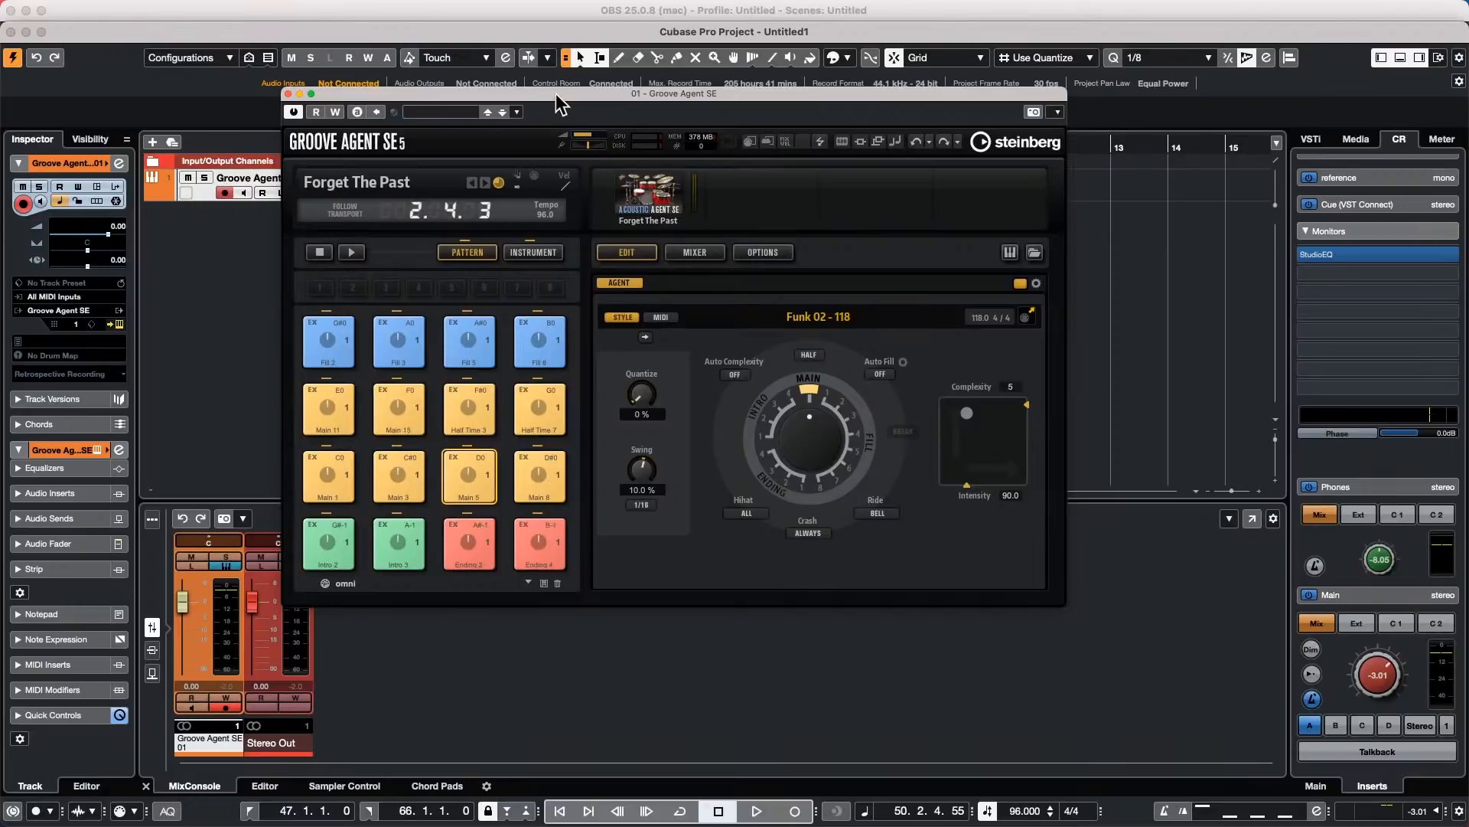
Step: Start the selected Main 5 groove playing and show the Agent channels in Groove Agent's mixer
{"action": "left_click_drag", "start_coordinate": [444, 98], "coordinate": [676, 102]}
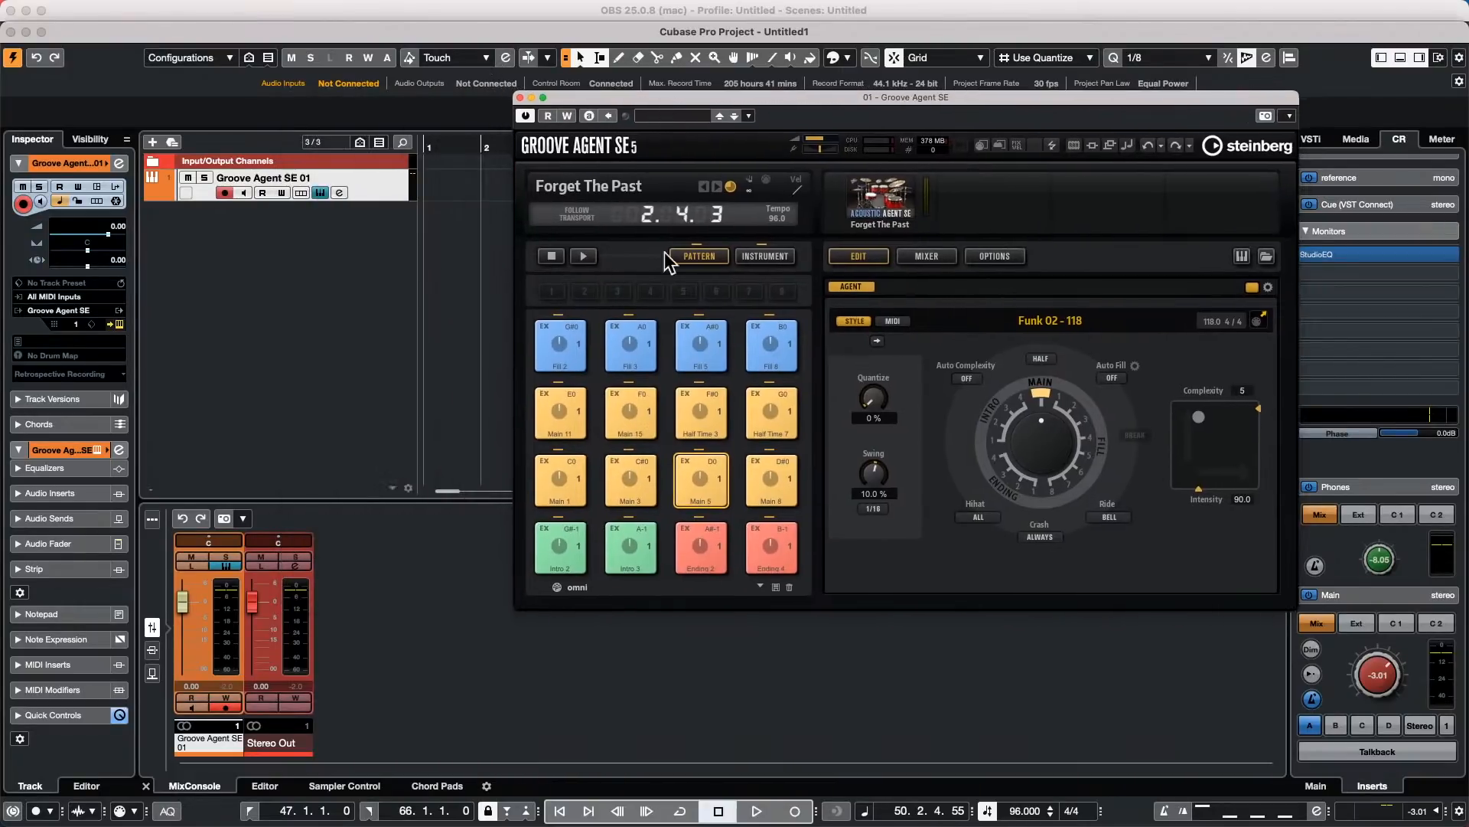
{"action": "left_click", "coordinate": [583, 256]}
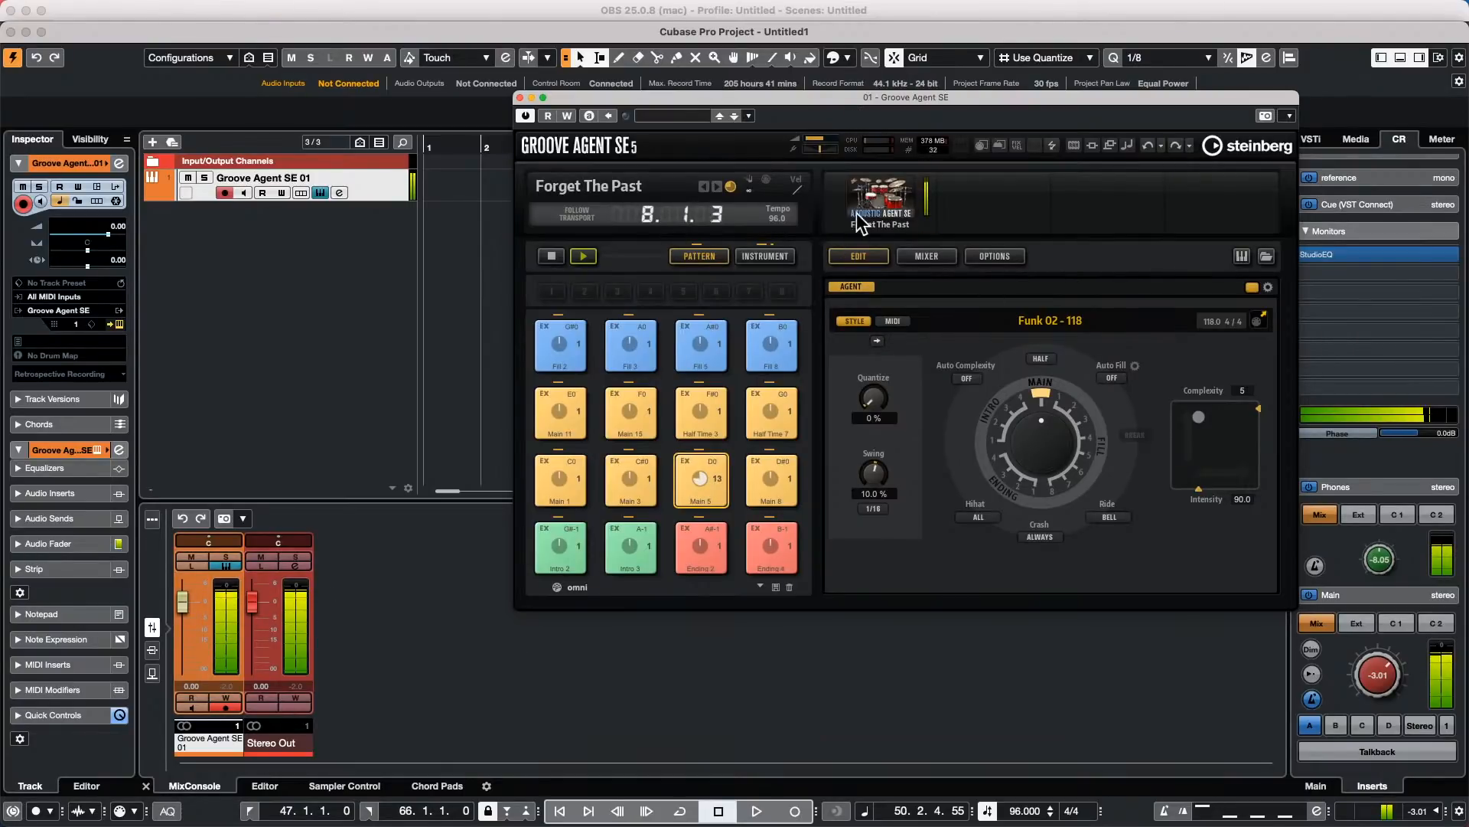
{"action": "left_click", "coordinate": [773, 259]}
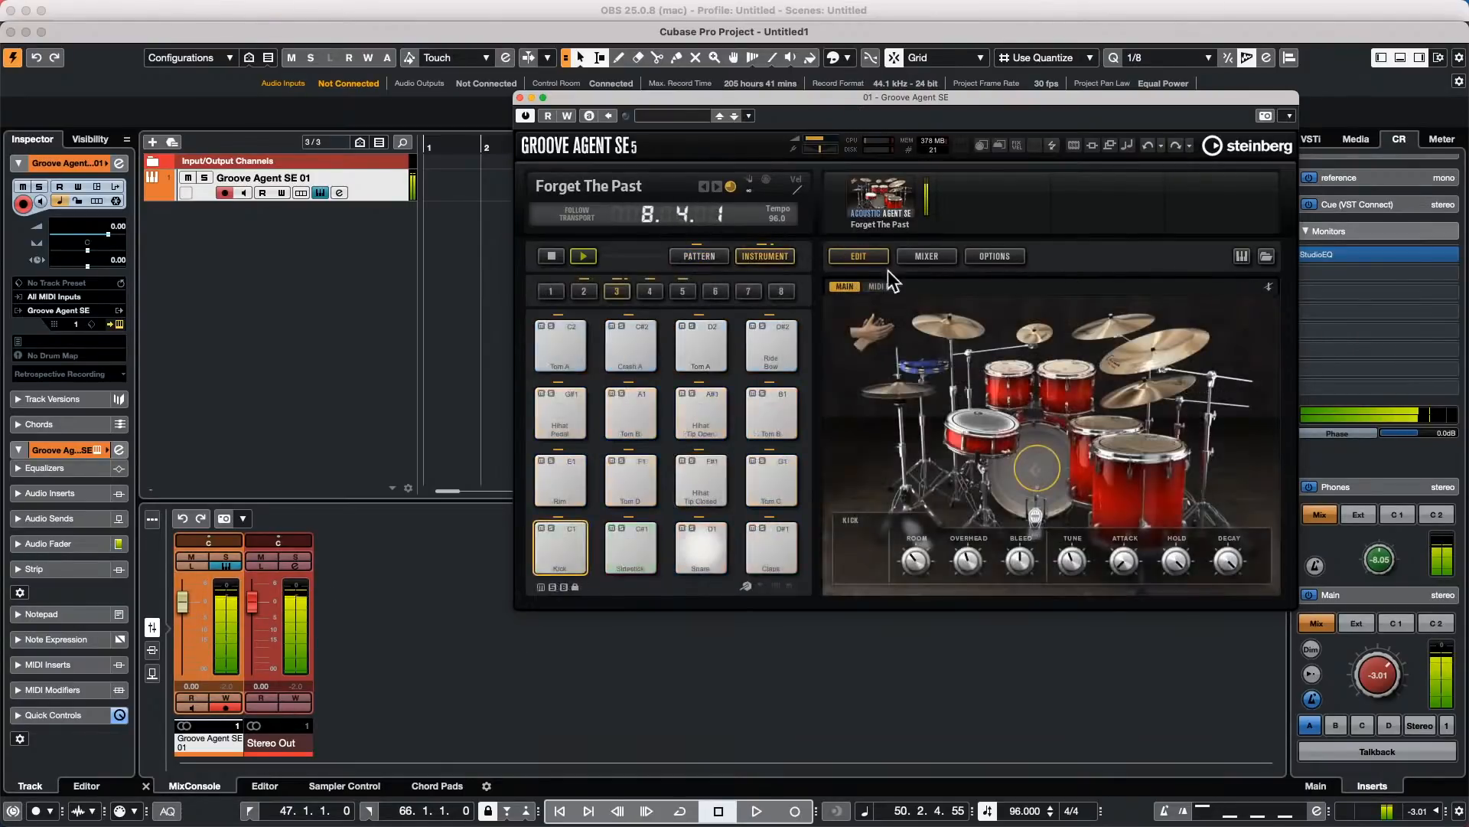
{"action": "left_click", "coordinate": [927, 256]}
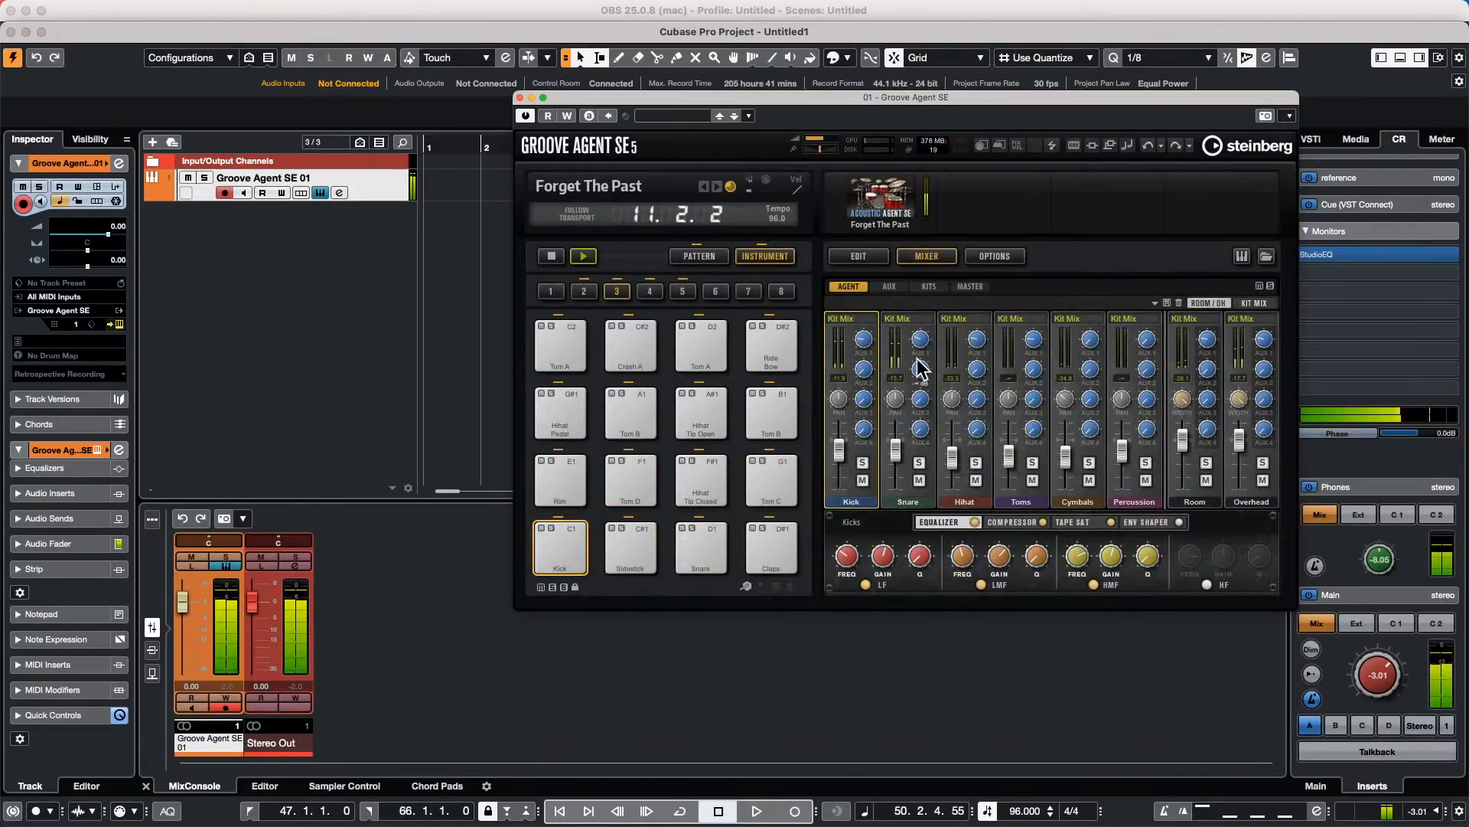
Step: Route the Kick channel to Out 2 and the Snare channel to Out 3
{"action": "left_click", "coordinate": [844, 319]}
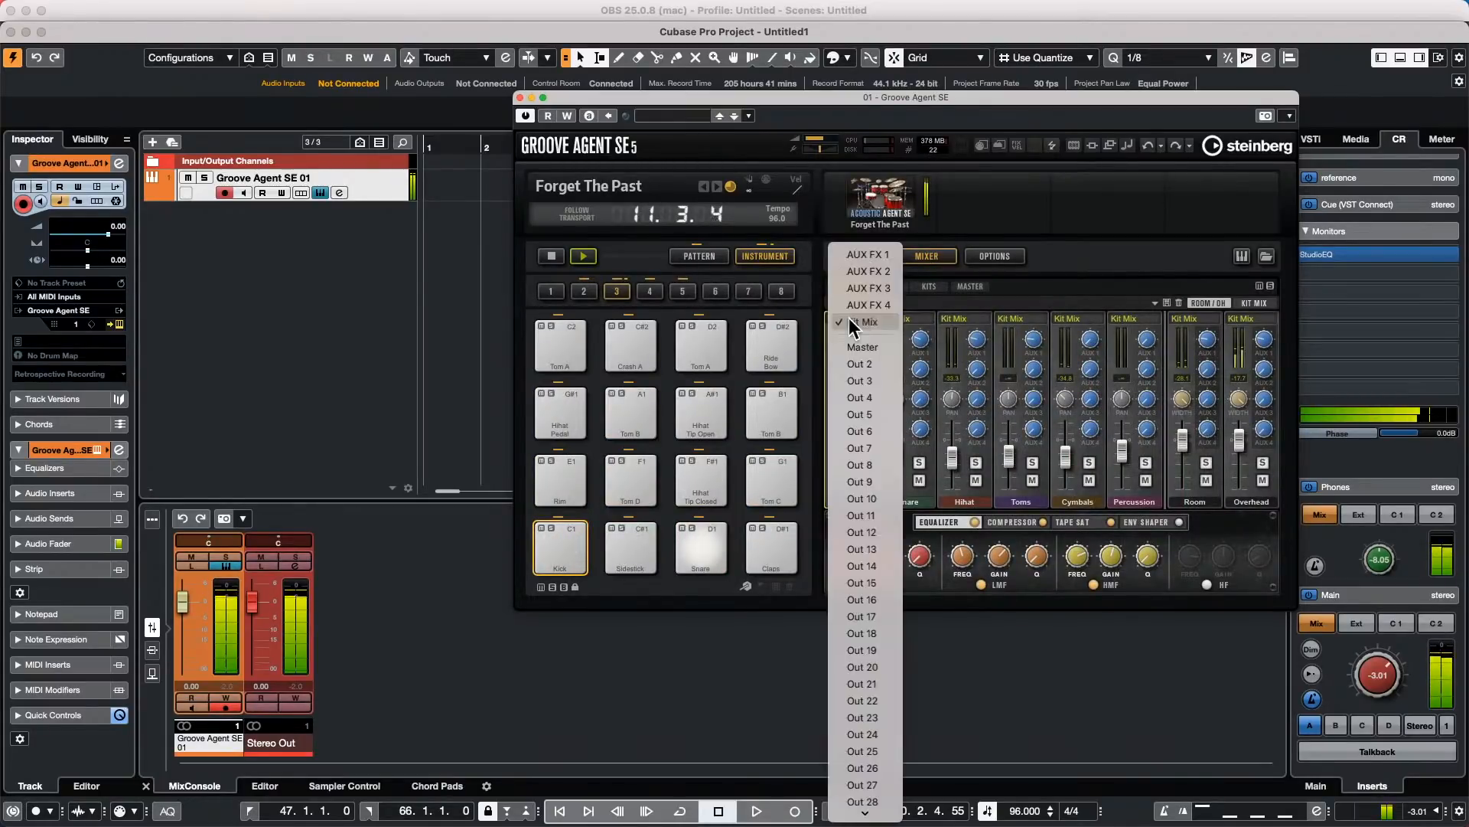
{"action": "left_click", "coordinate": [875, 364]}
{"action": "left_click", "coordinate": [921, 320]}
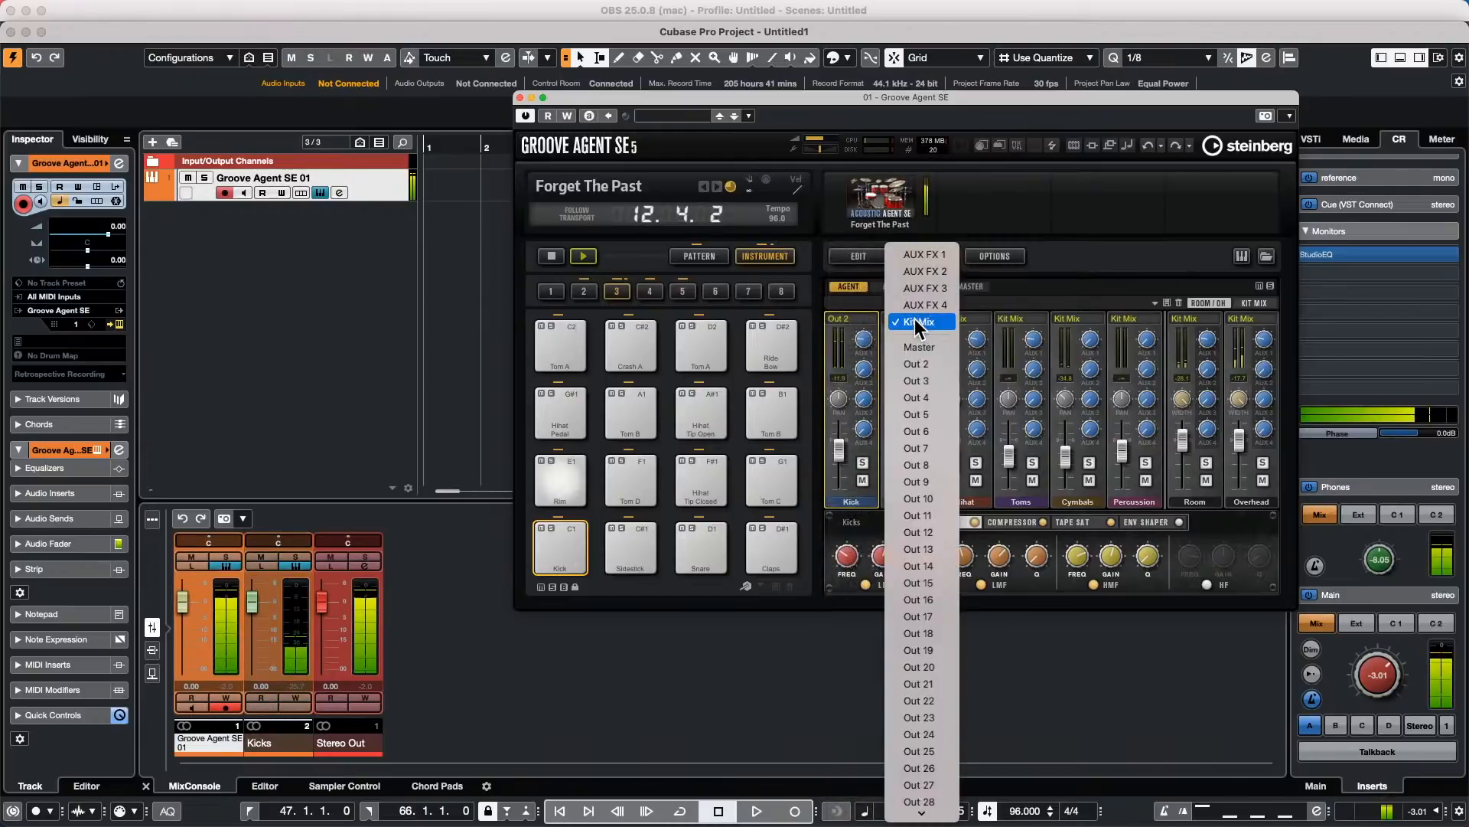
{"action": "left_click", "coordinate": [947, 378]}
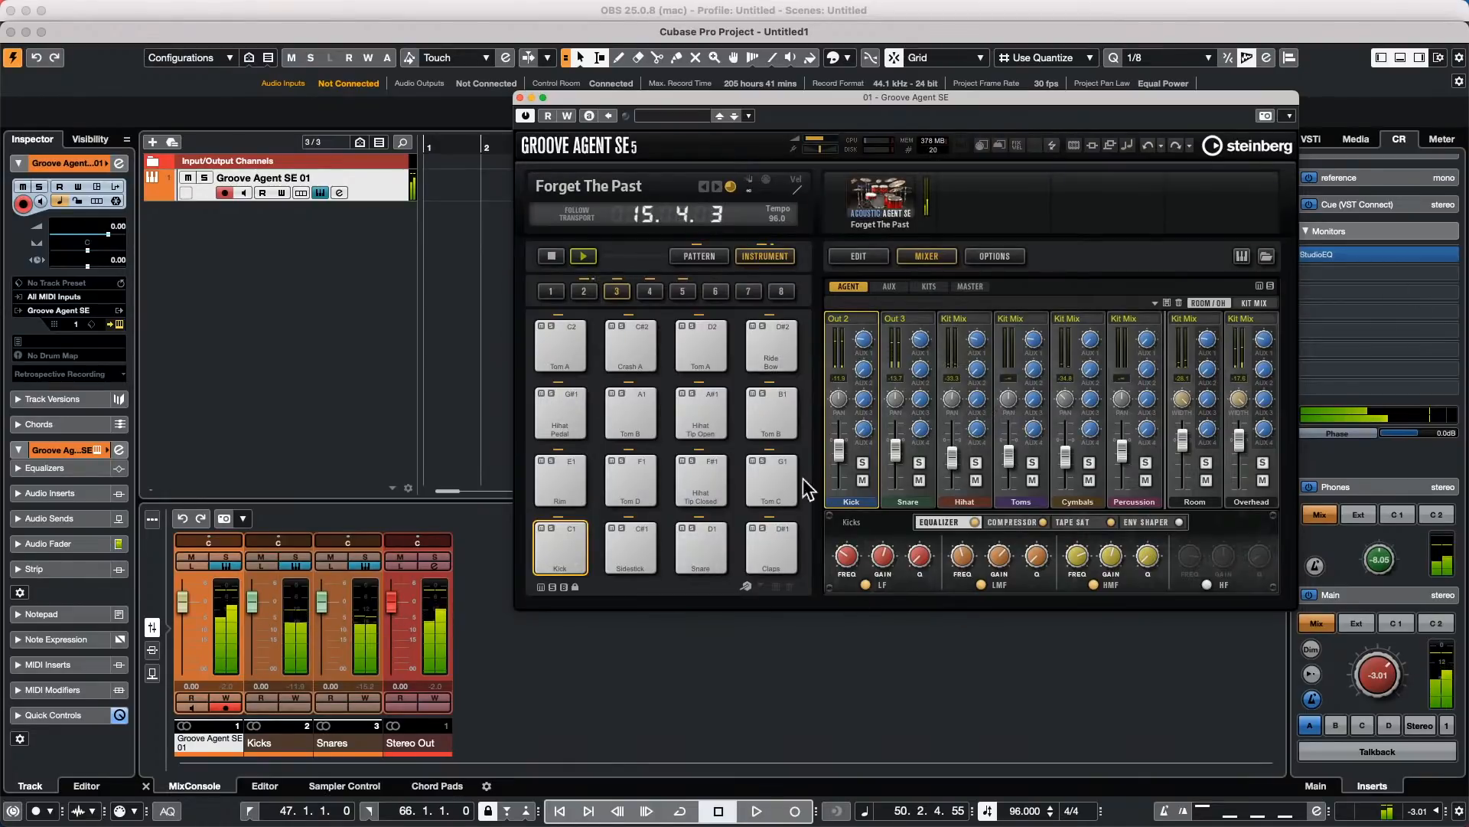
Step: Route the Hihat channel to Out 4, Overhead to Out 5 and Room to Out 6
{"action": "left_click", "coordinate": [983, 322]}
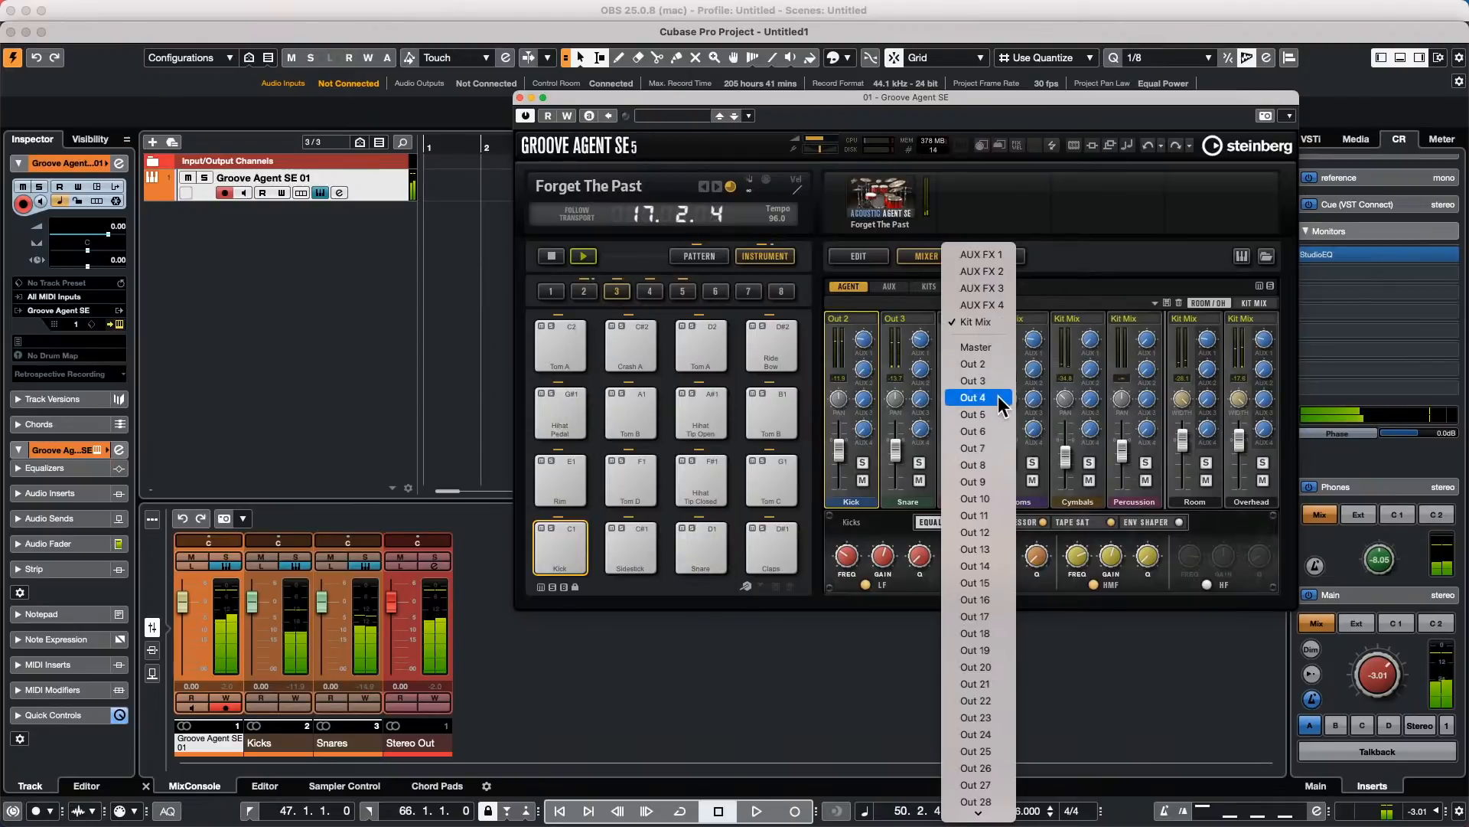
{"action": "left_click", "coordinate": [1318, 341]}
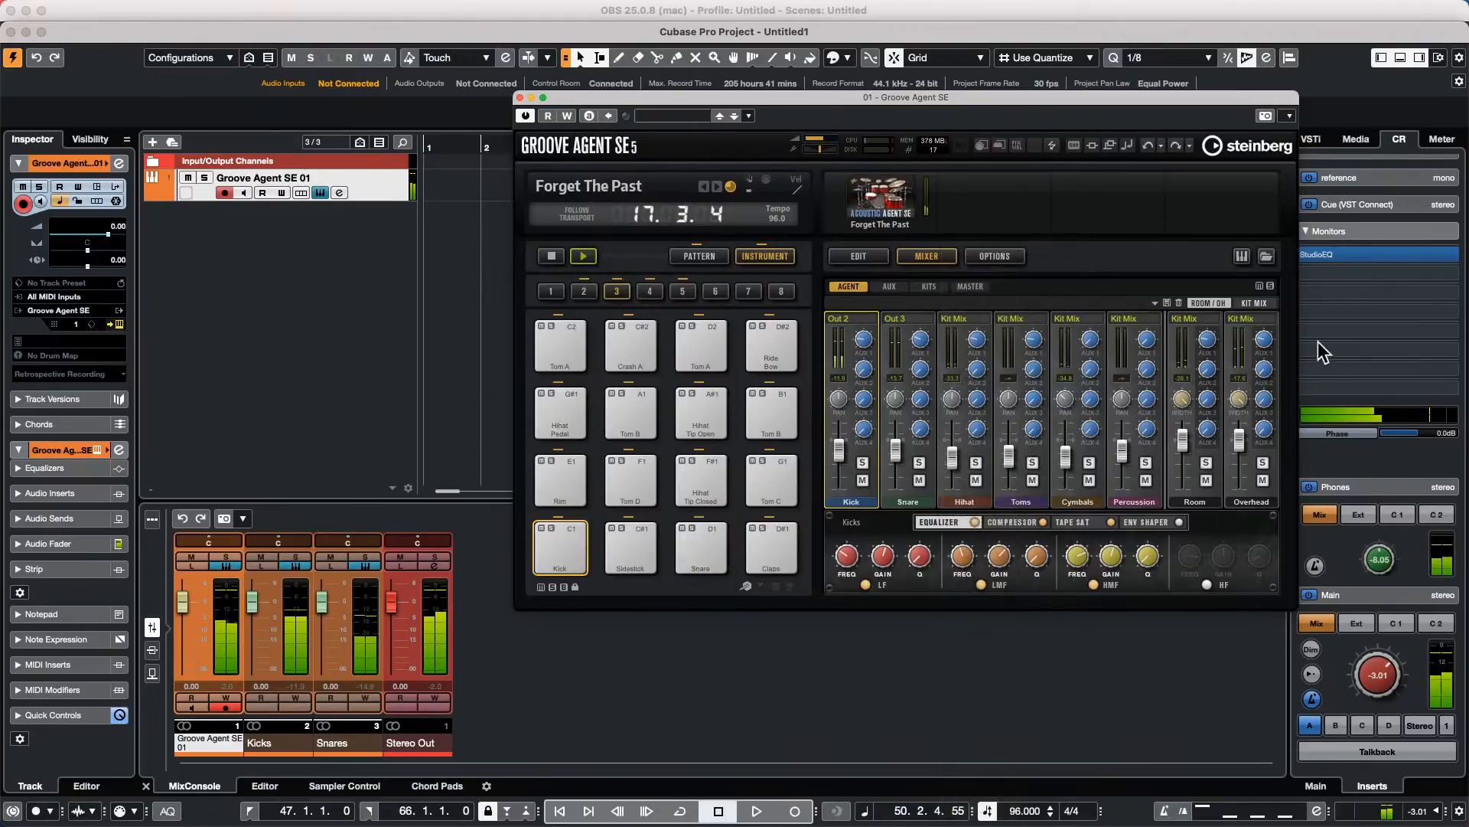
{"action": "left_click", "coordinate": [1243, 319]}
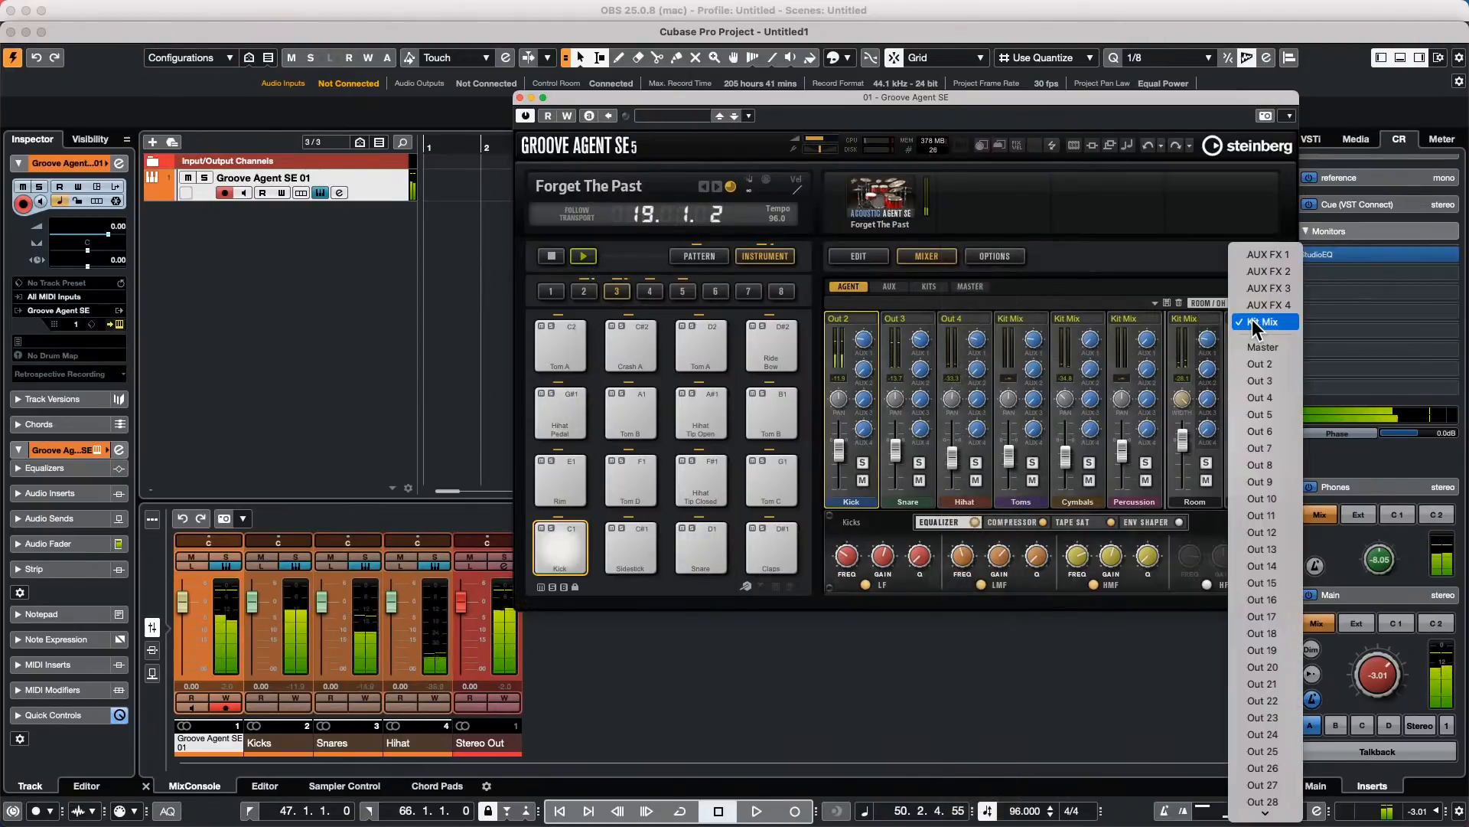
{"action": "left_click", "coordinate": [1261, 414]}
{"action": "left_click", "coordinate": [1199, 320]}
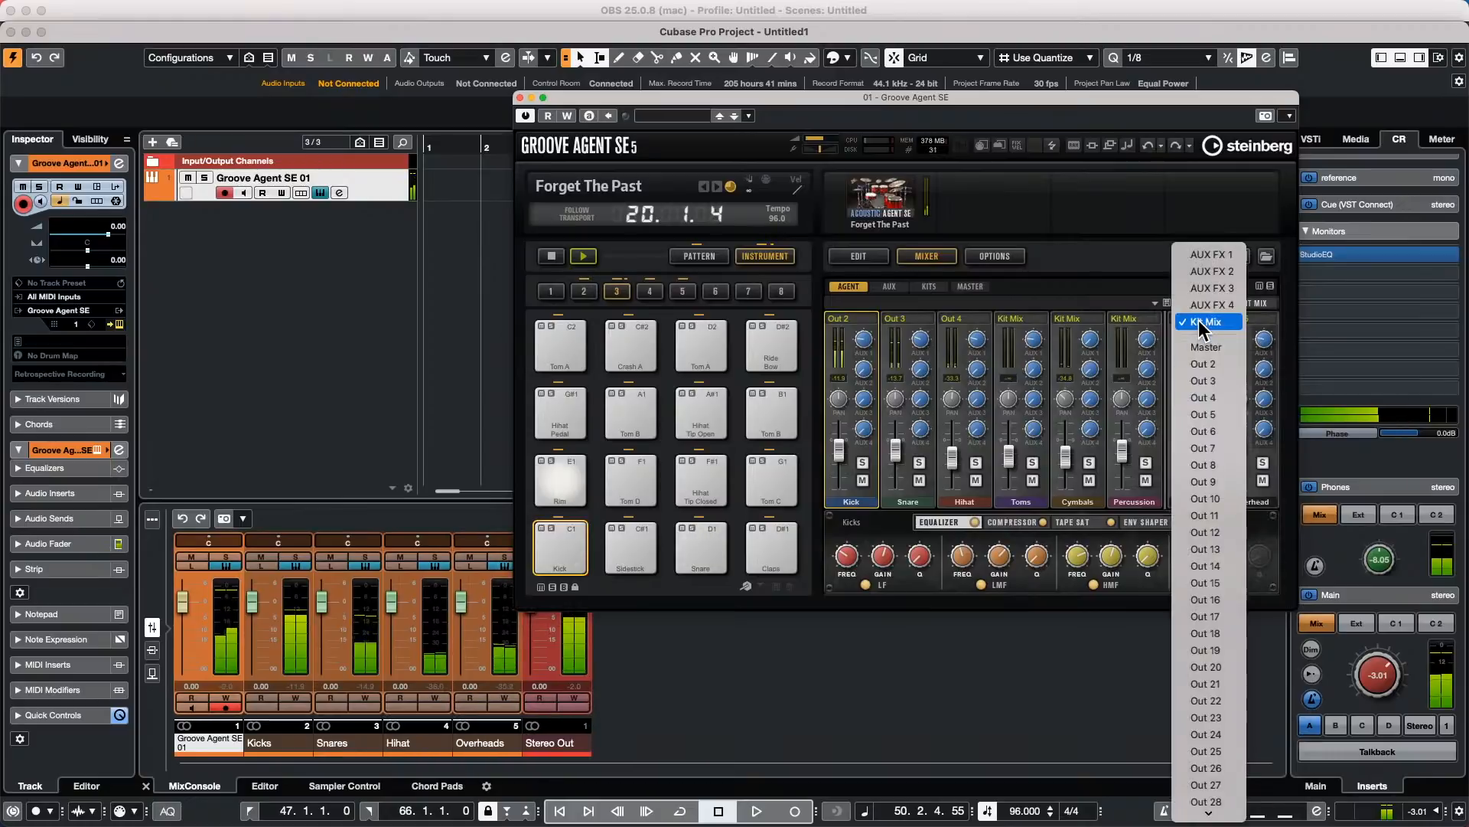
{"action": "left_click", "coordinate": [1222, 430]}
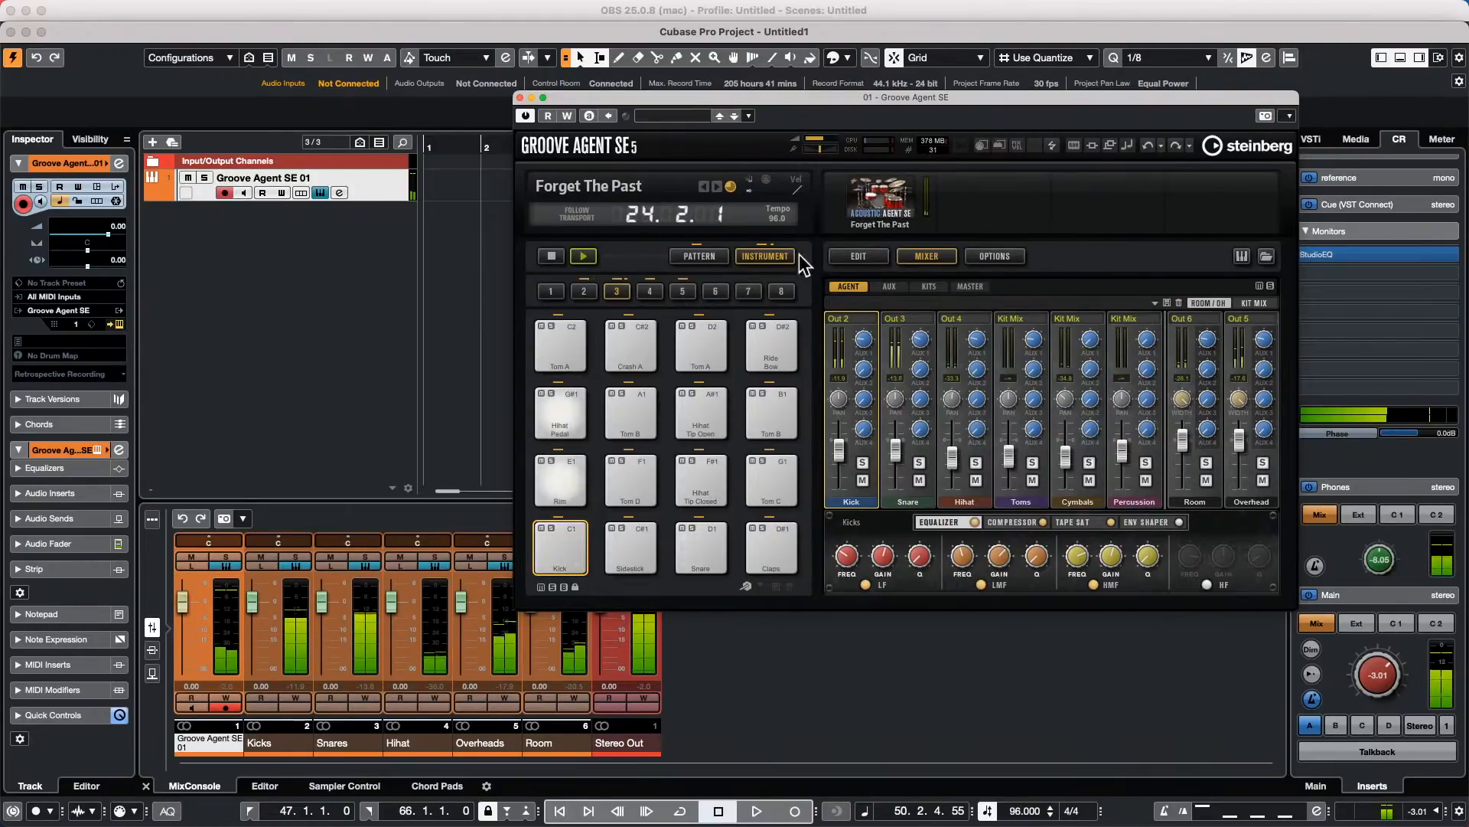
Step: Place the Main 5 pattern as a MIDI part at bar 1 on the Groove Agent SE 01 track
{"action": "left_click", "coordinate": [699, 256]}
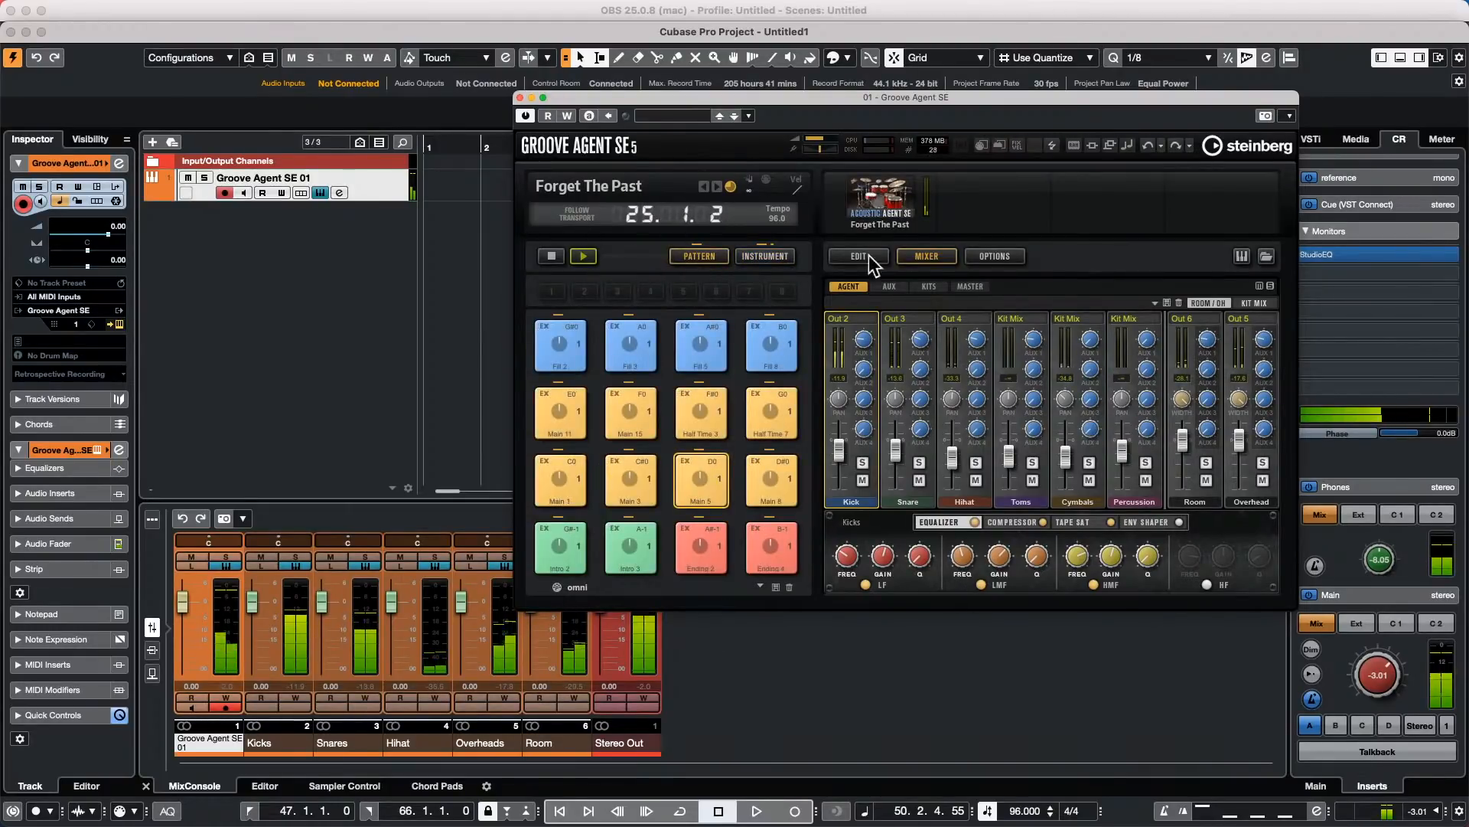
{"action": "key", "text": "space"}
{"action": "left_click_drag", "start_coordinate": [679, 90], "coordinate": [831, 81]}
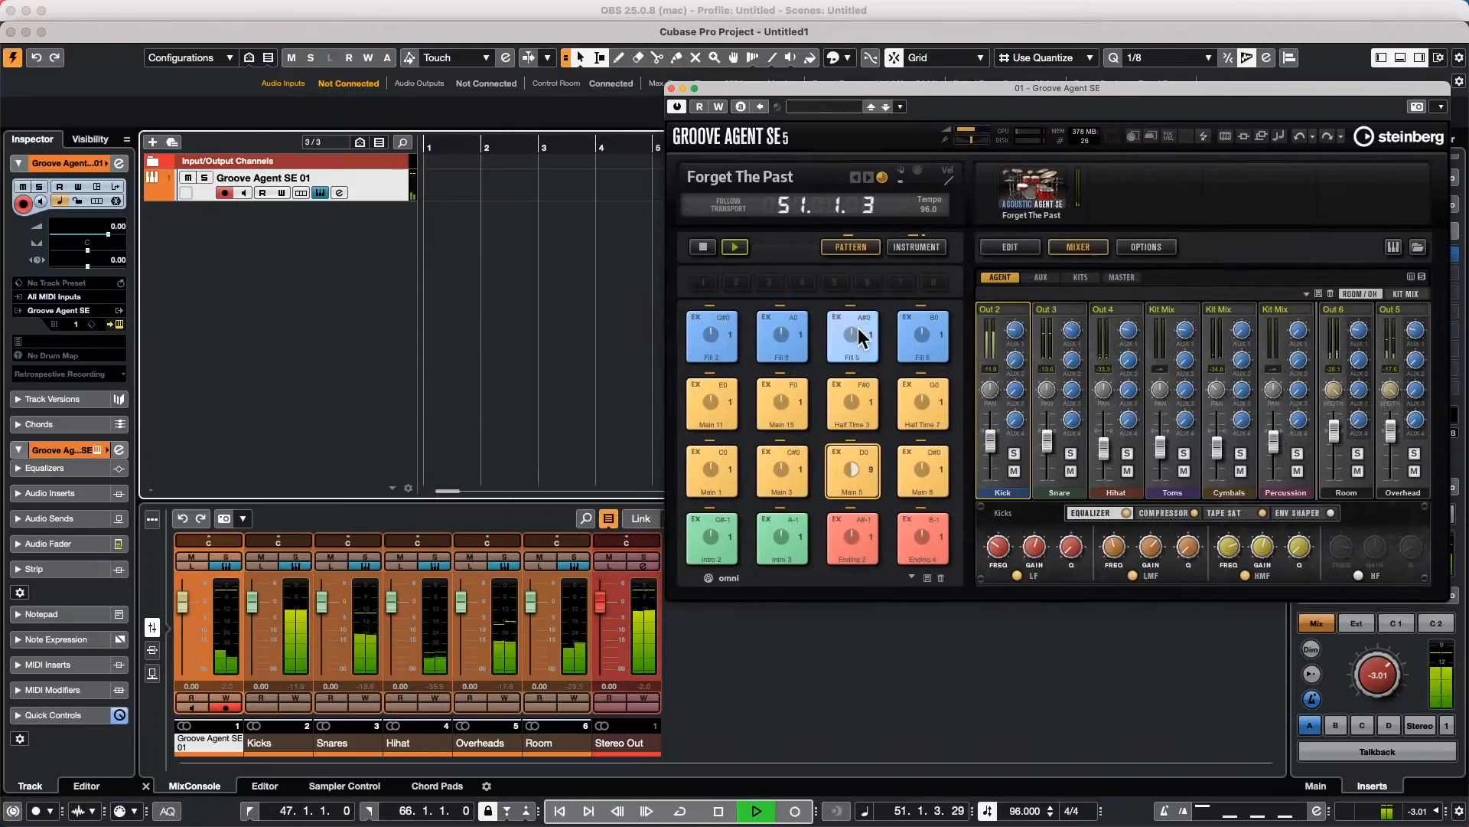
{"action": "left_click_drag", "start_coordinate": [843, 490], "coordinate": [431, 185]}
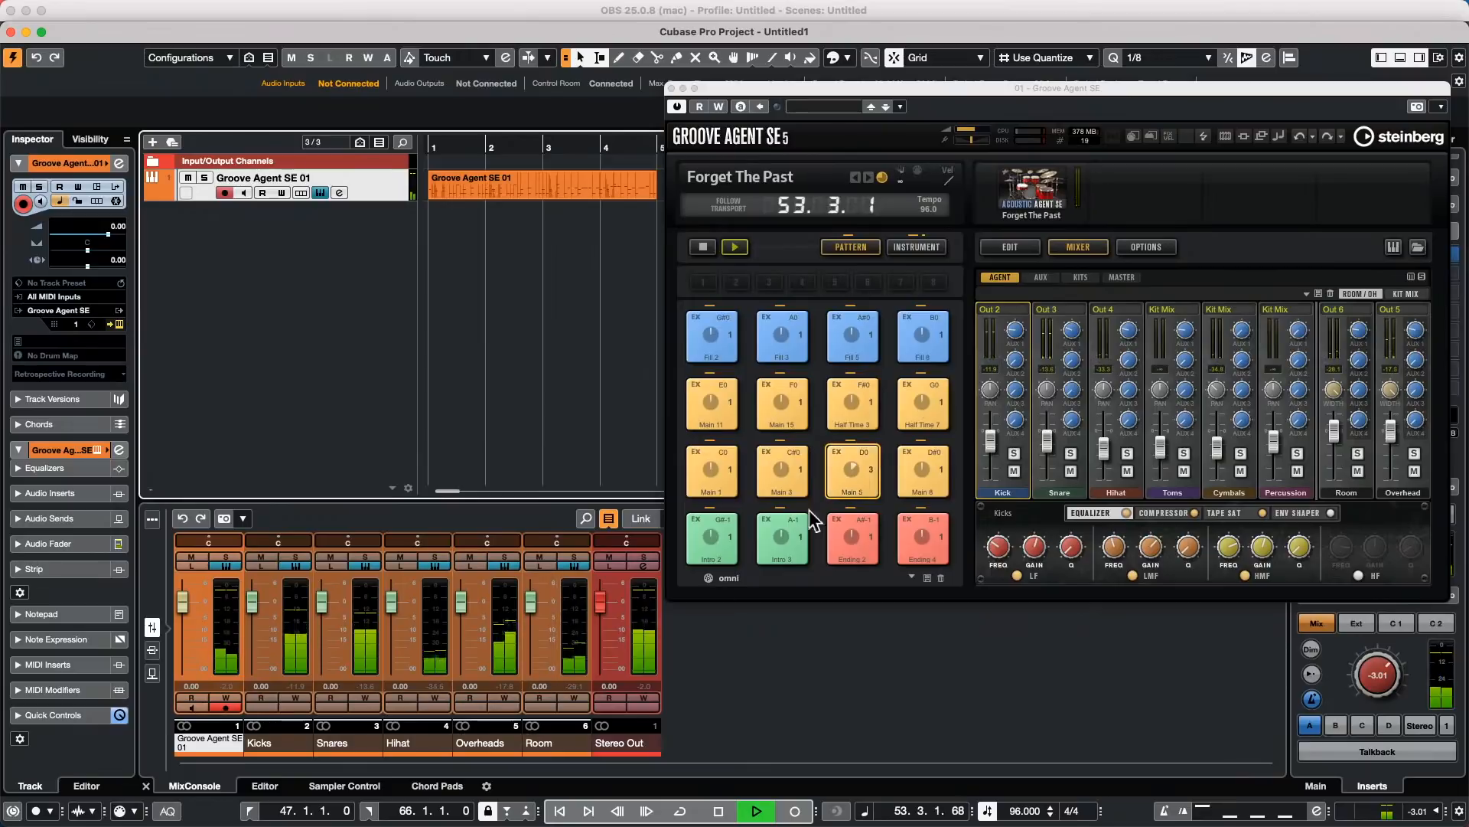
Step: Stop the pattern player and audition the new MIDI part from the start of the project
{"action": "left_click", "coordinate": [708, 247]}
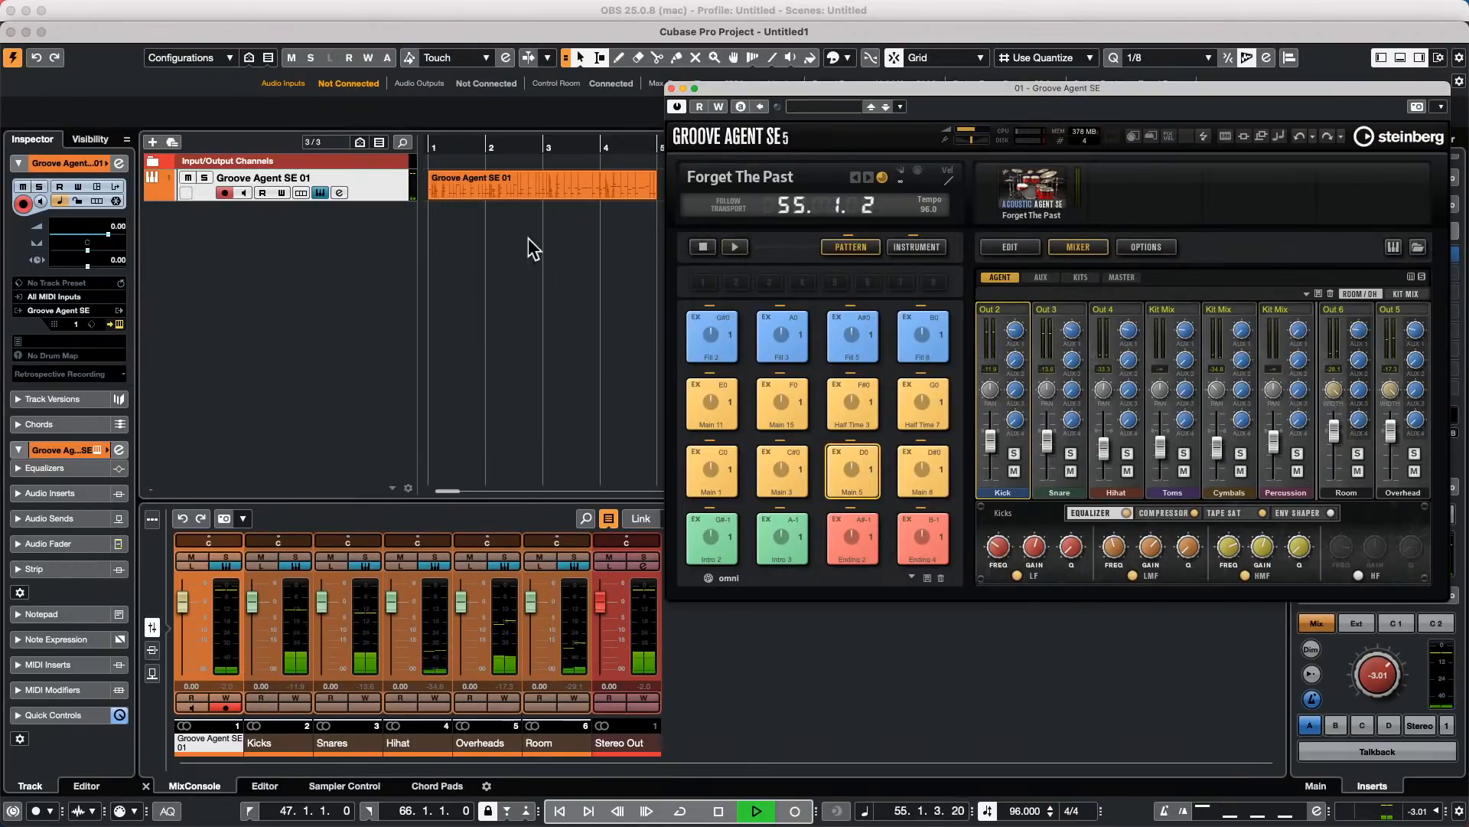
{"action": "left_click_drag", "start_coordinate": [450, 145], "coordinate": [445, 113]}
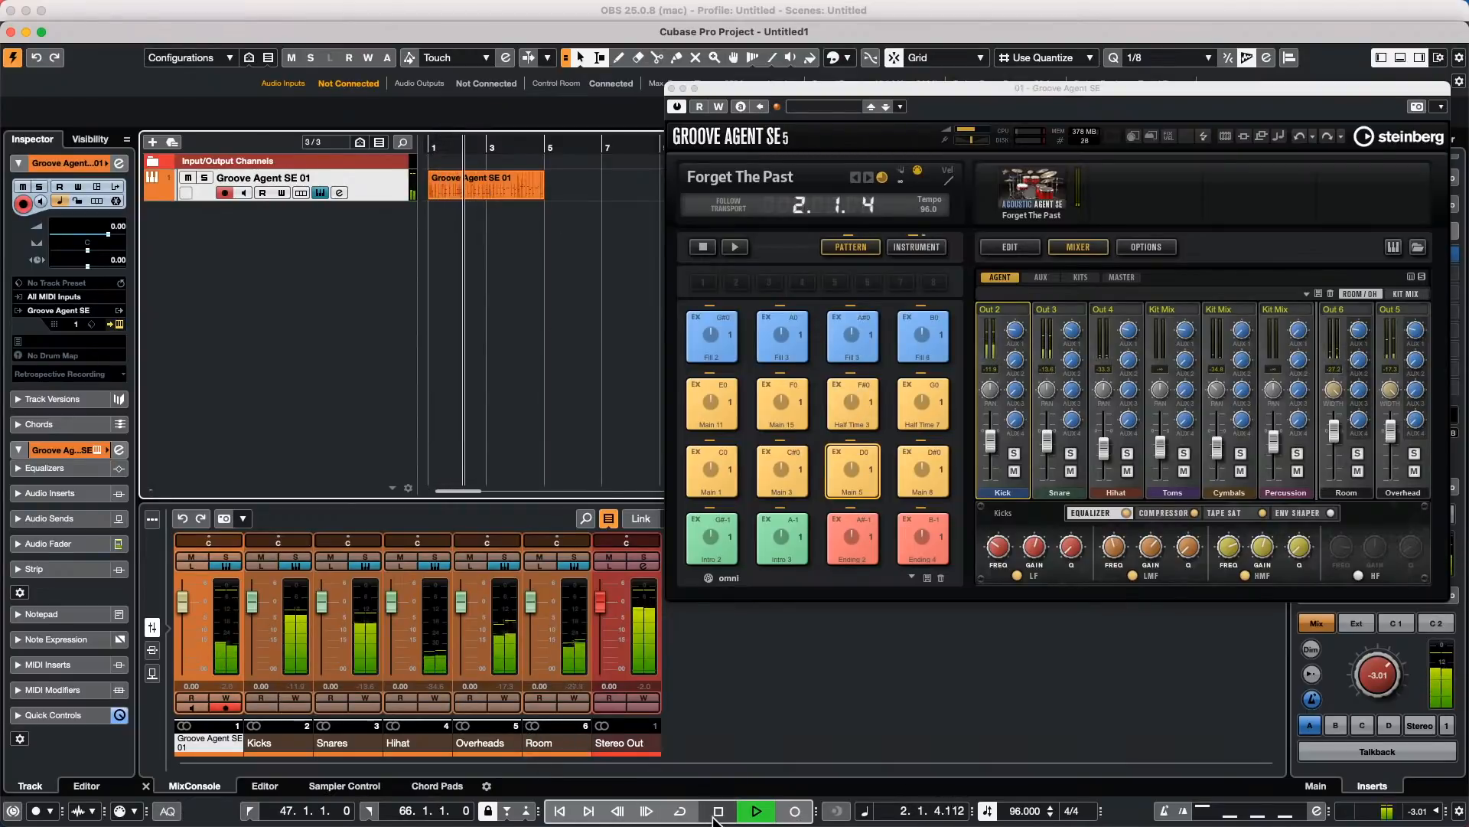
{"action": "key", "text": "space"}
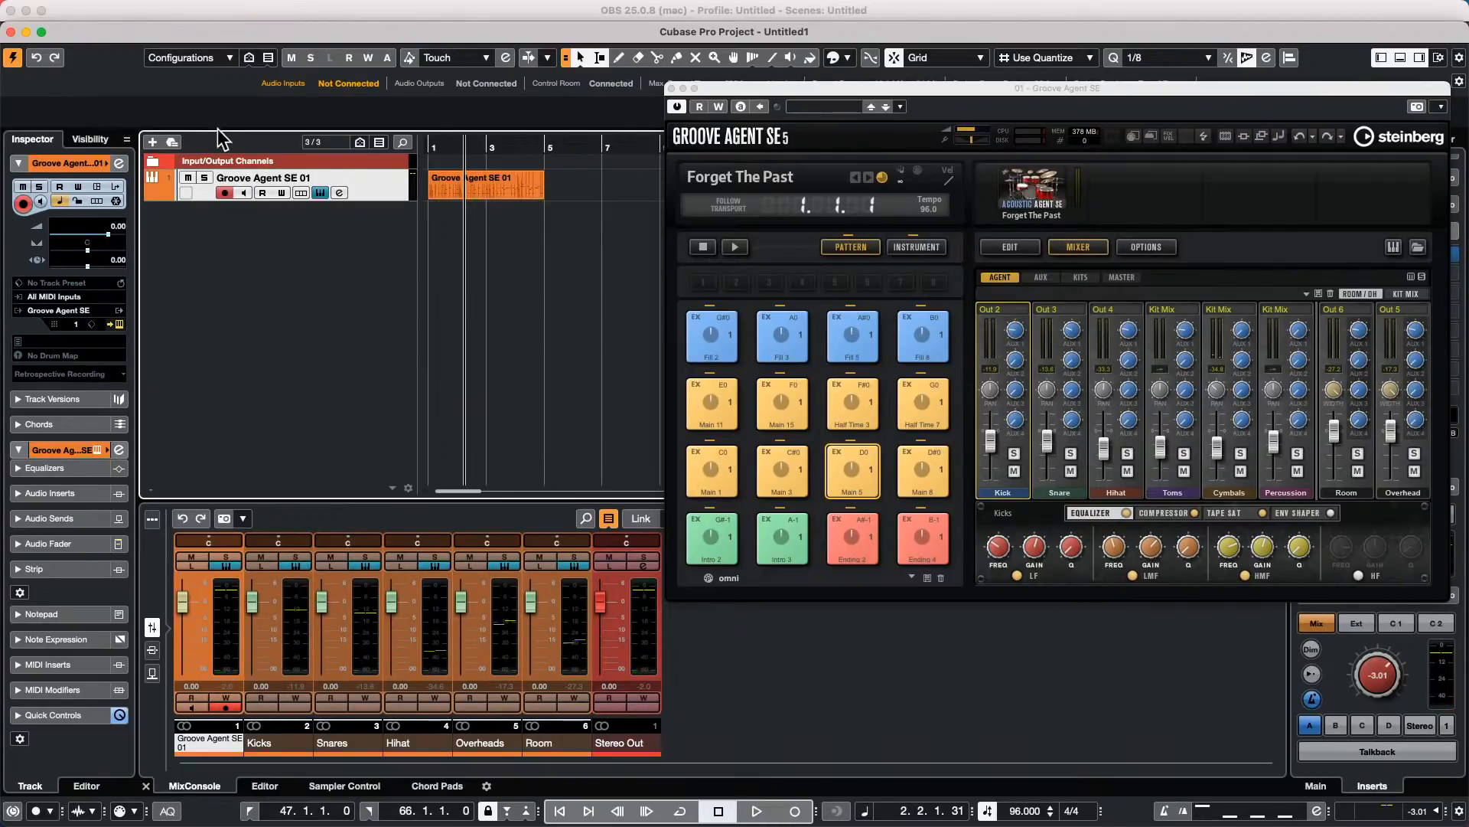
Step: Render the Groove Agent SE 01 track in place with Channel Settings processing and Use Custom Name disabled
{"action": "mouse_move", "coordinate": [56, 5]}
{"action": "left_click", "coordinate": [144, 9]}
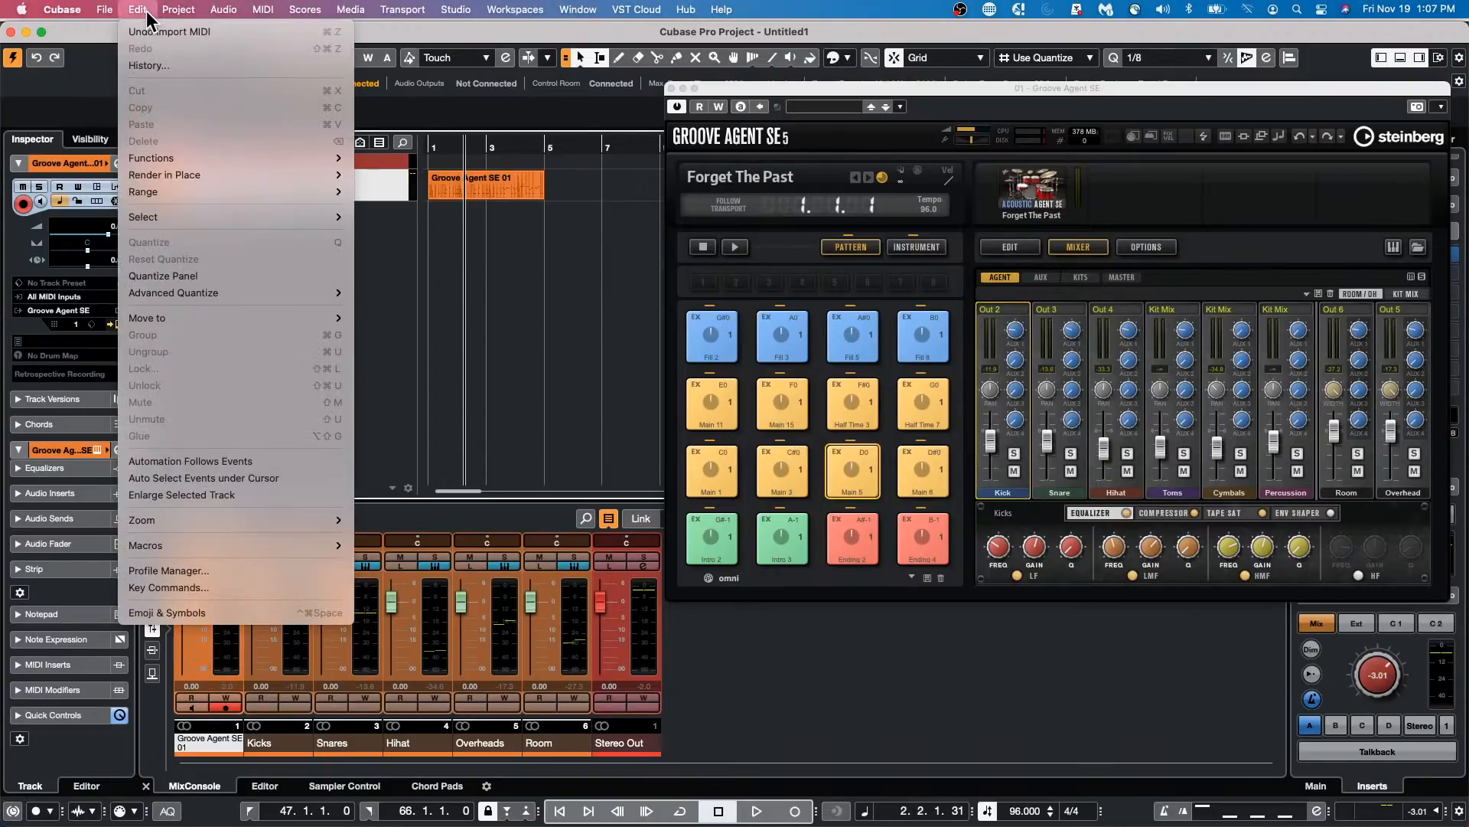
{"action": "mouse_move", "coordinate": [172, 187]}
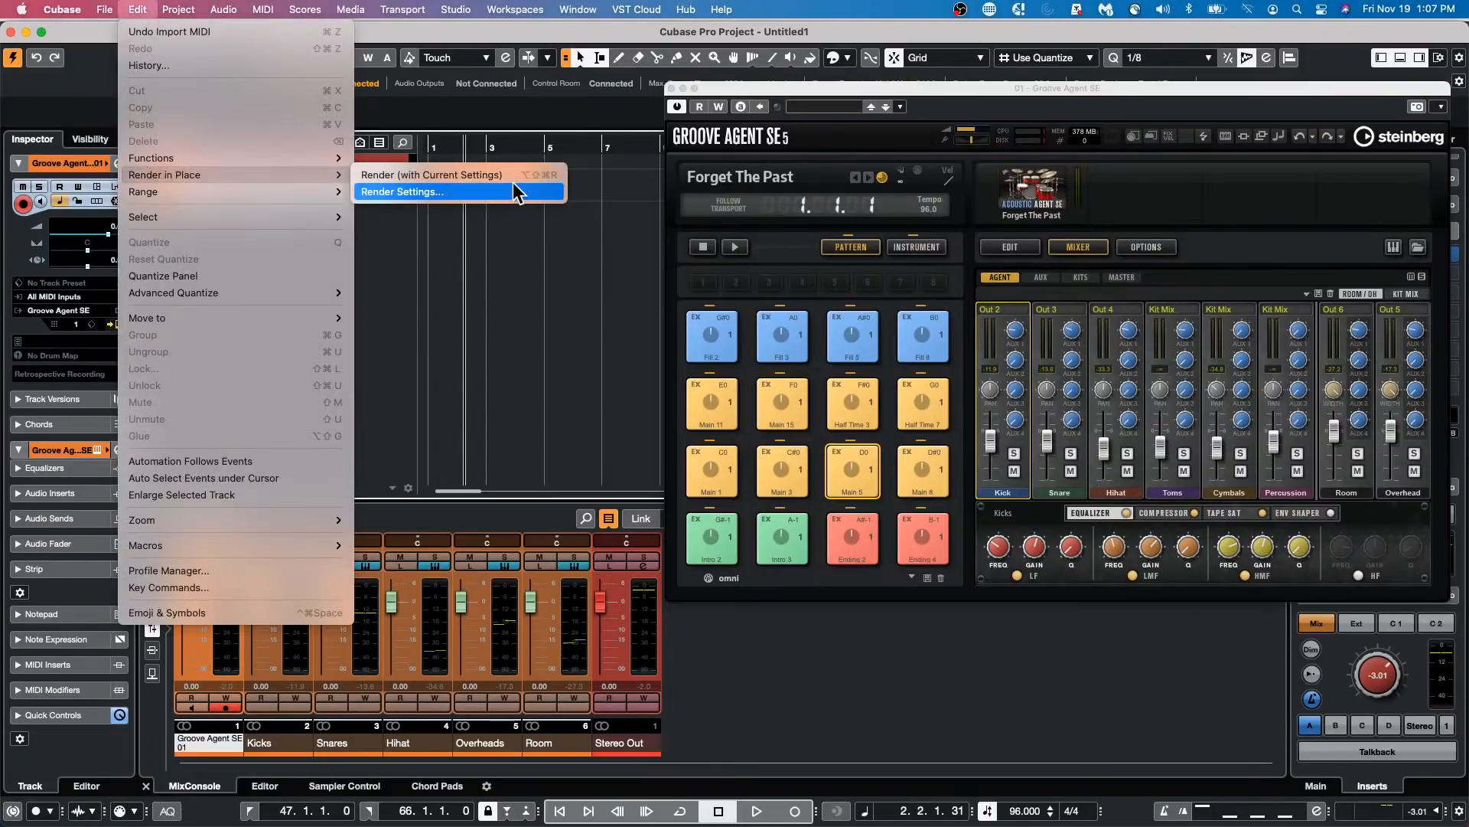
{"action": "left_click", "coordinate": [513, 191]}
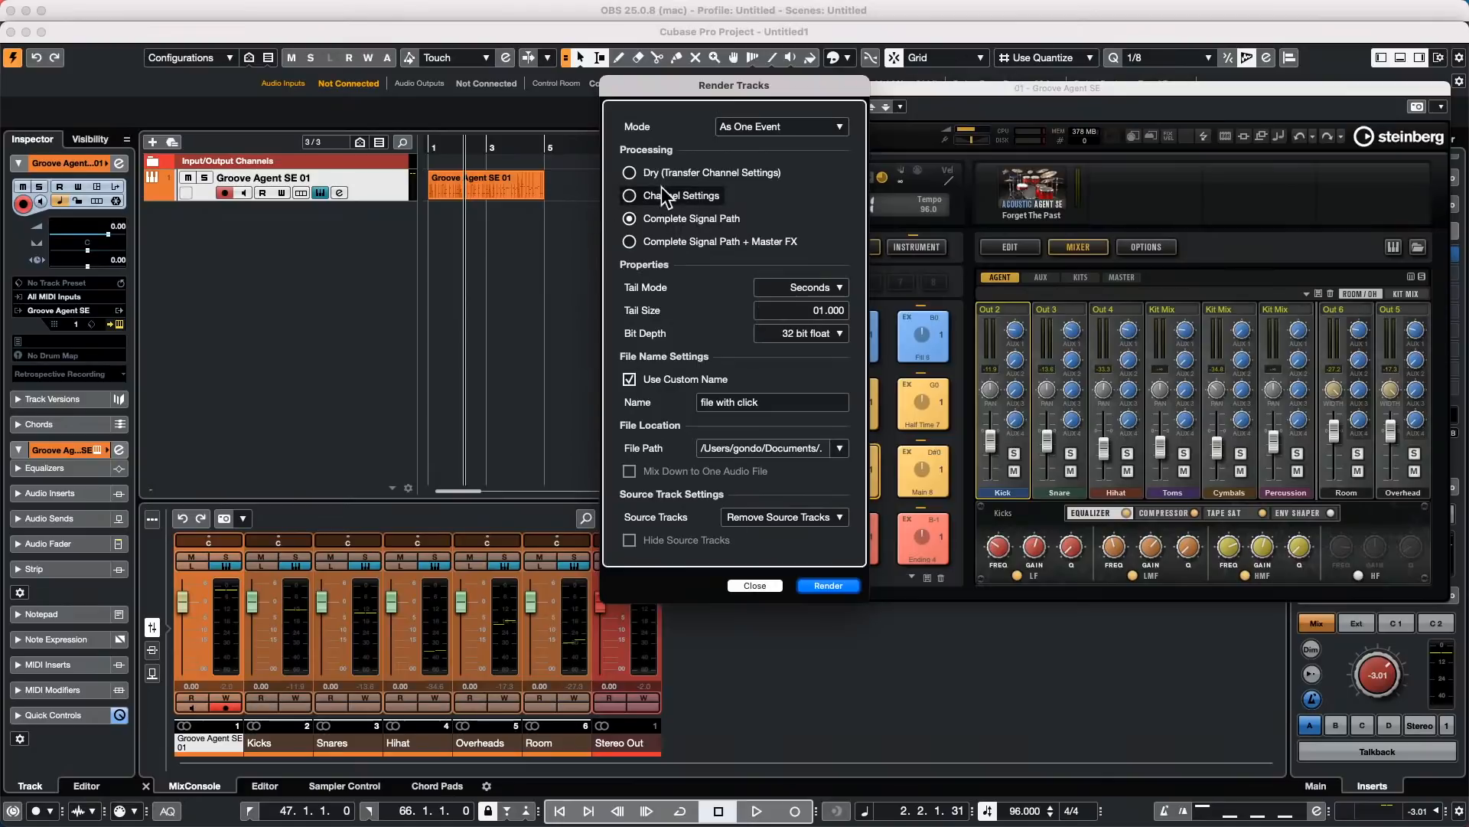
{"action": "left_click", "coordinate": [632, 196]}
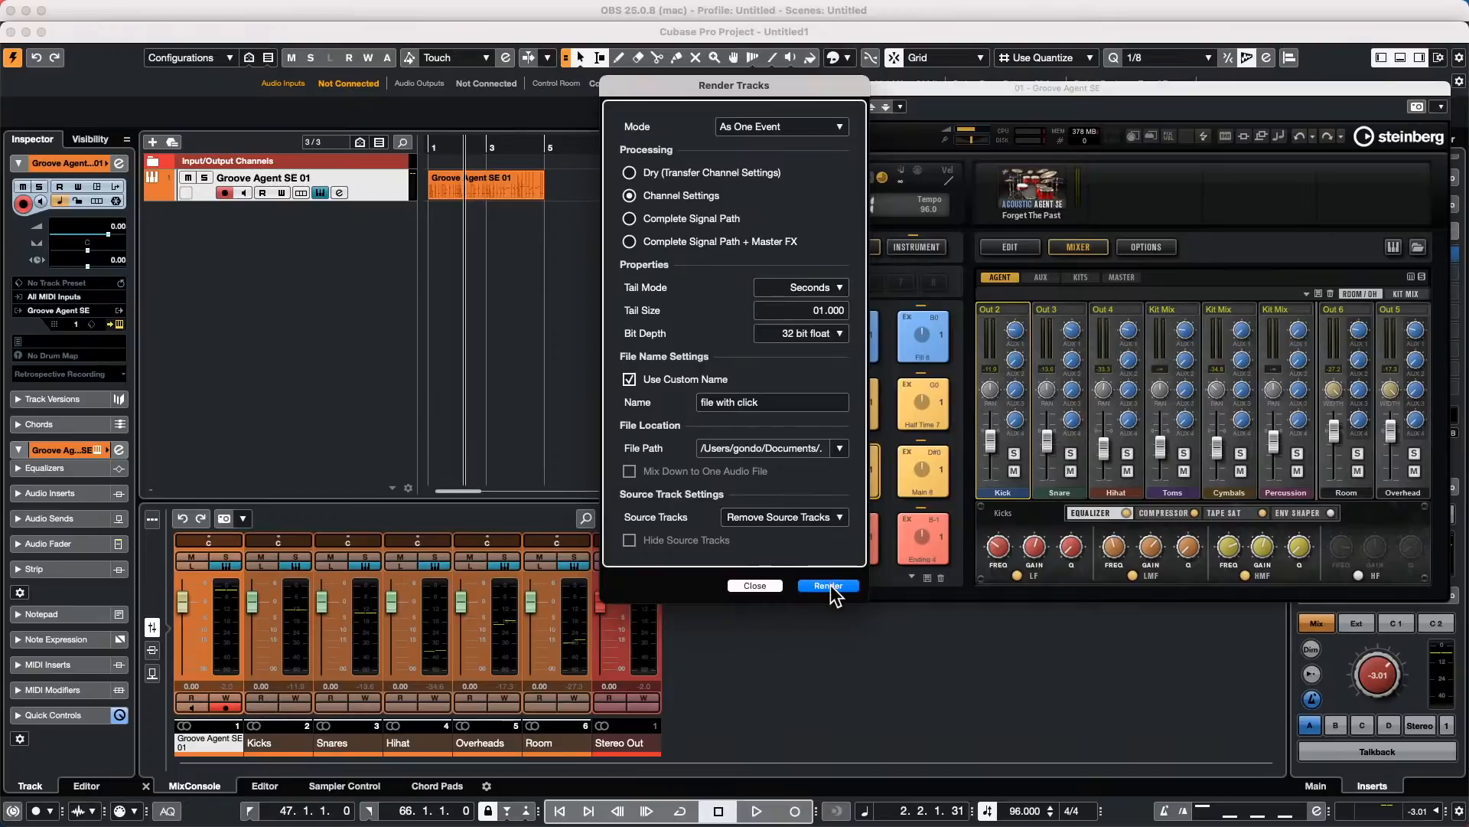
{"action": "left_click", "coordinate": [774, 401]}
{"action": "left_click", "coordinate": [629, 379]}
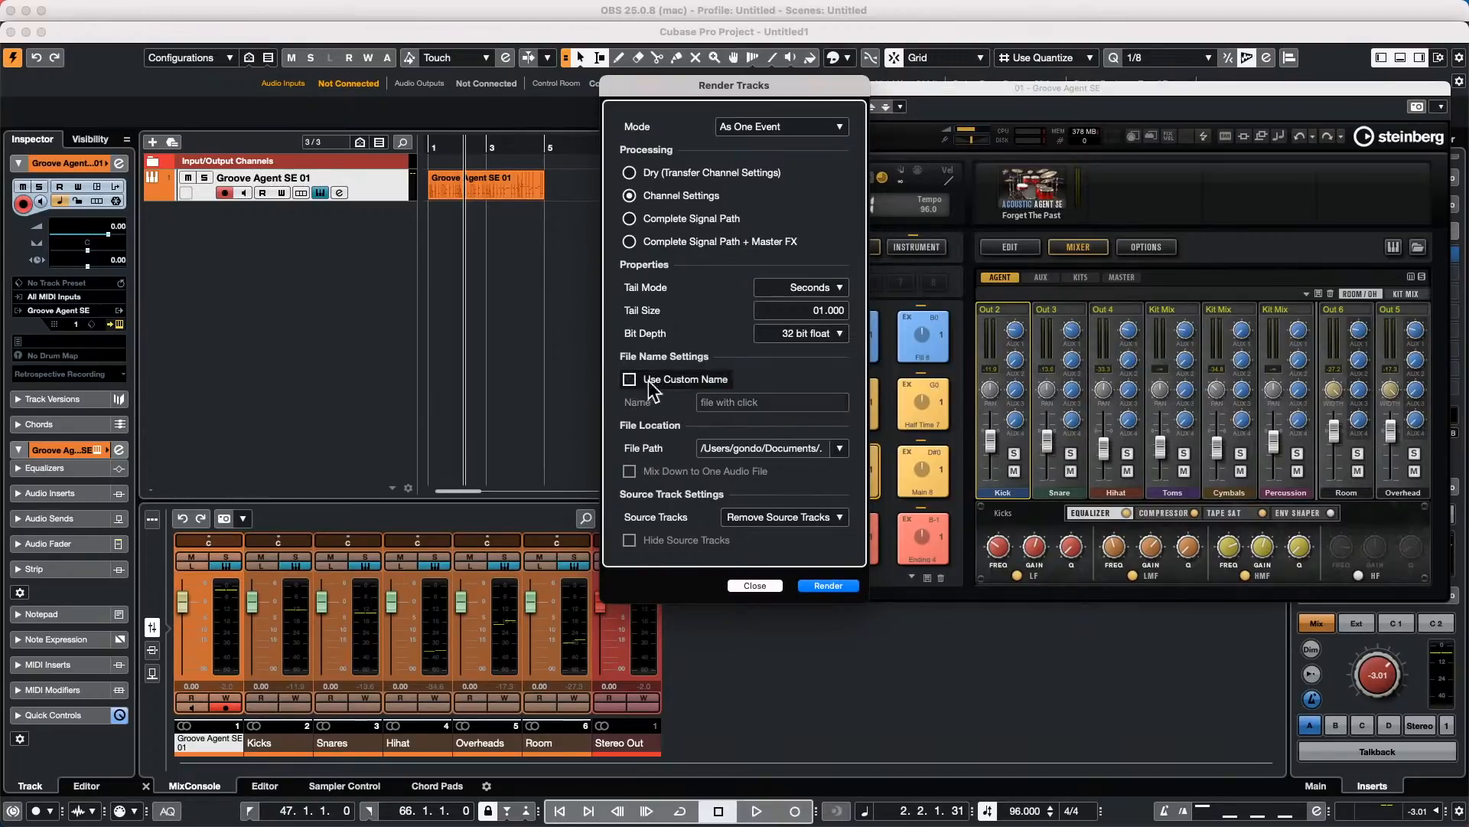
{"action": "left_click", "coordinate": [840, 586]}
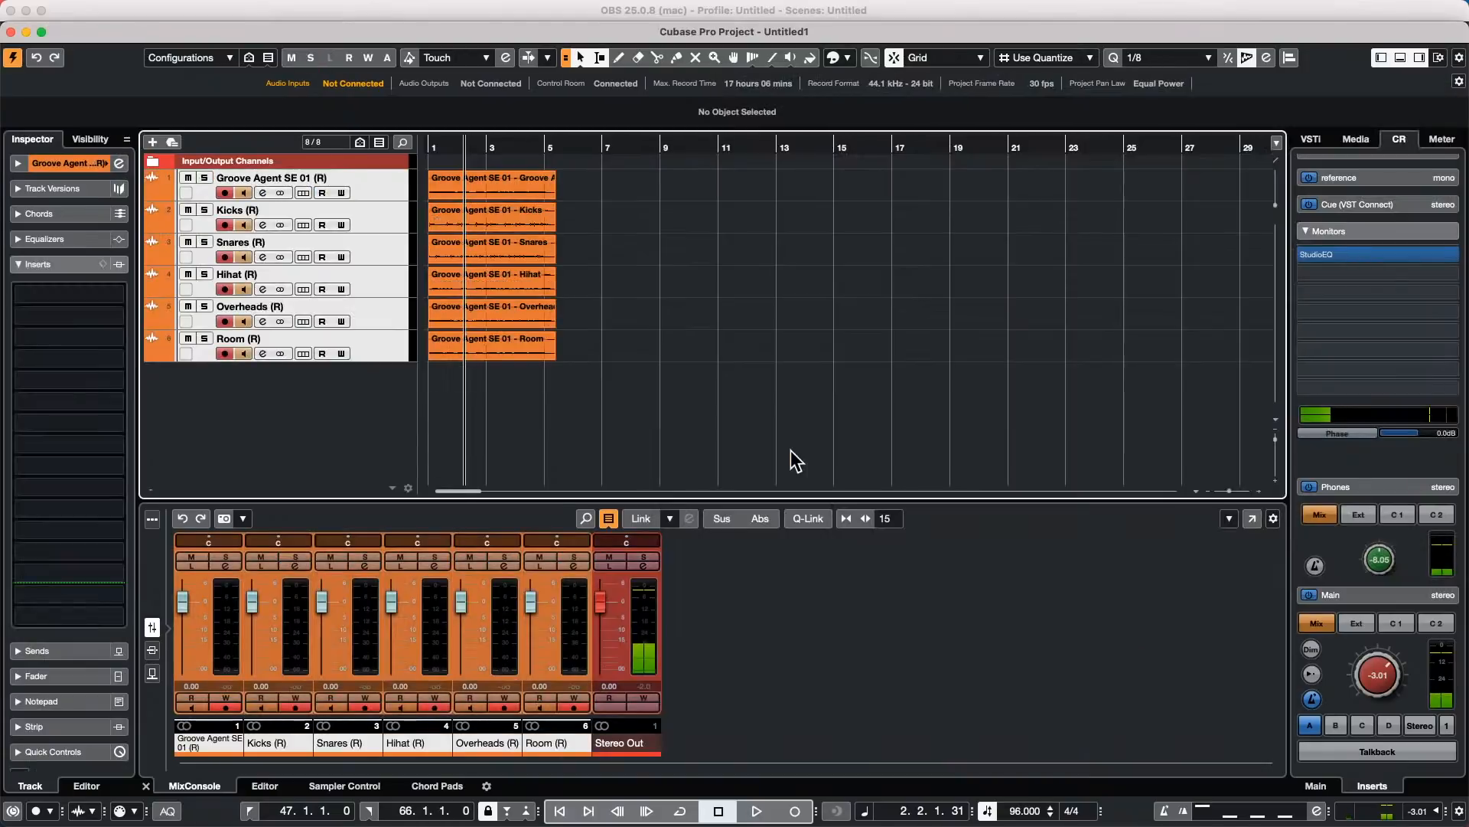
Step: Audition the rendered Kicks, Snares, Hihat, Overheads and Room events with the Play tool, raising the Main monitor level to about 3.14
{"action": "right_click", "coordinate": [455, 224]}
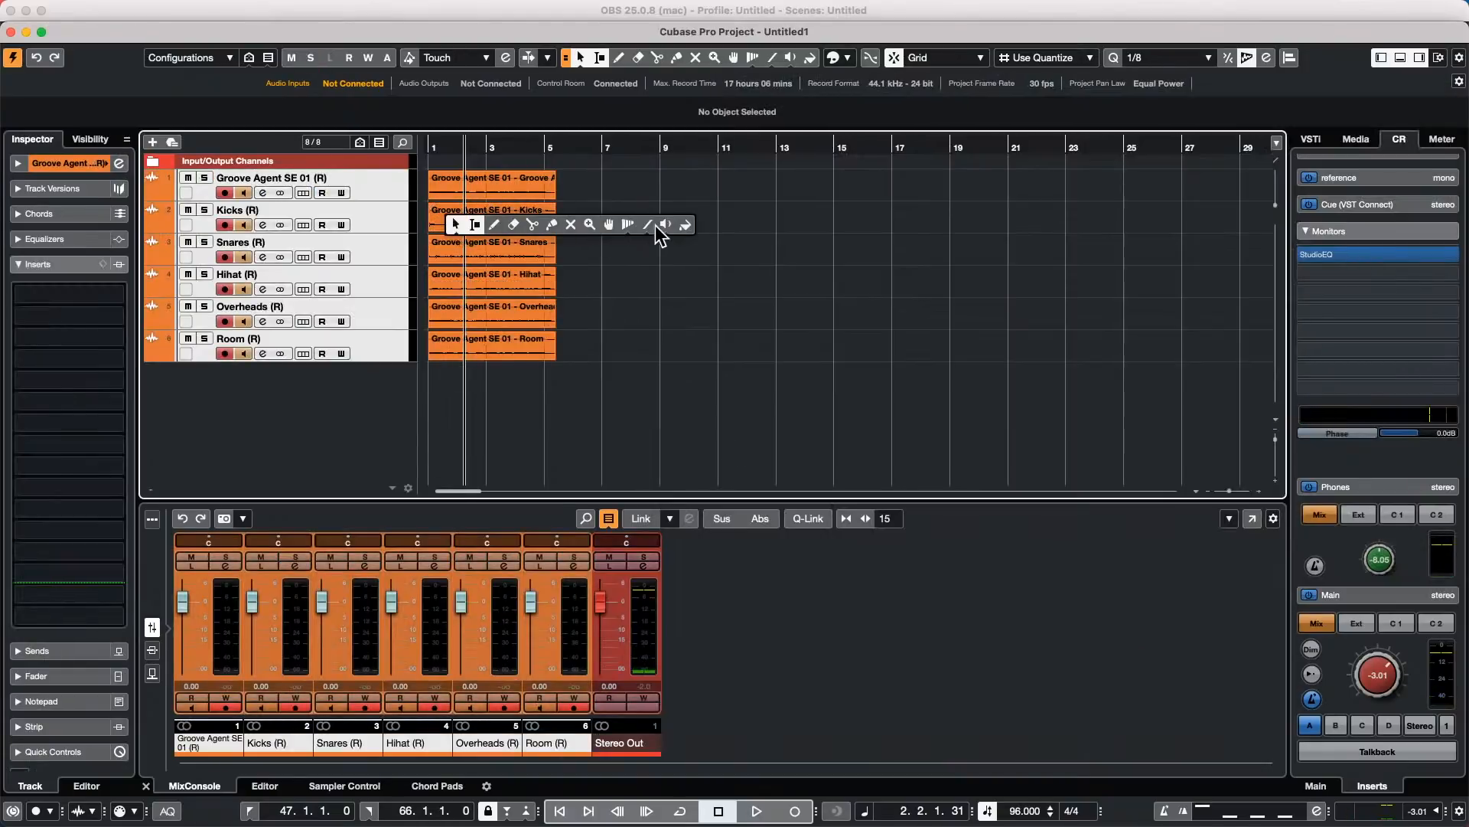
{"action": "left_click", "coordinate": [657, 225]}
{"action": "left_click", "coordinate": [458, 218]}
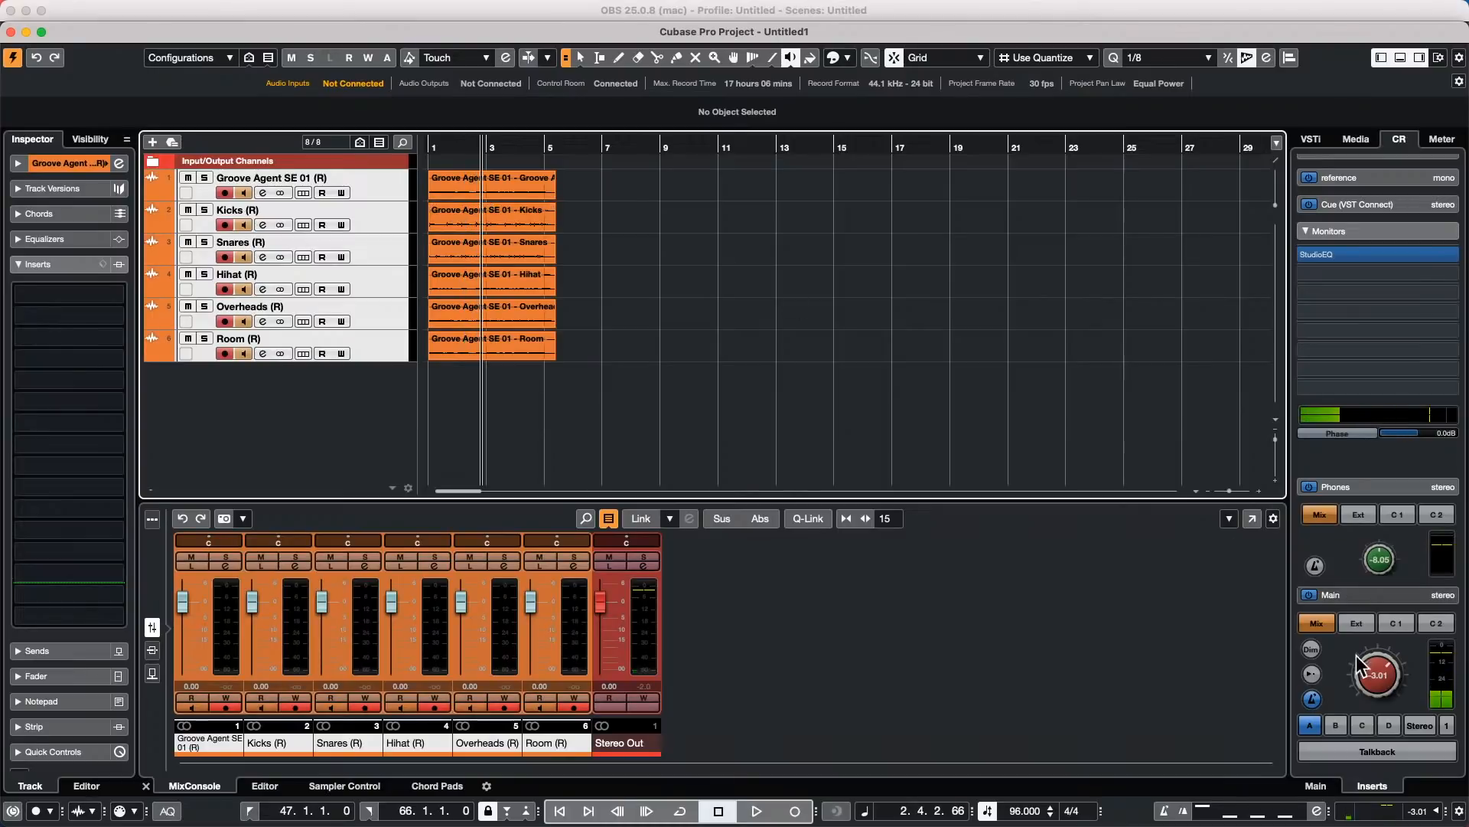
{"action": "left_click_drag", "start_coordinate": [1356, 655], "coordinate": [1379, 642]}
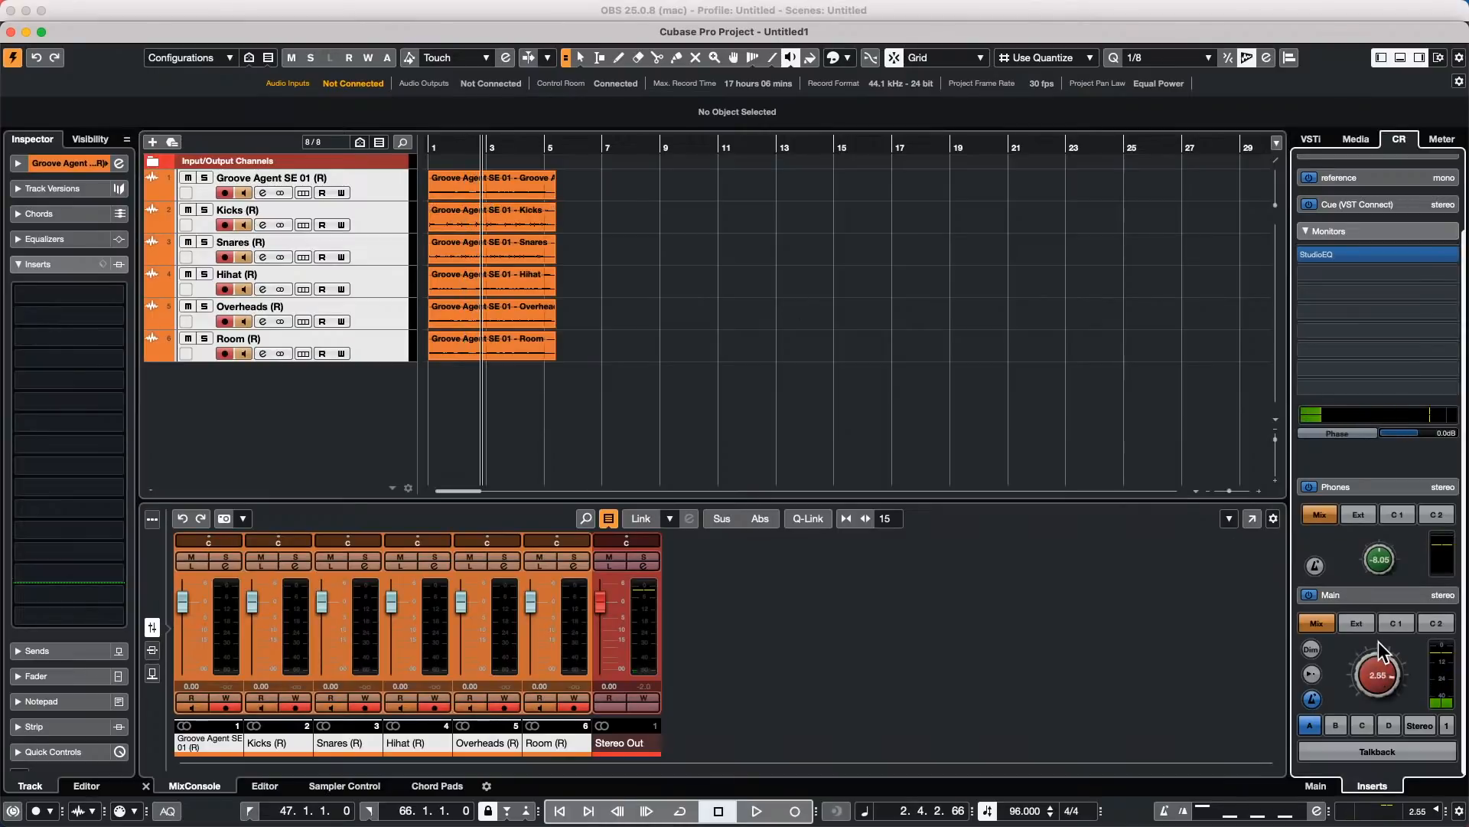
{"action": "left_click", "coordinate": [444, 249]}
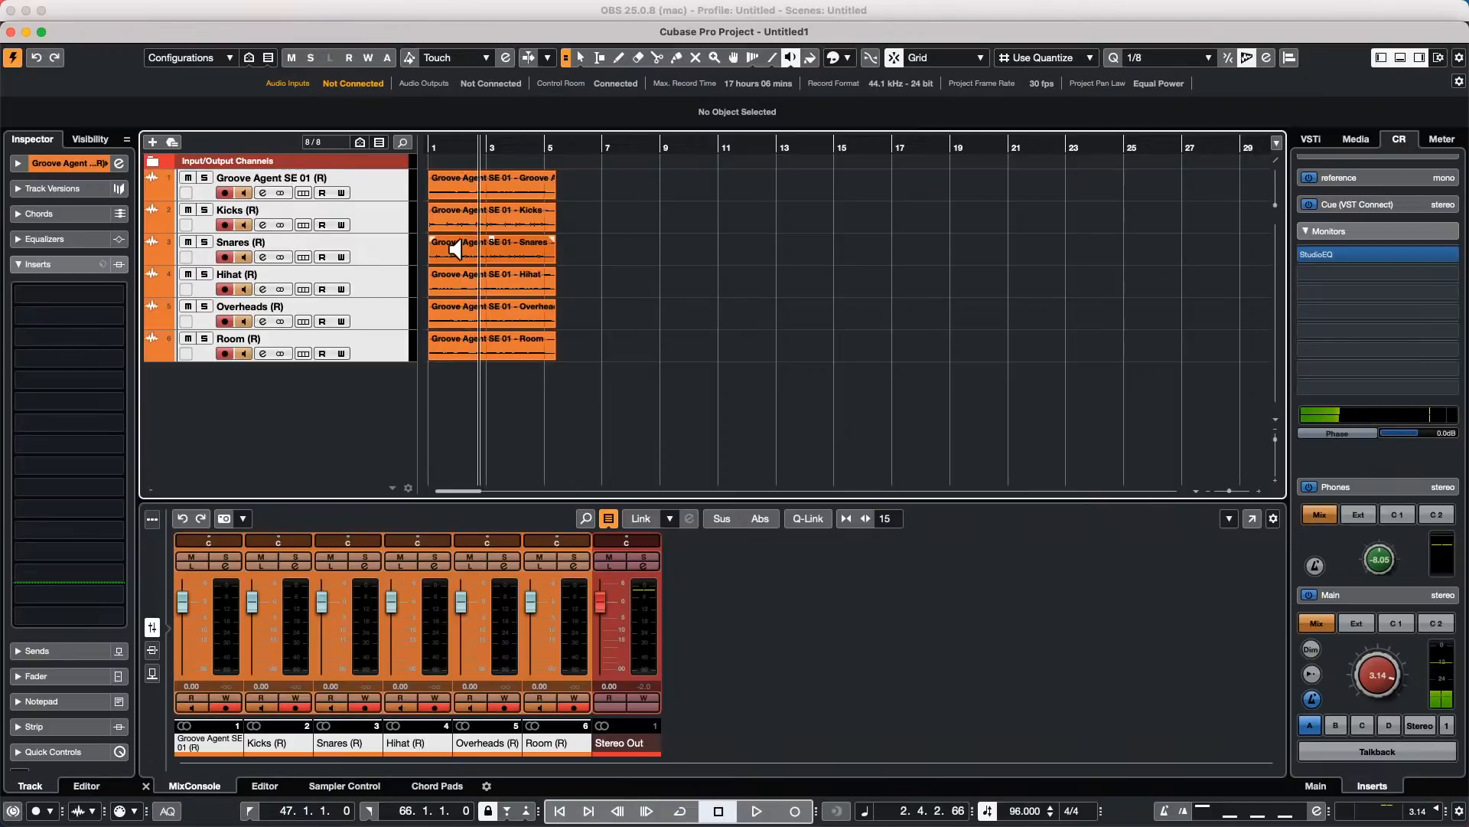
{"action": "left_click", "coordinate": [468, 283]}
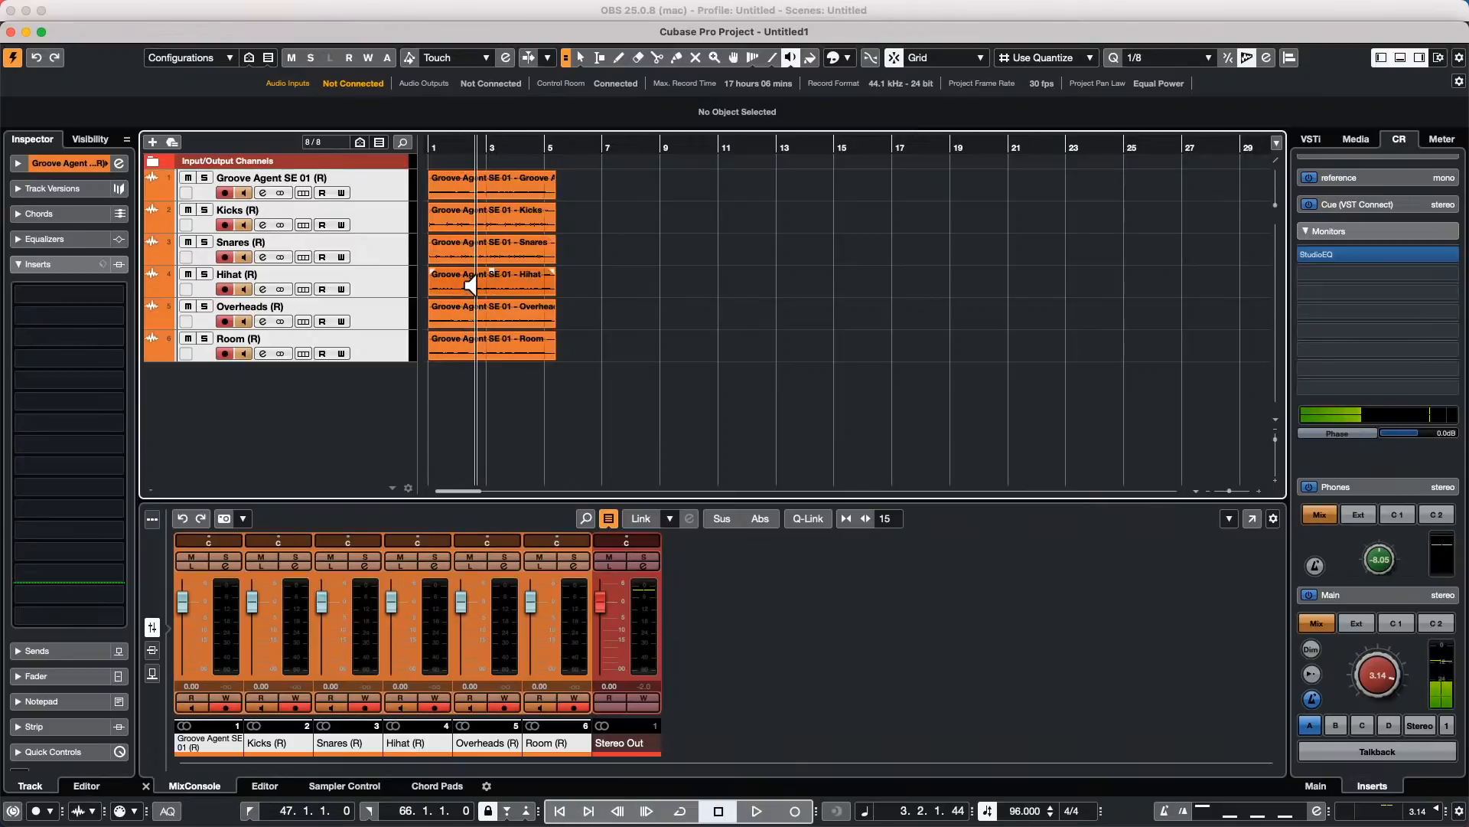
{"action": "left_click", "coordinate": [474, 306]}
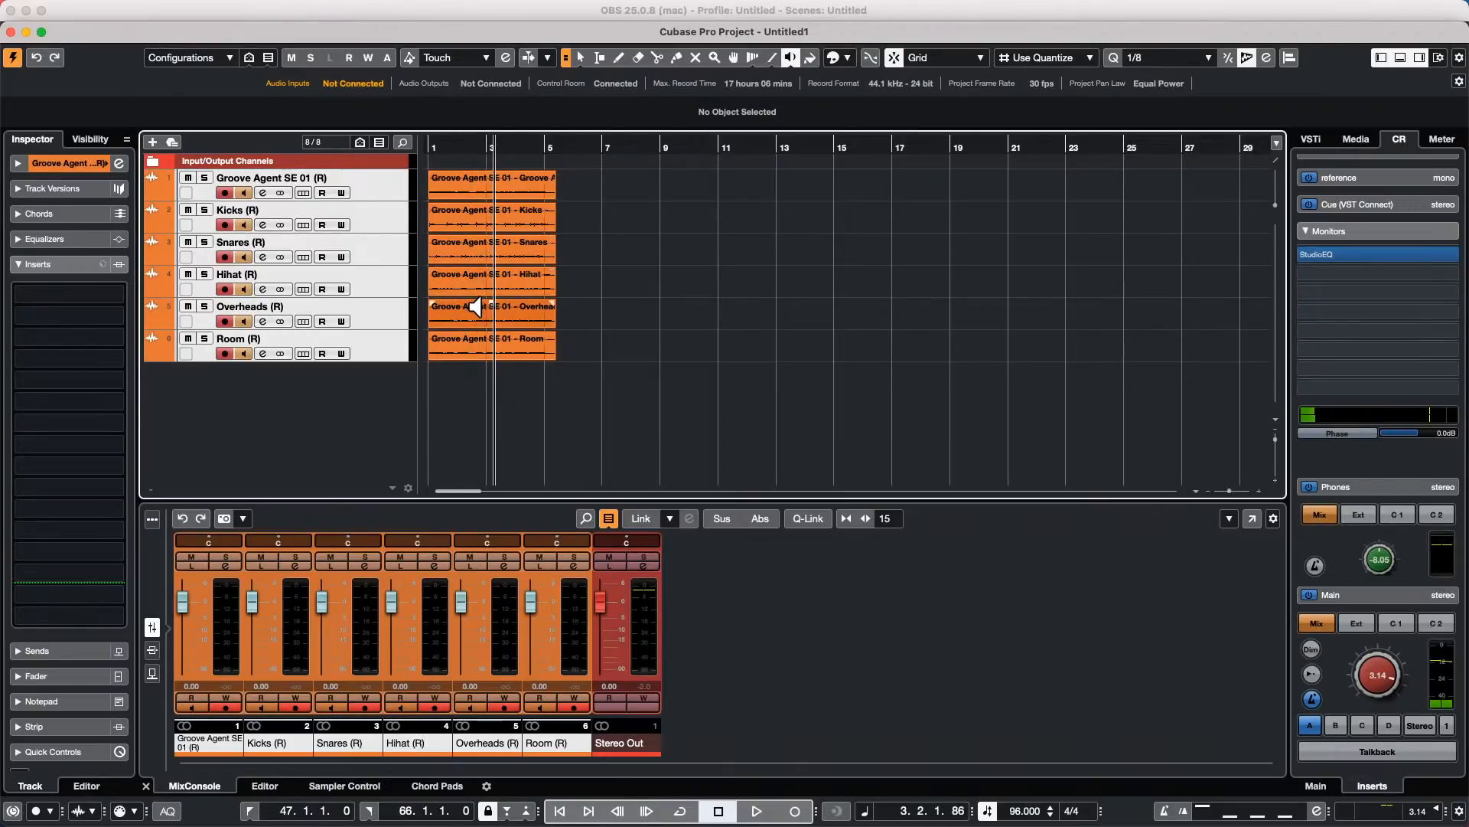
{"action": "left_click", "coordinate": [480, 345]}
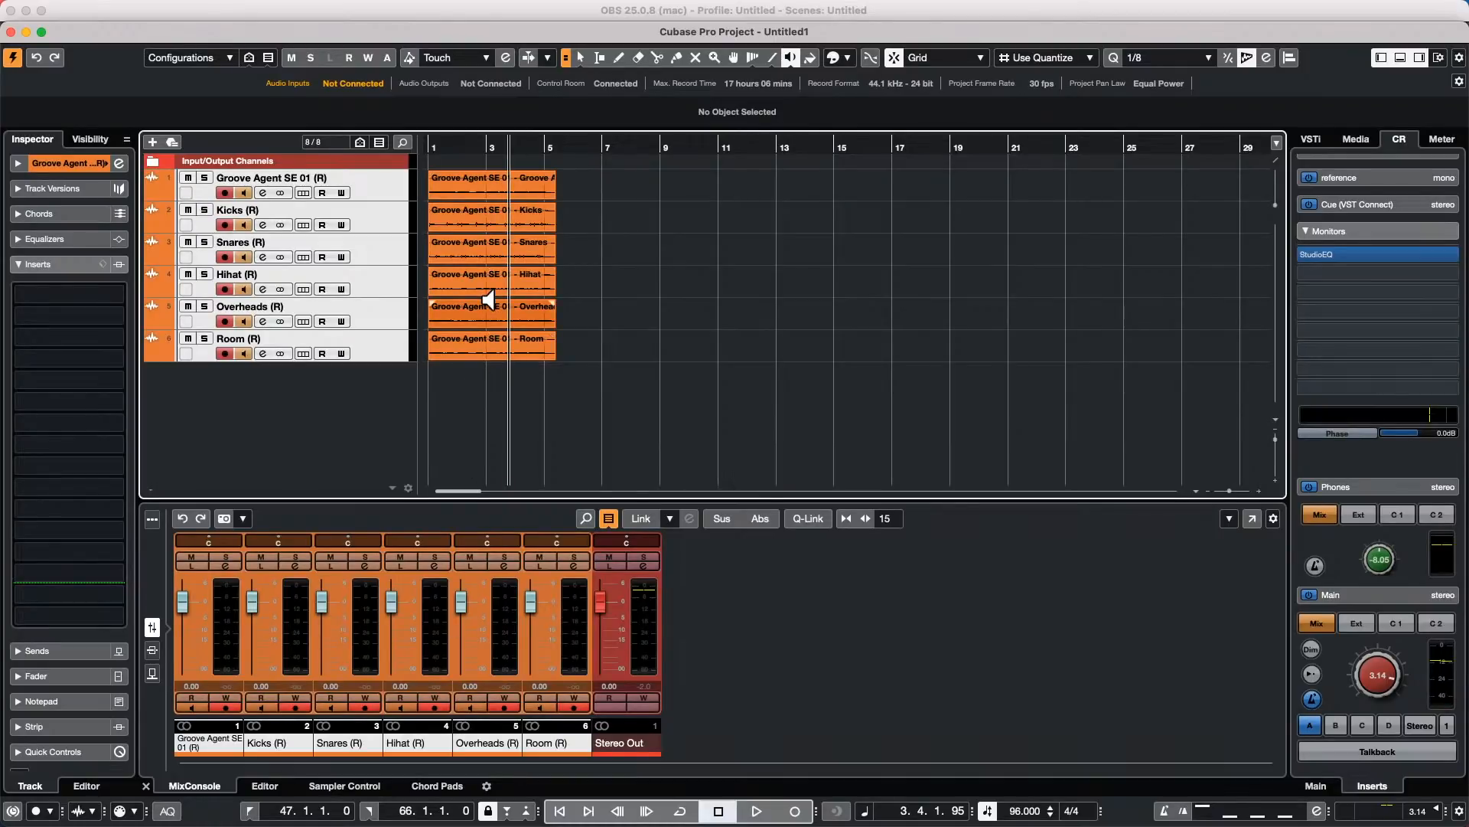
Step: Undo the render in place and reopen the Groove Agent SE instrument window
{"action": "left_click", "coordinate": [365, 182]}
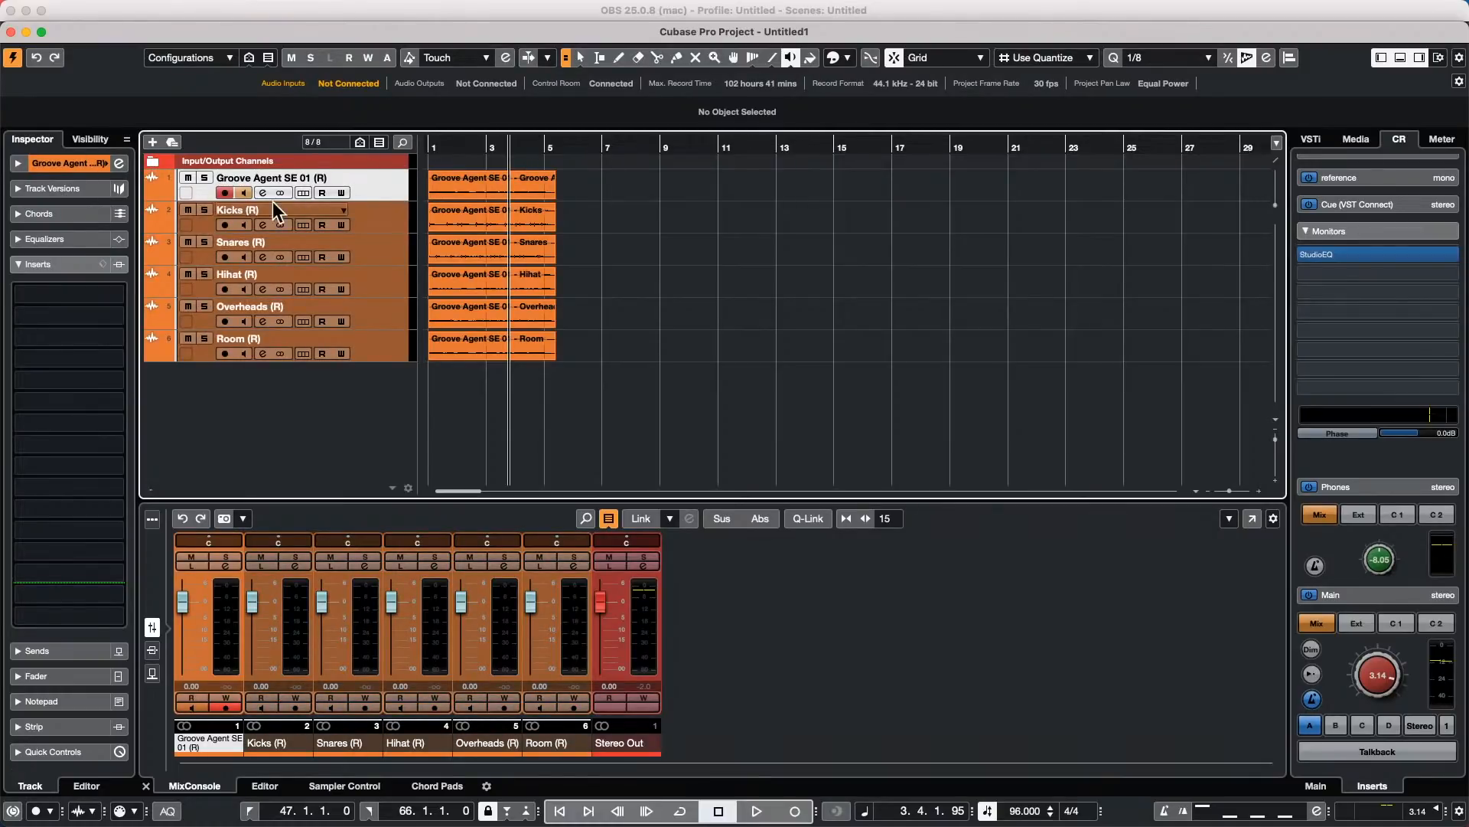
{"action": "left_click", "coordinate": [68, 164]}
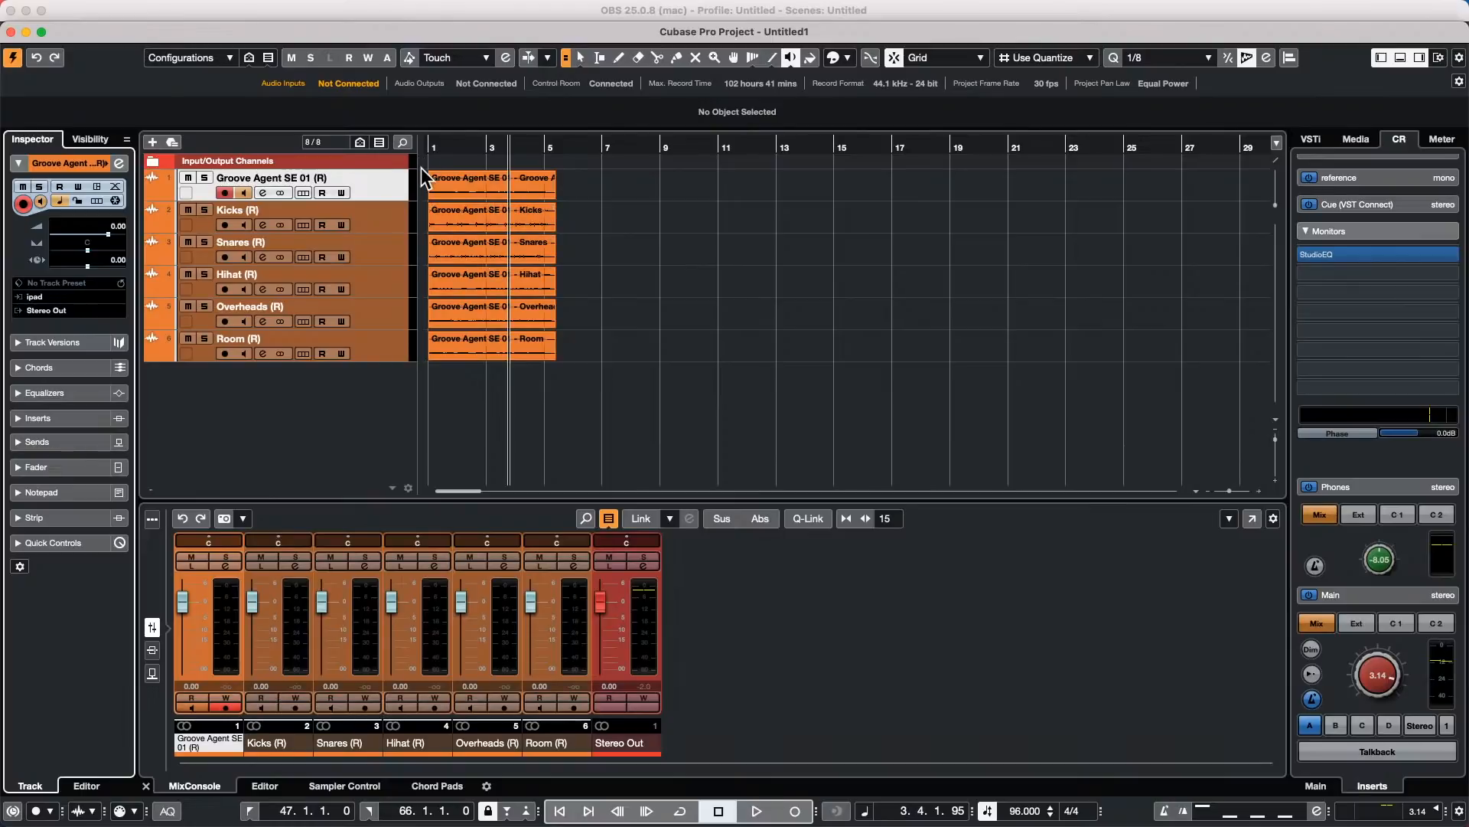
{"action": "key", "text": "super+z"}
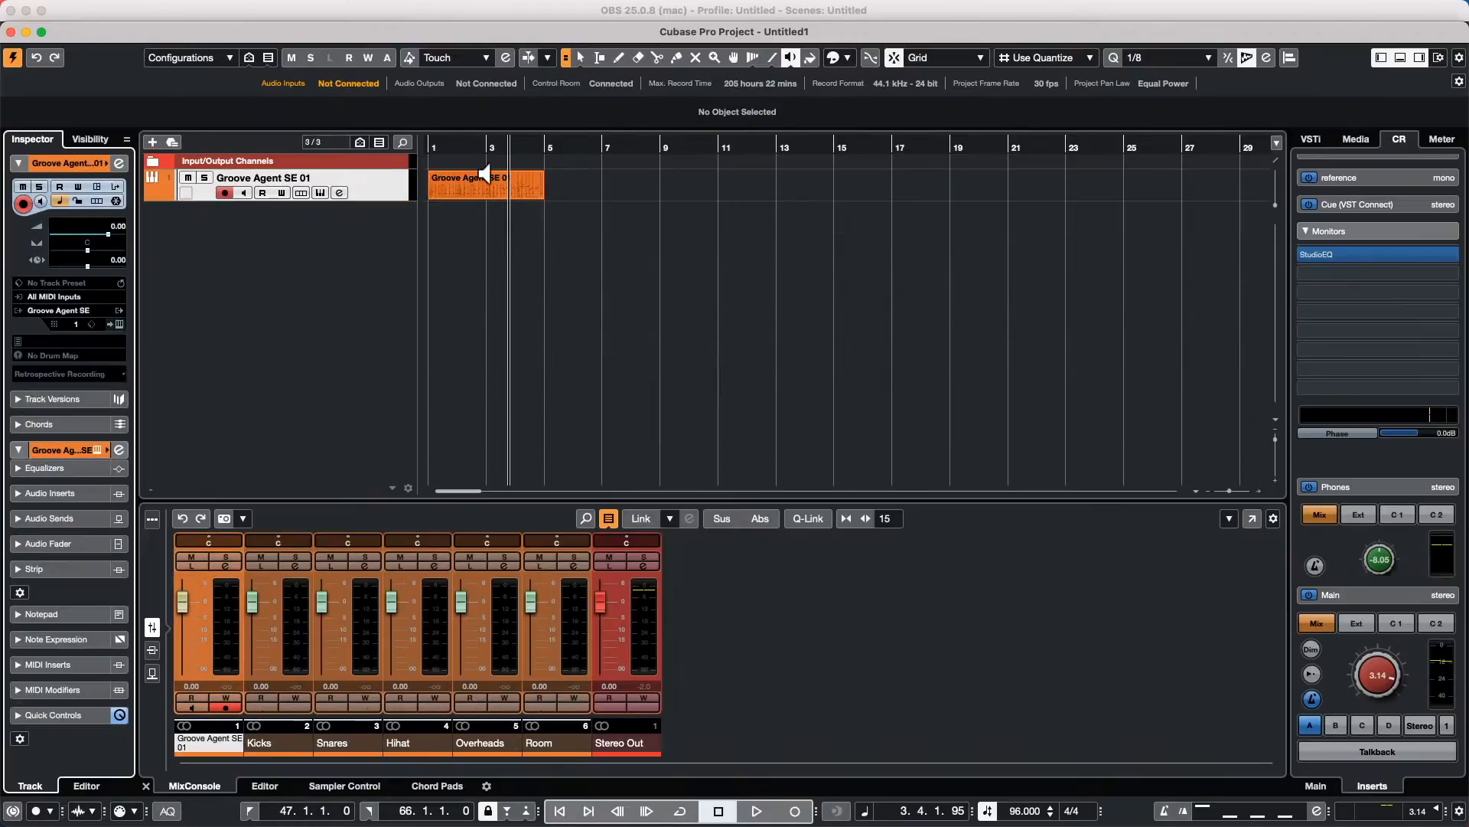
{"action": "left_click", "coordinate": [320, 192]}
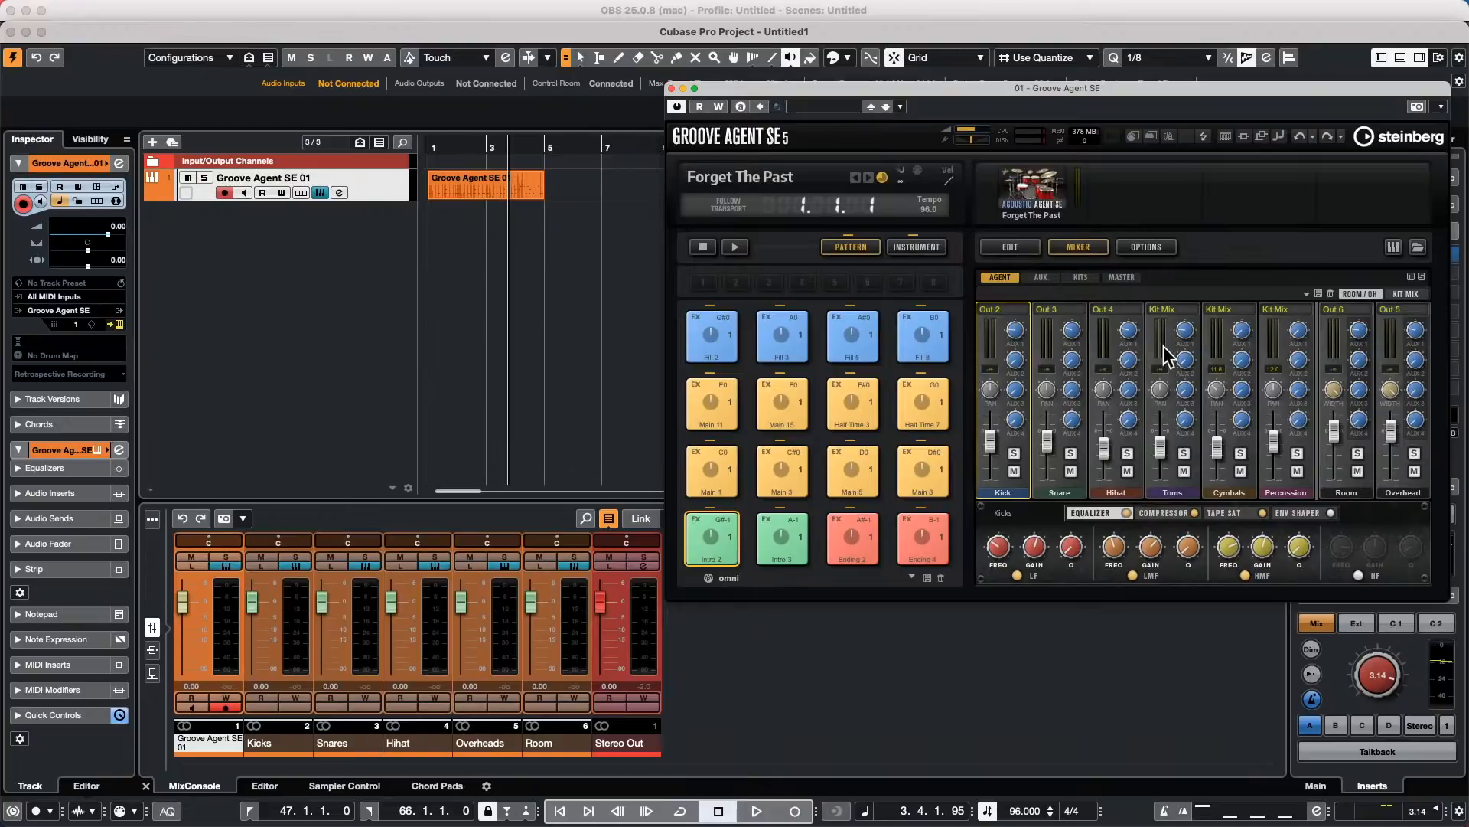
Step: Close the Groove Agent SE instrument window to return to the project
{"action": "left_click", "coordinate": [1303, 133]}
{"action": "left_click", "coordinate": [1302, 133]}
{"action": "left_click", "coordinate": [1302, 136]}
{"action": "left_click", "coordinate": [1302, 135]}
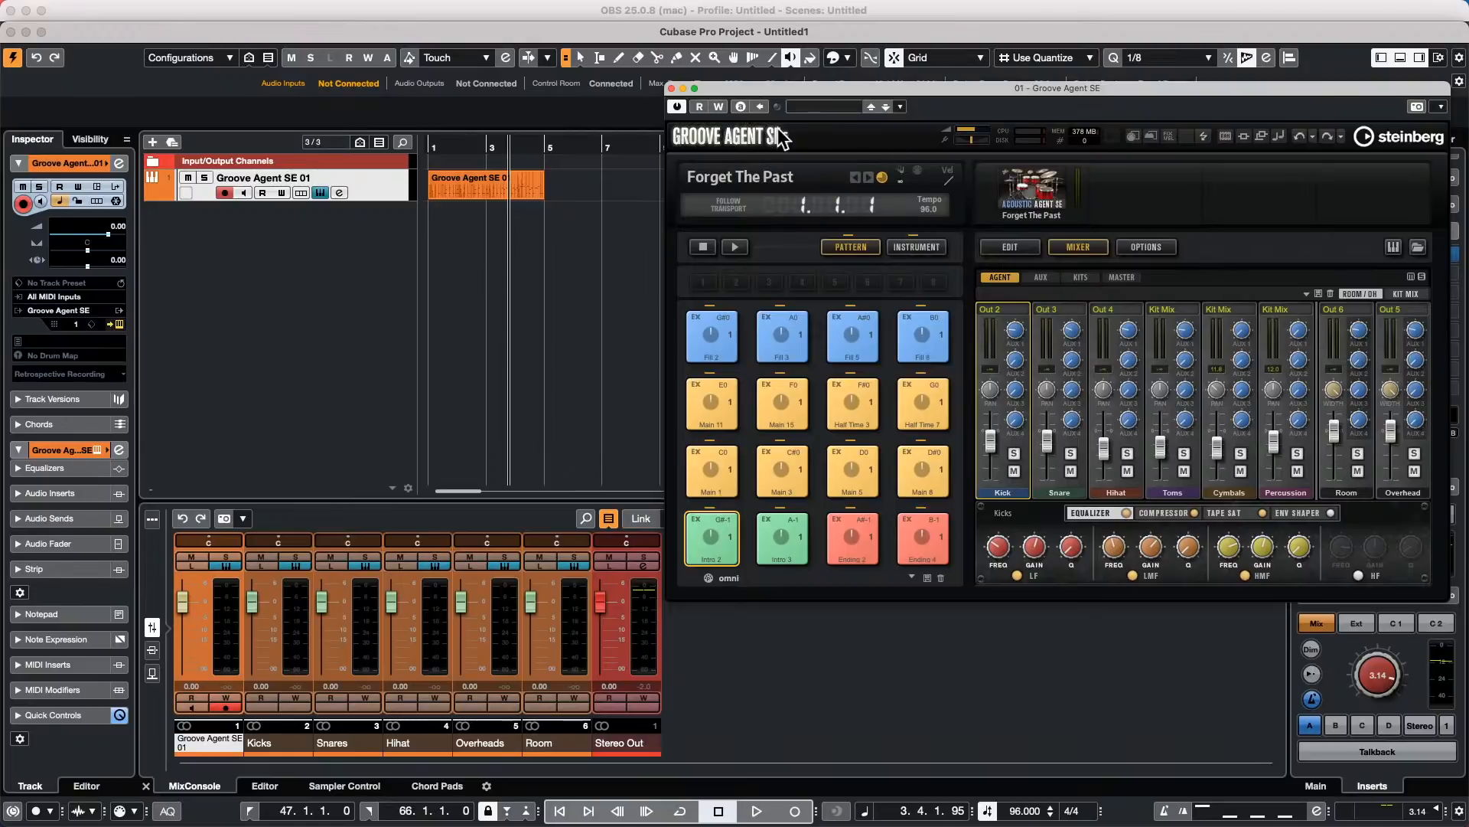
{"action": "left_click", "coordinate": [671, 88]}
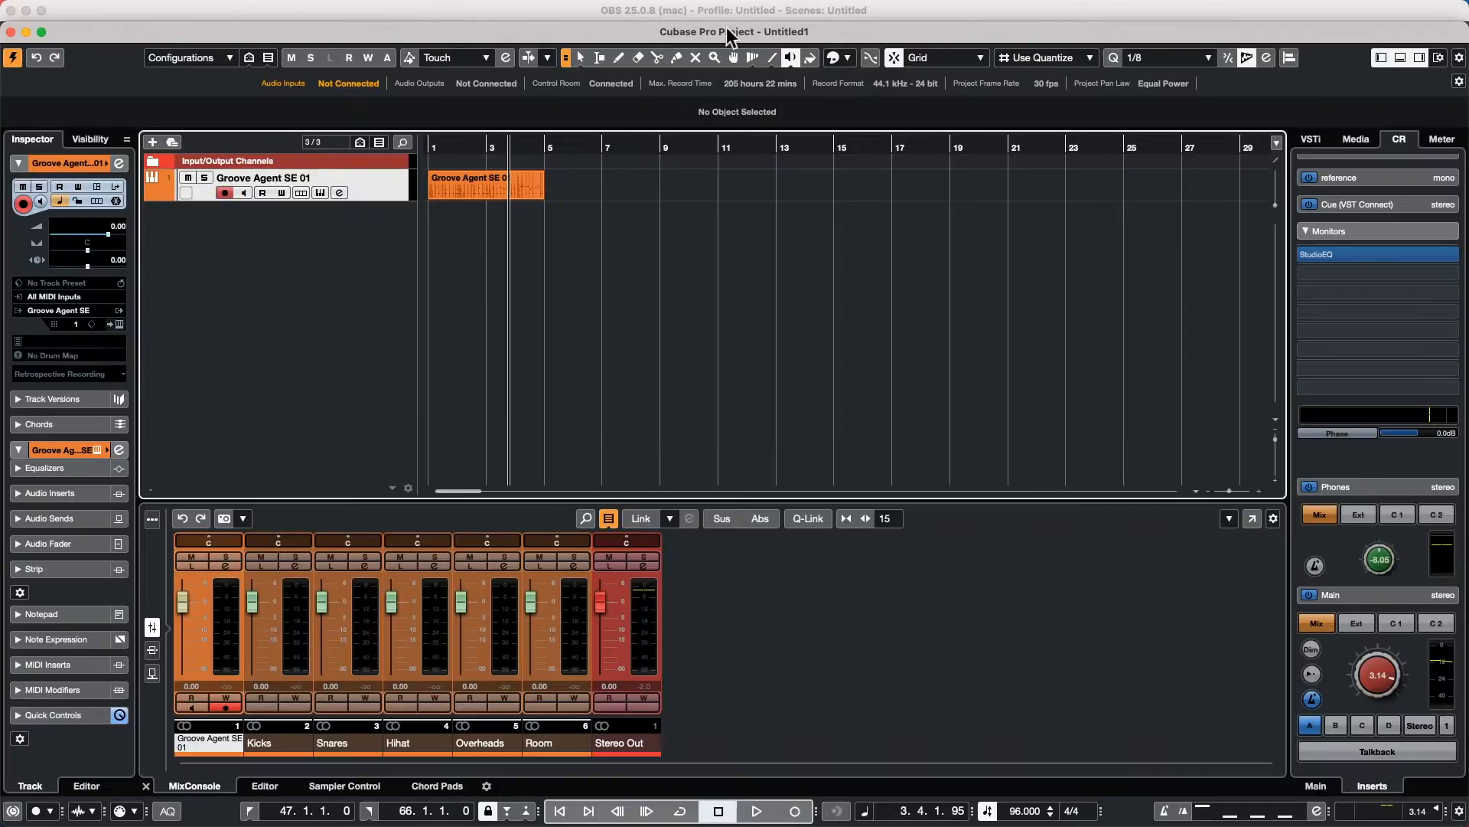
Step: Collapse the Control Room's Monitors inserts, show the Main inserts and open the REVerence editor from slot 8
{"action": "left_click", "coordinate": [1369, 231]}
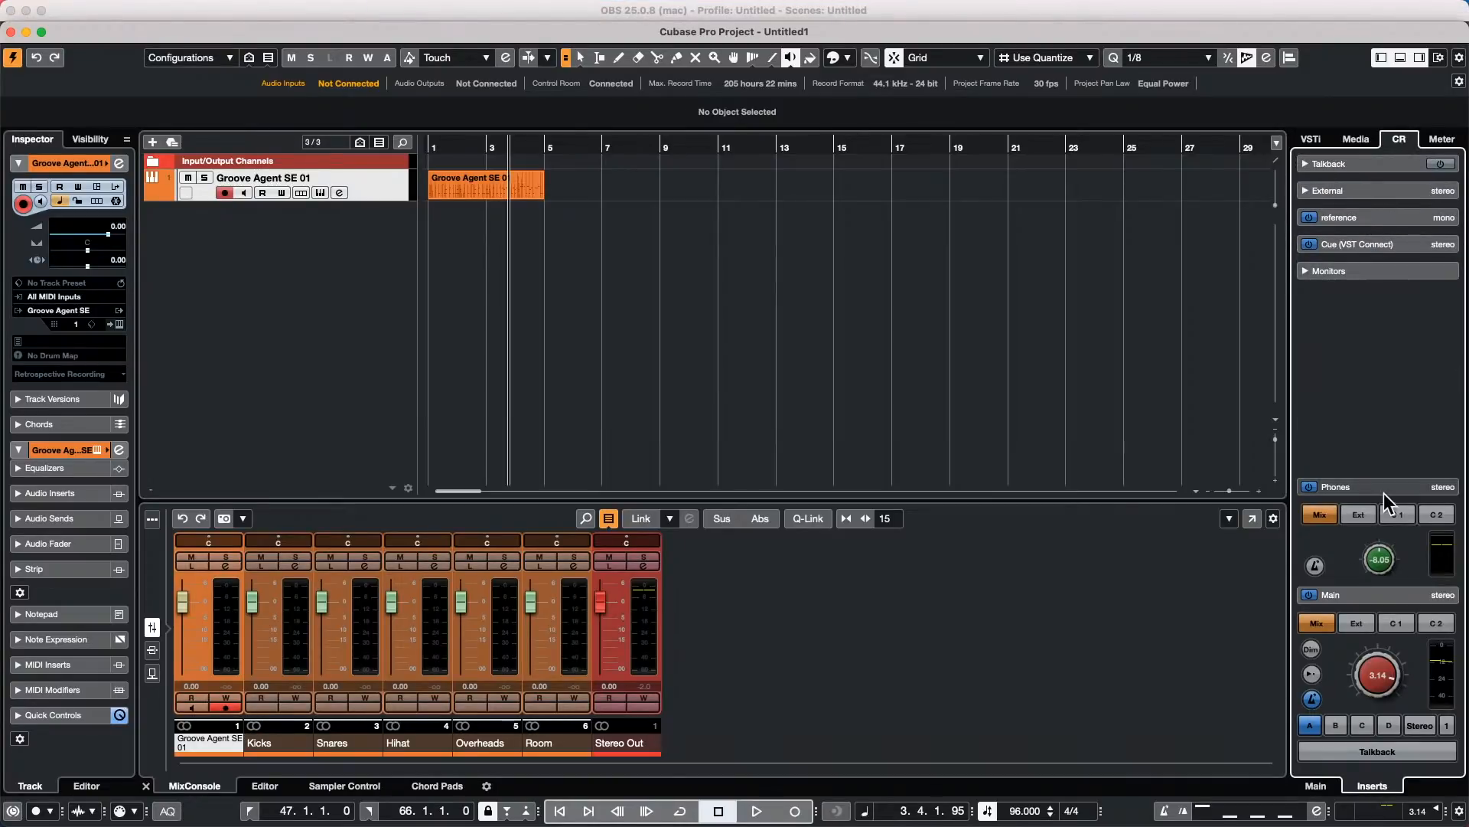
{"action": "left_click", "coordinate": [1357, 600]}
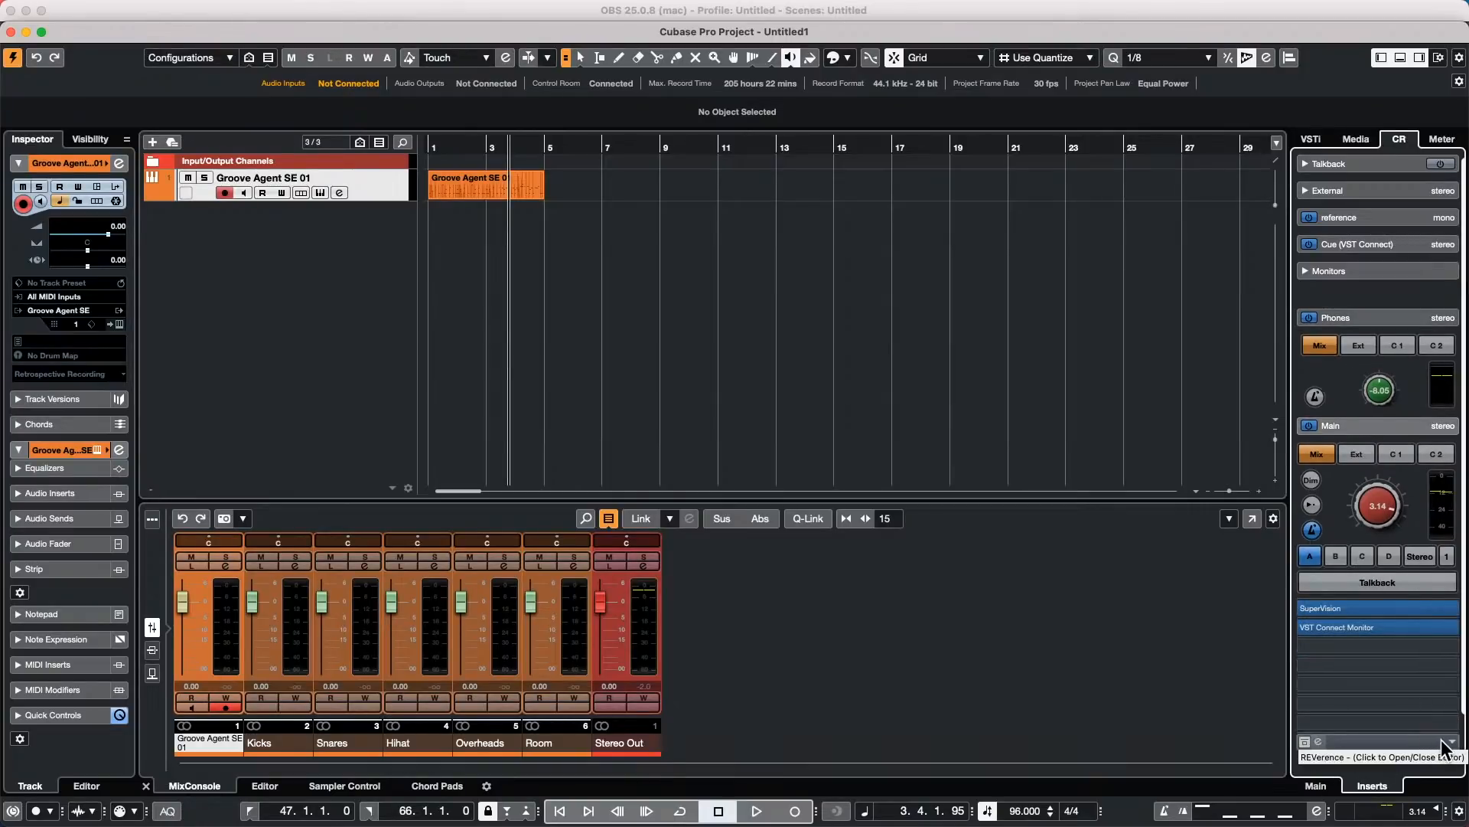
{"action": "left_click", "coordinate": [1321, 742]}
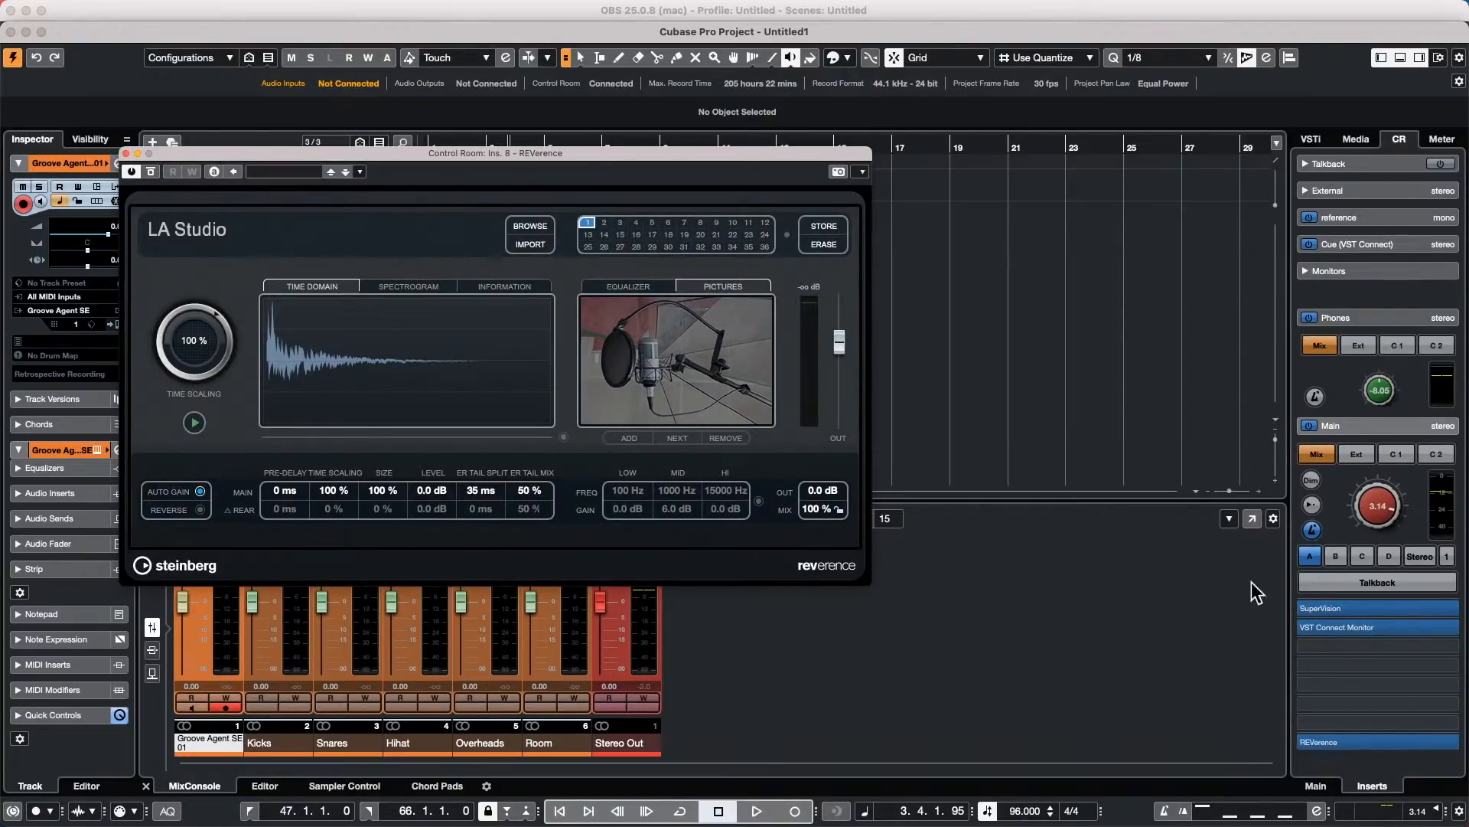
{"action": "left_click", "coordinate": [1453, 742]}
{"action": "left_click", "coordinate": [1377, 742]}
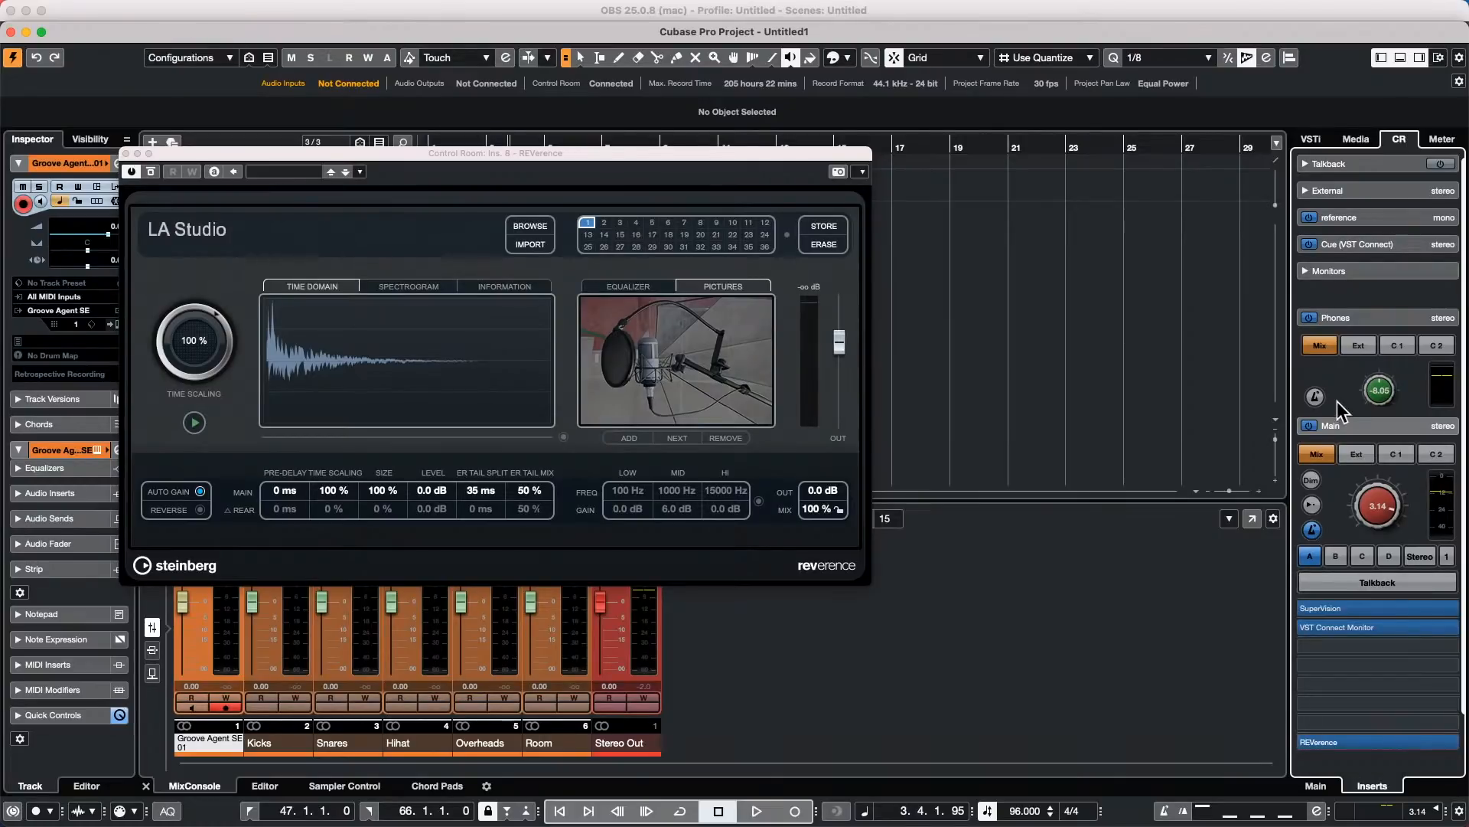
Step: Expand the Control Room's Monitors inserts again, look at the cue options there and move the REVerence window aside
{"action": "left_click", "coordinate": [1353, 432]}
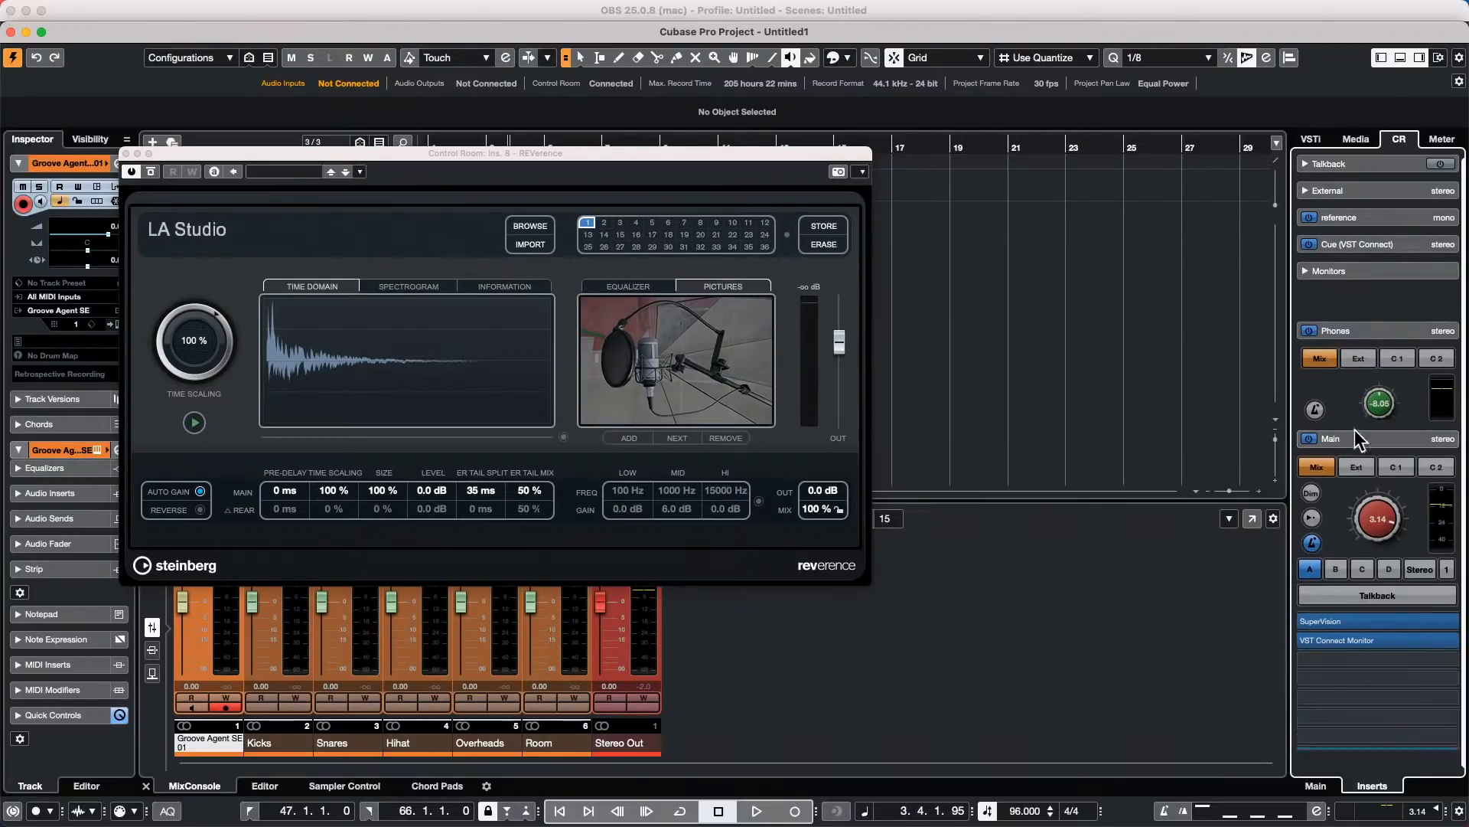
{"action": "left_click", "coordinate": [1354, 270]}
{"action": "right_click", "coordinate": [1349, 274]}
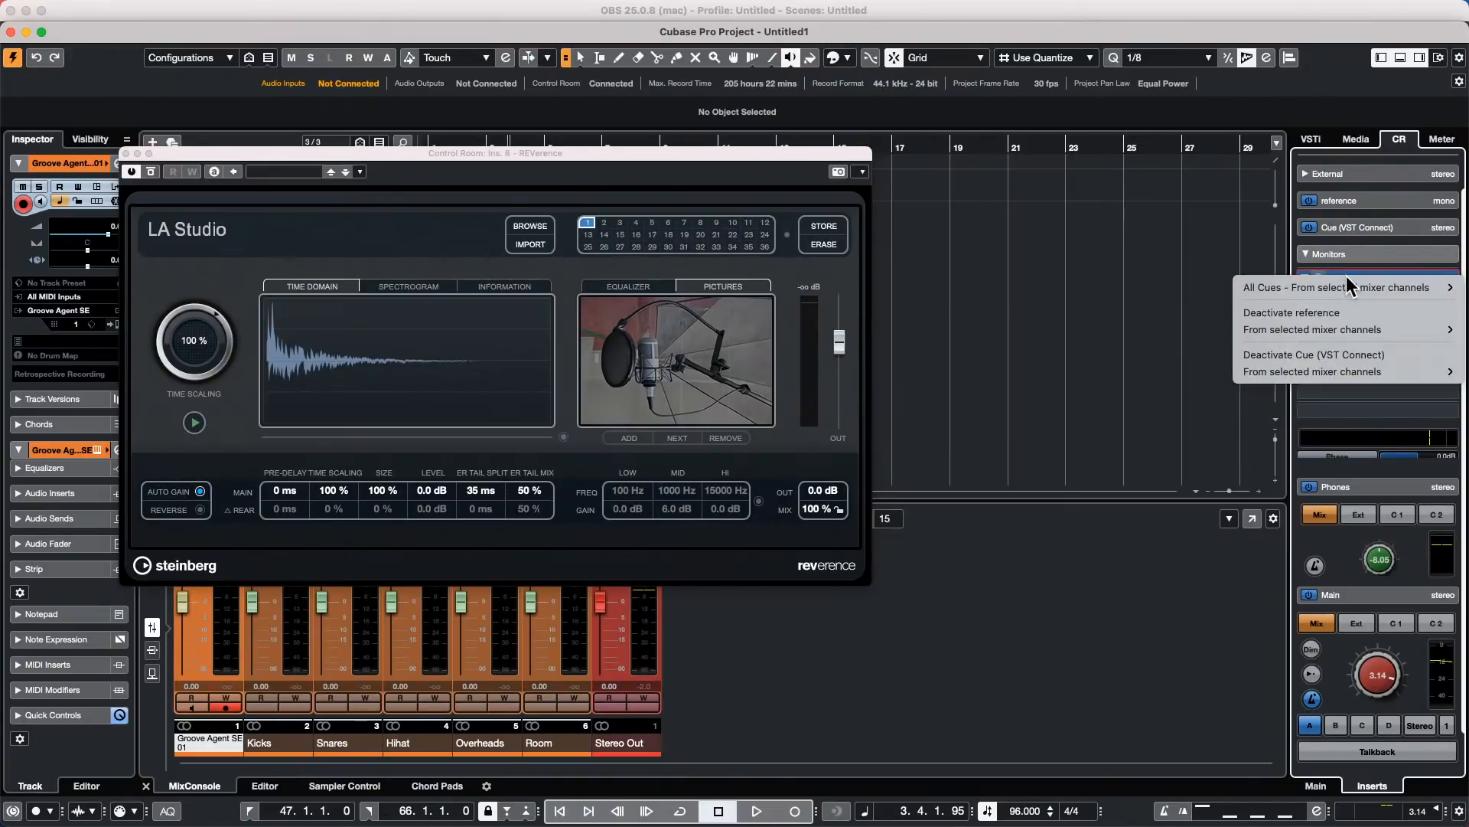
{"action": "mouse_move", "coordinate": [1367, 371]}
{"action": "left_click_drag", "start_coordinate": [181, 153], "coordinate": [622, 168]}
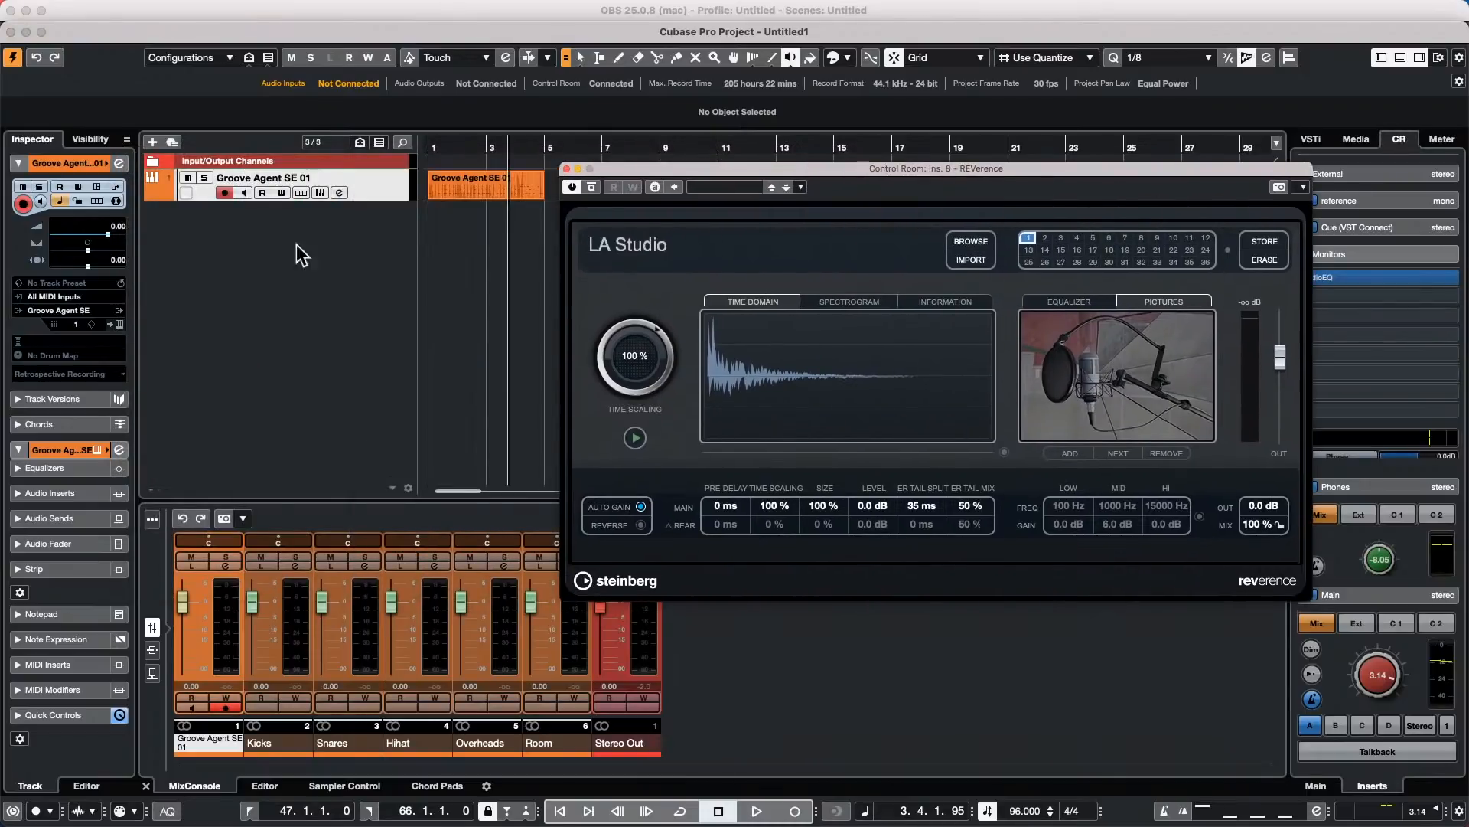
Step: Open the channel settings of the Groove Agent SE 01 track and add the ModMachine delay in its first insert slot
{"action": "left_click", "coordinate": [388, 181]}
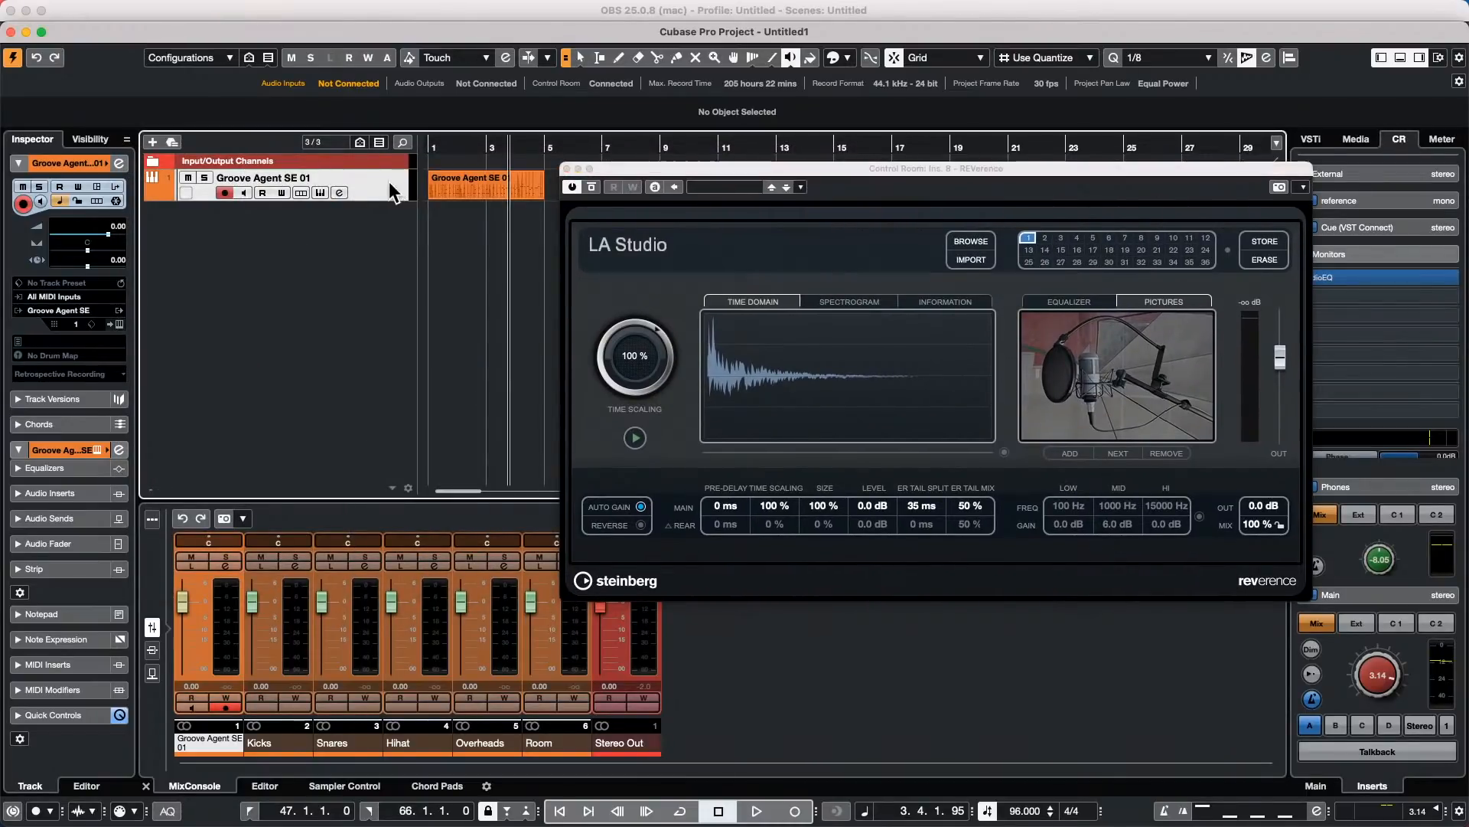
{"action": "left_click", "coordinate": [119, 324]}
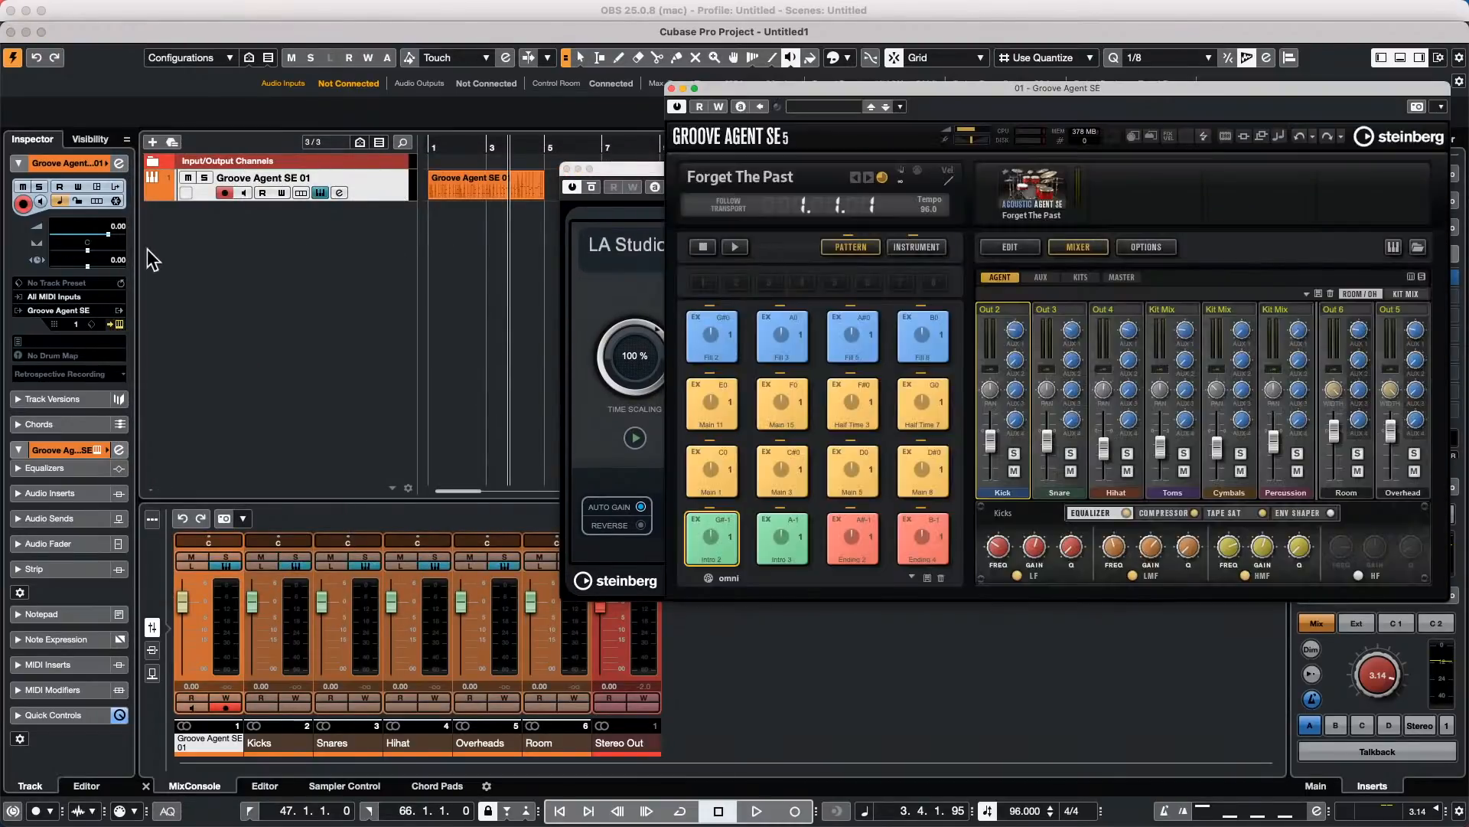
{"action": "left_click", "coordinate": [119, 163]}
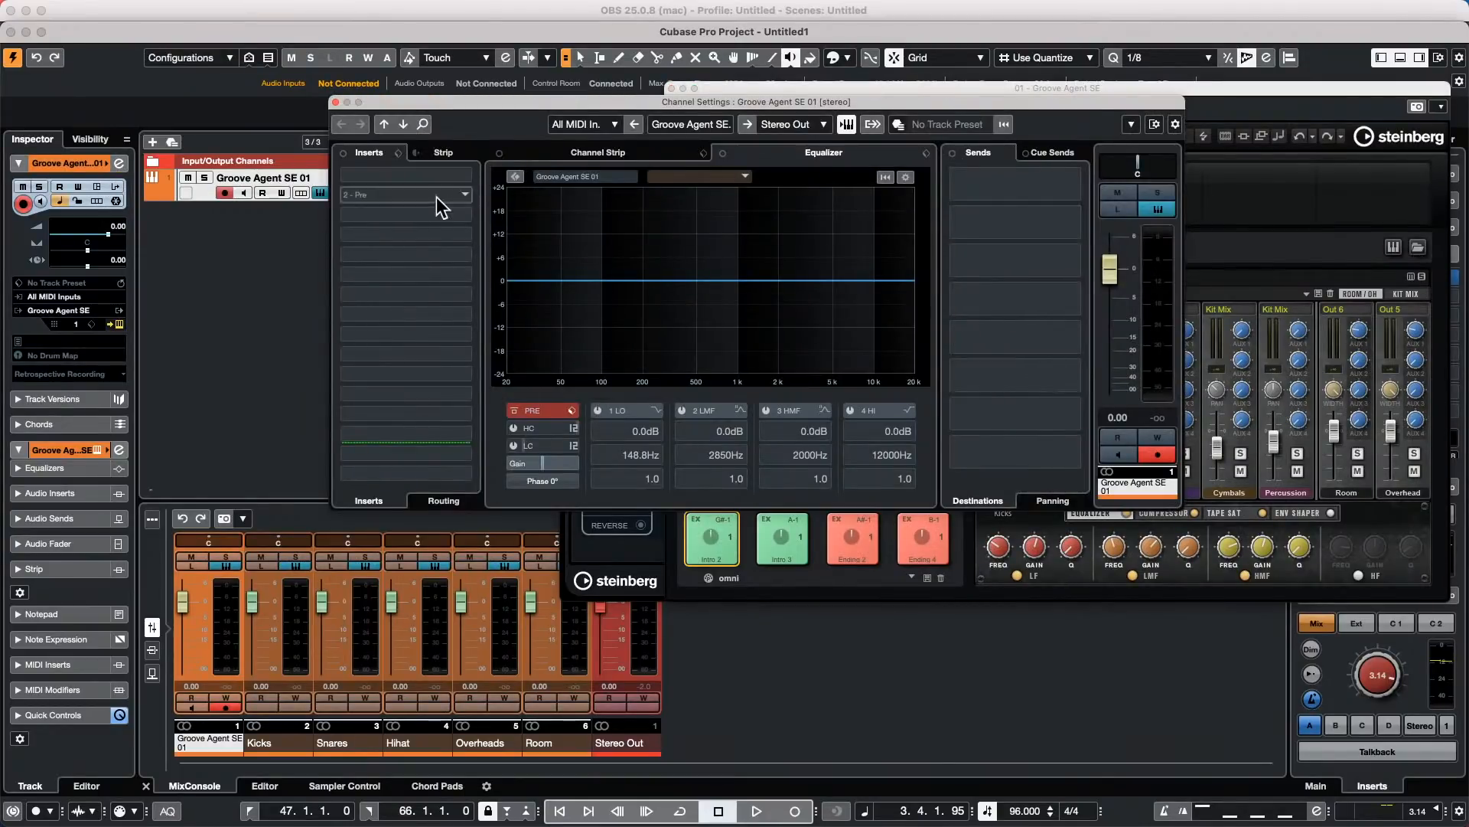
{"action": "left_click", "coordinate": [464, 173]}
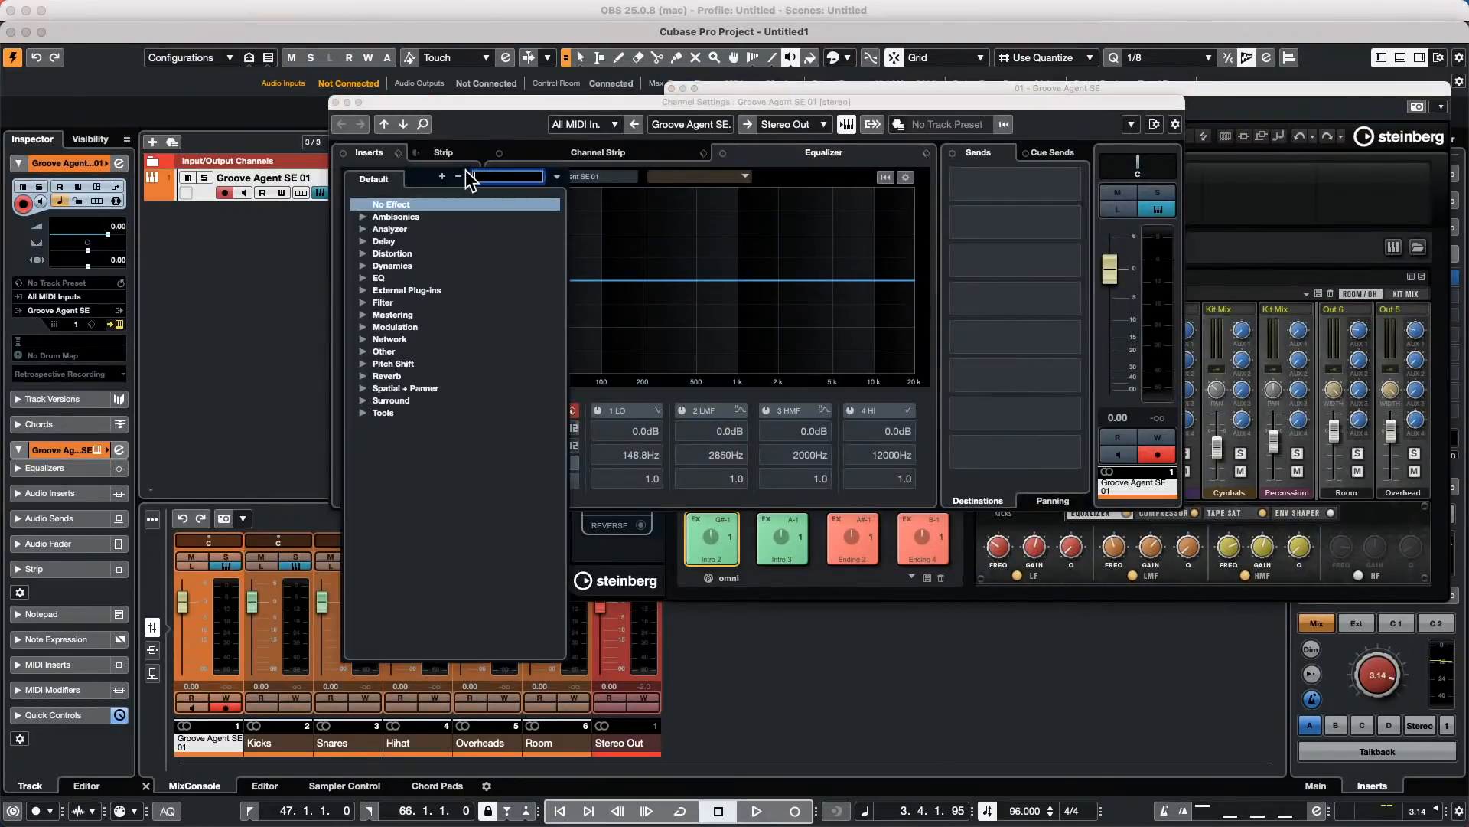
{"action": "left_click", "coordinate": [363, 241]}
{"action": "left_click", "coordinate": [429, 256]}
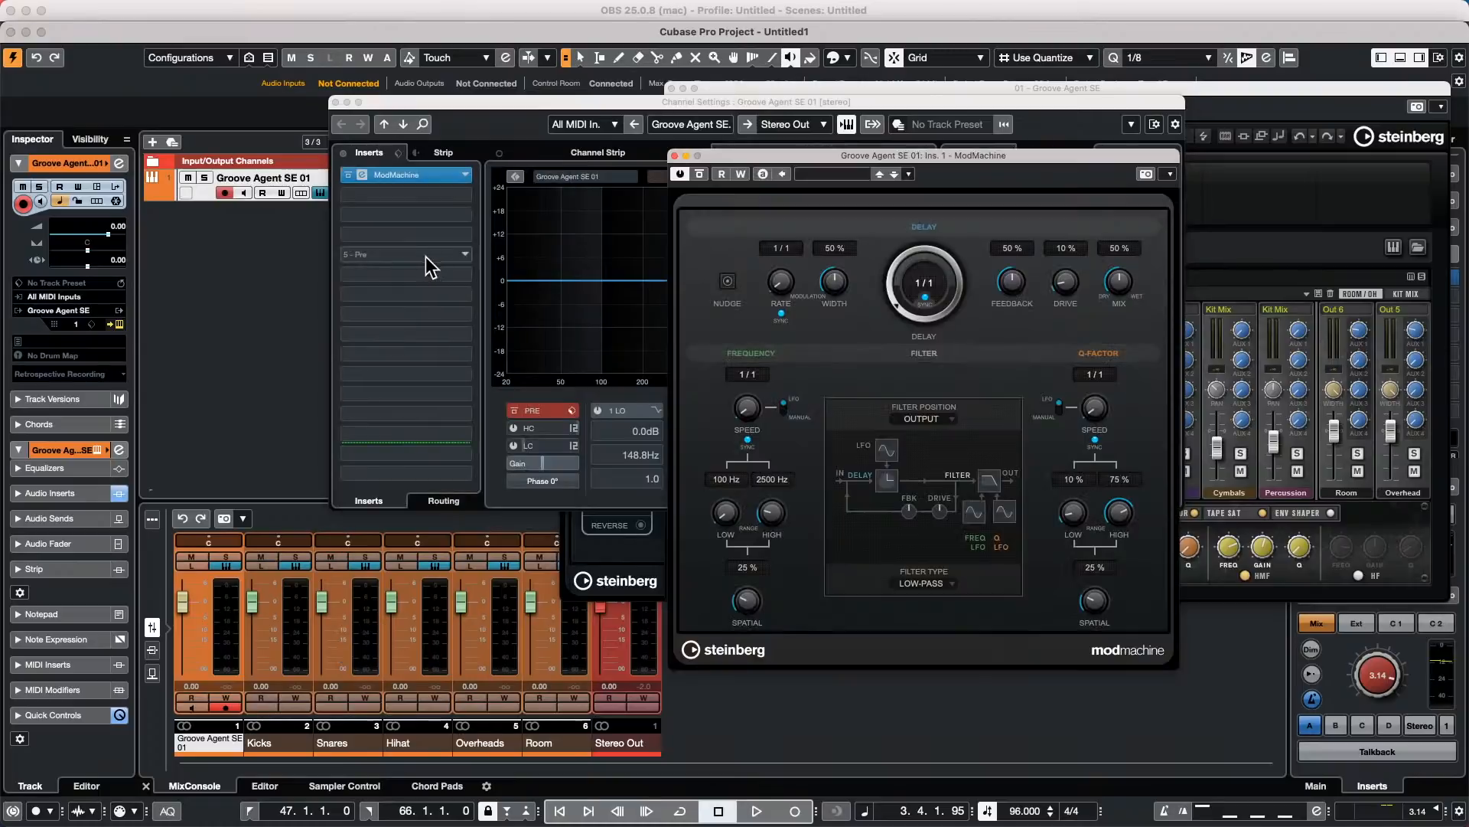
Step: Move ModMachine to a post-fader insert slot and close the plug-in, channel settings, Groove Agent SE and REVerence windows
{"action": "right_click", "coordinate": [411, 175]}
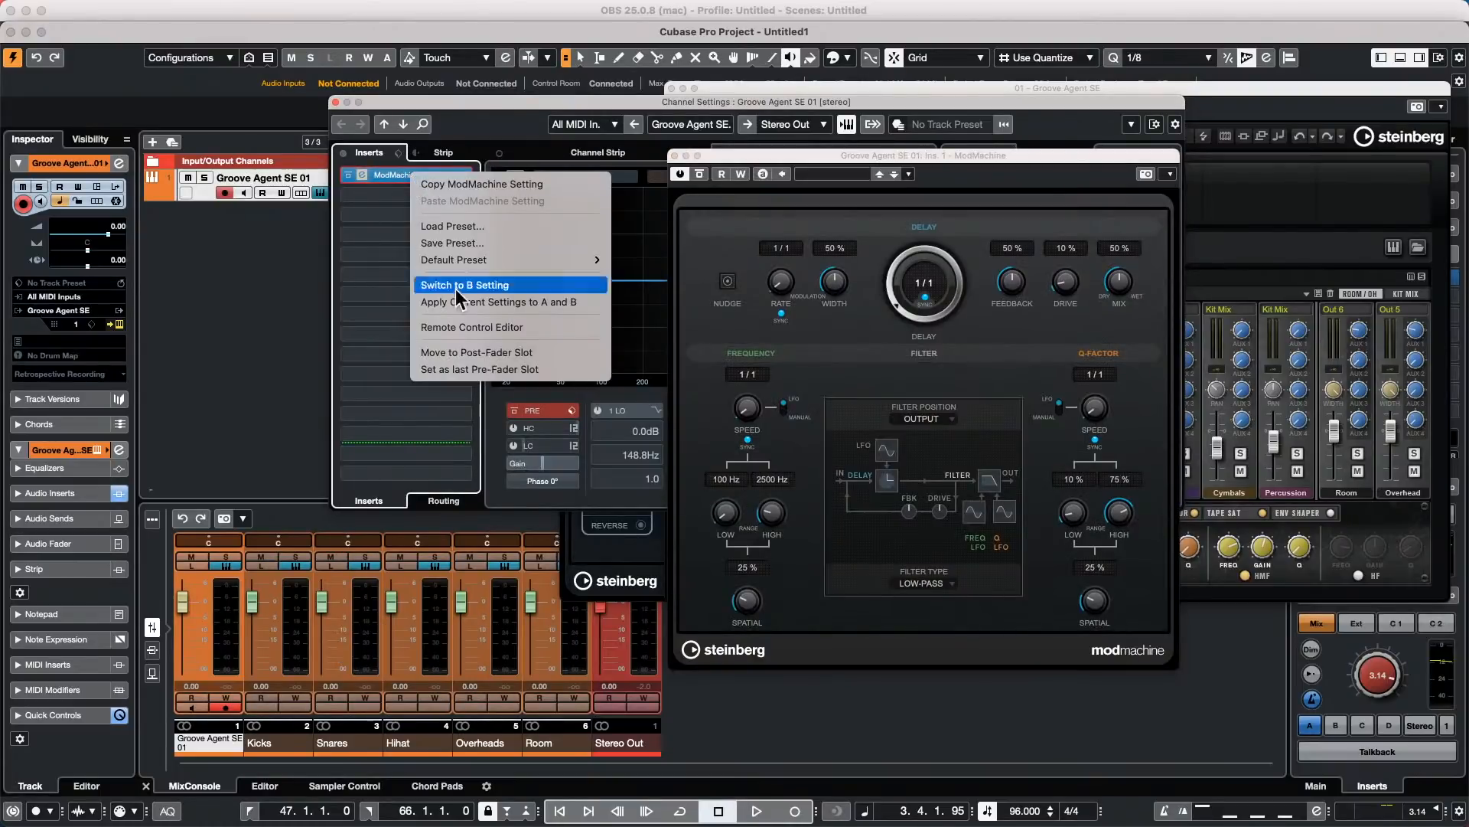
{"action": "left_click", "coordinate": [521, 353]}
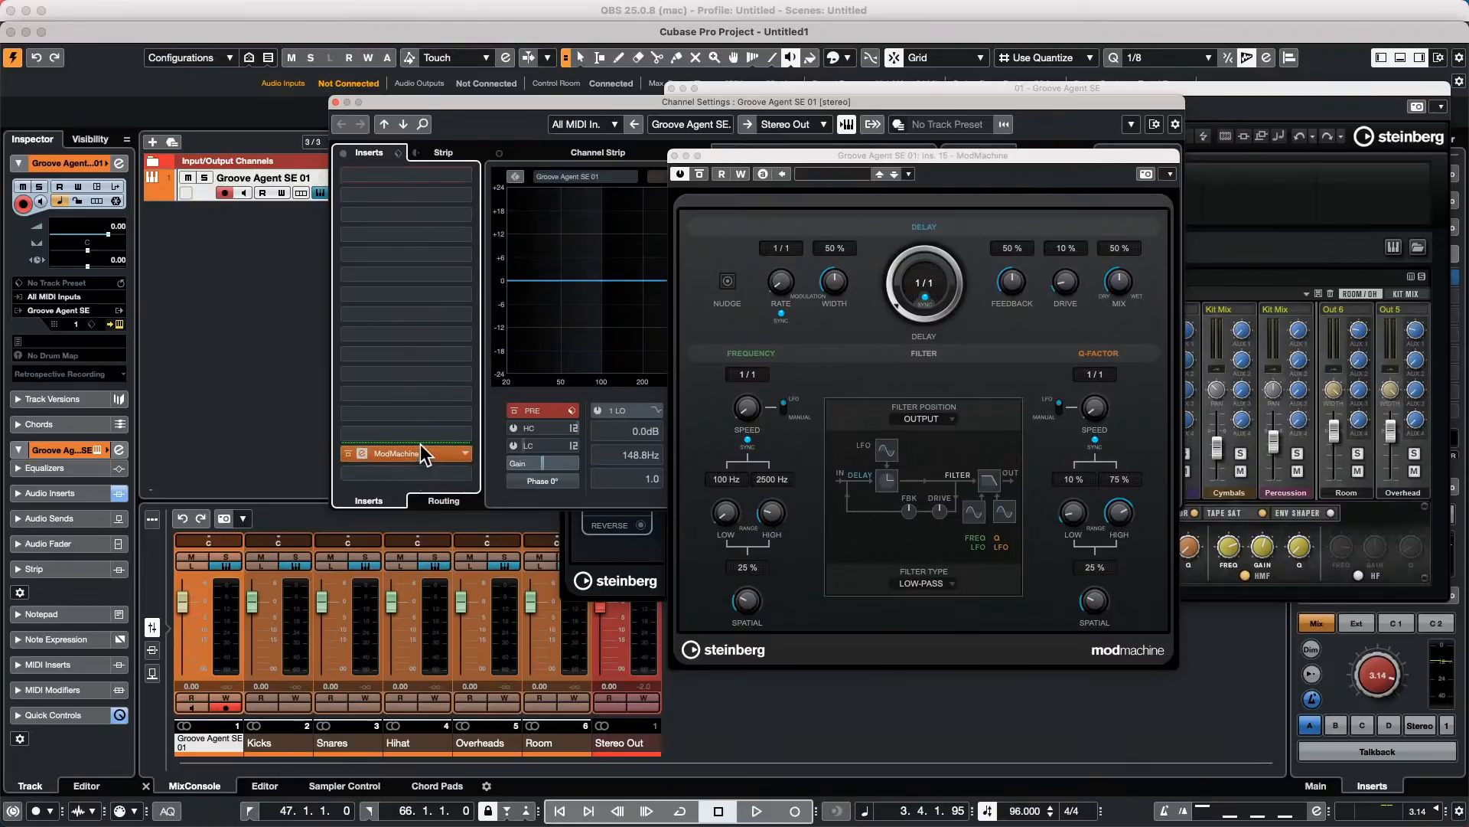
{"action": "left_click", "coordinate": [674, 156]}
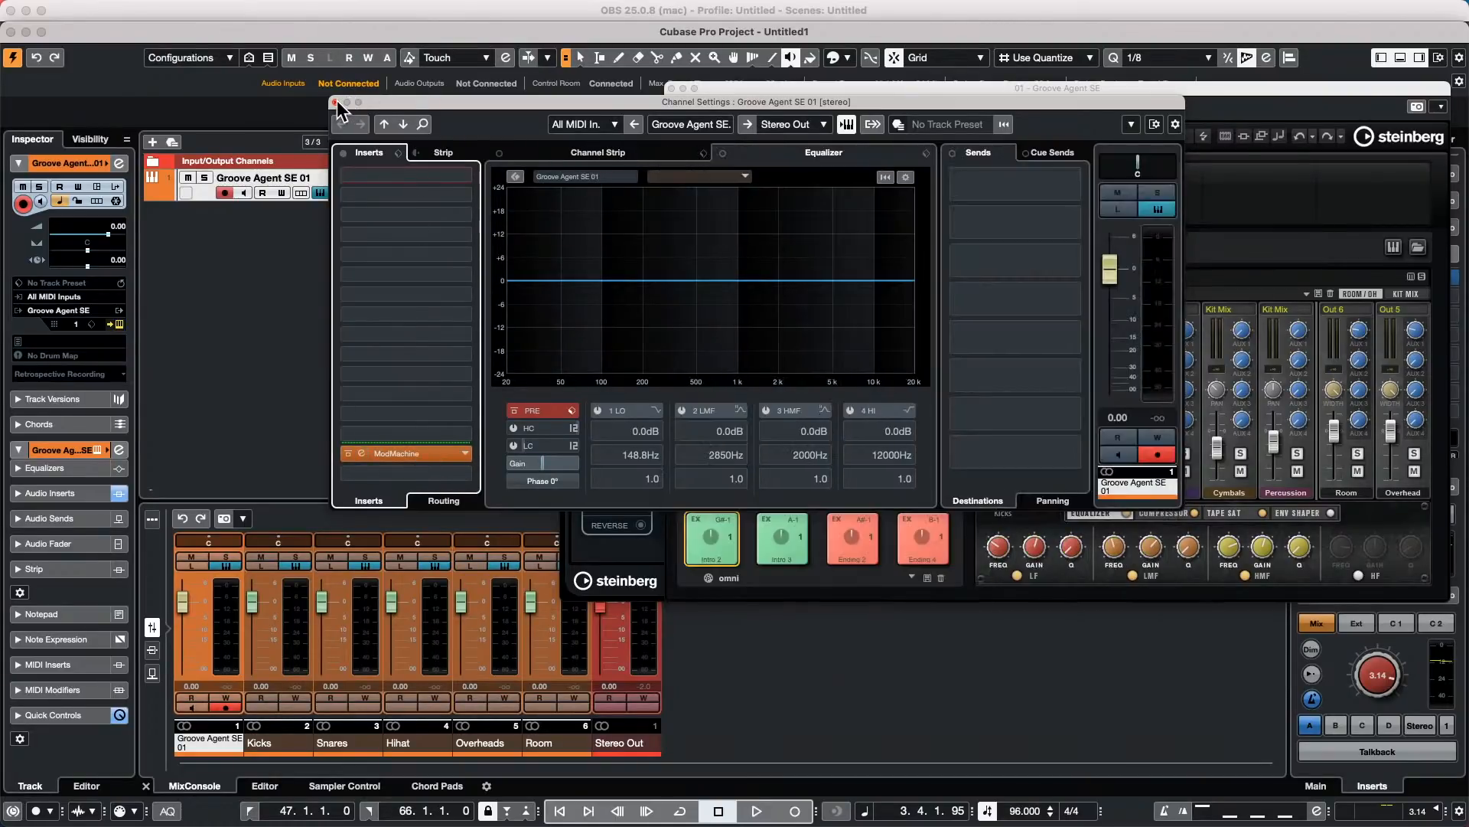
{"action": "left_click", "coordinate": [335, 102]}
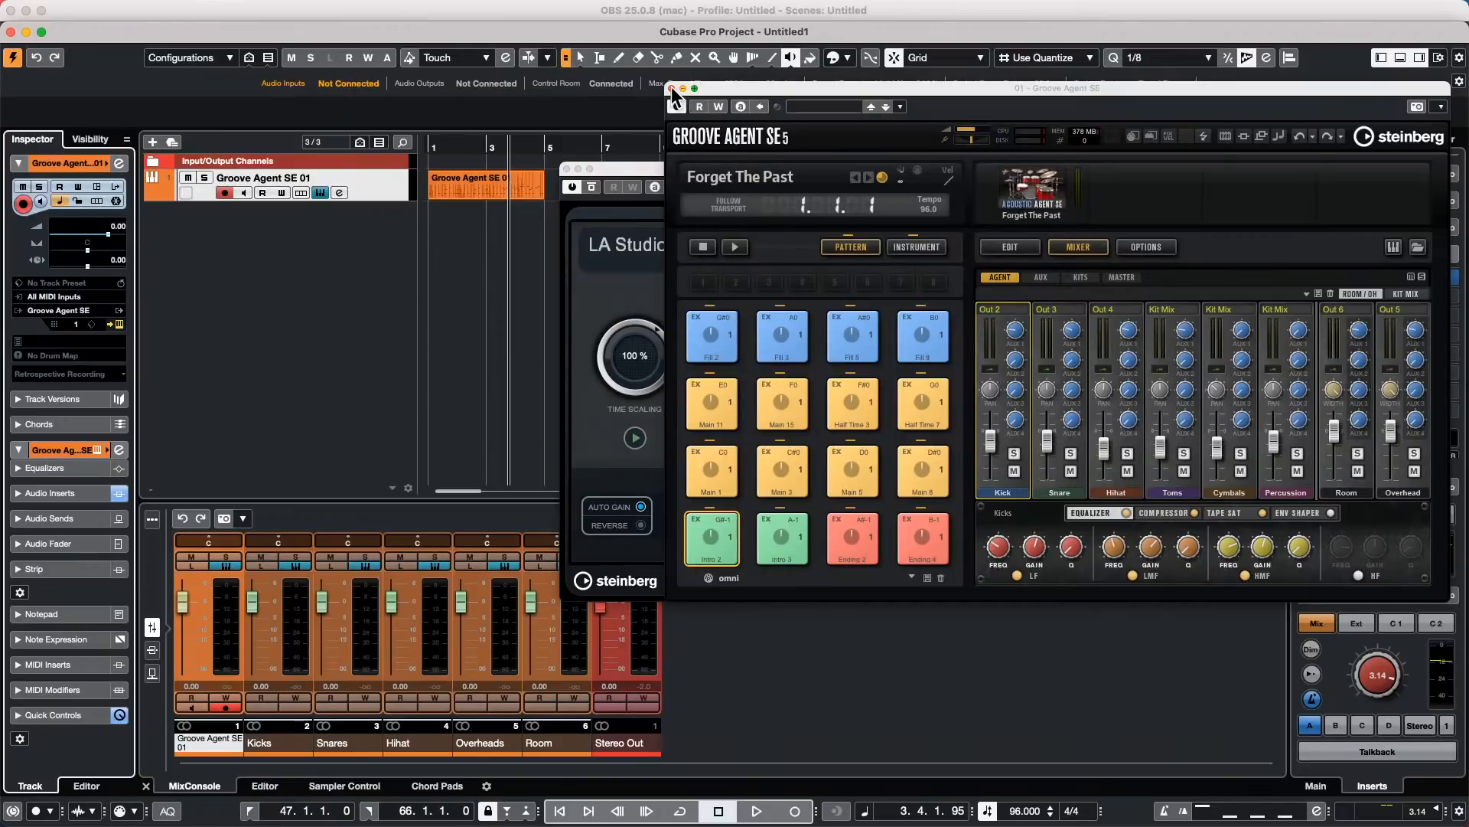
{"action": "left_click", "coordinate": [672, 87]}
{"action": "left_click", "coordinate": [566, 168]}
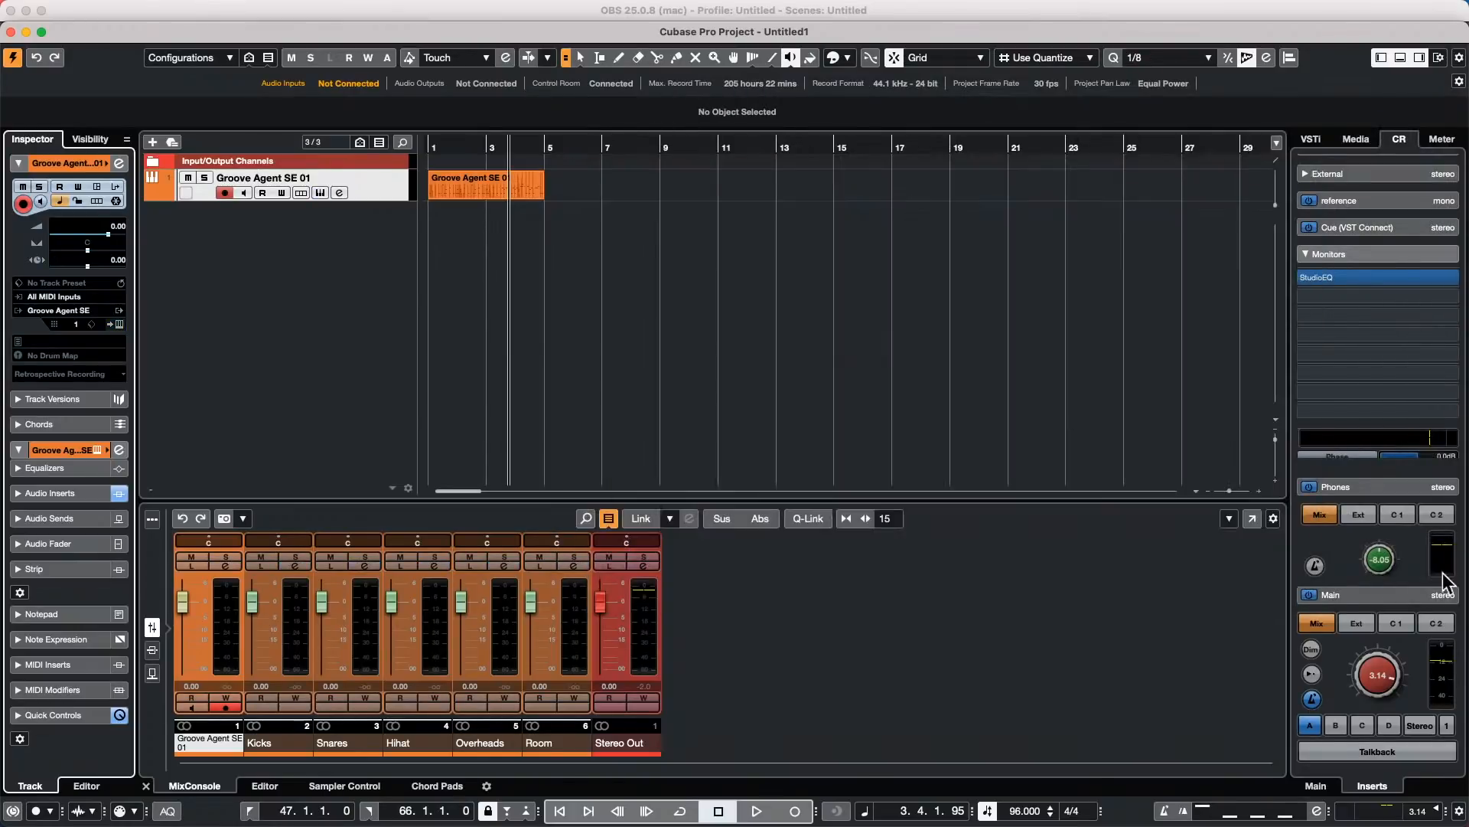
Step: Compare the Control Room's main and insert views, and check the VST Connect Monitor plug-in among the Main inserts
{"action": "left_click", "coordinate": [1312, 787]}
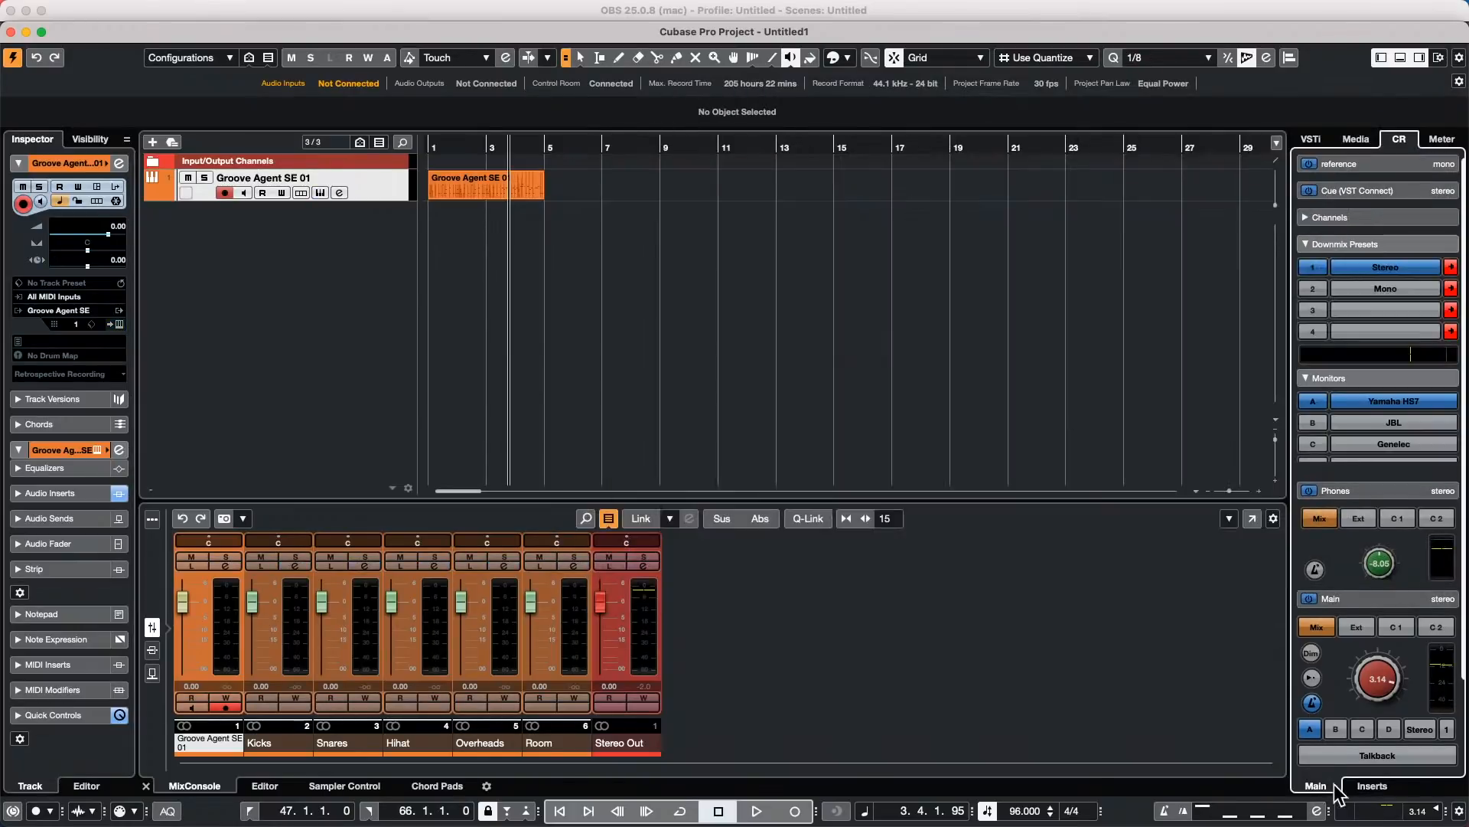
{"action": "left_click", "coordinate": [1374, 788]}
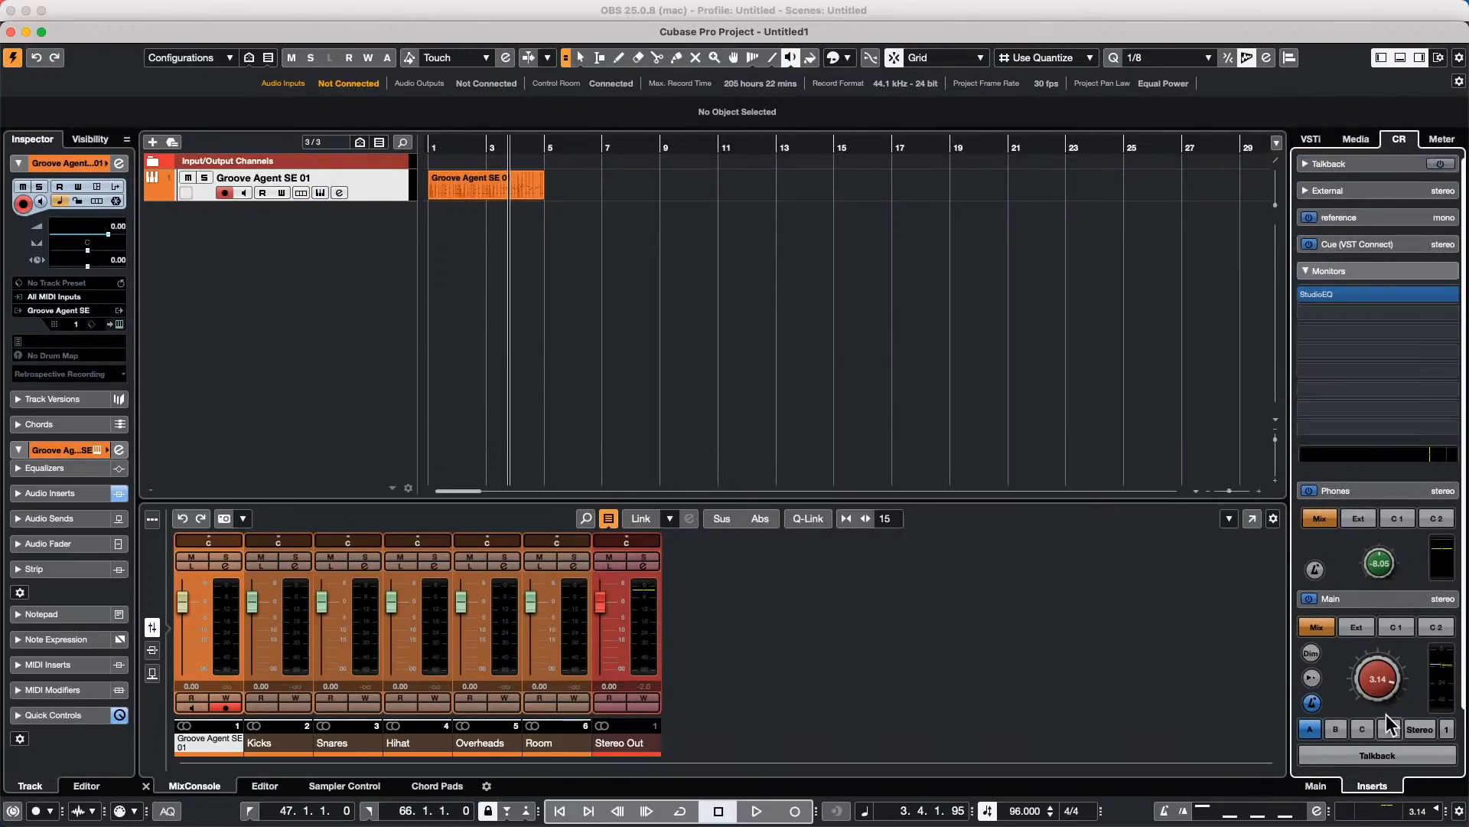
{"action": "left_click", "coordinate": [1363, 596]}
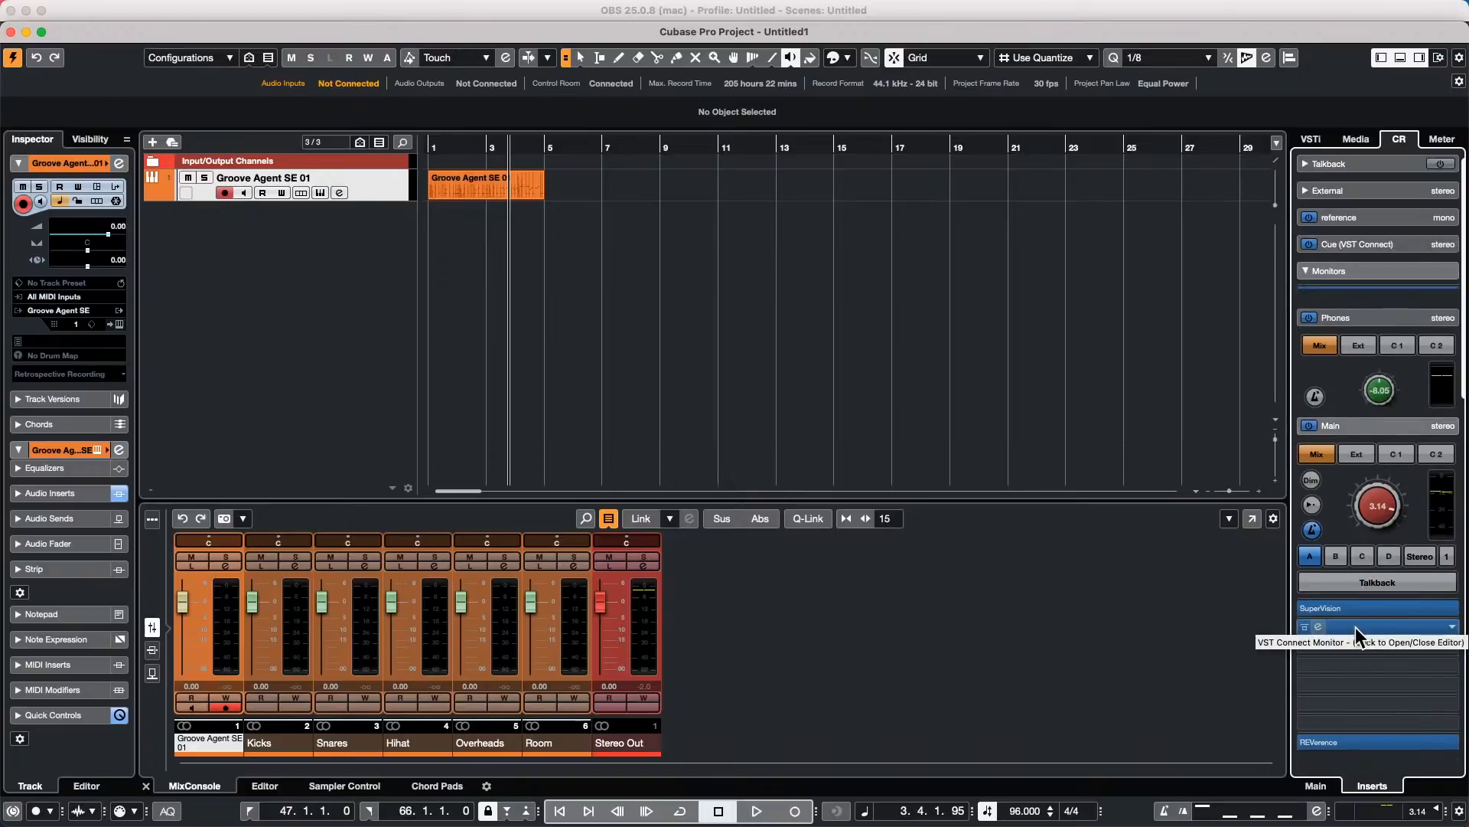
{"action": "left_click", "coordinate": [1356, 626]}
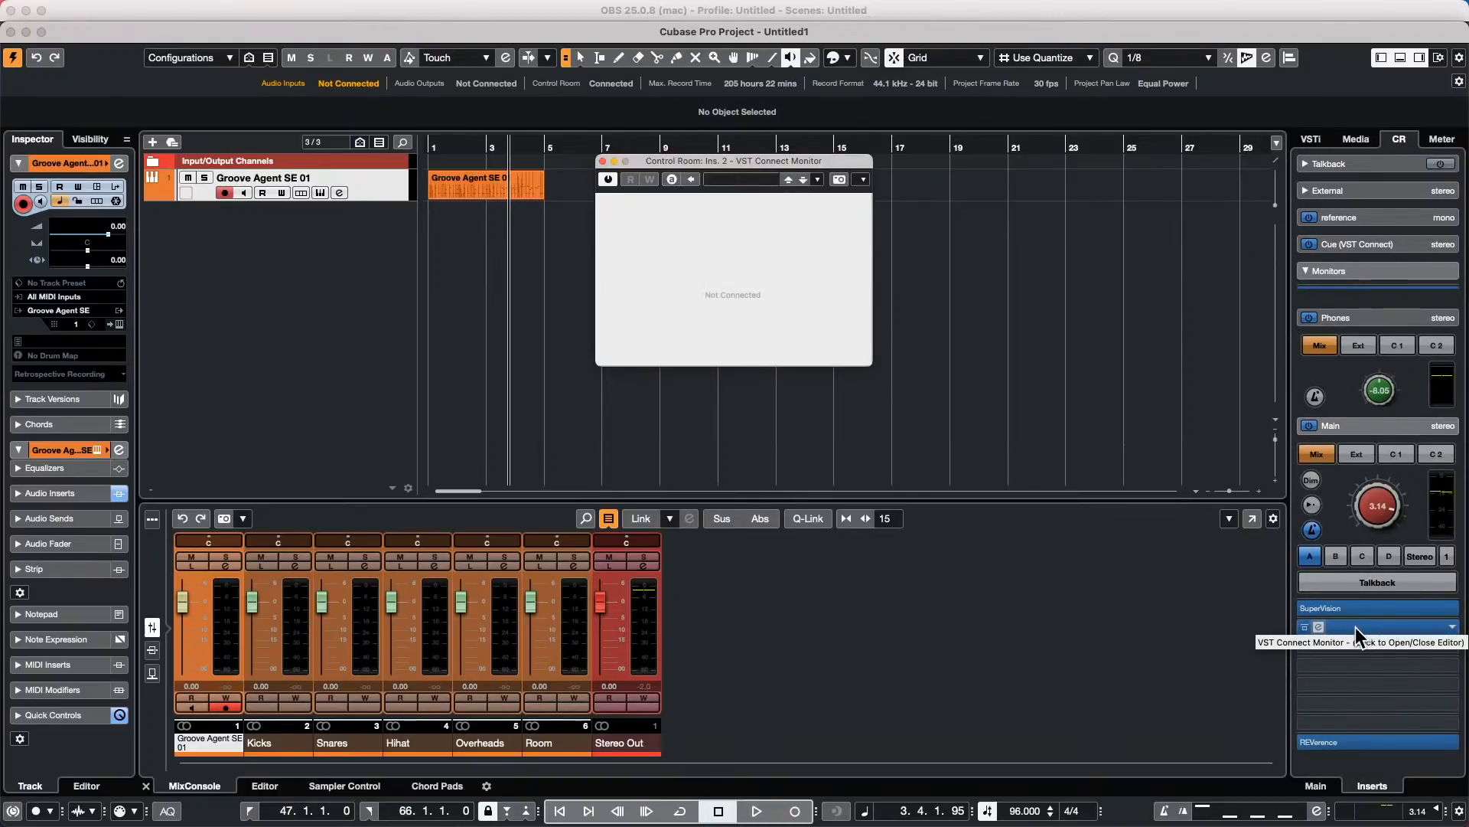
{"action": "left_click", "coordinate": [602, 161]}
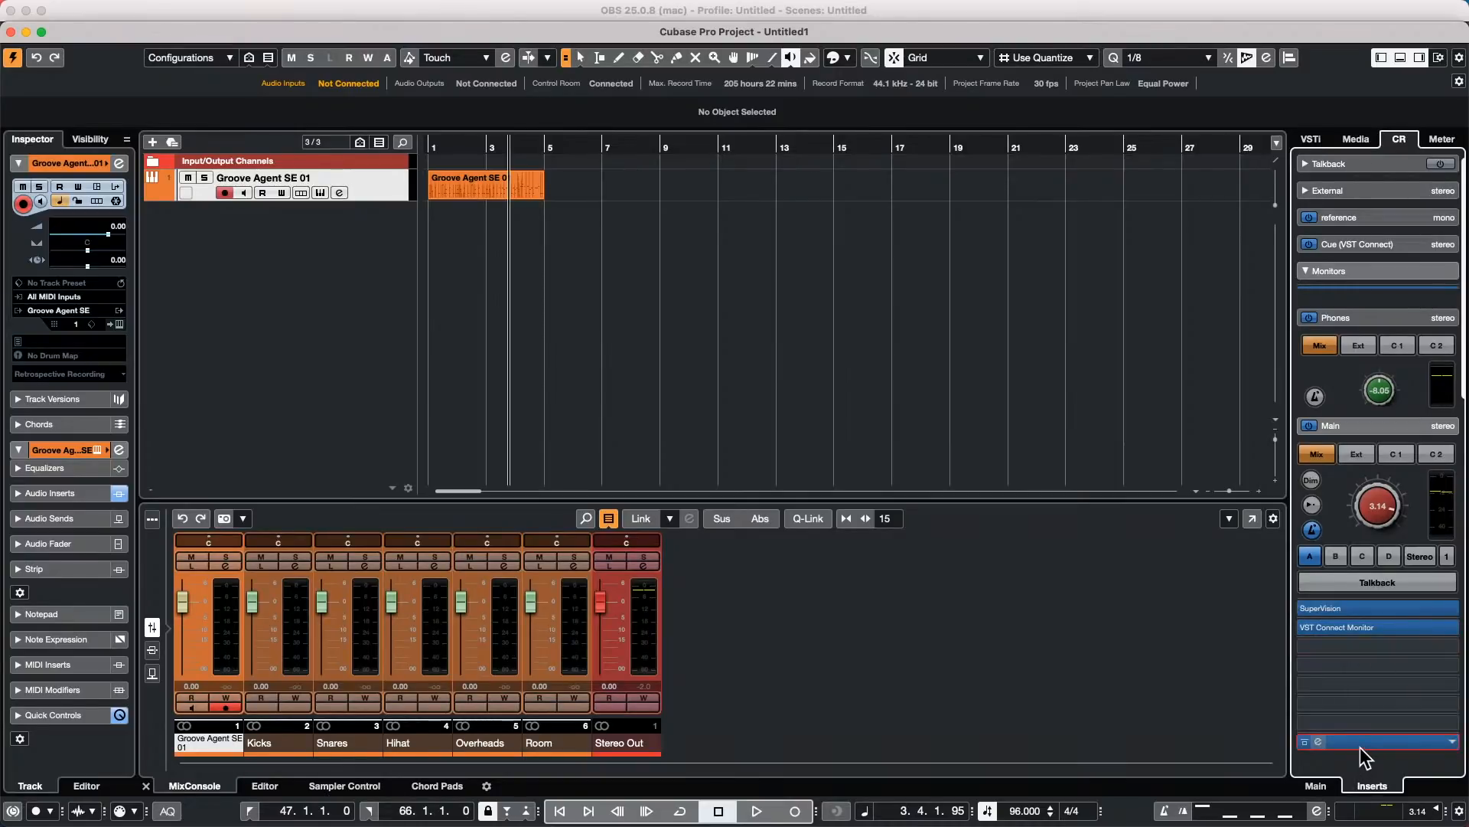
Step: Examine the available effects for the Main REVerence slot and an empty Monitors insert slot without adding a plug-in
{"action": "left_click", "coordinate": [1454, 742]}
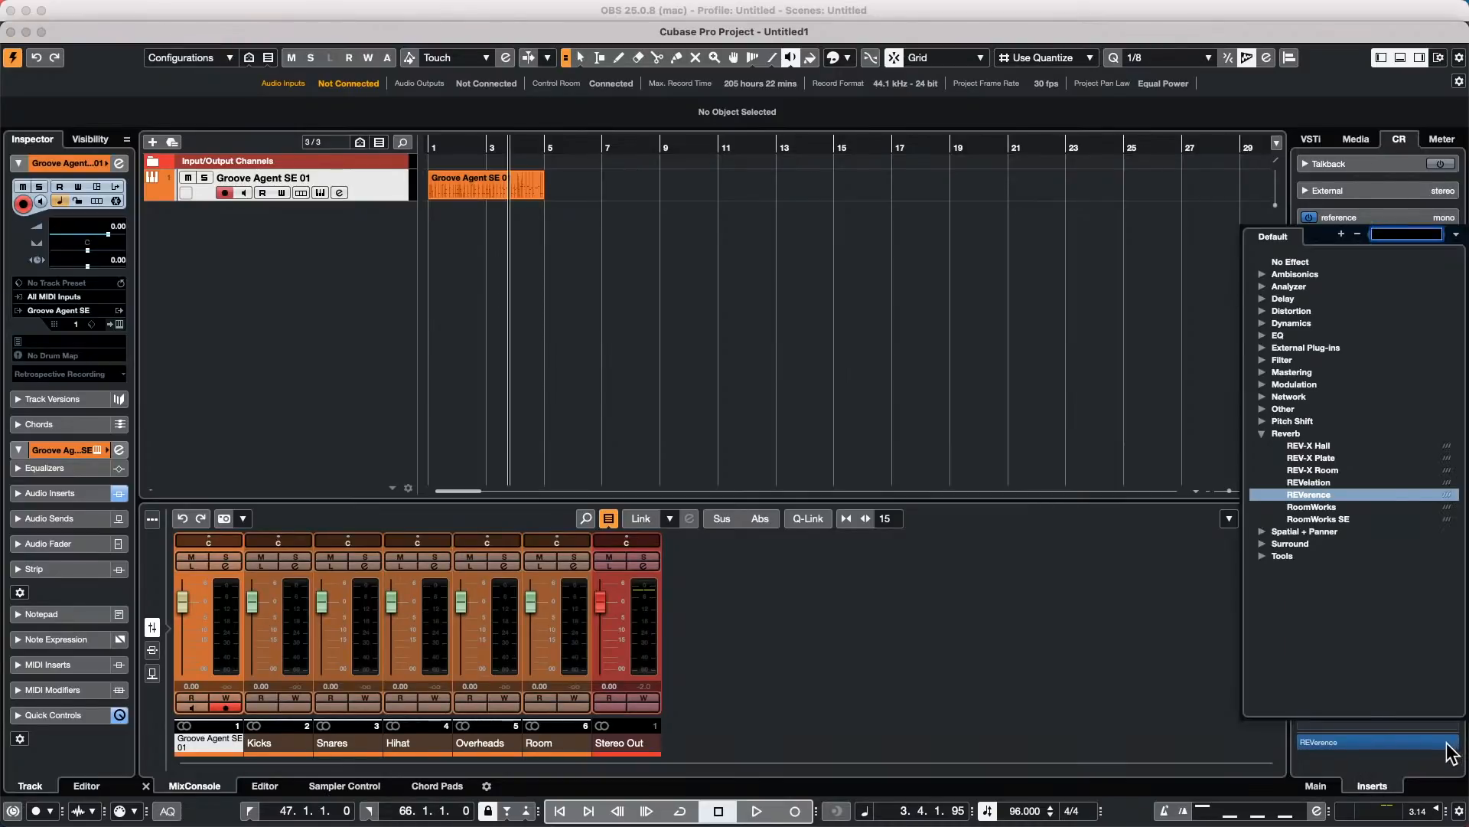
{"action": "left_click", "coordinate": [1219, 732]}
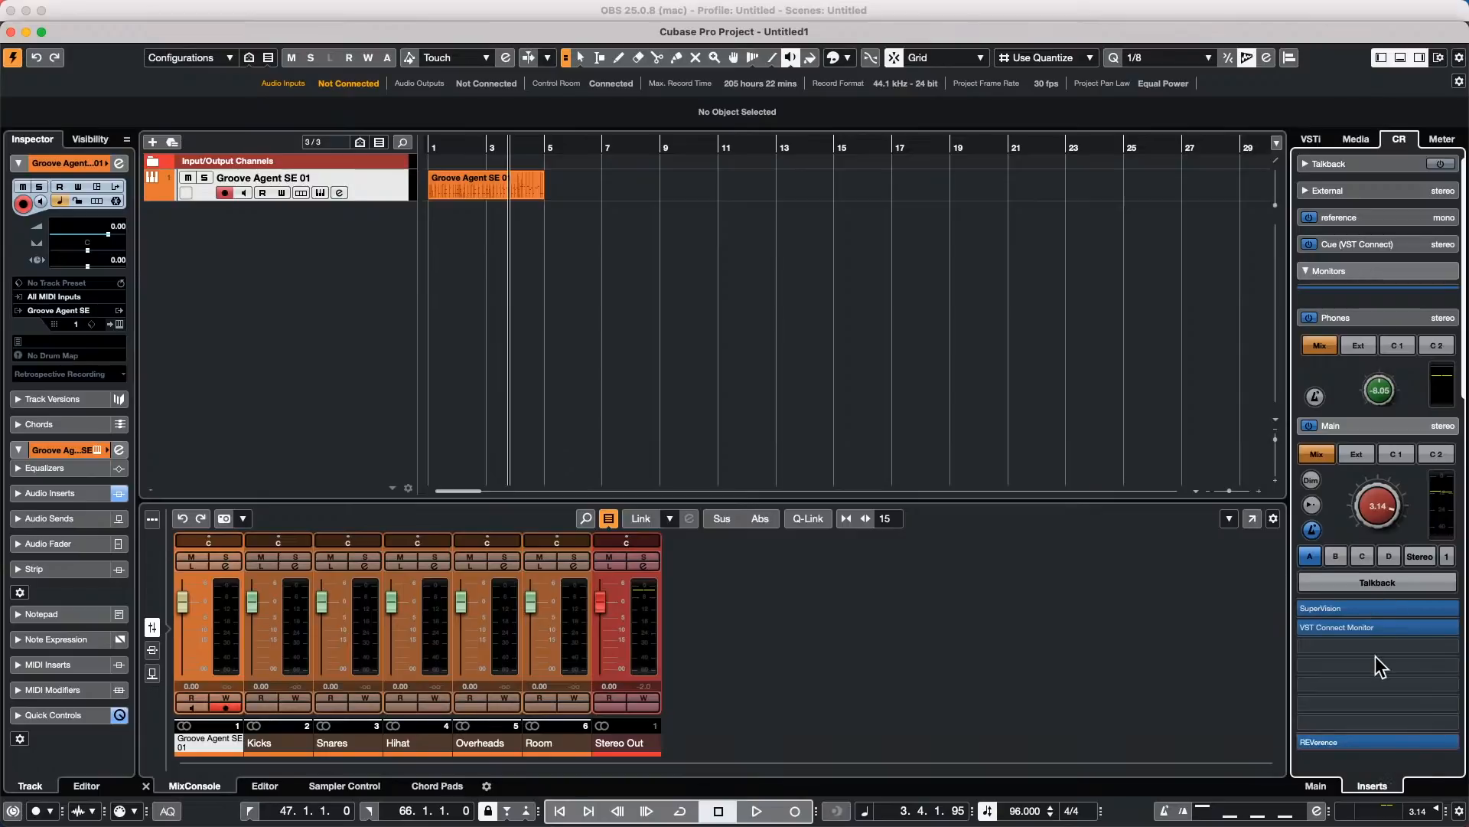
{"action": "mouse_move", "coordinate": [1394, 621]}
{"action": "scroll", "coordinate": [1370, 273], "scroll_direction": "down", "scroll_amount": 3}
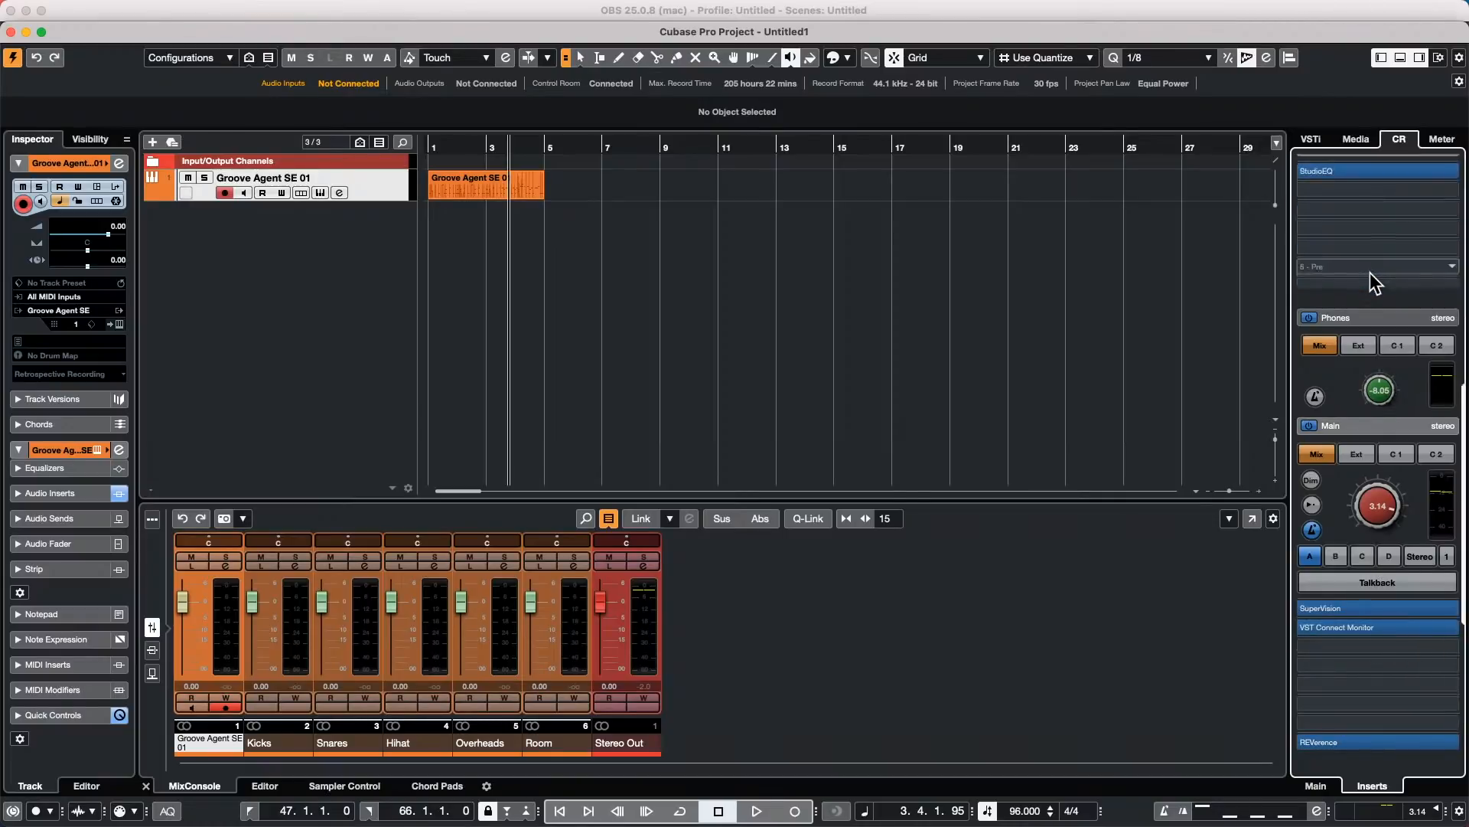
{"action": "left_click", "coordinate": [1376, 203]}
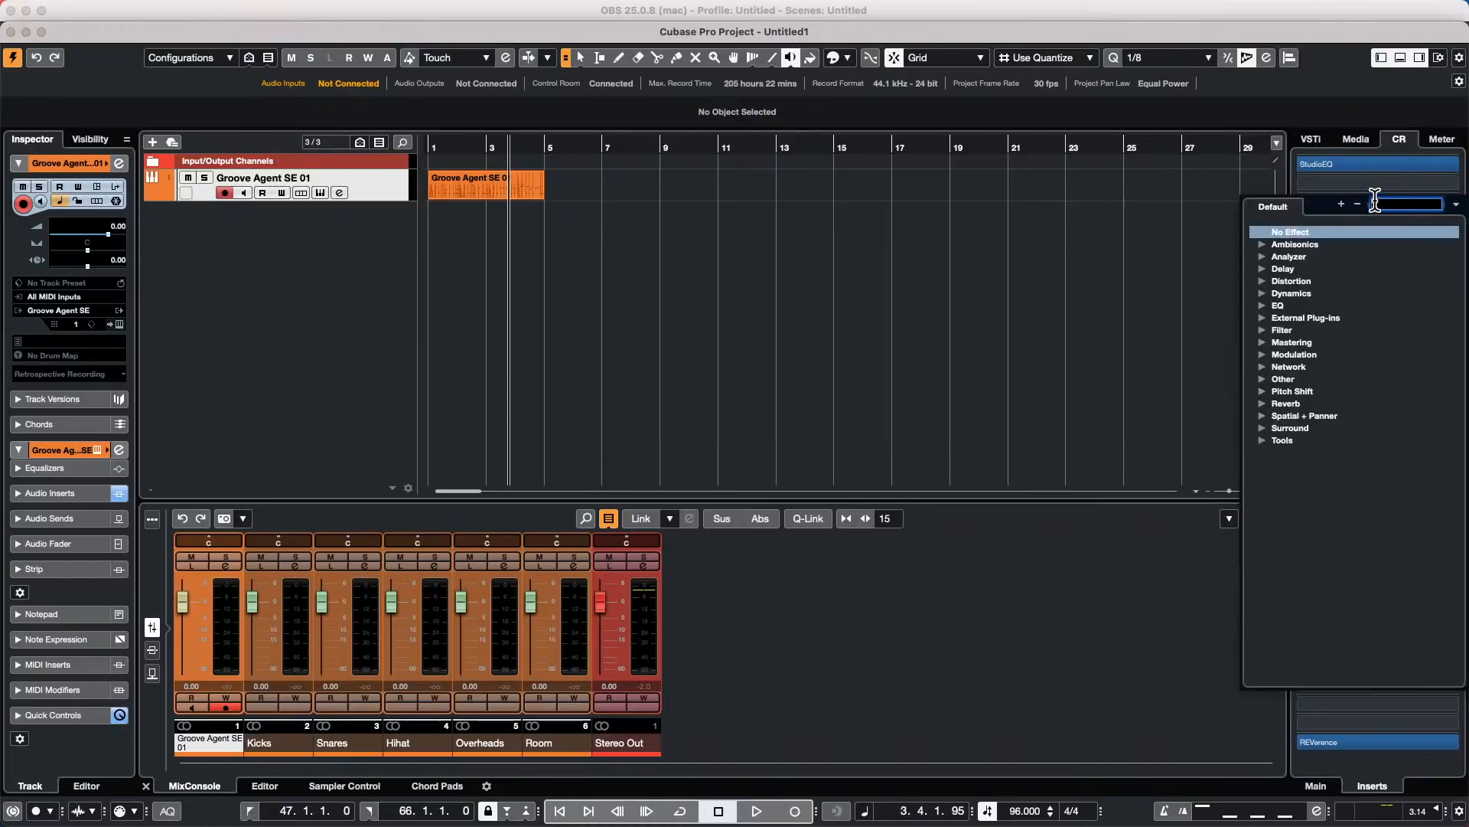
{"action": "left_click", "coordinate": [1351, 232]}
{"action": "left_click_drag", "start_coordinate": [1399, 279], "coordinate": [1353, 738]}
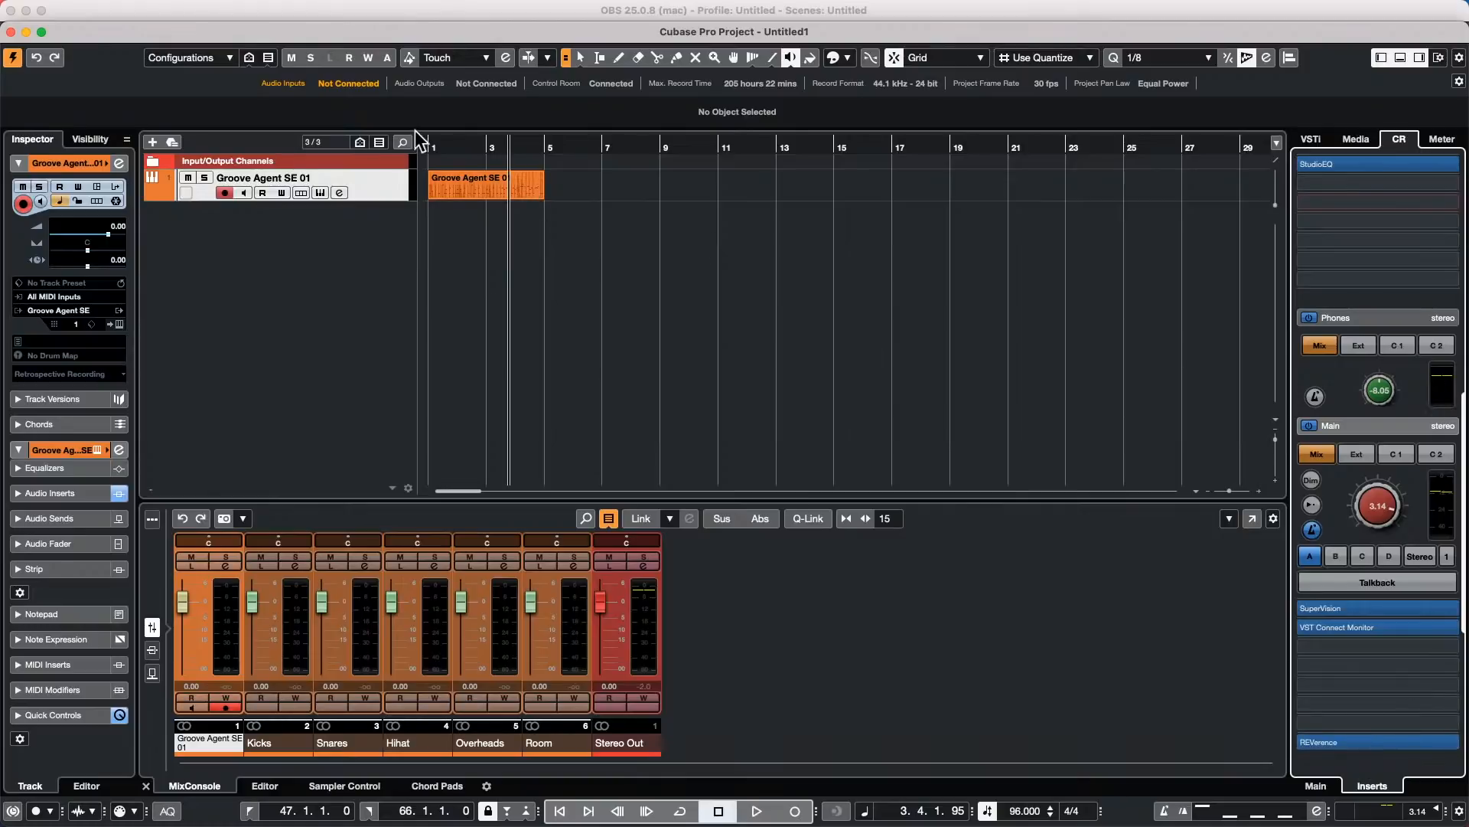
Step: Play the drum part from near the project start and raise the Main monitor level to 6.02
{"action": "left_click_drag", "start_coordinate": [456, 143], "coordinate": [317, 144]}
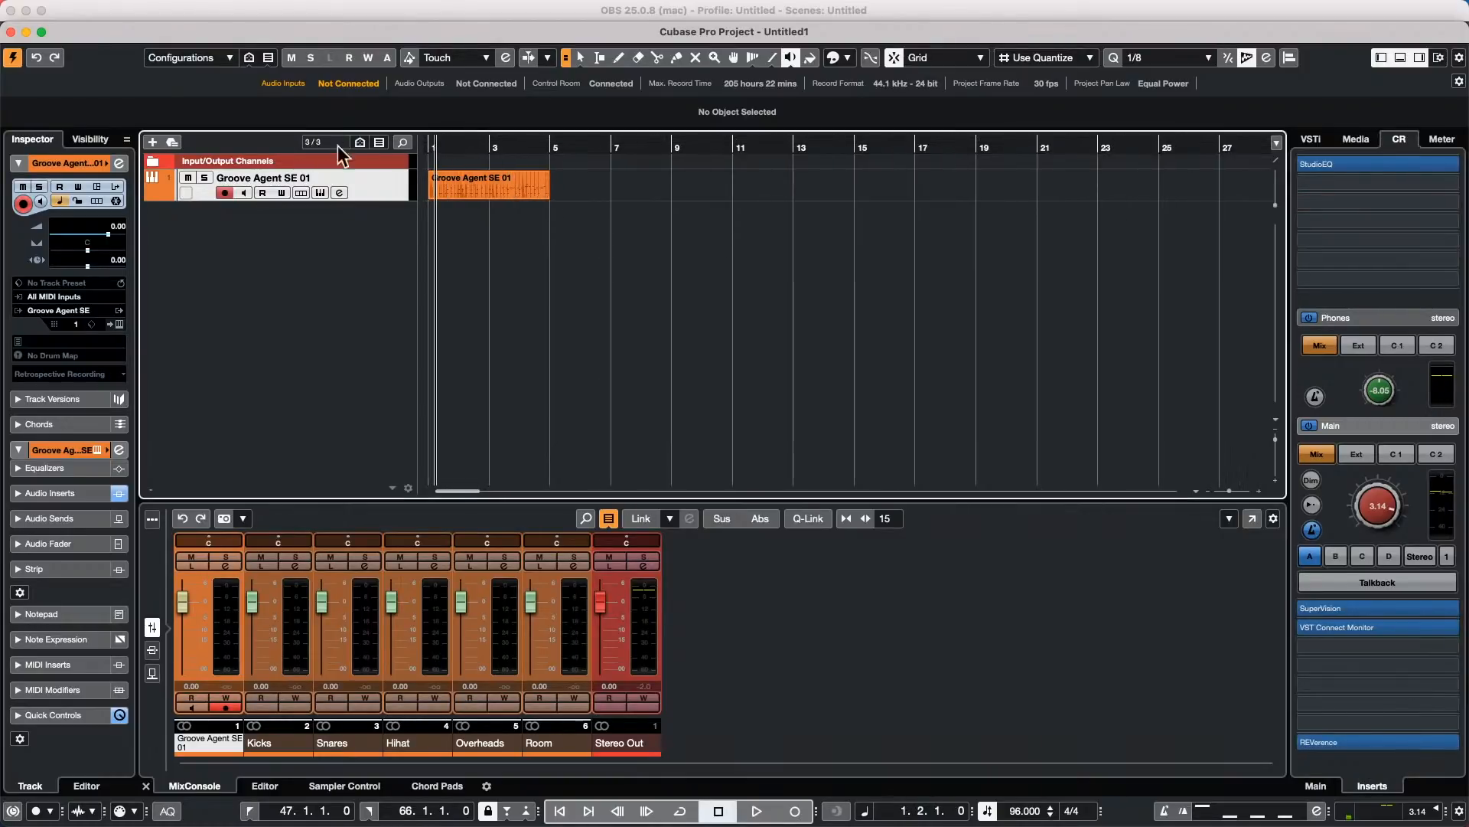
{"action": "key", "text": "space"}
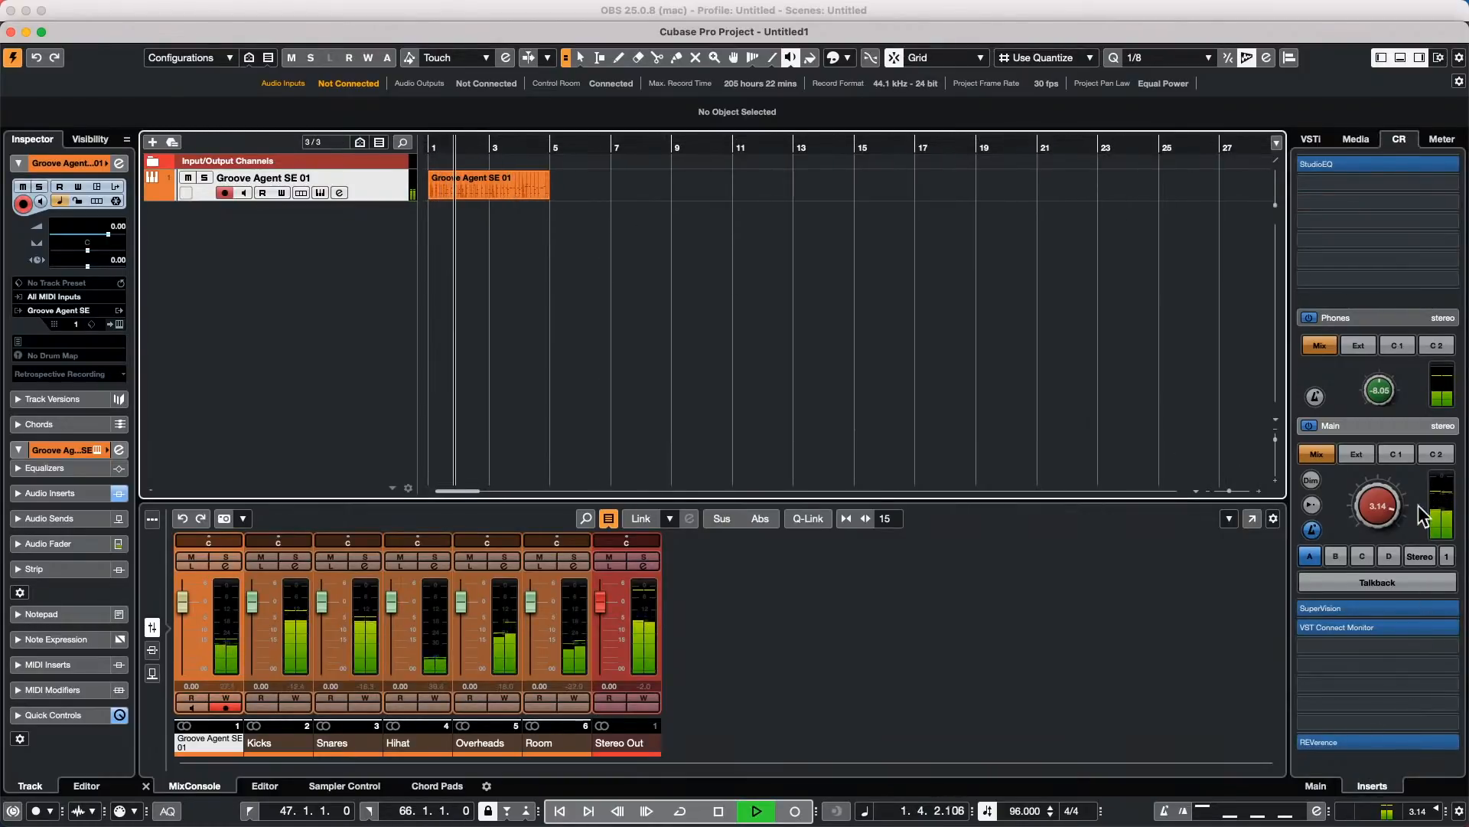
{"action": "left_click", "coordinate": [1369, 505]}
{"action": "left_click_drag", "start_coordinate": [1356, 581], "coordinate": [1361, 470]}
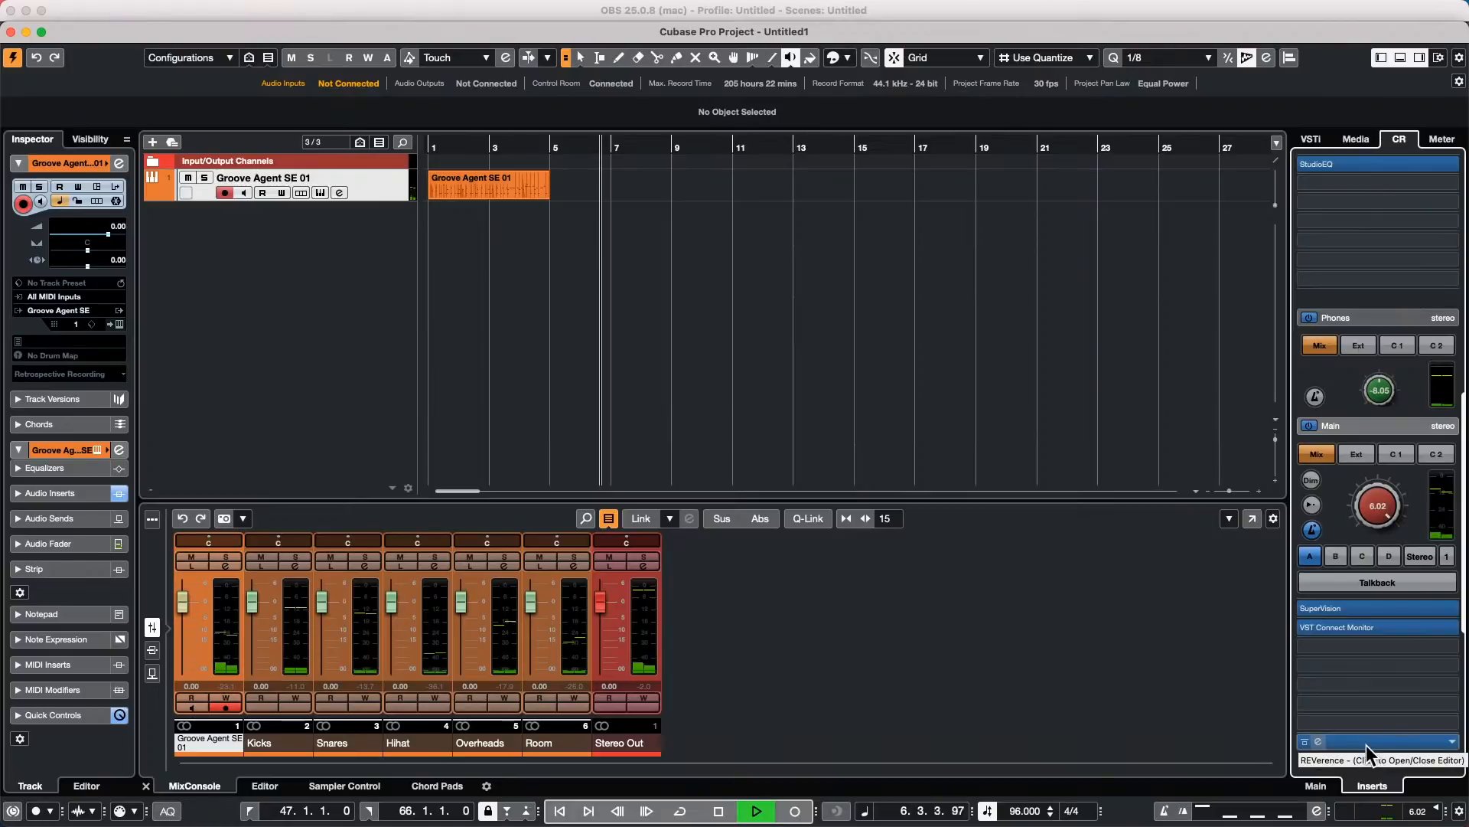
Step: Remove REVerence from post-fader slot 8 of the Control Room's Main inserts and stop playback
{"action": "left_click_drag", "start_coordinate": [1366, 747], "coordinate": [1025, 276]}
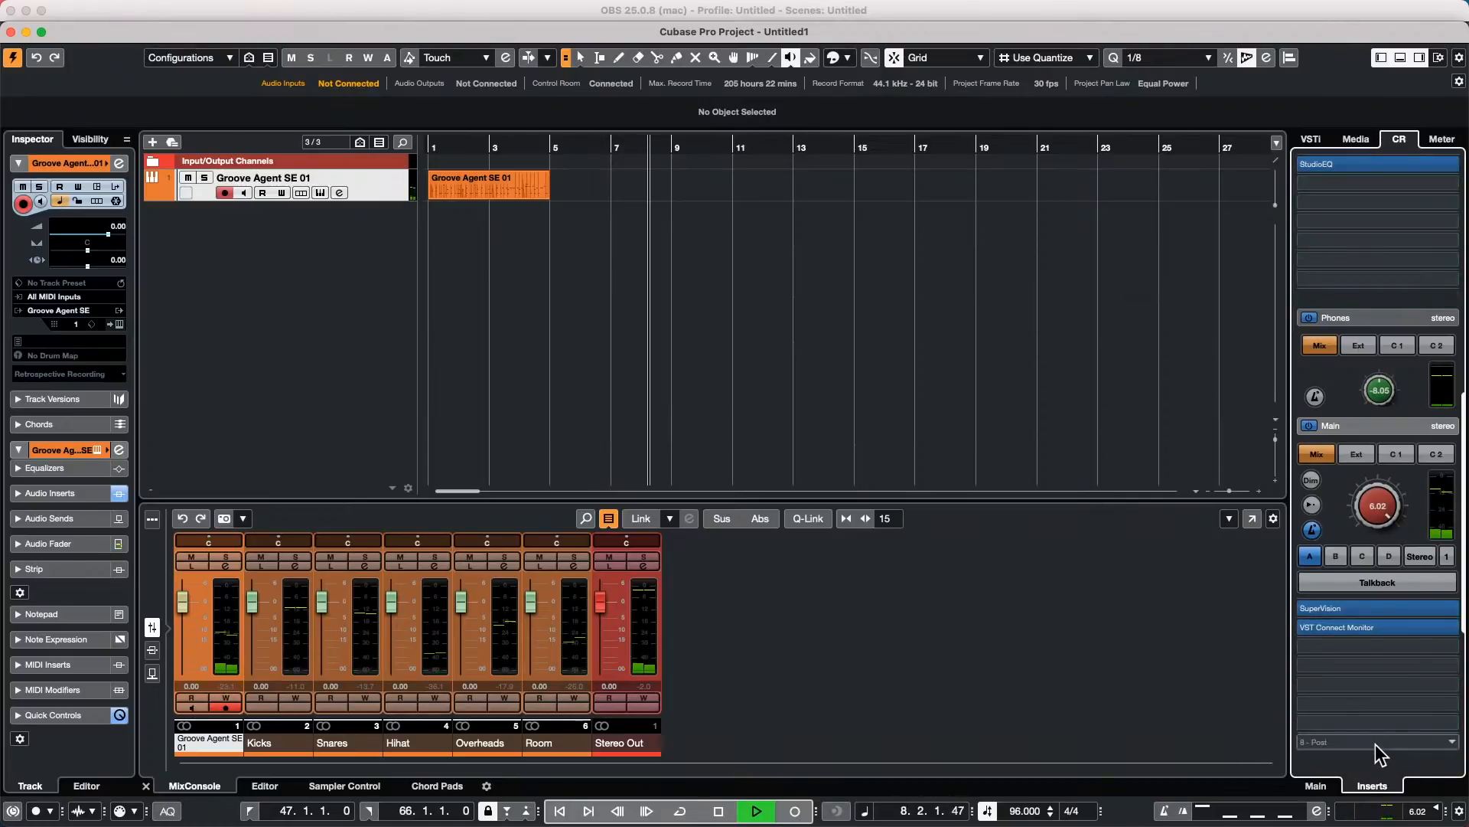
{"action": "key", "text": "space"}
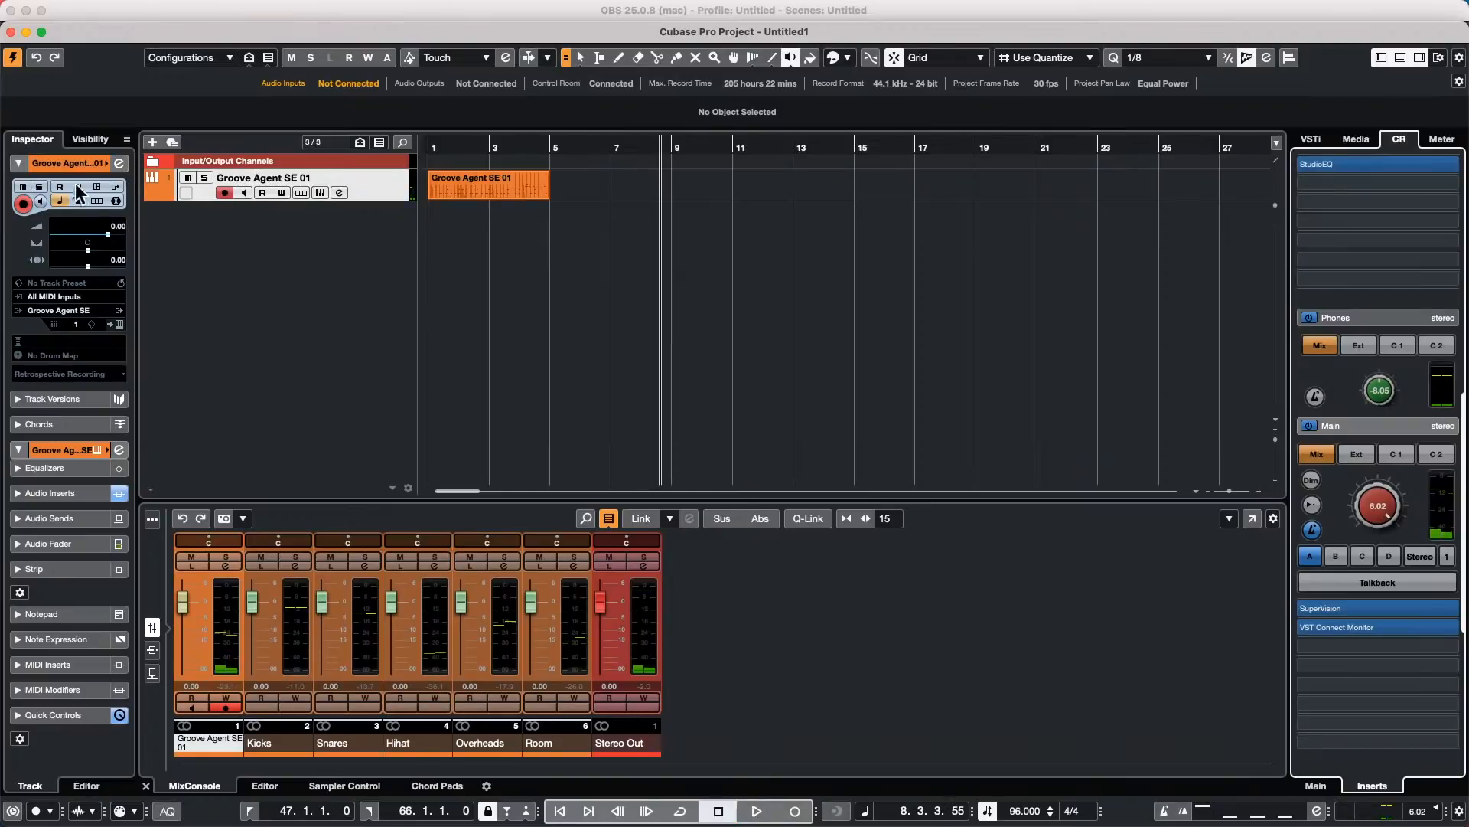
Step: Route the Kick and Snare channels of Groove Agent SE's agent mixer to the Master output
{"action": "left_click", "coordinate": [116, 164]}
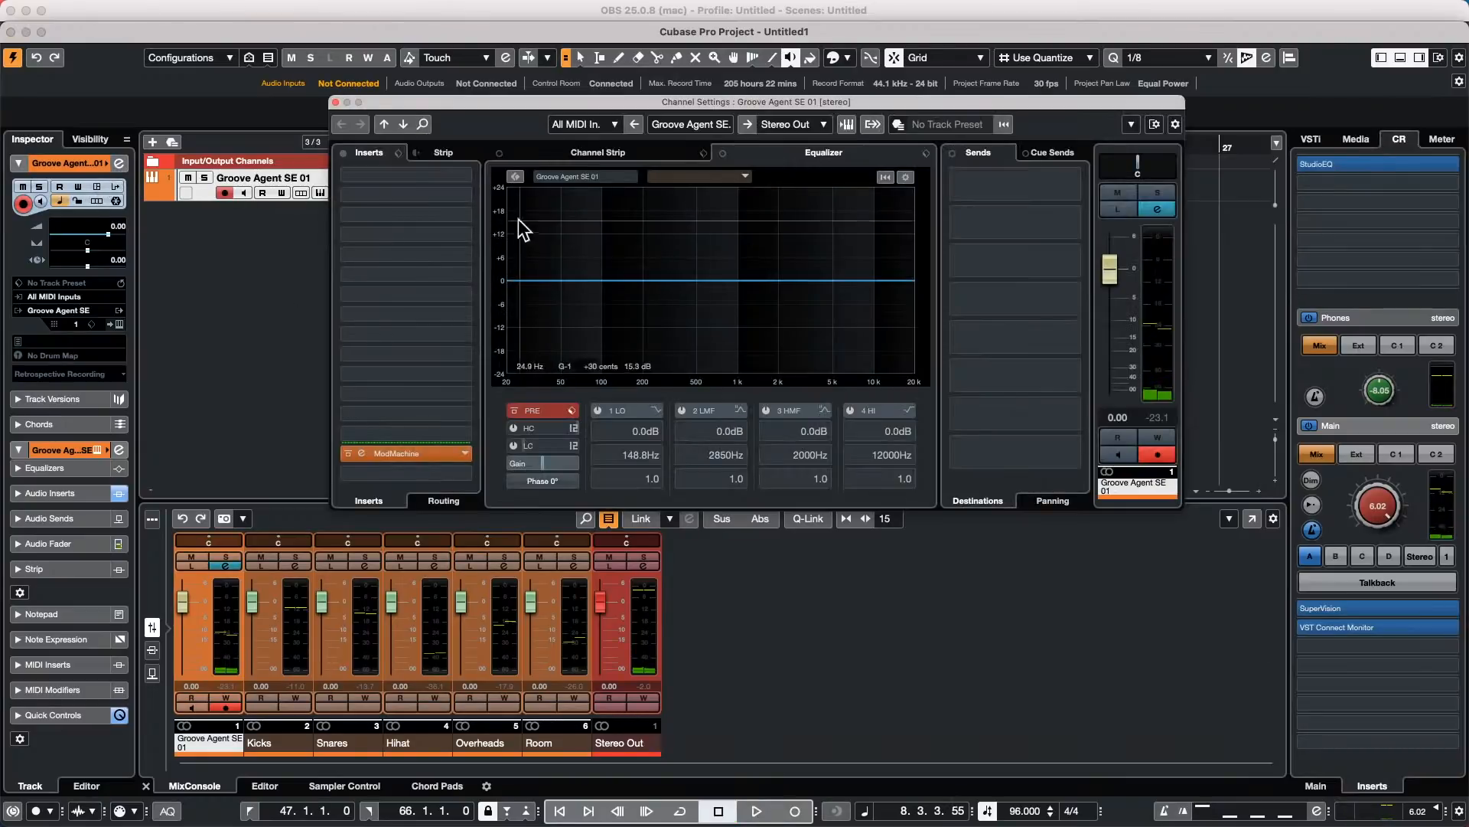
{"action": "left_click", "coordinate": [335, 102]}
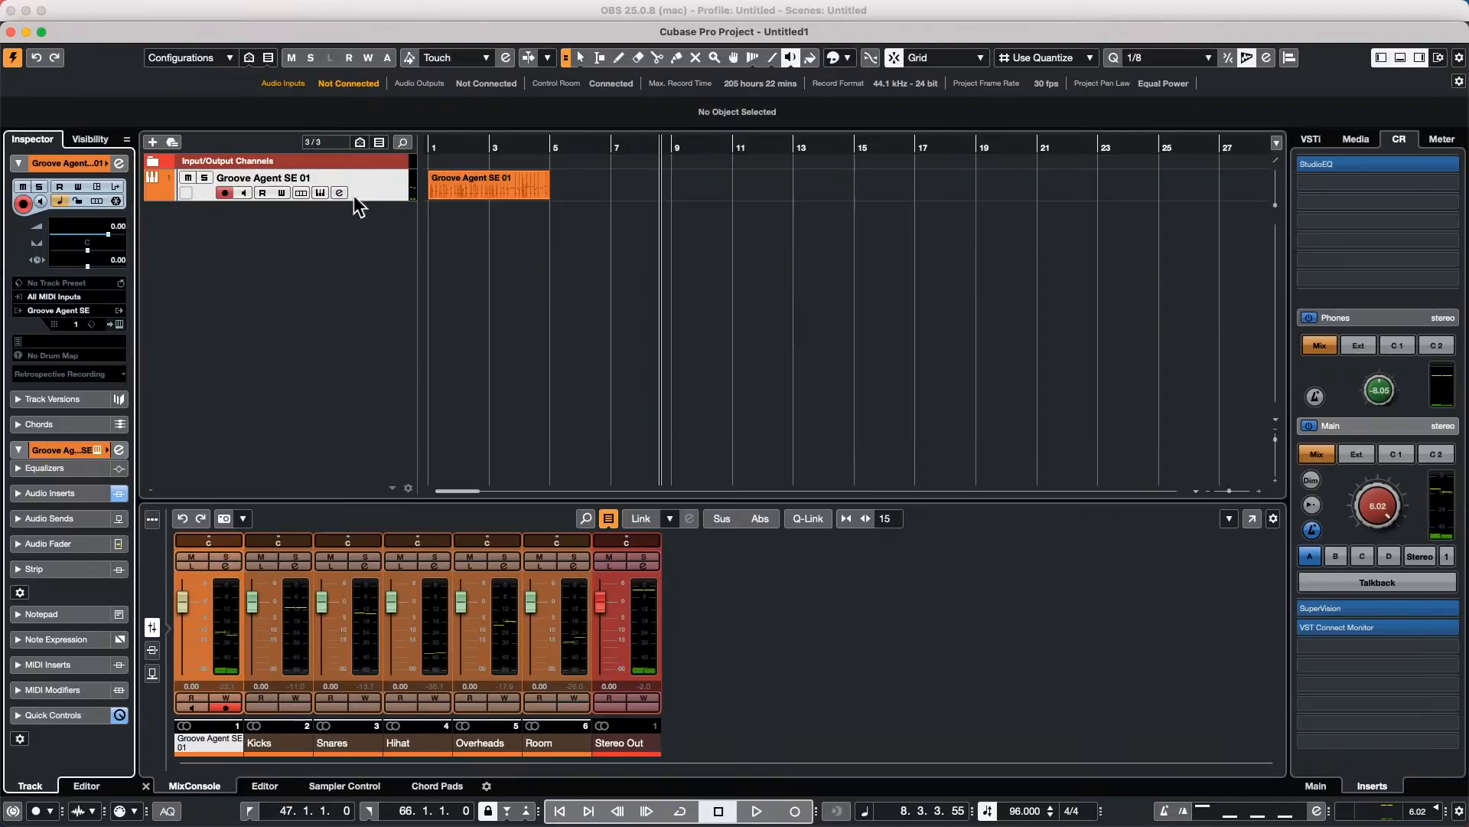
{"action": "left_click", "coordinate": [319, 190]}
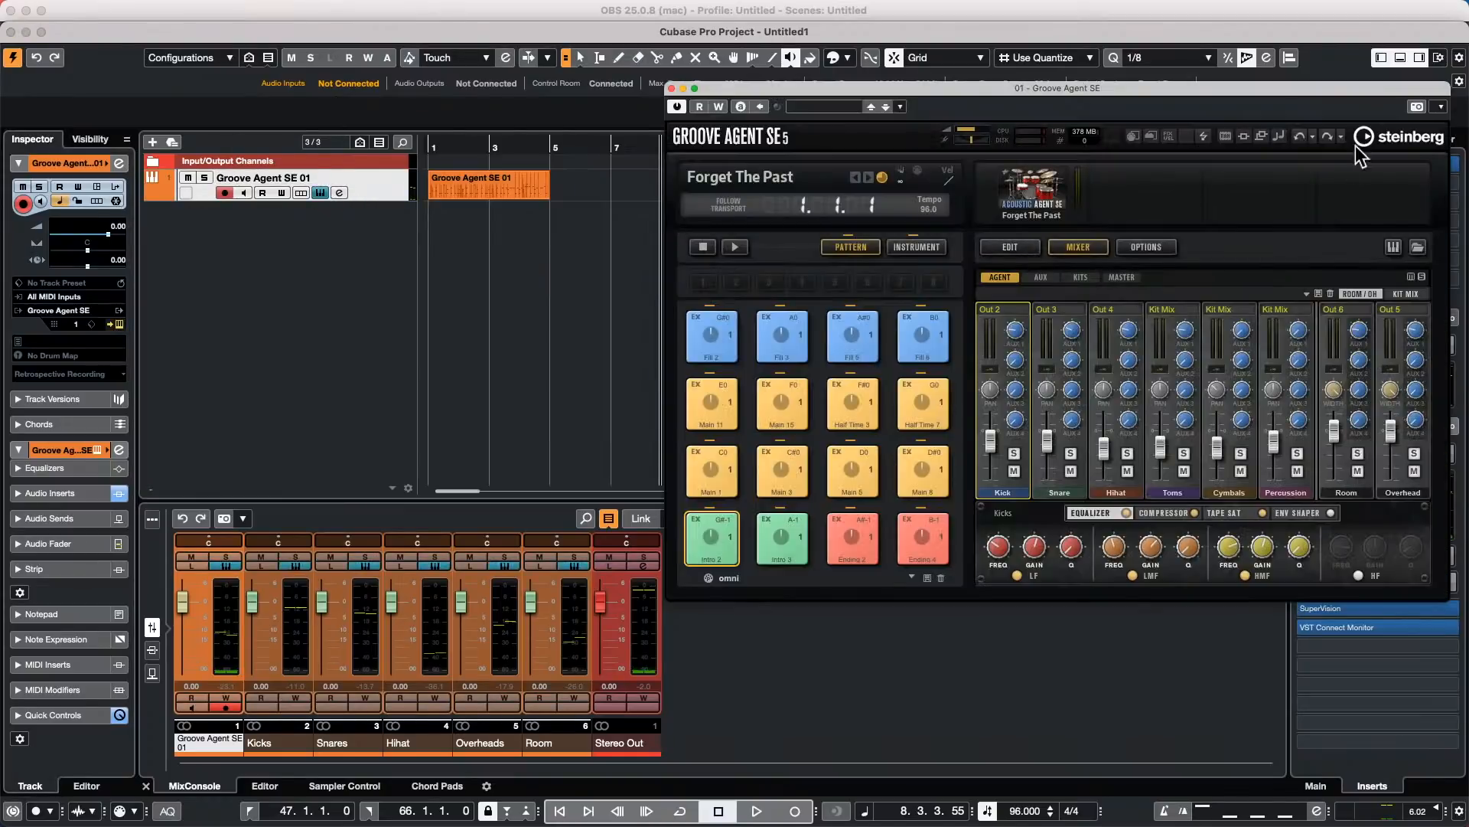
{"action": "left_click_drag", "start_coordinate": [1154, 86], "coordinate": [738, 43]}
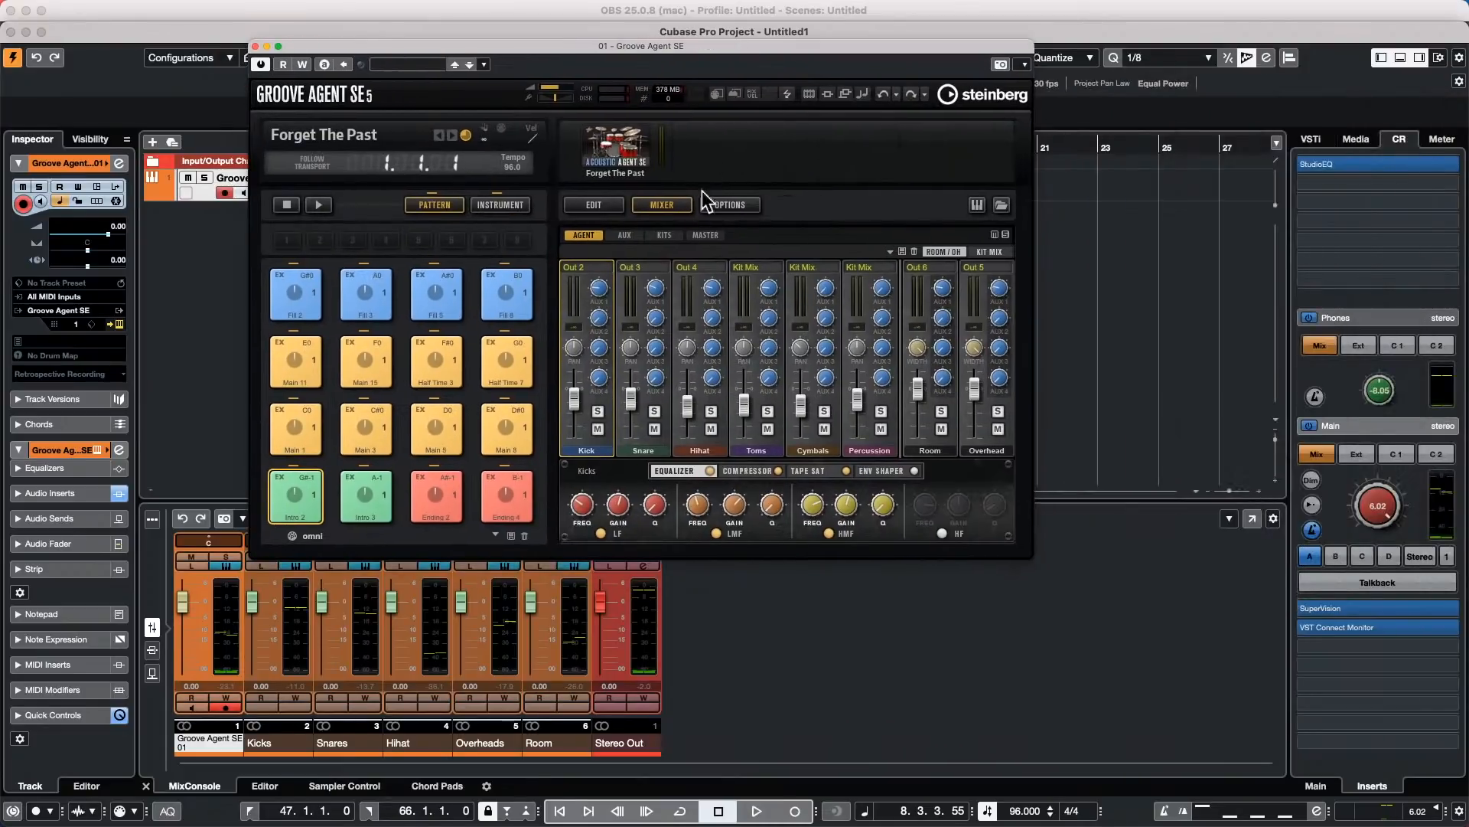
{"action": "left_click", "coordinate": [576, 266]}
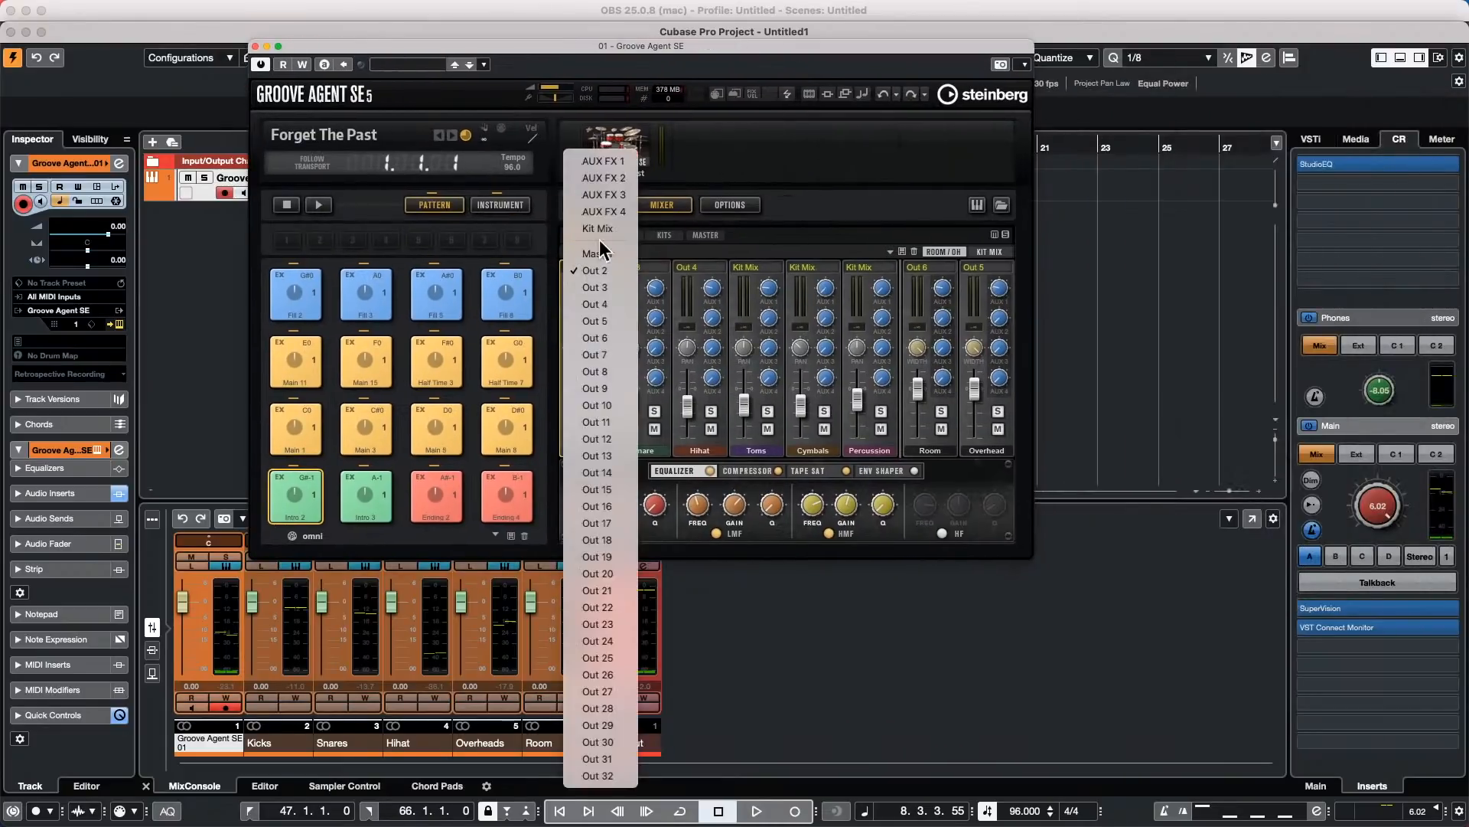
{"action": "left_click", "coordinate": [593, 230]}
{"action": "left_click", "coordinate": [638, 267]}
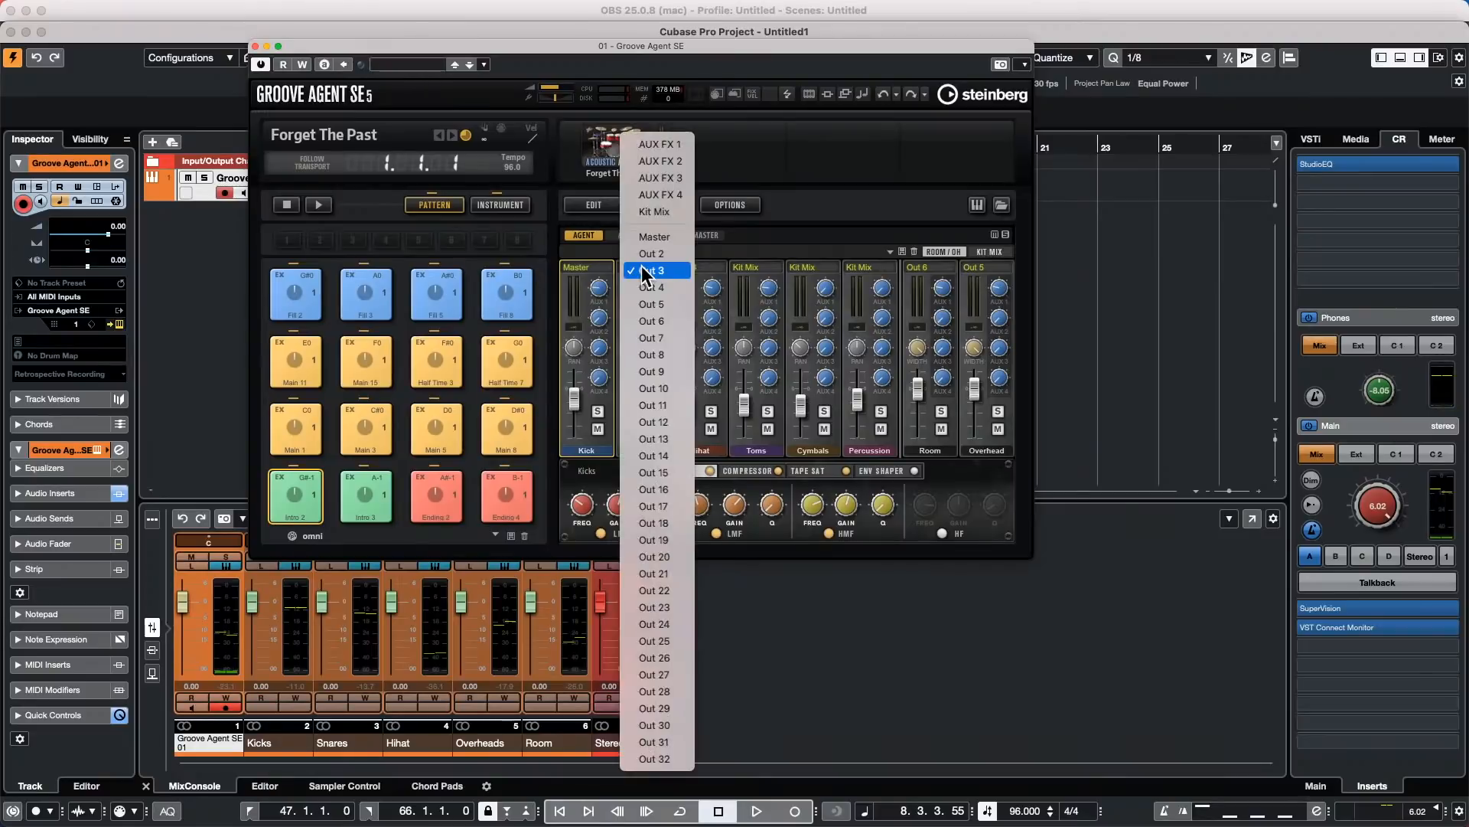
{"action": "left_click", "coordinate": [659, 239]}
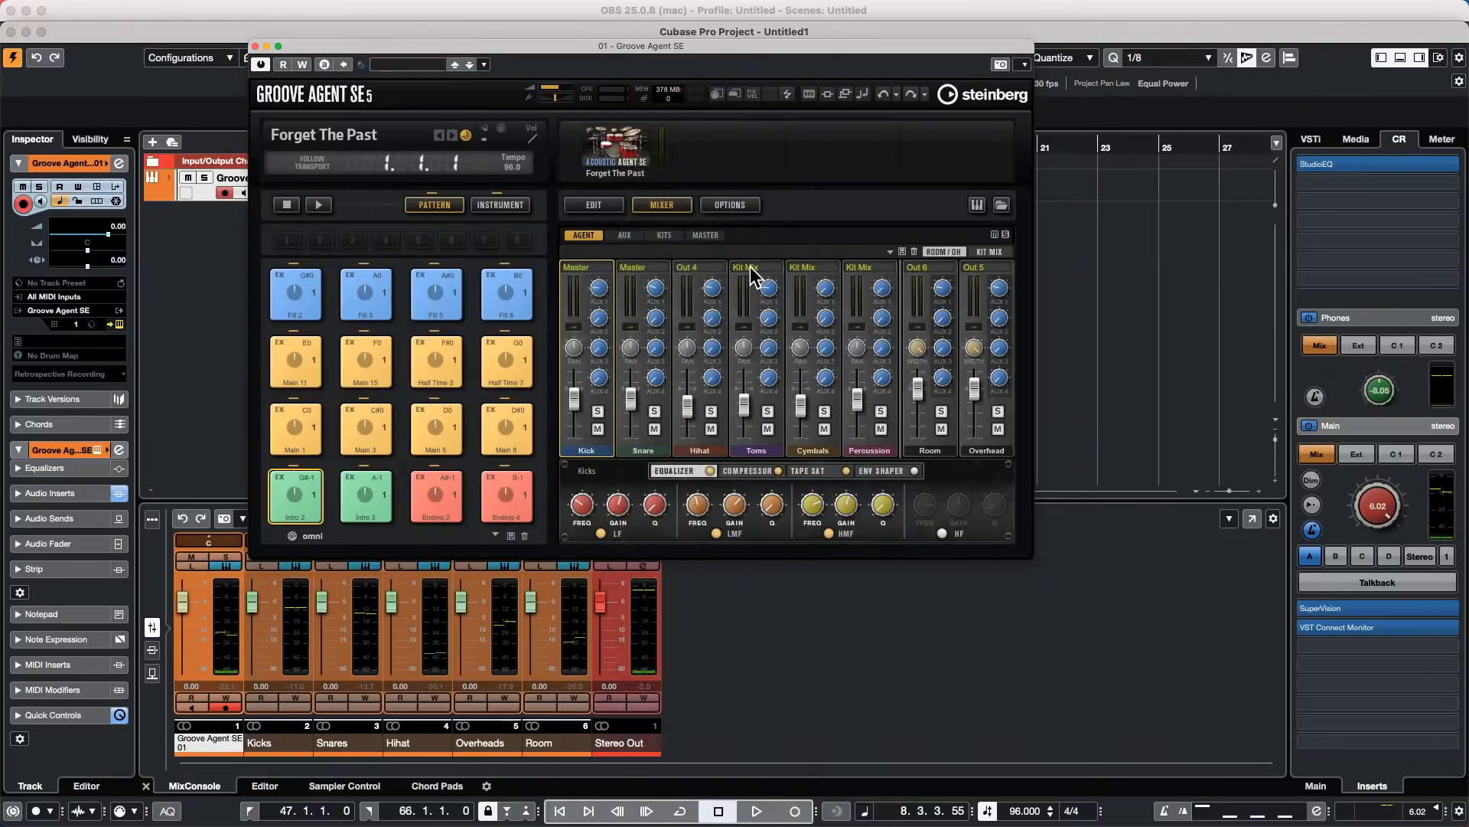
Step: Route Groove Agent SE's Toms, Hihat, Room and Overhead channels to the Master output and close the instrument window
{"action": "left_click", "coordinate": [762, 268]}
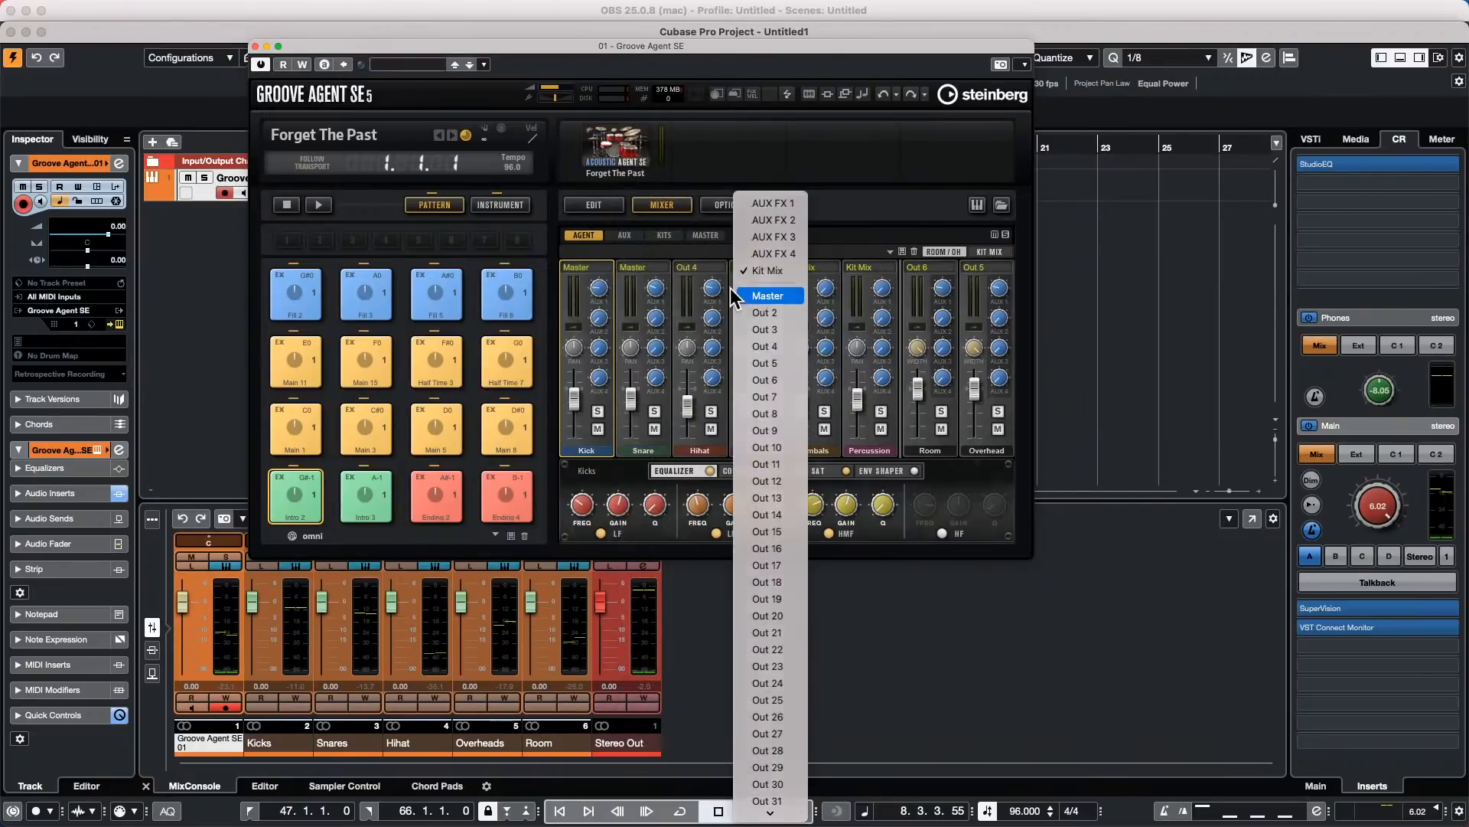
{"action": "left_click", "coordinate": [731, 294]}
{"action": "left_click", "coordinate": [694, 266]}
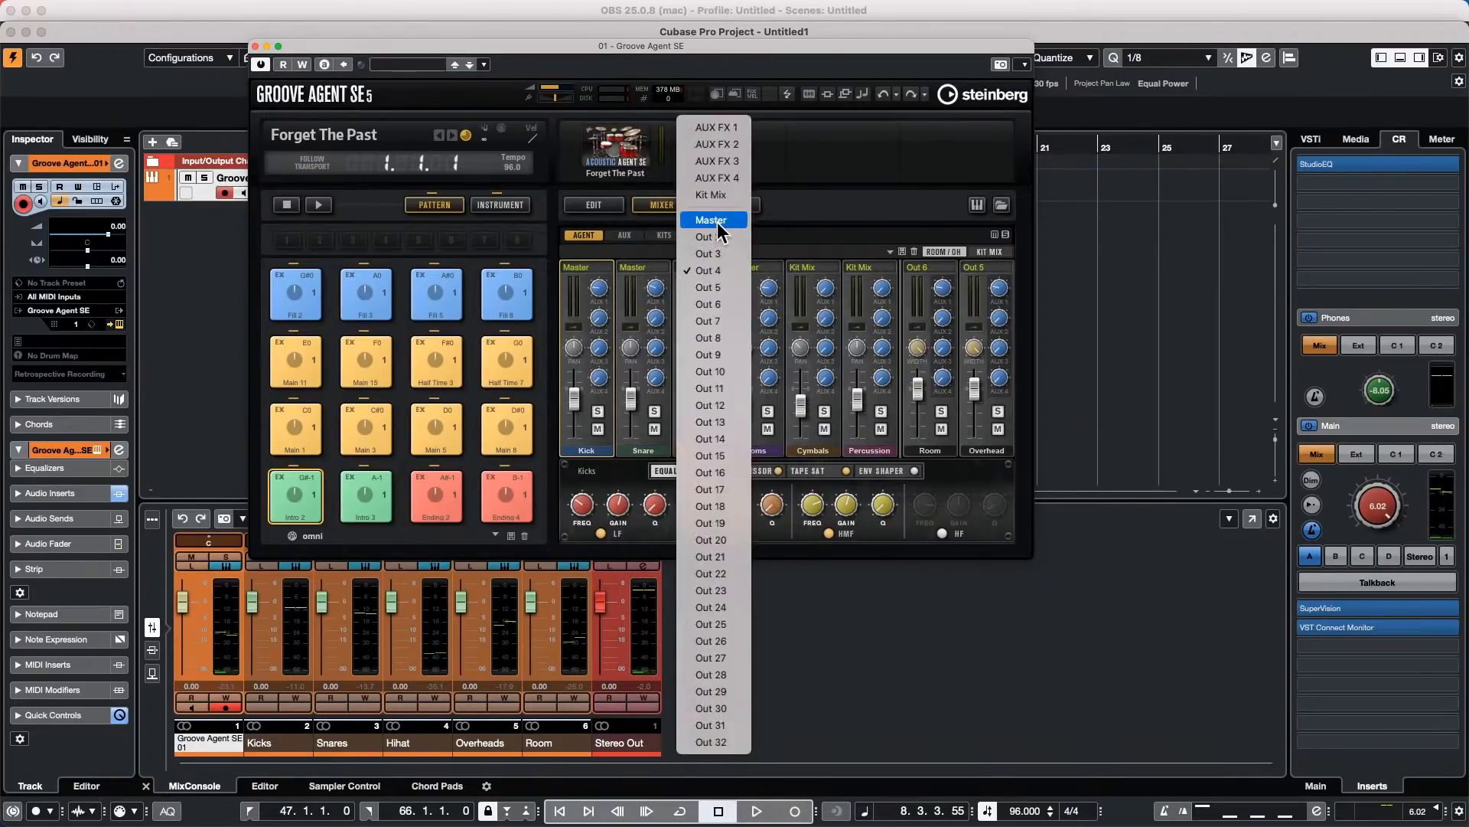
{"action": "left_click", "coordinate": [718, 222]}
{"action": "left_click", "coordinate": [926, 270]}
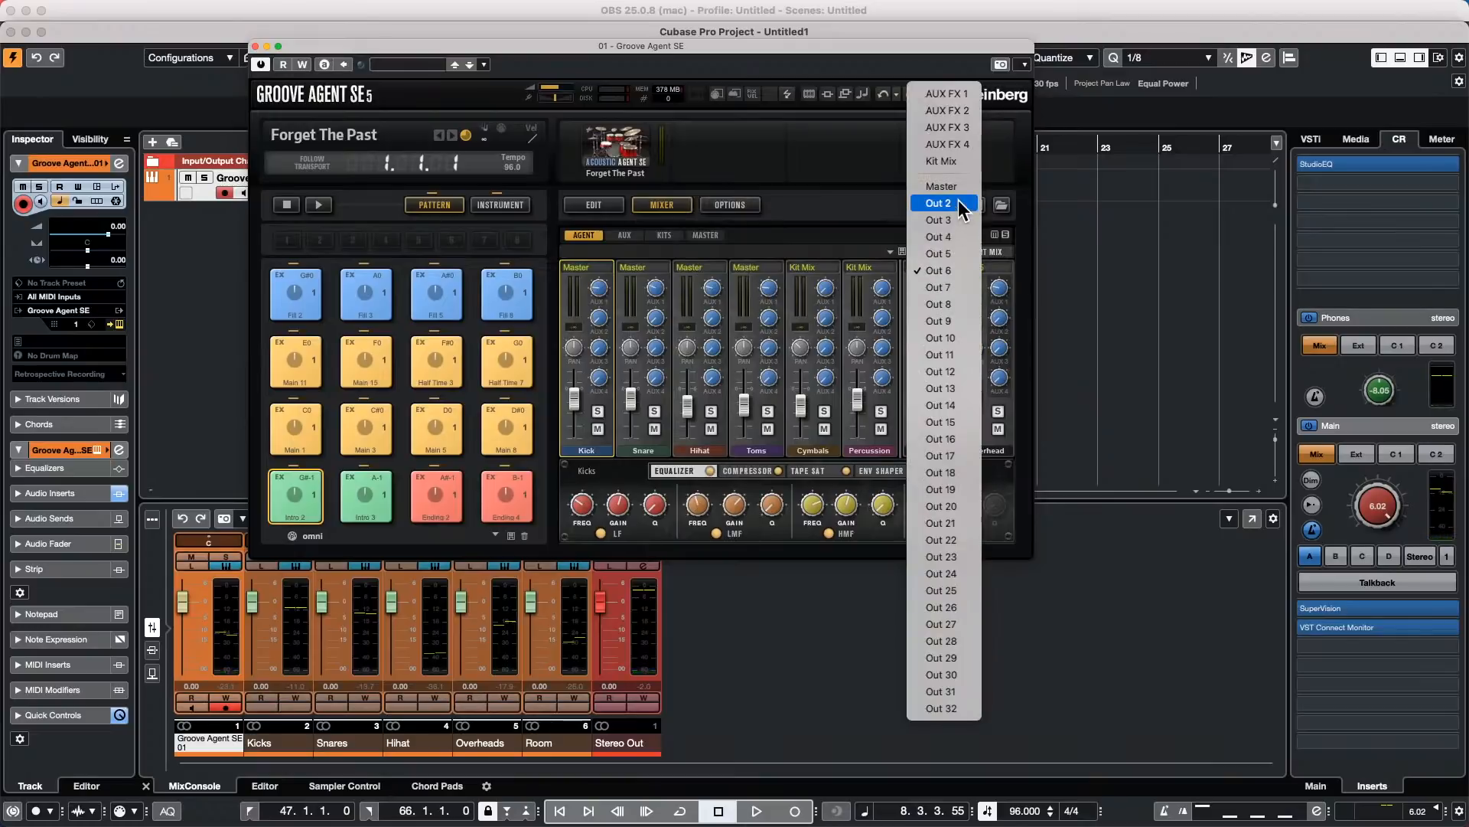
{"action": "left_click", "coordinate": [959, 191]}
{"action": "left_click", "coordinate": [993, 270]}
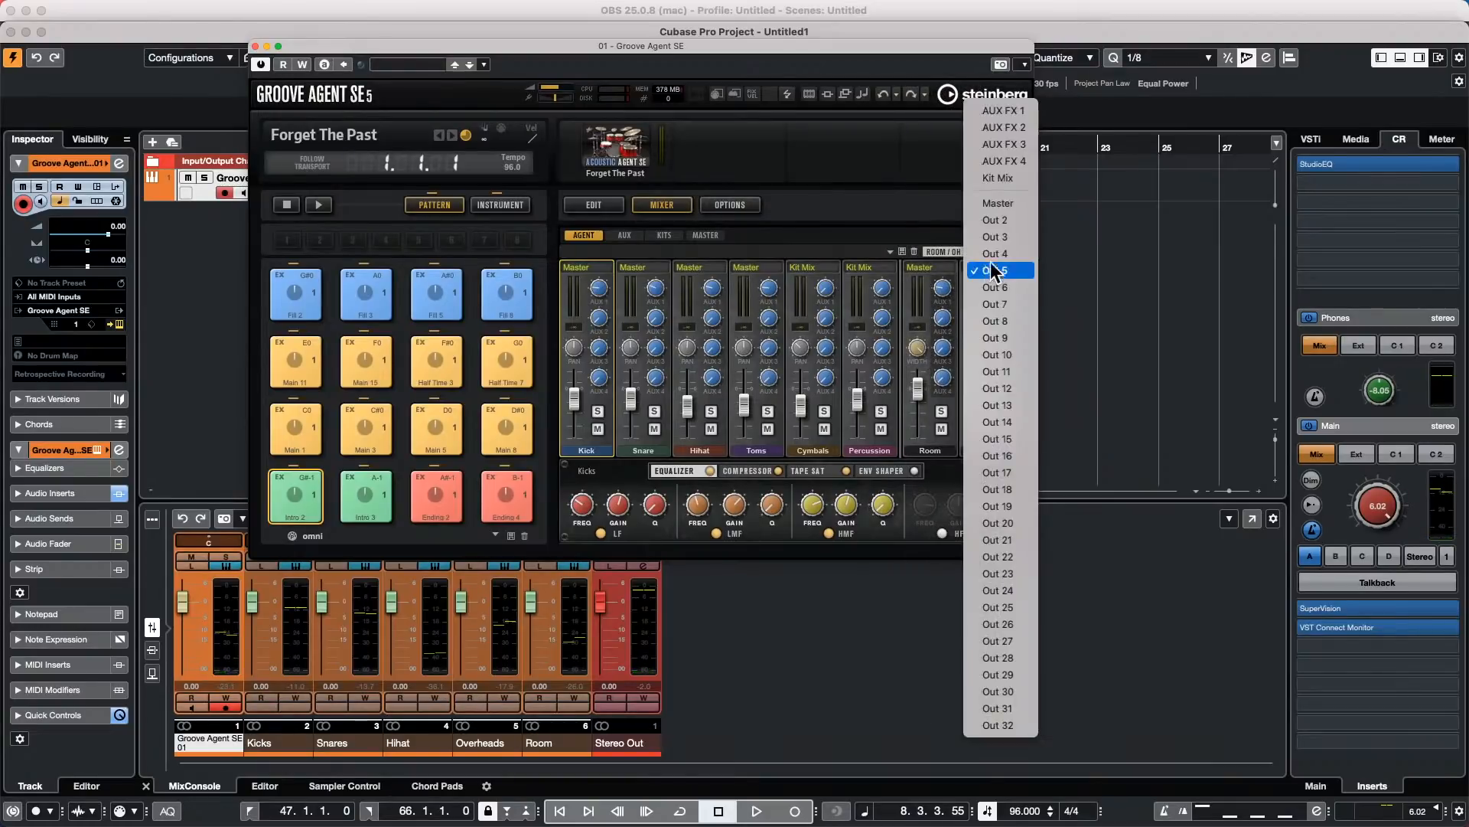
{"action": "left_click", "coordinate": [991, 204]}
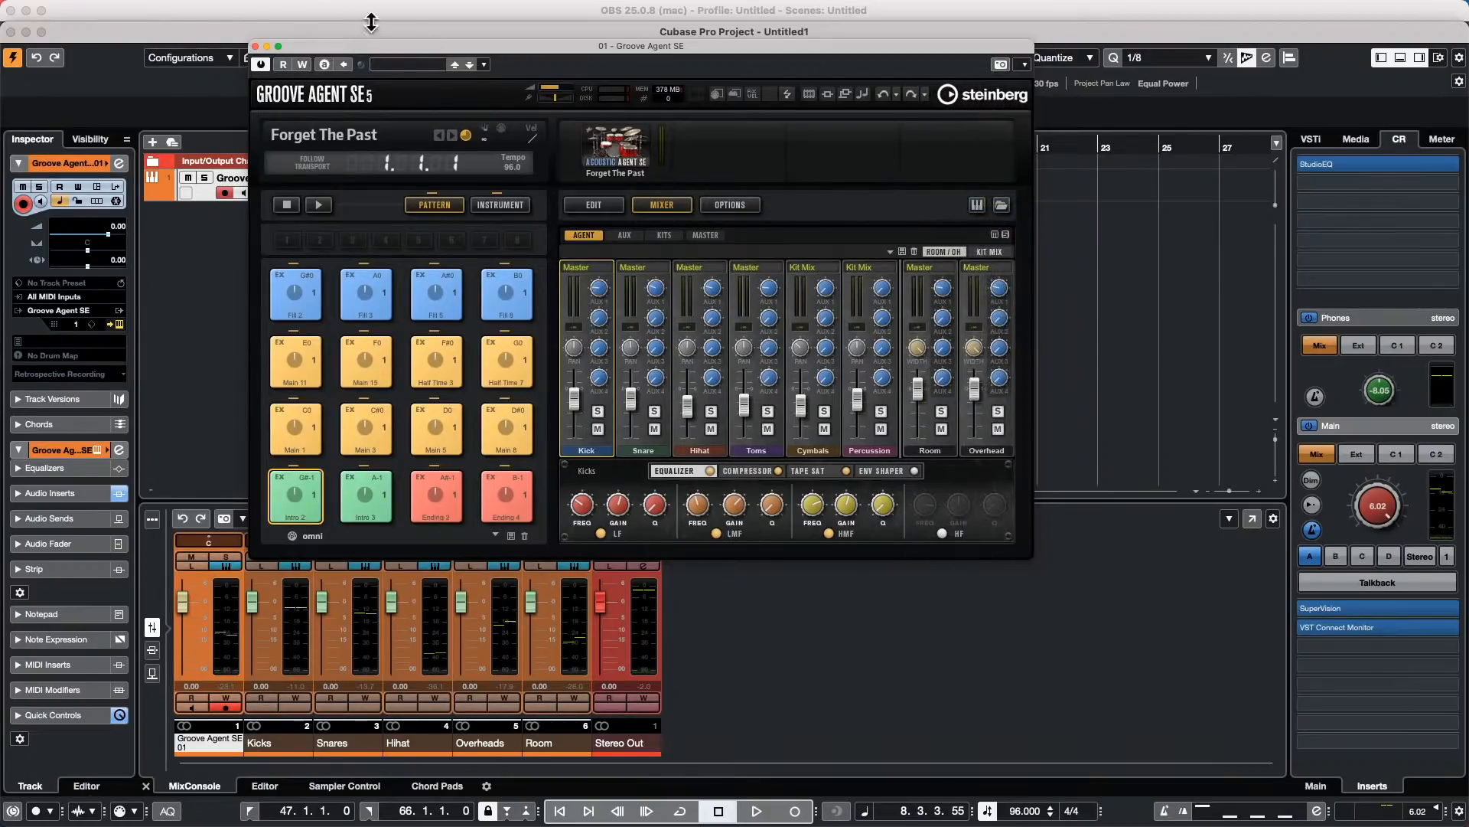
{"action": "left_click", "coordinate": [256, 46]}
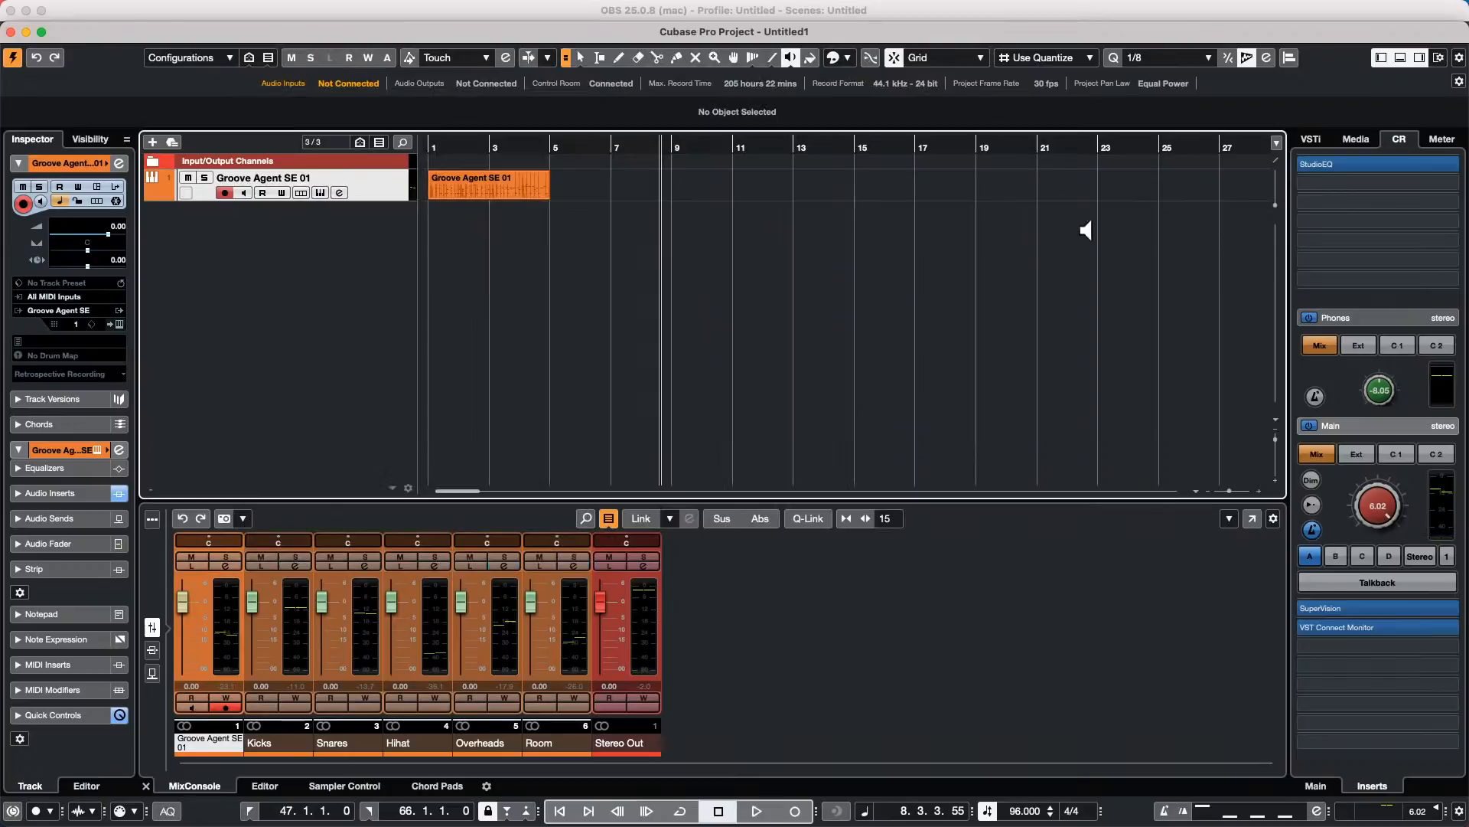
Step: Add REVerence to slot 8 of the Control Room's Main inserts and play the project from about bar 2
{"action": "left_click", "coordinate": [1346, 744]}
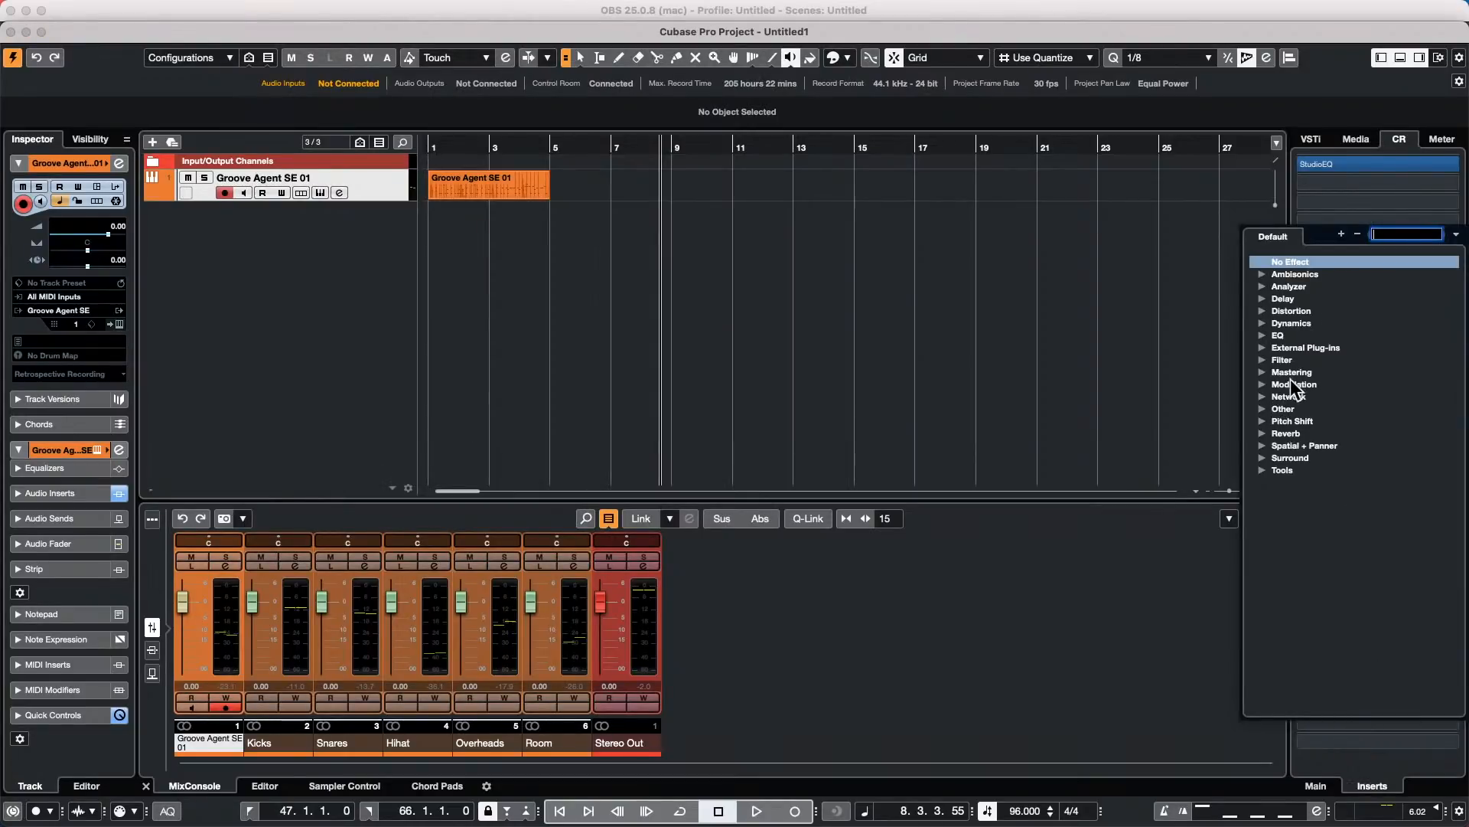
{"action": "left_click", "coordinate": [1262, 433]}
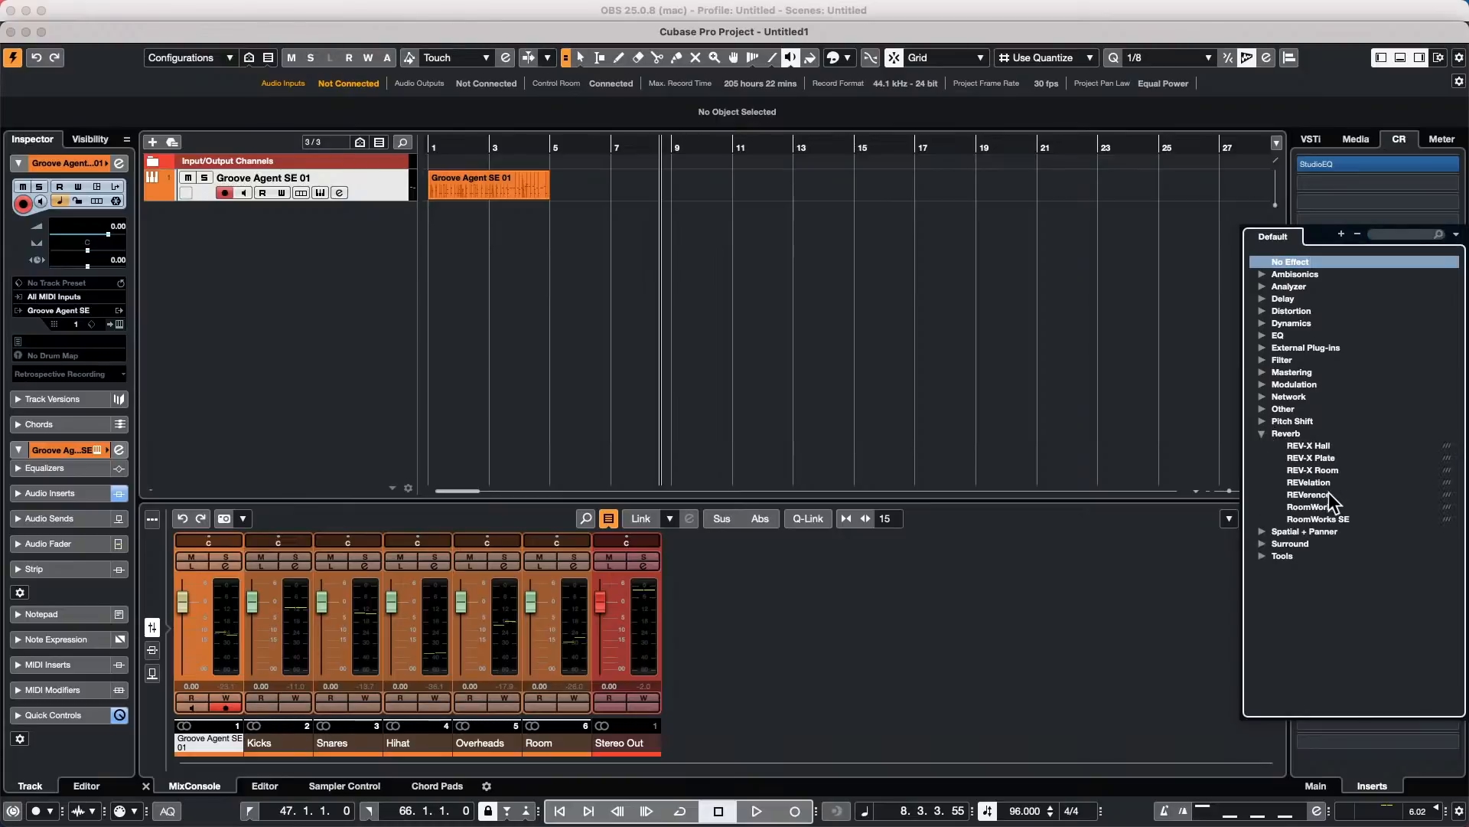
{"action": "left_click", "coordinate": [1329, 495]}
{"action": "key", "text": "space"}
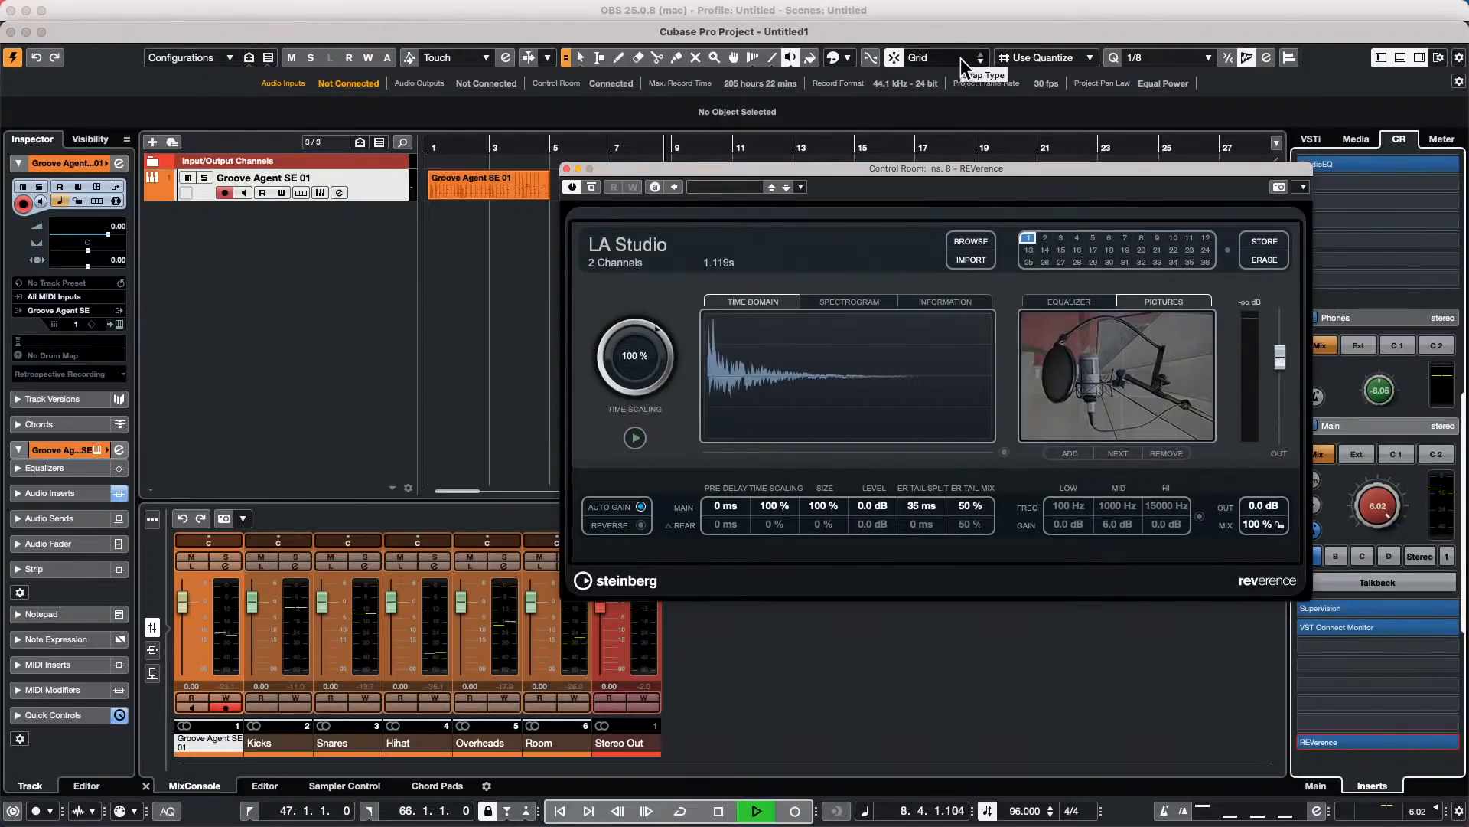
{"action": "left_click", "coordinate": [461, 145]}
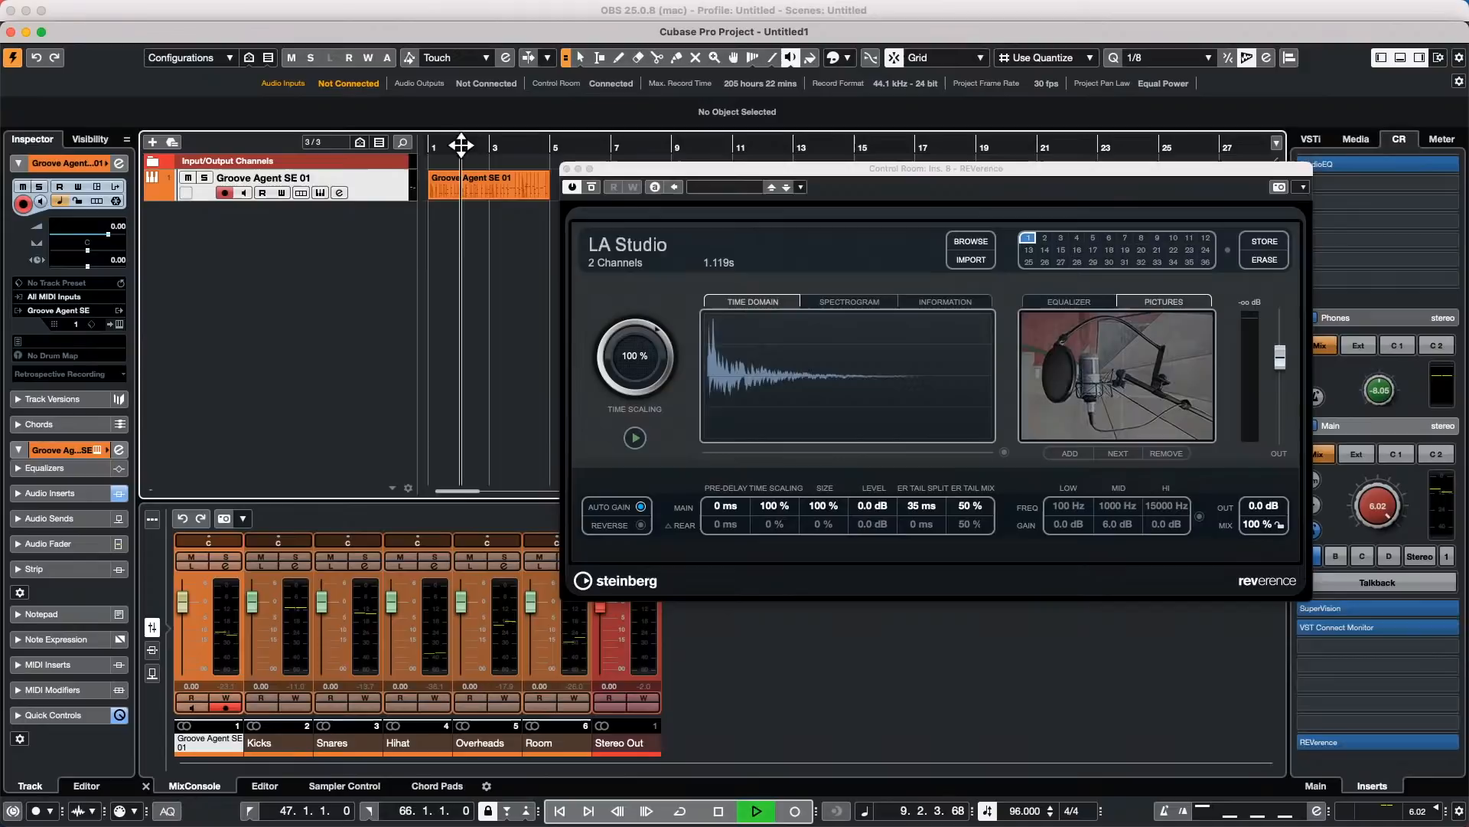
Step: Play Groove Agent SE's pattern from about bar 10 and sweep the Main monitor level down to -0.80 and up to 5.60
{"action": "left_click", "coordinate": [322, 192]}
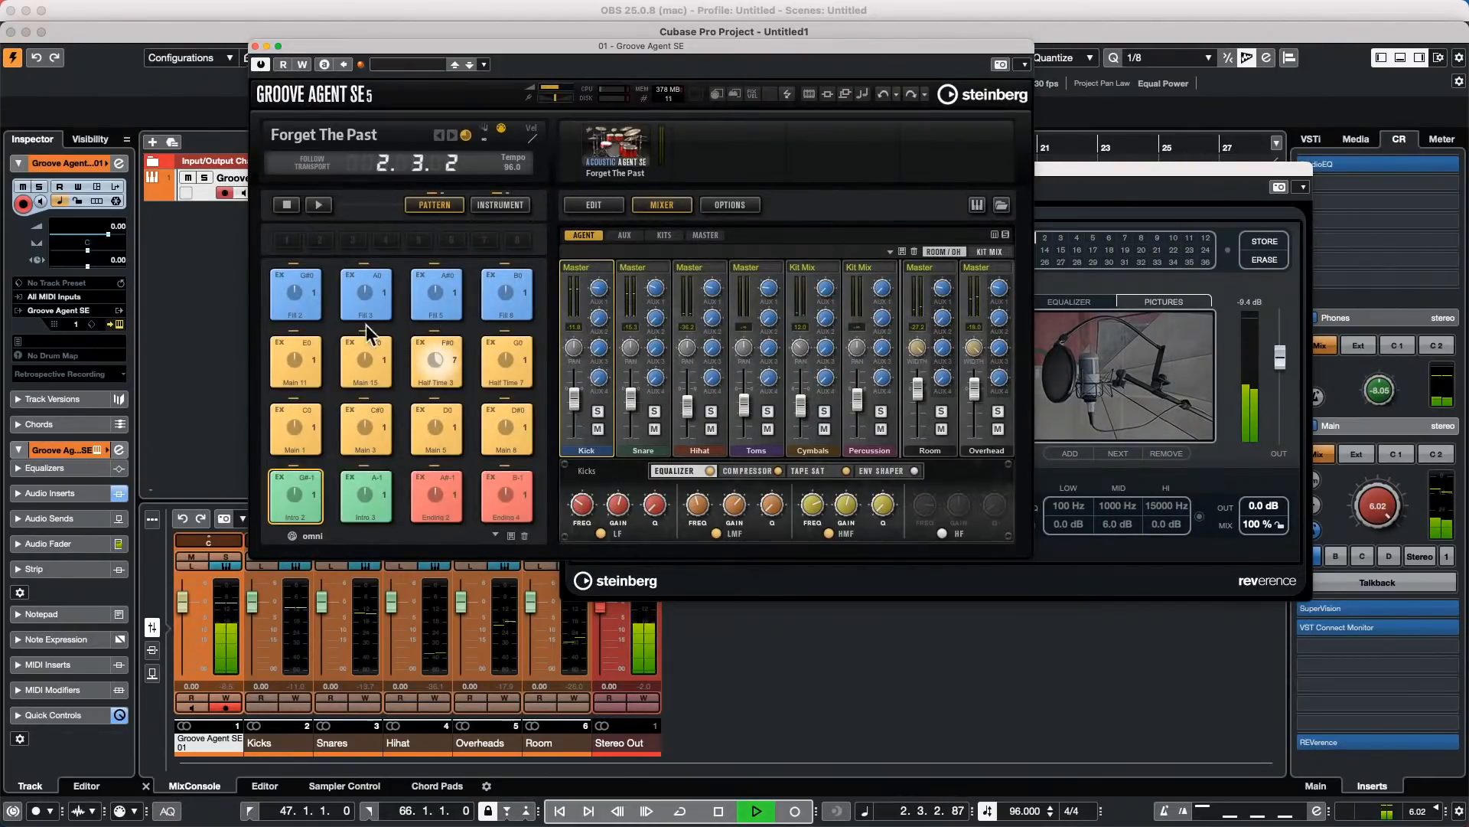
{"action": "left_click_drag", "start_coordinate": [644, 49], "coordinate": [694, 324]}
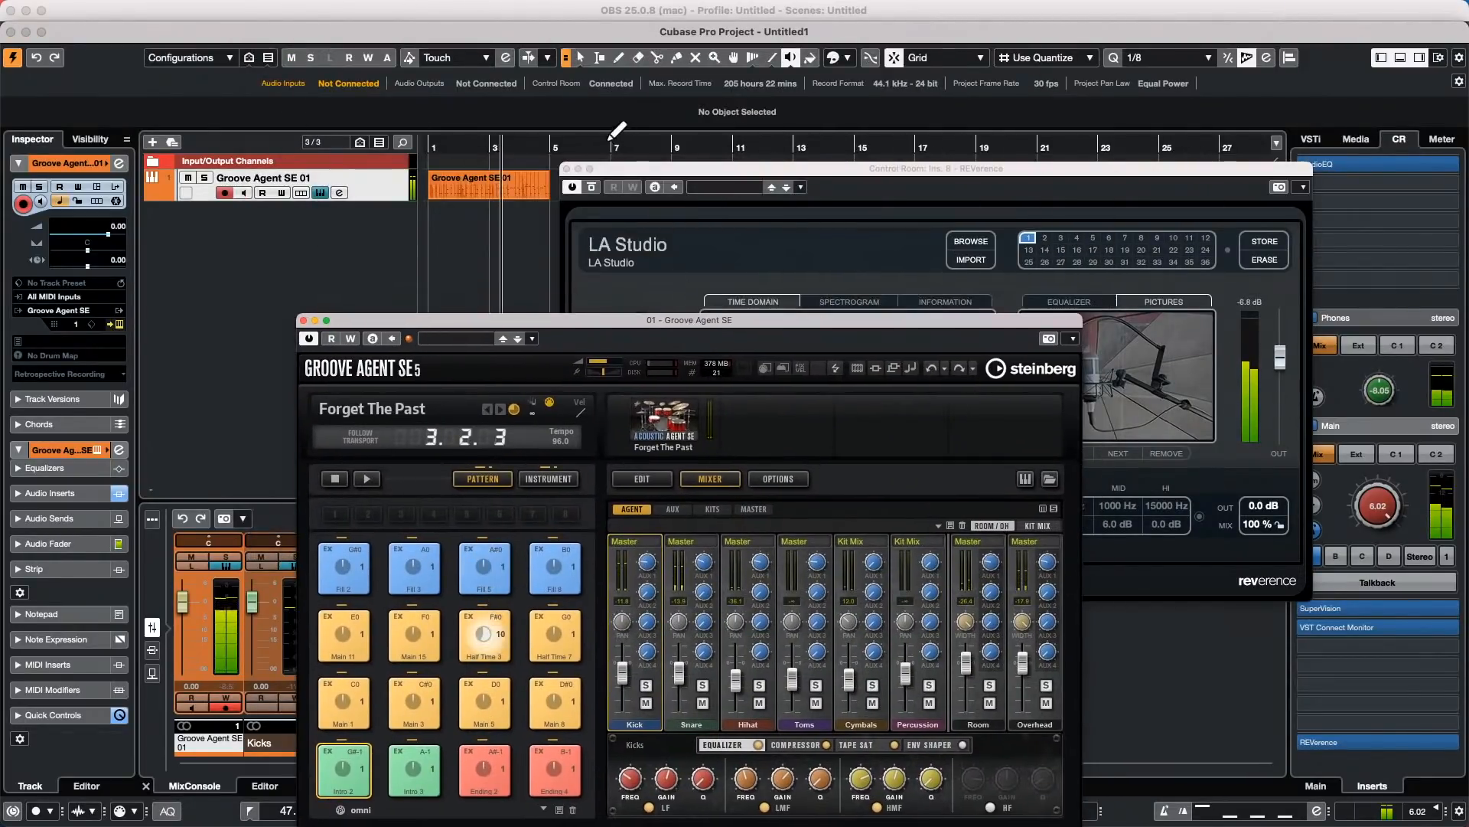
{"action": "left_click", "coordinate": [708, 144]}
{"action": "left_click", "coordinate": [368, 476]}
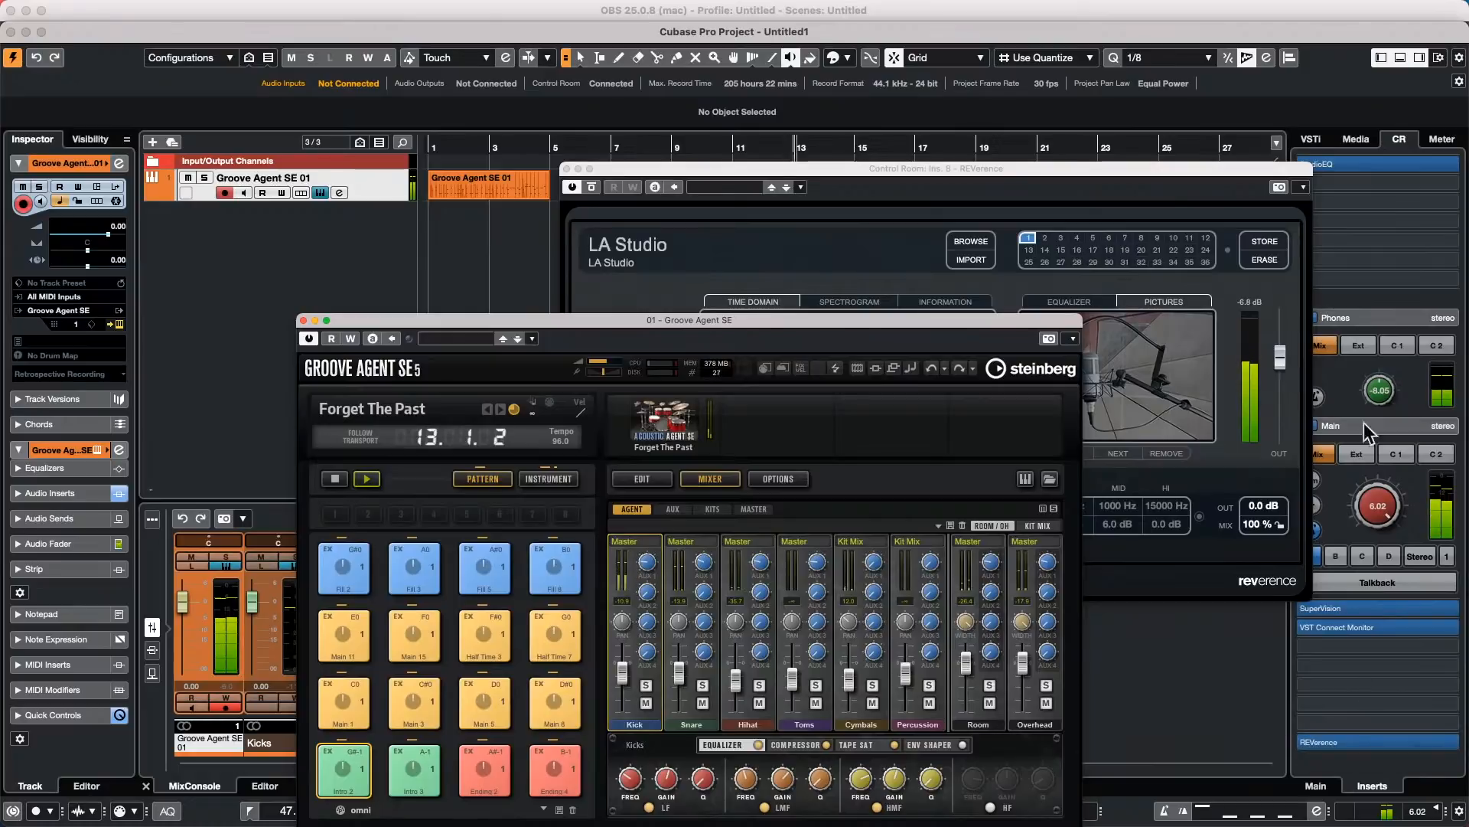
{"action": "left_click", "coordinate": [1378, 511]}
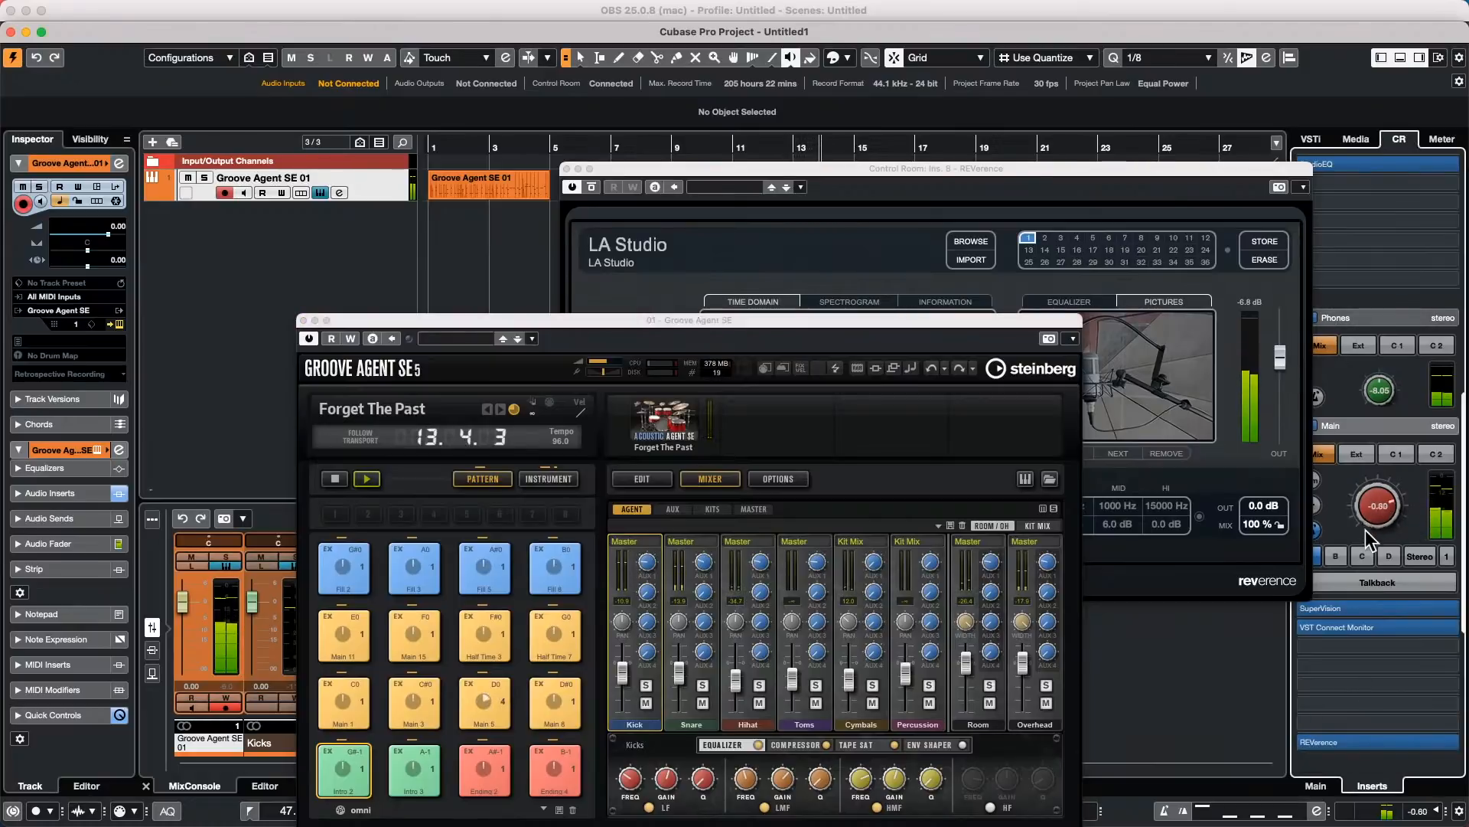
{"action": "left_click_drag", "start_coordinate": [1361, 566], "coordinate": [1365, 494]}
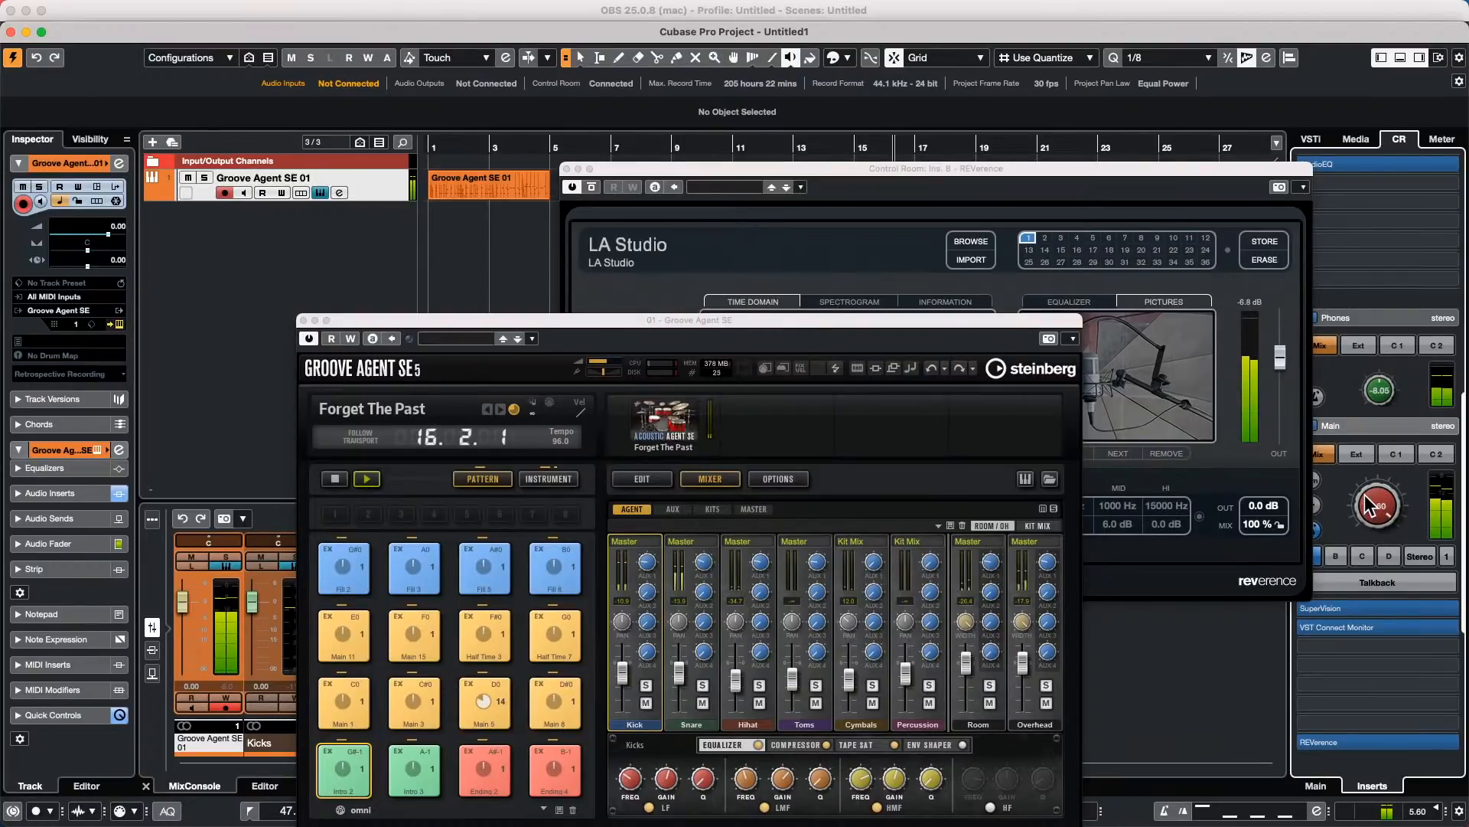
Step: Remove REVerence from slot 8 of the Control Room's Main inserts and stop the pattern playback
{"action": "left_click", "coordinate": [1367, 741]}
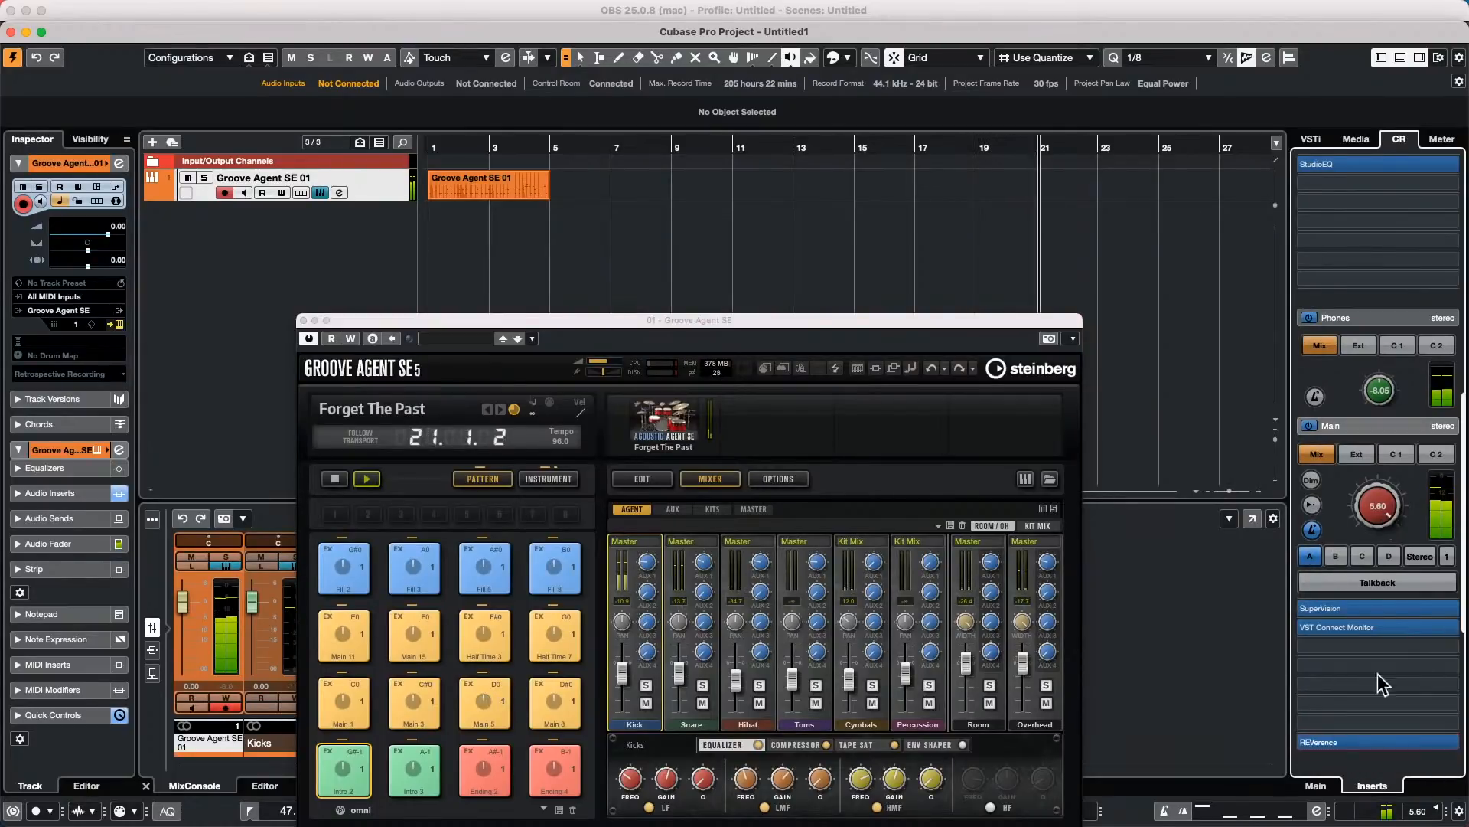
{"action": "left_click_drag", "start_coordinate": [1342, 741], "coordinate": [1111, 411]}
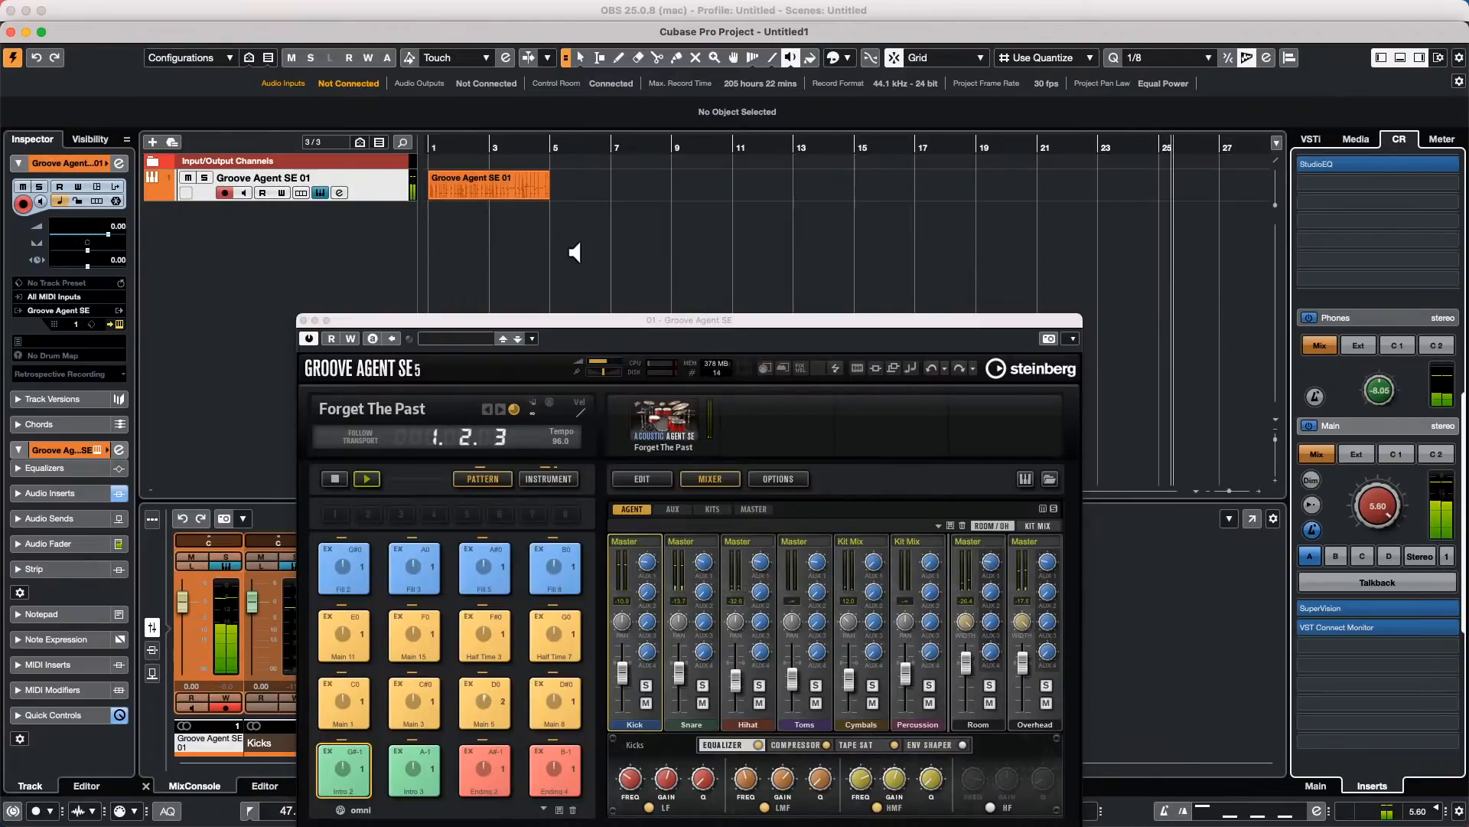
{"action": "left_click", "coordinate": [335, 479]}
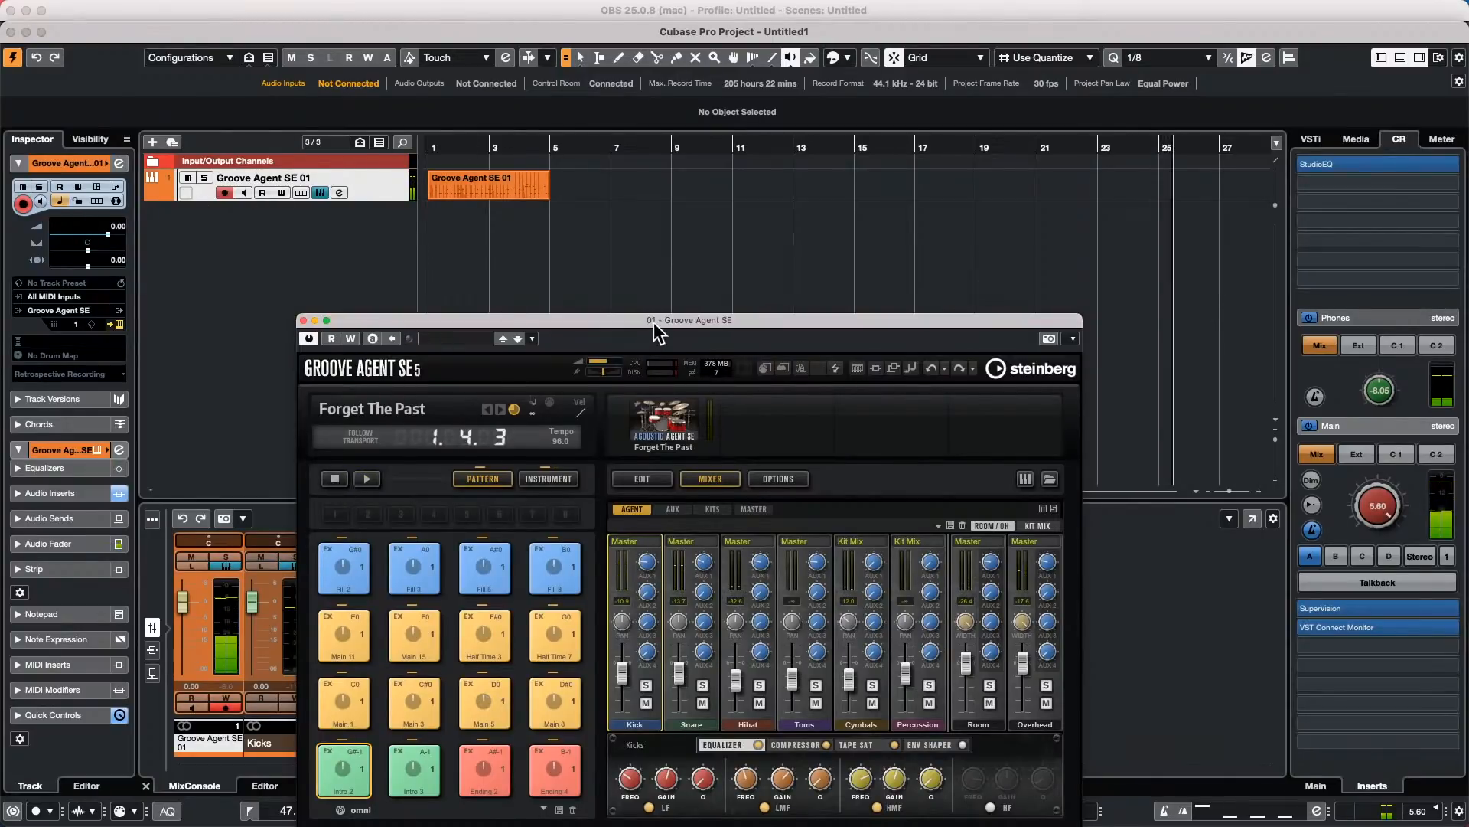
Step: Reload the Forget The Past kit with its patterns into Groove Agent SE and show the sends in the MixConsole
{"action": "left_click_drag", "start_coordinate": [654, 323], "coordinate": [1140, 10]}
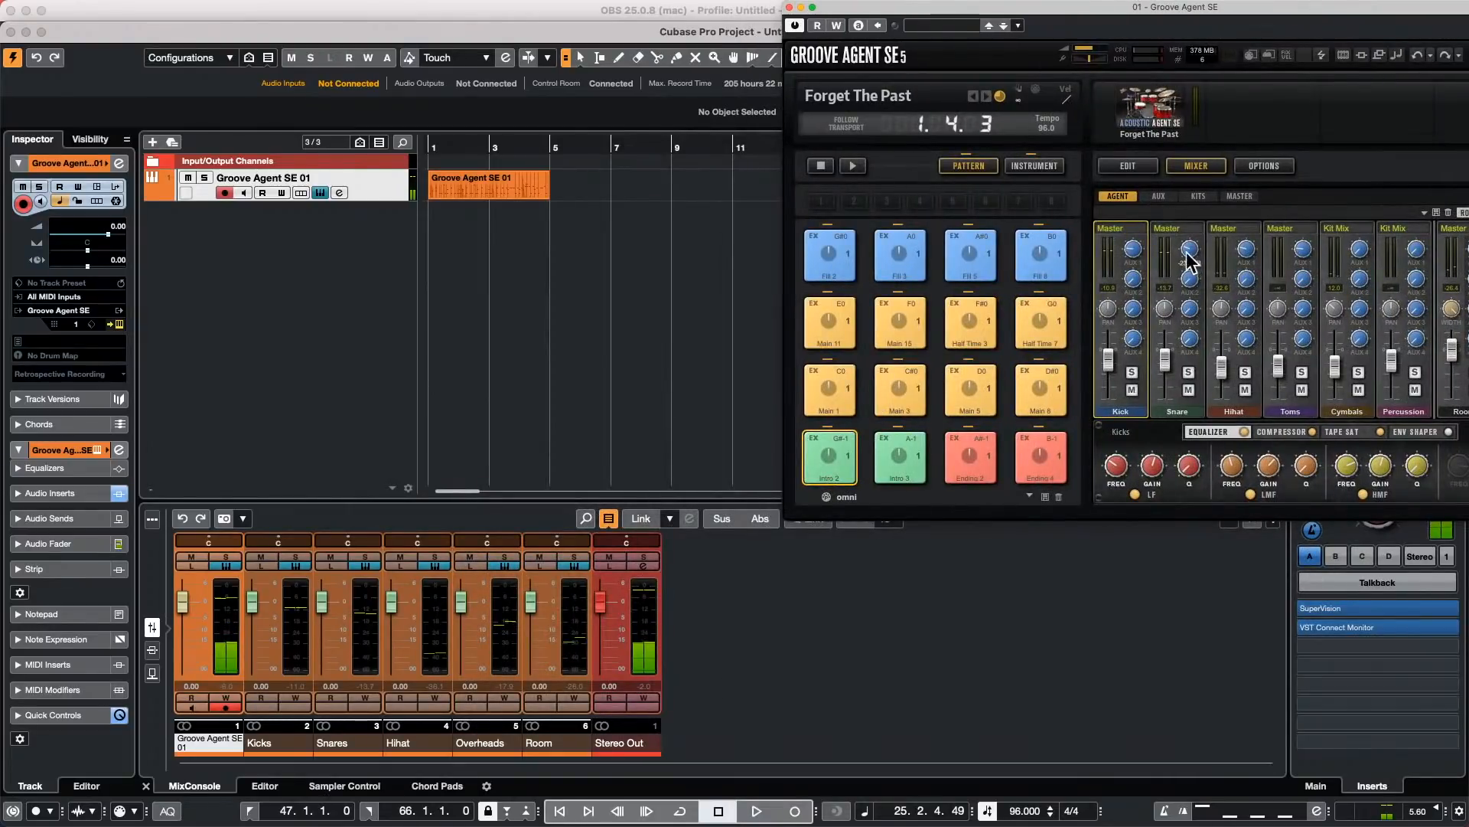
{"action": "right_click", "coordinate": [1146, 112]}
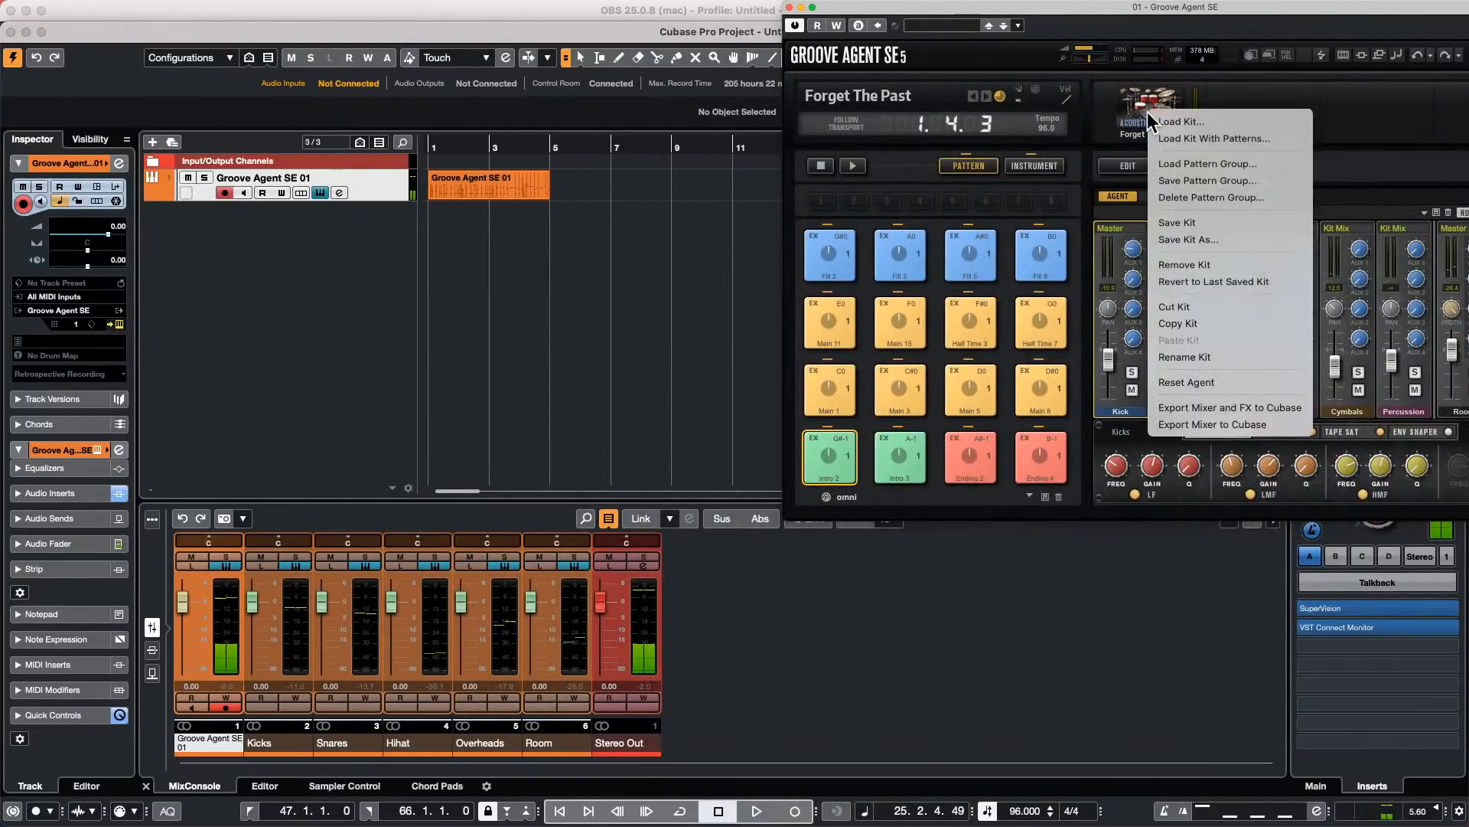
{"action": "left_click", "coordinate": [1176, 140]}
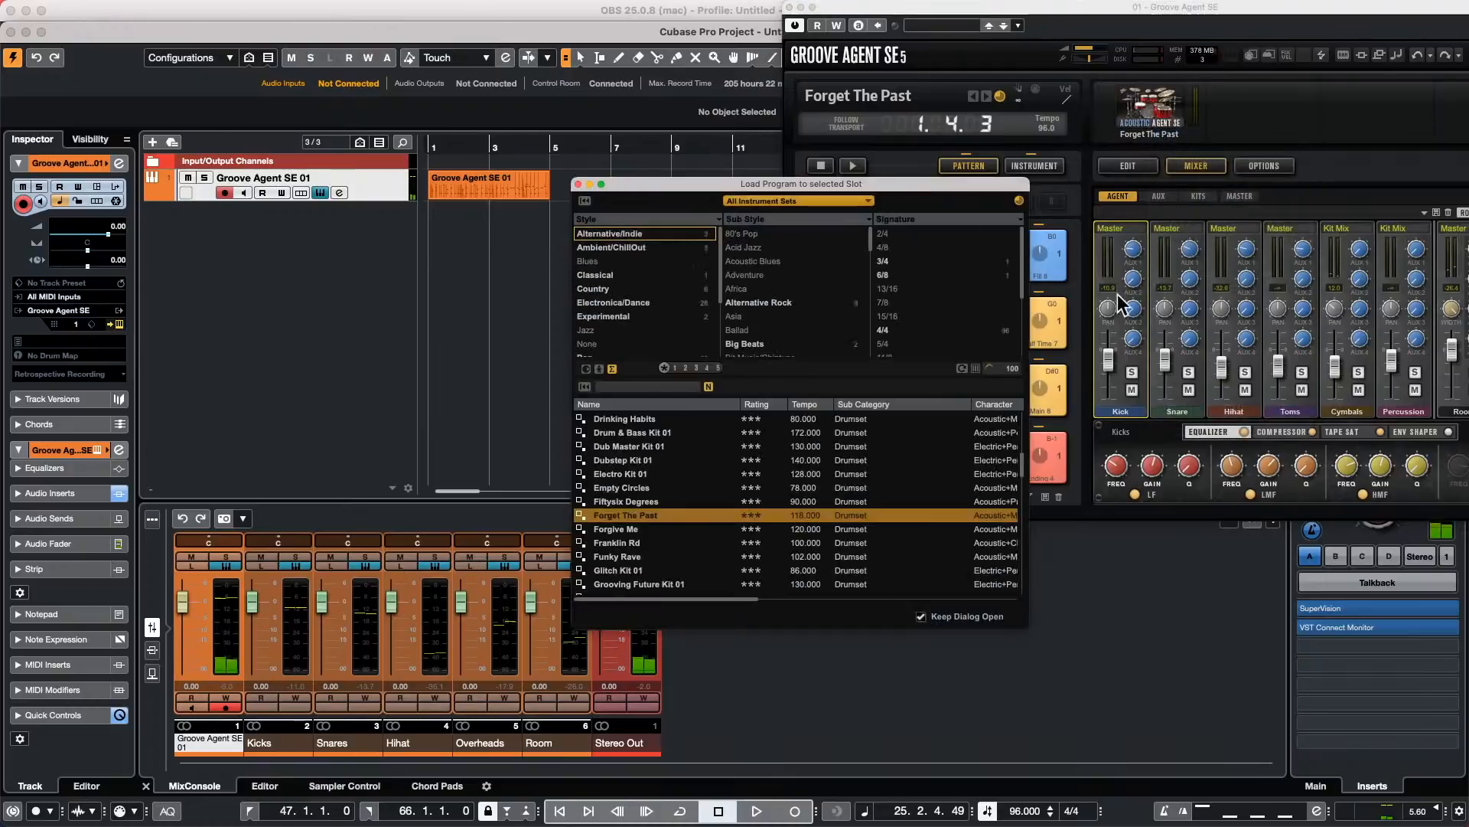
{"action": "double_click", "coordinate": [669, 514]}
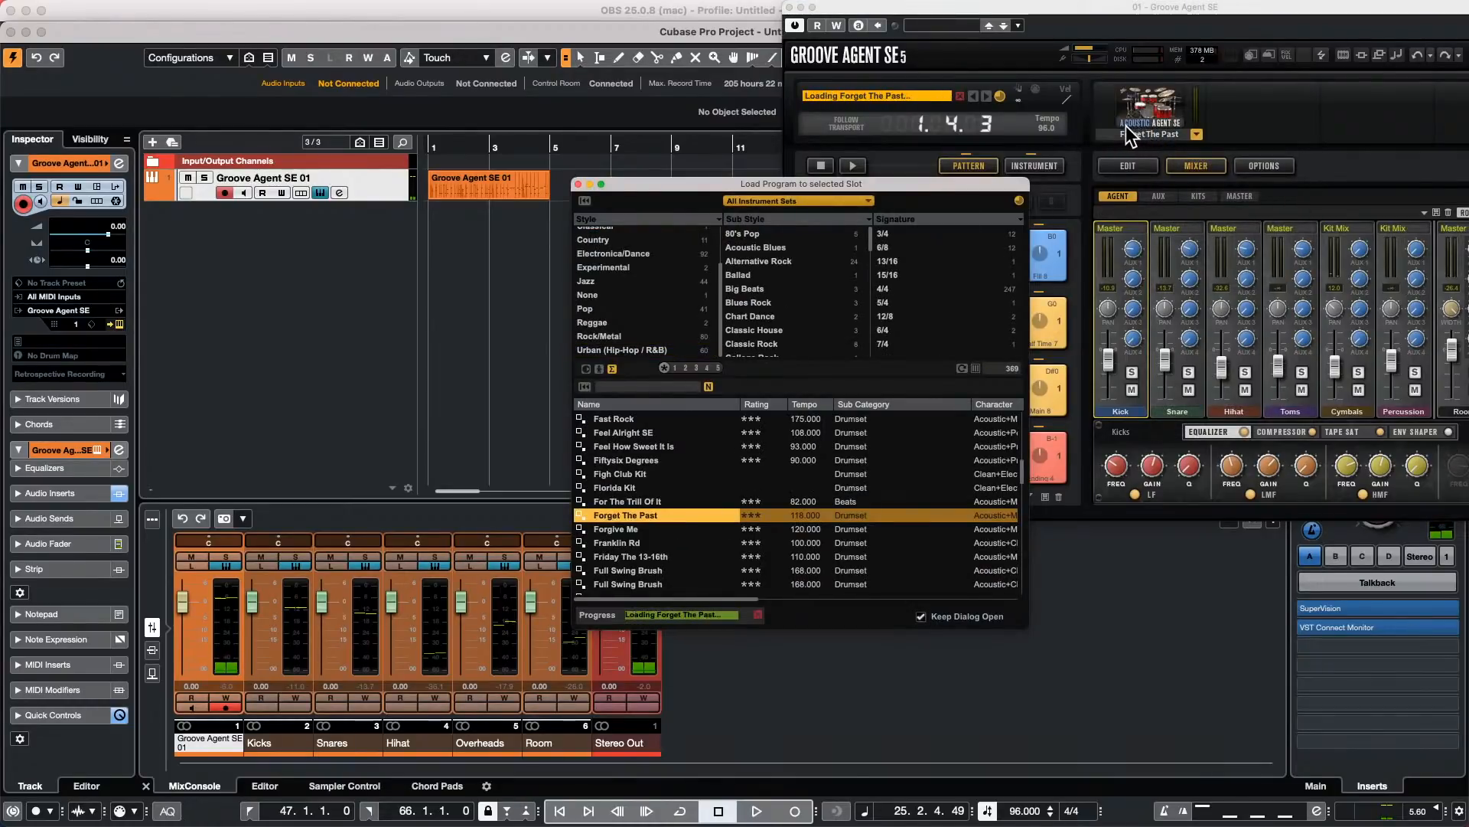
{"action": "left_click", "coordinate": [156, 650]}
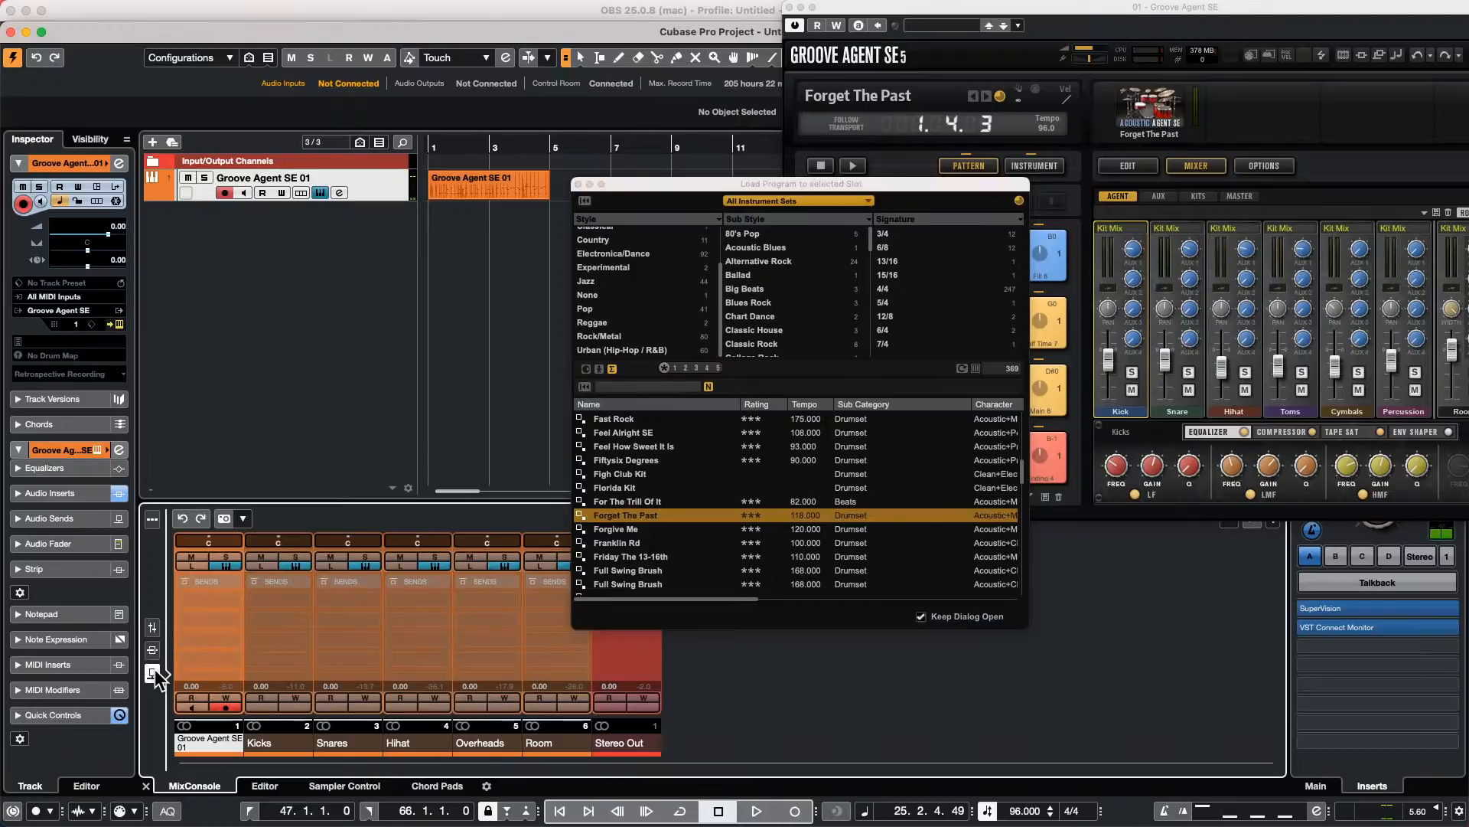
{"action": "left_click", "coordinate": [579, 184]}
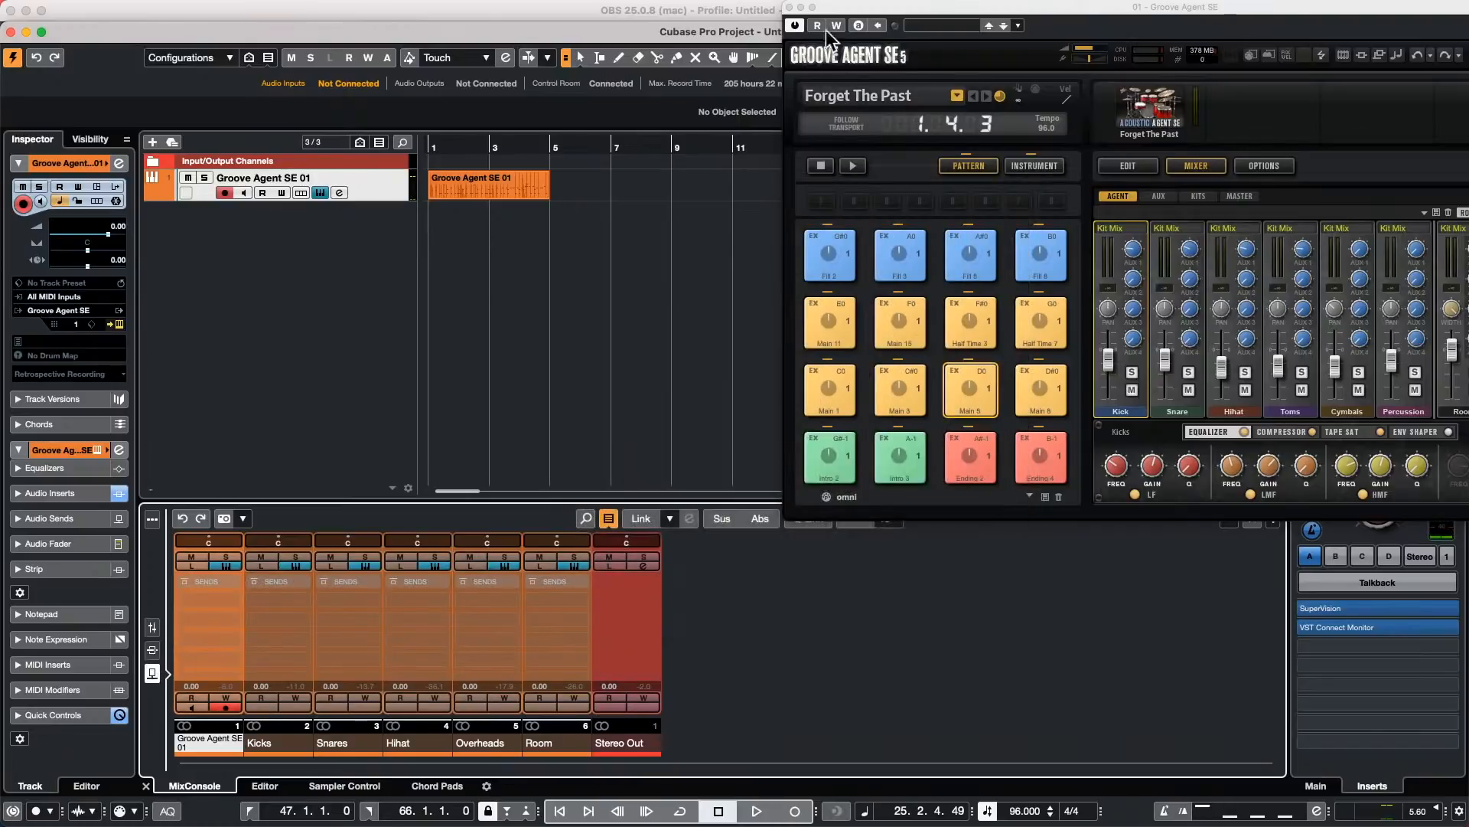
Step: Reopen Groove Agent SE, move its window clear of the Control Room and lower the Main monitor level to -0.70
{"action": "left_click", "coordinate": [791, 6]}
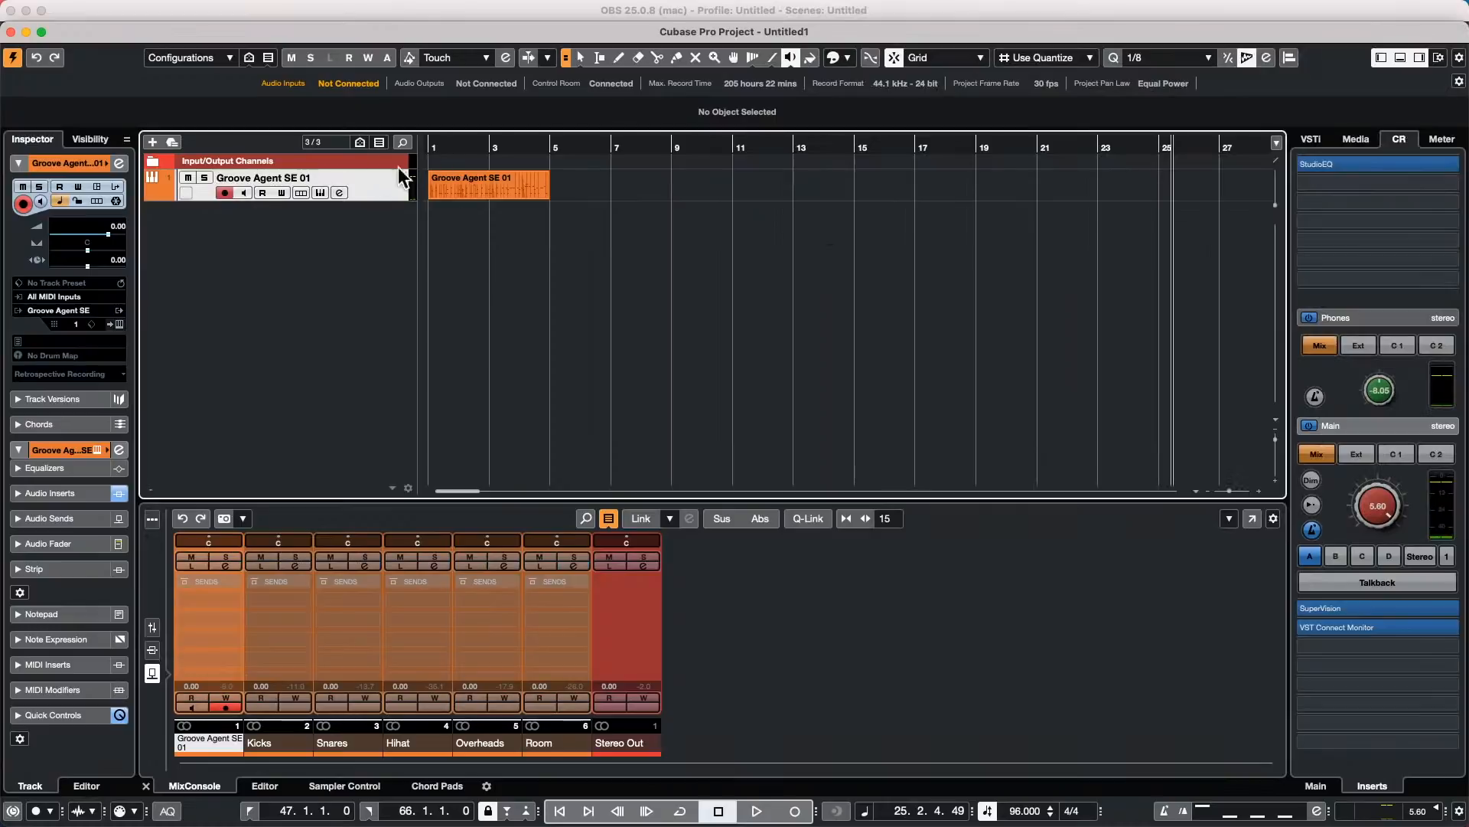
{"action": "left_click", "coordinate": [321, 192]}
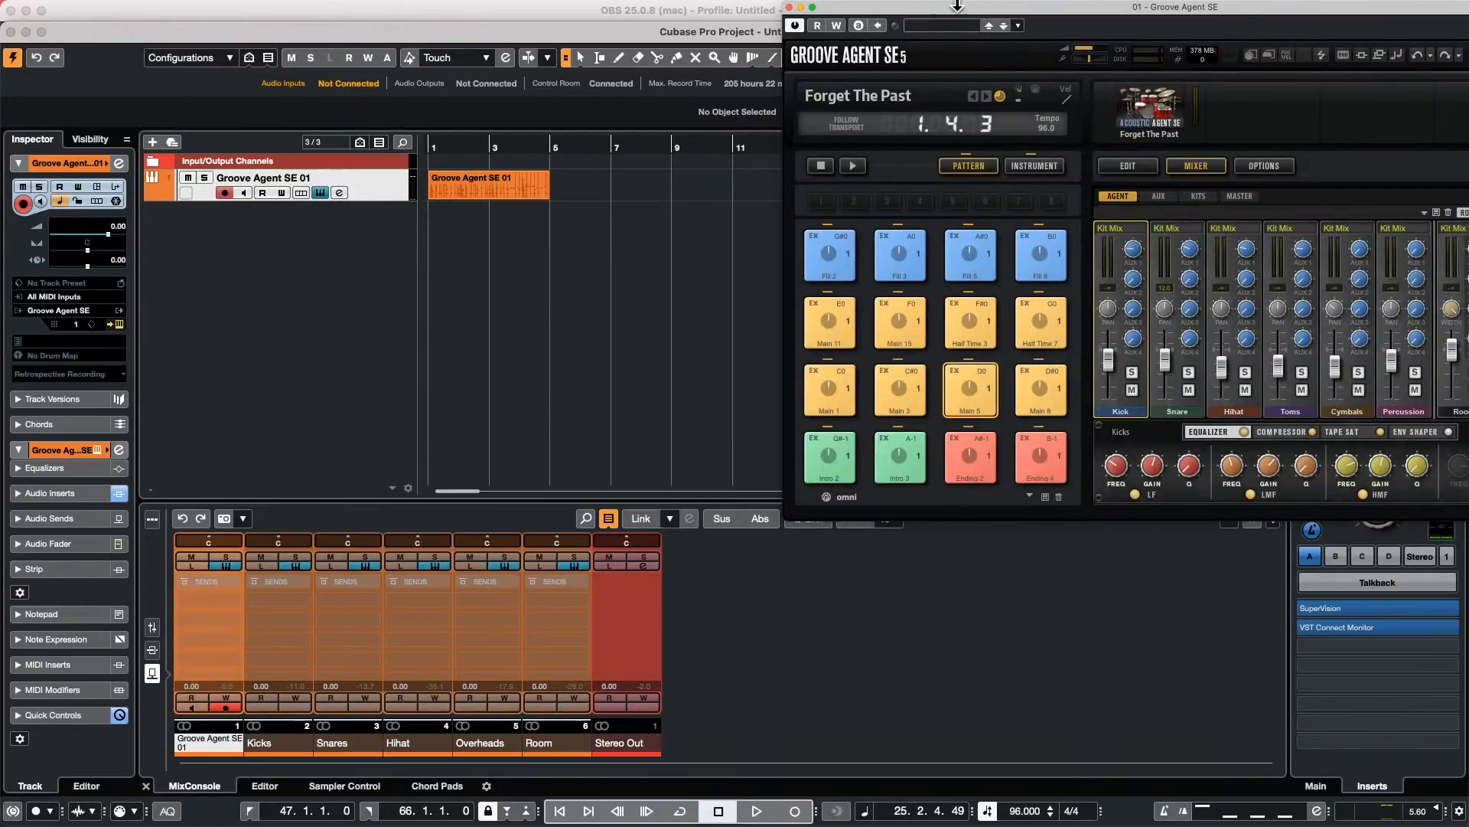
{"action": "left_click_drag", "start_coordinate": [957, 6], "coordinate": [460, 7]}
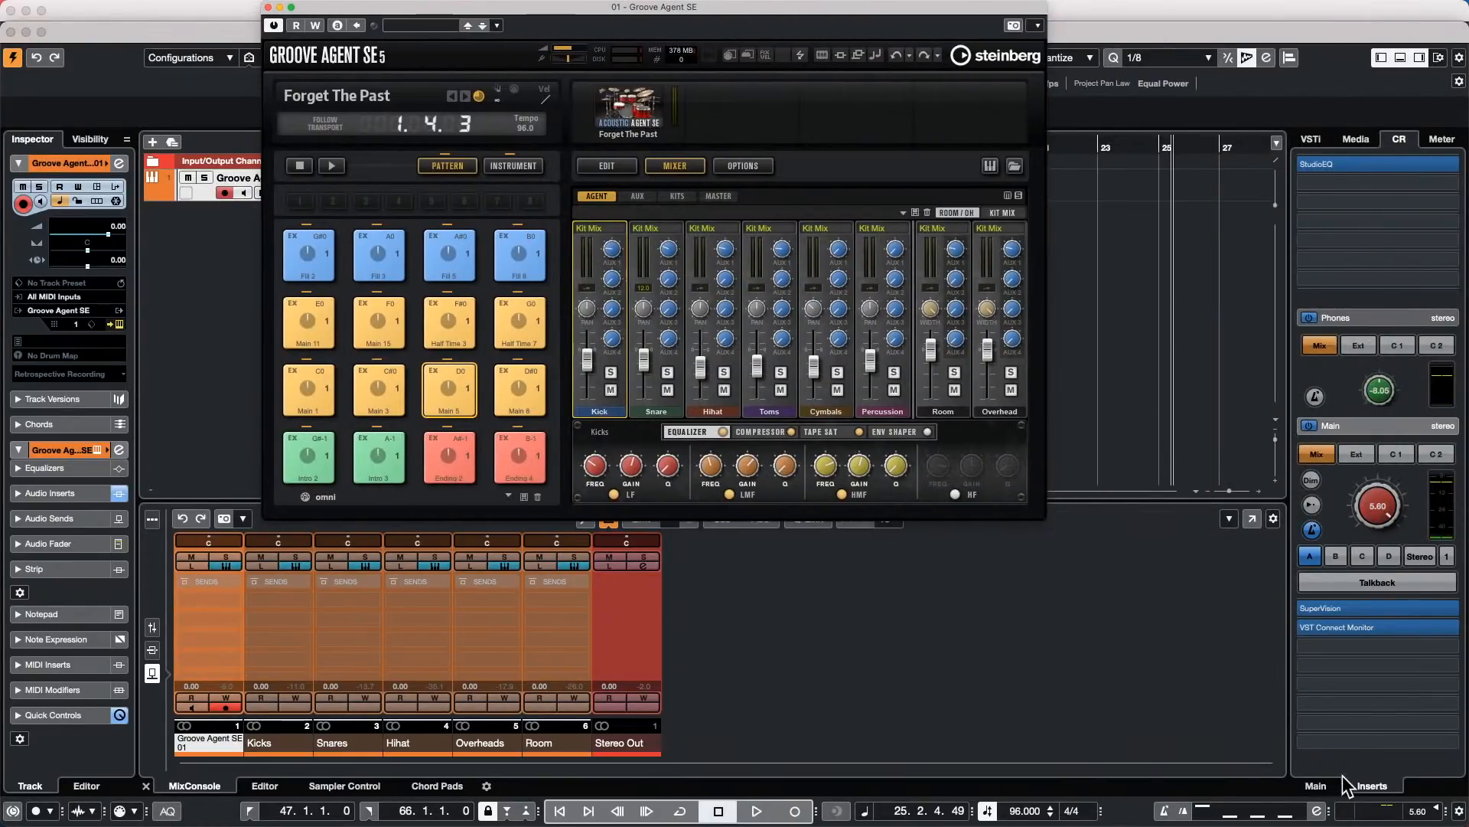
{"action": "left_click_drag", "start_coordinate": [1358, 504], "coordinate": [1357, 508]}
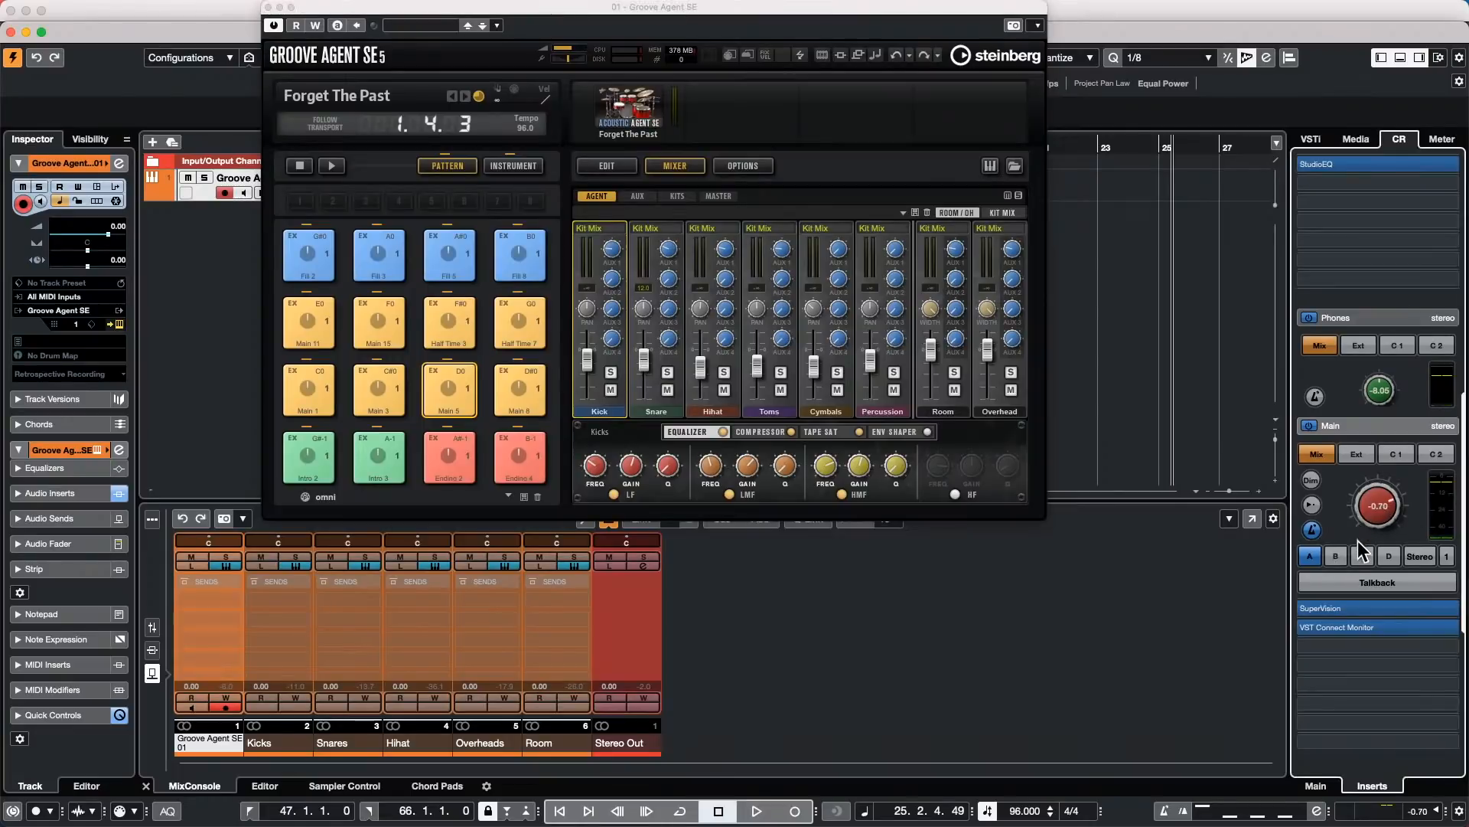
Step: Start project playback and run Groove Agent SE's pattern from about bar 25
{"action": "key", "text": "space"}
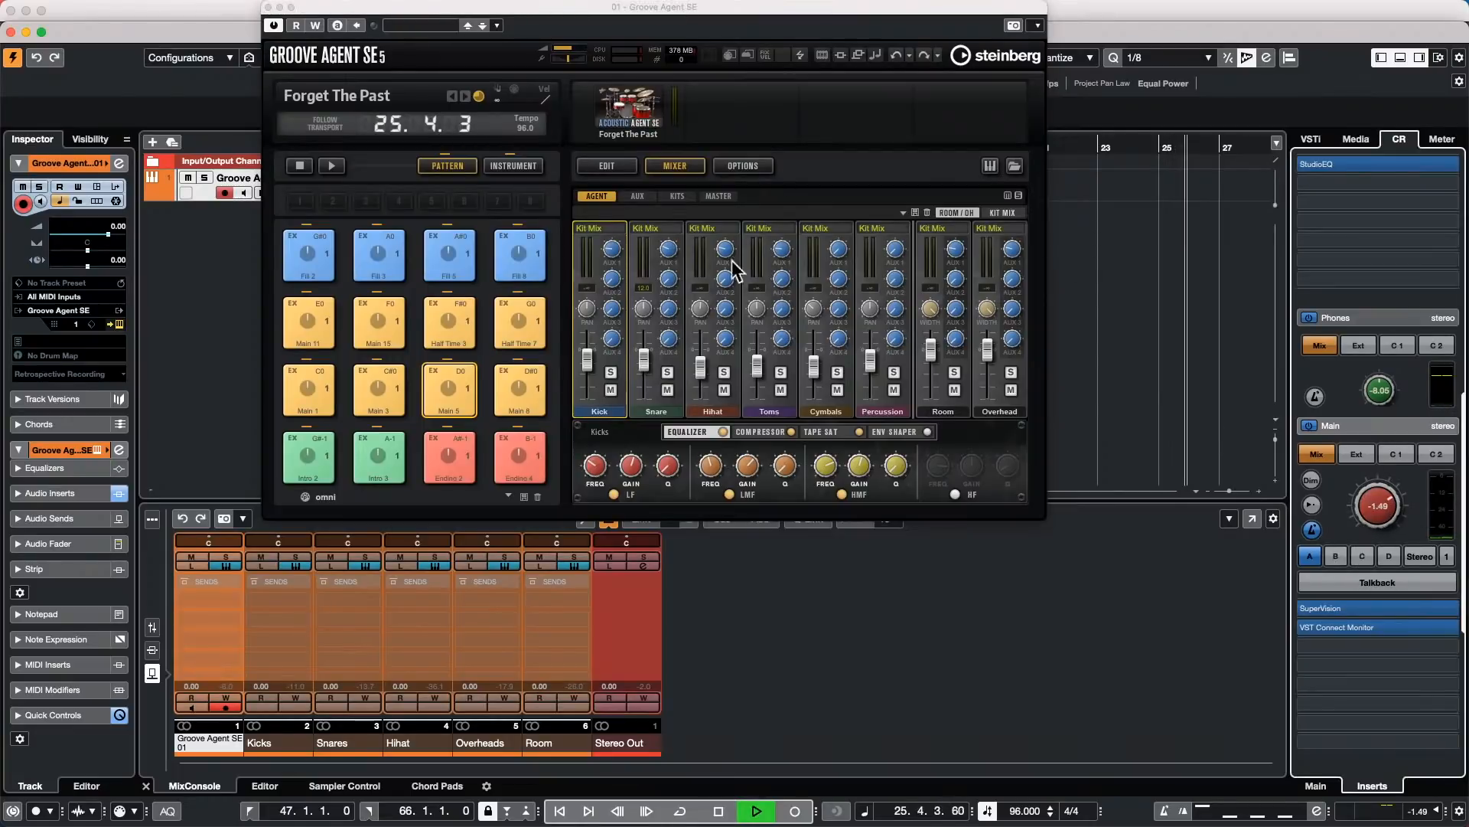
{"action": "left_click", "coordinate": [332, 166]}
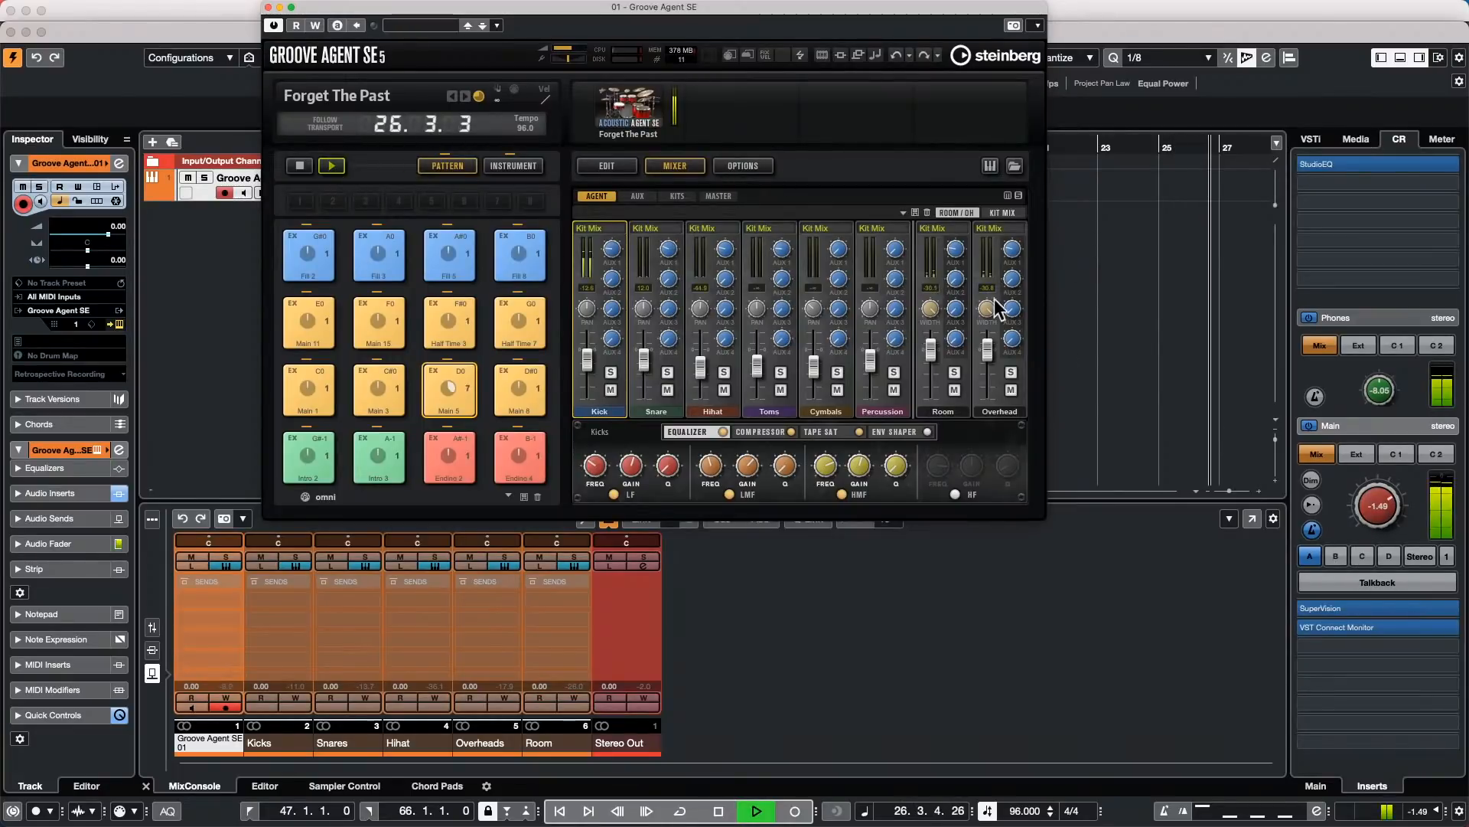
{"action": "left_click", "coordinate": [1356, 743]}
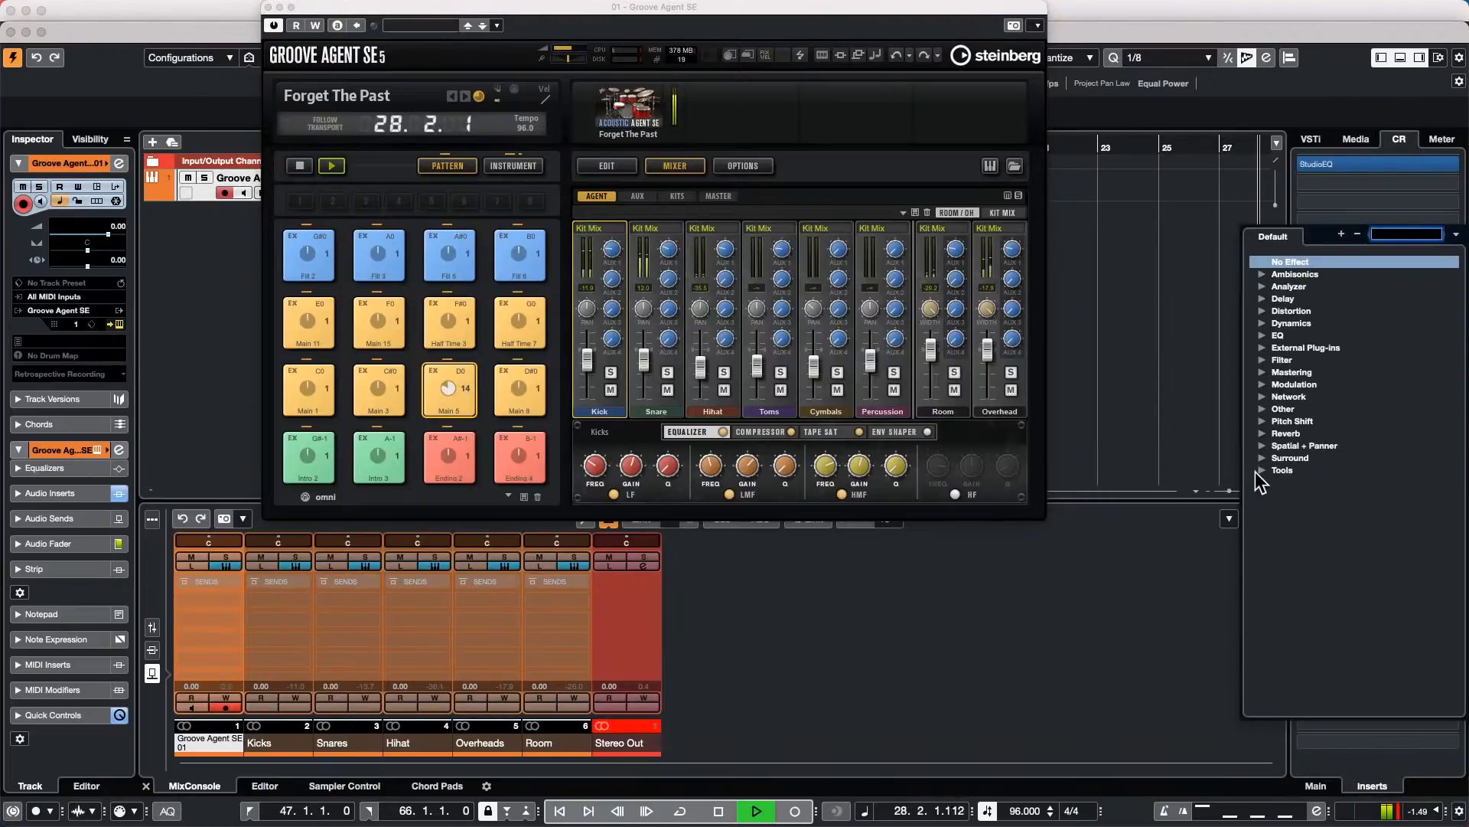
{"action": "left_click", "coordinate": [1263, 286]}
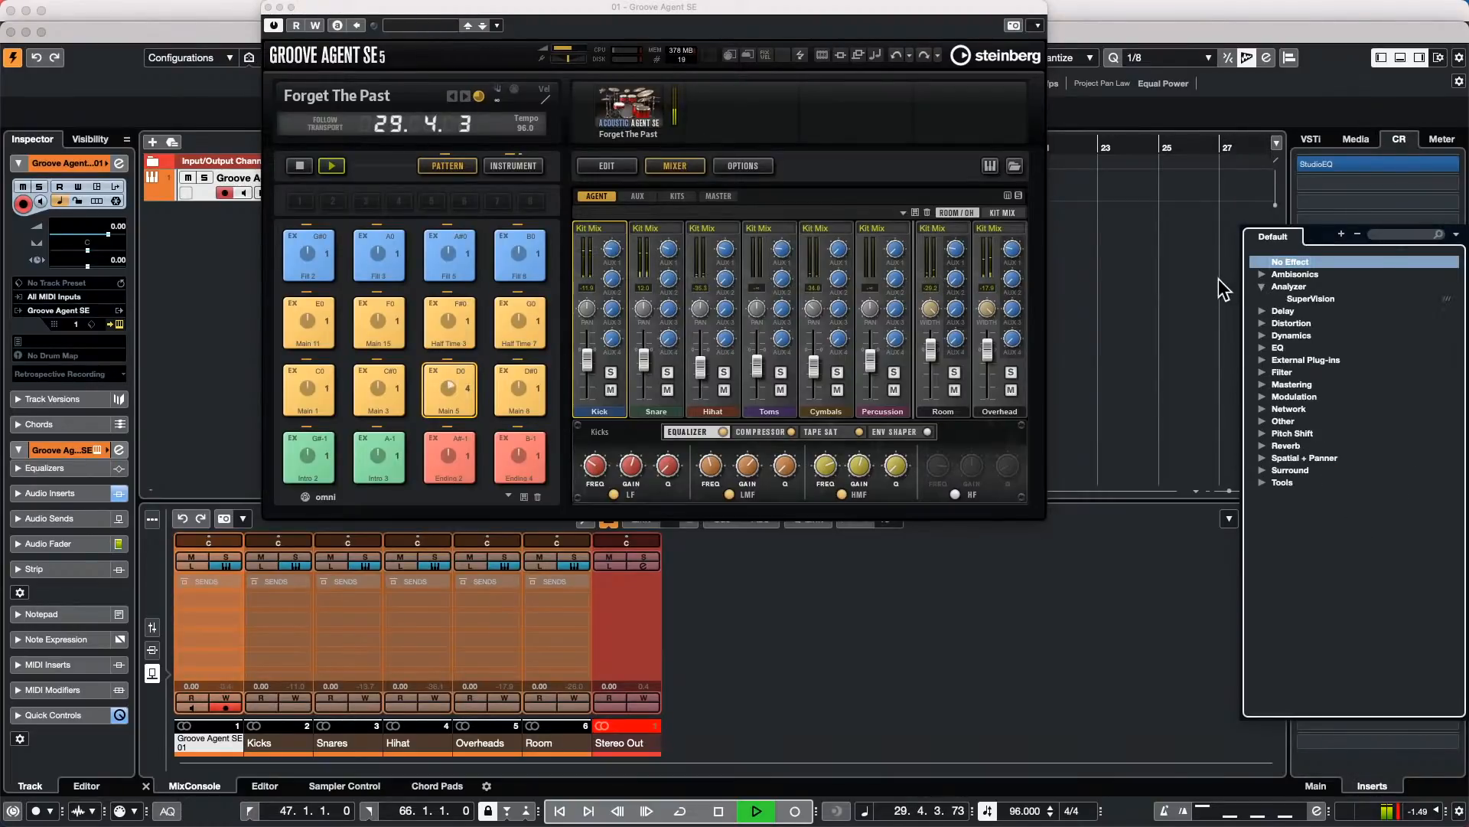
{"action": "left_click", "coordinate": [1369, 179]}
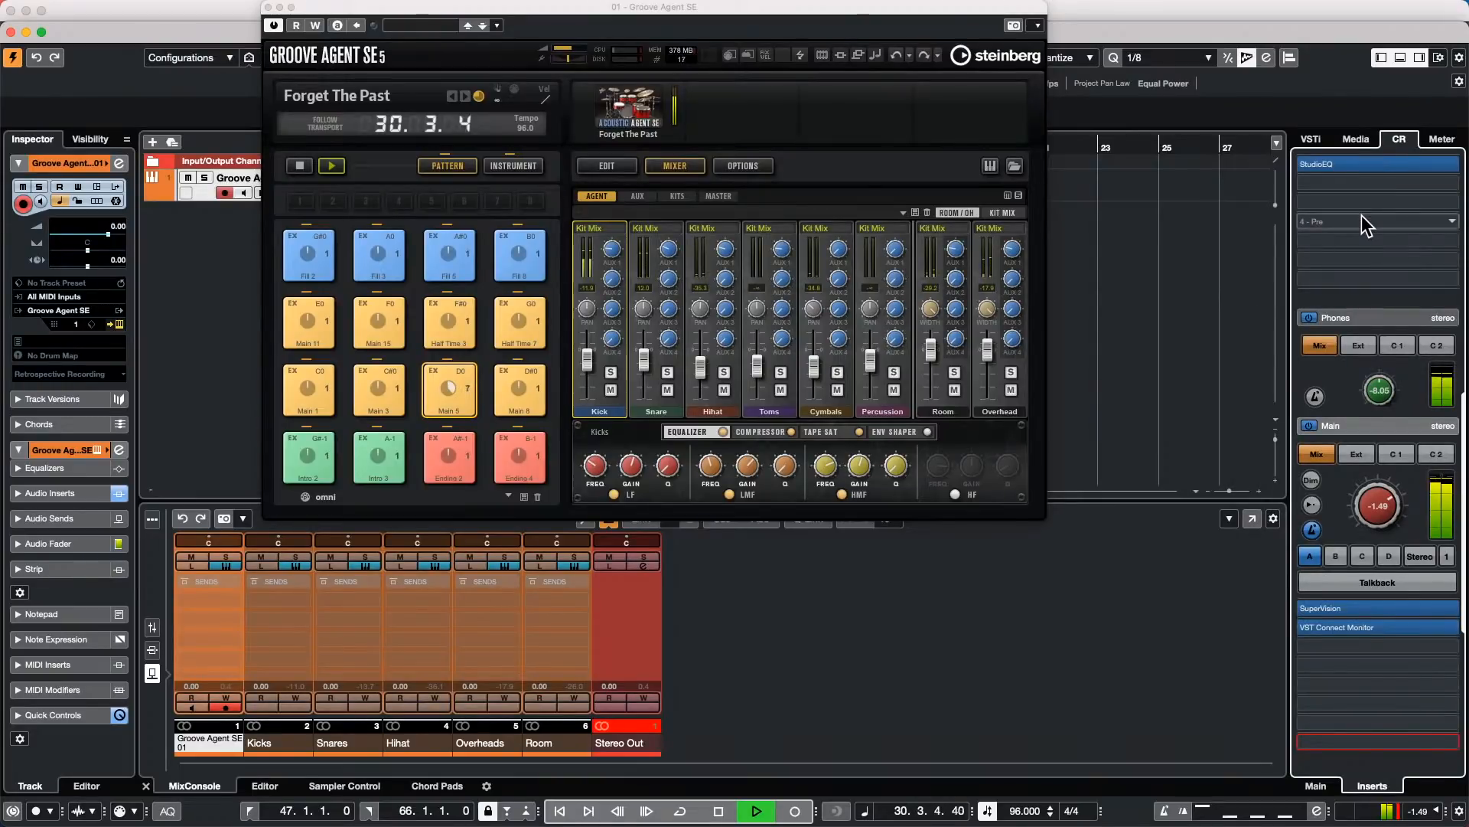
Step: Examine the Control Room's Talkback, External, reference, Cue and Monitors sections and the available insert slots
{"action": "scroll", "coordinate": [1360, 232], "scroll_direction": "up", "scroll_amount": 1}
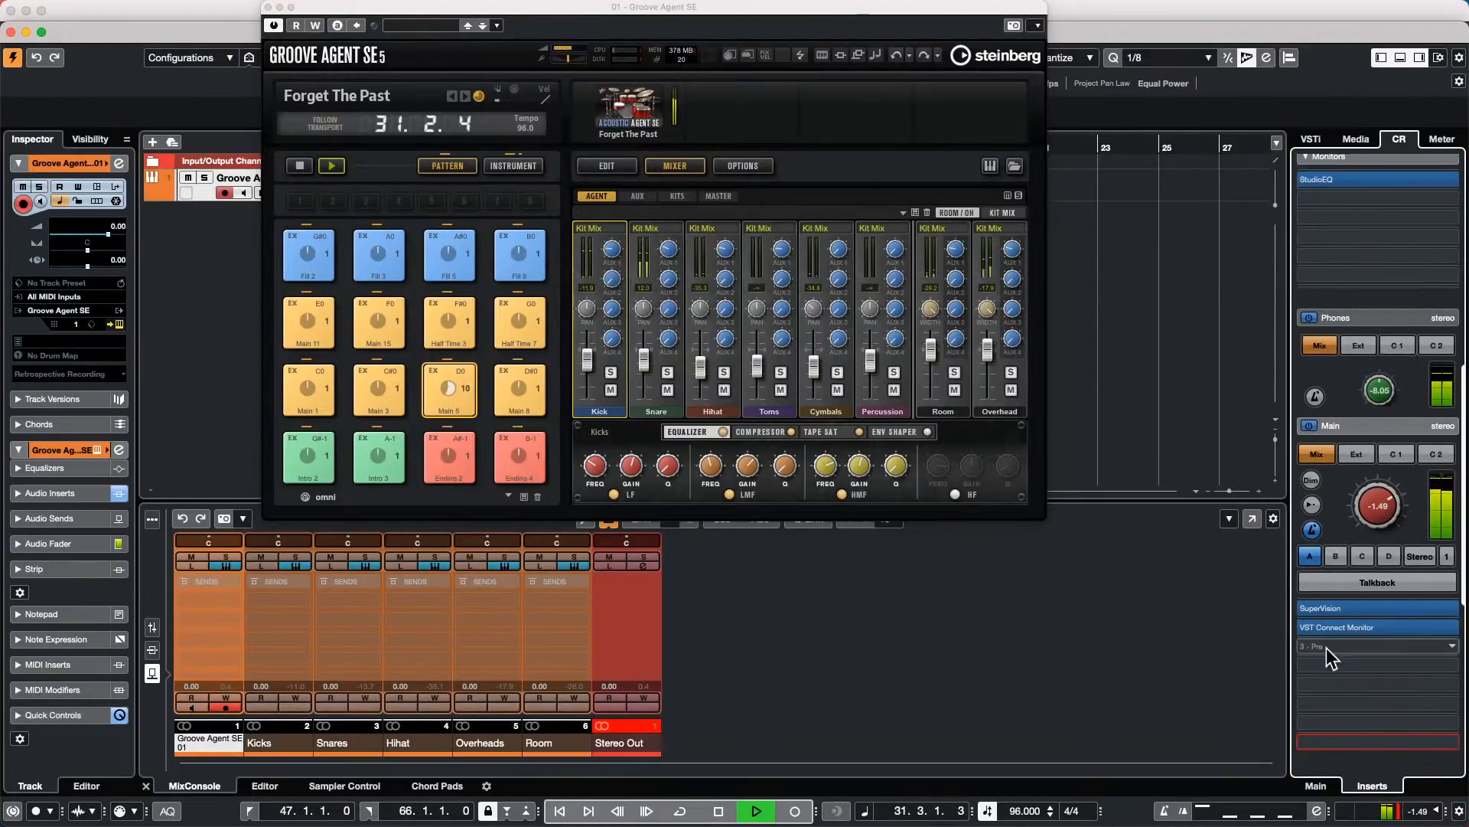
{"action": "left_click", "coordinate": [1361, 580]}
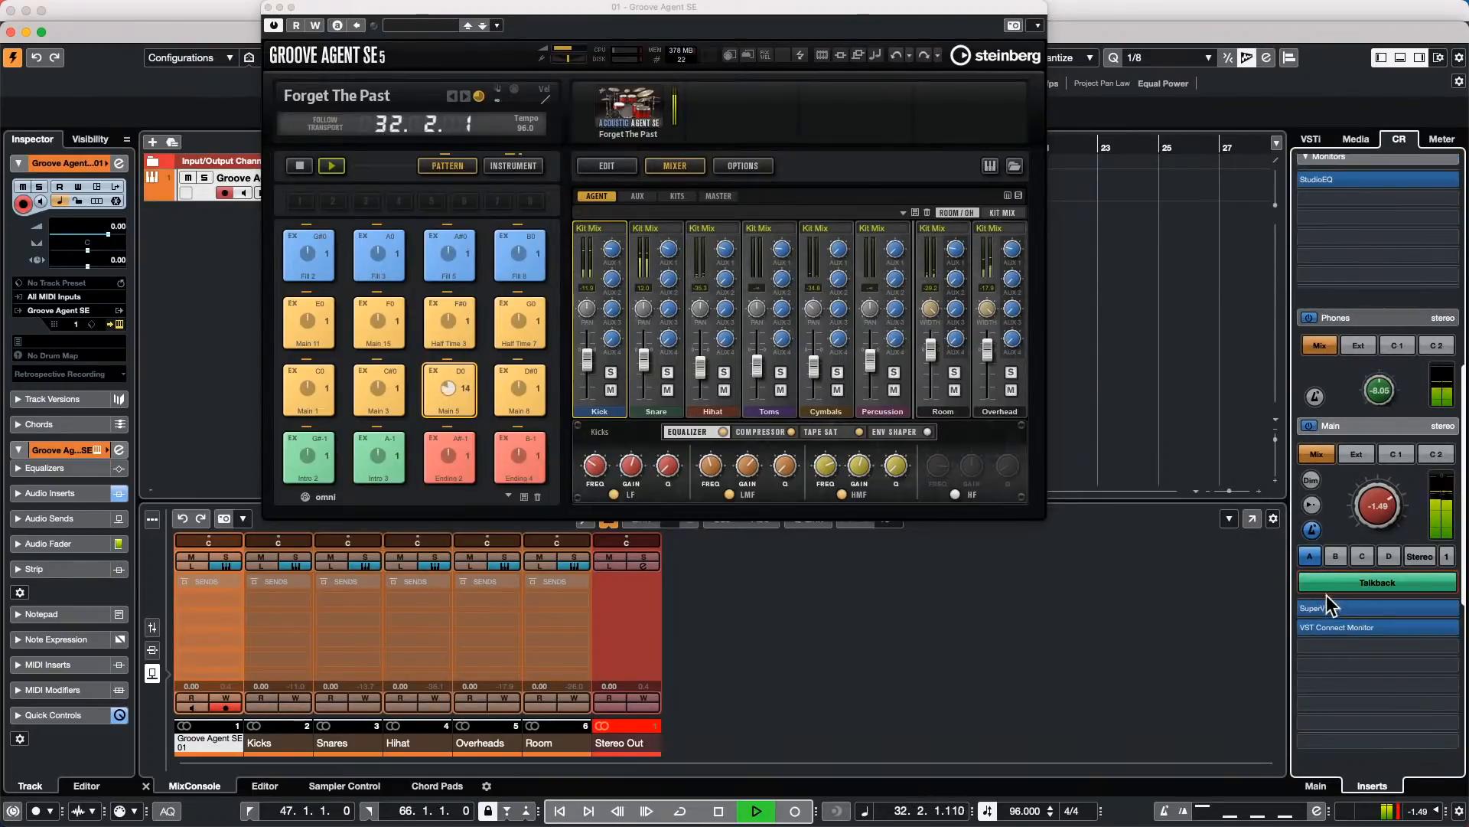
{"action": "left_click", "coordinate": [1336, 580]}
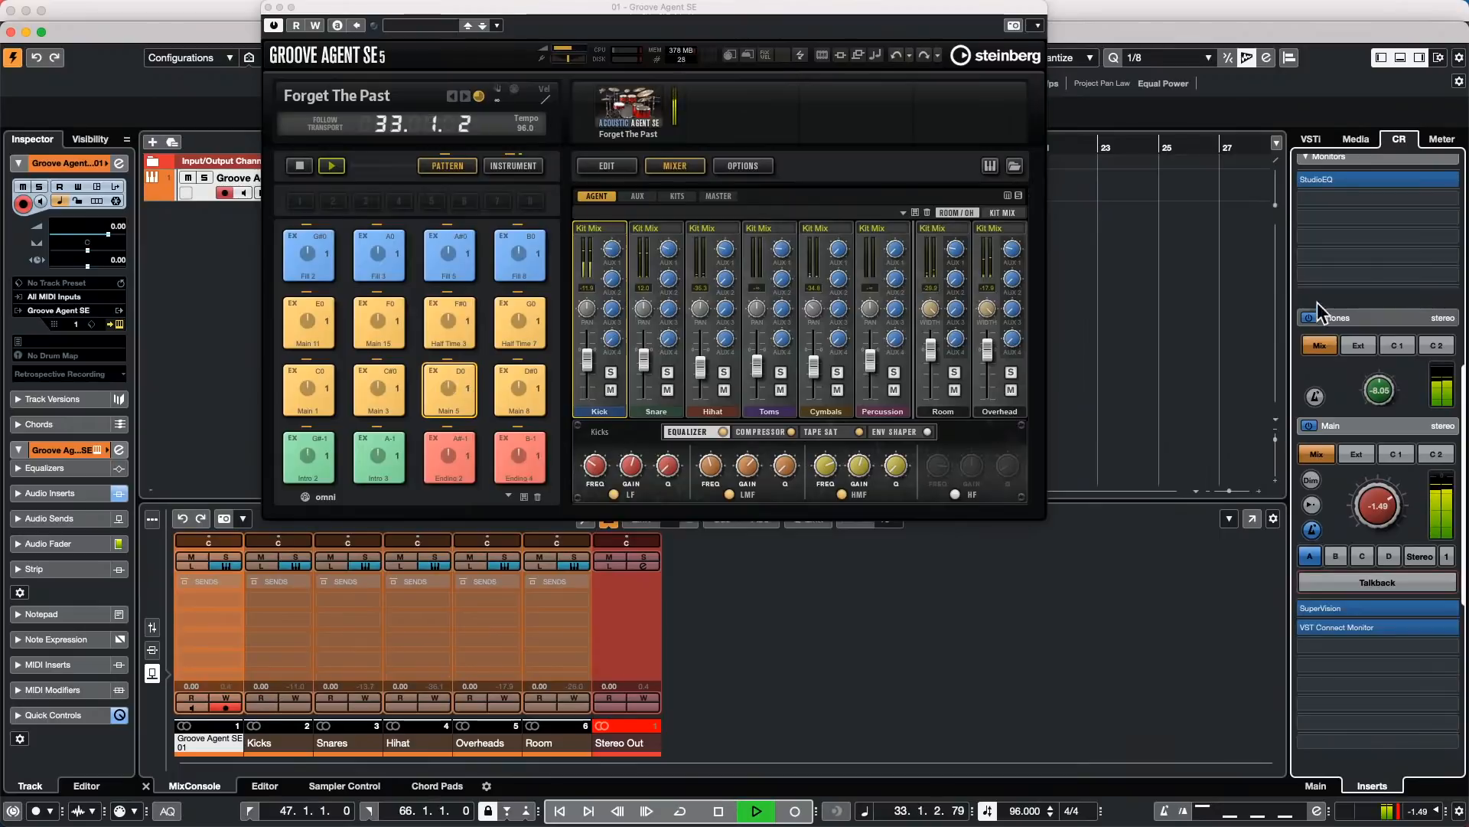
{"action": "left_click", "coordinate": [1362, 156]}
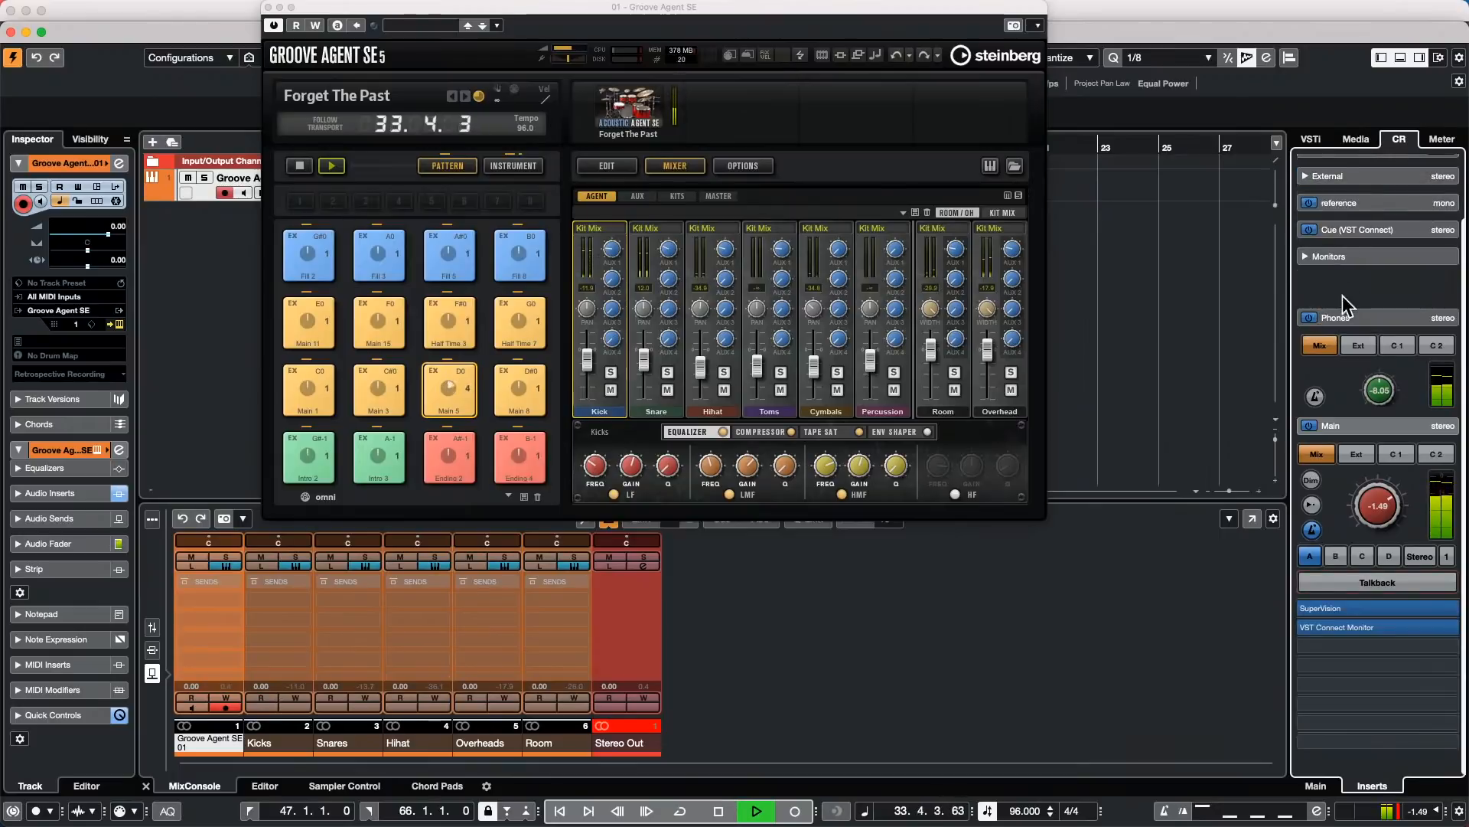
{"action": "left_click", "coordinate": [1380, 231]}
{"action": "scroll", "coordinate": [1380, 228], "scroll_direction": "down", "scroll_amount": 3}
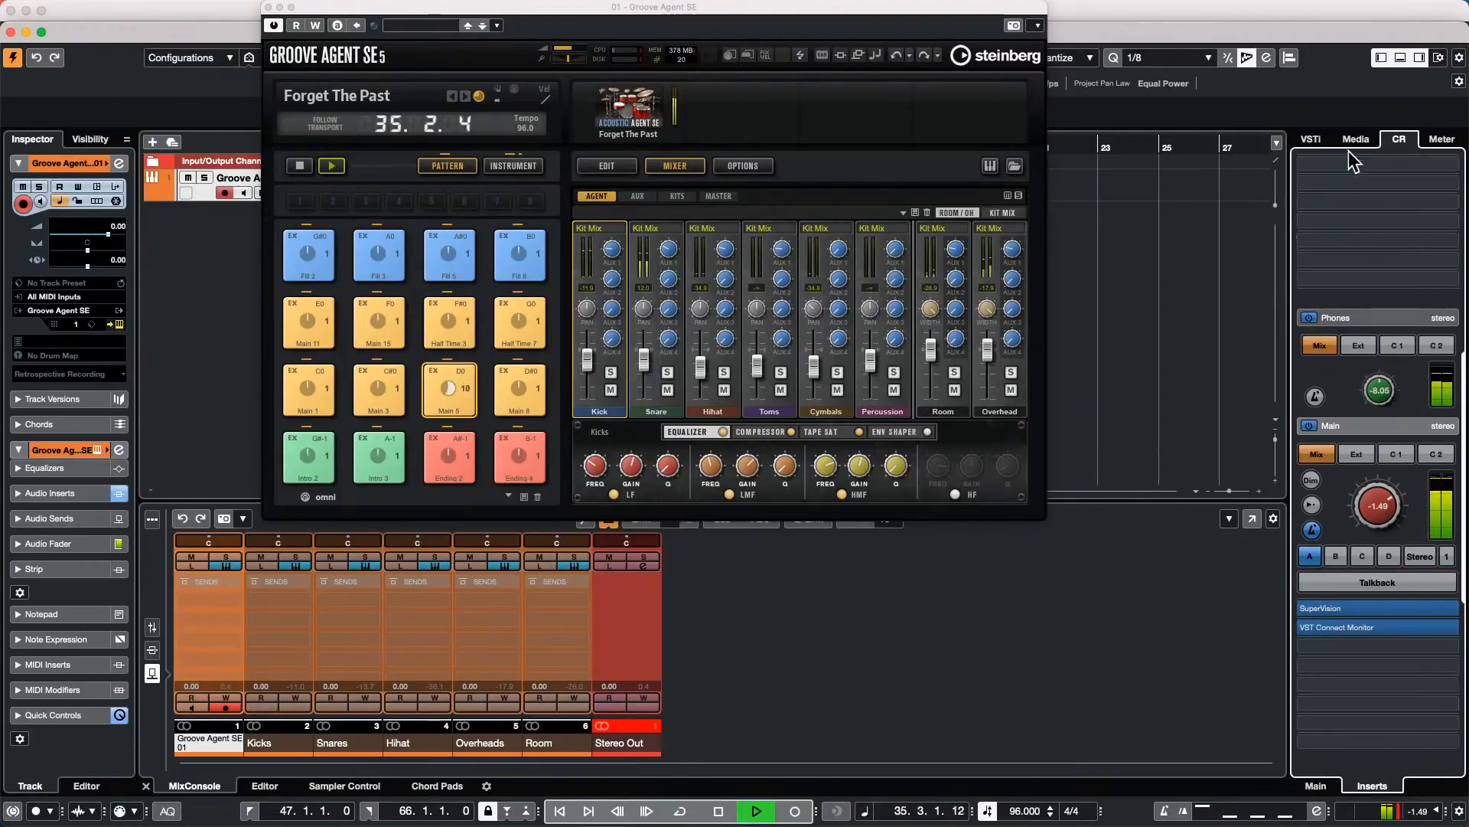
{"action": "left_click", "coordinate": [1369, 580]}
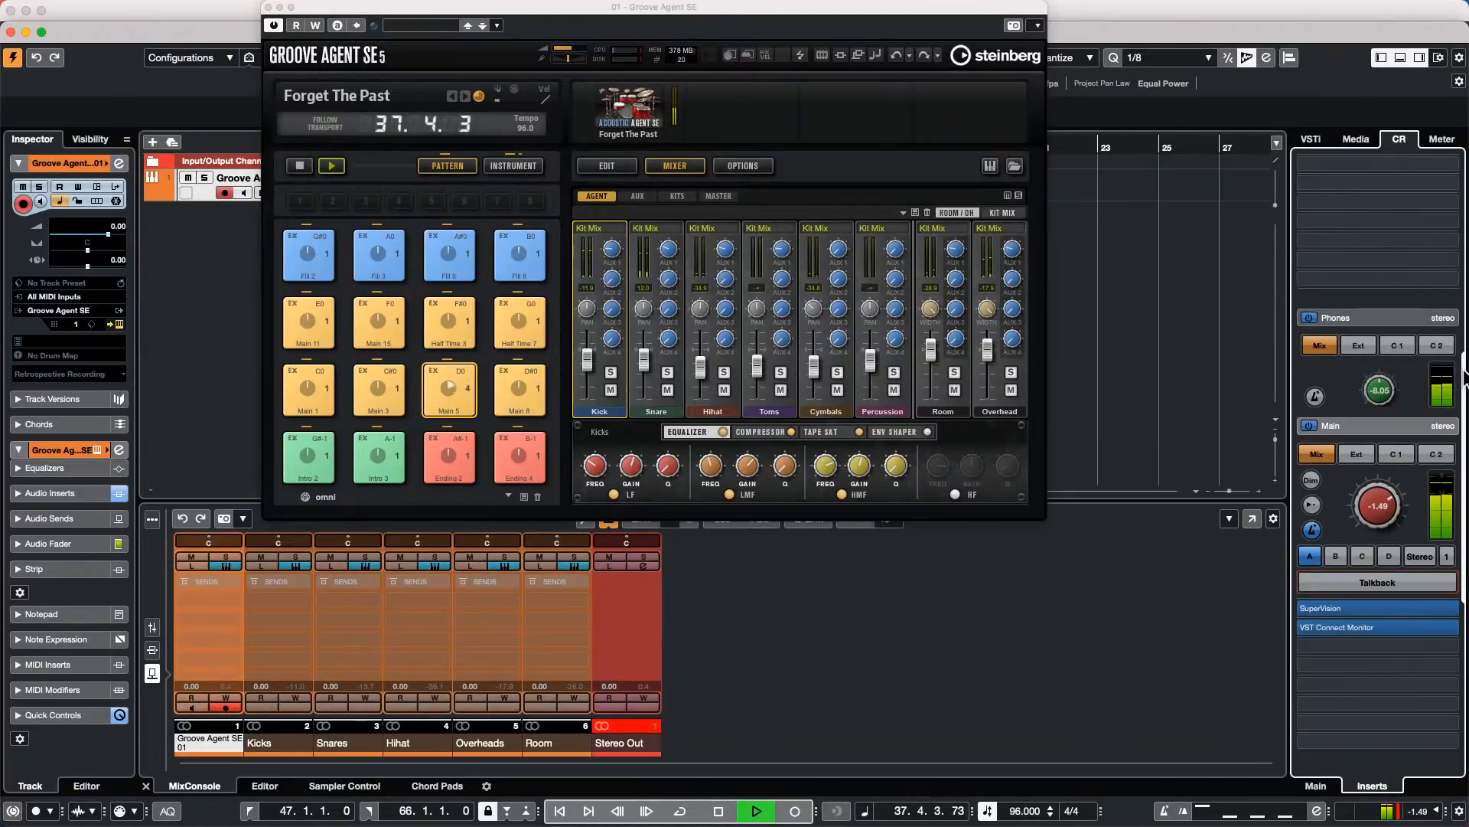
{"action": "left_click_drag", "start_coordinate": [1464, 375], "coordinate": [1464, 175]}
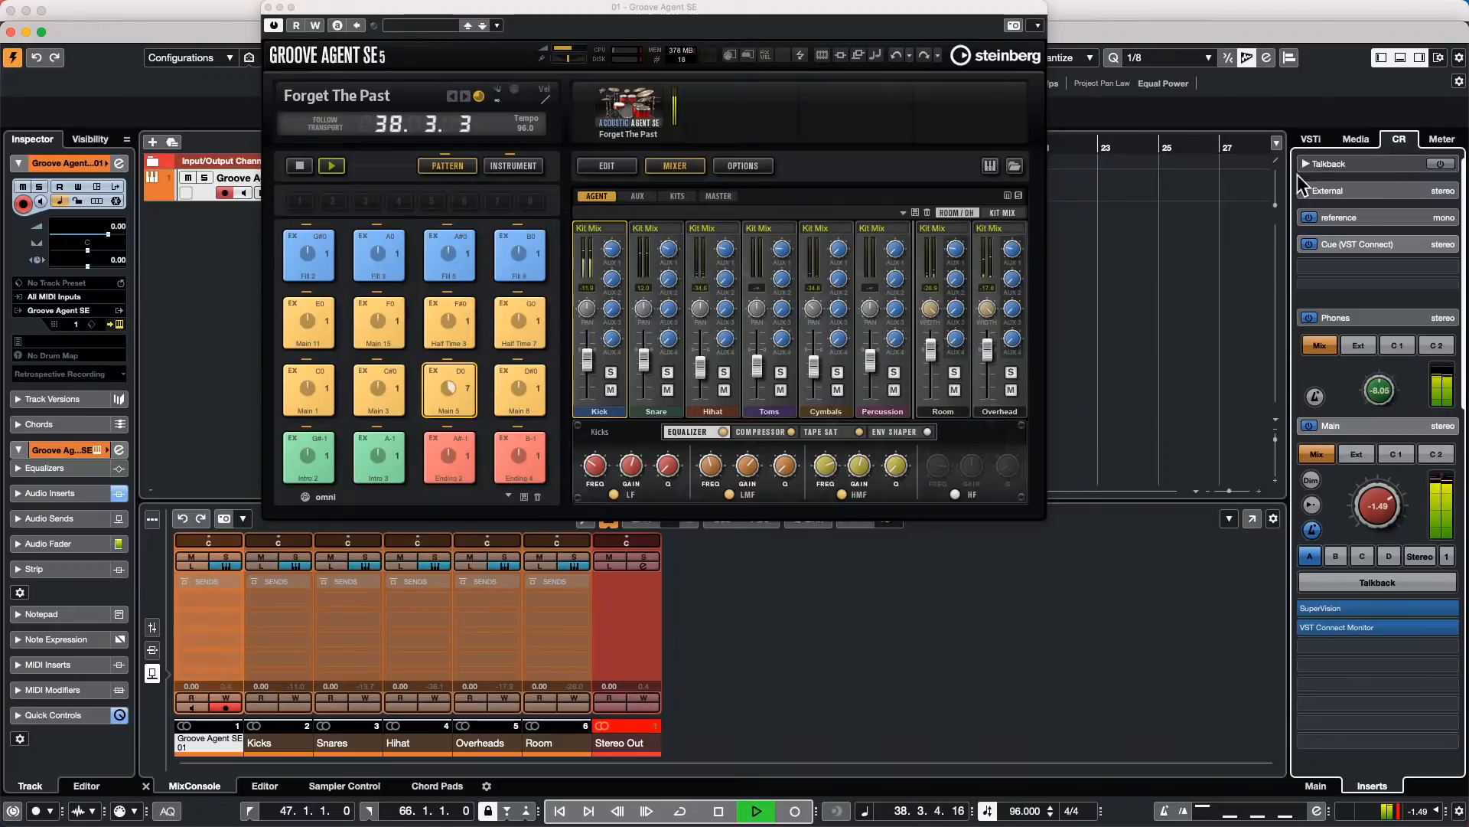
{"action": "scroll", "coordinate": [1345, 216], "scroll_direction": "down", "scroll_amount": 5}
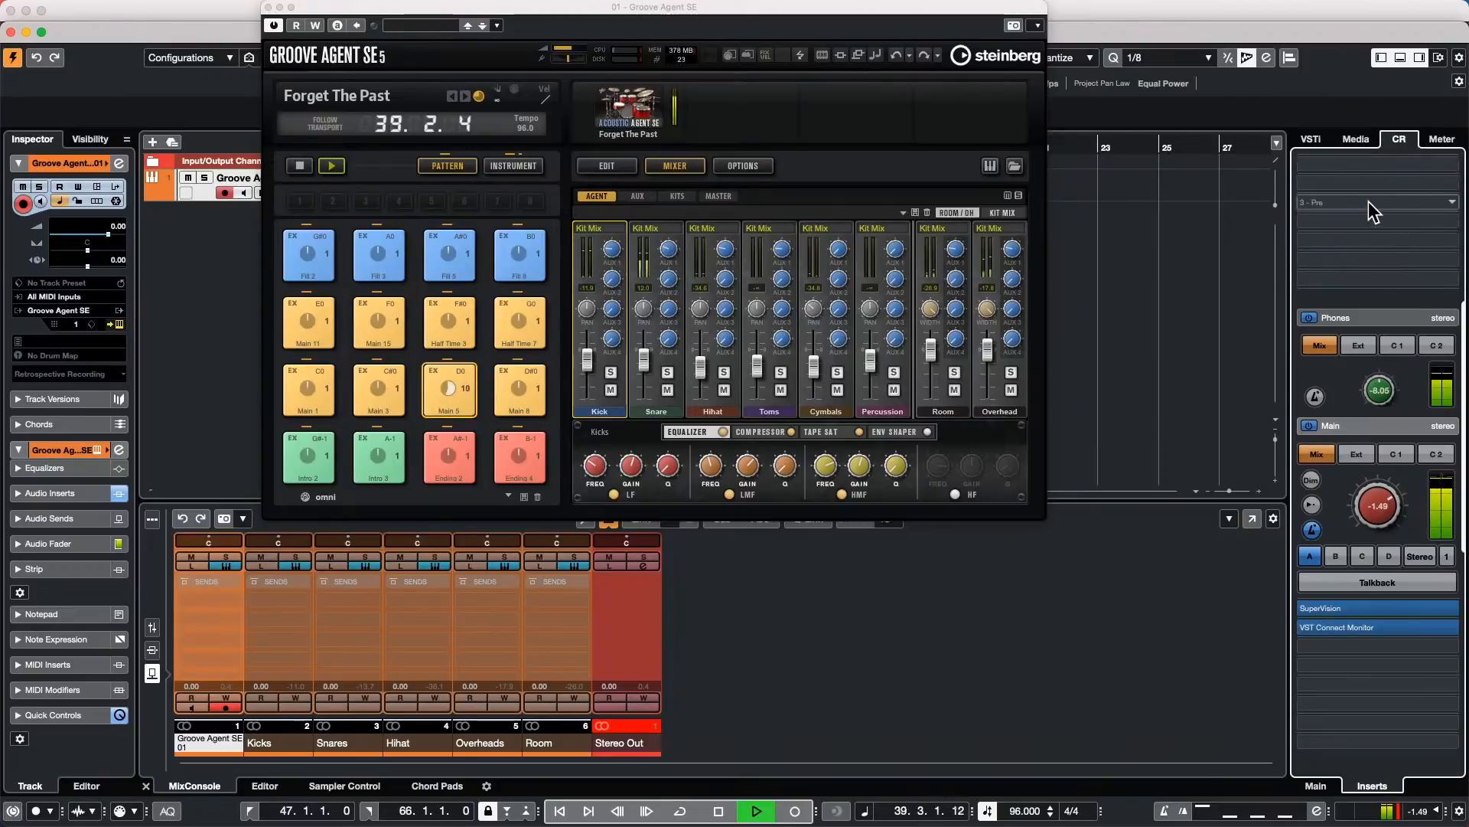
{"action": "scroll", "coordinate": [1382, 219], "scroll_direction": "up", "scroll_amount": 5}
{"action": "scroll", "coordinate": [1384, 217], "scroll_direction": "down", "scroll_amount": 5}
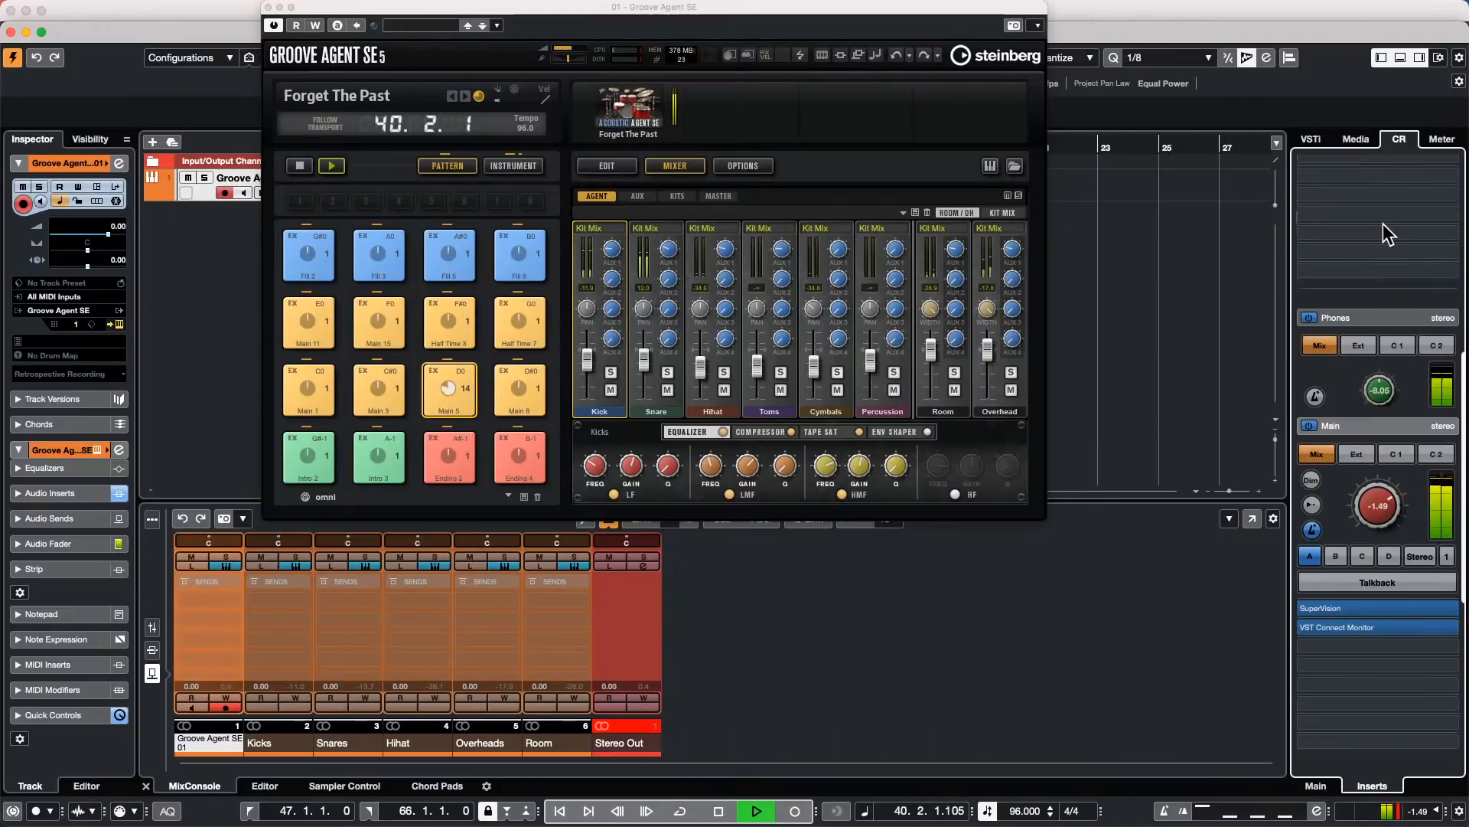
Step: Insert the SuperVision analyzer into slot 8 of the Control Room's Main inserts
{"action": "left_click", "coordinate": [1444, 746]}
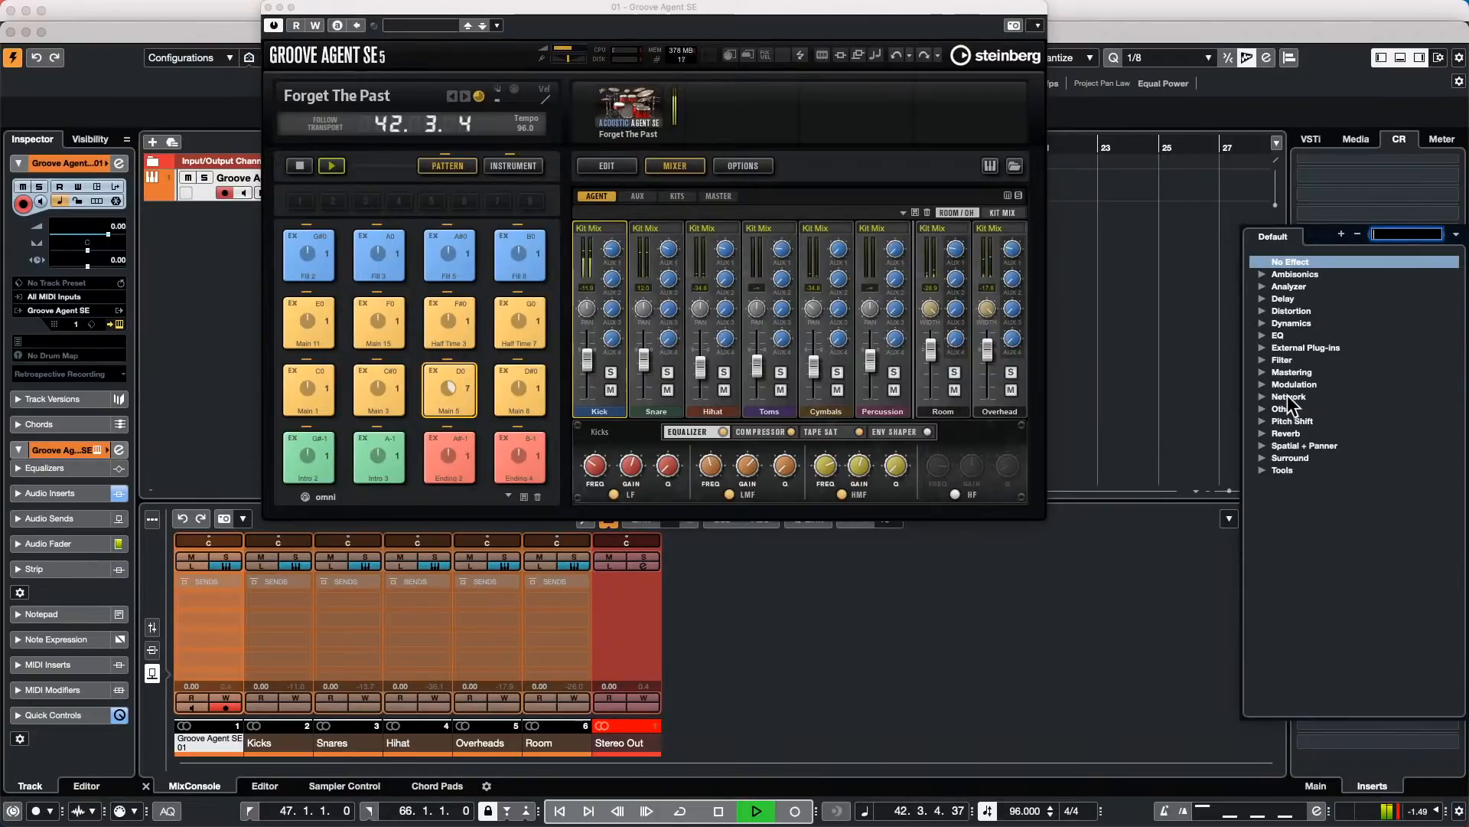
{"action": "left_click", "coordinate": [1280, 286]}
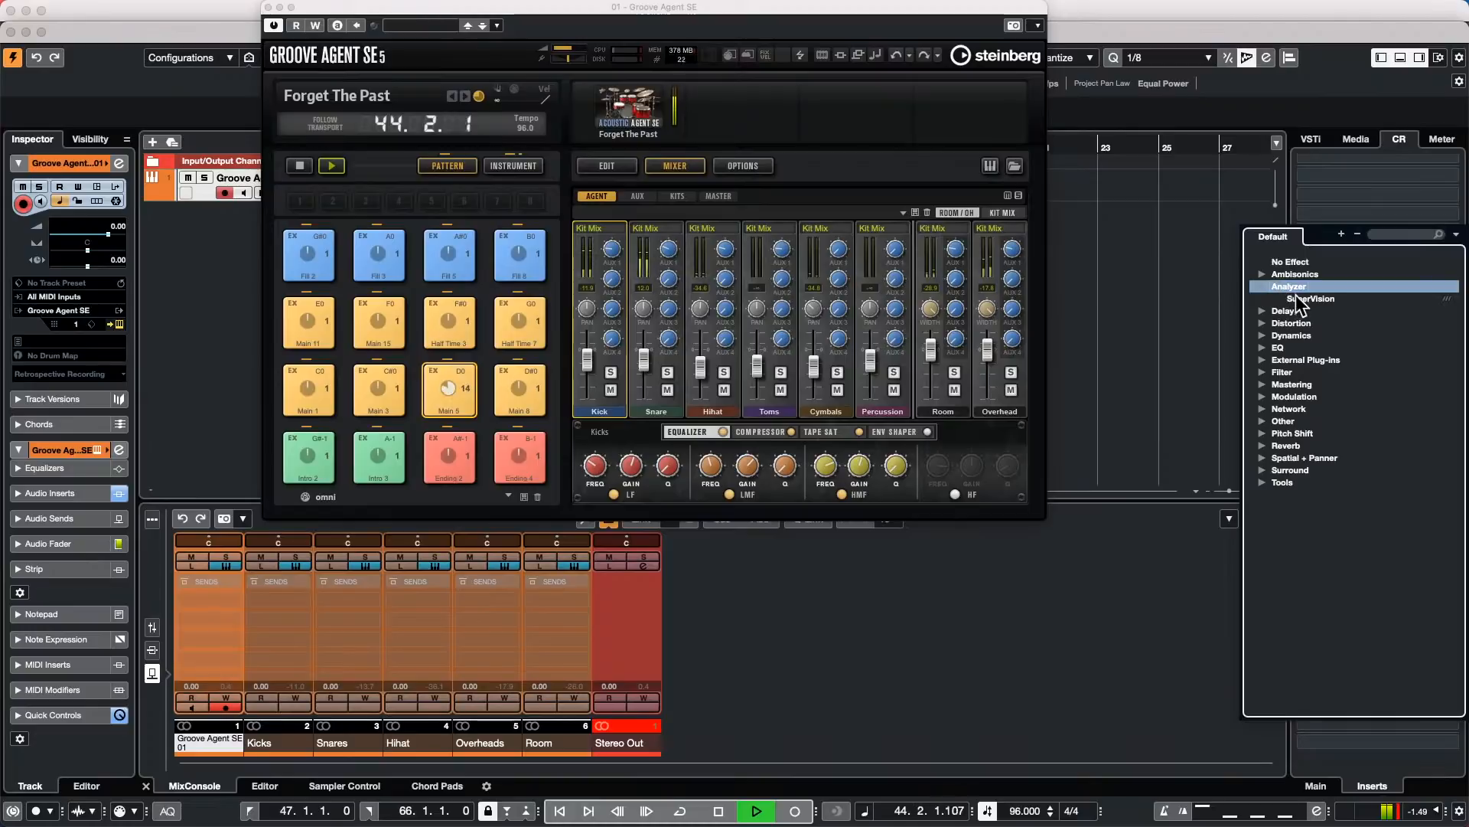
{"action": "left_click", "coordinate": [1296, 300]}
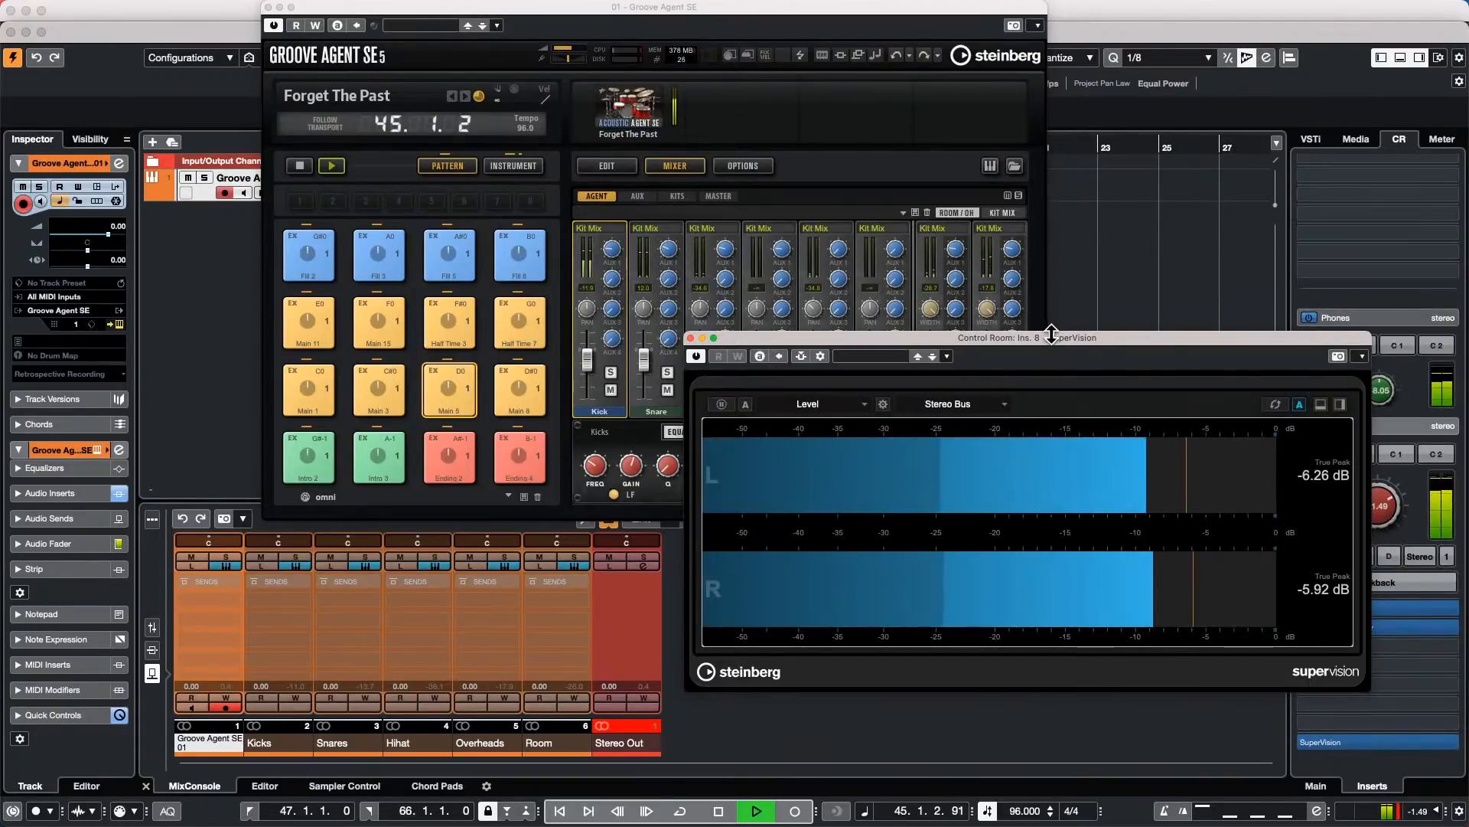
Step: Raise the Main monitor level to 2.04 with the SuperVision meter in view, and close the meter window
{"action": "left_click_drag", "start_coordinate": [1101, 334], "coordinate": [817, 283]}
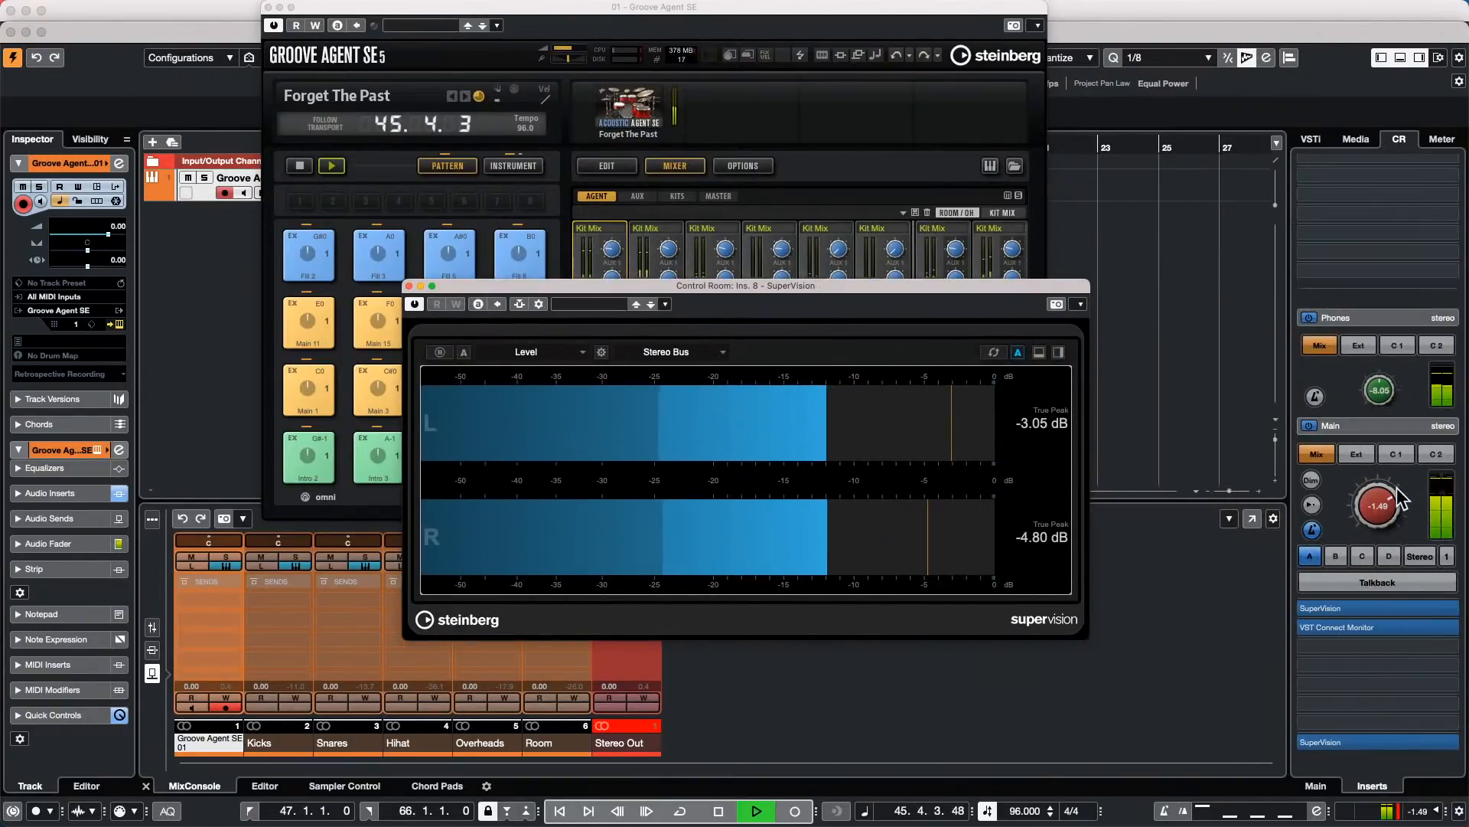
{"action": "mouse_move", "coordinate": [1377, 503]}
{"action": "left_mouse_down"}
{"action": "mouse_move", "coordinate": [1370, 563]}
{"action": "mouse_move", "coordinate": [1383, 477]}
{"action": "left_mouse_up"}
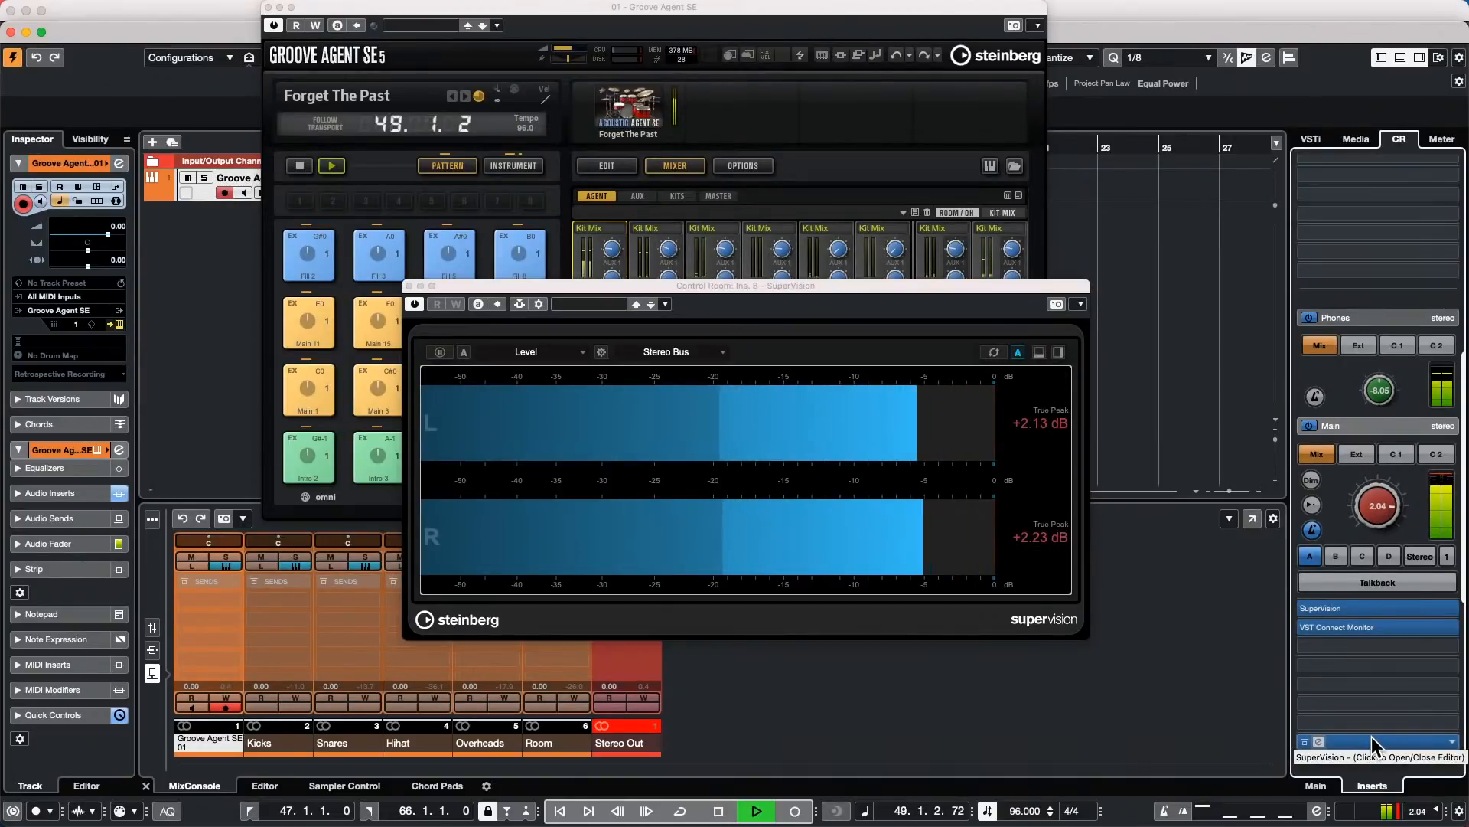
{"action": "left_click", "coordinate": [409, 286]}
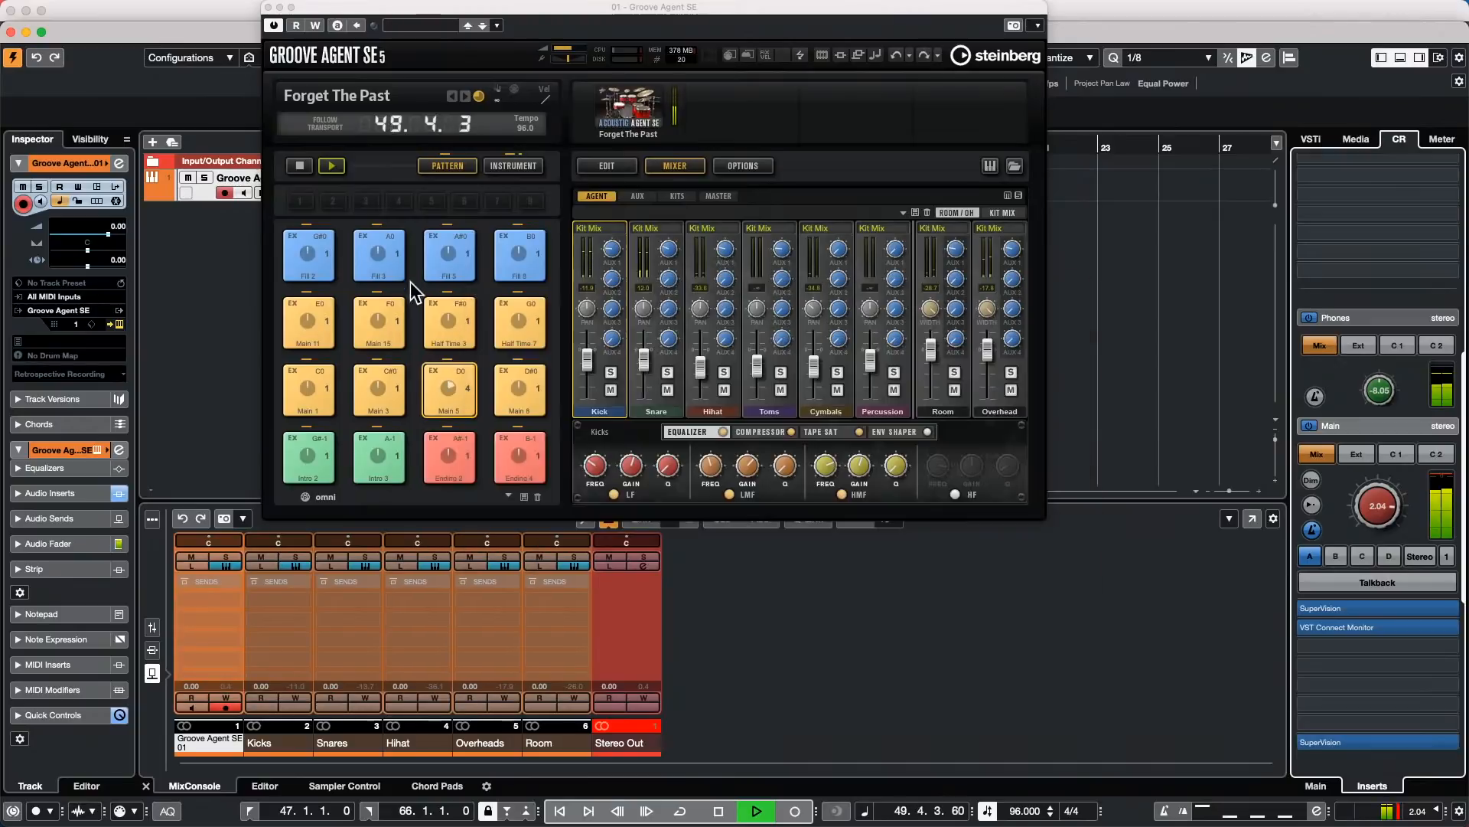
Step: Remove ModMachine from the post-fader inserts of the Groove Agent SE 01 channel and close its channel settings
{"action": "mouse_move", "coordinate": [274, 15]}
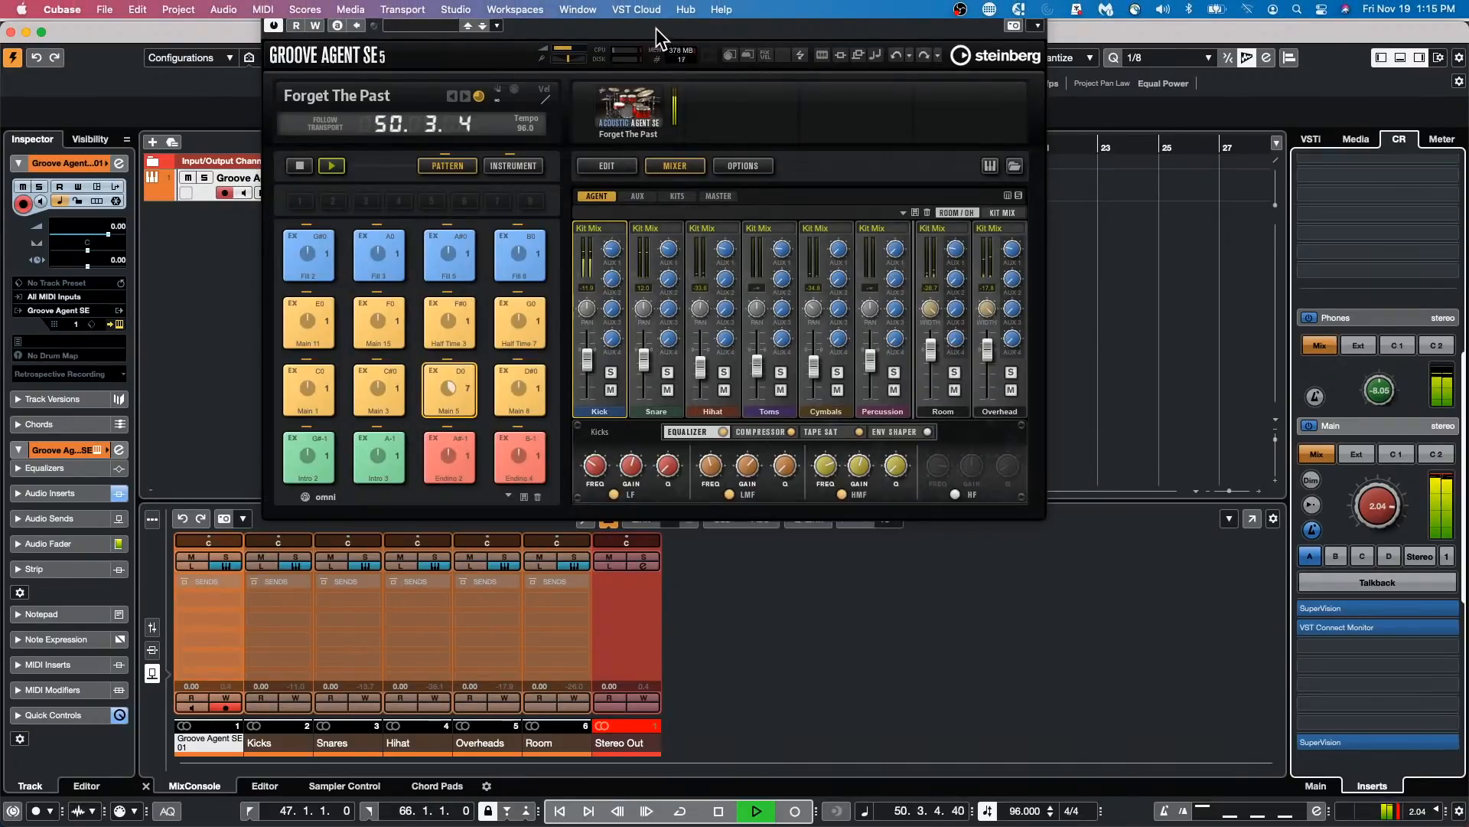
{"action": "left_click", "coordinate": [268, 7]}
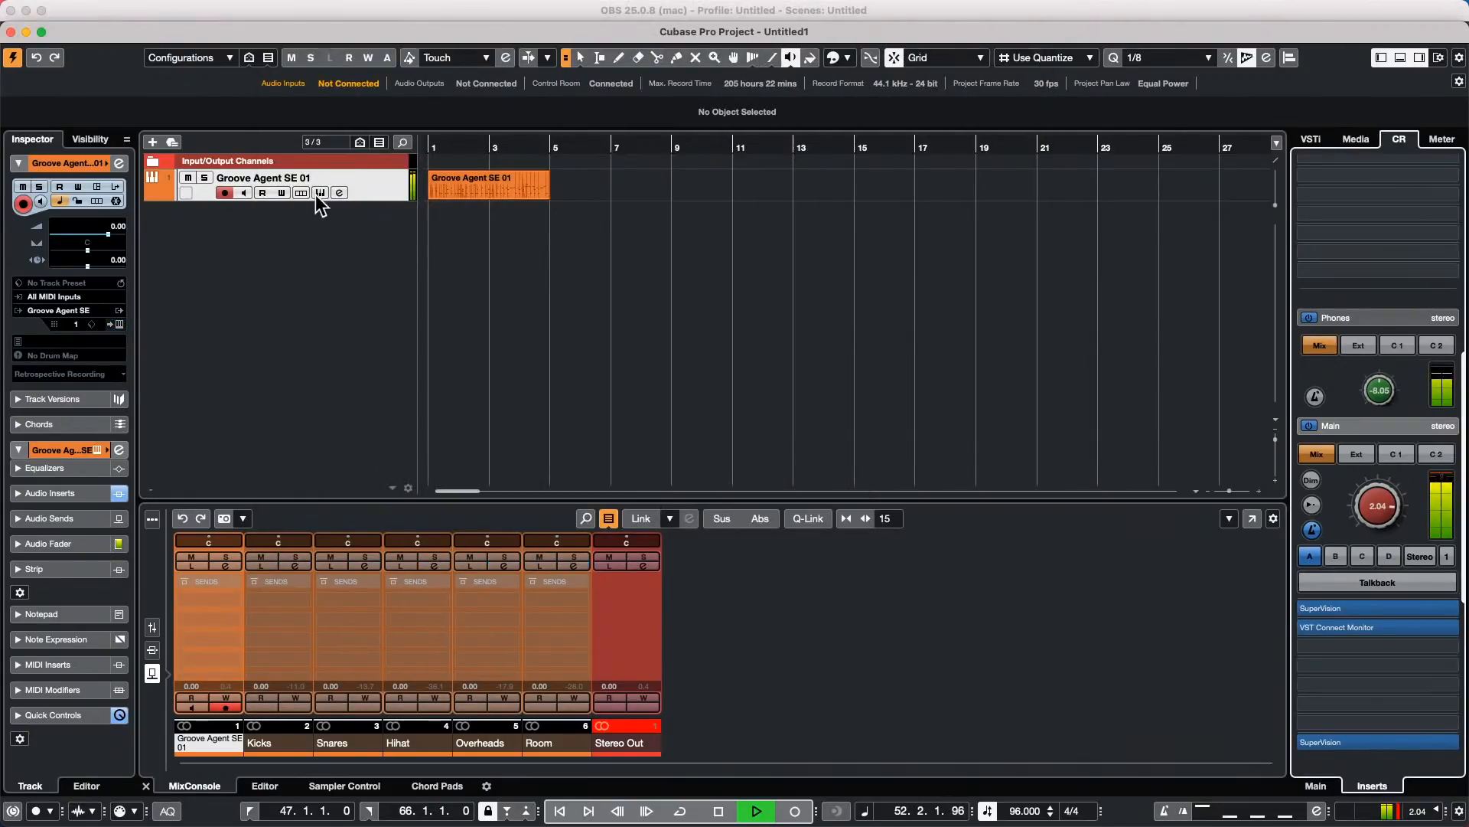
{"action": "left_click", "coordinate": [339, 193]}
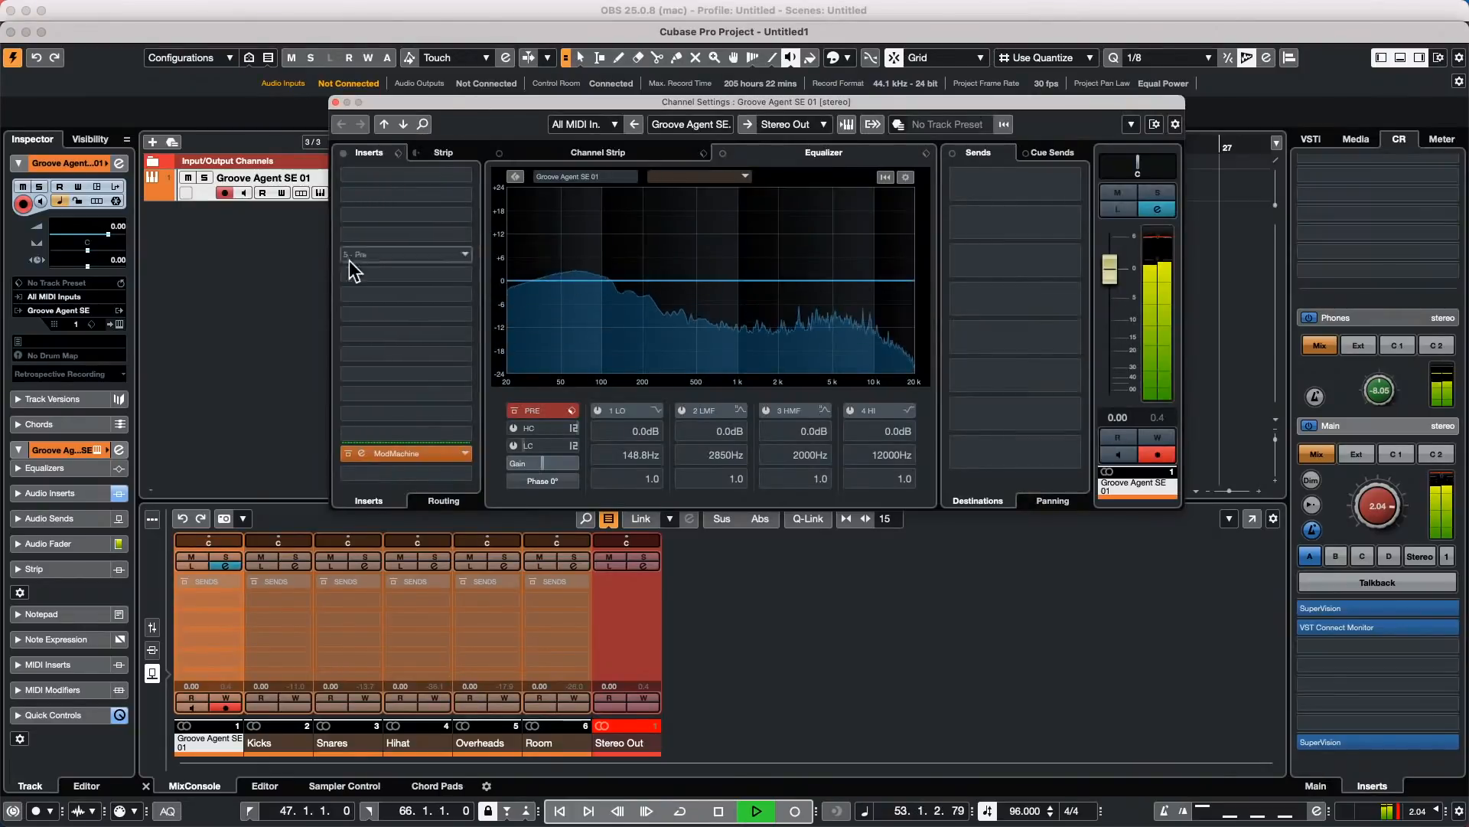
{"action": "left_click_drag", "start_coordinate": [396, 447], "coordinate": [204, 387]}
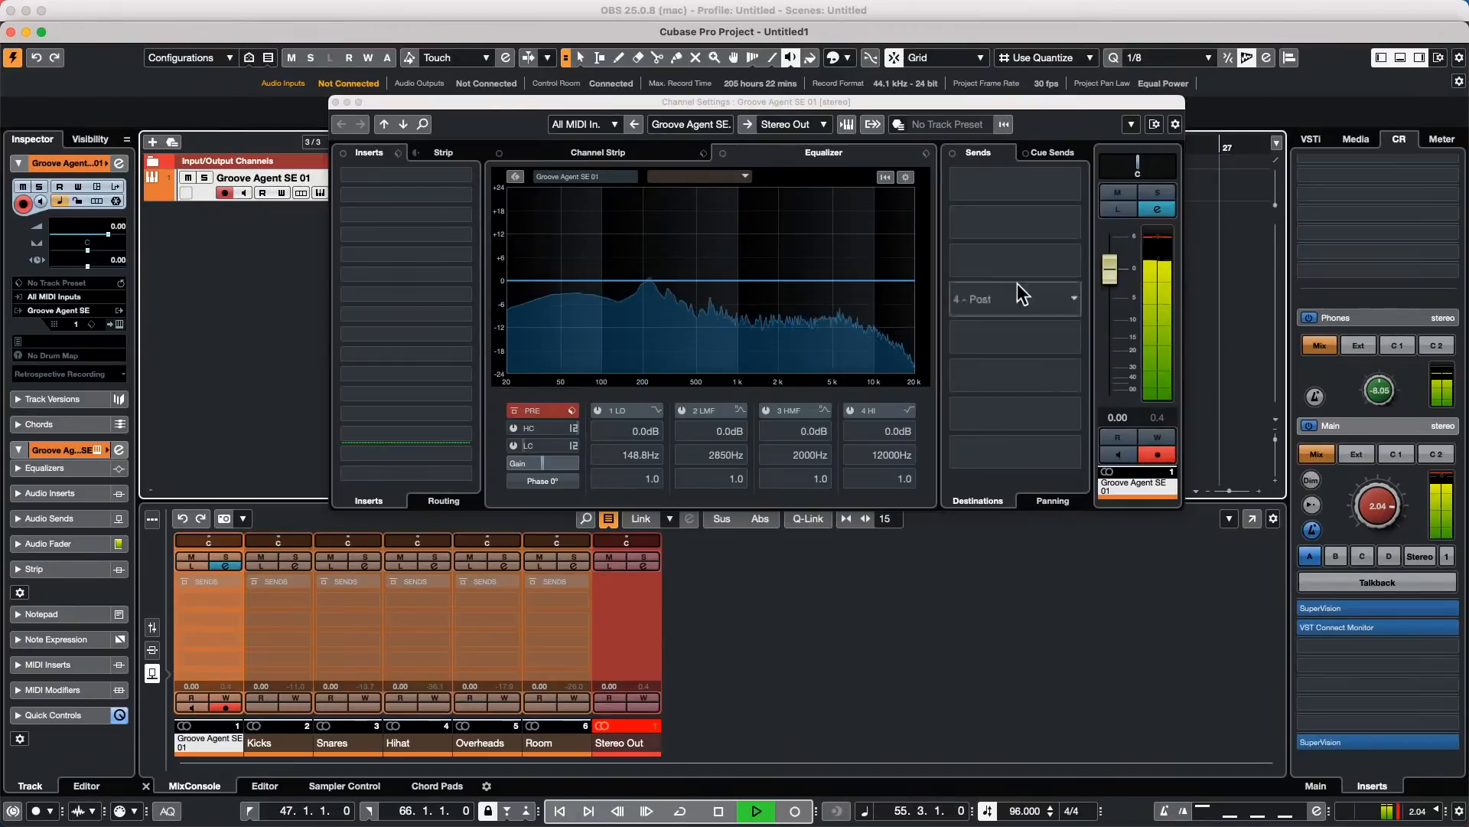
{"action": "left_click", "coordinate": [335, 102]}
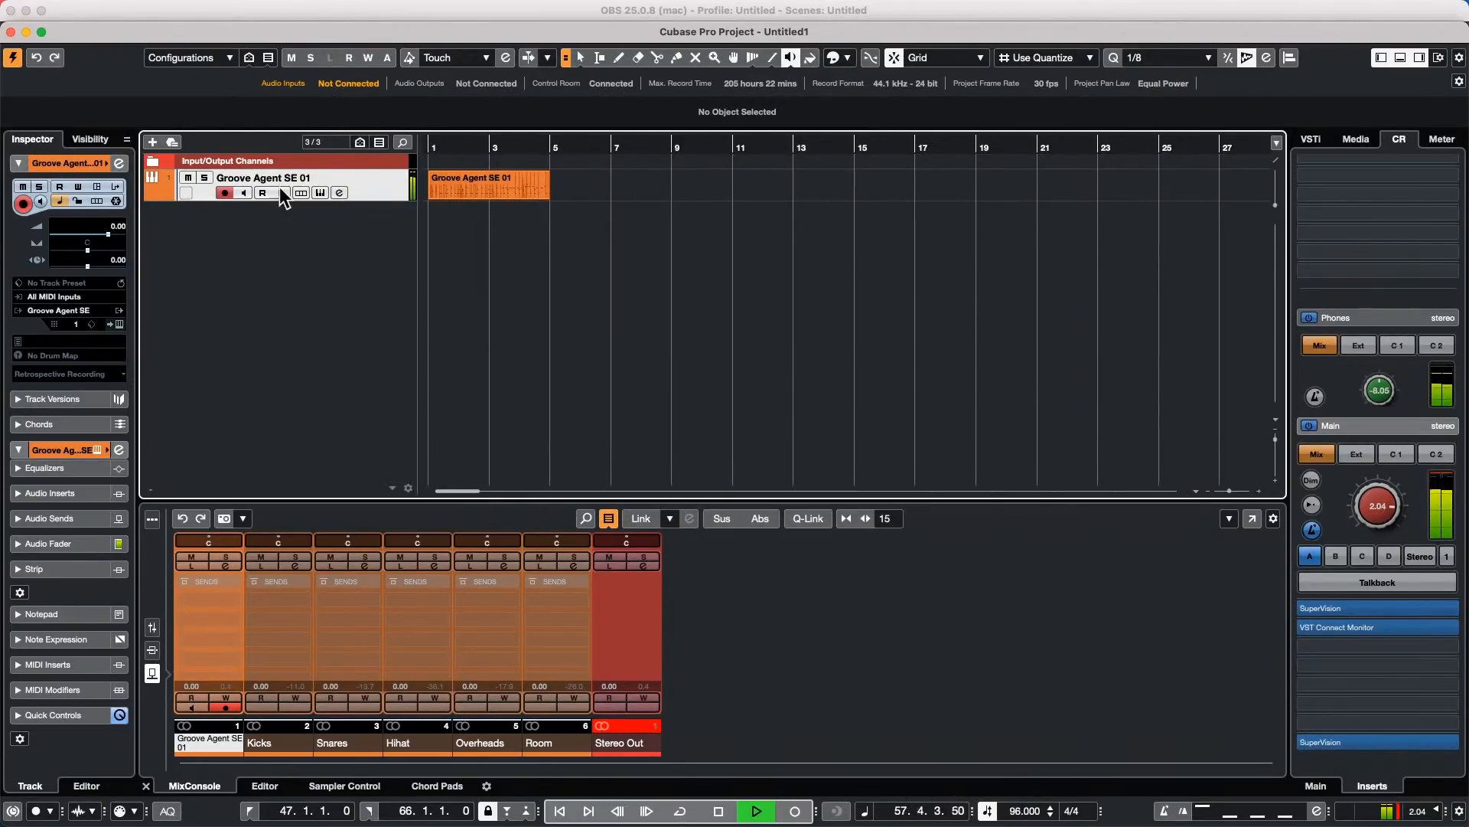
Step: Reopen Groove Agent SE and stop its pattern playback
{"action": "left_click", "coordinate": [320, 192]}
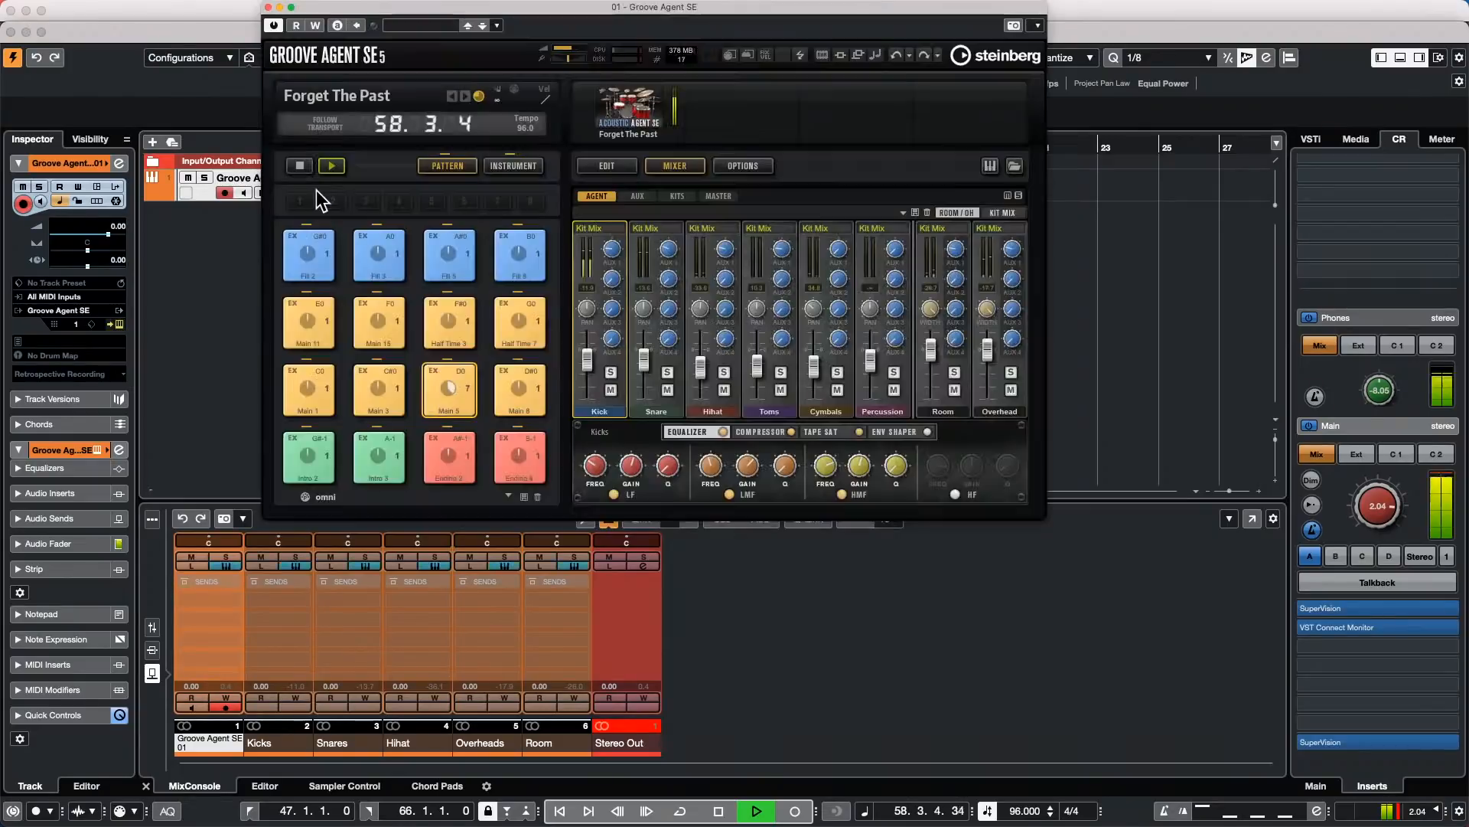
{"action": "left_click", "coordinate": [299, 165]}
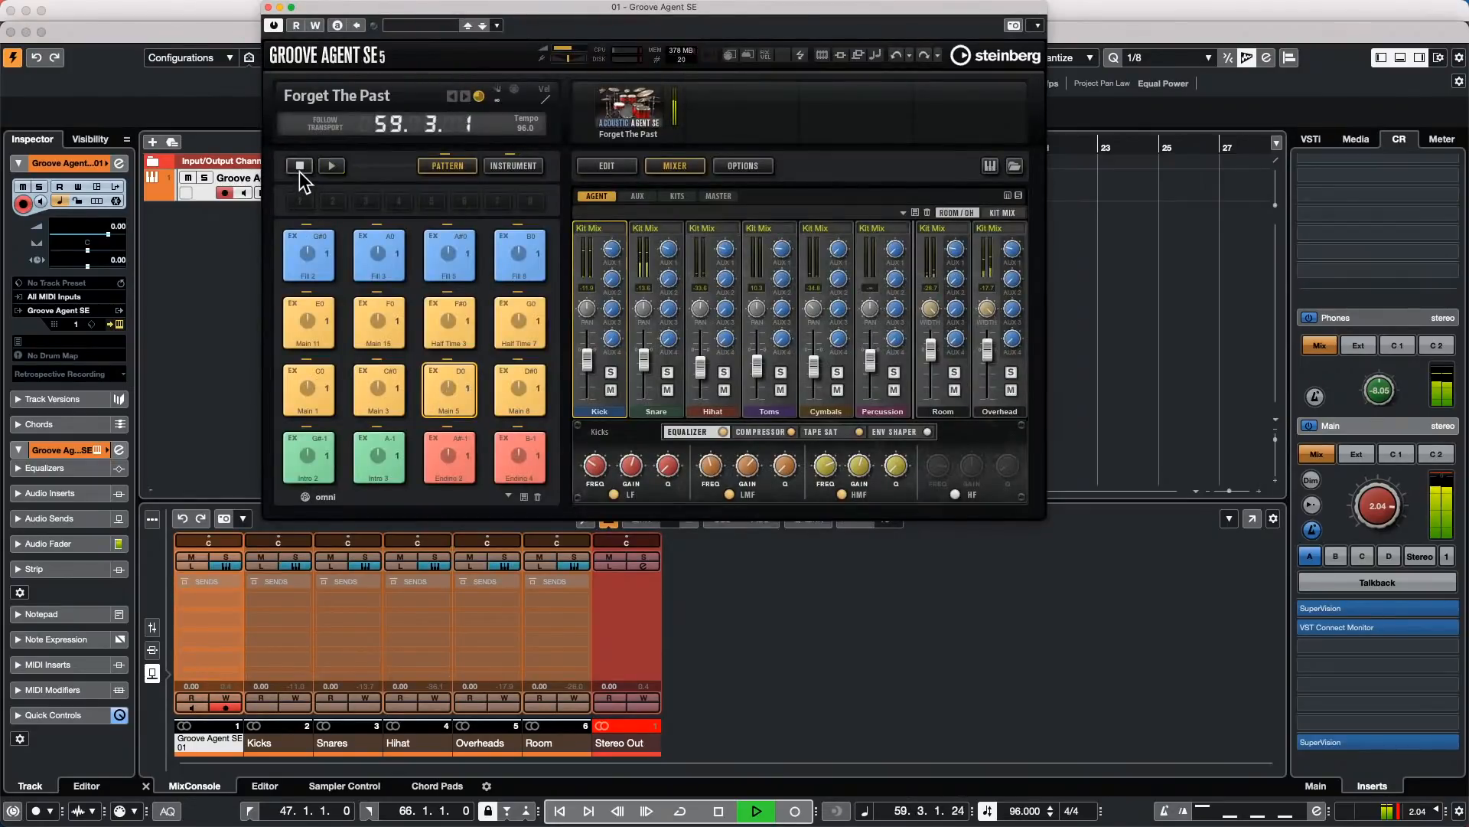
Step: Open the recent project Amos Moses - GO.cpr
{"action": "mouse_move", "coordinate": [88, 8]}
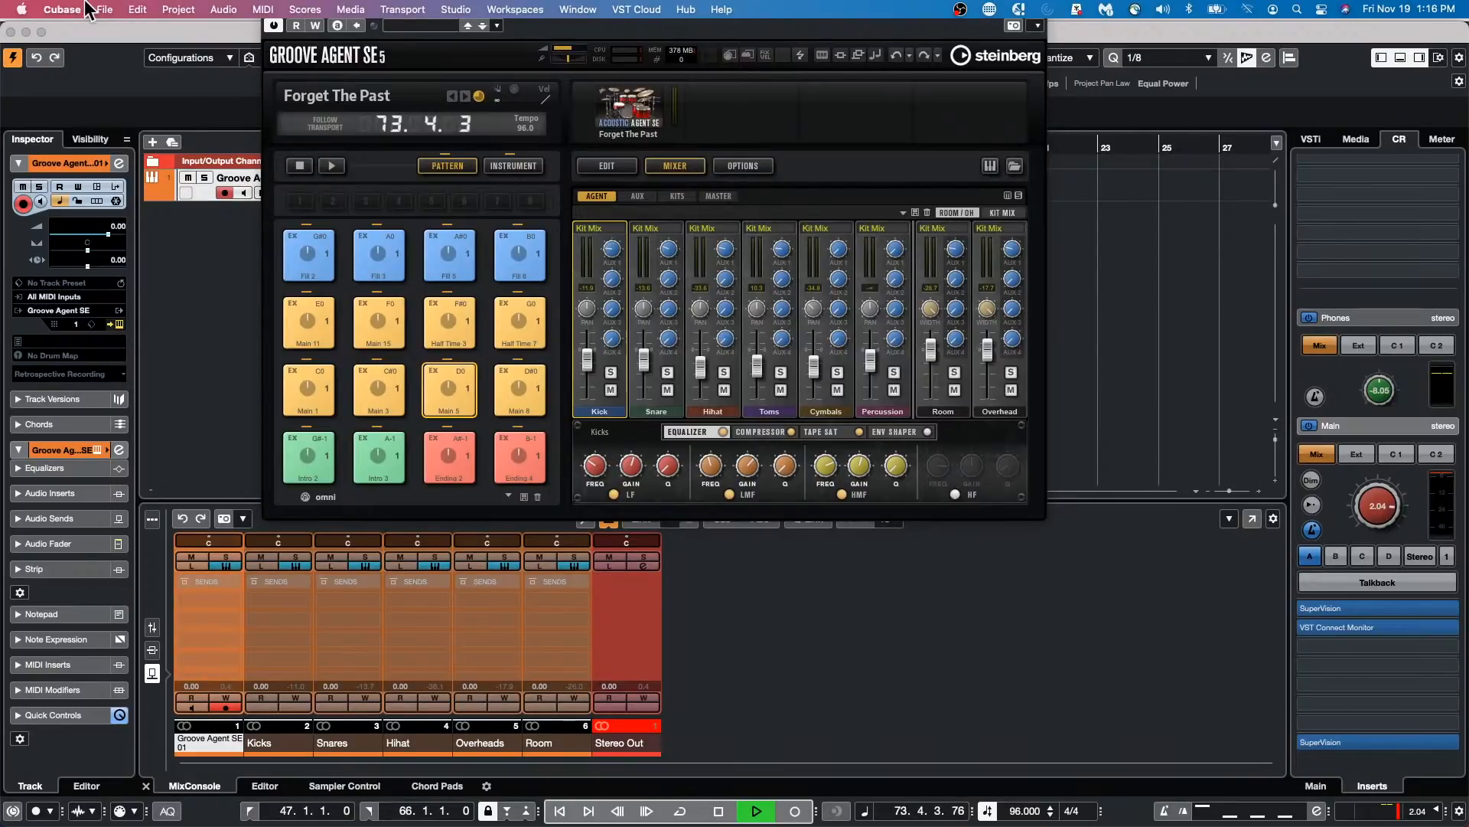
{"action": "left_click", "coordinate": [104, 9]}
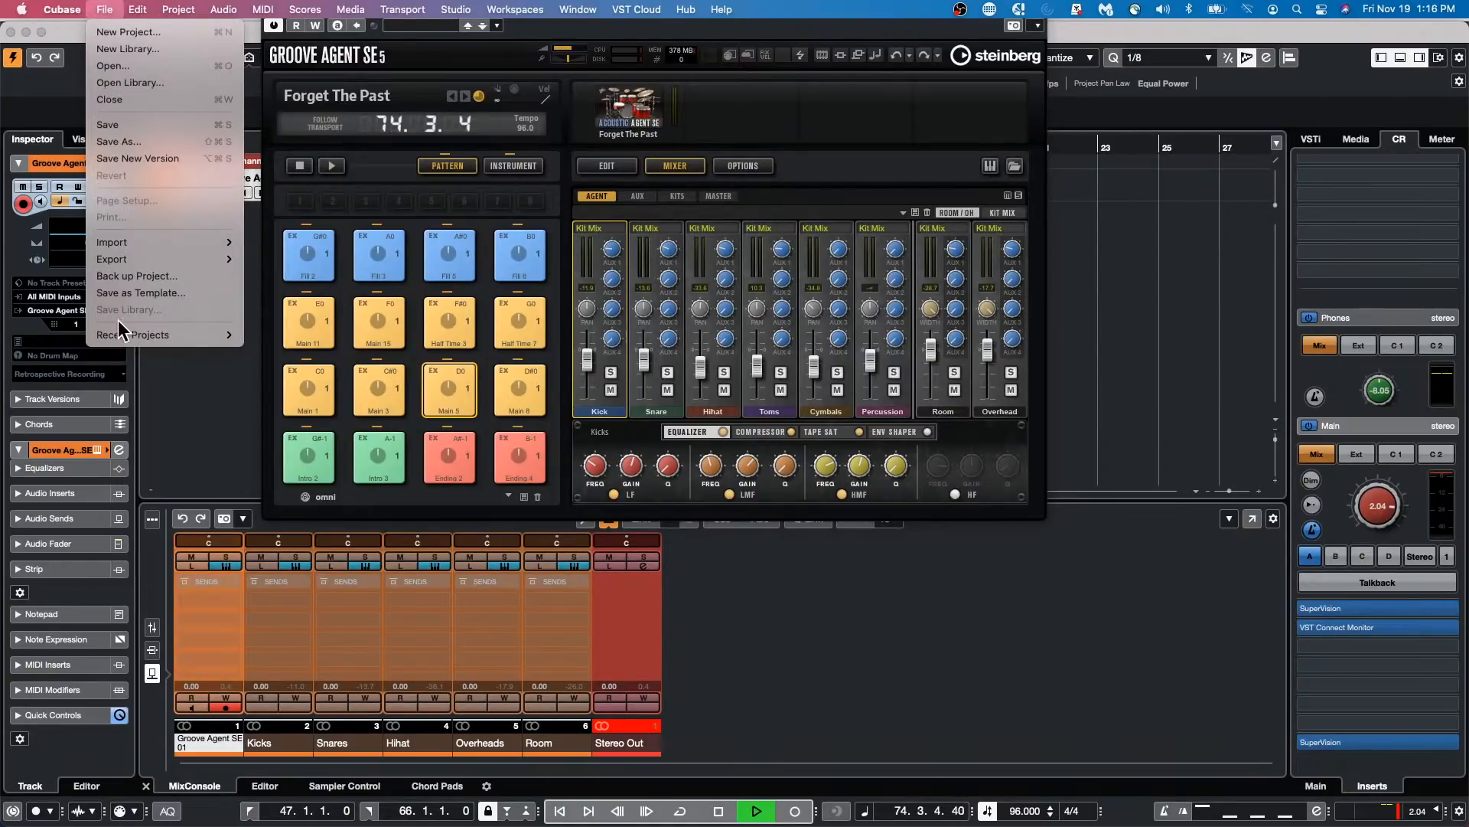
{"action": "mouse_move", "coordinate": [130, 335]}
{"action": "left_click", "coordinate": [355, 339]}
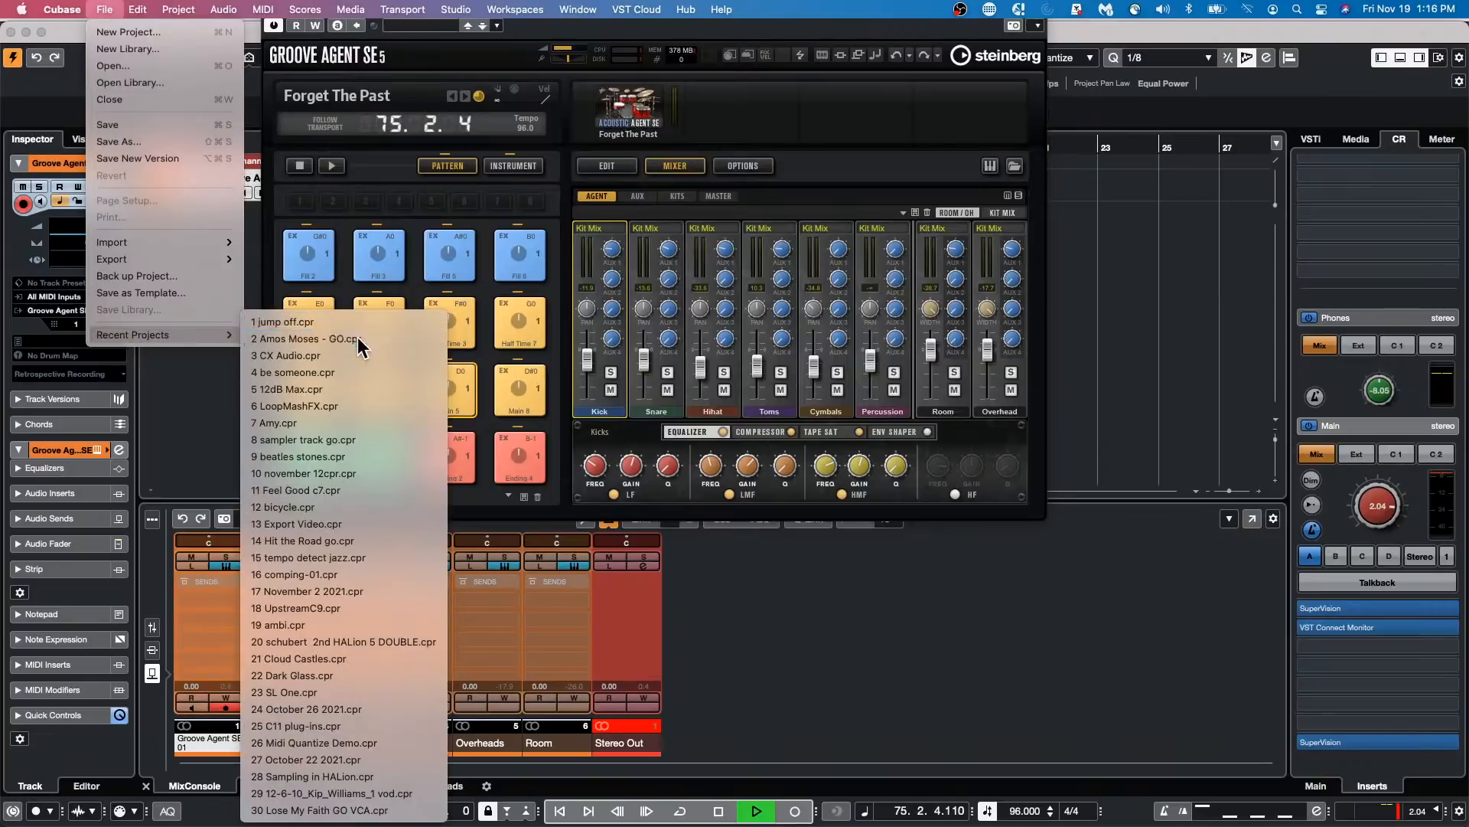
{"action": "left_click", "coordinate": [306, 168]}
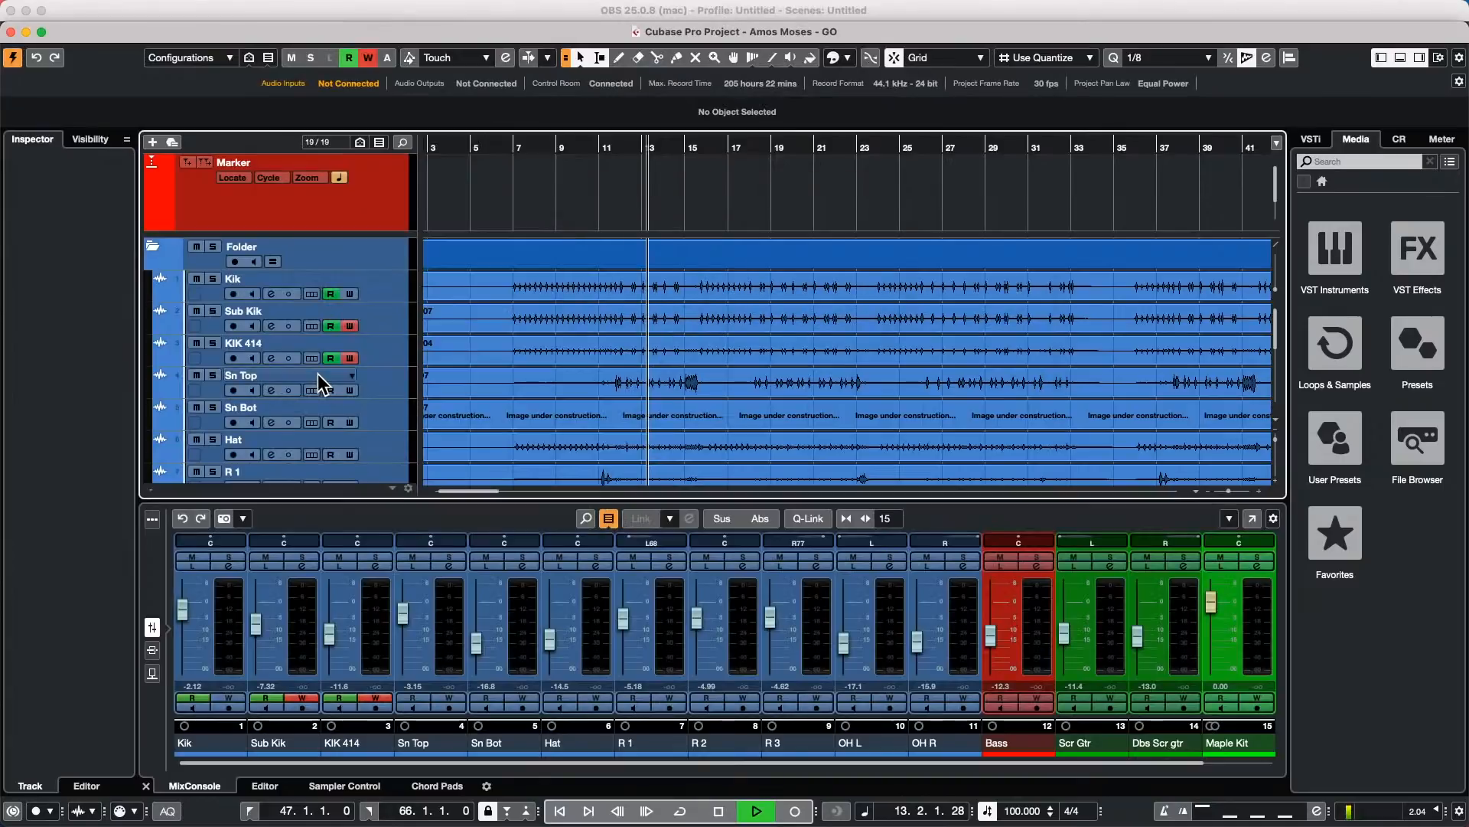
{"action": "left_click", "coordinate": [356, 262]}
{"action": "right_click", "coordinate": [330, 251]}
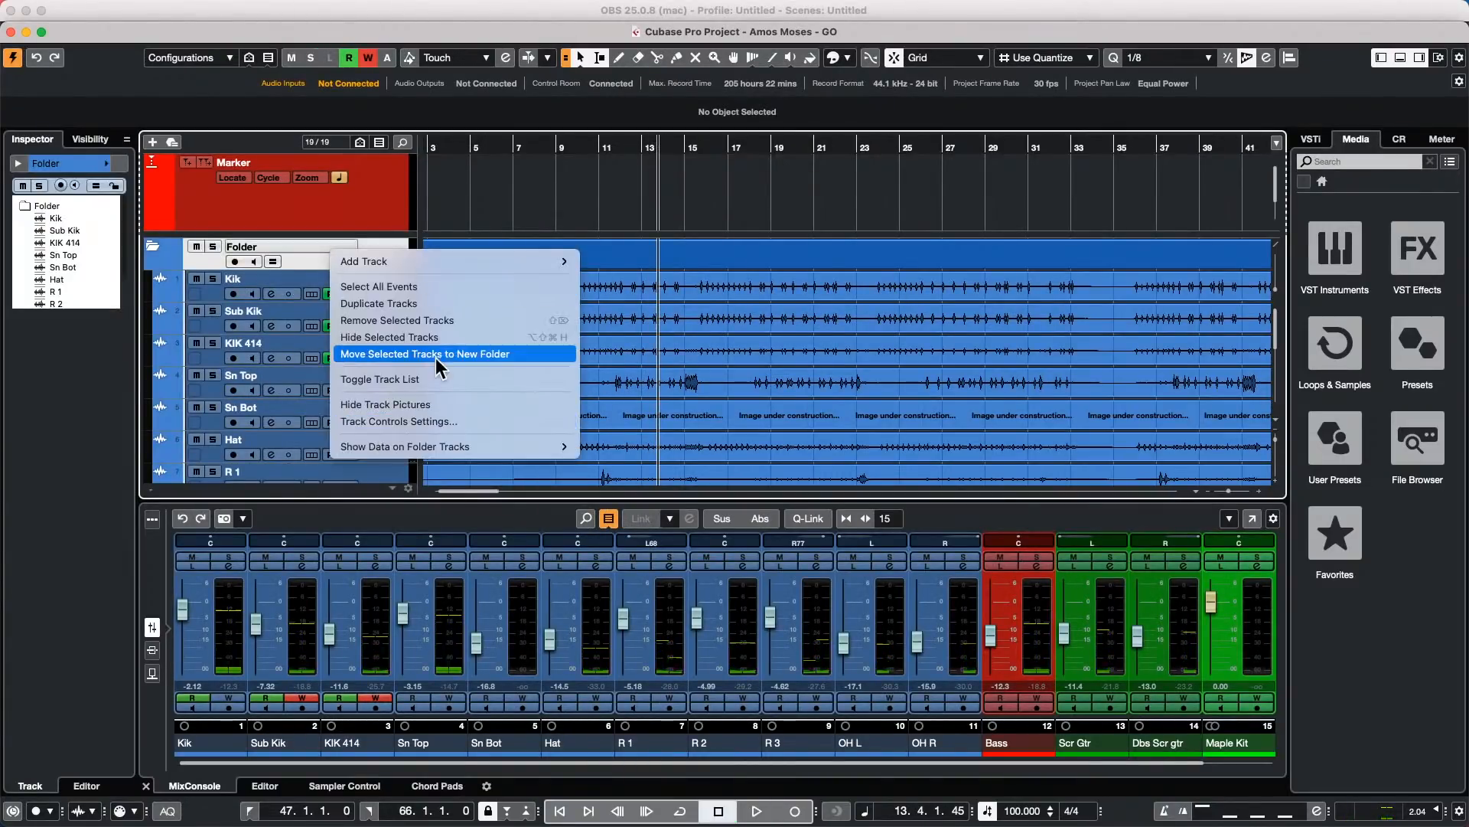
{"action": "left_click", "coordinate": [434, 423]}
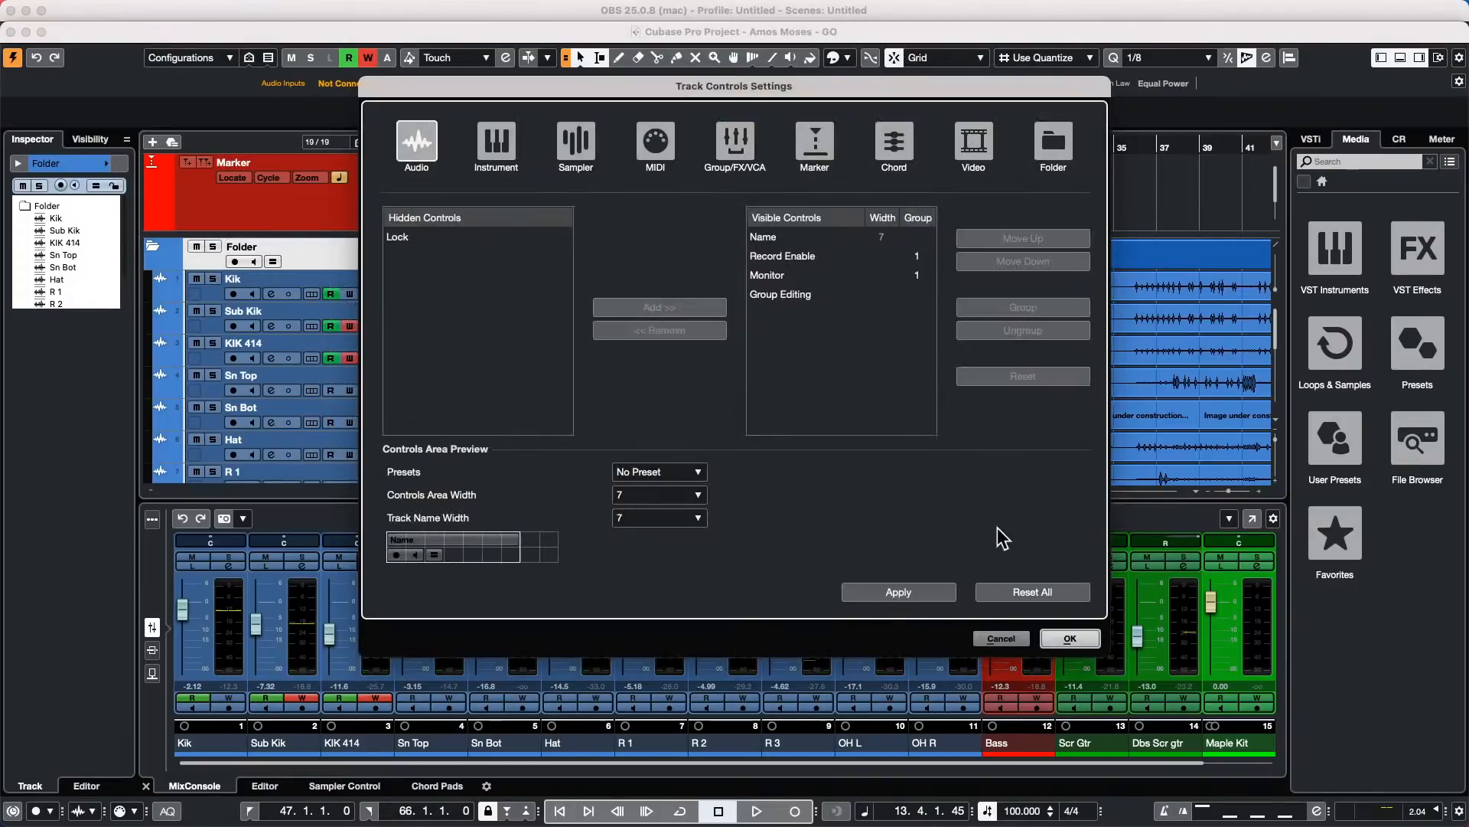
{"action": "left_click", "coordinate": [1000, 639]}
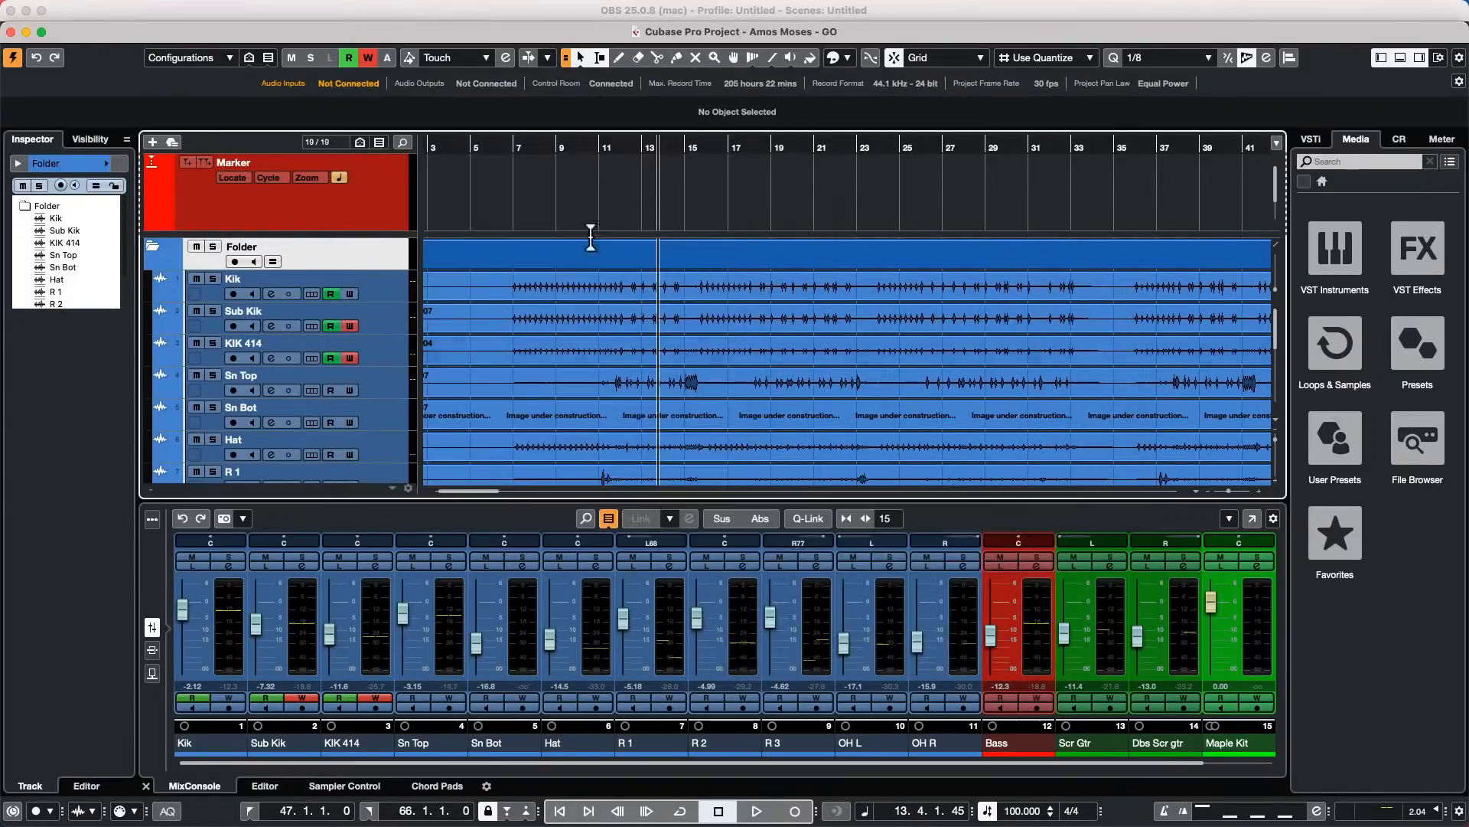
Step: Add the Lock control to the folder track's visible controls in Track Controls Settings
{"action": "right_click", "coordinate": [362, 248]}
{"action": "mouse_move", "coordinate": [375, 255]}
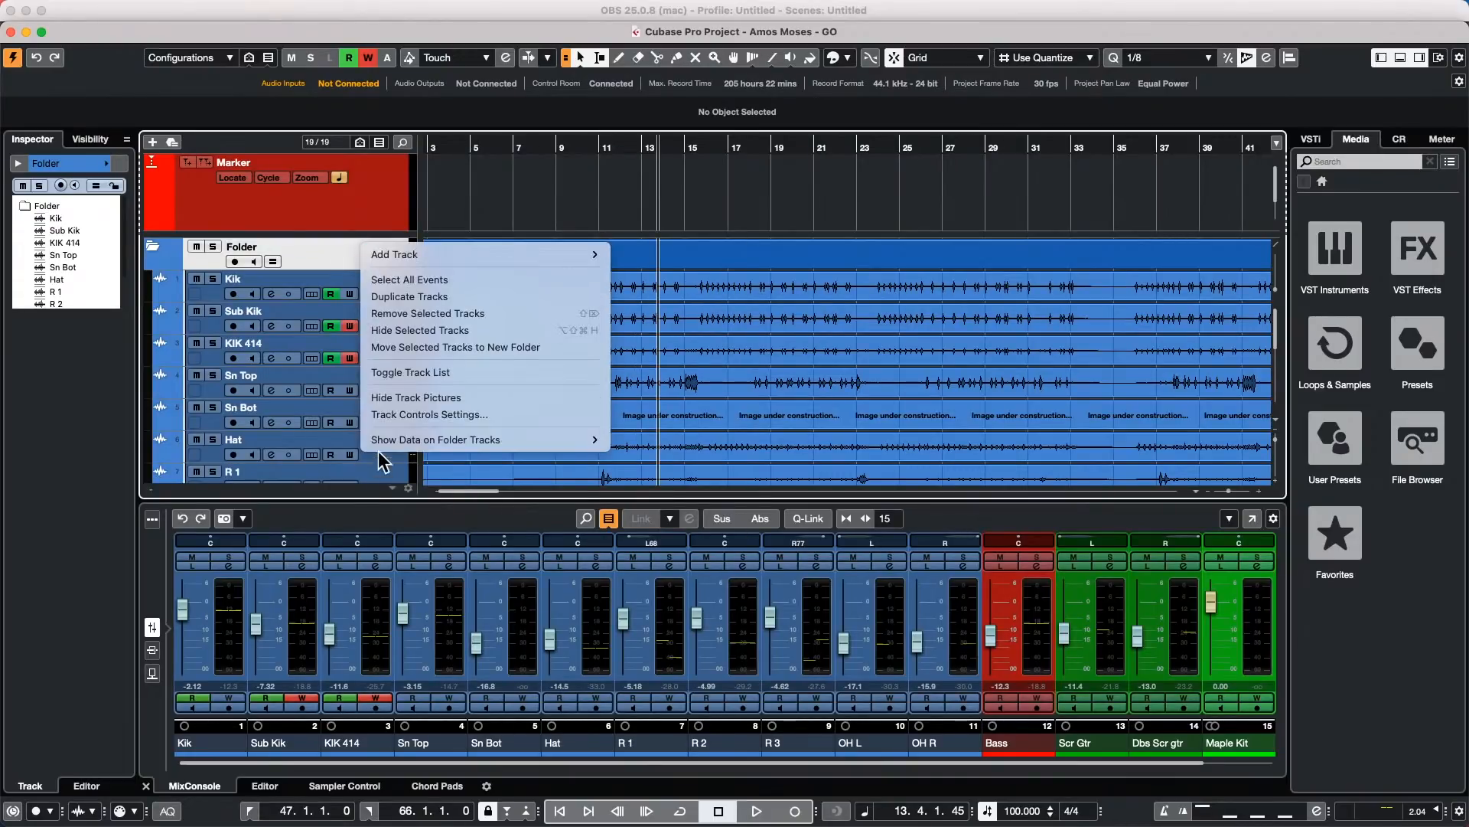
{"action": "left_click", "coordinate": [398, 414]}
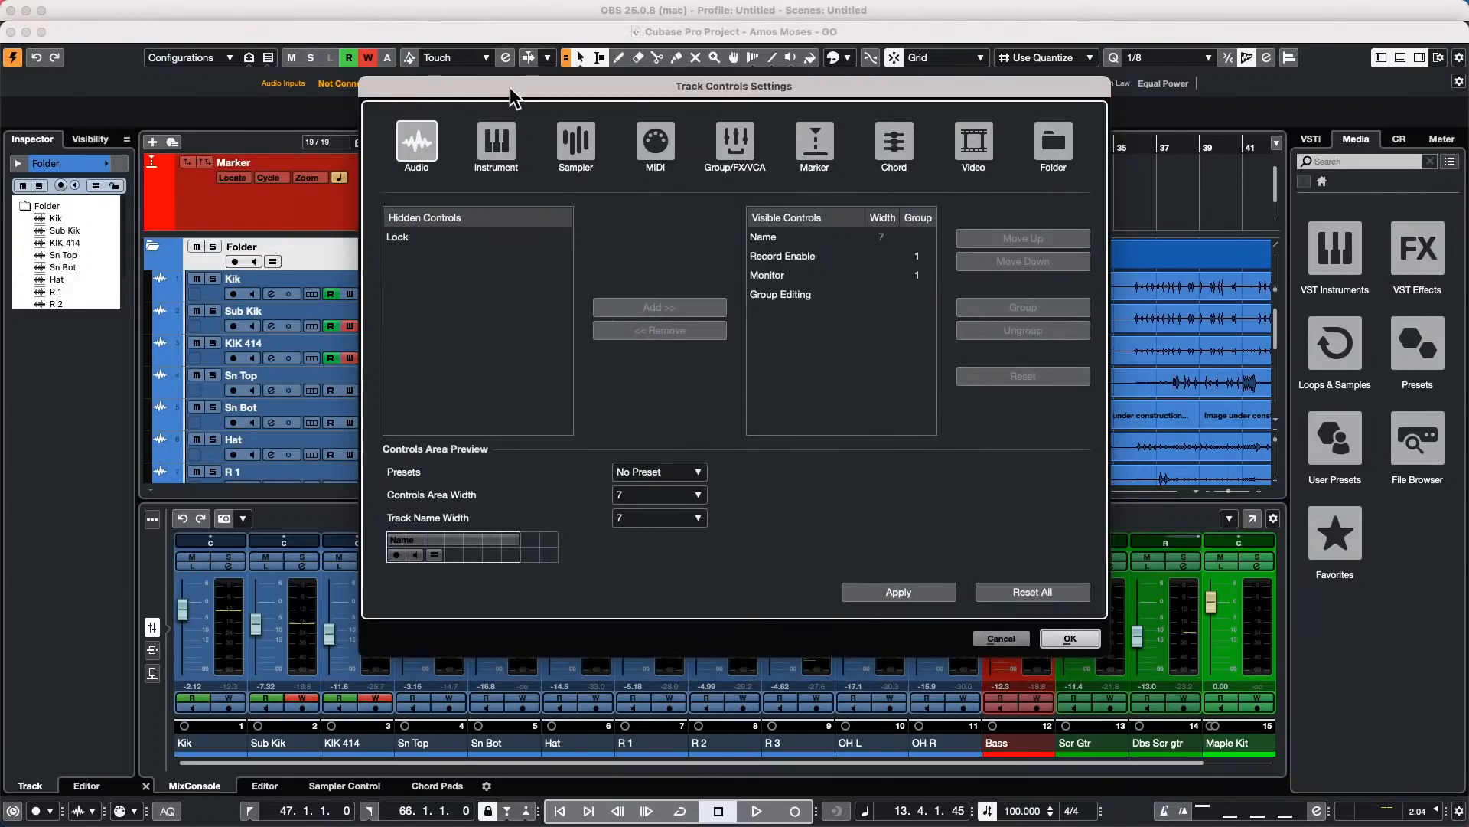
{"action": "left_click", "coordinate": [404, 238]}
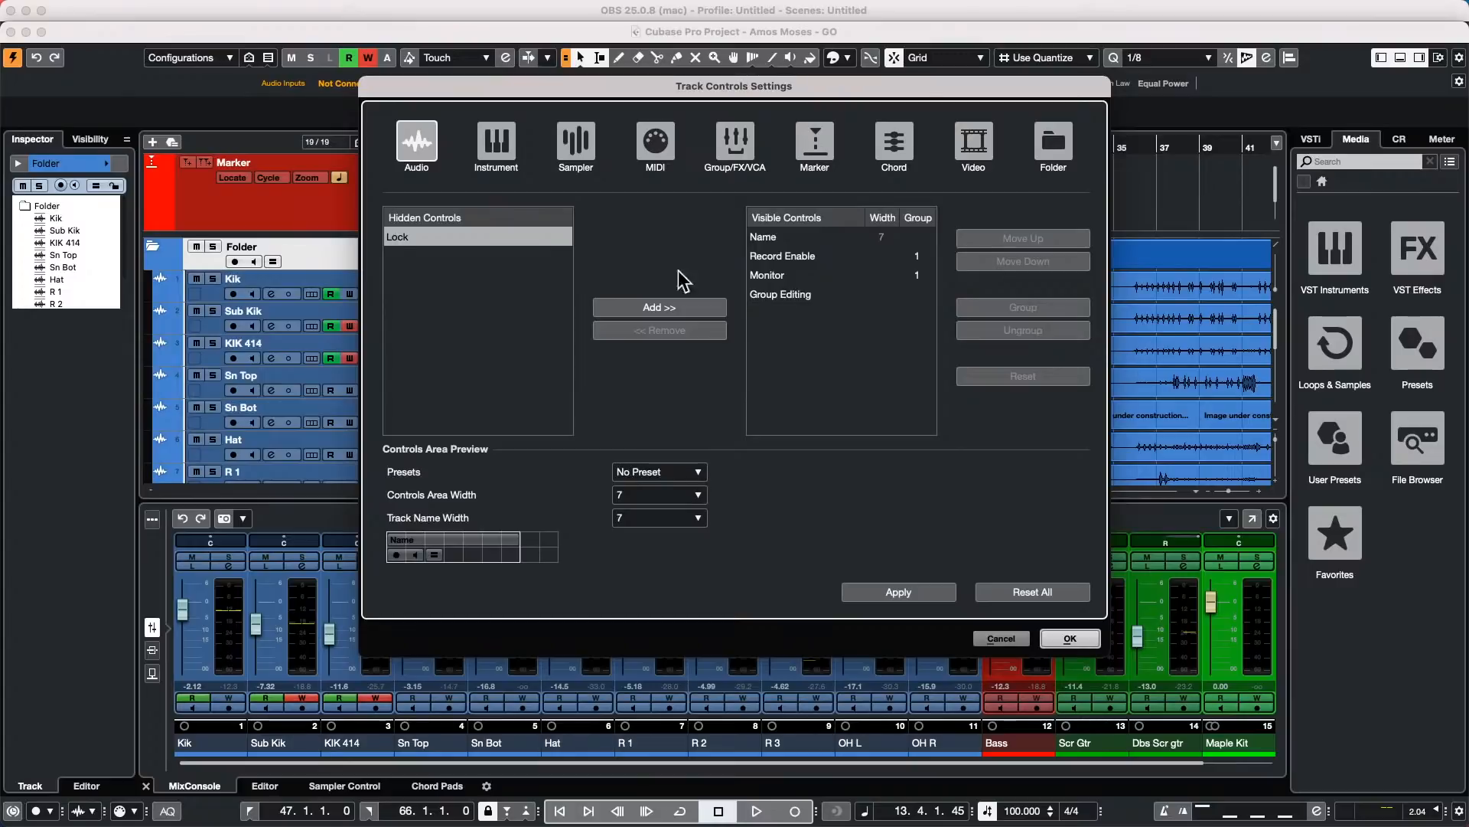
{"action": "left_click", "coordinate": [677, 308]}
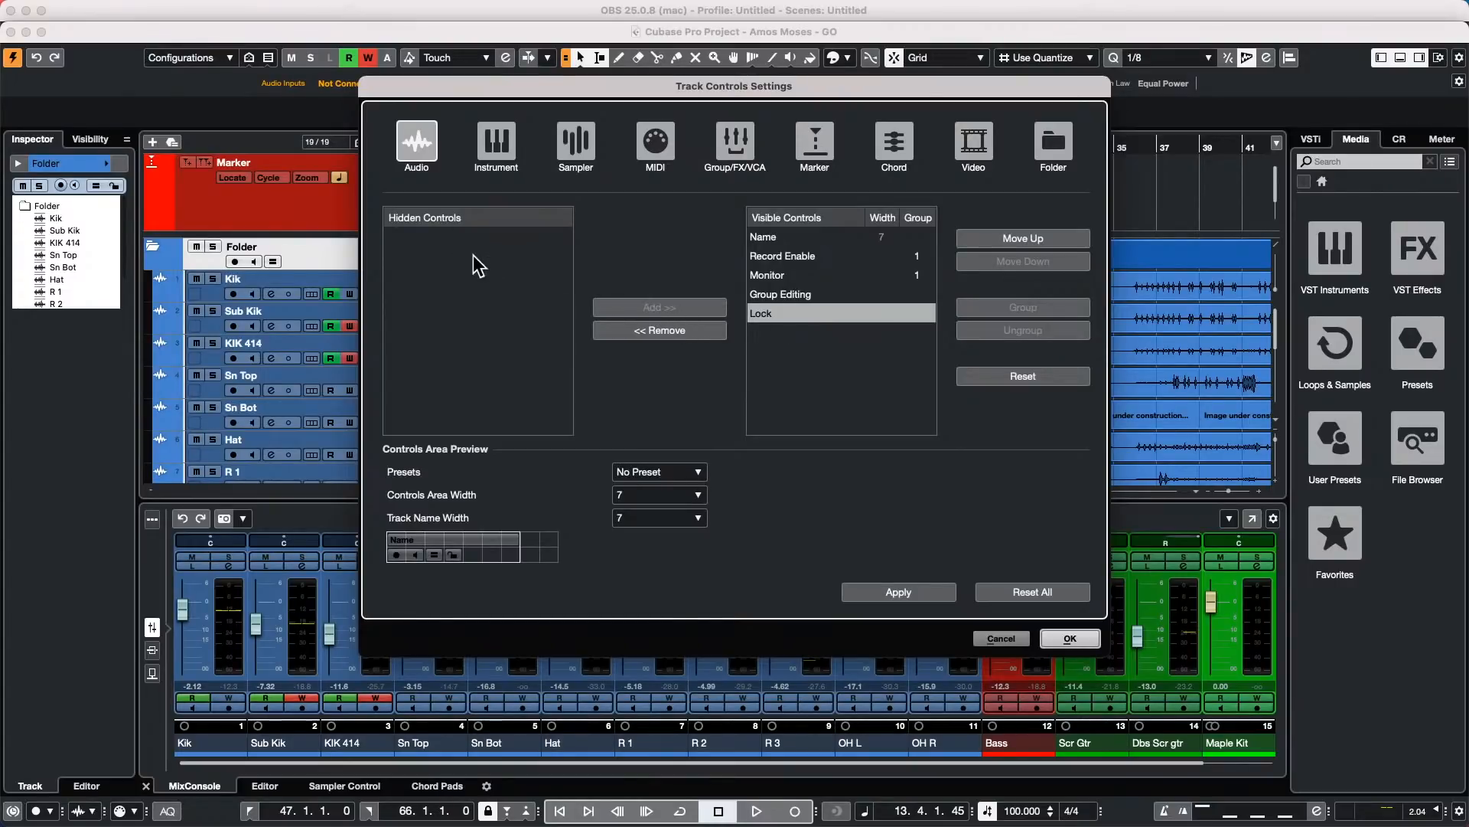
{"action": "left_click", "coordinate": [698, 332]}
{"action": "left_click", "coordinate": [655, 308]}
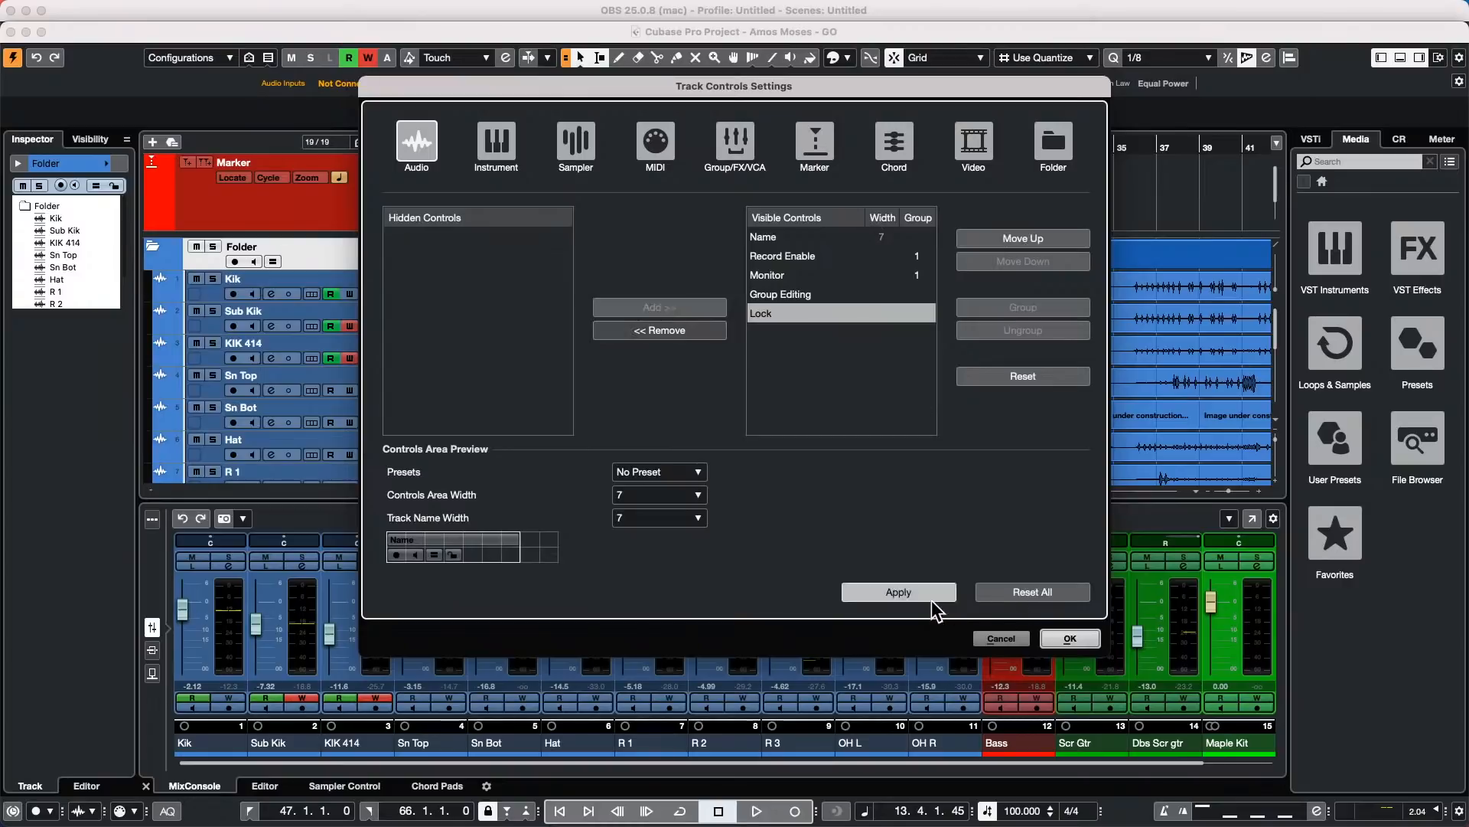
{"action": "left_click", "coordinate": [1075, 638]}
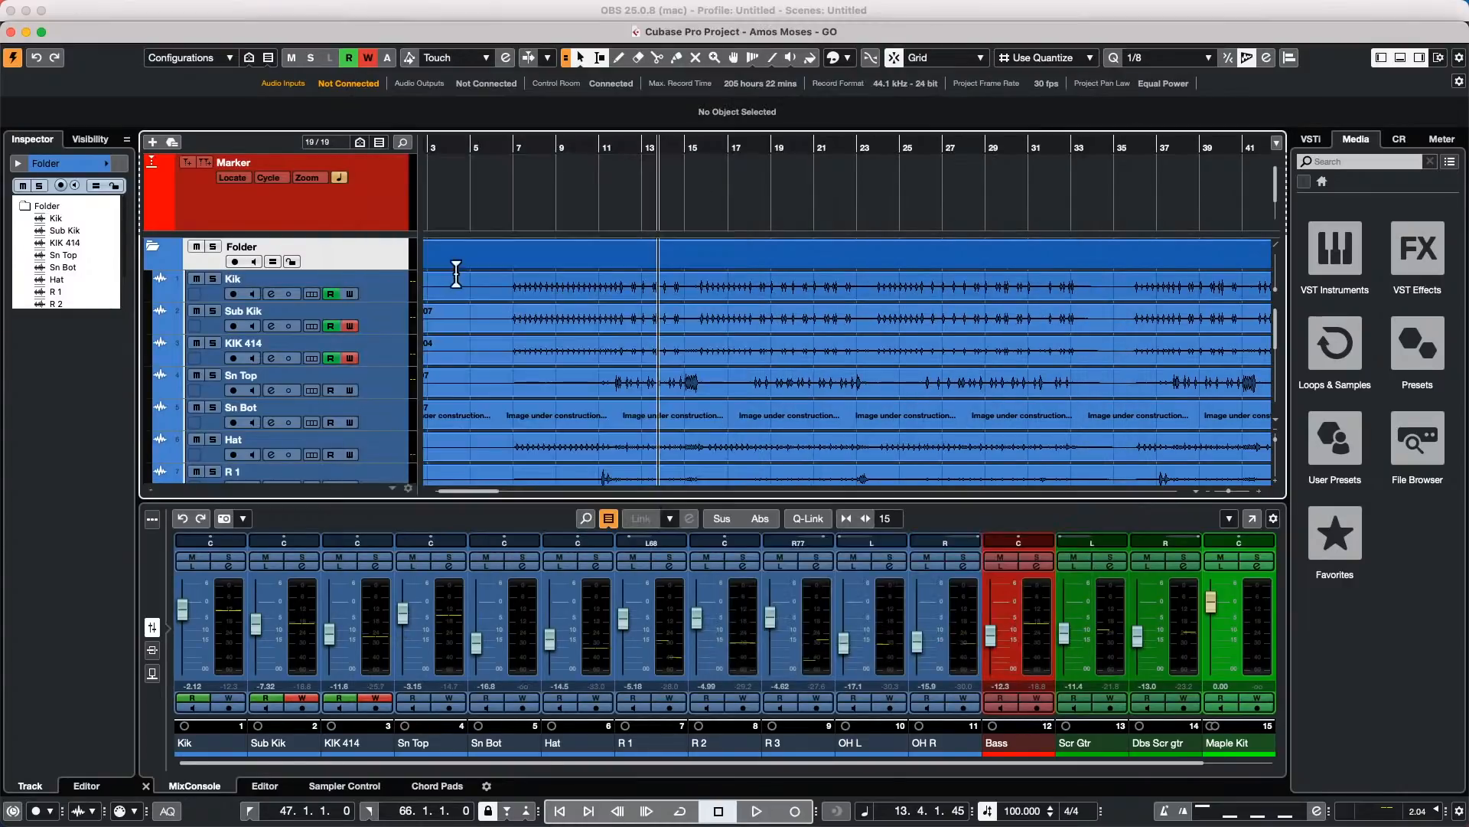
Step: Lock the folder track and try to move its folder part along the timeline
{"action": "left_click", "coordinate": [292, 263]}
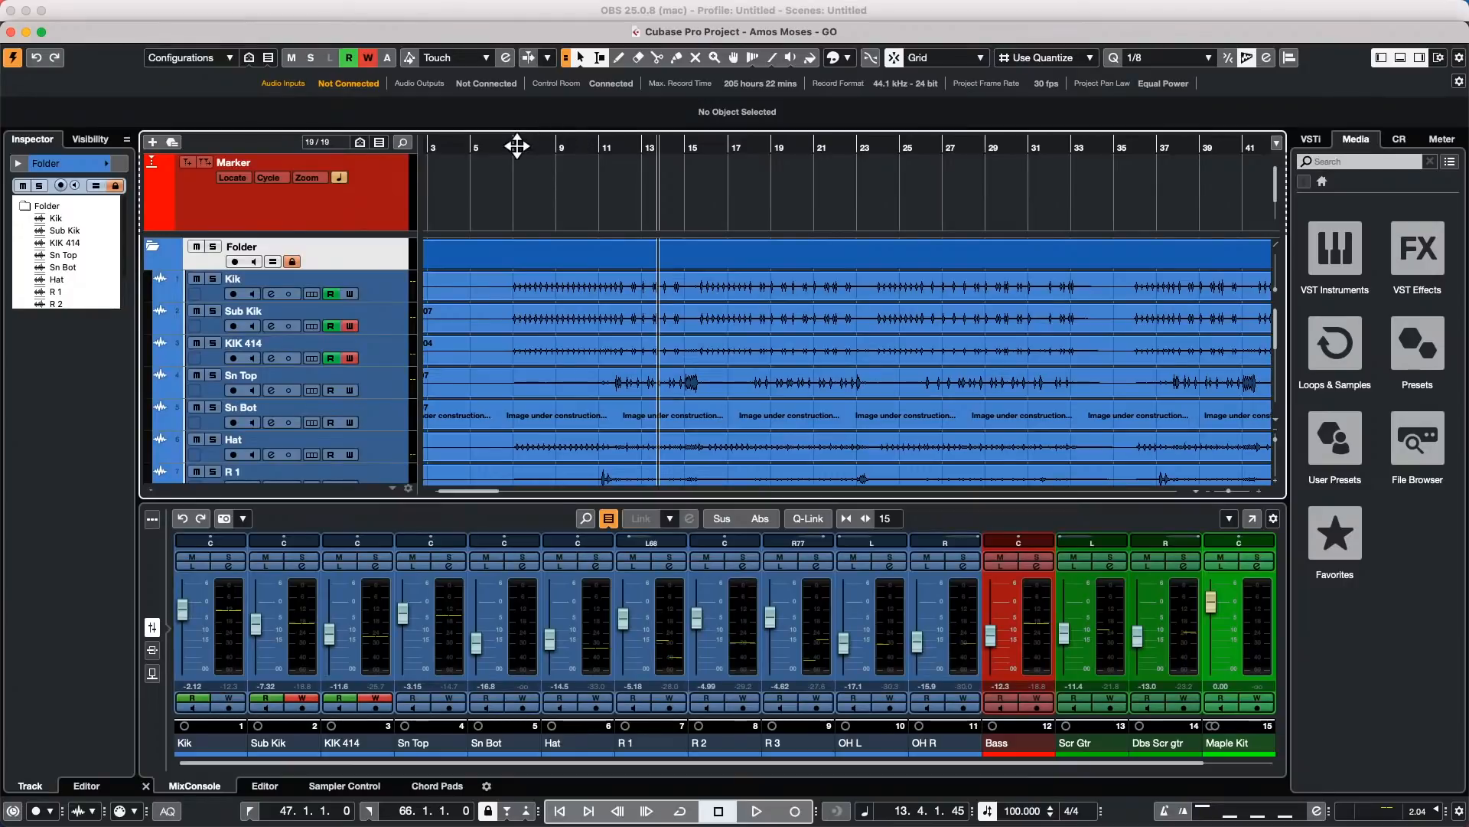
{"action": "left_click_drag", "start_coordinate": [518, 145], "coordinate": [514, 103]}
{"action": "left_click_drag", "start_coordinate": [534, 261], "coordinate": [812, 264]}
Step: Try moving the unlocked Bass event to about bar 25, select the locked OH R event, and undo the Bass move
{"action": "scroll", "coordinate": [677, 291], "scroll_direction": "down", "scroll_amount": 10}
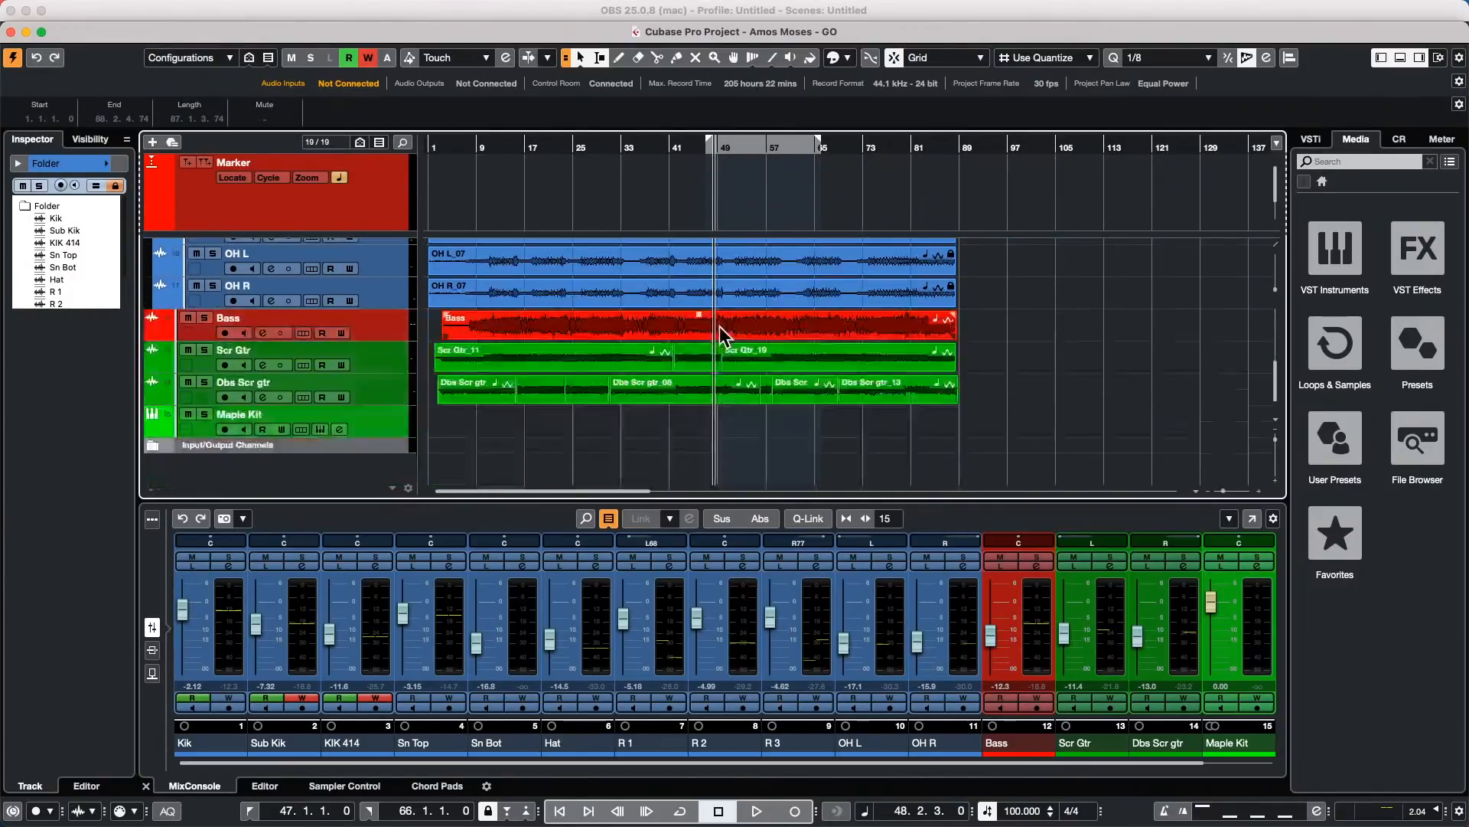
{"action": "left_click_drag", "start_coordinate": [574, 335], "coordinate": [707, 326]}
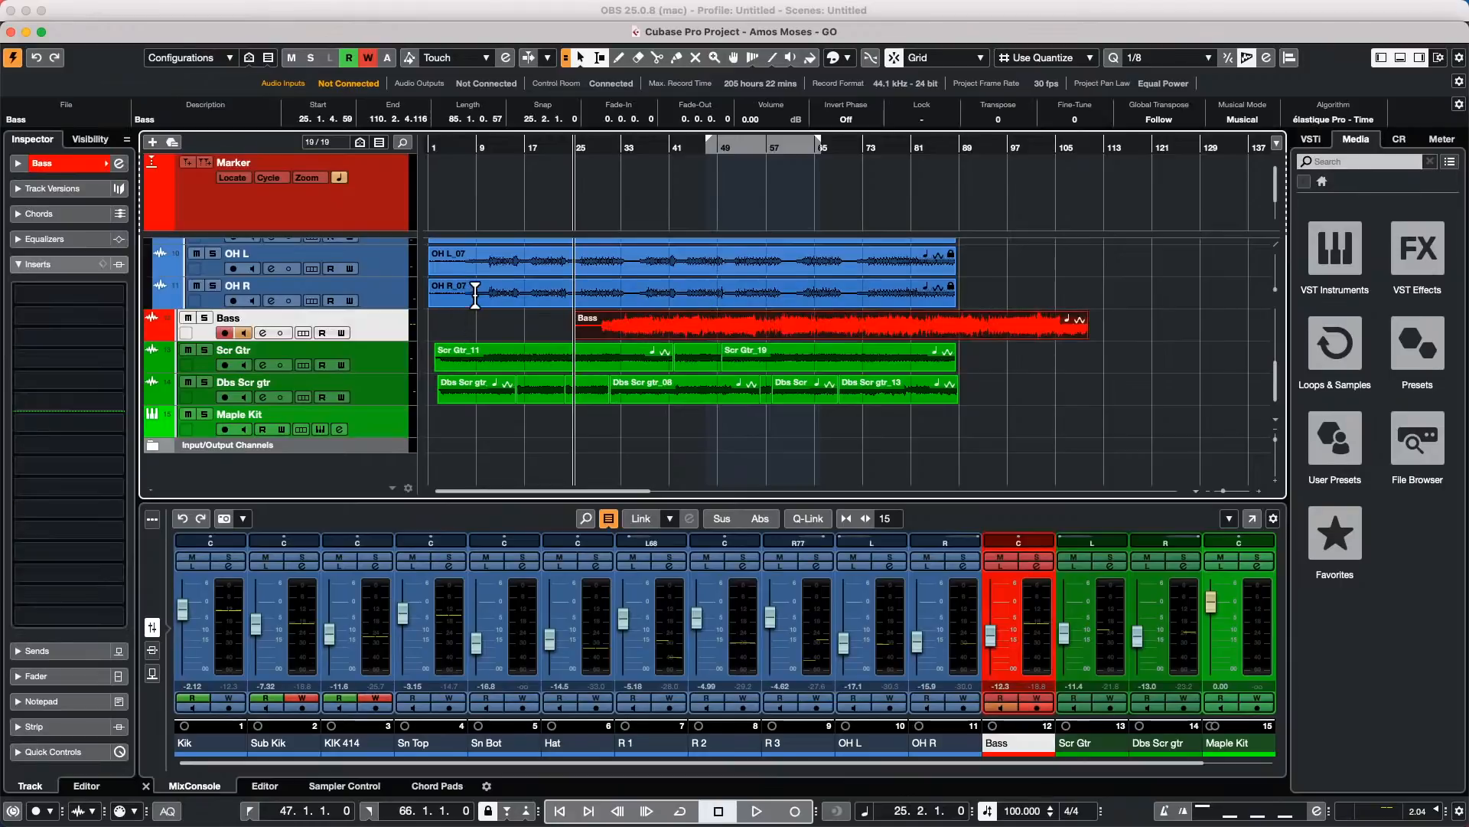
{"action": "left_click", "coordinate": [885, 301]}
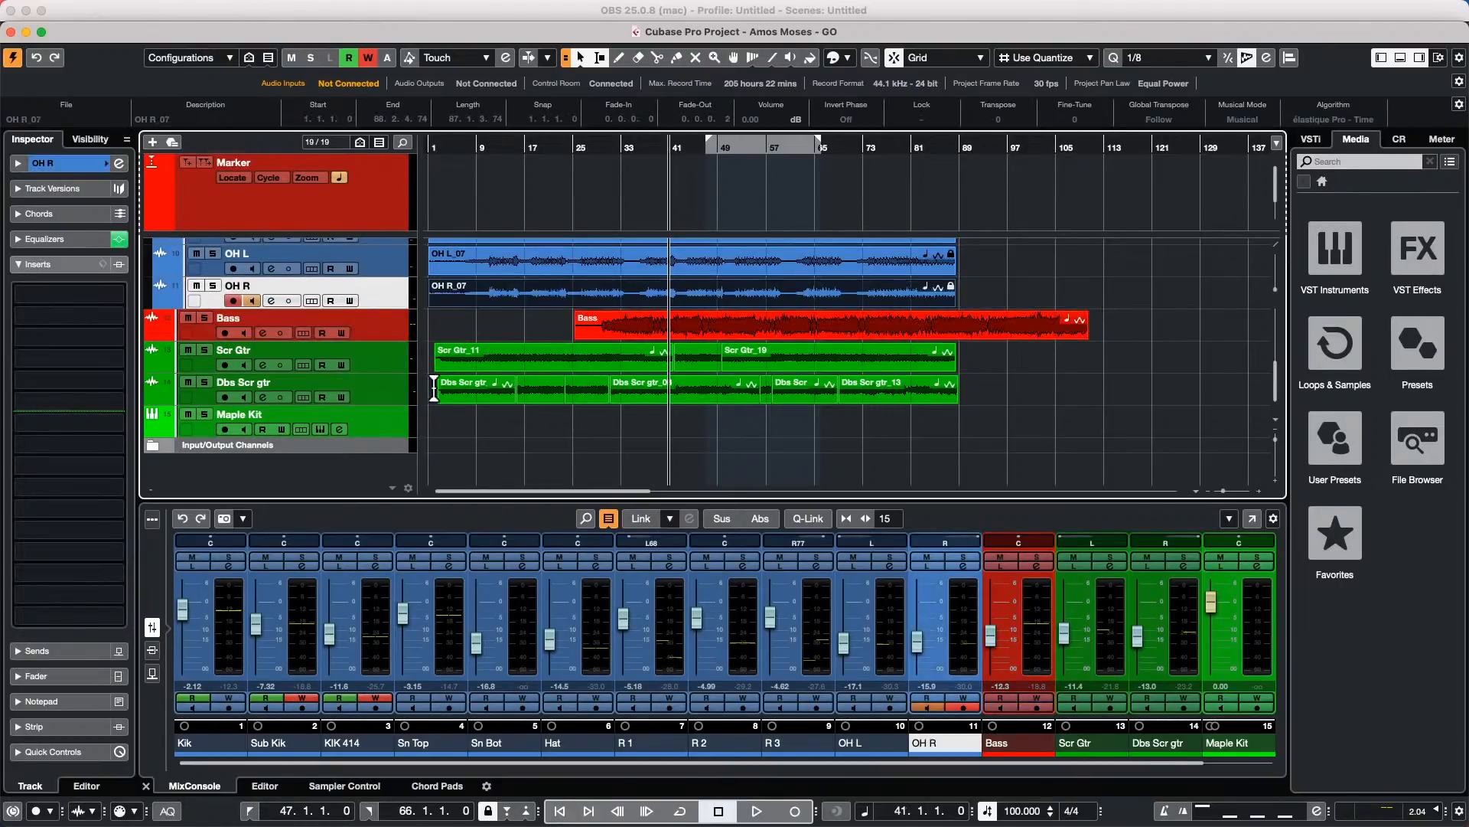
{"action": "key", "text": "super+z"}
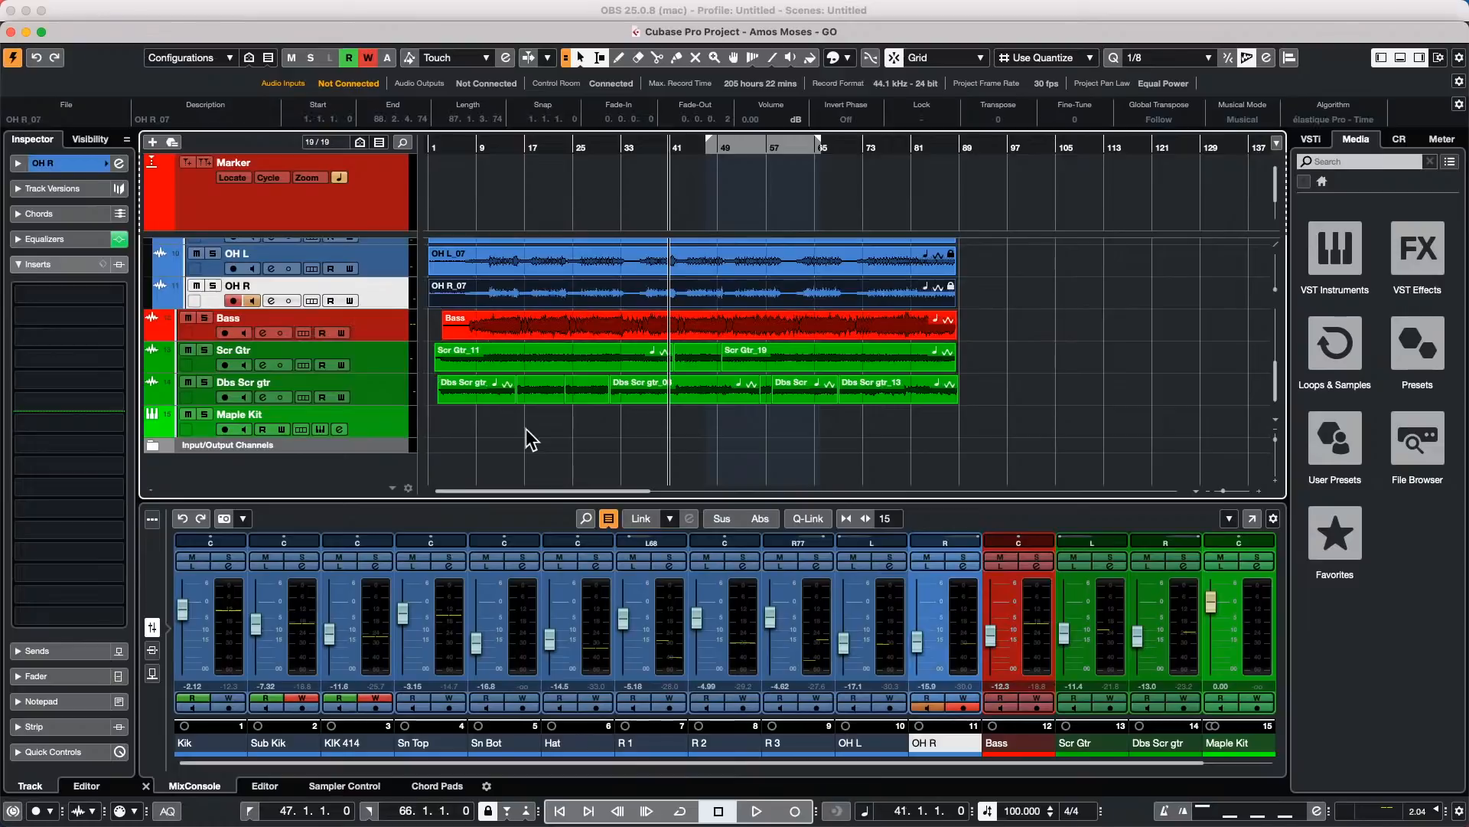
Step: Review the folder track's visible controls in Track Controls Settings and unlock the folder track
{"action": "scroll", "coordinate": [505, 348], "scroll_direction": "up", "scroll_amount": 5}
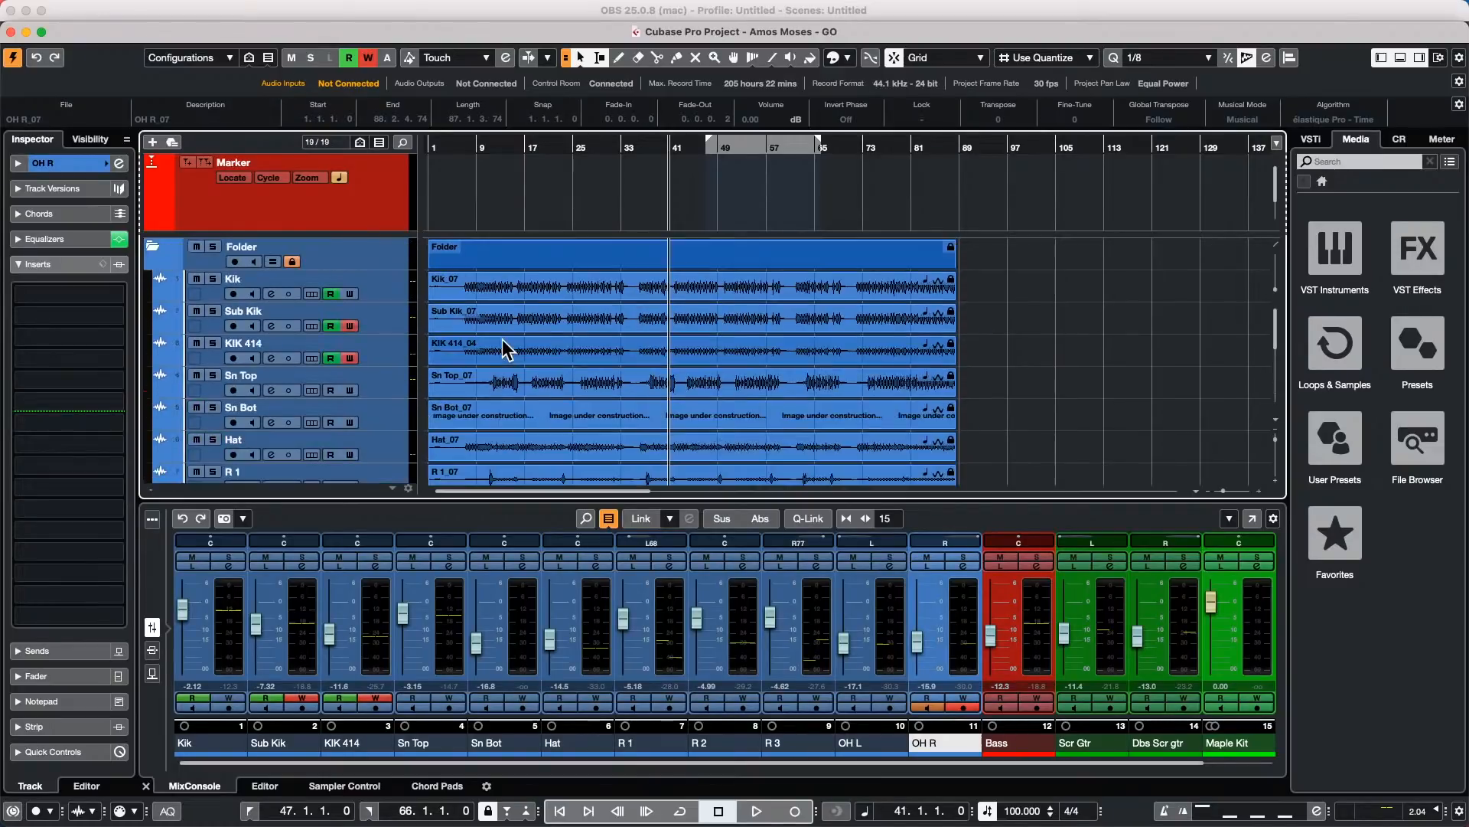
{"action": "right_click", "coordinate": [356, 256]}
{"action": "mouse_move", "coordinate": [382, 268]}
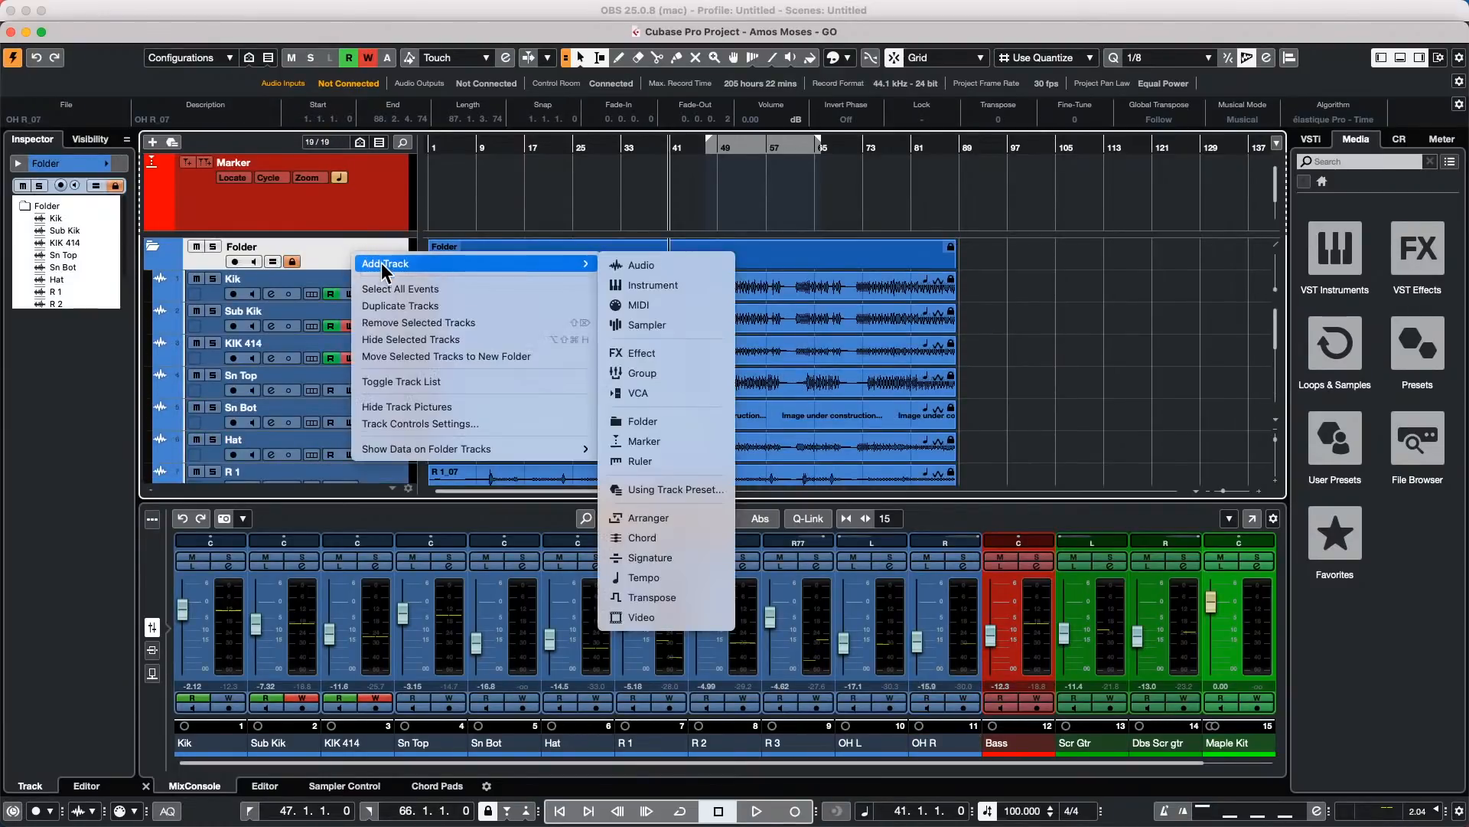
{"action": "left_click", "coordinate": [433, 425]}
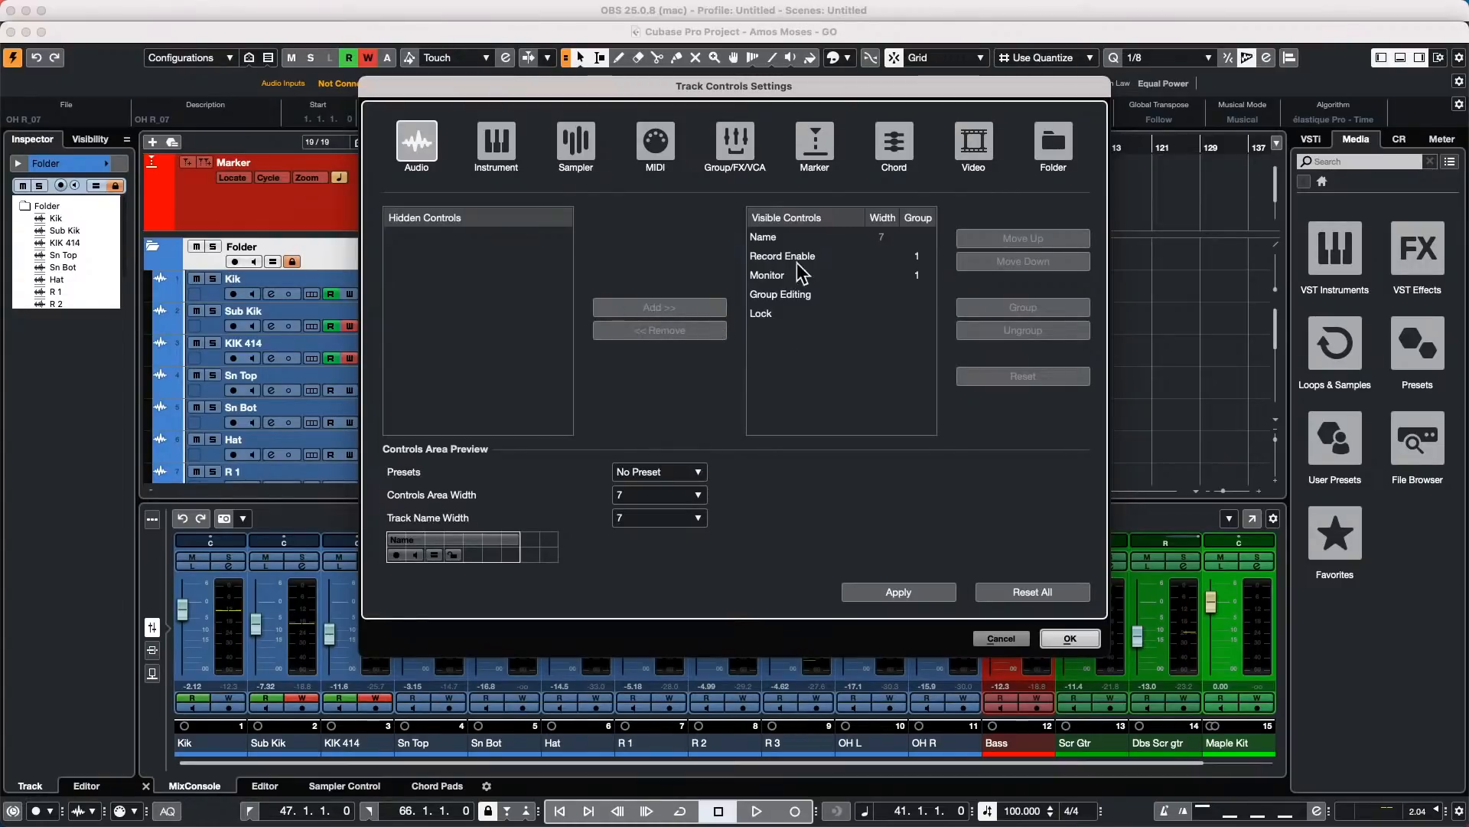
{"action": "left_click", "coordinate": [1069, 638]}
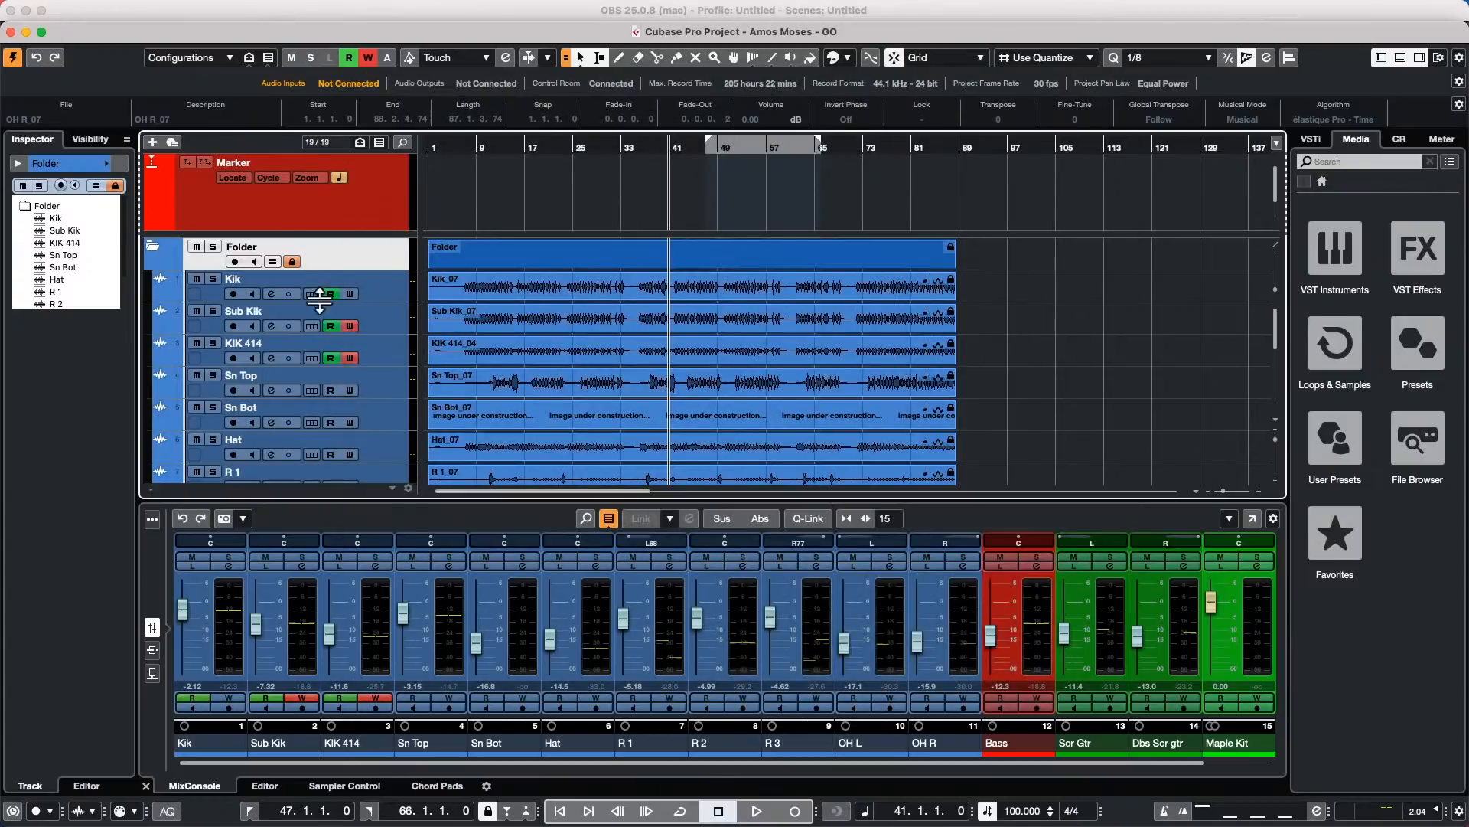
{"action": "left_click", "coordinate": [292, 262]}
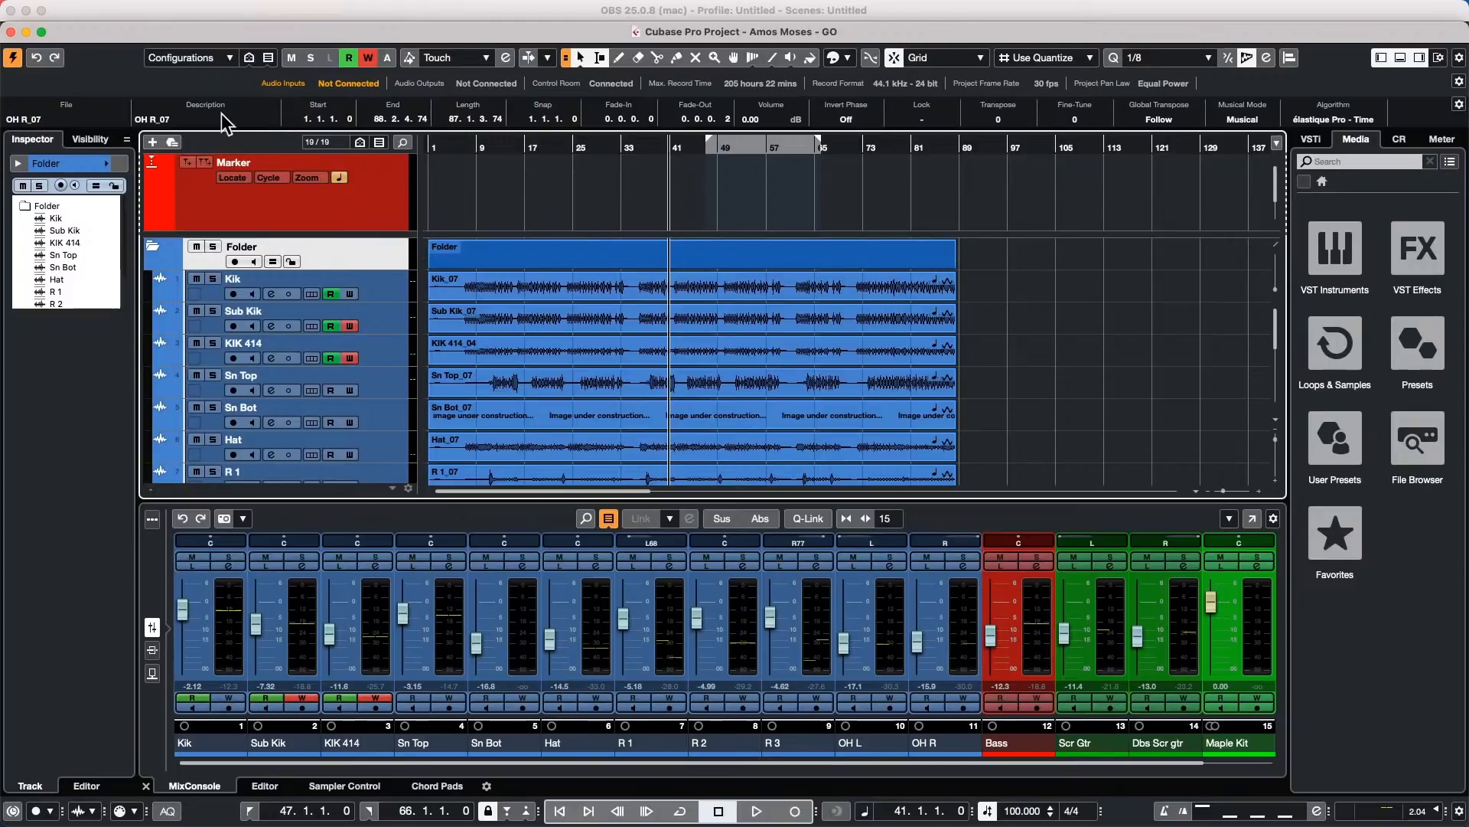
Step: Open the recent project jump off.cpr and activate it
{"action": "mouse_move", "coordinate": [186, 4]}
{"action": "left_click", "coordinate": [102, 9]}
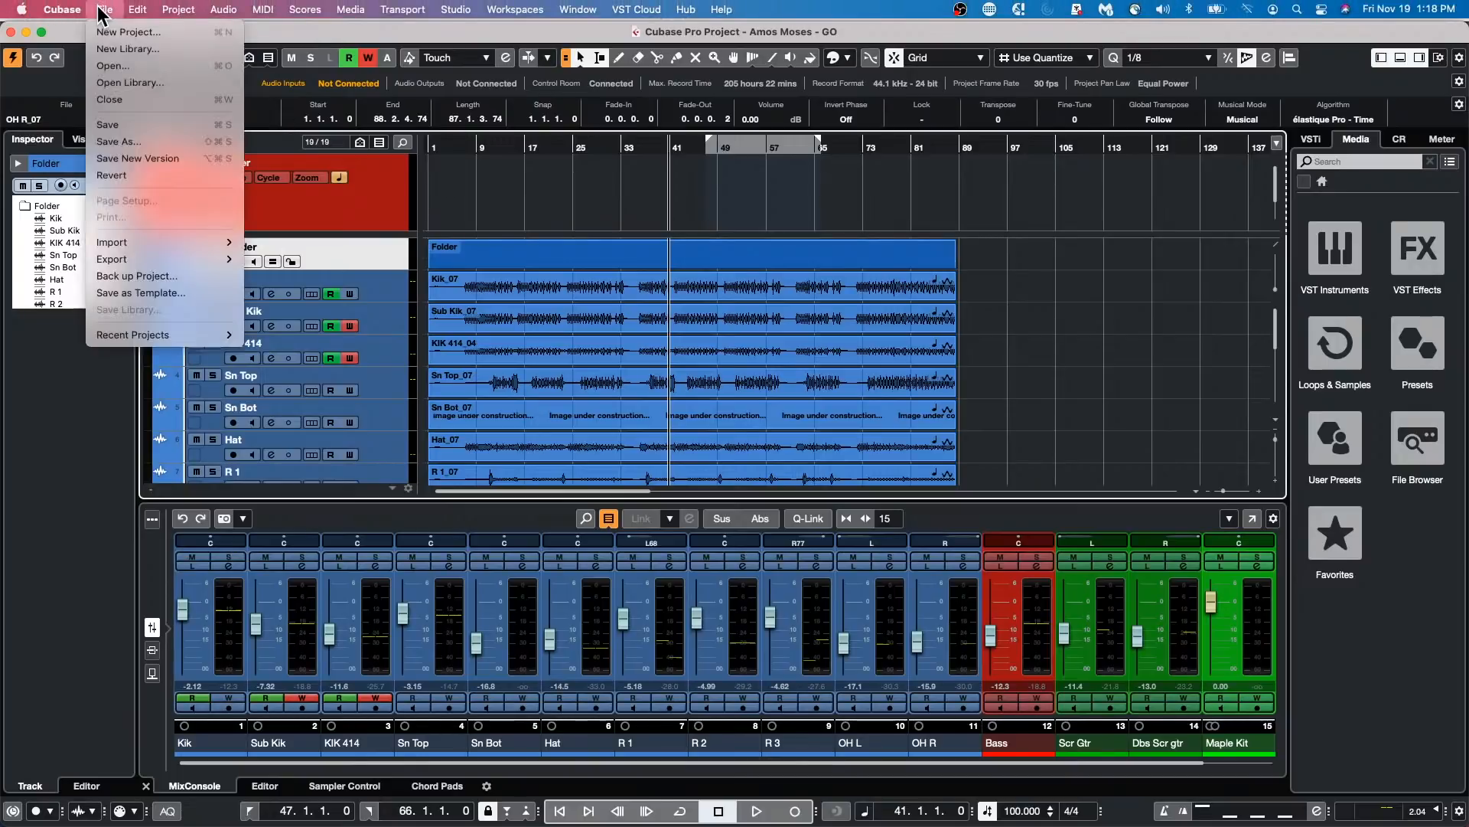
{"action": "mouse_move", "coordinate": [131, 336]}
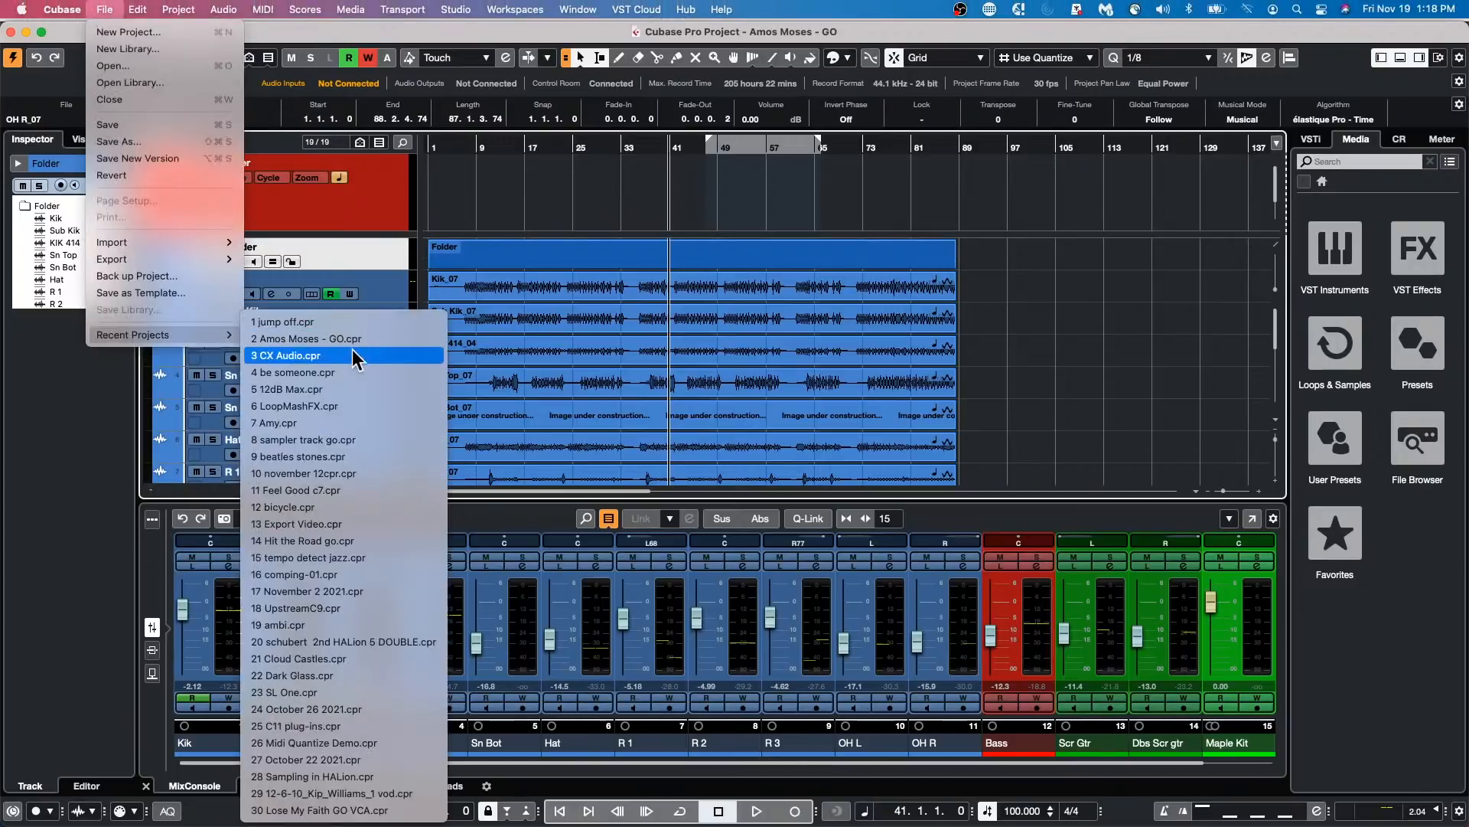
{"action": "left_click", "coordinate": [346, 322]}
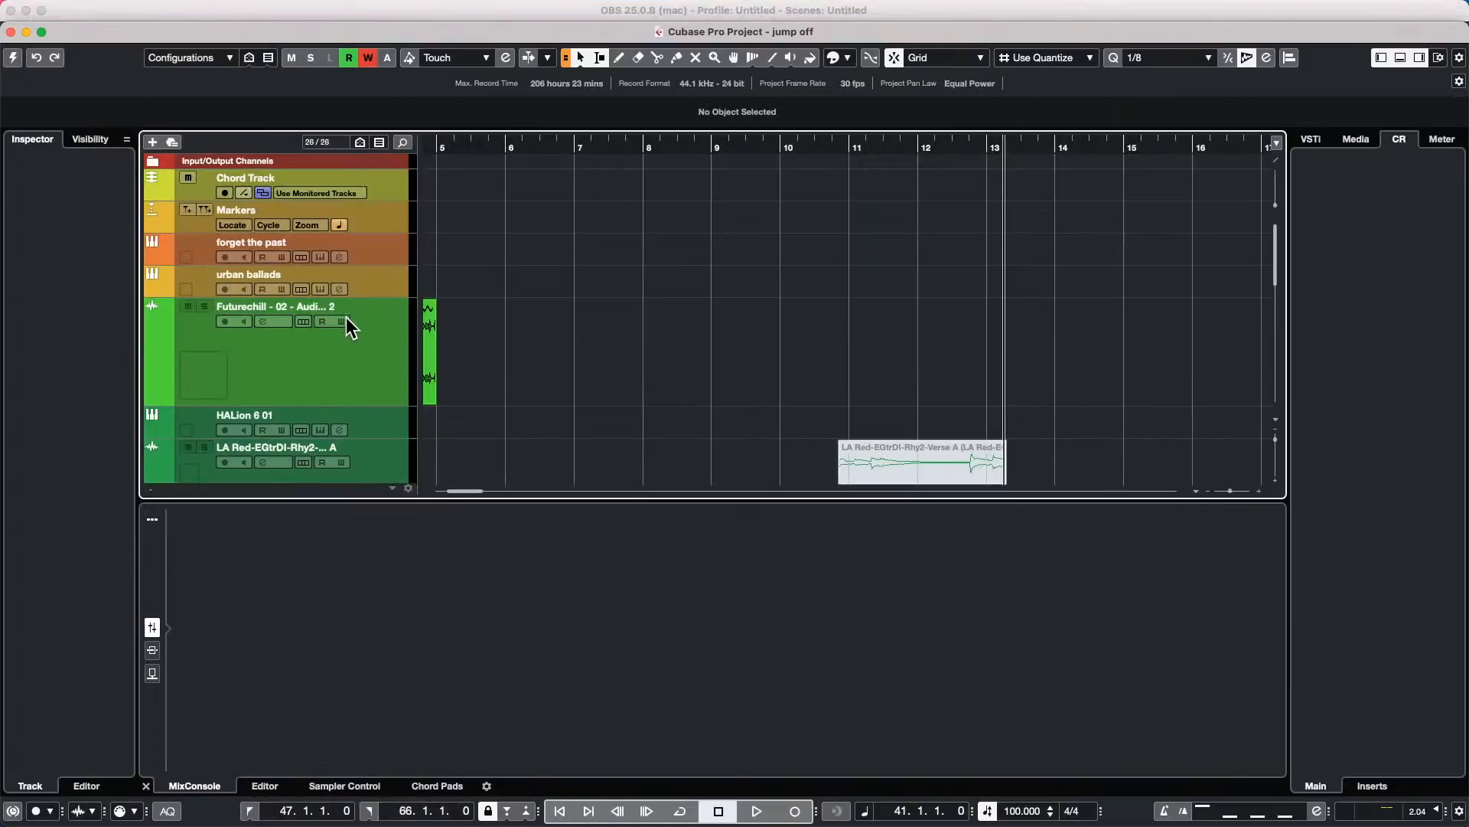
{"action": "left_click", "coordinate": [10, 59]}
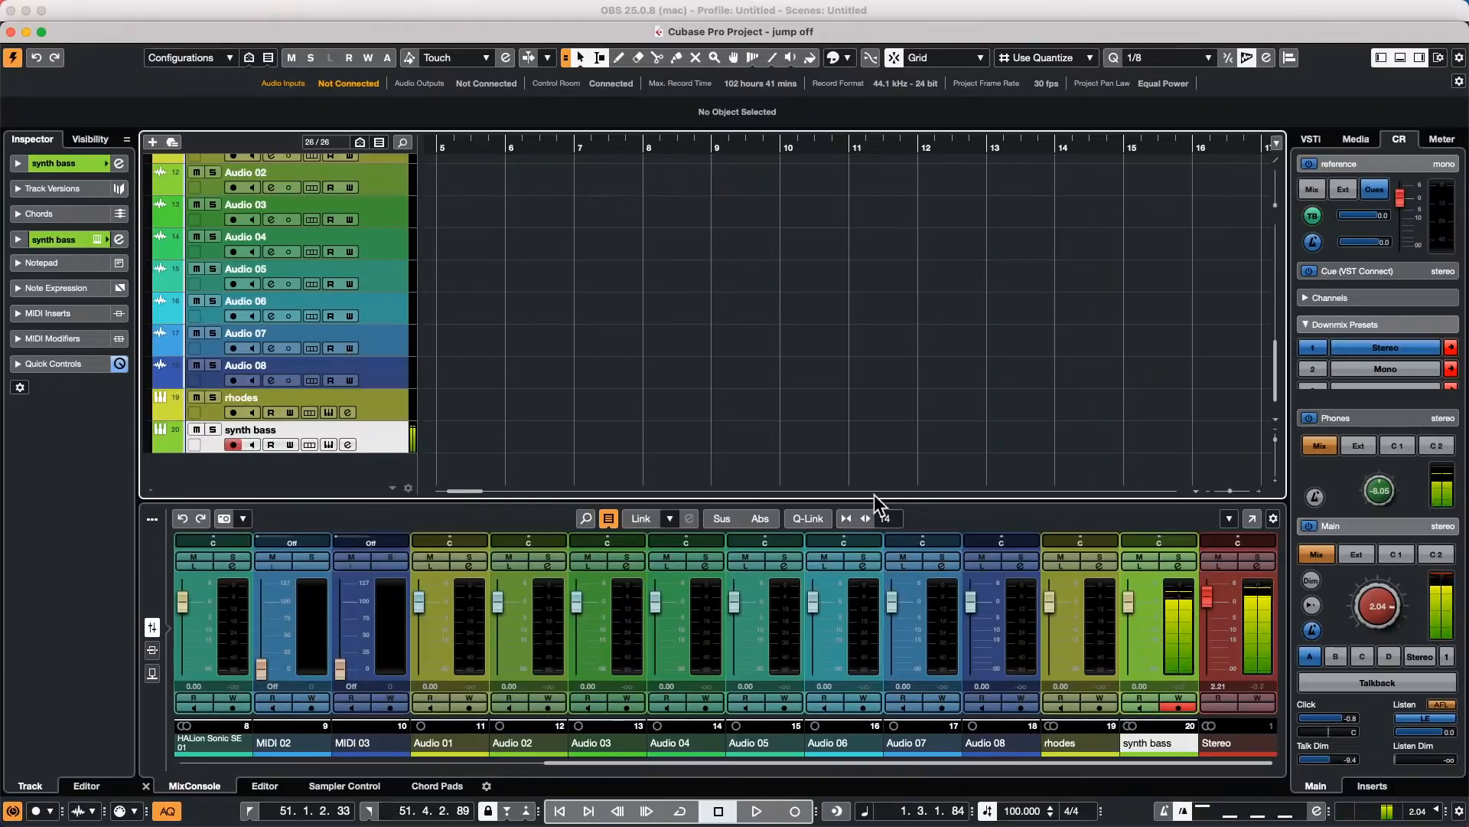
Step: Lower the Main monitor level to -3.77 and load StepDesigner as the first MIDI insert on the synth bass track
{"action": "left_click_drag", "start_coordinate": [1371, 585], "coordinate": [1367, 618]}
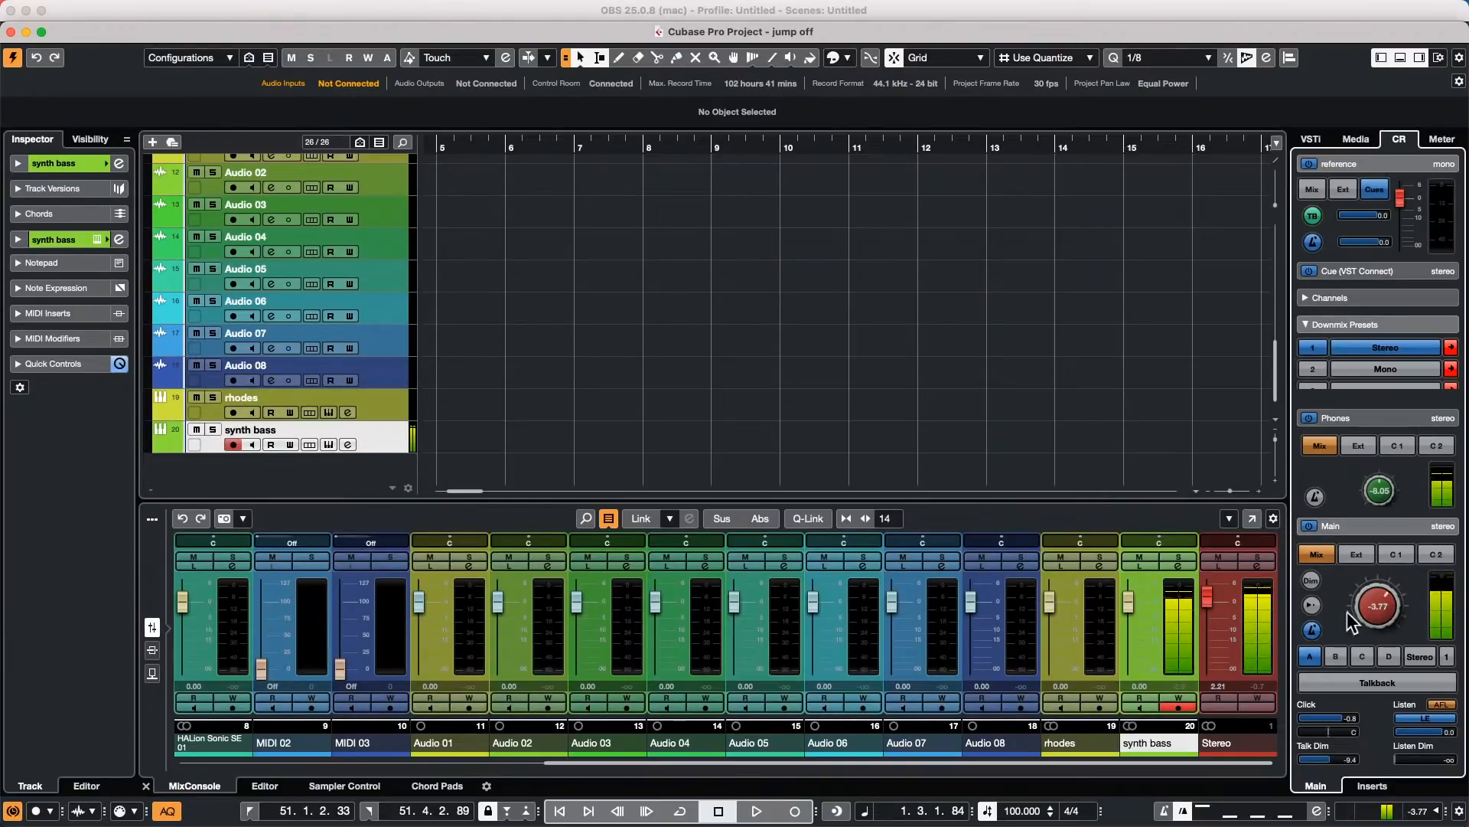
{"action": "left_click", "coordinate": [71, 312]}
{"action": "left_click", "coordinate": [54, 350]}
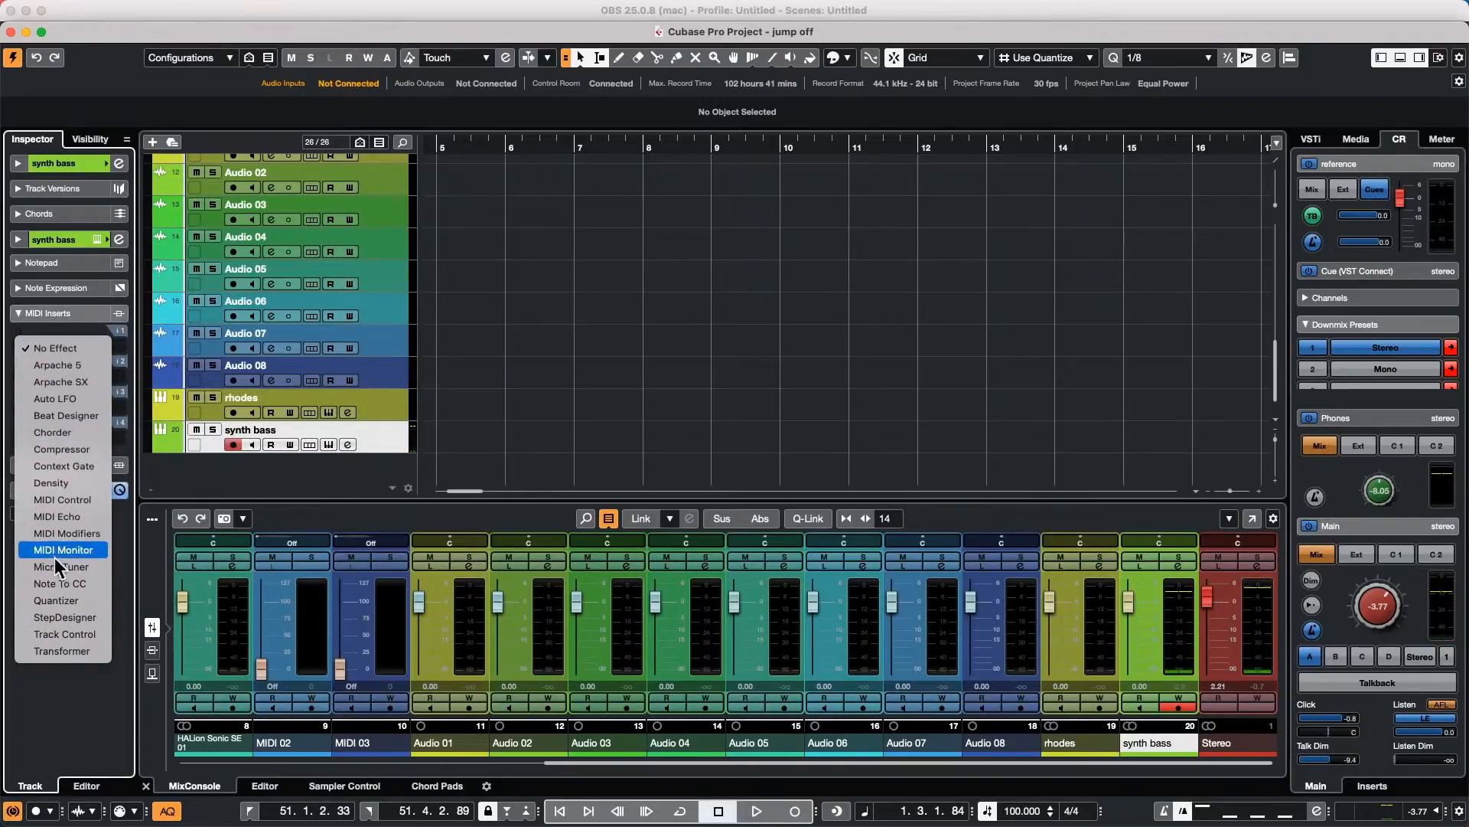
{"action": "left_click", "coordinate": [85, 620]}
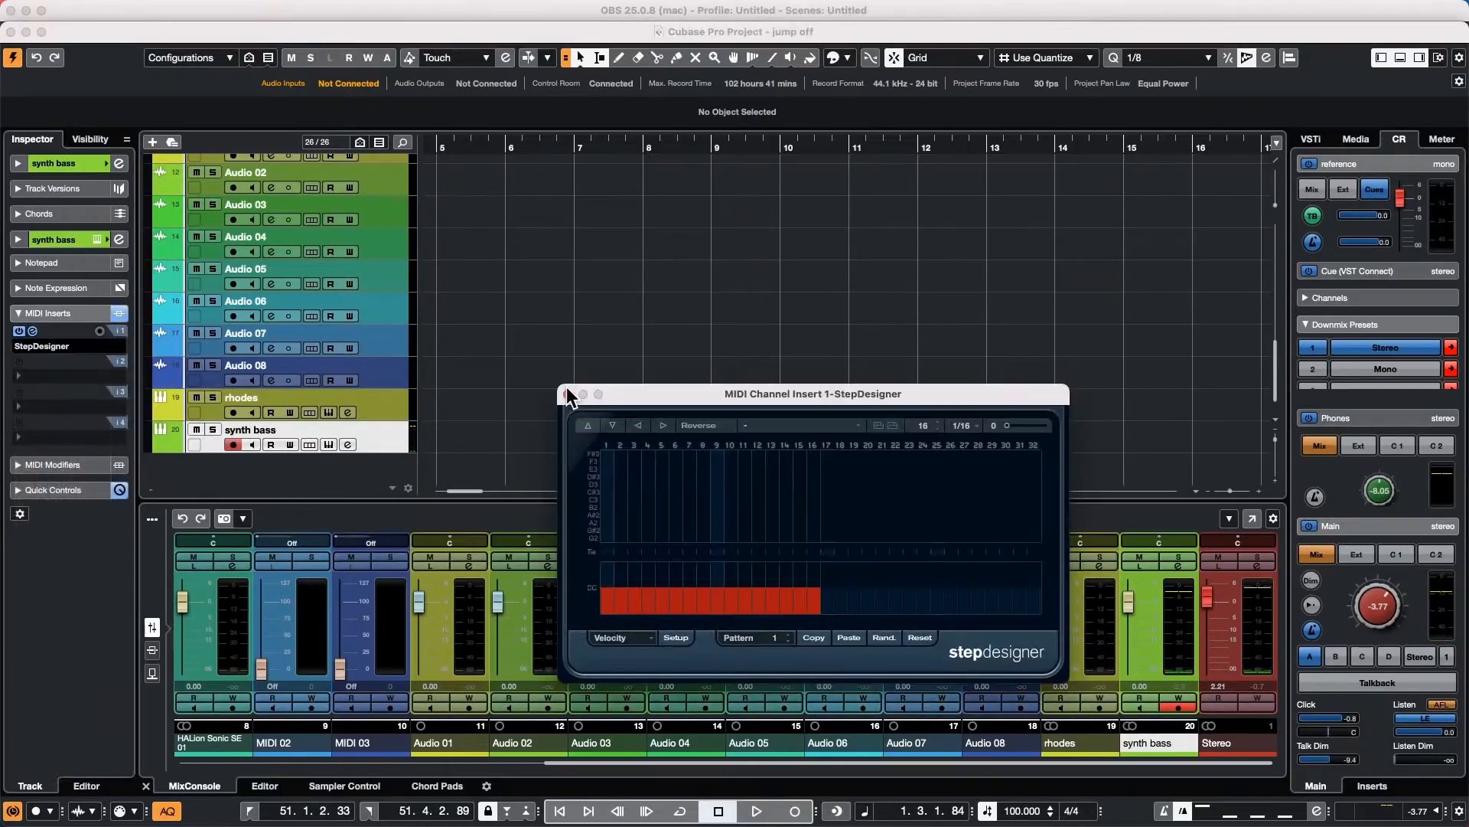
{"action": "left_click_drag", "start_coordinate": [711, 394], "coordinate": [592, 125]}
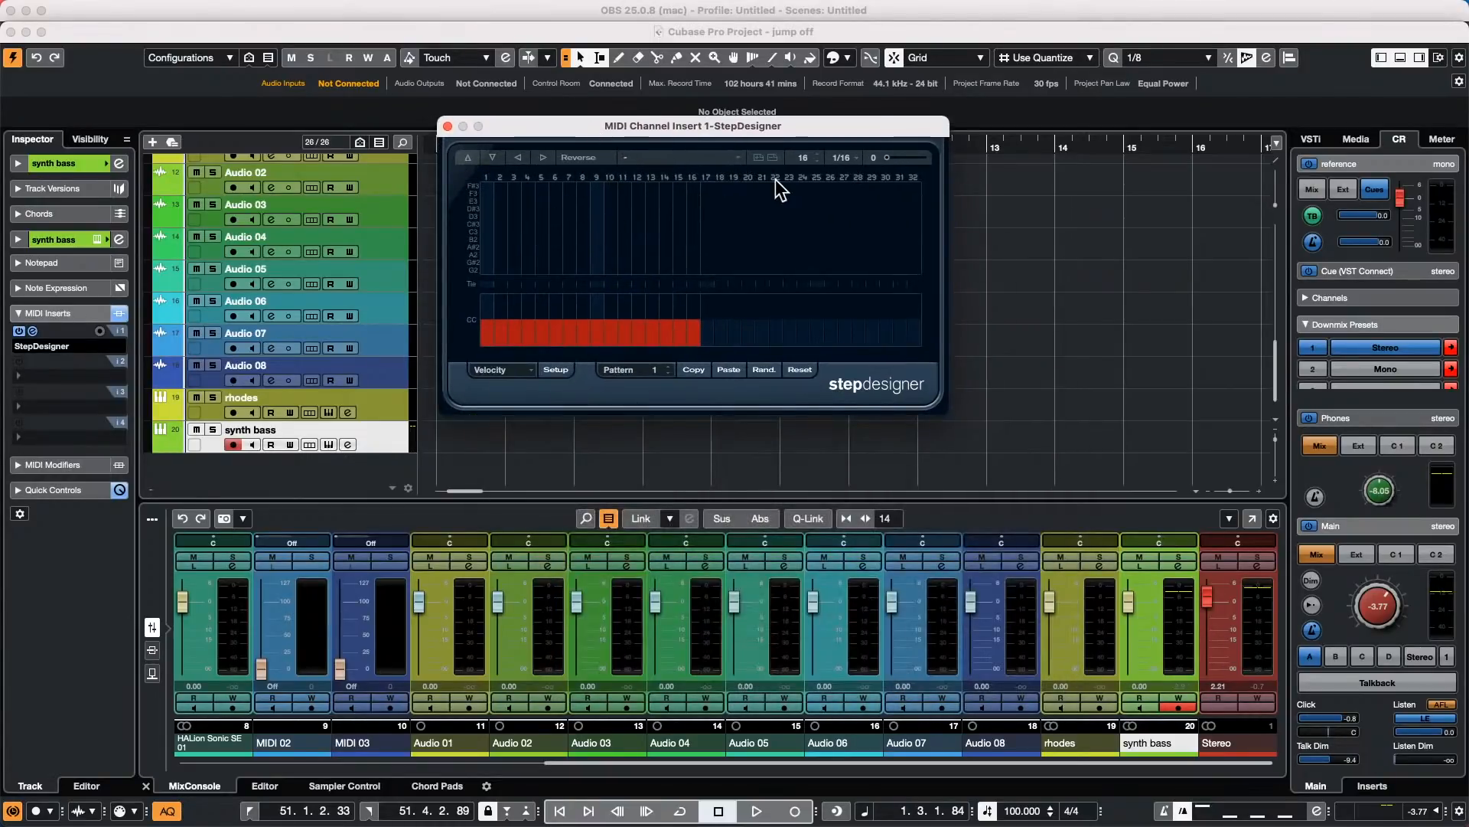
Step: Try StepDesigner's 303 Sequence 1 preset, load 303 Sequence 2 instead, and move the plug-in window aside
{"action": "left_click", "coordinate": [690, 154]}
{"action": "left_click", "coordinate": [687, 159]}
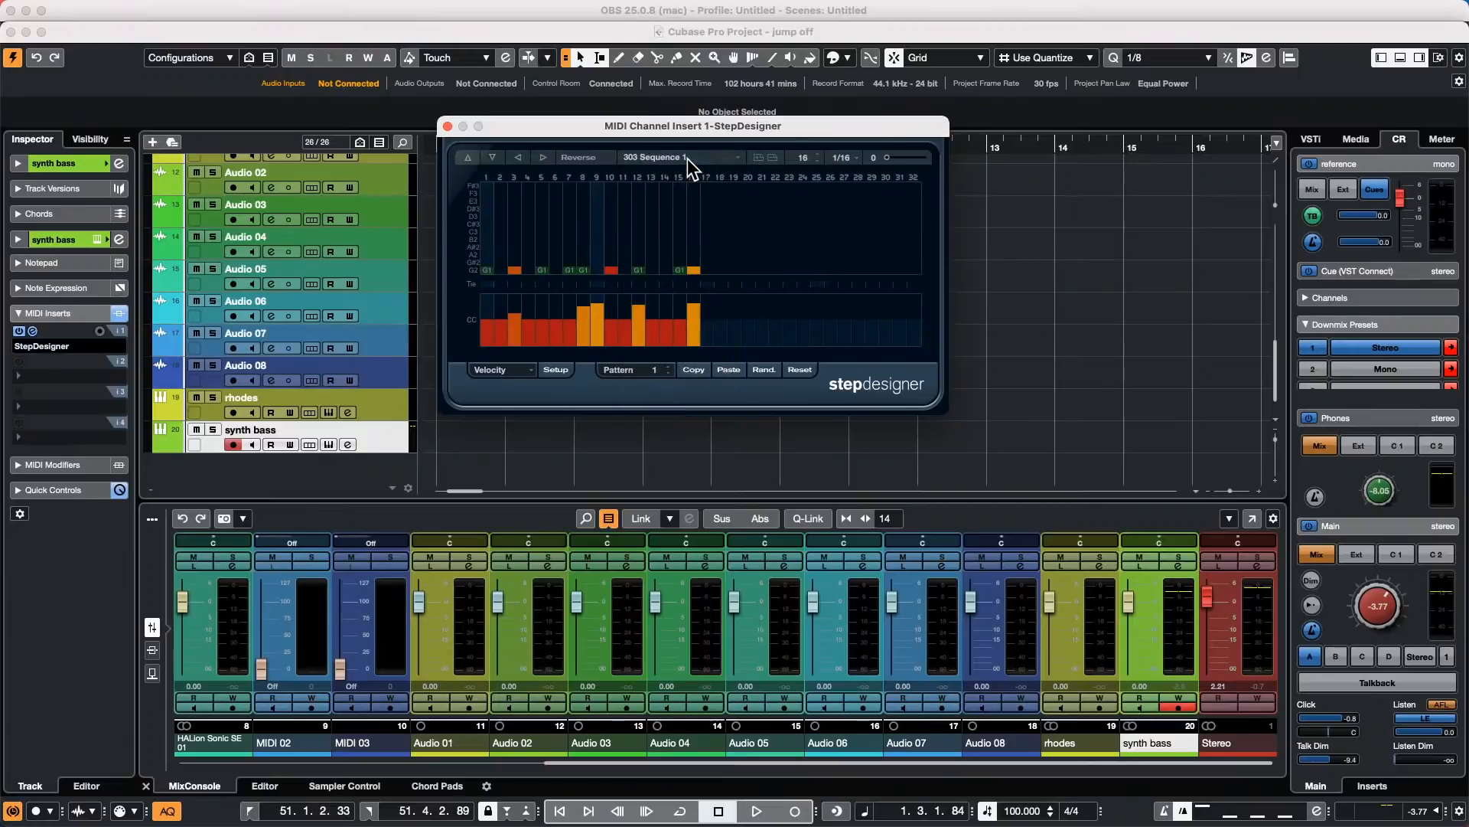
{"action": "left_click", "coordinate": [687, 156]}
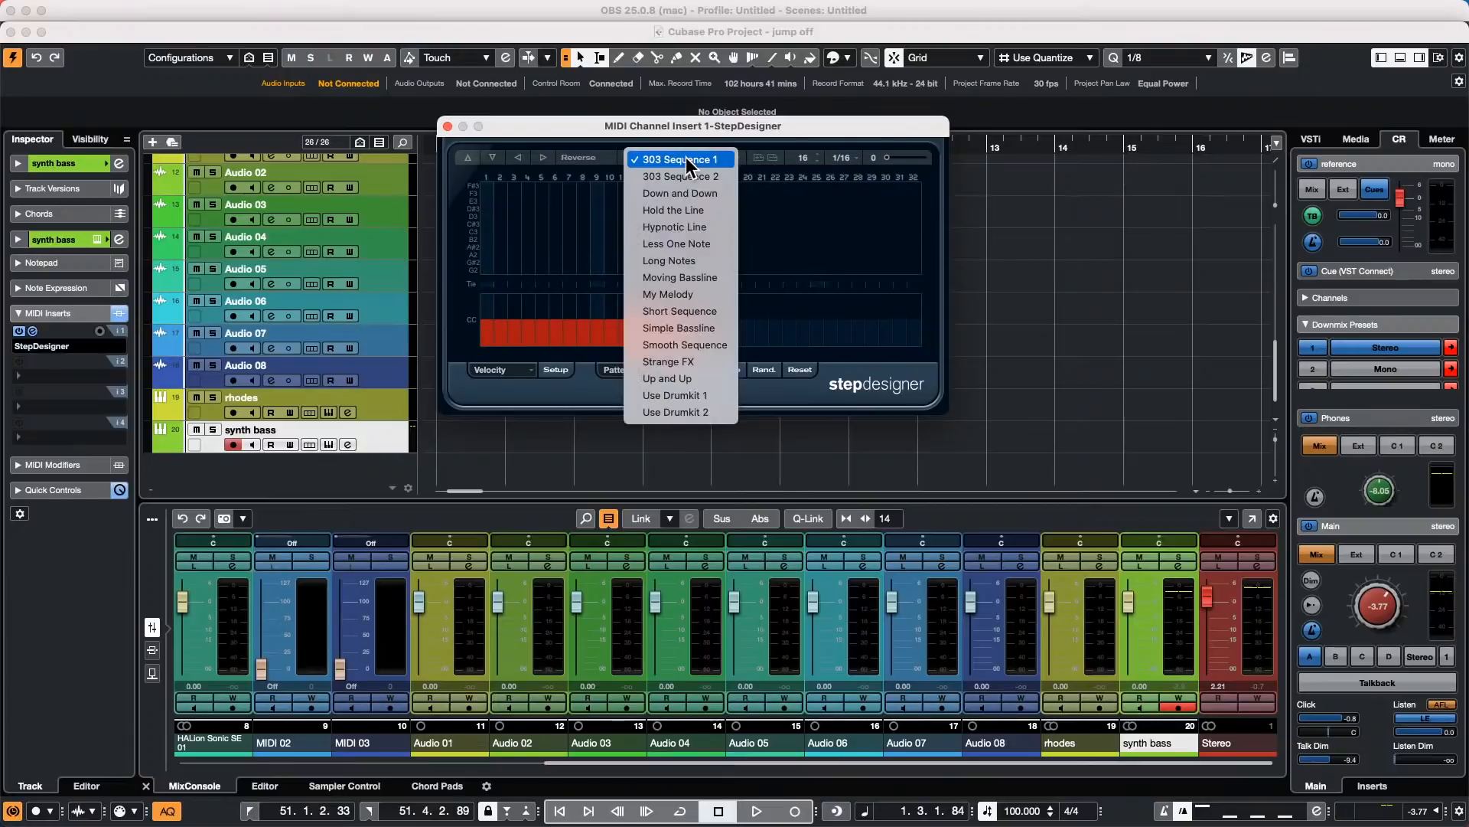
{"action": "left_click", "coordinate": [691, 176]}
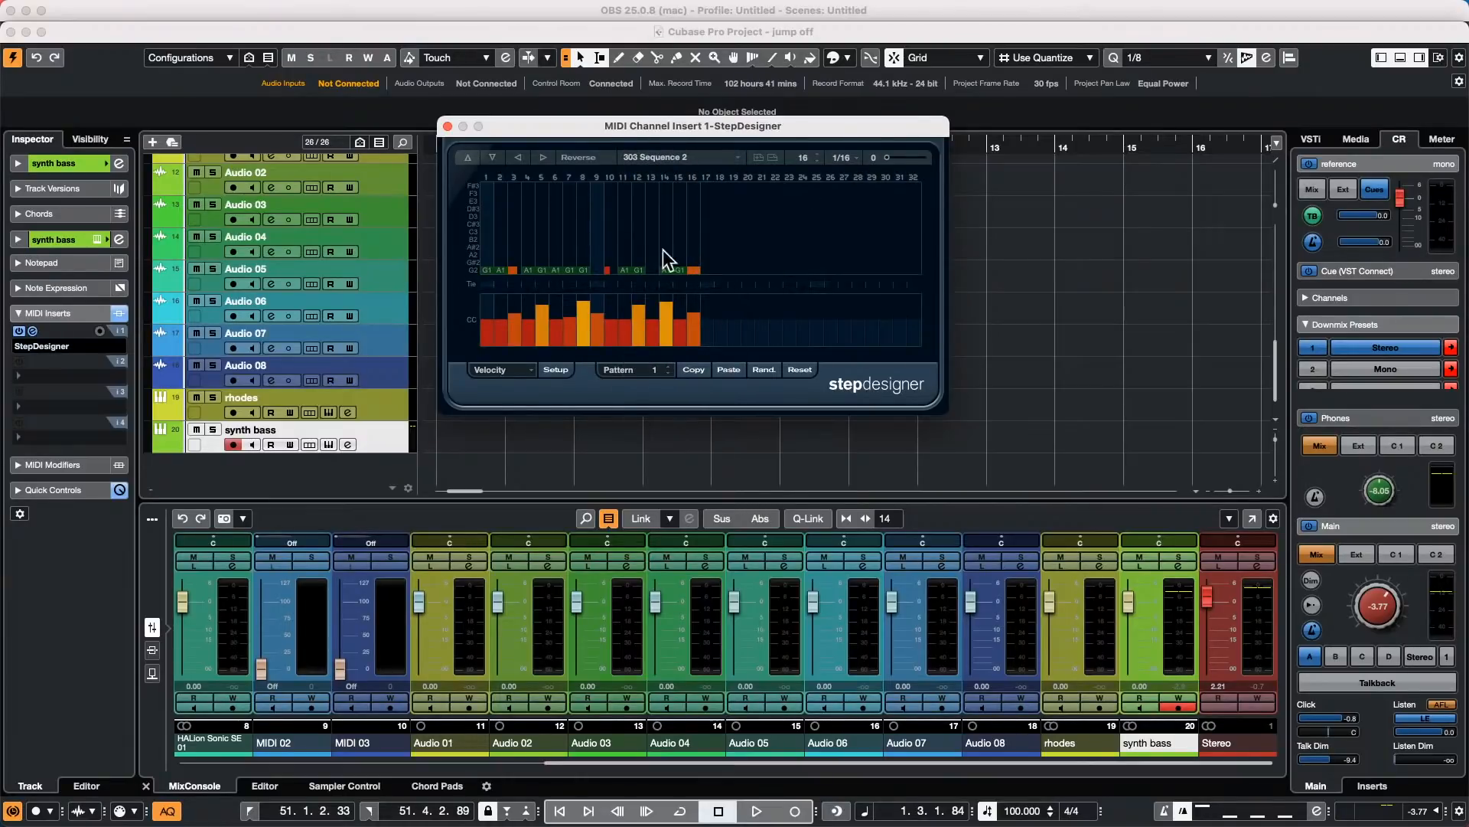
{"action": "left_click_drag", "start_coordinate": [520, 121], "coordinate": [807, 125]}
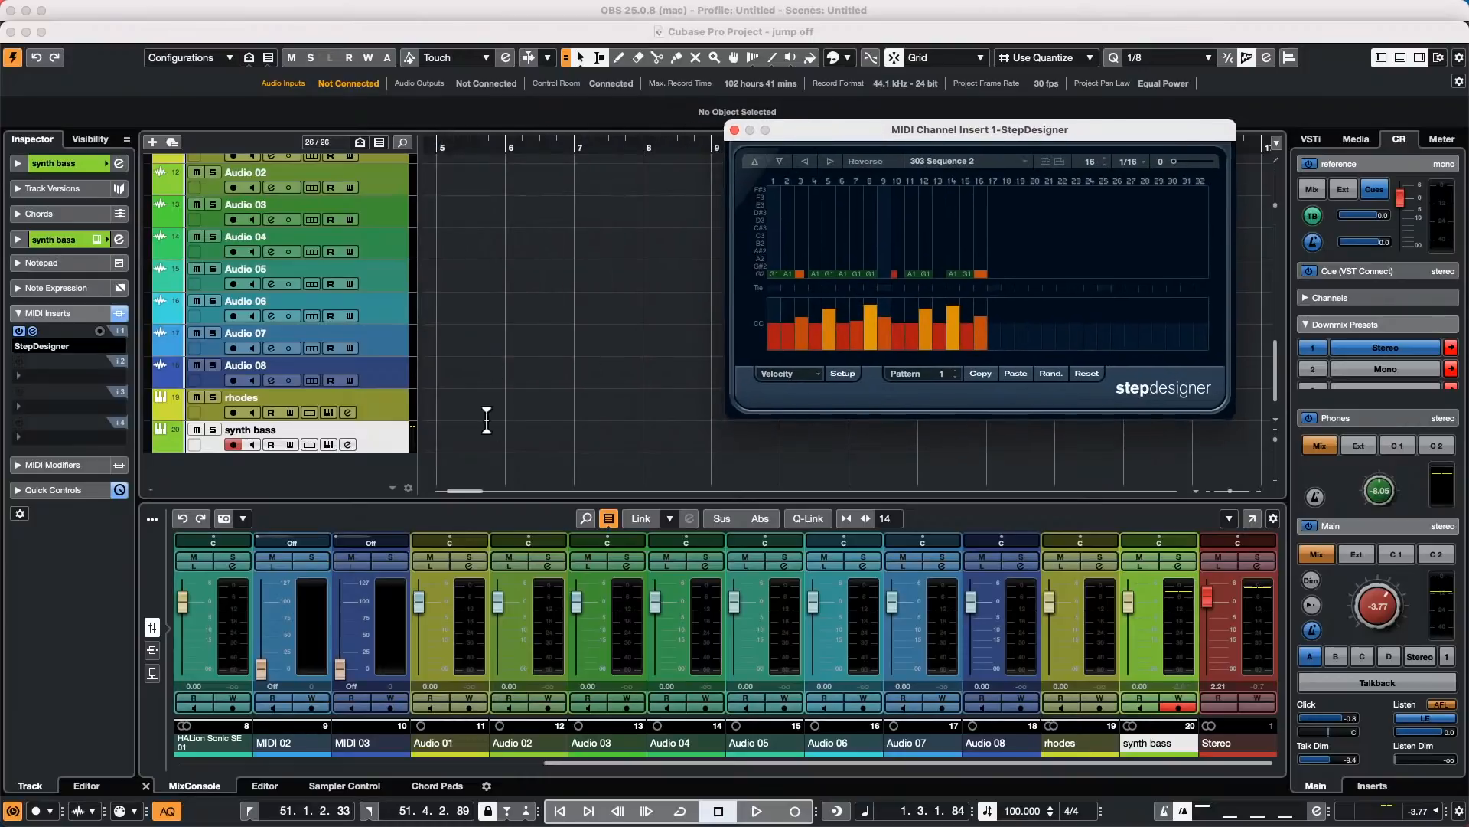
Step: Draw a two-bar MIDI part from bar 1 to bar 3 on the synth bass track and return to the selection tool
{"action": "left_click_drag", "start_coordinate": [459, 140], "coordinate": [194, 128]}
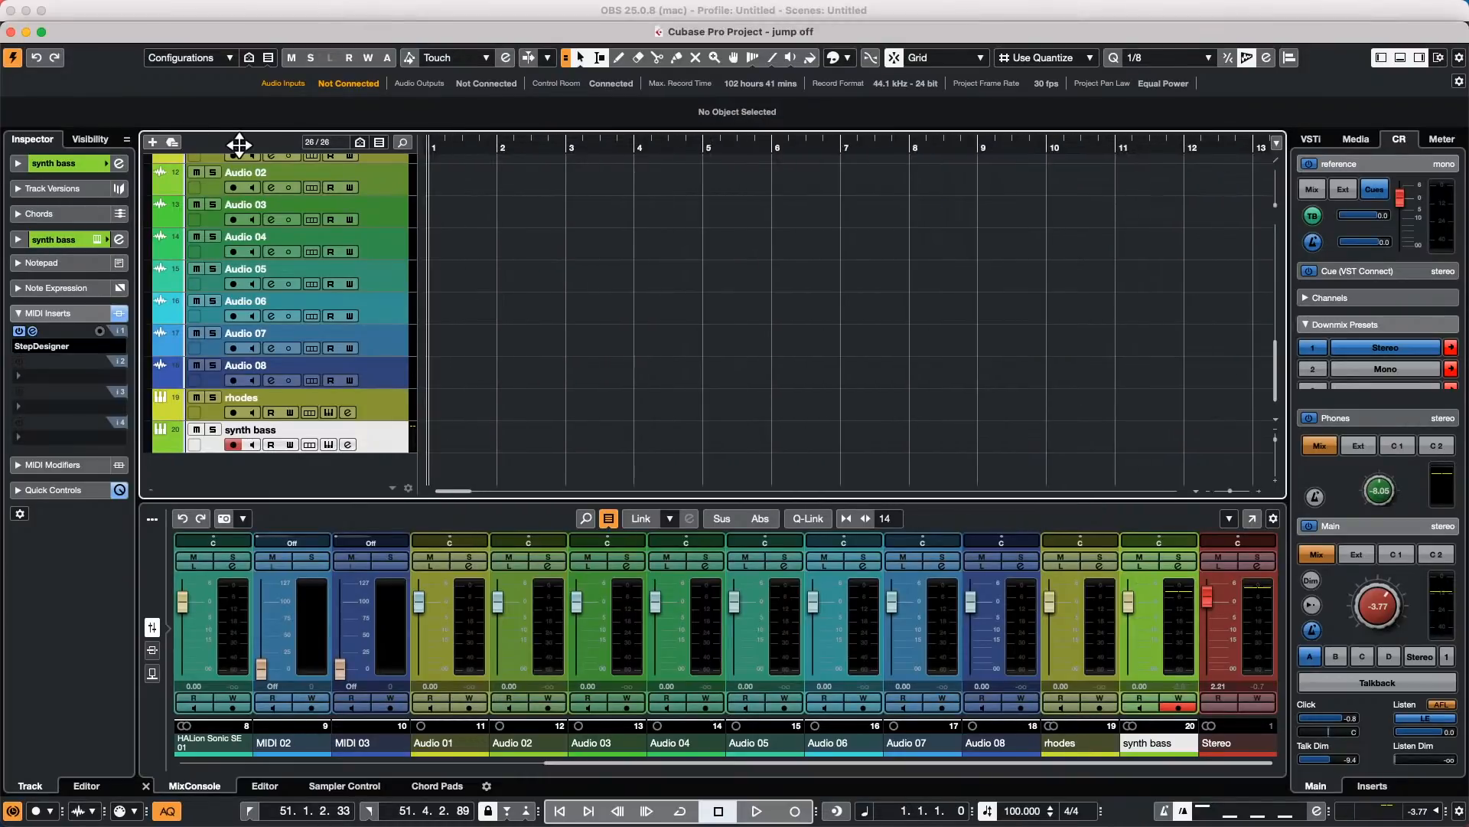
{"action": "right_click", "coordinate": [456, 435]}
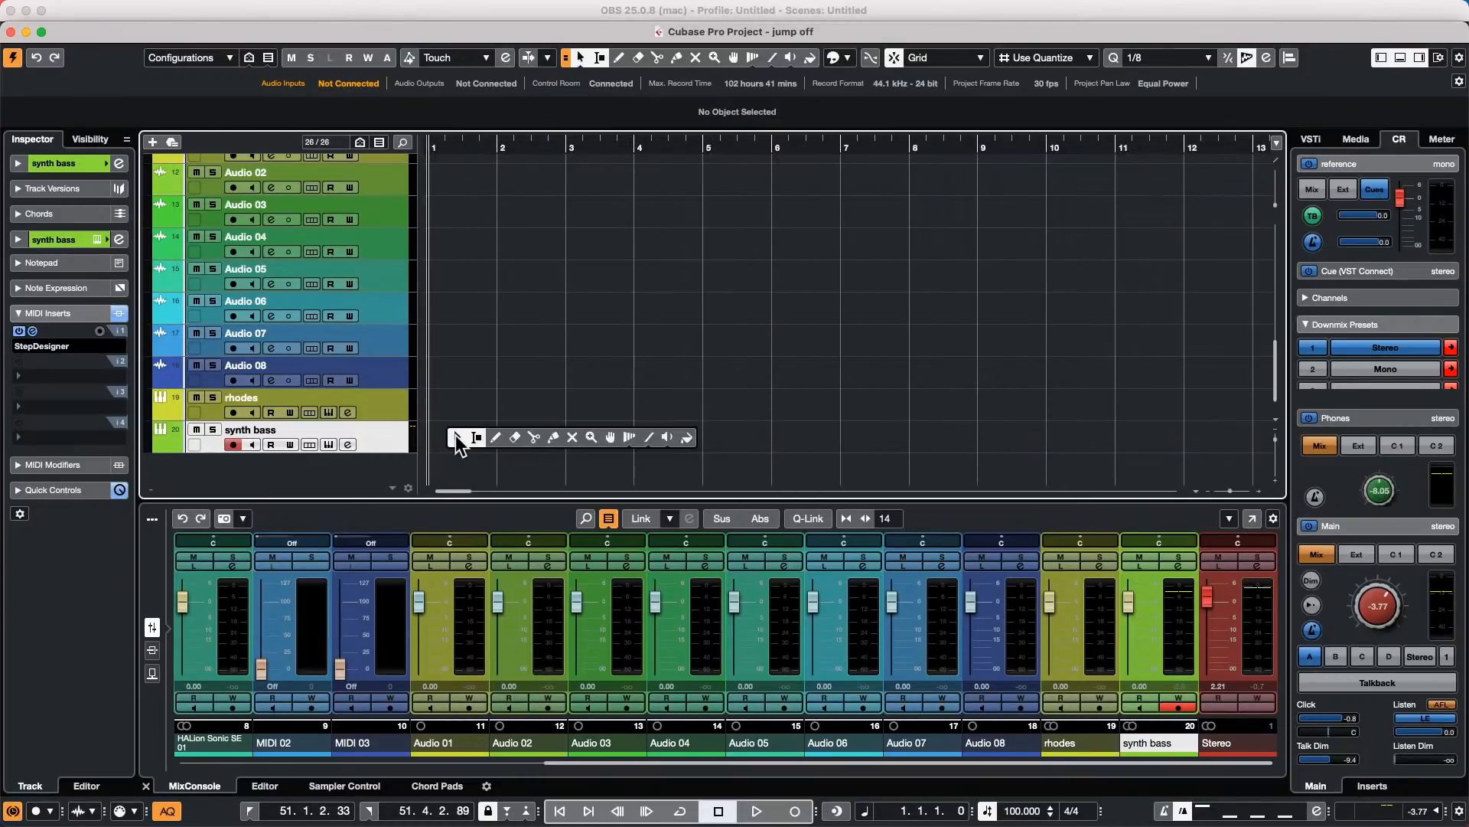
{"action": "left_click", "coordinate": [495, 437]}
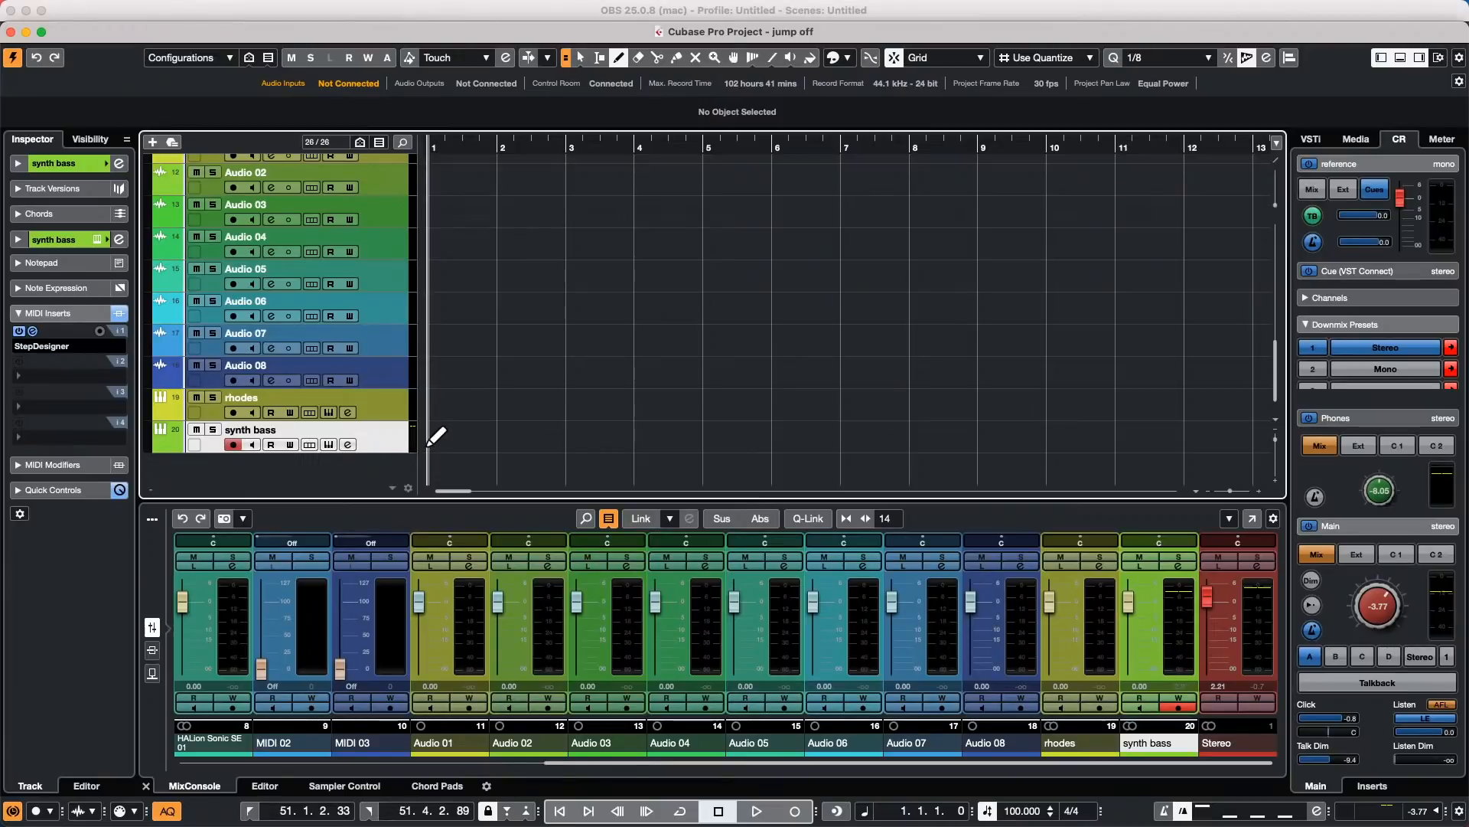
{"action": "mouse_move", "coordinate": [427, 445]}
{"action": "left_mouse_down"}
{"action": "mouse_move", "coordinate": [593, 441]}
{"action": "mouse_move", "coordinate": [567, 436]}
{"action": "left_mouse_up"}
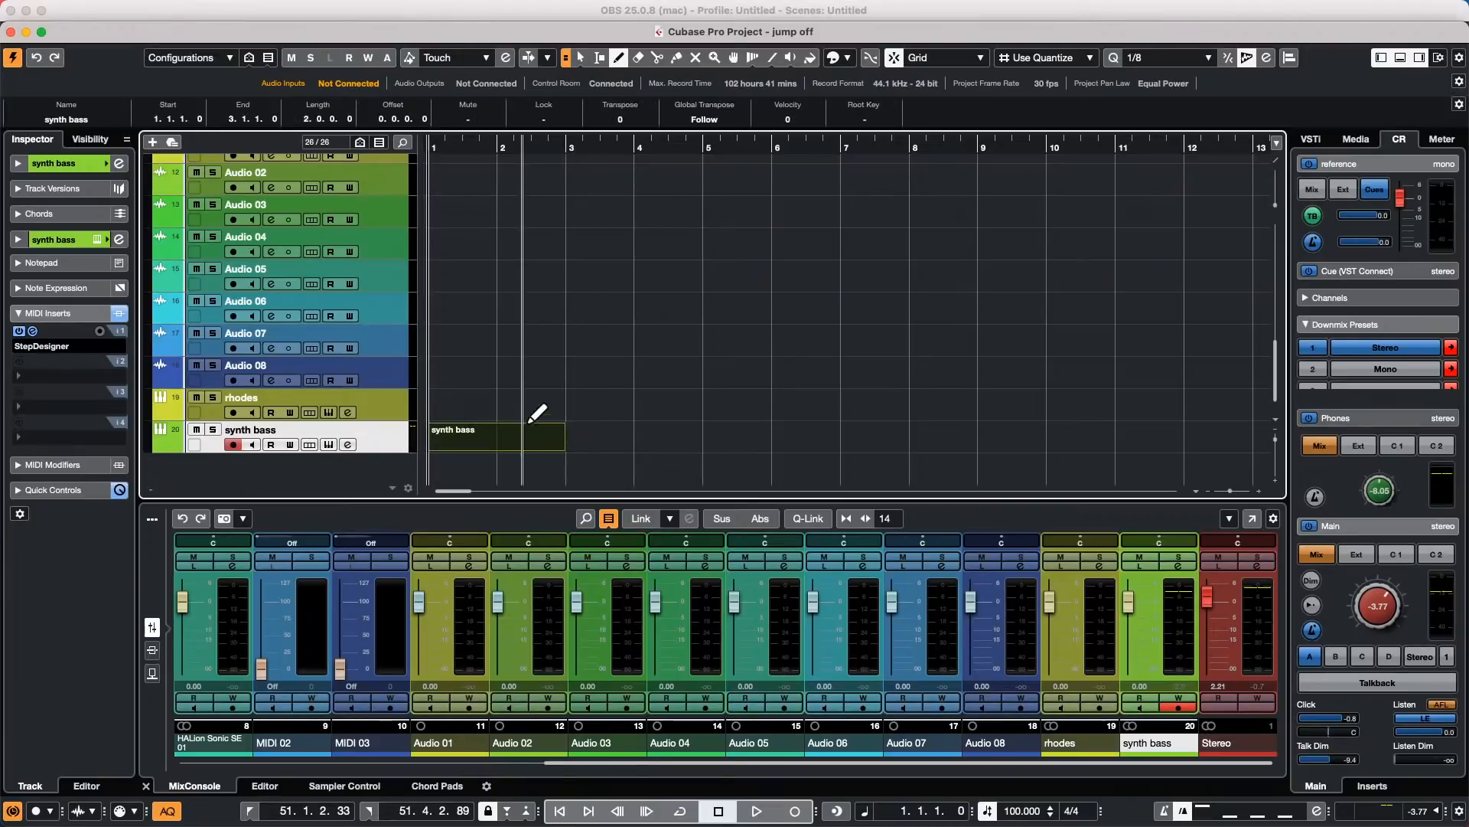
{"action": "right_click", "coordinate": [503, 398]}
{"action": "left_click", "coordinate": [504, 398]}
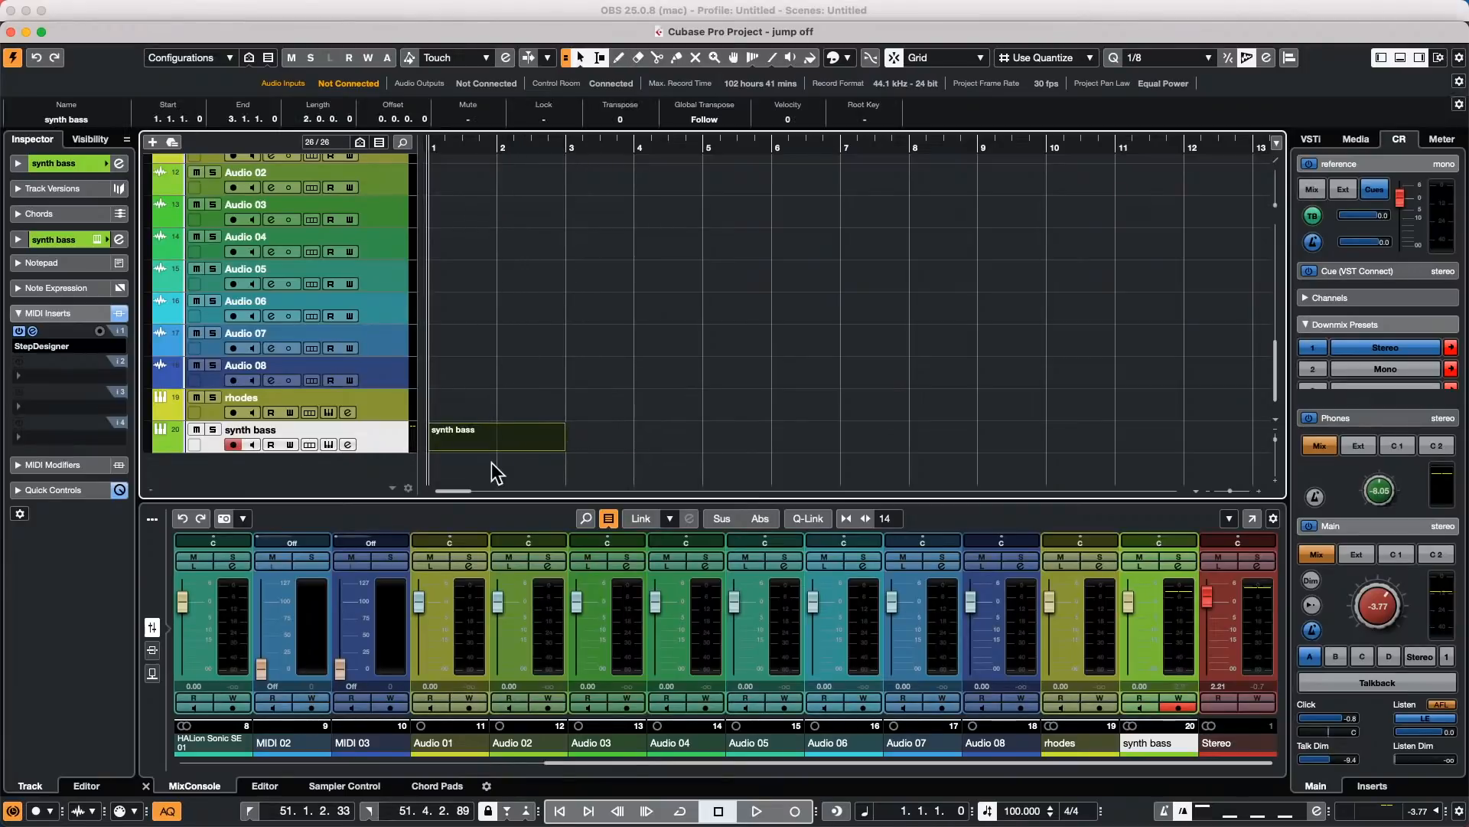
Step: Open the synth bass part in the Key Editor and draw a C2 note from bar 1 to bar 3
{"action": "double_click", "coordinate": [493, 440]}
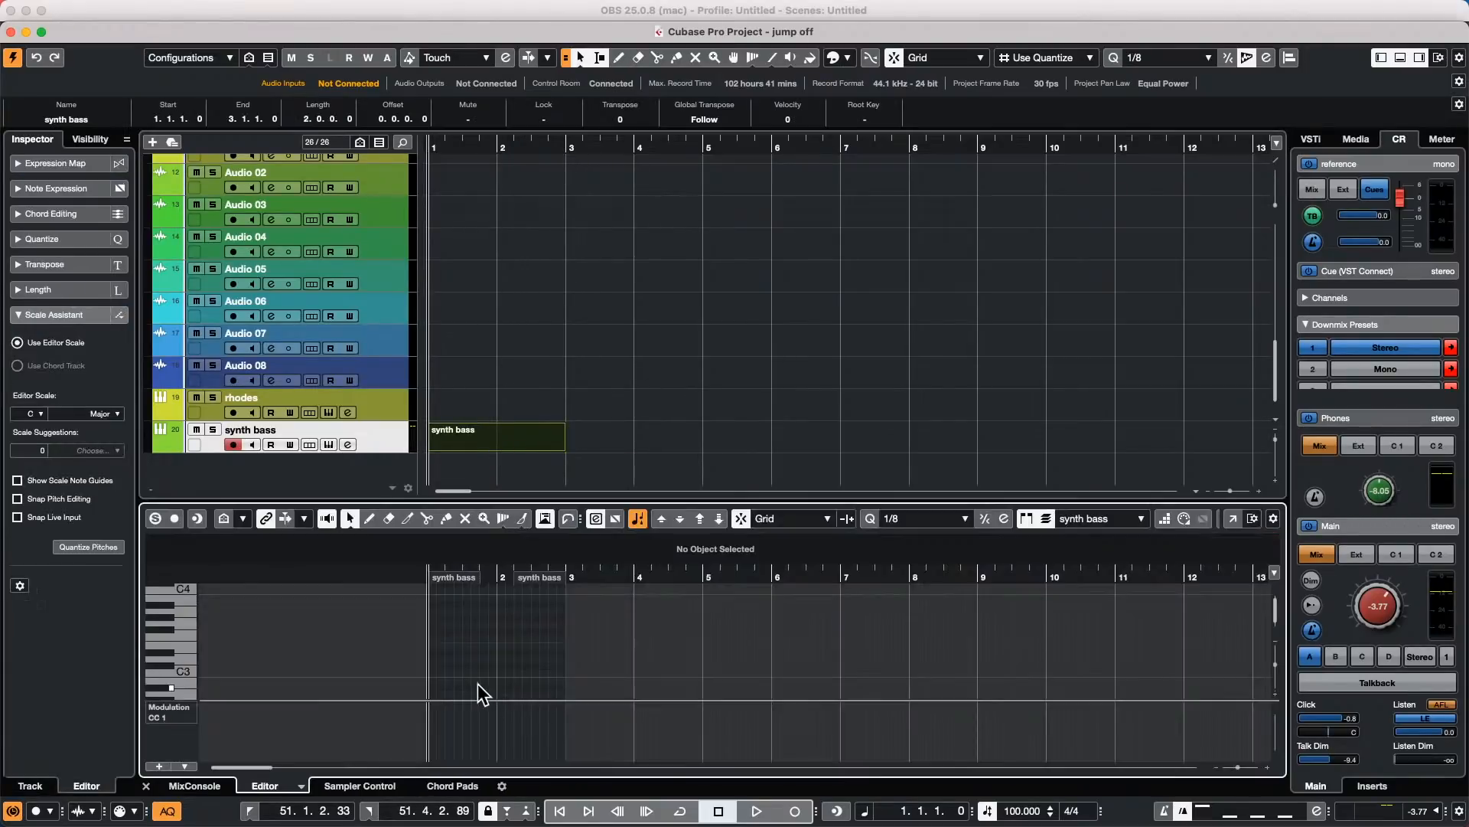
{"action": "scroll", "coordinate": [450, 666], "scroll_direction": "down", "scroll_amount": 6}
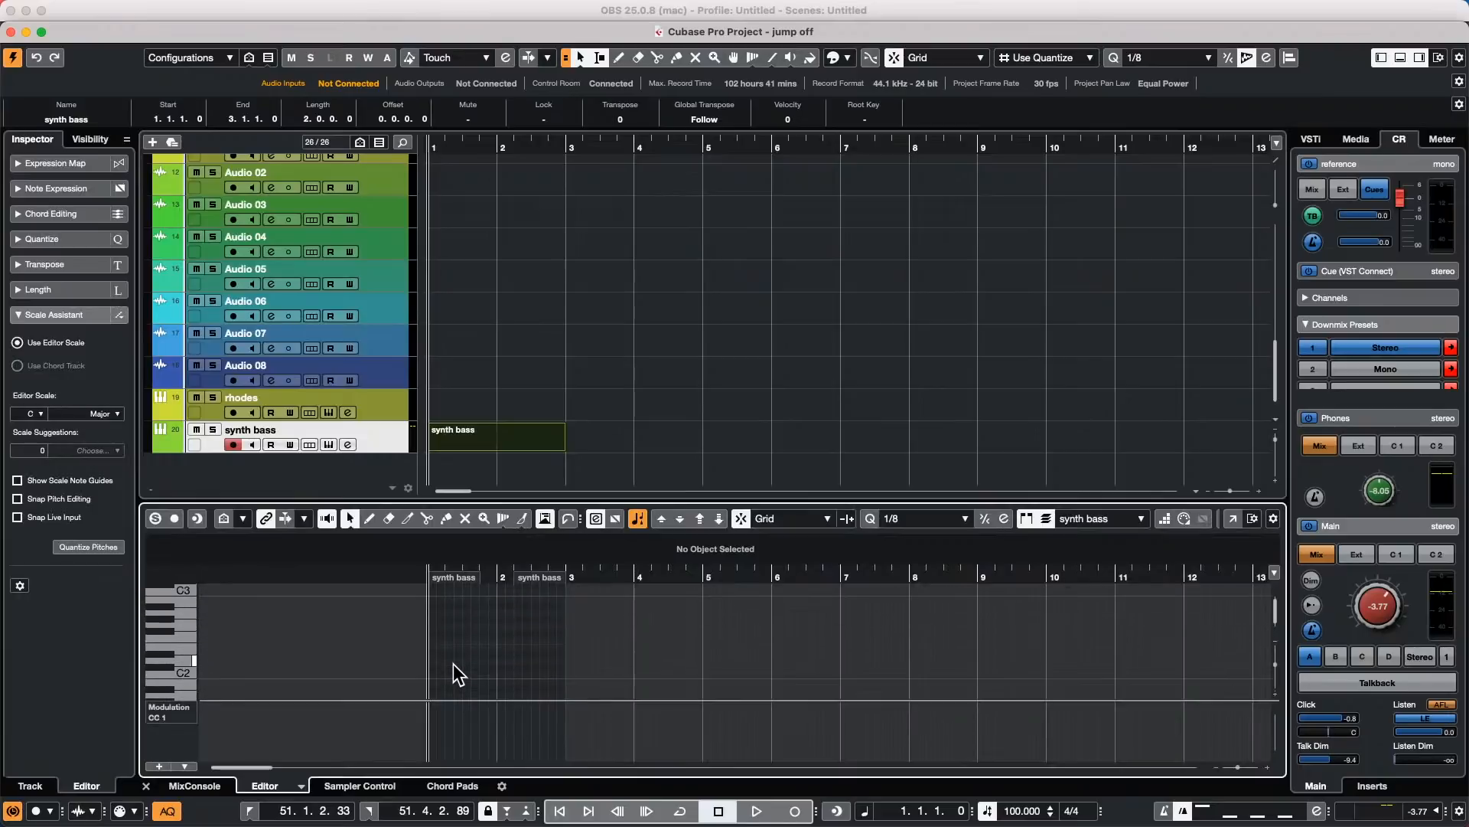
{"action": "right_click", "coordinate": [444, 672]}
{"action": "left_click", "coordinate": [457, 672]}
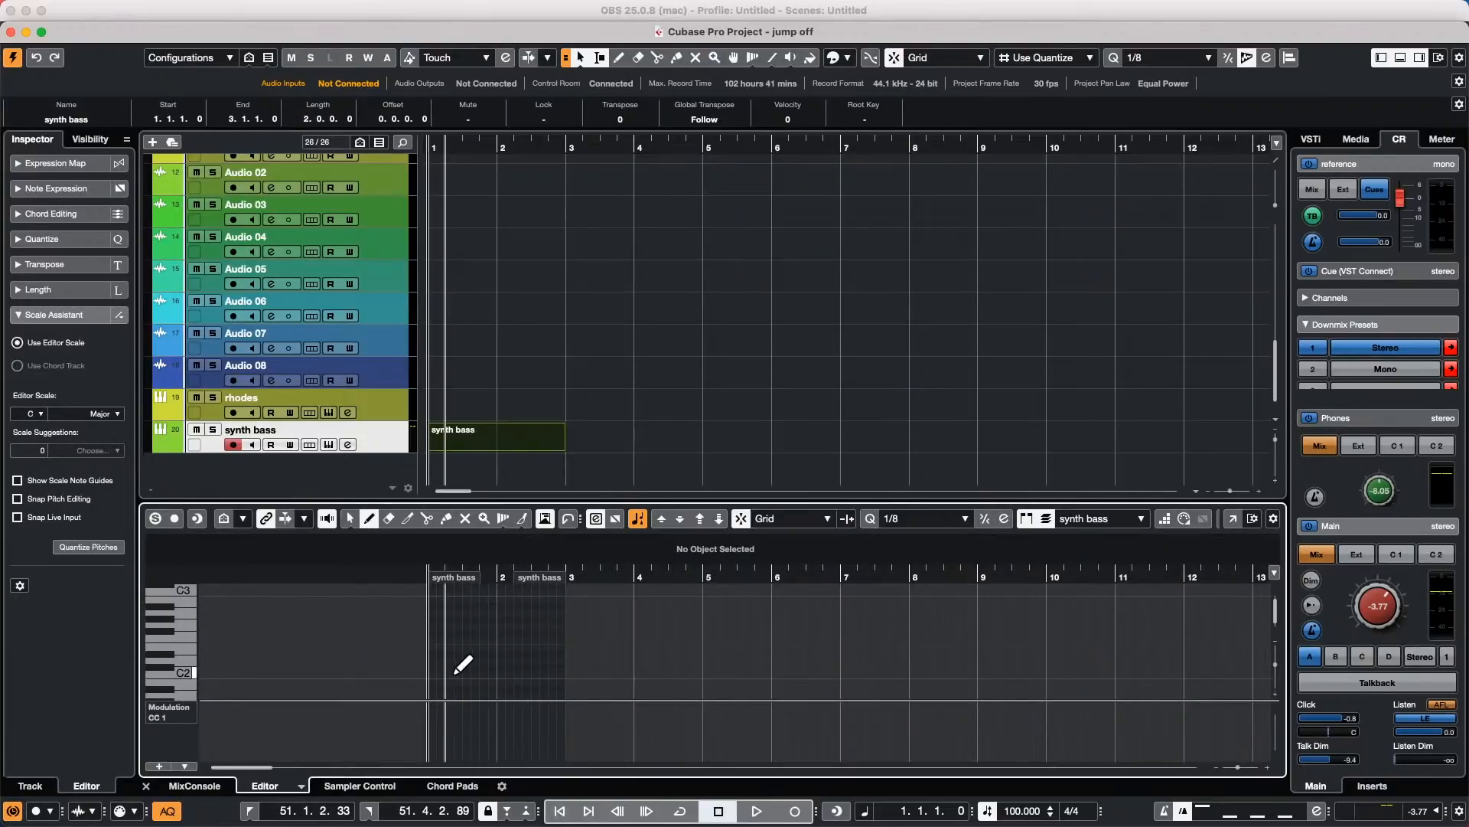
{"action": "left_click_drag", "start_coordinate": [437, 674], "coordinate": [570, 674]}
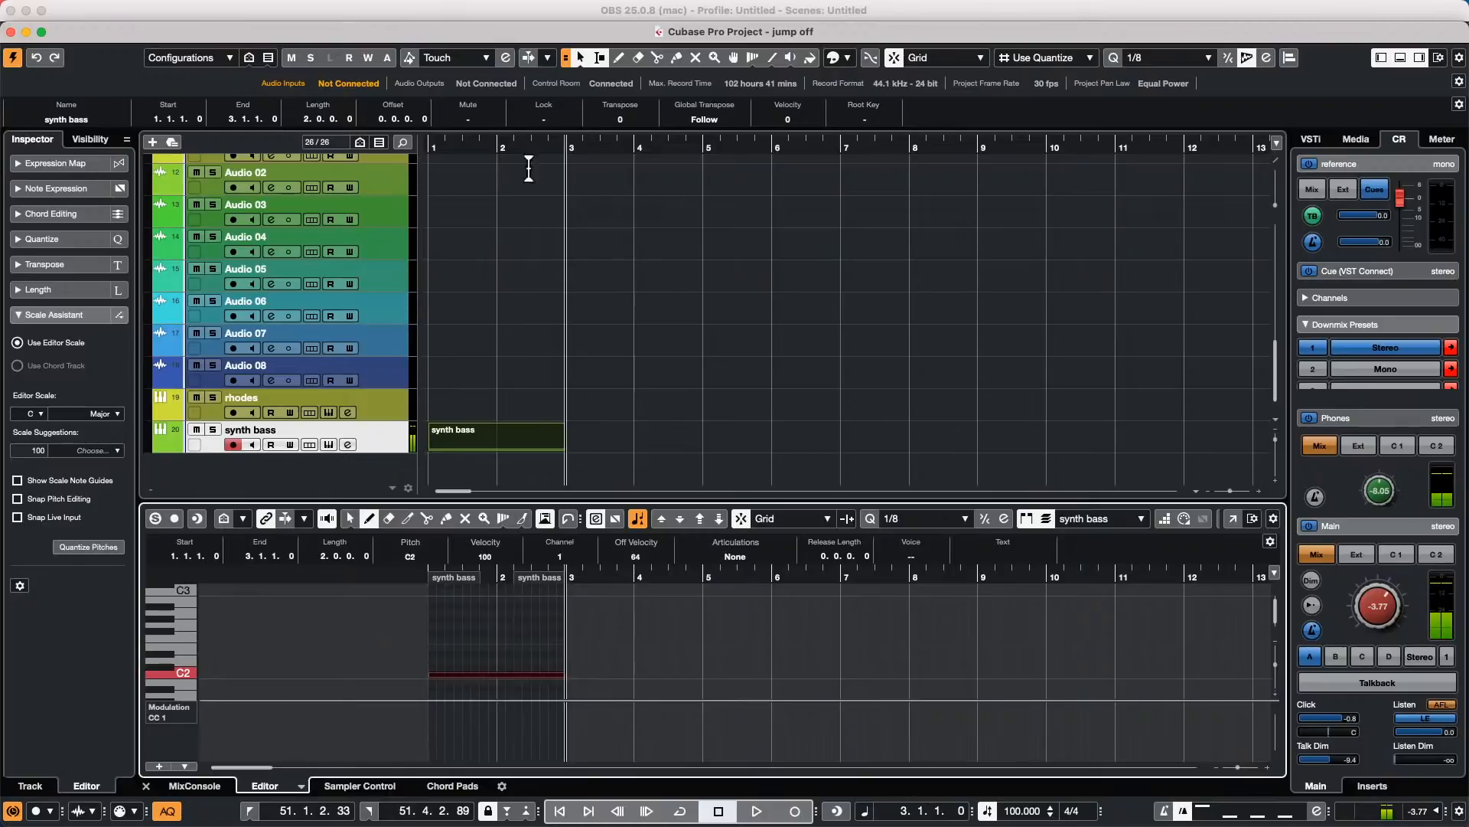
Step: Reload the 303 Sequence 2 preset in the synth bass track's StepDesigner and play the project from bar 1
{"action": "left_click_drag", "start_coordinate": [515, 148], "coordinate": [354, 163]}
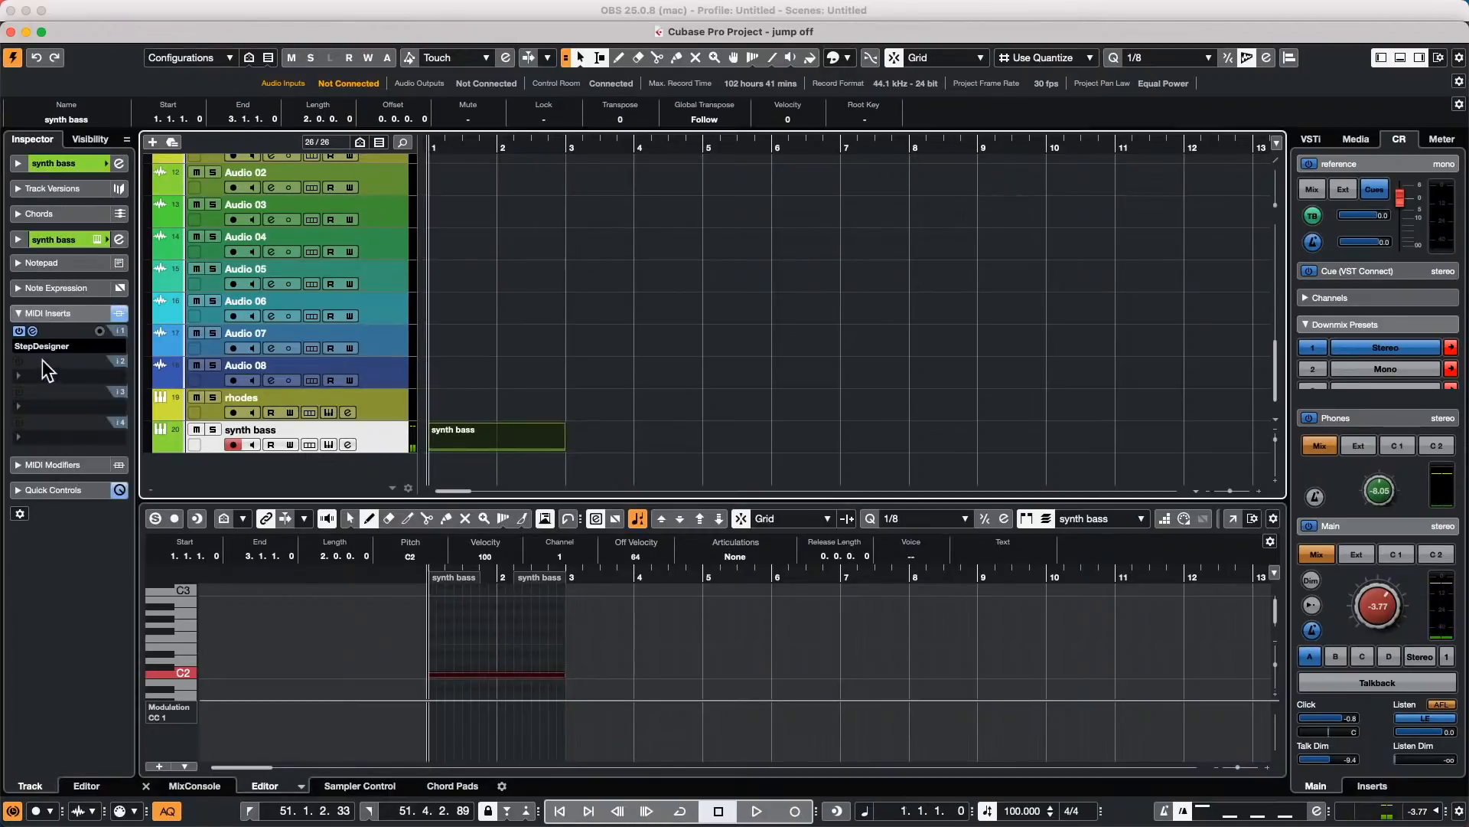
{"action": "left_click", "coordinate": [33, 331]}
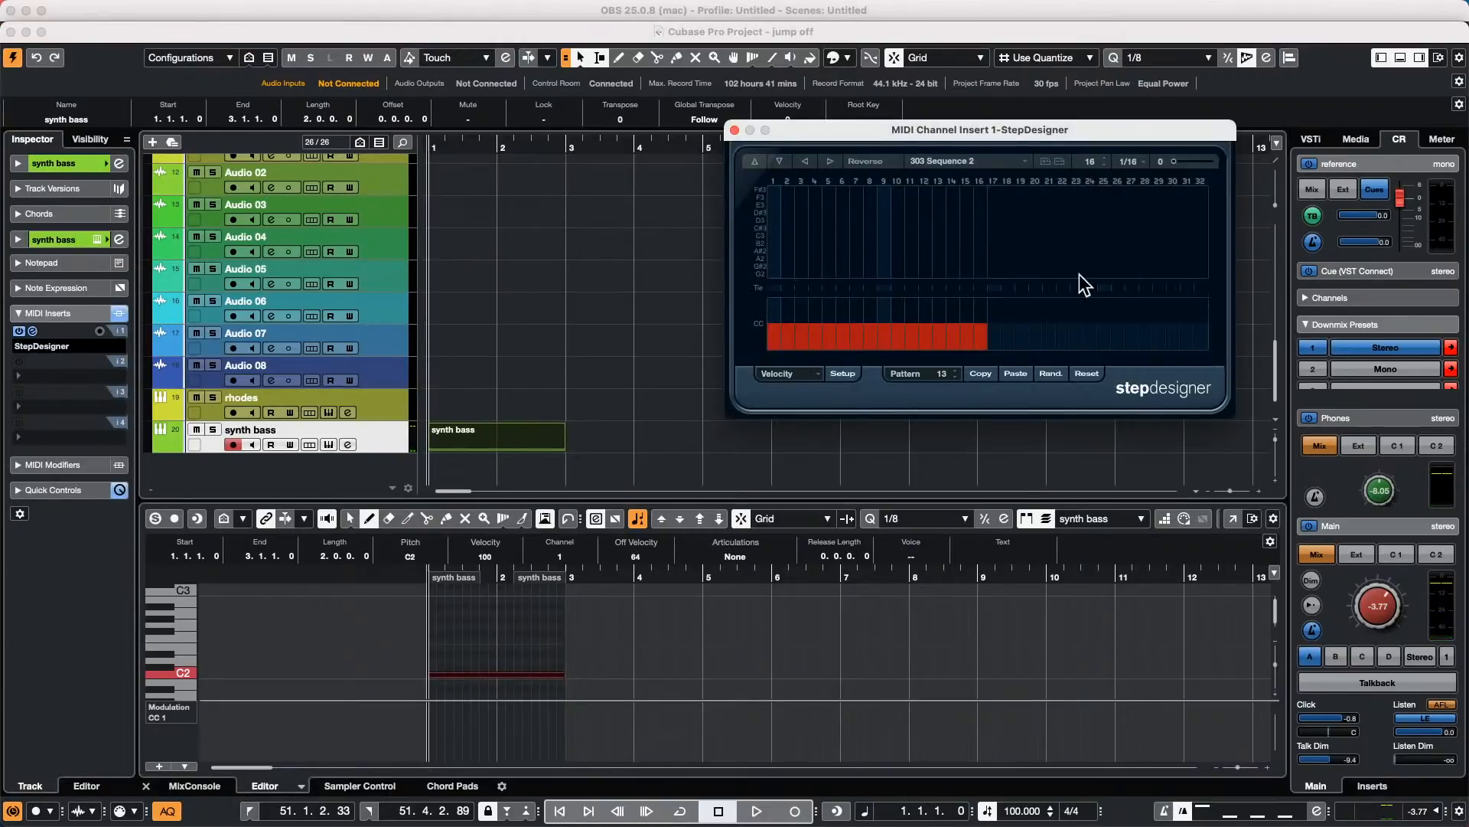
{"action": "left_click", "coordinate": [948, 162]}
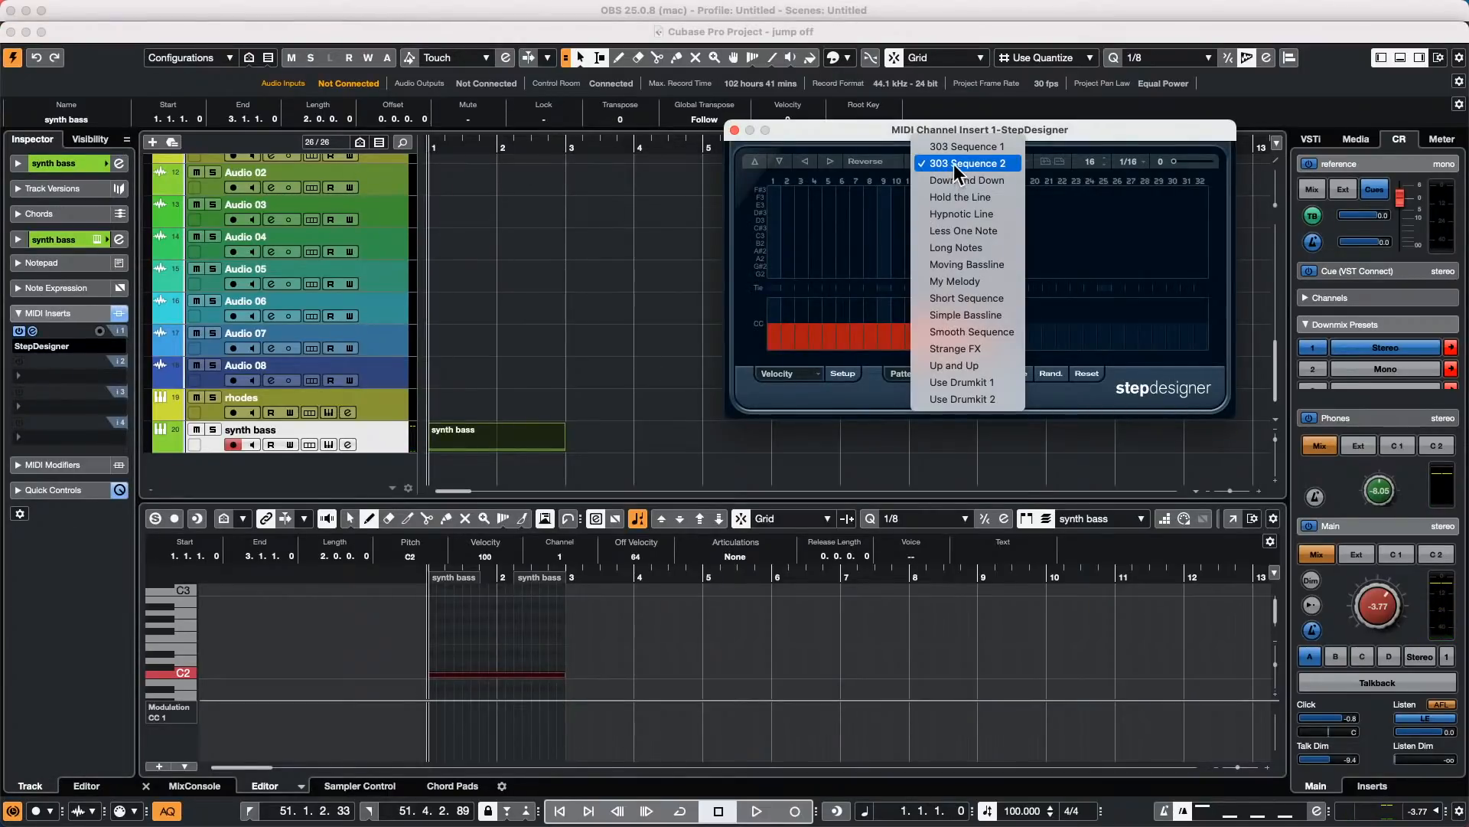
{"action": "left_click", "coordinate": [954, 163]}
{"action": "key", "text": "space"}
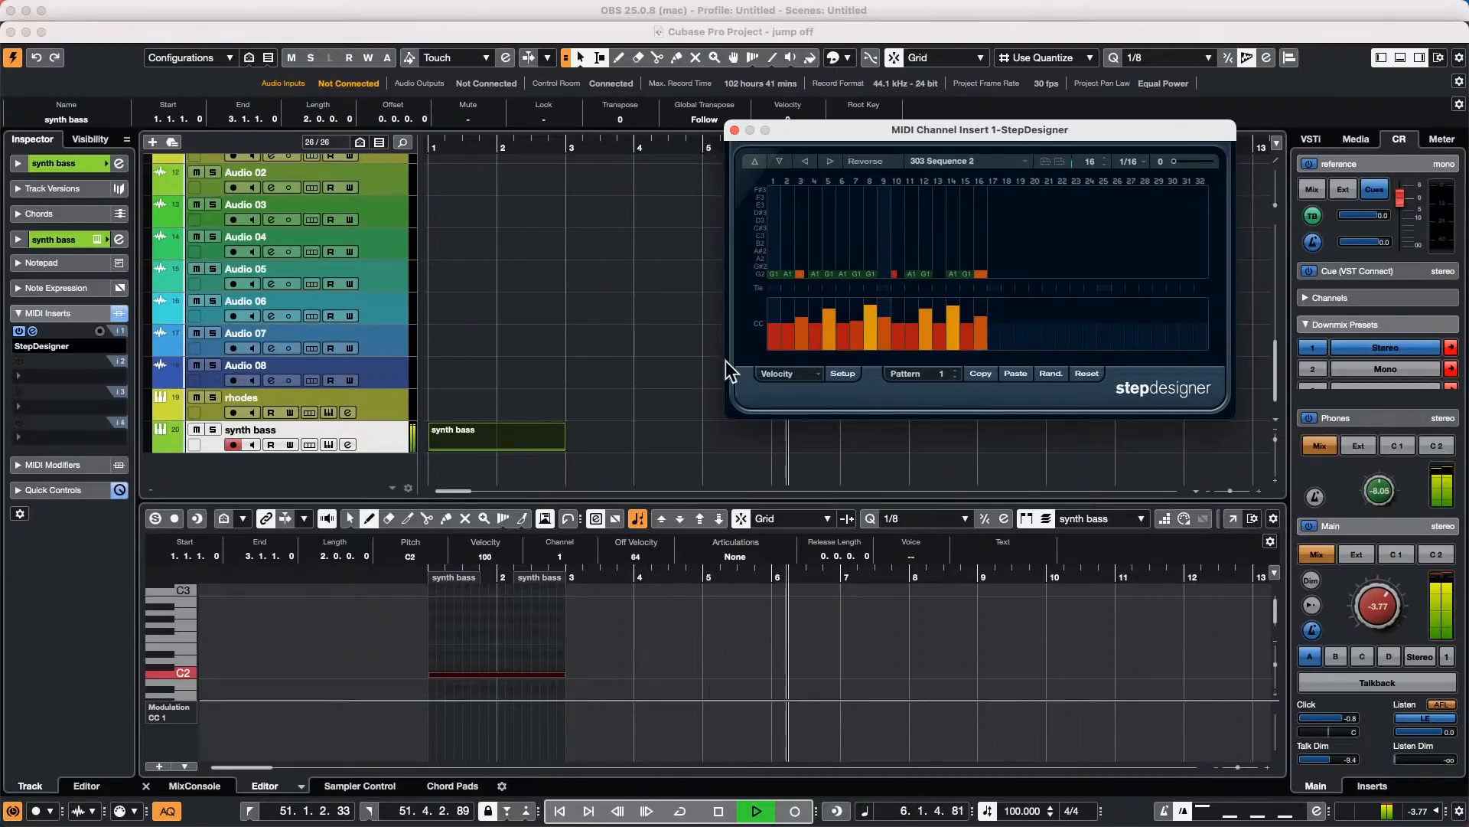
Step: Raise step 8's velocity to maximum and place the notes of steps 3, 8, 9, 12 and 15 between A#2 and C3
{"action": "left_click_drag", "start_coordinate": [874, 309], "coordinate": [871, 278]}
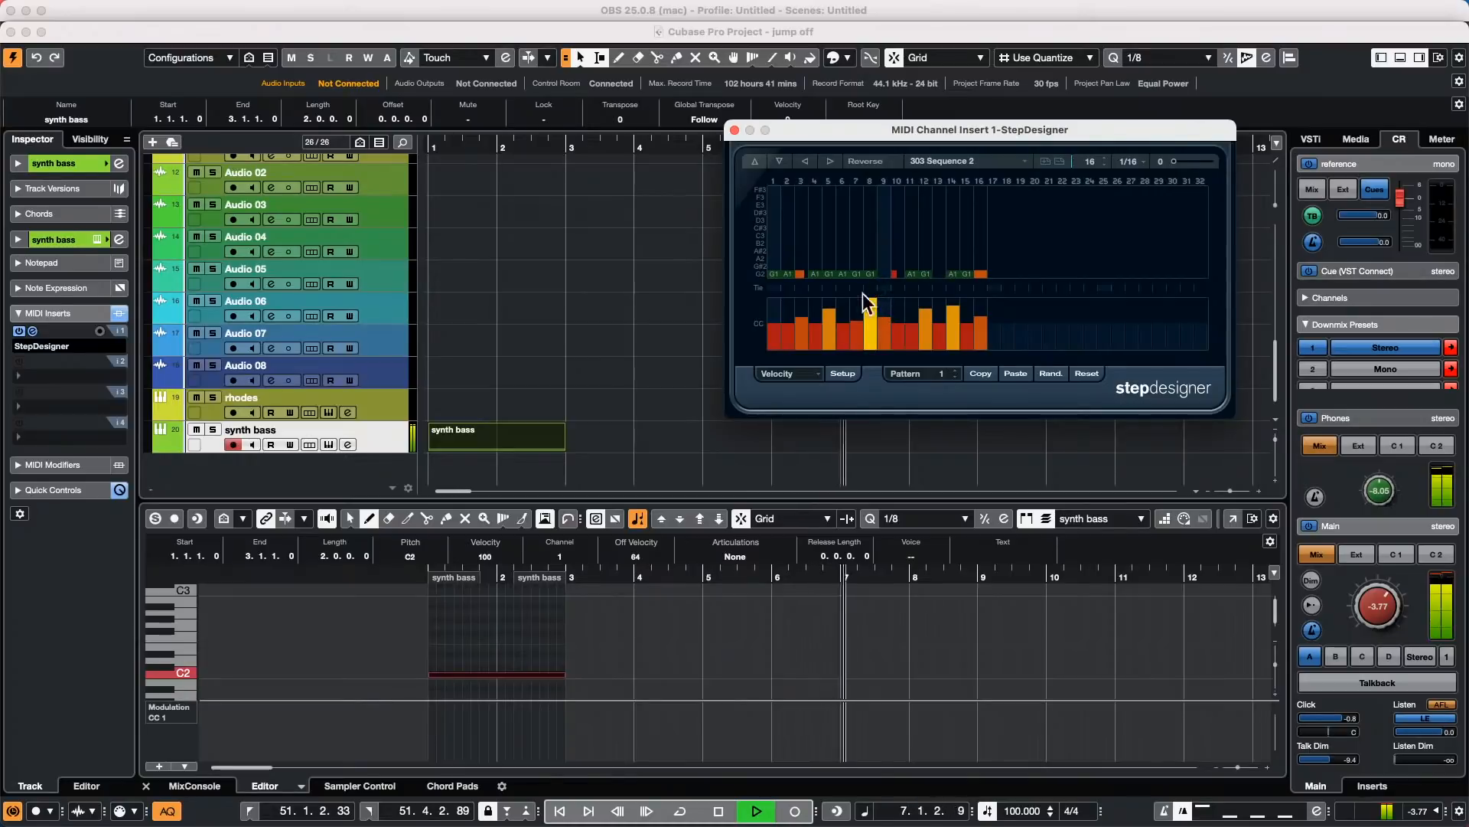
{"action": "left_click", "coordinate": [801, 236]}
{"action": "left_click", "coordinate": [880, 236]}
{"action": "left_click", "coordinate": [867, 251]}
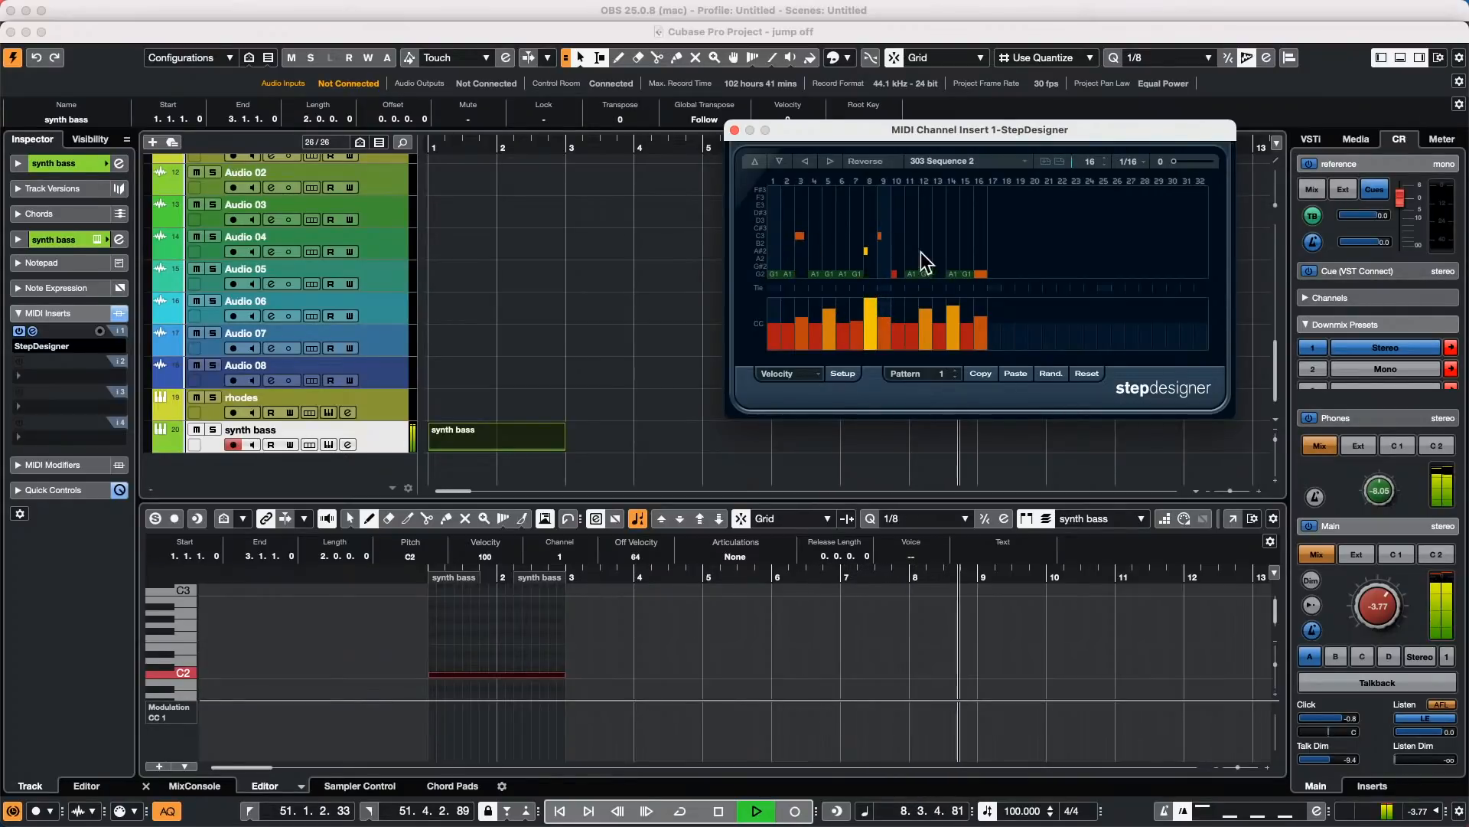
{"action": "left_click", "coordinate": [922, 251]}
{"action": "left_click", "coordinate": [961, 241]}
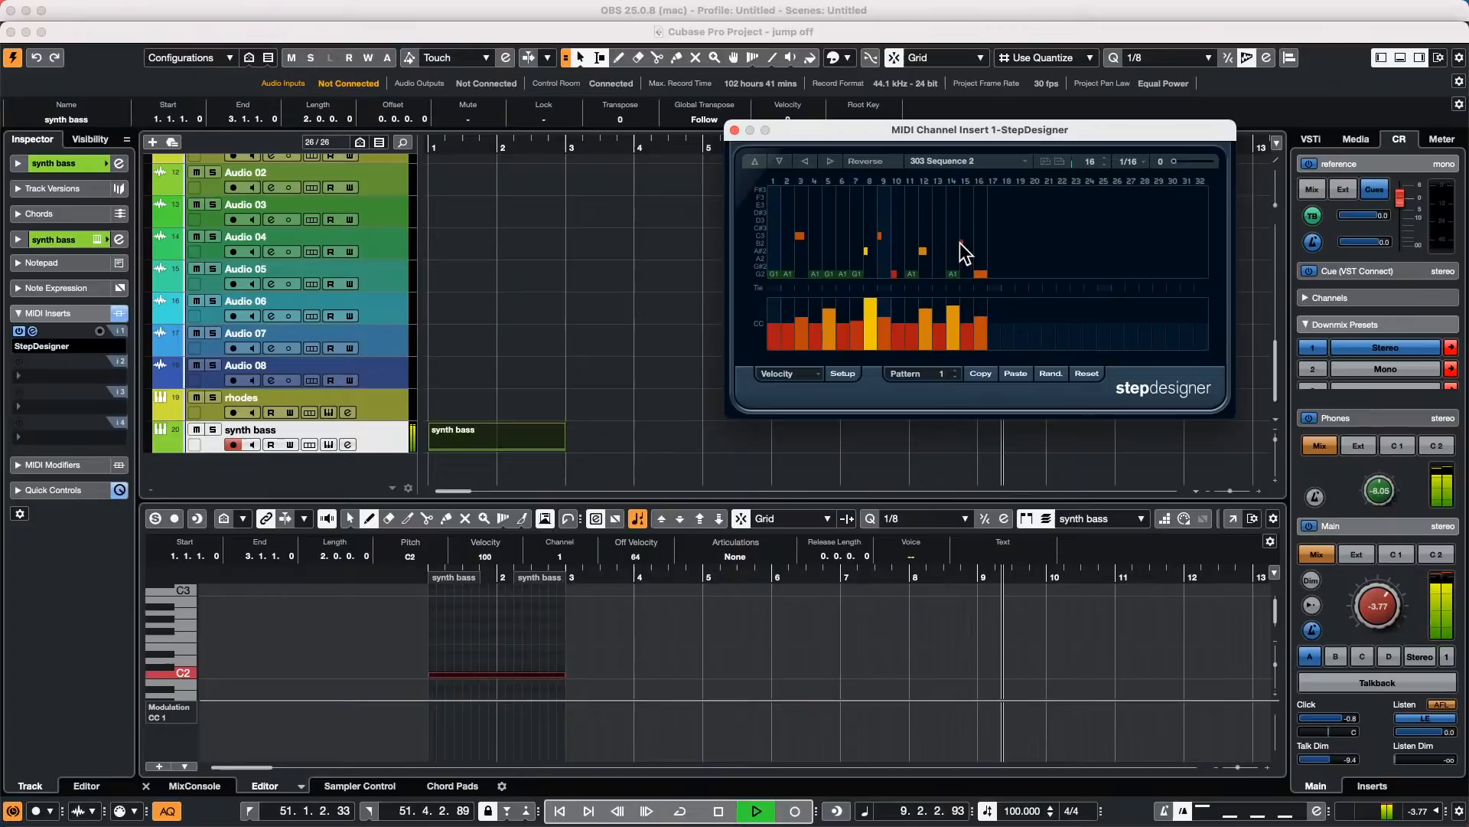
Step: Load the Less One Note preset in StepDesigner and raise the first step's velocity to maximum
{"action": "left_click", "coordinate": [947, 162]}
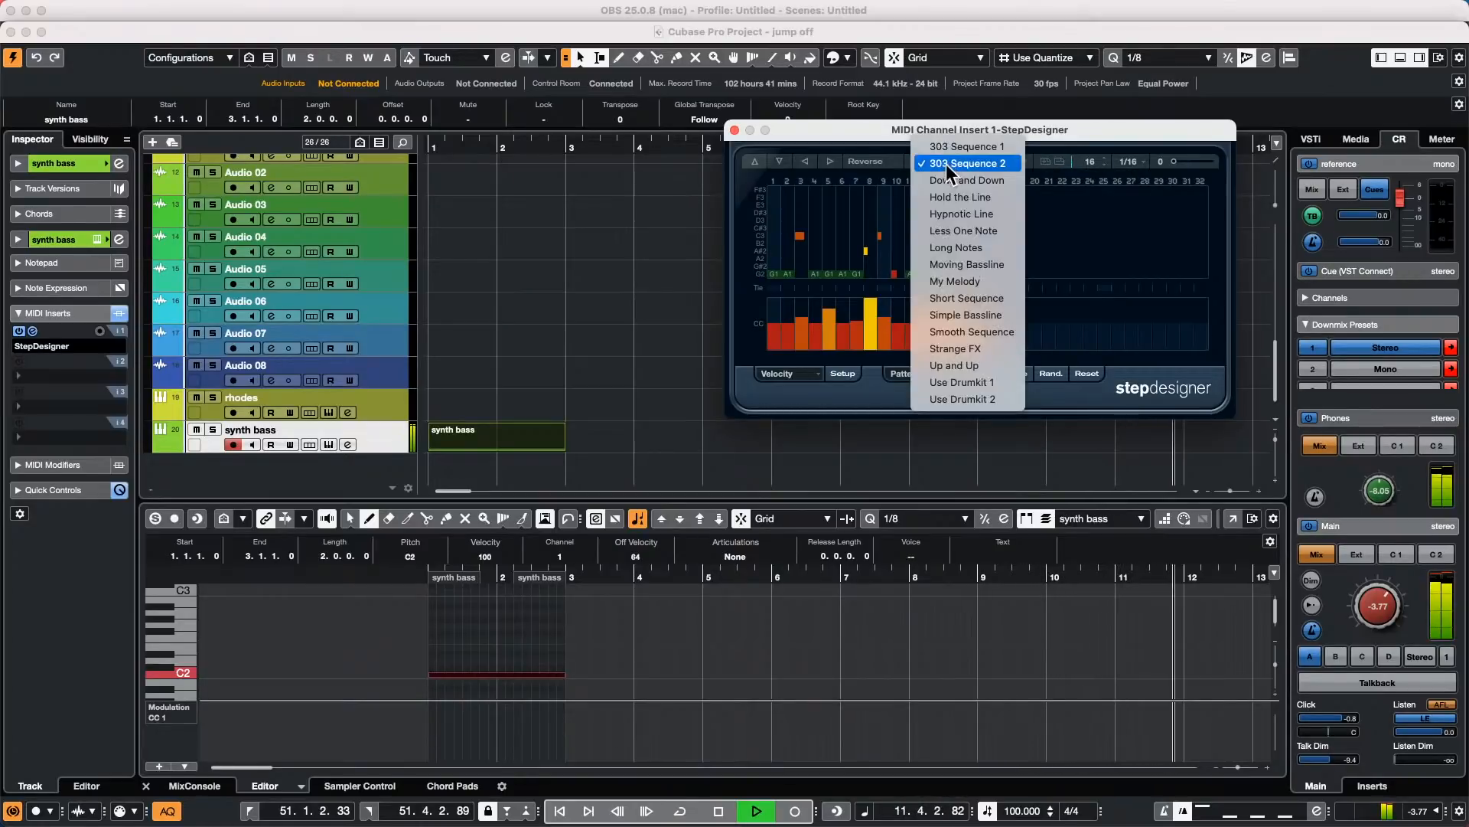
{"action": "left_click", "coordinate": [952, 231]}
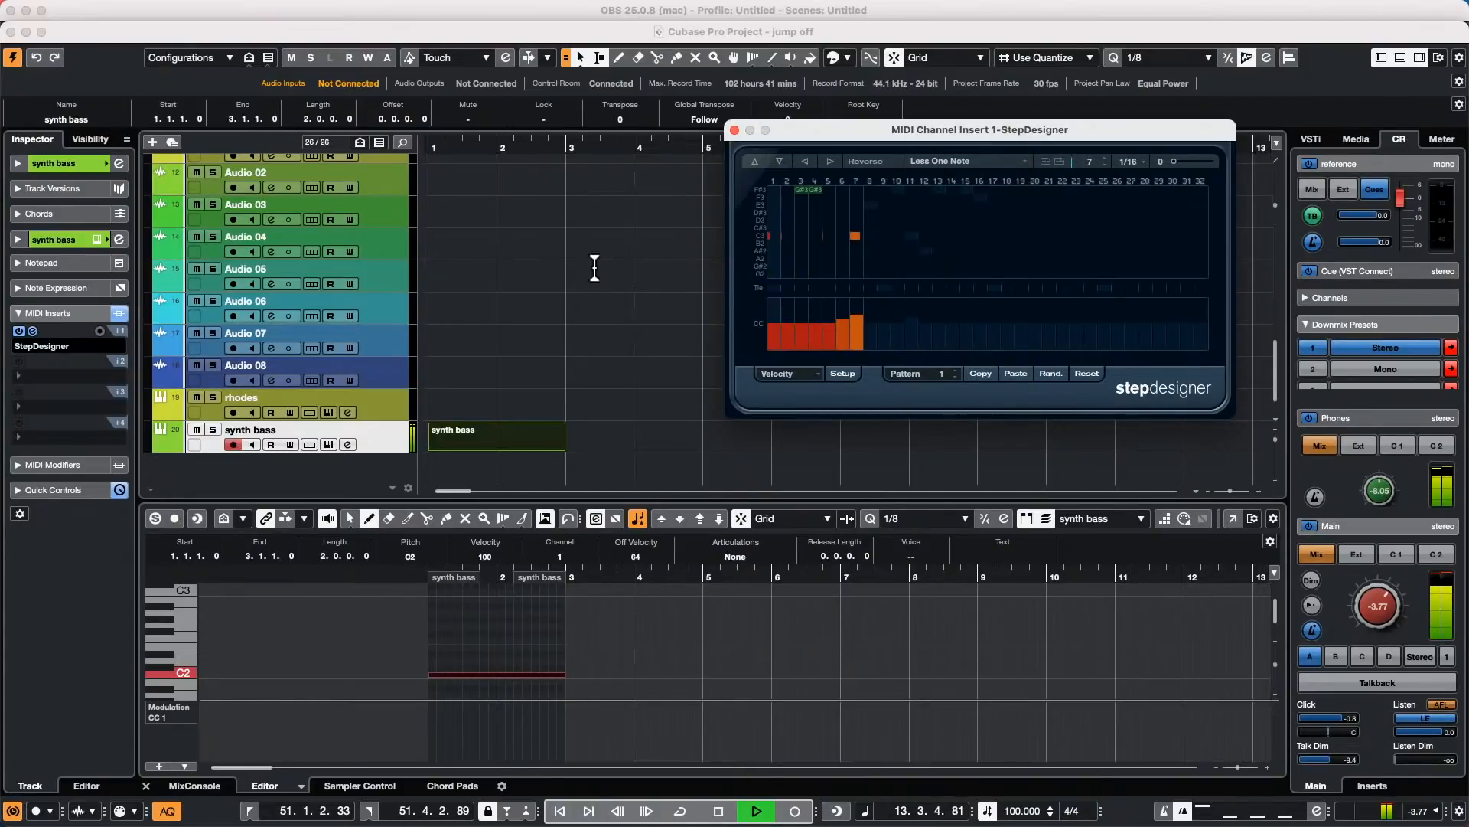
{"action": "left_click_drag", "start_coordinate": [768, 314], "coordinate": [776, 296]}
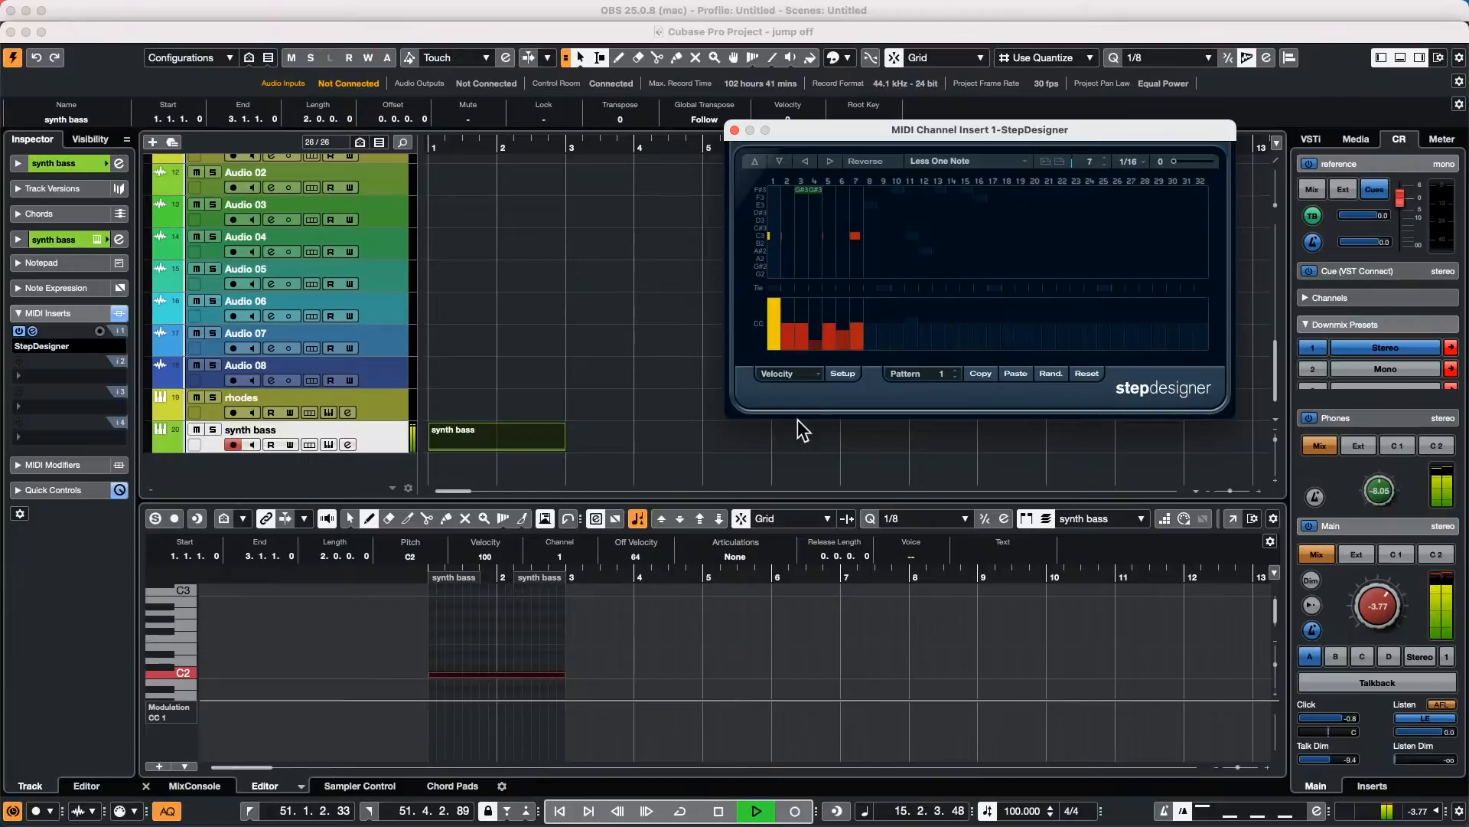
Step: Shape CC 74 (Brightness) as a rising ramp and raise the Gate values of steps 5 to 7, ending on Velocity
{"action": "left_click", "coordinate": [814, 374]}
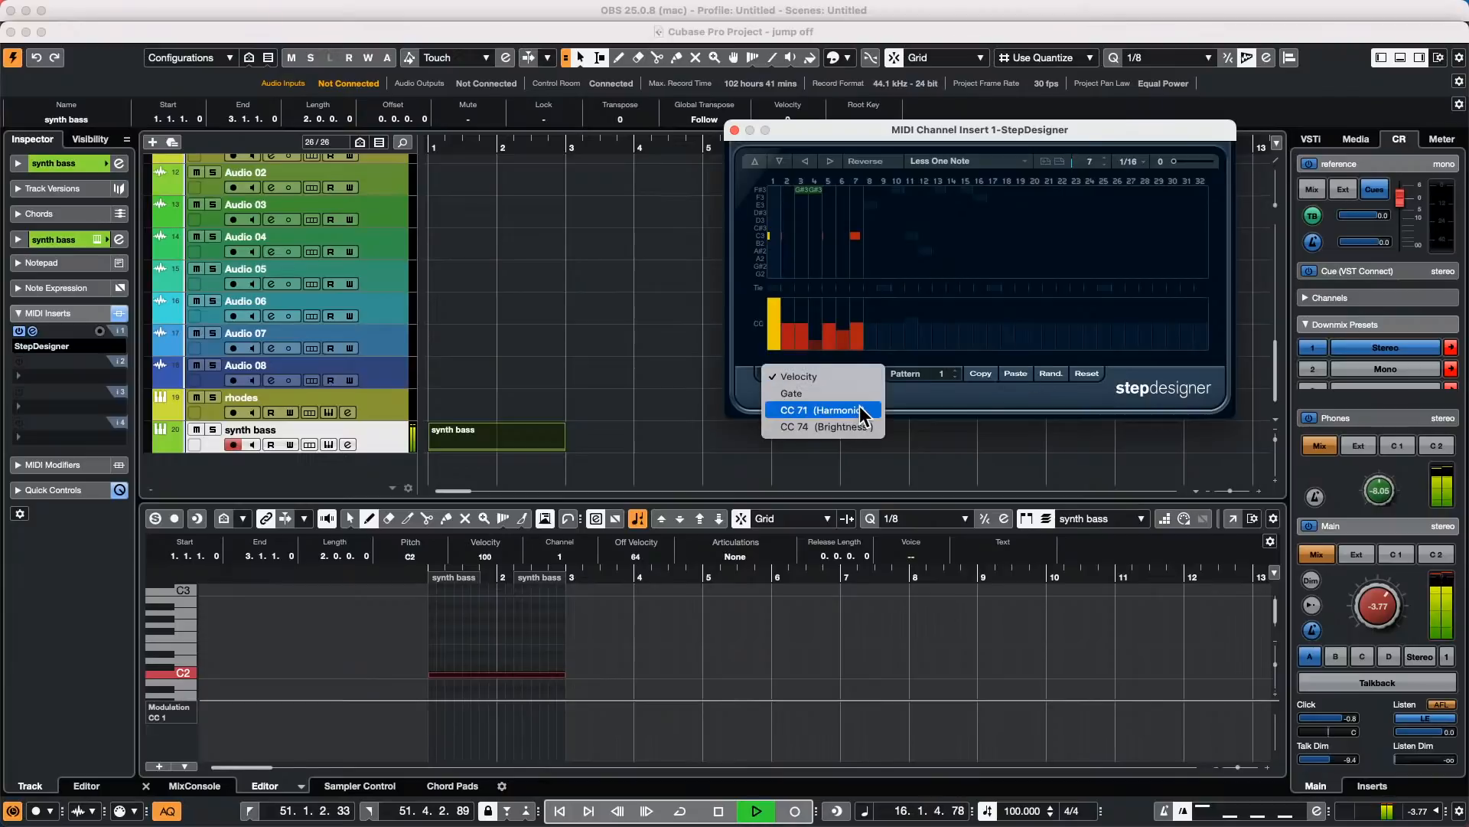
{"action": "left_click", "coordinate": [873, 426]}
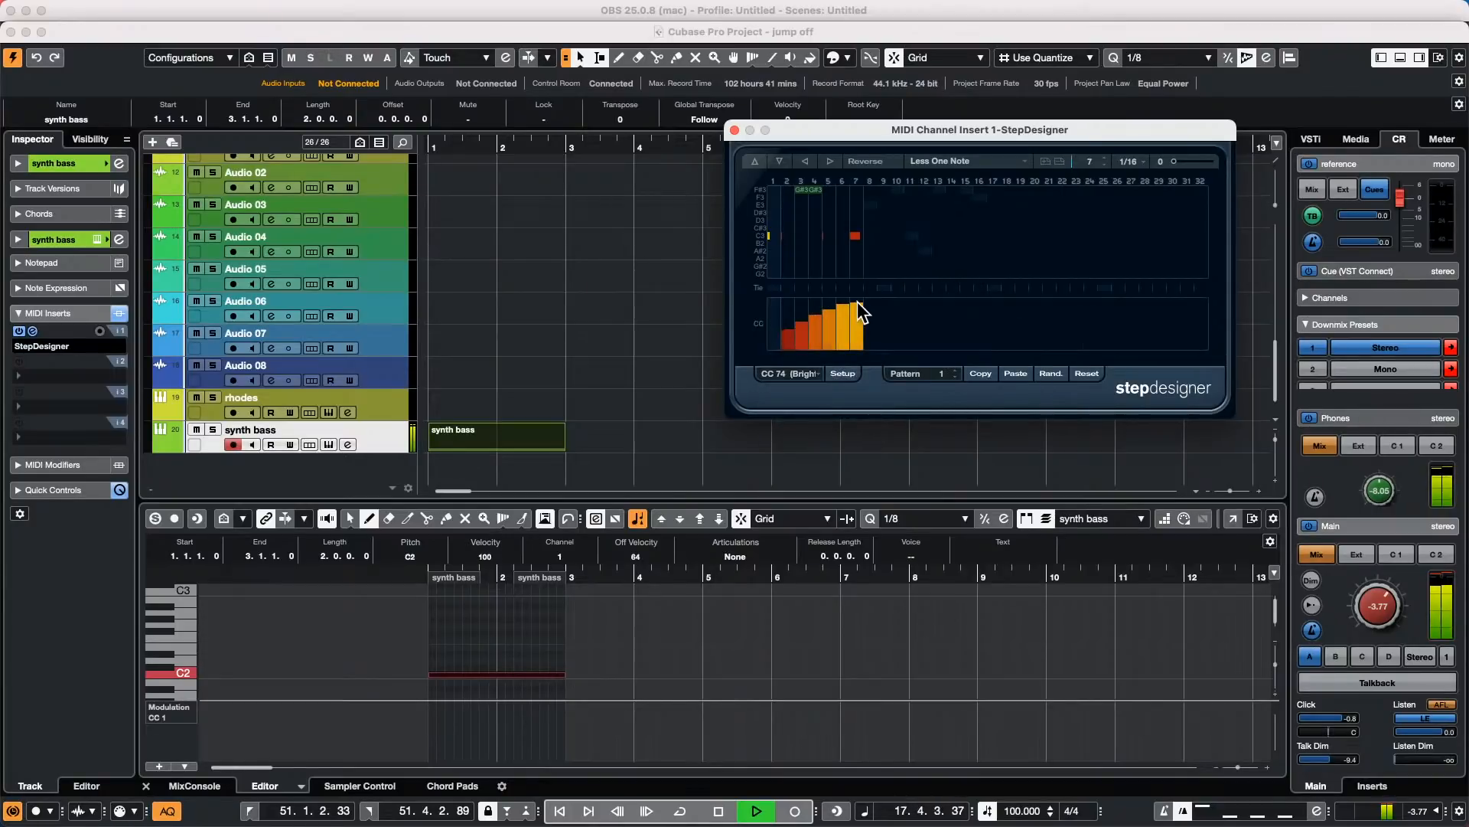
{"action": "left_click", "coordinate": [798, 374]}
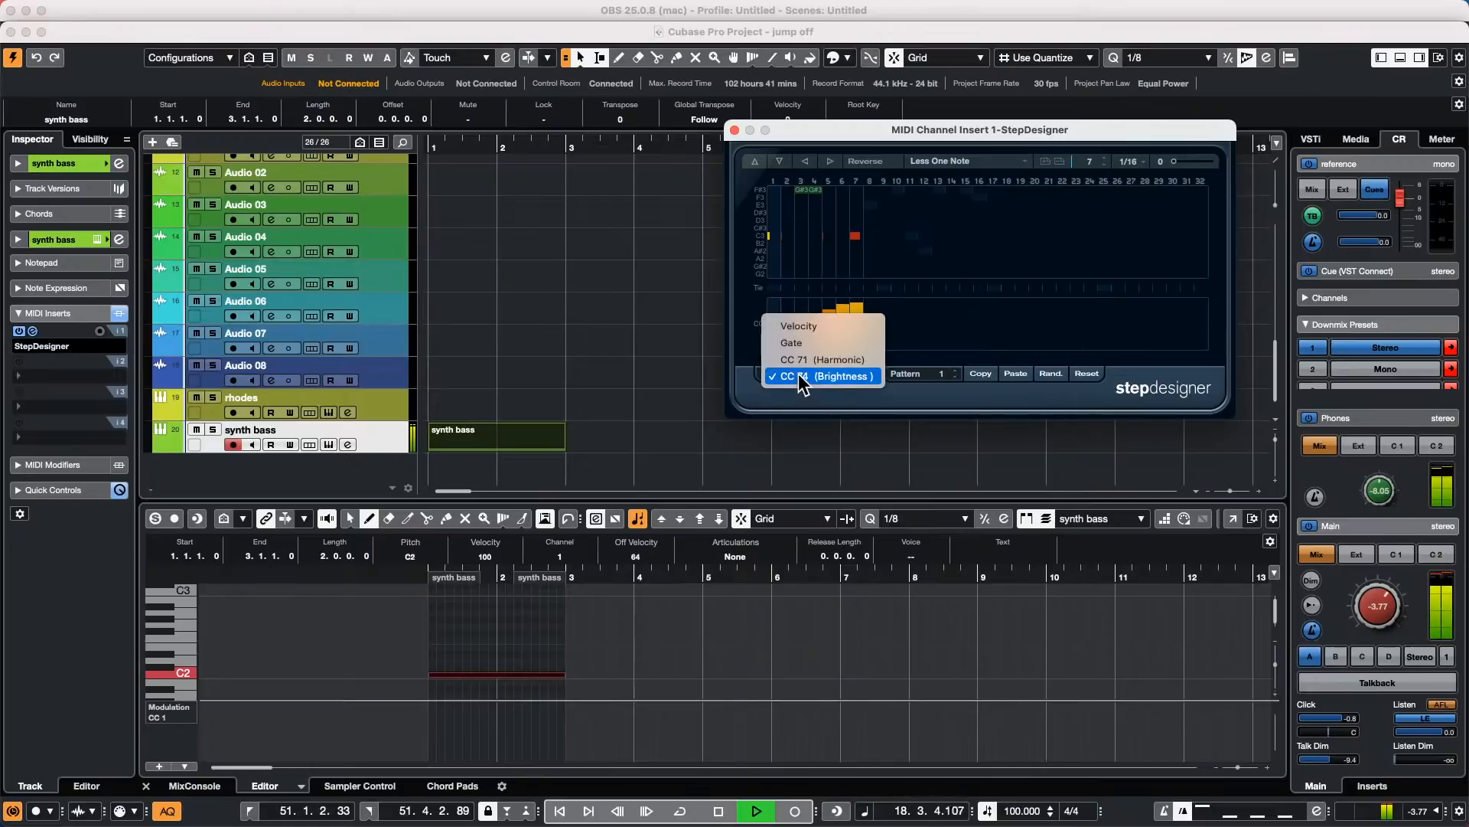
{"action": "left_click", "coordinate": [822, 342]}
{"action": "left_click_drag", "start_coordinate": [829, 331], "coordinate": [841, 309]}
{"action": "left_click", "coordinate": [796, 375]}
{"action": "left_click", "coordinate": [807, 359]}
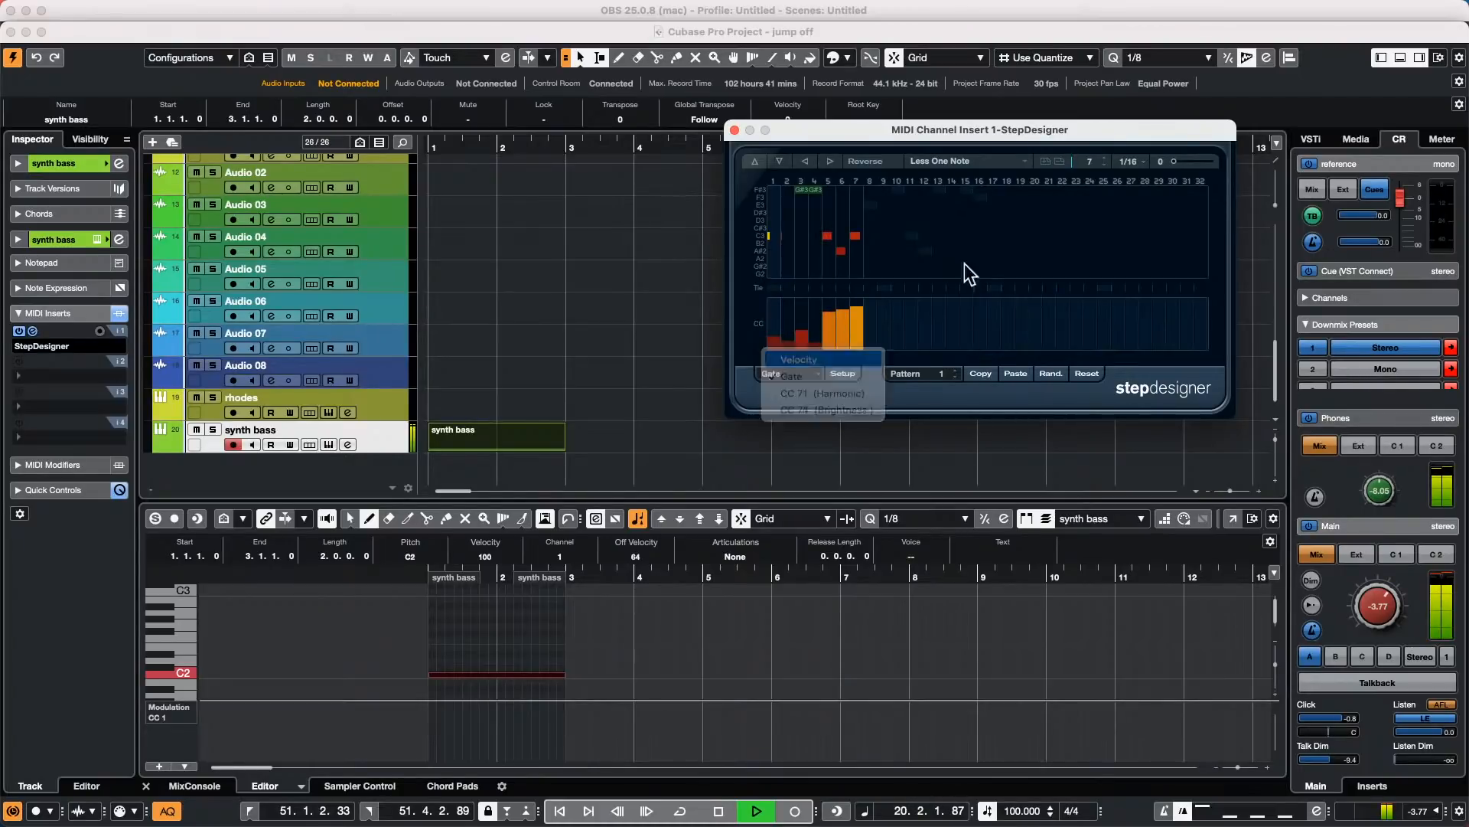
Step: Rework the Less One Note pattern with D#3 on steps 3 and 7 and A2 on steps 5 and 6
{"action": "left_click", "coordinate": [854, 205]}
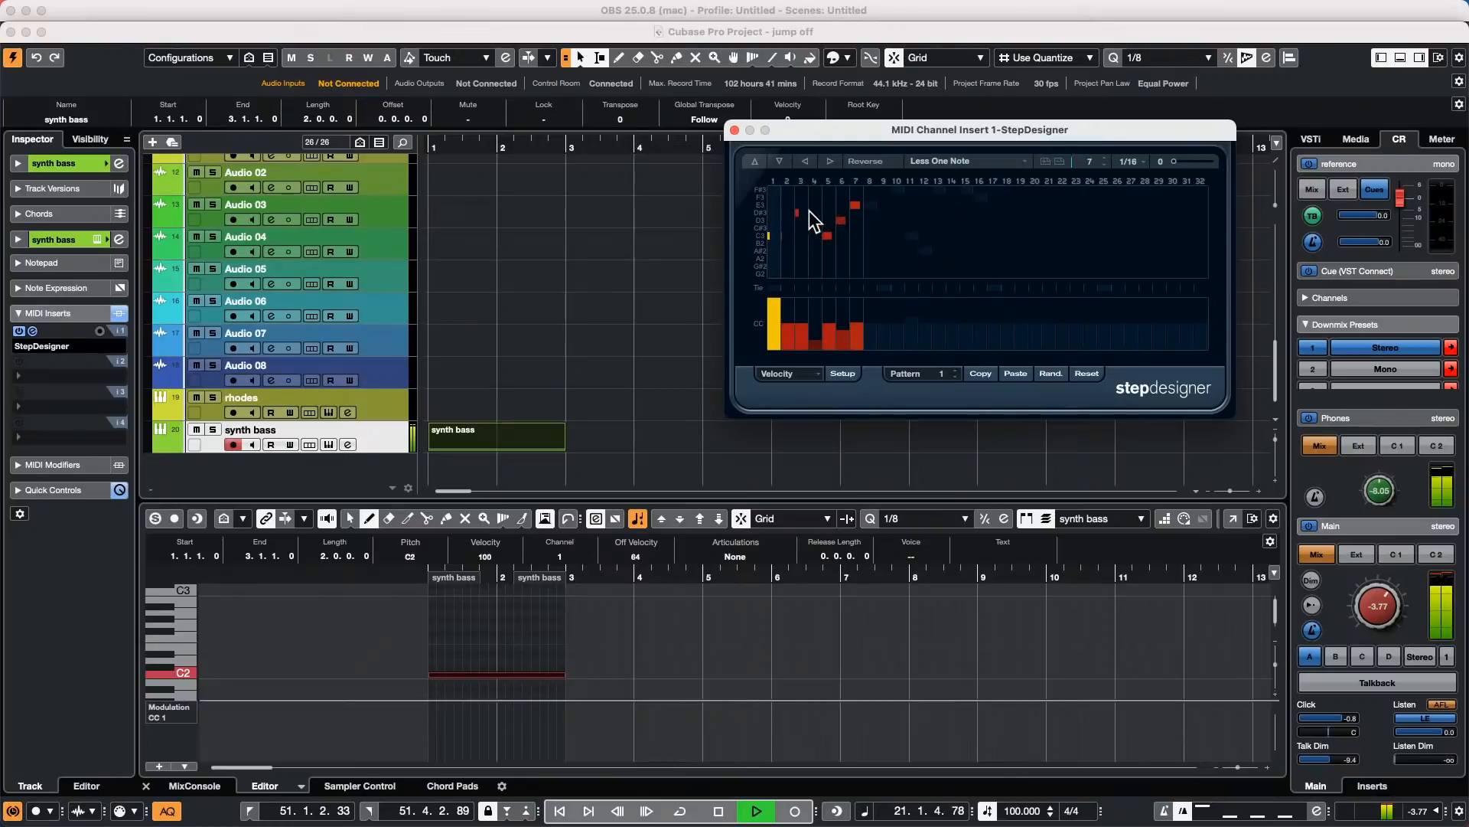
{"action": "left_click_drag", "start_coordinate": [825, 258], "coordinate": [877, 260]}
{"action": "left_click", "coordinate": [844, 210]}
{"action": "left_click", "coordinate": [855, 212]}
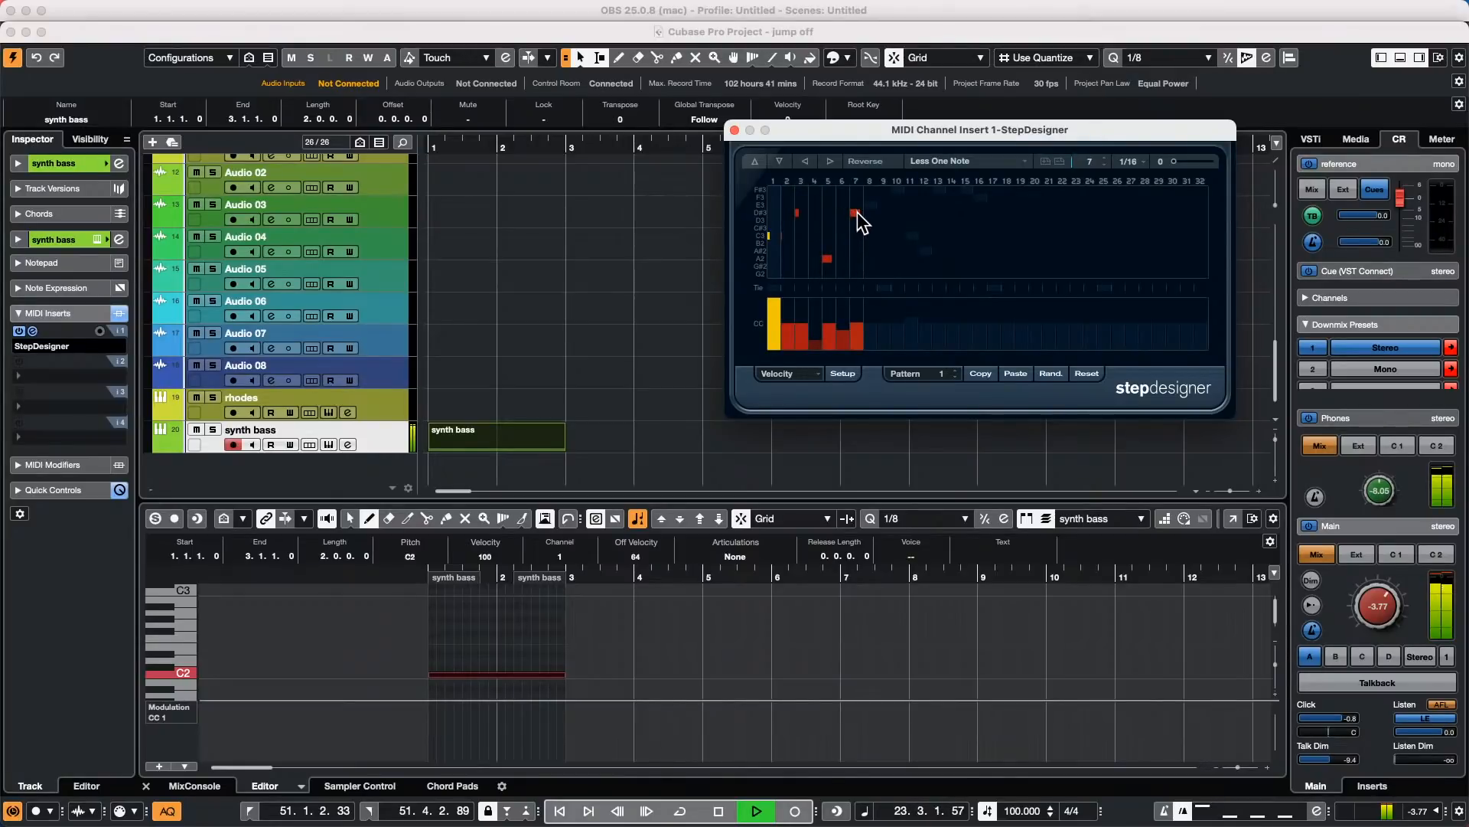
{"action": "left_click", "coordinate": [846, 258]}
Step: Solo the synth bass track and load the Short Sequence preset in StepDesigner
{"action": "left_click", "coordinate": [938, 161]}
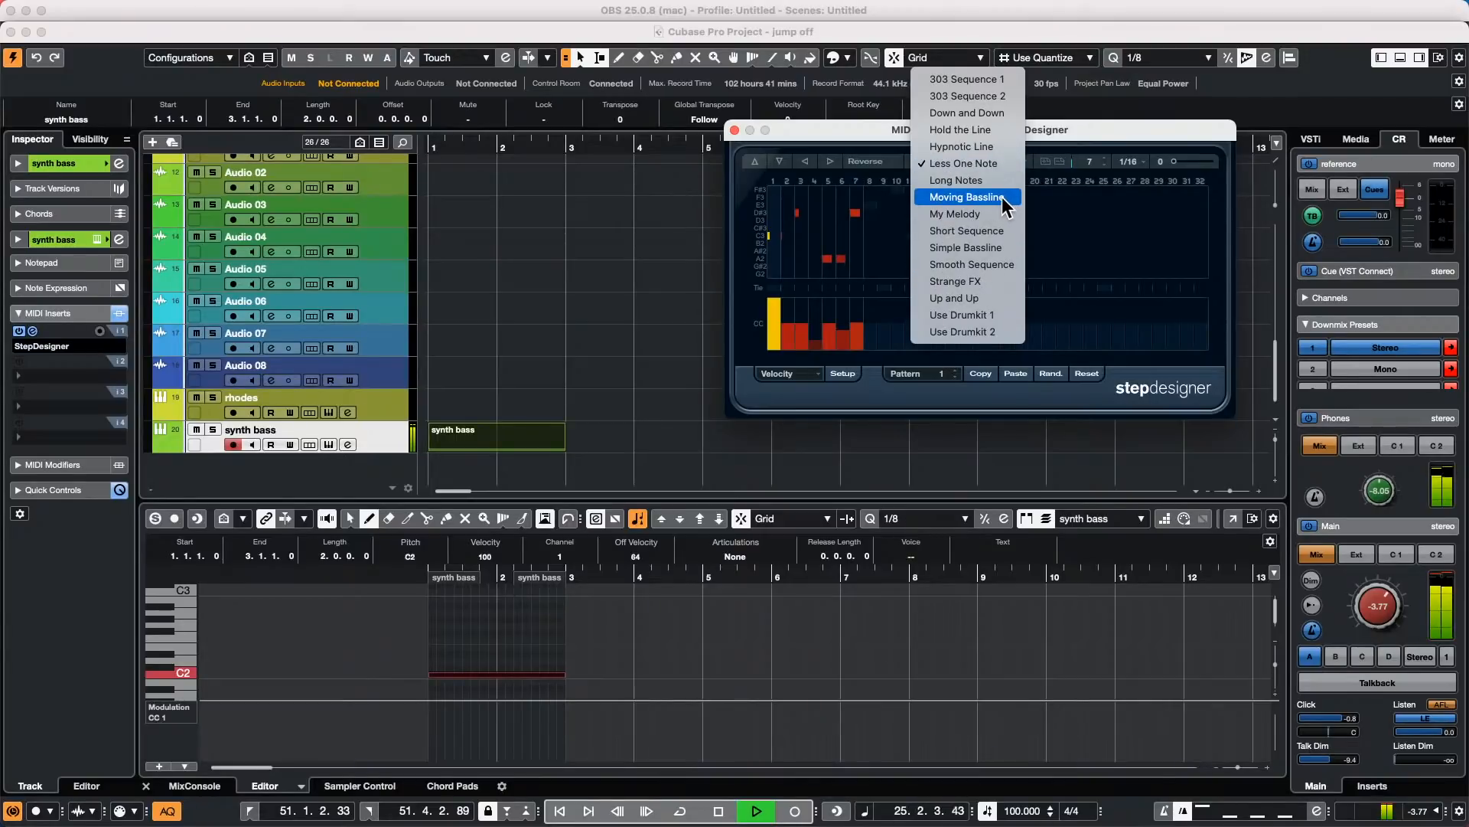
{"action": "left_click", "coordinate": [212, 430]}
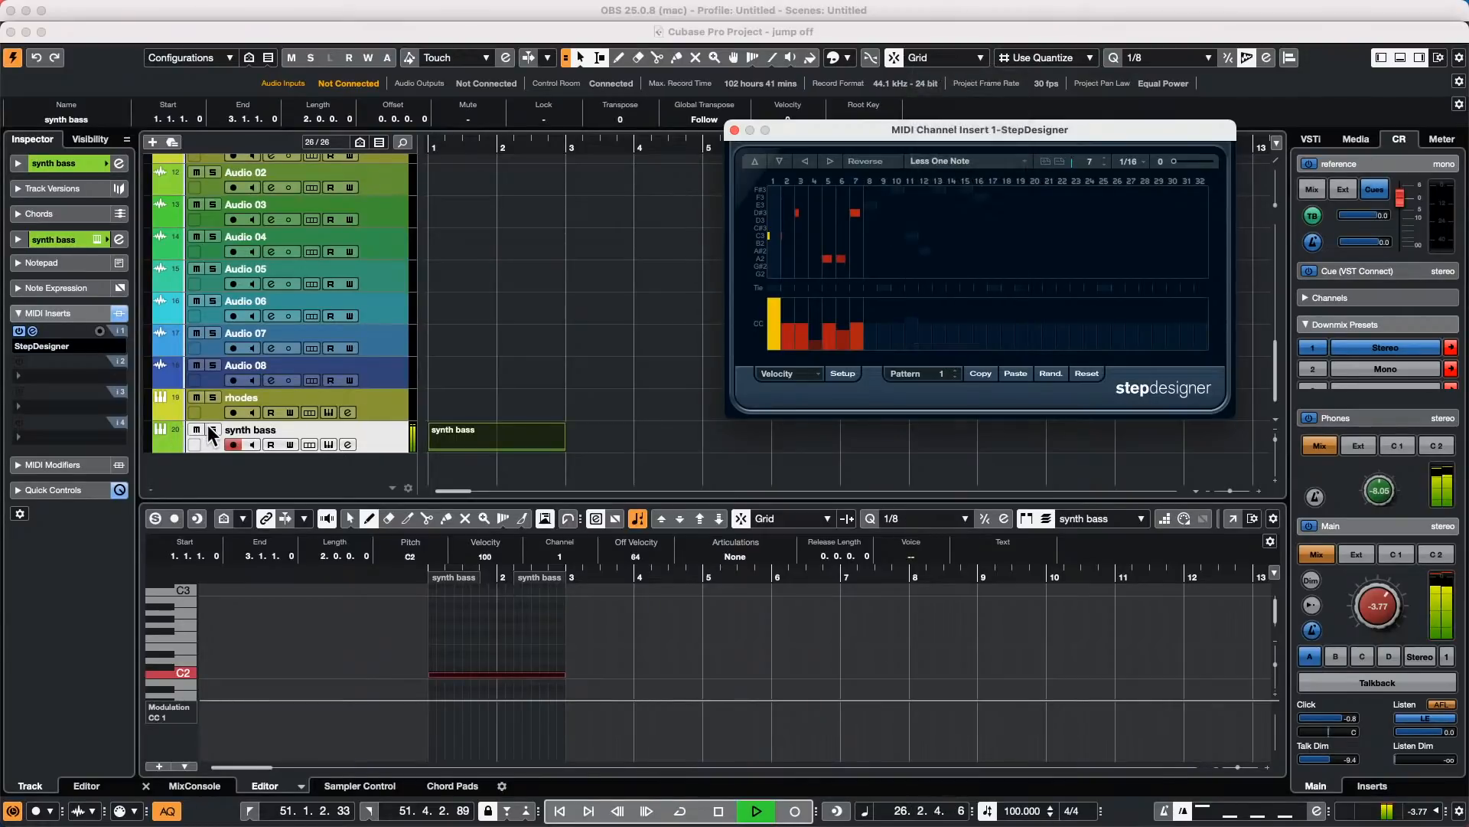
{"action": "left_click", "coordinate": [935, 158]}
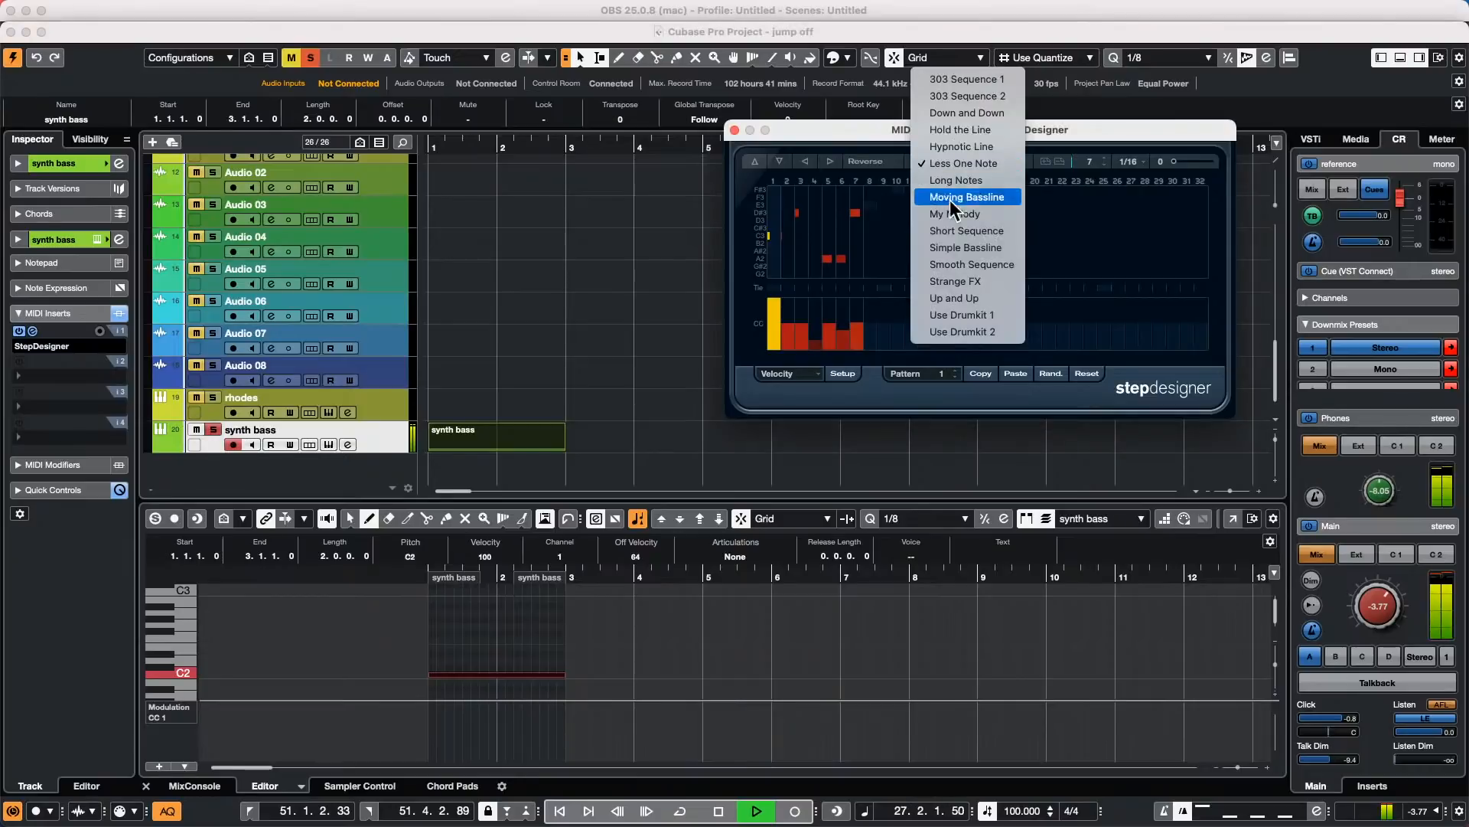
{"action": "left_click", "coordinate": [989, 229]}
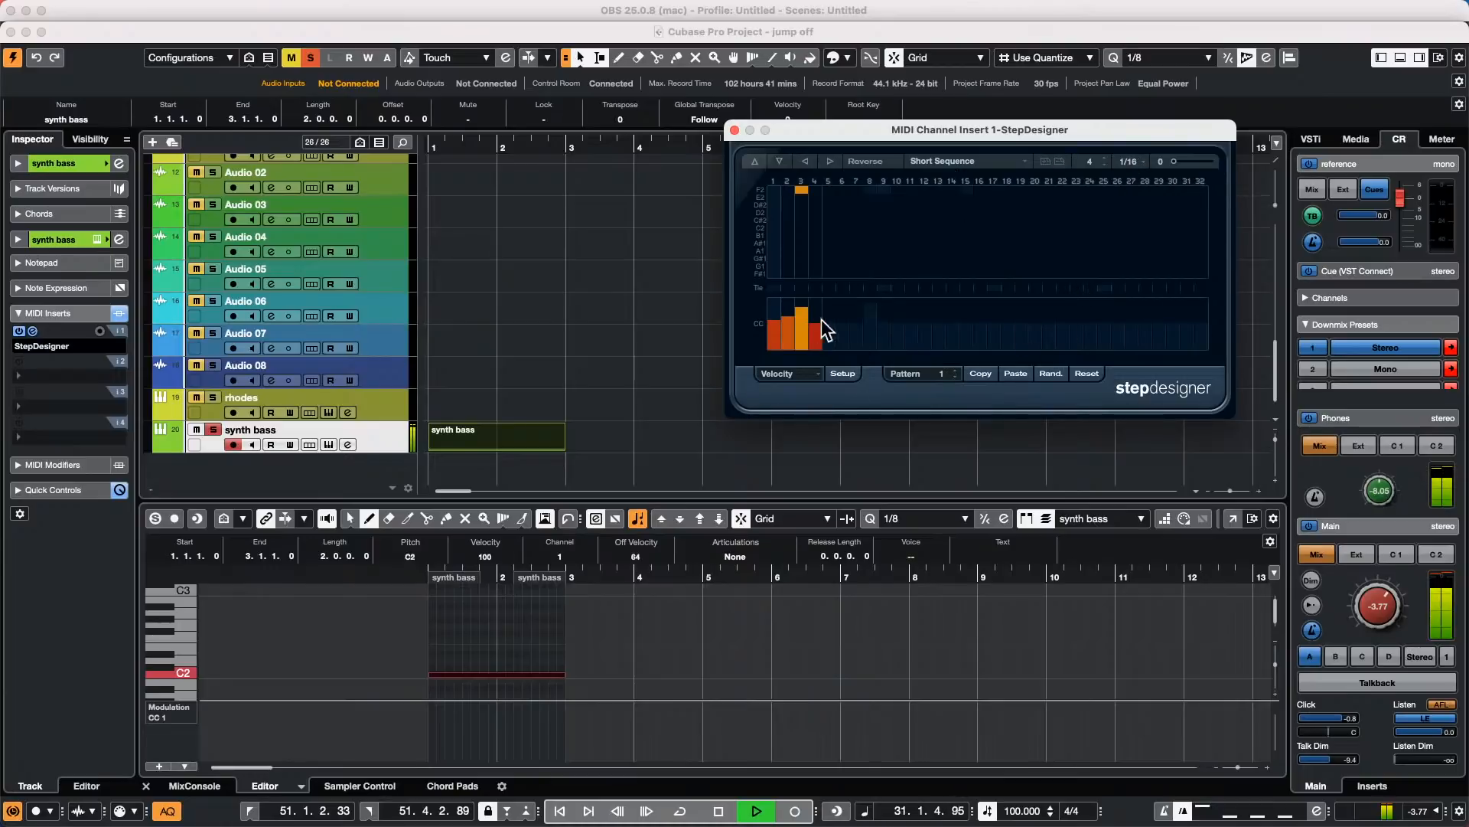
Step: Place new notes on steps 1, 2 and 4 of the Short Sequence pattern and raise step 2's velocity to maximum
{"action": "left_click", "coordinate": [774, 235]}
{"action": "left_click", "coordinate": [815, 258]}
{"action": "mouse_move", "coordinate": [801, 314]}
{"action": "left_mouse_down"}
{"action": "mouse_move", "coordinate": [798, 335]}
{"action": "mouse_move", "coordinate": [792, 297]}
{"action": "left_mouse_up"}
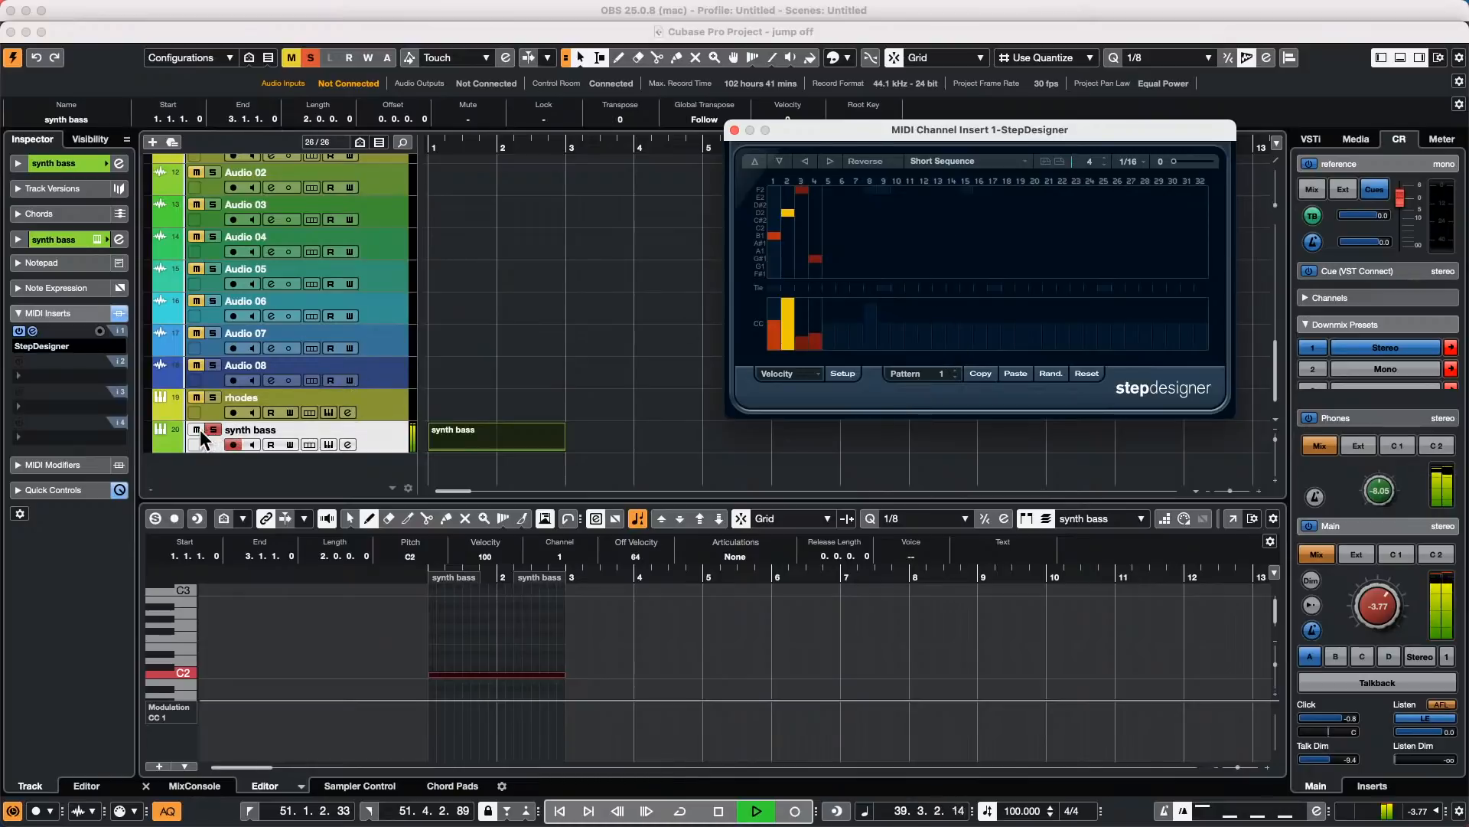
Step: Try StepDesigner's Strange FX preset and load the Up and Up preset instead
{"action": "left_click", "coordinate": [930, 162]}
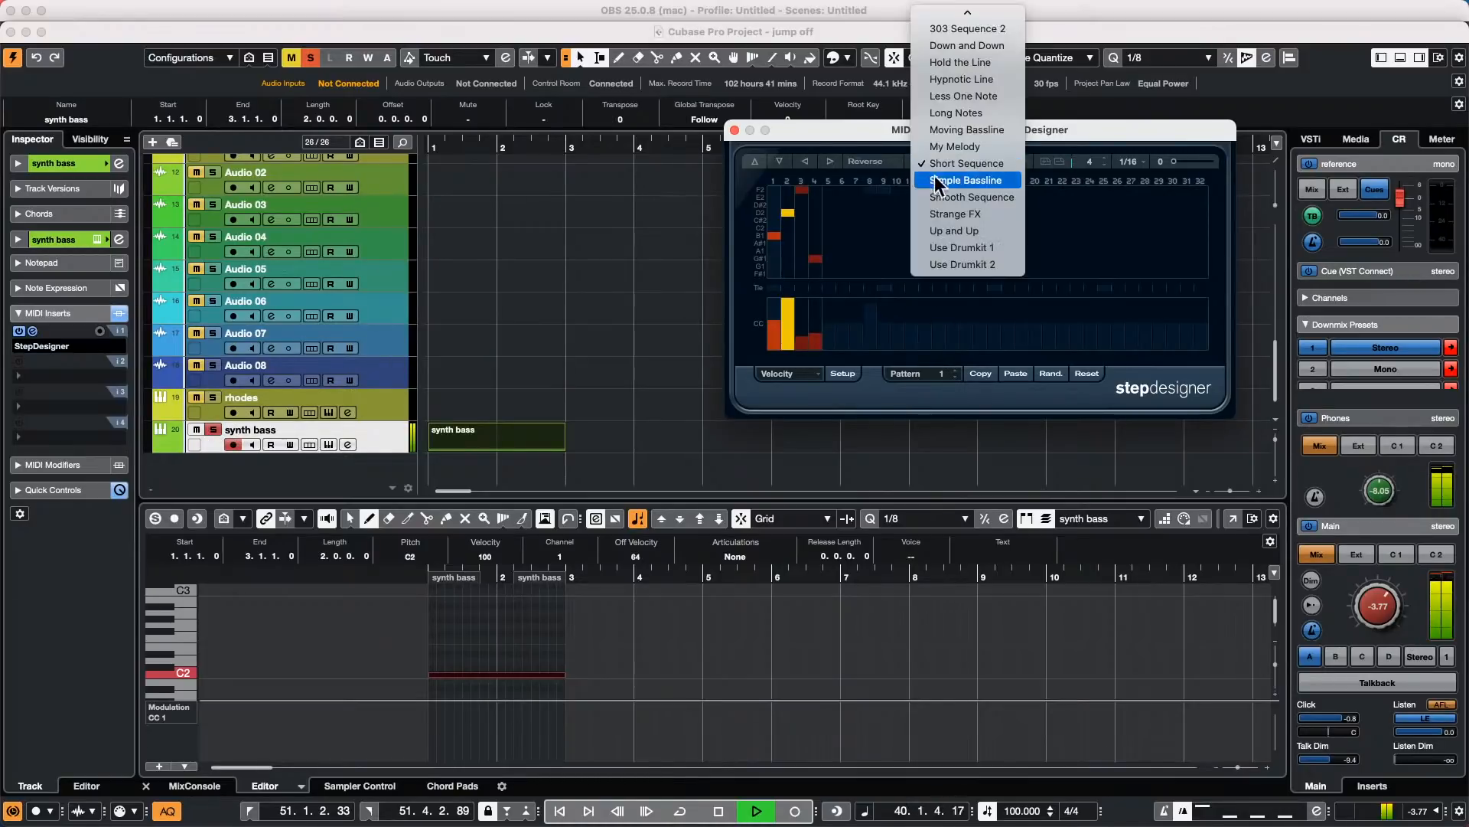
{"action": "left_click", "coordinate": [957, 212]}
{"action": "left_click", "coordinate": [949, 164]}
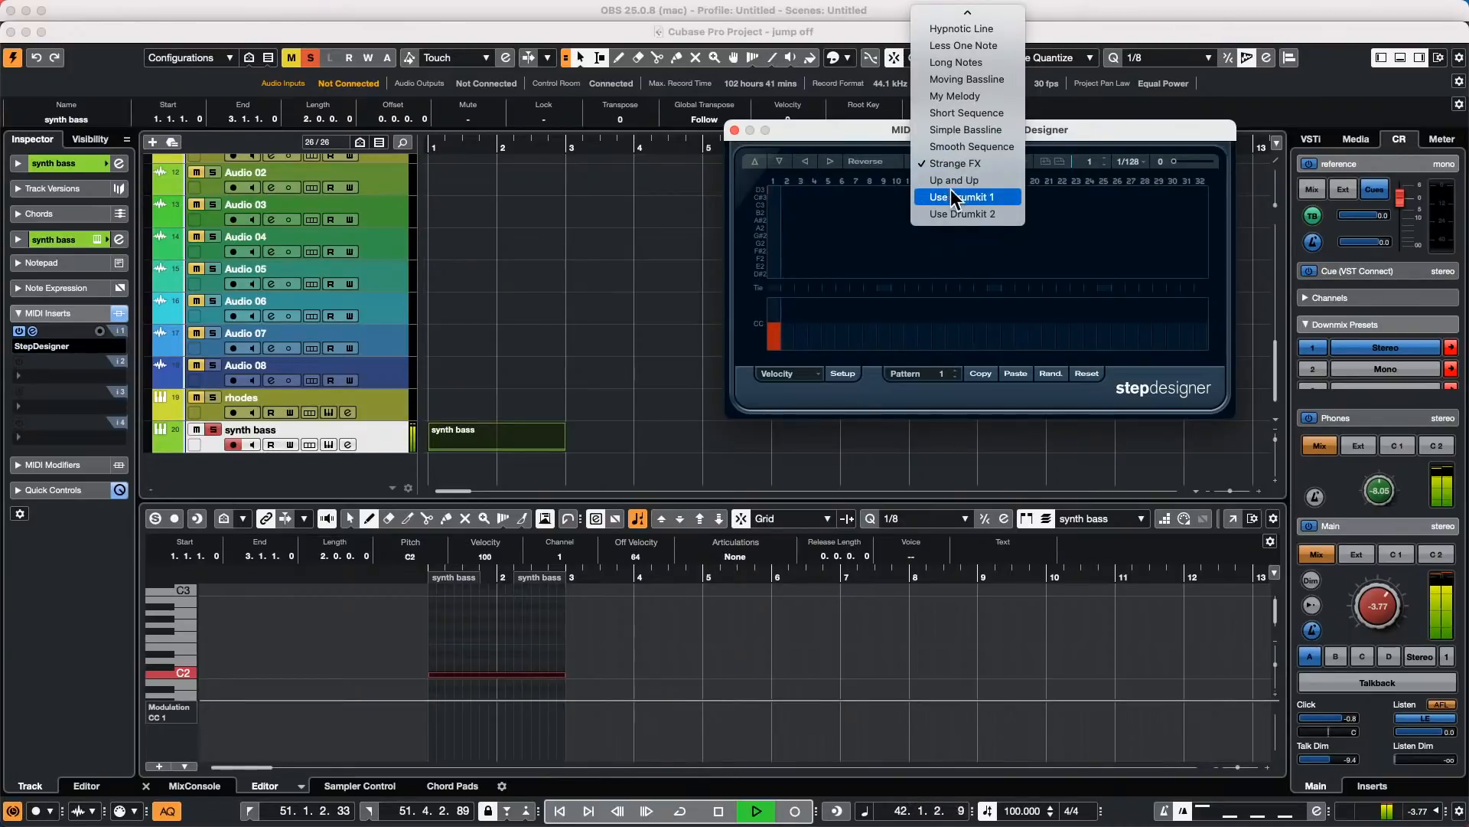
{"action": "left_click", "coordinate": [950, 189]}
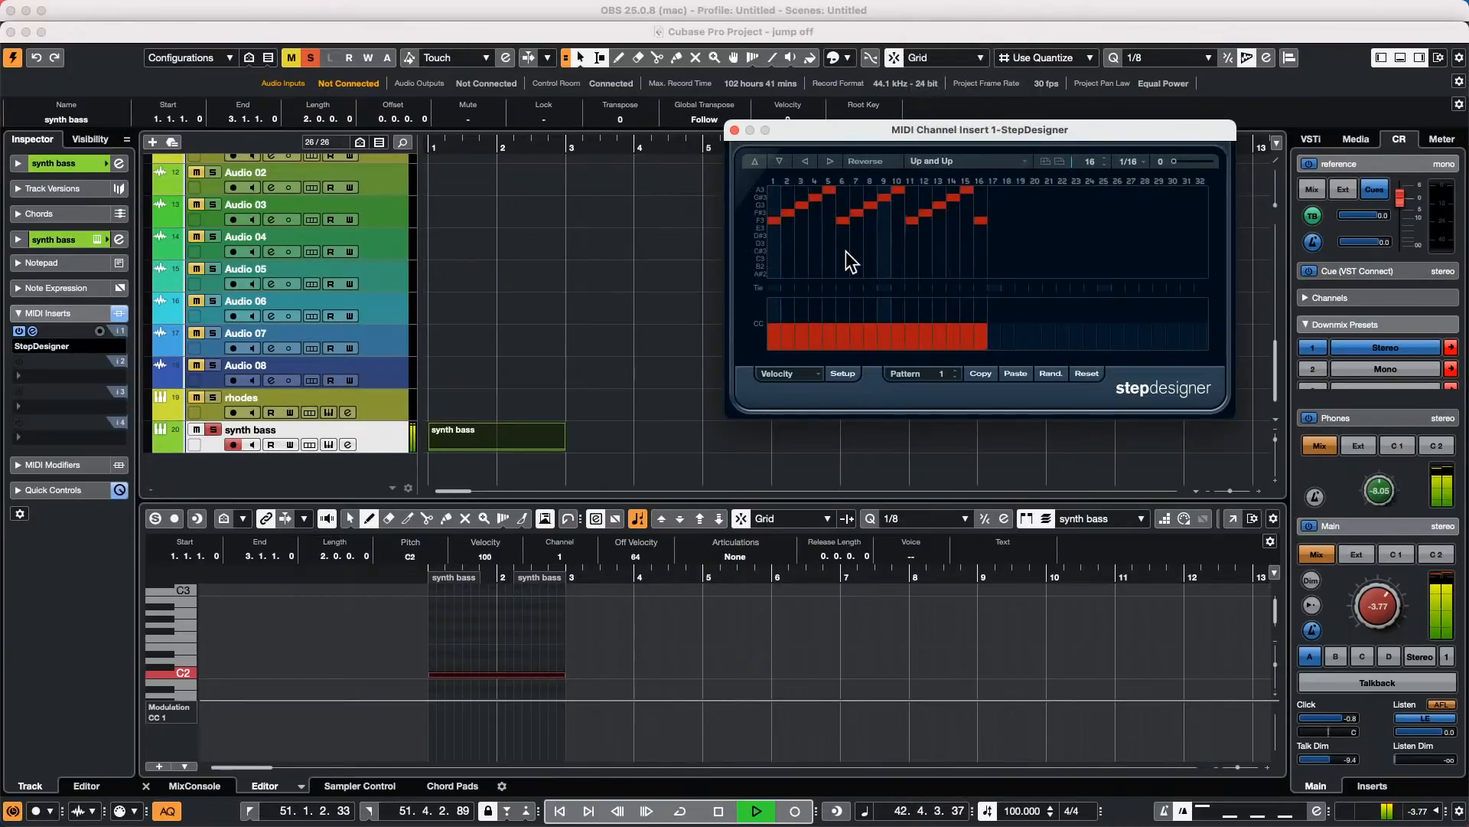
Step: Raise step 2's velocity to maximum, lower steps 4 and 5, and raise steps 10 and 11 in the Up and Up pattern
{"action": "left_click_drag", "start_coordinate": [790, 306], "coordinate": [793, 295]}
{"action": "left_click_drag", "start_coordinate": [814, 344], "coordinate": [832, 346]}
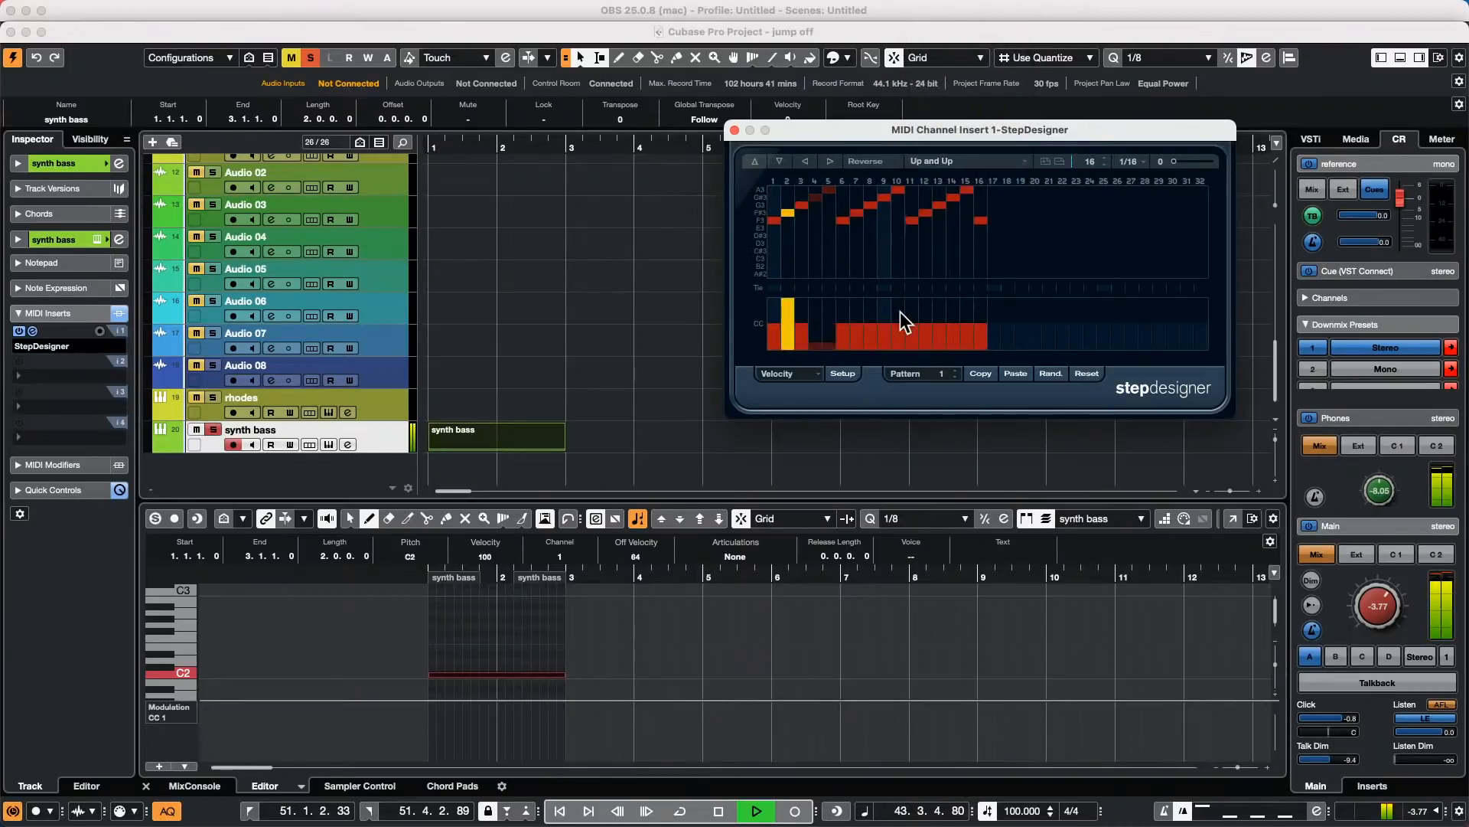
{"action": "left_click_drag", "start_coordinate": [900, 311], "coordinate": [912, 306]}
Step: Lower the notes of steps 5, 6, 10 and 13 in the Up and Up pattern and raise step 7's velocity
{"action": "left_click", "coordinate": [843, 227]}
{"action": "left_click", "coordinate": [941, 205]}
{"action": "left_click", "coordinate": [831, 267]}
{"action": "left_click", "coordinate": [898, 258]}
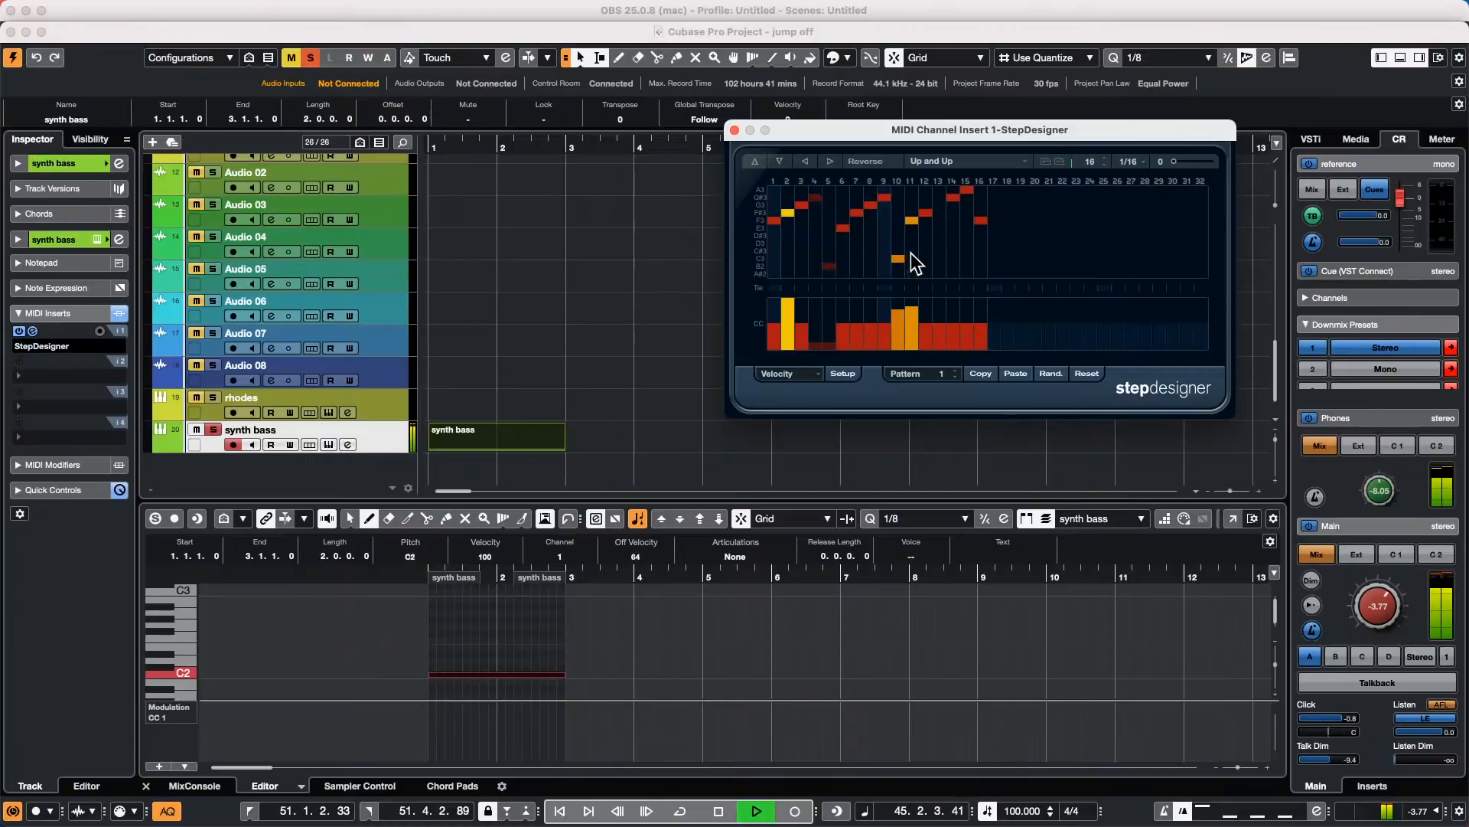
{"action": "left_click", "coordinate": [939, 258]}
{"action": "left_click", "coordinate": [857, 298]}
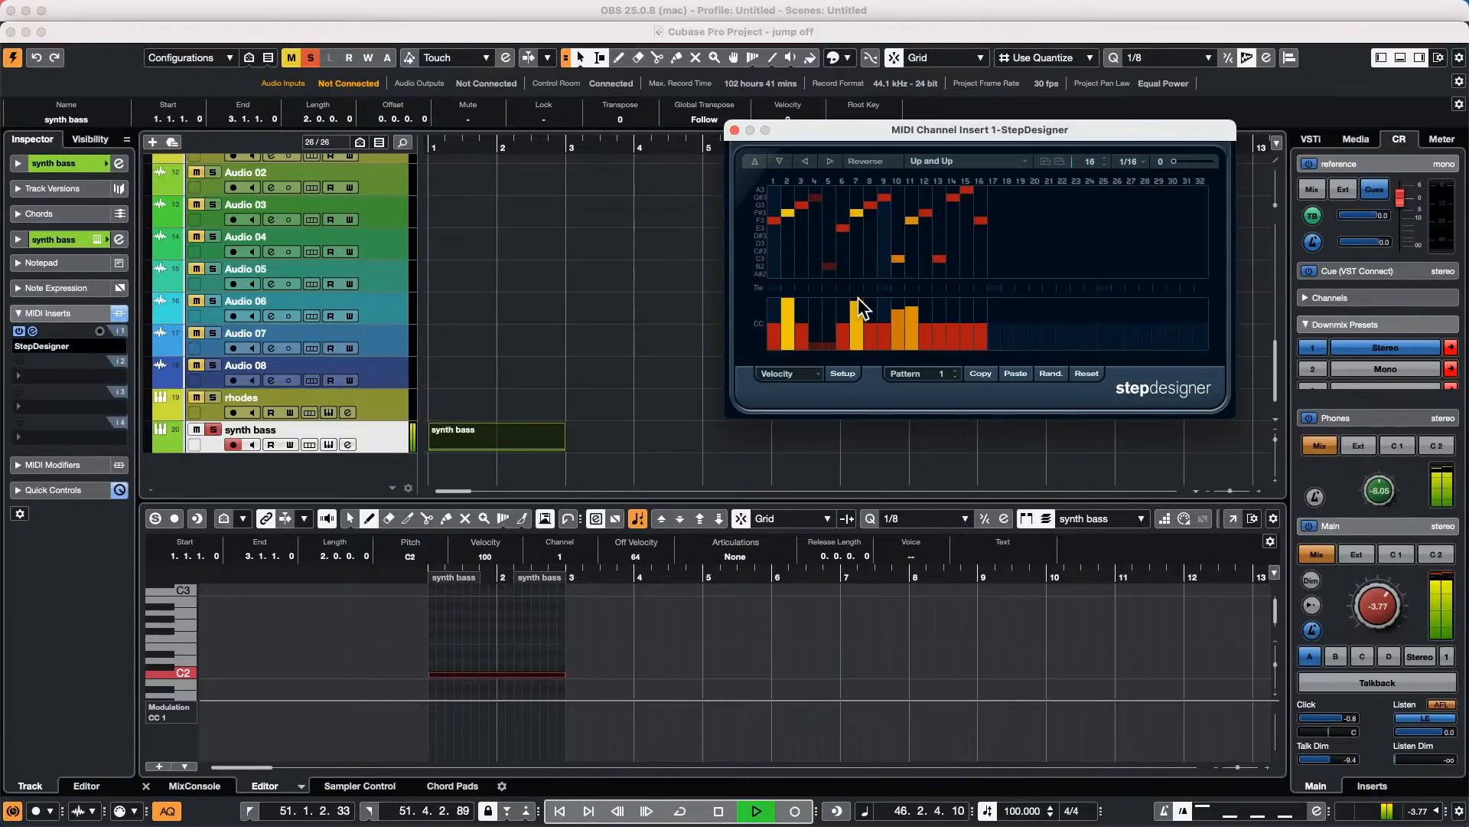
Step: Adjust the notes on steps 13 to 15 of the Up and Up pattern and stop playback
{"action": "left_click", "coordinate": [967, 190]}
{"action": "left_click", "coordinate": [955, 206]}
{"action": "left_click", "coordinate": [940, 243]}
{"action": "left_click", "coordinate": [954, 235]}
{"action": "left_click", "coordinate": [718, 810]}
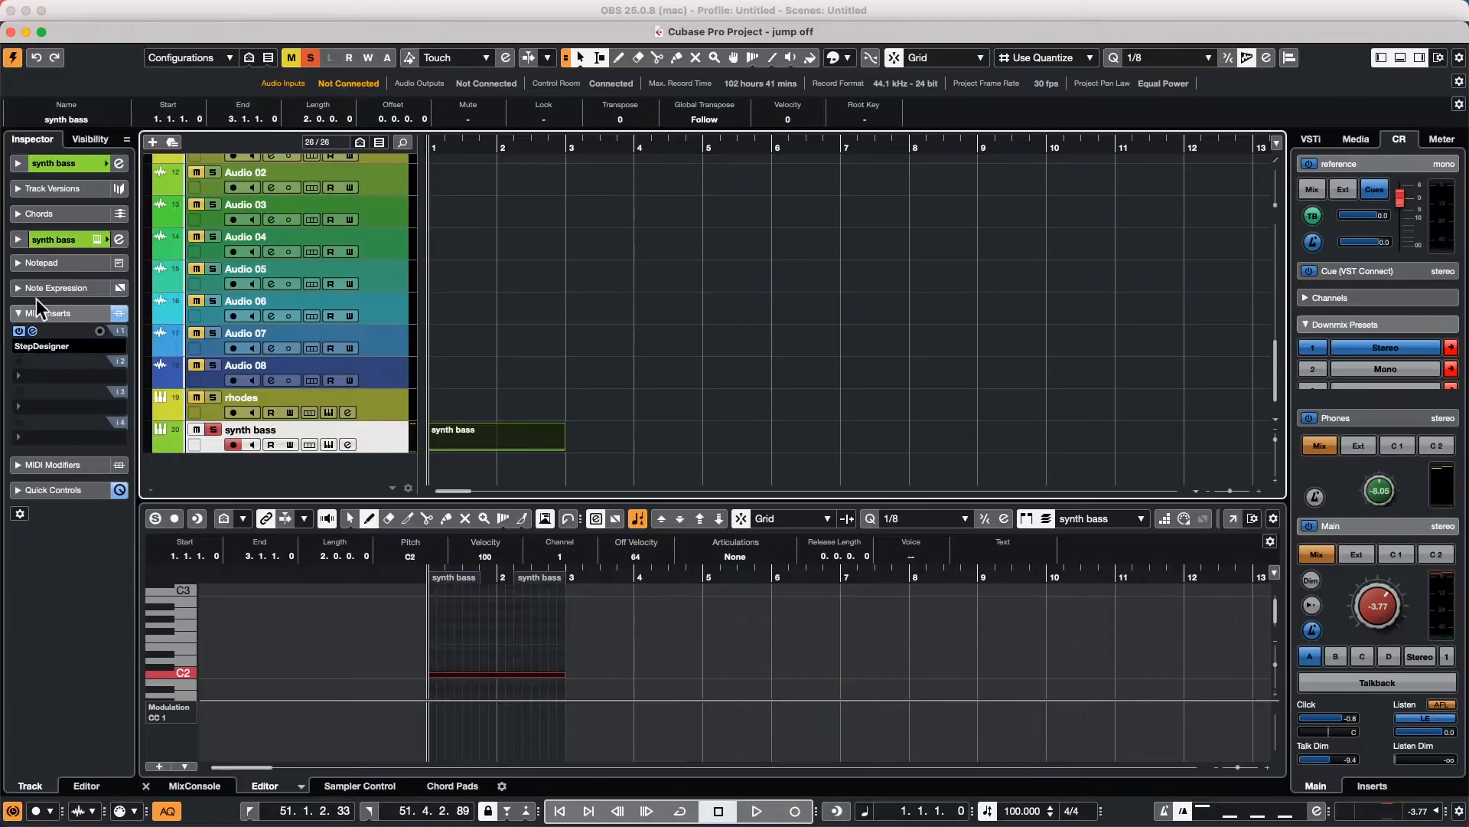
Step: Reopen StepDesigner, raise the velocities of steps 5 to 7 in pattern 29, and close the plug-in window
{"action": "left_click", "coordinate": [31, 329]}
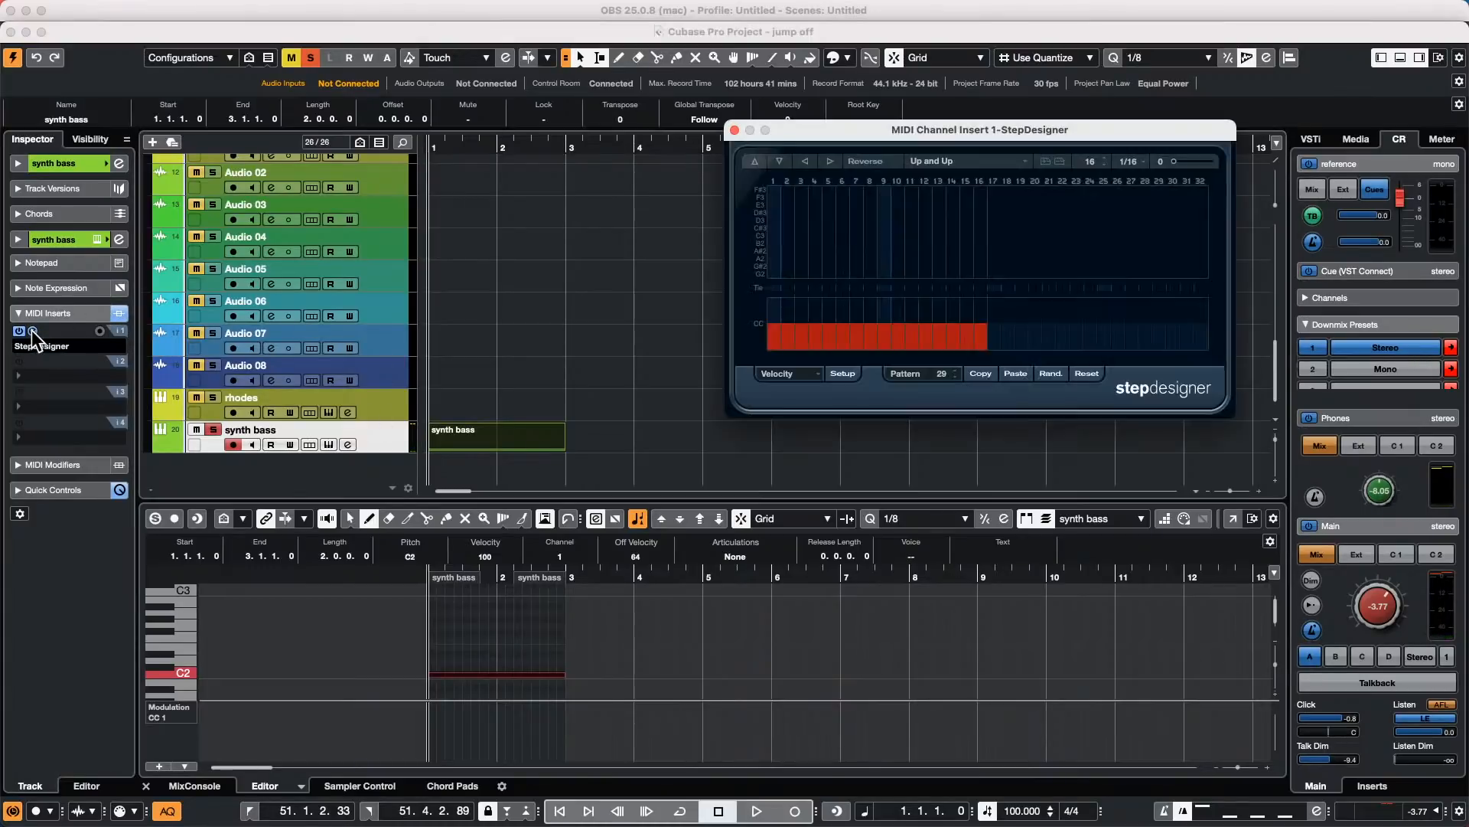
{"action": "left_click_drag", "start_coordinate": [831, 309], "coordinate": [859, 305]}
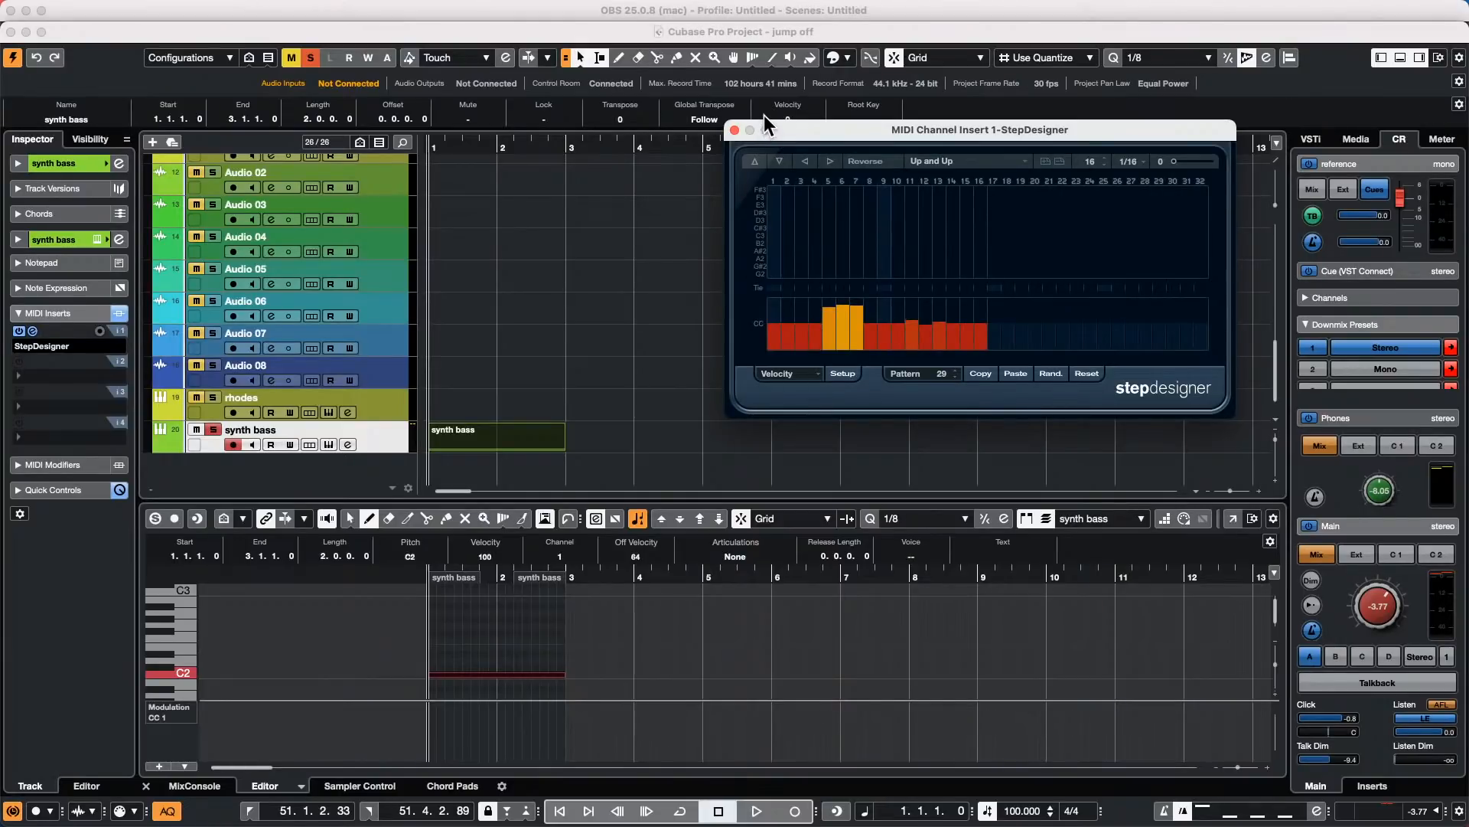
{"action": "left_click", "coordinate": [734, 131]}
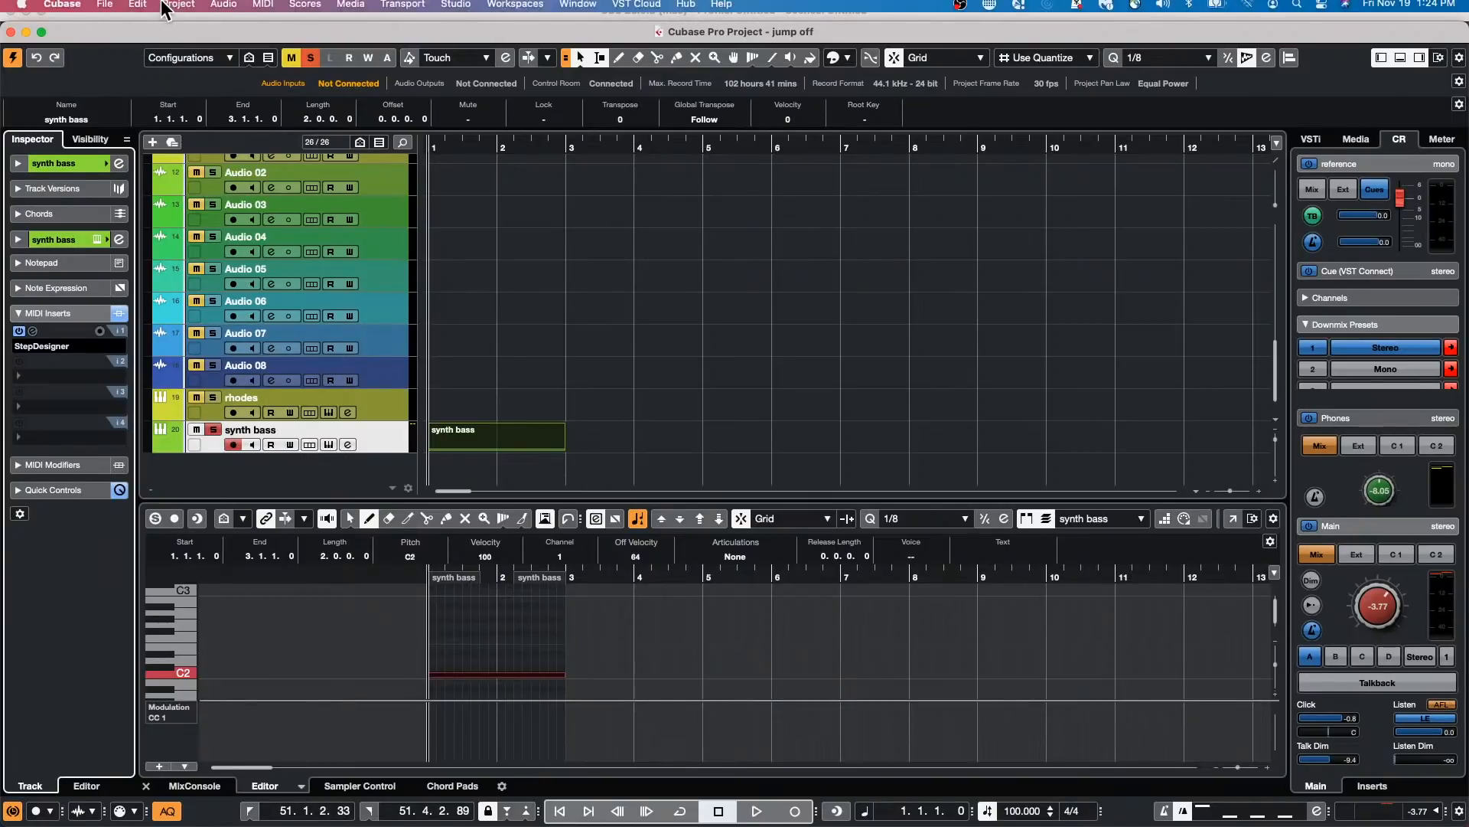
Step: Create a new empty project and activate it
{"action": "left_click", "coordinate": [115, 10]}
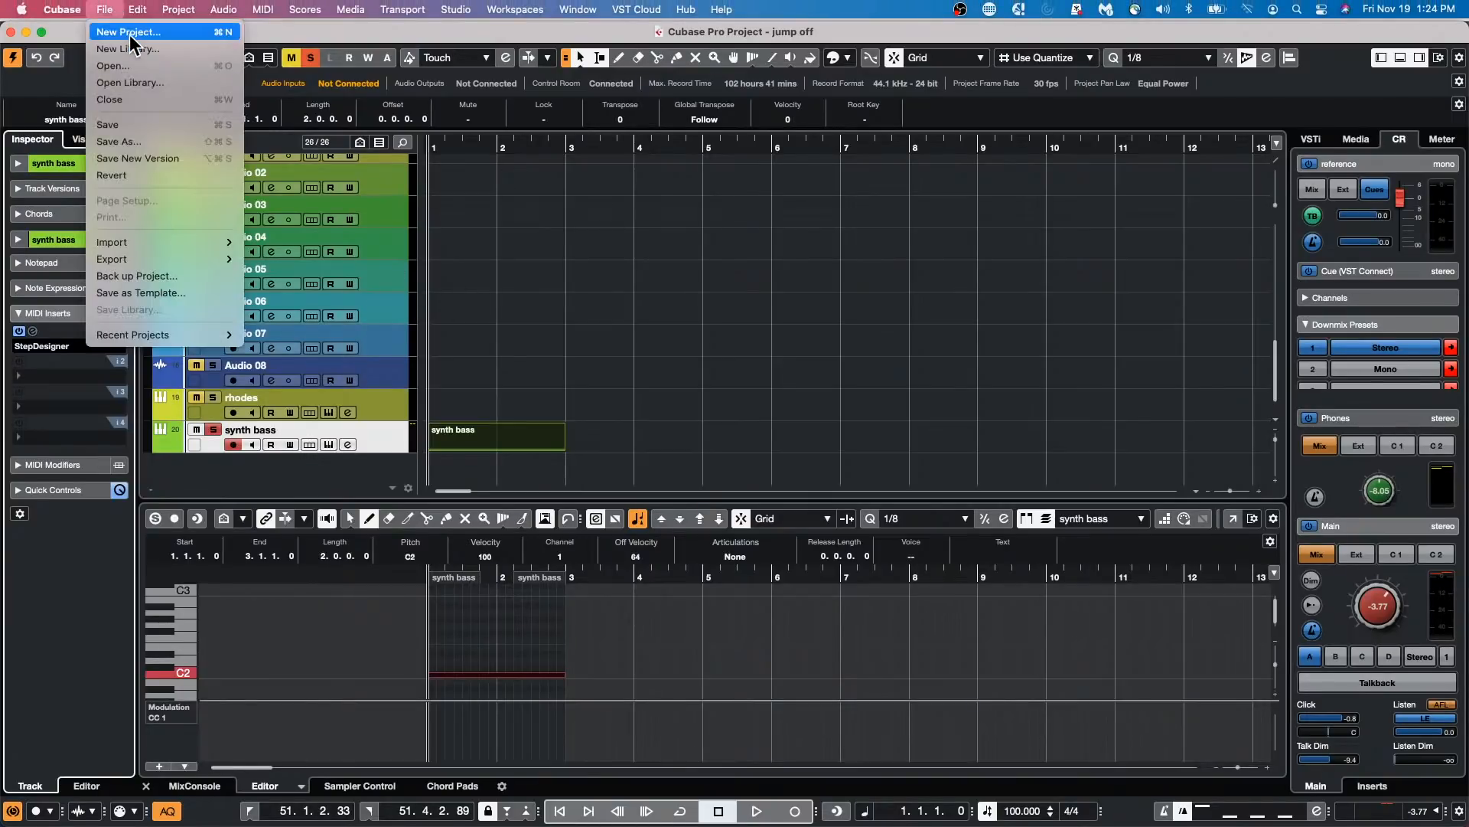
{"action": "left_click", "coordinate": [131, 33]}
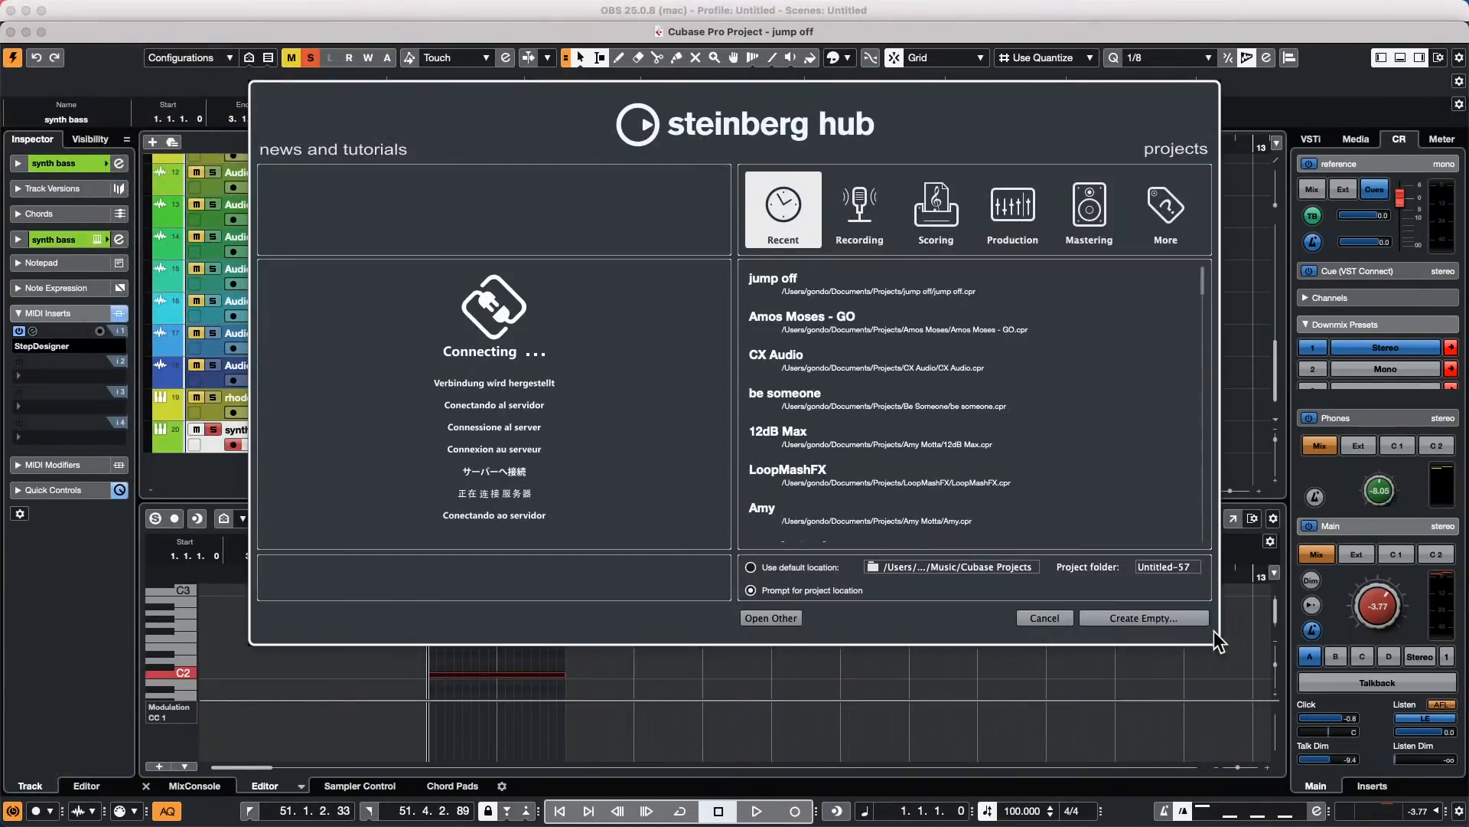
{"action": "left_click", "coordinate": [1135, 617]}
{"action": "left_click", "coordinate": [1139, 695]}
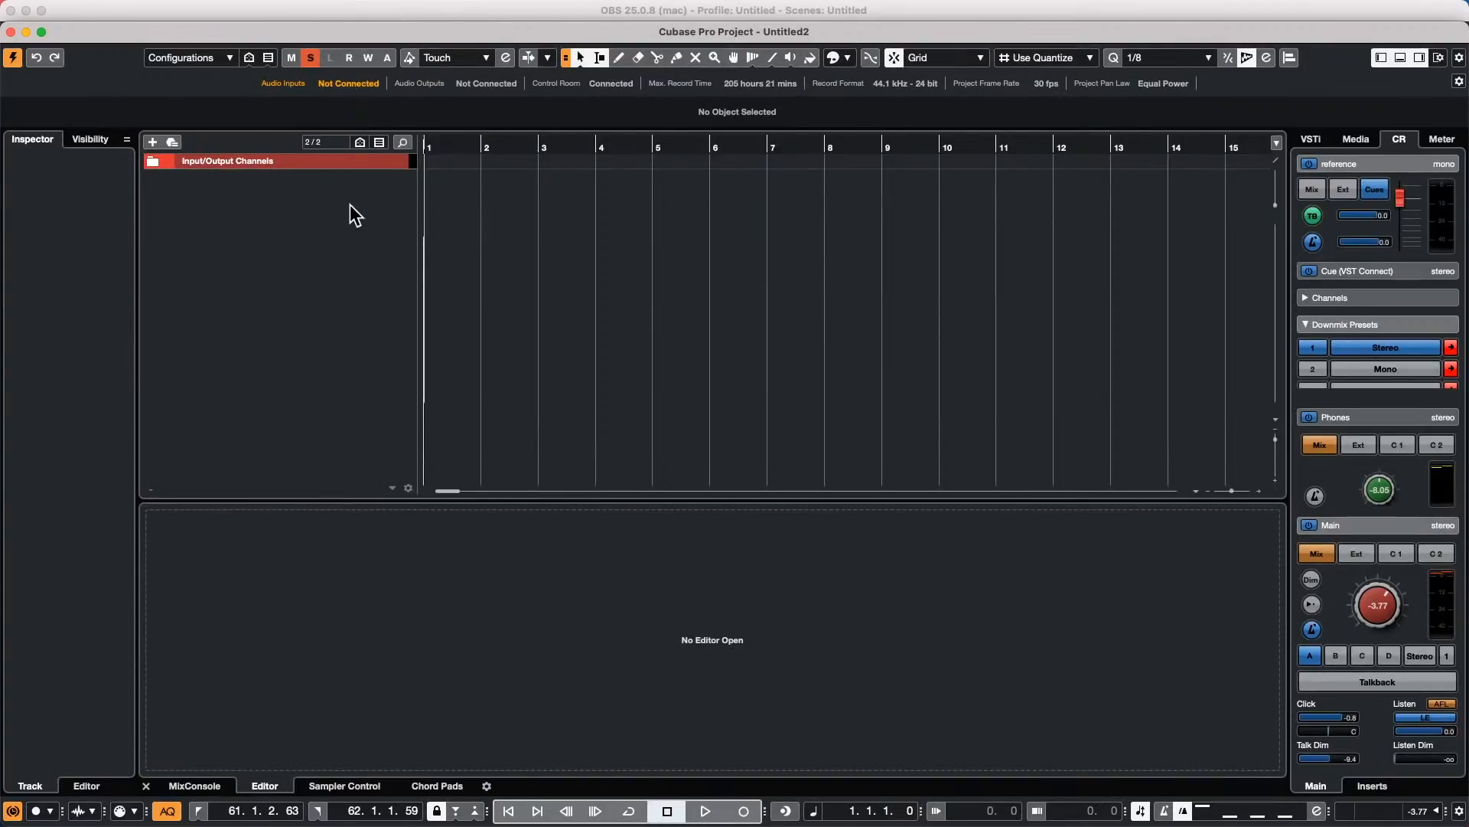
Step: Add a Signature track to the project and adjust its track height
{"action": "right_click", "coordinate": [295, 196]}
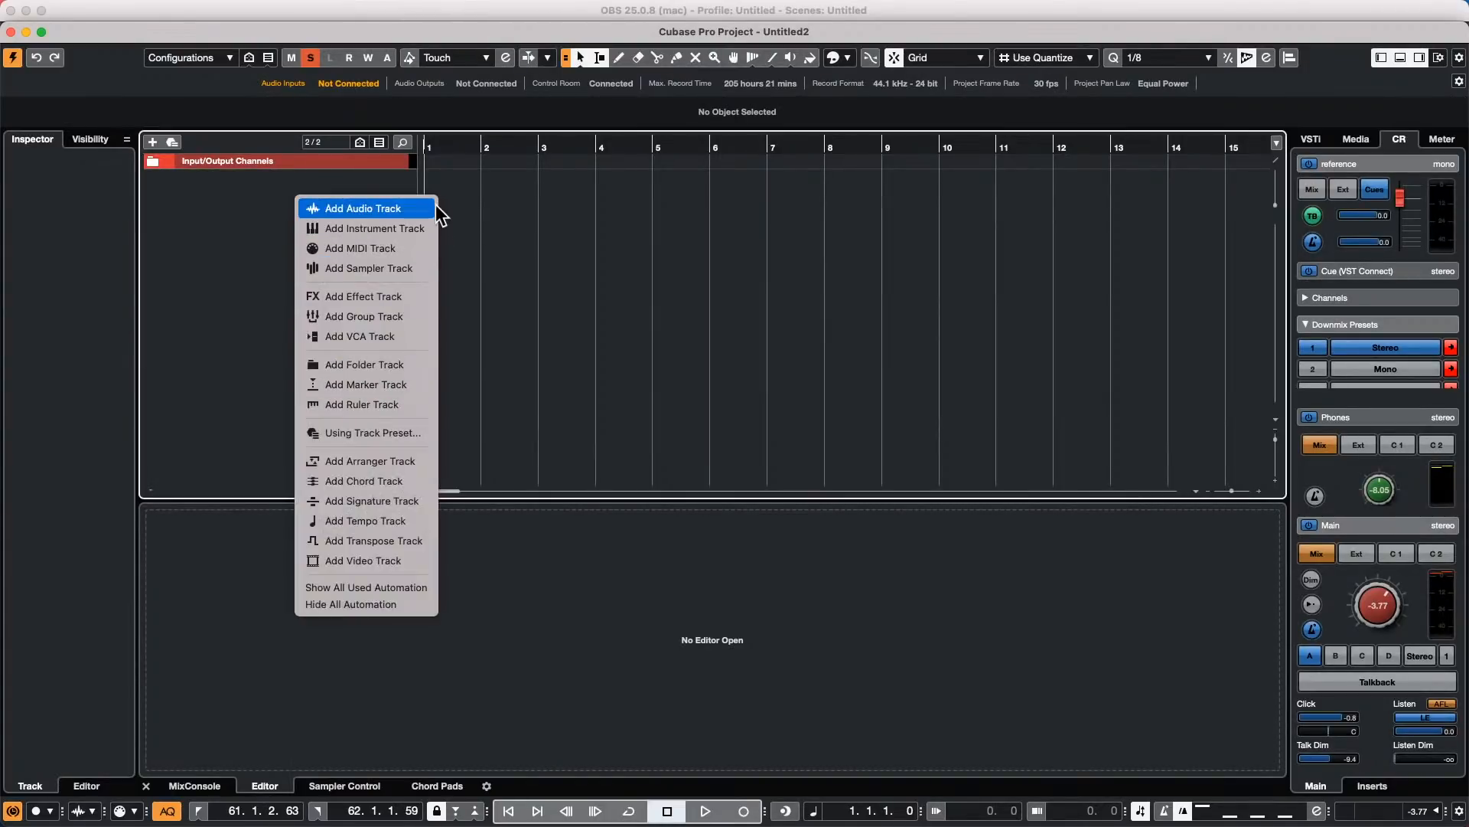
{"action": "left_click", "coordinate": [398, 502]}
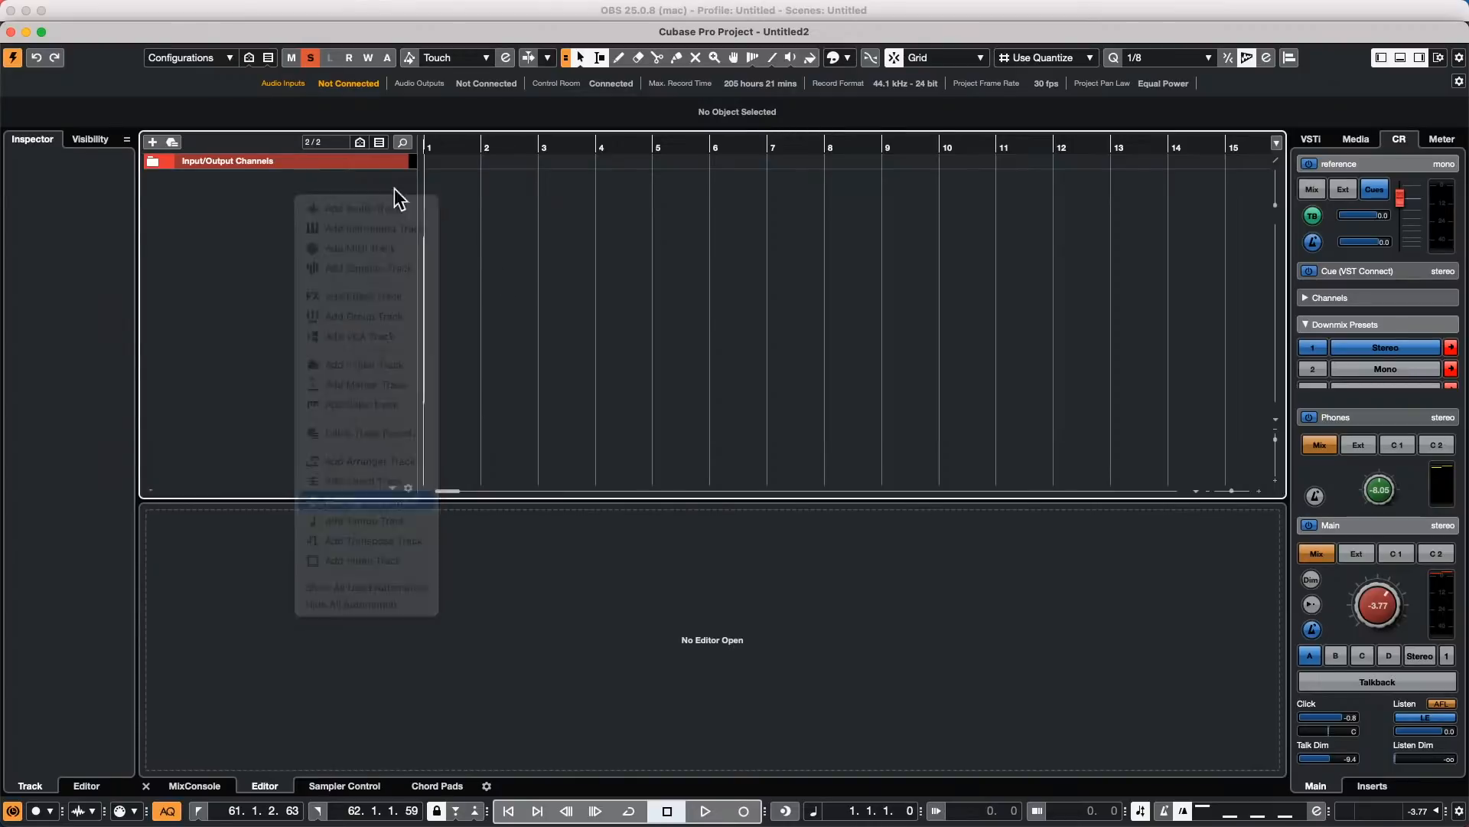
{"action": "left_click_drag", "start_coordinate": [361, 201], "coordinate": [355, 216]}
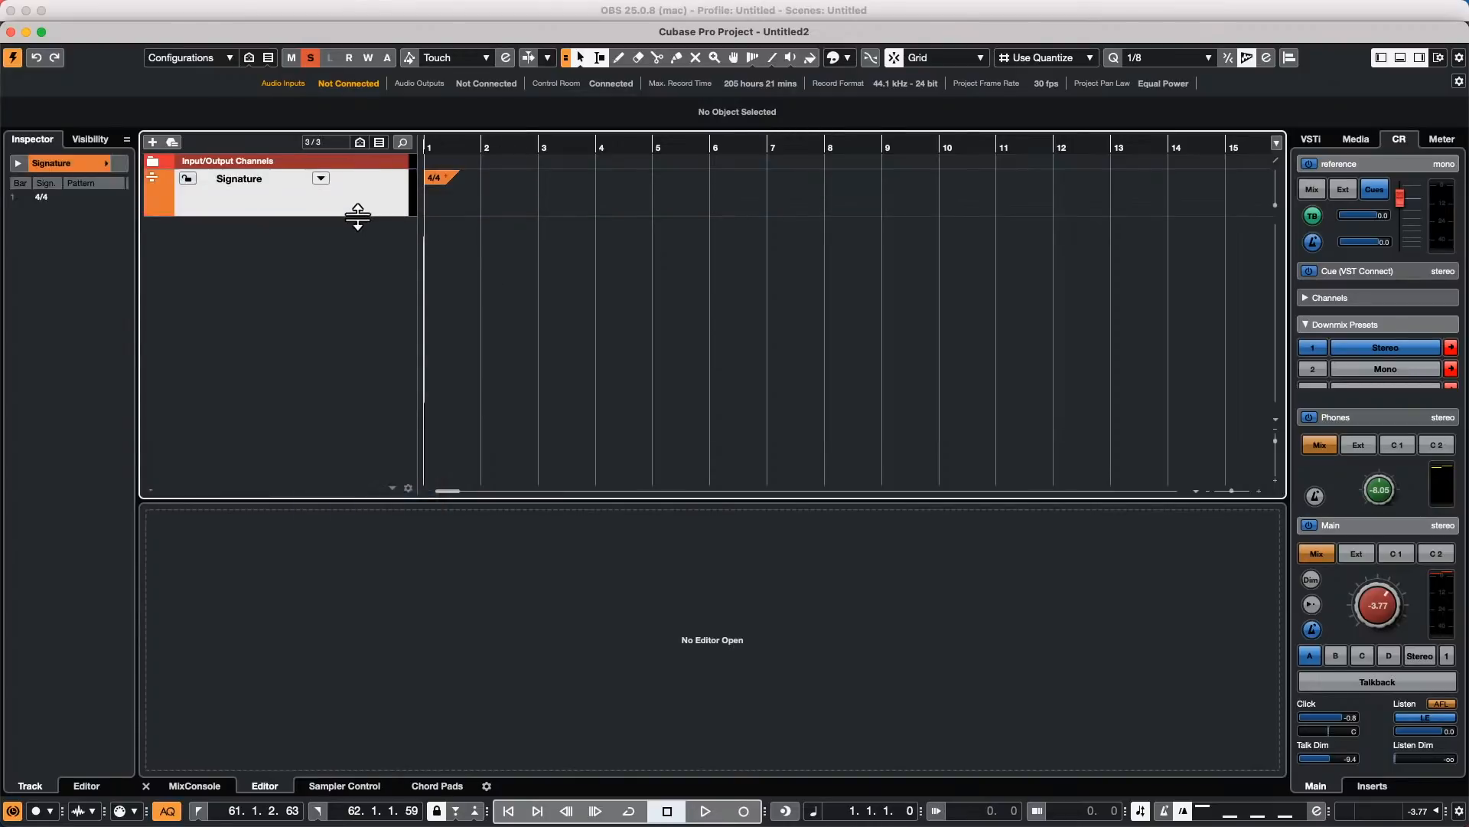
Step: Examine the bar 1 signature event and the ruler's display and grid line emphasis options
{"action": "left_click", "coordinate": [483, 144]}
{"action": "left_click_drag", "start_coordinate": [483, 144], "coordinate": [329, 179]}
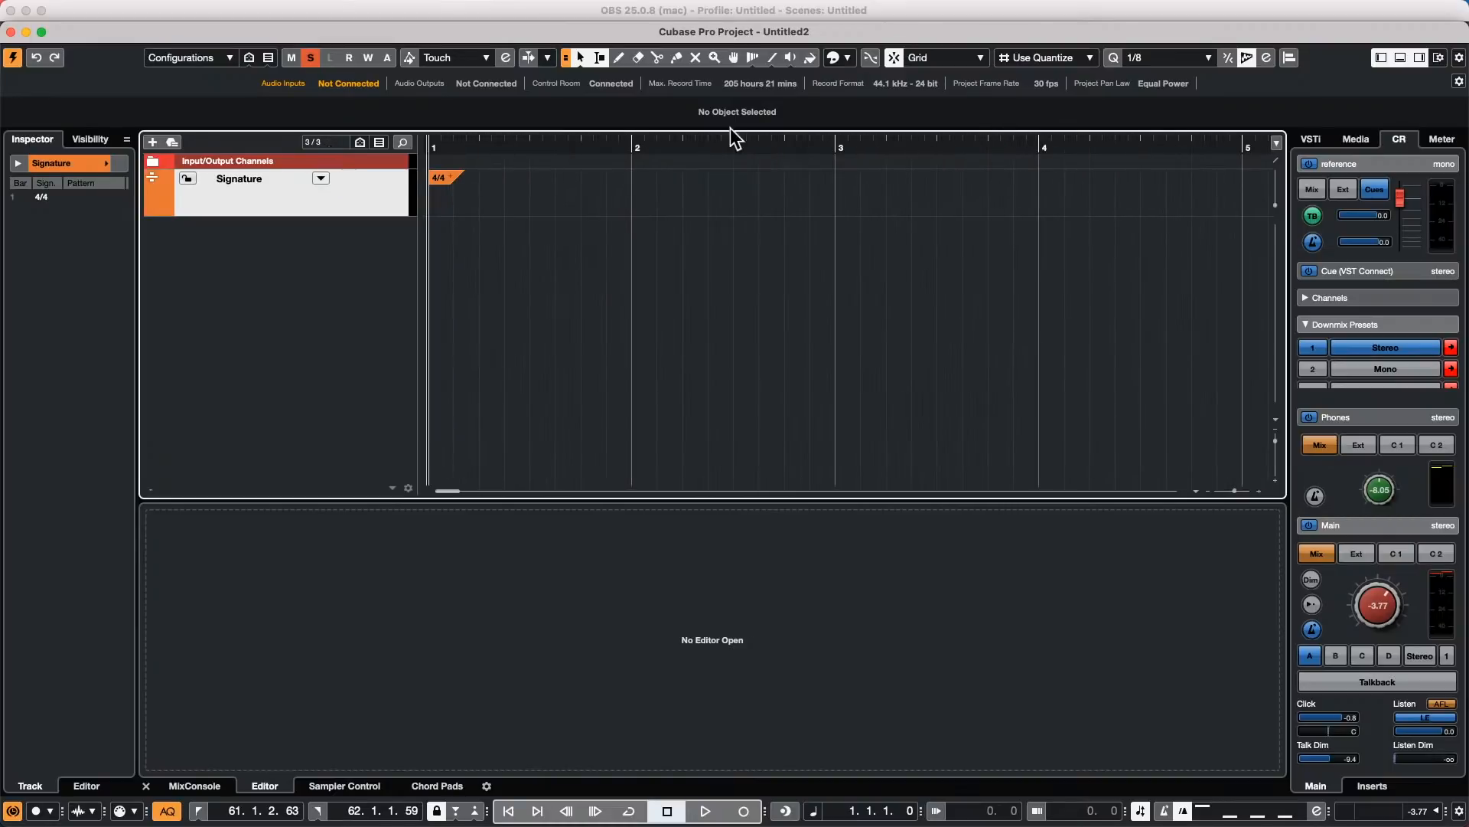
{"action": "left_click", "coordinate": [445, 176]}
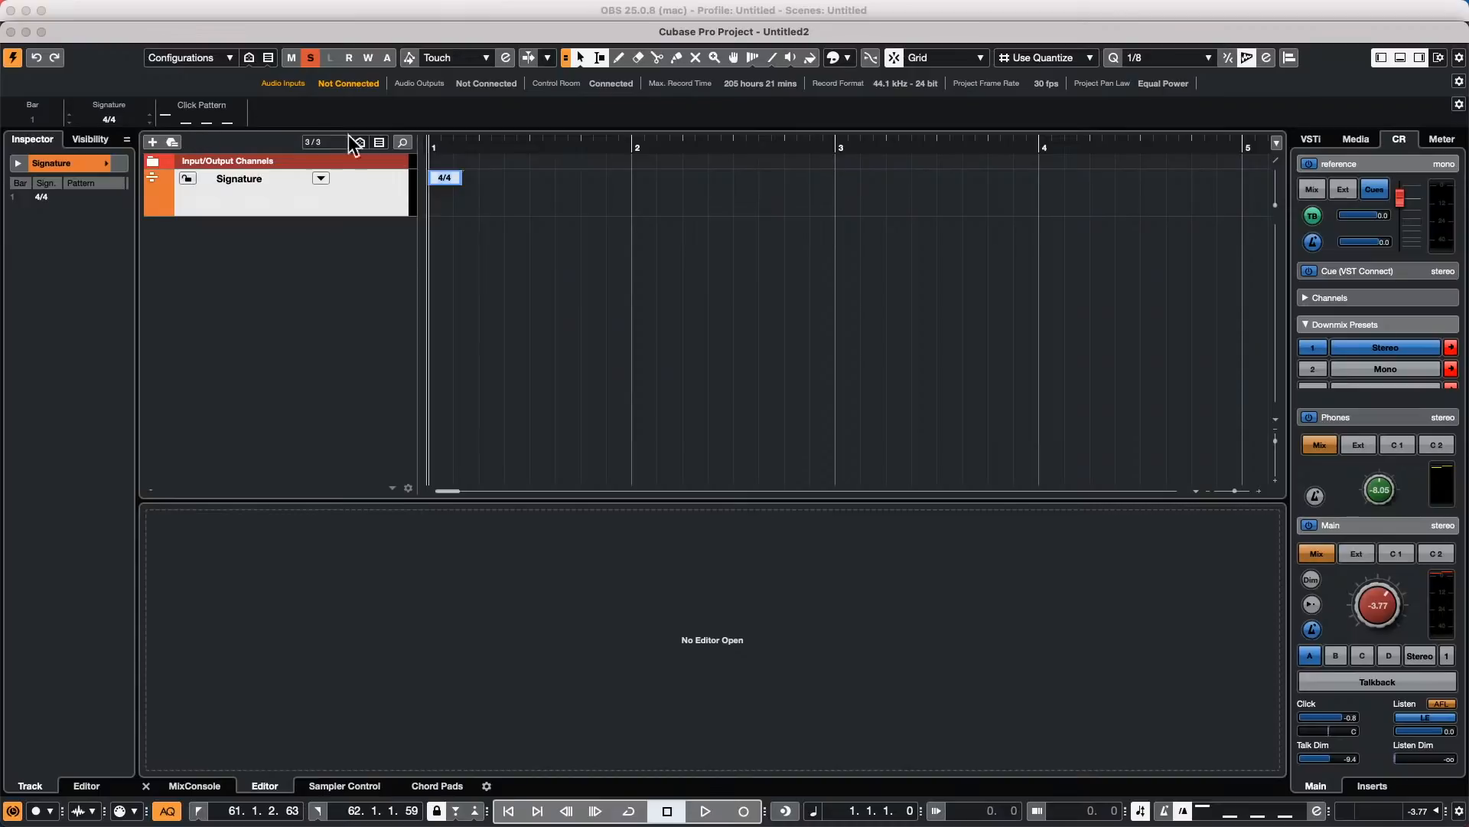
{"action": "right_click", "coordinate": [519, 143]}
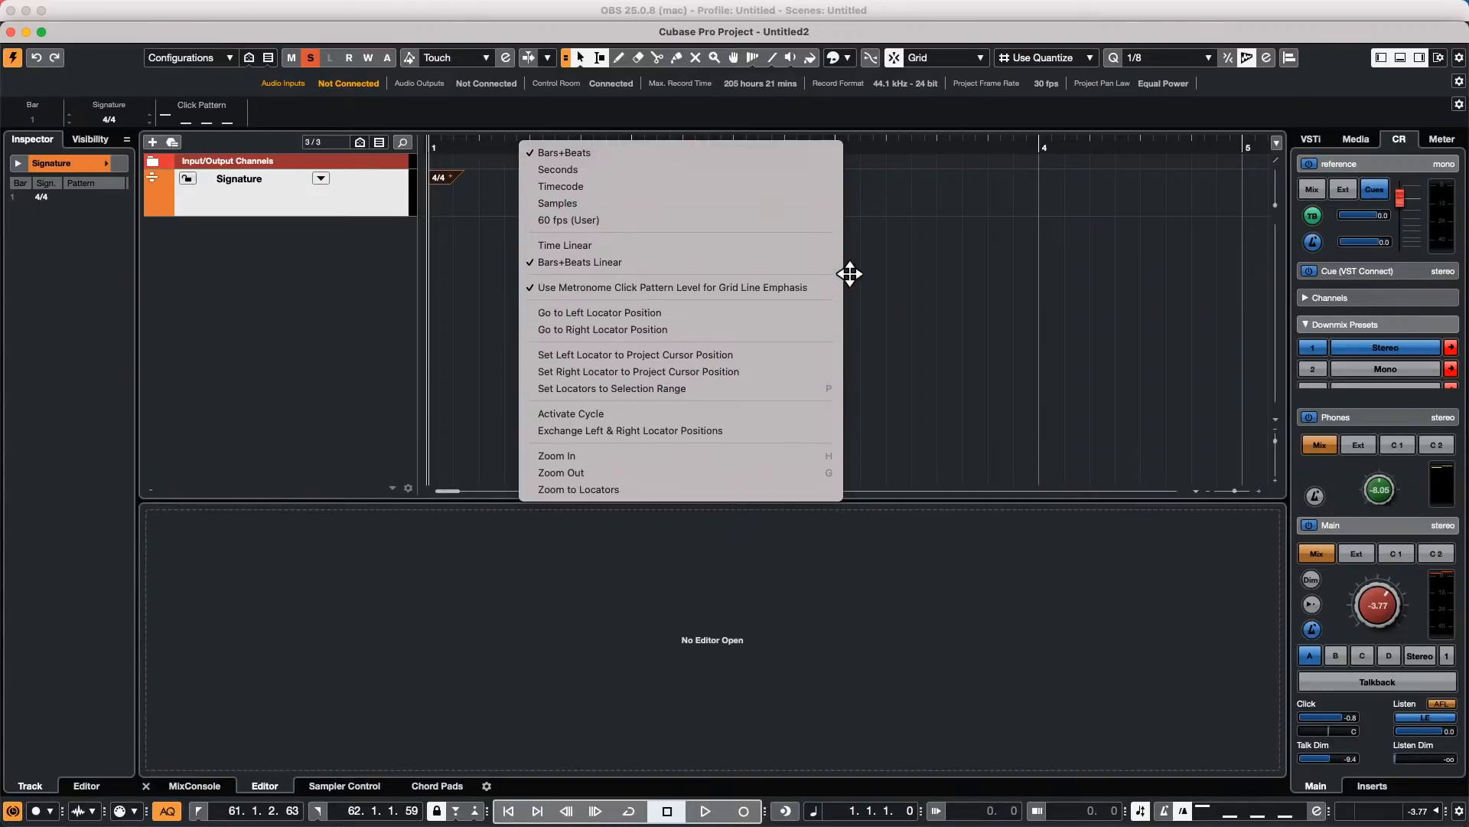
{"action": "left_click", "coordinate": [911, 269]}
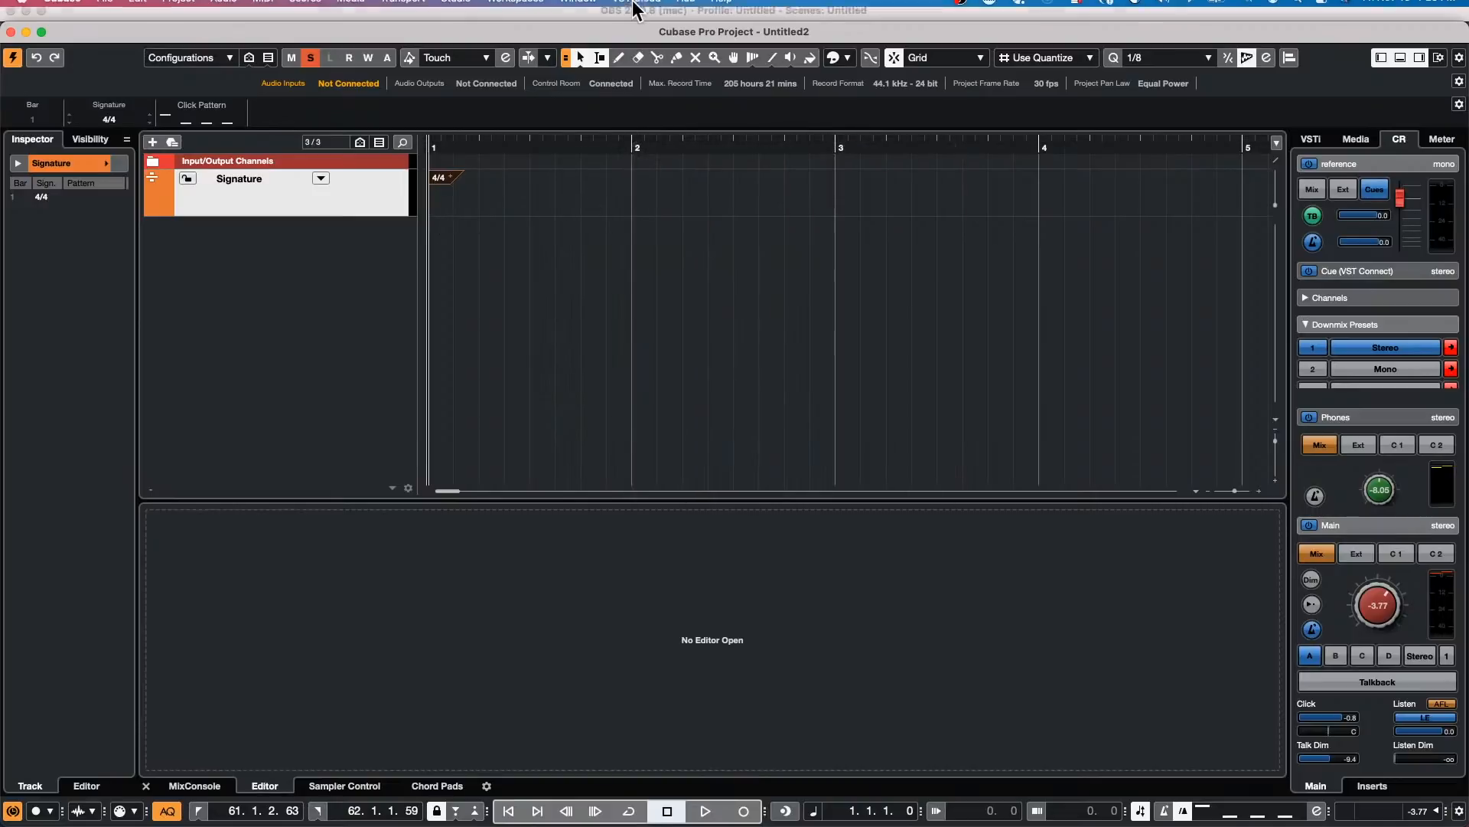
Step: Draw a 6/8 time signature at bar 2 and a 3/4 signature at bar 3 on the Signature track
{"action": "right_click", "coordinate": [621, 191]}
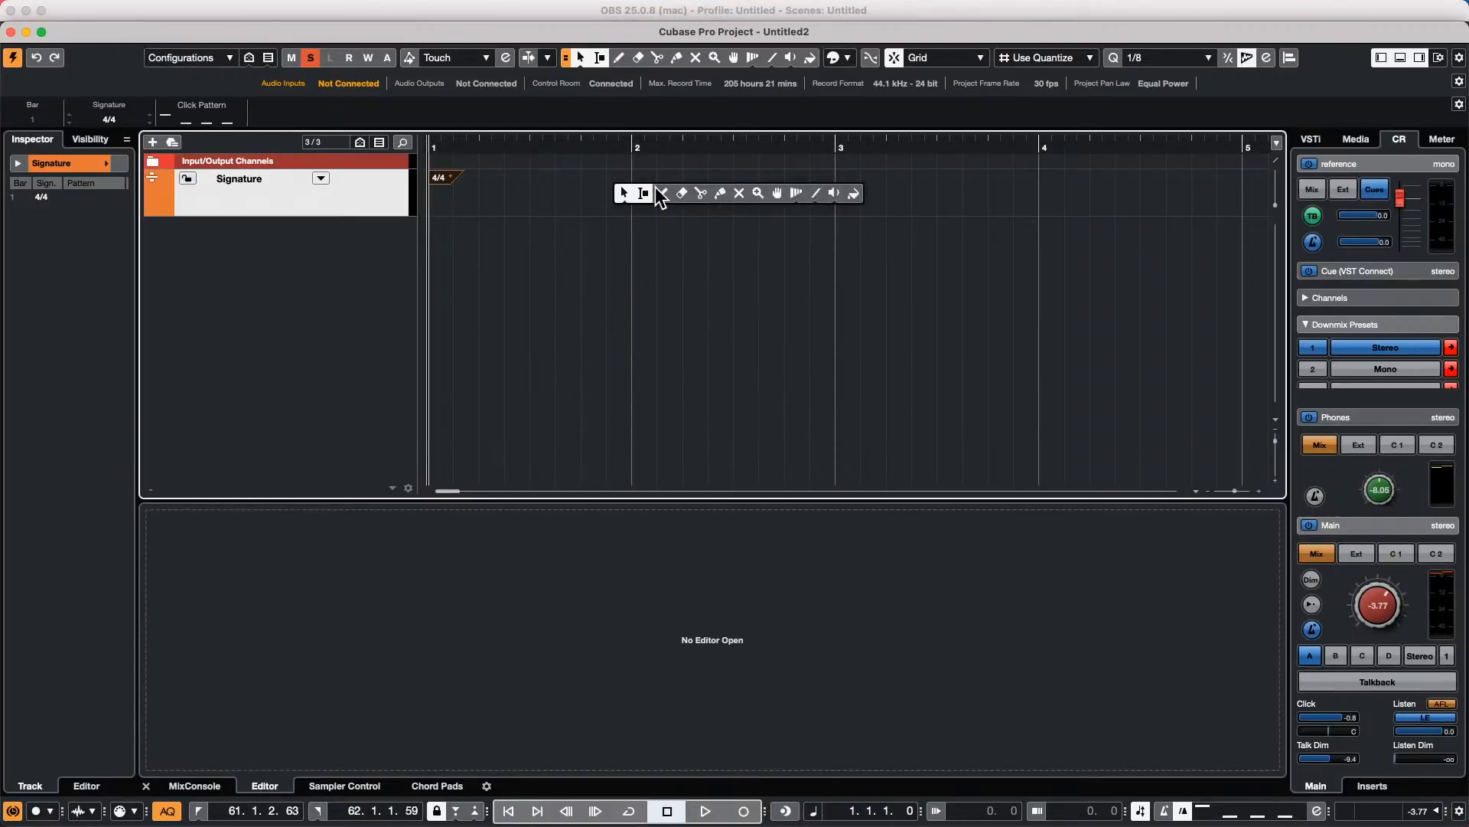
{"action": "left_click", "coordinate": [663, 191]}
{"action": "left_click", "coordinate": [645, 180]}
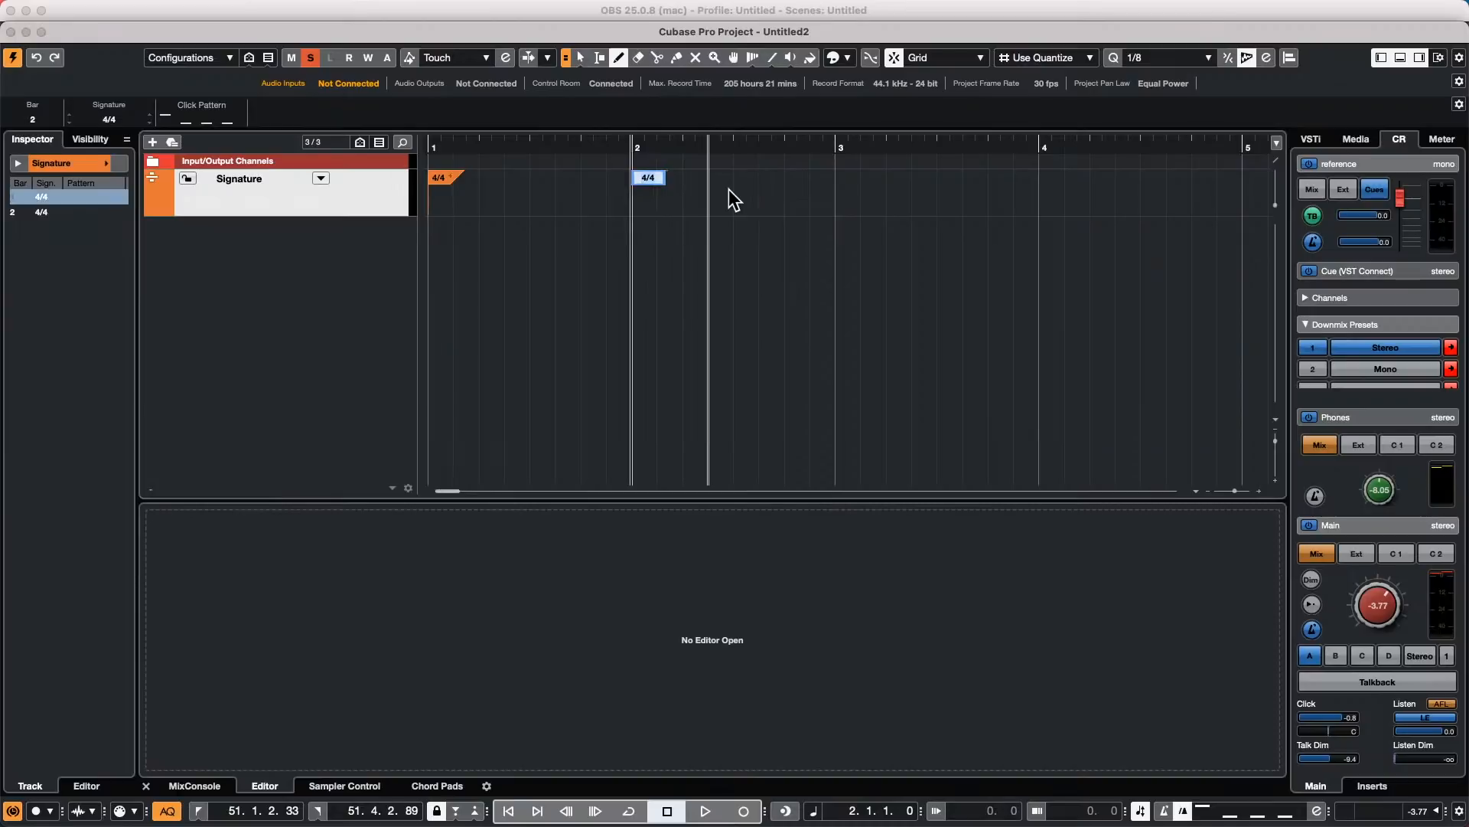
{"action": "type", "text": "6/8"}
{"action": "key", "text": "Return"}
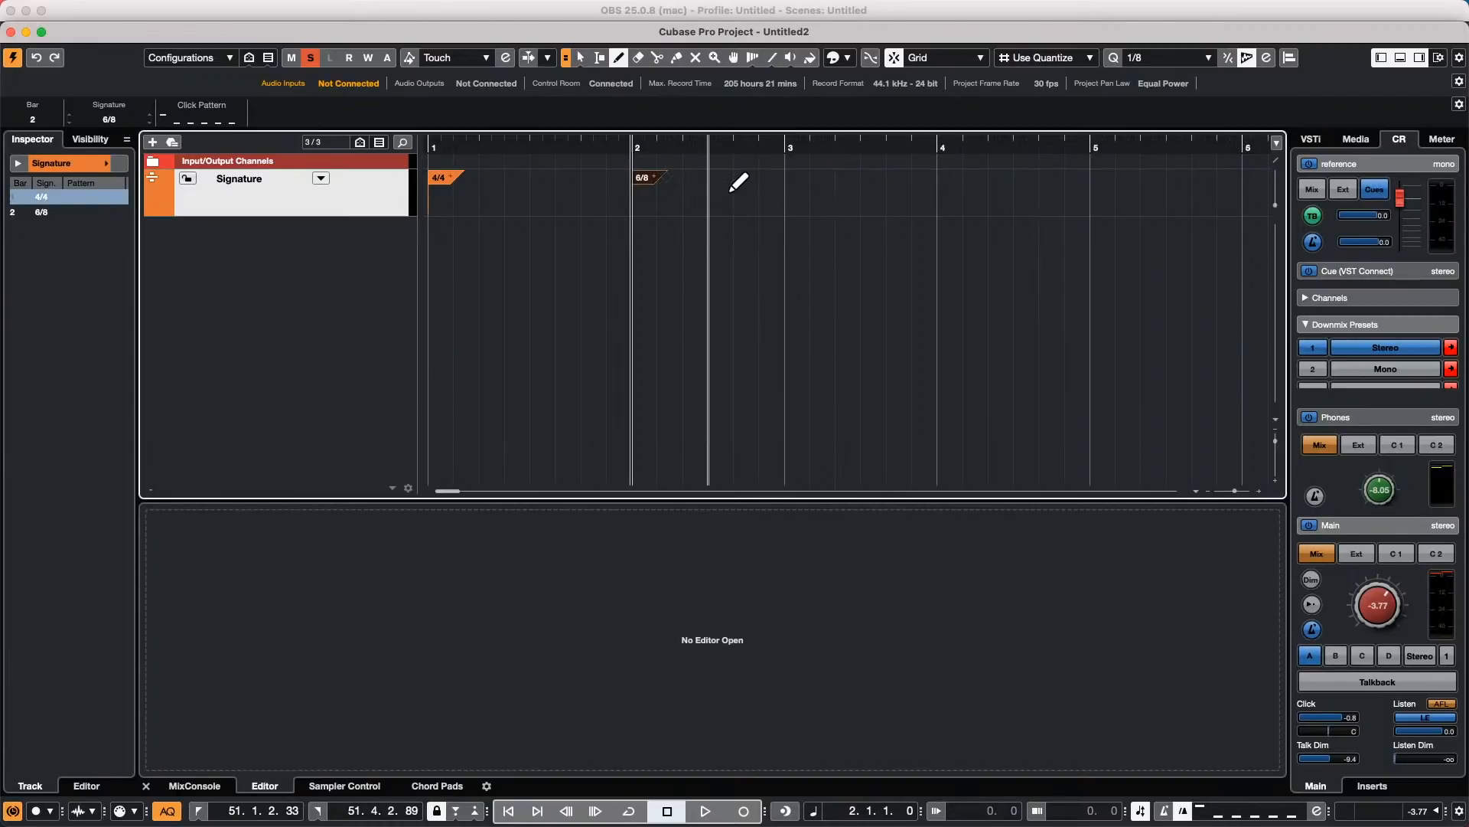
{"action": "left_click", "coordinate": [789, 178]}
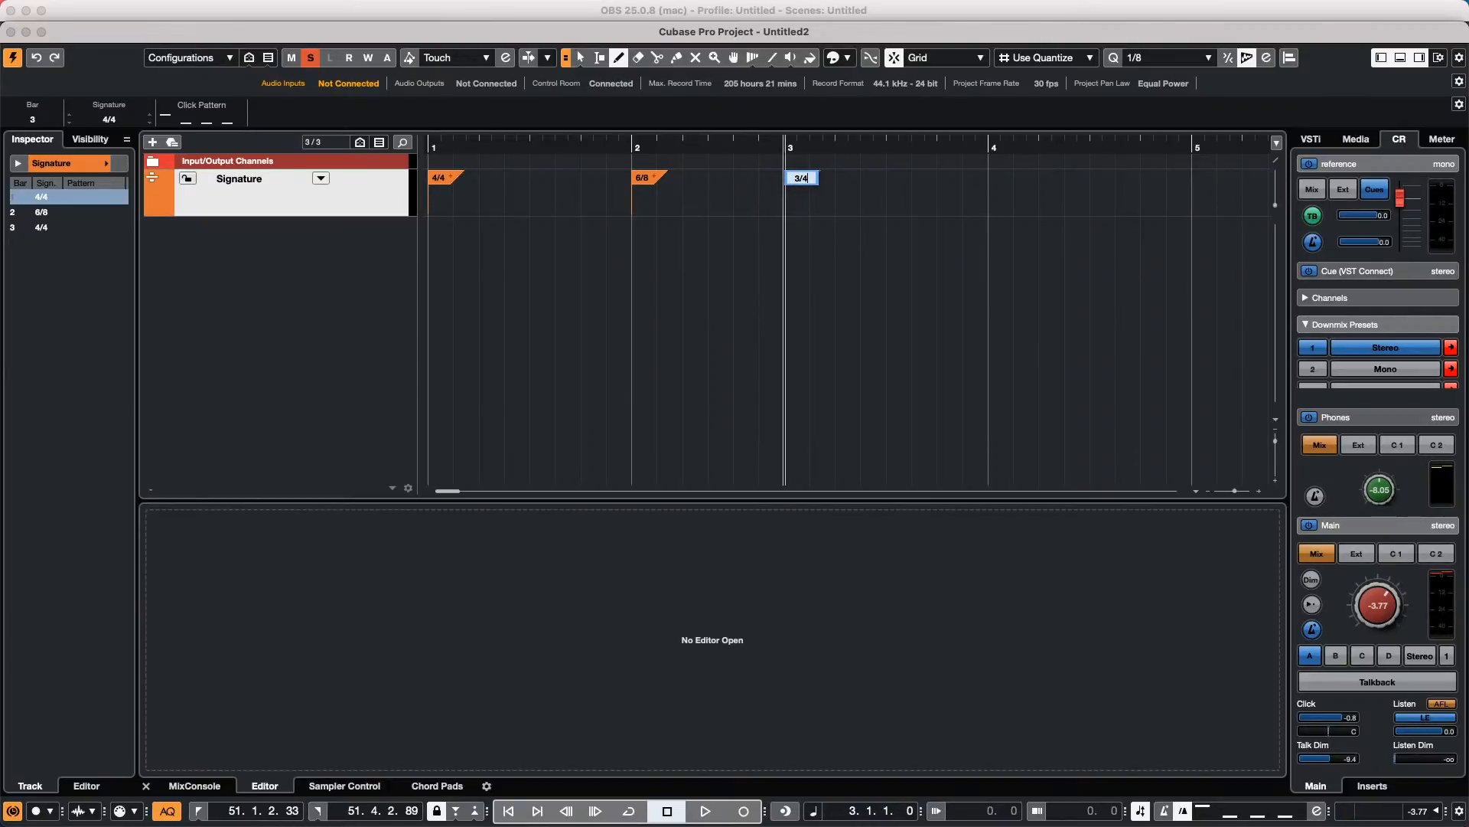
{"action": "key", "text": "Return"}
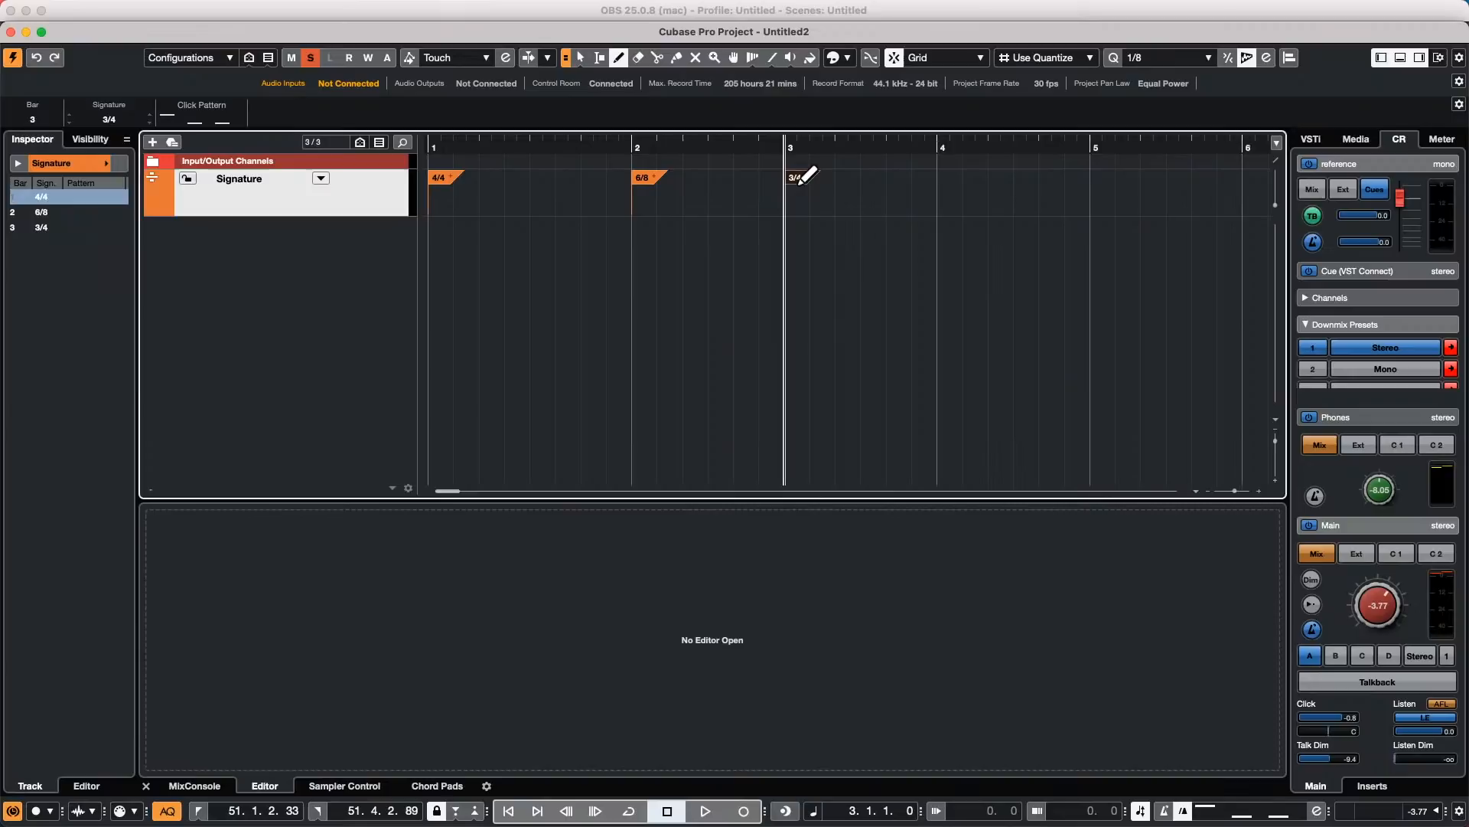
Step: Add a 5/4 time signature at bar 5 and a 4/4 signature at bar 7
{"action": "double_click", "coordinate": [1100, 178]}
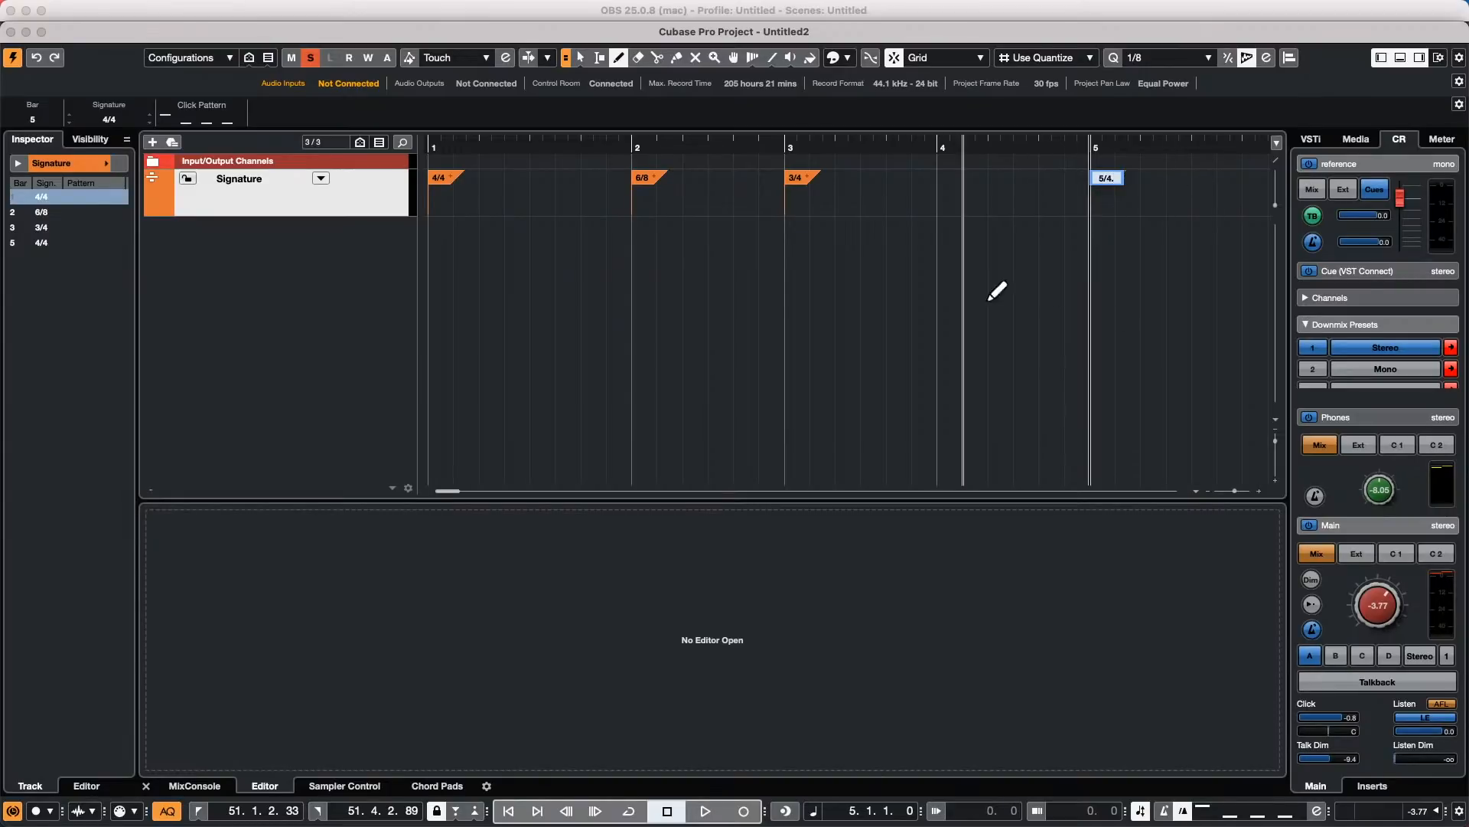
{"action": "mouse_move", "coordinate": [893, 148]}
{"action": "left_mouse_down"}
{"action": "mouse_move", "coordinate": [893, 118]}
{"action": "mouse_move", "coordinate": [919, 131]}
{"action": "left_mouse_up"}
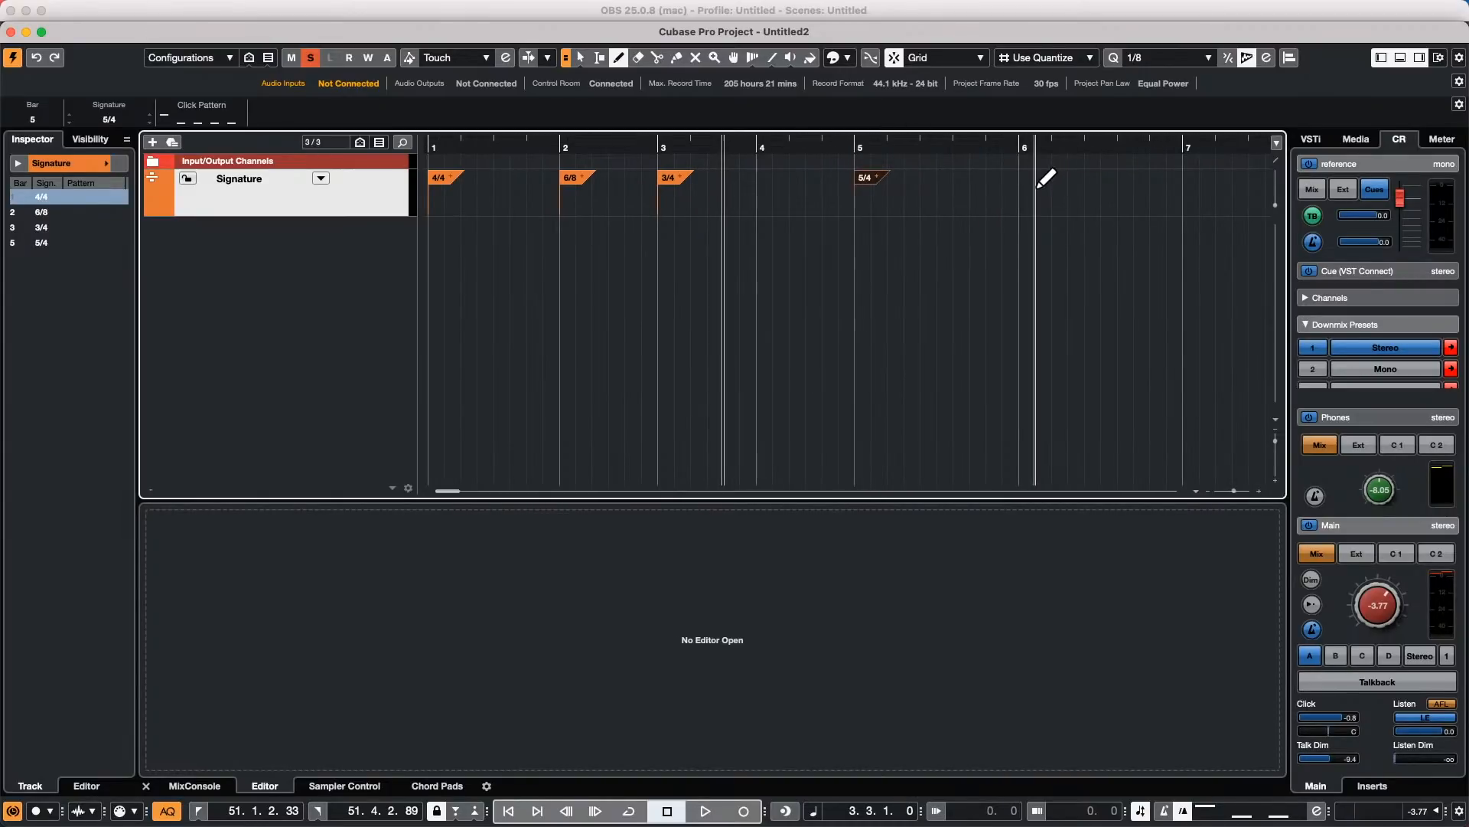
{"action": "left_click", "coordinate": [1192, 190]}
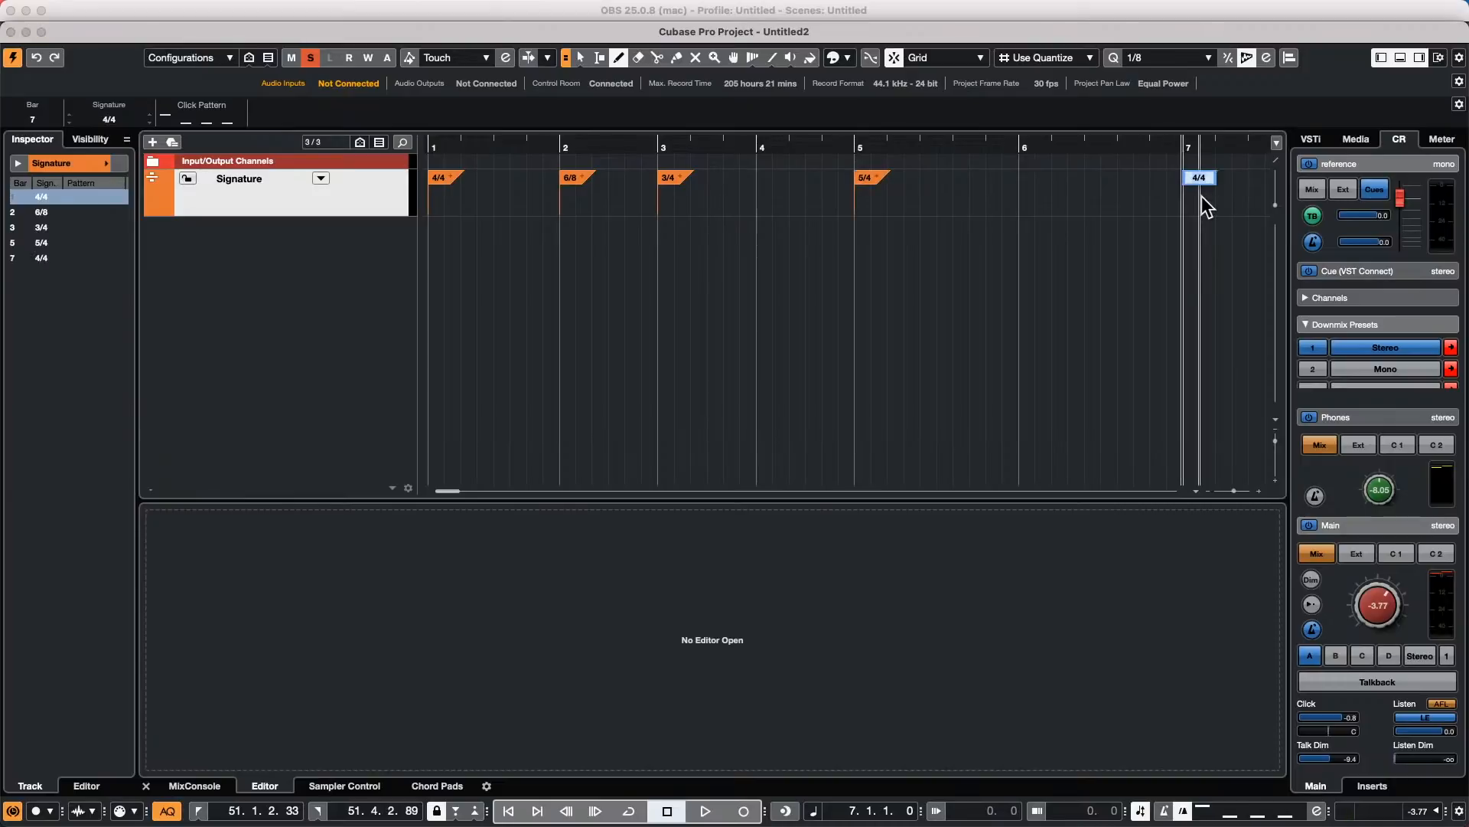
{"action": "left_click", "coordinate": [1119, 214]}
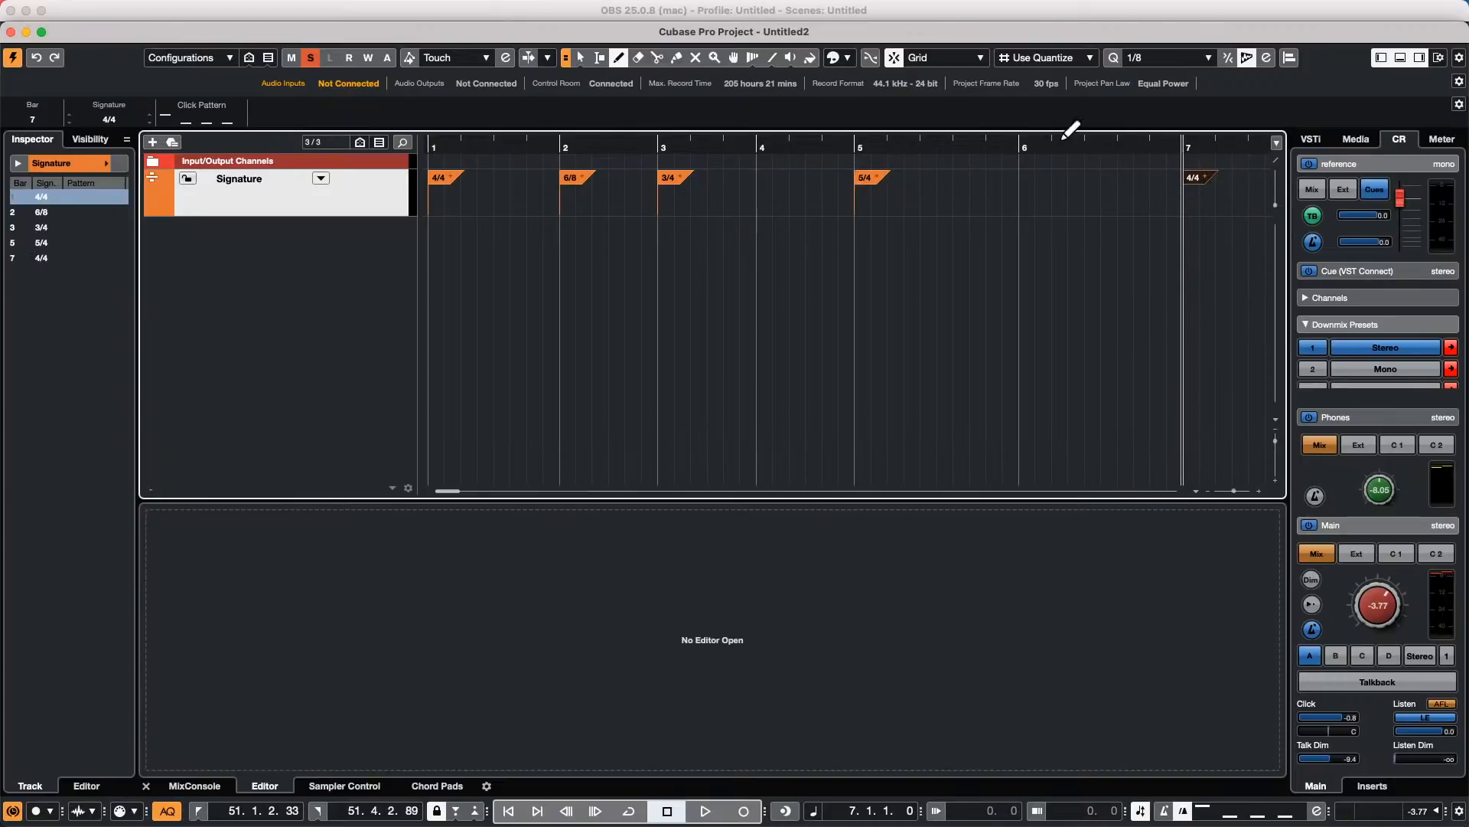
Step: Set the snap grid type to Beat and switch back to the Object Selection tool
{"action": "mouse_move", "coordinate": [485, 148]}
{"action": "left_mouse_down"}
{"action": "mouse_move", "coordinate": [325, 145]}
{"action": "mouse_move", "coordinate": [322, 160]}
{"action": "left_mouse_up"}
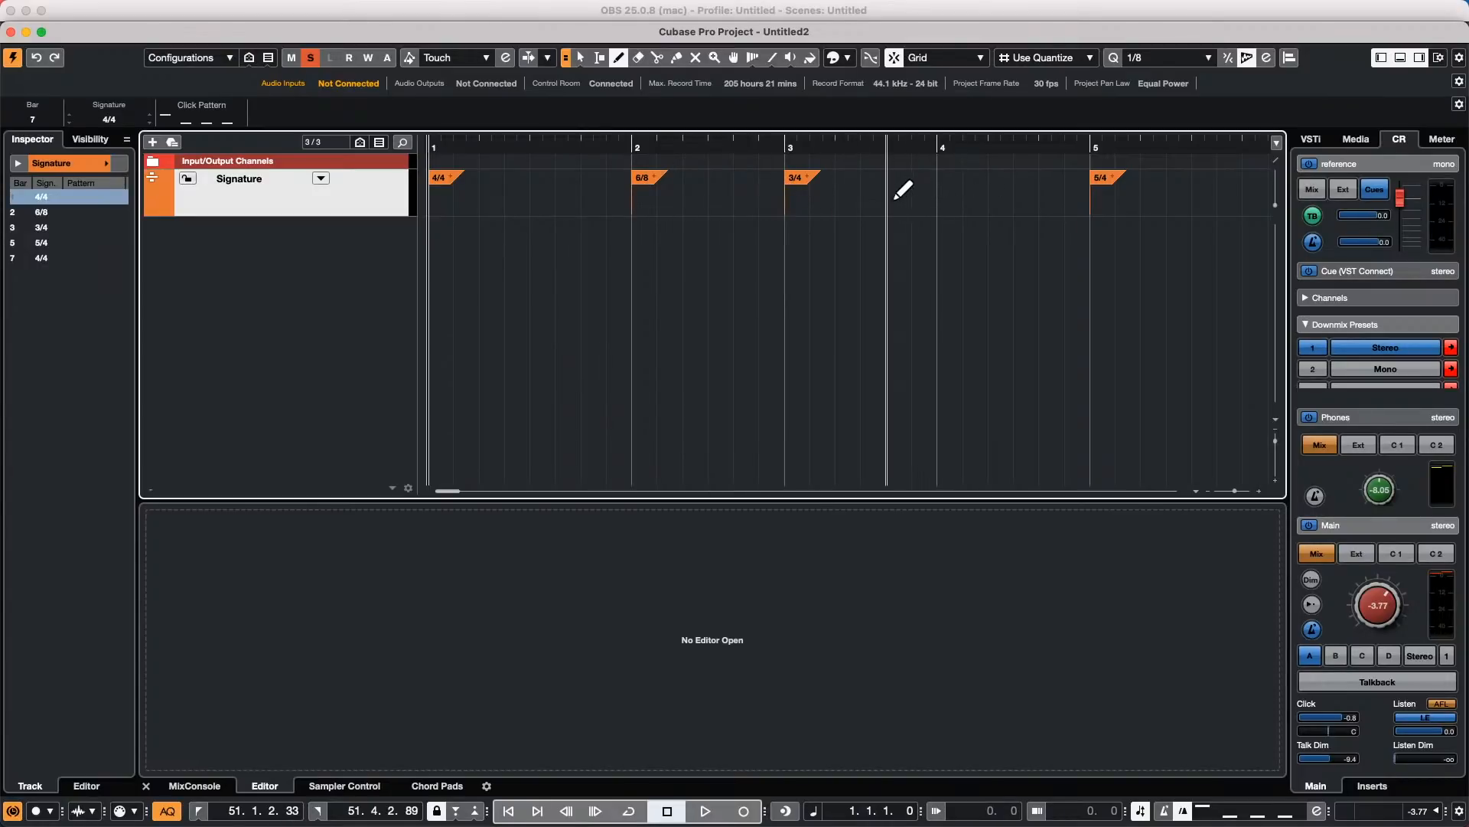
{"action": "left_click", "coordinate": [1049, 55]}
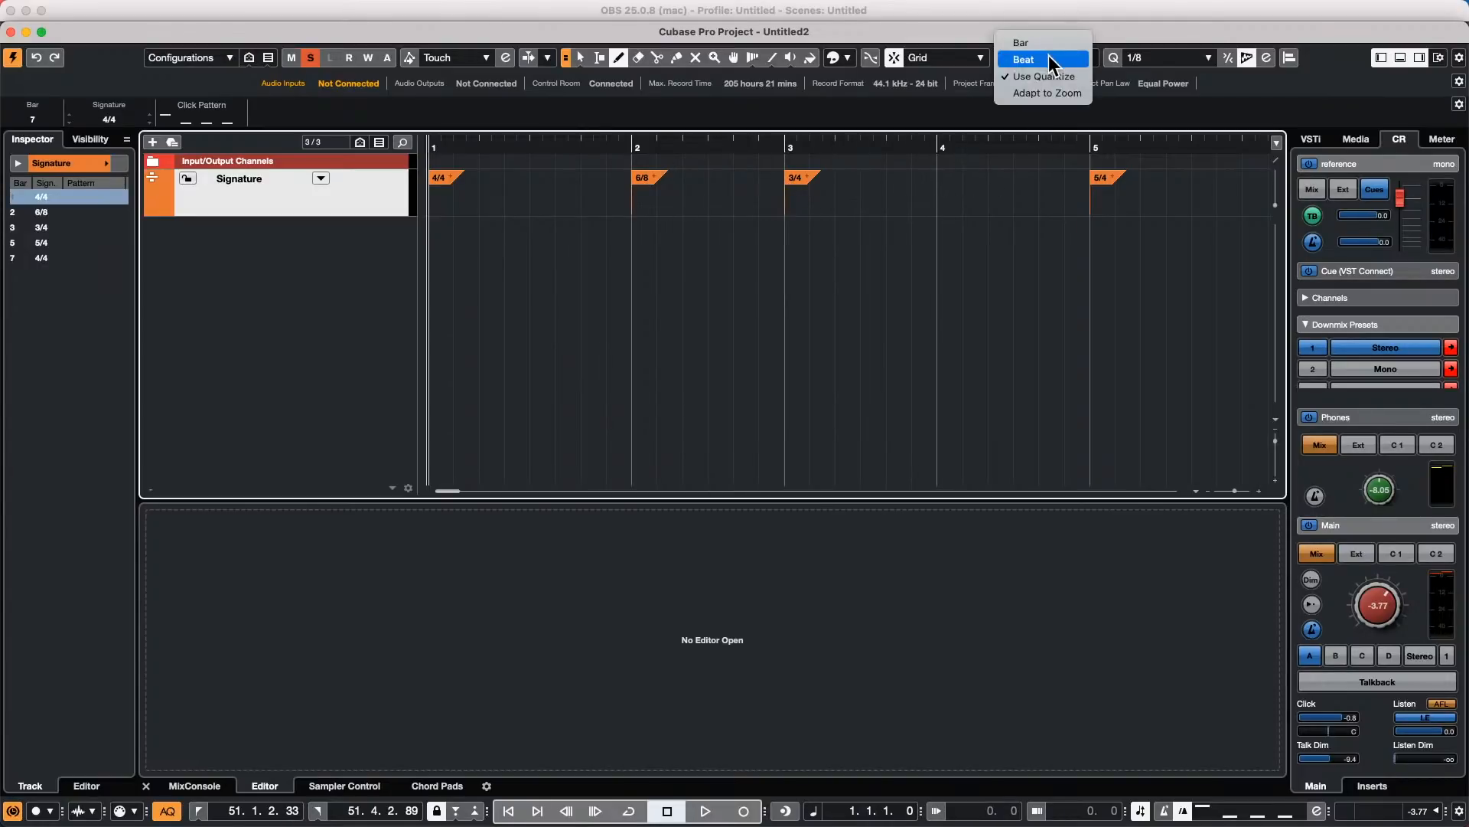
{"action": "left_click", "coordinate": [1046, 60]}
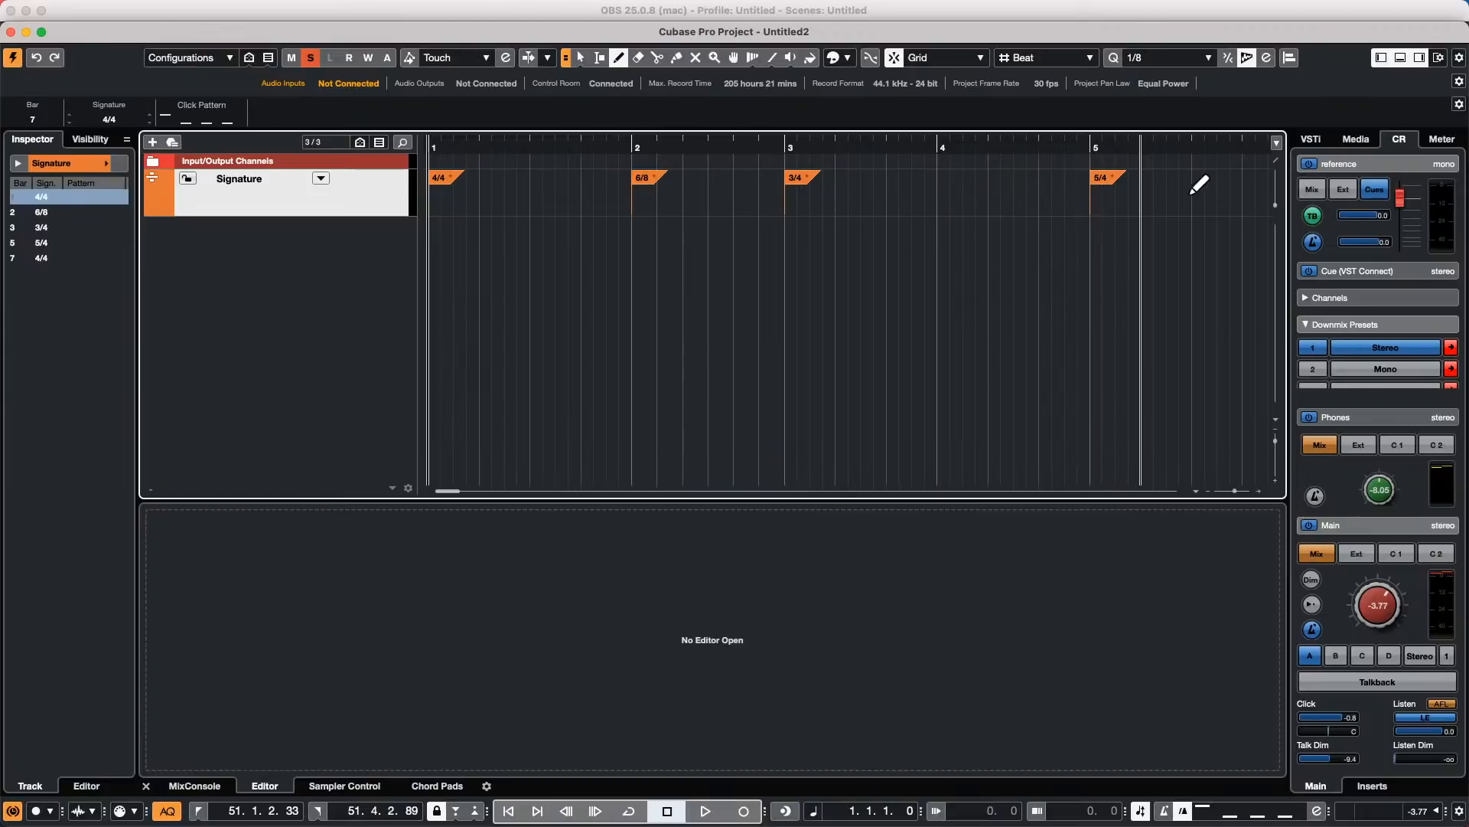
{"action": "left_click_drag", "start_coordinate": [886, 147], "coordinate": [884, 115]}
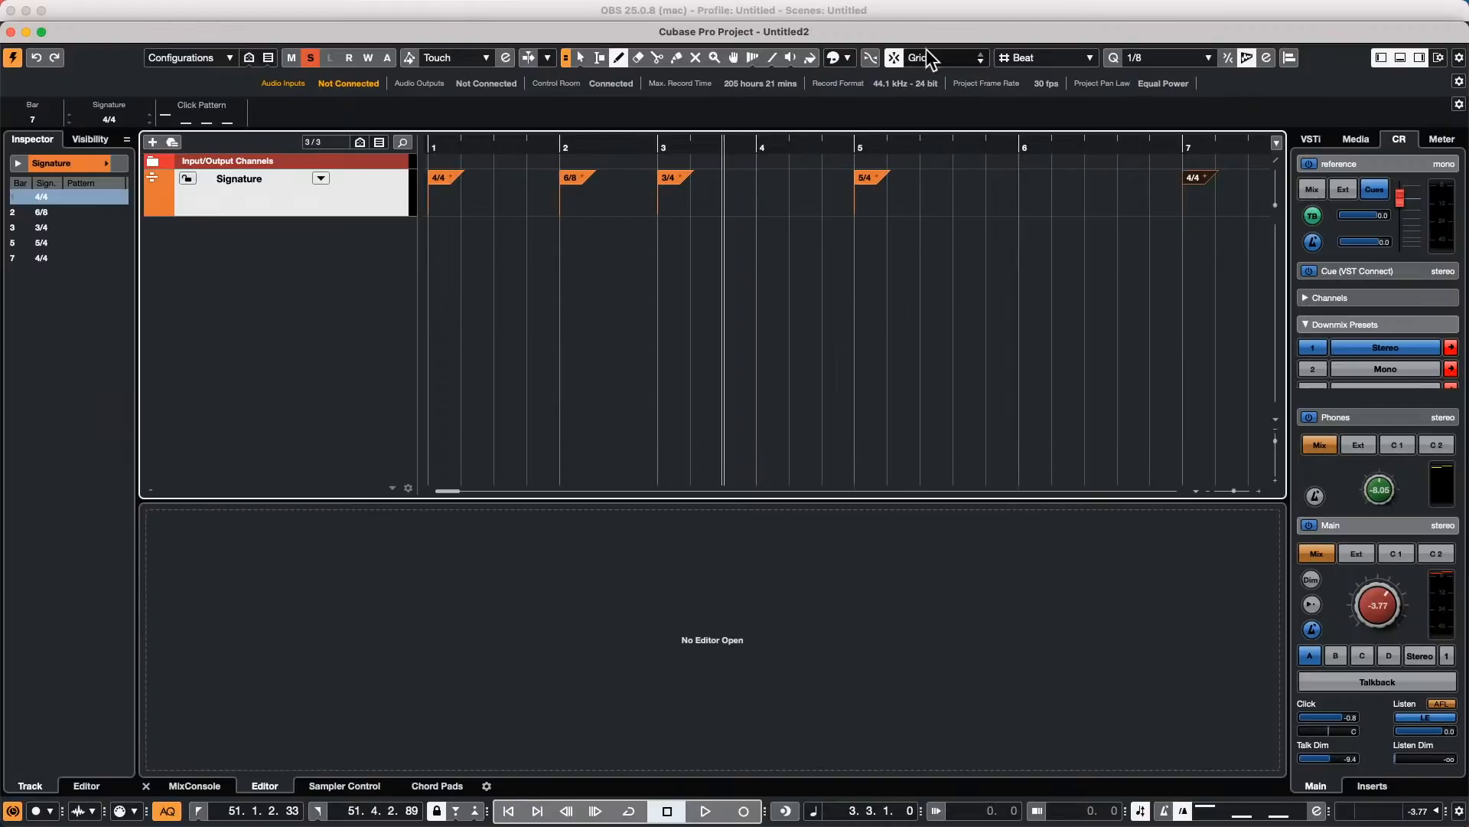
{"action": "right_click", "coordinate": [949, 191]}
{"action": "left_click", "coordinate": [948, 193]}
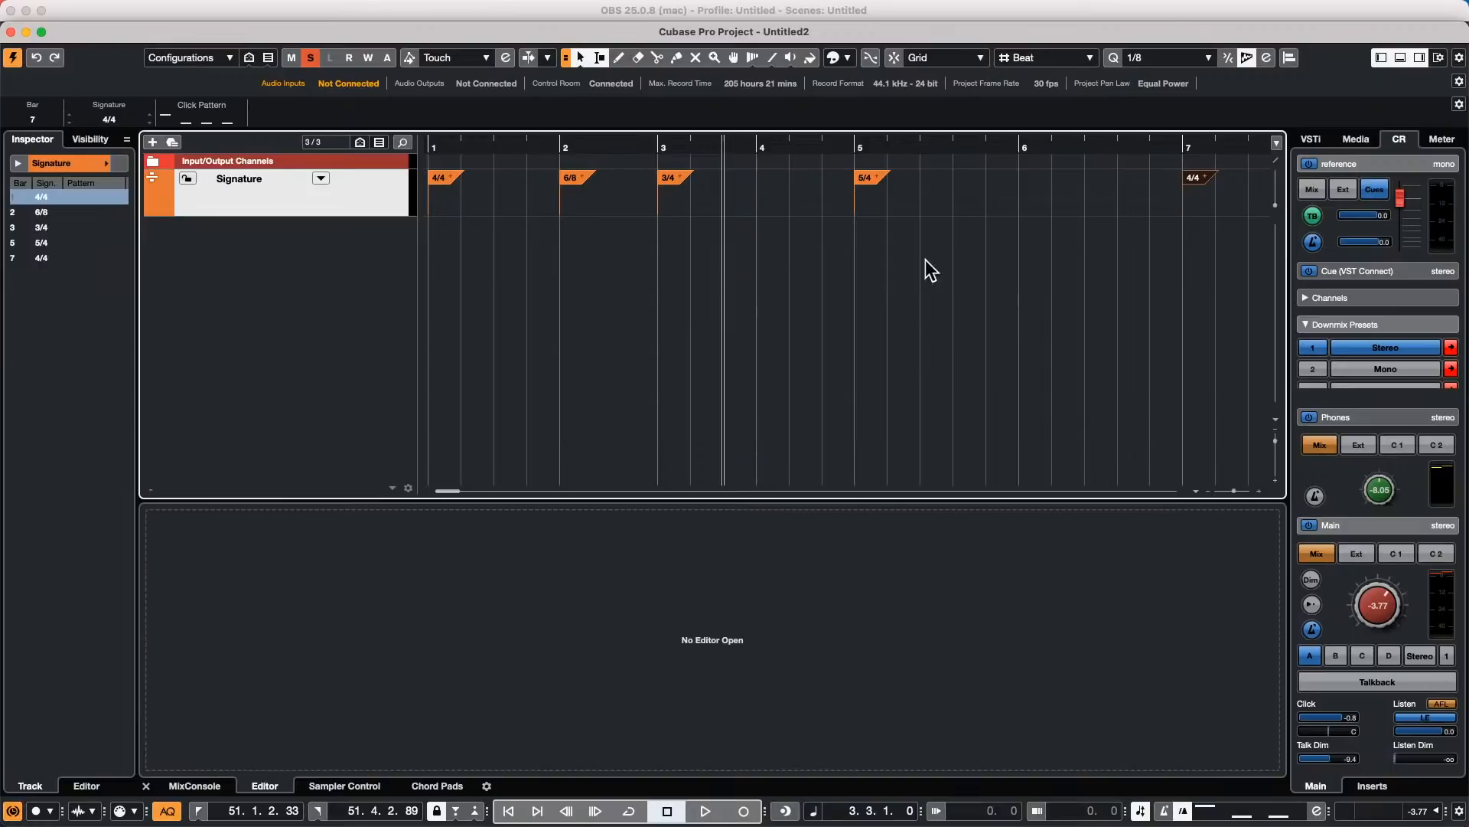
Step: Add one instrument track with No VST Instrument assigned
{"action": "right_click", "coordinate": [346, 237]}
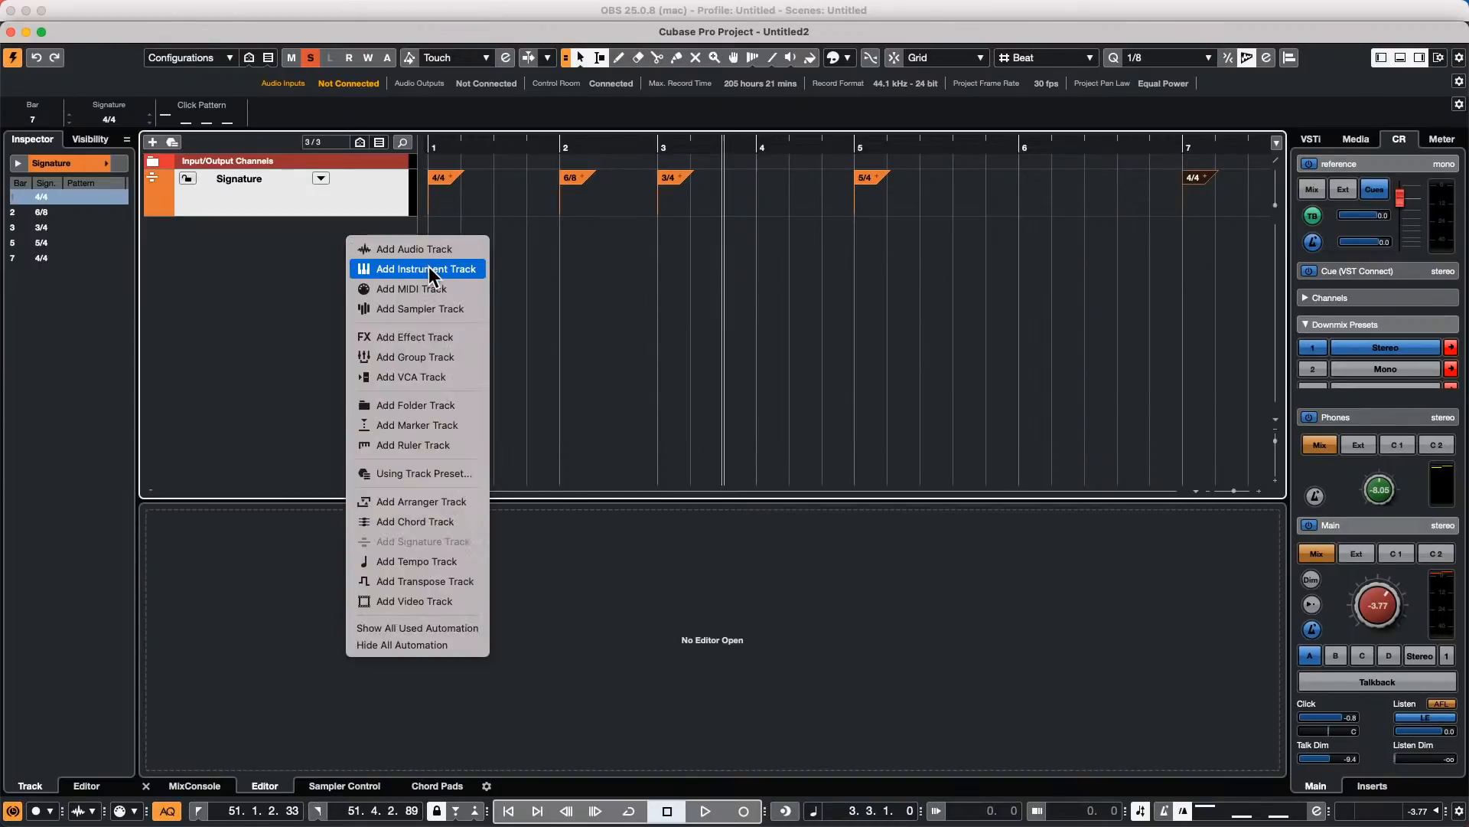
{"action": "left_click", "coordinate": [428, 266]}
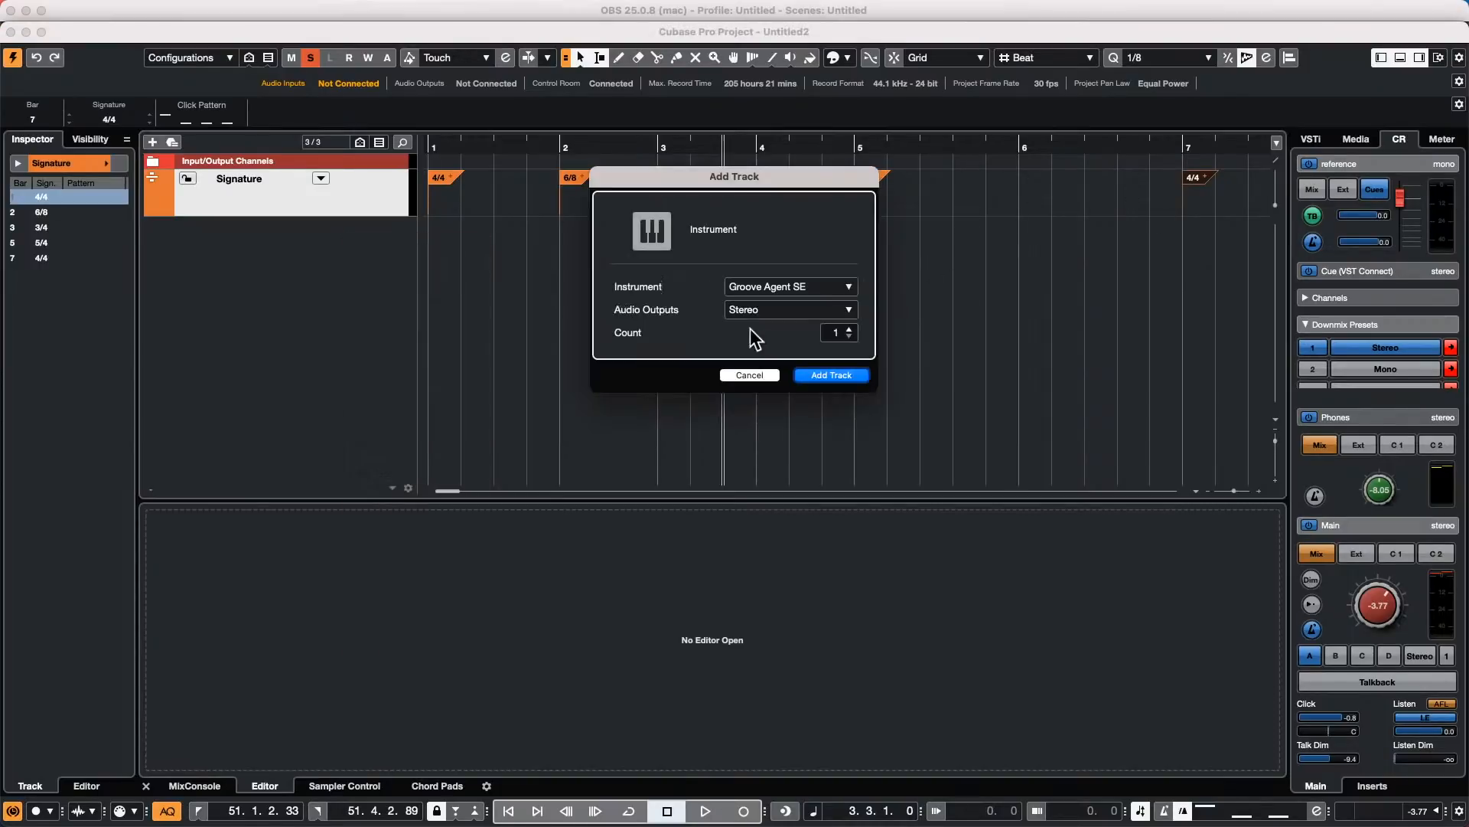
{"action": "left_click", "coordinate": [797, 292]}
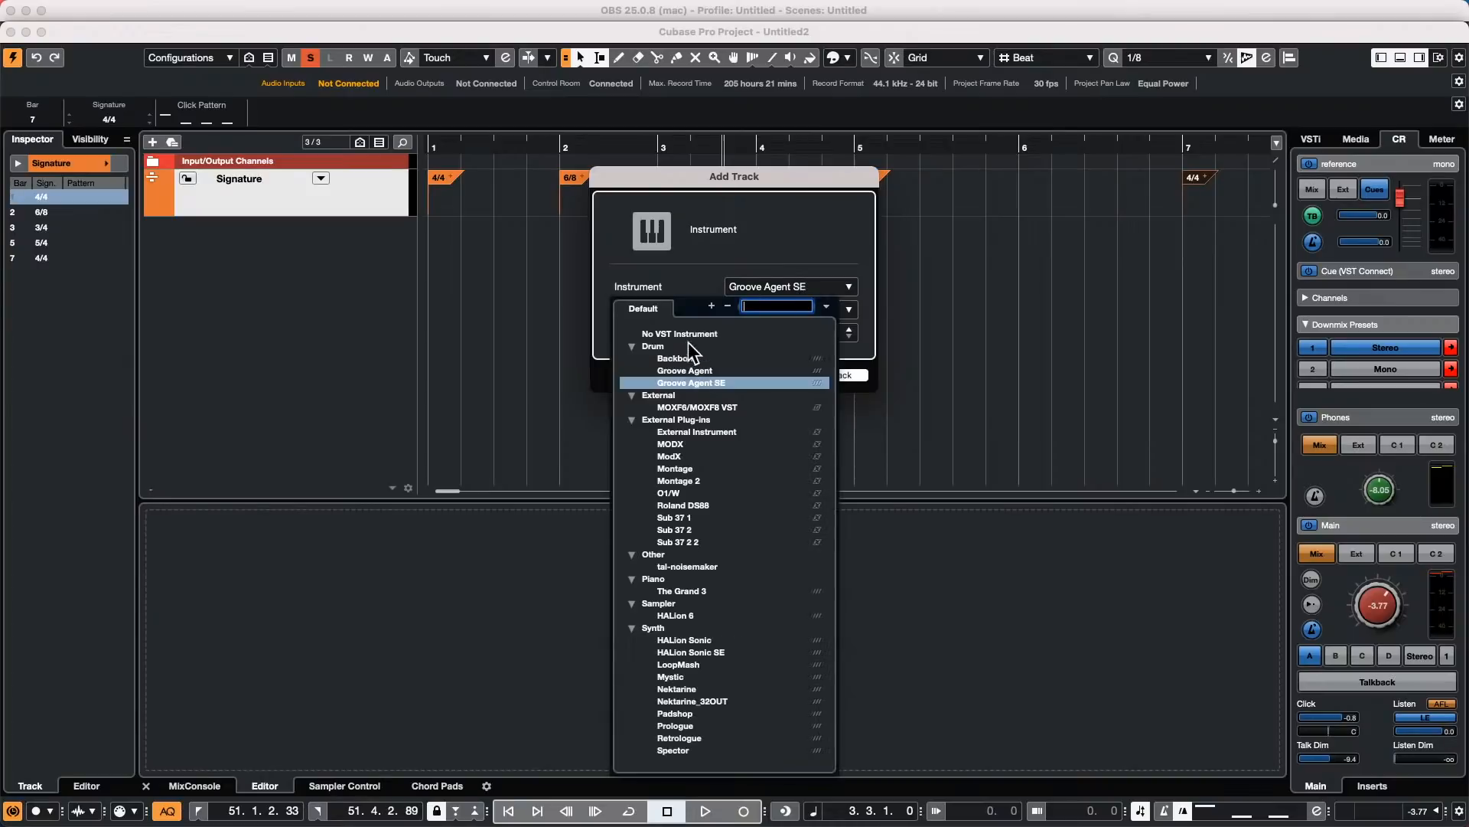
{"action": "left_click", "coordinate": [685, 334]}
{"action": "left_click", "coordinate": [832, 374]}
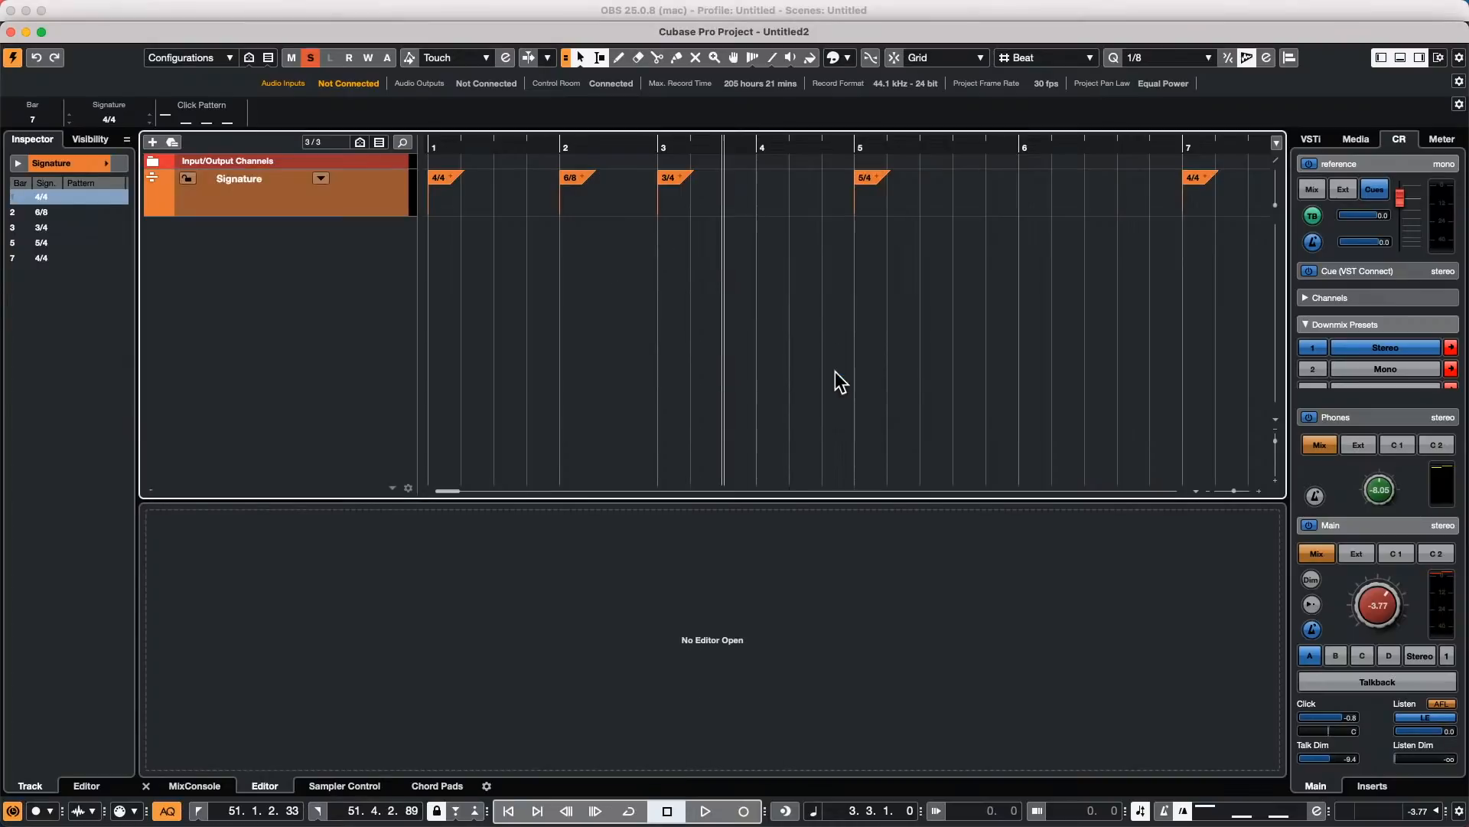
Step: Draw a MIDI part from bar 3 to just before bar 7 on the instrument track and move its start to bar 1
{"action": "right_click", "coordinate": [677, 243]}
{"action": "left_click", "coordinate": [703, 246]}
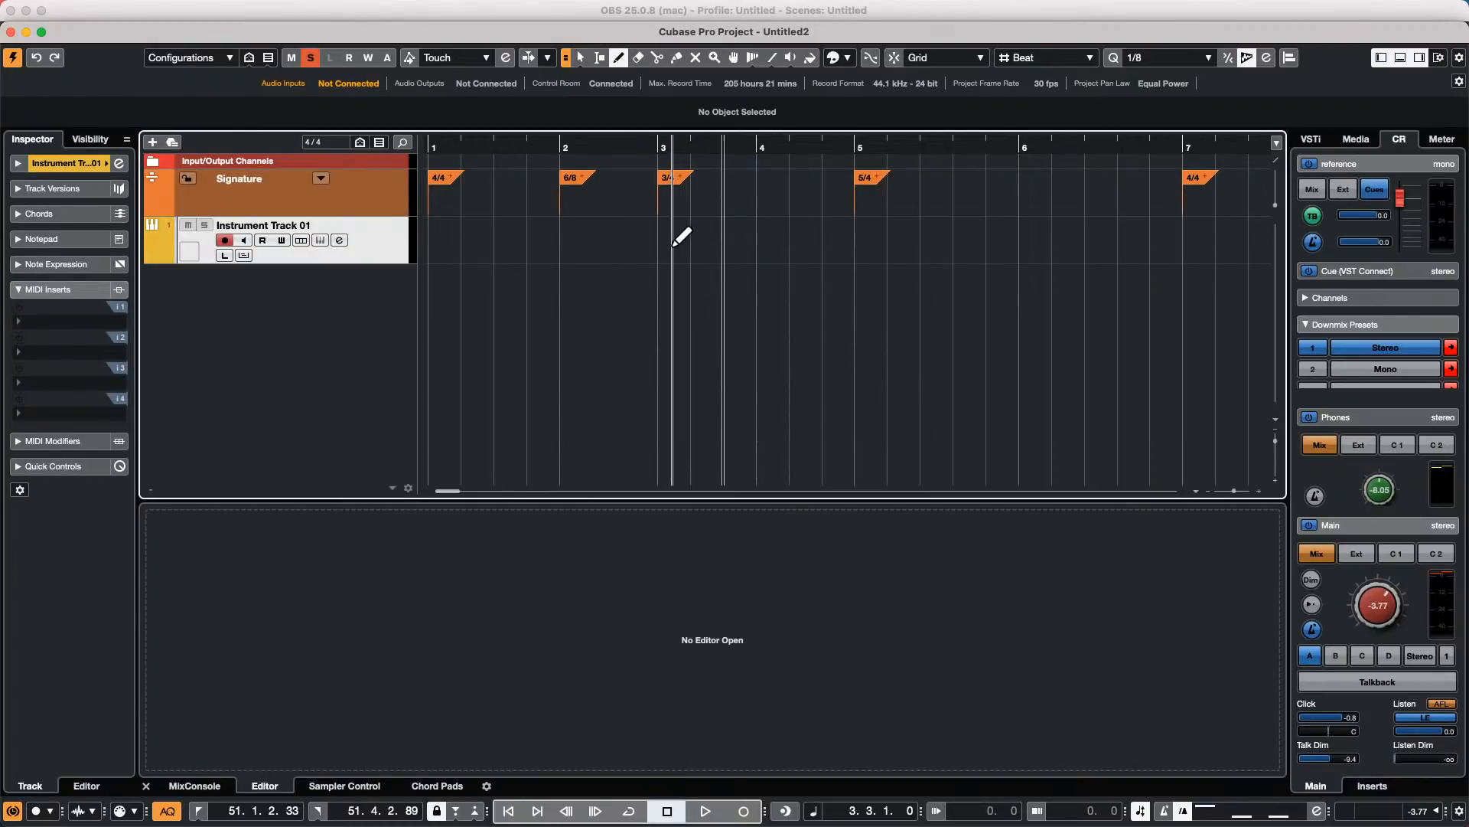
{"action": "left_click_drag", "start_coordinate": [662, 243], "coordinate": [1164, 253]}
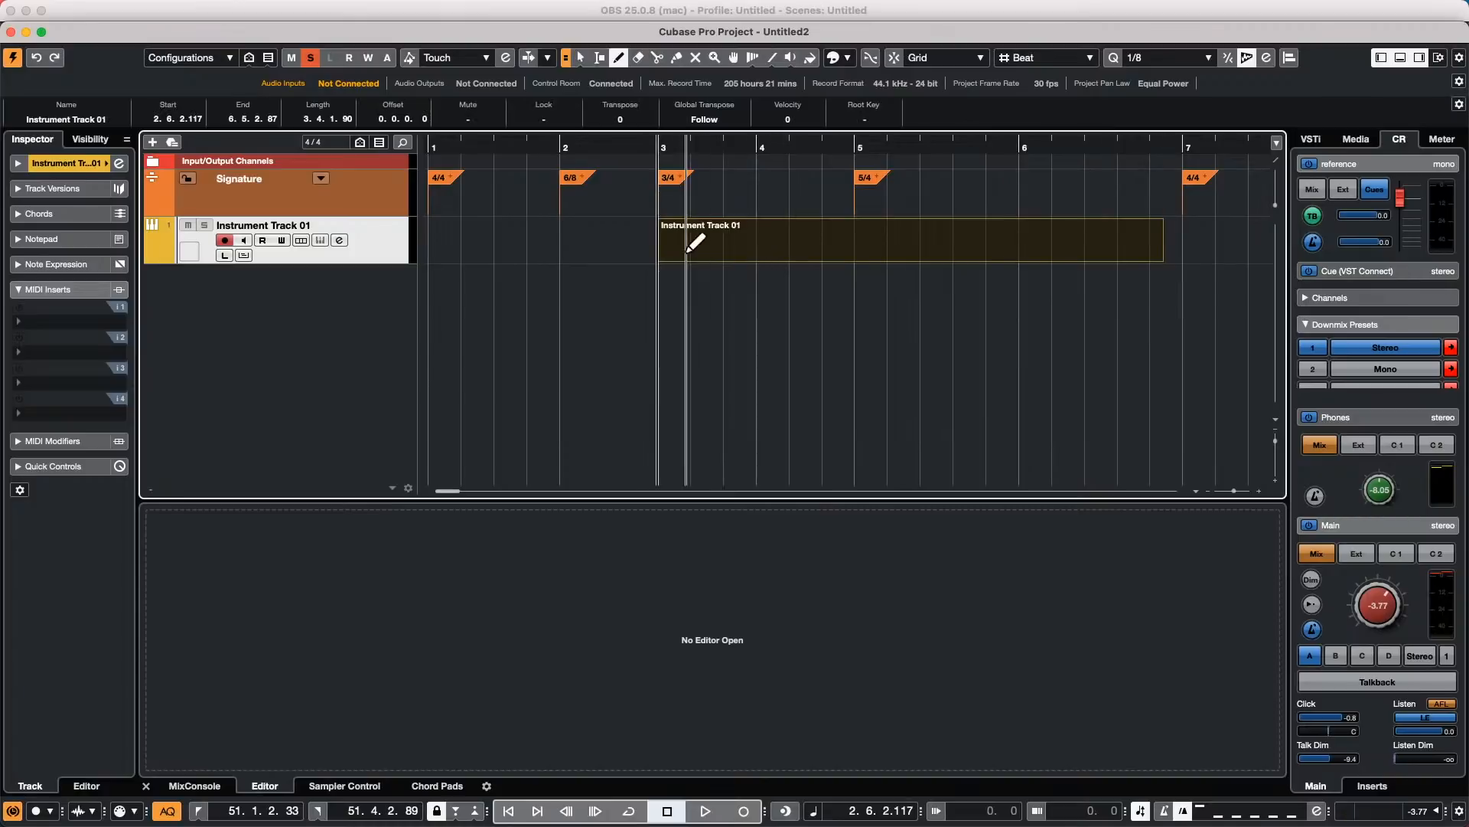
{"action": "key", "text": "1"}
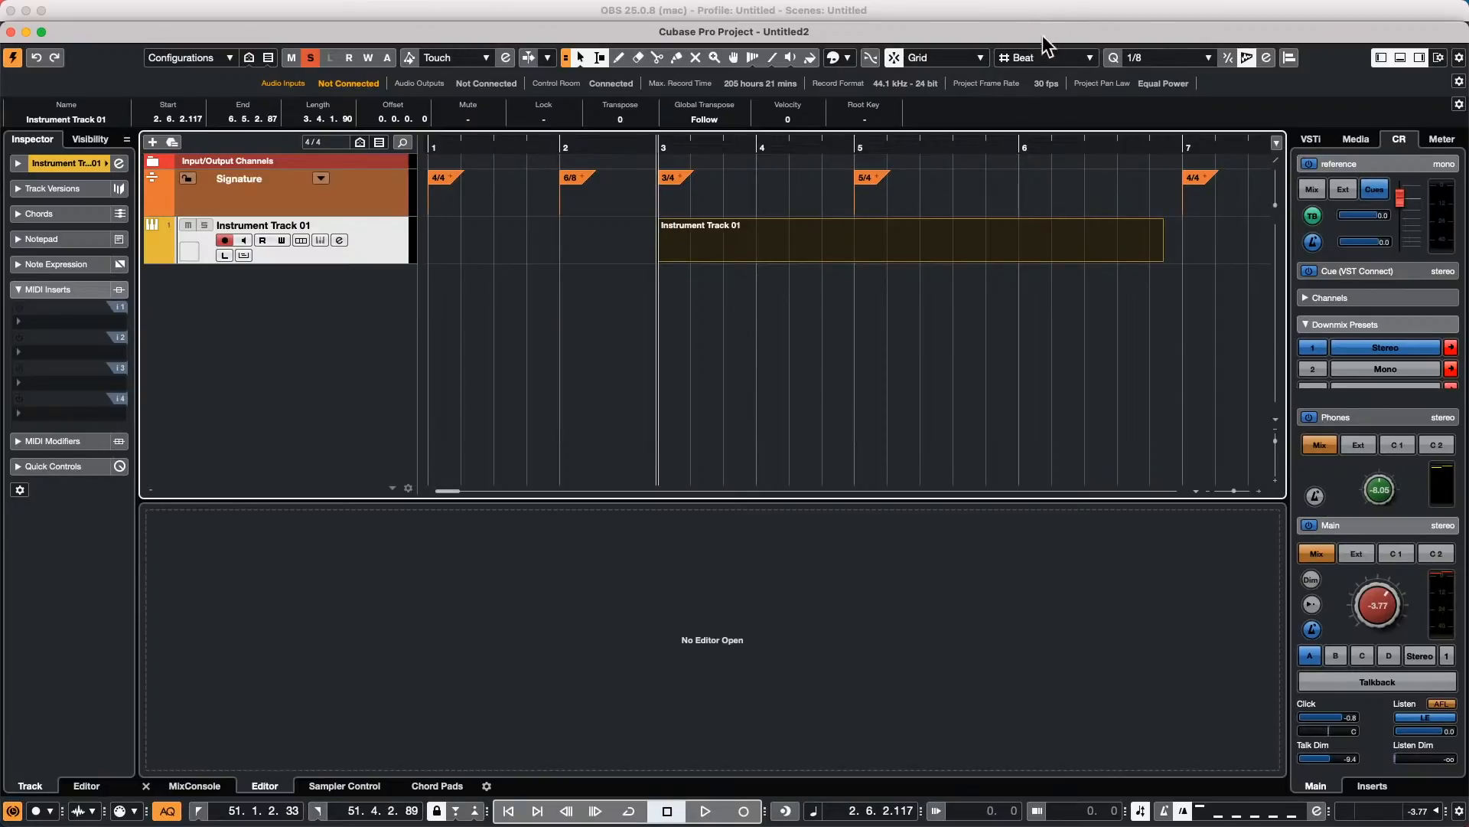
{"action": "mouse_move", "coordinate": [711, 242]}
{"action": "left_mouse_down"}
{"action": "mouse_move", "coordinate": [825, 245]}
{"action": "mouse_move", "coordinate": [665, 246]}
{"action": "mouse_move", "coordinate": [1085, 243]}
{"action": "mouse_move", "coordinate": [682, 249]}
{"action": "mouse_move", "coordinate": [603, 247]}
{"action": "mouse_move", "coordinate": [911, 253]}
{"action": "mouse_move", "coordinate": [338, 225]}
{"action": "mouse_move", "coordinate": [459, 237]}
{"action": "left_mouse_up"}
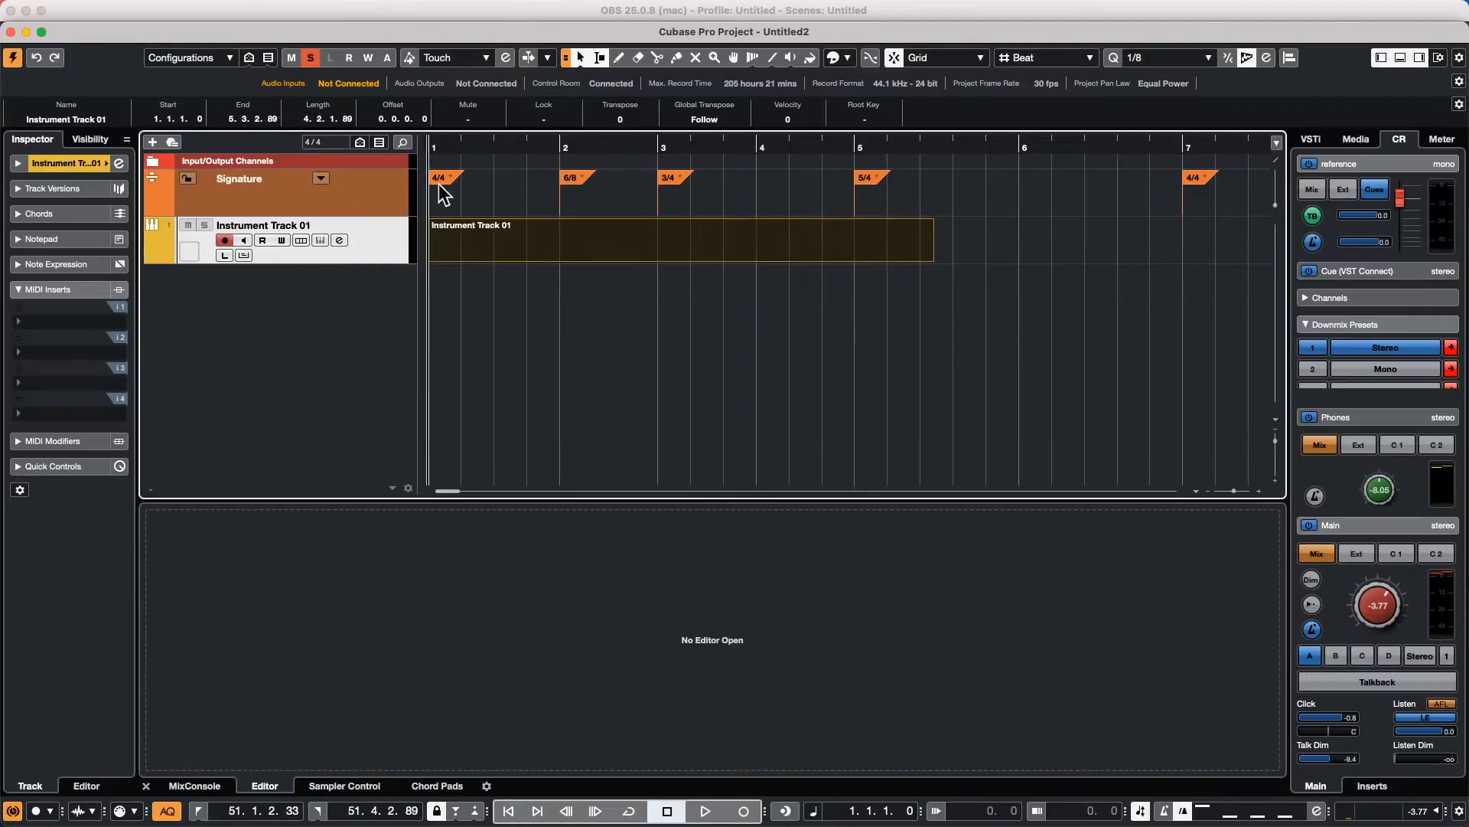
Step: Set the click pattern of the 4/4 signature at bar 1 to Double Tempo
{"action": "double_click", "coordinate": [446, 178]}
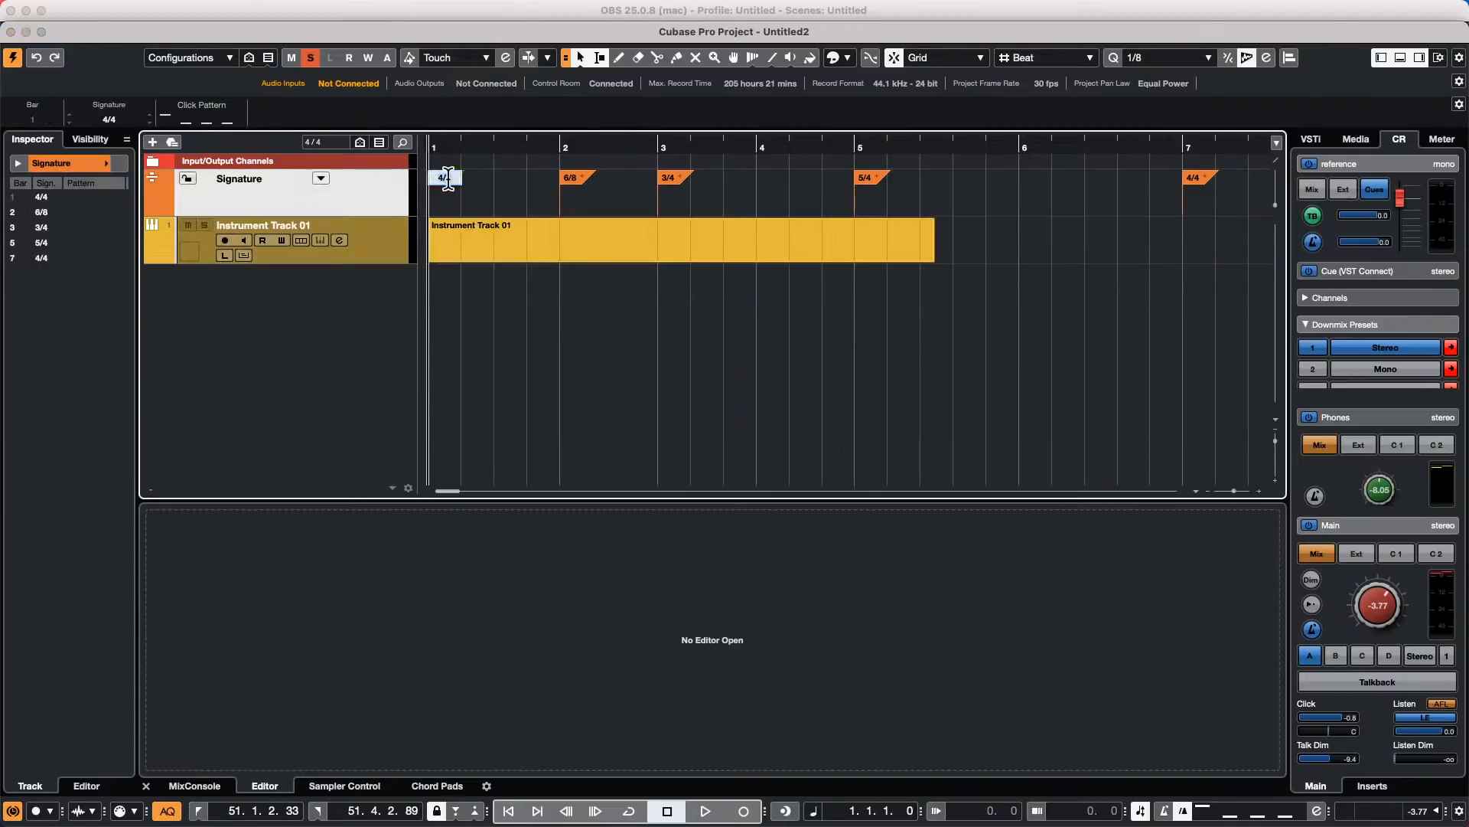
{"action": "left_click", "coordinate": [210, 120]}
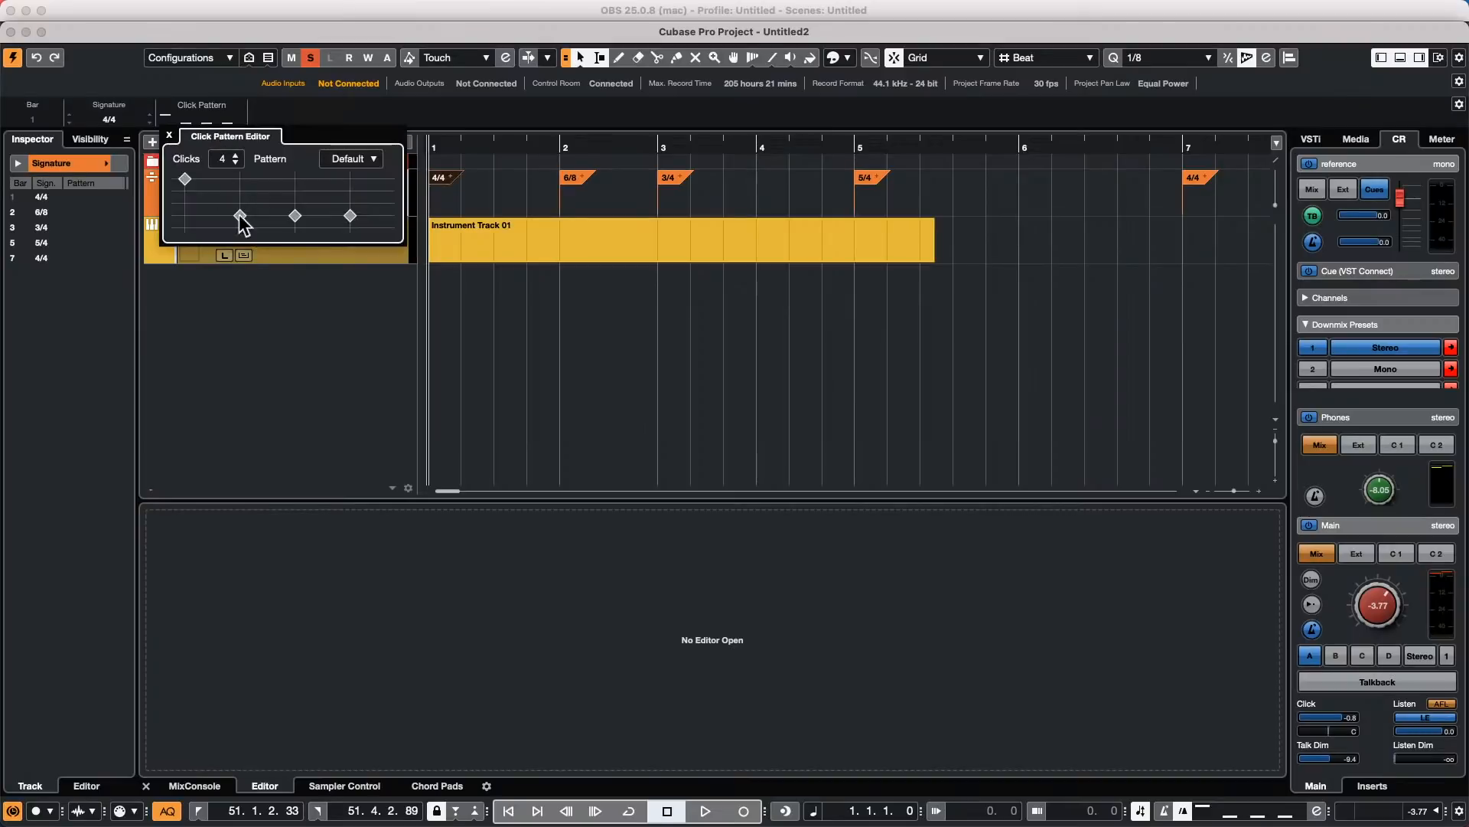
{"action": "left_click", "coordinate": [373, 159]}
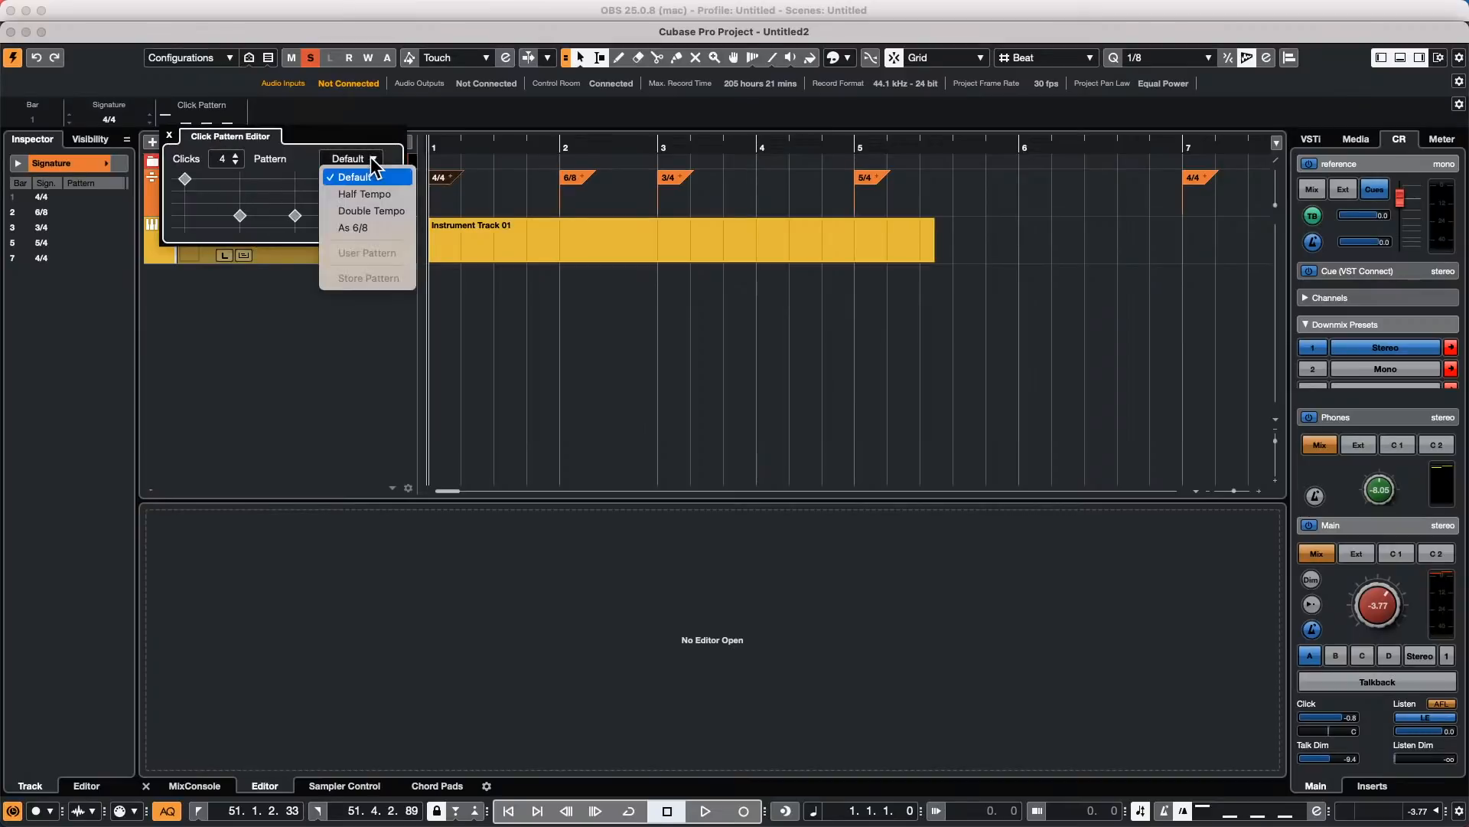
{"action": "left_click", "coordinate": [372, 212]}
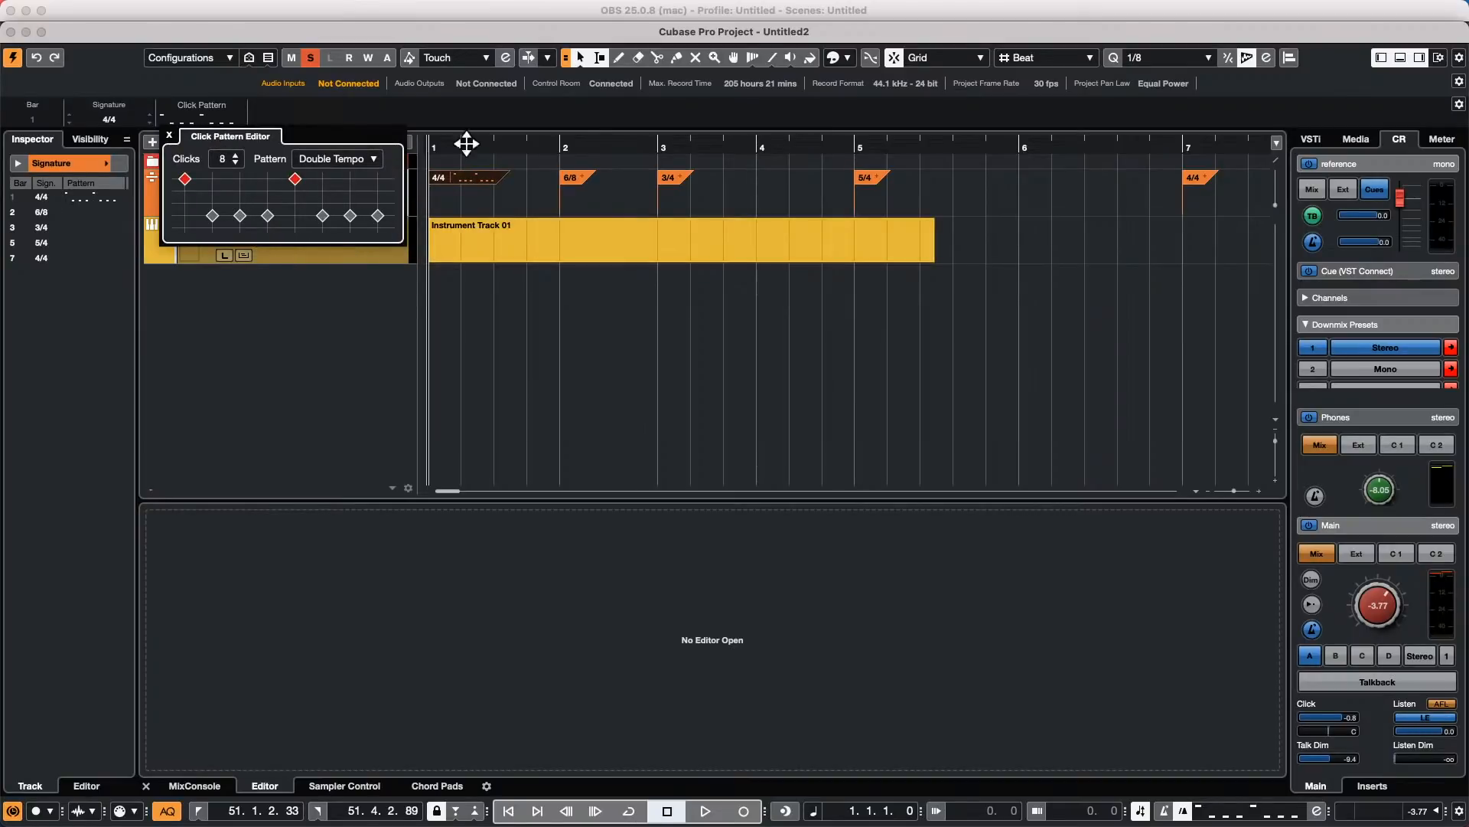
{"action": "left_click_drag", "start_coordinate": [456, 143], "coordinate": [383, 171]}
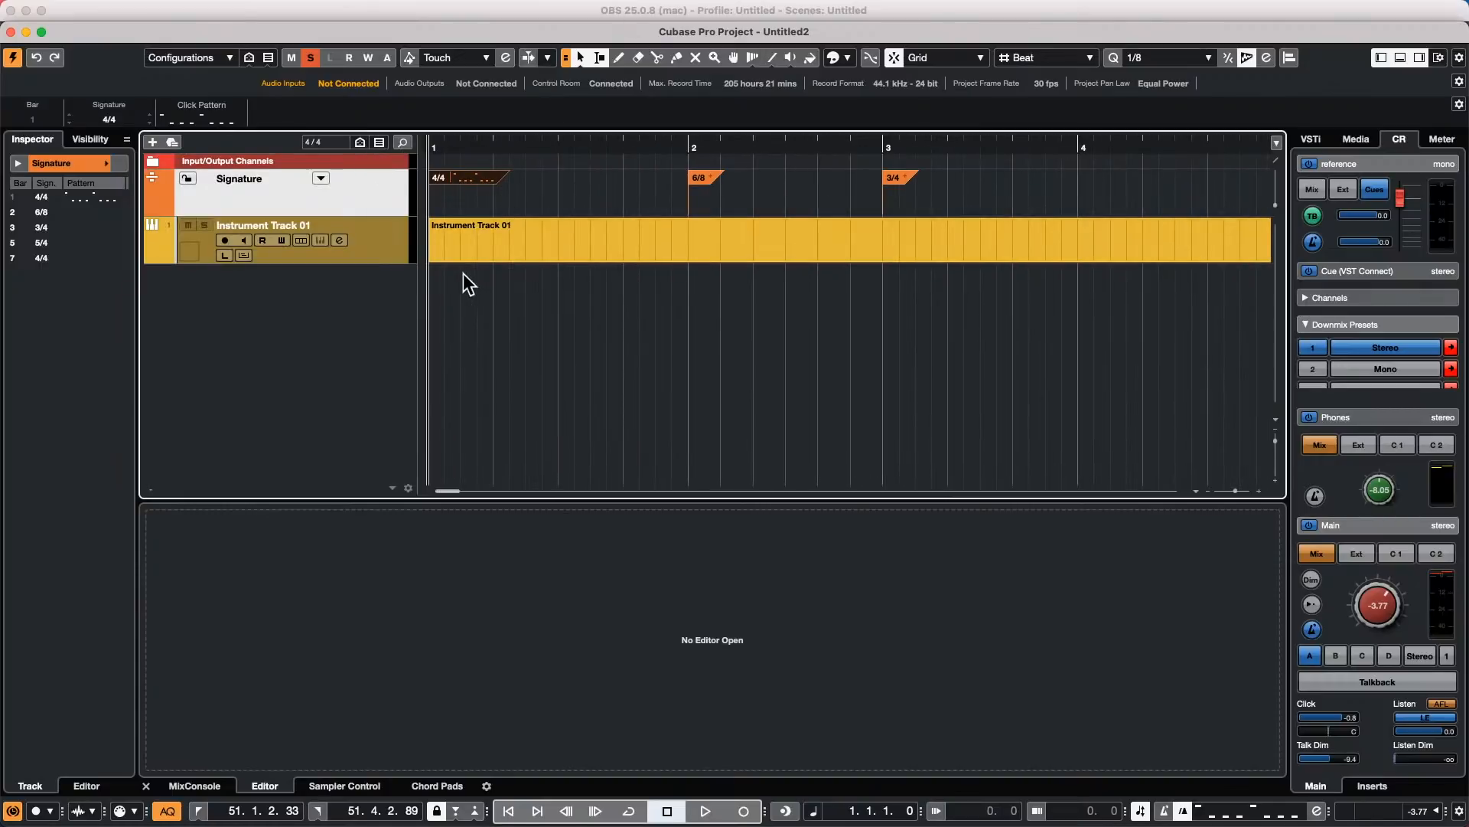
Step: Turn off Snap for the project and check the available grid types, keeping Beat
{"action": "left_click_drag", "start_coordinate": [468, 249], "coordinate": [430, 244]}
{"action": "left_click", "coordinate": [893, 58]}
{"action": "left_click", "coordinate": [1049, 58]}
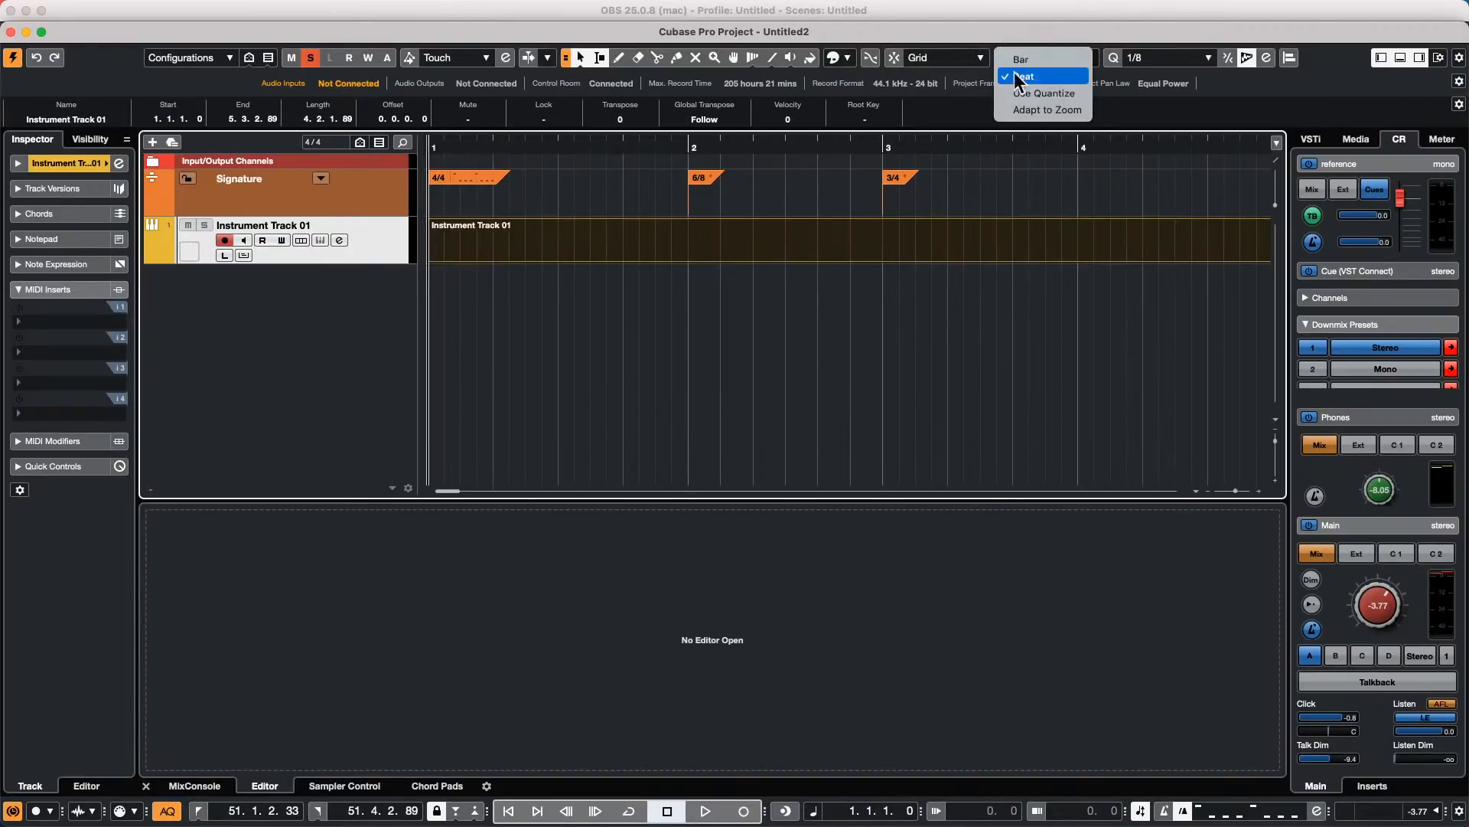
{"action": "left_click", "coordinate": [851, 185]}
Step: Shorten the instrument part to end at about bar 5 and move its start to about 2.4.2
{"action": "left_click", "coordinate": [722, 141]}
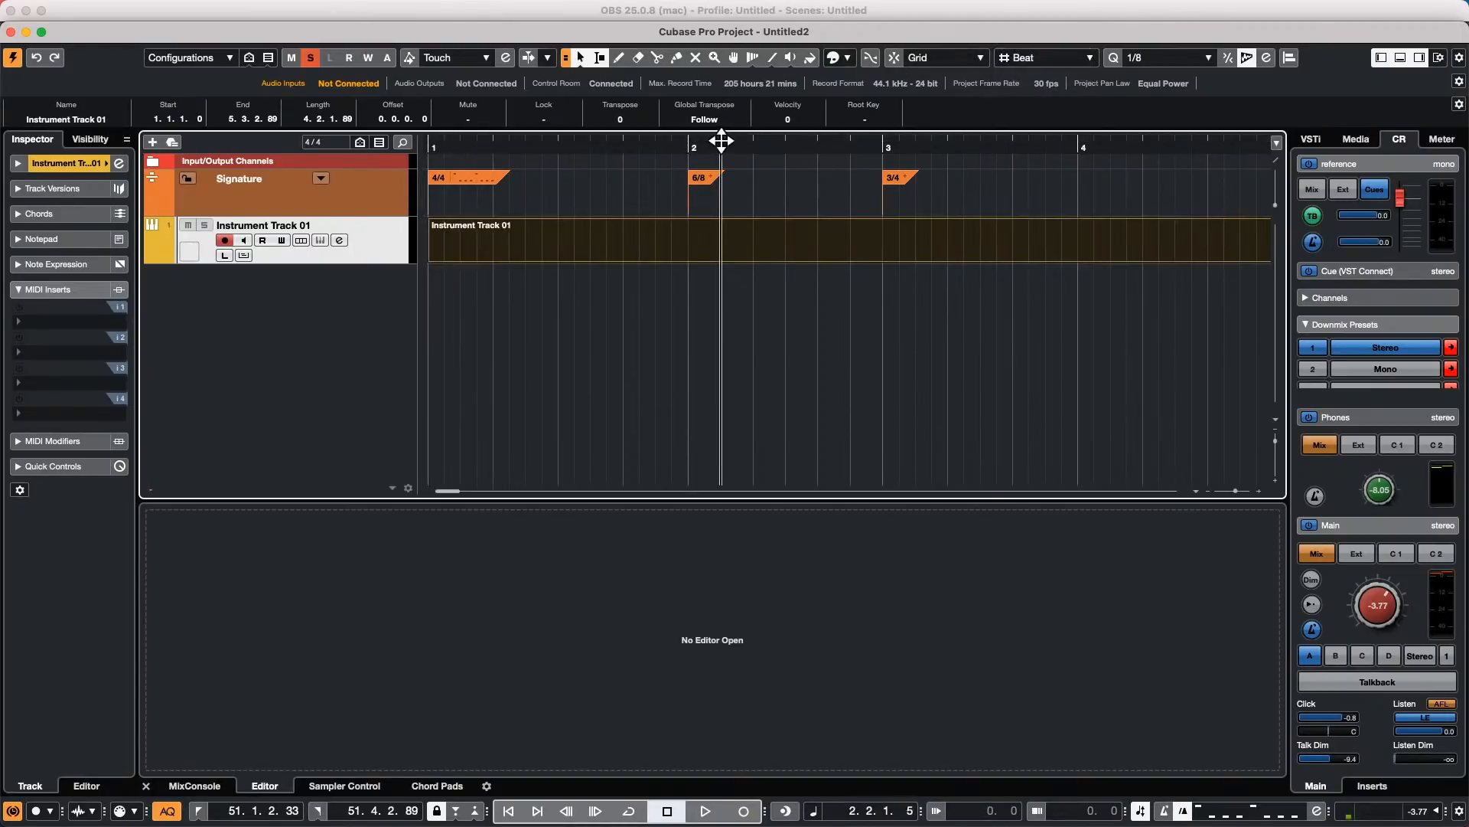
{"action": "left_click_drag", "start_coordinate": [722, 141], "coordinate": [715, 111]}
{"action": "left_click", "coordinate": [910, 261]}
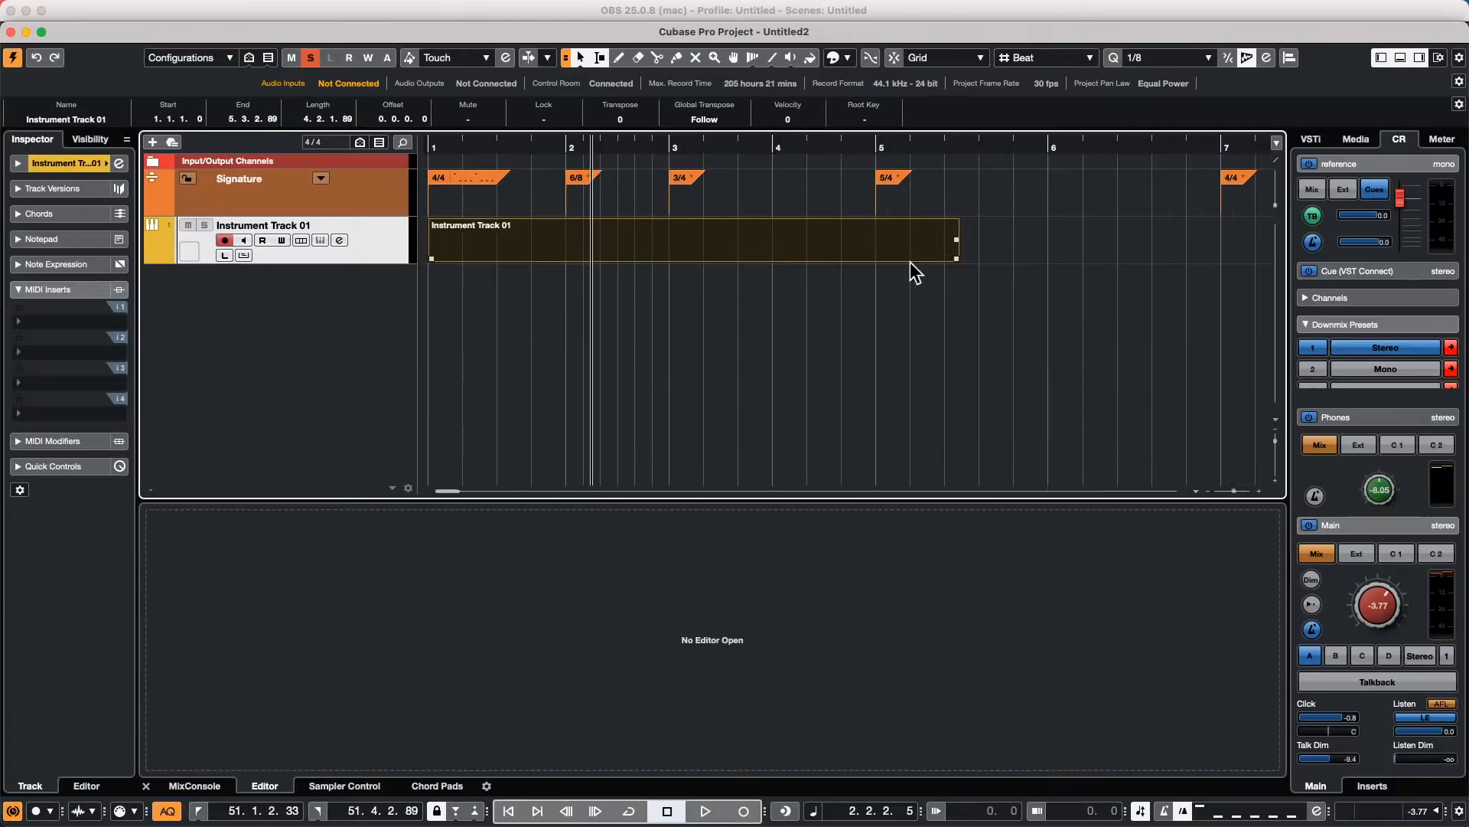
{"action": "left_click_drag", "start_coordinate": [956, 257], "coordinate": [875, 256]}
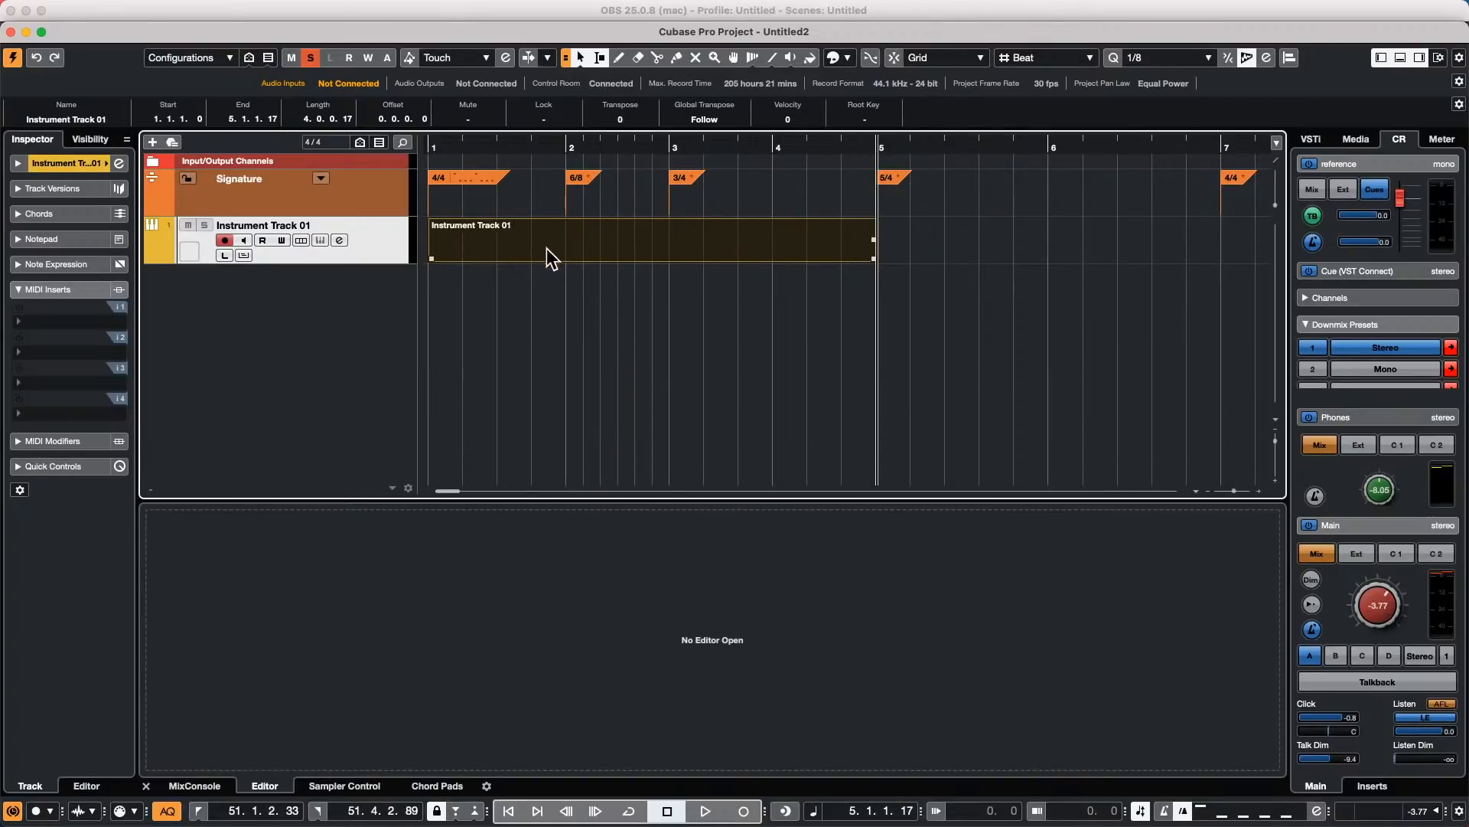
{"action": "left_click_drag", "start_coordinate": [547, 248], "coordinate": [753, 243]}
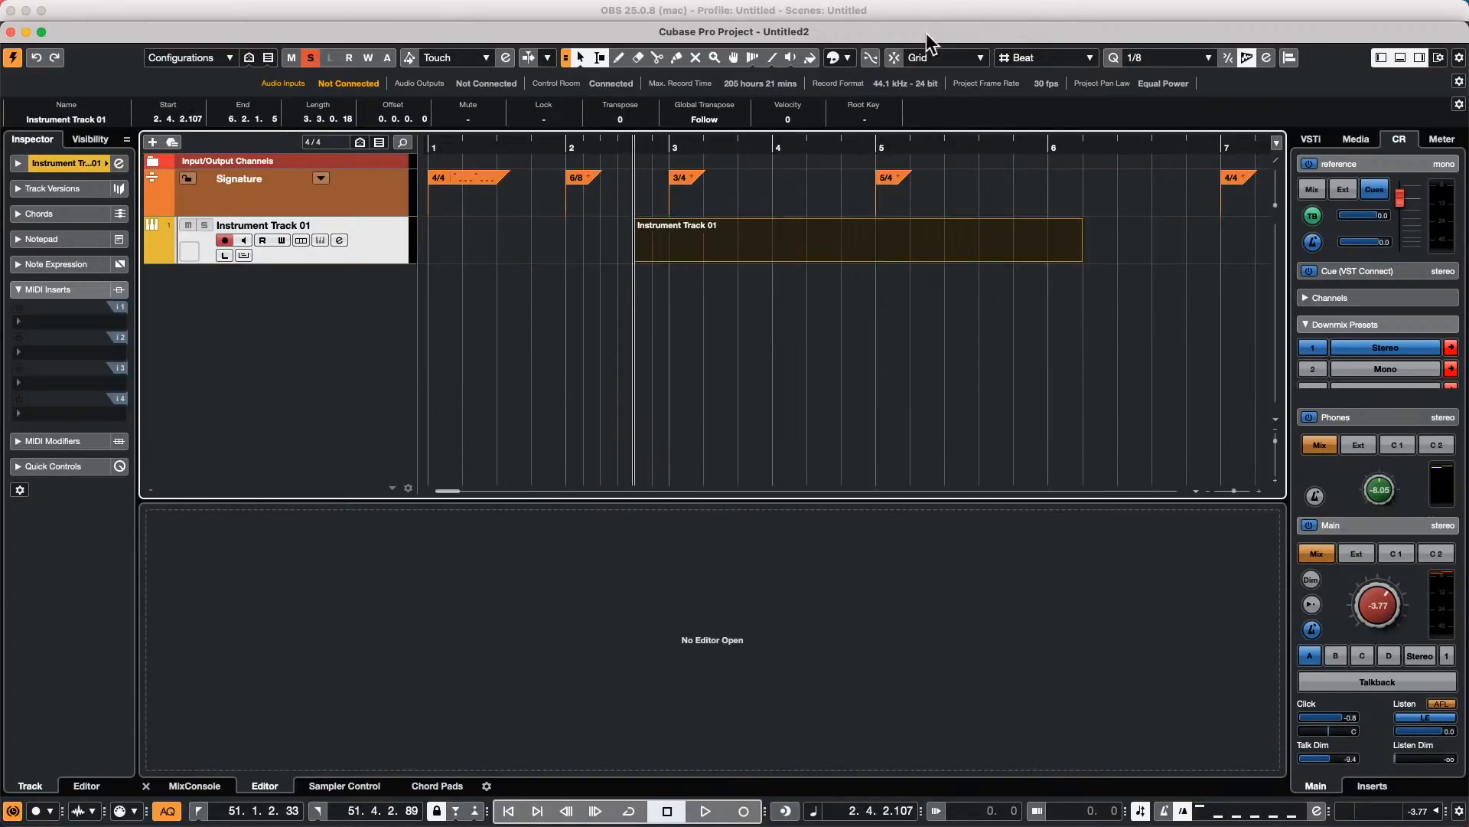
Step: Turn Snap on and move the instrument part to start at bar 2
{"action": "left_click", "coordinate": [870, 57]}
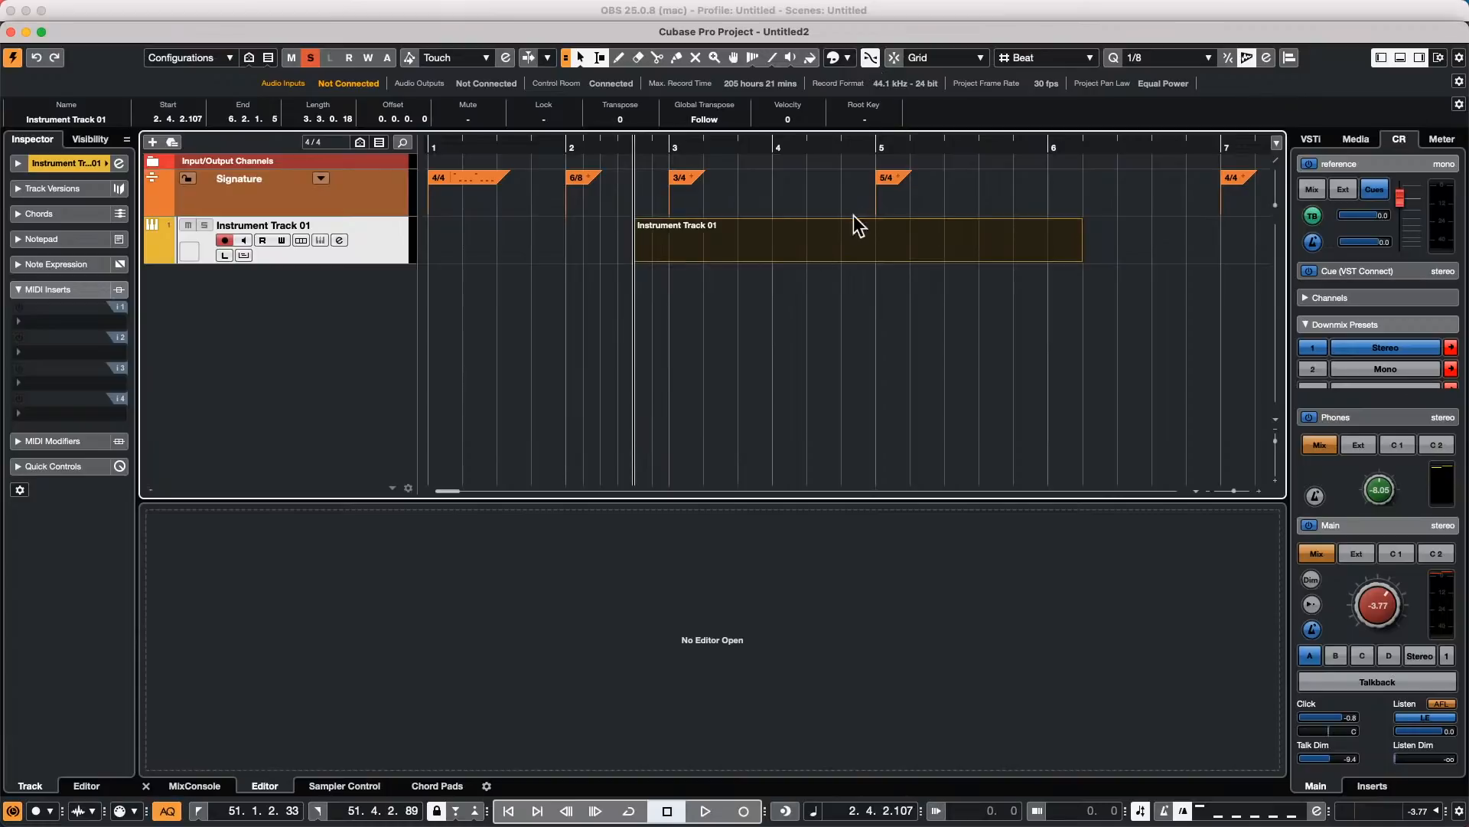
{"action": "left_click", "coordinate": [891, 59]}
{"action": "left_click_drag", "start_coordinate": [834, 248], "coordinate": [789, 253]}
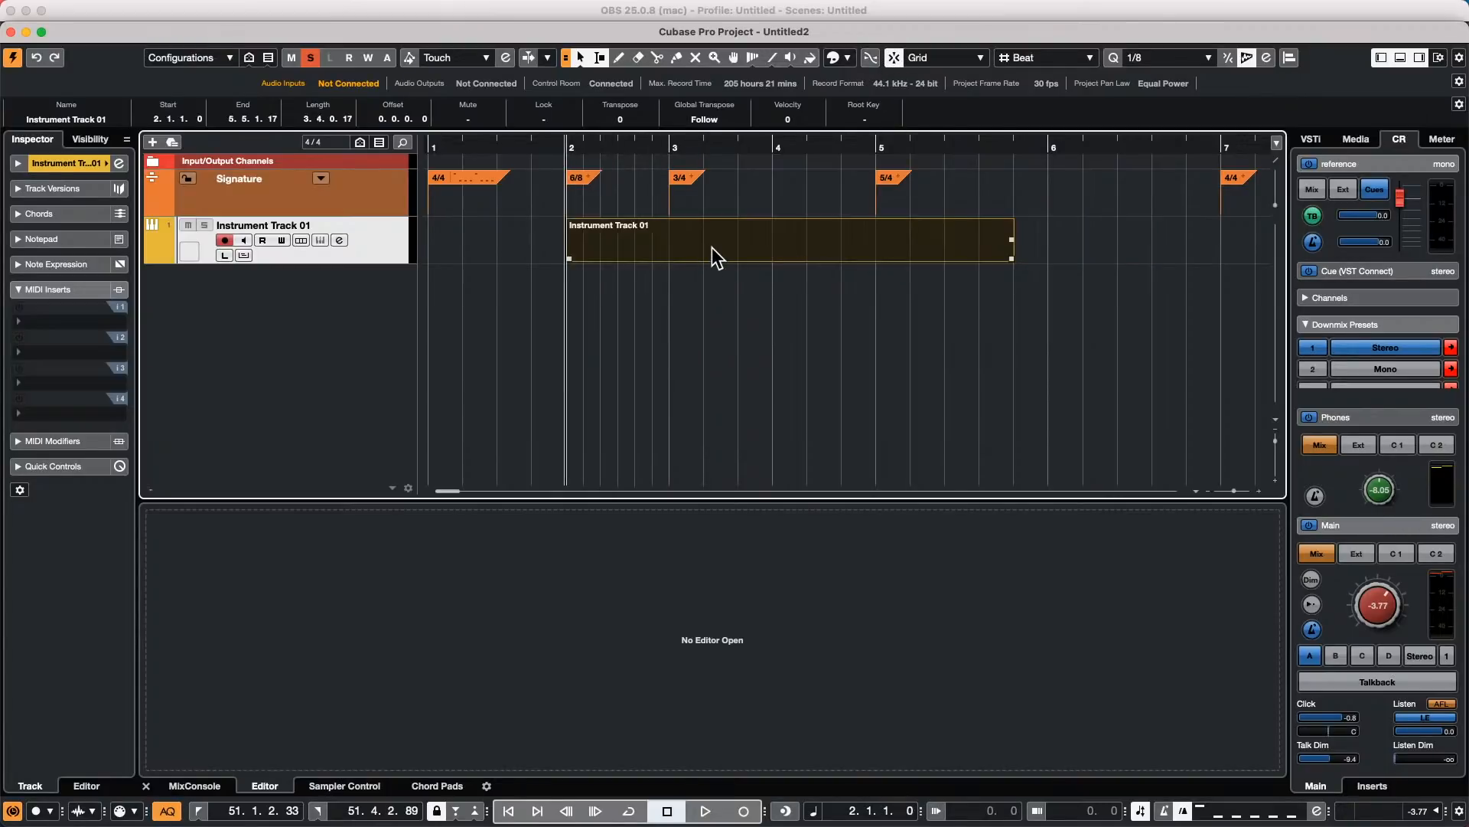
Step: Open the instrument part in the Key Editor and choose Bars+Beats as the ruler format
{"action": "double_click", "coordinate": [711, 246]}
{"action": "right_click", "coordinate": [692, 656]}
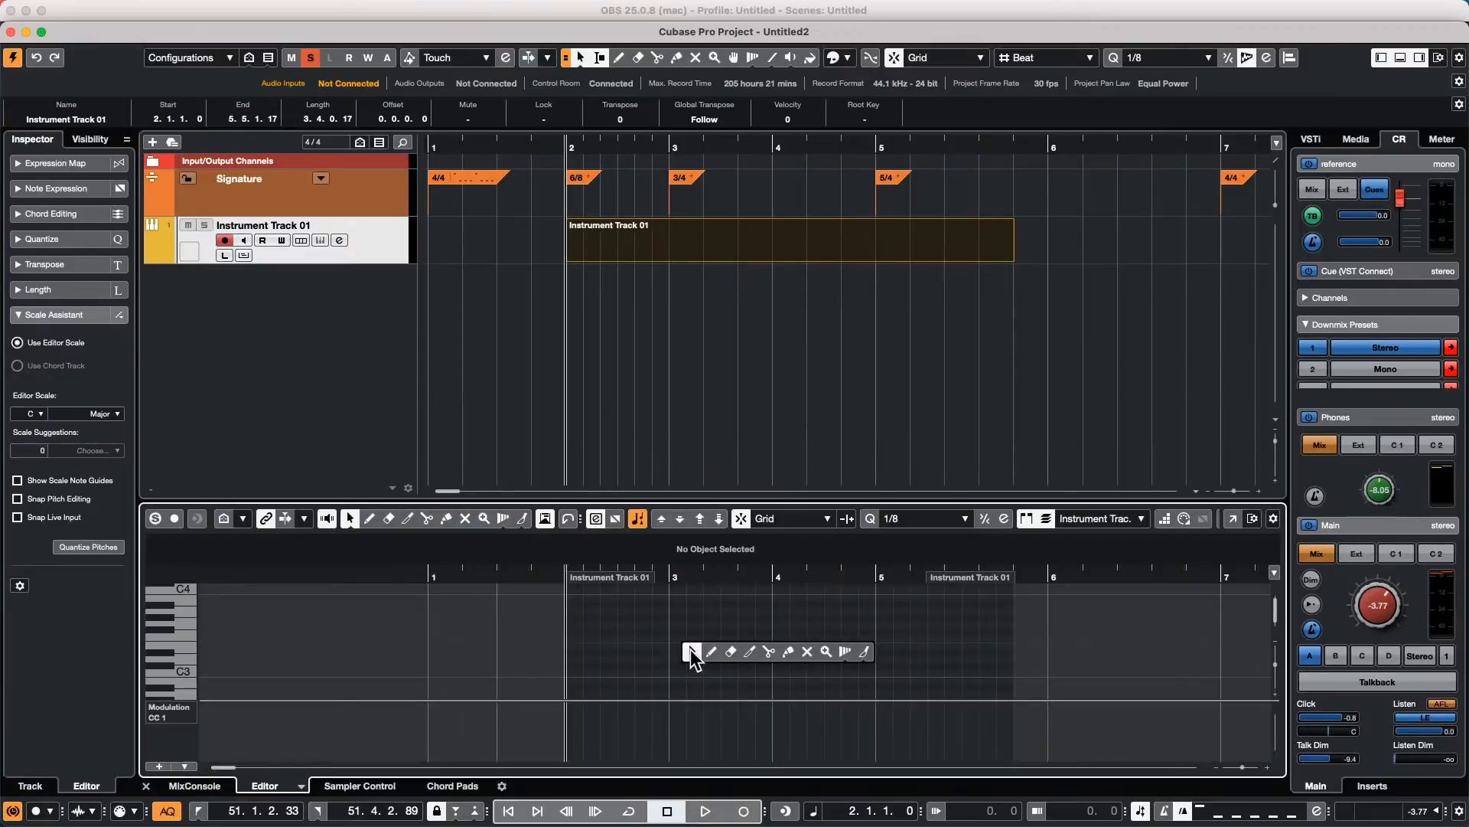
{"action": "left_click", "coordinate": [730, 652]}
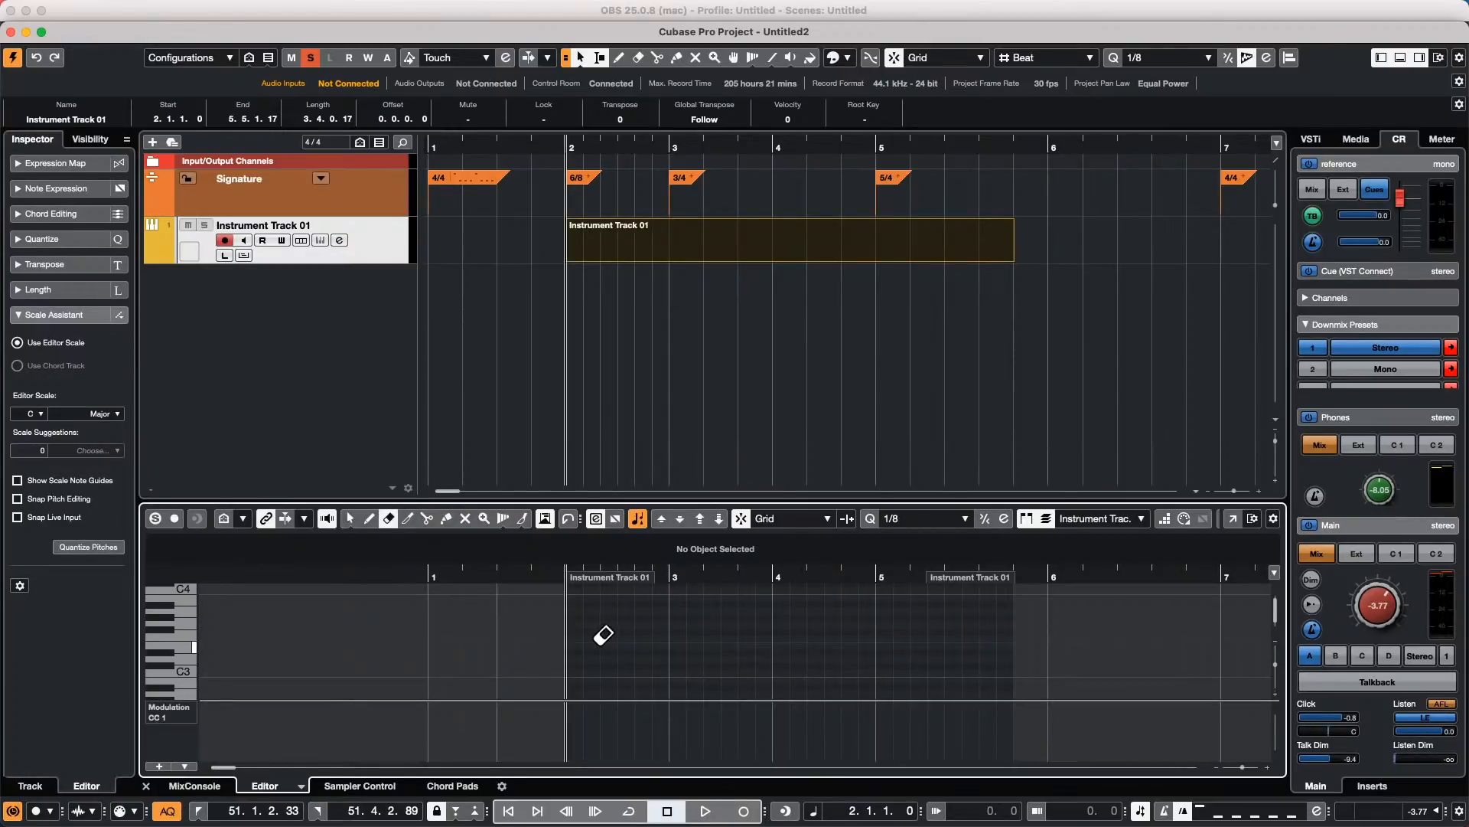
{"action": "right_click", "coordinate": [658, 581]}
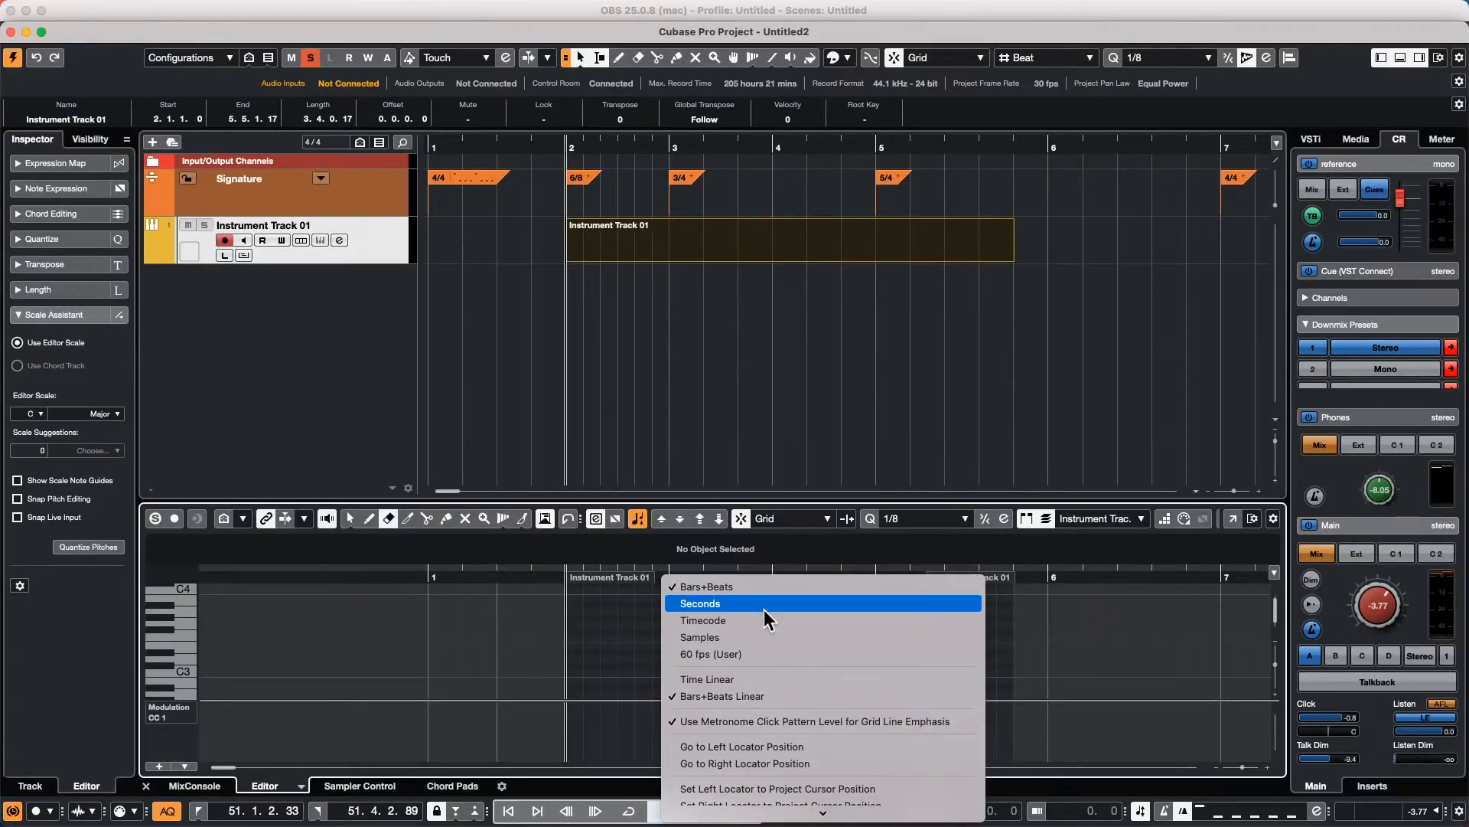
{"action": "left_click", "coordinate": [761, 589]}
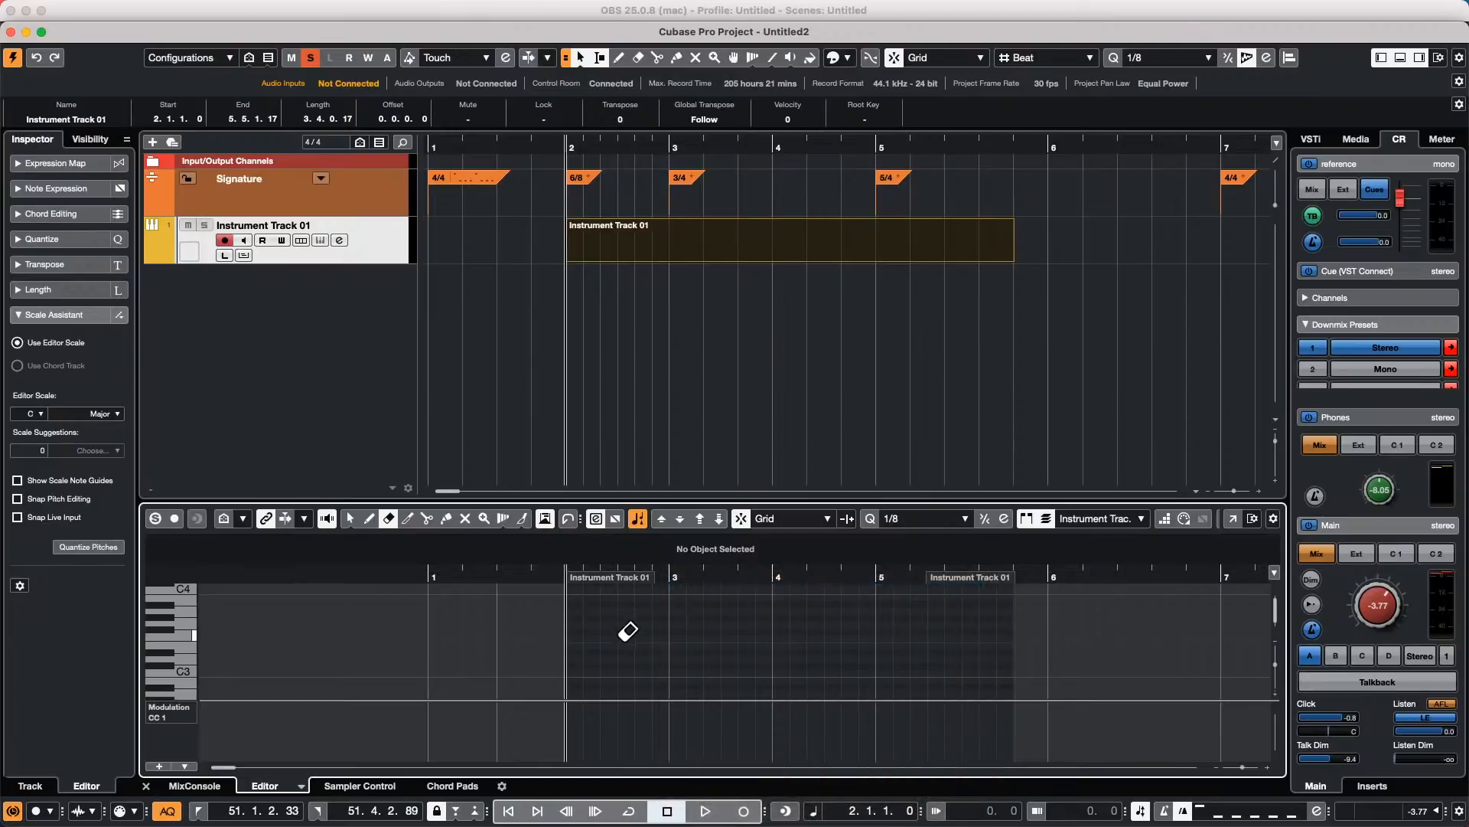
Step: Draw a note from 2.1.1.0 to 3.2.1.0 in the instrument part and move it to pitch D#3
{"action": "right_click", "coordinate": [624, 638]}
{"action": "left_click", "coordinate": [647, 642]}
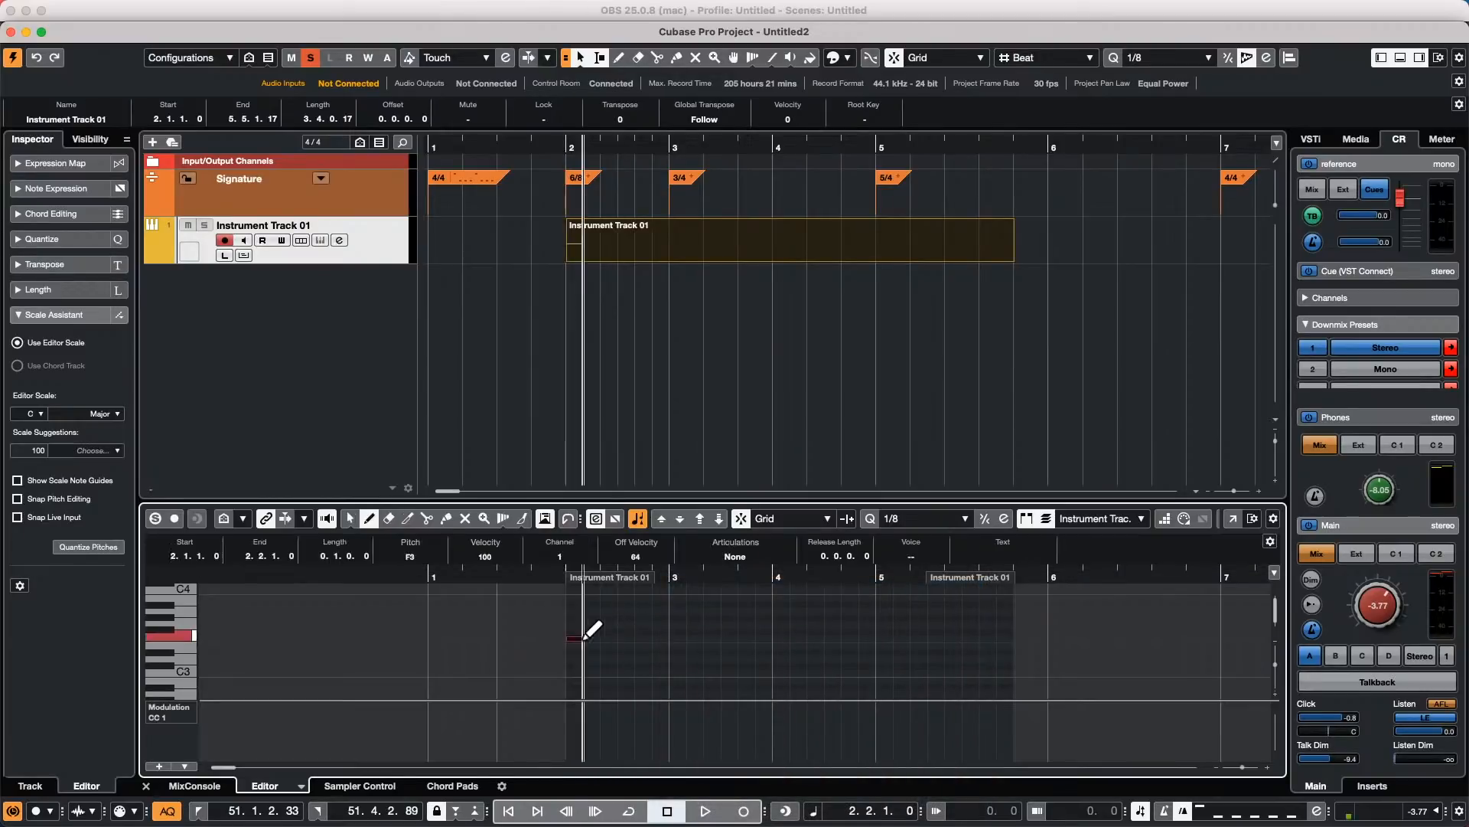
{"action": "left_click_drag", "start_coordinate": [581, 637], "coordinate": [702, 637]}
{"action": "key", "text": "1"}
{"action": "mouse_move", "coordinate": [589, 638]}
{"action": "left_mouse_down"}
{"action": "mouse_move", "coordinate": [833, 642]}
{"action": "mouse_move", "coordinate": [538, 644]}
{"action": "mouse_move", "coordinate": [652, 643]}
{"action": "mouse_move", "coordinate": [596, 649]}
{"action": "left_mouse_up"}
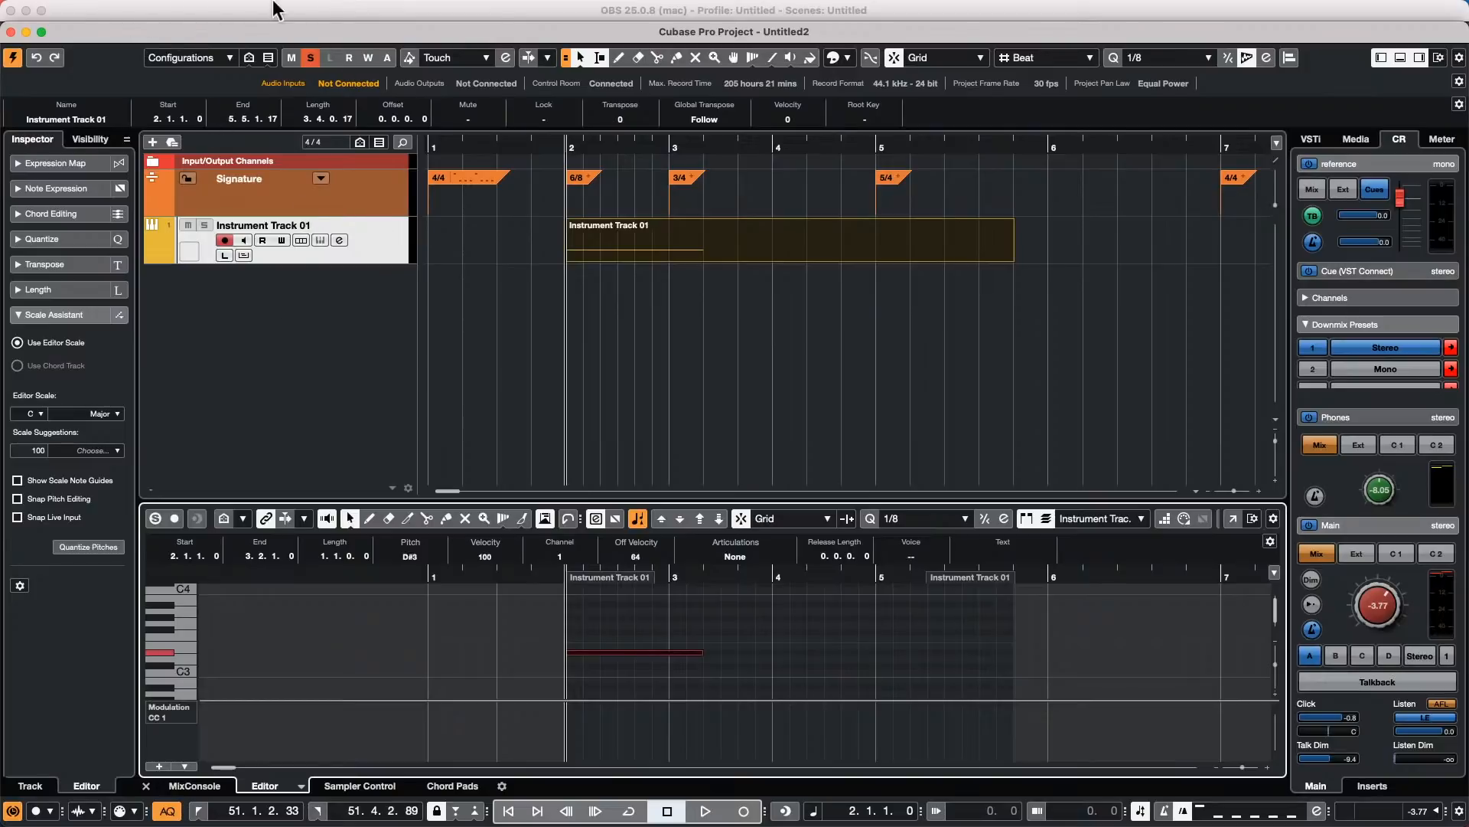
Step: Switch to the Untitled1 project and activate it
{"action": "left_click", "coordinate": [575, 10]}
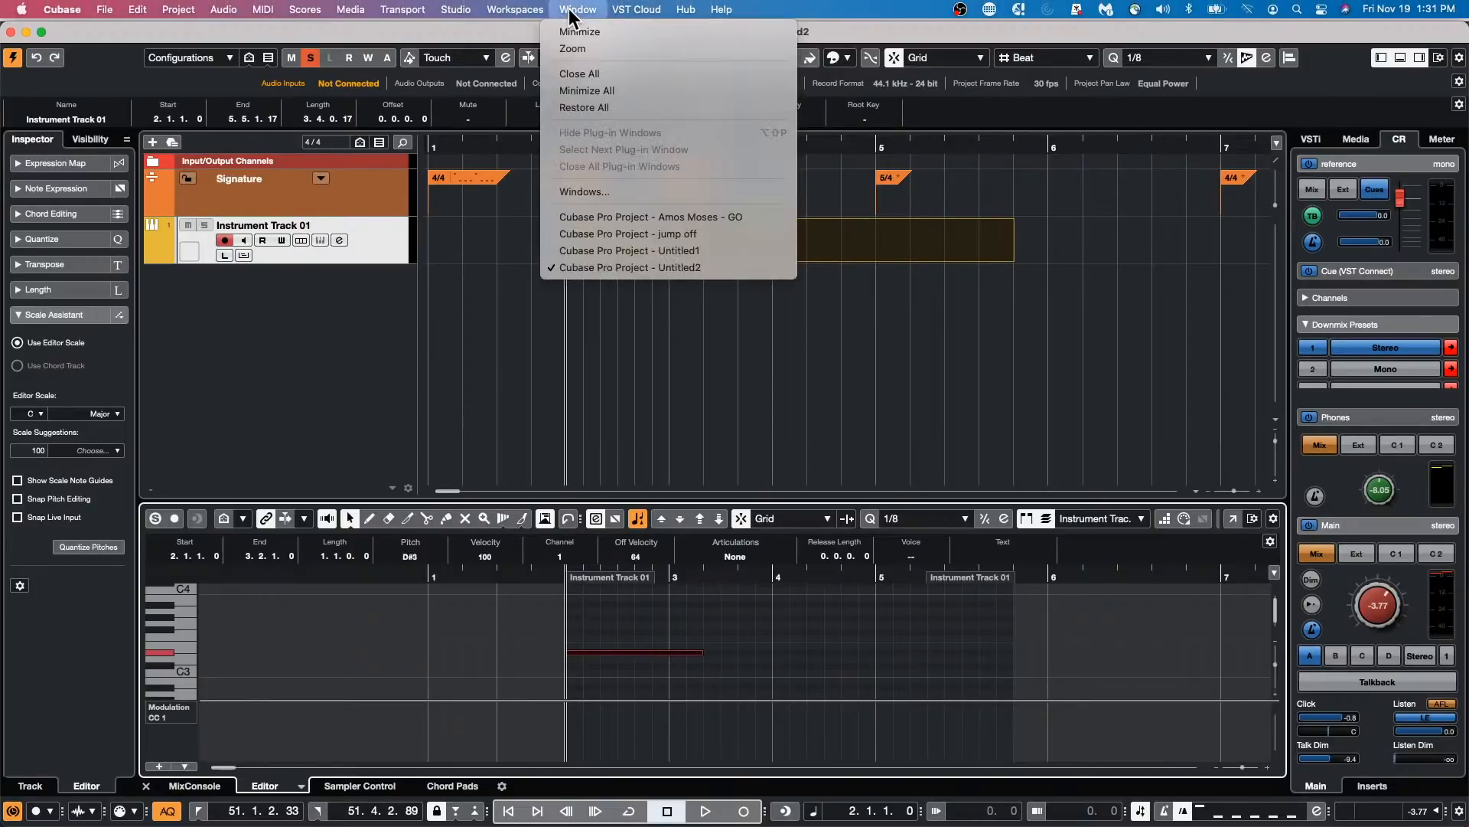
{"action": "left_click", "coordinate": [645, 250]}
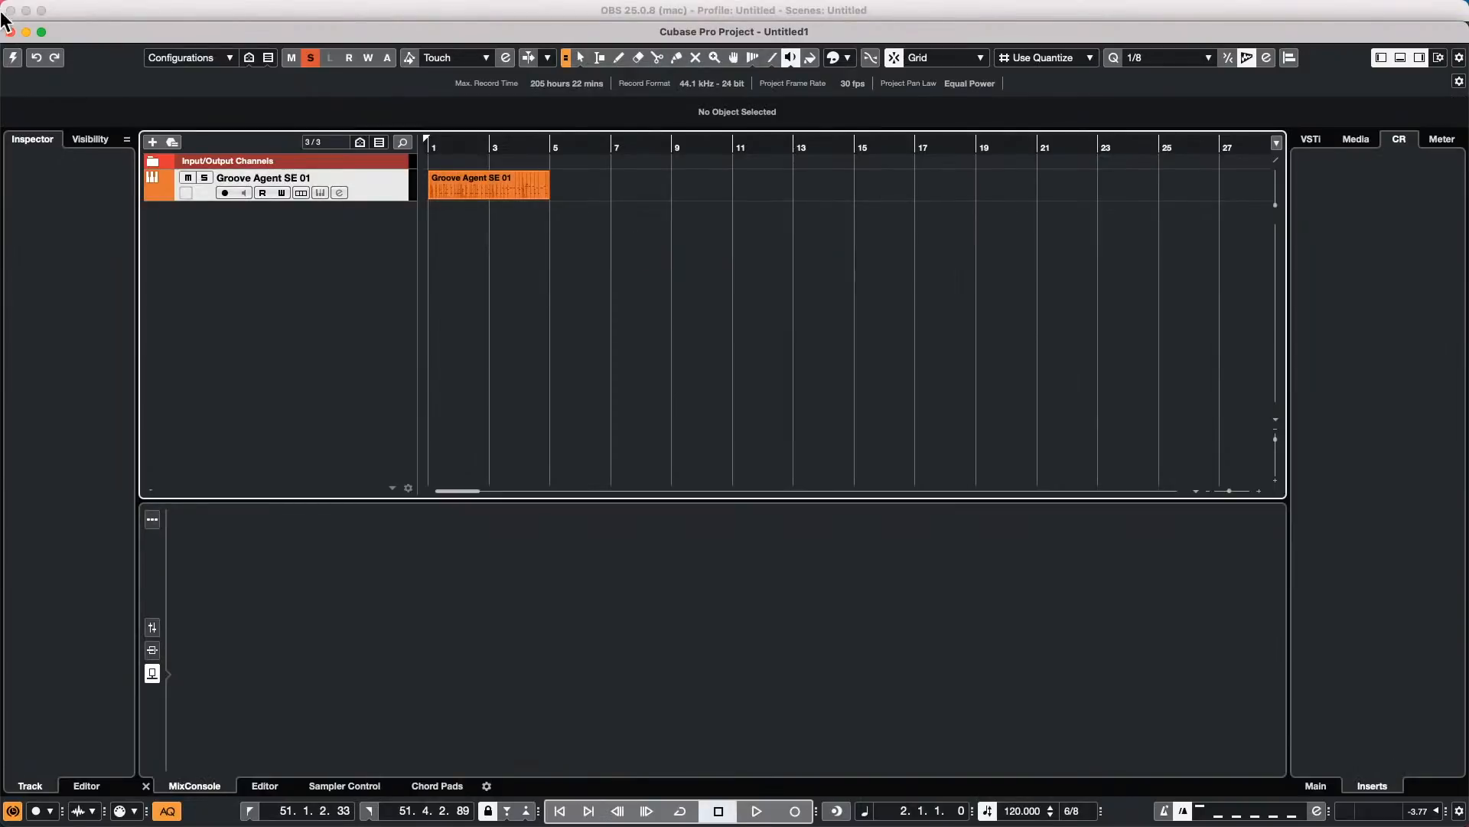
{"action": "left_click", "coordinate": [13, 57]}
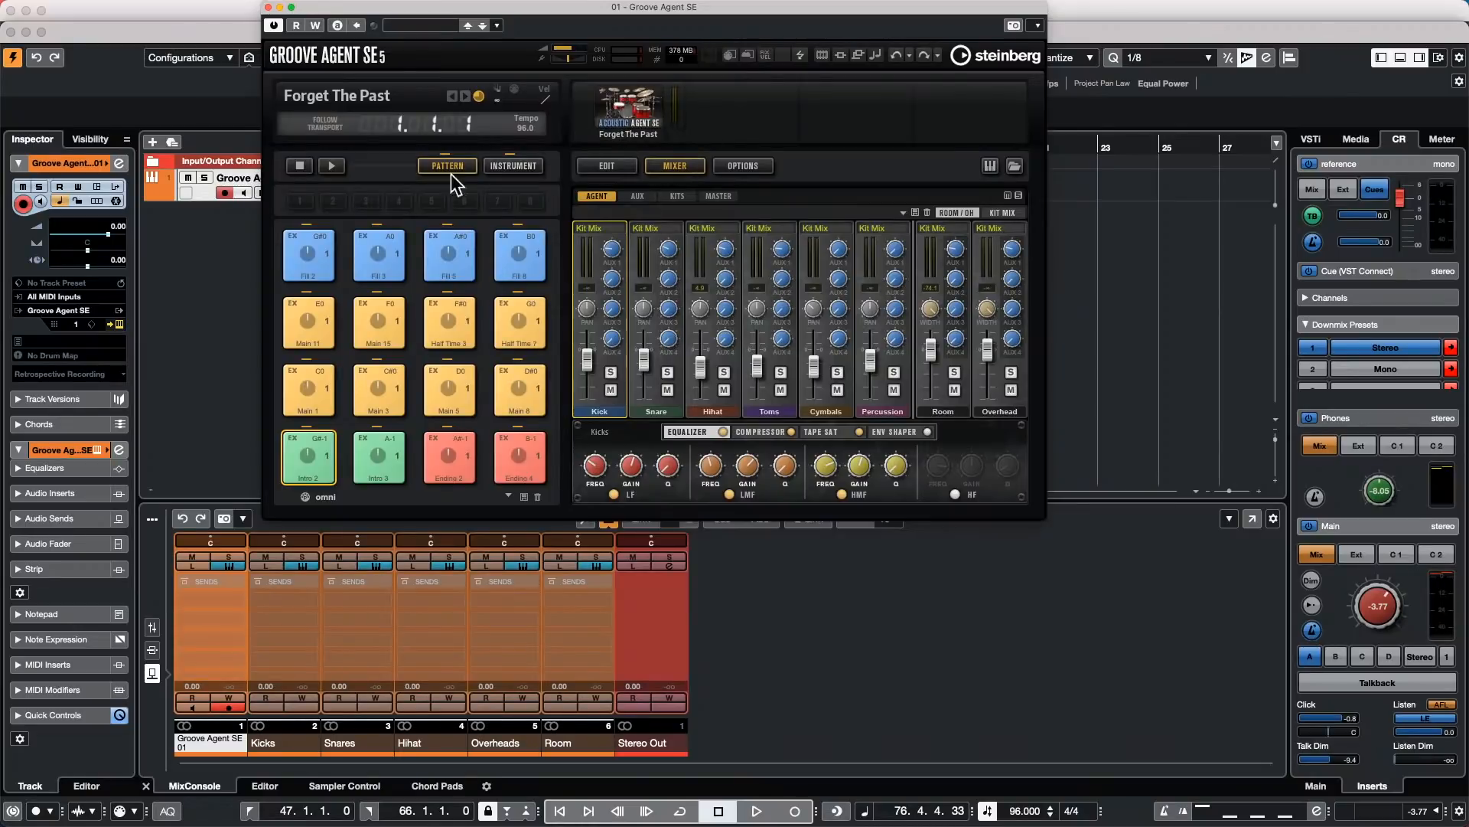
Step: Start the Groove Agent pattern playing, then load a Multi Delay on AUX FX 2 and adjust its delay time
{"action": "left_click", "coordinate": [330, 166]}
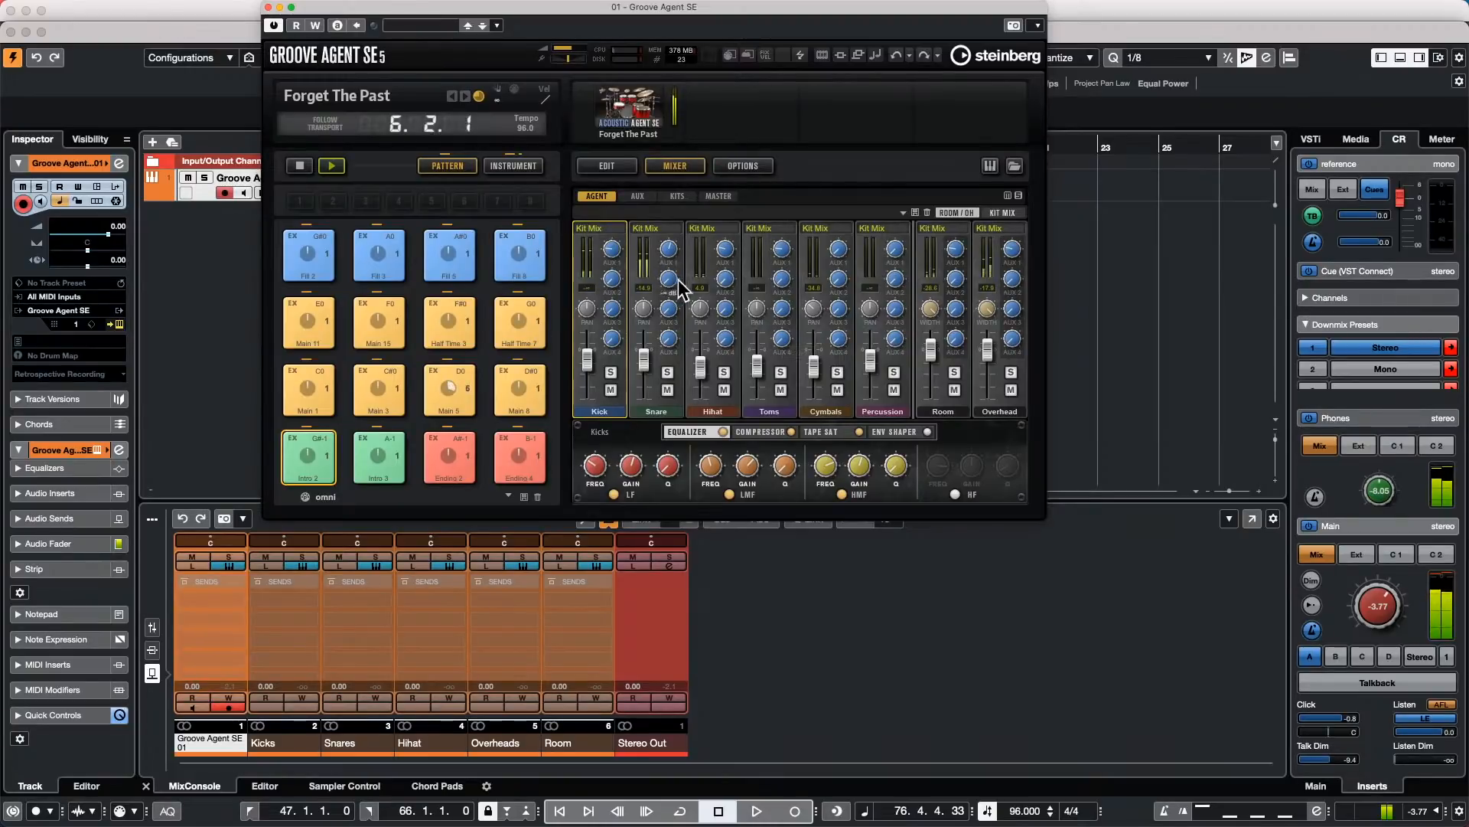
{"action": "left_click", "coordinate": [638, 197]}
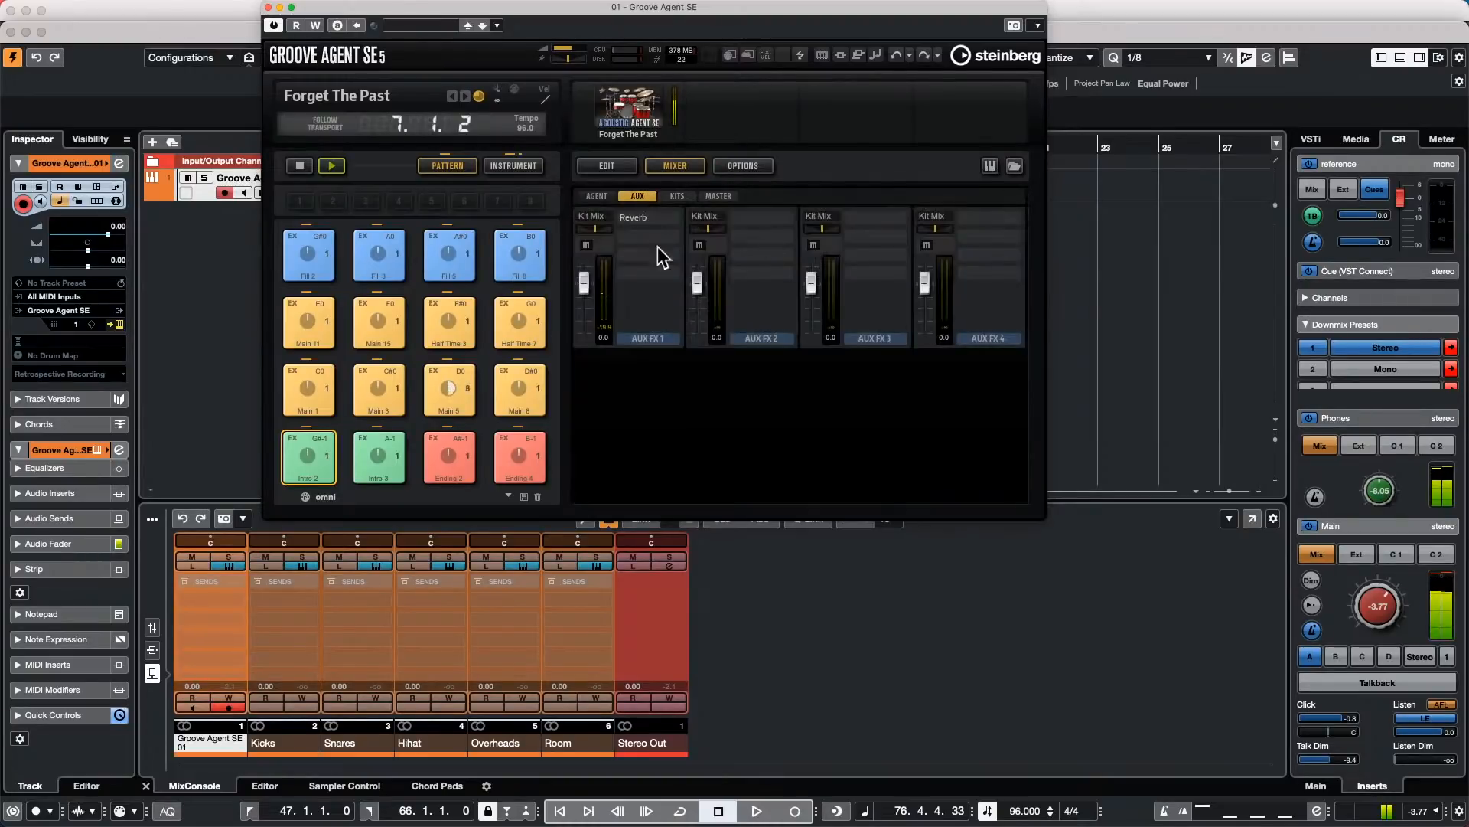
{"action": "left_click", "coordinate": [785, 220]}
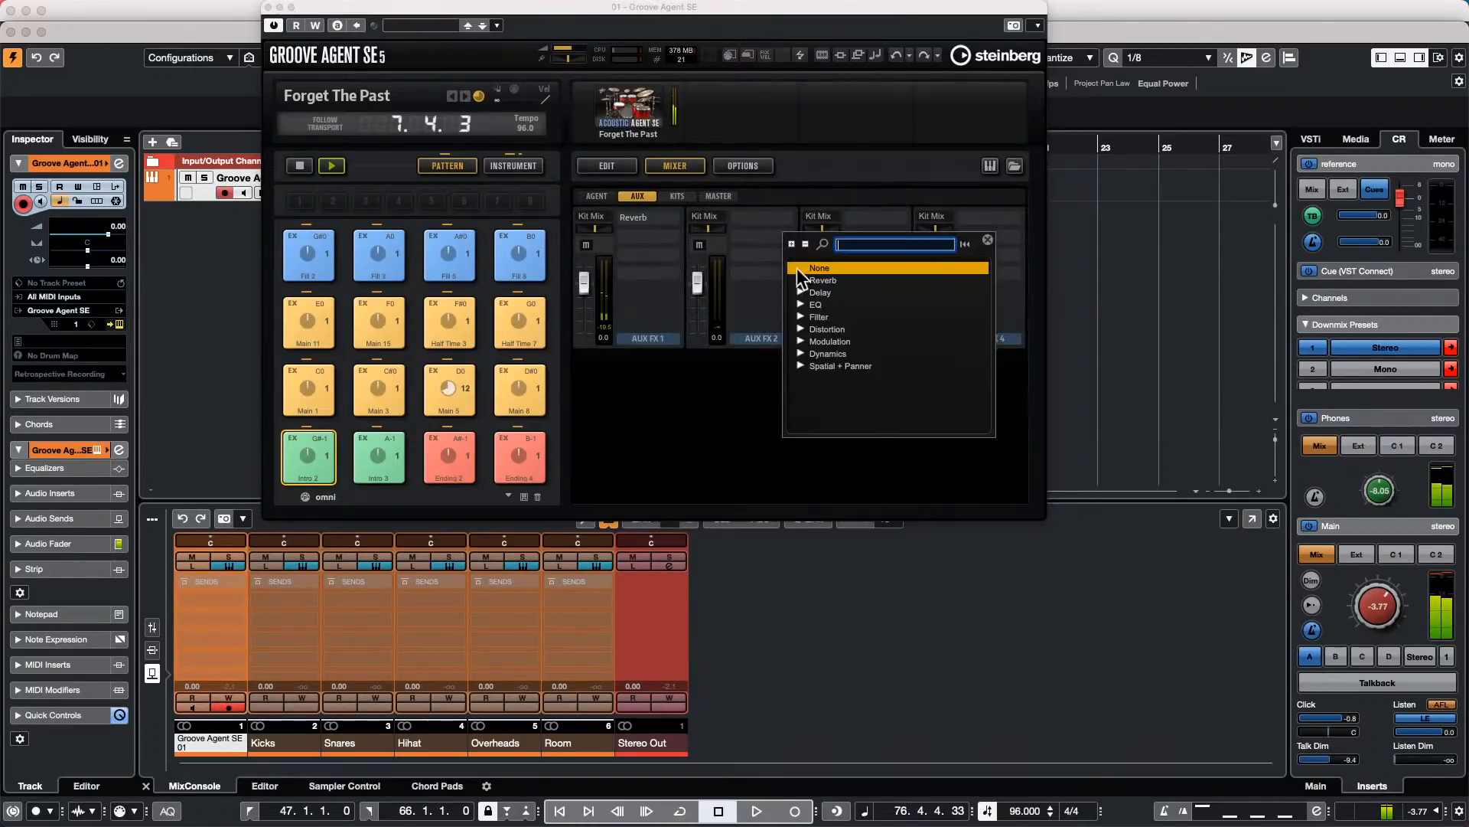
{"action": "left_click", "coordinate": [801, 292]}
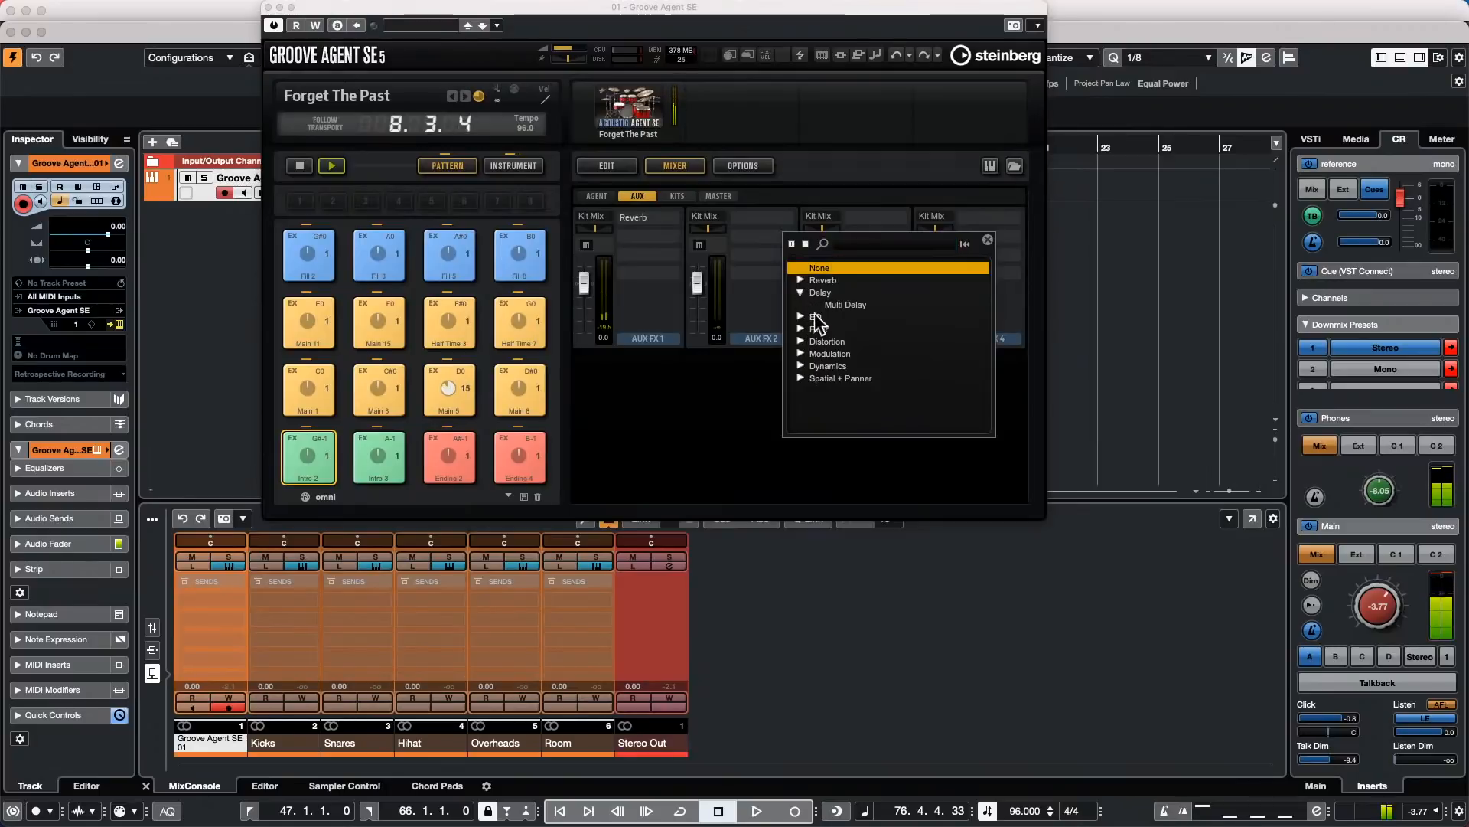
{"action": "left_click", "coordinate": [843, 304]}
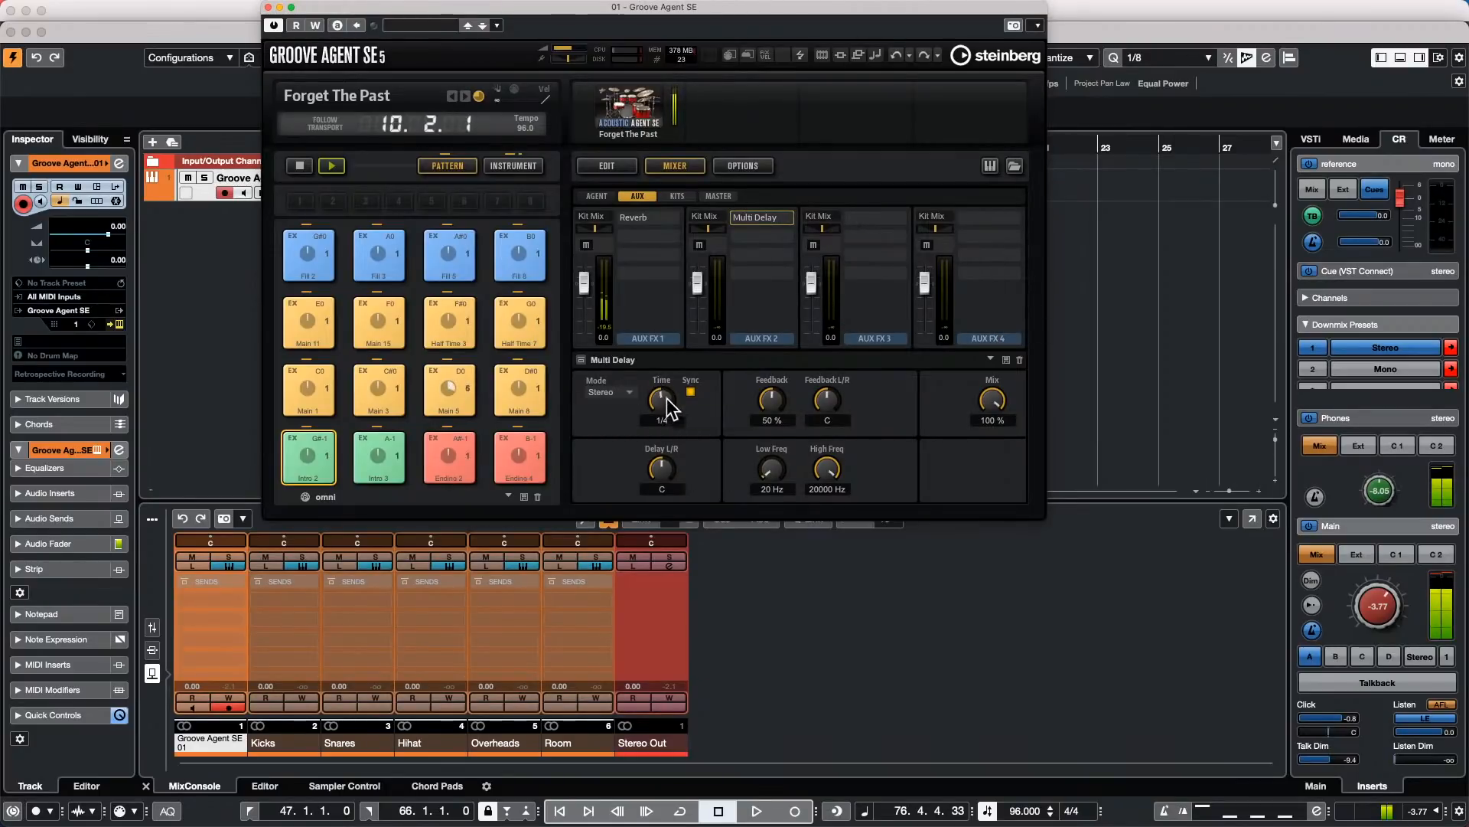
{"action": "left_click_drag", "start_coordinate": [665, 400], "coordinate": [682, 463]}
Step: Adjust the Hihat channel's AUX 1 send in the Agent mixer and show the faders in the MixConsole
{"action": "left_click", "coordinate": [598, 198]}
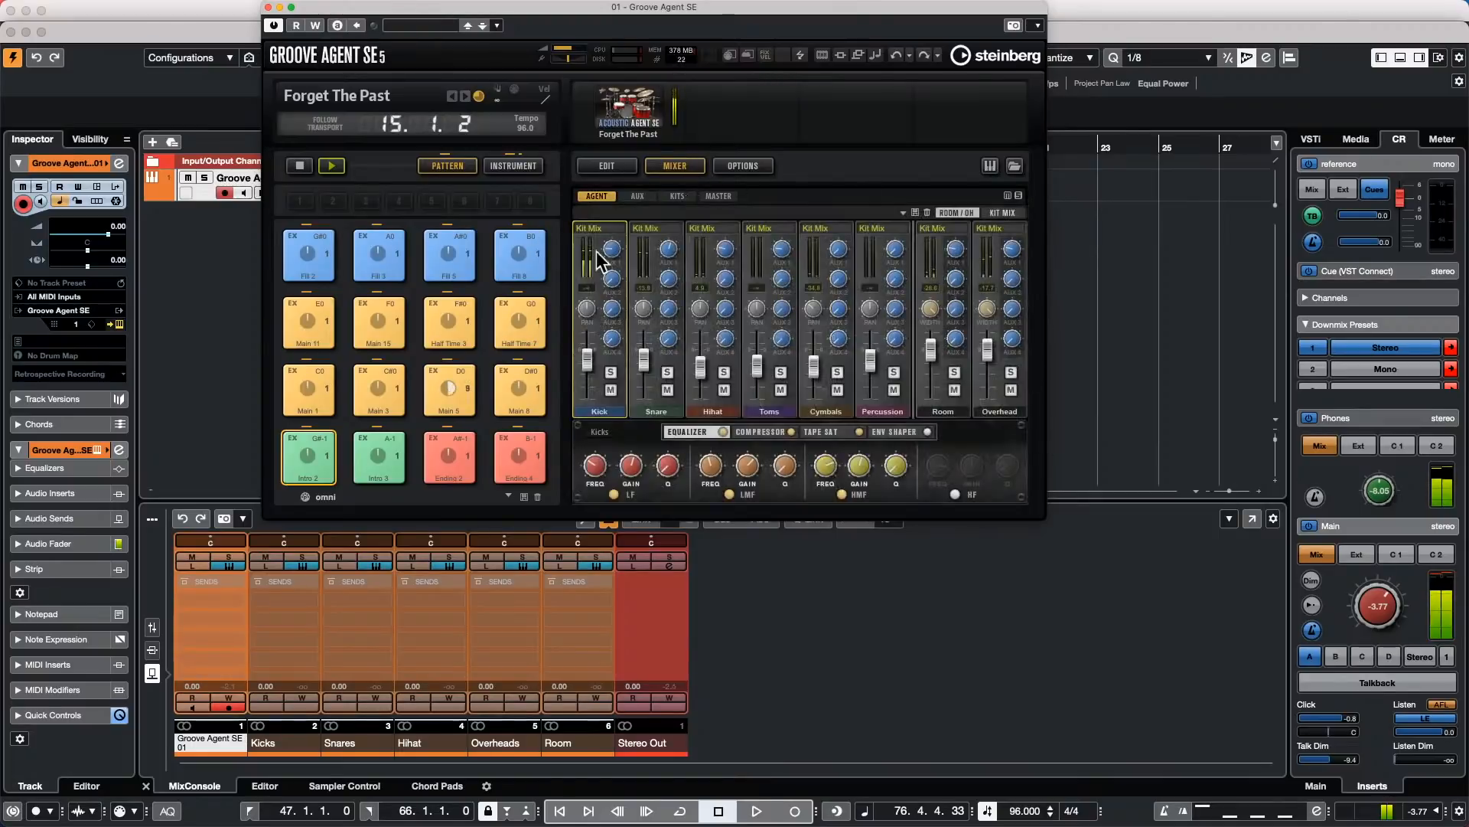
{"action": "left_click_drag", "start_coordinate": [729, 263], "coordinate": [733, 241]}
{"action": "left_click", "coordinate": [155, 631]}
{"action": "left_click", "coordinate": [155, 631]}
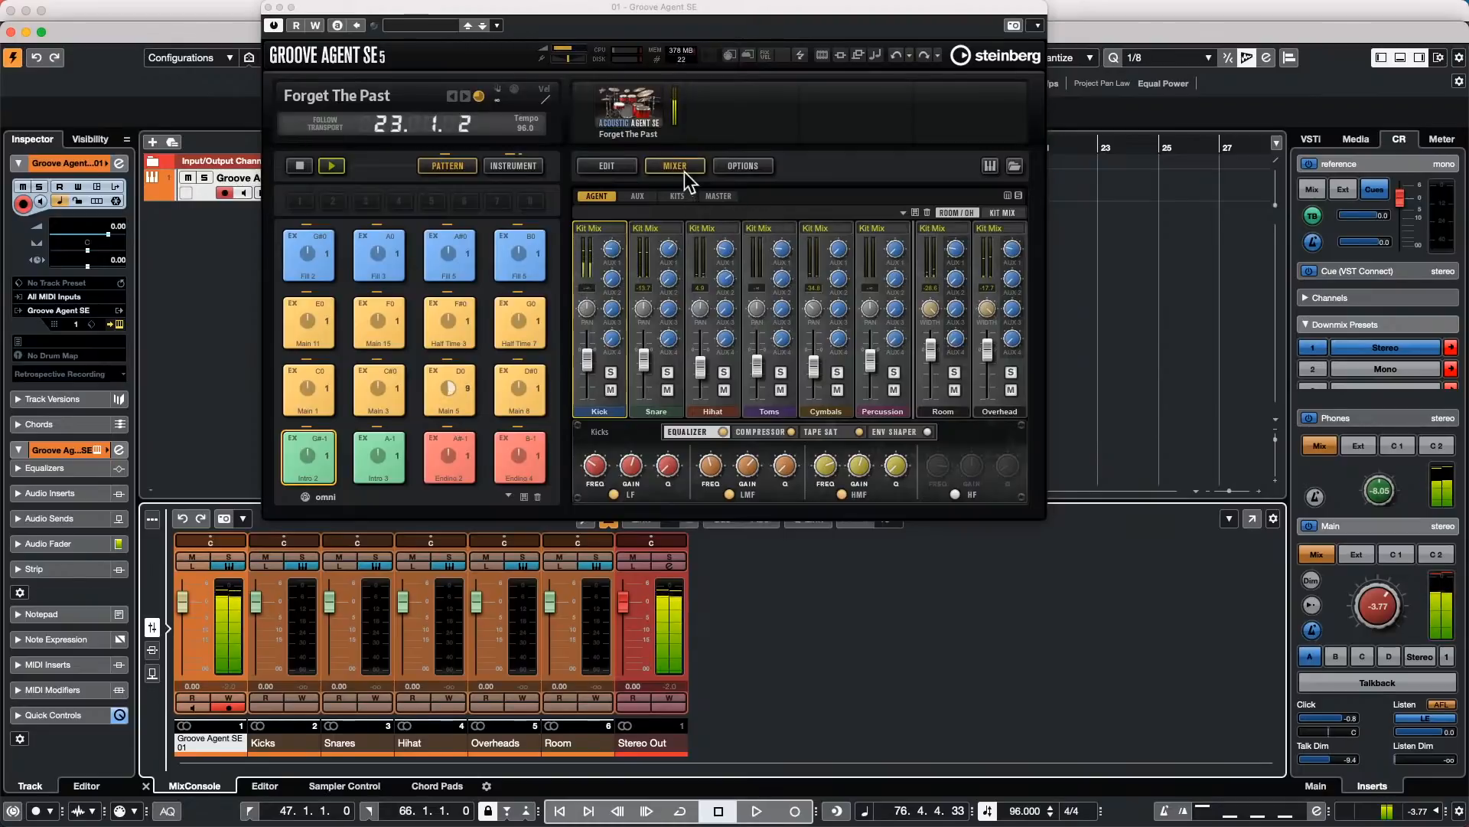
Step: Export Groove Agent's mixer and FX to Cubase, accepting the replacement of the active output settings
{"action": "right_click", "coordinate": [628, 111]}
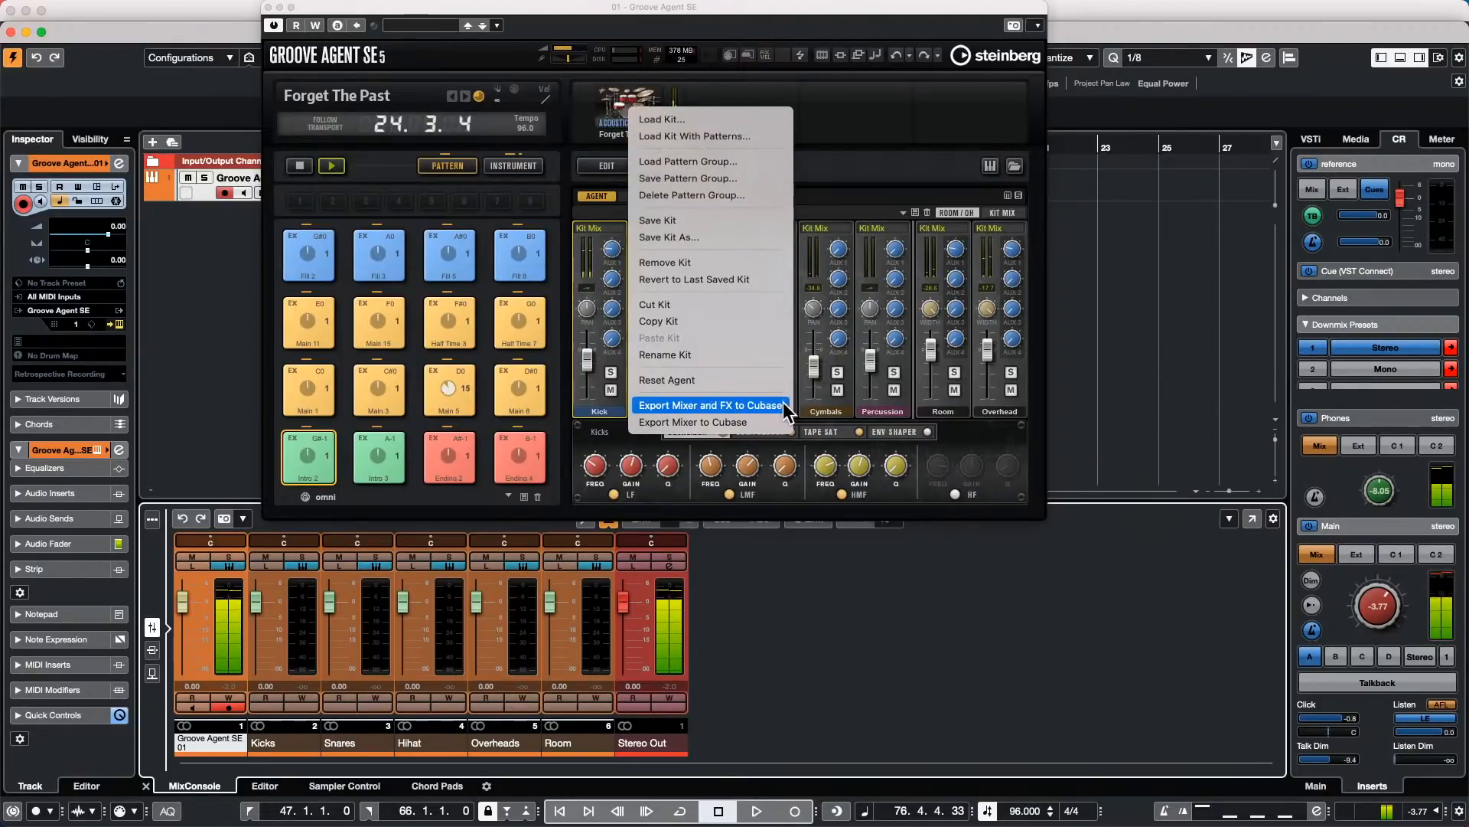
{"action": "left_click", "coordinate": [884, 129]}
{"action": "right_click", "coordinate": [624, 104]}
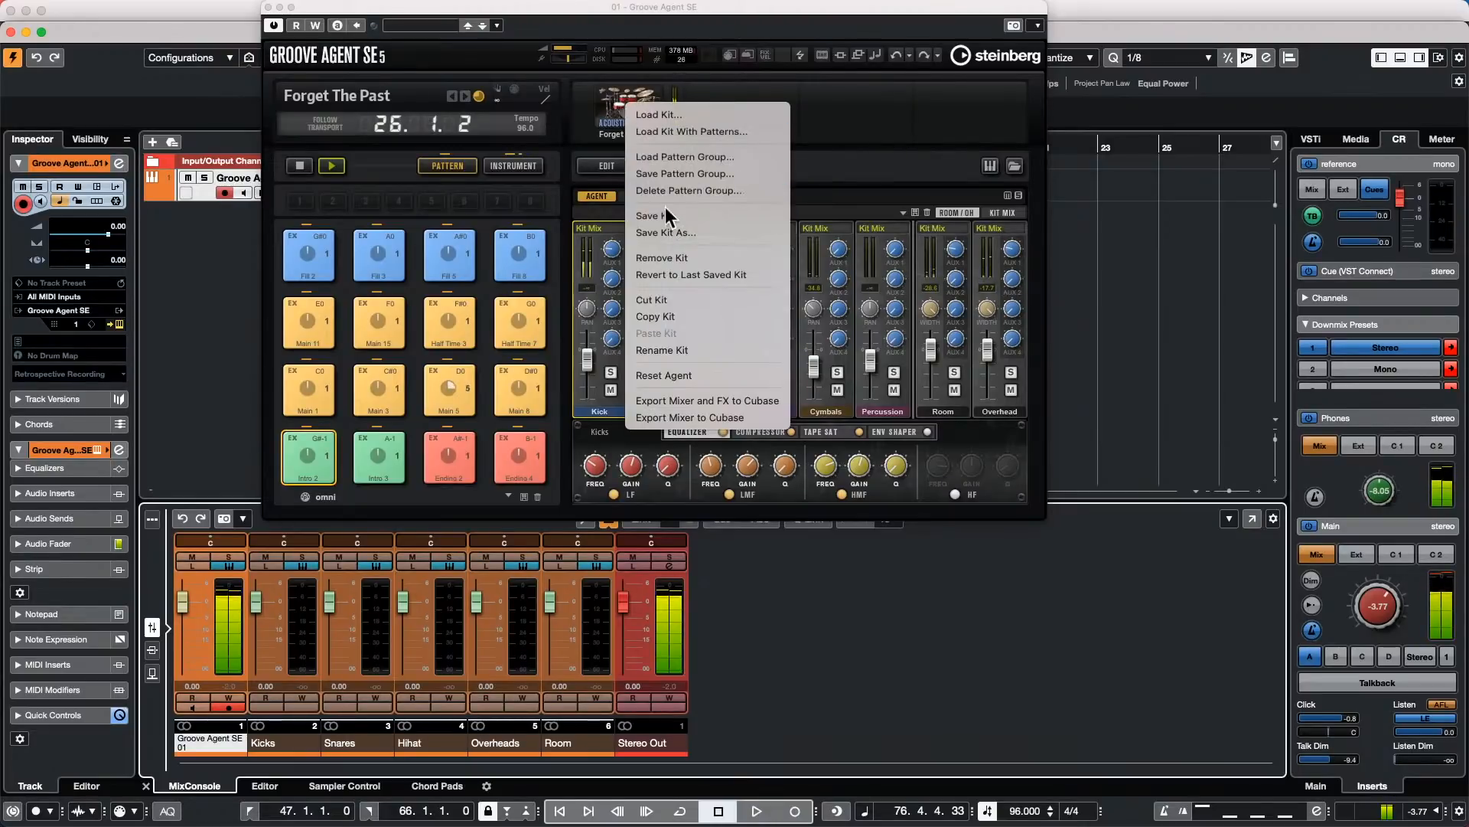
{"action": "left_click", "coordinate": [728, 401]}
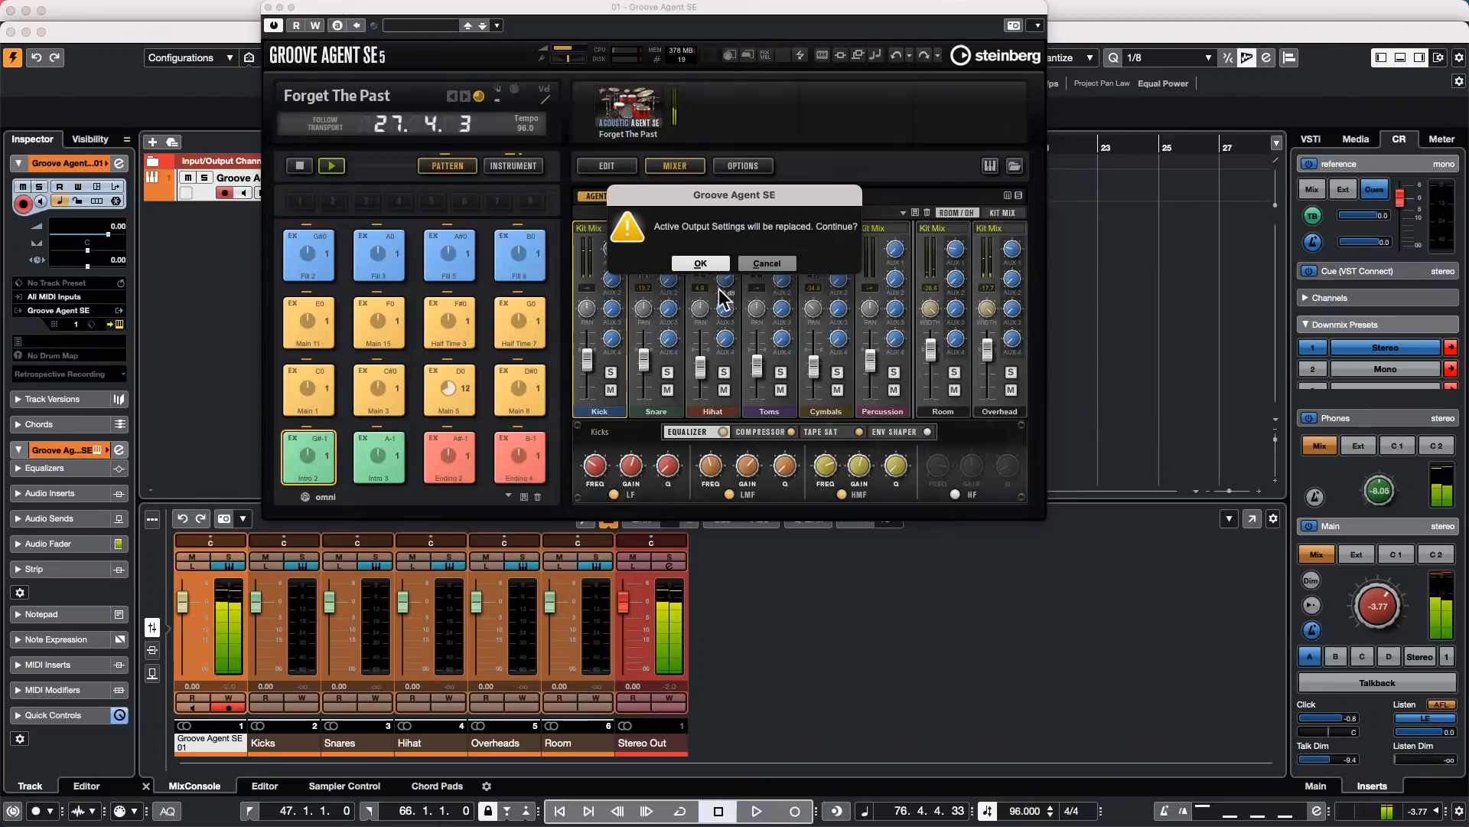
{"action": "left_click", "coordinate": [699, 263]}
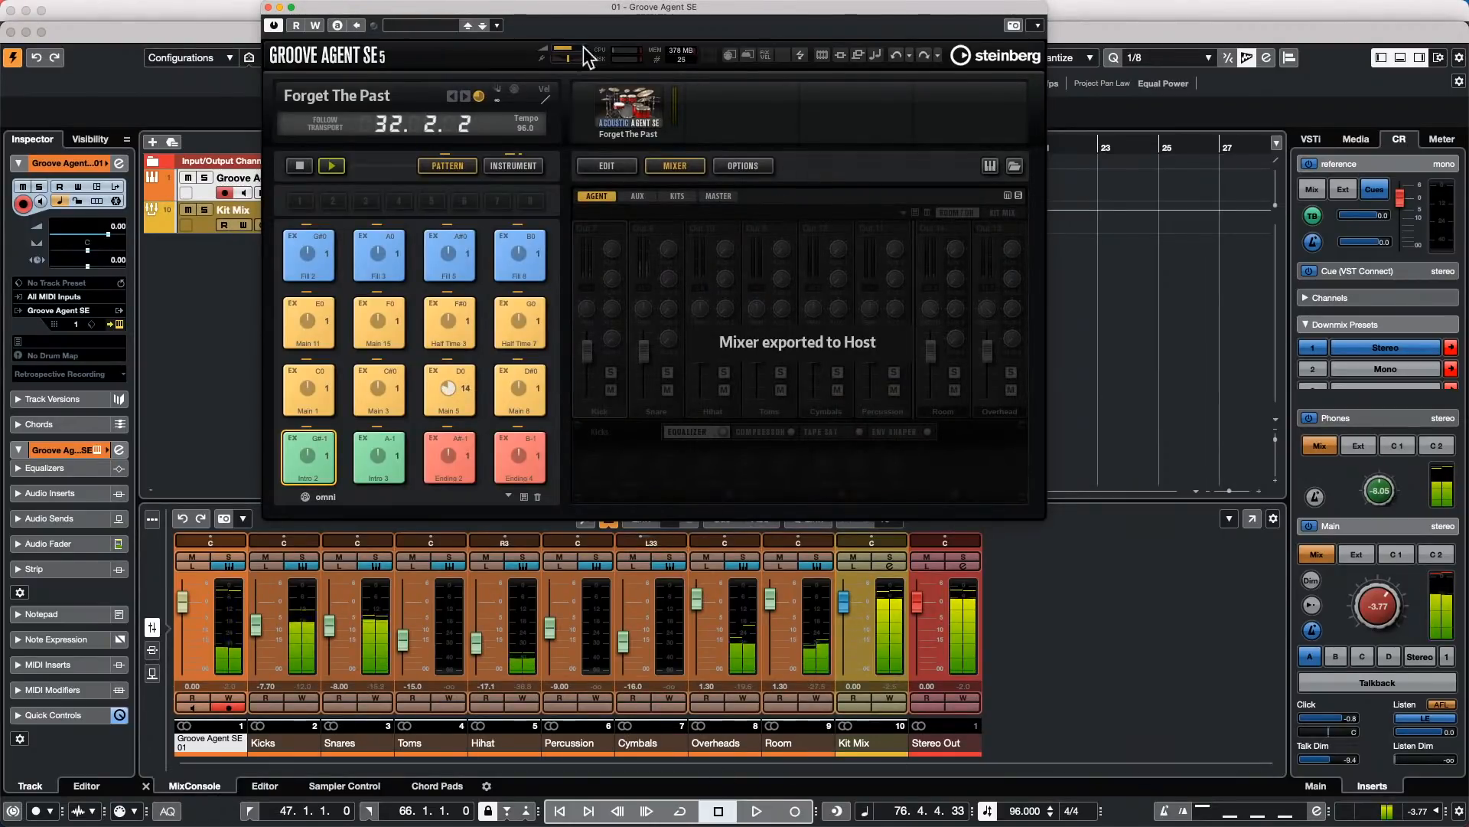
Step: Close the Groove Agent window and start project playback
{"action": "left_click", "coordinate": [268, 7]}
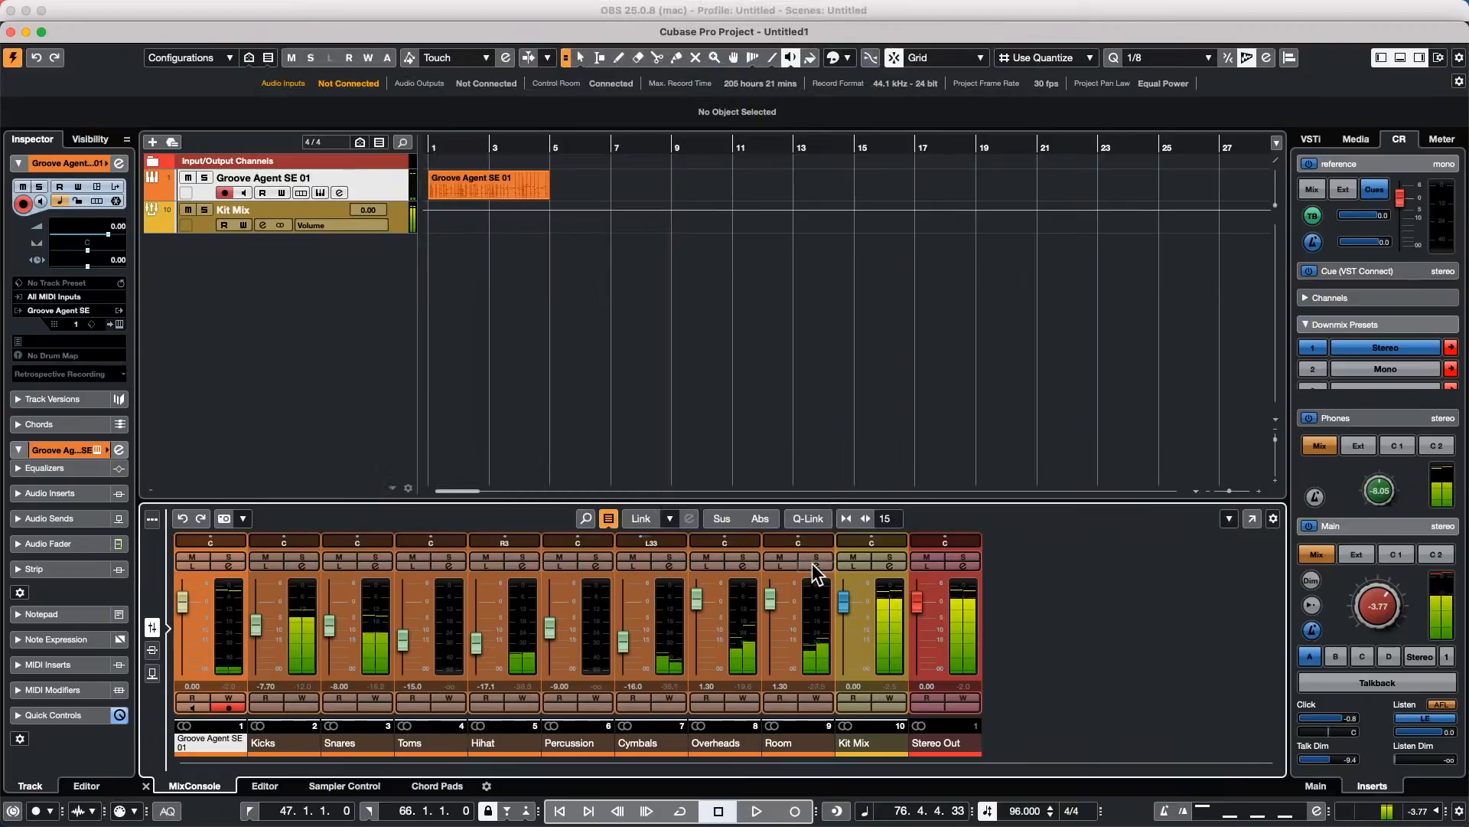
{"action": "left_click", "coordinate": [720, 811]}
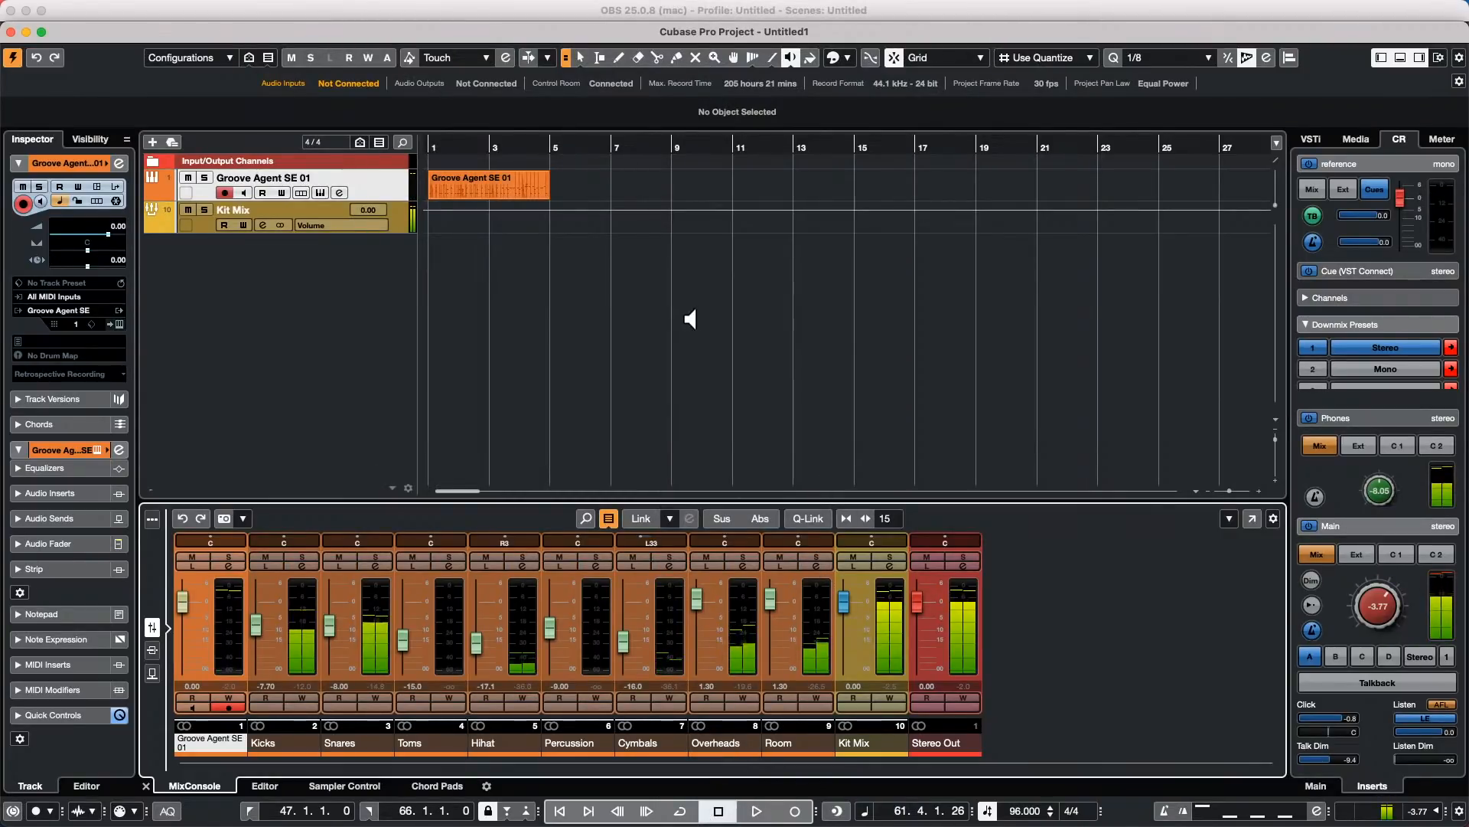
{"action": "key", "text": "space"}
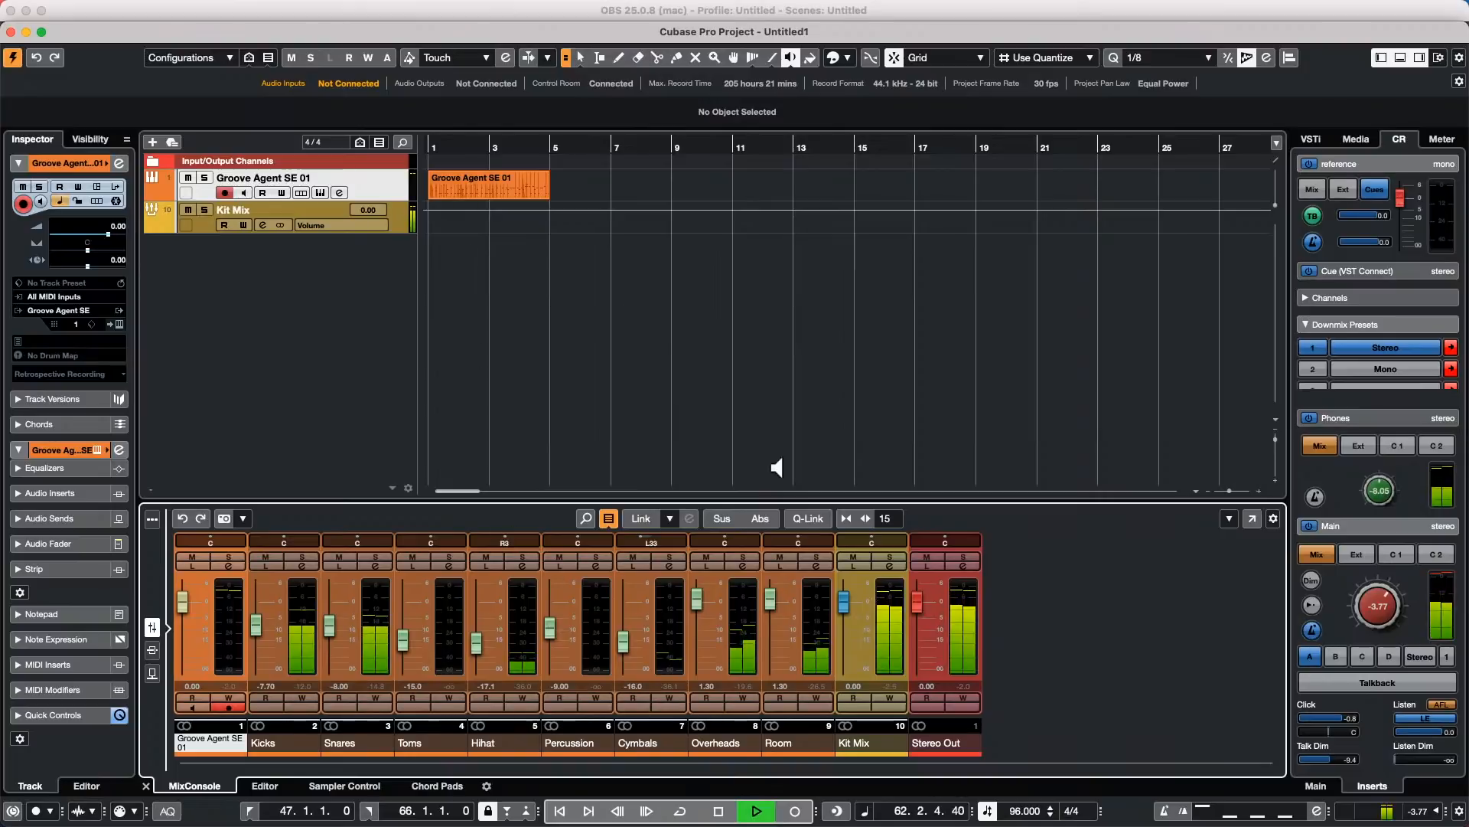
Step: Show the lanes of the Groove Agent SE 01 track and inspect the exported kit's options in its instrument window
{"action": "left_click", "coordinate": [97, 200]}
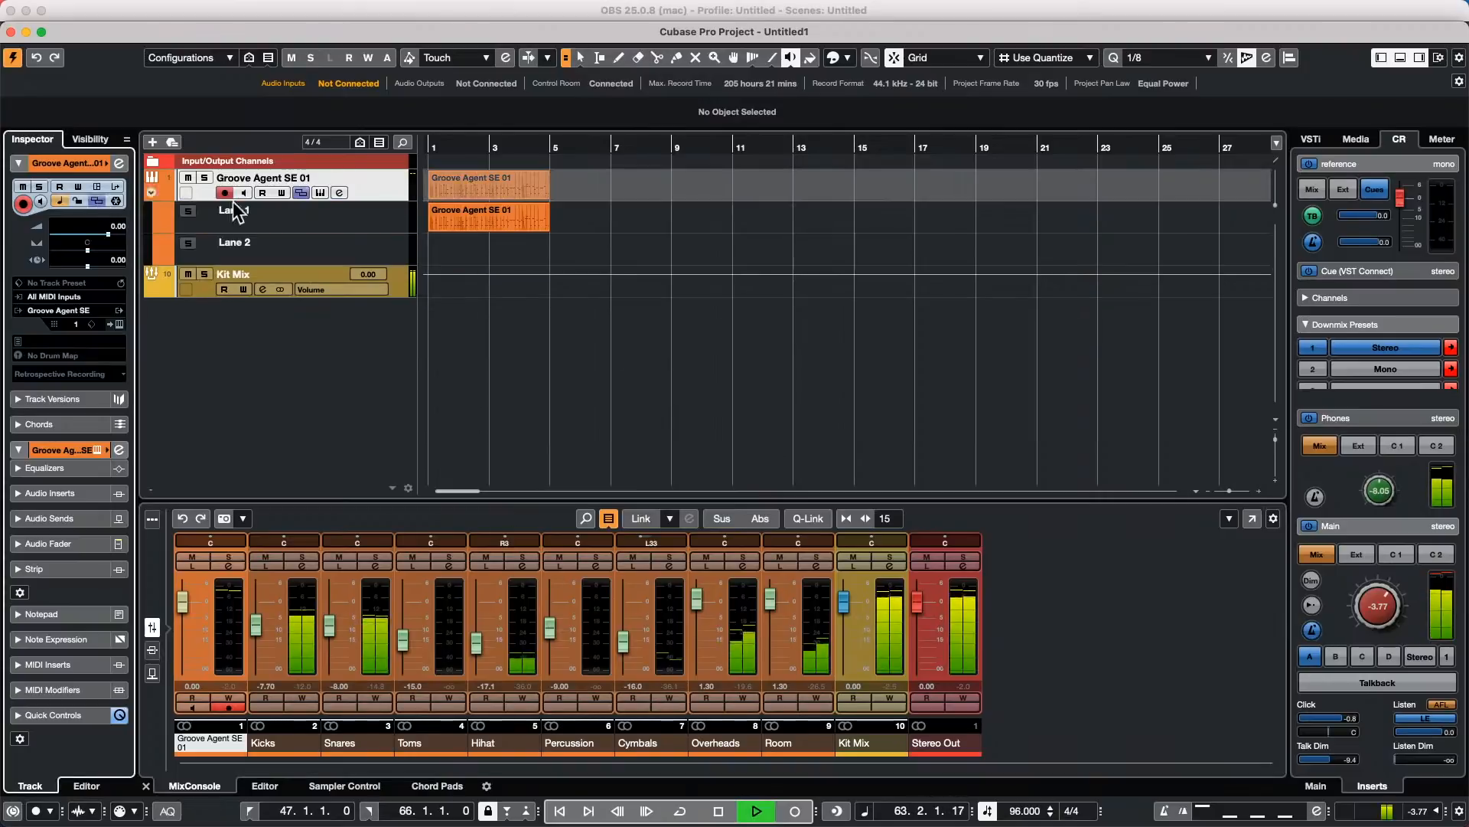
{"action": "left_click", "coordinate": [369, 181]}
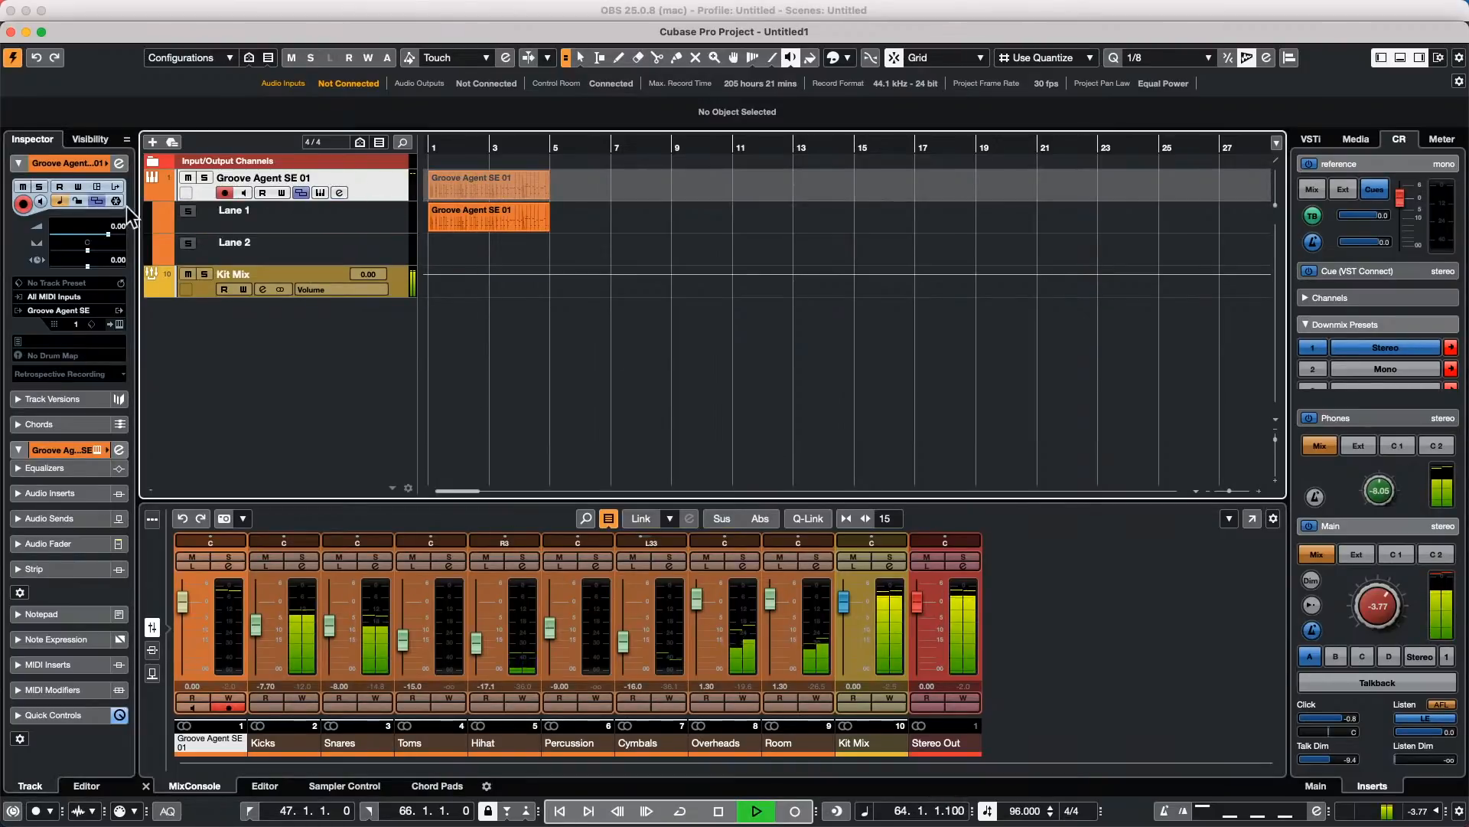
{"action": "left_click", "coordinate": [321, 193]}
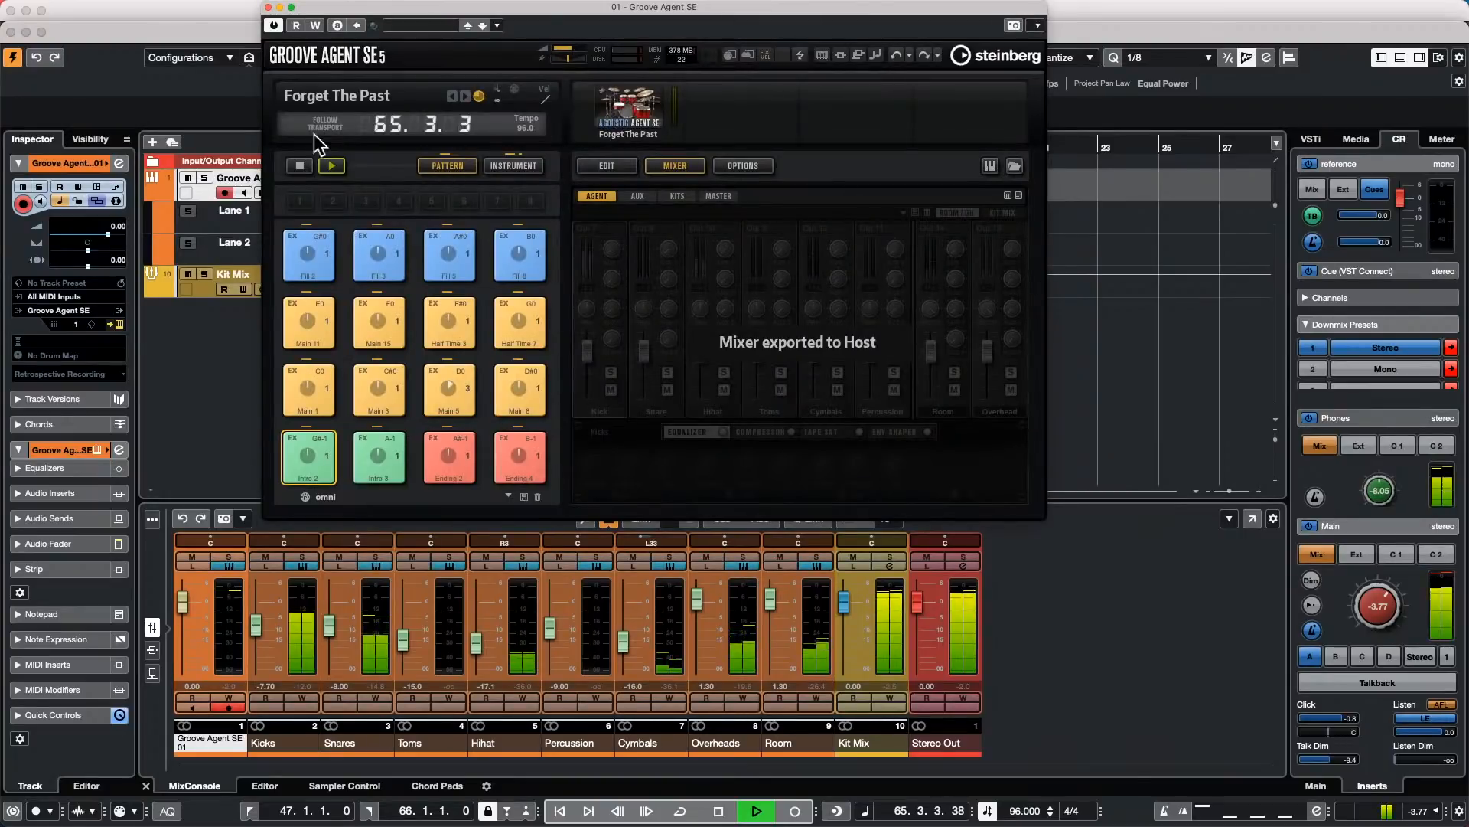
{"action": "right_click", "coordinate": [659, 115]}
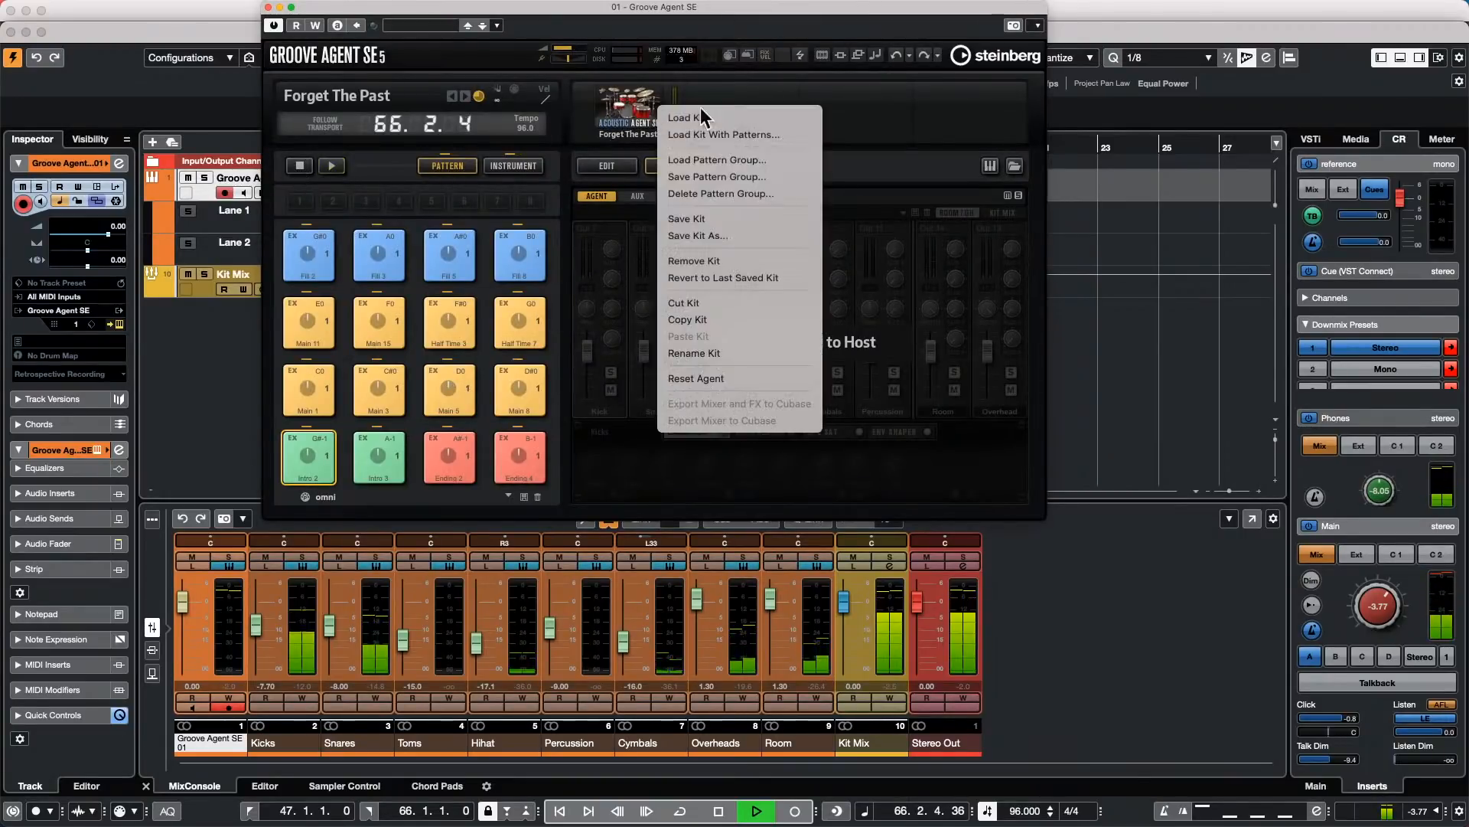
{"action": "left_click", "coordinate": [242, 332]}
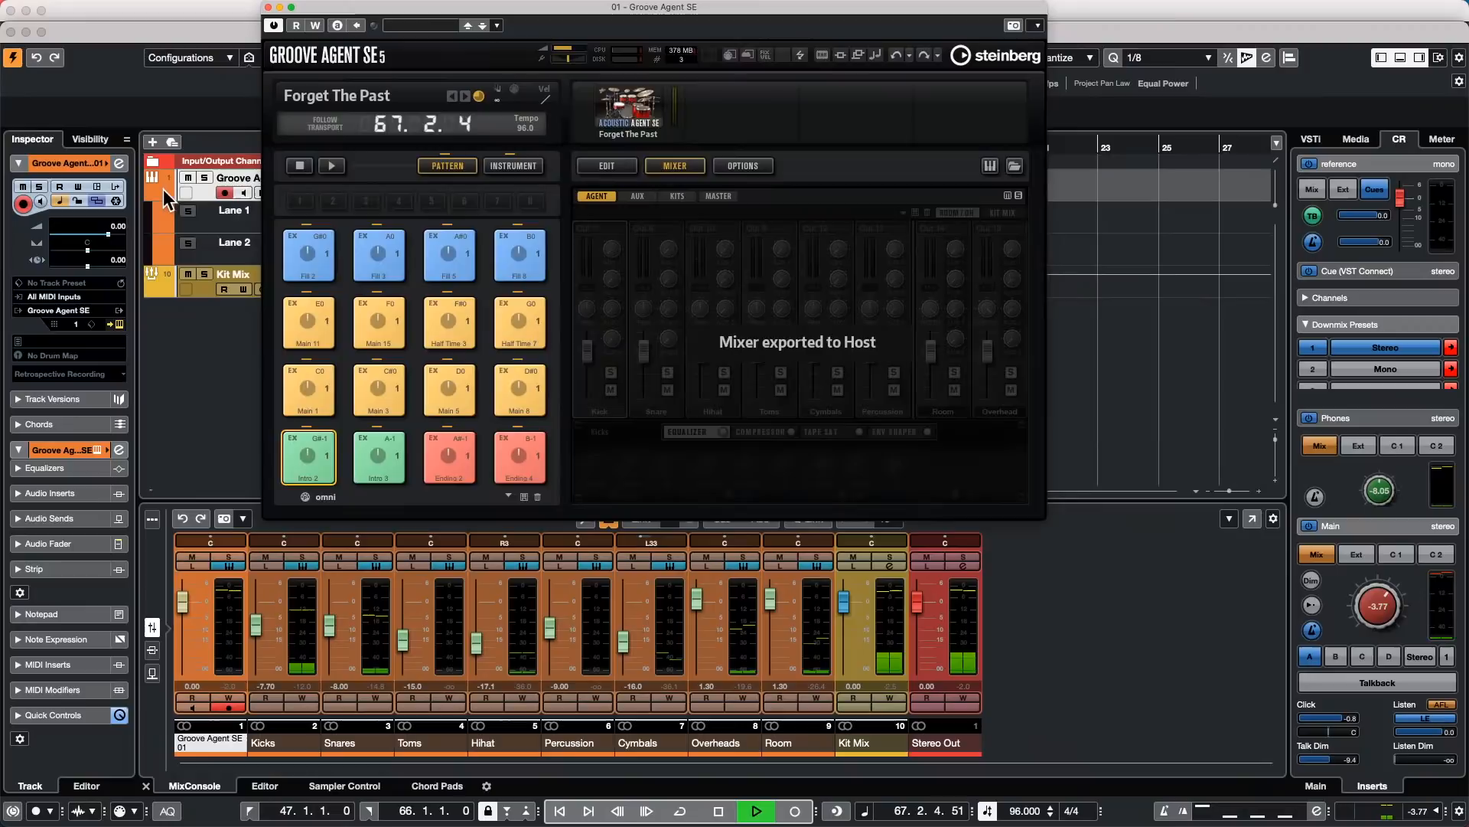
{"action": "left_click", "coordinate": [267, 8]}
Step: Add one instrument track with Groove Agent SE routed to Stereo Out
{"action": "right_click", "coordinate": [305, 337]}
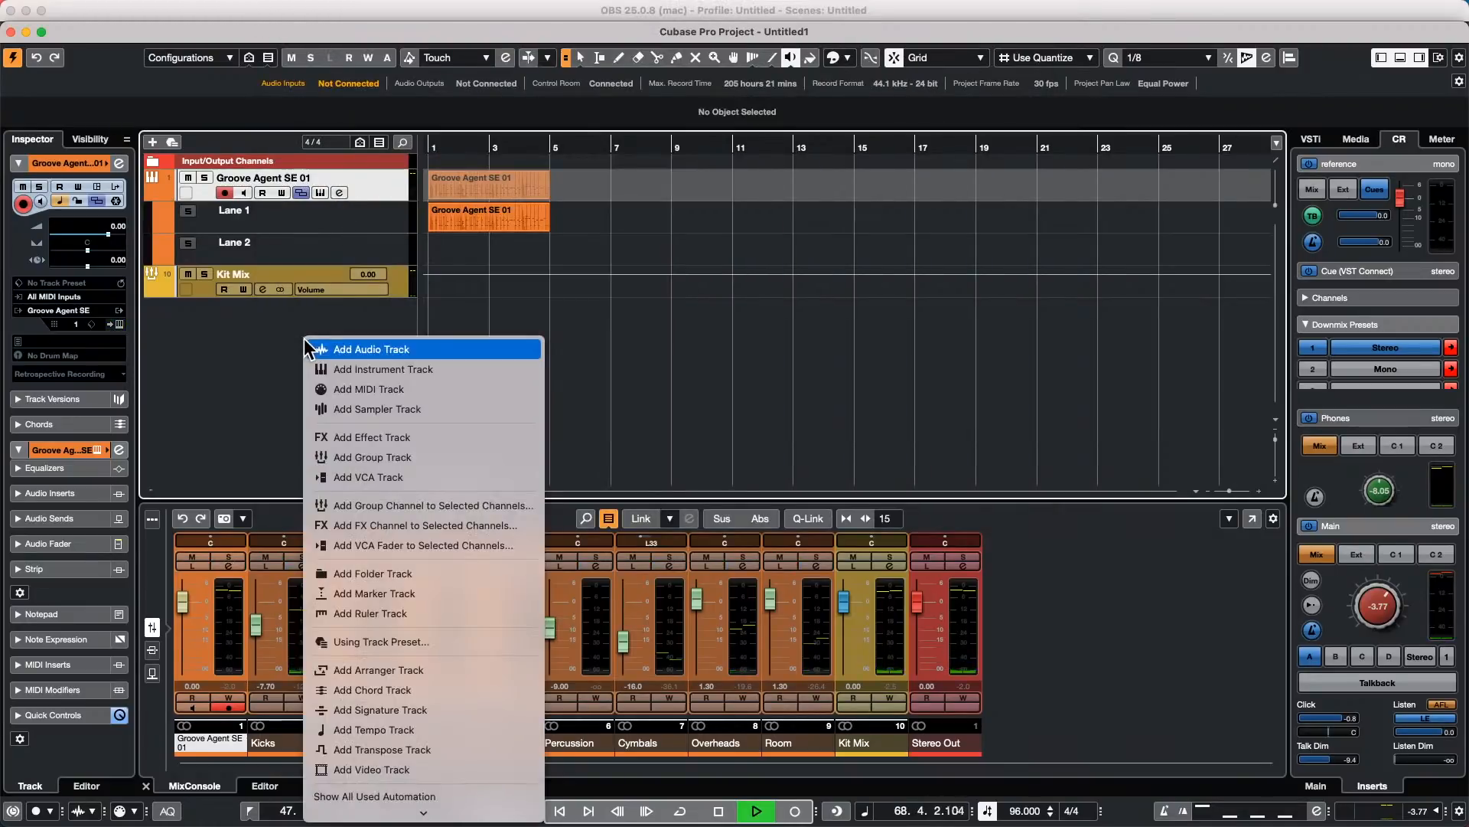
{"action": "left_click", "coordinate": [383, 369]}
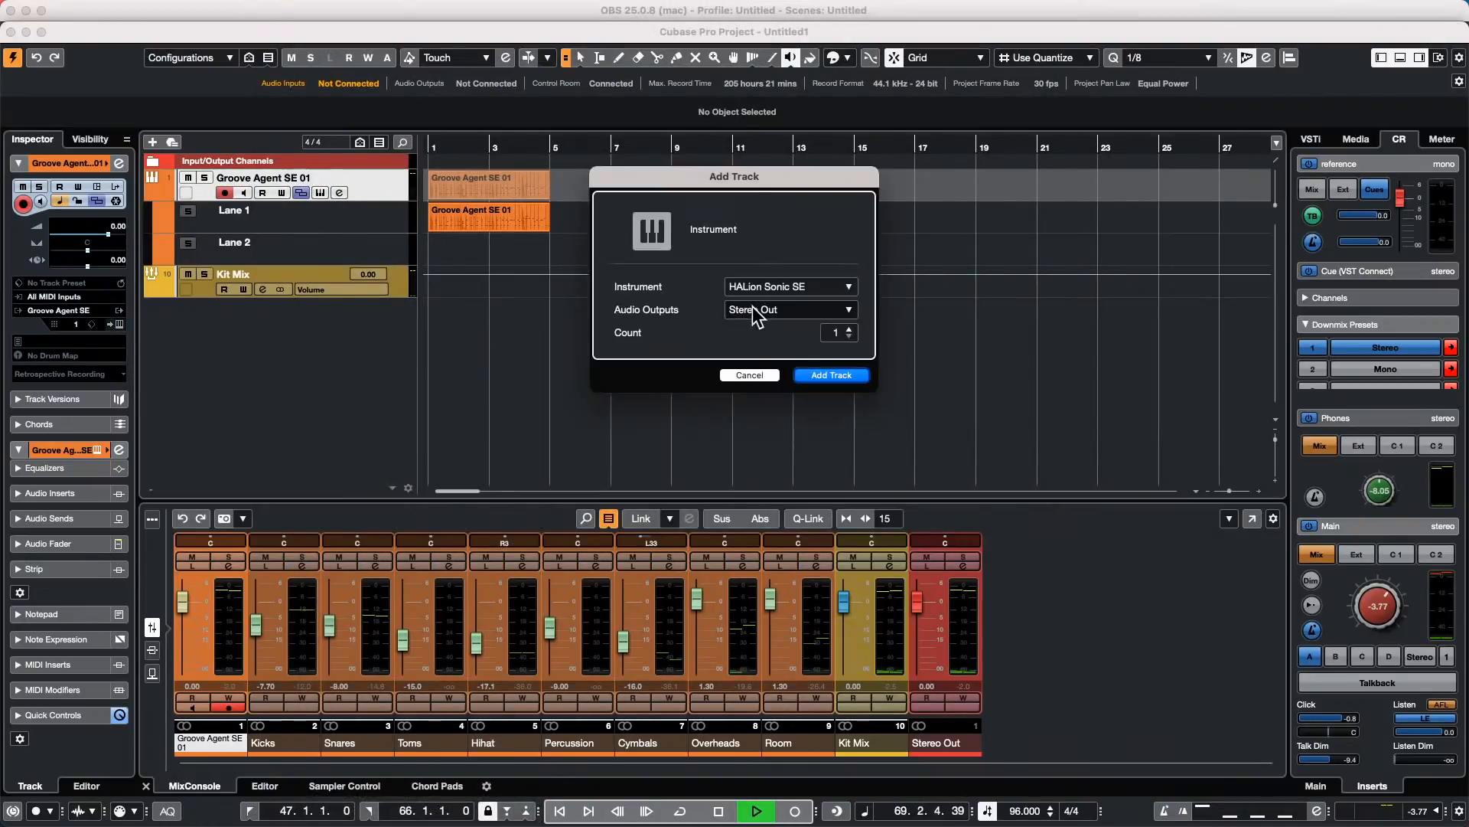
{"action": "left_click", "coordinate": [800, 288]}
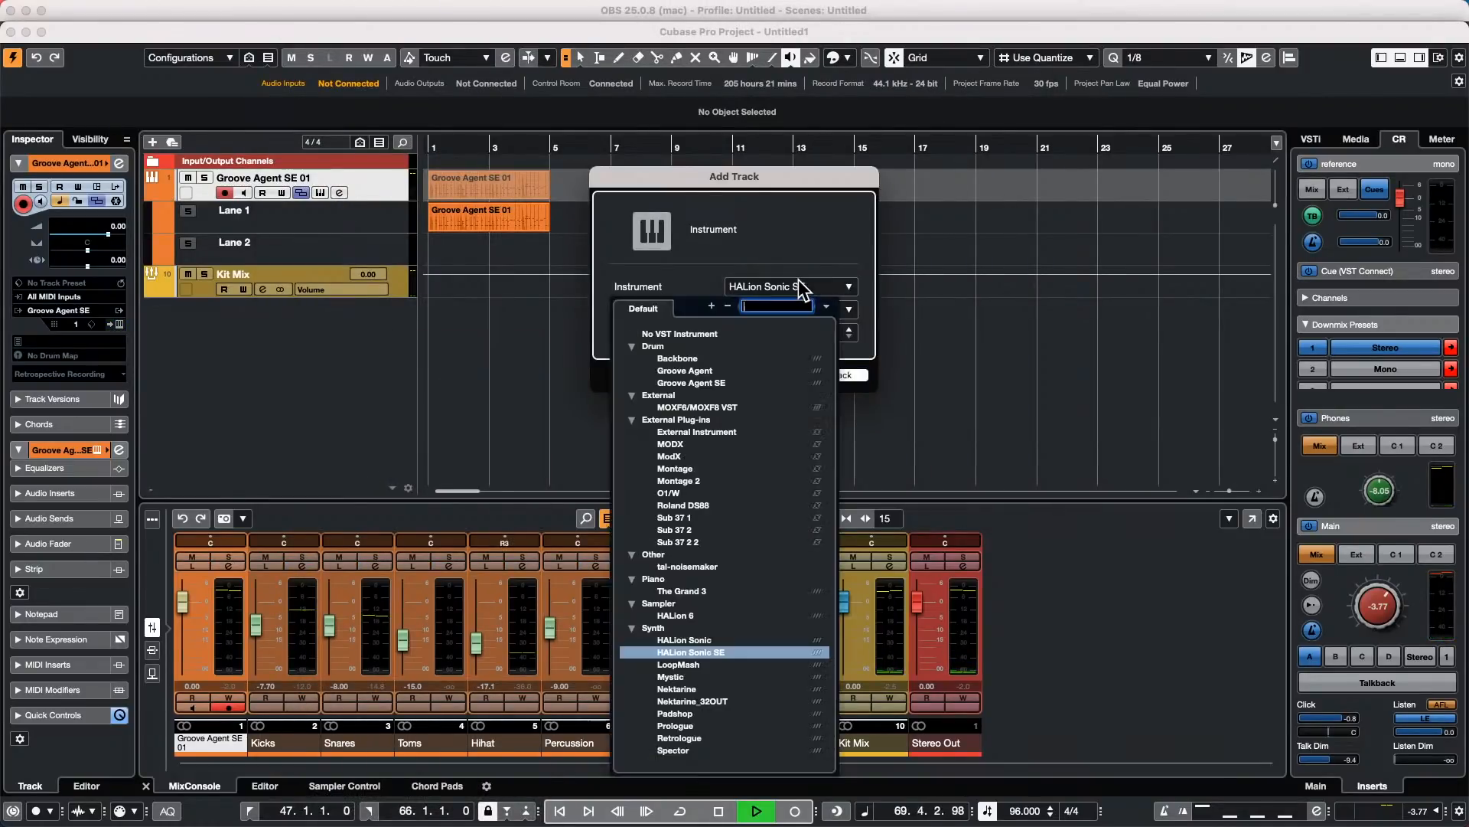
{"action": "left_click", "coordinate": [725, 383]}
{"action": "left_click", "coordinate": [838, 375]}
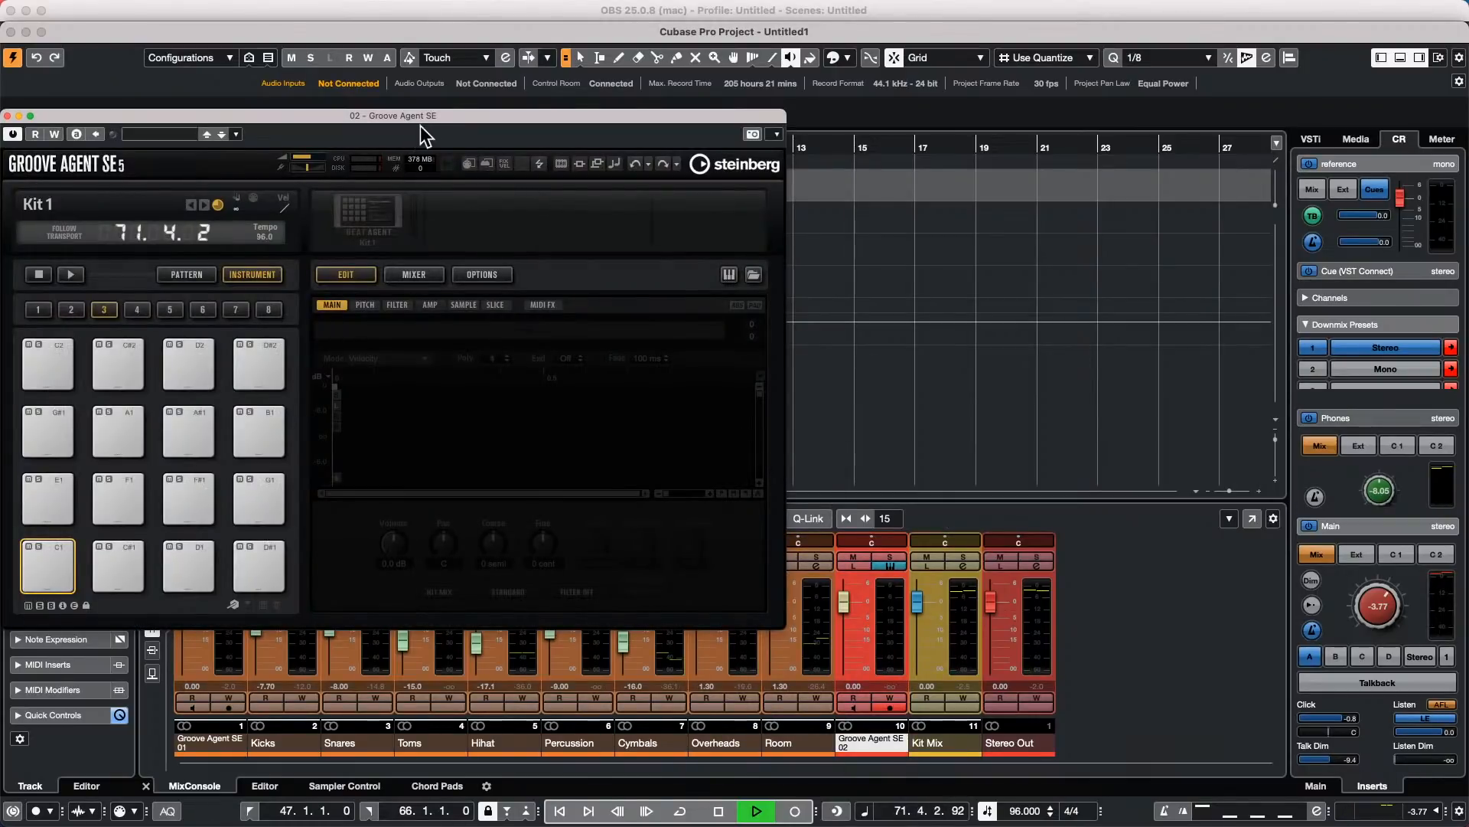
Step: Load the Forget The Past kit with patterns into the second Groove Agent SE and close the load dialog
{"action": "left_click_drag", "start_coordinate": [420, 126], "coordinate": [1057, 84]}
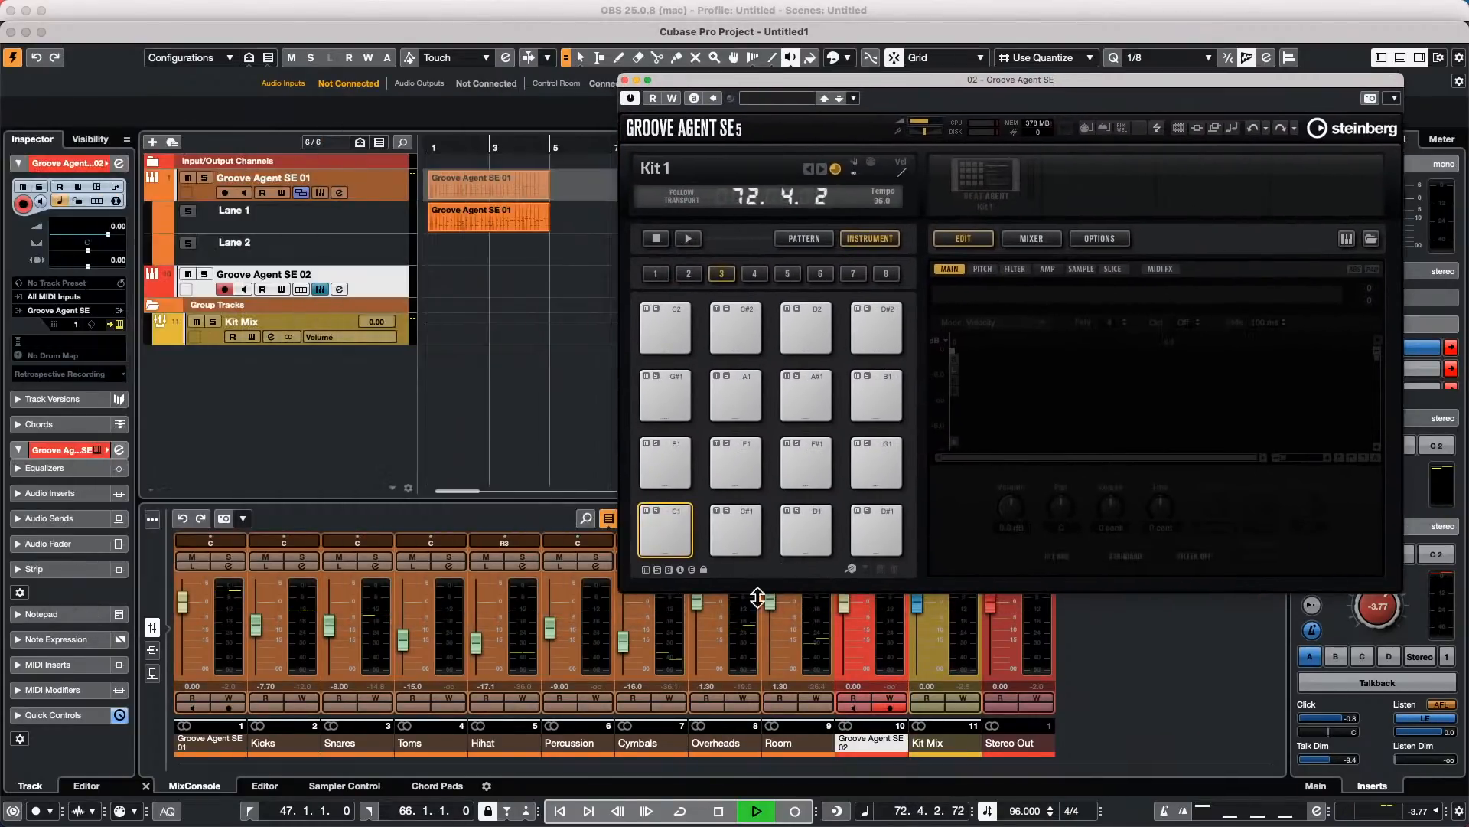
{"action": "left_click", "coordinate": [985, 176]}
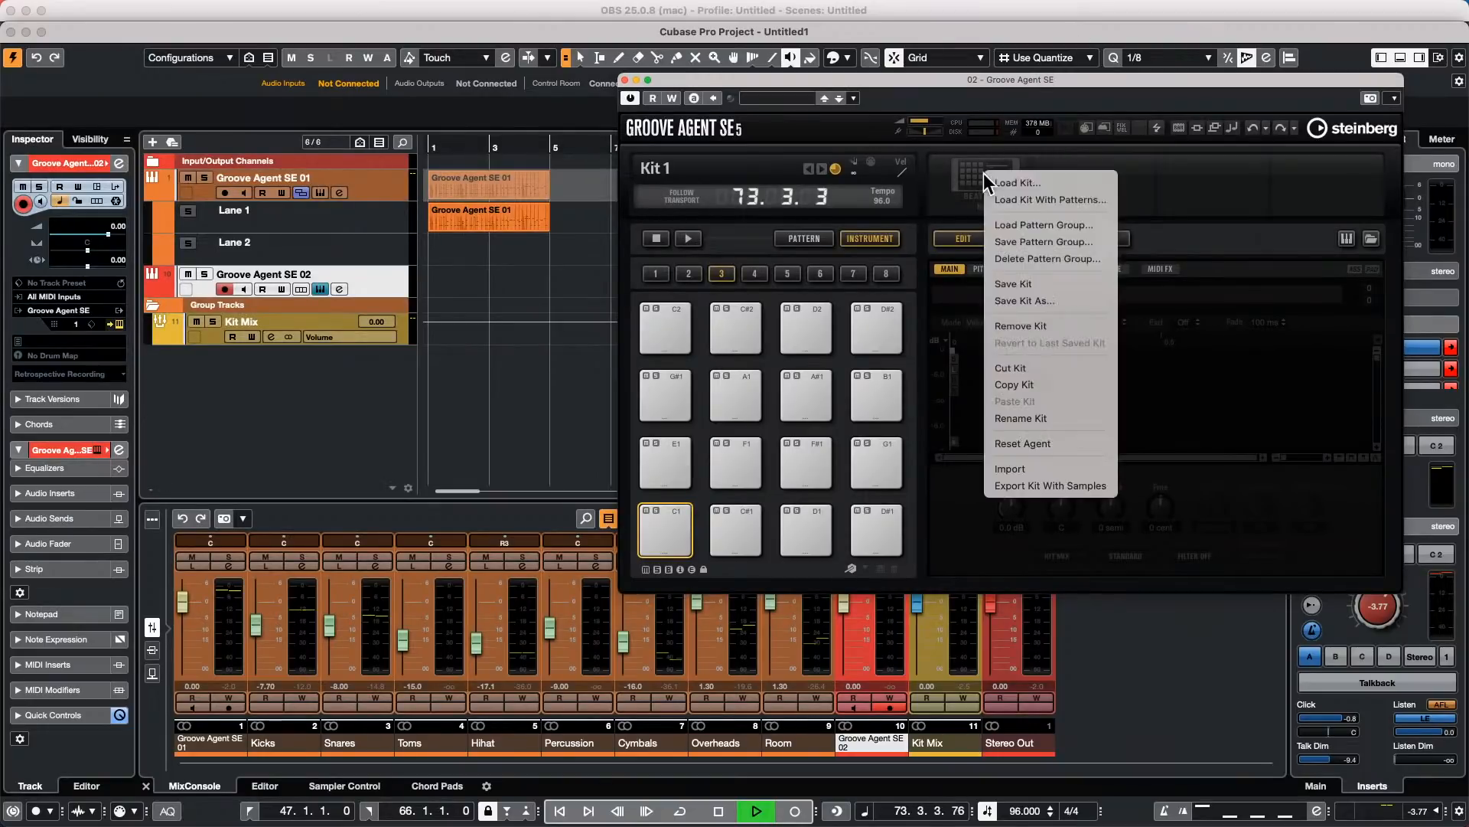
{"action": "left_click", "coordinate": [1080, 202]}
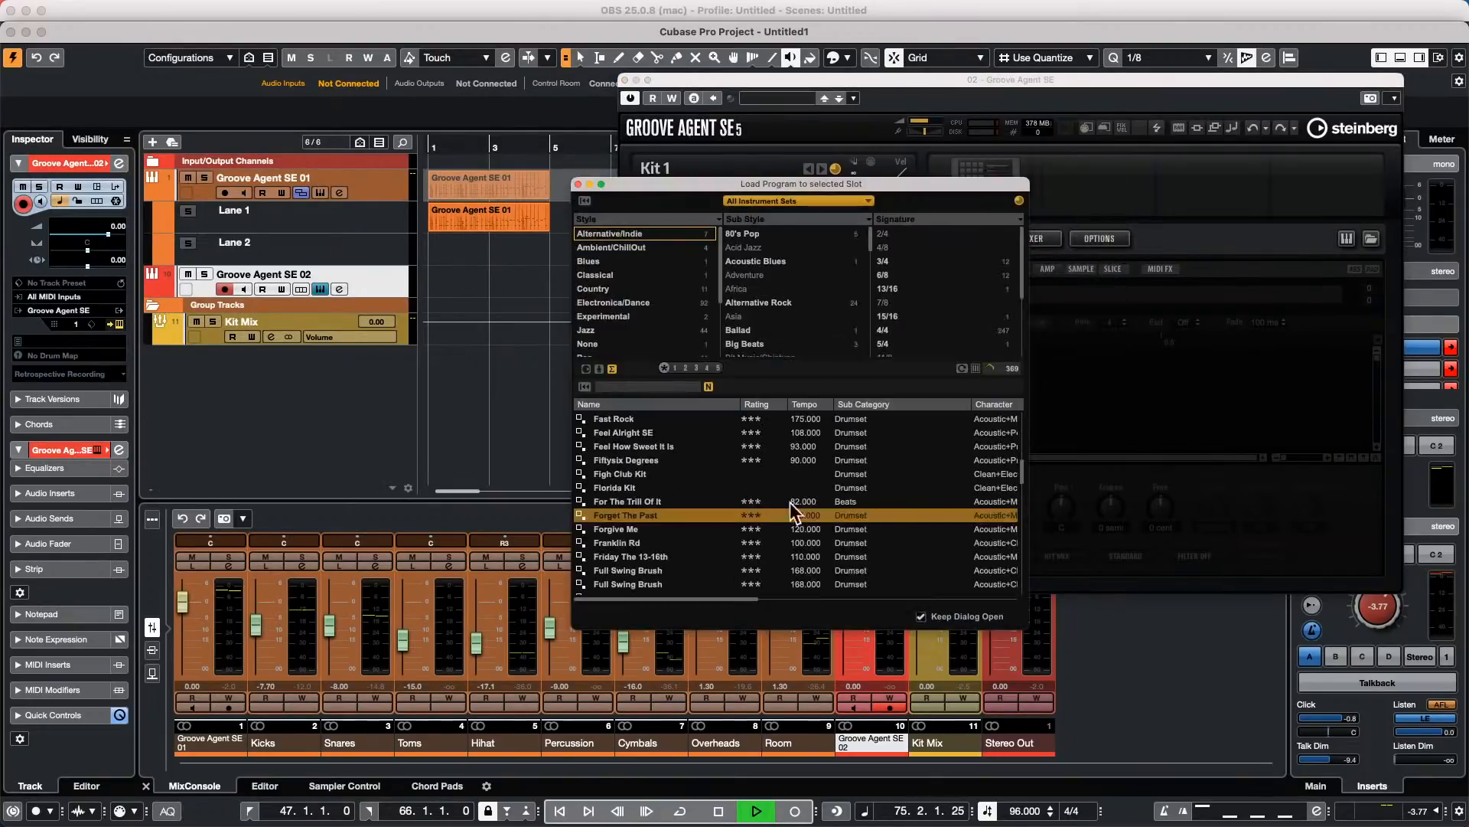
{"action": "double_click", "coordinate": [650, 514]}
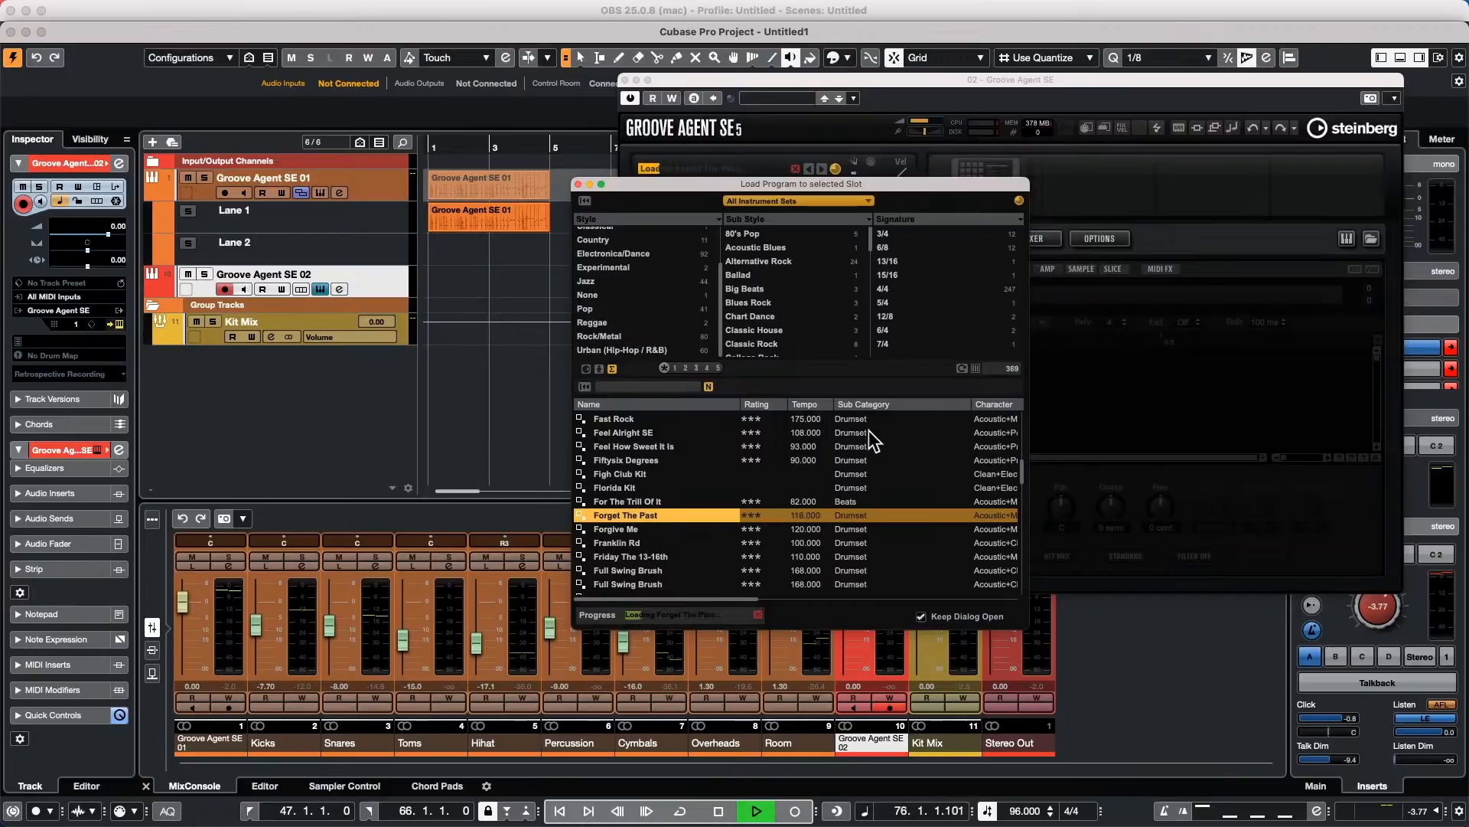
{"action": "left_click", "coordinate": [578, 184]}
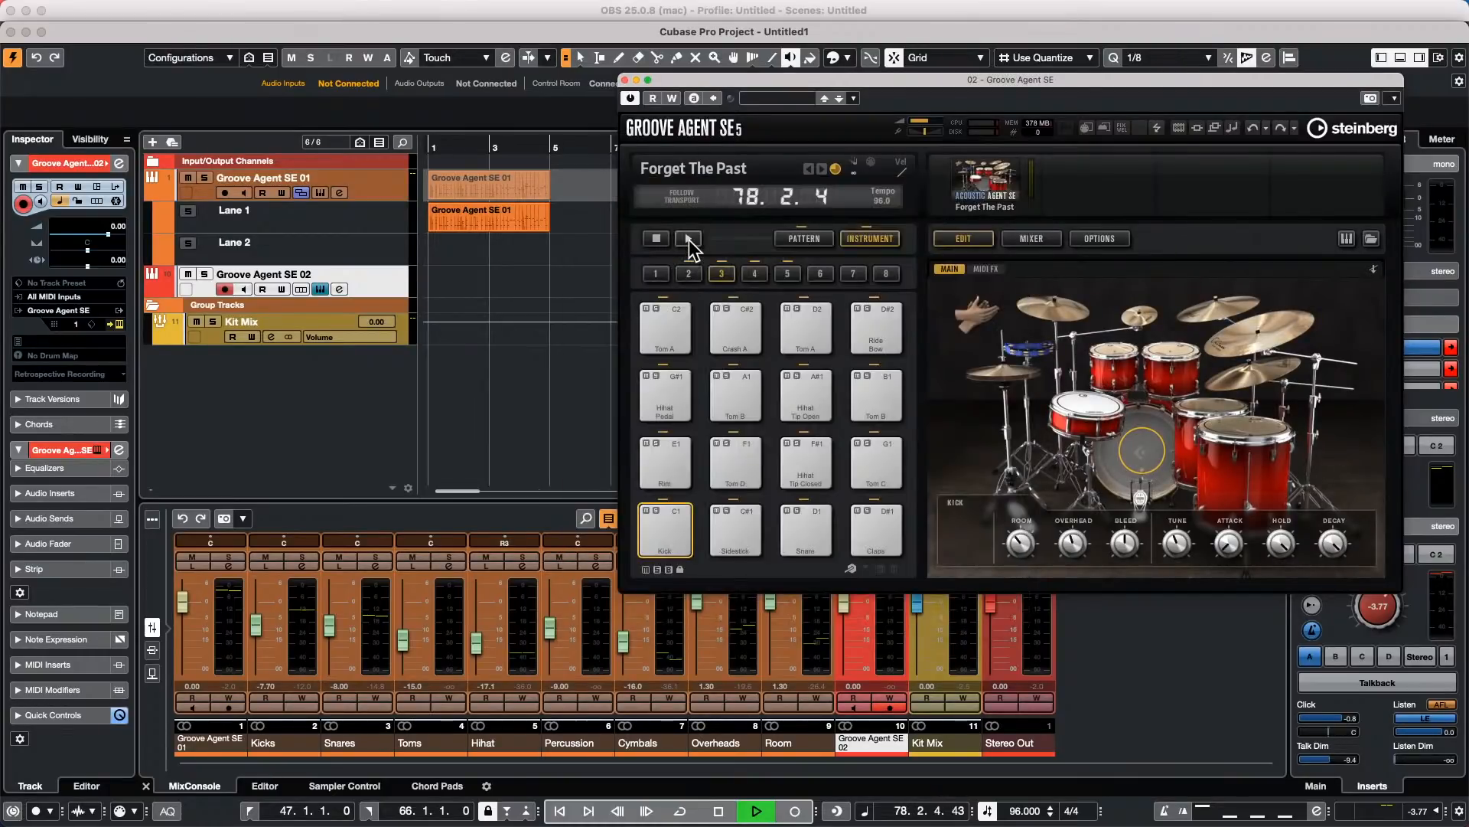
Step: Start pattern playback in the second Groove Agent SE with the pattern pads shown, and display its Agent mixer
{"action": "left_click", "coordinate": [688, 240]}
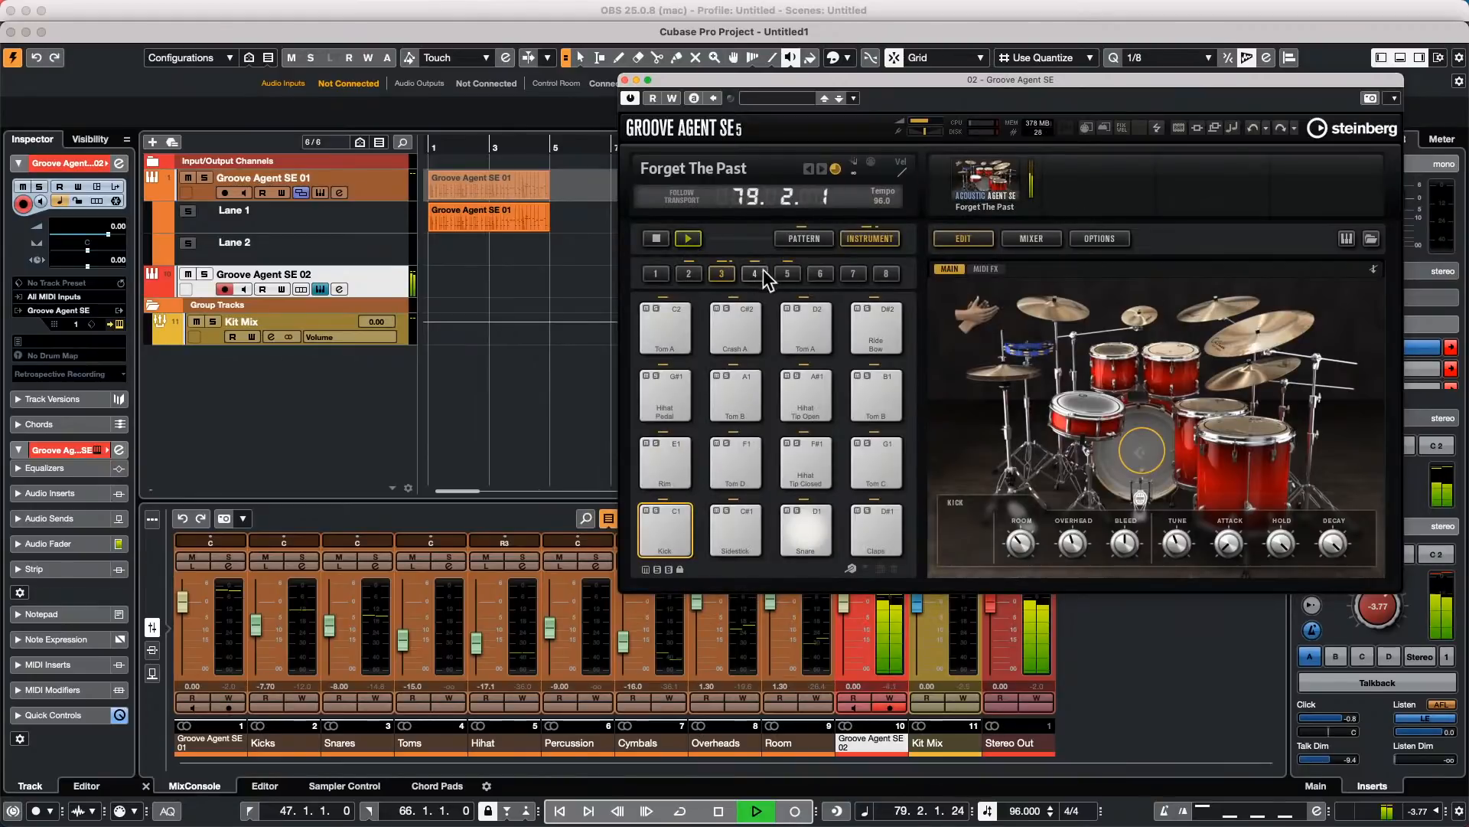
{"action": "left_click", "coordinate": [797, 236]}
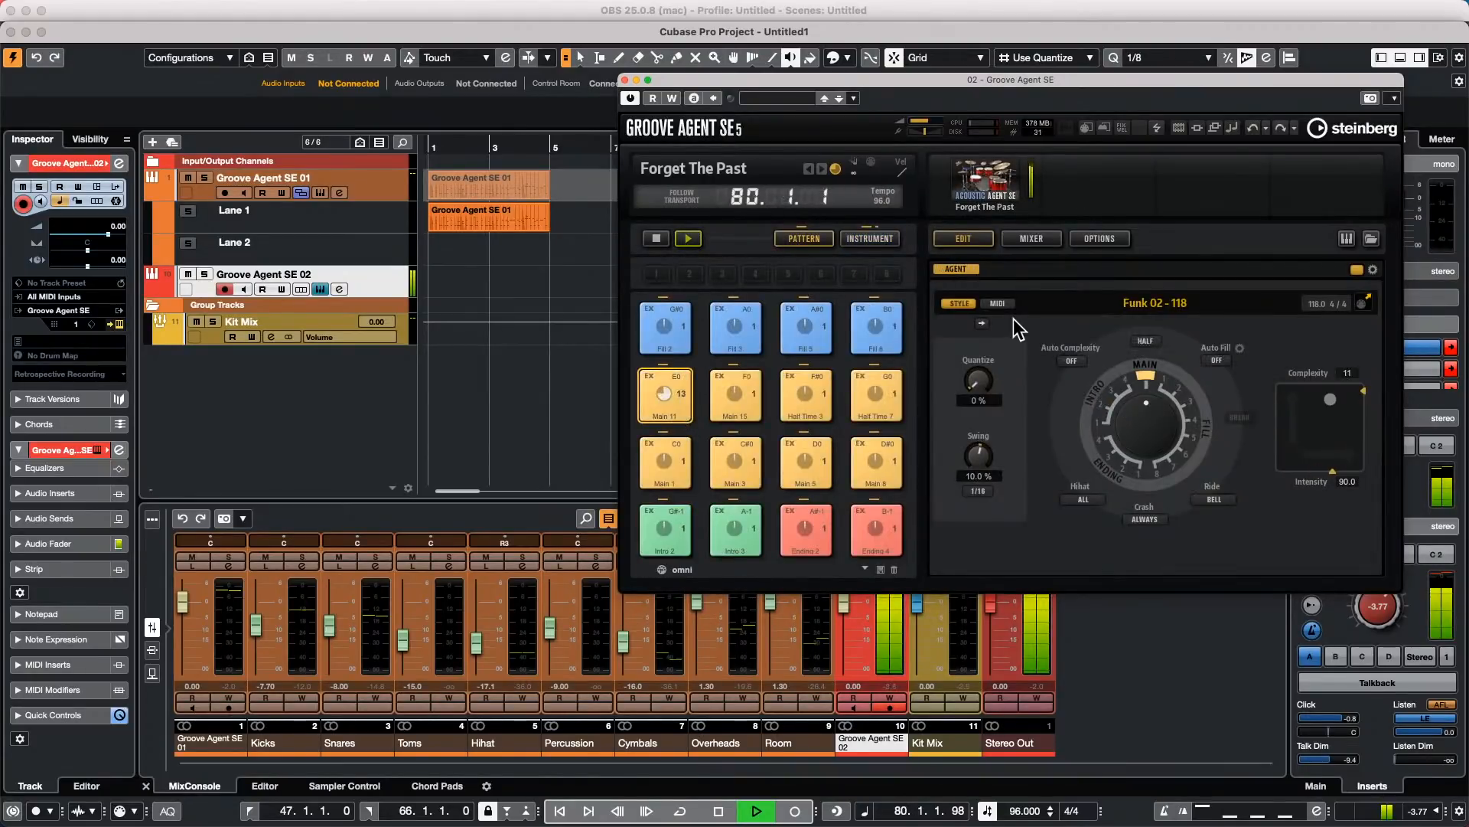
{"action": "left_click", "coordinate": [1033, 239]}
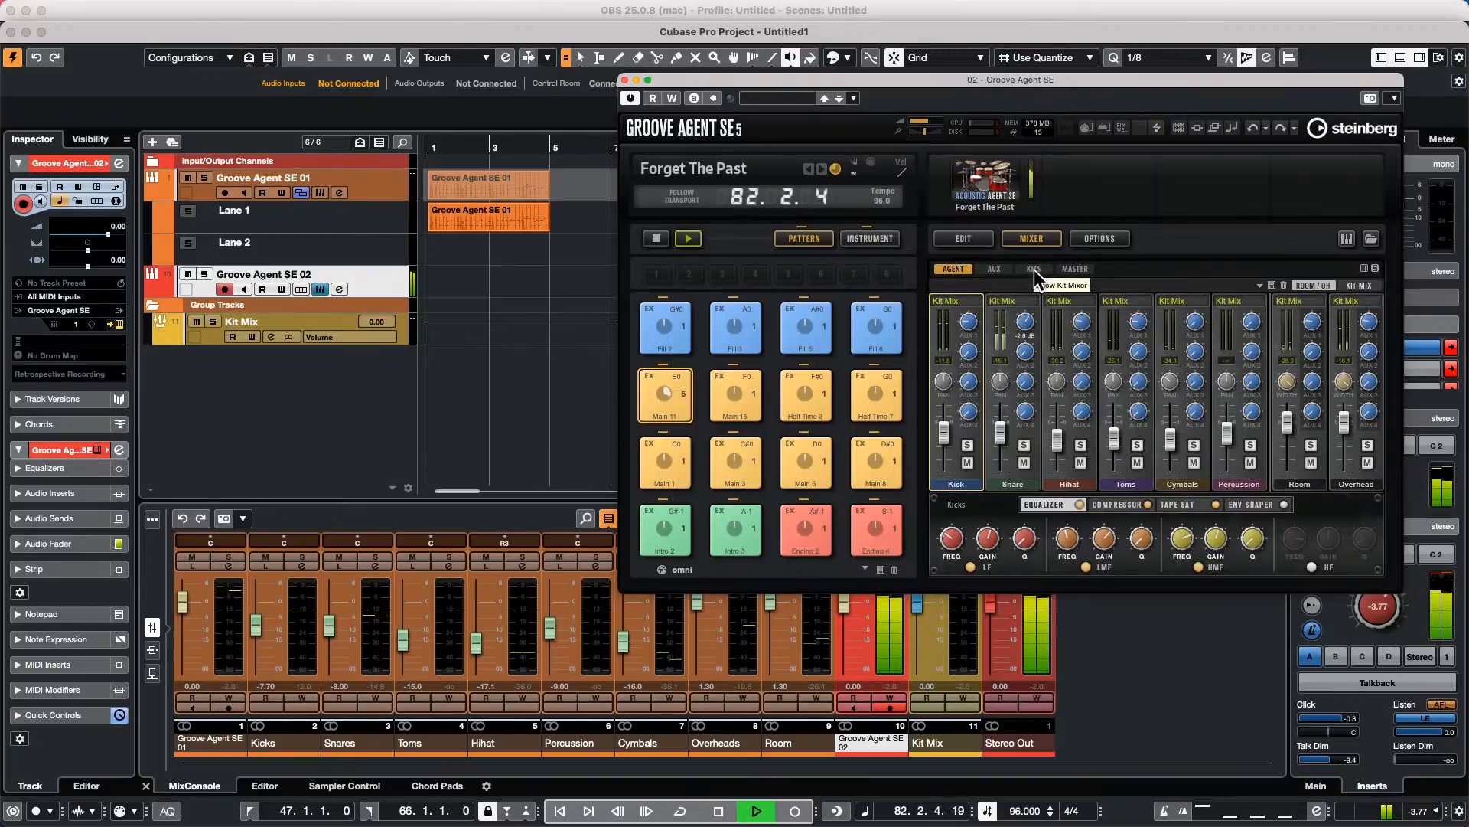
{"action": "right_click", "coordinate": [1083, 325]}
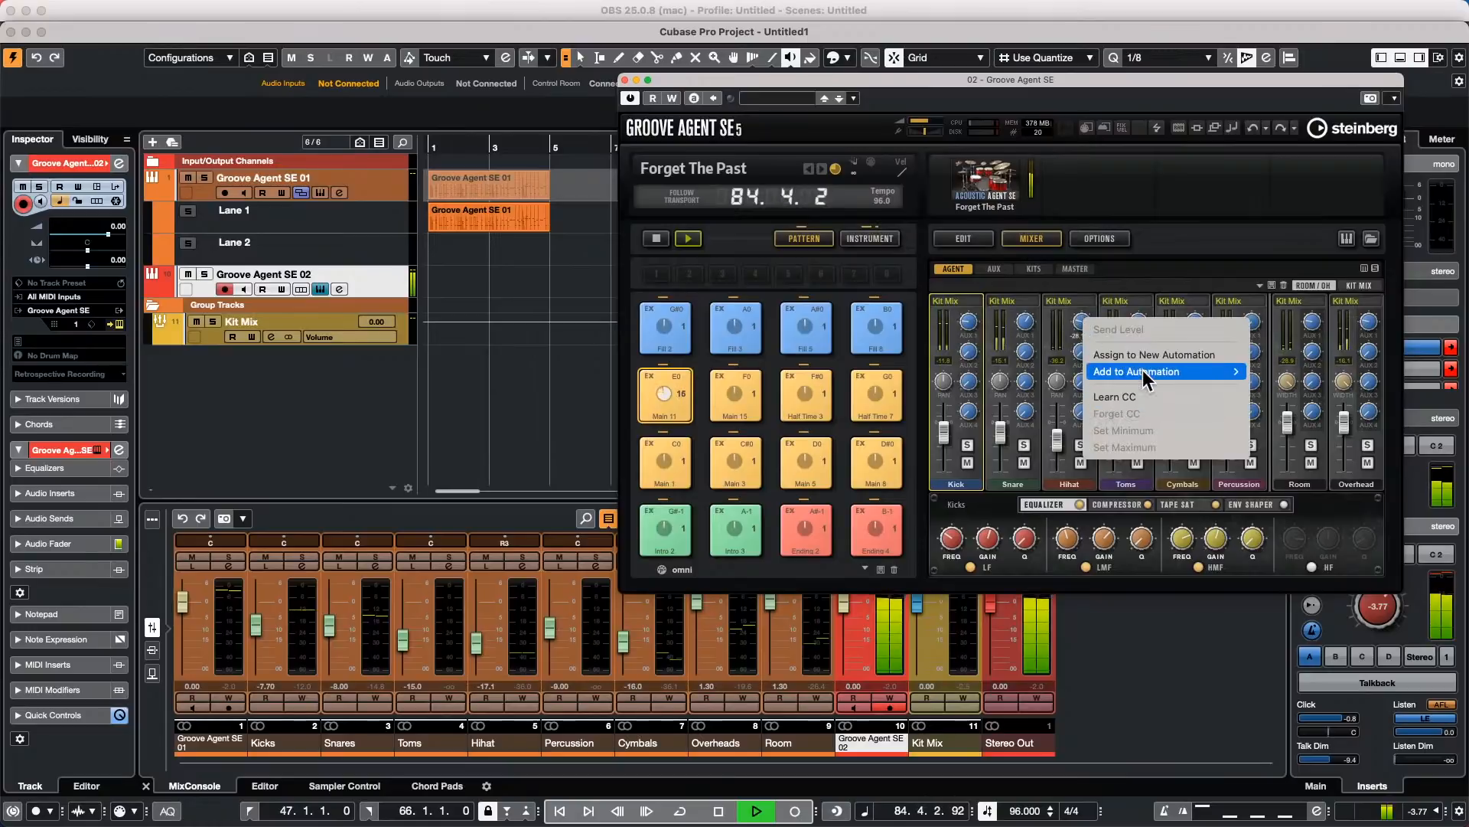
{"action": "mouse_move", "coordinate": [1145, 370]}
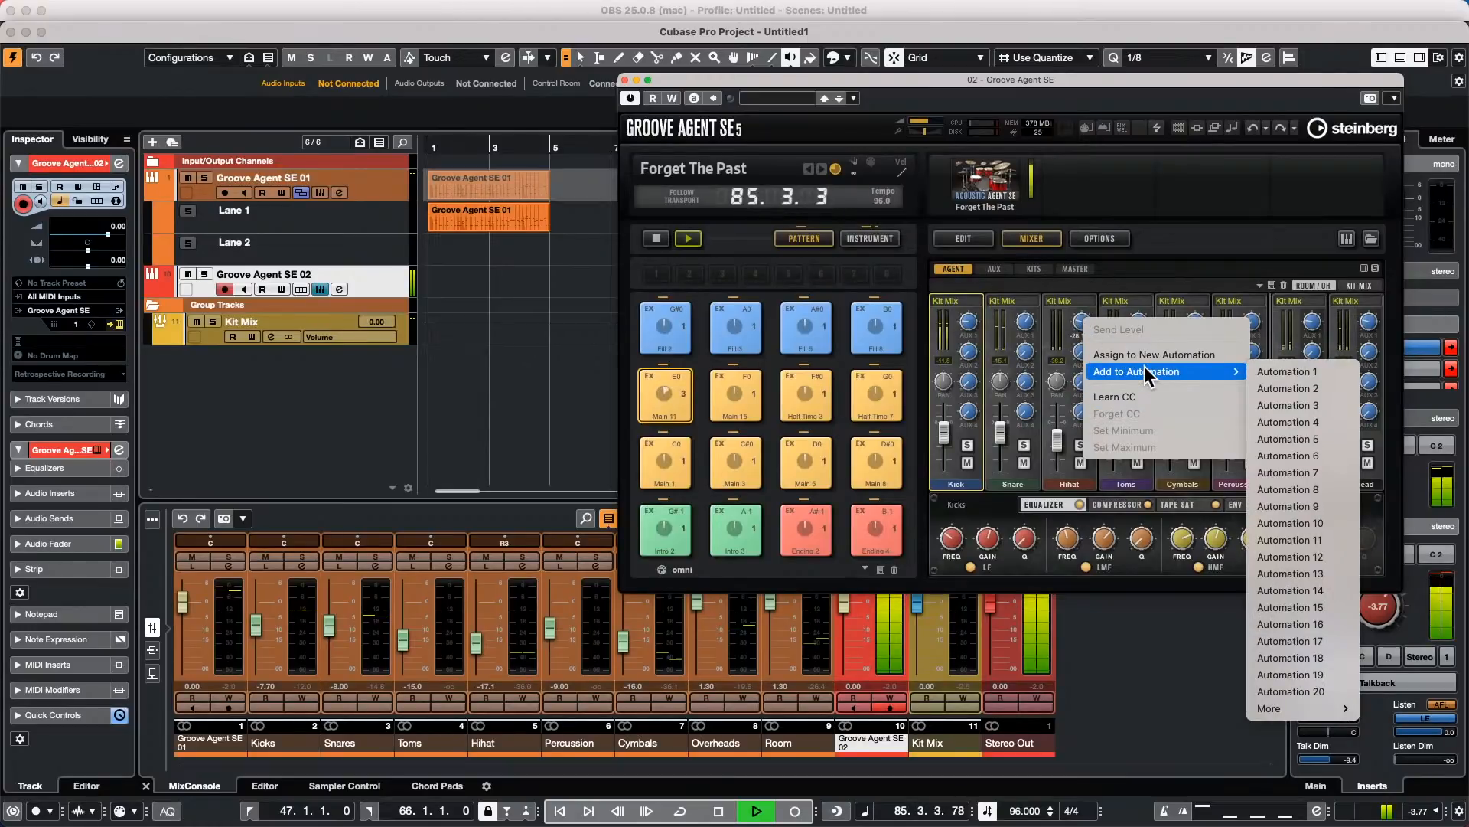
{"action": "left_click", "coordinate": [995, 270]}
Step: Load a Multi Delay on the AUX FX 2 bus of the second Groove Agent SE
{"action": "left_click", "coordinate": [995, 269]}
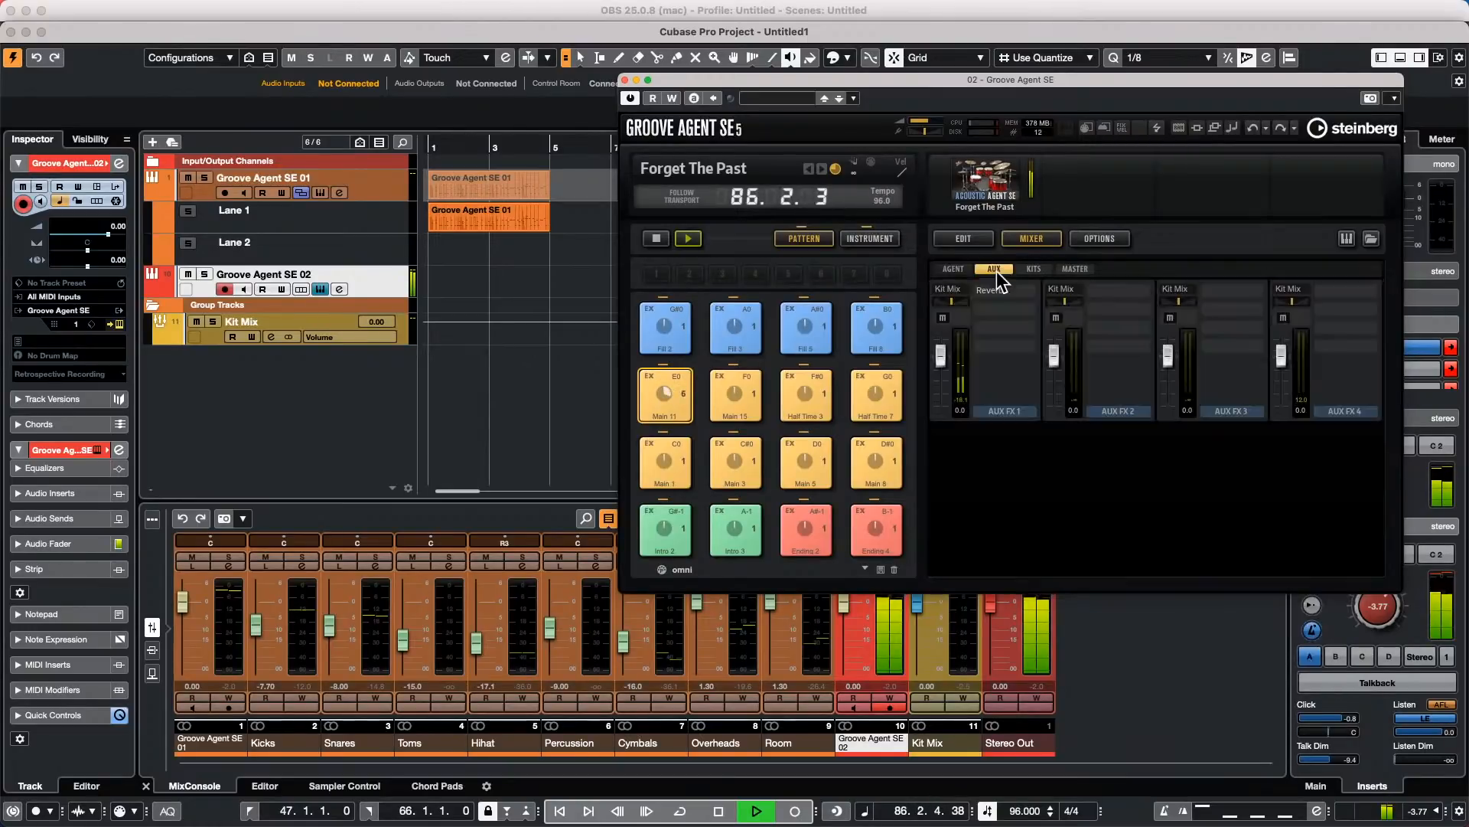
{"action": "left_click", "coordinate": [1096, 289]}
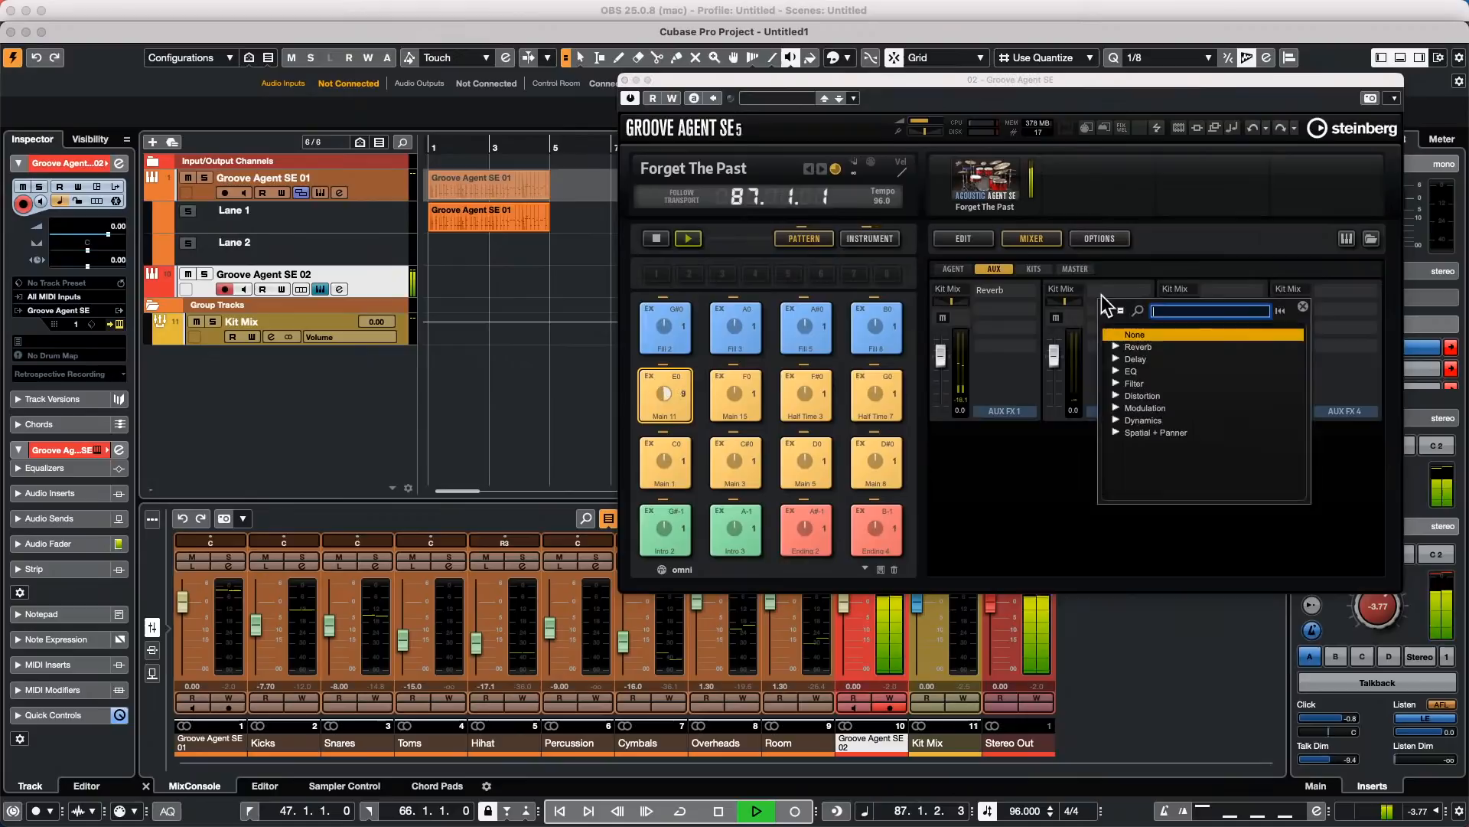
{"action": "left_click", "coordinate": [1117, 372]}
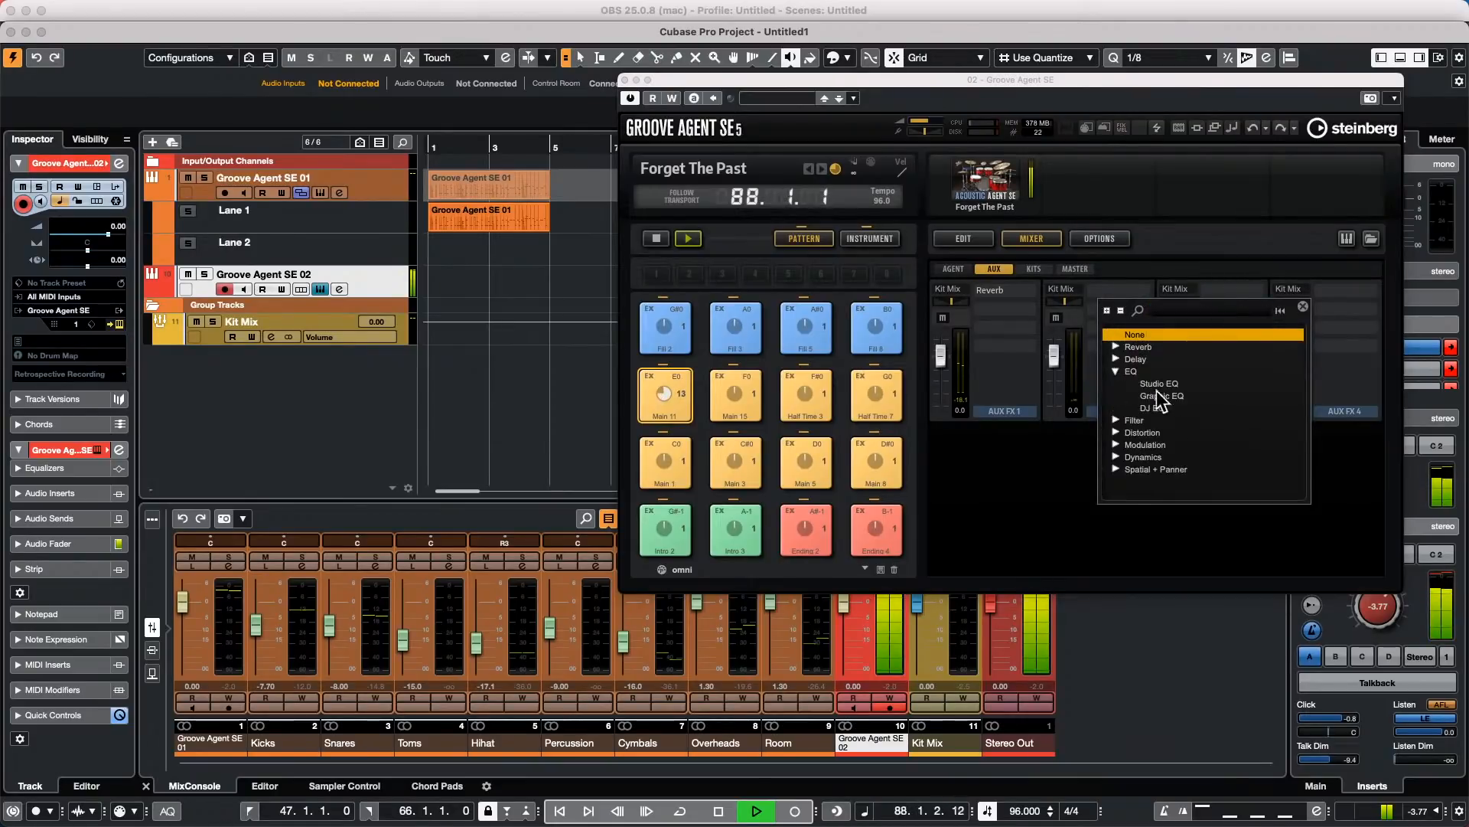
{"action": "left_click", "coordinate": [1117, 359]}
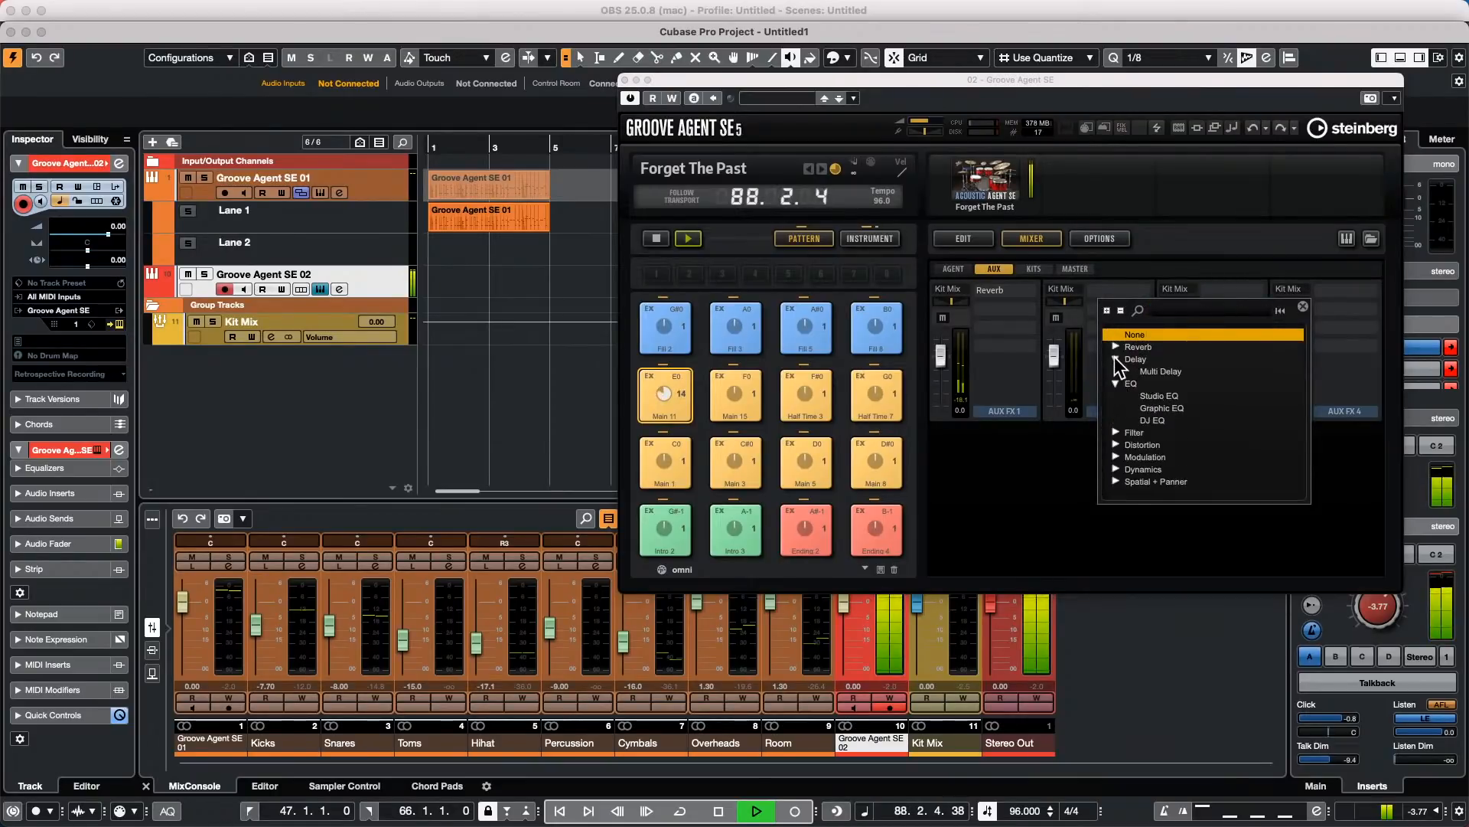
{"action": "double_click", "coordinate": [1152, 370]}
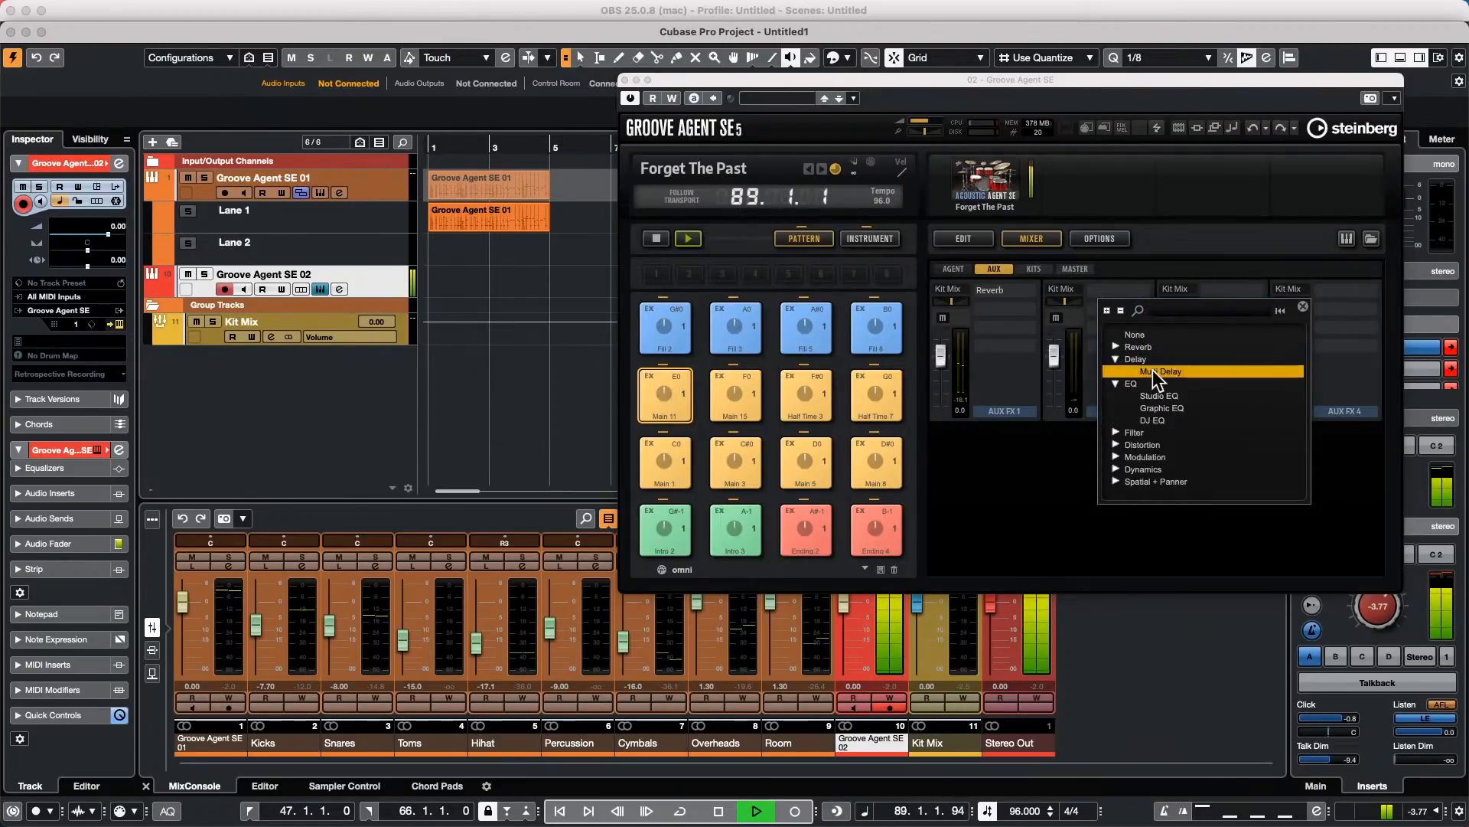
Step: Raise the AUX 2 sends of the Hihat and Snare channels in the Agent mixer
{"action": "left_click", "coordinate": [987, 237]}
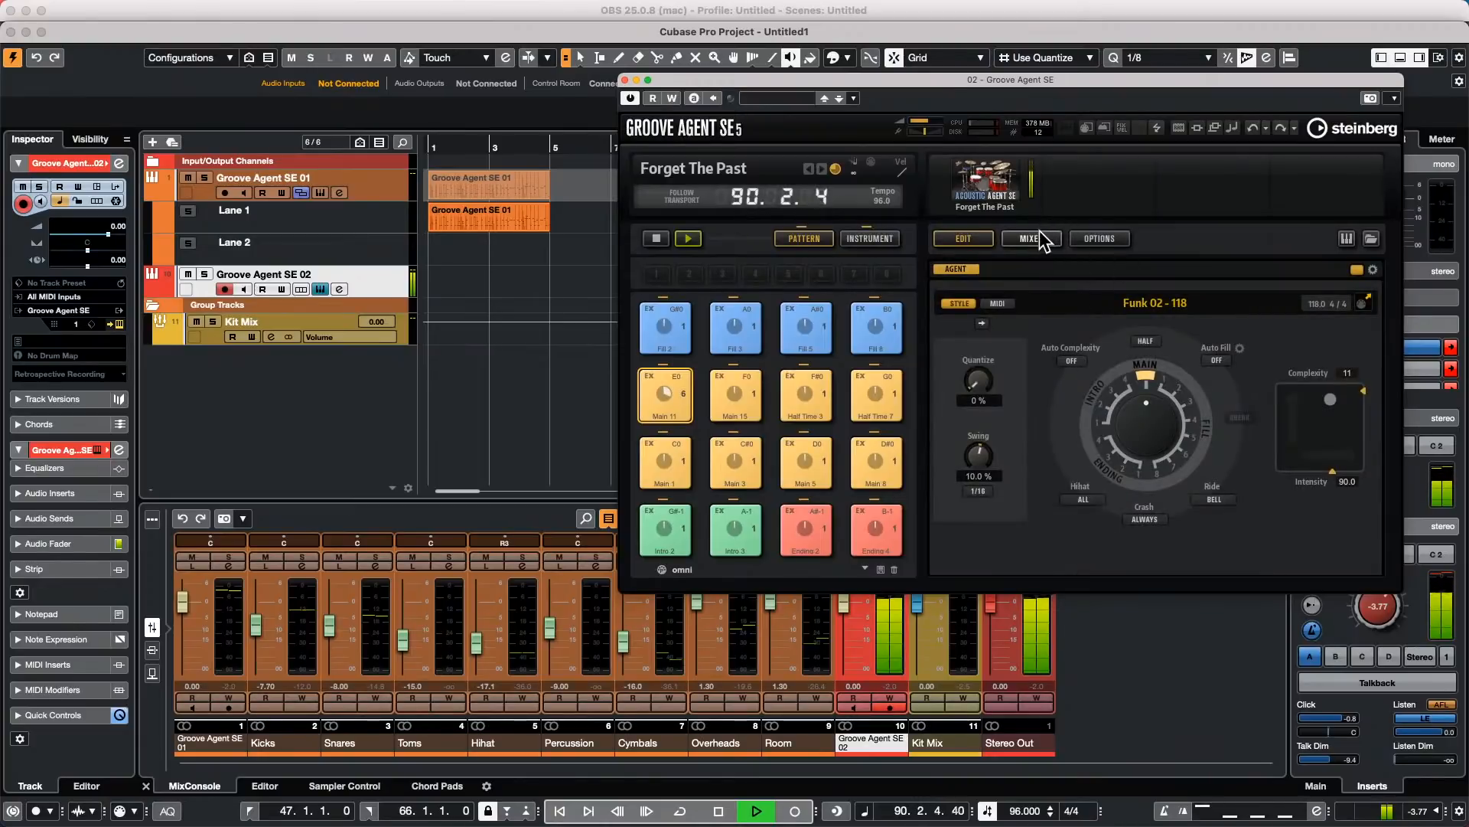
{"action": "left_click", "coordinate": [1020, 237]}
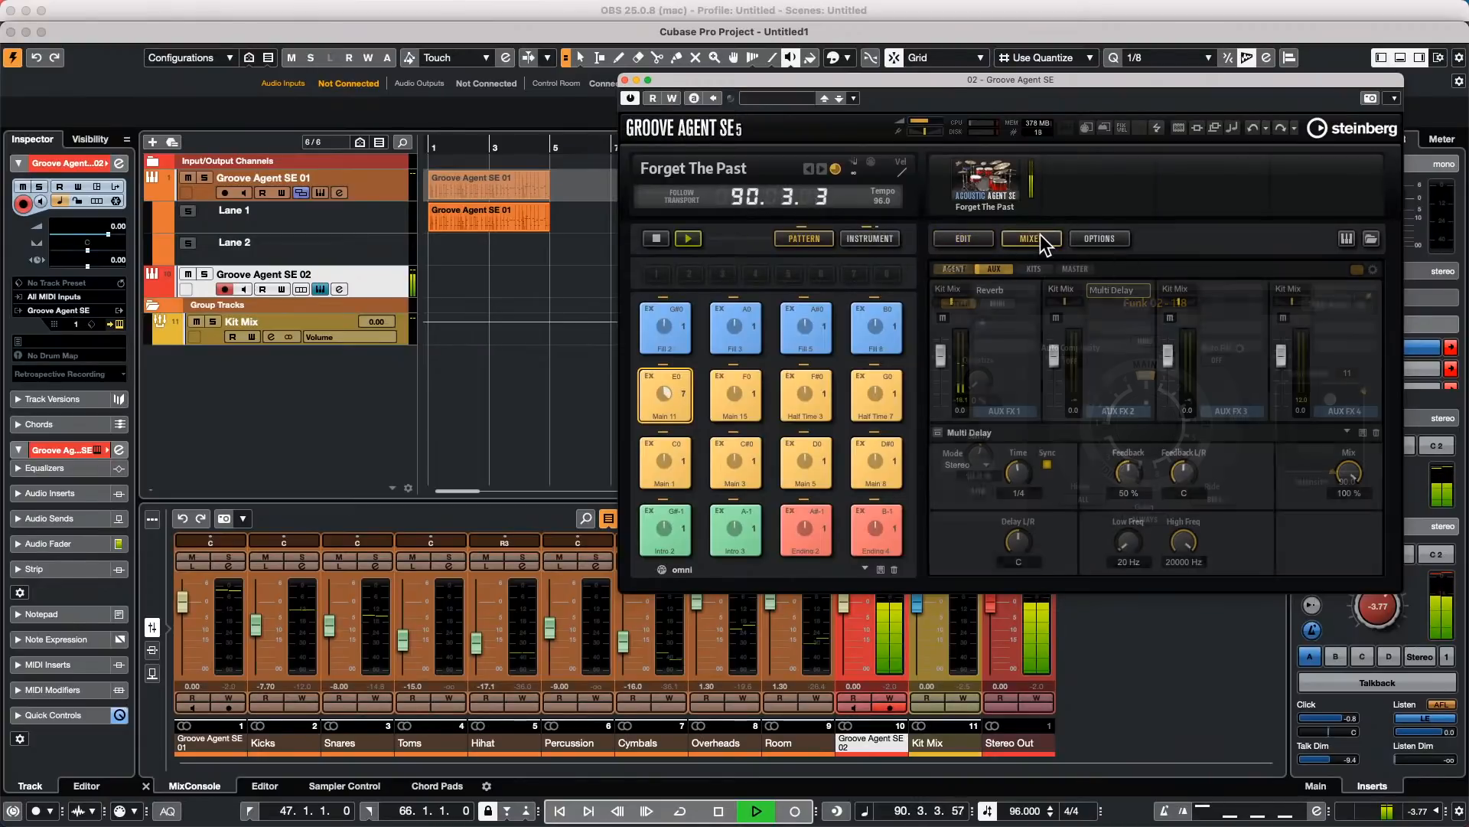
{"action": "left_click", "coordinate": [954, 268]}
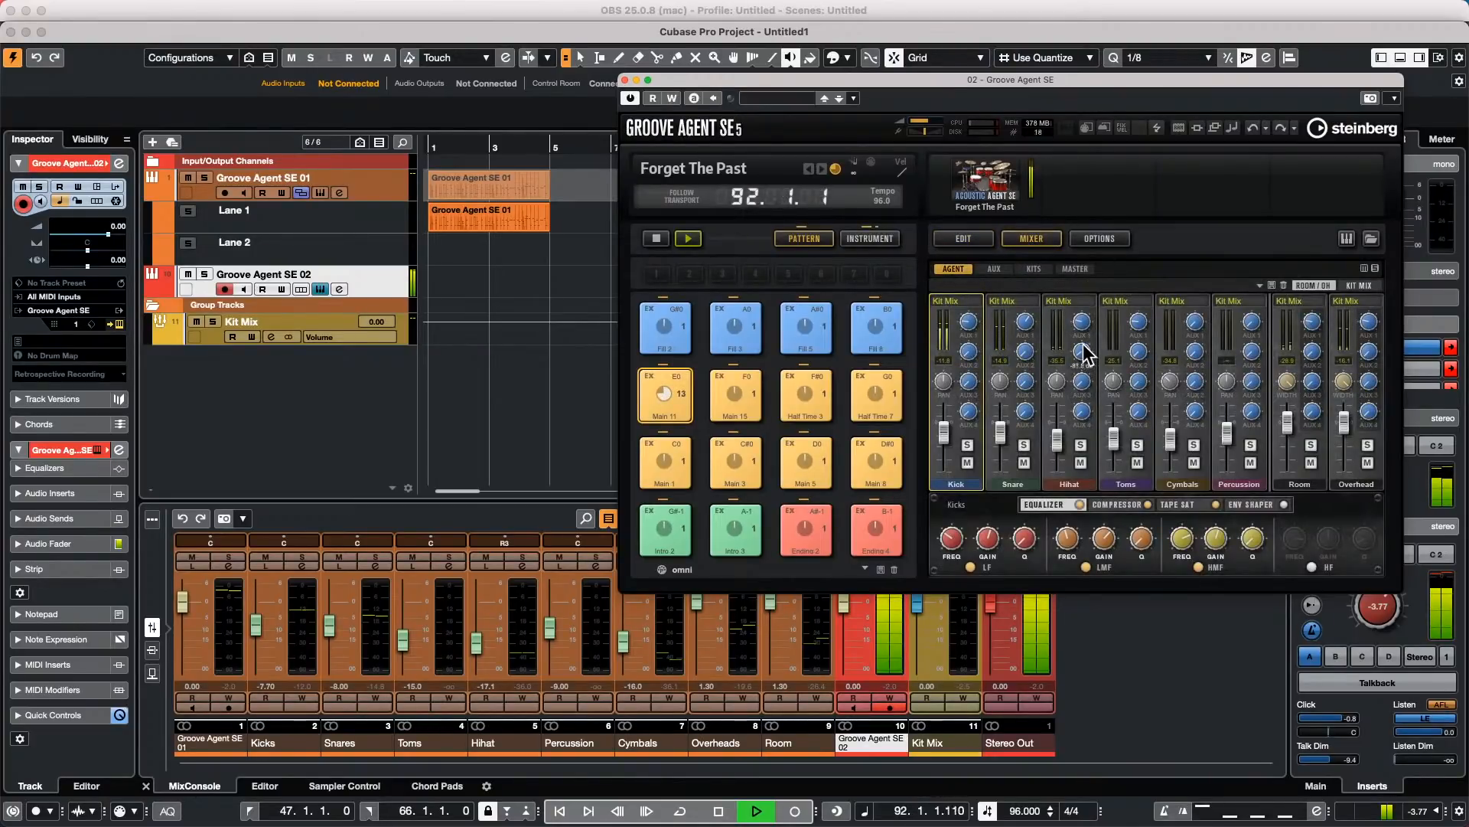
{"action": "left_click_drag", "start_coordinate": [1085, 351], "coordinate": [1082, 279]}
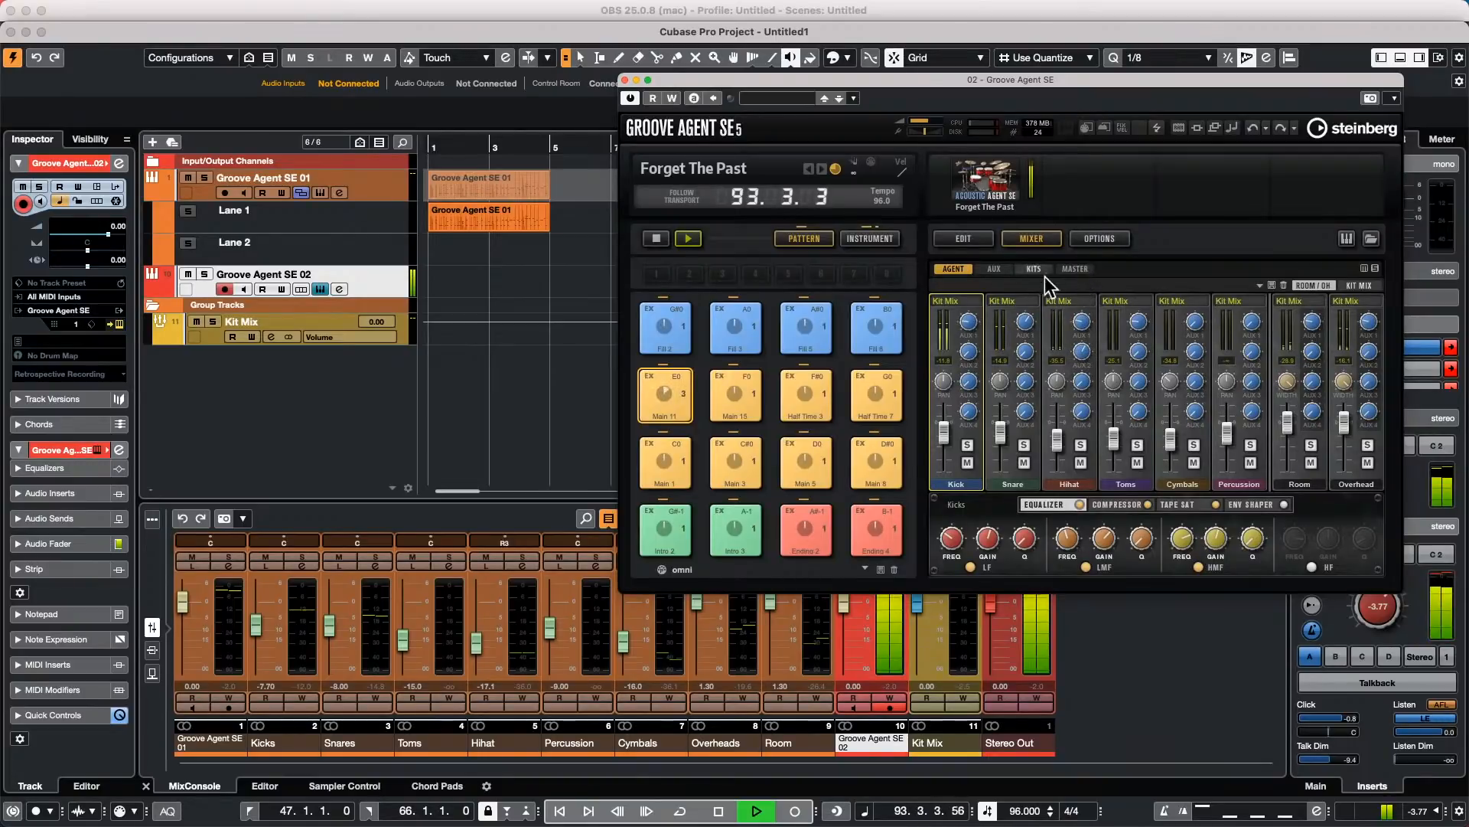
{"action": "left_click_drag", "start_coordinate": [1025, 353], "coordinate": [1024, 311]}
Step: Adjust the Multi Delay's time on AUX FX 2 and return to the pattern edit page
{"action": "left_click", "coordinate": [996, 268]}
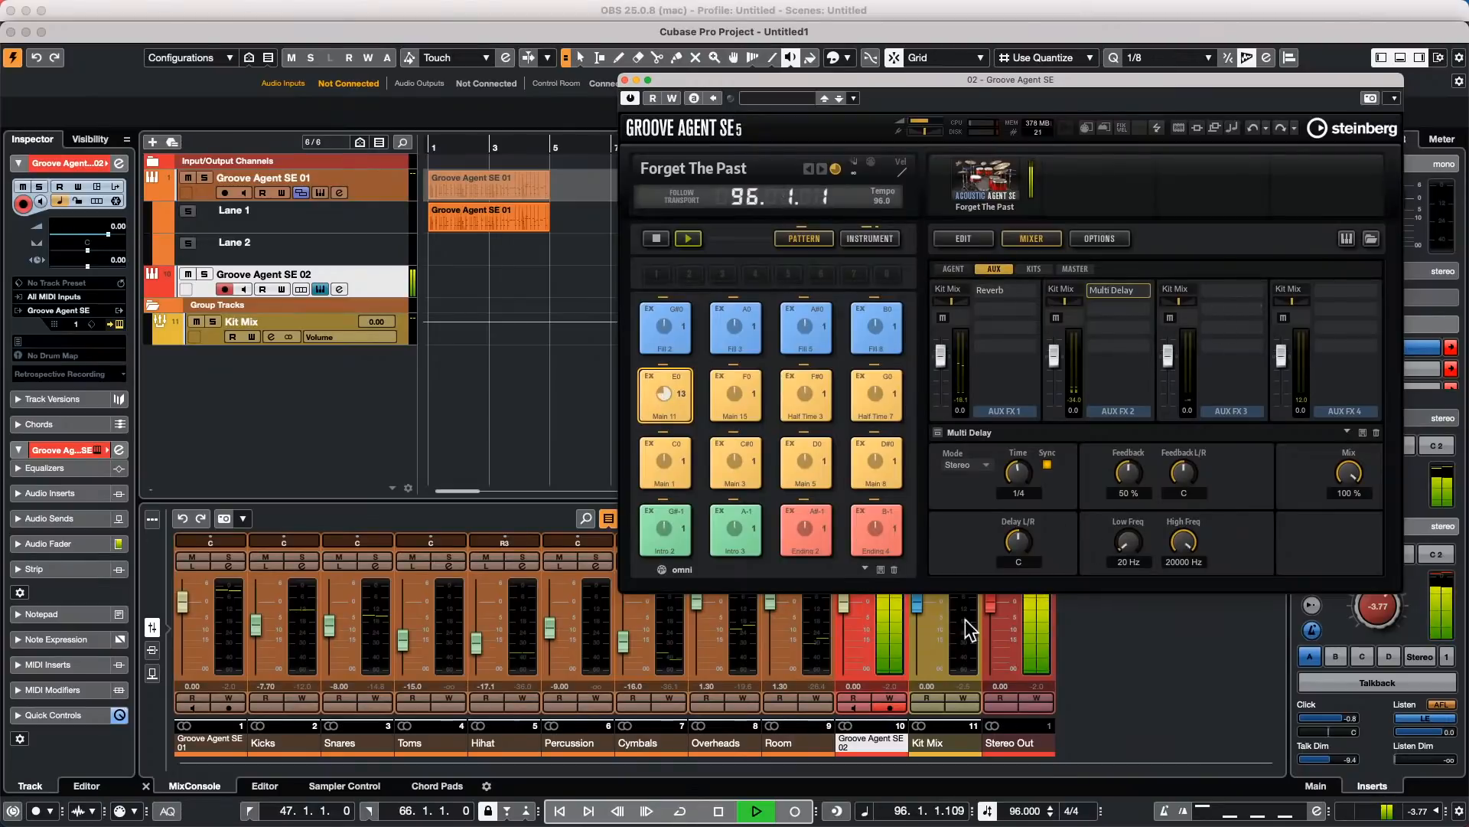
{"action": "left_click_drag", "start_coordinate": [1013, 471], "coordinate": [990, 490]}
{"action": "left_click", "coordinate": [975, 236]}
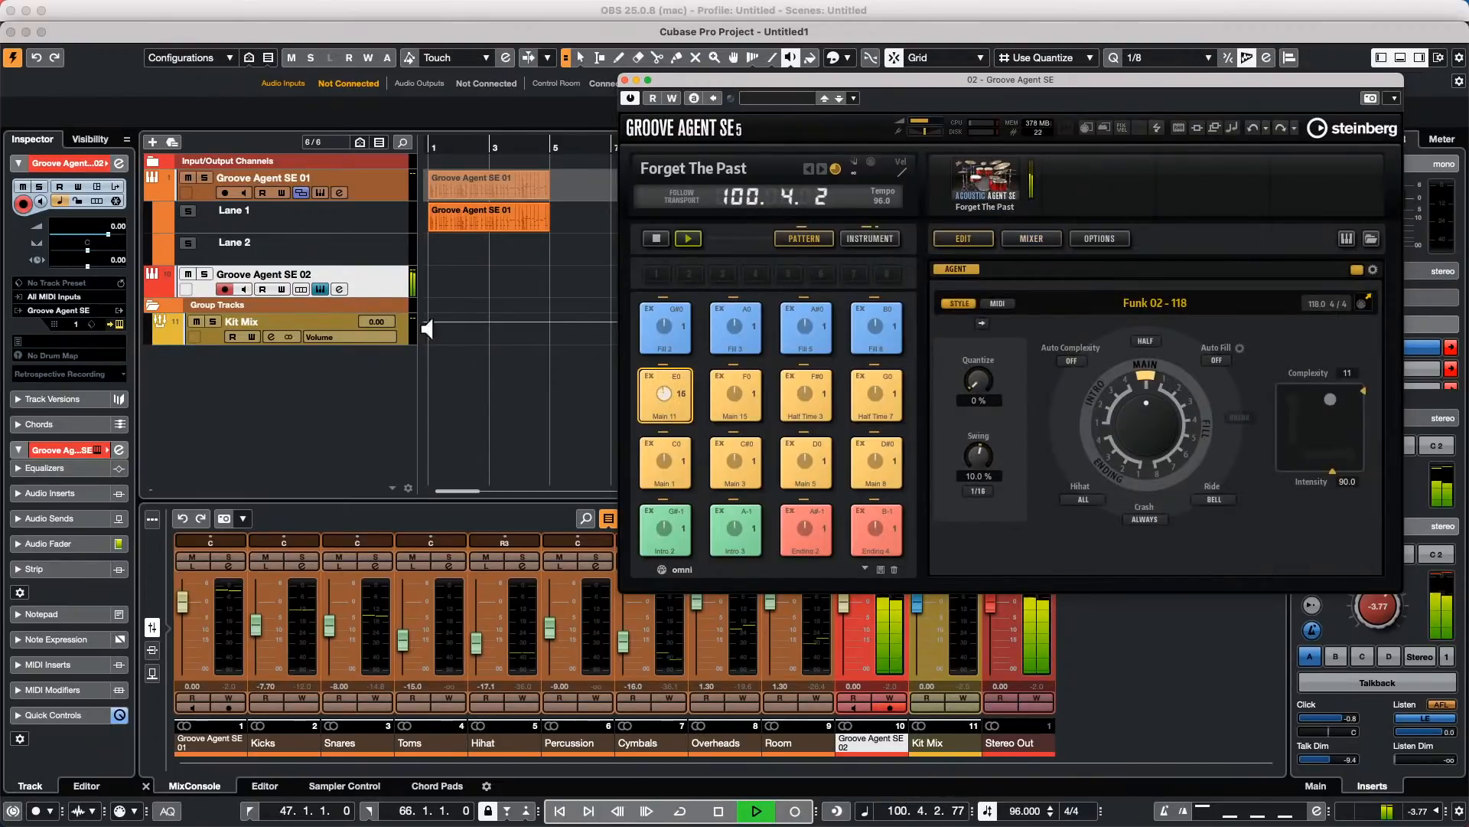
Step: Export the second Groove Agent's mixer and FX to Cubase and review its exported channels in the MixConsole
{"action": "left_click", "coordinate": [1032, 207]}
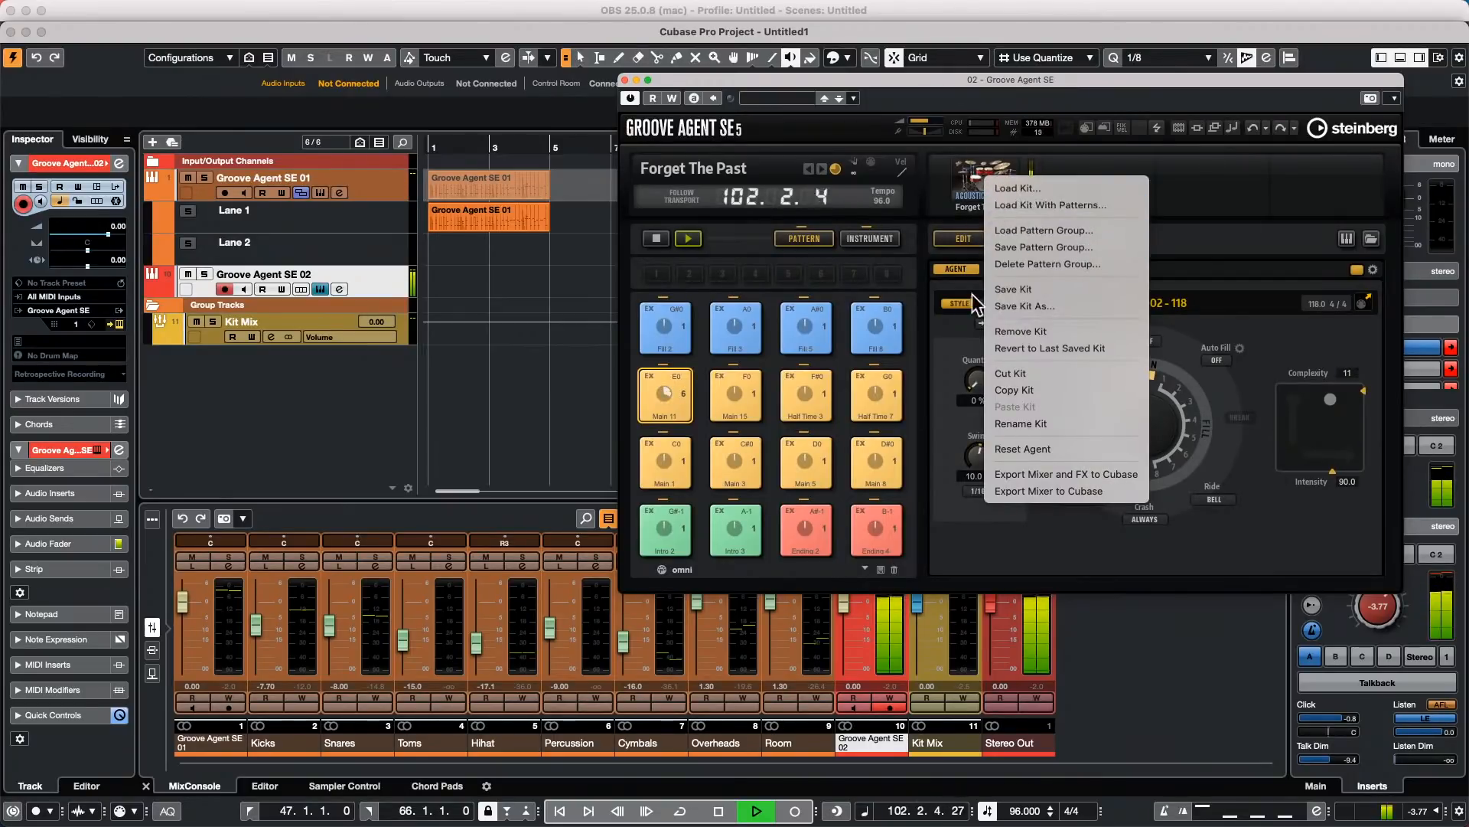
{"action": "left_click", "coordinate": [1105, 476]}
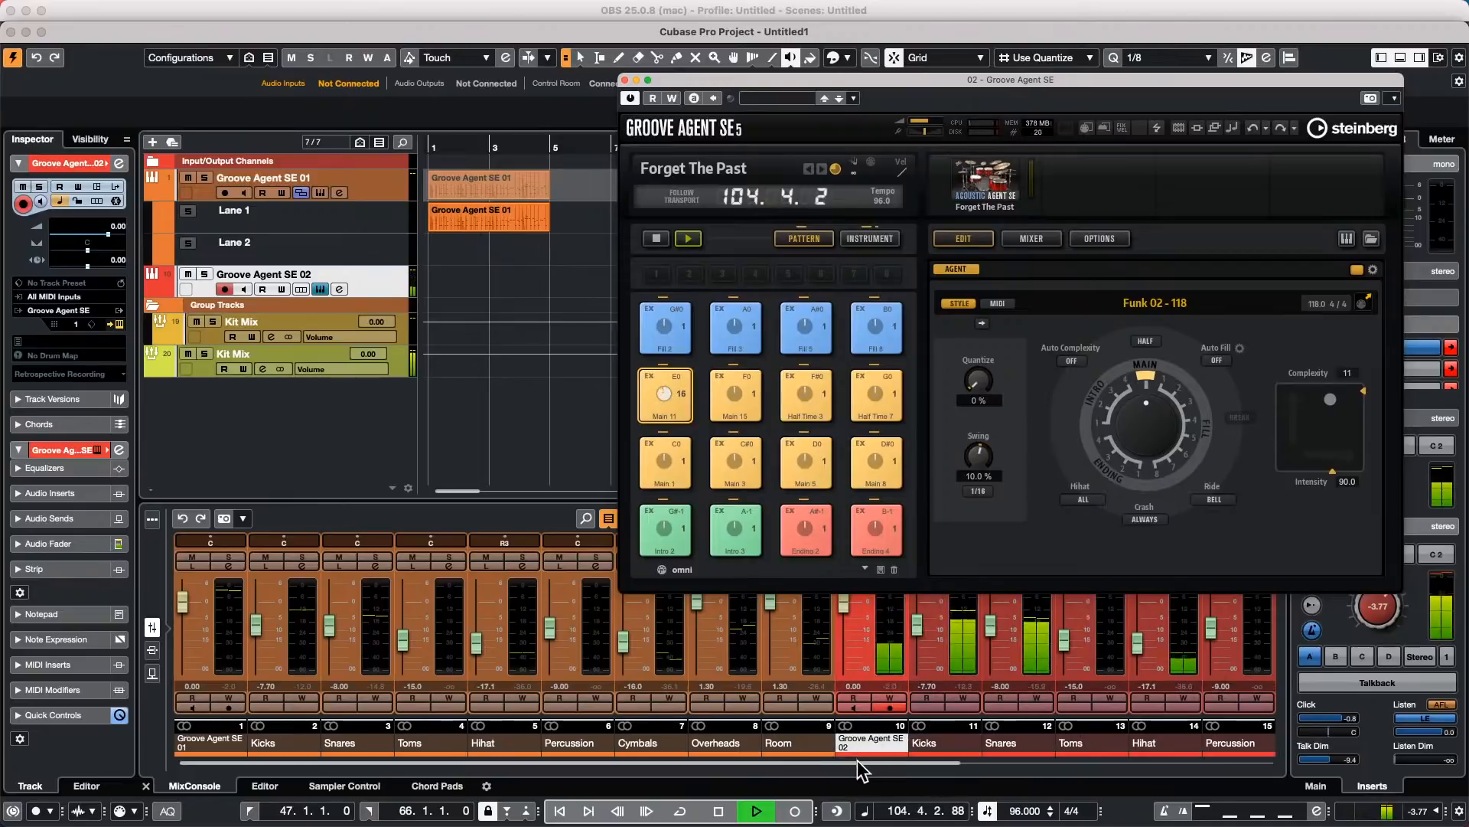
{"action": "left_click_drag", "start_coordinate": [858, 759], "coordinate": [1074, 762]}
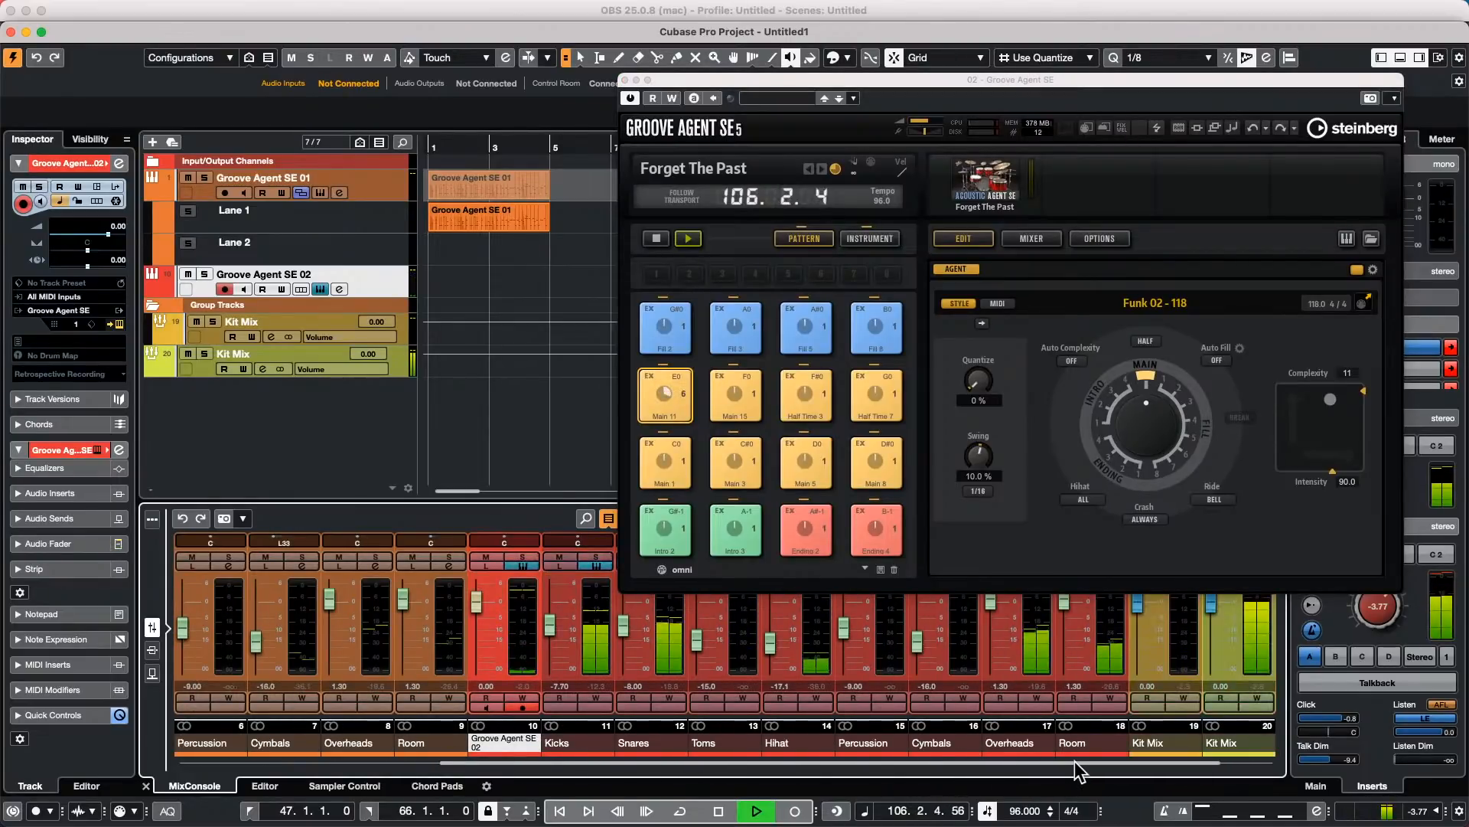
{"action": "left_click_drag", "start_coordinate": [1074, 761], "coordinate": [1182, 762]}
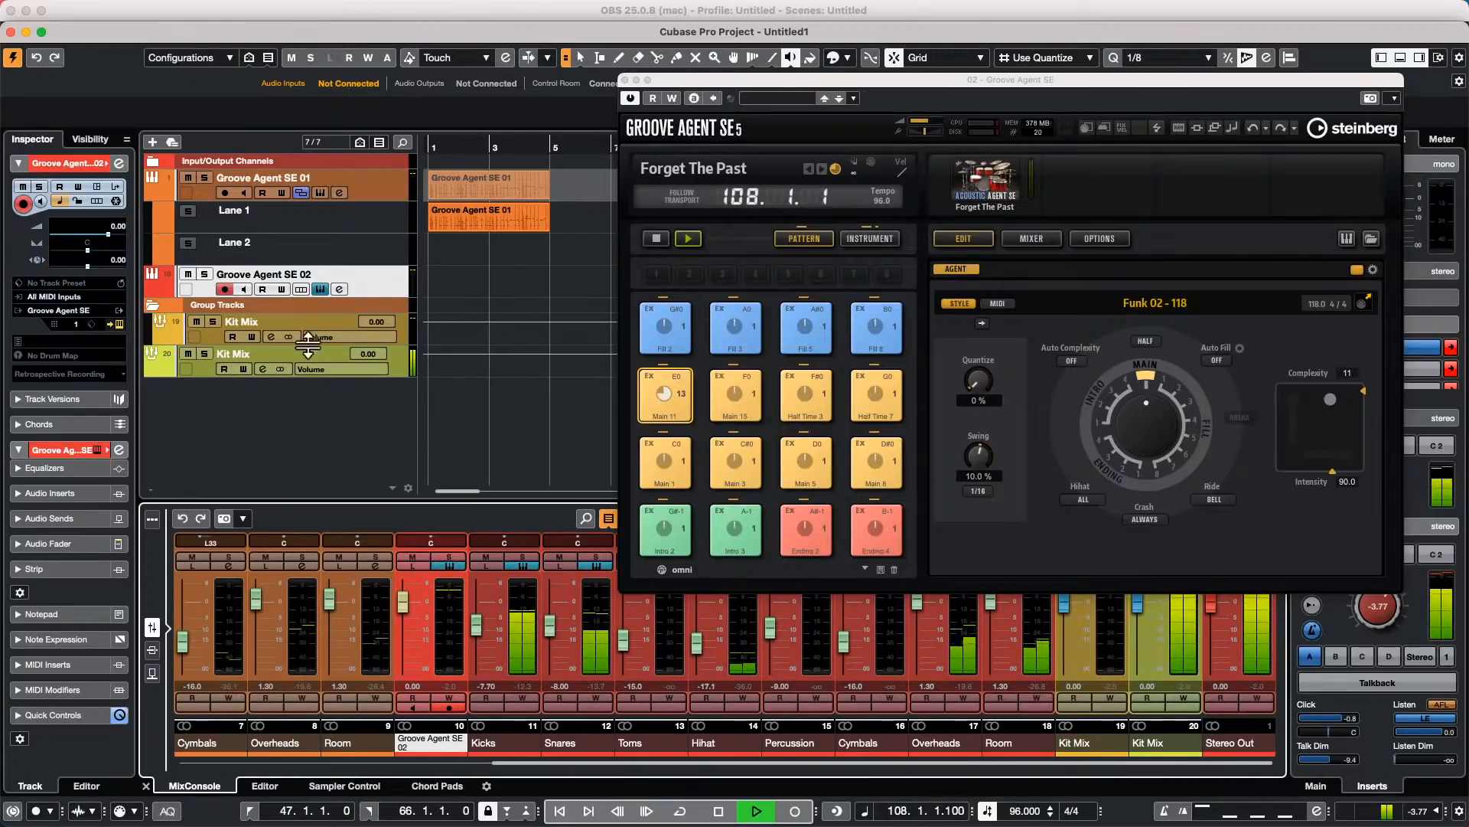
Step: Show an automation lane beneath the lower Kit Mix group track
{"action": "left_click", "coordinate": [149, 367]}
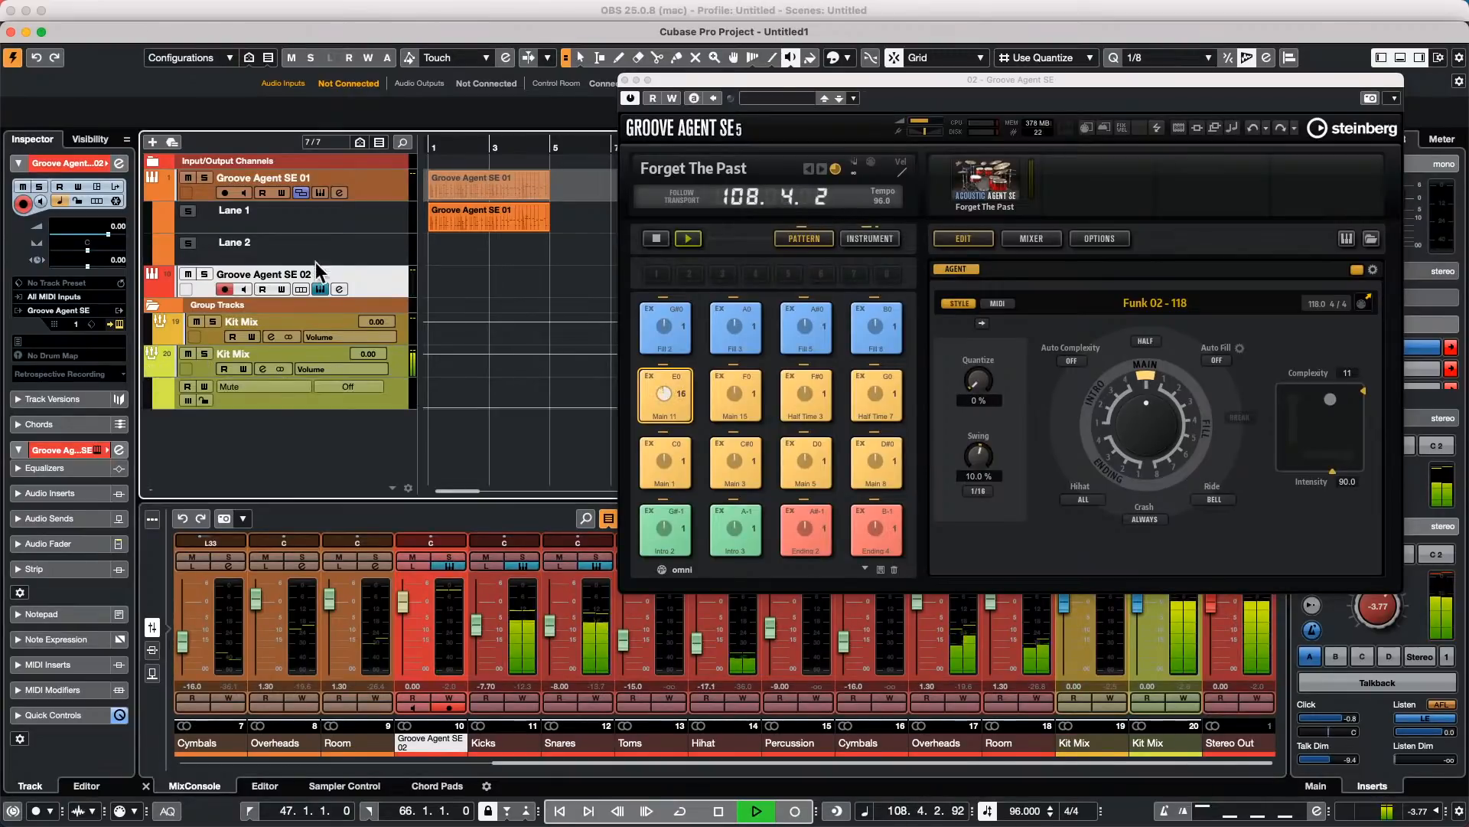
Step: Show an automation lane beneath the upper Kit Mix group track
{"action": "left_click", "coordinate": [158, 334]}
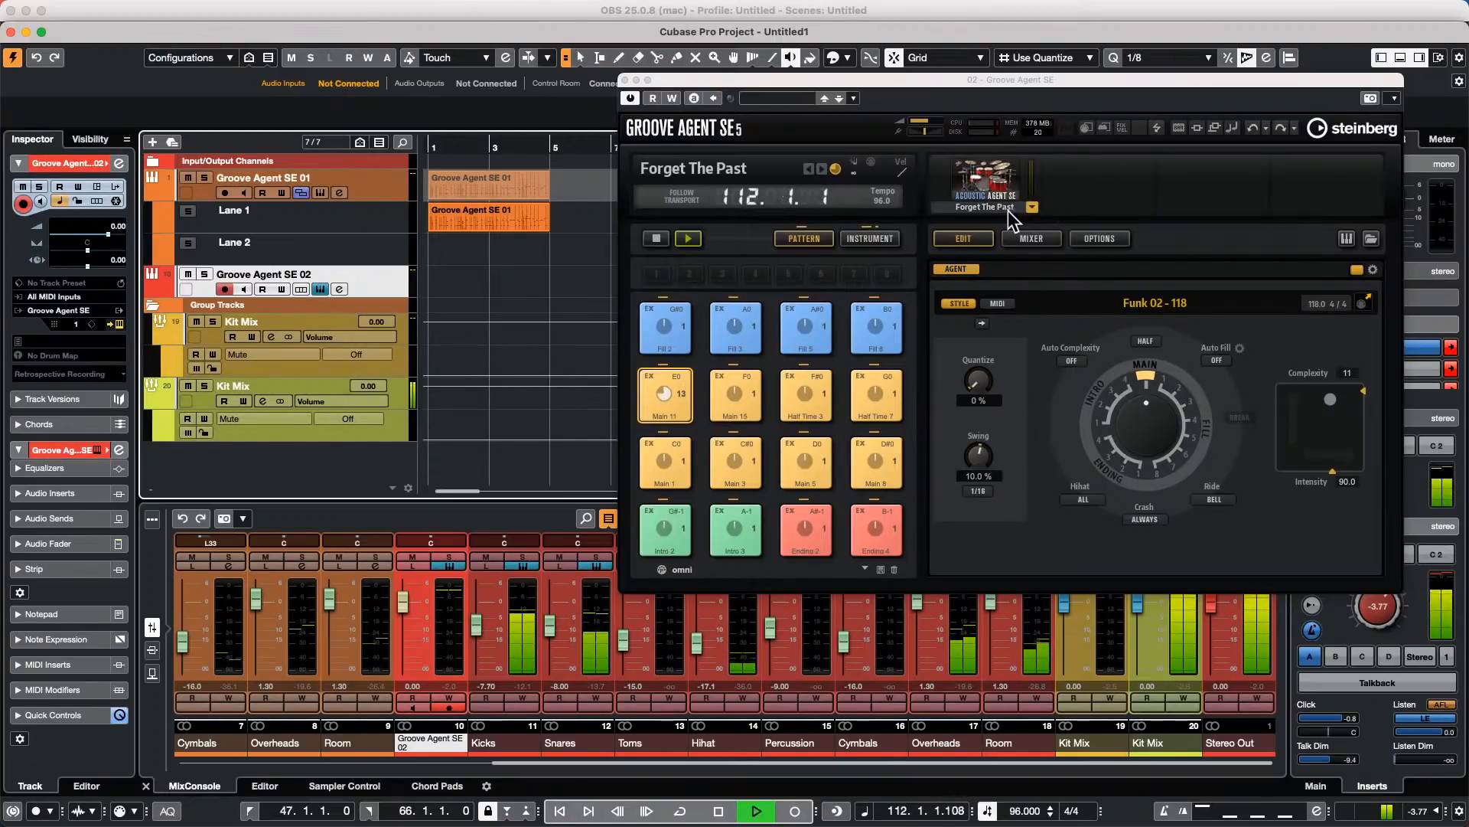
Step: Stop the playing pattern and restore Groove Agent's internal mixer from its exported state
{"action": "left_click", "coordinate": [655, 240]}
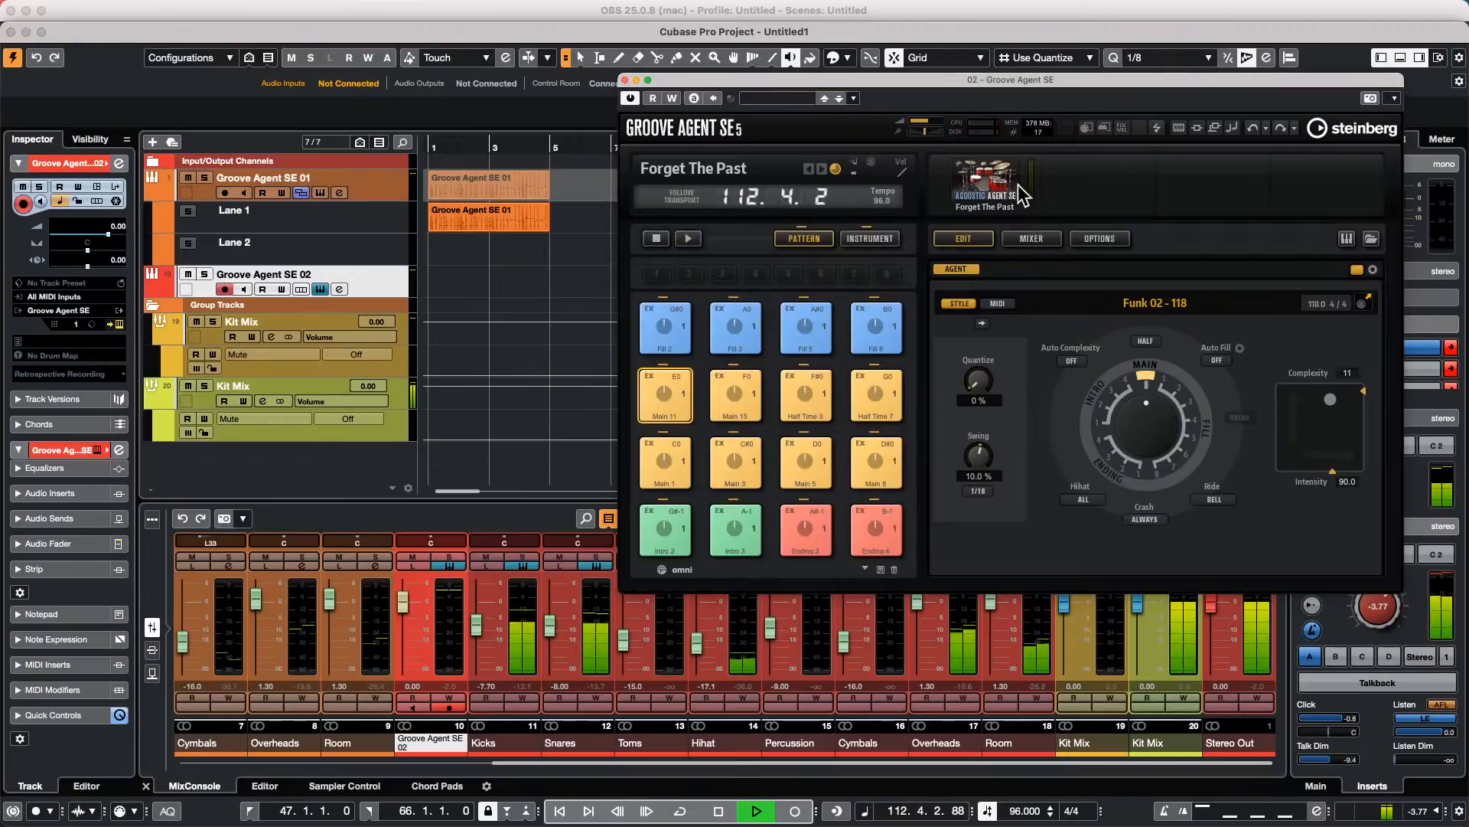
{"action": "left_click", "coordinate": [1032, 240]}
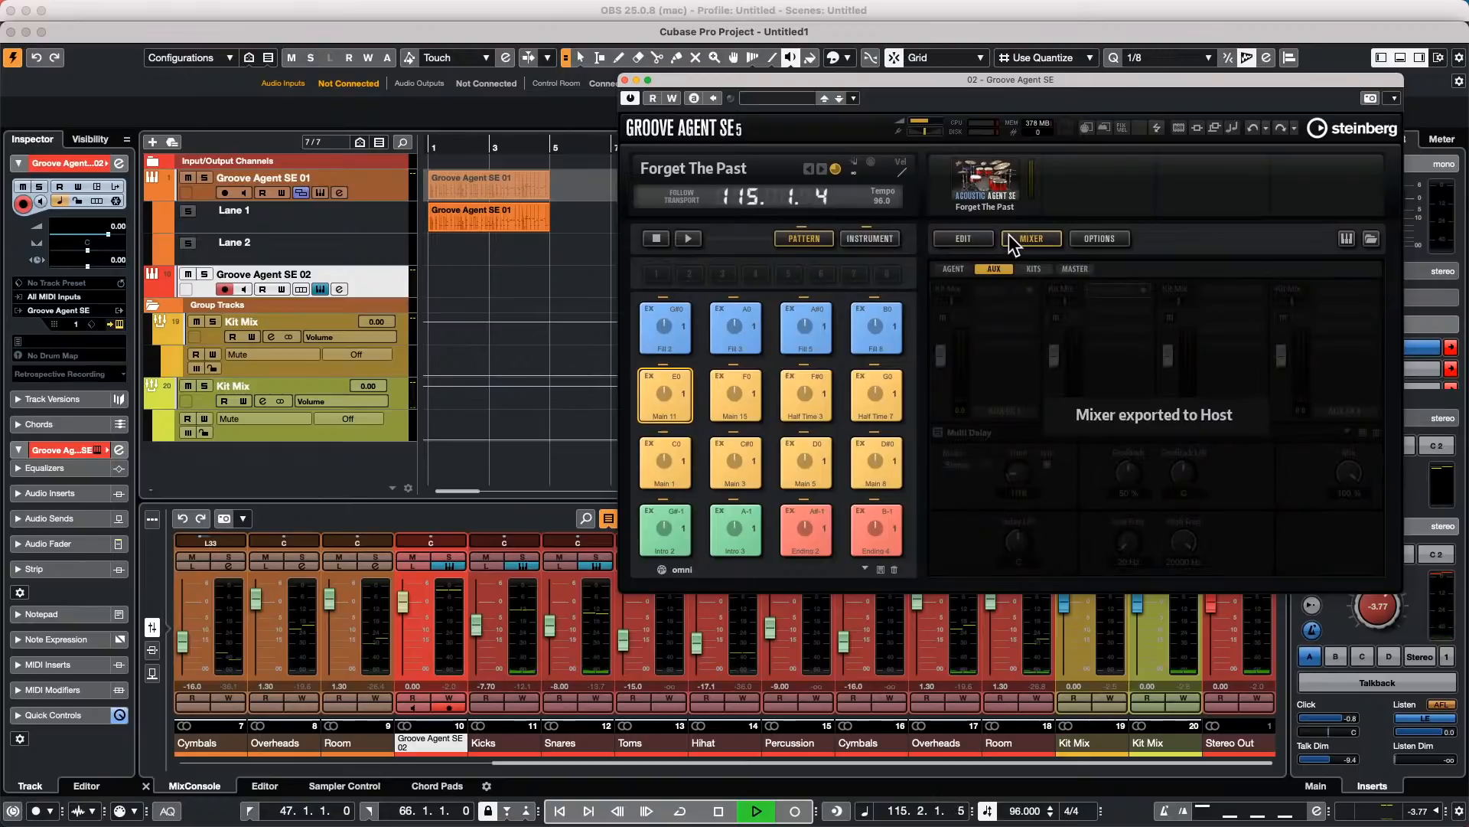
{"action": "left_click", "coordinate": [1010, 236], "text": "alt+shift"}
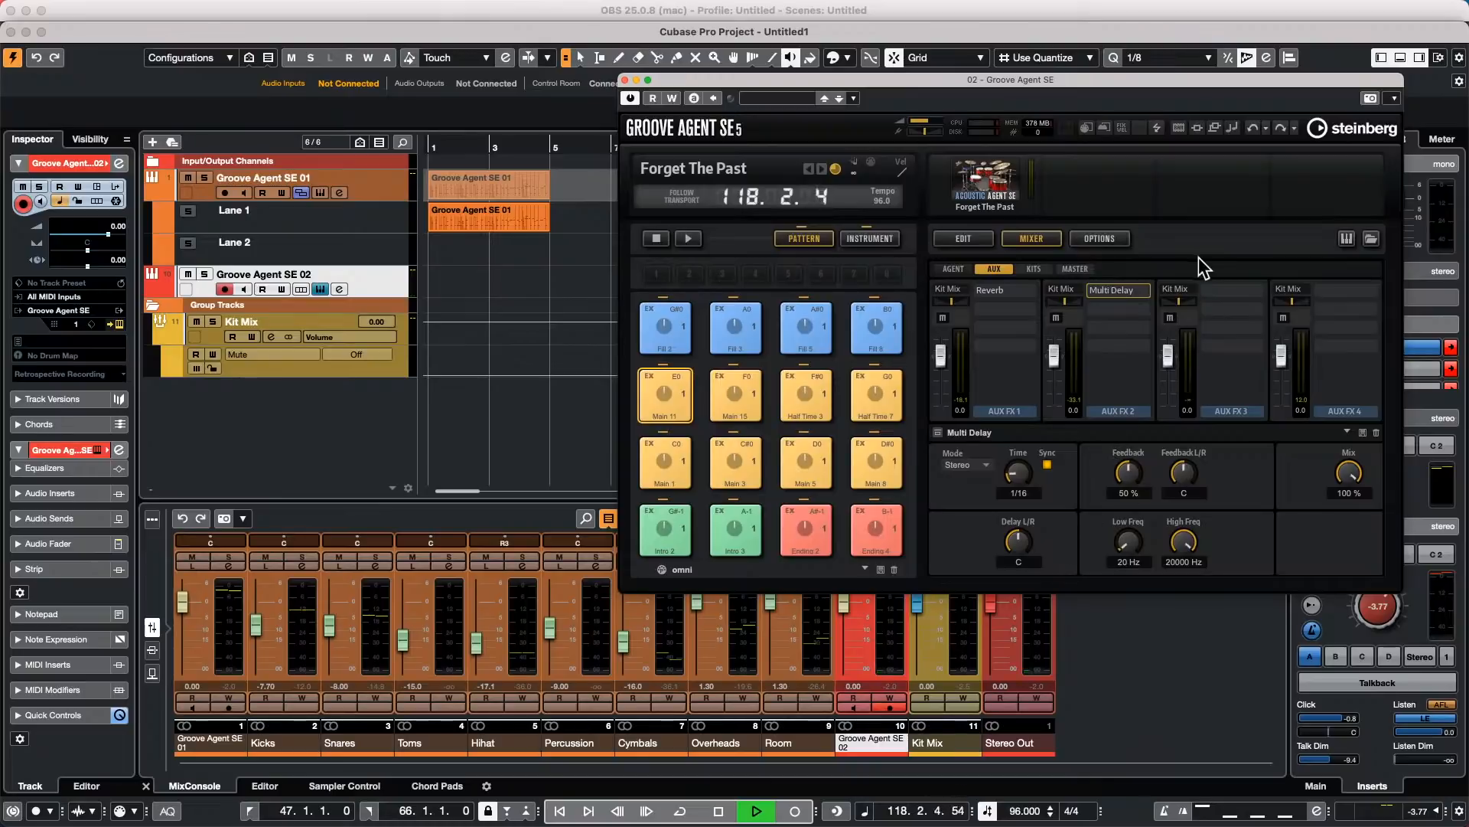
Step: Route the Agent mixer's Snare channel to Out 2, Hihat to Out 3, Room to Out 5 and Overhead to Out 3
{"action": "left_click", "coordinate": [955, 270]}
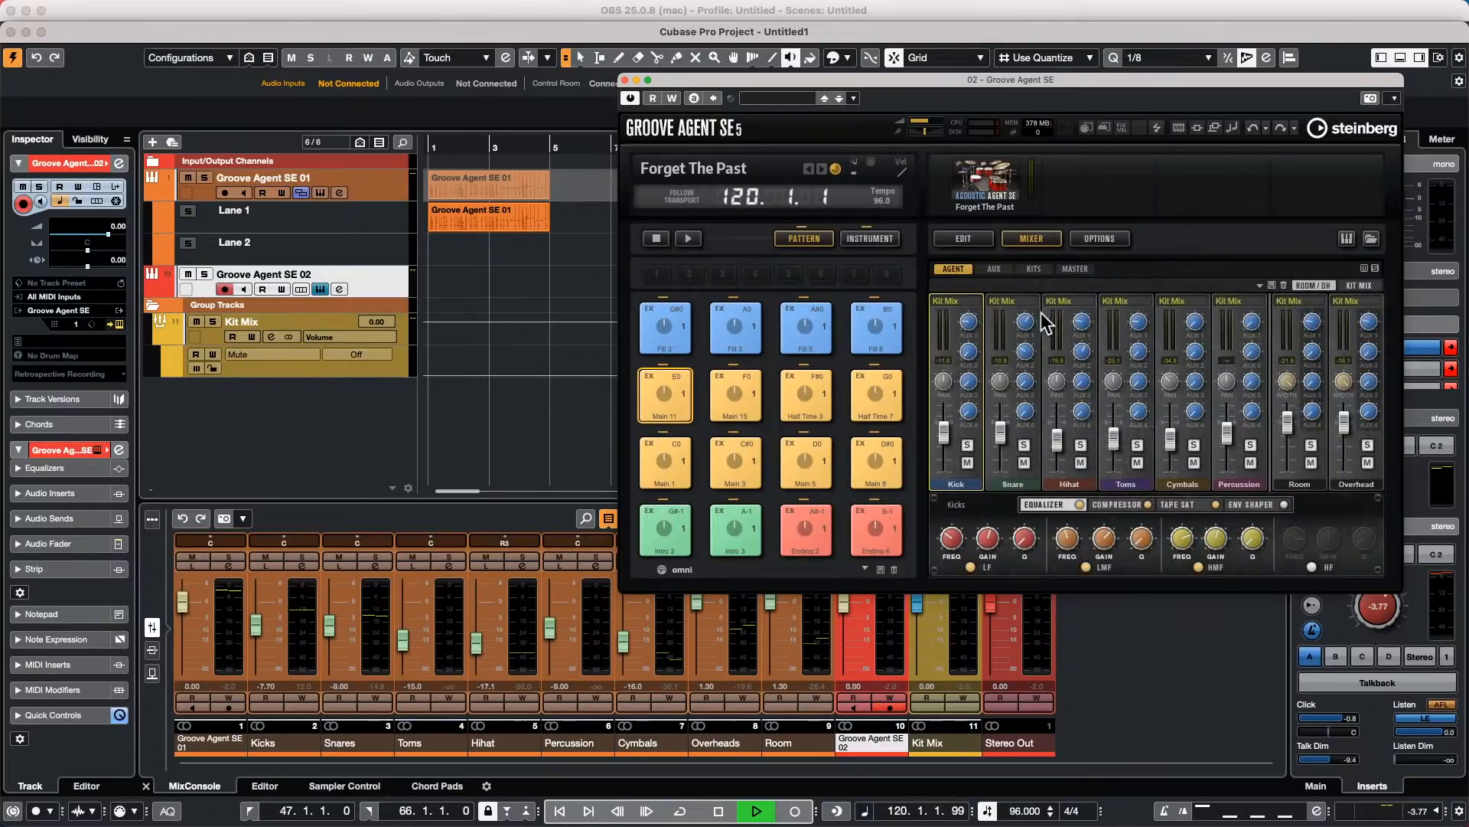
{"action": "left_click", "coordinate": [1025, 300]}
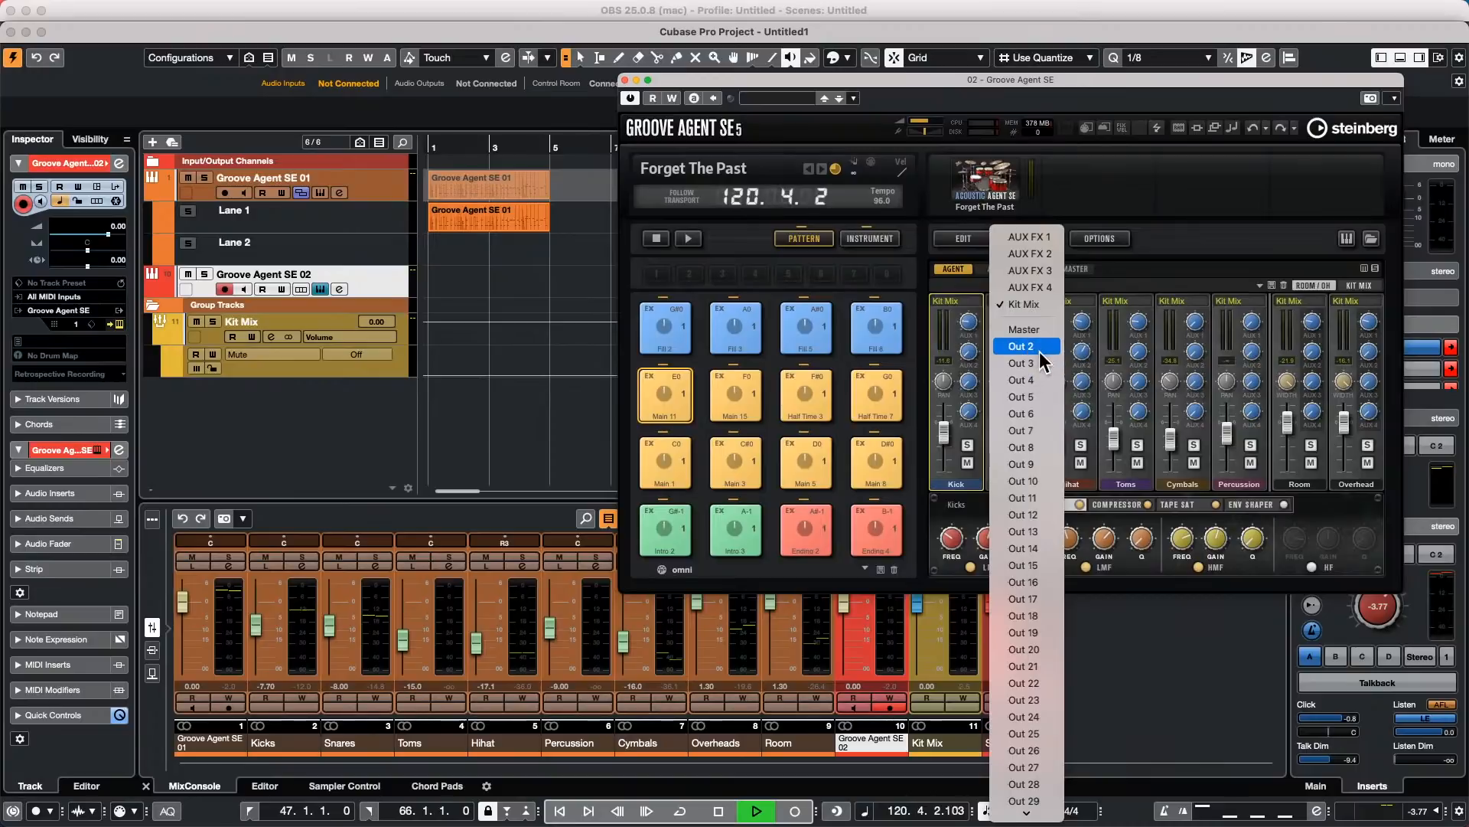
{"action": "left_click", "coordinate": [1039, 351]}
{"action": "left_click", "coordinate": [1082, 304]}
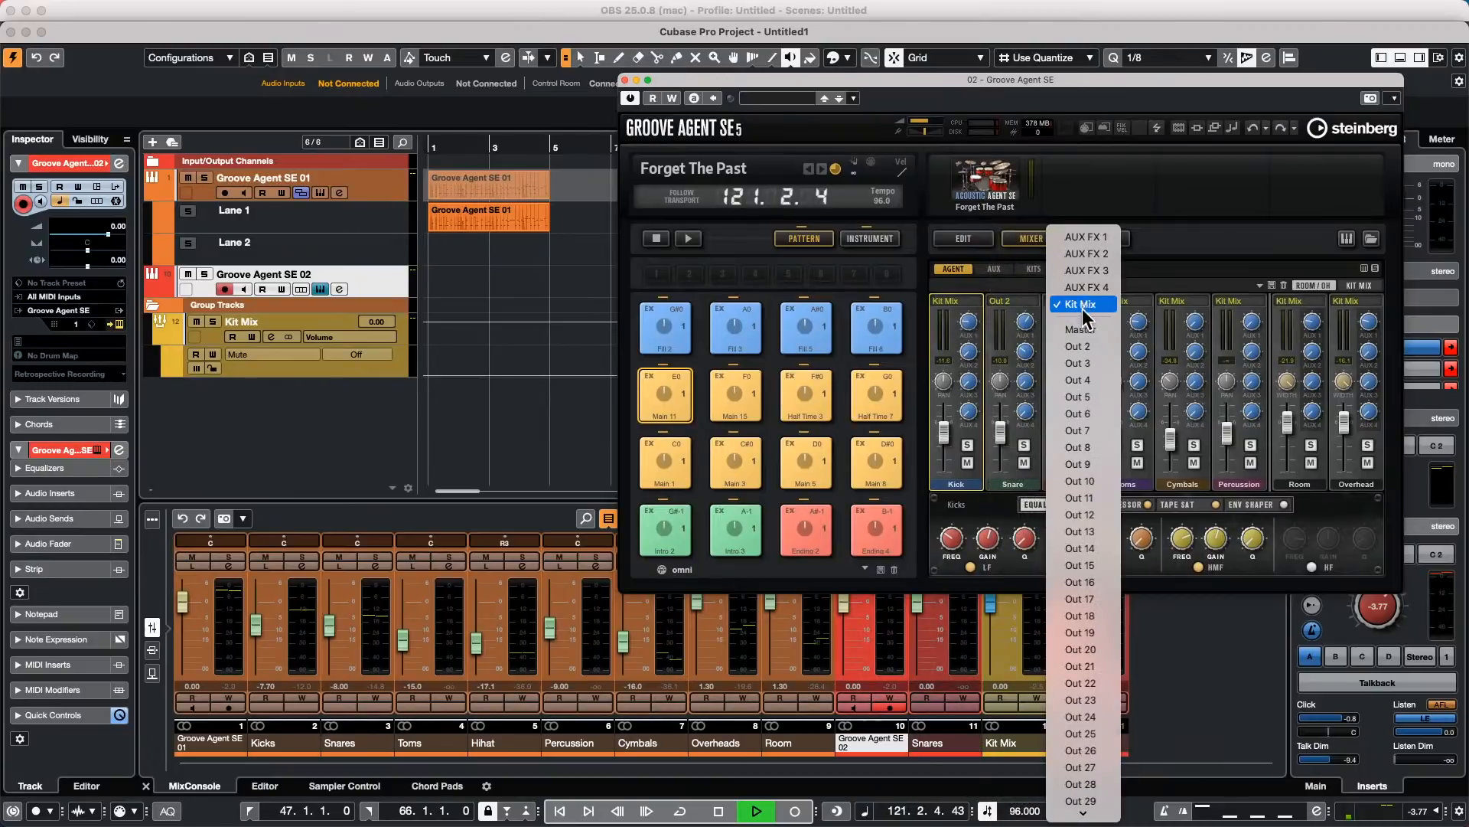
{"action": "left_click", "coordinate": [1090, 361]}
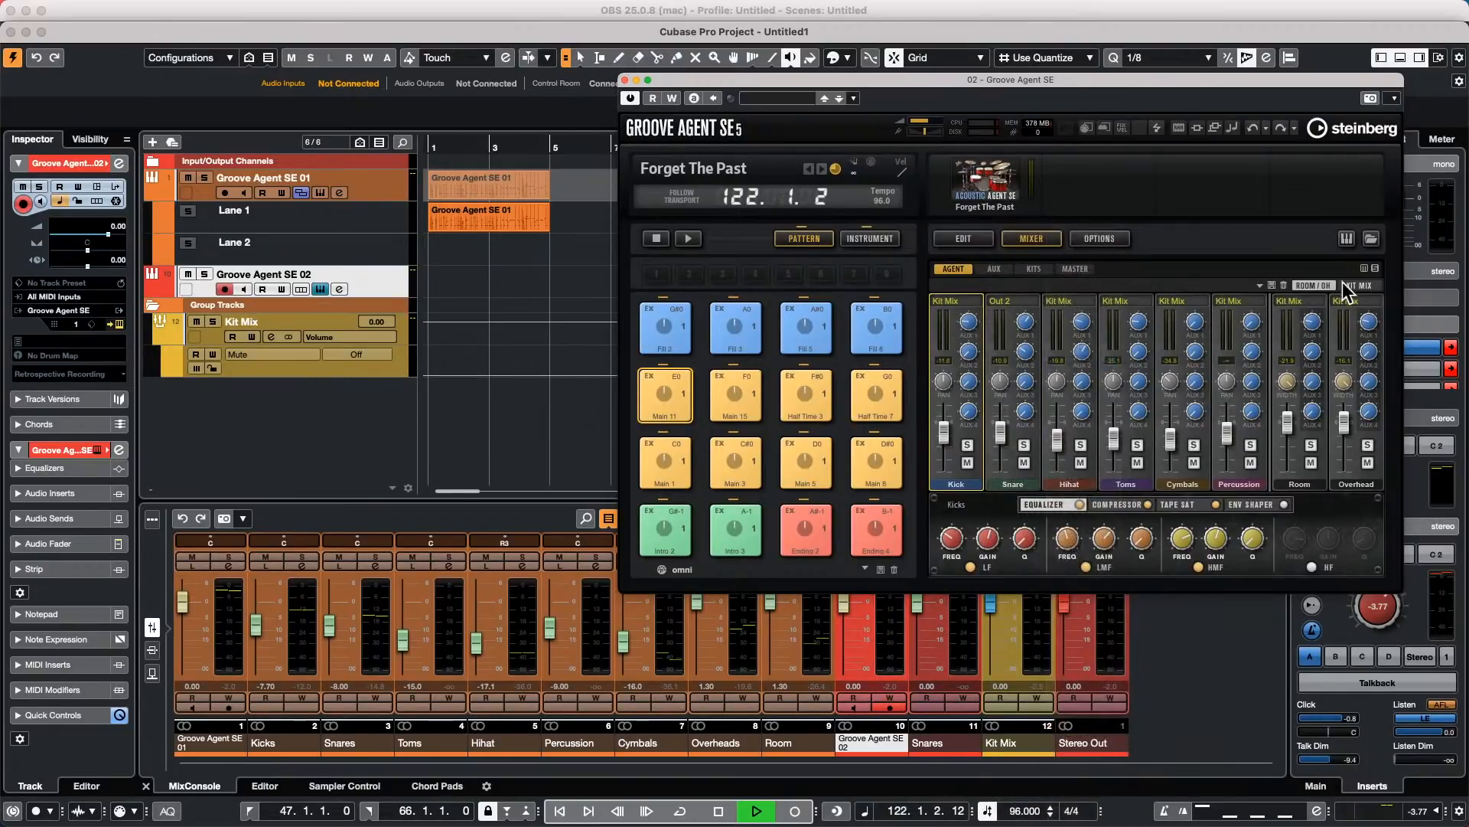
{"action": "left_click", "coordinate": [1303, 300]}
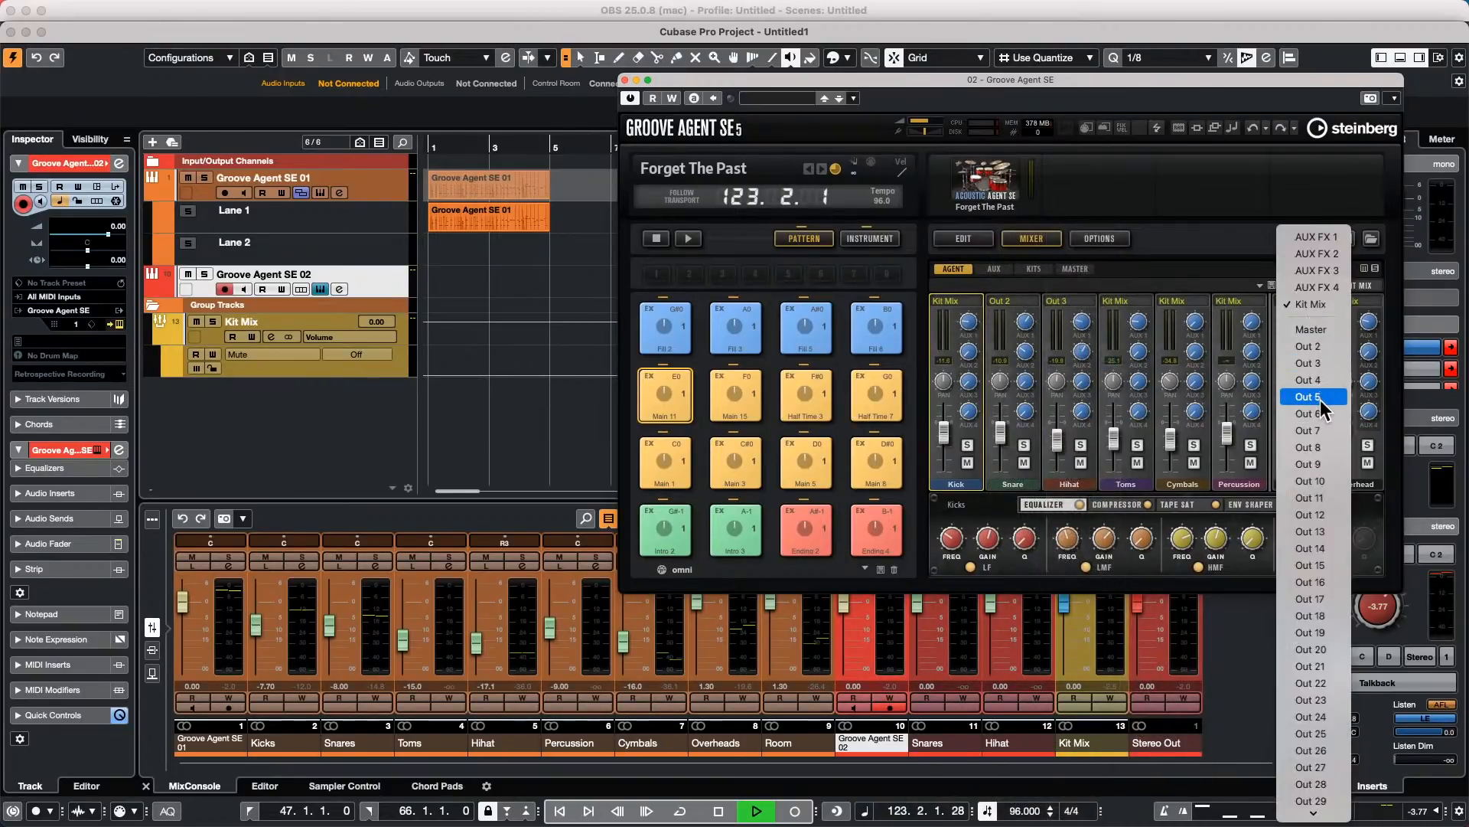
{"action": "left_click", "coordinate": [1320, 399]}
{"action": "left_click", "coordinate": [1363, 301]}
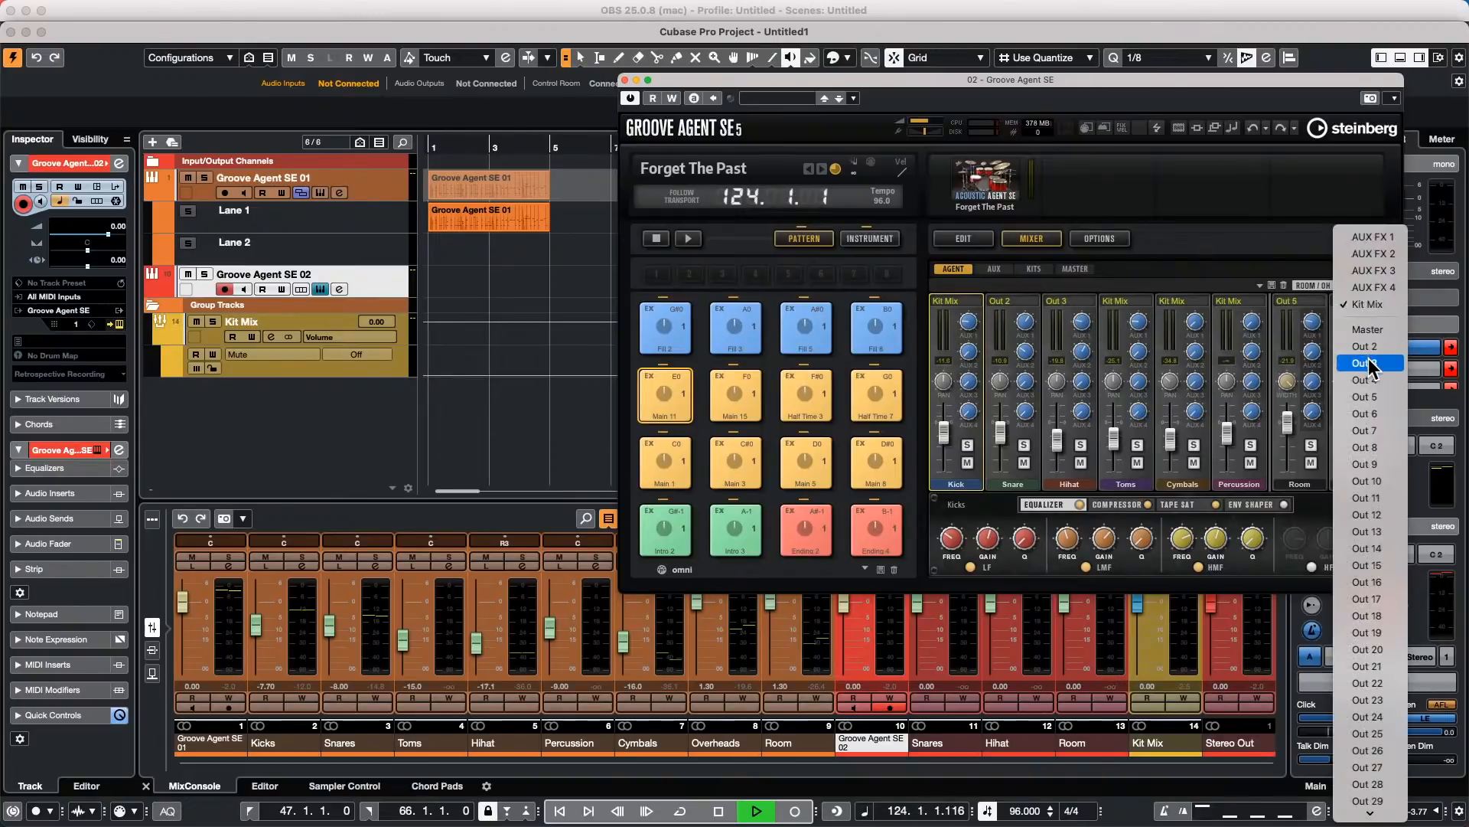
{"action": "left_click", "coordinate": [1369, 361]}
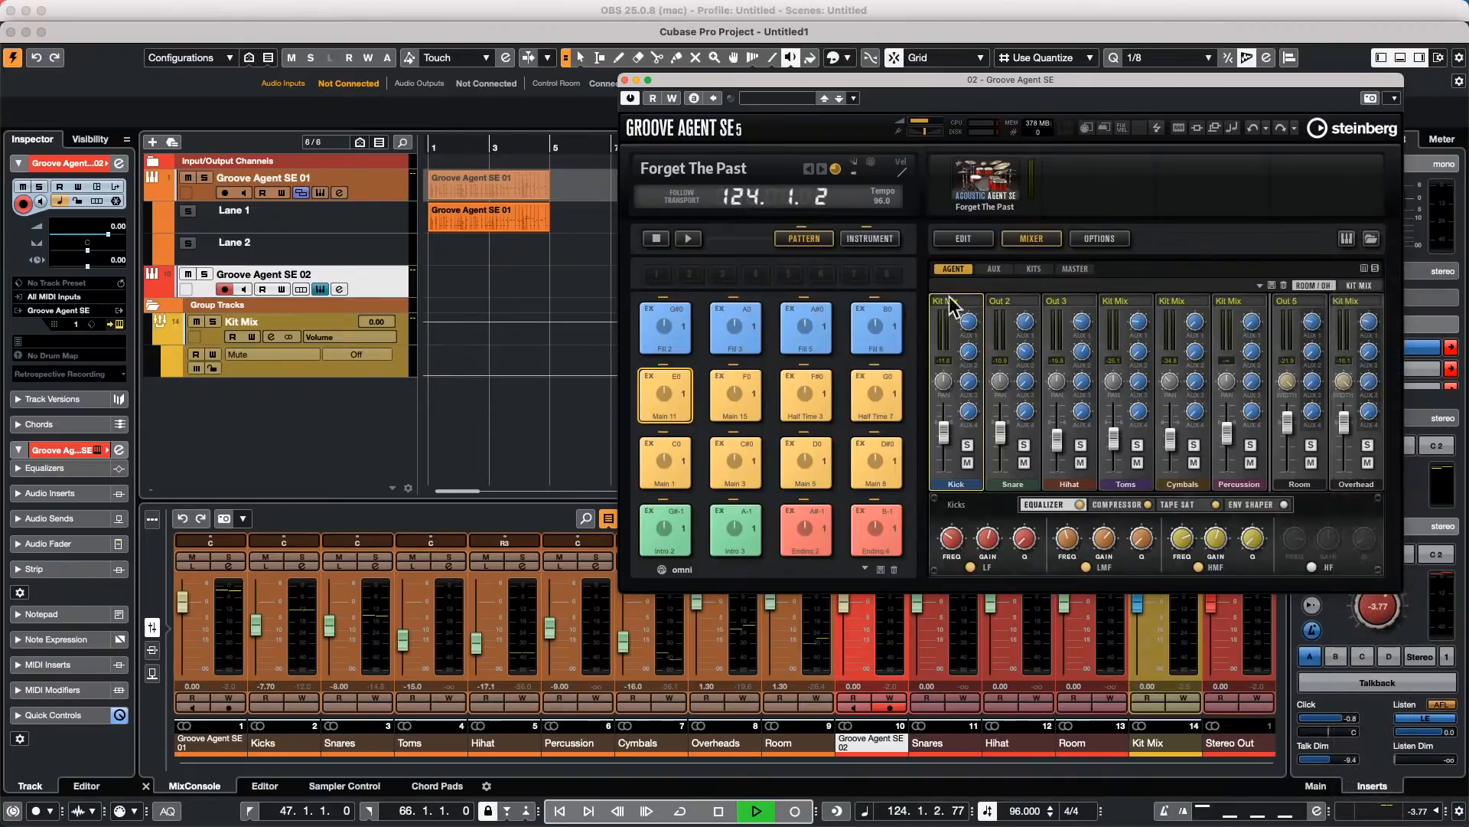
Step: Route the AUX mixer's AUX FX 1 channel to Out 9 and AUX FX 3 to Out 10
{"action": "left_click", "coordinate": [994, 268]}
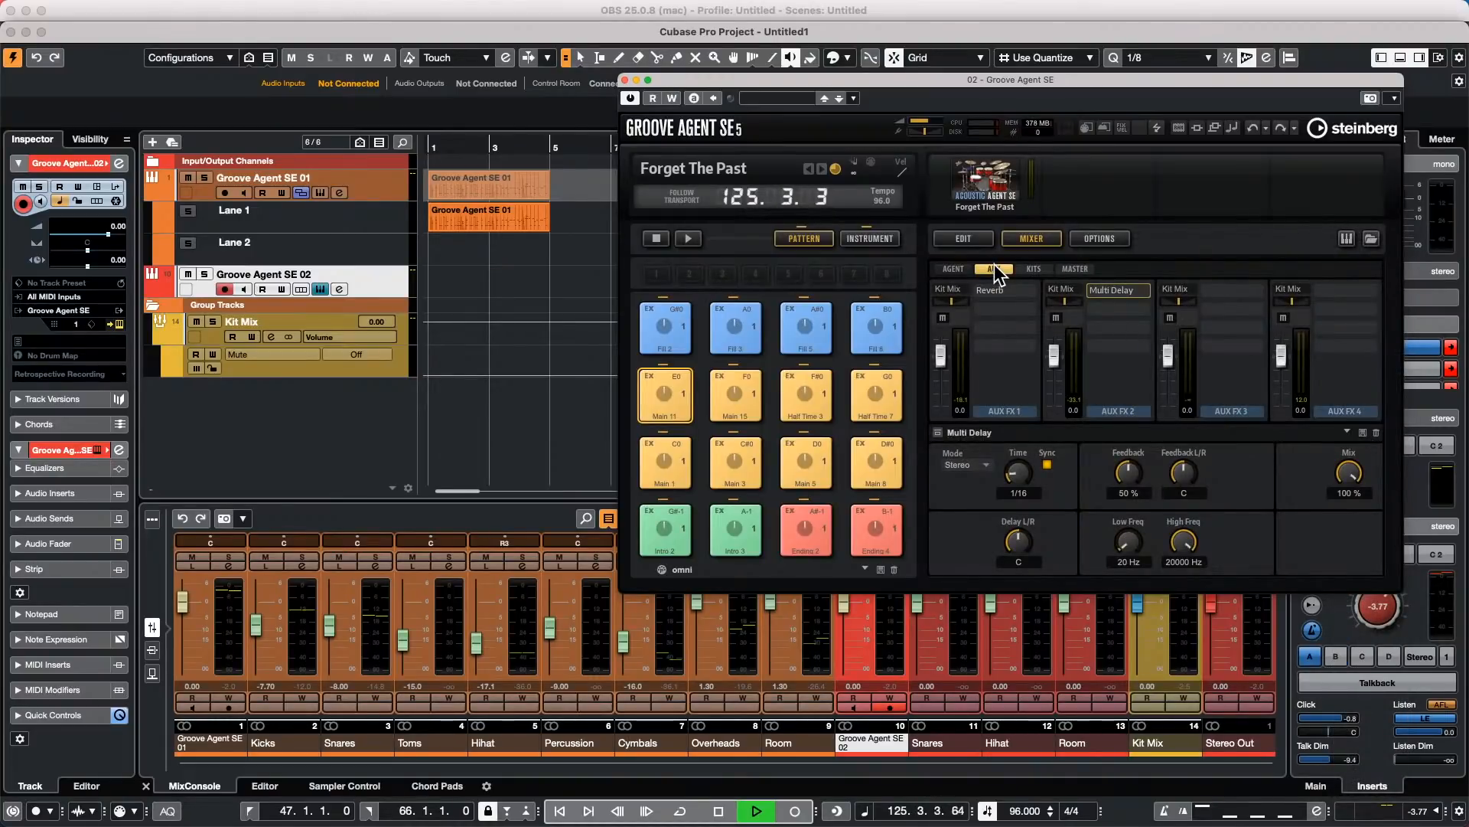
{"action": "left_click", "coordinate": [961, 269]}
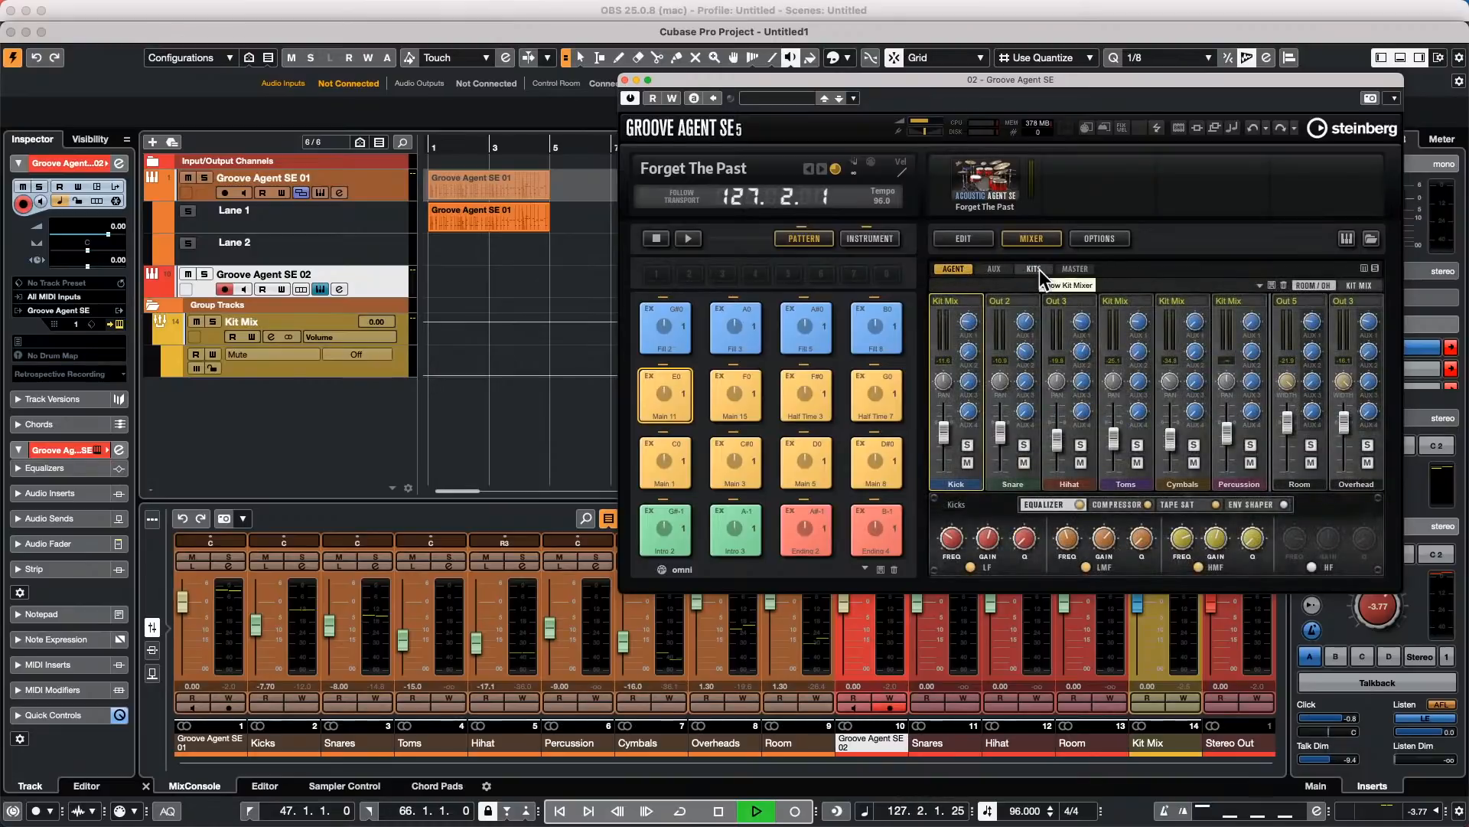
{"action": "left_click", "coordinate": [1040, 269]}
{"action": "left_click", "coordinate": [995, 266]}
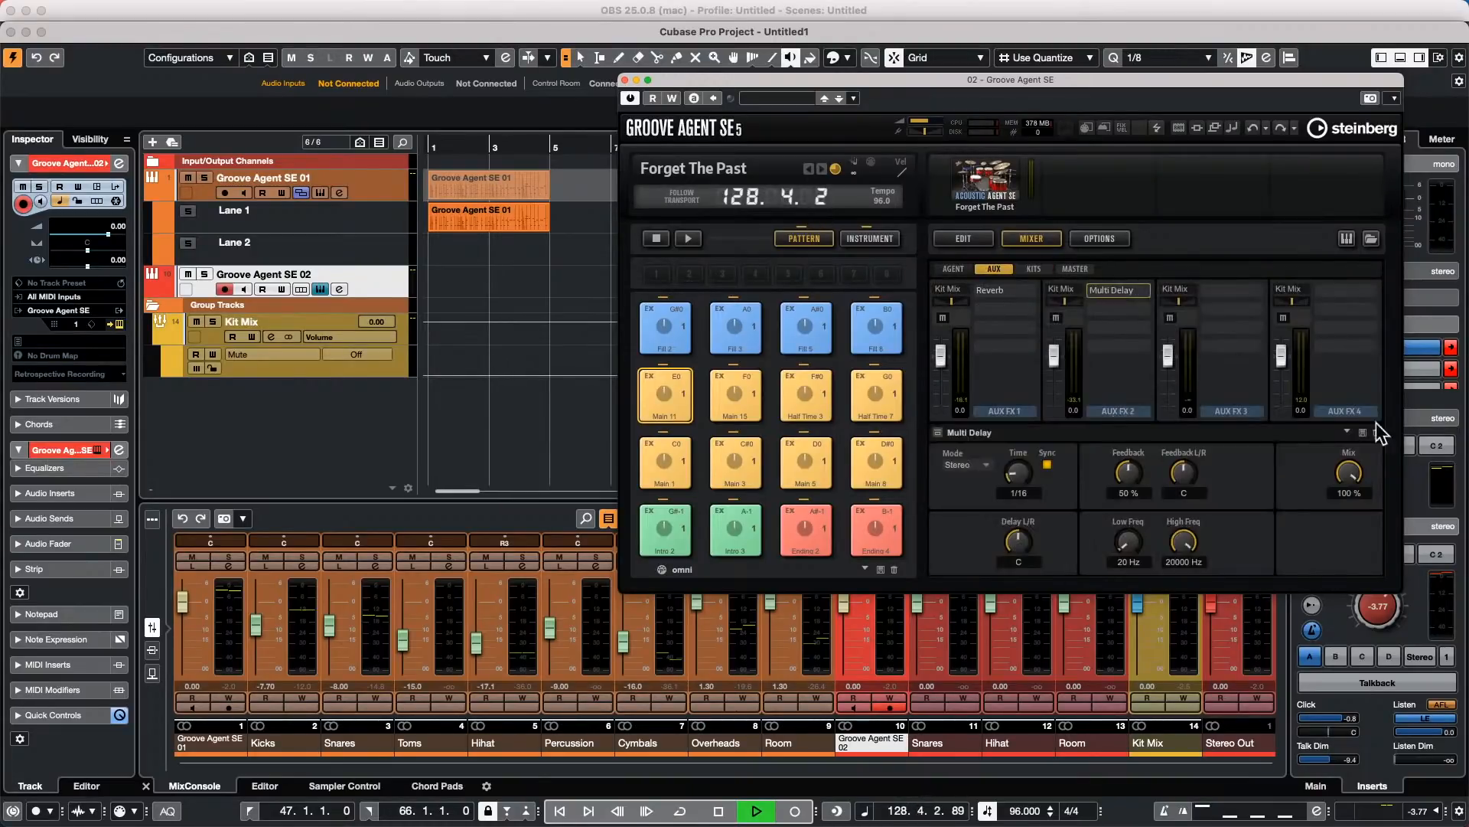
{"action": "left_click", "coordinate": [995, 289]}
{"action": "left_click", "coordinate": [949, 289]}
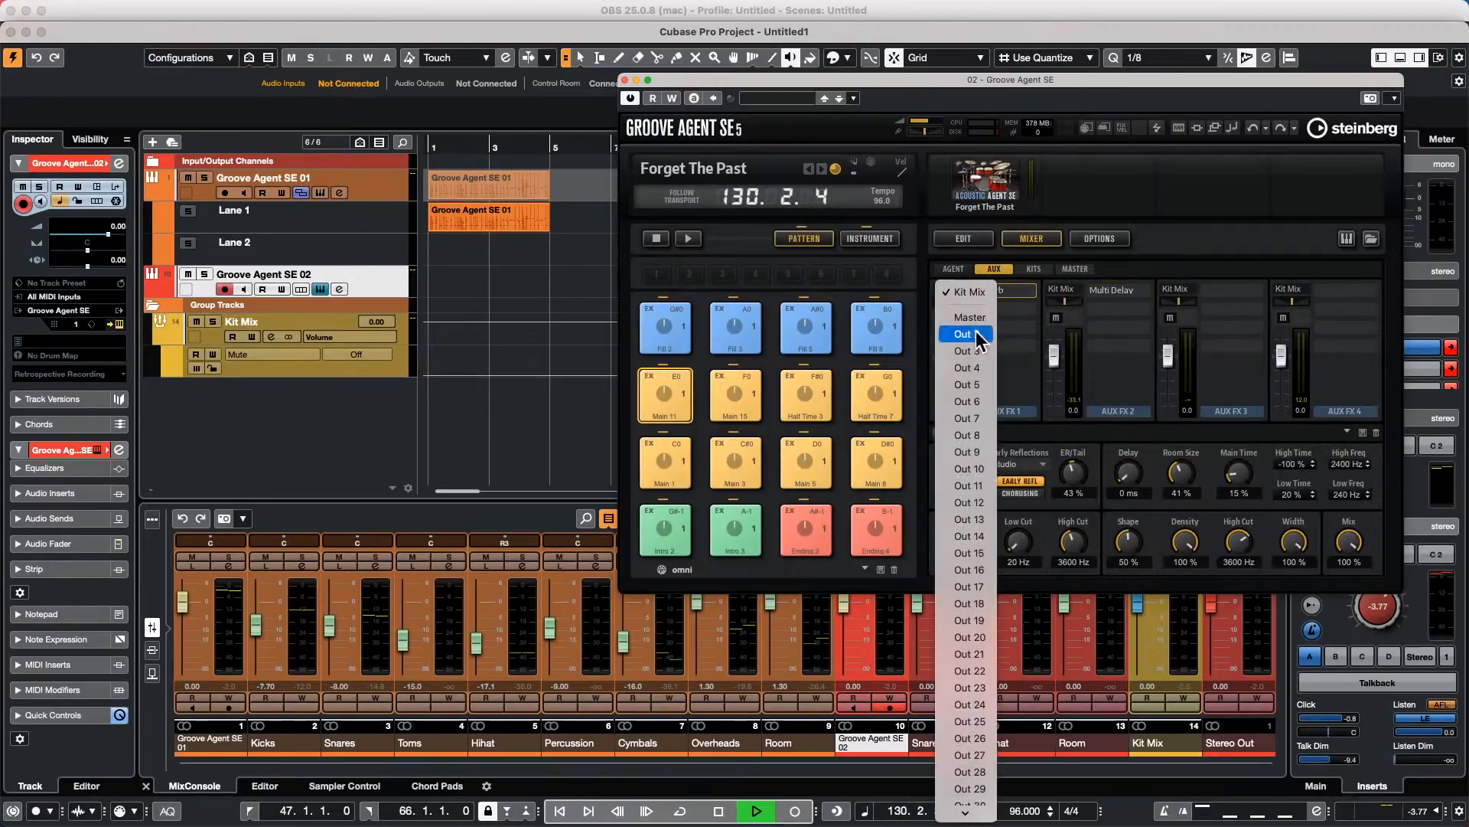
{"action": "left_click", "coordinate": [984, 453]}
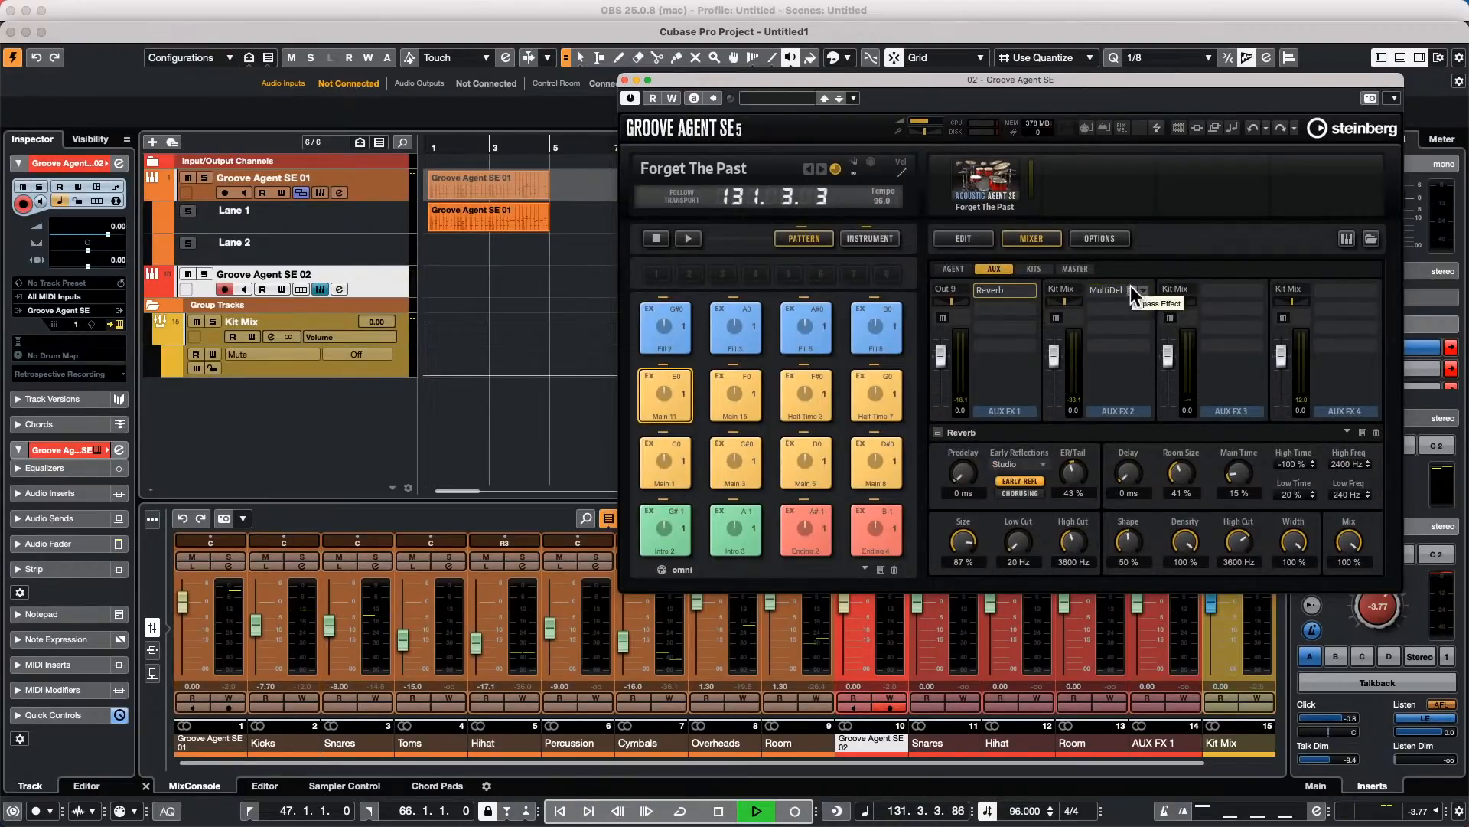
{"action": "left_click", "coordinate": [1177, 289]}
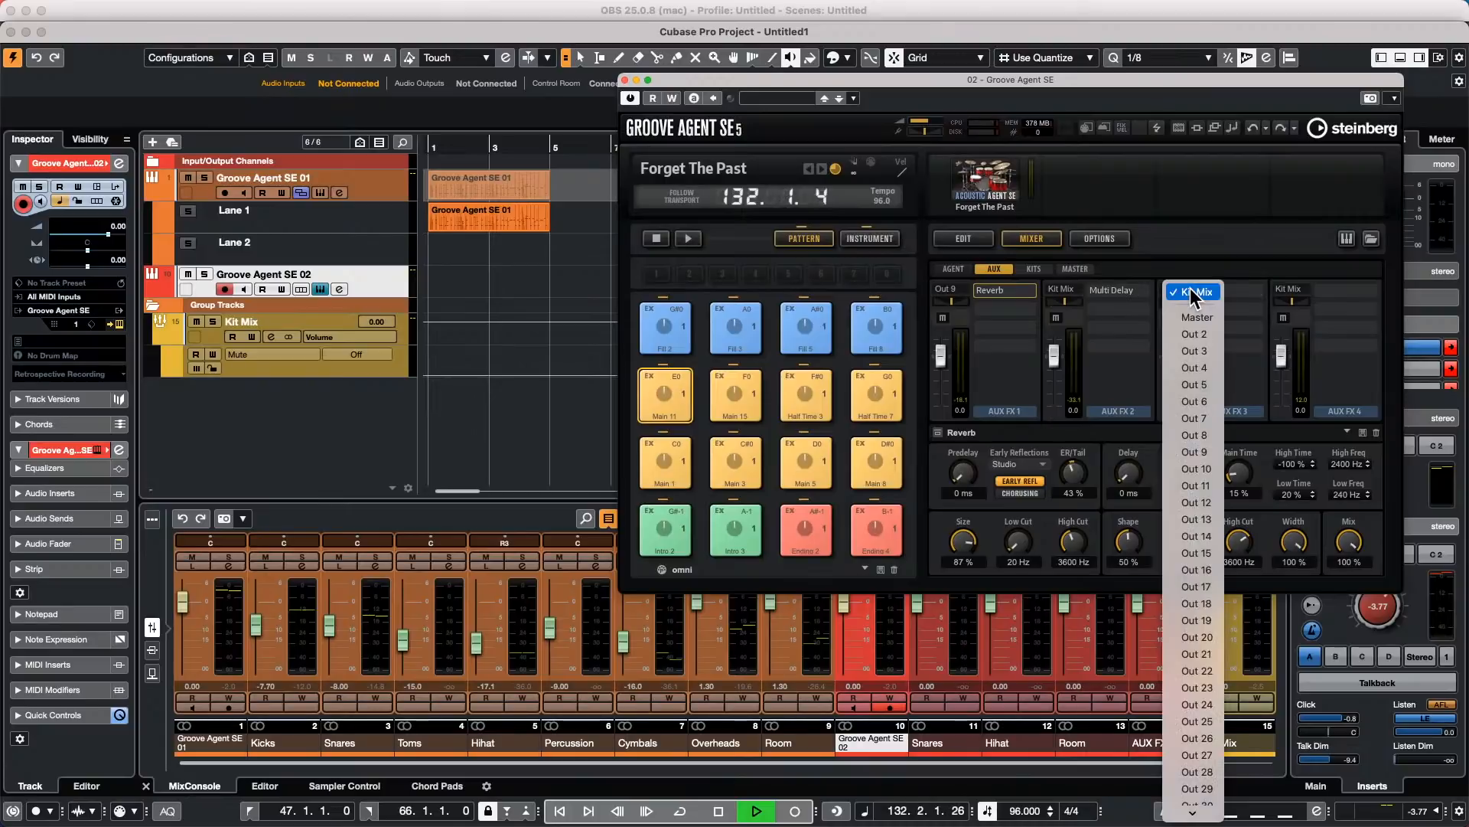
{"action": "left_click", "coordinate": [1208, 469]}
Step: Export the Forget The Past kit's mixer and FX to Cubase, replacing the output settings, and review the exported MixConsole channels
{"action": "left_click", "coordinate": [984, 176]}
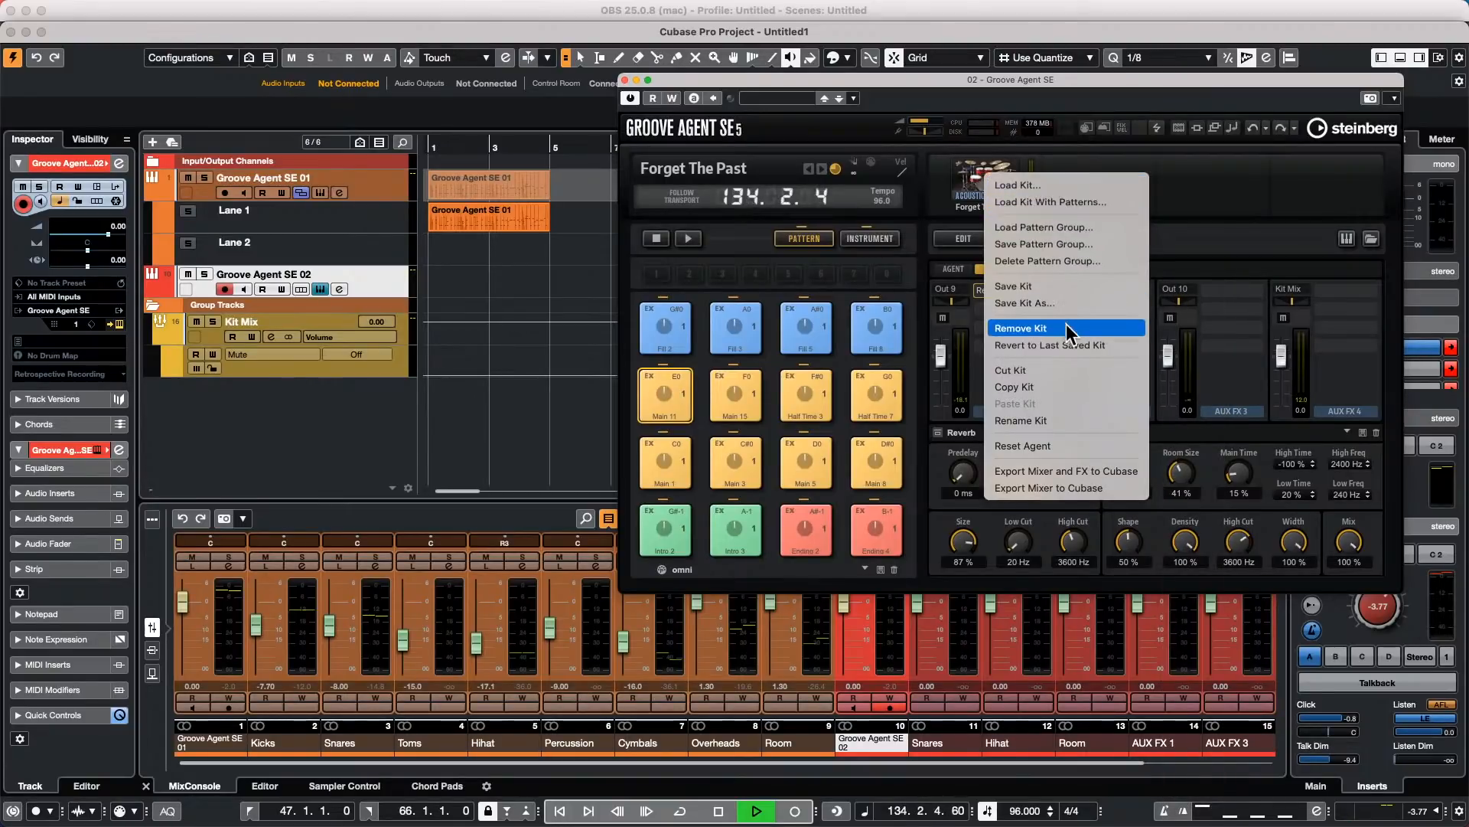
{"action": "left_click", "coordinate": [1069, 469]}
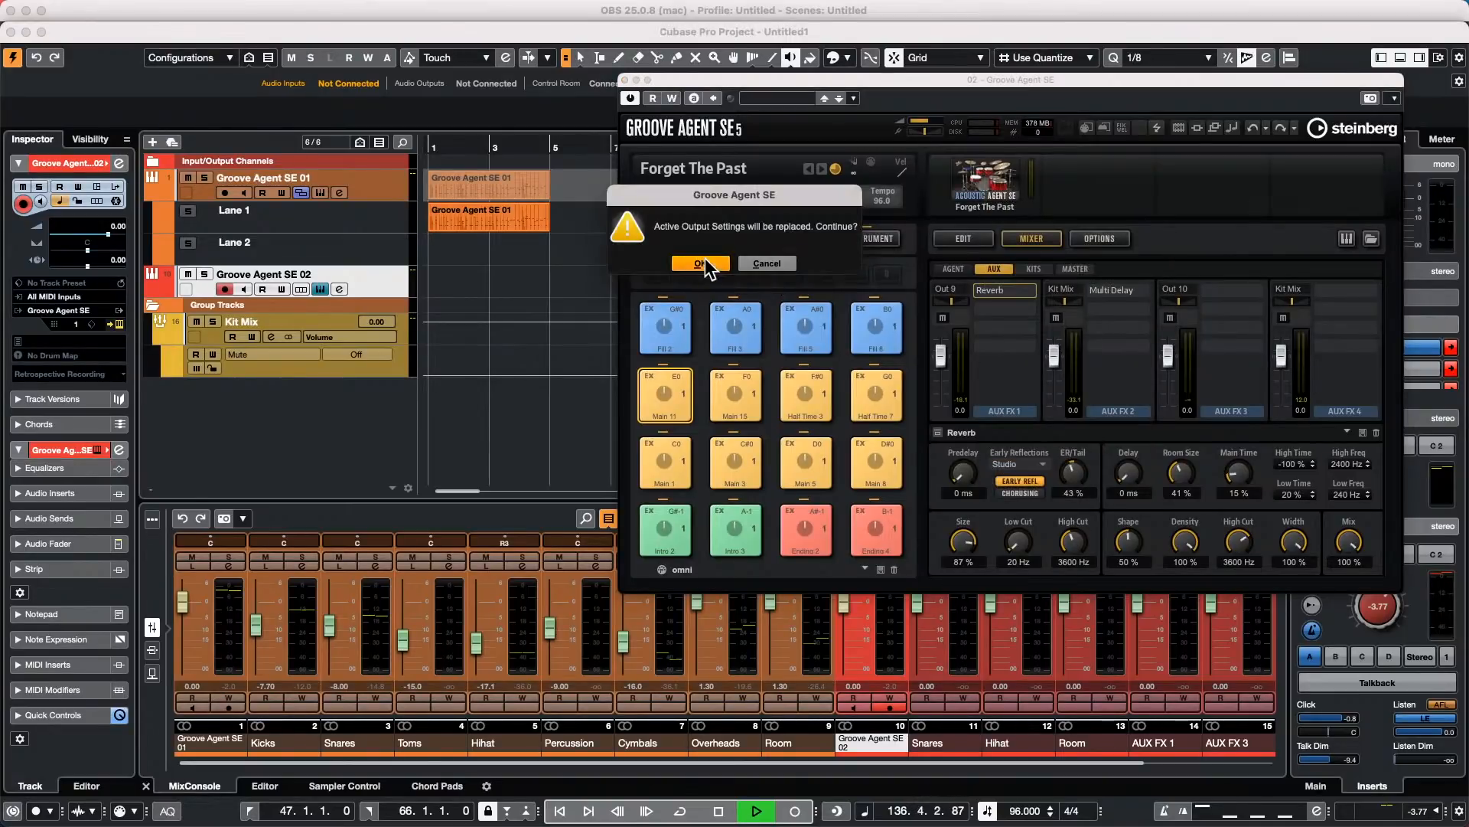
{"action": "left_click", "coordinate": [702, 262]}
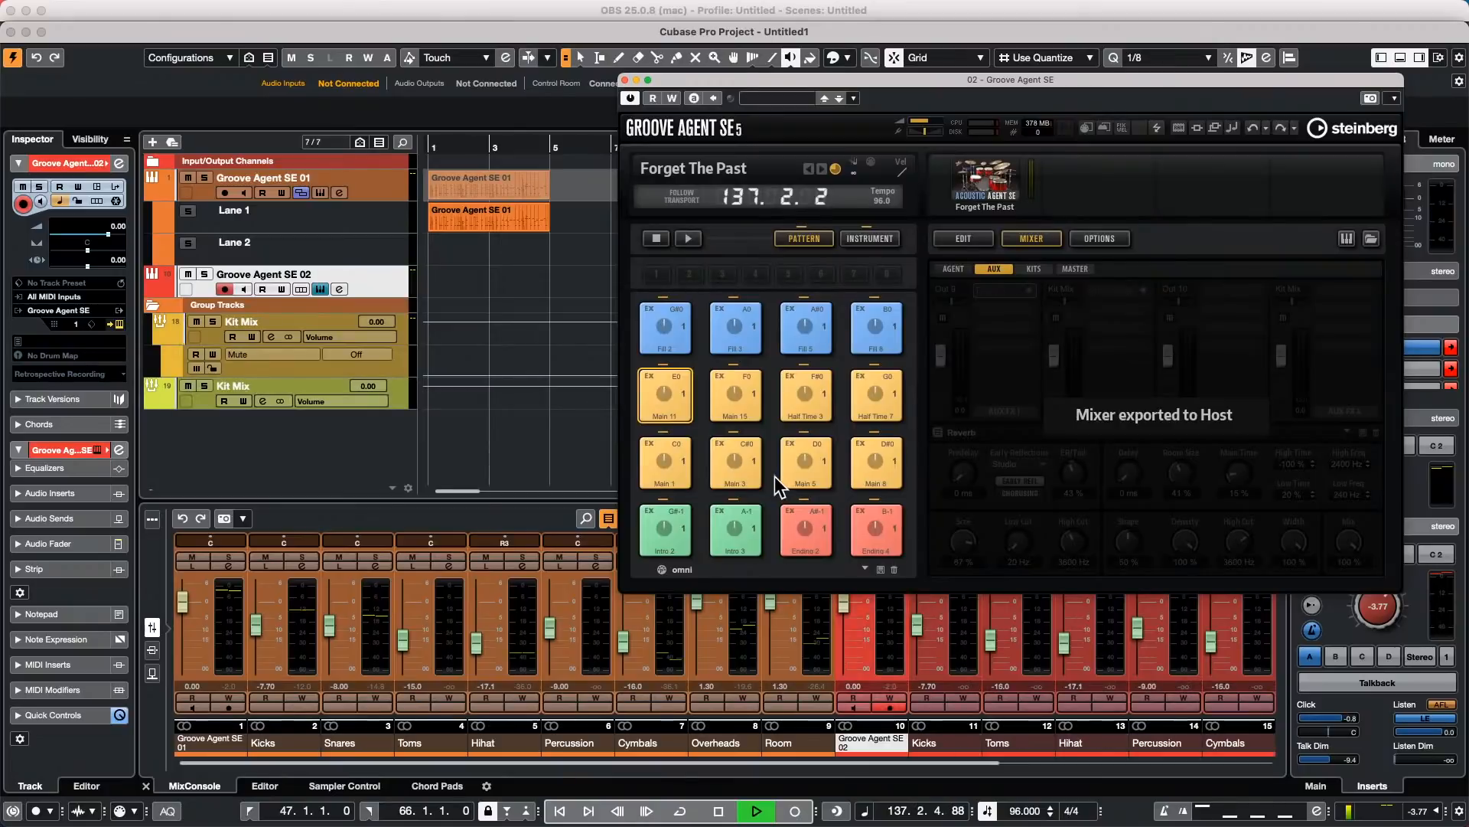
{"action": "left_click_drag", "start_coordinate": [875, 759], "coordinate": [1187, 760]}
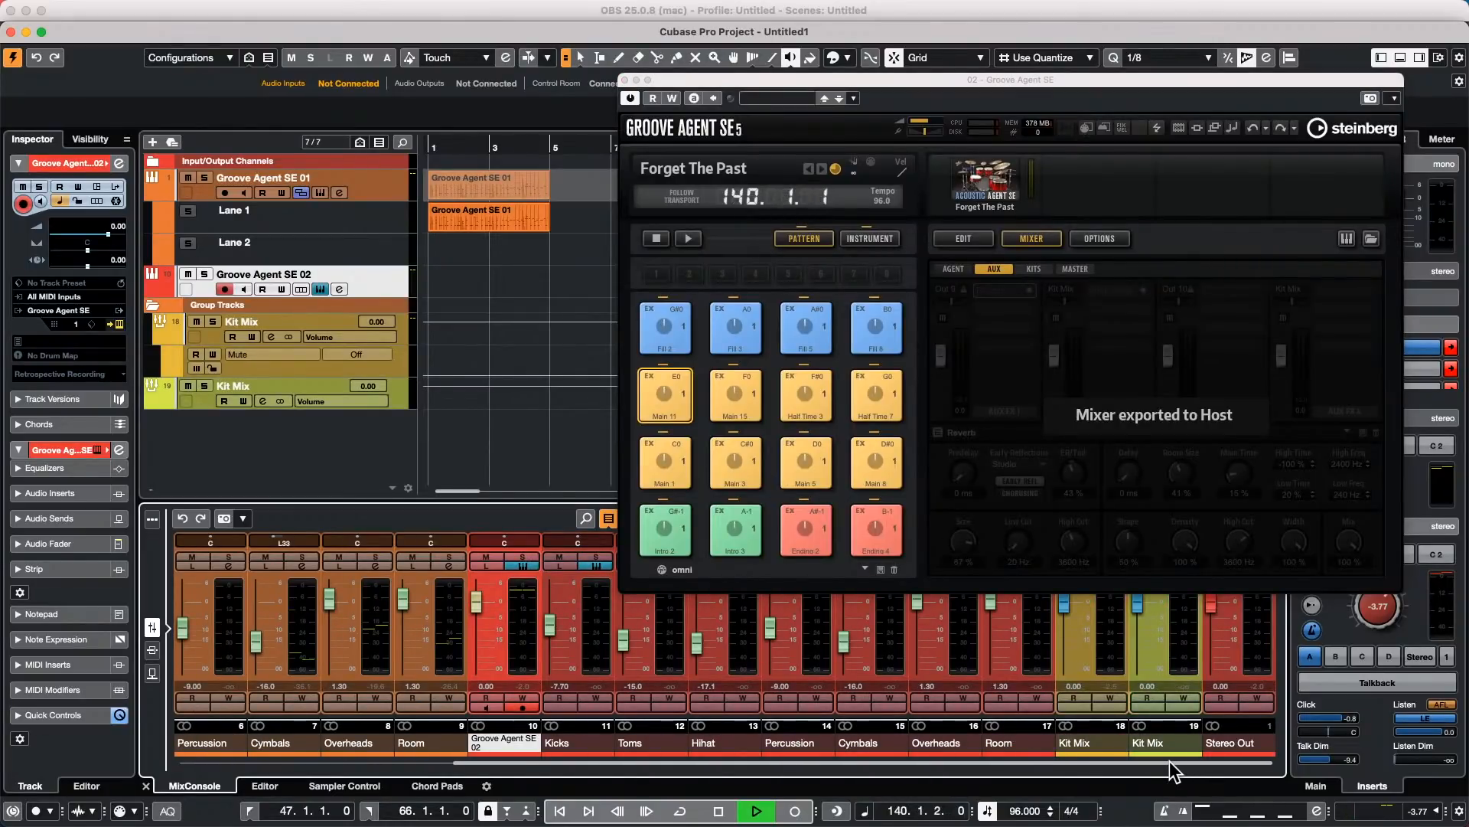
{"action": "left_click_drag", "start_coordinate": [1145, 760], "coordinate": [828, 762]}
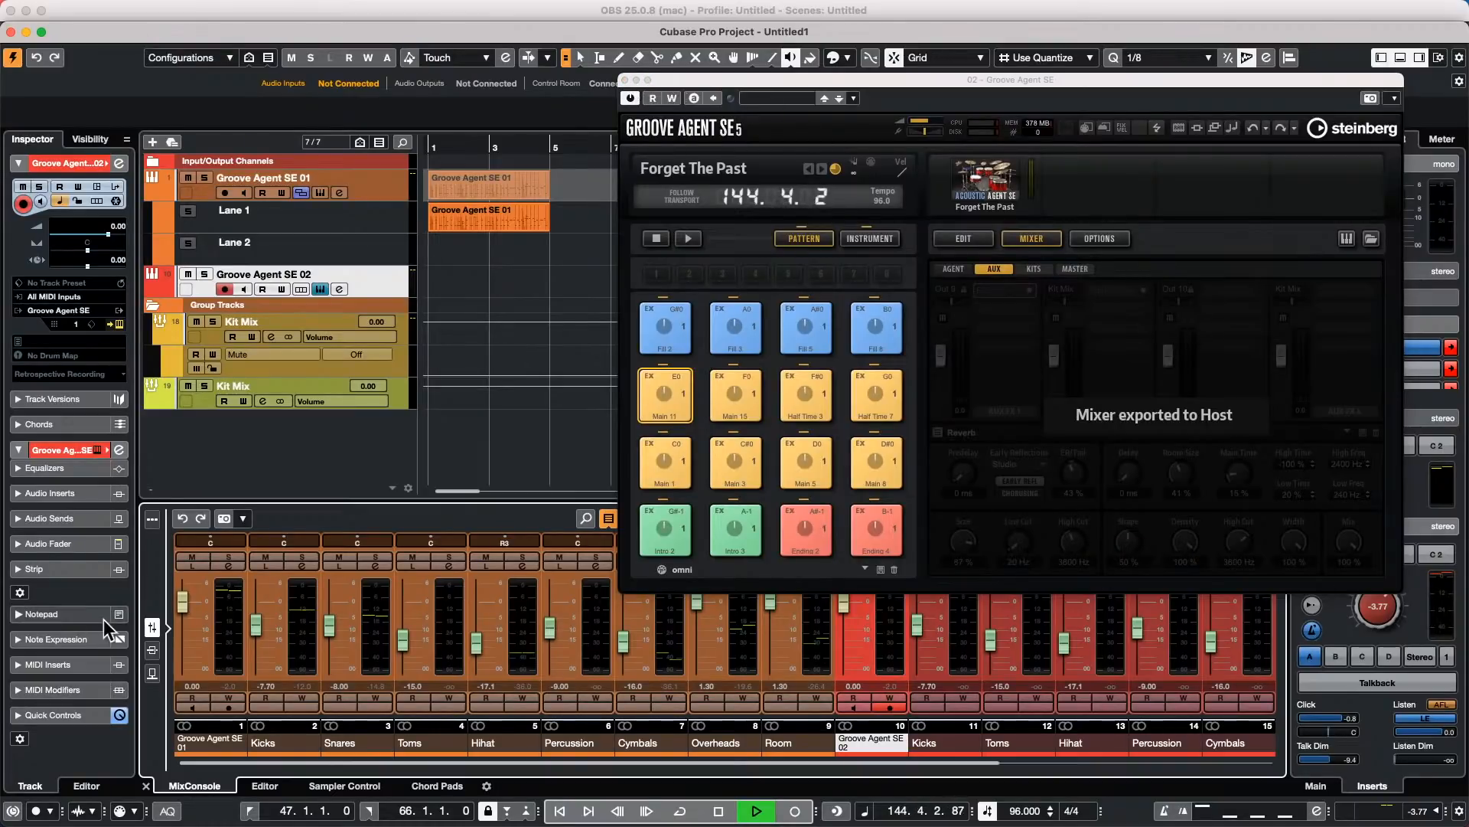
Step: Close the Groove Agent window and examine the MixConsole's inserts and sends, ending on the faders view
{"action": "left_click", "coordinate": [158, 646]}
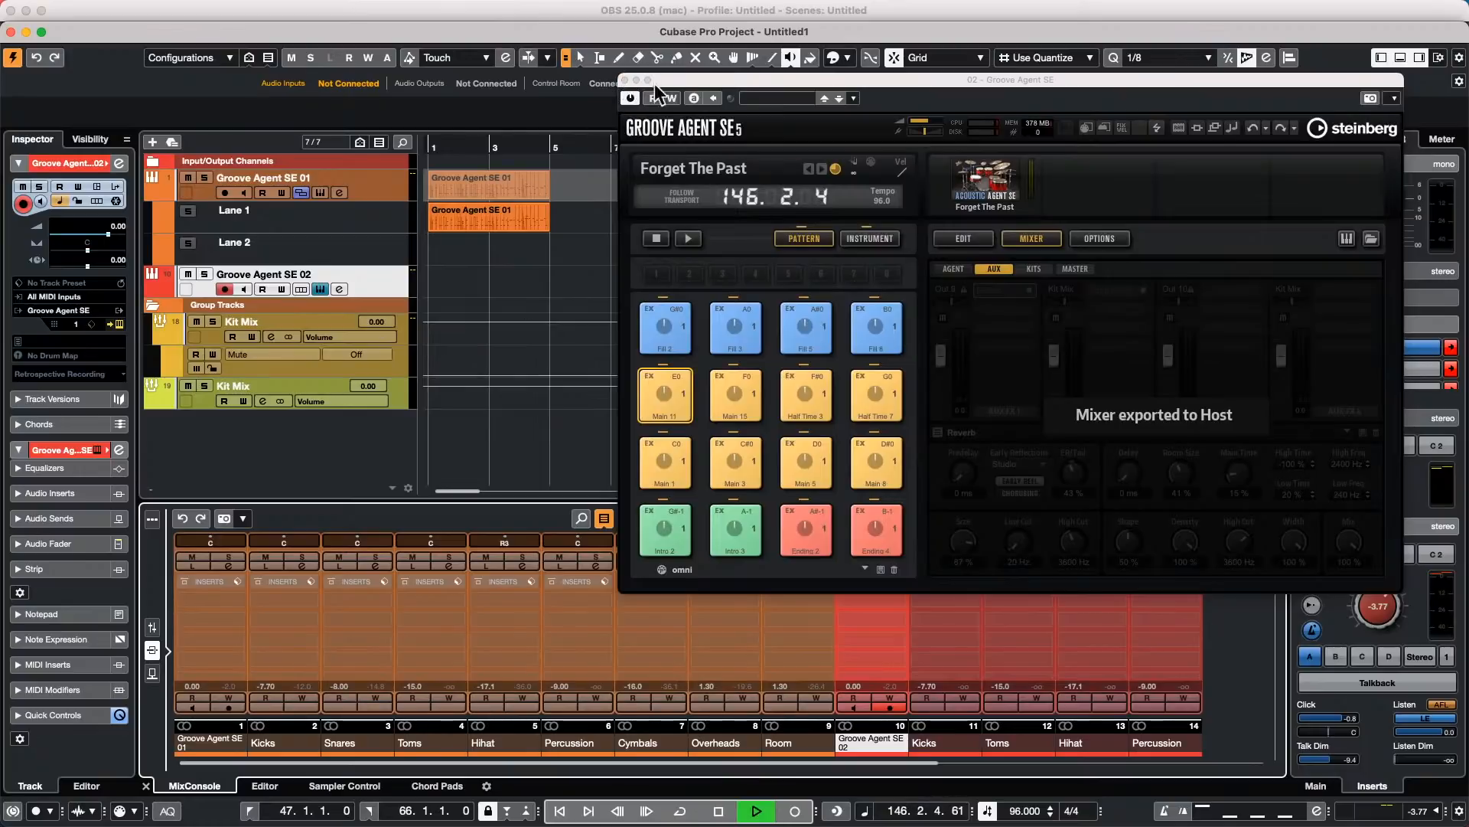
{"action": "left_click", "coordinate": [626, 79]}
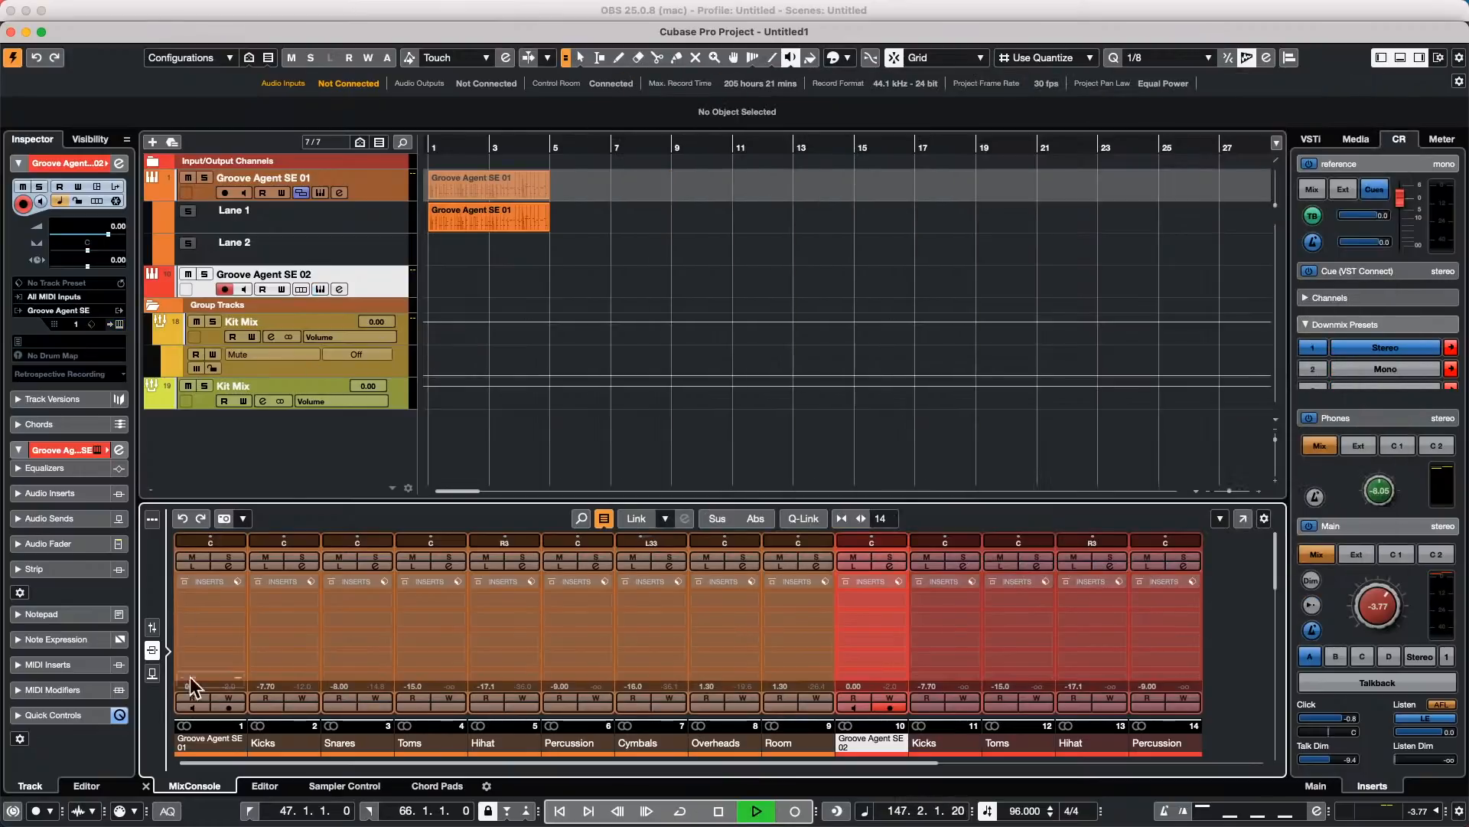
{"action": "left_click", "coordinate": [154, 674]}
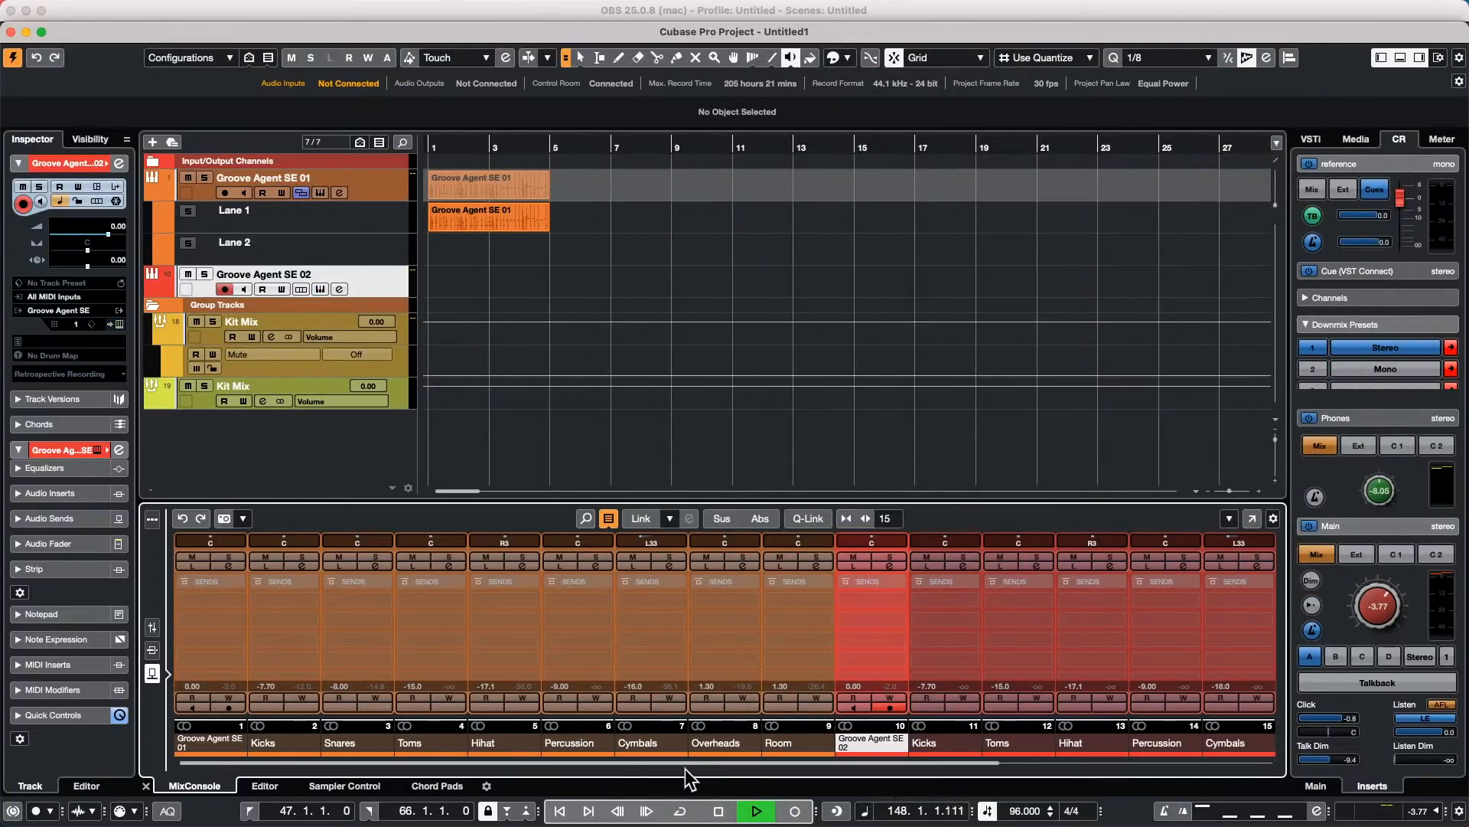
{"action": "left_click_drag", "start_coordinate": [627, 769], "coordinate": [294, 765]}
{"action": "left_click", "coordinate": [152, 627]}
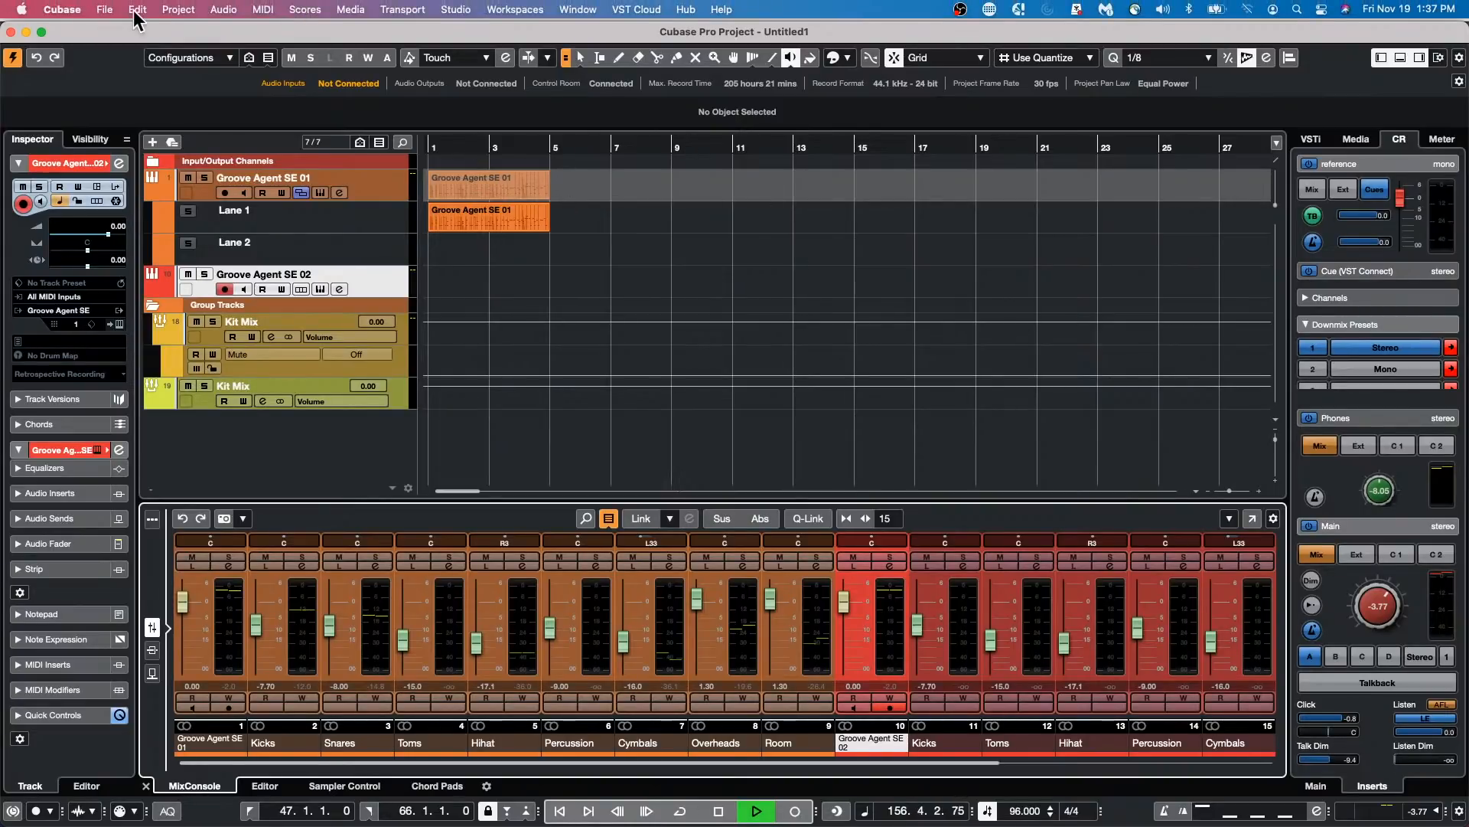
Step: Open the Project Setup dialog and look at the Volume Max. and Stereo Pan Law options
{"action": "left_click", "coordinate": [137, 9]}
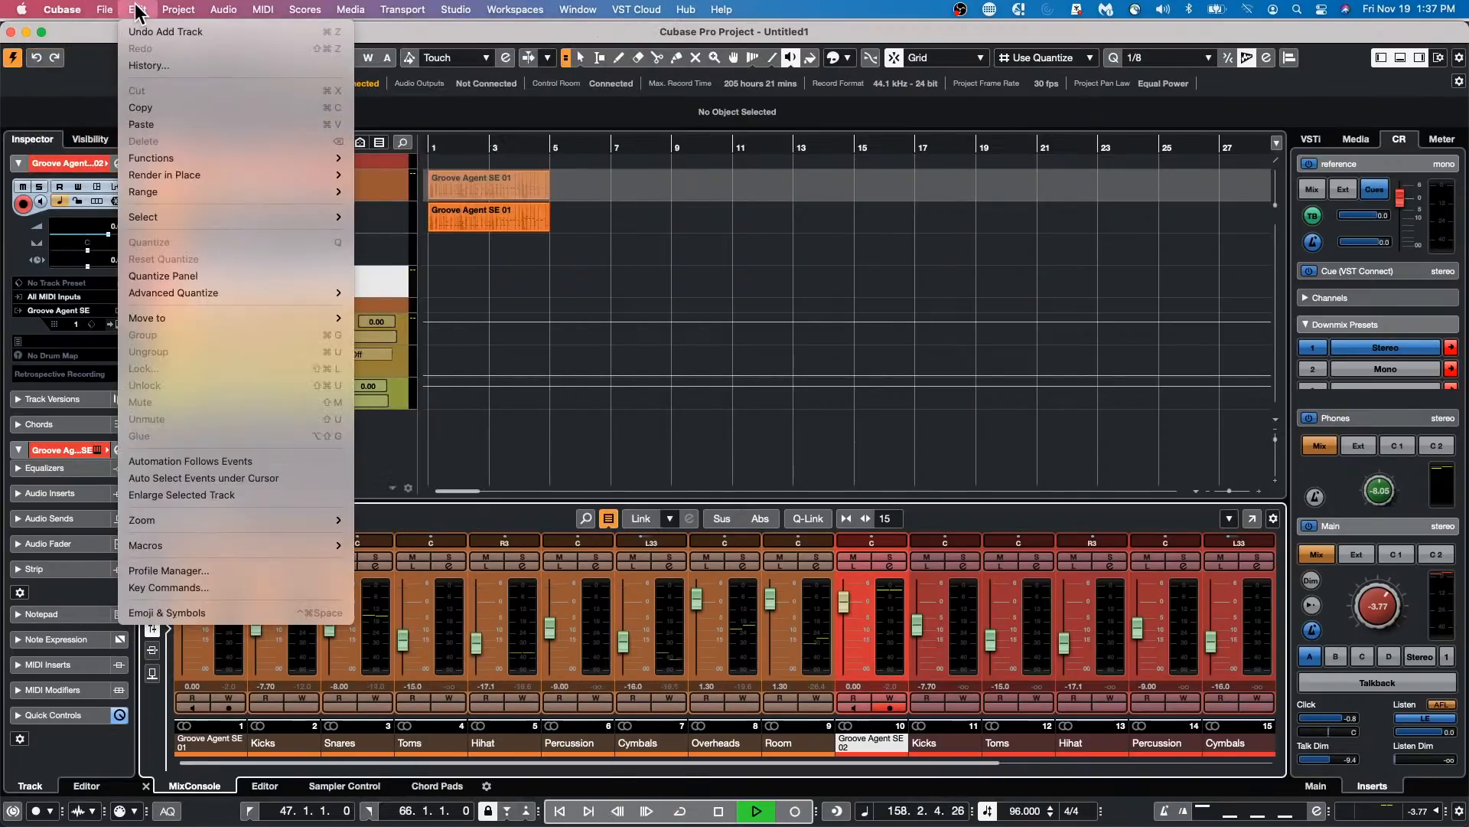
{"action": "mouse_move", "coordinate": [167, 12]}
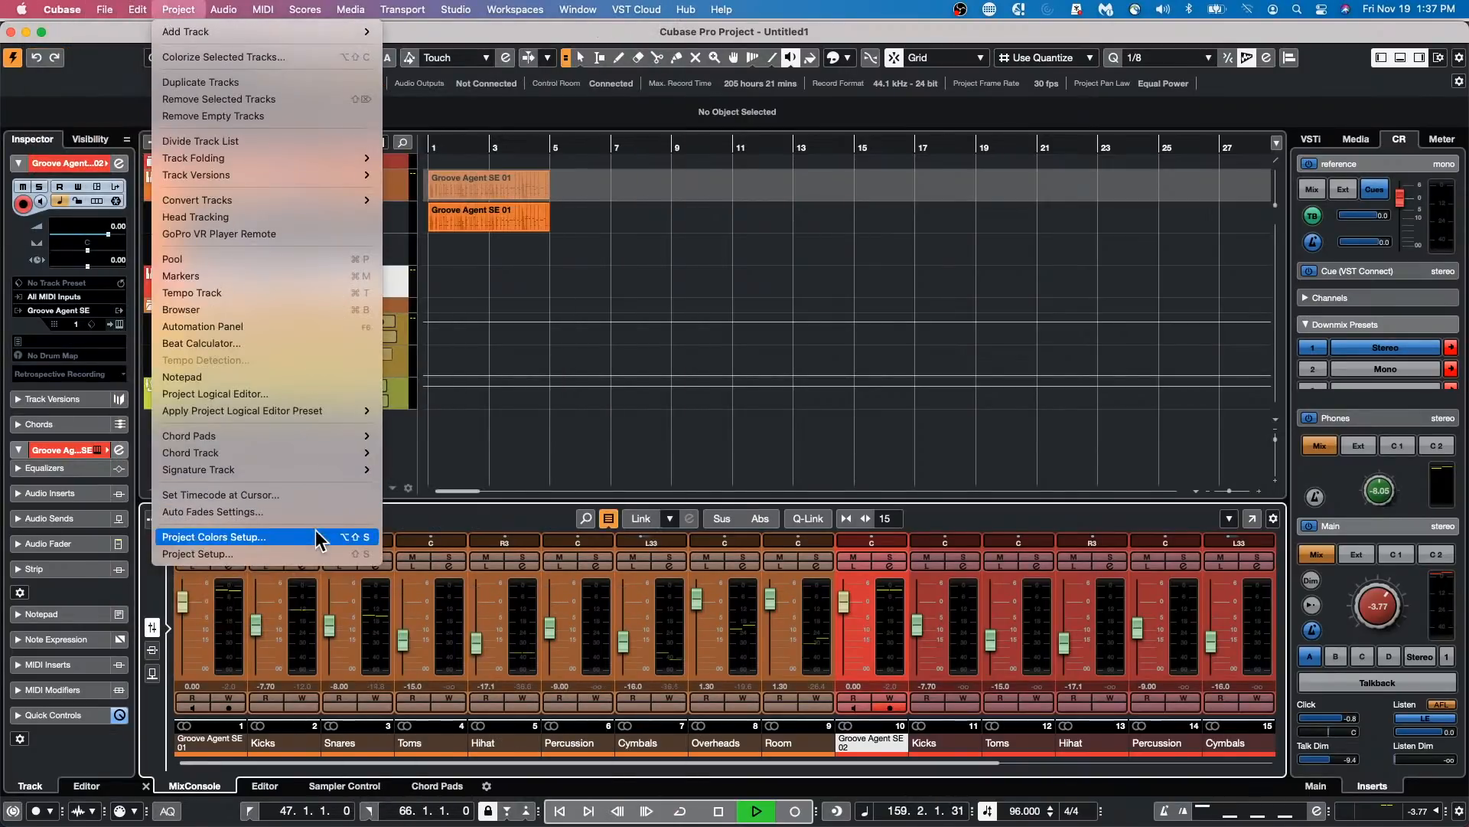
{"action": "left_click", "coordinate": [304, 549]}
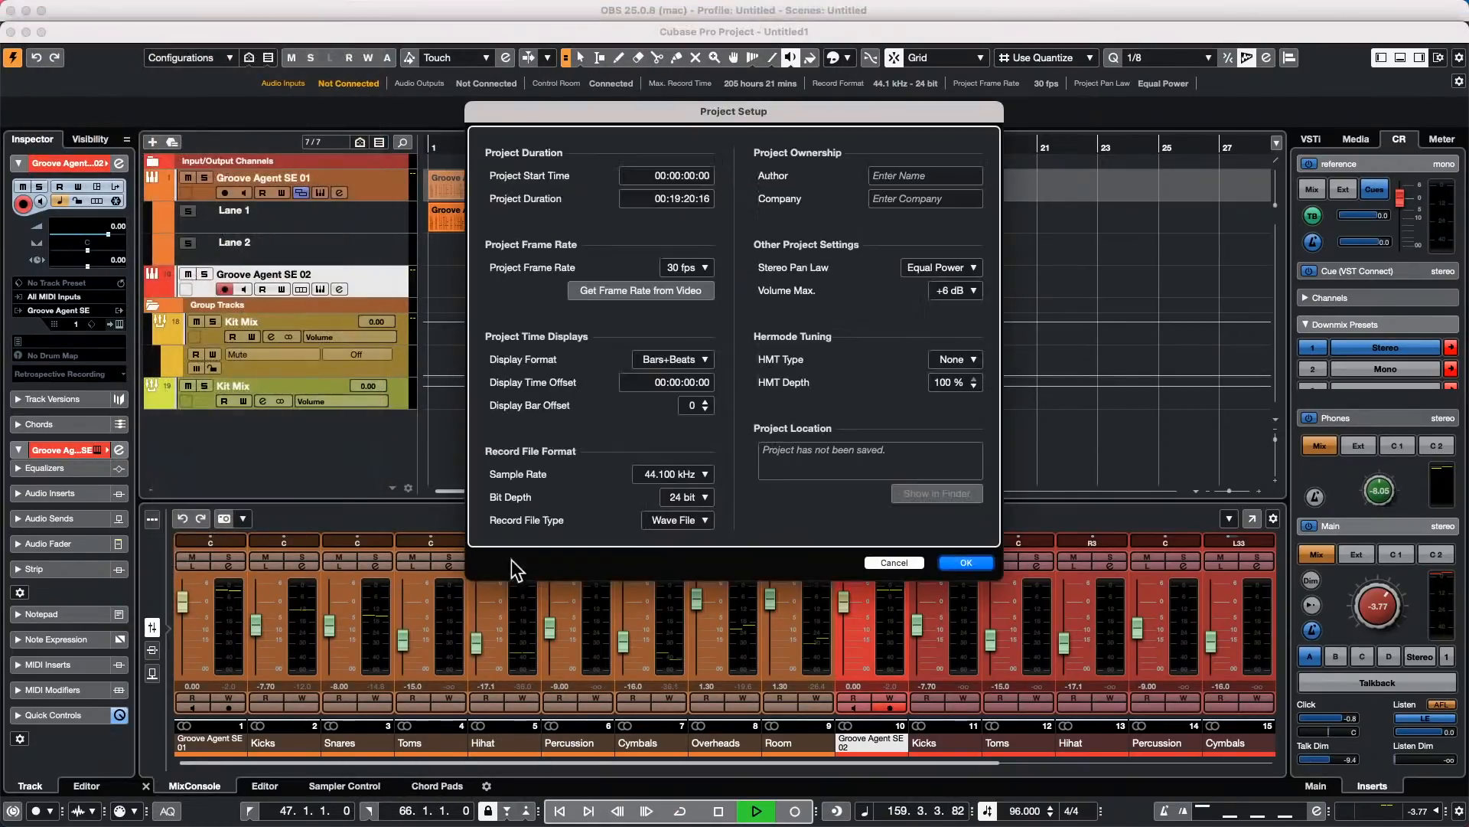
{"action": "left_click", "coordinate": [956, 291]}
{"action": "left_click", "coordinate": [872, 292]}
{"action": "left_click", "coordinate": [932, 268]}
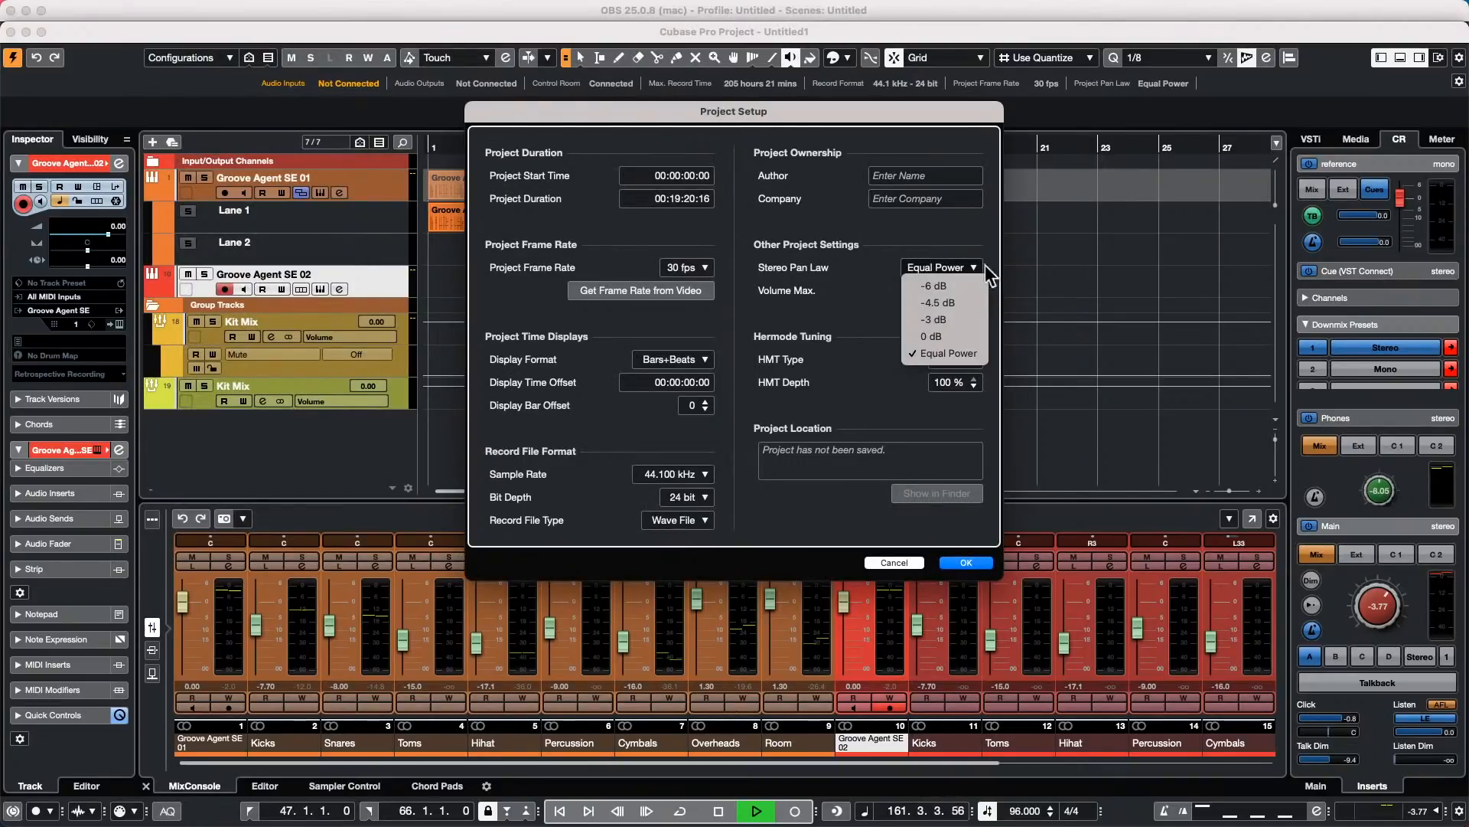
{"action": "left_click", "coordinate": [1100, 255]}
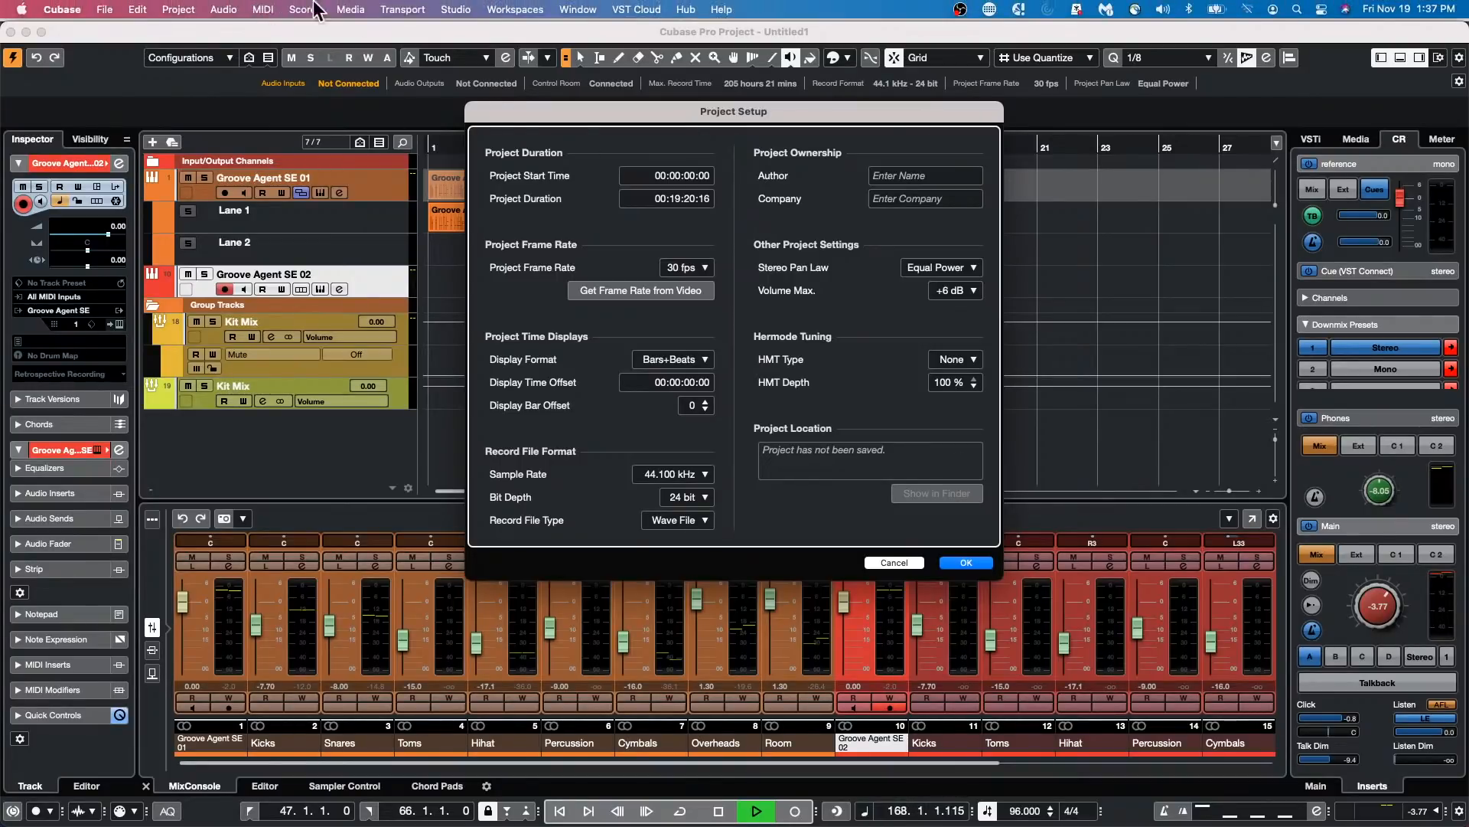
Step: Look through the list of recent projects and close it without opening any
{"action": "mouse_move", "coordinate": [175, 11]}
{"action": "left_click", "coordinate": [105, 9]}
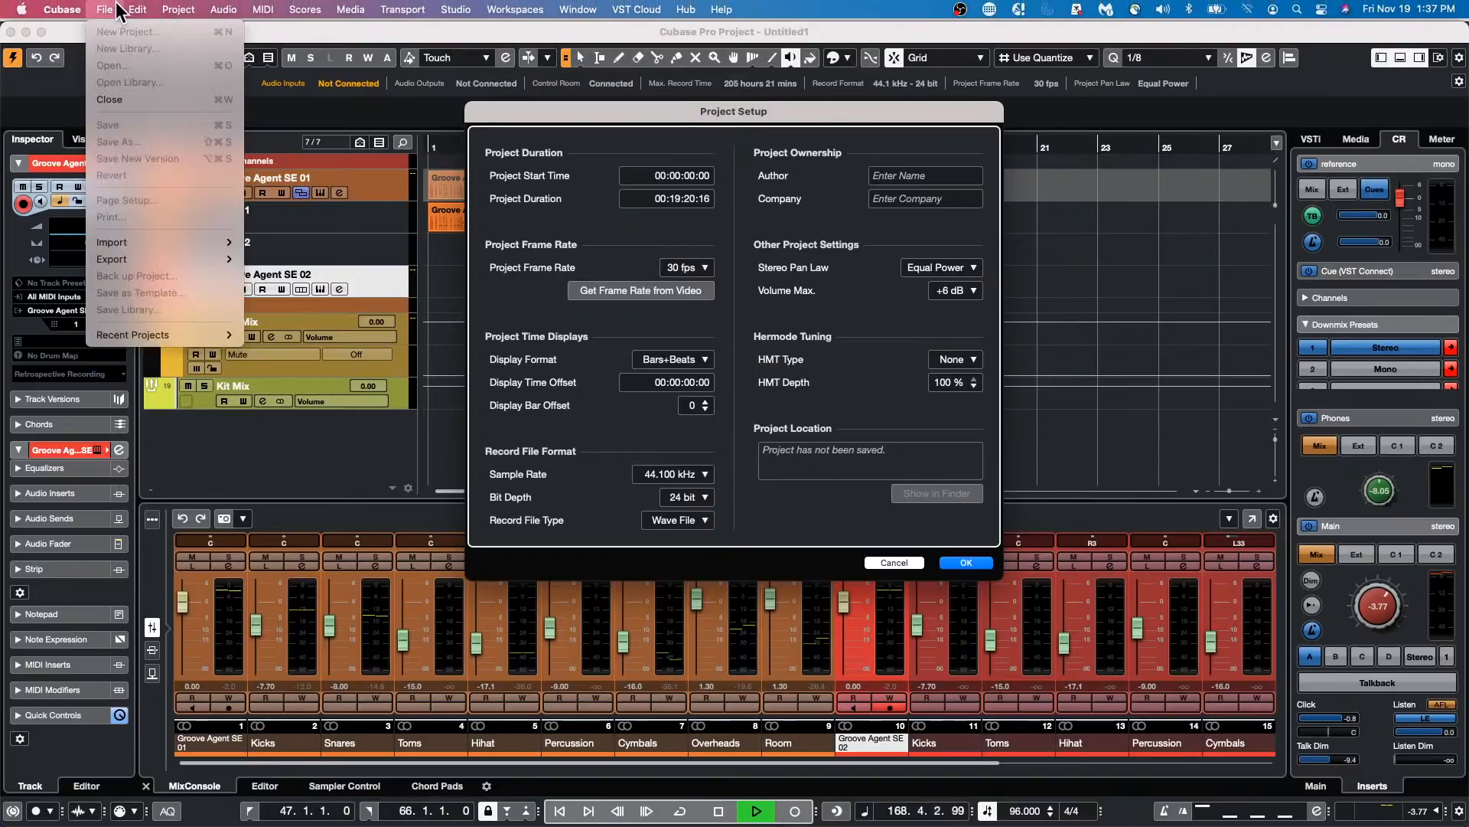
{"action": "mouse_move", "coordinate": [144, 334]}
{"action": "mouse_move", "coordinate": [146, 338]}
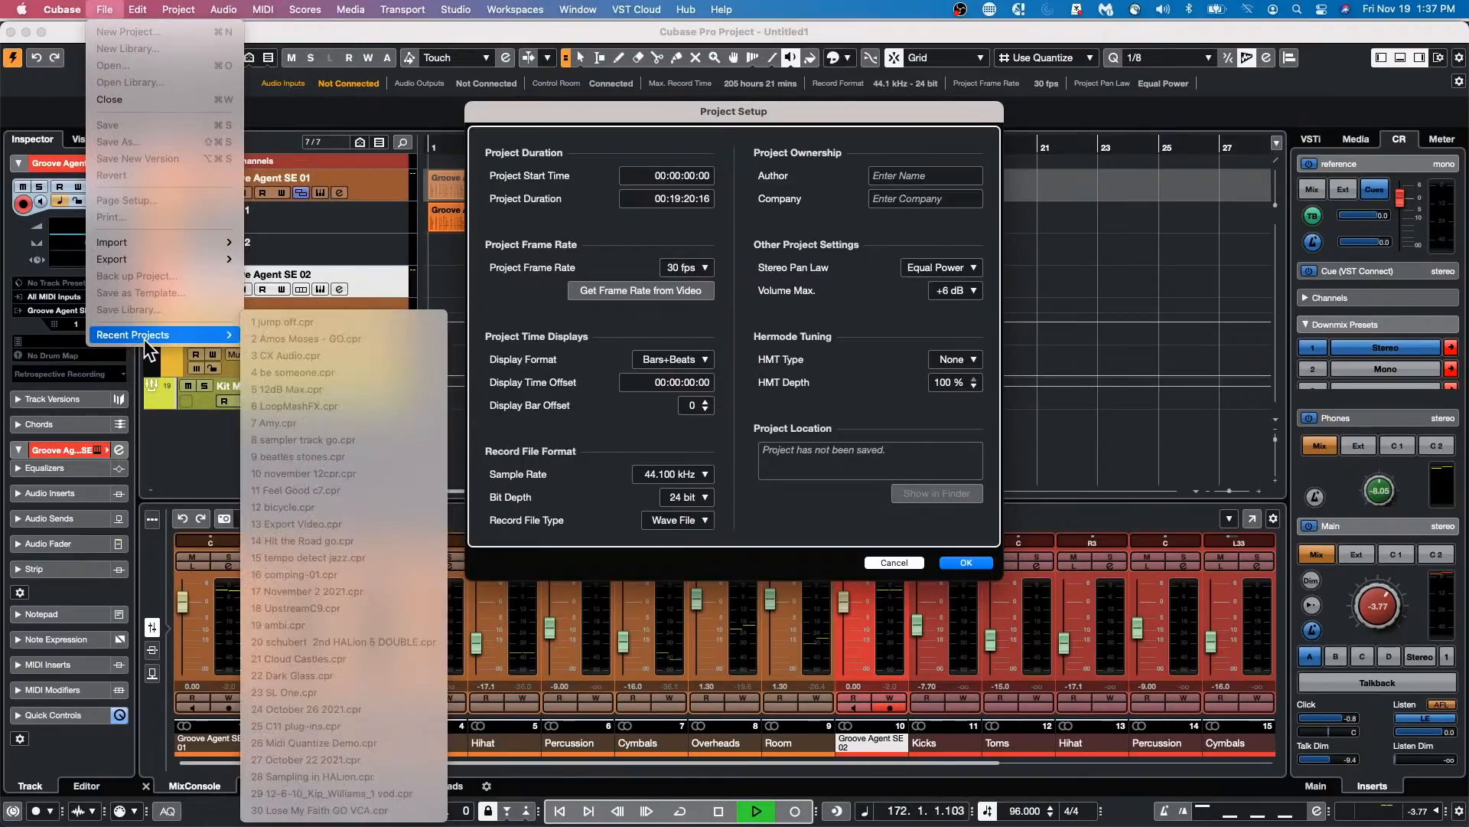
{"action": "left_click", "coordinate": [244, 475]}
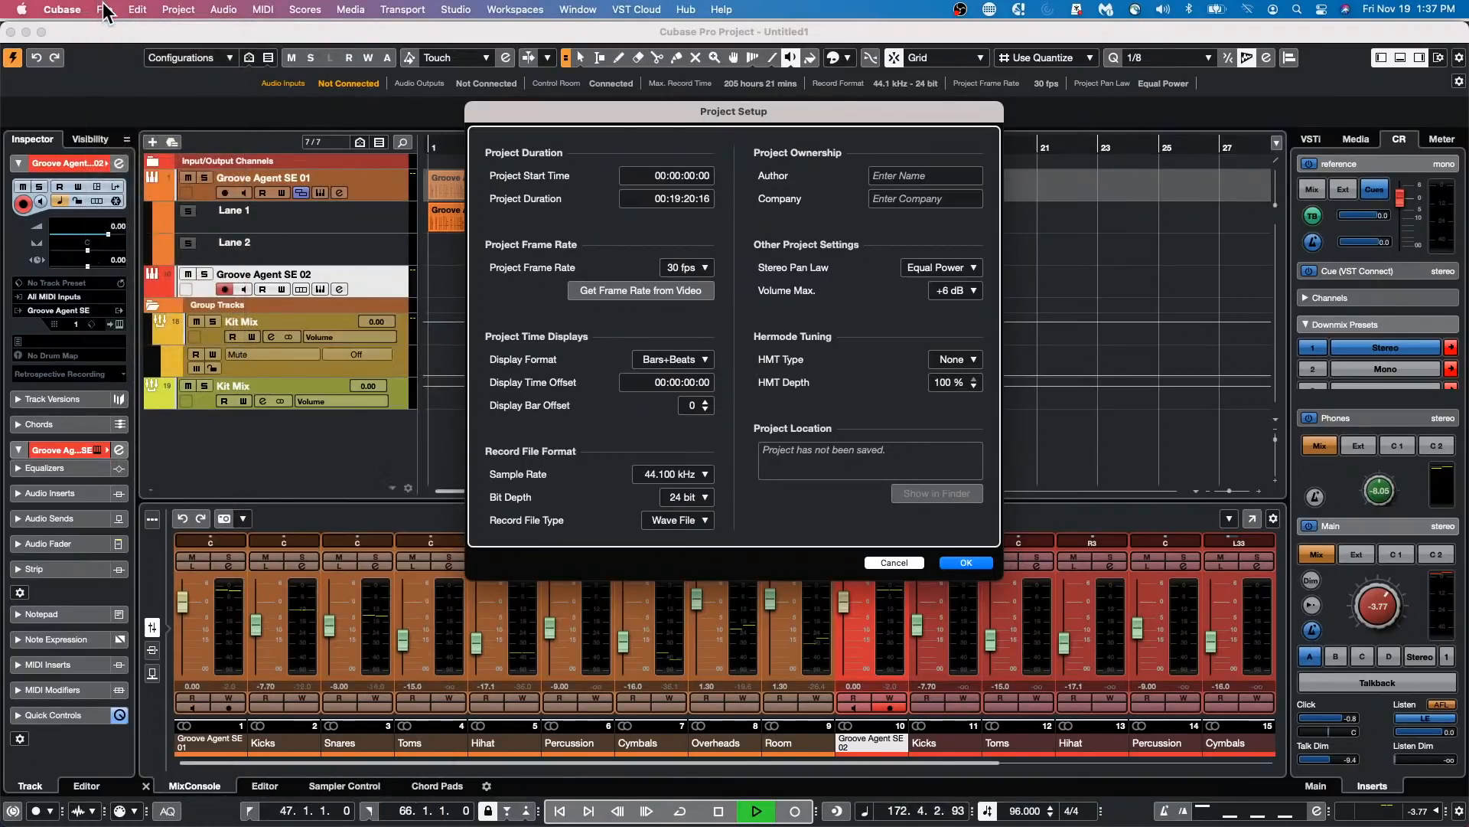
{"action": "left_click", "coordinate": [105, 9]}
{"action": "left_click", "coordinate": [3, 14]}
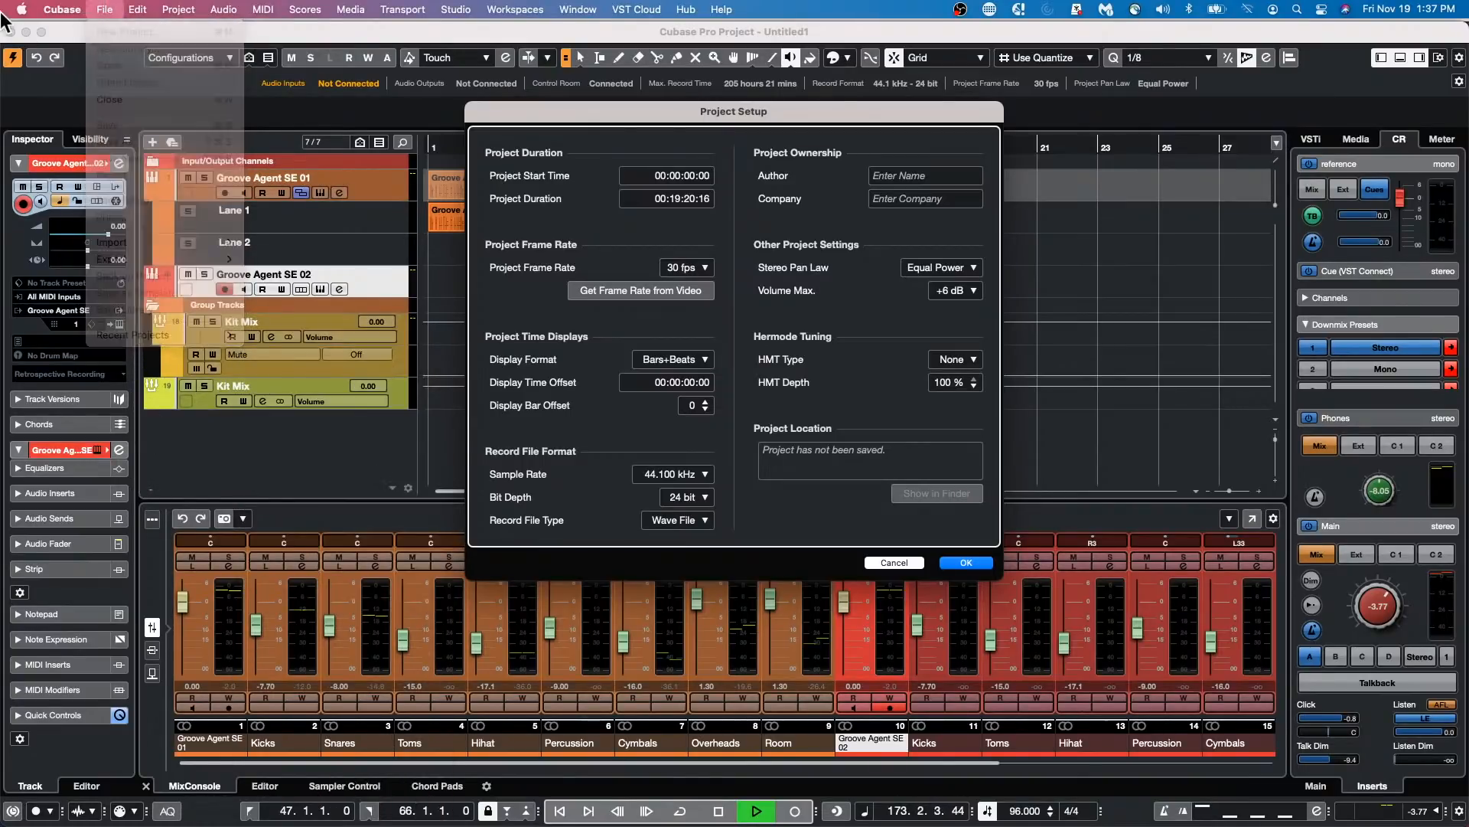
Step: Cancel the Project Setup dialog, then open the recent project Cloud Castles.cpr and activate it
{"action": "left_click", "coordinate": [104, 6]}
{"action": "left_click", "coordinate": [105, 6]}
{"action": "left_click", "coordinate": [894, 563]}
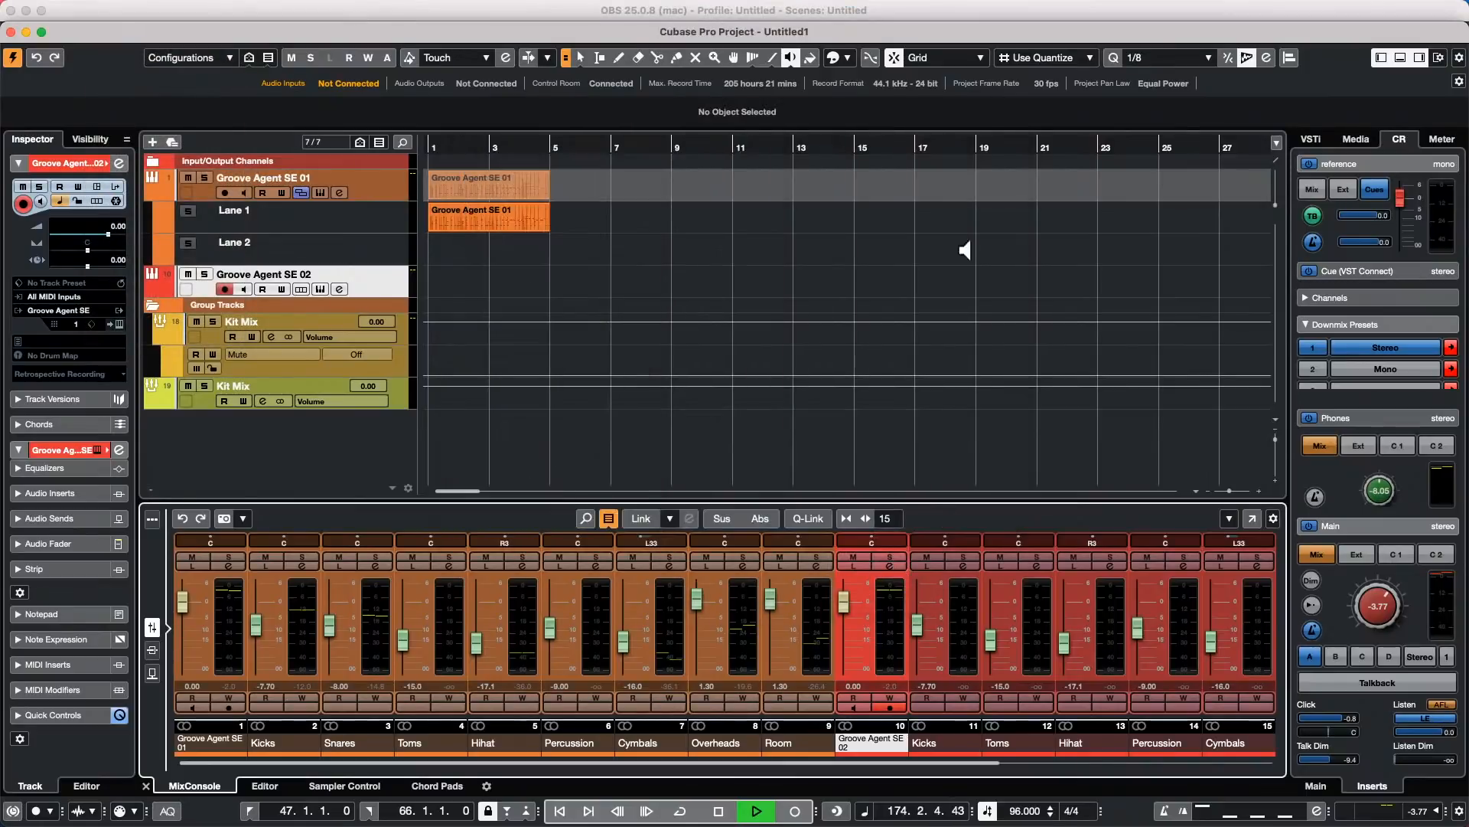
{"action": "left_click", "coordinate": [105, 9]}
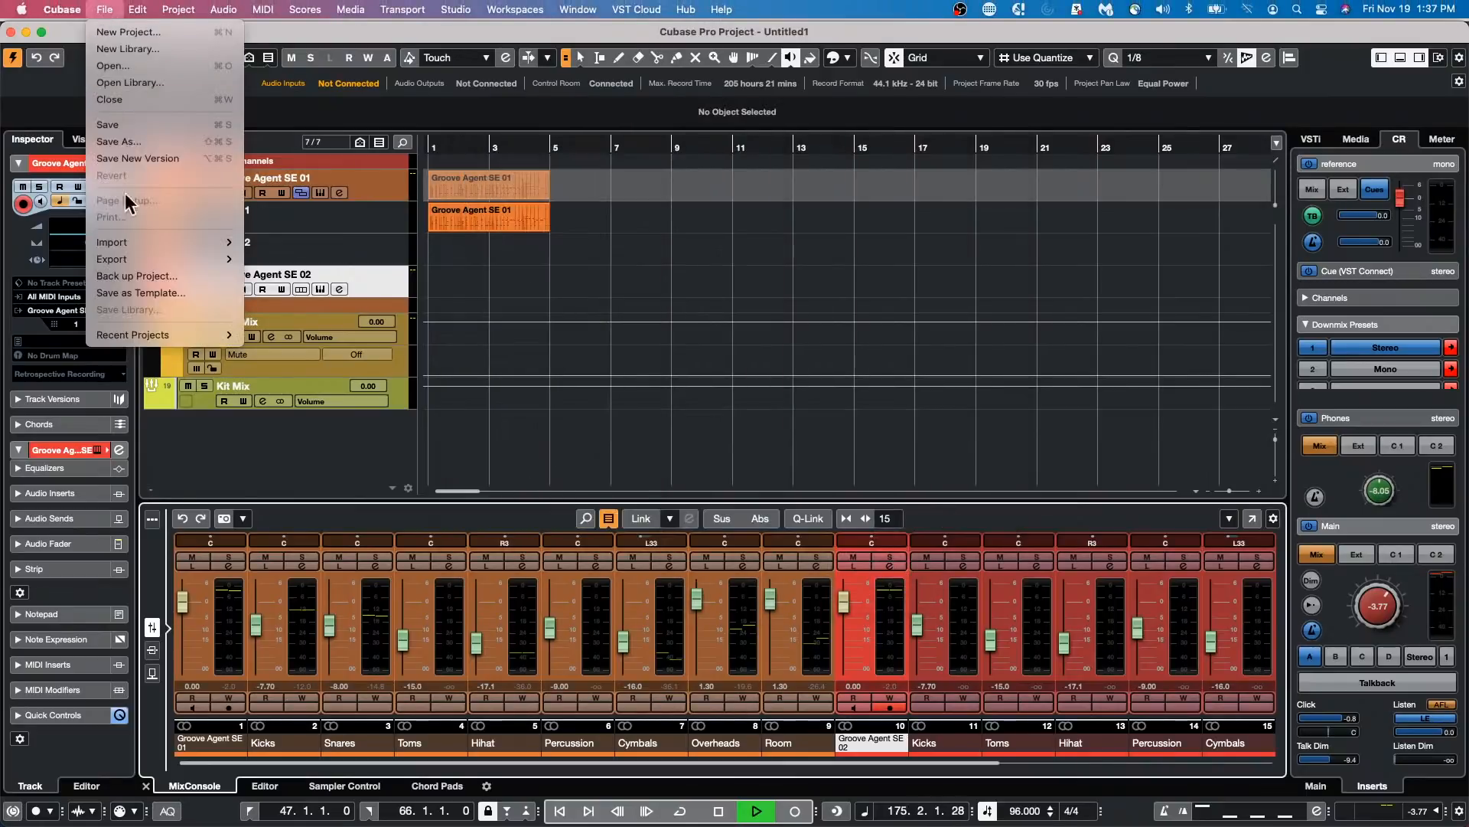
{"action": "mouse_move", "coordinate": [162, 344]}
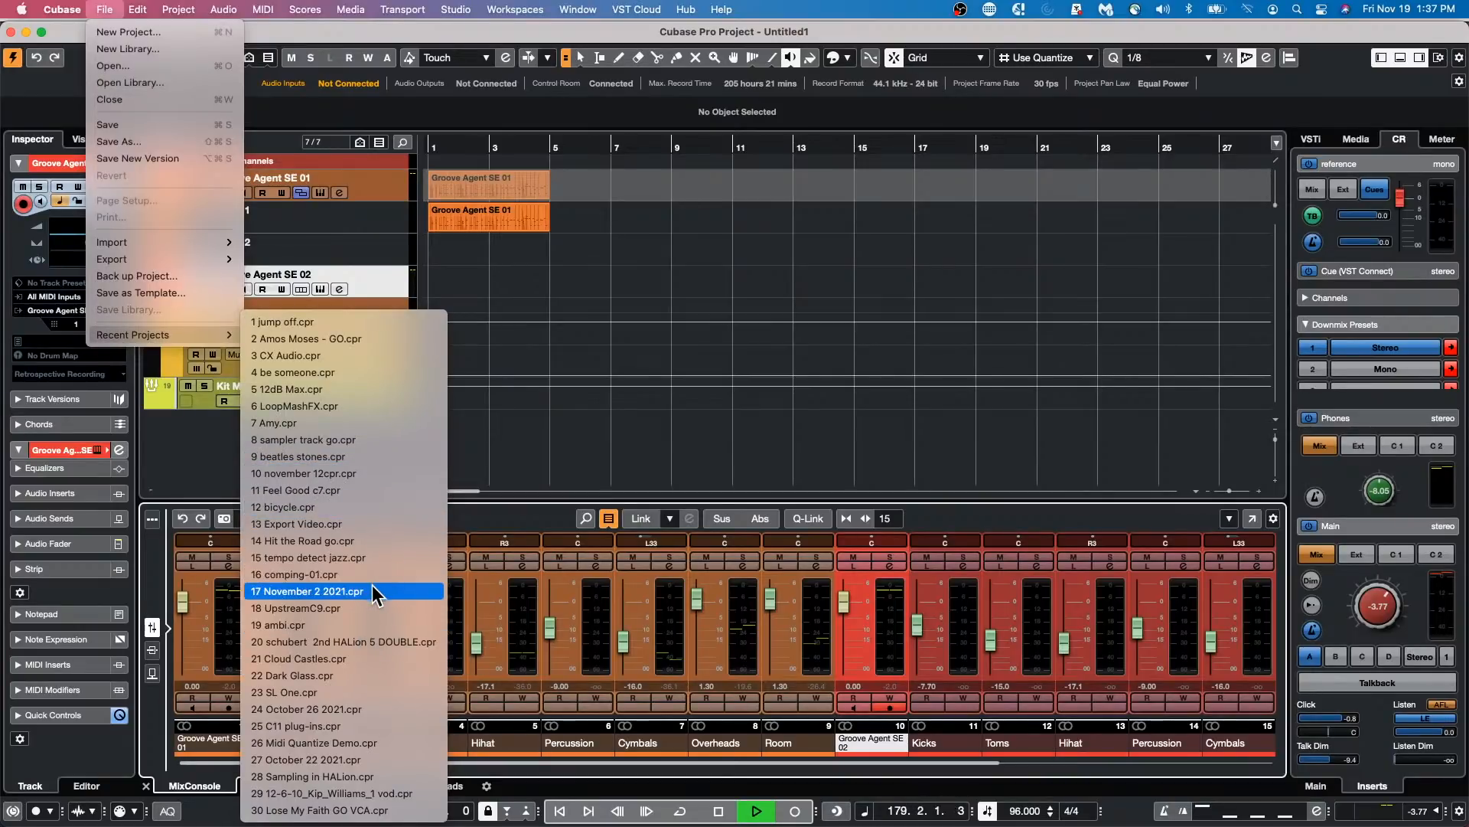
{"action": "left_click", "coordinate": [333, 659]}
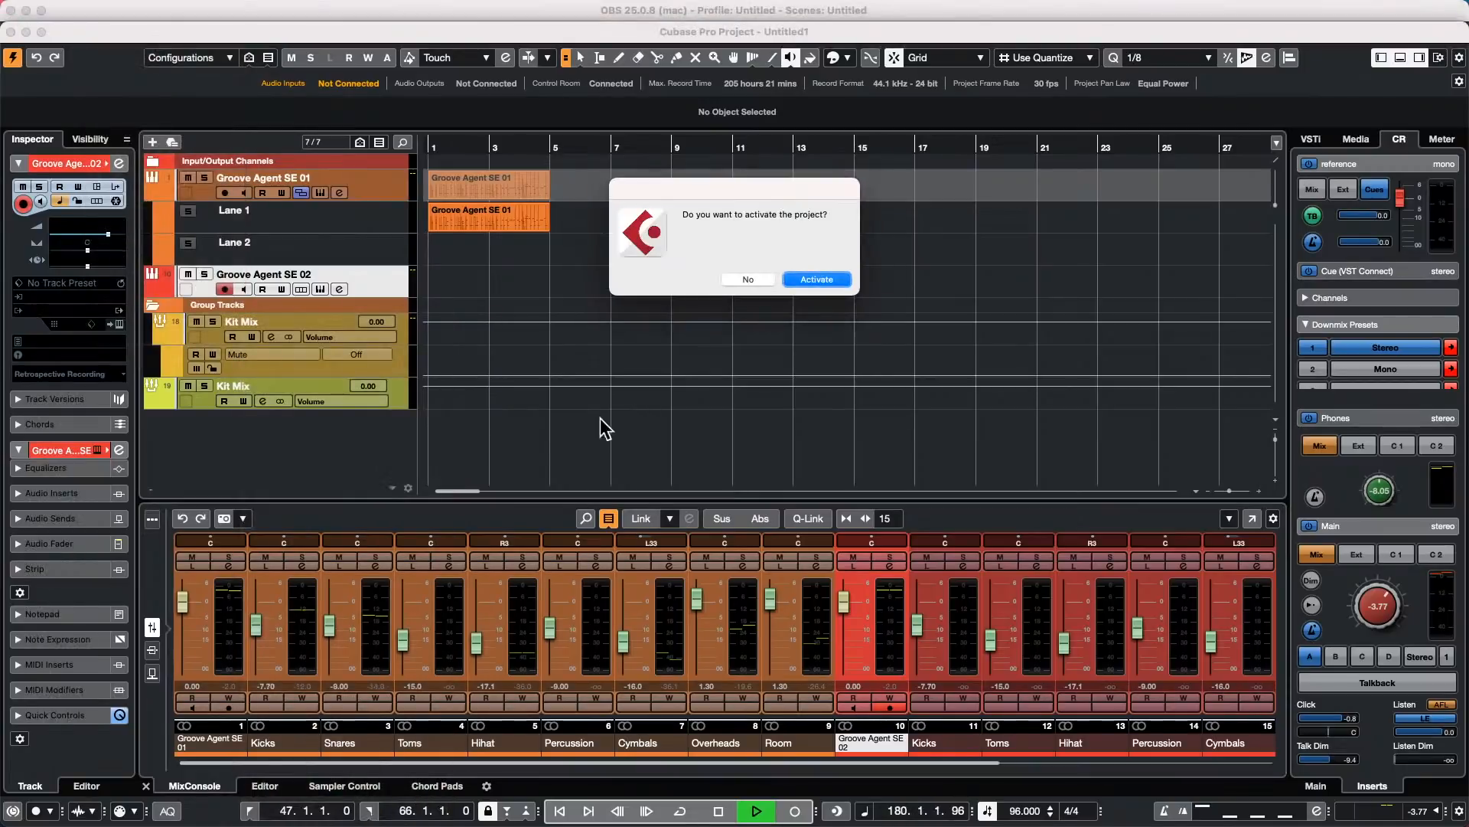
{"action": "left_click", "coordinate": [815, 280]}
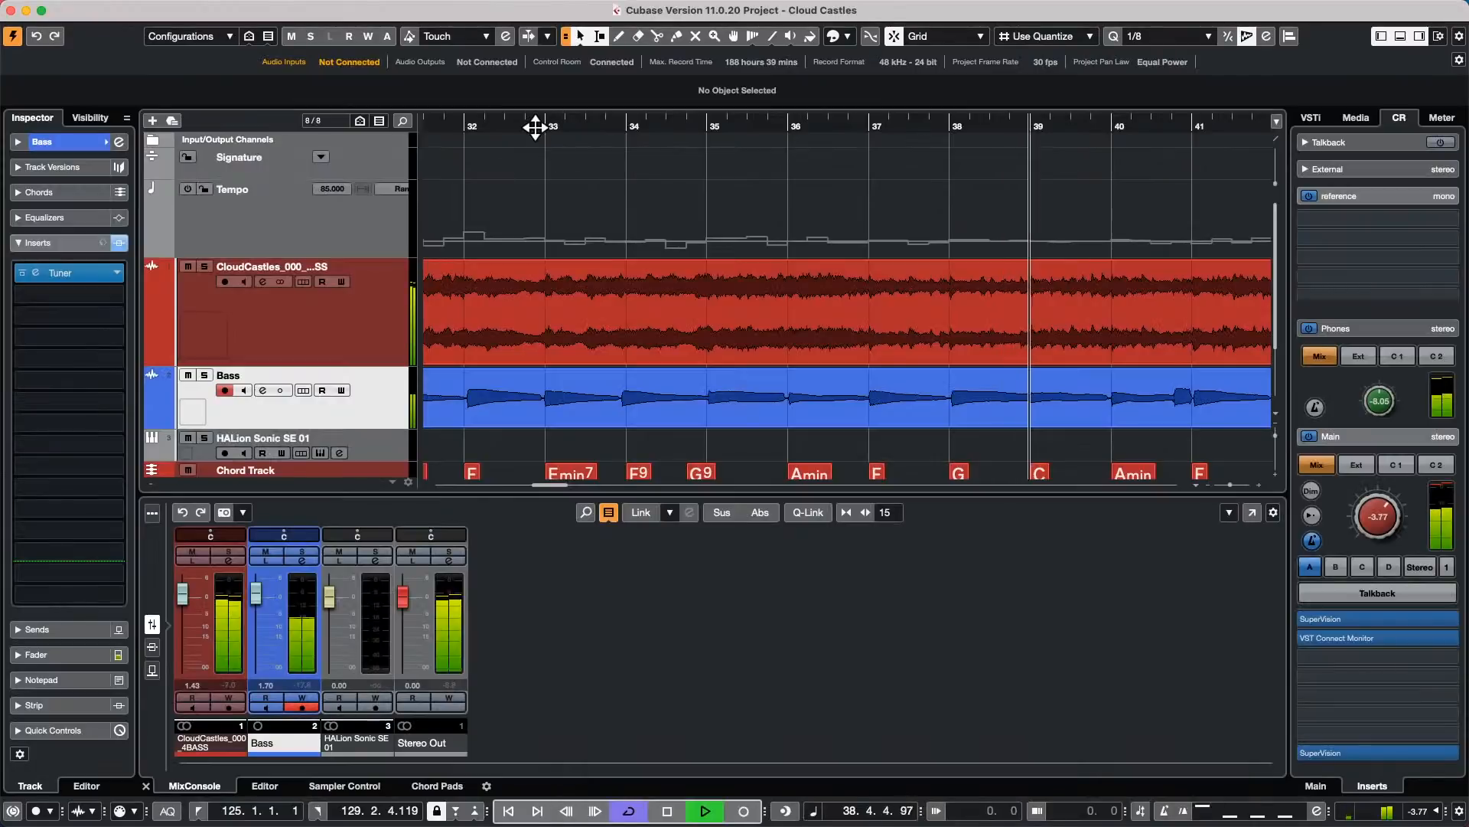
Step: Move the playback position back to the beginning of the Cloud Castles project
{"action": "left_click_drag", "start_coordinate": [530, 125], "coordinate": [286, 97]}
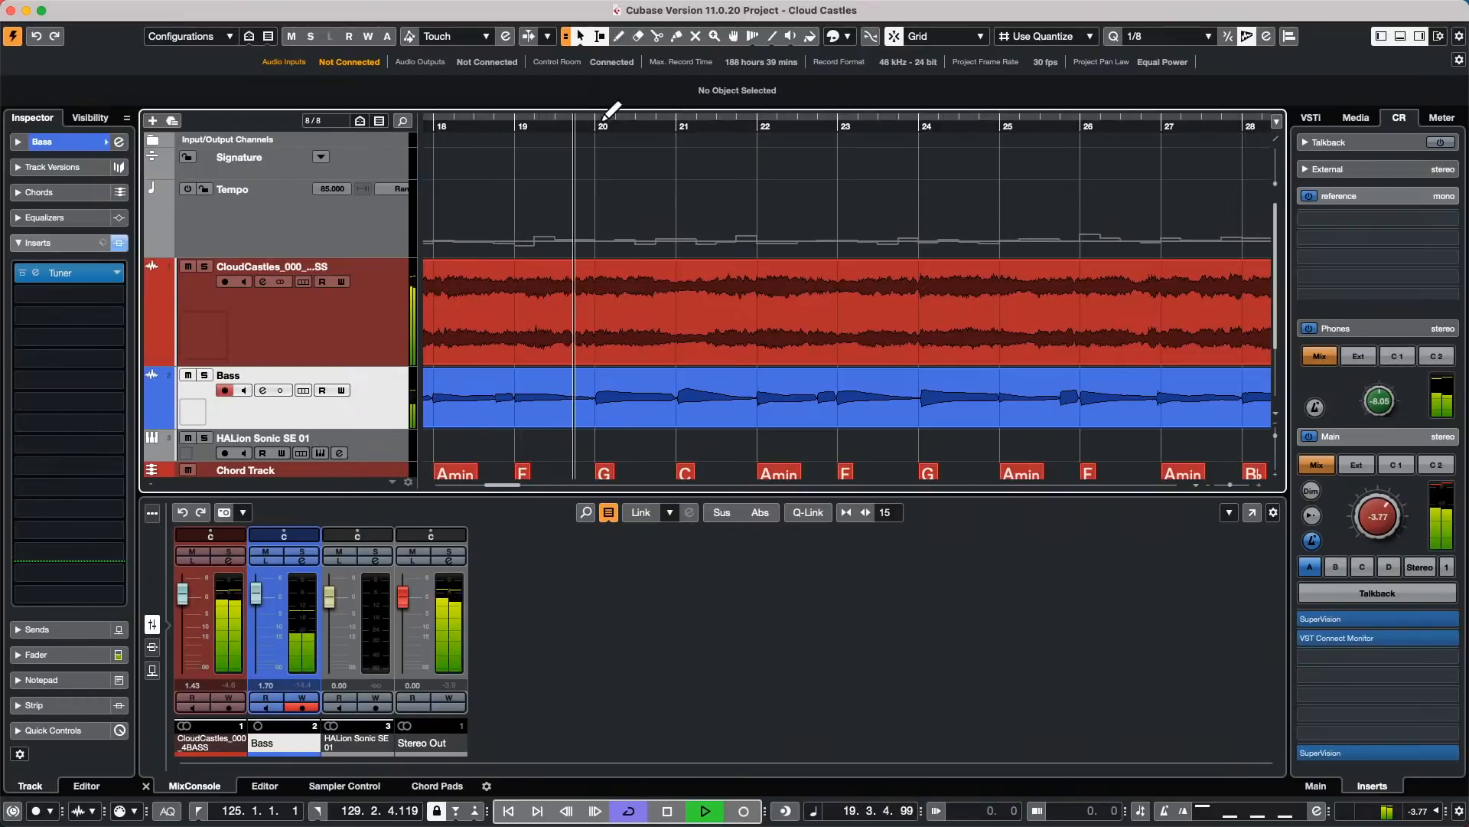
{"action": "left_click_drag", "start_coordinate": [602, 119], "coordinate": [329, 64]}
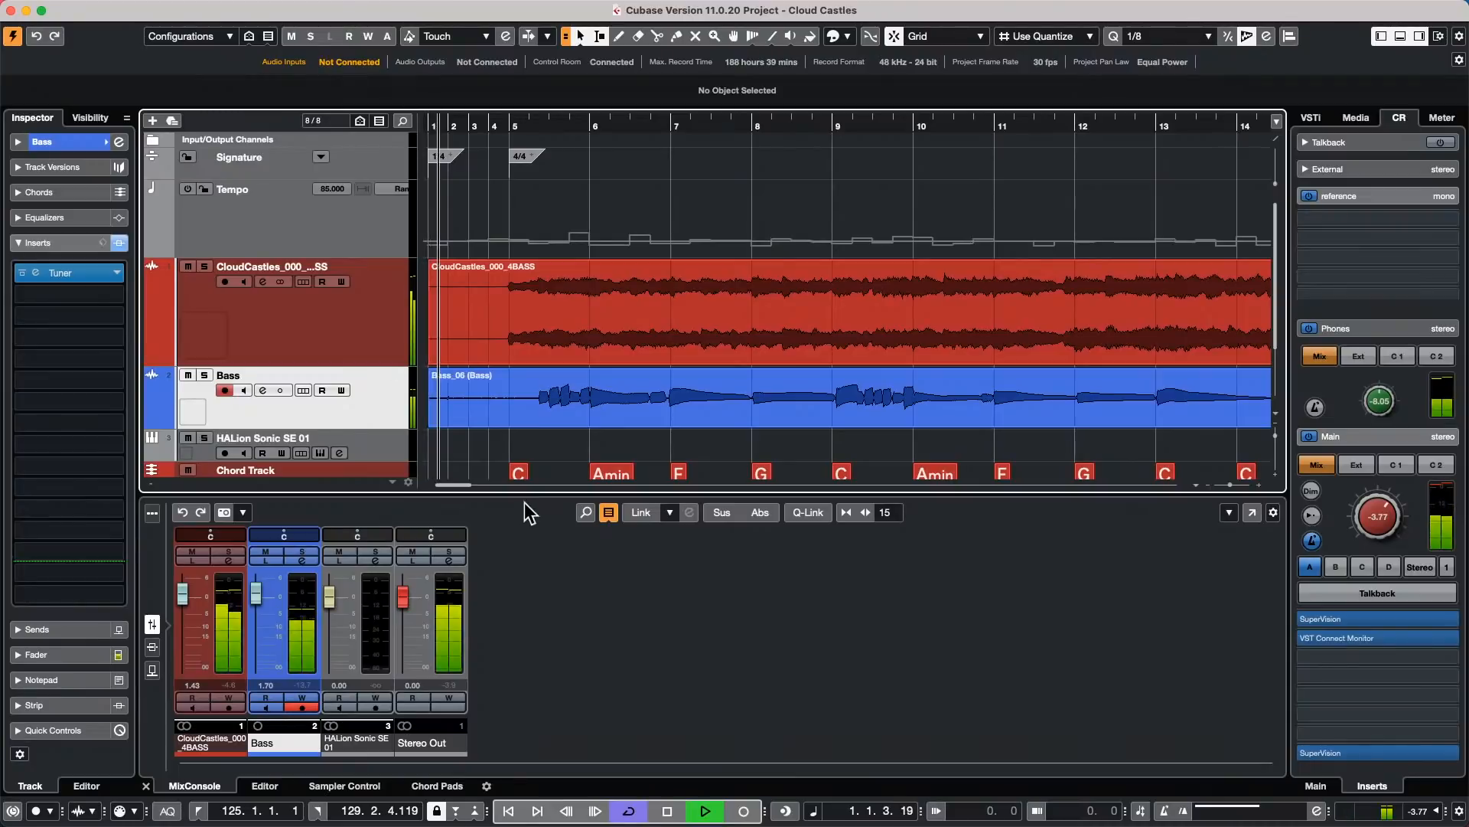
Step: Try the Stereo Combined Panner on the Stereo Out channel, then restore the Stereo Balance Panner
{"action": "right_click", "coordinate": [464, 535]}
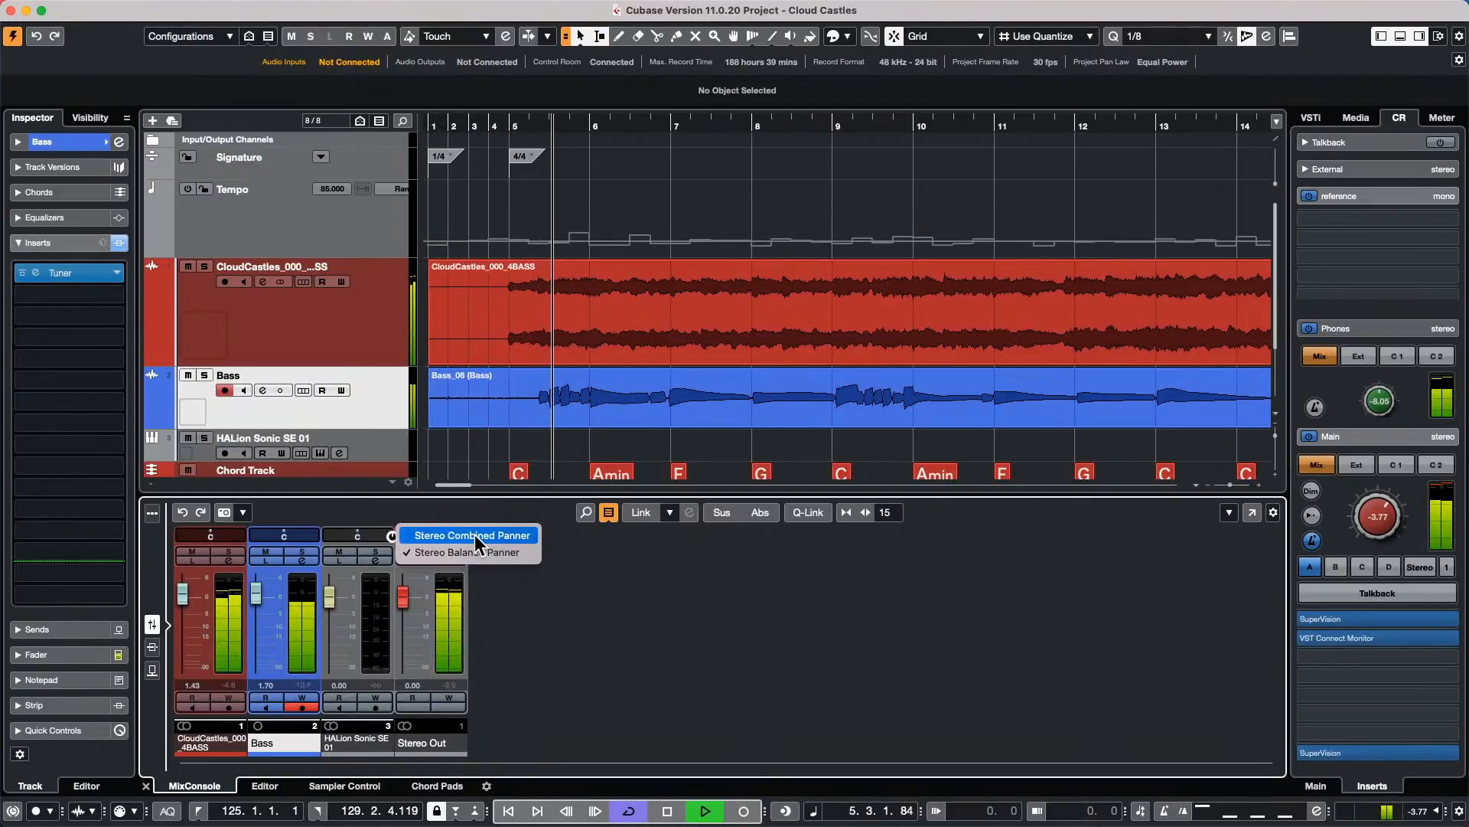
{"action": "left_click", "coordinate": [473, 535]}
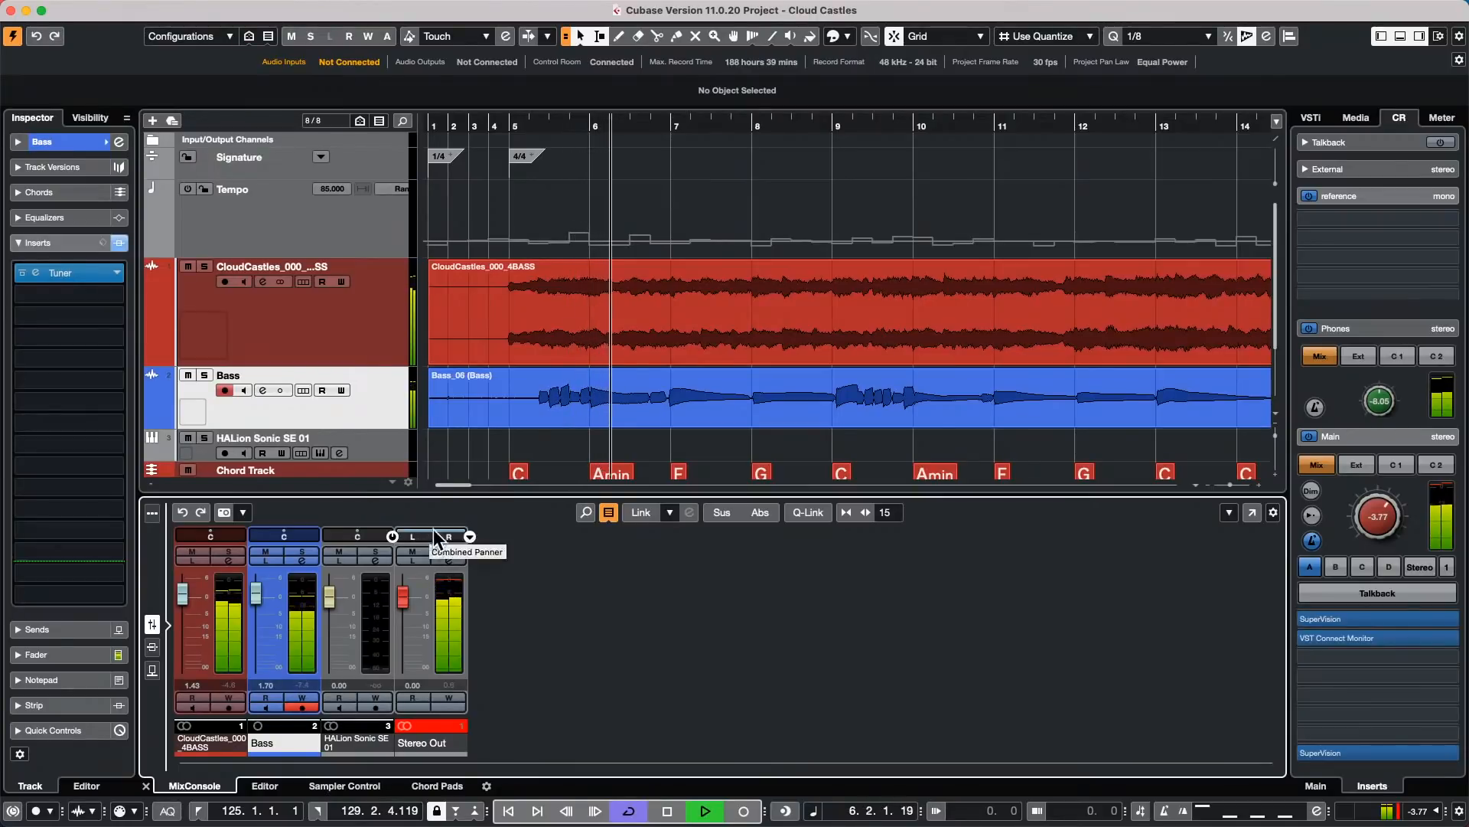
{"action": "left_click", "coordinate": [138, 9]}
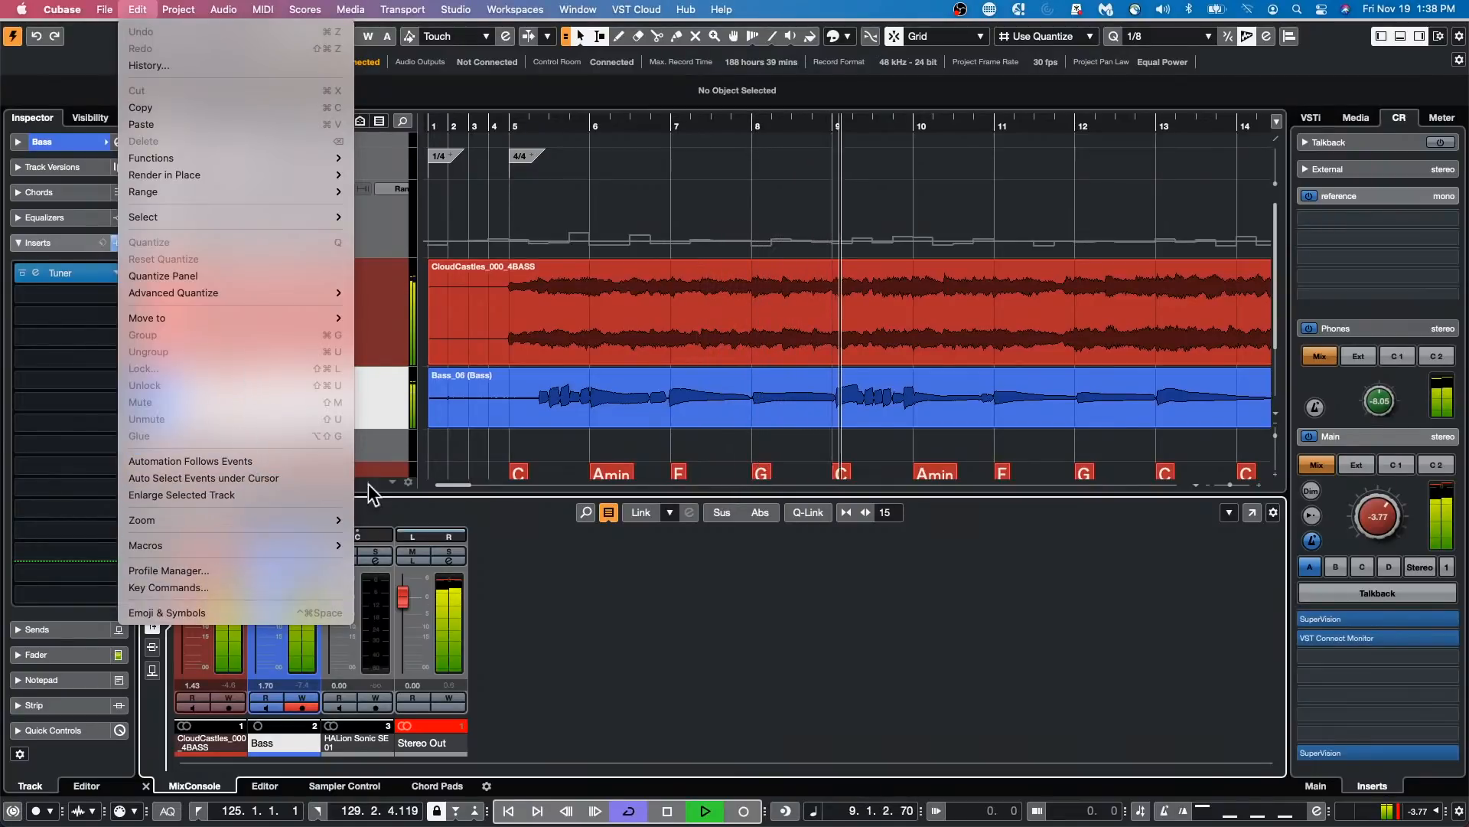
{"action": "left_click", "coordinate": [461, 537]}
{"action": "right_click", "coordinate": [464, 535]}
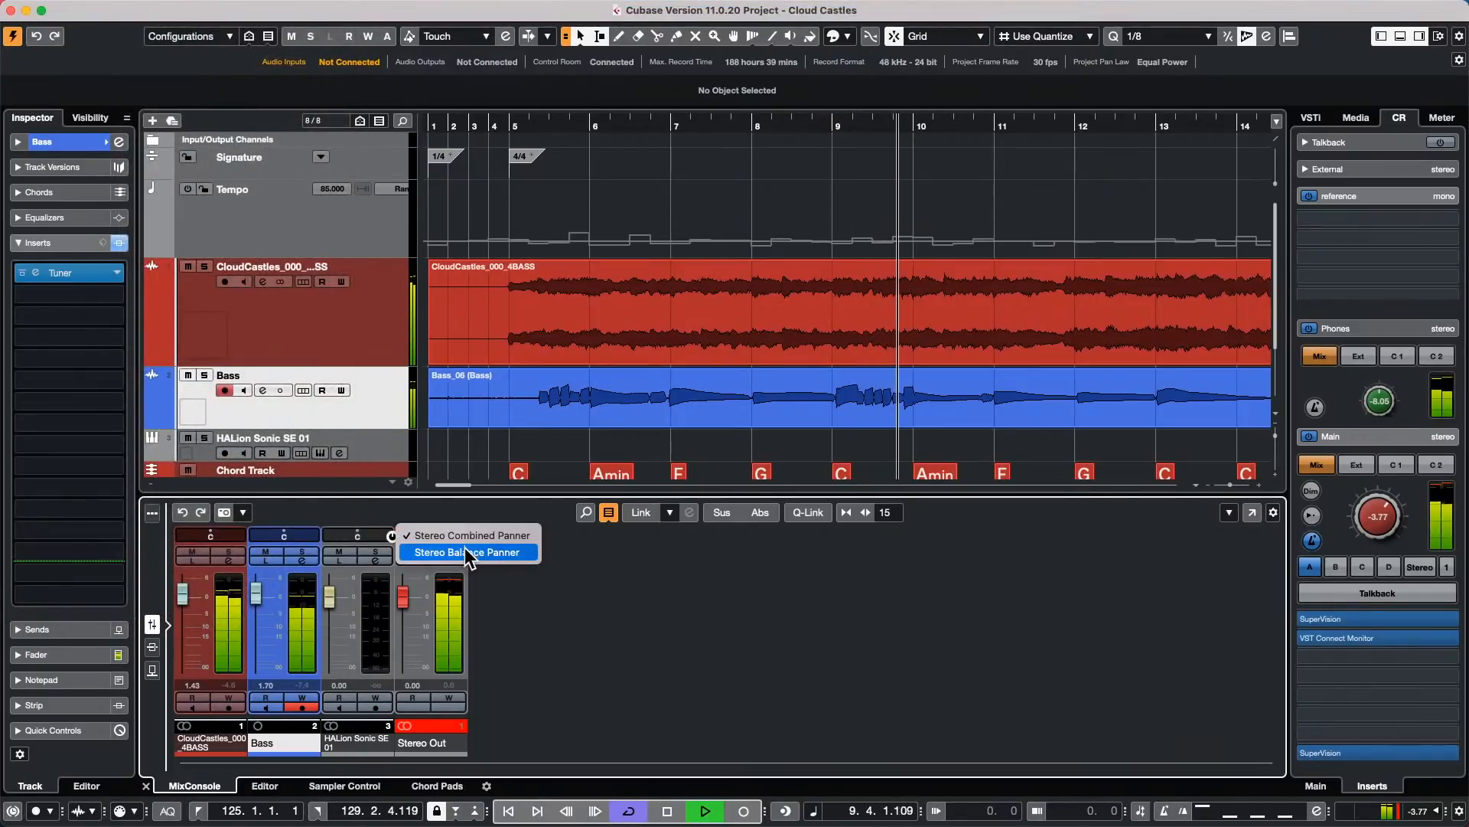
{"action": "left_click", "coordinate": [464, 548]}
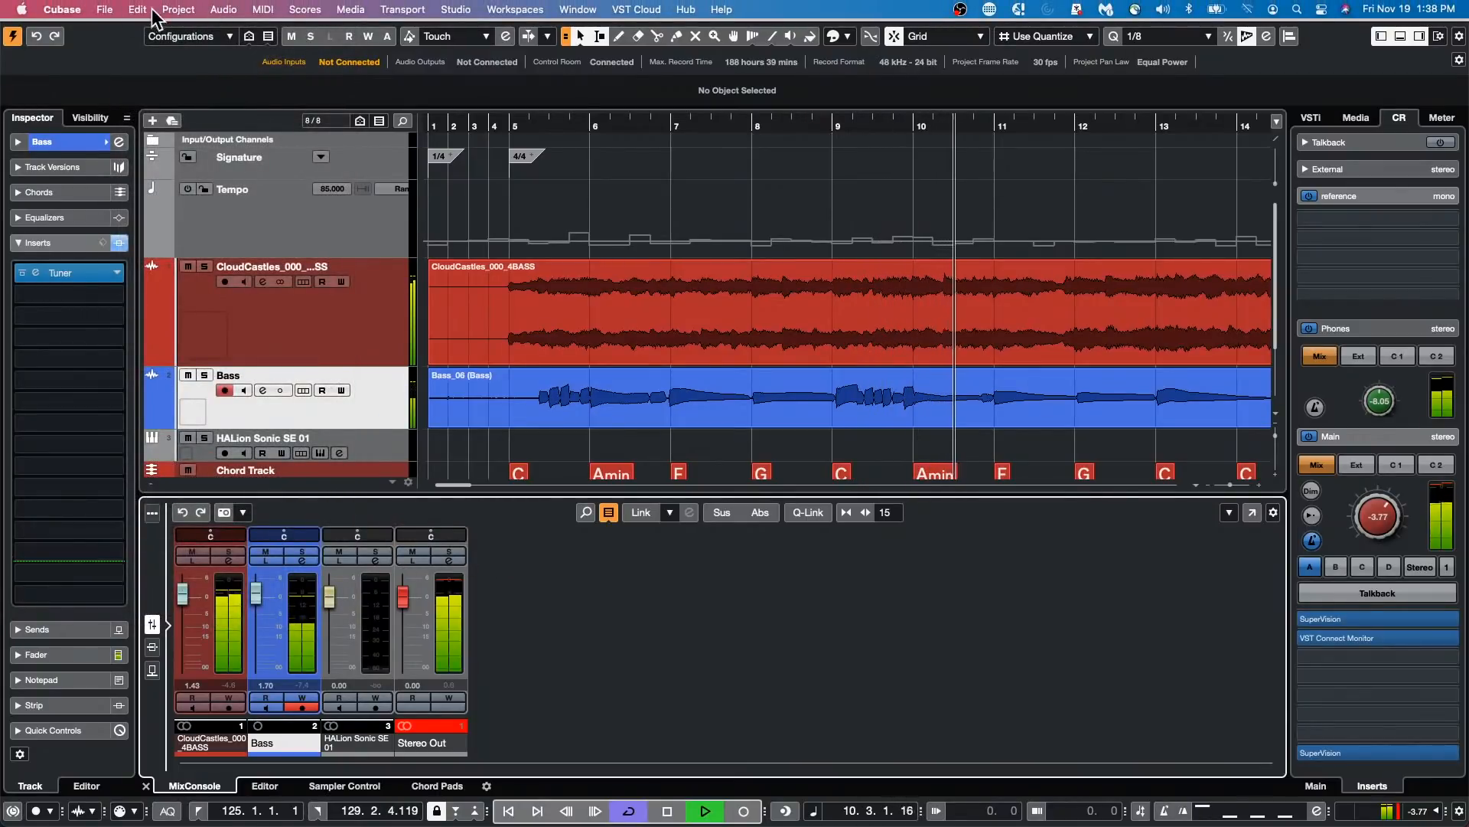
Step: Open the Project Setup dialog, look at the Volume Max. options, and close the dialog without changing them
{"action": "left_click", "coordinate": [135, 10]}
{"action": "left_click", "coordinate": [135, 10]}
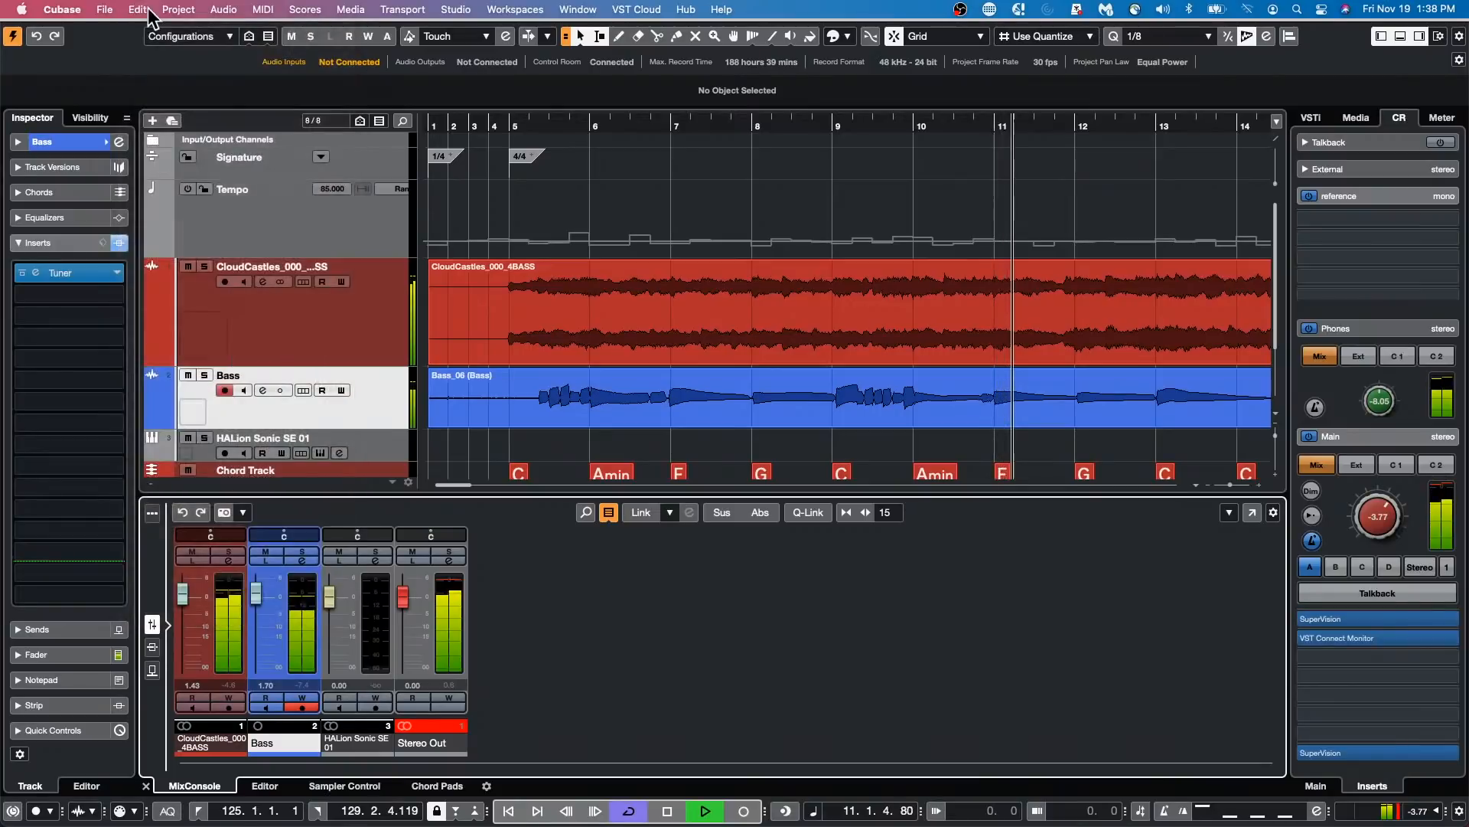
{"action": "left_click", "coordinate": [173, 10]}
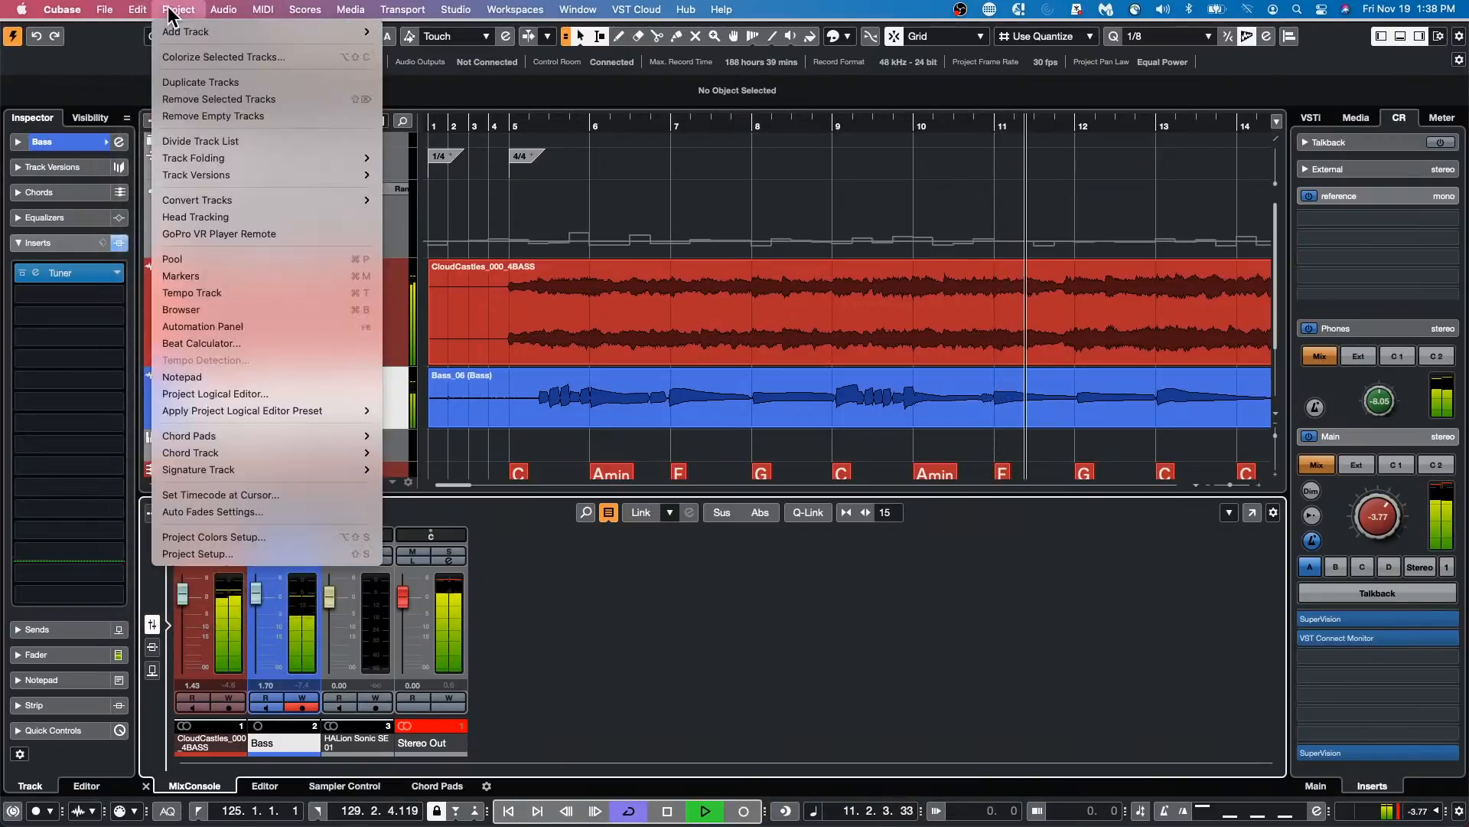
{"action": "left_click", "coordinate": [229, 554]}
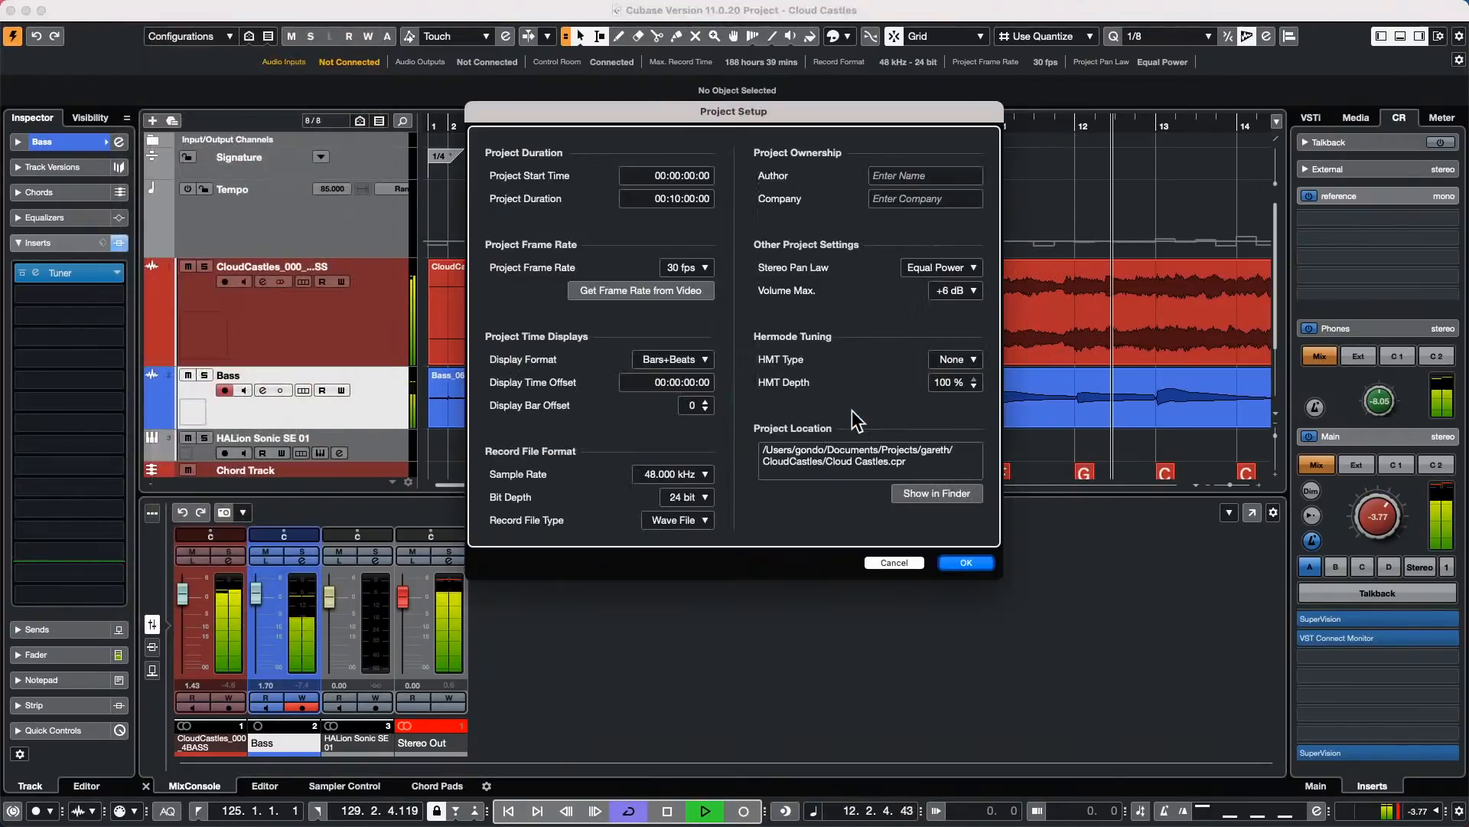
{"action": "left_click", "coordinate": [961, 290]}
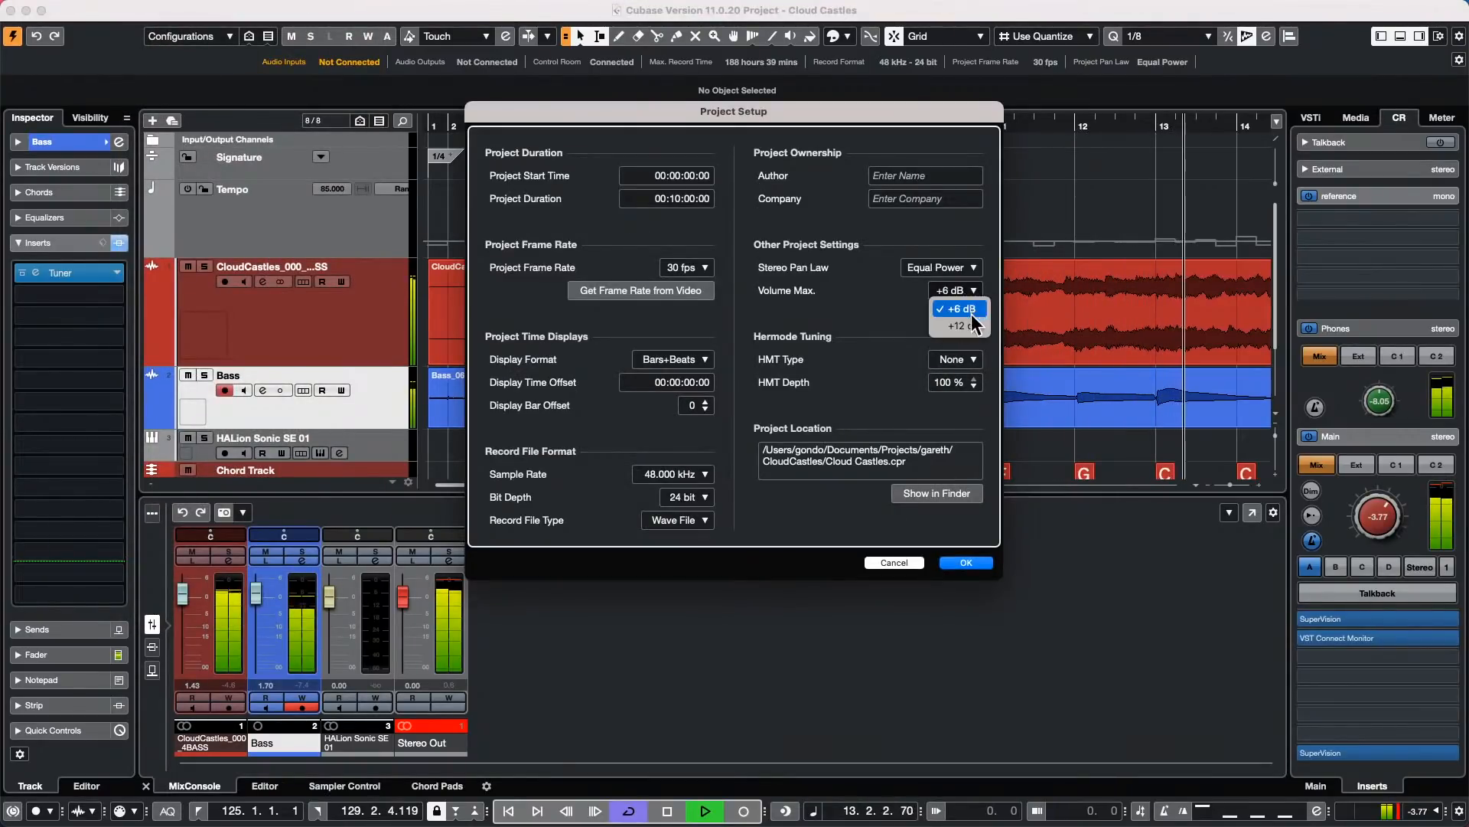
{"action": "left_click", "coordinate": [899, 289]}
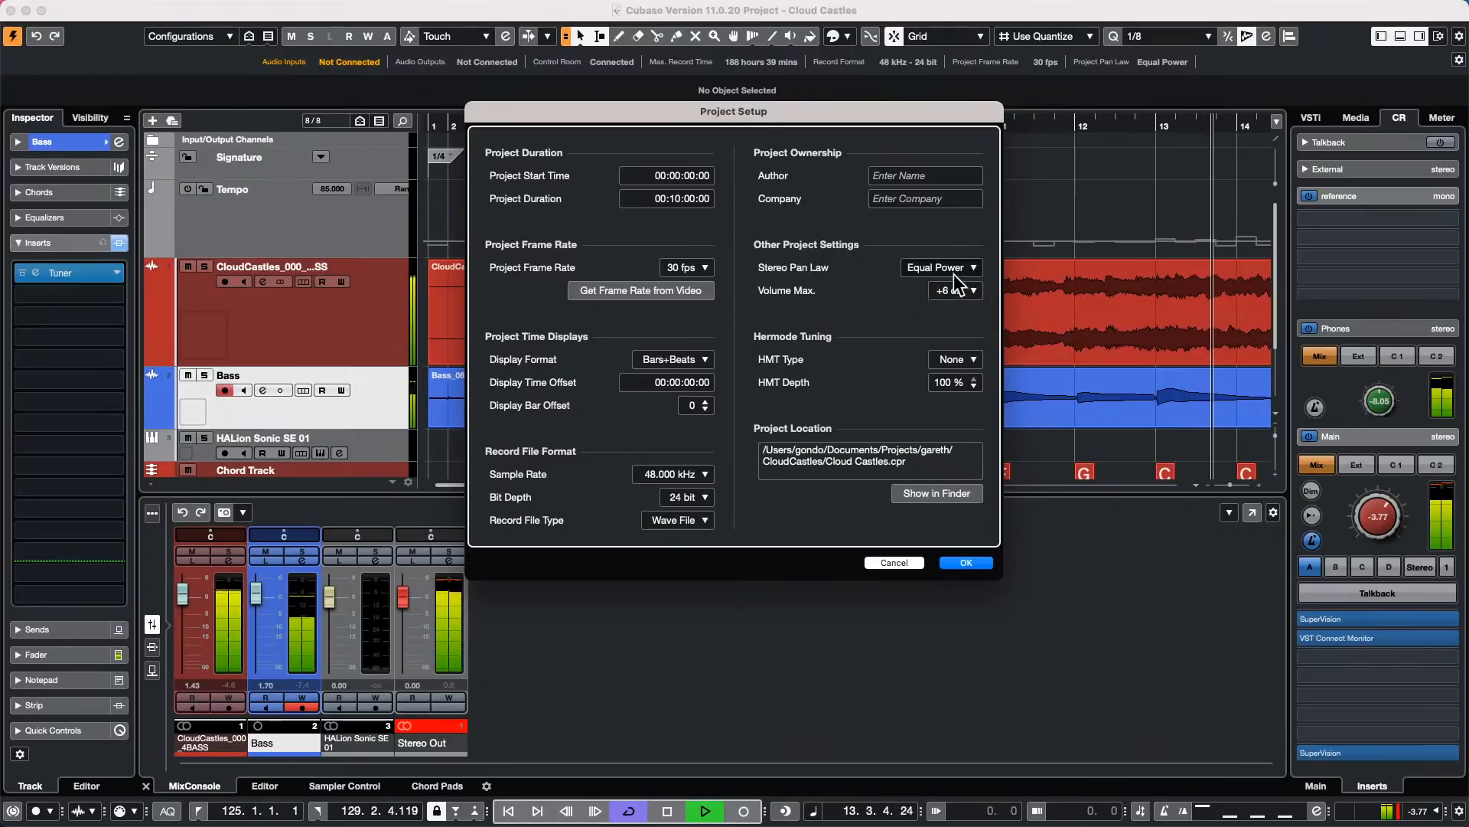
{"action": "left_click", "coordinate": [966, 564]}
Step: Pan the Stereo Out channel fully left during playback, then bring it back to R3
{"action": "left_click_drag", "start_coordinate": [429, 534], "coordinate": [399, 534]}
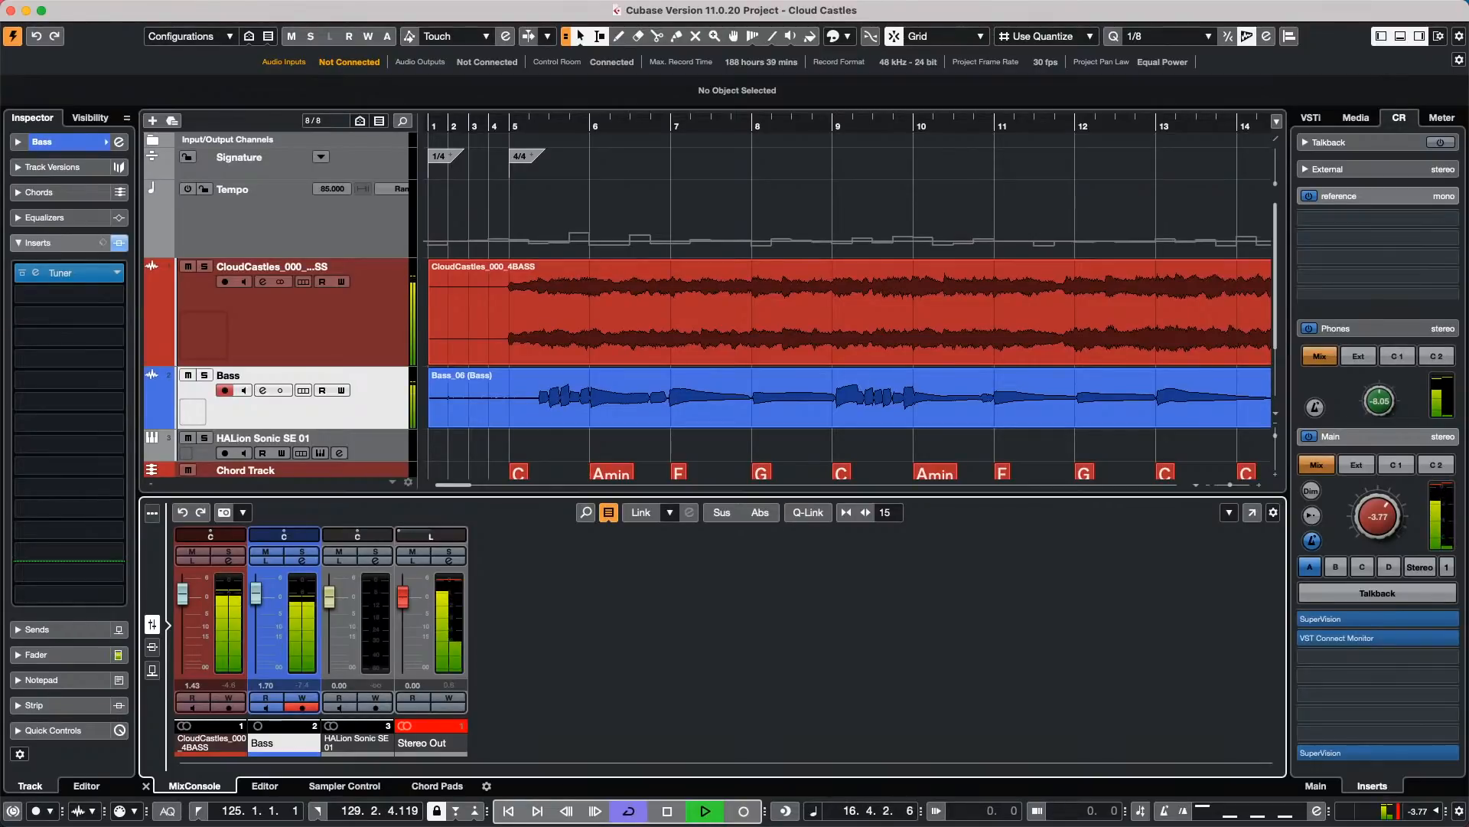
{"action": "left_click_drag", "start_coordinate": [399, 534], "coordinate": [433, 535]}
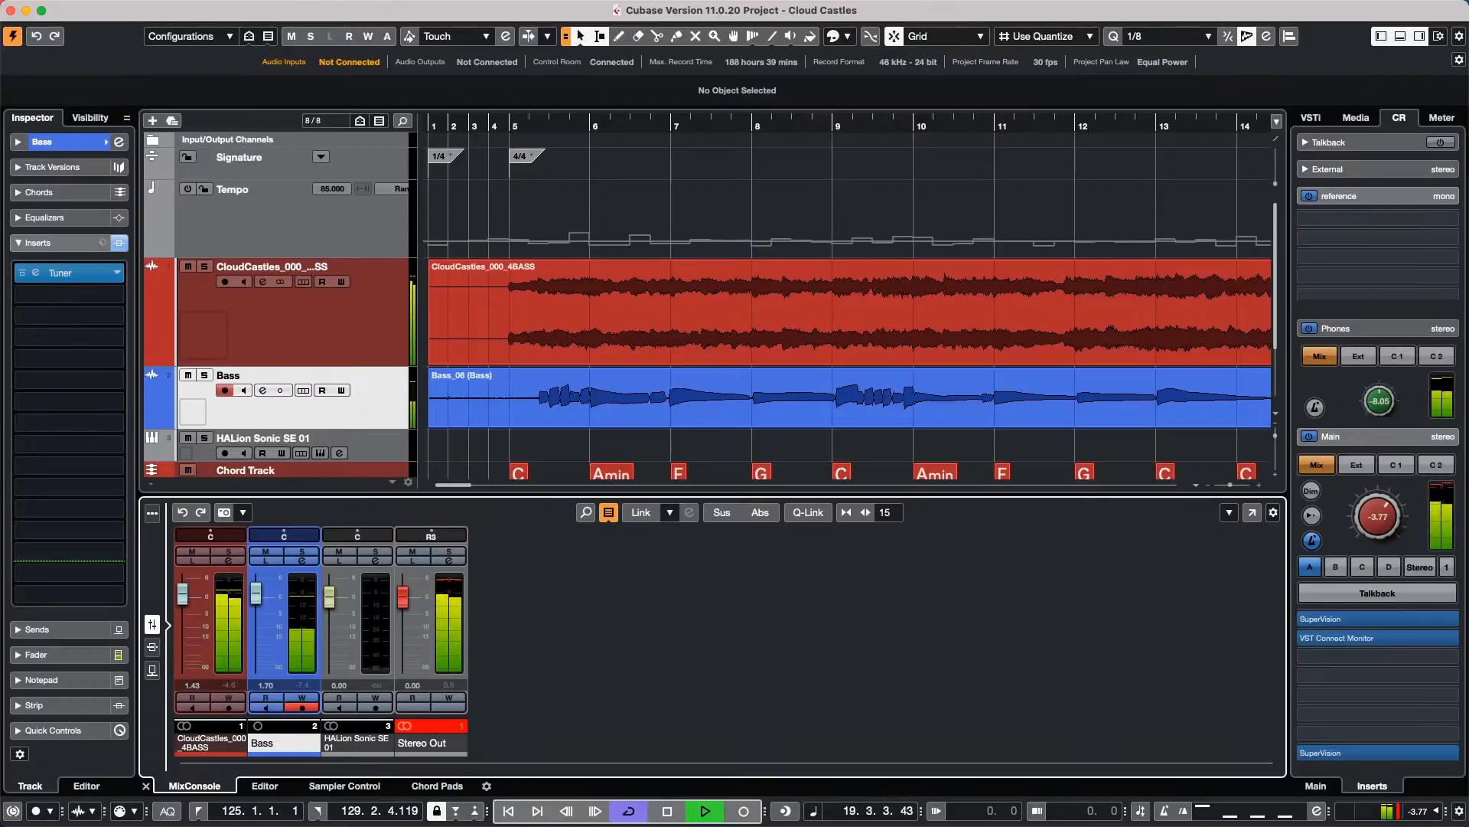
Step: Set the project's Stereo Pan Law to -6 dB
{"action": "key", "text": "shift+s"}
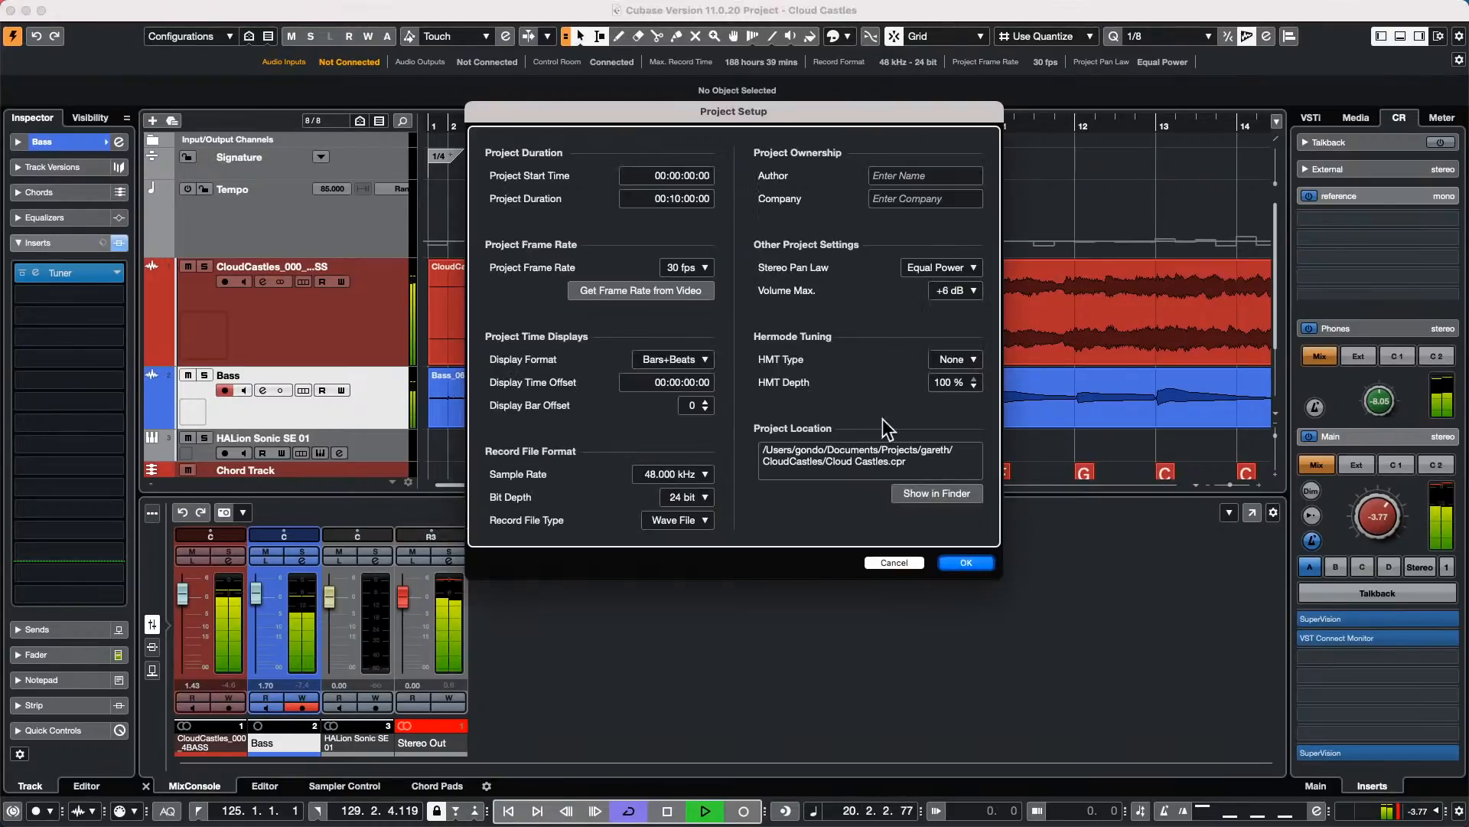
{"action": "left_click", "coordinate": [952, 264]}
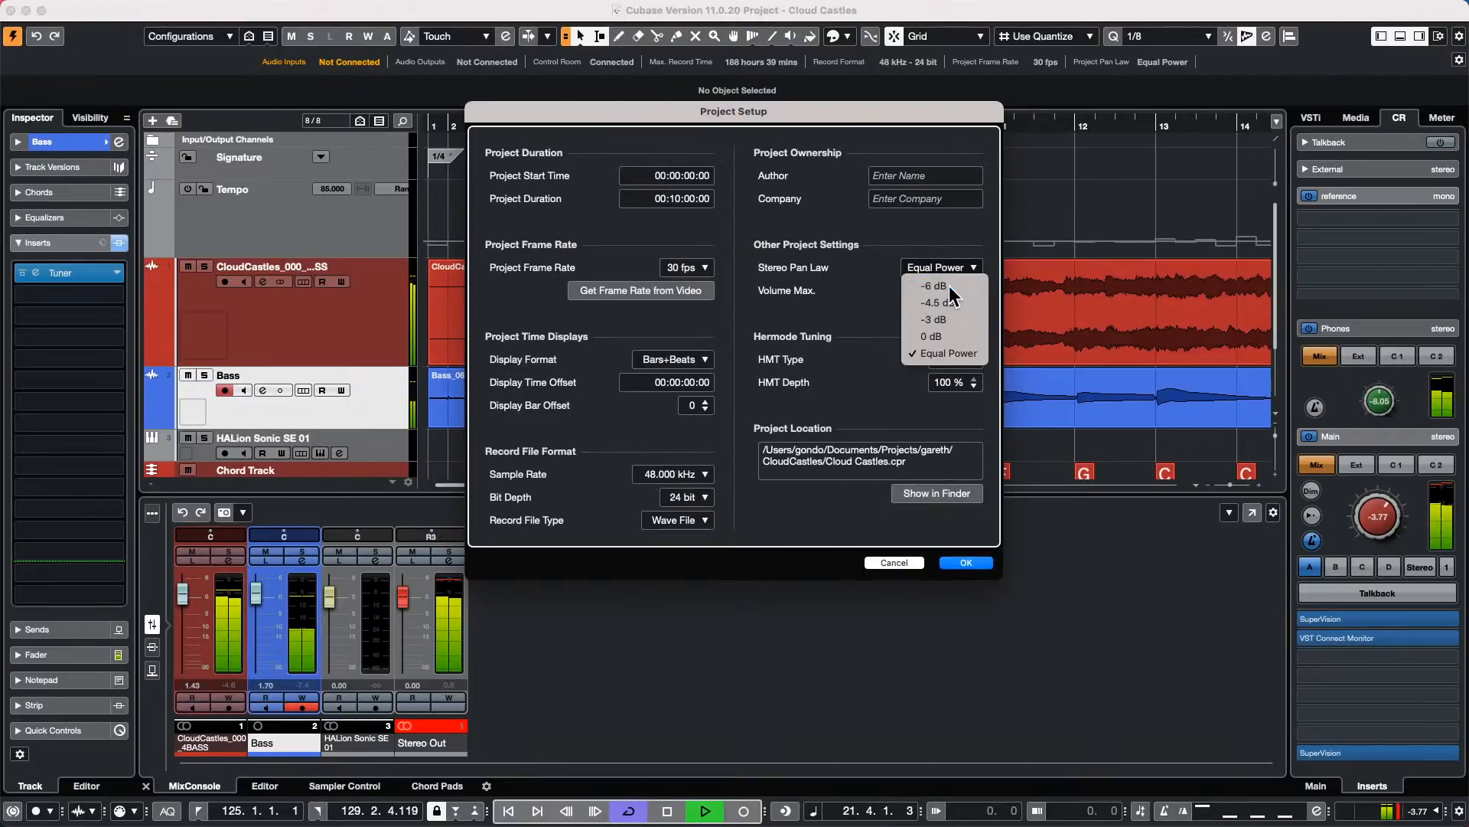
{"action": "left_click", "coordinate": [935, 285]}
{"action": "left_click", "coordinate": [967, 563]}
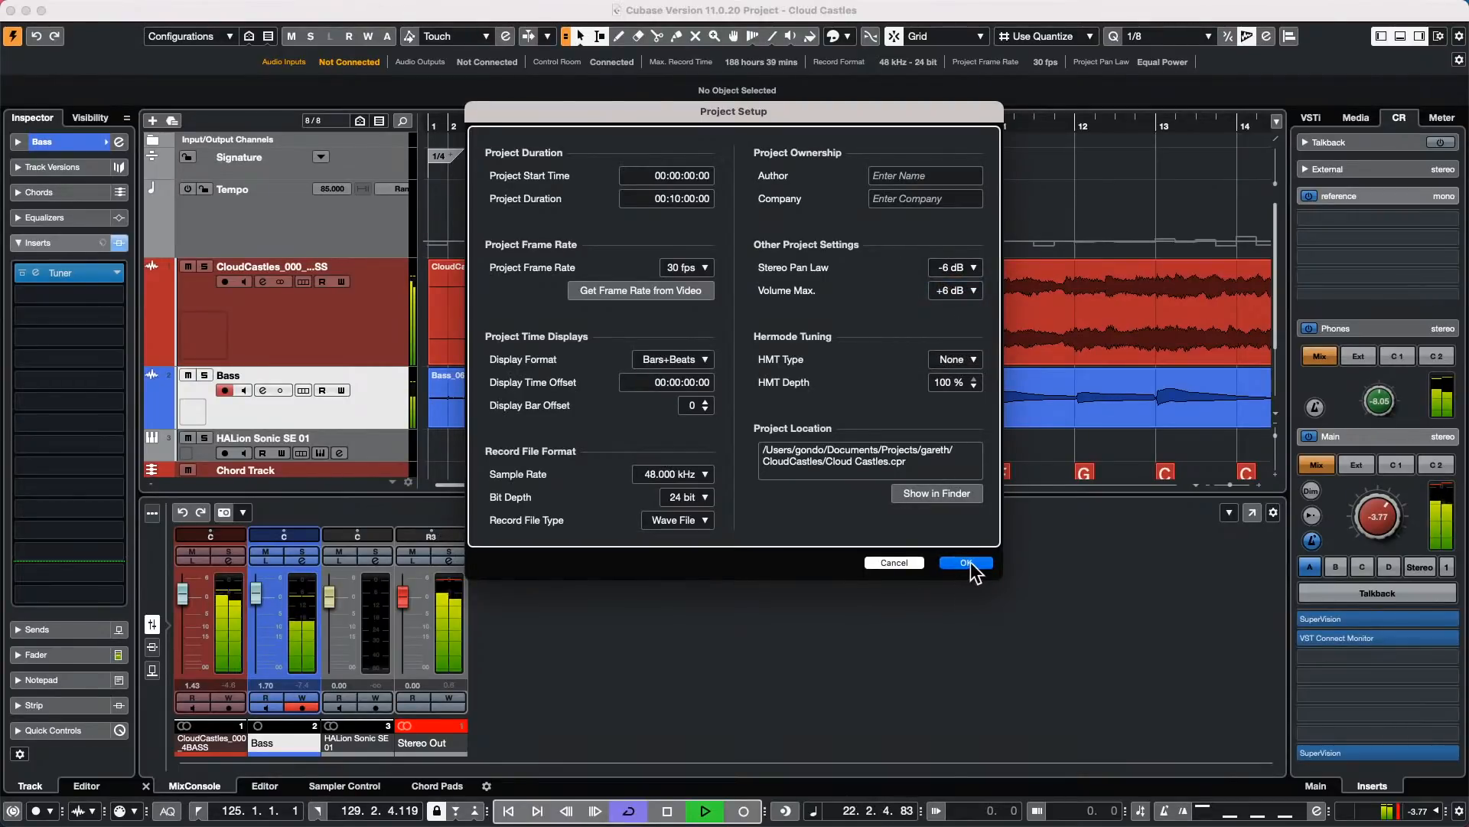
Step: Pan the Stereo Out channel fully right, then fully left, and leave it at L10
{"action": "left_click_drag", "start_coordinate": [434, 531], "coordinate": [459, 531]}
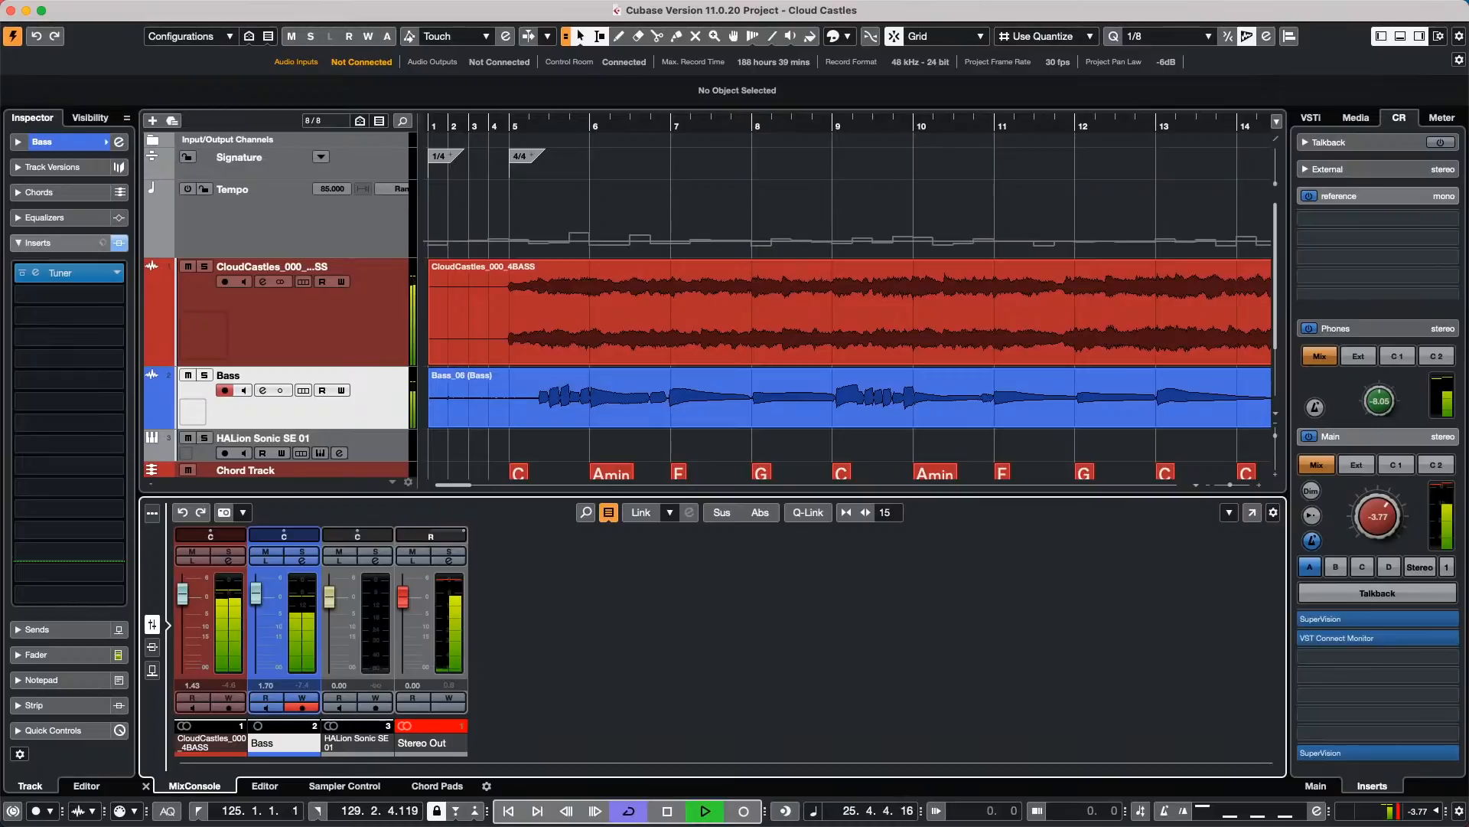
{"action": "left_click_drag", "start_coordinate": [459, 531], "coordinate": [406, 532]}
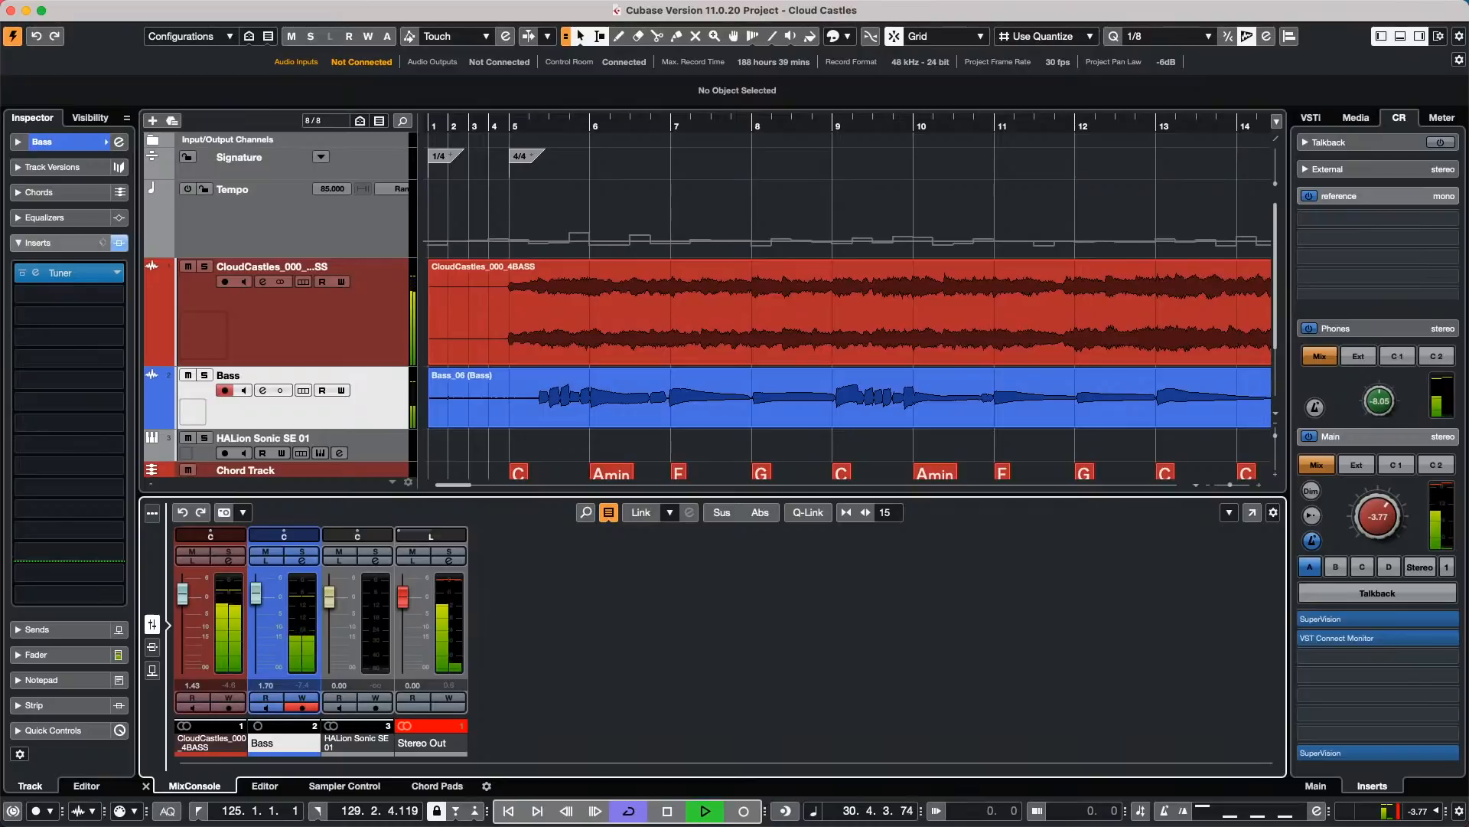
{"action": "left_click_drag", "start_coordinate": [406, 531], "coordinate": [426, 531]}
Step: Set the project's Stereo Pan Law to 0 dB
{"action": "key", "text": "shift+s"}
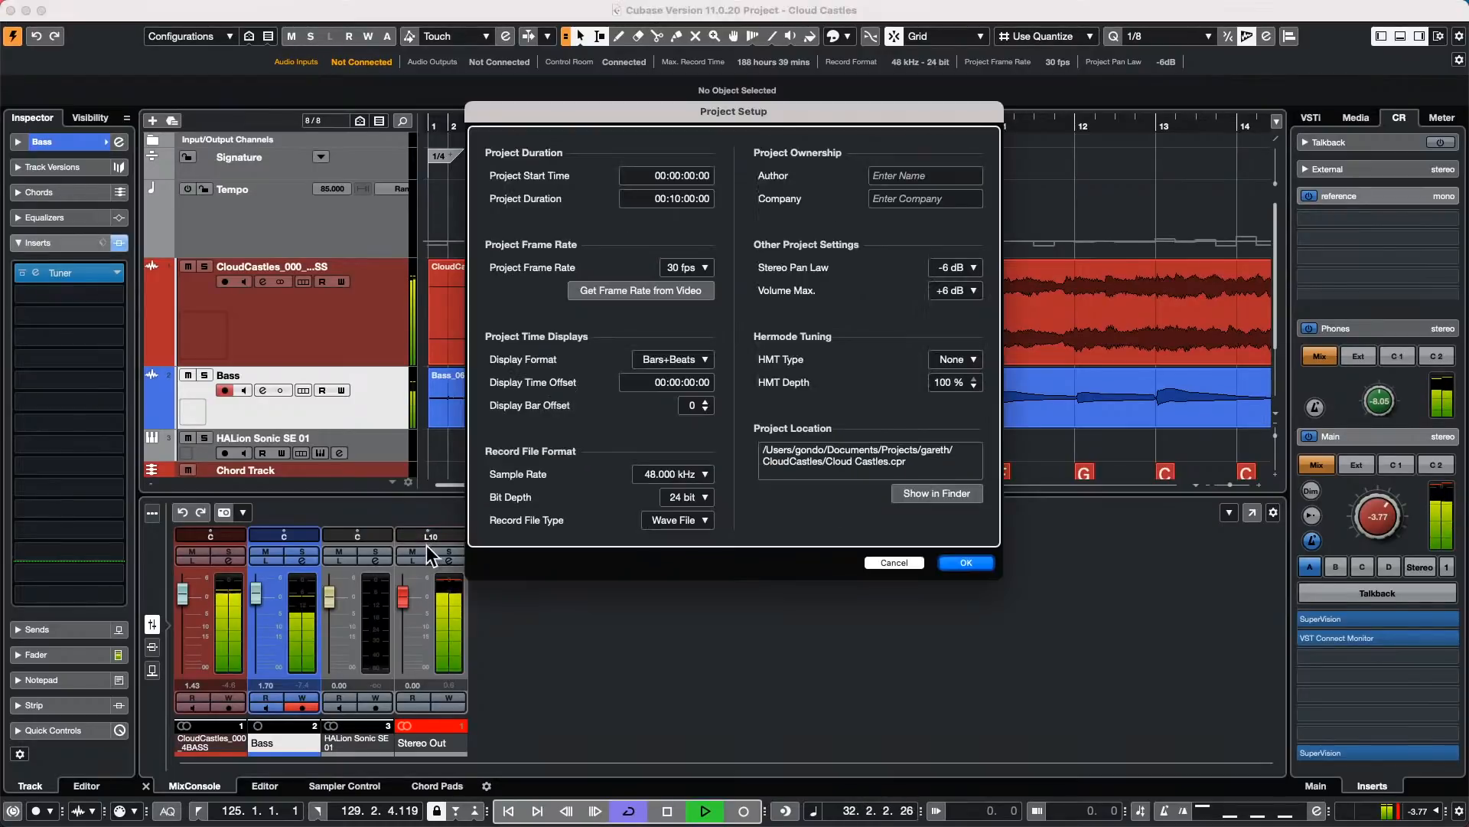
{"action": "left_click", "coordinate": [970, 268]}
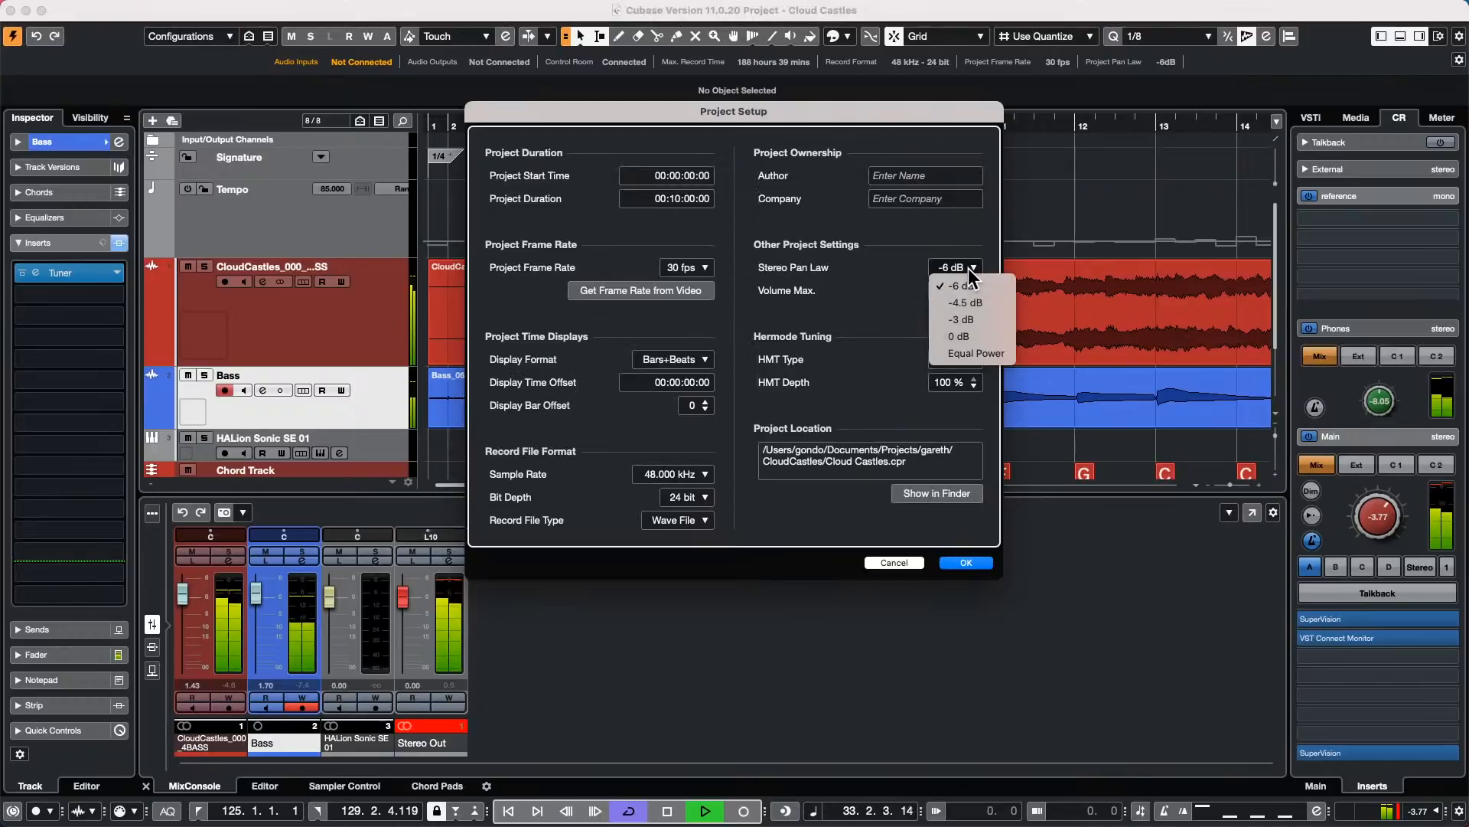
{"action": "left_click", "coordinate": [969, 335]}
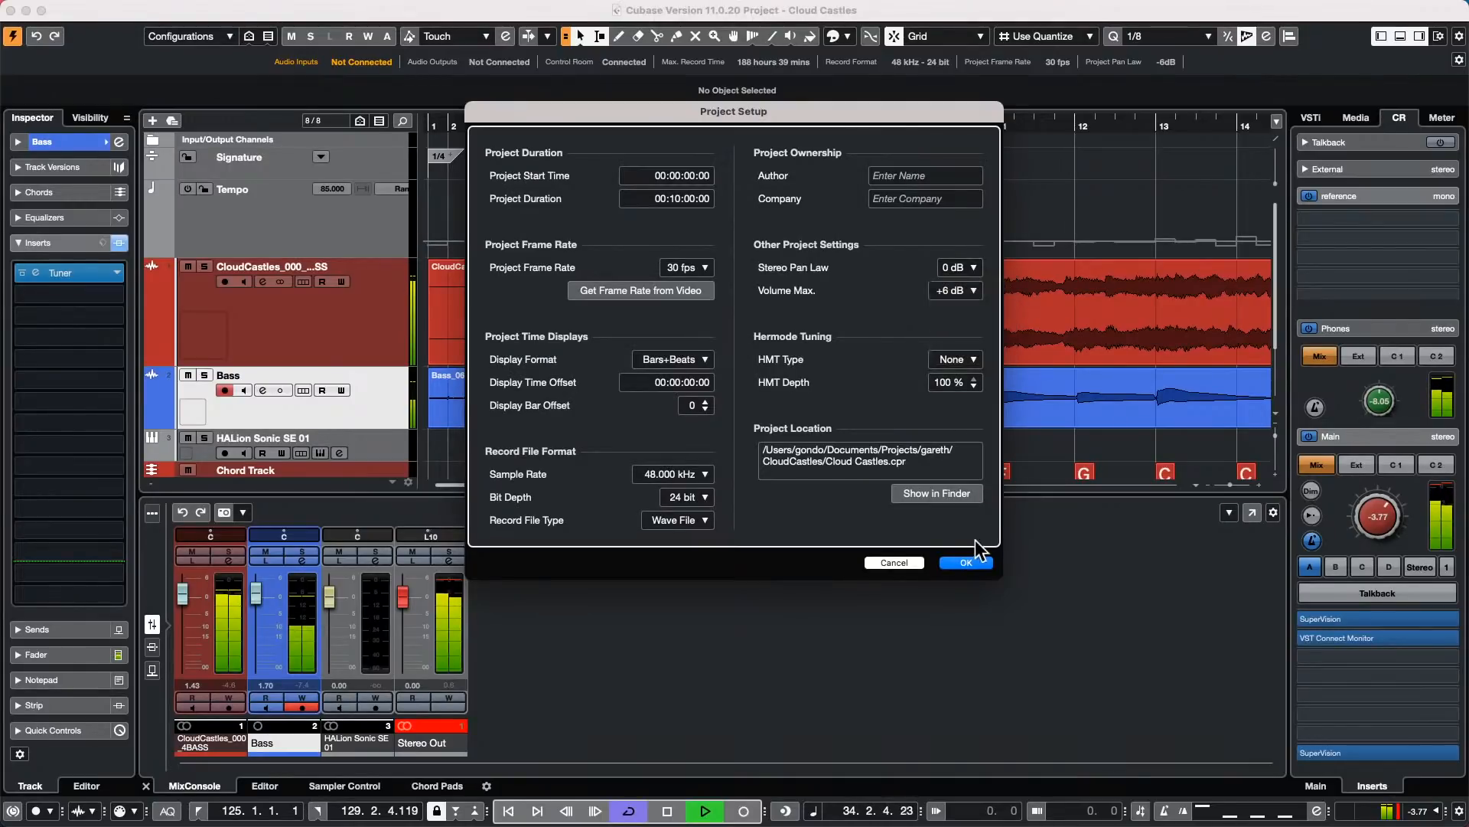
{"action": "left_click", "coordinate": [966, 563]}
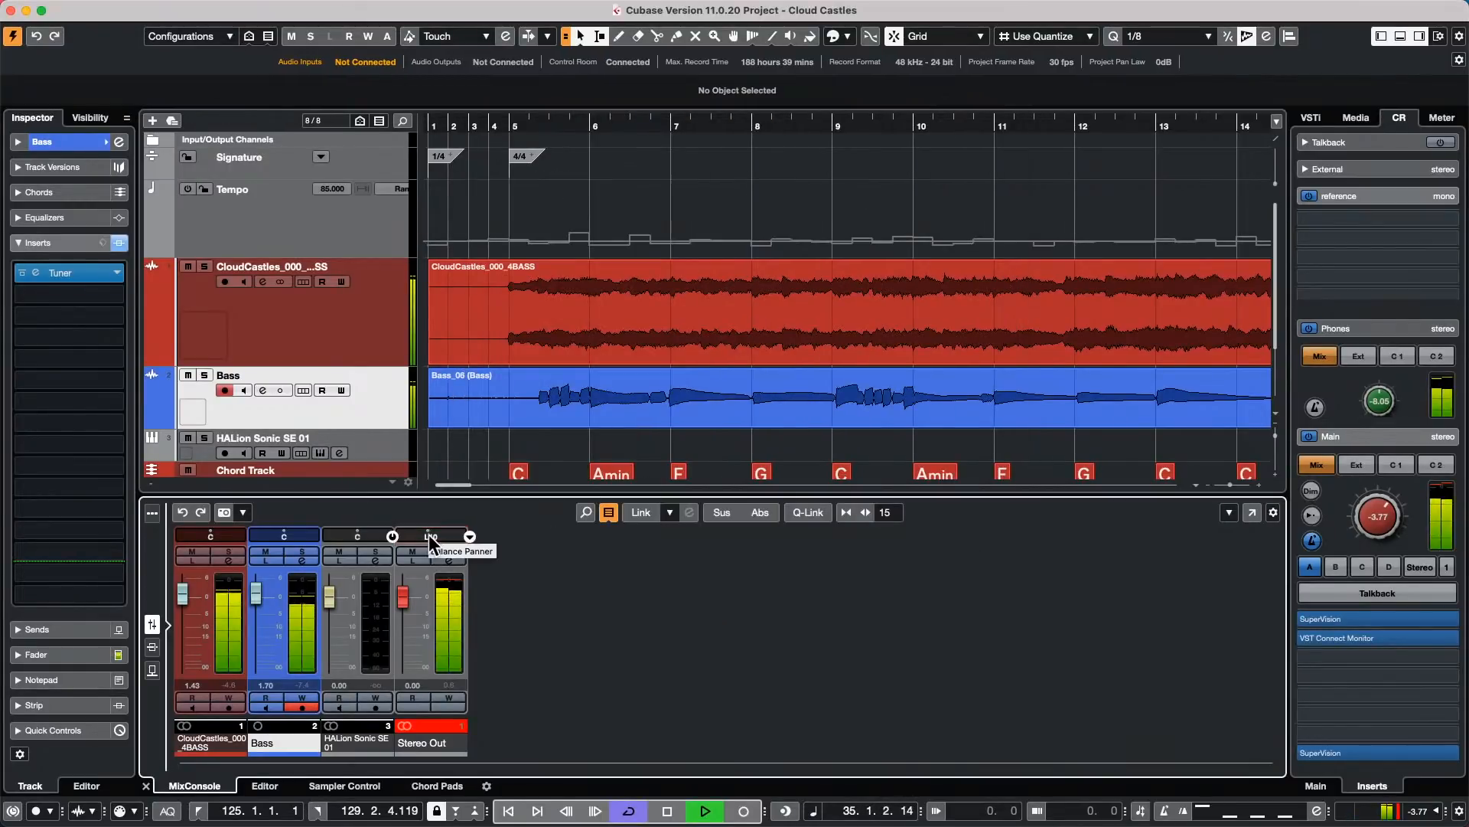
Step: Test the Stereo Out balance panner during playback, leaving it at L10, and stop playback
{"action": "mouse_move", "coordinate": [431, 535]}
{"action": "left_mouse_down"}
{"action": "mouse_move", "coordinate": [465, 535]}
{"action": "mouse_move", "coordinate": [427, 536]}
{"action": "left_mouse_up"}
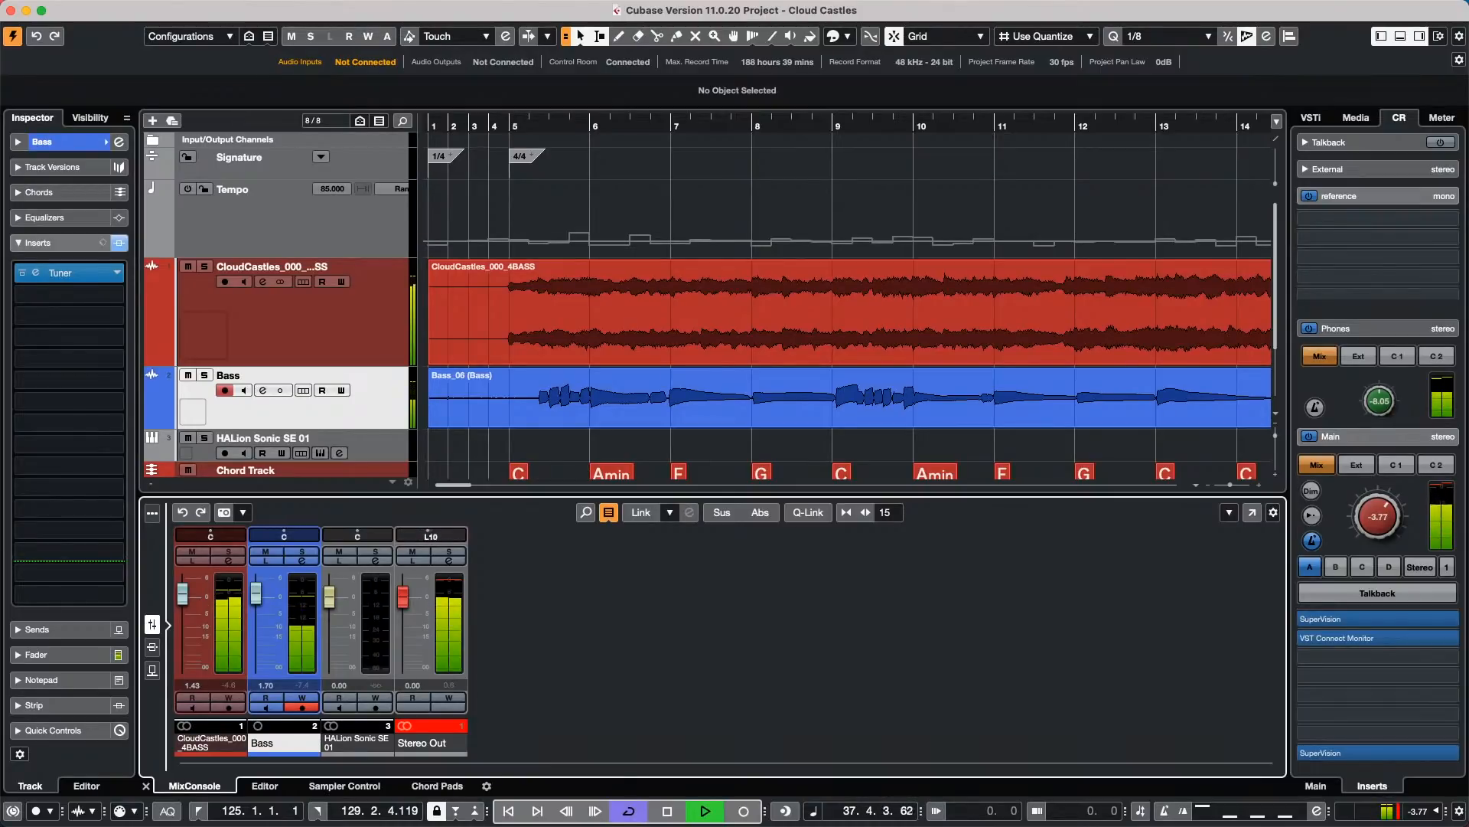
{"action": "key", "text": "space"}
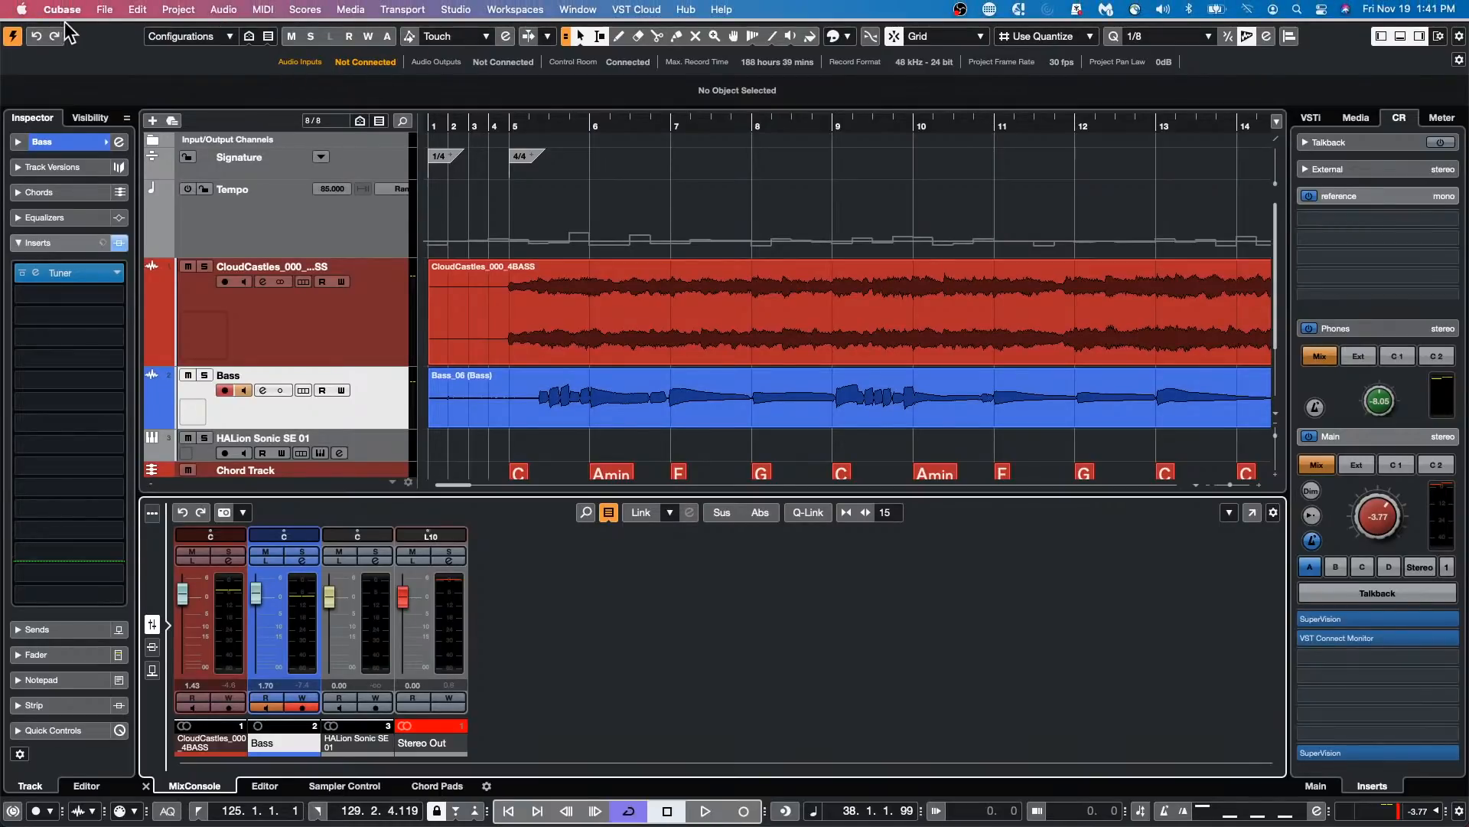
Step: Open the recent project jump off.cpr and activate it
{"action": "left_click", "coordinate": [104, 10]}
{"action": "mouse_move", "coordinate": [140, 332]}
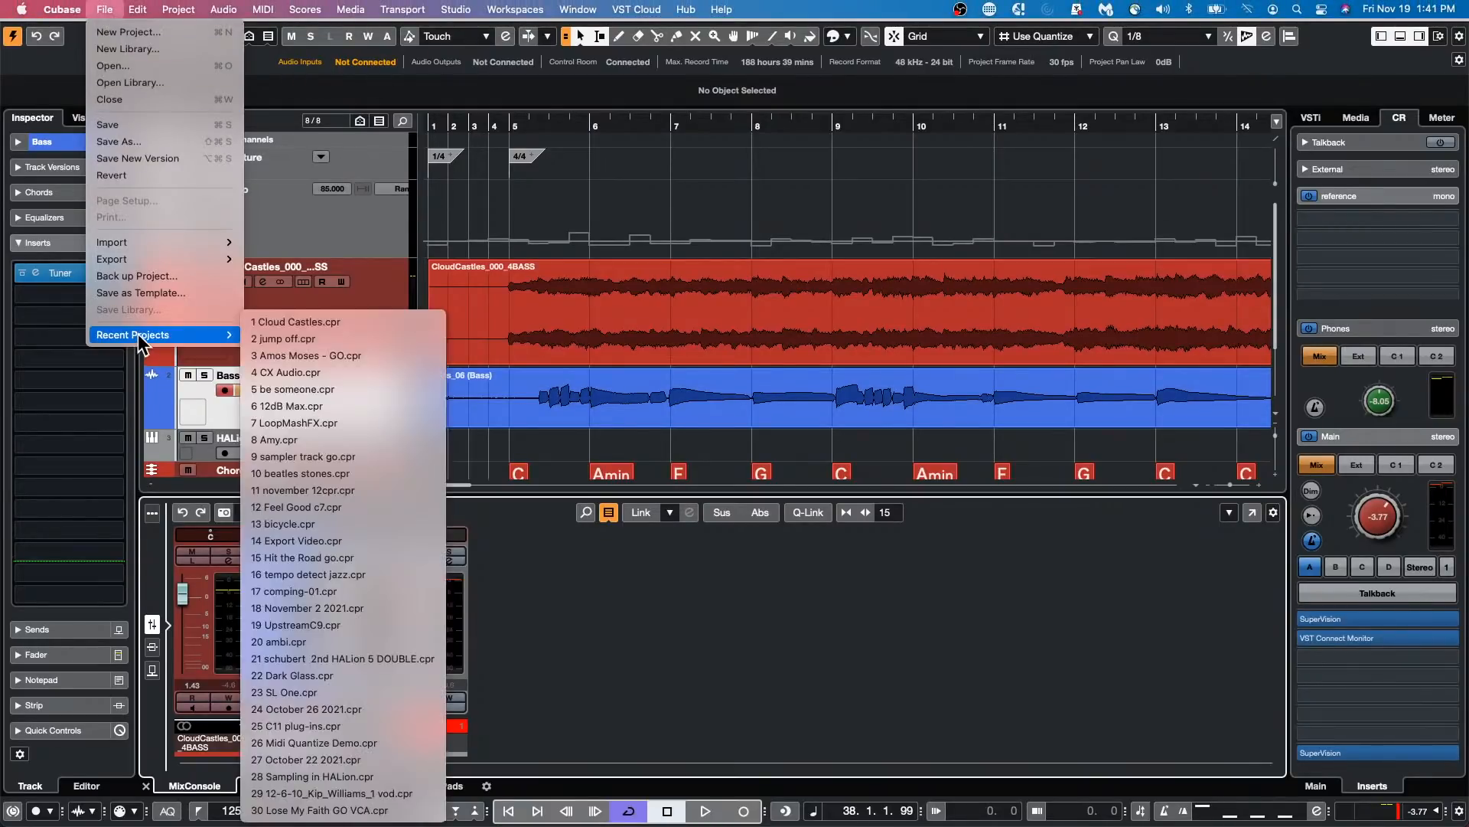
{"action": "left_click", "coordinate": [394, 337]}
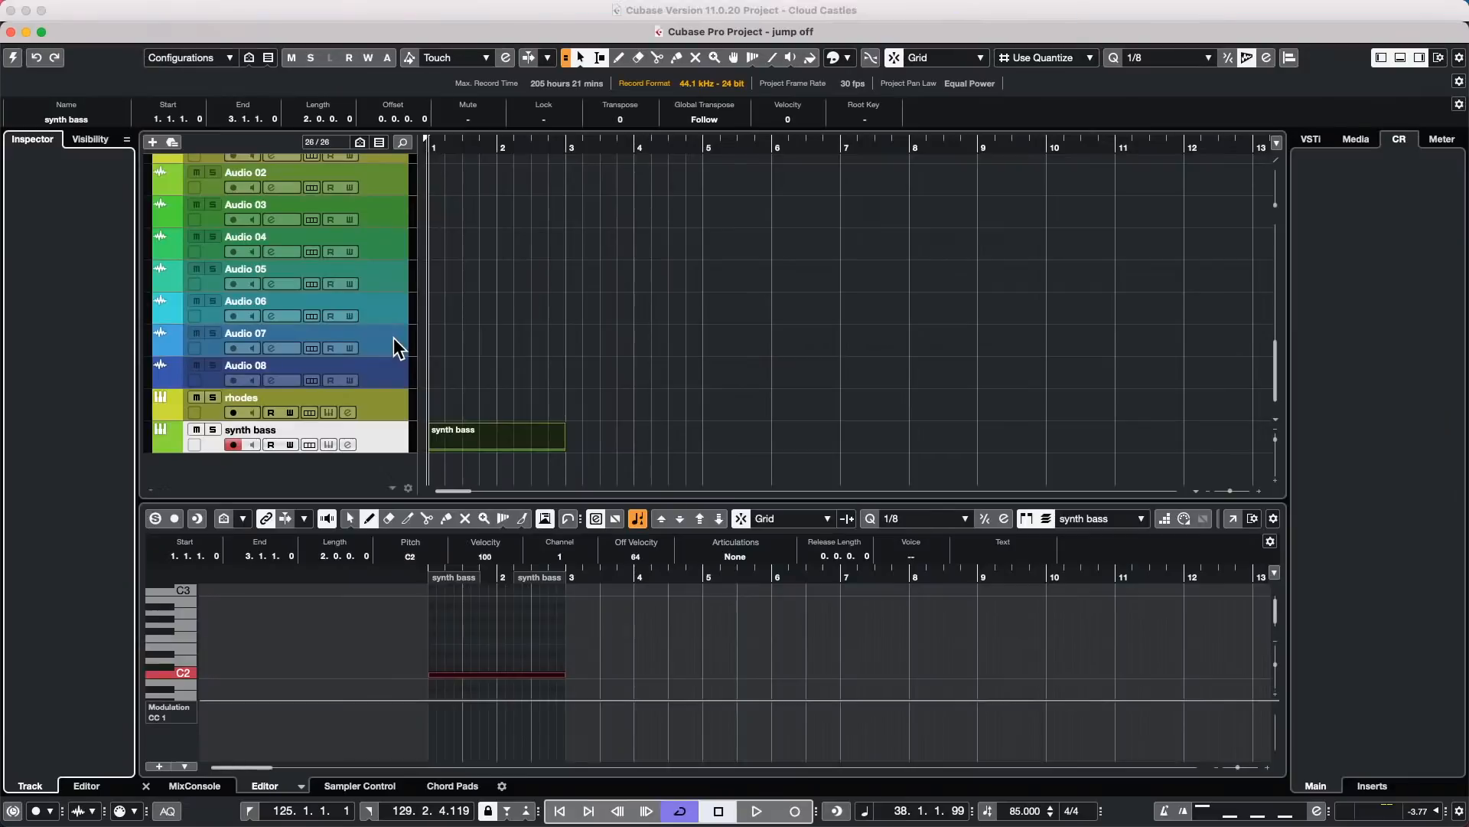
{"action": "left_click", "coordinate": [13, 58]}
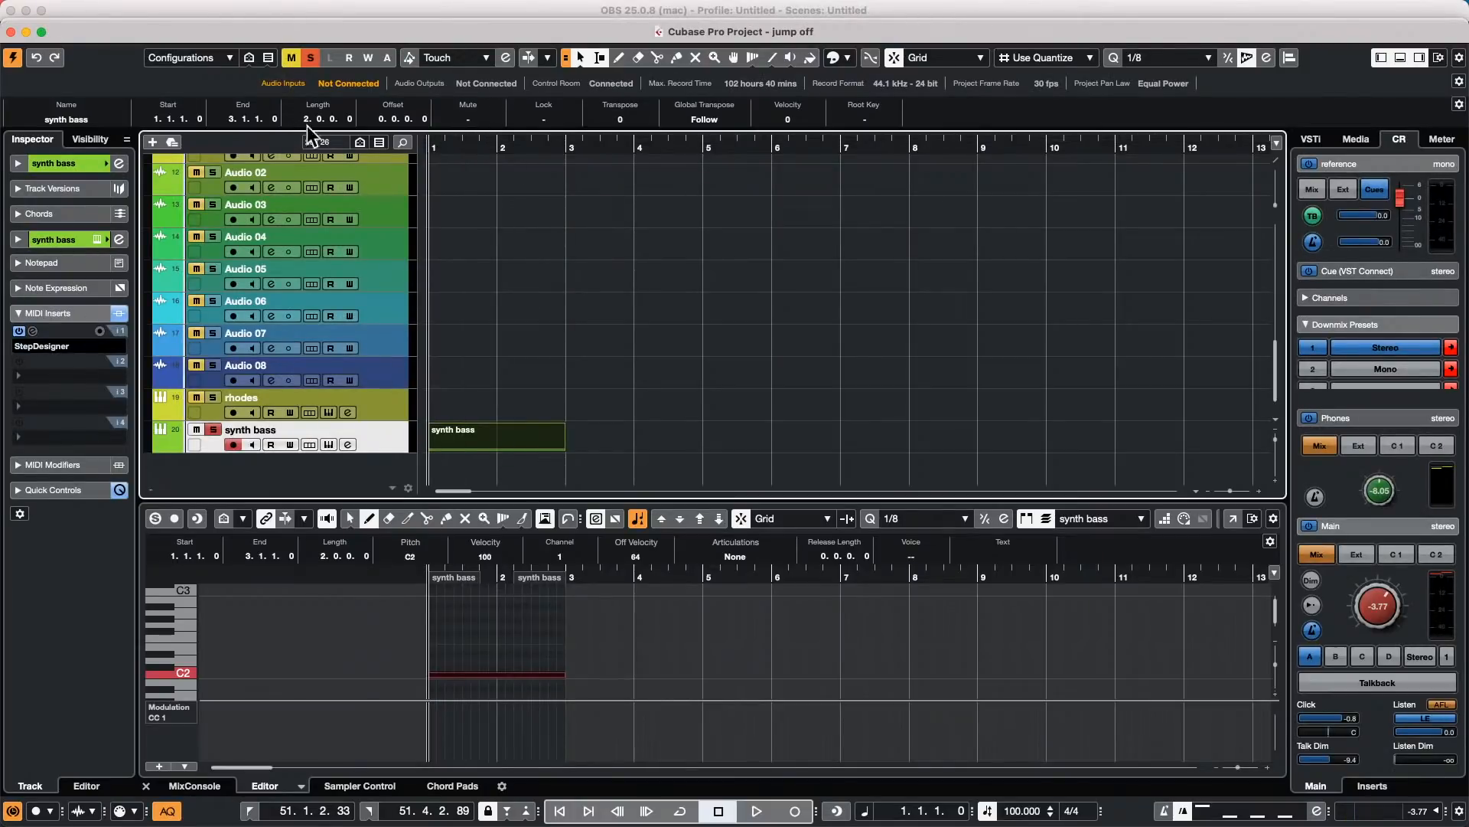
Step: Start playback and open the StepDesigner MIDI insert of the synth bass track
{"action": "key", "text": "space"}
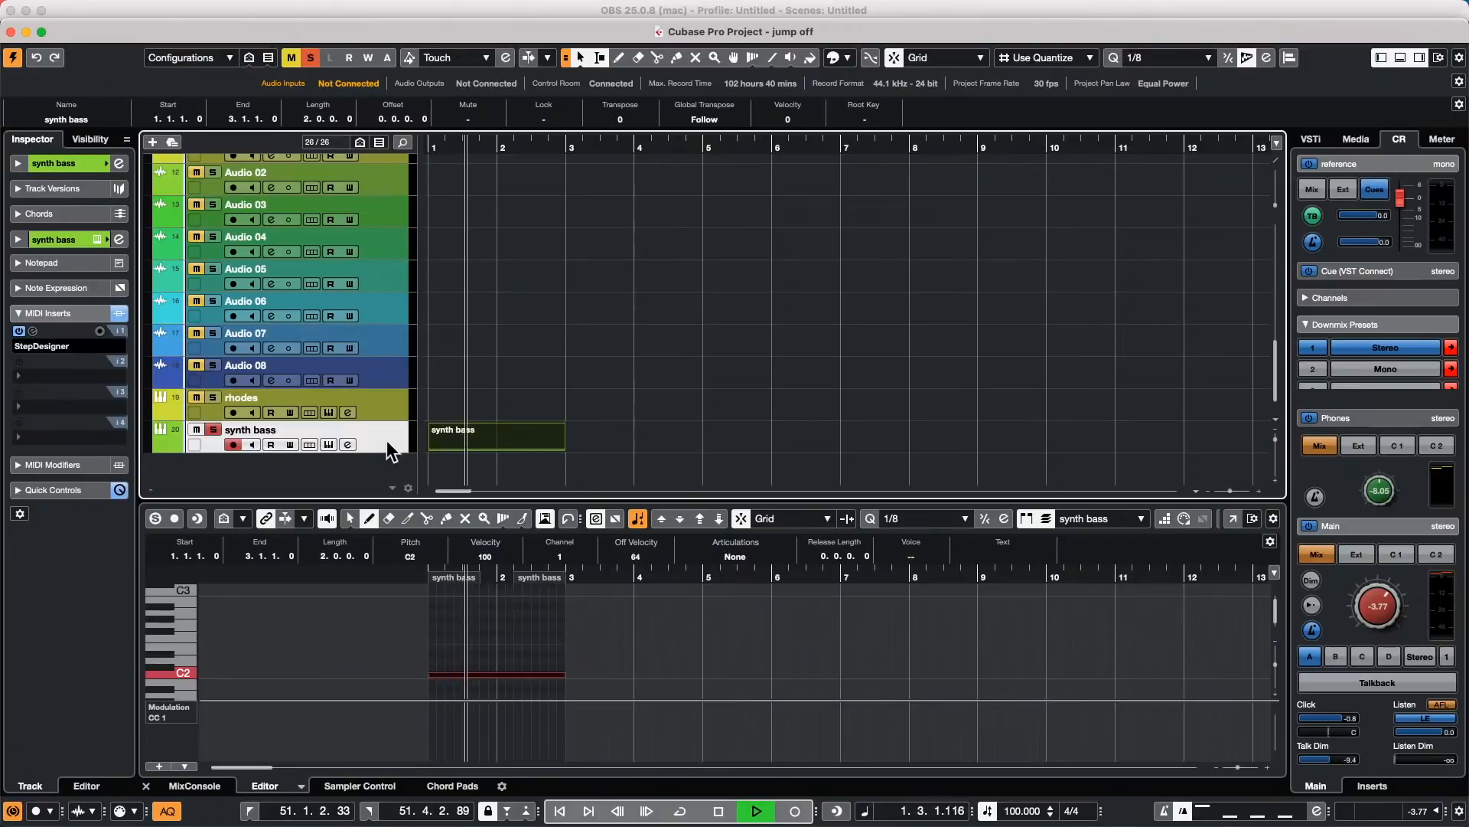
{"action": "left_click", "coordinate": [46, 343]}
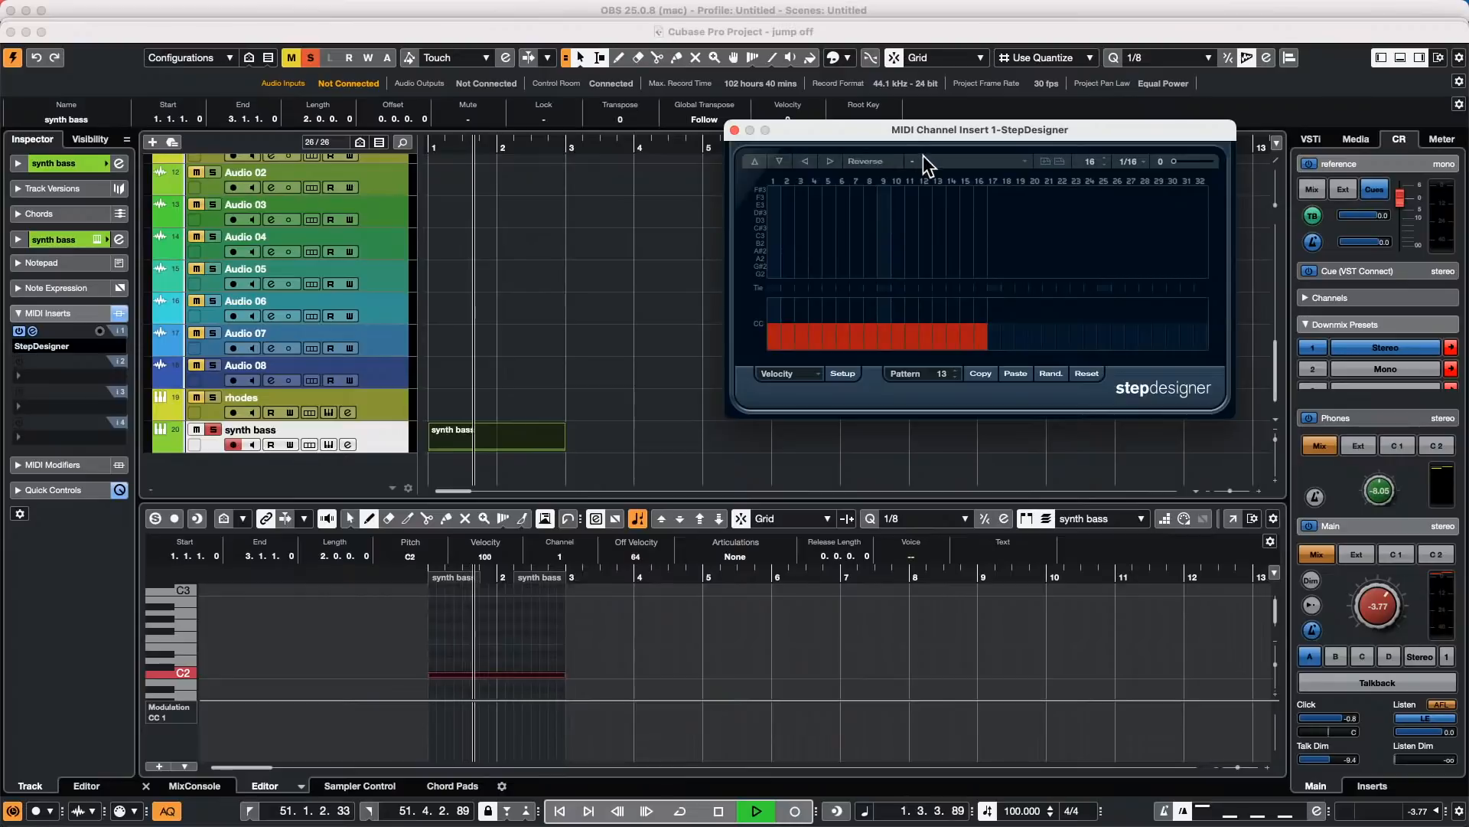
Step: Load the Down and Down preset in StepDesigner and raise the velocity of steps 6 and 7
{"action": "left_click", "coordinate": [1024, 162]}
{"action": "left_click", "coordinate": [961, 198]}
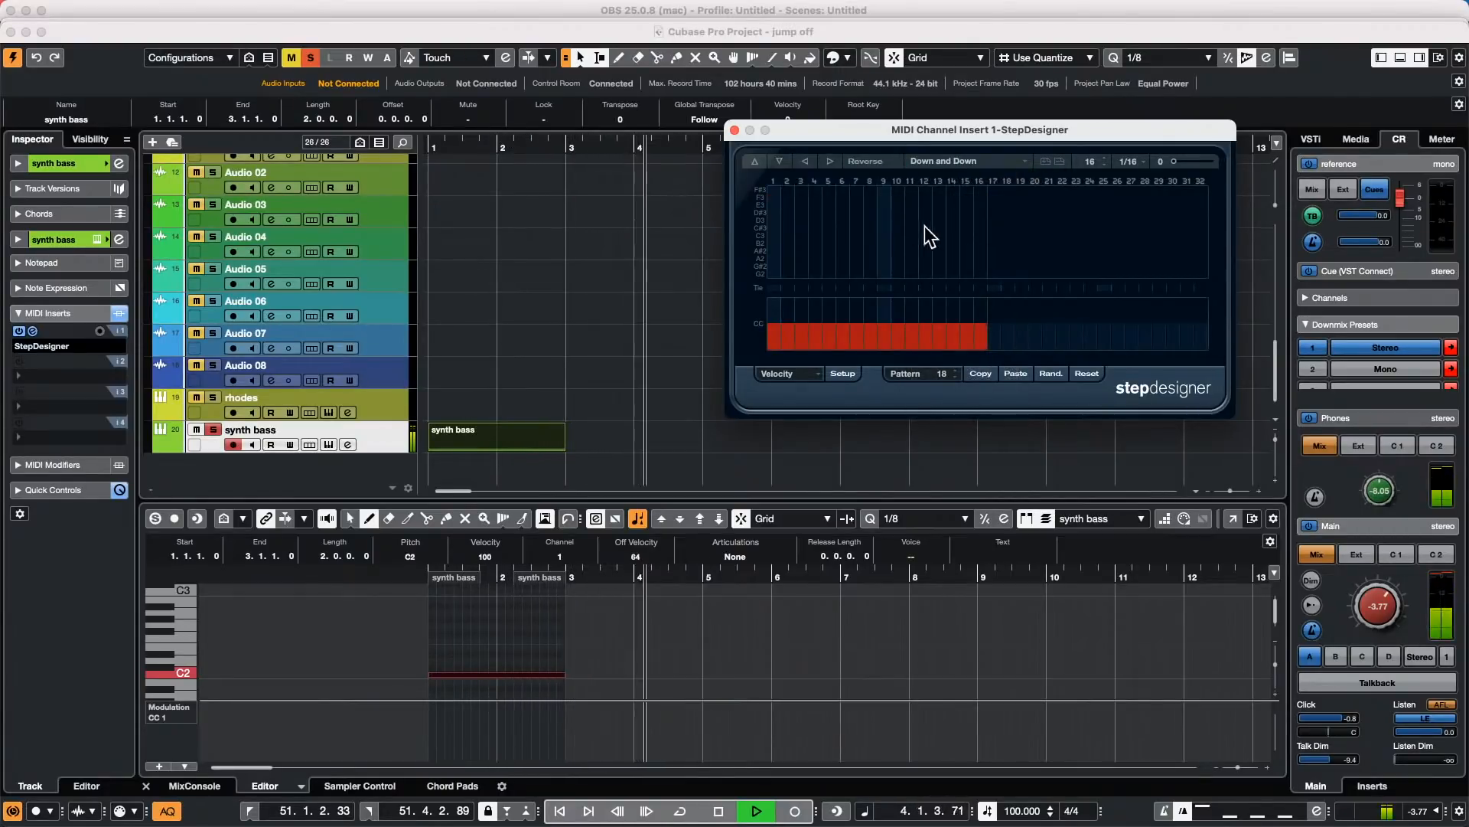
{"action": "left_click_drag", "start_coordinate": [844, 313], "coordinate": [852, 303]}
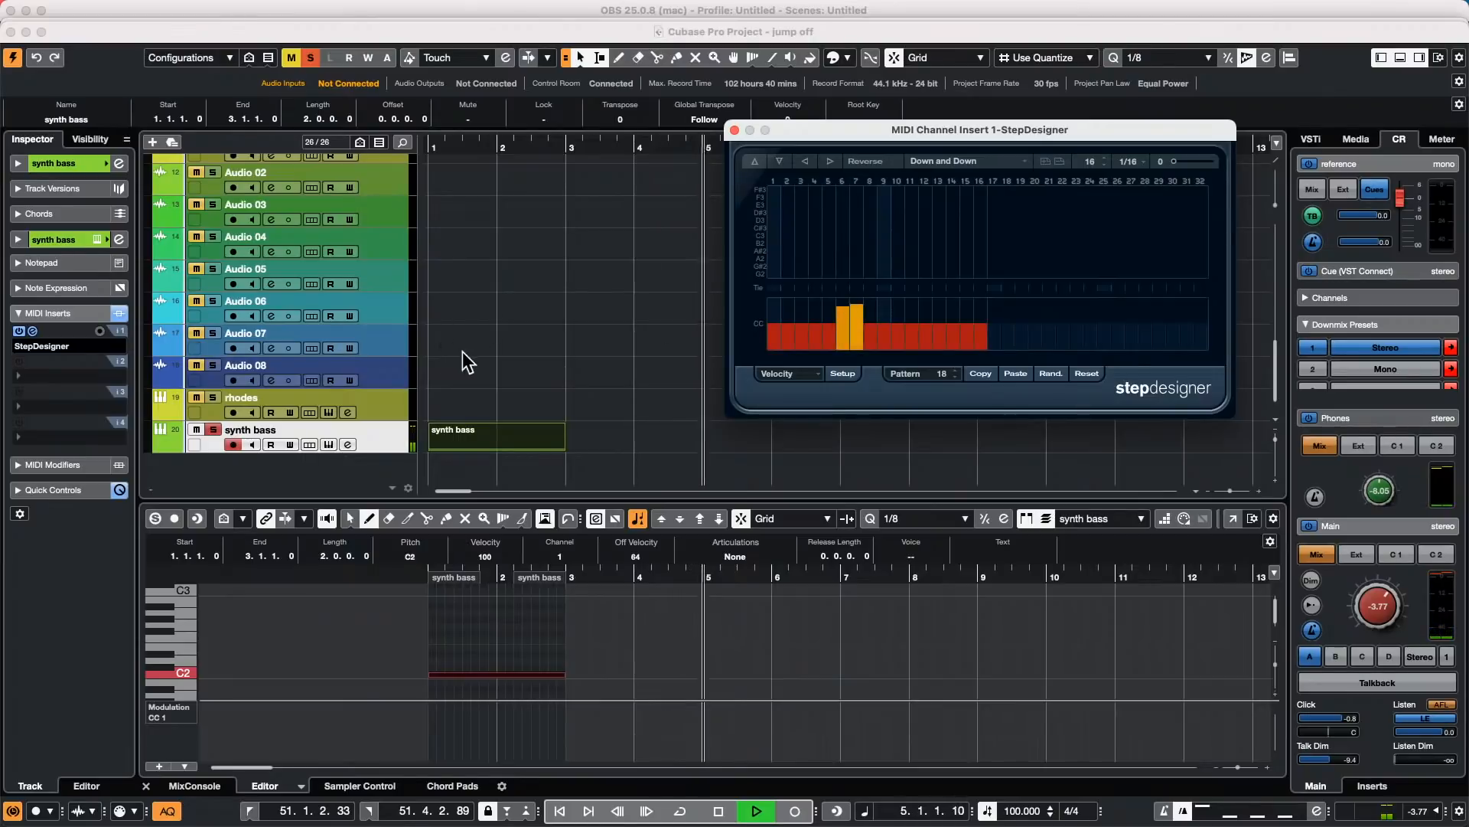
Step: Remove StepDesigner from the synth bass track's first MIDI insert slot and insert a new StepDesigner there
{"action": "left_click", "coordinate": [44, 343]}
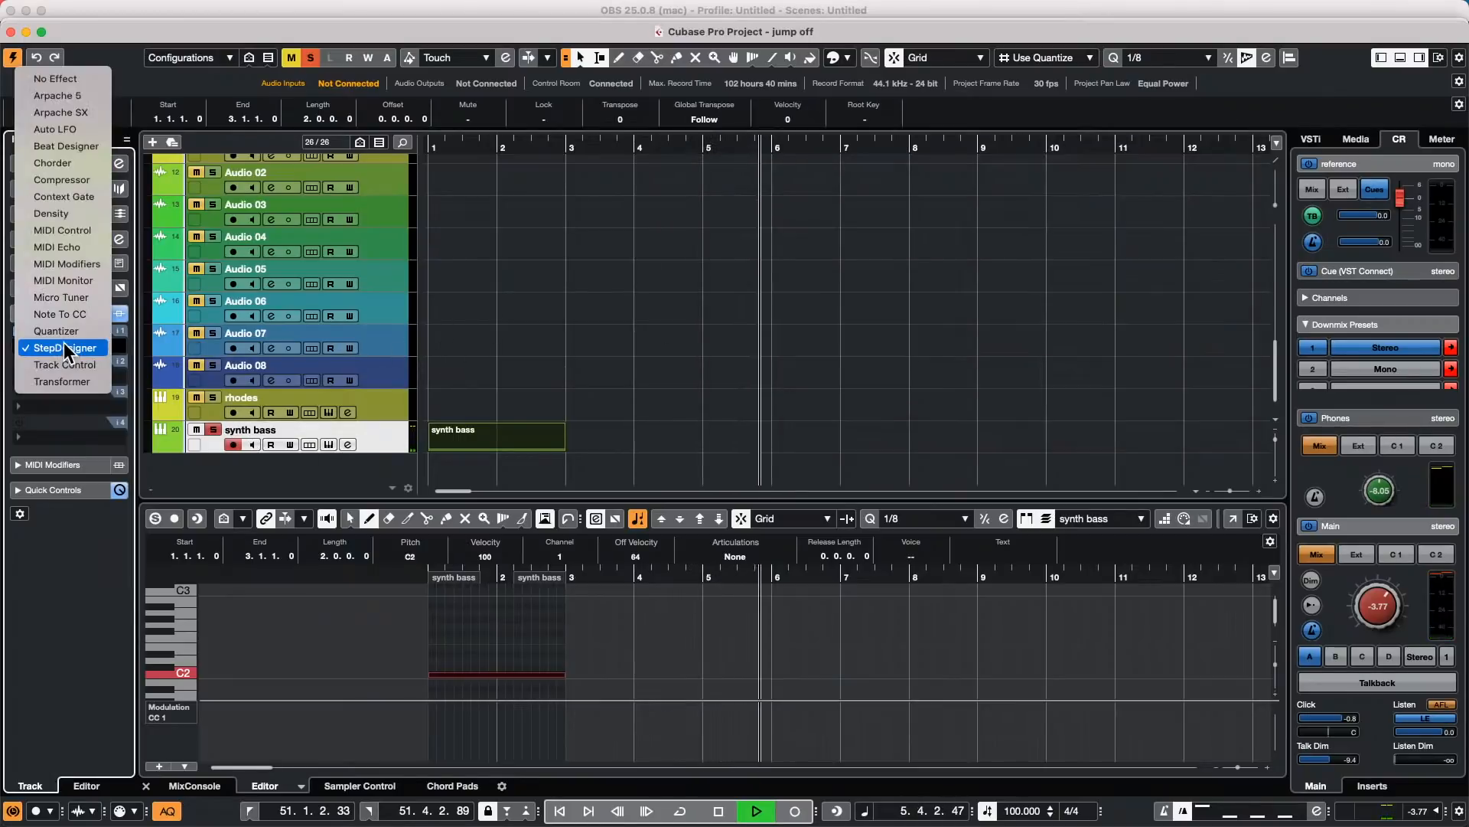
{"action": "left_click", "coordinate": [81, 79]}
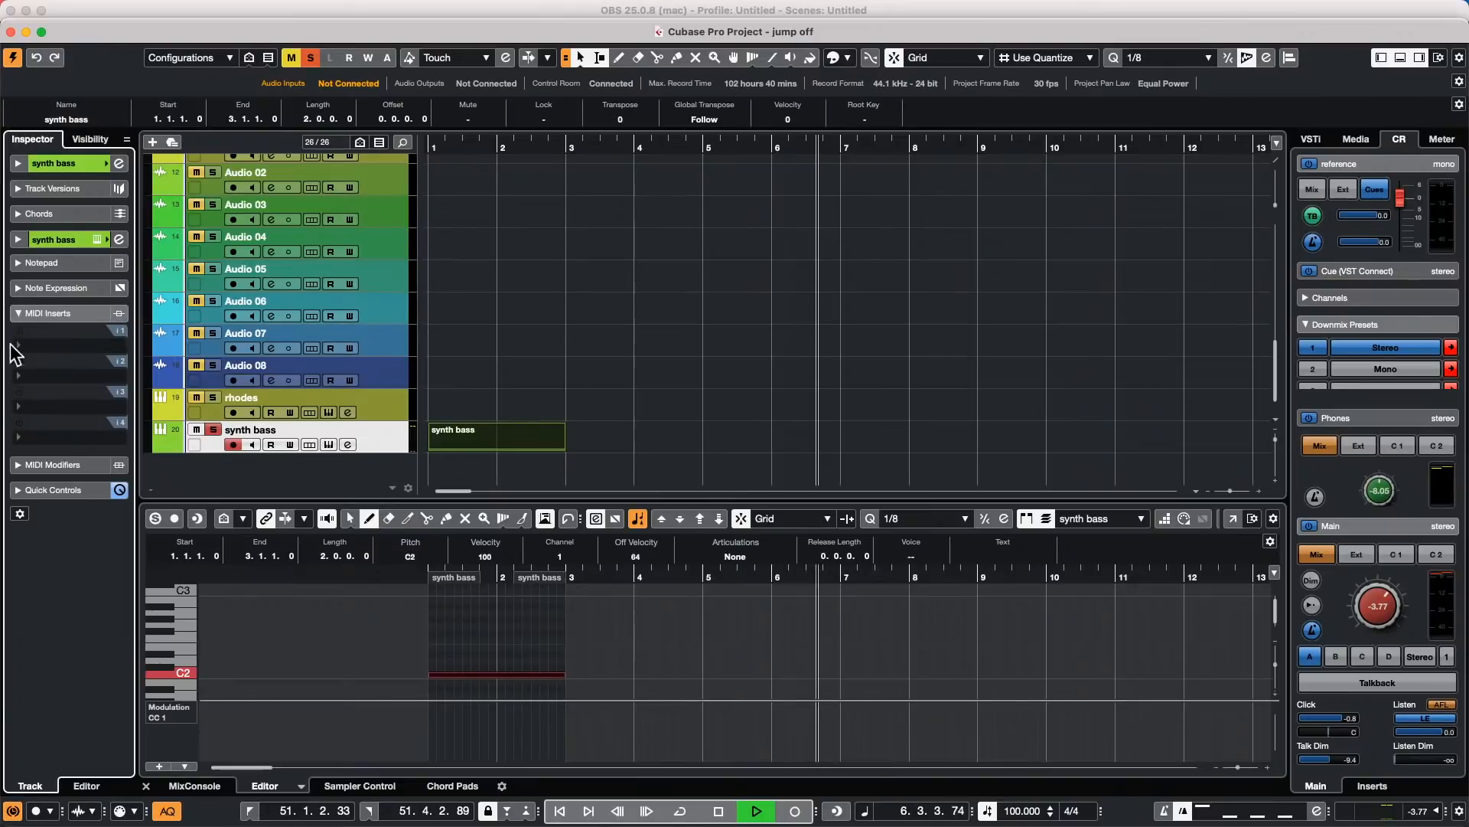
{"action": "left_click", "coordinate": [60, 345]}
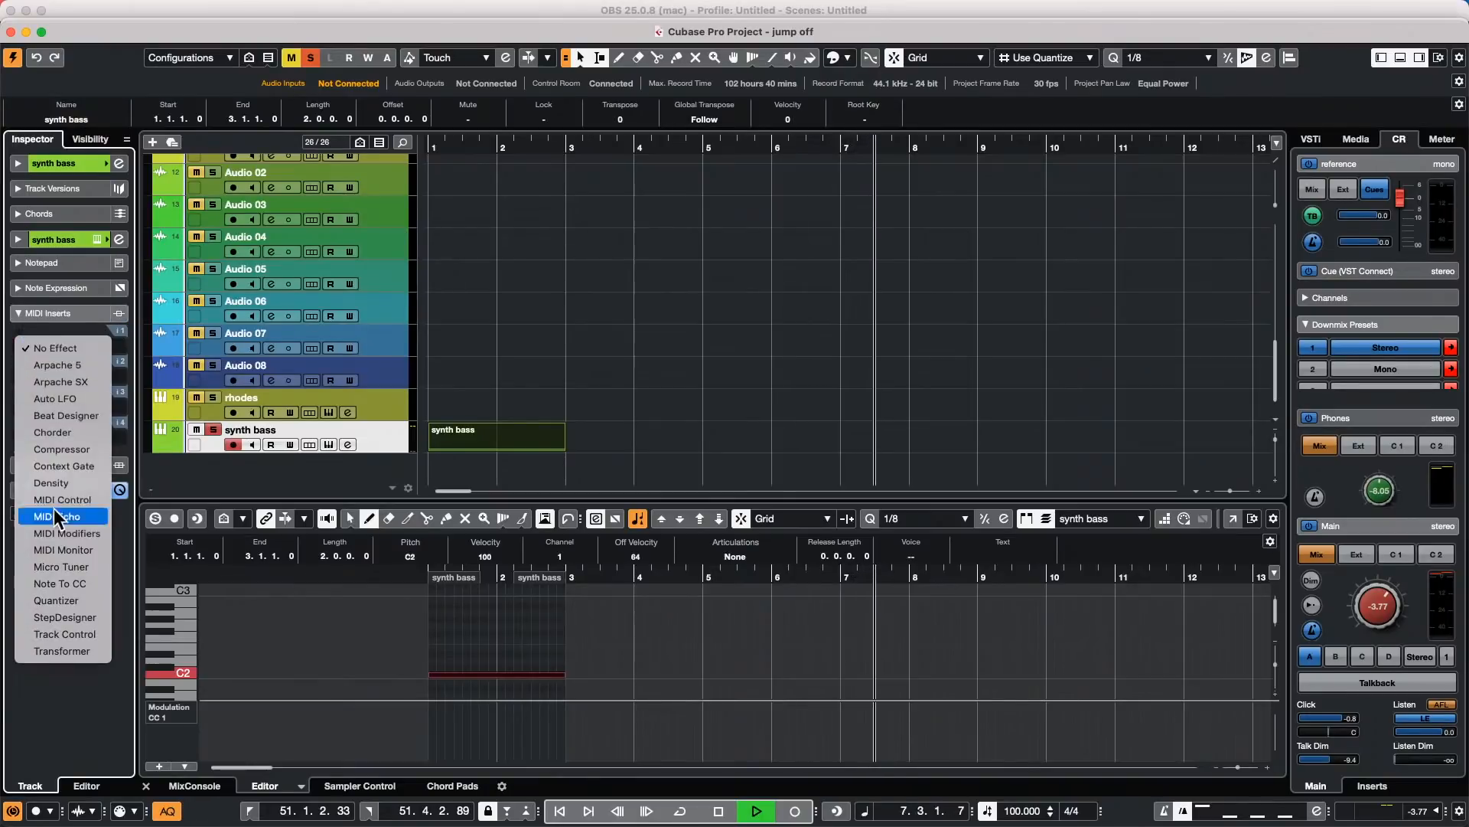
{"action": "left_click", "coordinate": [75, 616]}
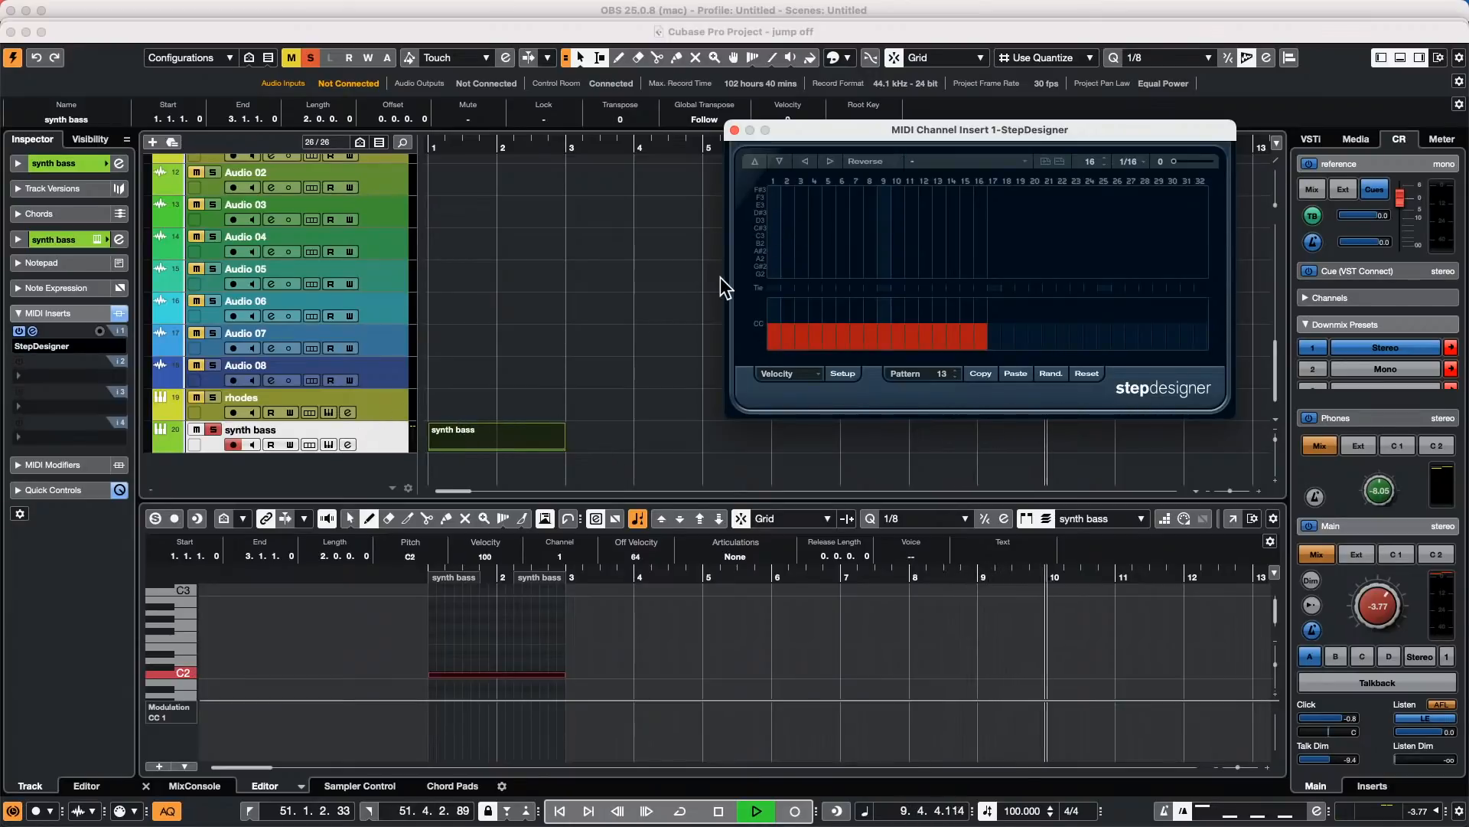
Step: Restart playback from the project start, raise the velocities of steps 5 to 9, and load the 303 Sequence 1 preset in StepDesigner
{"action": "key", "text": "period"}
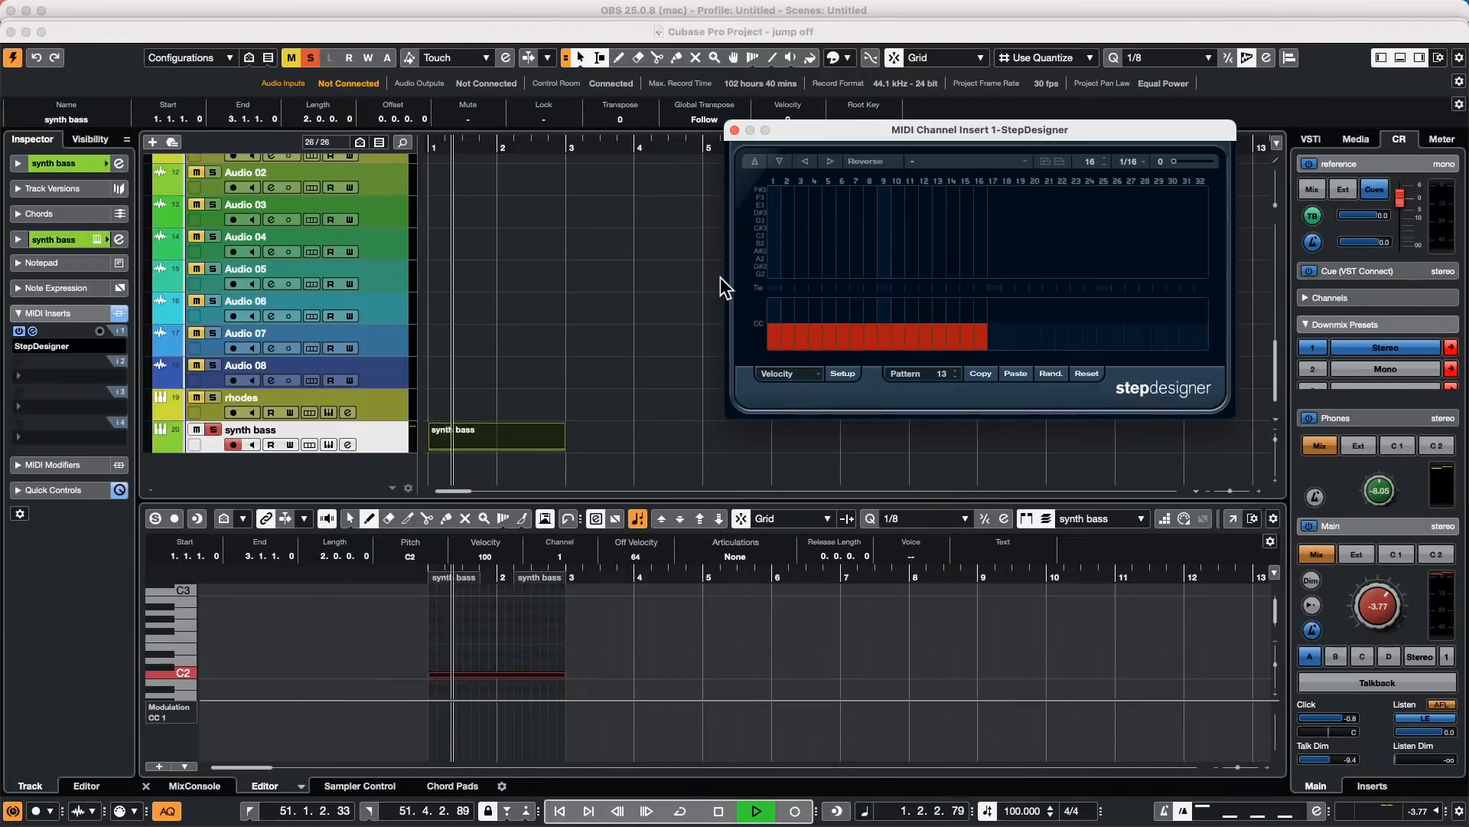
{"action": "left_click_drag", "start_coordinate": [828, 316], "coordinate": [884, 314]}
{"action": "left_click", "coordinate": [941, 158]}
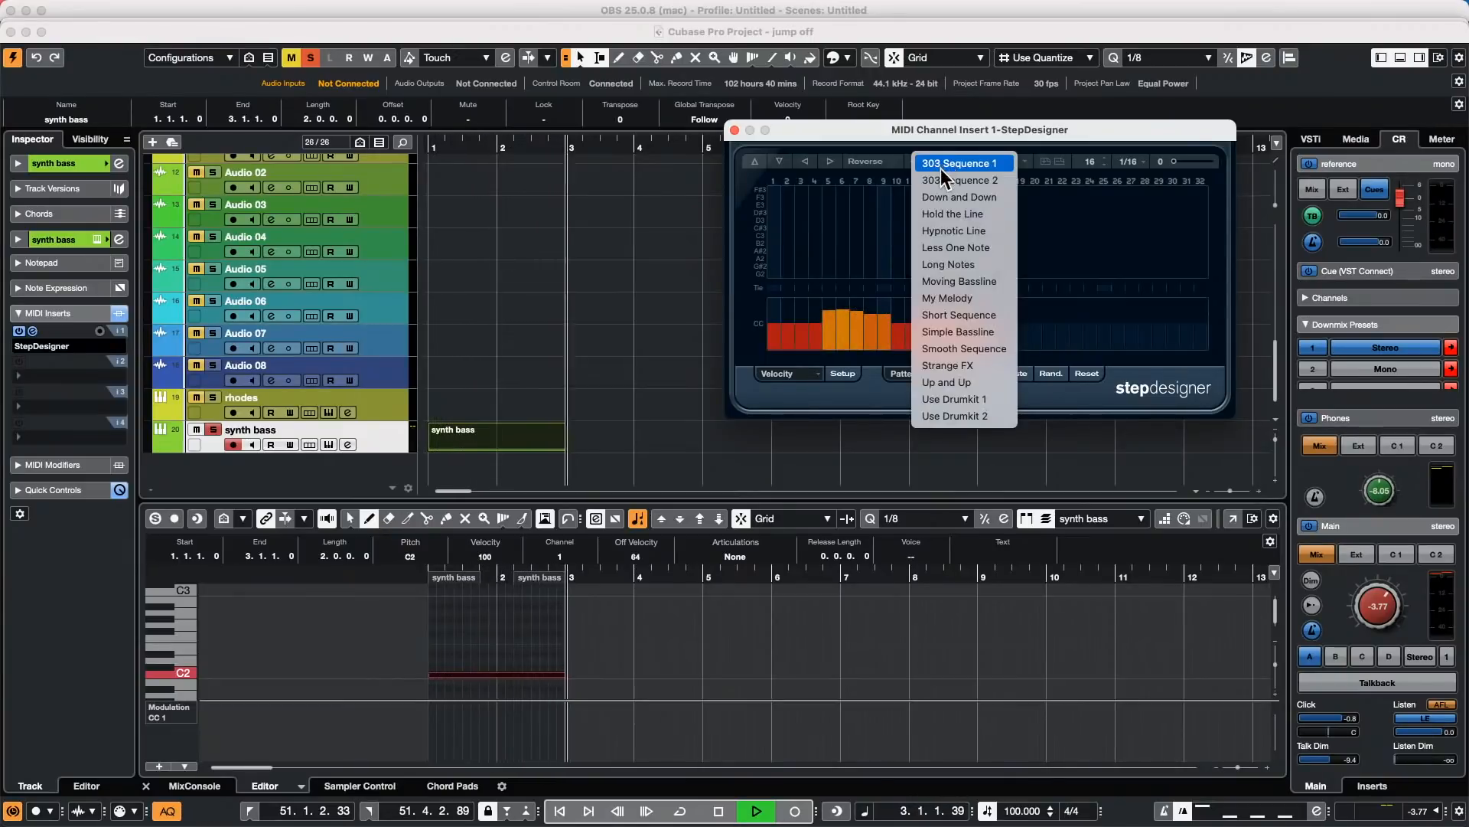
{"action": "left_click", "coordinate": [943, 164]}
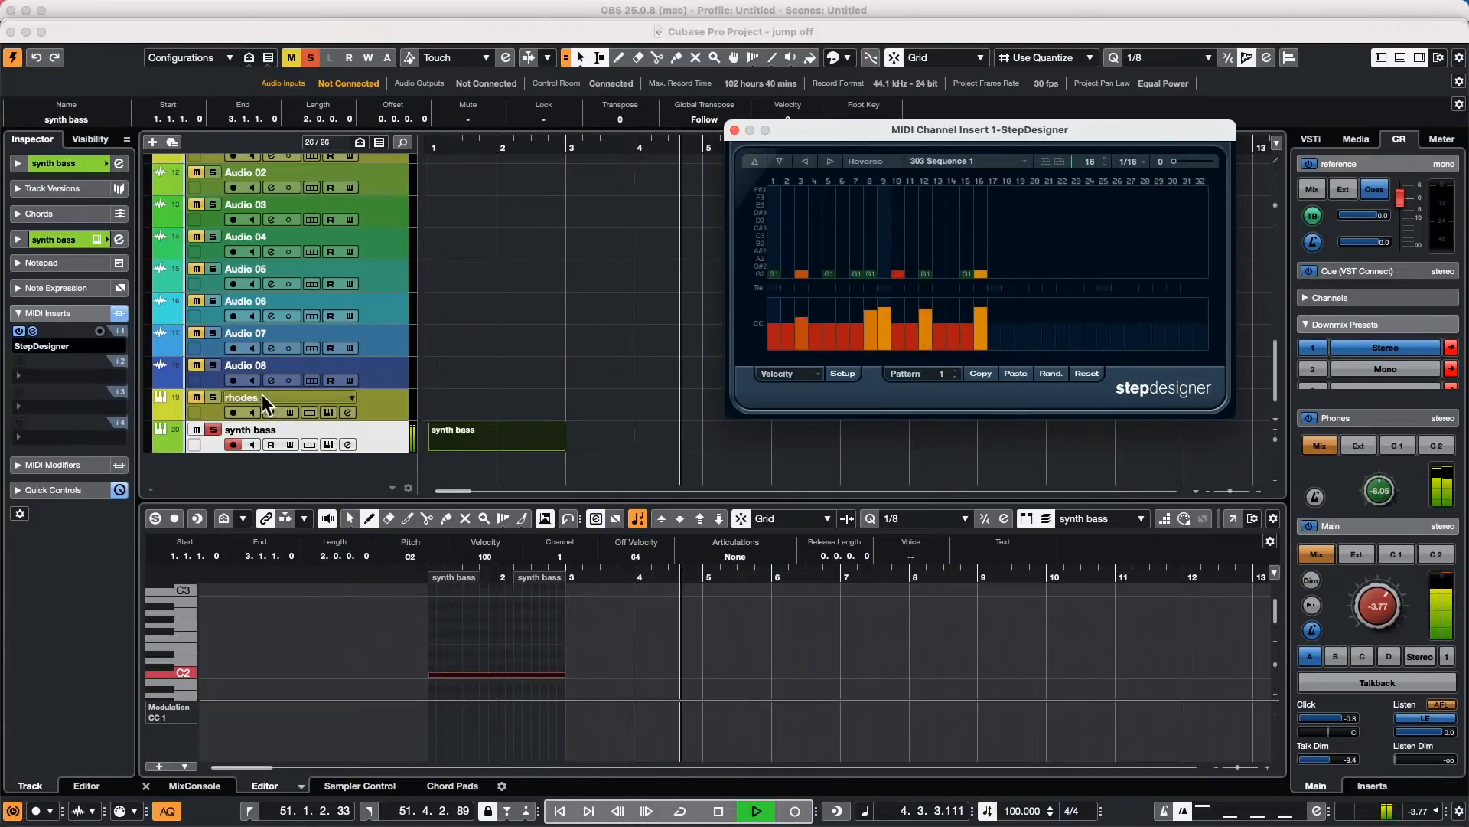
Step: Enable StepDesigner's recording of its output to the track and record the pattern on synth bass from bar 6 to bar 13
{"action": "left_click", "coordinate": [100, 332]}
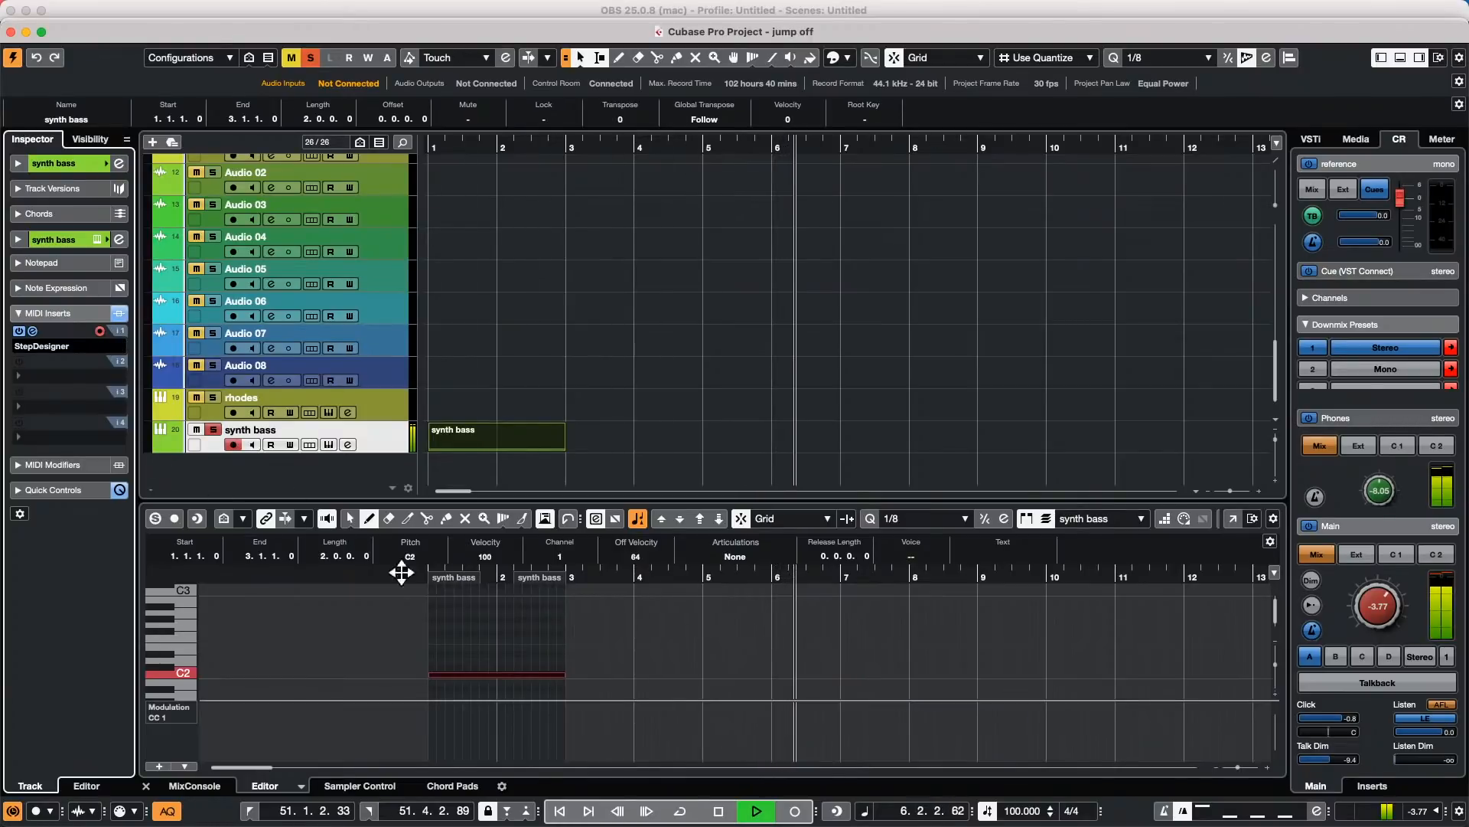
{"action": "left_click", "coordinate": [796, 811]}
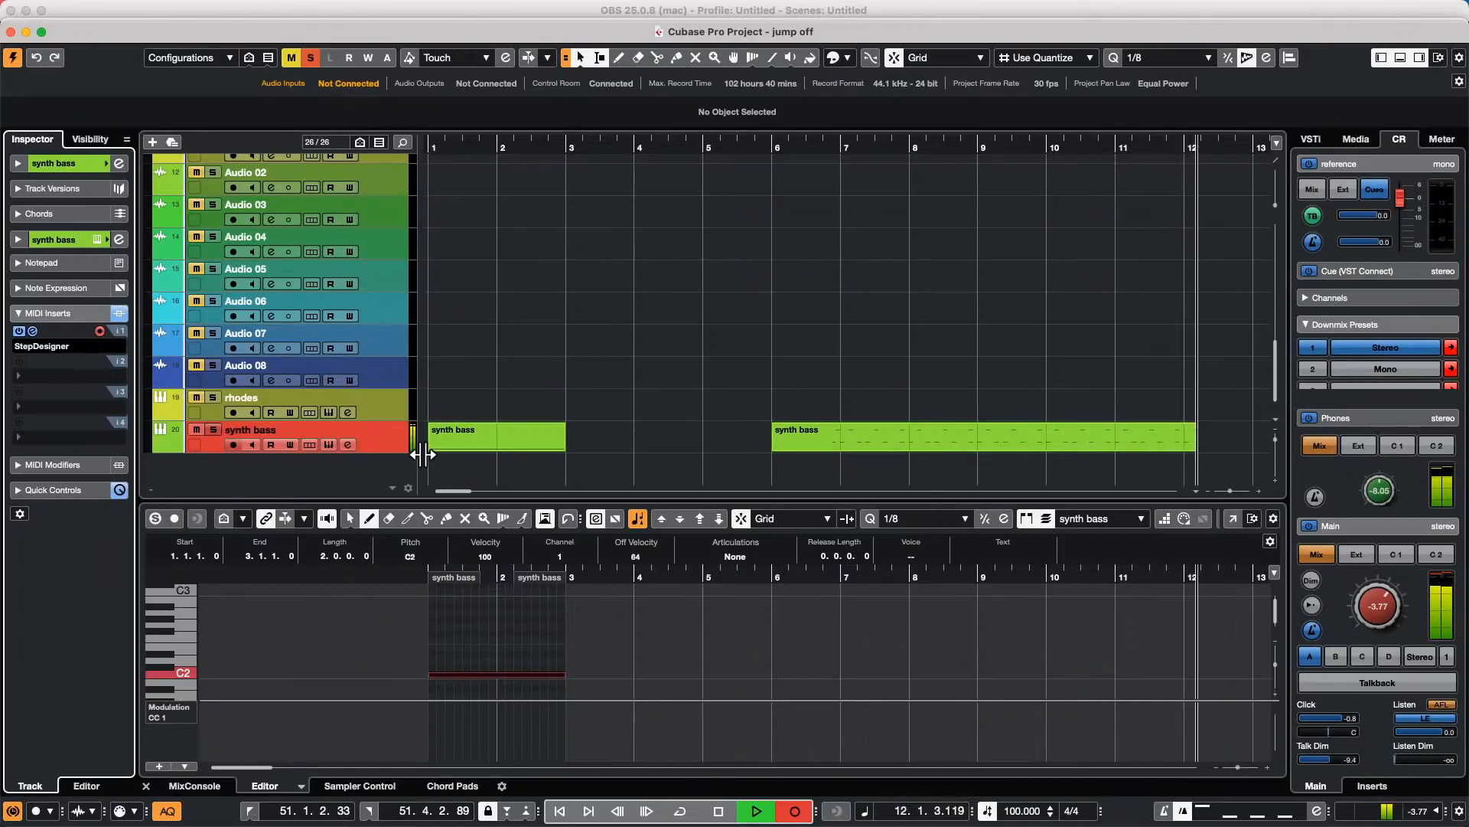
{"action": "key", "text": "space"}
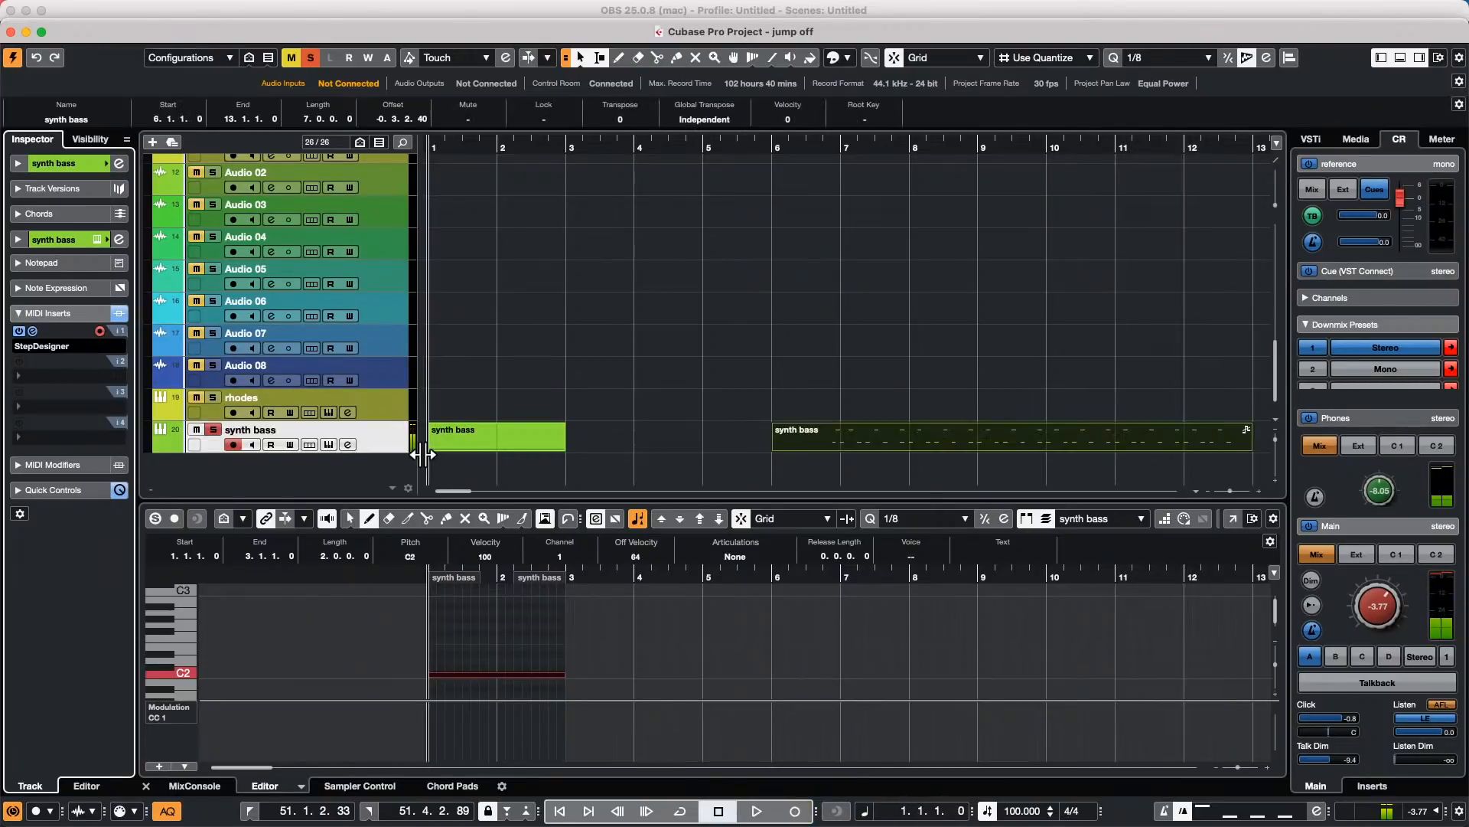
Step: Select the original synth bass part at bar 1, switch the Key Editor to Object Selection, and deselect its note
{"action": "left_click", "coordinate": [502, 437]}
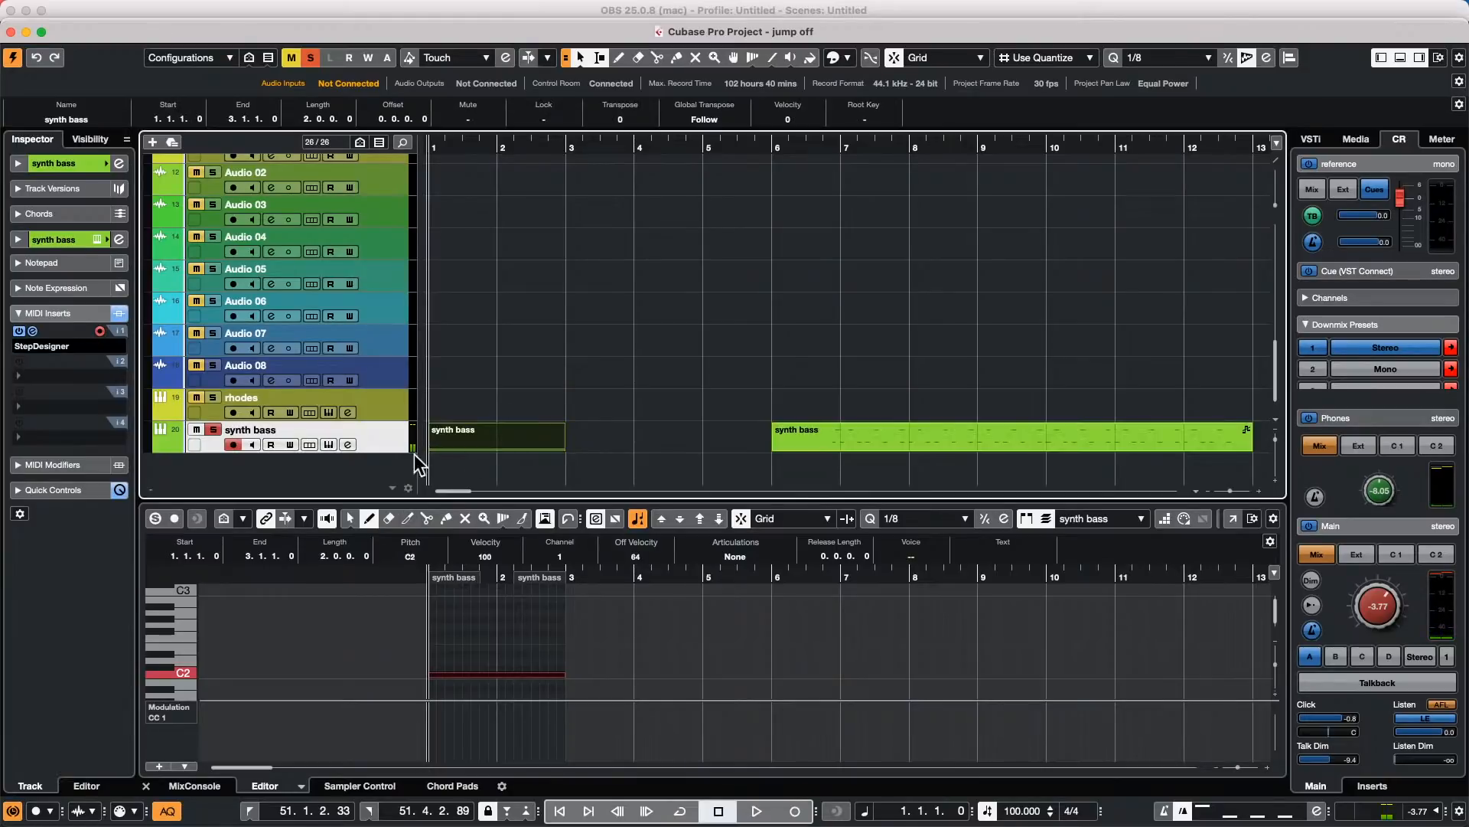
{"action": "right_click", "coordinate": [499, 639]}
{"action": "left_click", "coordinate": [502, 638]}
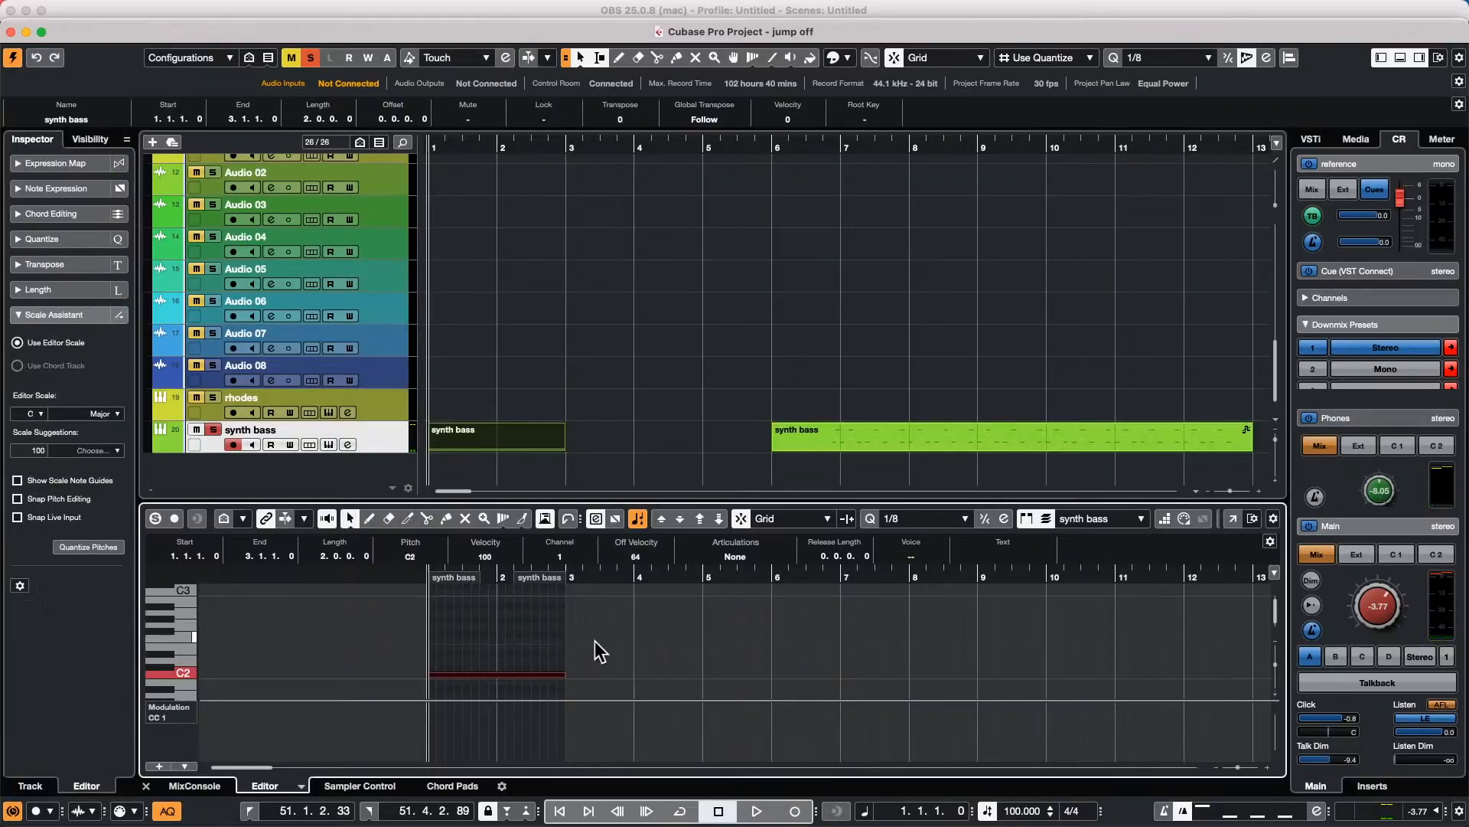
{"action": "left_click", "coordinate": [594, 641]}
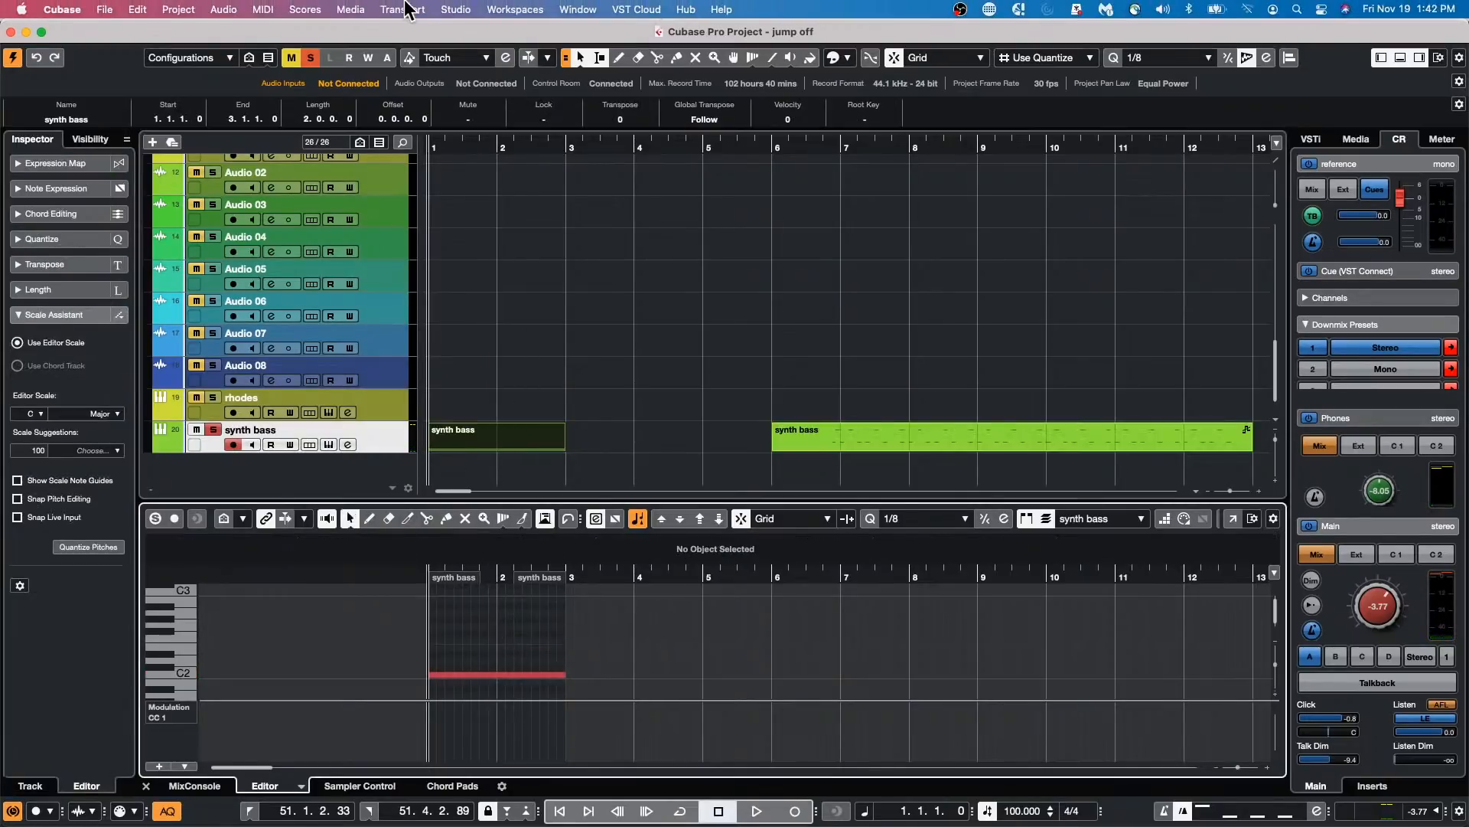
Step: Return focus to the synth bass track and bring up the MIDI commands for its selected part
{"action": "left_click", "coordinate": [398, 445]}
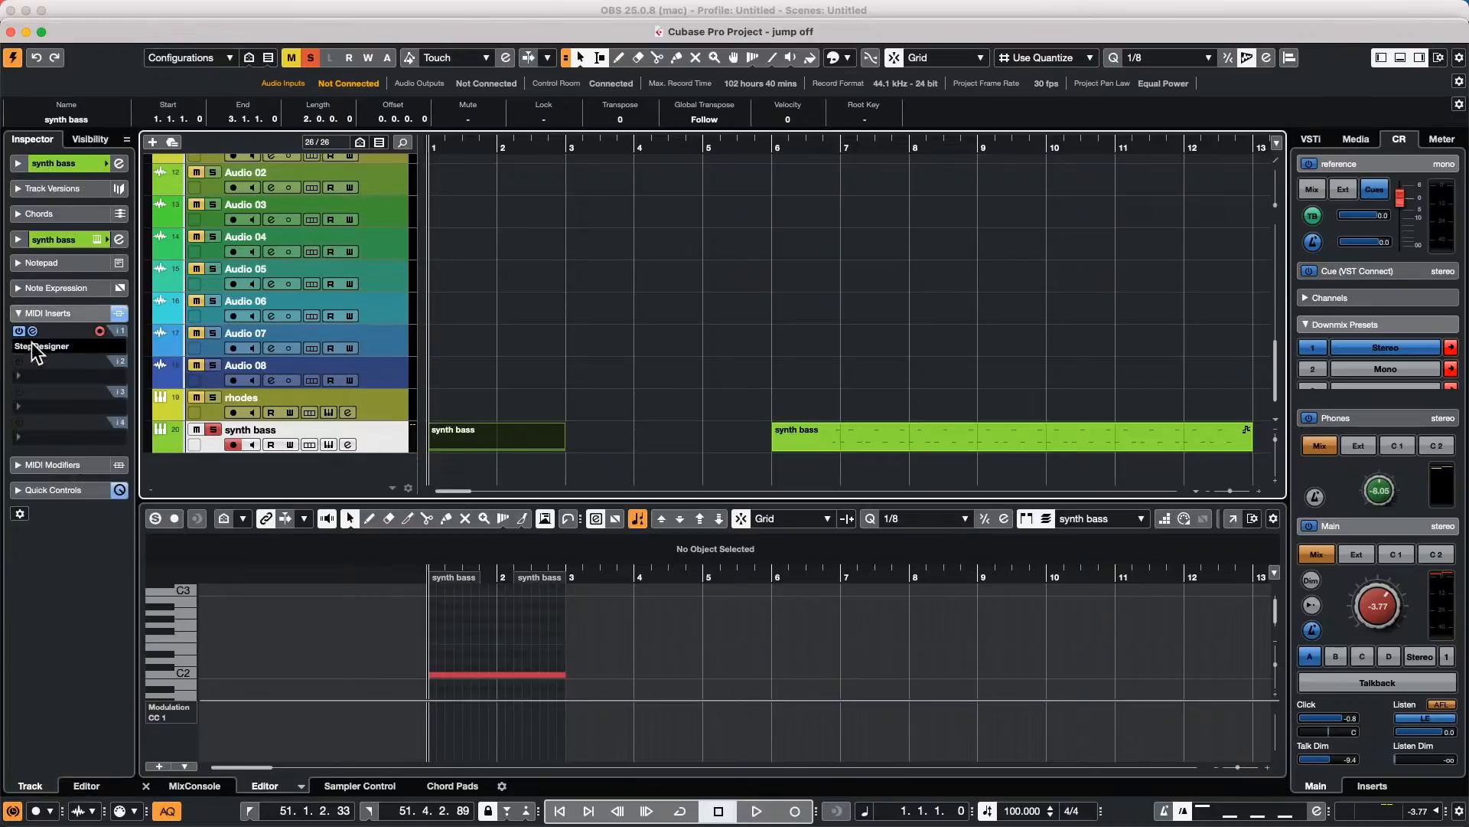
{"action": "left_click", "coordinate": [263, 9]}
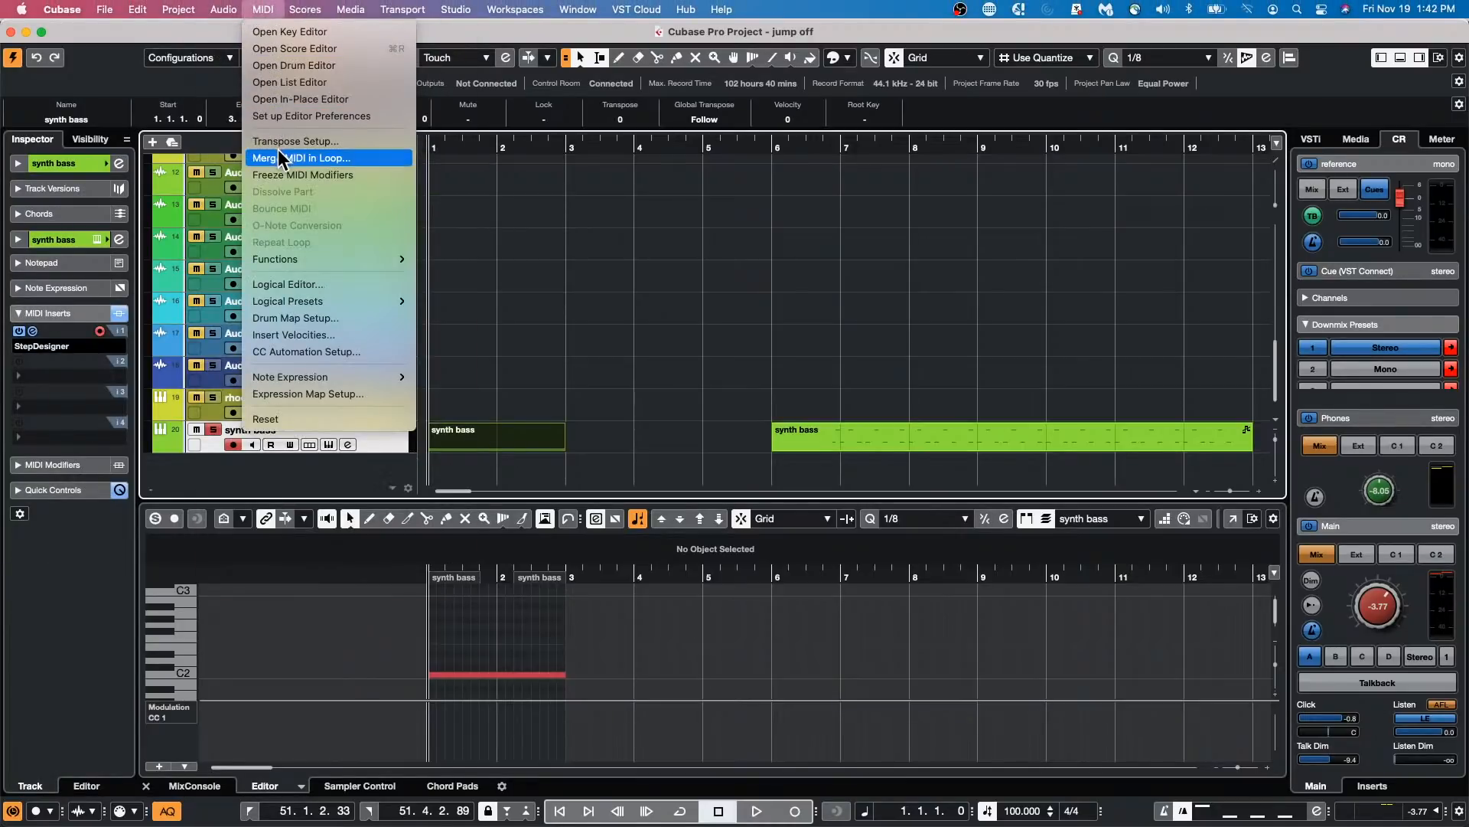
Step: Freeze the synth bass track's MIDI modifiers, switch its StepDesigner insert back on and select the part starting at bar 6
{"action": "left_click", "coordinate": [287, 175]}
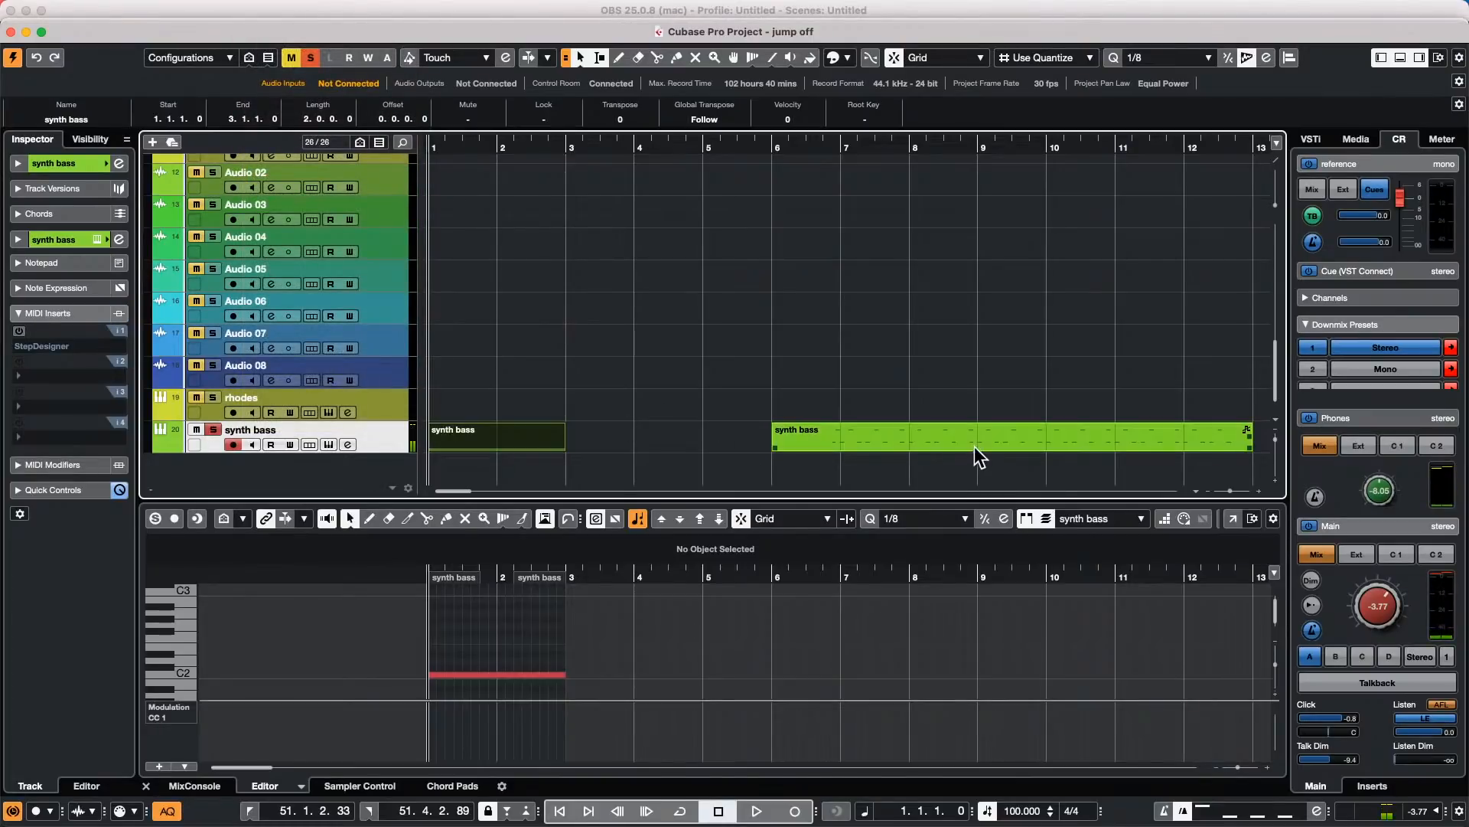
{"action": "left_click", "coordinate": [19, 331]}
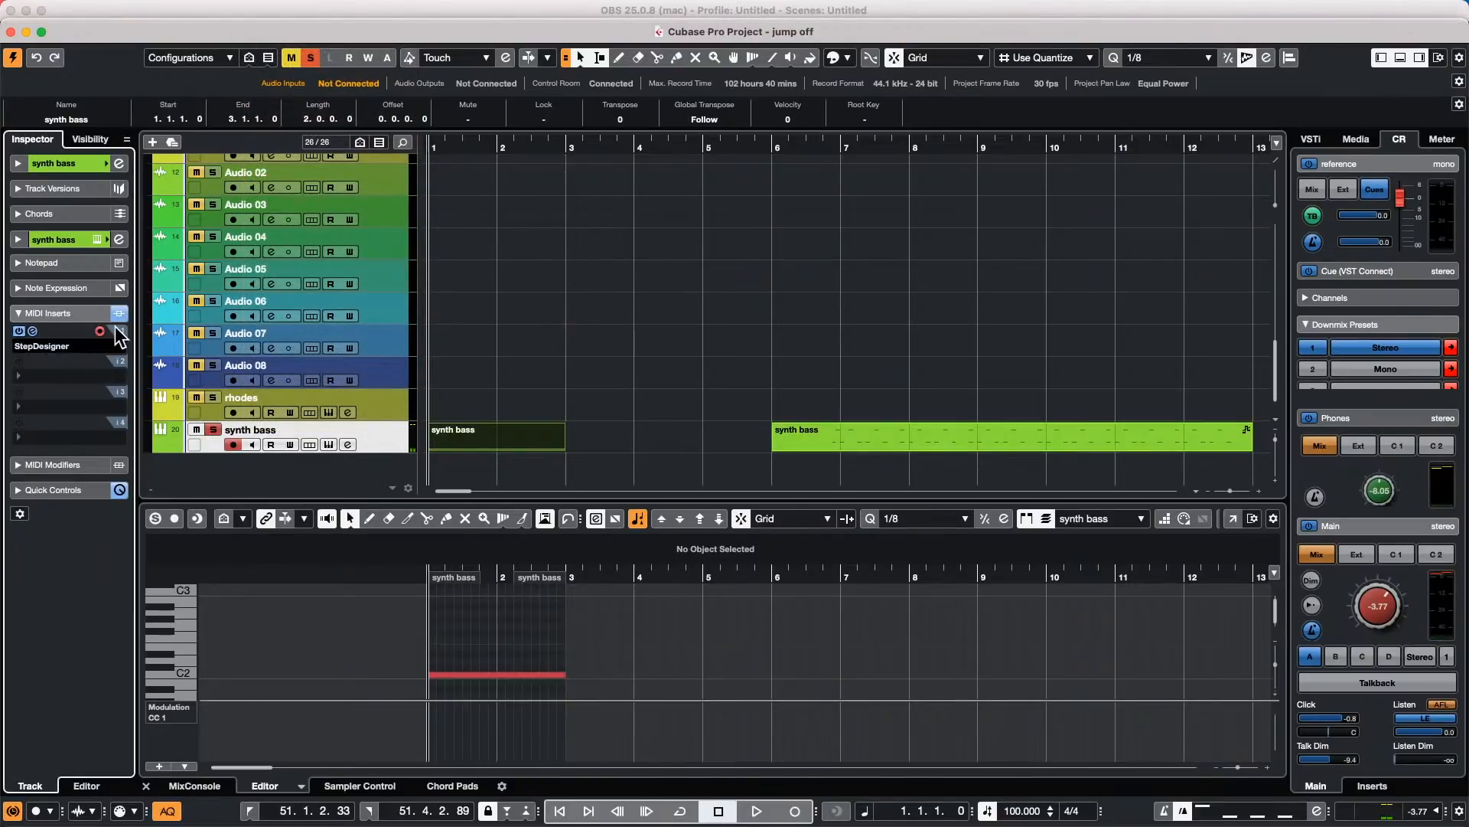
{"action": "left_click", "coordinate": [932, 437]}
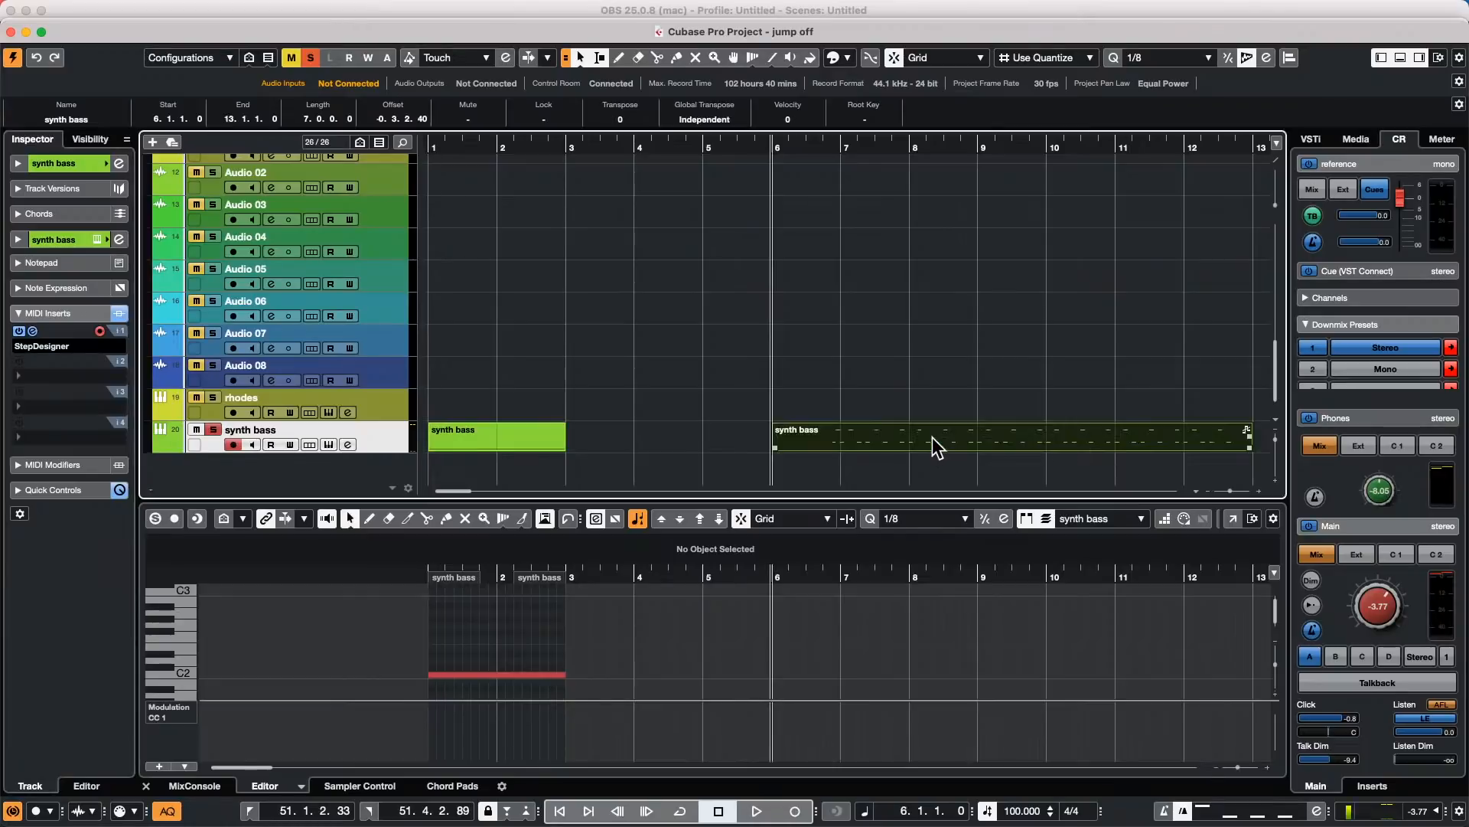
{"action": "scroll", "coordinate": [962, 645], "scroll_direction": "down", "scroll_amount": 2}
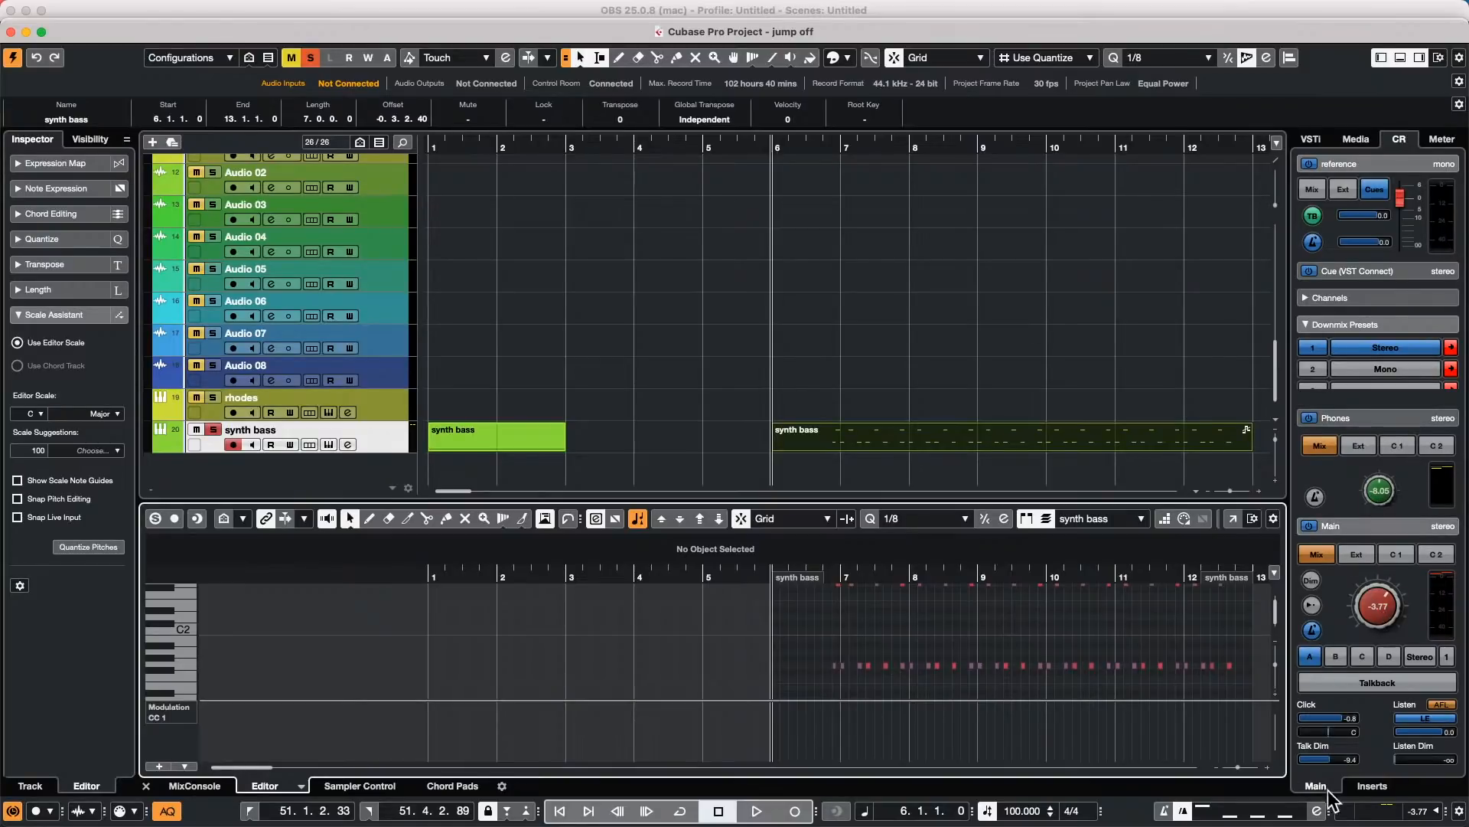
Step: Load the UV22HR mastering plug-in into the fifth Main insert slot of the Control Room and move its window aside
{"action": "left_click", "coordinate": [1370, 786]}
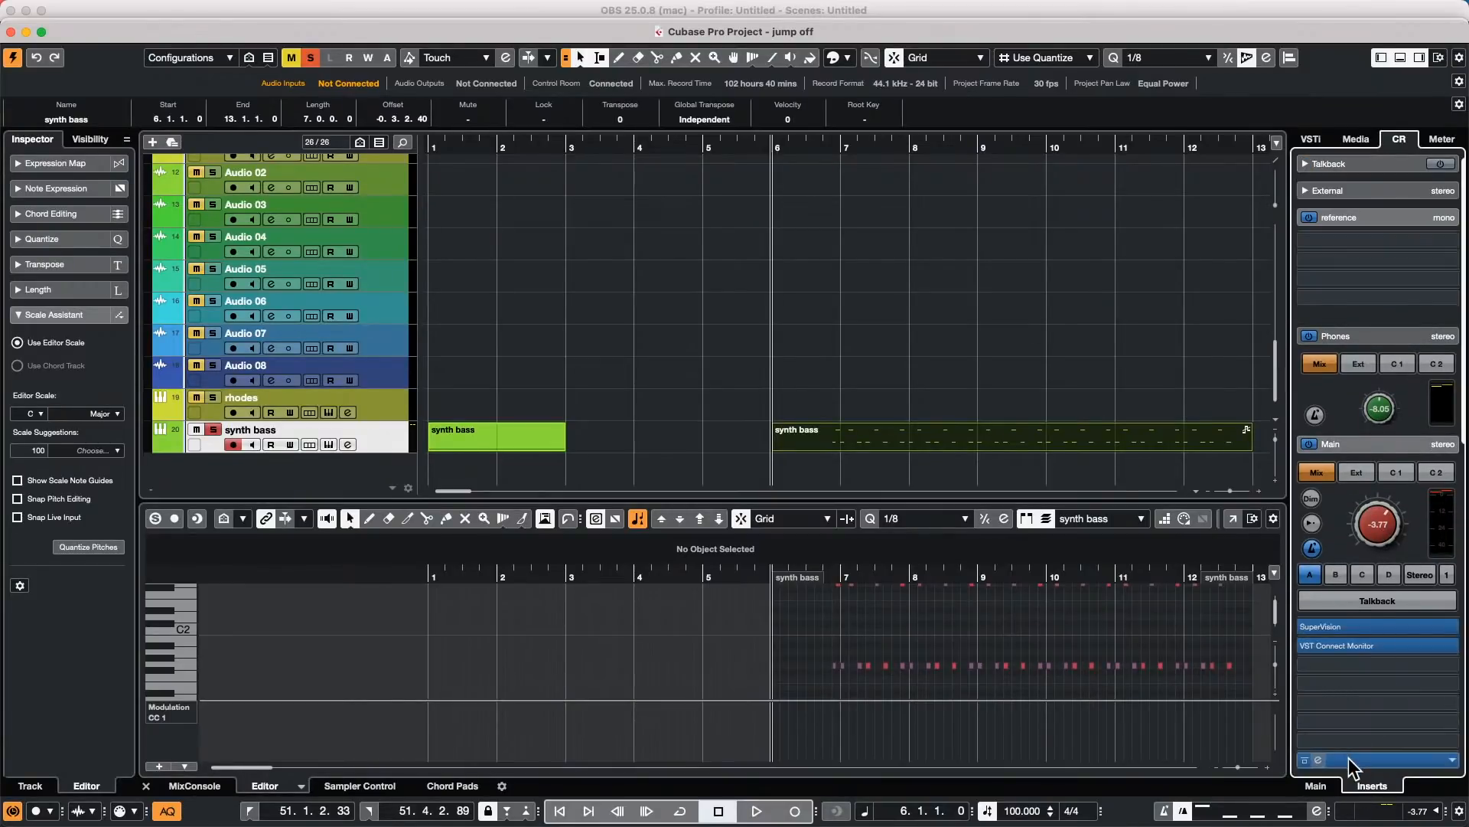
{"action": "left_click", "coordinate": [1360, 698]}
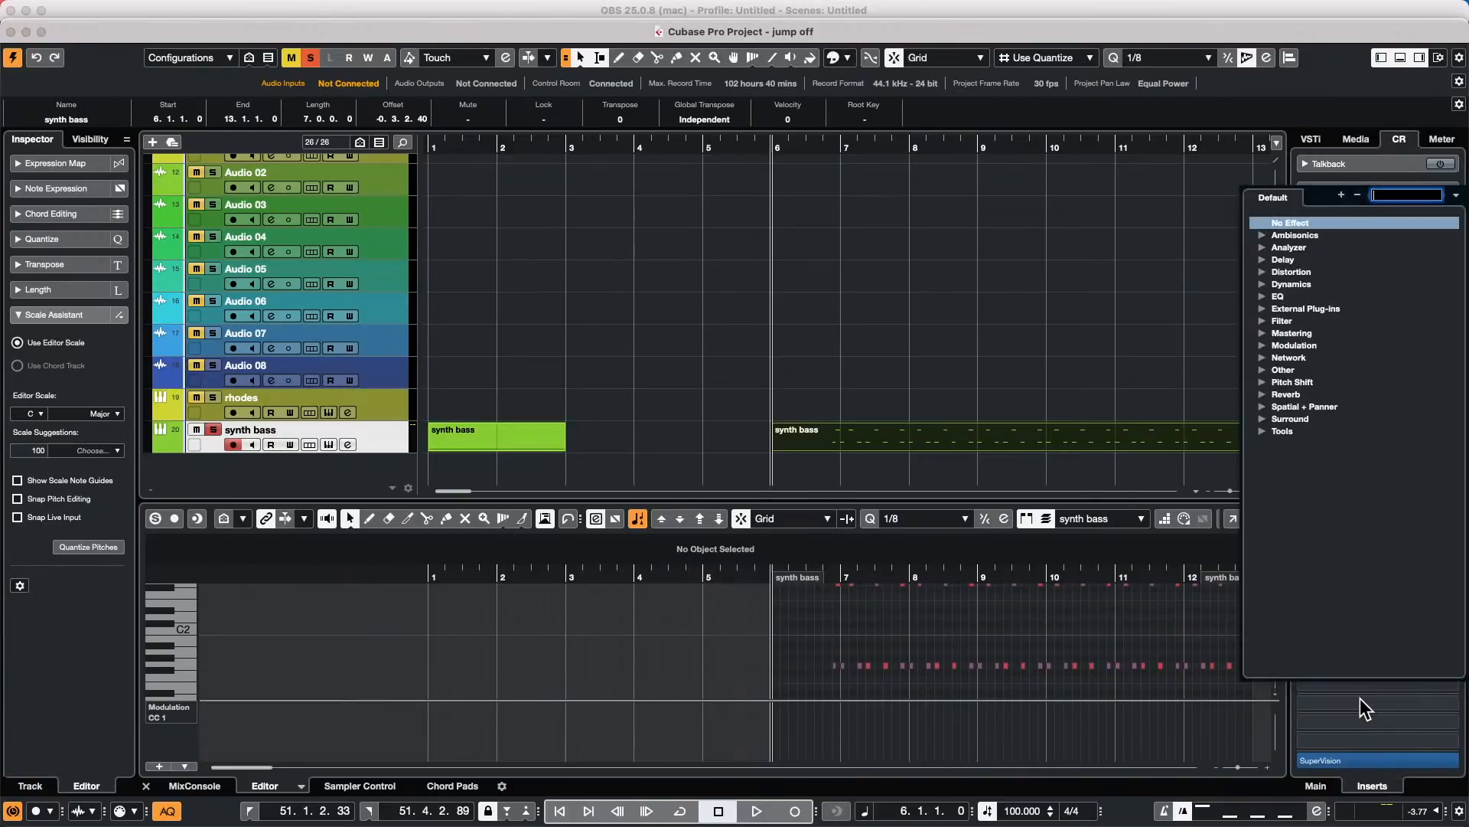
{"action": "left_click", "coordinate": [1263, 431]}
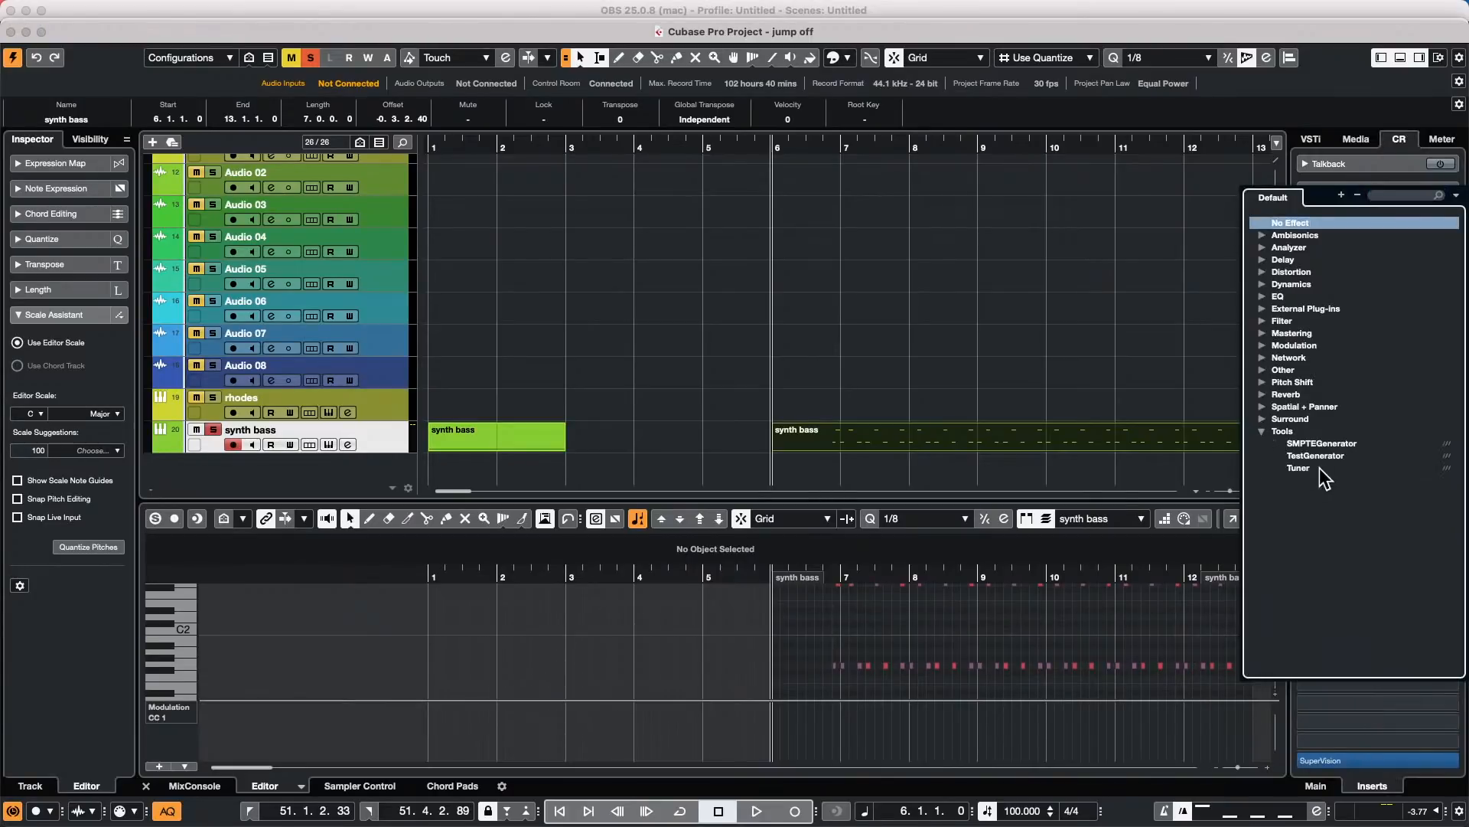
{"action": "left_click", "coordinate": [1263, 371]}
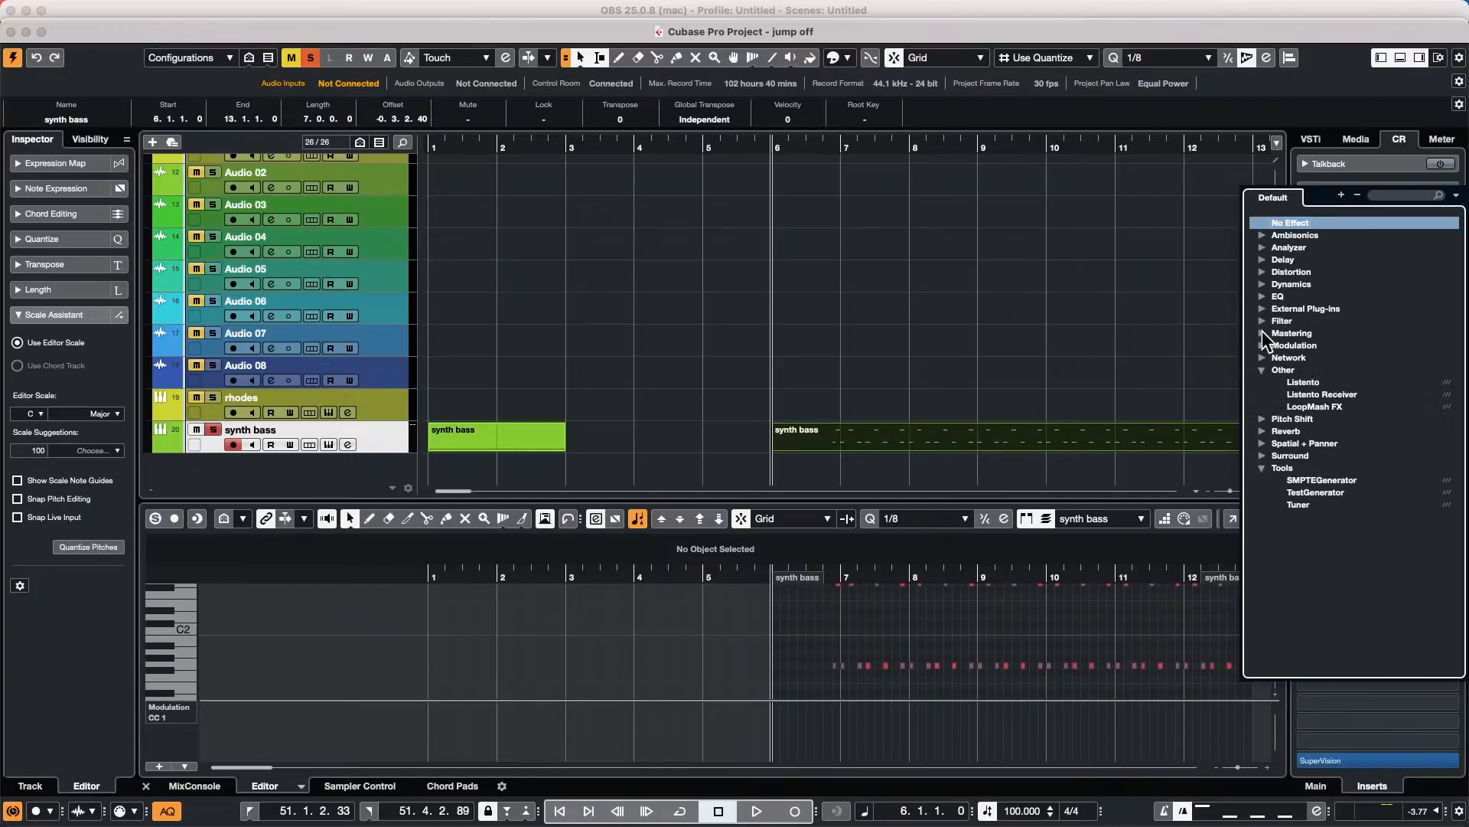
{"action": "left_click", "coordinate": [1263, 334]}
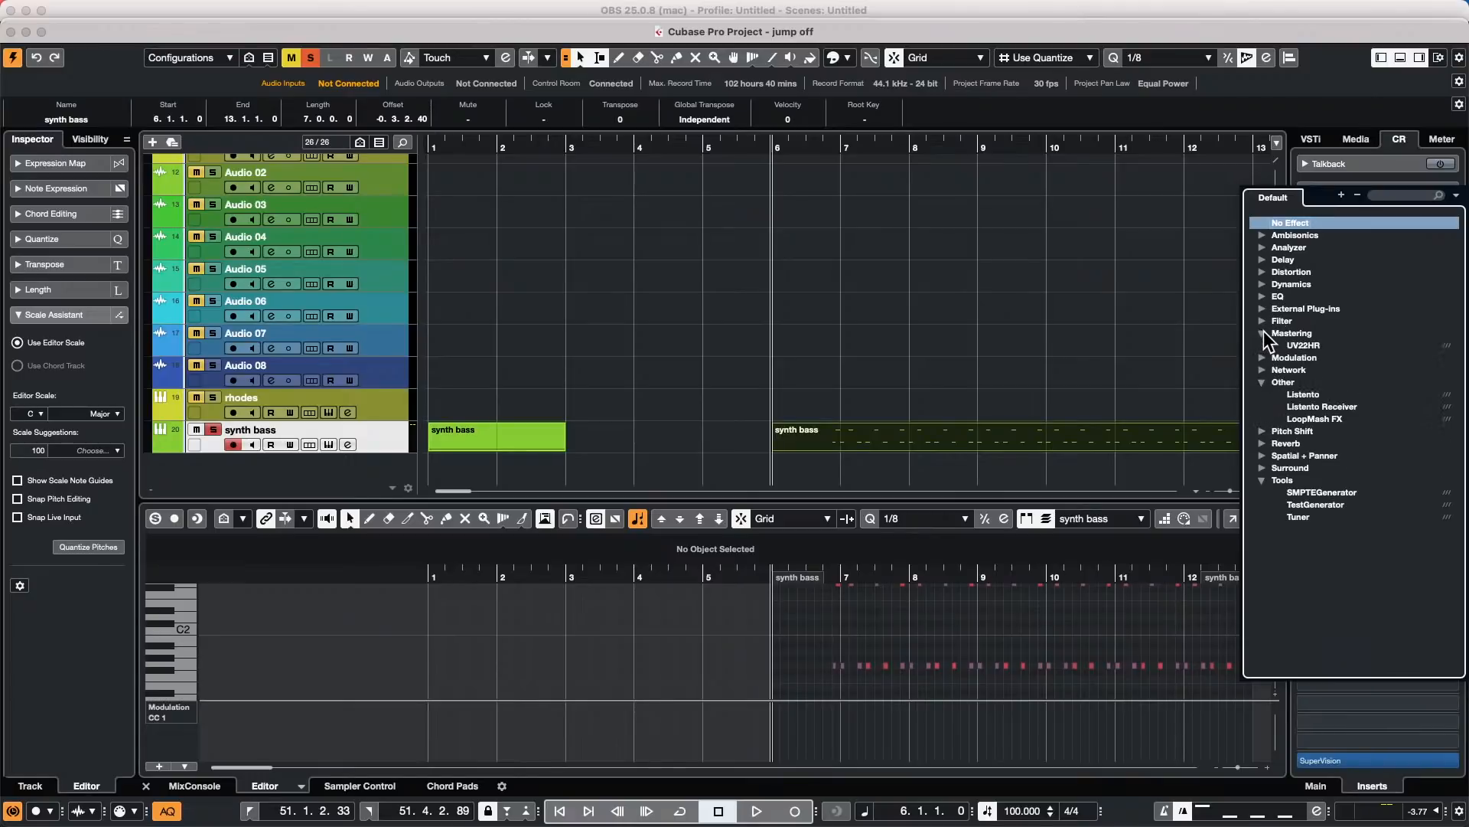
{"action": "left_click", "coordinate": [1301, 346]}
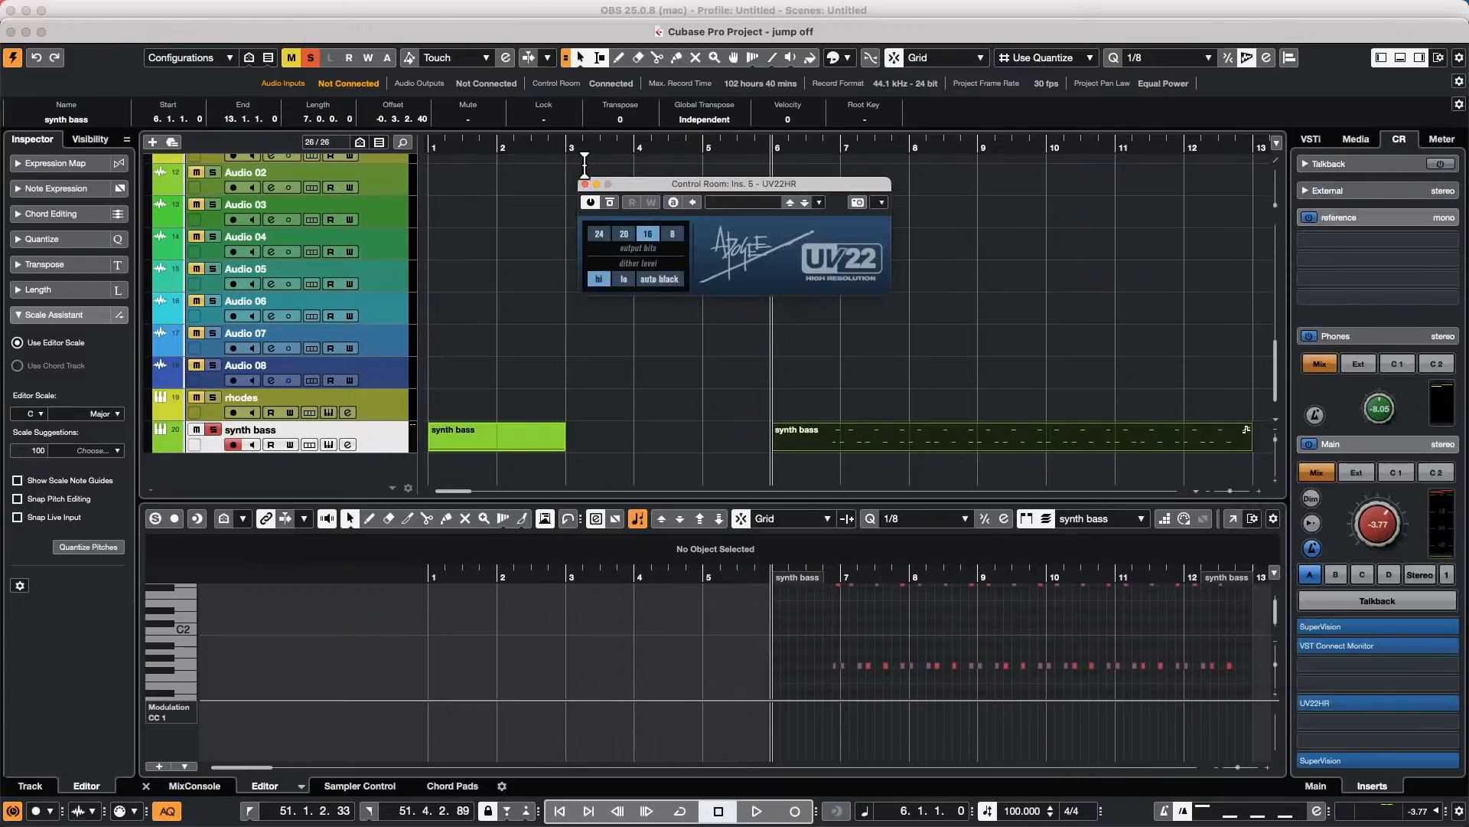
{"action": "left_click_drag", "start_coordinate": [640, 185], "coordinate": [1147, 399]}
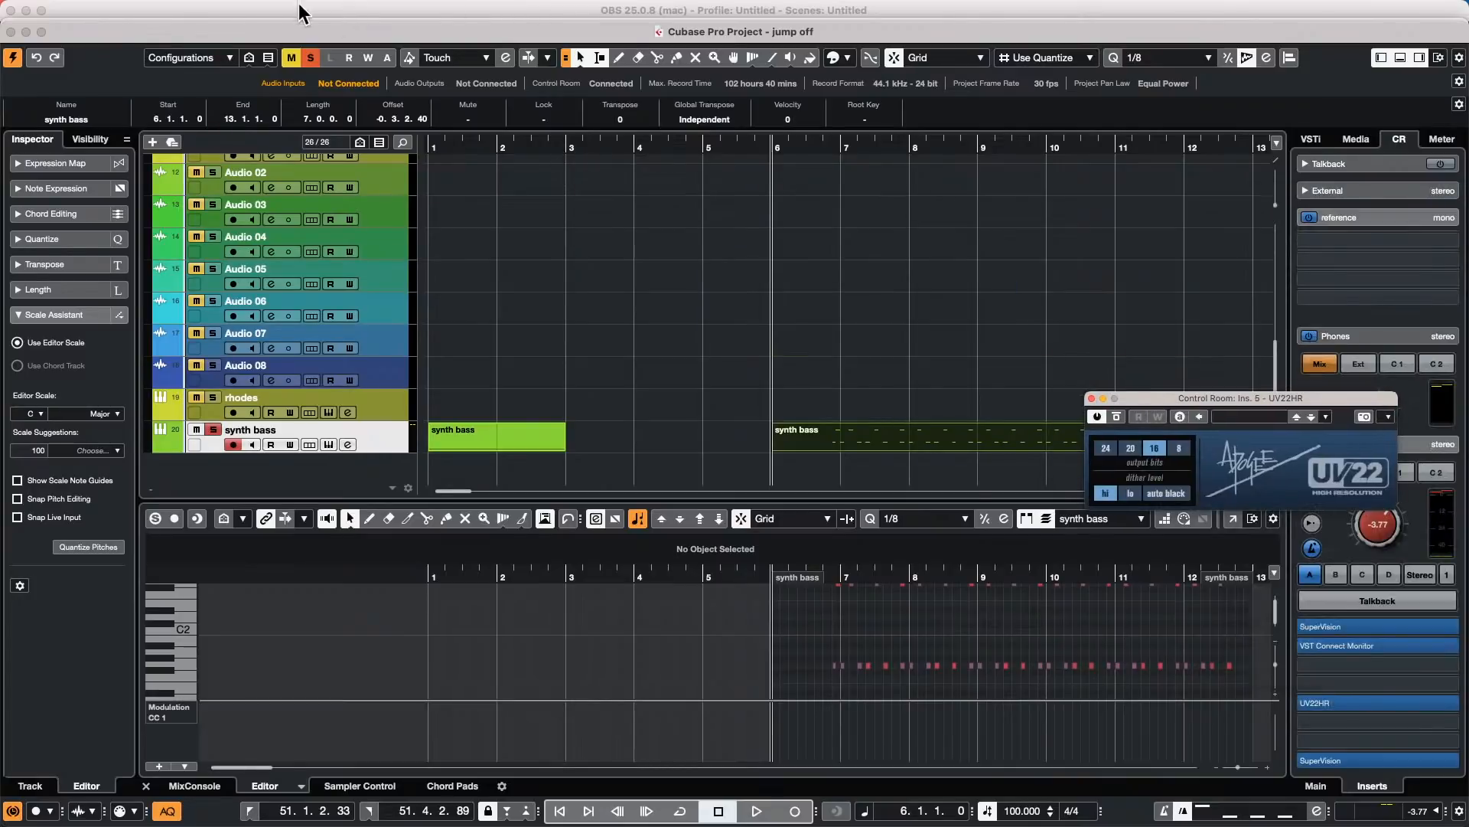
Step: Create a new empty project, accepting the proposed project folder
{"action": "left_click", "coordinate": [115, 8]}
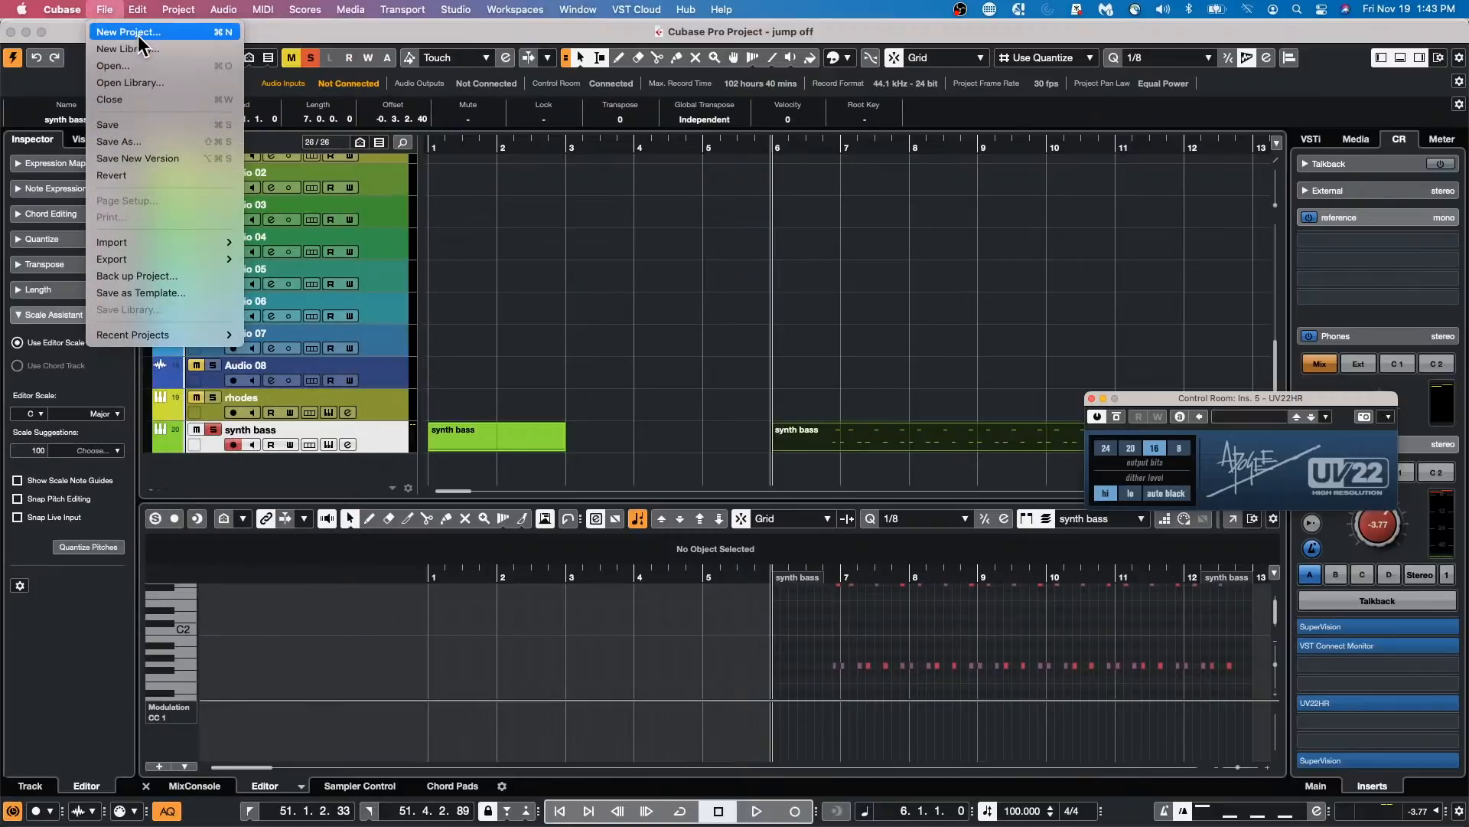
{"action": "left_click", "coordinate": [138, 34]}
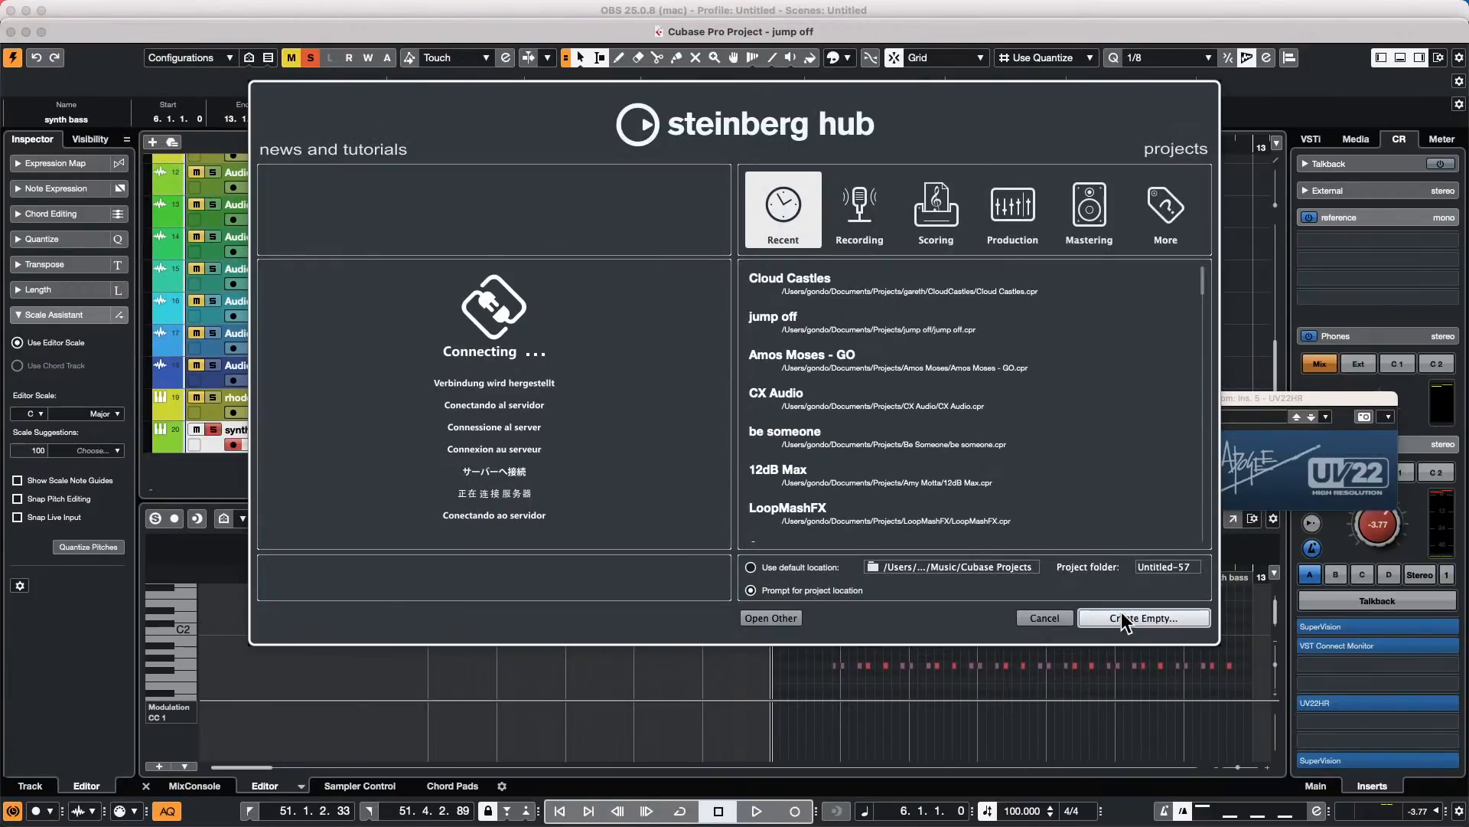
{"action": "left_click", "coordinate": [1125, 618]}
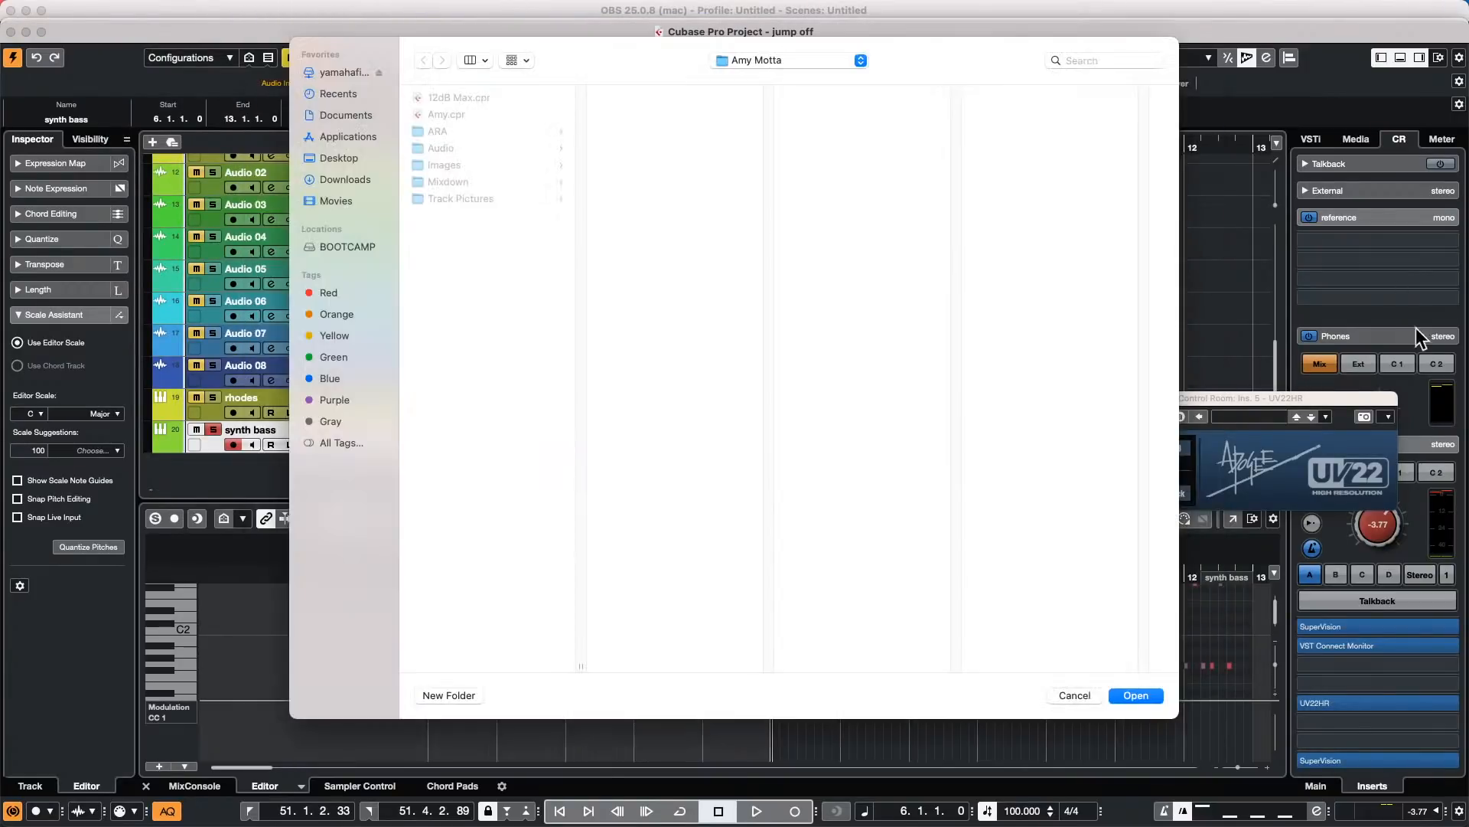
{"action": "left_click", "coordinate": [1128, 690]}
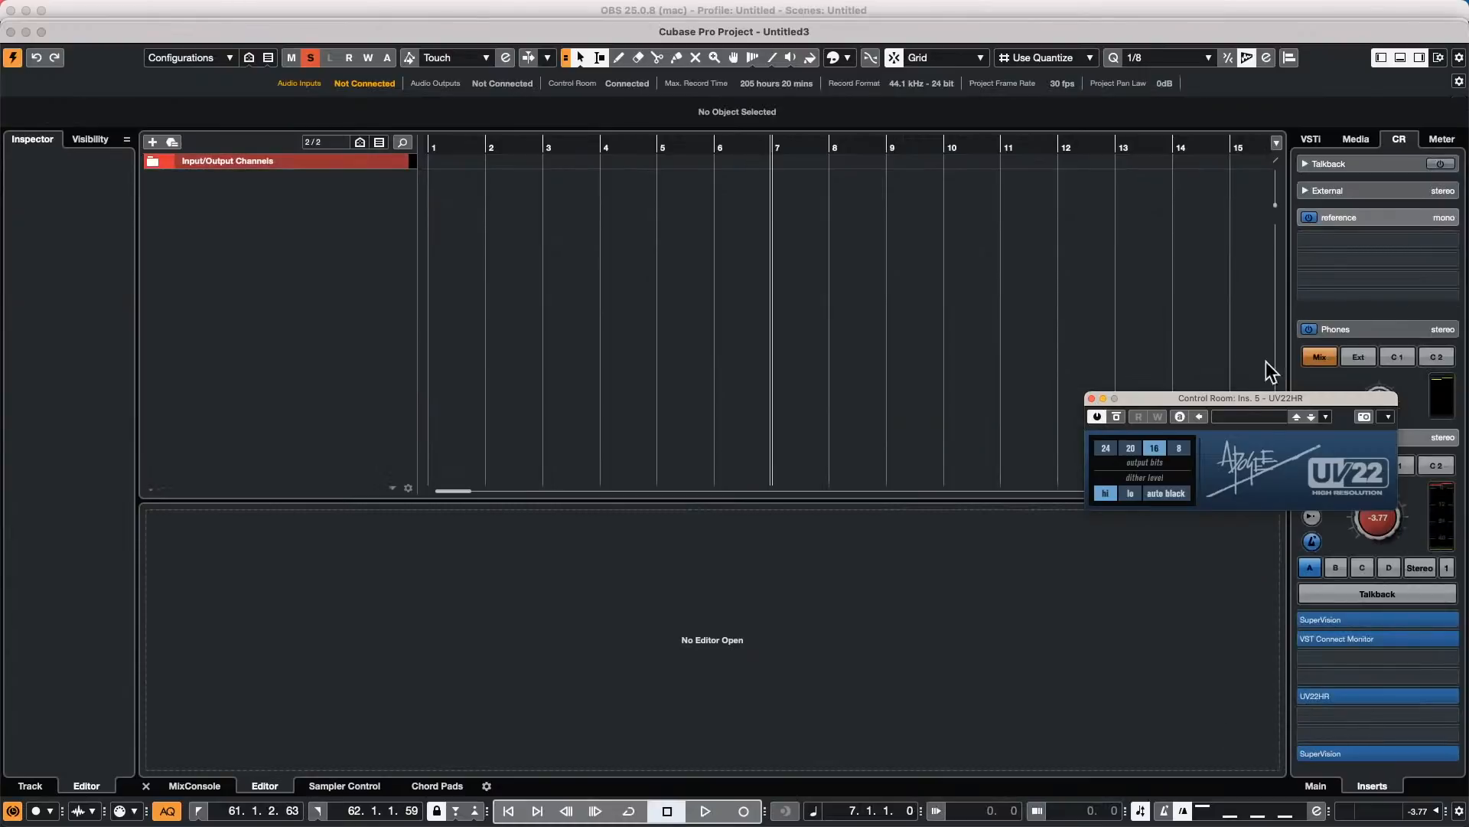
Step: Close the UV22HR window and remove UV22HR from the Control Room's Main inserts
{"action": "left_click", "coordinate": [1092, 398]}
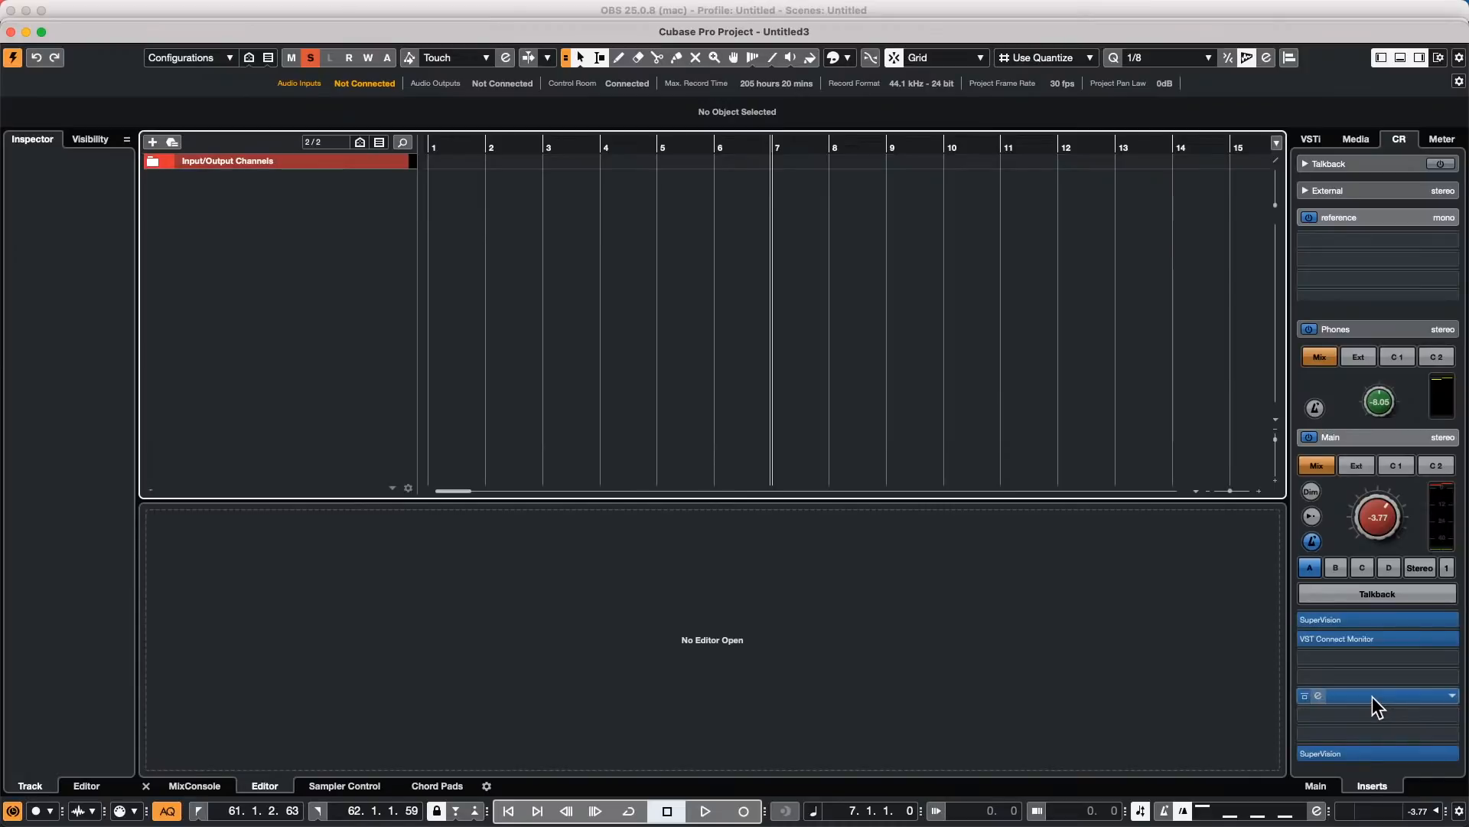
{"action": "left_click_drag", "start_coordinate": [1372, 697], "coordinate": [1137, 662]}
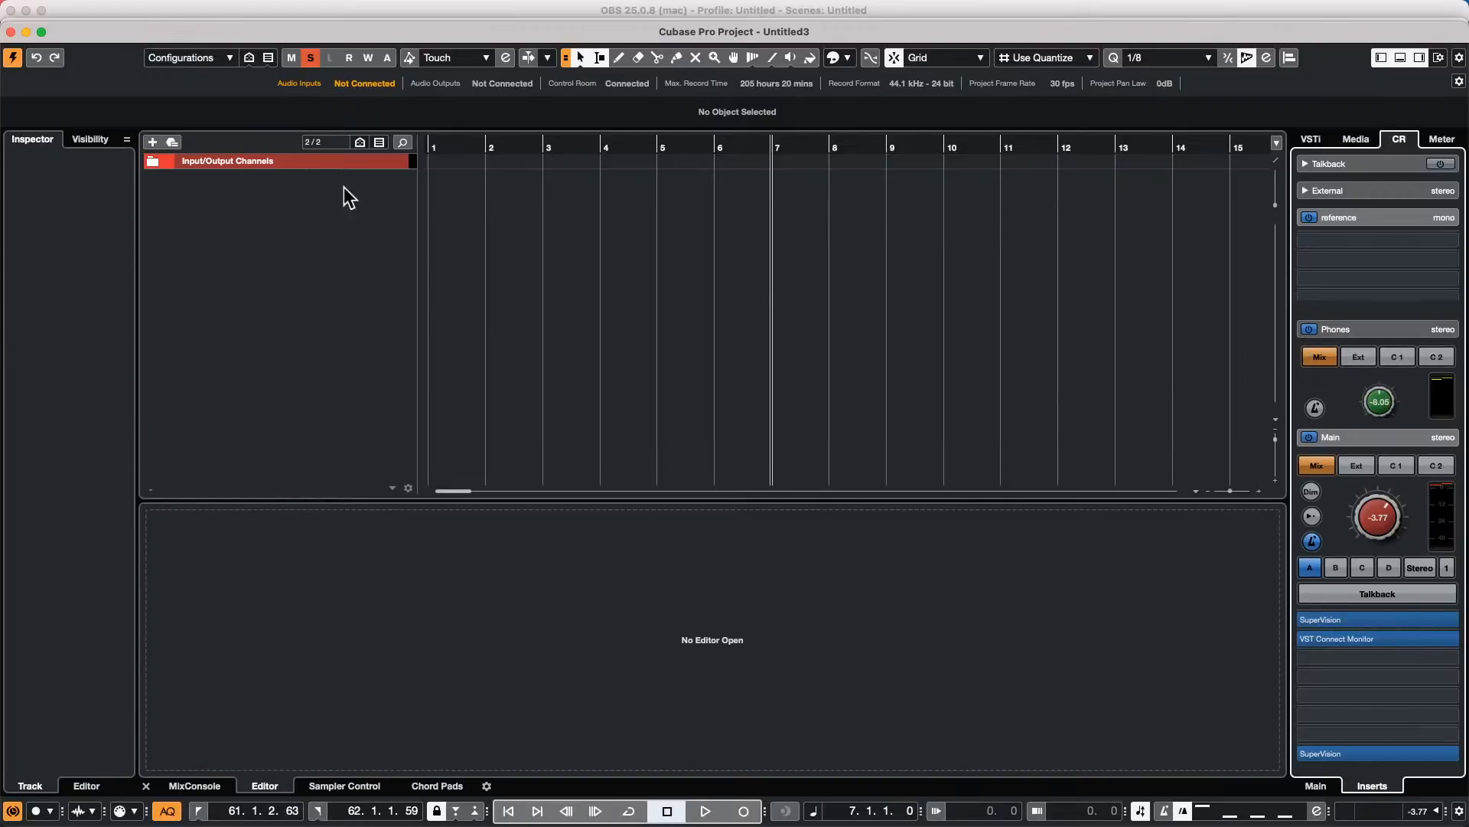
Step: Add a Signature track and draw a new time signature event on it at bar 2
{"action": "right_click", "coordinate": [311, 188]}
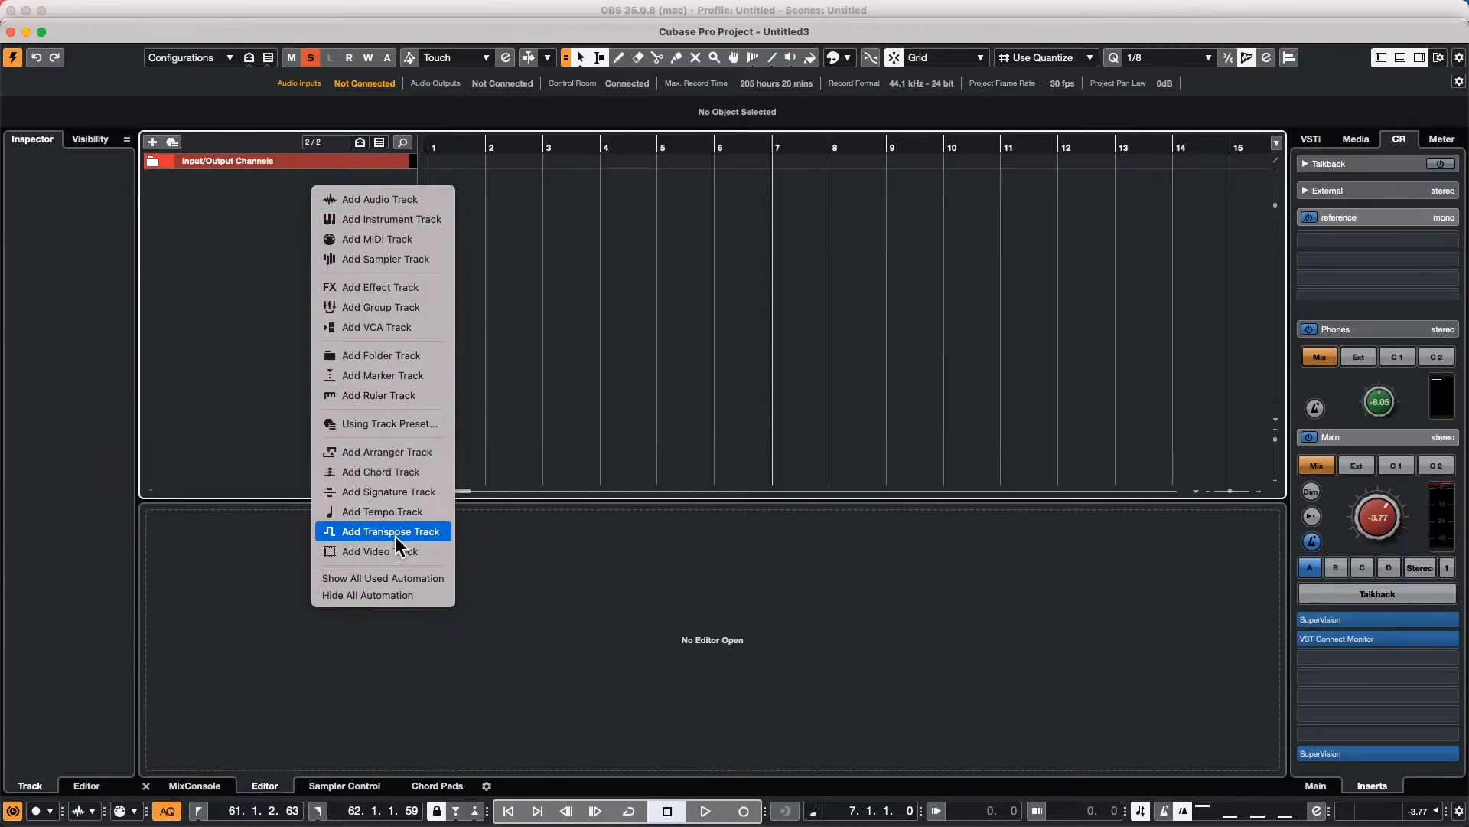
{"action": "left_click", "coordinate": [409, 493]}
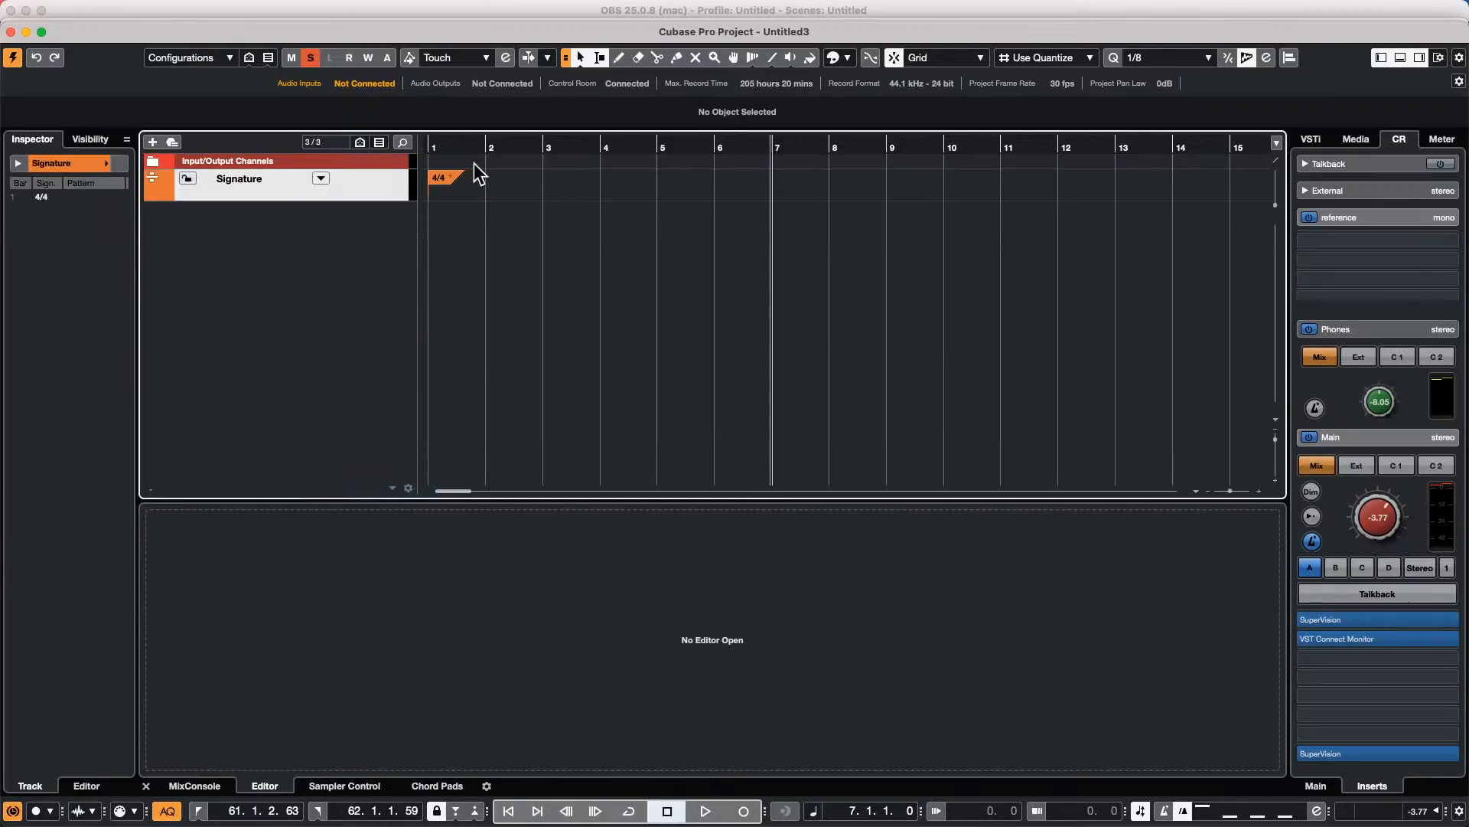
{"action": "right_click", "coordinate": [492, 197]}
{"action": "left_click", "coordinate": [525, 187]}
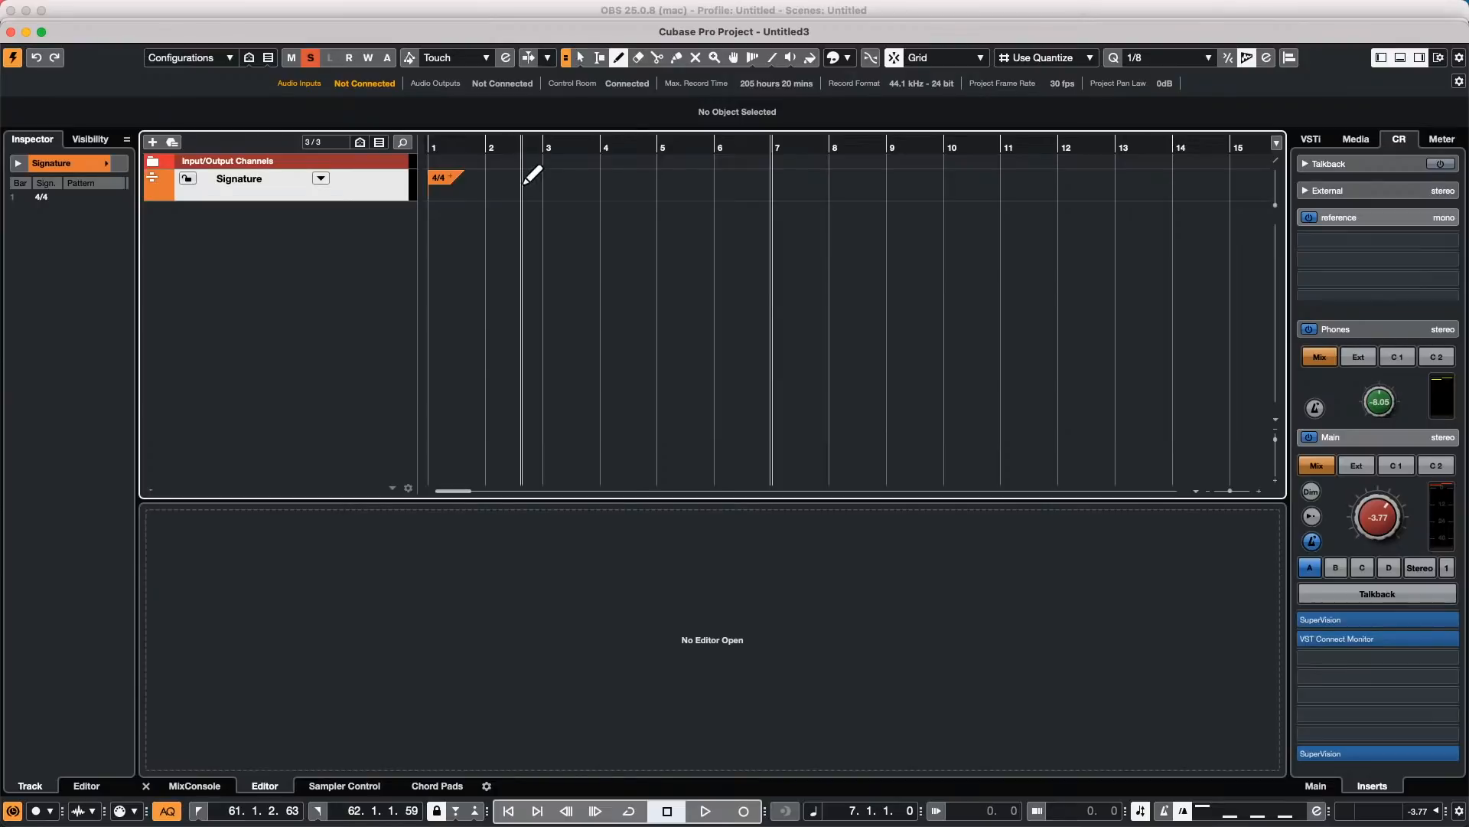
{"action": "left_click", "coordinate": [498, 178]}
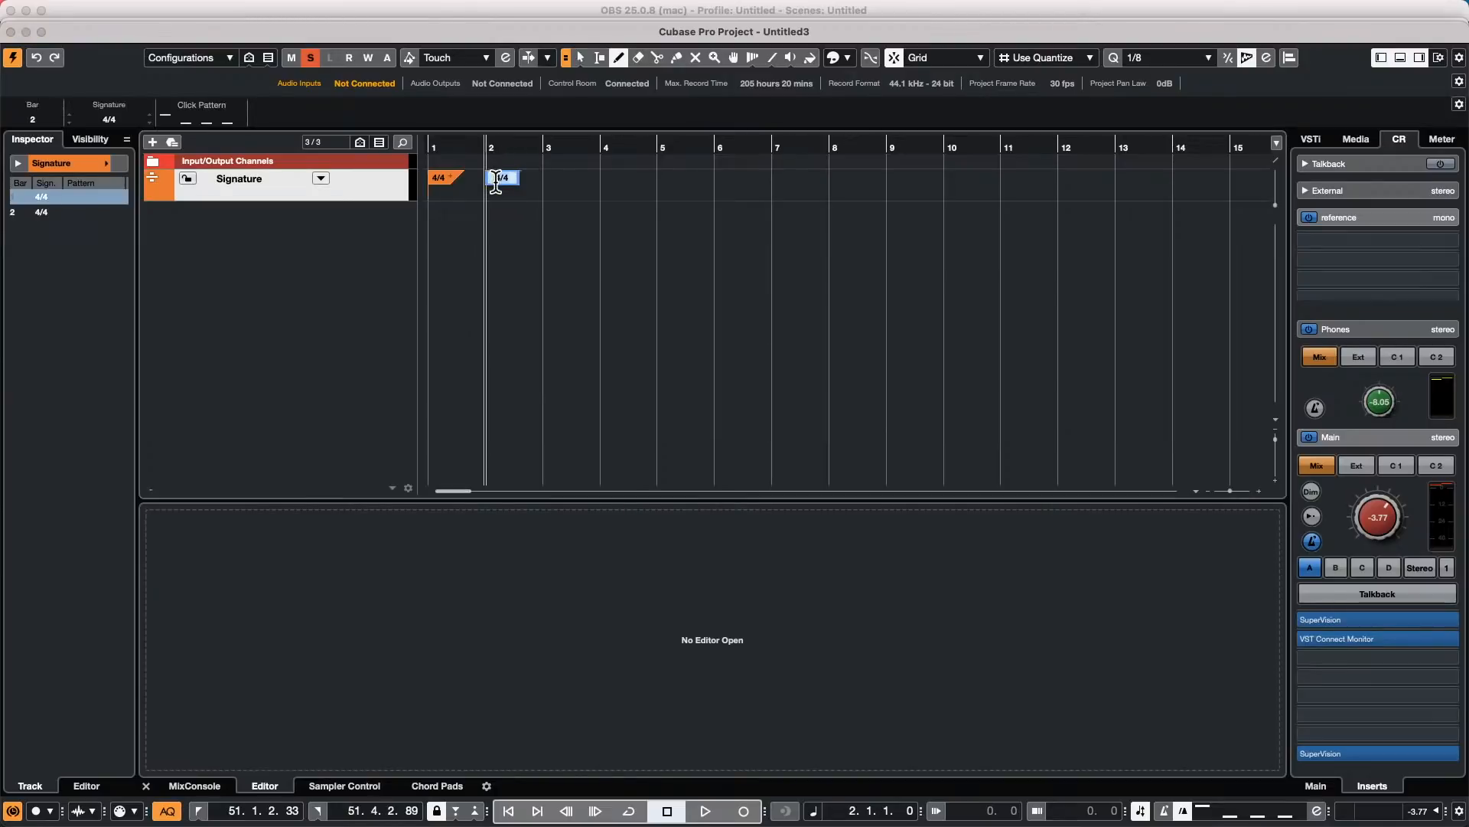
Step: Set the time signature event at bar 2 to 7/8 and return to the Object Selection tool
{"action": "right_click", "coordinate": [499, 179]}
{"action": "key", "text": "Down"}
{"action": "key", "text": "Down"}
{"action": "key", "text": "Down"}
{"action": "key", "text": "Down"}
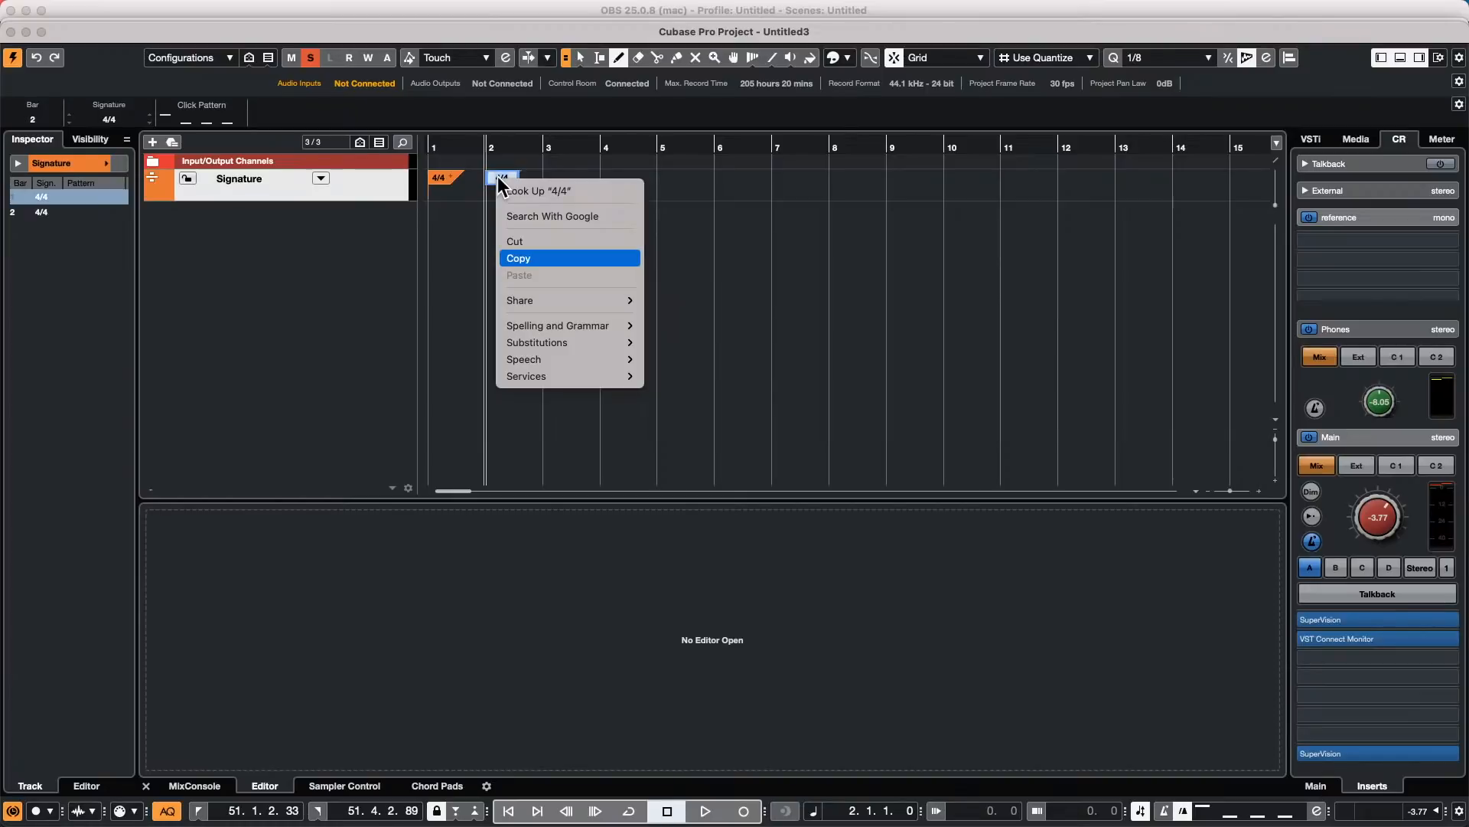
{"action": "key", "text": "Return"}
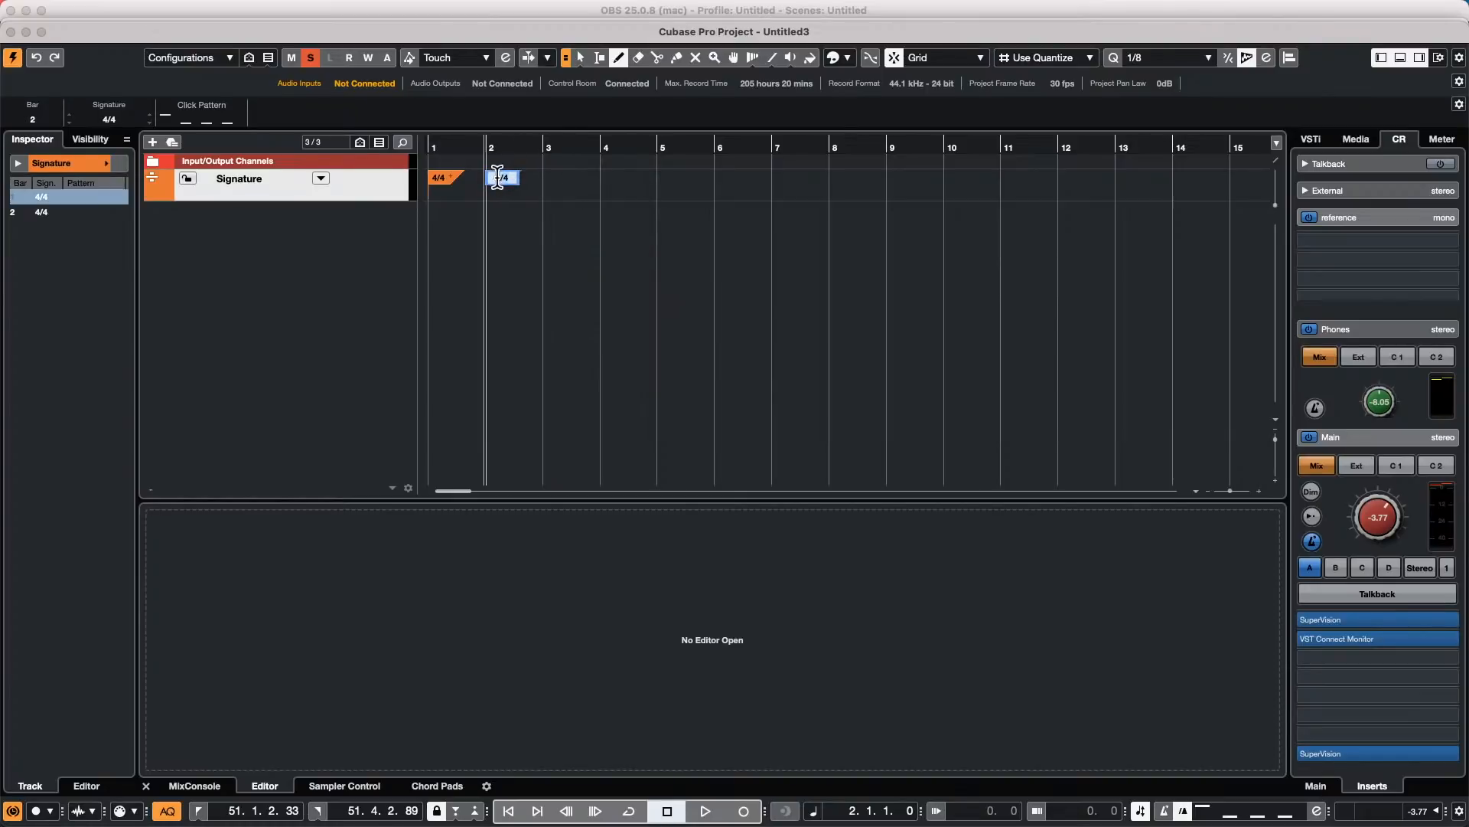
{"action": "type", "text": "7/8"}
{"action": "key", "text": "Return"}
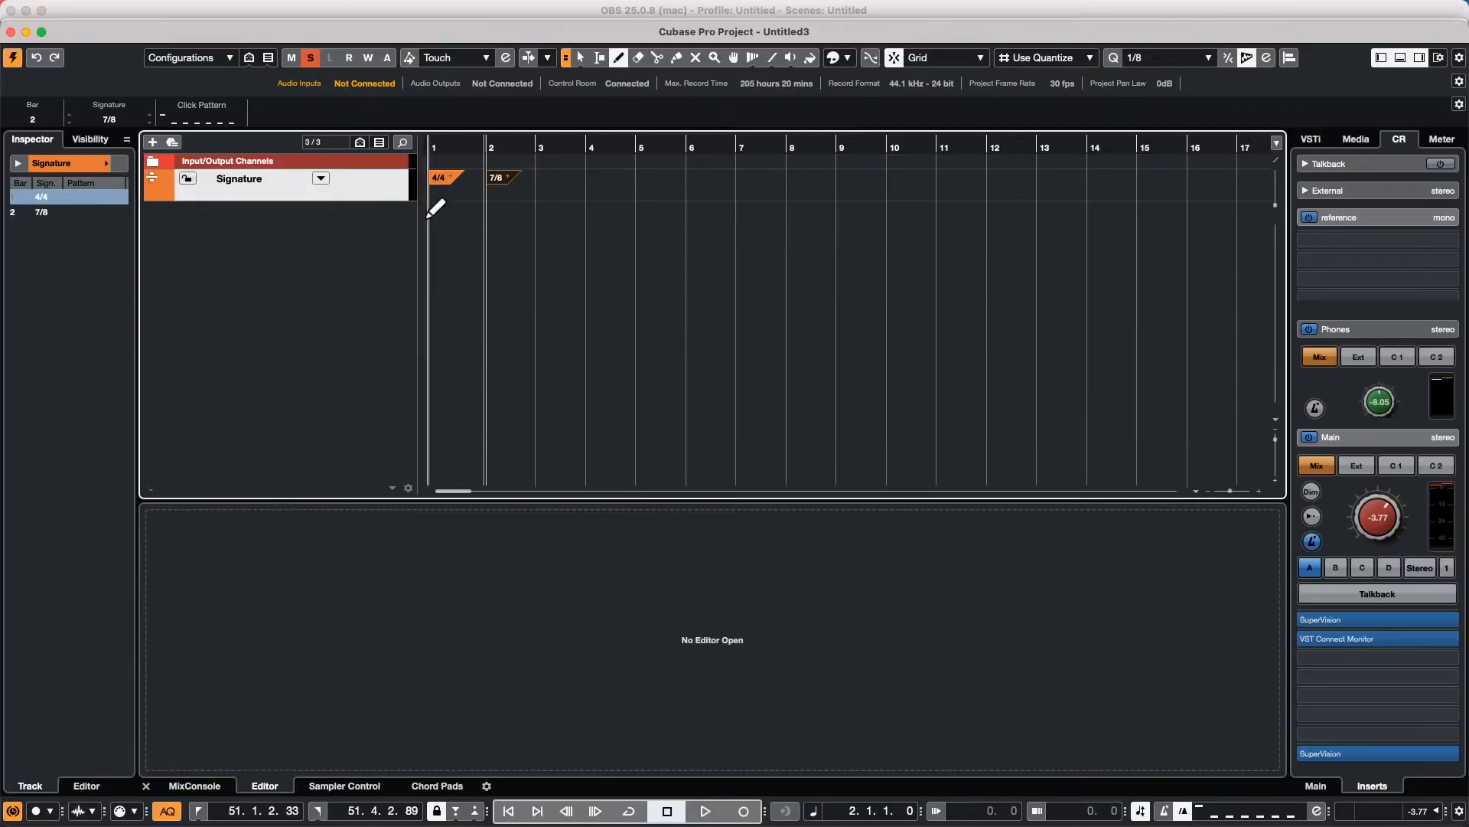
{"action": "right_click", "coordinate": [452, 226]}
{"action": "left_click", "coordinate": [451, 224]}
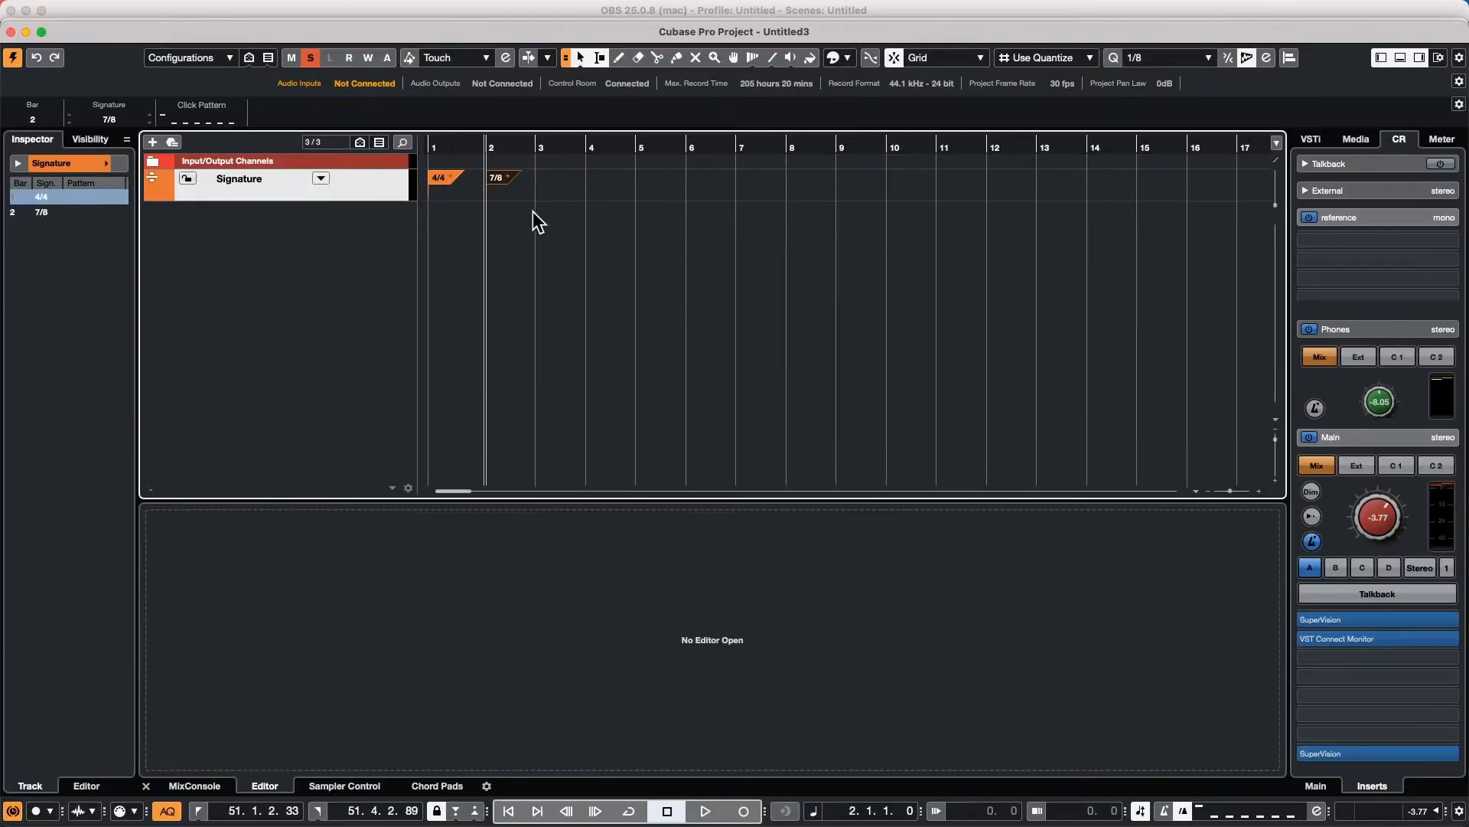
Step: Try duplicating the 4/4 and 7/8 events of bars 1 and 2 to bars 3 and 4, and undo the duplication
{"action": "mouse_move", "coordinate": [429, 217]}
{"action": "left_mouse_down"}
{"action": "mouse_move", "coordinate": [531, 186]}
{"action": "mouse_move", "coordinate": [526, 167]}
{"action": "left_mouse_up"}
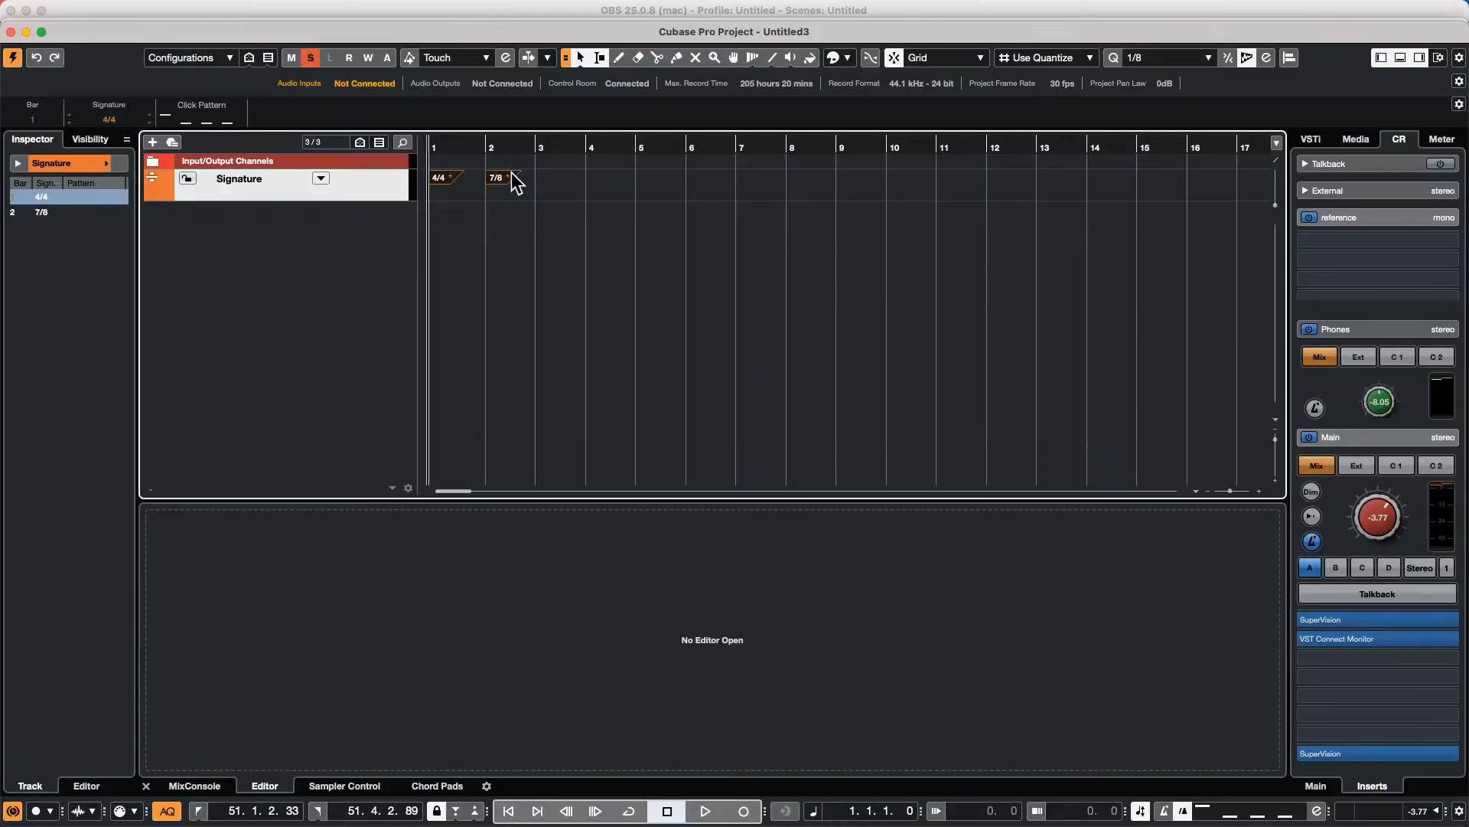
{"action": "key", "text": "super+d"}
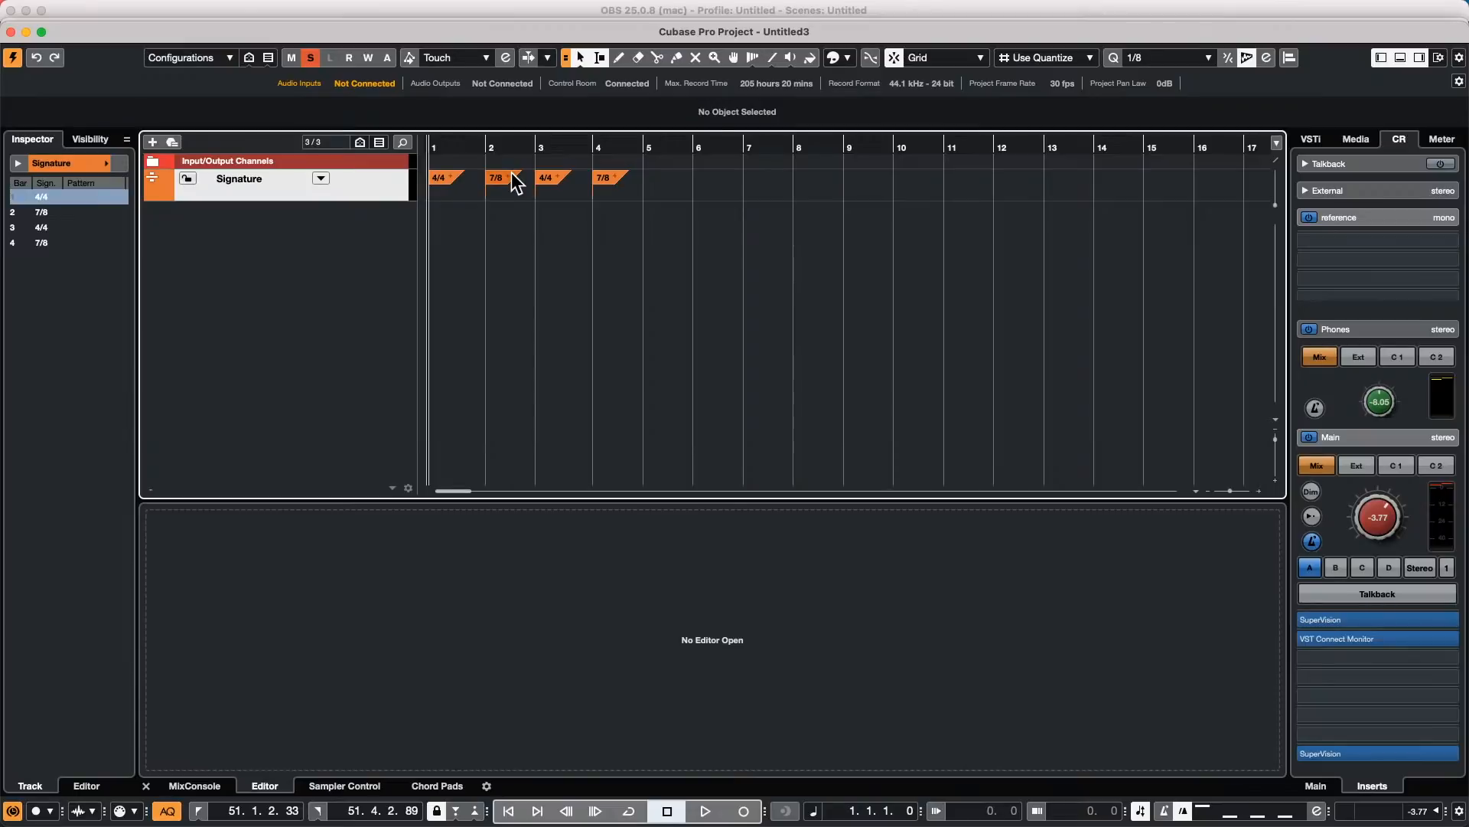
{"action": "key", "text": "super+z"}
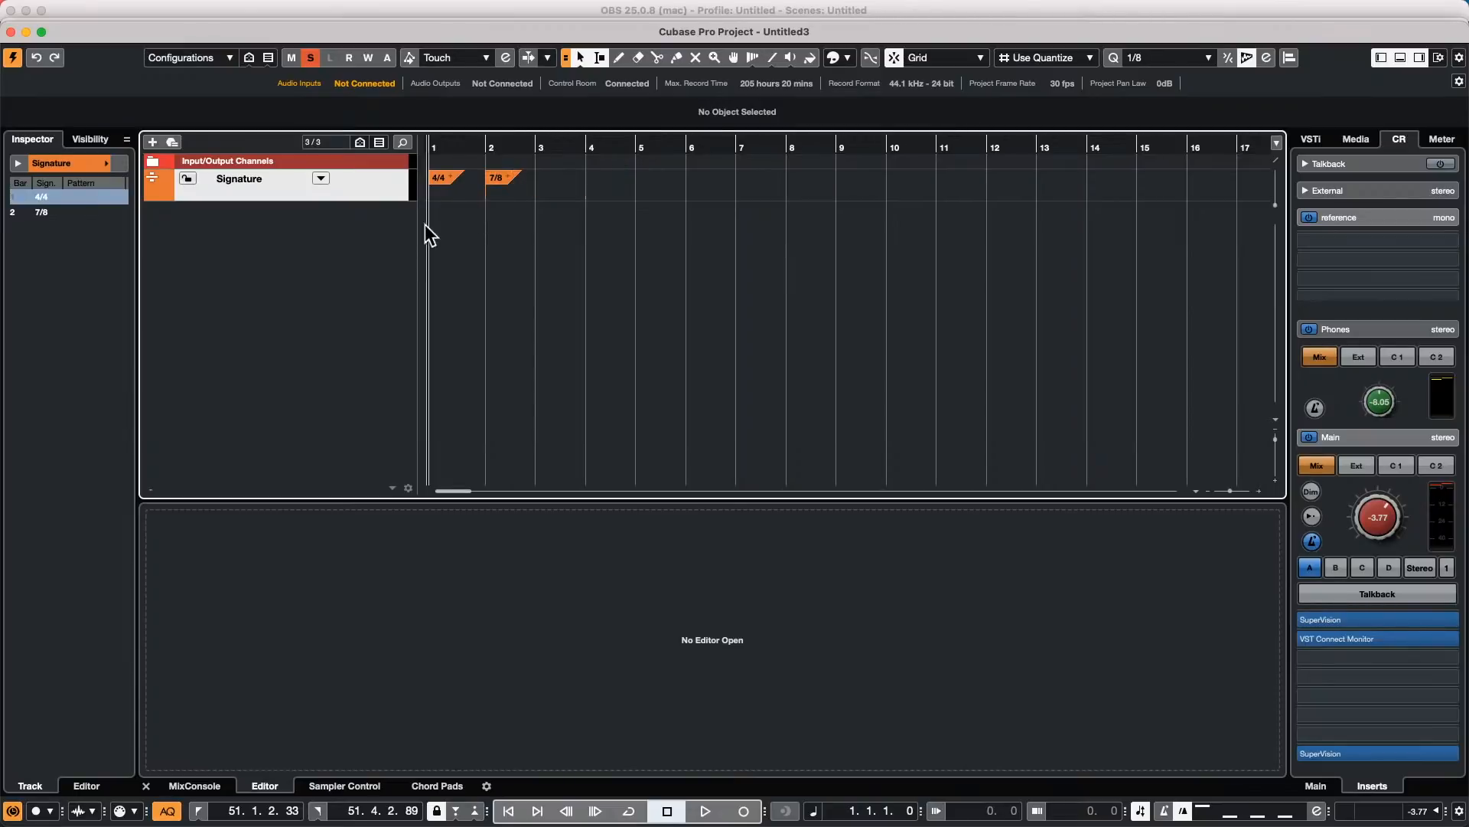
Step: Select the 4/4 and 7/8 signature events together and duplicate the pair to bars 3 and 4
{"action": "left_click", "coordinate": [511, 177]}
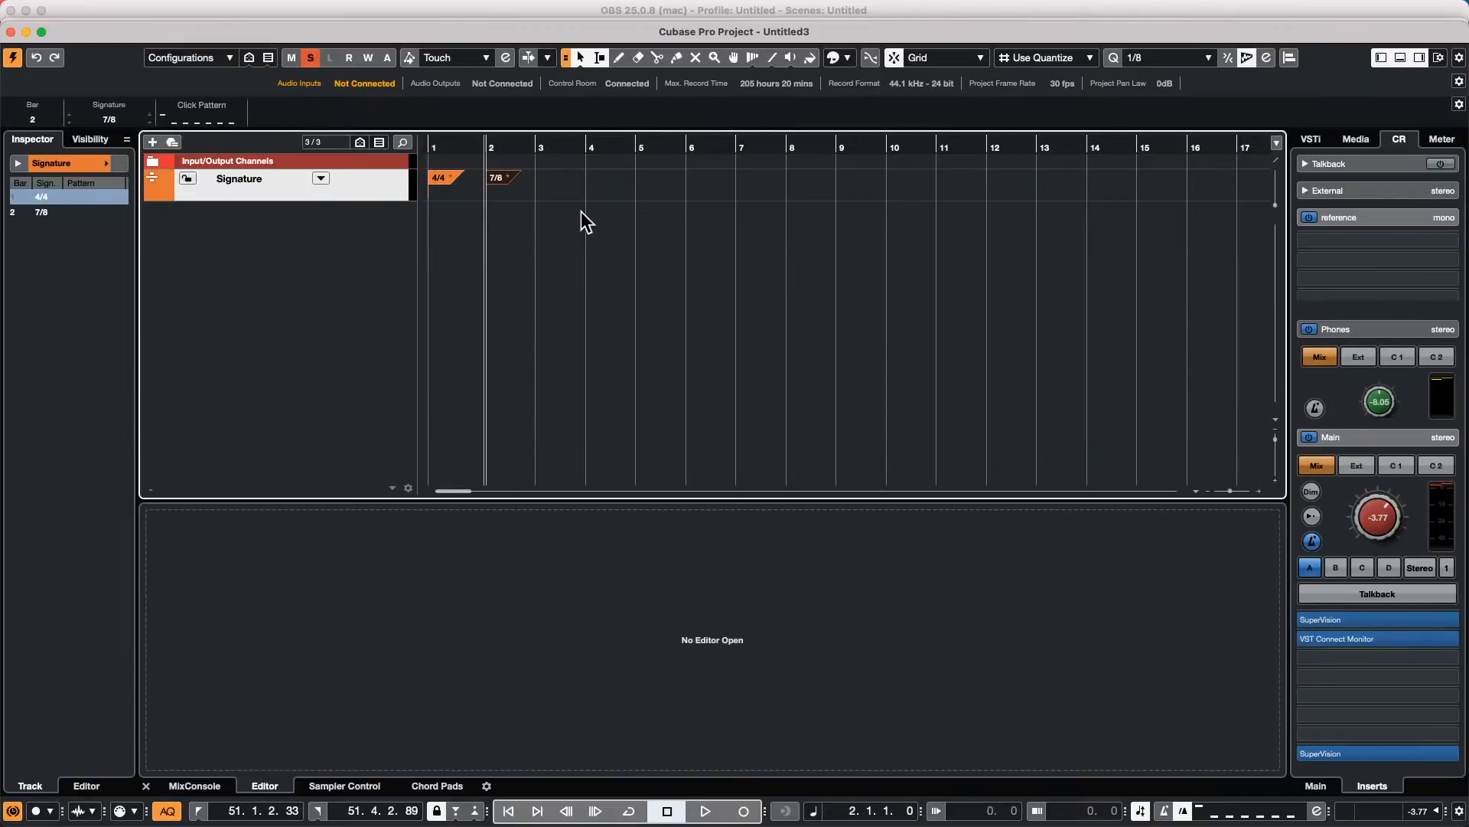
{"action": "mouse_move", "coordinate": [437, 217]}
{"action": "left_mouse_down"}
{"action": "mouse_move", "coordinate": [478, 185]}
{"action": "mouse_move", "coordinate": [540, 187]}
{"action": "mouse_move", "coordinate": [389, 172]}
{"action": "mouse_move", "coordinate": [394, 191]}
{"action": "left_mouse_up"}
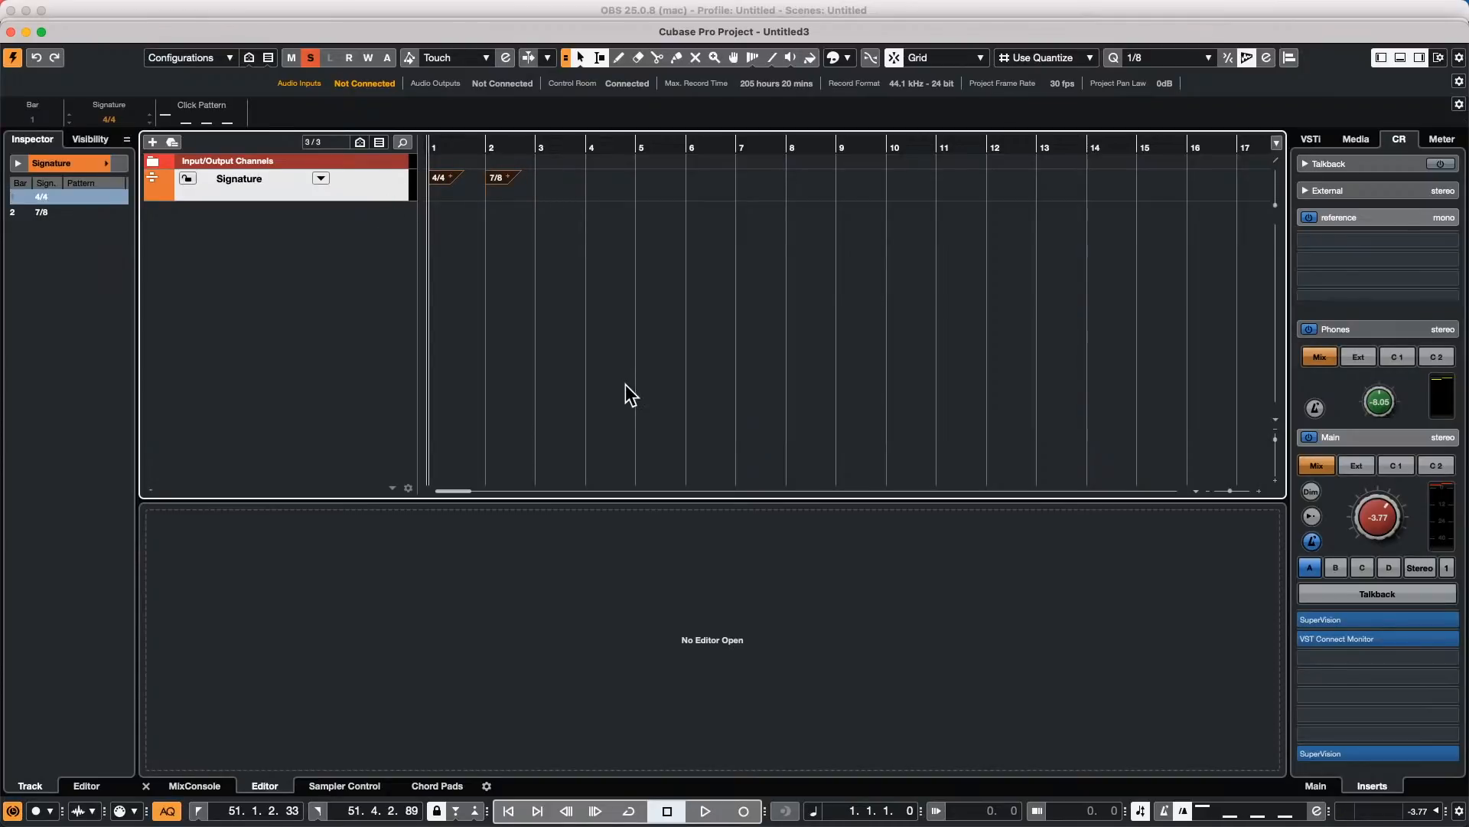
{"action": "key", "text": "super+d"}
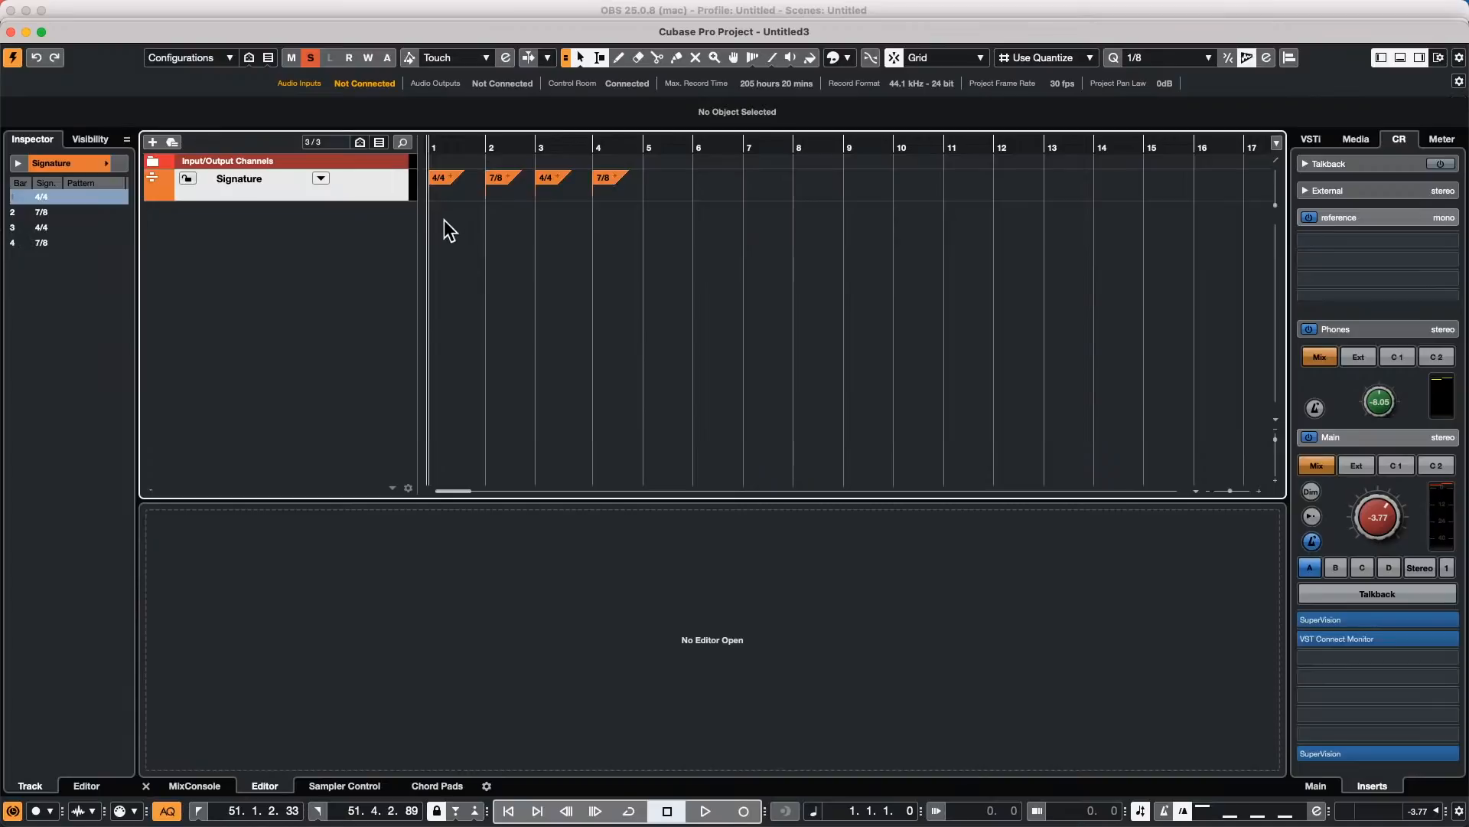
Step: Duplicate the signature events of bars 2 to 4 to bars 5 to 7, and those of bars 6 and 7 to bars 8 and 9
{"action": "left_click_drag", "start_coordinate": [542, 199], "coordinate": [674, 174]}
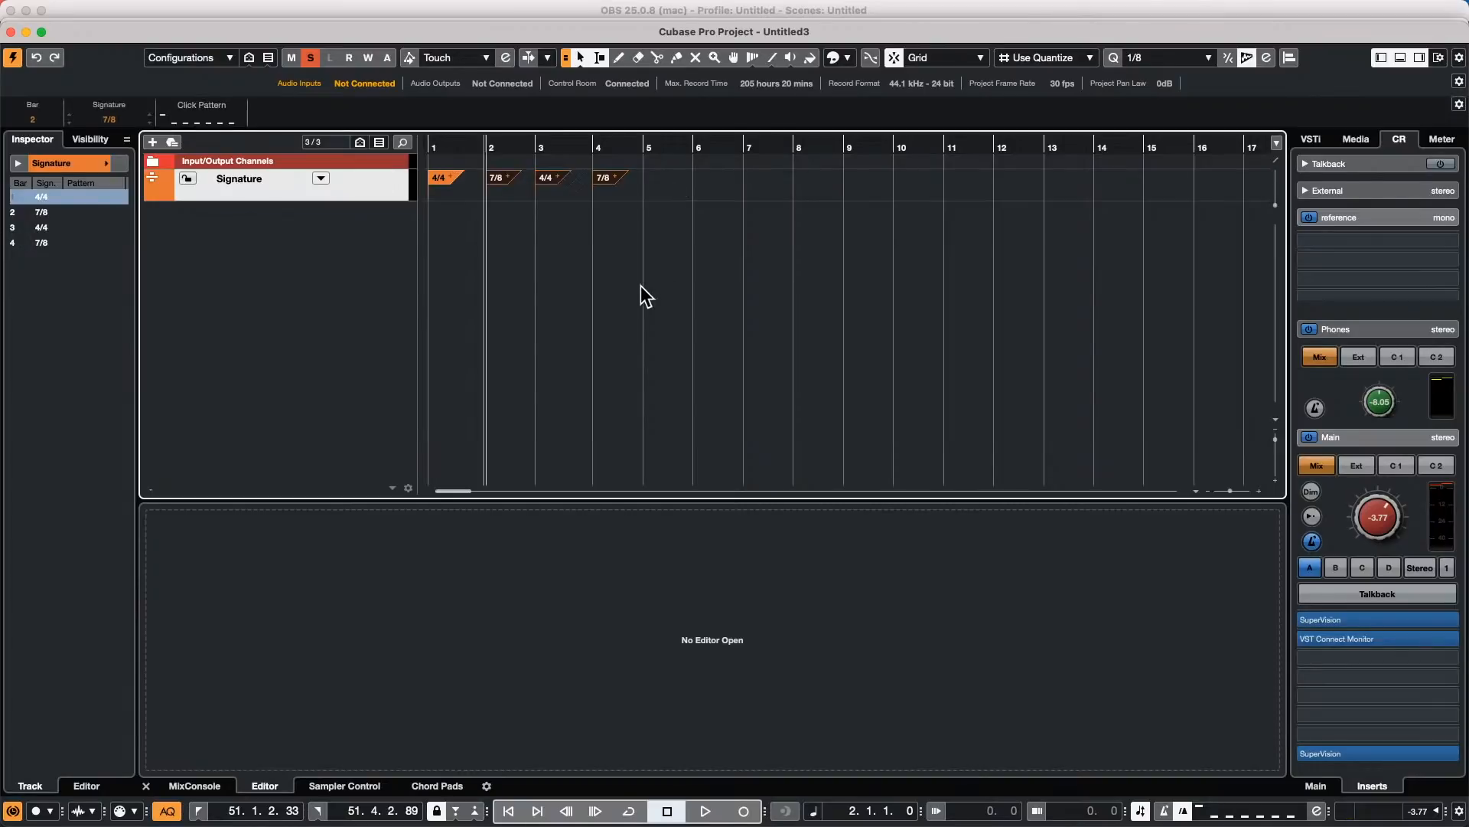
{"action": "key", "text": "super+d"}
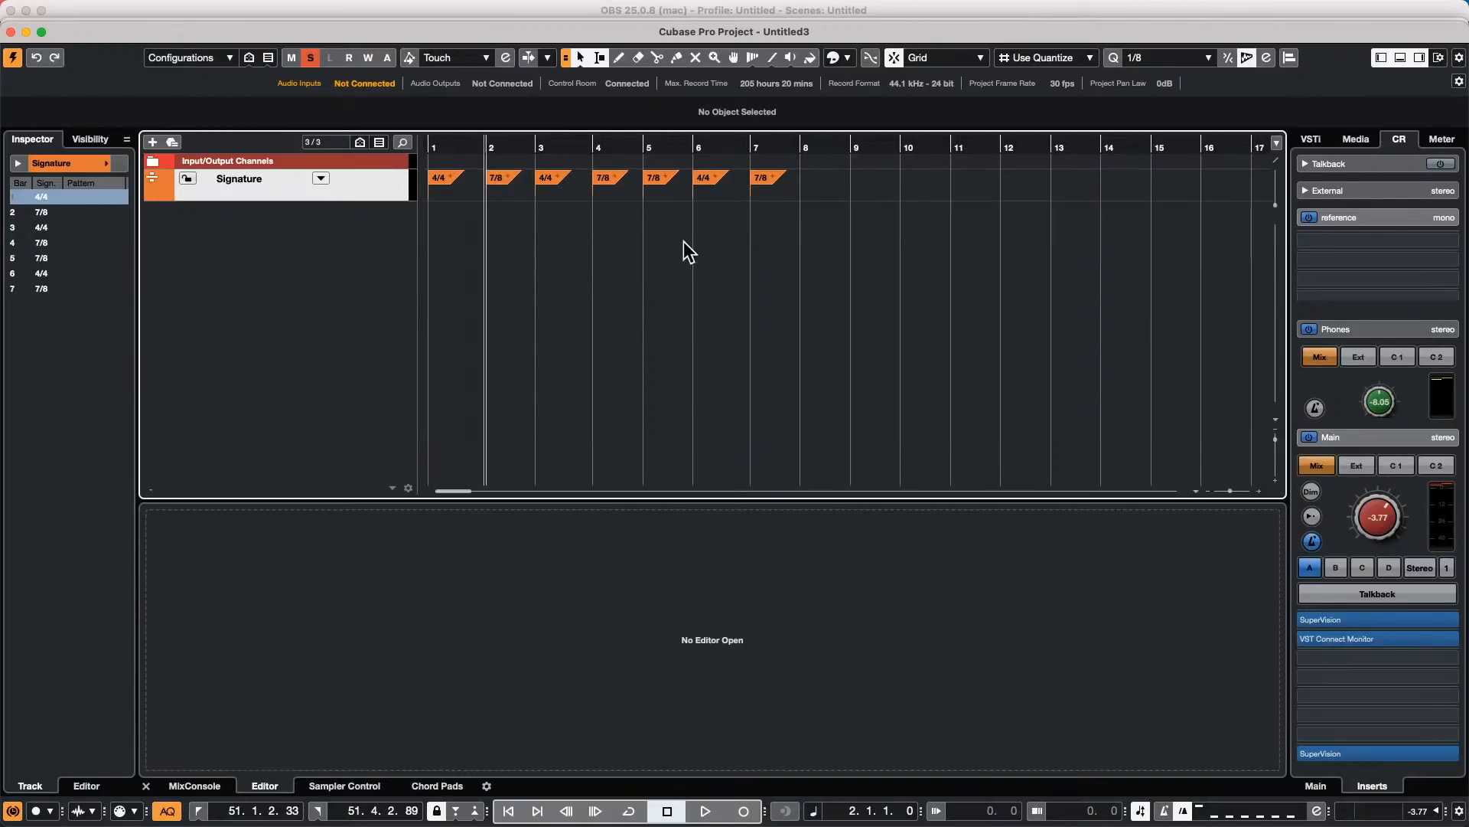
{"action": "left_click_drag", "start_coordinate": [695, 203], "coordinate": [811, 165]}
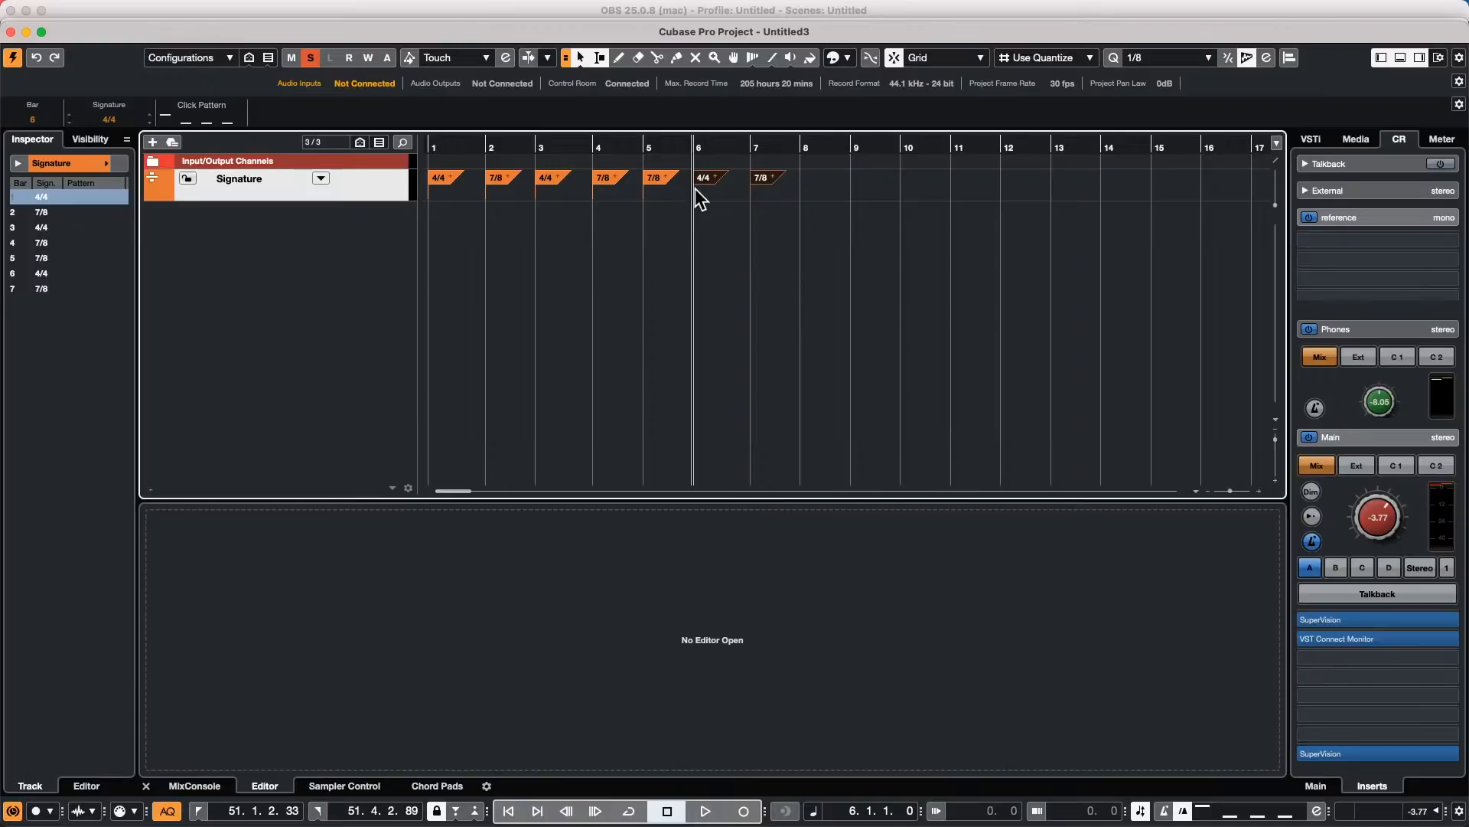
{"action": "key", "text": "super+d"}
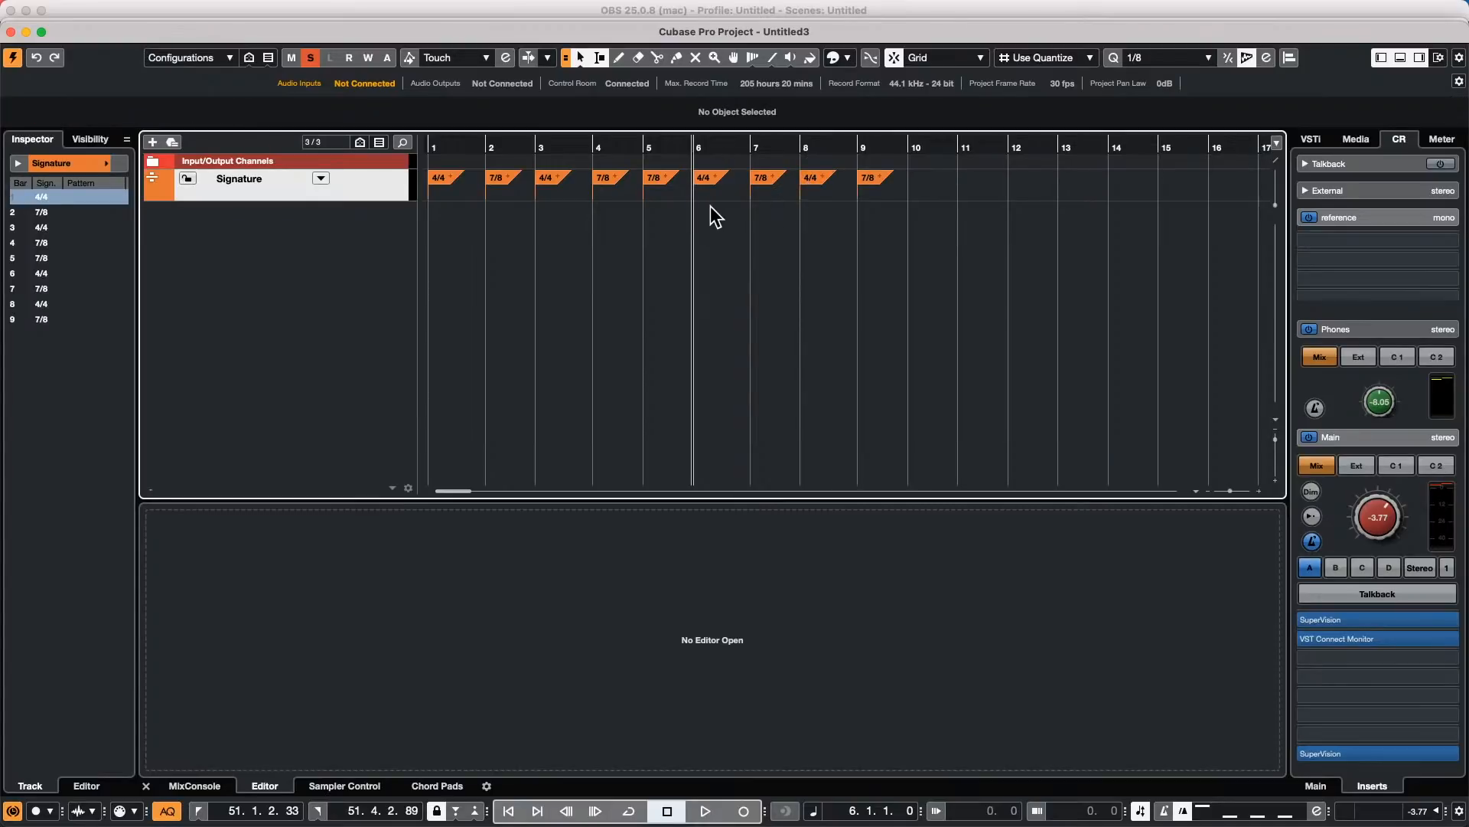
Step: Duplicate the signature events of bars 7 to 9 to bars 10 to 12, and those of bars 2 to 12 to bars 13 to 23
{"action": "mouse_move", "coordinate": [710, 207]}
{"action": "left_mouse_down"}
{"action": "mouse_move", "coordinate": [848, 208]}
{"action": "mouse_move", "coordinate": [880, 172]}
{"action": "left_mouse_up"}
{"action": "key", "text": "super+d"}
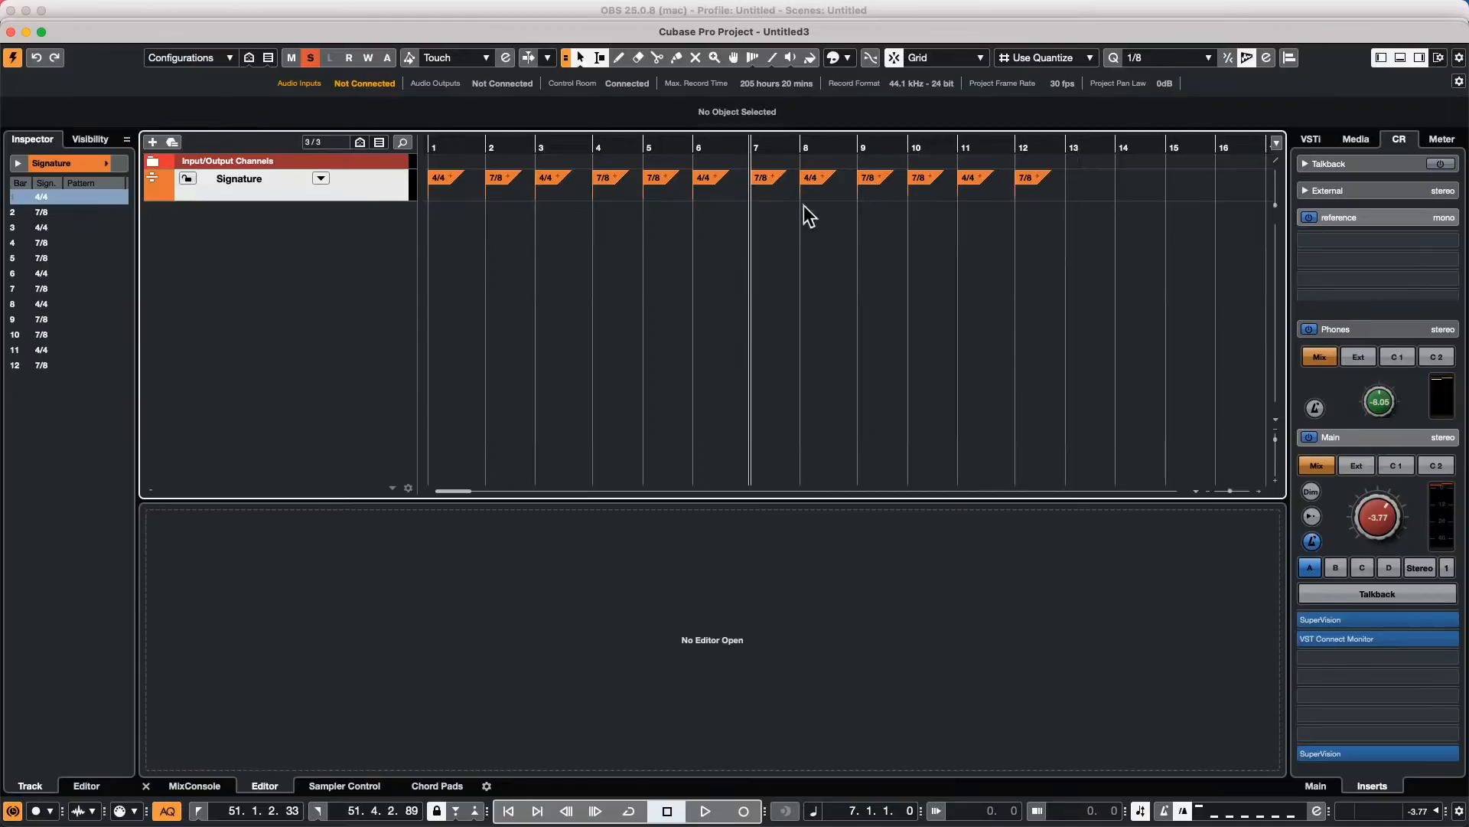
{"action": "mouse_move", "coordinate": [436, 217]}
{"action": "left_mouse_down"}
{"action": "mouse_move", "coordinate": [857, 219]}
{"action": "mouse_move", "coordinate": [1086, 148]}
{"action": "left_mouse_up"}
{"action": "key", "text": "super+d"}
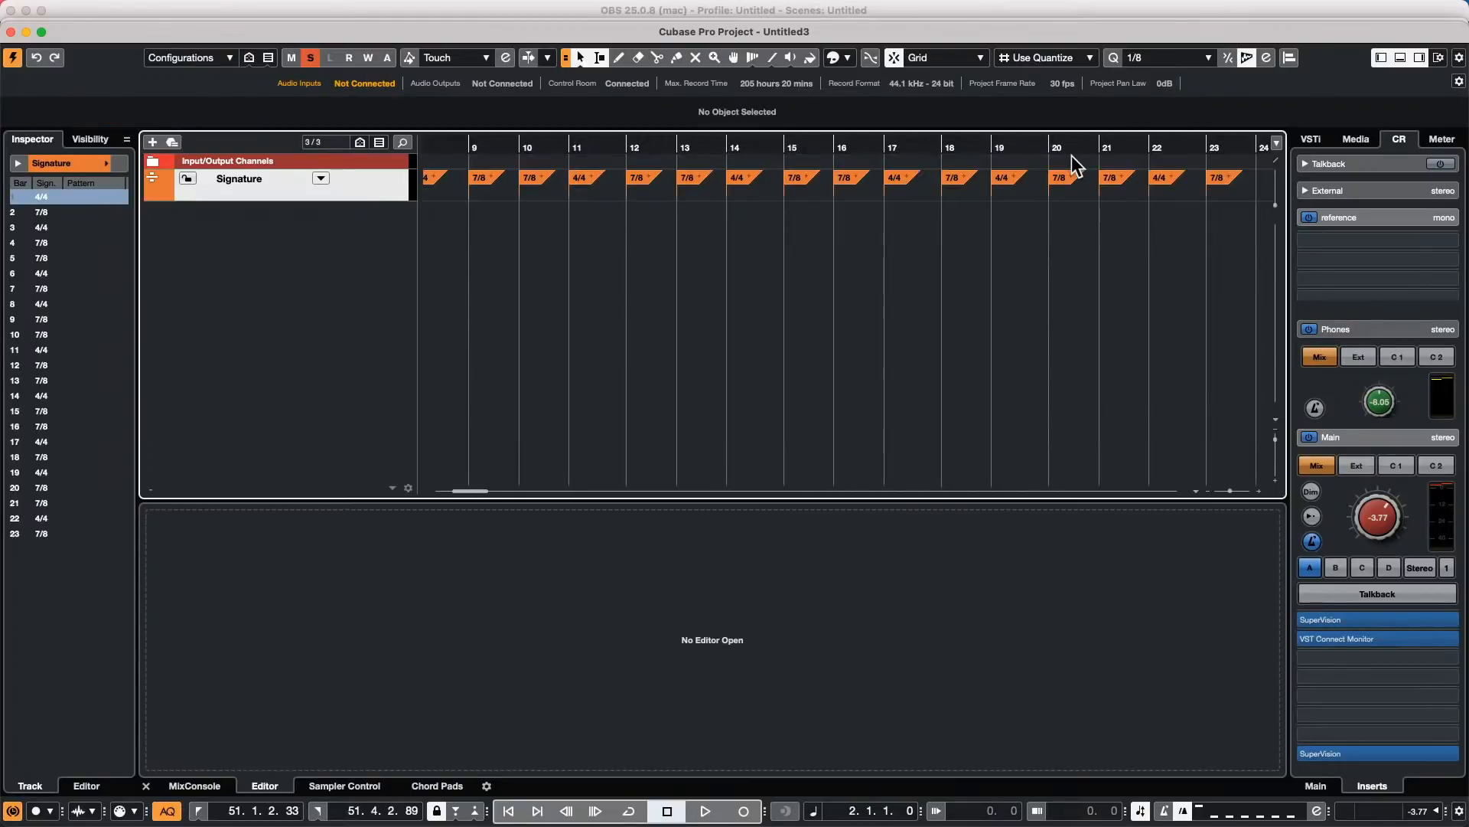
Step: Select all the signature events, duplicate them to extend the pattern beyond bar 23, and return the playhead to the project start
{"action": "left_click_drag", "start_coordinate": [584, 137], "coordinate": [604, 97]}
{"action": "key", "text": "super+a"}
{"action": "key", "text": "period"}
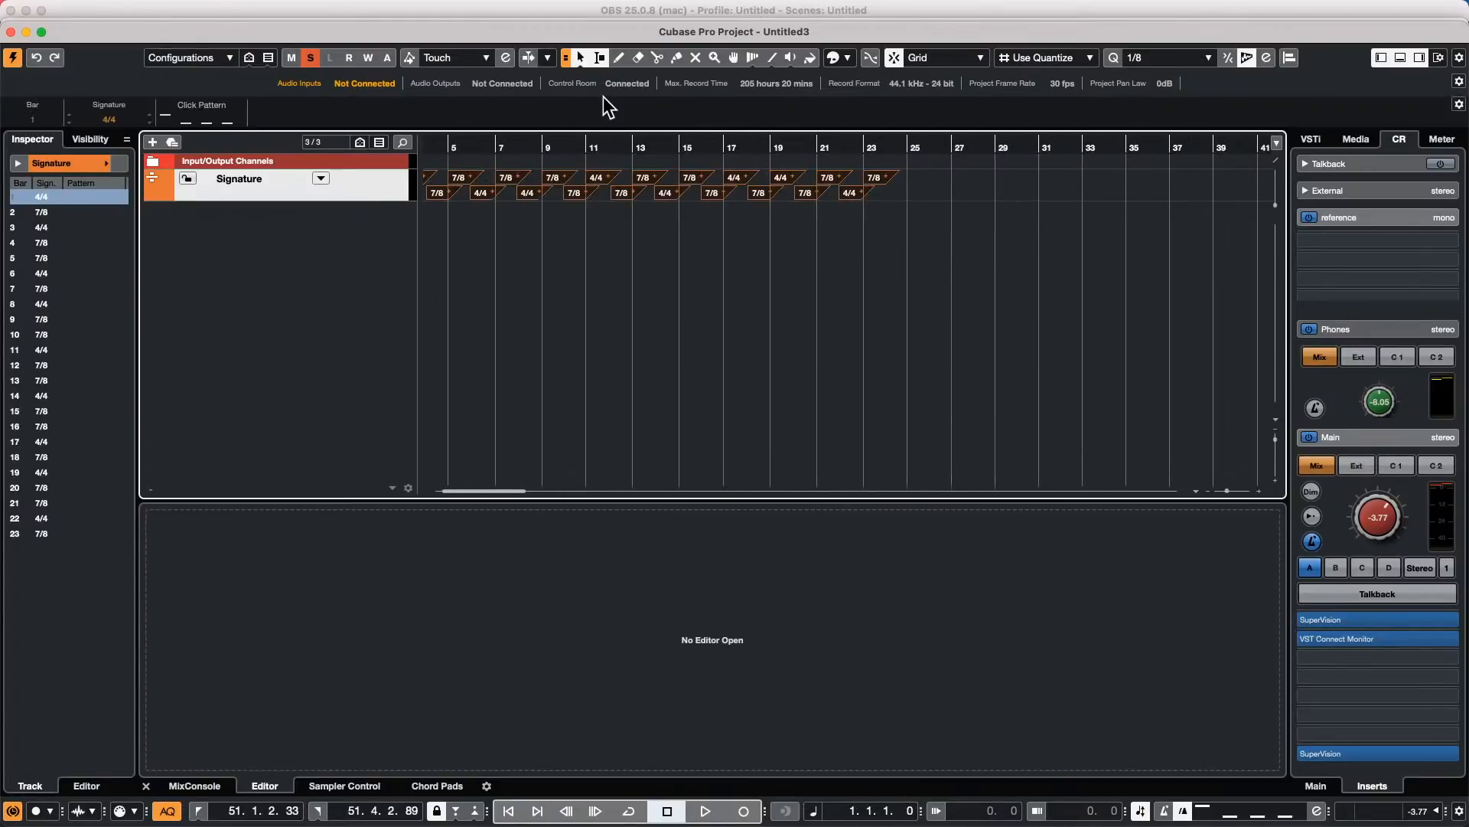
{"action": "key", "text": "super+s"}
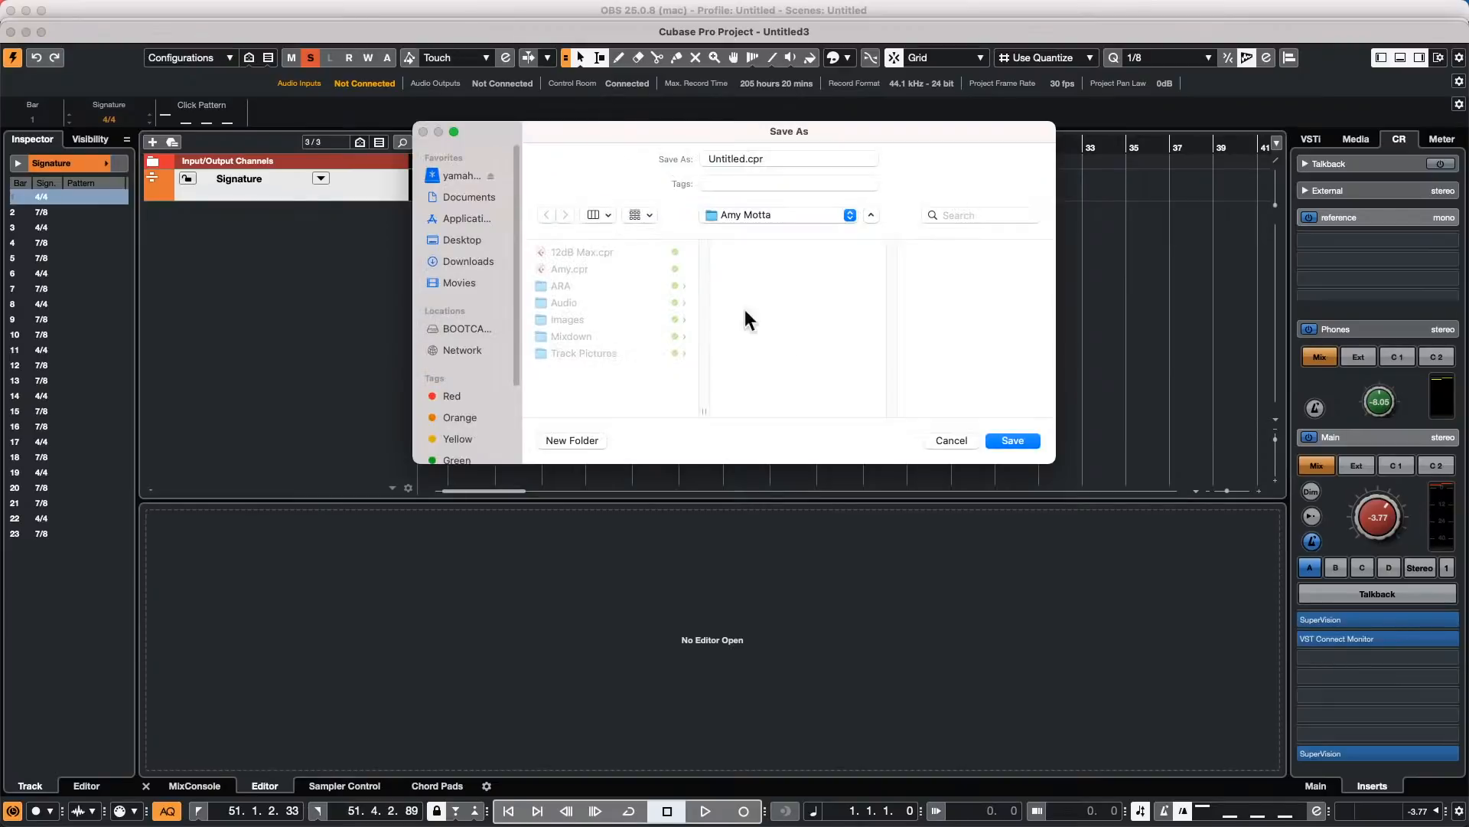
{"action": "left_click", "coordinate": [957, 438]}
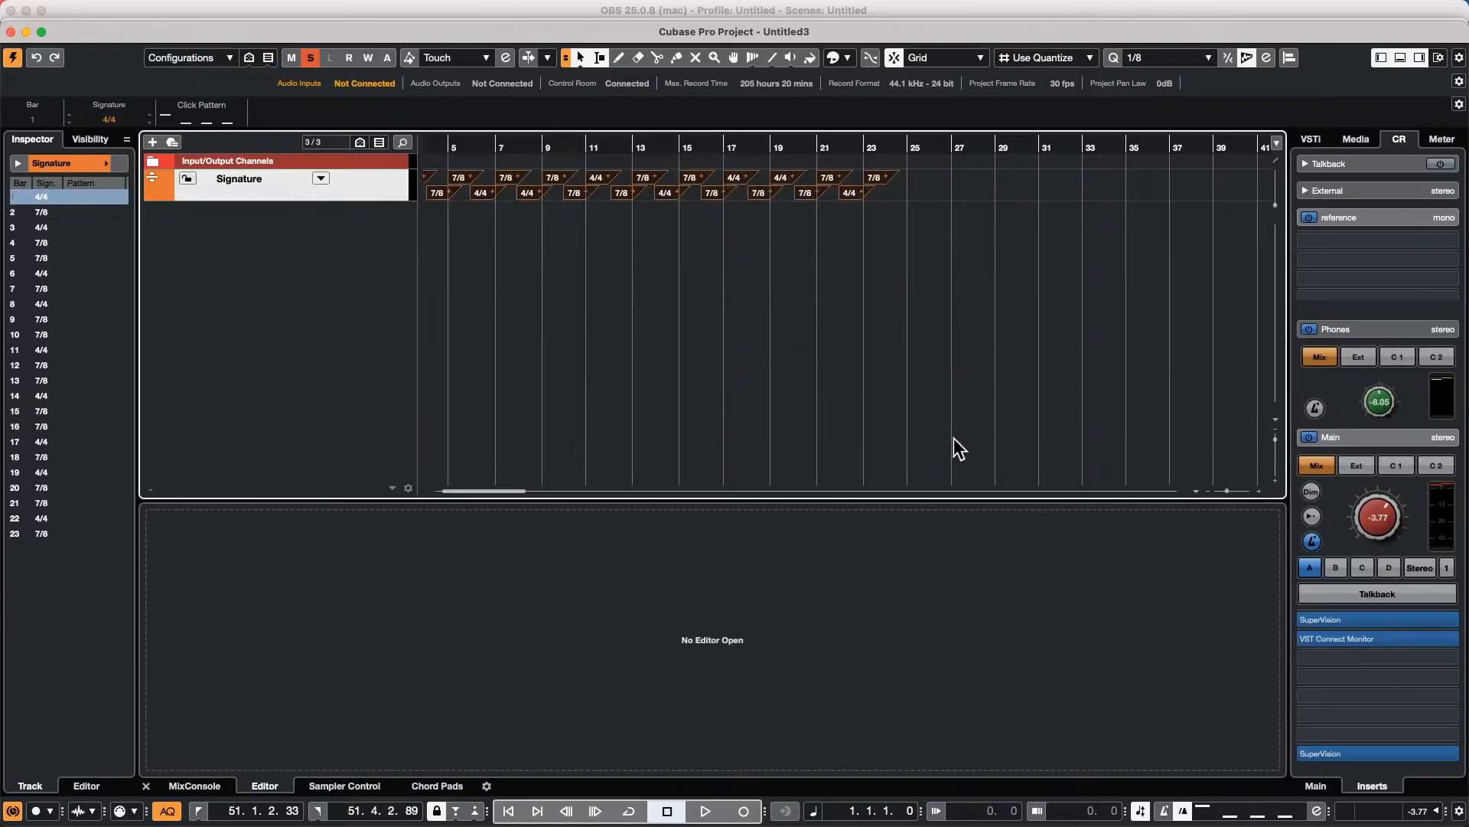
{"action": "key", "text": "super+d"}
{"action": "left_click", "coordinate": [544, 151]}
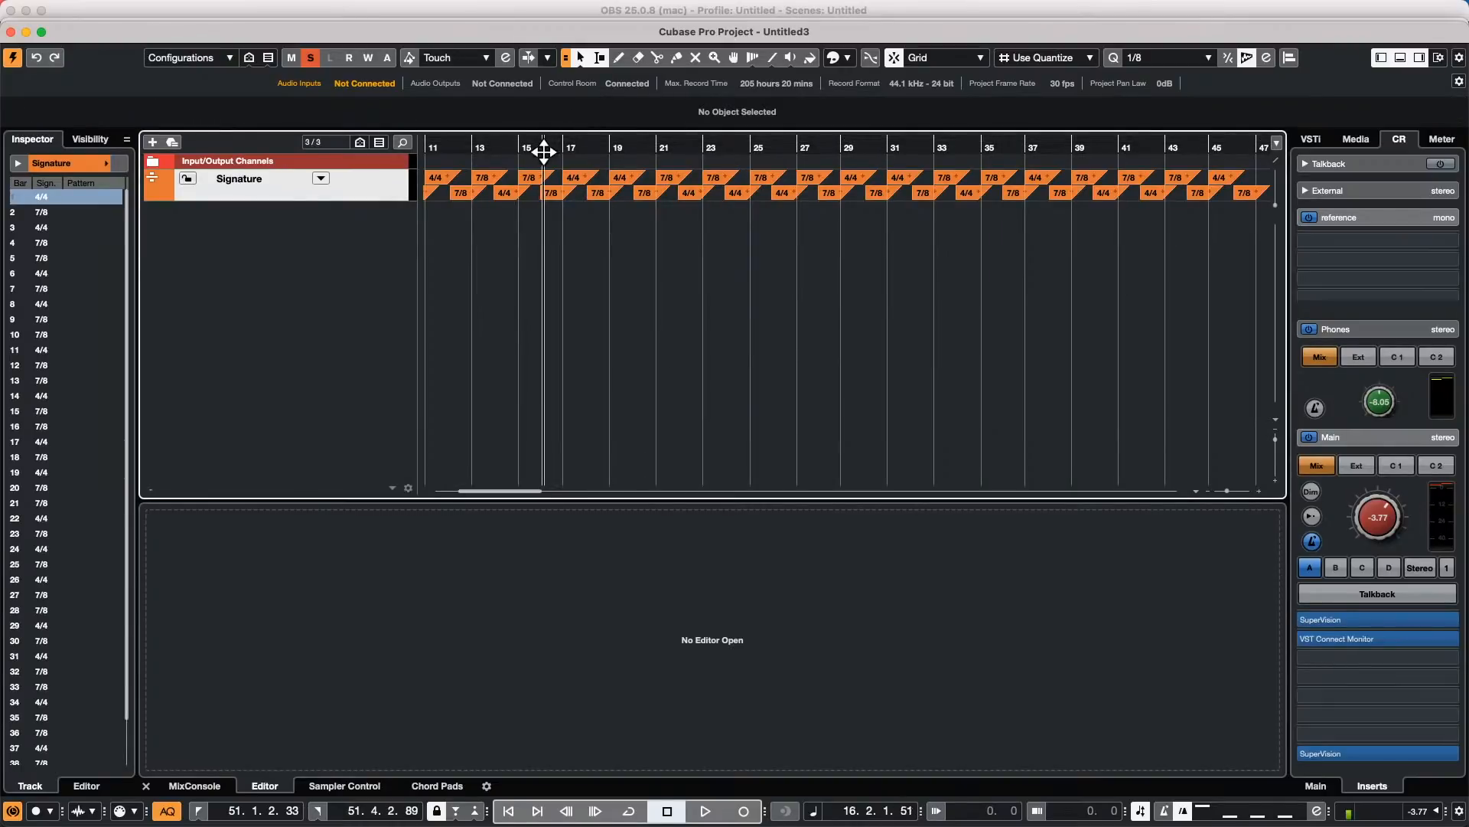
{"action": "key", "text": "period"}
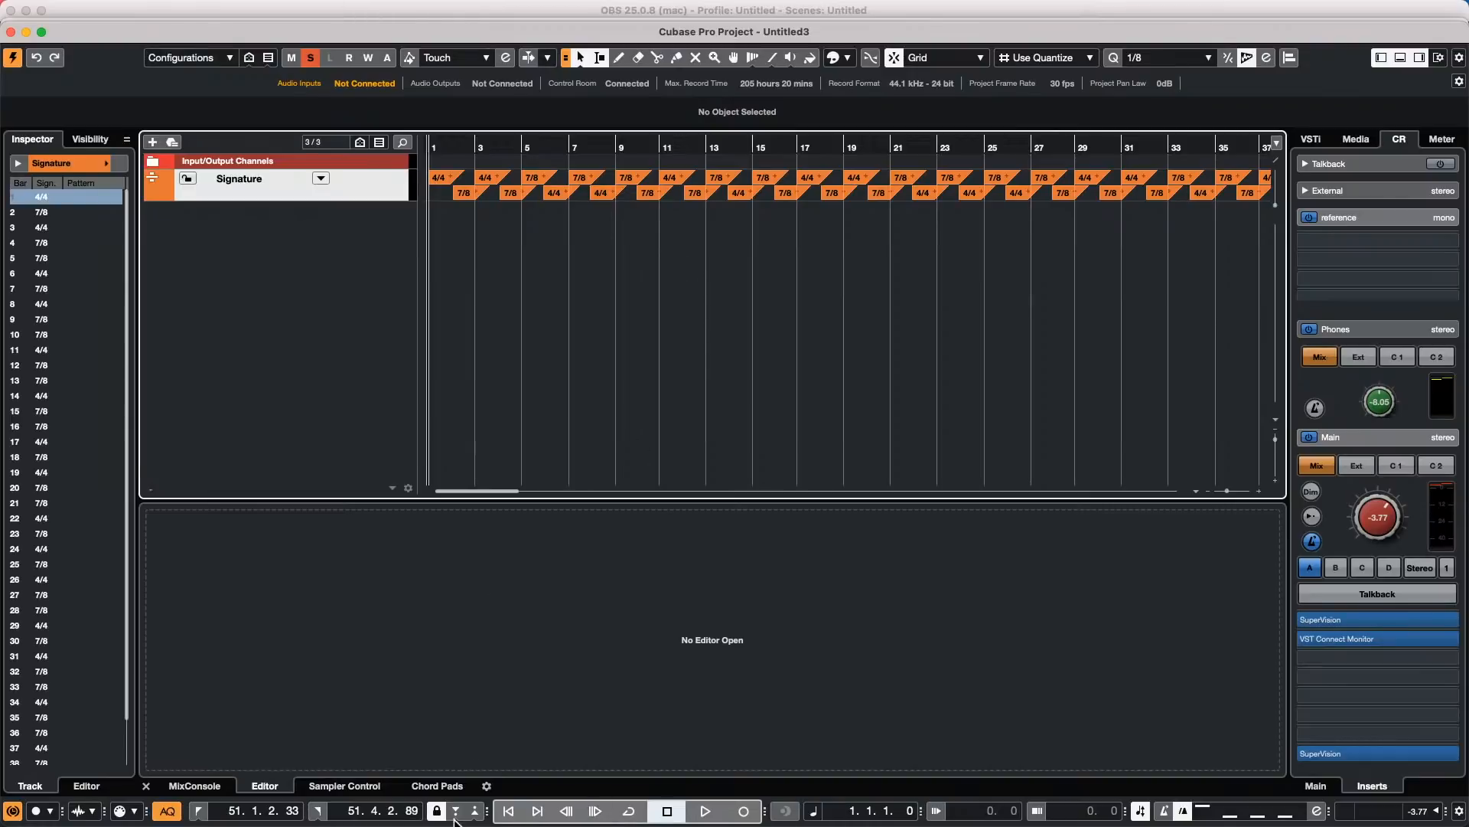
Step: Switch to Safari, search the web for "cubase comparison chart", and open Steinberg's Cubase version comparison page in full screen
{"action": "mouse_move", "coordinate": [433, 815]}
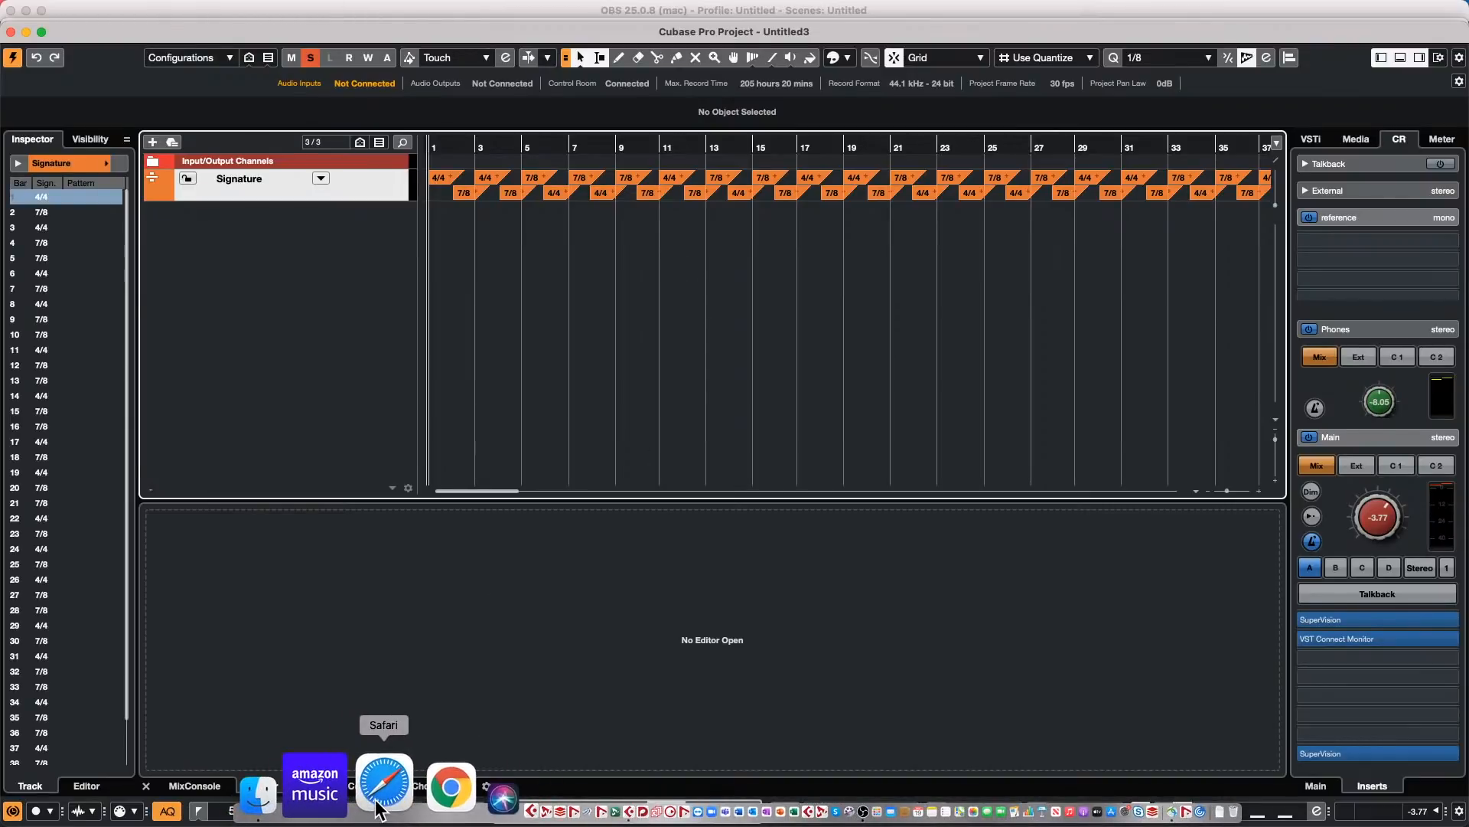
{"action": "left_click", "coordinate": [379, 795]}
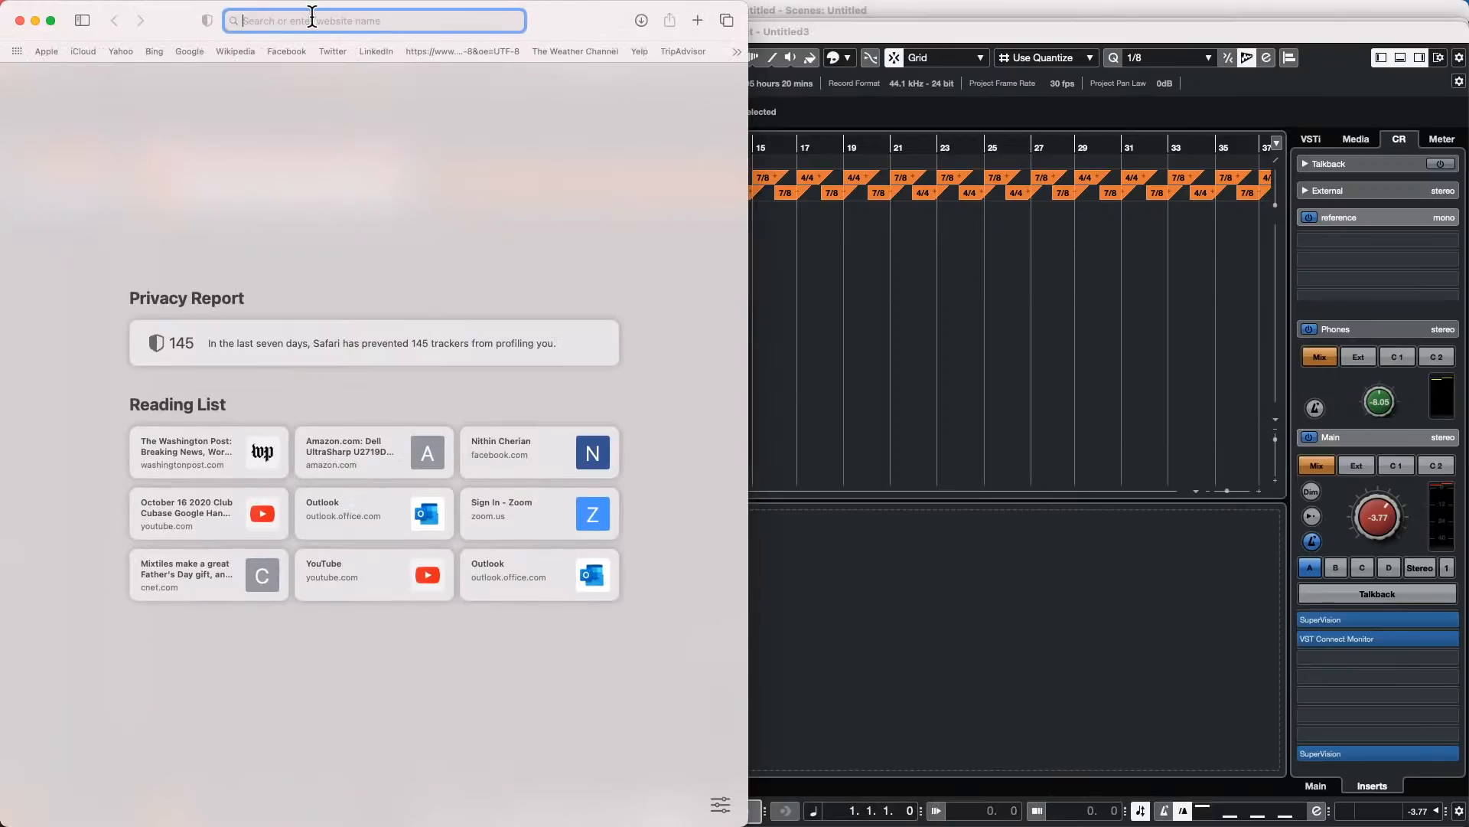
{"action": "type", "text": "cu"}
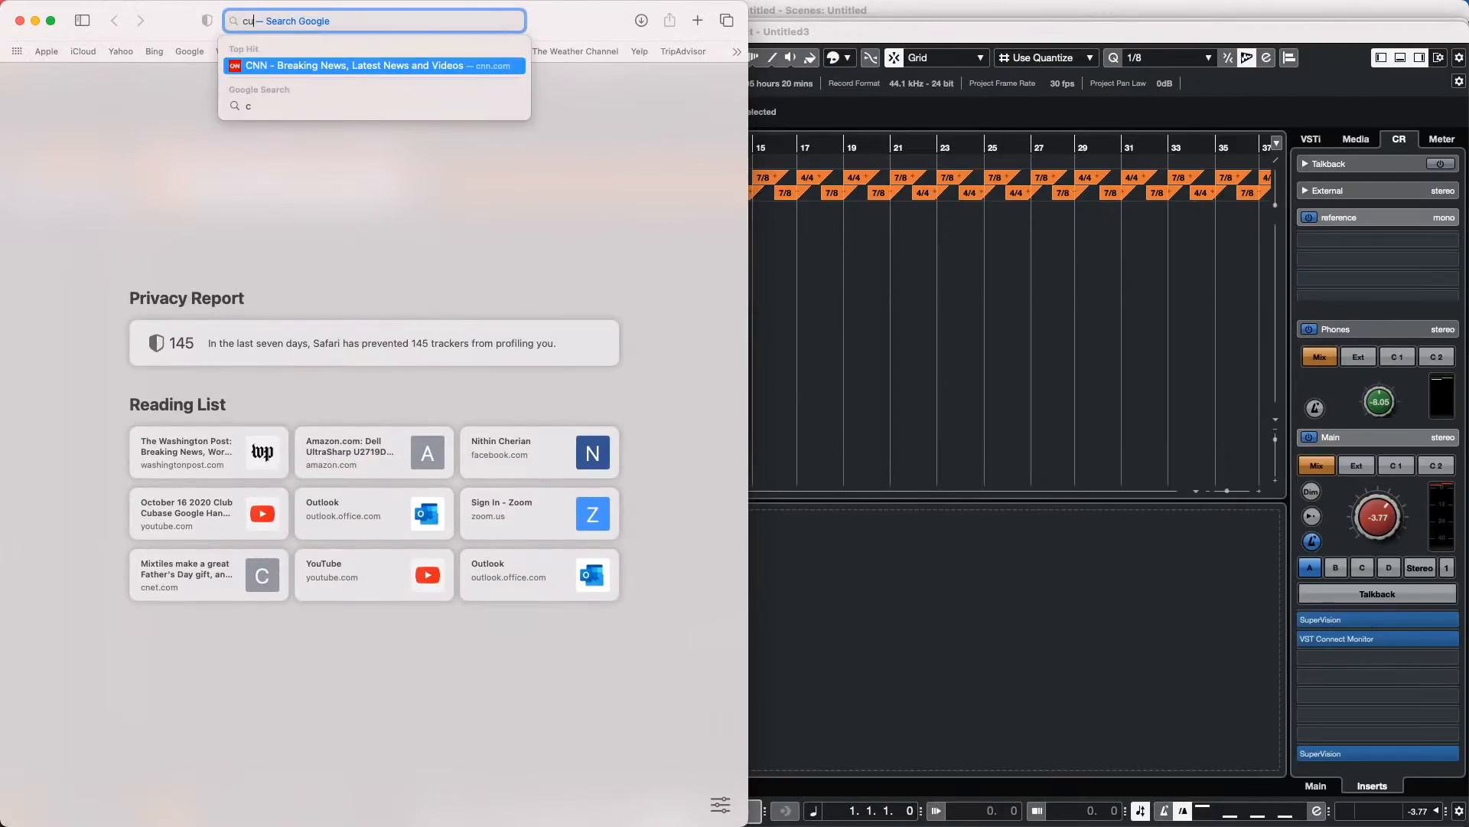
{"action": "type", "text": "base com"}
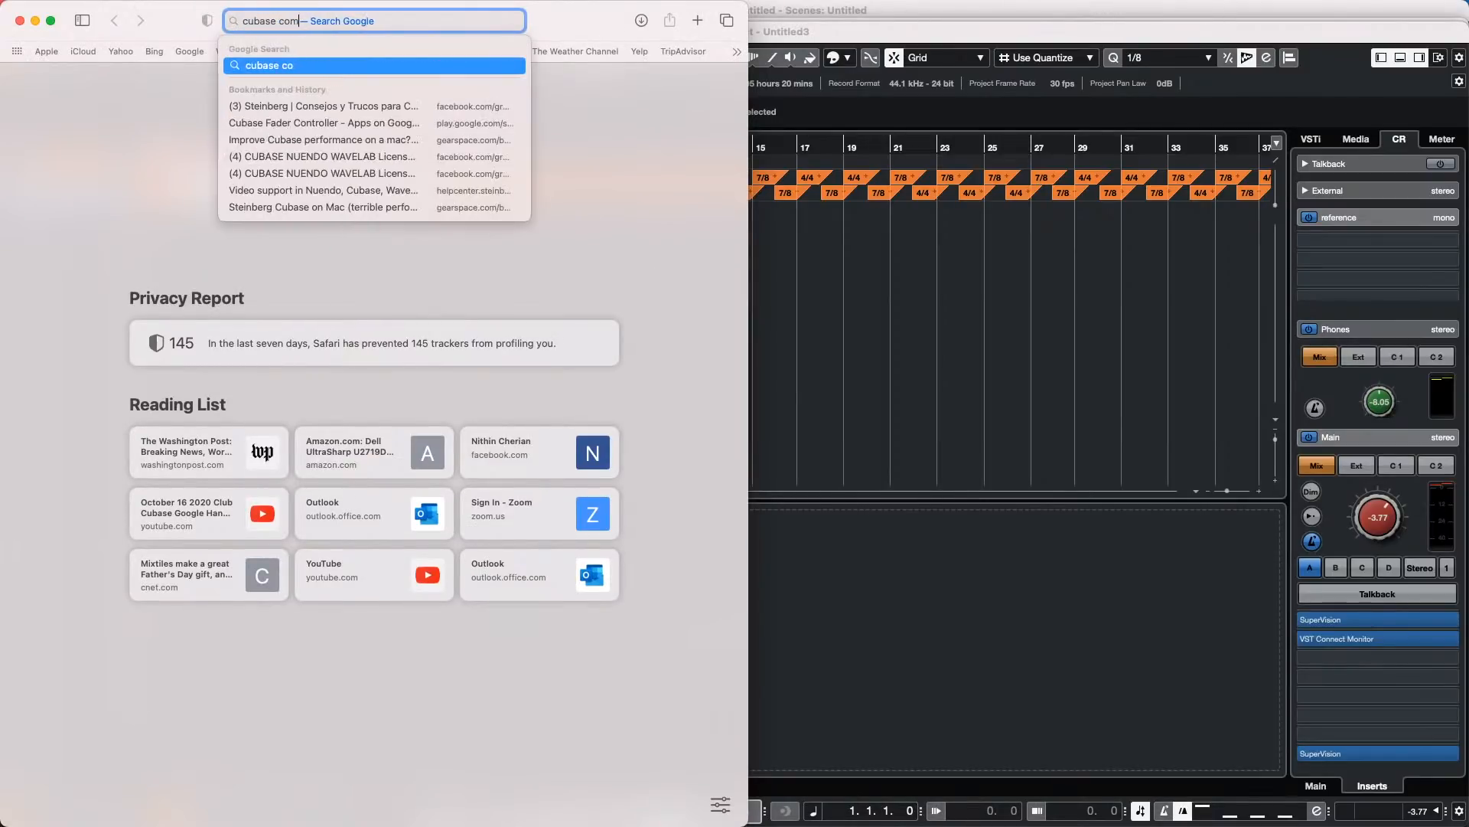
{"action": "type", "text": "parison"}
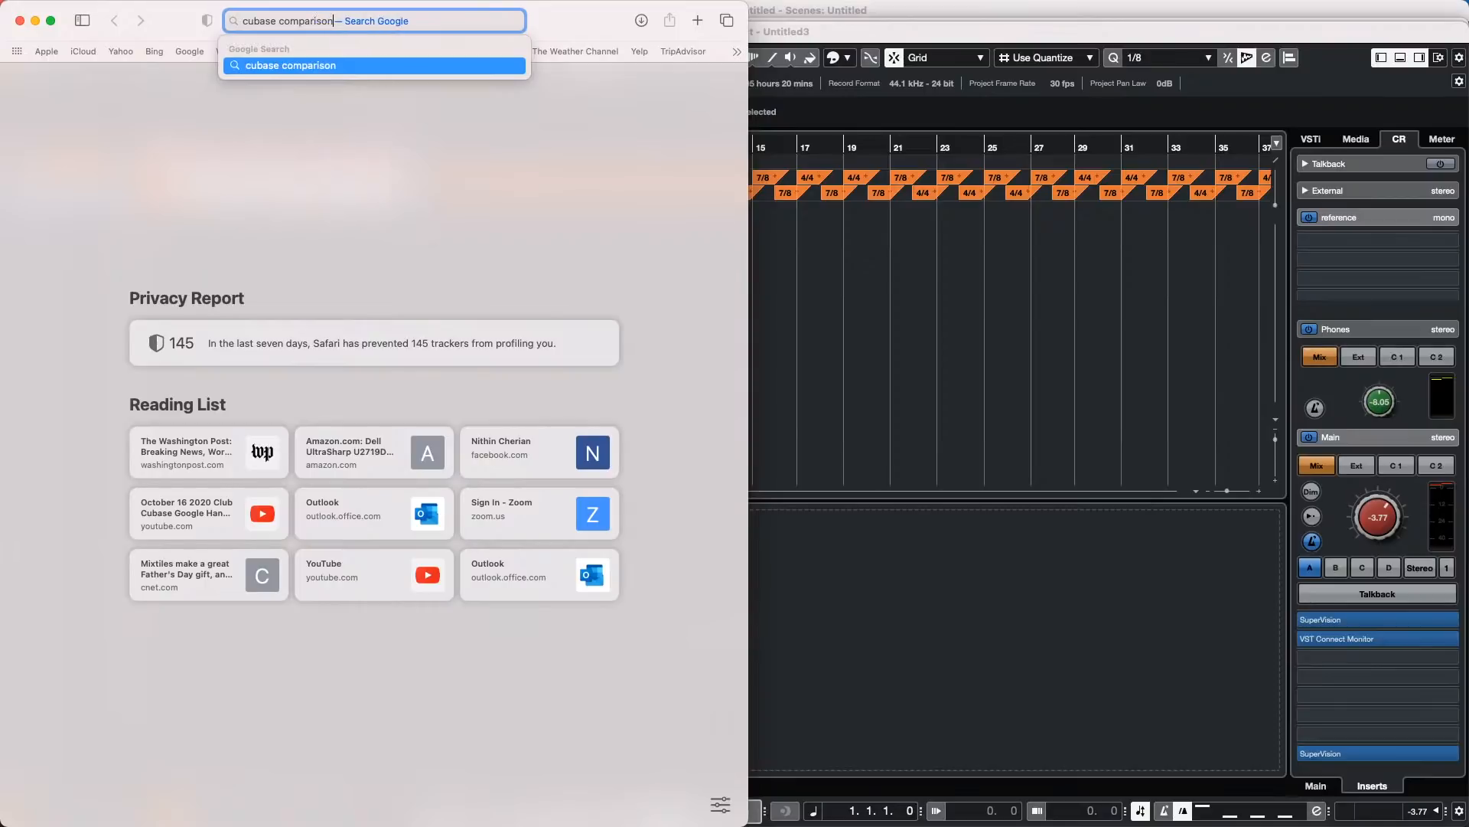
{"action": "type", "text": " chart"}
{"action": "key", "text": "Return"}
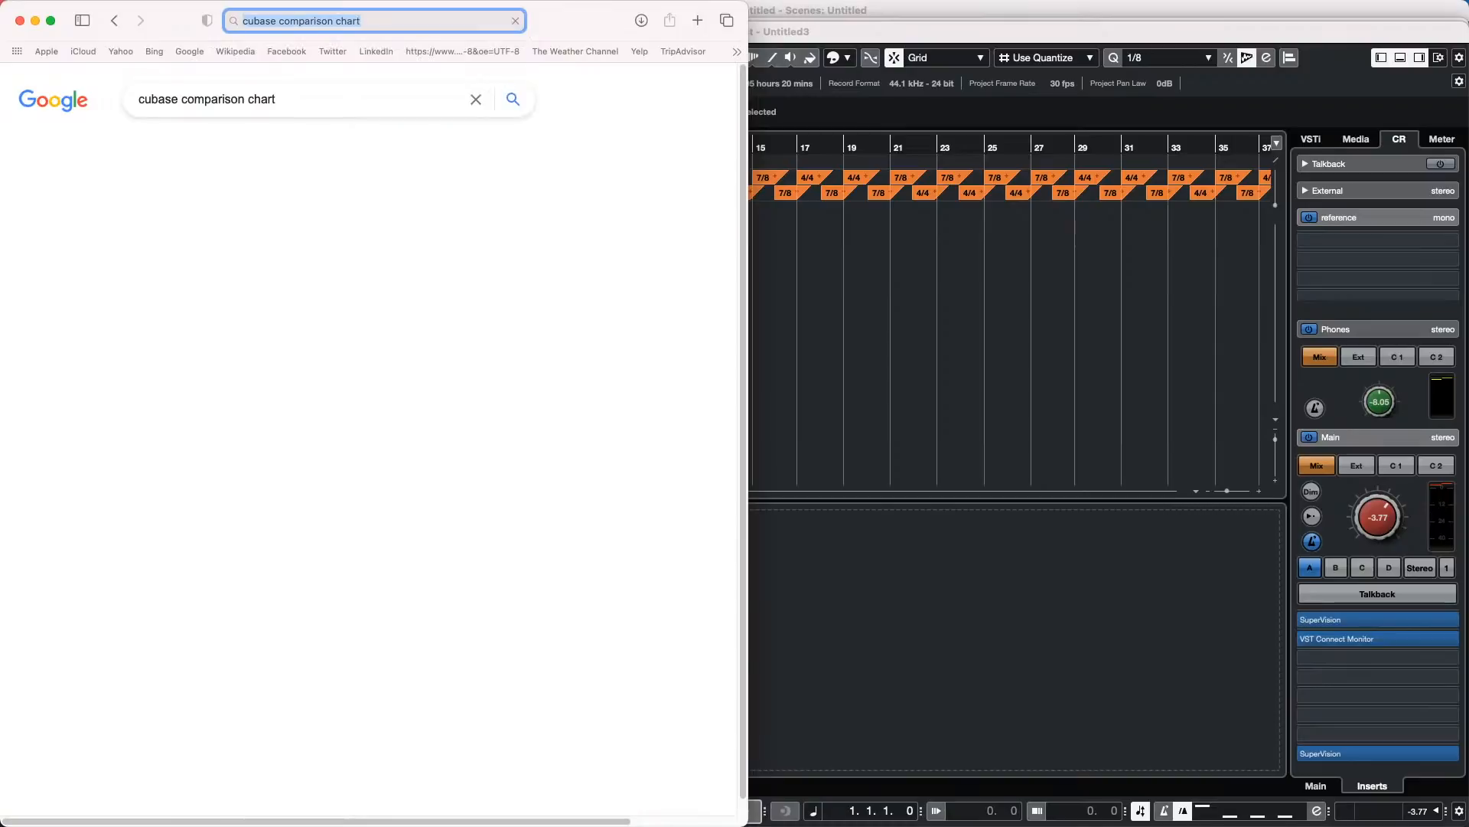
{"action": "left_click", "coordinate": [153, 229]}
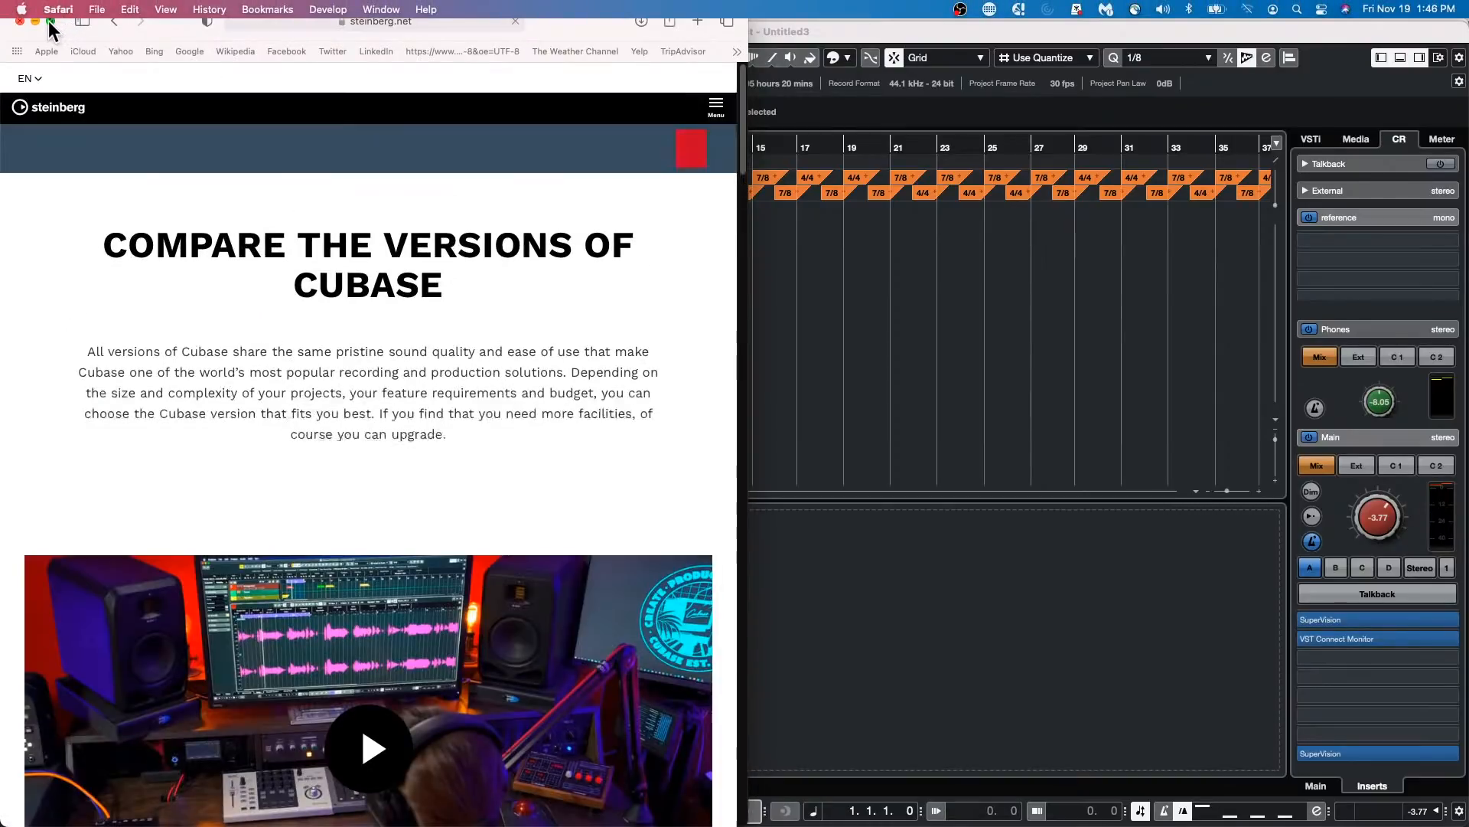
{"action": "left_click", "coordinate": [48, 20]}
Step: Examine the main comparison table of the Cubase 11 versions and the collapsed feature categories below it
{"action": "scroll", "coordinate": [419, 280], "scroll_direction": "down", "scroll_amount": 10}
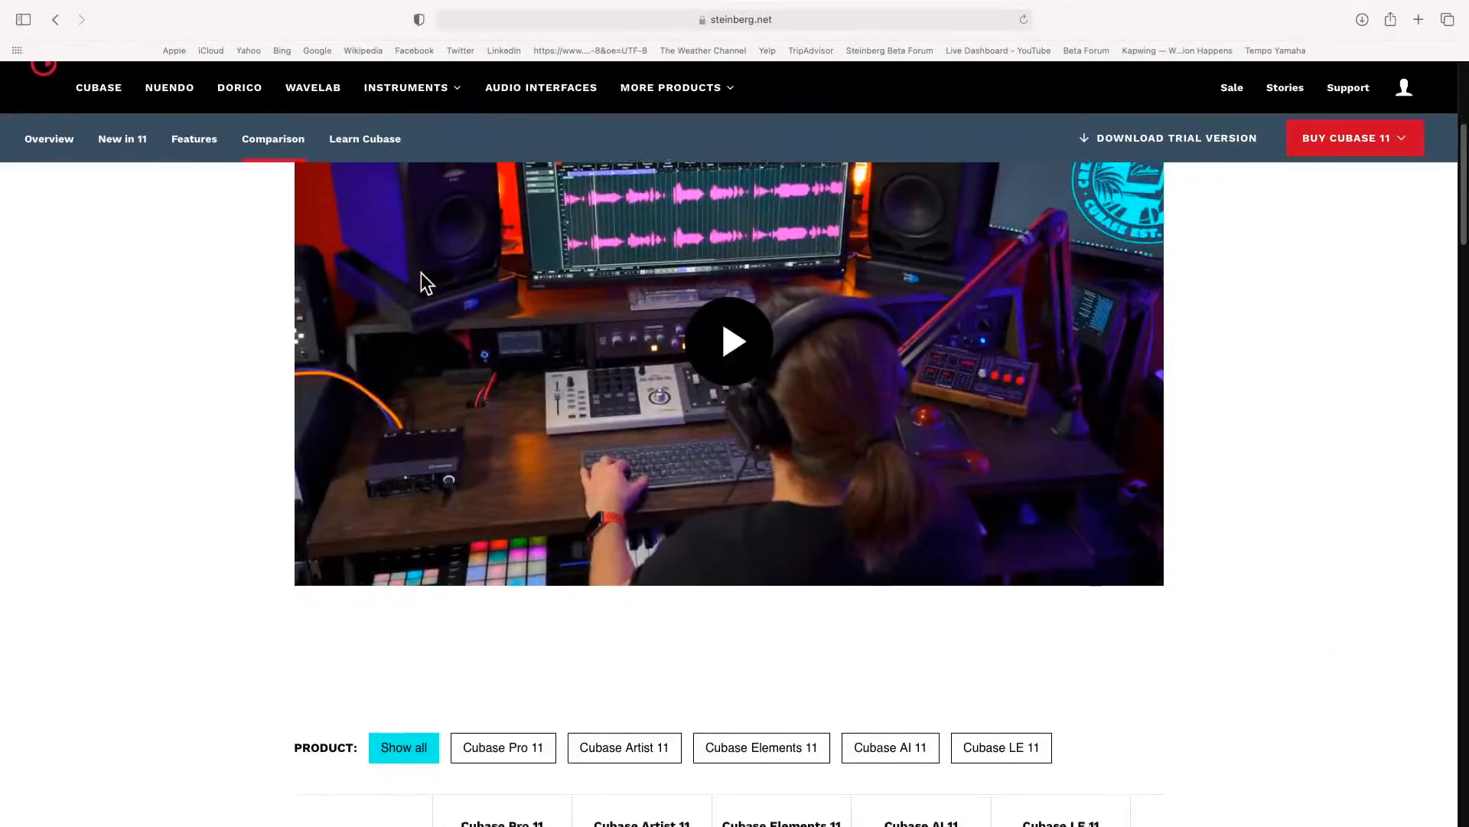
{"action": "scroll", "coordinate": [492, 301], "scroll_direction": "down", "scroll_amount": 10}
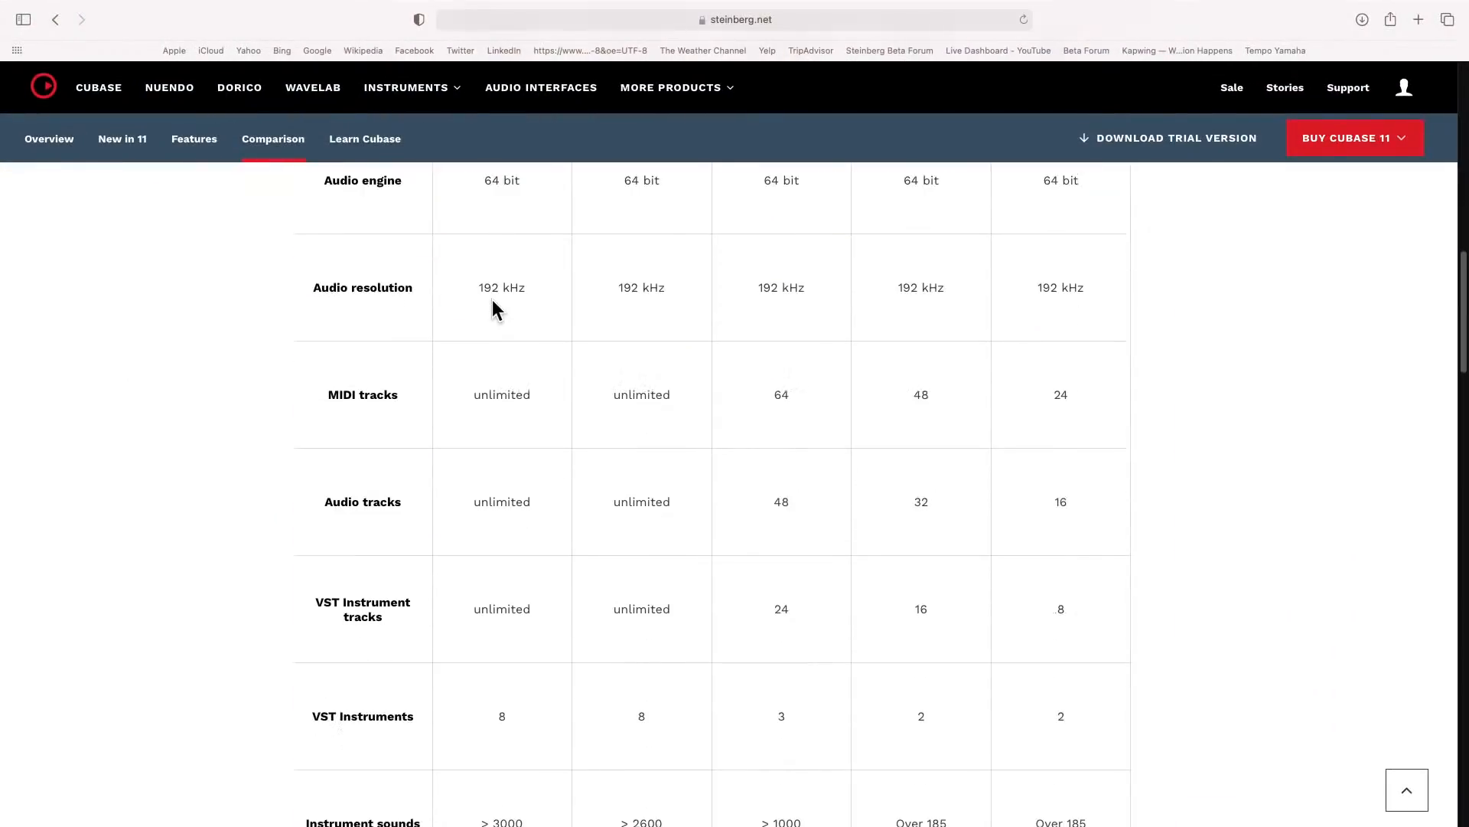
{"action": "scroll", "coordinate": [494, 306], "scroll_direction": "down", "scroll_amount": 10}
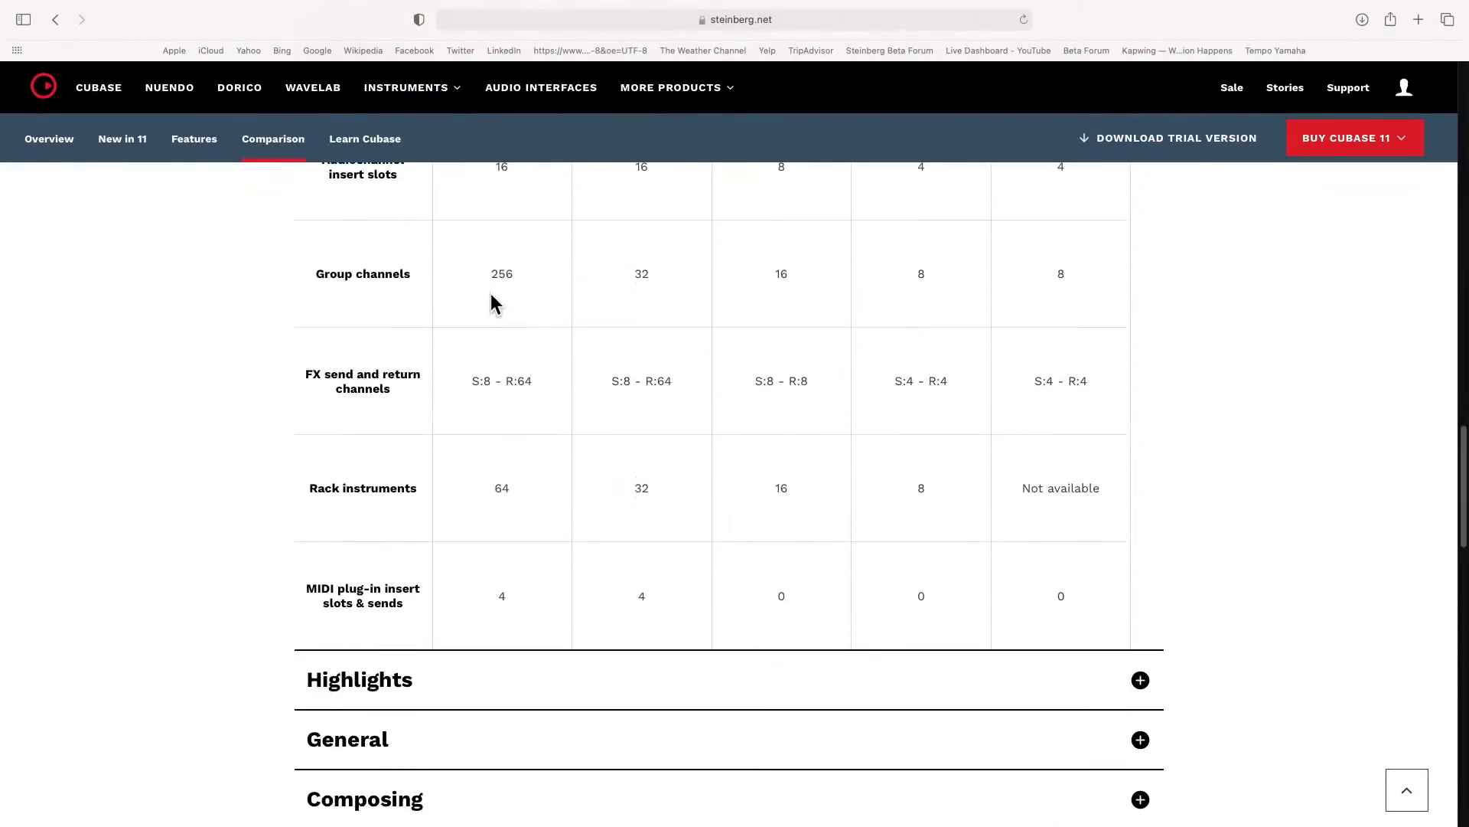
{"action": "scroll", "coordinate": [493, 306], "scroll_direction": "down", "scroll_amount": 3}
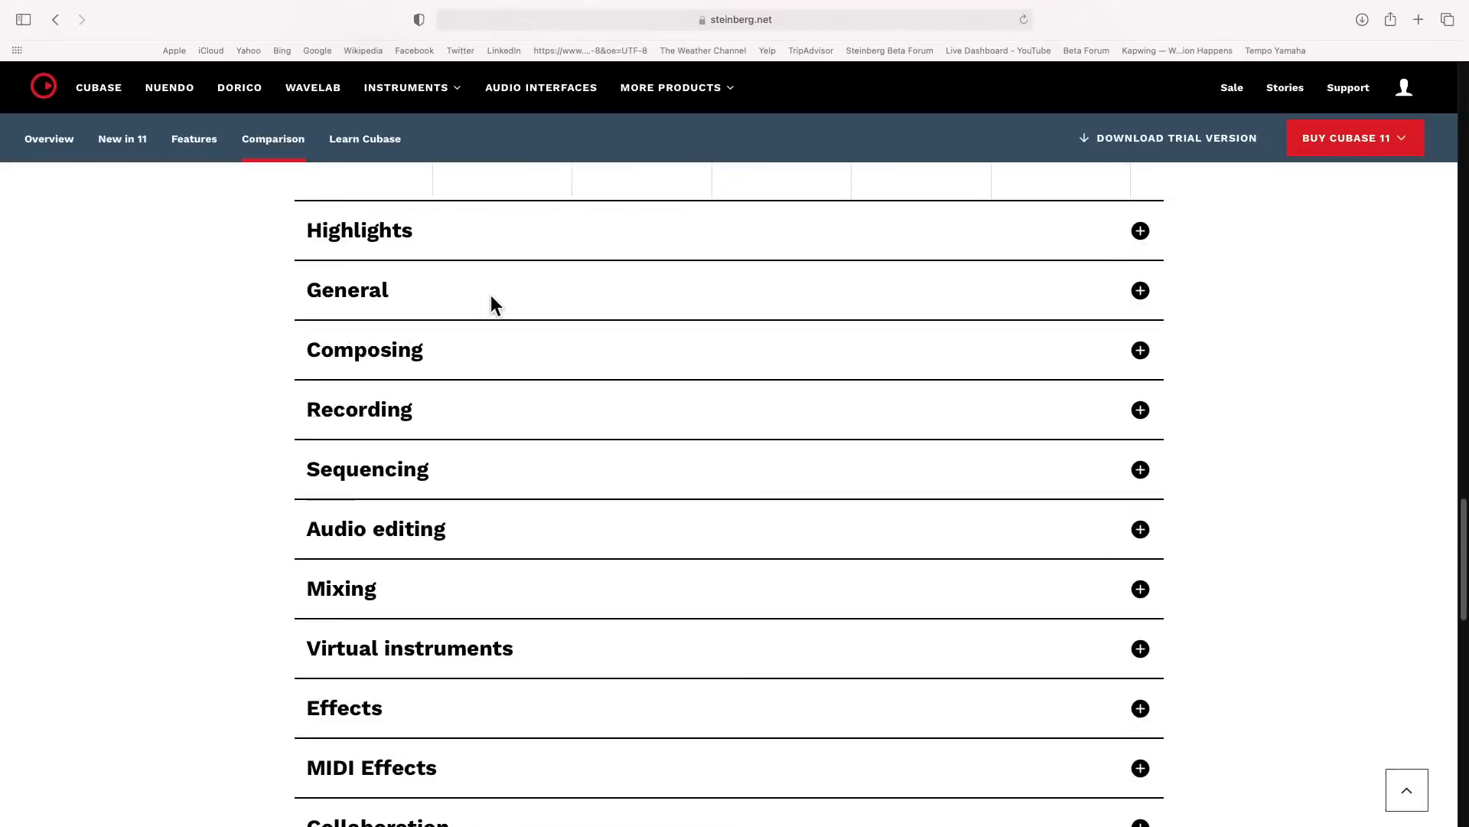
{"action": "scroll", "coordinate": [494, 306], "scroll_direction": "down", "scroll_amount": 2}
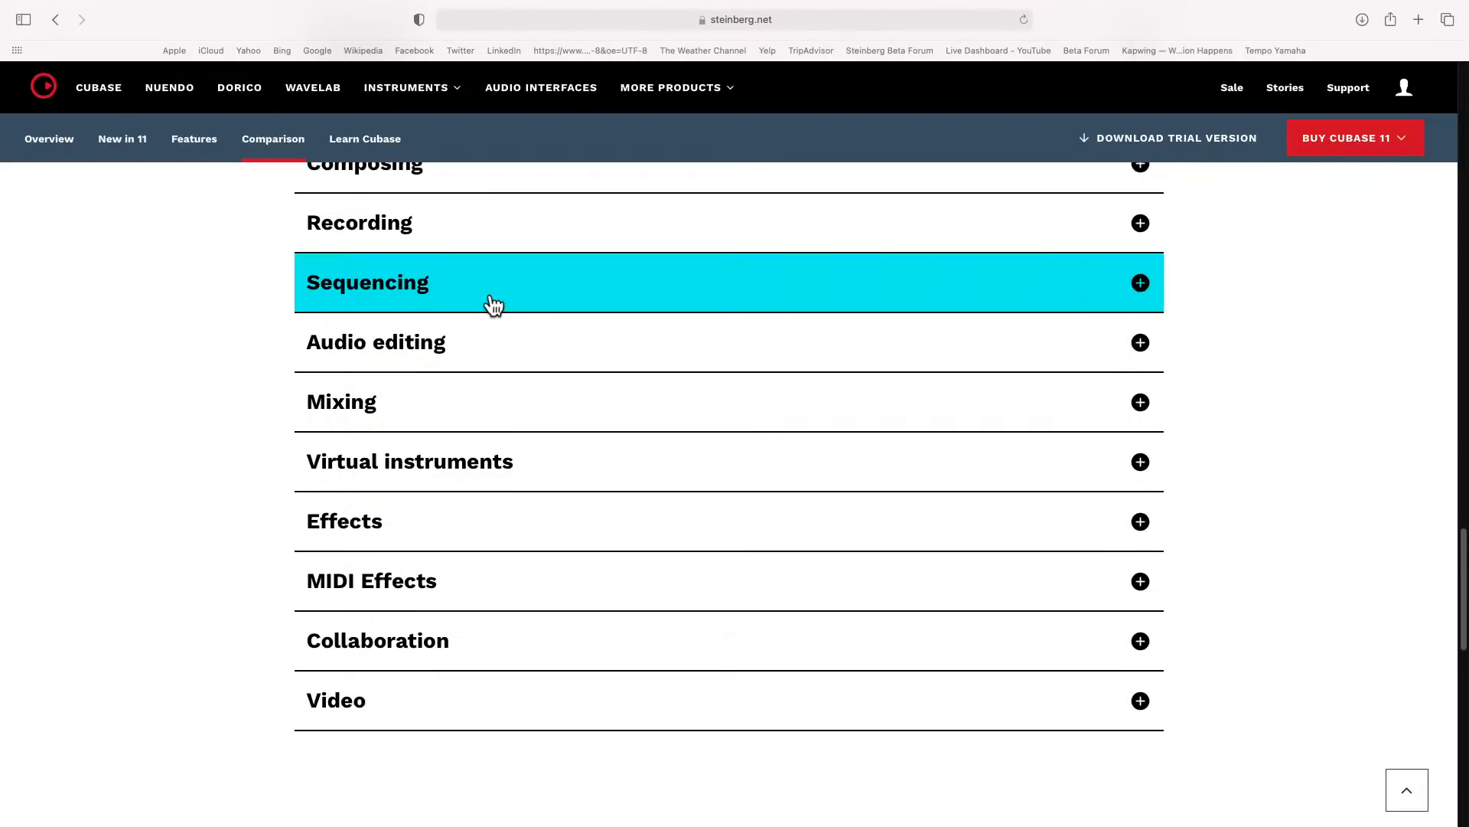
{"action": "scroll", "coordinate": [493, 307], "scroll_direction": "up", "scroll_amount": 3}
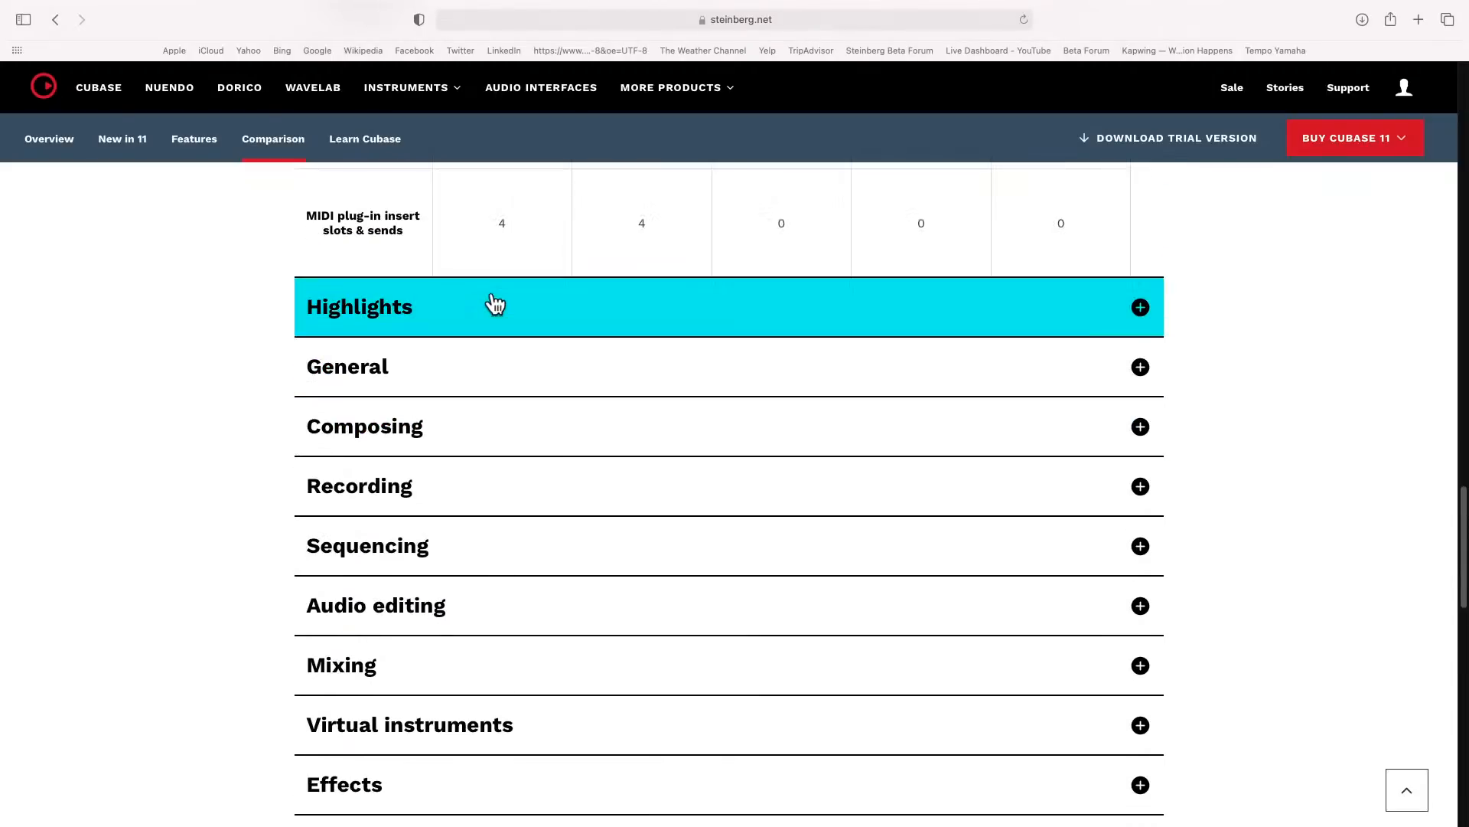
{"action": "scroll", "coordinate": [494, 306], "scroll_direction": "up", "scroll_amount": 2}
{"action": "scroll", "coordinate": [493, 304], "scroll_direction": "up", "scroll_amount": 8}
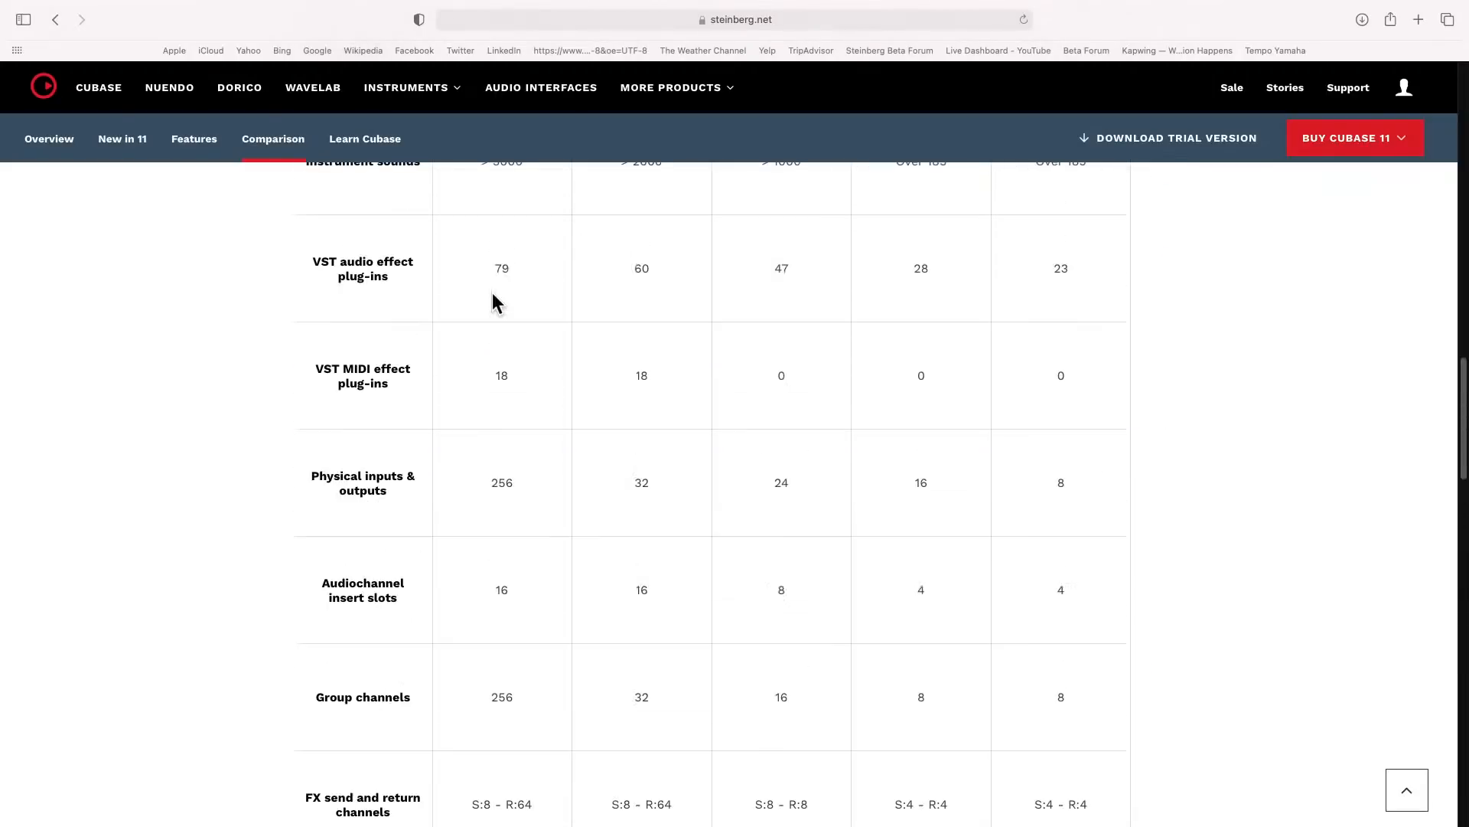
{"action": "scroll", "coordinate": [493, 293], "scroll_direction": "down", "scroll_amount": 9}
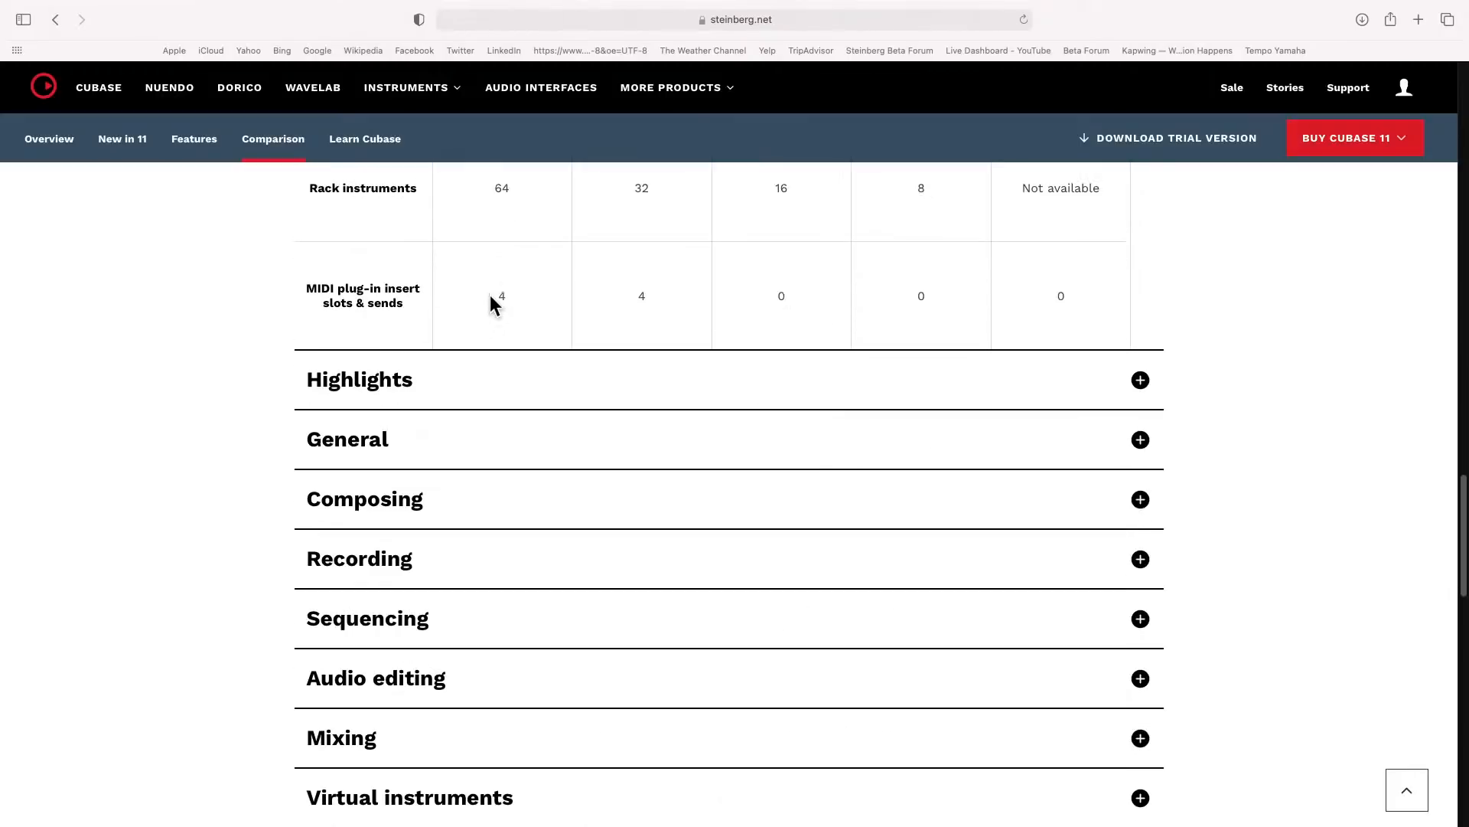
Step: Expand the Highlights category and review which Cubase versions include each listed feature
{"action": "left_click", "coordinate": [315, 394]}
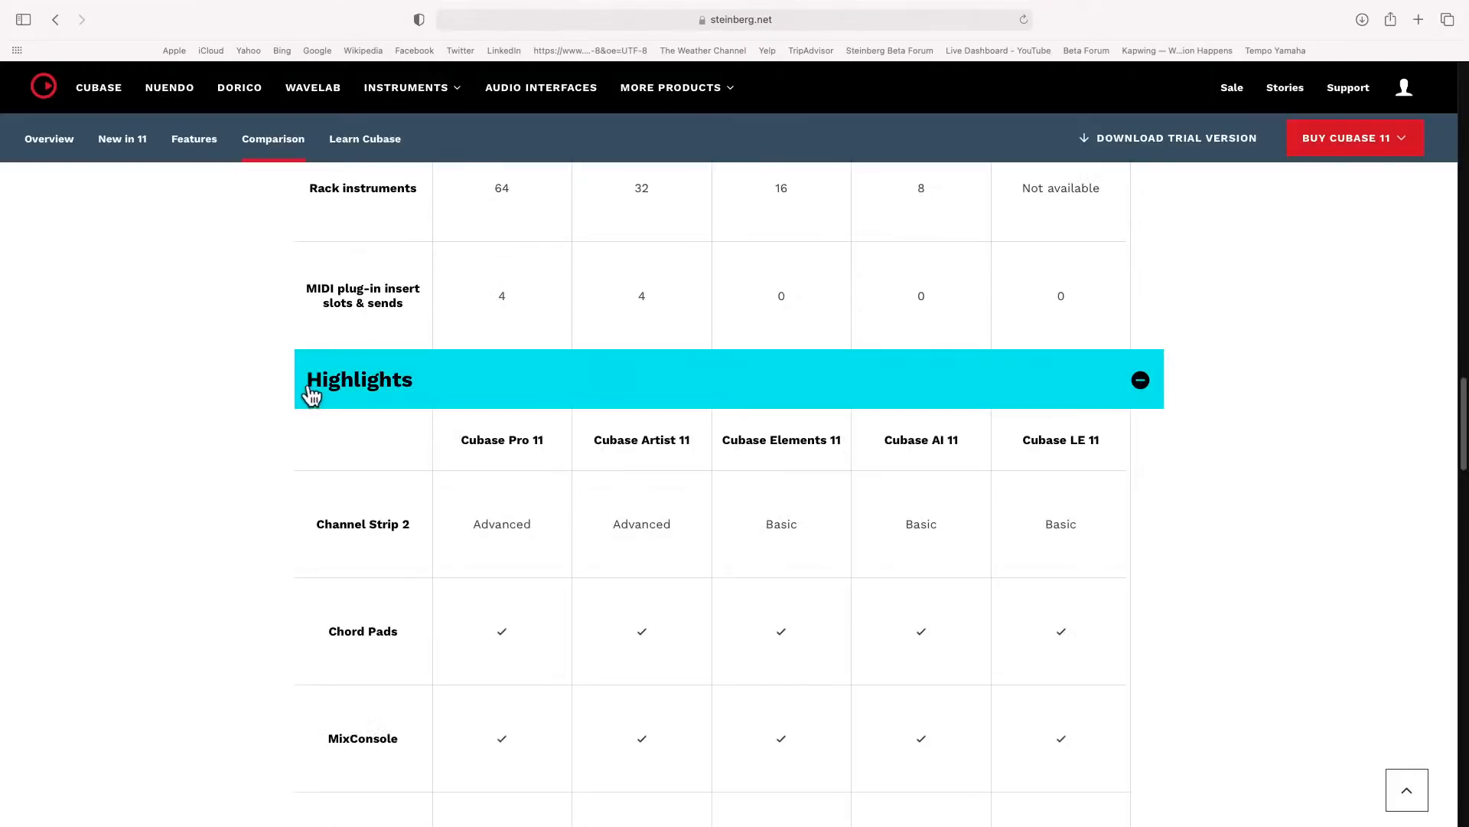
{"action": "scroll", "coordinate": [176, 407], "scroll_direction": "down", "scroll_amount": 9}
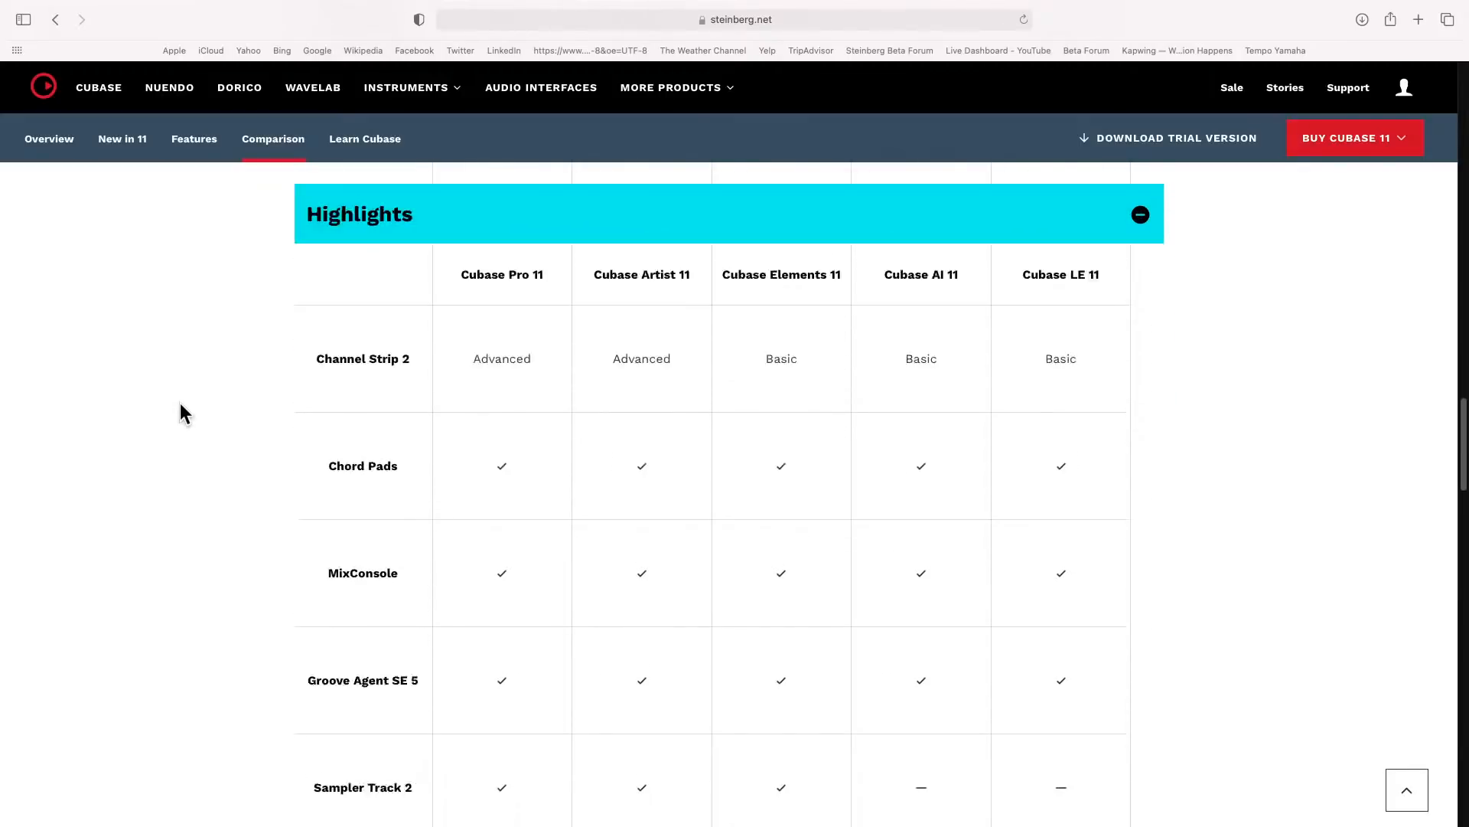
{"action": "scroll", "coordinate": [182, 403], "scroll_direction": "down", "scroll_amount": 7}
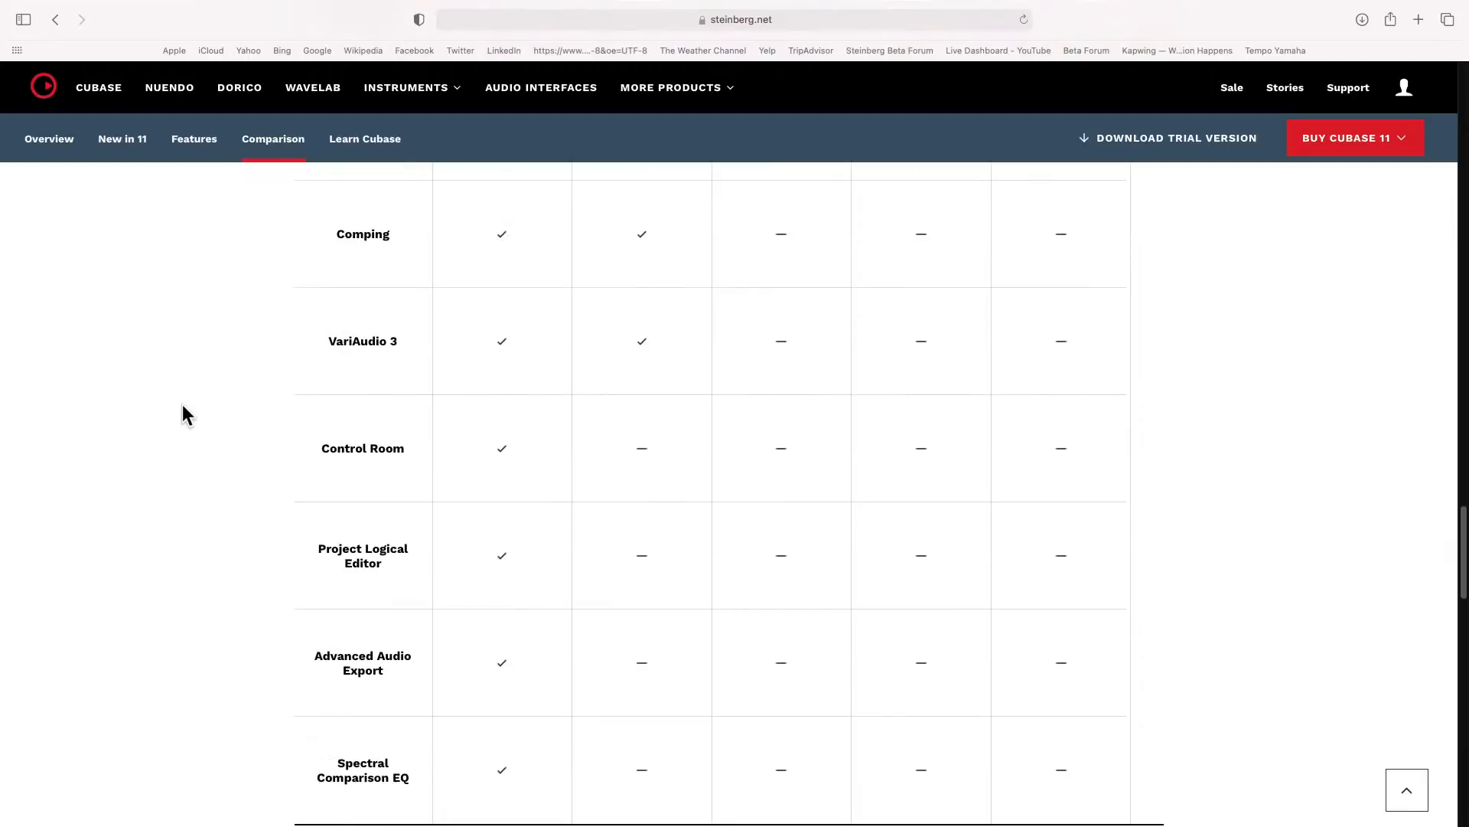
Step: Expand the General category and review its features across the Cubase versions down to Advanced Audio Export
{"action": "left_click", "coordinate": [330, 661]}
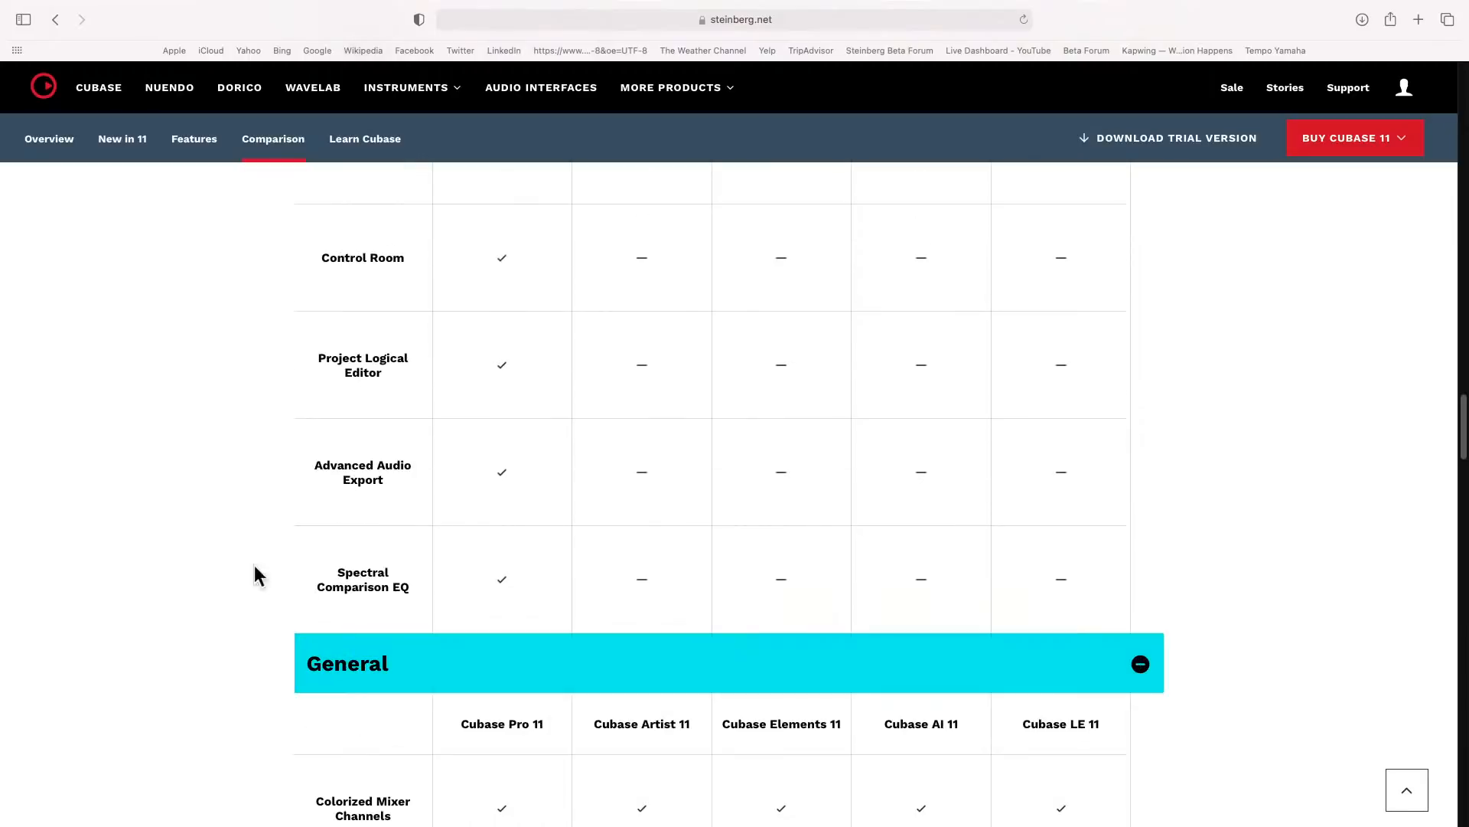
{"action": "scroll", "coordinate": [205, 494], "scroll_direction": "down", "scroll_amount": 5}
{"action": "scroll", "coordinate": [206, 492], "scroll_direction": "down", "scroll_amount": 8}
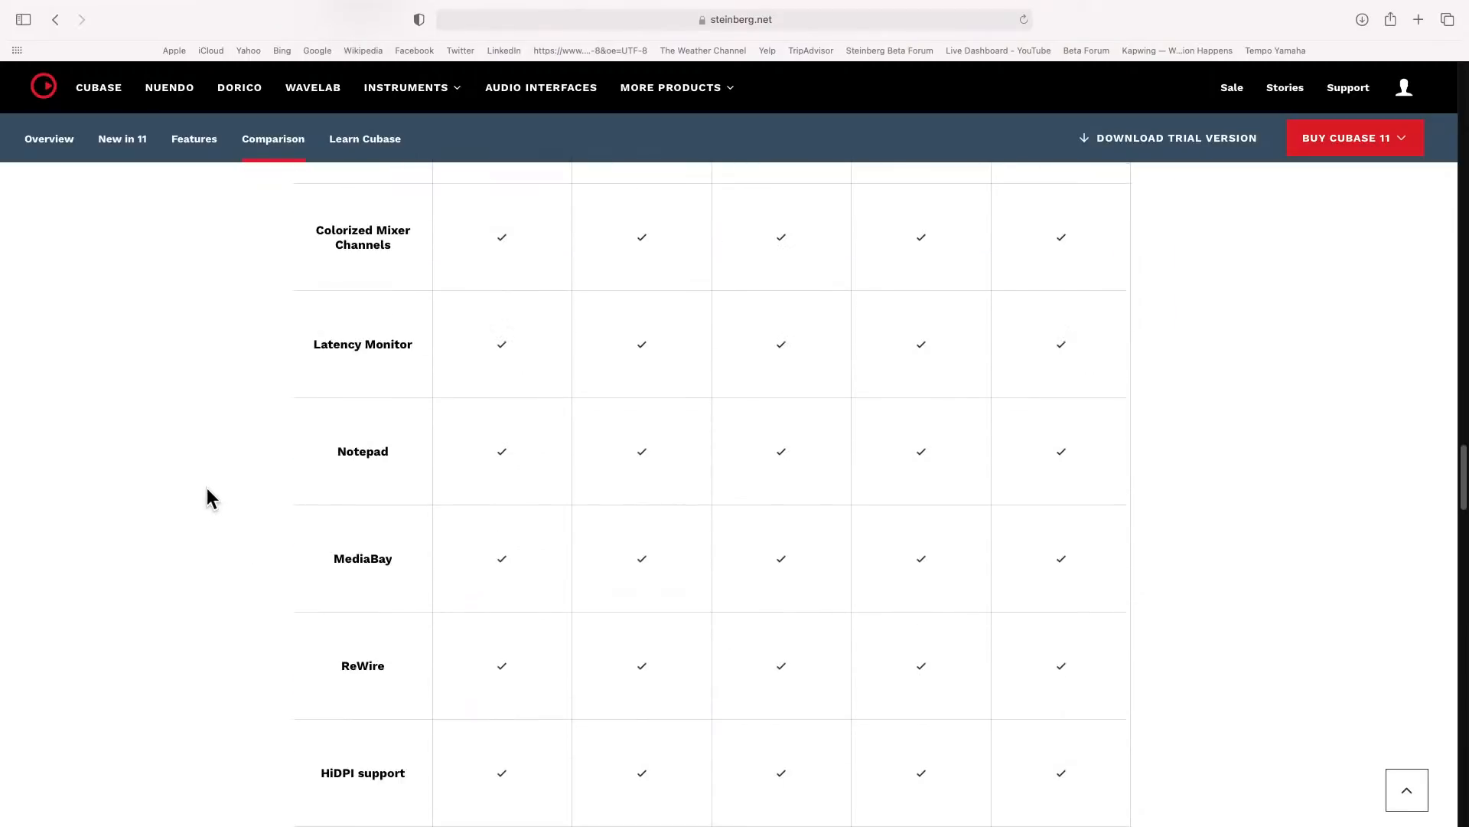
{"action": "scroll", "coordinate": [207, 489], "scroll_direction": "down", "scroll_amount": 5}
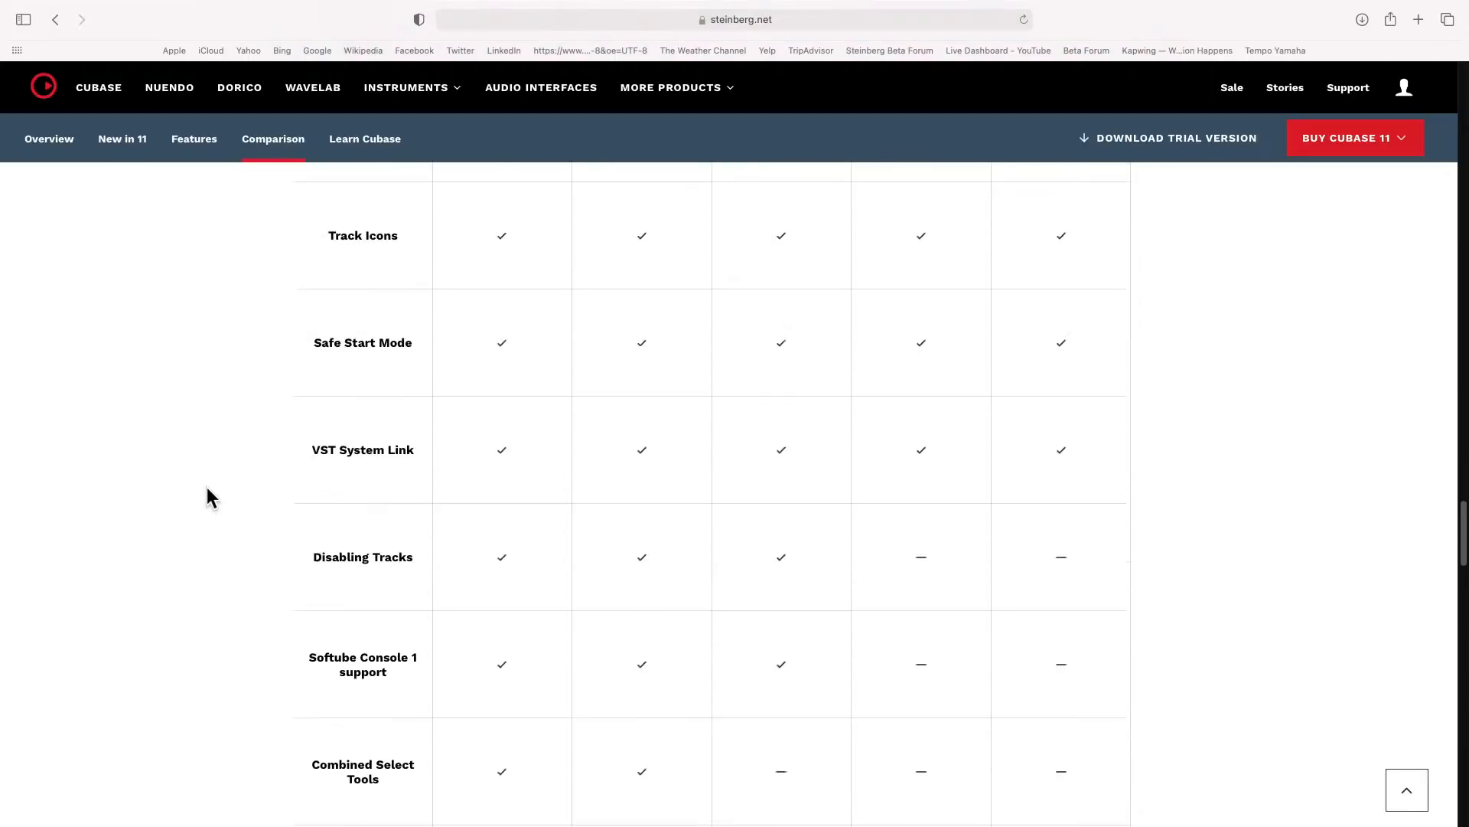
{"action": "scroll", "coordinate": [208, 498], "scroll_direction": "down", "scroll_amount": 1}
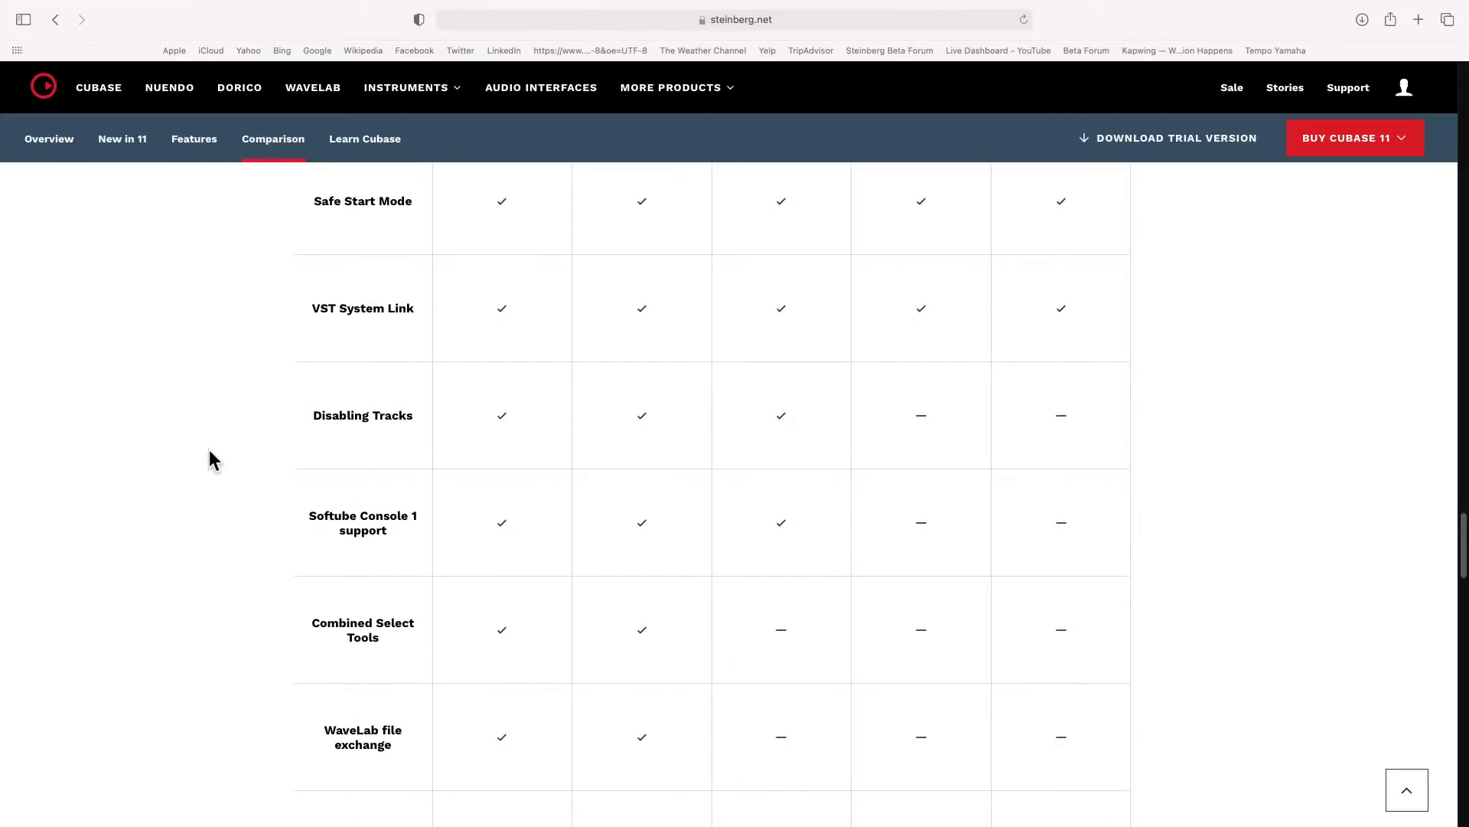
{"action": "scroll", "coordinate": [209, 450], "scroll_direction": "down", "scroll_amount": 5}
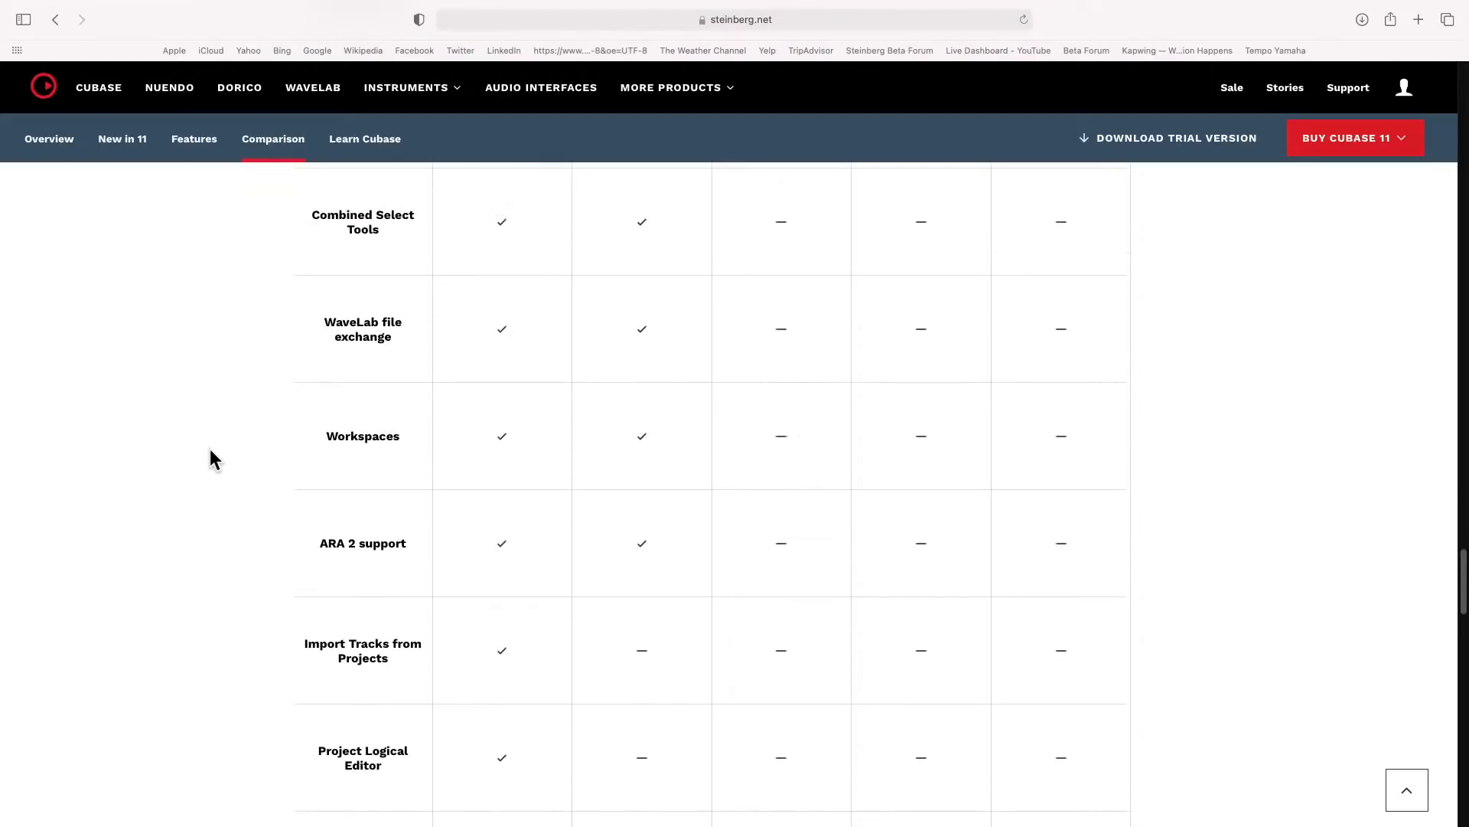
{"action": "scroll", "coordinate": [210, 449], "scroll_direction": "down", "scroll_amount": 8}
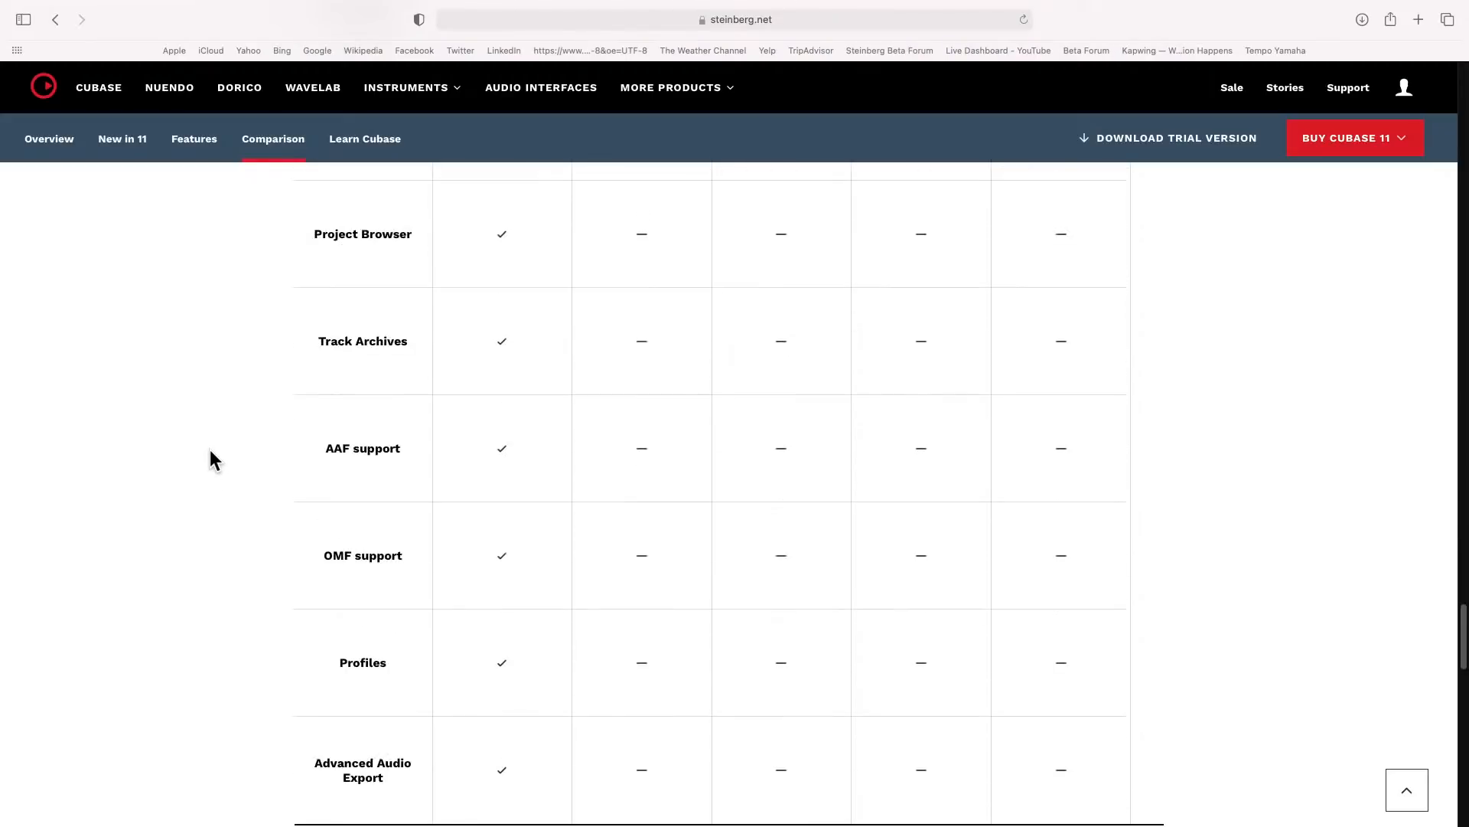
{"action": "scroll", "coordinate": [210, 459], "scroll_direction": "down", "scroll_amount": 3}
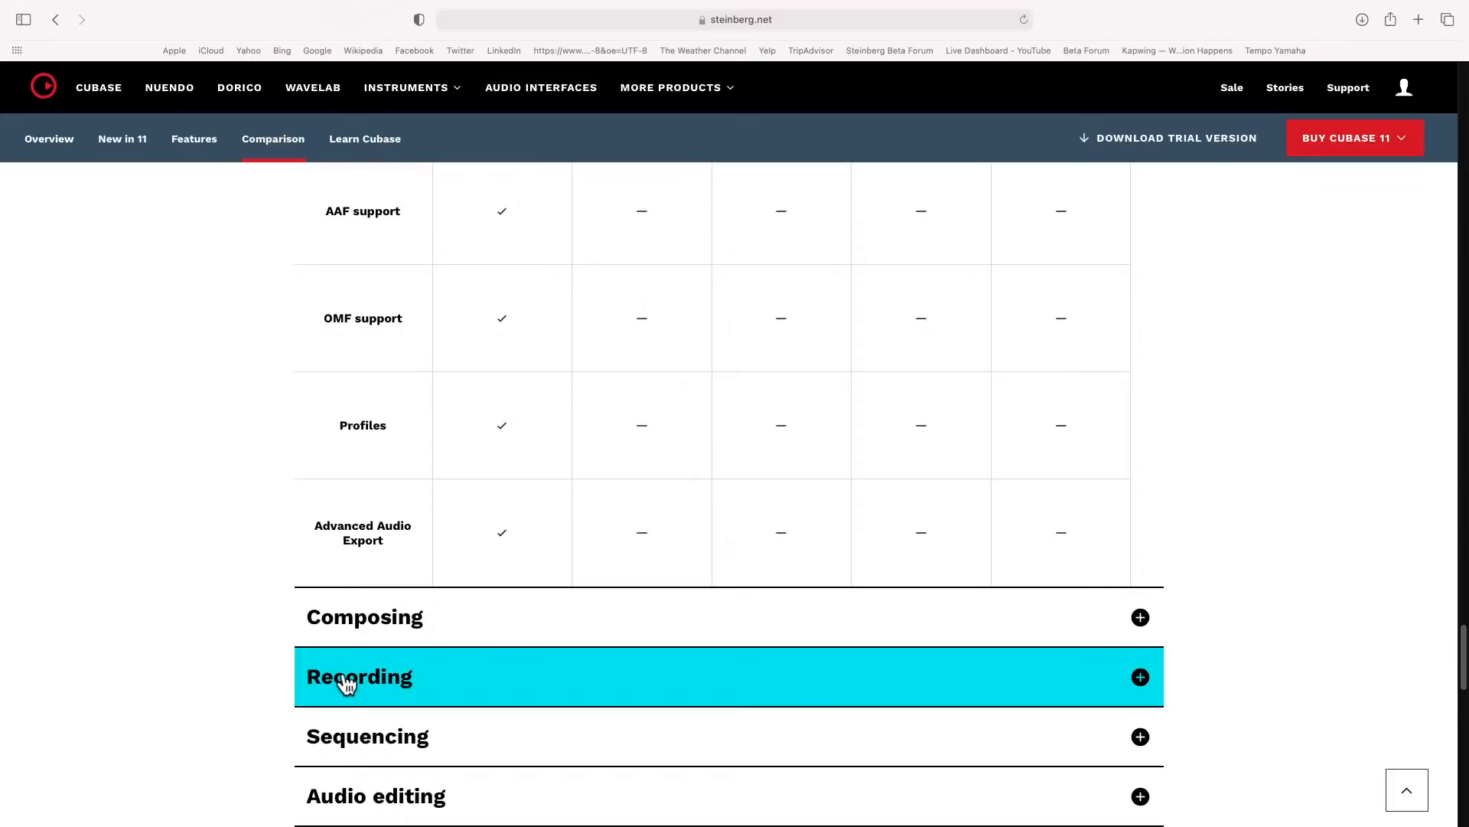
Step: Expand the Composing category and check which Cubase versions include features such as the Tempo Track and Signature Track
{"action": "left_click", "coordinate": [387, 613]}
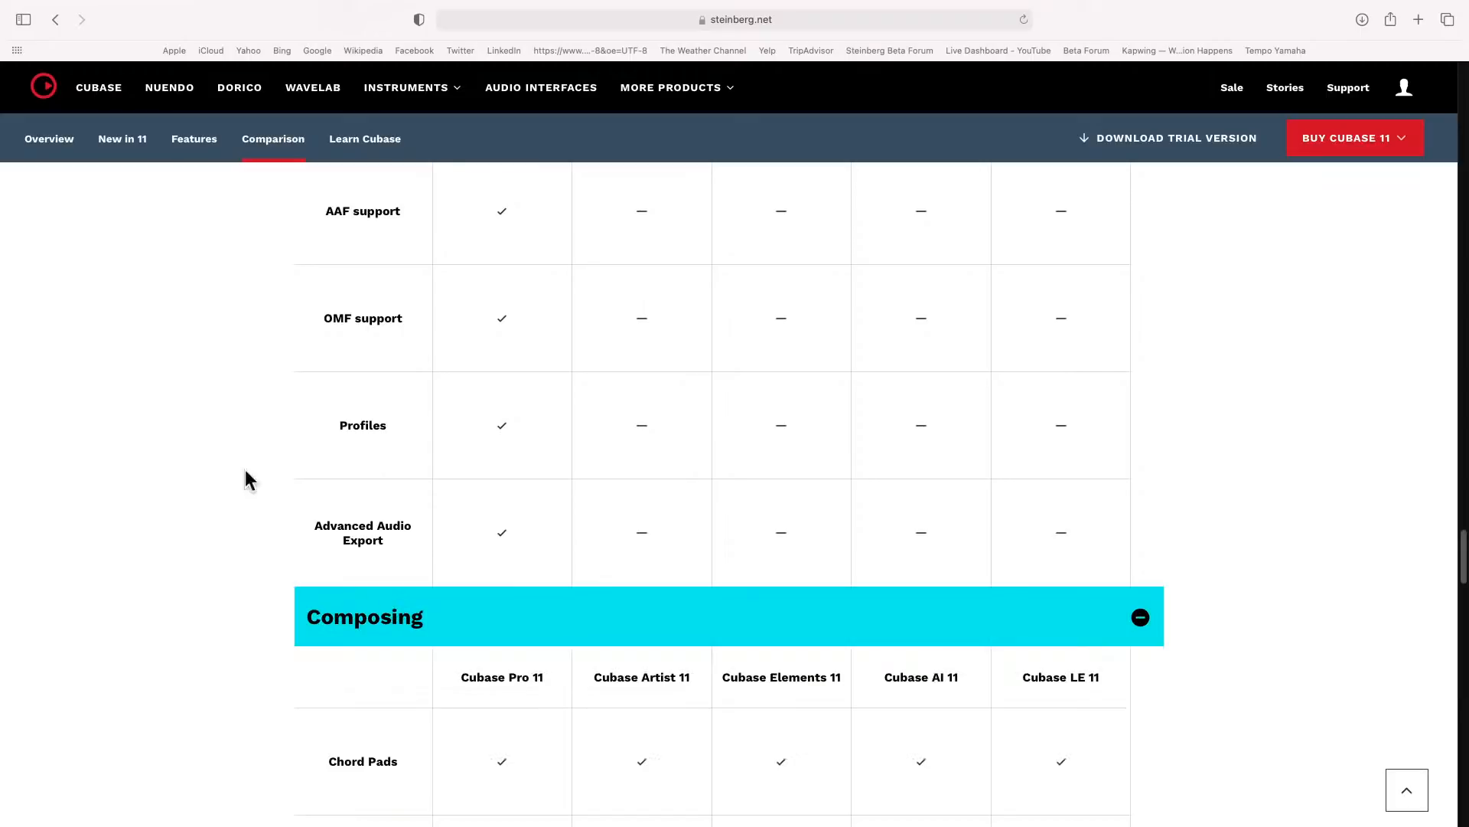
{"action": "scroll", "coordinate": [230, 459], "scroll_direction": "down", "scroll_amount": 5}
{"action": "scroll", "coordinate": [228, 451], "scroll_direction": "down", "scroll_amount": 15}
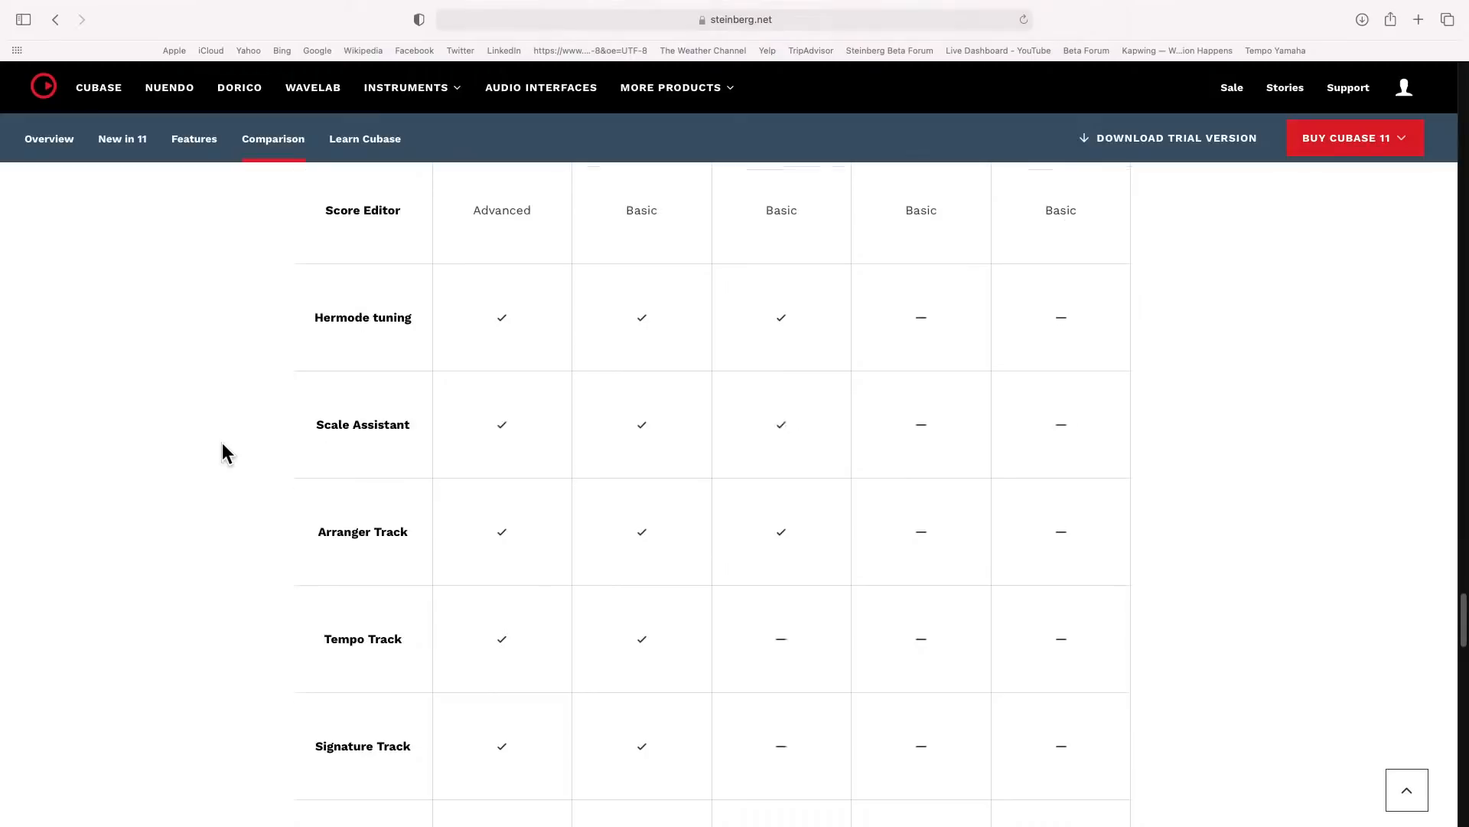
{"action": "scroll", "coordinate": [224, 444], "scroll_direction": "down", "scroll_amount": 5}
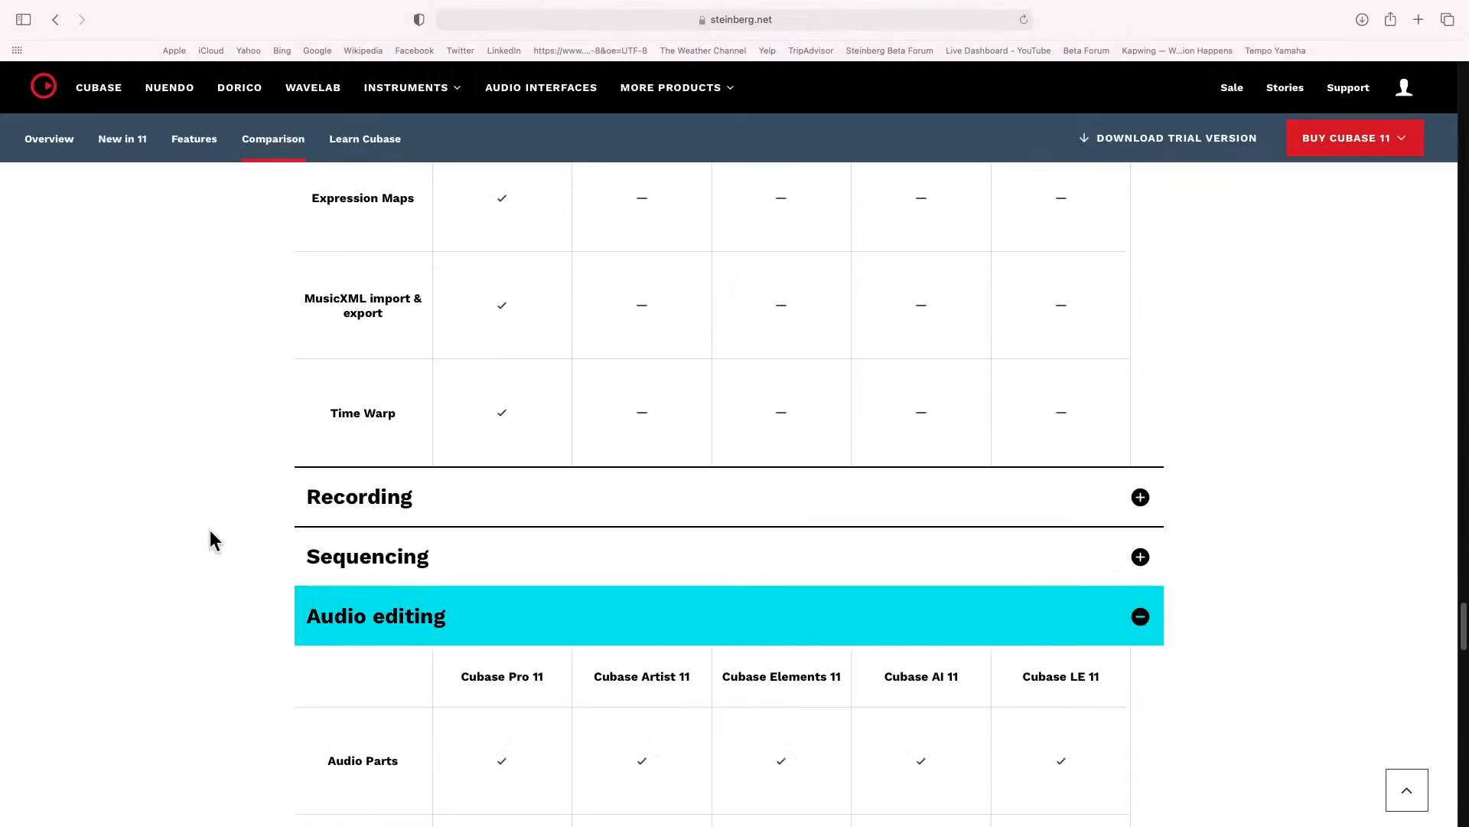
Step: Review the Audio editing category's features across the Cubase versions, including Group/Ungroup & Lock/Unlock, and close the browser window
{"action": "scroll", "coordinate": [212, 530], "scroll_direction": "down", "scroll_amount": 4}
{"action": "scroll", "coordinate": [214, 530], "scroll_direction": "down", "scroll_amount": 2}
{"action": "scroll", "coordinate": [214, 530], "scroll_direction": "down", "scroll_amount": 4}
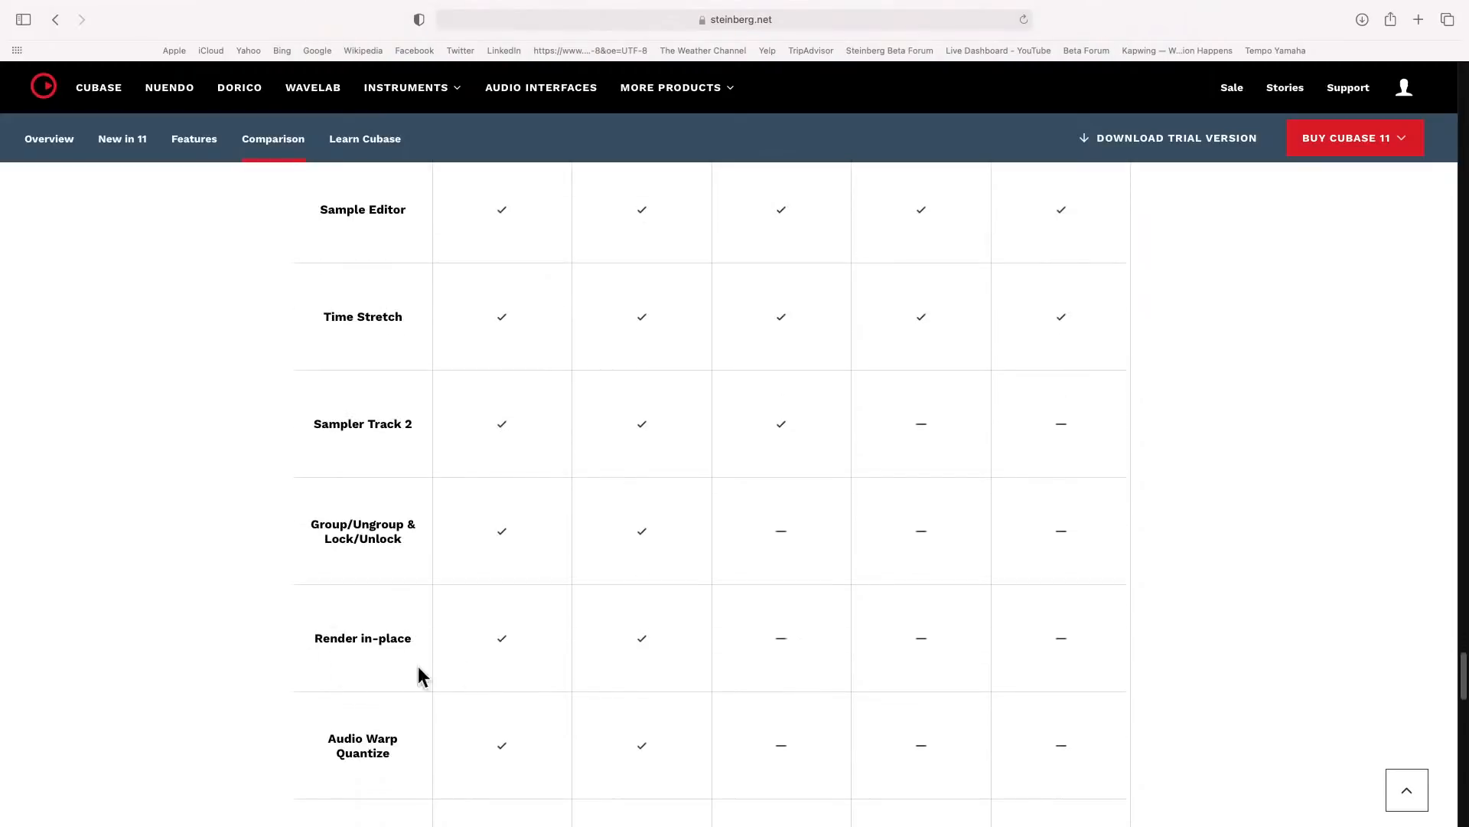
{"action": "scroll", "coordinate": [618, 601], "scroll_direction": "up", "scroll_amount": 9}
{"action": "scroll", "coordinate": [618, 610], "scroll_direction": "down", "scroll_amount": 3}
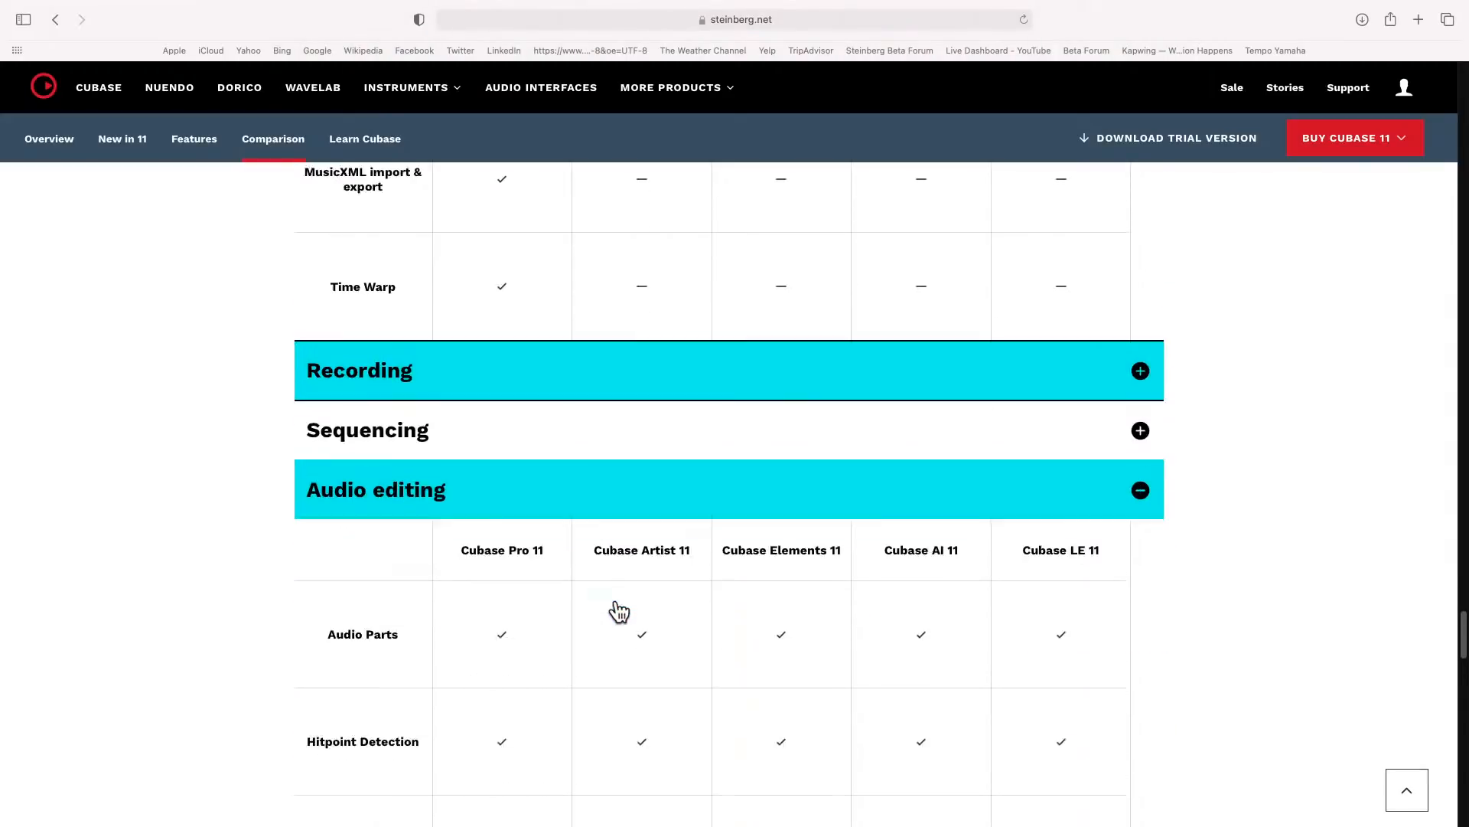
{"action": "scroll", "coordinate": [618, 610], "scroll_direction": "down", "scroll_amount": 5}
{"action": "scroll", "coordinate": [622, 609], "scroll_direction": "down", "scroll_amount": 3}
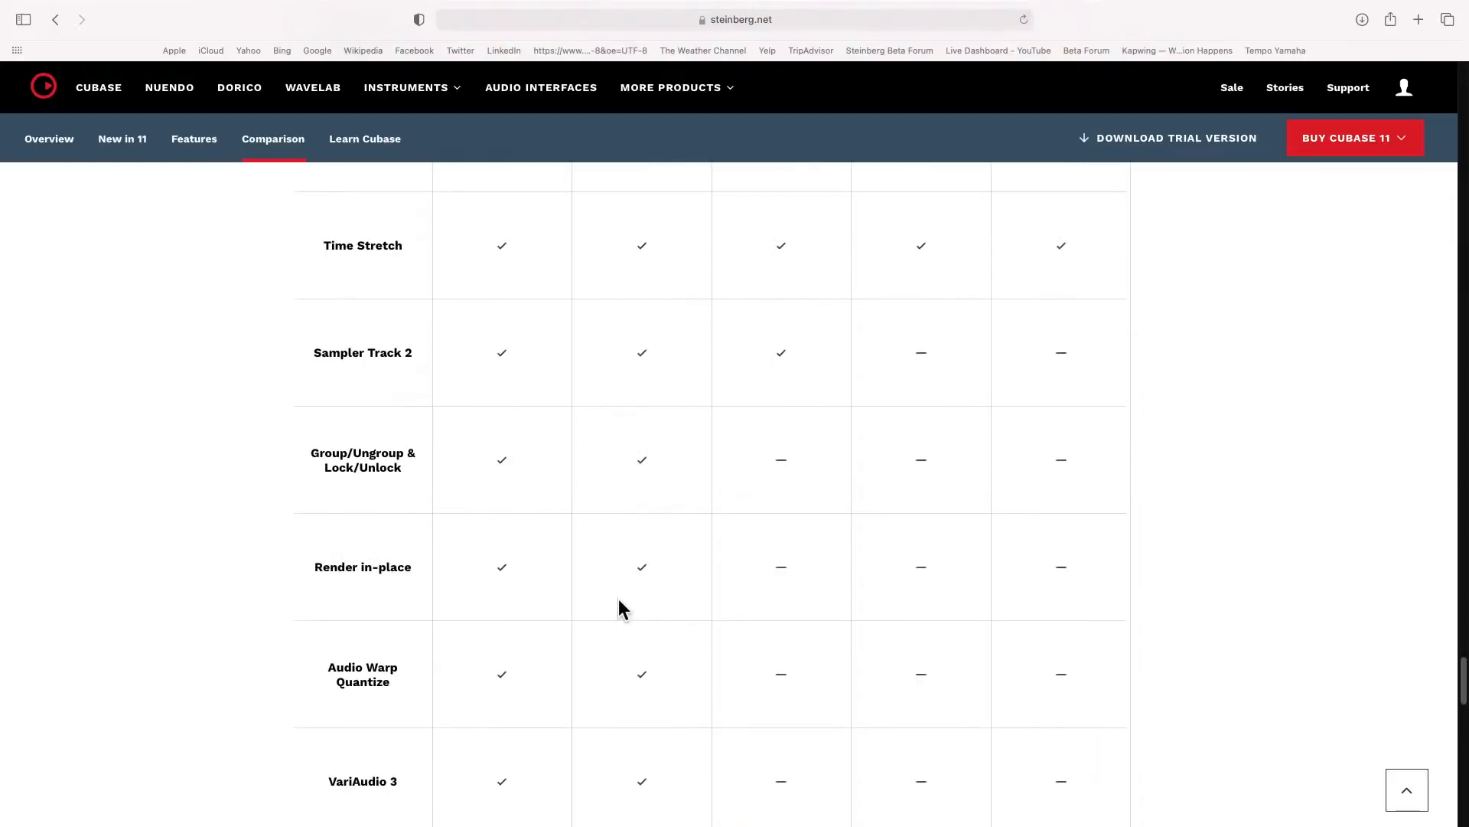
{"action": "mouse_move", "coordinate": [56, 7]}
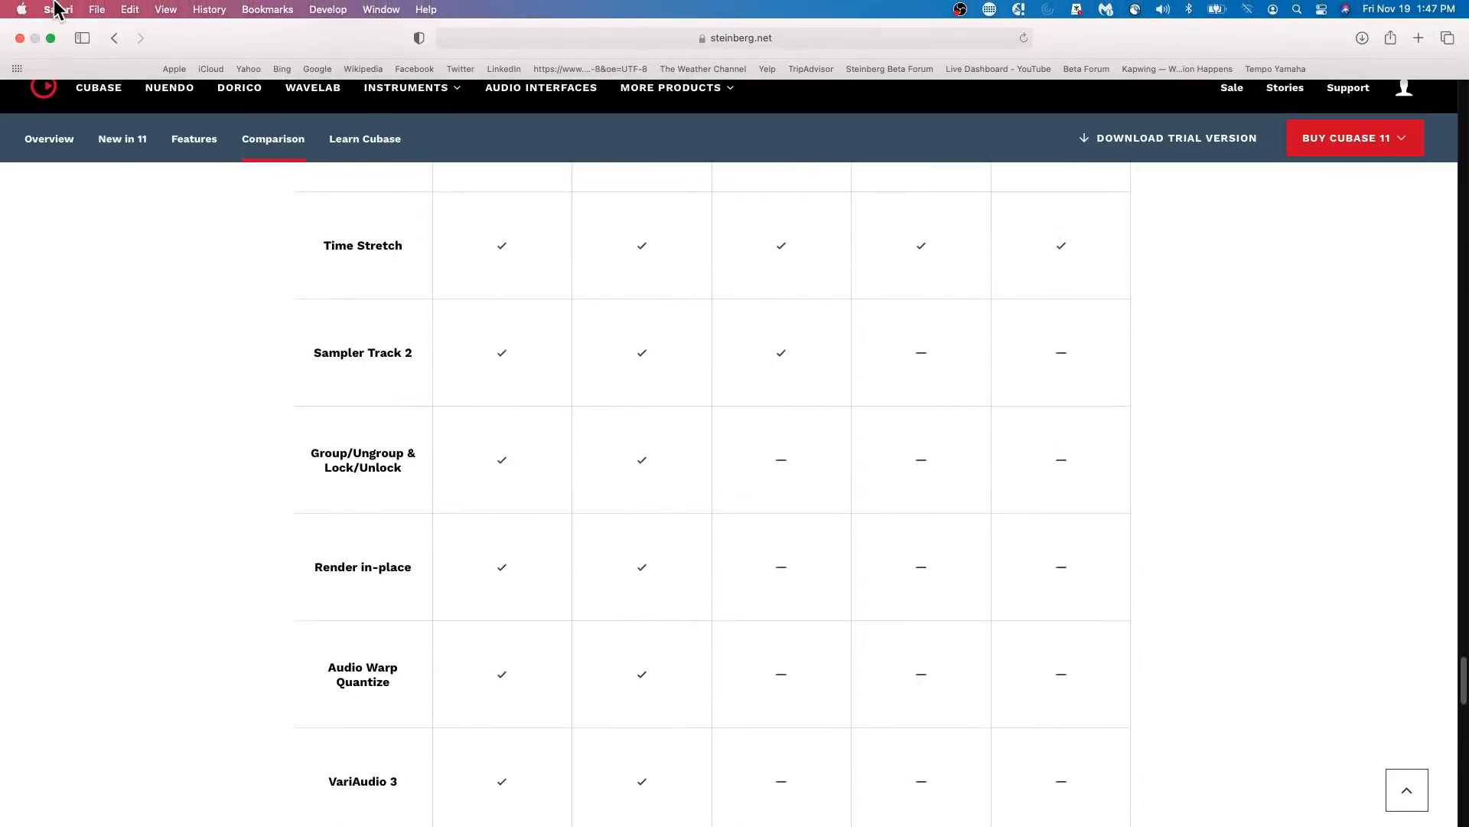
{"action": "left_click", "coordinate": [22, 36]}
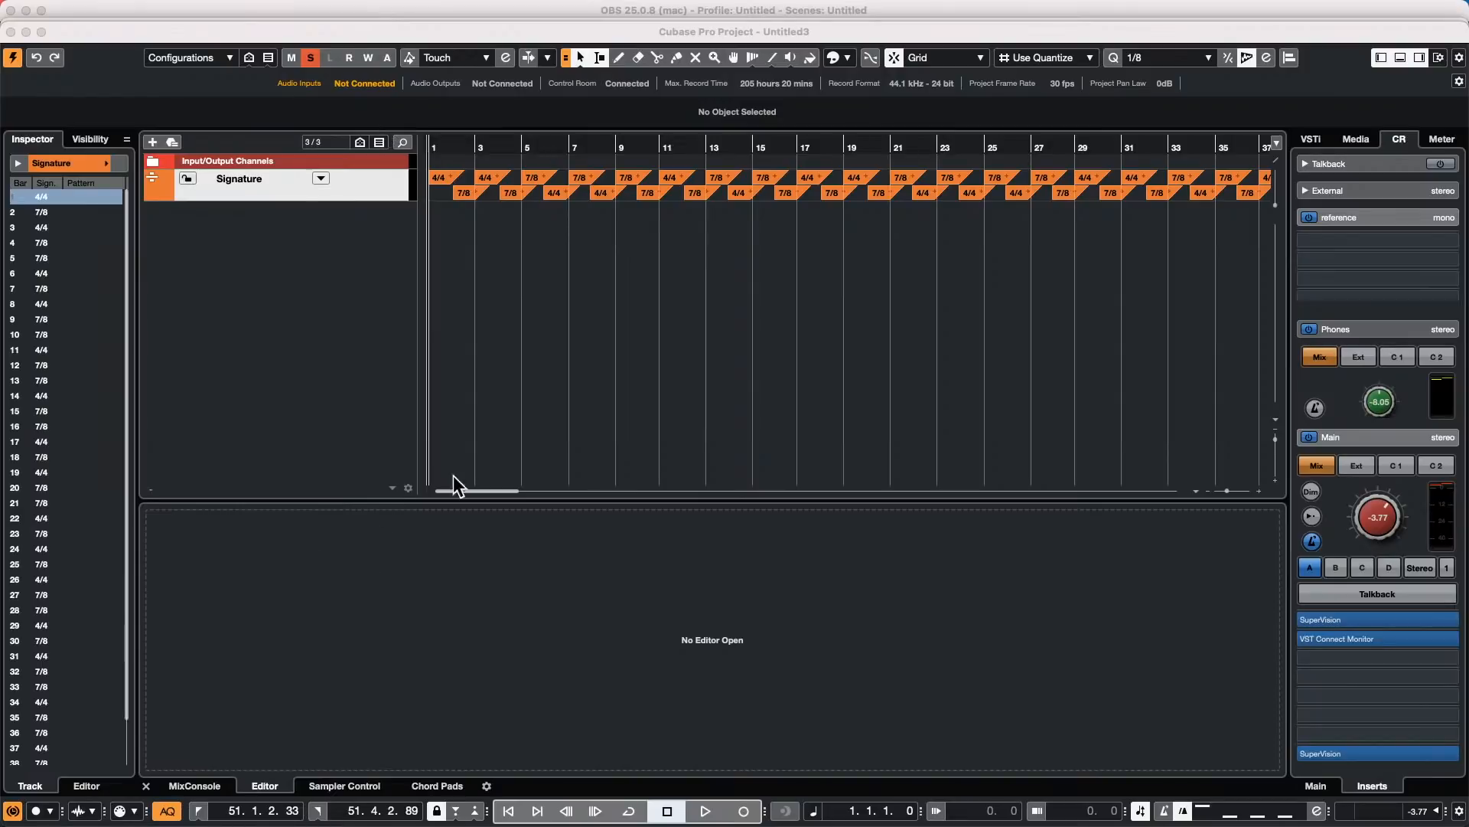
Step: Launch Cubase LE AI Elements 10.5 and choose Steinberg UR24C as its audio driver
{"action": "mouse_move", "coordinate": [528, 825]}
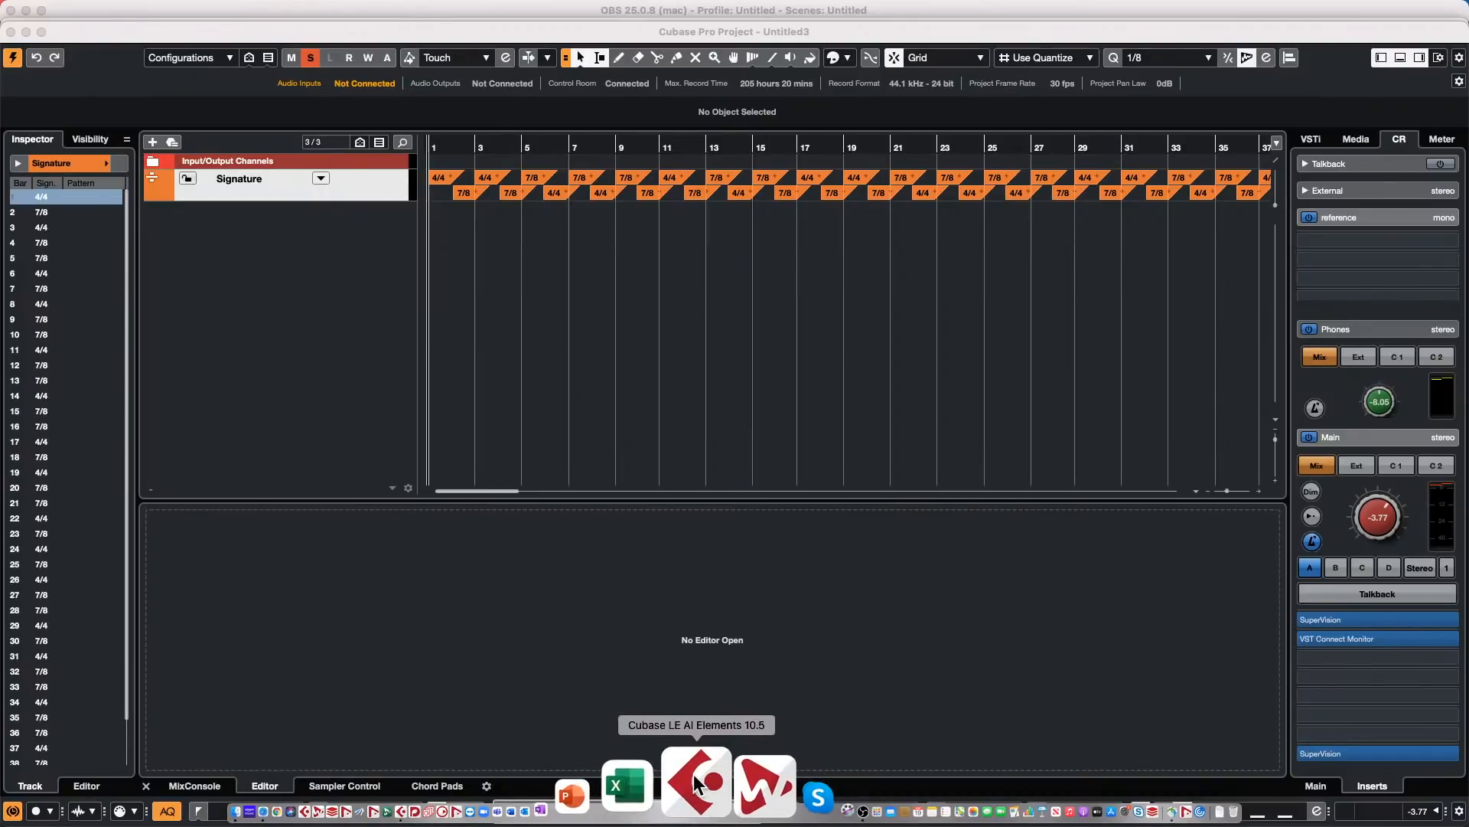
{"action": "left_click", "coordinate": [696, 781]}
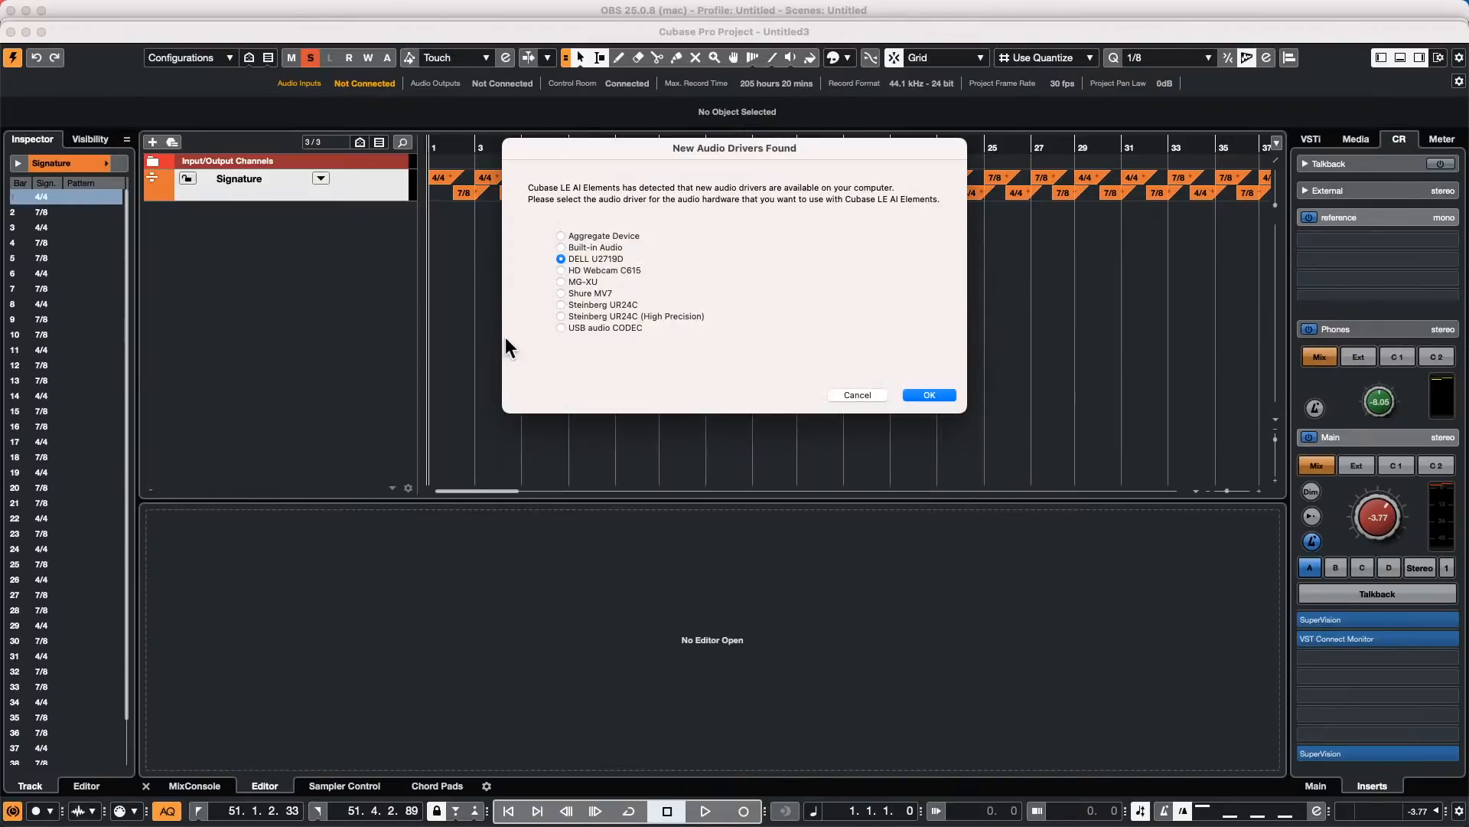
{"action": "left_click", "coordinate": [562, 305]}
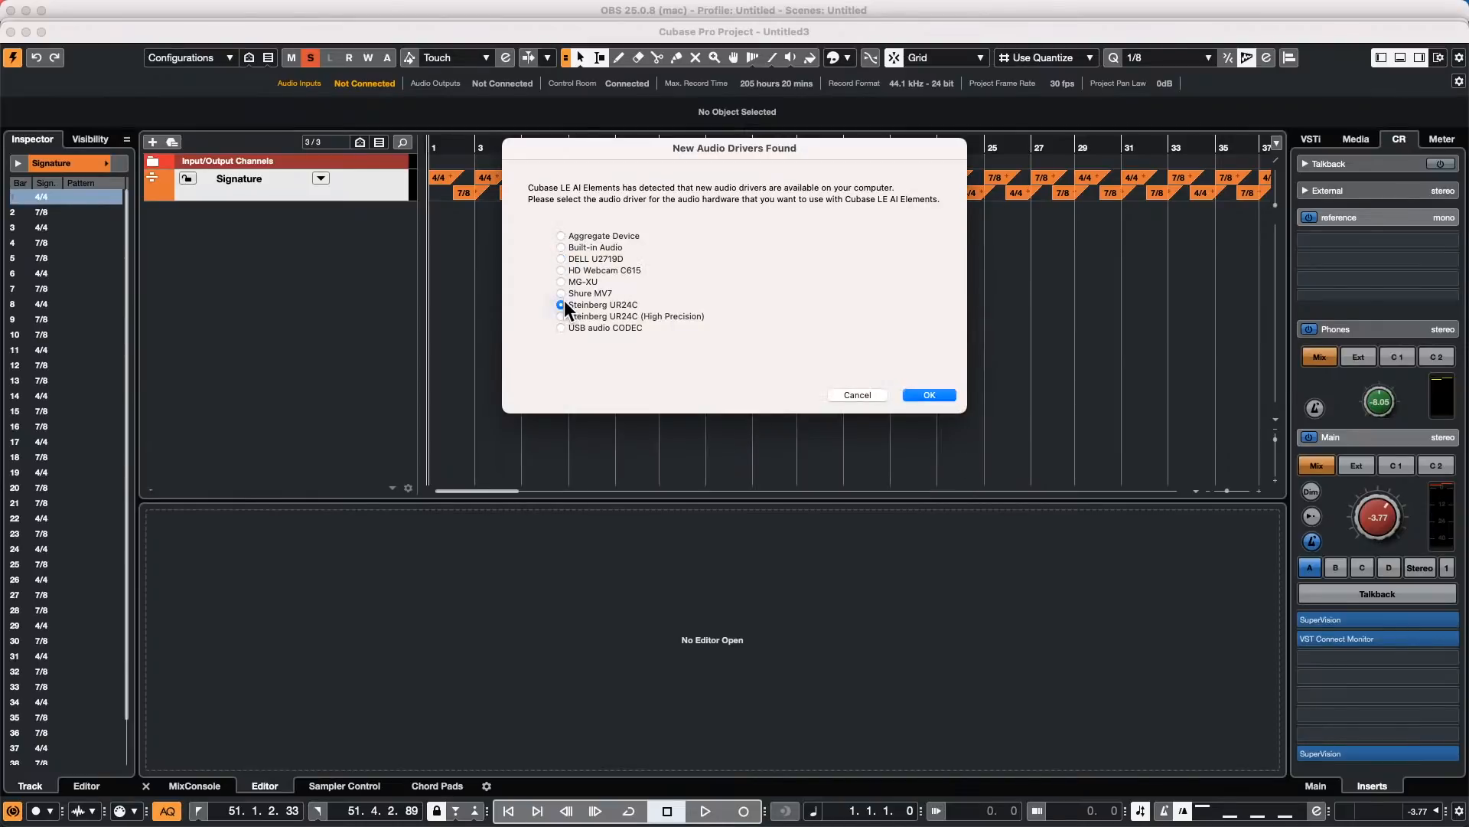
{"action": "left_click", "coordinate": [929, 394]}
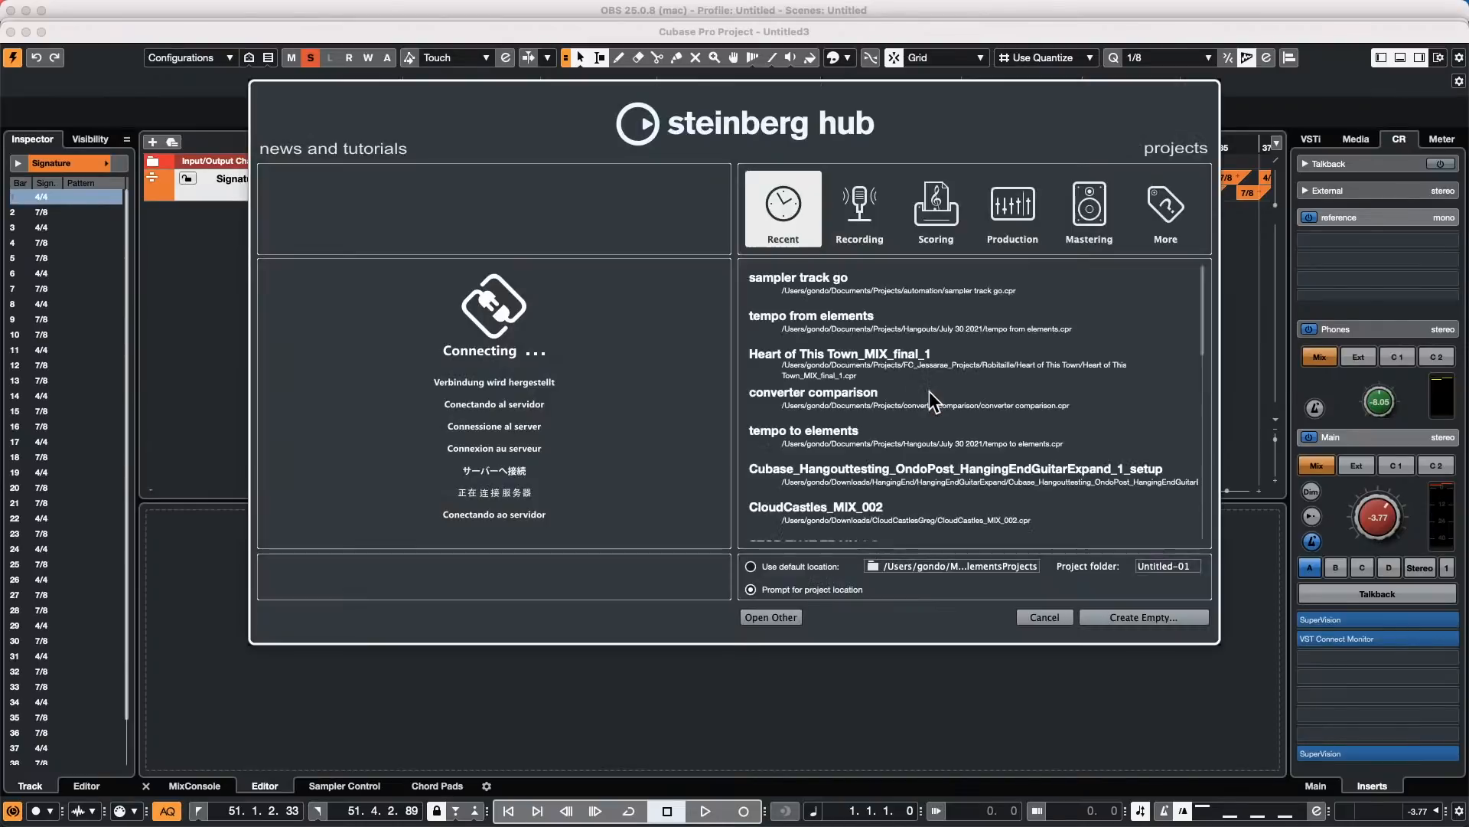
Step: Create an empty project in the Amos Moses folder and add eight mono audio tracks to it
{"action": "left_click", "coordinate": [1189, 616]}
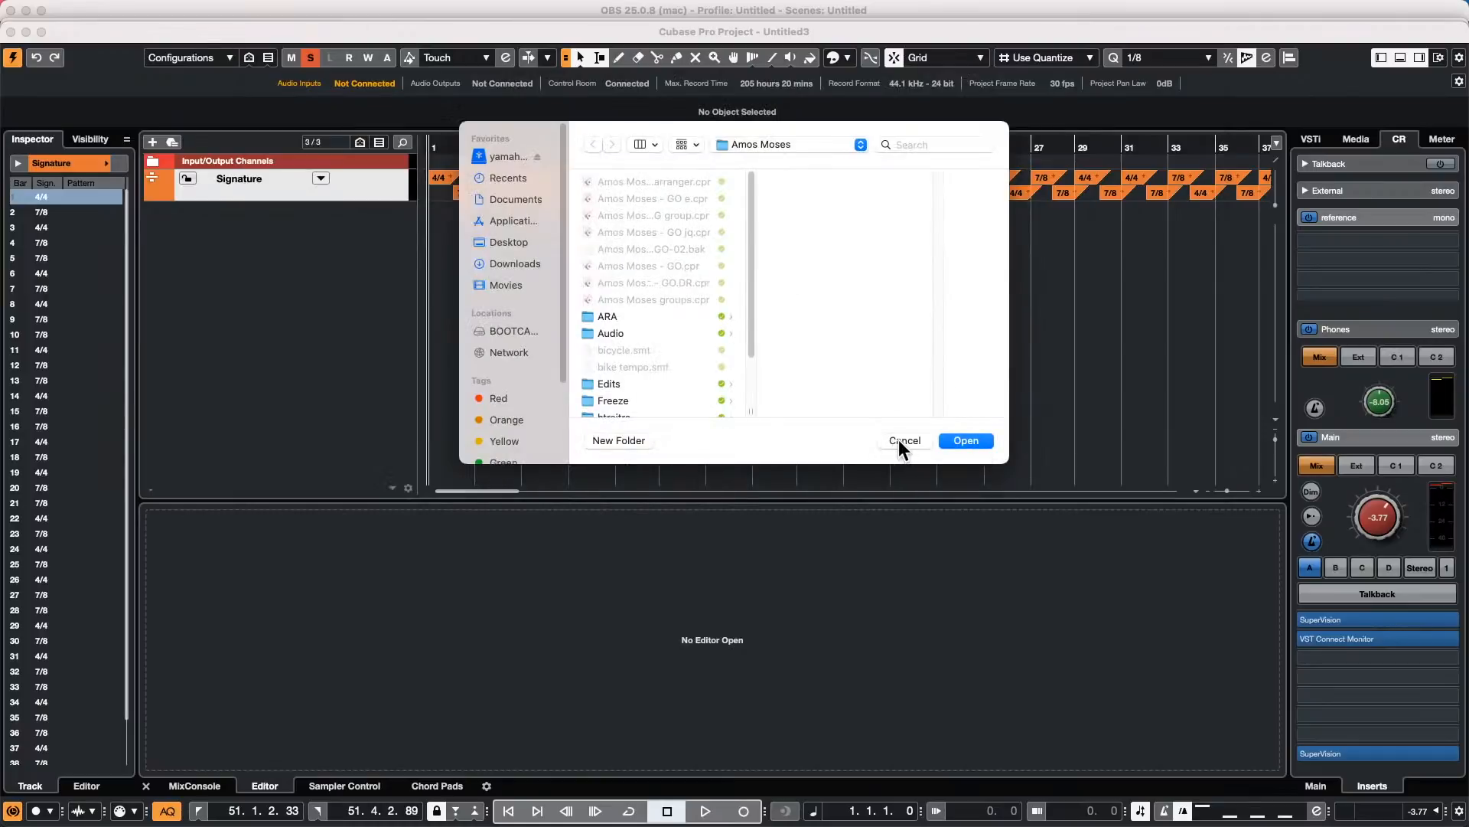
{"action": "left_click", "coordinate": [975, 441]}
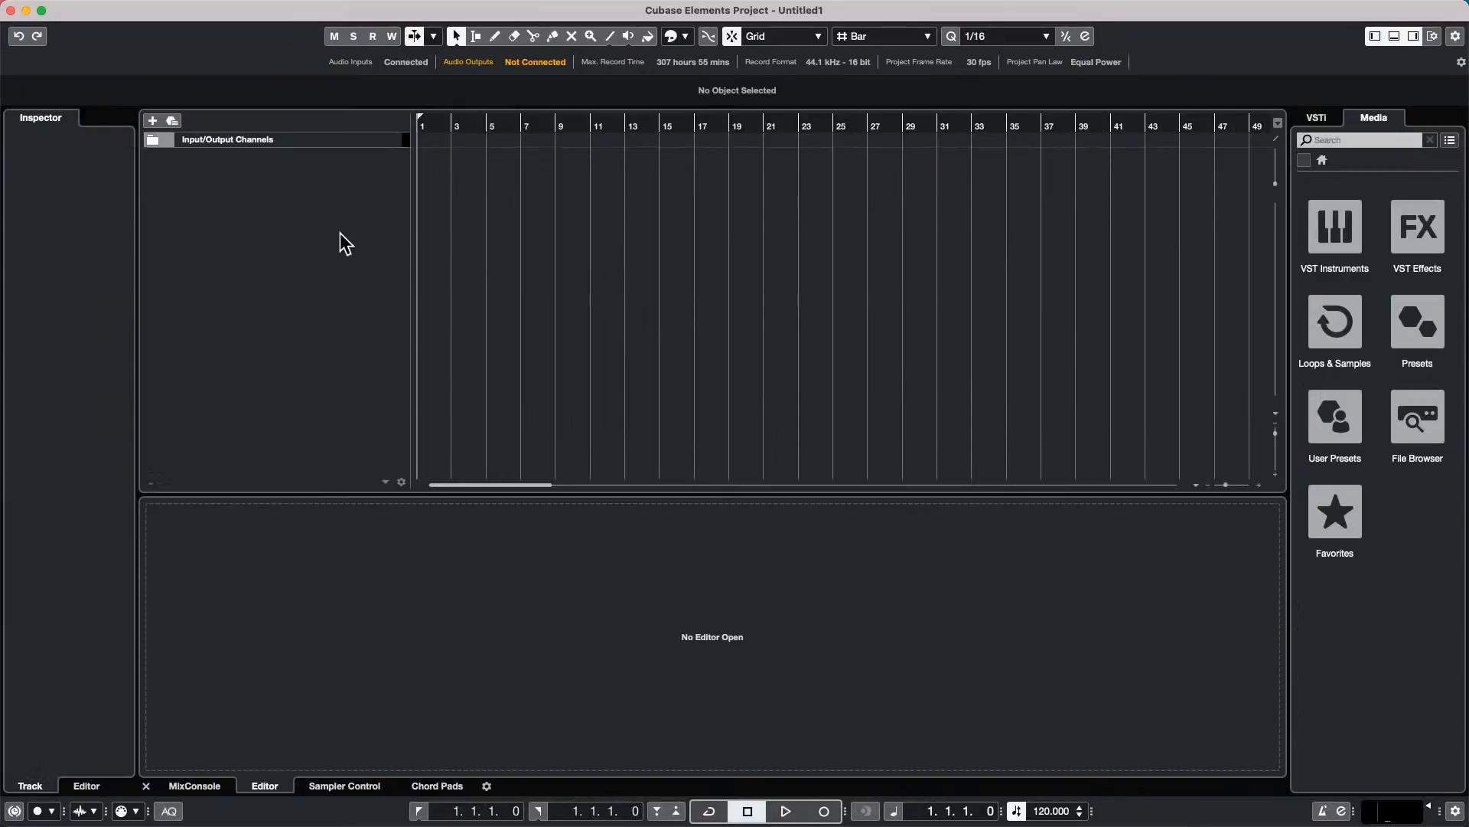
{"action": "right_click", "coordinate": [311, 211]}
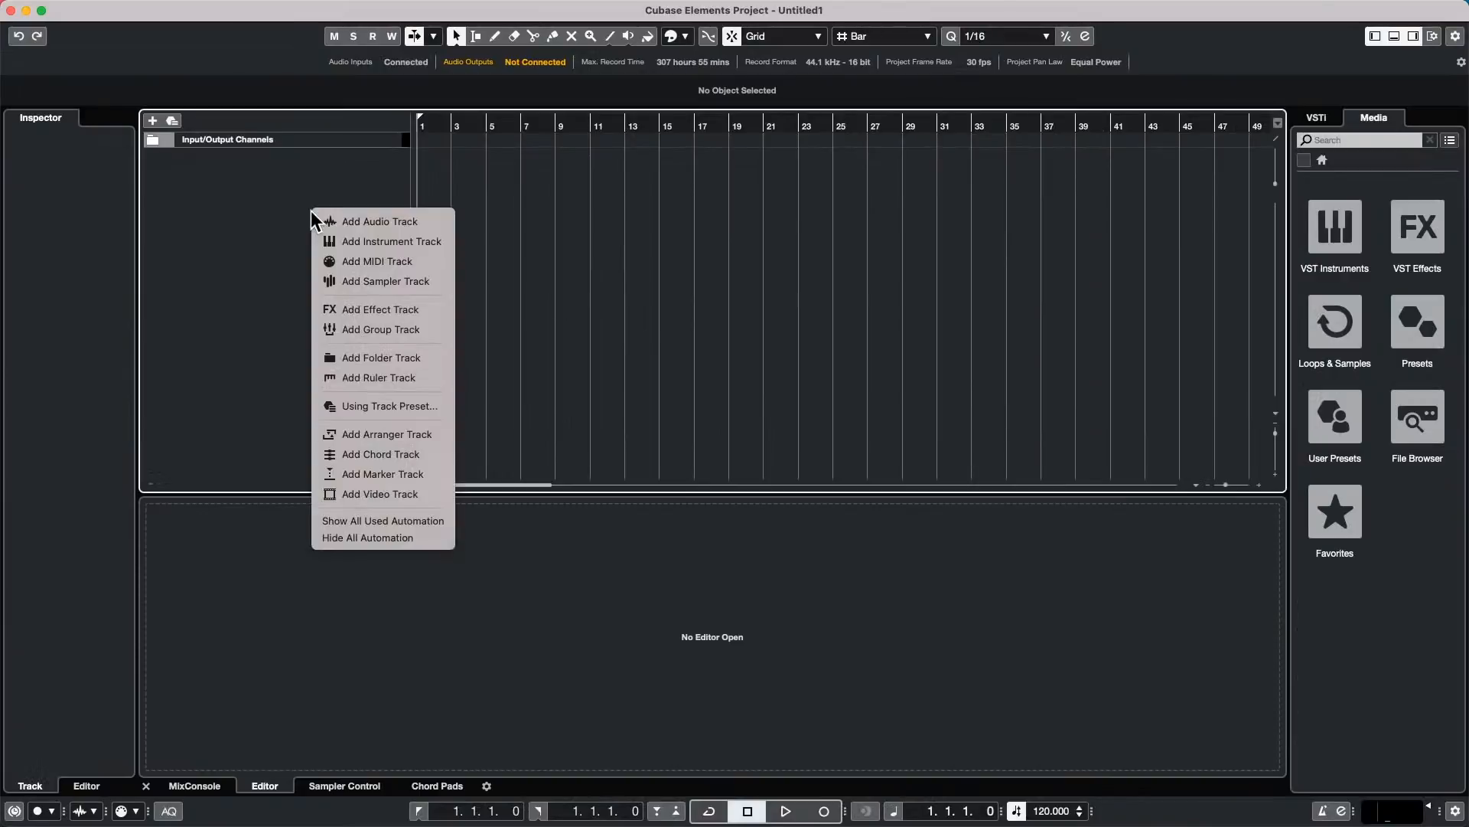
{"action": "left_click", "coordinate": [359, 222]}
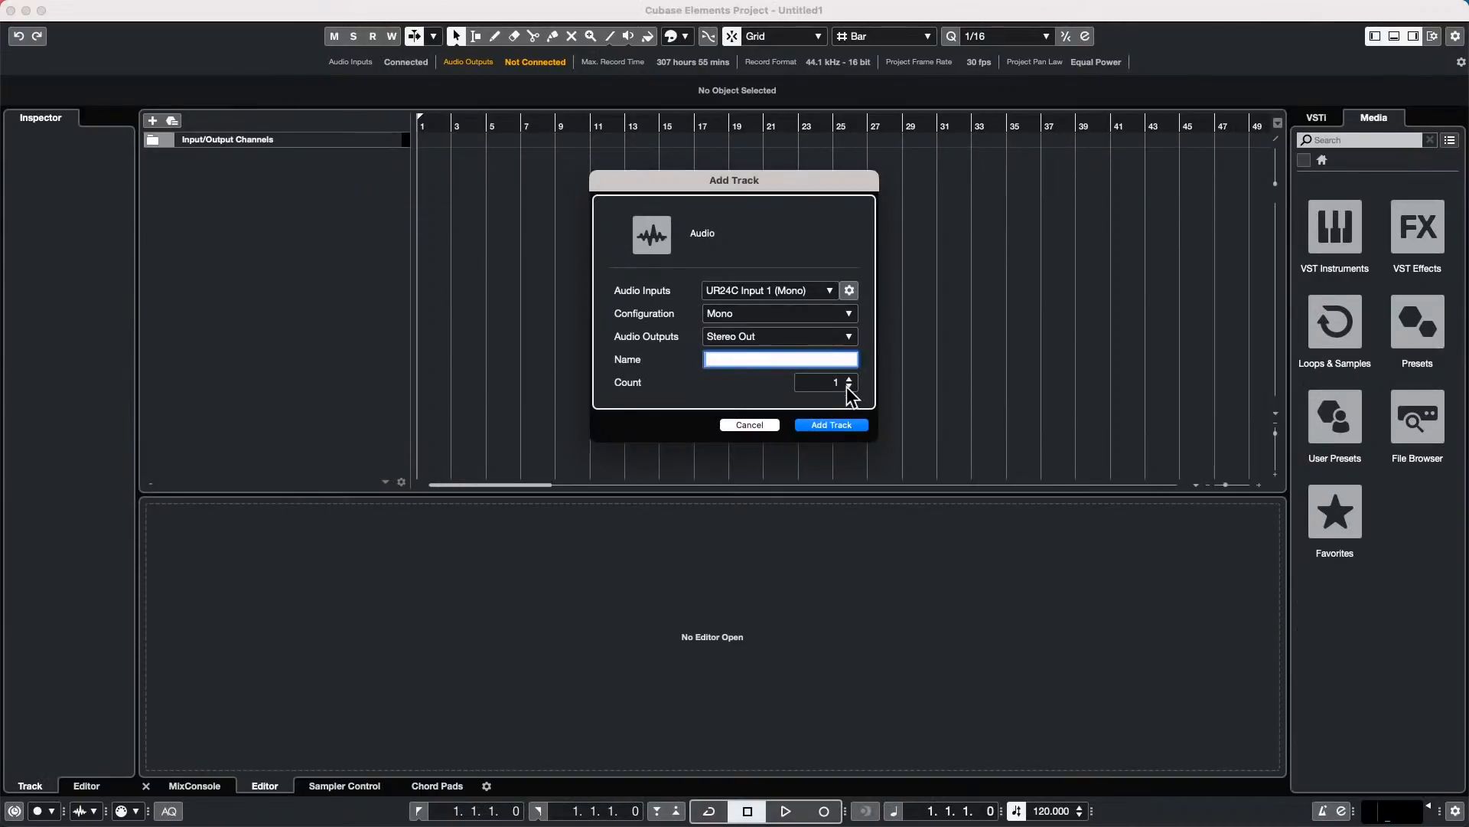
{"action": "scroll", "coordinate": [827, 380], "scroll_direction": "up", "scroll_amount": 7}
{"action": "left_click", "coordinate": [823, 422]}
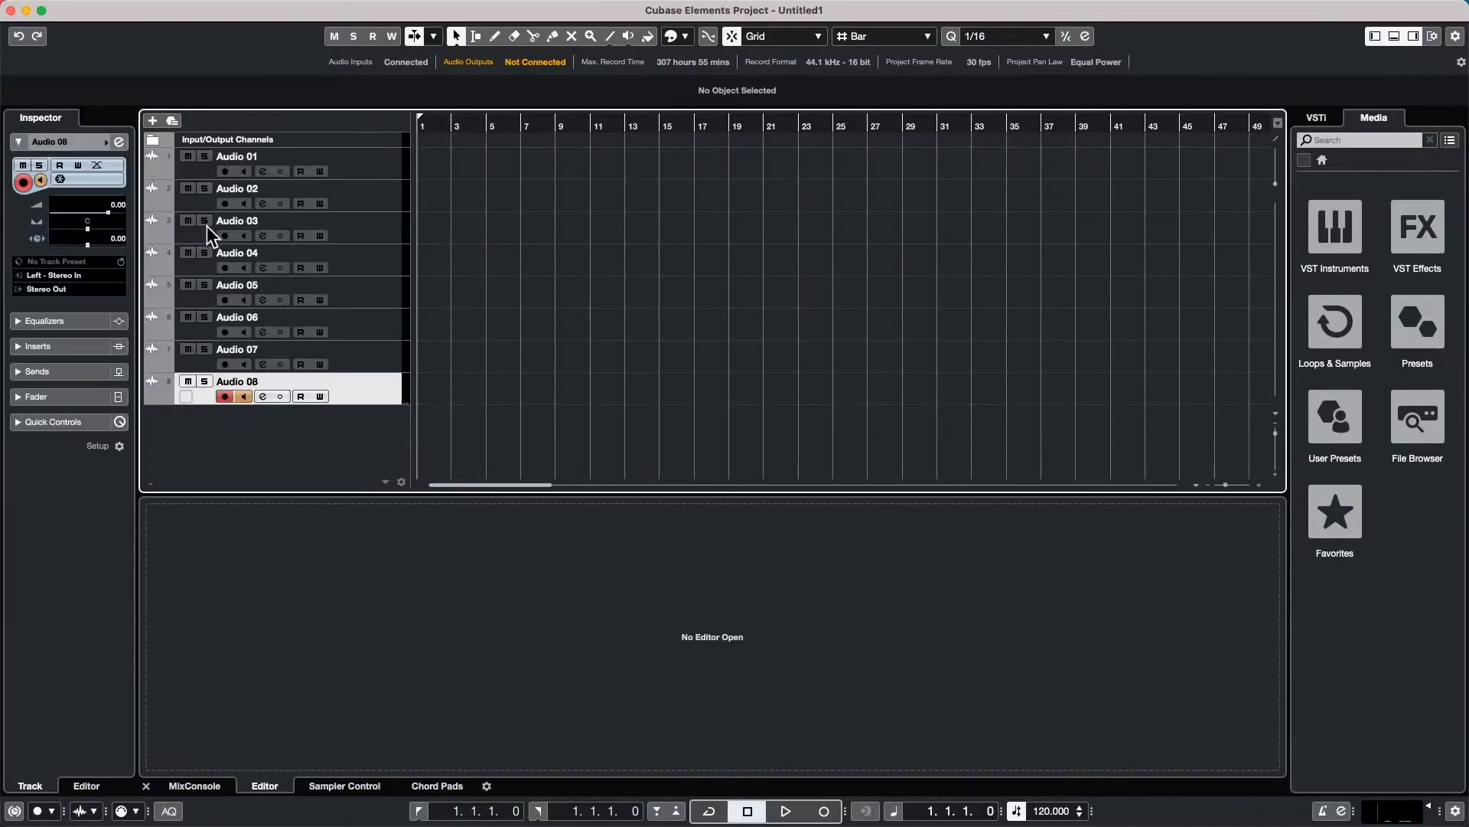
Step: Select all the audio tracks and add one unnamed folder track
{"action": "key", "text": "super+a"}
{"action": "right_click", "coordinate": [378, 165]}
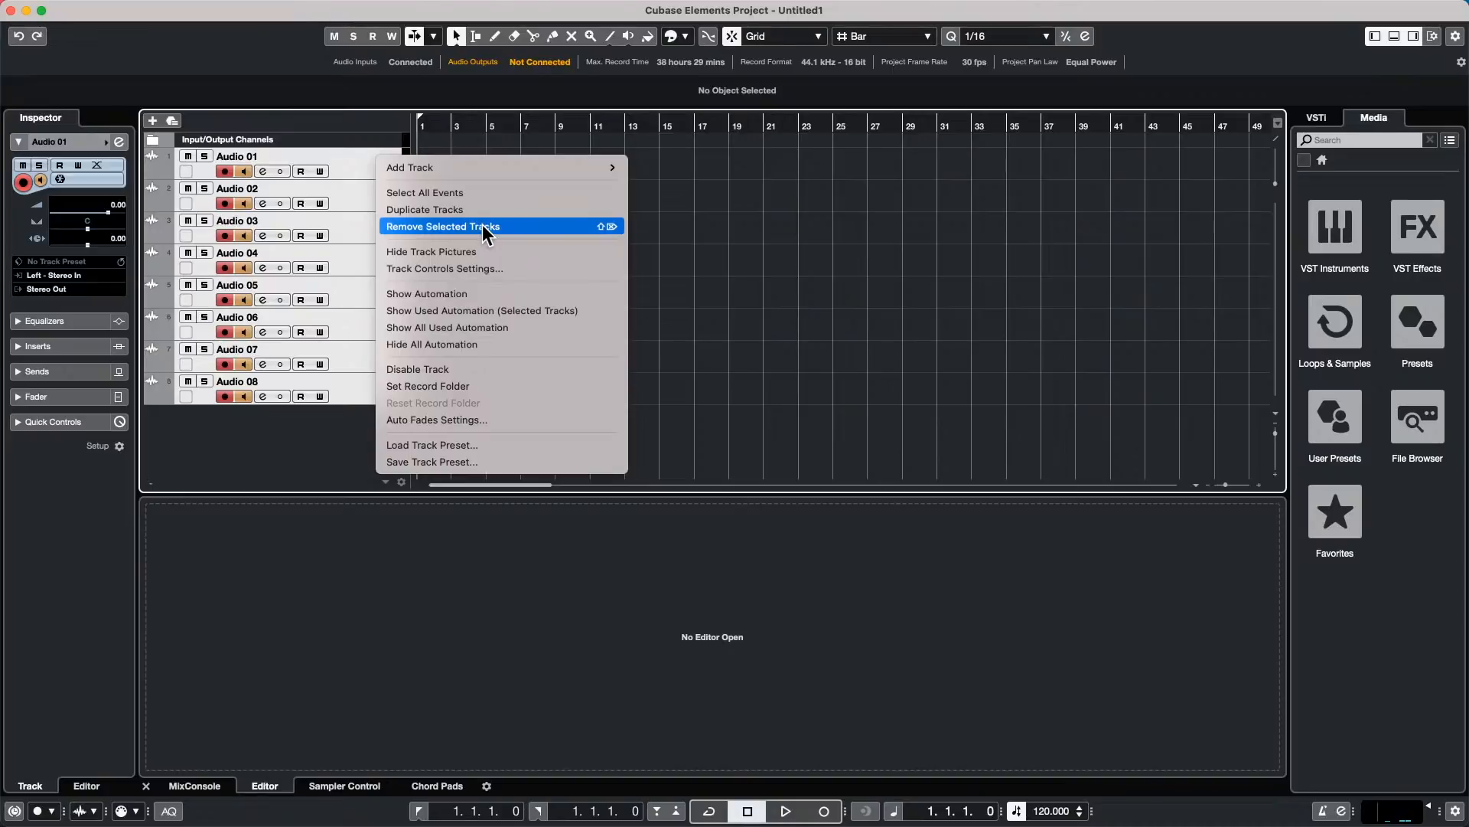
{"action": "mouse_move", "coordinate": [454, 164]}
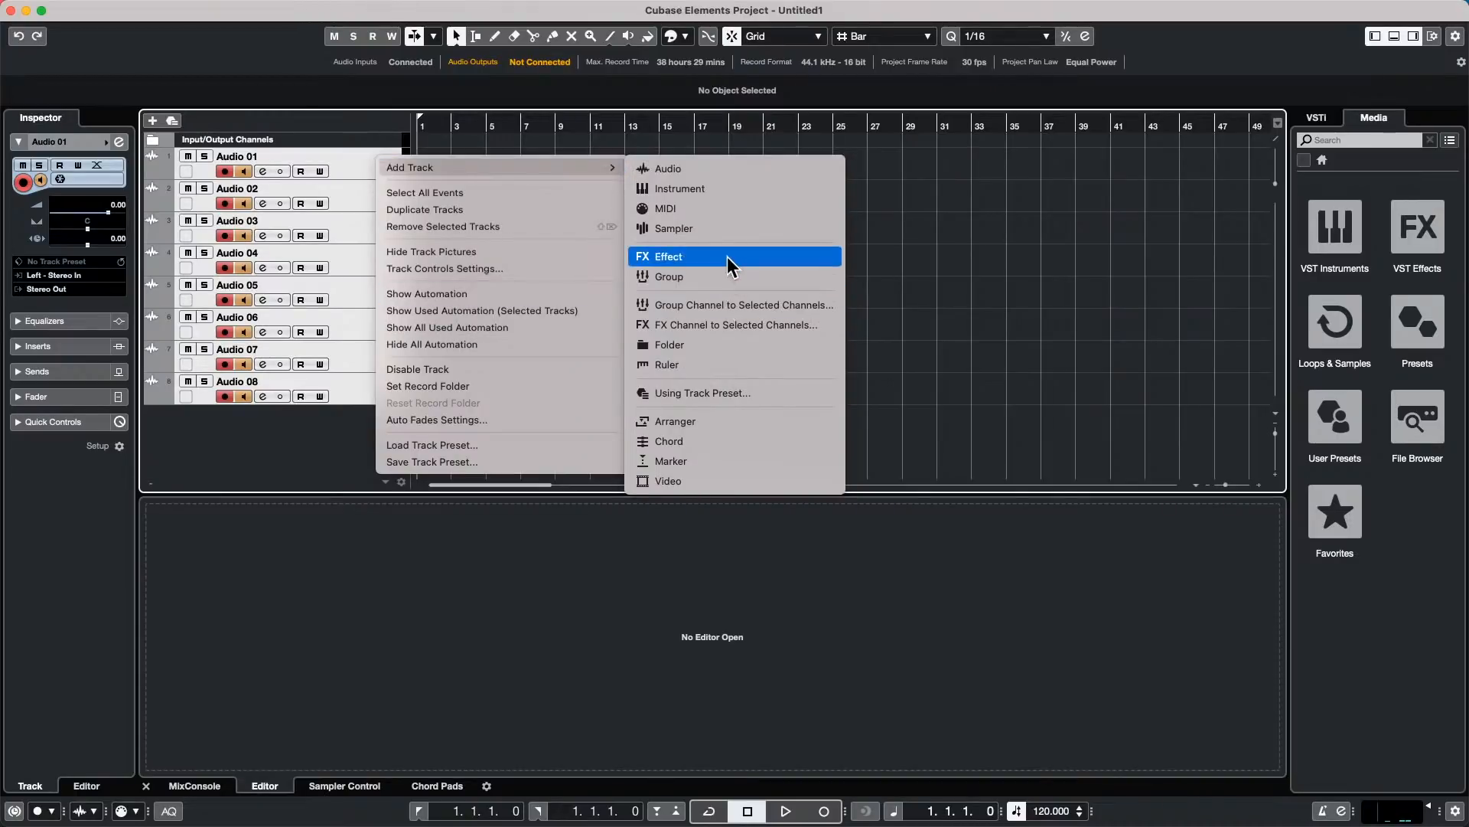
{"action": "left_click", "coordinate": [698, 348]}
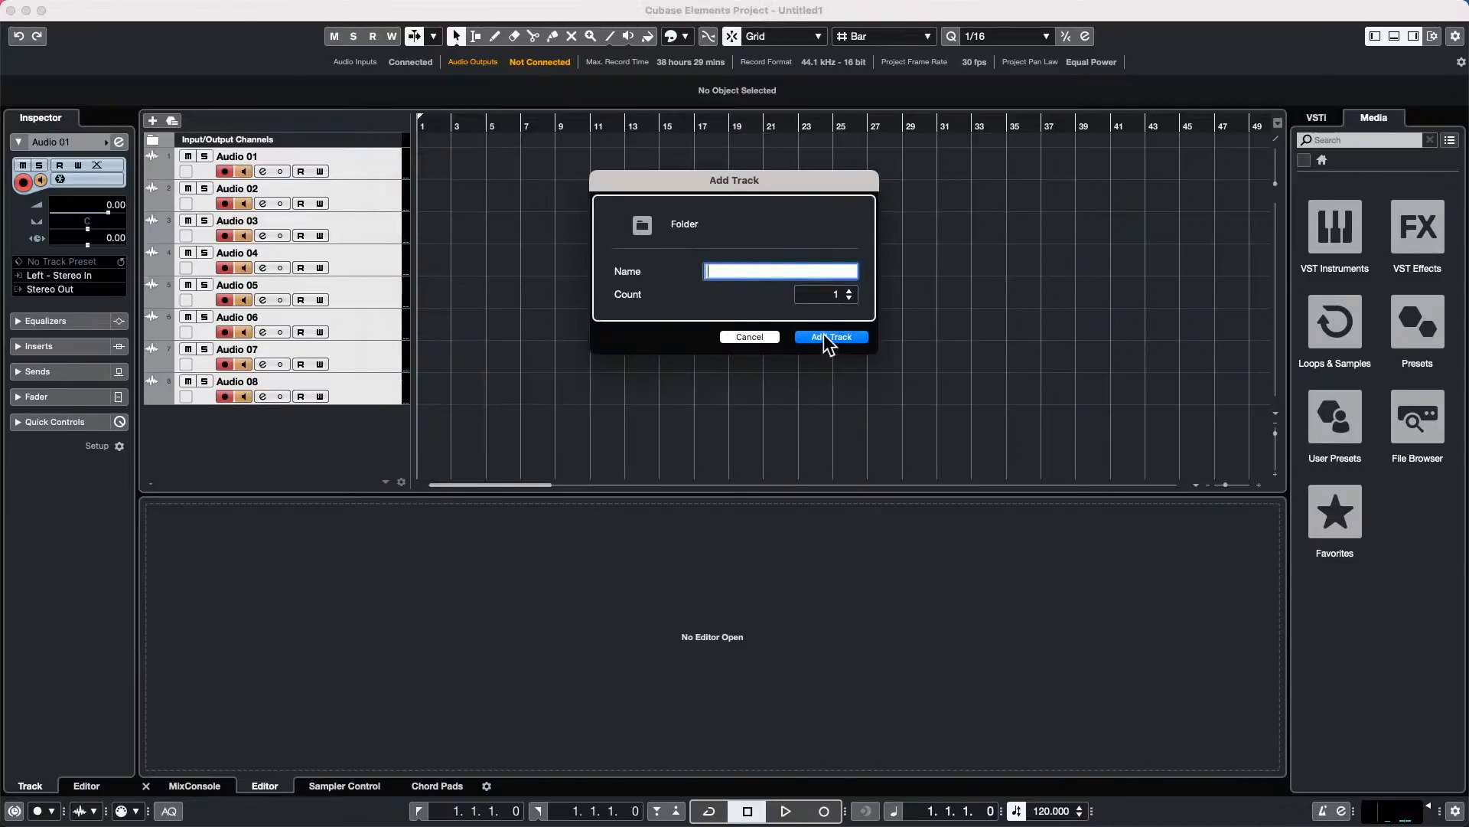
{"action": "left_click", "coordinate": [825, 337]}
Step: Move the tracks Audio 01 to Audio 08 together into the folder track
{"action": "left_click", "coordinate": [388, 393]}
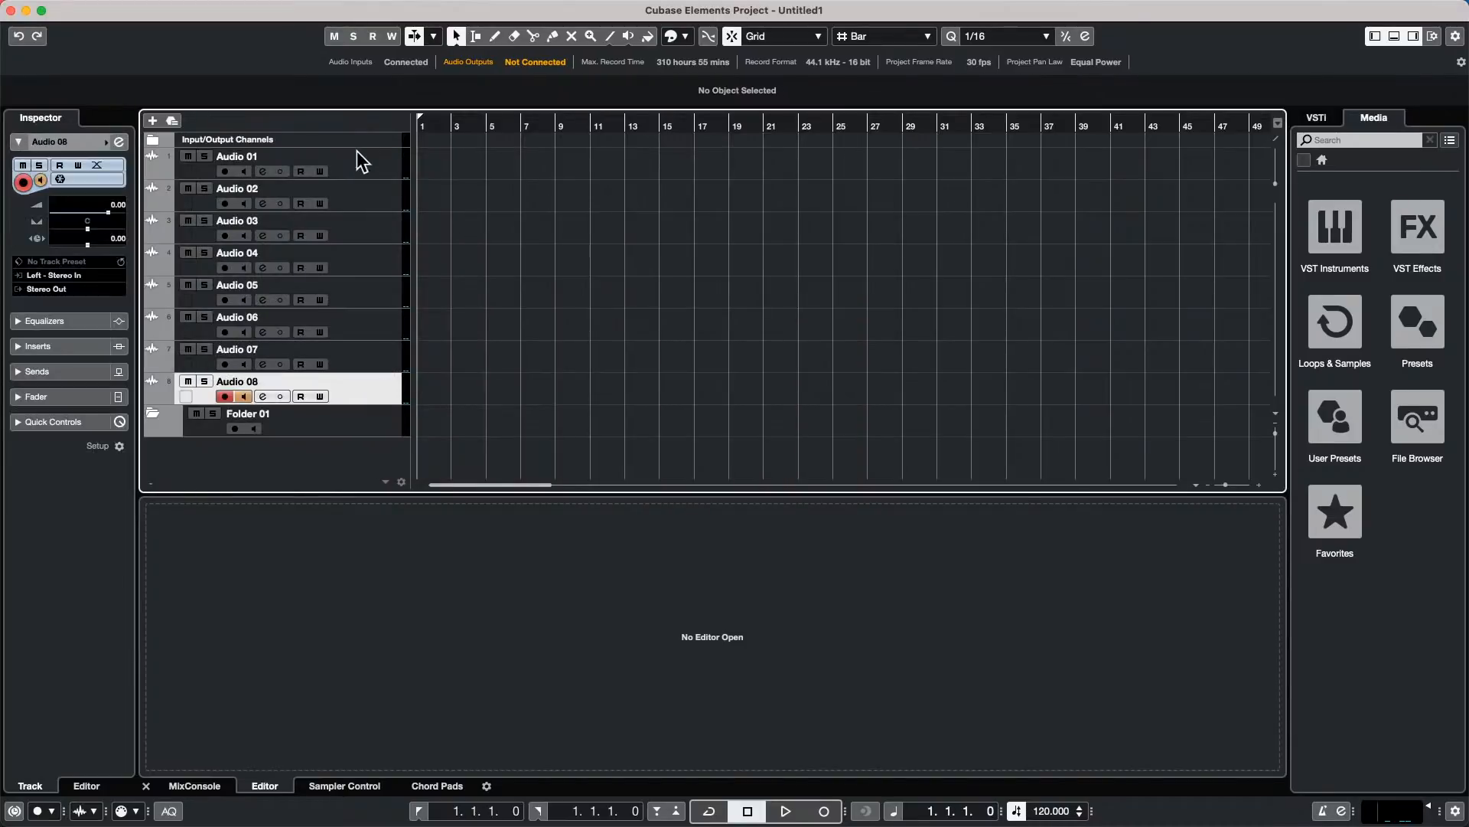
{"action": "left_click", "coordinate": [371, 169], "text": "shift"}
{"action": "left_click_drag", "start_coordinate": [371, 169], "coordinate": [361, 420]}
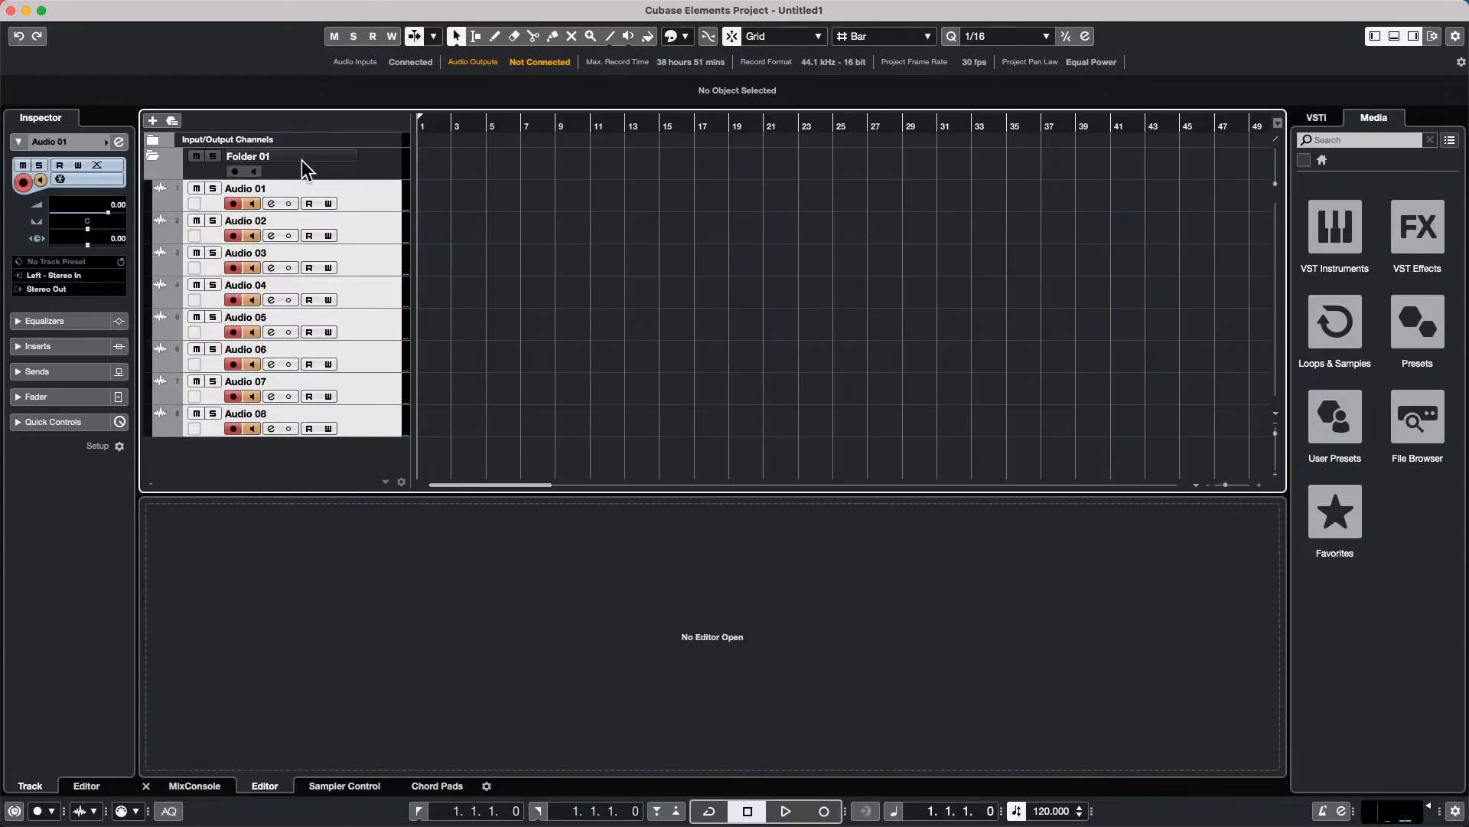
Step: Check which controls are available for folder tracks in the Track Controls Settings, leaving without changes
{"action": "left_click", "coordinate": [334, 164]}
{"action": "right_click", "coordinate": [323, 162]}
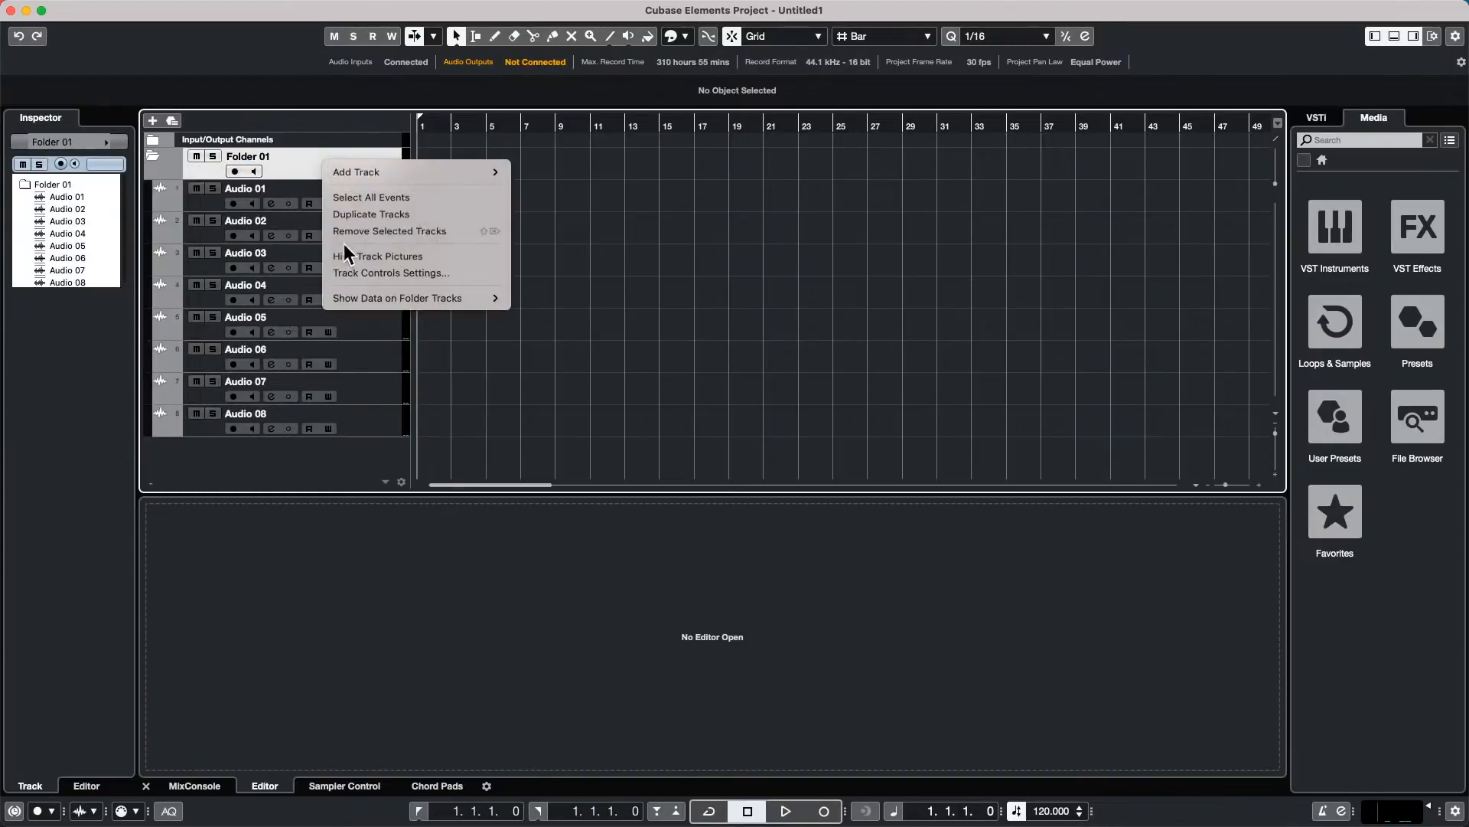
{"action": "left_click", "coordinate": [360, 274]}
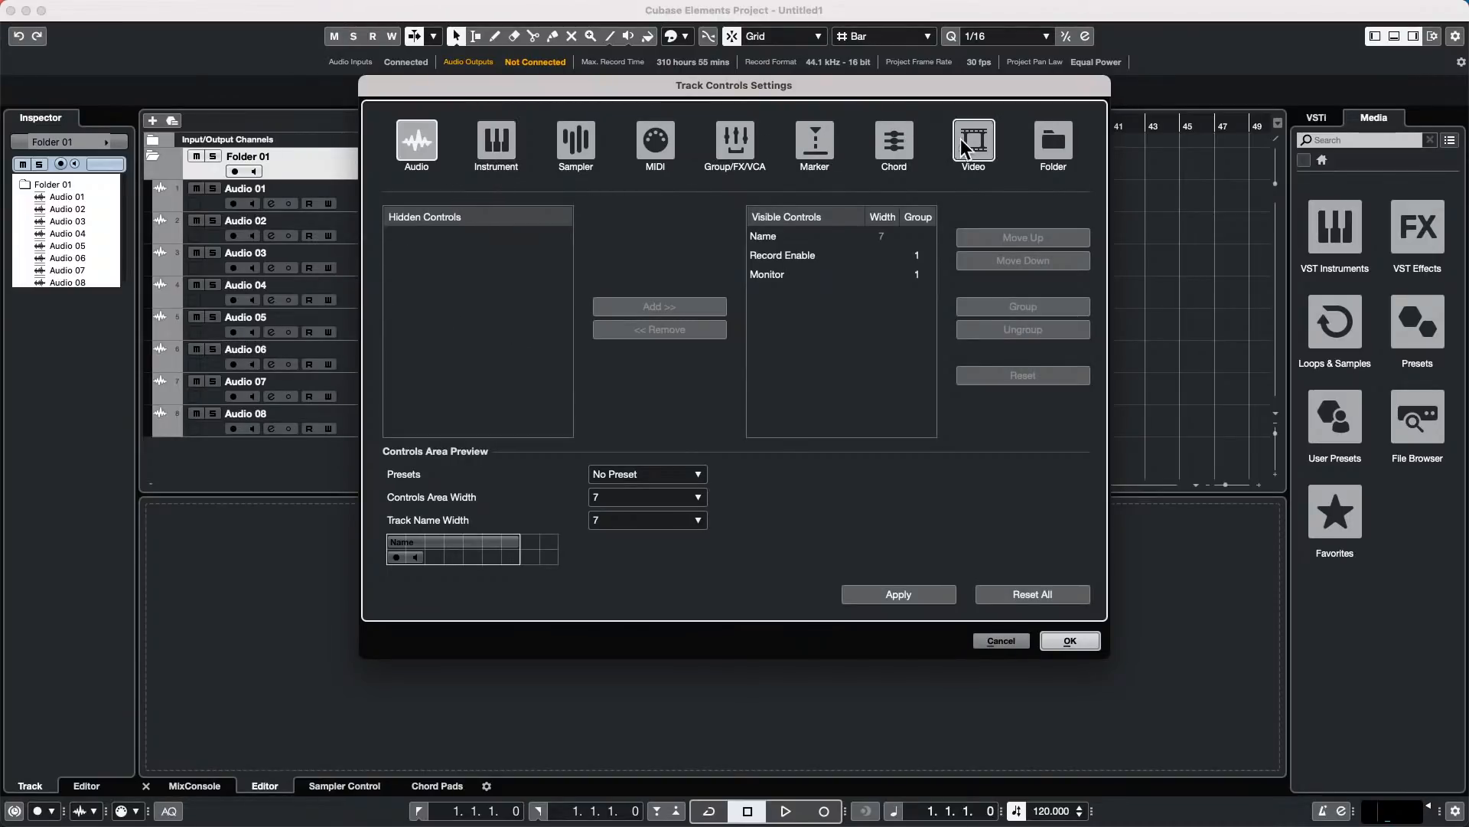
{"action": "left_click", "coordinate": [1056, 146]}
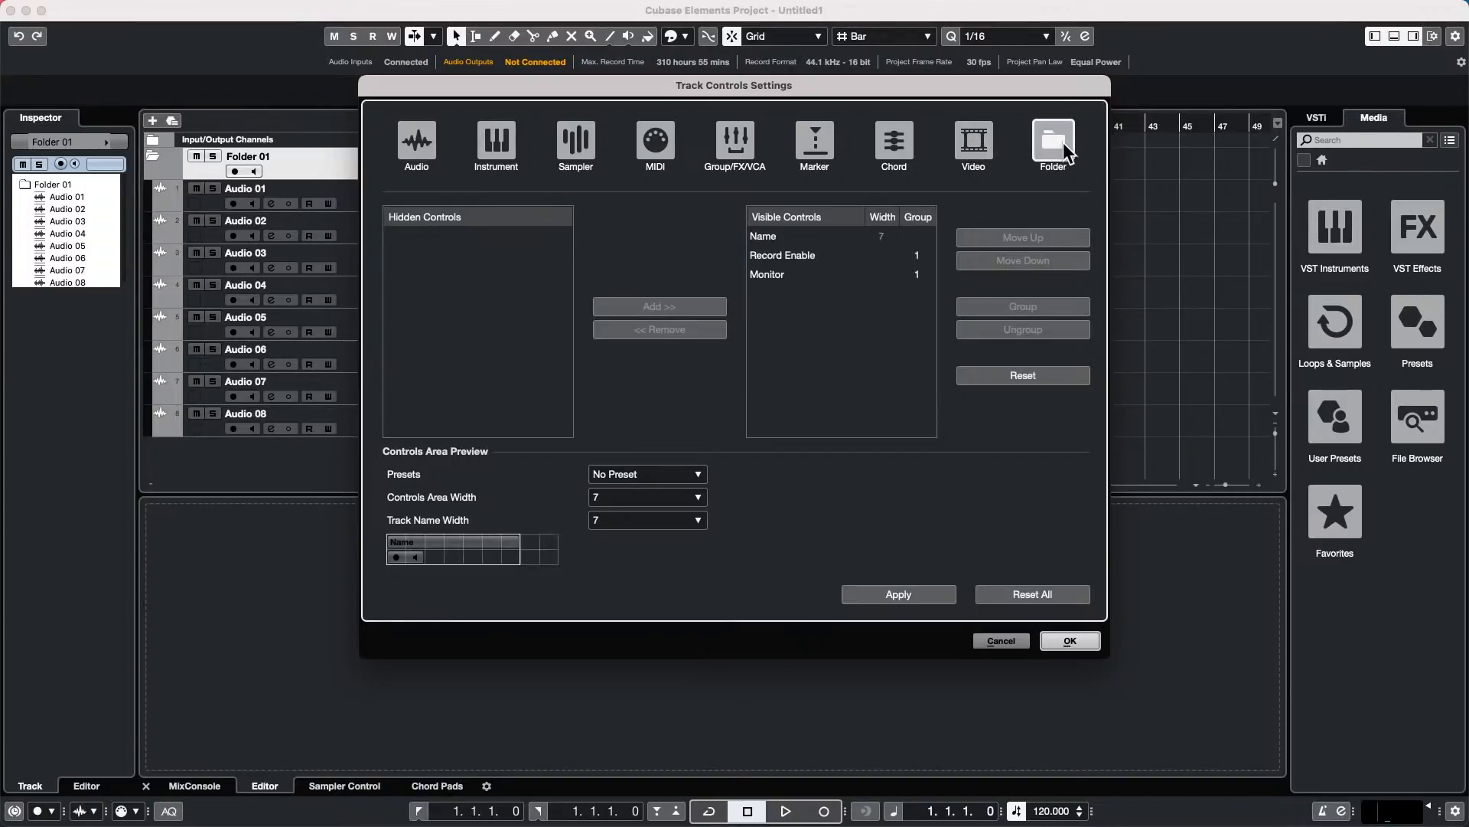
{"action": "left_click", "coordinate": [1001, 641]}
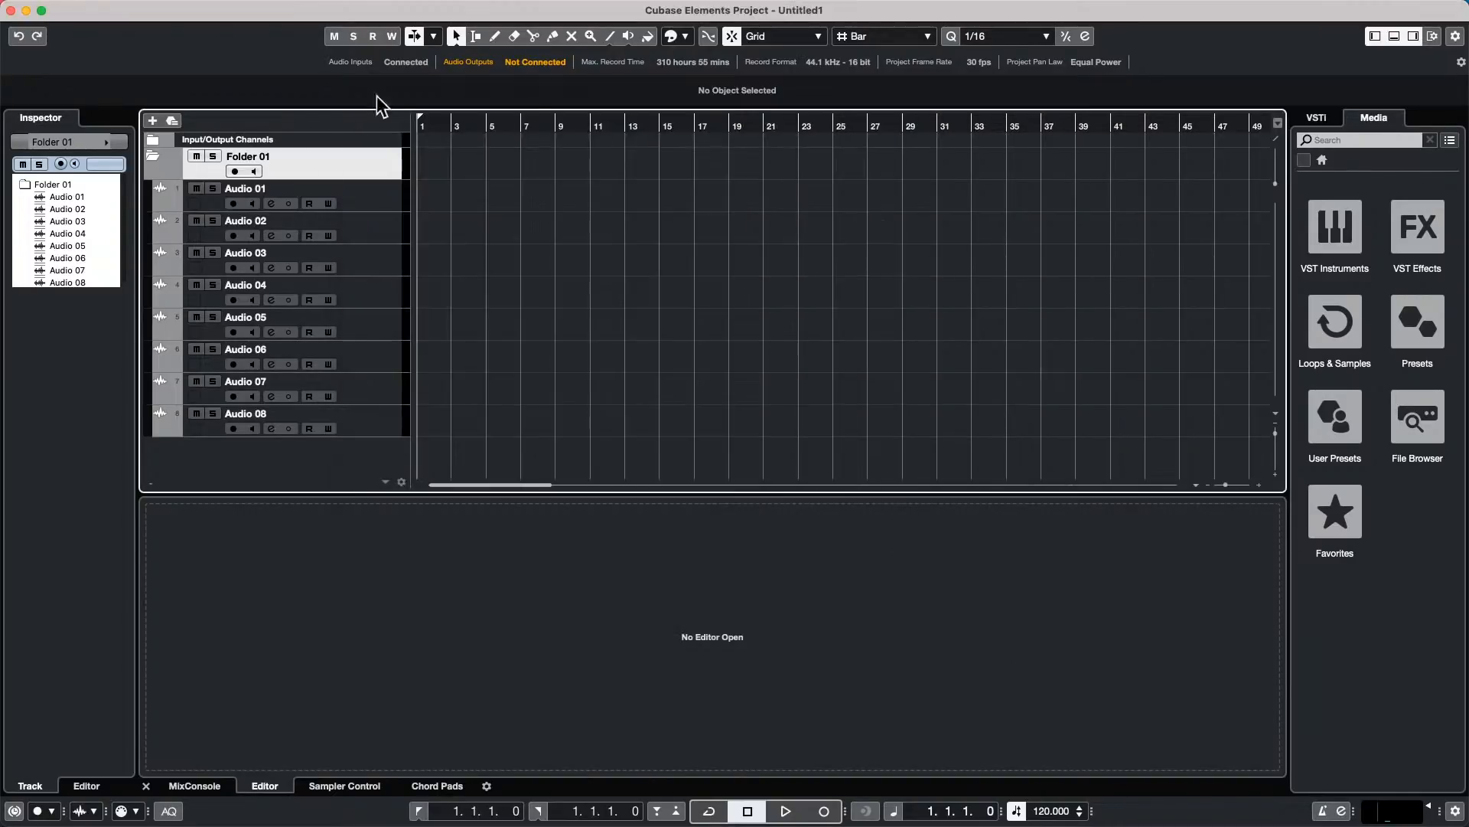
Step: Draw an event from bar 3 to bar 13 on the Audio 01 track and select it with the Object Selection tool
{"action": "right_click", "coordinate": [451, 195]}
{"action": "left_click", "coordinate": [489, 193]}
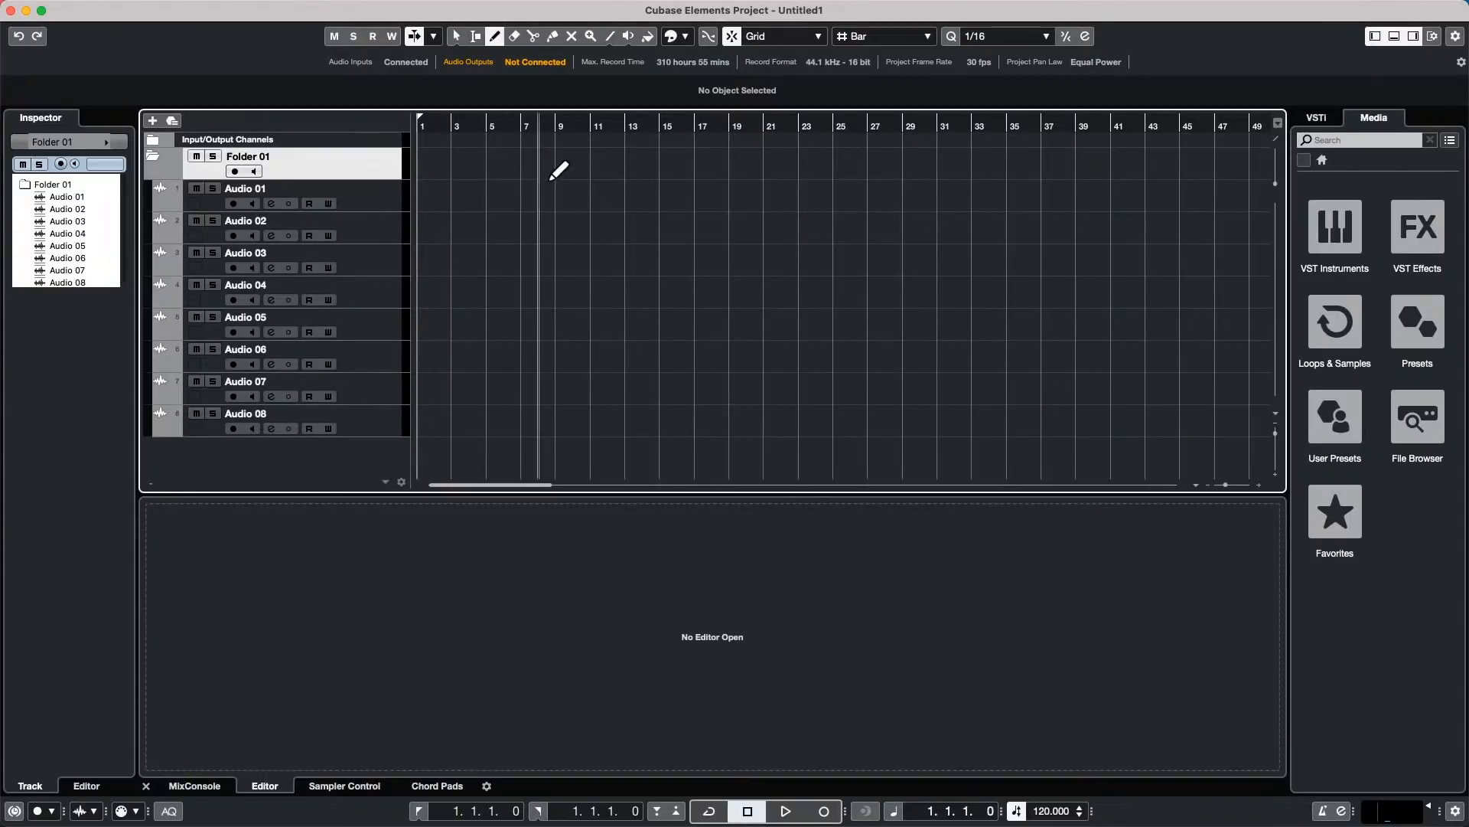
{"action": "left_click_drag", "start_coordinate": [460, 188], "coordinate": [624, 192]}
{"action": "right_click", "coordinate": [693, 196]}
{"action": "left_click", "coordinate": [697, 196]}
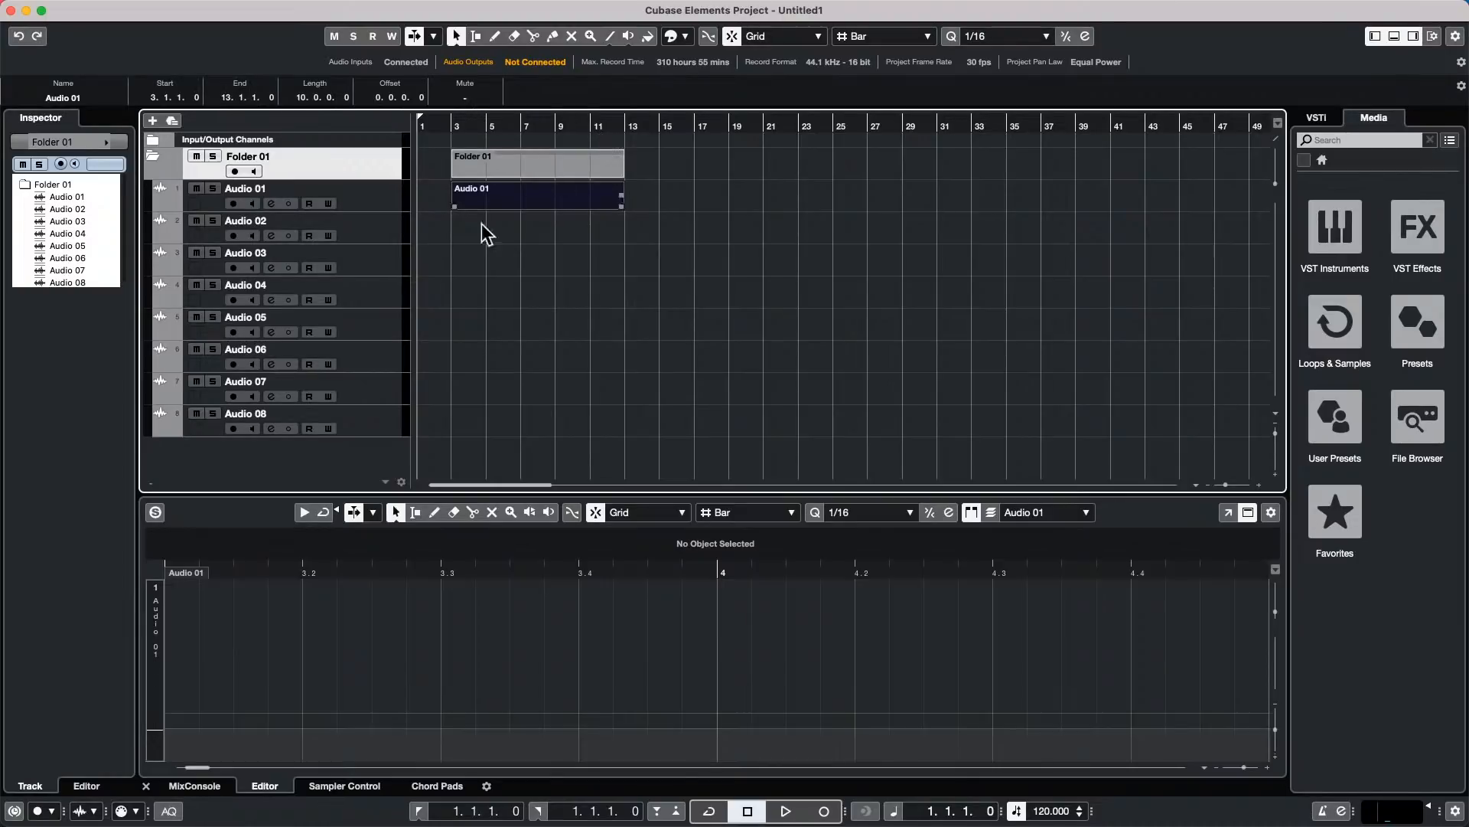
{"action": "right_click", "coordinate": [532, 195]}
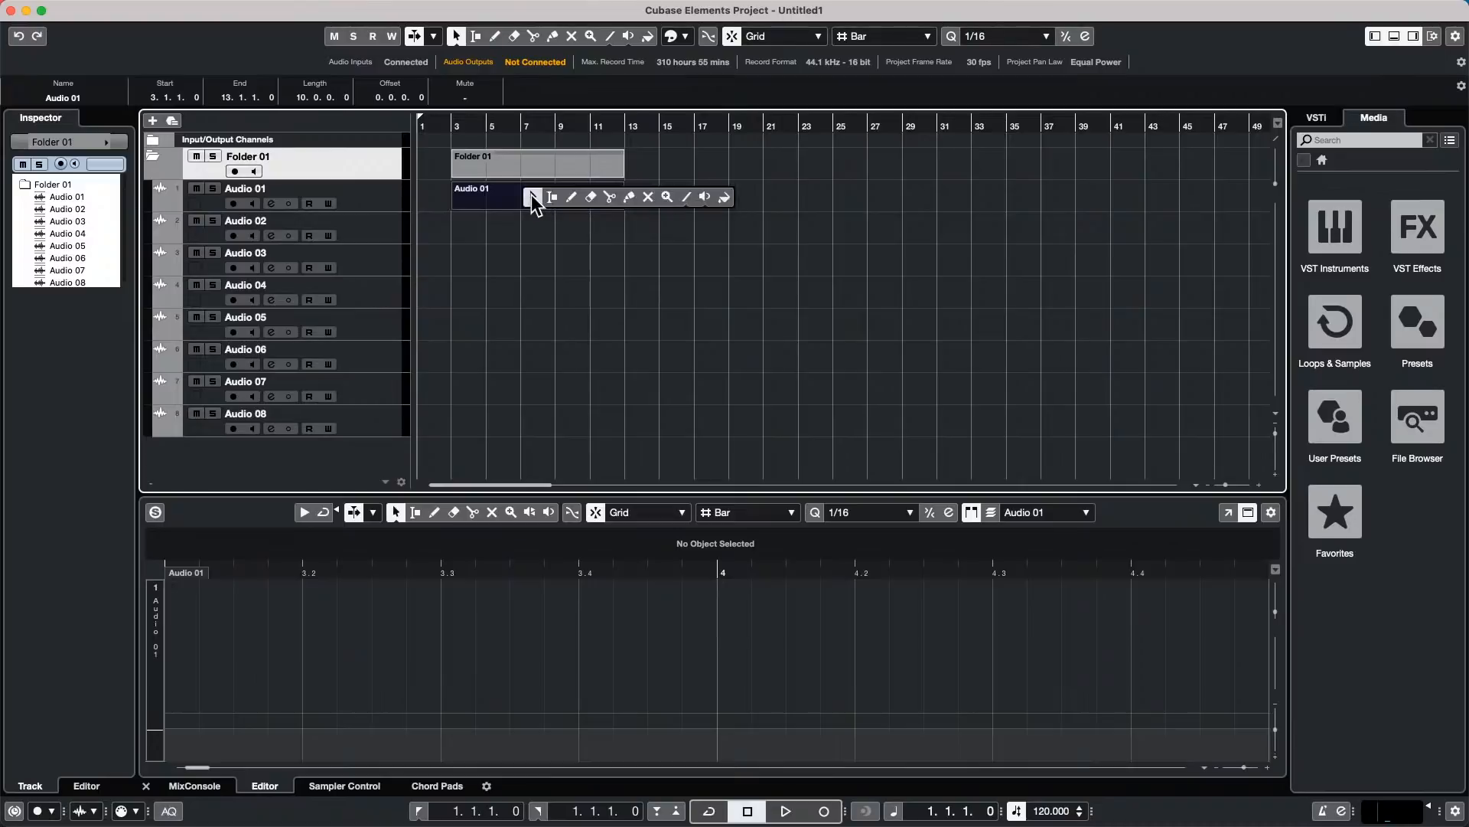
{"action": "left_click", "coordinate": [532, 194]}
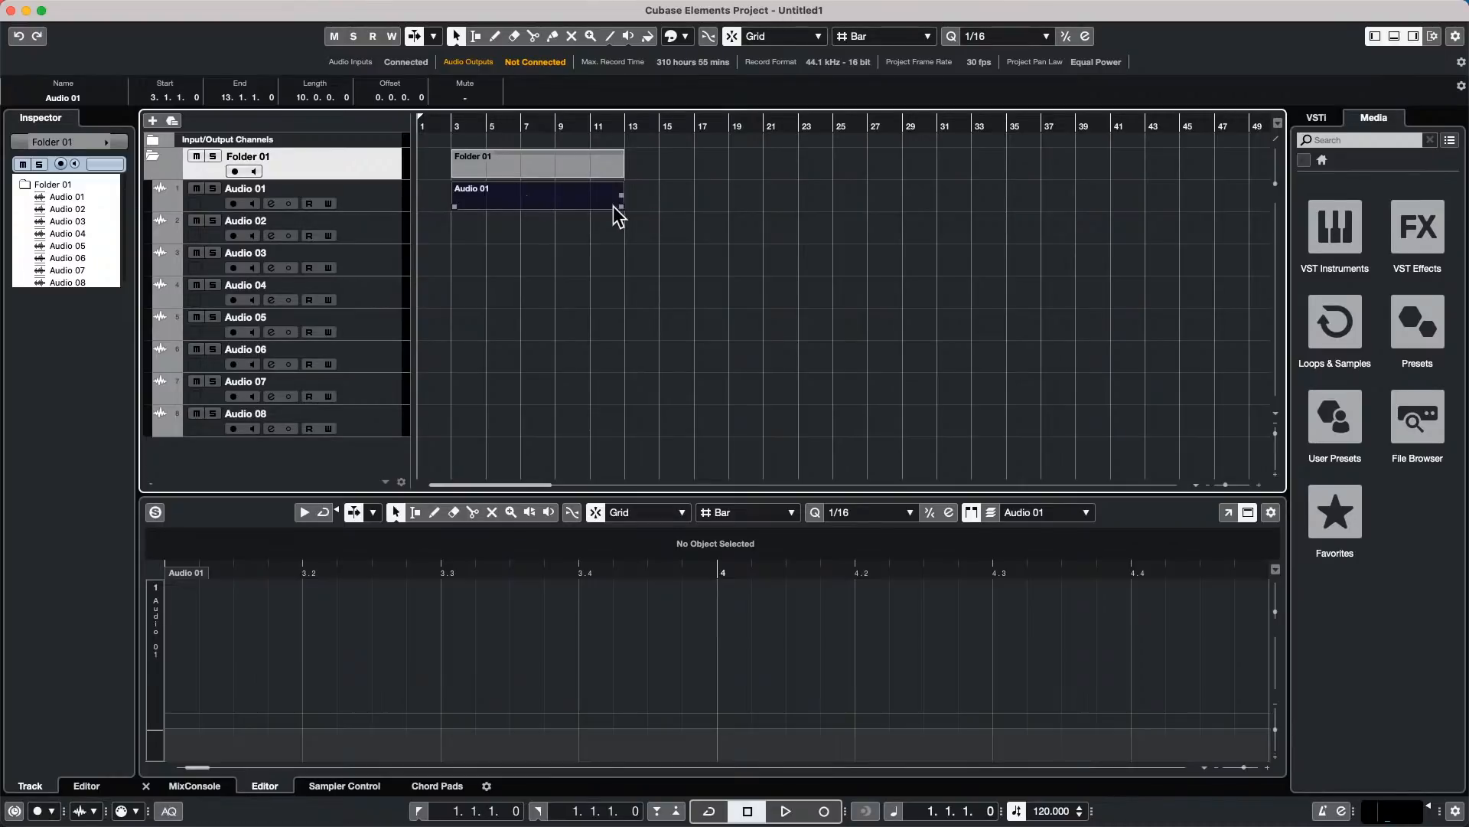
{"action": "left_click", "coordinate": [663, 205]}
{"action": "left_click", "coordinate": [578, 206]}
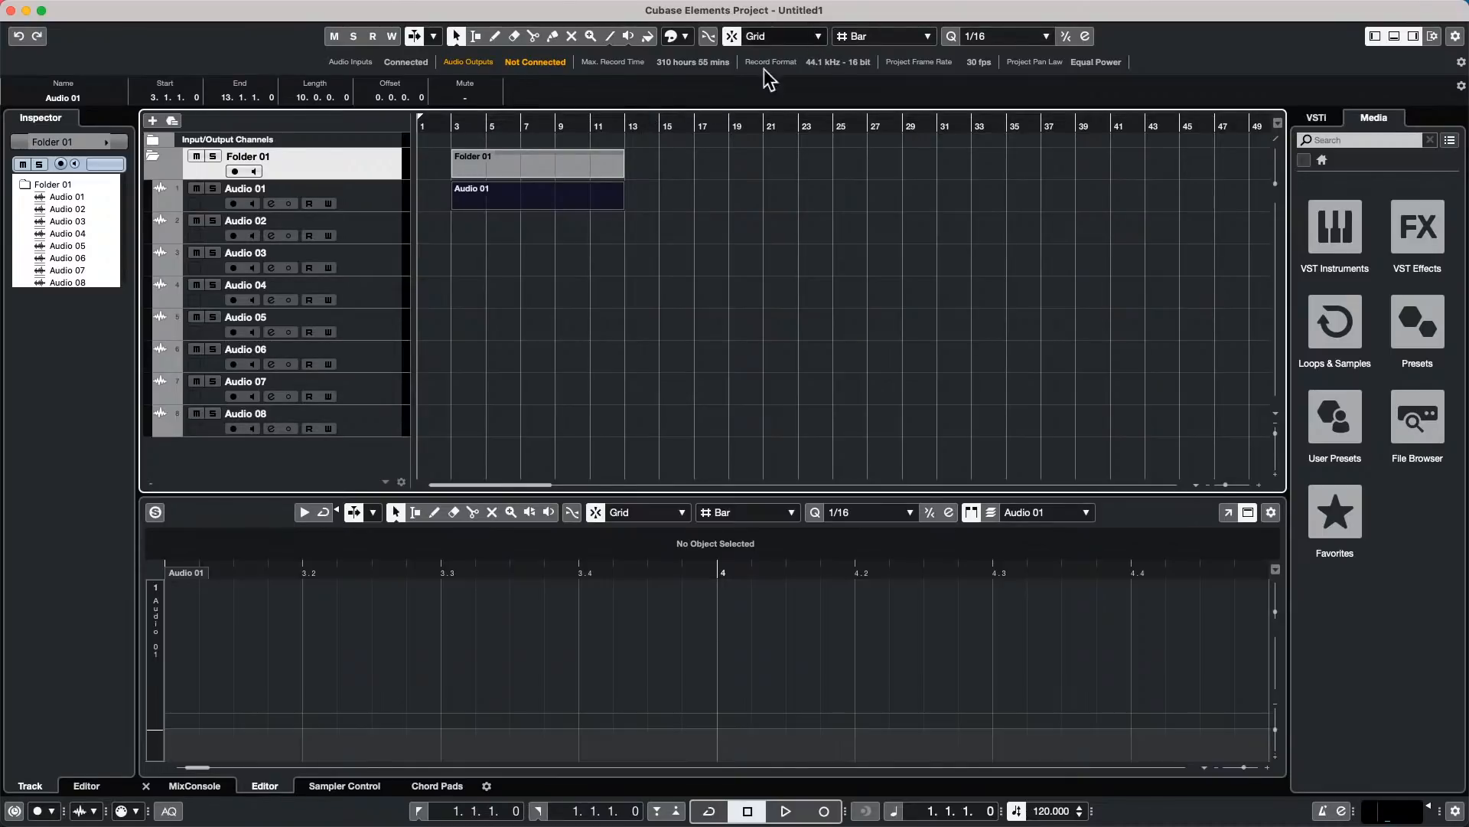
Step: Look for a lock command among the edit commands and search the Key Commands for "lock", stepping through the matches
{"action": "left_click", "coordinate": [228, 8]}
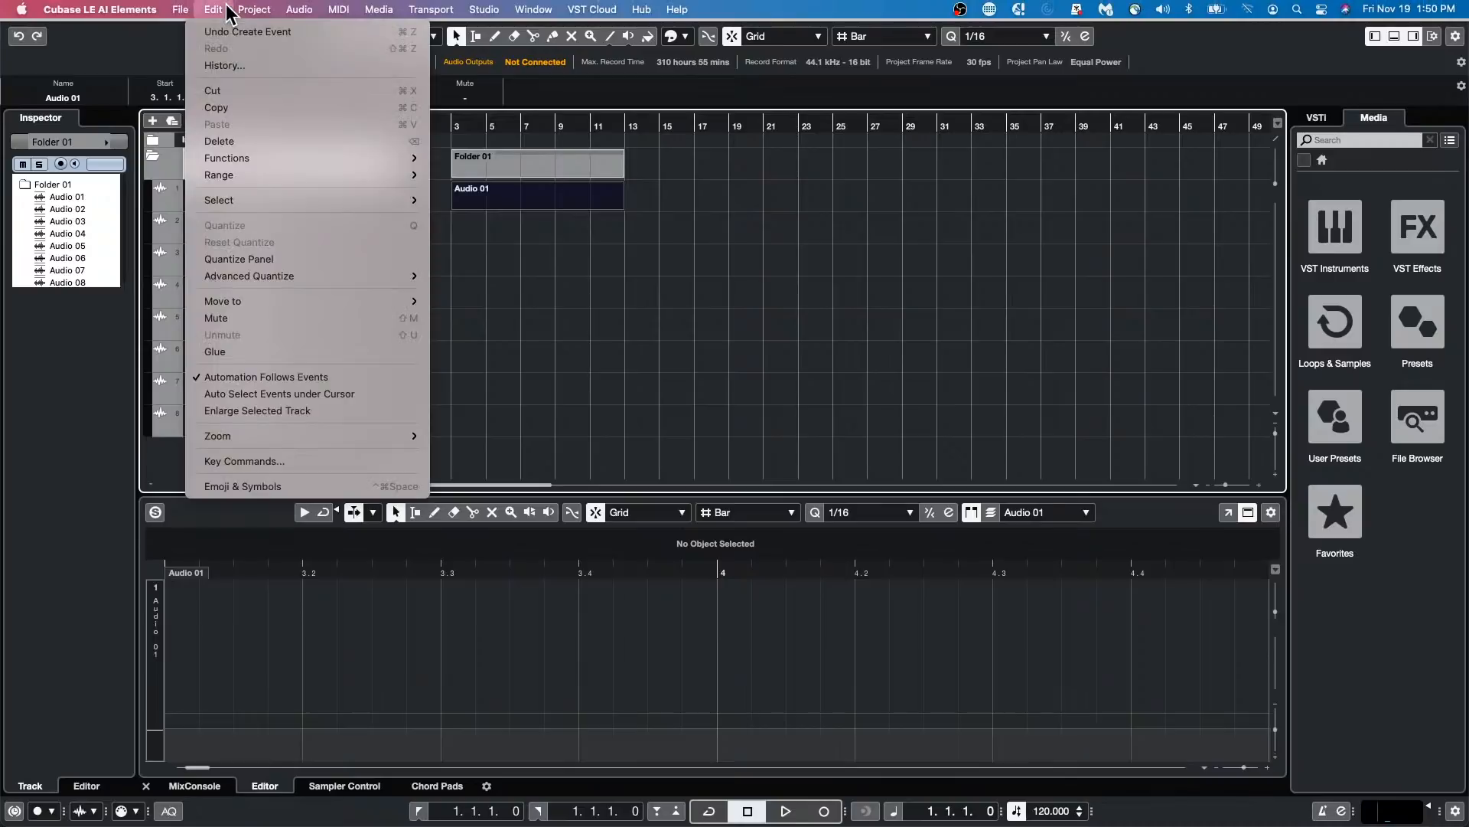
{"action": "mouse_move", "coordinate": [224, 178]}
{"action": "mouse_move", "coordinate": [304, 158]}
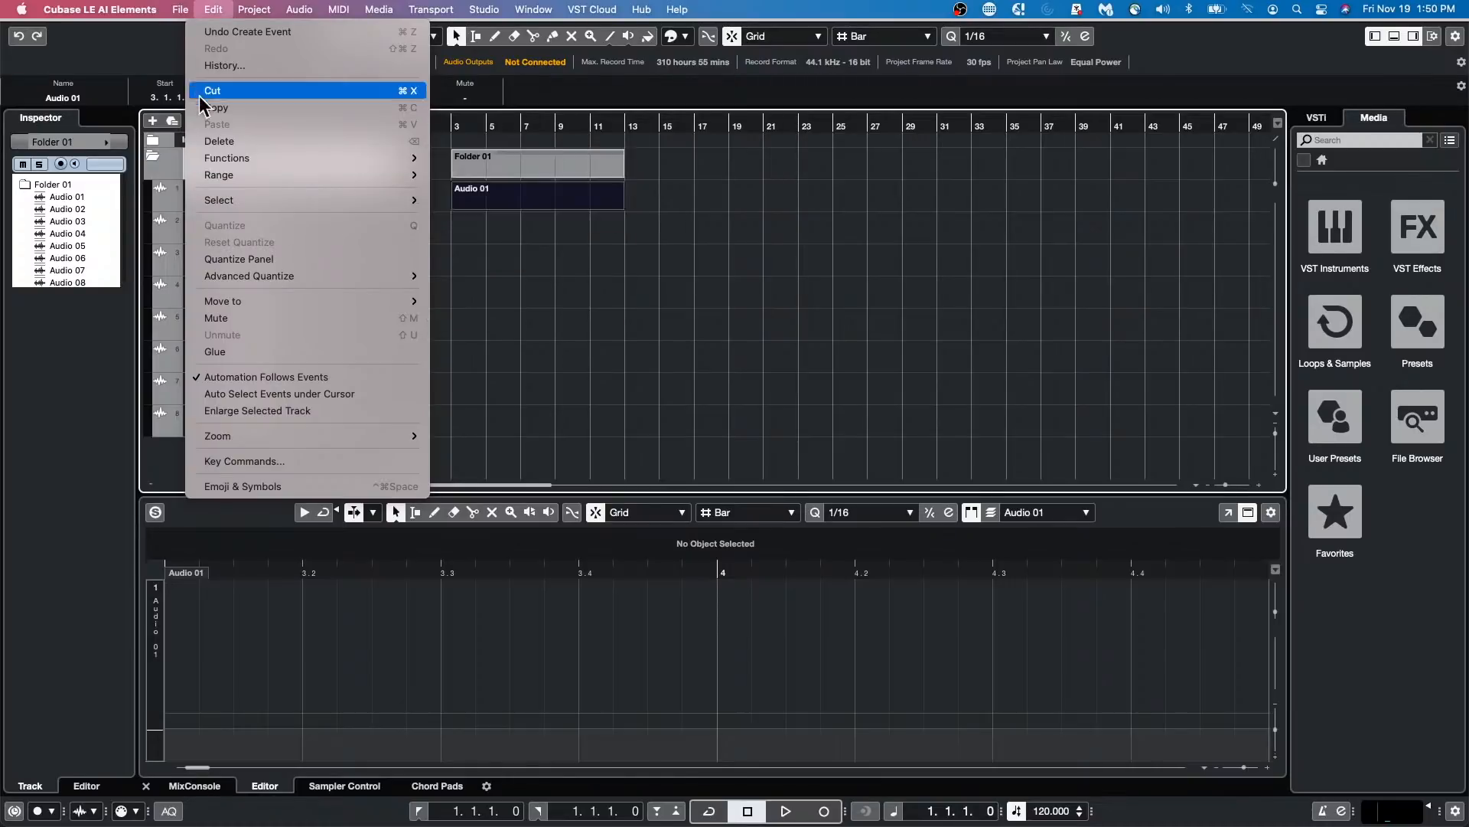
{"action": "left_click", "coordinate": [237, 464]}
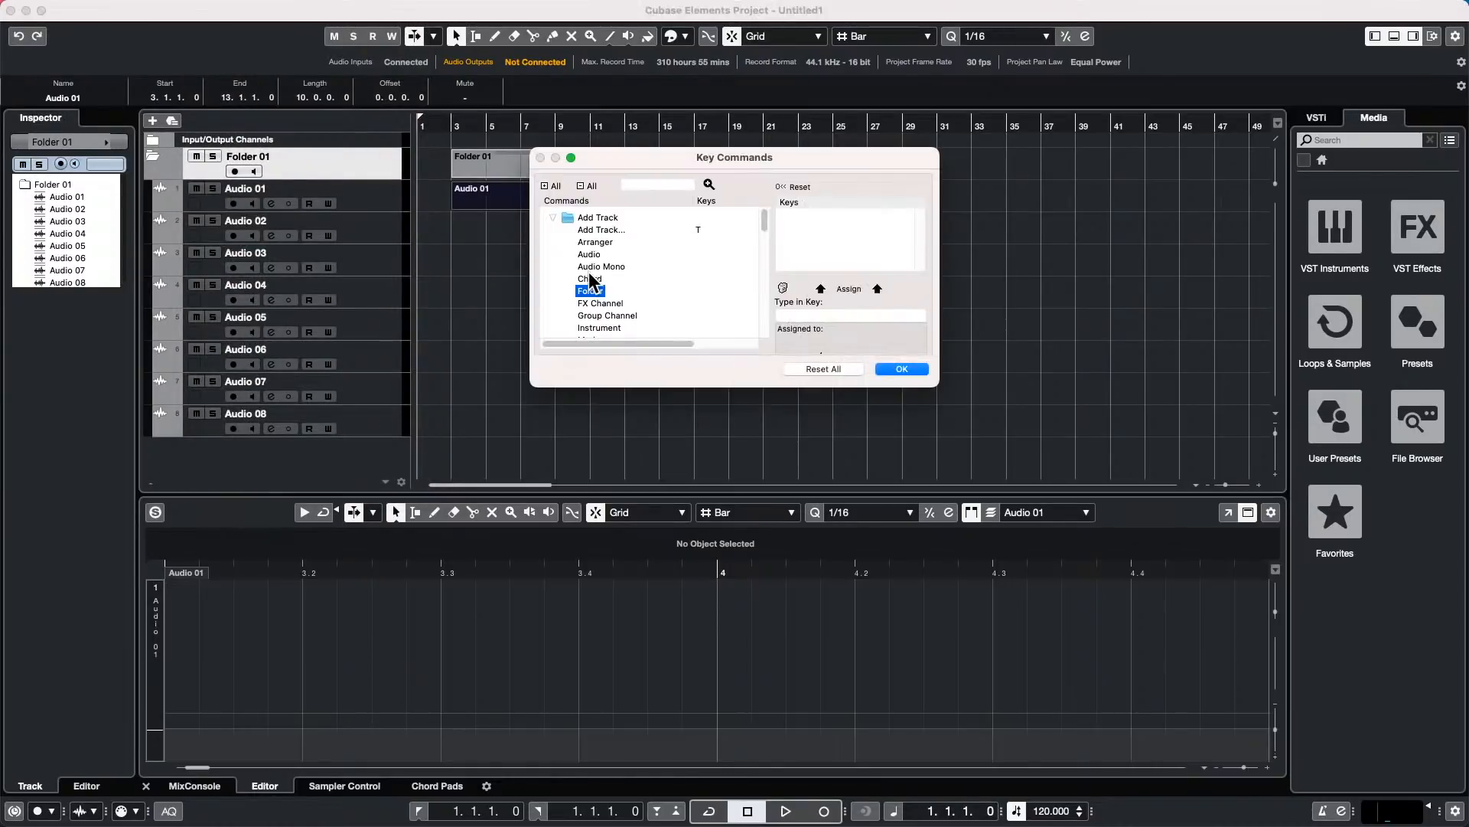
{"action": "left_click", "coordinate": [638, 184]}
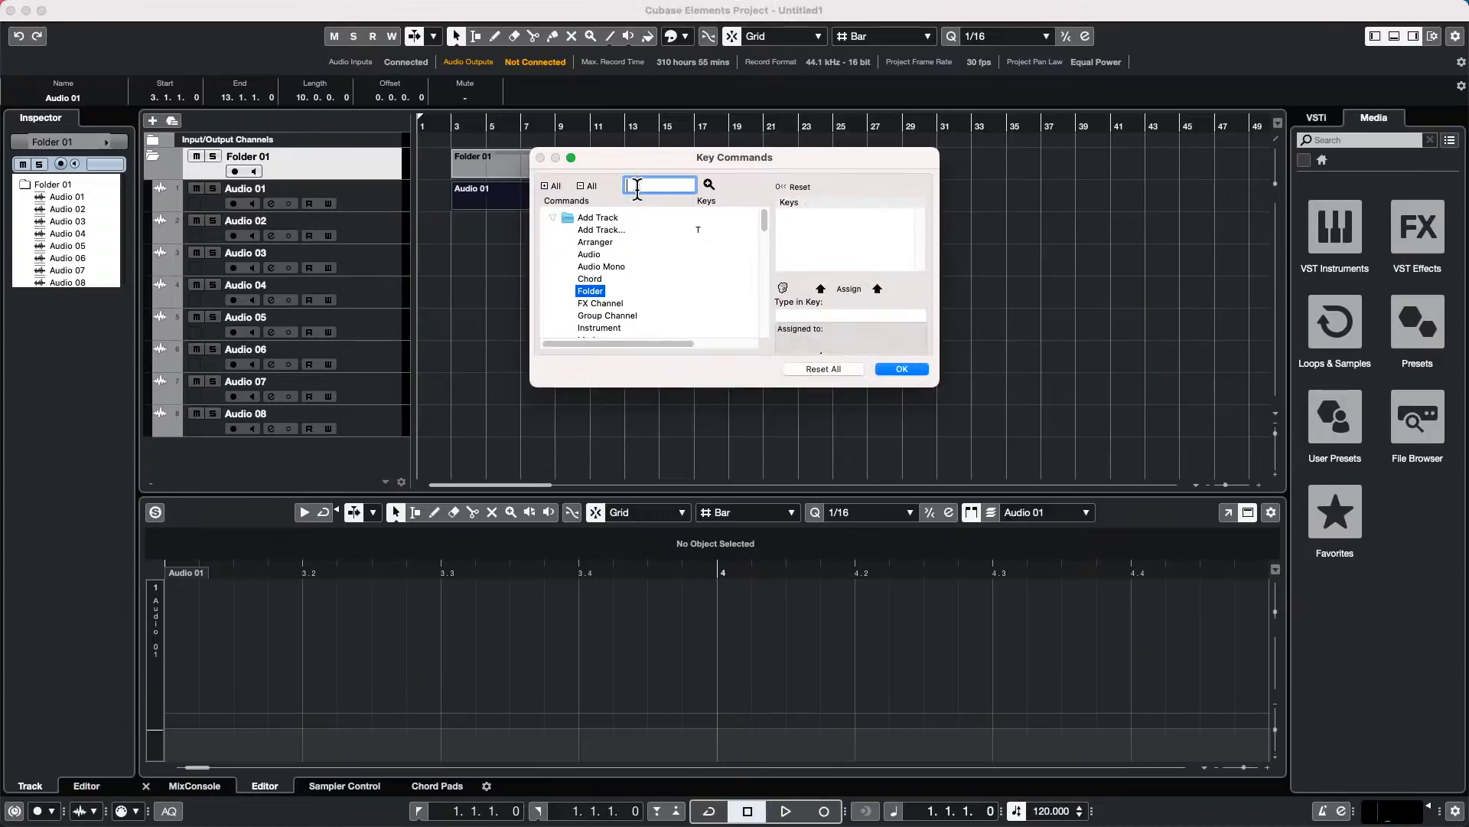
{"action": "type", "text": "lock"}
{"action": "key", "text": "Return"}
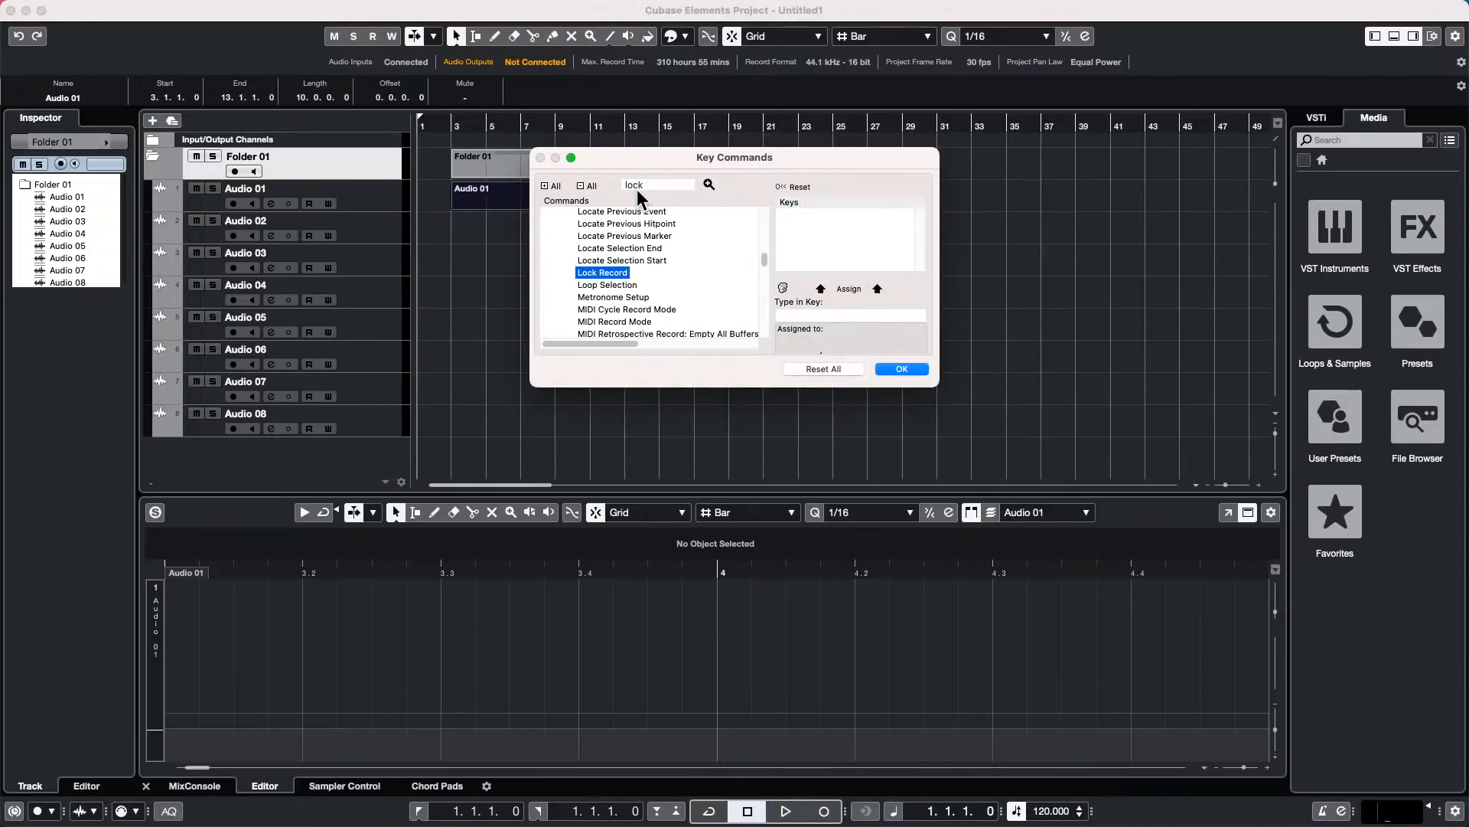
{"action": "left_click", "coordinate": [707, 183]}
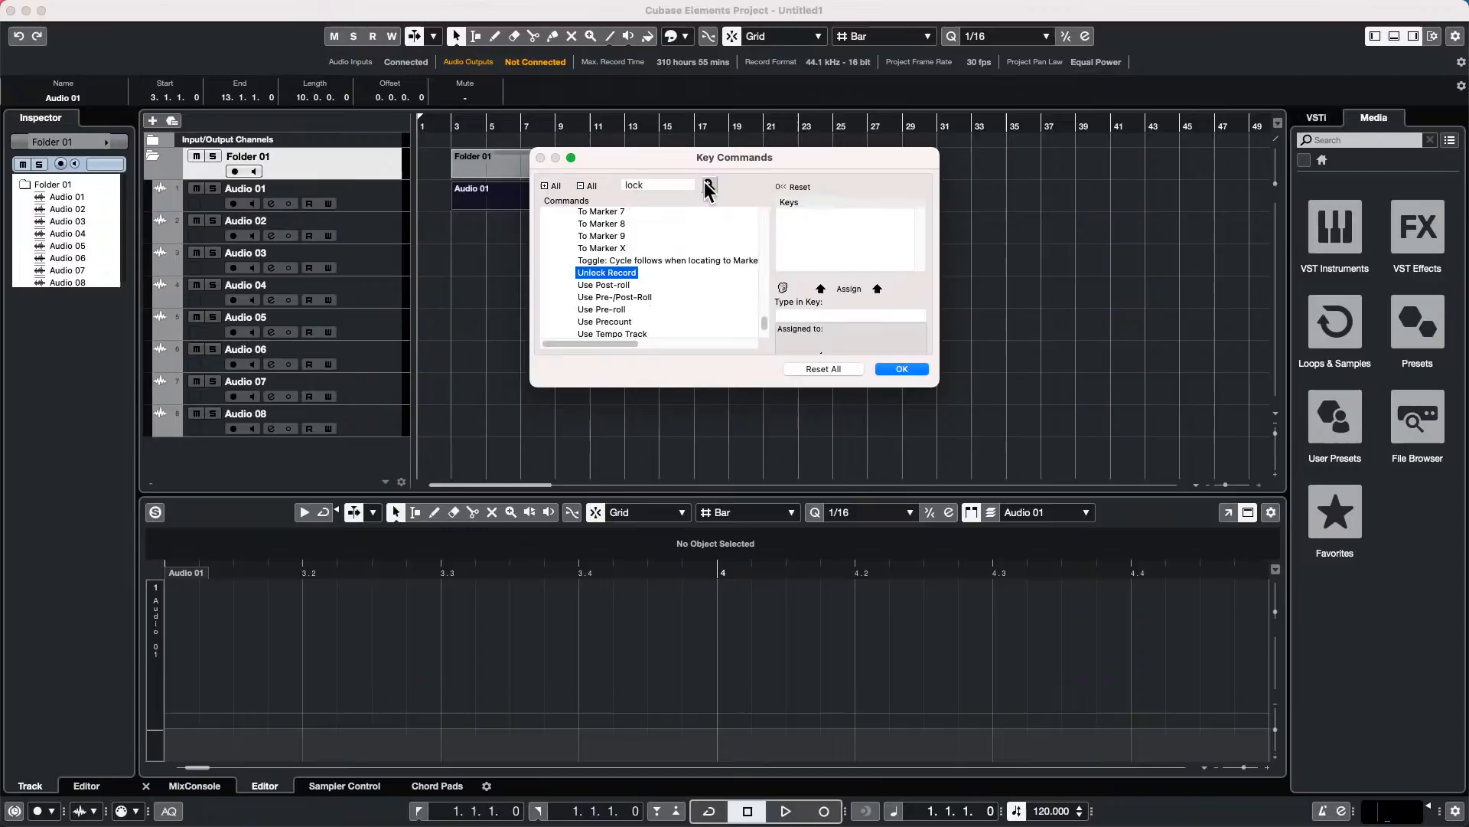
{"action": "left_click", "coordinate": [706, 183]}
{"action": "left_click", "coordinate": [706, 184]}
{"action": "left_click", "coordinate": [900, 369]}
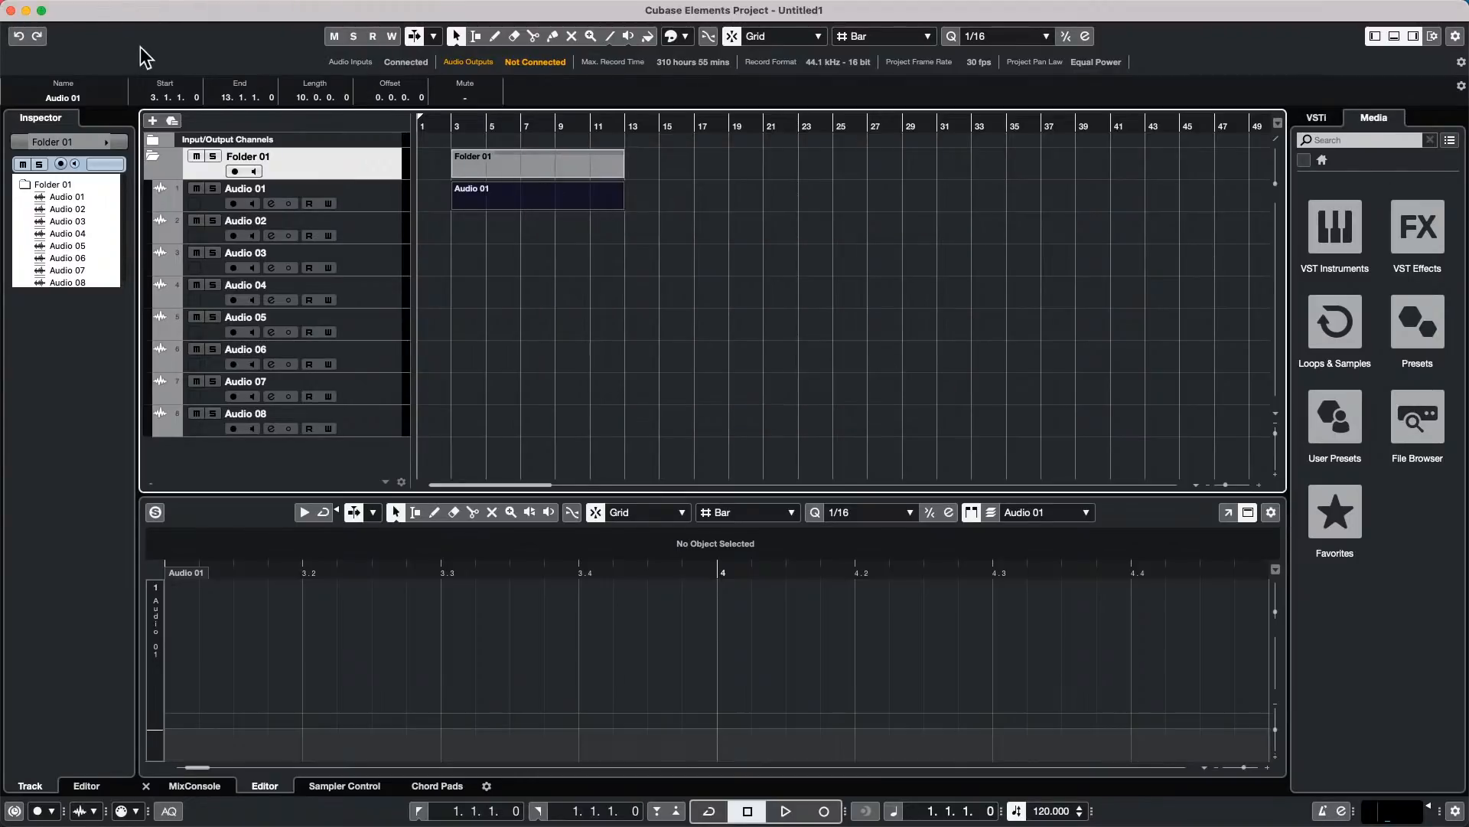
Step: Quit Cubase Elements without saving the project
{"action": "left_click", "coordinate": [57, 11]}
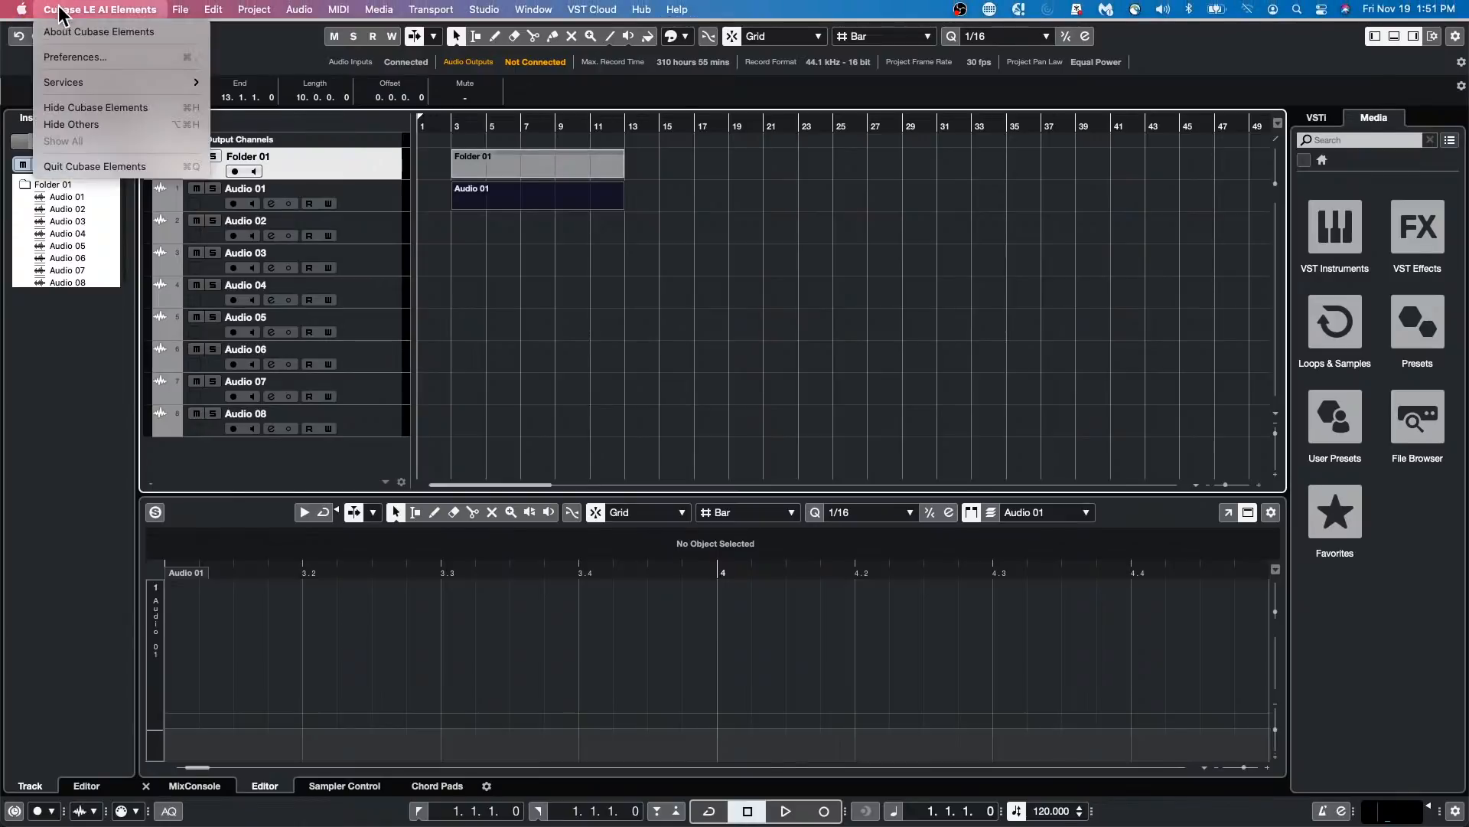
{"action": "left_click", "coordinate": [64, 172]}
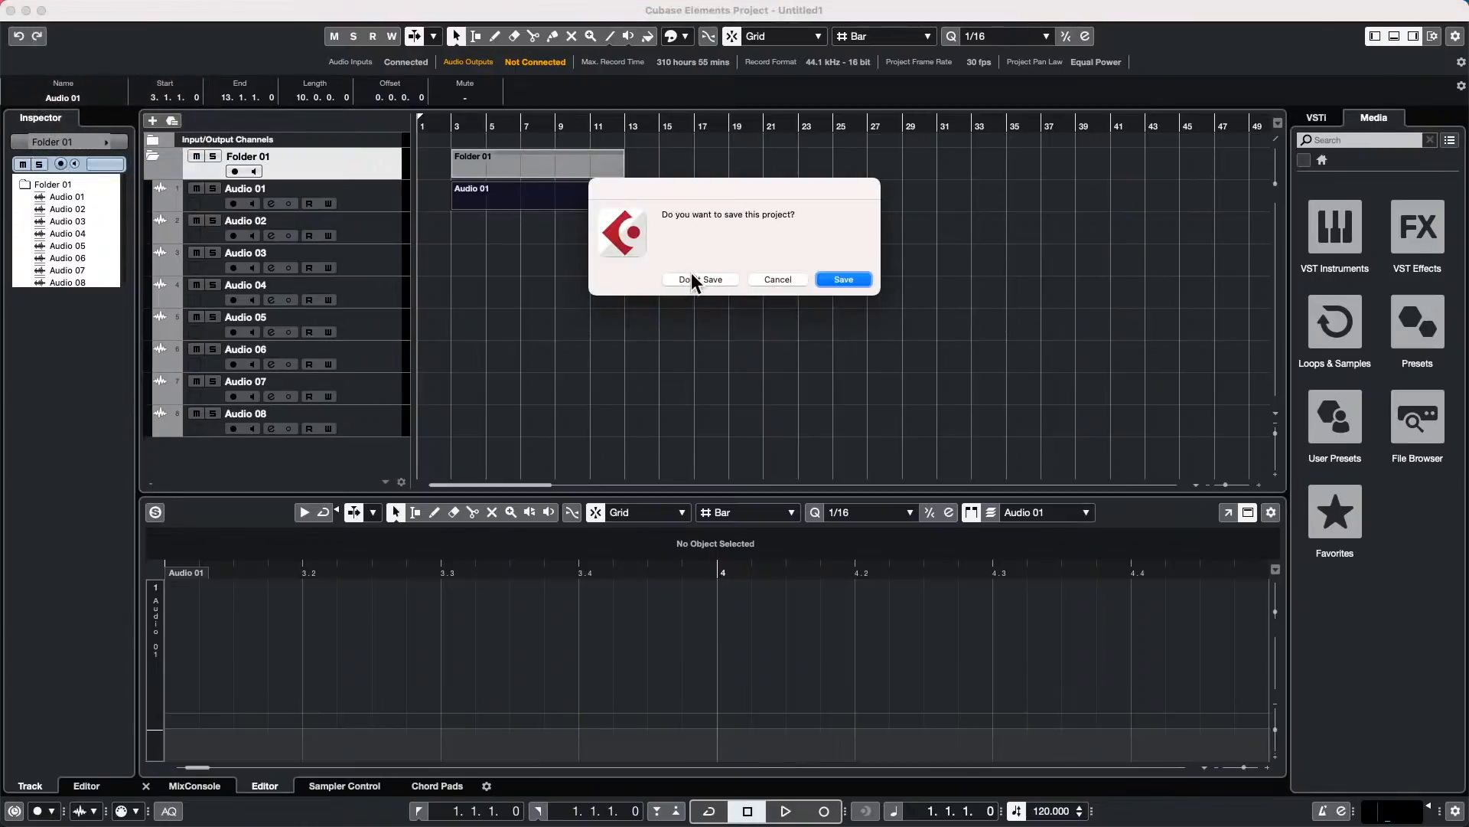
{"action": "left_click", "coordinate": [690, 277]}
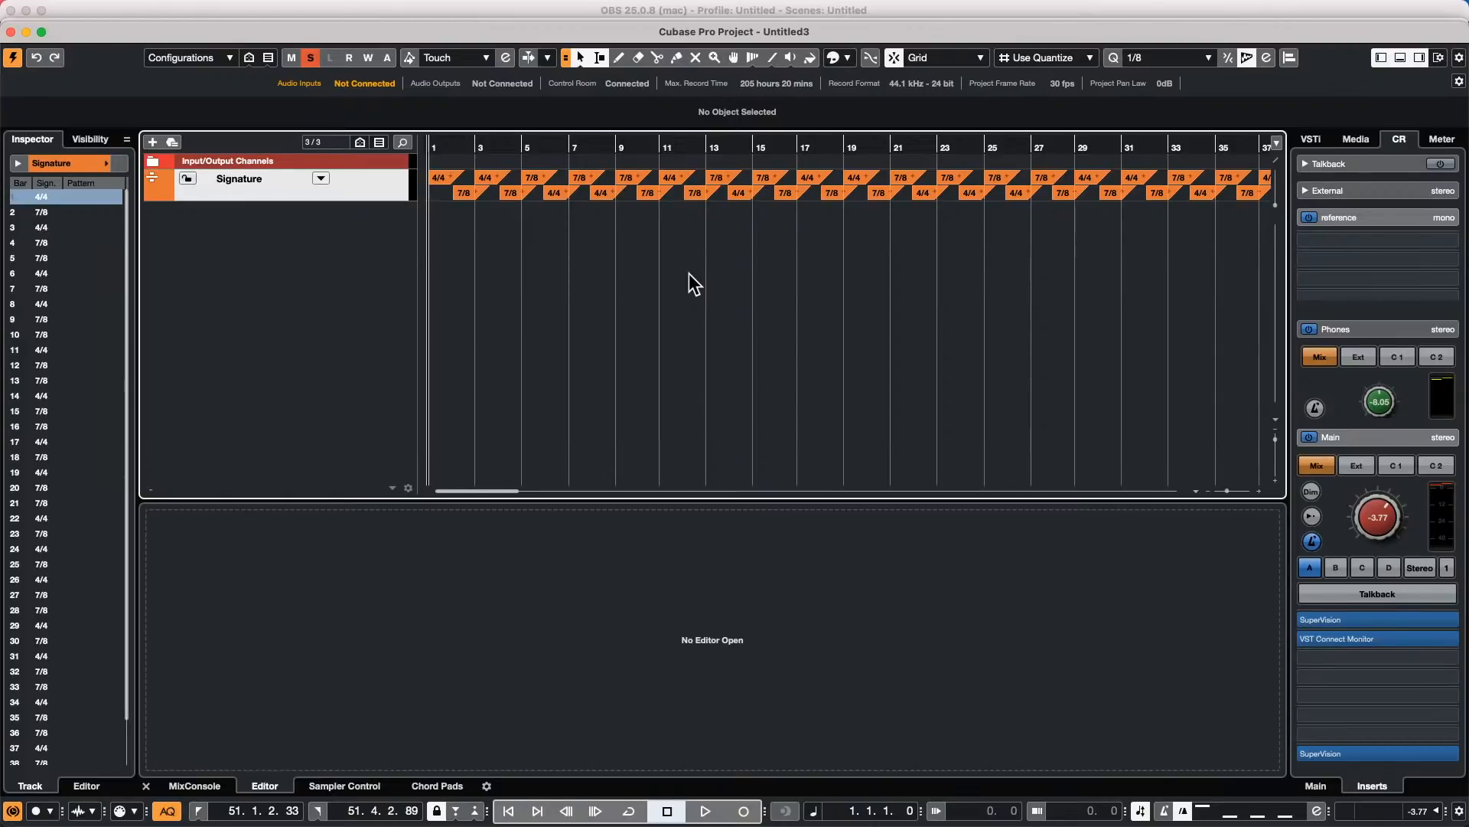
Step: Switch to Cubase Pro, open the recent project Amos Moses - GO.cpr and activate it
{"action": "mouse_move", "coordinate": [515, 5]}
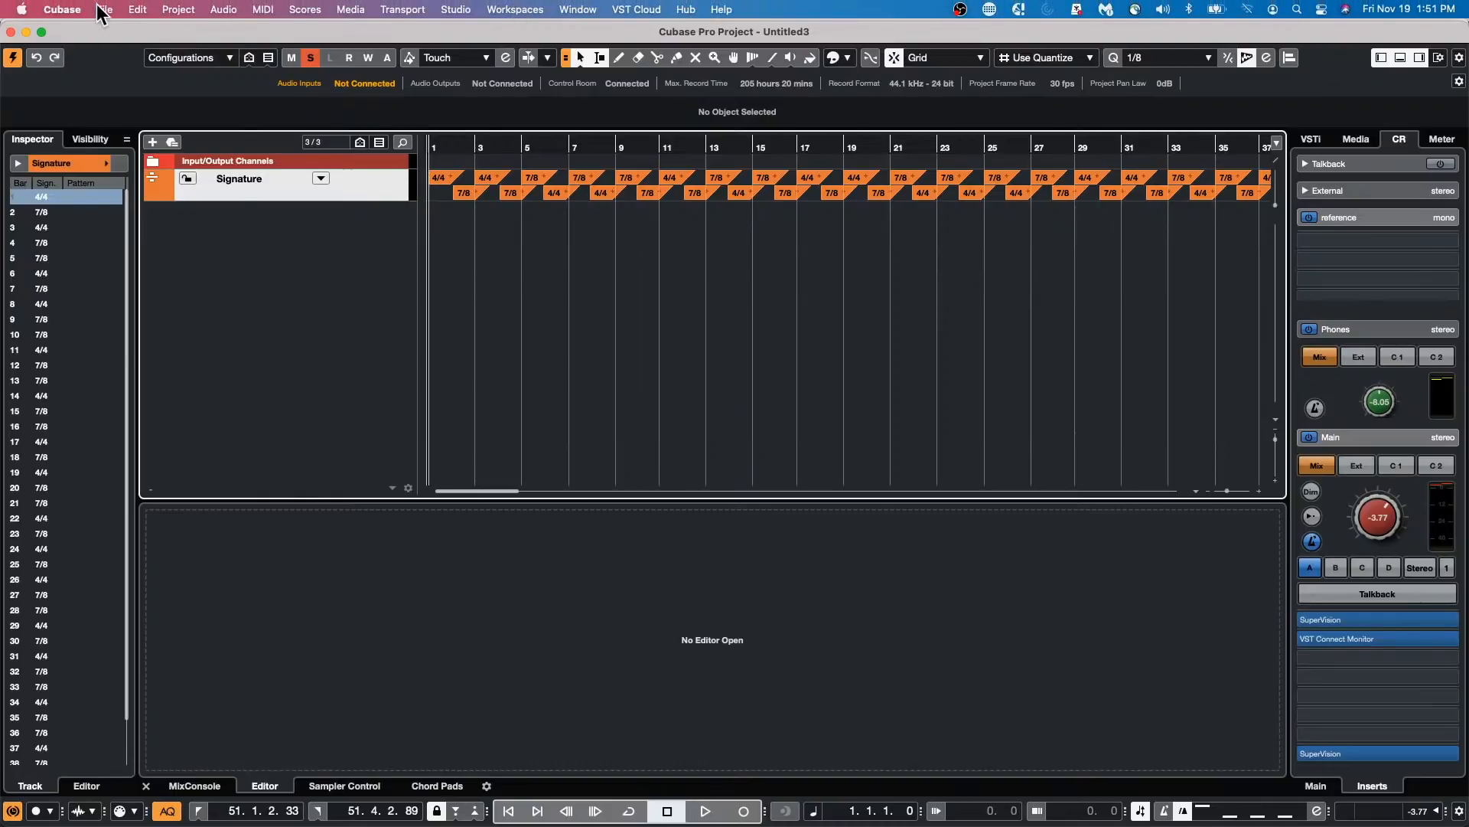
{"action": "left_click", "coordinate": [102, 9]}
{"action": "mouse_move", "coordinate": [196, 332]}
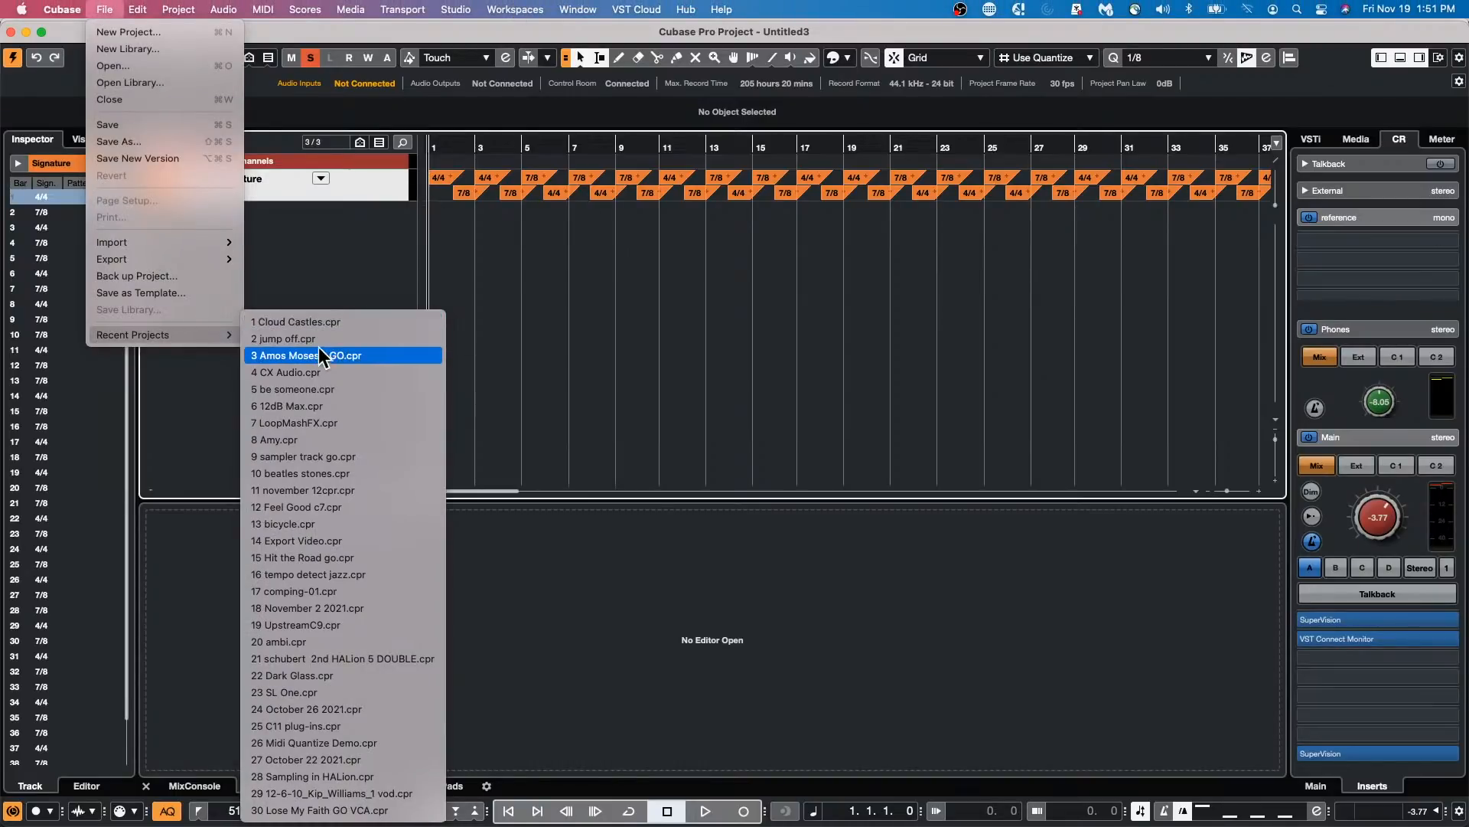
{"action": "left_click", "coordinate": [360, 358]}
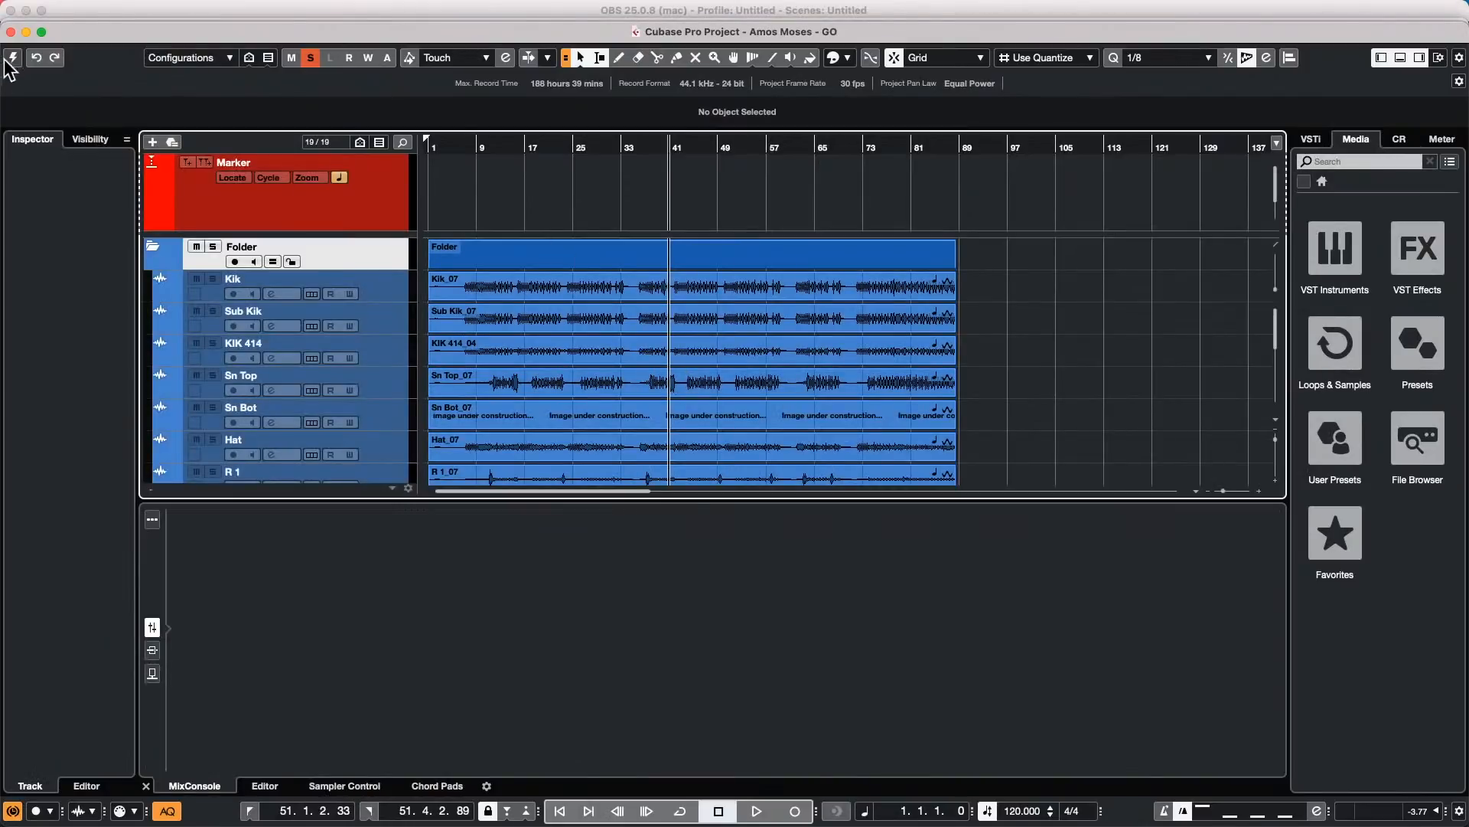
{"action": "left_click", "coordinate": [13, 59]}
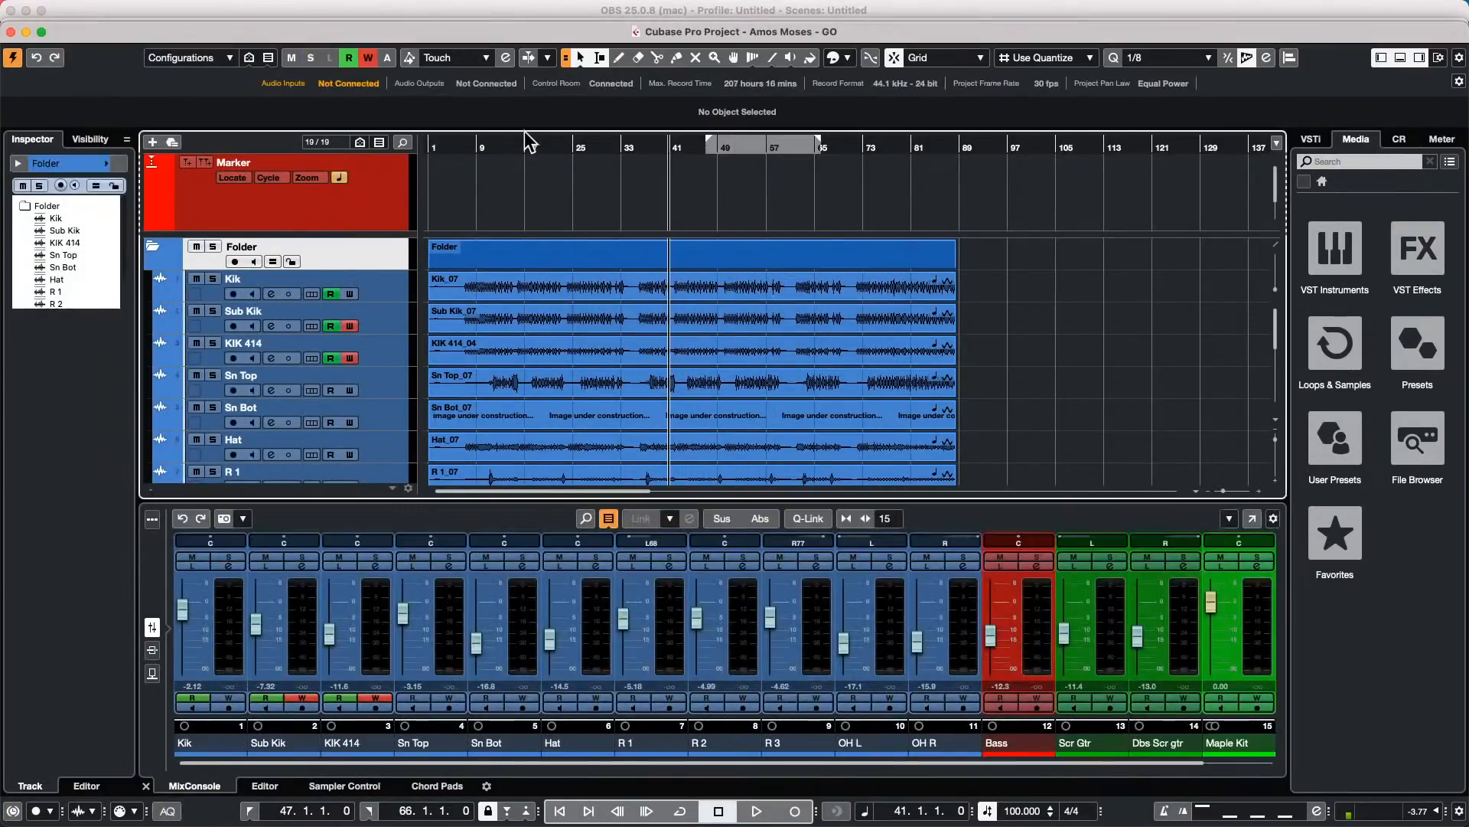
Step: Play the project briefly from about bar 14 while watching the Audio Performance meters, leaving them closed at the end
{"action": "left_click", "coordinate": [511, 144]}
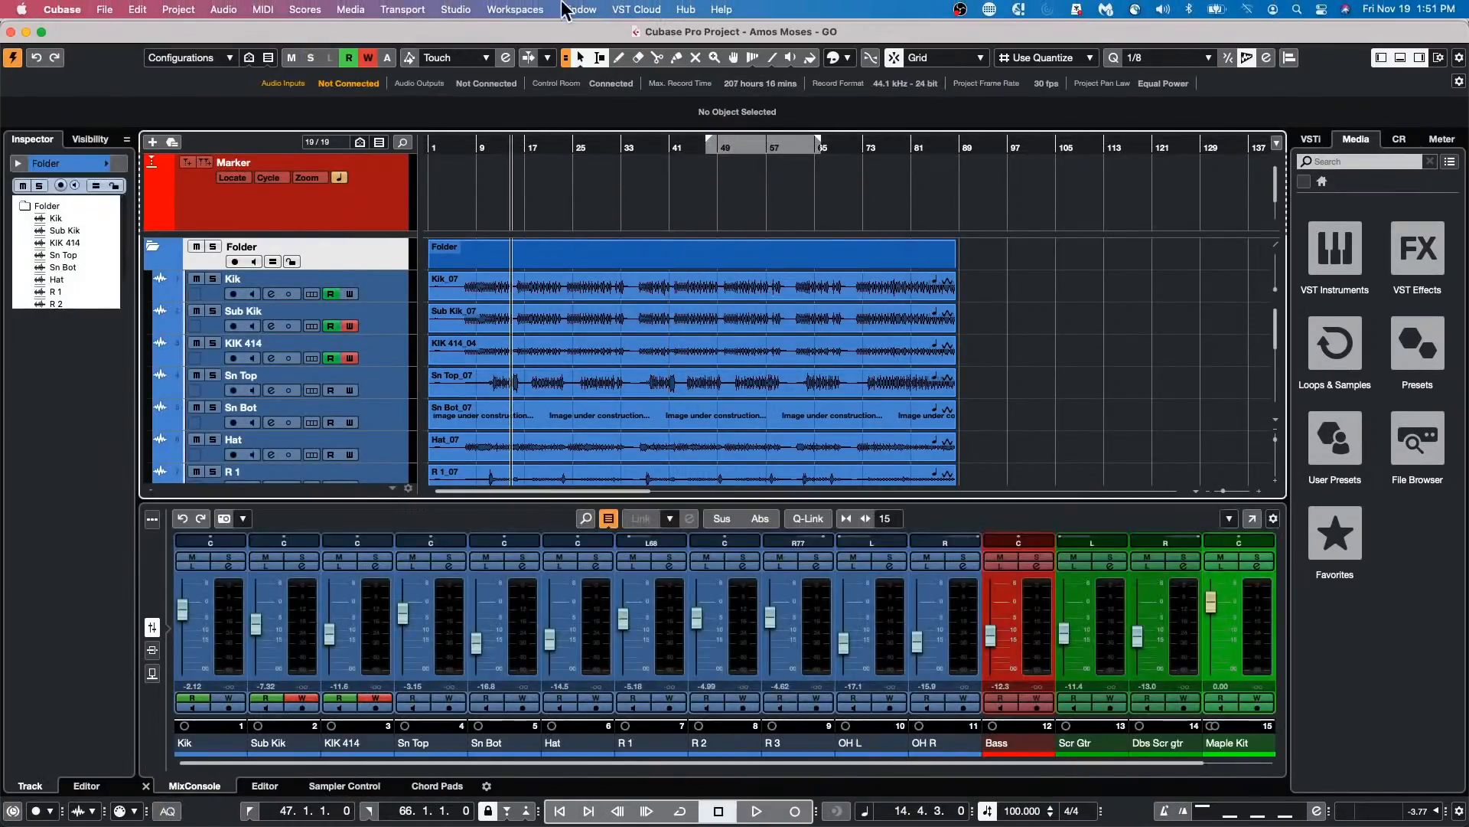
{"action": "left_click", "coordinate": [462, 9]}
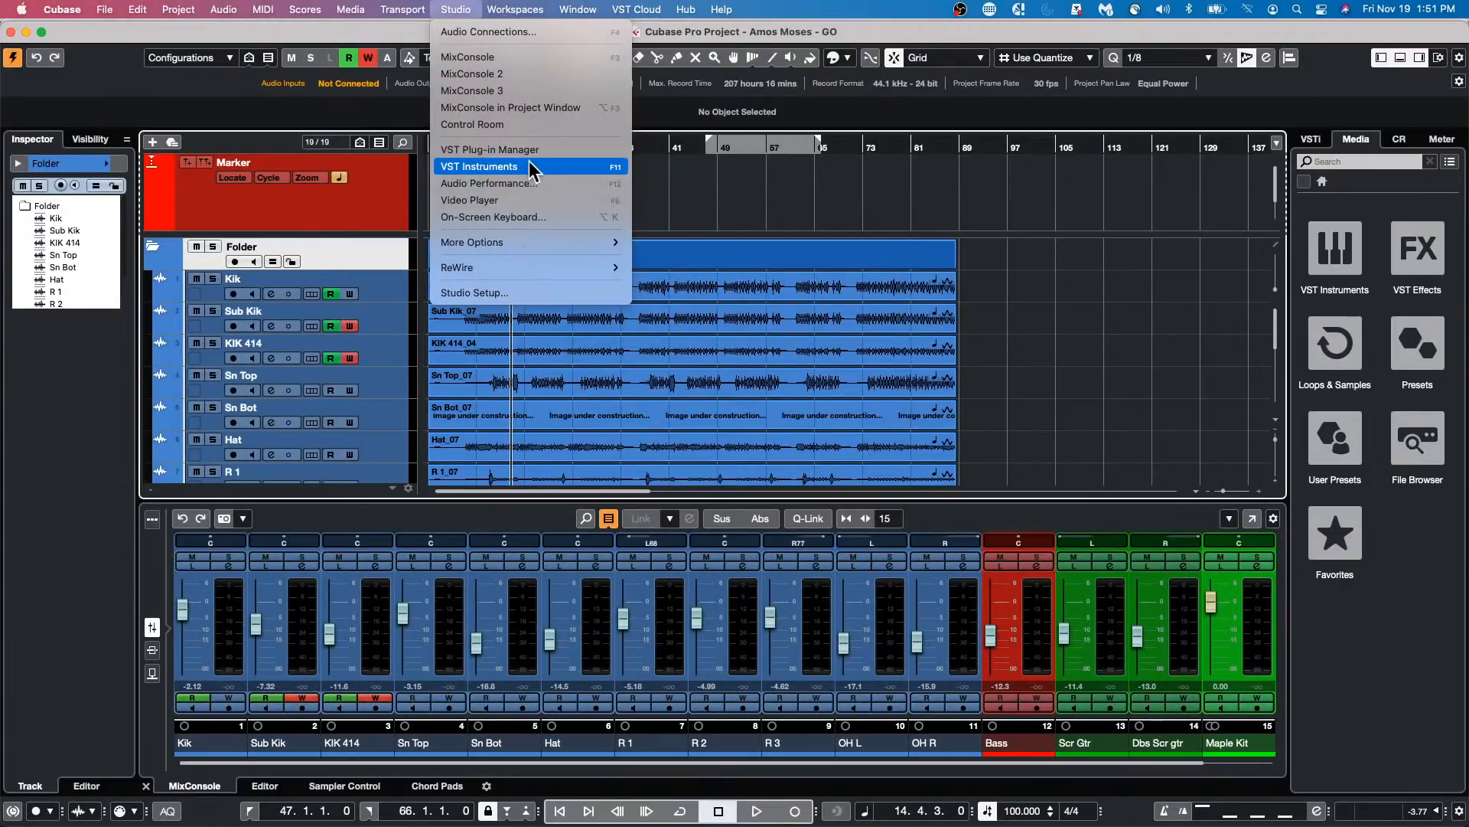
{"action": "left_click", "coordinate": [534, 183]}
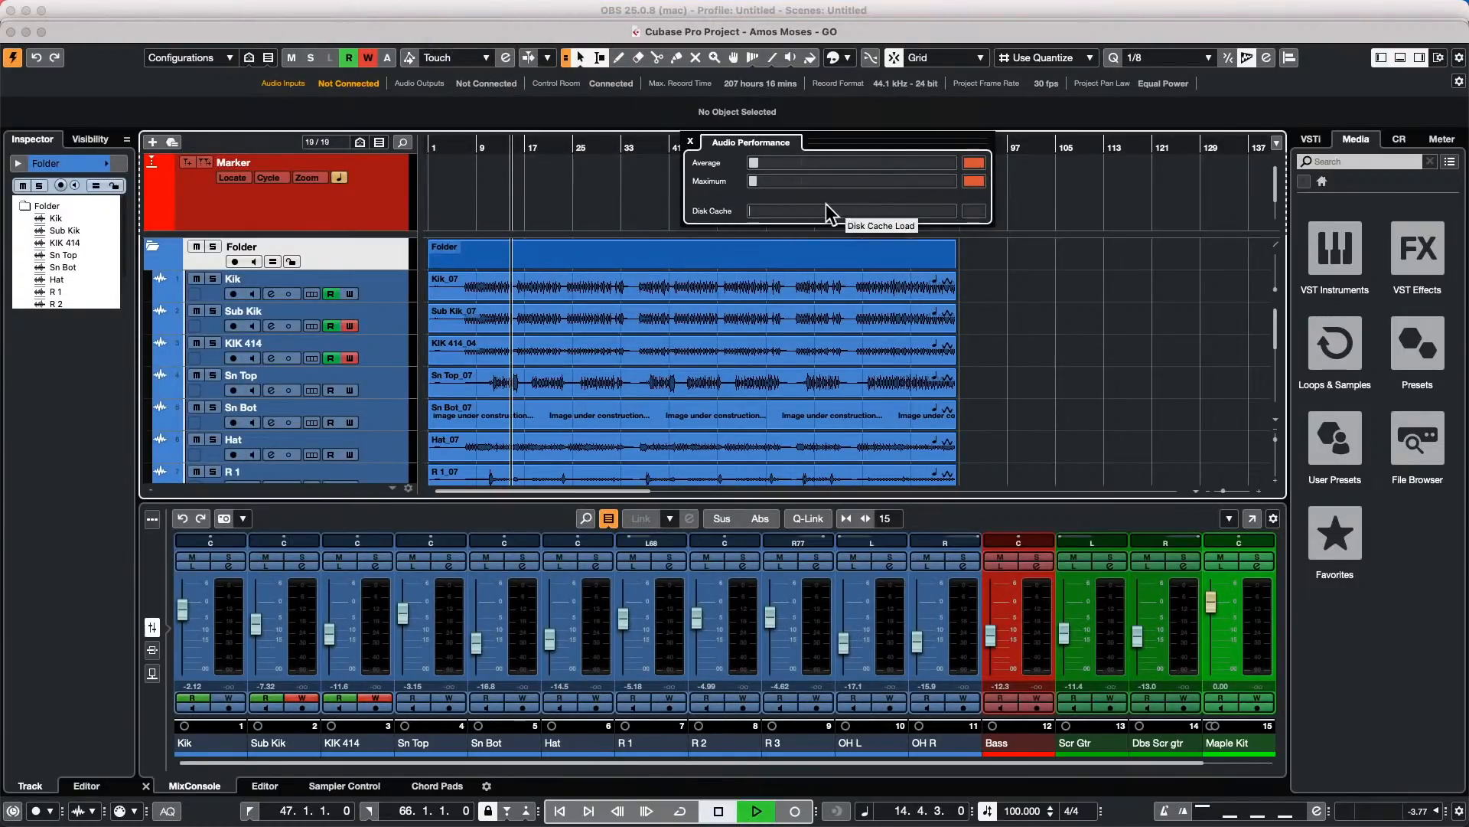
{"action": "key", "text": "space"}
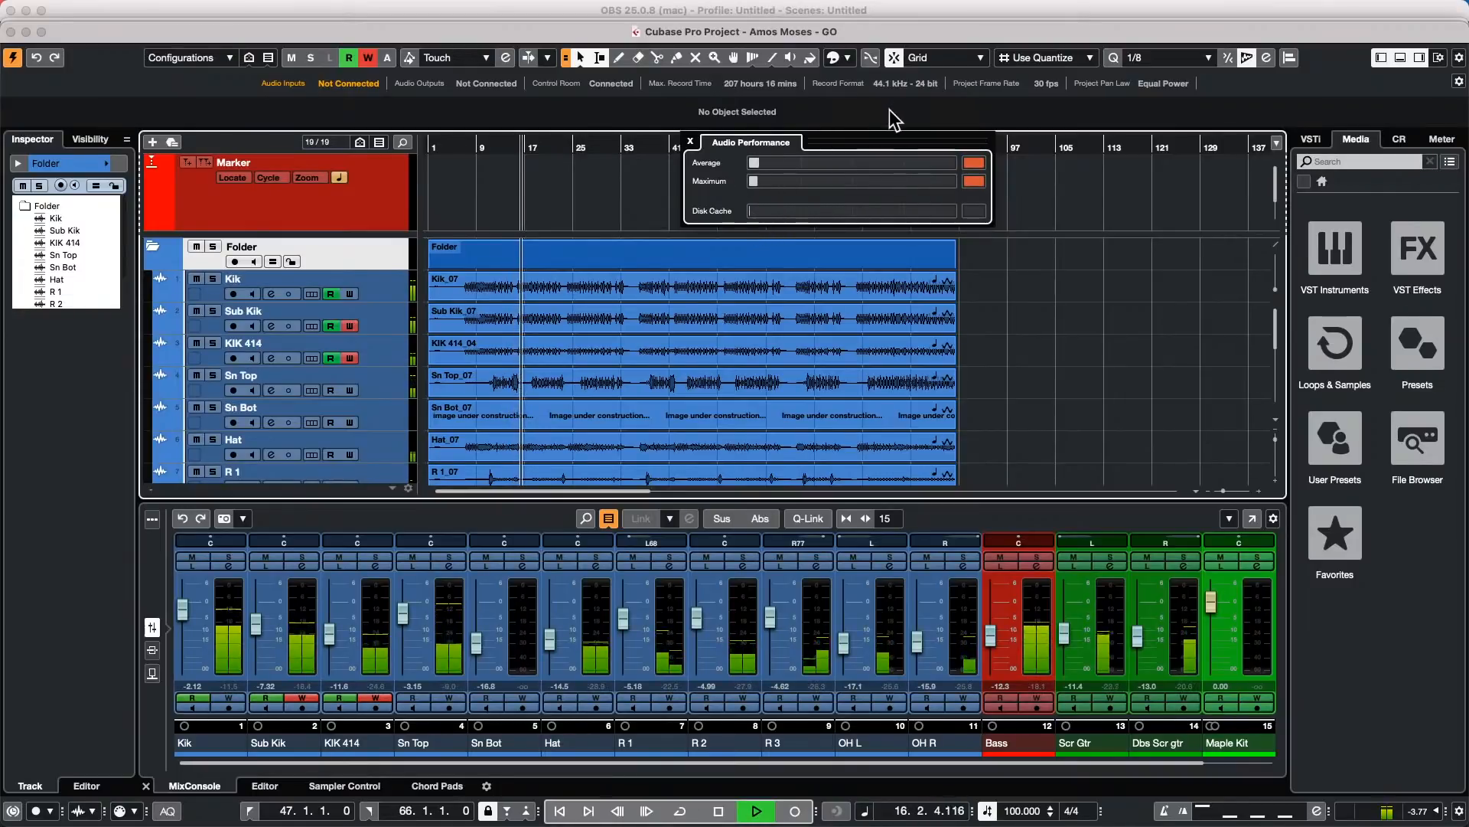
{"action": "key", "text": "space"}
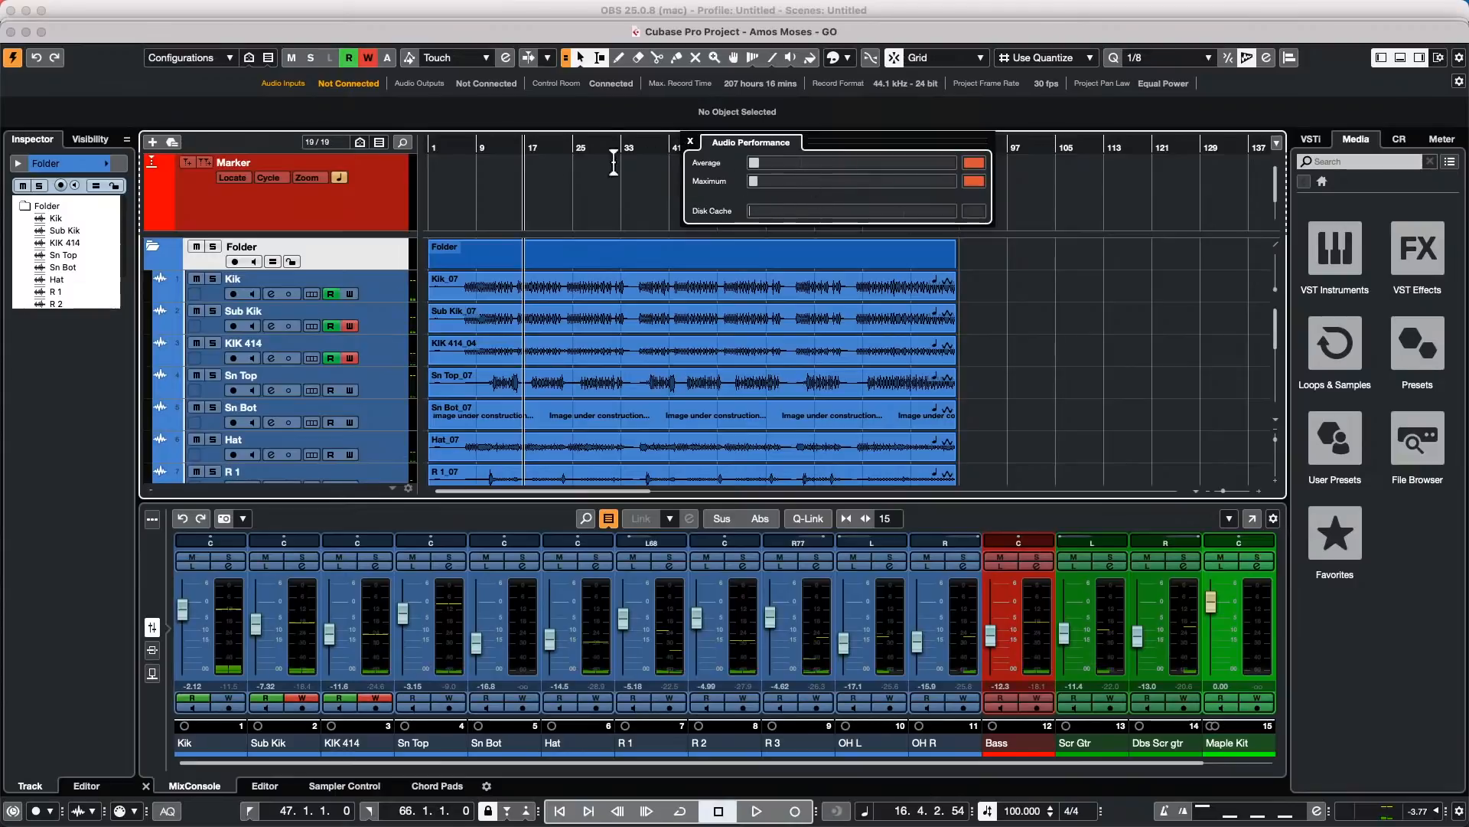
{"action": "left_click", "coordinate": [691, 140]}
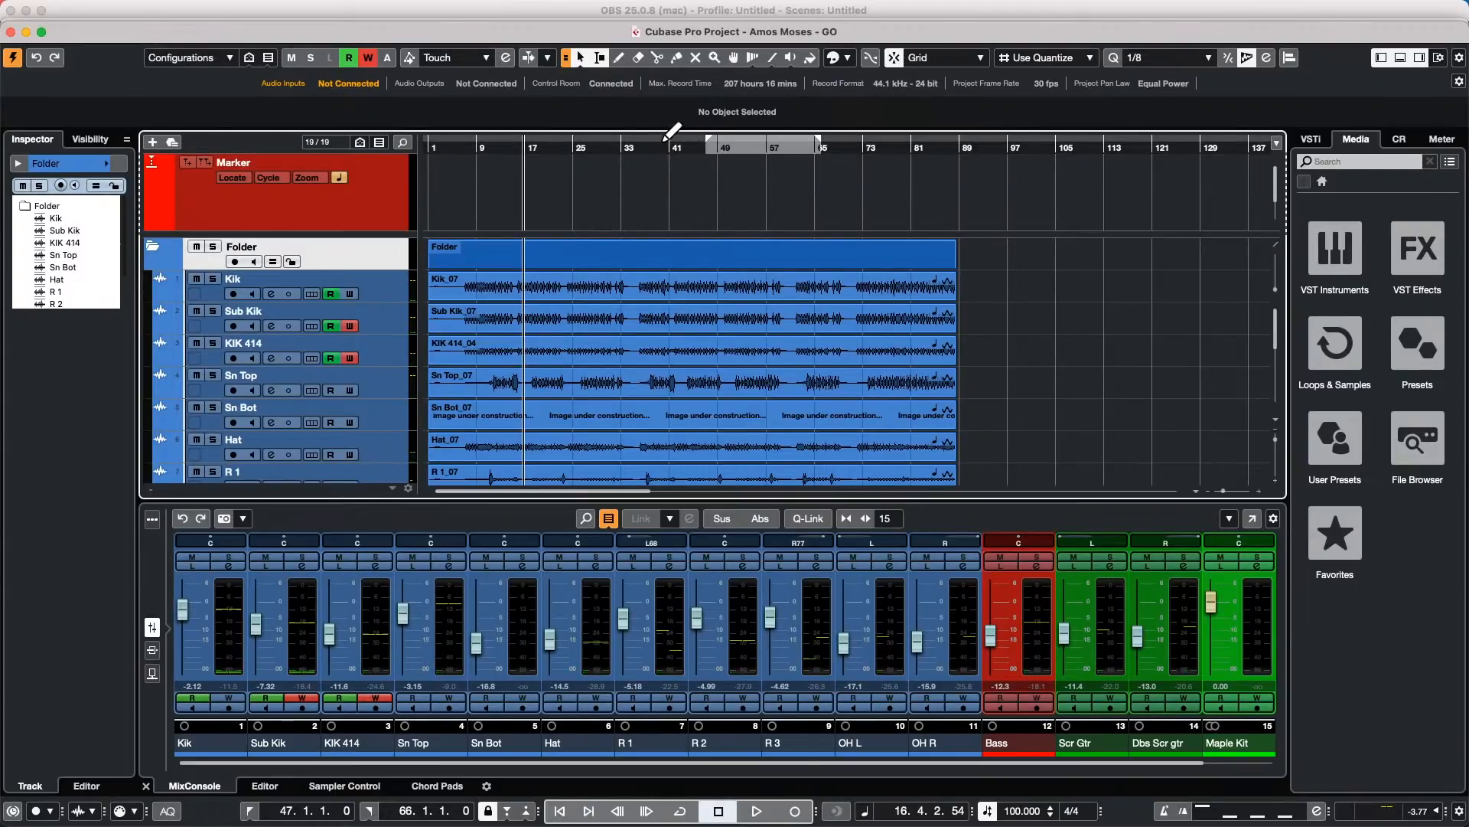
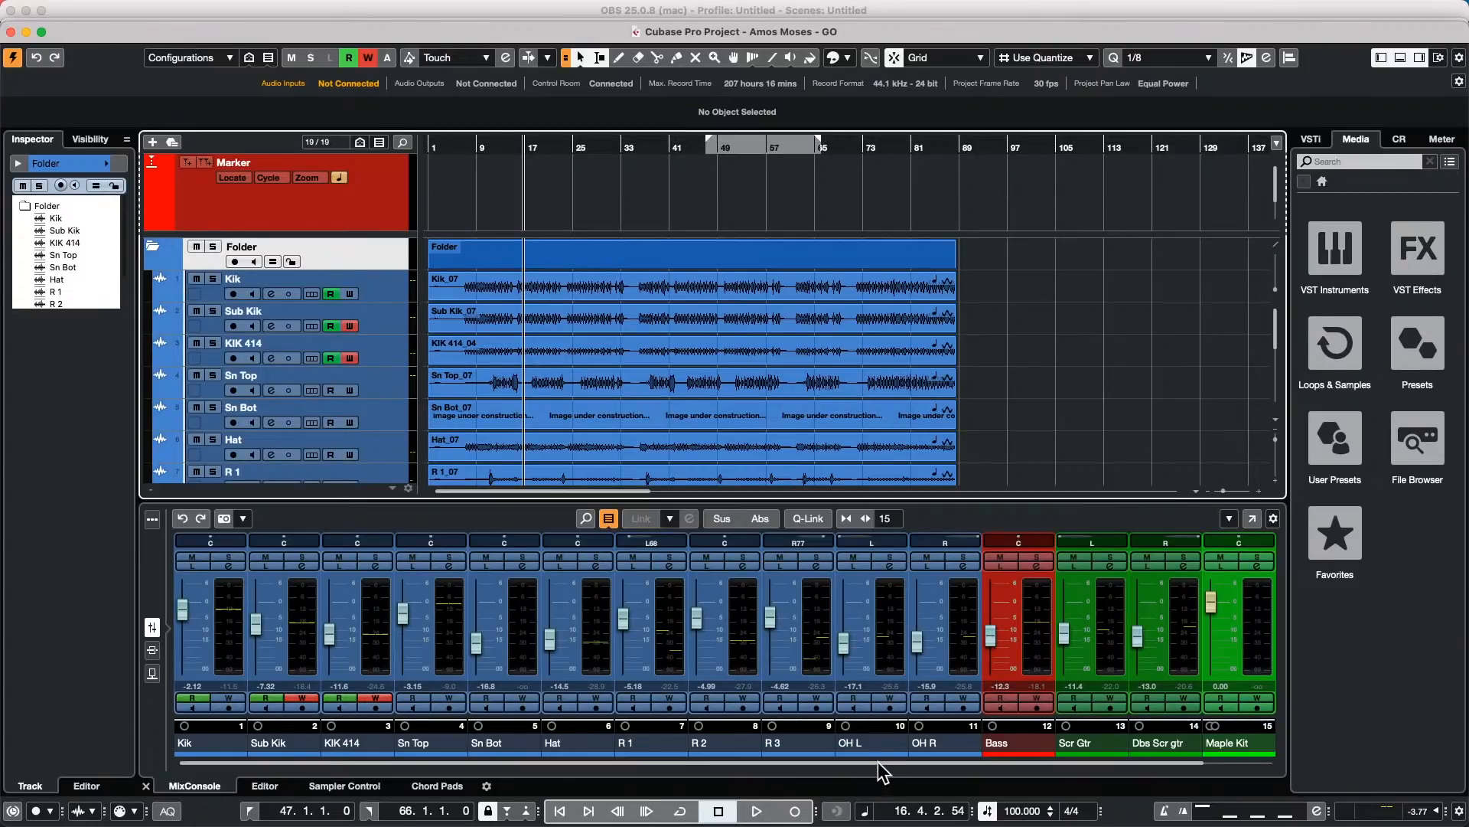
Step: Open the channel settings of the Stereo Out channel and start playback from about bar 5
{"action": "left_click_drag", "start_coordinate": [878, 762], "coordinate": [1200, 722]}
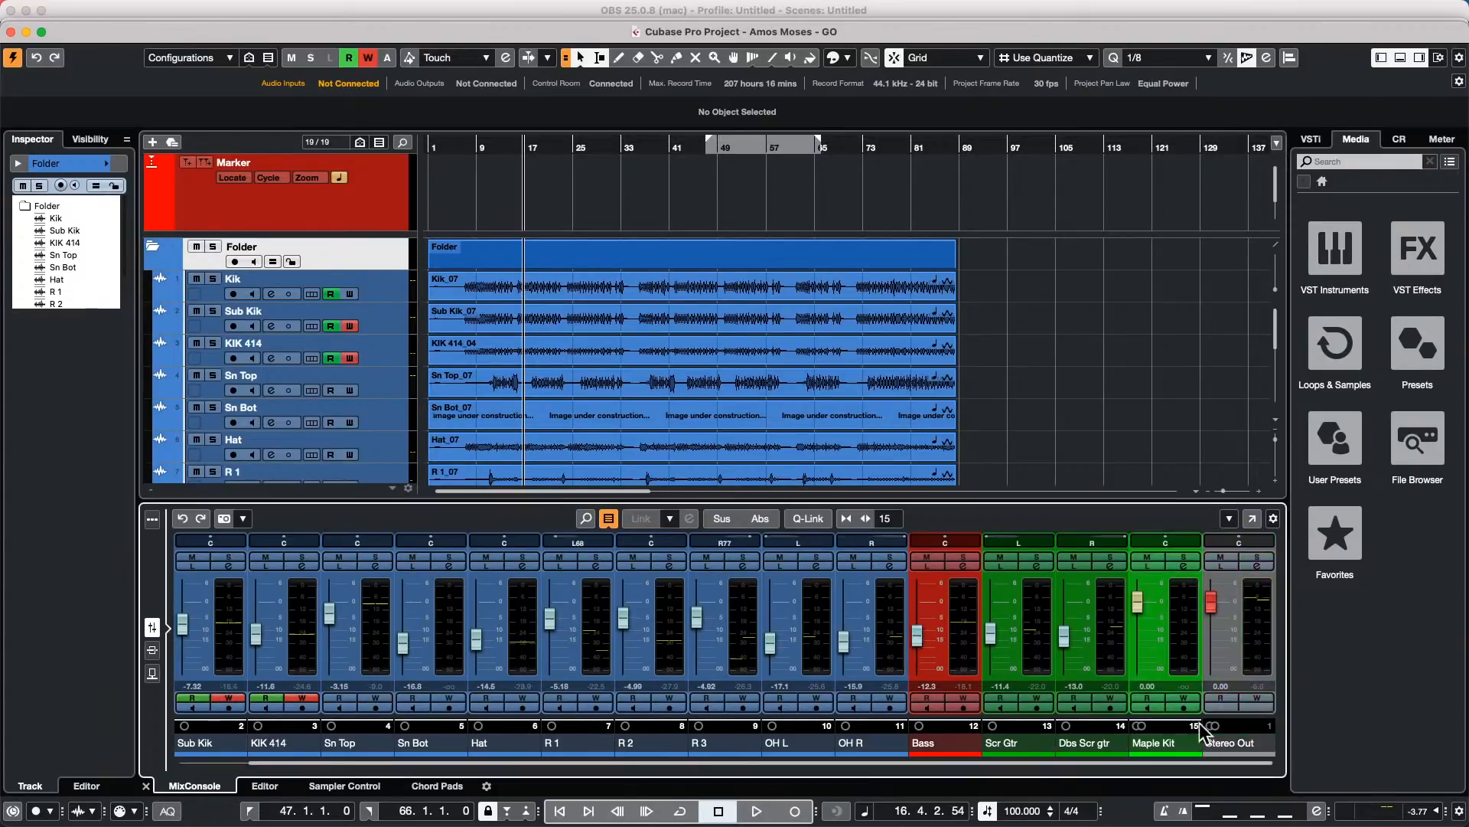
{"action": "left_click", "coordinate": [1259, 567]}
{"action": "left_click_drag", "start_coordinate": [688, 216], "coordinate": [514, 274]}
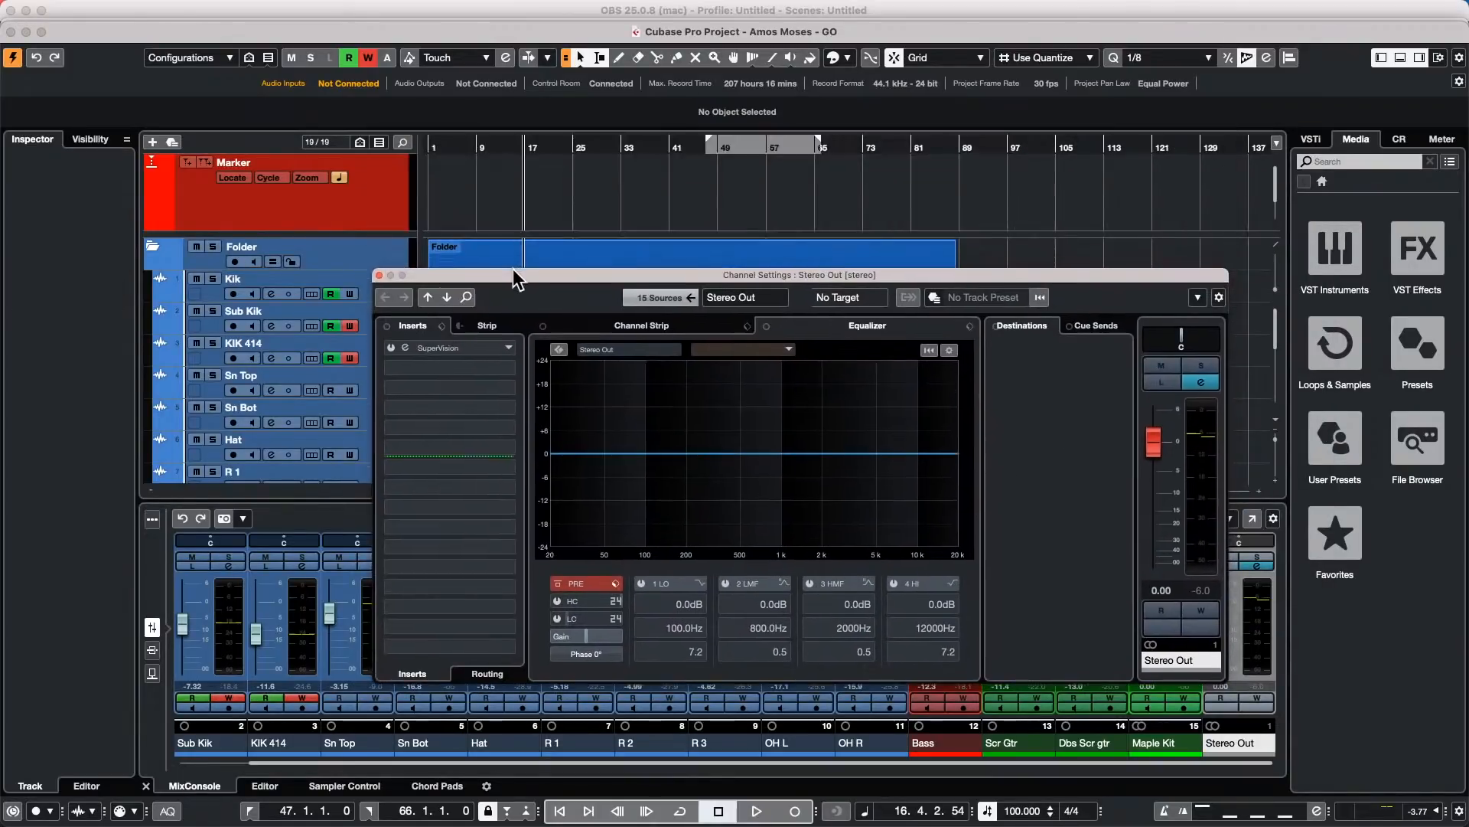
{"action": "left_click", "coordinate": [454, 144]}
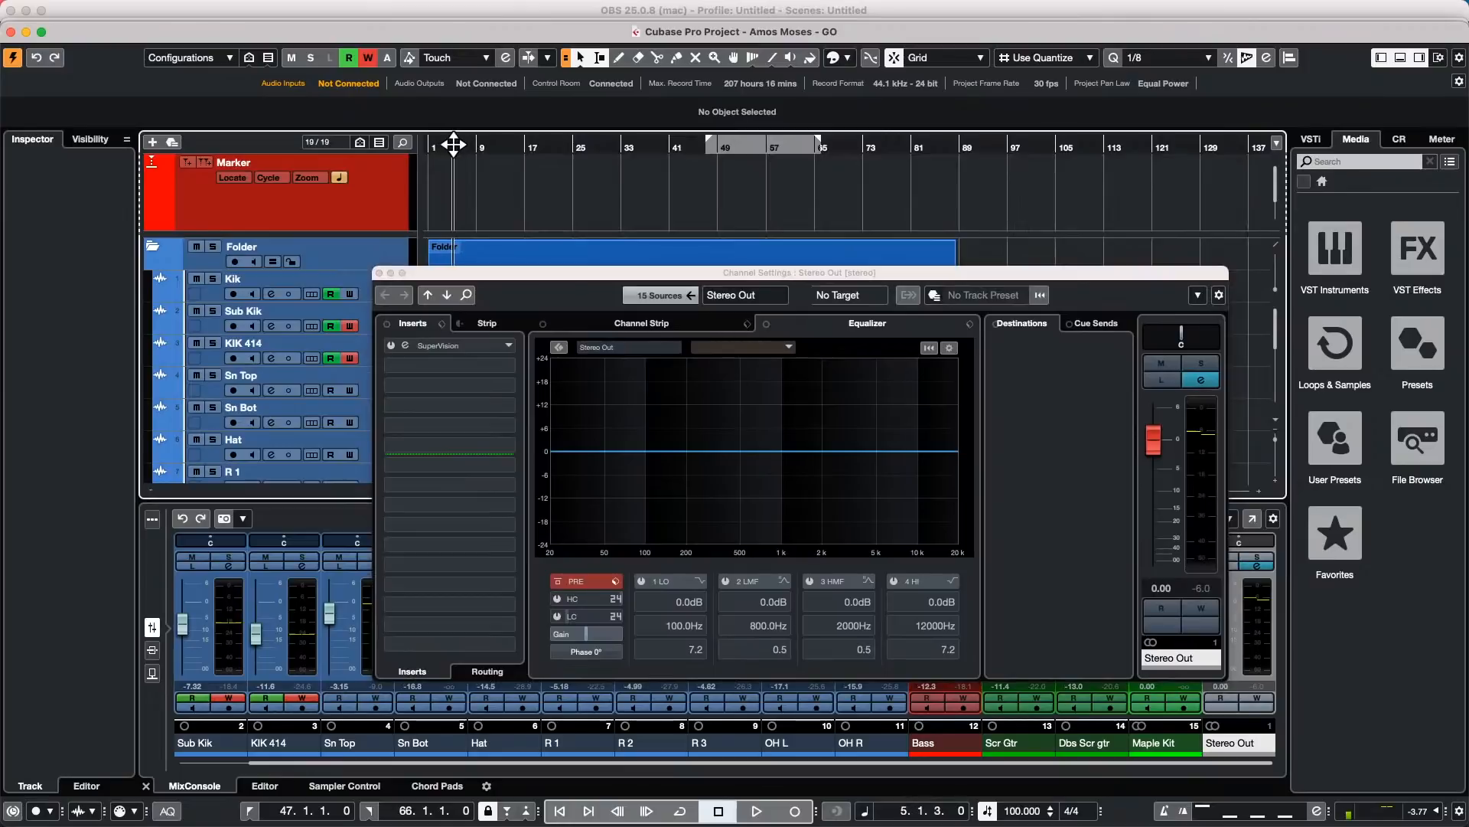
{"action": "key", "text": "space"}
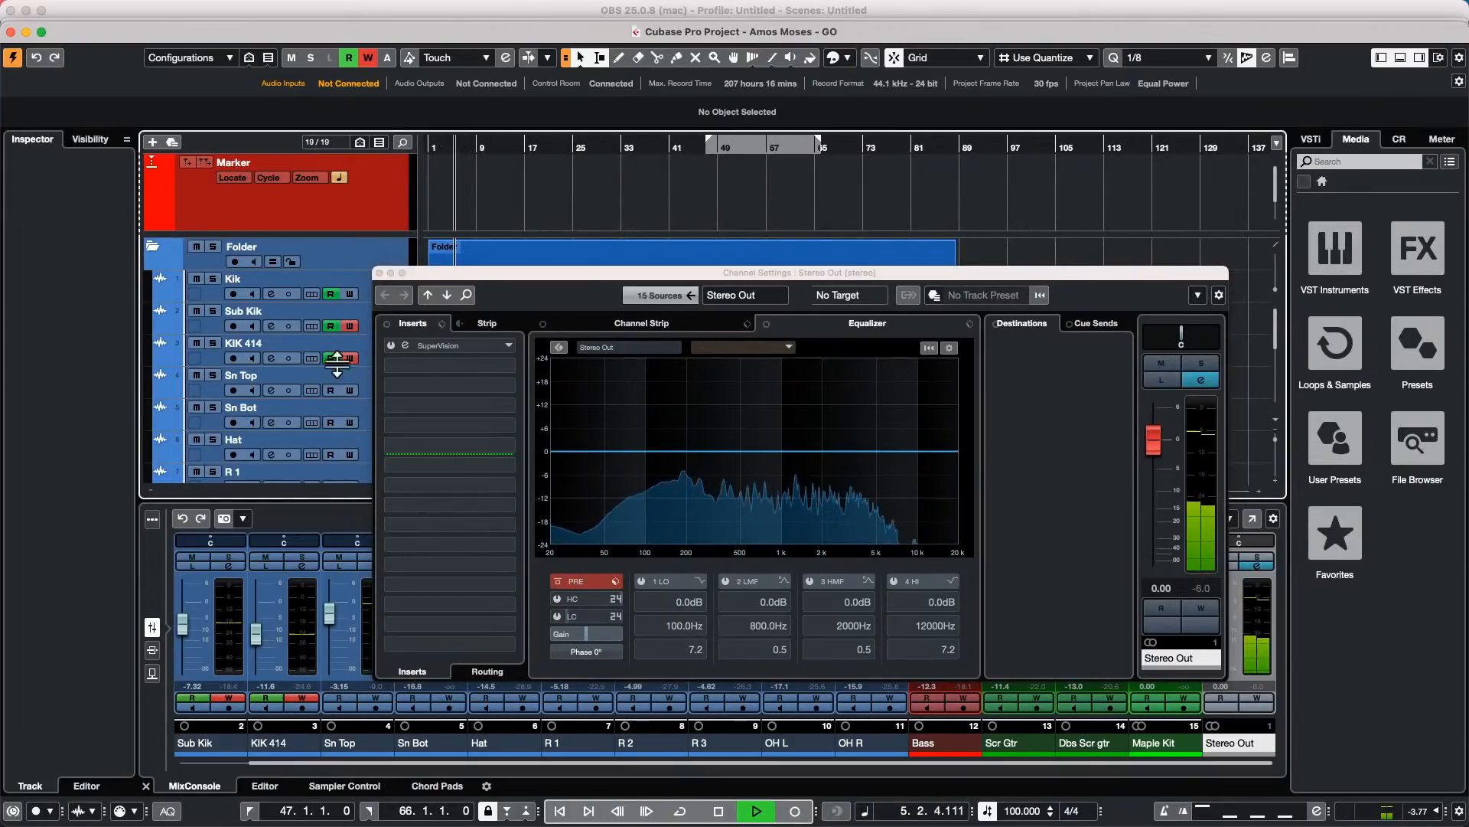
Step: Insert the Chopper effect in the second insert slot of the Stereo Out channel
{"action": "left_click", "coordinate": [494, 368]}
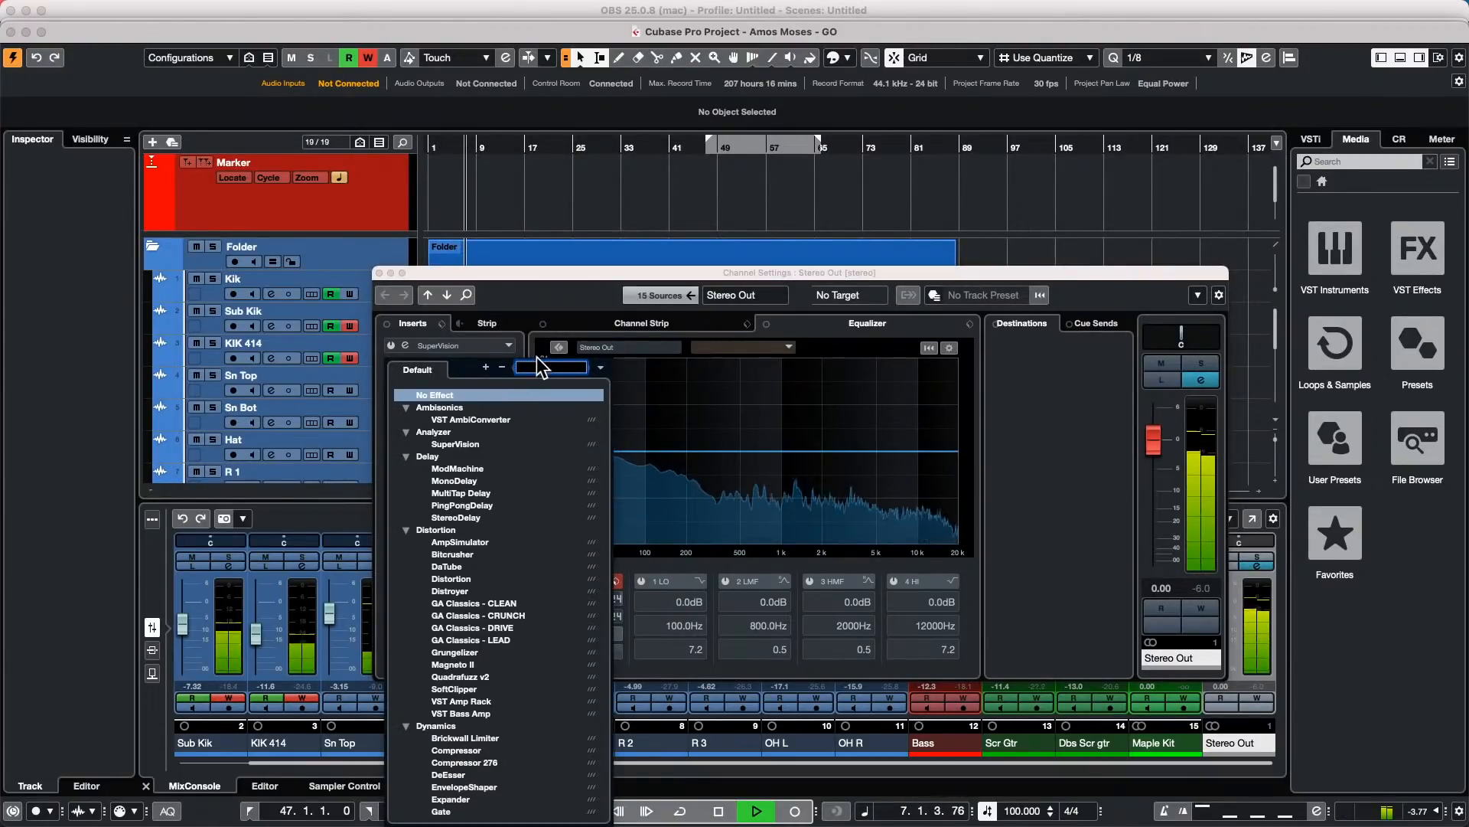
{"action": "type", "text": "ch"}
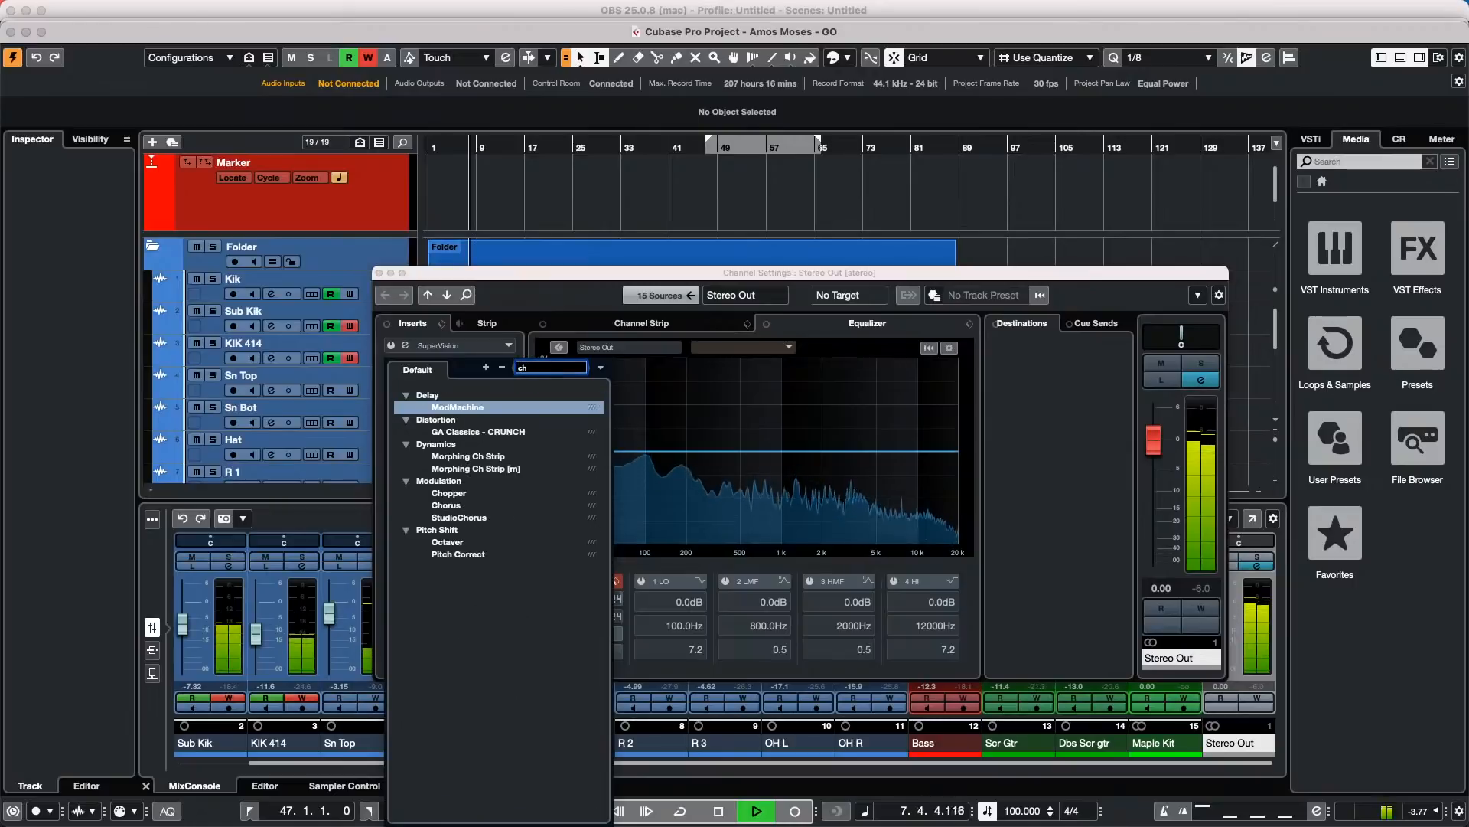
{"action": "type", "text": "opper"}
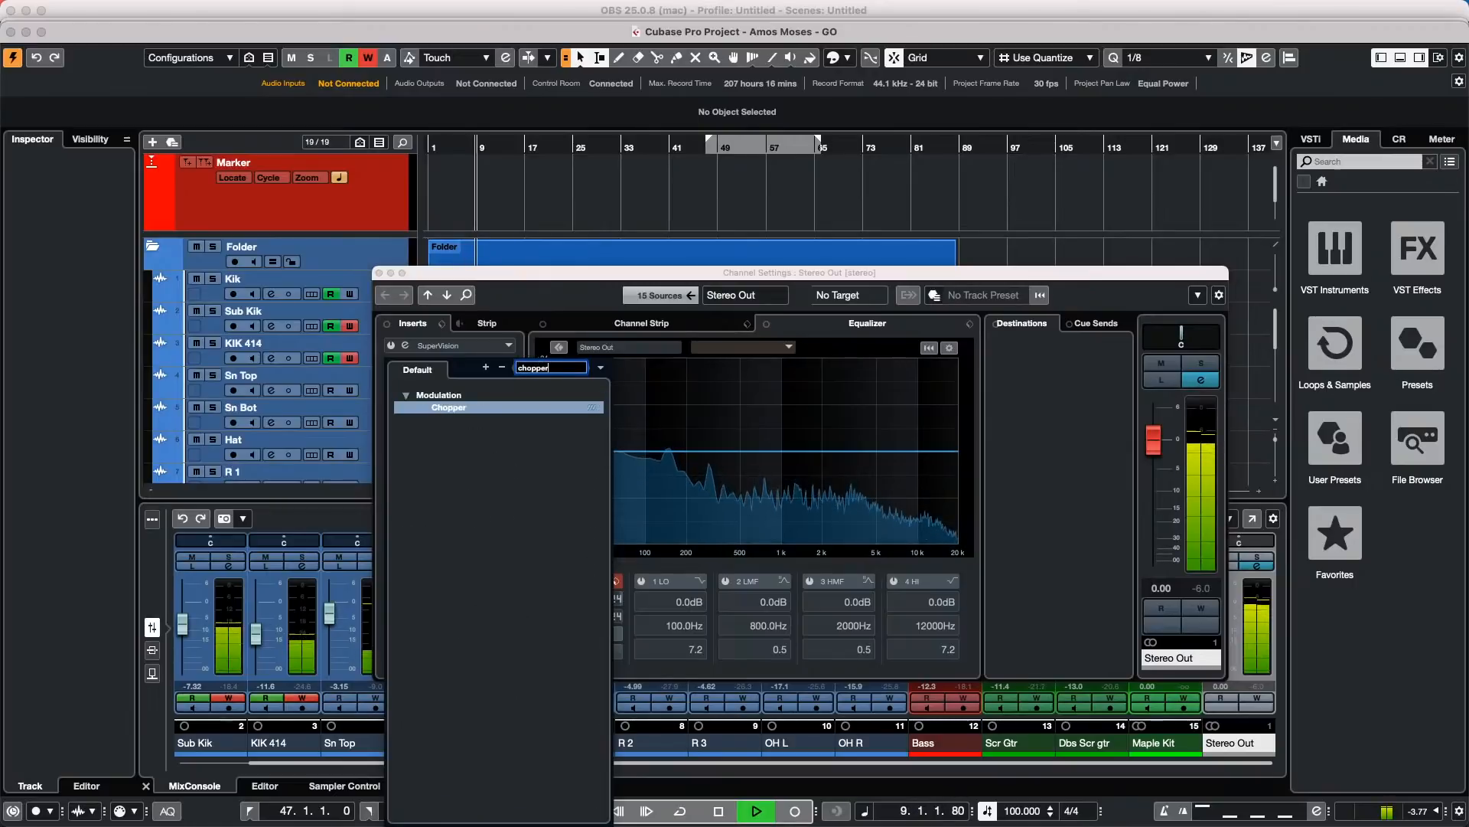
{"action": "key", "text": "Return"}
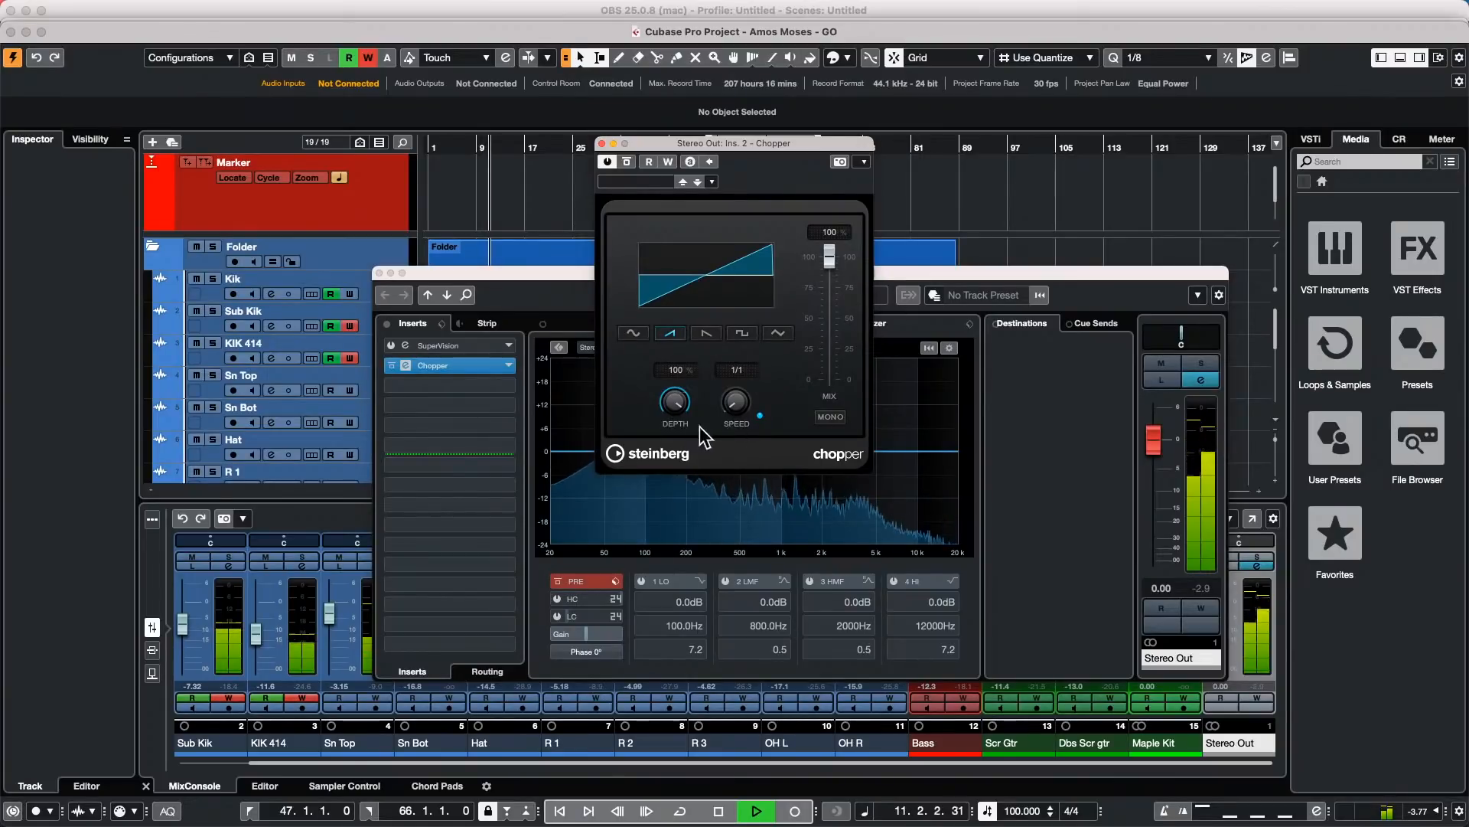
Step: Try Chopper's sine and rising saw waveforms at 1/8 speed, settling on the square waveform at 1/16 speed
{"action": "left_click_drag", "start_coordinate": [731, 408], "coordinate": [727, 370]}
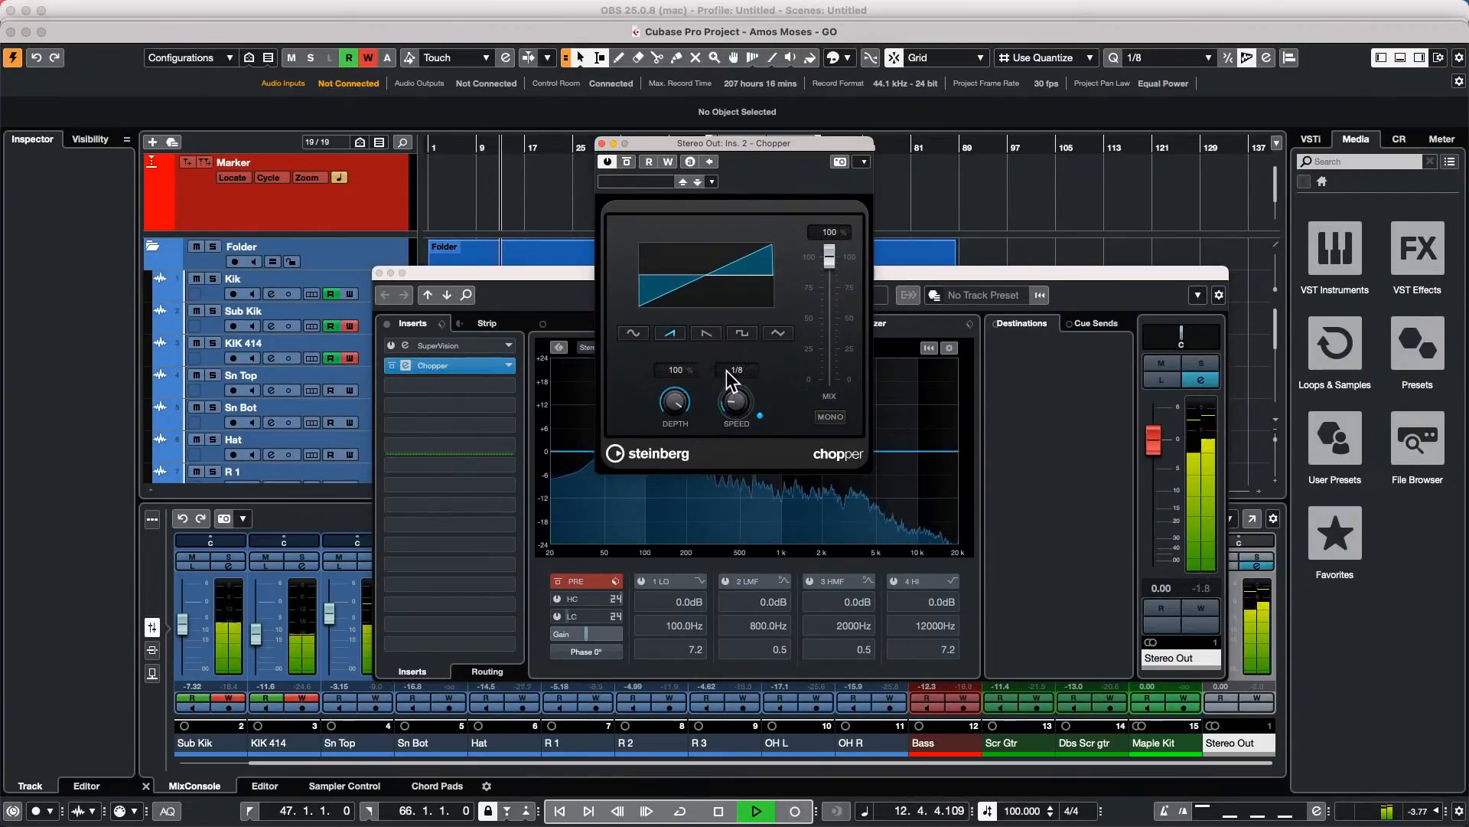
{"action": "left_click", "coordinate": [640, 339]}
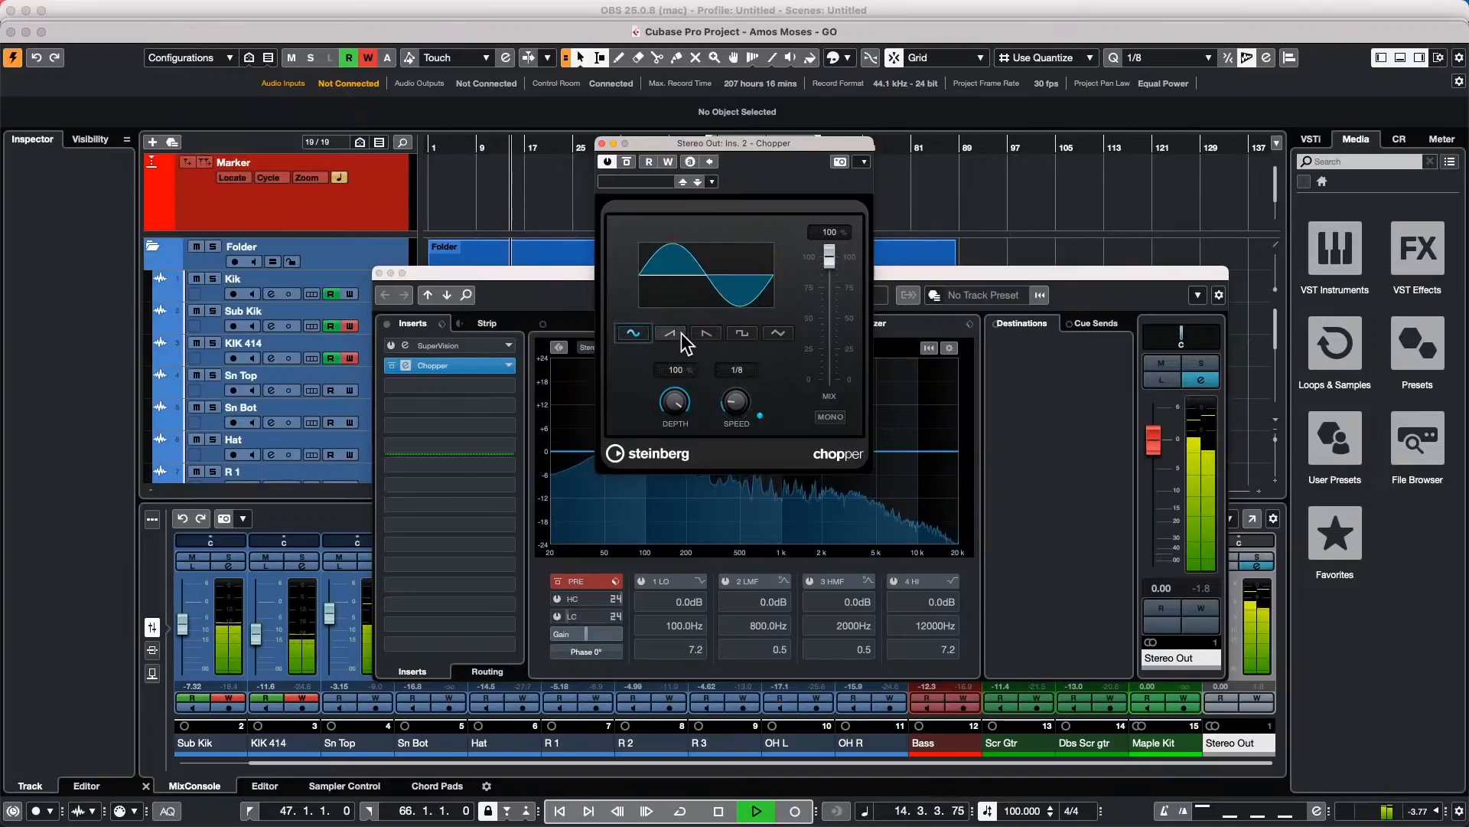
{"action": "left_click", "coordinate": [672, 335]}
{"action": "left_click", "coordinate": [743, 334]}
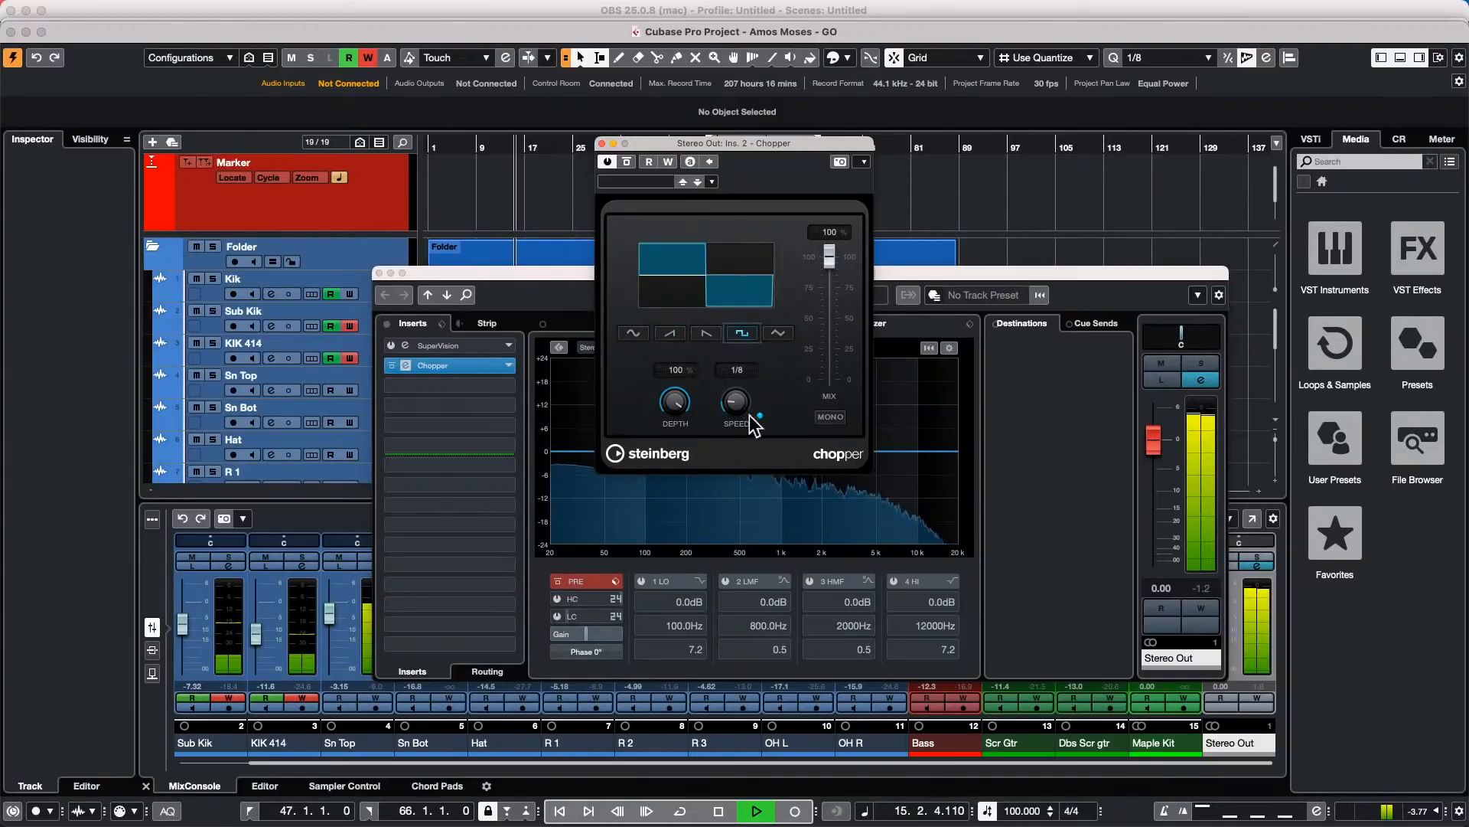
{"action": "mouse_move", "coordinate": [736, 405]}
{"action": "left_mouse_down"}
{"action": "mouse_move", "coordinate": [729, 385]}
{"action": "mouse_move", "coordinate": [733, 402]}
{"action": "left_mouse_up"}
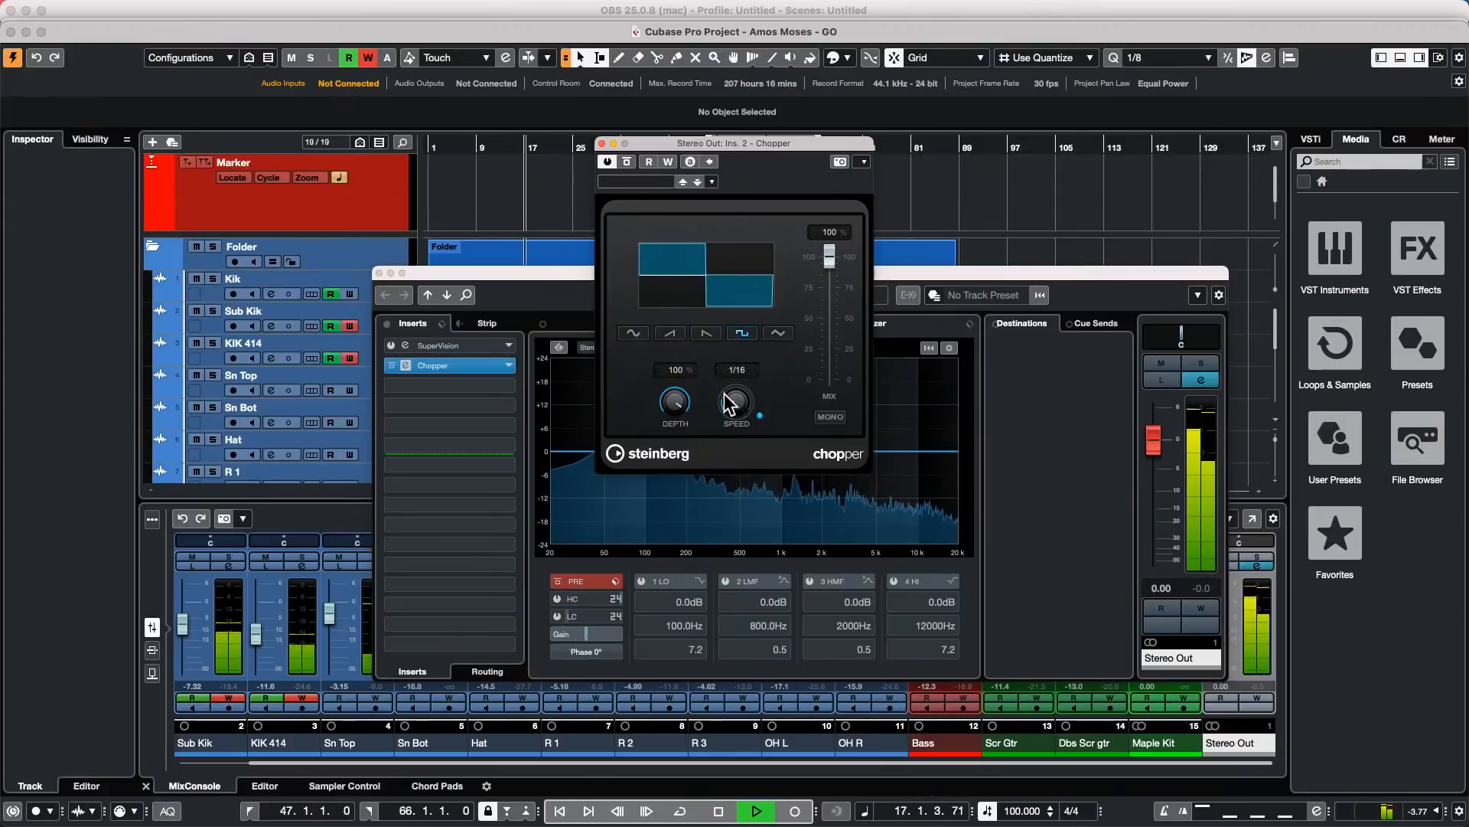
Step: Restart playback, jump to about bar 10, and audition Chopper with the triangle waveform and a depth of 42
{"action": "key", "text": "space"}
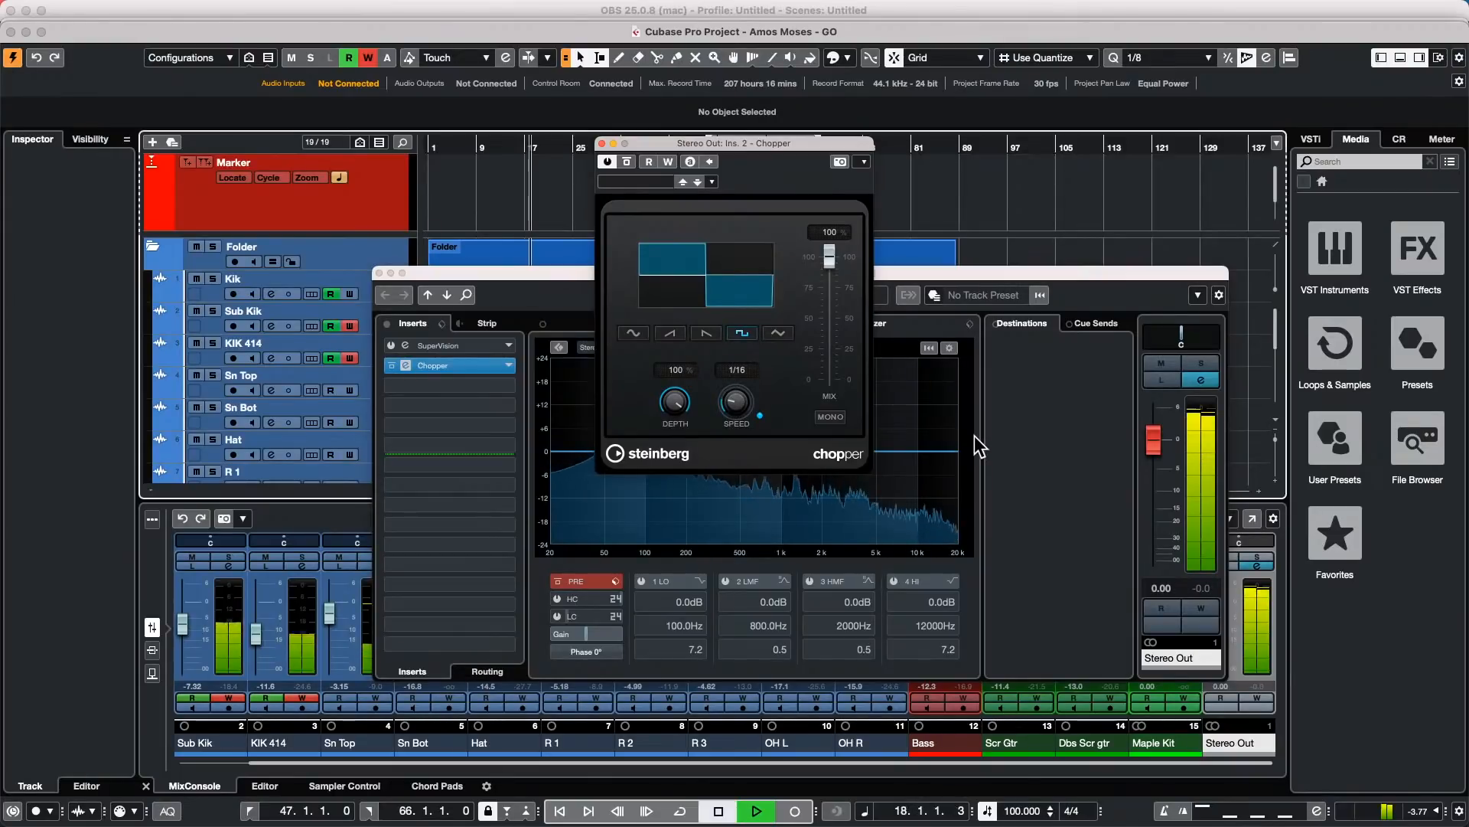
{"action": "key", "text": "period"}
{"action": "key", "text": "space"}
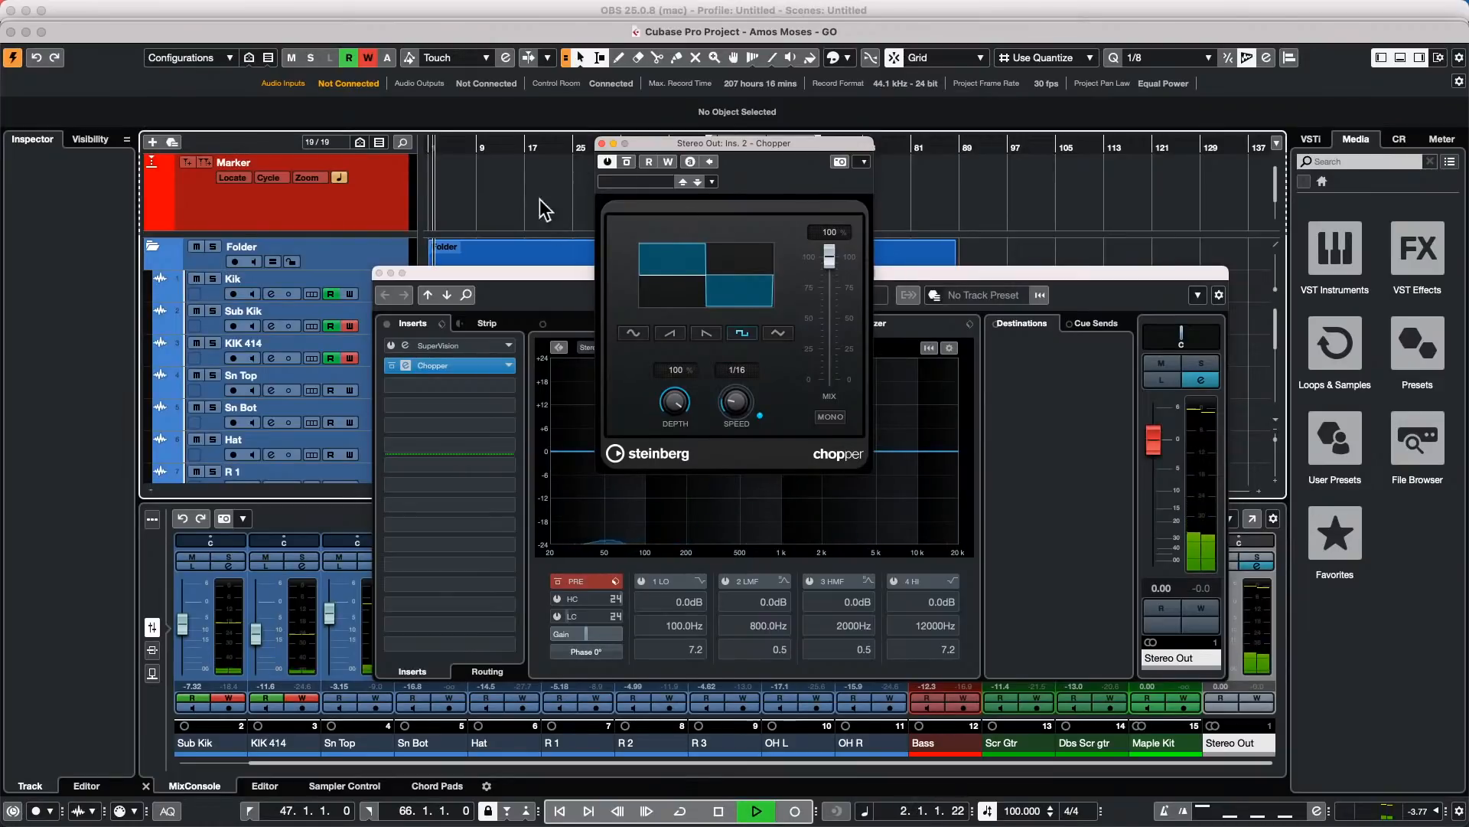
{"action": "left_click", "coordinate": [488, 153]}
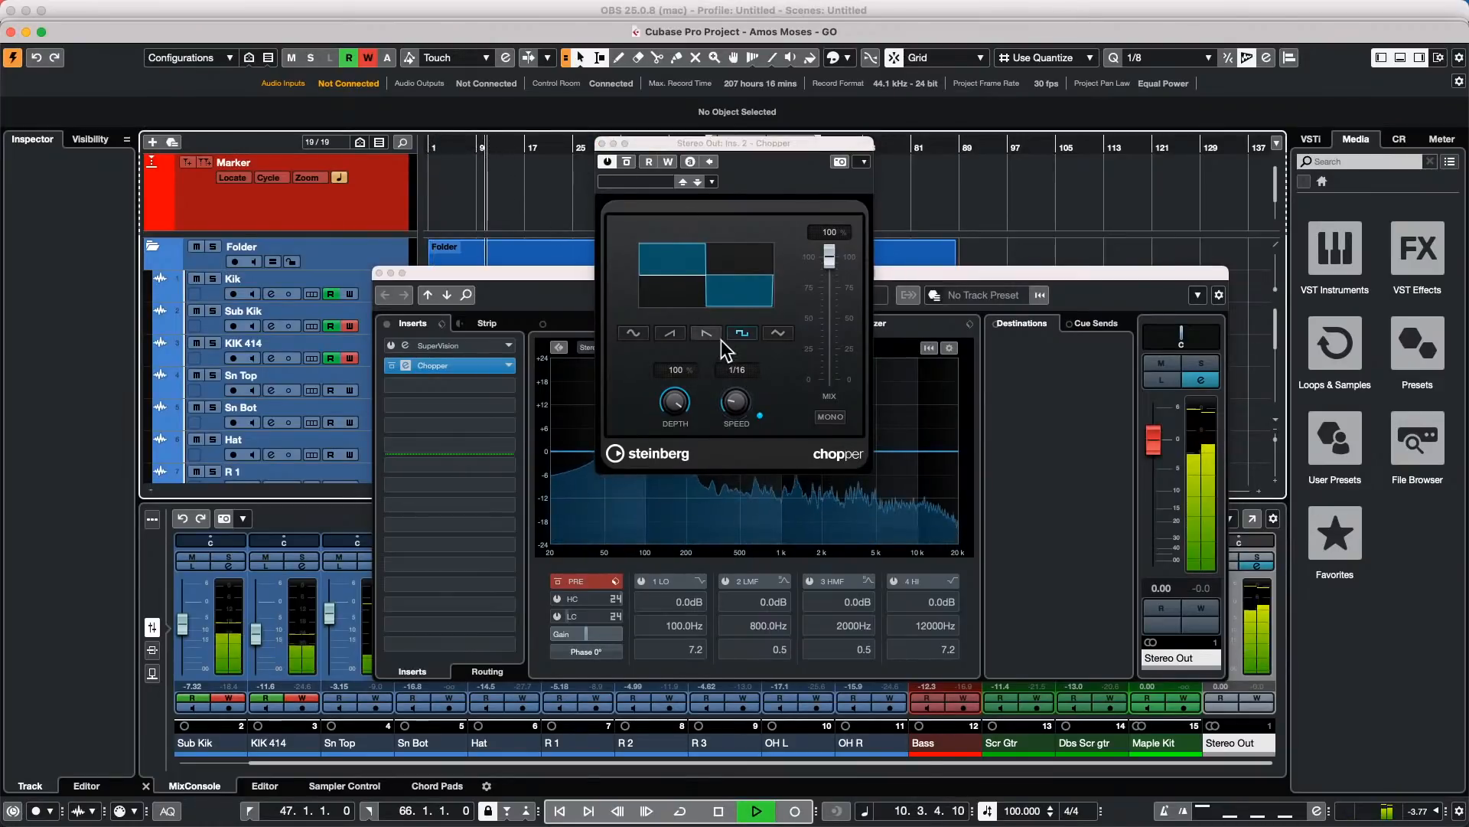
{"action": "left_click", "coordinate": [777, 333]}
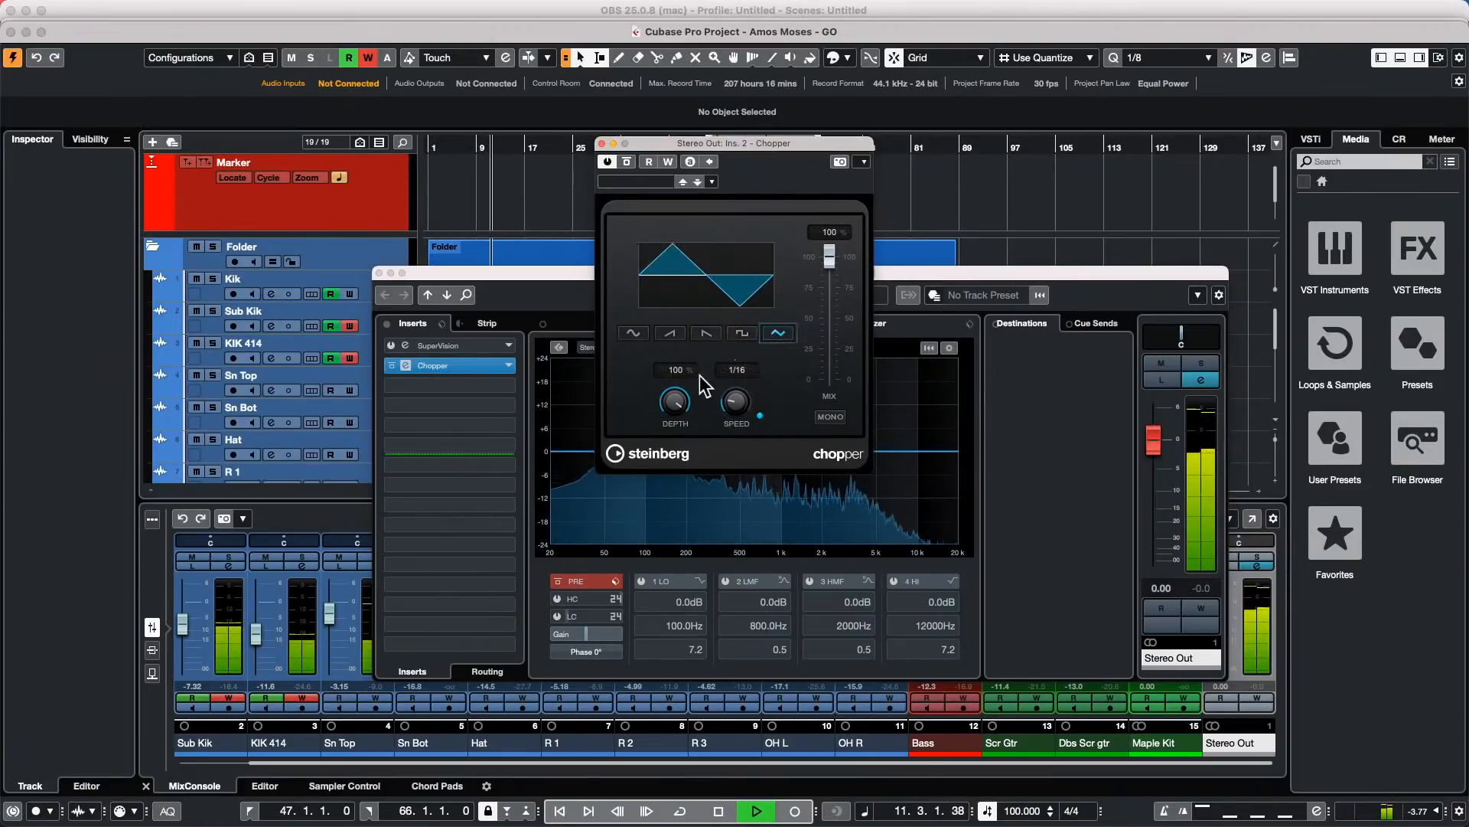
{"action": "left_click_drag", "start_coordinate": [677, 403], "coordinate": [666, 479]}
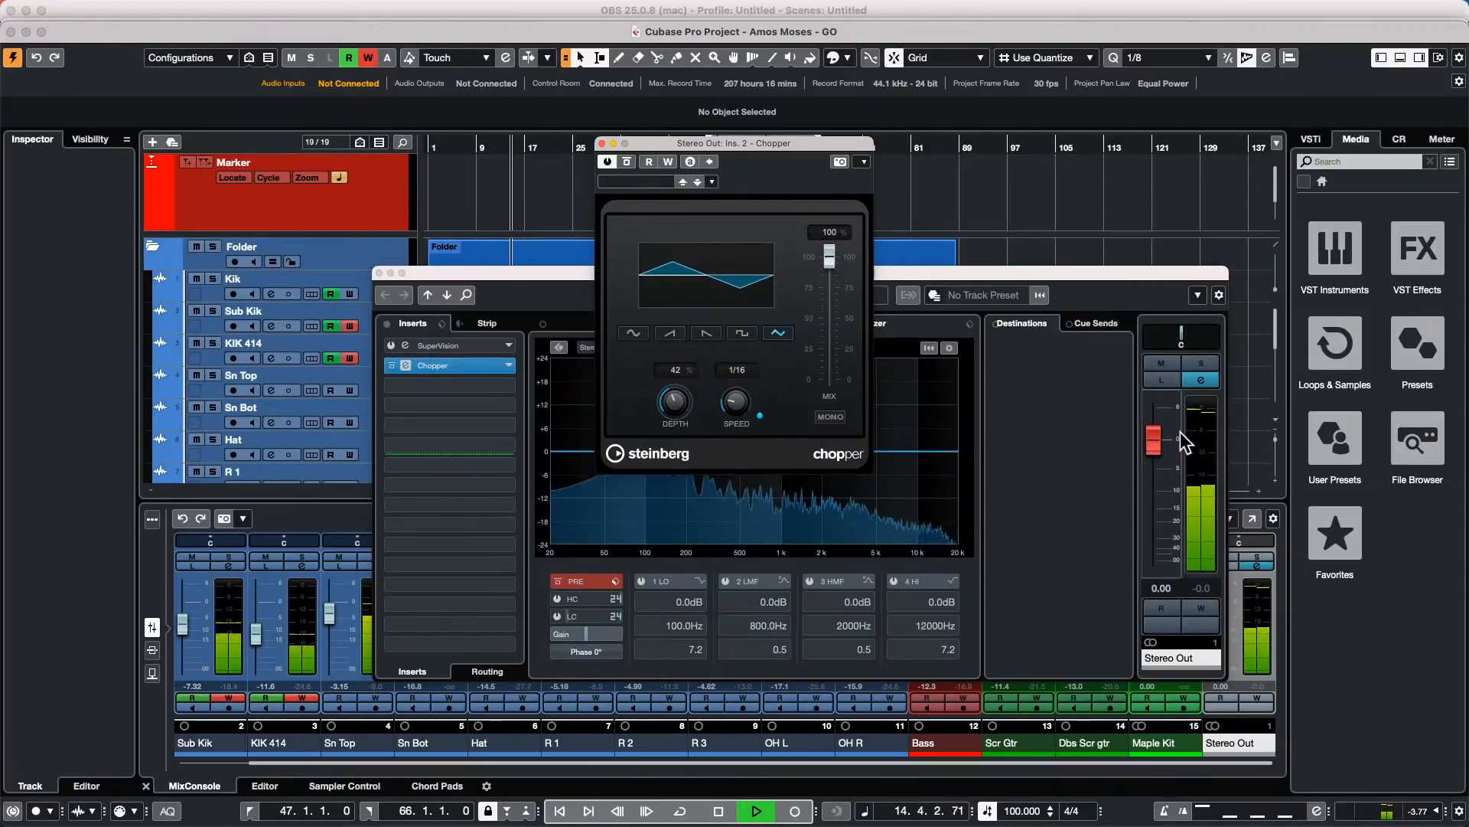
Step: Raise the Main output level in the Control Room to 1.54
{"action": "left_click", "coordinate": [1400, 140]}
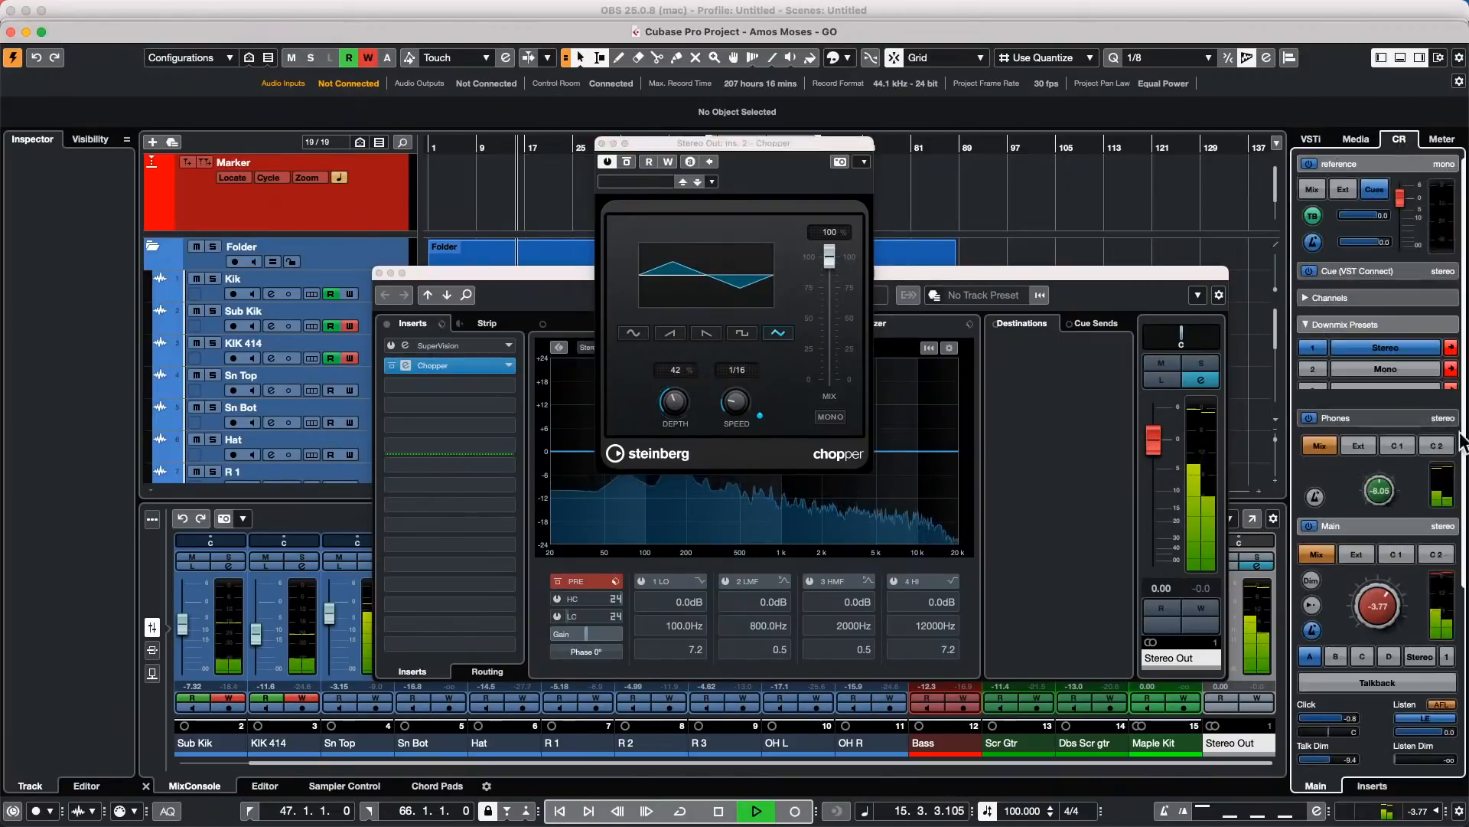
{"action": "left_click_drag", "start_coordinate": [1370, 605], "coordinate": [1374, 578]}
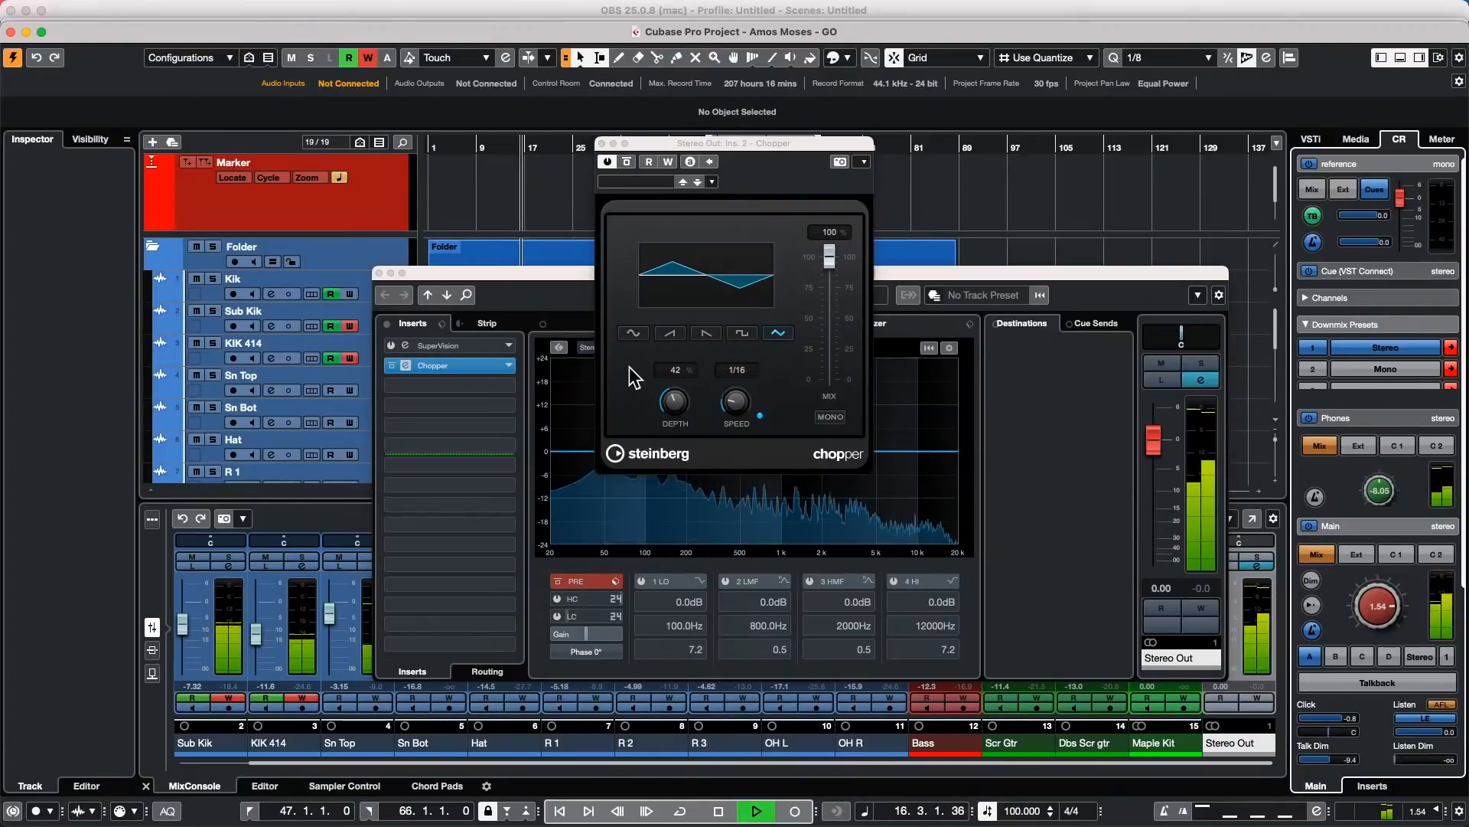
Step: Set Chopper's depth to 100 and its waveform to square
{"action": "left_click_drag", "start_coordinate": [672, 400], "coordinate": [691, 294]}
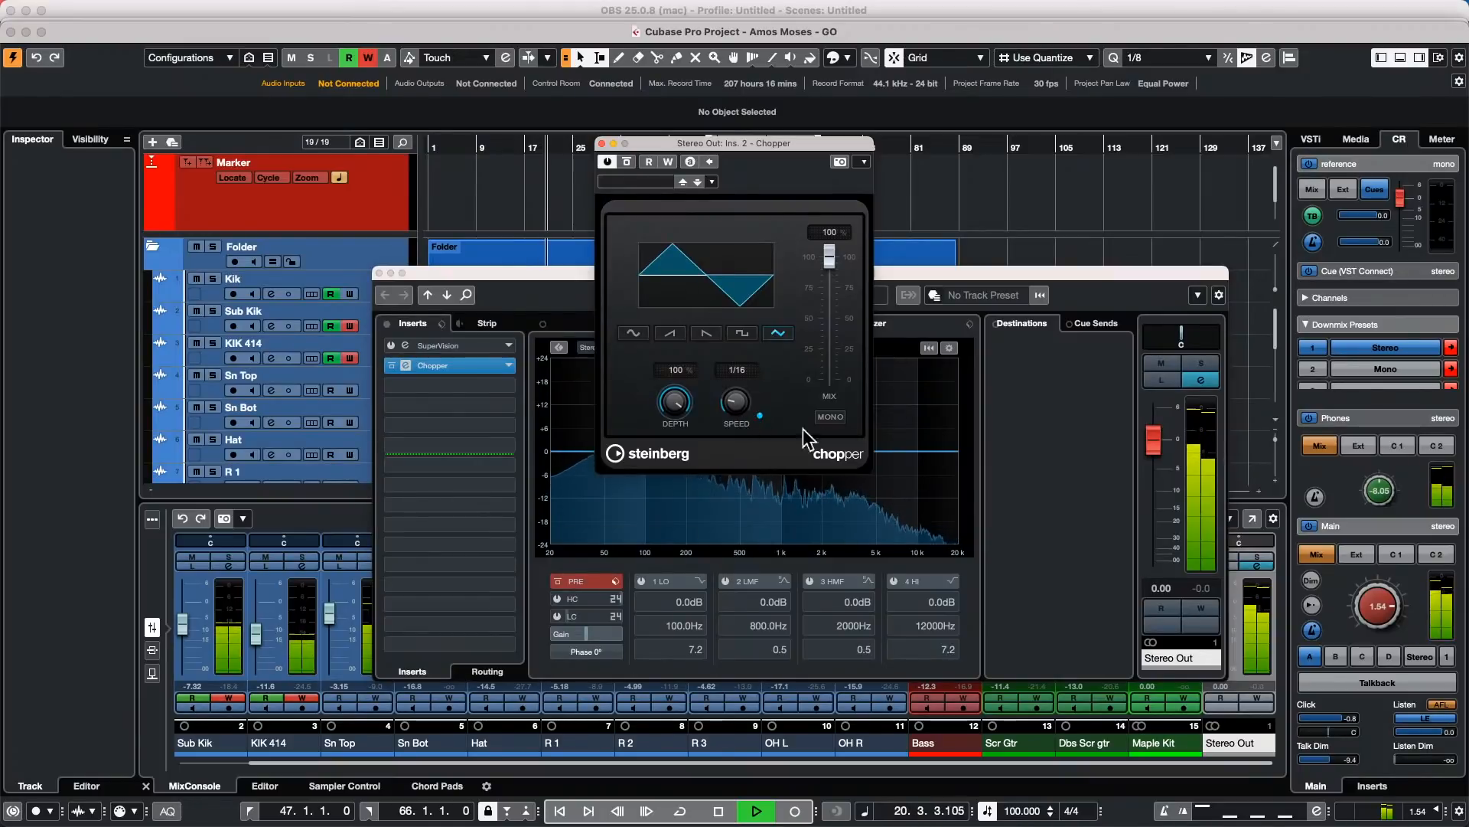
{"action": "left_click", "coordinate": [741, 333]}
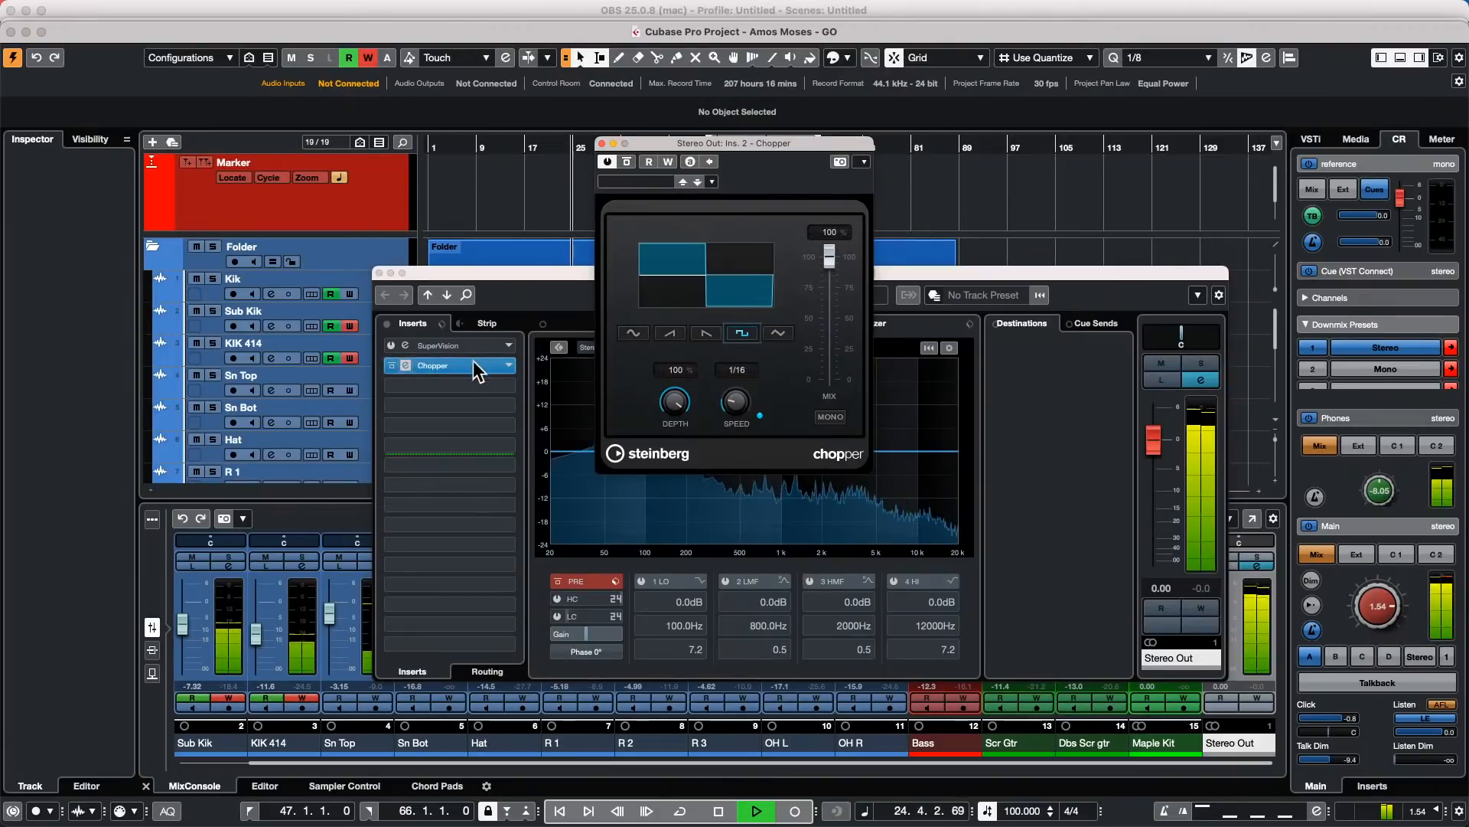
Step: Remove the Chopper insert from the Stereo Out channel, close its channel settings and stop playback
{"action": "left_click_drag", "start_coordinate": [474, 367], "coordinate": [286, 341]}
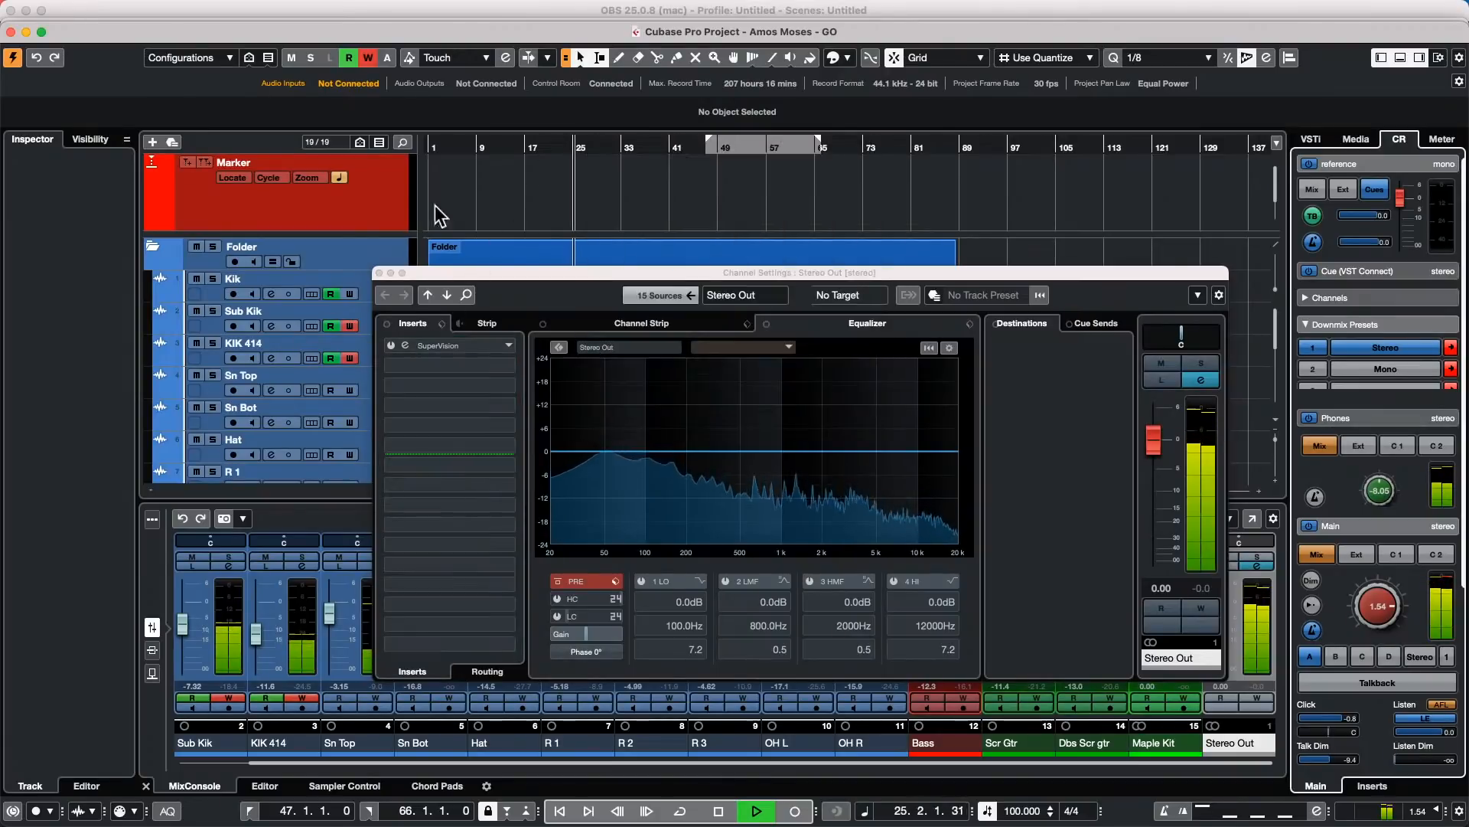
{"action": "left_click", "coordinate": [379, 273]}
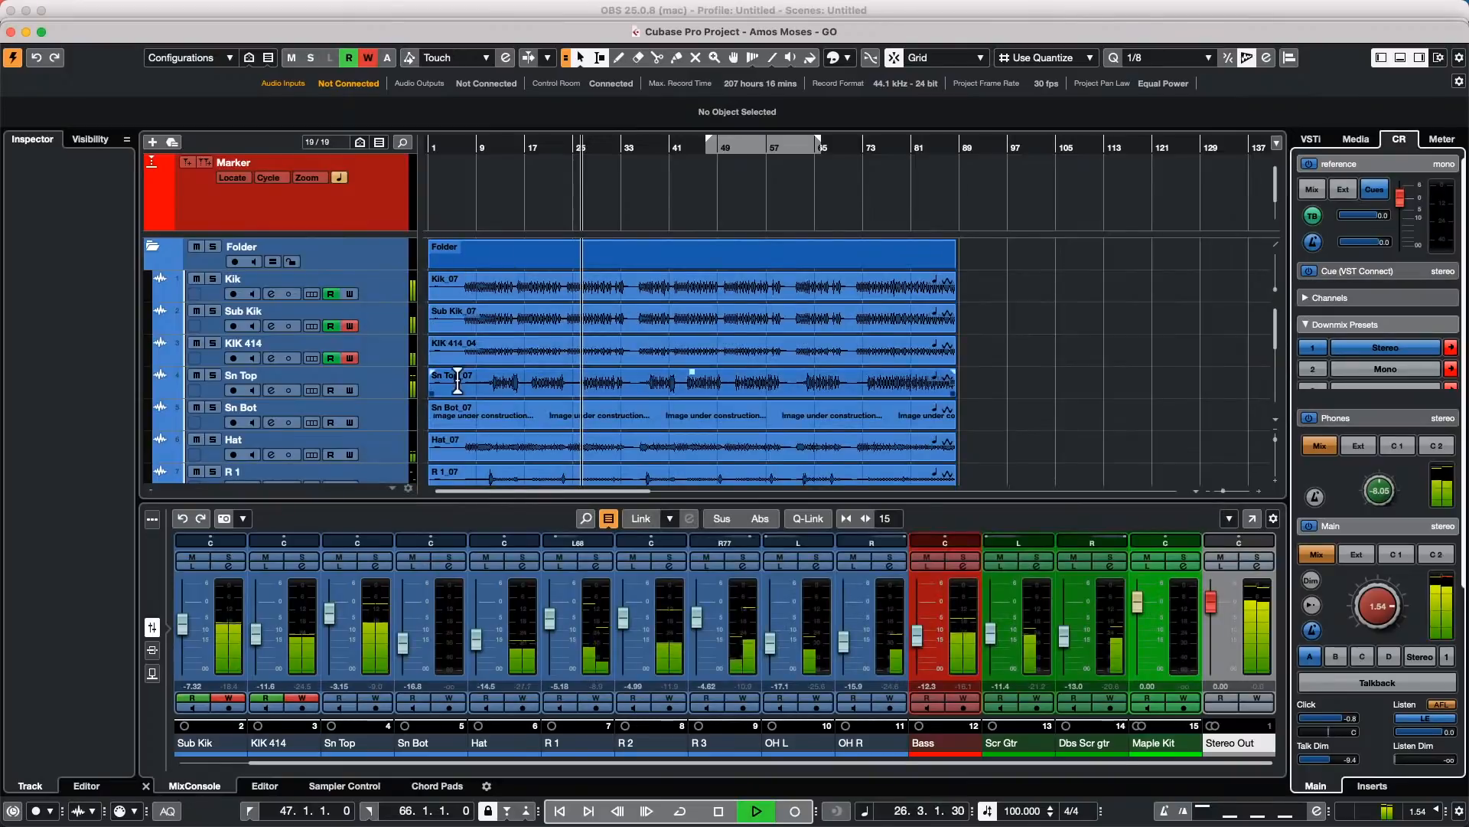
{"action": "key", "text": "space"}
Step: Add a stereo group channel routed to Stereo Out for the Scr Gtr and Dbs Scr gtr tracks
{"action": "scroll", "coordinate": [590, 339], "scroll_direction": "down", "scroll_amount": 2}
{"action": "scroll", "coordinate": [591, 339], "scroll_direction": "down", "scroll_amount": 5}
{"action": "left_click", "coordinate": [390, 365]}
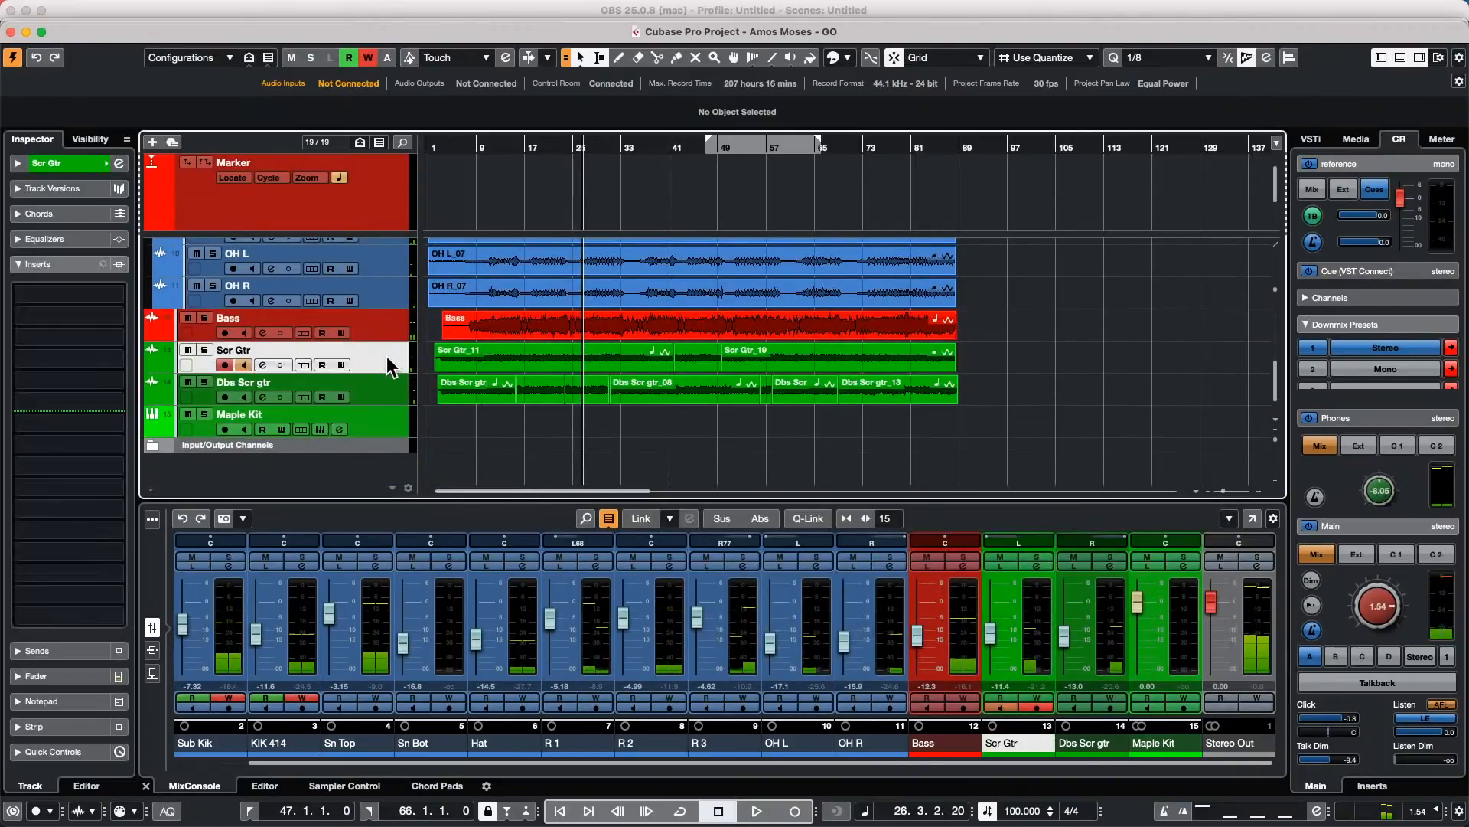
{"action": "right_click", "coordinate": [388, 378]}
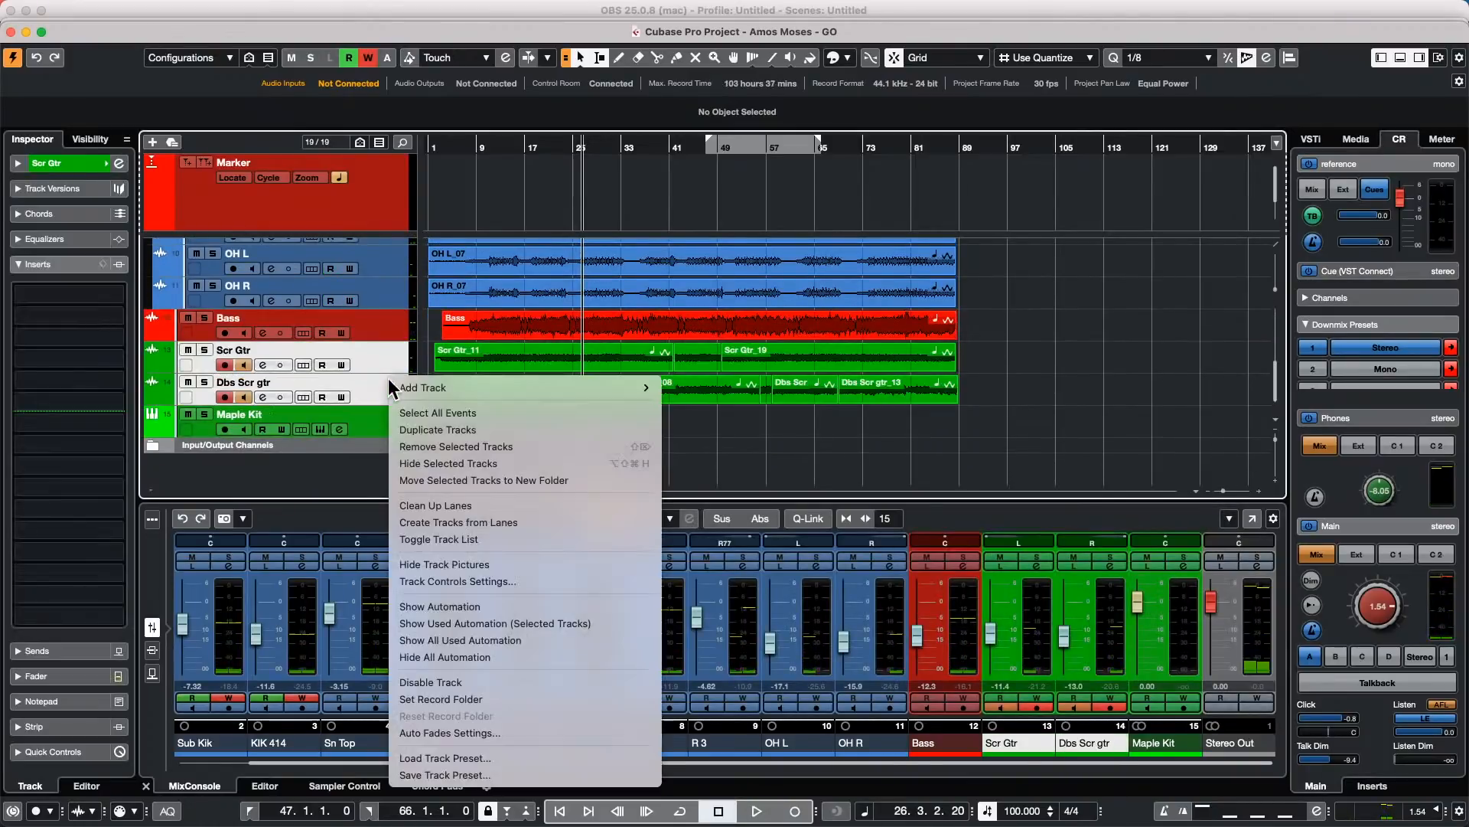
{"action": "mouse_move", "coordinate": [516, 385]}
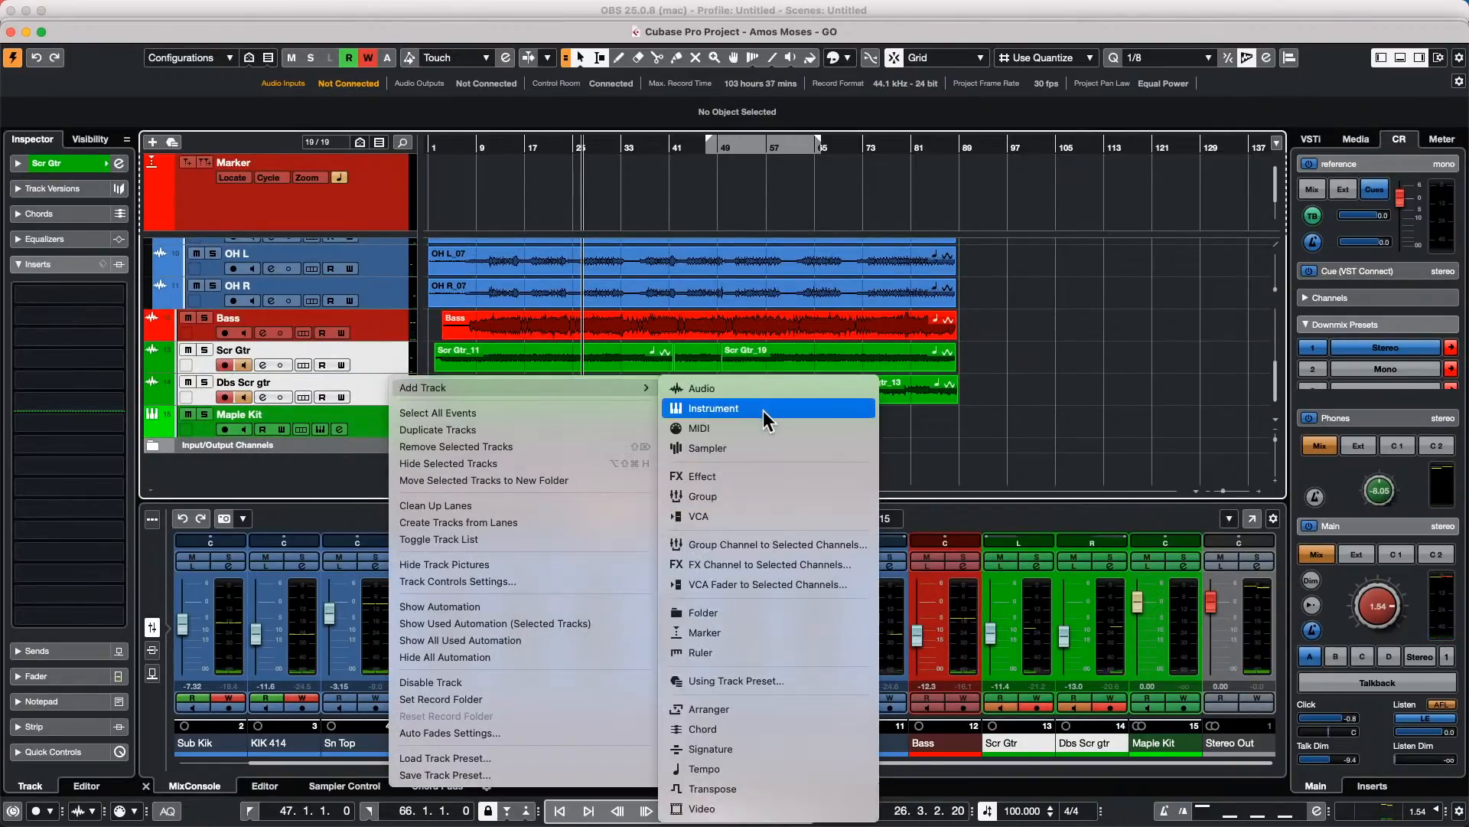
{"action": "left_click", "coordinate": [781, 545]}
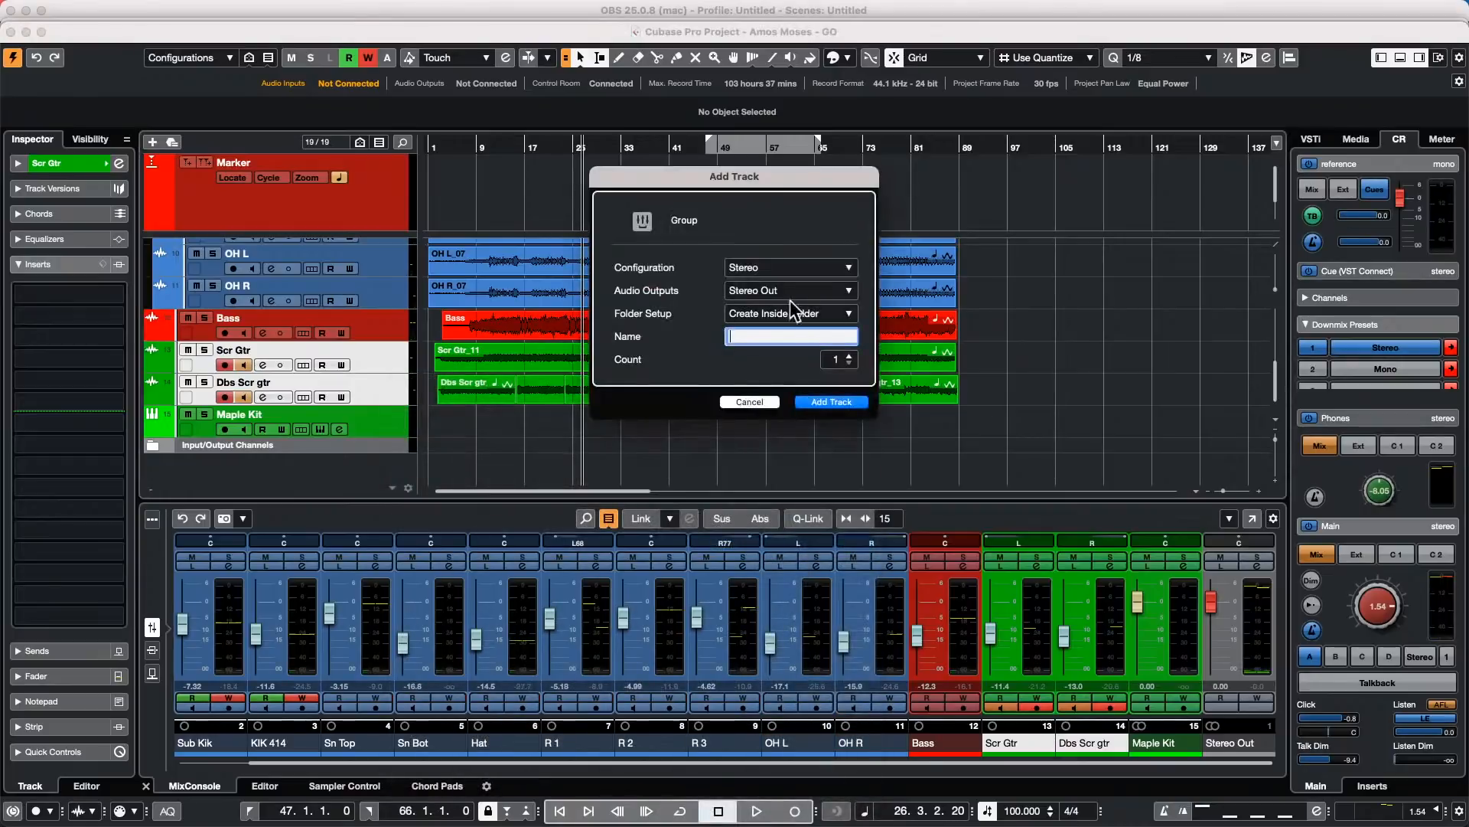
{"action": "left_click", "coordinate": [827, 401]}
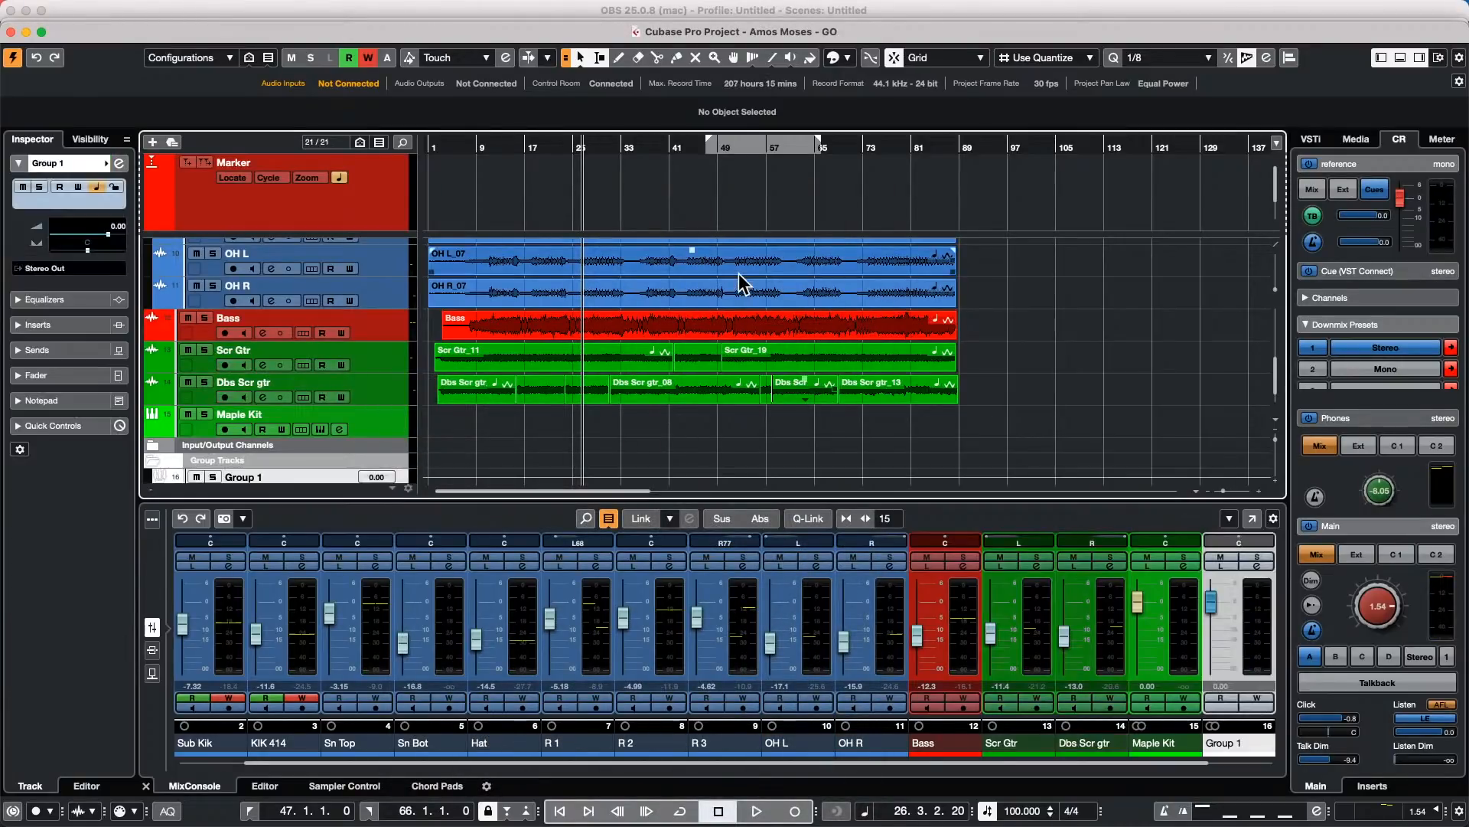
Step: Open the Group 1 channel settings and load Chopper in the first insert slot
{"action": "scroll", "coordinate": [268, 418], "scroll_direction": "down", "scroll_amount": 2}
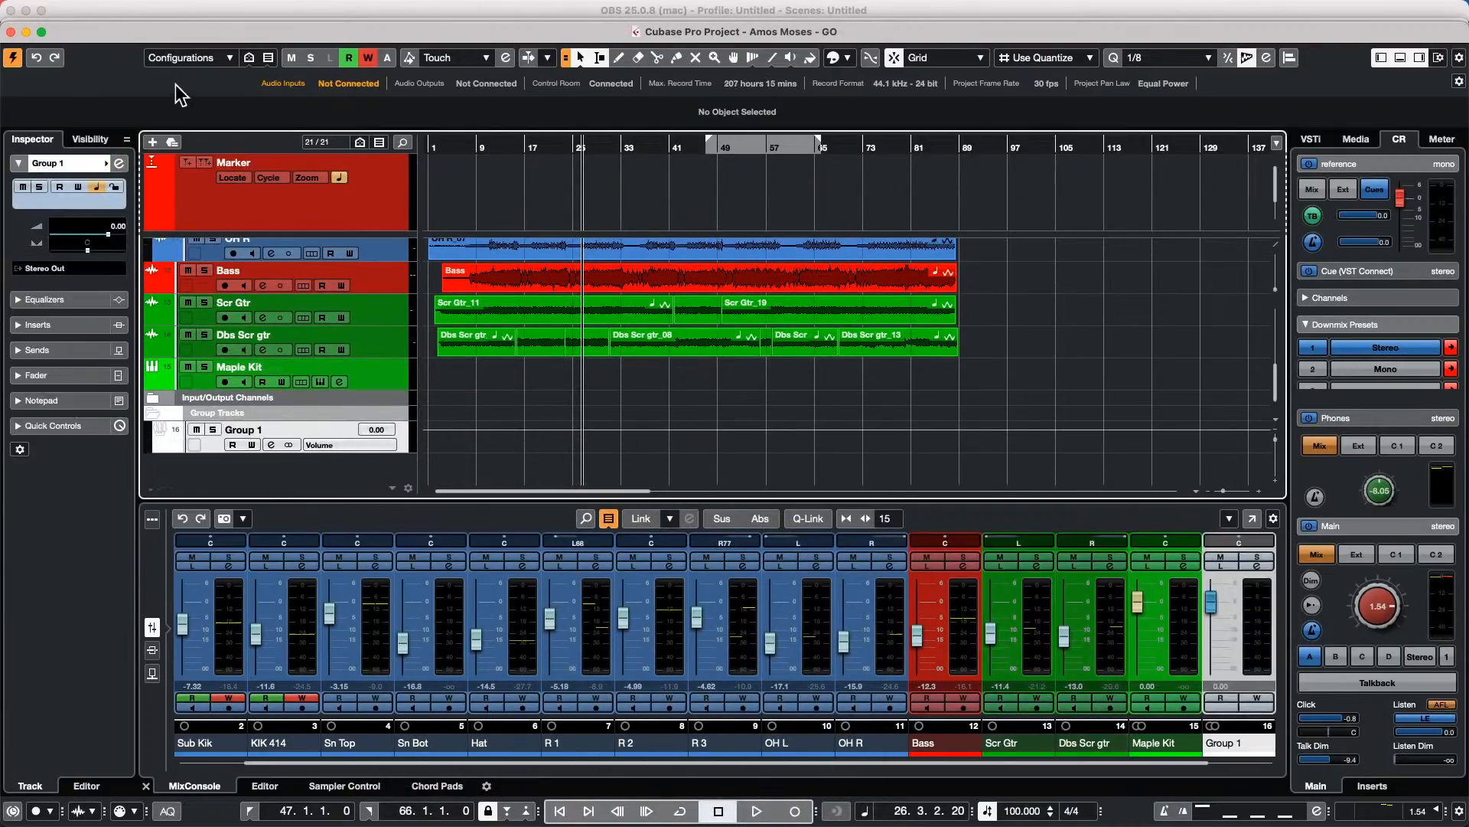
{"action": "left_click", "coordinate": [119, 164]}
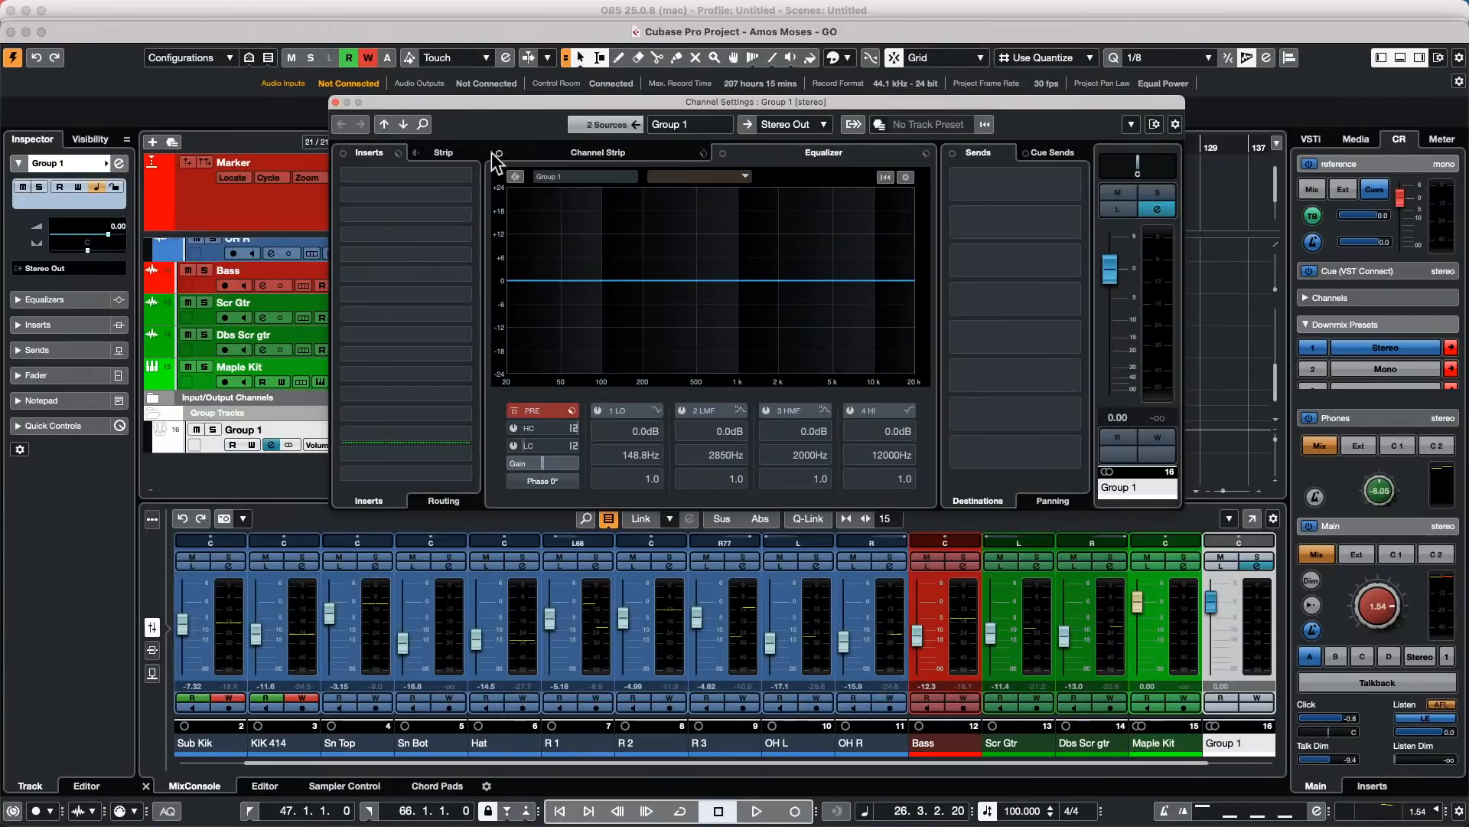
{"action": "left_click", "coordinate": [443, 175]}
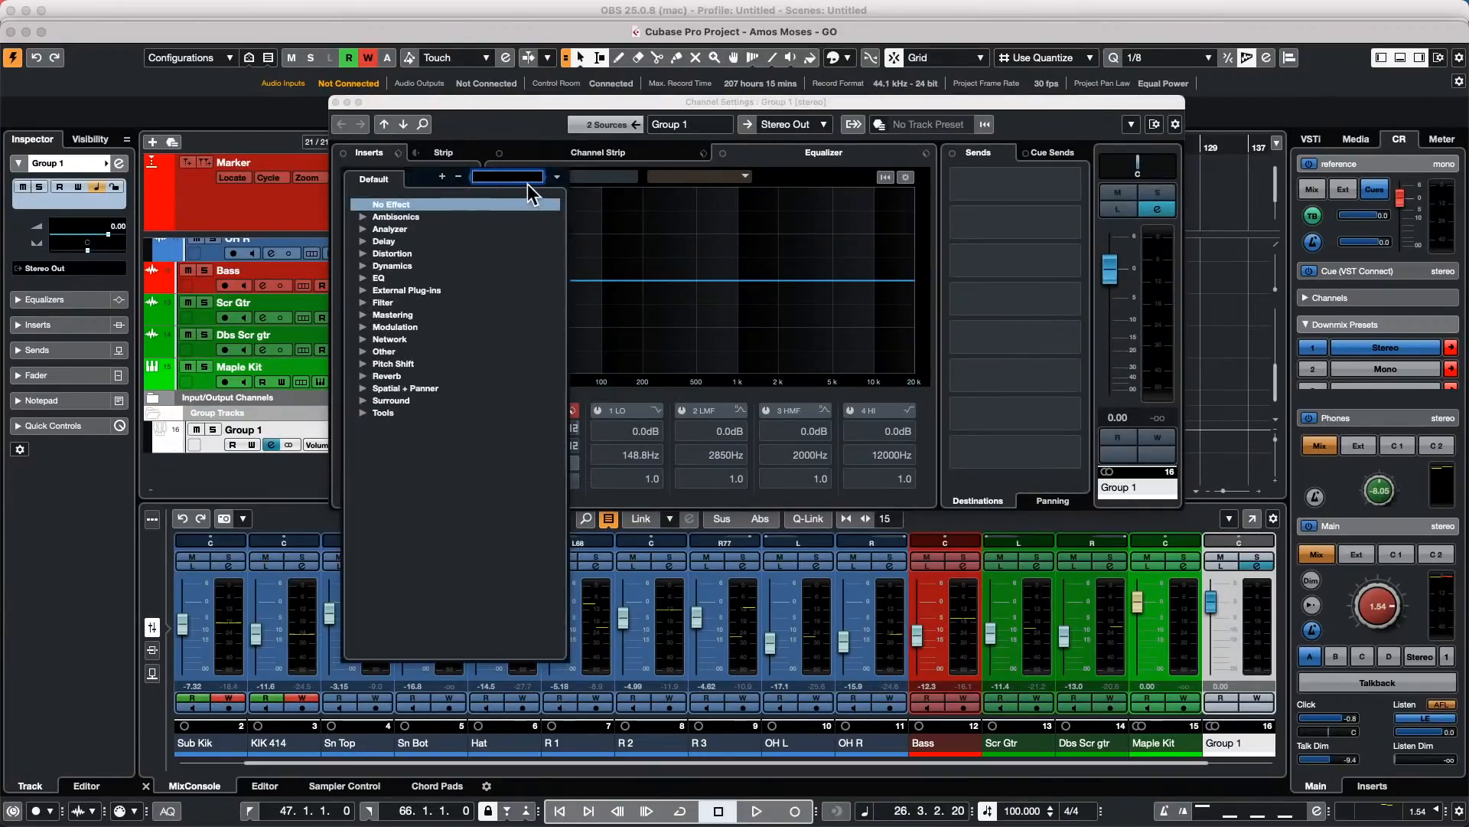
{"action": "type", "text": "ch"}
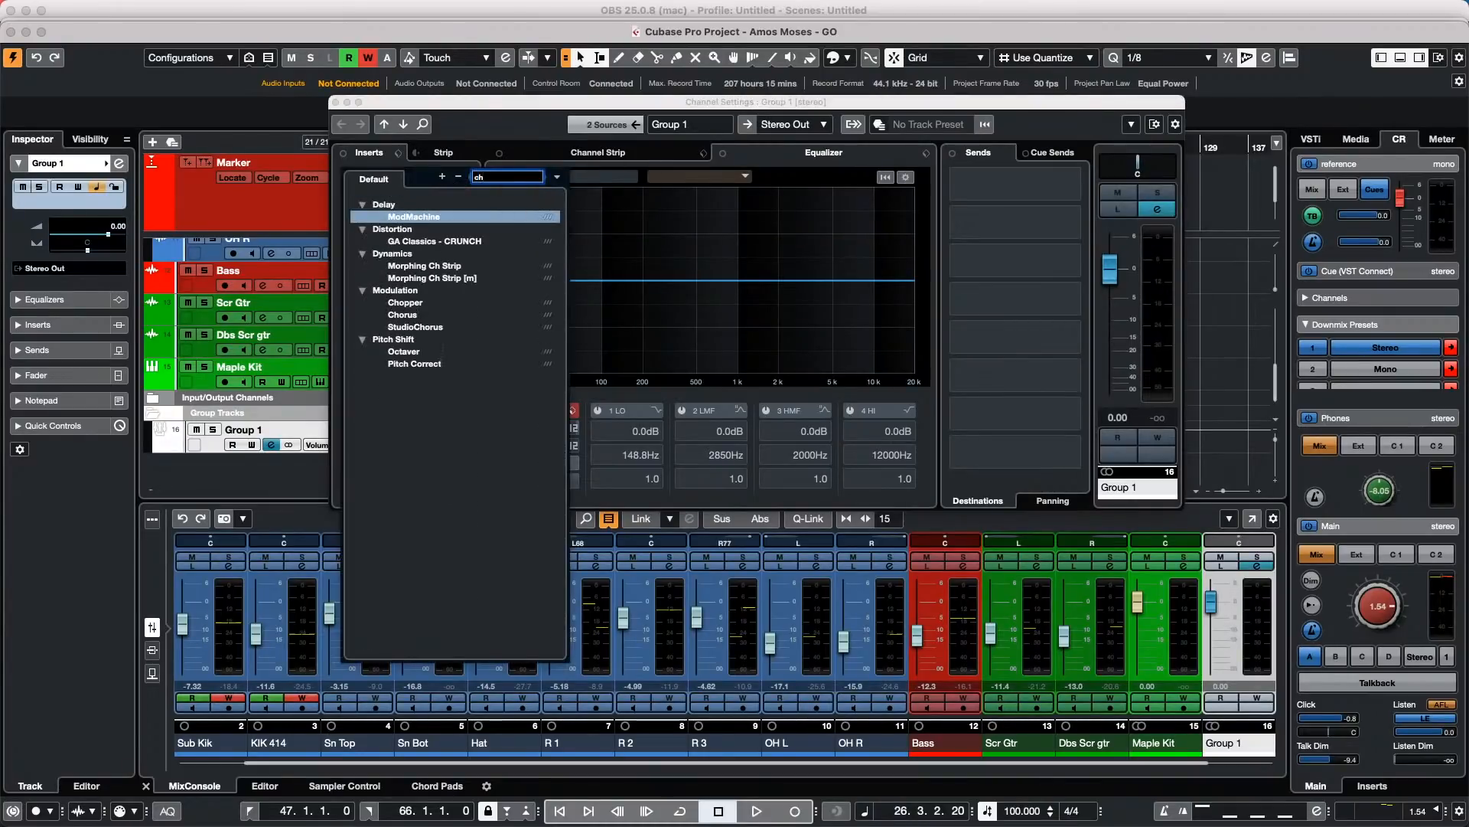
{"action": "type", "text": "o"}
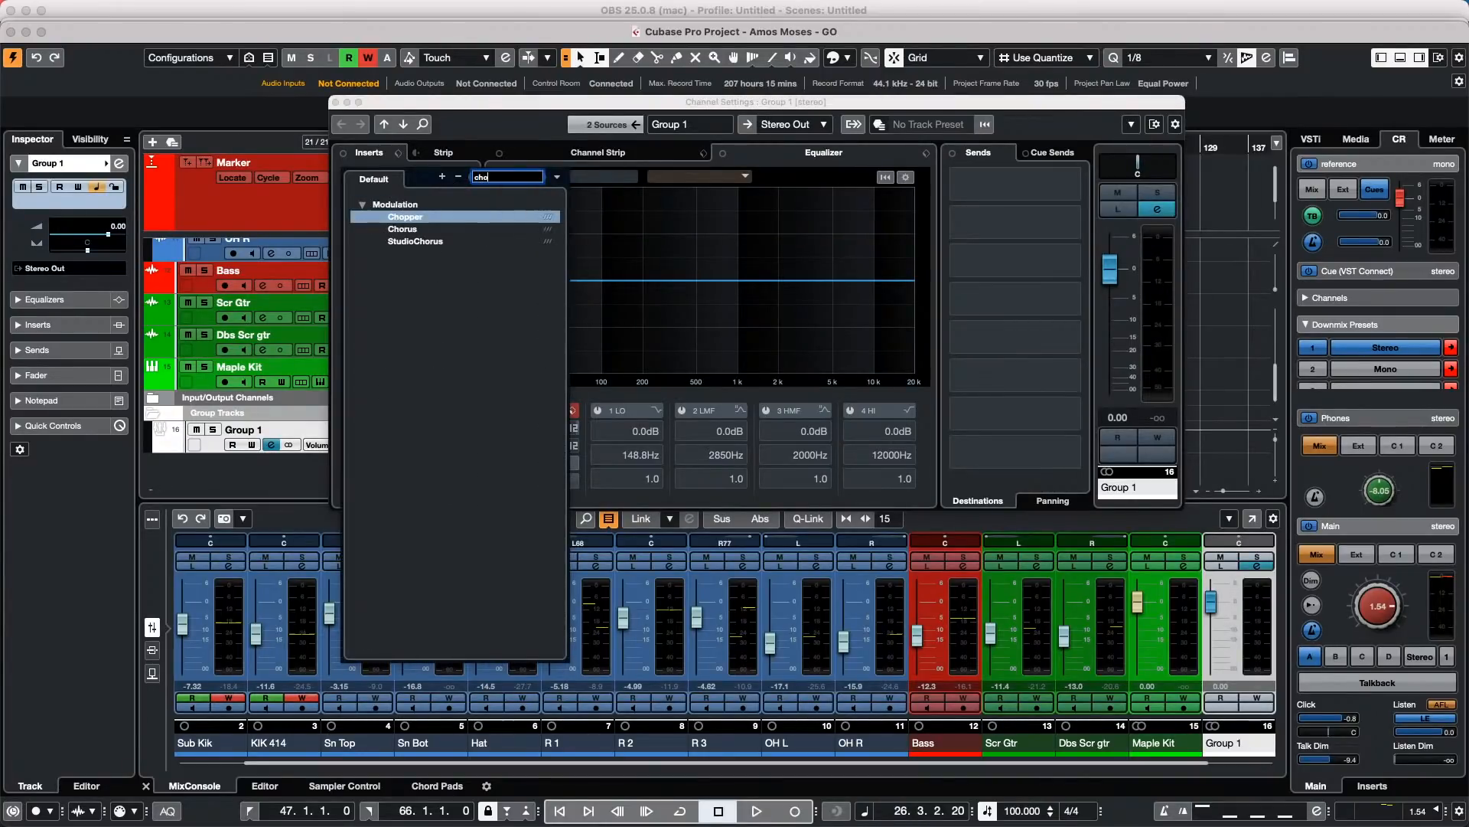
{"action": "key", "text": "Return"}
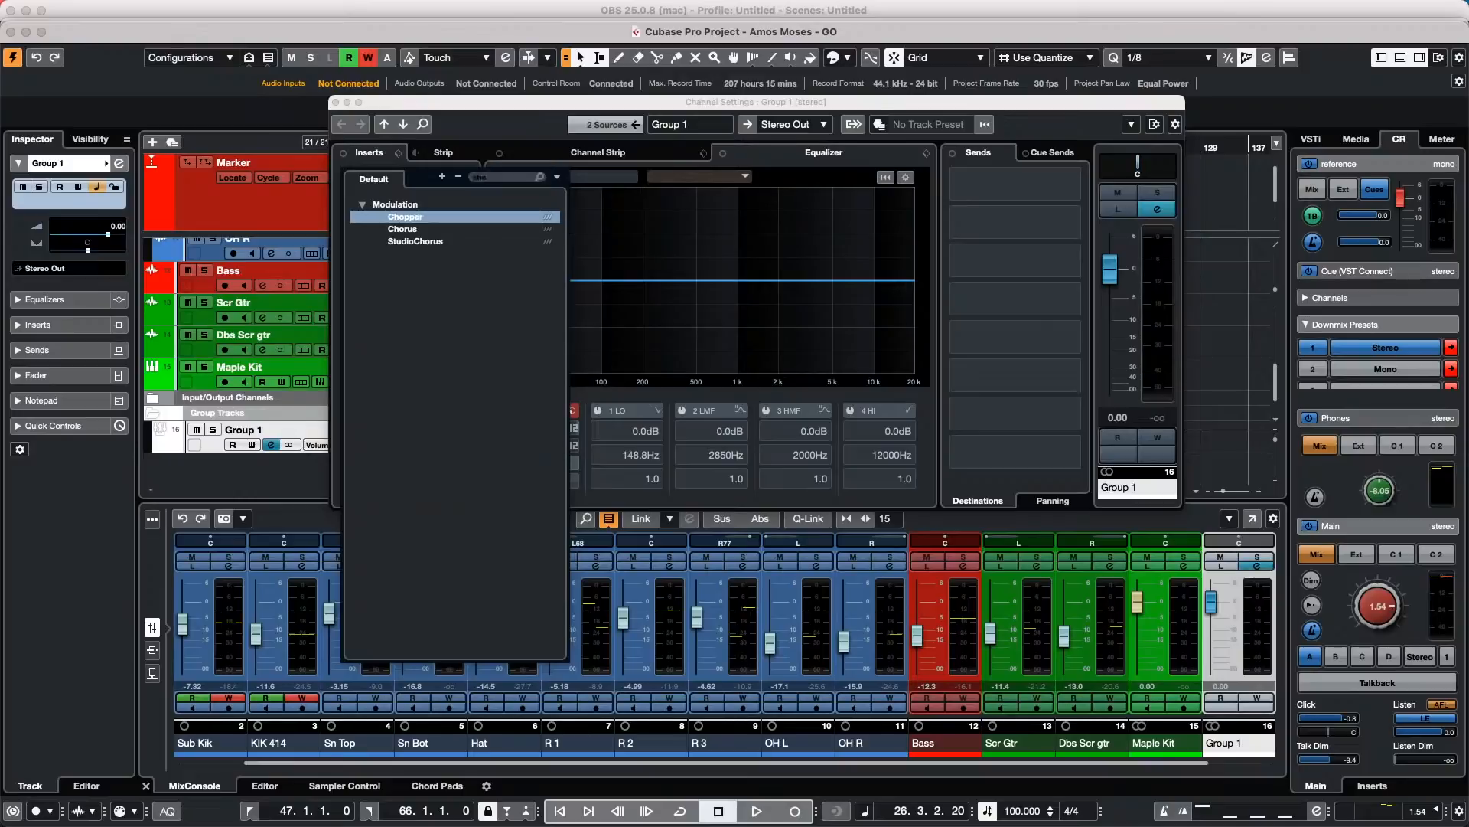
Step: Start playback and audition Chopper at depth 69, moving from speed 1/8 to 1/16 and from falling saw through square to triangle
{"action": "key", "text": "space"}
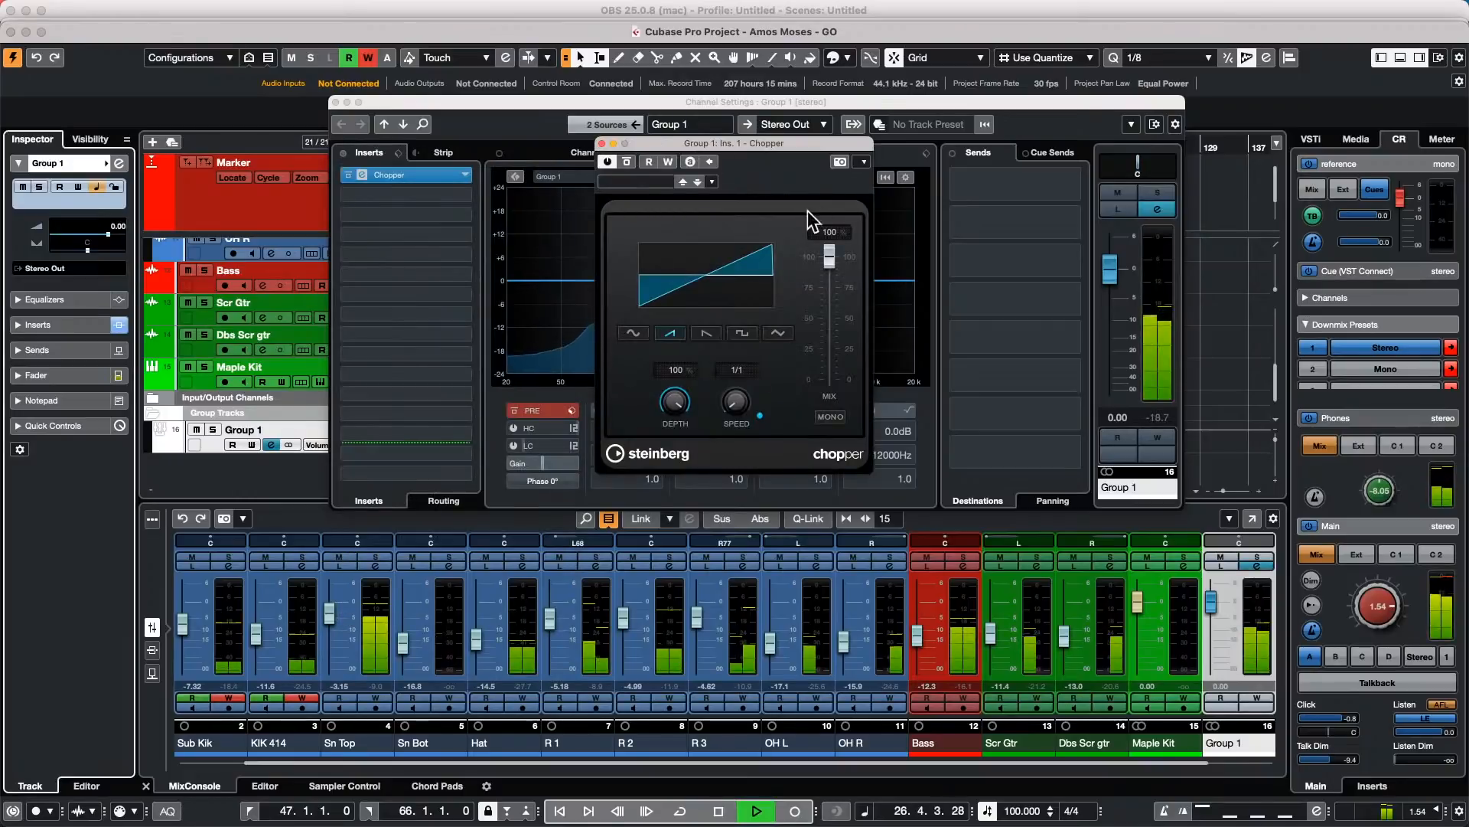
{"action": "left_click_drag", "start_coordinate": [679, 411], "coordinate": [736, 380]}
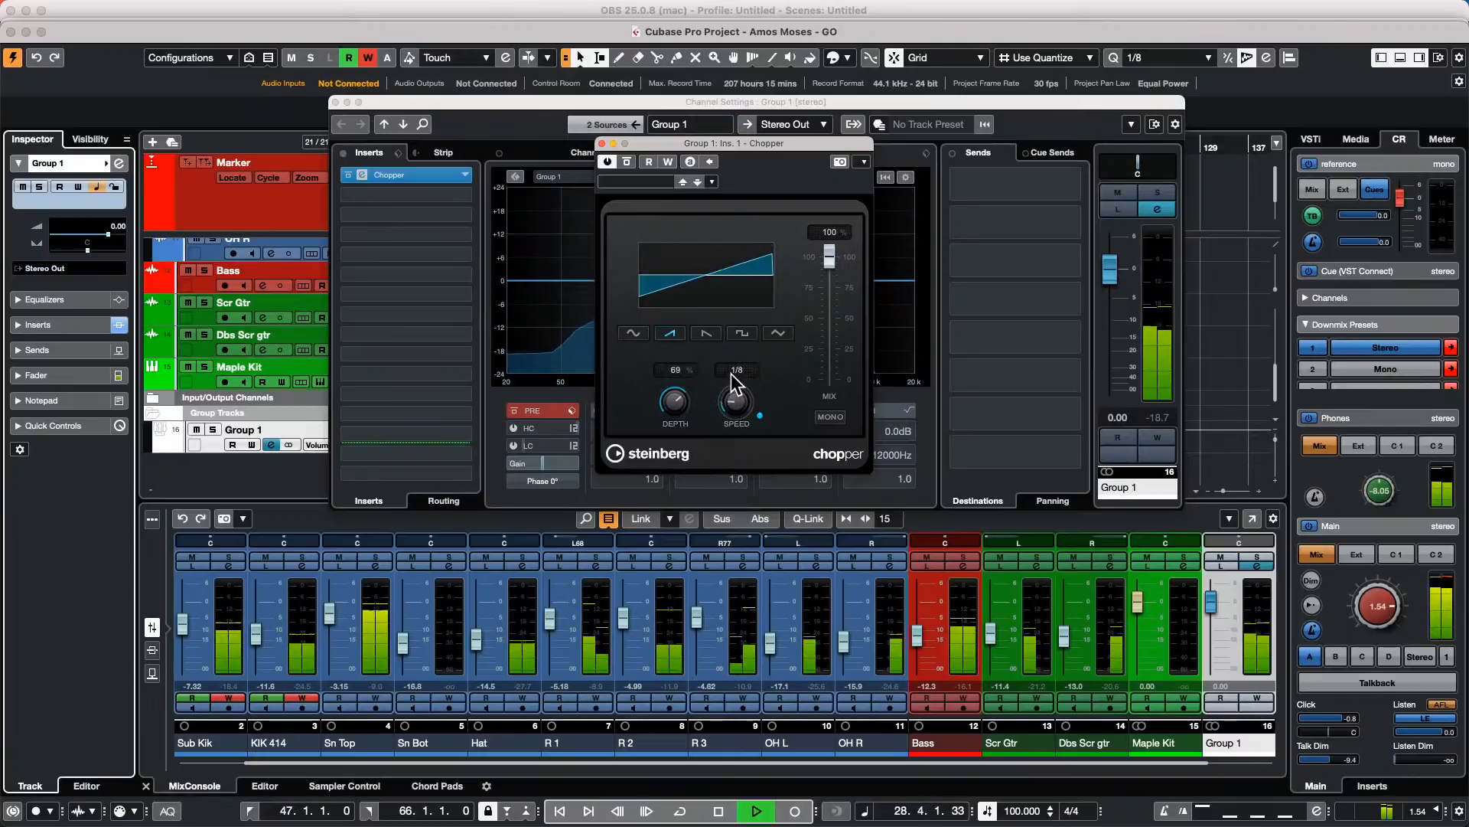
{"action": "left_click", "coordinate": [706, 332]}
{"action": "left_click", "coordinate": [742, 332]}
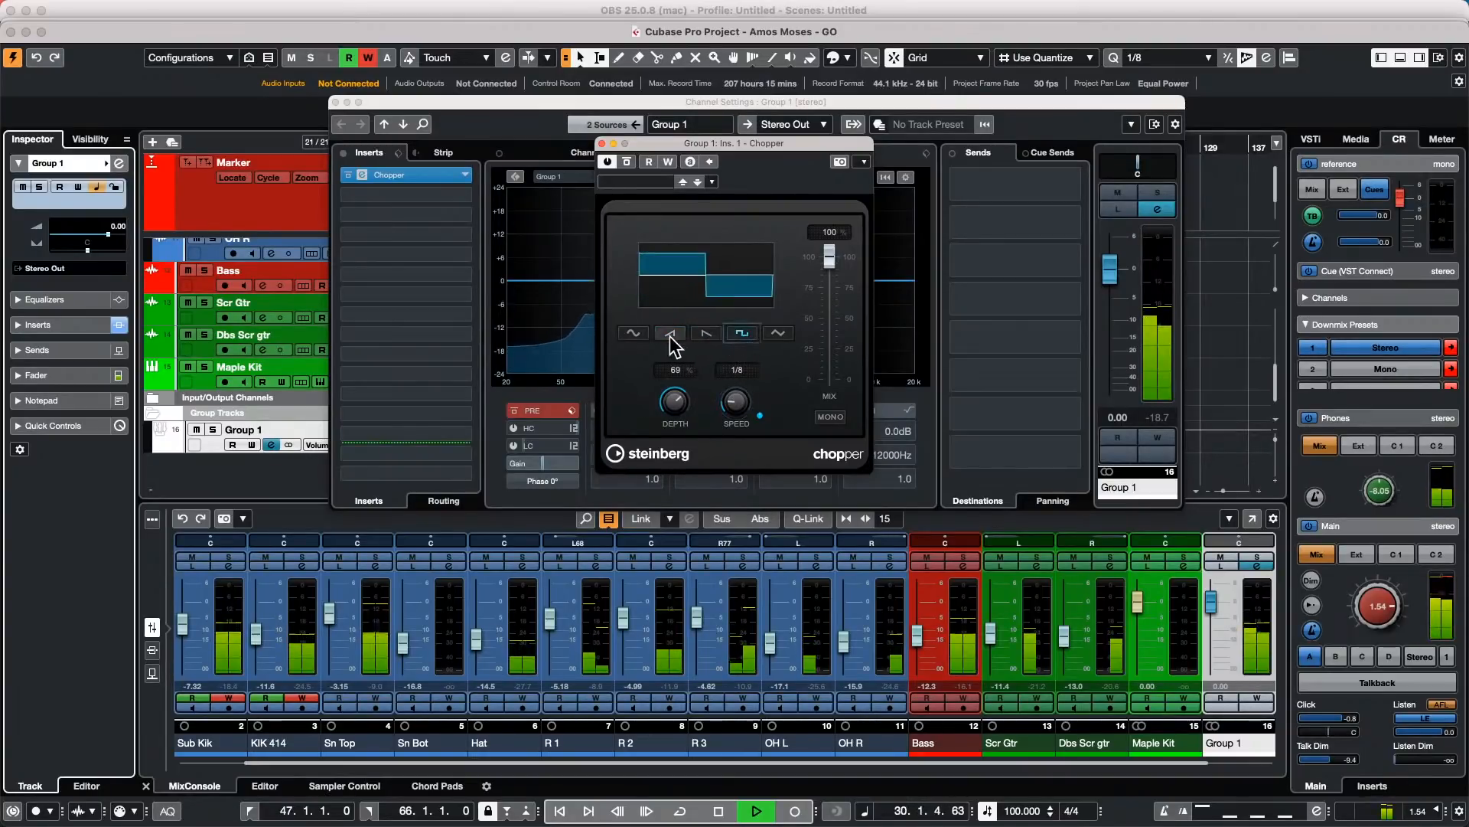
{"action": "left_click_drag", "start_coordinate": [728, 398], "coordinate": [726, 389]}
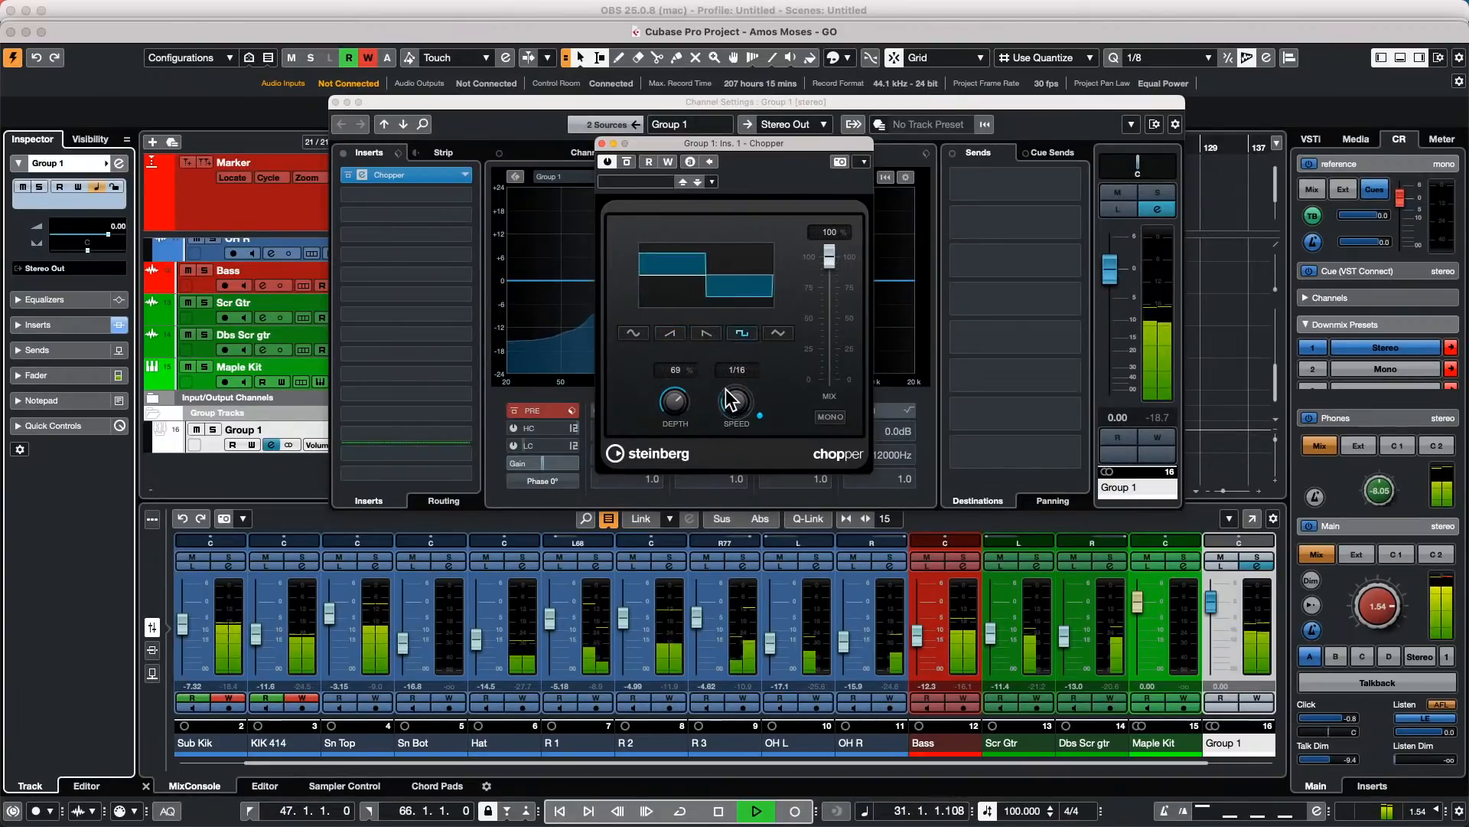
{"action": "left_click", "coordinate": [775, 336]}
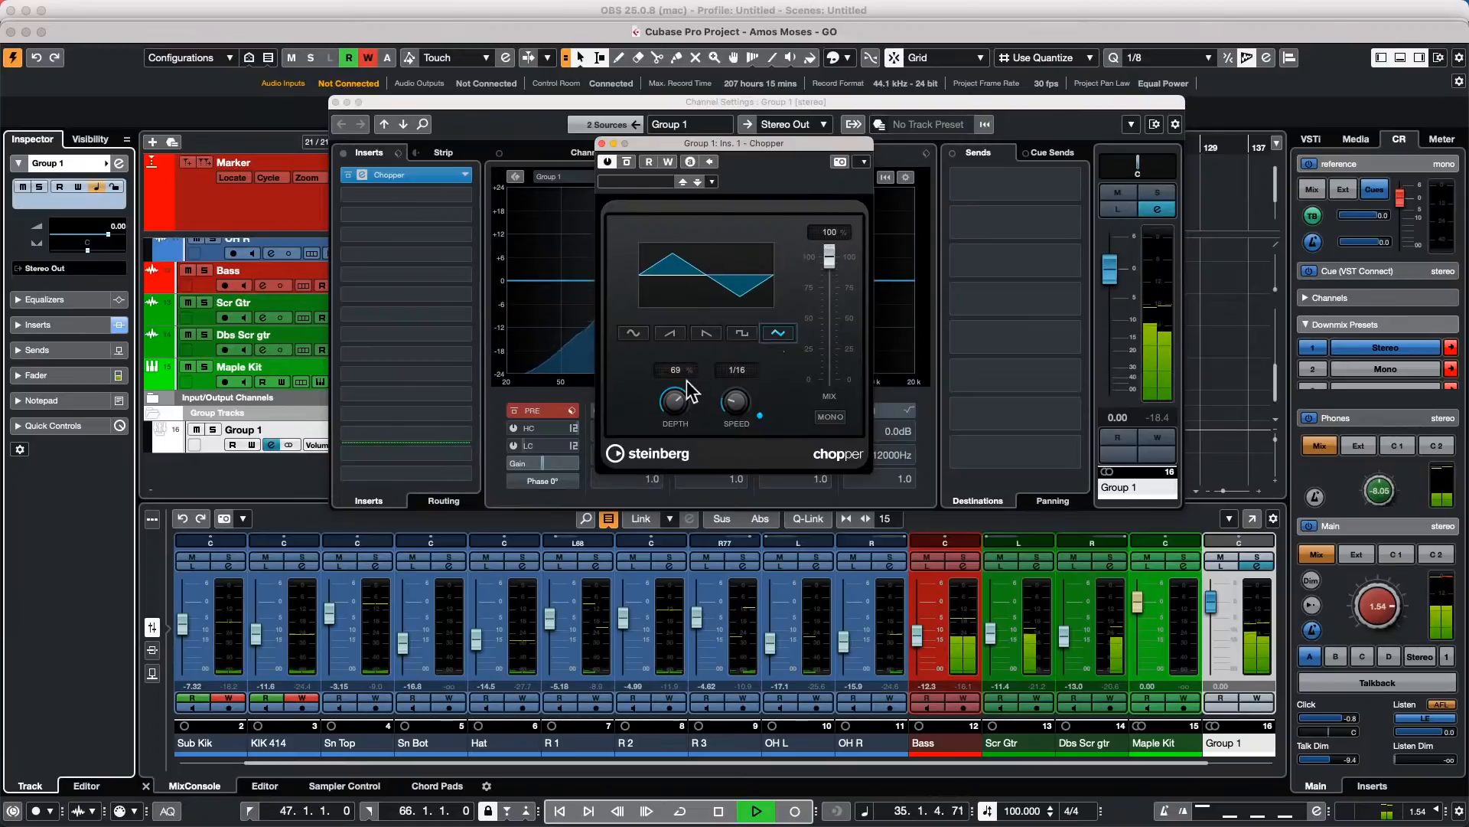
Step: Raise Chopper's depth to 100 and try the sine, rising saw and square waveforms
{"action": "left_click_drag", "start_coordinate": [677, 404], "coordinate": [681, 350]}
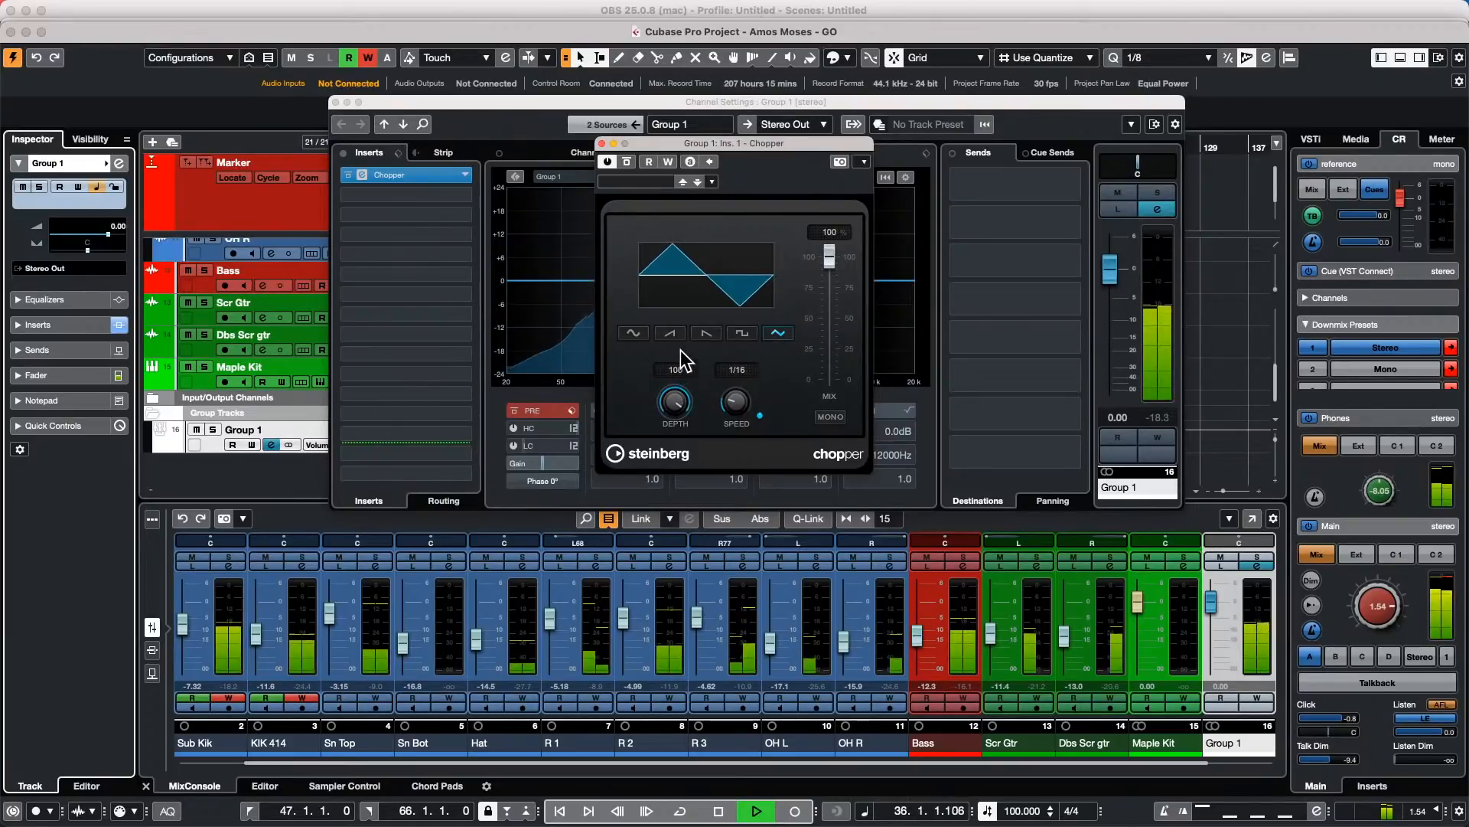
{"action": "left_click", "coordinate": [632, 334]}
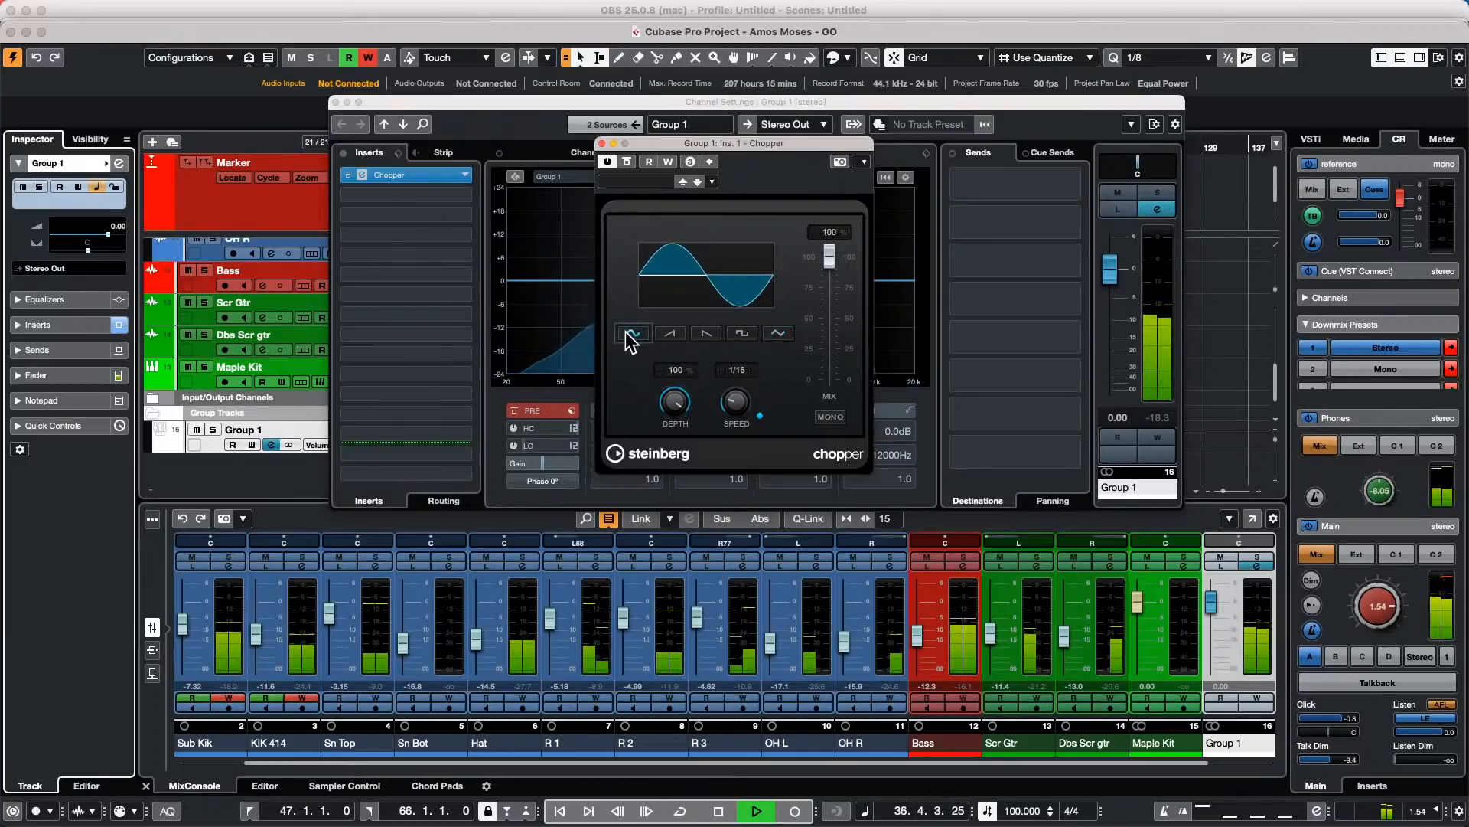
{"action": "left_click", "coordinate": [675, 335]}
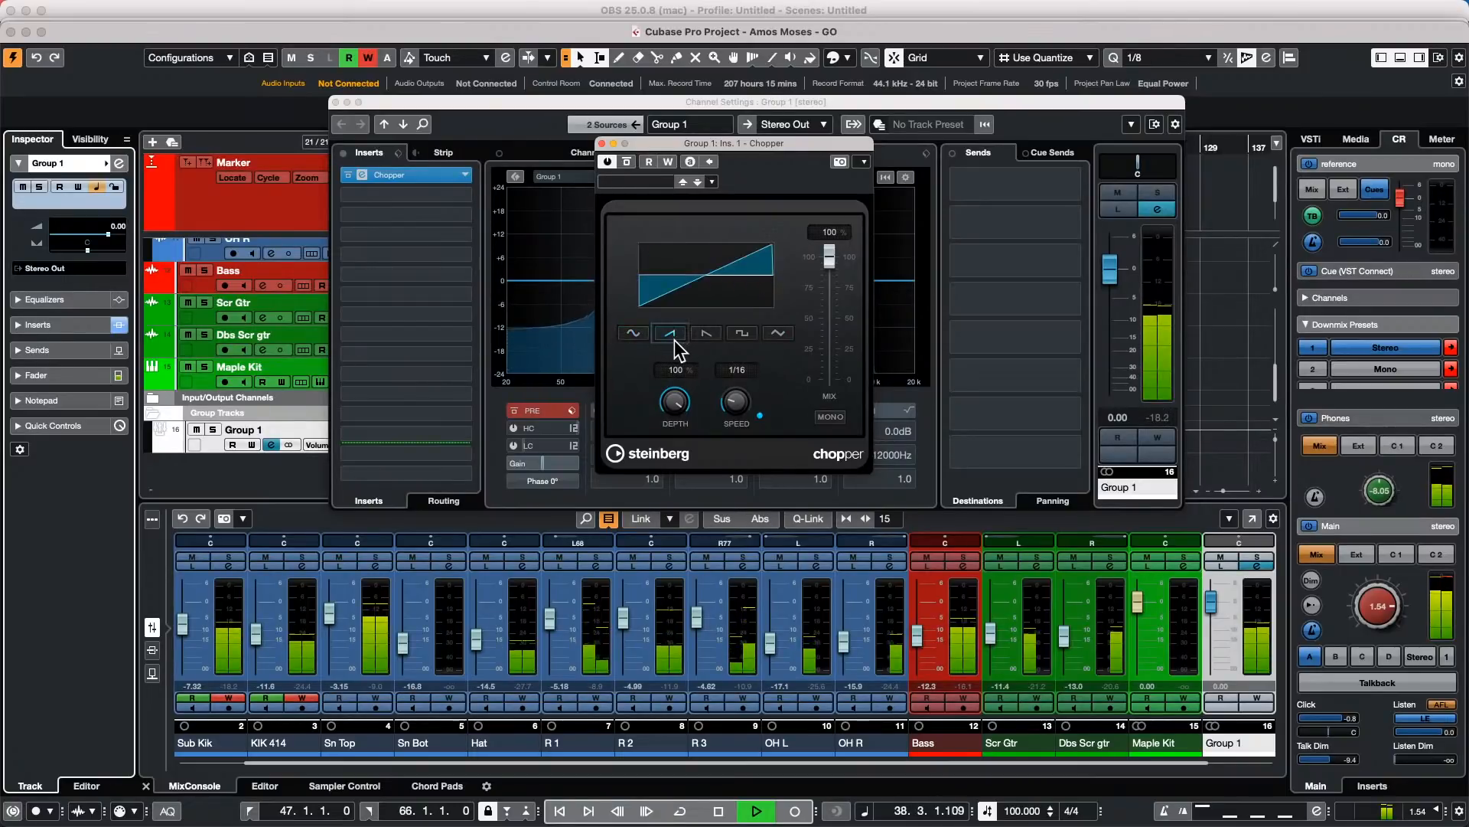
{"action": "left_click", "coordinate": [744, 333]}
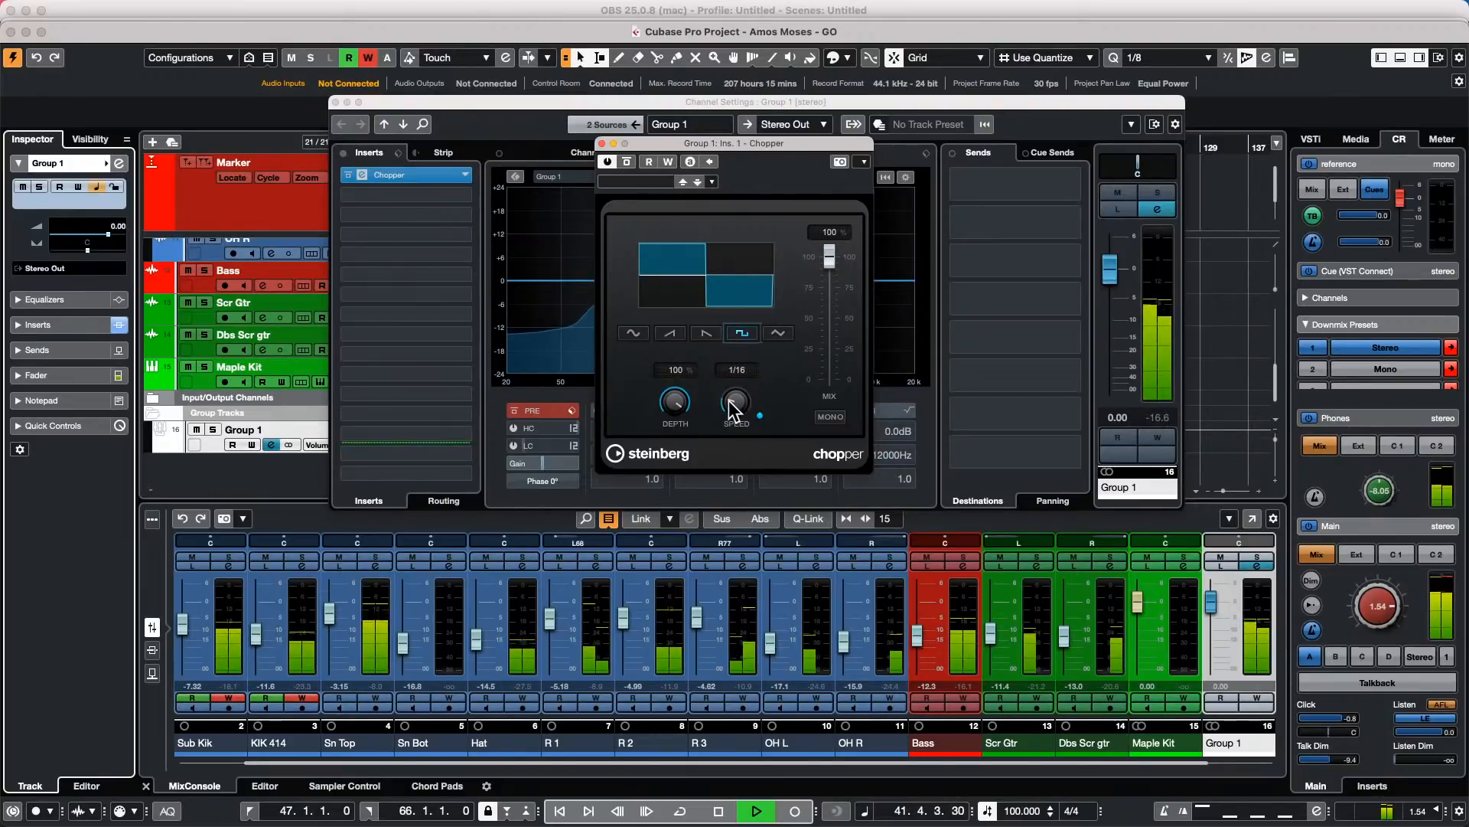
Step: Try the falling saw, square and triangle waveforms at depth 58, settling on the sine waveform at depth 64
{"action": "left_click_drag", "start_coordinate": [675, 399], "coordinate": [663, 443]}
{"action": "left_click", "coordinate": [706, 334]}
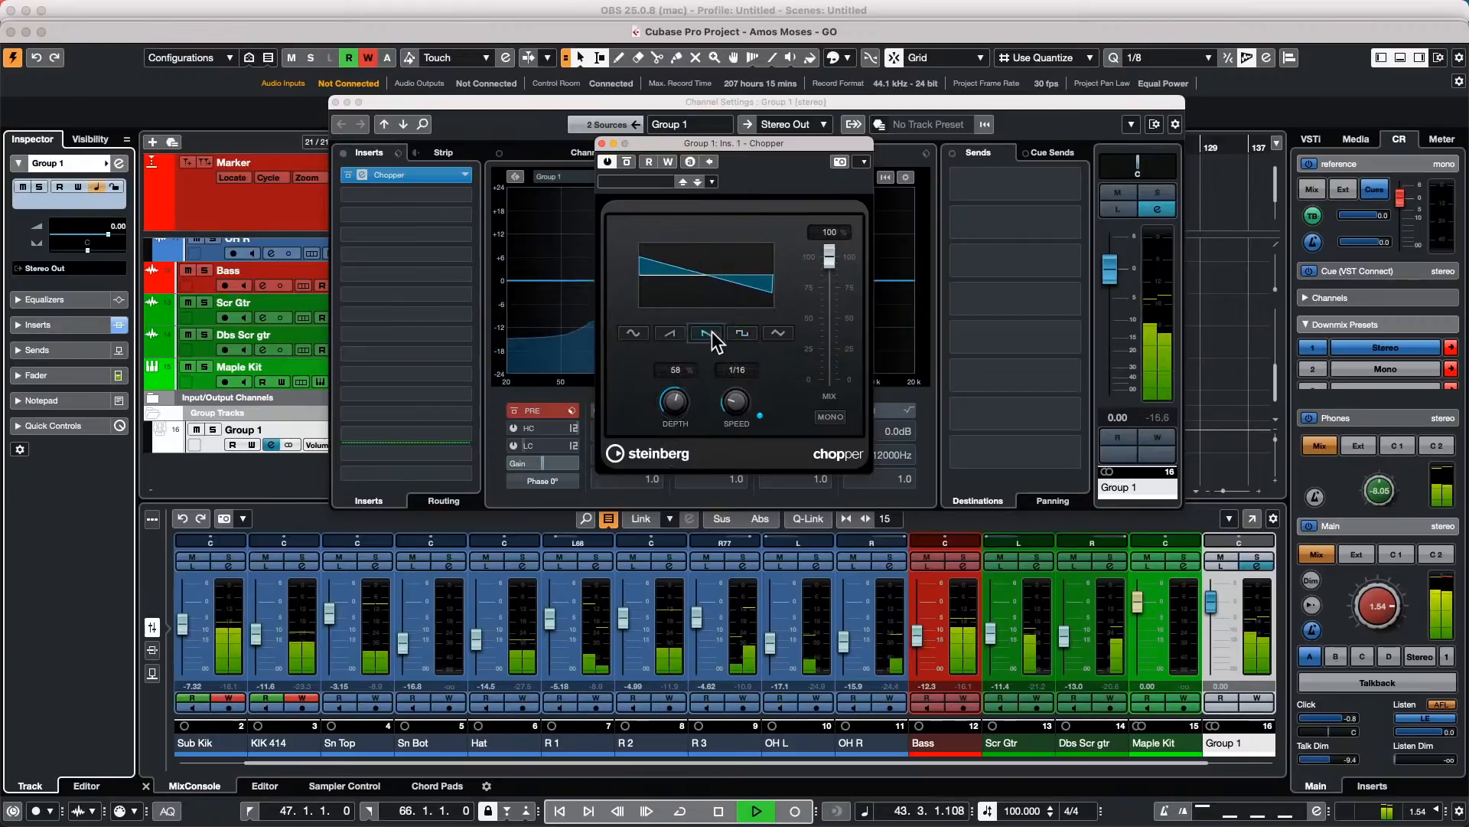
{"action": "left_click", "coordinate": [742, 334]}
{"action": "left_click", "coordinate": [778, 334]}
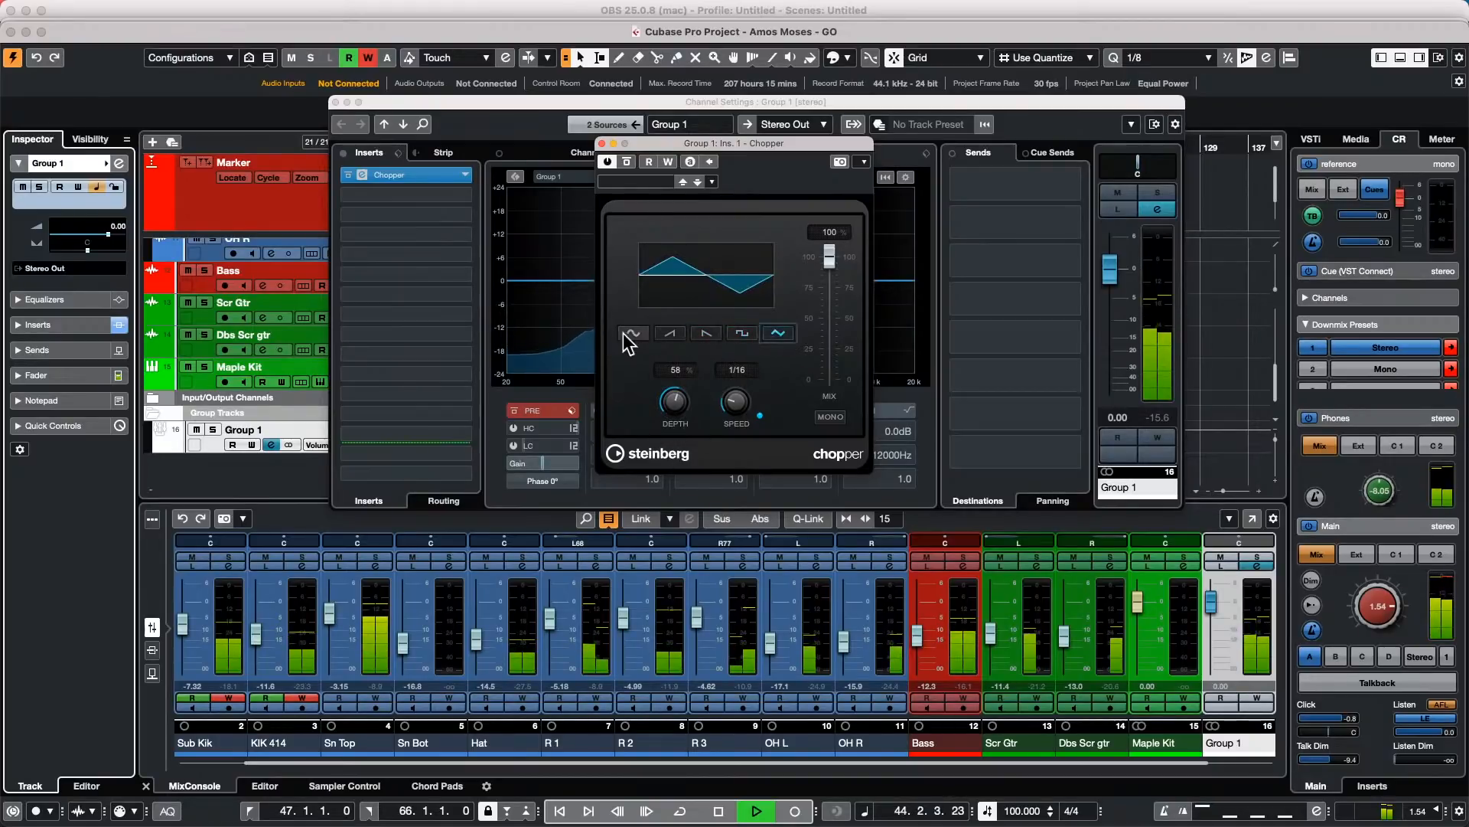
{"action": "left_click", "coordinate": [633, 333]}
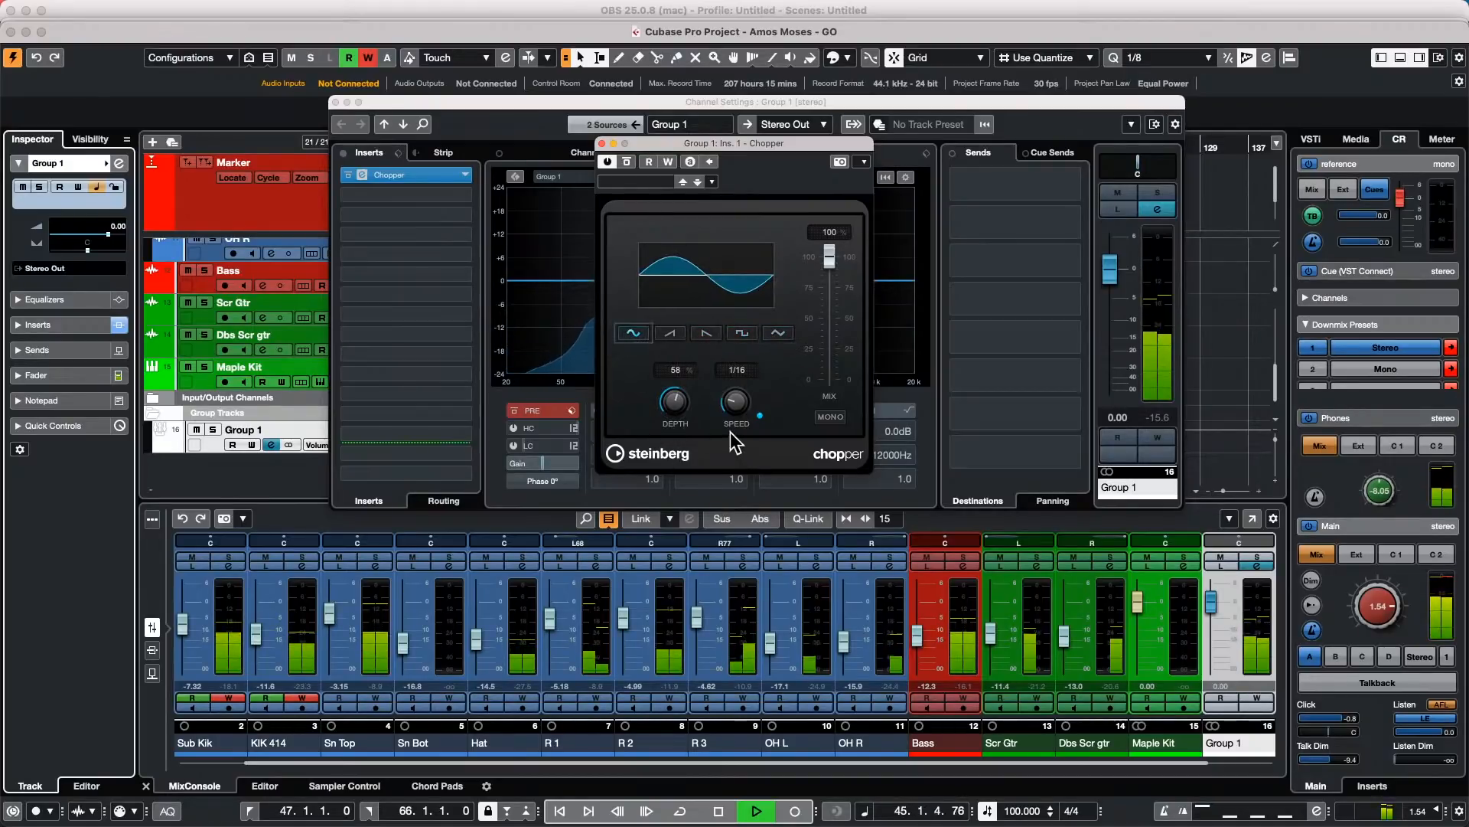
{"action": "mouse_move", "coordinate": [669, 383]}
{"action": "left_mouse_down"}
{"action": "mouse_move", "coordinate": [662, 438]}
{"action": "mouse_move", "coordinate": [668, 382]}
{"action": "left_mouse_up"}
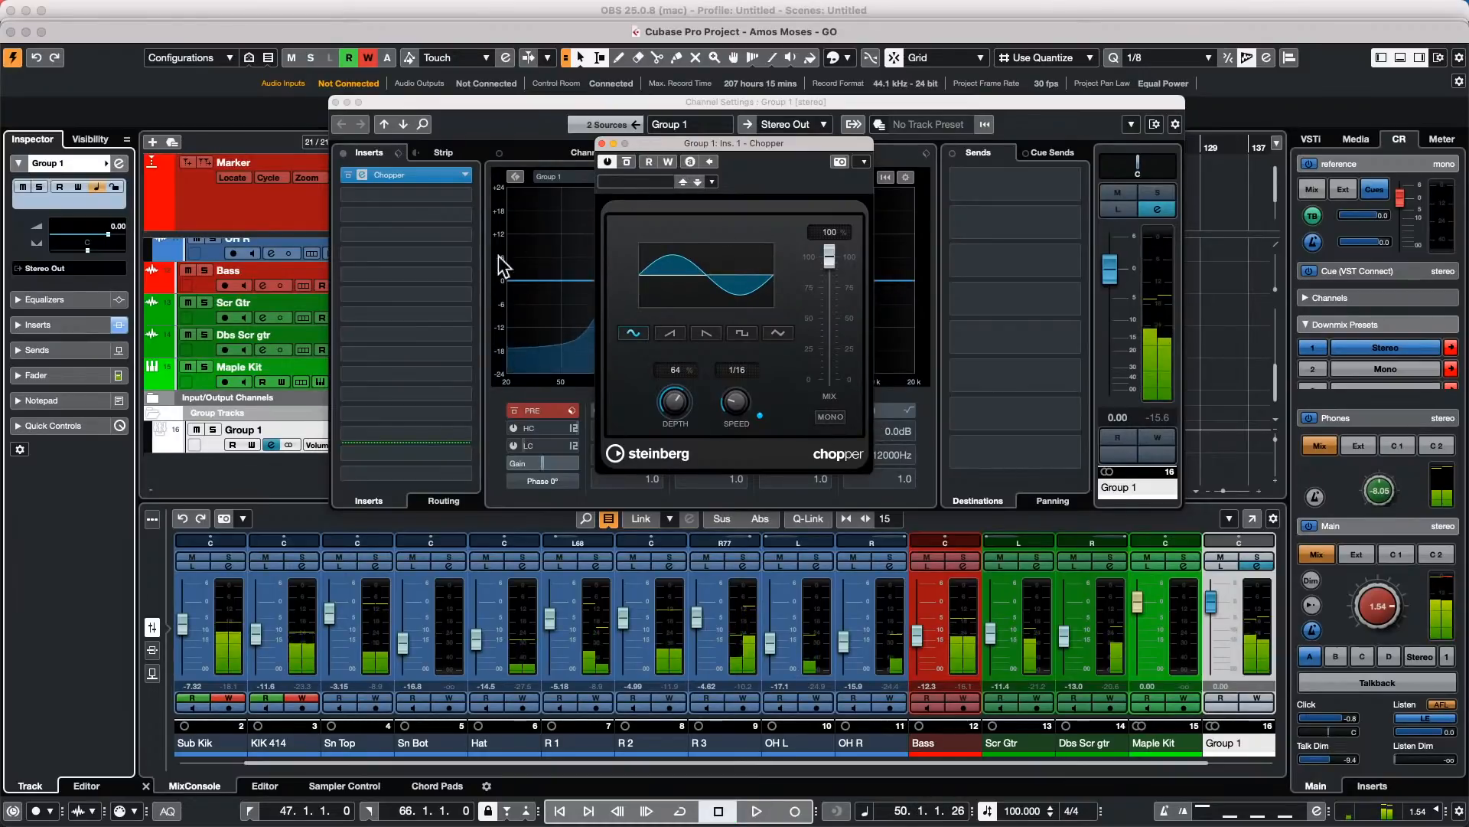
Step: Compare the guitar group with and without Chopper by toggling its bypass during playback, ending with the effect active and playback stopped
{"action": "left_click", "coordinate": [626, 162]}
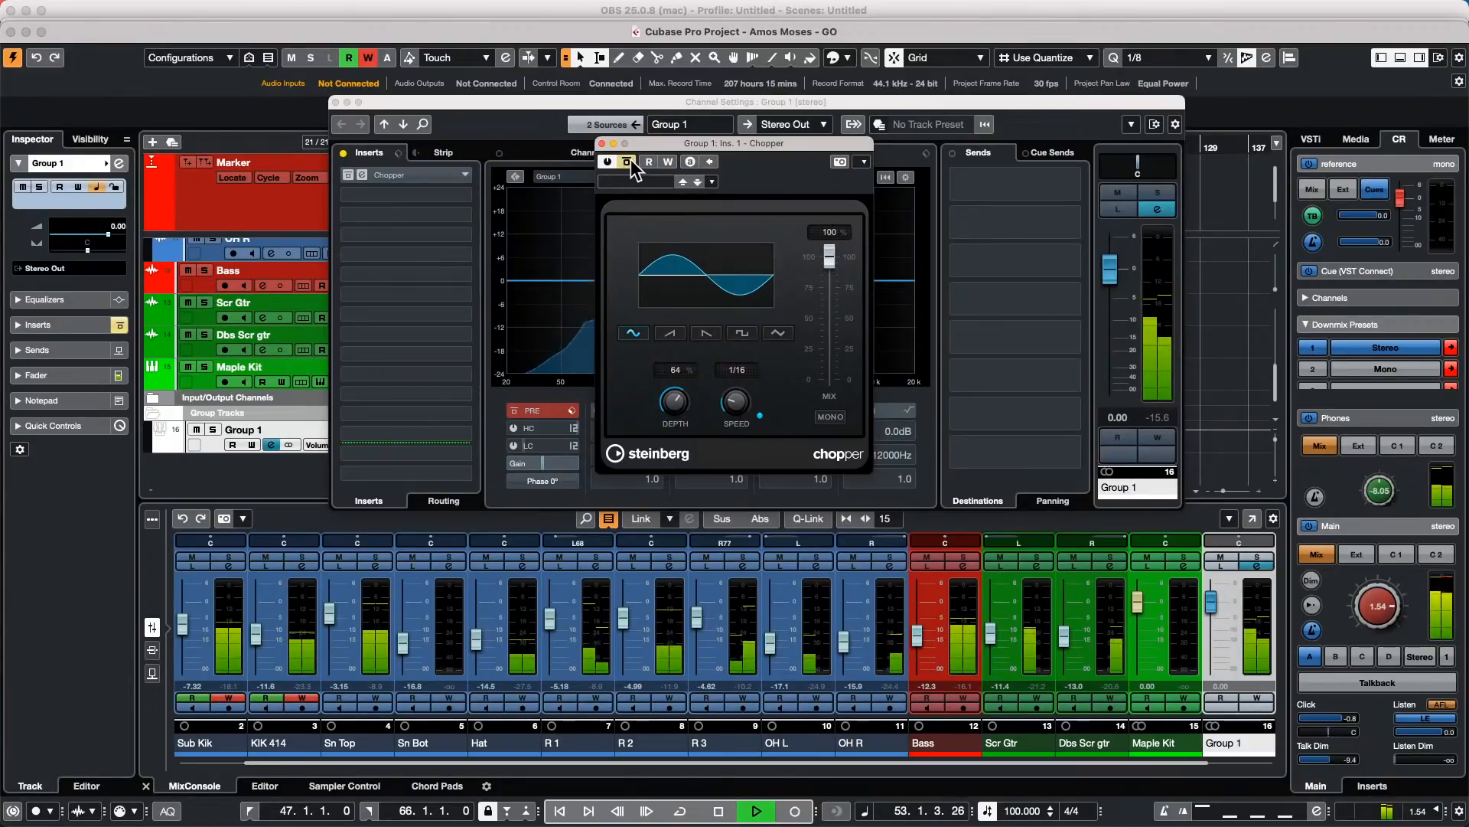
{"action": "left_click", "coordinate": [628, 161]}
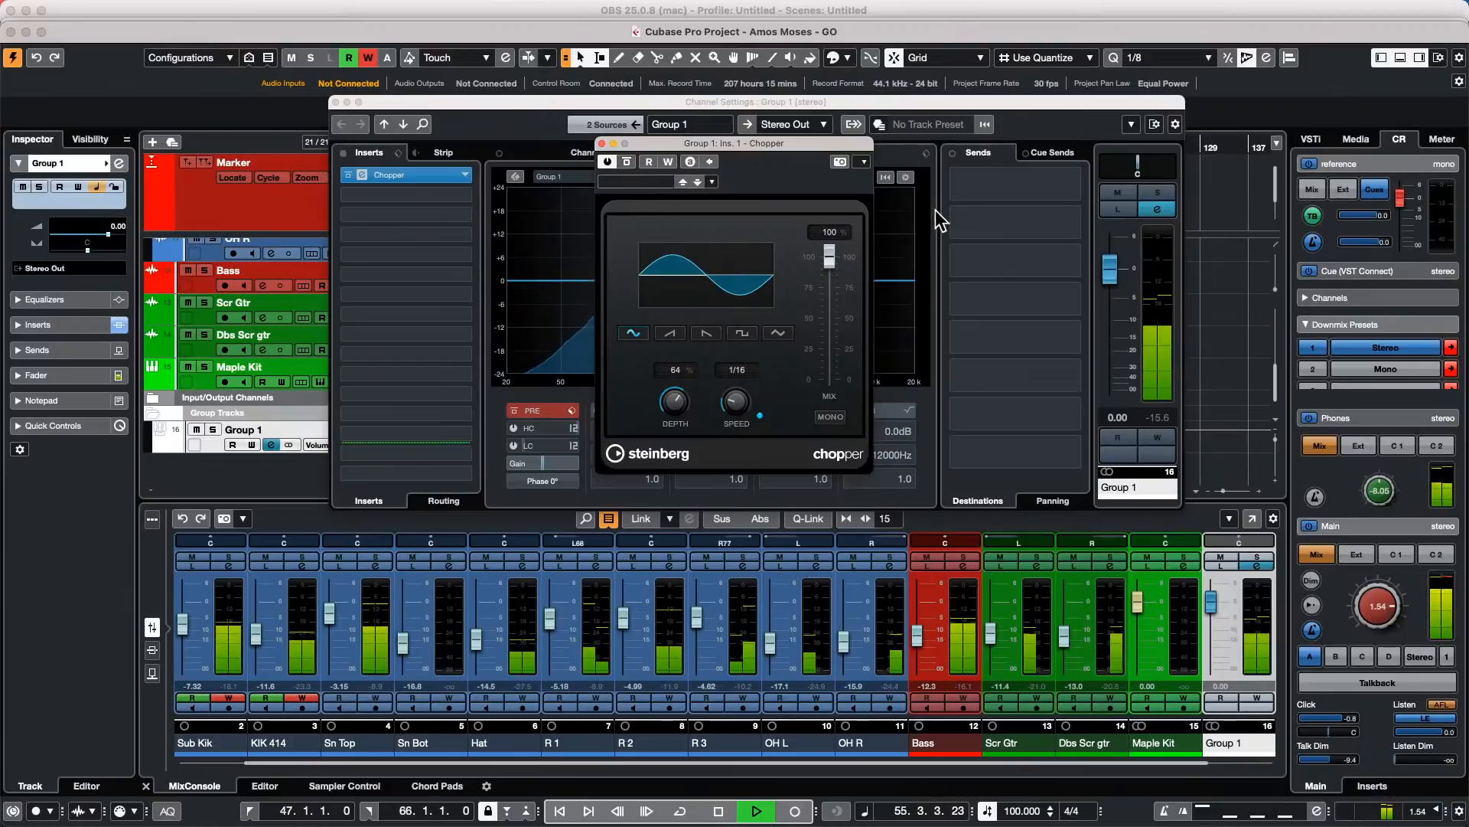
{"action": "left_click", "coordinate": [628, 161]}
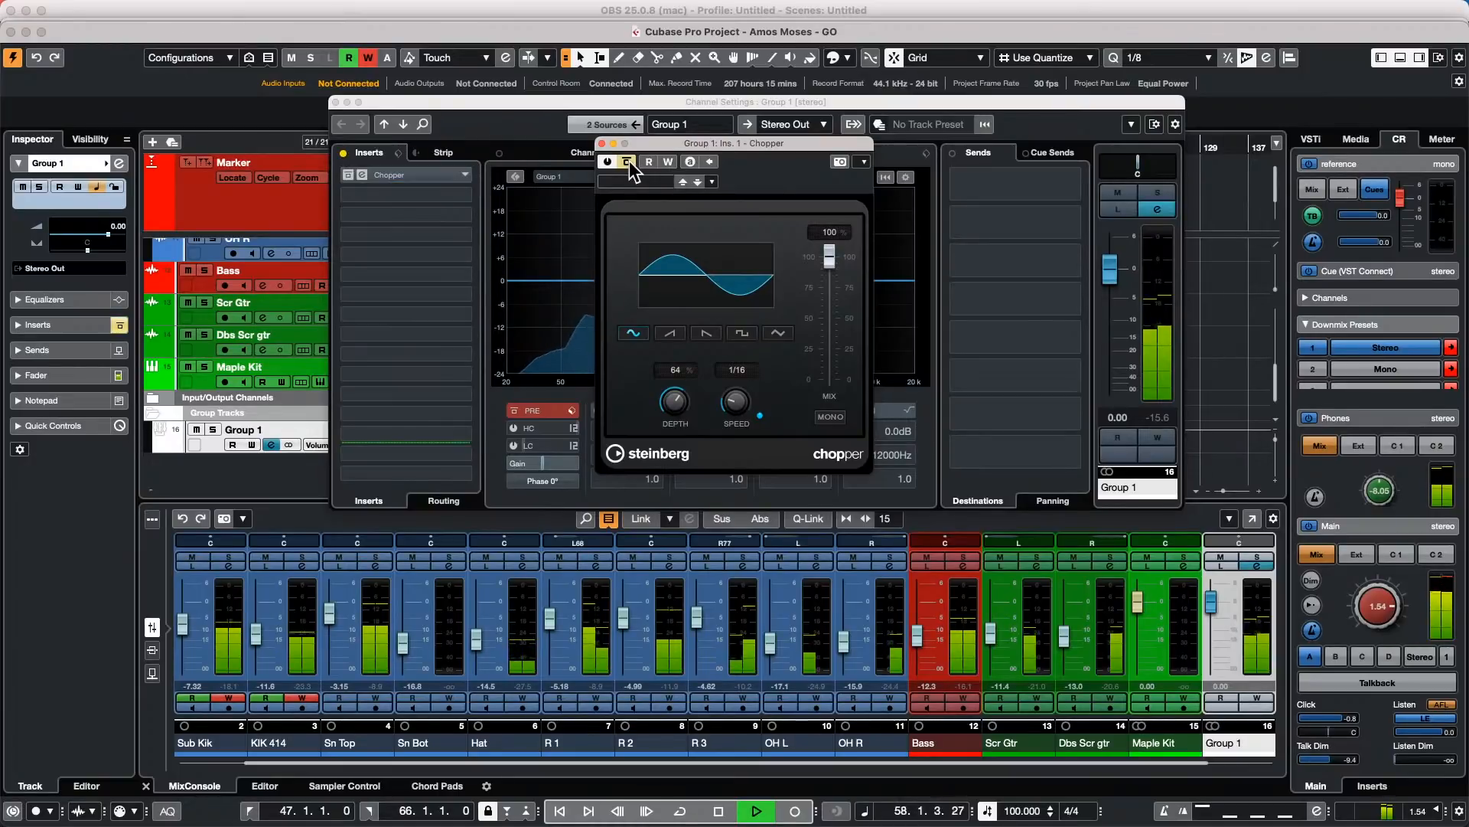
{"action": "left_click", "coordinate": [627, 161]}
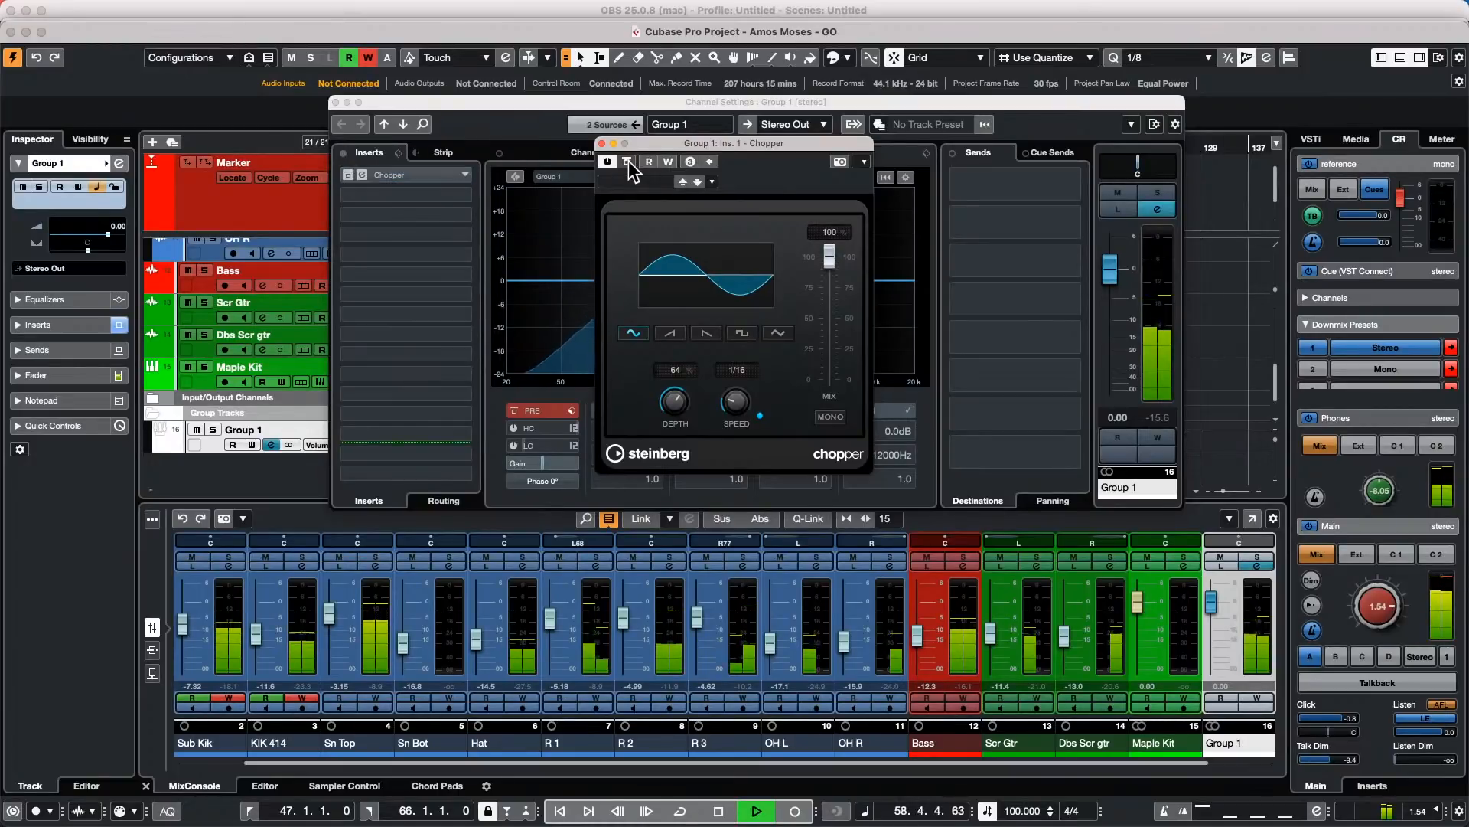
{"action": "left_click", "coordinate": [627, 162]}
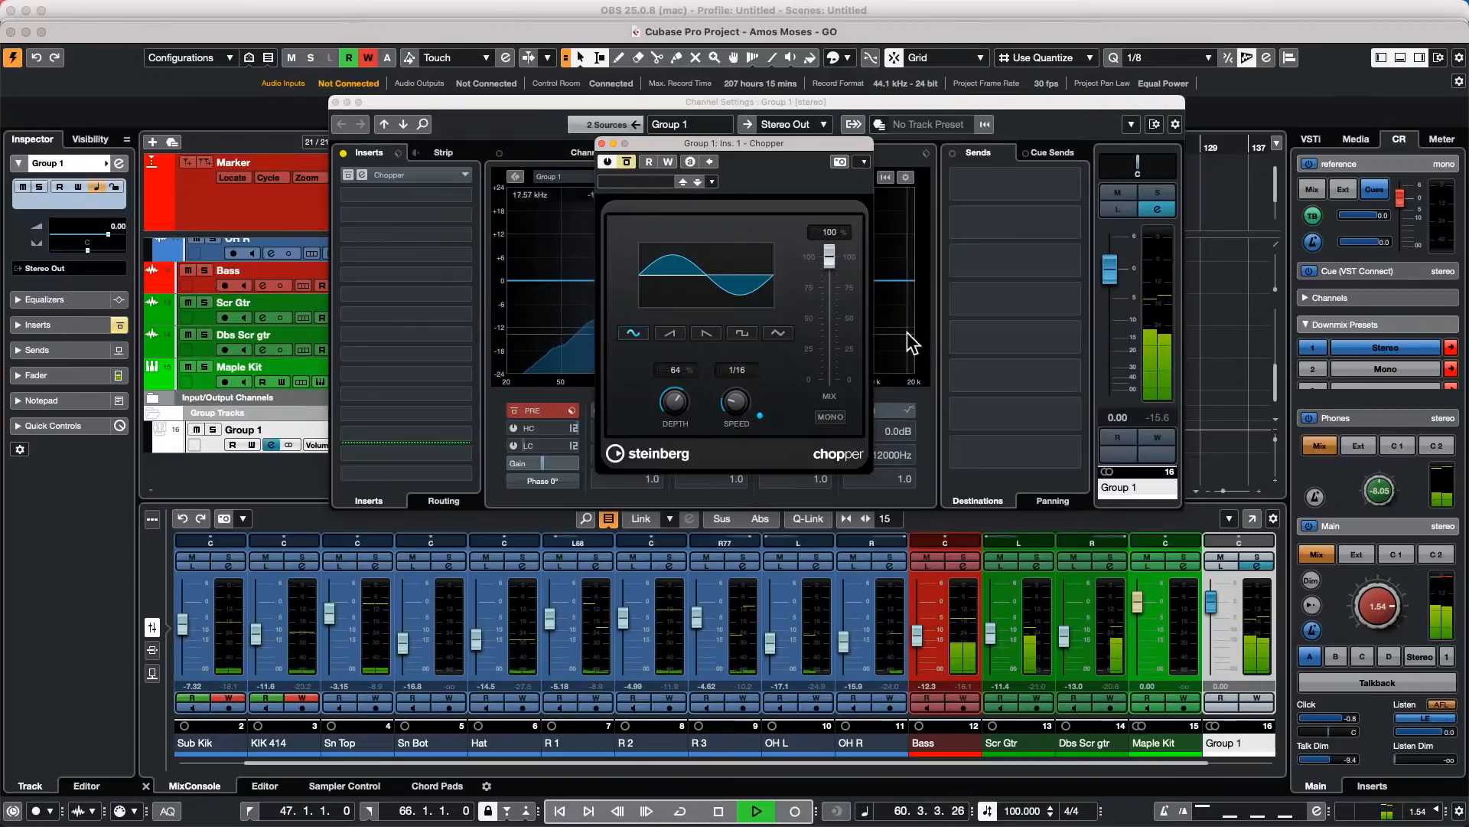
{"action": "left_click", "coordinate": [628, 160]}
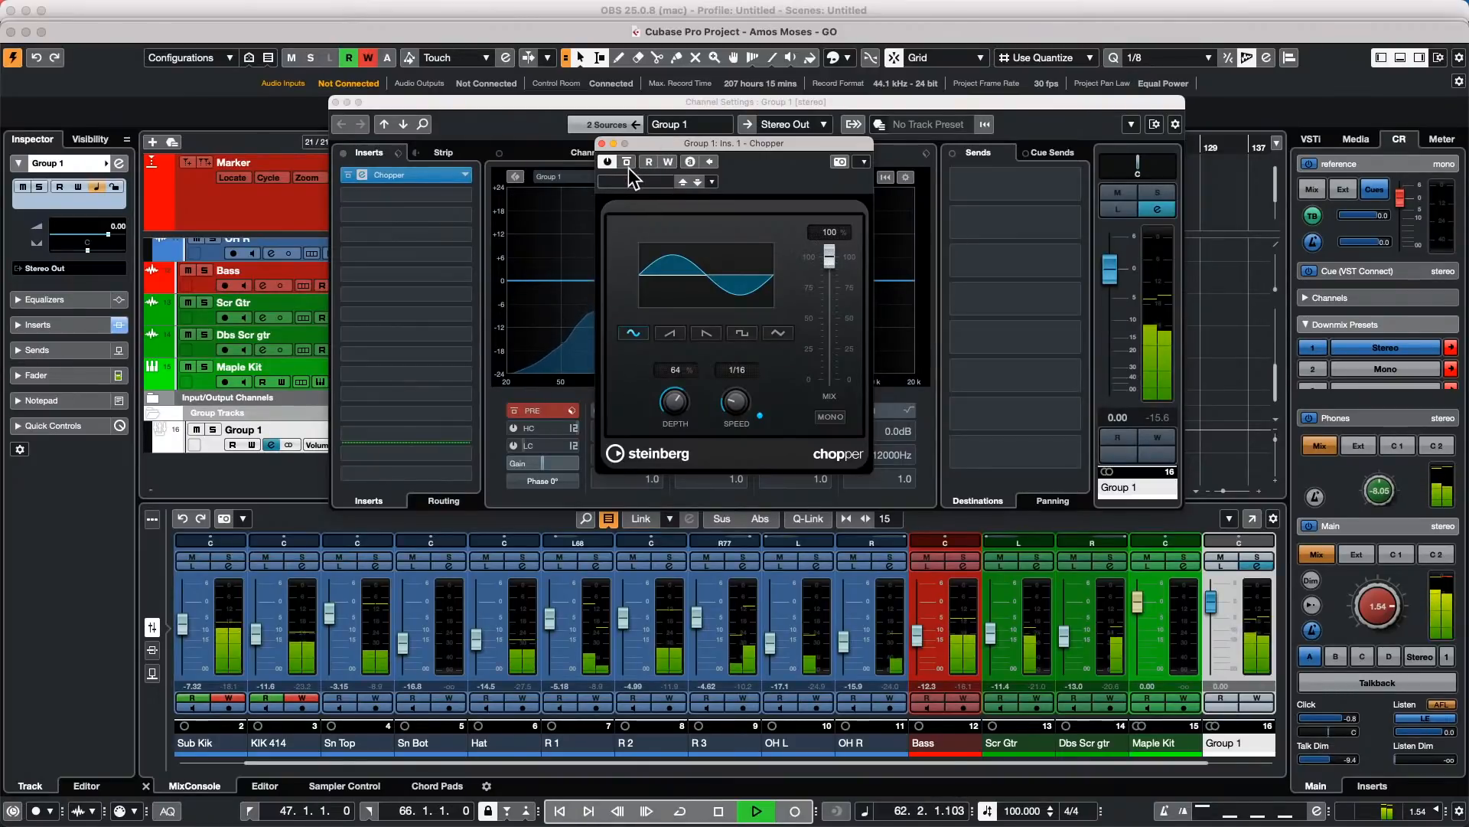
{"action": "key", "text": "space"}
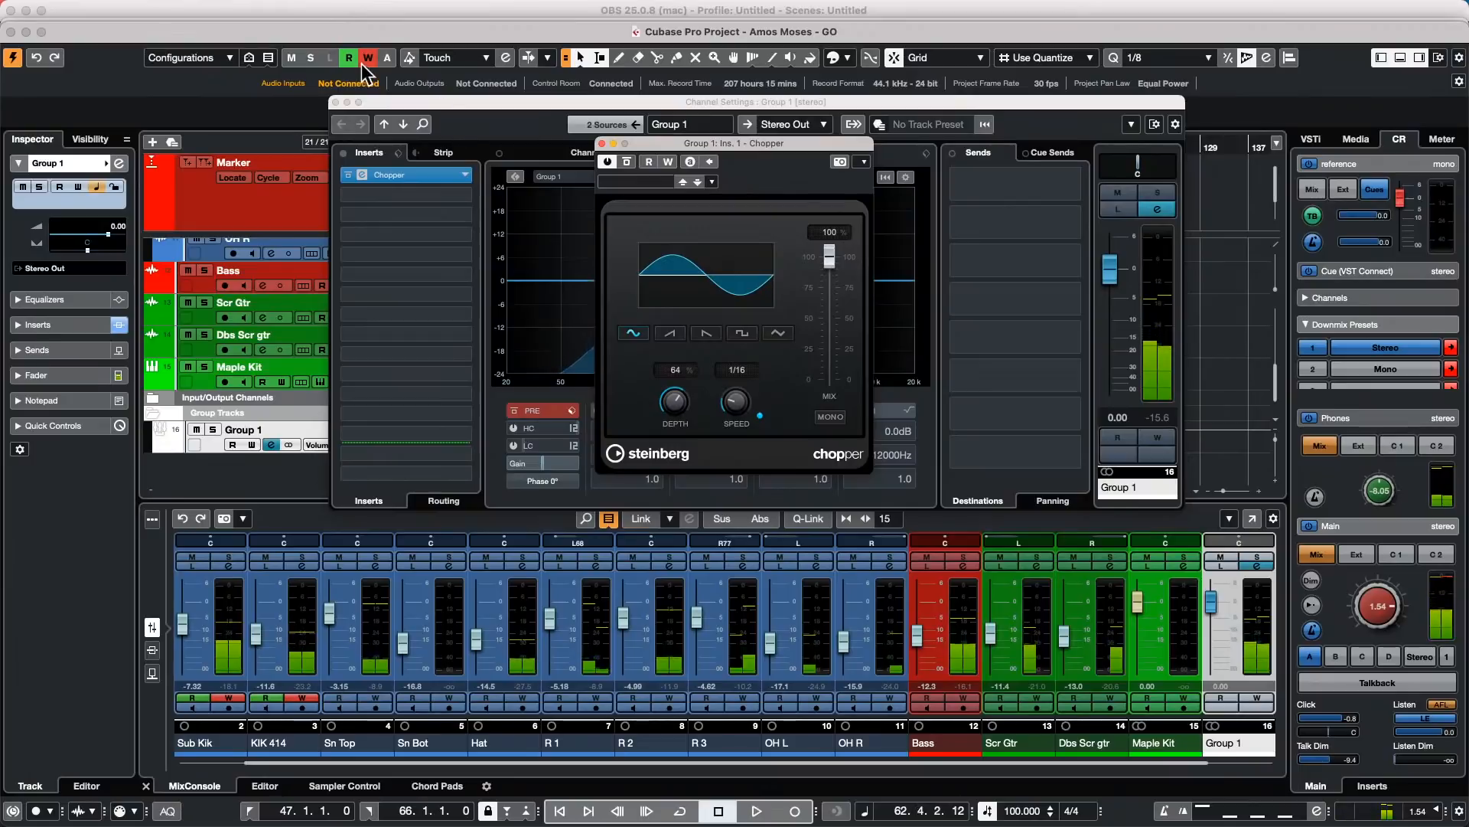
Step: Remove Chopper from the Group 1 inserts and close the channel settings
{"action": "left_click_drag", "start_coordinate": [391, 174], "coordinate": [249, 180]}
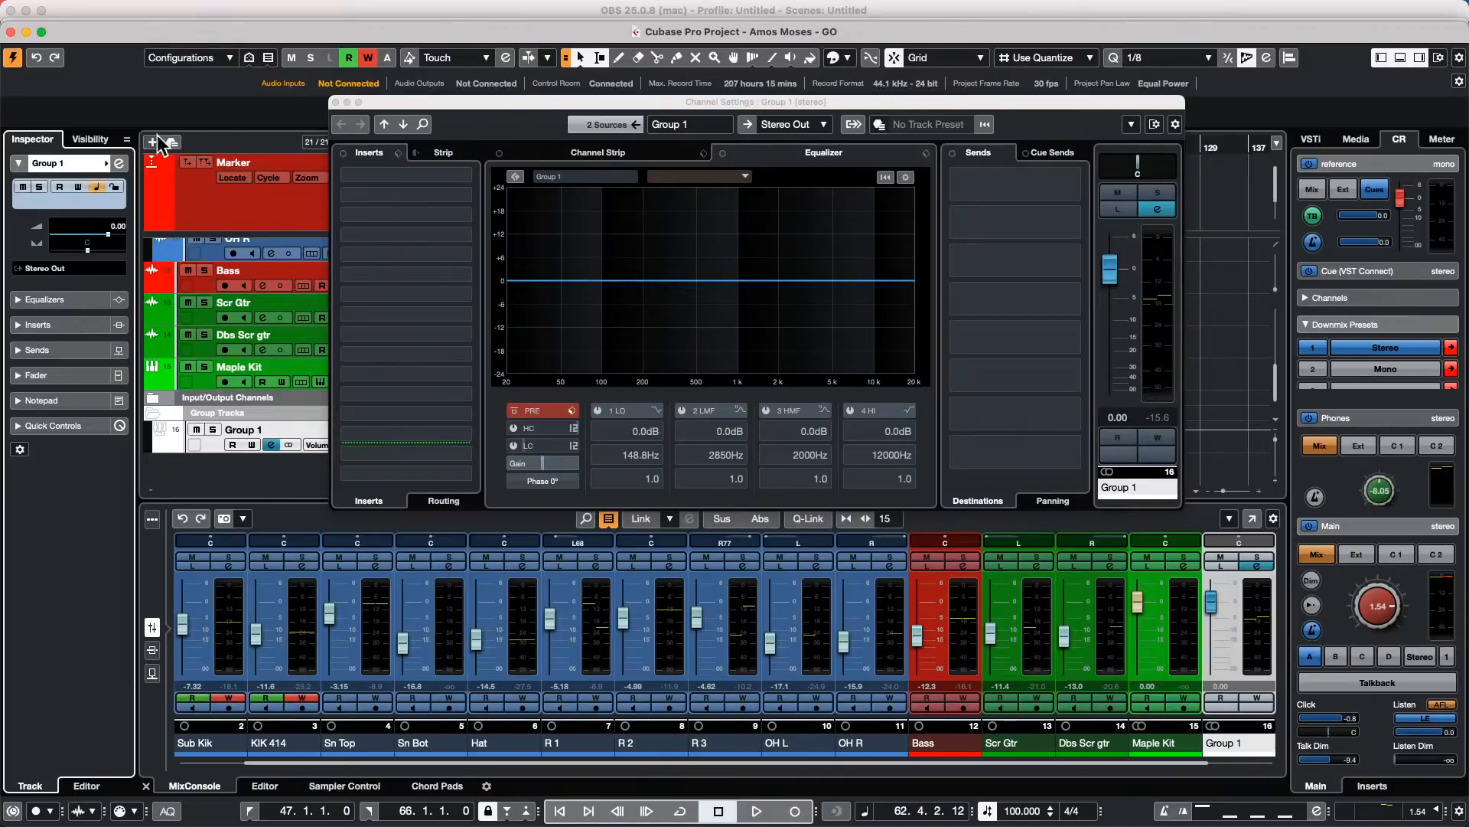
{"action": "key", "text": "super+Tab"}
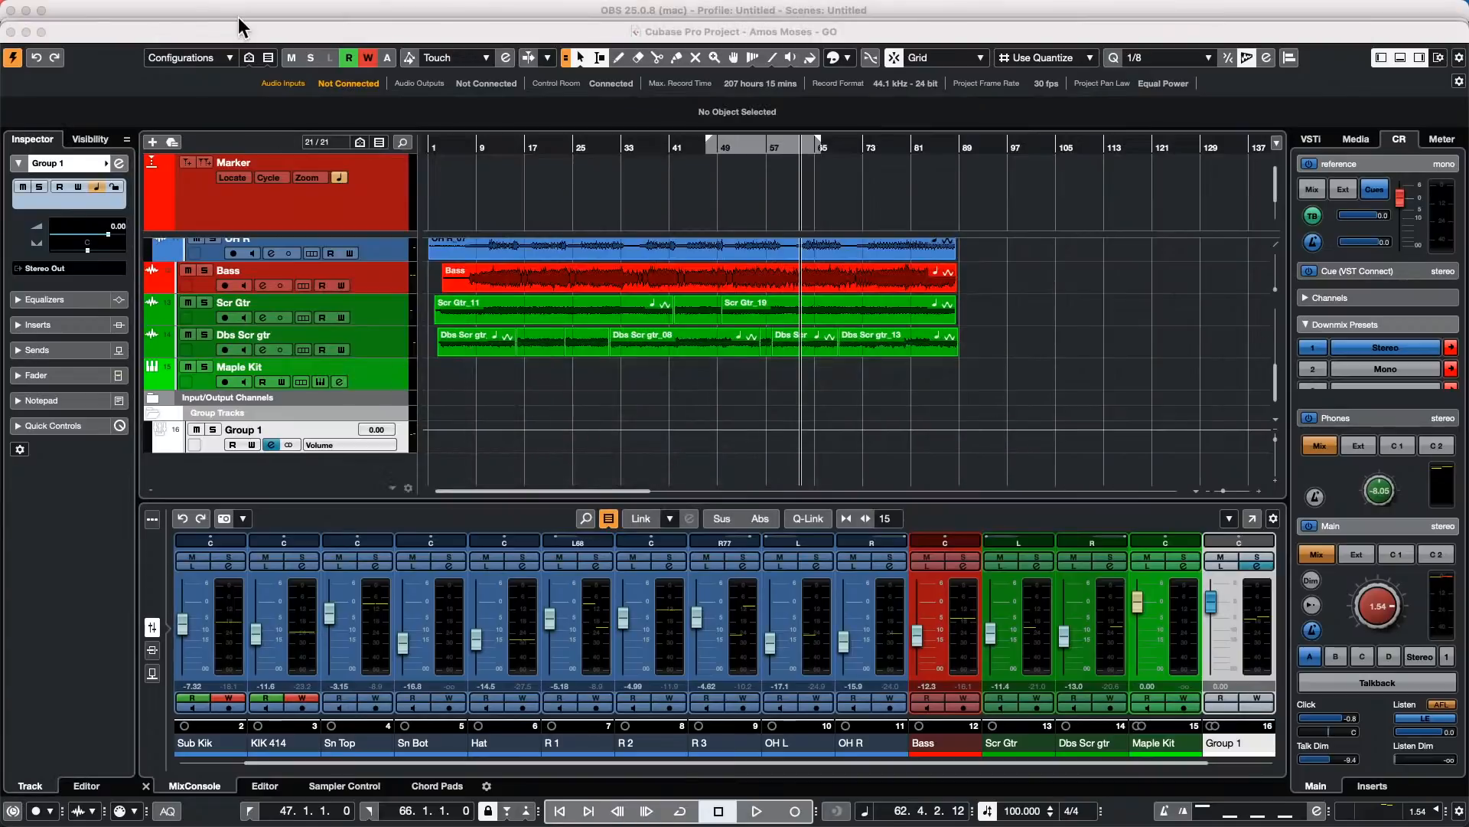
Step: Switch to Safari, reopen the Steinberg page comparing the versions of Cubase from the history, and enlarge the browser window to full screen size
{"action": "mouse_move", "coordinate": [181, 3]}
{"action": "left_click", "coordinate": [96, 9]}
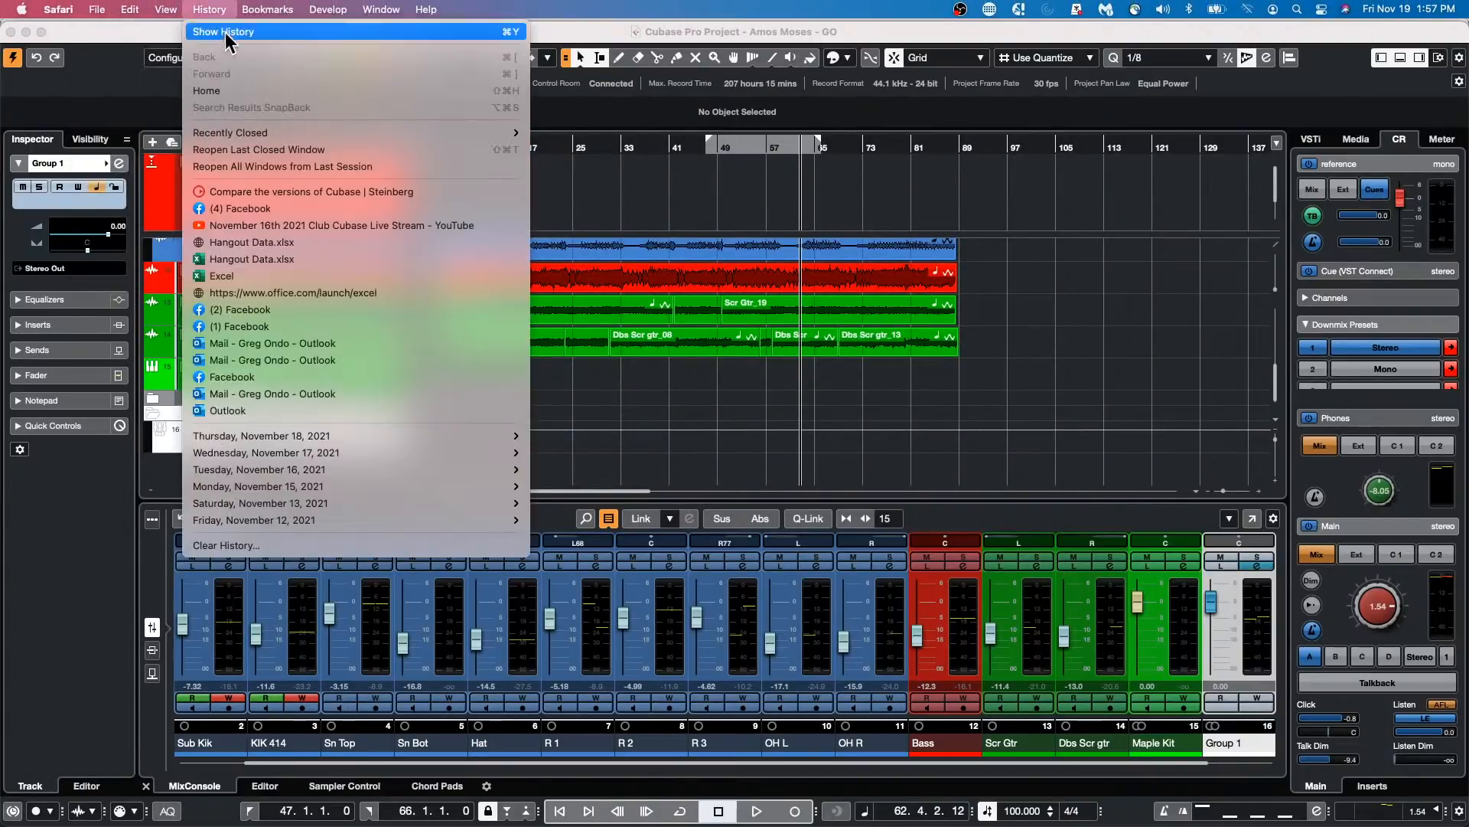
{"action": "left_click", "coordinate": [313, 197]}
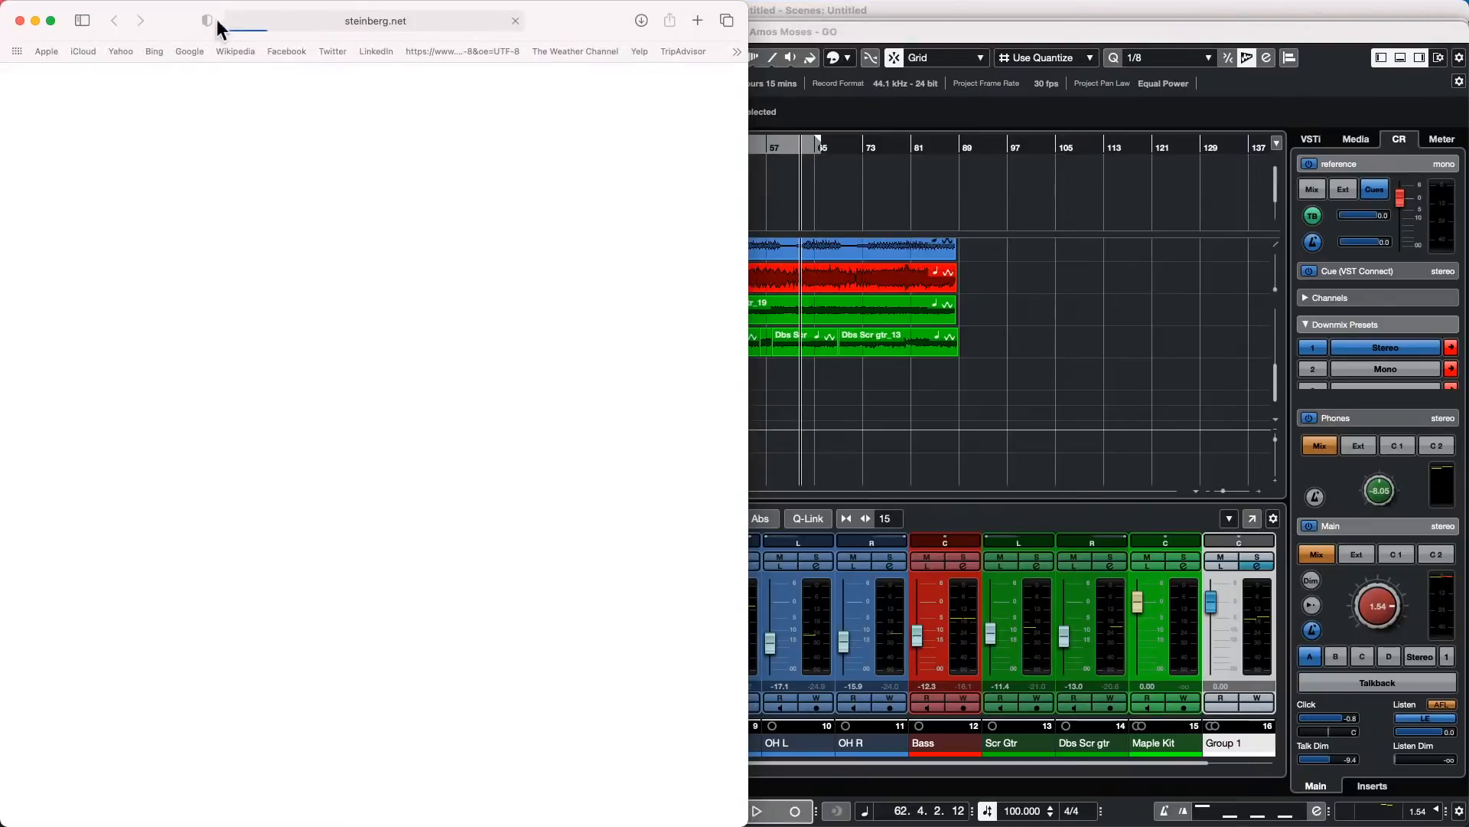
{"action": "left_click", "coordinate": [49, 21]}
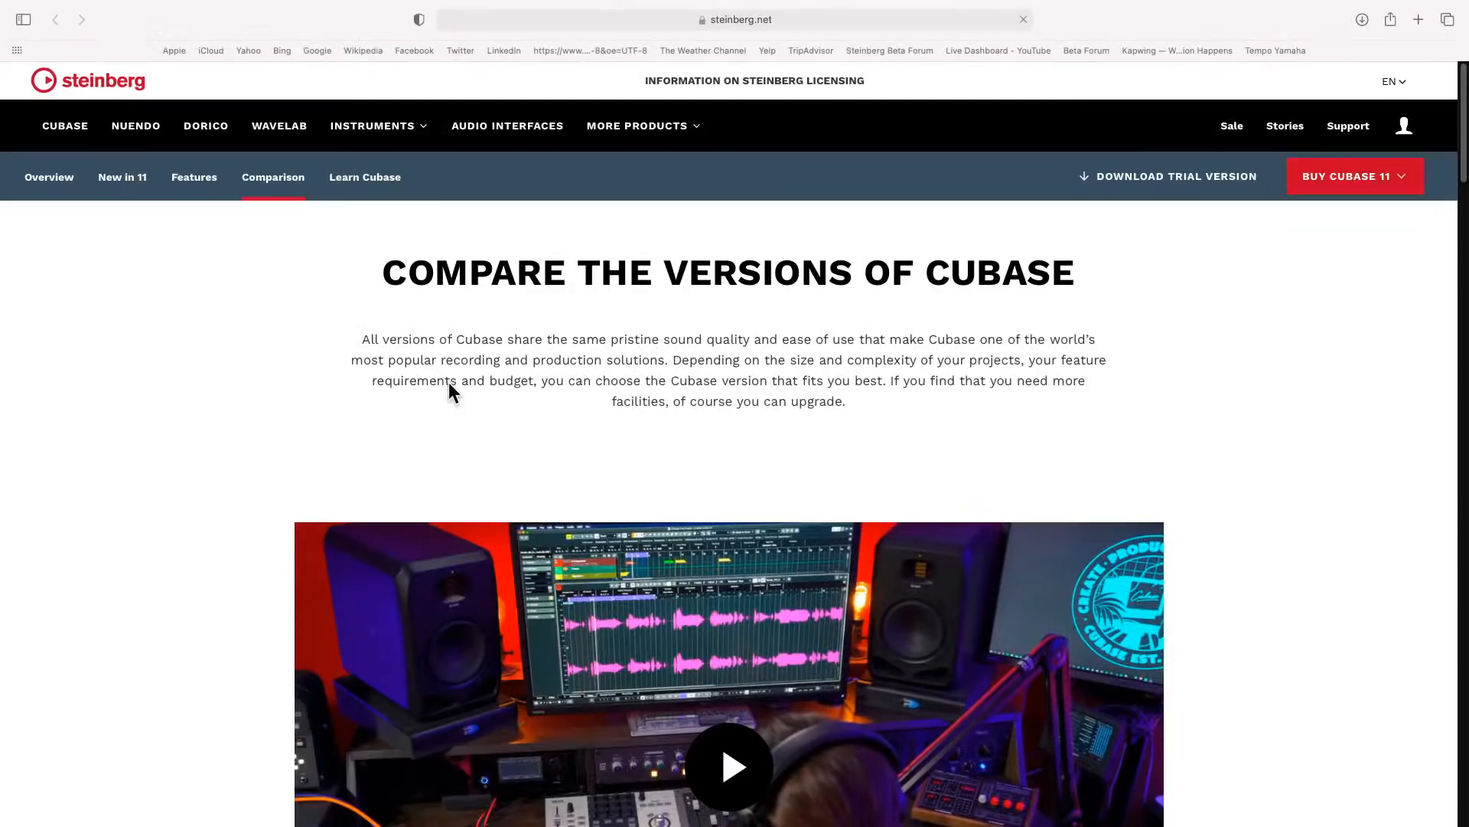
Step: Examine the Overview comparison table for track counts, instruments, effect plug-ins and channel limits of each Cubase 11 version
{"action": "scroll", "coordinate": [448, 382], "scroll_direction": "down", "scroll_amount": 10}
{"action": "scroll", "coordinate": [452, 380], "scroll_direction": "down", "scroll_amount": 5}
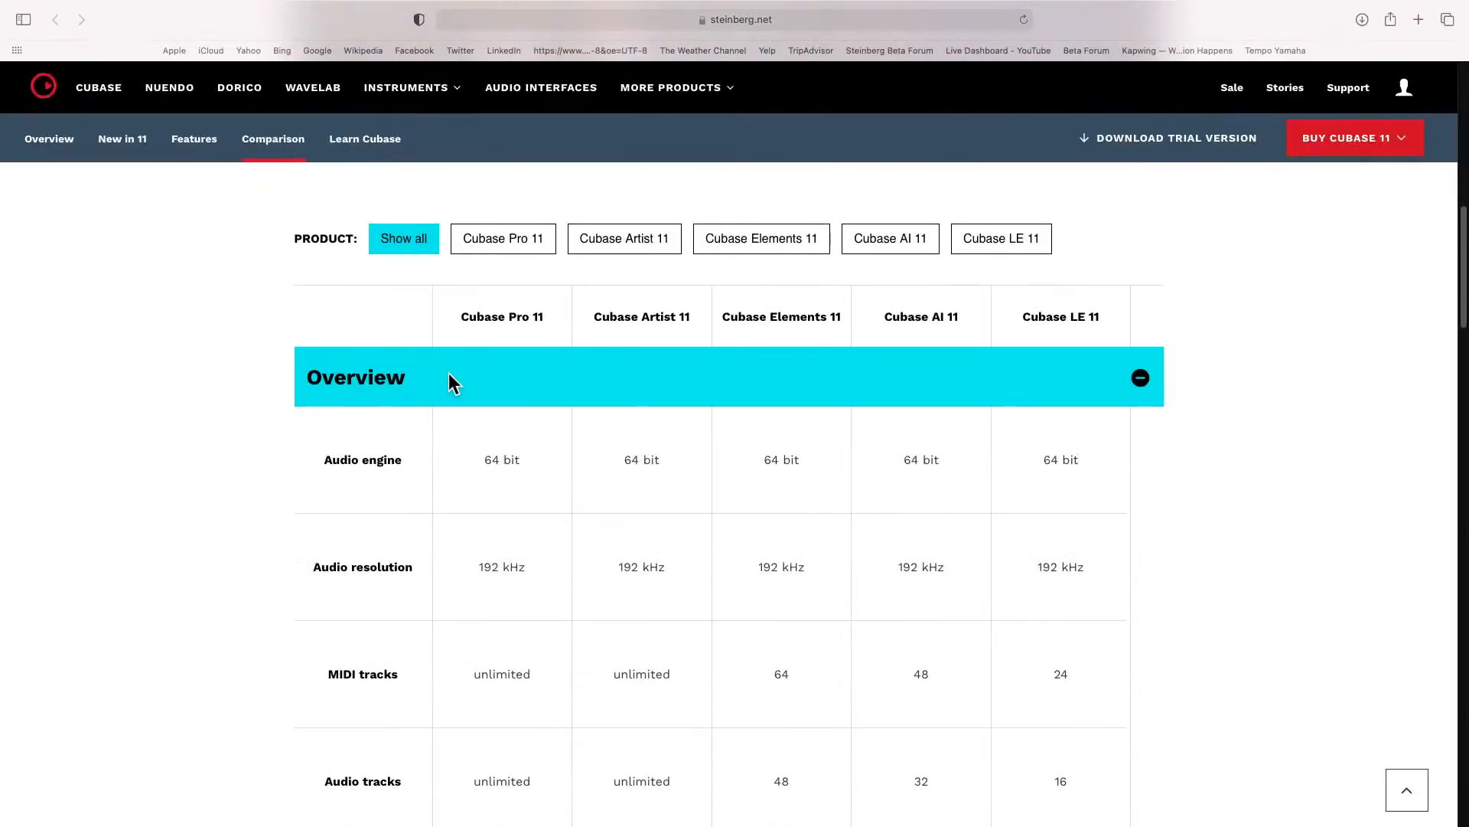
{"action": "scroll", "coordinate": [288, 438], "scroll_direction": "down", "scroll_amount": 1}
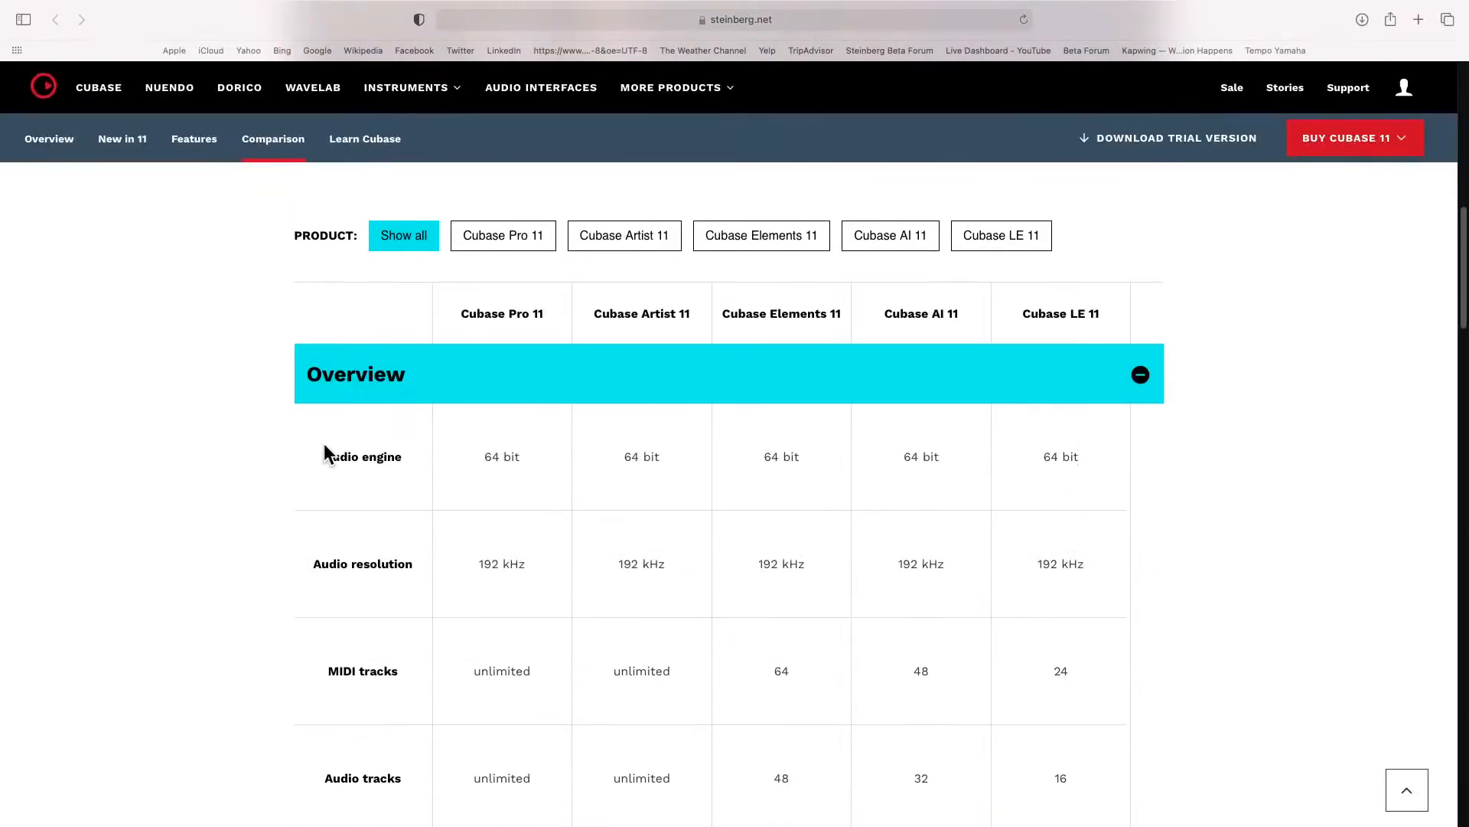
{"action": "scroll", "coordinate": [226, 429], "scroll_direction": "down", "scroll_amount": 8}
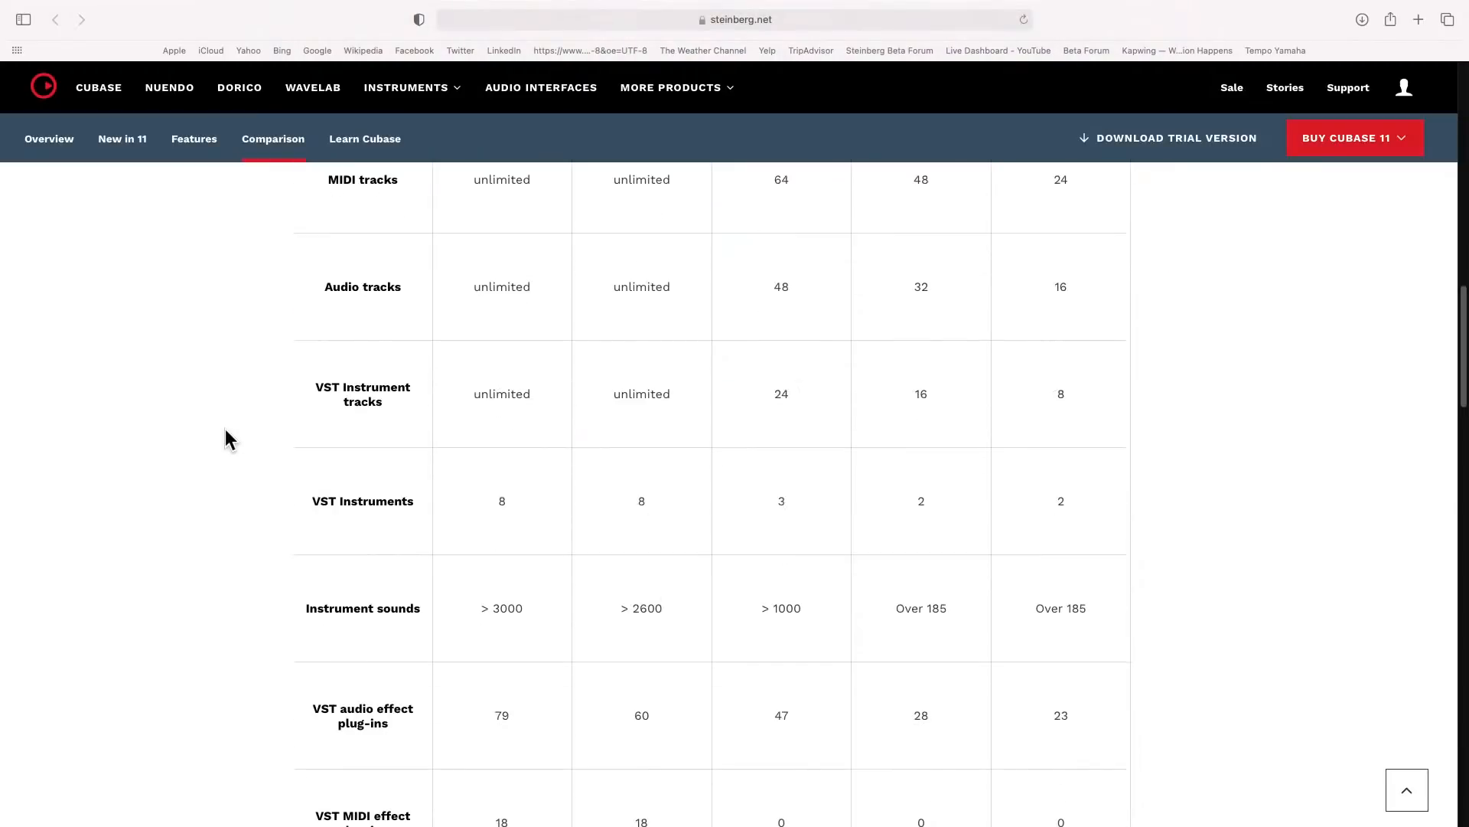
{"action": "scroll", "coordinate": [226, 430], "scroll_direction": "down", "scroll_amount": 7}
{"action": "scroll", "coordinate": [226, 430], "scroll_direction": "down", "scroll_amount": 7}
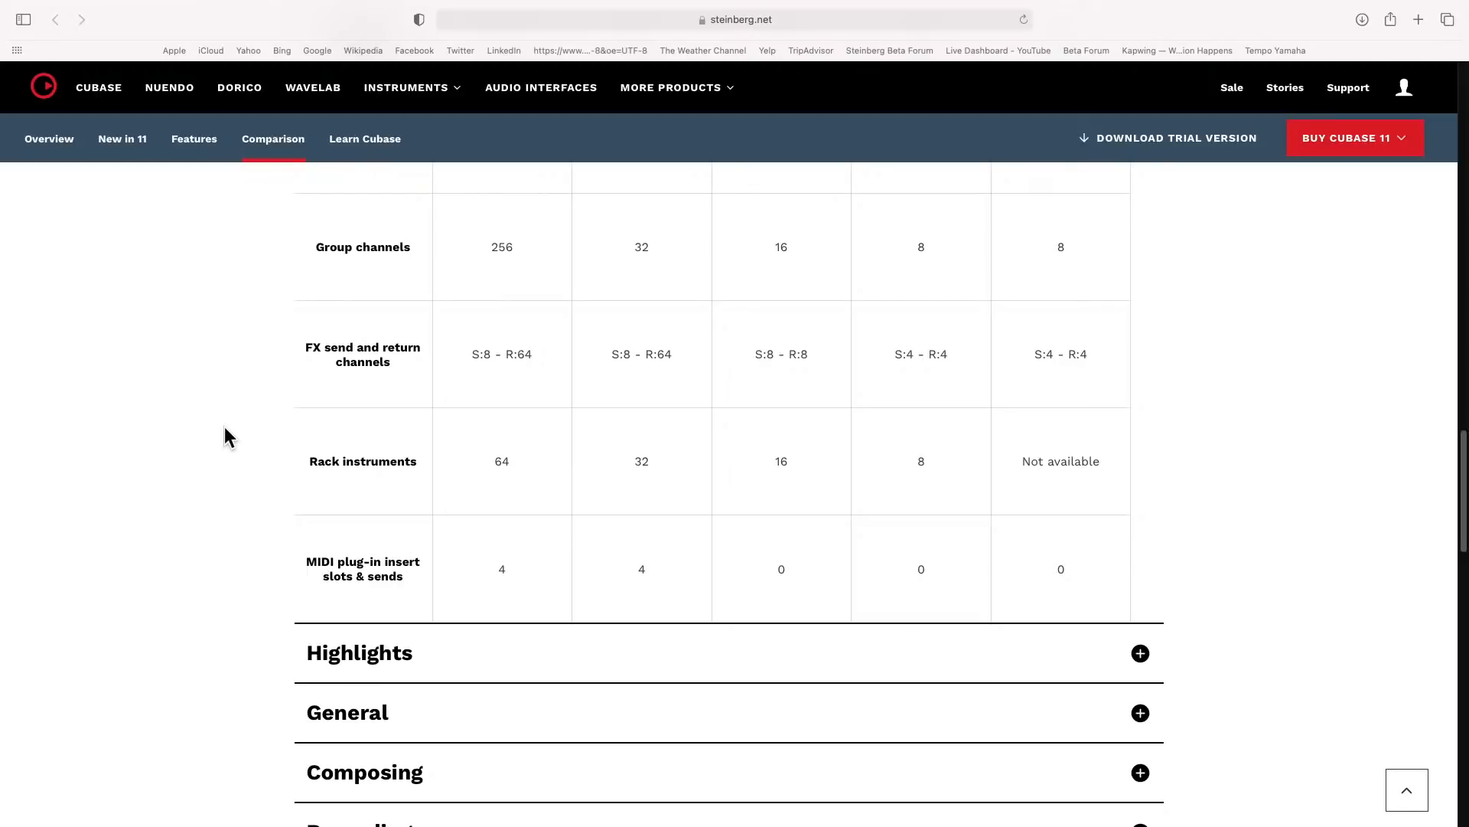
Step: Expand the Highlights comparison, review it alongside the Overview limits, and return to the Cubase project
{"action": "left_click", "coordinate": [338, 649]}
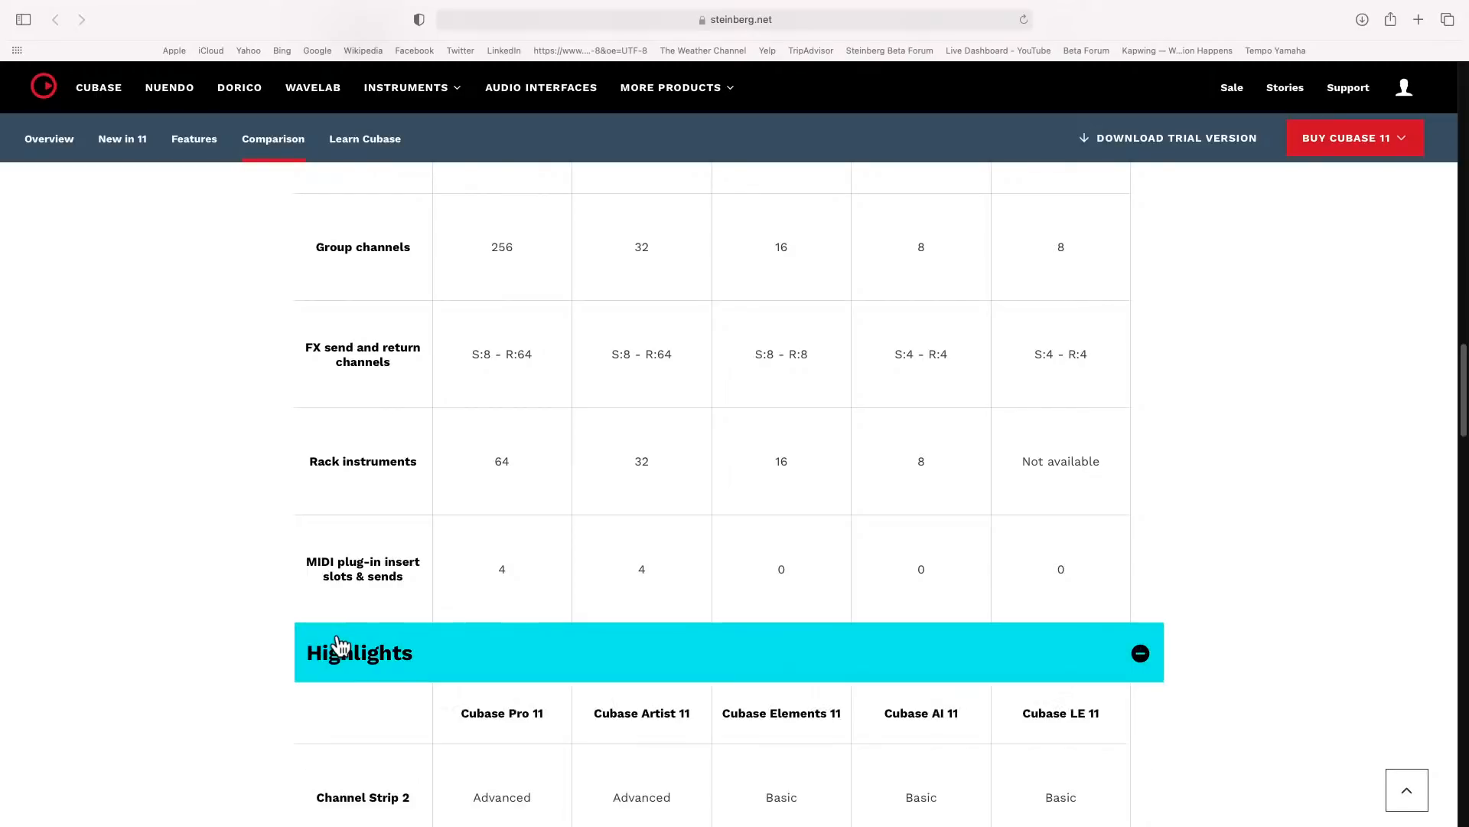
{"action": "scroll", "coordinate": [469, 545], "scroll_direction": "down", "scroll_amount": 8}
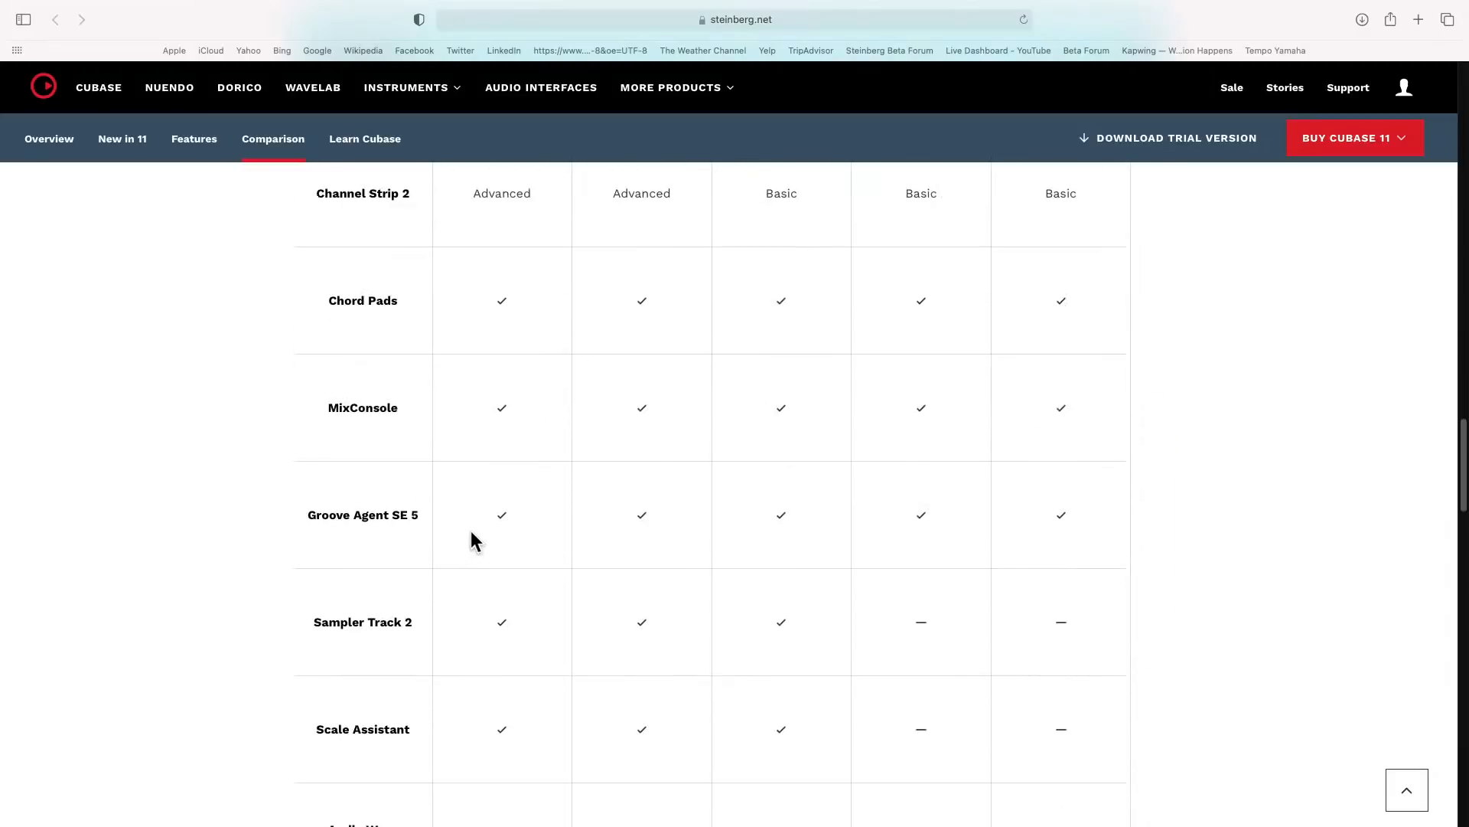
{"action": "scroll", "coordinate": [613, 536], "scroll_direction": "down", "scroll_amount": 3}
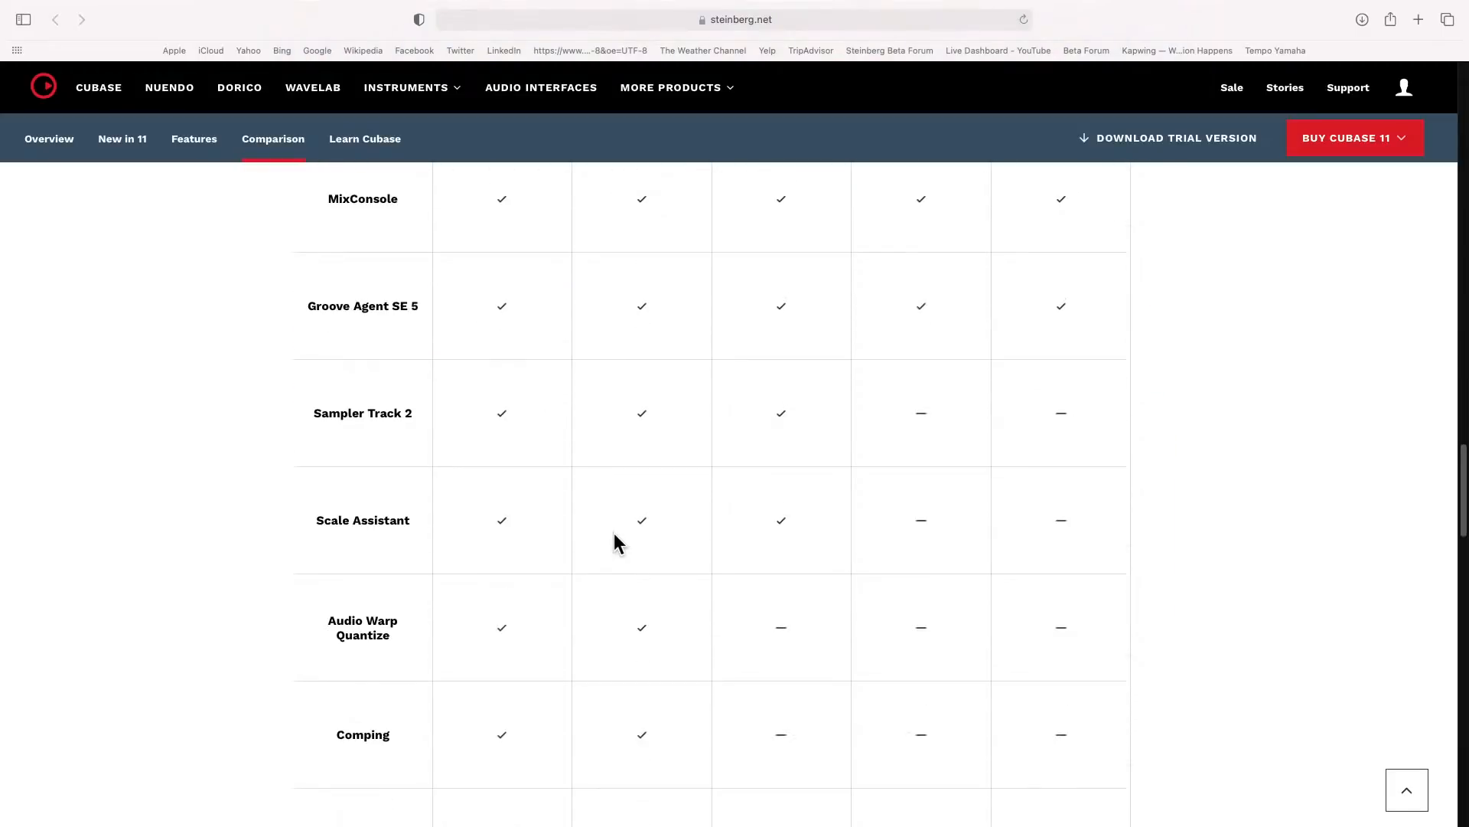
{"action": "scroll", "coordinate": [612, 531], "scroll_direction": "up", "scroll_amount": 10}
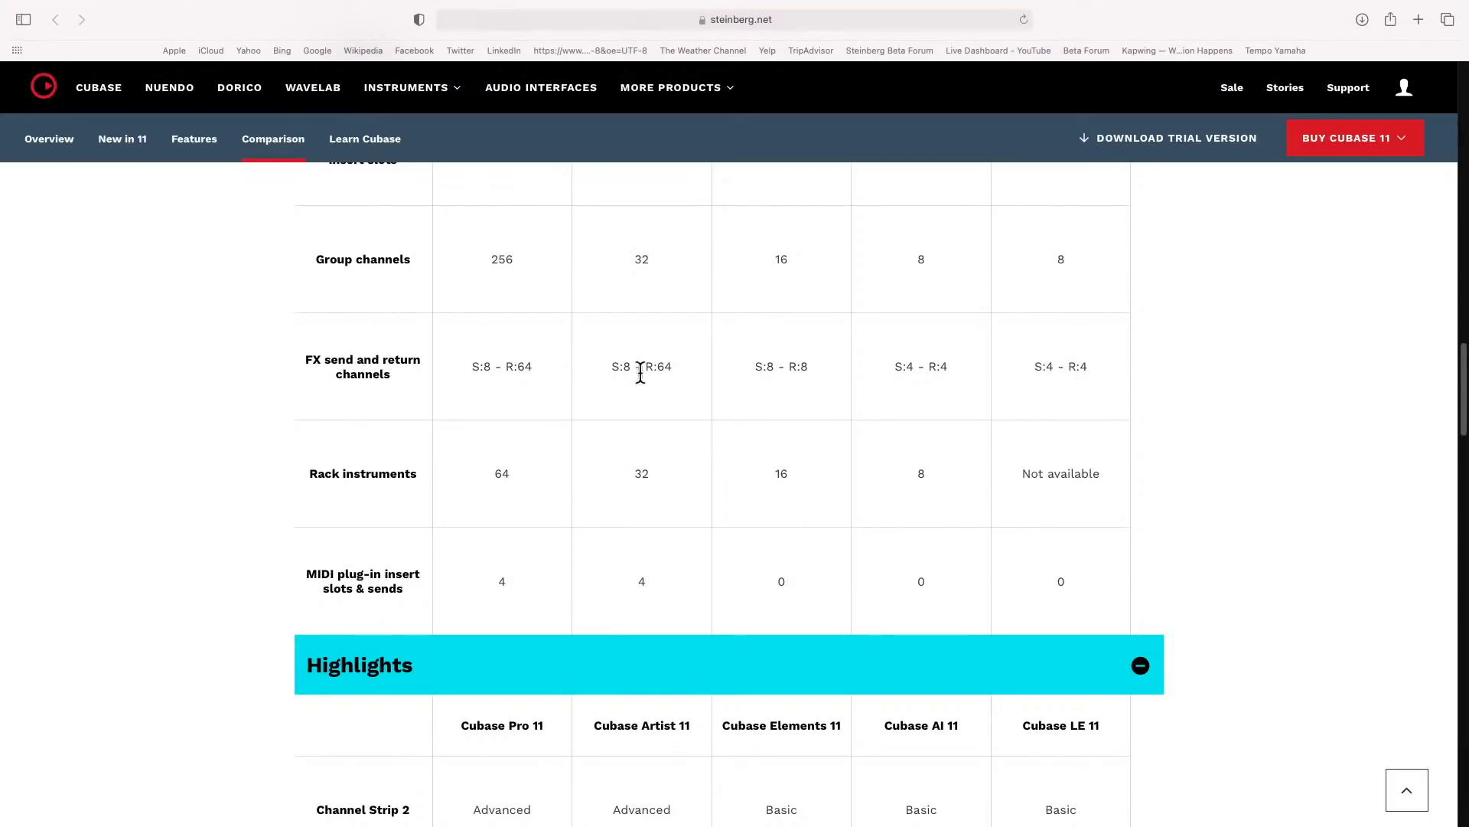
{"action": "scroll", "coordinate": [544, 428], "scroll_direction": "up", "scroll_amount": 3}
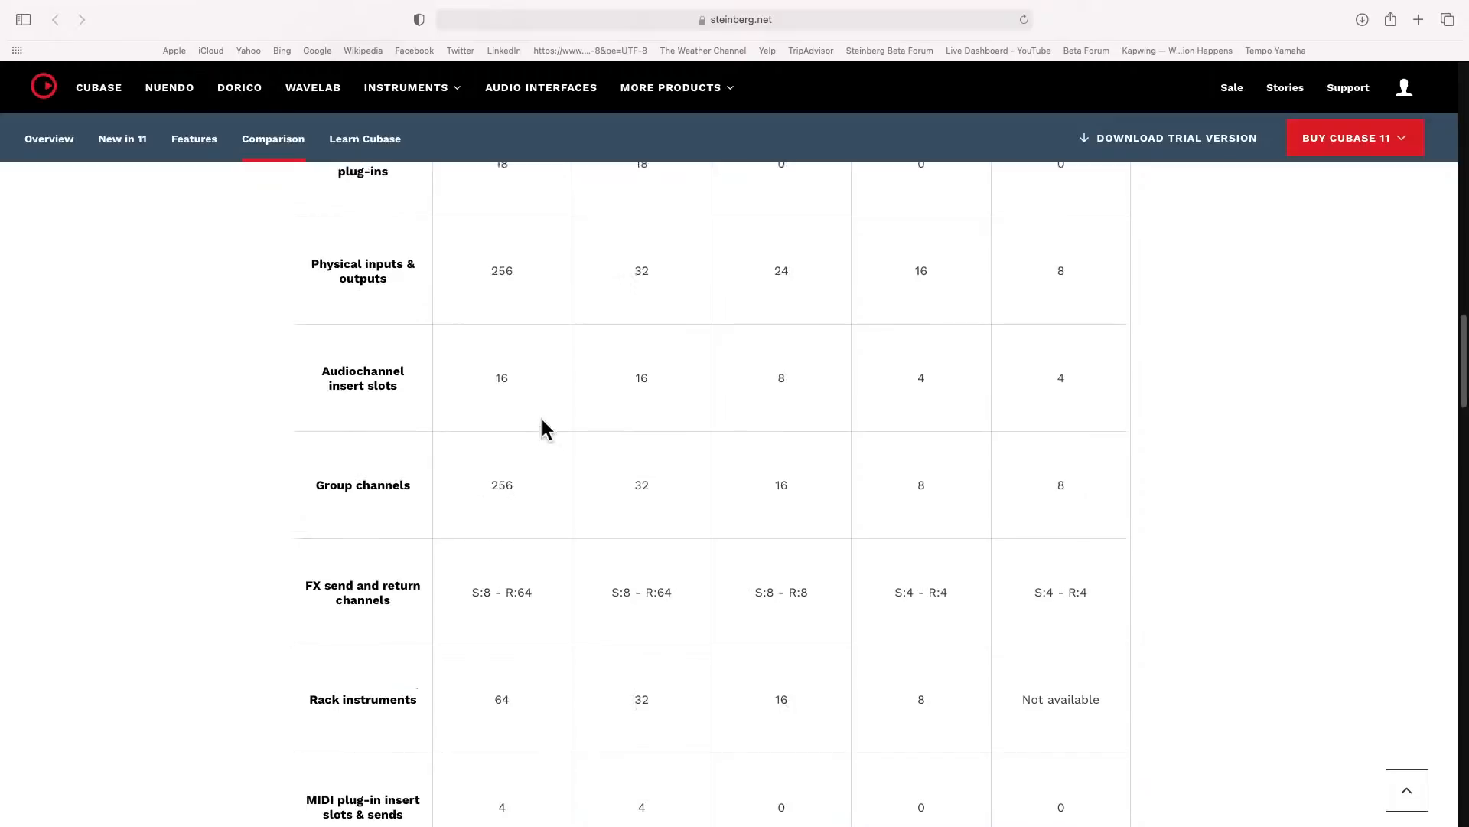
{"action": "scroll", "coordinate": [543, 431], "scroll_direction": "up", "scroll_amount": 8}
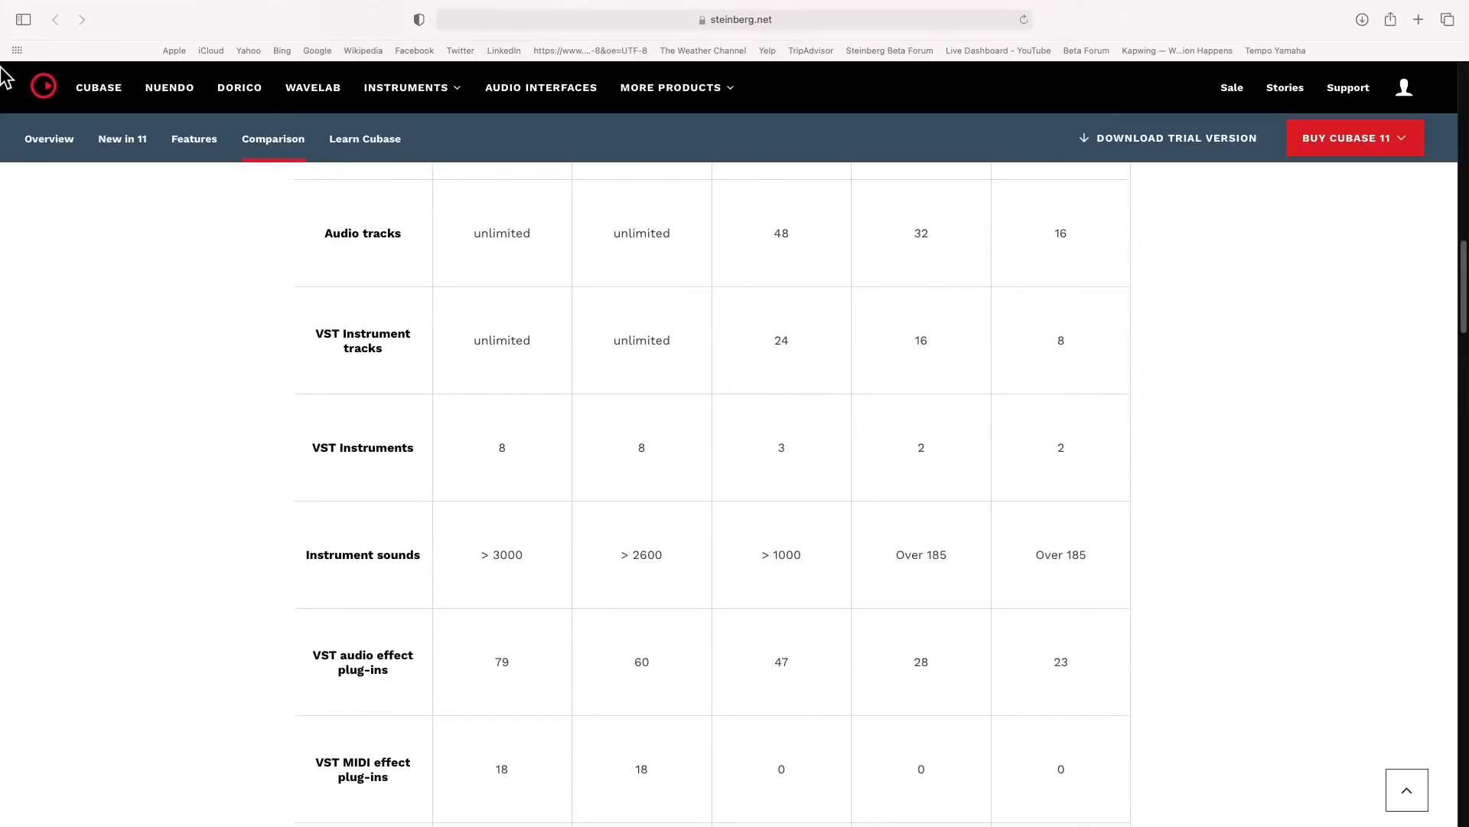
{"action": "mouse_move", "coordinate": [44, 2]}
{"action": "left_click", "coordinate": [19, 39]}
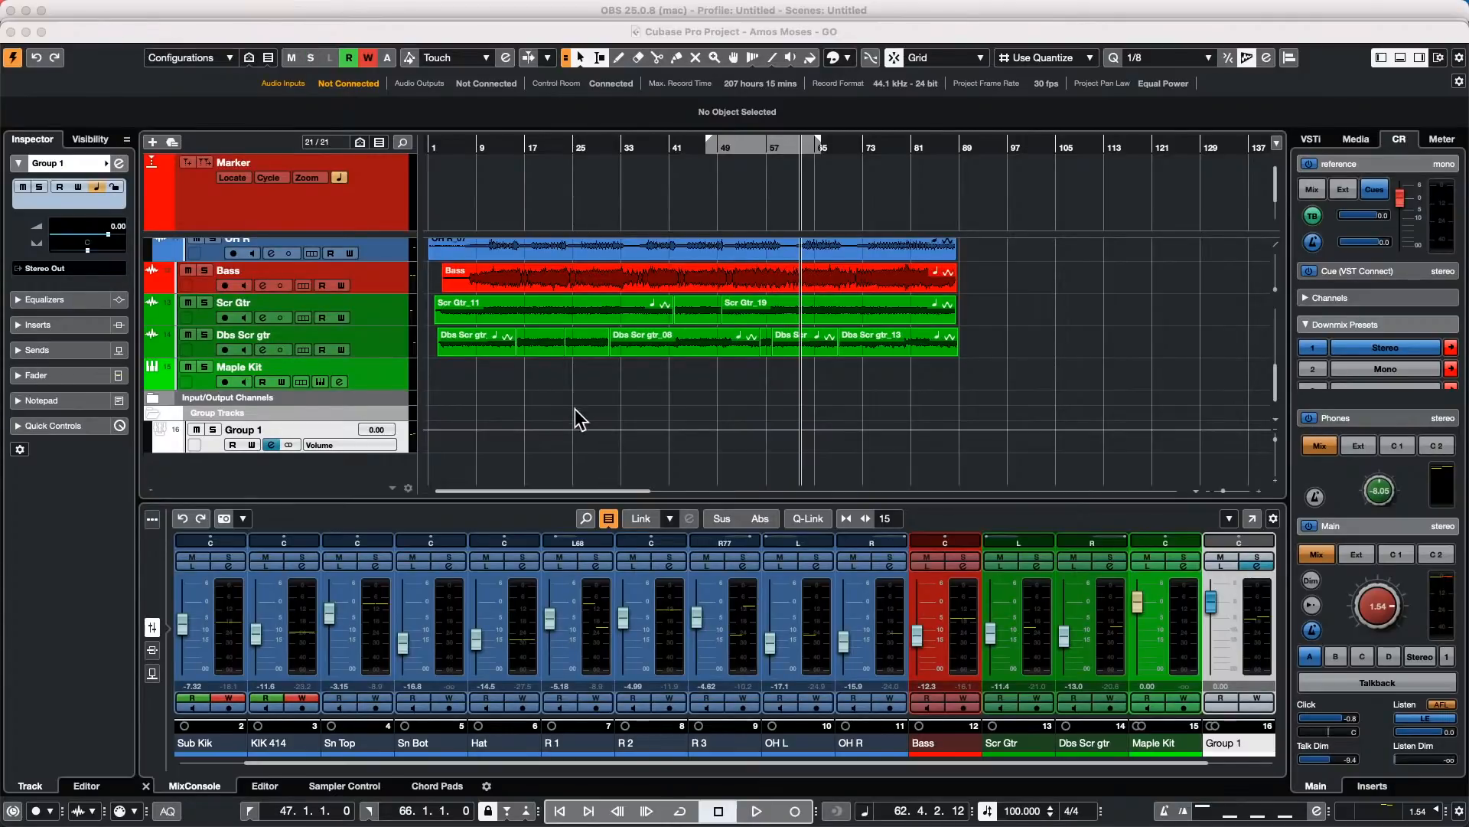
Step: Close the Group 1 channel settings and revert the project to its previously saved version
{"action": "scroll", "coordinate": [515, 375], "scroll_direction": "up", "scroll_amount": 5}
{"action": "scroll", "coordinate": [517, 368], "scroll_direction": "down", "scroll_amount": 5}
{"action": "left_click", "coordinate": [97, 9]}
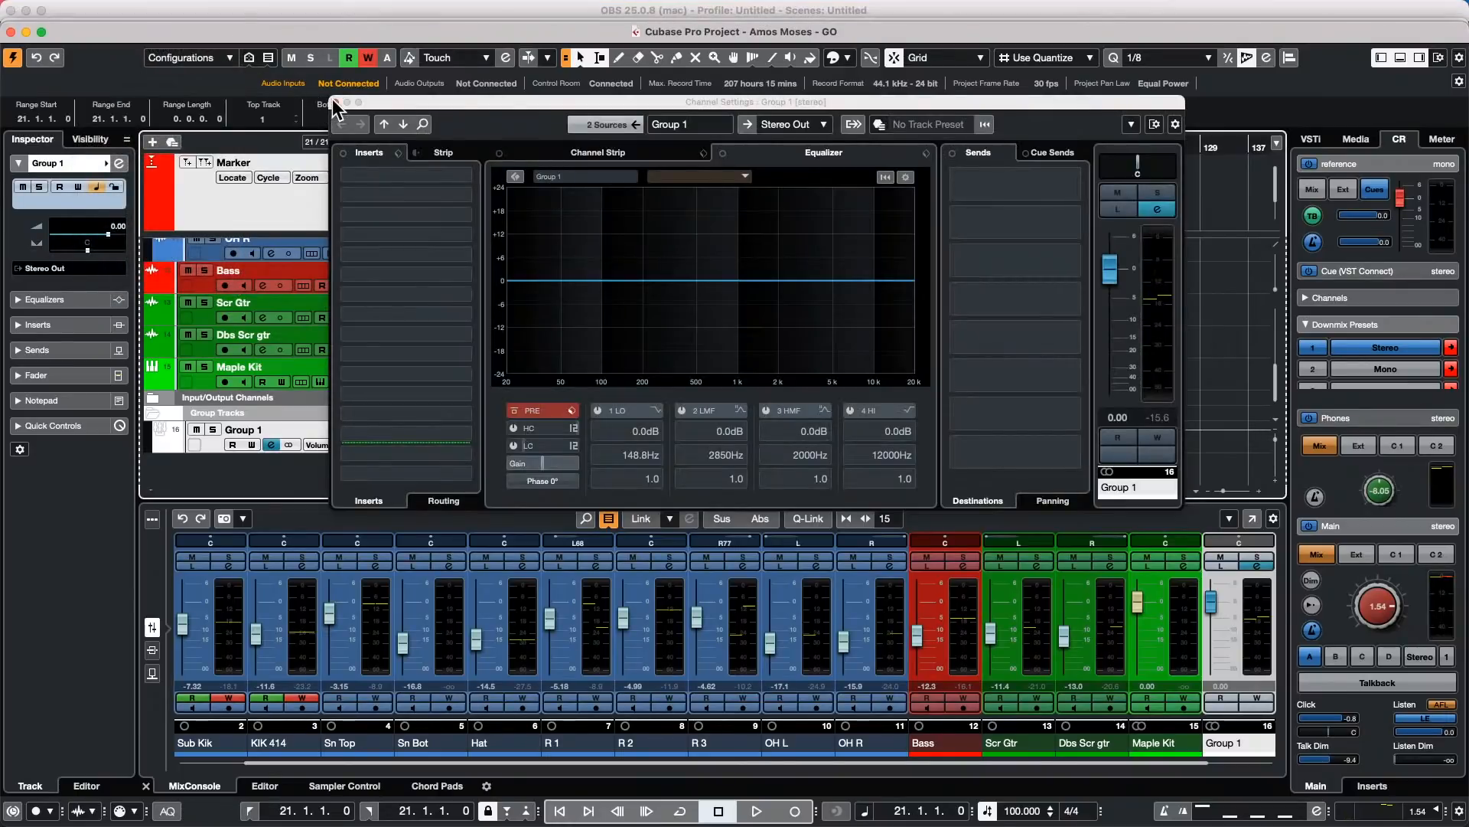
{"action": "left_click", "coordinate": [335, 102]}
{"action": "left_click", "coordinate": [105, 9]}
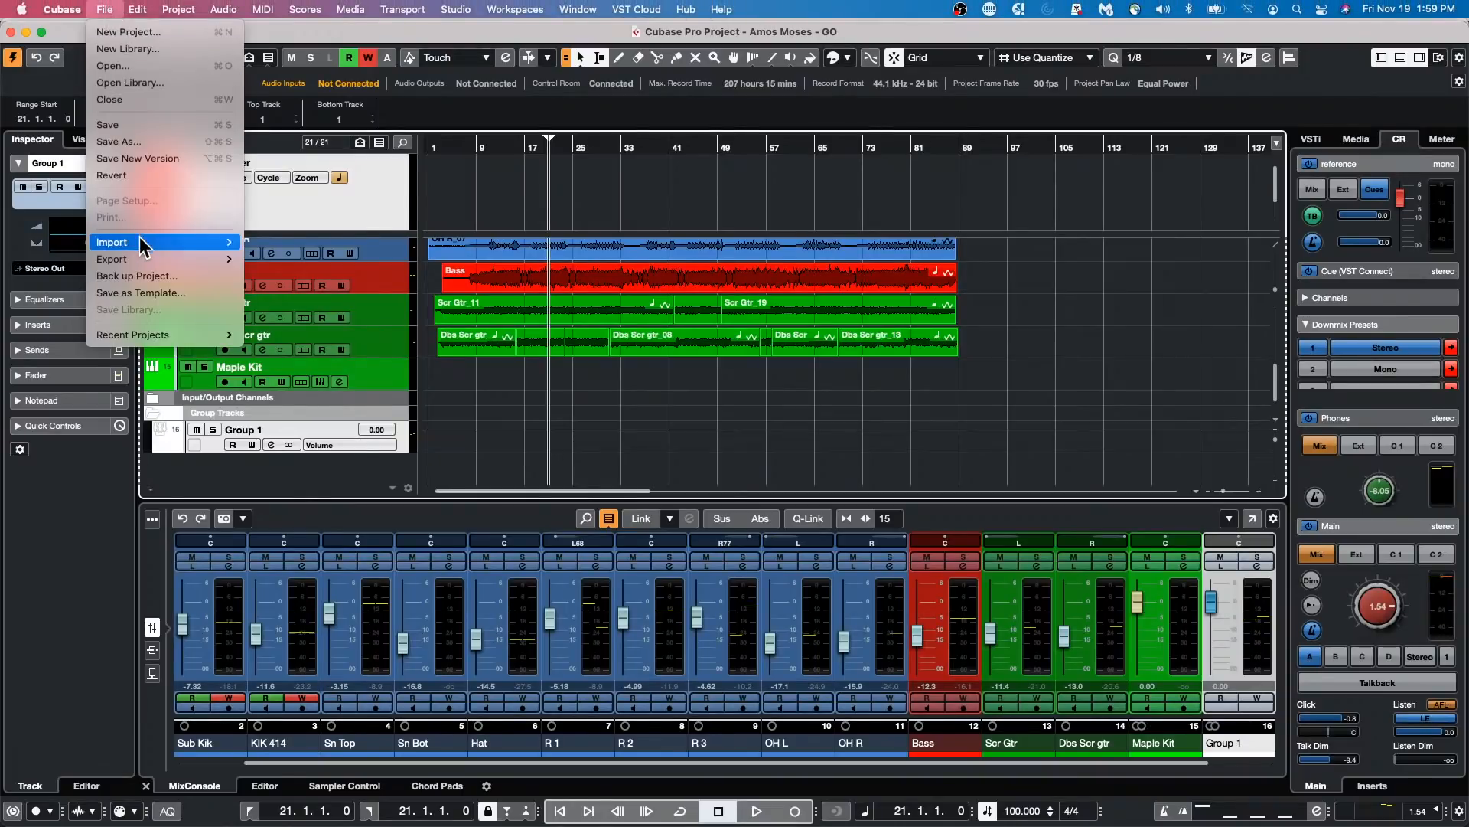
{"action": "left_click", "coordinate": [146, 176]}
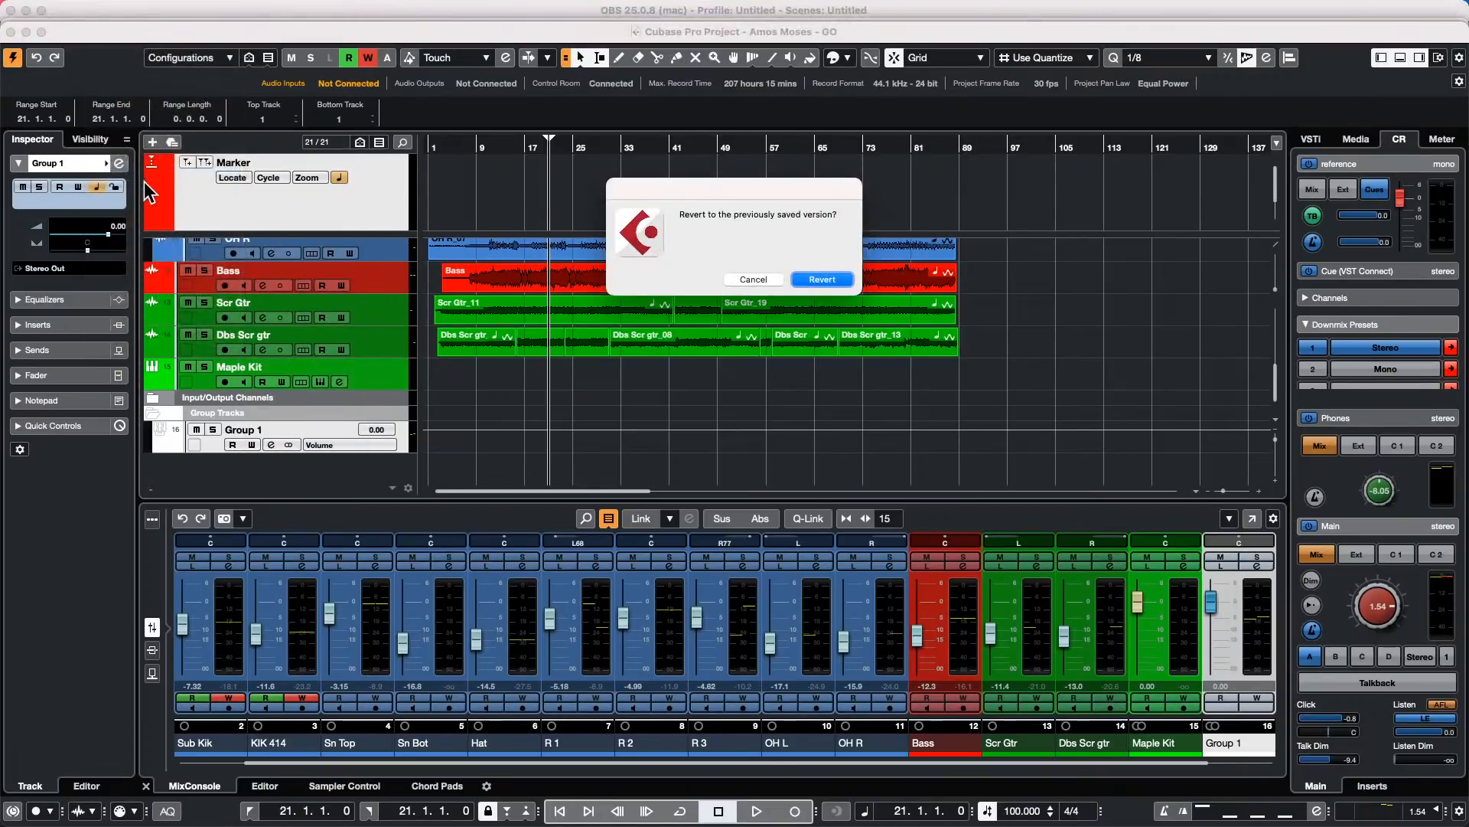
{"action": "left_click", "coordinate": [822, 280]}
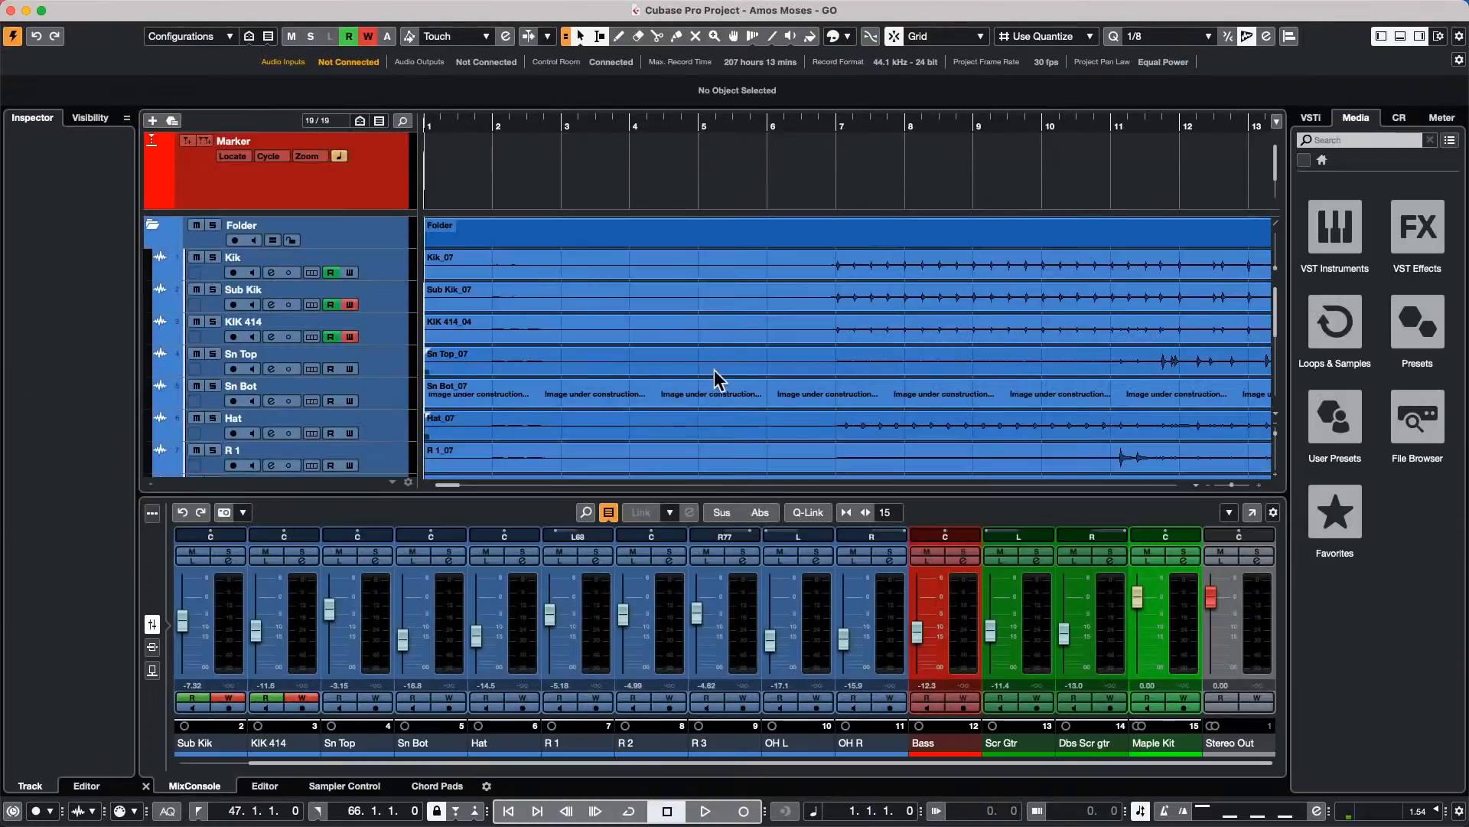
Step: Add one stereo audio track named "tempo test" directly below the Dbs Scr gtr track
{"action": "scroll", "coordinate": [627, 362], "scroll_direction": "down", "scroll_amount": 5}
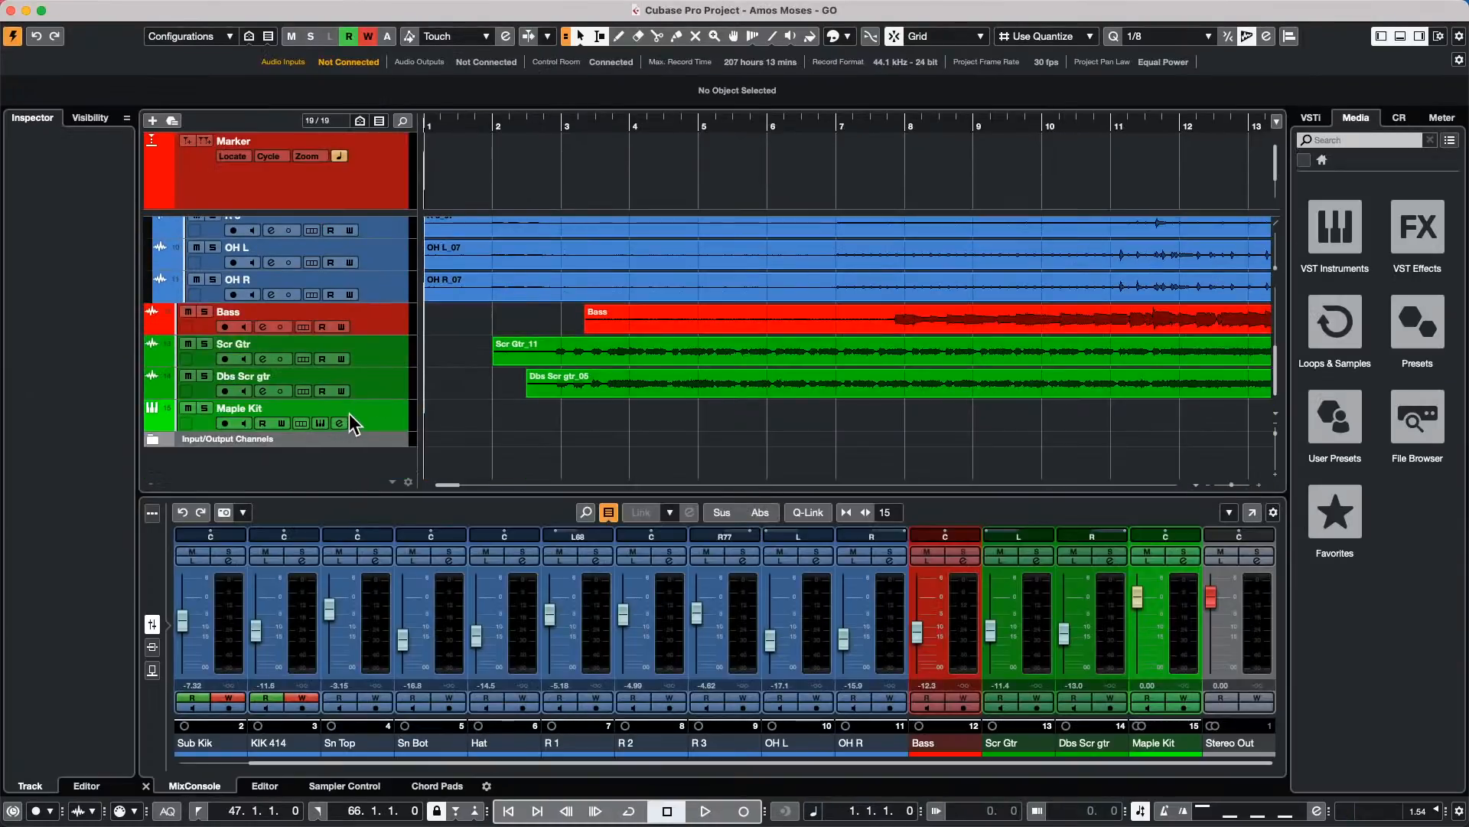
{"action": "right_click", "coordinate": [369, 387]}
{"action": "mouse_move", "coordinate": [457, 392]}
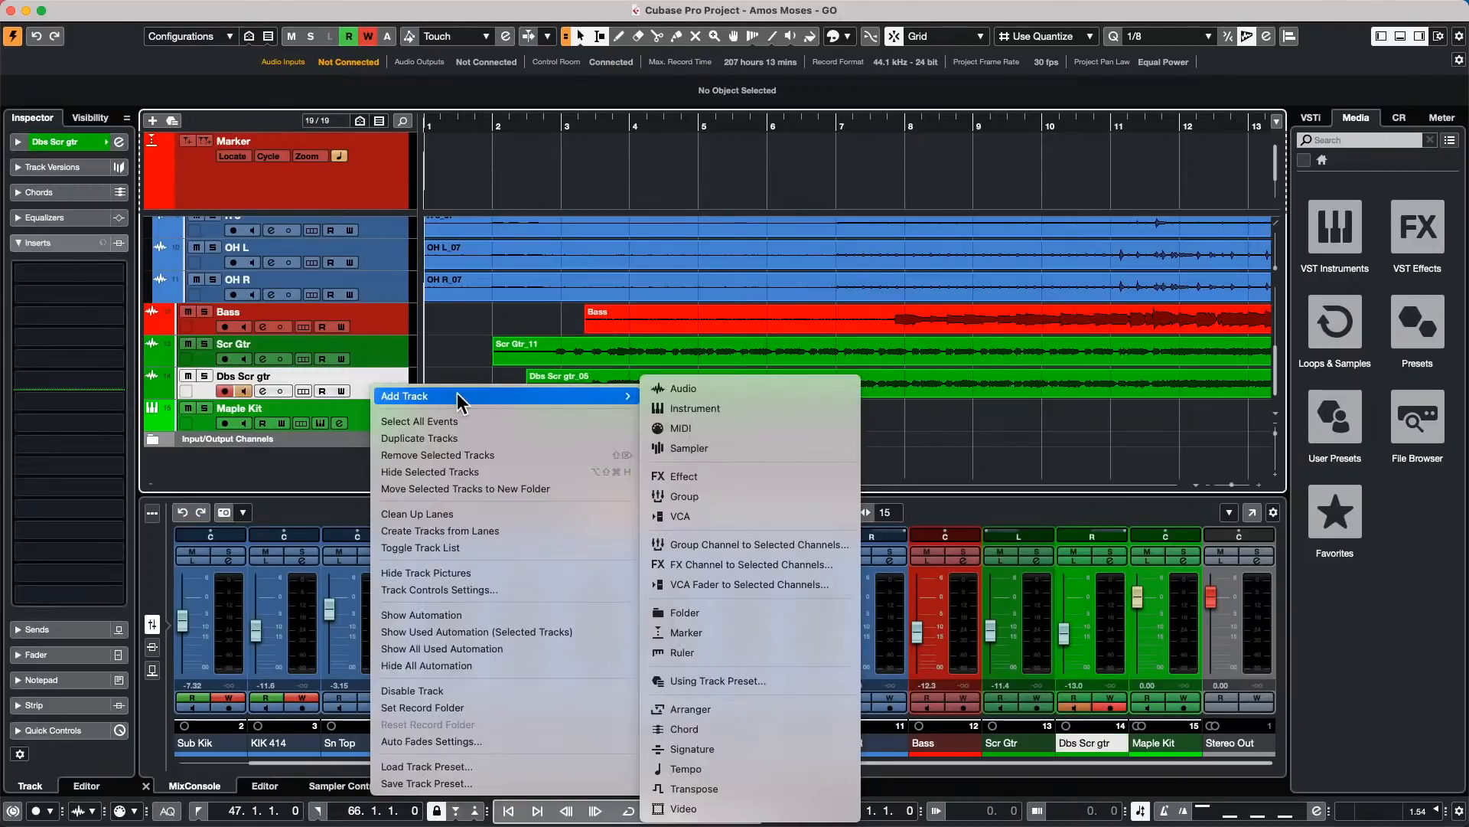
{"action": "left_click", "coordinate": [683, 388]}
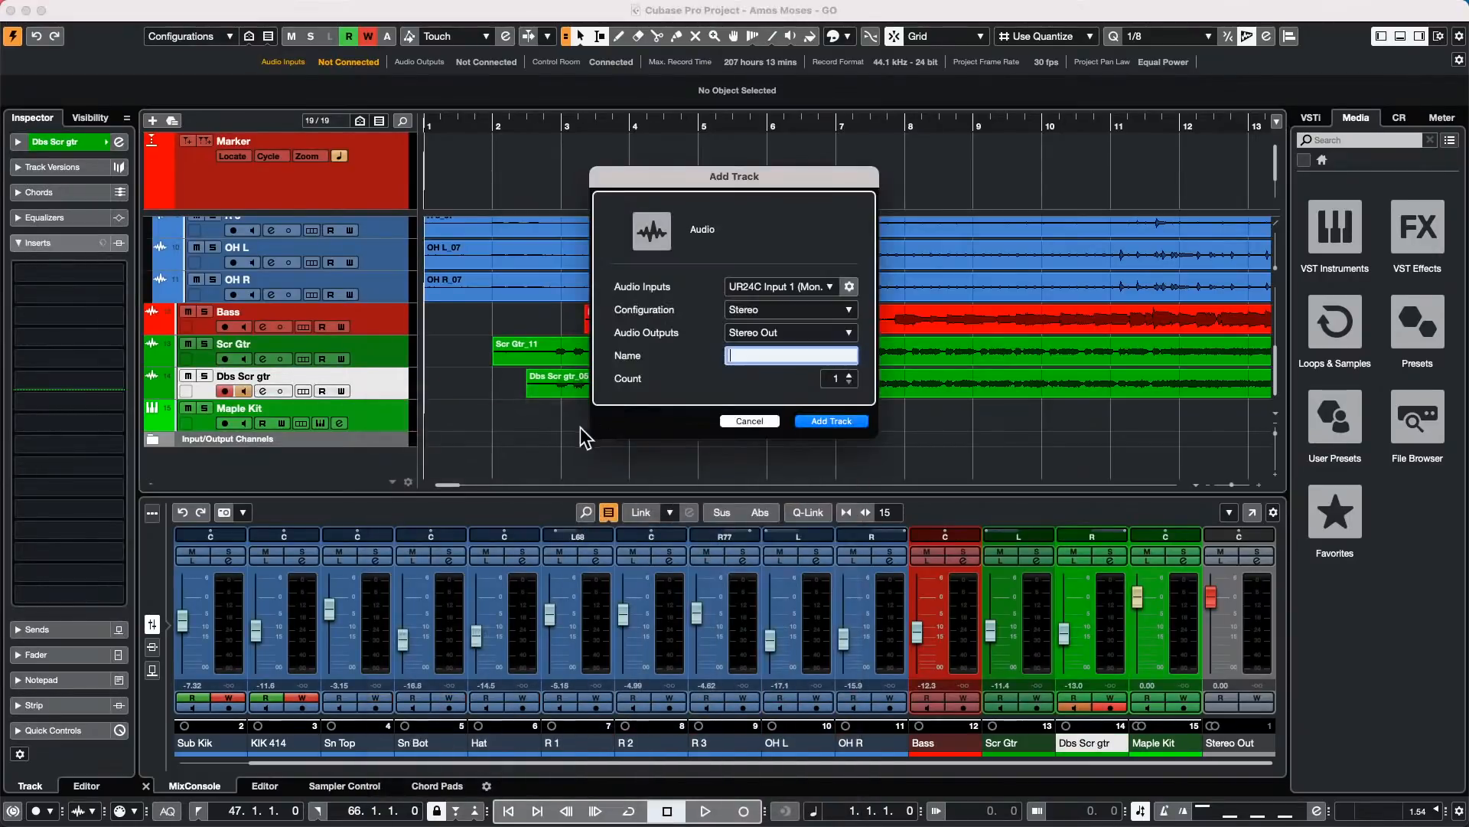
{"action": "type", "text": "te"}
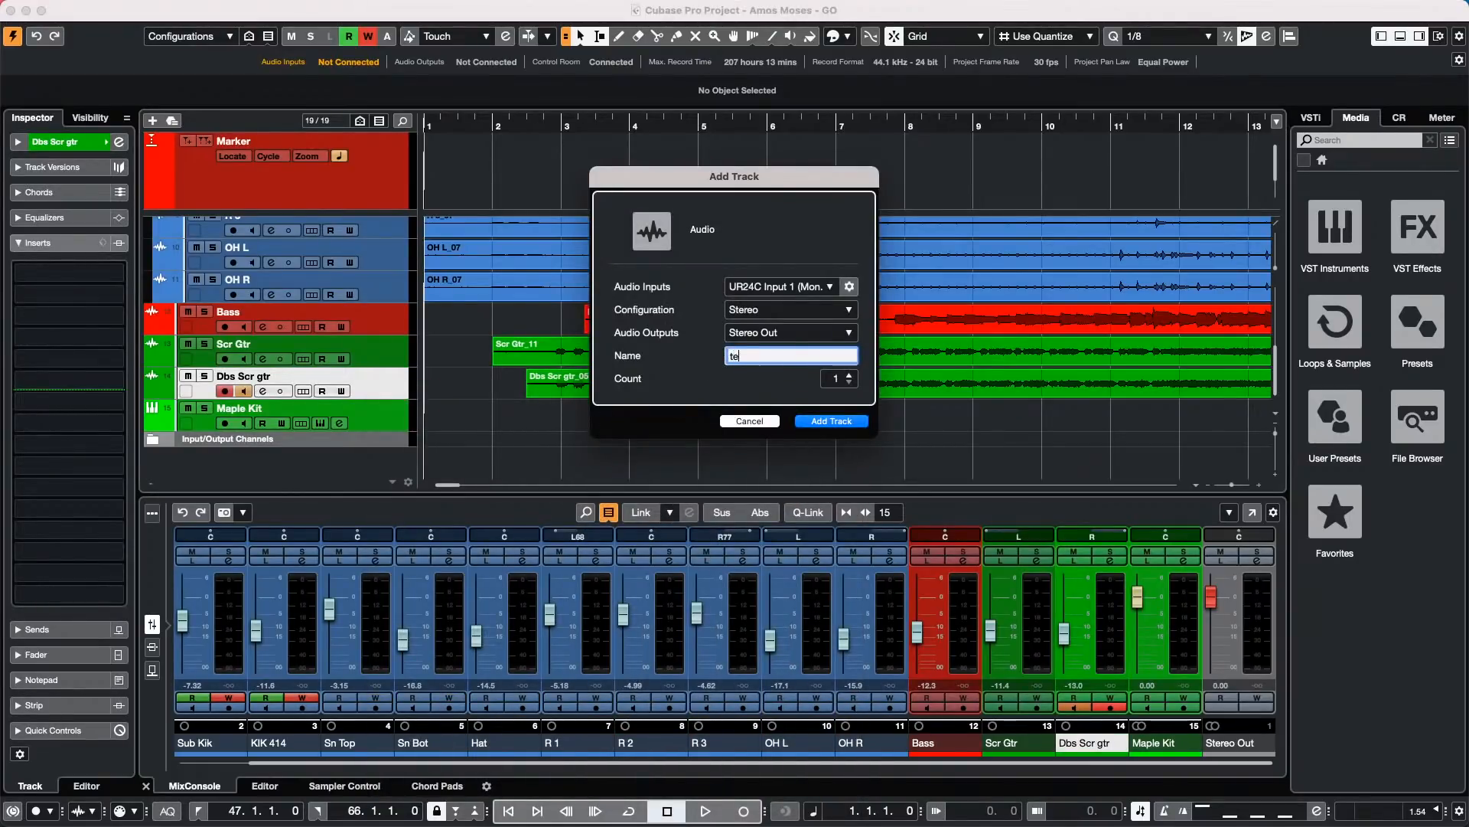
{"action": "type", "text": "mpo test"}
{"action": "key", "text": "Return"}
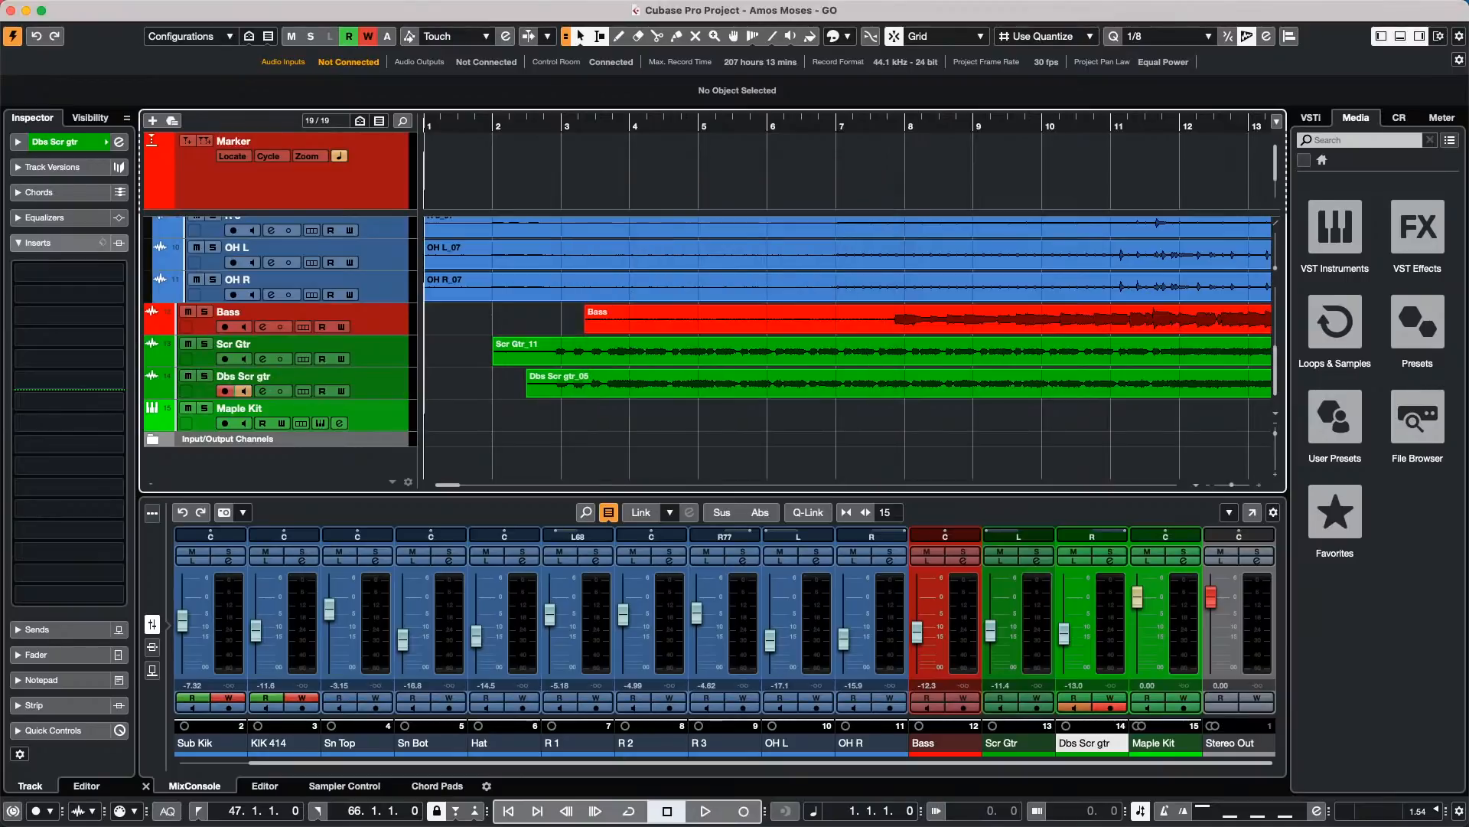
Step: Start playback and record a short audio clip on the tempo test track, from about bar 2 to bar 4
{"action": "key", "text": "space"}
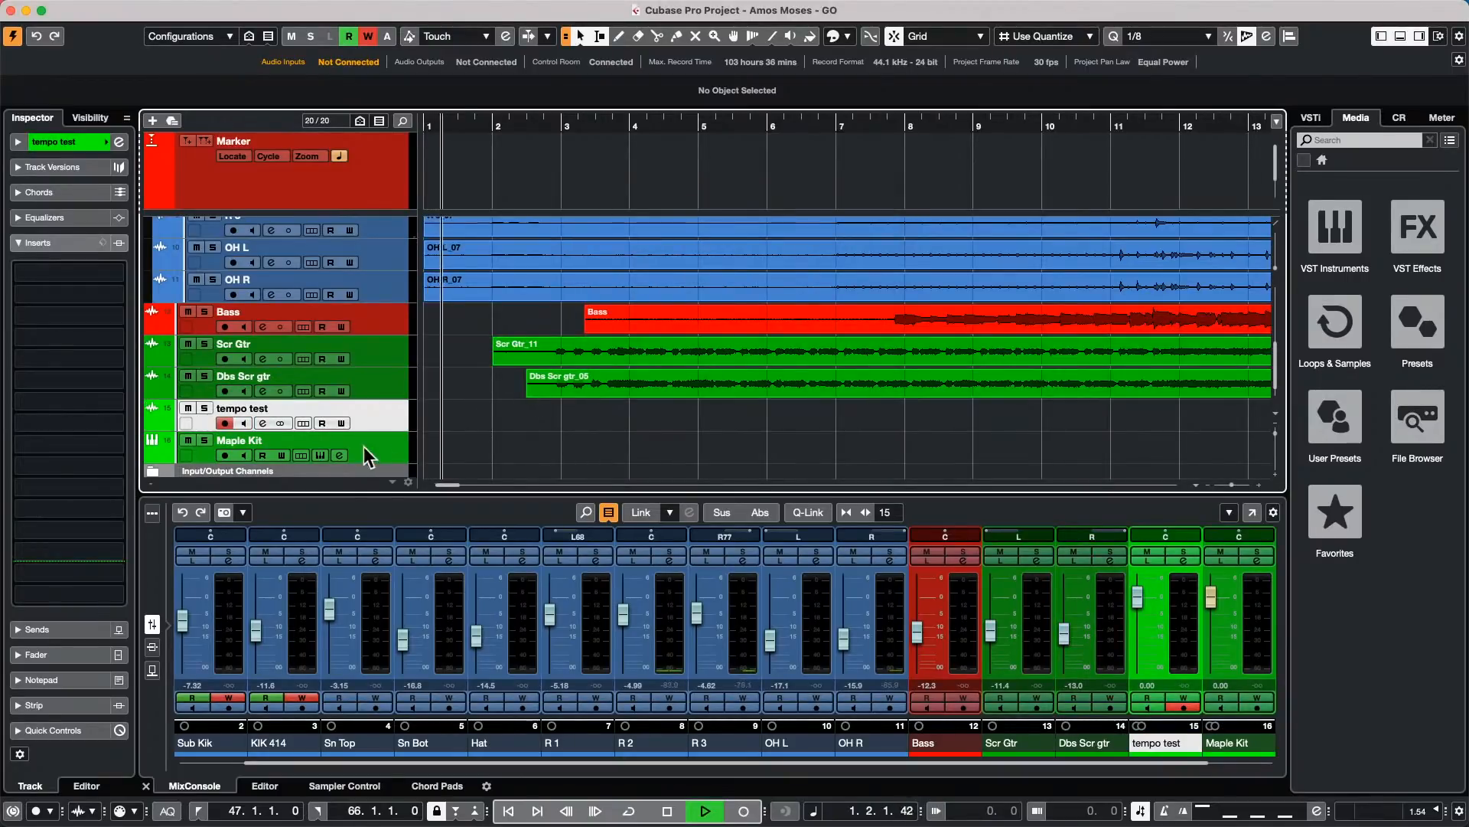
{"action": "left_click", "coordinate": [744, 811]}
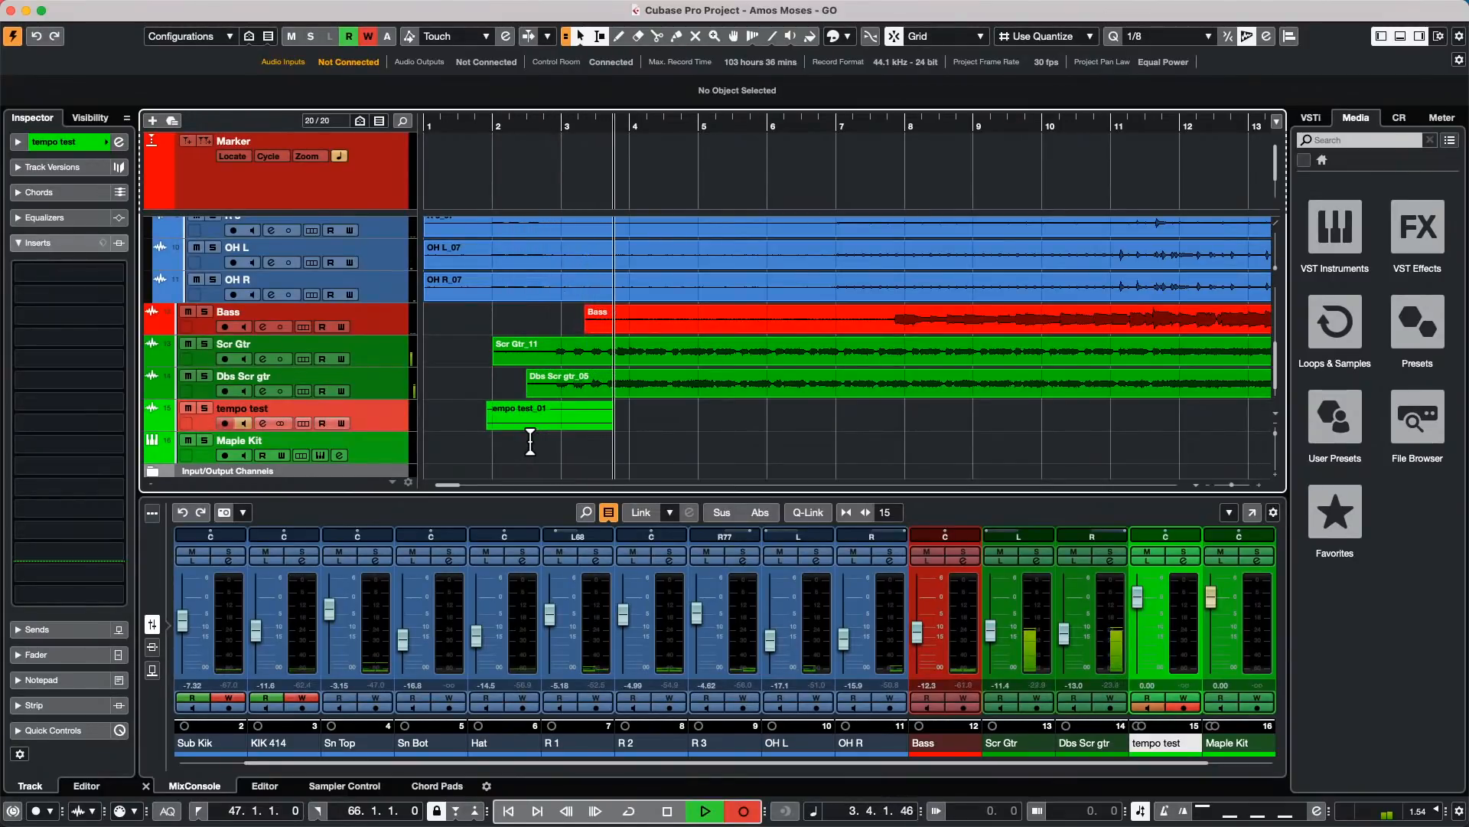
{"action": "key", "text": "space"}
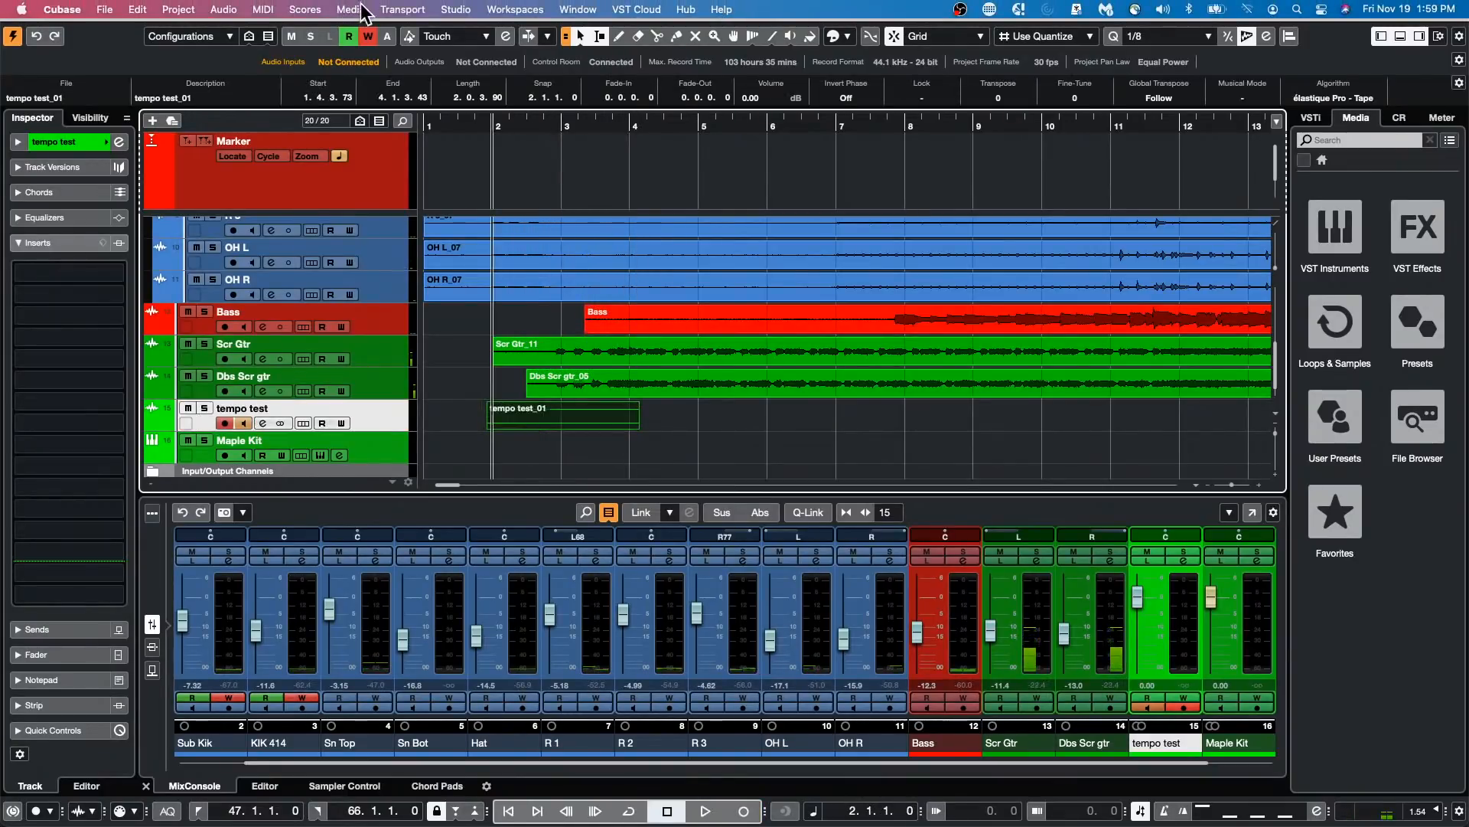
Step: Open the Pool and check the tempo and musical mode attributes of the tempo test_01 clip
{"action": "left_click", "coordinate": [348, 9]}
{"action": "left_click", "coordinate": [363, 27]}
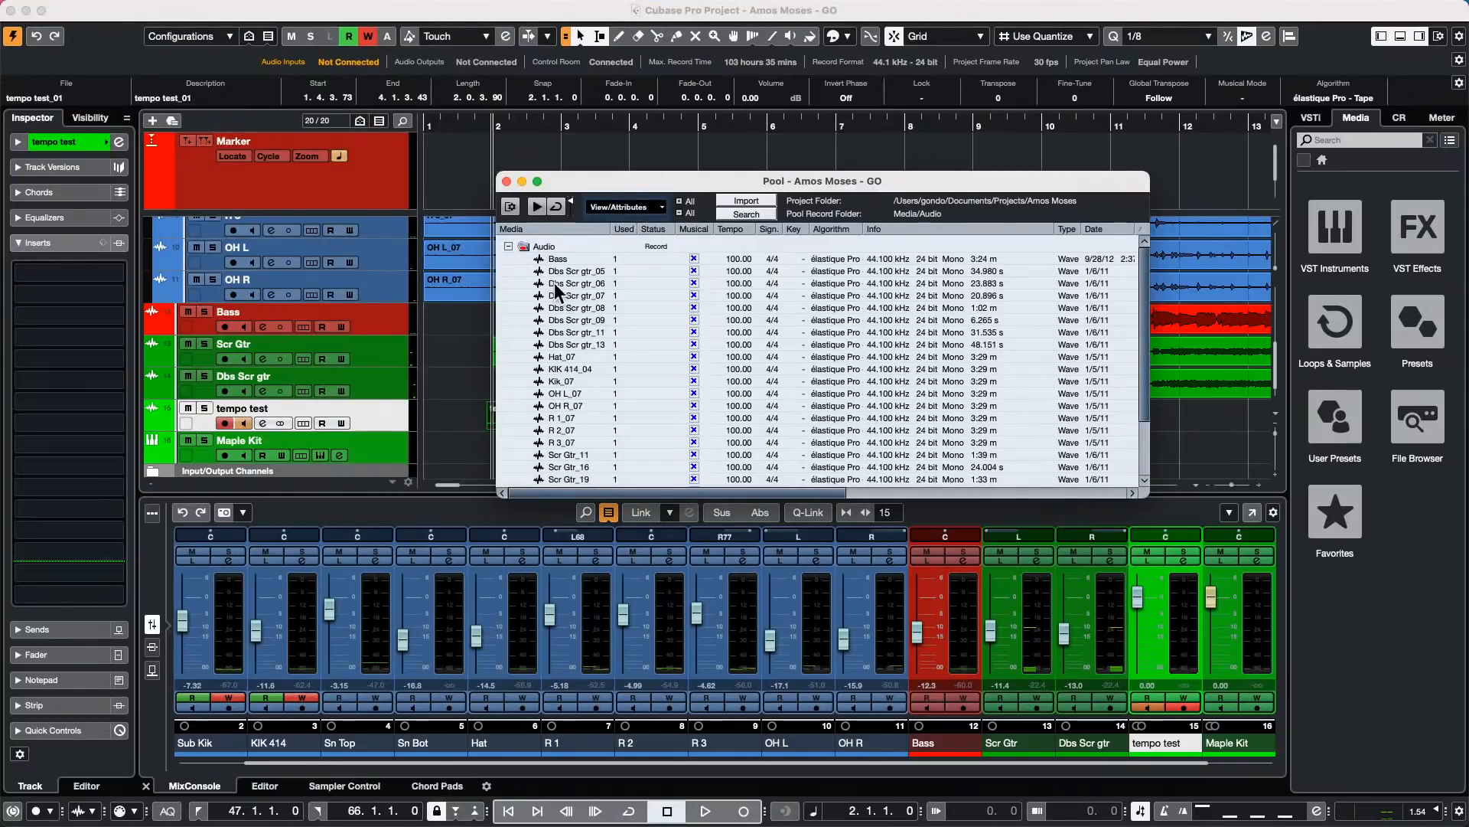
{"action": "left_click_drag", "start_coordinate": [608, 182], "coordinate": [595, 105]}
{"action": "scroll", "coordinate": [568, 341], "scroll_direction": "down", "scroll_amount": 3}
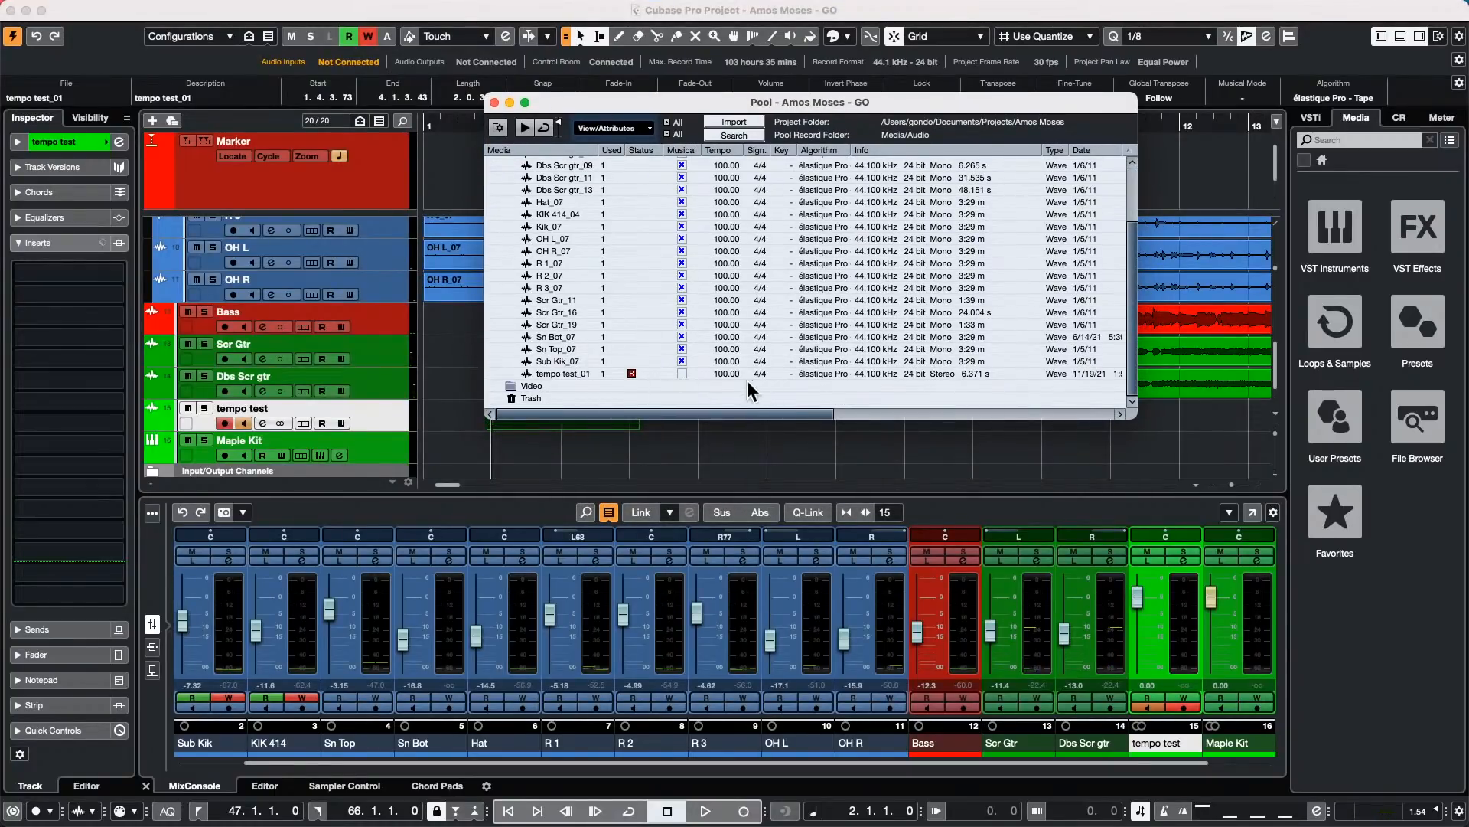
Step: Show the tempo and time signature section on the transport bar
{"action": "left_click", "coordinate": [1459, 808]}
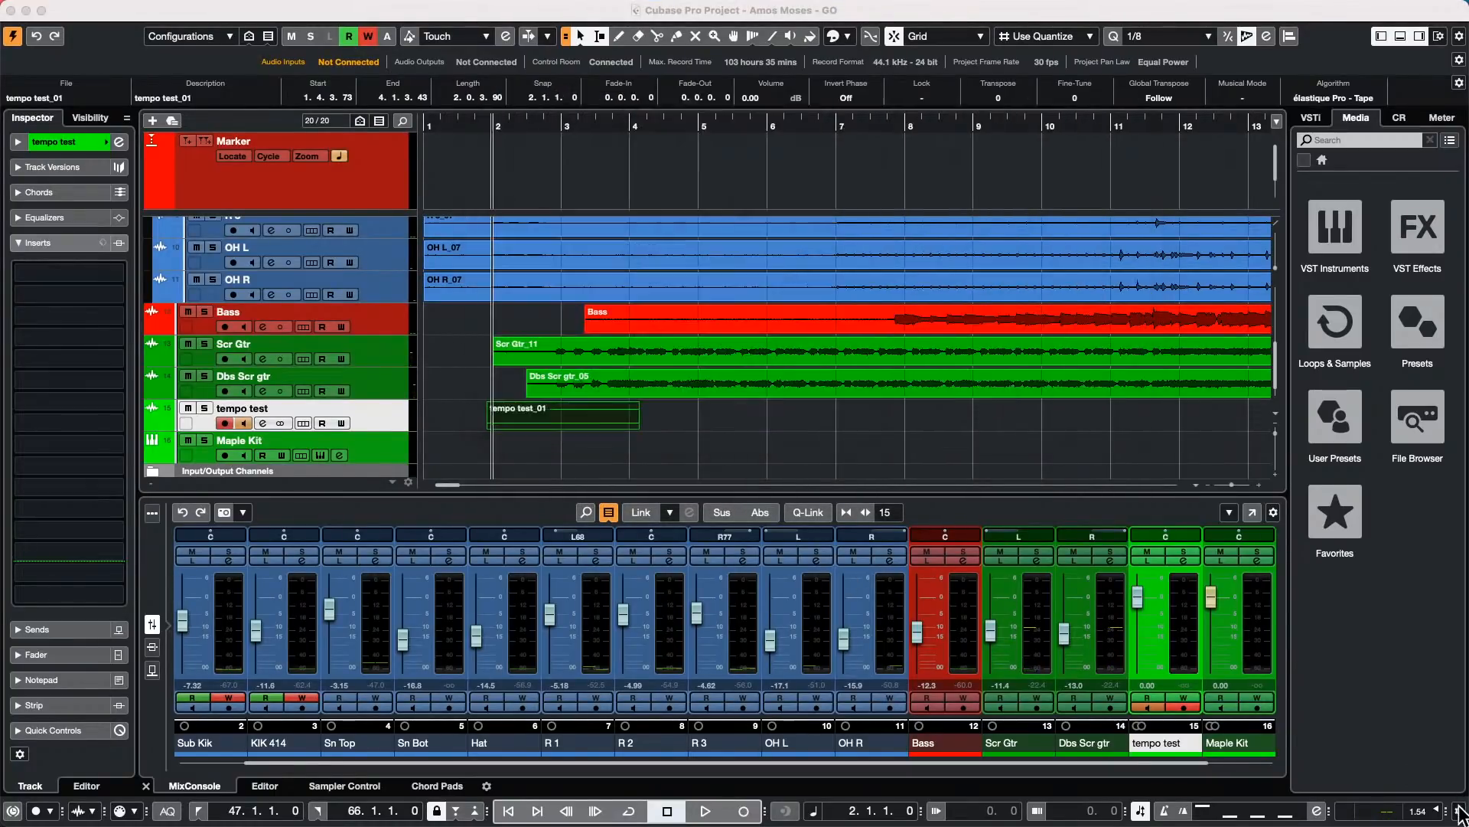
{"action": "left_click", "coordinate": [1407, 638]}
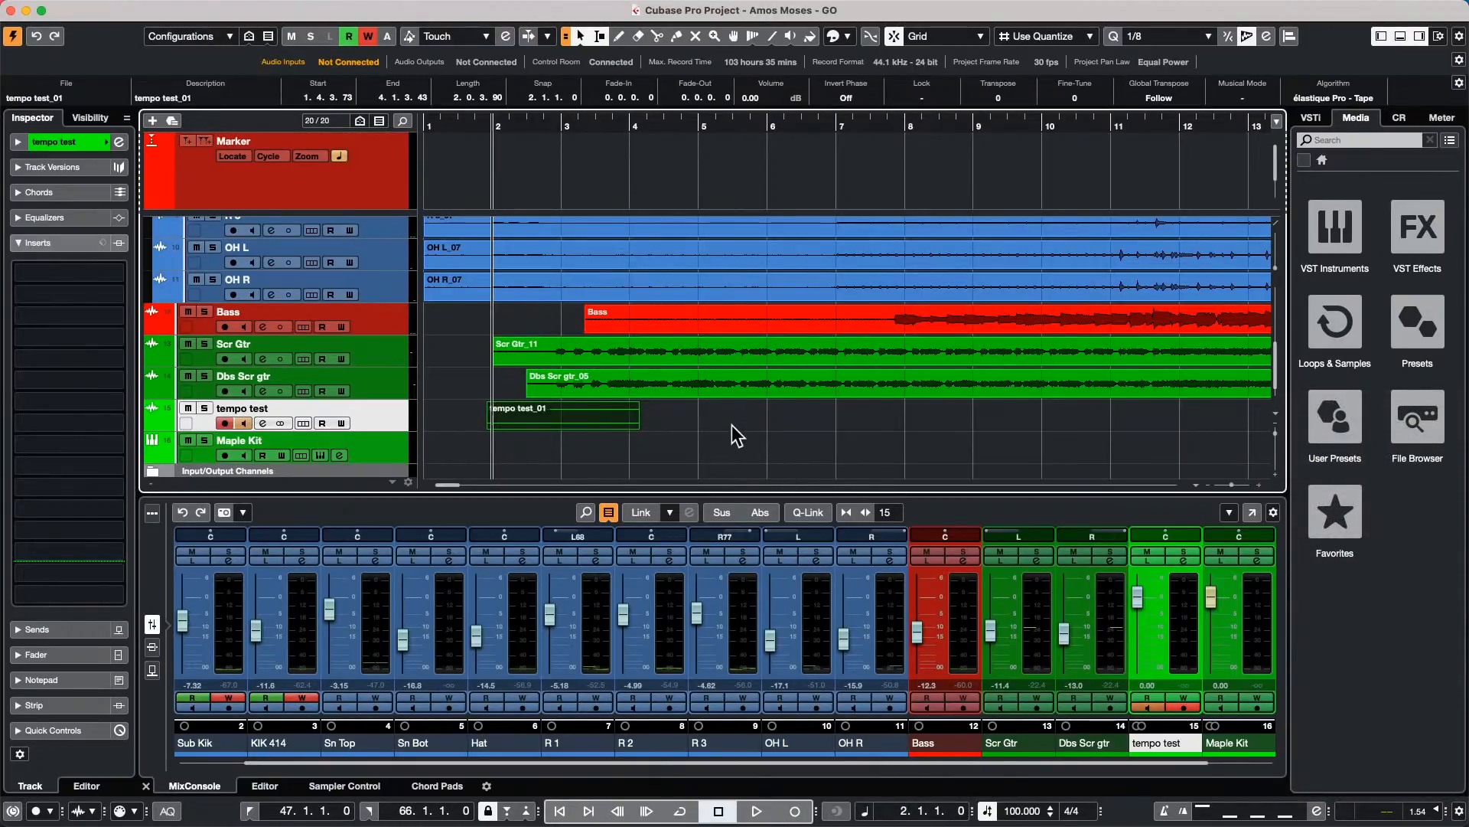
Step: Enable Musical Mode for the tempo test_01 clip in the Pool, and close the Pool
{"action": "key", "text": "super+p"}
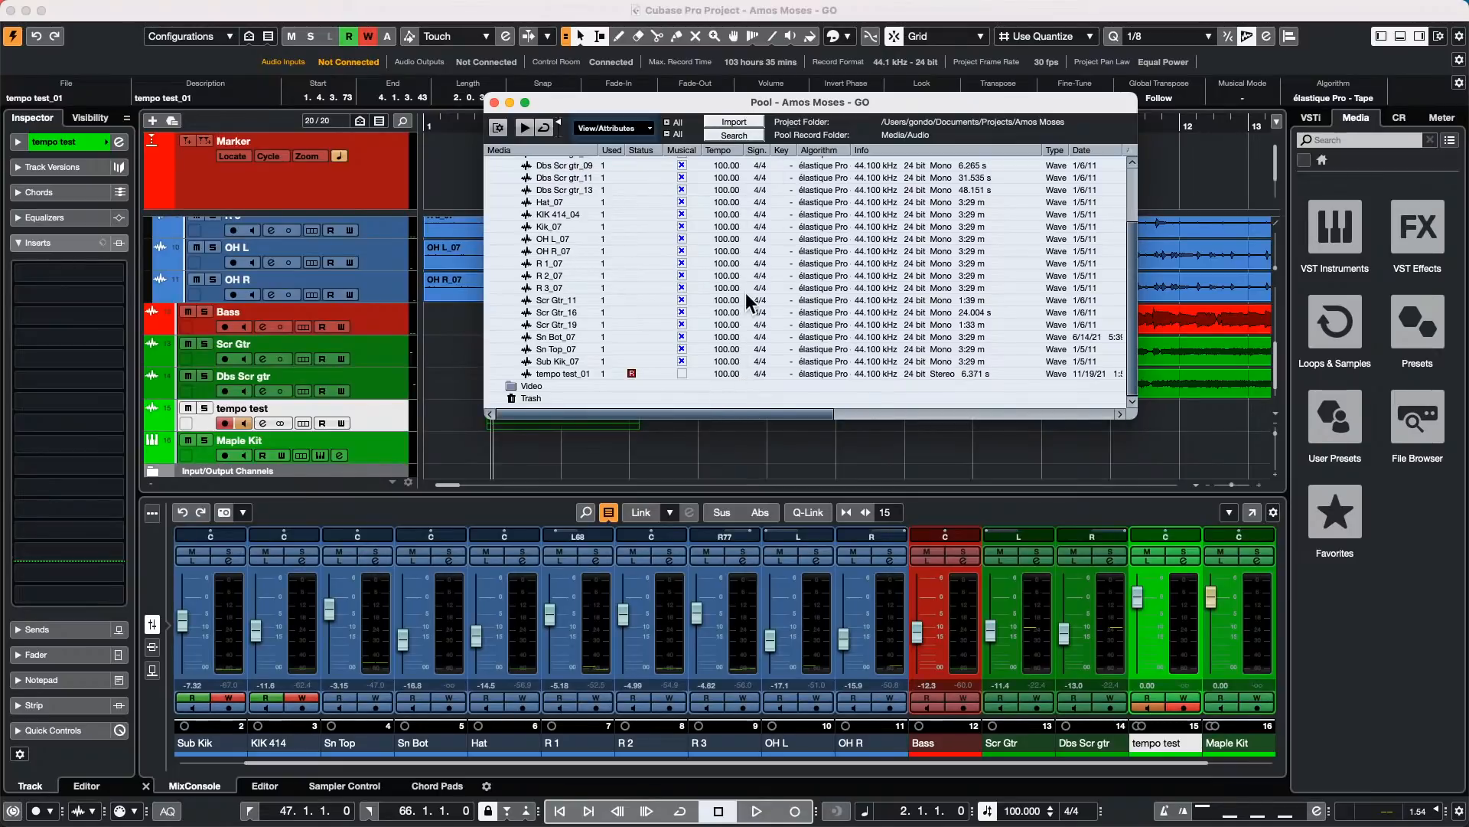
{"action": "left_click", "coordinate": [681, 372]}
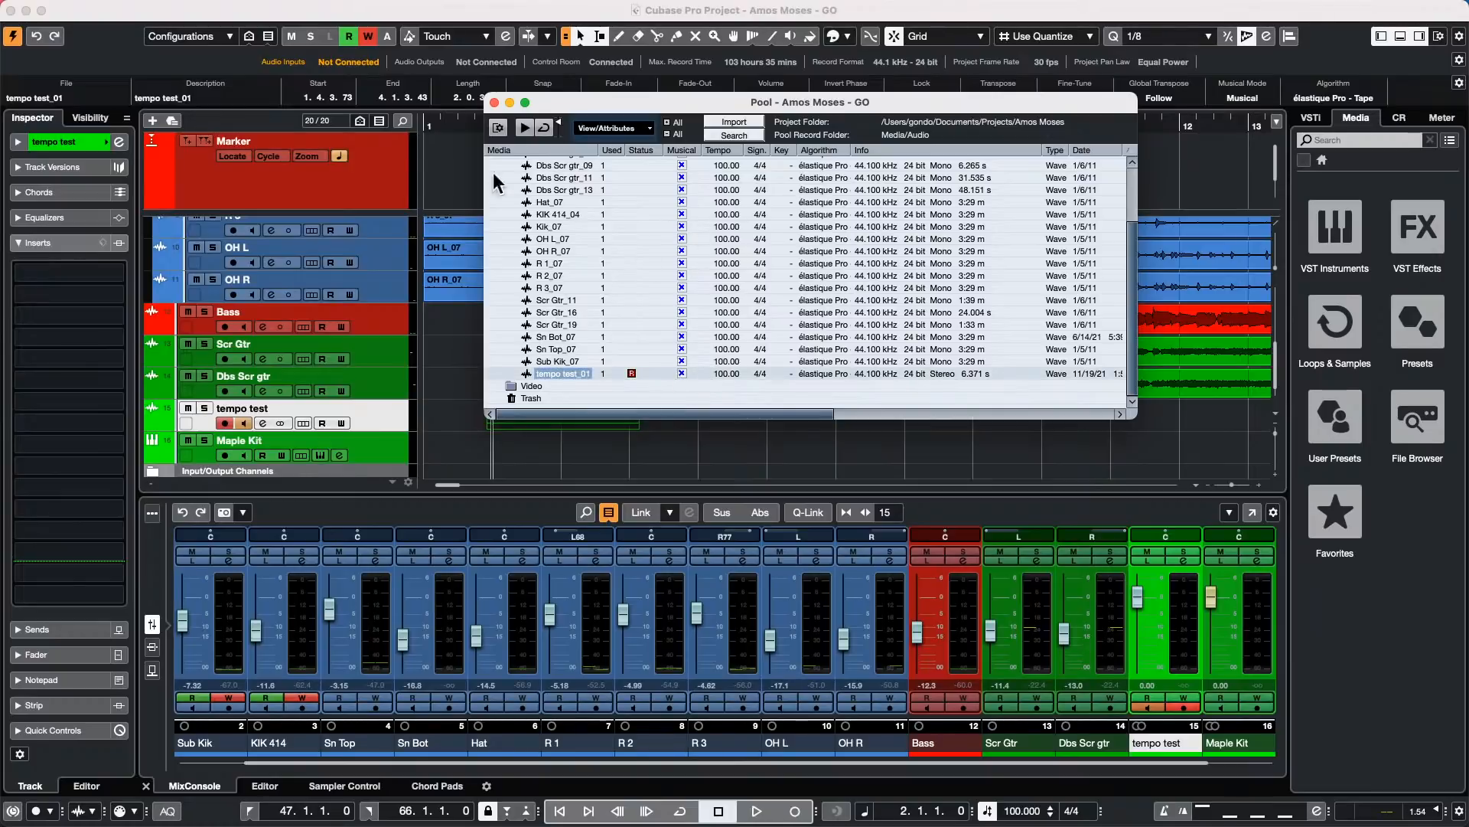
{"action": "left_click", "coordinate": [494, 103]}
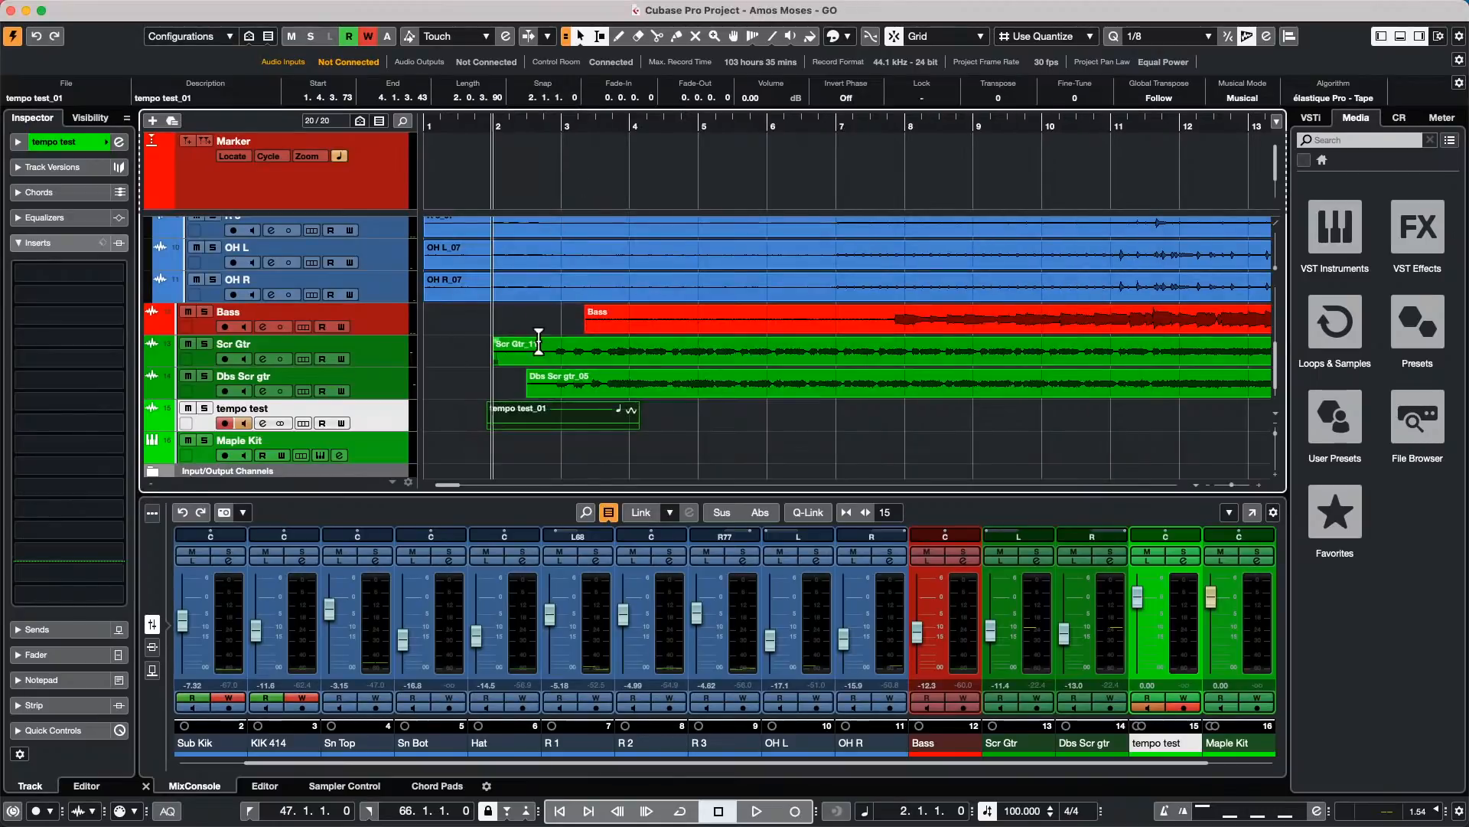
Step: Select the audio events on all tracks and place the project cursor at about bar 15
{"action": "left_click_drag", "start_coordinate": [506, 131], "coordinate": [500, 89]}
{"action": "left_click_drag", "start_coordinate": [1049, 429], "coordinate": [436, 275]}
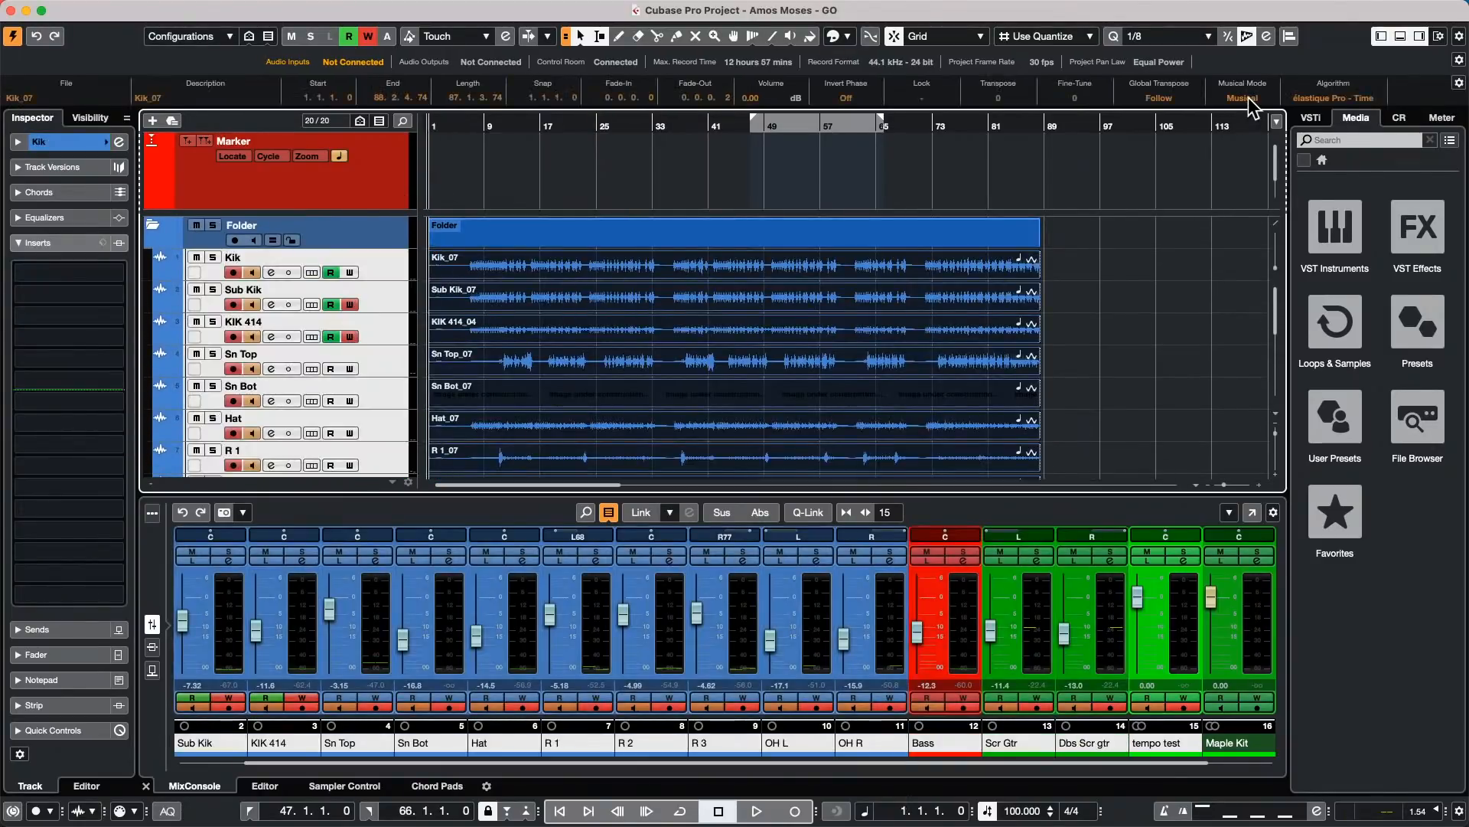
{"action": "left_click", "coordinate": [528, 126]}
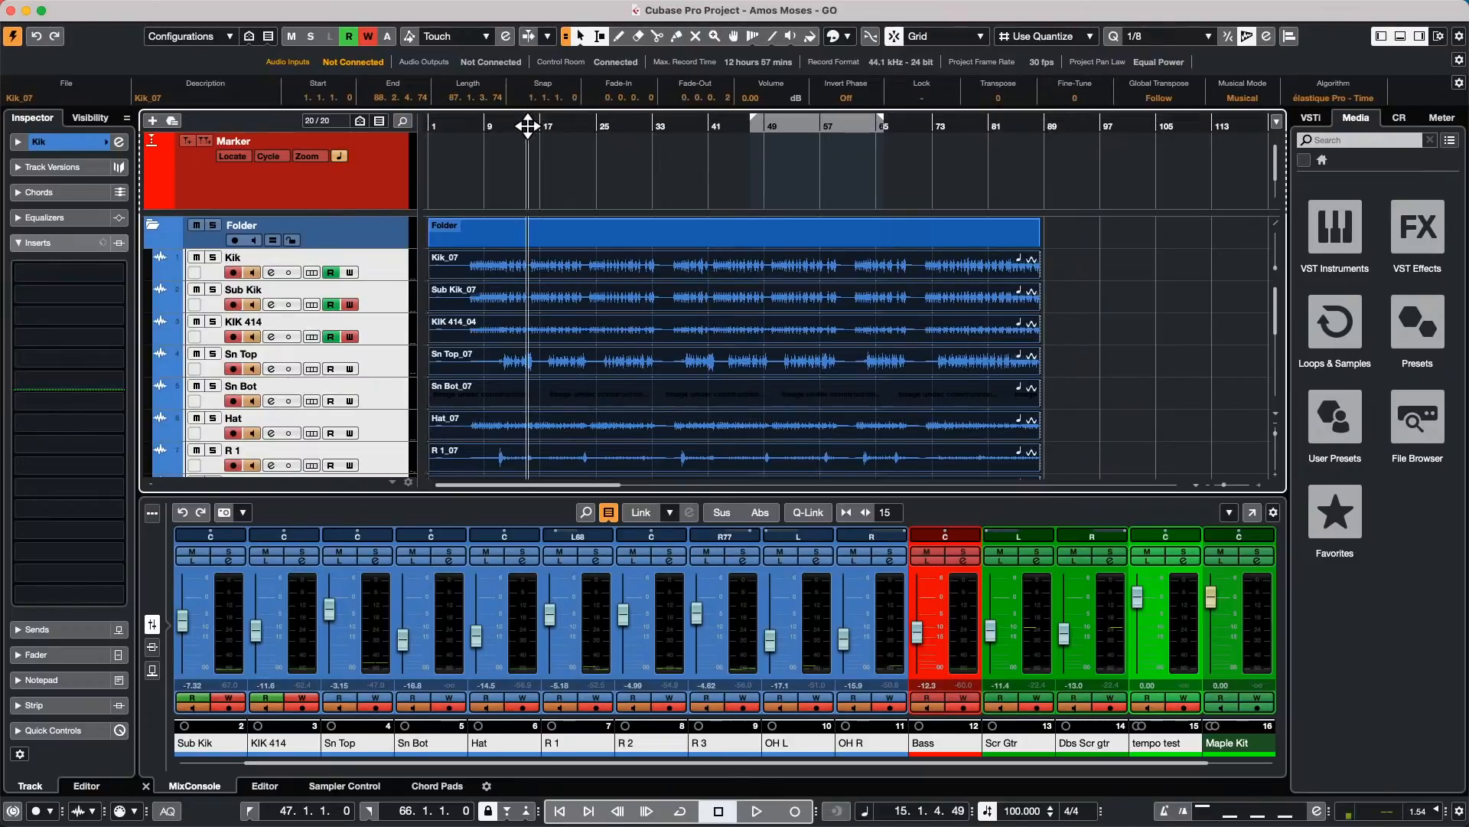
Step: Start playback from about bar 15 and set the project tempo to 110 BPM while the song plays
{"action": "key", "text": "space"}
{"action": "scroll", "coordinate": [660, 279], "scroll_direction": "down", "scroll_amount": 5}
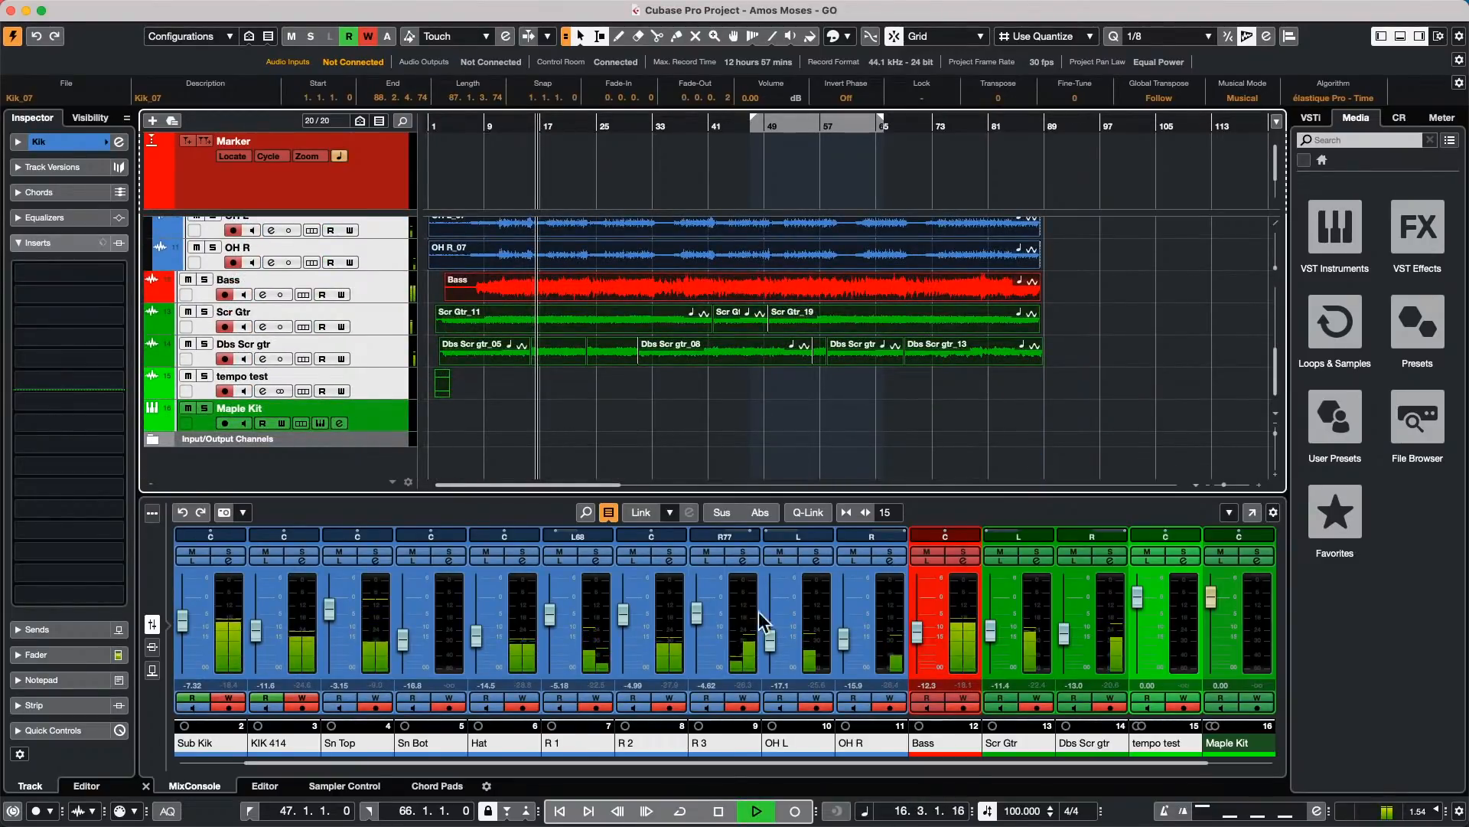
{"action": "double_click", "coordinate": [1012, 809]}
{"action": "type", "text": "110"}
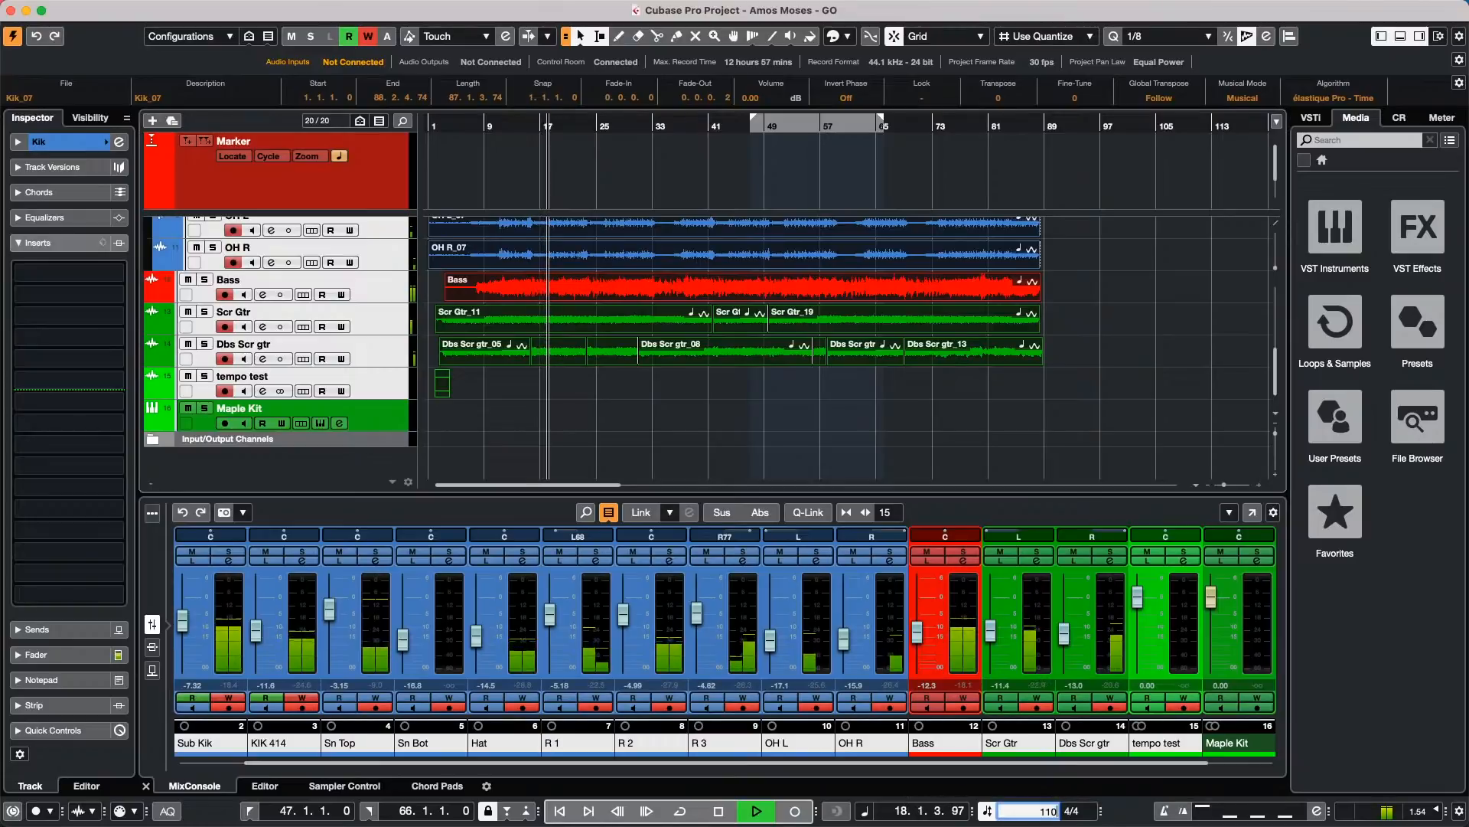
{"action": "key", "text": "Return"}
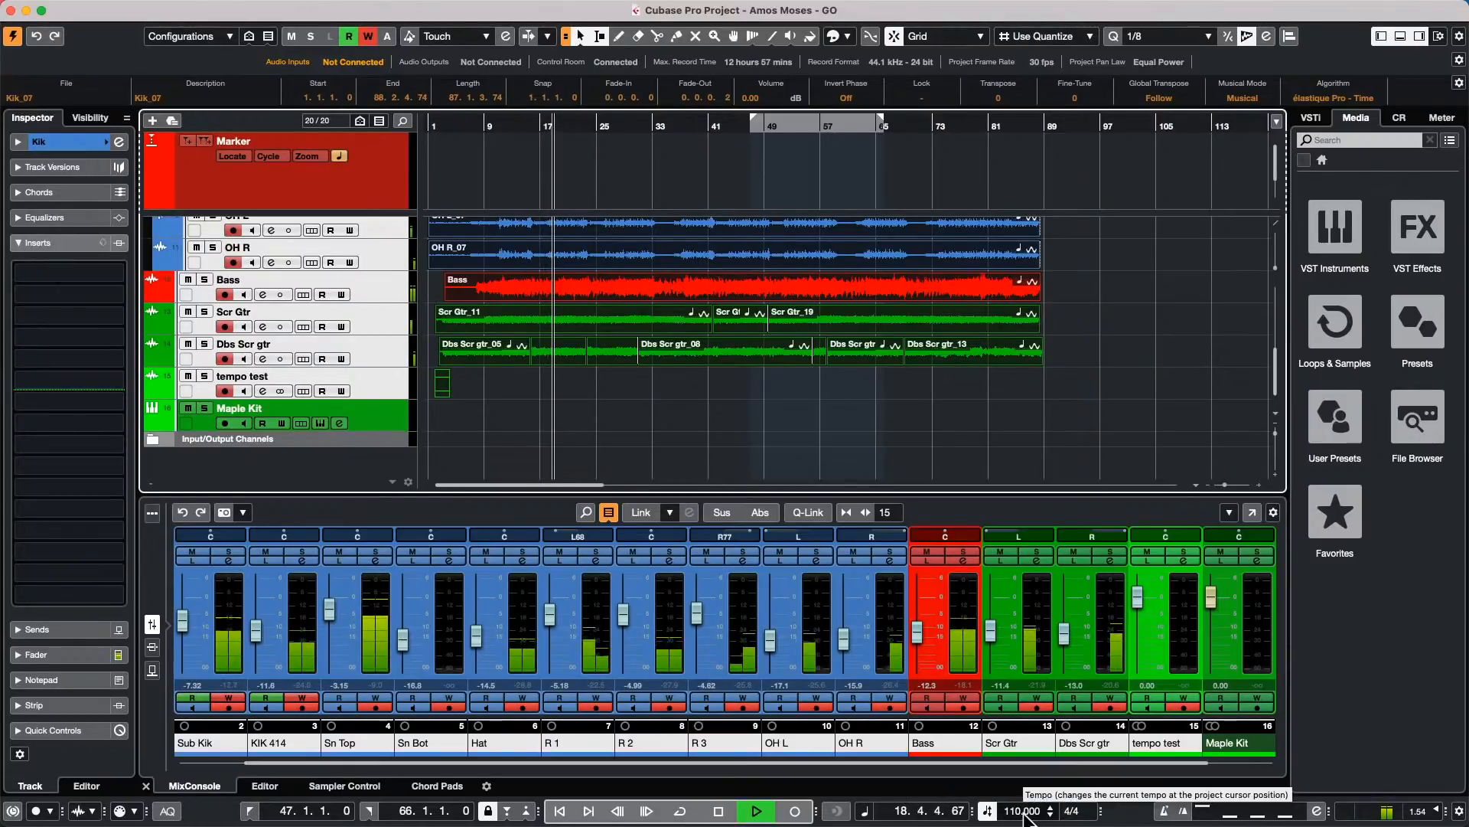
Step: Raise the project tempo to 120 BPM, and further to 156 BPM, during playback
{"action": "double_click", "coordinate": [1026, 811]}
{"action": "type", "text": "120"}
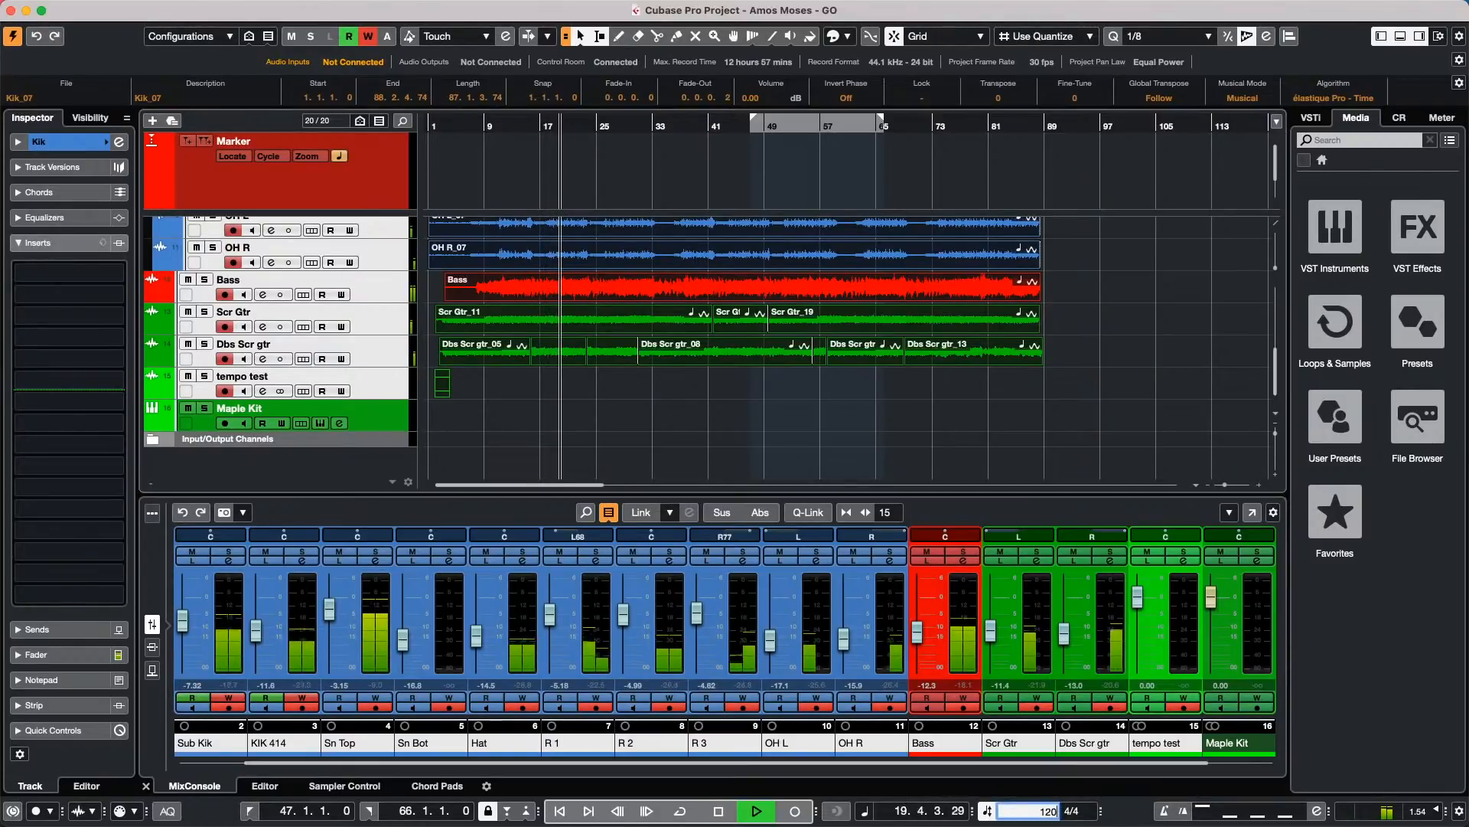
{"action": "key", "text": "Return"}
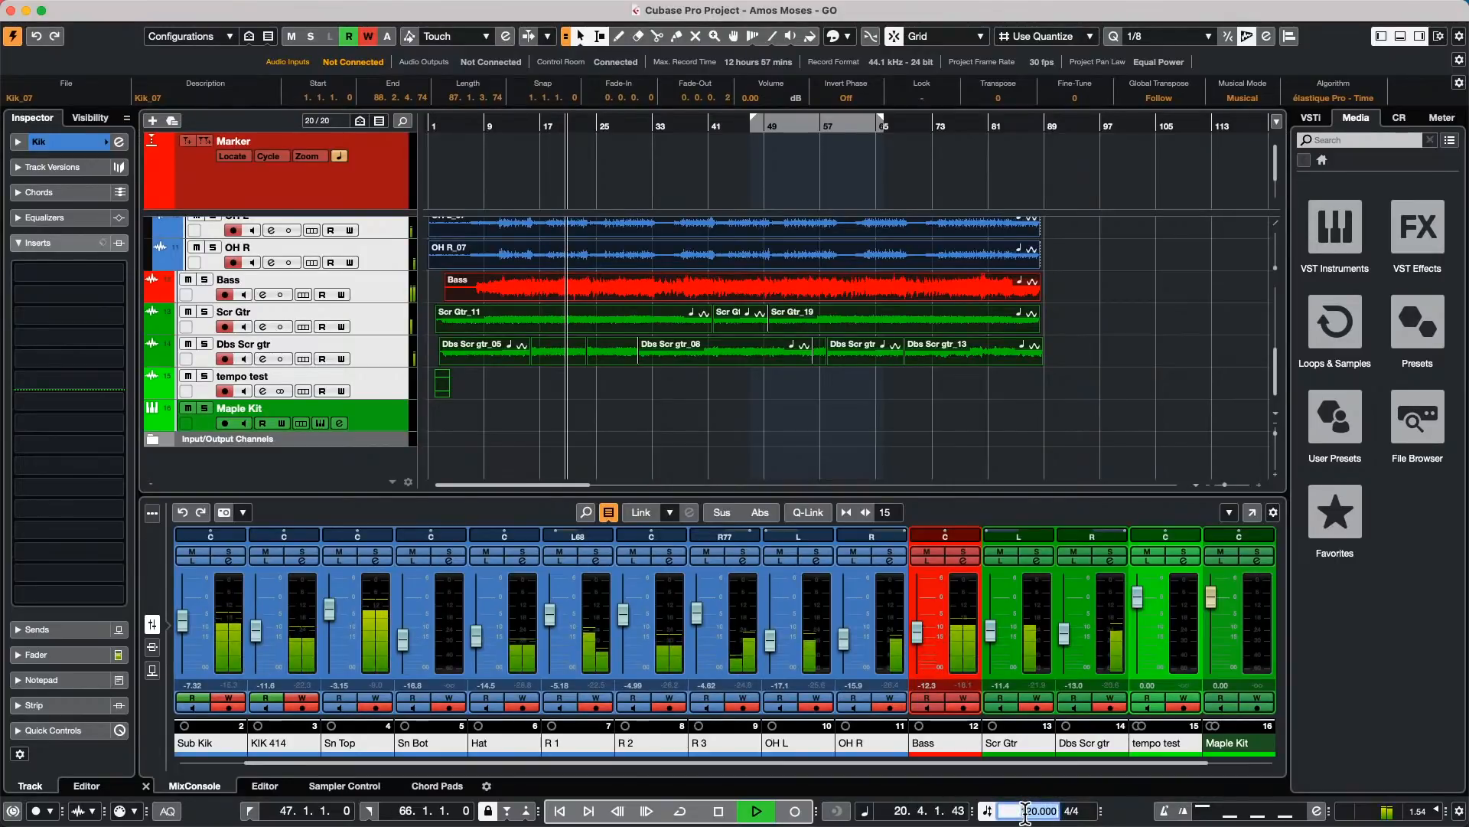
{"action": "type", "text": "156"}
{"action": "key", "text": "Return"}
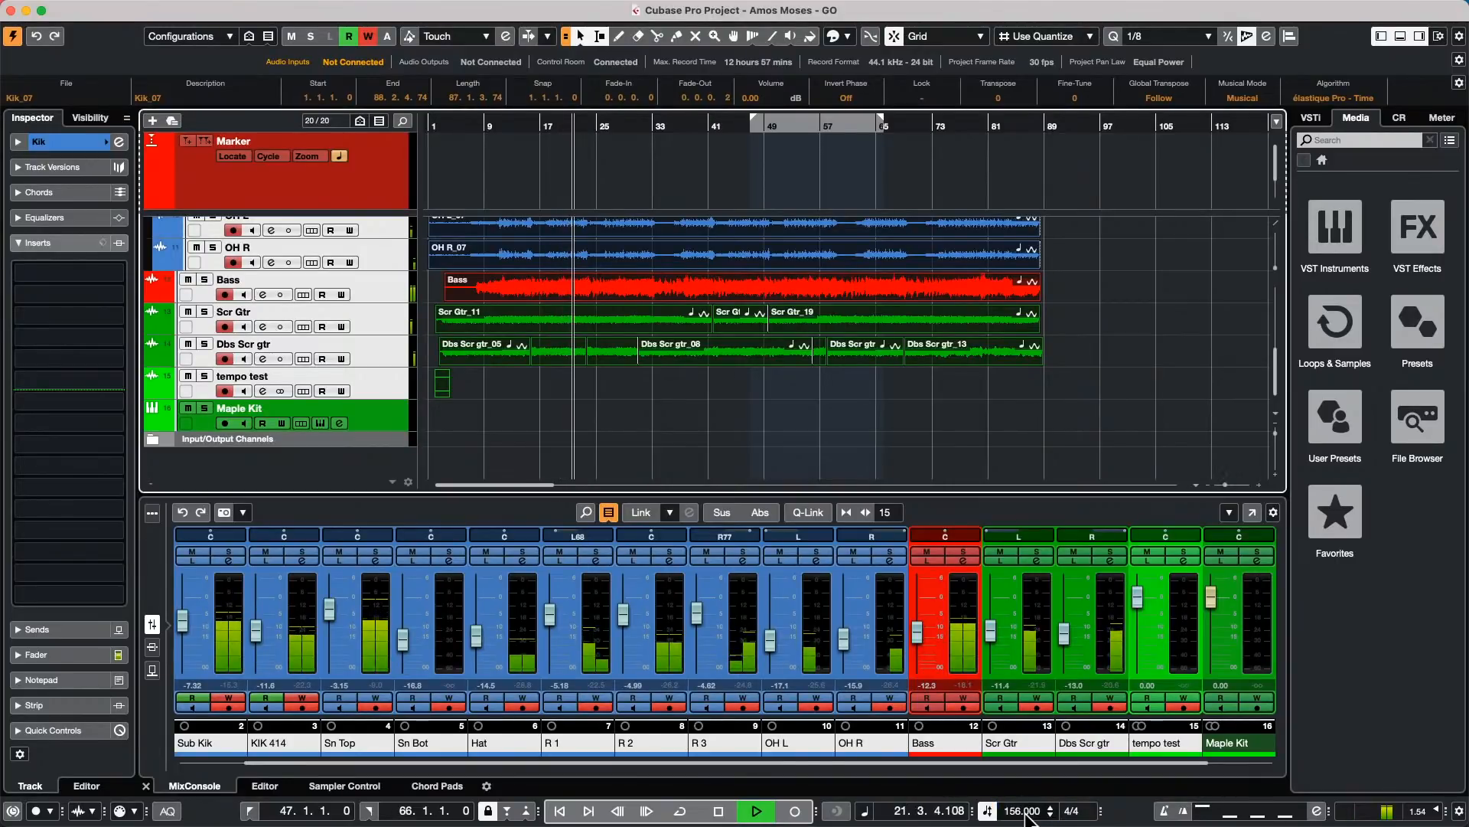
Step: Set the project tempo to 88 BPM and stop playback
{"action": "double_click", "coordinate": [1026, 812]}
{"action": "type", "text": "88"}
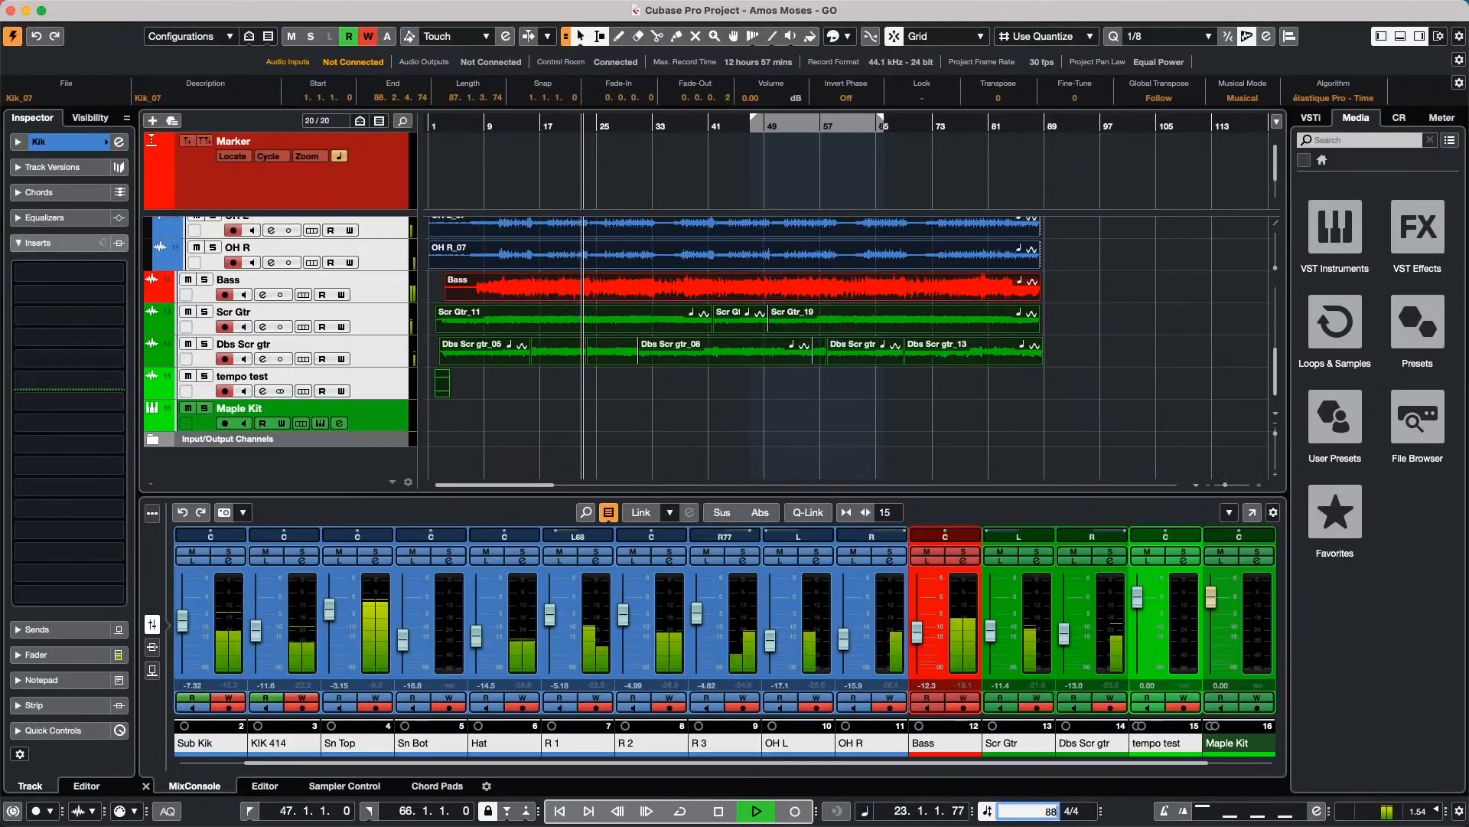
{"action": "key", "text": "Return"}
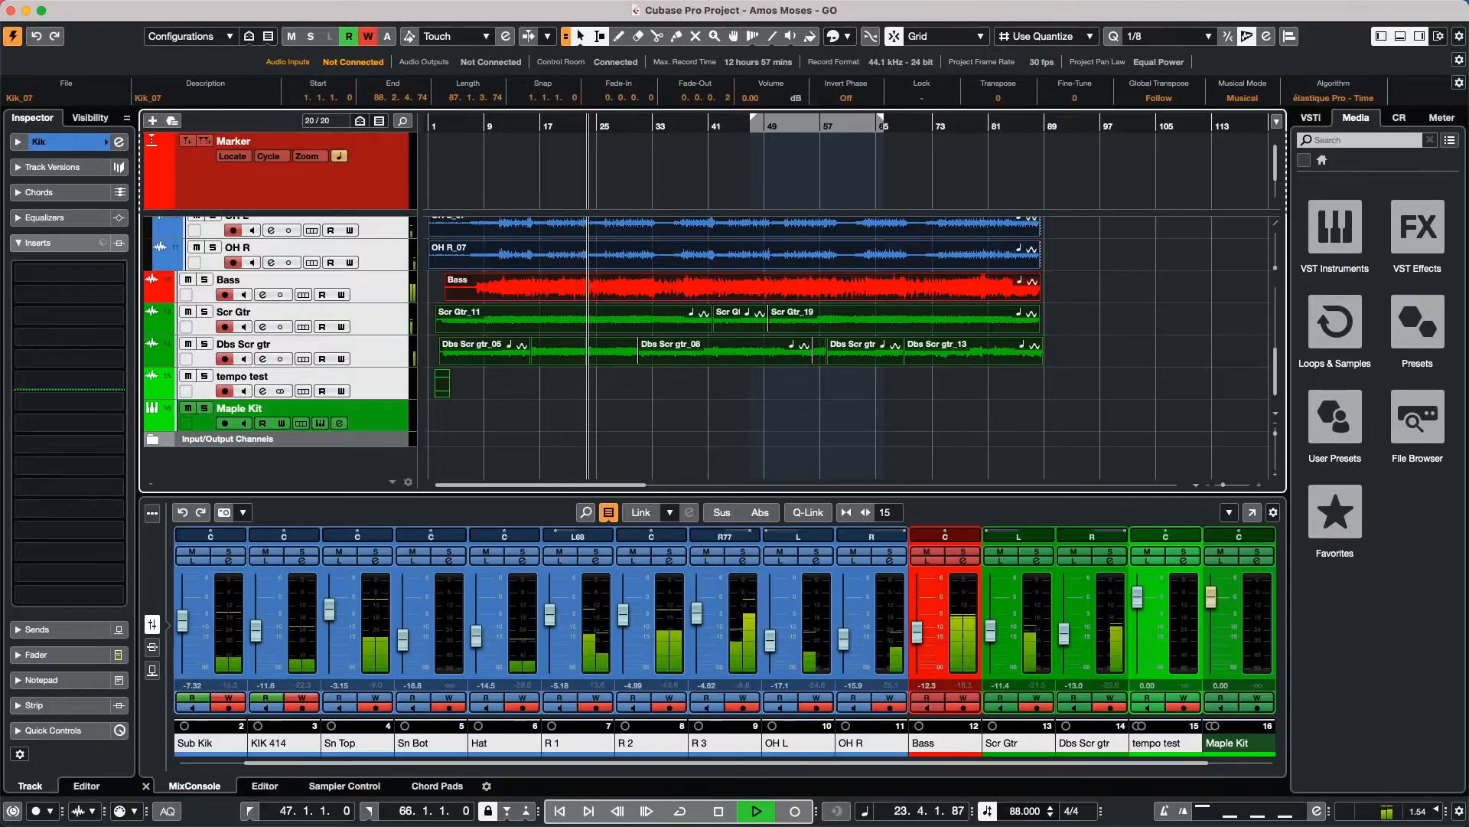
{"action": "key", "text": "space"}
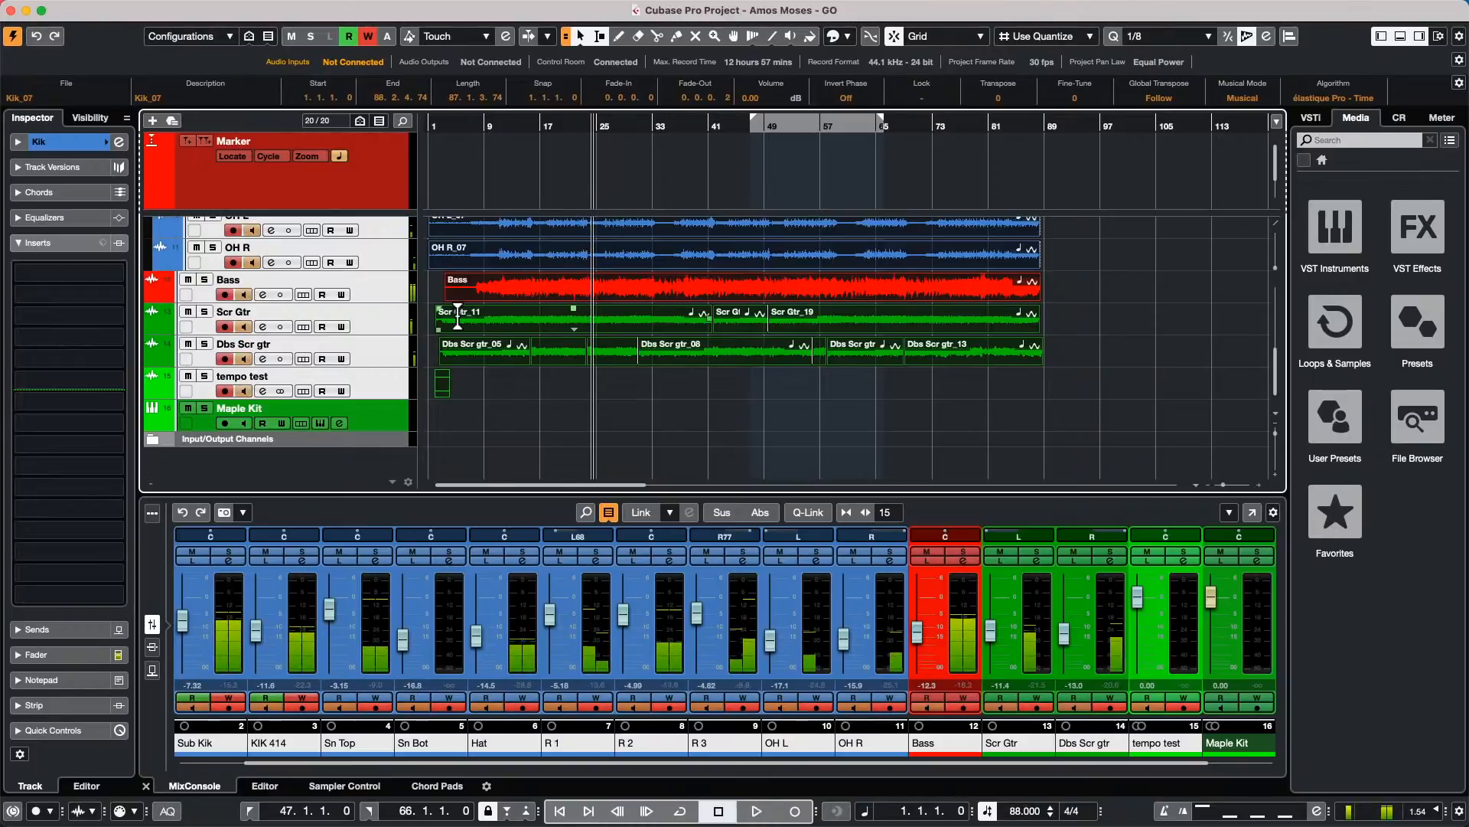
Step: Add a Tempo track below the Maple Kit track and increase its height
{"action": "right_click", "coordinate": [390, 417]}
{"action": "mouse_move", "coordinate": [483, 422]}
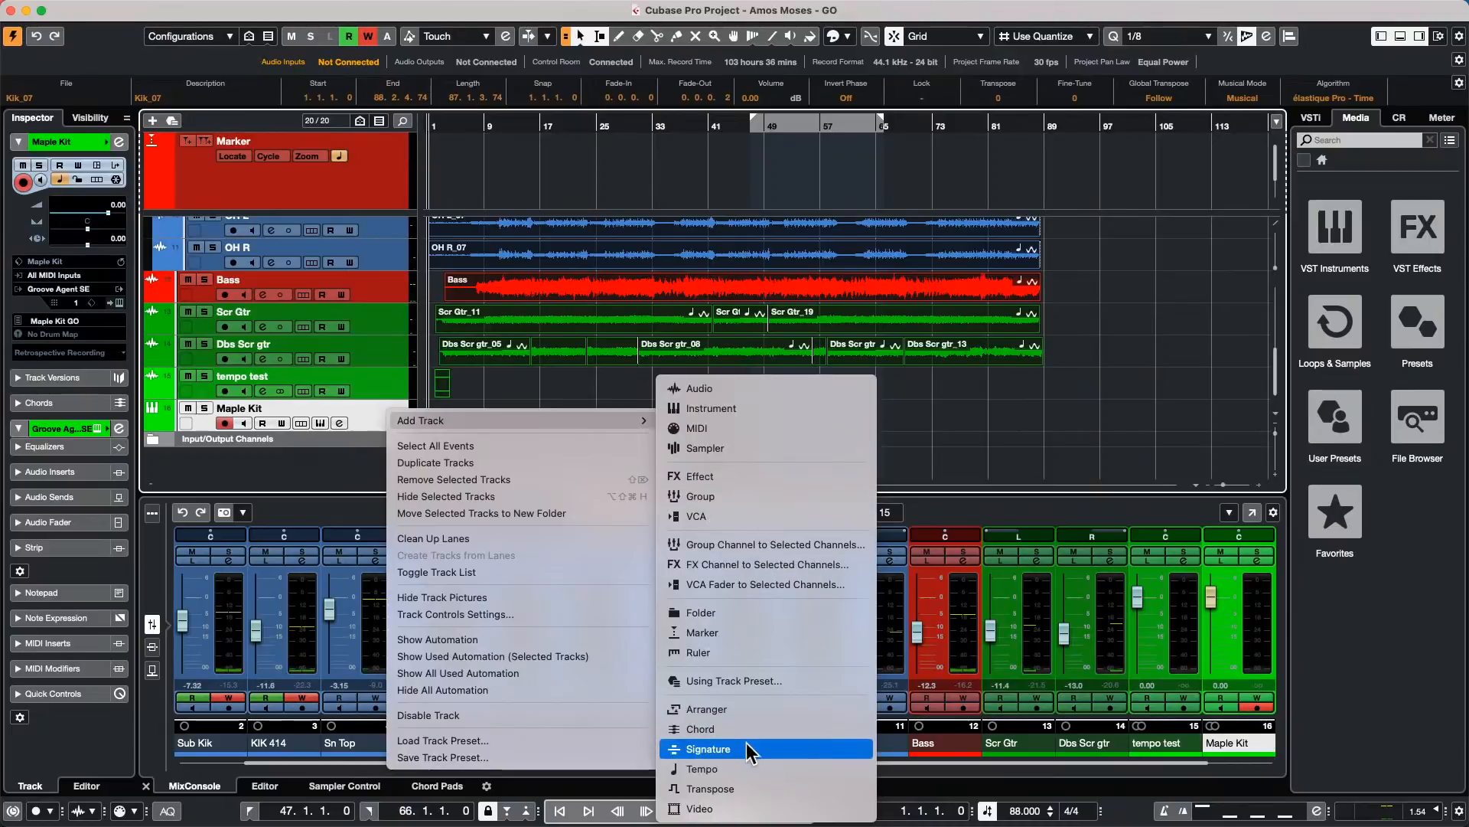
{"action": "left_click", "coordinate": [753, 770]}
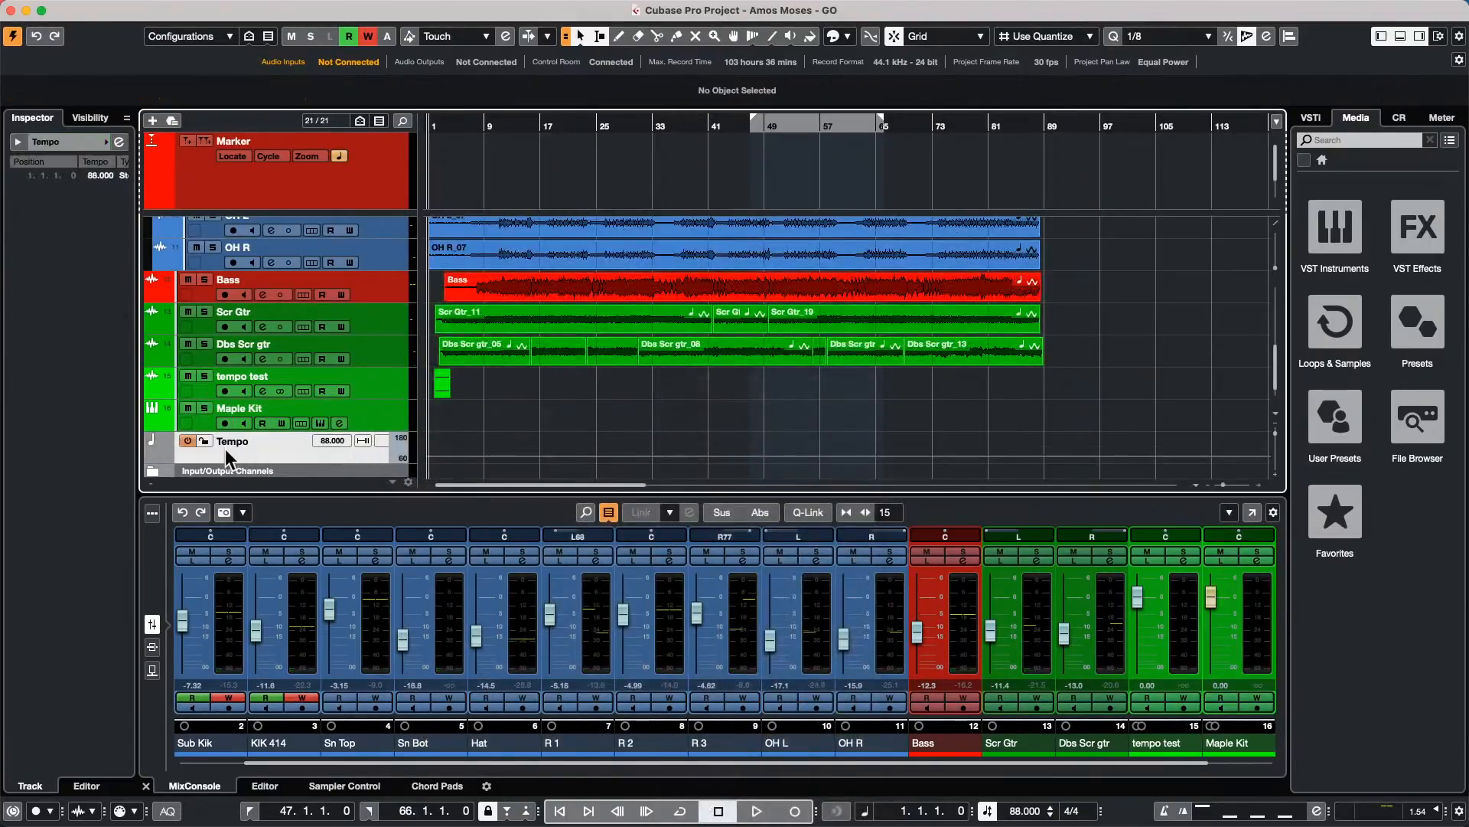
{"action": "scroll", "coordinate": [324, 432], "scroll_direction": "down", "scroll_amount": 1}
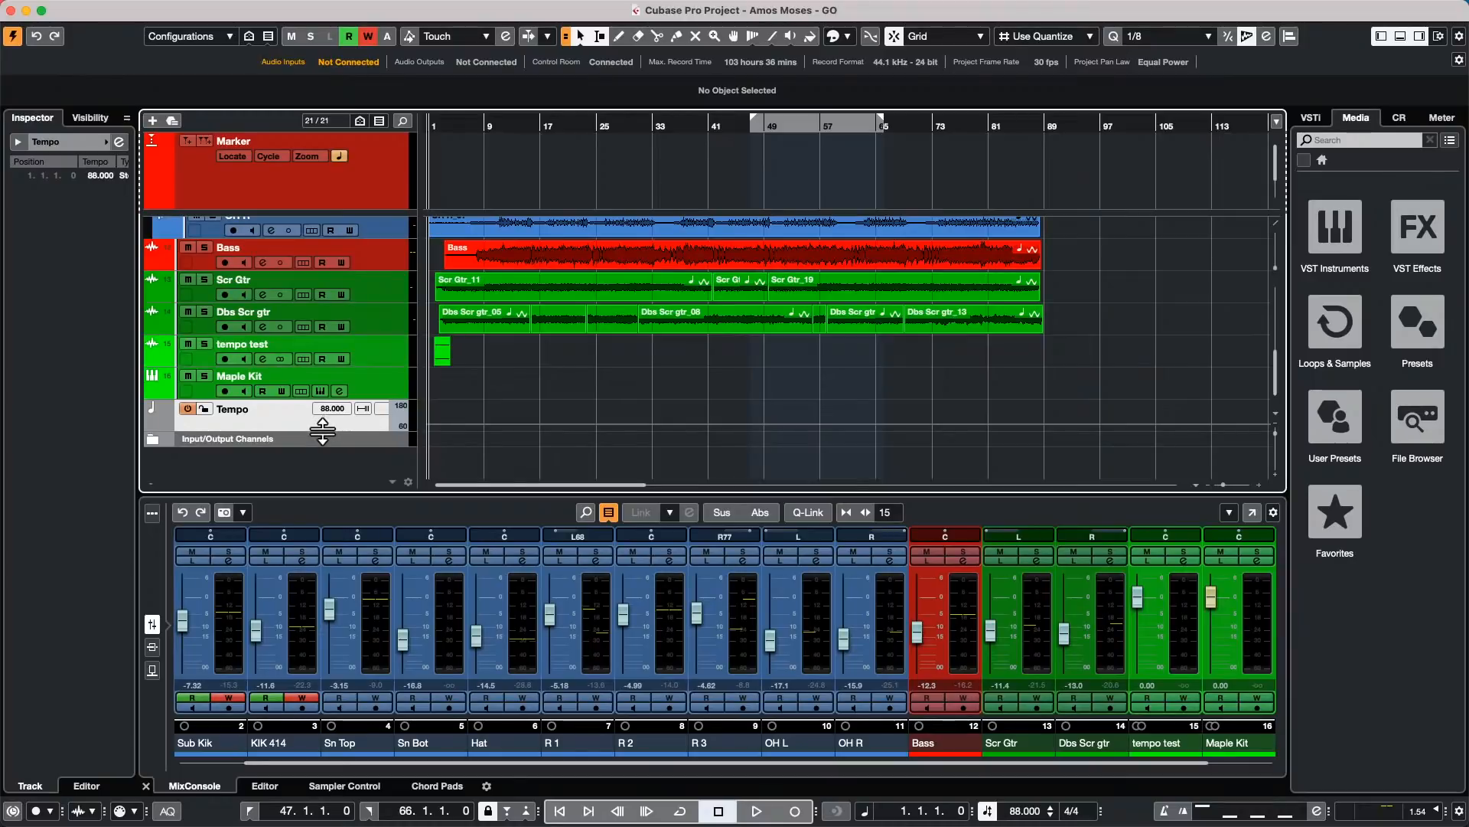
{"action": "left_click_drag", "start_coordinate": [323, 433], "coordinate": [322, 463]}
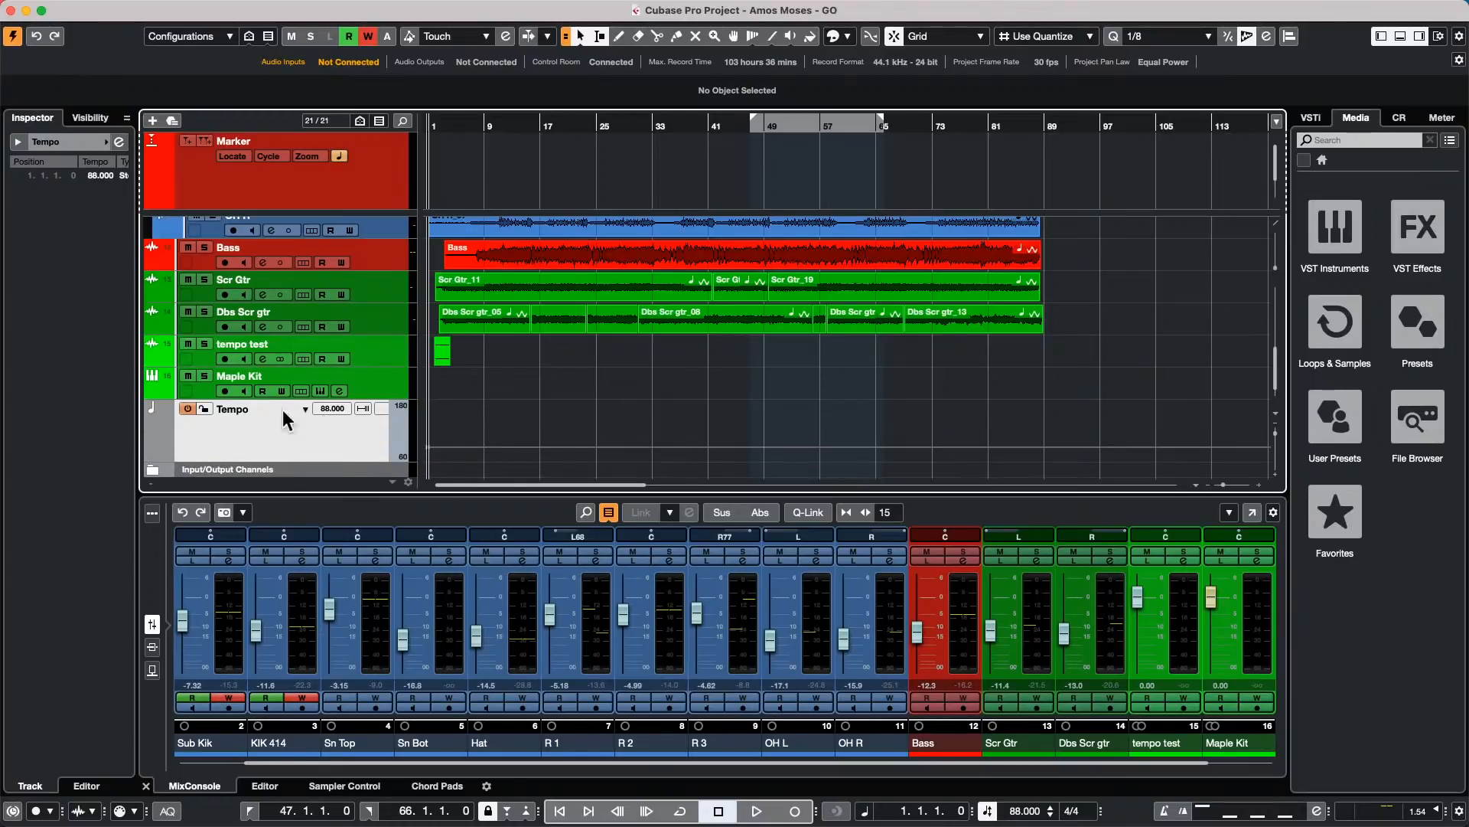
Step: Draw tempo points on the Tempo track of 90 BPM at about bar 17 and 120 BPM at about bar 25
{"action": "left_click", "coordinate": [384, 409]}
{"action": "left_click", "coordinate": [411, 409]}
{"action": "right_click", "coordinate": [521, 436]}
{"action": "left_click", "coordinate": [561, 438]}
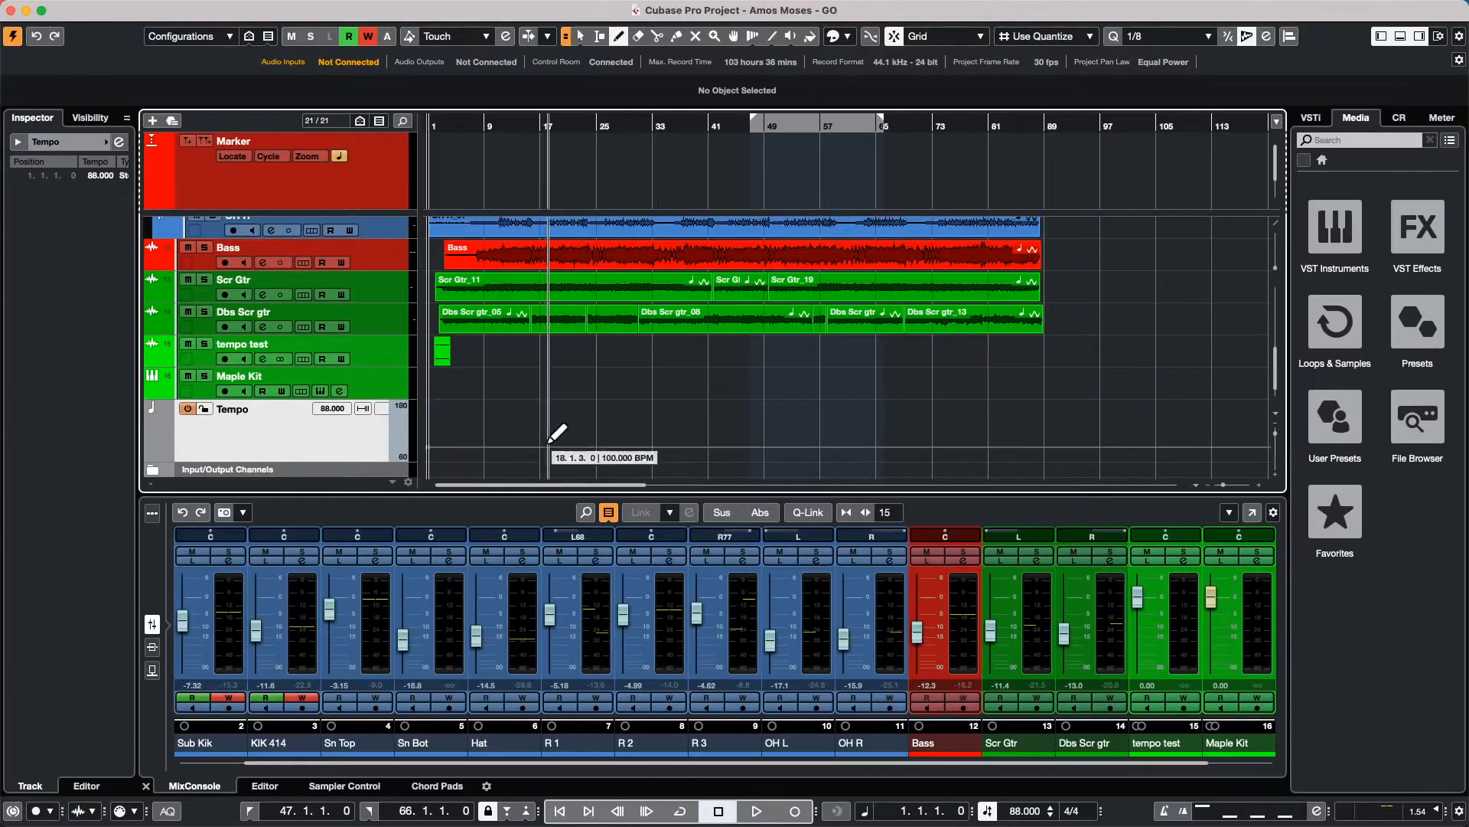
{"action": "left_click", "coordinate": [543, 447]}
{"action": "left_click", "coordinate": [599, 432]}
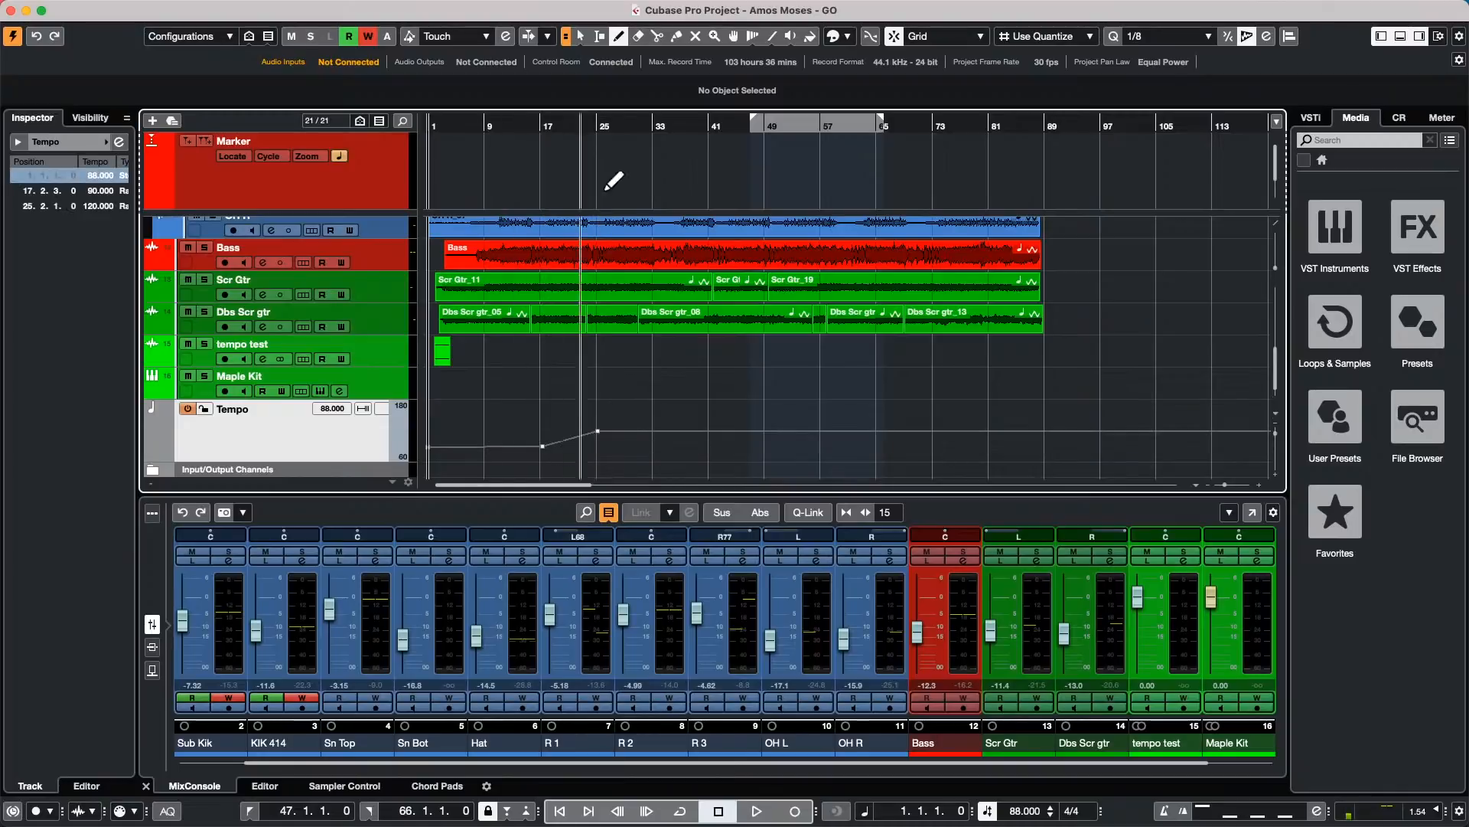
Step: Play the song from about bar 17 through the drawn tempo ramp, and stop past bar 27
{"action": "left_click", "coordinate": [544, 129]}
{"action": "key", "text": "space"}
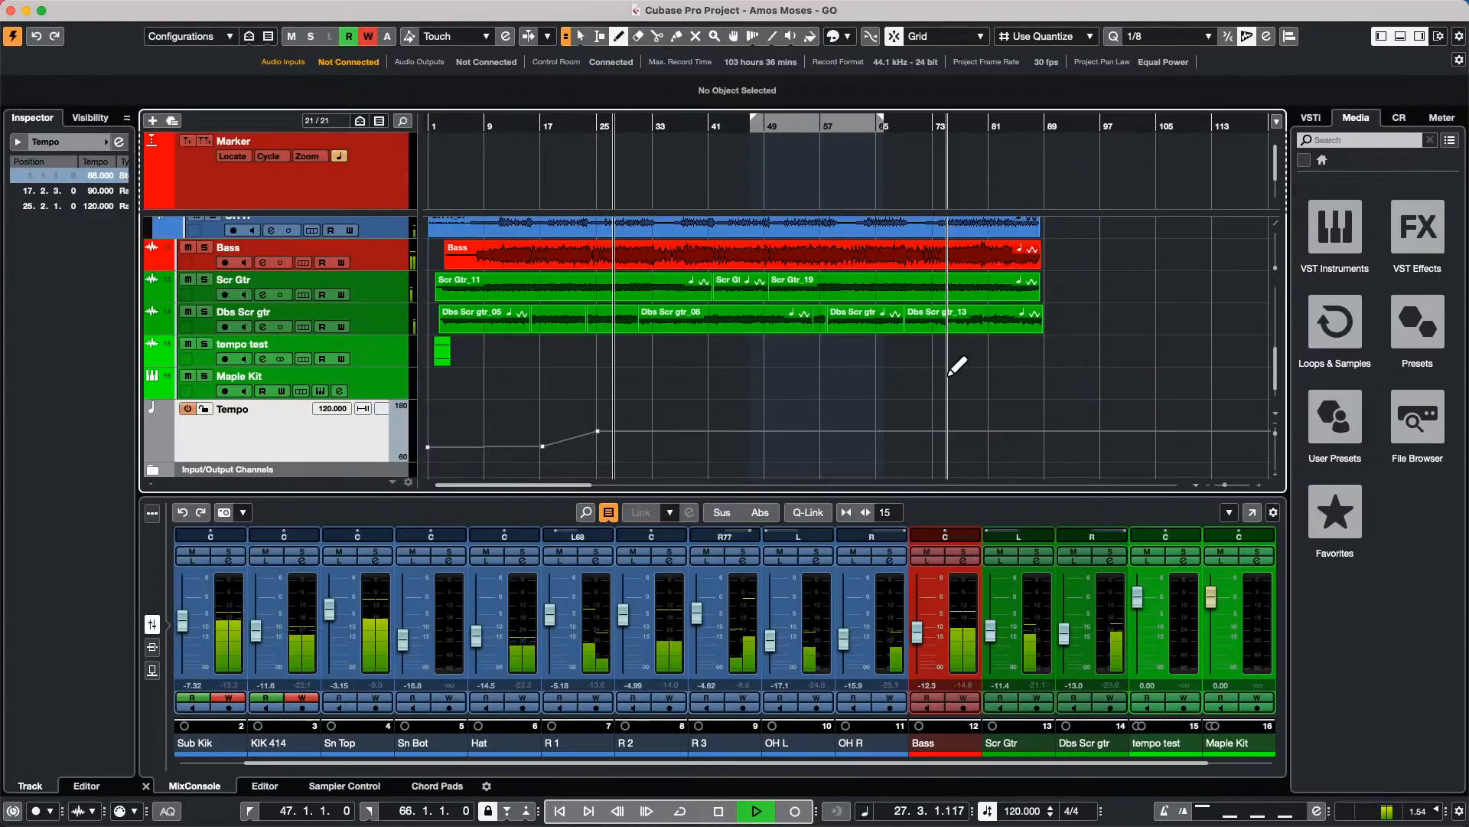
{"action": "key", "text": "space"}
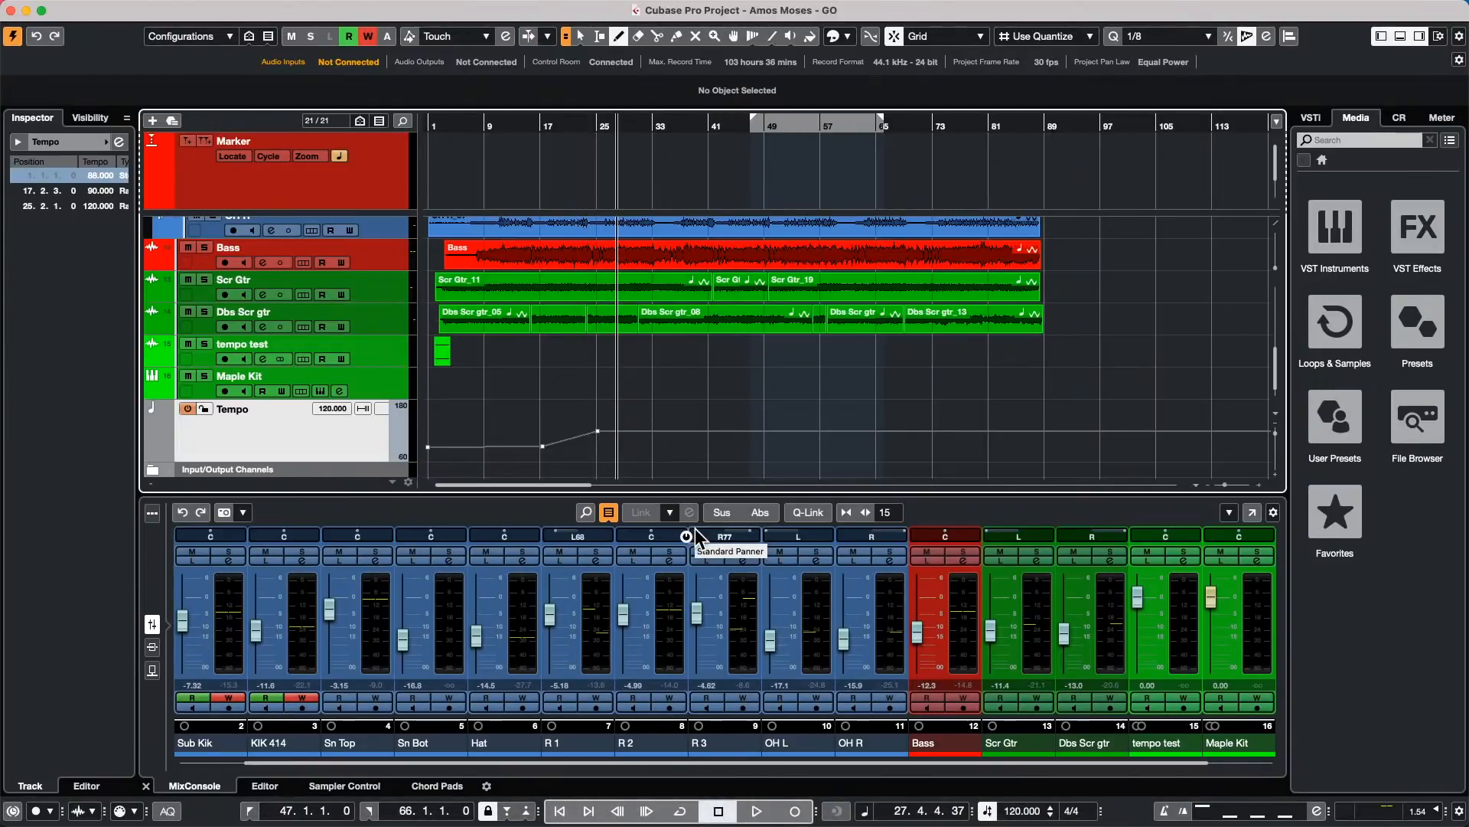
Step: Open the Pool and select all audio clips to review their tempo and Musical Mode settings
{"action": "key", "text": "super+p"}
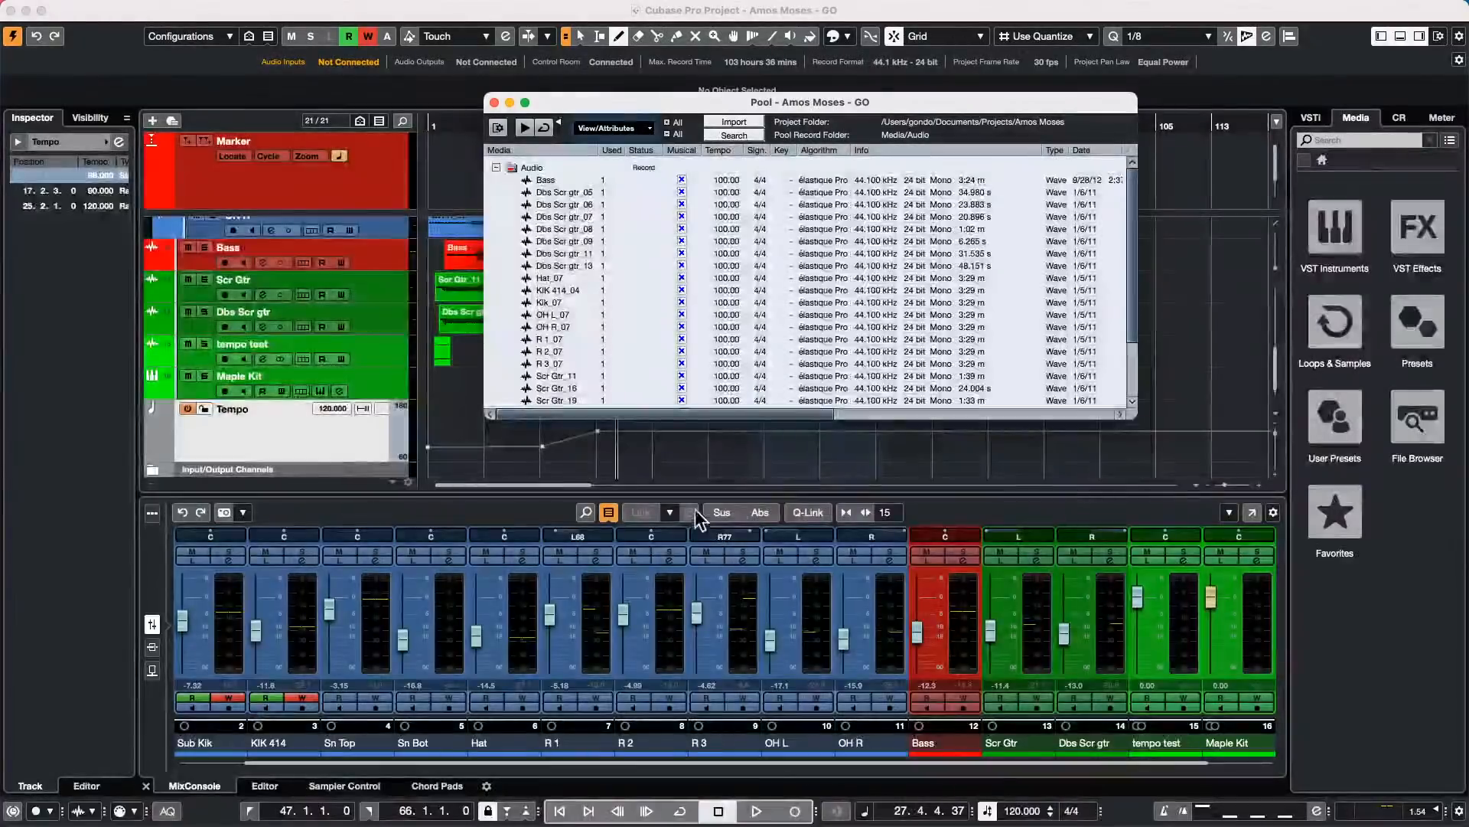
{"action": "scroll", "coordinate": [552, 259], "scroll_direction": "down", "scroll_amount": 3}
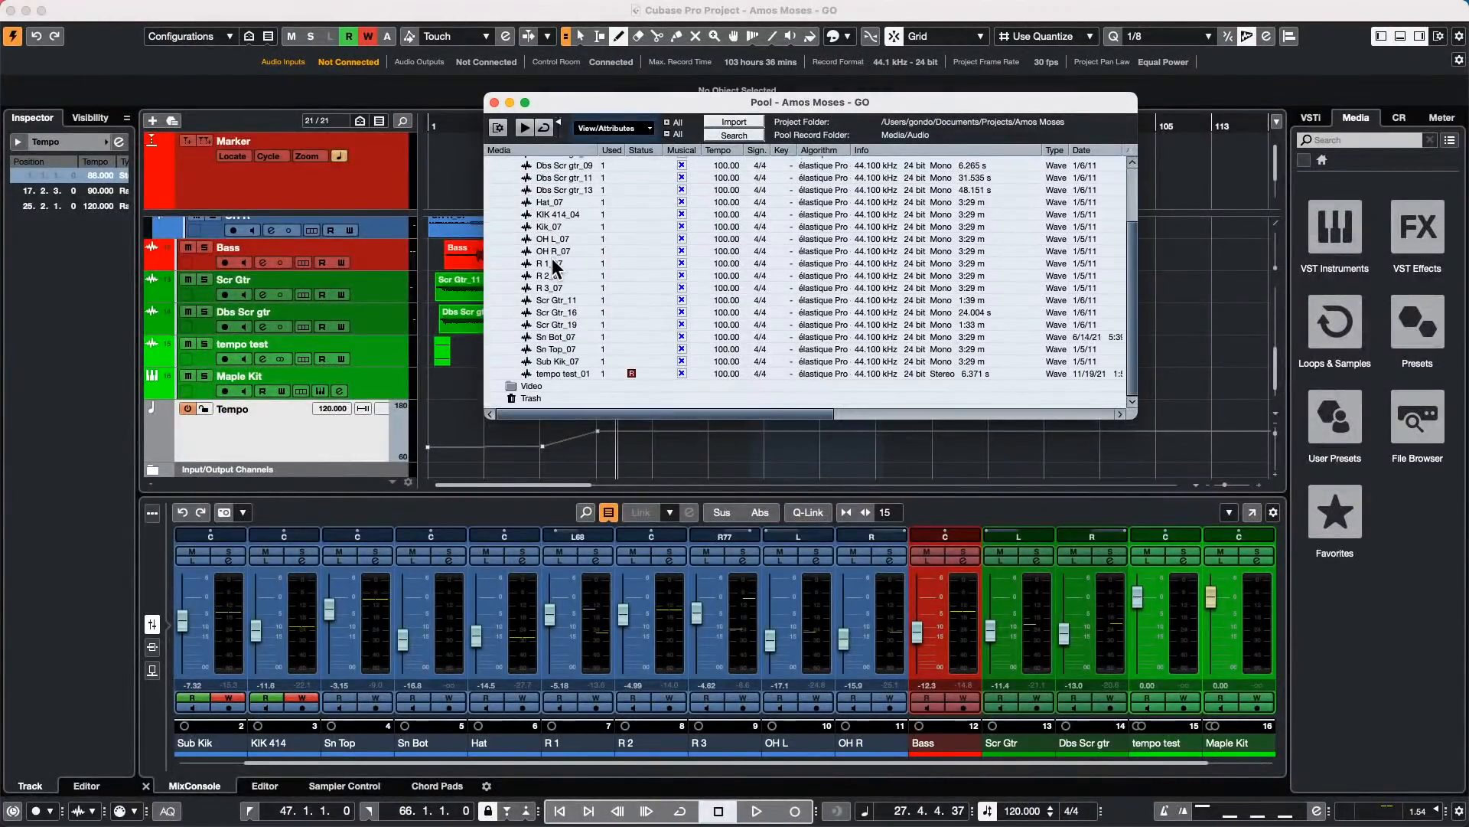
{"action": "key", "text": "super+a"}
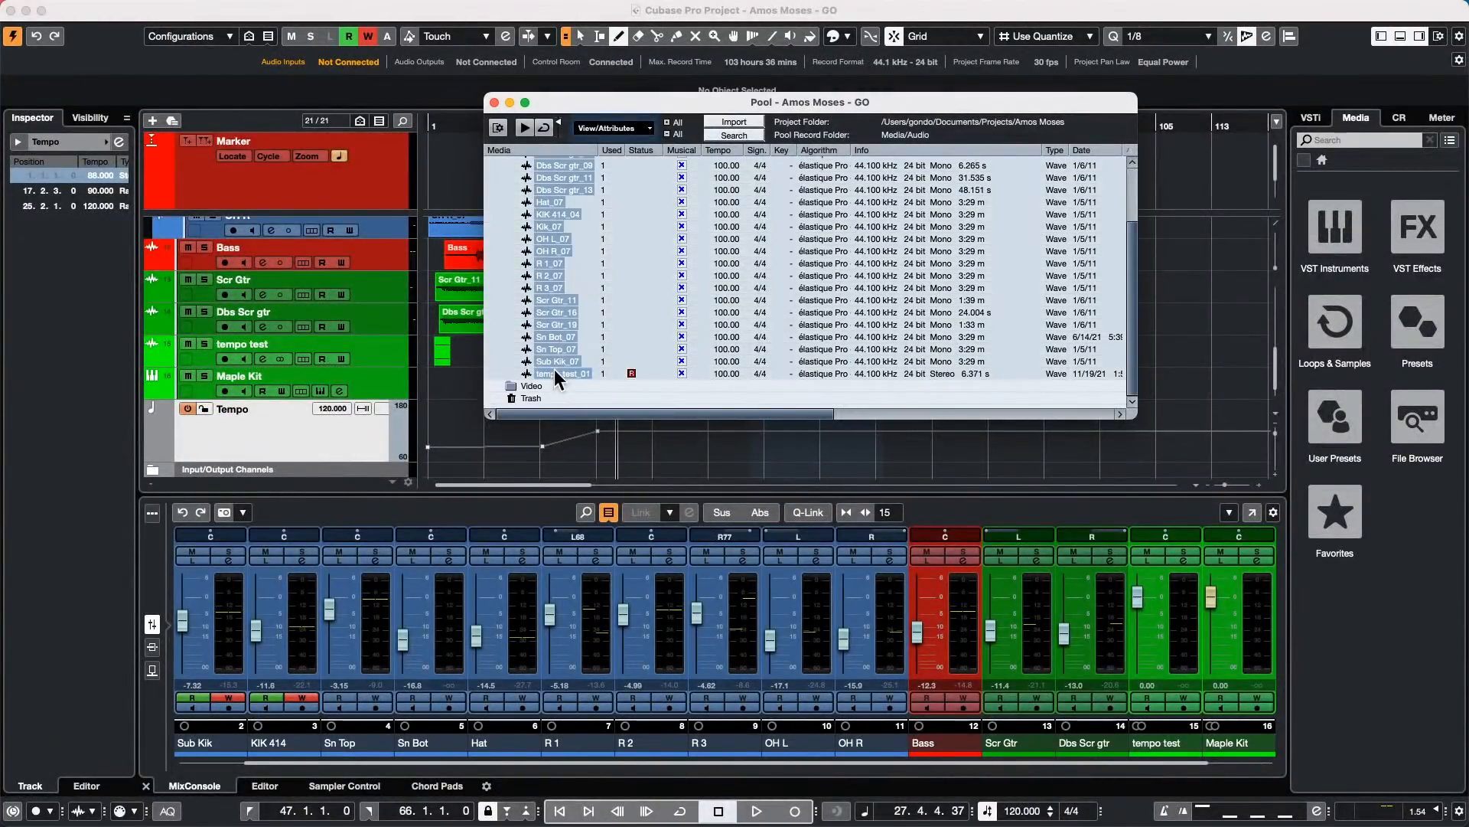
{"action": "scroll", "coordinate": [679, 268], "scroll_direction": "up", "scroll_amount": 3}
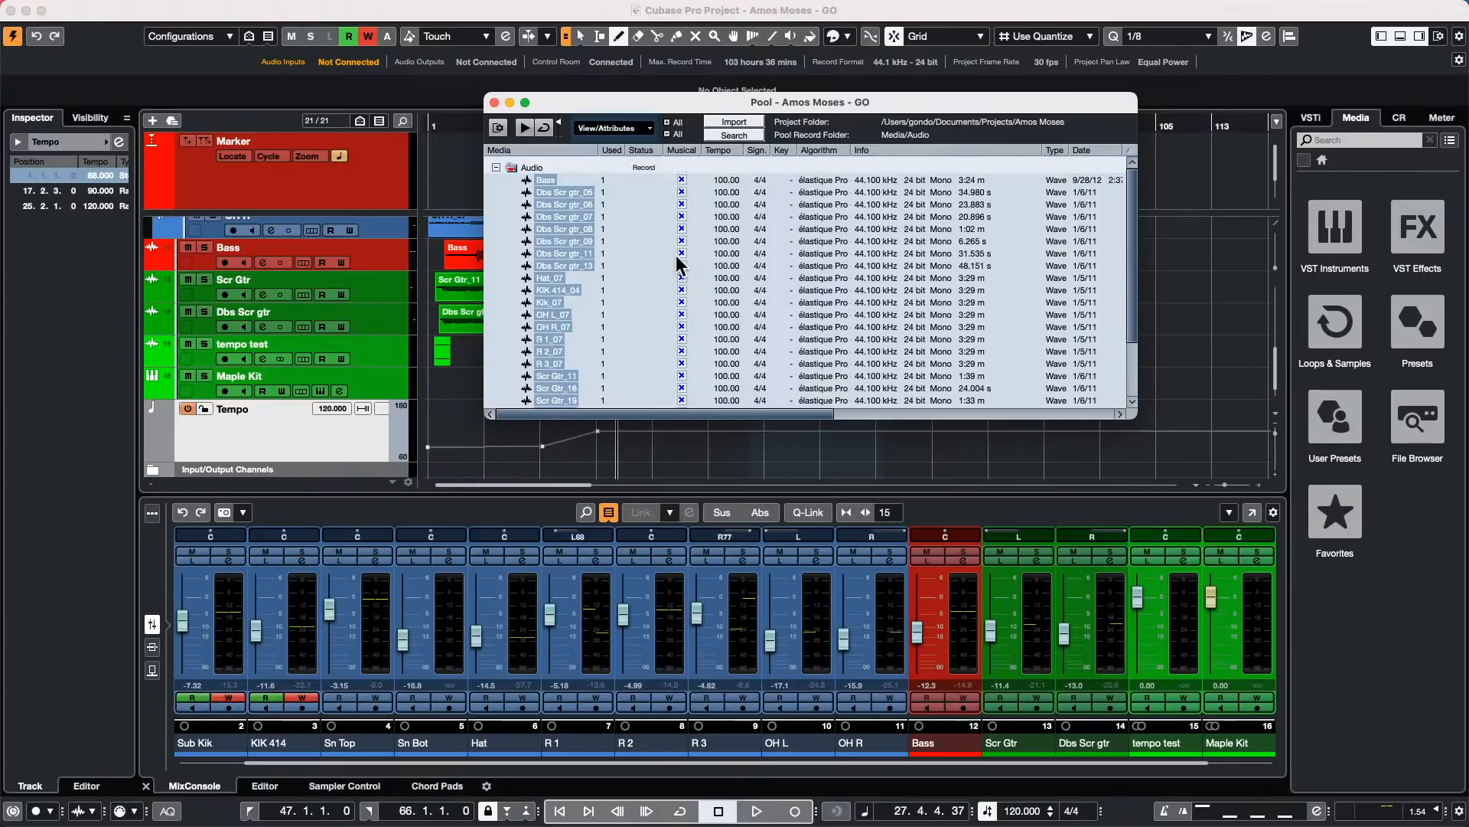
Step: Select the range of Pool clips from Bass to tempo test_01, check their Musical and Tempo attributes, and close the Pool
{"action": "left_click", "coordinate": [547, 181]}
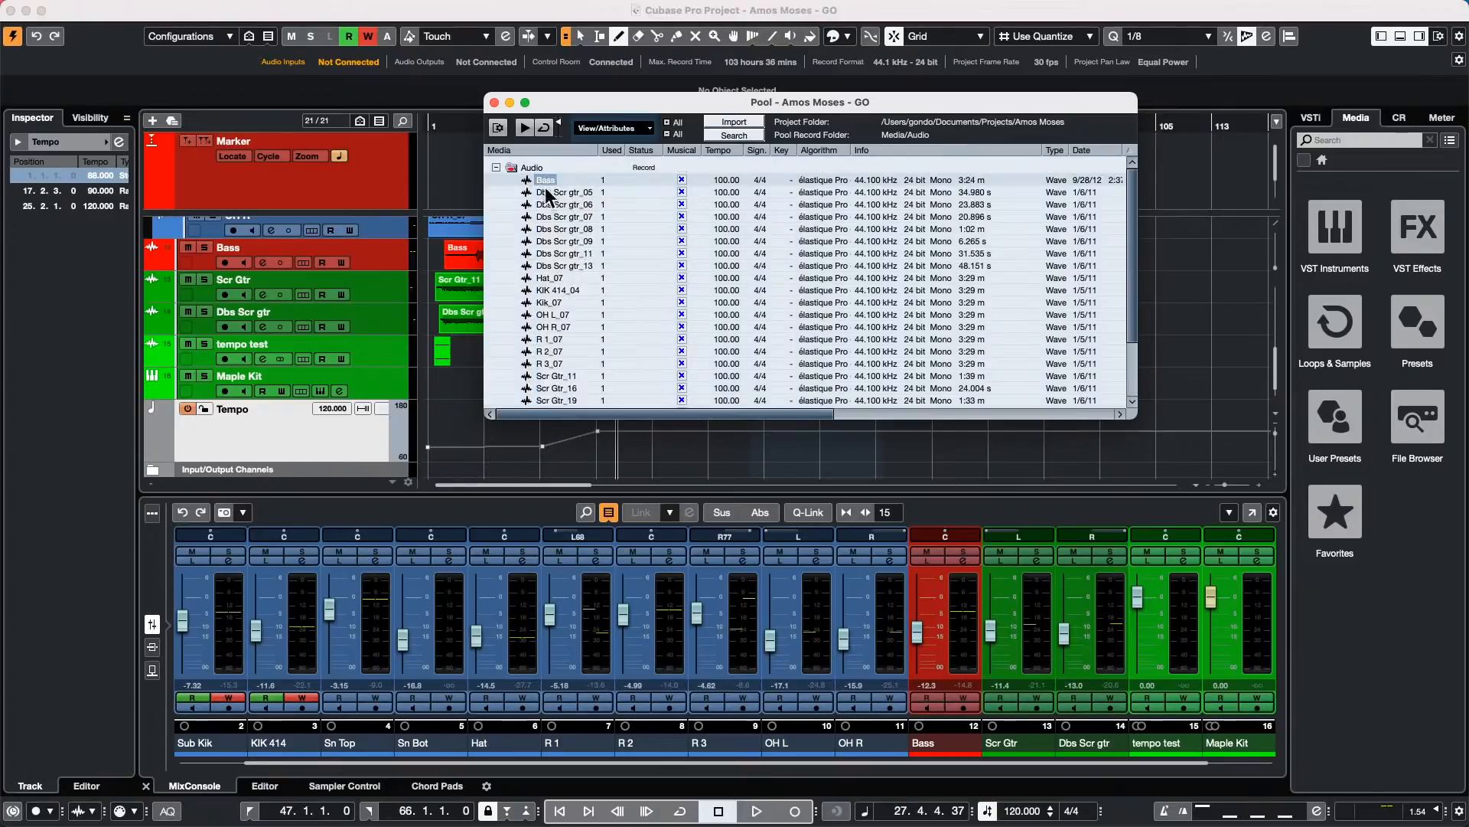
{"action": "scroll", "coordinate": [549, 222], "scroll_direction": "down", "scroll_amount": 3}
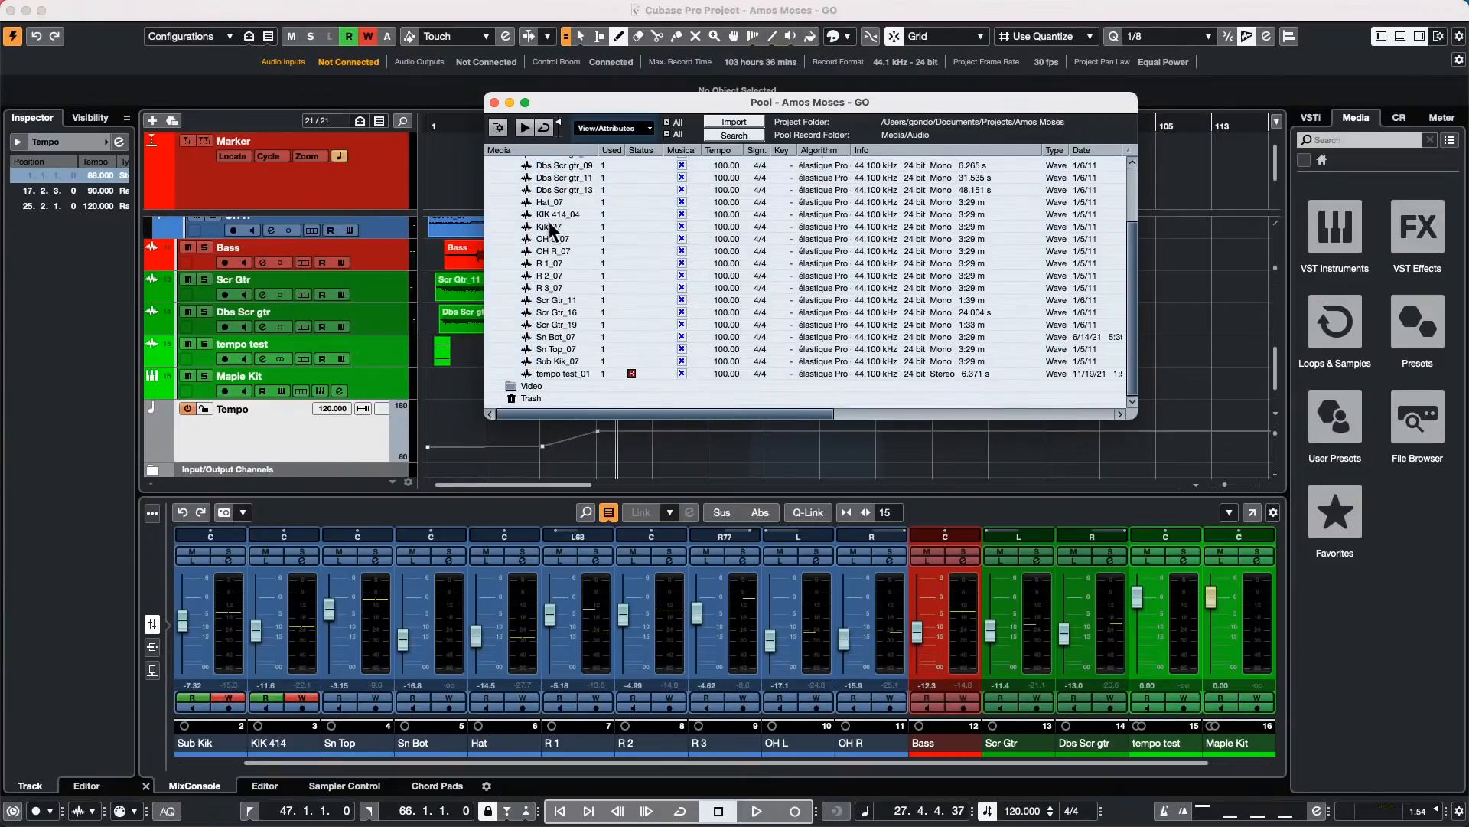
{"action": "left_click", "coordinate": [554, 369], "text": "shift"}
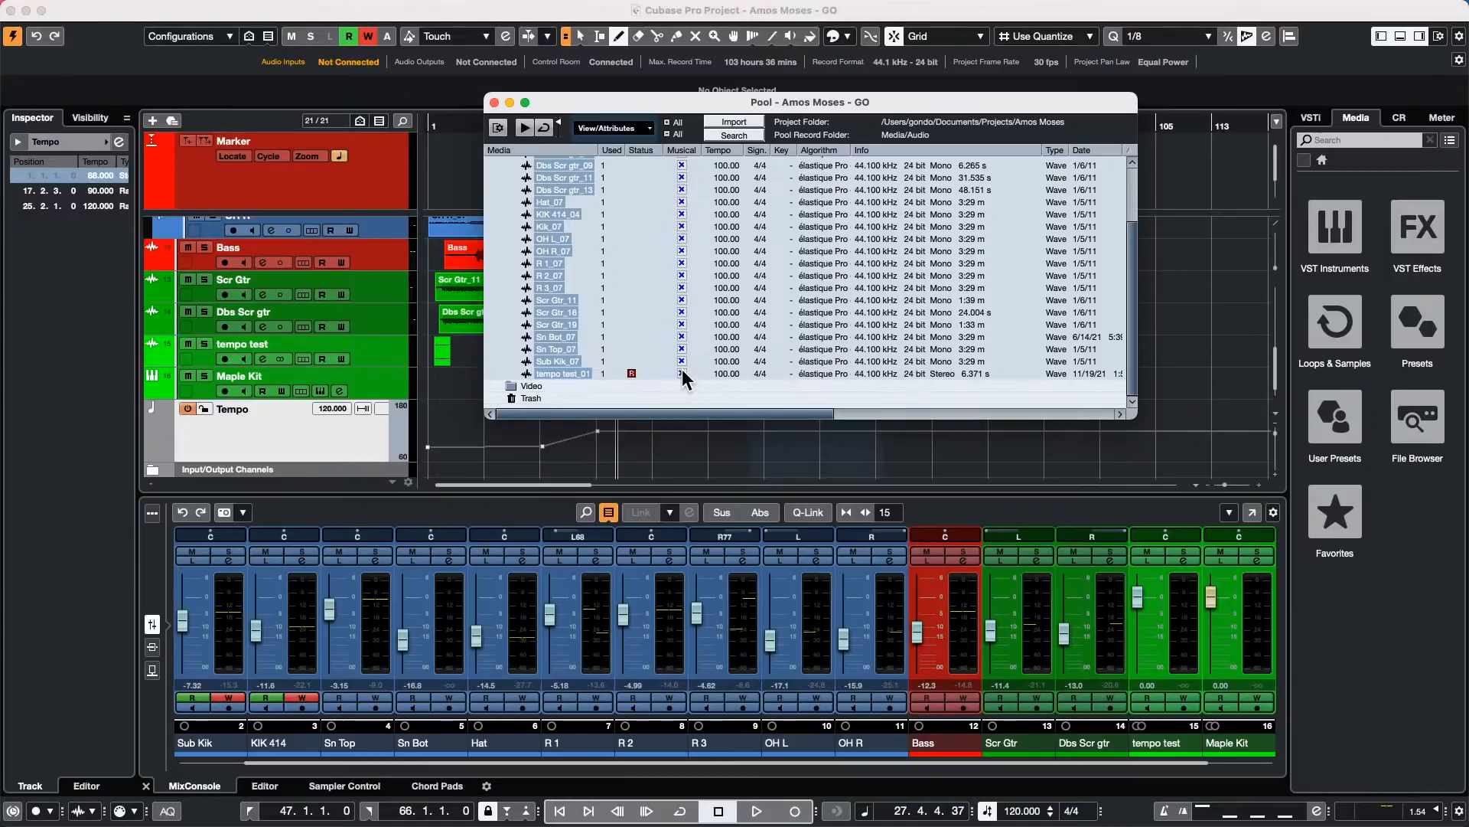
{"action": "left_click", "coordinate": [724, 372]}
{"action": "left_click", "coordinate": [493, 102]}
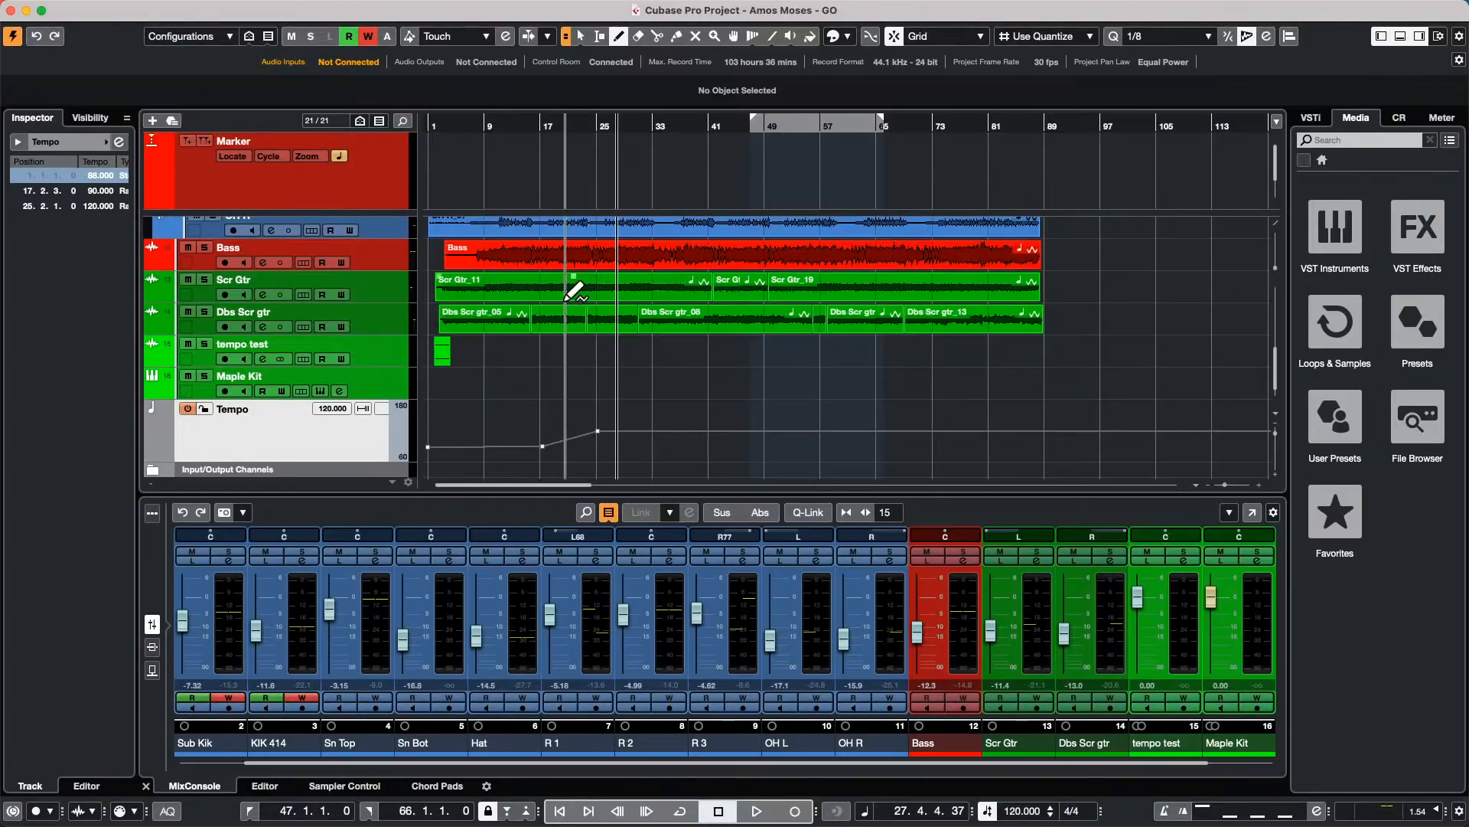
Step: Add a marker at about bar 9 on the Marker track
{"action": "scroll", "coordinate": [567, 289], "scroll_direction": "up", "scroll_amount": 5}
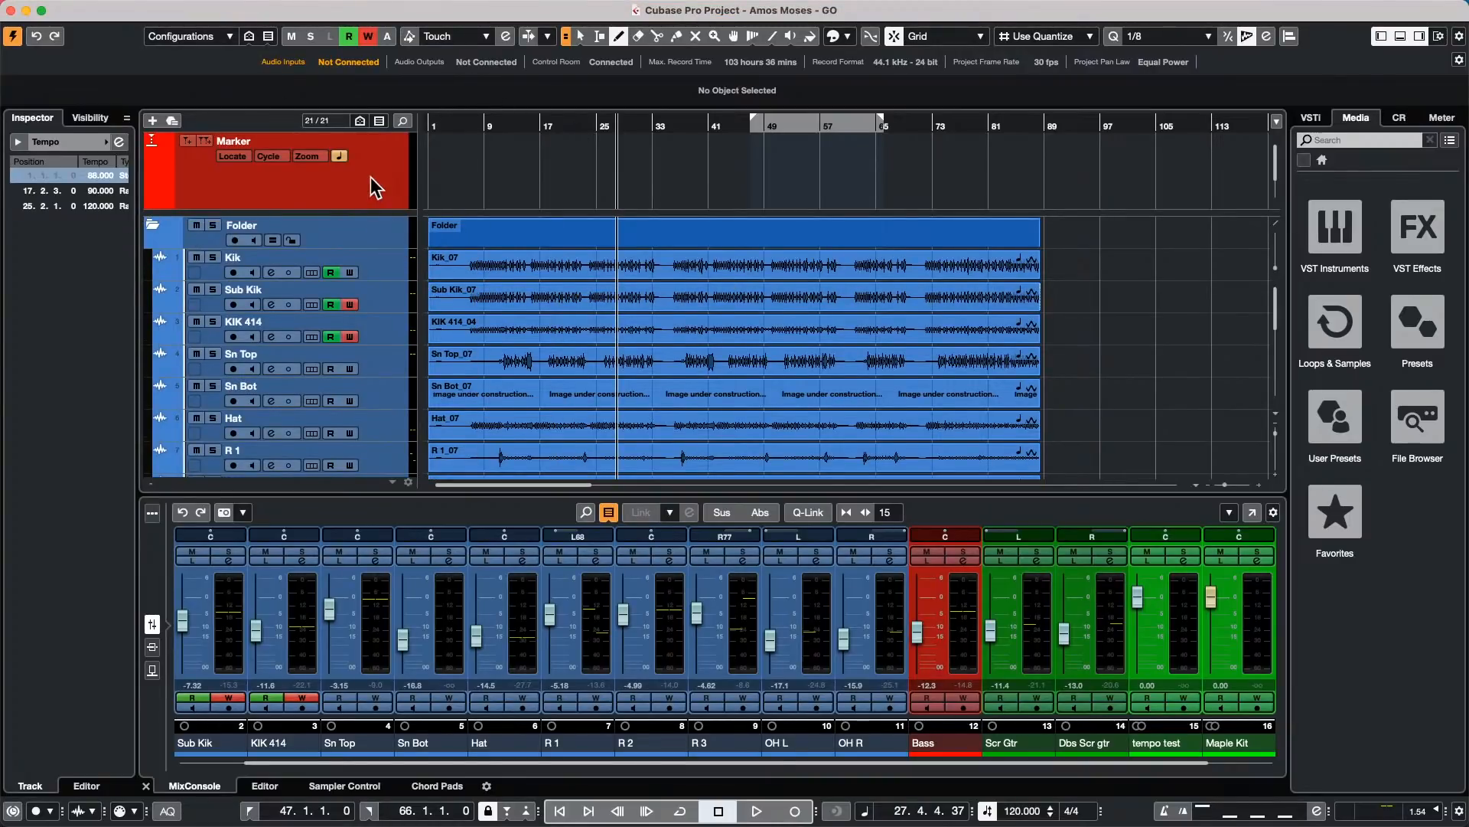
{"action": "left_click", "coordinate": [375, 176]}
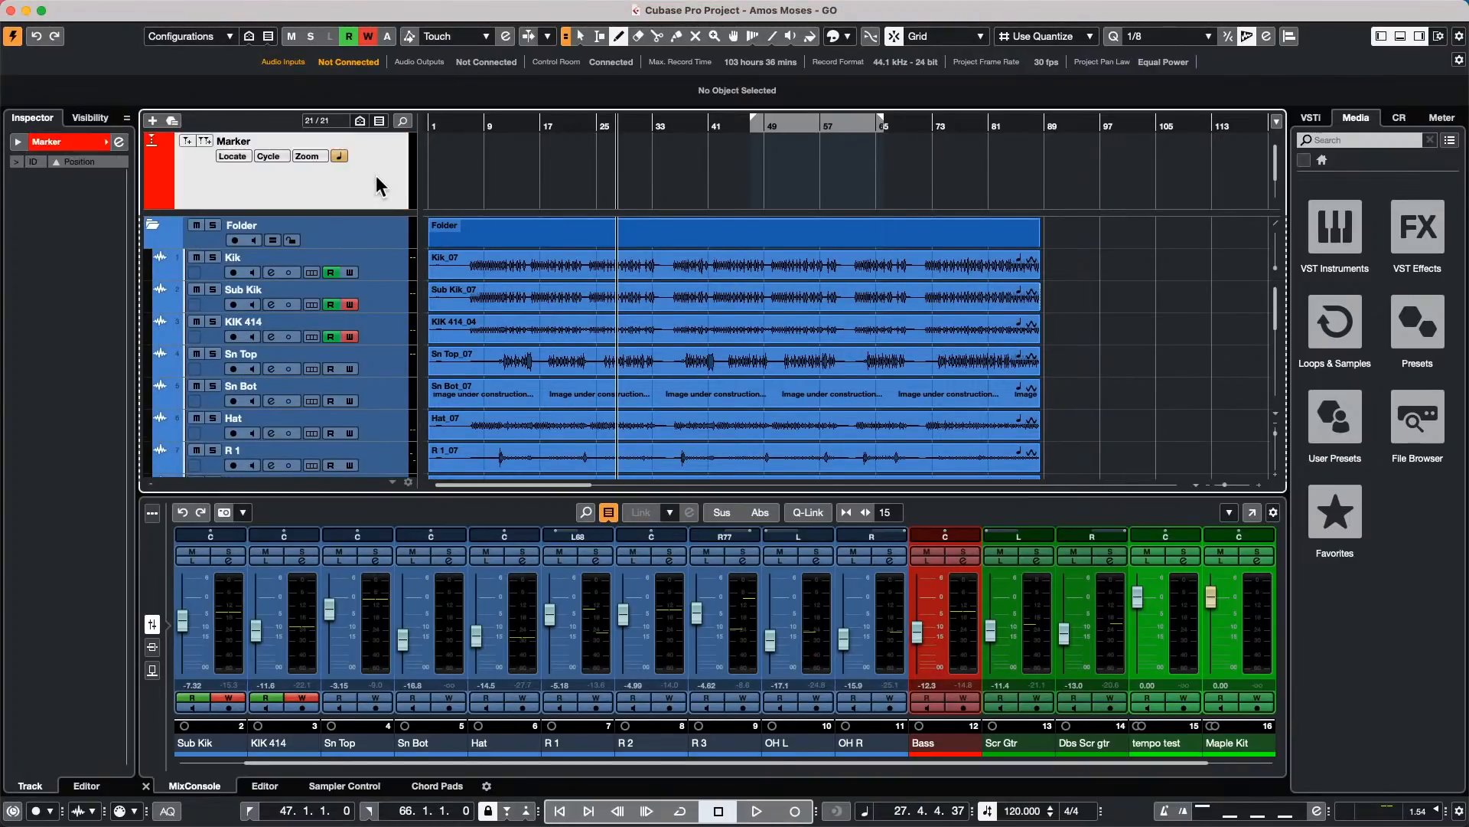
{"action": "left_click", "coordinate": [487, 166]}
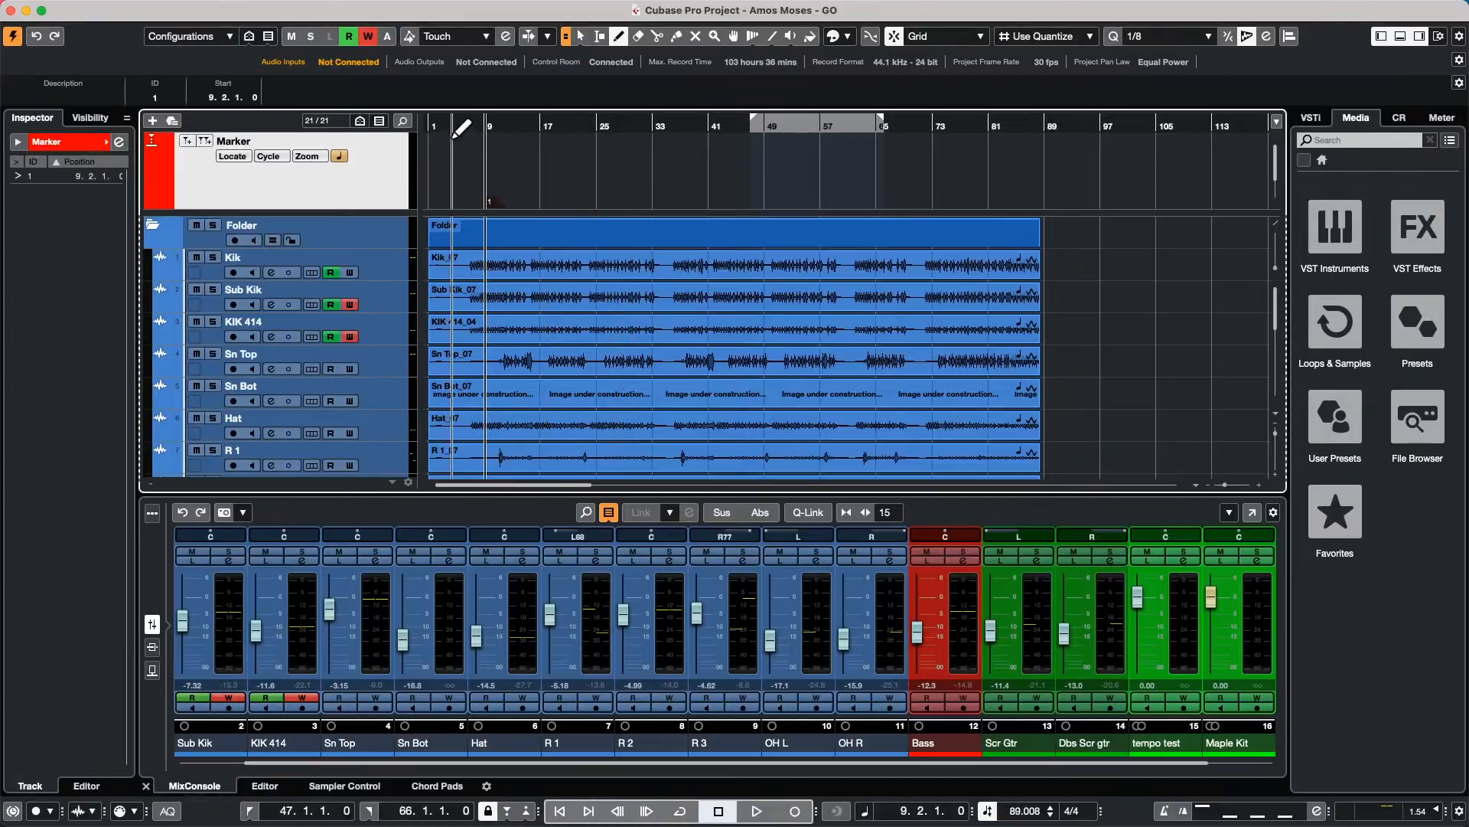
{"action": "right_click", "coordinate": [379, 150]}
{"action": "mouse_move", "coordinate": [452, 155]}
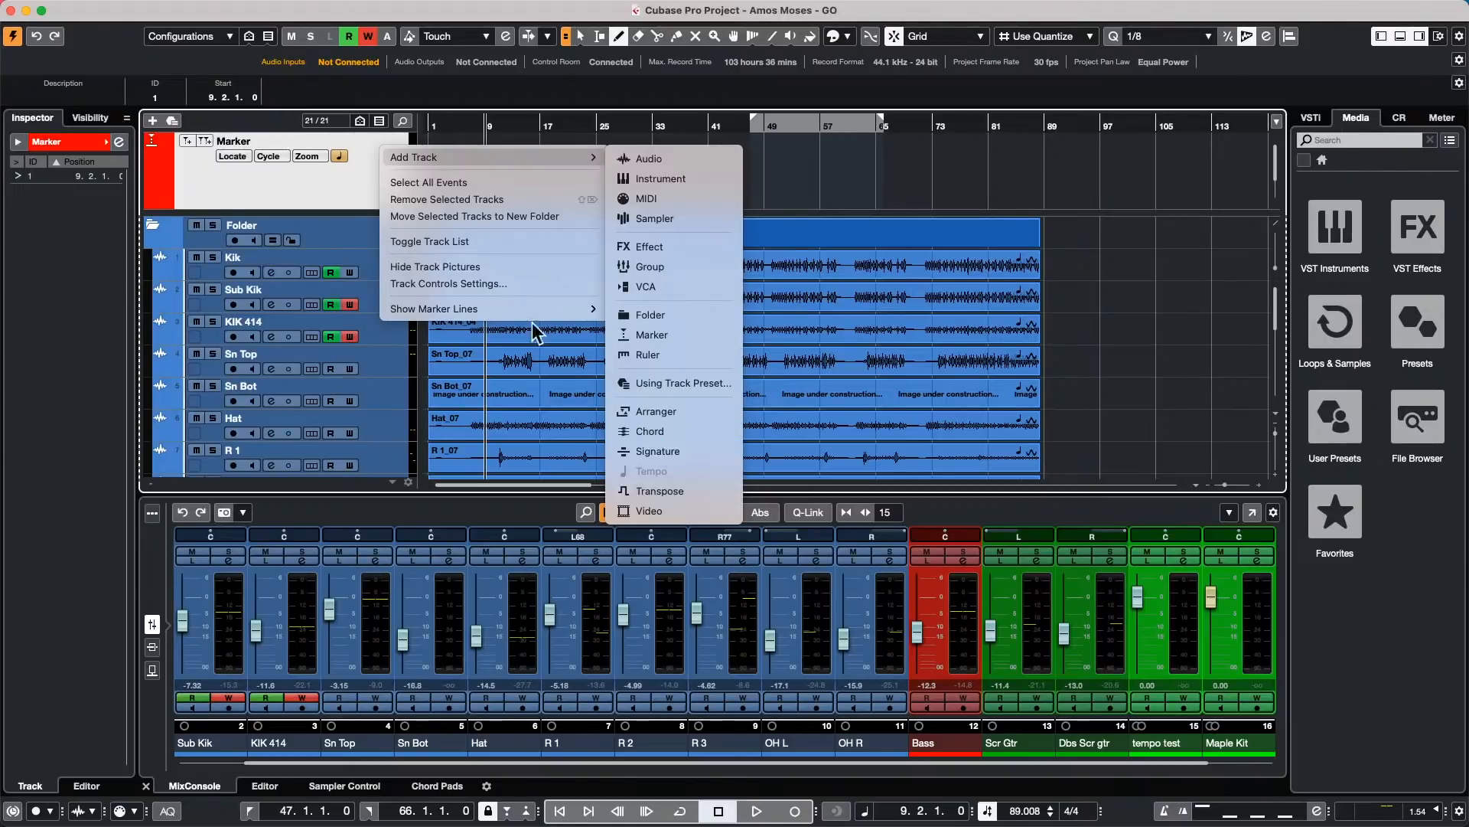
{"action": "left_click", "coordinate": [349, 282]}
Step: Place the Tempo track directly beneath the Marker track in the divided track list, and enlarge that section to show both
{"action": "scroll", "coordinate": [312, 200], "scroll_direction": "down", "scroll_amount": 1}
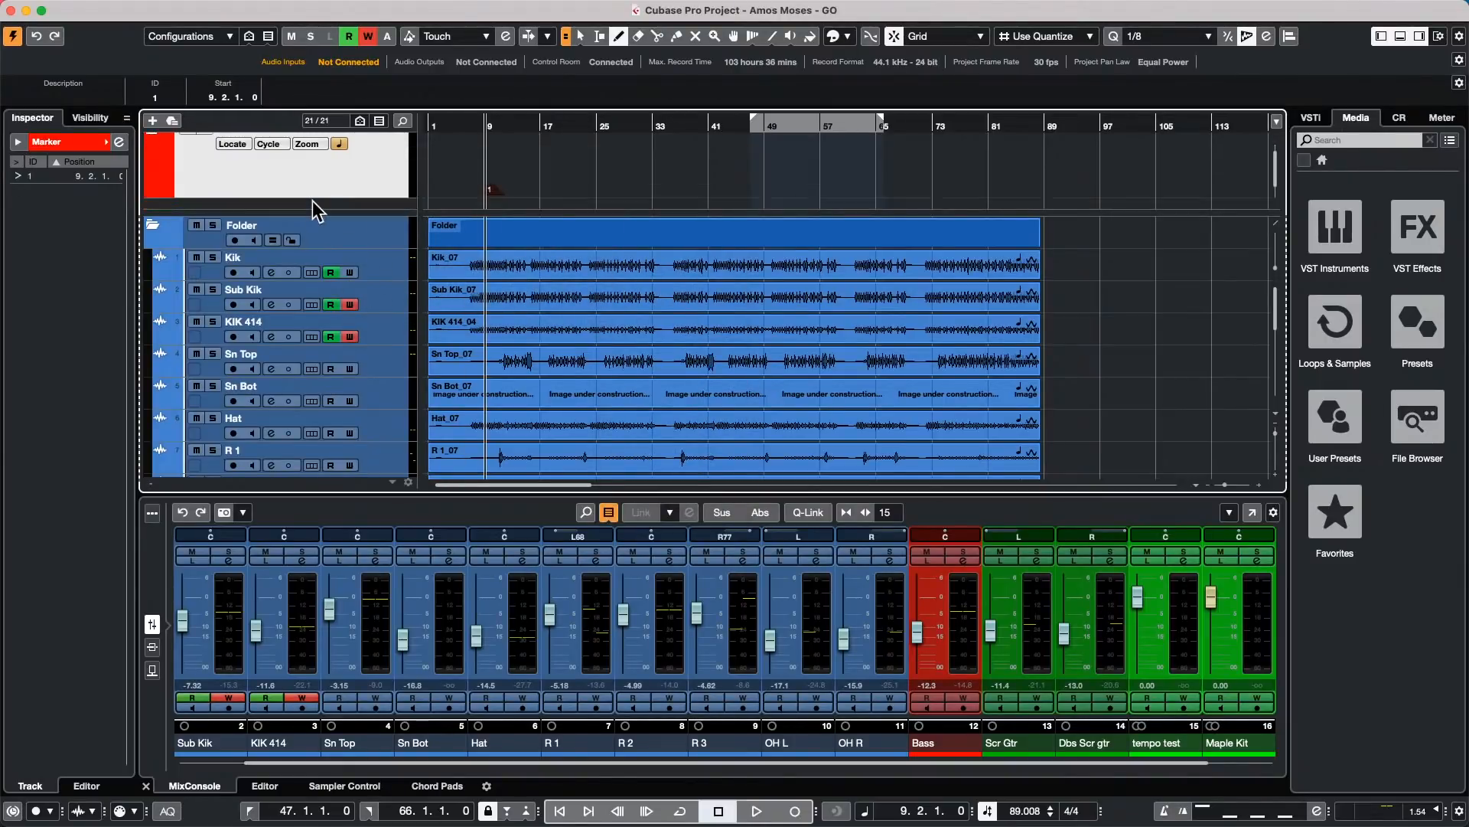
{"action": "scroll", "coordinate": [313, 201], "scroll_direction": "down", "scroll_amount": 1}
{"action": "scroll", "coordinate": [320, 306], "scroll_direction": "down", "scroll_amount": 10}
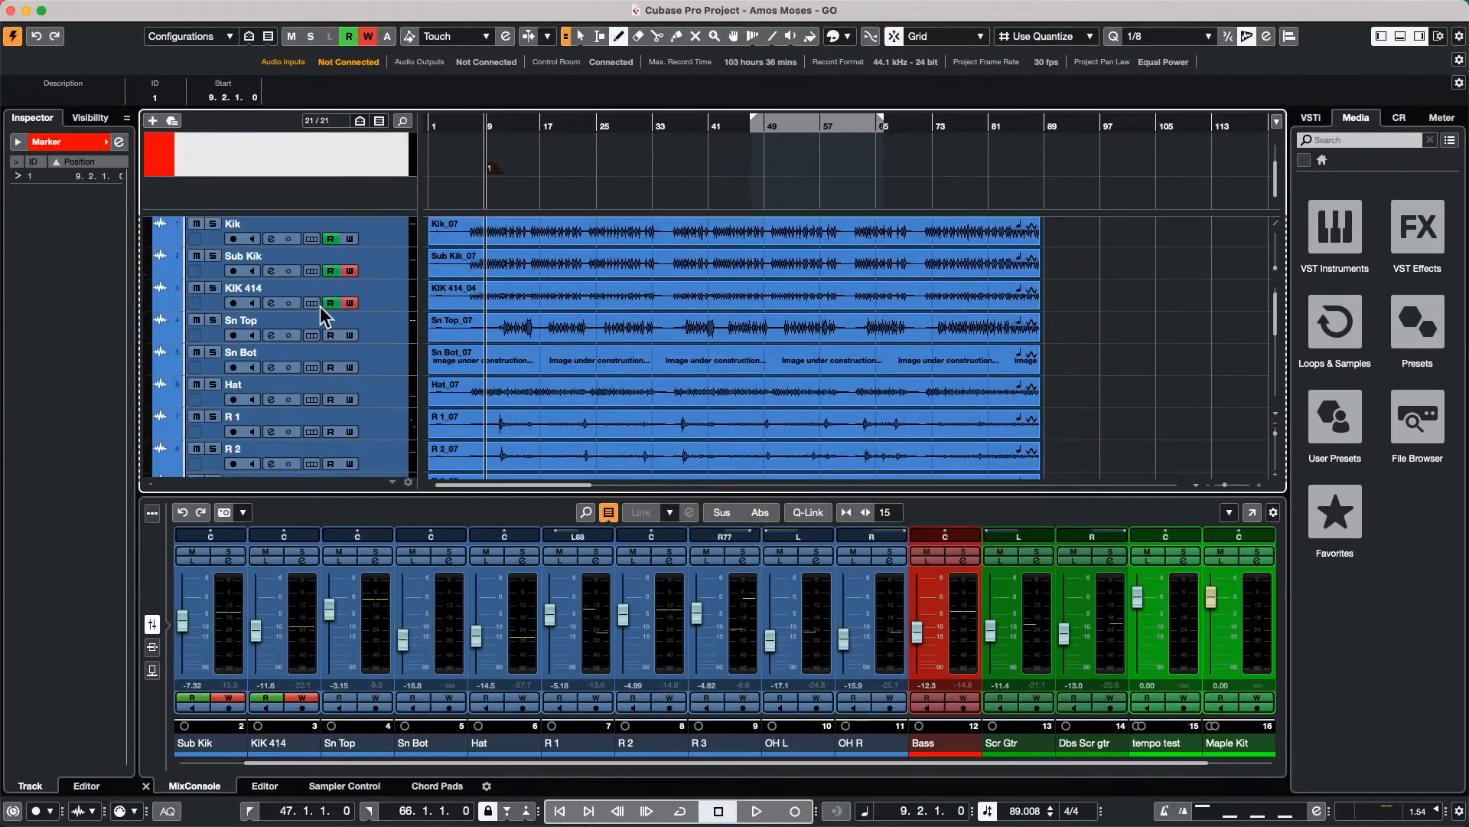
{"action": "mouse_move", "coordinate": [325, 392]}
{"action": "left_mouse_down"}
{"action": "mouse_move", "coordinate": [350, 103]}
{"action": "mouse_move", "coordinate": [343, 249]}
{"action": "mouse_move", "coordinate": [334, 232]}
{"action": "mouse_move", "coordinate": [337, 204]}
{"action": "mouse_move", "coordinate": [370, 263]}
{"action": "mouse_move", "coordinate": [370, 315]}
{"action": "left_mouse_up"}
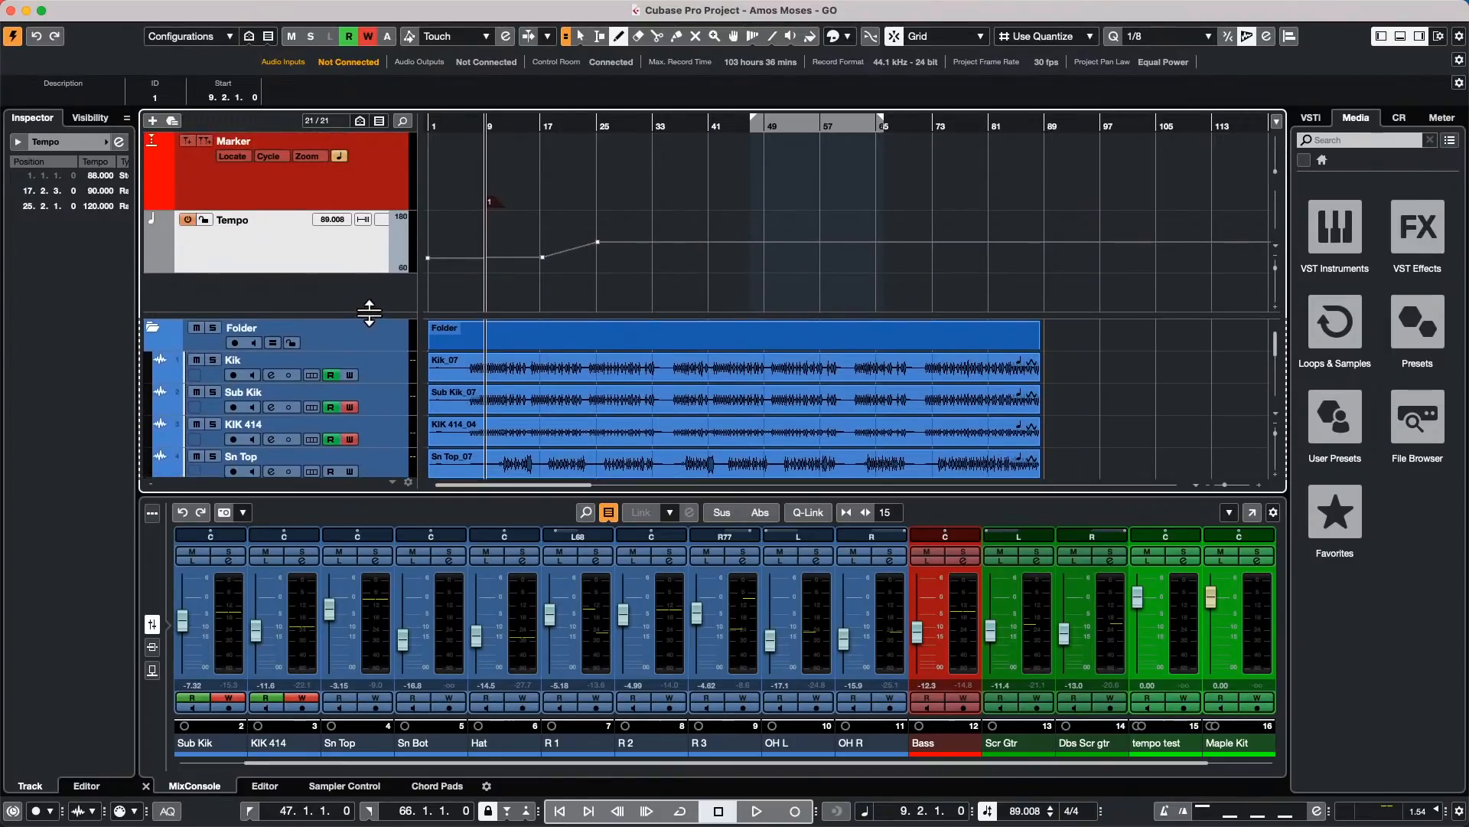
{"action": "right_click", "coordinate": [286, 310]}
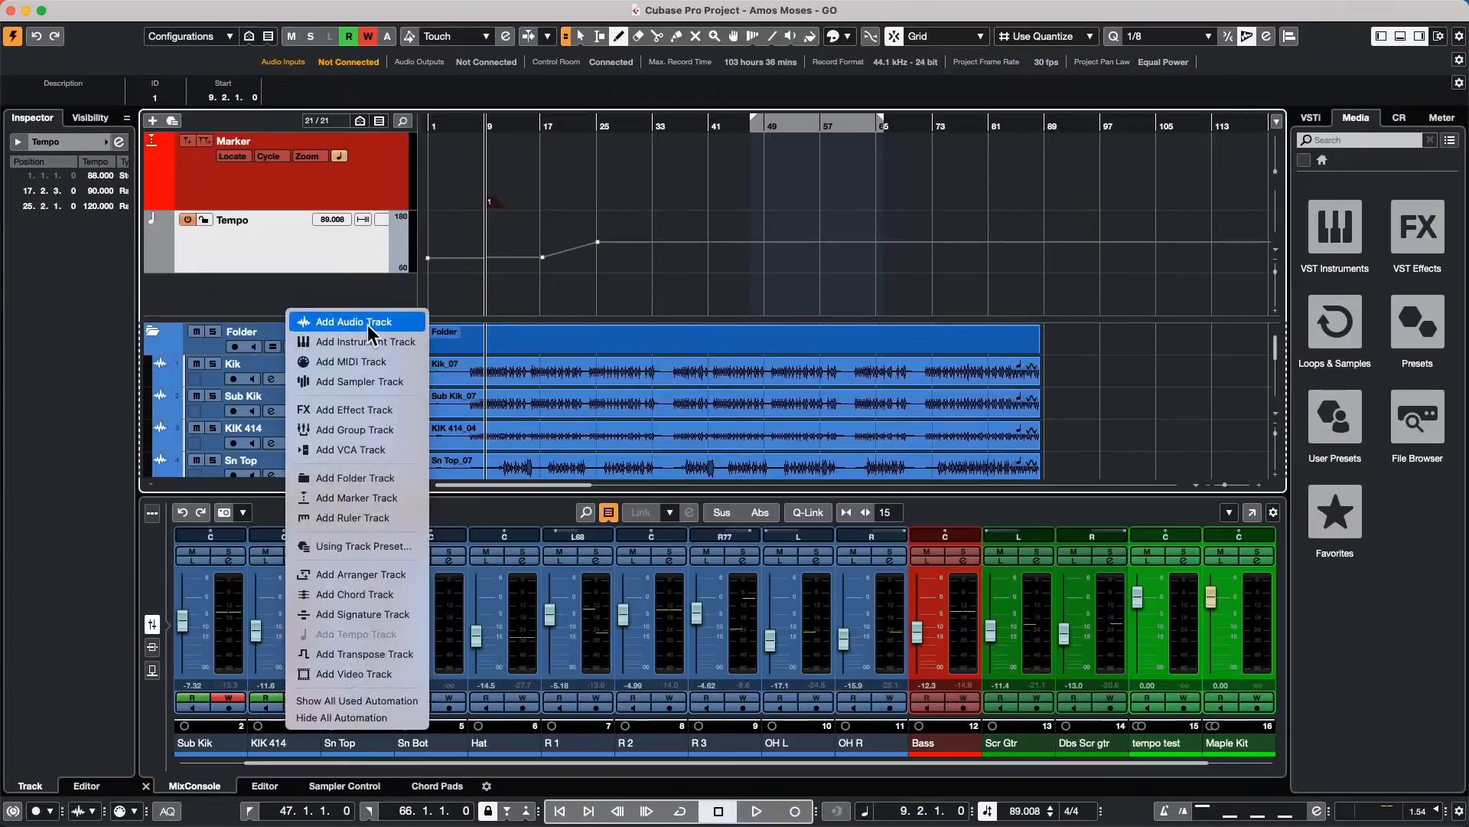
Step: Change the project ruler's display format to Timecode
{"action": "right_click", "coordinate": [516, 118]}
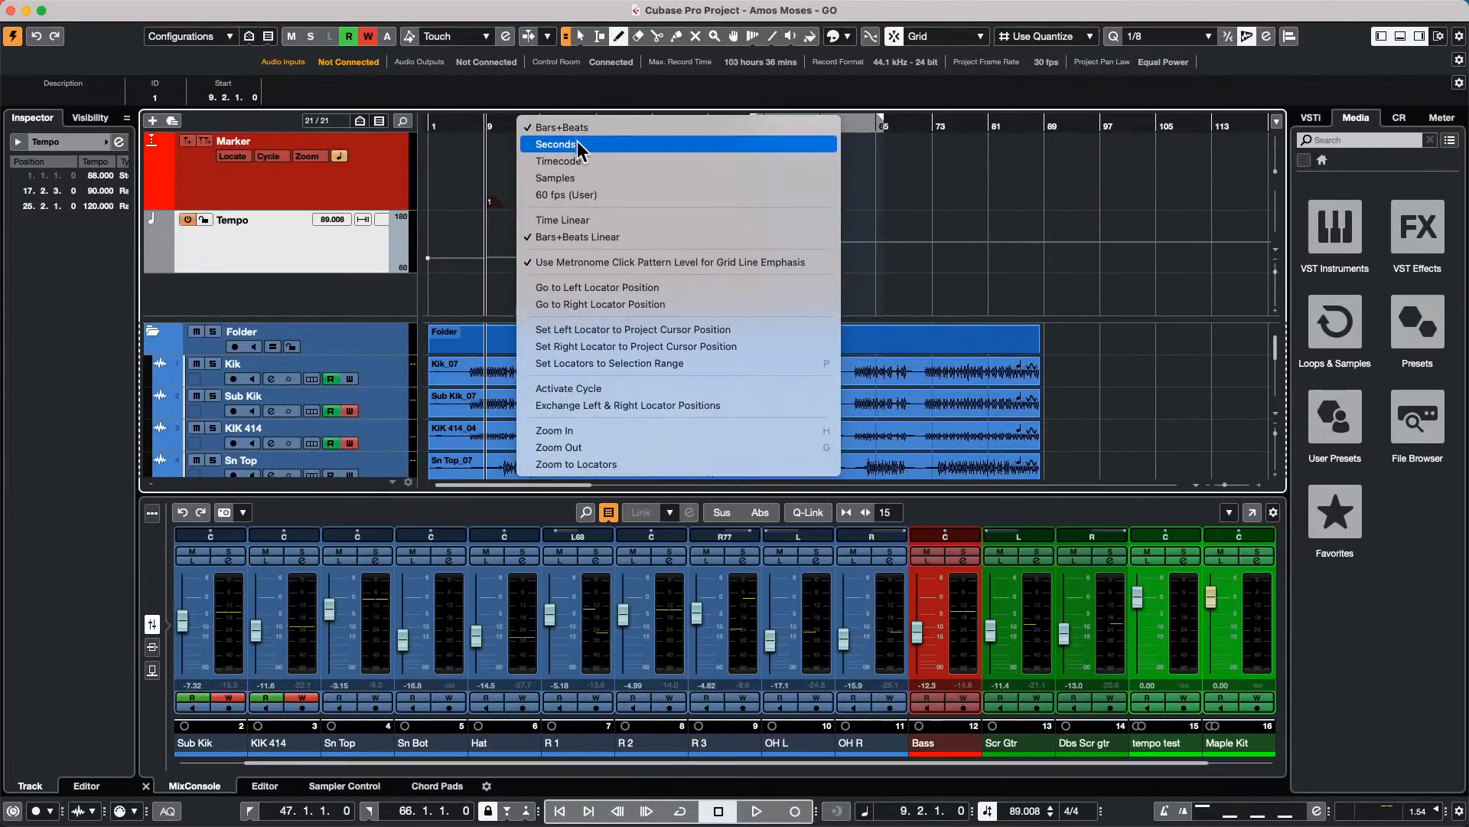
{"action": "left_click", "coordinate": [577, 161]}
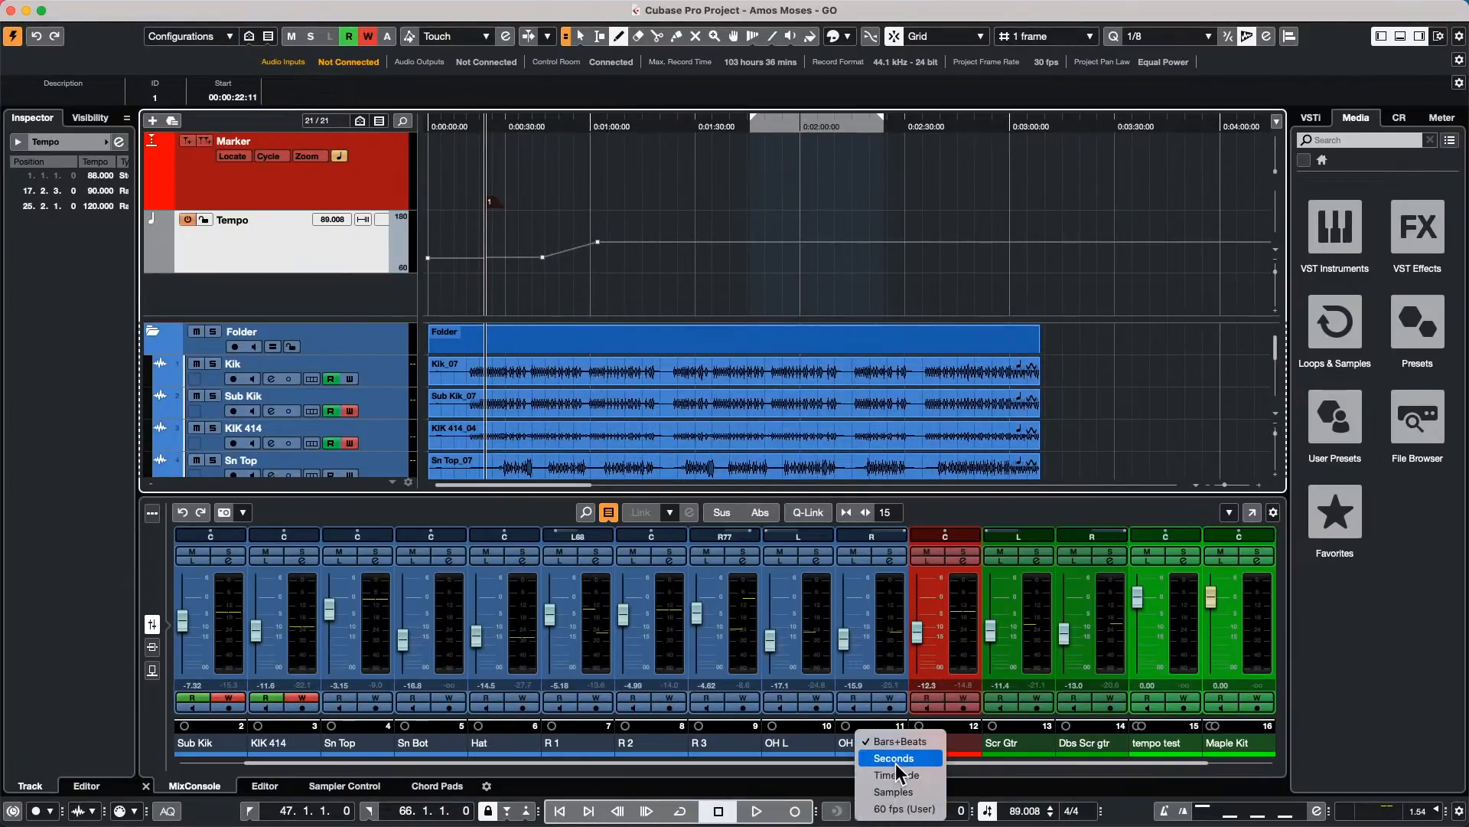
Step: Set the transport's time display to Timecode, move the cursor to 00:00:30:21, and add a marker there on the Marker track
{"action": "left_click", "coordinate": [896, 775]}
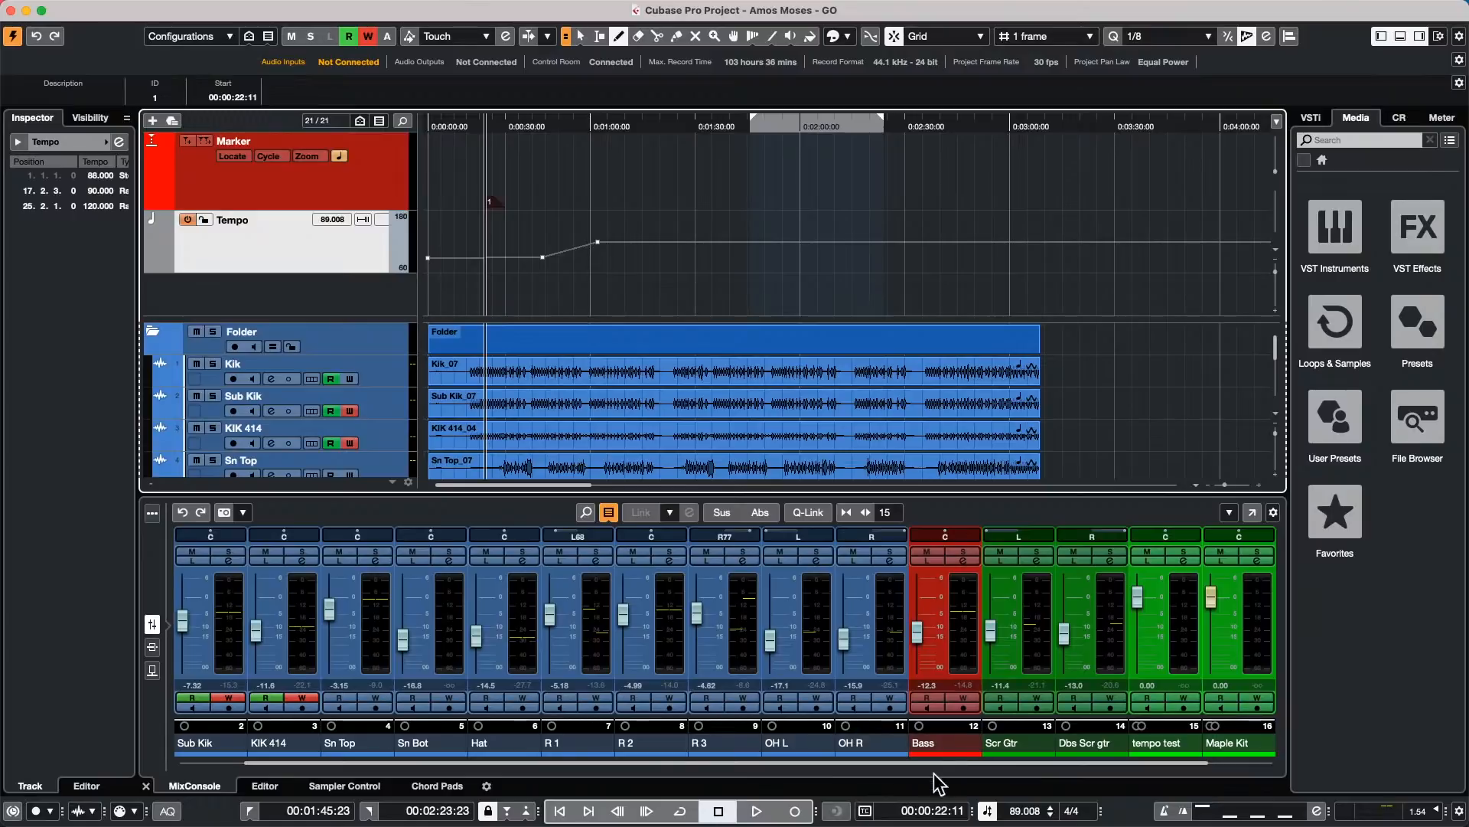
{"action": "left_click", "coordinate": [948, 815]}
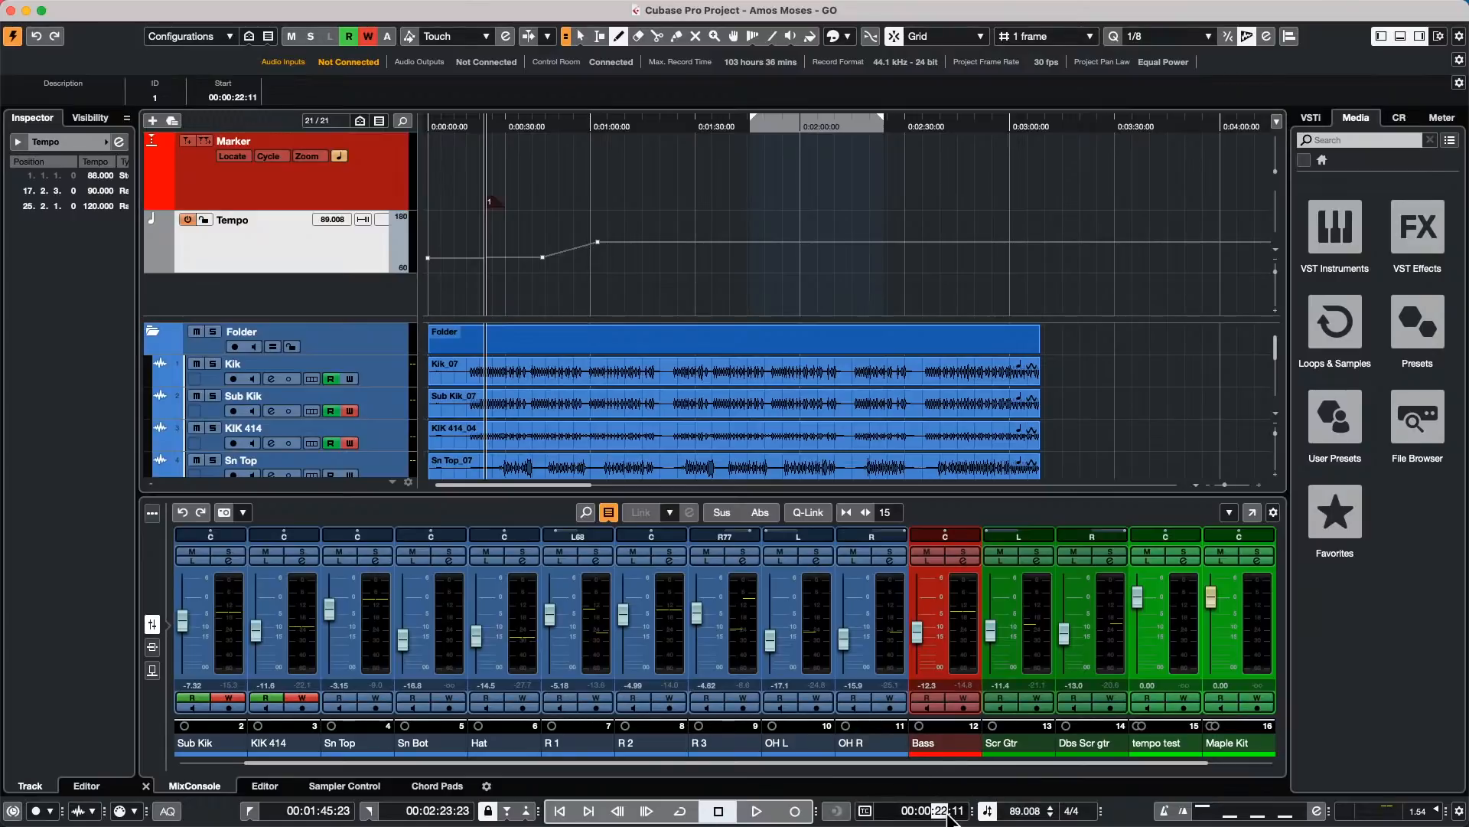
{"action": "type", "text": "30:"}
{"action": "type", "text": "02"}
{"action": "key", "text": "Return"}
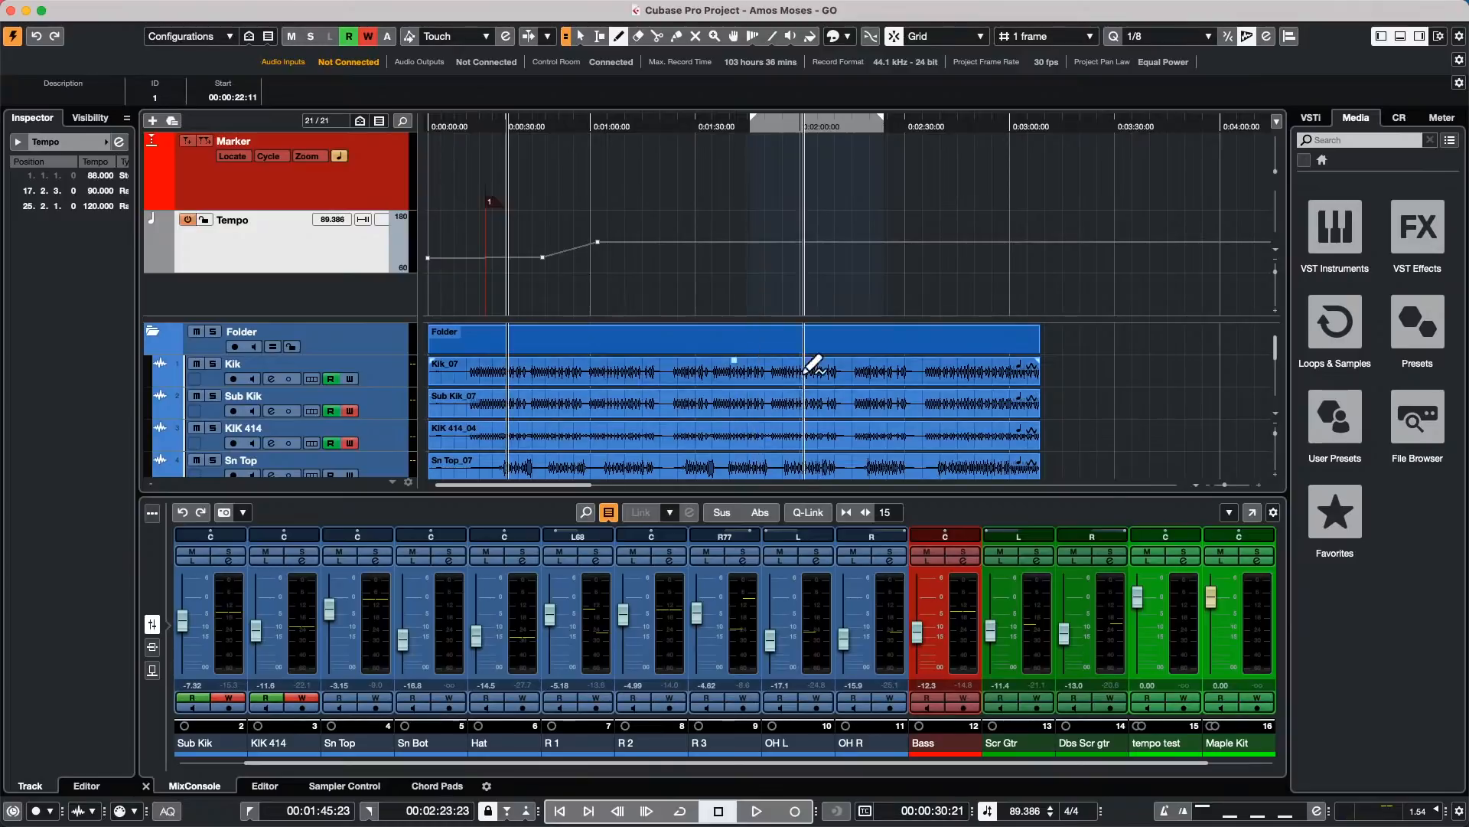
{"action": "left_click", "coordinate": [188, 140]}
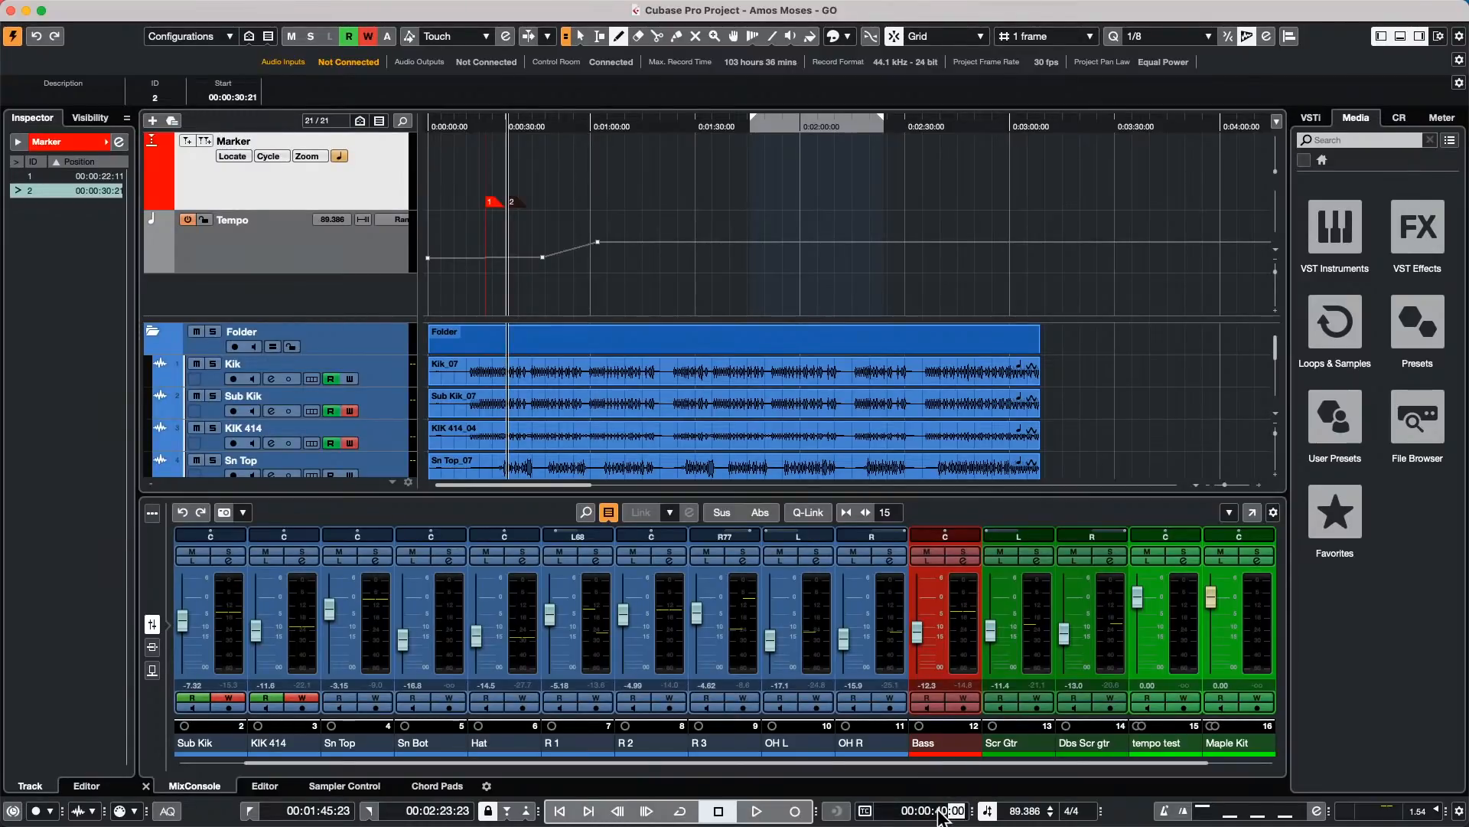
Step: Add markers at 00:00:40:00 and 00:00:50:00 on the Marker track
{"action": "key", "text": "Return"}
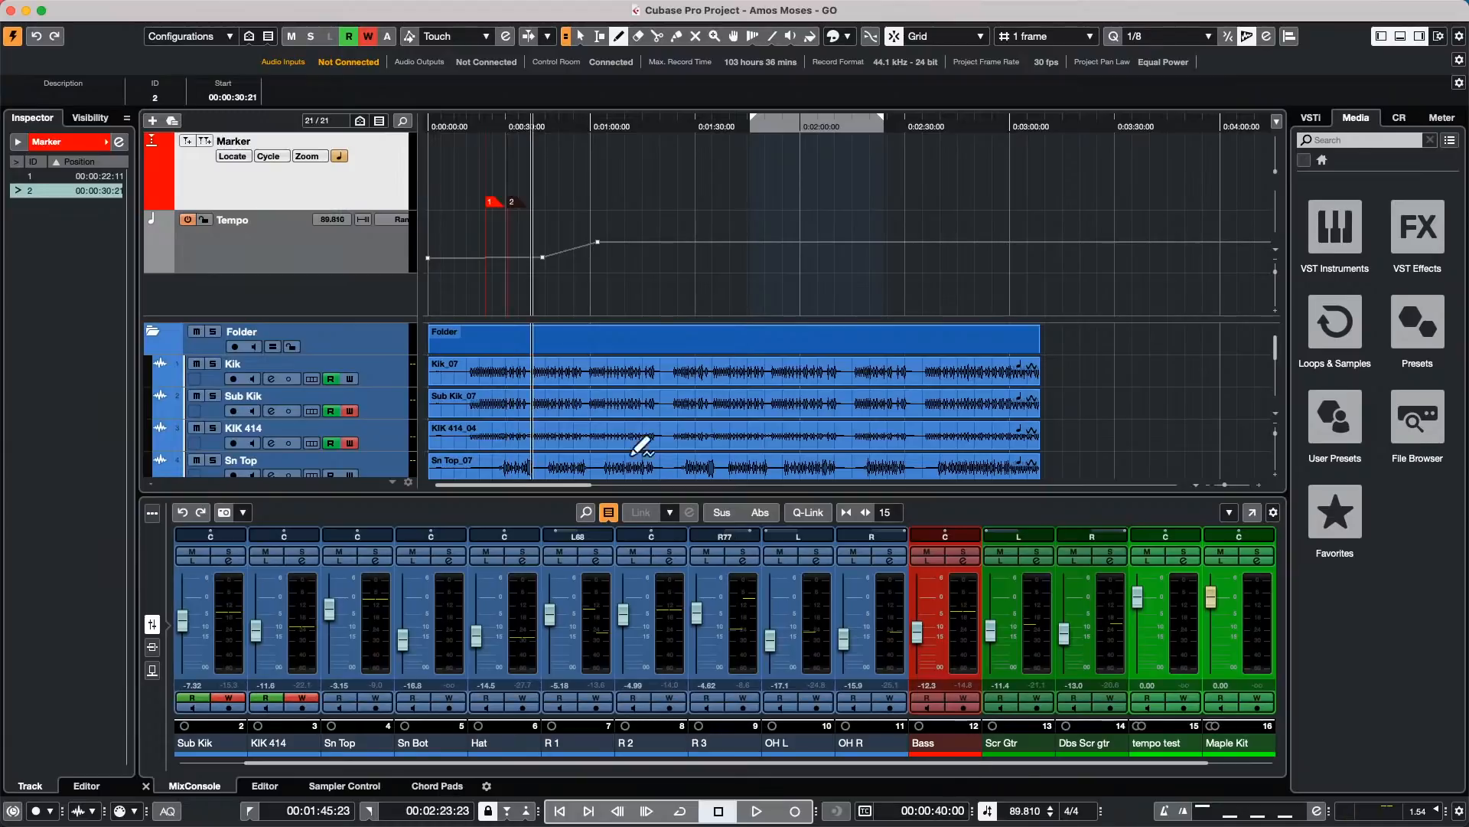
{"action": "left_click", "coordinate": [186, 140]}
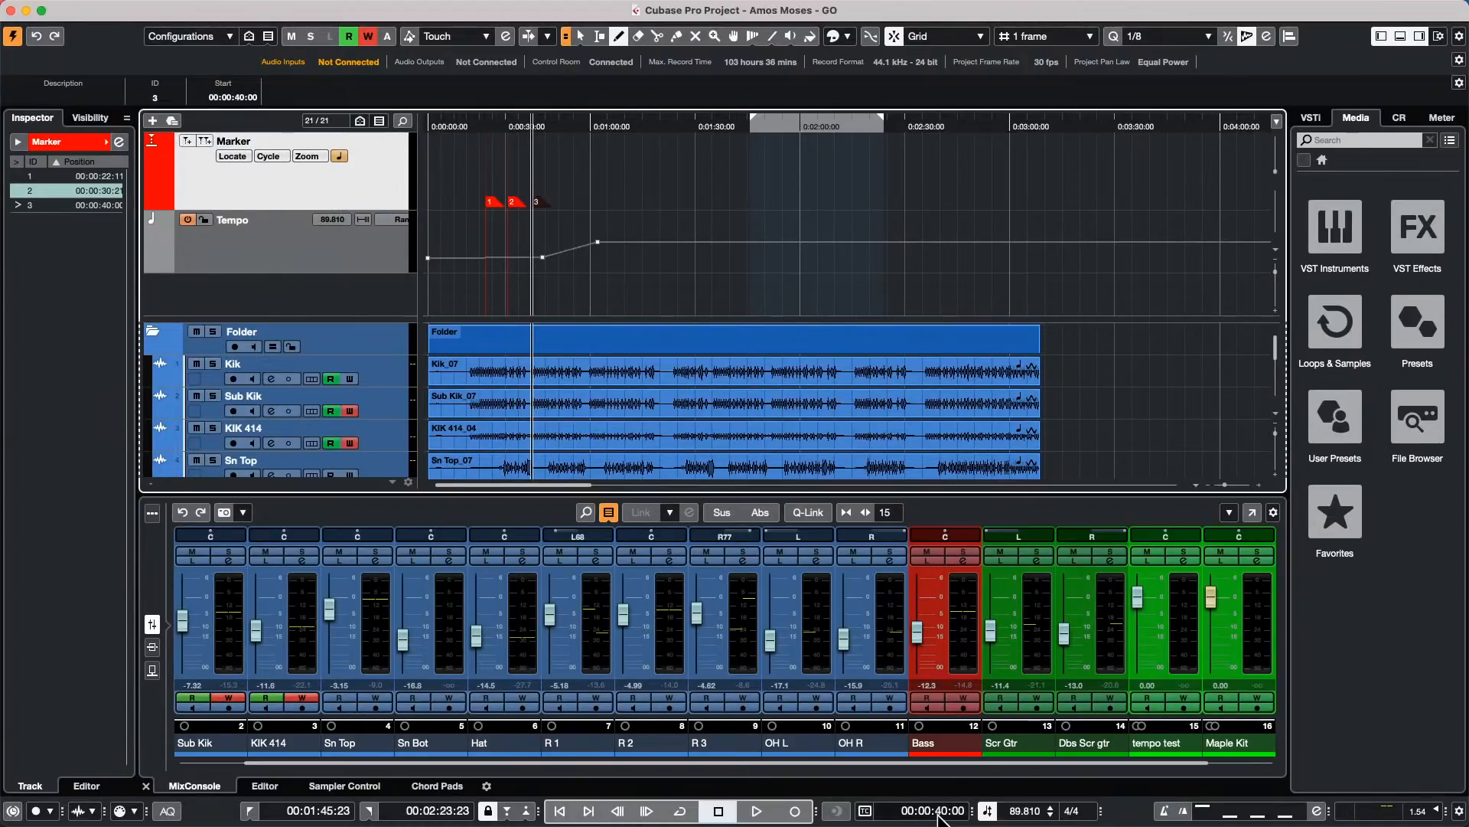
{"action": "scroll", "coordinate": [941, 817], "scroll_direction": "down", "scroll_amount": 1}
{"action": "type", "text": "50"}
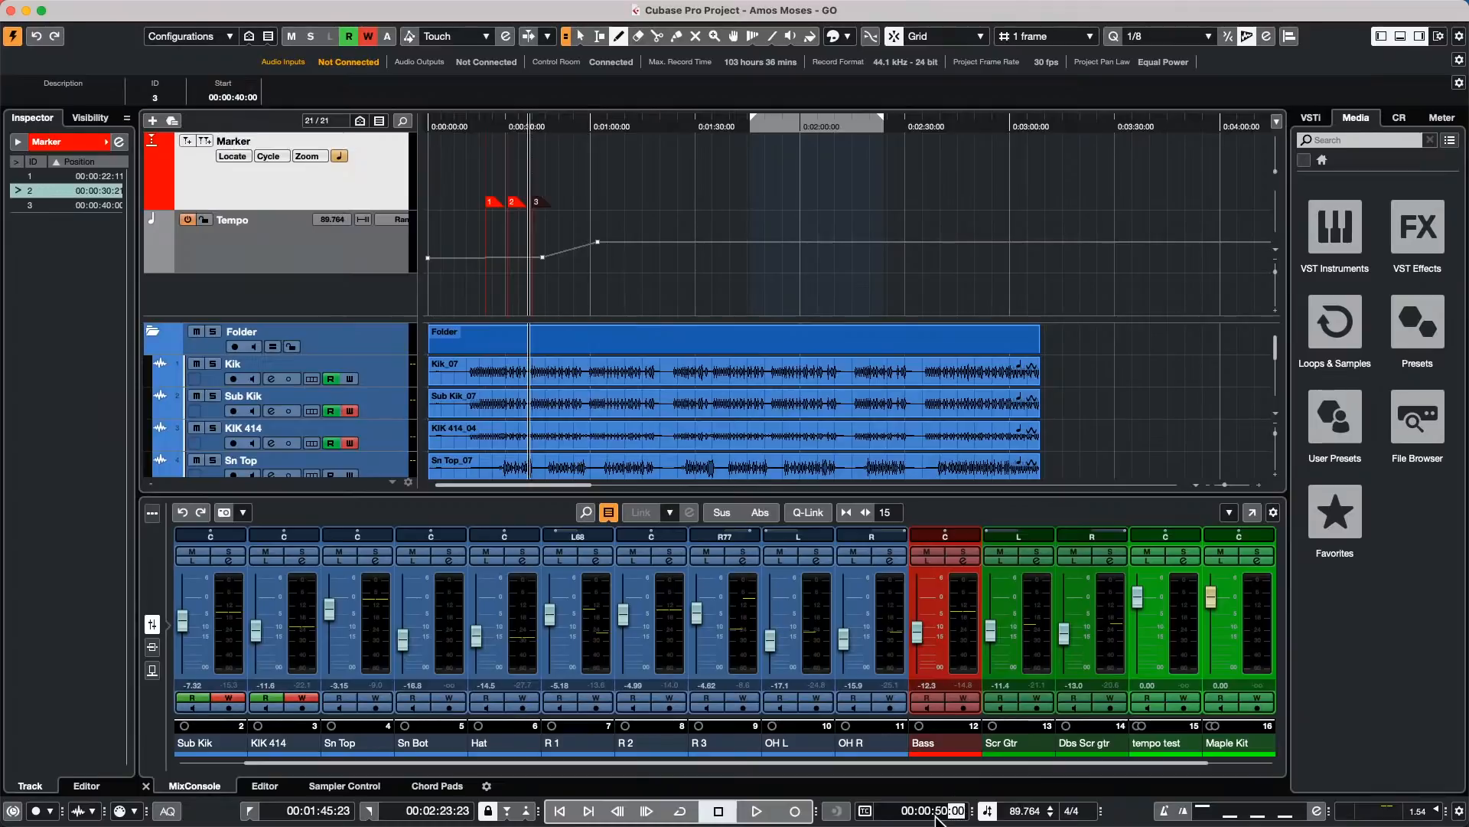
{"action": "key", "text": "Return"}
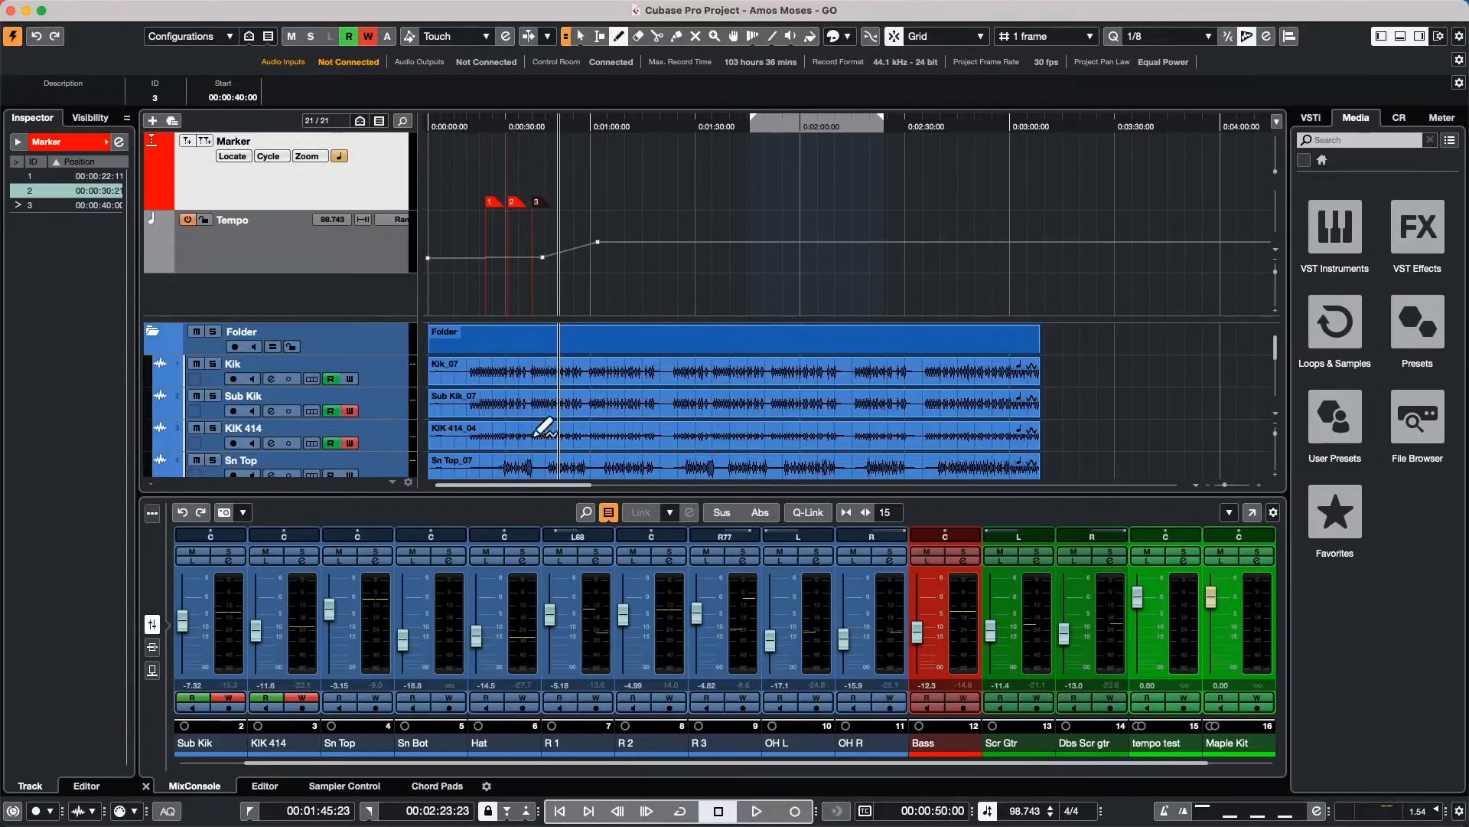
{"action": "left_click", "coordinate": [186, 140]}
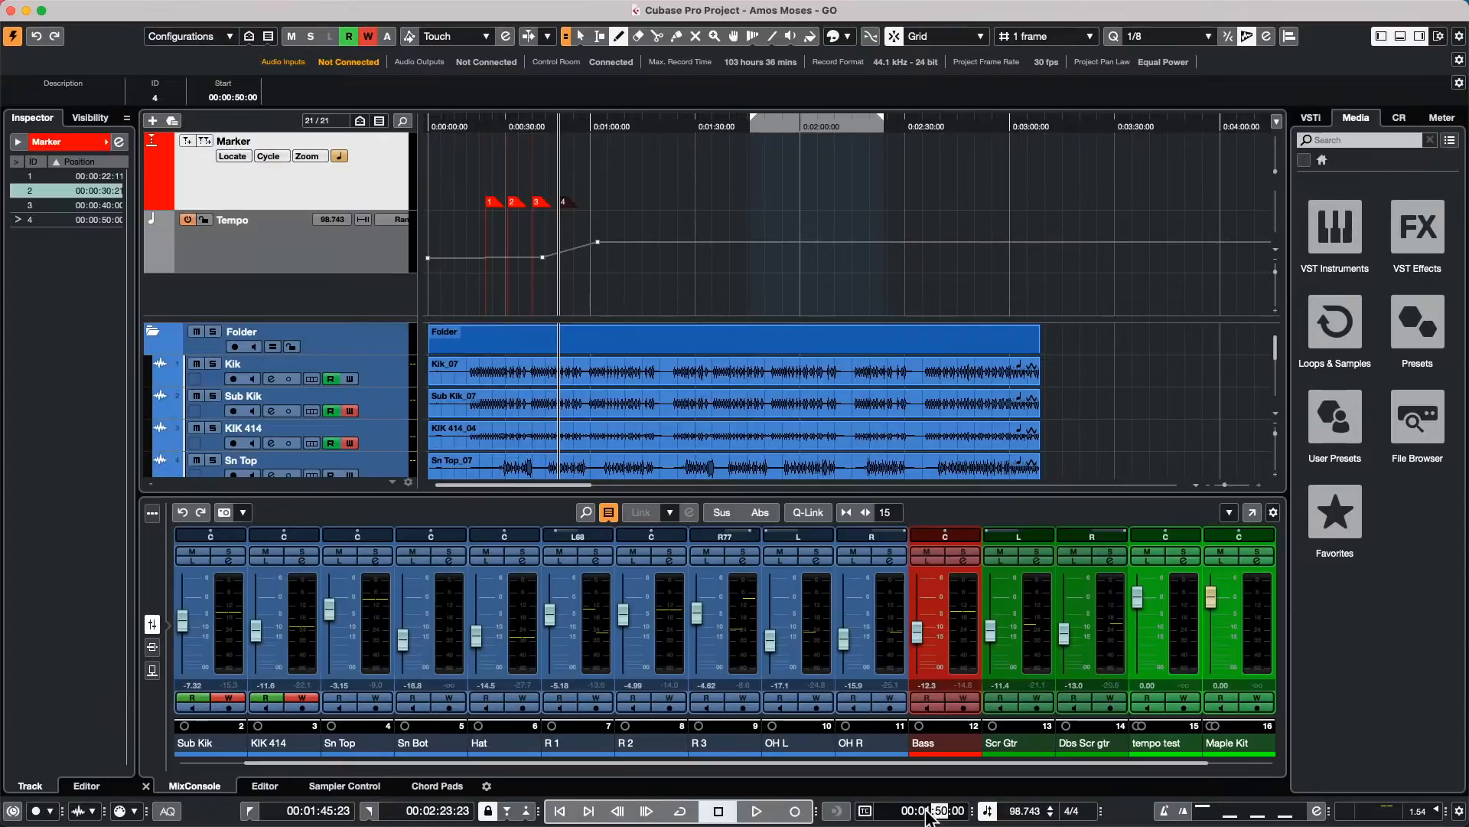
Step: Move the cursor to 00:01:00:00 and add a marker there on the Marker track
{"action": "type", "text": "00:01:00"}
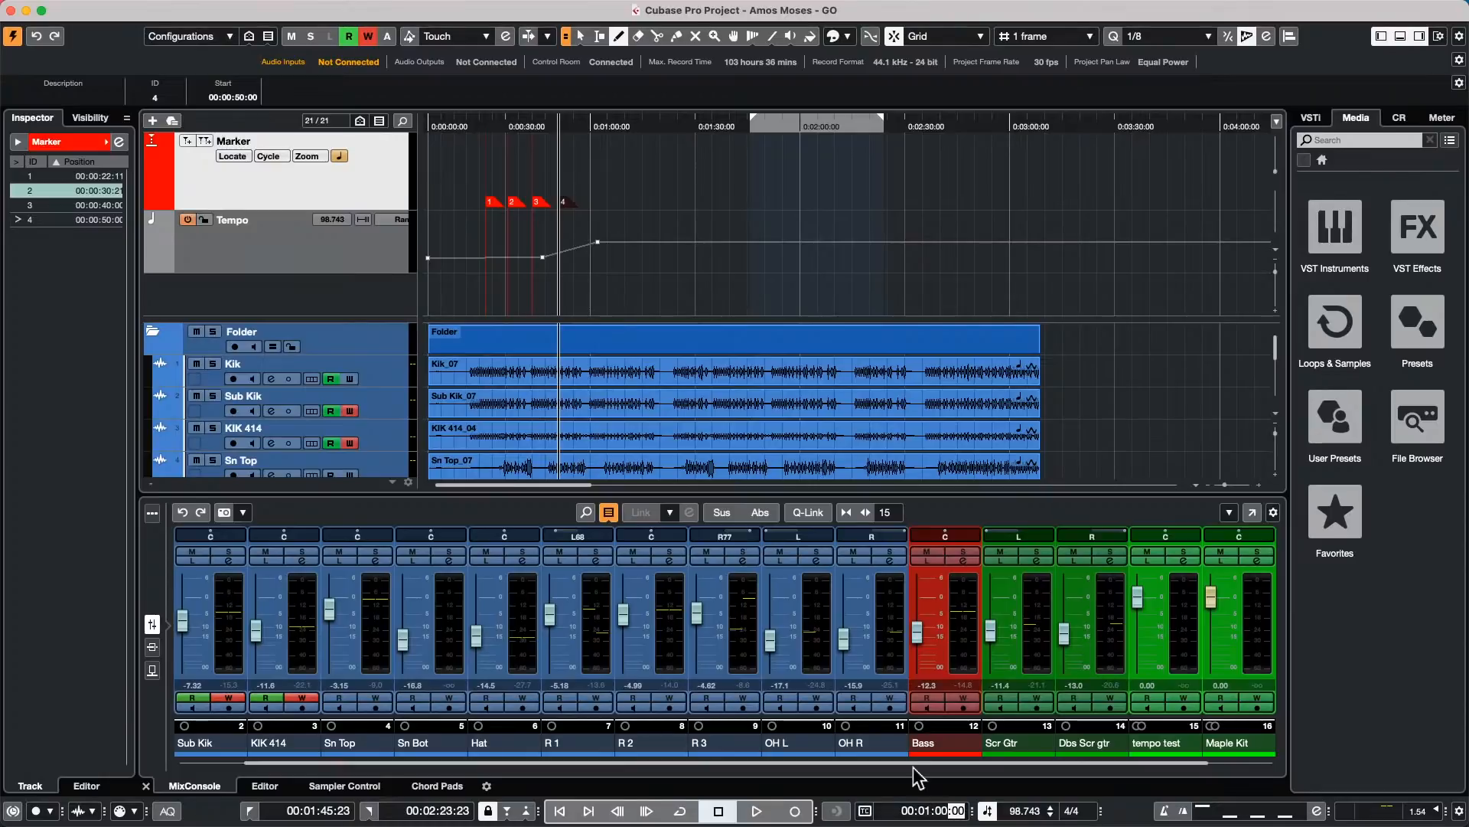
{"action": "key", "text": "Return"}
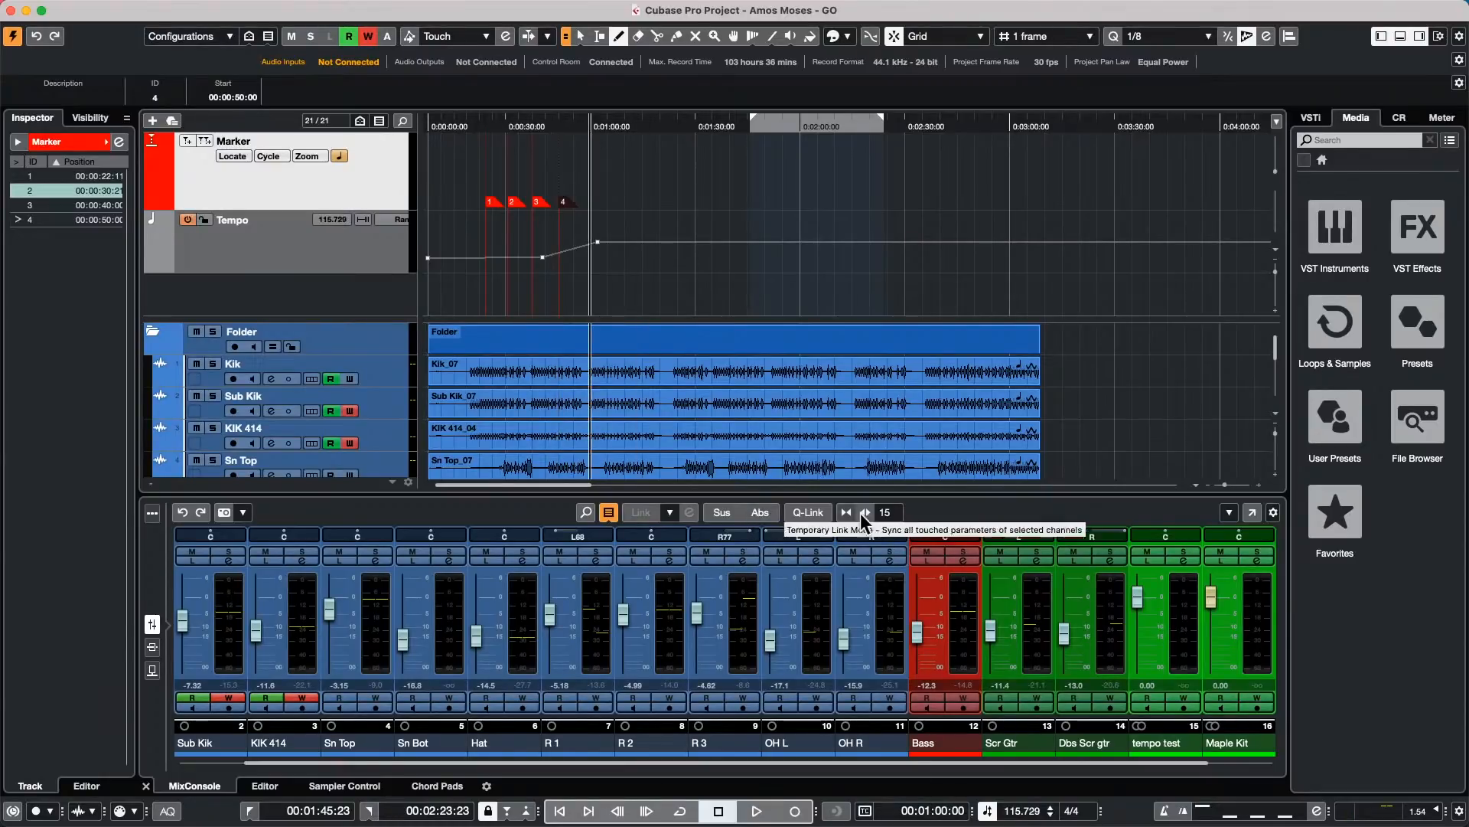
{"action": "left_click", "coordinate": [190, 139]}
Step: Switch from the Draw tool to a selection tool and select markers 3, 4 and 5 in turn to check their timecode positions
{"action": "right_click", "coordinate": [639, 226]}
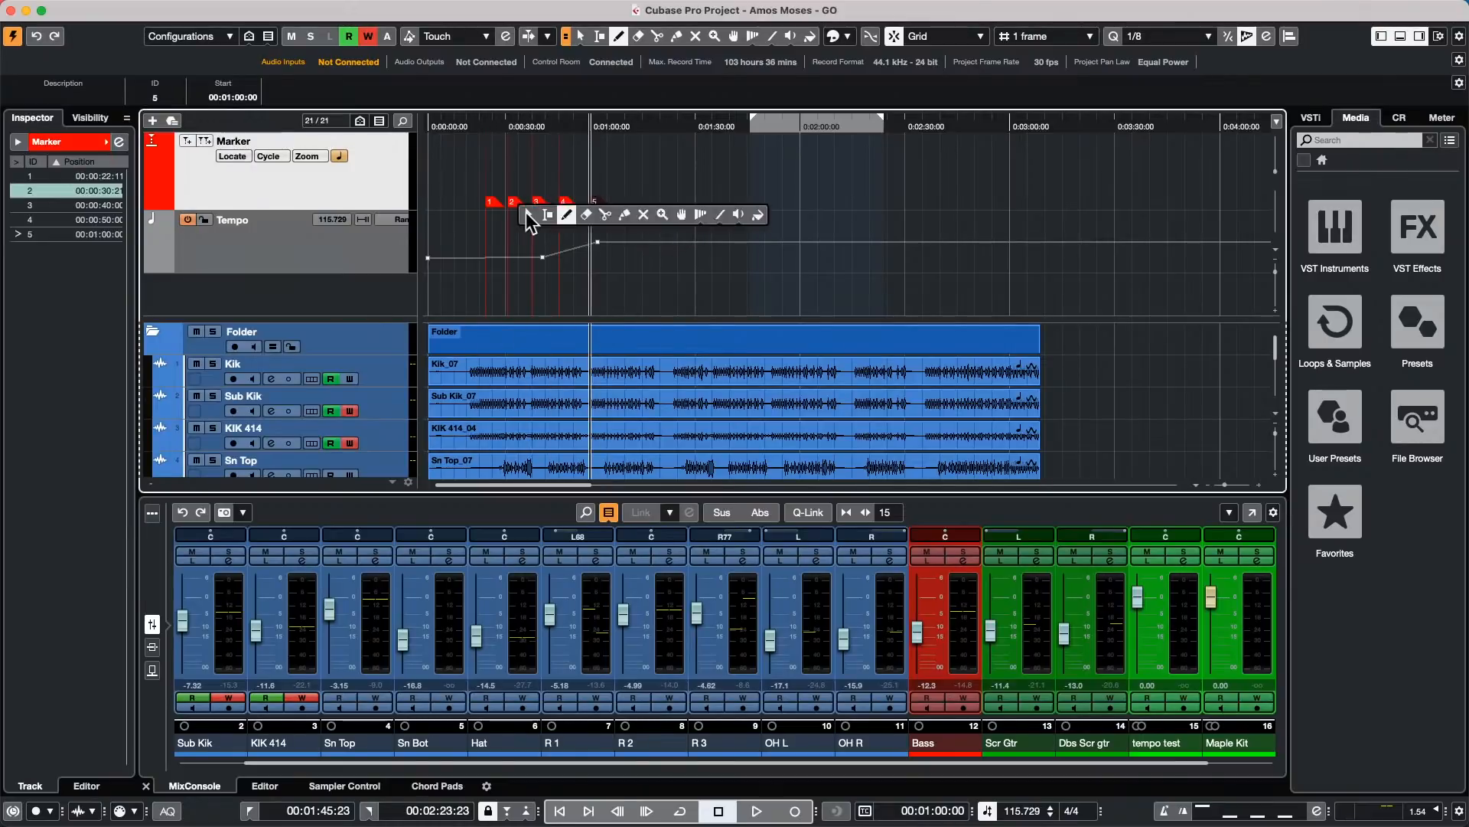
{"action": "left_click", "coordinate": [548, 214]}
{"action": "left_click", "coordinate": [538, 203]}
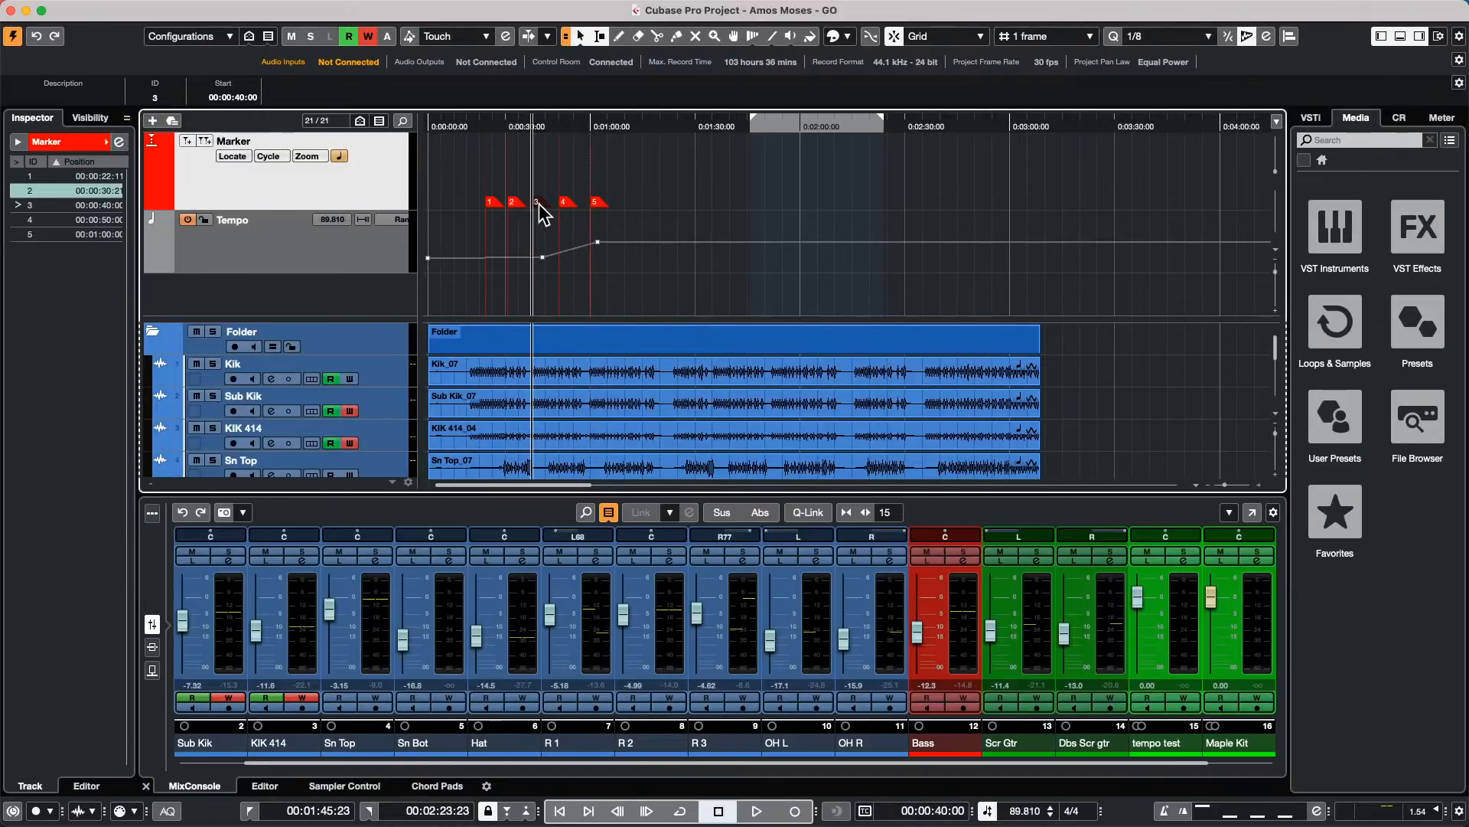
{"action": "left_click", "coordinate": [563, 202]}
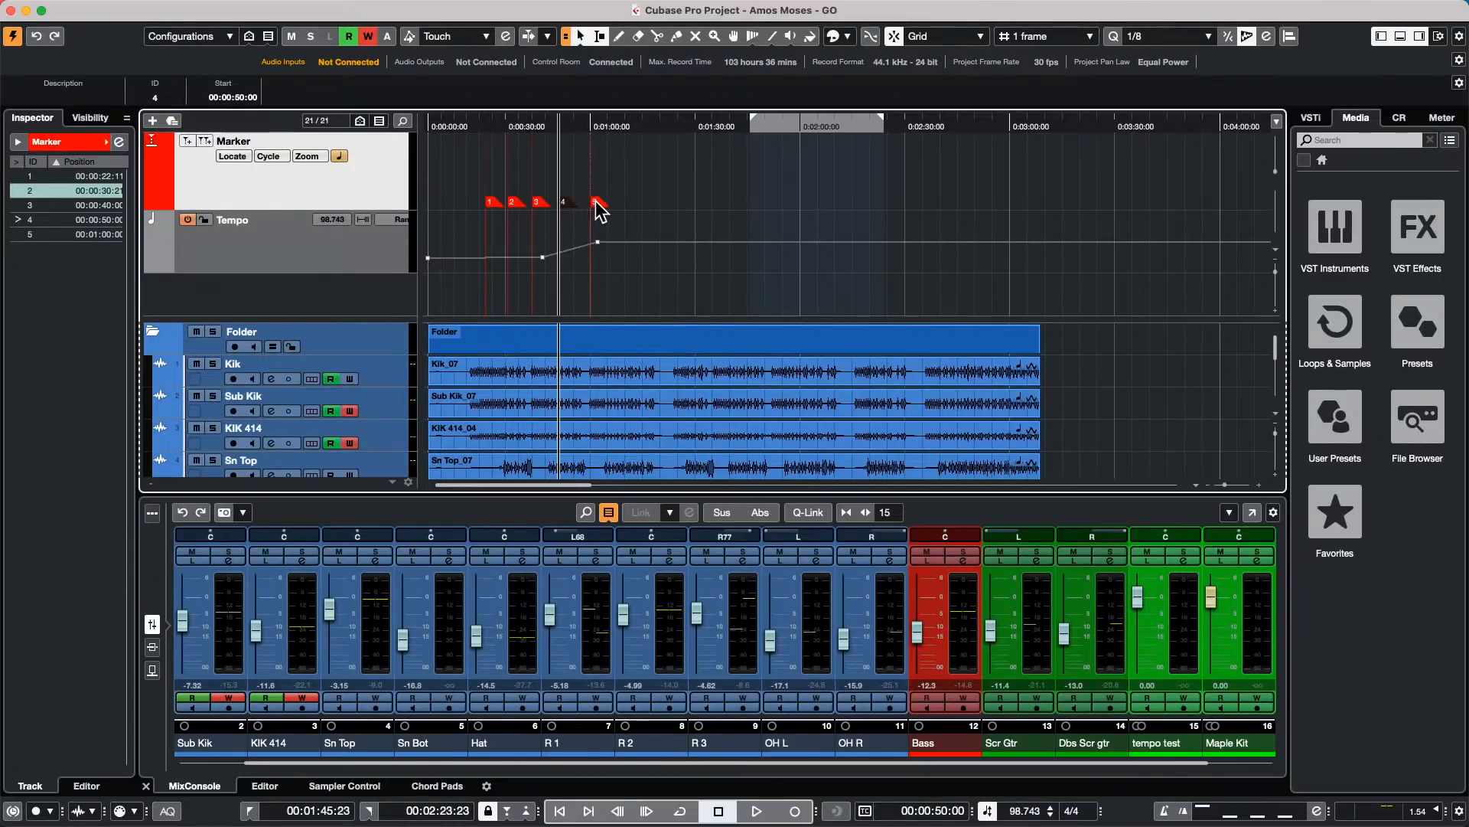
{"action": "left_click", "coordinate": [589, 203]}
{"action": "left_click", "coordinate": [545, 201]}
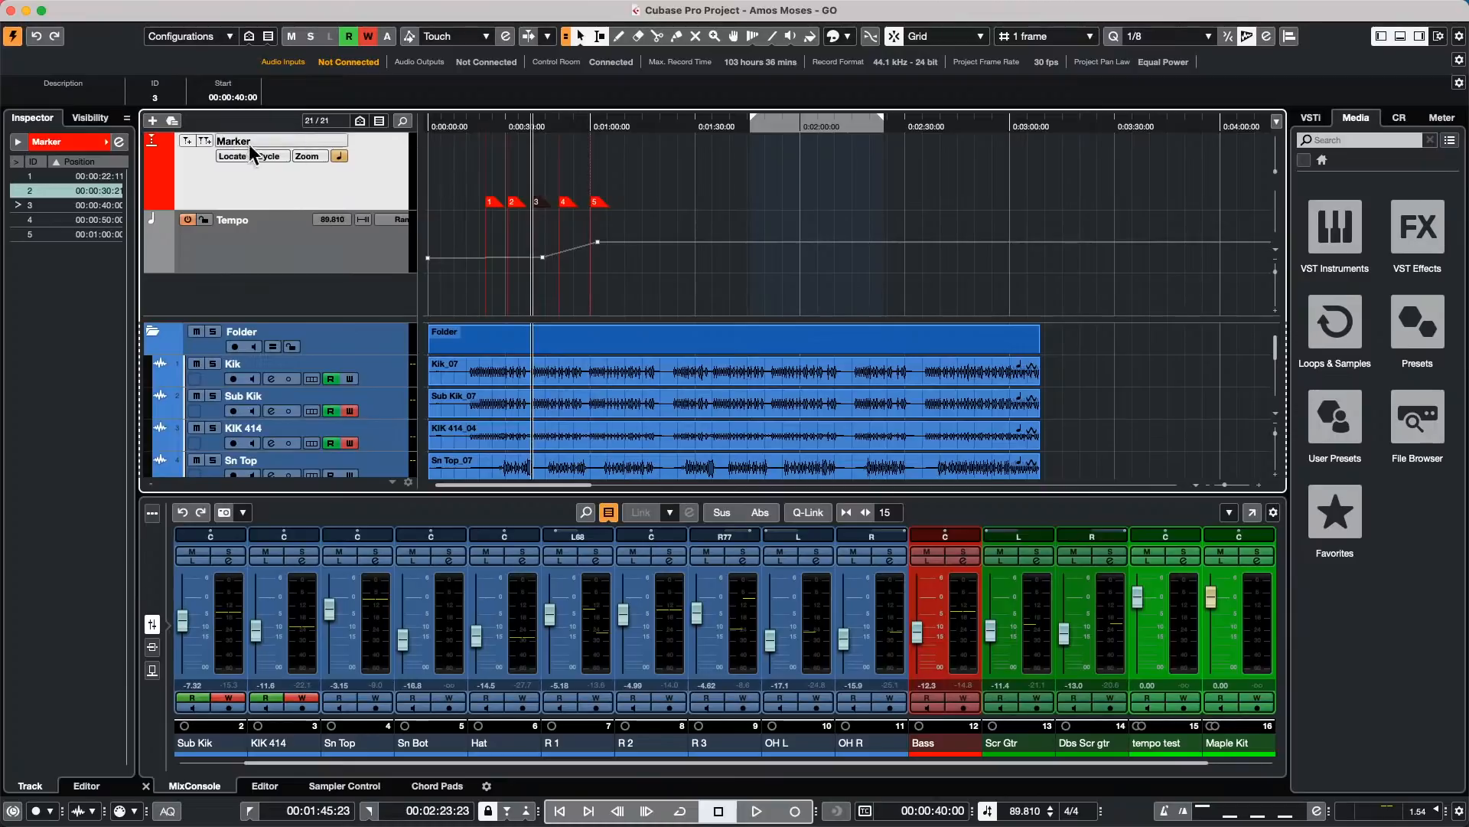
Step: Add the Lock control to the Marker track's visible controls in Track Controls Settings and apply it
{"action": "right_click", "coordinate": [228, 179]}
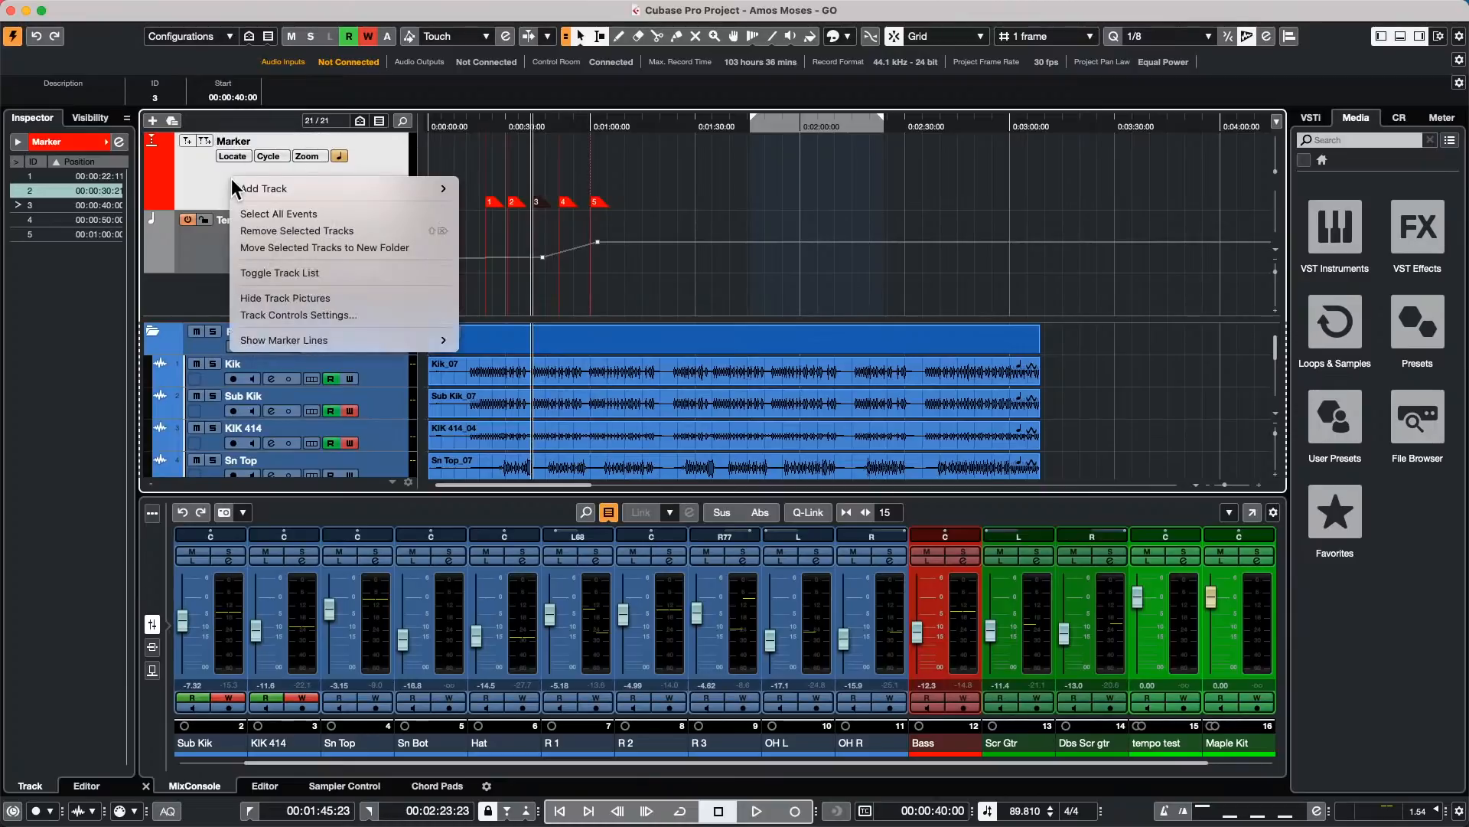
{"action": "mouse_move", "coordinate": [254, 186]}
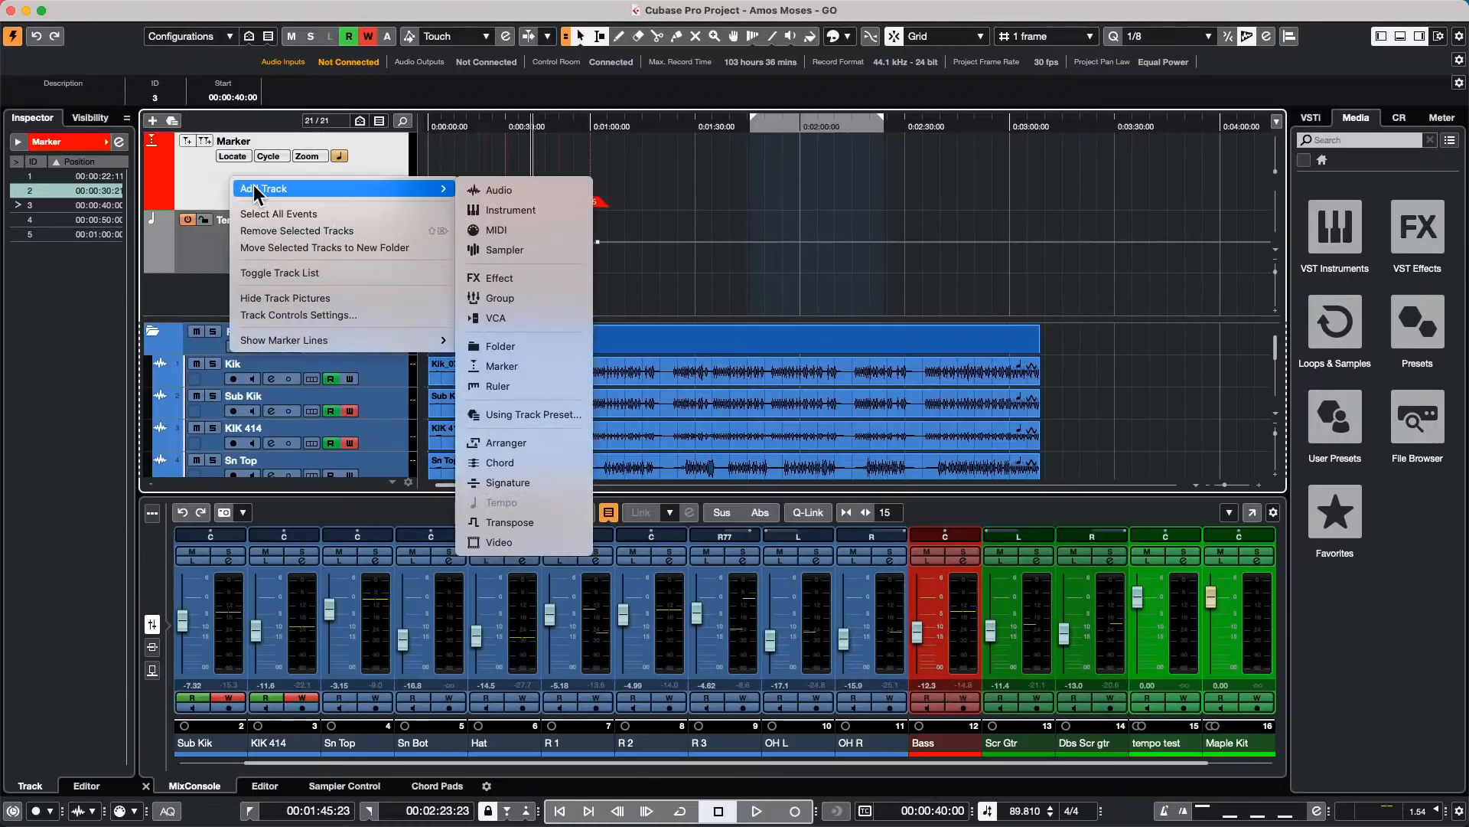
{"action": "left_click", "coordinate": [323, 311]}
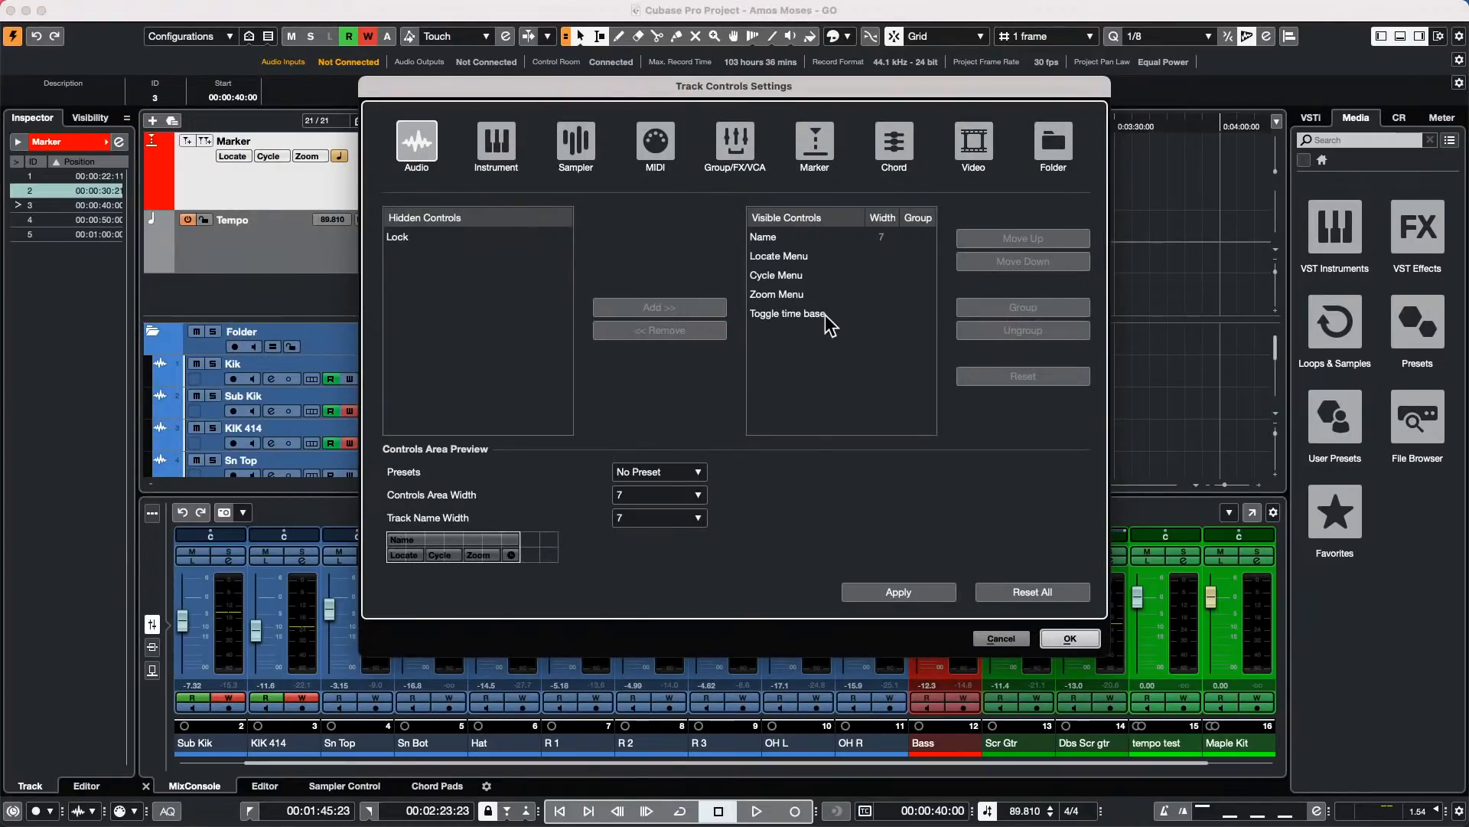
{"action": "left_click", "coordinate": [426, 241]}
{"action": "left_click", "coordinate": [656, 307]}
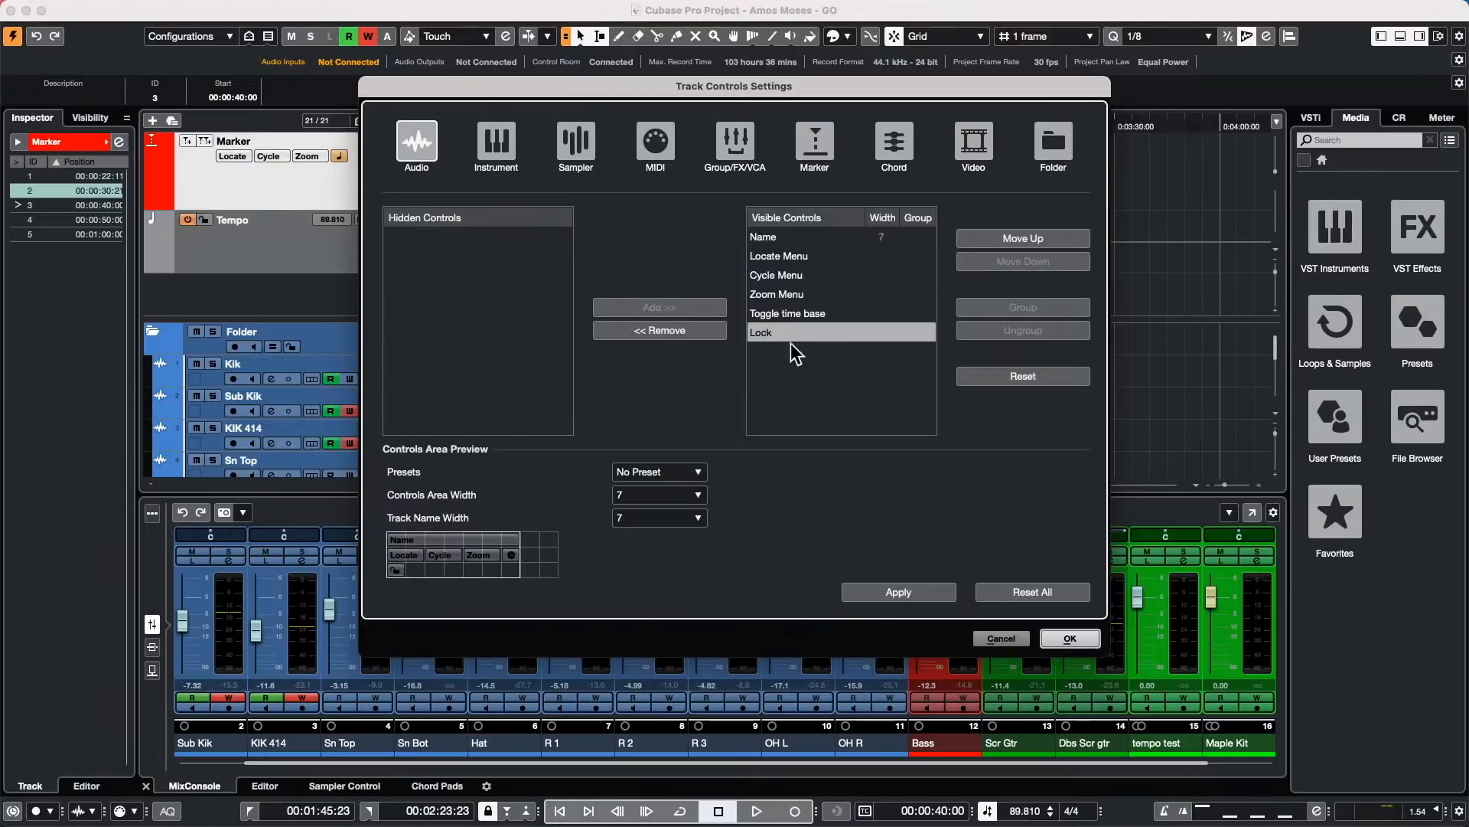
{"action": "left_click", "coordinate": [1068, 637]}
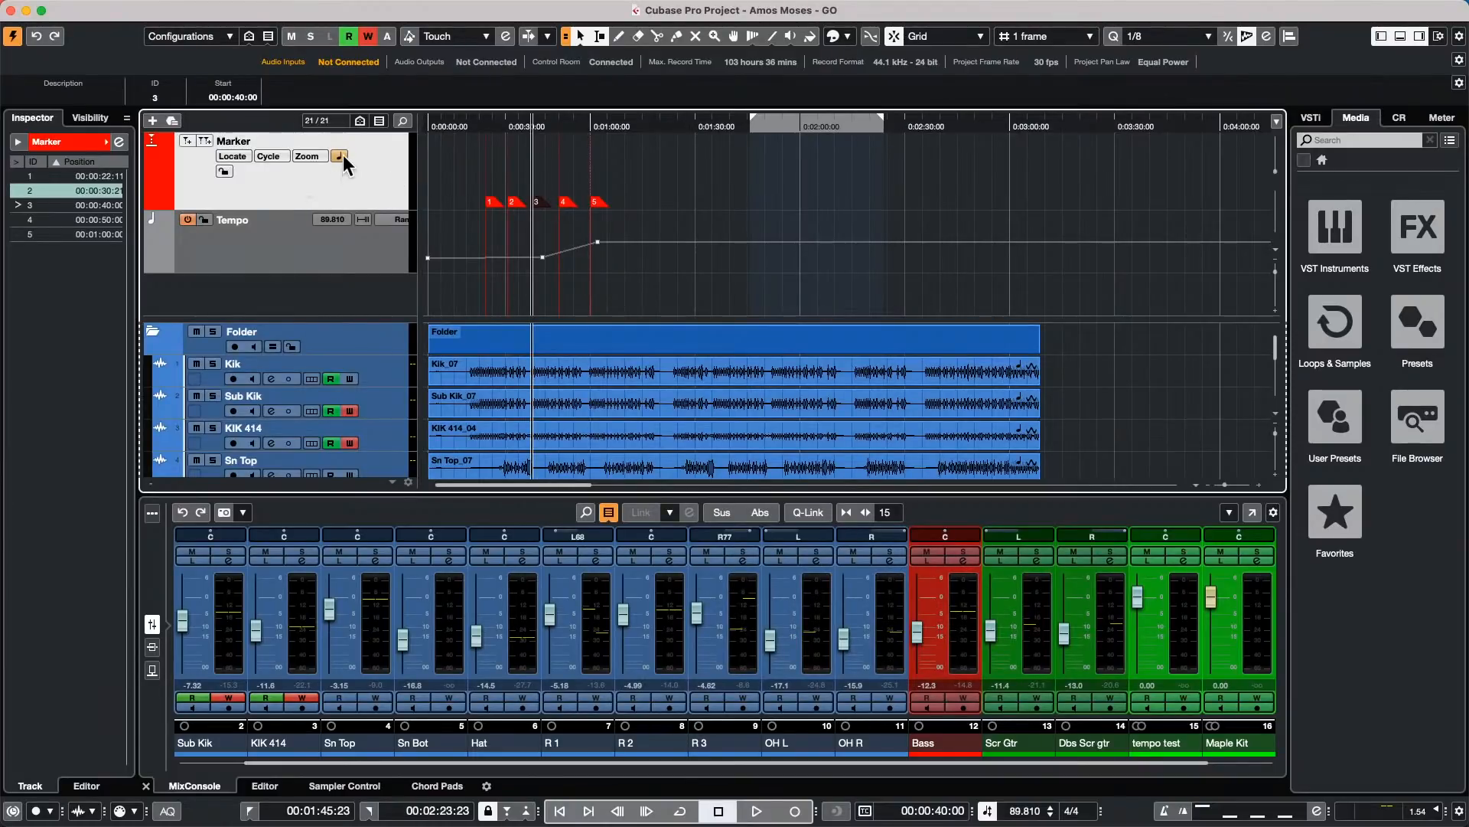
Step: Lower the tempo at 00:00:39:25 to 88.173 and check how the timecode positions of markers 4 and 3 respond
{"action": "left_click_drag", "start_coordinate": [546, 128], "coordinate": [532, 145]}
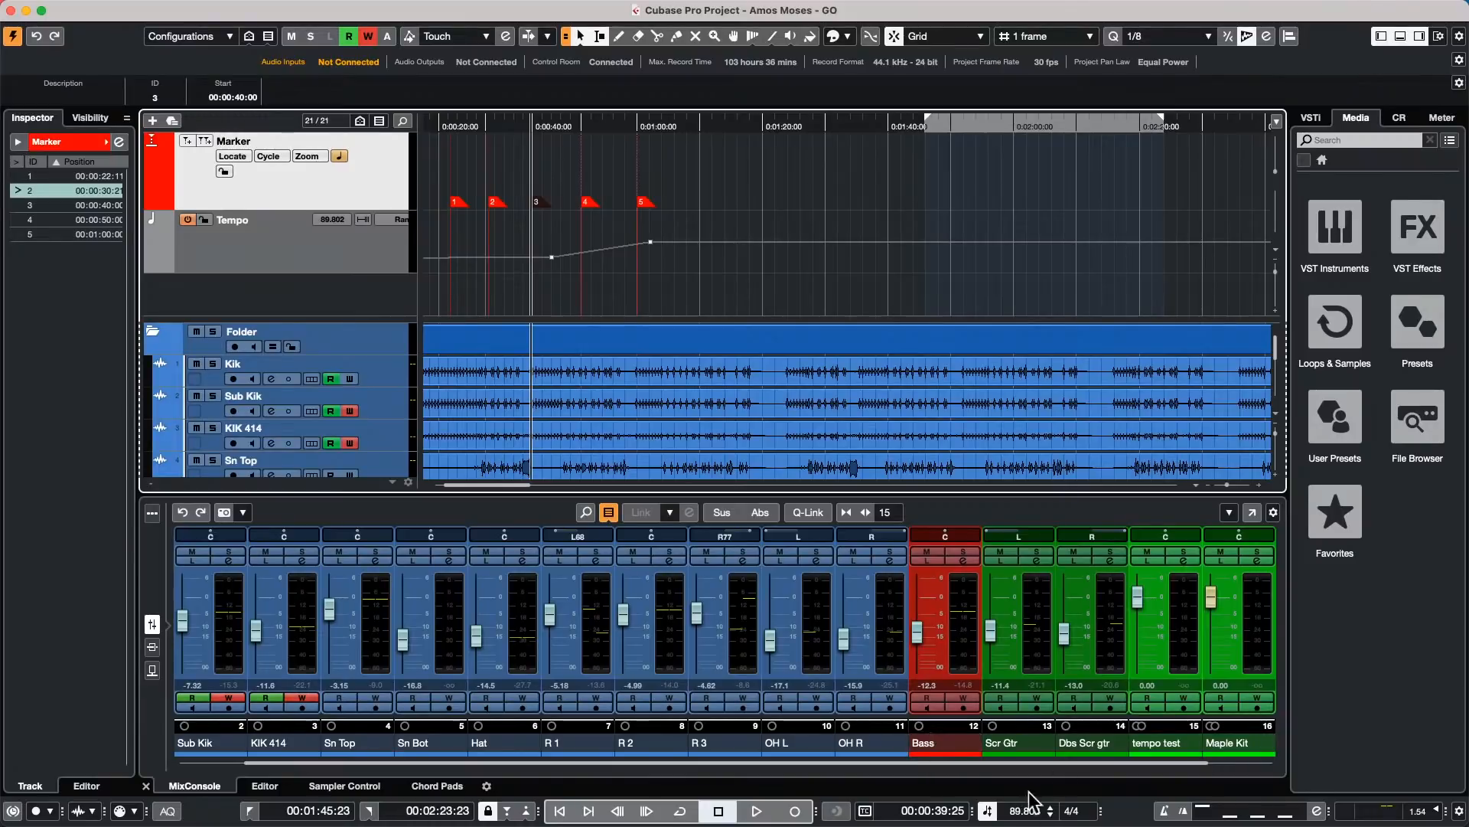
{"action": "scroll", "coordinate": [1022, 810], "scroll_direction": "down", "scroll_amount": 1}
{"action": "scroll", "coordinate": [1022, 813], "scroll_direction": "down", "scroll_amount": 5}
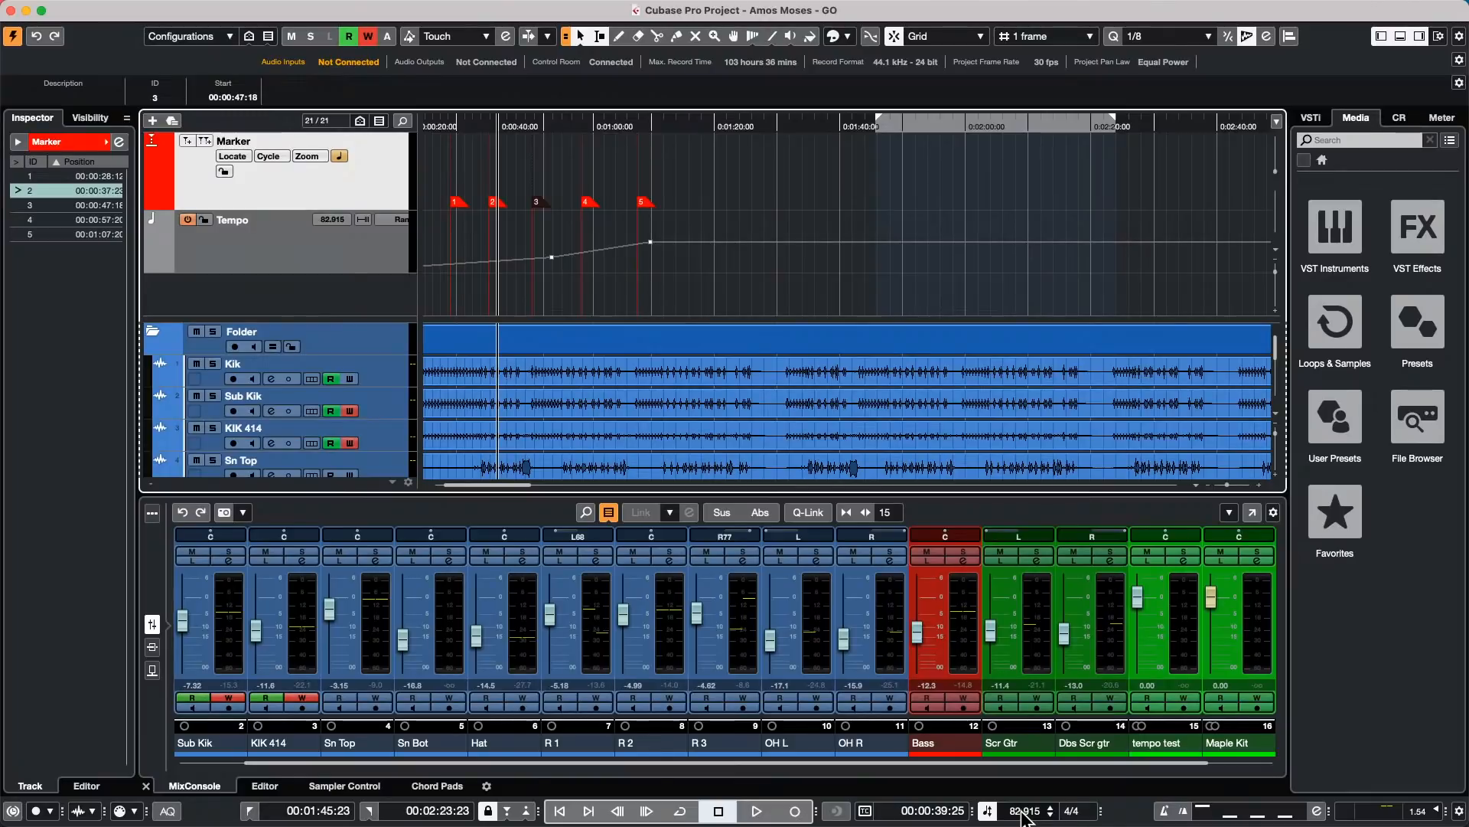
{"action": "scroll", "coordinate": [1022, 815], "scroll_direction": "up", "scroll_amount": 5}
{"action": "scroll", "coordinate": [1022, 816], "scroll_direction": "up", "scroll_amount": 1}
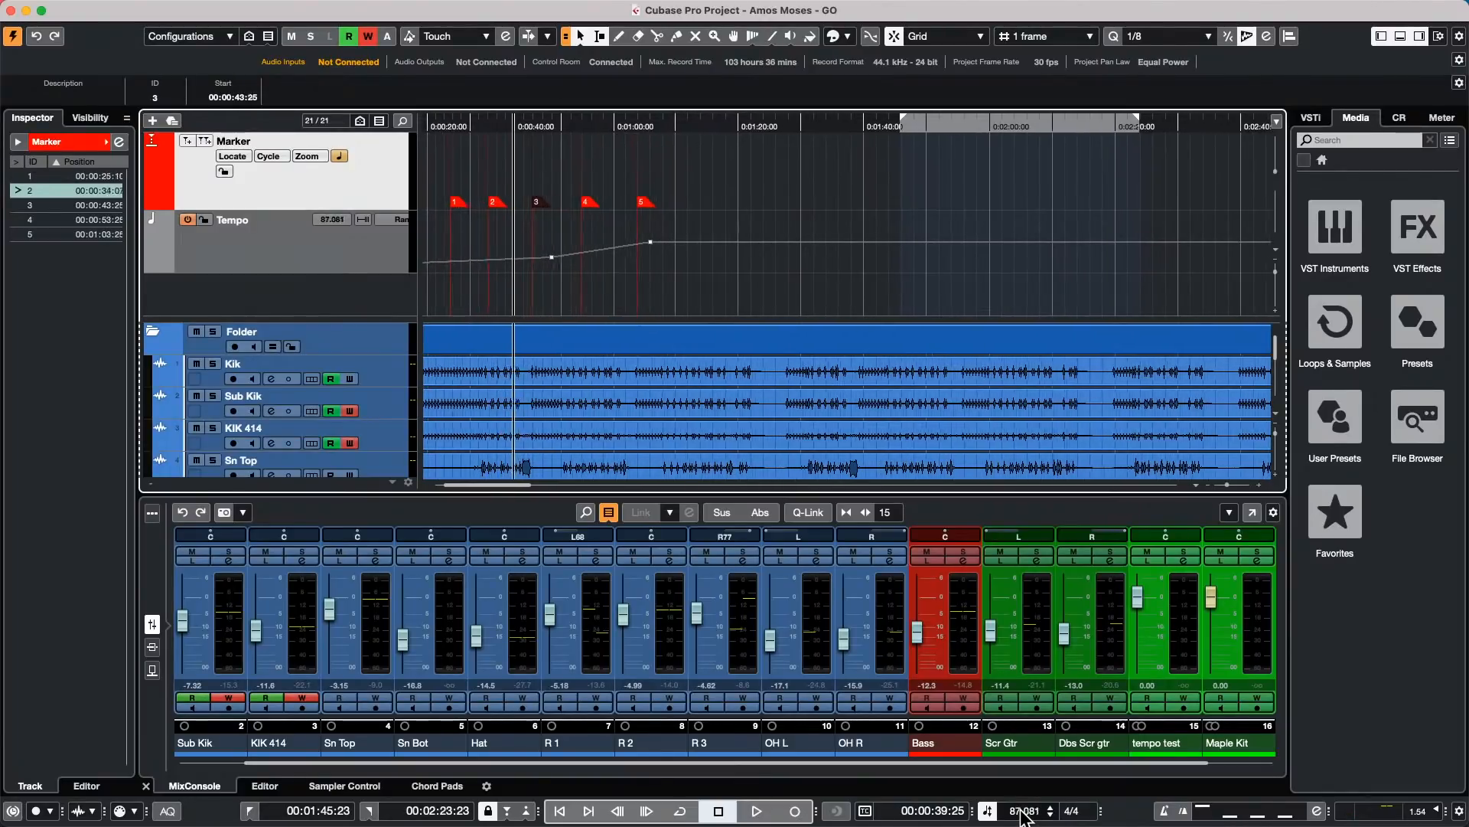
{"action": "scroll", "coordinate": [1023, 816], "scroll_direction": "up", "scroll_amount": 1}
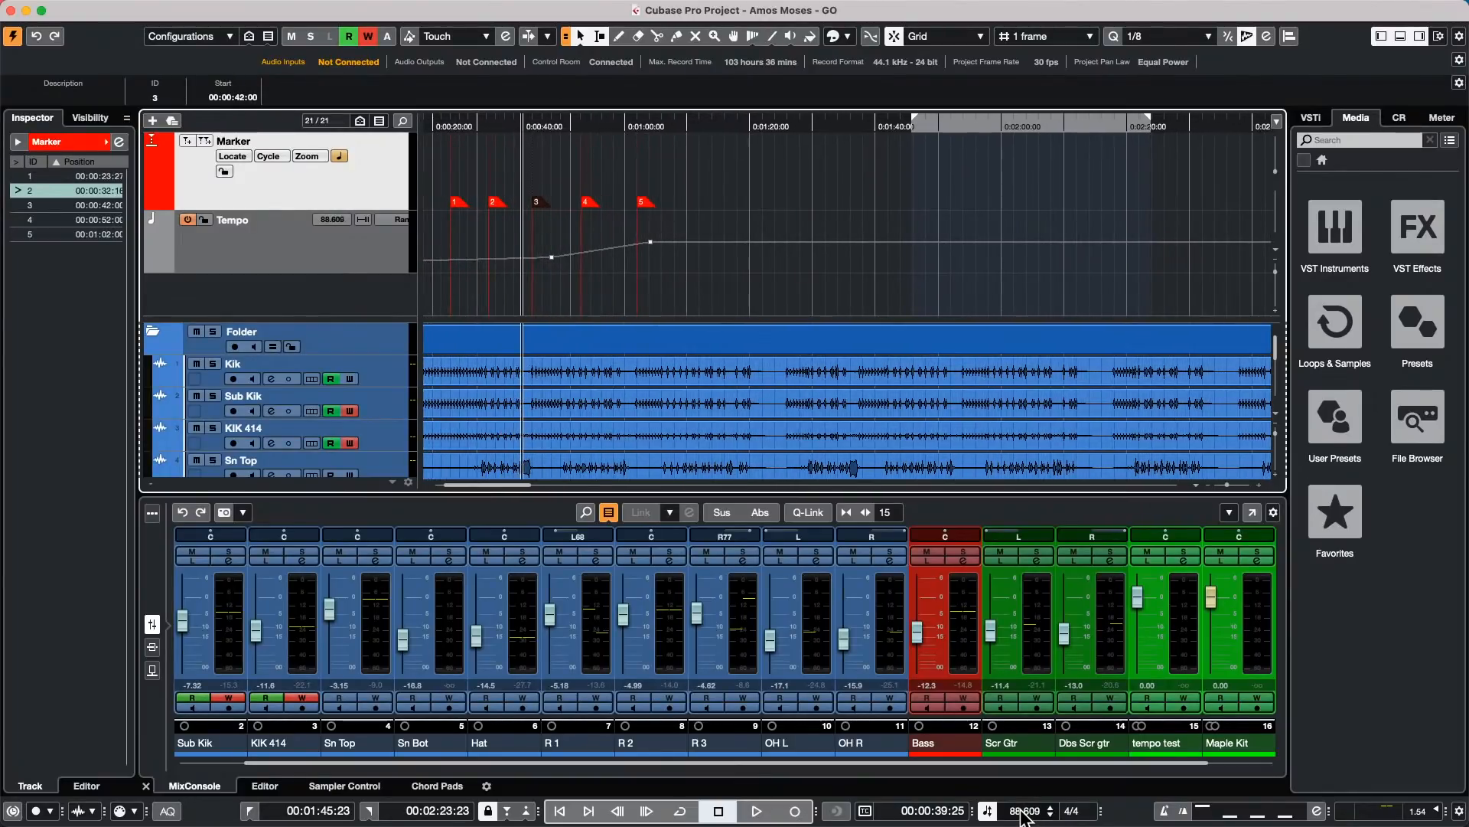
{"action": "scroll", "coordinate": [1023, 815], "scroll_direction": "down", "scroll_amount": 2}
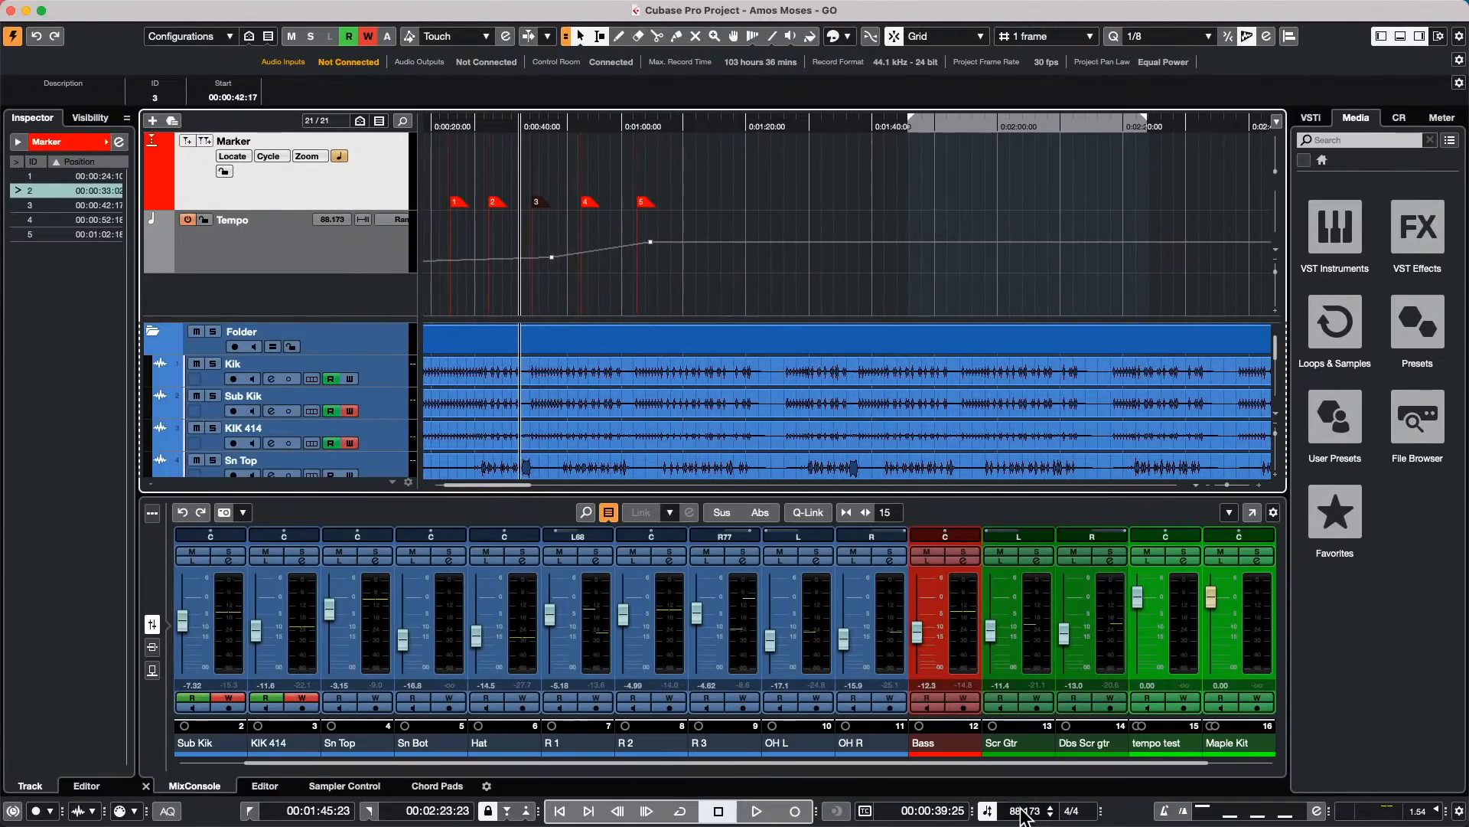
{"action": "left_click", "coordinate": [586, 201]}
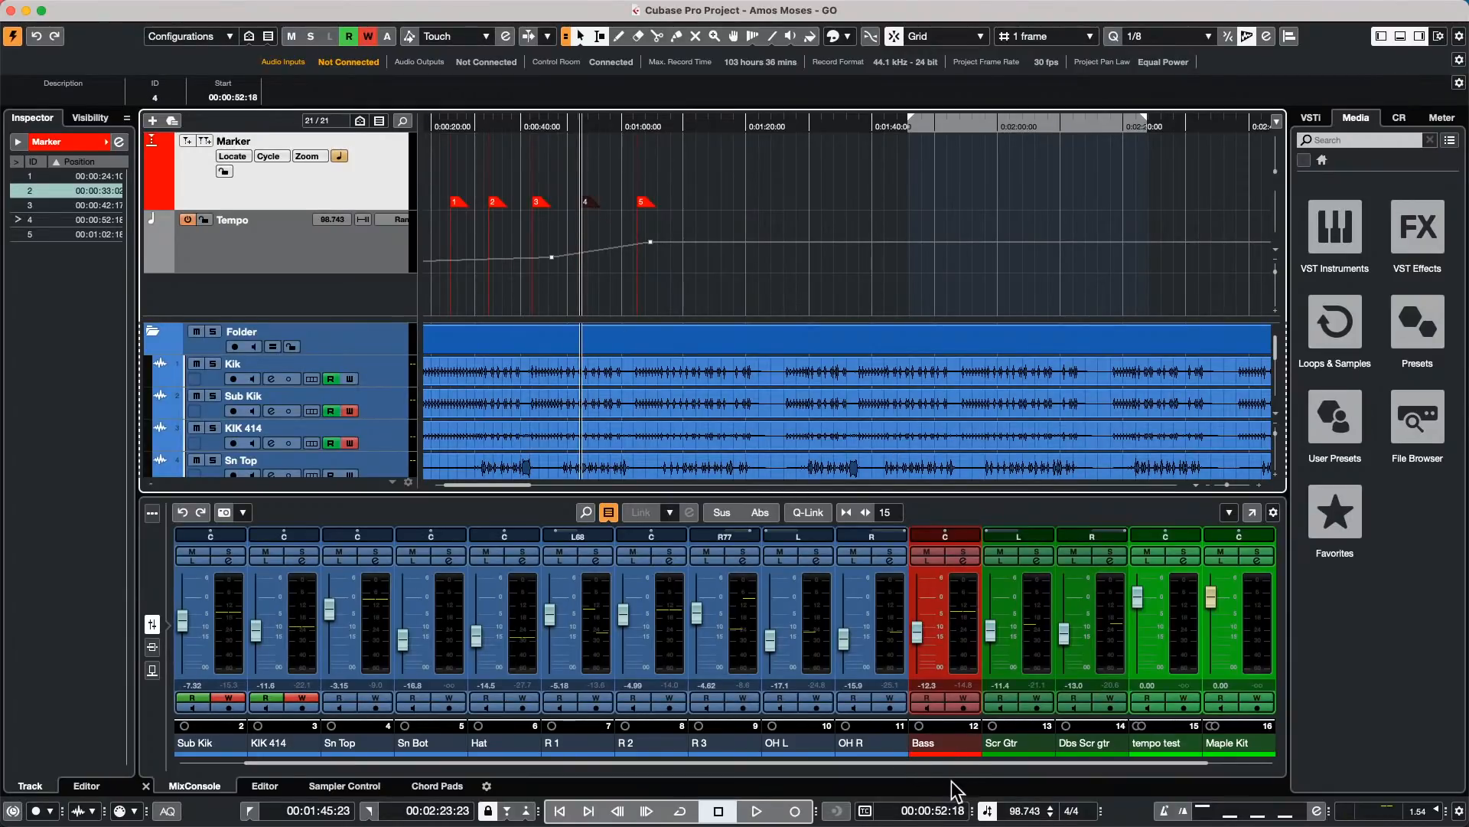
{"action": "left_click", "coordinate": [538, 203]}
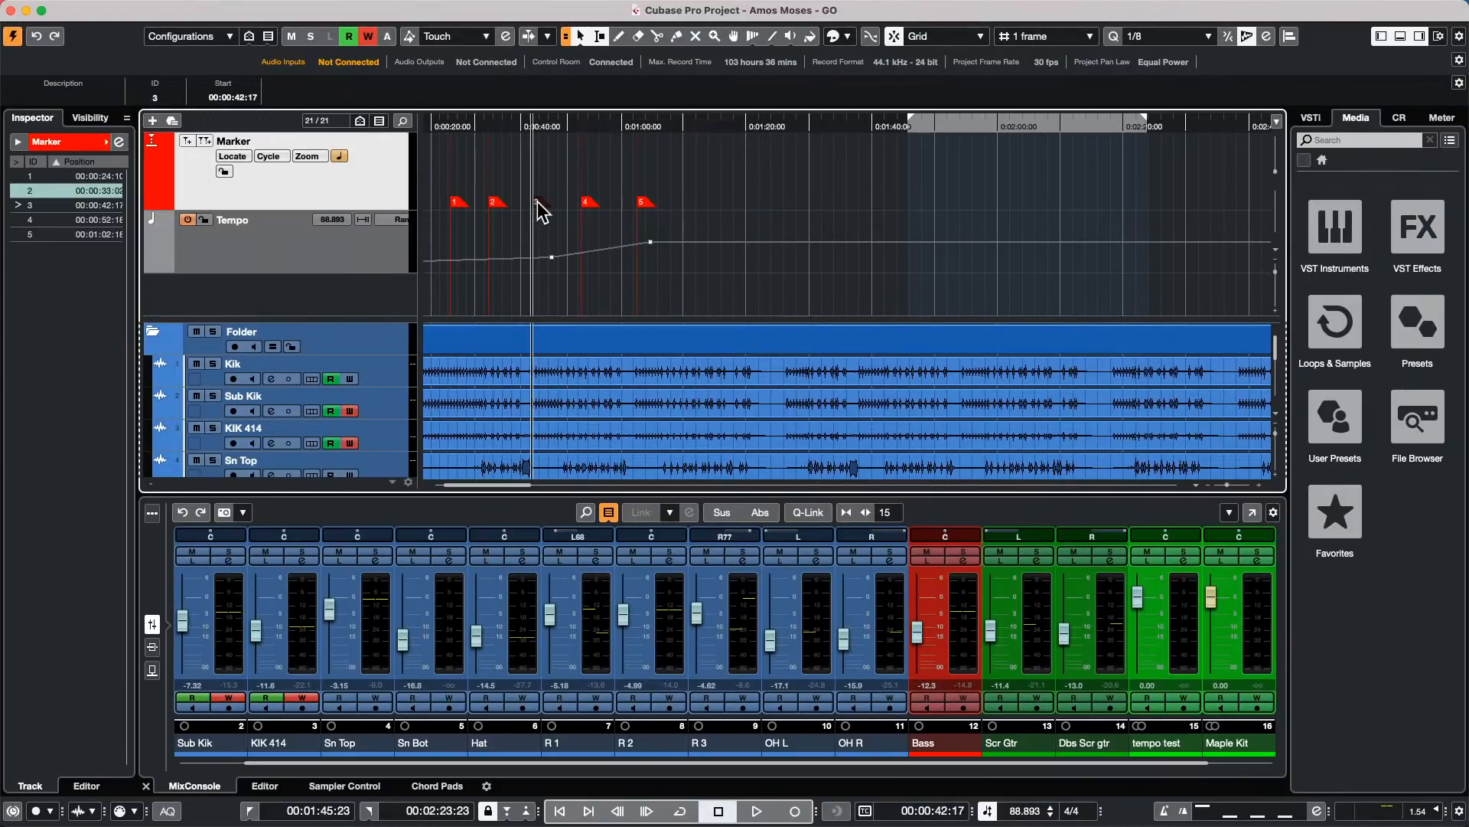
Step: Undo the recent tempo changes
{"action": "key", "text": "super+z"}
{"action": "key", "text": "super+z"}
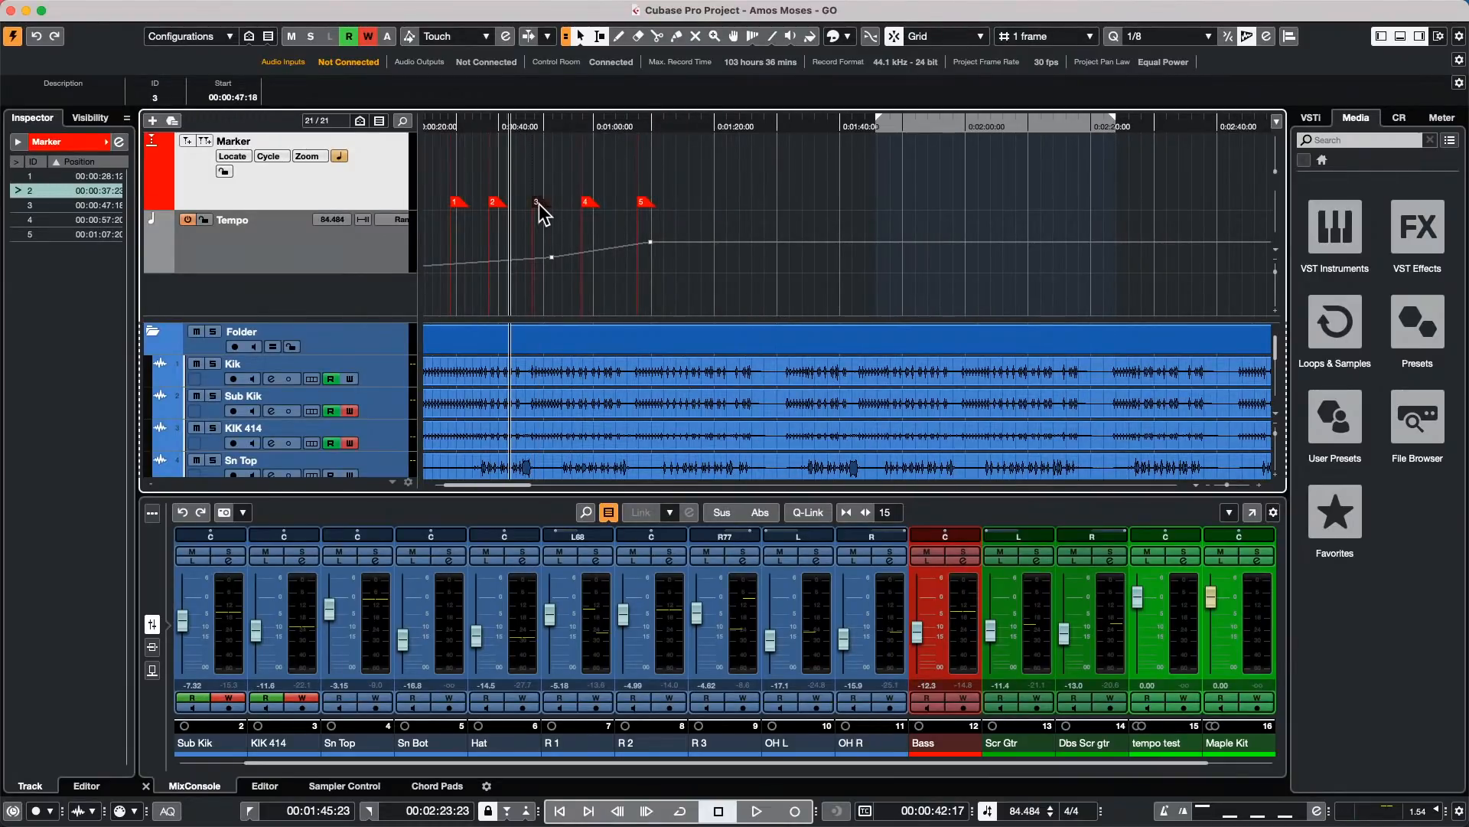
{"action": "key", "text": "super+z"}
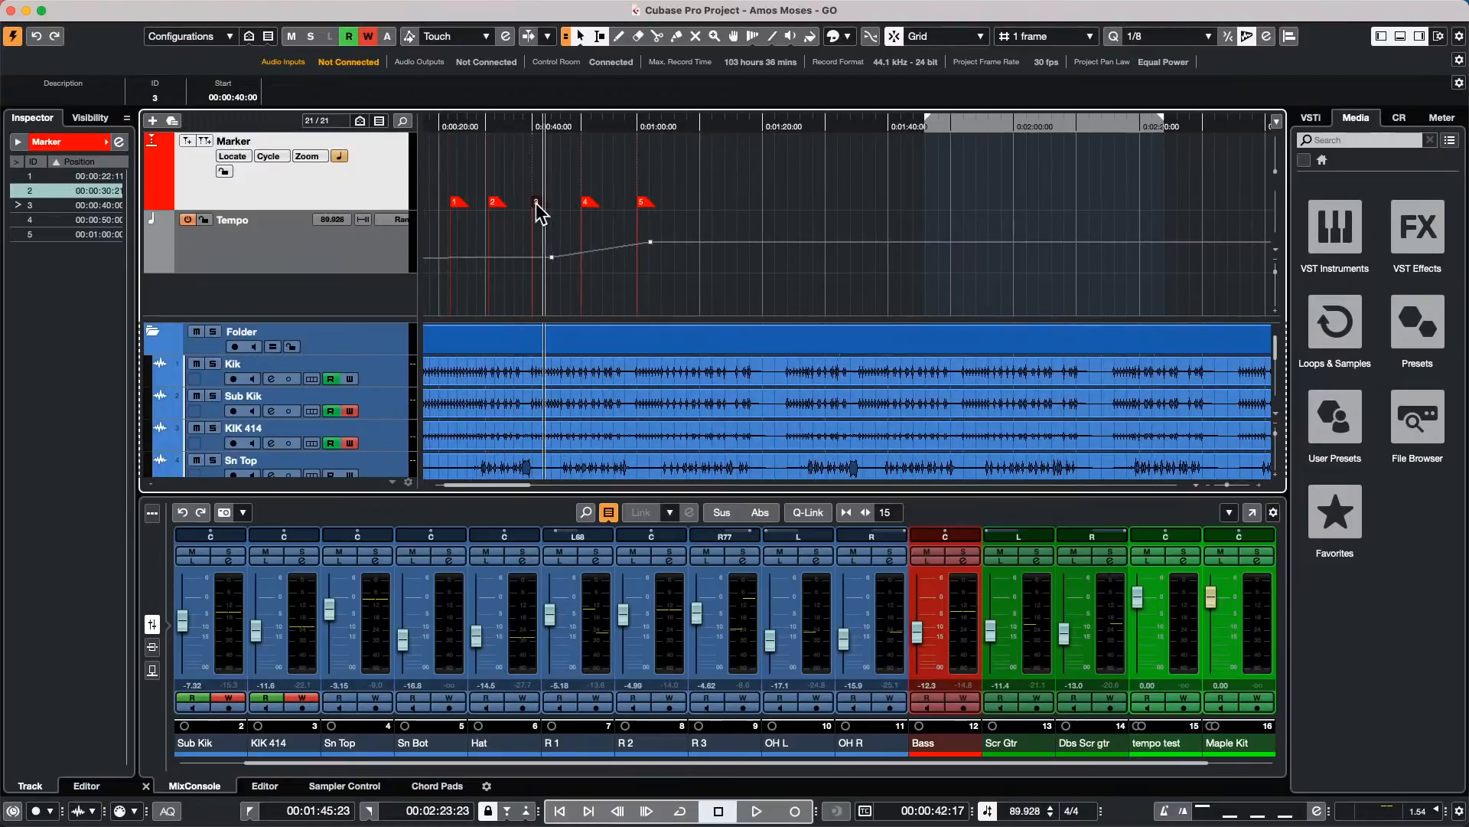
Step: Recheck the timecode positions of markers 3, 4 and 5 with the original tempo
{"action": "left_click", "coordinate": [587, 202]}
{"action": "left_click", "coordinate": [645, 203]}
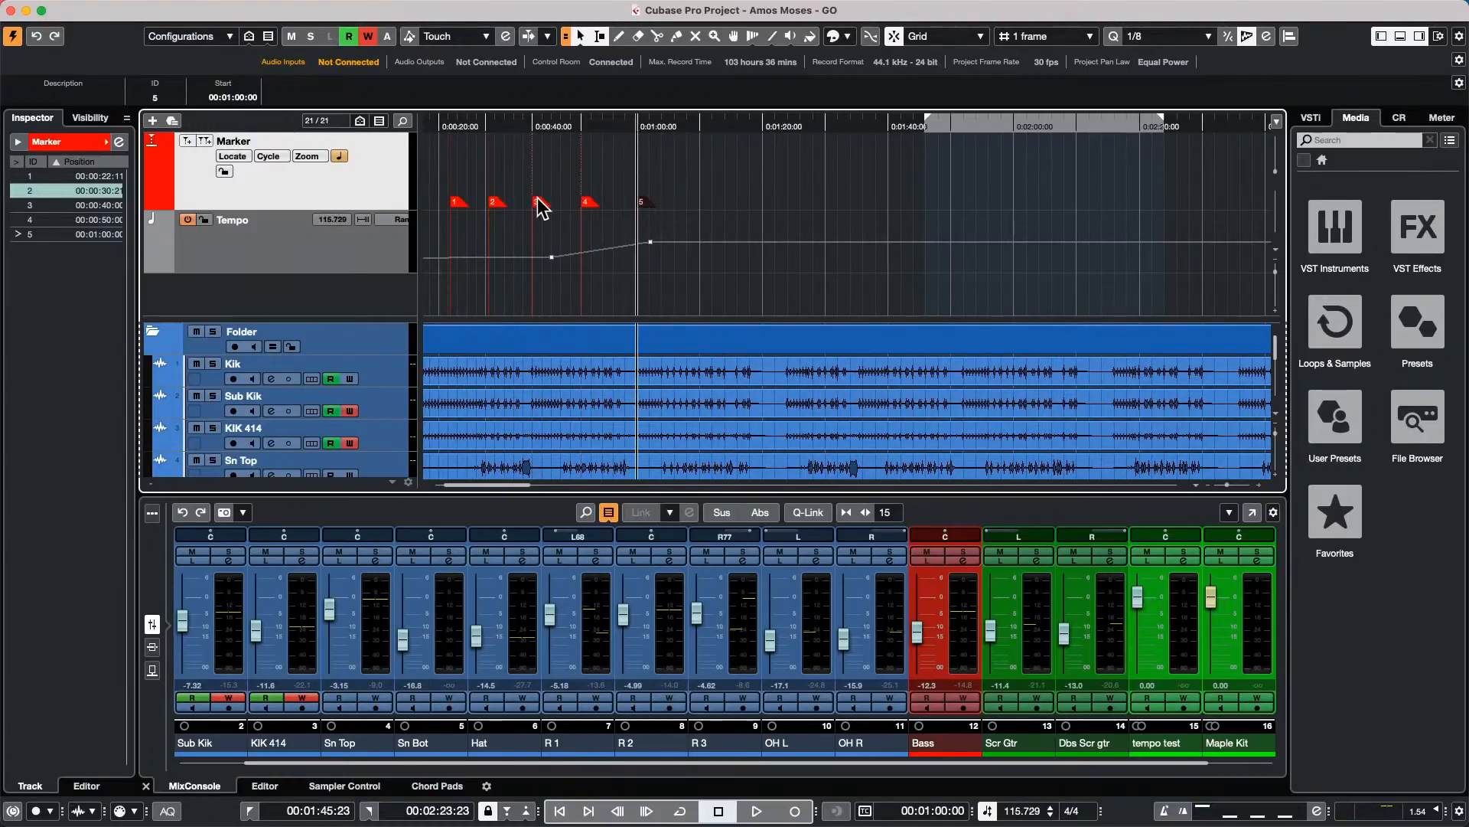
{"action": "left_click", "coordinate": [539, 203]}
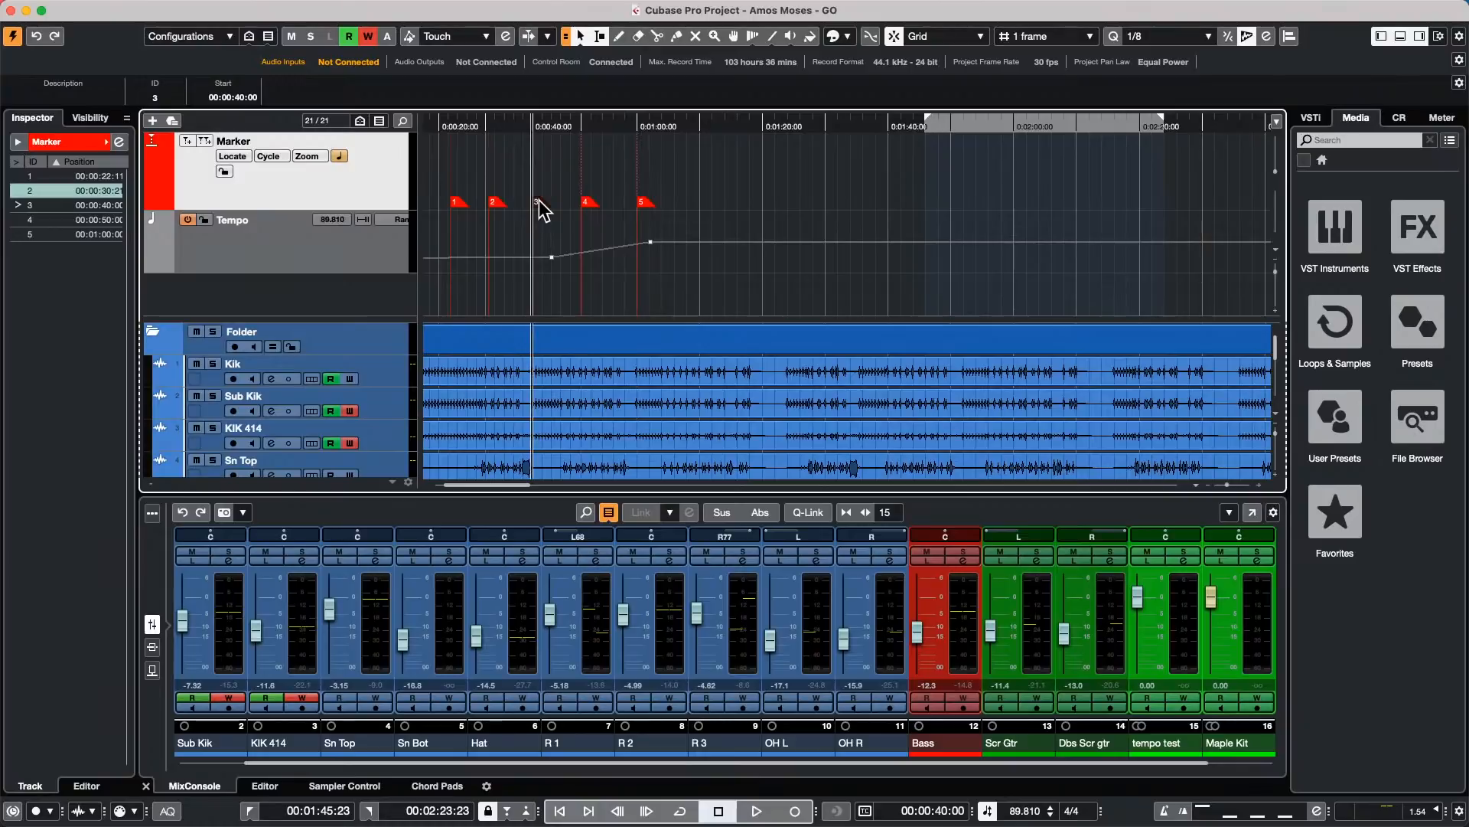
{"action": "left_click", "coordinate": [589, 203]}
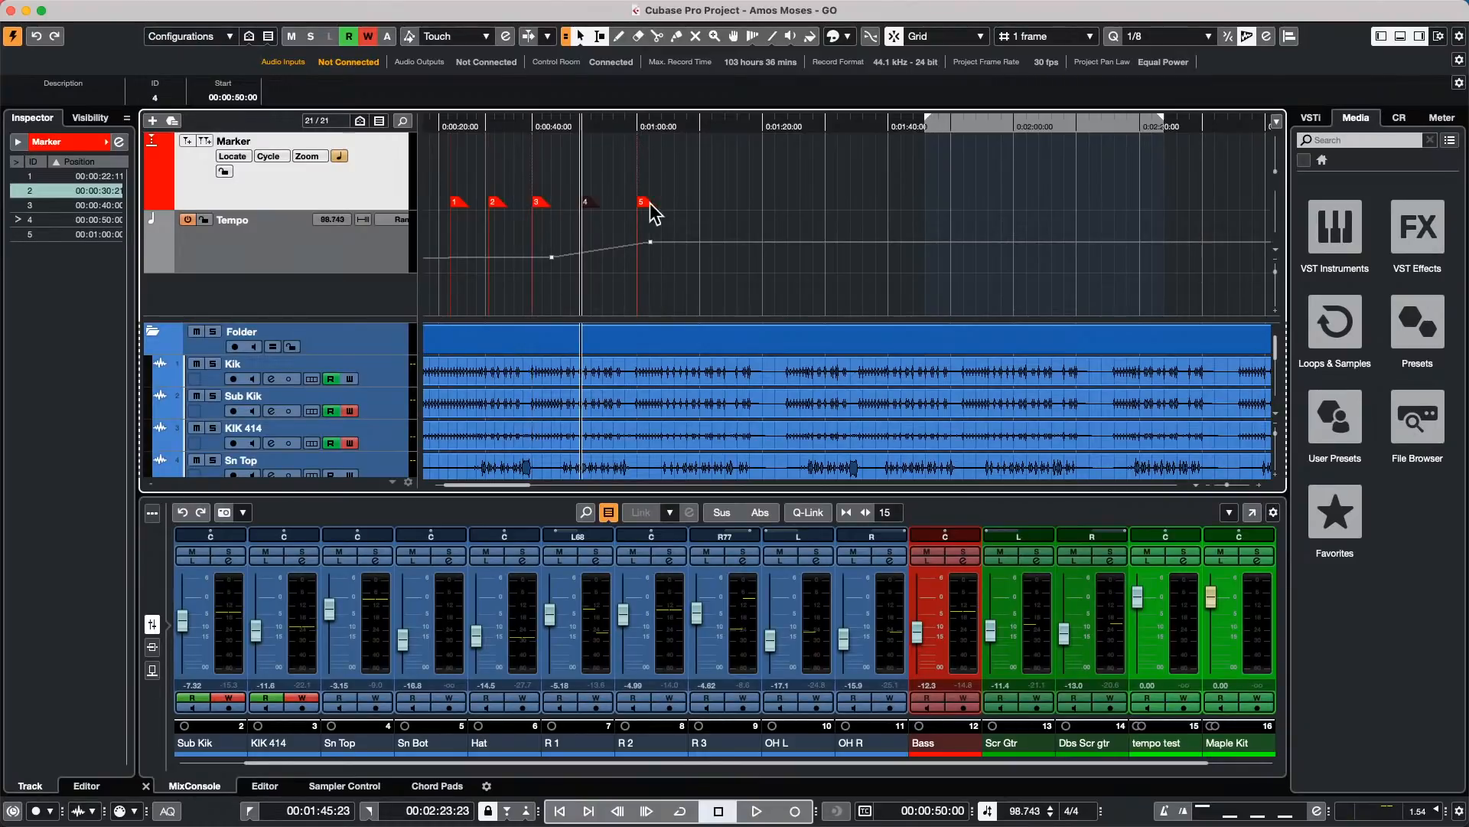
{"action": "left_click", "coordinate": [648, 201]}
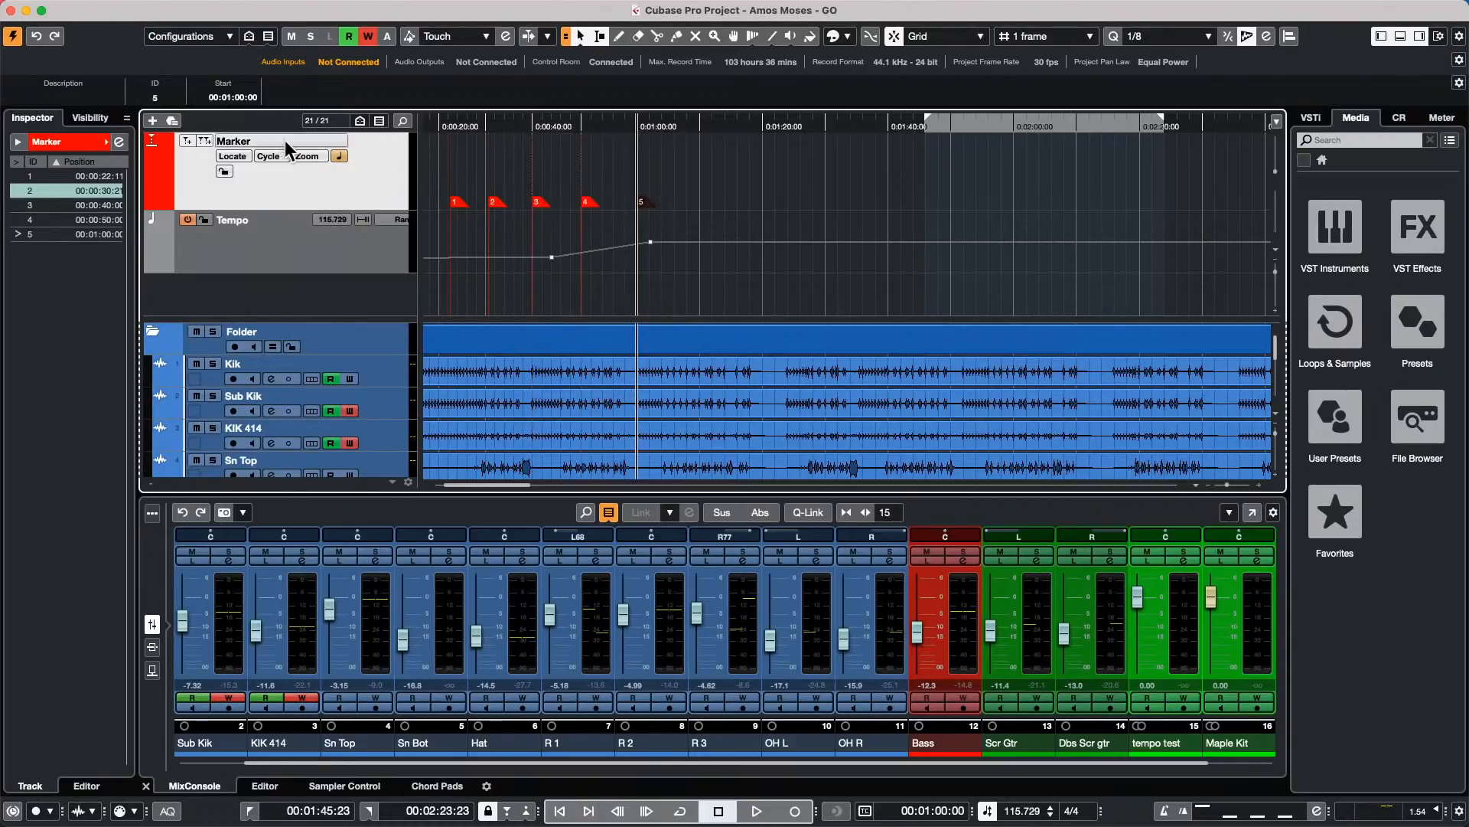
Step: Switch the Marker track to linear time base and lower the tempo at 00:01:00:00 to 111.310
{"action": "left_click", "coordinate": [339, 156]}
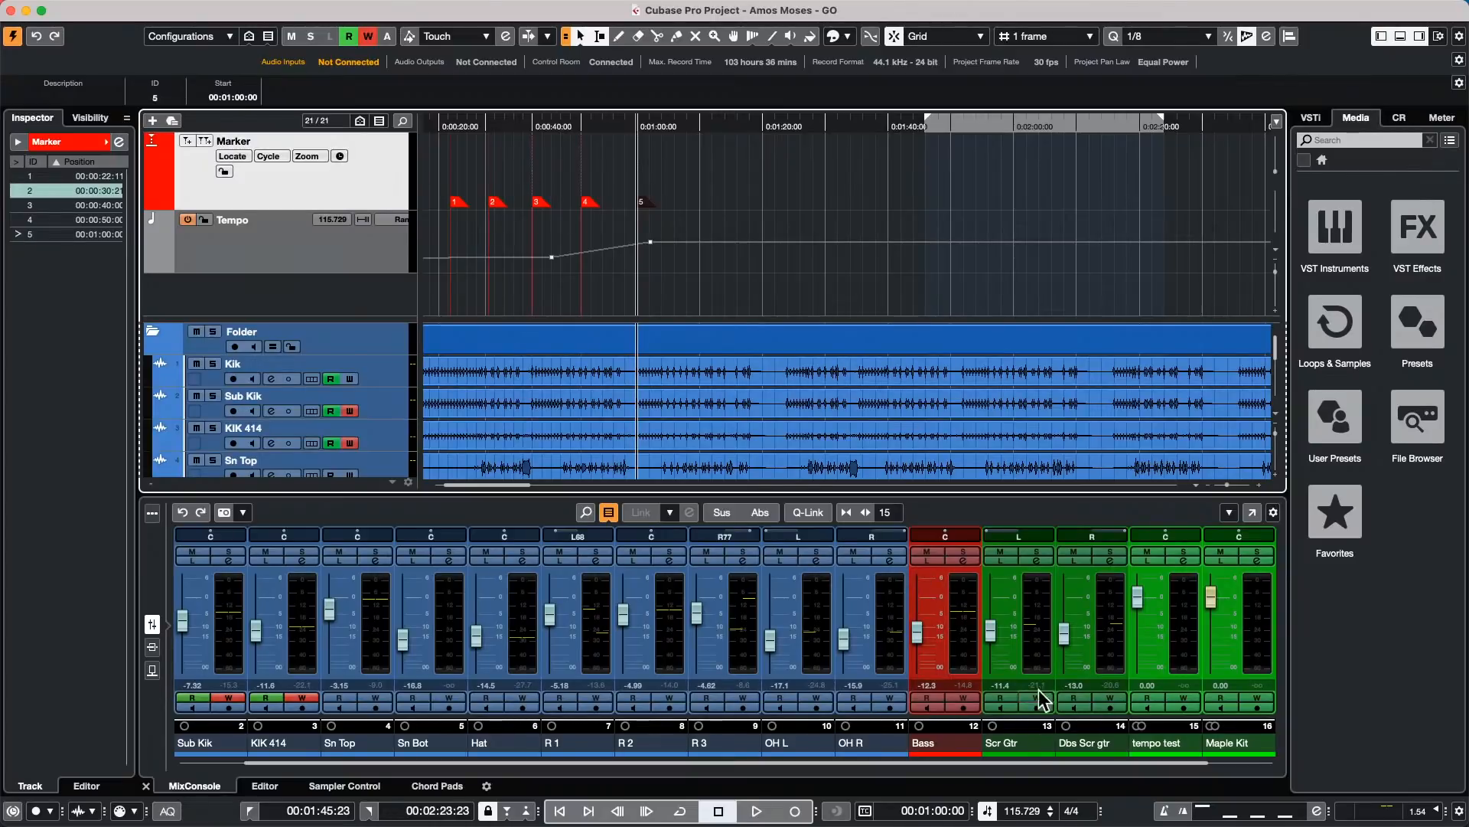
{"action": "scroll", "coordinate": [1019, 814], "scroll_direction": "down", "scroll_amount": 5}
{"action": "scroll", "coordinate": [1020, 816], "scroll_direction": "down", "scroll_amount": 12}
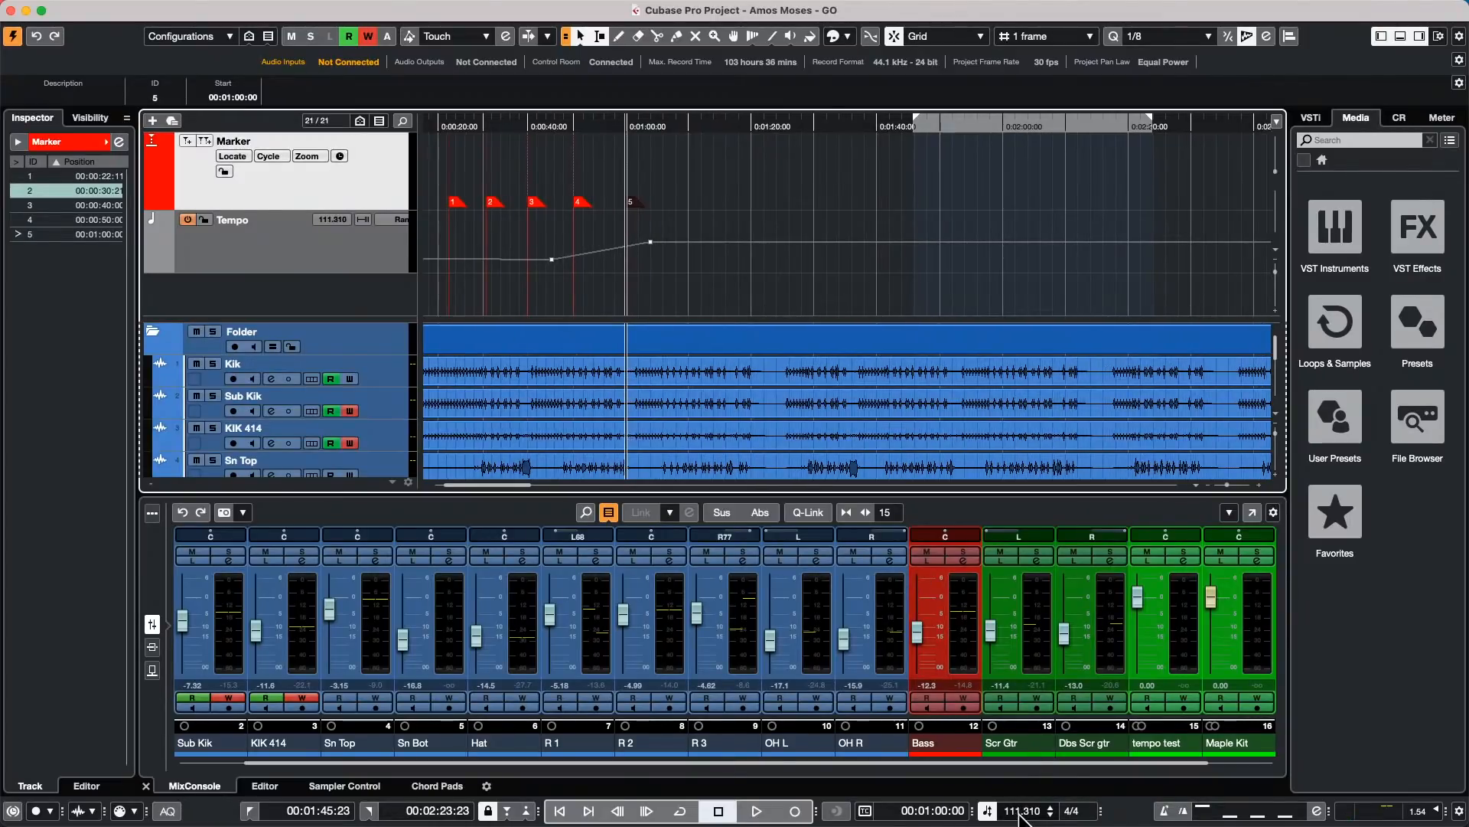
Step: Lower the tempo at 00:01:00:00 to 80.767 and check the timecode positions of markers 3, 4 and 5
{"action": "scroll", "coordinate": [1020, 817], "scroll_direction": "down", "scroll_amount": 4}
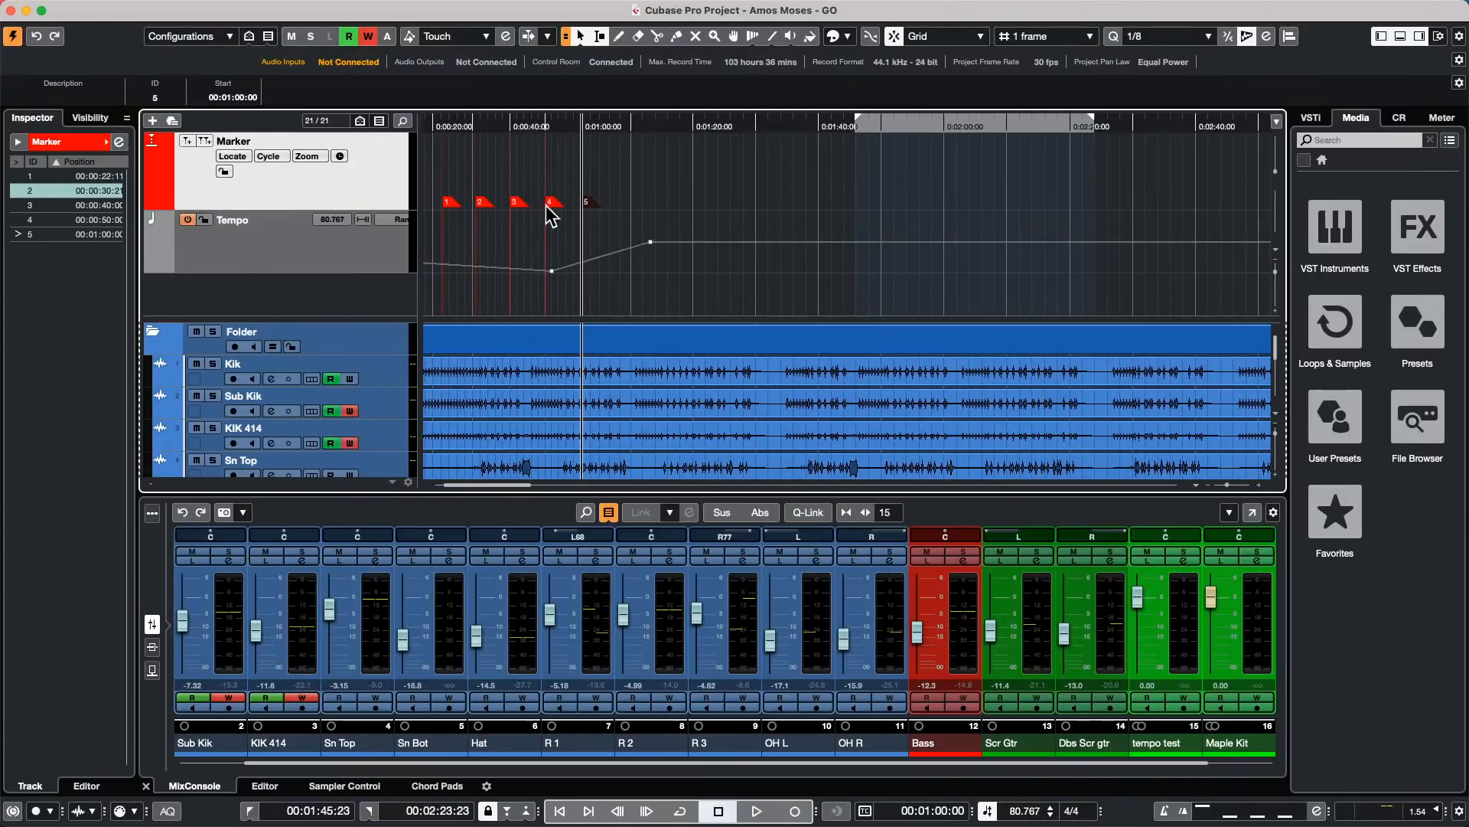
{"action": "left_click", "coordinate": [512, 202]}
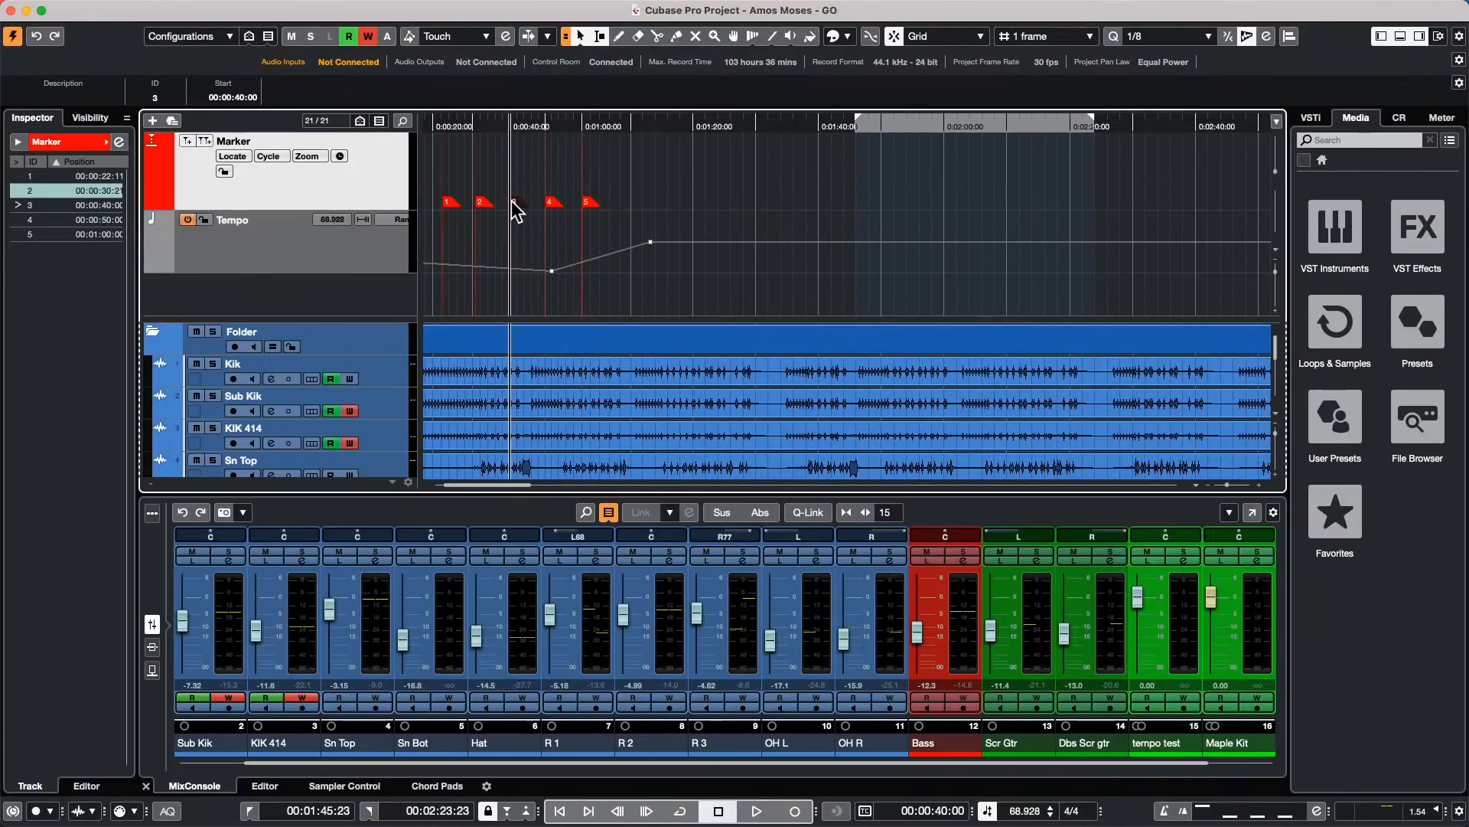
{"action": "left_click", "coordinate": [556, 204]}
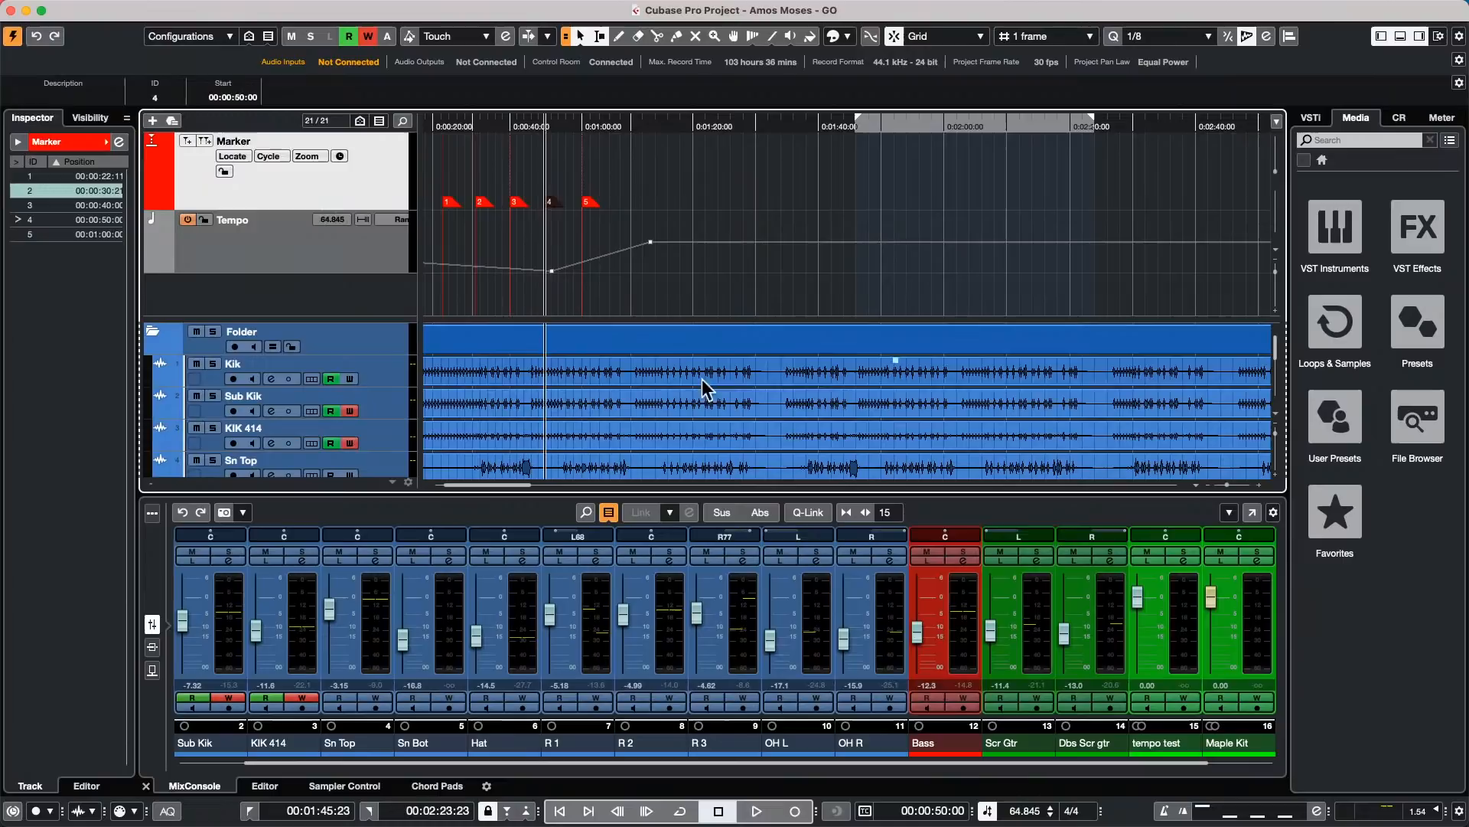
{"action": "left_click", "coordinate": [588, 203]}
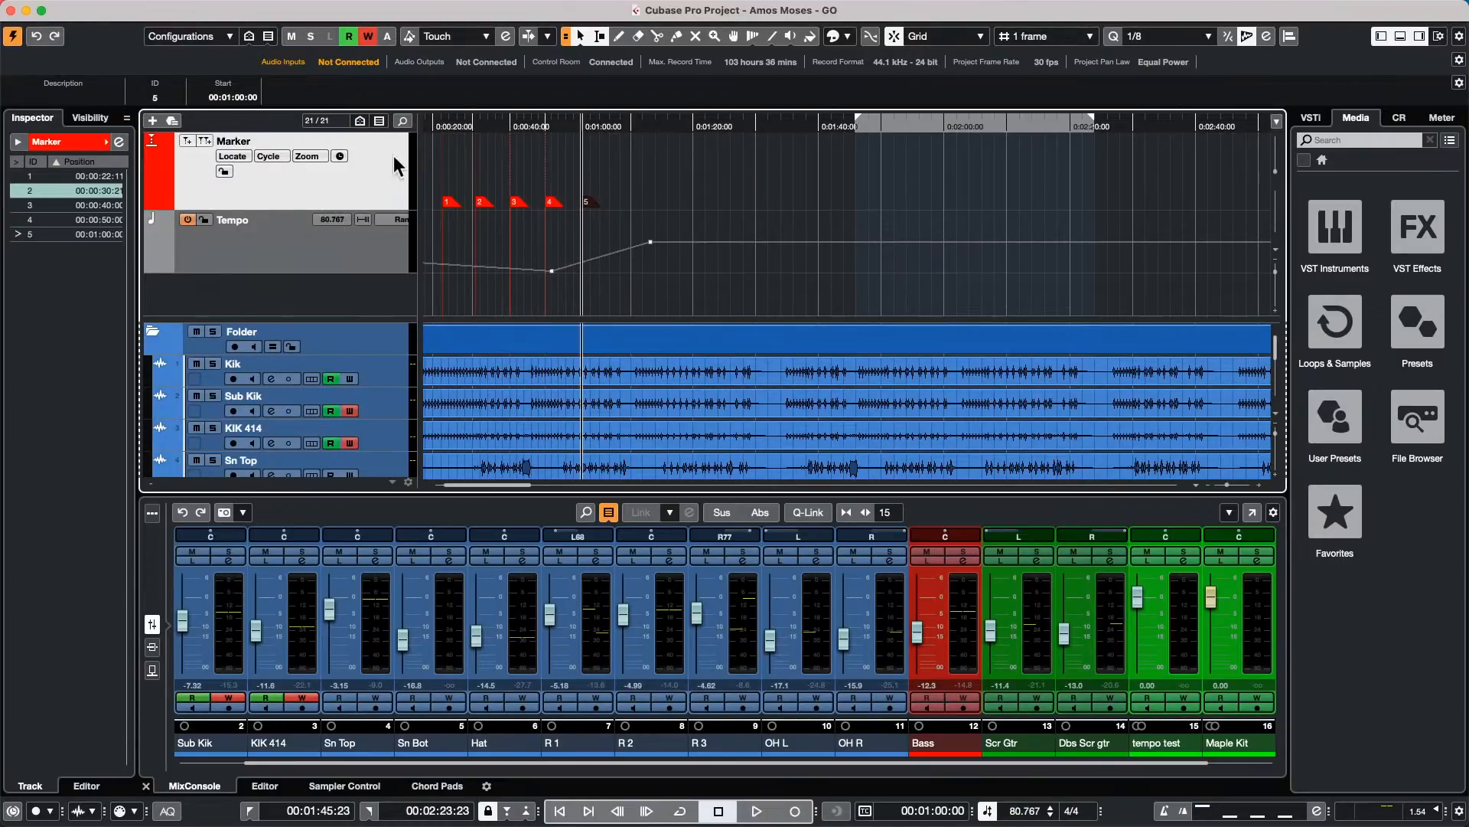
Step: Review which controls, including the time base toggle and lock, are visible for Marker tracks in Track Controls Settings
{"action": "right_click", "coordinate": [325, 164]}
{"action": "mouse_move", "coordinate": [423, 177]}
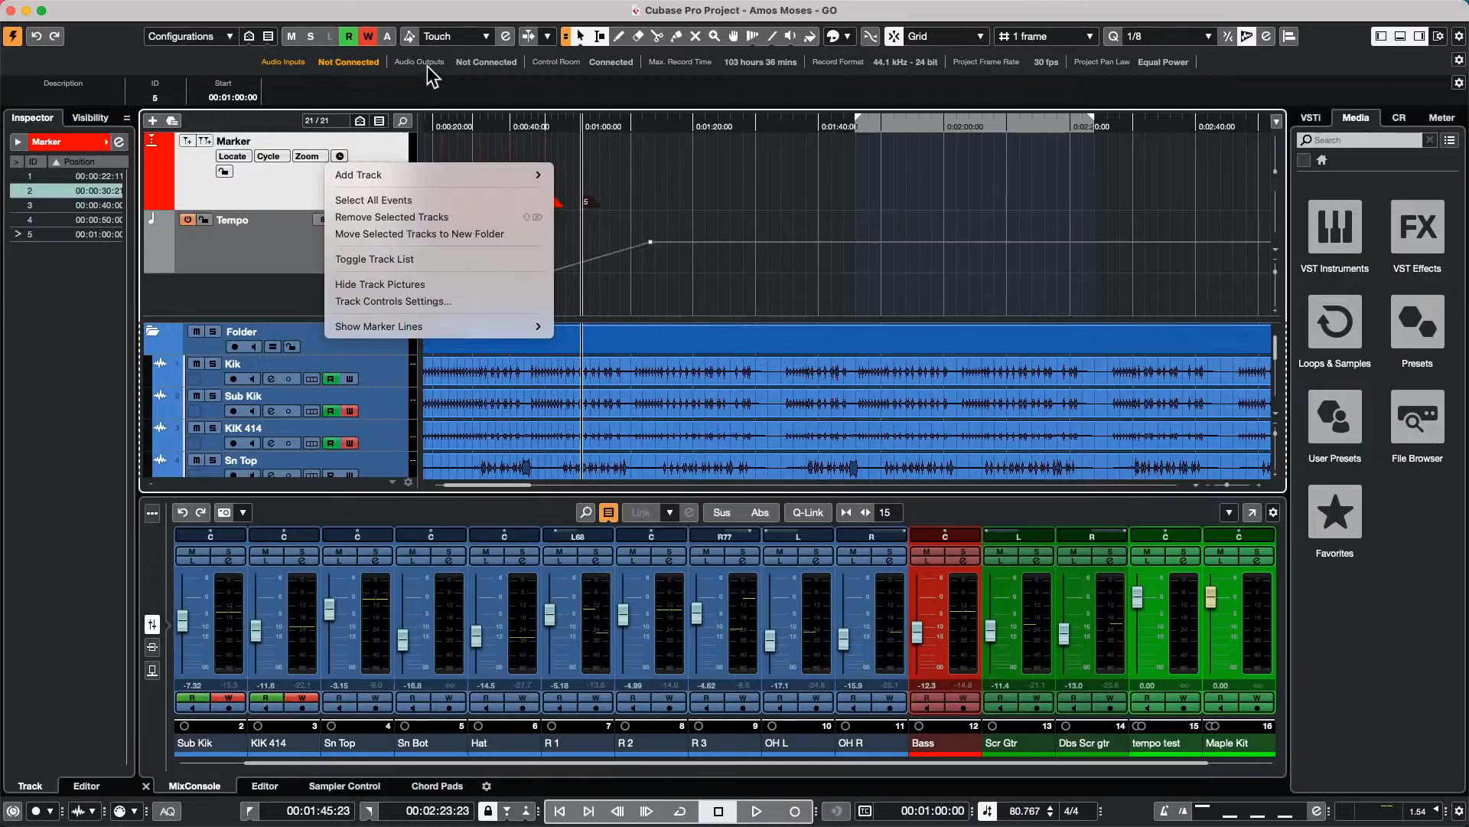
{"action": "left_click", "coordinate": [435, 301]}
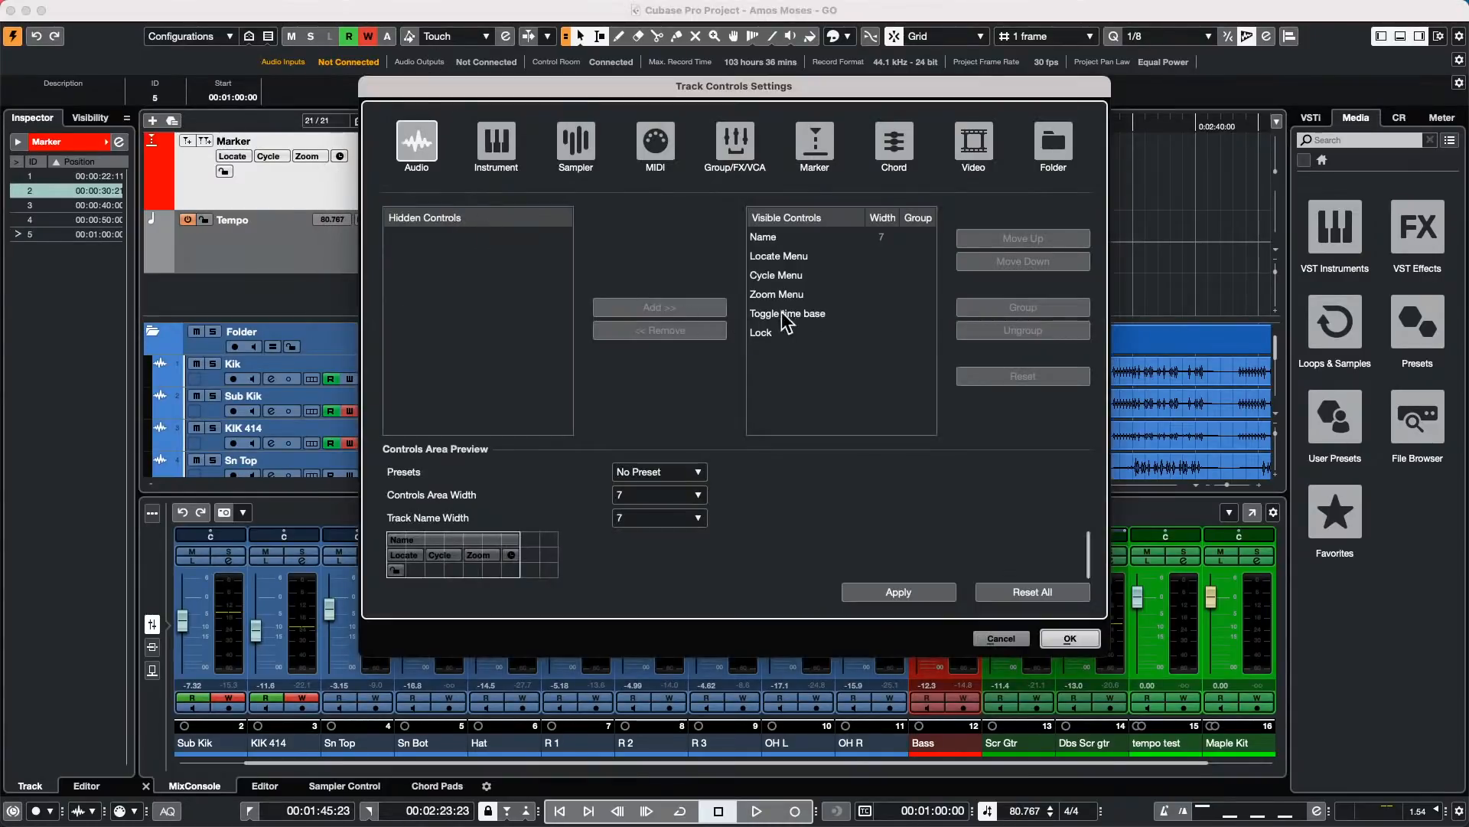
{"action": "left_click", "coordinate": [1079, 640]}
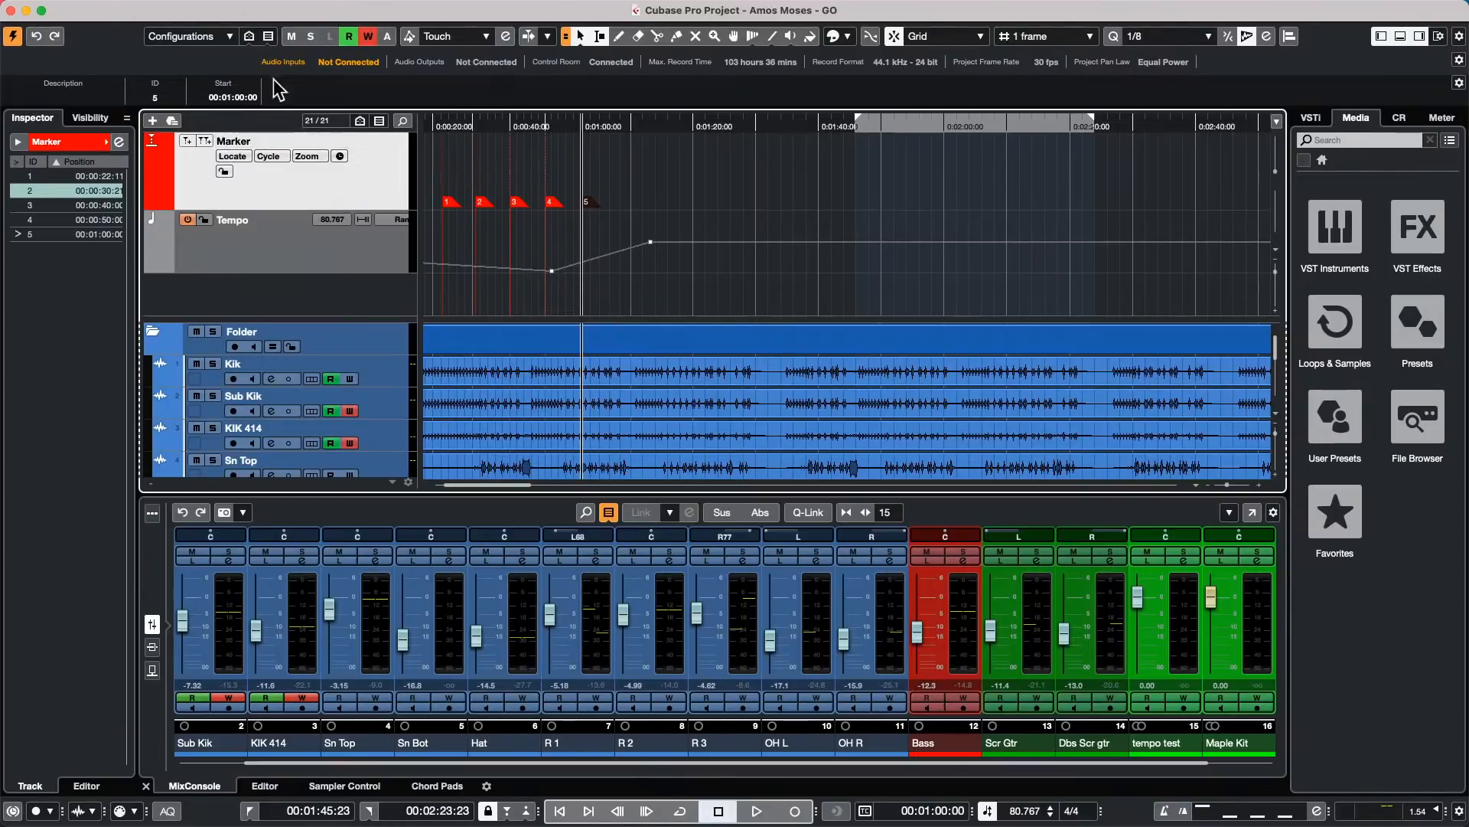
Step: Lock the Marker track and try to move marker 2 along the timeline
{"action": "left_click", "coordinate": [223, 171]}
{"action": "left_click", "coordinate": [552, 201]}
{"action": "left_click", "coordinate": [462, 203]}
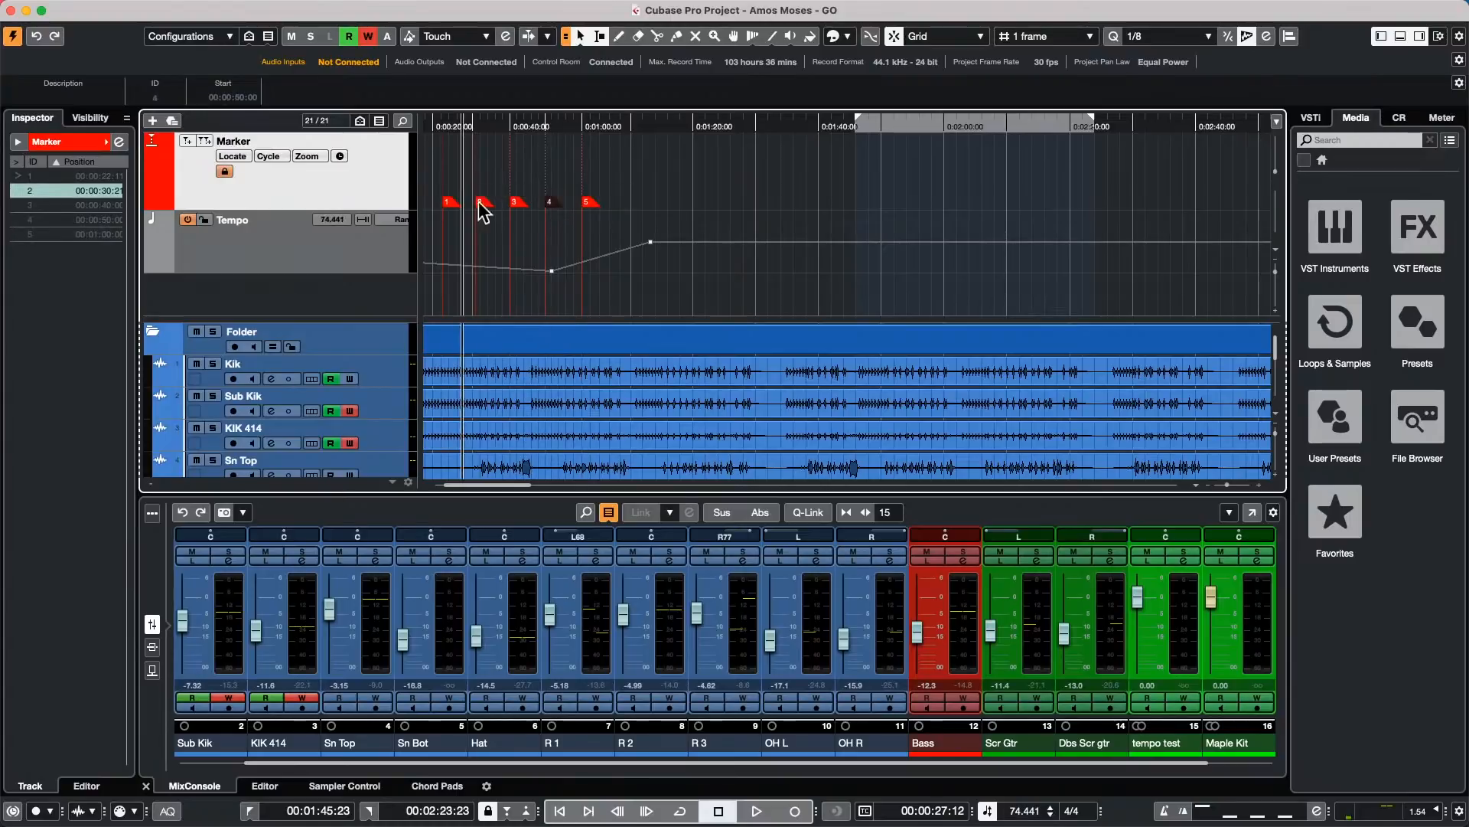
{"action": "left_click_drag", "start_coordinate": [483, 201], "coordinate": [527, 200]}
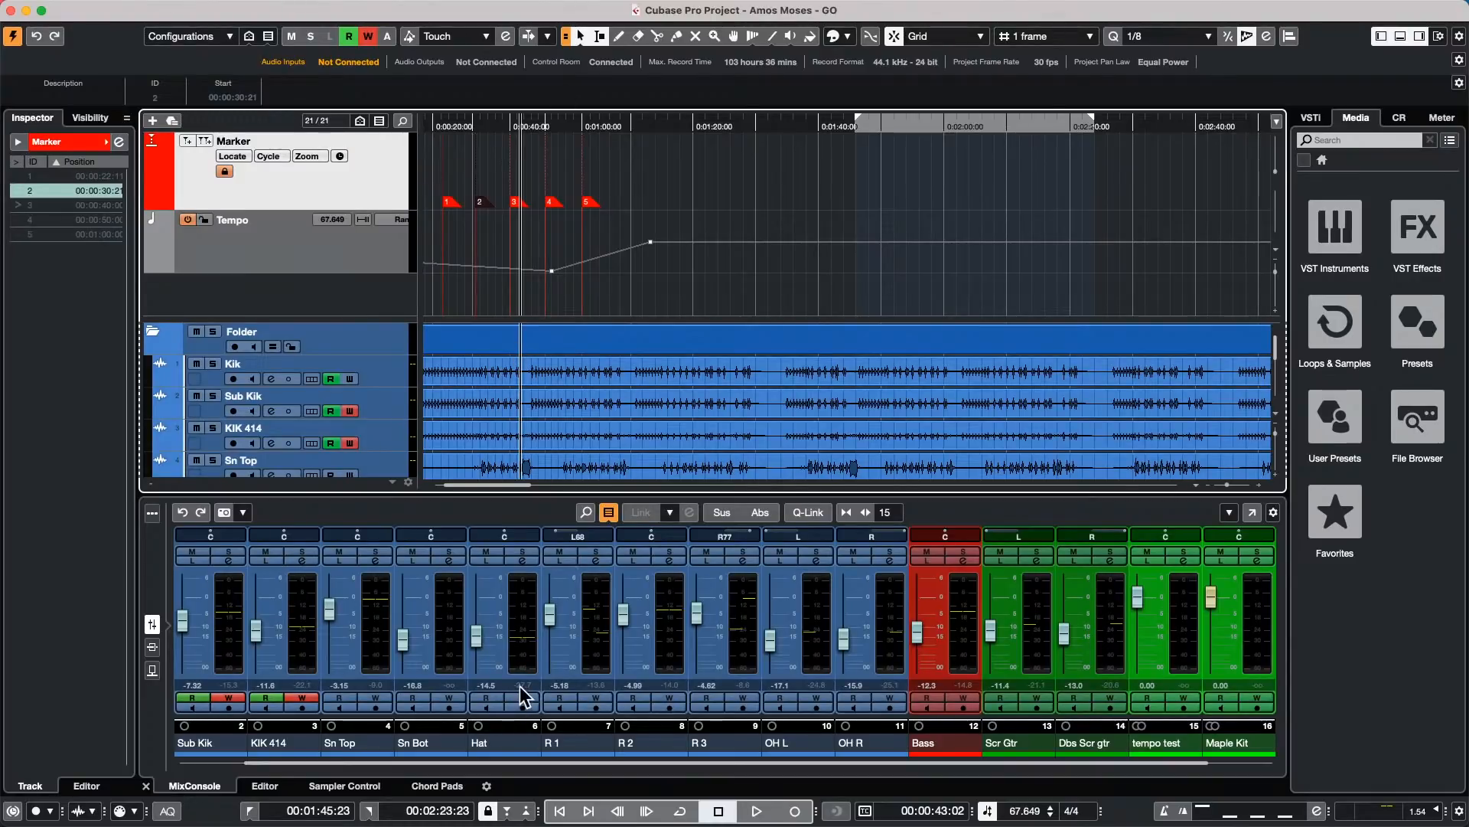
Step: Play the project, jump ahead past 00:01:00:00, and watch the Hat channel's meter peak level
{"action": "key", "text": "space"}
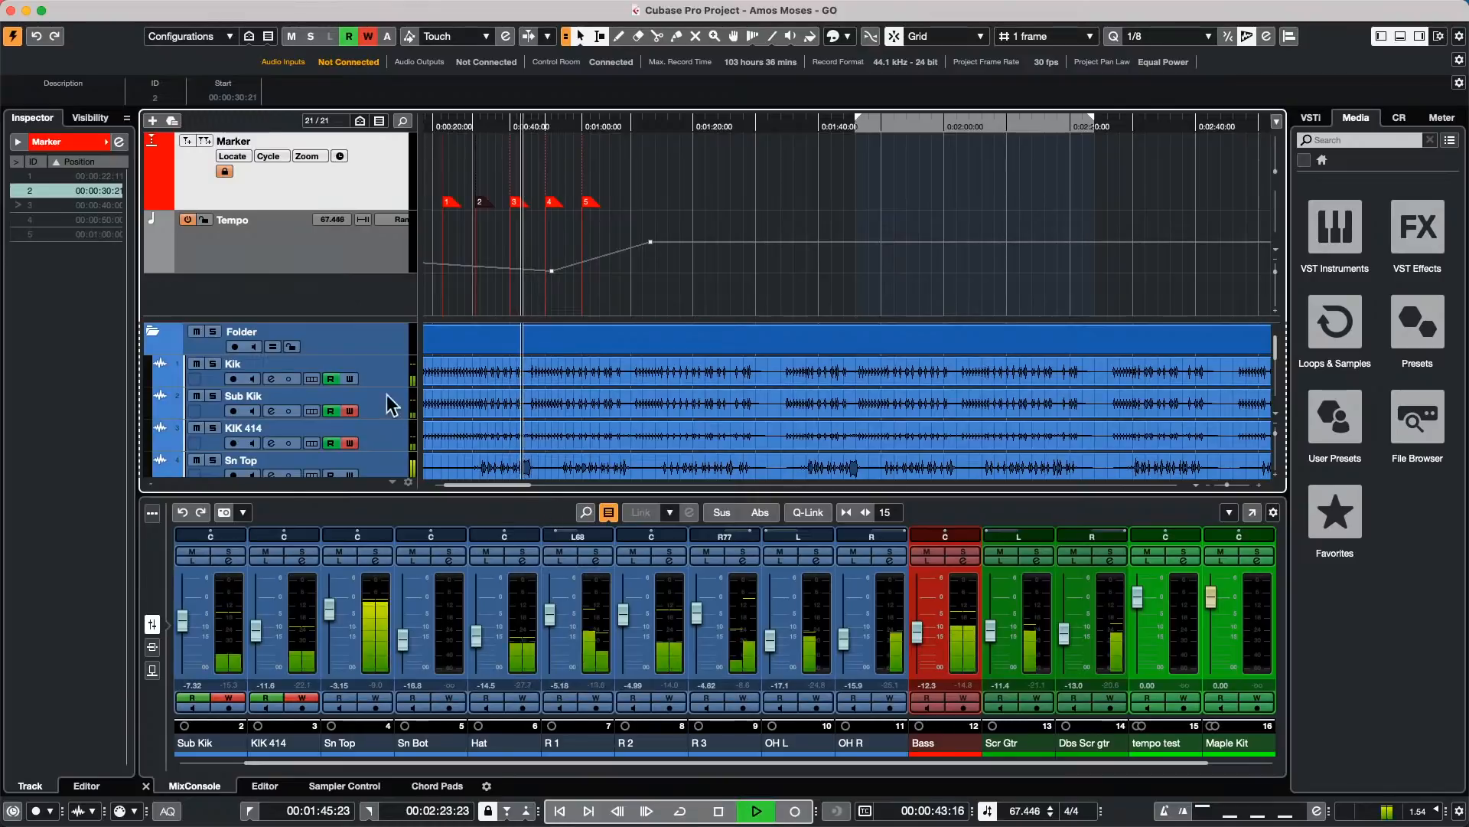
{"action": "left_click", "coordinate": [689, 131]}
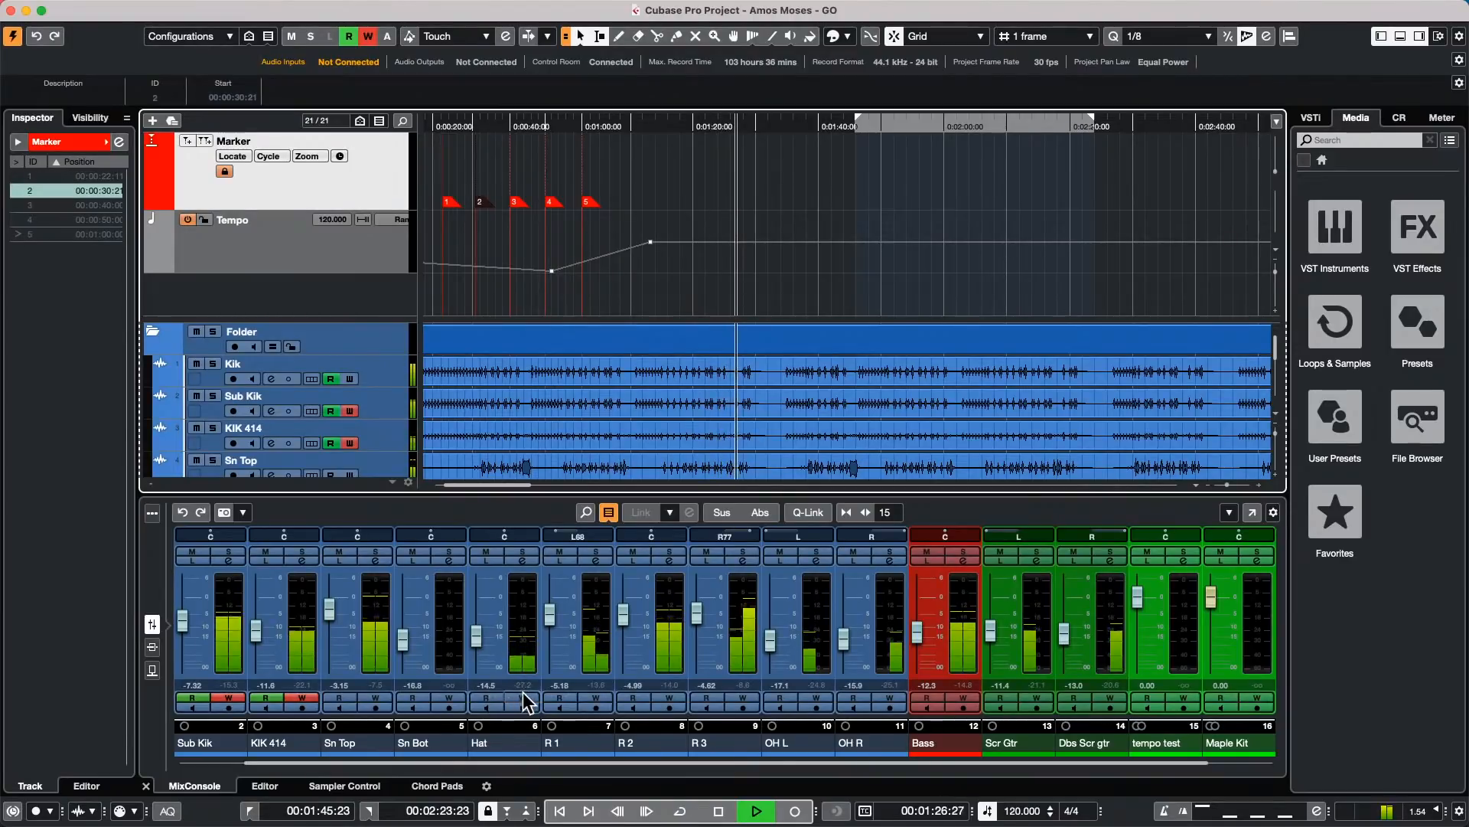
{"action": "key", "text": "space"}
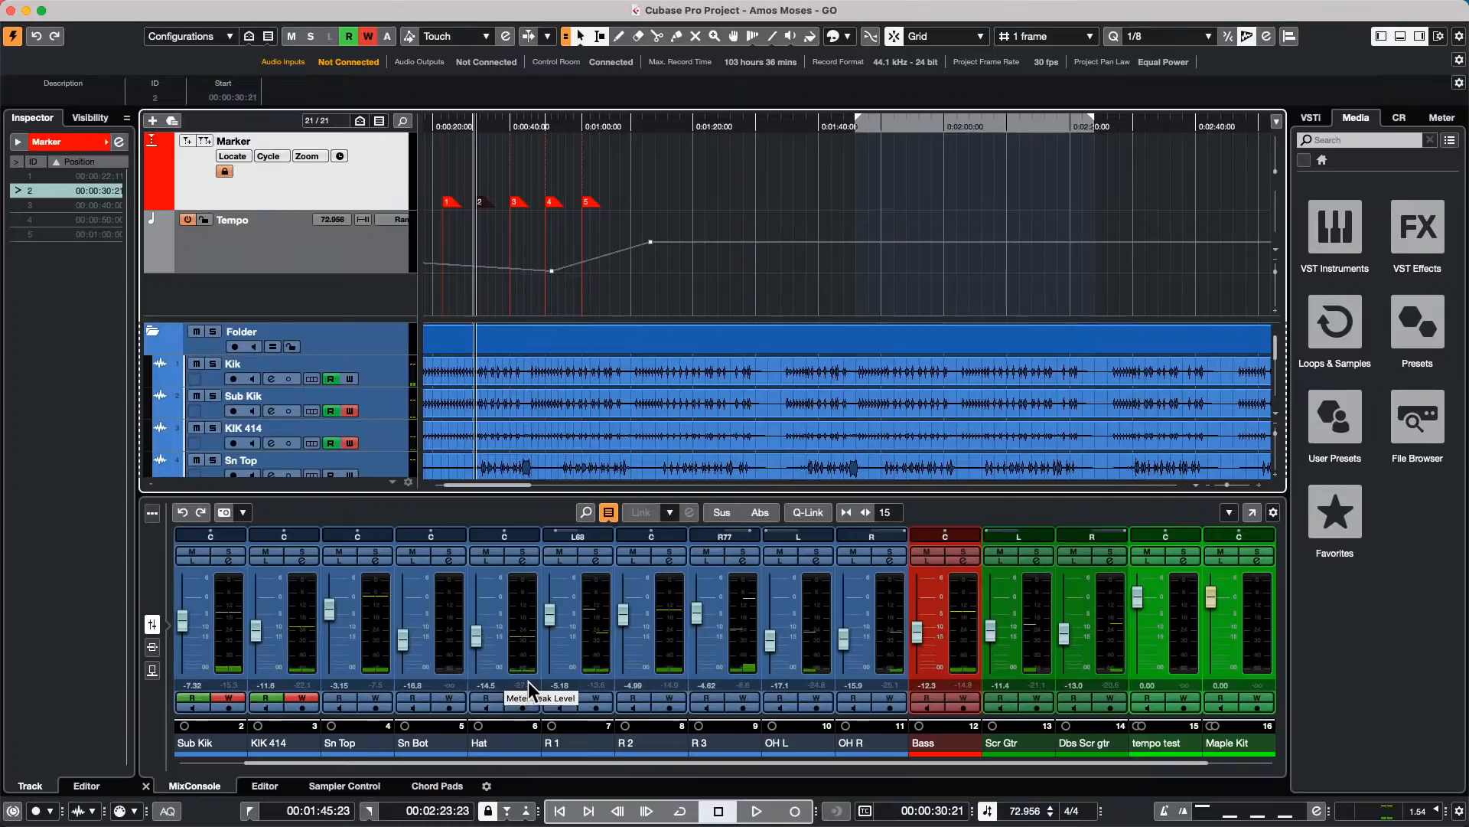
Step: Raise the Hat channel's volume to -2.93 and play the project again to compare its fader and peak levels
{"action": "left_click_drag", "start_coordinate": [477, 636], "coordinate": [483, 612]}
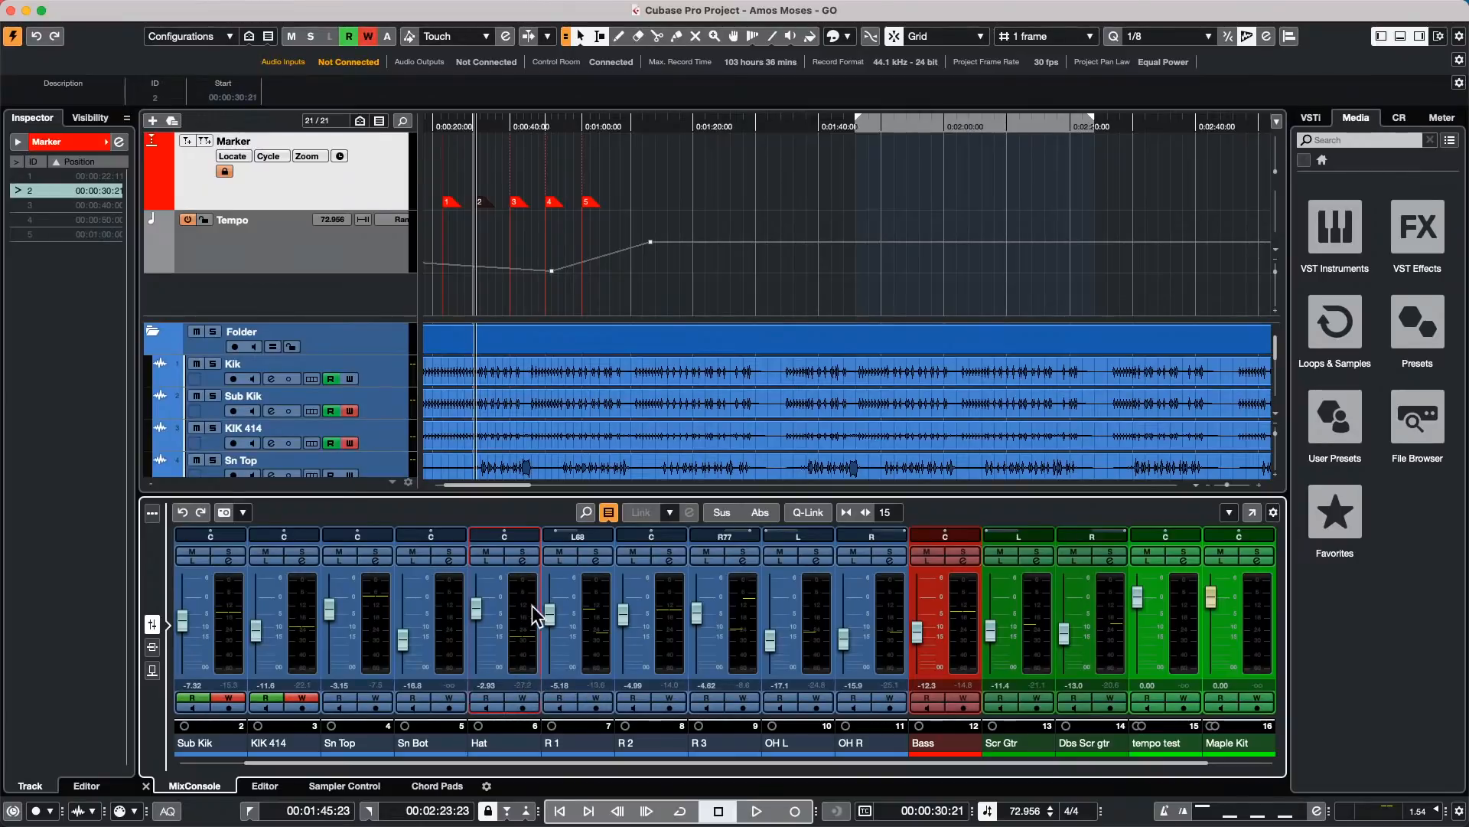
{"action": "key", "text": "space"}
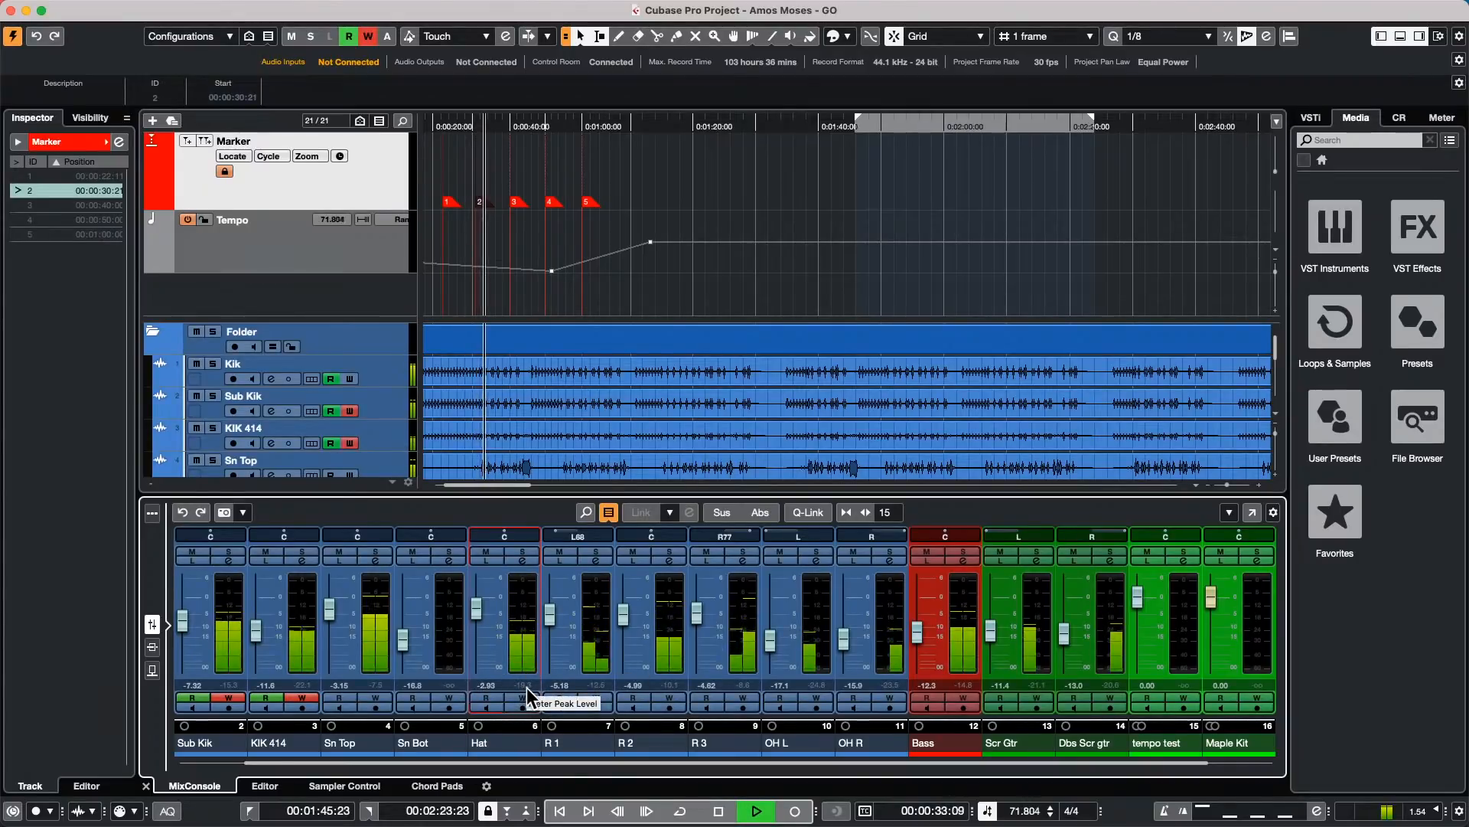
{"action": "left_click", "coordinate": [688, 126]}
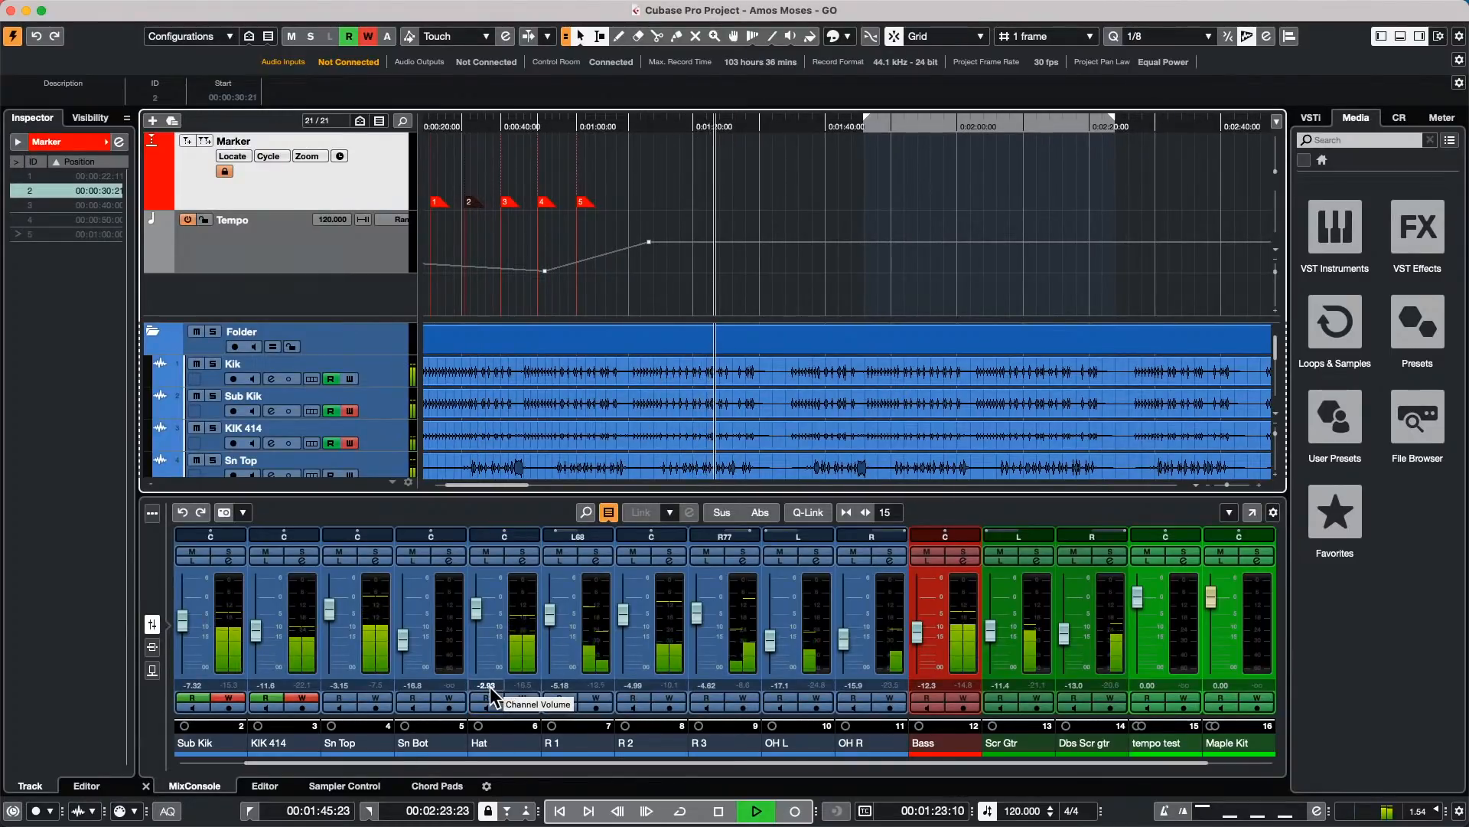
{"action": "key", "text": "space"}
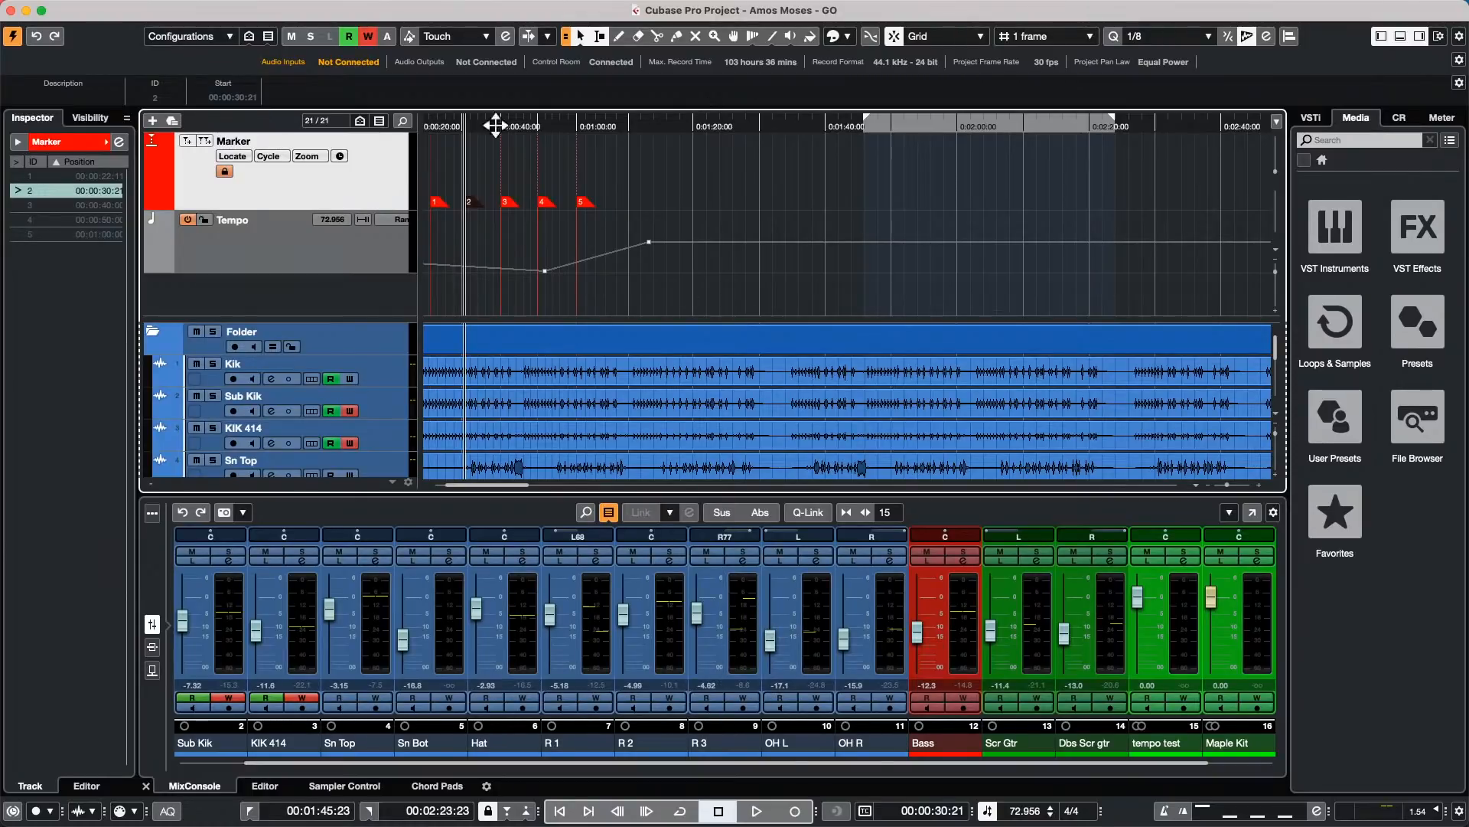
Step: Review the mono input buses and their device ports in Audio Connections
{"action": "left_click", "coordinate": [455, 9]}
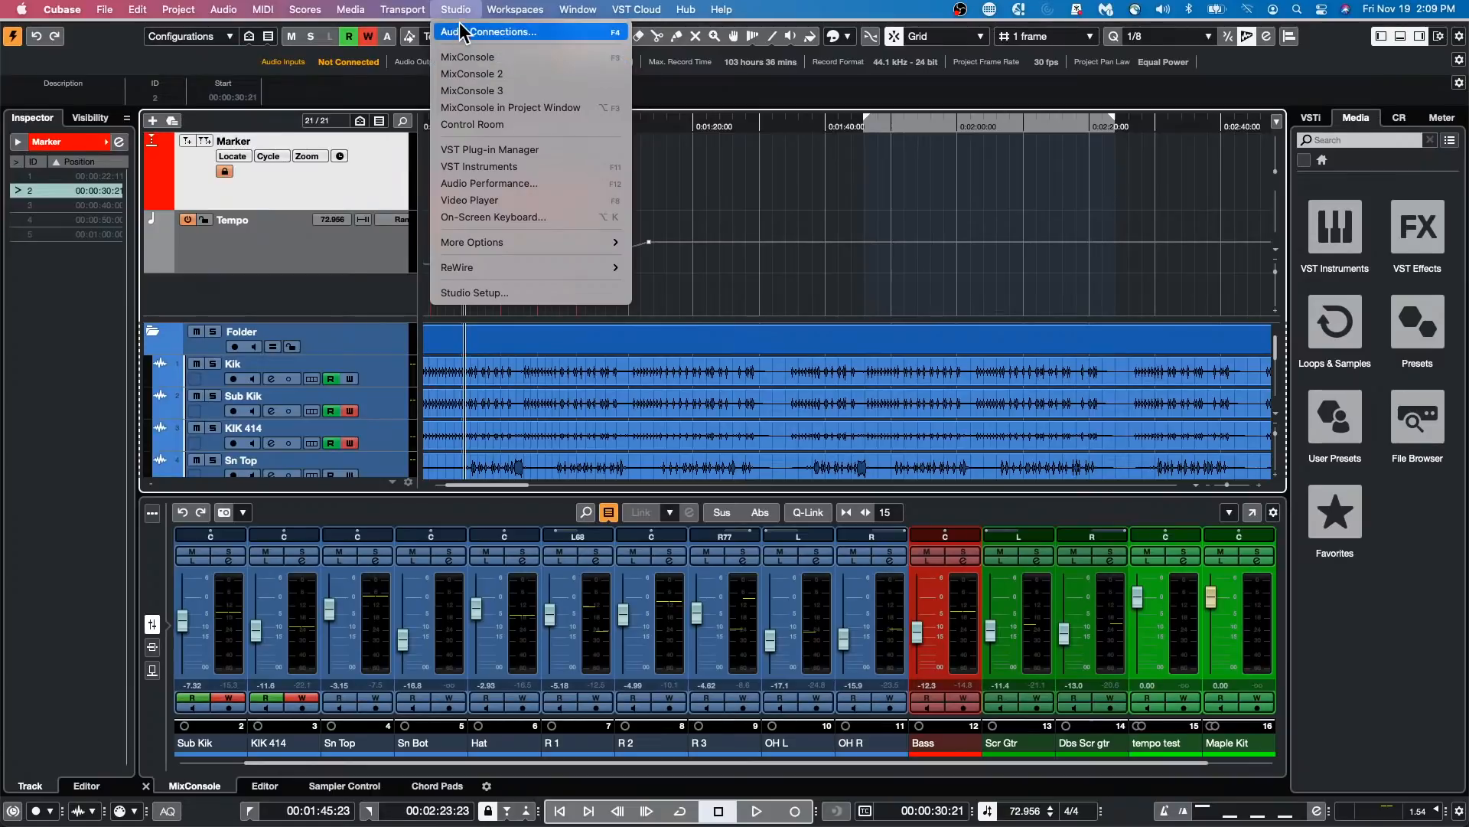
{"action": "left_click", "coordinate": [461, 28]}
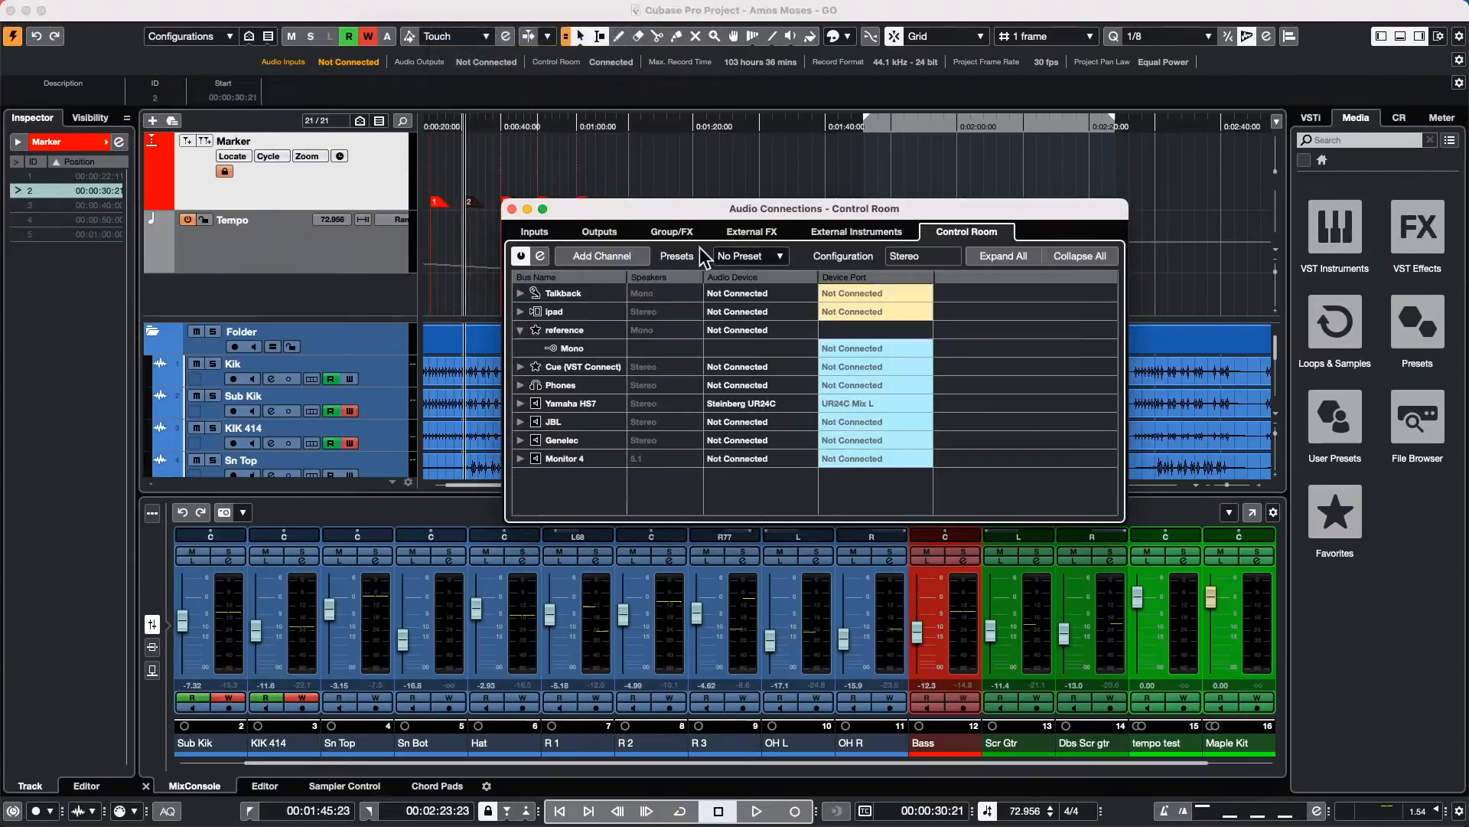
{"action": "left_click", "coordinate": [524, 229]}
{"action": "scroll", "coordinate": [576, 359], "scroll_direction": "down", "scroll_amount": 3}
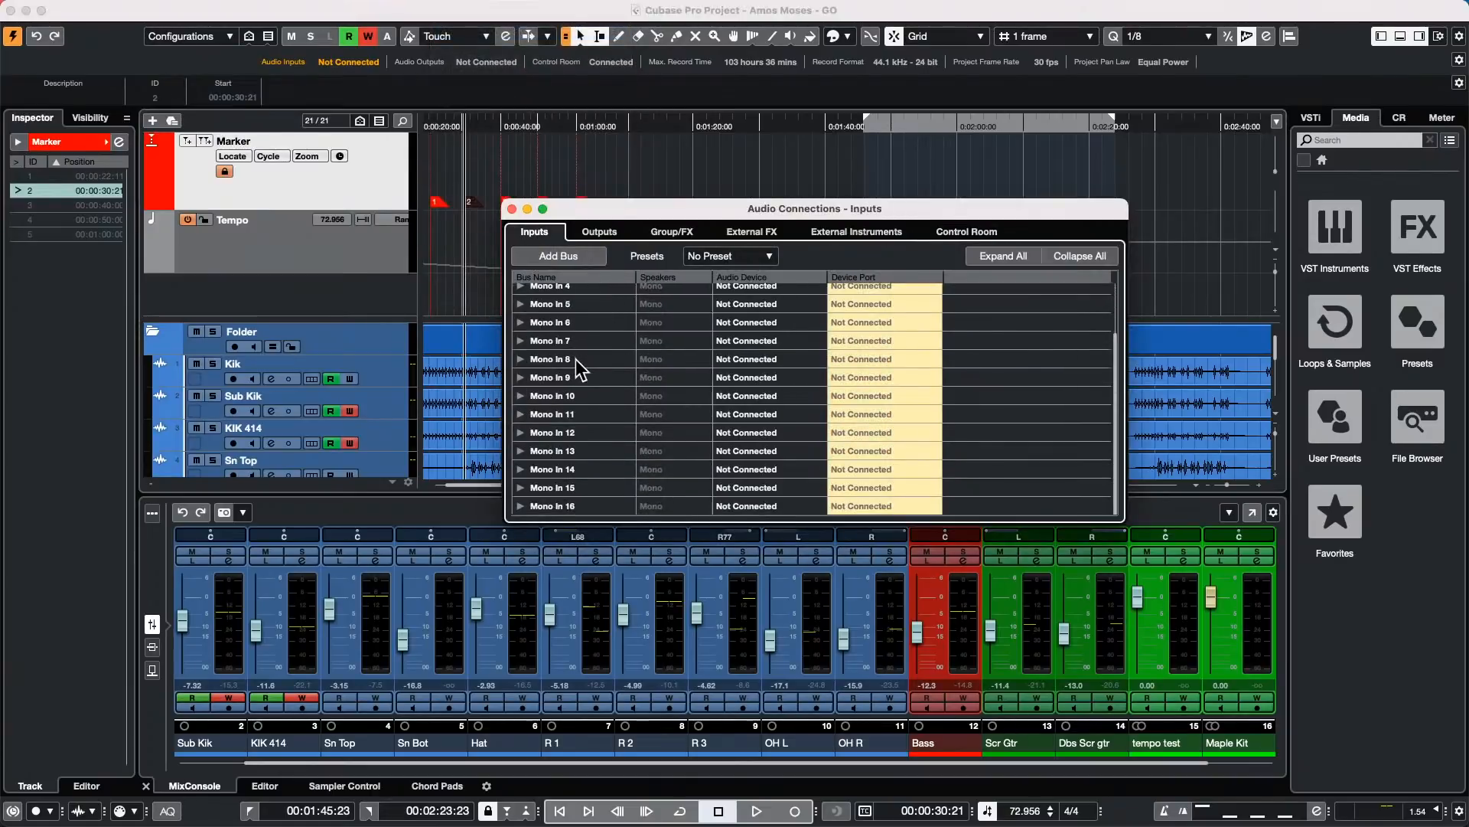
{"action": "scroll", "coordinate": [577, 363], "scroll_direction": "up", "scroll_amount": 3}
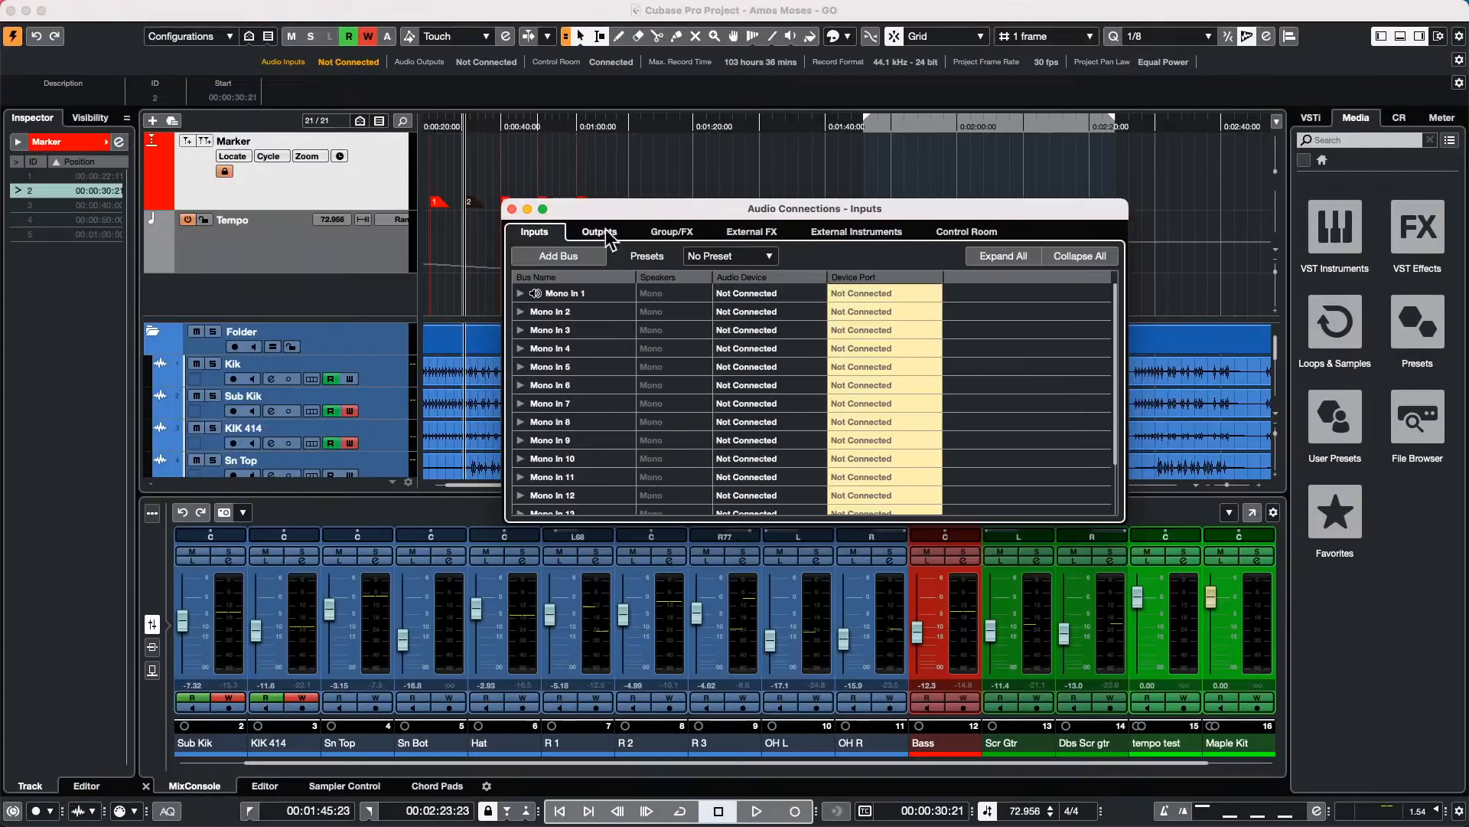
{"action": "left_click", "coordinate": [512, 209]}
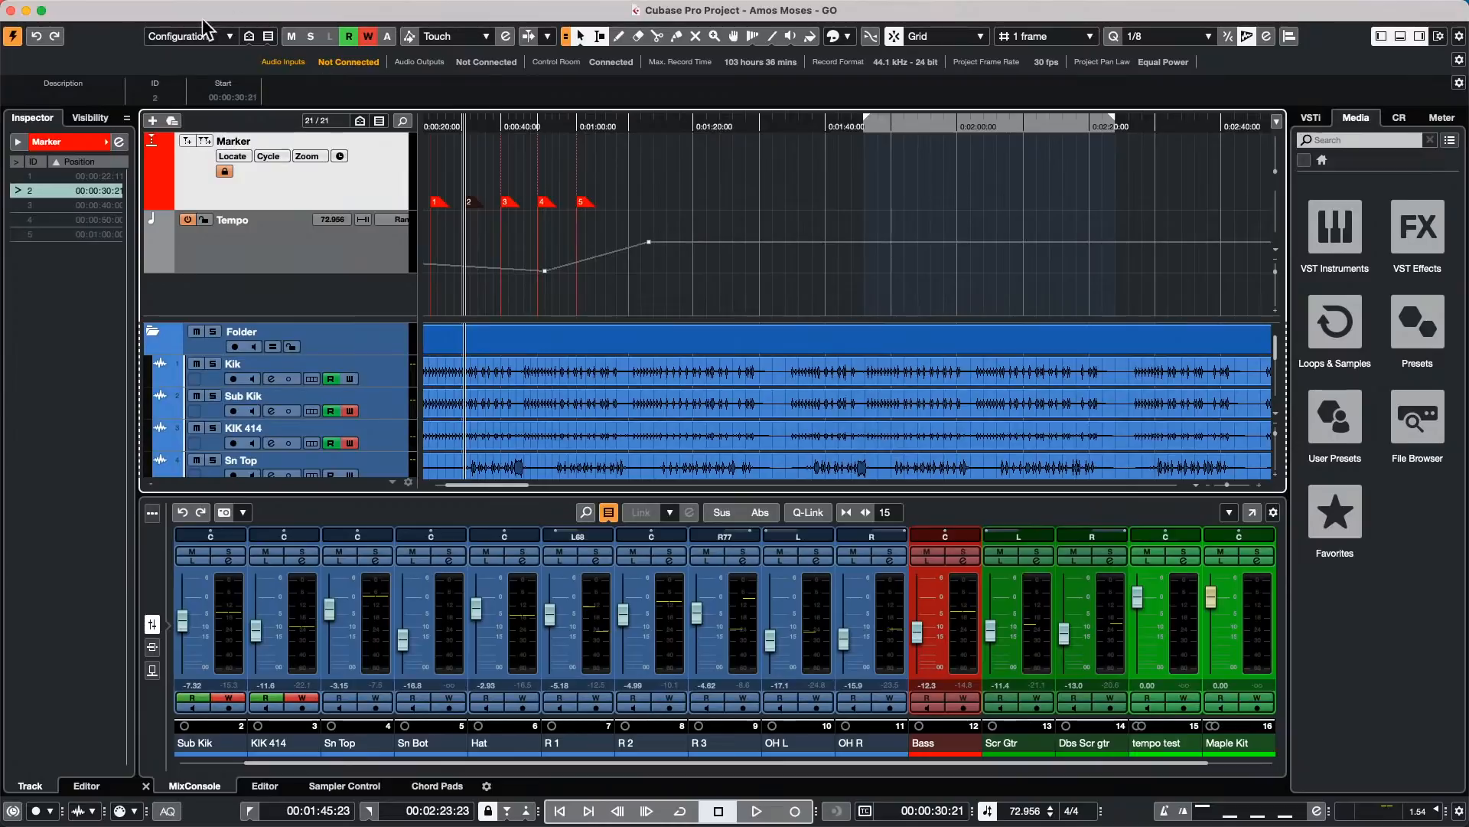
{"action": "left_click", "coordinate": [105, 10]}
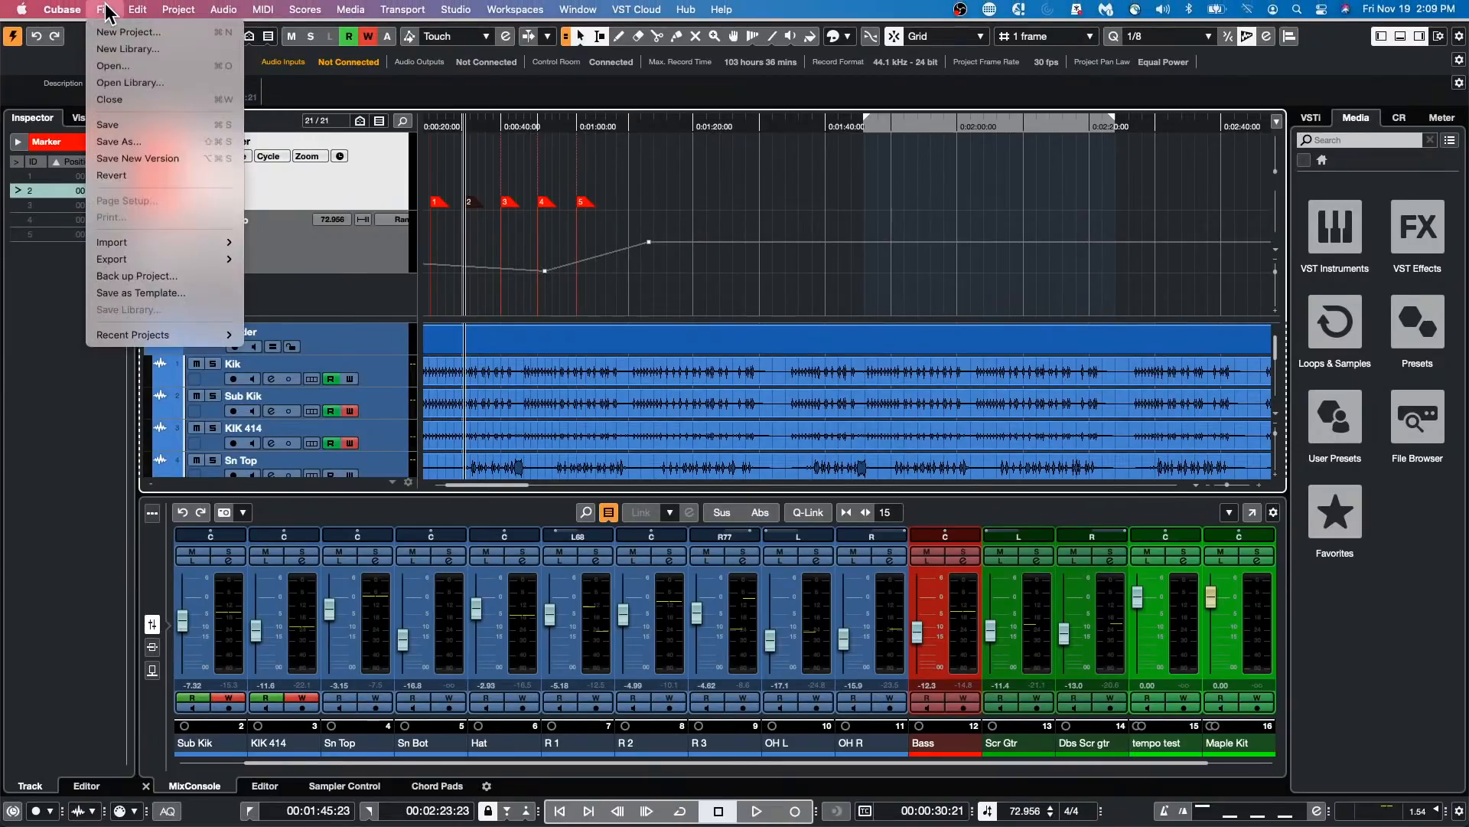
{"action": "mouse_move", "coordinate": [151, 251]}
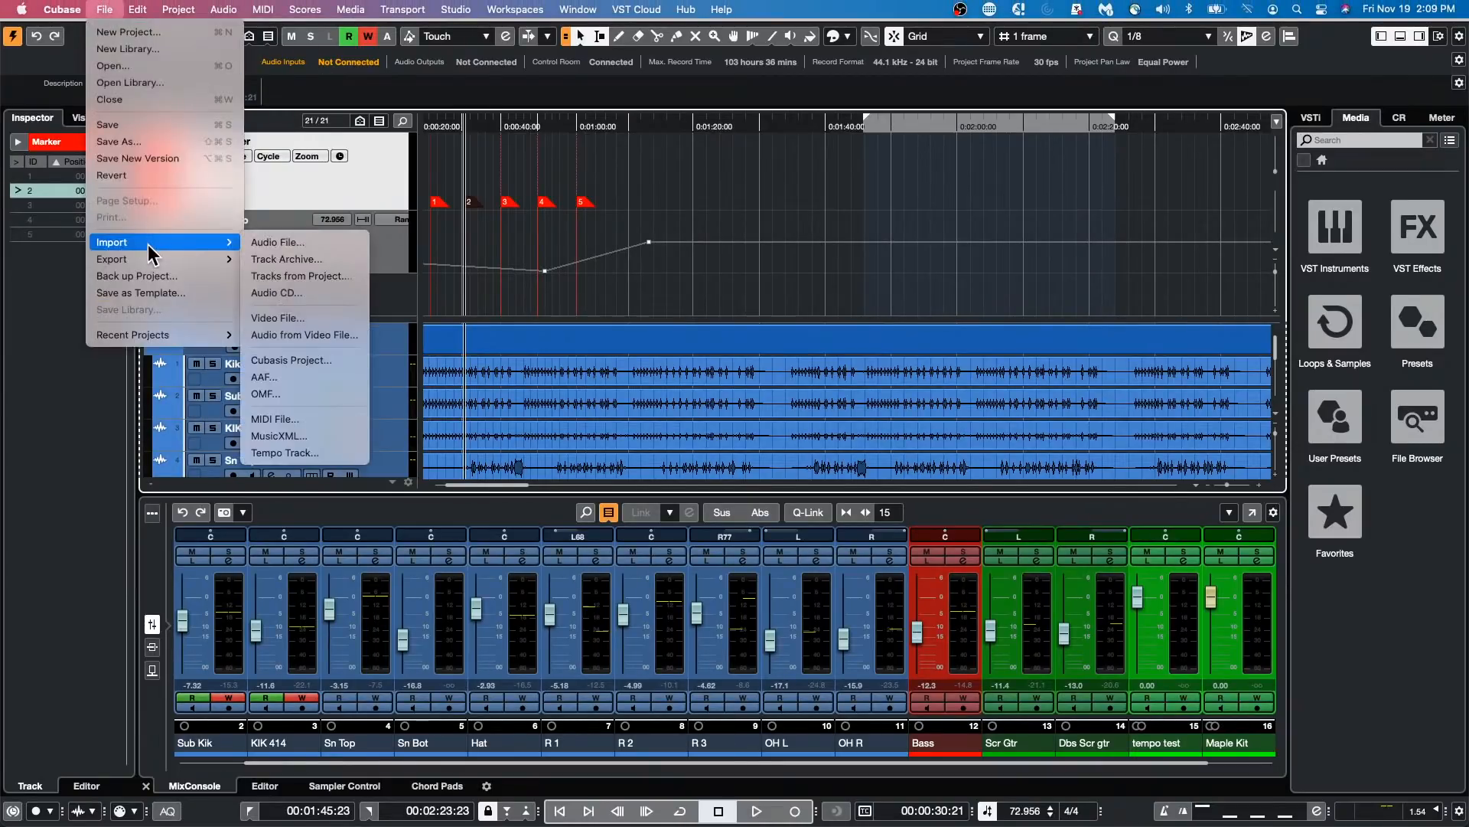
{"action": "left_click", "coordinate": [398, 369]}
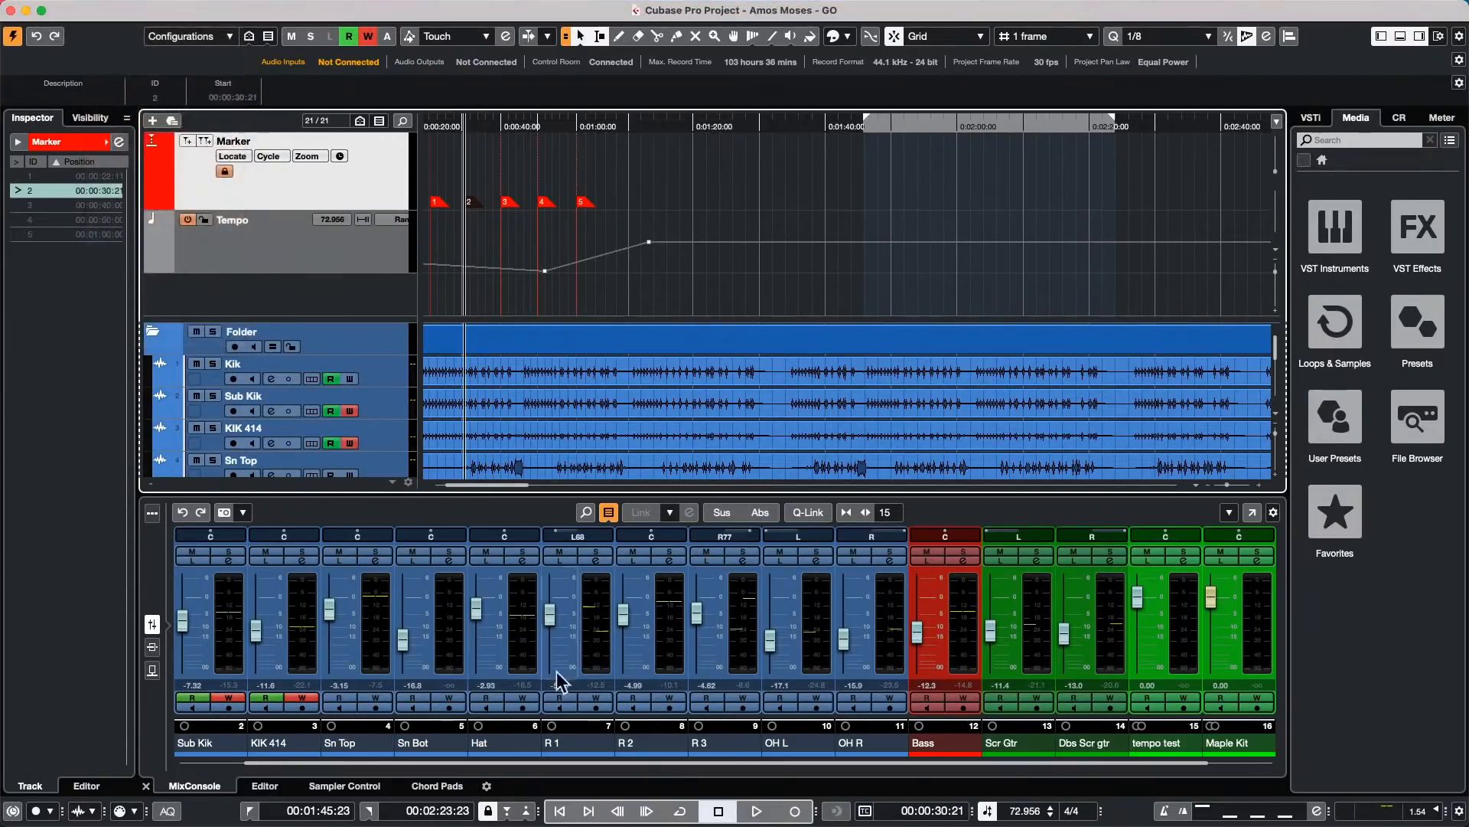
{"action": "left_click", "coordinate": [153, 649]}
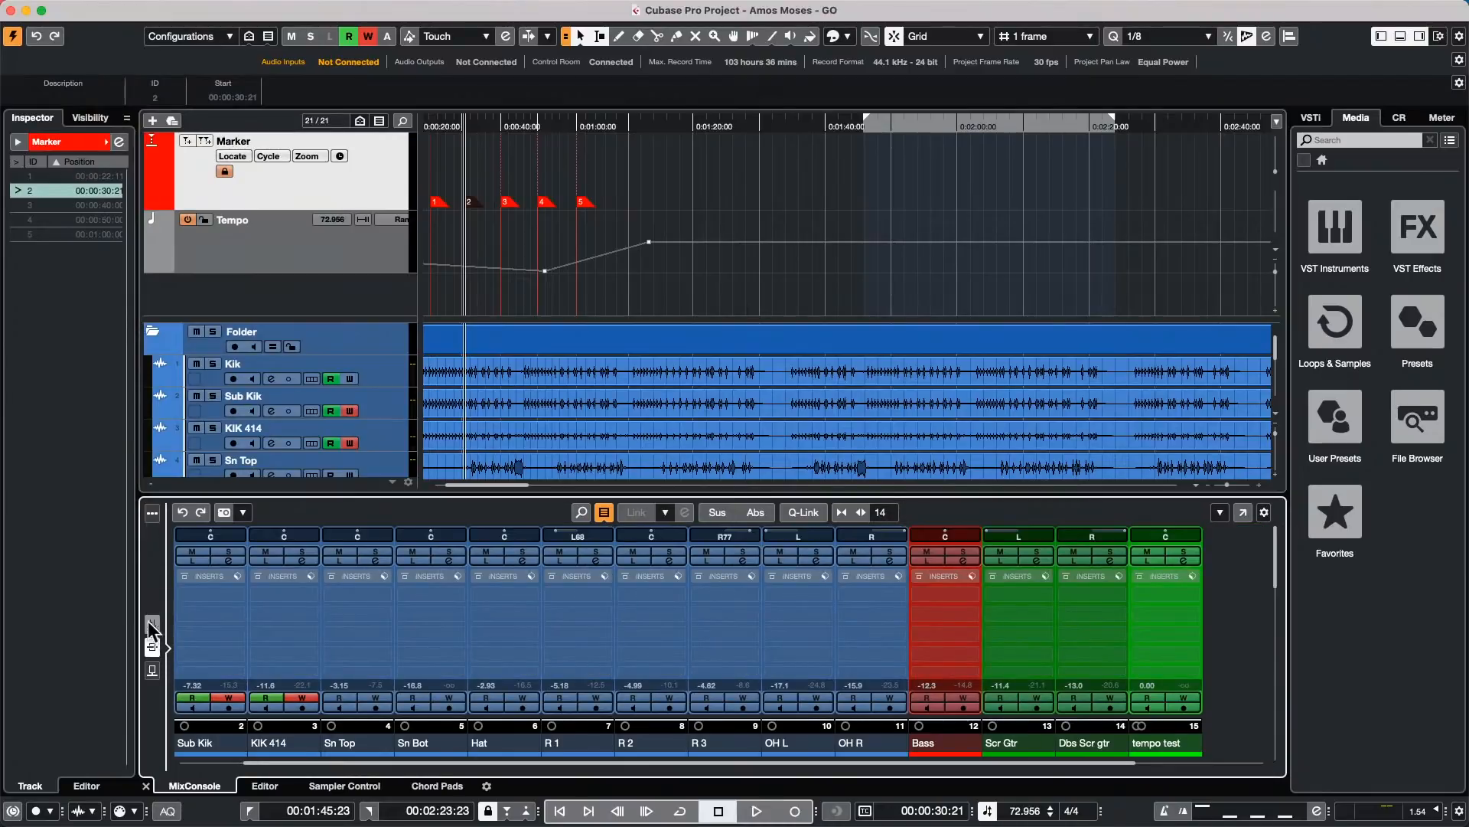
{"action": "left_click", "coordinate": [153, 626]}
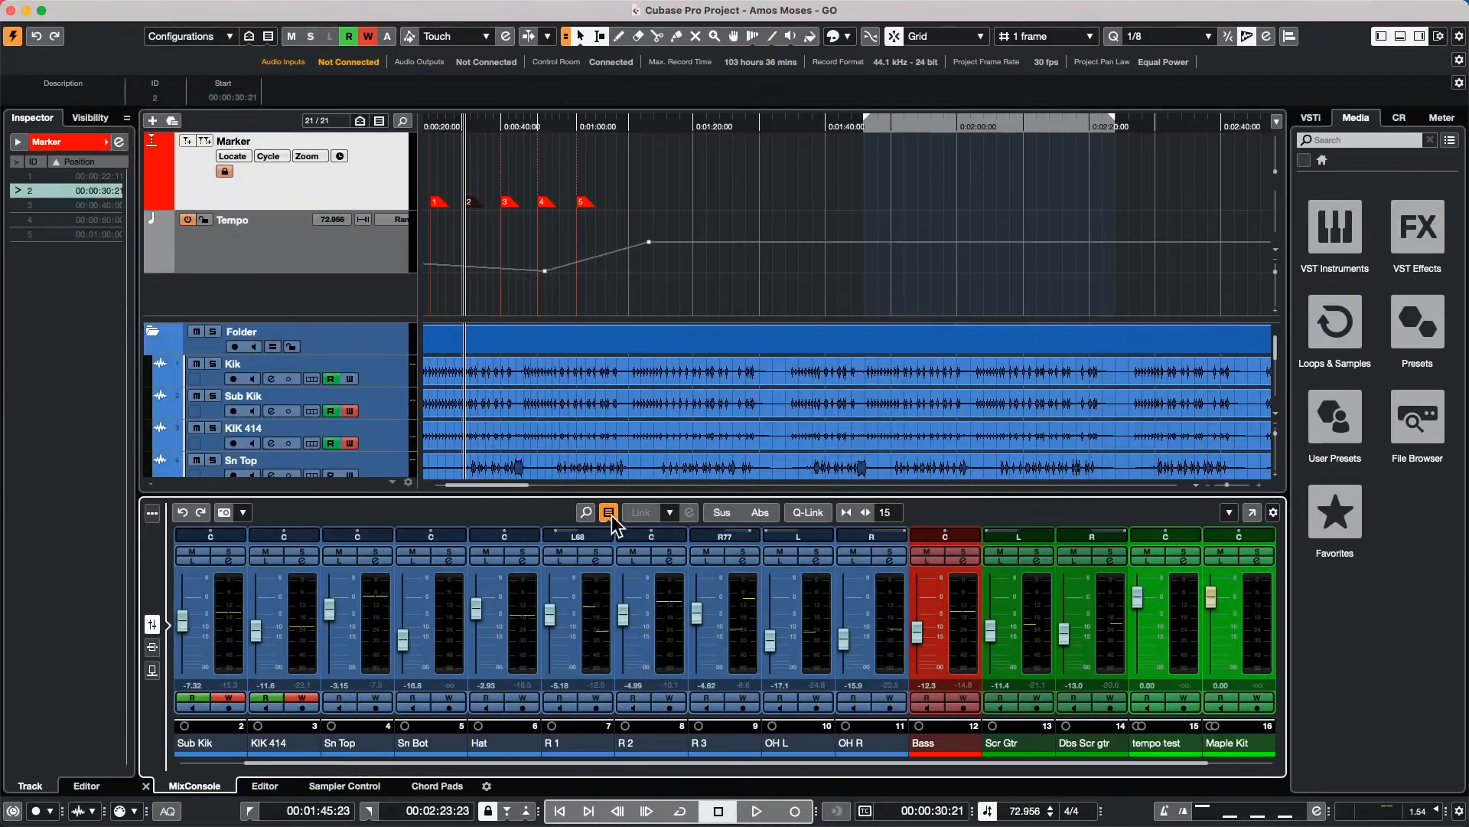
Step: Include the input channels in the MixConsole's channel type filter
{"action": "left_click", "coordinate": [610, 513]}
{"action": "left_click", "coordinate": [613, 578]}
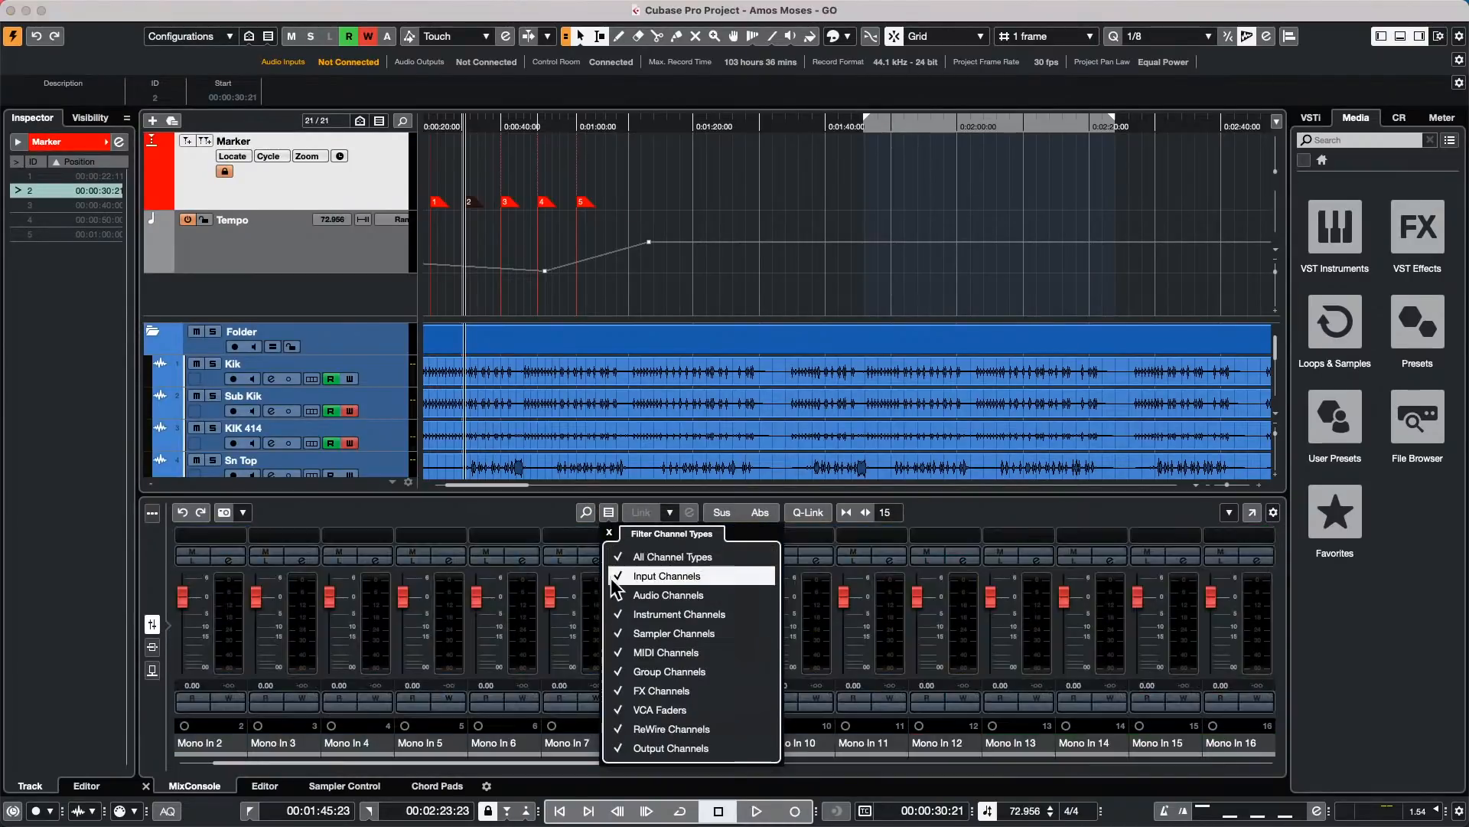
{"action": "left_click", "coordinate": [193, 610]}
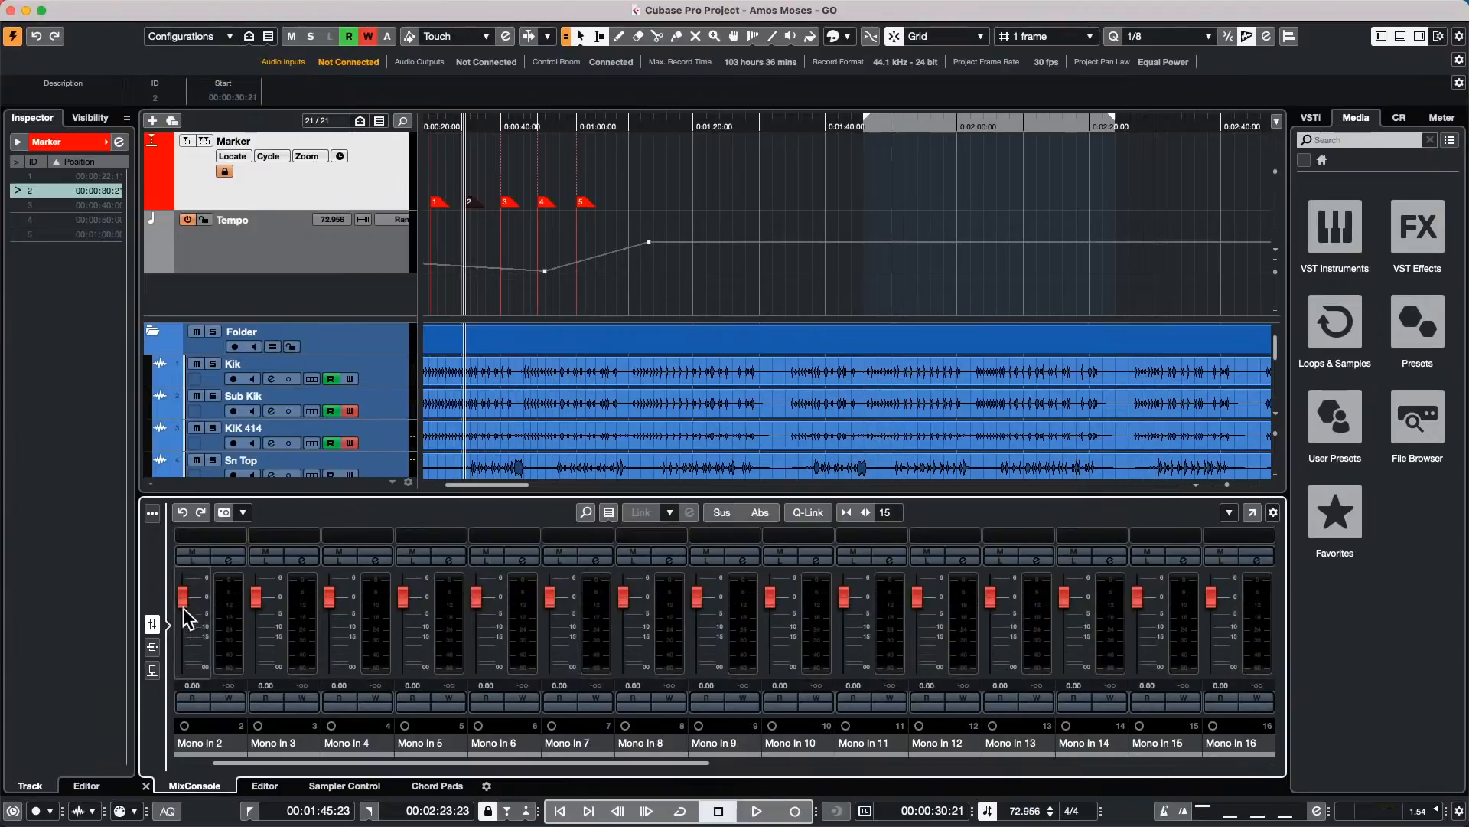
Step: Lower Mono In 2 to -12.0 and Mono In 3 through Mono In 8 to between about -4.8 and -8.3
{"action": "left_click_drag", "start_coordinate": [184, 612], "coordinate": [184, 645]}
{"action": "left_click_drag", "start_coordinate": [263, 590], "coordinate": [340, 632]}
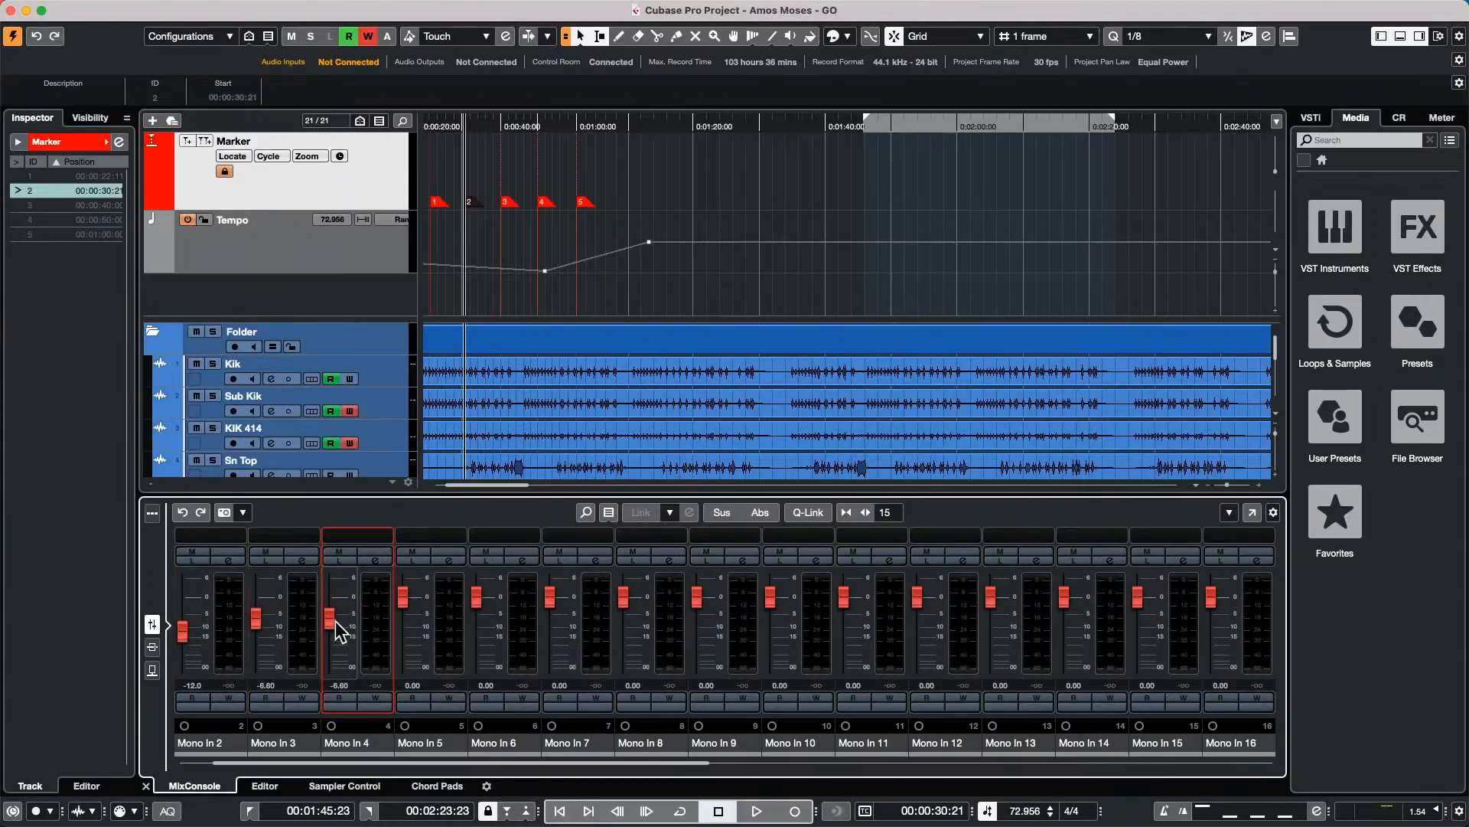
{"action": "left_click_drag", "start_coordinate": [404, 597], "coordinate": [624, 617]}
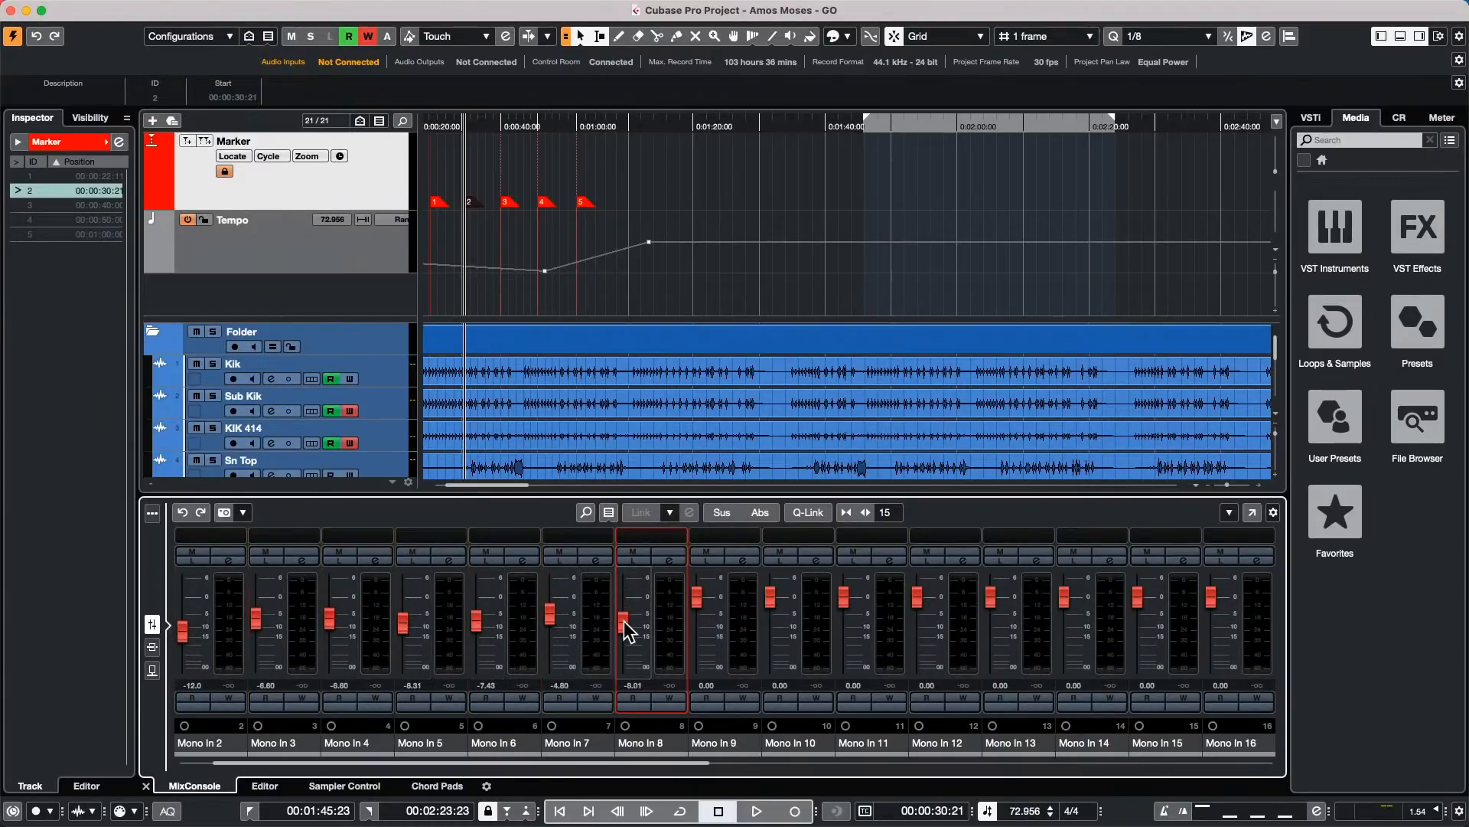
Step: Save the project as a template named "input mapping"
{"action": "mouse_move", "coordinate": [187, 3]}
{"action": "left_click", "coordinate": [115, 10]}
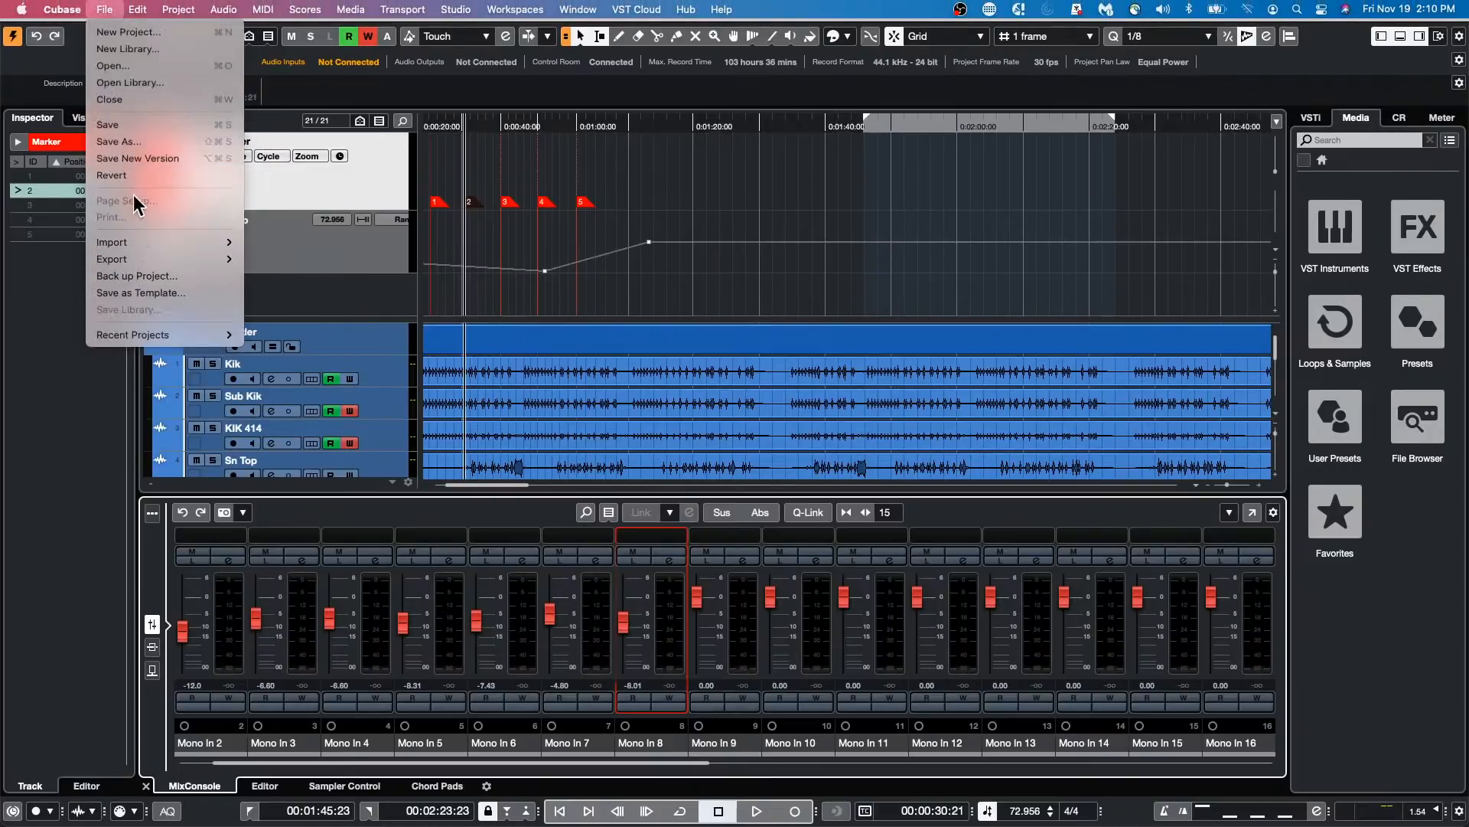
{"action": "left_click", "coordinate": [160, 291]}
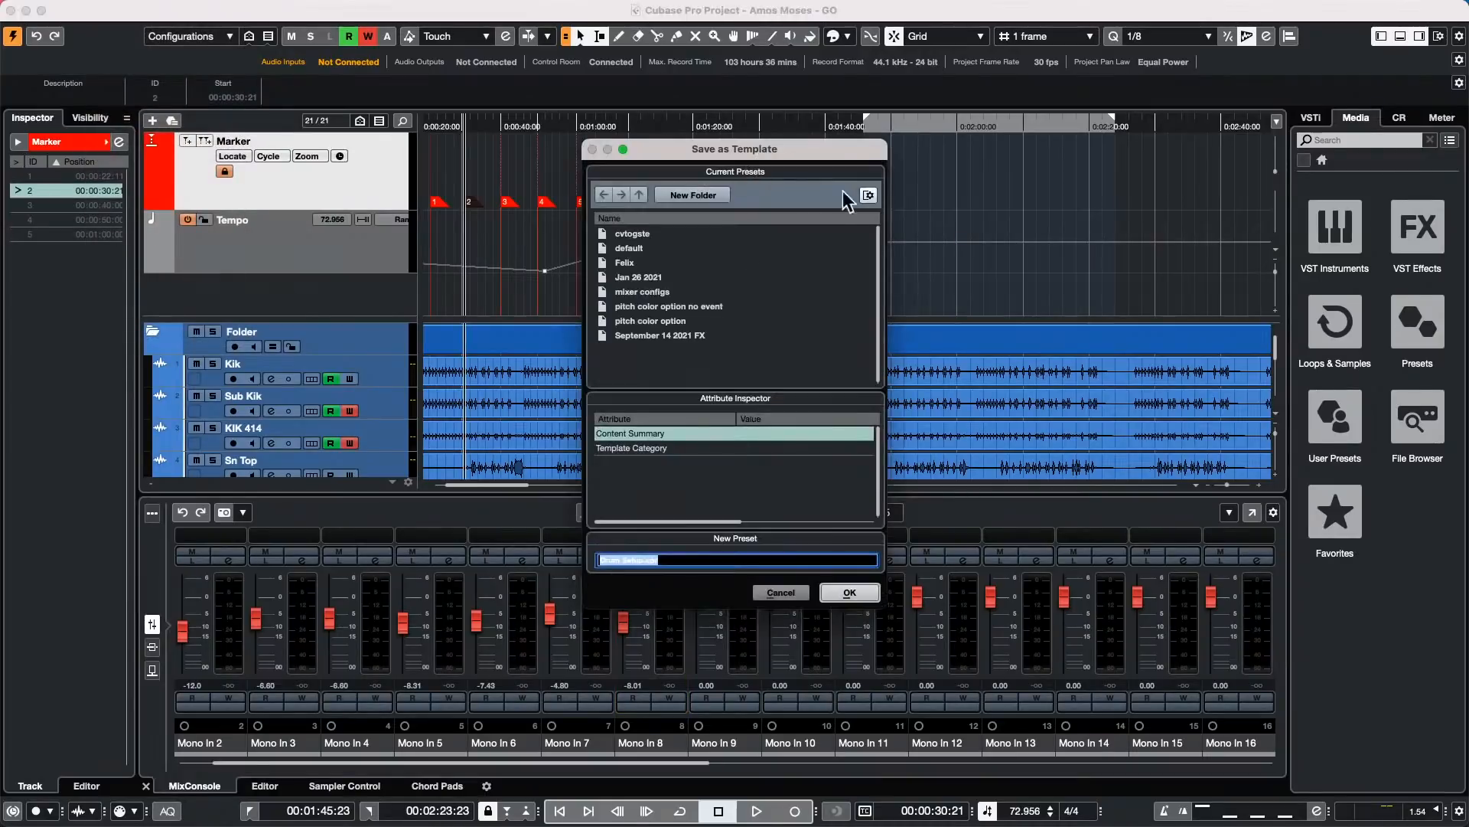
{"action": "left_click", "coordinate": [703, 560]}
{"action": "left_click_drag", "start_coordinate": [643, 559], "coordinate": [529, 559]}
{"action": "type", "text": "input mapping"}
{"action": "key", "text": "Return"}
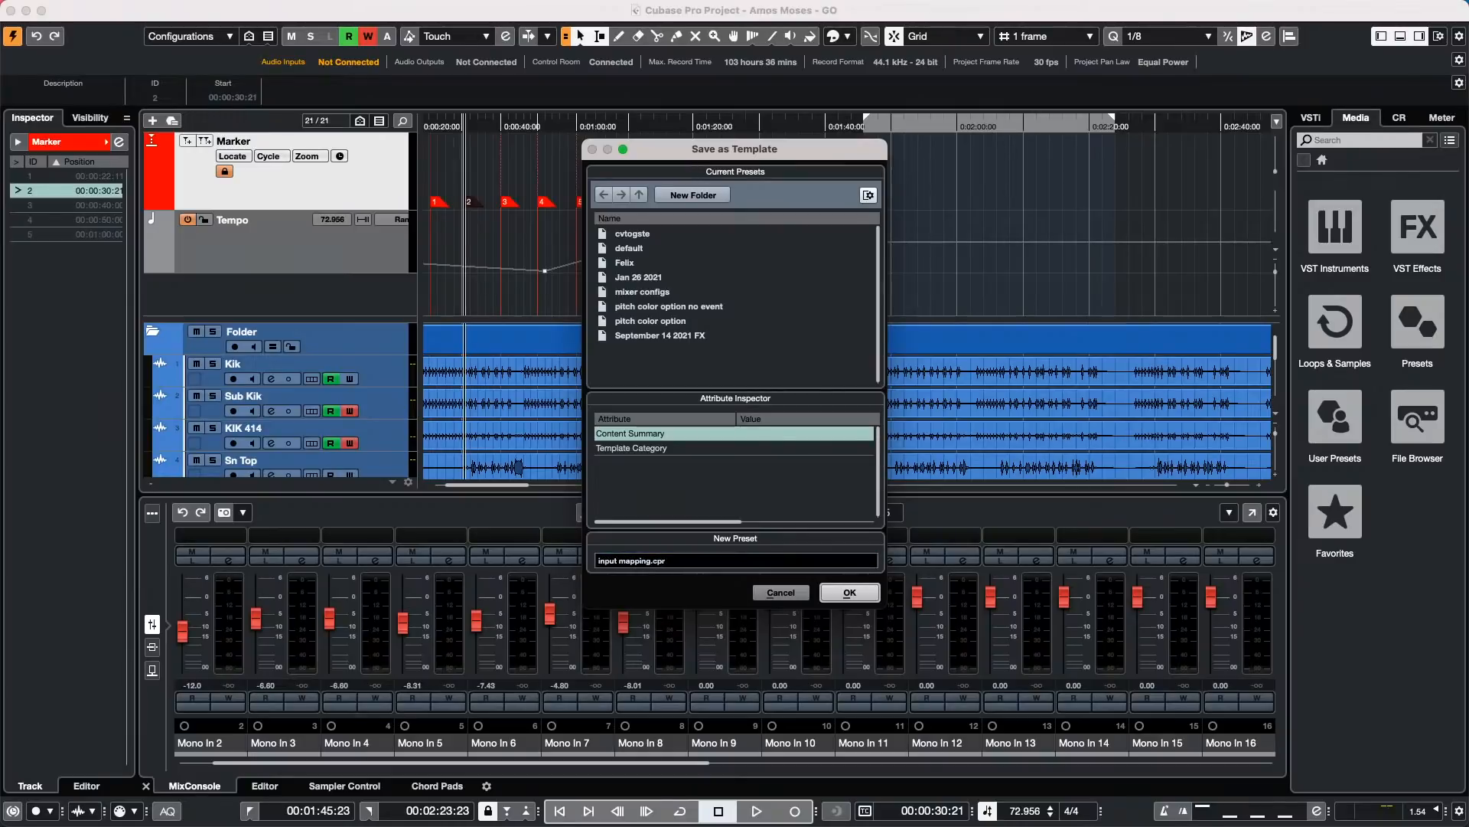
{"action": "left_click", "coordinate": [850, 593]}
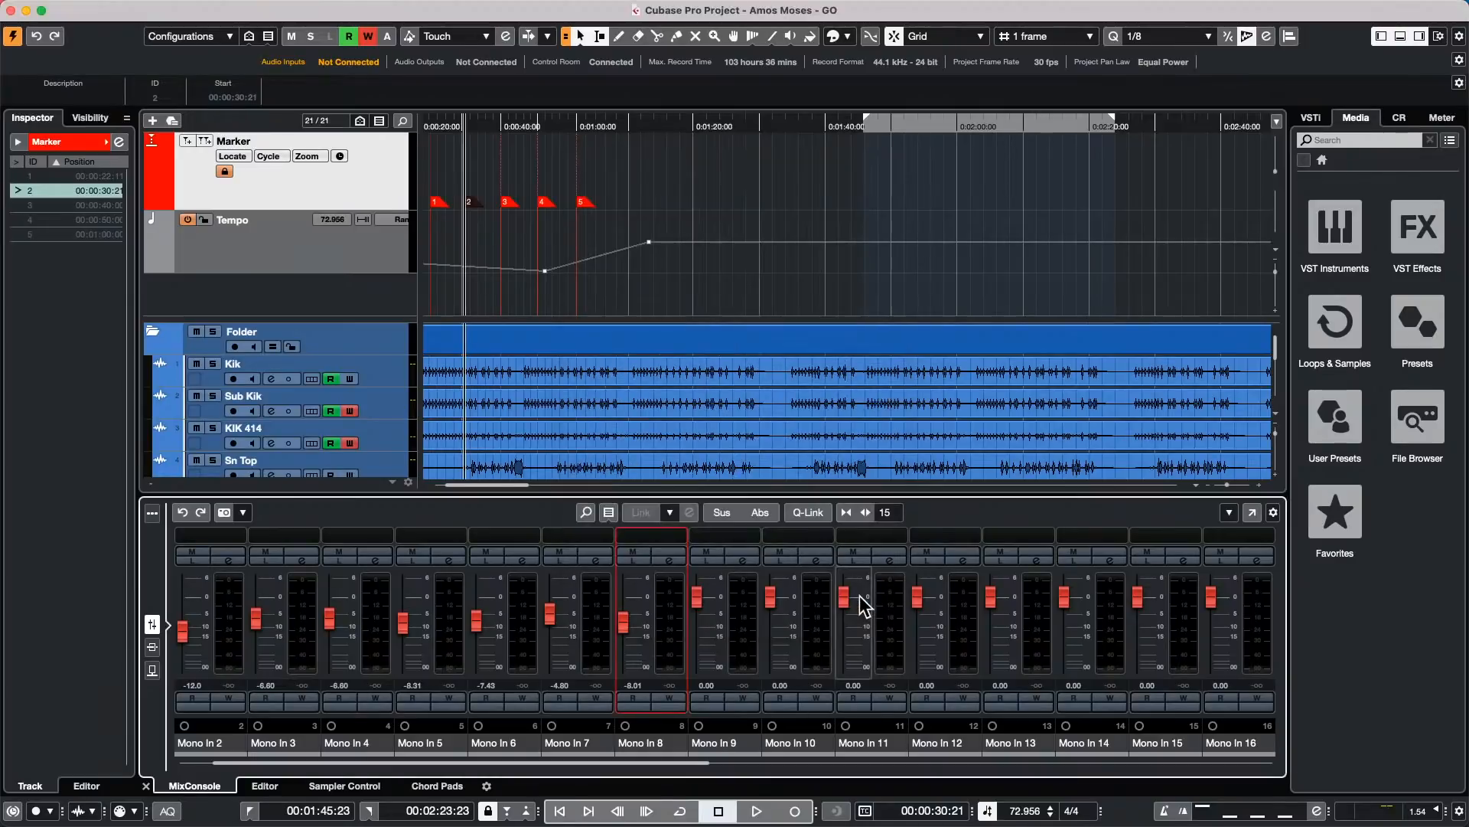
Step: Close the current project without saving, and create and activate a project from the "input mapping" template
{"action": "left_click", "coordinate": [11, 10]}
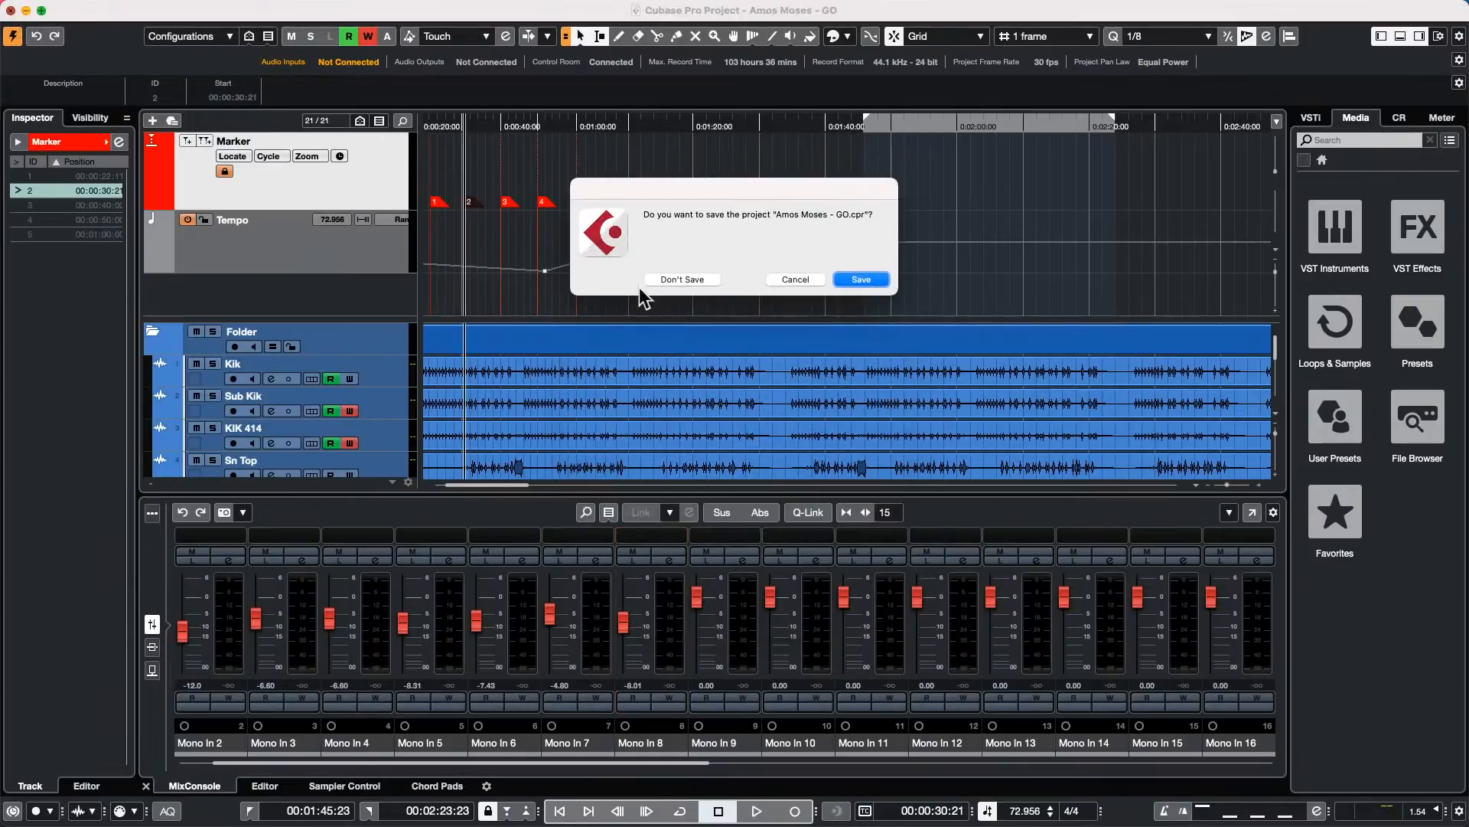
{"action": "left_click", "coordinate": [679, 278]}
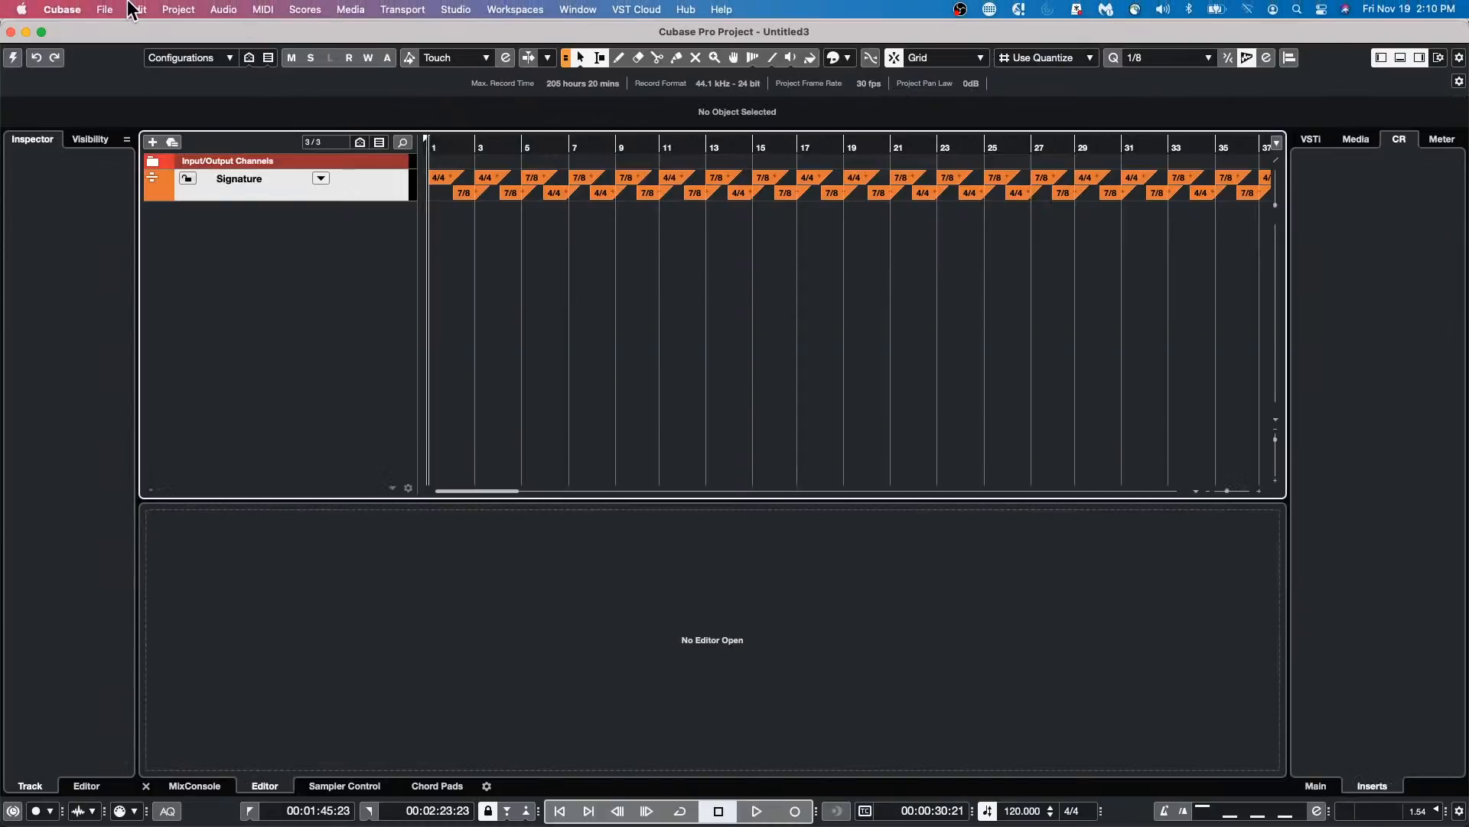
{"action": "left_click", "coordinate": [107, 11]}
{"action": "left_click", "coordinate": [122, 32]}
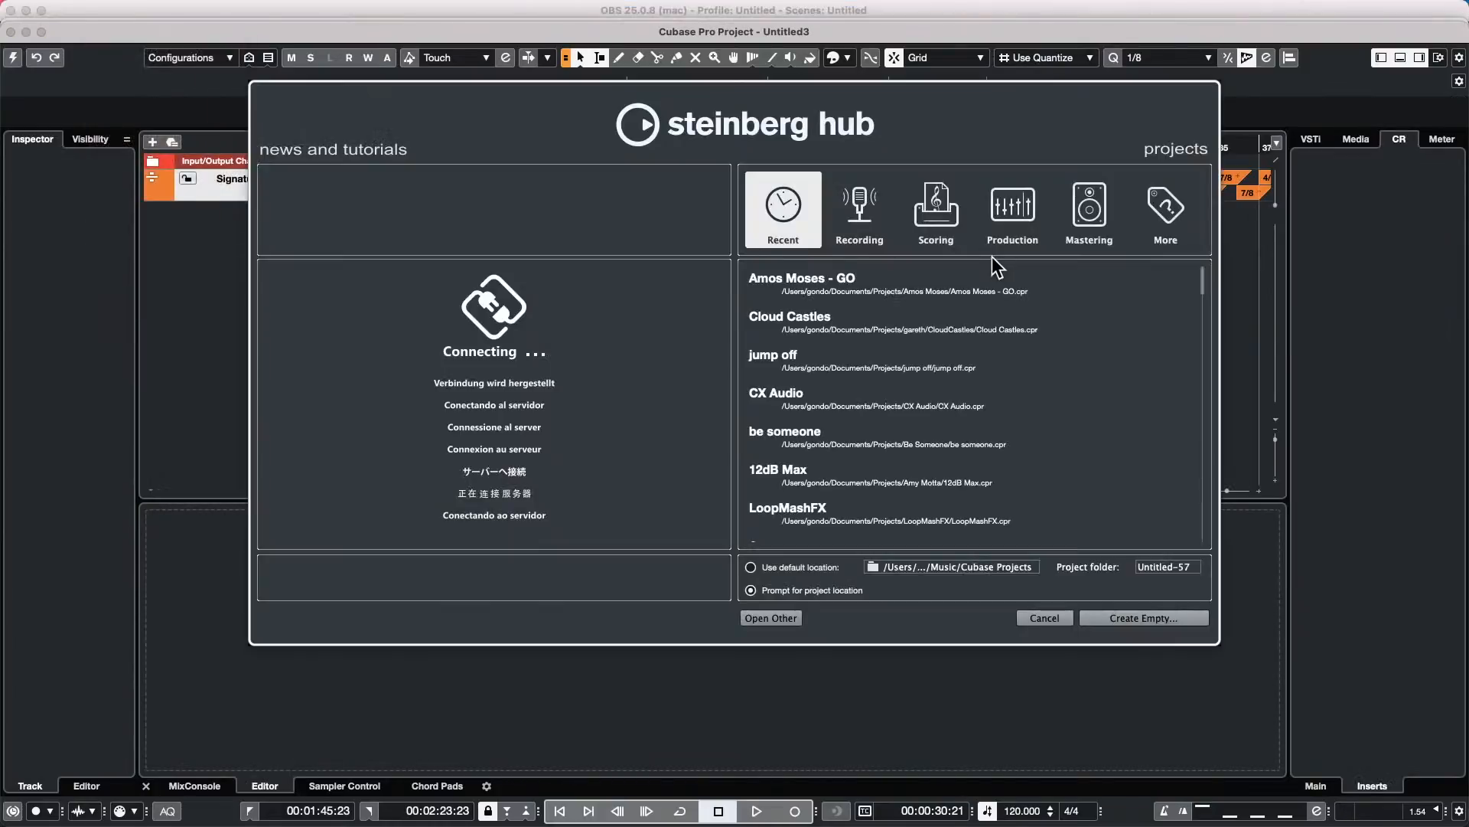
{"action": "left_click", "coordinate": [1190, 210]}
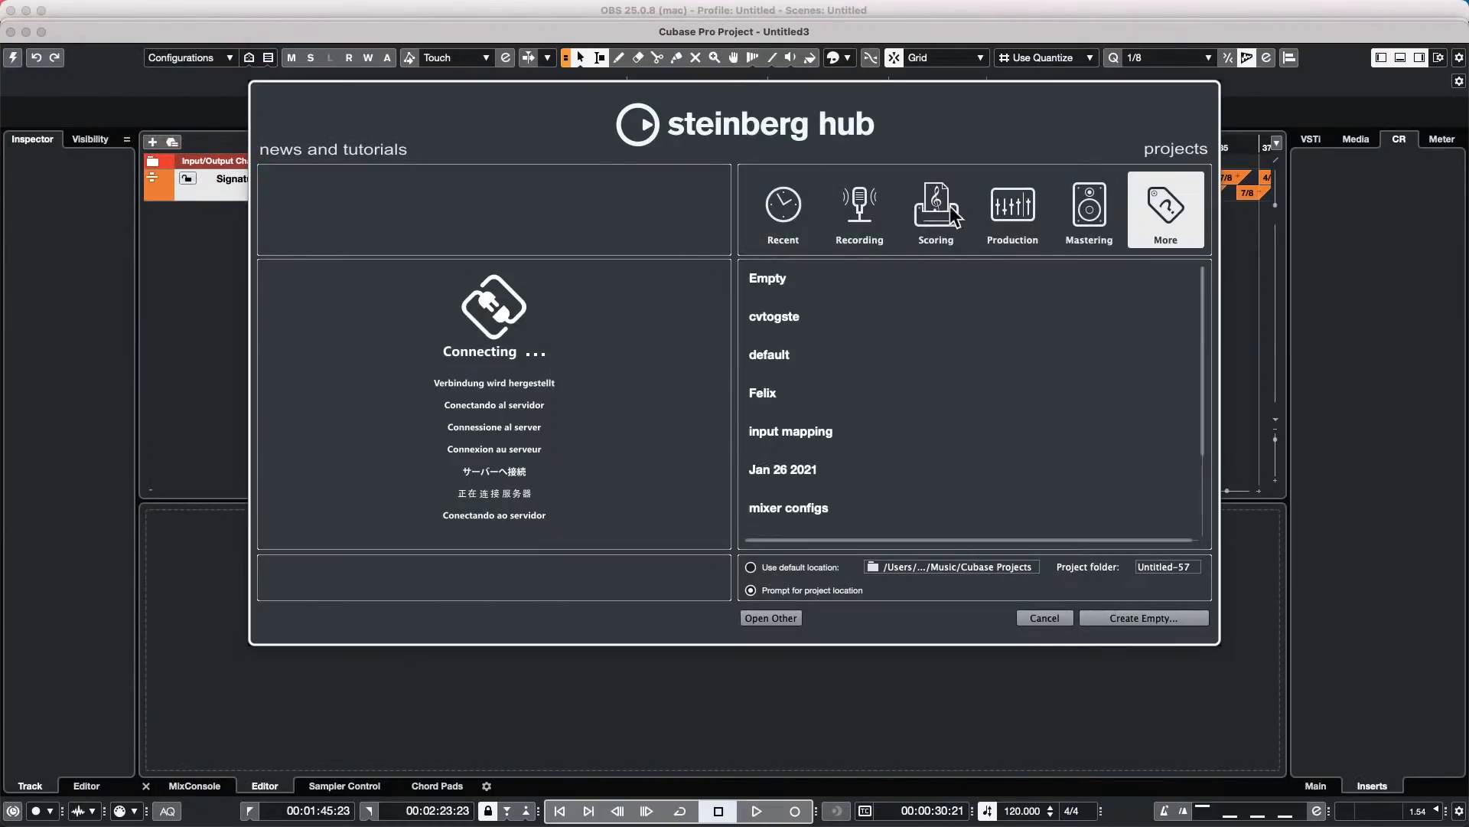
{"action": "double_click", "coordinate": [801, 439]}
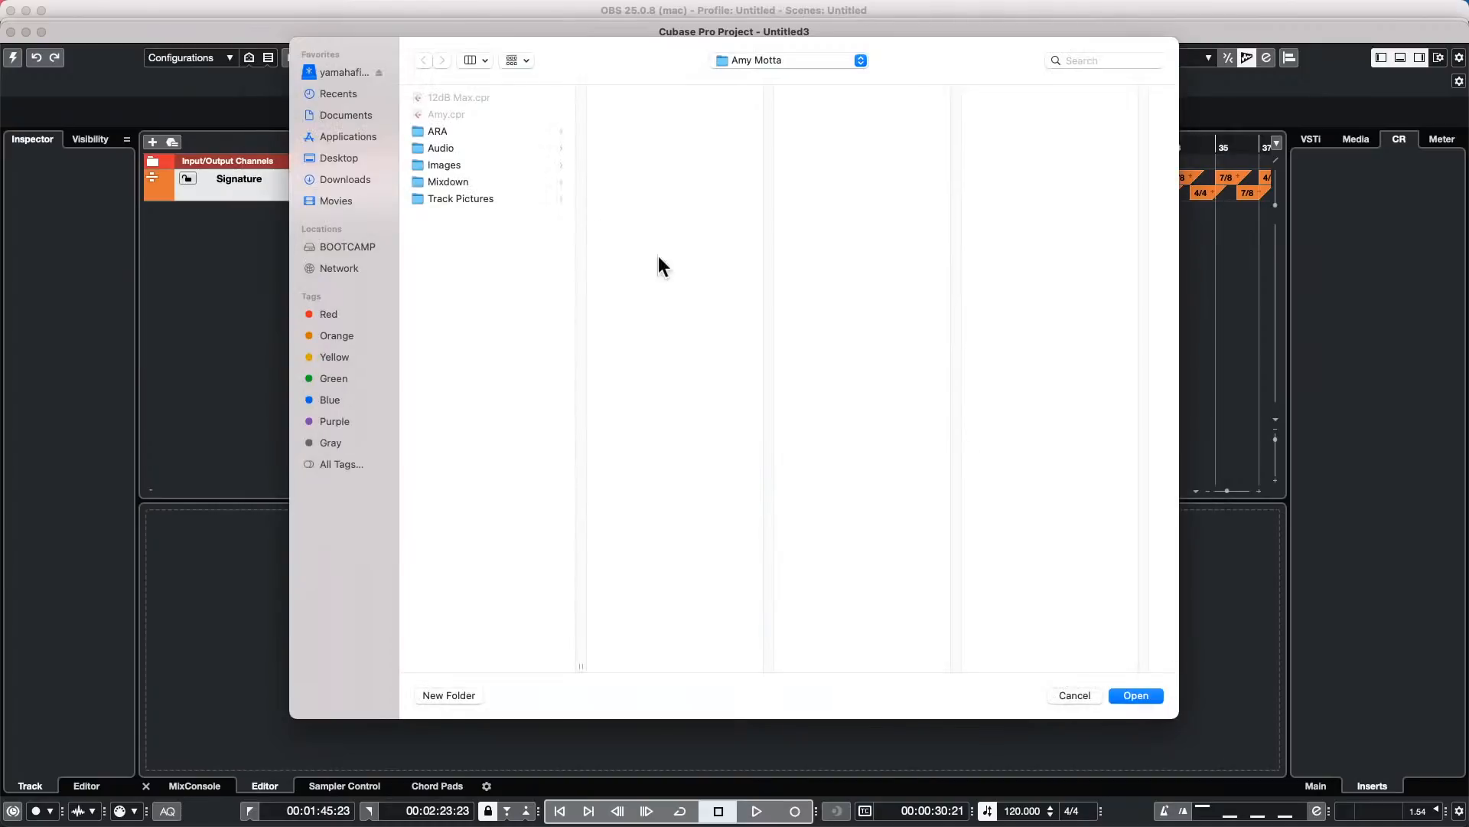
{"action": "left_click", "coordinate": [1132, 693]}
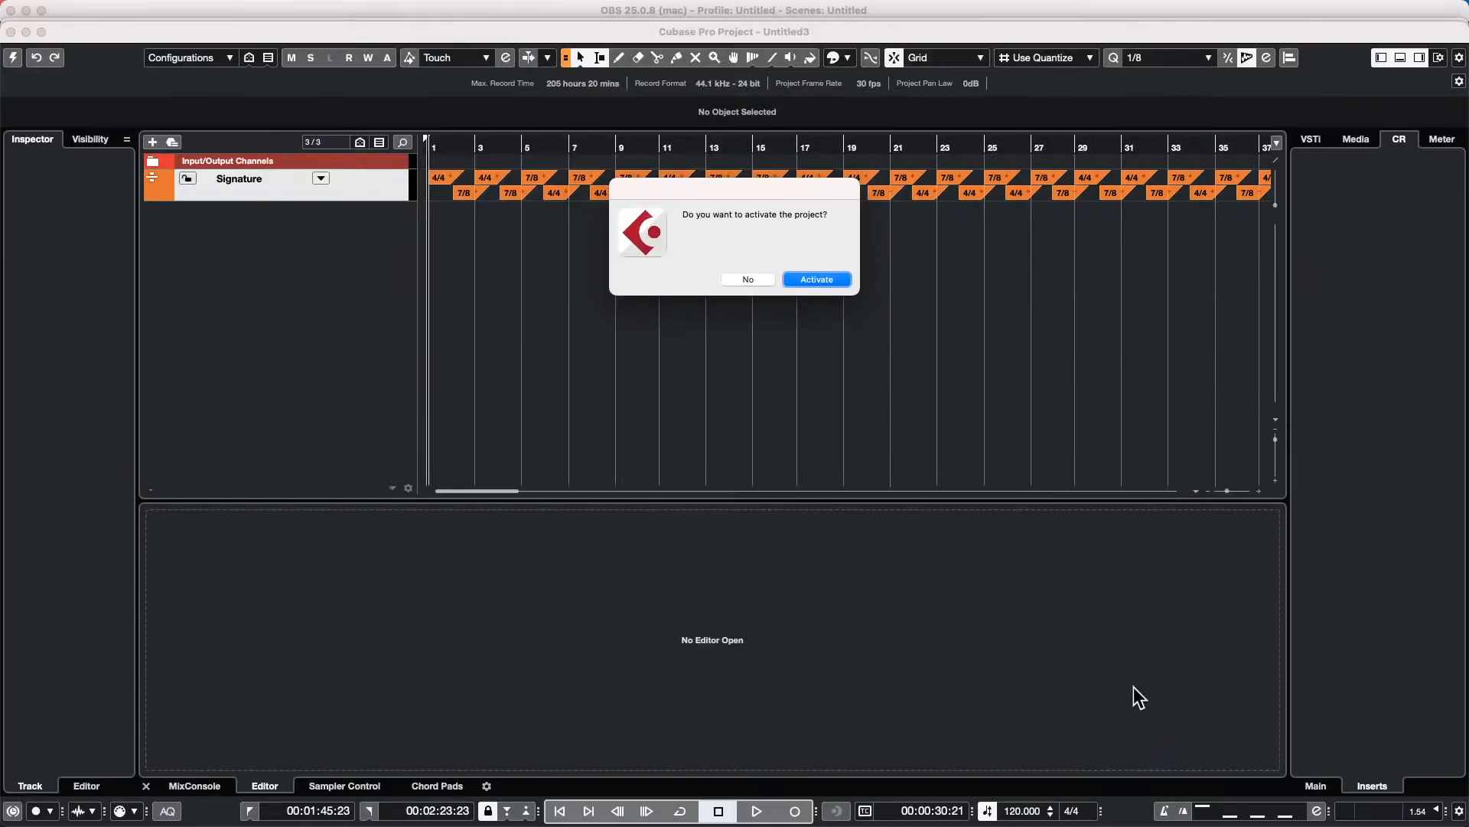
{"action": "left_click", "coordinate": [842, 279]}
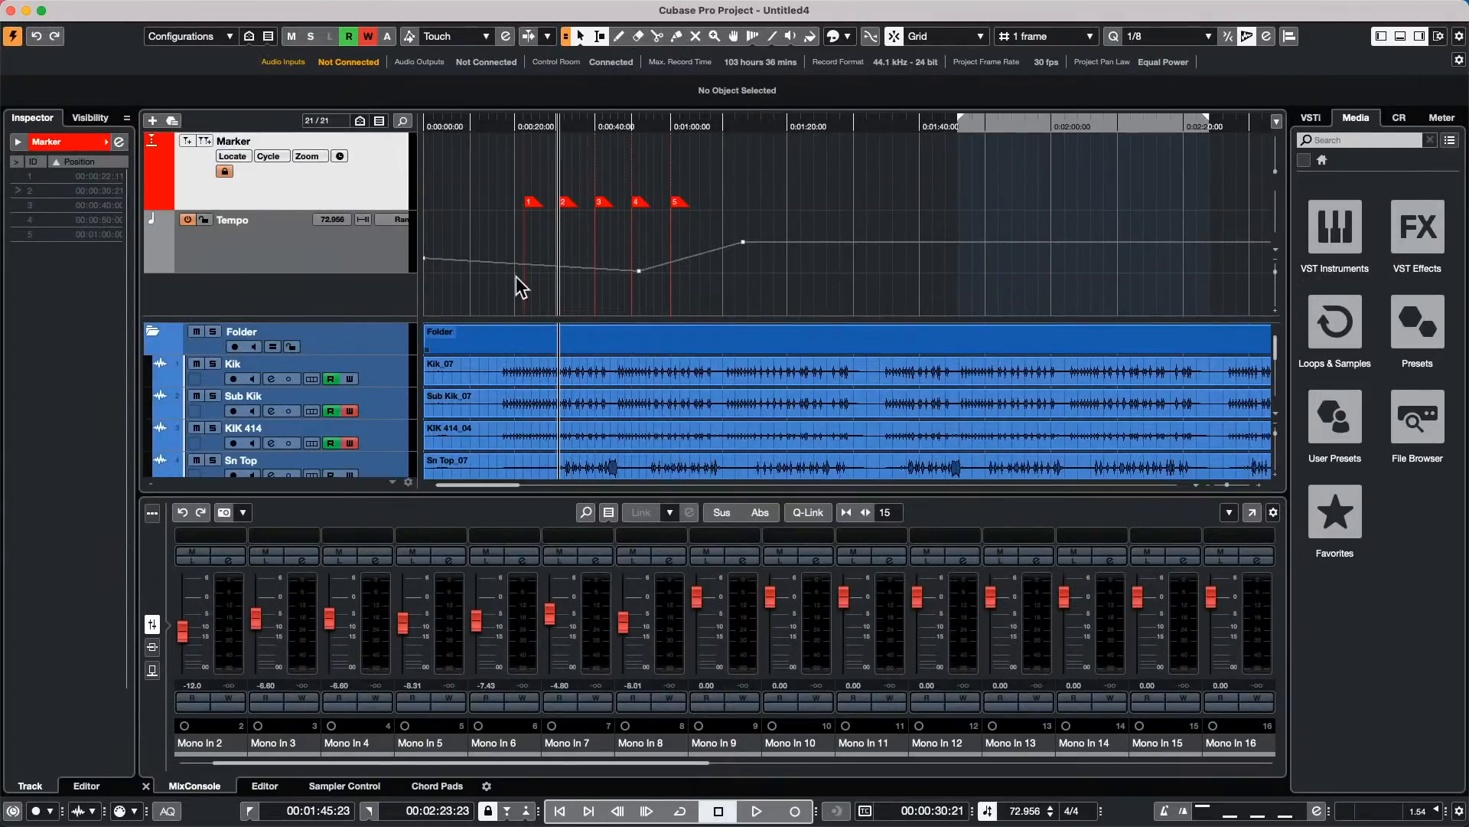
{"action": "left_click", "coordinate": [553, 759]}
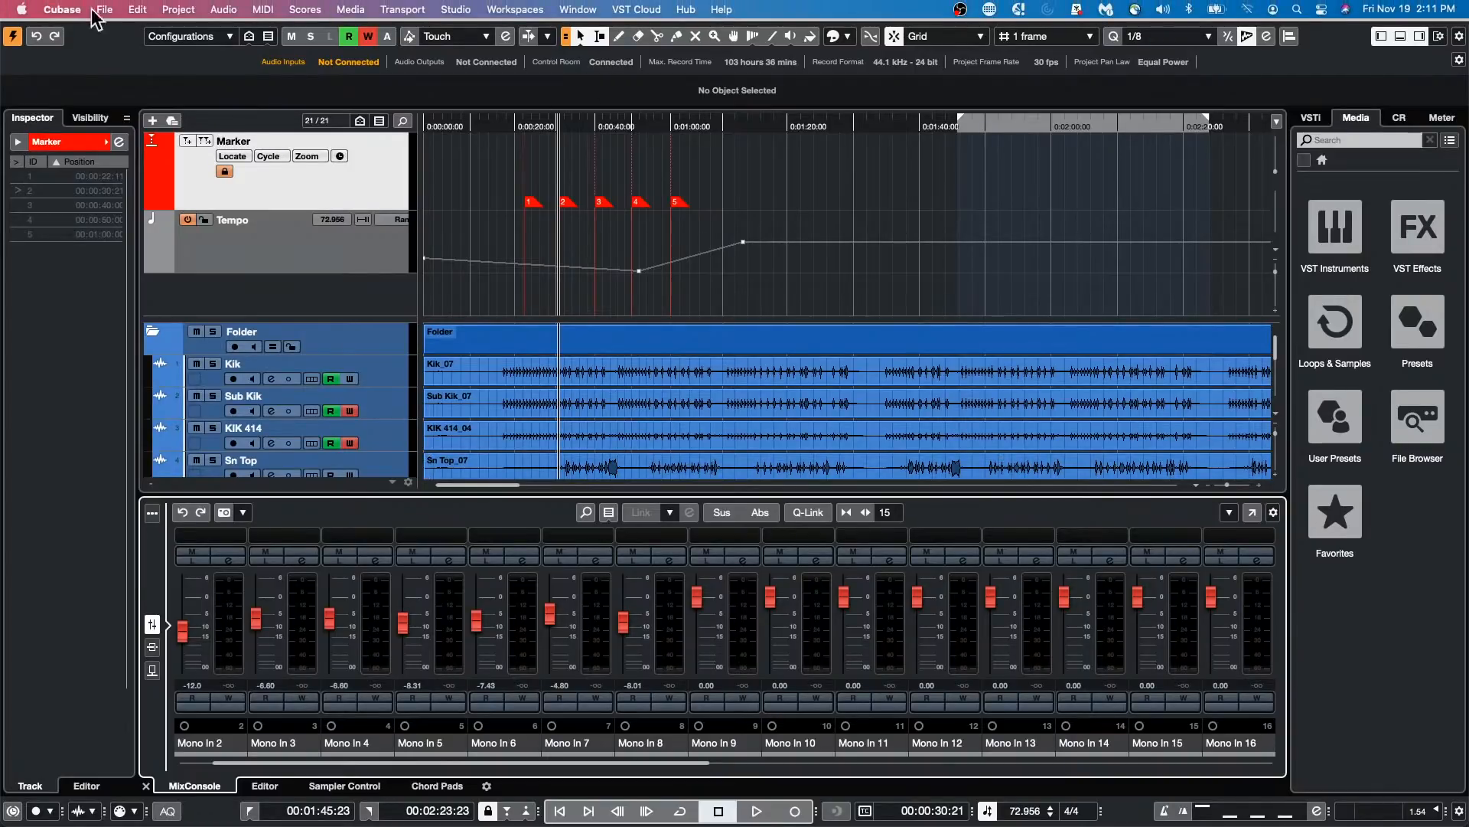
{"action": "left_click", "coordinate": [103, 10]}
{"action": "mouse_move", "coordinate": [136, 336]}
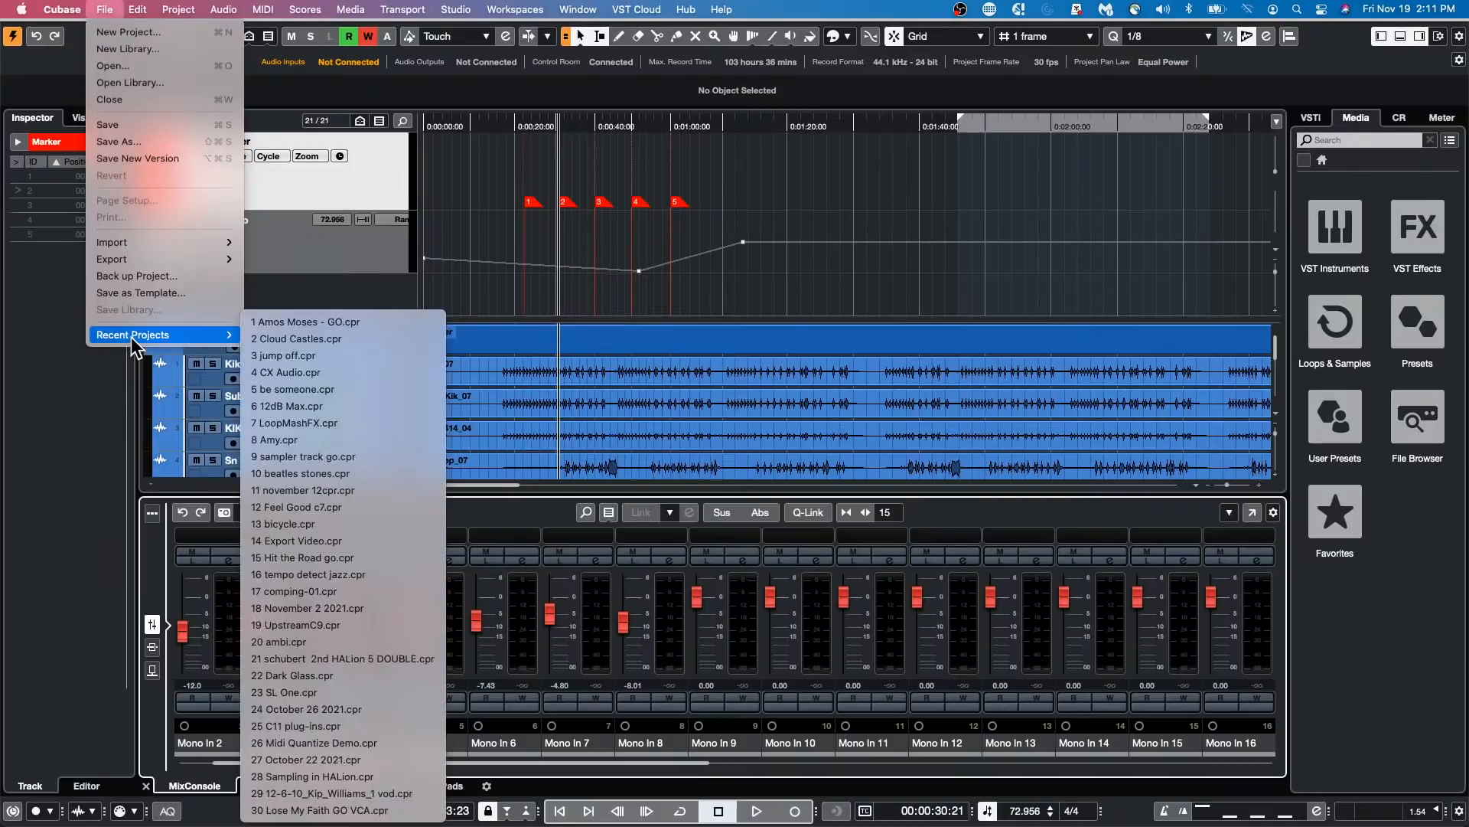
{"action": "left_click", "coordinate": [366, 338]}
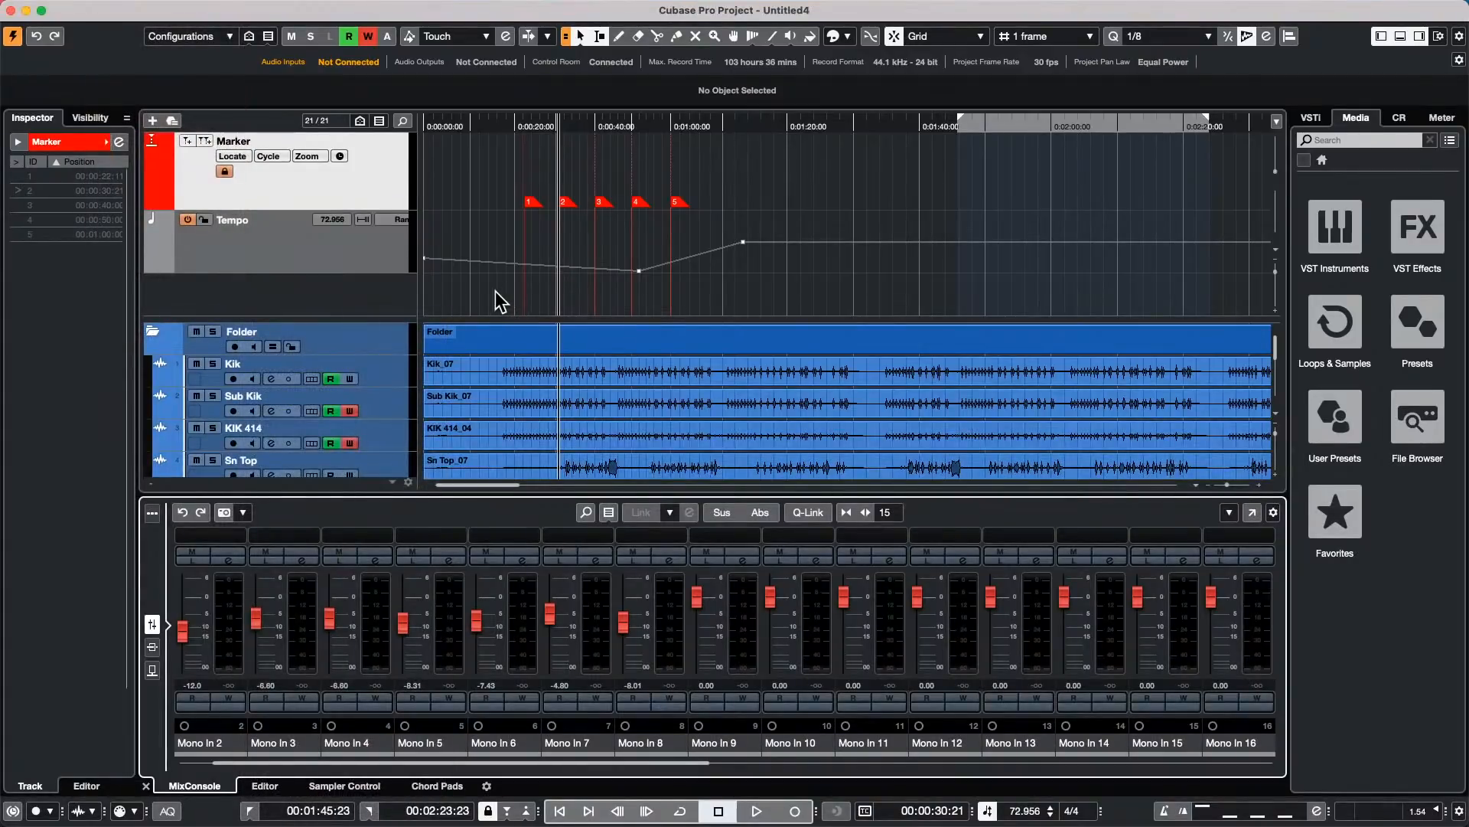
Step: Add one Retrologue instrument track routed to Stereo Out below the Maple Kit track
{"action": "scroll", "coordinate": [453, 355], "scroll_direction": "down", "scroll_amount": 10}
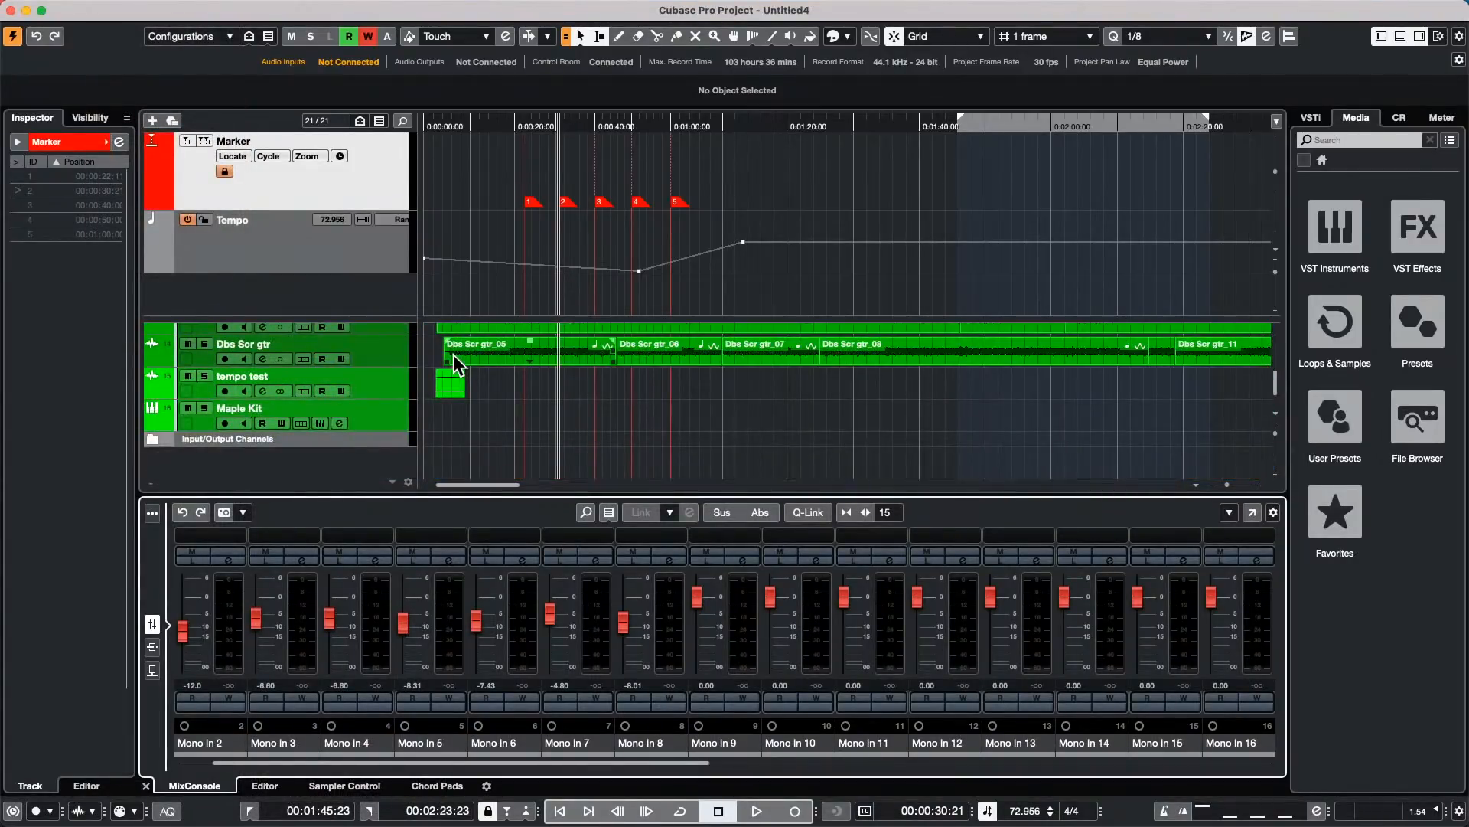
{"action": "scroll", "coordinate": [453, 355], "scroll_direction": "up", "scroll_amount": 10}
{"action": "scroll", "coordinate": [453, 355], "scroll_direction": "down", "scroll_amount": 10}
{"action": "right_click", "coordinate": [369, 406]}
{"action": "mouse_move", "coordinate": [461, 413]}
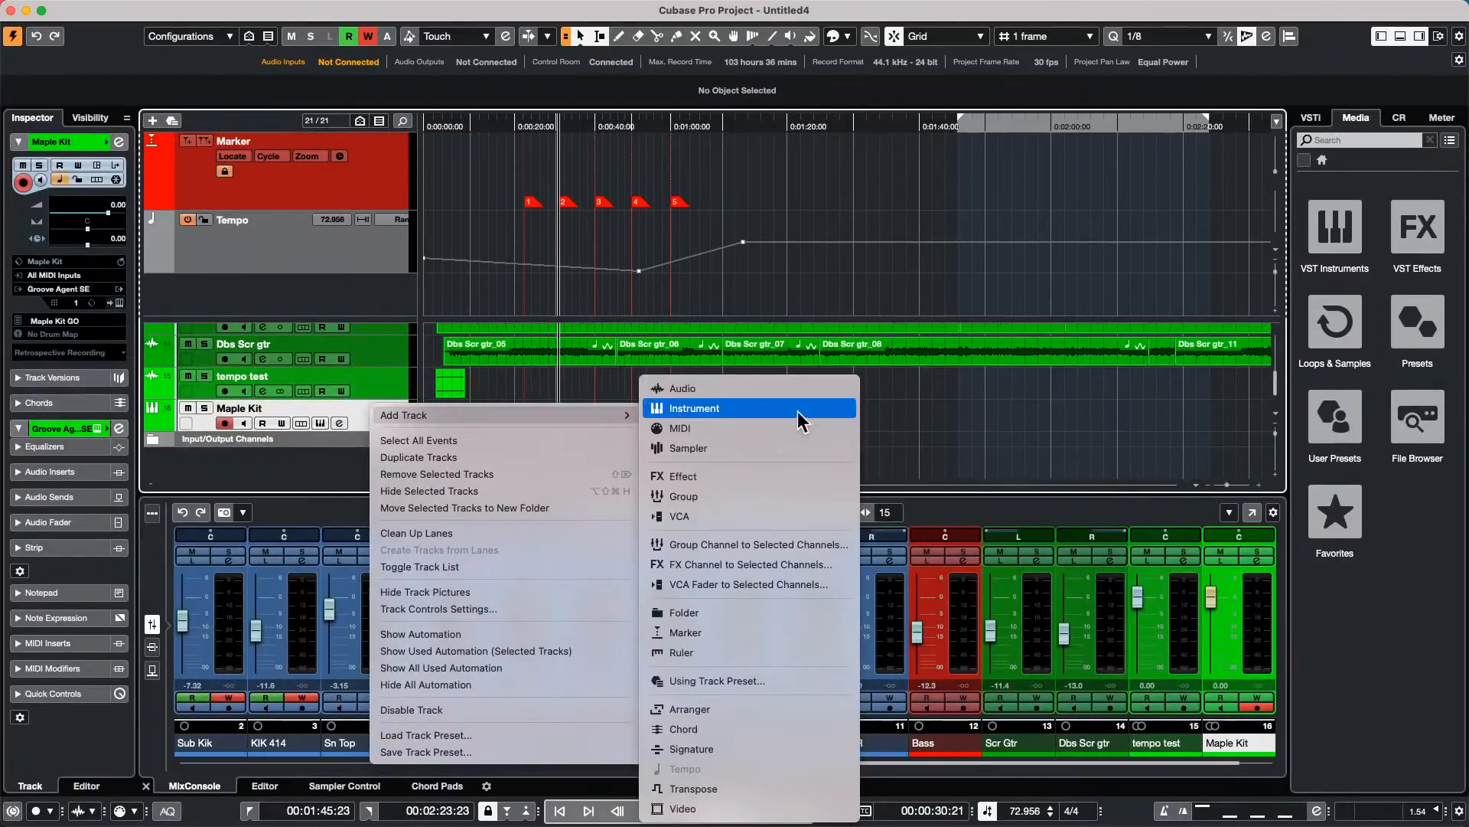
{"action": "left_click", "coordinate": [725, 410]}
{"action": "left_click", "coordinate": [788, 286]}
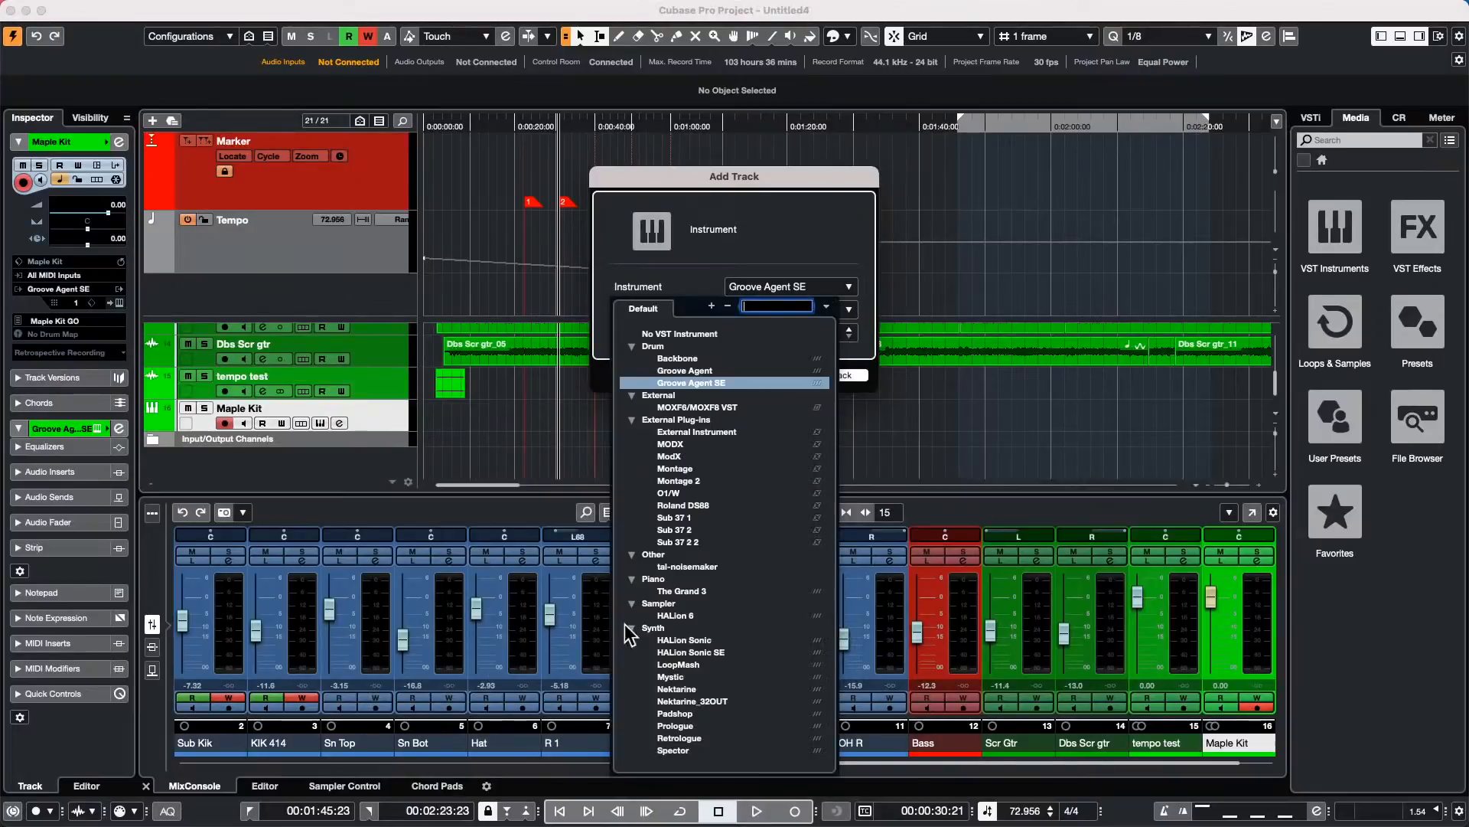
{"action": "left_click", "coordinate": [705, 739]}
{"action": "left_click", "coordinate": [840, 374]}
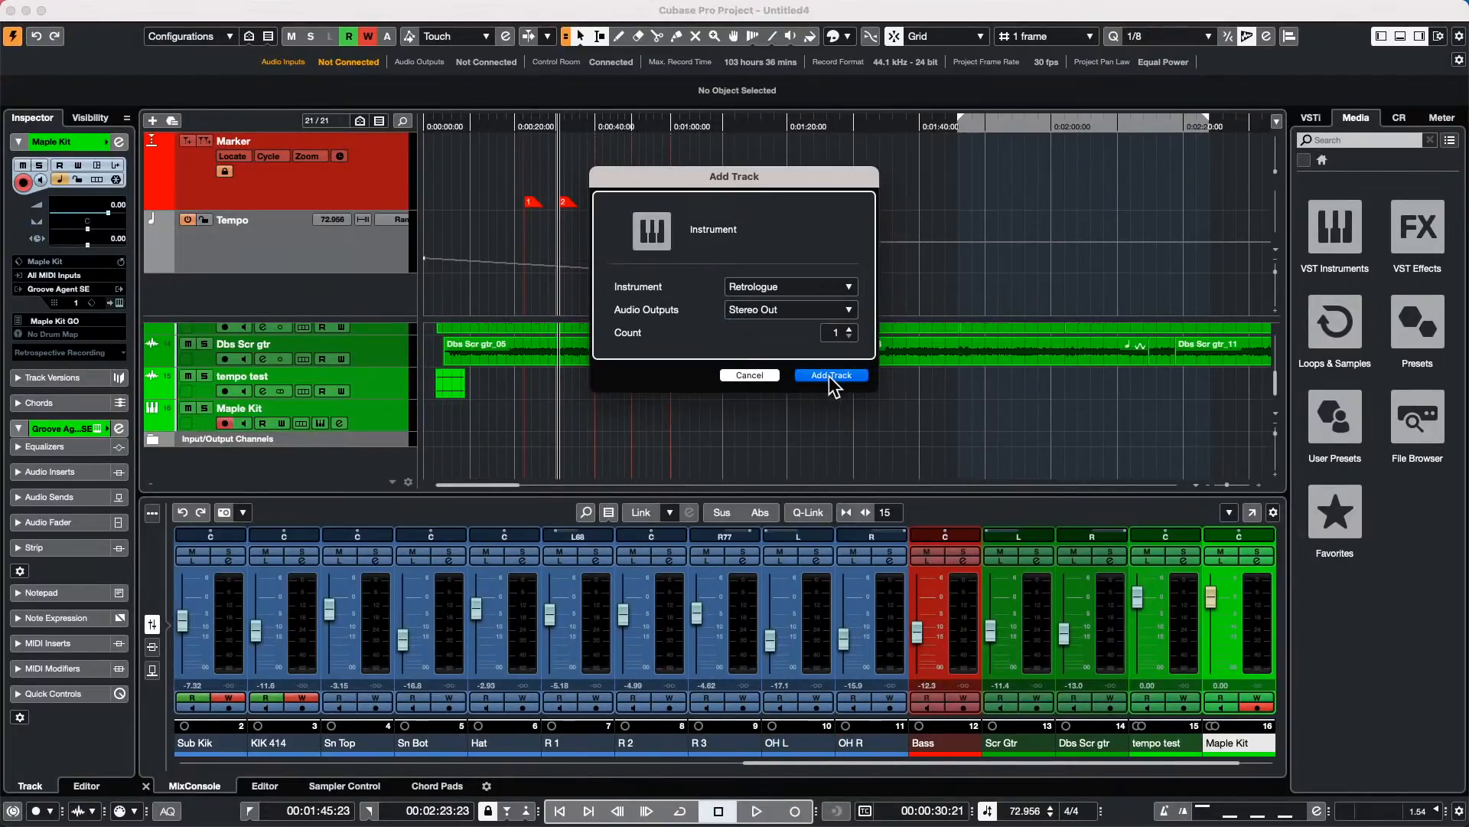
Step: Load the "Beating Ring" preset in the Retrologue instrument
{"action": "left_click_drag", "start_coordinate": [787, 246], "coordinate": [840, 68]}
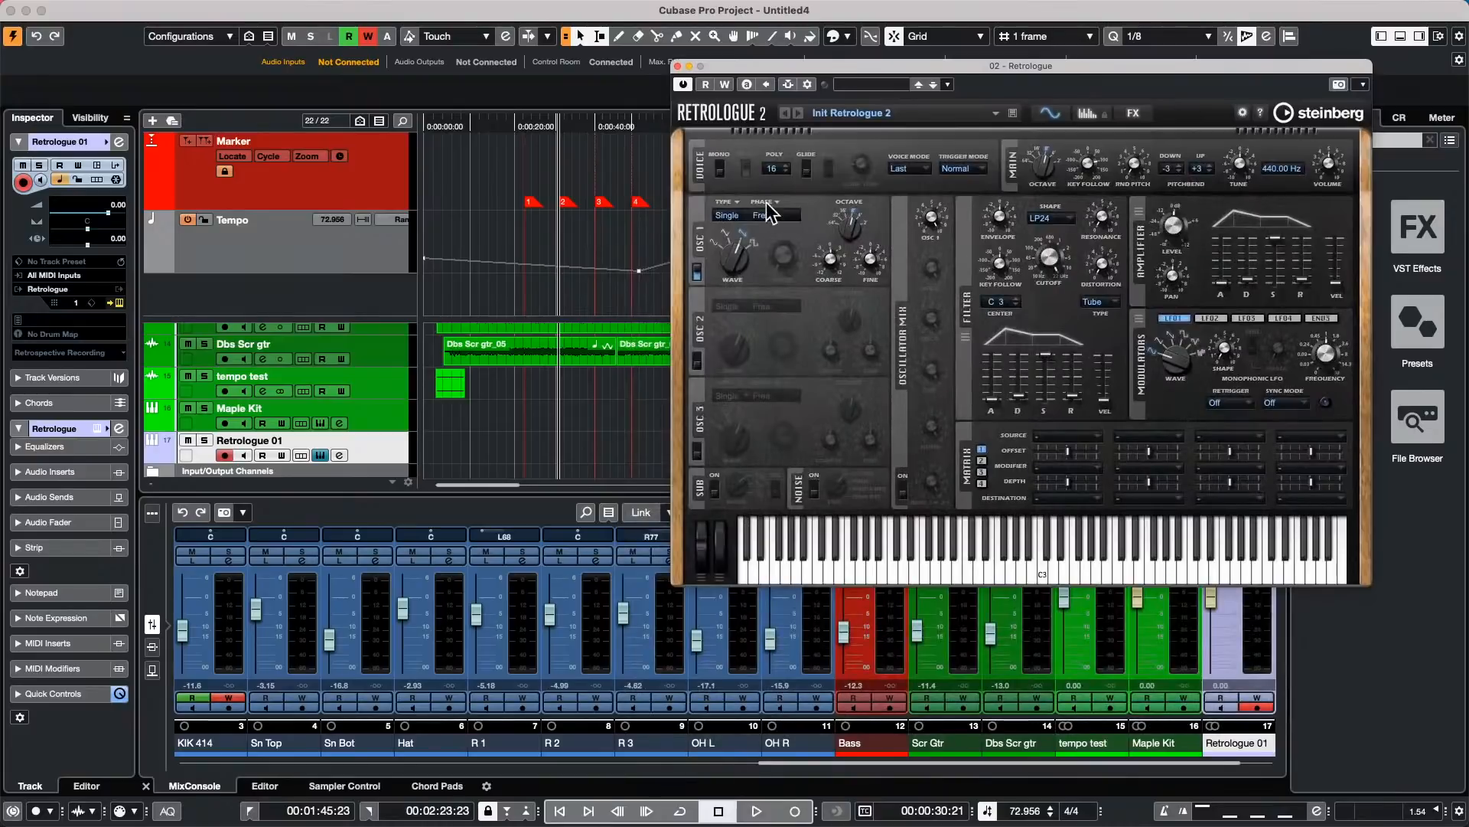
{"action": "left_click", "coordinate": [872, 79]}
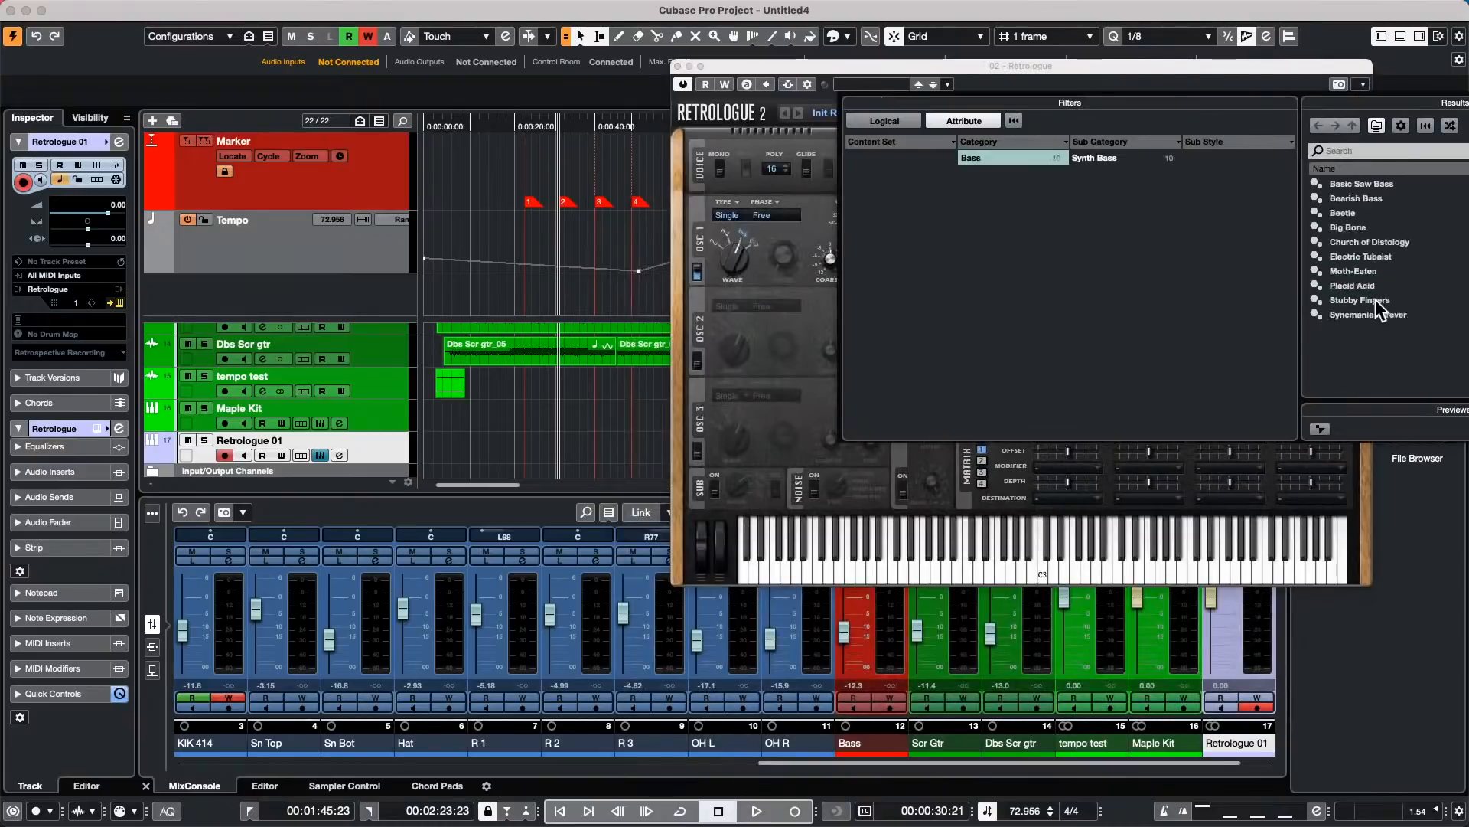
{"action": "double_click", "coordinate": [1368, 268]}
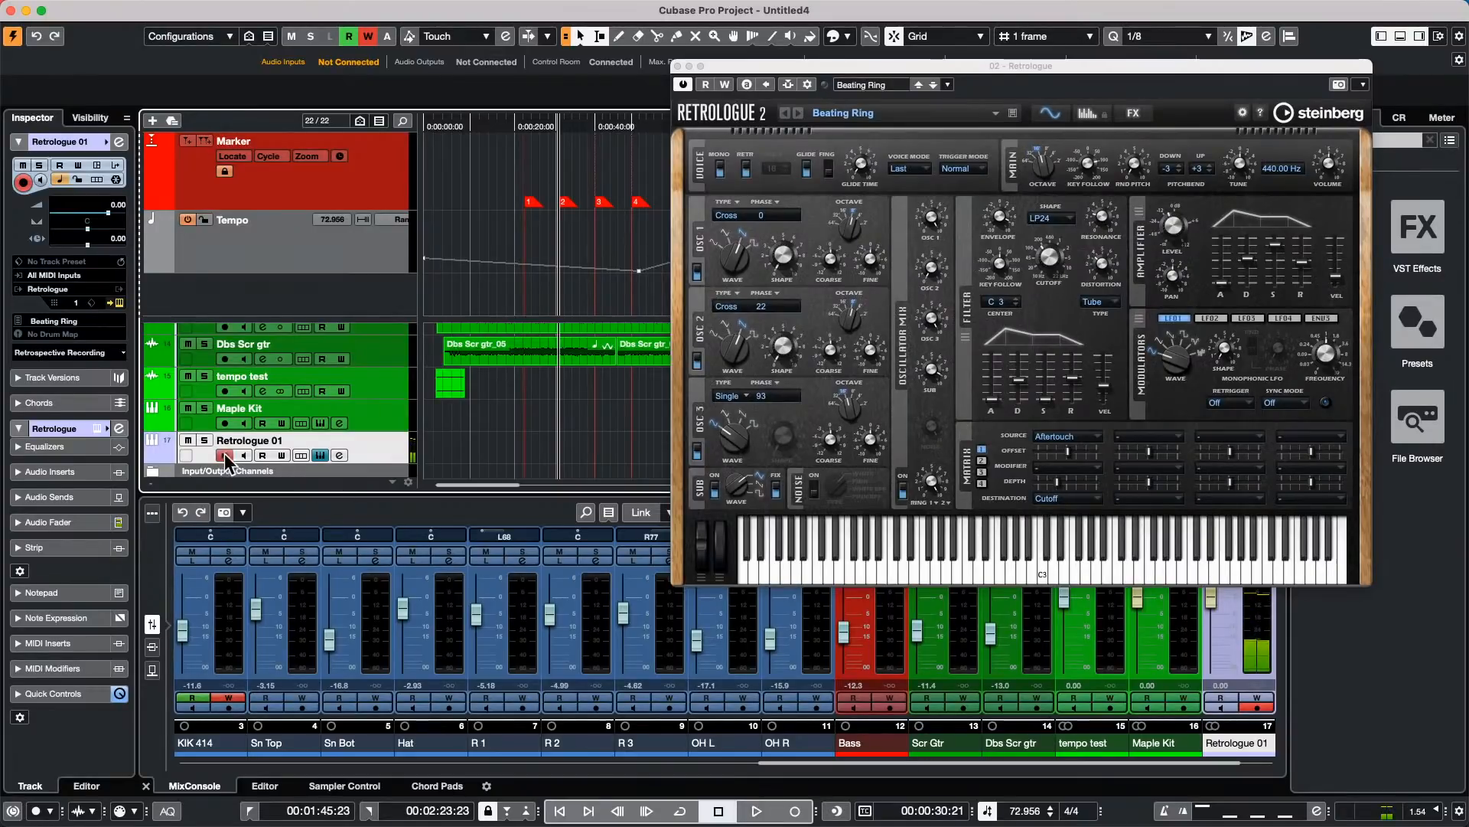
Step: Solo the Retrologue track and record a MIDI part from about 00:00:31:11 to 00:00:45:07
{"action": "left_click", "coordinate": [207, 441]}
{"action": "left_click", "coordinate": [756, 810]}
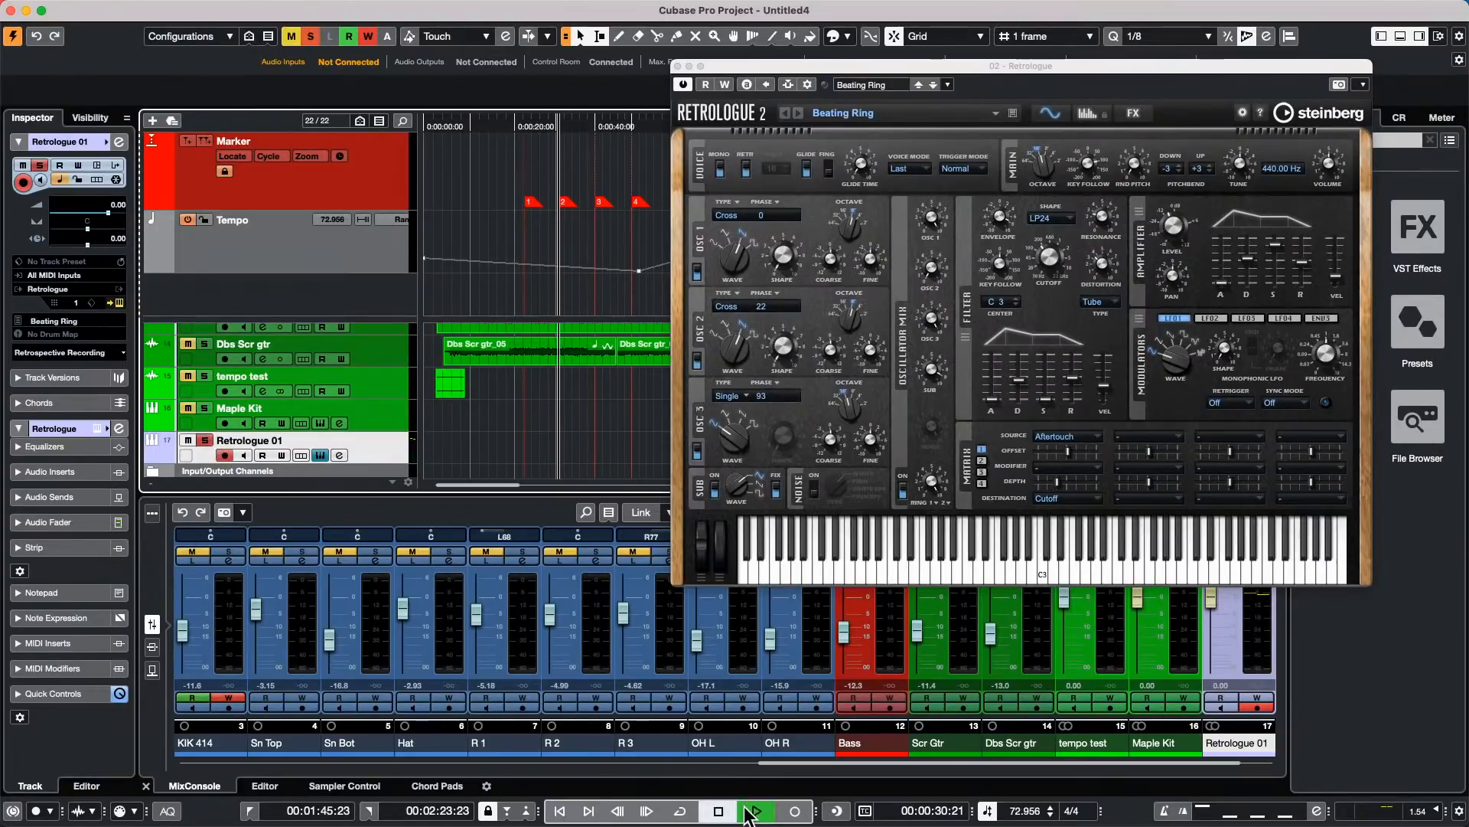
{"action": "left_click", "coordinate": [805, 813]}
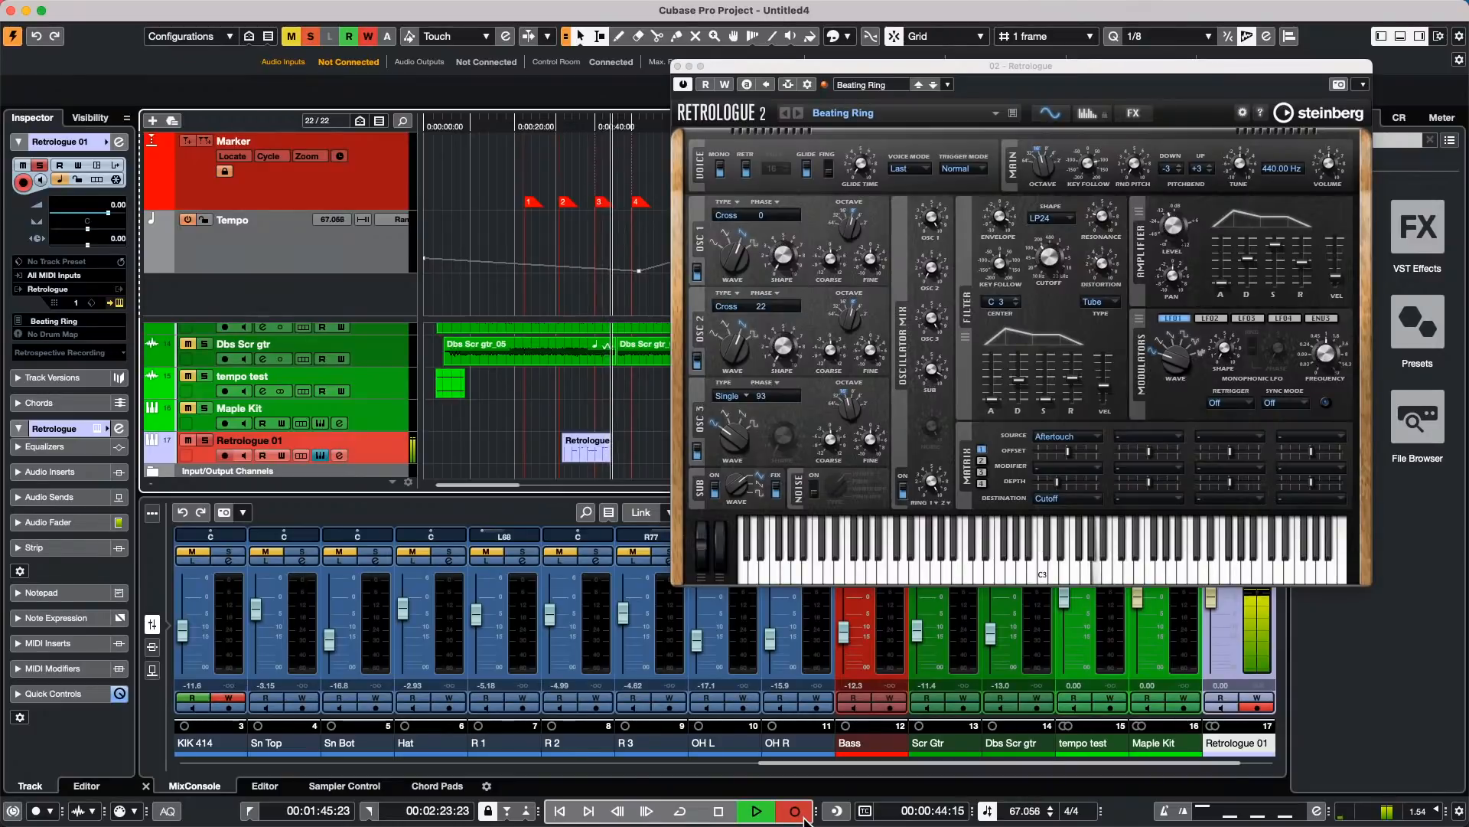
{"action": "left_click", "coordinate": [803, 818]}
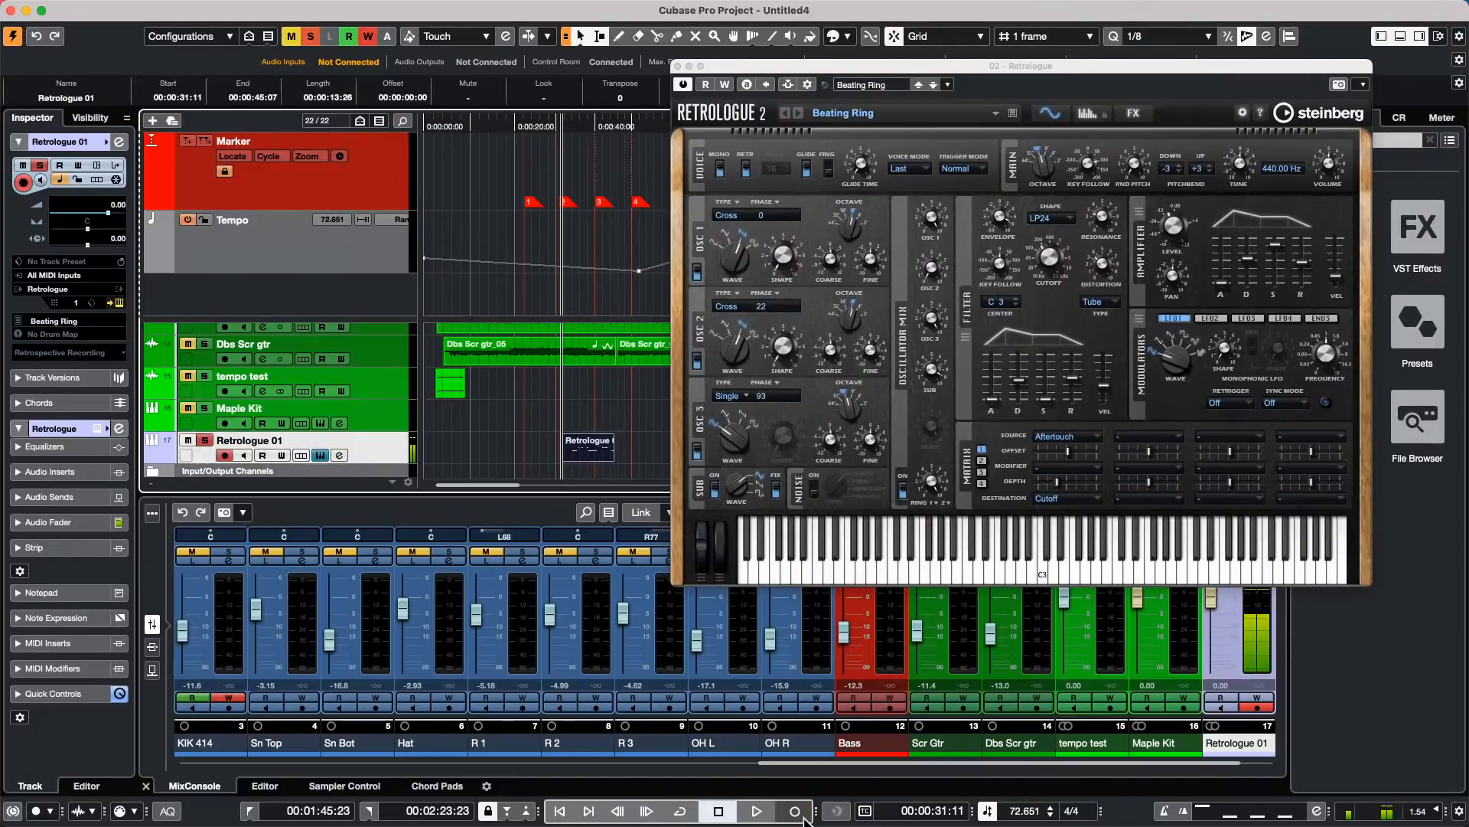
Step: Open the recorded Retrologue part in a separate Key Editor window and close the instrument window
{"action": "double_click", "coordinate": [593, 452]}
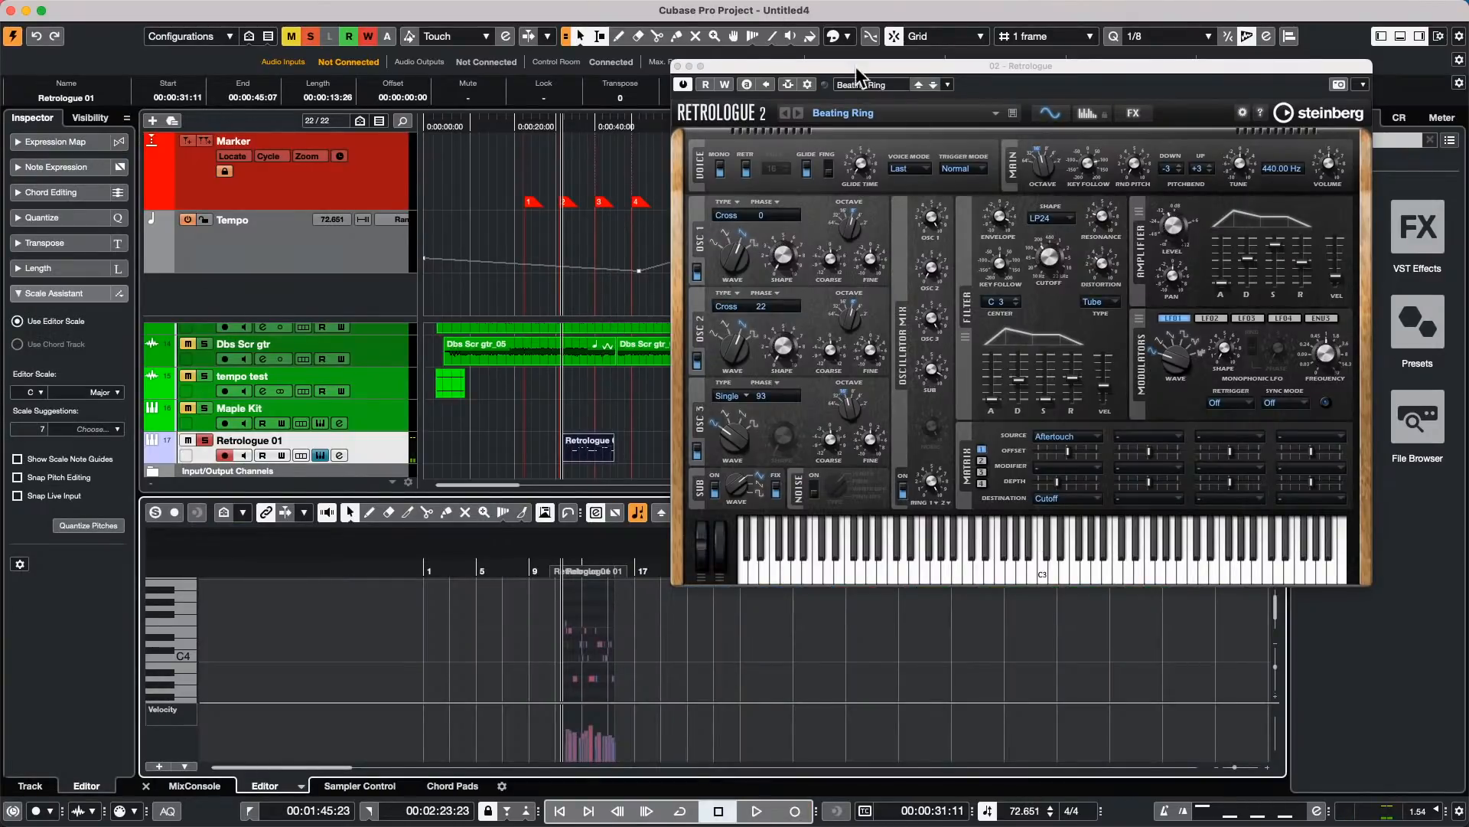
{"action": "left_click", "coordinate": [677, 65]}
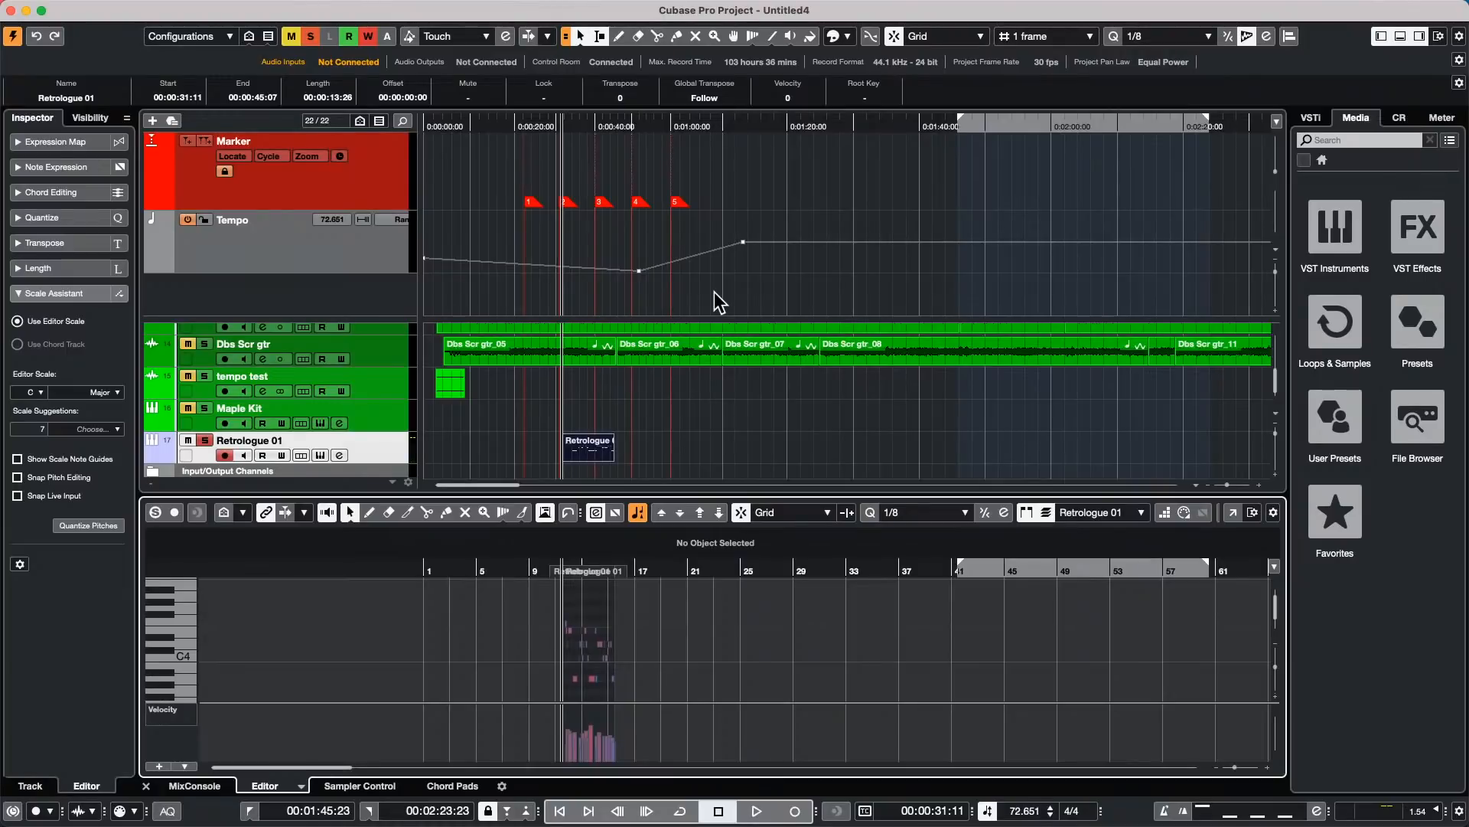
{"action": "left_click", "coordinate": [1234, 513]}
Step: Select the notes around bar 13 to examine how selected notes look in the Key Editor, and clear the selection
{"action": "left_click_drag", "start_coordinate": [436, 354], "coordinate": [627, 535]}
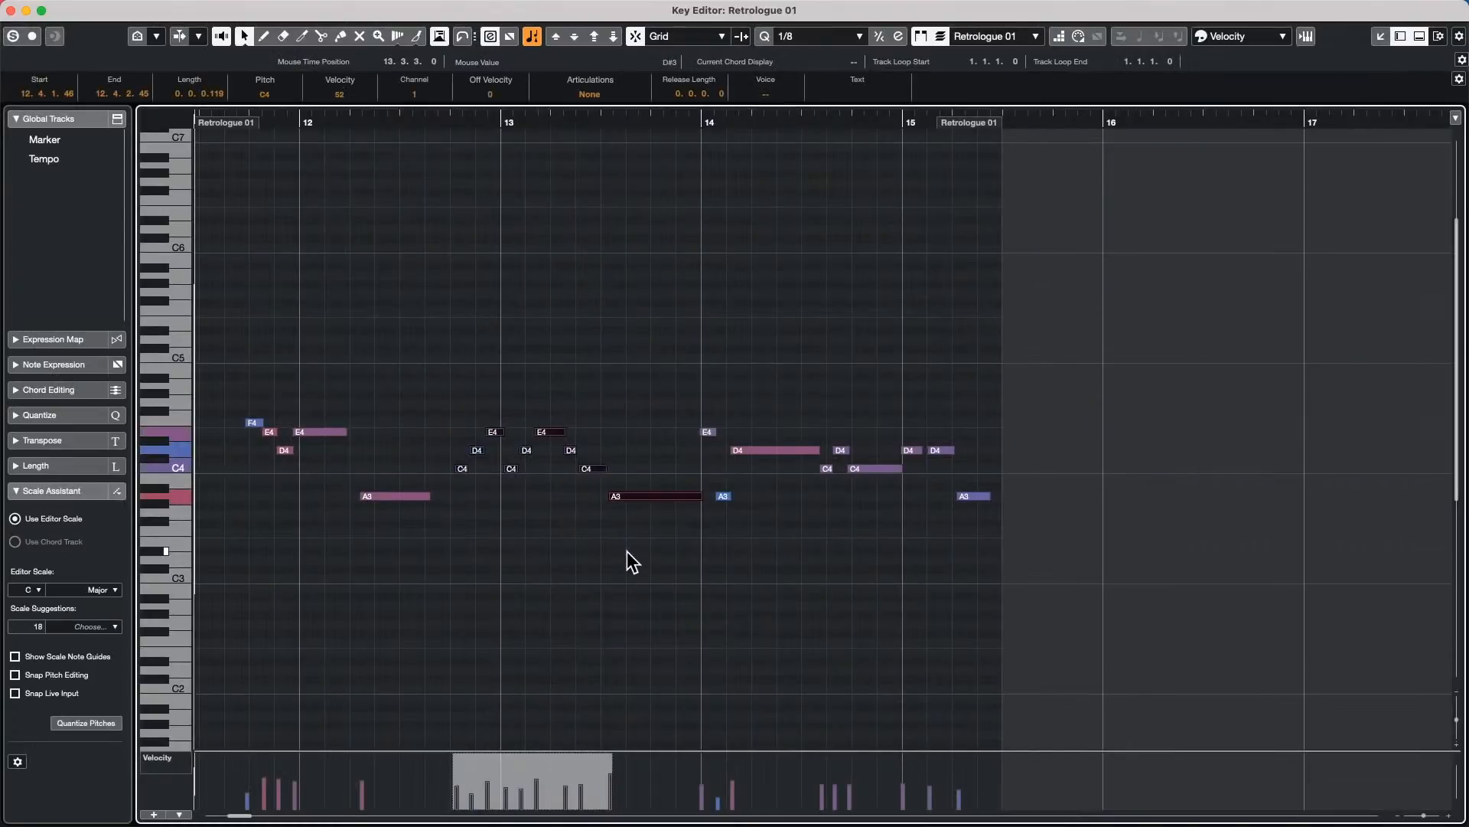
{"action": "left_click", "coordinate": [627, 554]}
{"action": "left_click_drag", "start_coordinate": [453, 407], "coordinate": [653, 521]}
{"action": "left_click", "coordinate": [773, 551]}
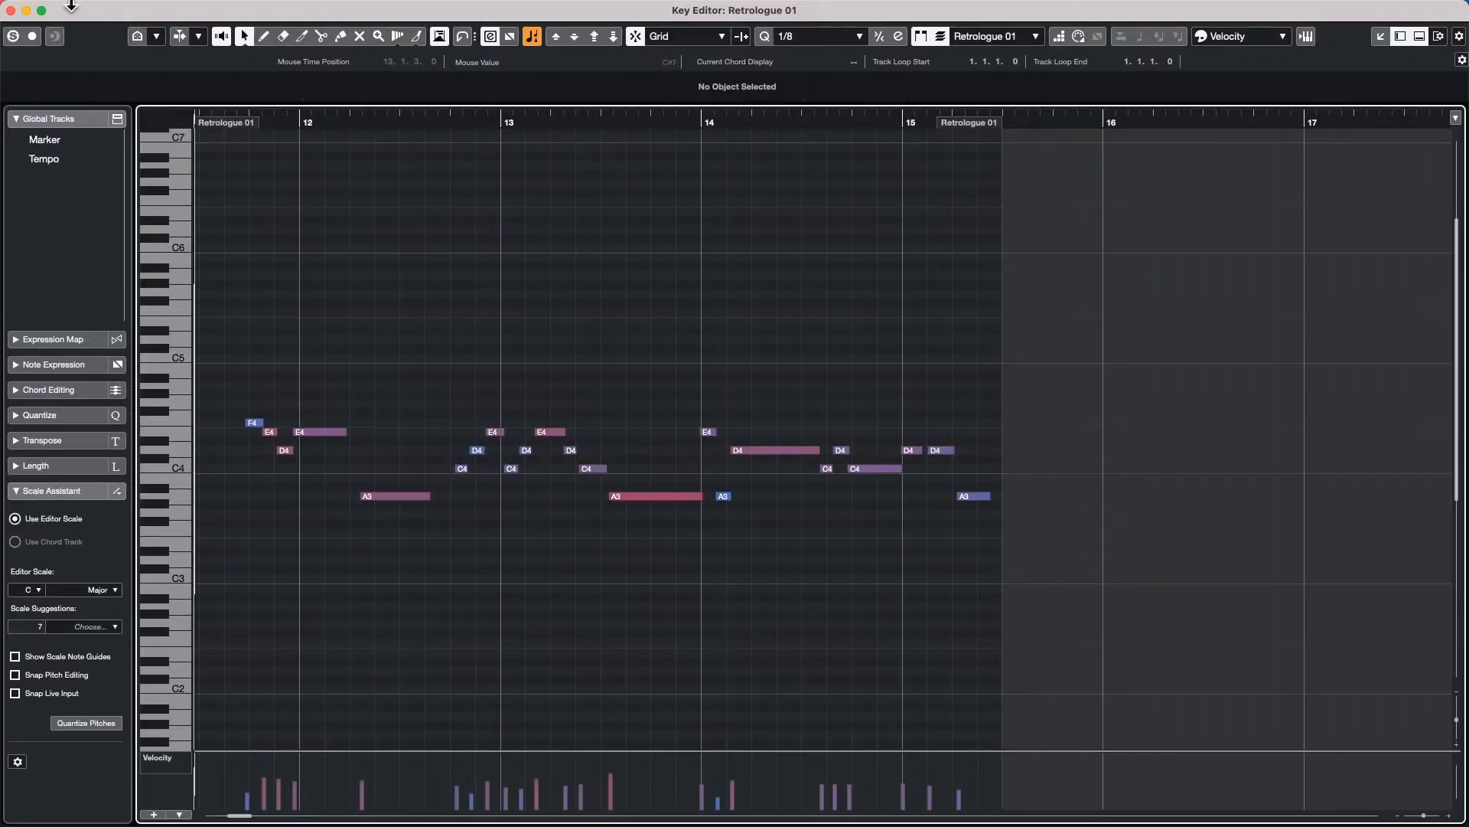
Step: Set the Editor Area Background in the Color Schemes preferences to brightness 87, RGB 194, 207, 221
{"action": "left_click", "coordinate": [105, 9]}
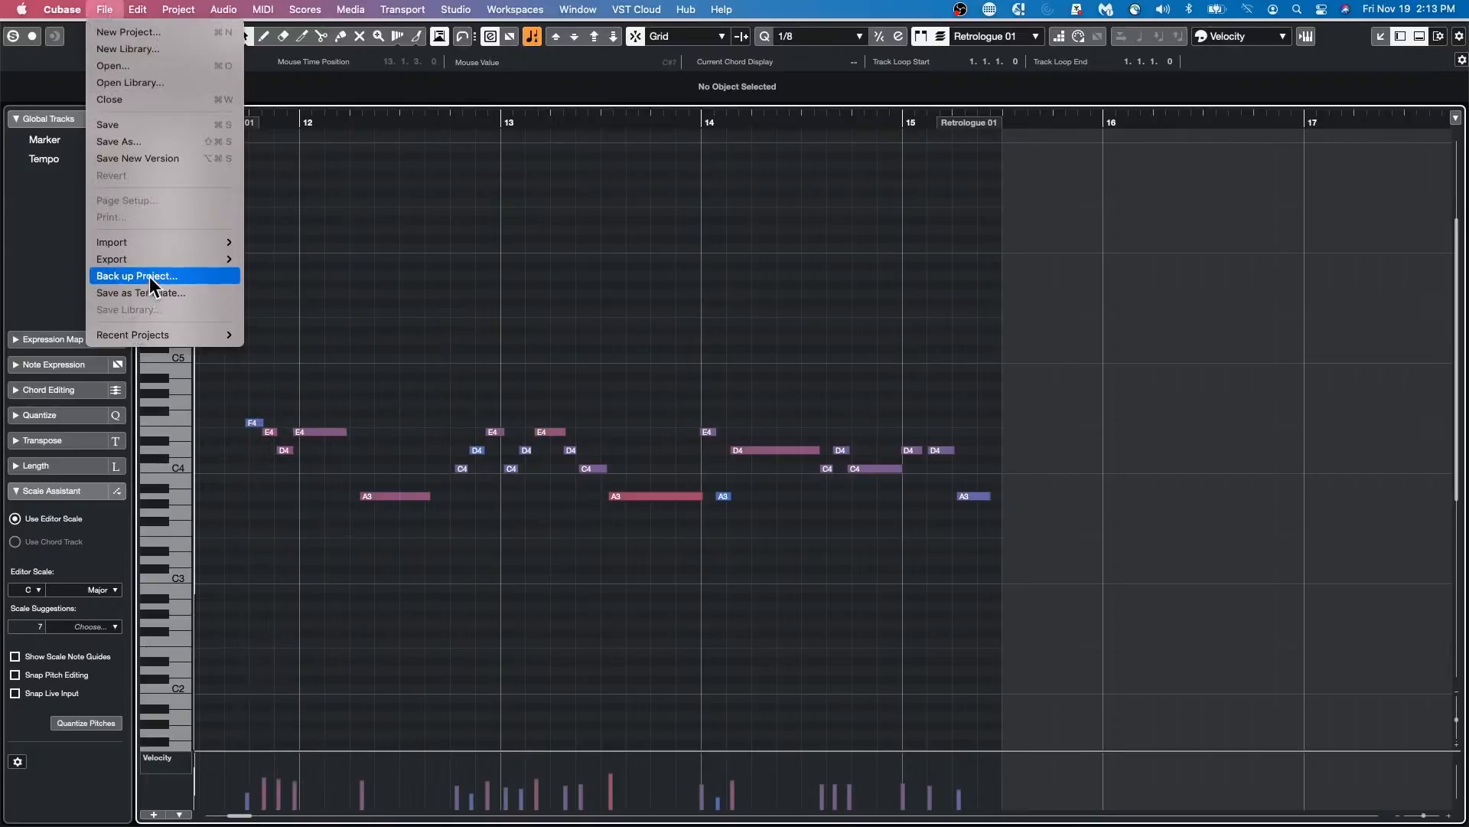
{"action": "mouse_move", "coordinate": [65, 7]}
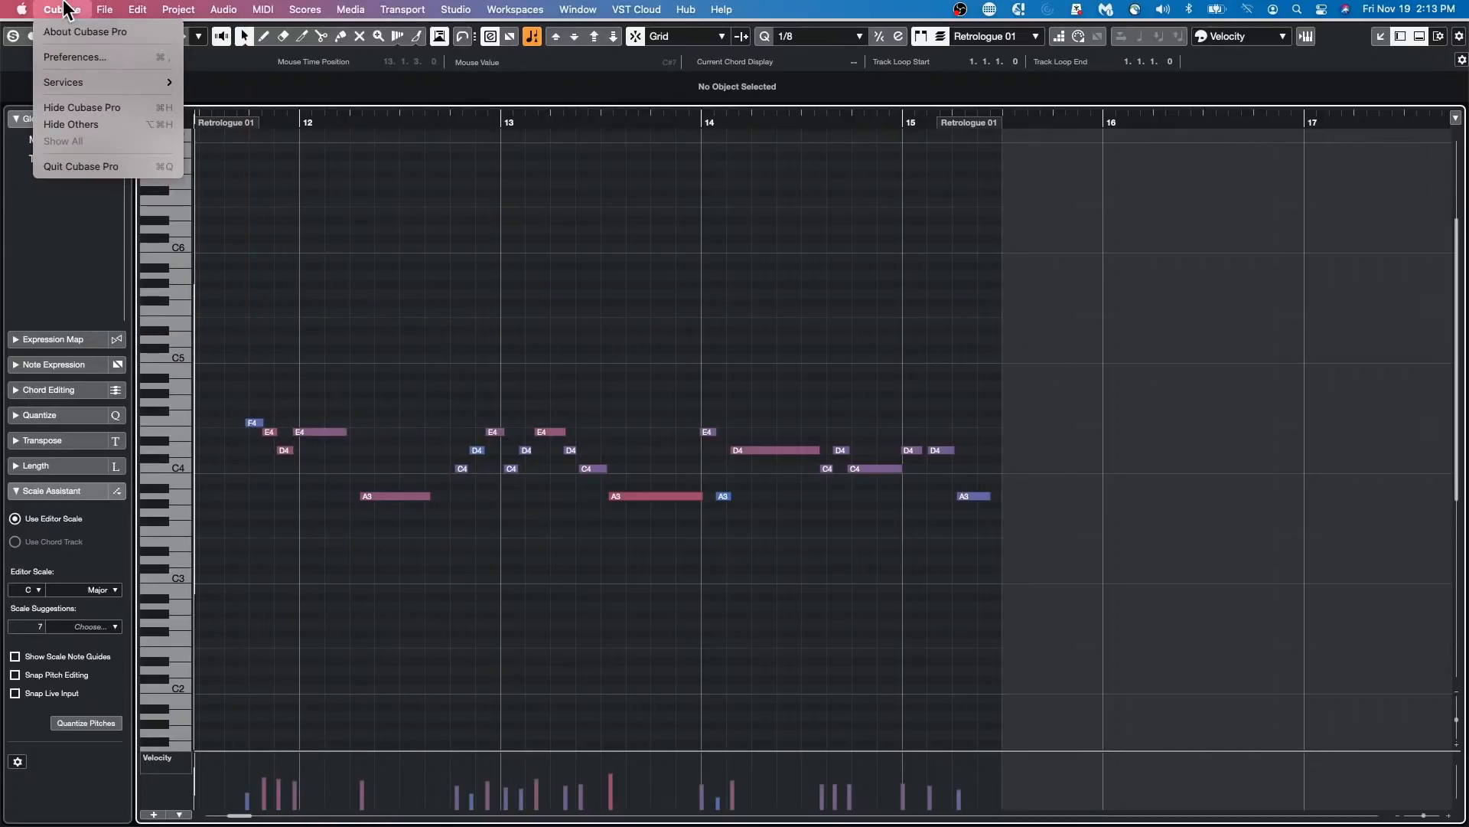
{"action": "left_click", "coordinate": [66, 58]}
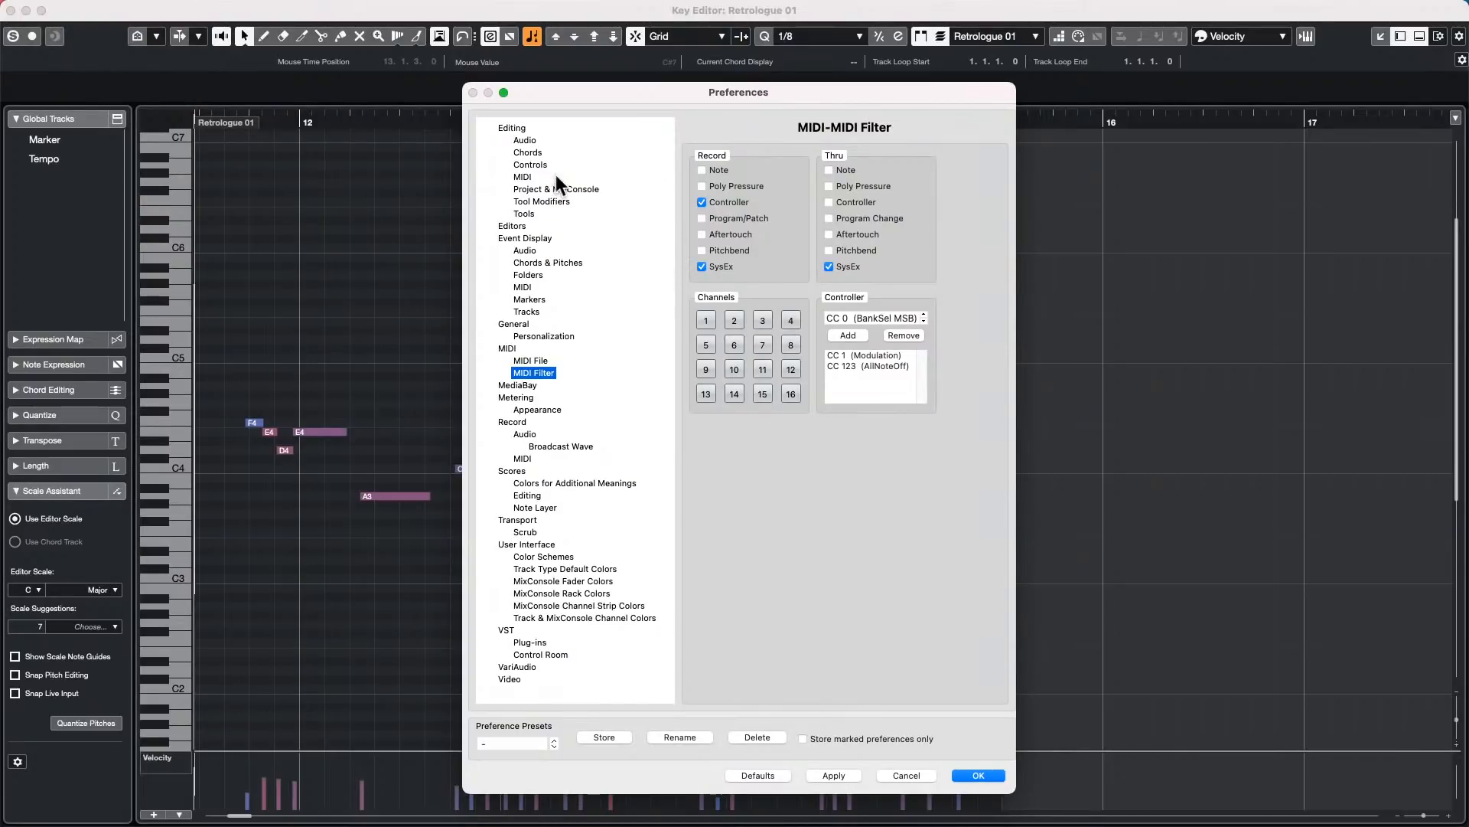
{"action": "left_click", "coordinate": [536, 555]}
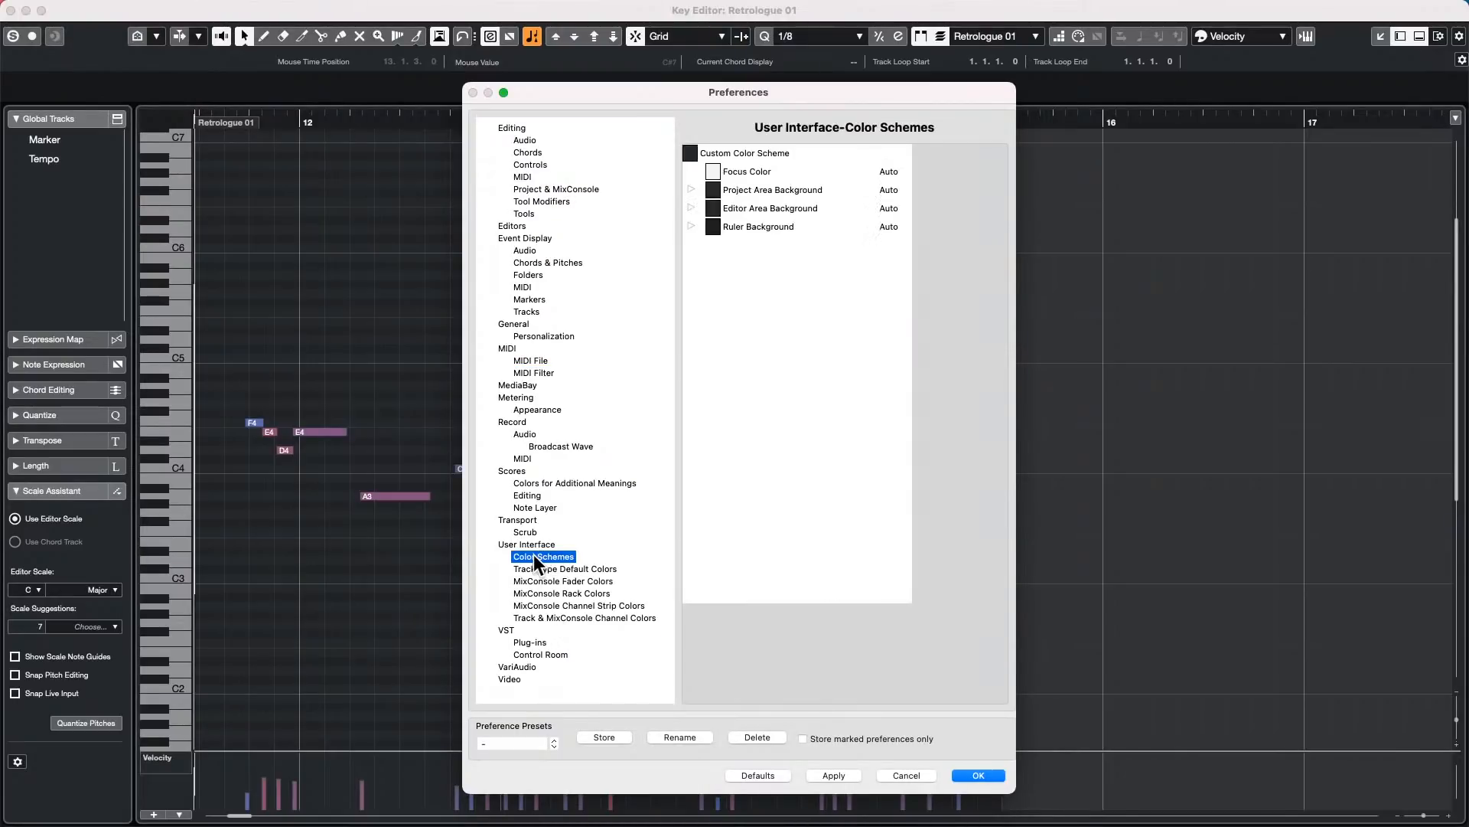
{"action": "left_click", "coordinate": [712, 207]}
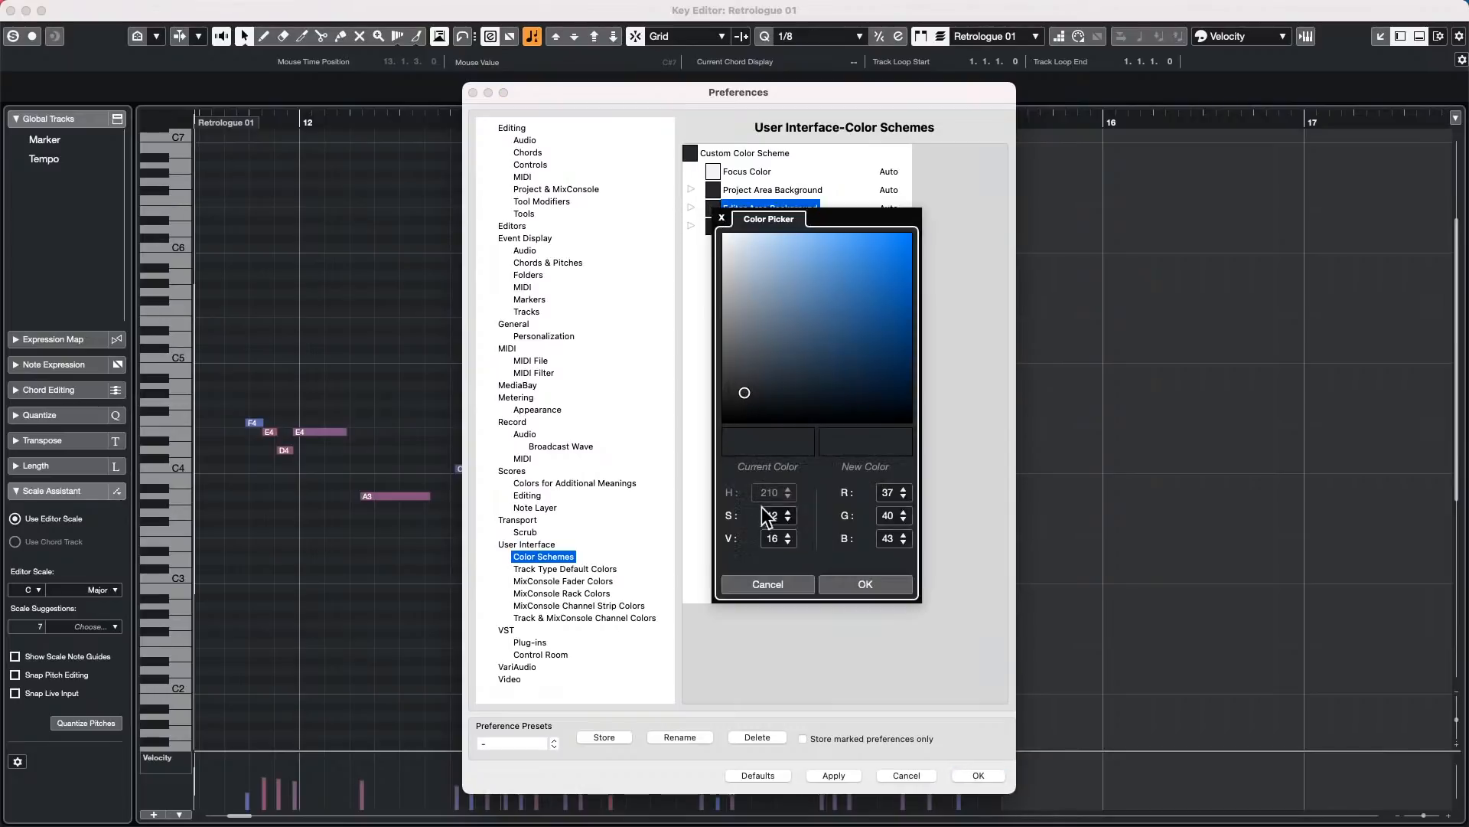
{"action": "left_click", "coordinate": [788, 535]}
{"action": "left_click_drag", "start_coordinate": [782, 538], "coordinate": [781, 536]}
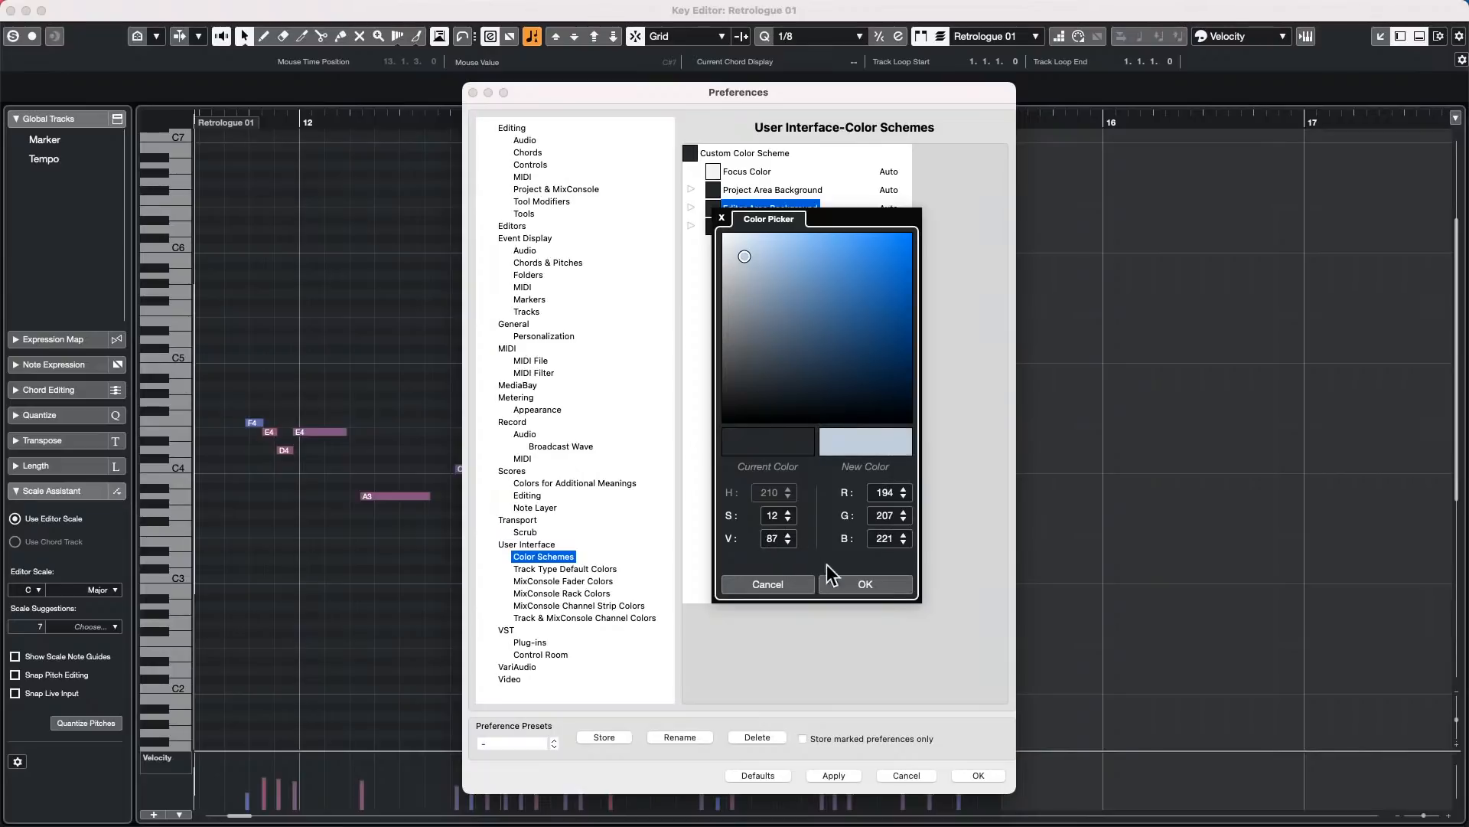
{"action": "left_click", "coordinate": [867, 584]}
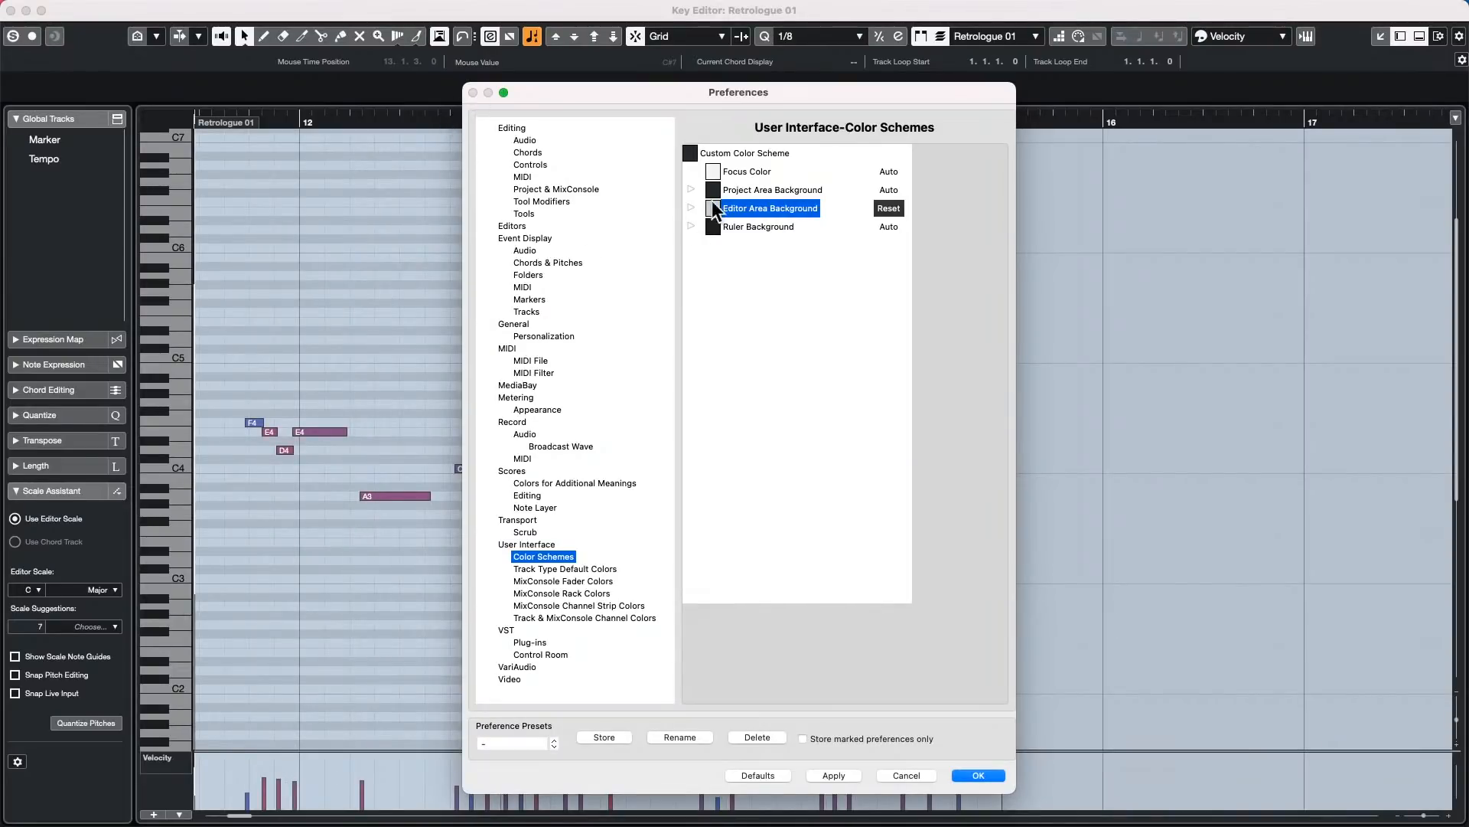
Step: Darken the Editor Area Background to brightness 50, RGB 113, 120, 127, with the preferences window moved off the notes
{"action": "left_click_drag", "start_coordinate": [645, 93], "coordinate": [1024, 84]}
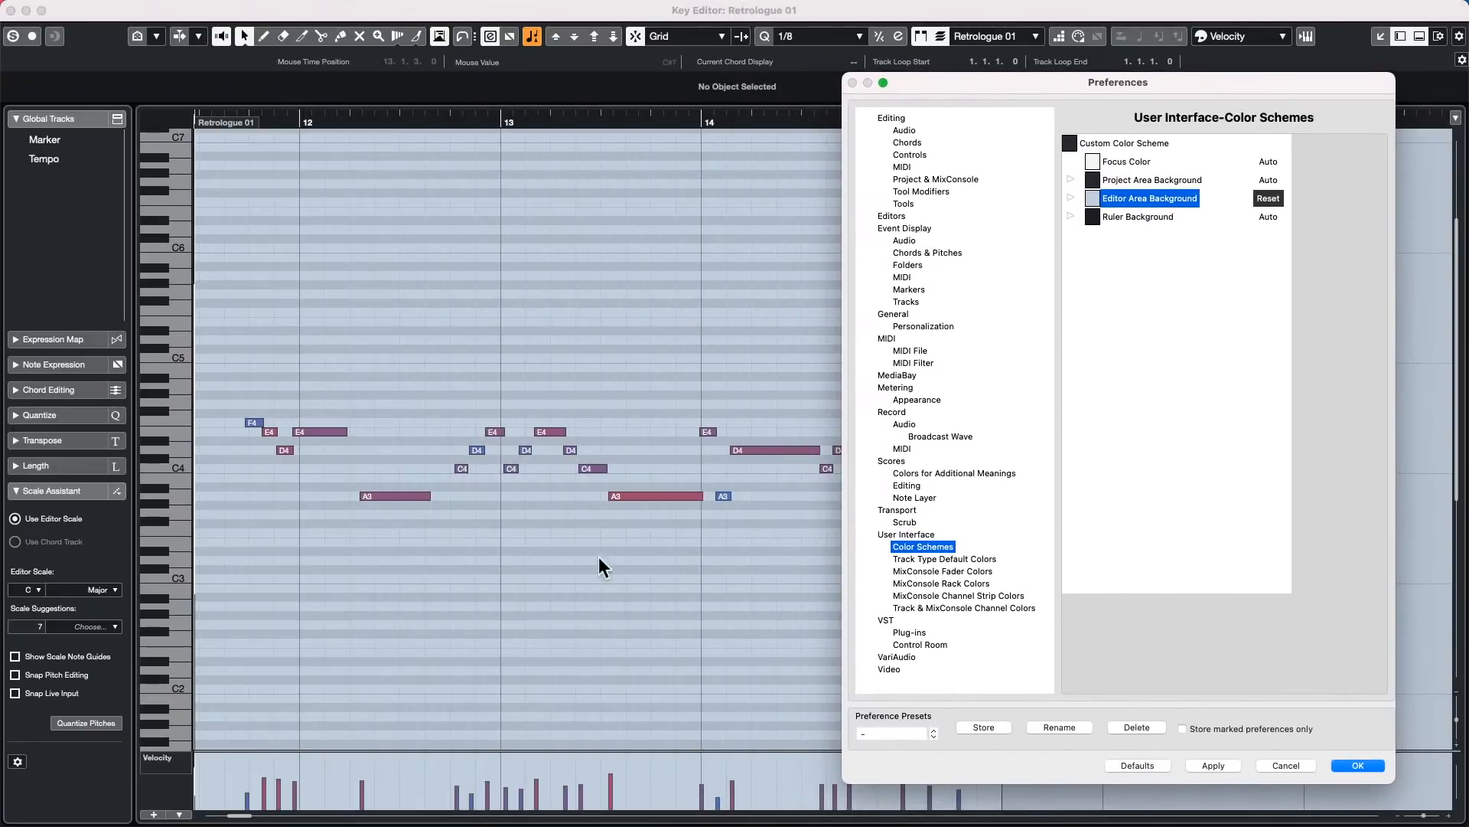
{"action": "left_click", "coordinate": [1093, 196]}
{"action": "left_click", "coordinate": [1093, 195]}
{"action": "left_click", "coordinate": [1090, 196]}
{"action": "left_click_drag", "start_coordinate": [1163, 530], "coordinate": [1164, 528]}
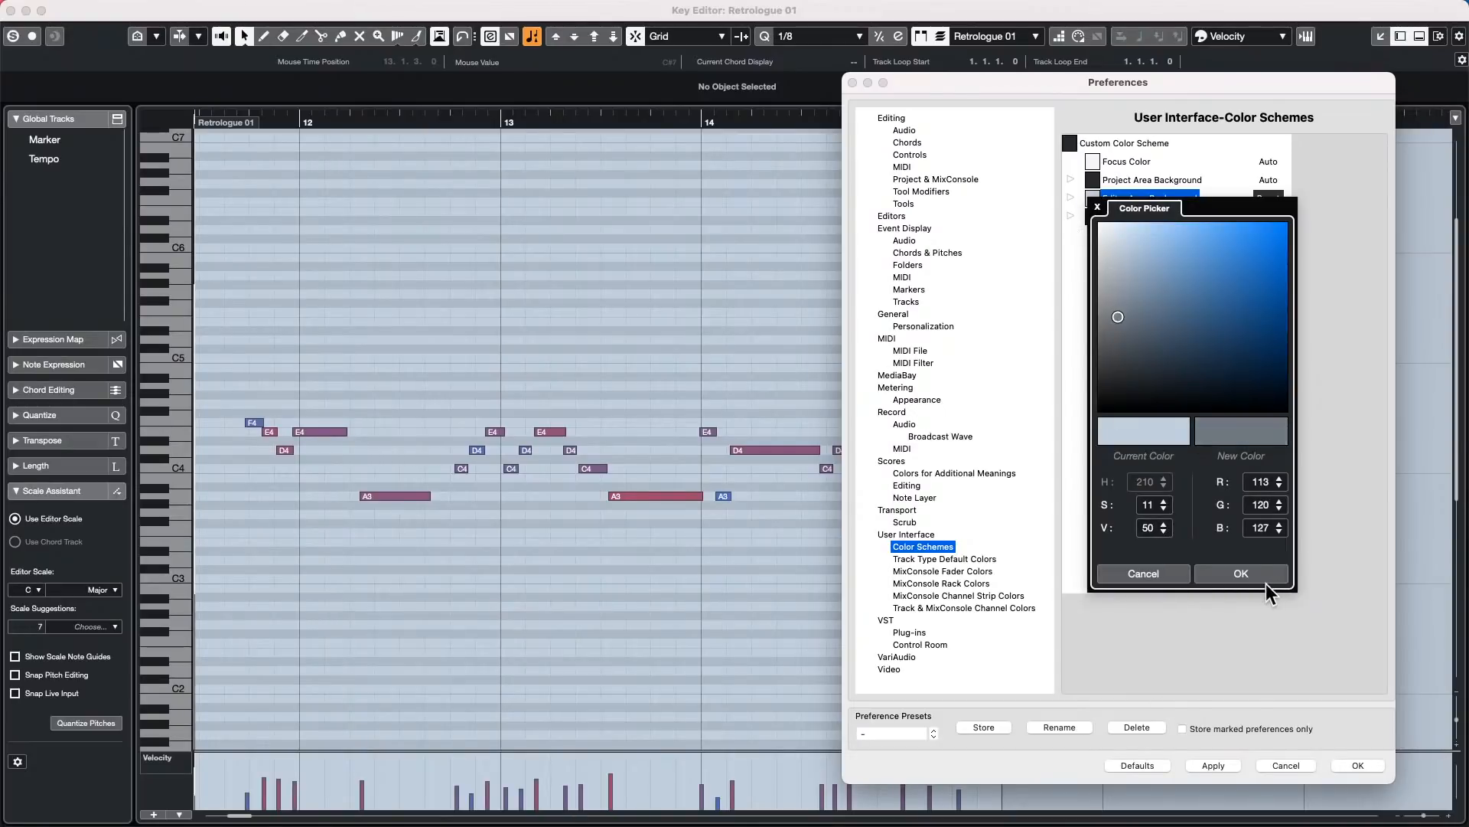
{"action": "left_click", "coordinate": [1266, 582]}
Step: Reset the Editor Area Background to its automatic color, apply the change and close the preferences
{"action": "left_click", "coordinate": [1203, 762]}
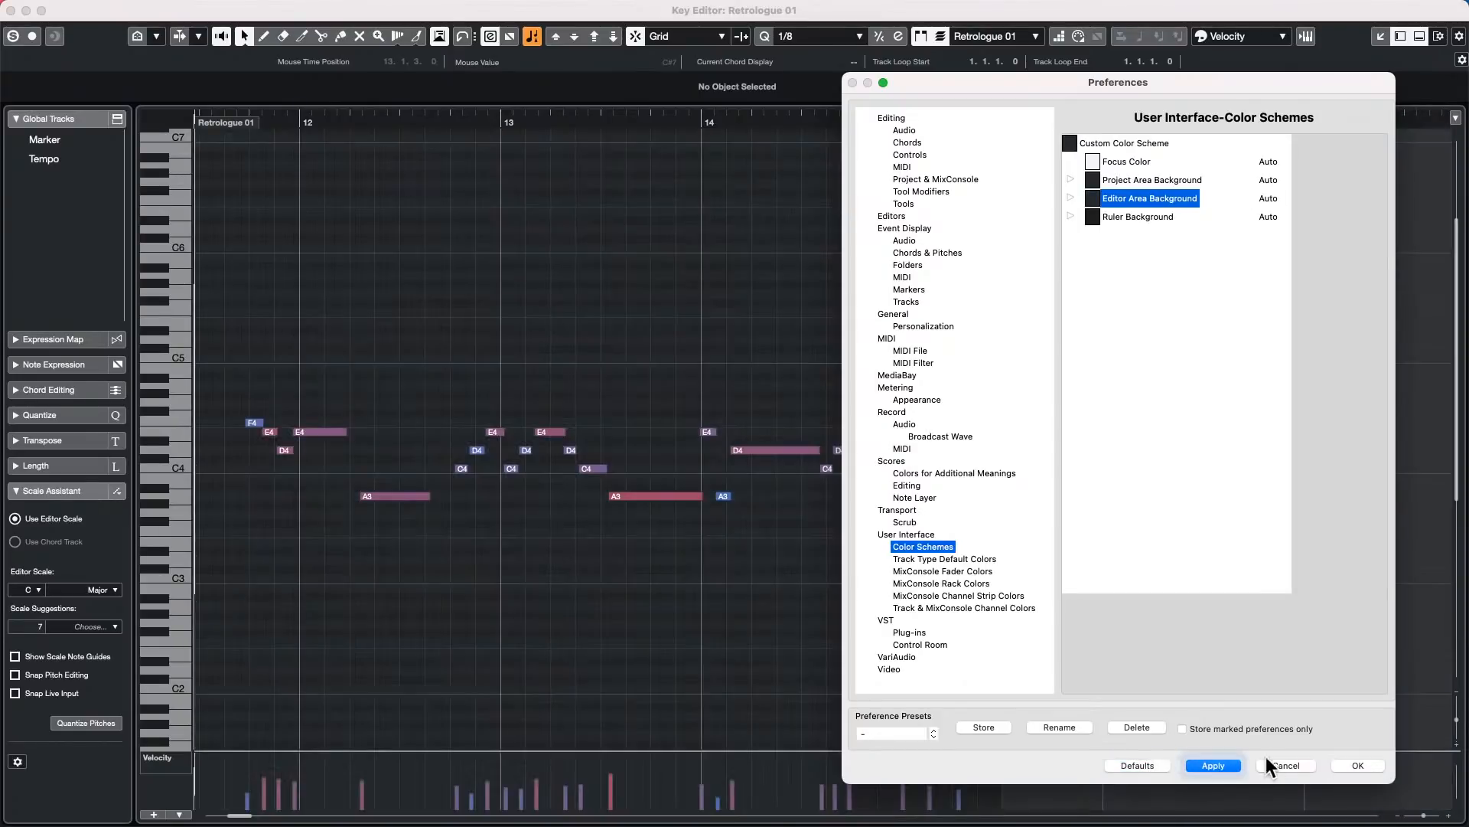
{"action": "left_click", "coordinate": [1353, 764]}
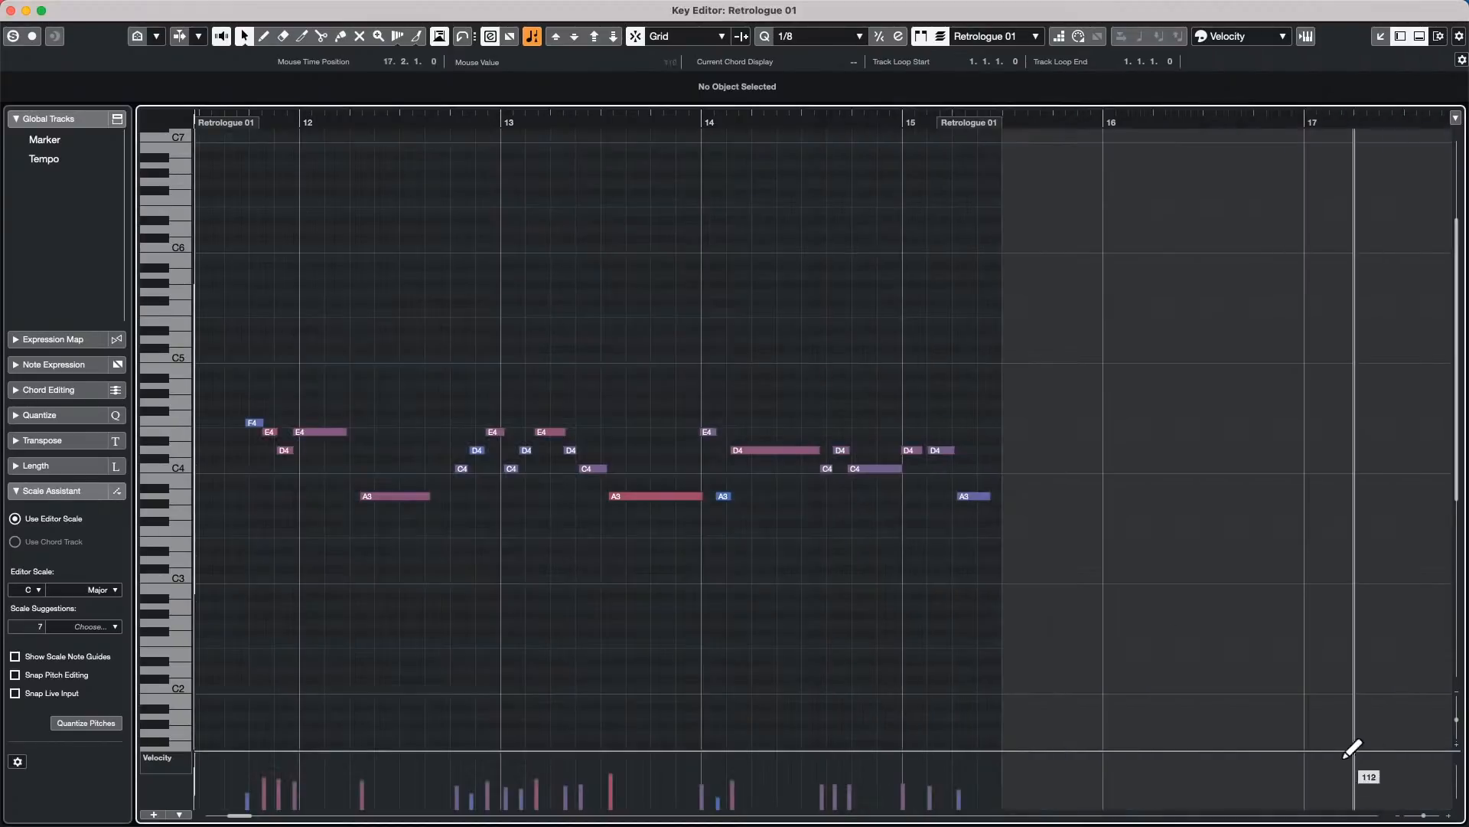
Step: Open the preferences to review the User Interface Color Schemes page, and close them without changing a color
{"action": "left_click", "coordinate": [105, 9]}
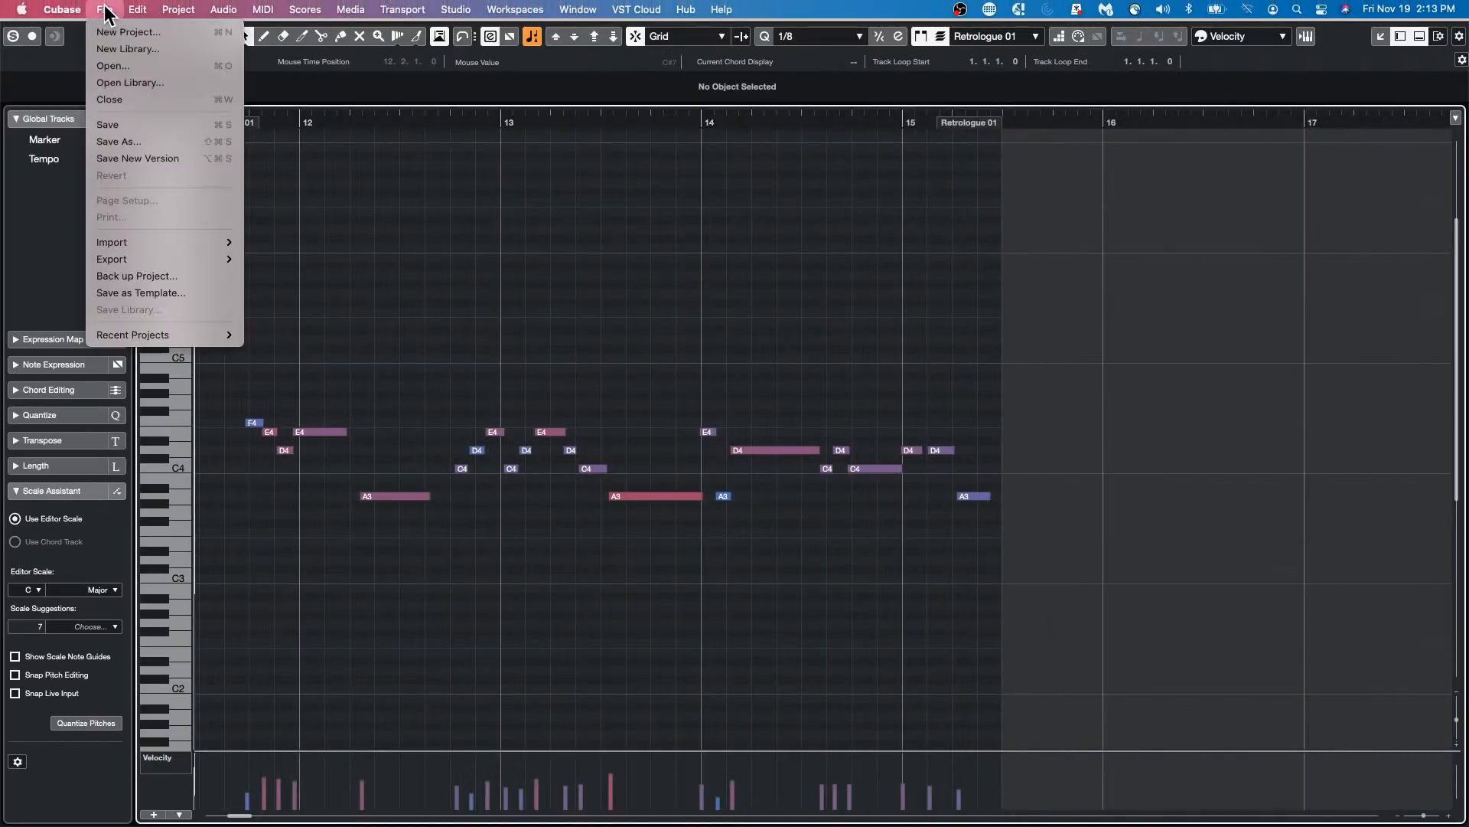
{"action": "mouse_move", "coordinate": [137, 332]}
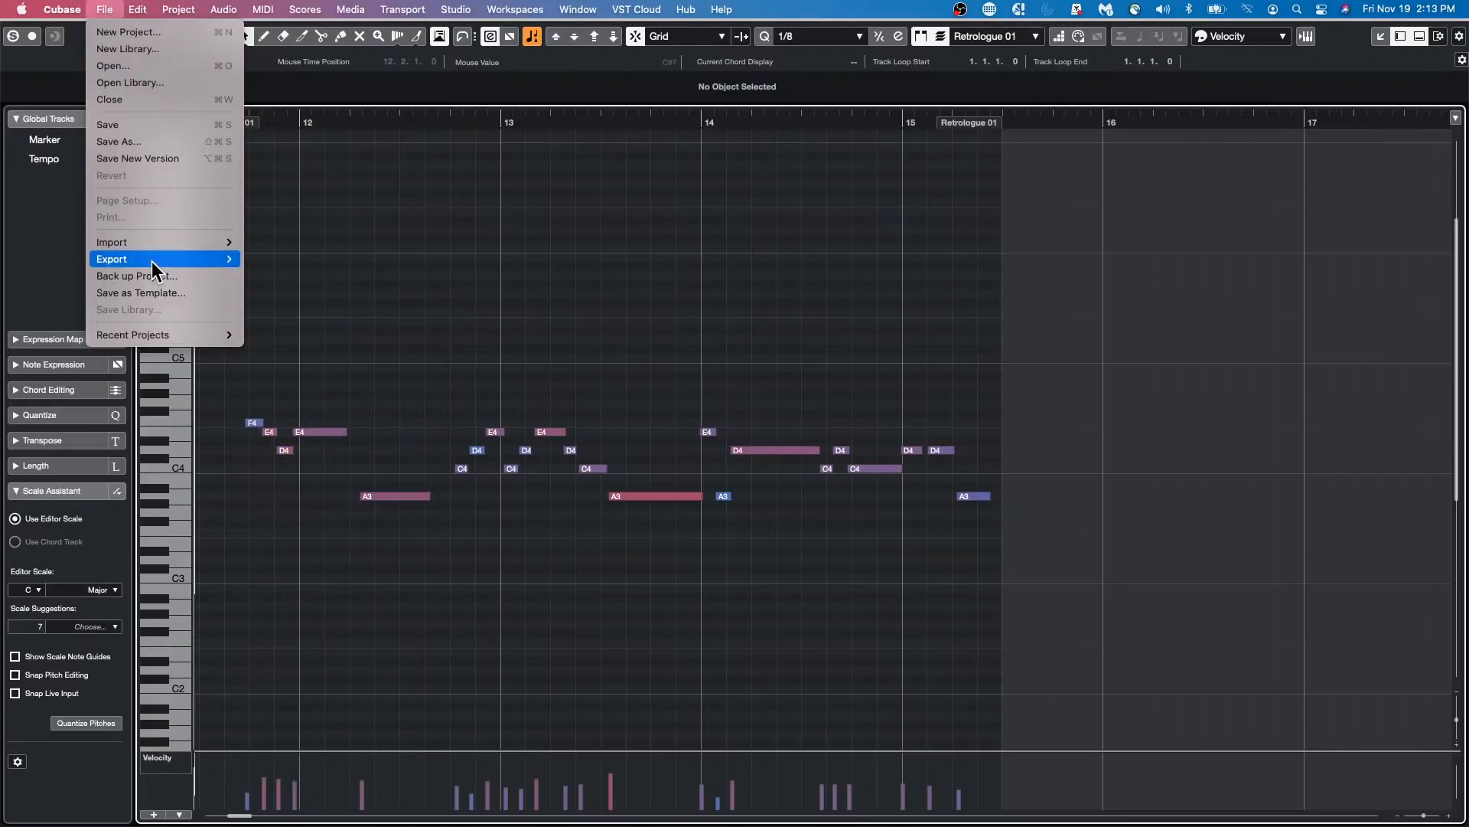
{"action": "mouse_move", "coordinate": [155, 254]}
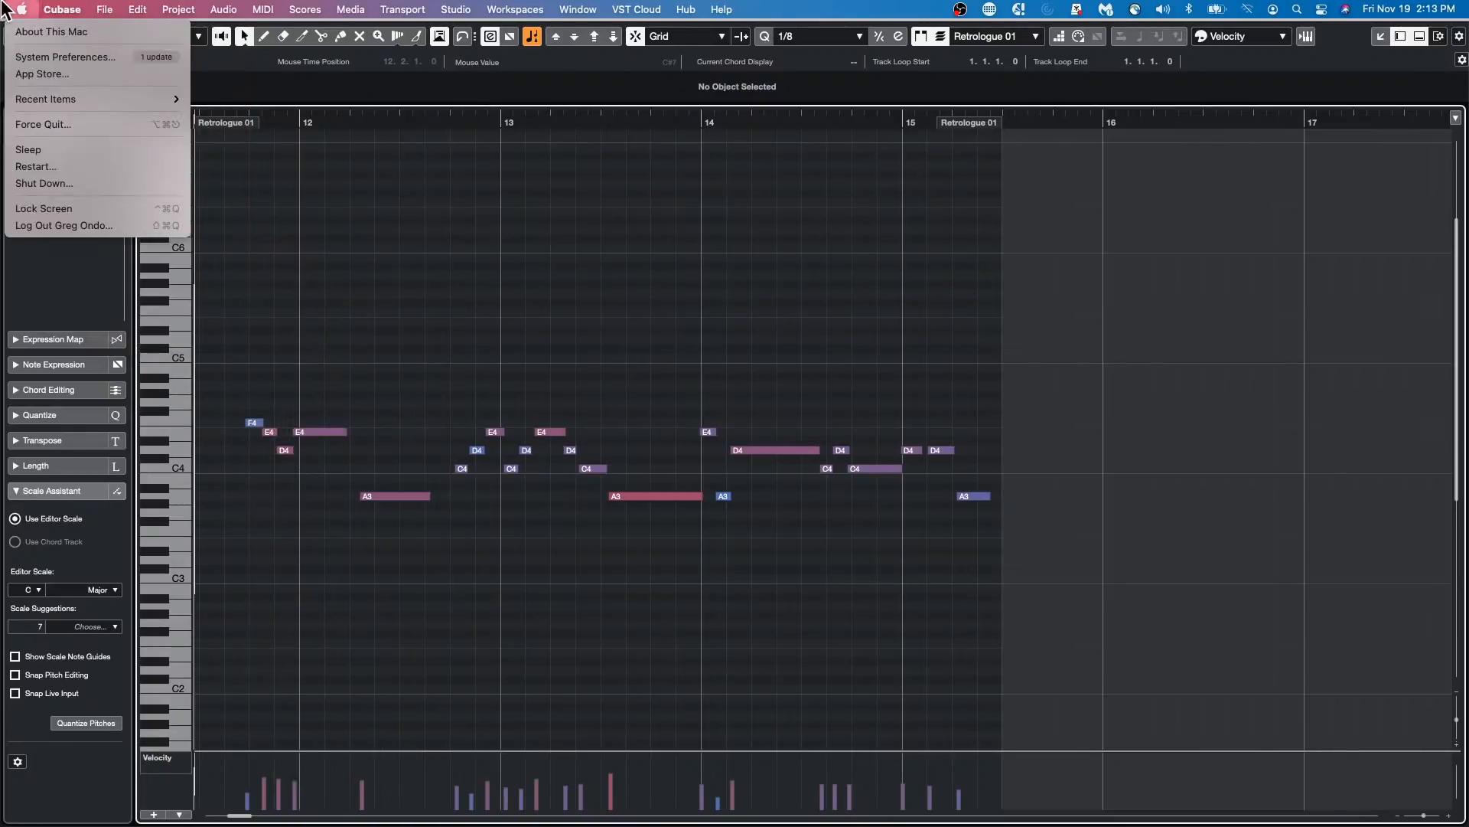
{"action": "mouse_move", "coordinate": [62, 9]}
{"action": "left_click", "coordinate": [63, 56]}
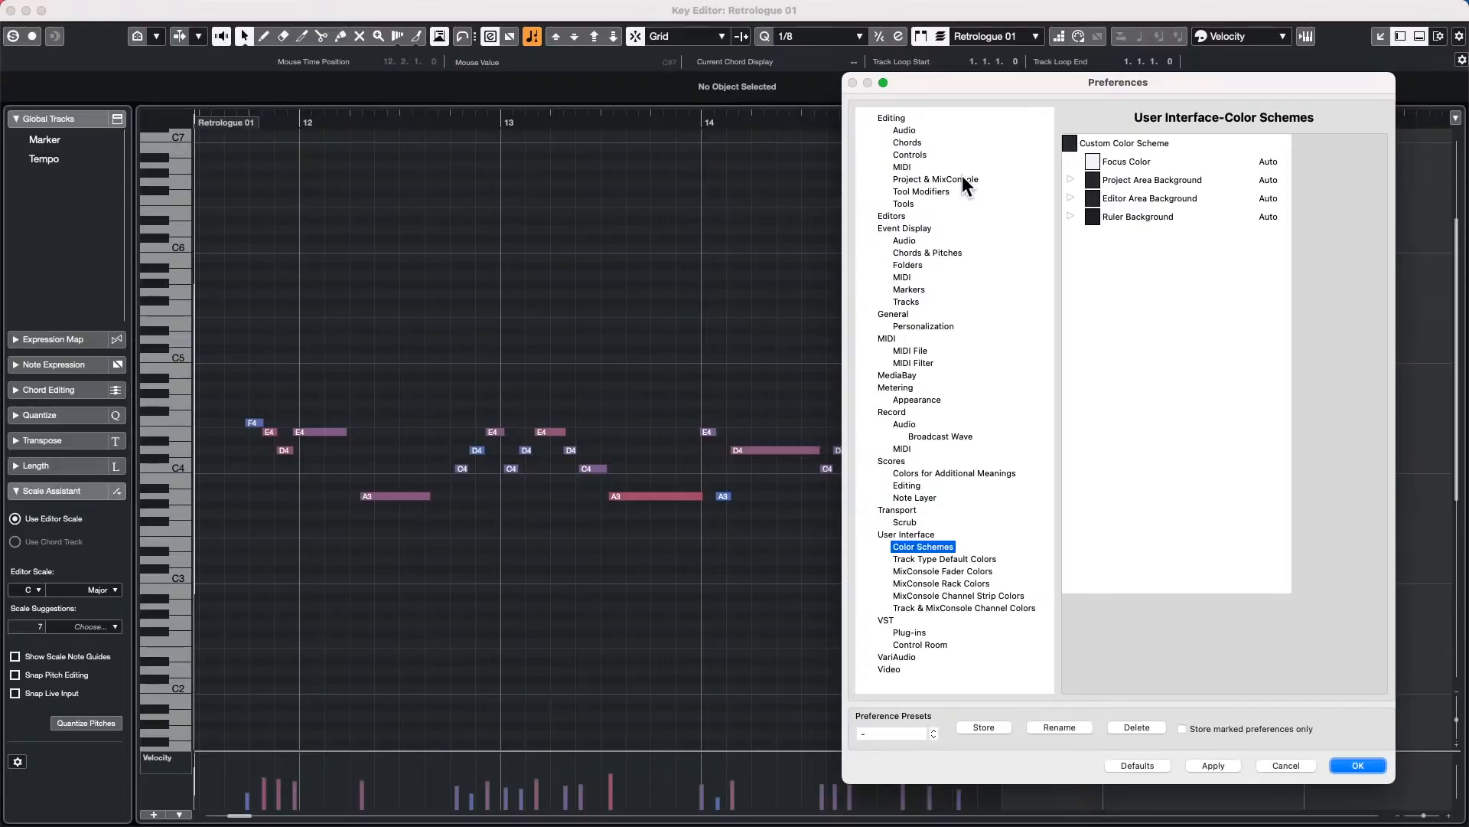
{"action": "left_click", "coordinate": [1343, 763]}
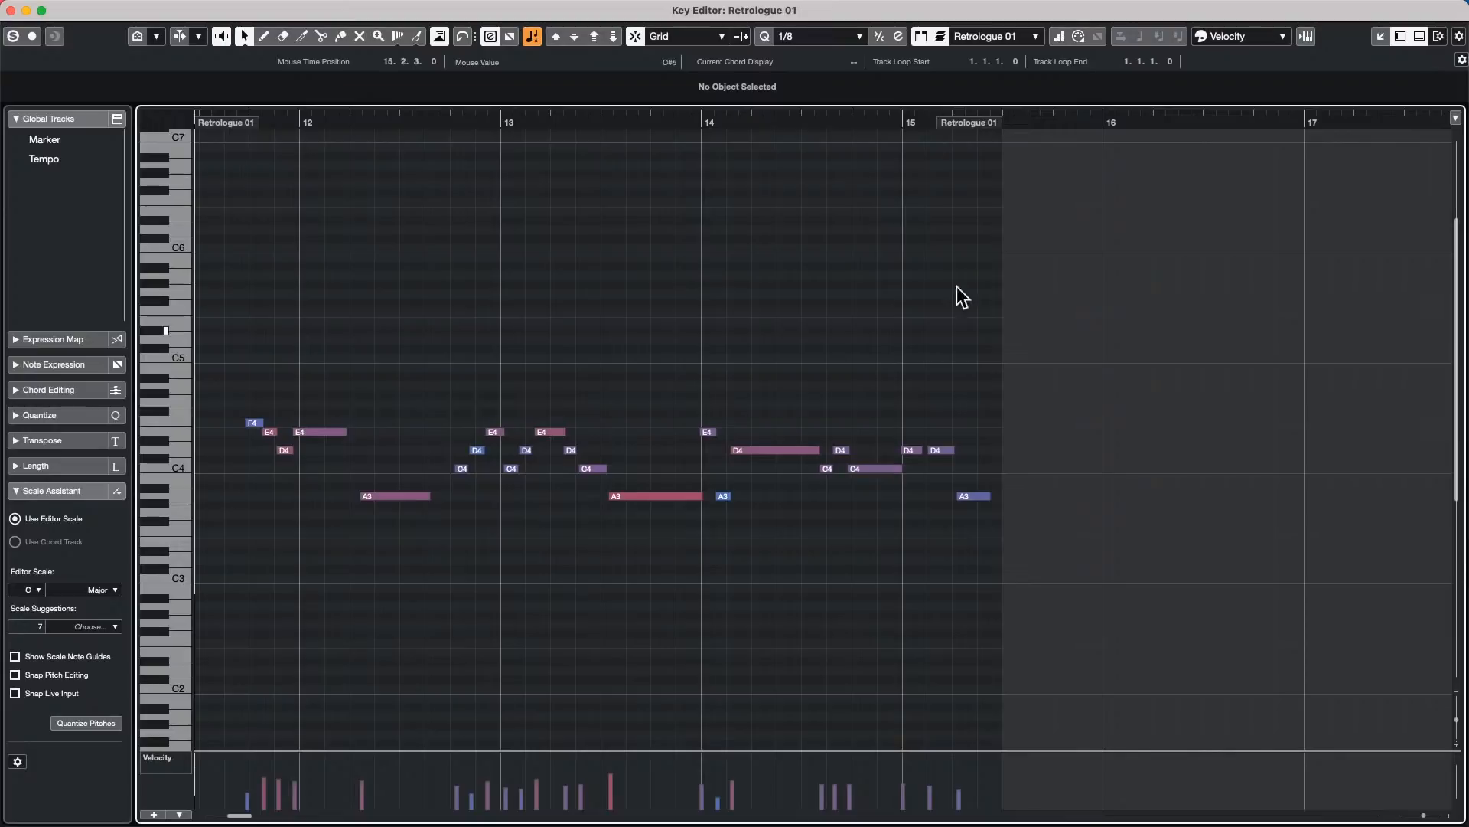
Step: Close the separate Key Editor window and open the Export Audio Mixdown dialog for the project
{"action": "left_click", "coordinate": [11, 10]}
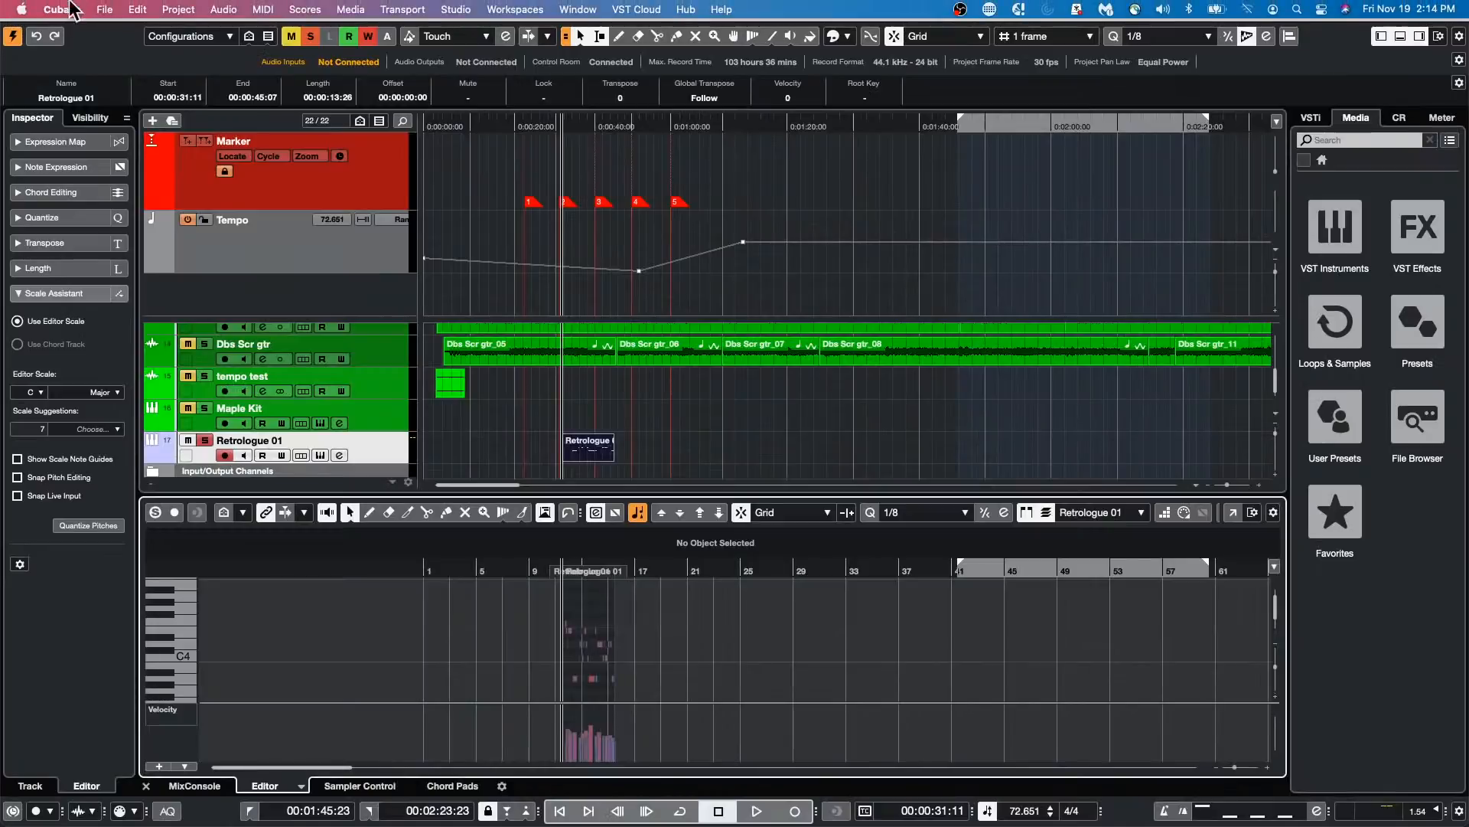
{"action": "left_click", "coordinate": [105, 9]}
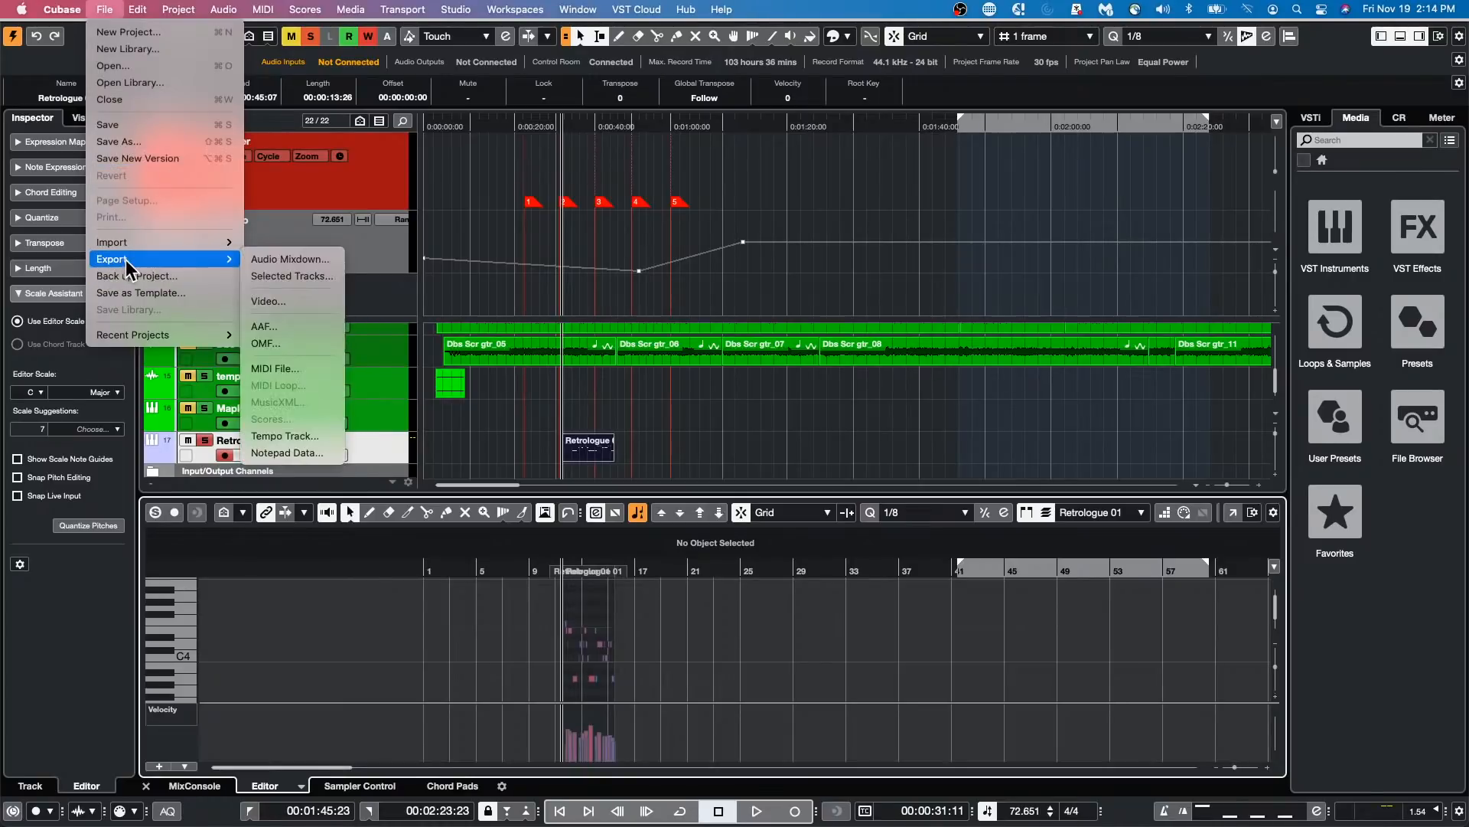
{"action": "mouse_move", "coordinate": [130, 264]}
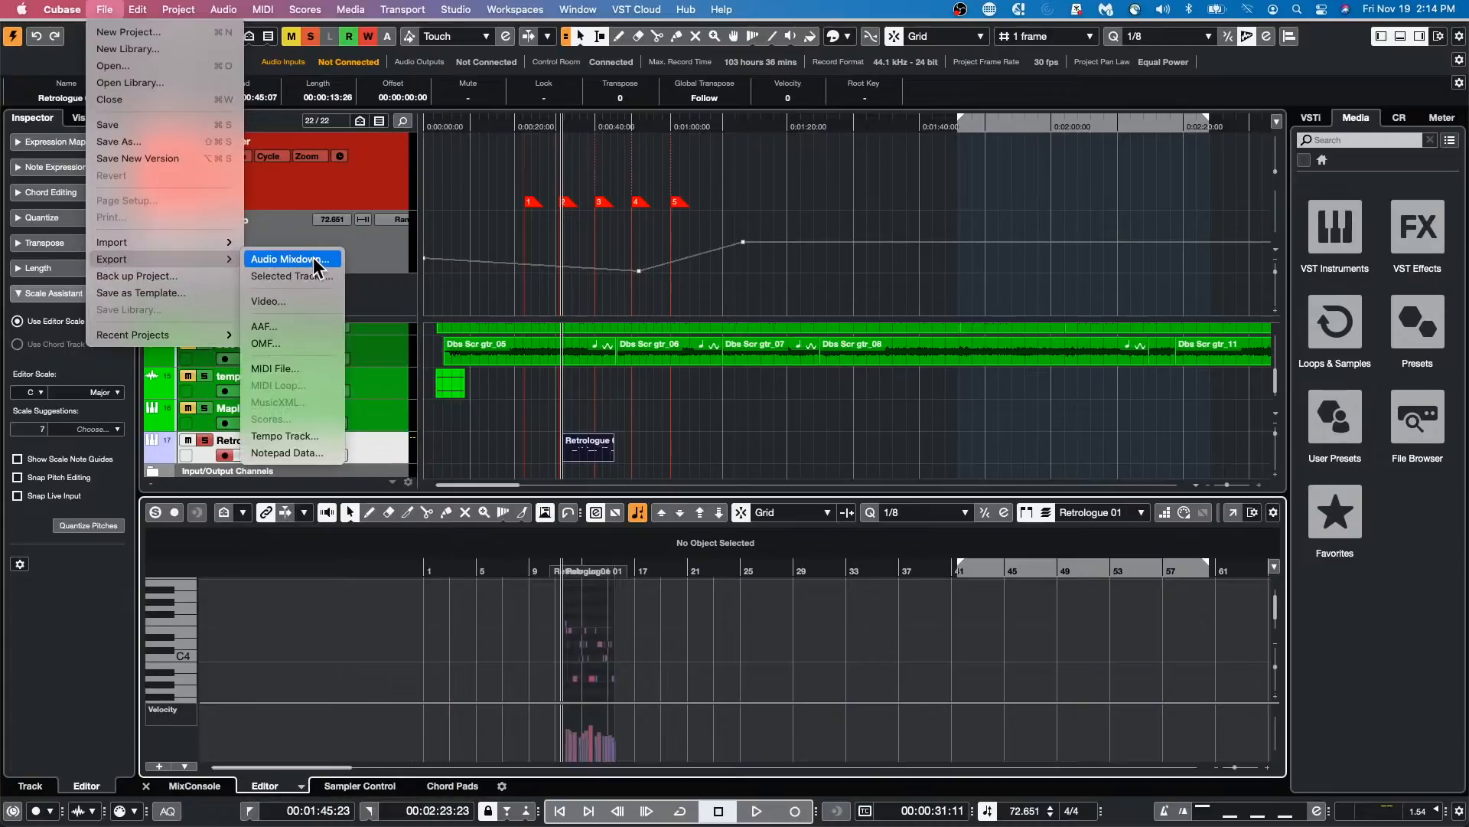
{"action": "left_click", "coordinate": [314, 261]}
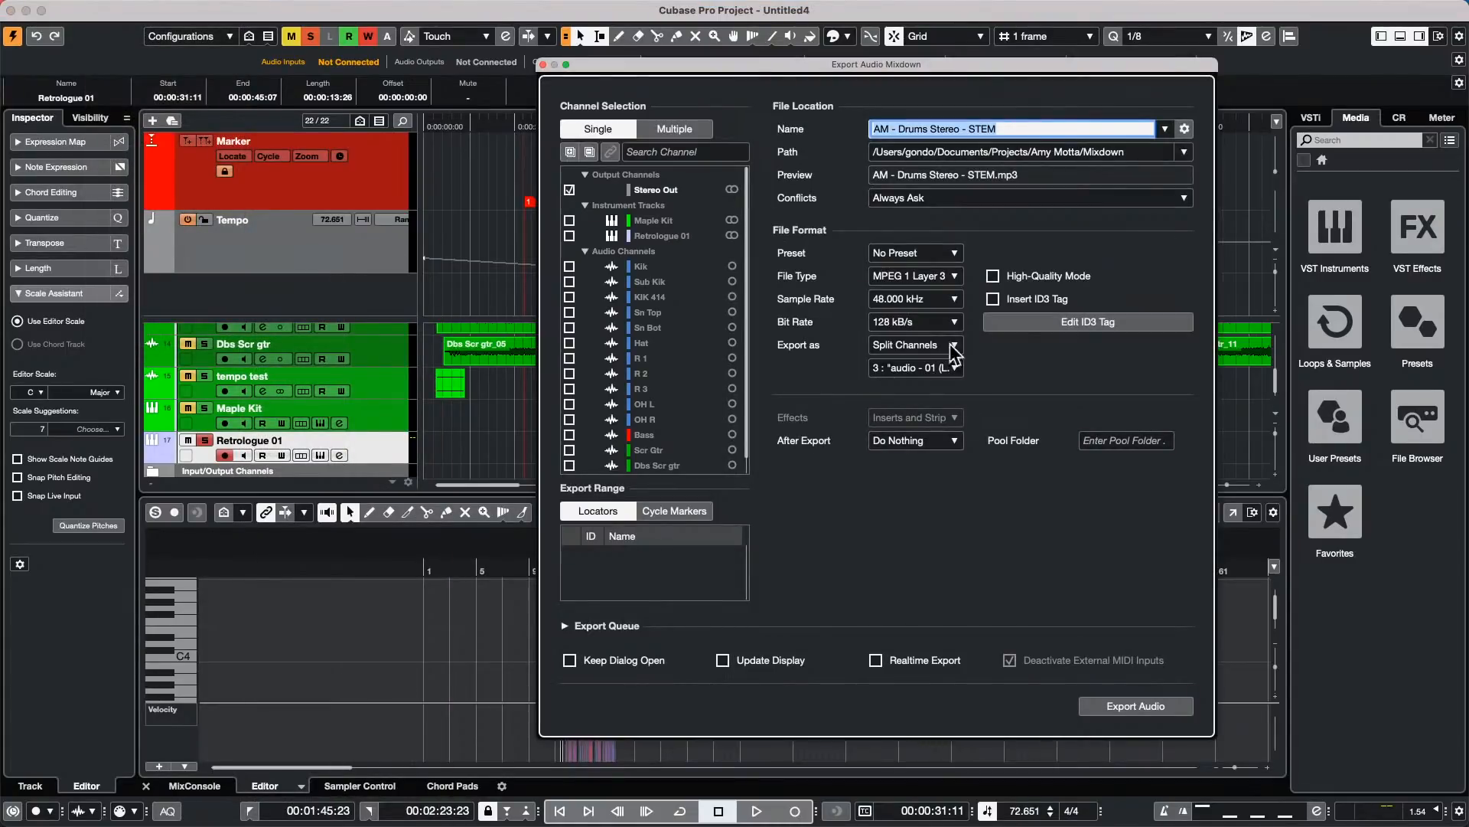
Step: Examine the ID3 tag settings and genre list for the MP3 export, and close the export dialog without exporting
{"action": "left_click", "coordinate": [1074, 324]}
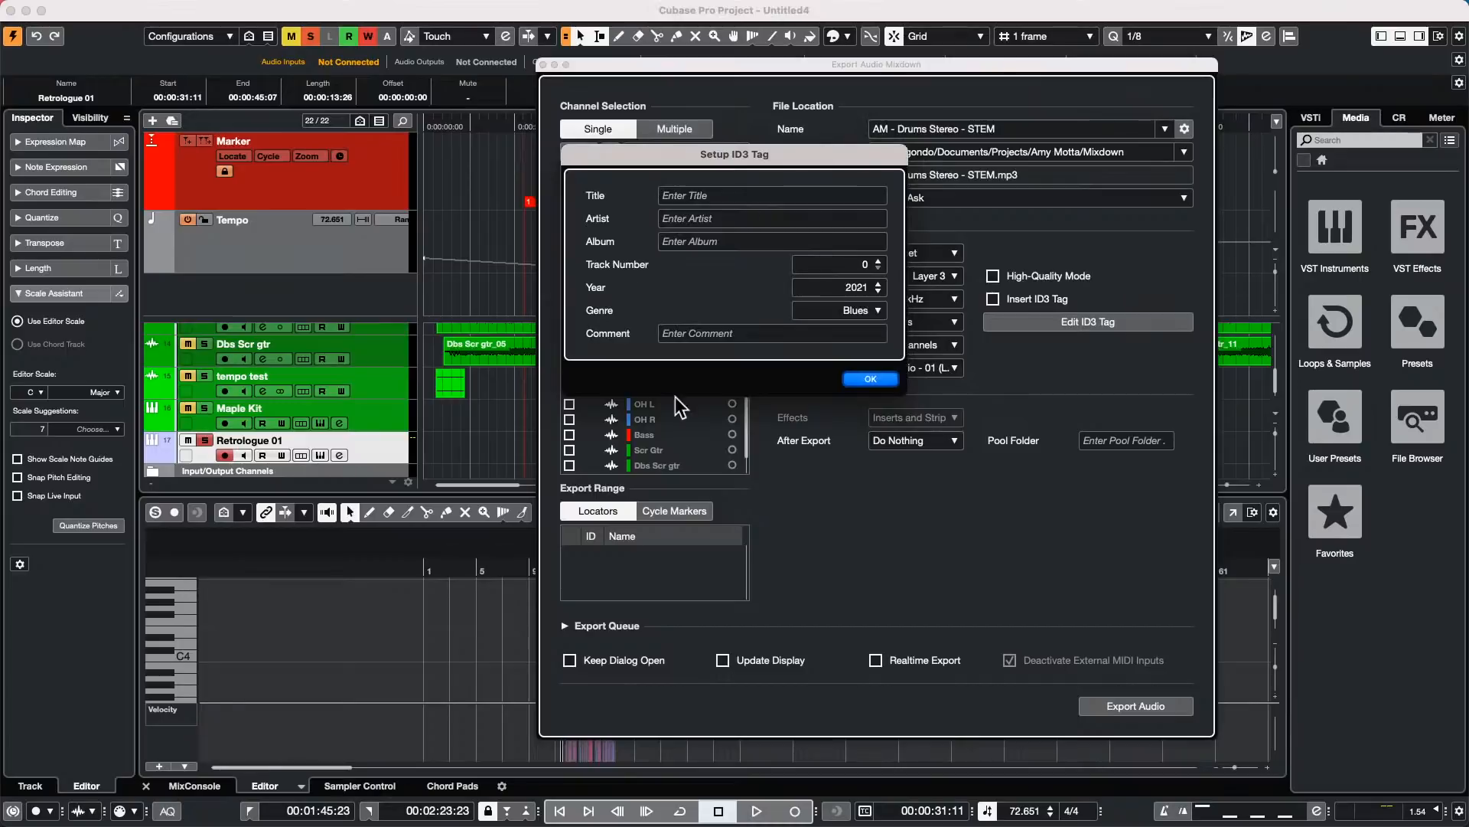
{"action": "left_click", "coordinate": [857, 310]}
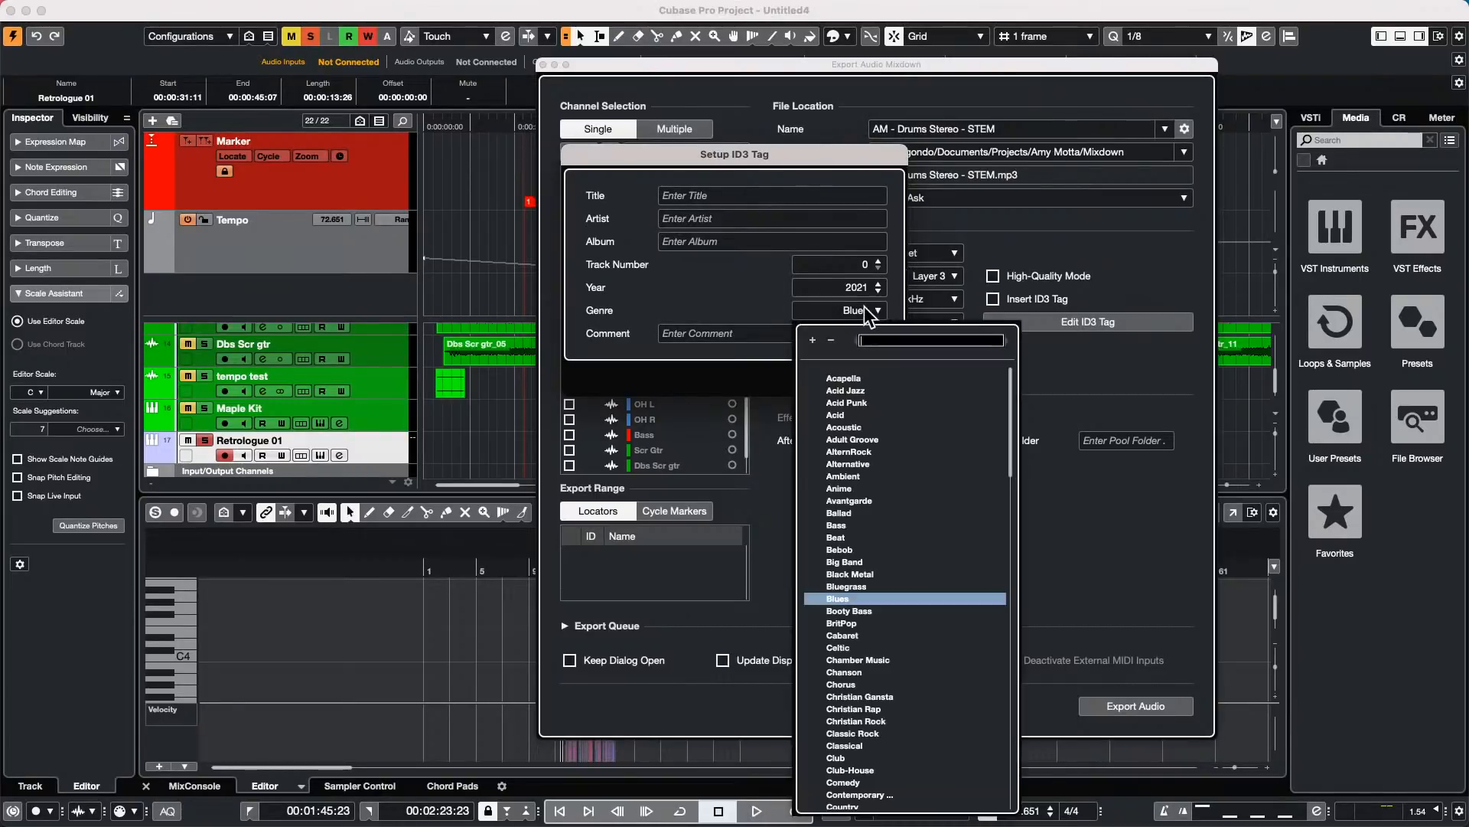
{"action": "left_click", "coordinate": [853, 293]}
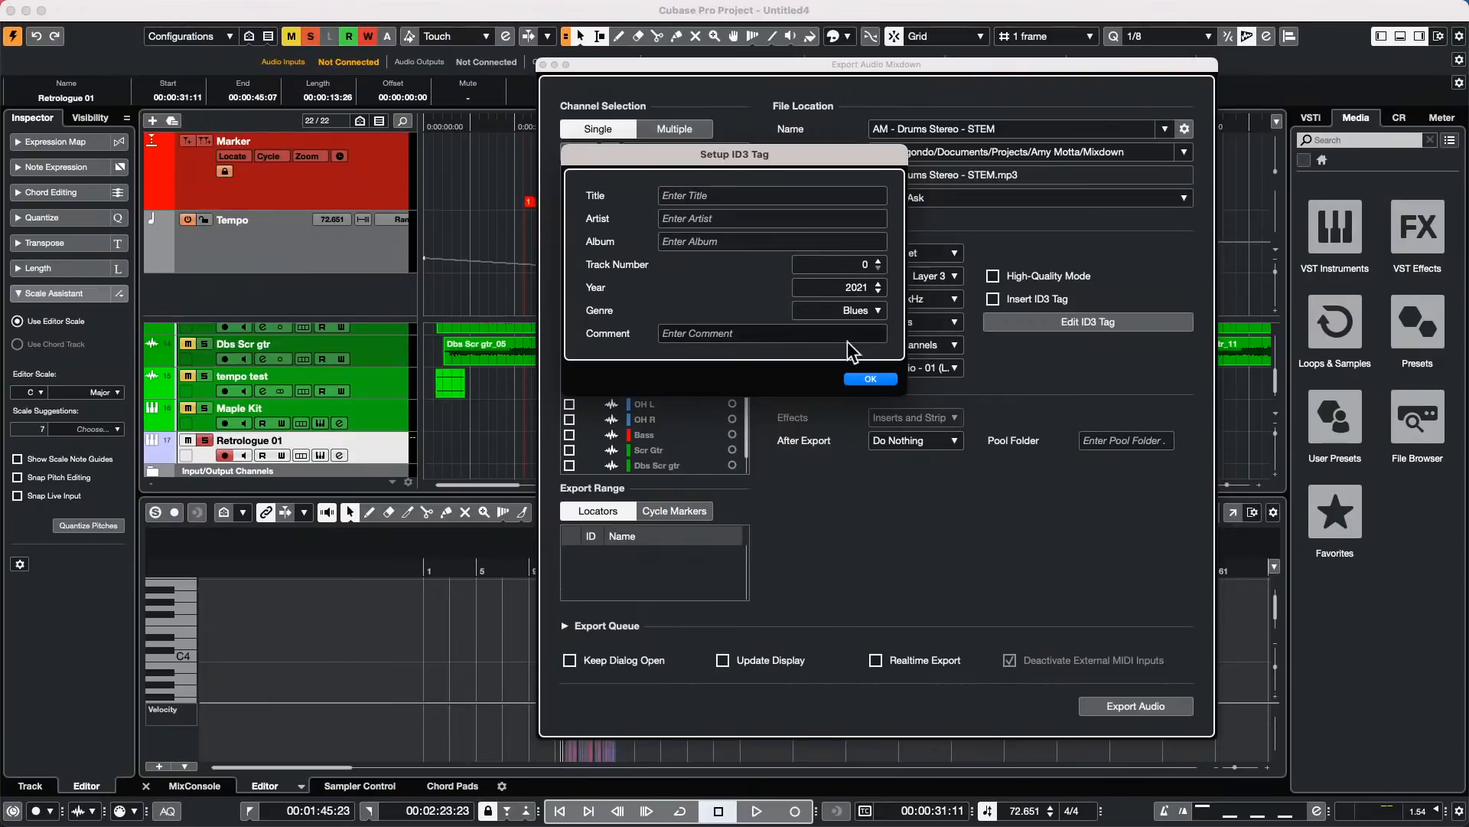
{"action": "left_click", "coordinate": [871, 379]}
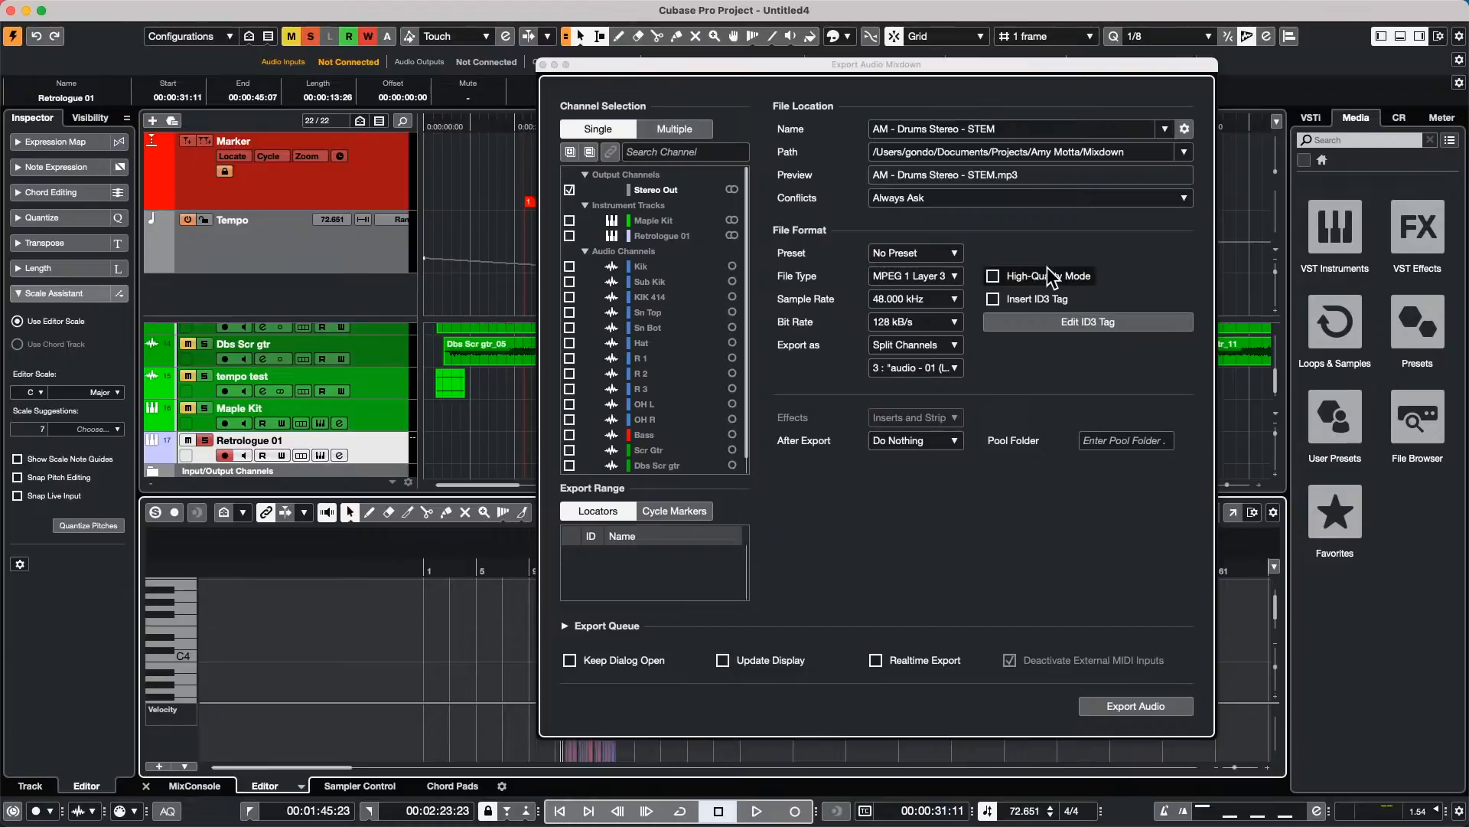
{"action": "left_click", "coordinate": [543, 65]}
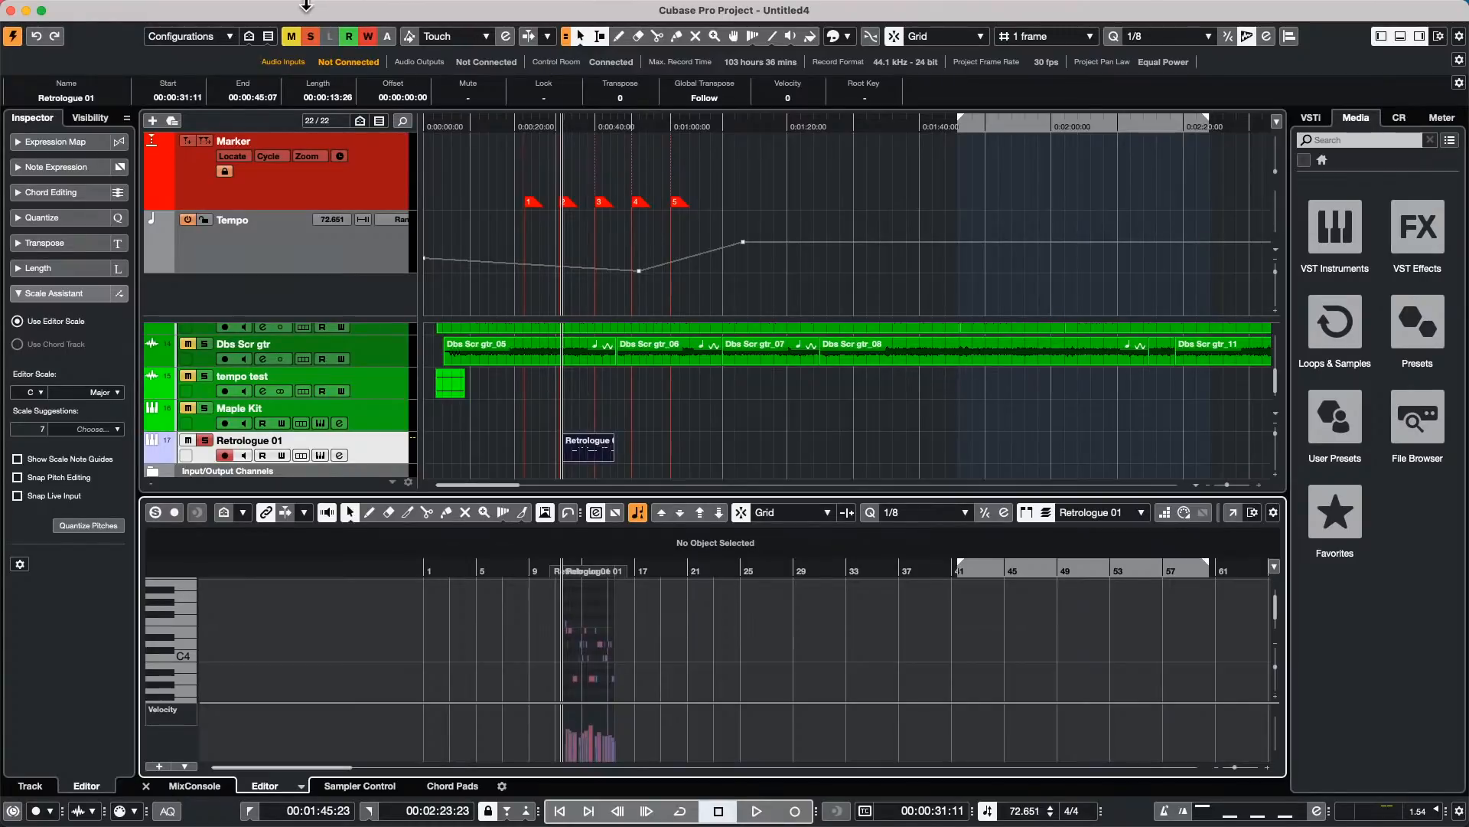
{"action": "mouse_move", "coordinate": [310, 6]}
{"action": "left_click", "coordinate": [263, 9]}
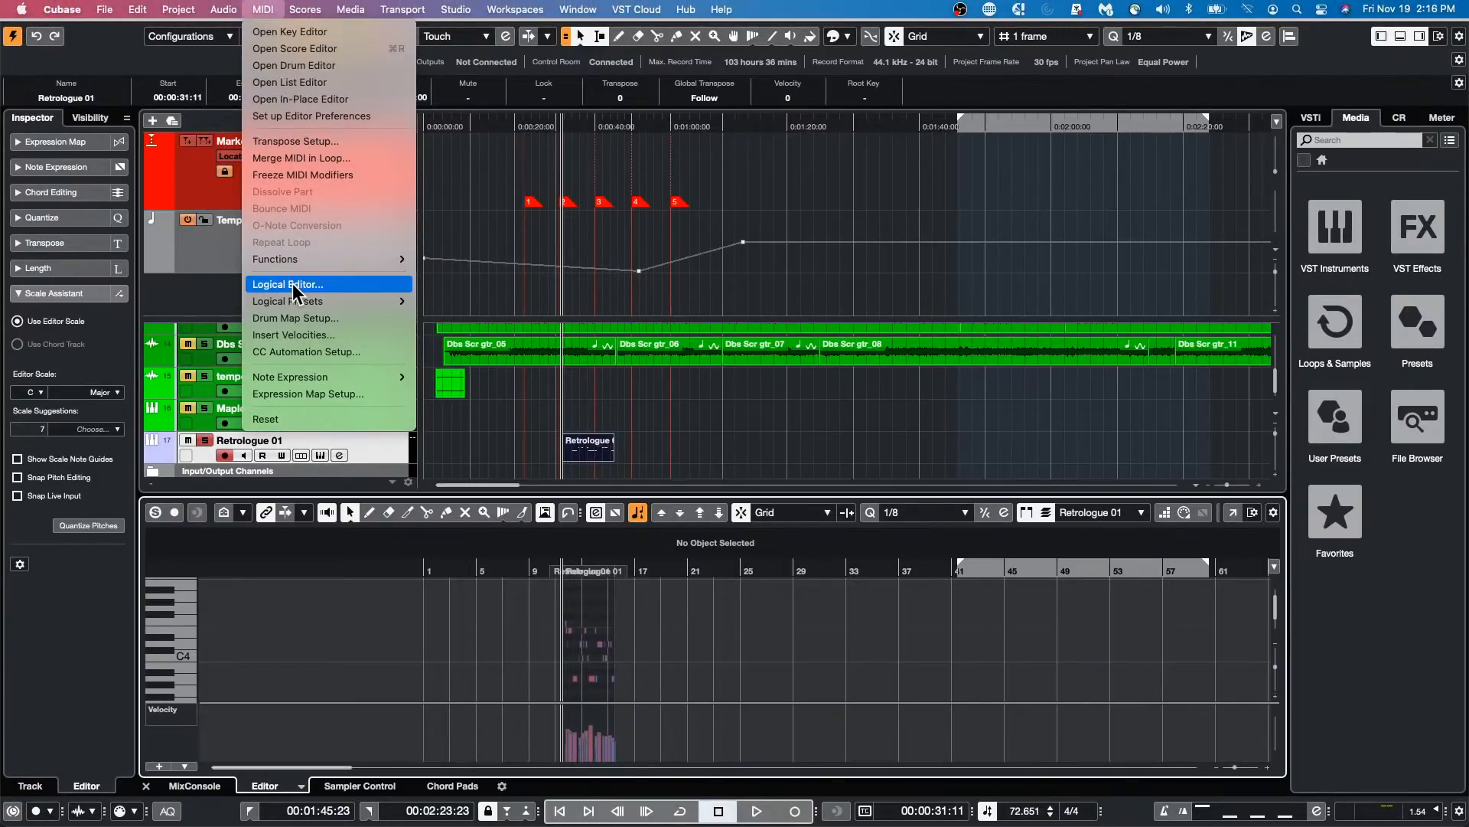
{"action": "mouse_move", "coordinate": [299, 265]}
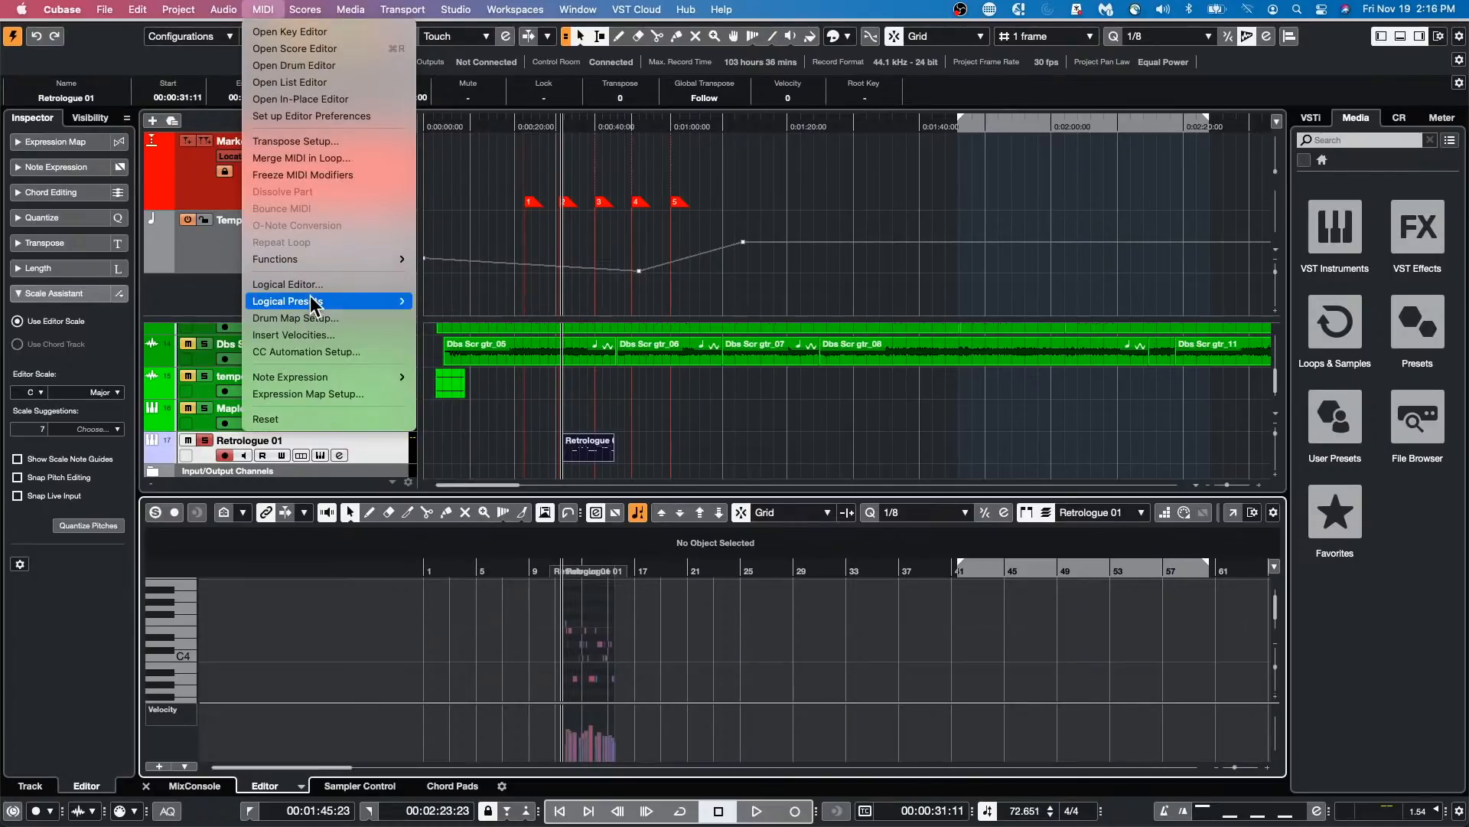
{"action": "left_click", "coordinate": [349, 512]}
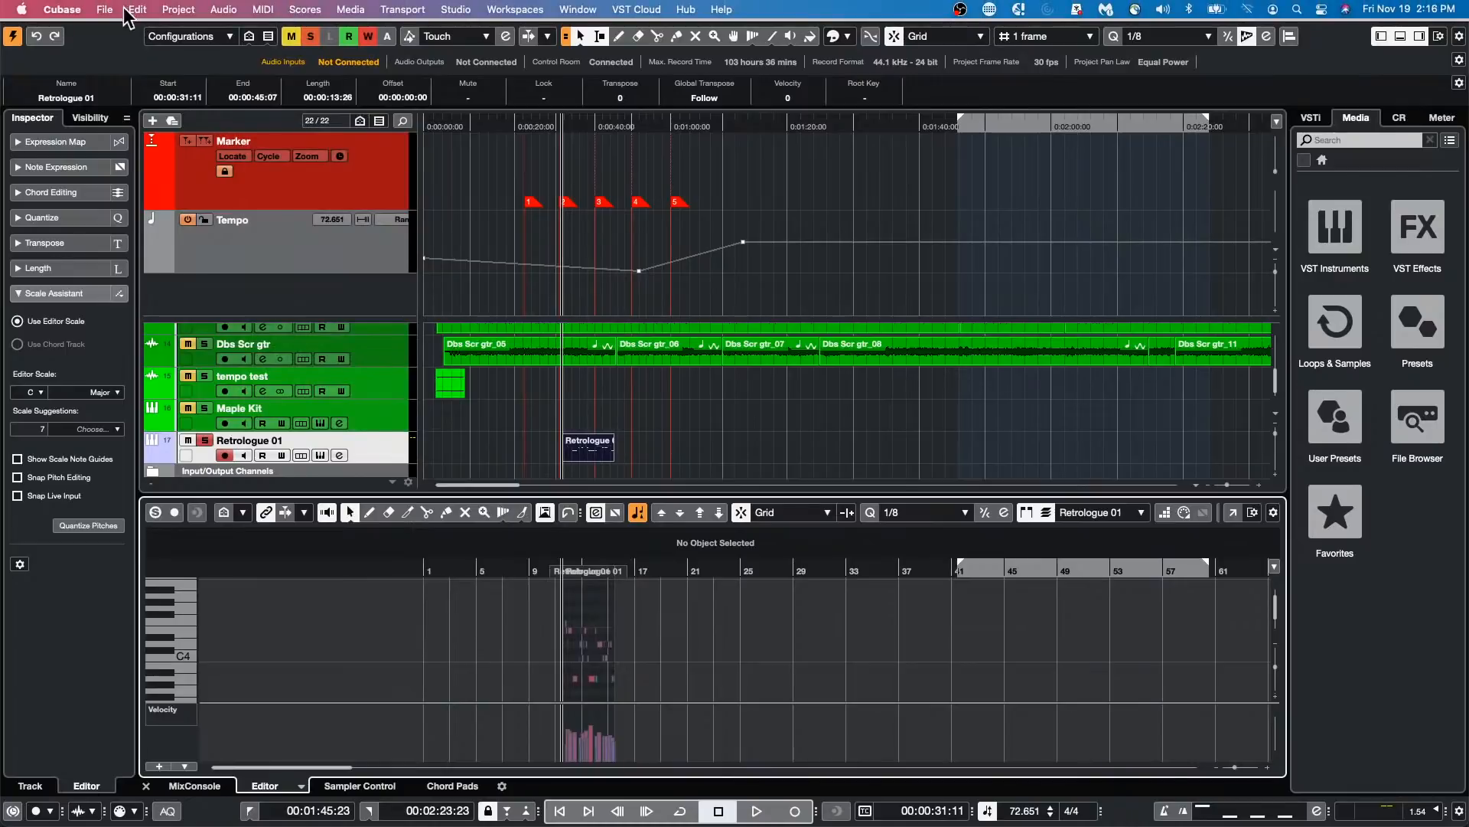
Step: Open the Profile Manager to look at its profile import and export options, and close it
{"action": "left_click", "coordinate": [111, 10]}
{"action": "mouse_move", "coordinate": [144, 11]}
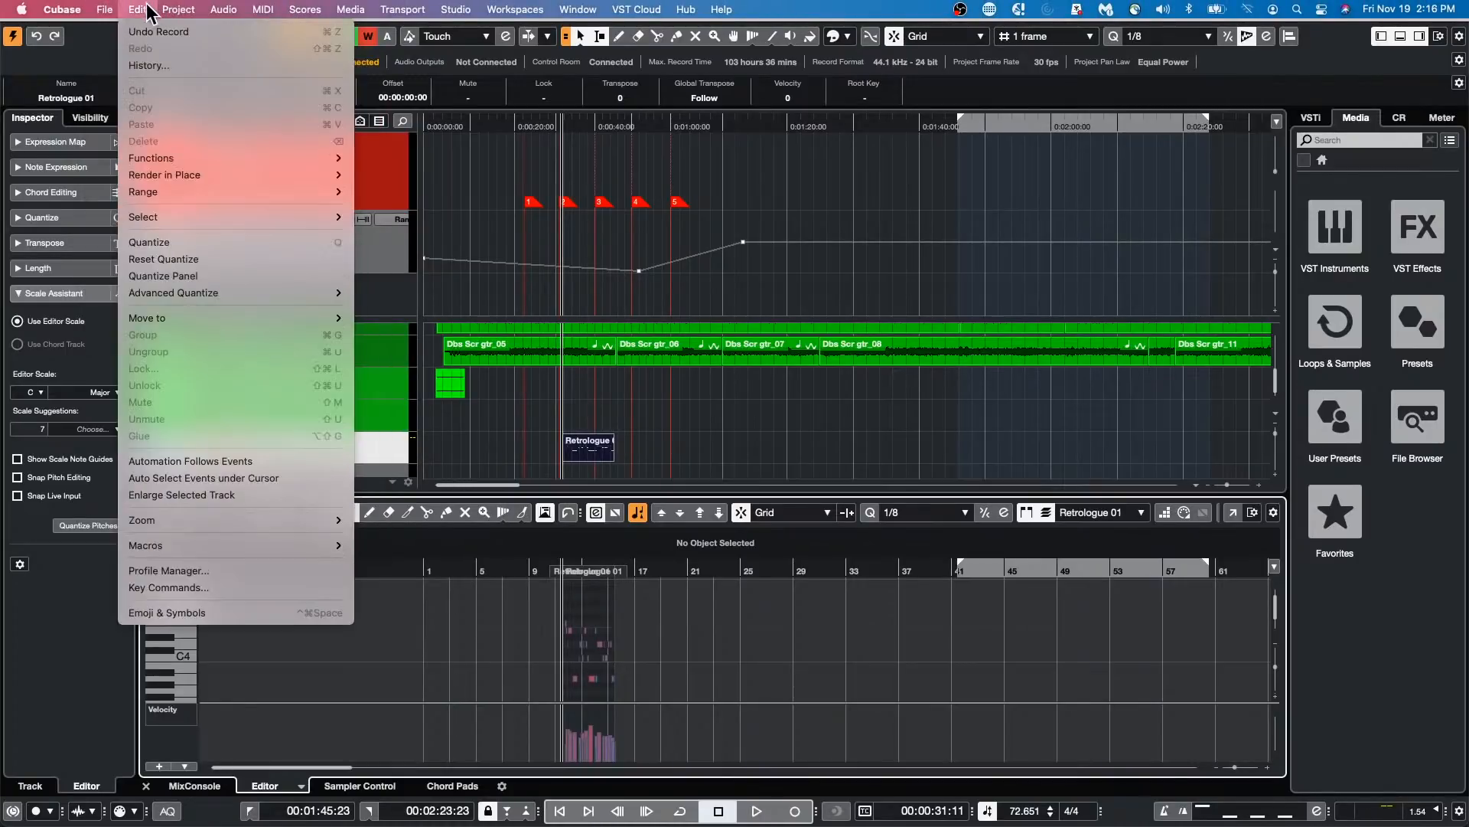
{"action": "left_click", "coordinate": [184, 572]}
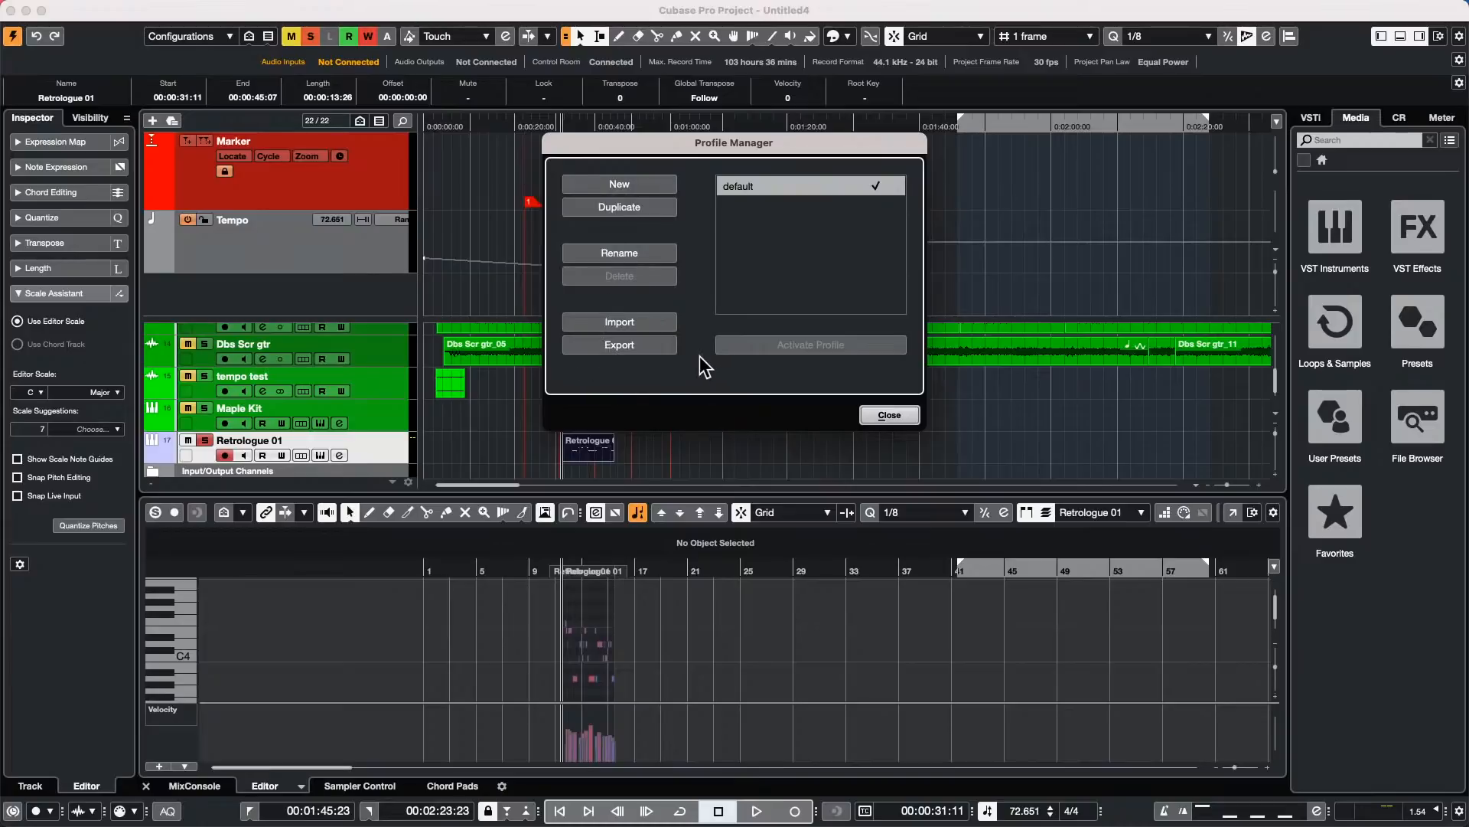
{"action": "left_click", "coordinate": [889, 415]}
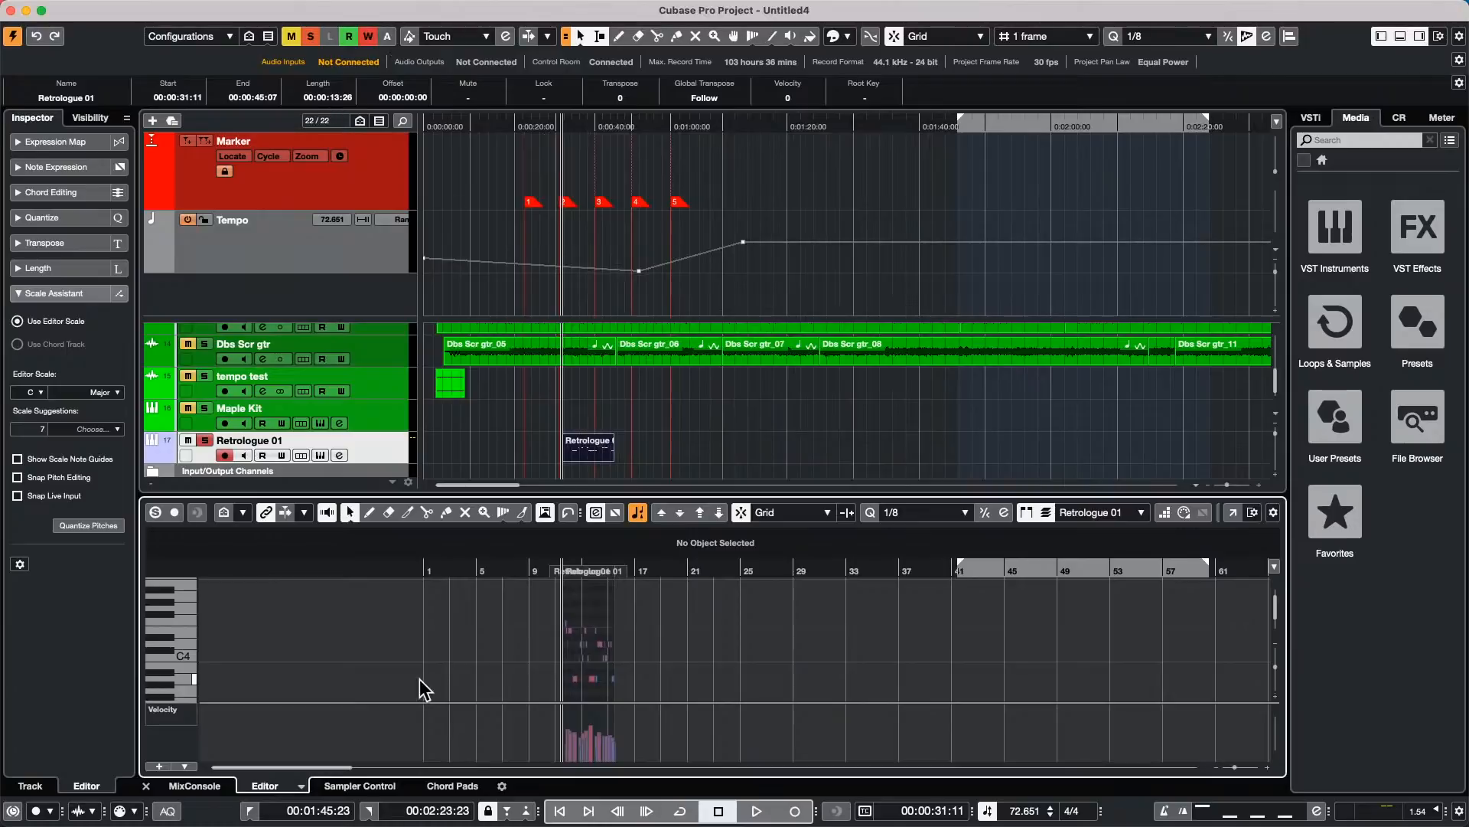
Step: Switch to Finder, open the hidden user Library folder and enlarge the window to show more folder columns
{"action": "mouse_move", "coordinate": [4, 825]}
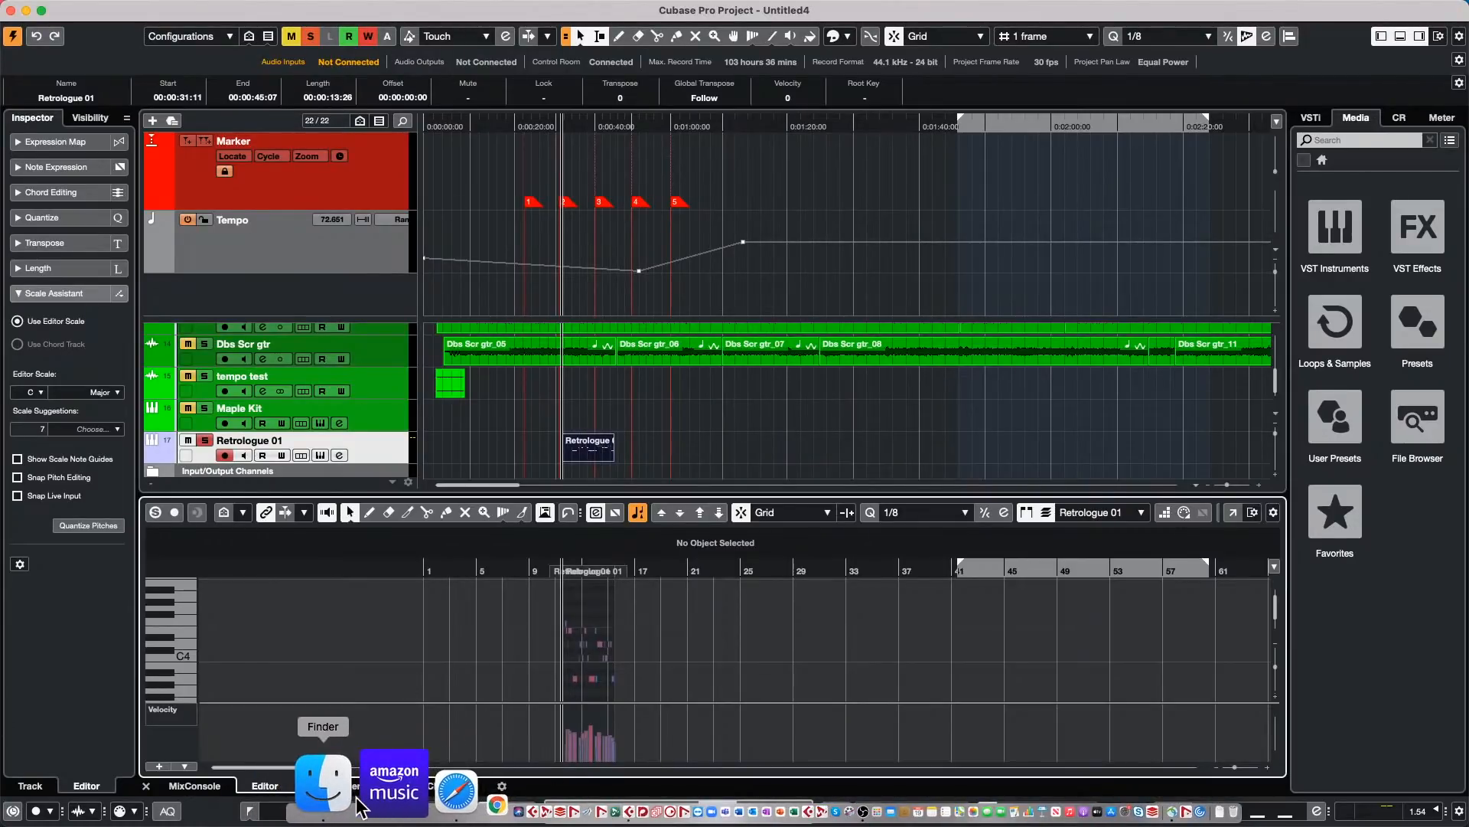
{"action": "left_click", "coordinate": [356, 803]}
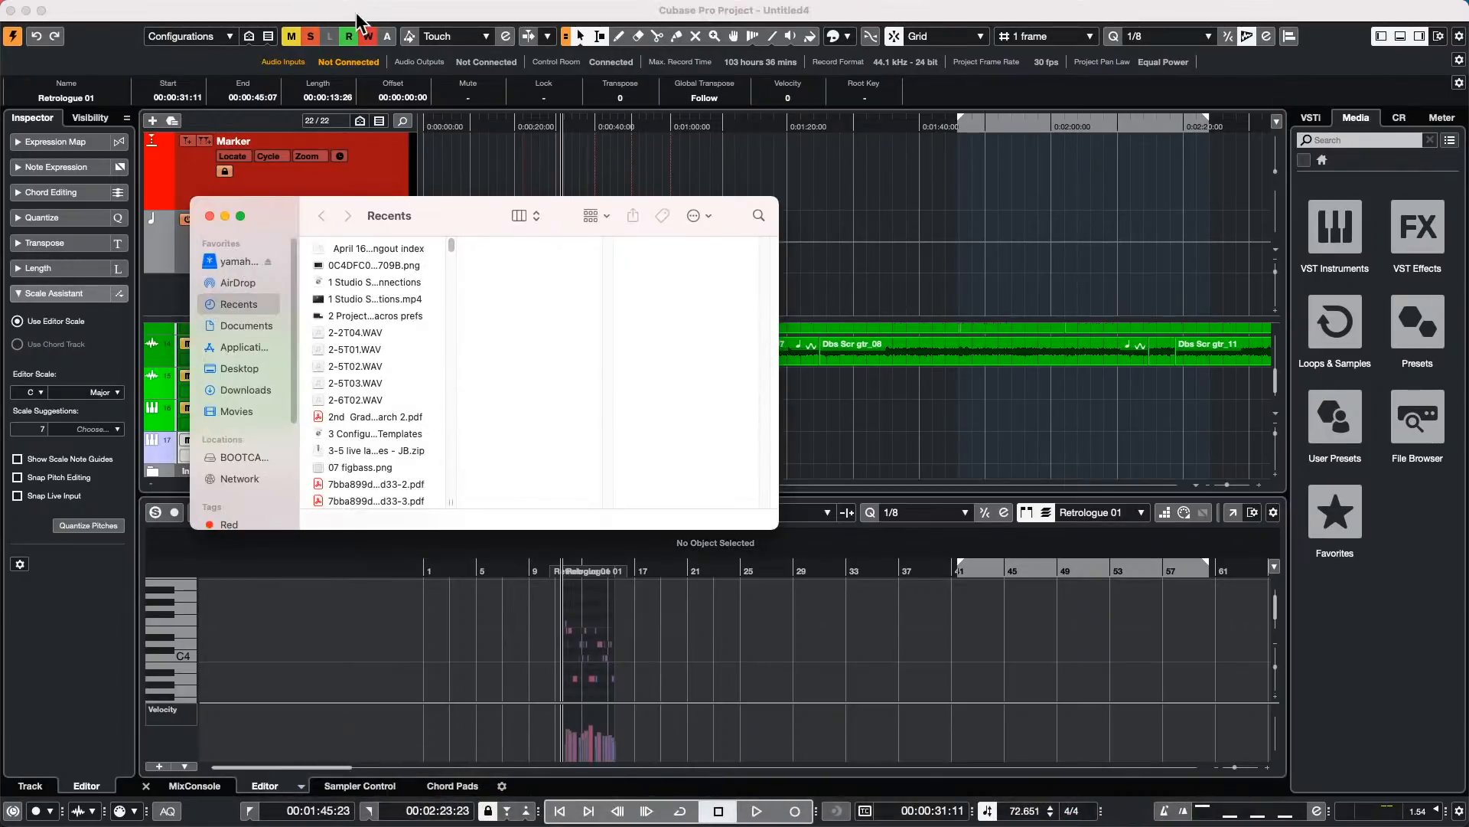
{"action": "left_click", "coordinate": [184, 10]}
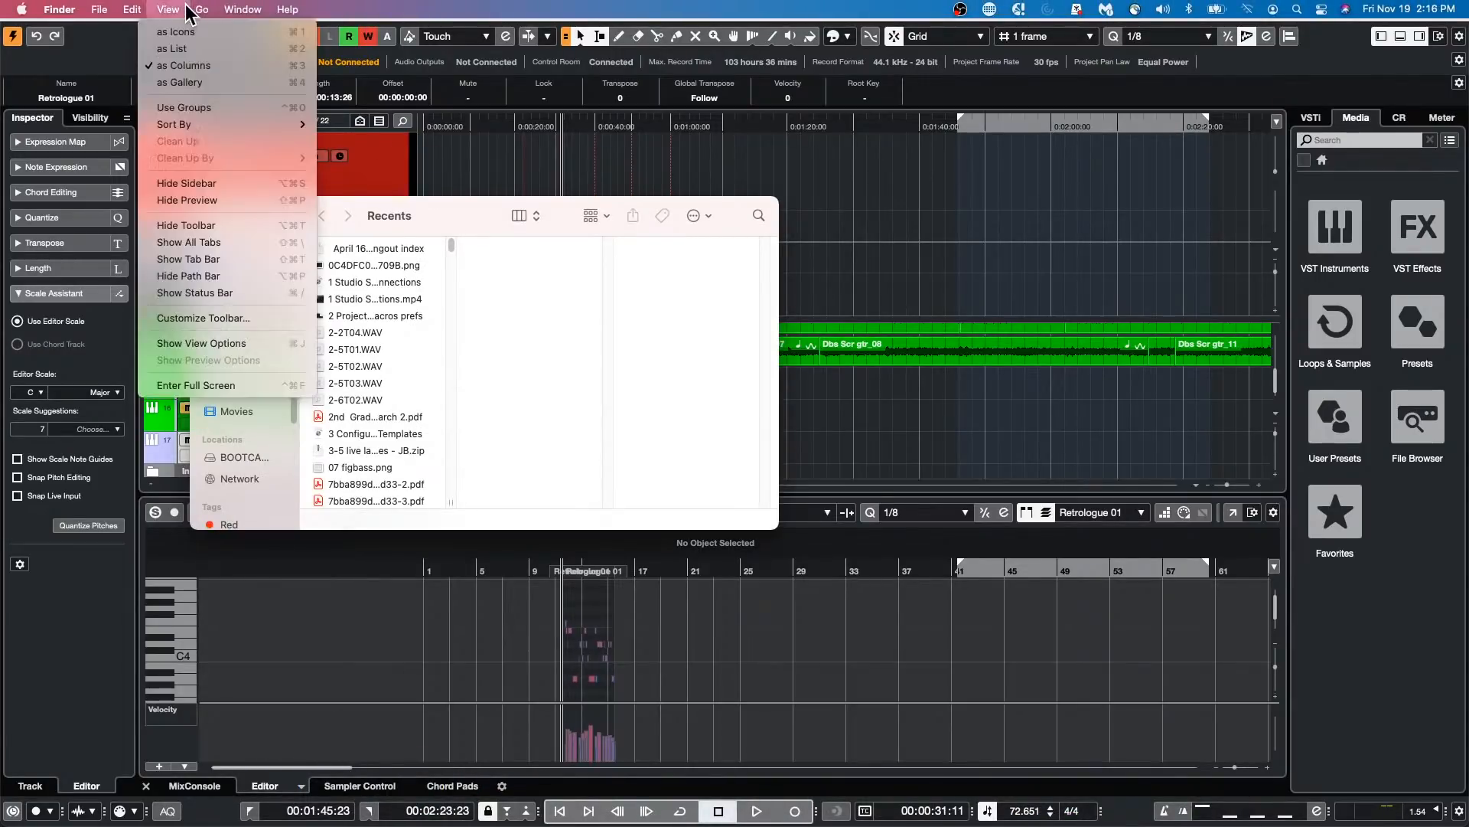
{"action": "mouse_move", "coordinate": [201, 9]}
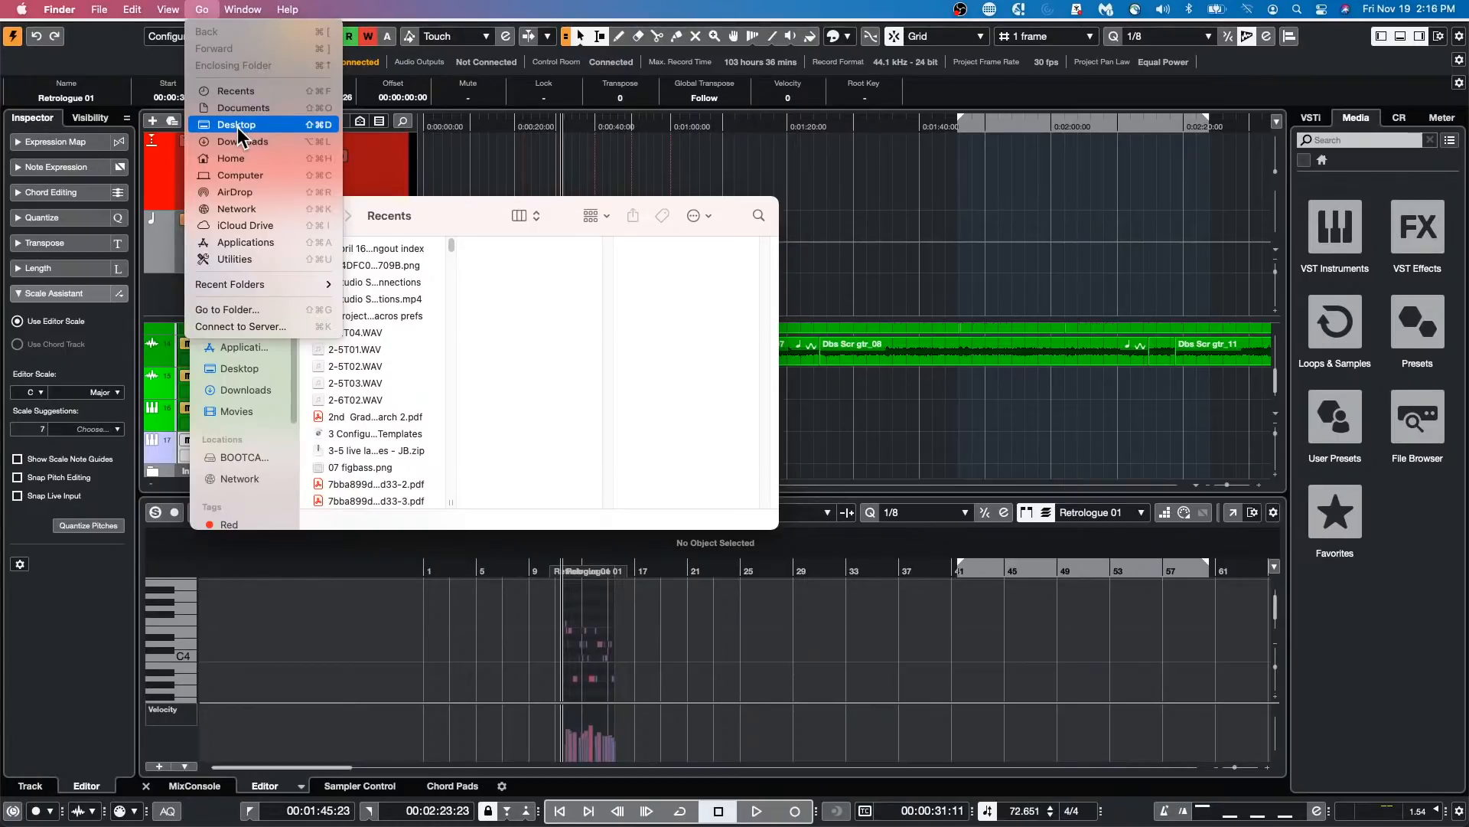
{"action": "key", "text": "alt"}
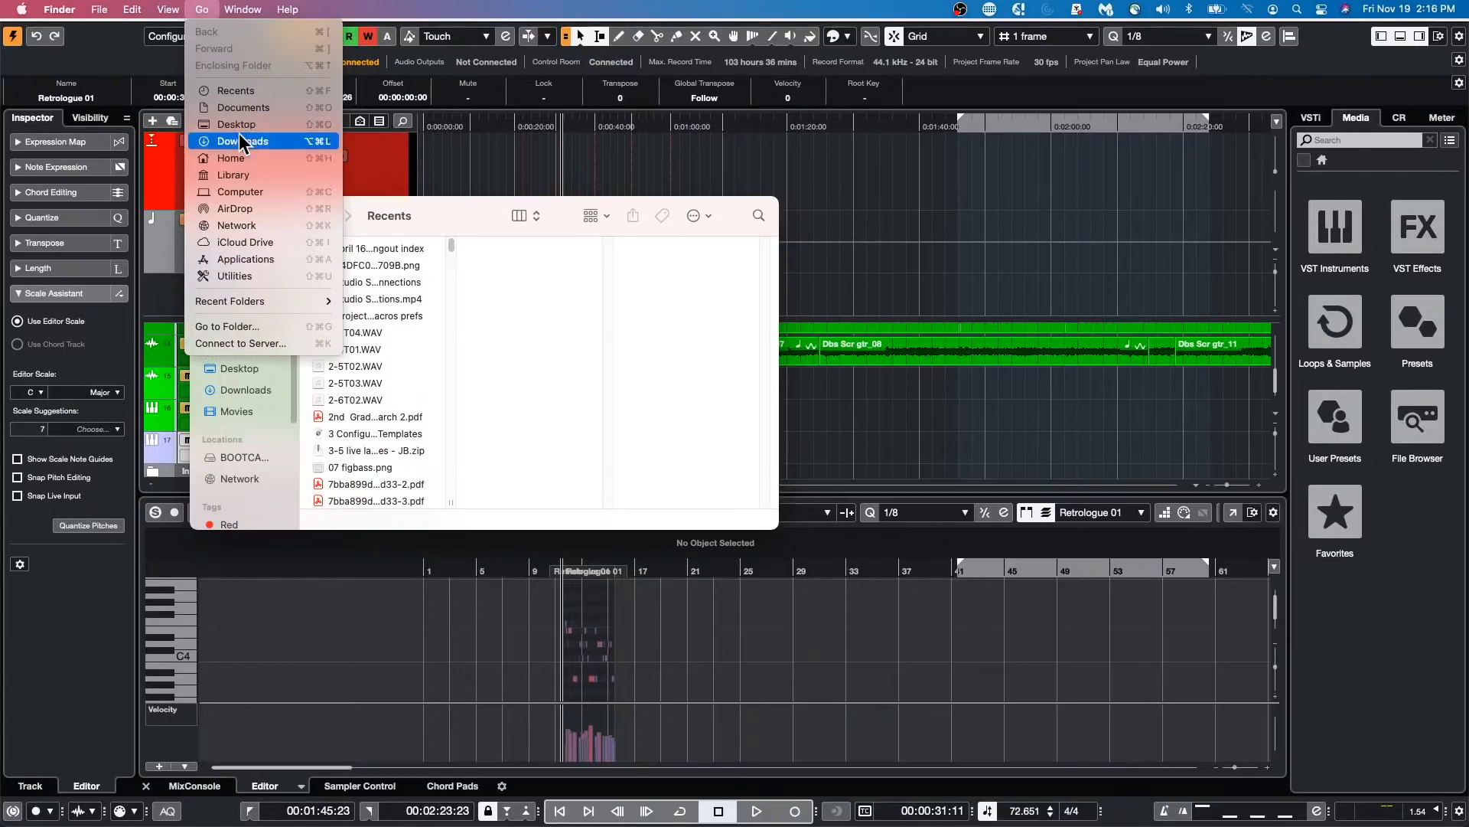
{"action": "left_click", "coordinate": [244, 178]}
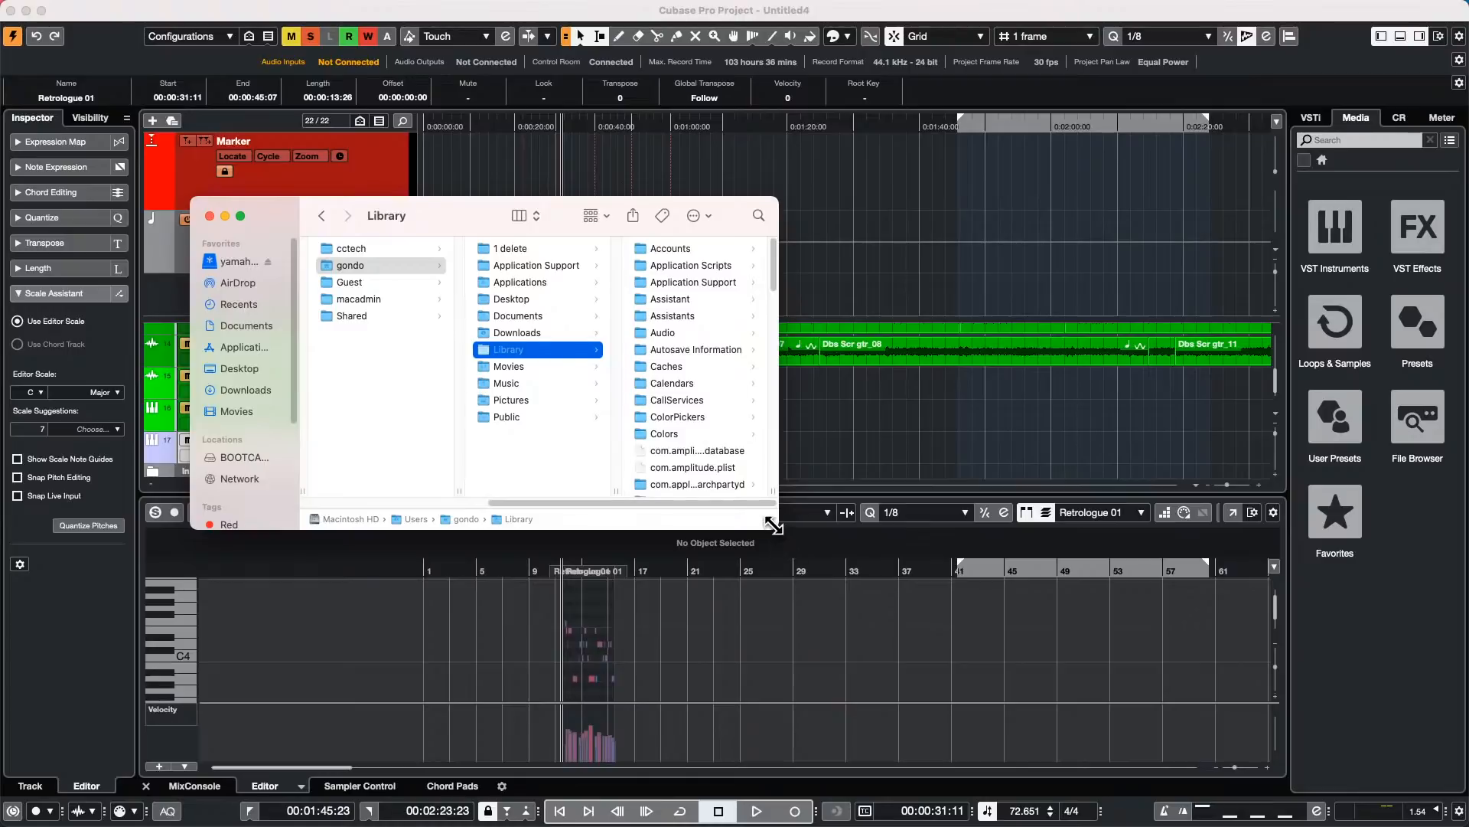
{"action": "left_click_drag", "start_coordinate": [778, 527], "coordinate": [943, 675]}
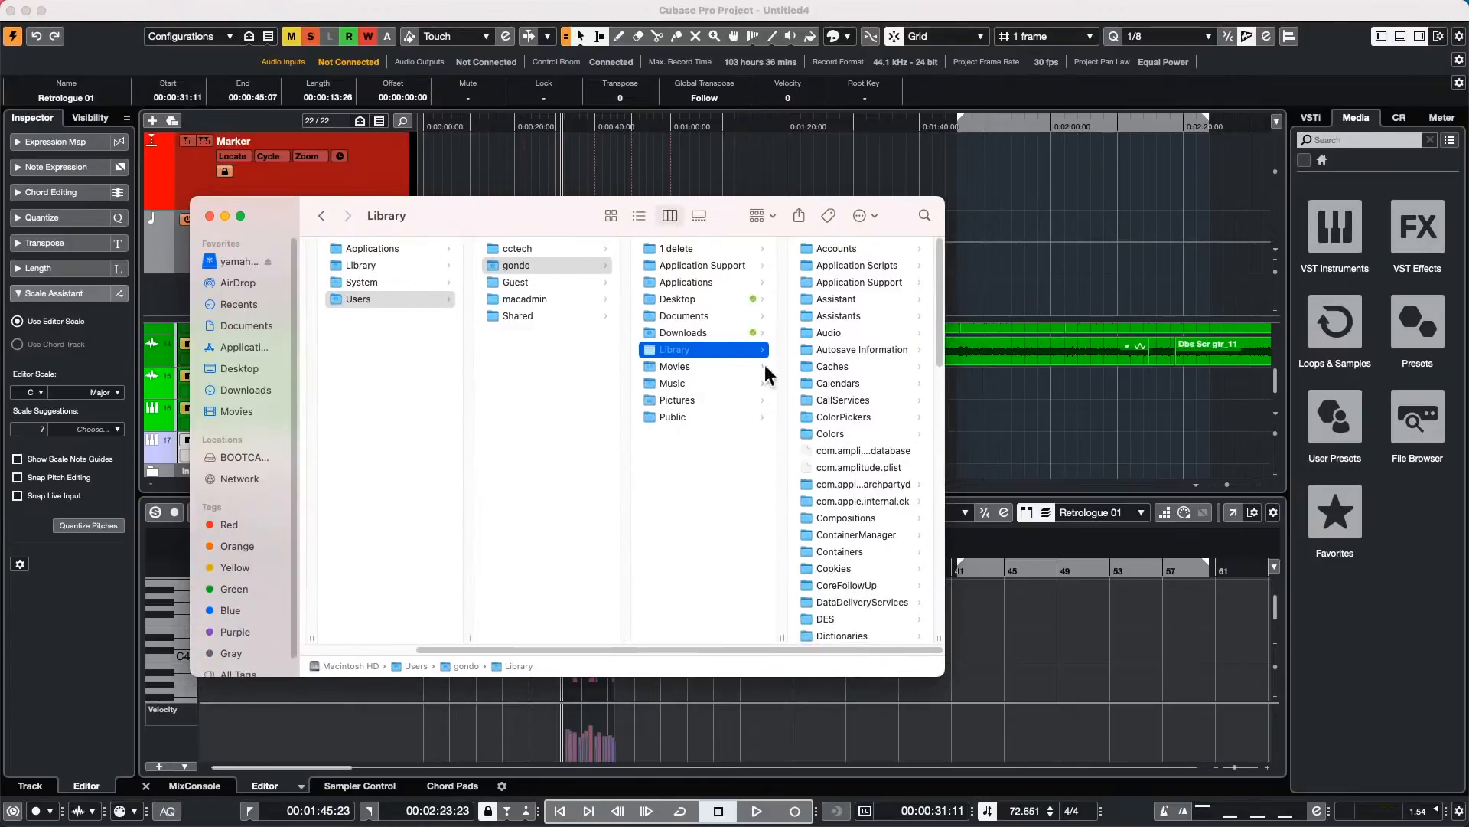
Step: Open the Cubase 11 folder inside the Library's Preferences folder
{"action": "scroll", "coordinate": [868, 530], "scroll_direction": "down", "scroll_amount": 10}
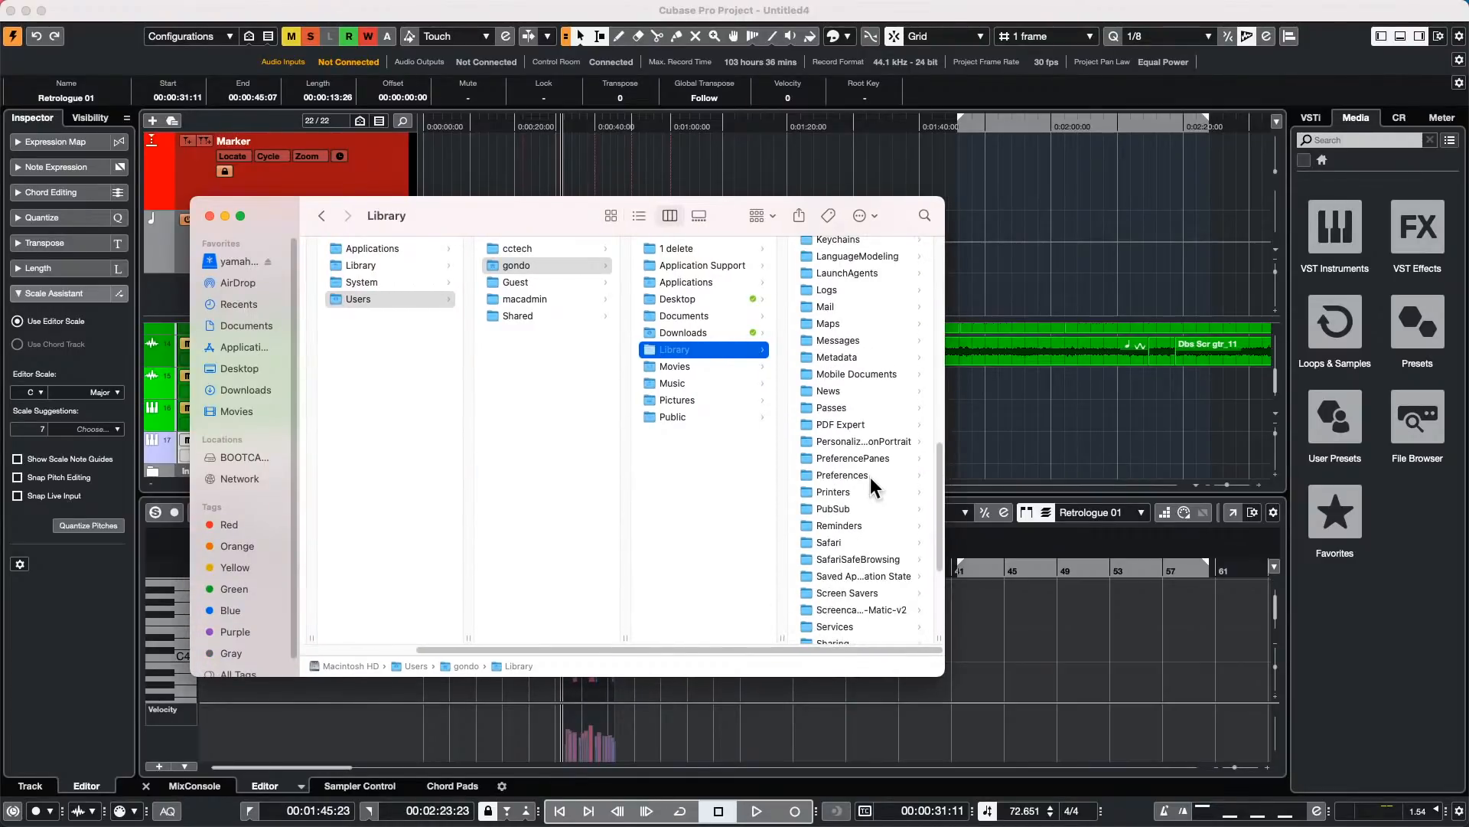
{"action": "left_click", "coordinate": [857, 473]}
{"action": "scroll", "coordinate": [847, 499], "scroll_direction": "down", "scroll_amount": 15}
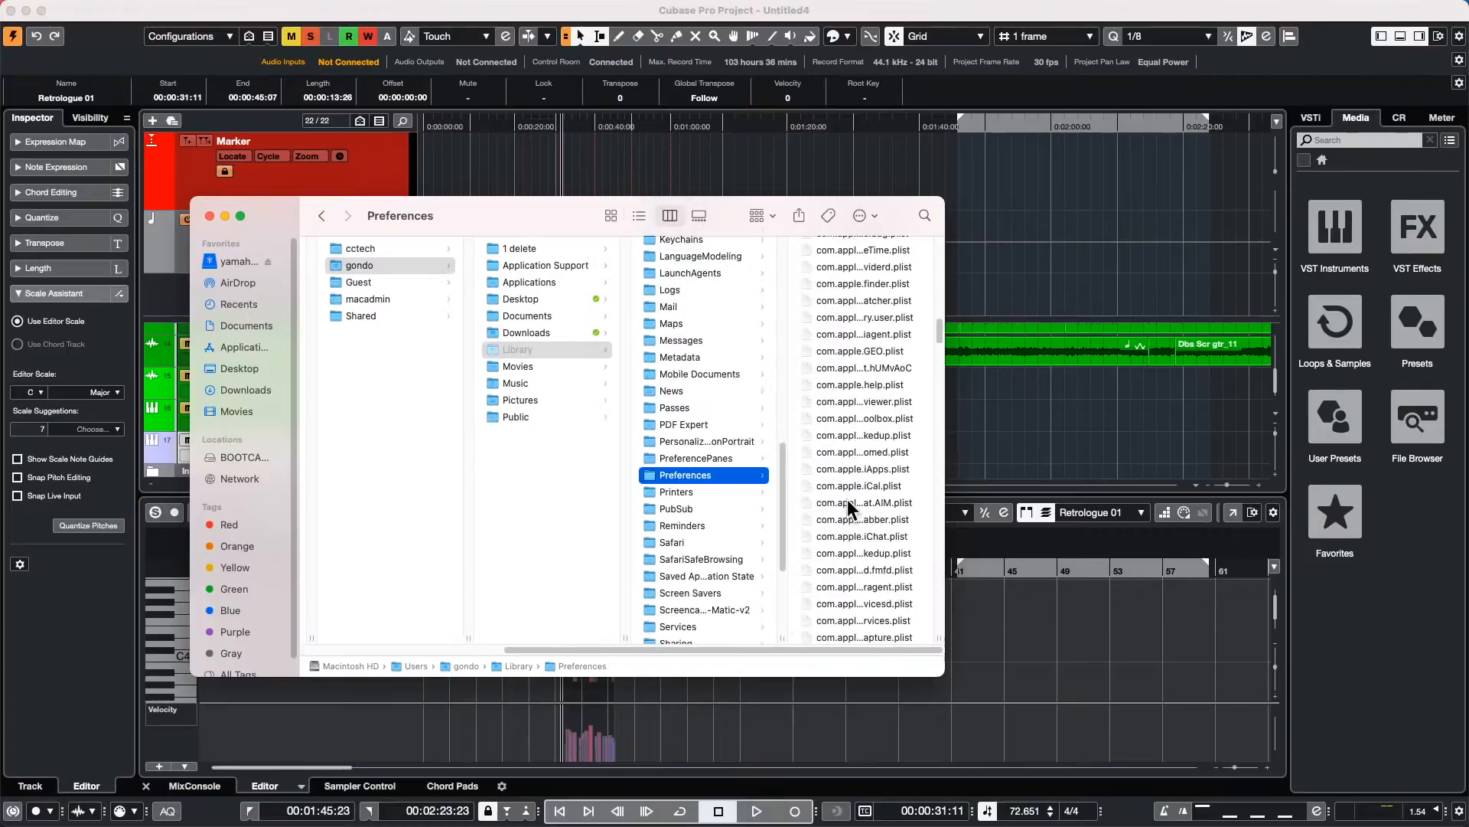
{"action": "scroll", "coordinate": [847, 505], "scroll_direction": "down", "scroll_amount": 10}
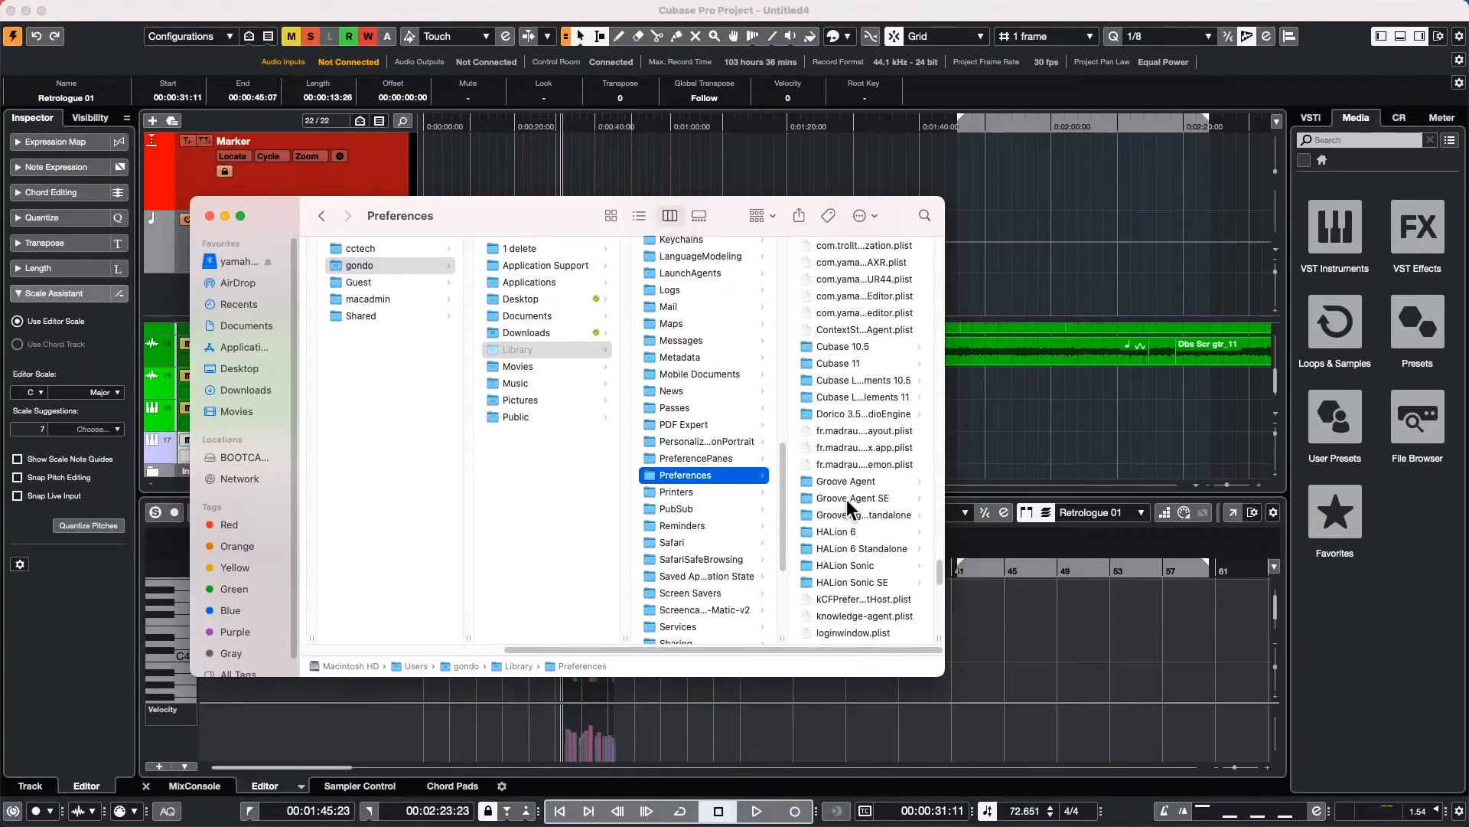
{"action": "left_click", "coordinate": [839, 363]}
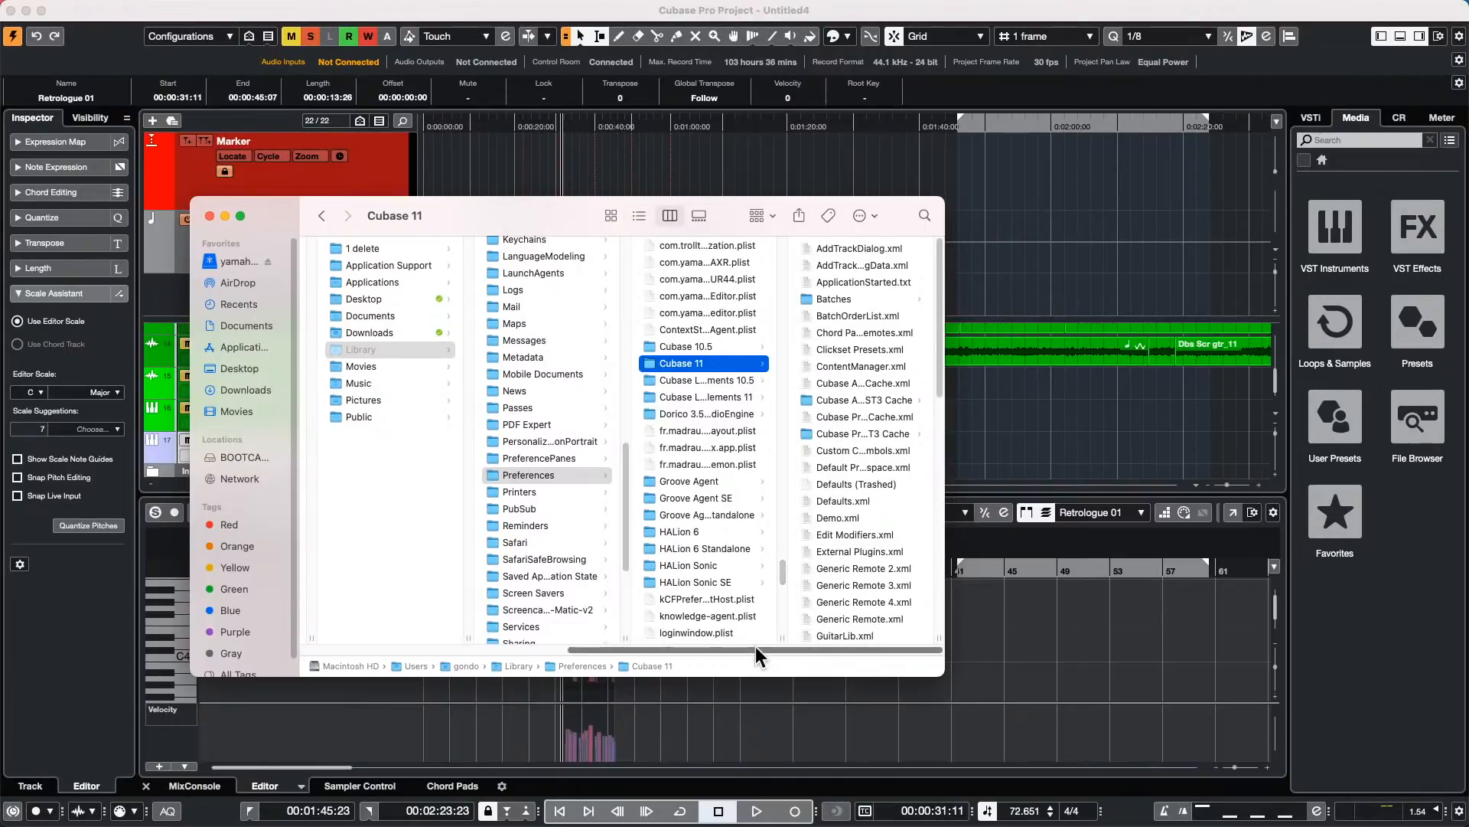
Step: Open the Logical Edit folder inside the Cubase 11 Presets folder to show the stored logical presets
{"action": "scroll", "coordinate": [858, 512], "scroll_direction": "down", "scroll_amount": 8}
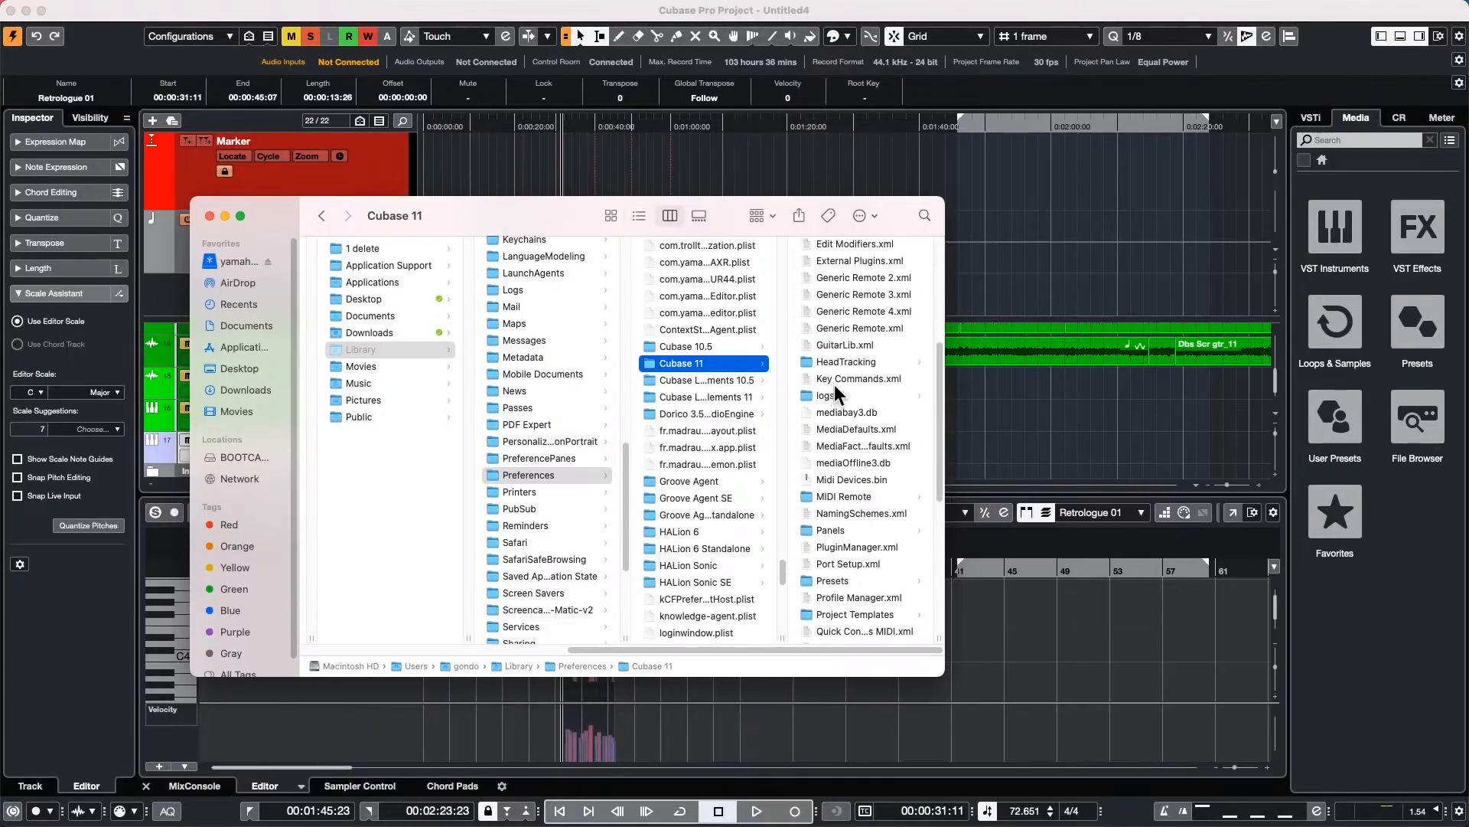
{"action": "left_click", "coordinate": [816, 584]}
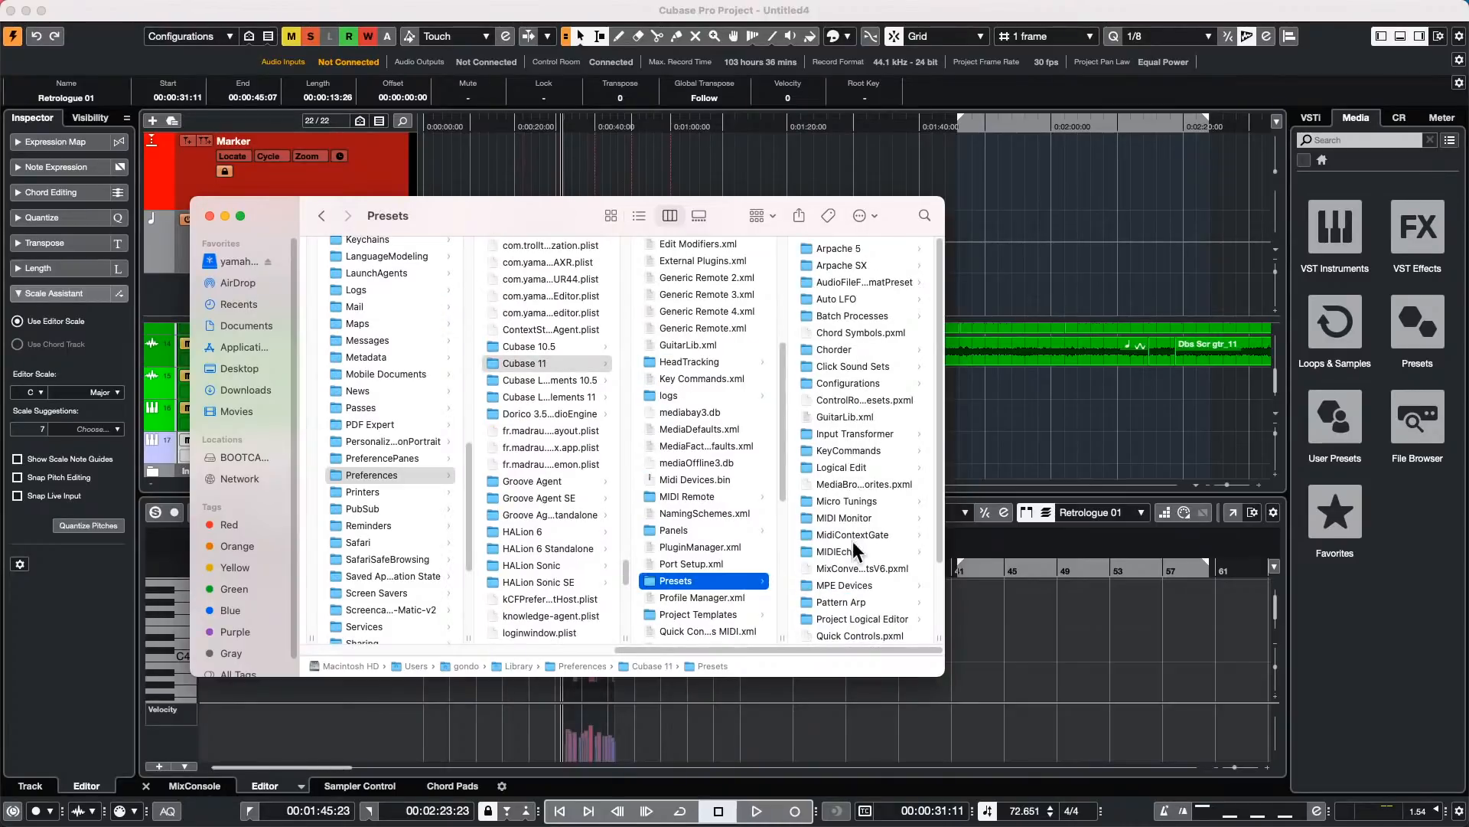
{"action": "left_click", "coordinate": [854, 466]}
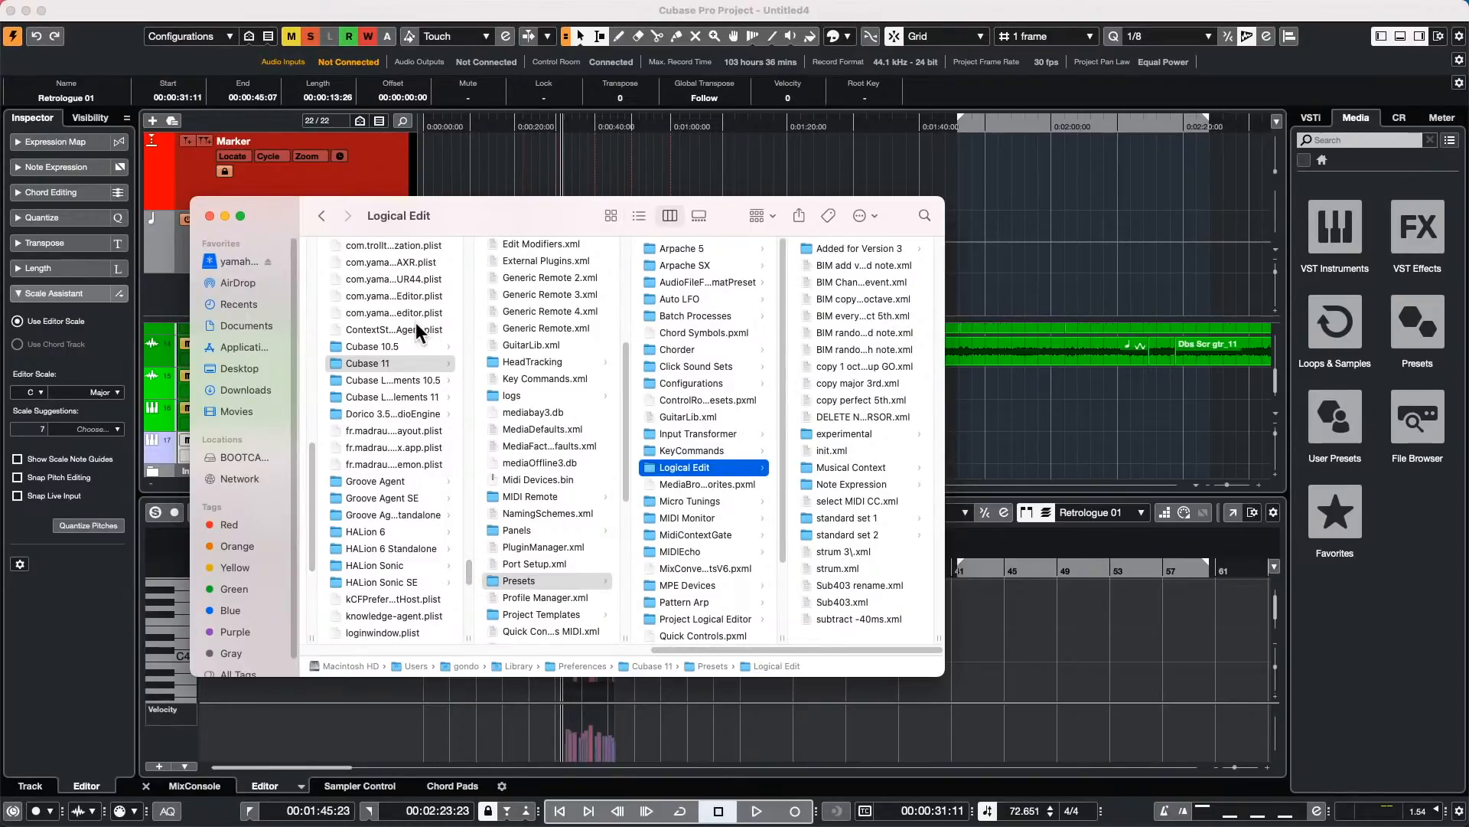
Step: View the contents of the Cubase 10.5 and Cubase 11 preferences folders, and close the Finder window
{"action": "left_click", "coordinate": [394, 346]}
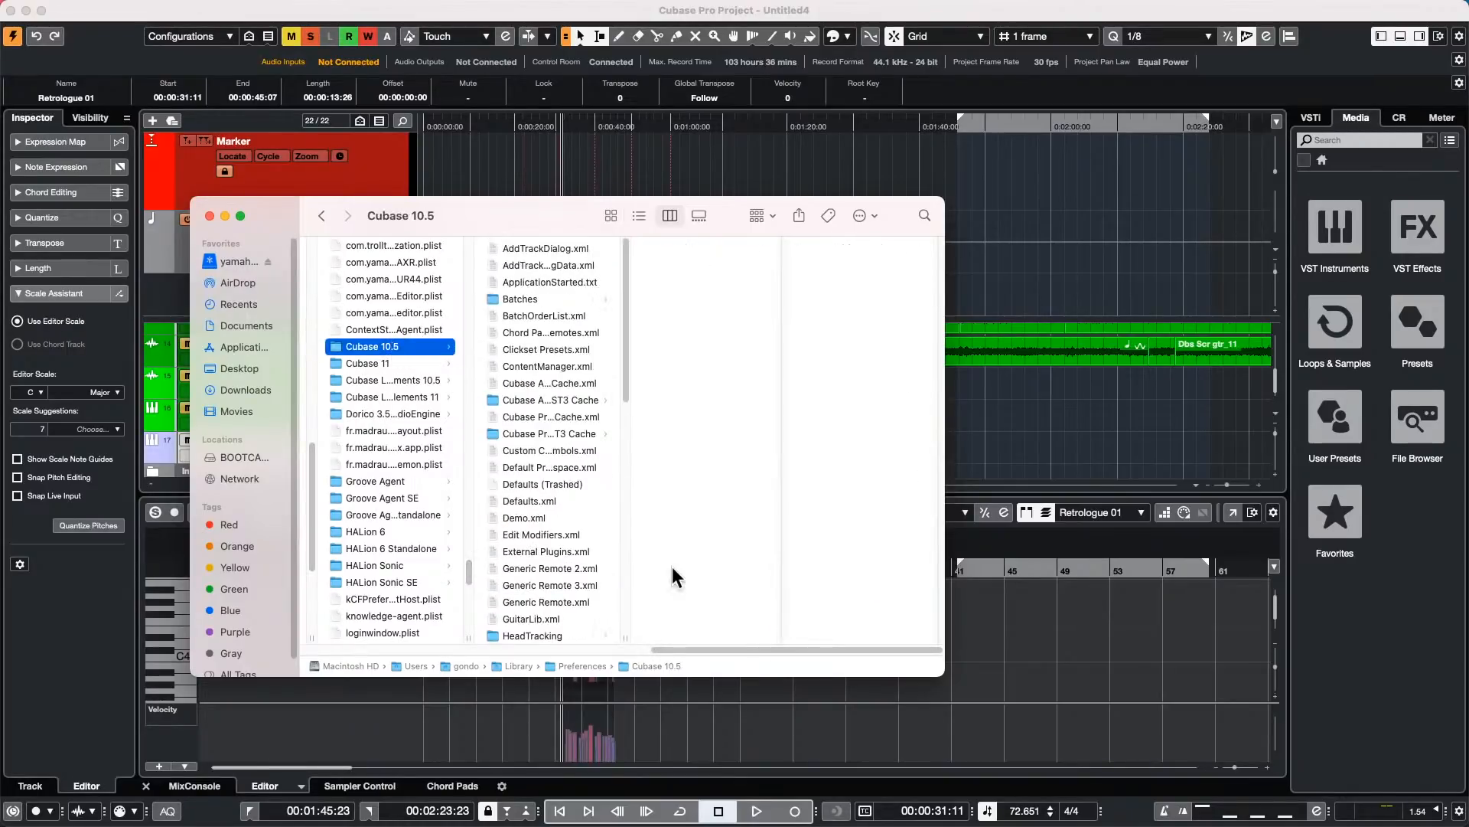
{"action": "left_click", "coordinate": [388, 363]}
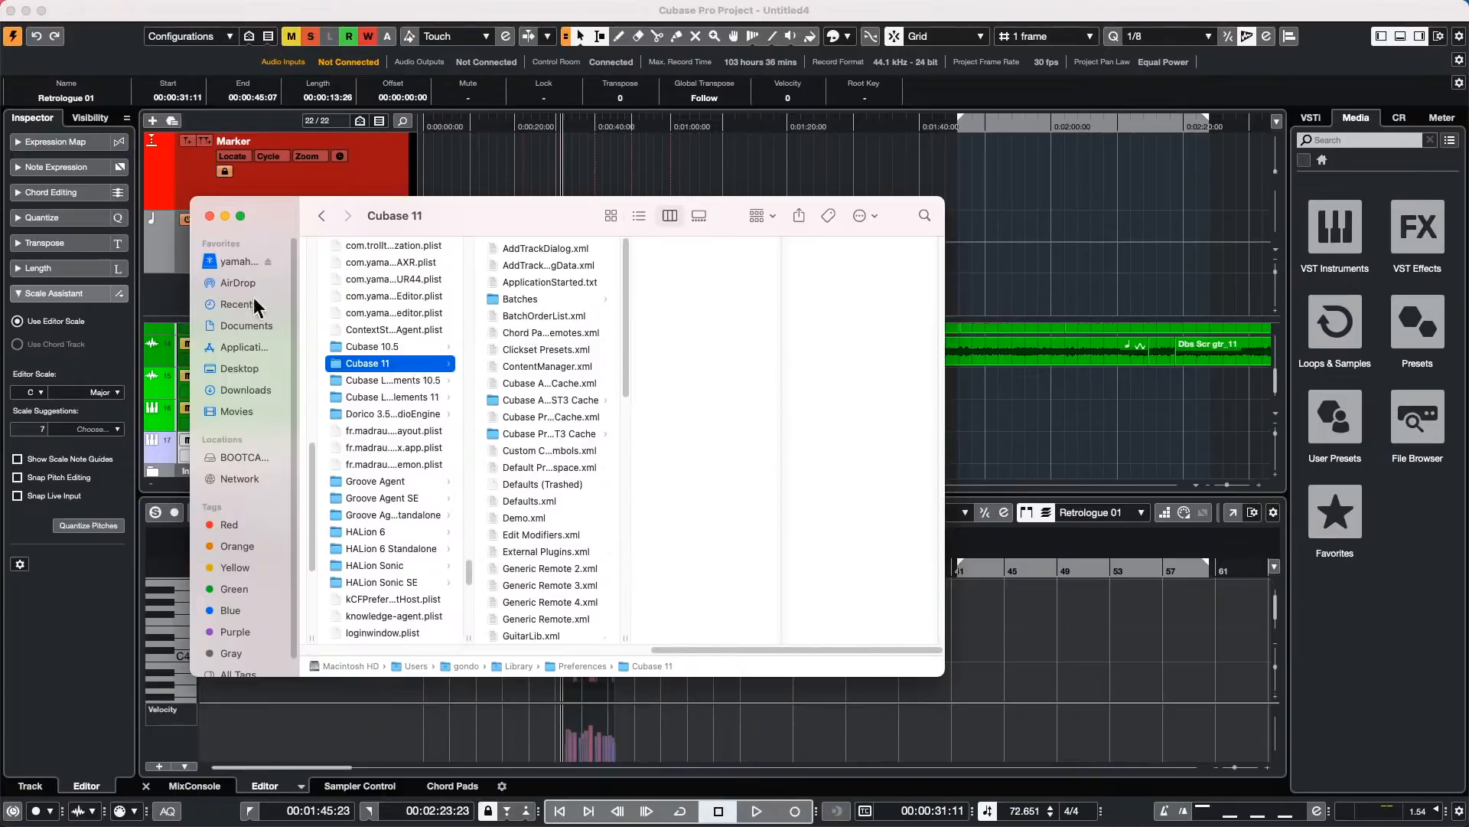
{"action": "left_click", "coordinate": [209, 217]}
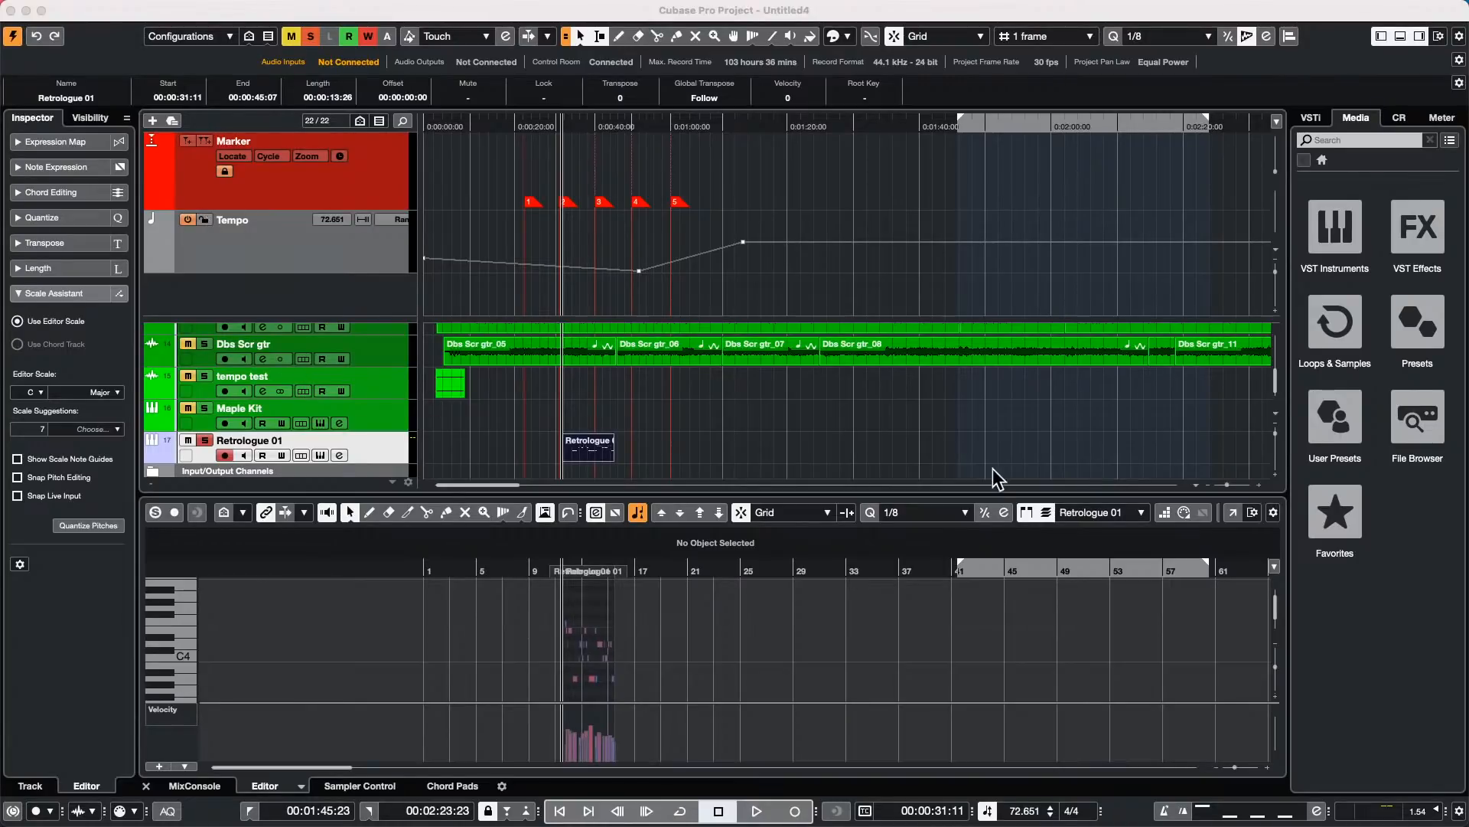
Step: Show the VSTi rack and view the available instruments for a new rack slot and for the Groove Agent SE slot
{"action": "left_click", "coordinate": [1311, 119]}
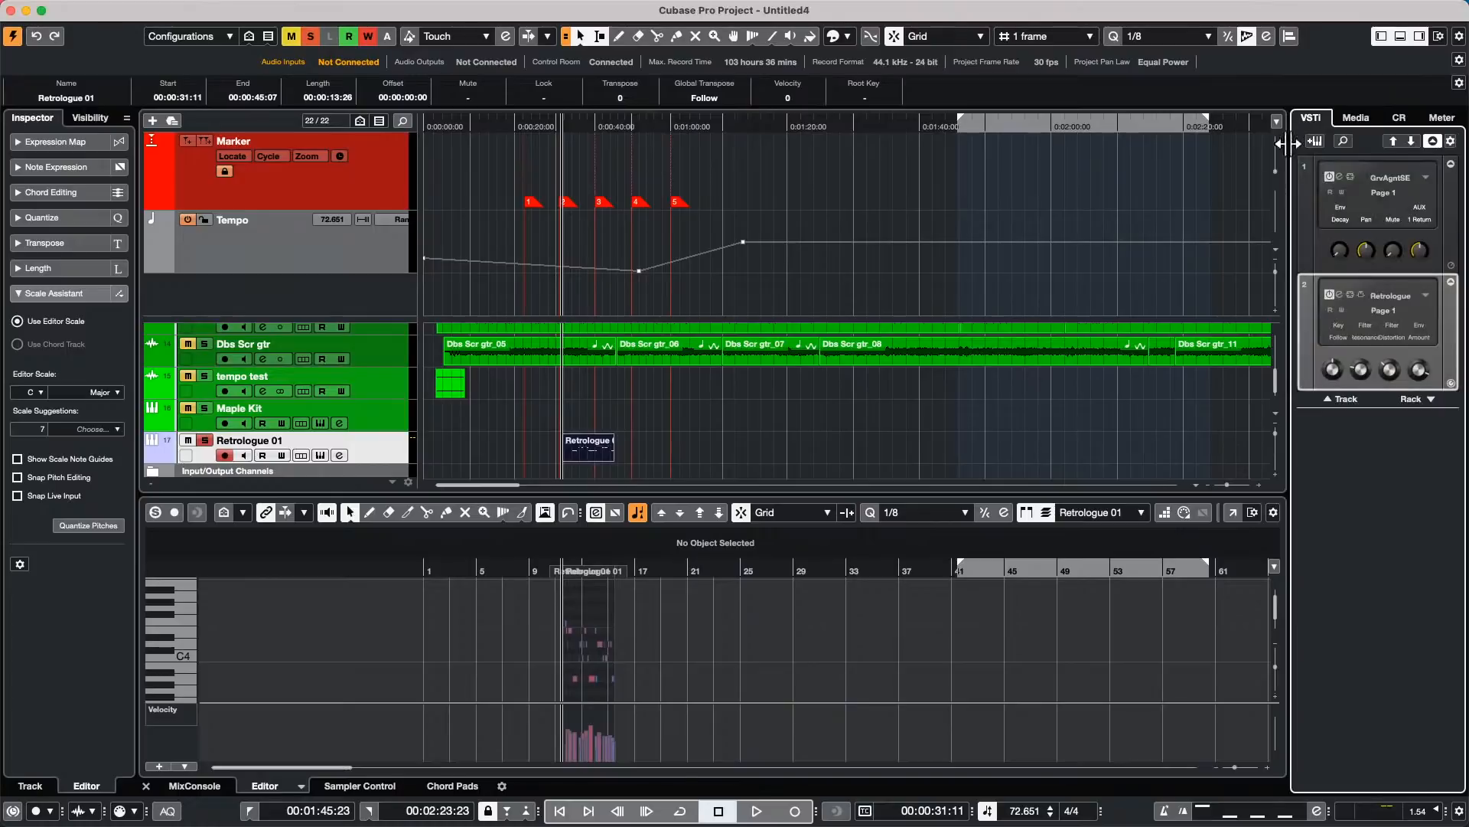
{"action": "left_click", "coordinate": [1417, 397]}
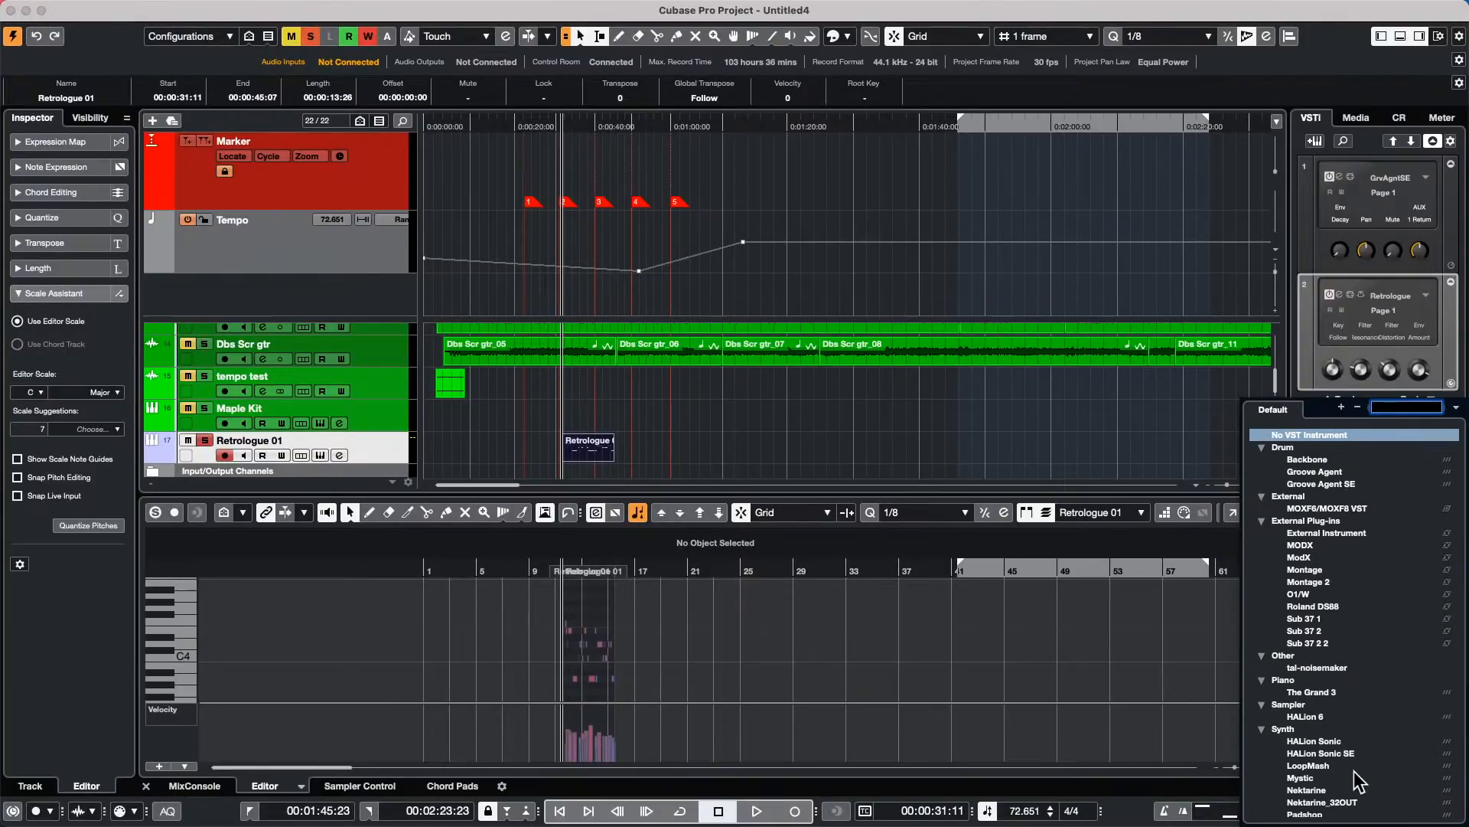
{"action": "left_click", "coordinate": [1149, 287]}
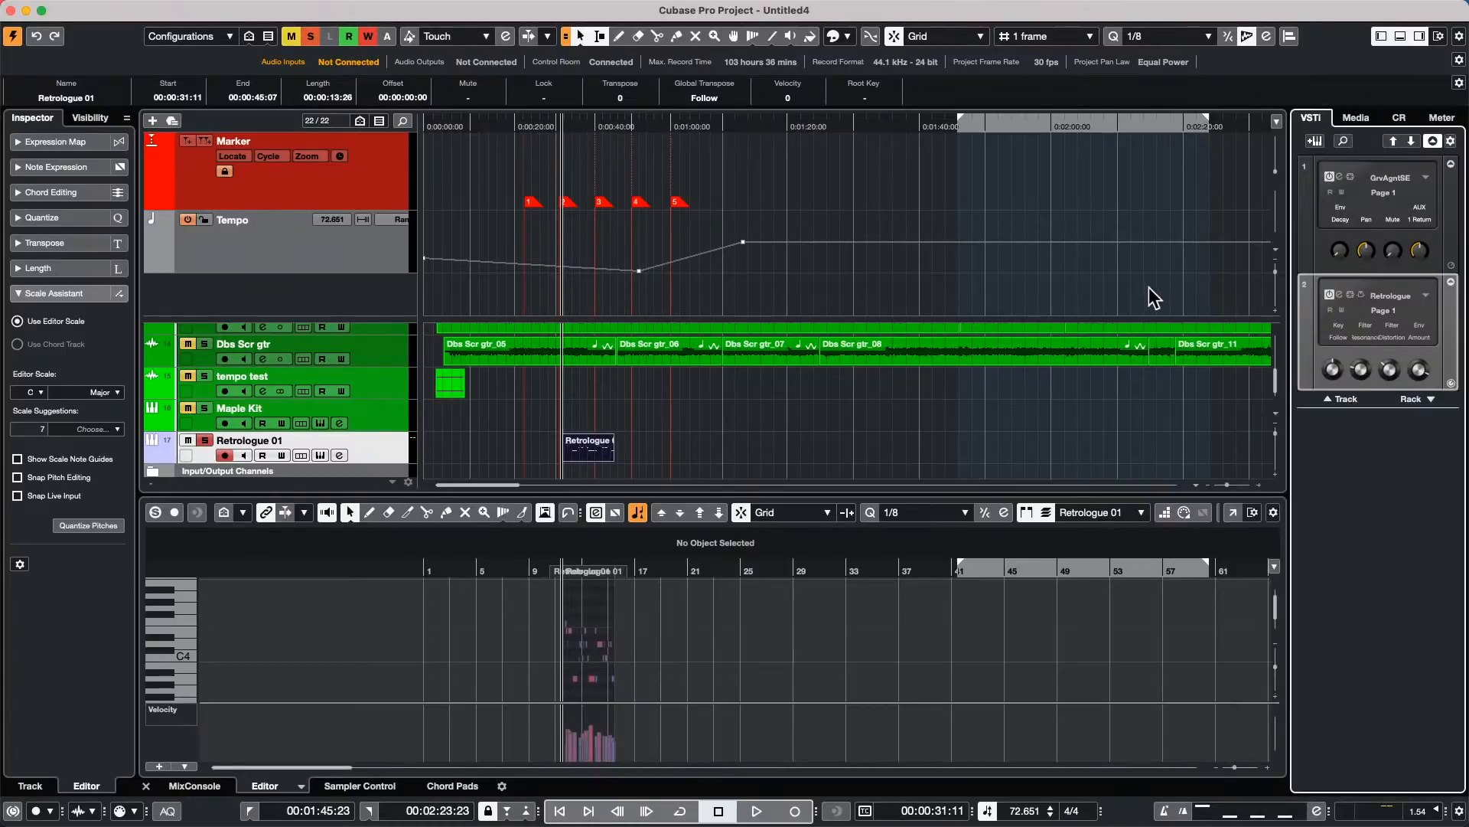
{"action": "left_click", "coordinate": [1381, 177]}
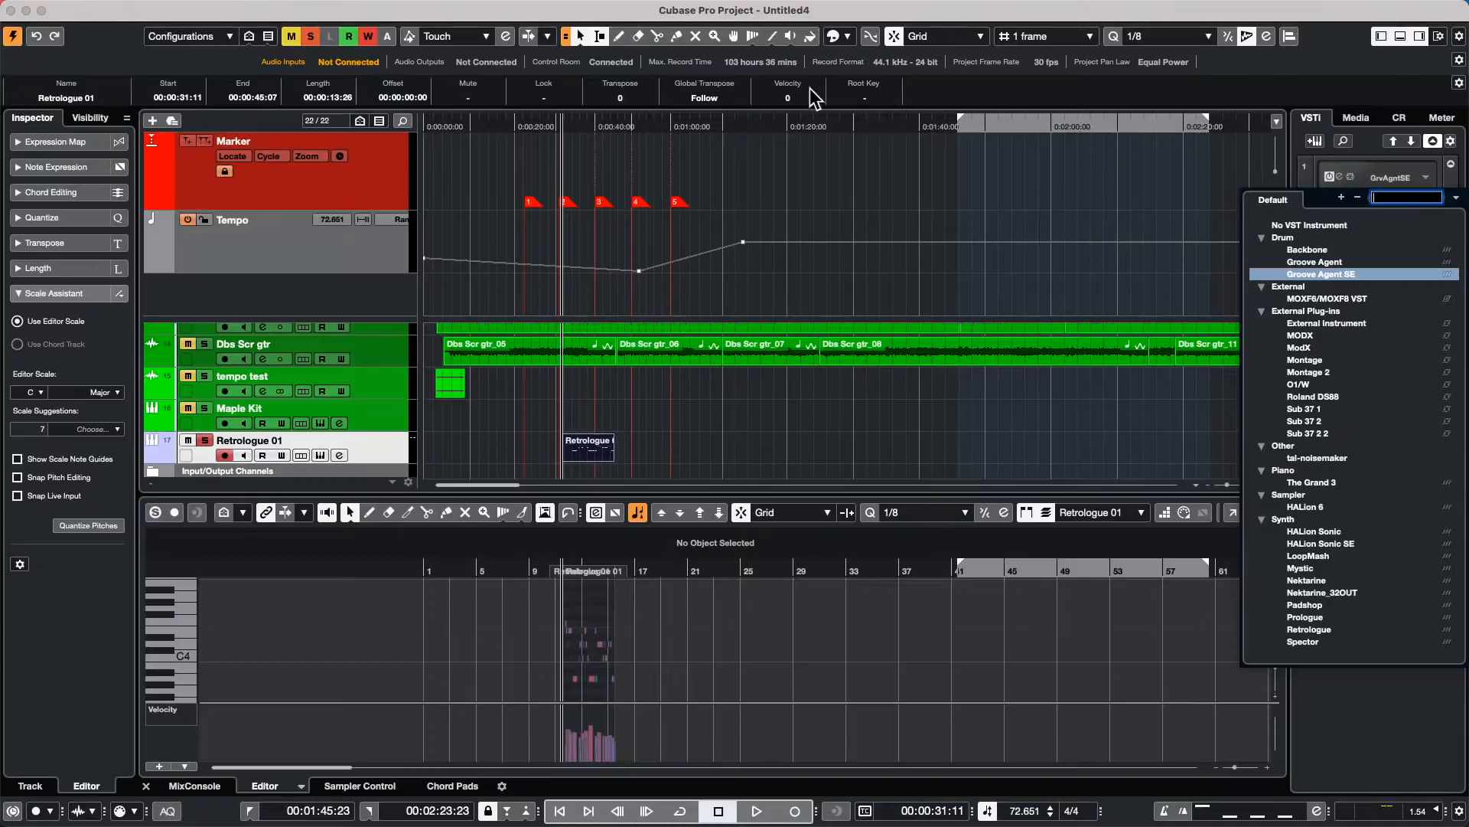
Step: Open the Export Audio Mixdown dialog and expand its Export Queue section
{"action": "left_click", "coordinate": [101, 9]}
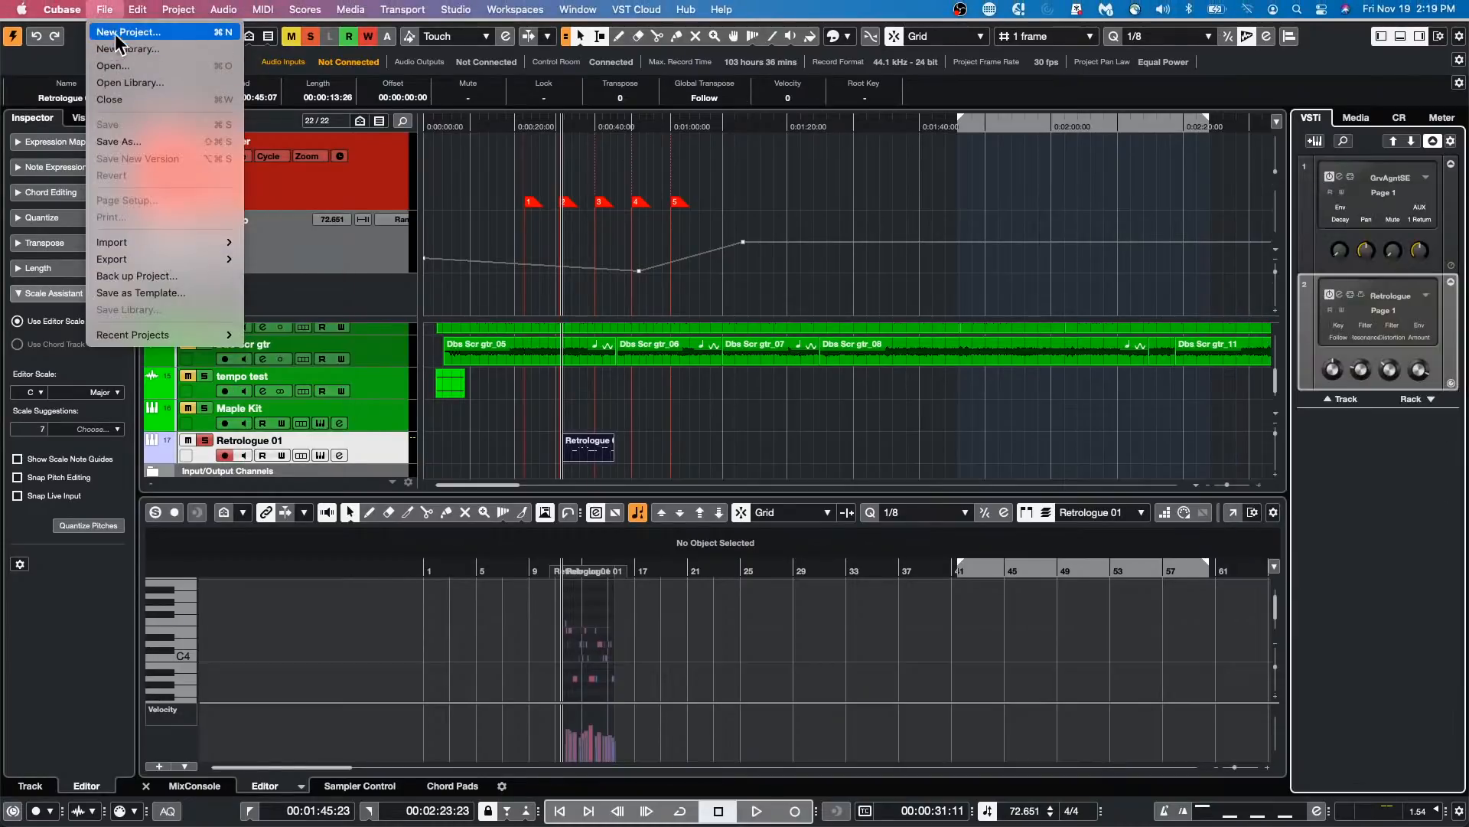
{"action": "mouse_move", "coordinate": [149, 255]}
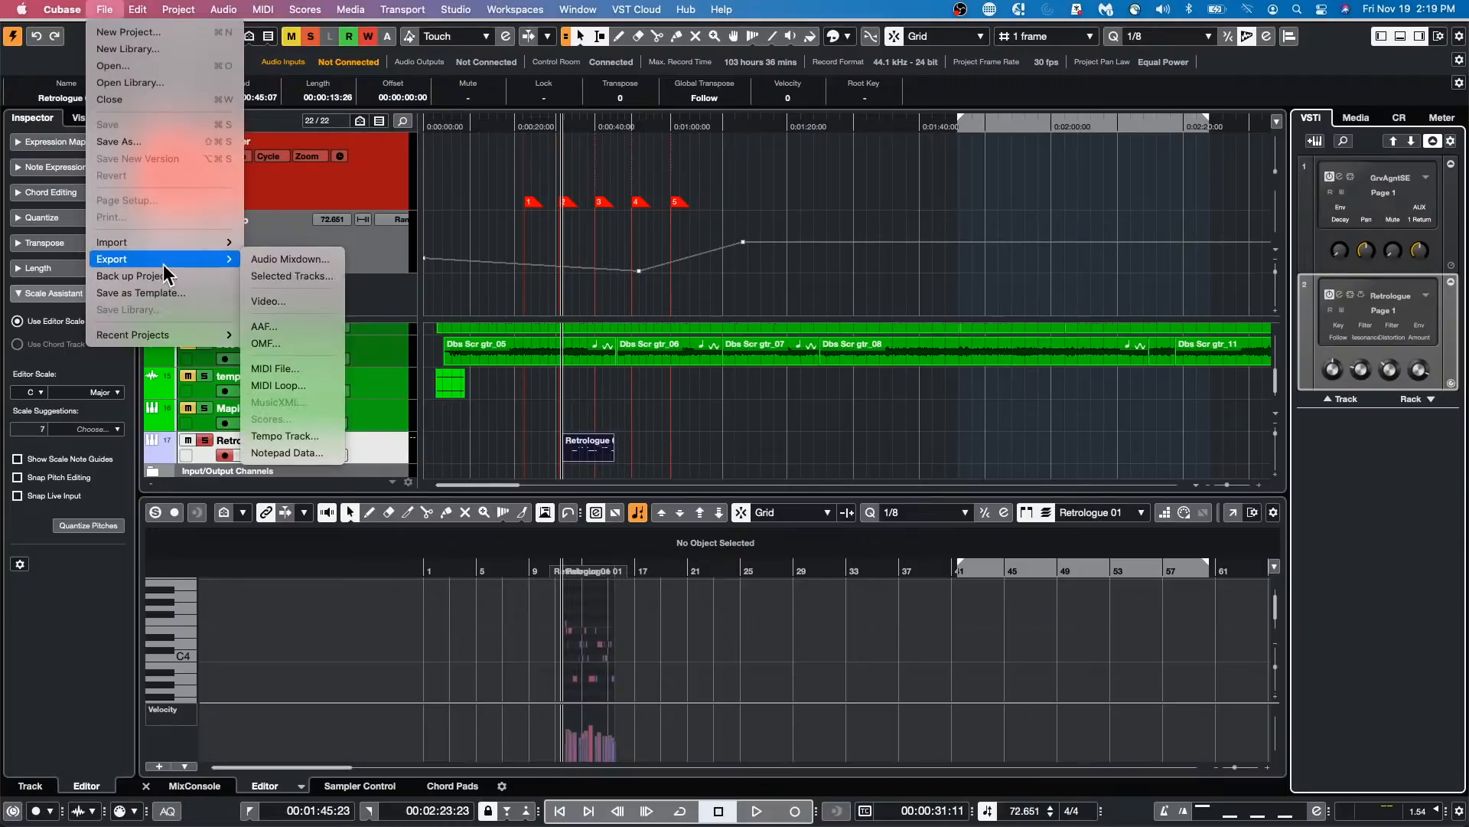
{"action": "left_click", "coordinate": [312, 260]}
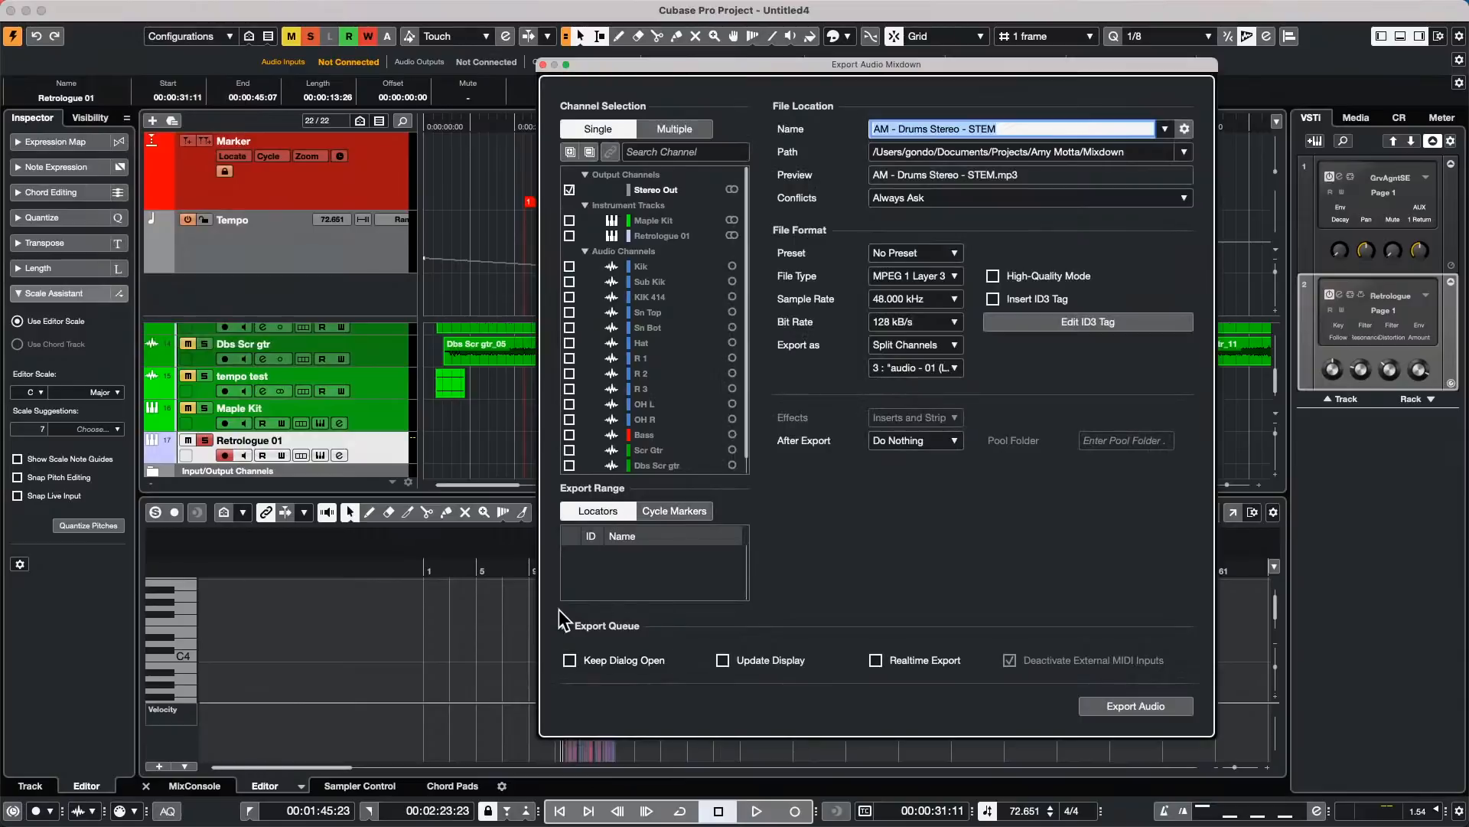
{"action": "left_click", "coordinate": [940, 728]}
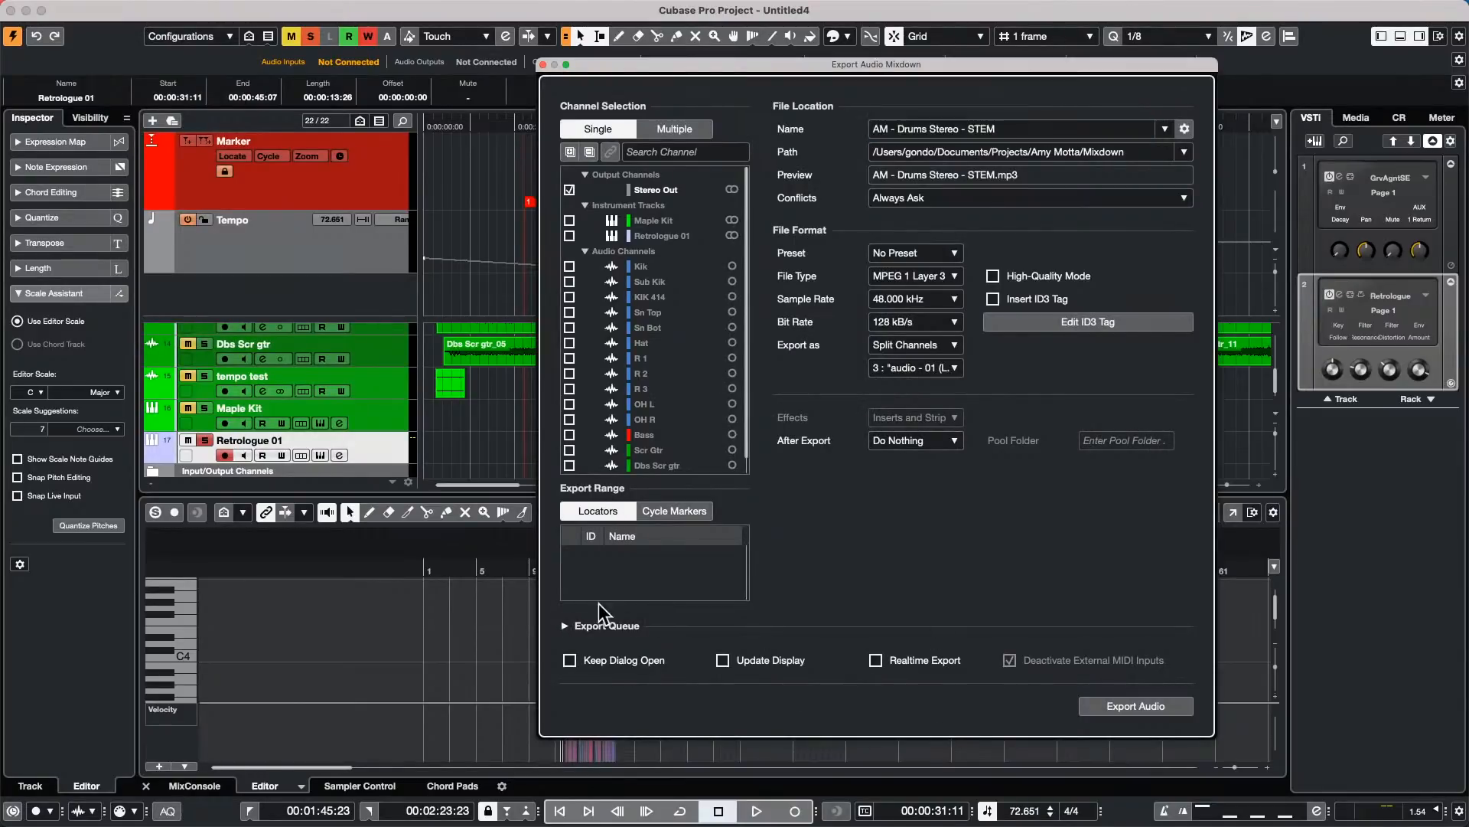
{"action": "left_click", "coordinate": [564, 623]}
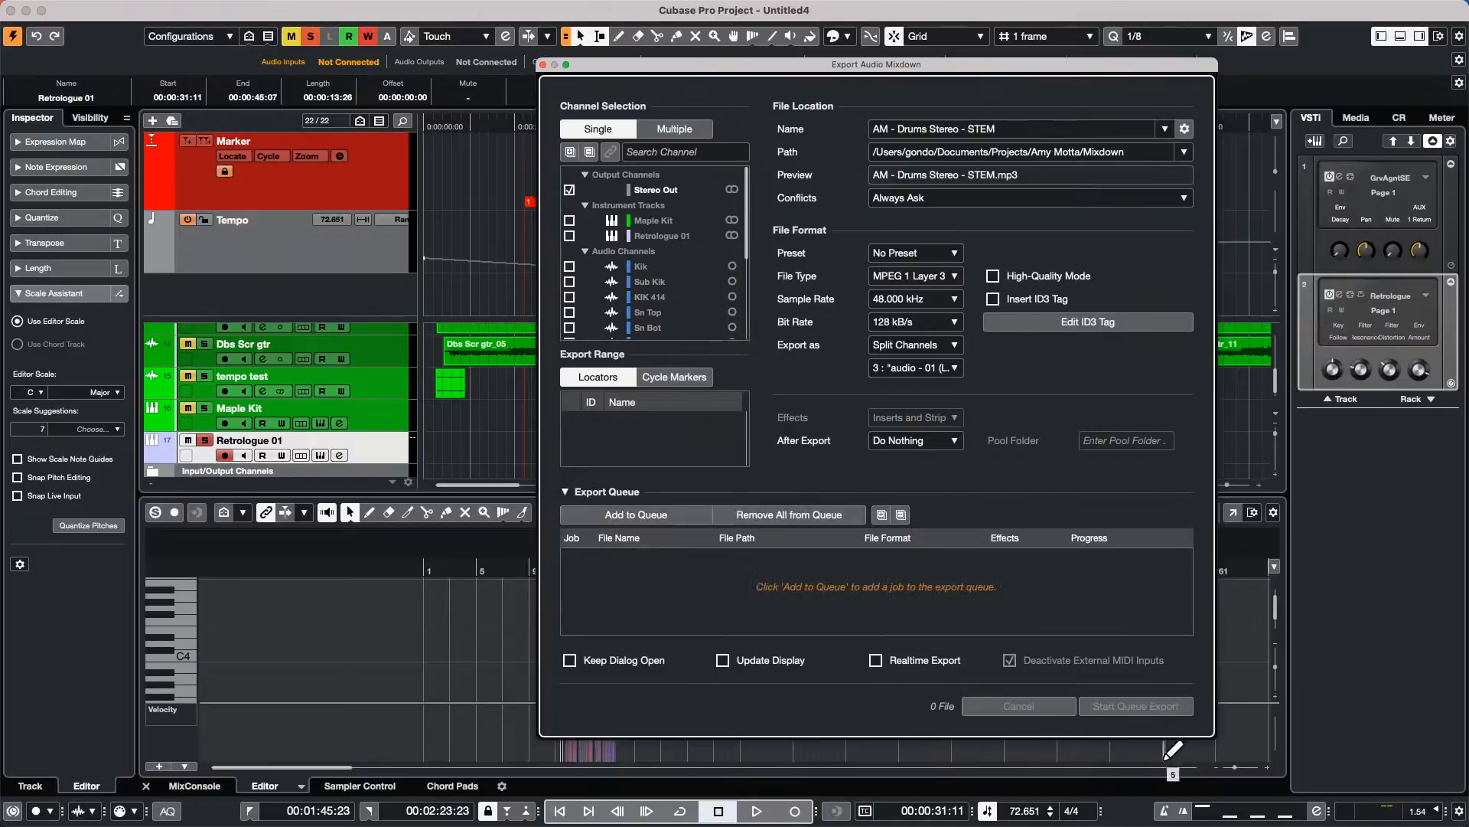
Step: Collapse the Export Queue section of the Export Audio Mixdown dialog and close the dialog
{"action": "left_click", "coordinate": [567, 490]}
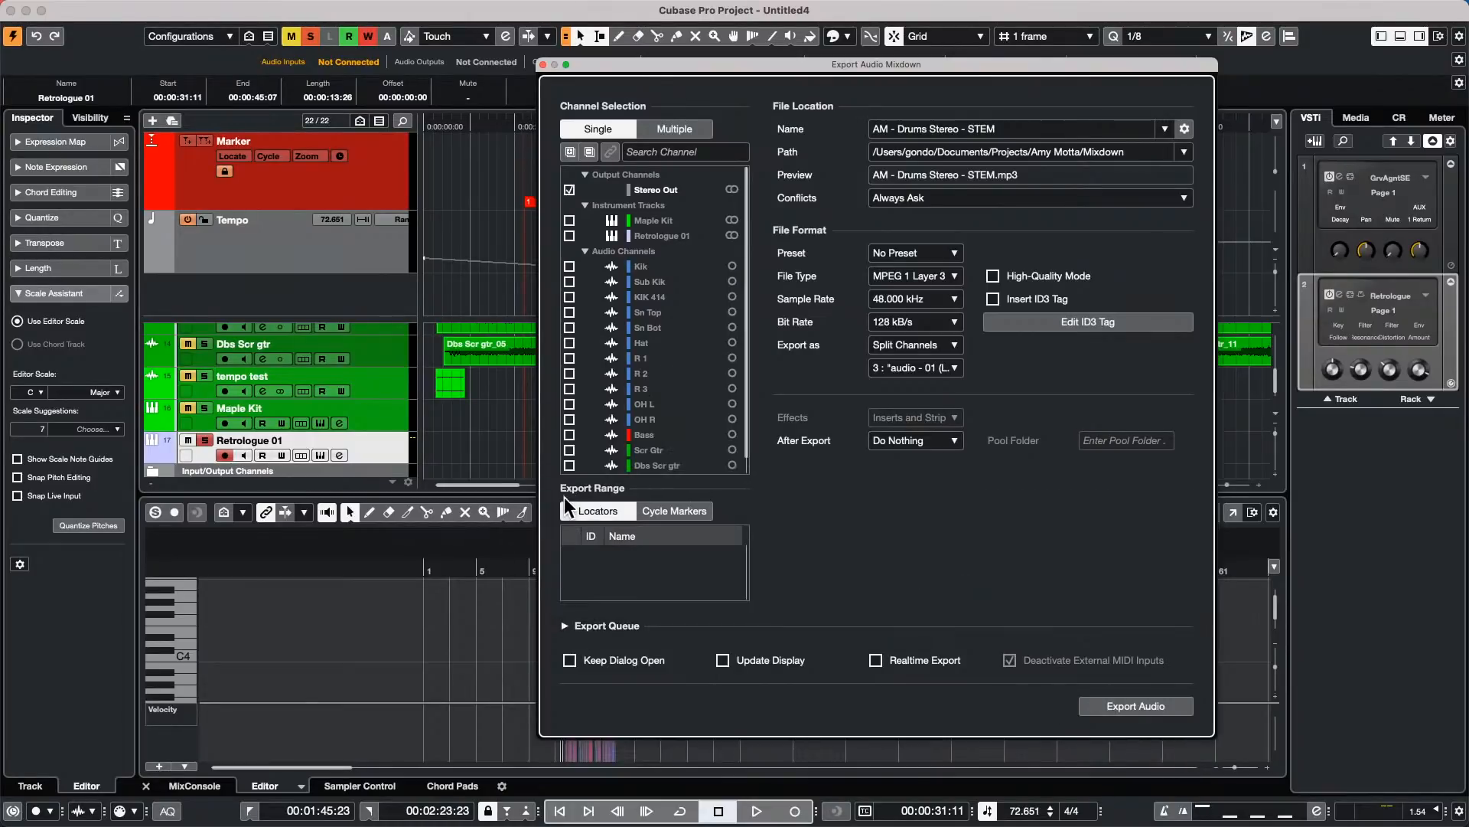
{"action": "left_click", "coordinate": [564, 625]}
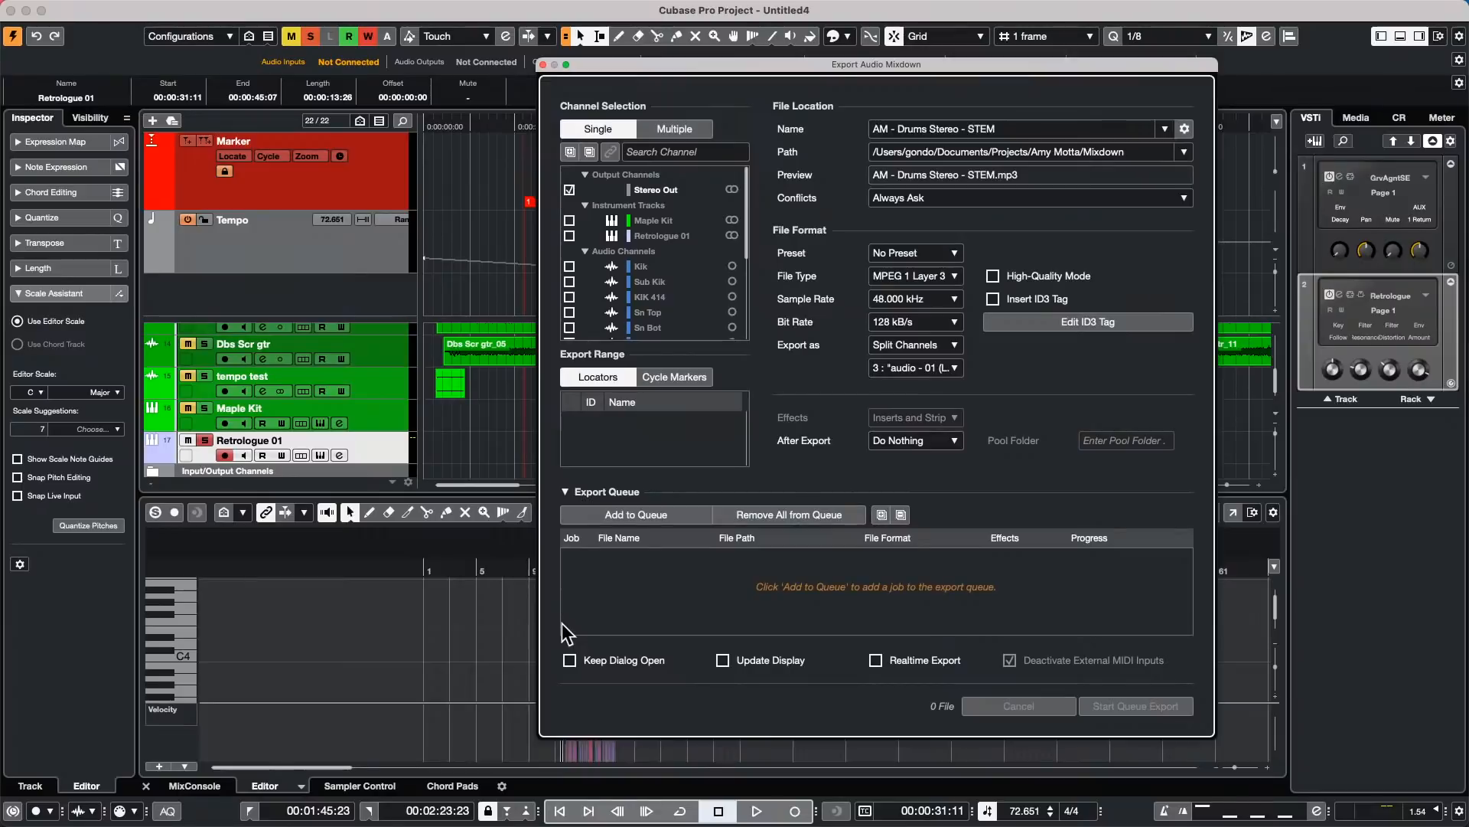
{"action": "left_click", "coordinate": [565, 492]}
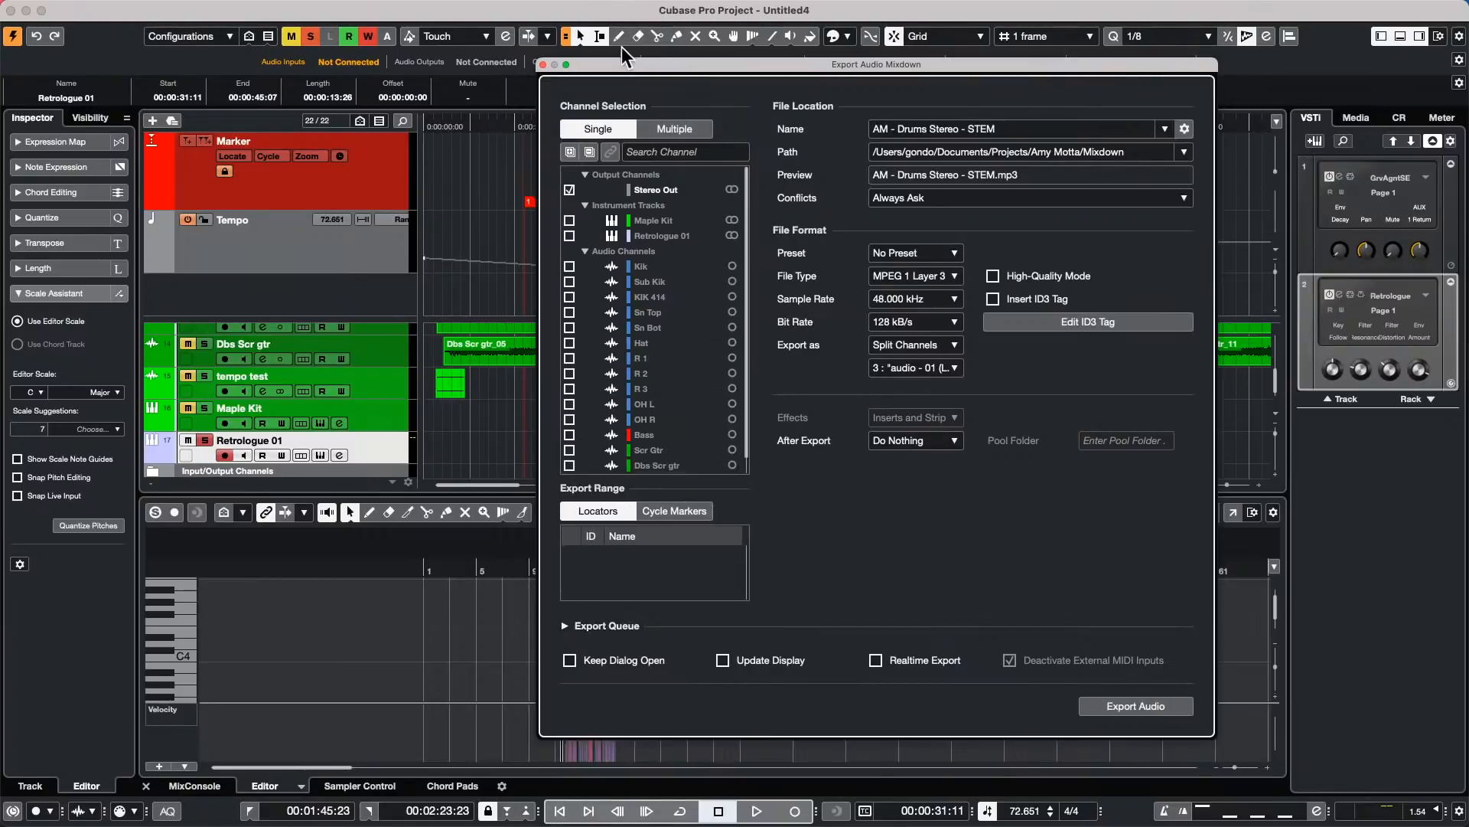
{"action": "left_click_drag", "start_coordinate": [628, 68], "coordinate": [364, 25]}
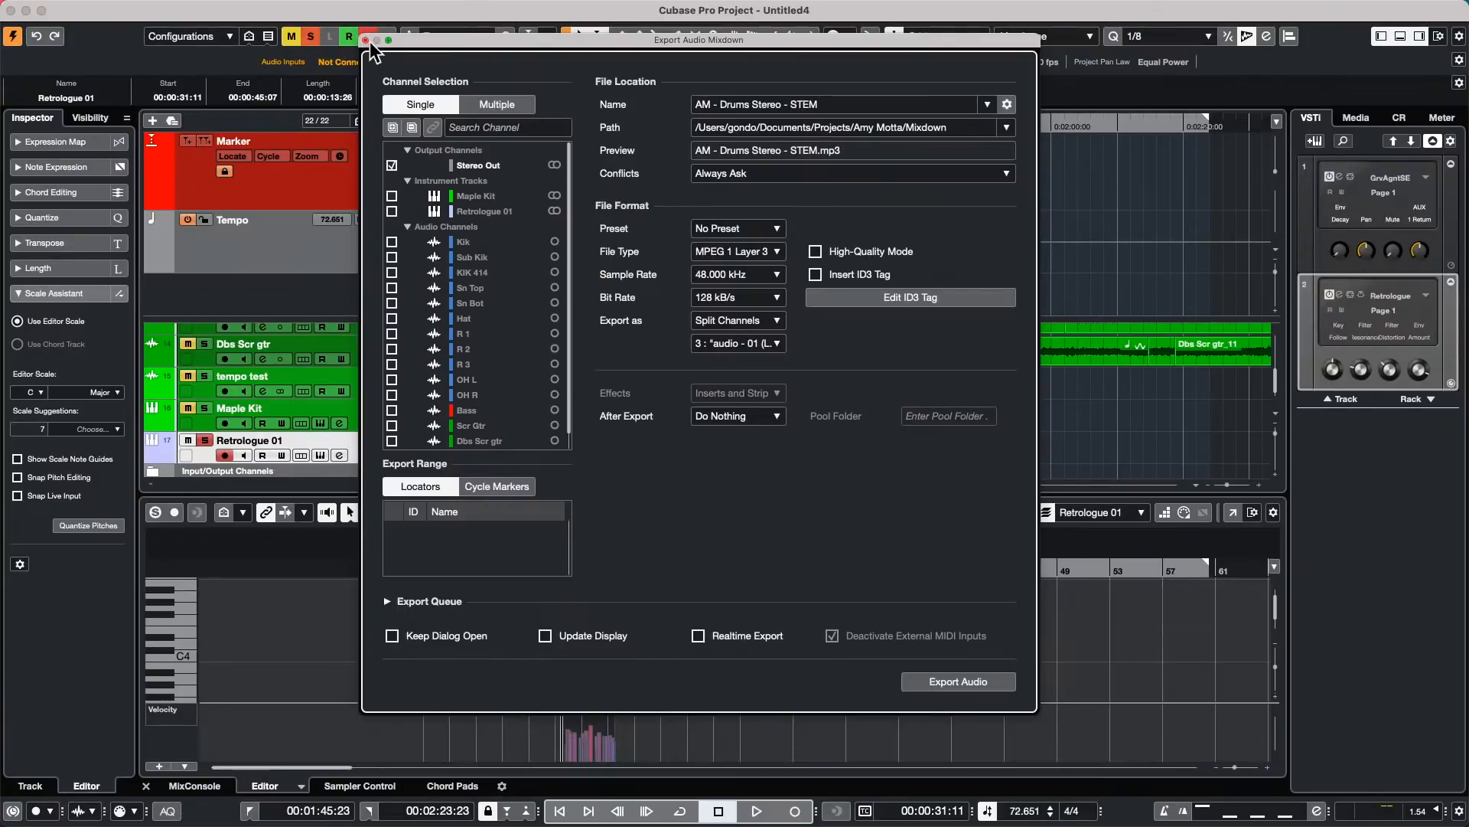
{"action": "left_click", "coordinate": [366, 40]}
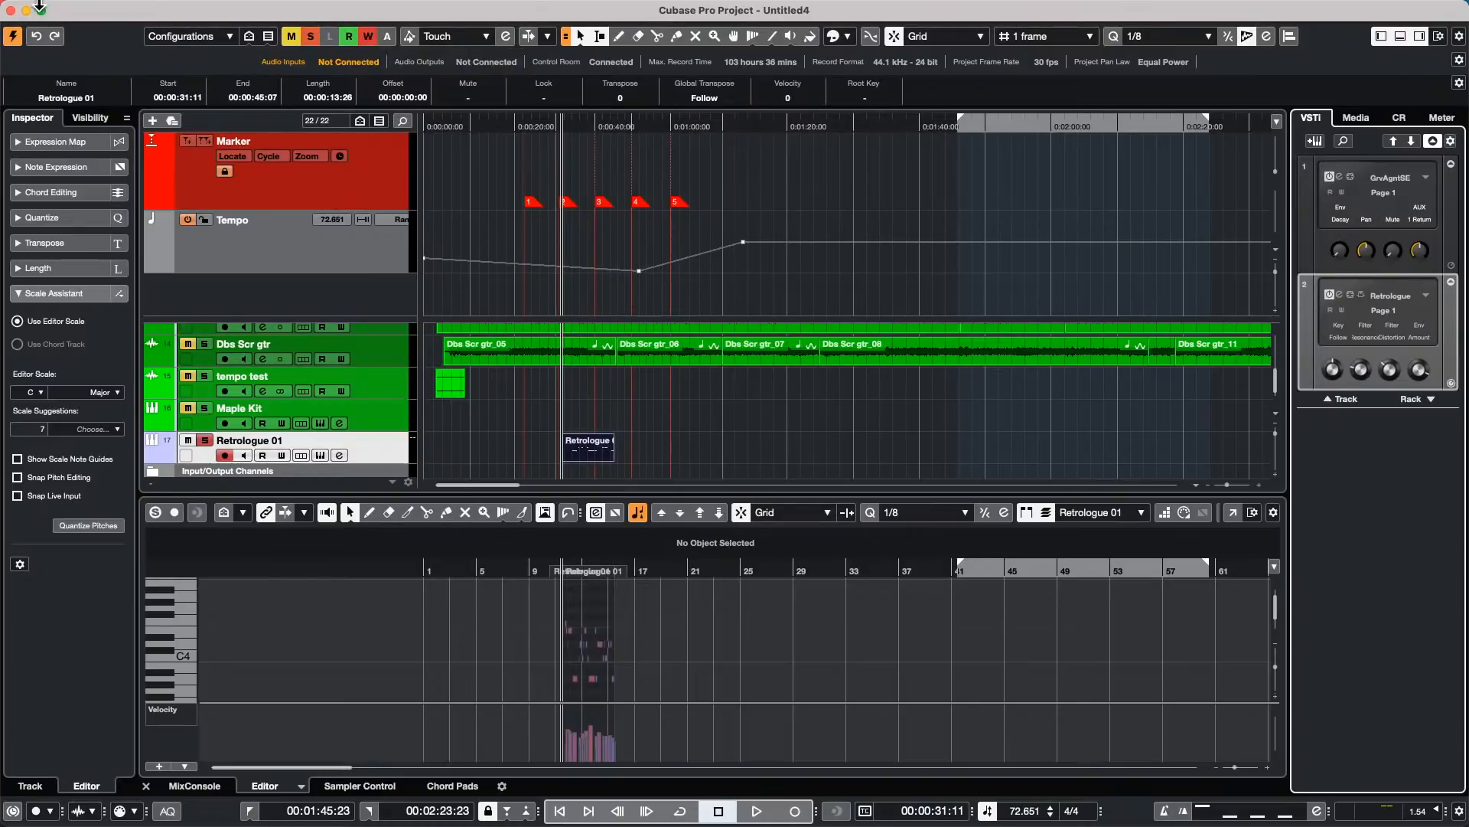
Step: Examine the General page of the Preferences, including the auto save, backup and undo options, and close the dialog
{"action": "mouse_move", "coordinate": [44, 8]}
{"action": "left_click", "coordinate": [100, 9]}
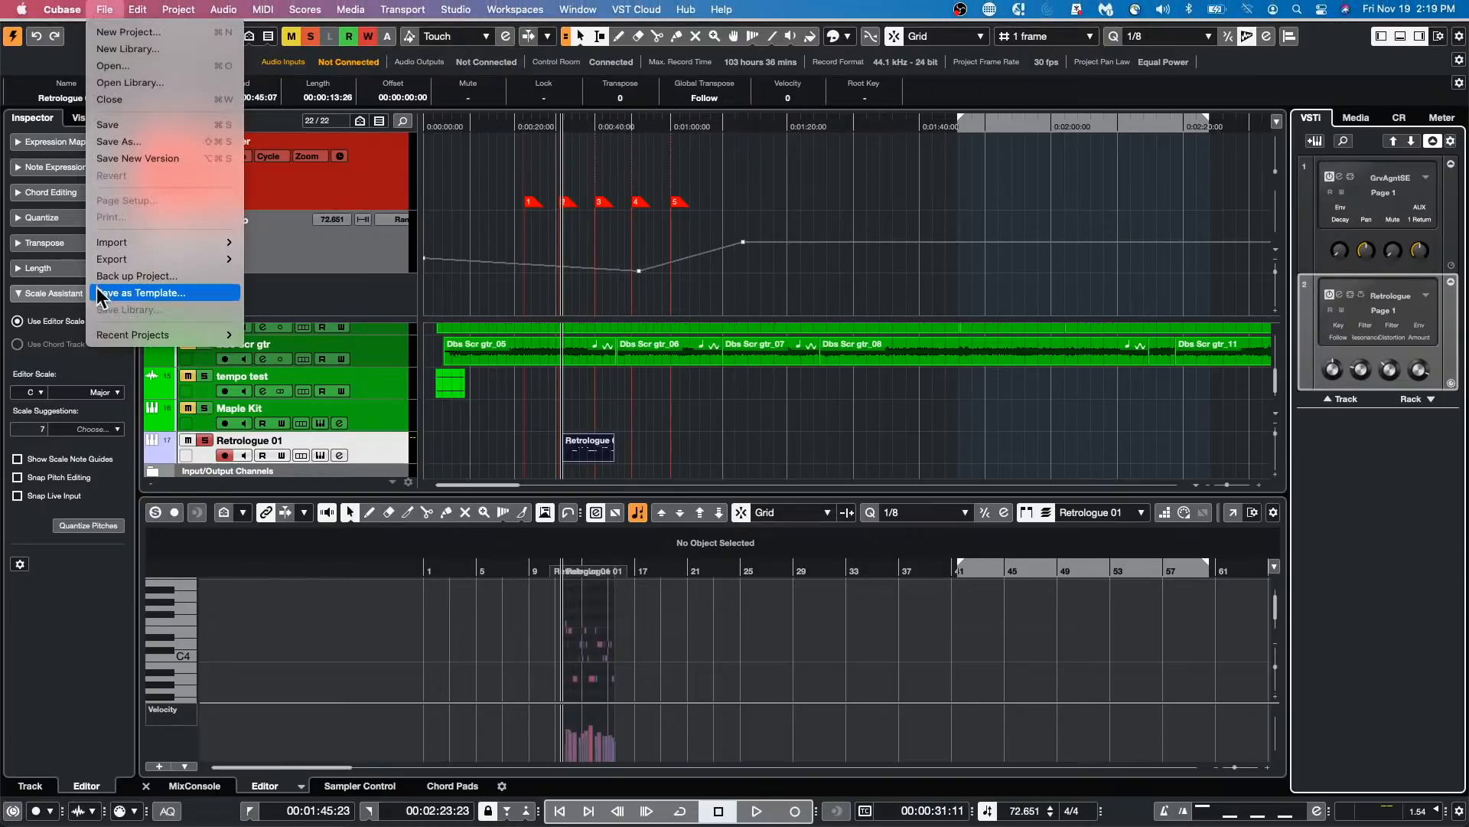
{"action": "mouse_move", "coordinate": [97, 338]}
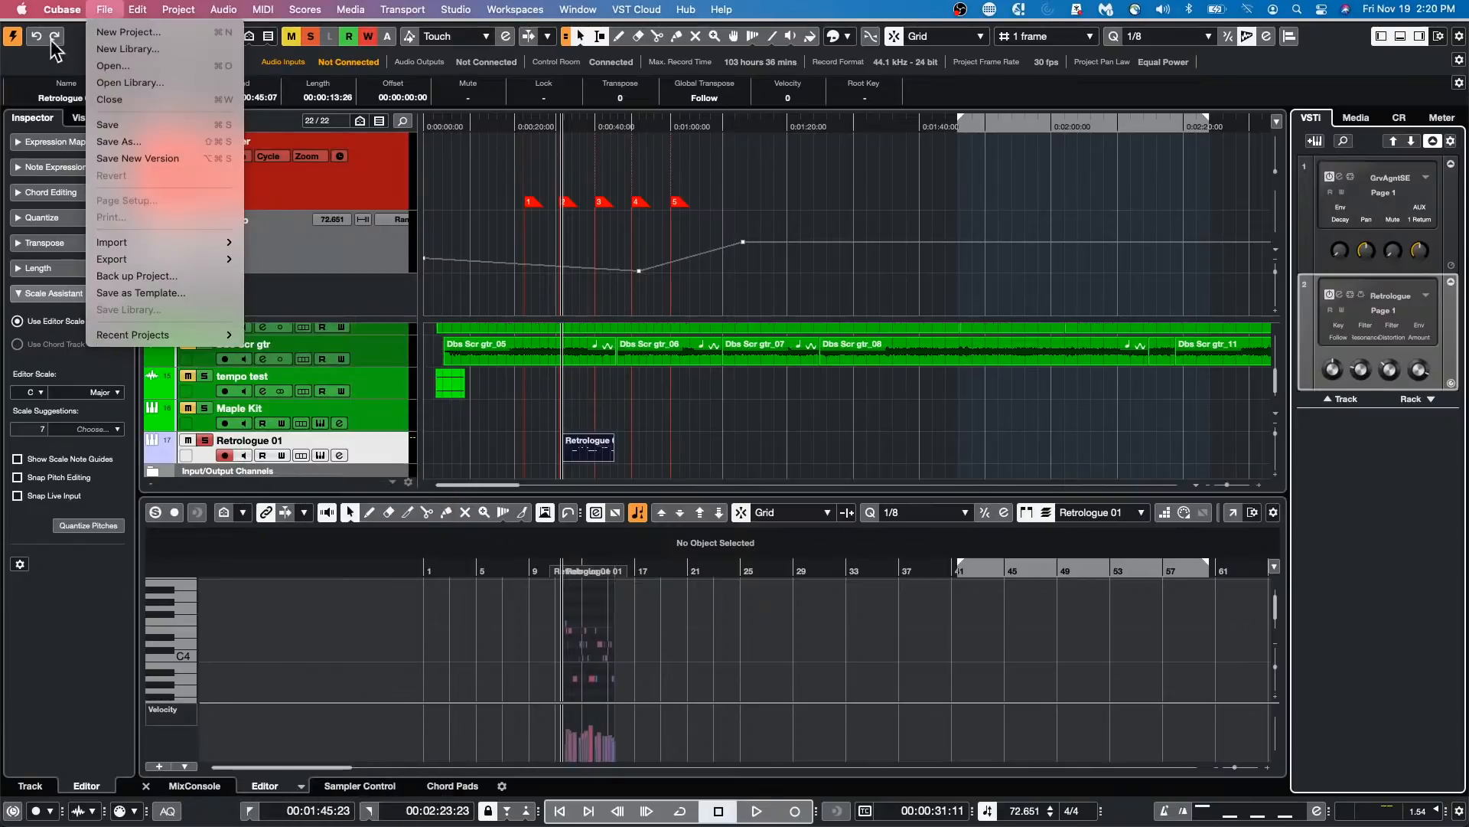
{"action": "mouse_move", "coordinate": [60, 9]}
{"action": "left_click", "coordinate": [57, 56]}
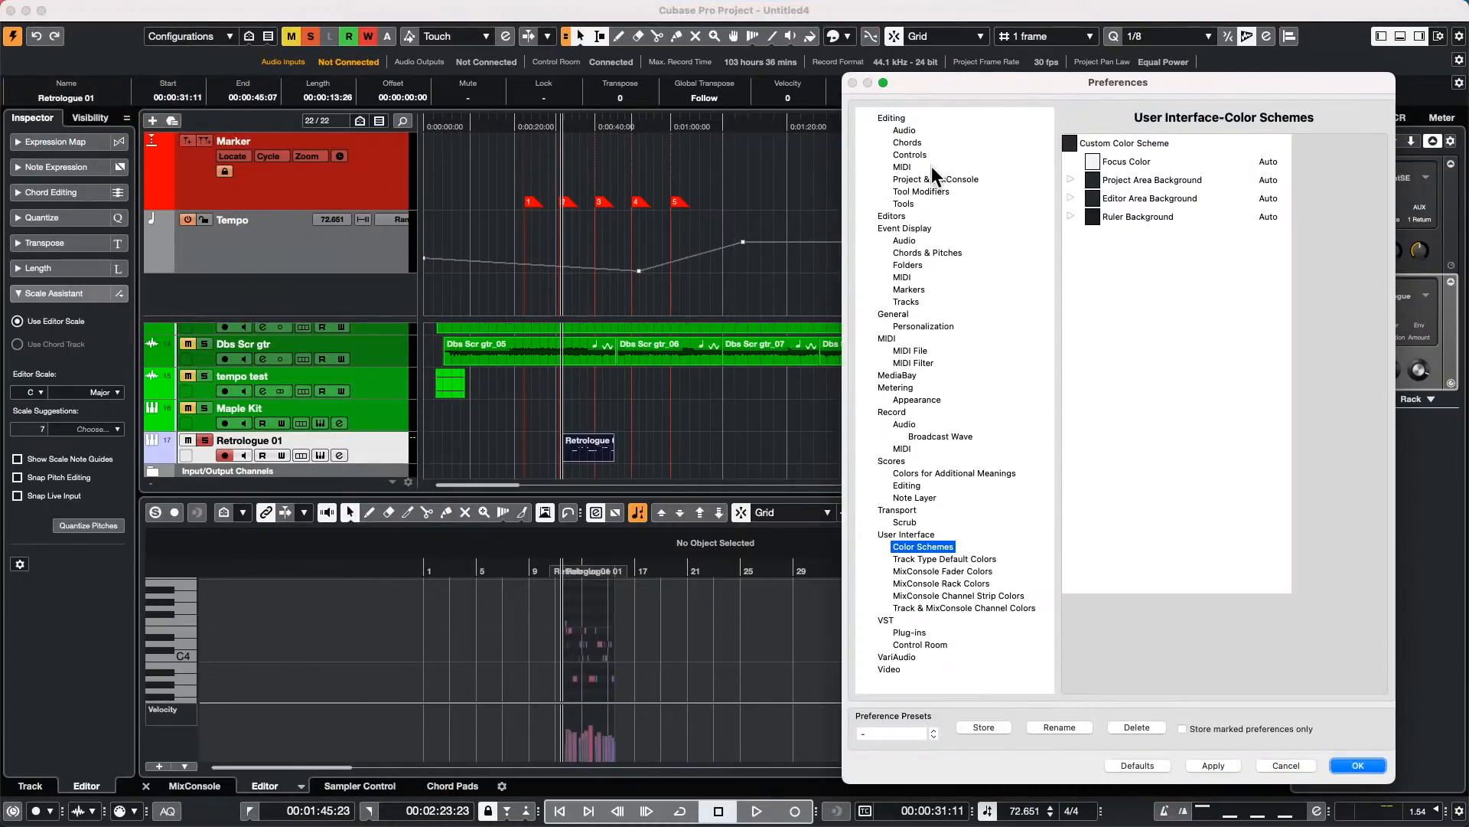
{"action": "left_click", "coordinate": [893, 315]}
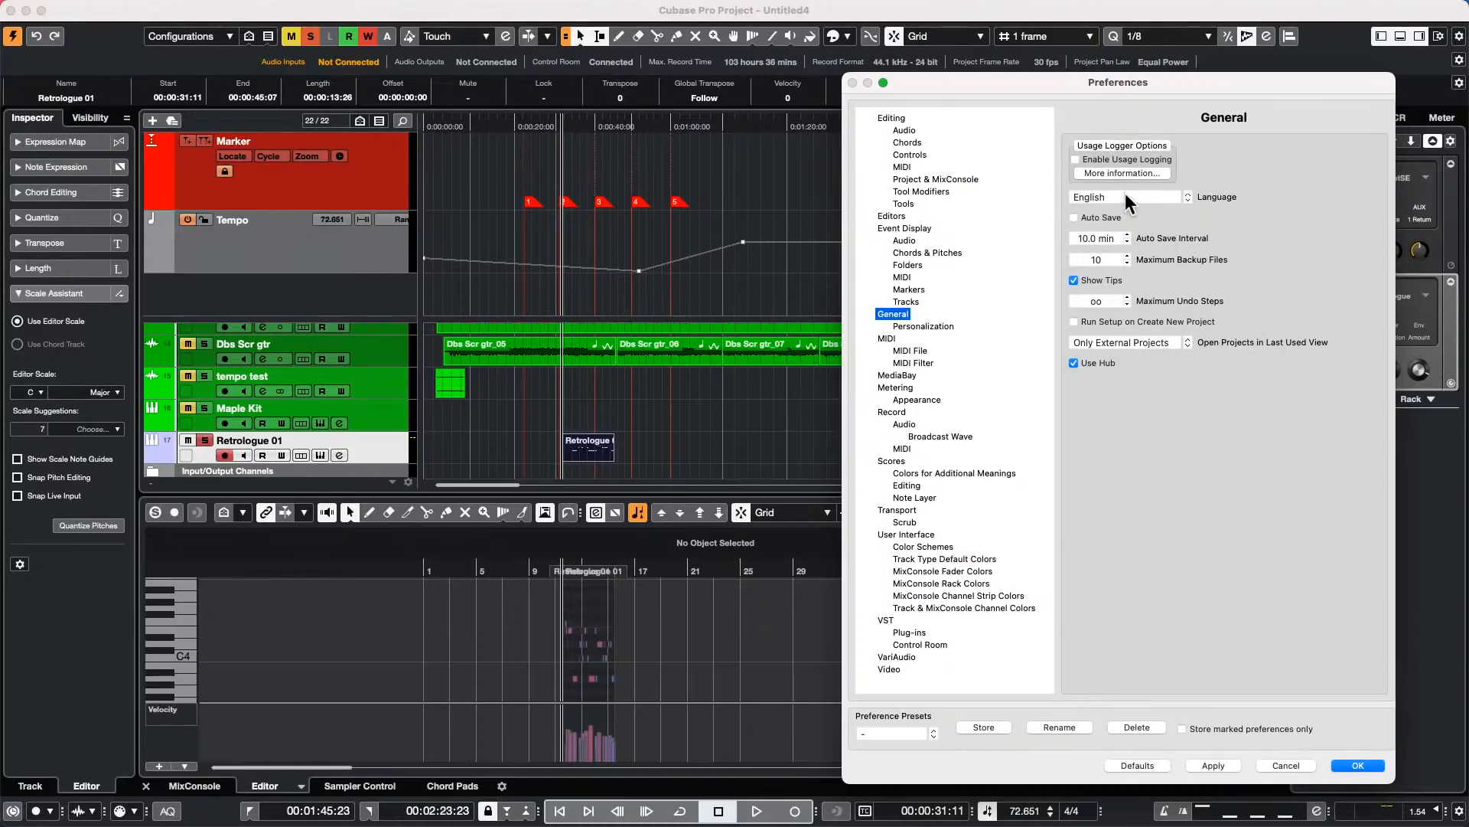
{"action": "left_click", "coordinate": [1352, 765]}
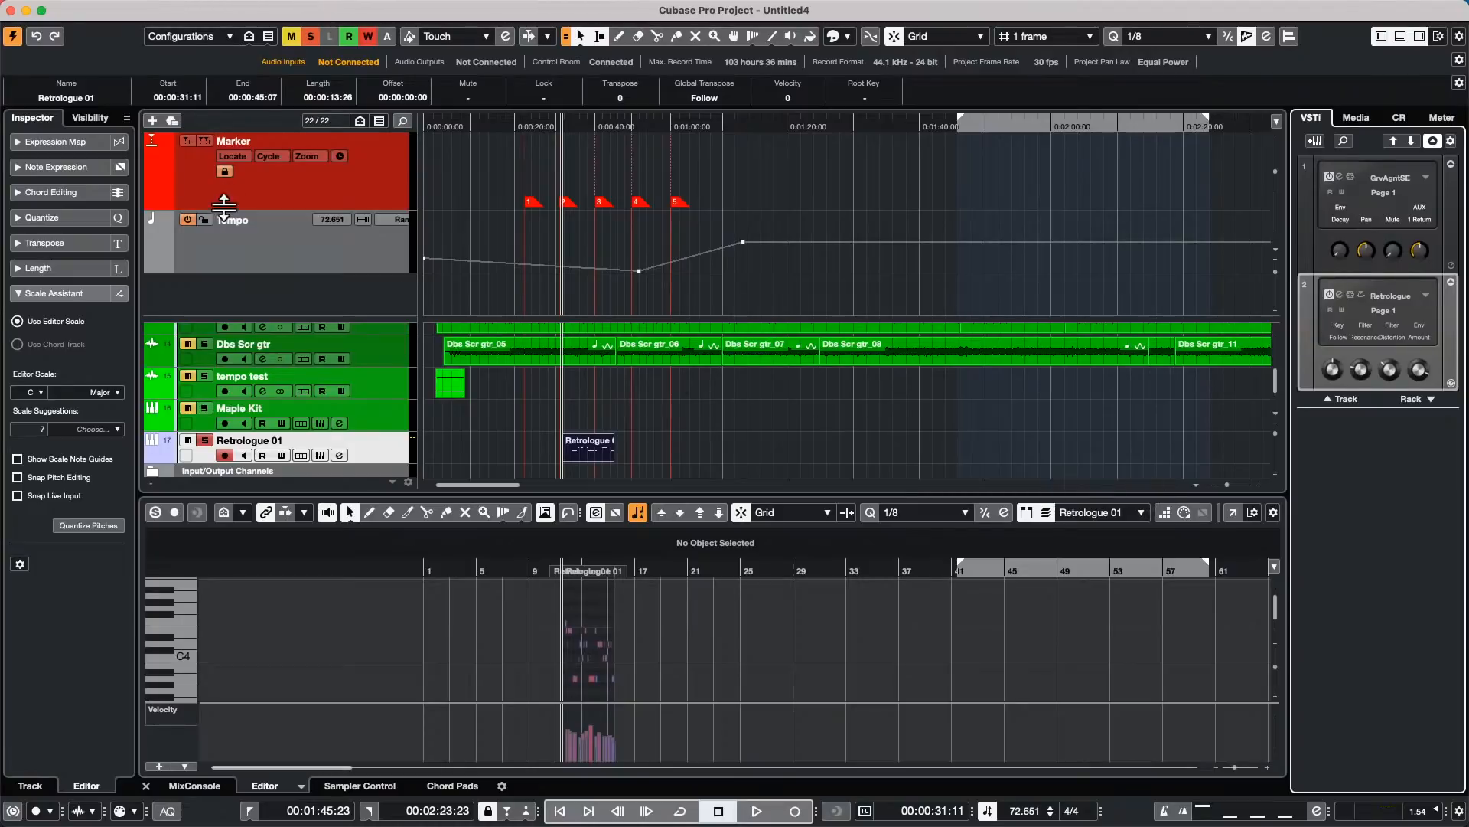
Step: Open the recent project "Amos Moses - GO.cpr" and activate it
{"action": "mouse_move", "coordinate": [320, 15]}
{"action": "left_click", "coordinate": [104, 9]}
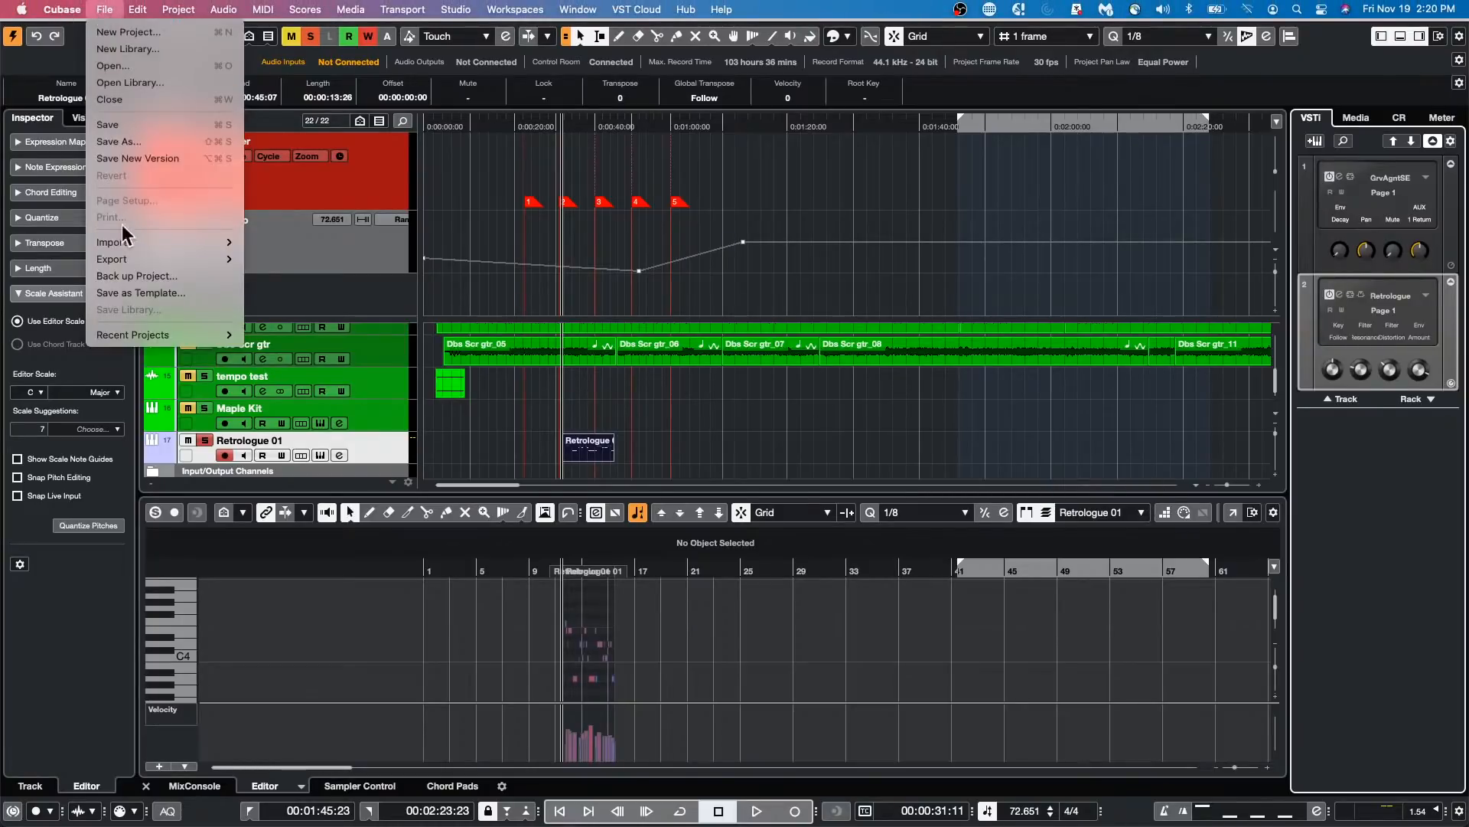
{"action": "mouse_move", "coordinate": [133, 335]}
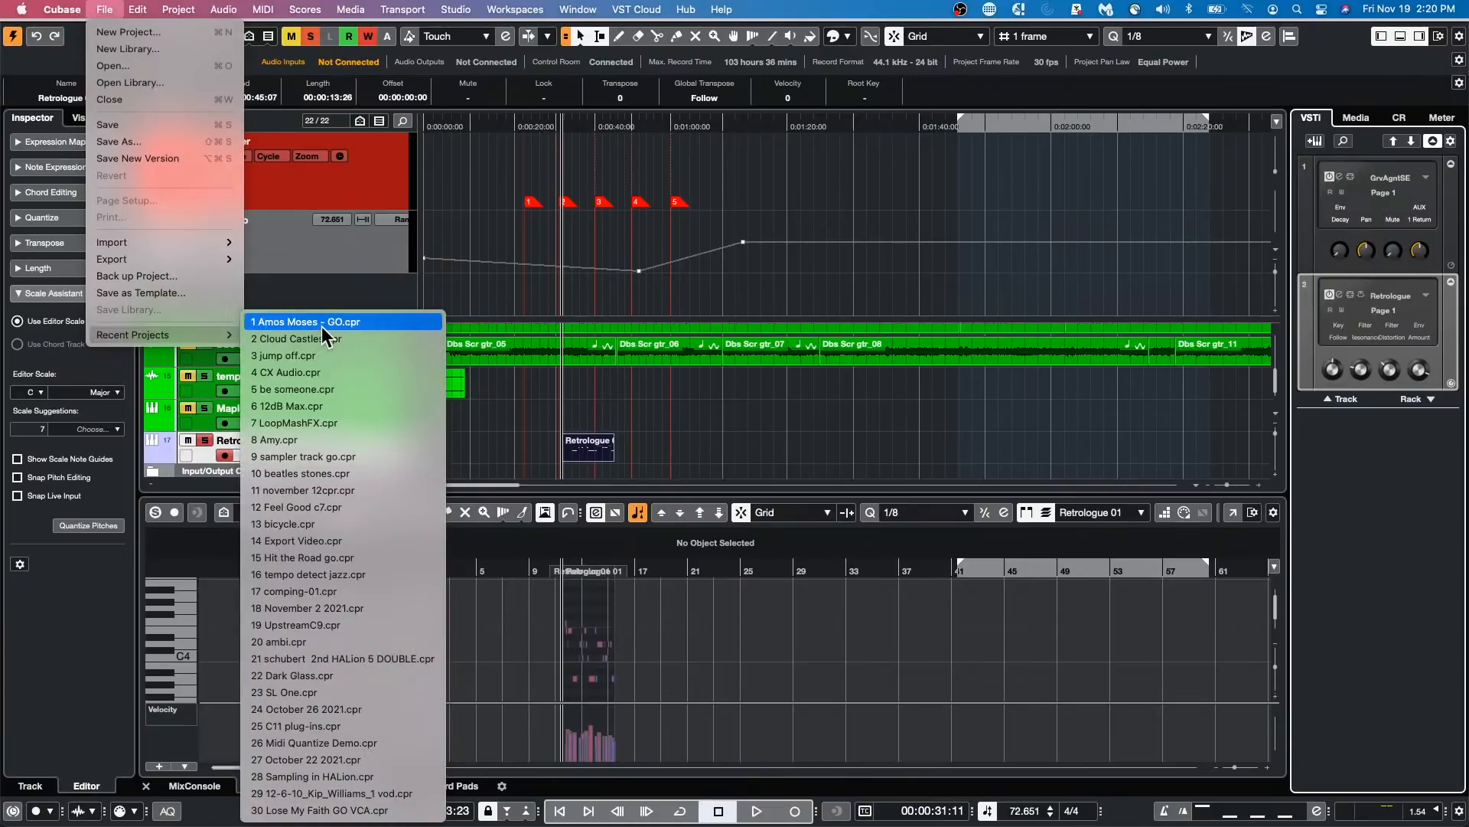
{"action": "left_click", "coordinate": [321, 326]}
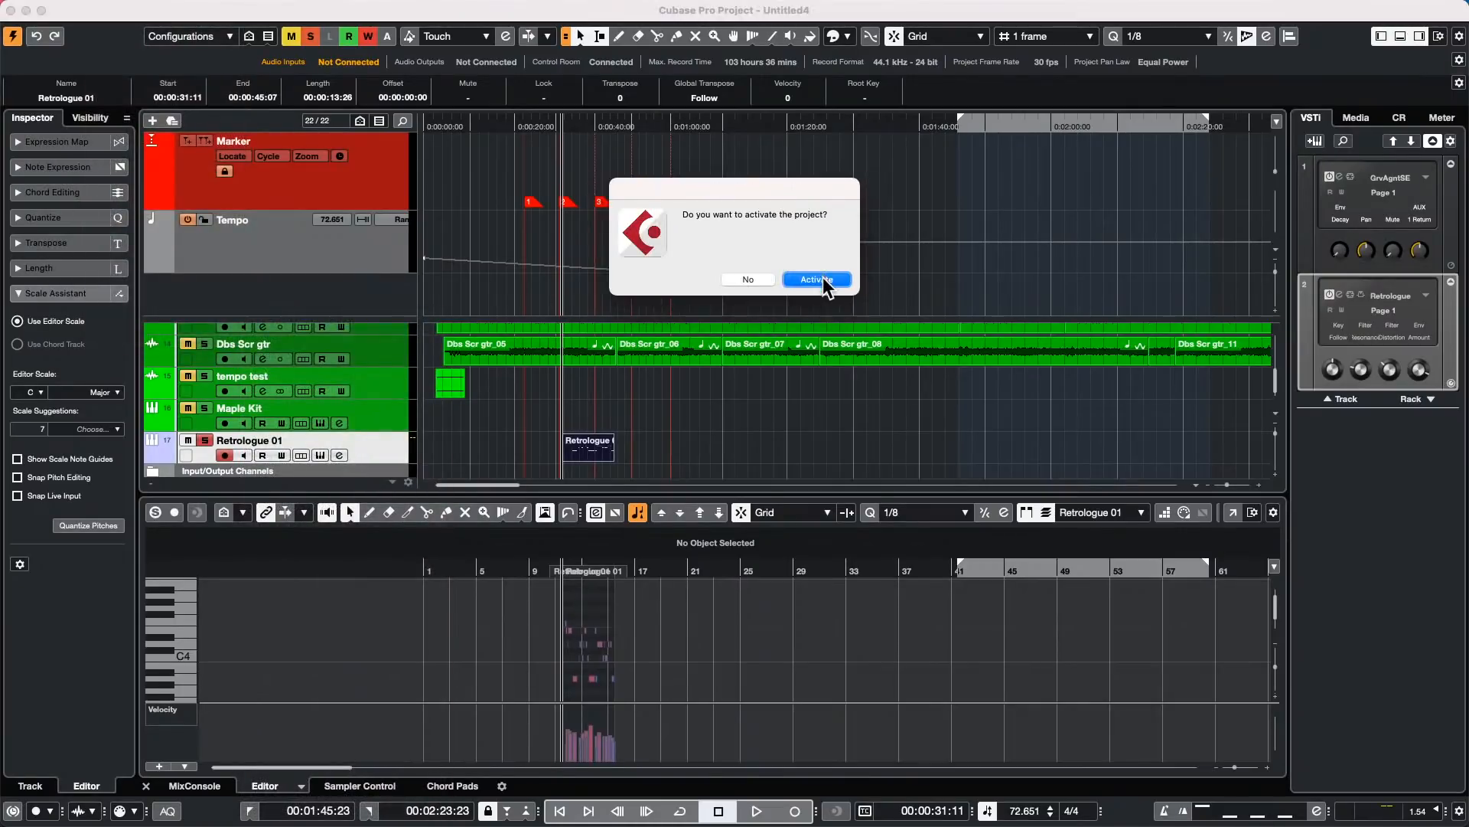
{"action": "left_click", "coordinate": [817, 278]}
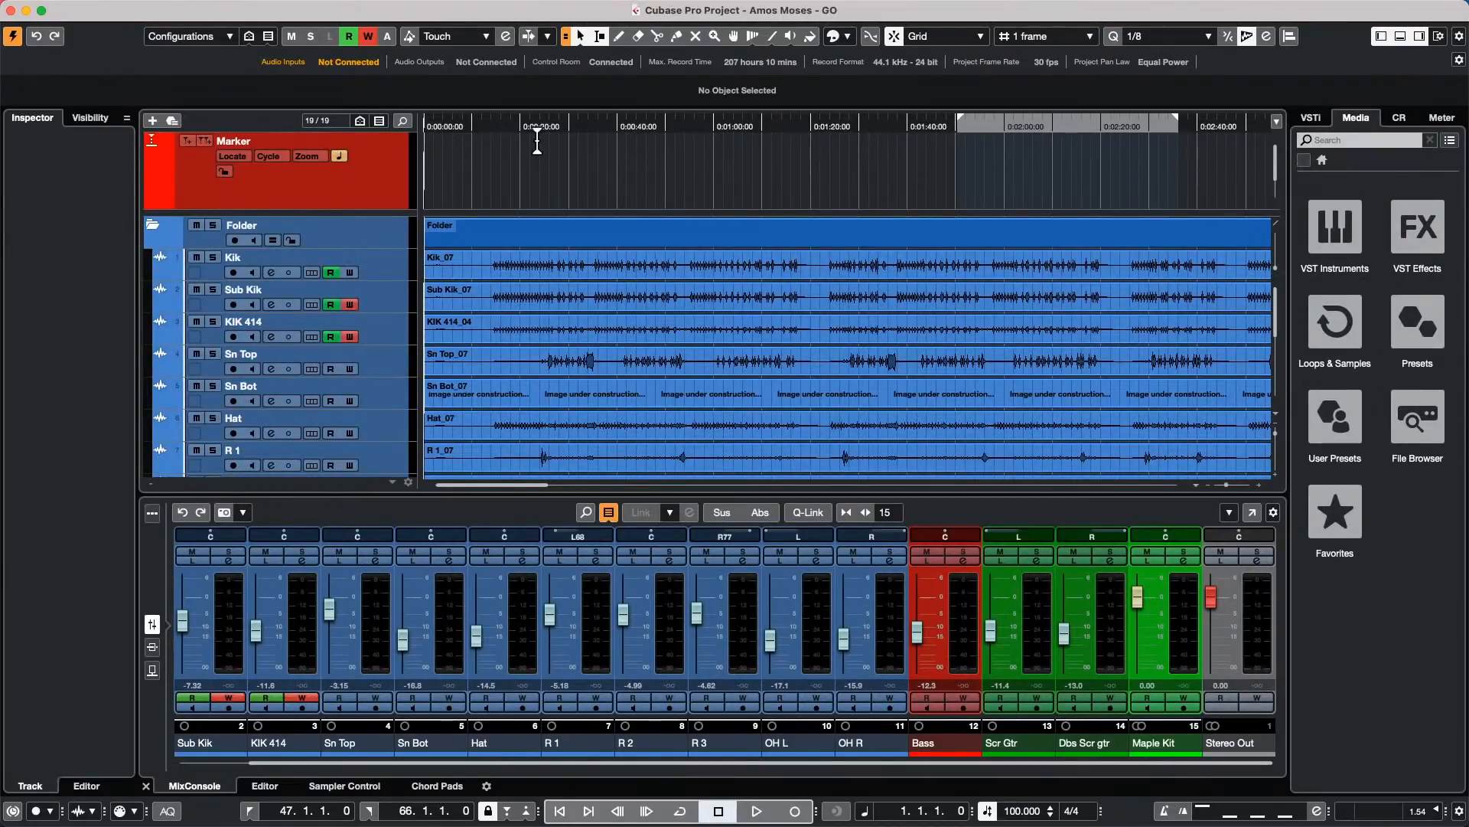
Step: Switch the project ruler to bars and beats and place the project cursor at about bar 11
{"action": "right_click", "coordinate": [525, 132]}
{"action": "left_click", "coordinate": [589, 140]}
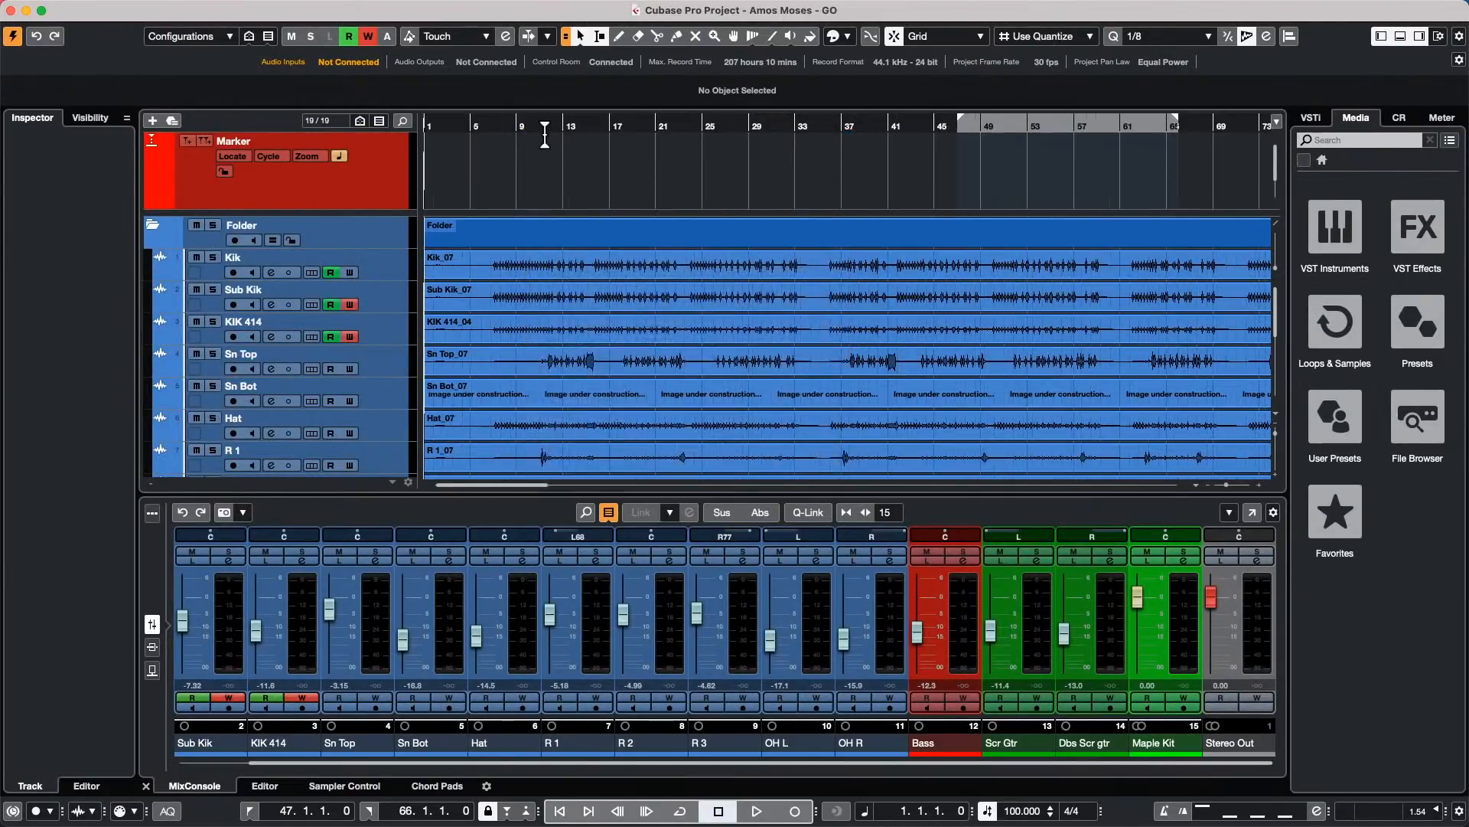
{"action": "left_click", "coordinate": [546, 126]}
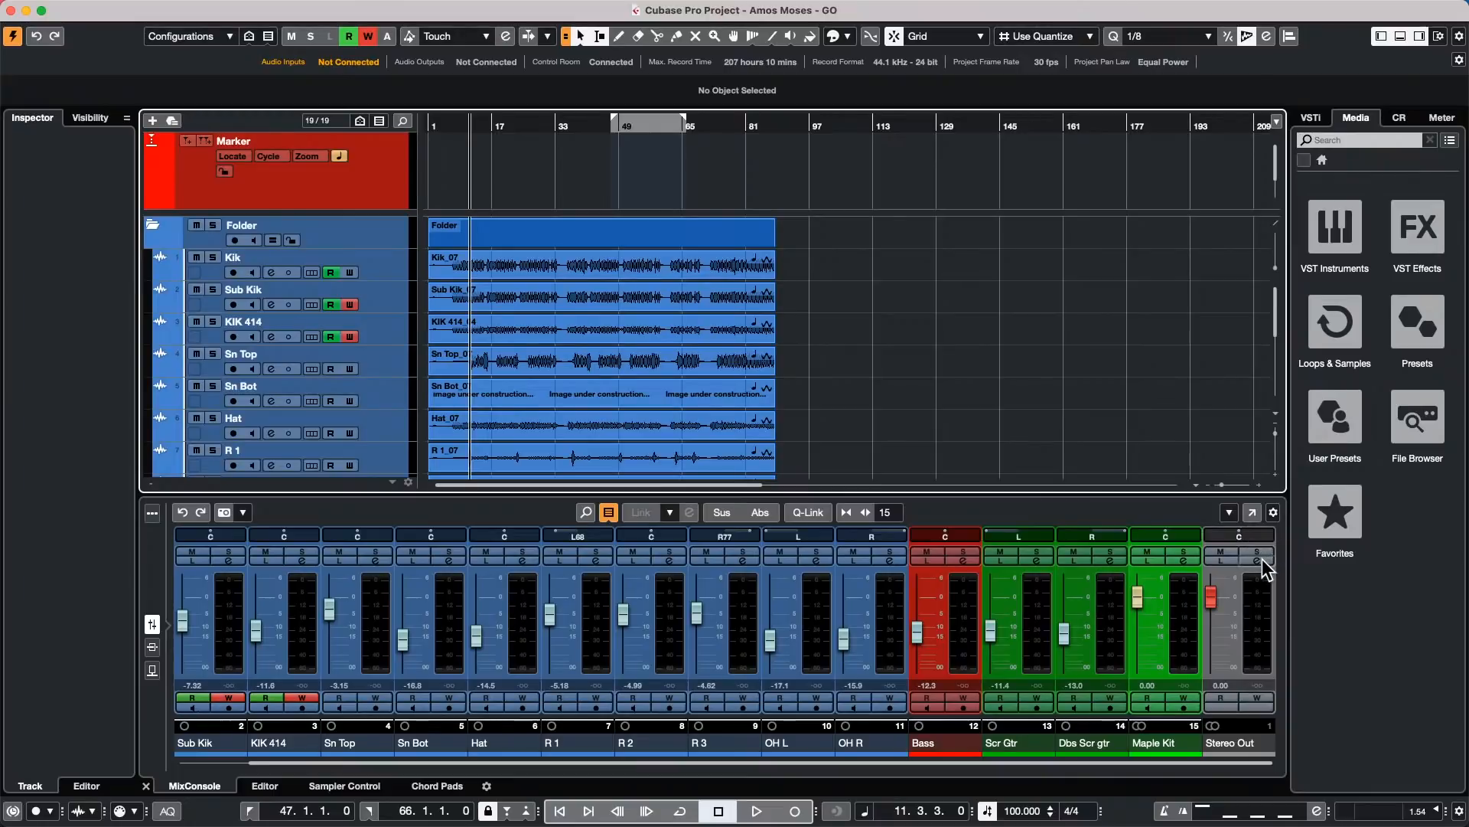
{"action": "scroll", "coordinate": [377, 410], "scroll_direction": "down", "scroll_amount": 1}
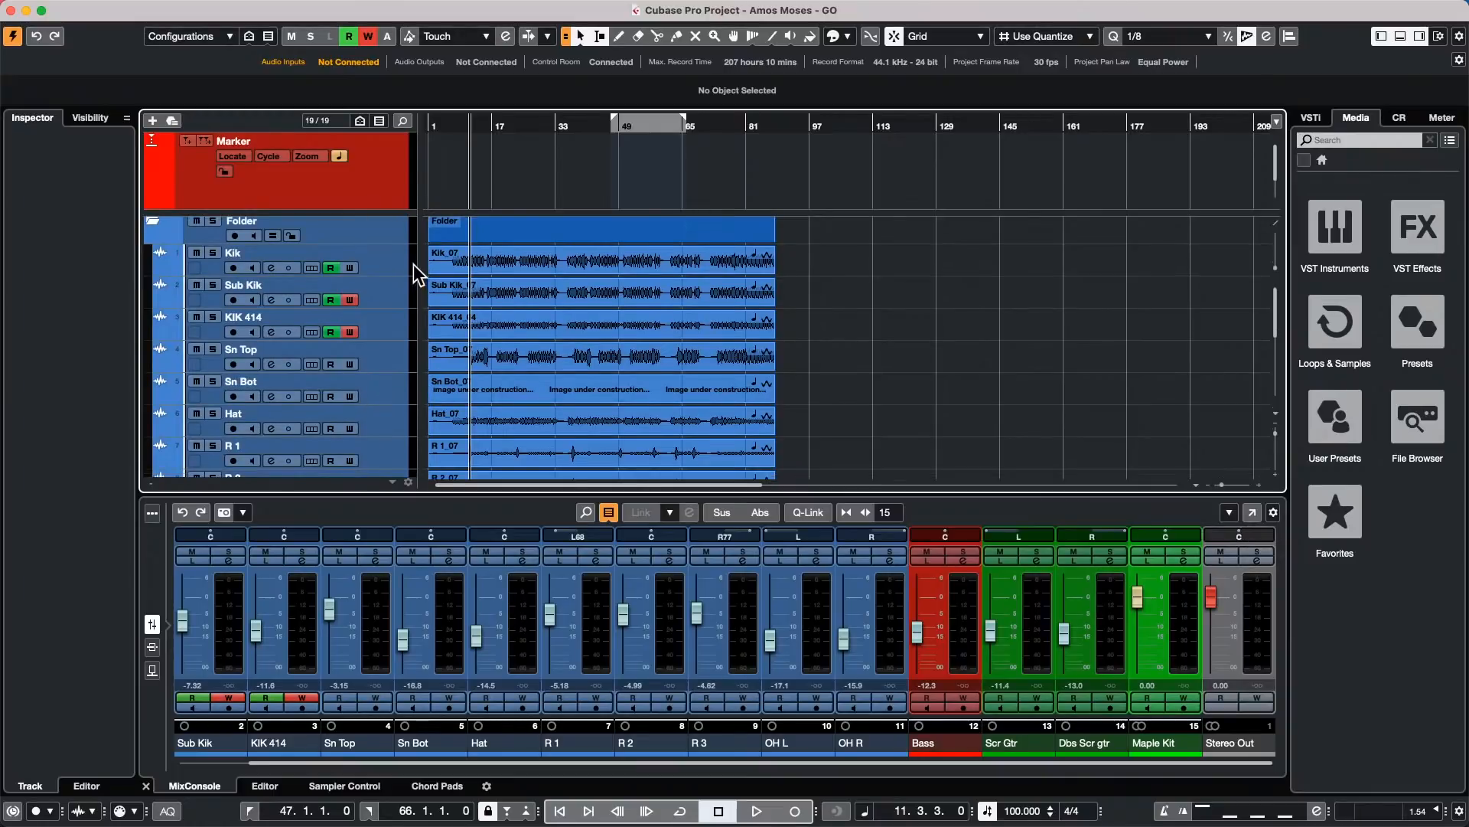
Step: Open the MixConsole and add a 5.1 output bus in the Audio Connections
{"action": "key", "text": "F3"}
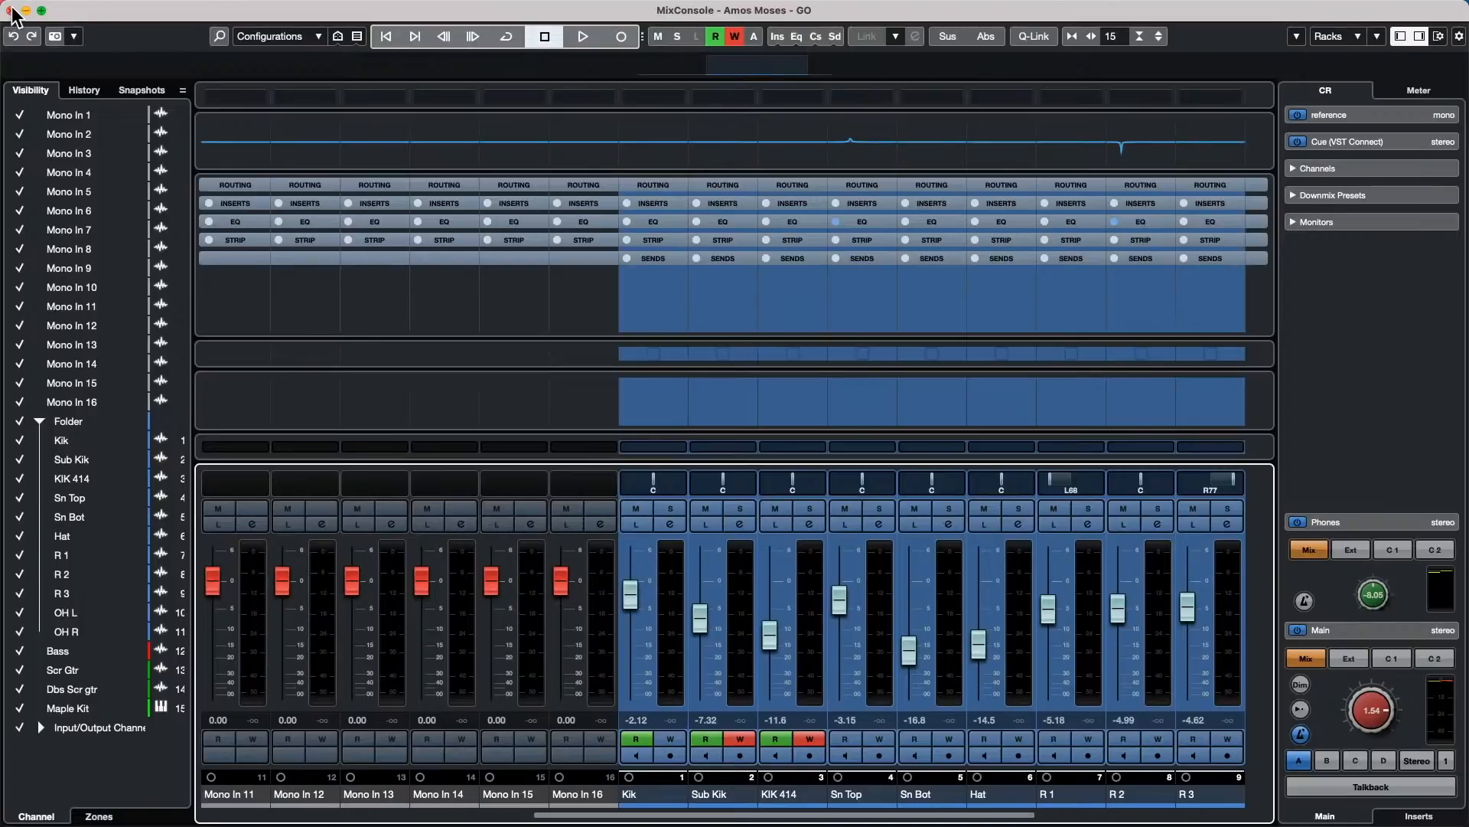
{"action": "key", "text": "F4"}
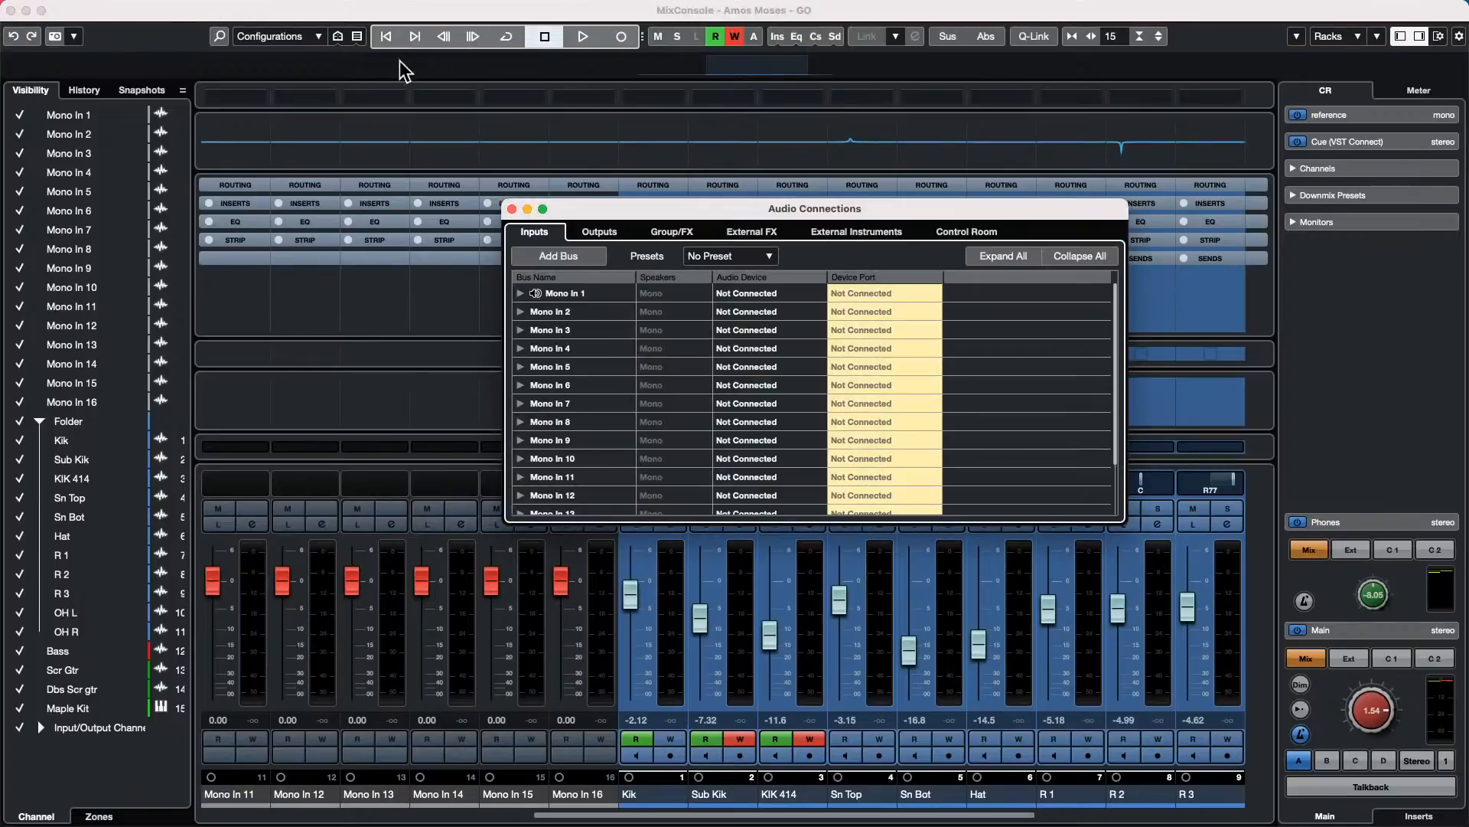
{"action": "left_click", "coordinate": [599, 232]}
{"action": "right_click", "coordinate": [597, 327]}
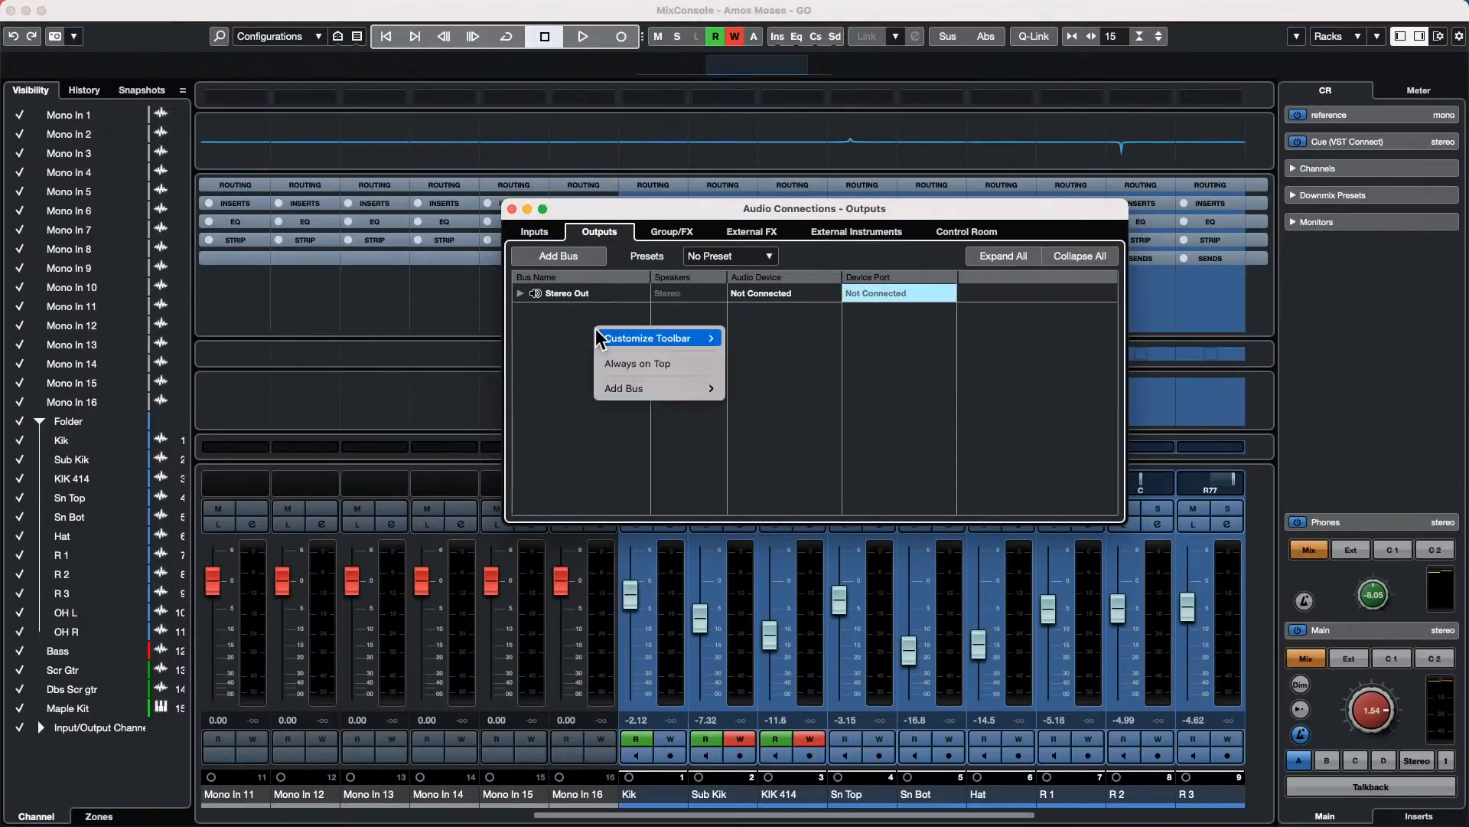
{"action": "mouse_move", "coordinate": [708, 348]}
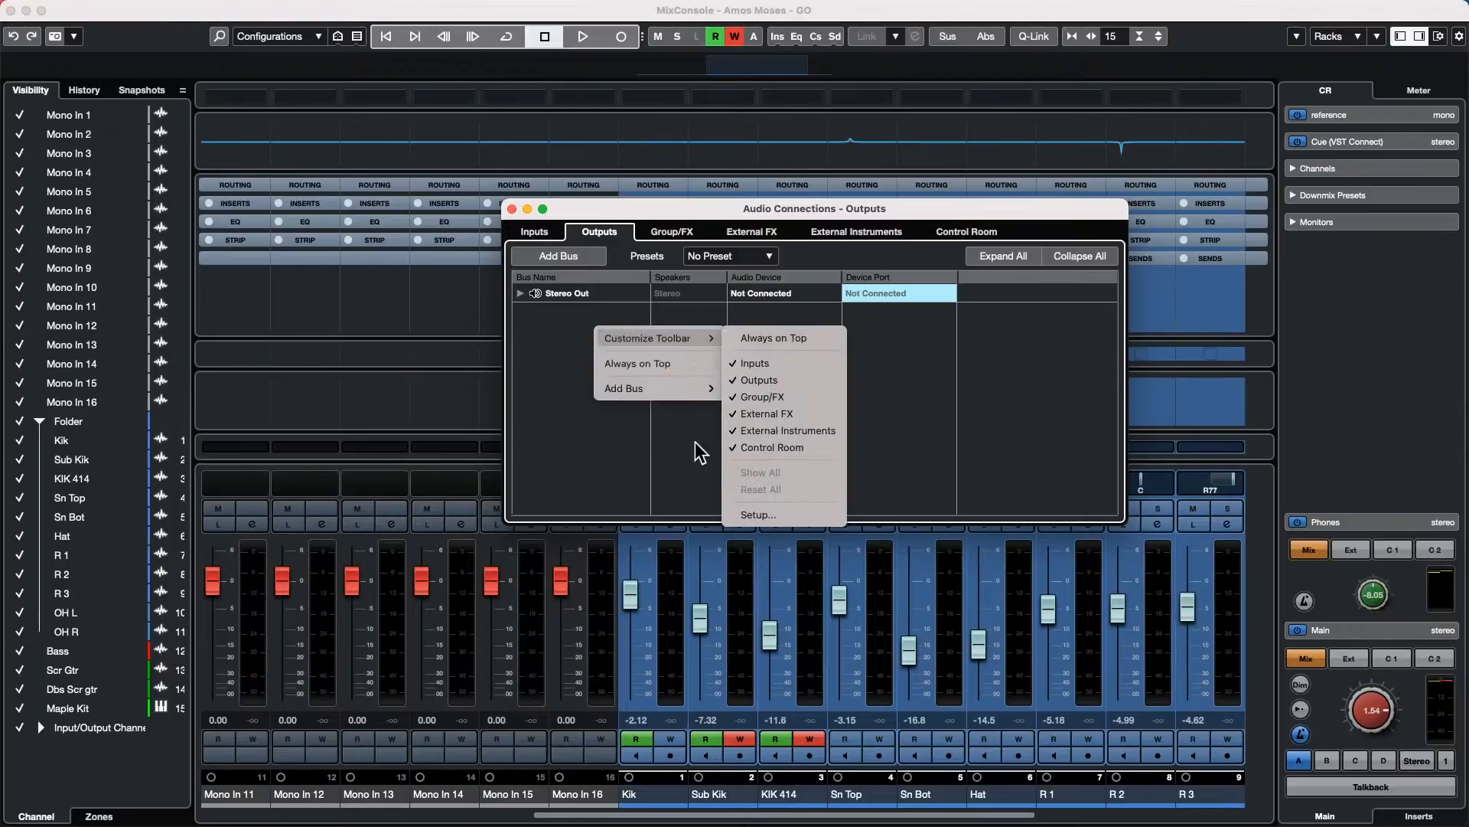
{"action": "mouse_move", "coordinate": [643, 388]}
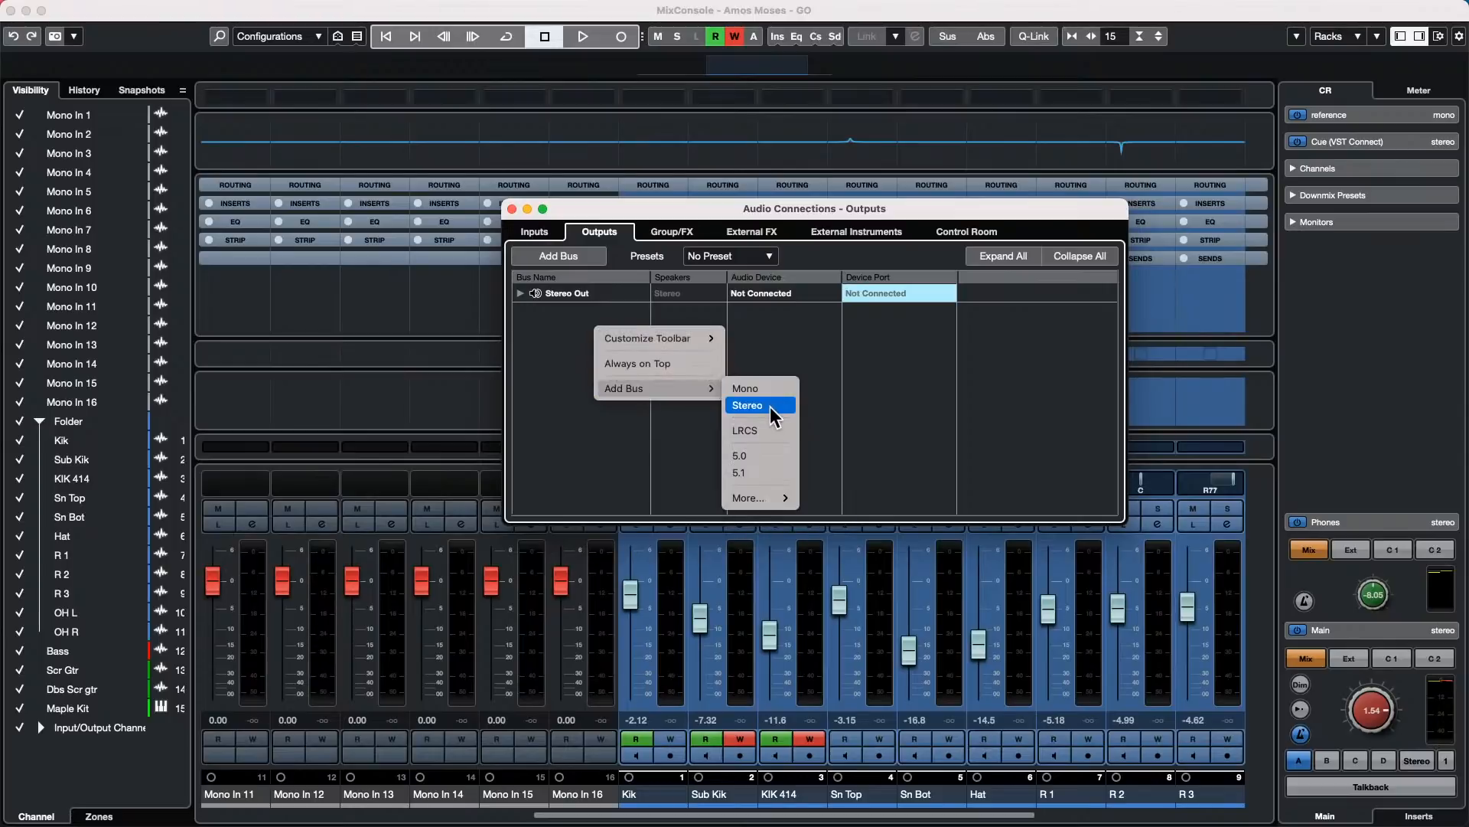
{"action": "left_click", "coordinate": [770, 473]}
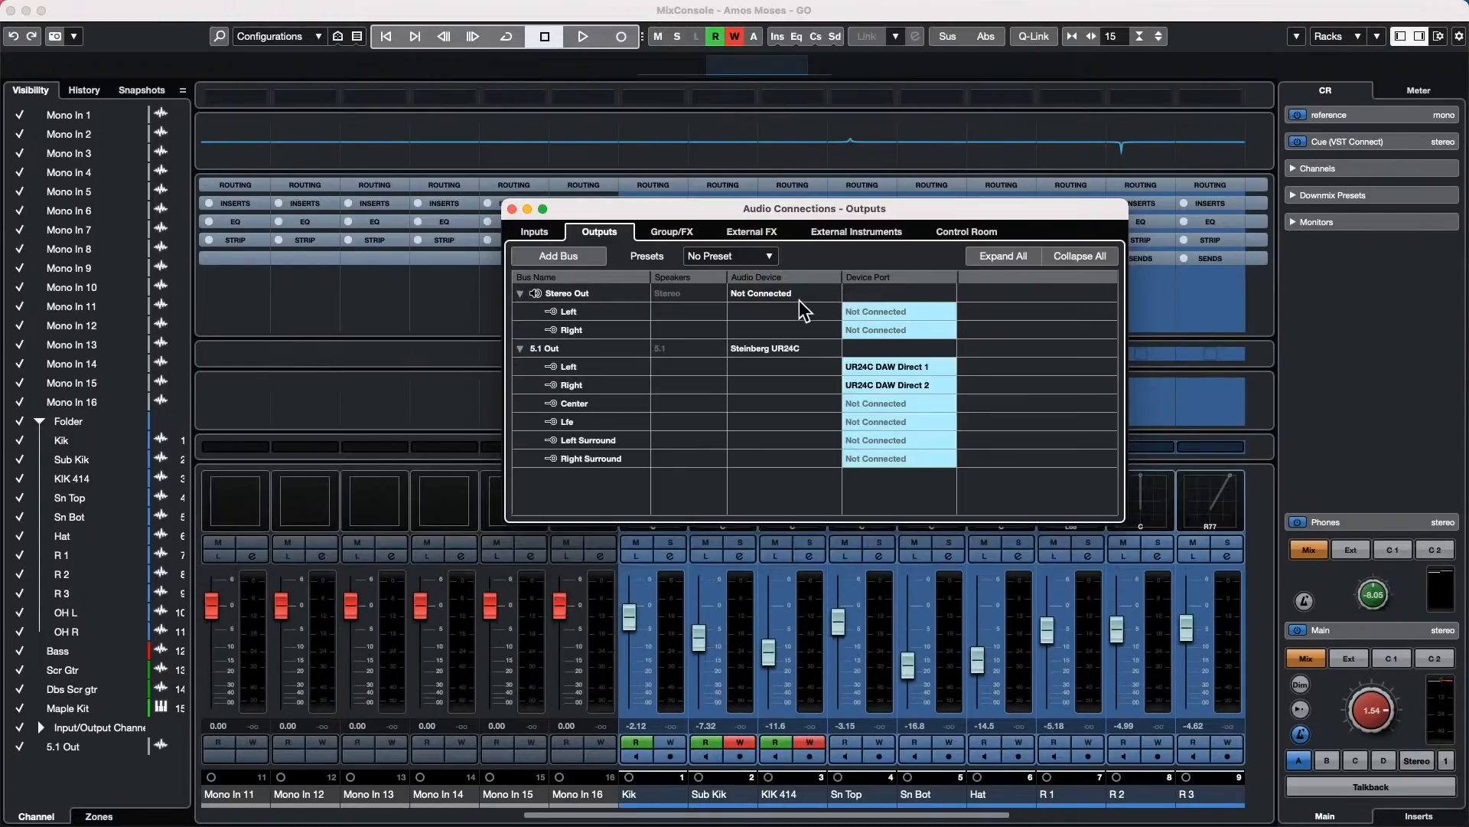
{"action": "left_click", "coordinate": [512, 209]}
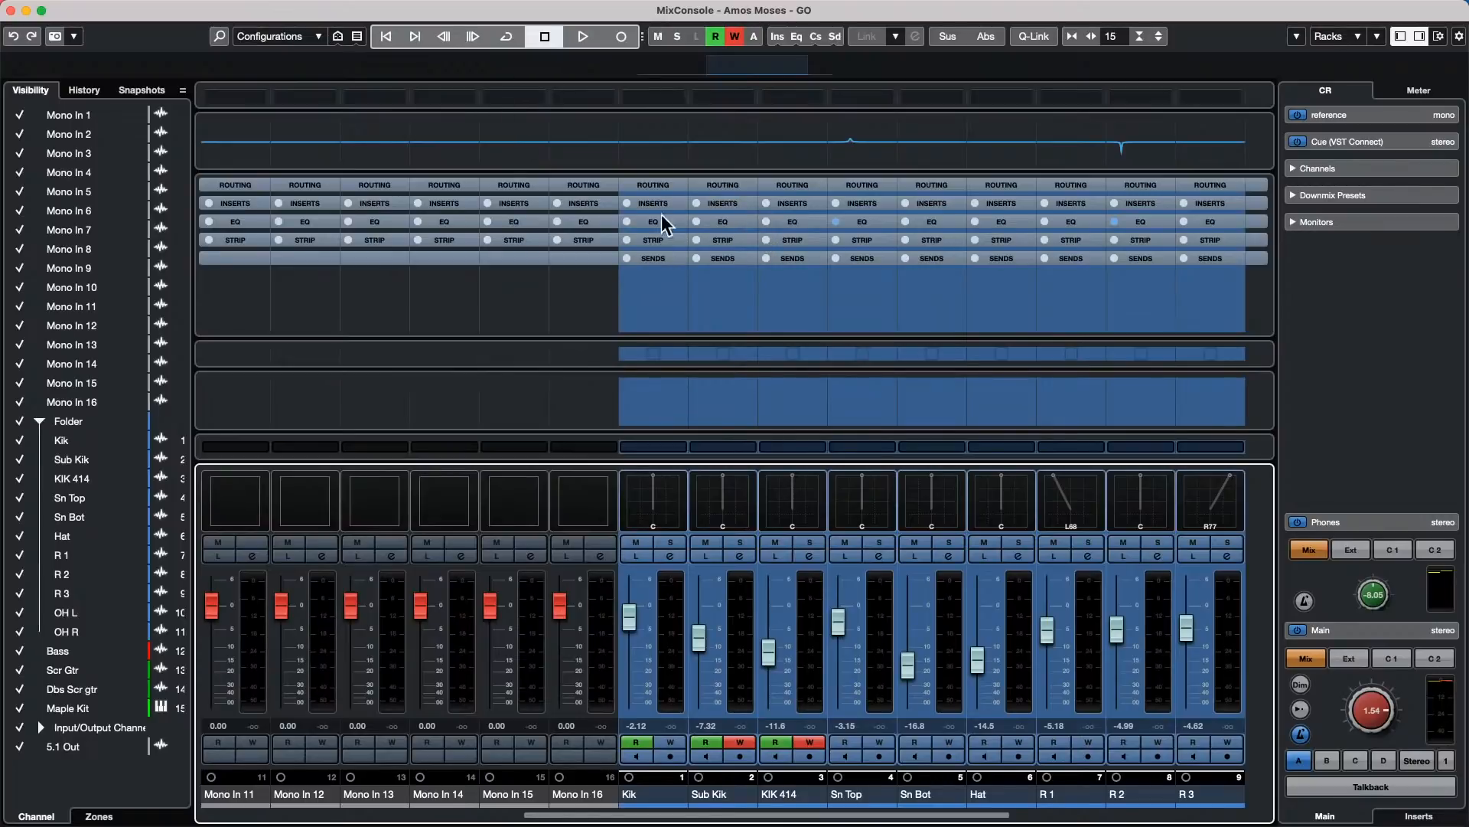
Step: Show the channels' routing rack in the MixConsole and route the Kik channel's output to 5.1 Out
{"action": "left_click", "coordinate": [660, 183]}
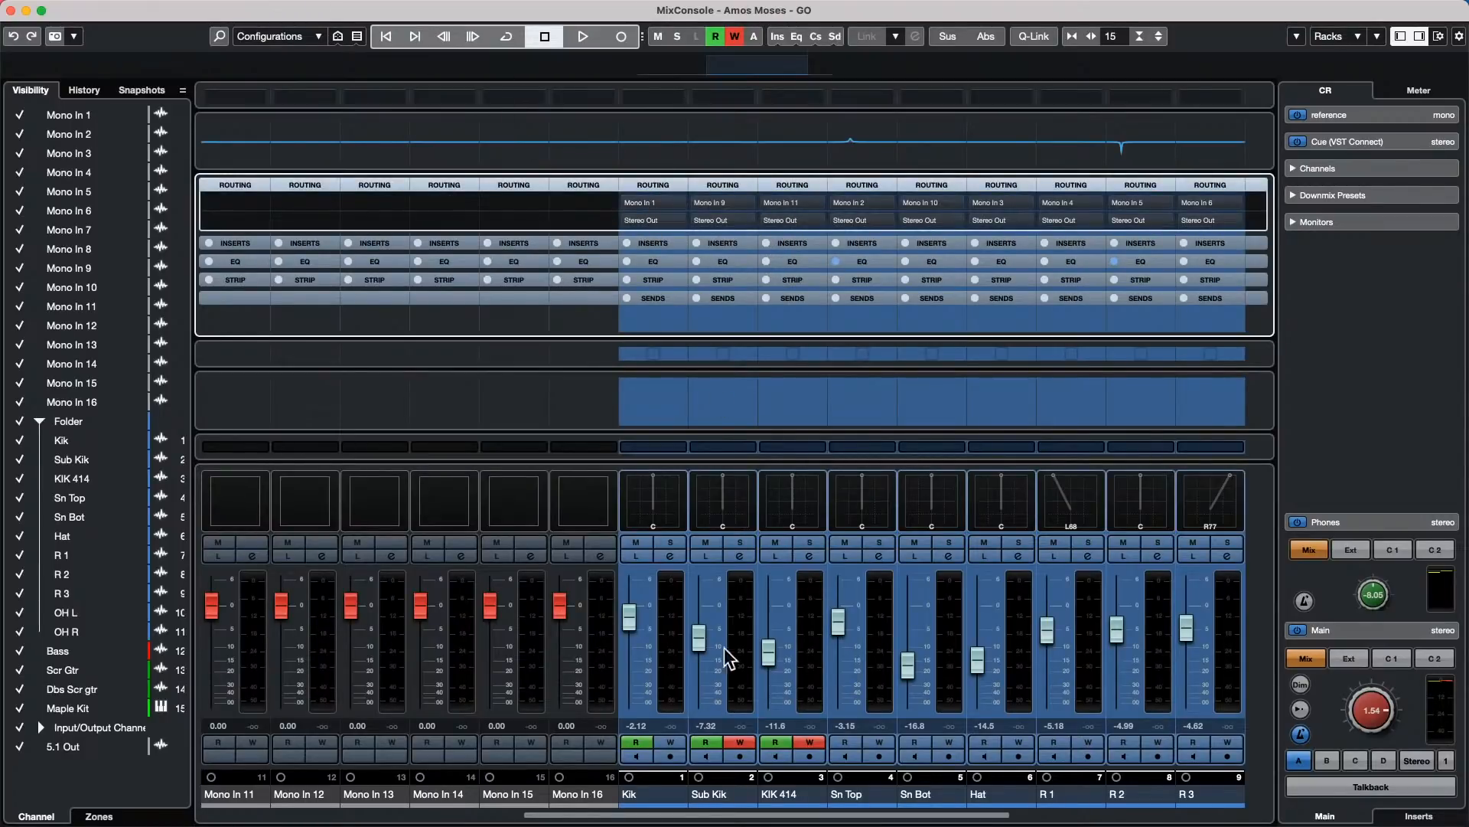
{"action": "left_click_drag", "start_coordinate": [578, 818], "coordinate": [677, 817]}
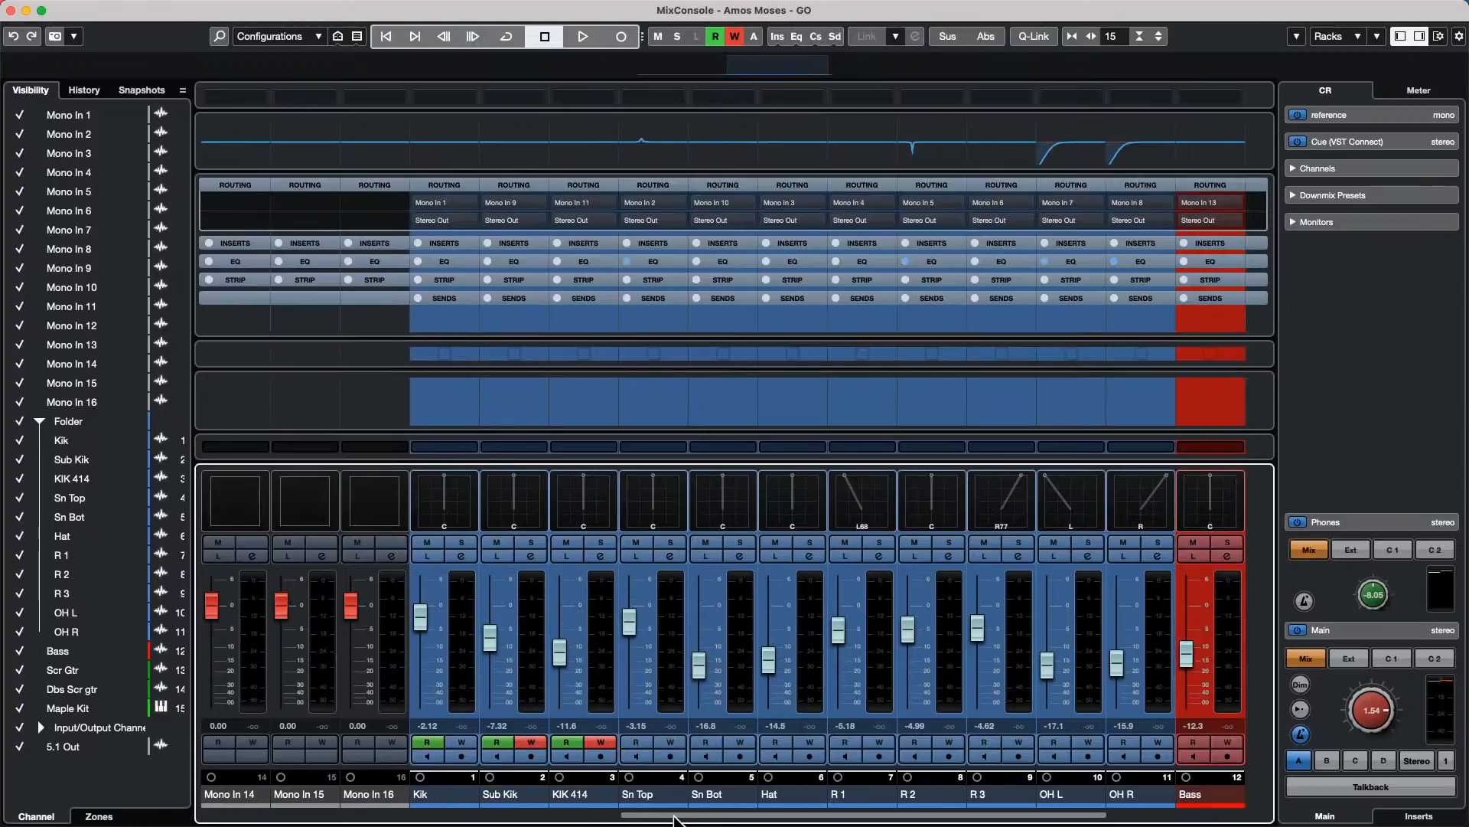
{"action": "left_click", "coordinate": [463, 612]}
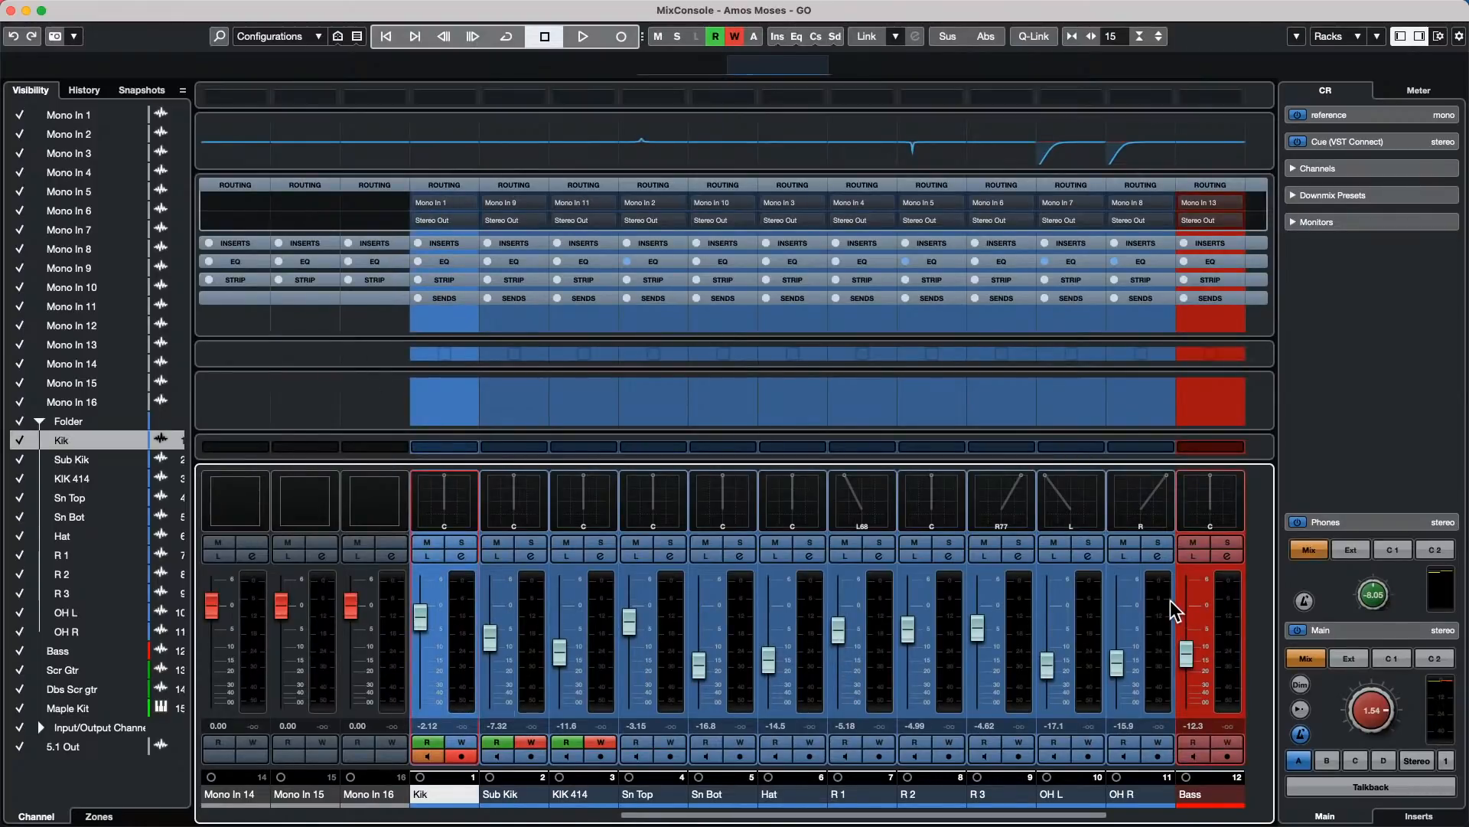
{"action": "left_click", "coordinate": [472, 219]}
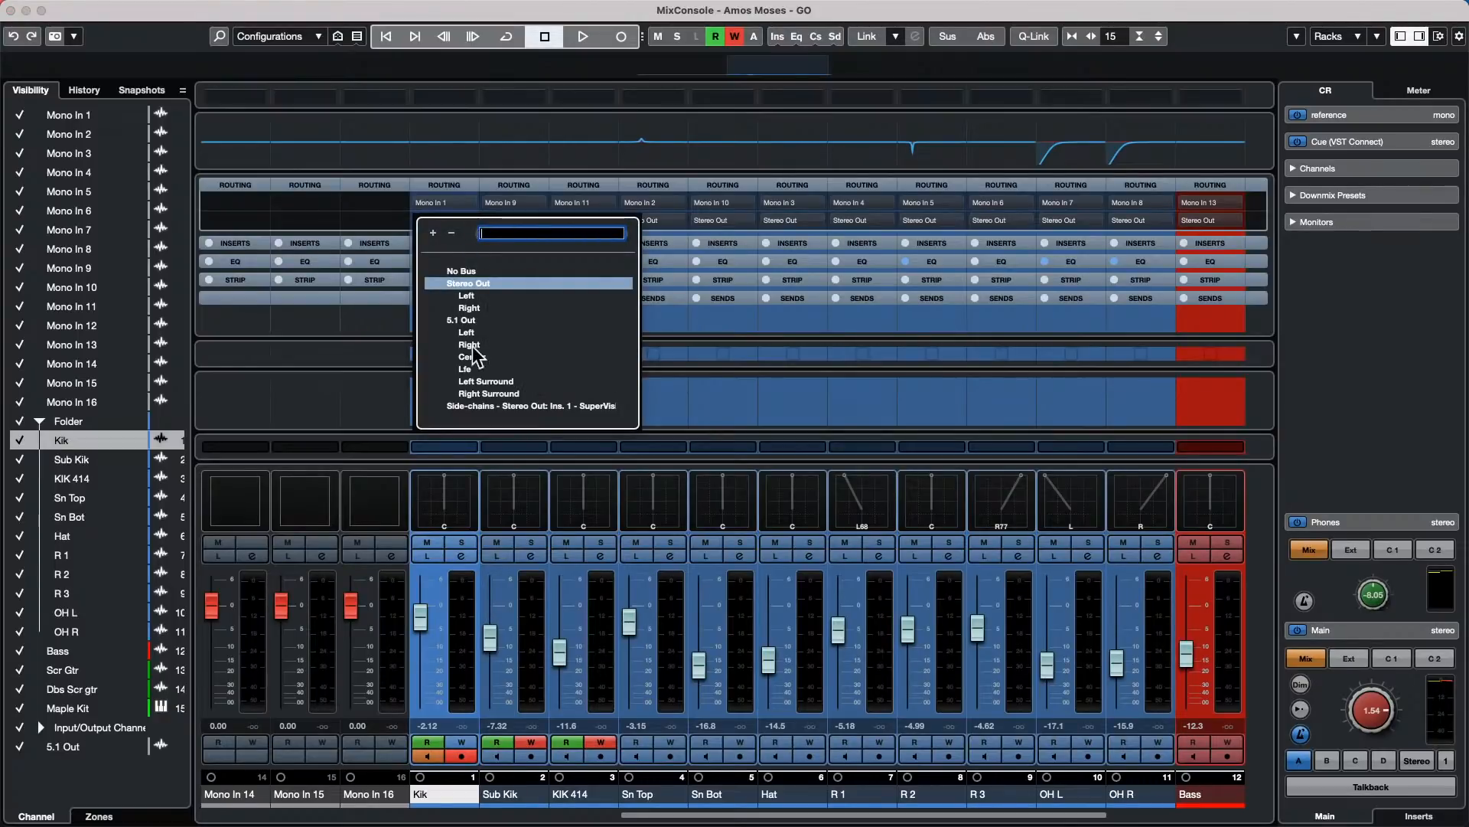
{"action": "left_click", "coordinate": [470, 321]}
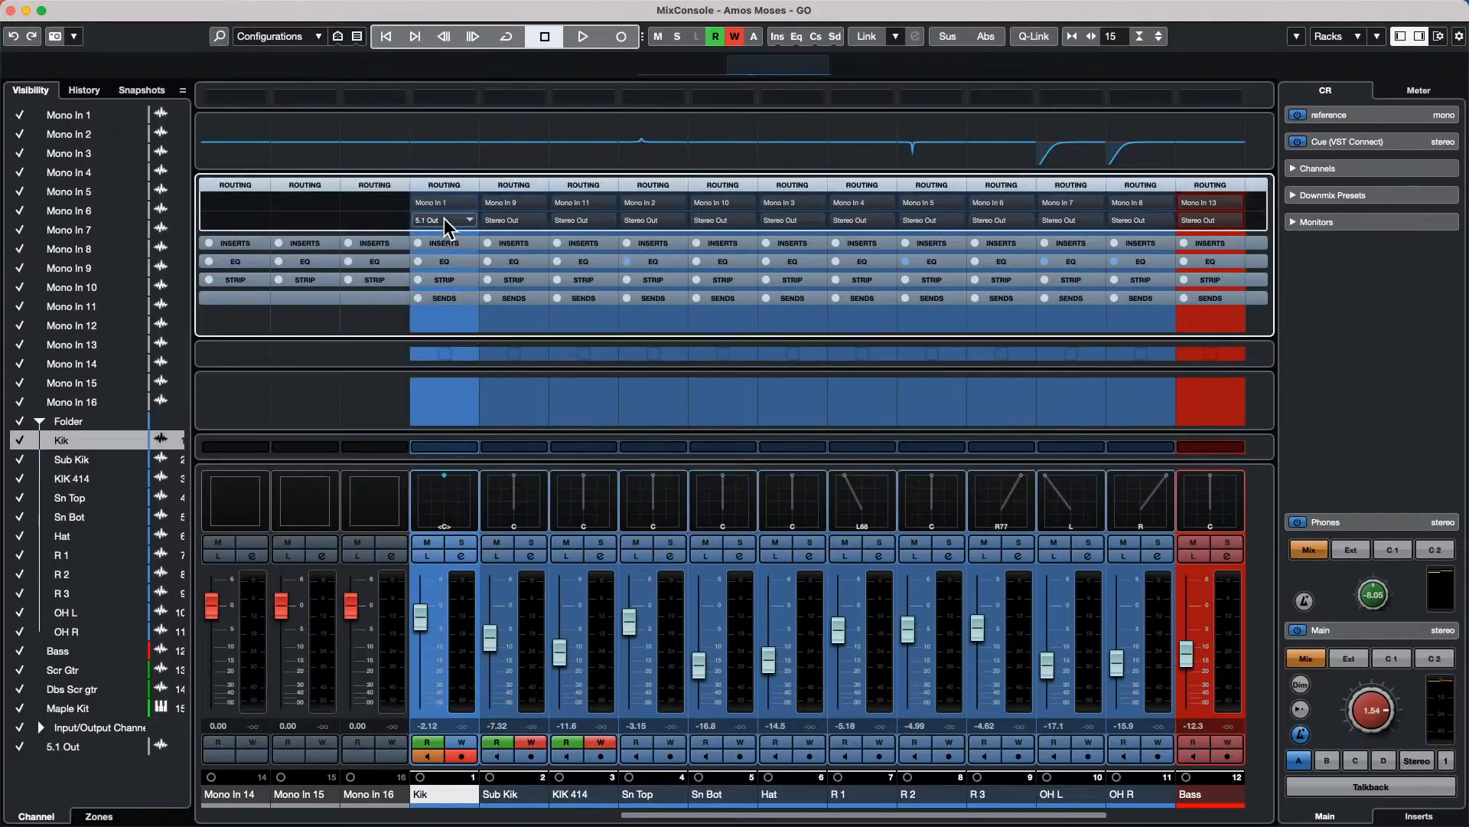
Step: Select all drum channels from Kik to OH R and route their outputs together to 5.1 Out
{"action": "left_click", "coordinate": [1161, 675], "text": "shift"}
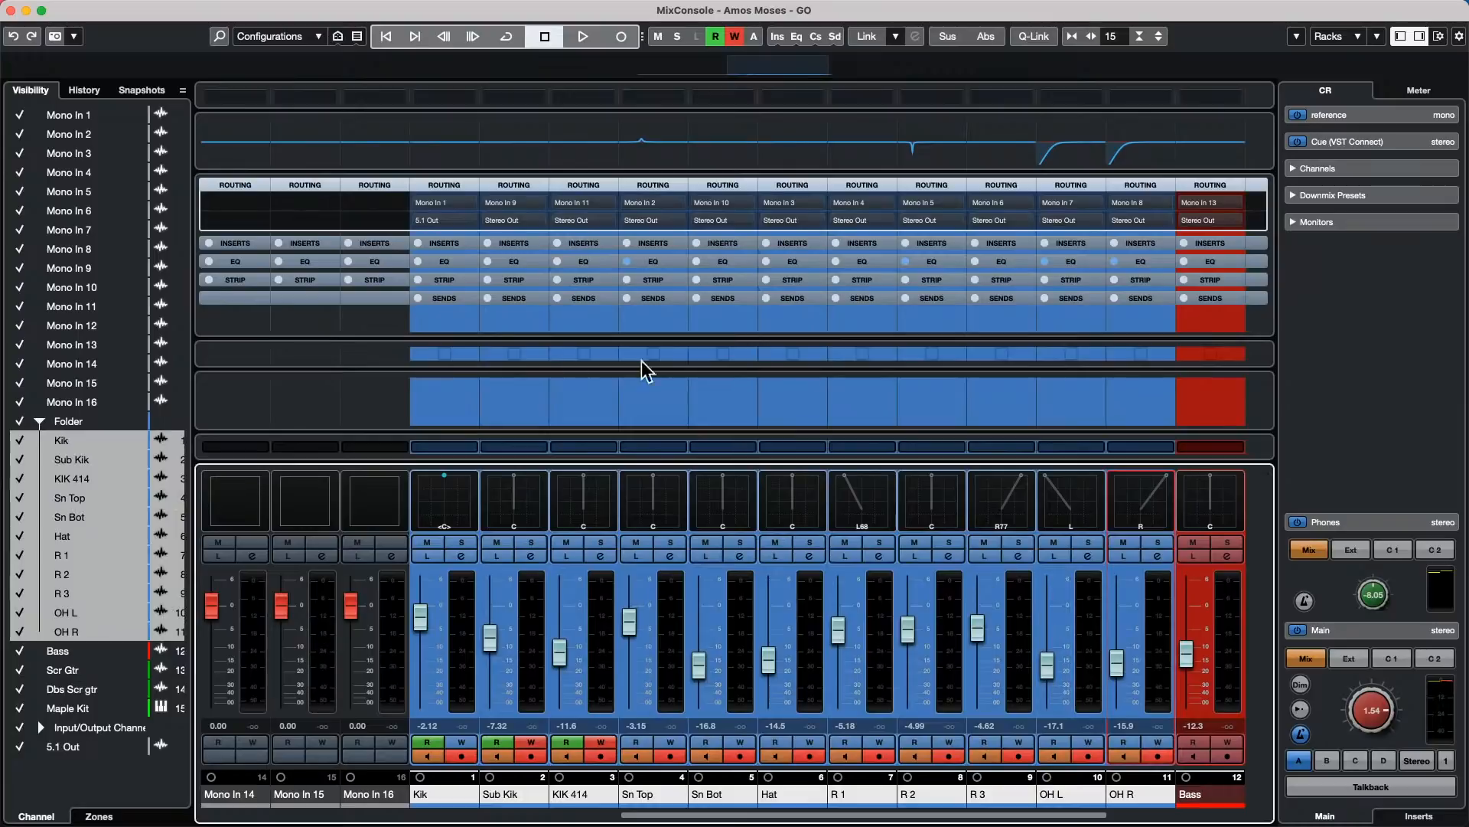
{"action": "key", "text": "shift+alt"}
{"action": "left_click", "coordinate": [460, 219]}
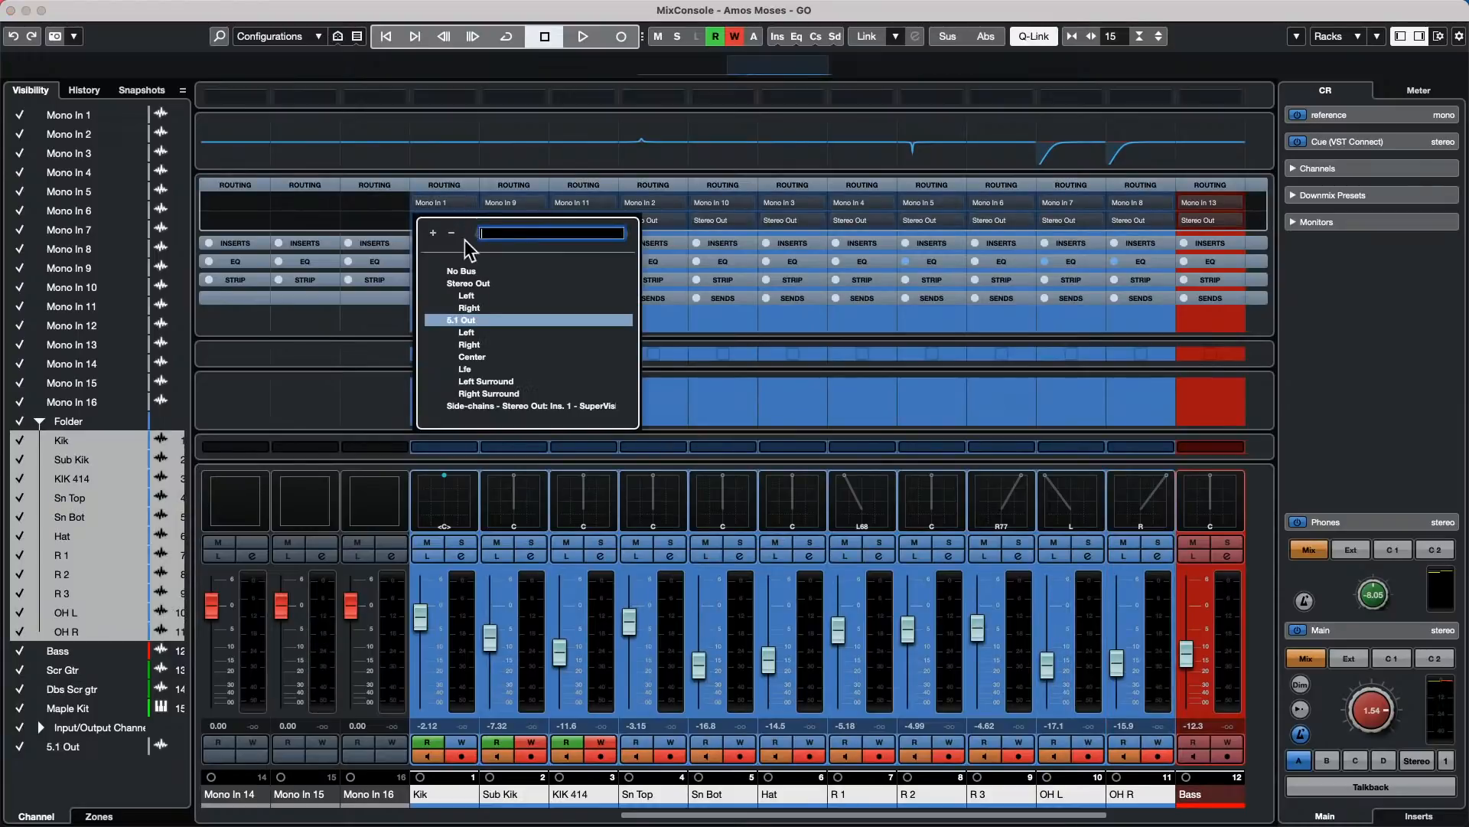
{"action": "left_click", "coordinate": [475, 321]}
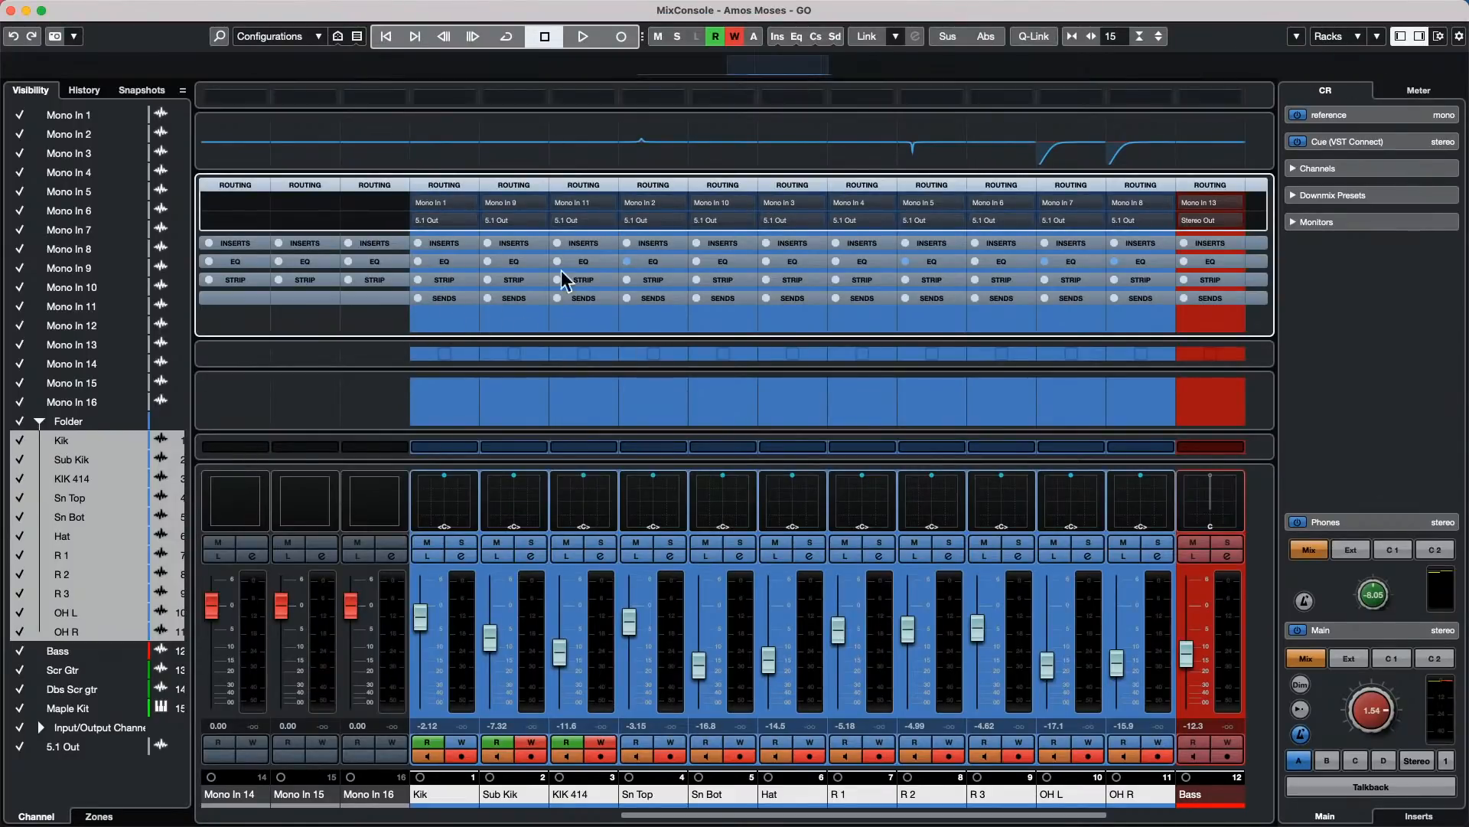
Step: Add the Direct Routing rack to the MixConsole and expand its slots for the channels
{"action": "left_click", "coordinate": [1335, 36]}
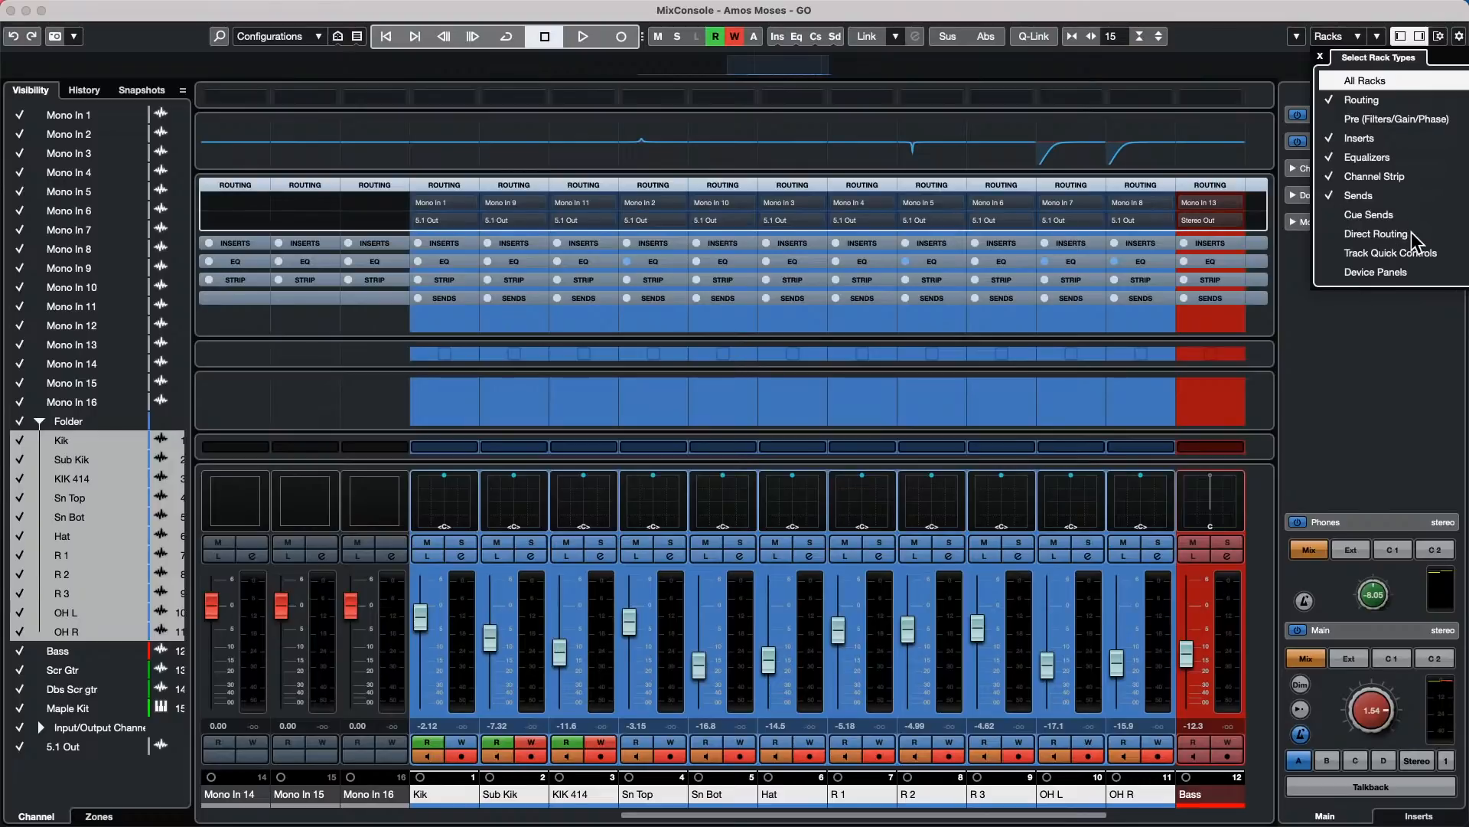
{"action": "left_click", "coordinate": [1399, 249]}
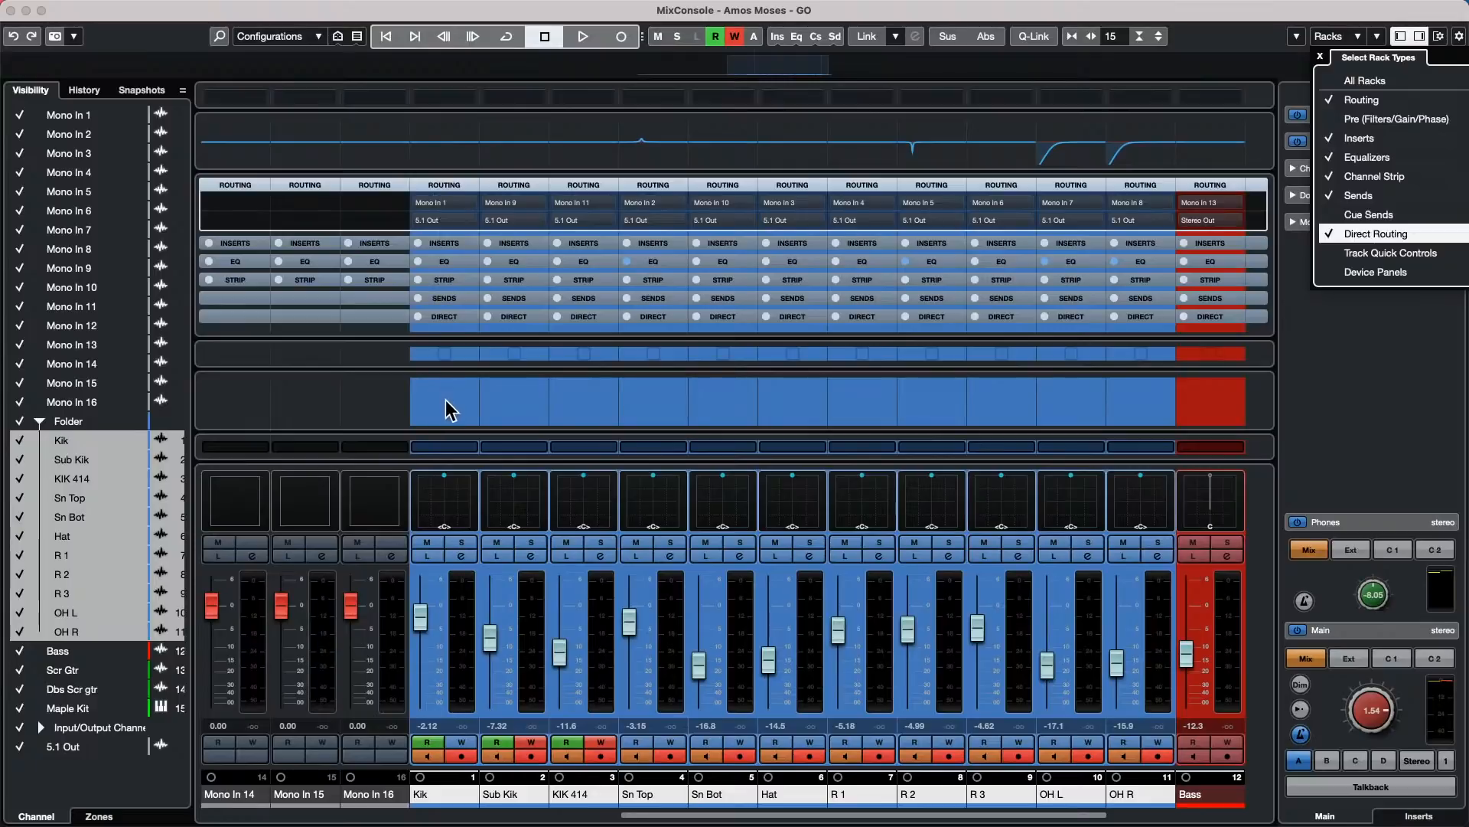
{"action": "left_click", "coordinate": [447, 316]}
{"action": "left_click", "coordinate": [447, 316]}
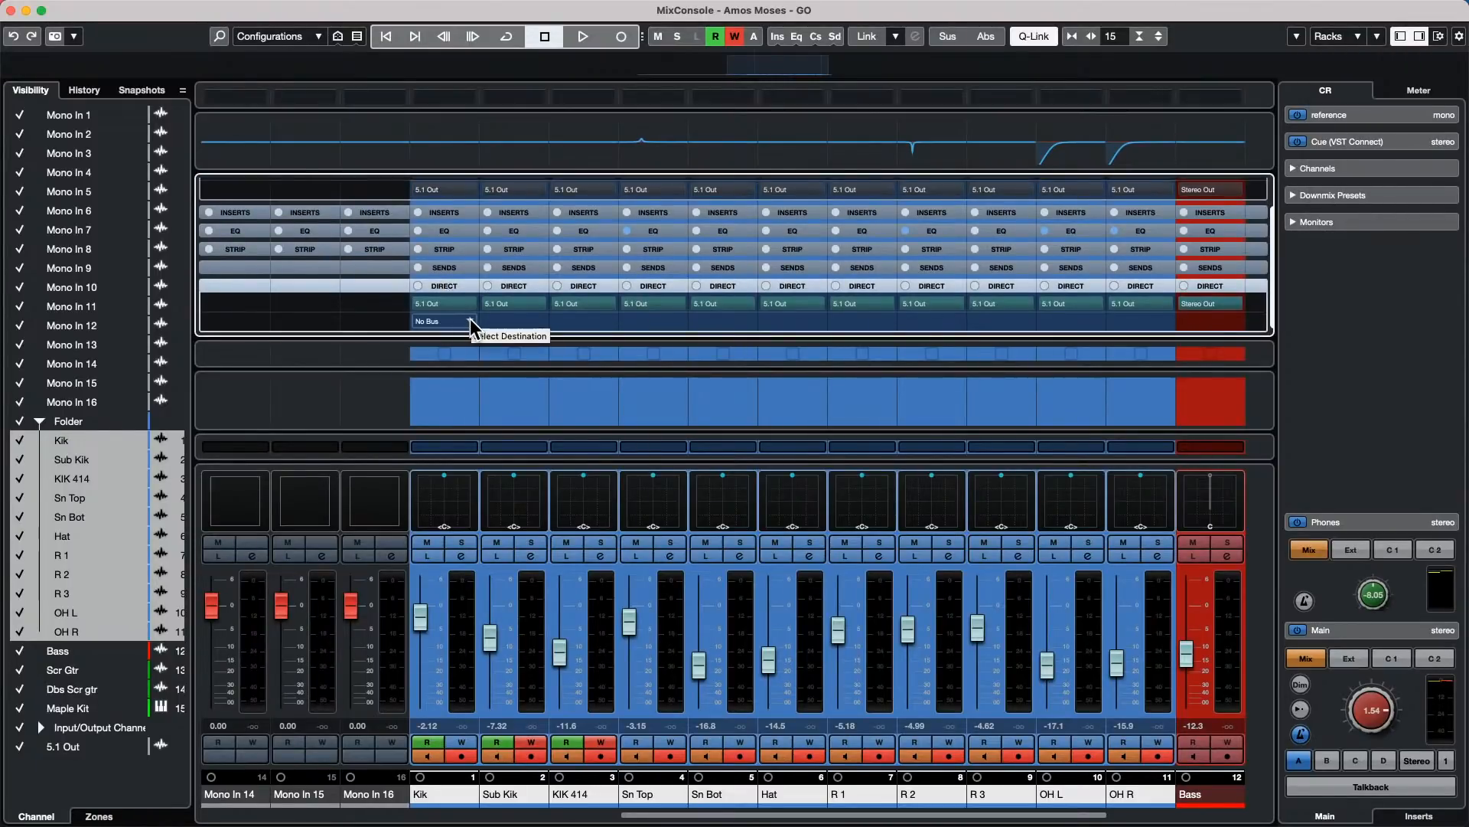
Step: Assign Stereo Out to the second direct routing slot of the selected drum channels and make it the active destination
{"action": "left_click", "coordinate": [473, 325]}
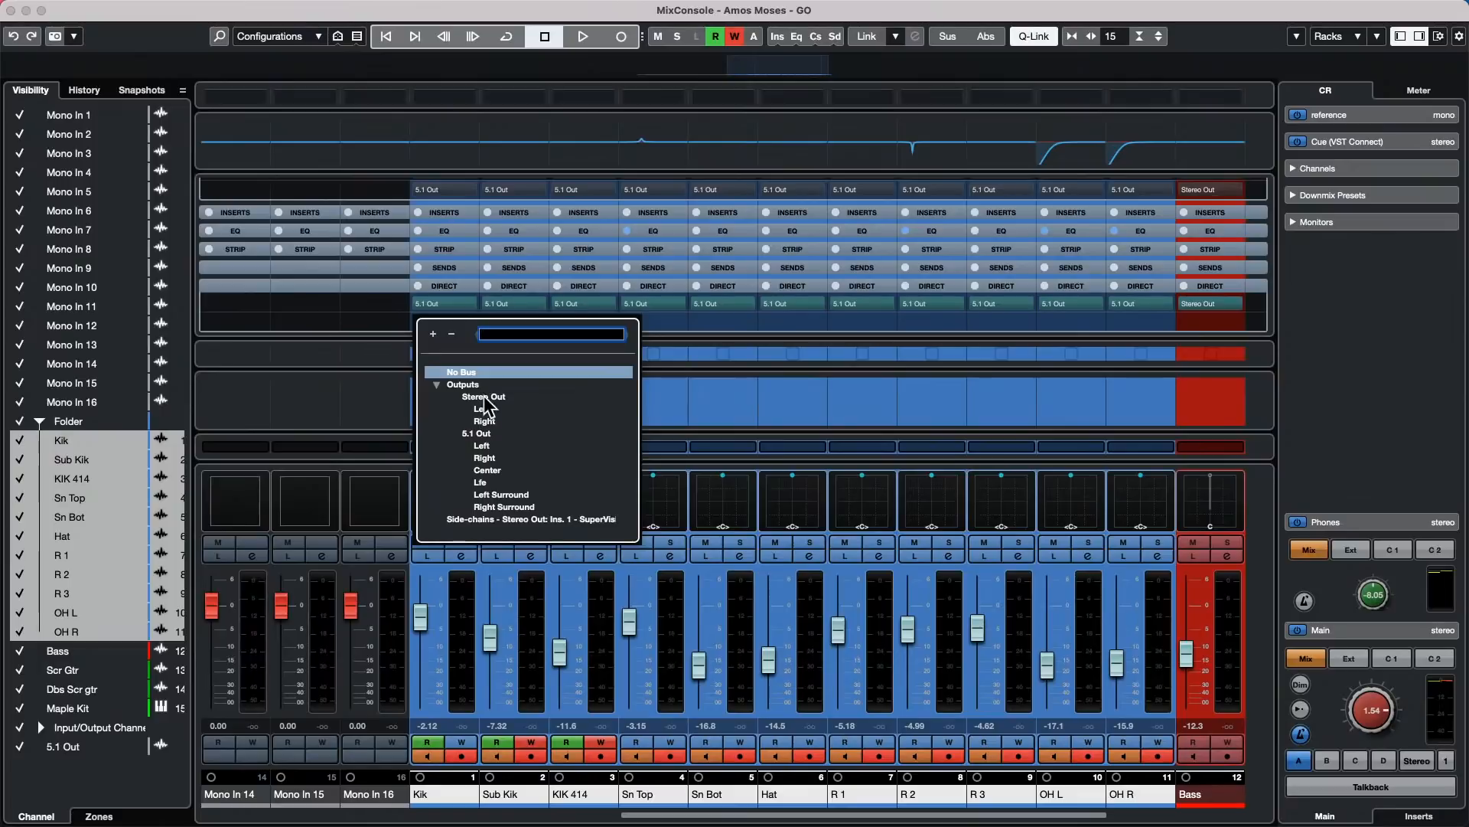
{"action": "left_click", "coordinate": [484, 396]}
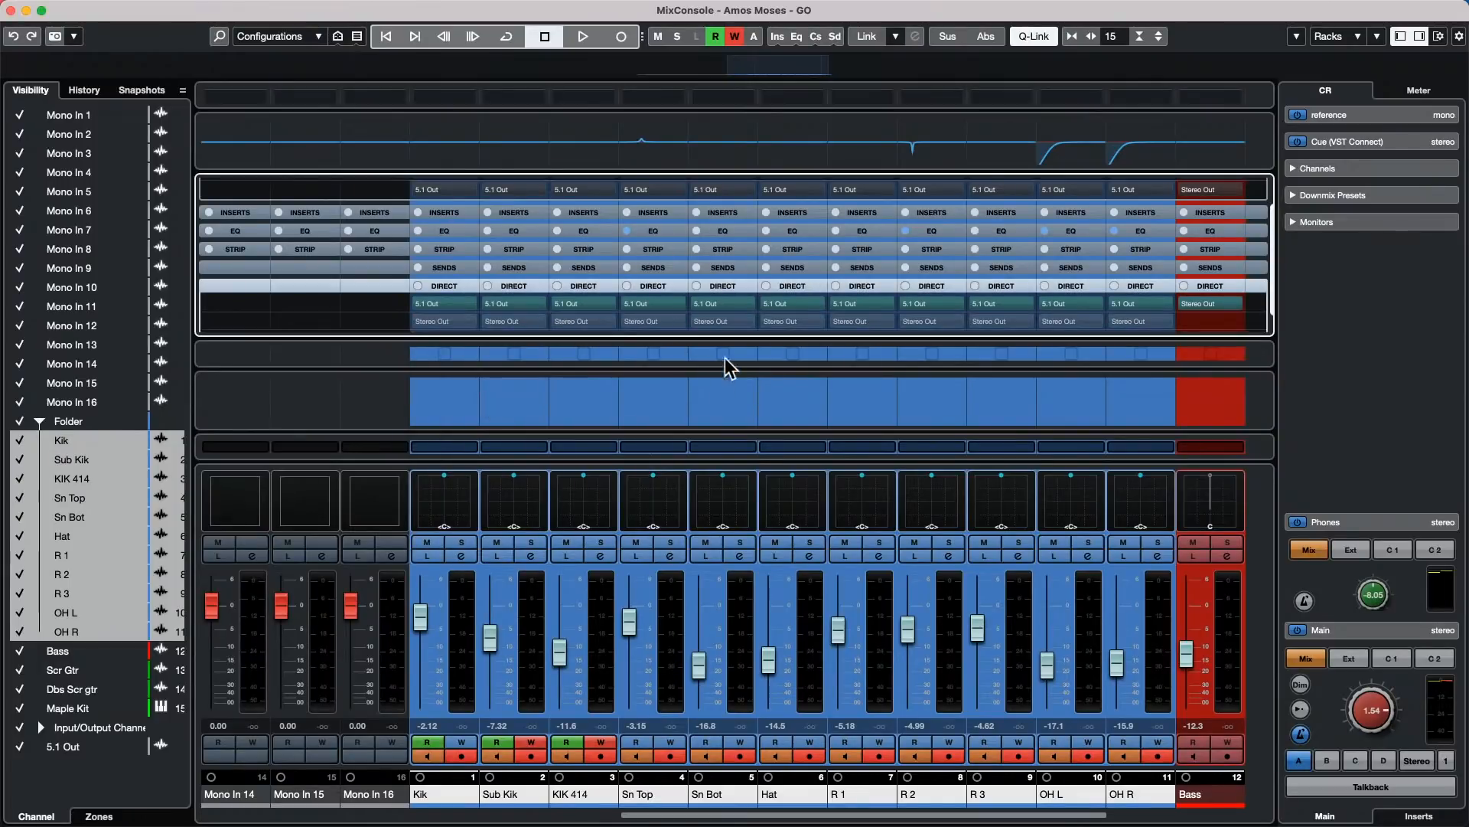
{"action": "left_click", "coordinate": [420, 321]}
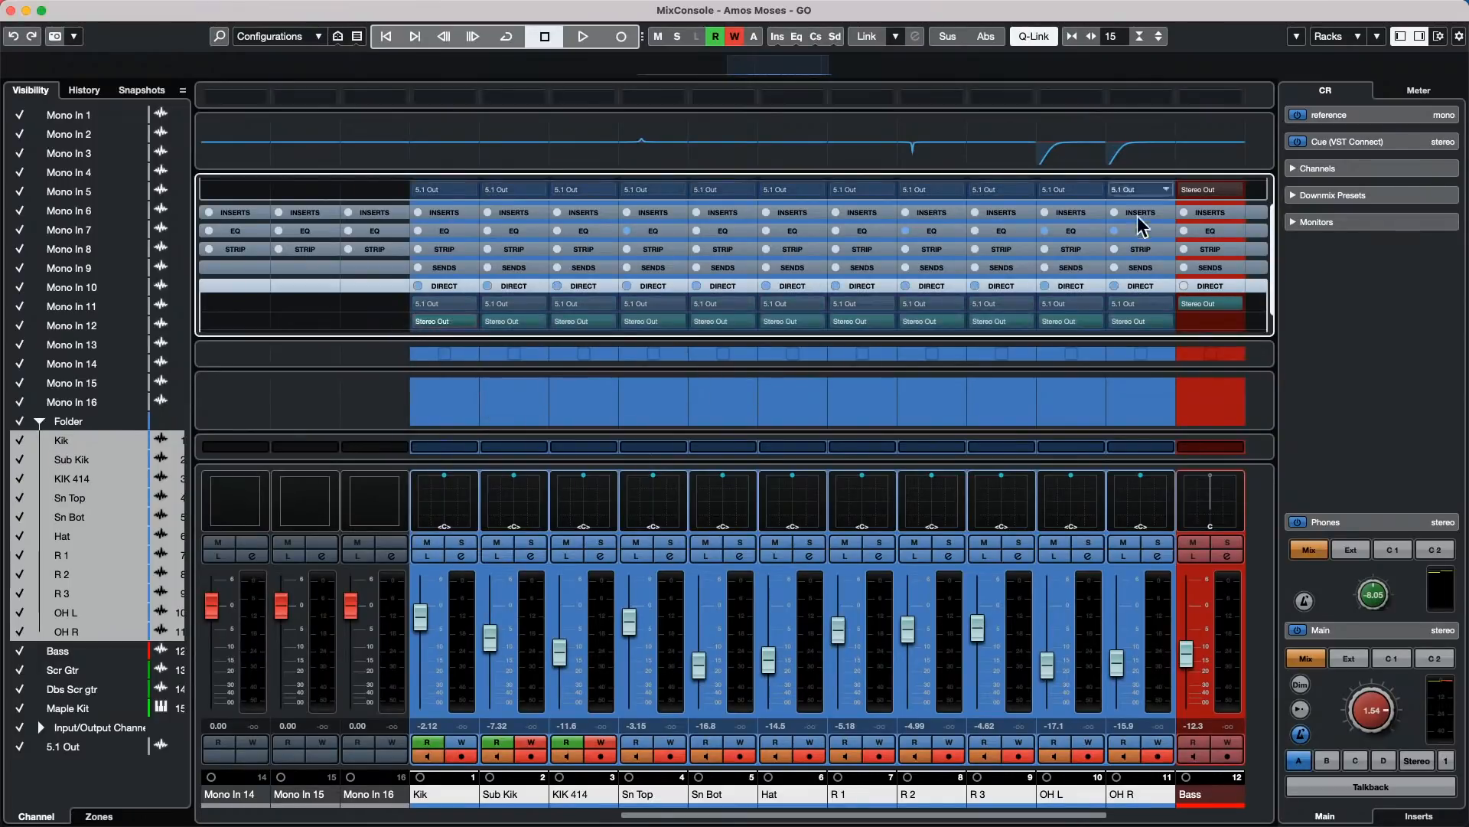
Step: Turn on Direct Routing summing mode and activate the drum channels' 5.1 Out destination alongside Stereo Out
{"action": "left_click", "coordinate": [1355, 36]}
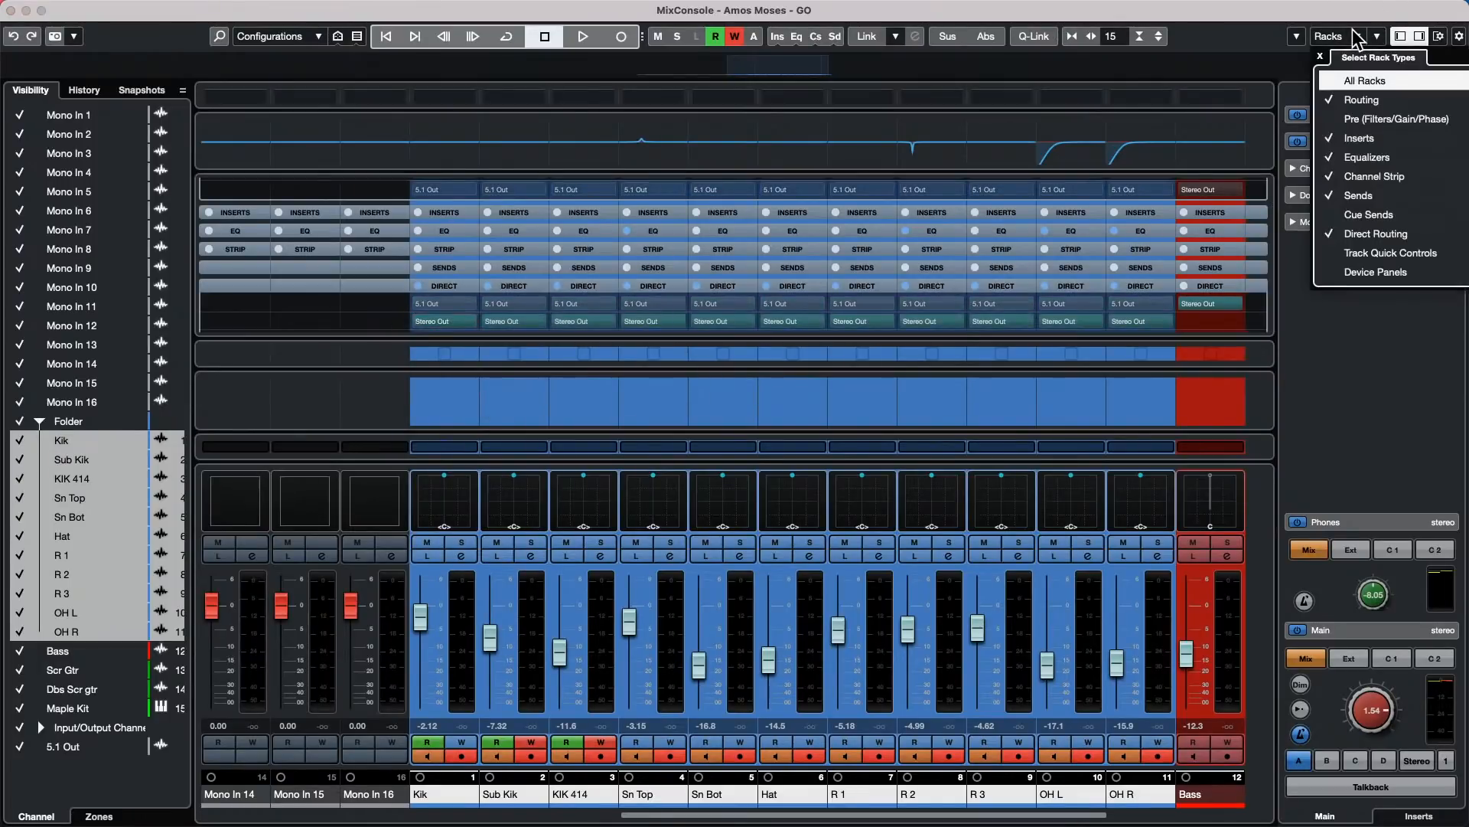
{"action": "left_click", "coordinate": [1297, 36]}
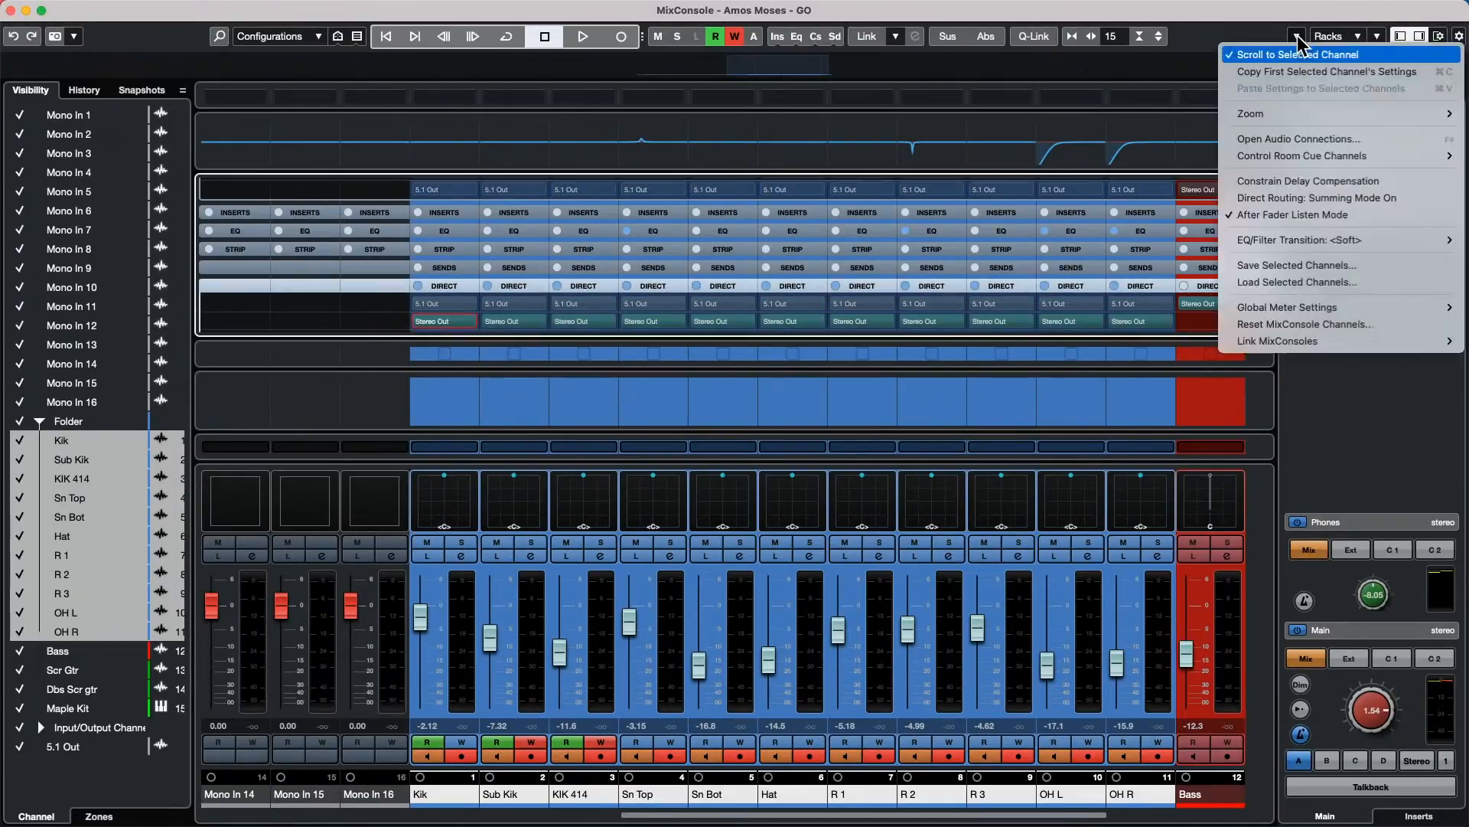
{"action": "left_click", "coordinate": [1282, 198]}
{"action": "key", "text": "shift+alt"}
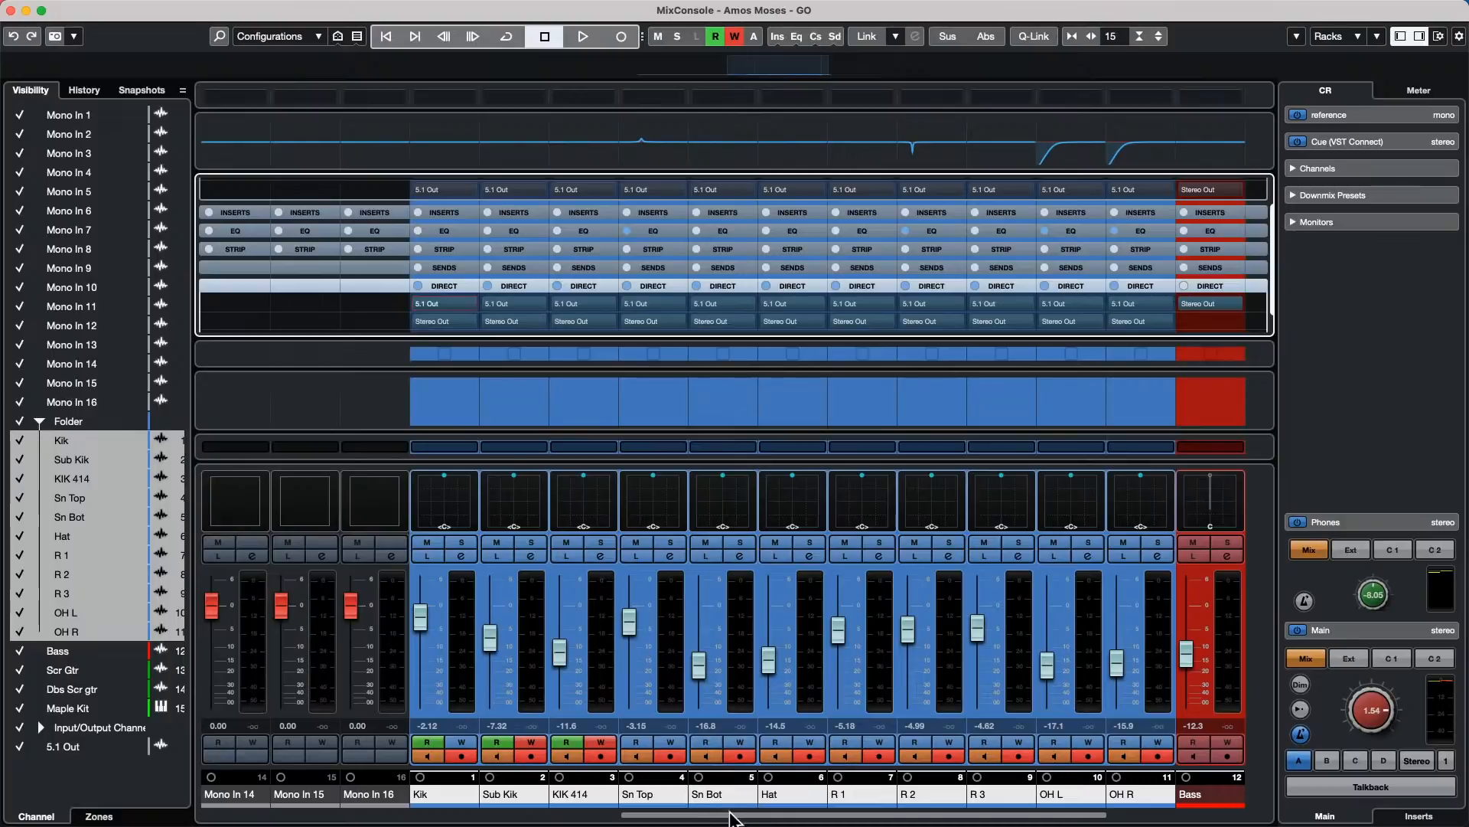
Step: Open the surround panner and the channel settings of the 5.1 Out bus
{"action": "left_click_drag", "start_coordinate": [830, 818], "coordinate": [995, 816]}
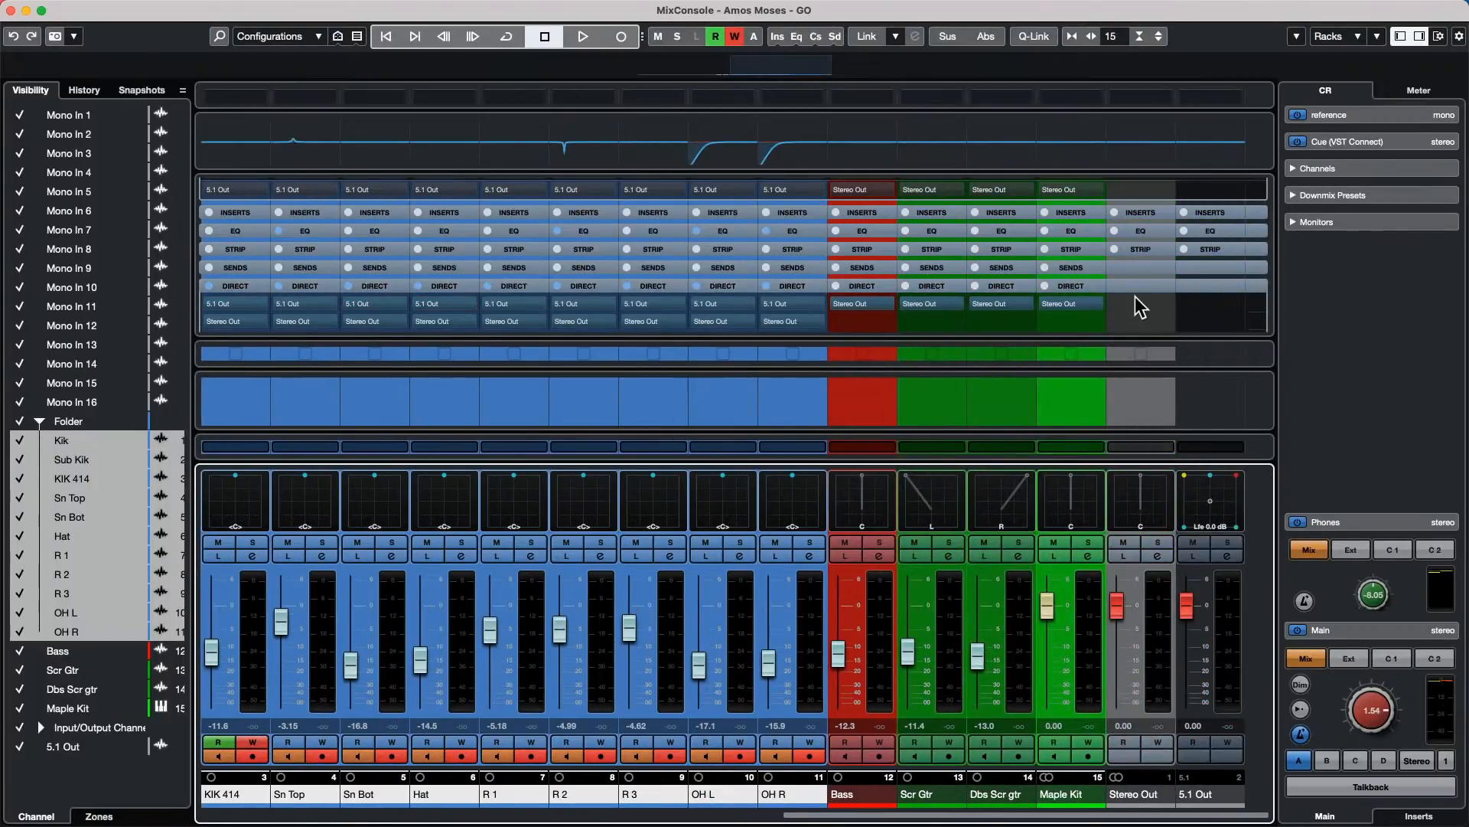
{"action": "double_click", "coordinate": [1214, 505]}
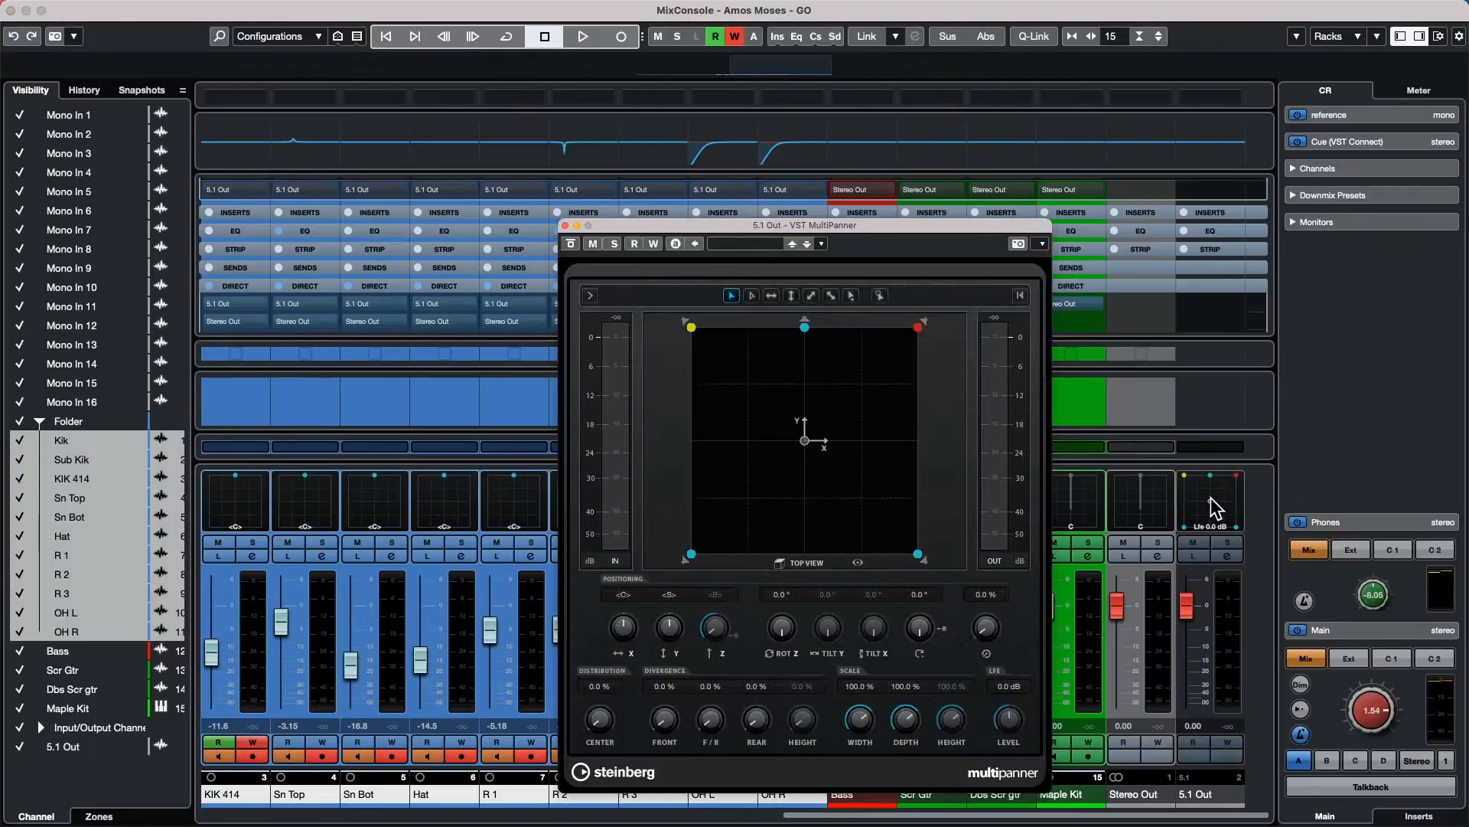
{"action": "left_click", "coordinate": [1228, 556]}
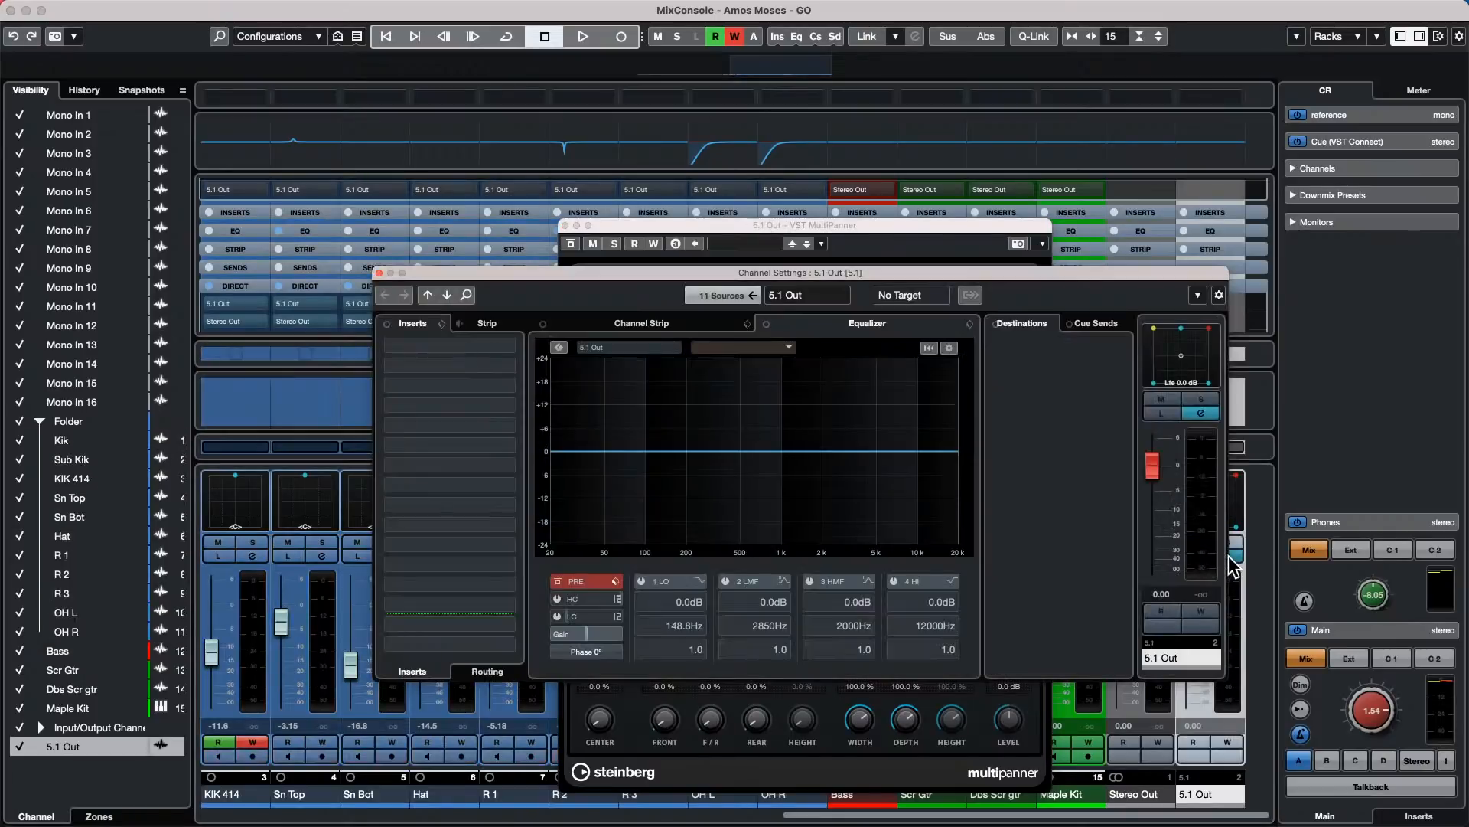
Step: Load the Mix6To2 surround plug-in in the first insert slot of 5.1 Out, and close the plug-in, channel settings and panner windows
{"action": "left_click", "coordinate": [512, 348]}
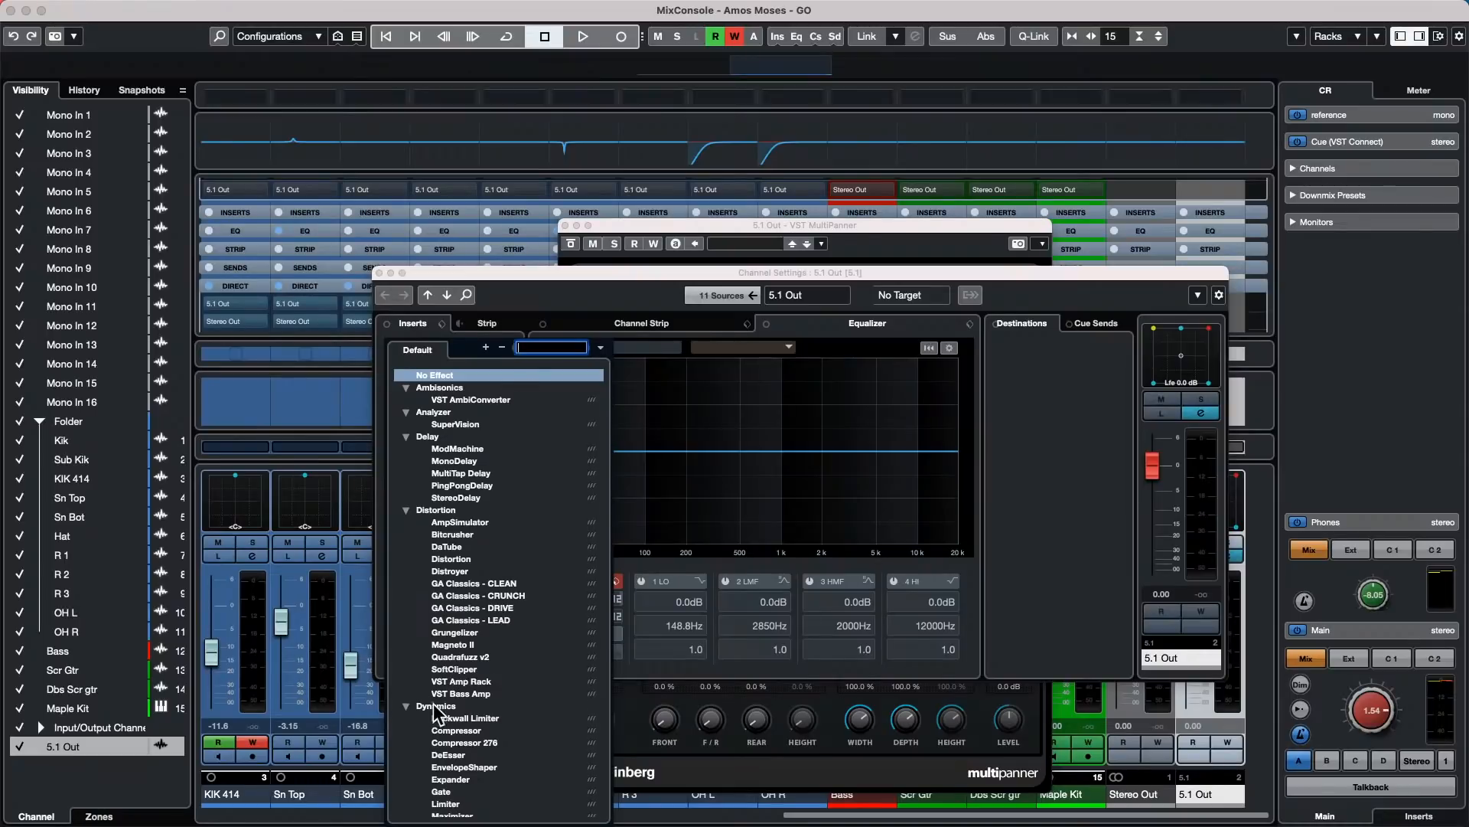
{"action": "scroll", "coordinate": [437, 704], "scroll_direction": "down", "scroll_amount": 10}
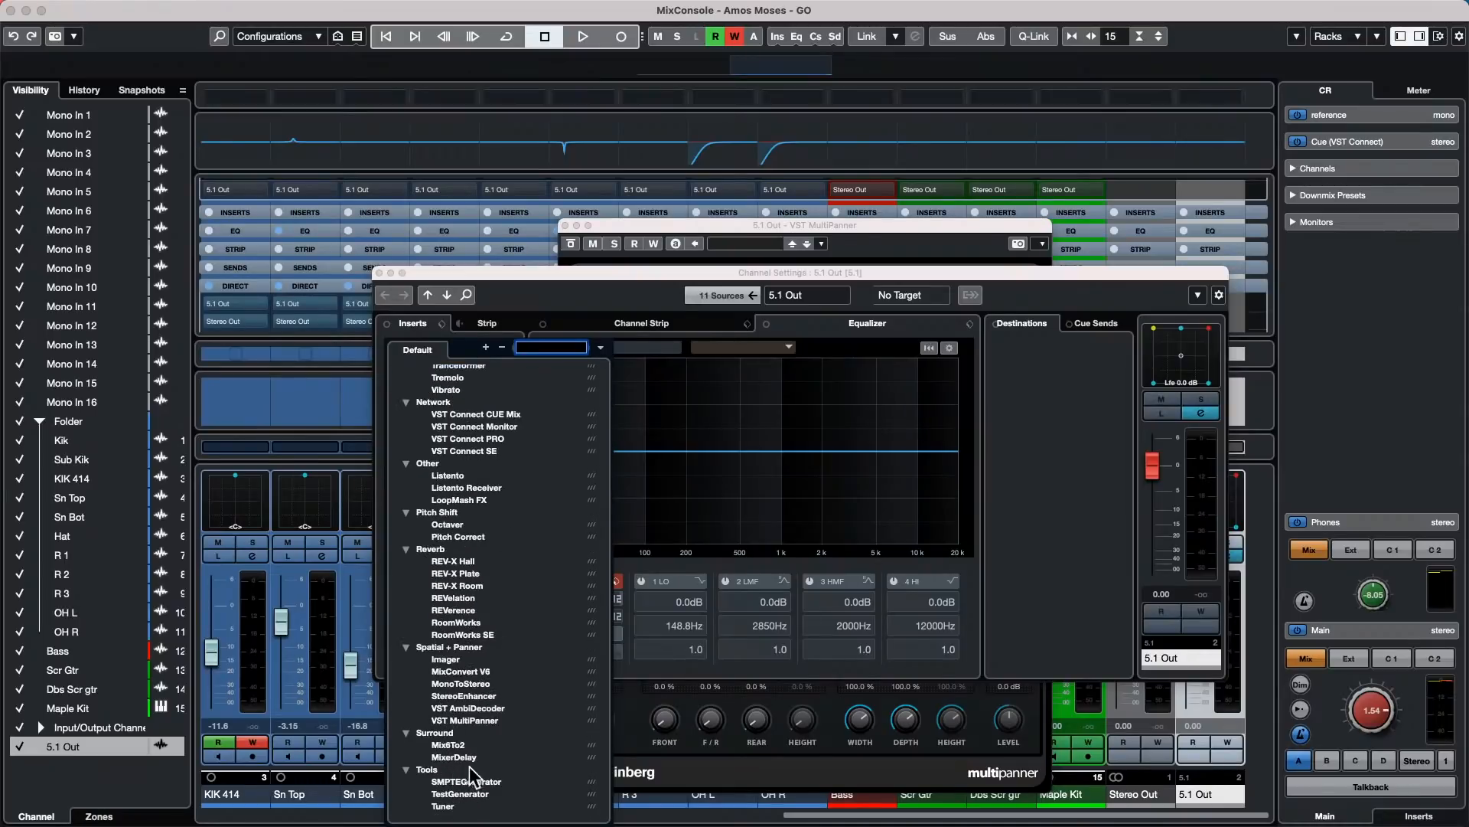
{"action": "left_click", "coordinate": [458, 747]}
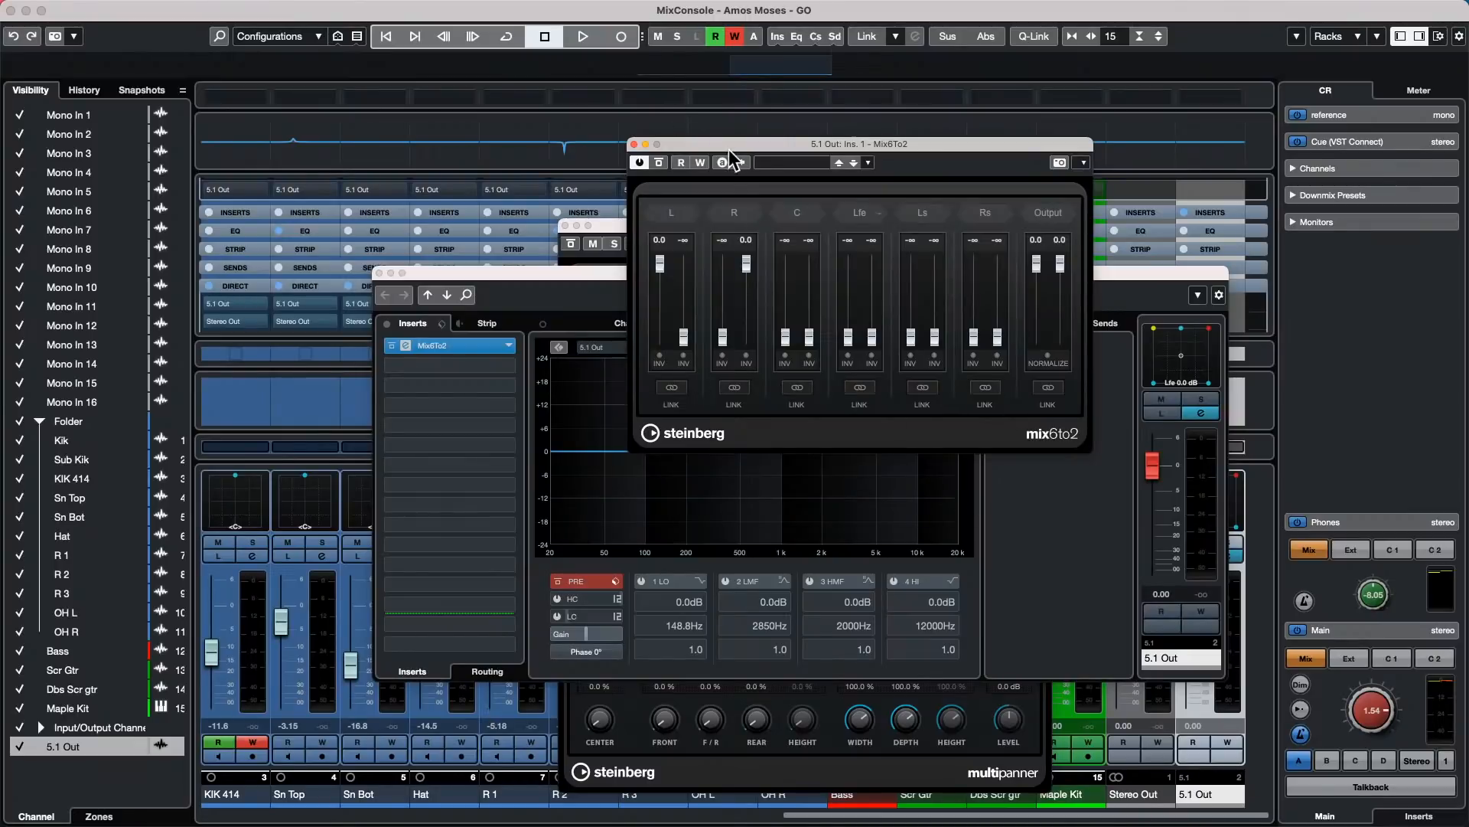
{"action": "left_click_drag", "start_coordinate": [731, 145], "coordinate": [954, 409]}
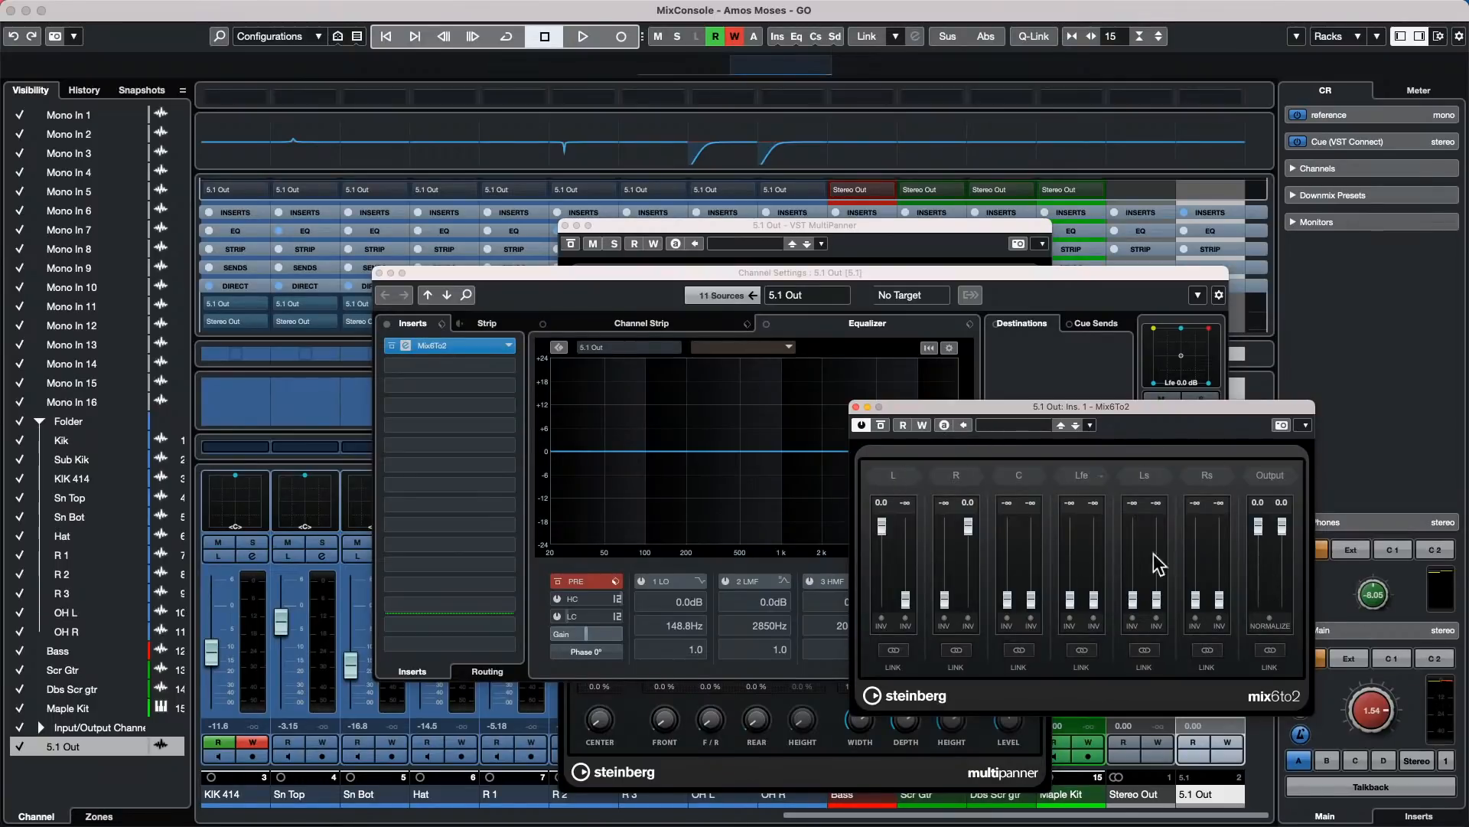
{"action": "left_click", "coordinate": [855, 407]}
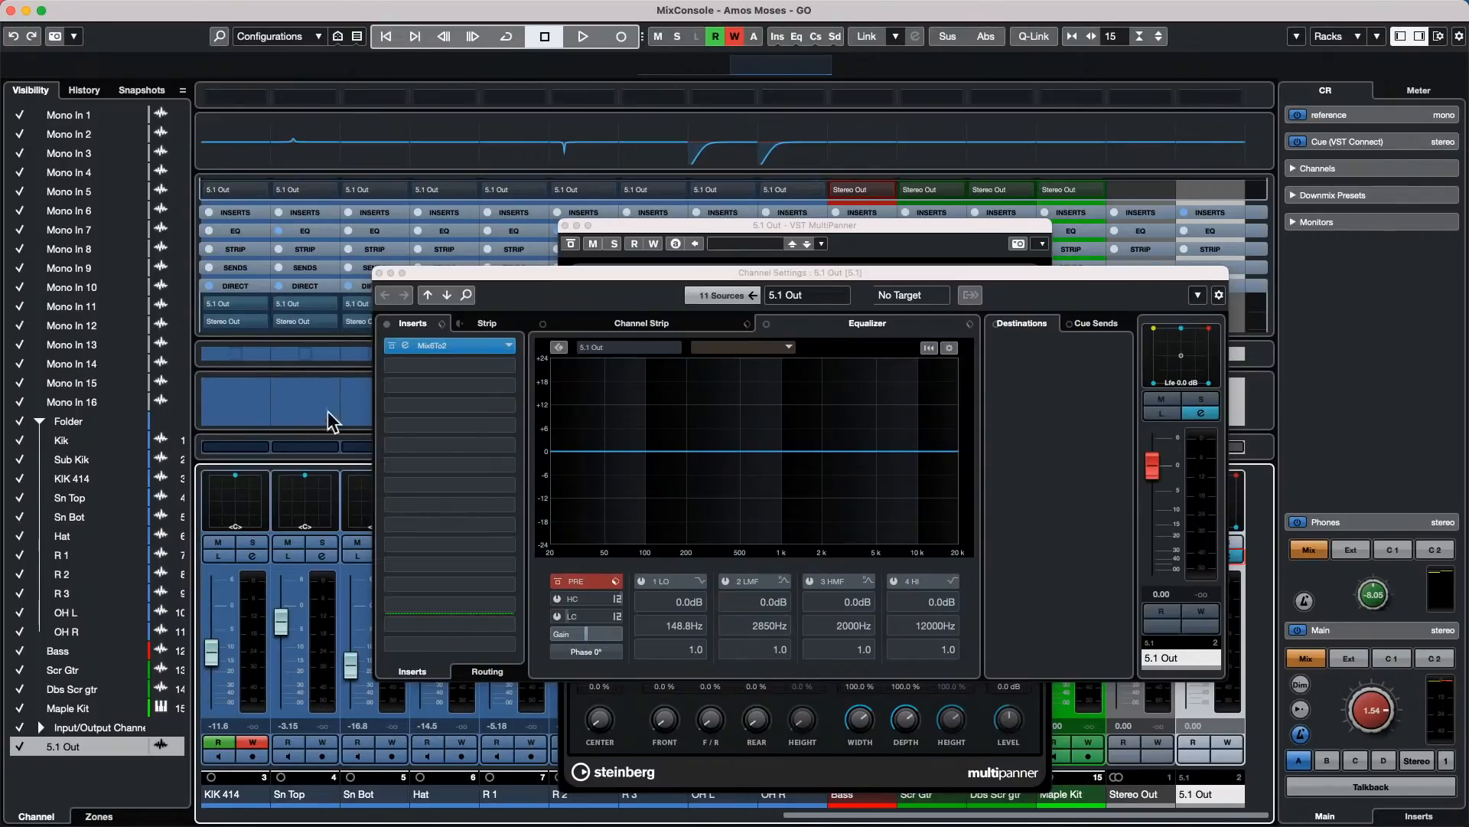
{"action": "left_click", "coordinate": [380, 273]}
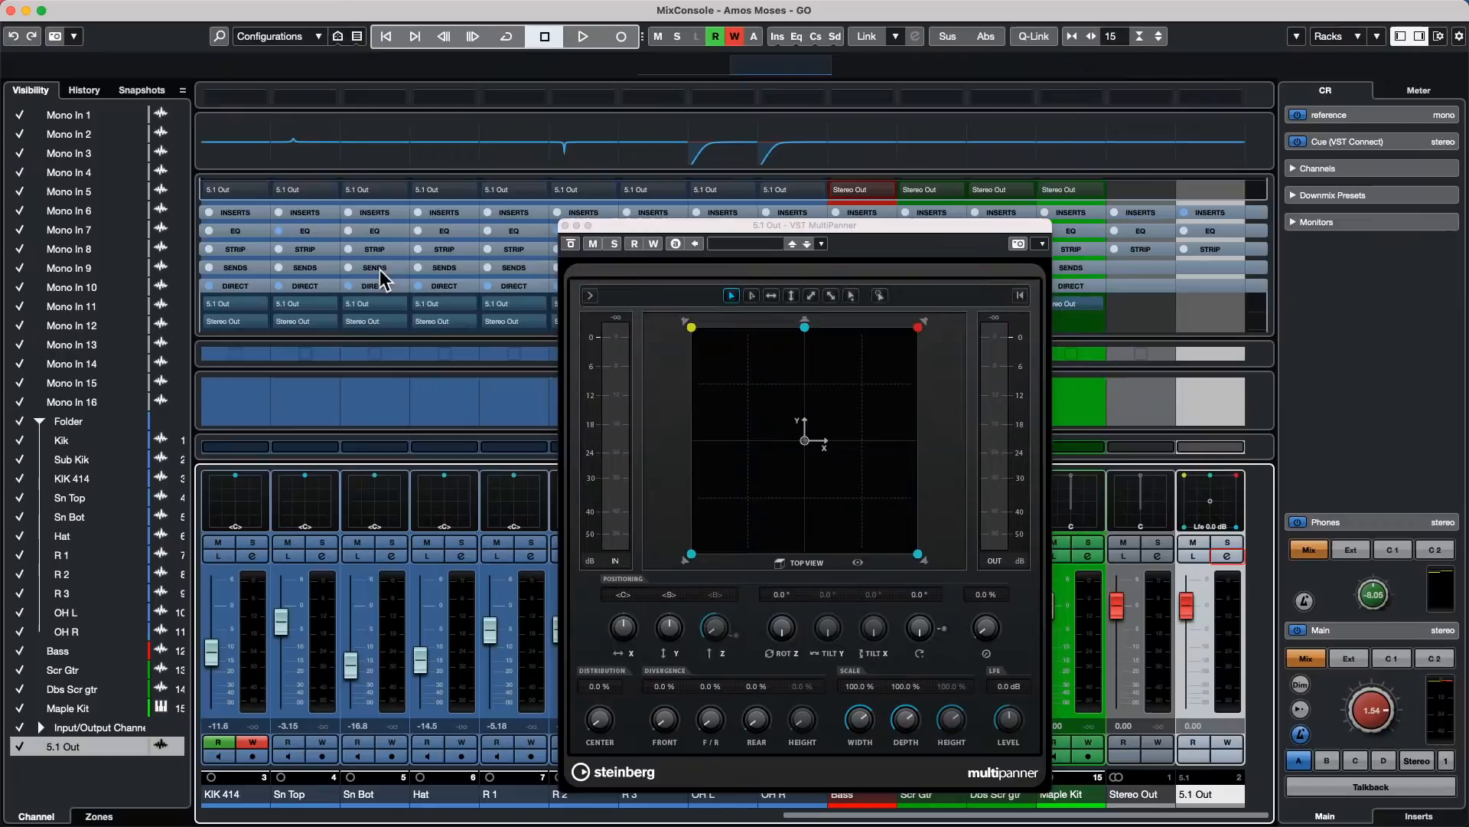
{"action": "left_click", "coordinate": [565, 226]}
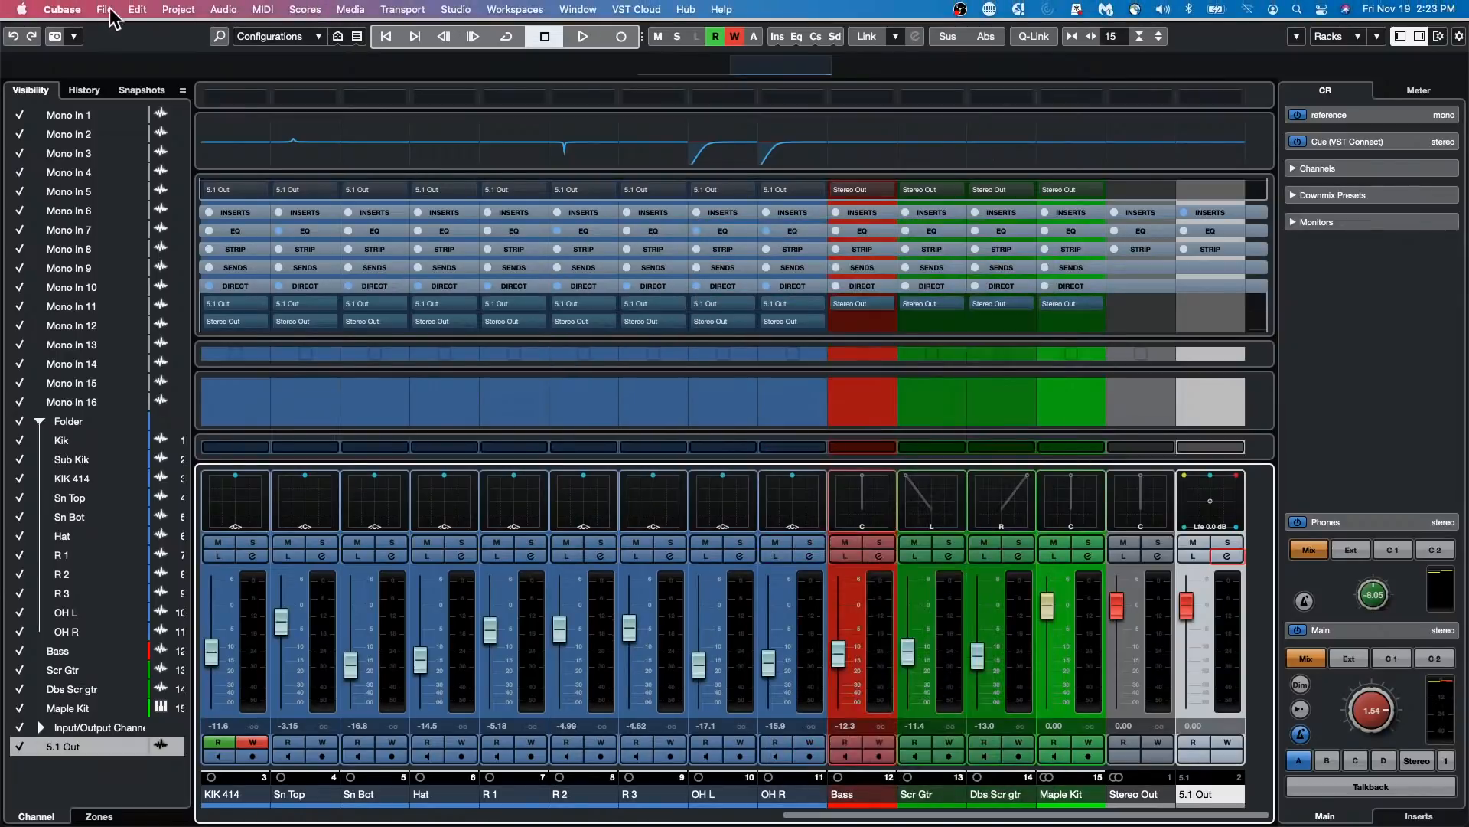
Step: Open the audio mixdown export dialog and expand its export queue
{"action": "left_click", "coordinate": [107, 10]}
{"action": "mouse_move", "coordinate": [62, 9]}
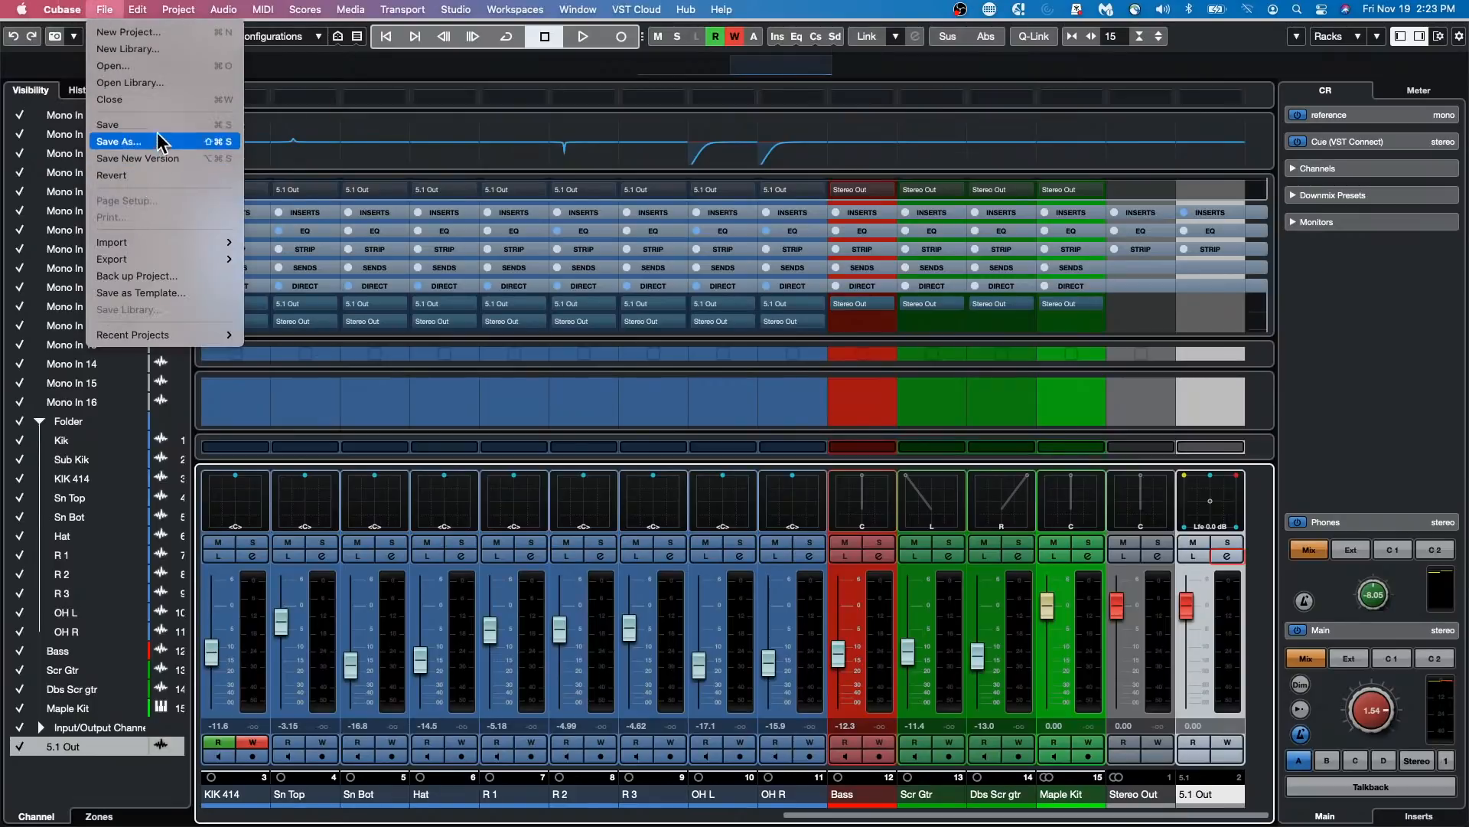
{"action": "mouse_move", "coordinate": [153, 257]}
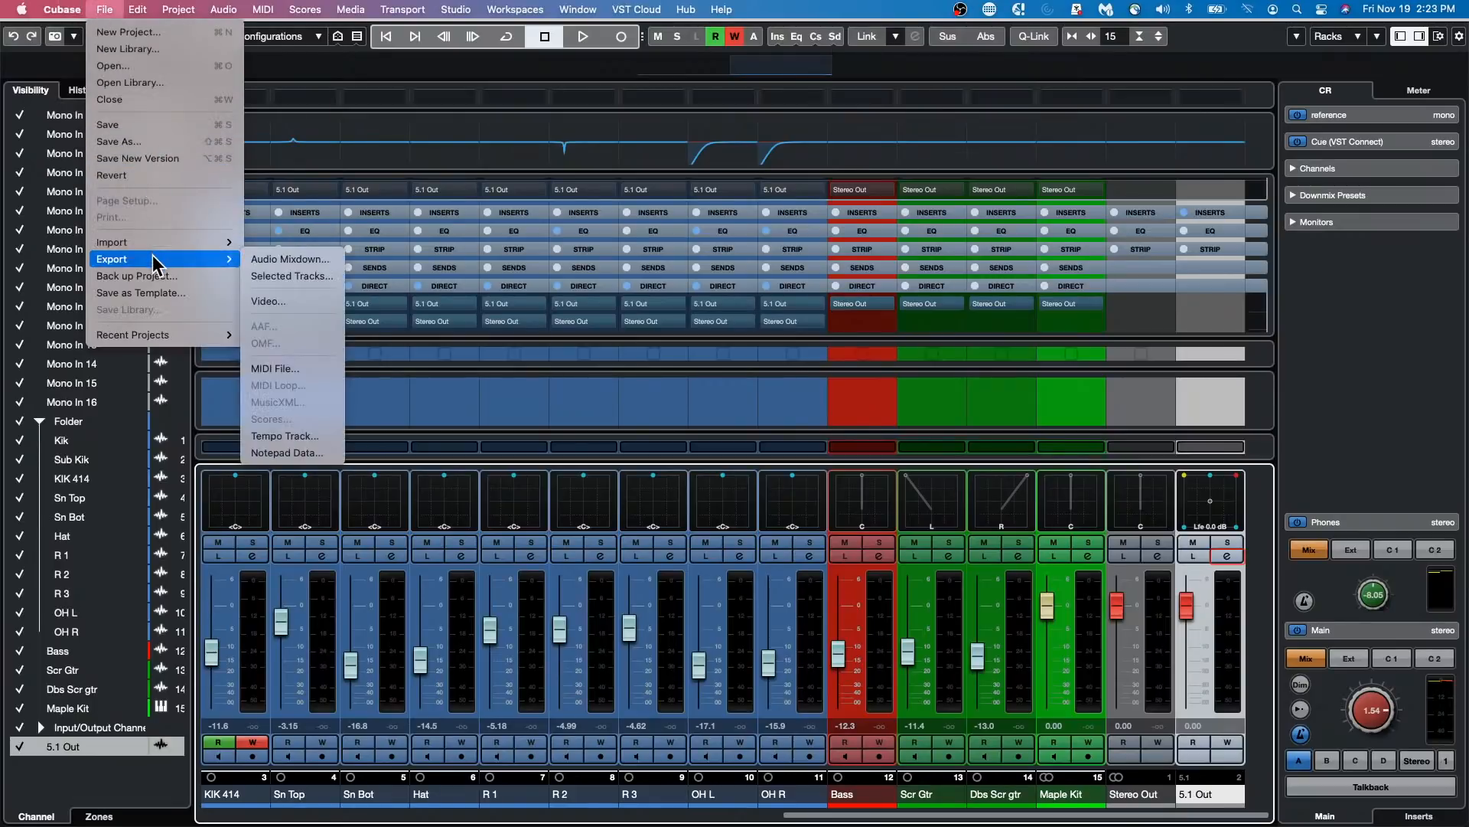
{"action": "left_click", "coordinate": [337, 259]}
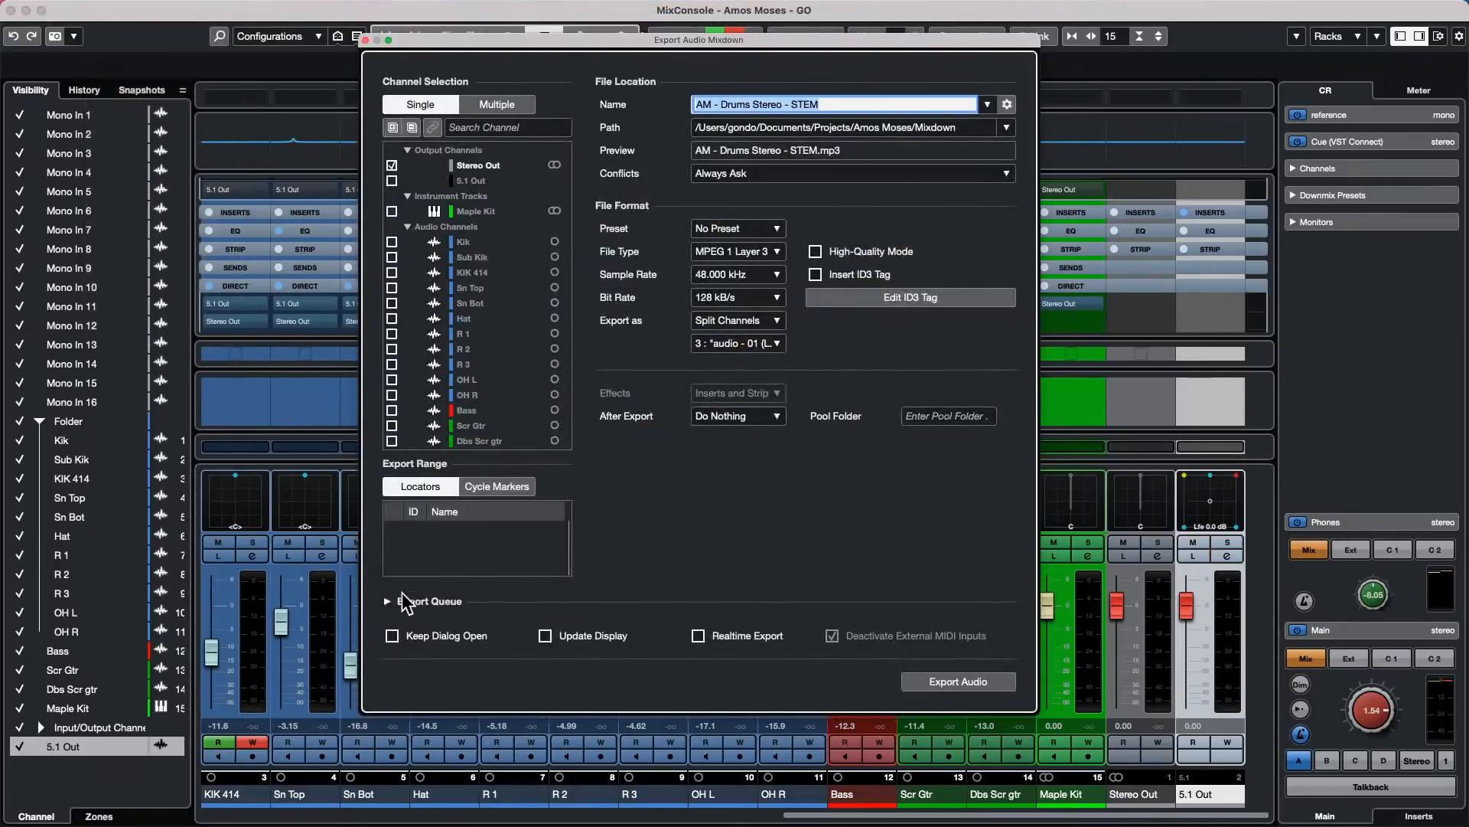
{"action": "left_click", "coordinate": [387, 601]}
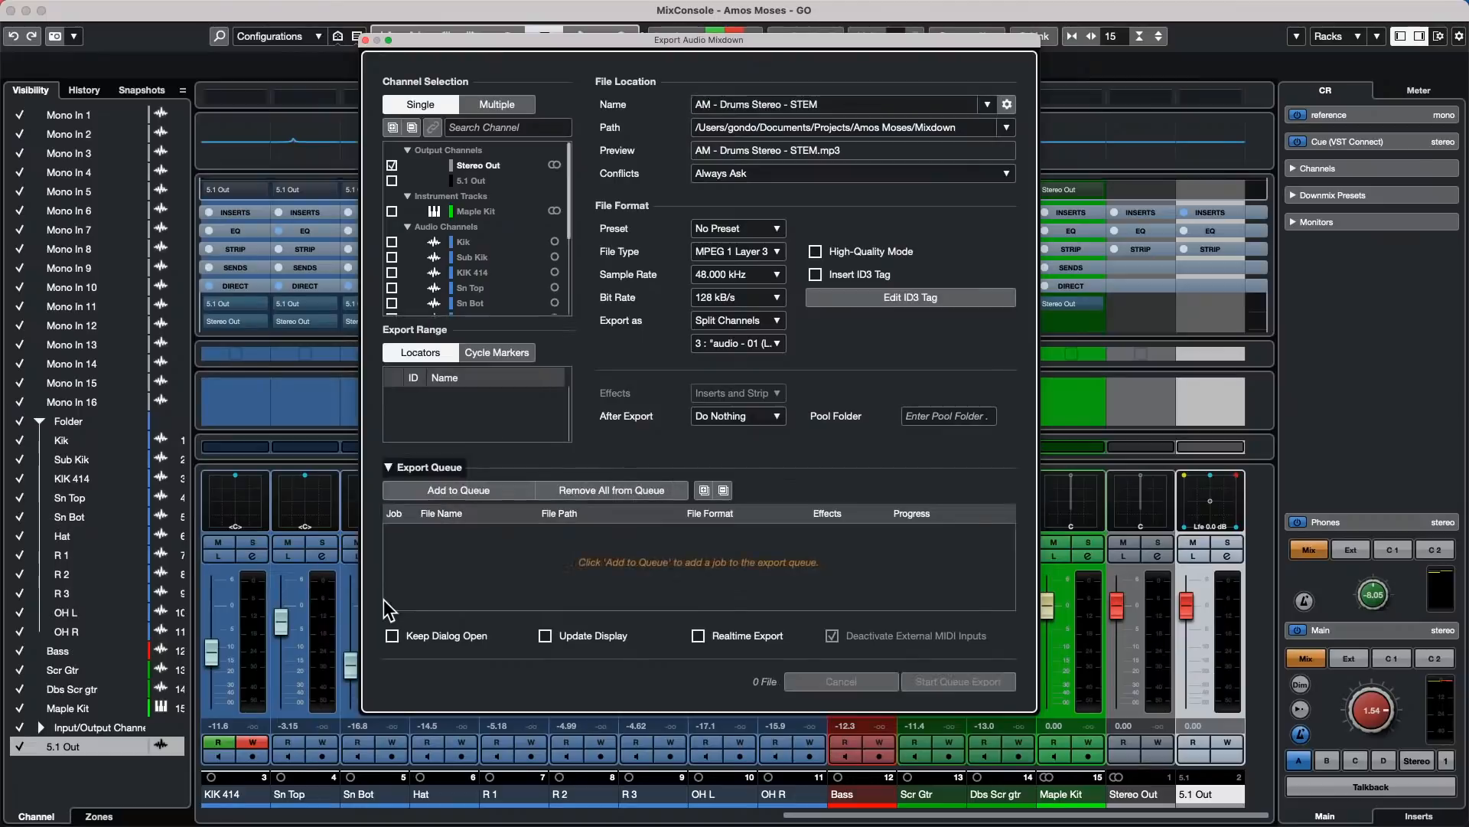
Step: Add MPEG 1 Layer 3 export jobs for Stereo Out and for 5.1 Out to the export queue
{"action": "left_click", "coordinate": [479, 493]}
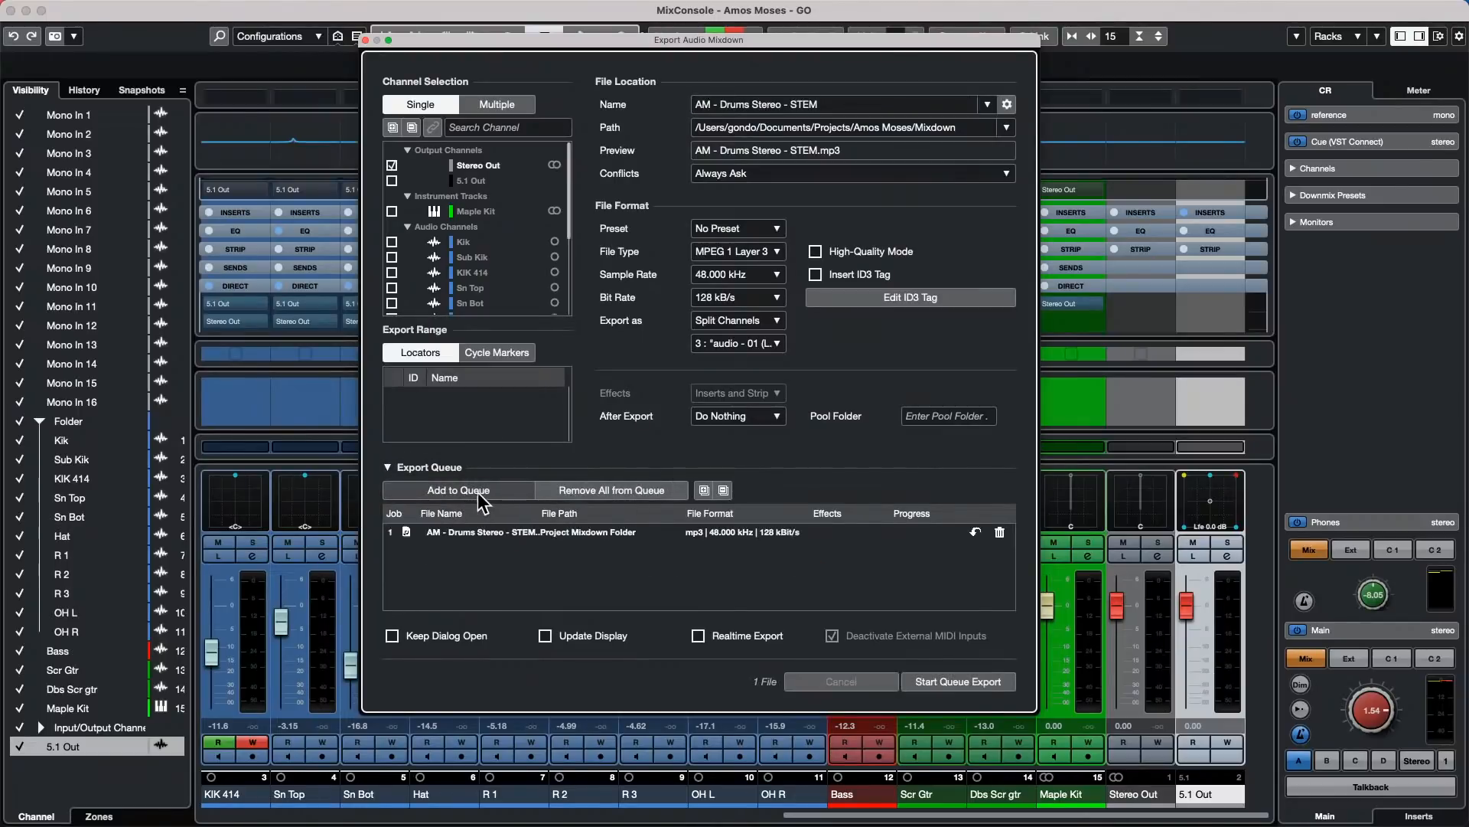
{"action": "left_click", "coordinate": [392, 181]}
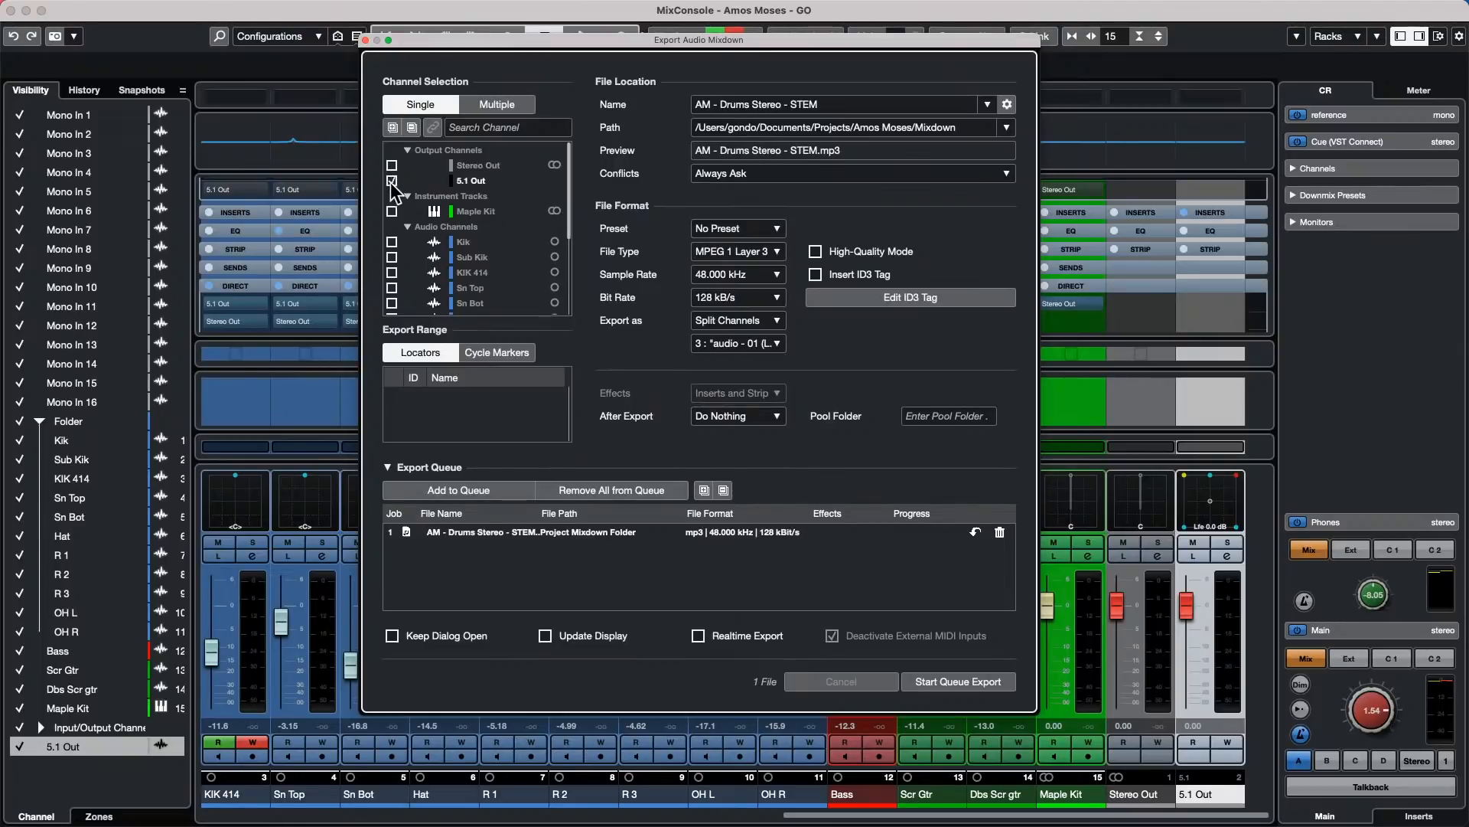
{"action": "left_click", "coordinate": [452, 490]}
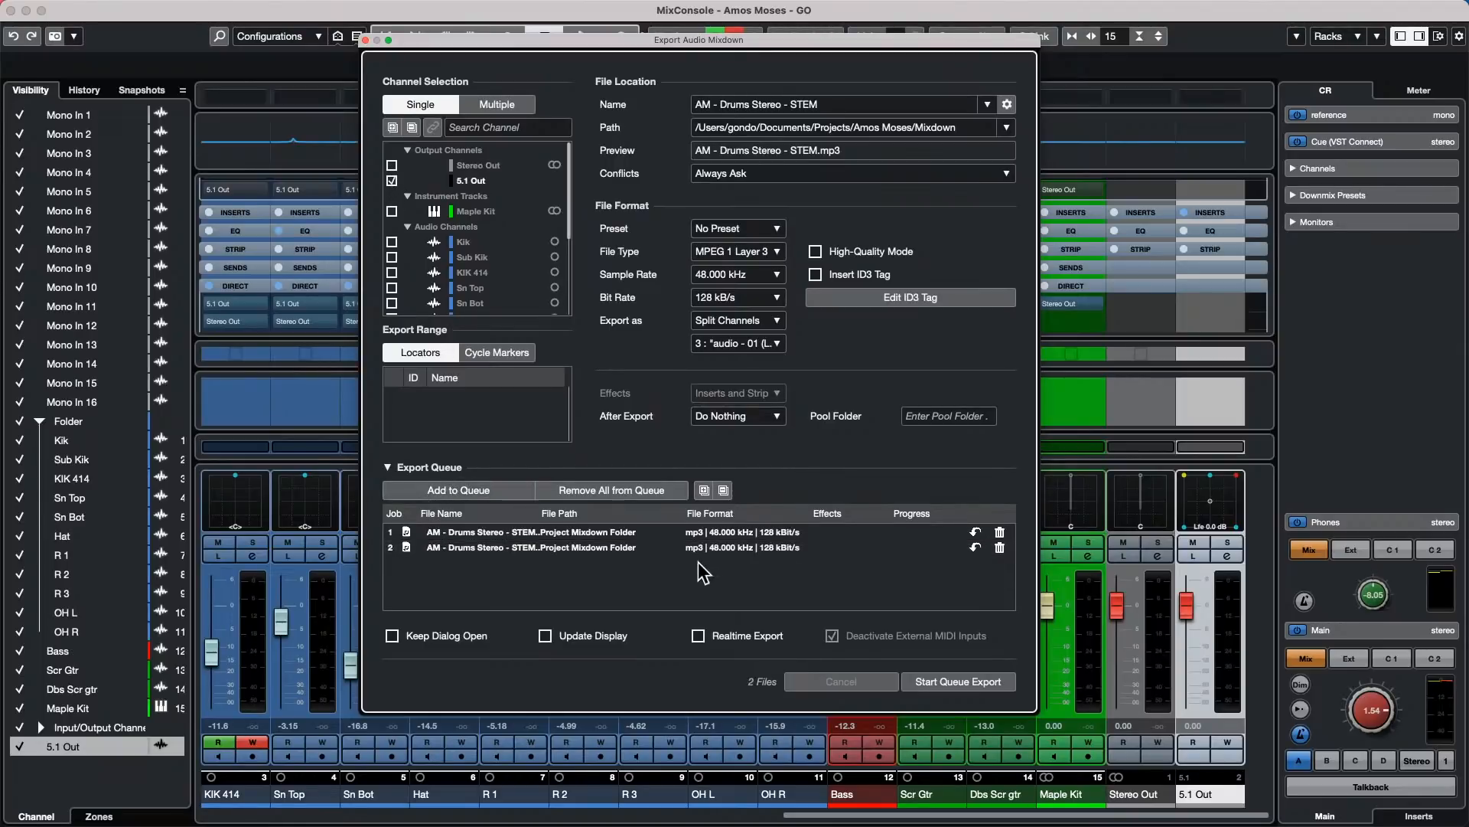
Step: Set the export file type to Wave and remove both mp3 jobs from the export queue
{"action": "left_click", "coordinate": [750, 244]}
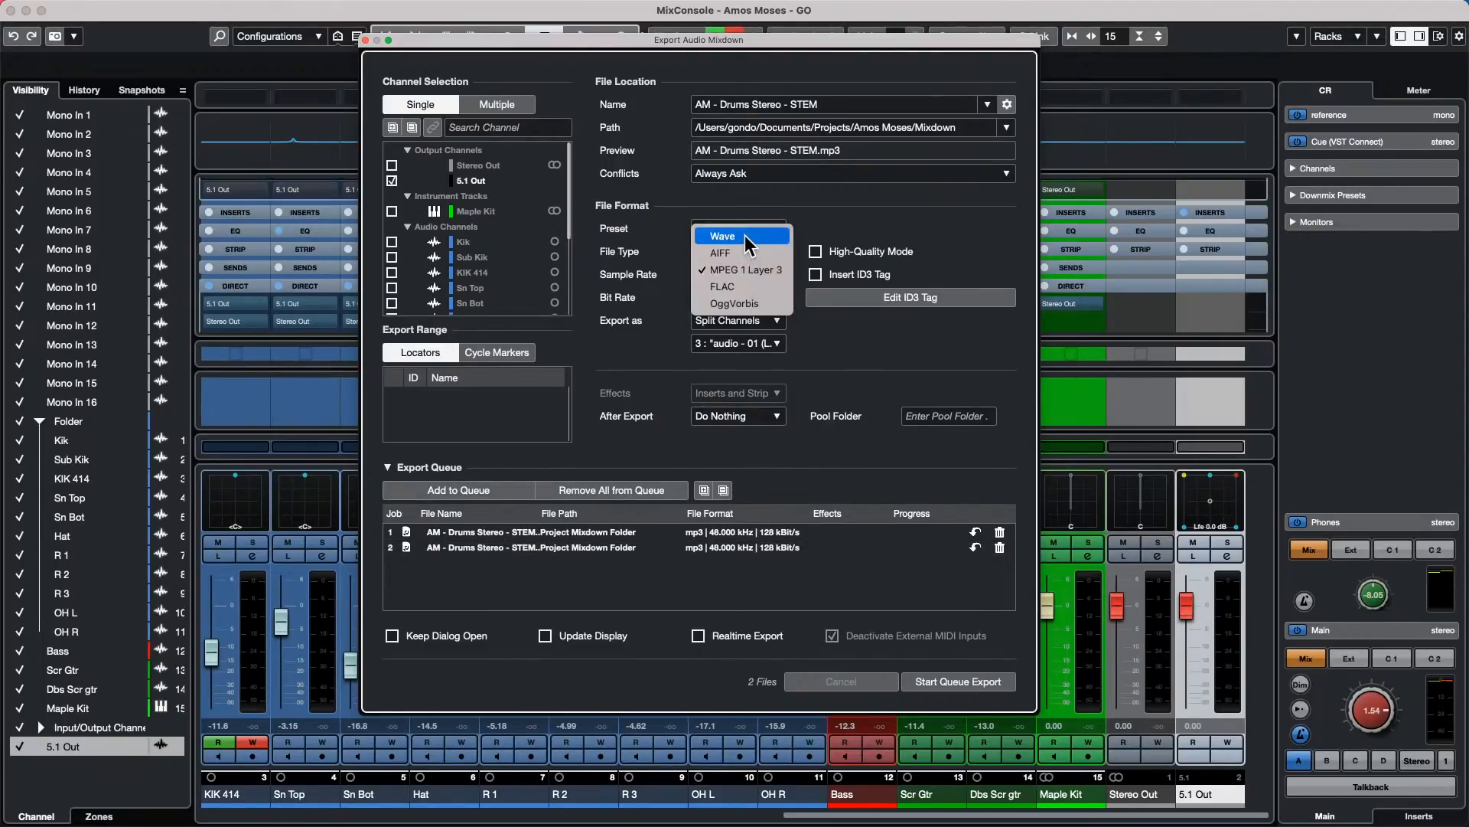
{"action": "left_click", "coordinate": [745, 239]}
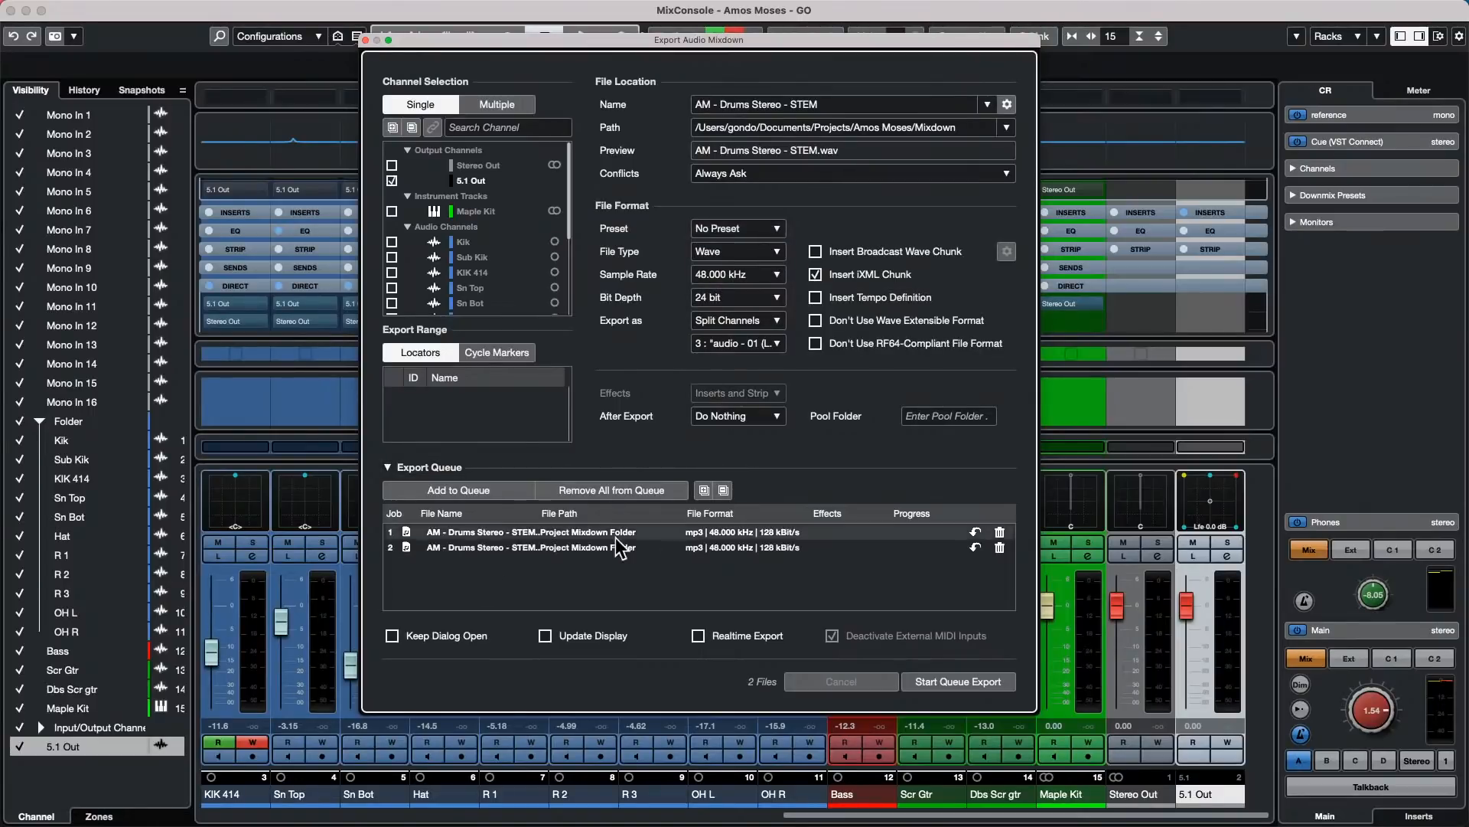
{"action": "left_click", "coordinate": [999, 545]}
{"action": "left_click", "coordinate": [1000, 534]}
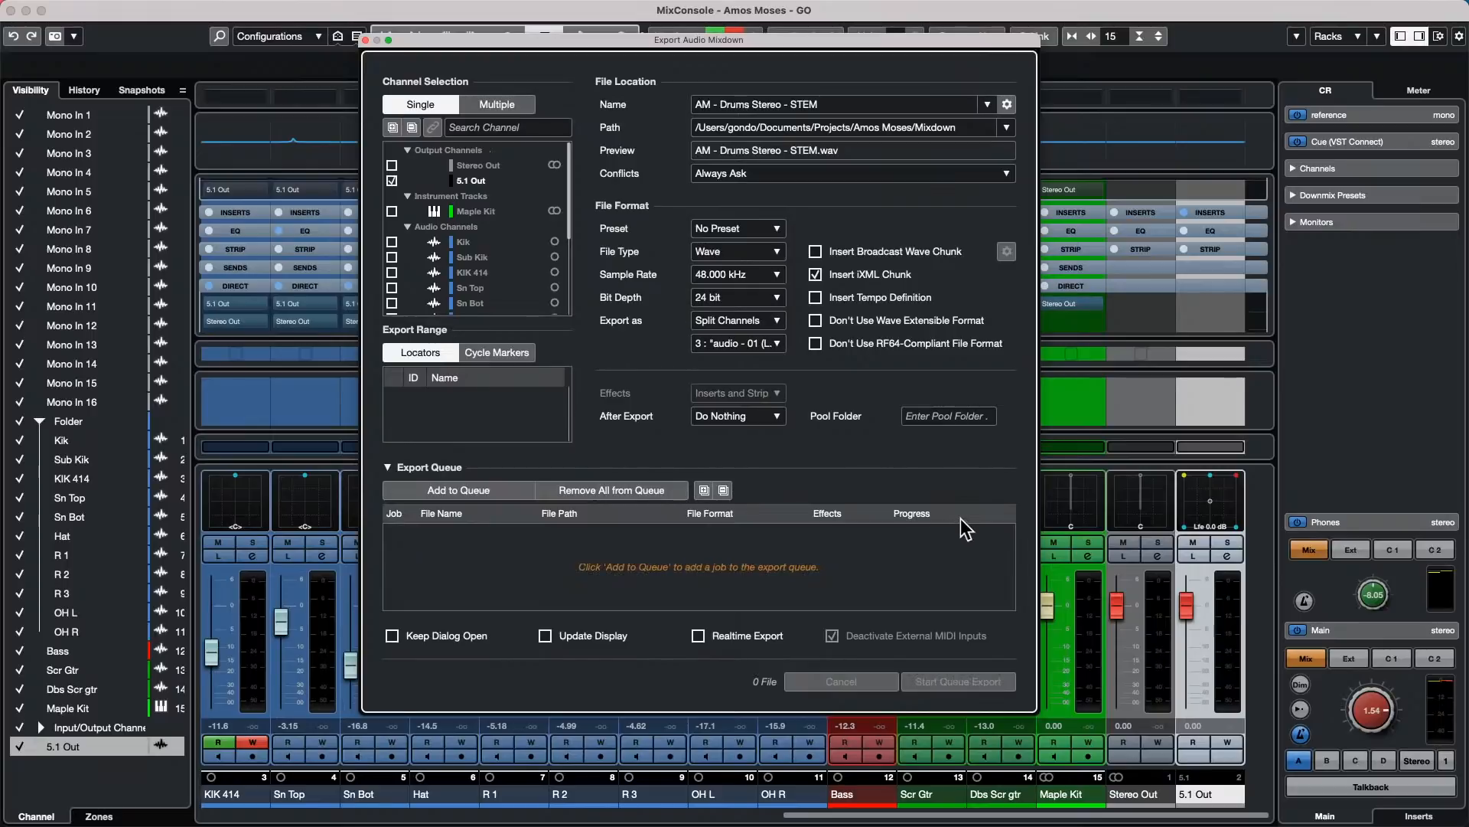
Step: Queue a Wave export job for 5.1 Out and another for Stereo Out
{"action": "left_click", "coordinate": [465, 493]}
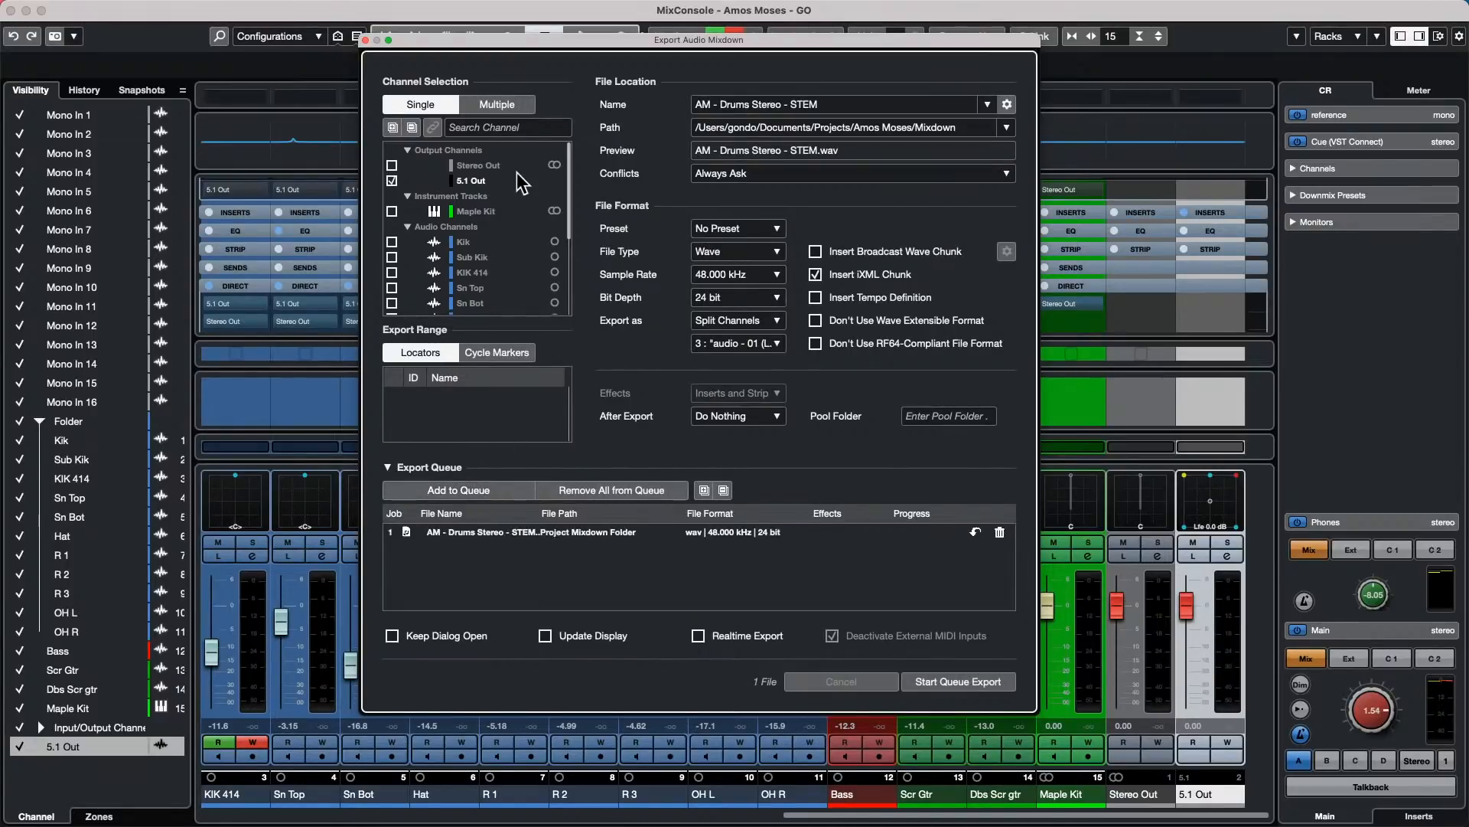
{"action": "left_click", "coordinate": [392, 165]}
{"action": "left_click", "coordinate": [454, 490]}
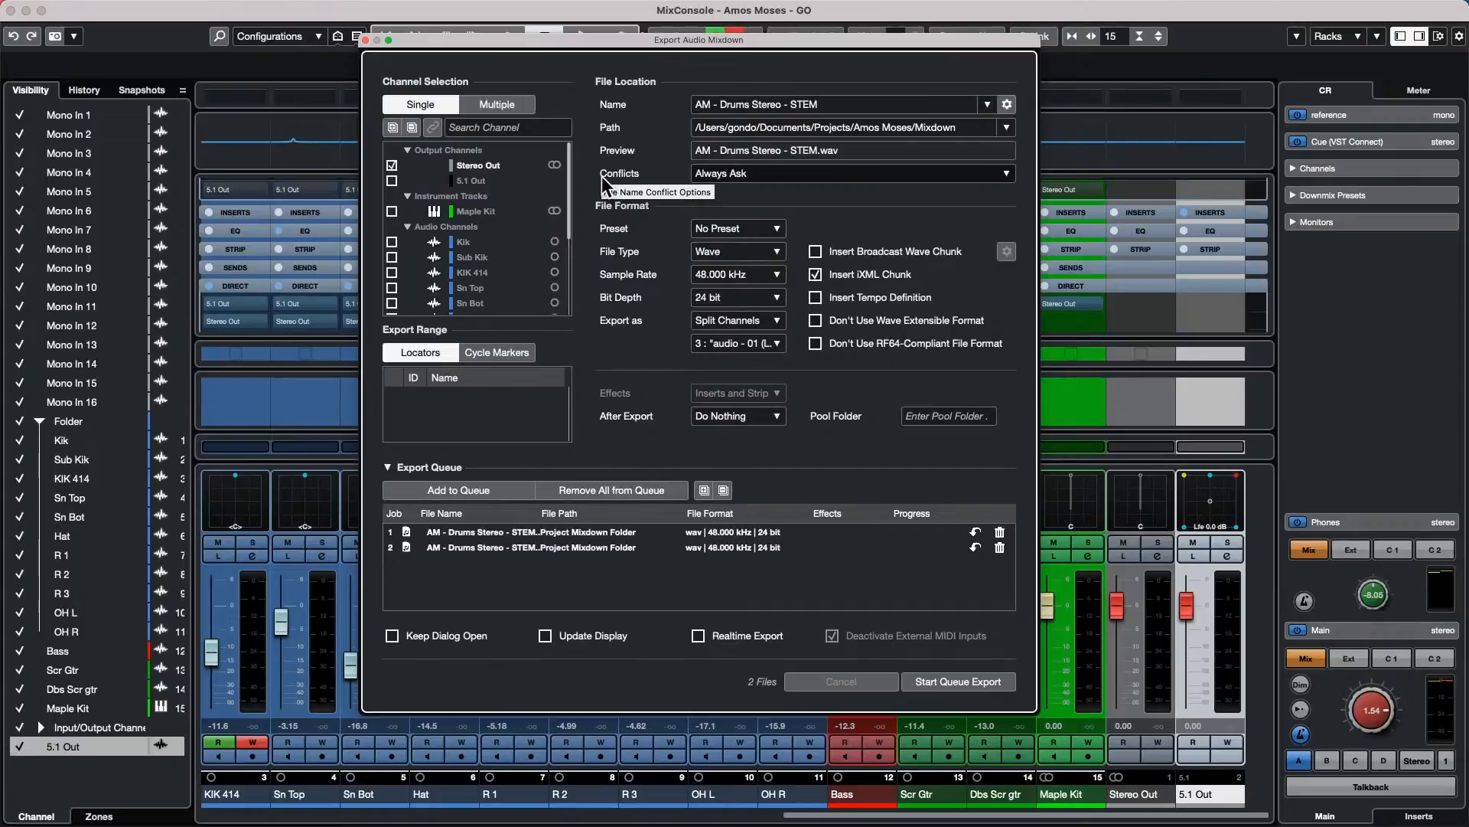
Step: Close the export dialog, expand the reference cue in the Control Room, and close the MixConsole window to return to the project
{"action": "mouse_move", "coordinate": [698, 14]}
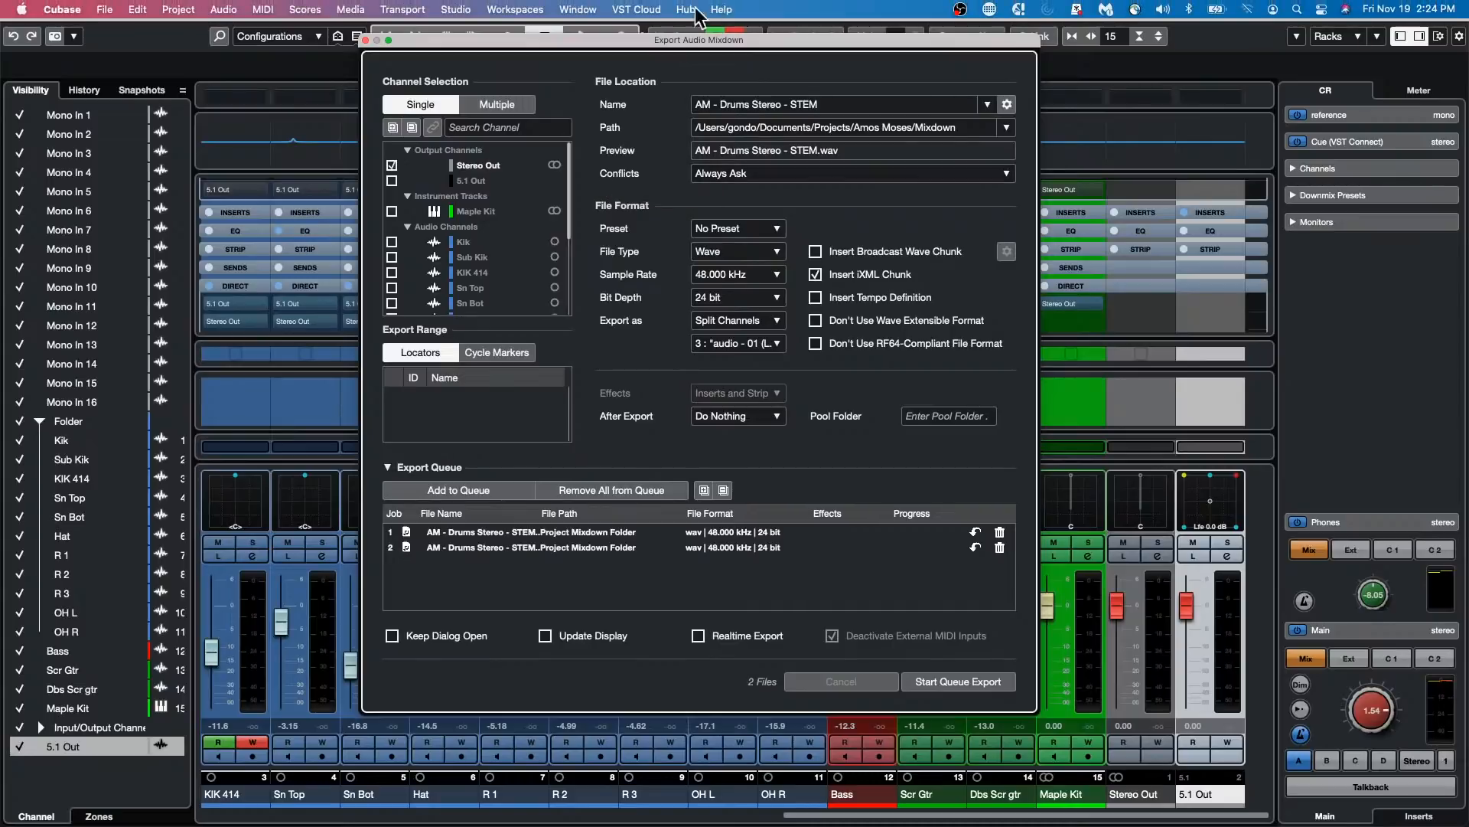
{"action": "left_click", "coordinate": [366, 41]}
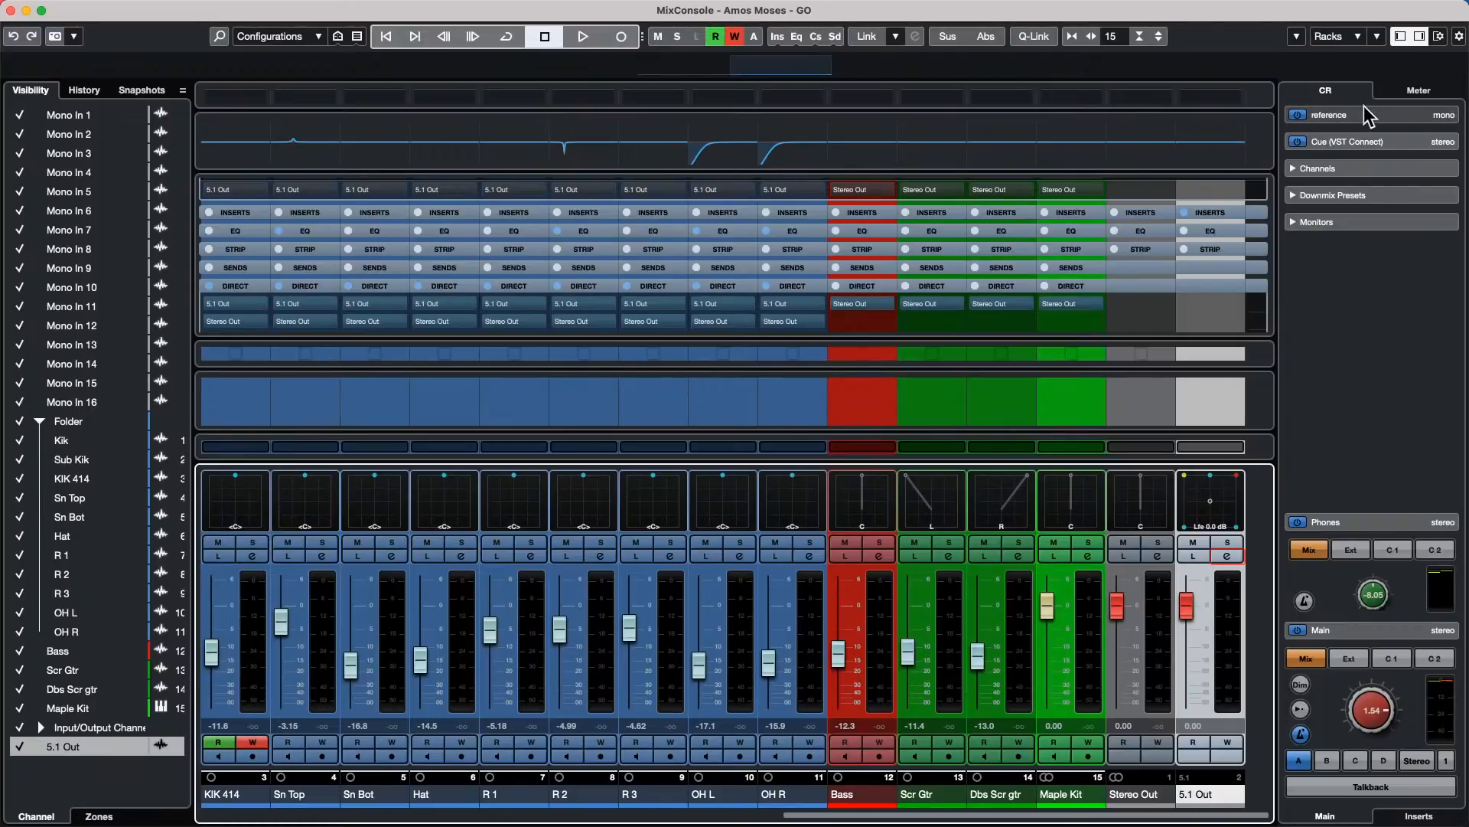
{"action": "left_click", "coordinate": [1347, 117]}
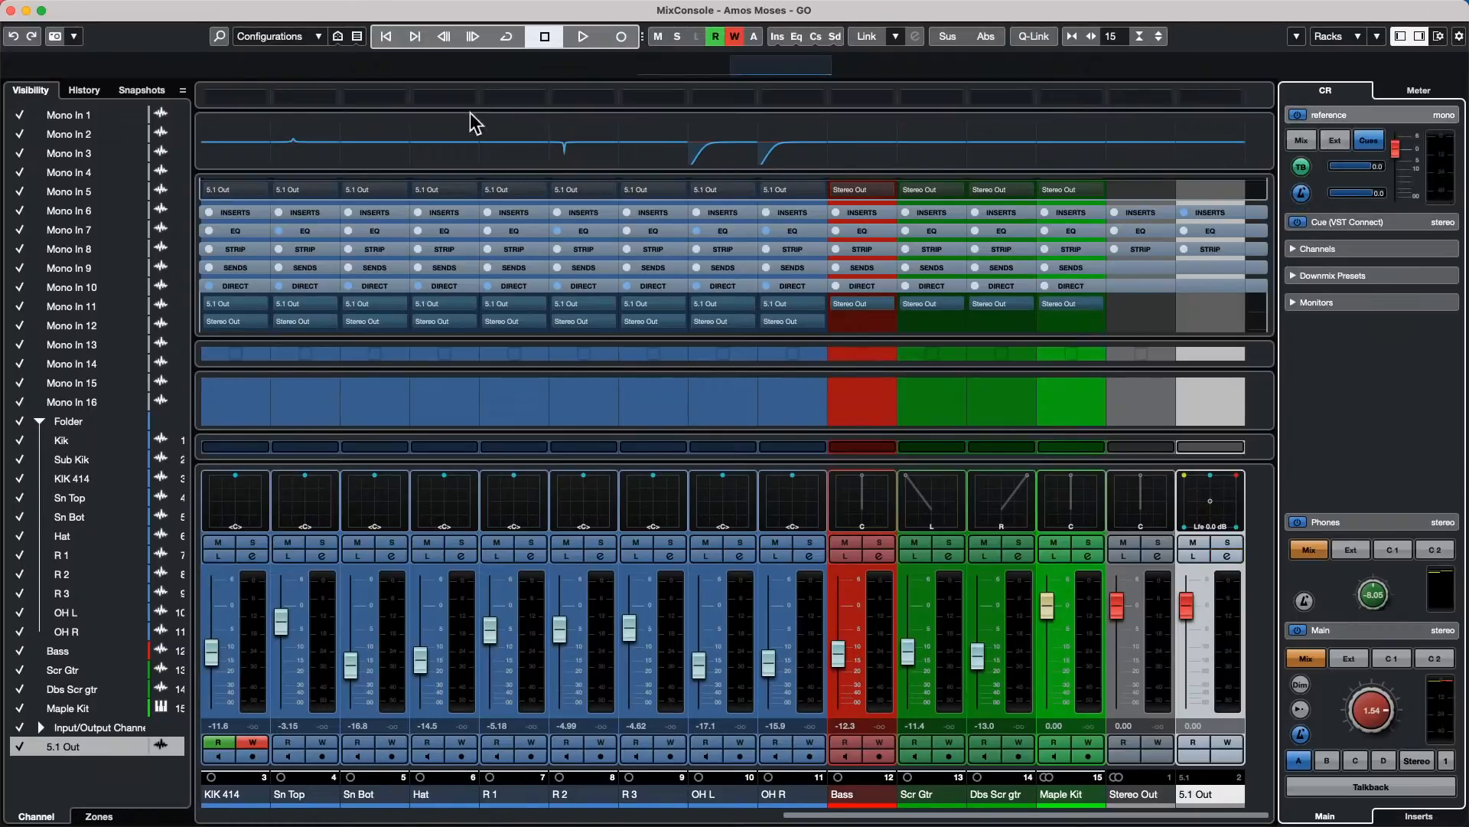
{"action": "left_click", "coordinate": [10, 11]}
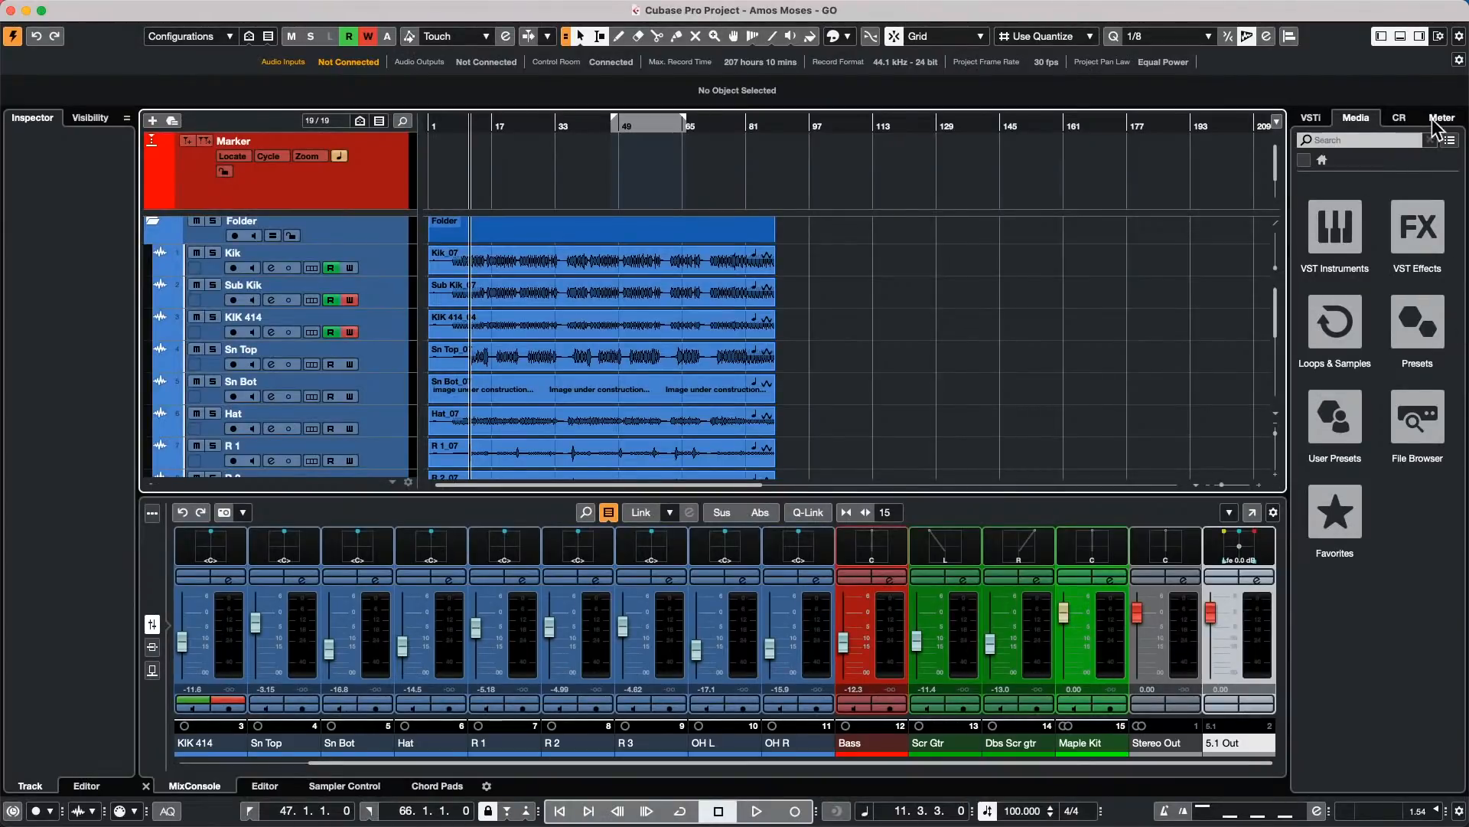
Step: Insert the Atmo 06_AM loop from the Caleidoscope loop library into the project as a new audio track
{"action": "left_click", "coordinate": [1347, 324]}
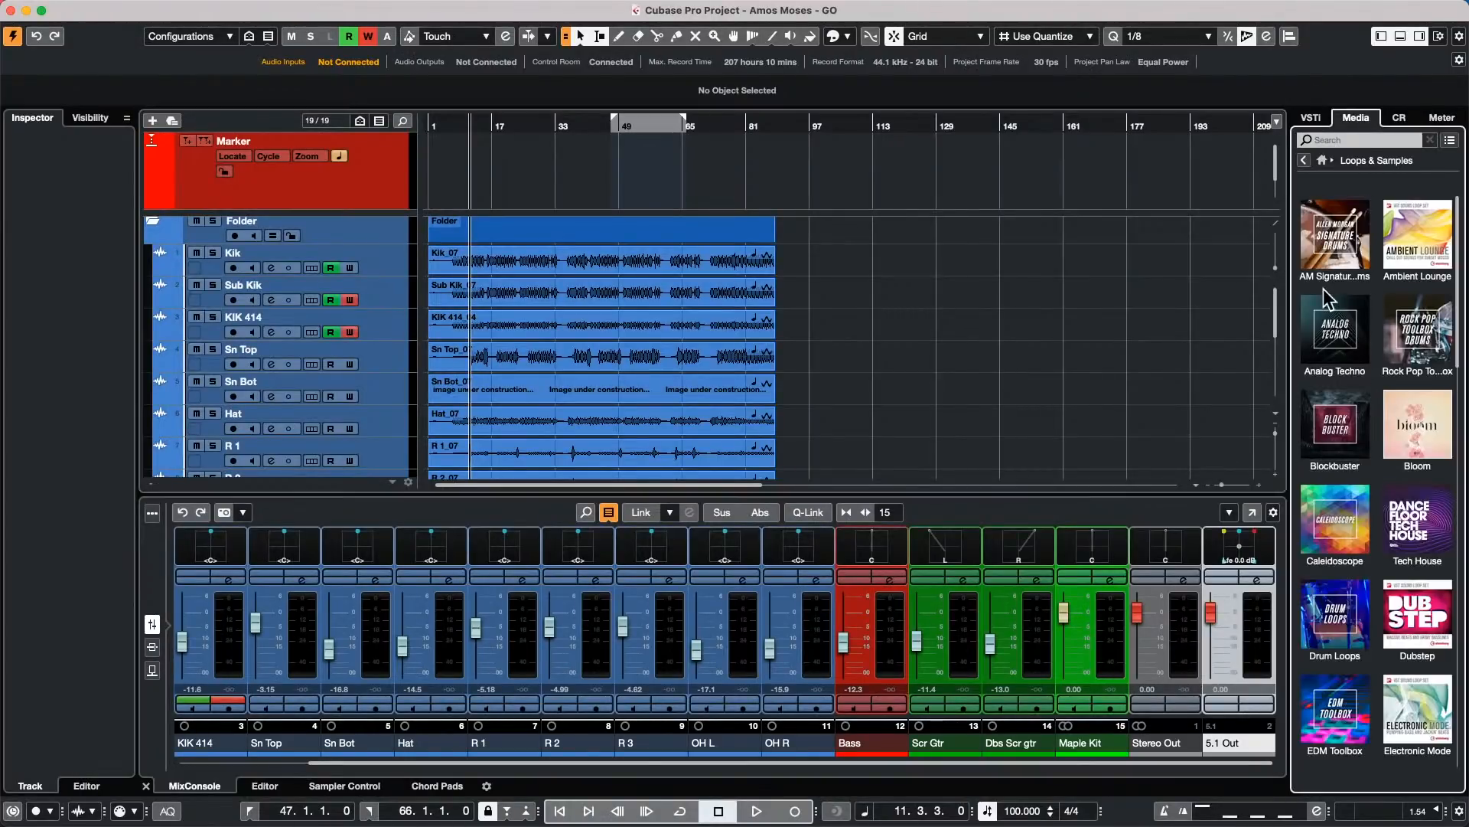
{"action": "left_click", "coordinate": [1338, 550]}
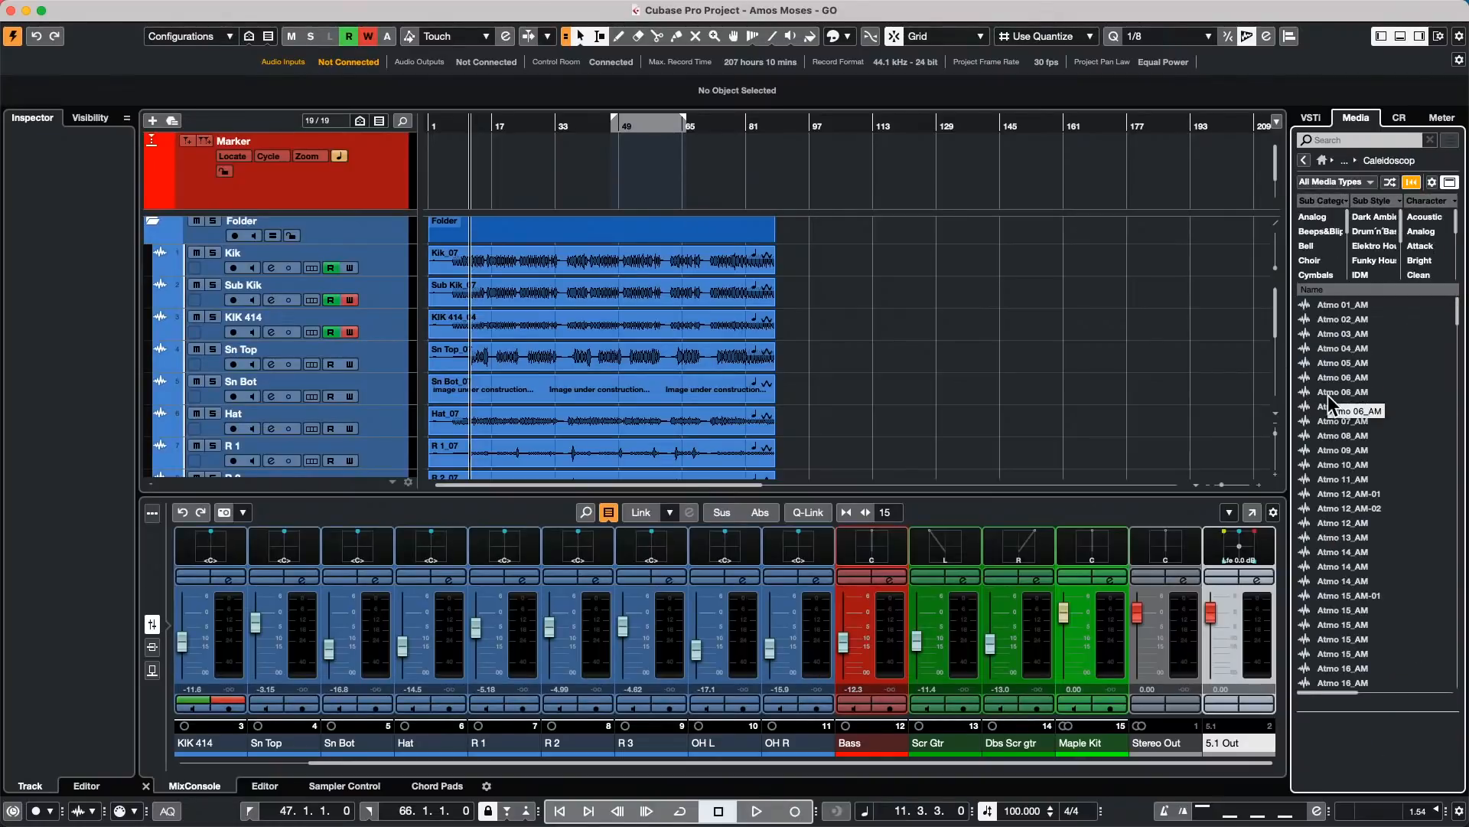
{"action": "double_click", "coordinate": [1329, 395]}
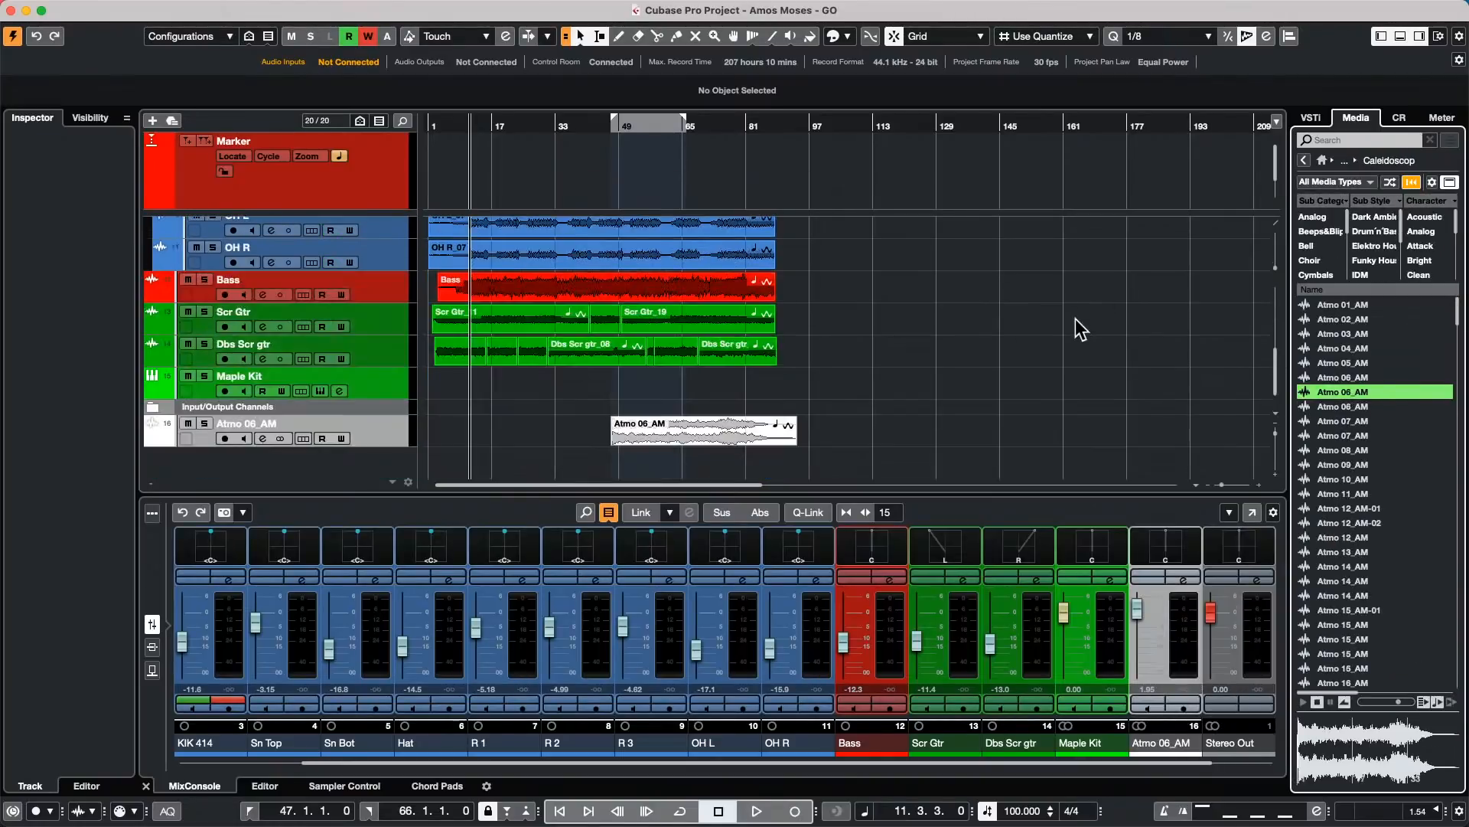
Step: Turn off Musical Mode for the Atmo 06_AM event and return the media browser to the Loops & Samples overview
{"action": "left_click", "coordinate": [743, 440]}
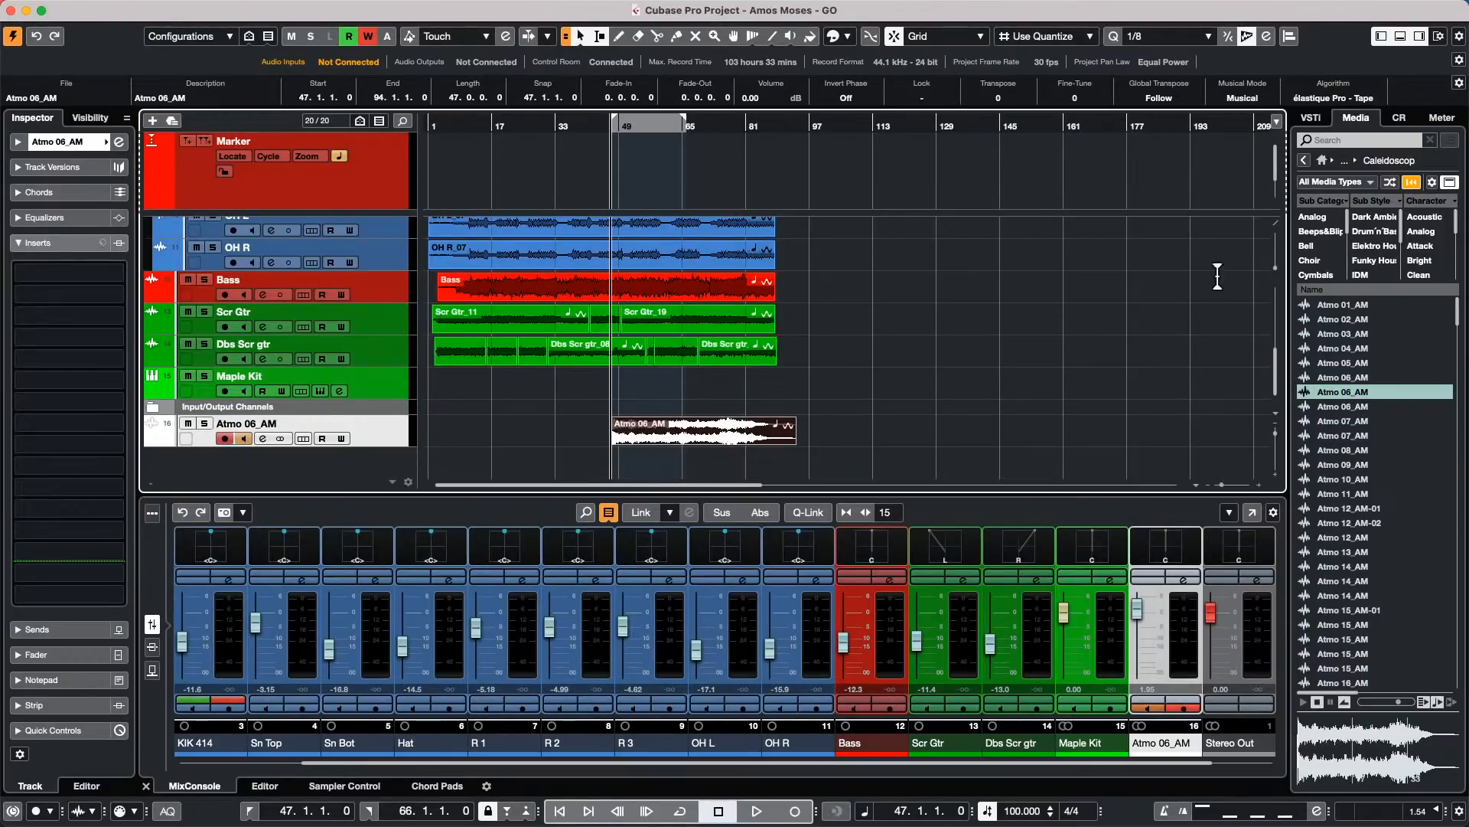
{"action": "left_click", "coordinate": [1254, 96]}
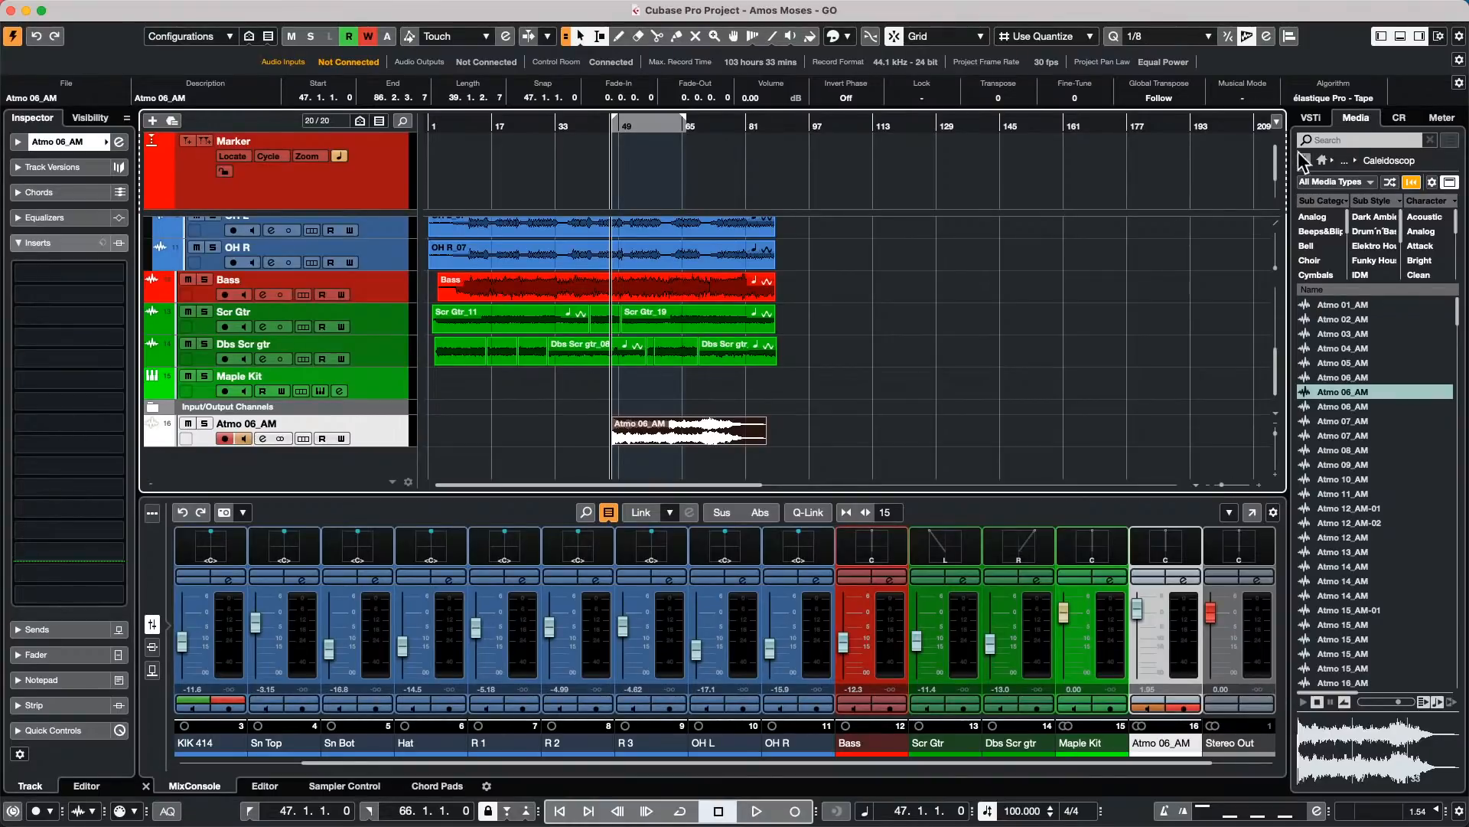
{"action": "left_click", "coordinate": [1304, 161]}
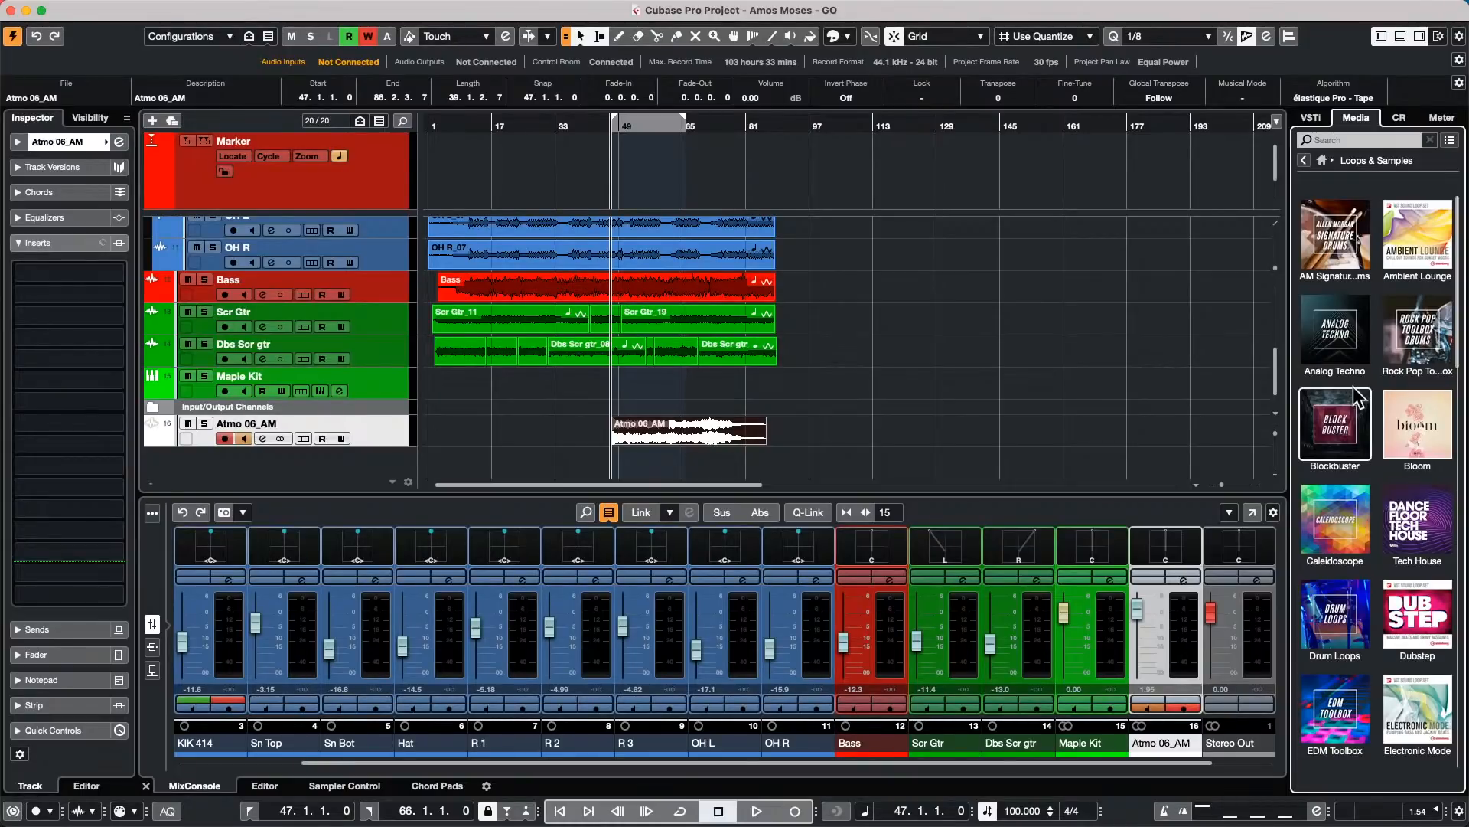
Step: Select the Maple Kit track, place the playhead past the end of the song, and open the track's Groove Agent SE instrument
{"action": "left_click", "coordinate": [375, 395]}
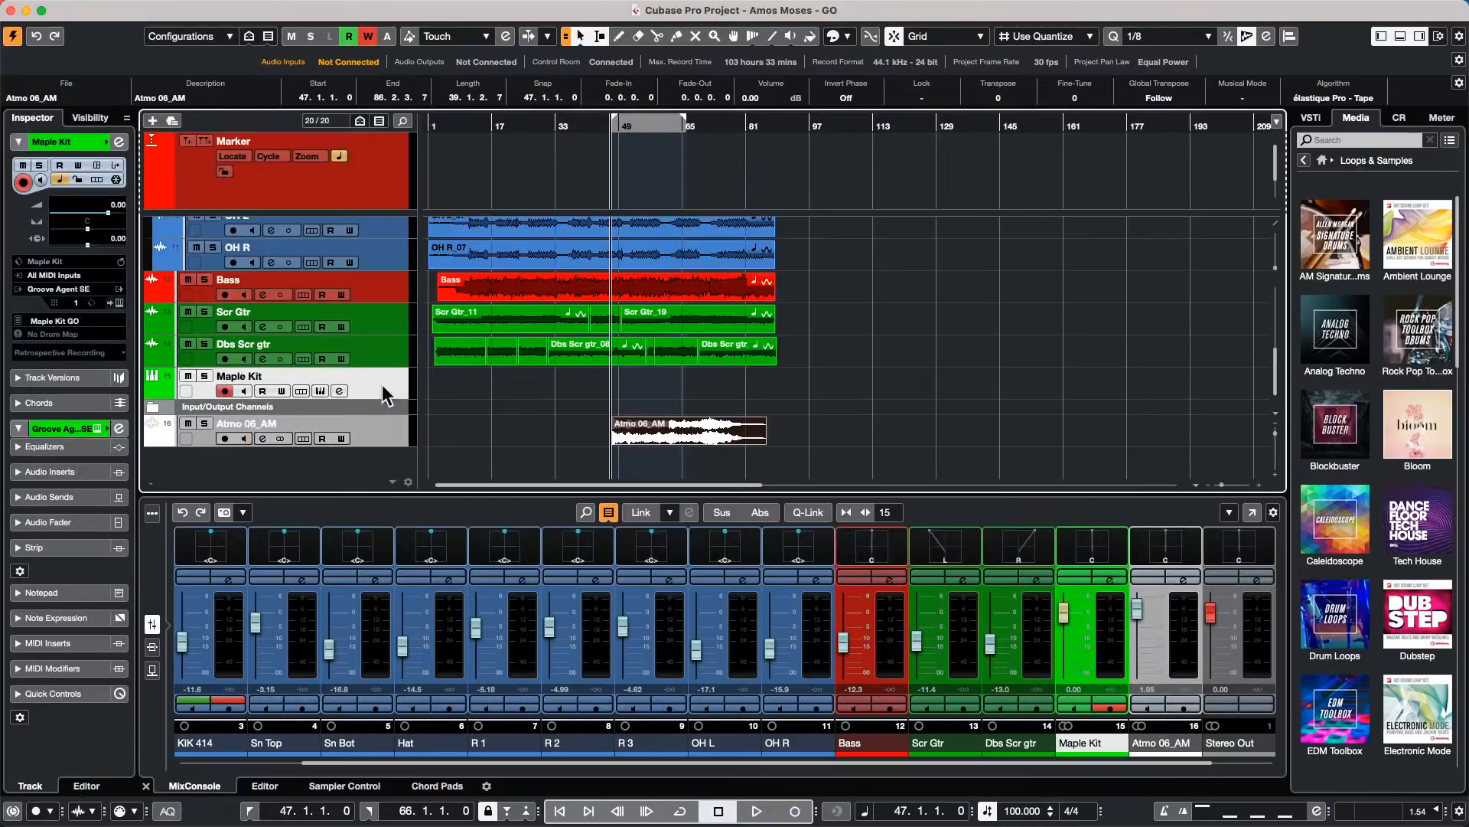
{"action": "left_click", "coordinate": [857, 122]}
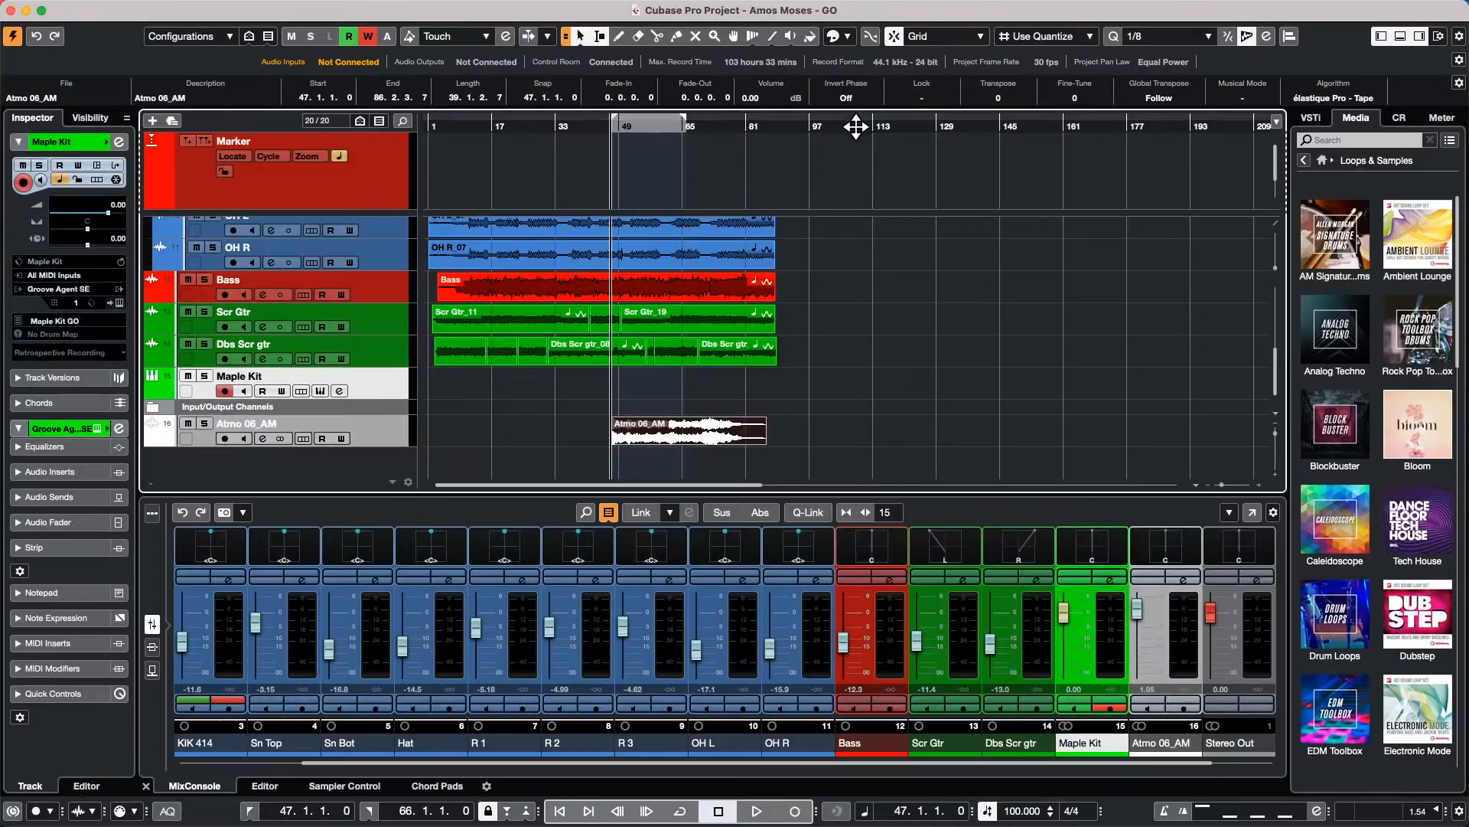
{"action": "left_click", "coordinate": [118, 302]}
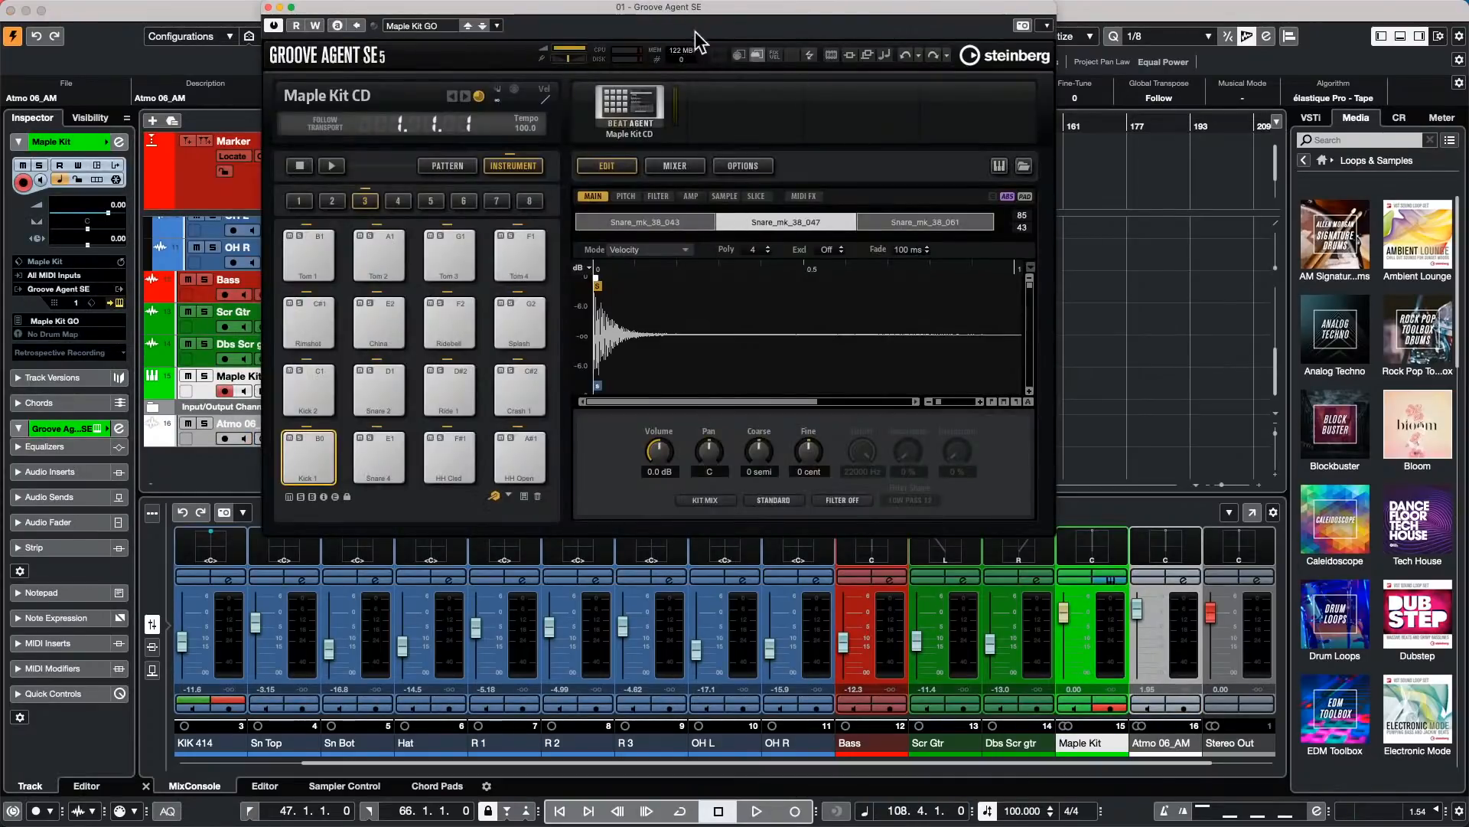
Step: Find the Forget The Past kit, load it with its patterns into Groove Agent SE, and close the load dialog
{"action": "left_click", "coordinate": [639, 104]}
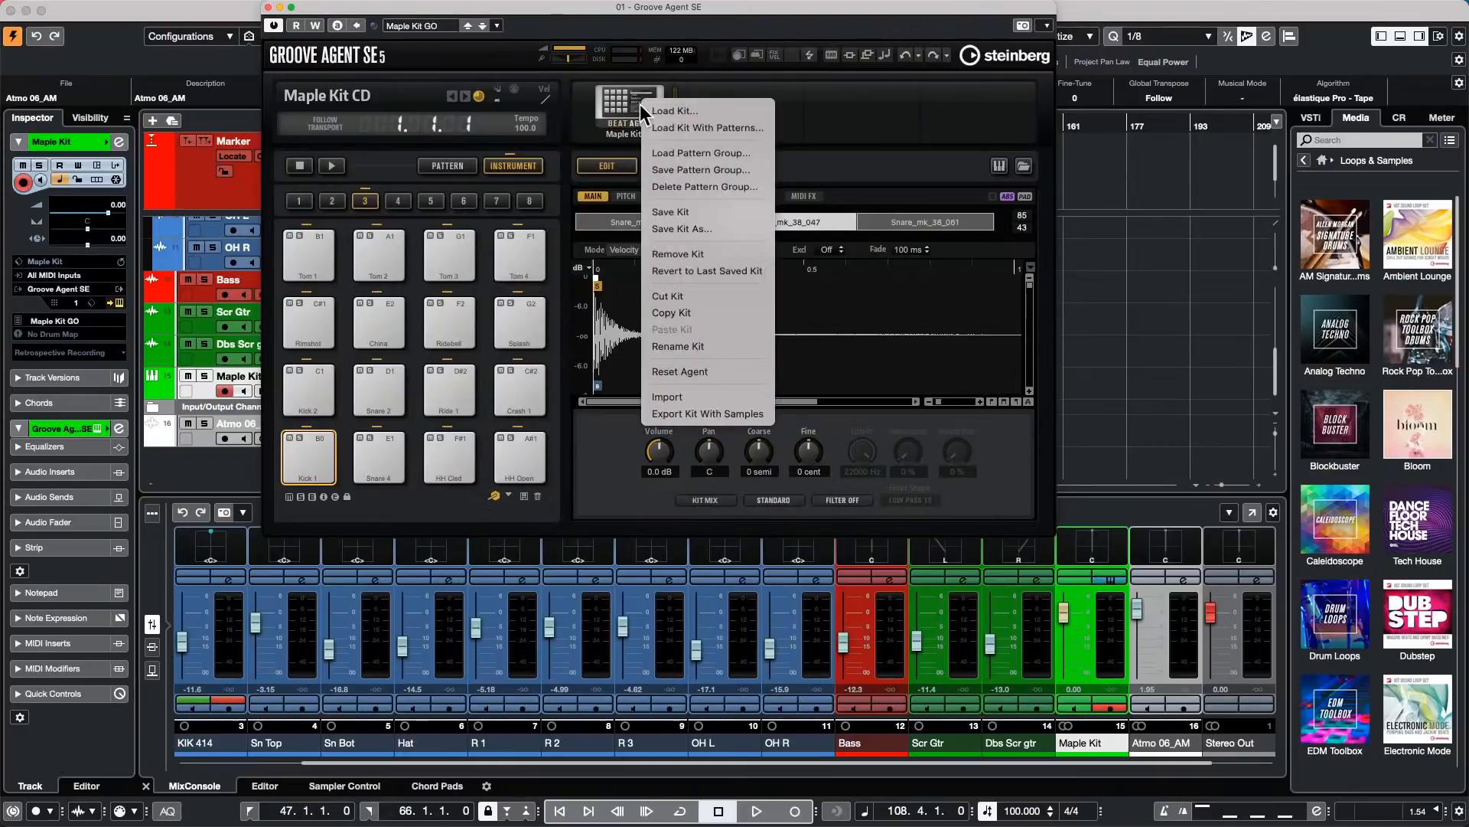
{"action": "left_click", "coordinate": [705, 129]}
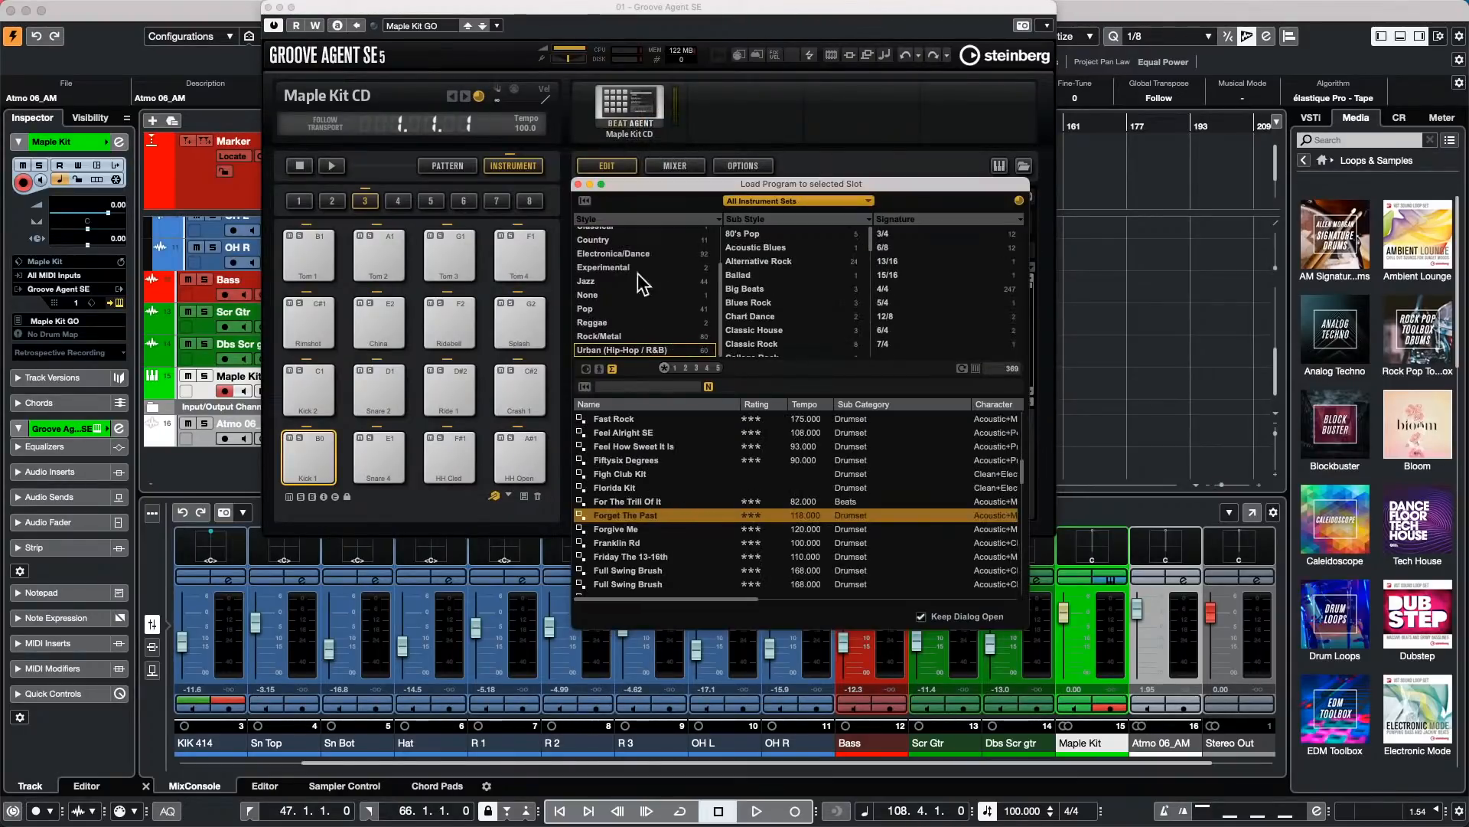
{"action": "scroll", "coordinate": [649, 311], "scroll_direction": "up", "scroll_amount": 3}
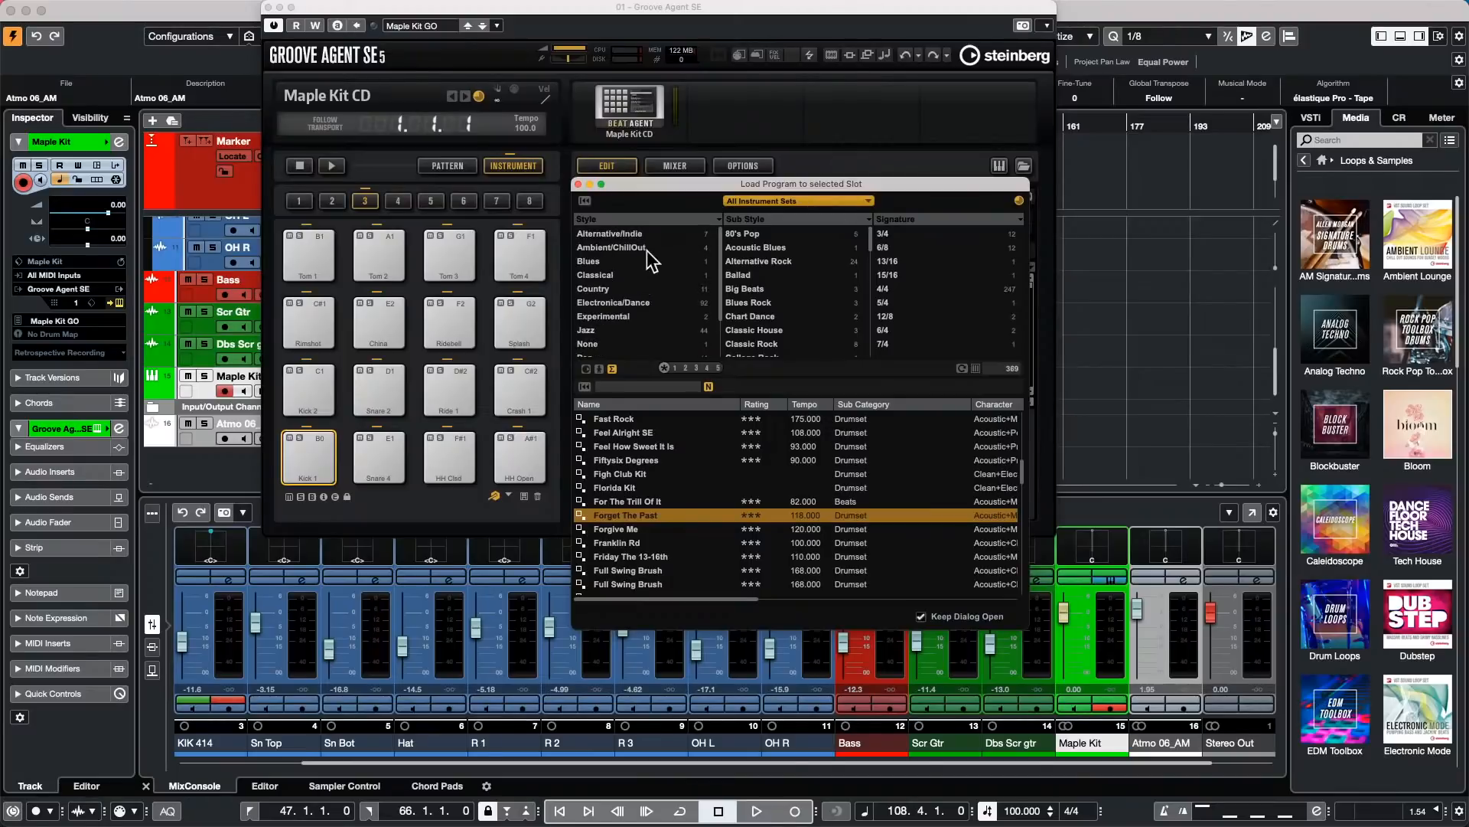
{"action": "left_click", "coordinate": [661, 386]}
{"action": "type", "text": "forget"}
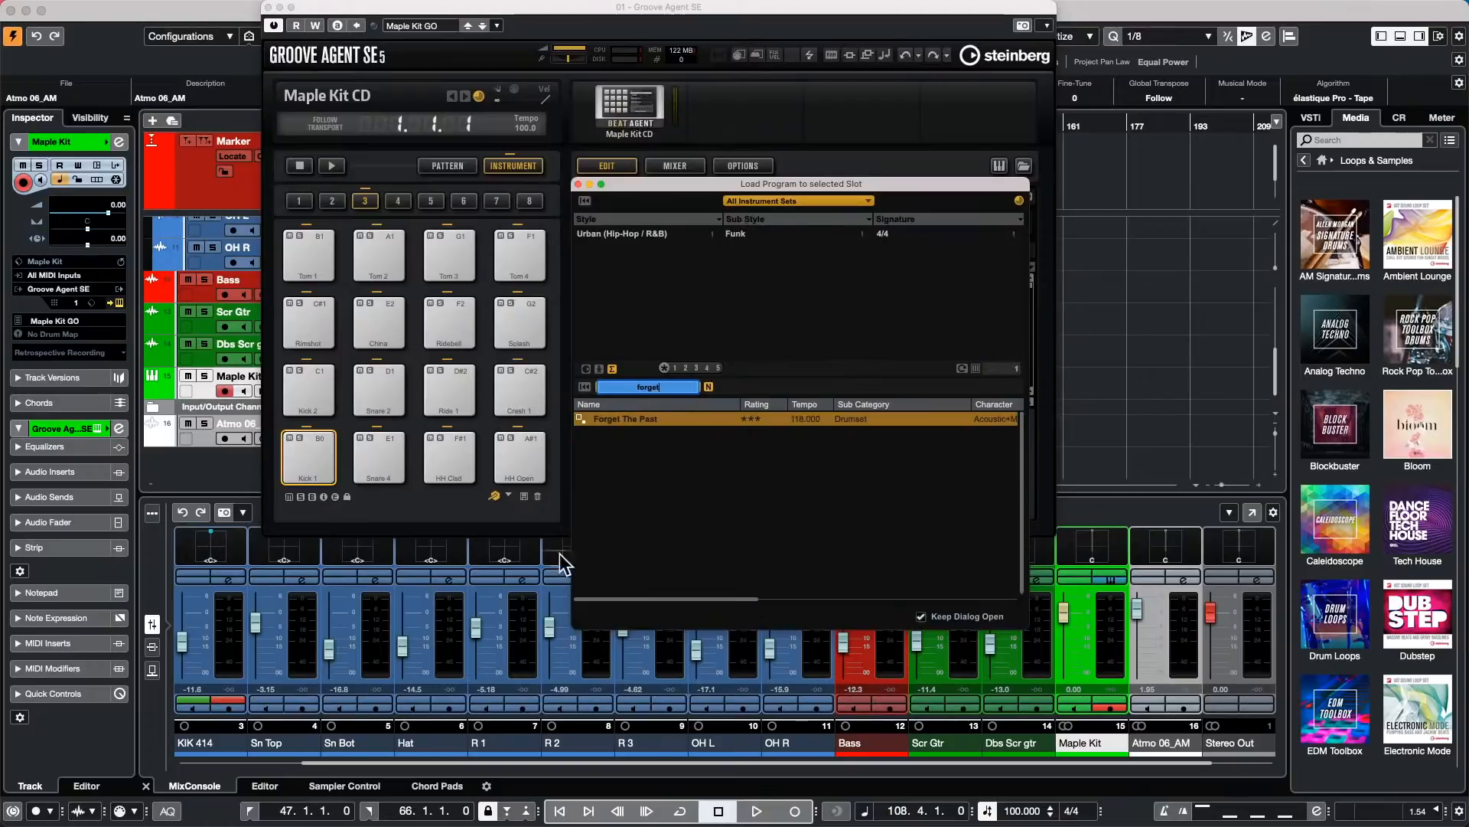
{"action": "left_click", "coordinate": [625, 418]}
{"action": "double_click", "coordinate": [624, 418]}
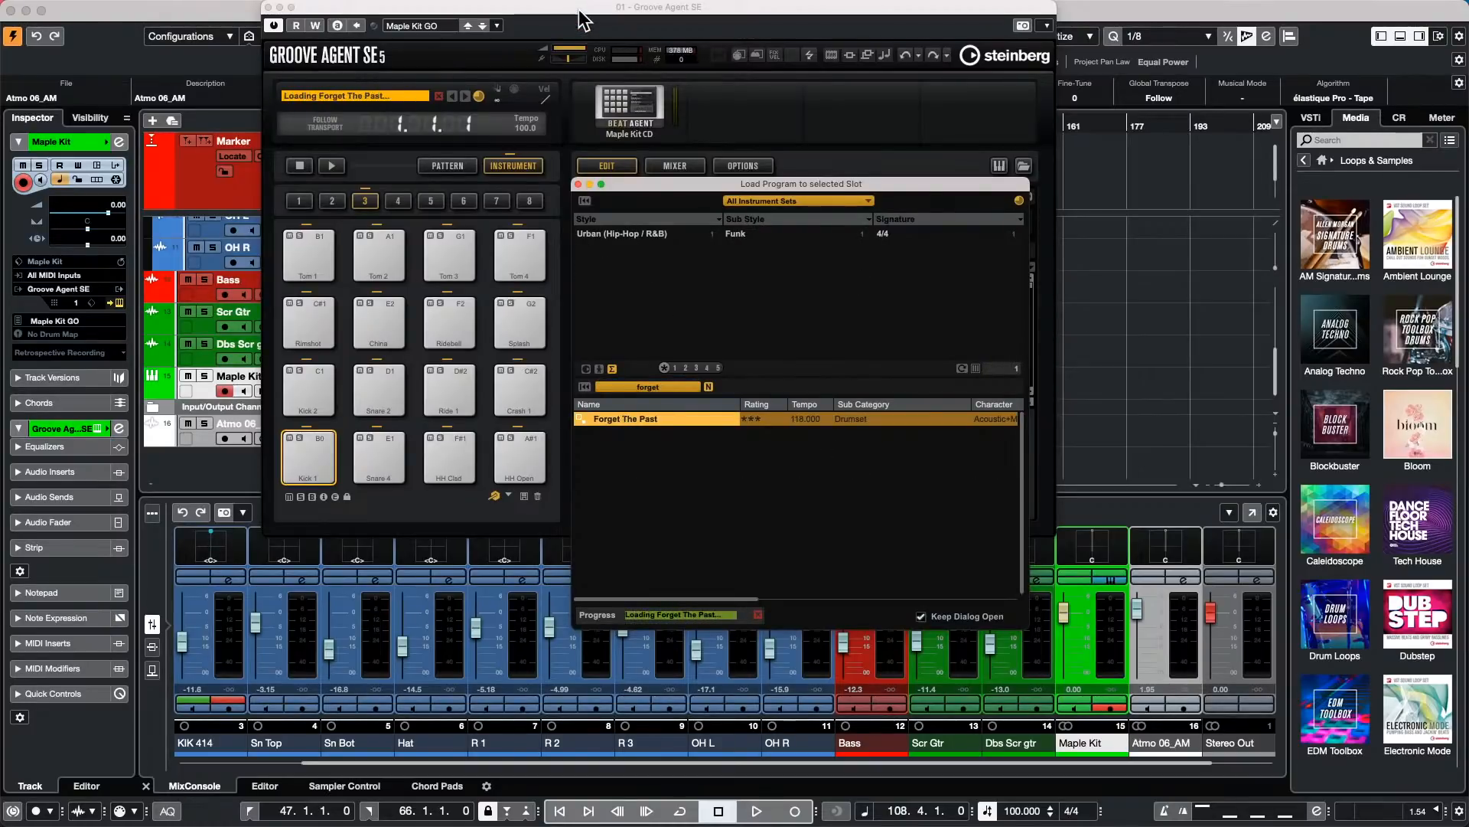
{"action": "left_click_drag", "start_coordinate": [588, 16], "coordinate": [1108, 80]}
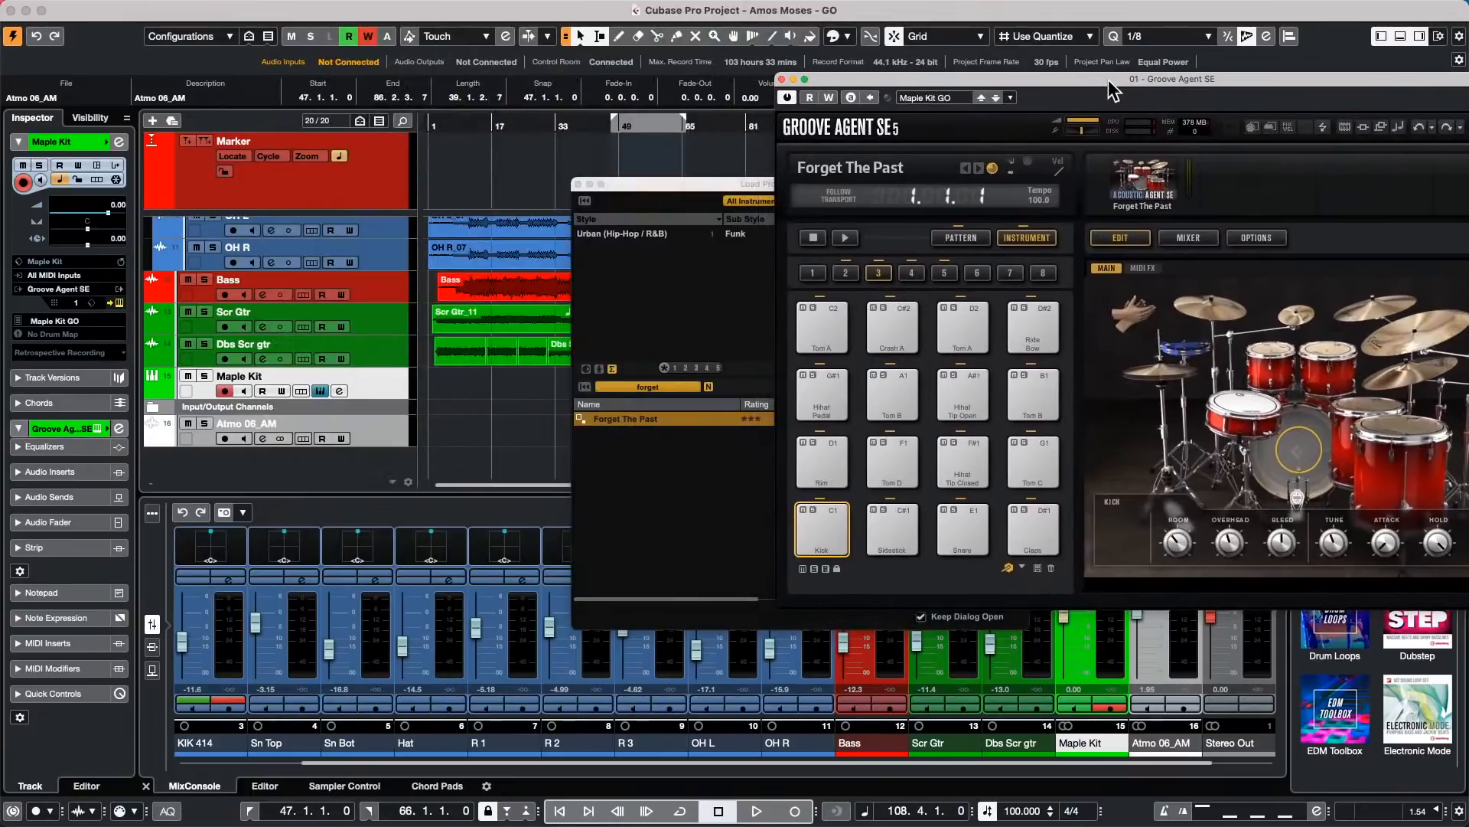
{"action": "left_click", "coordinate": [579, 185]}
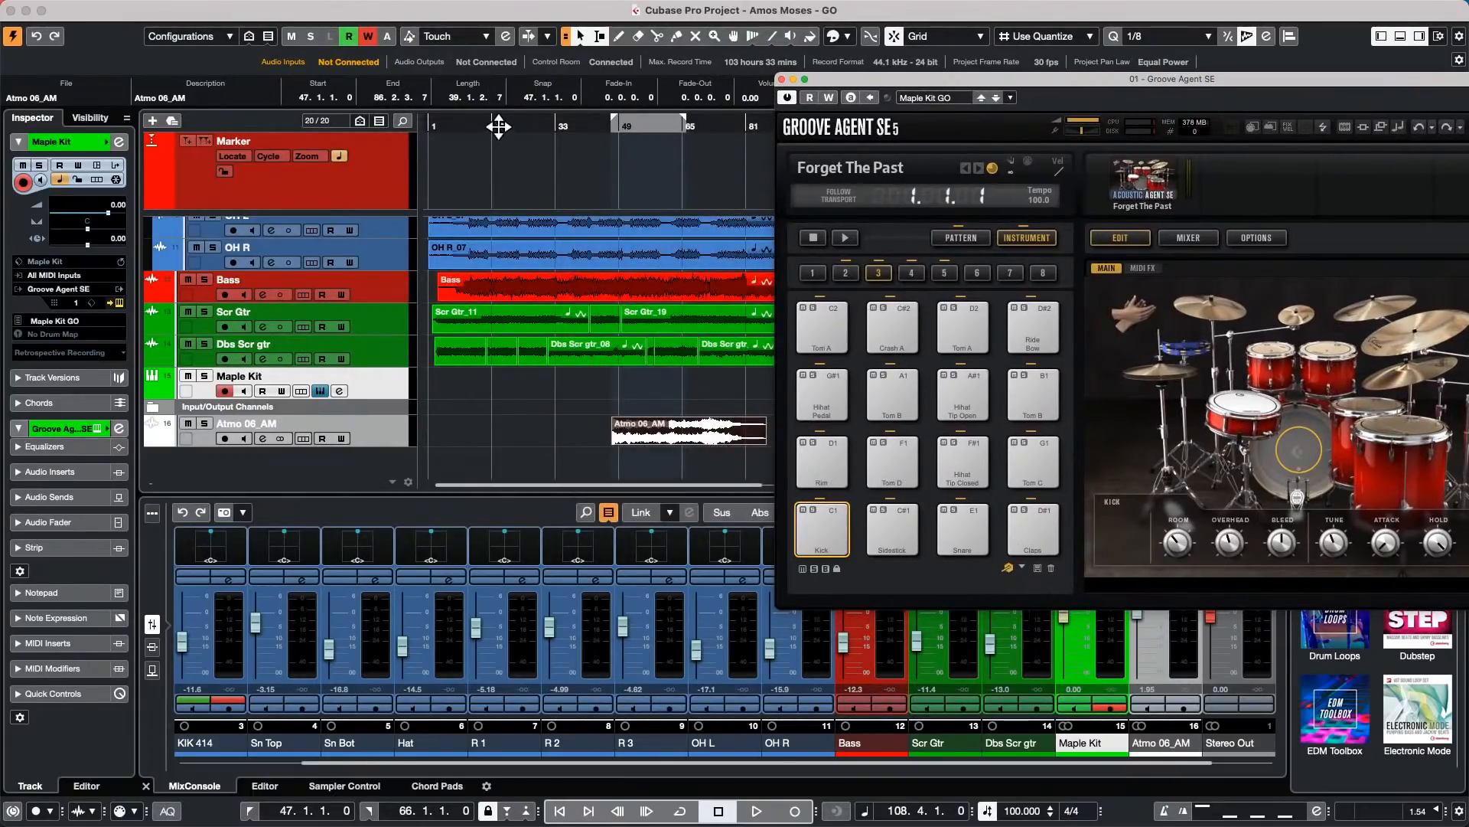
Step: Zoom out the project timeline and briefly play the loaded groove with Groove Agent SE's own playback
{"action": "left_click_drag", "start_coordinate": [498, 127], "coordinate": [455, 42]}
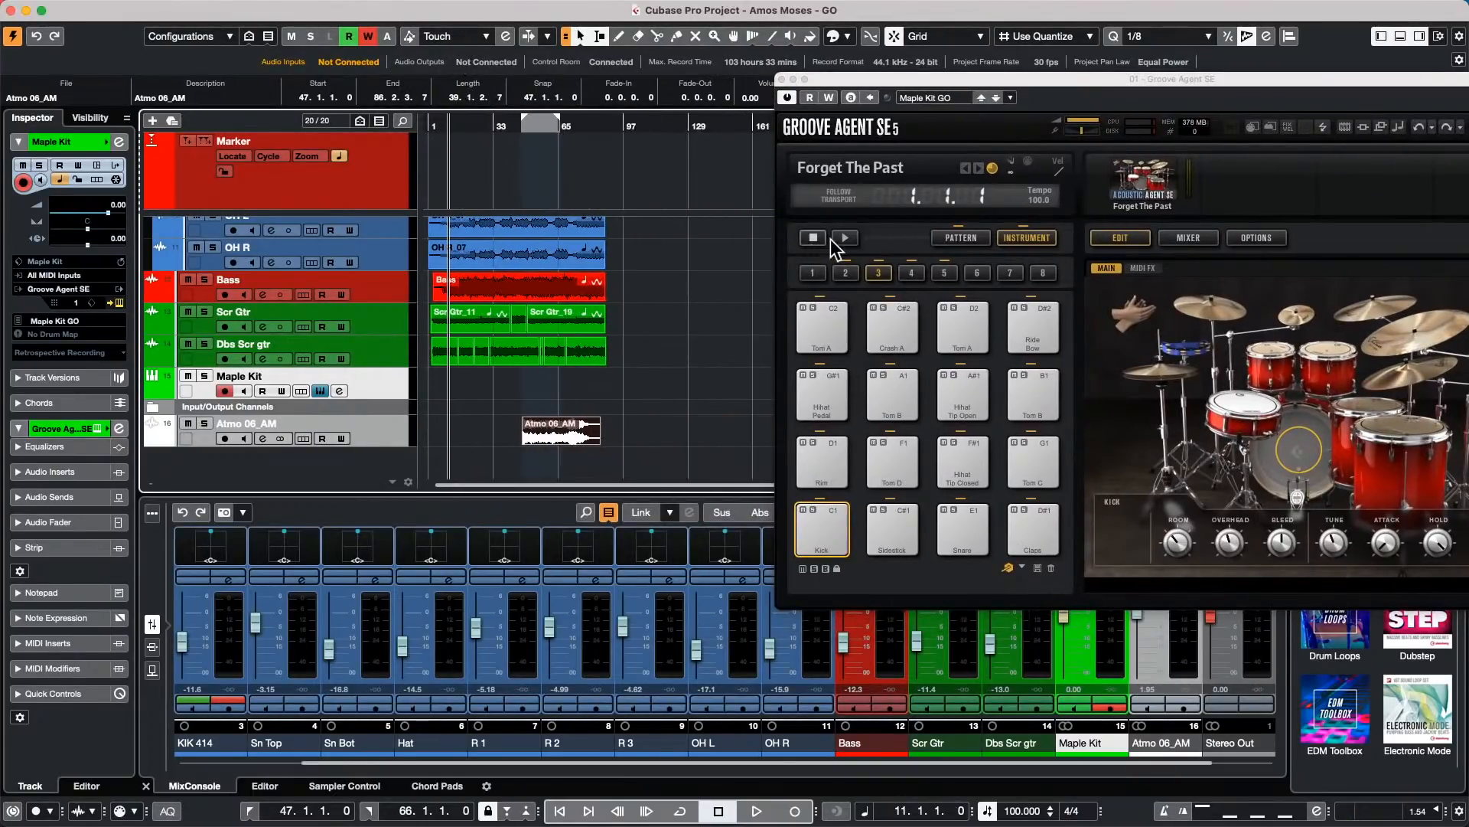
{"action": "left_click", "coordinate": [844, 238]}
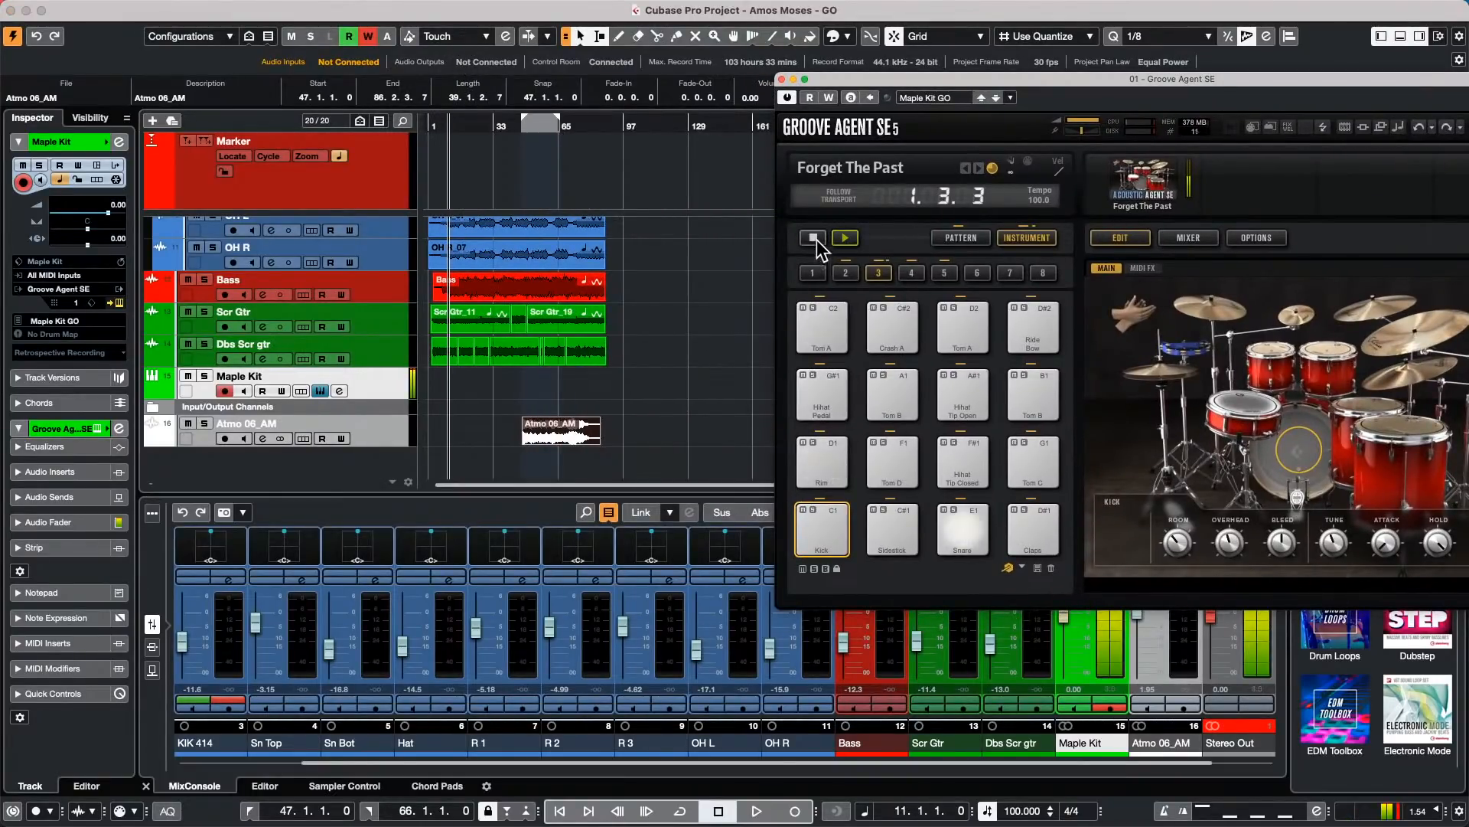
{"action": "left_click", "coordinate": [815, 241]}
Step: Show Groove Agent SE's pattern pads, select the Main 11 pattern, and audition it together with project playback from bar 118
{"action": "left_click", "coordinate": [664, 128]}
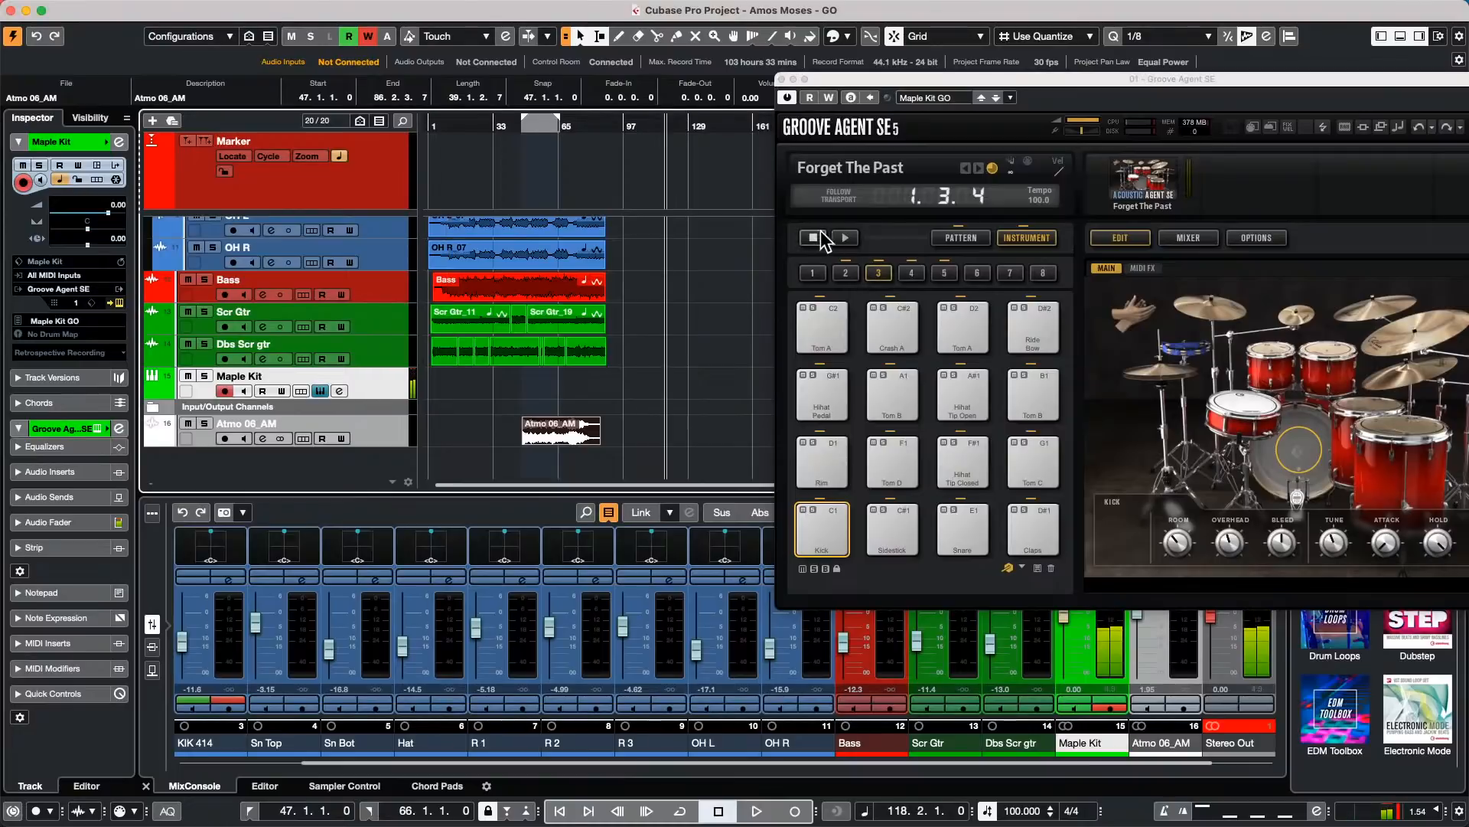
{"action": "left_click", "coordinate": [978, 238]}
{"action": "left_click", "coordinate": [827, 478]}
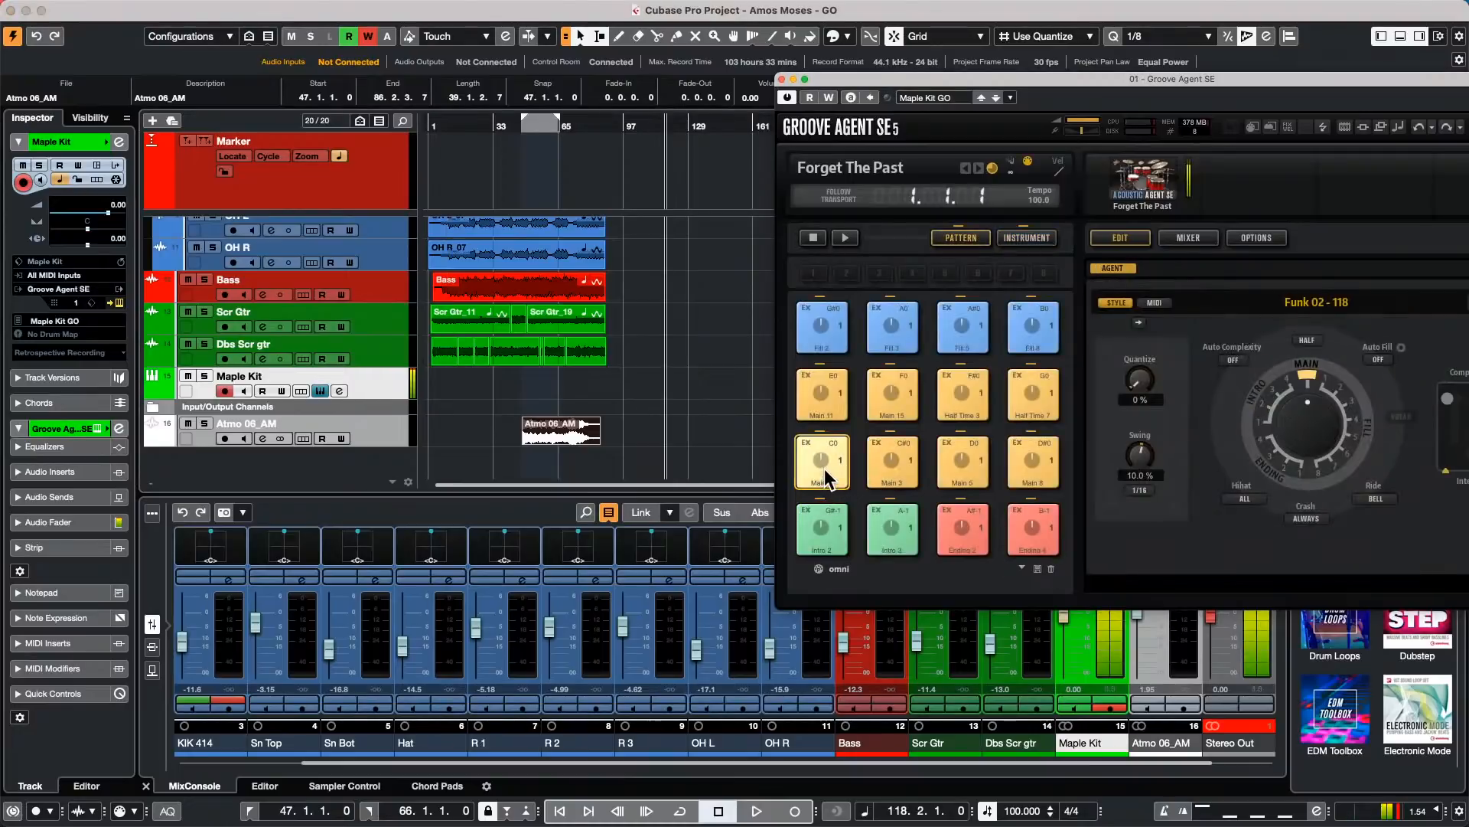
{"action": "left_click", "coordinate": [823, 394]}
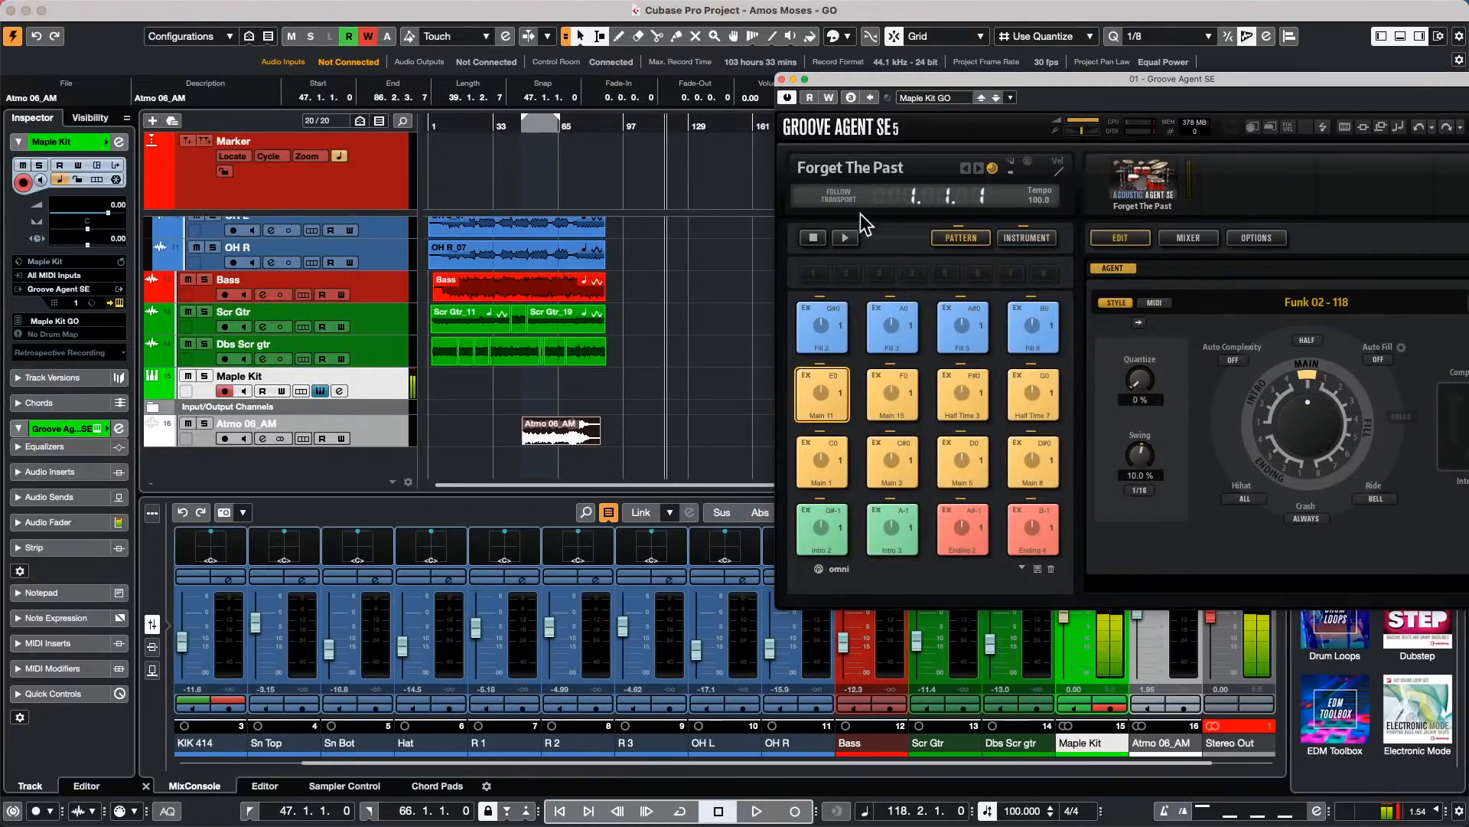
{"action": "left_click", "coordinate": [843, 237]}
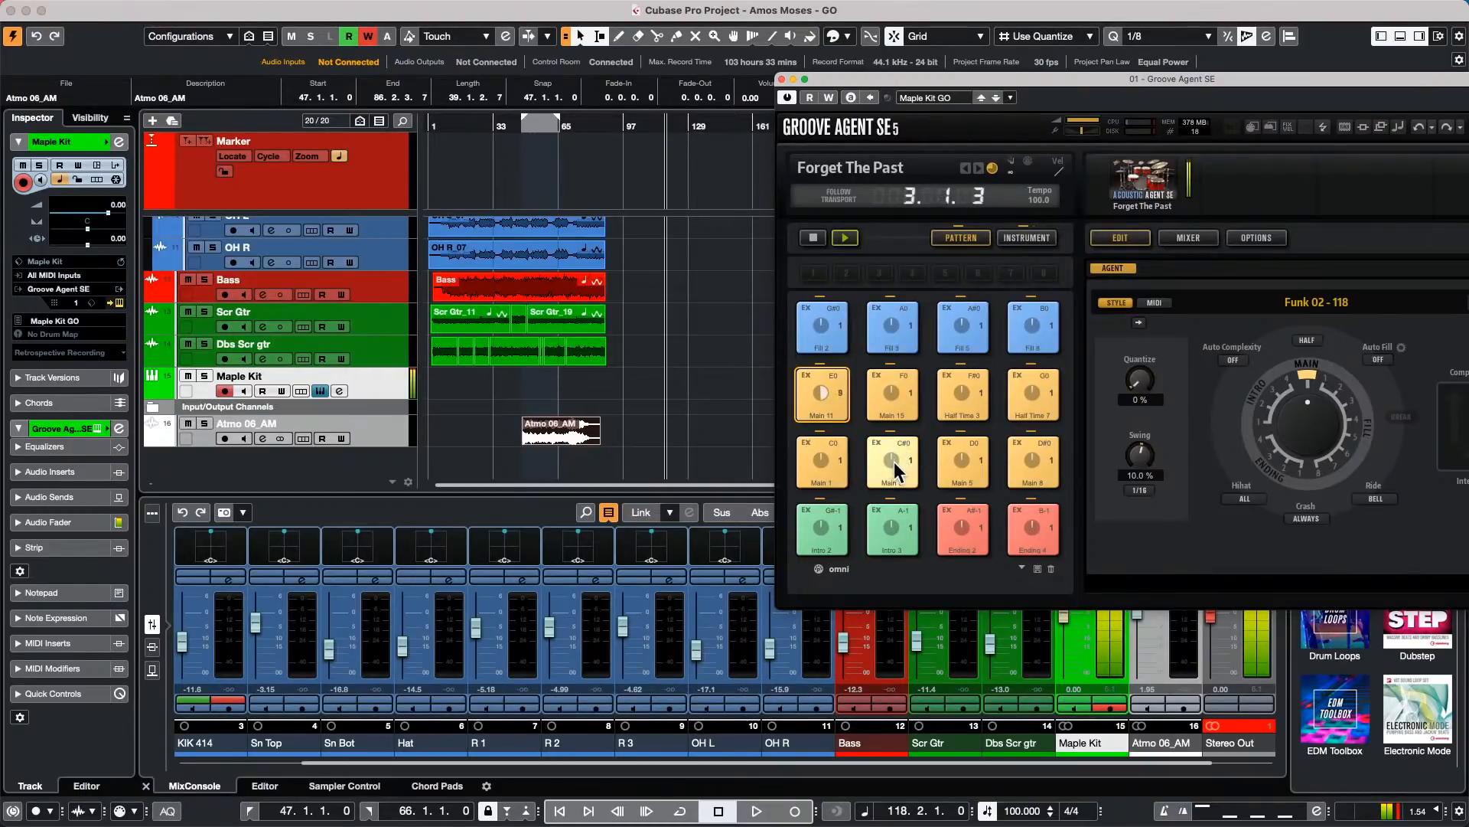
{"action": "key", "text": "space"}
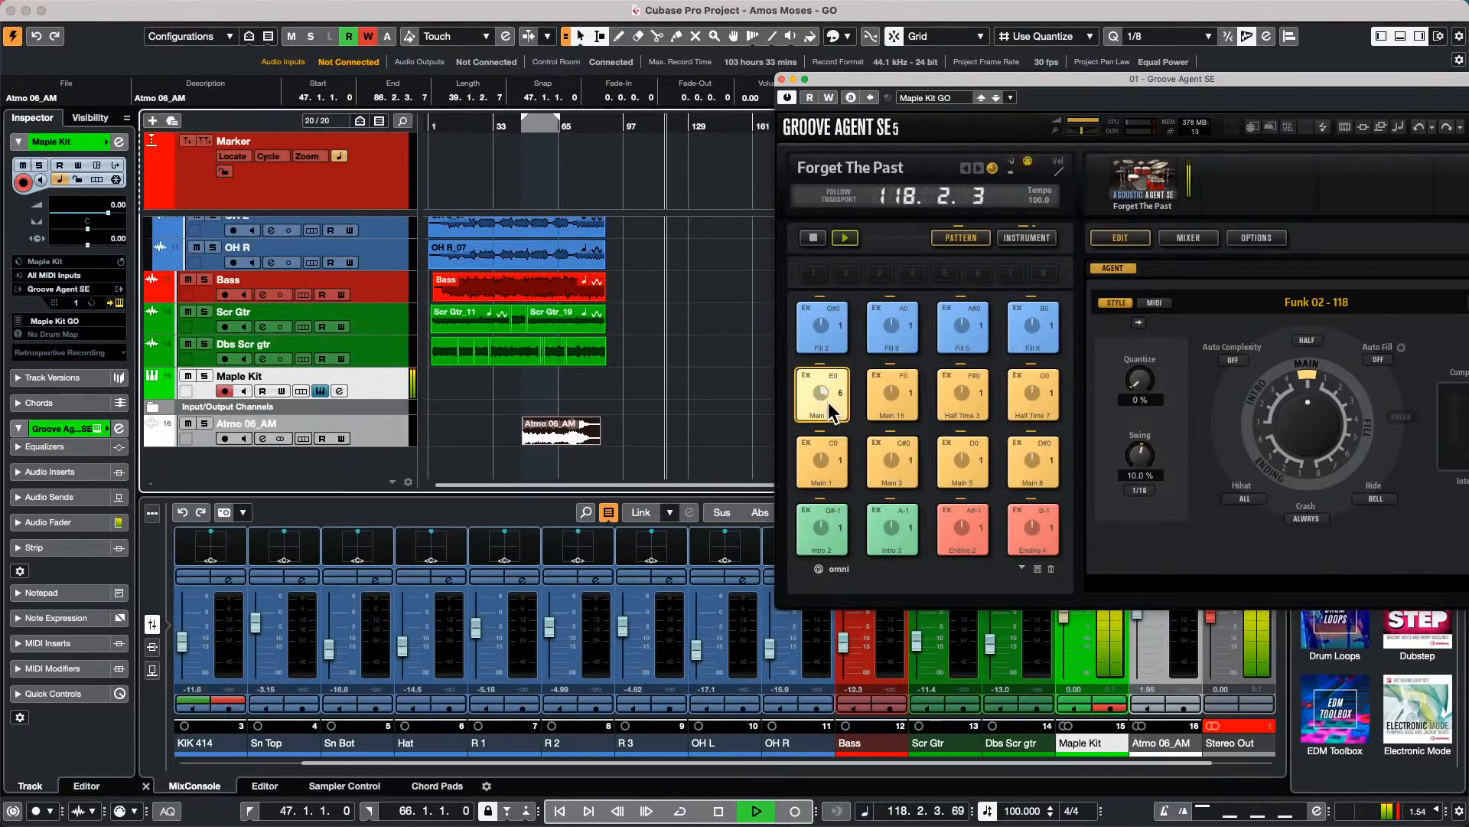
Step: Place the Main 11 pattern as a MIDI part on the Maple Kit track at bar 129 and stop all playback
{"action": "left_click_drag", "start_coordinate": [828, 402], "coordinate": [689, 375]}
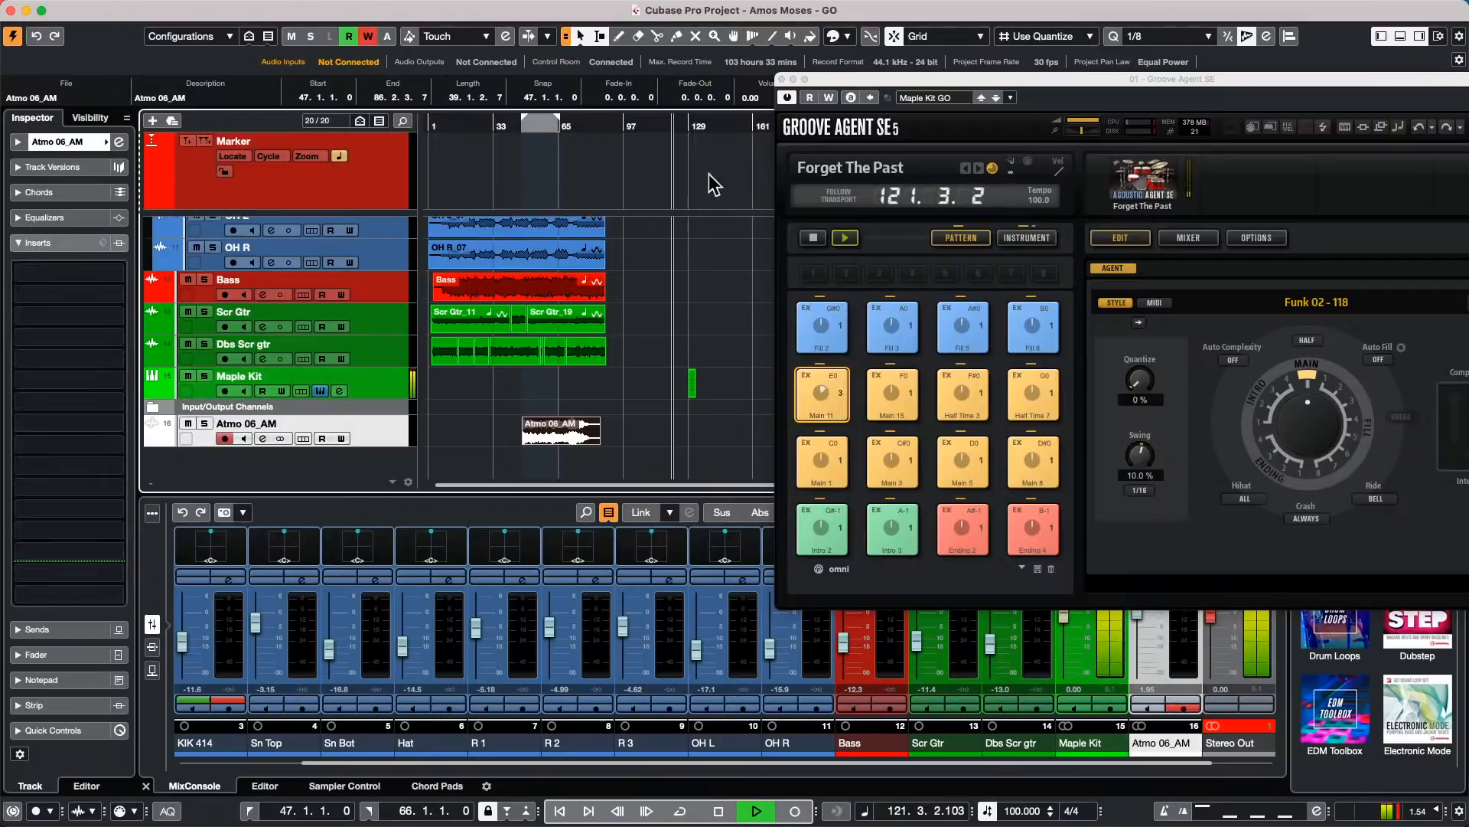
{"action": "key", "text": "space"}
{"action": "left_click", "coordinate": [811, 239]}
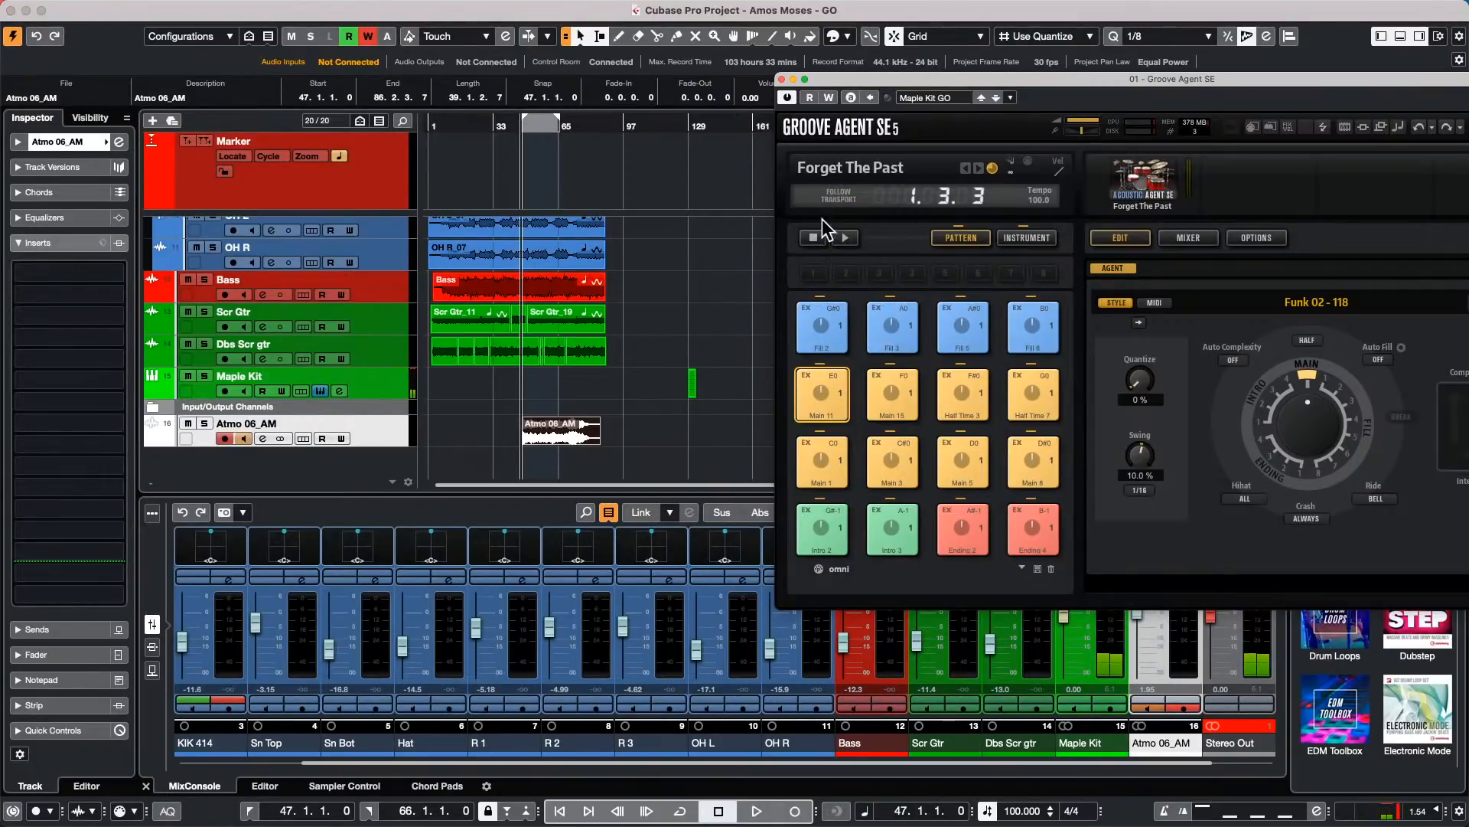
Step: Zoom in on the Maple Kit part and play the project from just before it, stopping after a few bars
{"action": "left_click_drag", "start_coordinate": [683, 129], "coordinate": [683, 153]}
{"action": "key", "text": "space"}
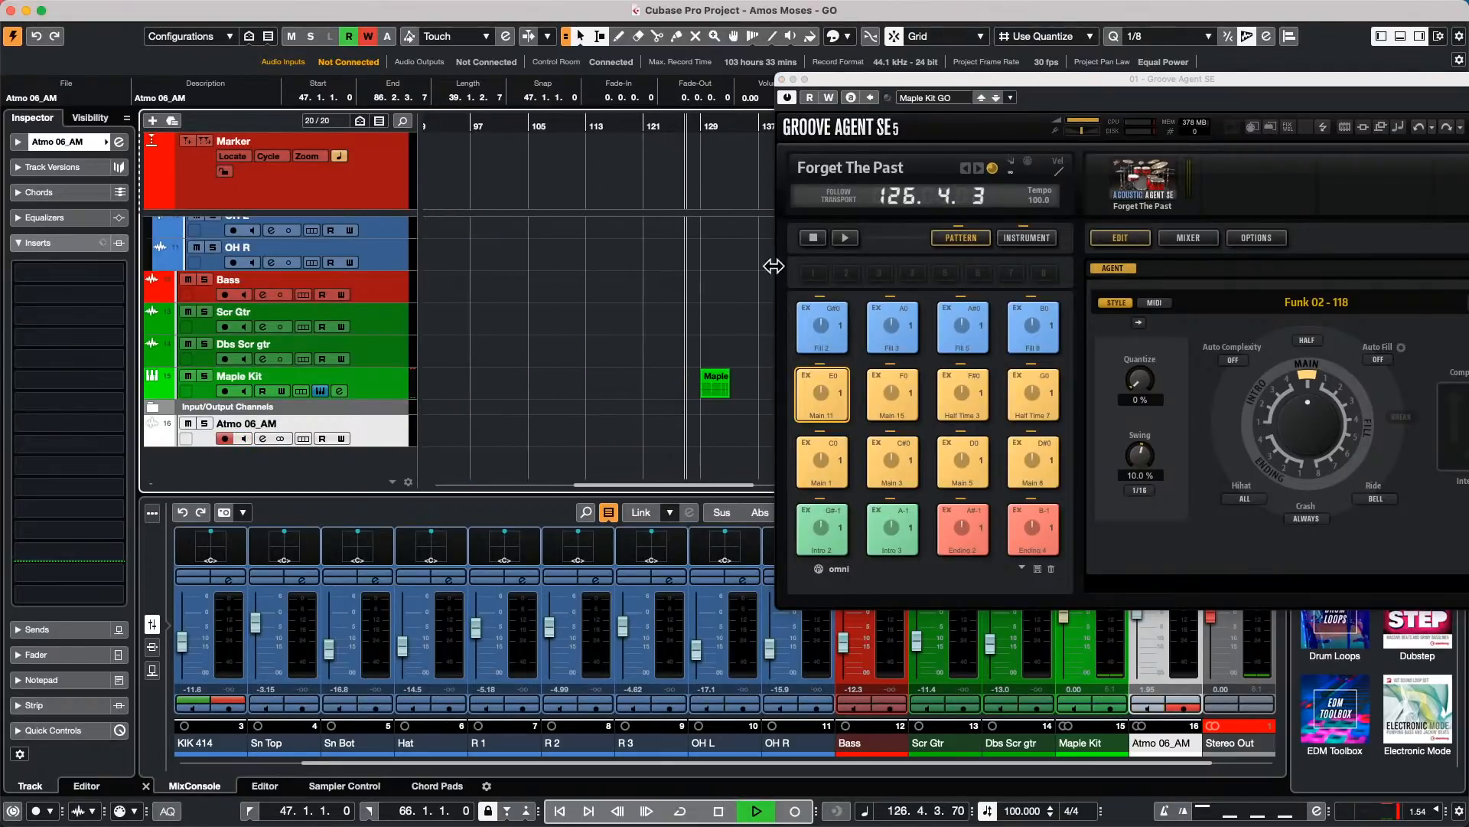
{"action": "left_click_drag", "start_coordinate": [693, 129], "coordinate": [690, 152]}
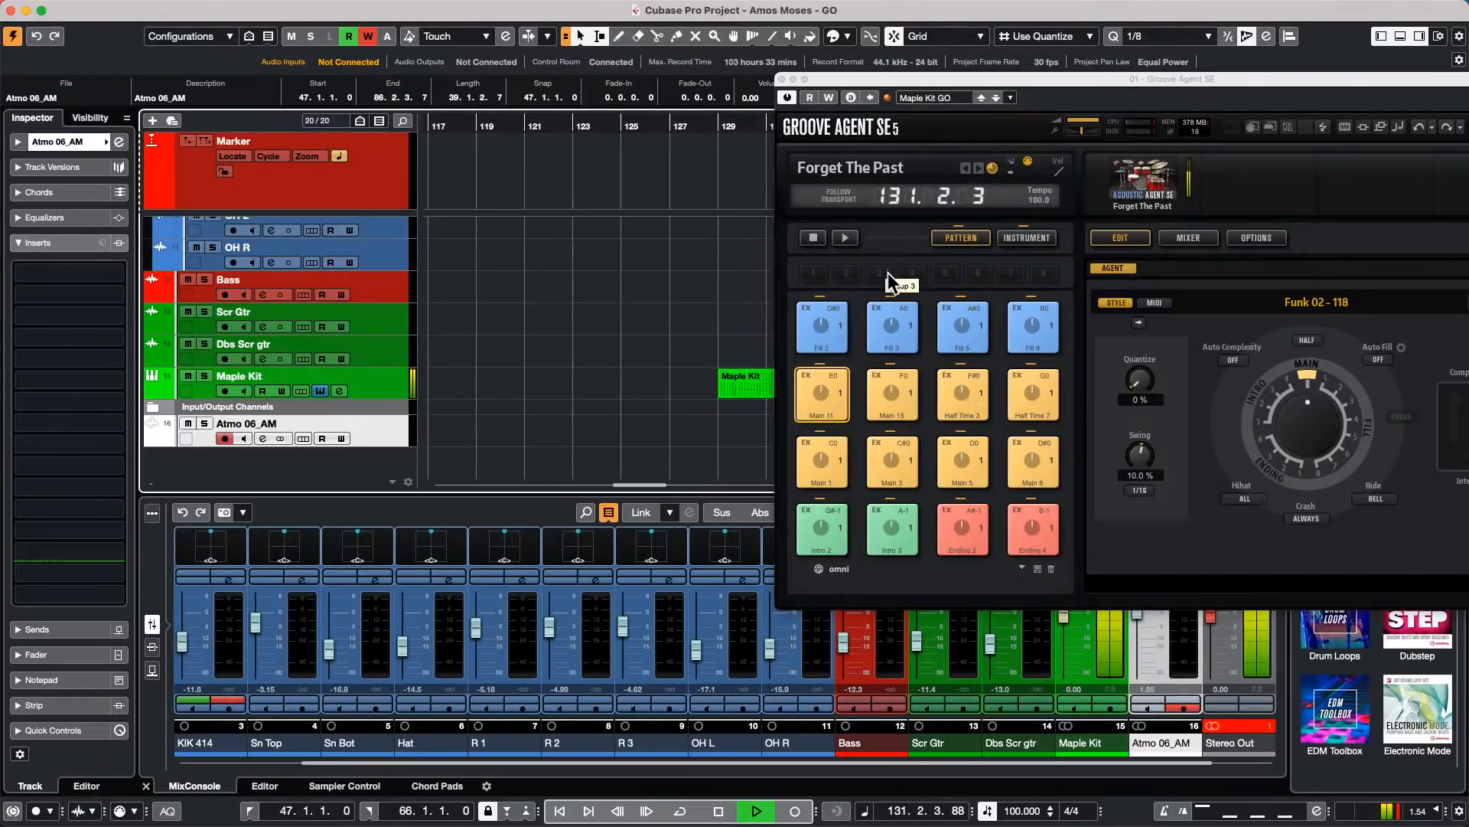
{"action": "key", "text": "space"}
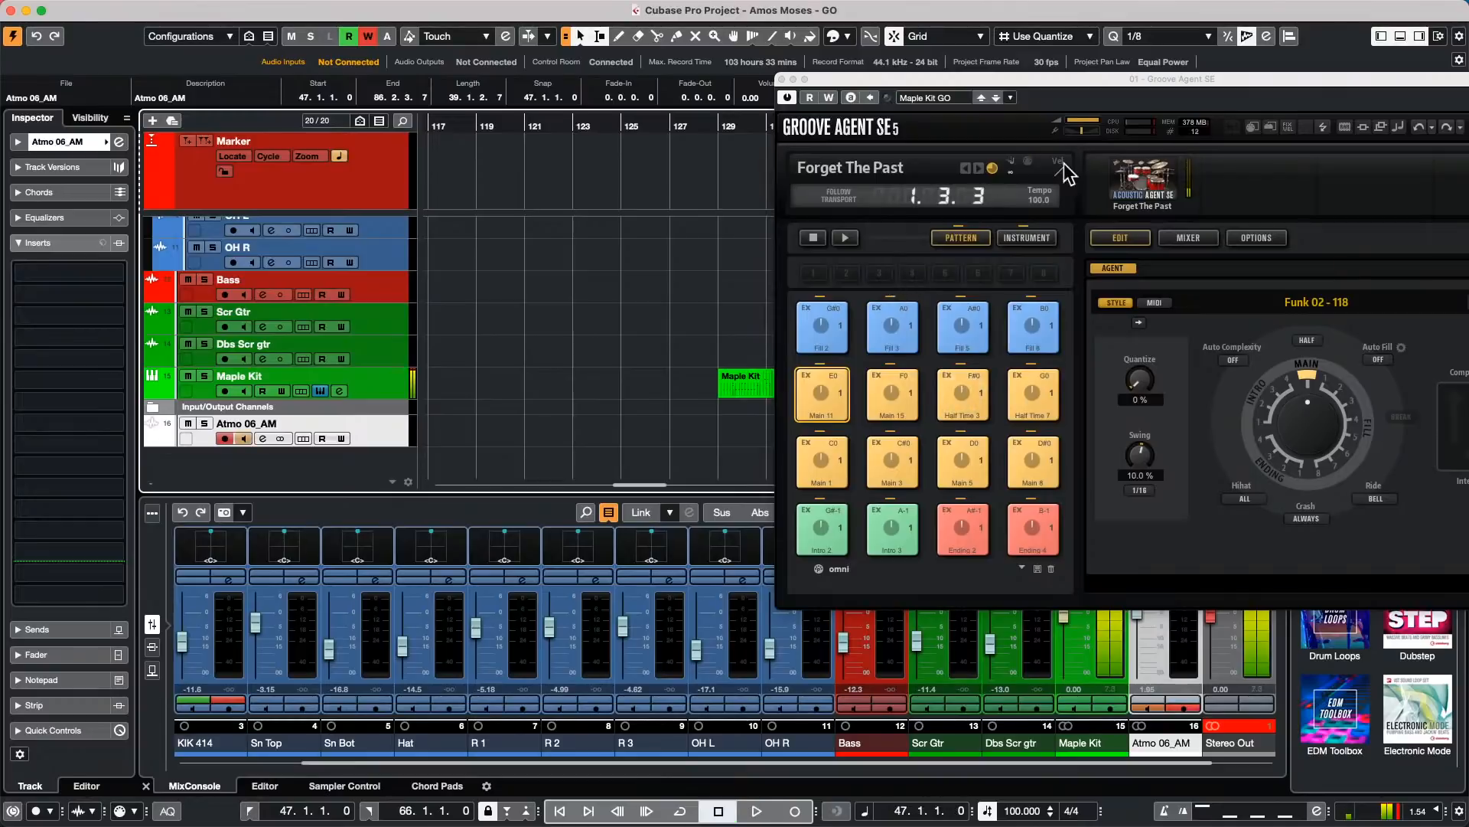
Step: Play from bar 129 with Follow Transport on to hear pattern and part together, and turn Follow Transport off
{"action": "left_click", "coordinate": [718, 124]}
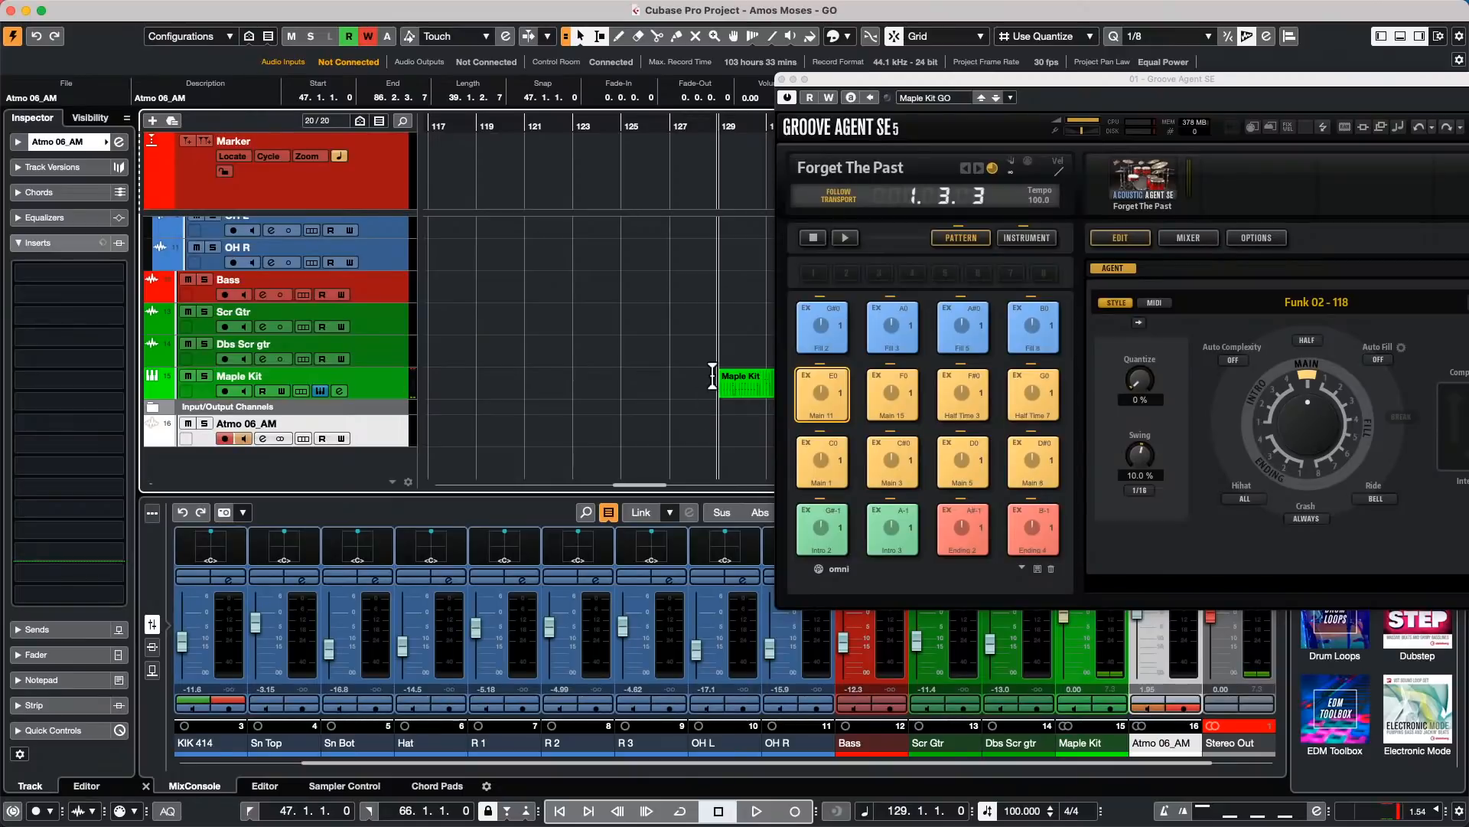
{"action": "key", "text": "space"}
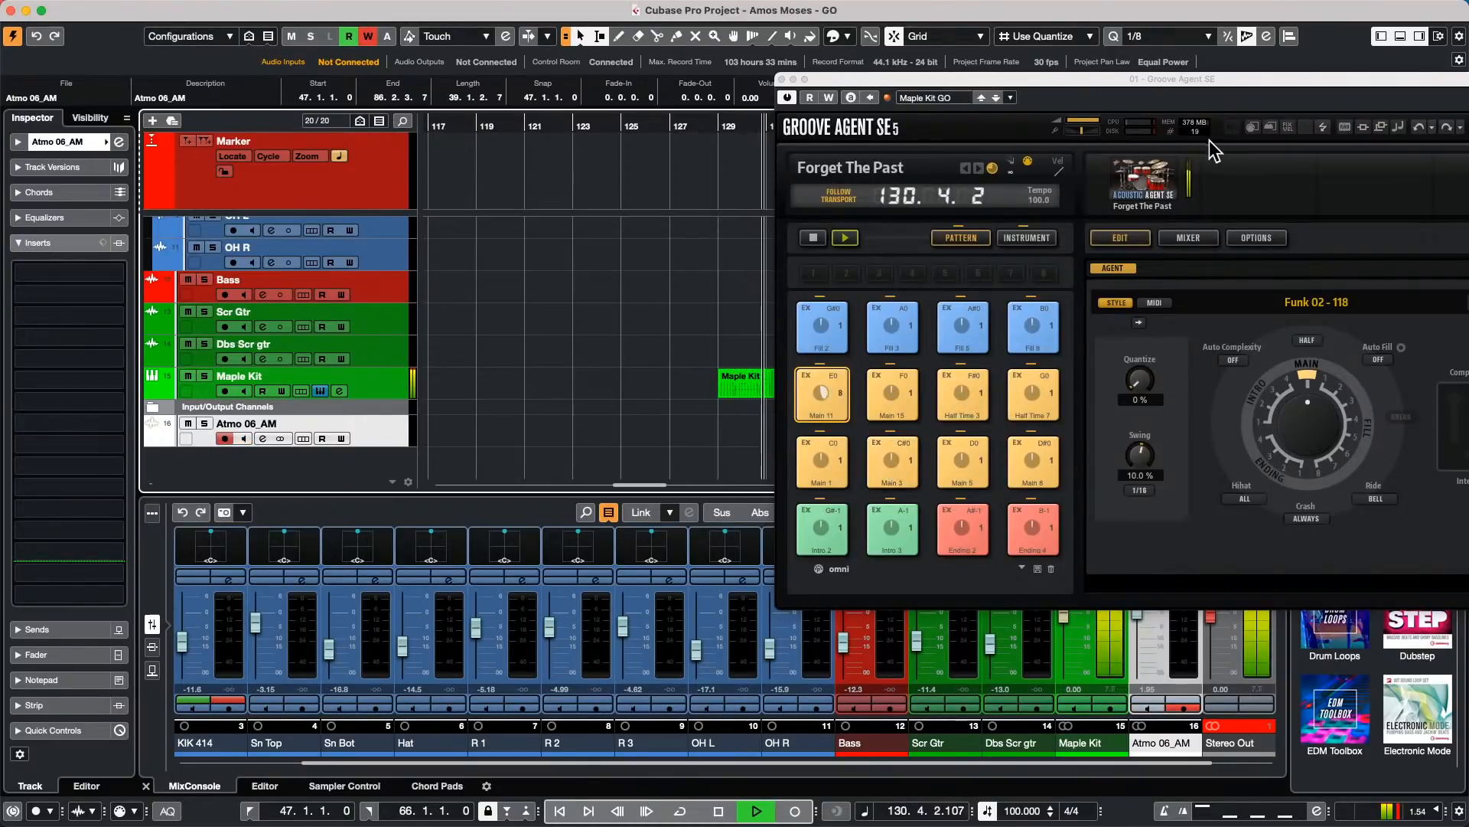
{"action": "left_click", "coordinate": [815, 236]}
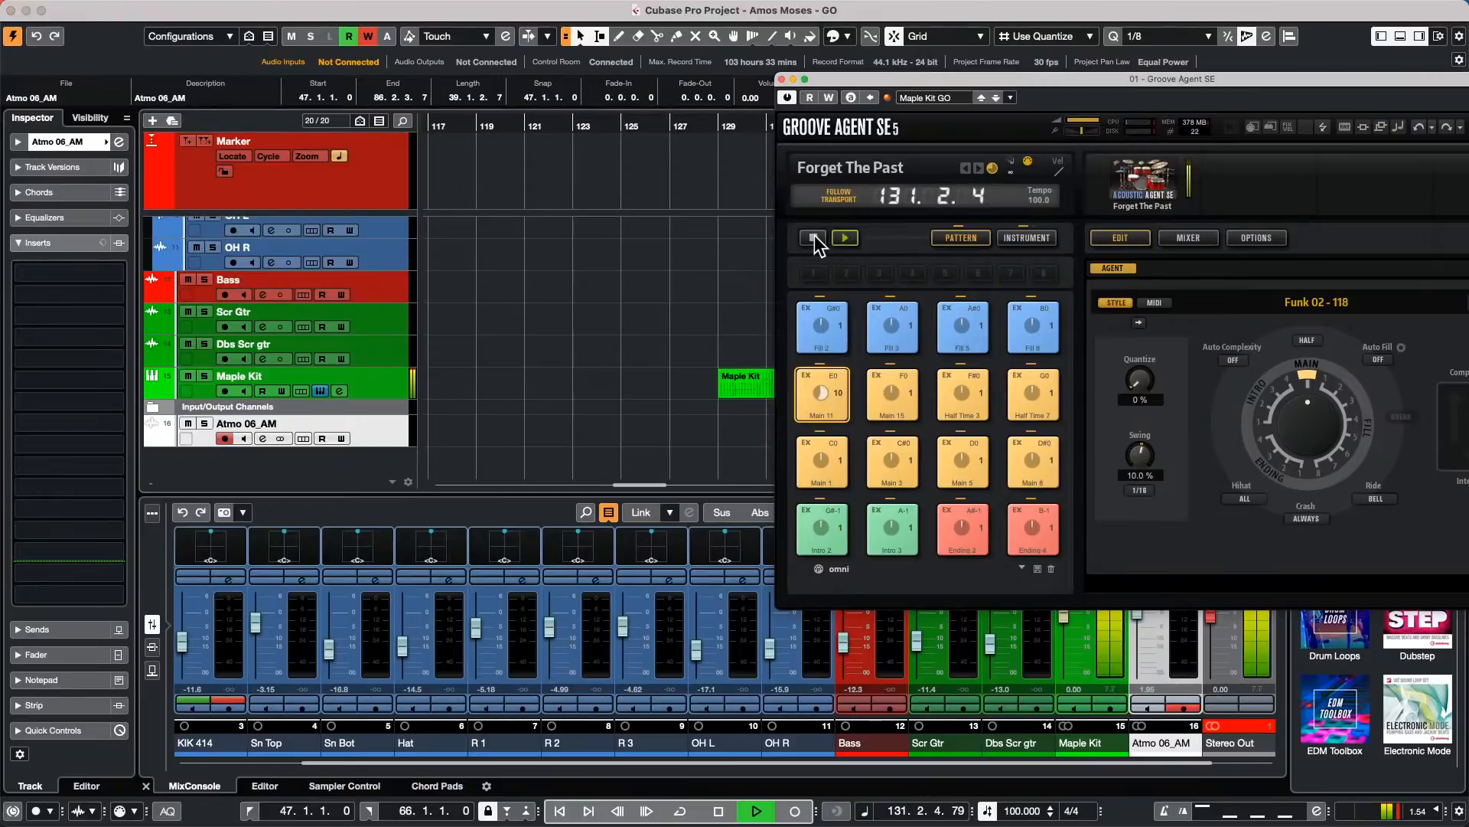
{"action": "left_click", "coordinate": [836, 201]}
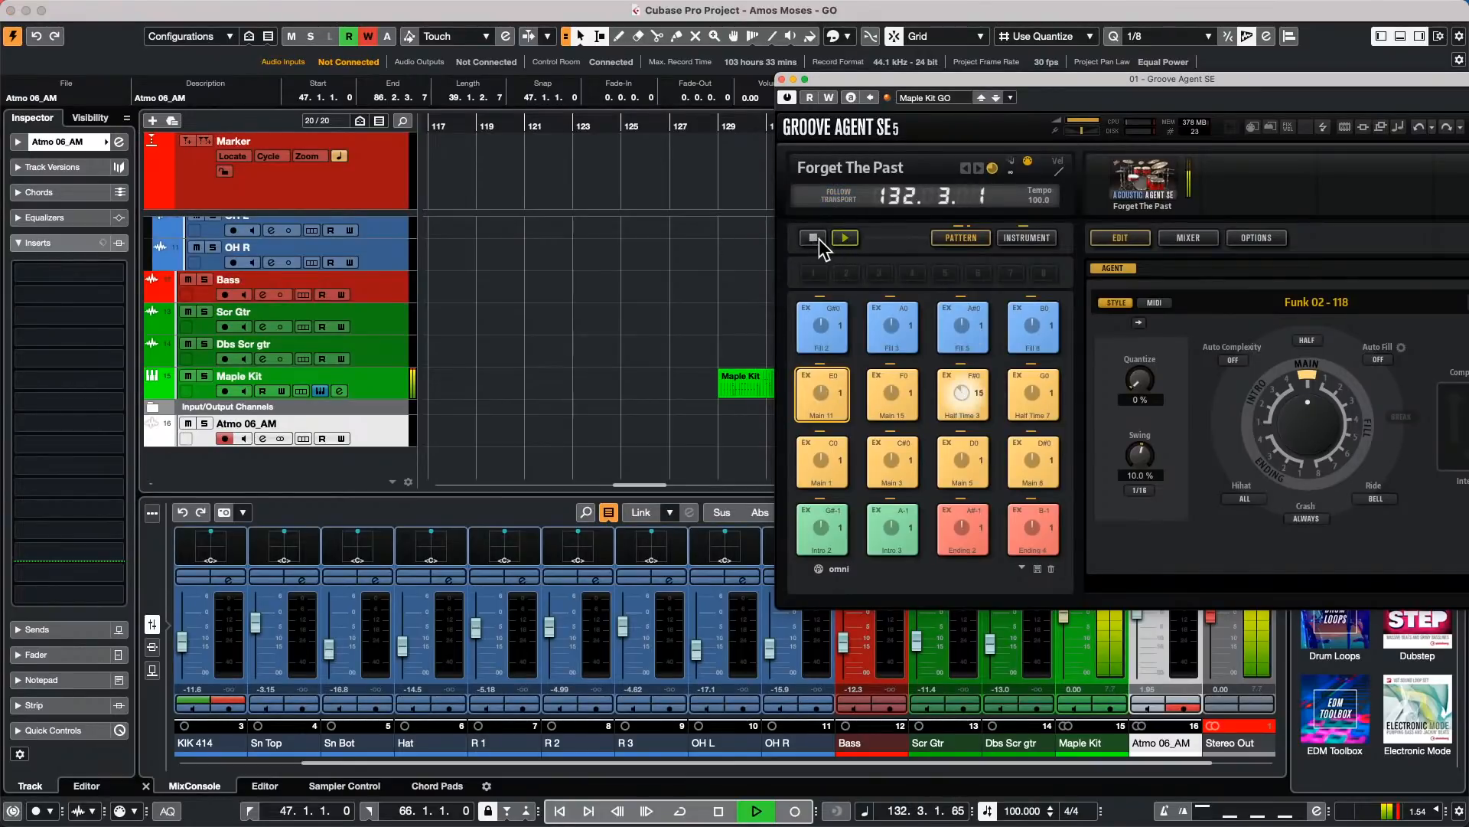
Step: Replay the Maple Kit part from bar 129 without Follow Transport and stop the project
{"action": "left_click", "coordinate": [720, 126]}
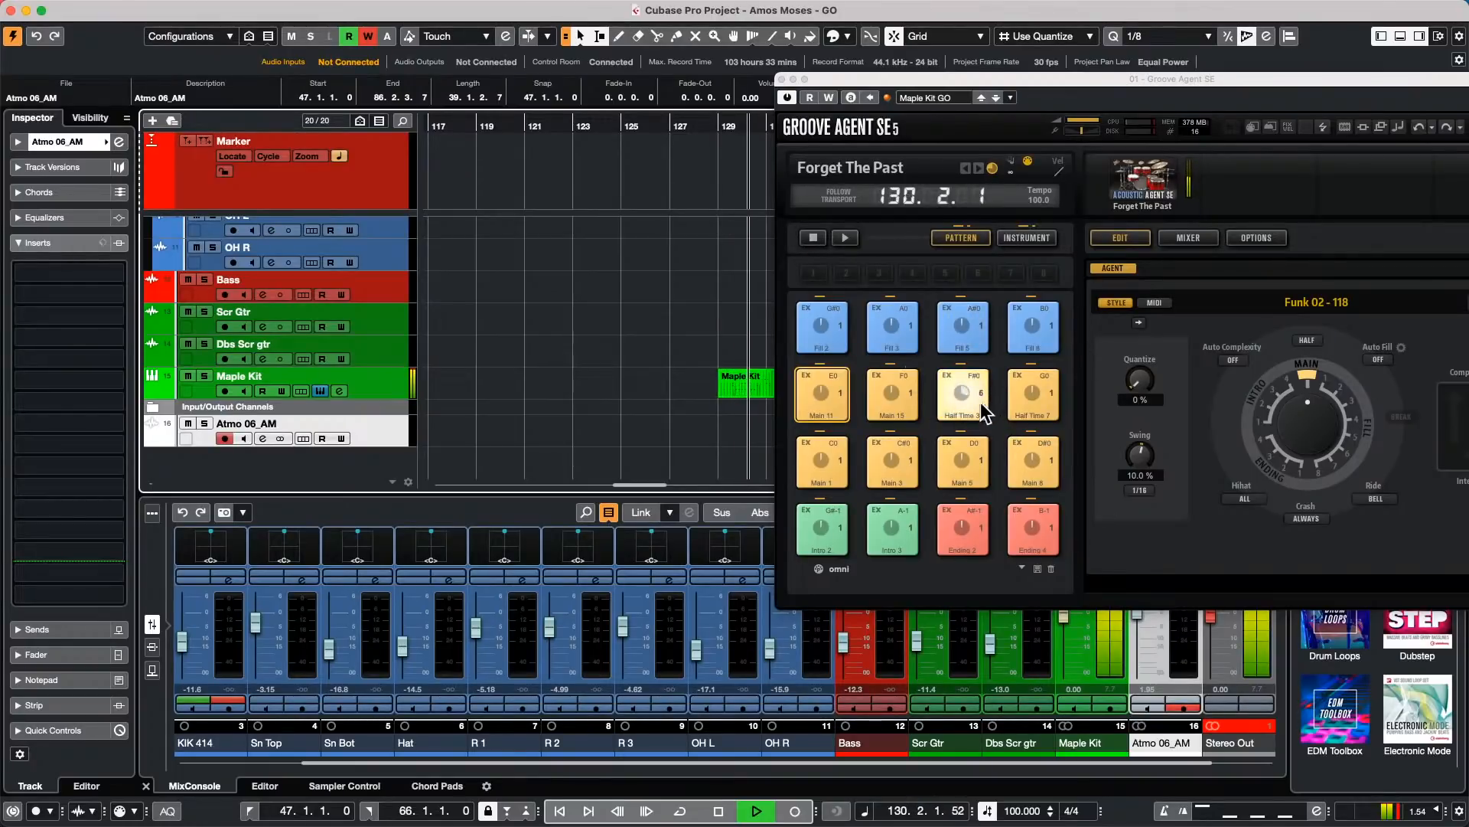
{"action": "left_click", "coordinate": [811, 238]}
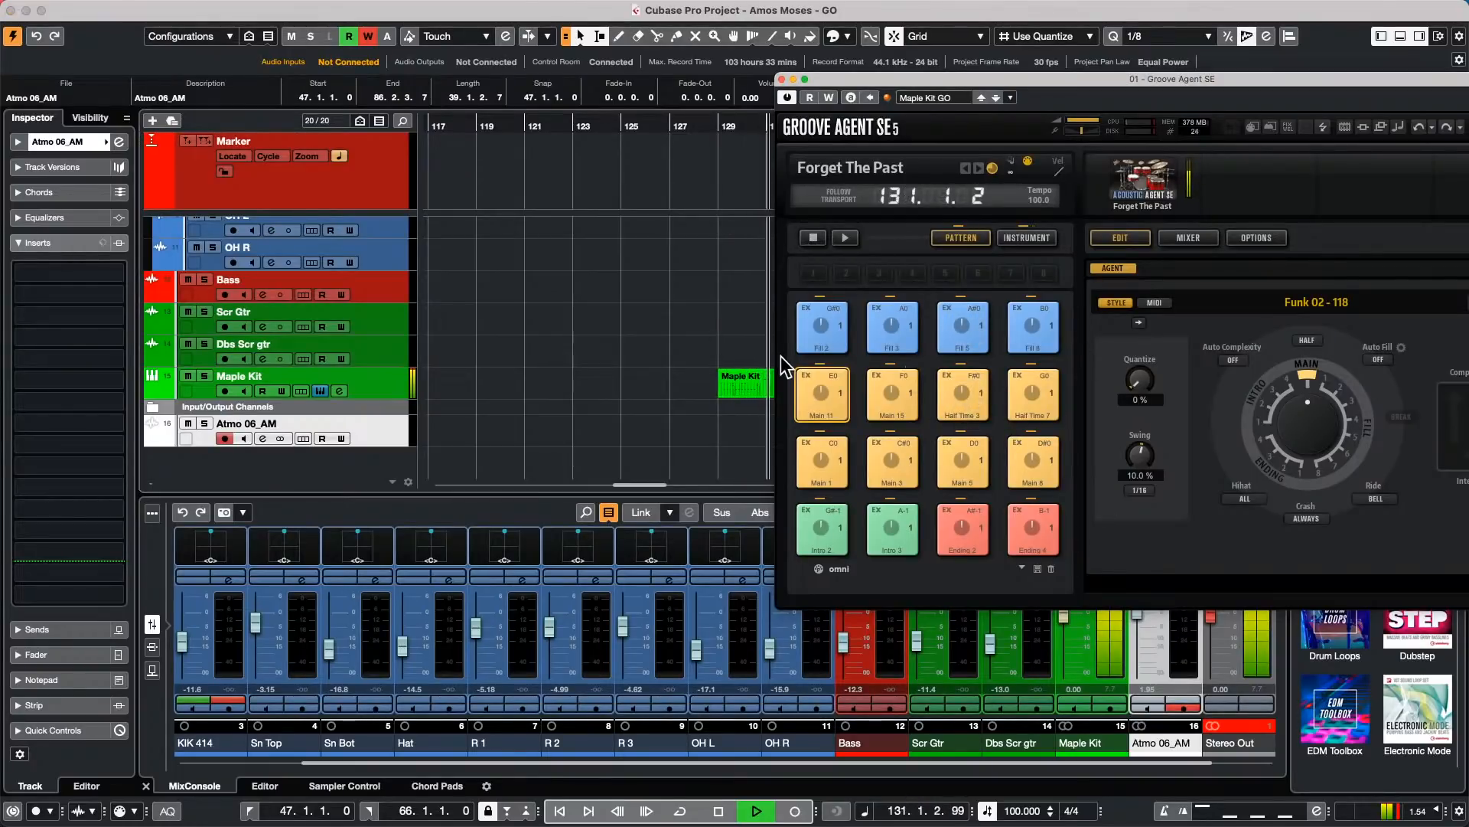
{"action": "key", "text": "space"}
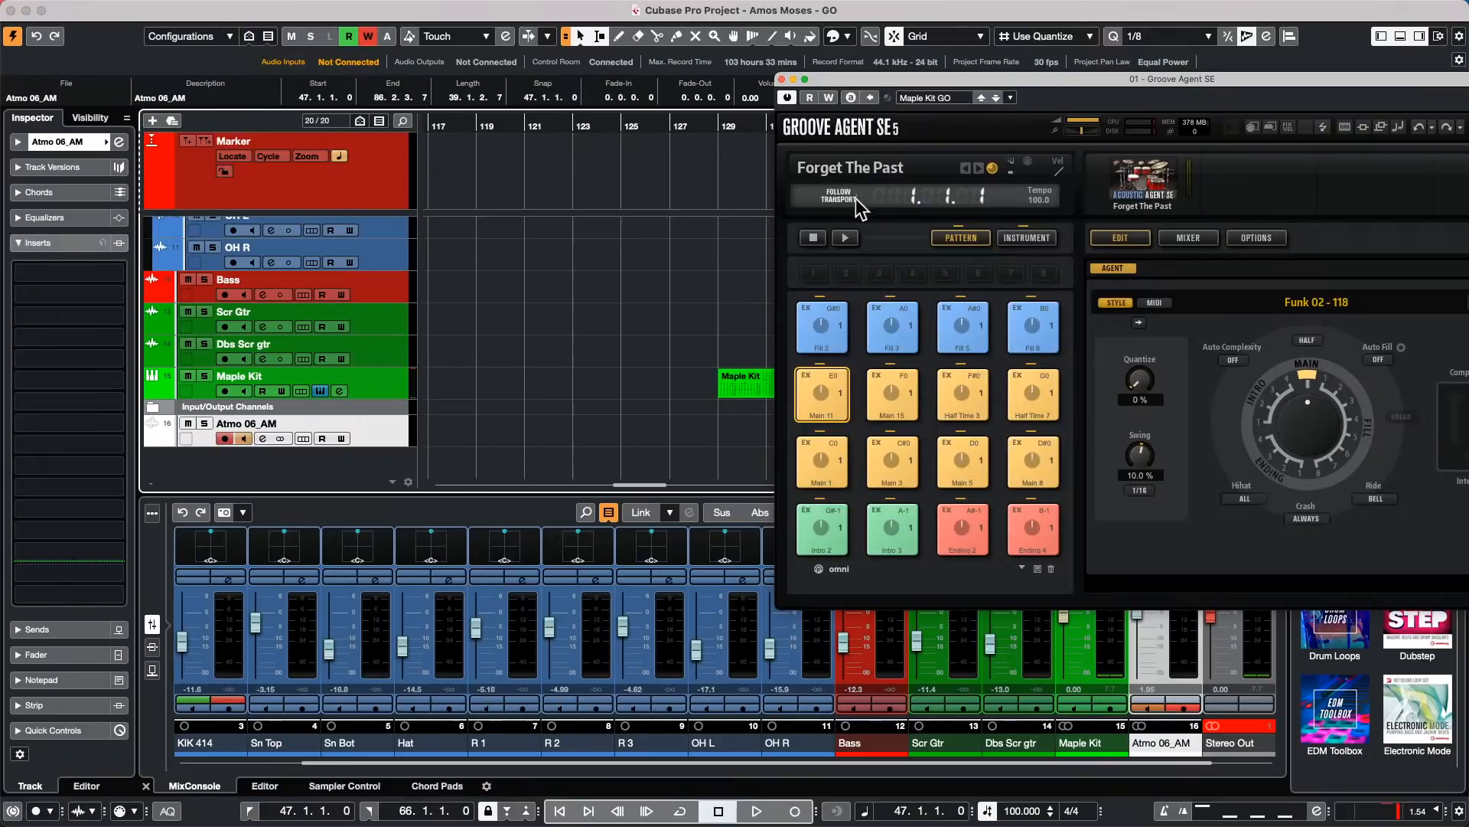
Step: Check the instrument pads, return to the pattern pads, and minimize the Groove Agent SE window
{"action": "left_click", "coordinate": [1034, 239]}
{"action": "left_click", "coordinate": [952, 238]}
{"action": "mouse_move", "coordinate": [726, 11]}
{"action": "left_click", "coordinate": [793, 79]}
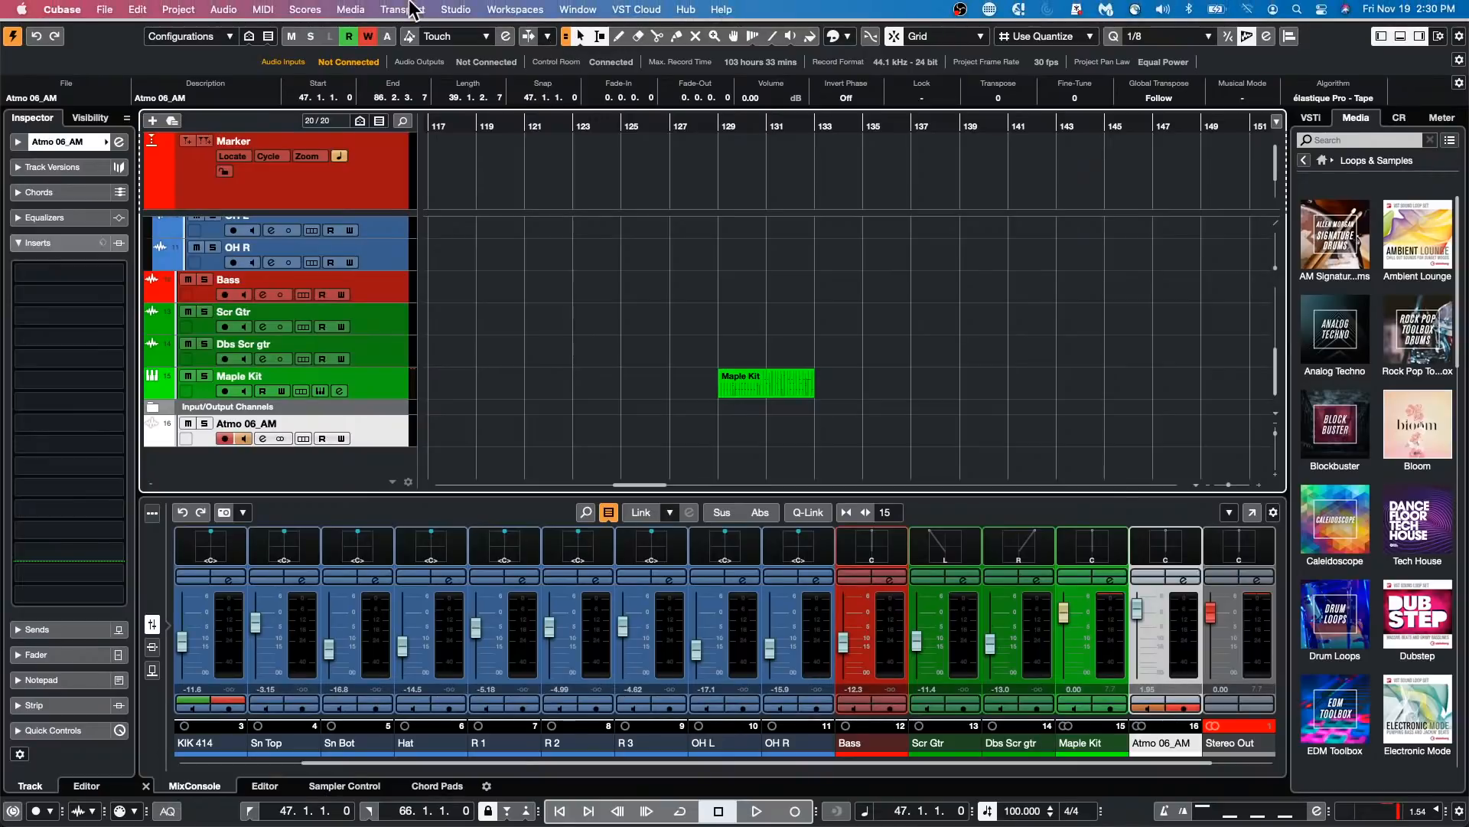
{"action": "left_click", "coordinate": [472, 10]}
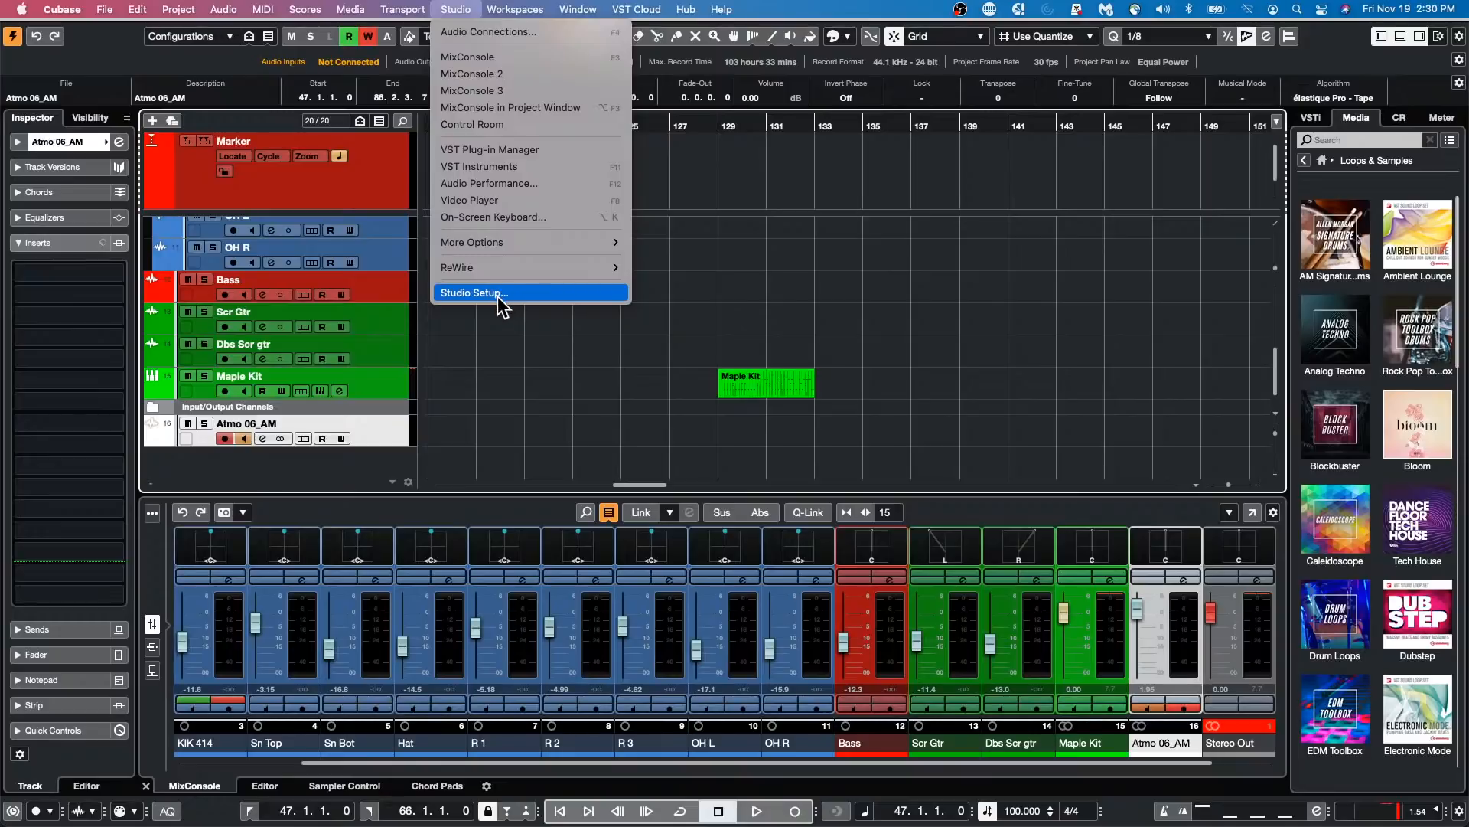
{"action": "left_click", "coordinate": [758, 332]}
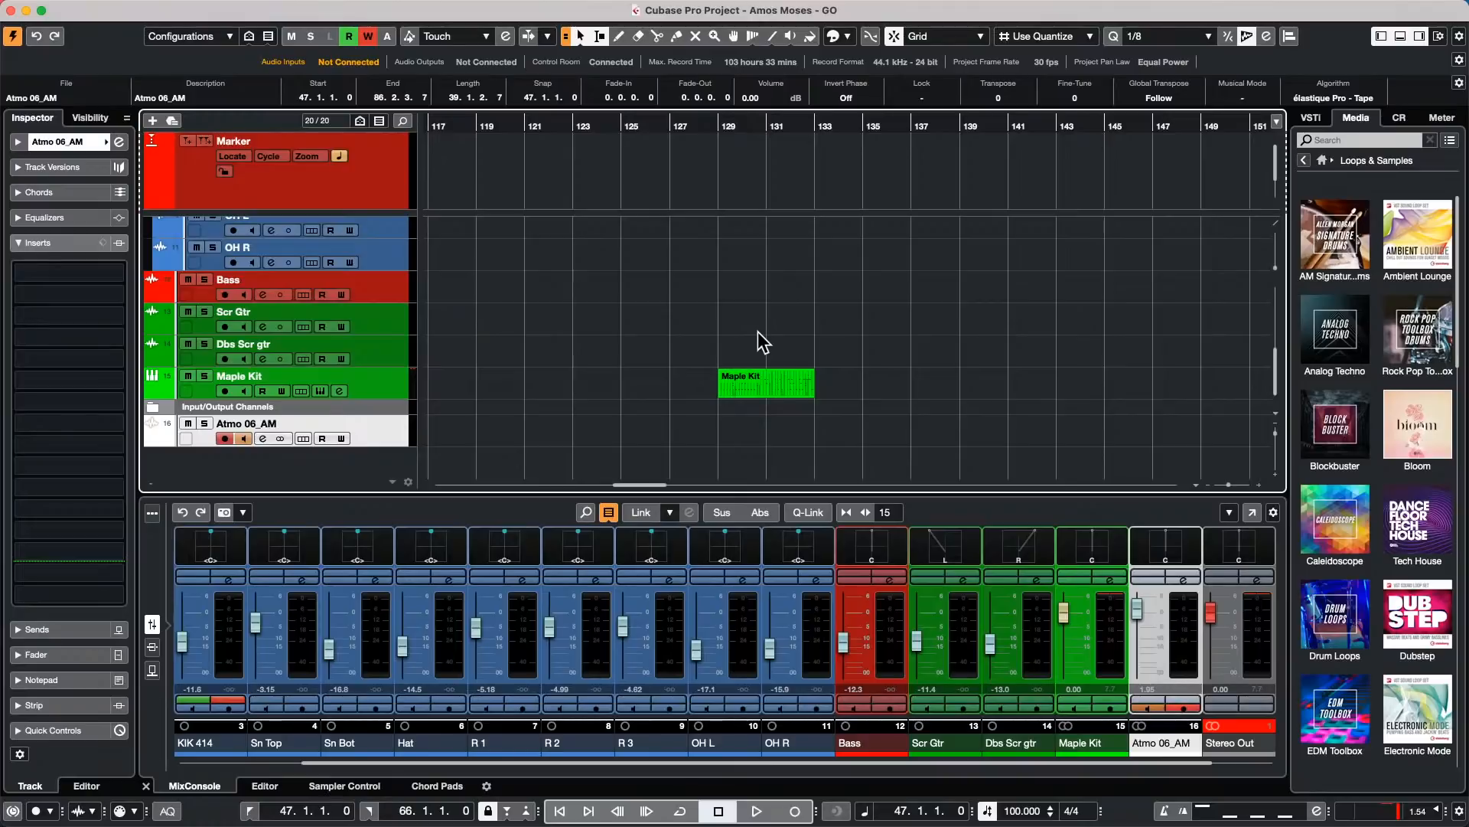
Step: Open Studio Setup, view the Audio System settings, and add another Mackie Control remote device
{"action": "mouse_move", "coordinate": [501, 3]}
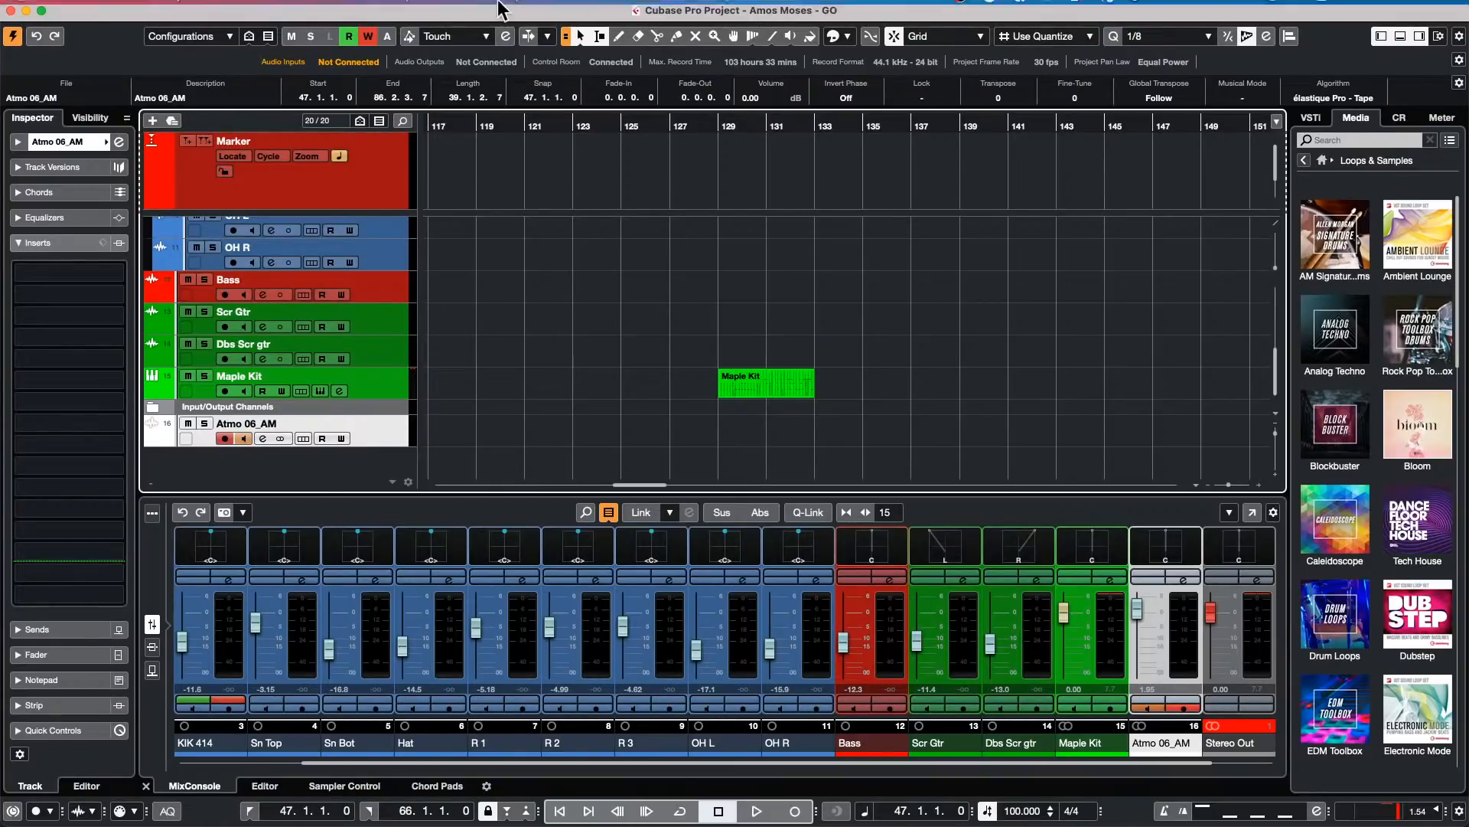
{"action": "left_click", "coordinate": [457, 9]}
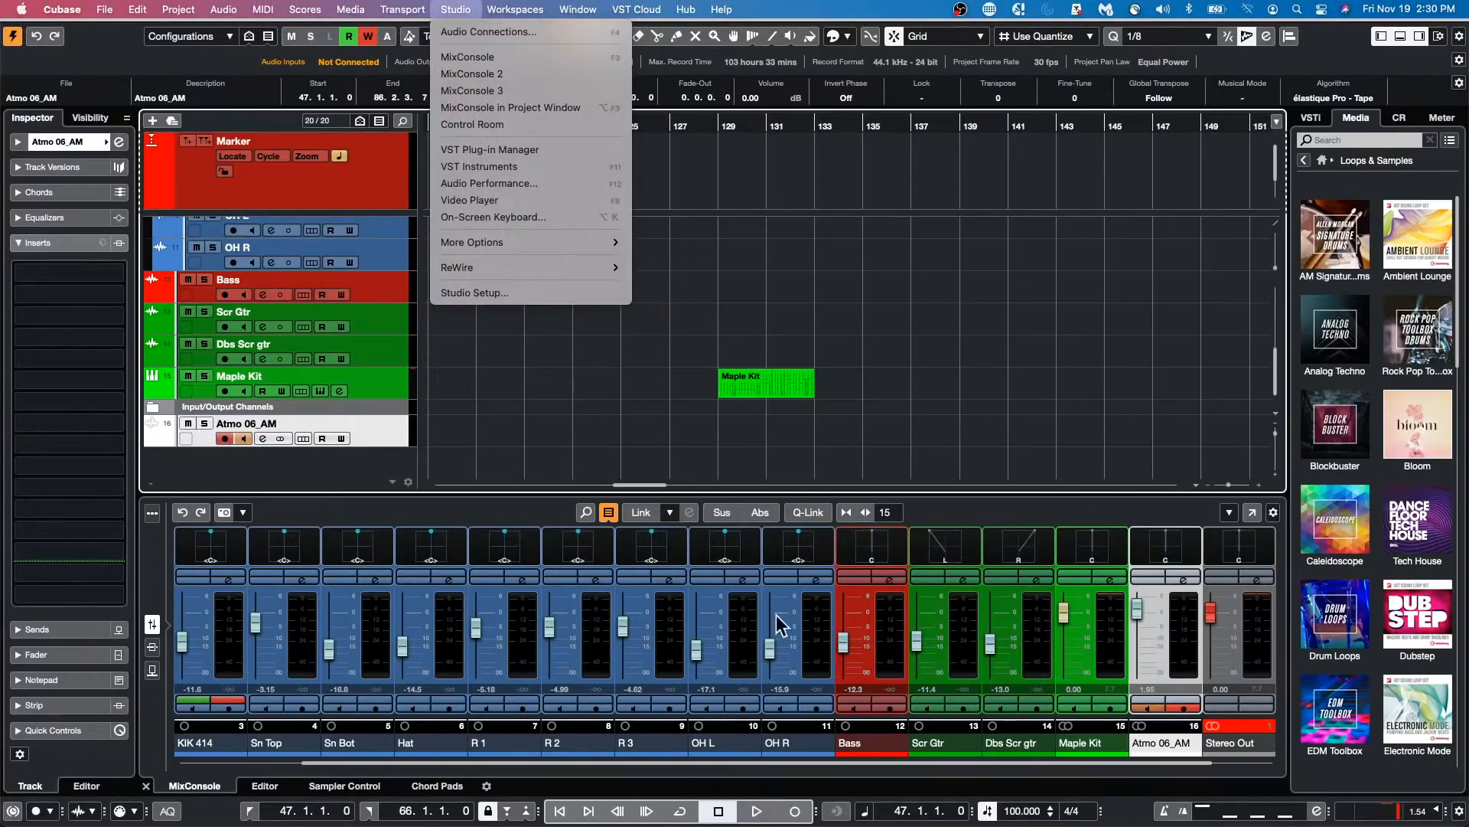
{"action": "left_click", "coordinate": [524, 290]}
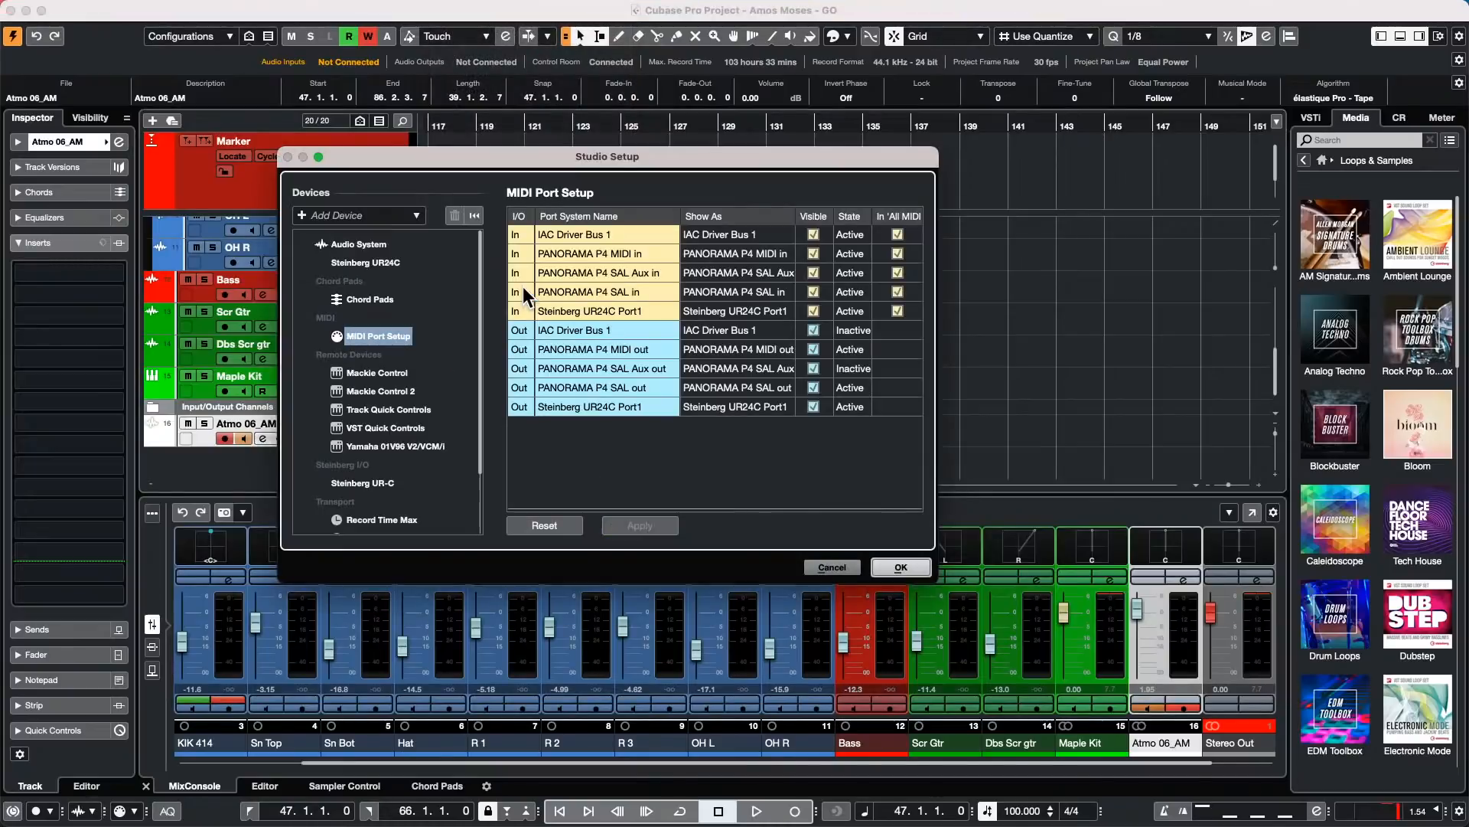
{"action": "left_click", "coordinate": [373, 244]}
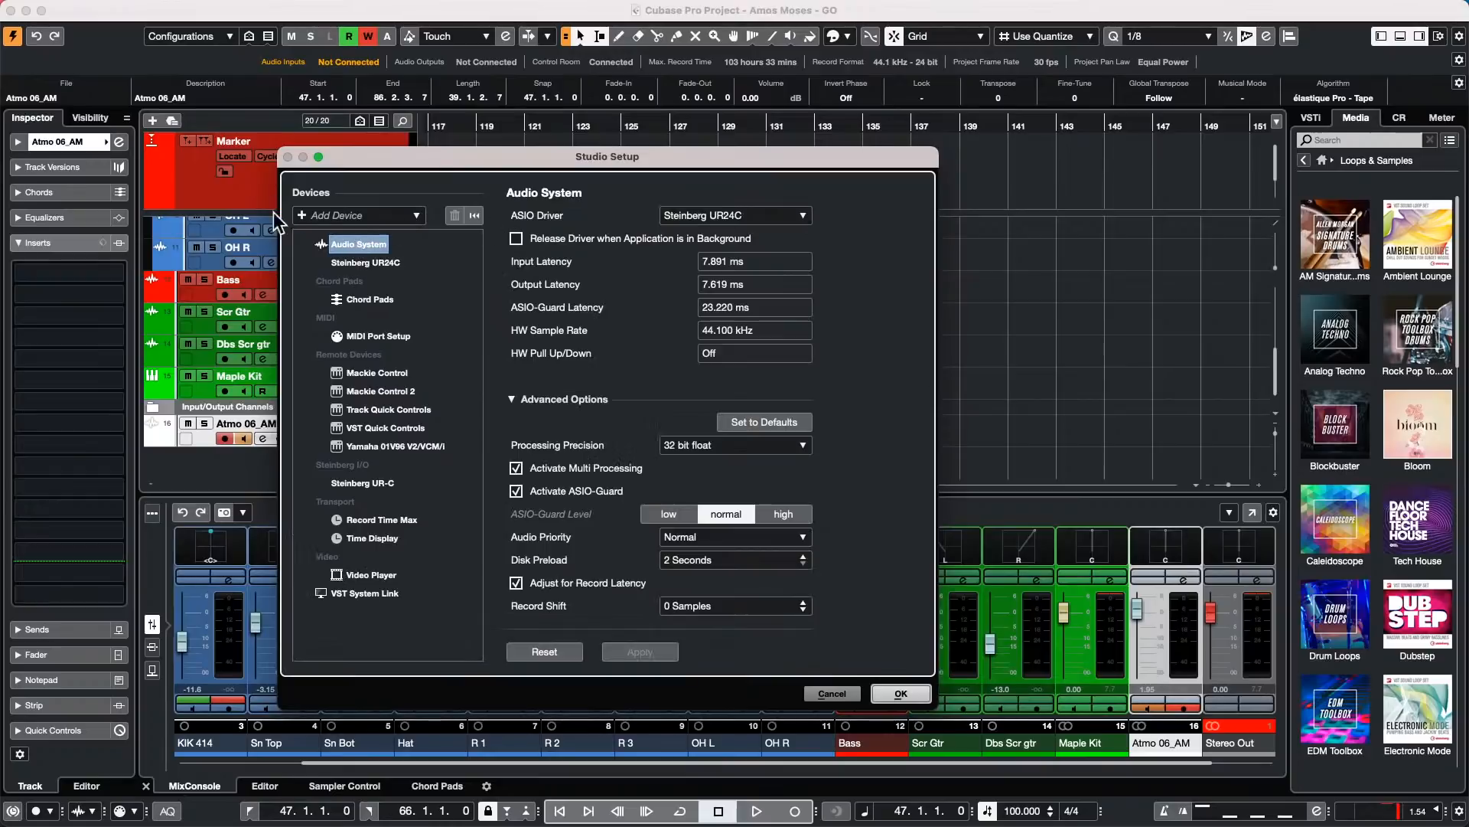
{"action": "left_click", "coordinate": [301, 216]}
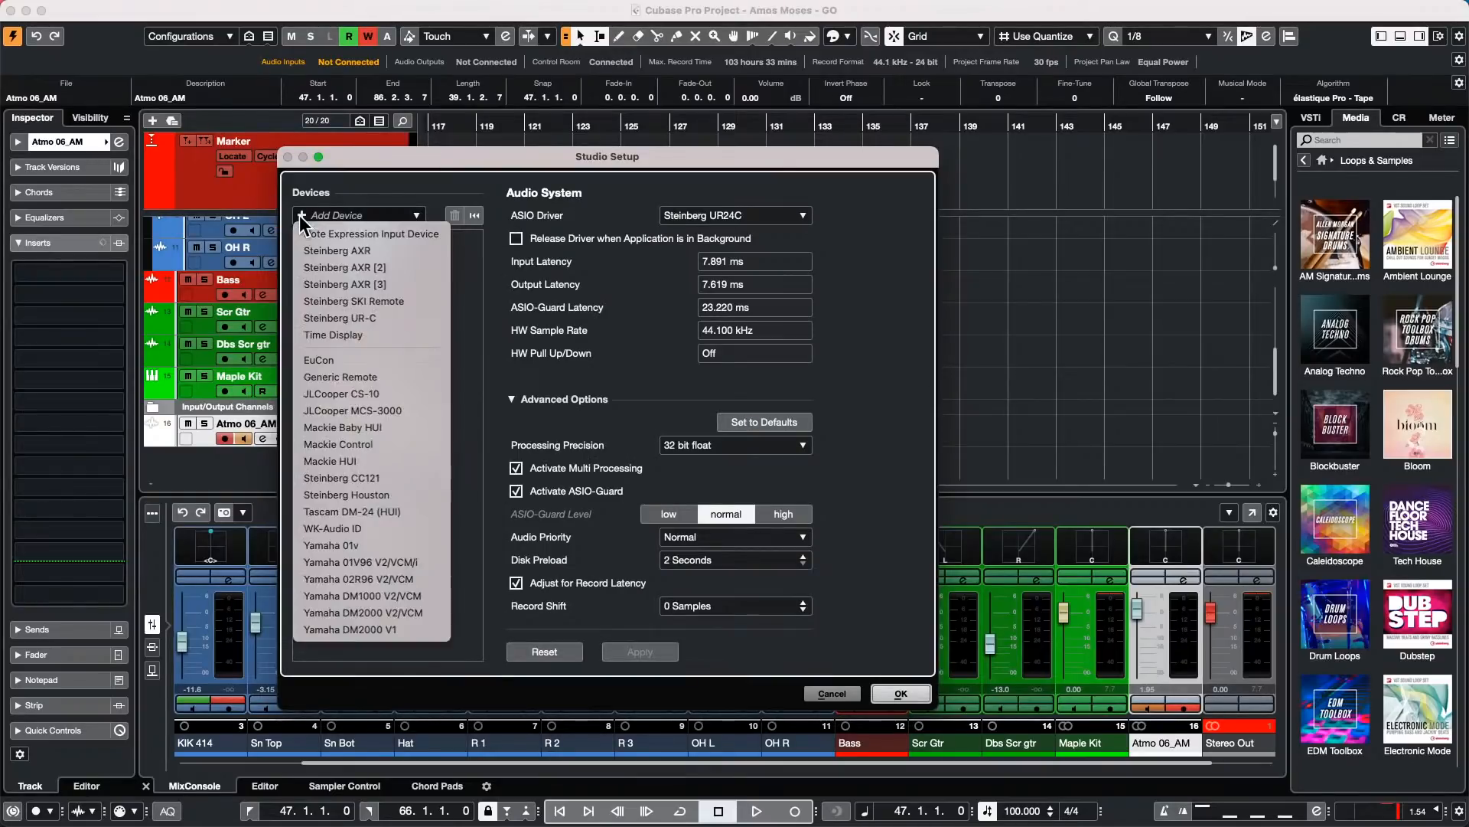
{"action": "left_click", "coordinate": [391, 443]}
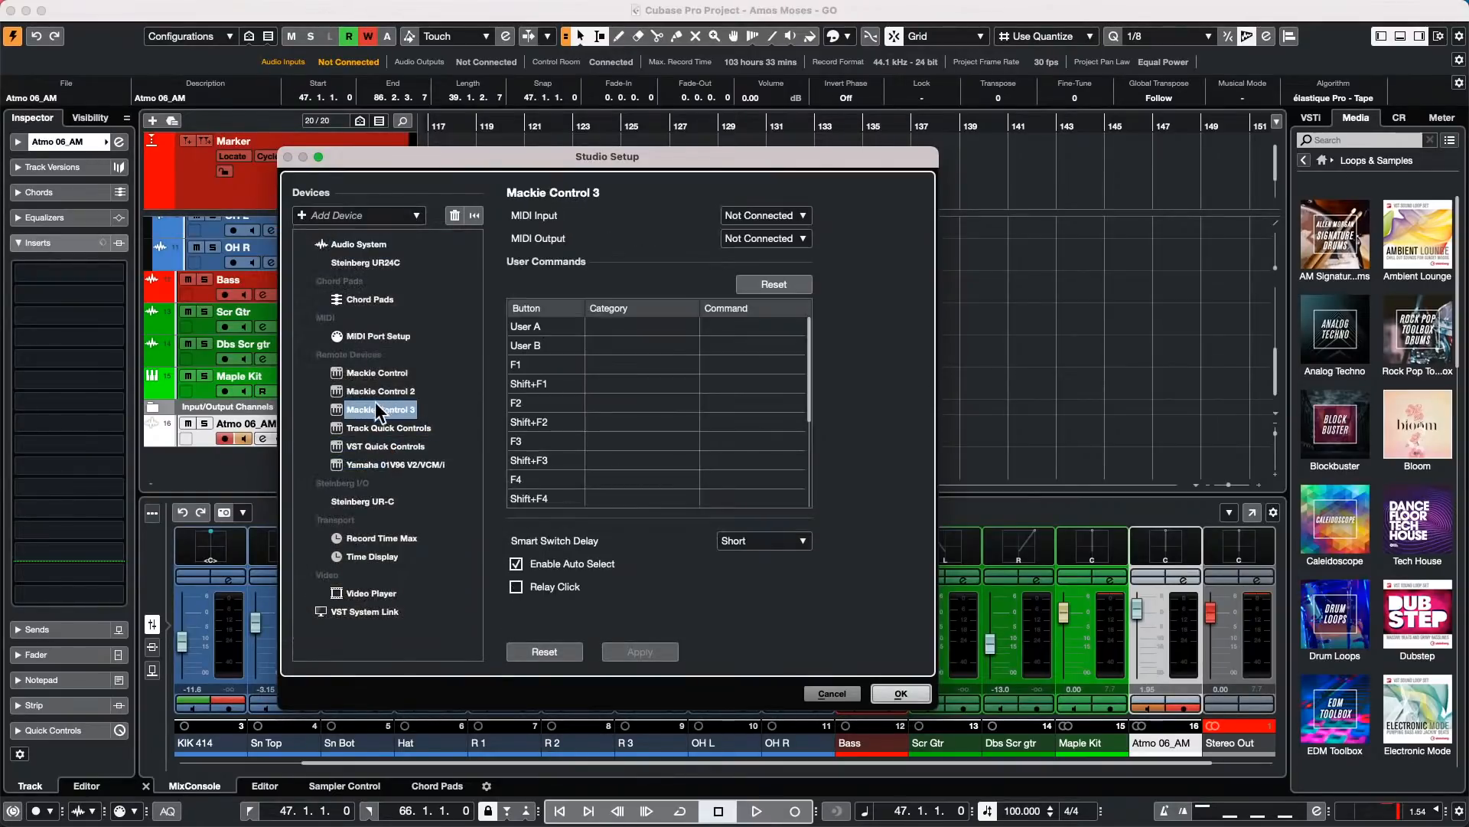
Step: Check the MIDI input choices of the new Mackie Control, remove that device, and close Studio Setup
{"action": "left_click", "coordinate": [765, 215]}
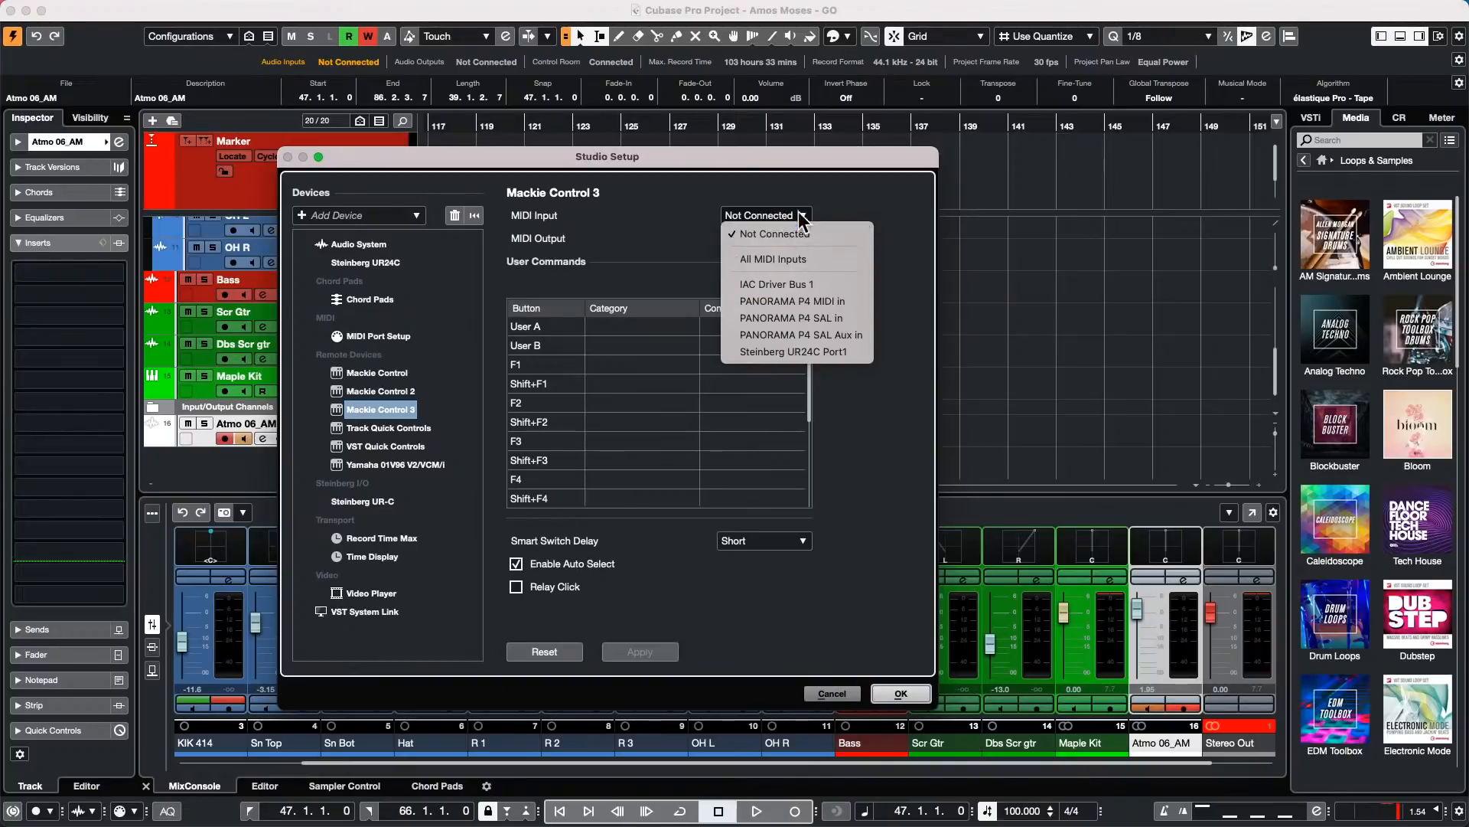
{"action": "left_click", "coordinate": [834, 199]}
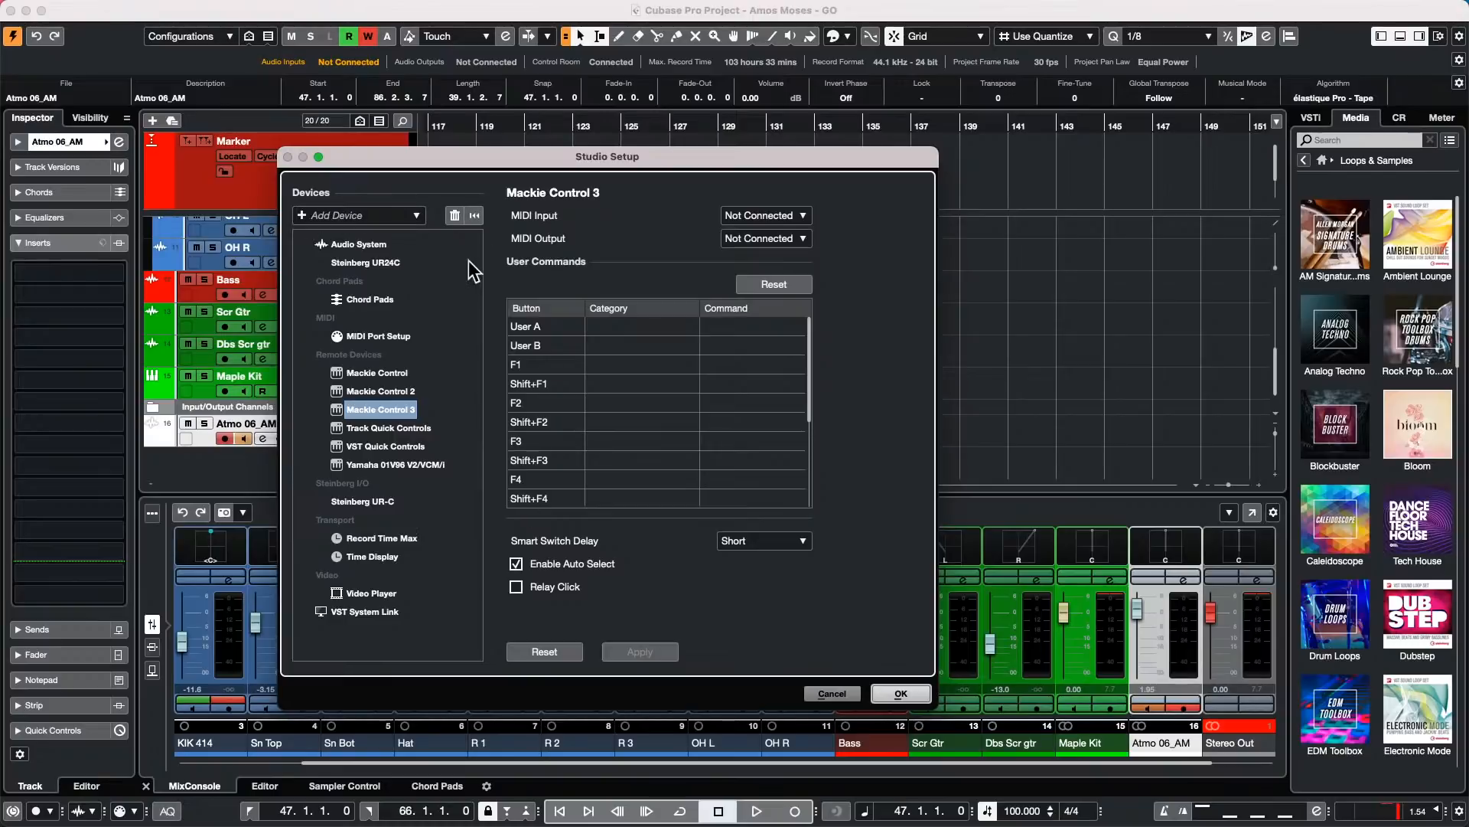
{"action": "left_click", "coordinate": [455, 216]}
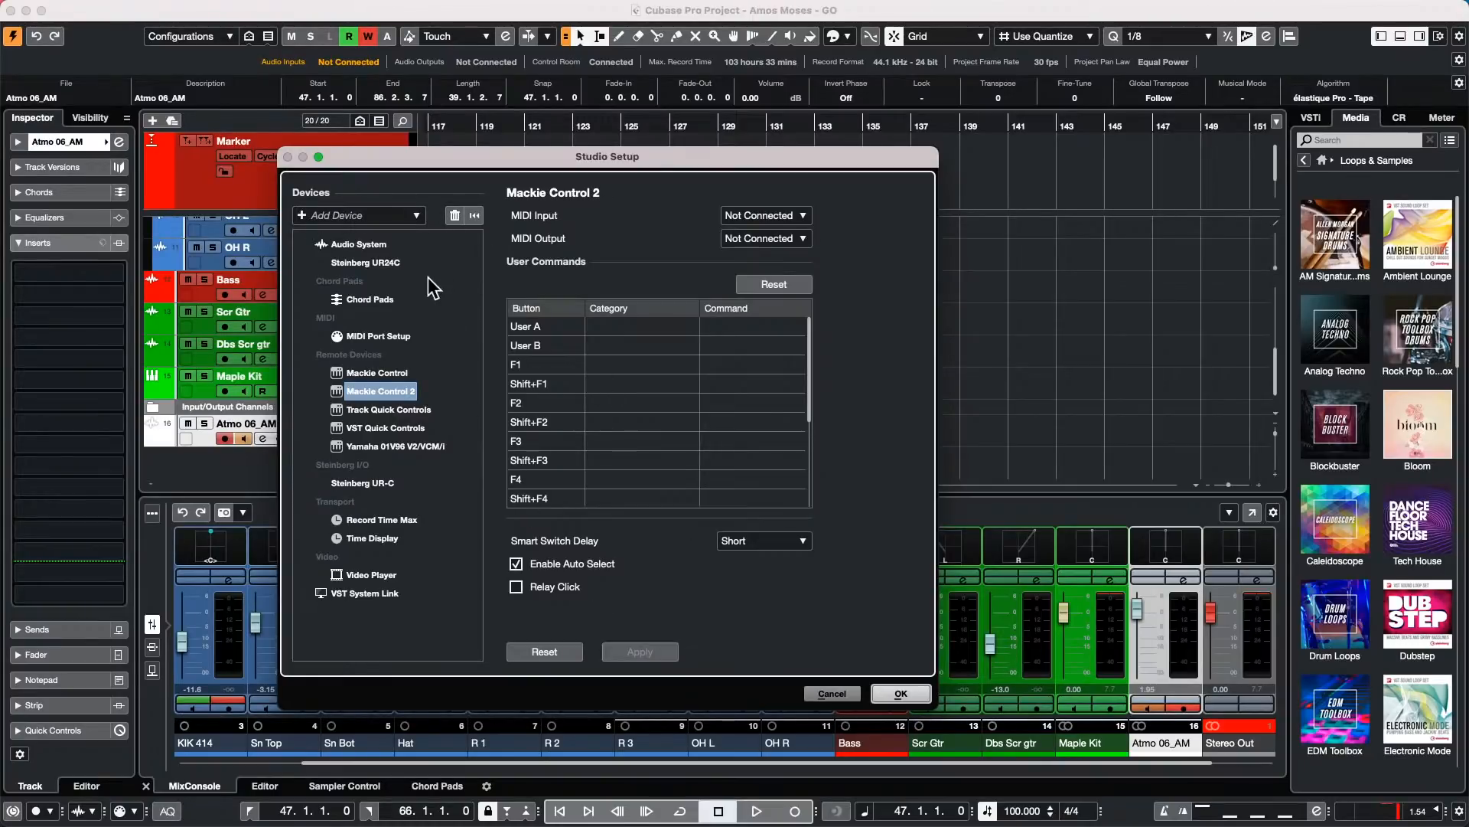
{"action": "left_click", "coordinate": [901, 692]}
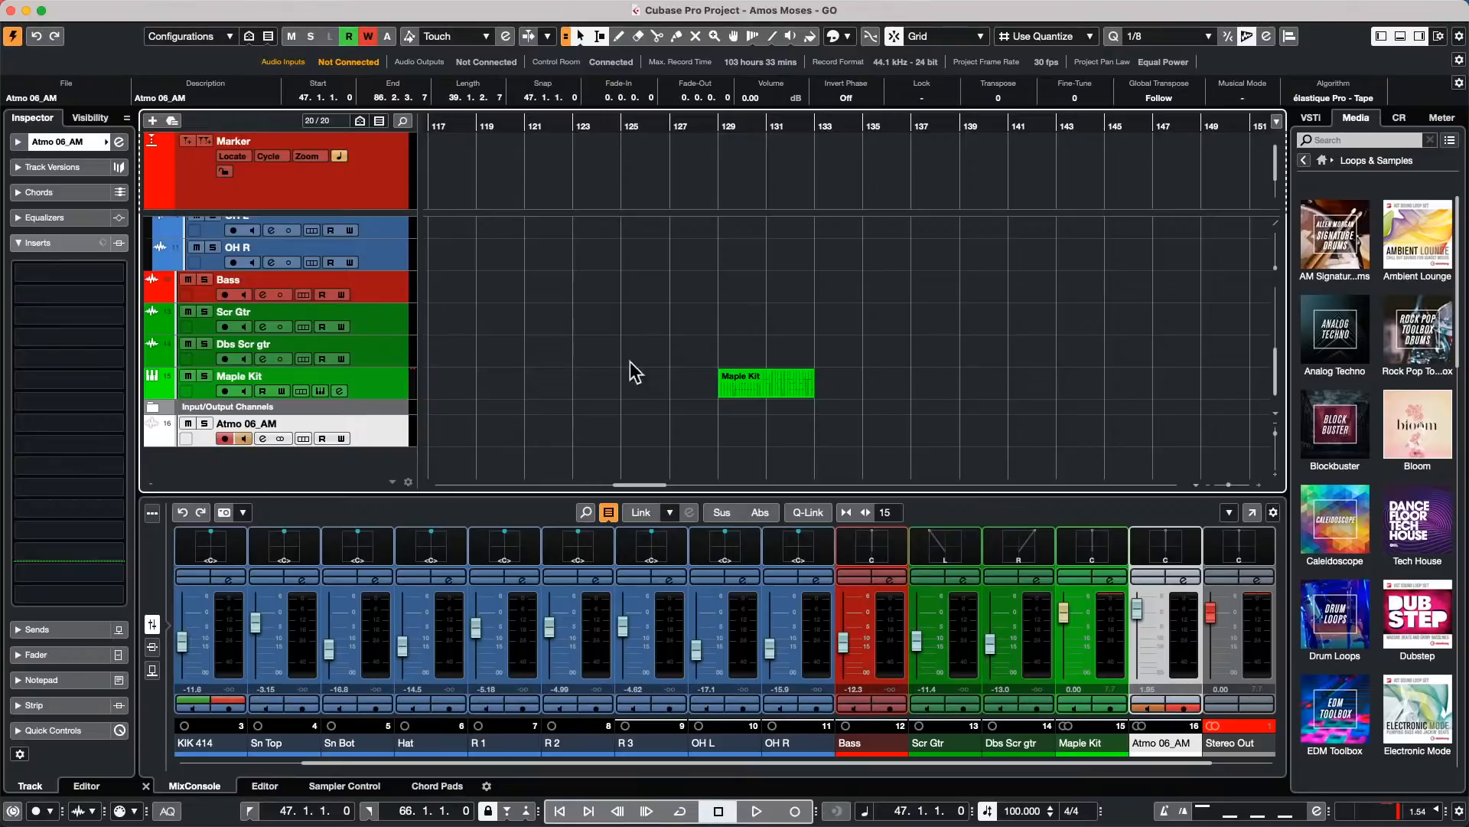
Step: Open the Maple Kit part in the Key Editor and bring up the Color Schemes preferences
{"action": "left_click", "coordinate": [763, 387]}
{"action": "double_click", "coordinate": [764, 387]}
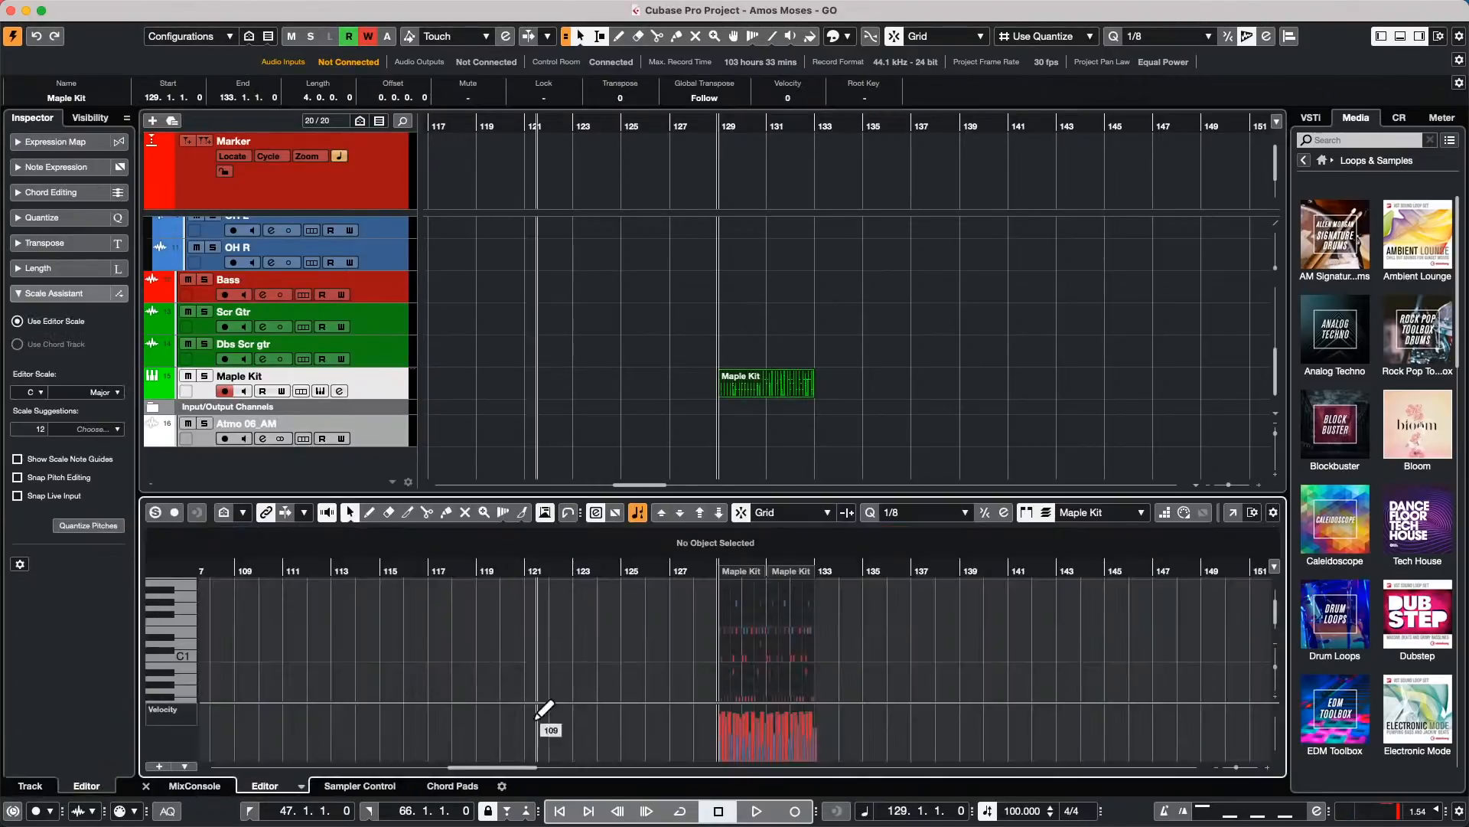
{"action": "mouse_move", "coordinate": [315, 8]}
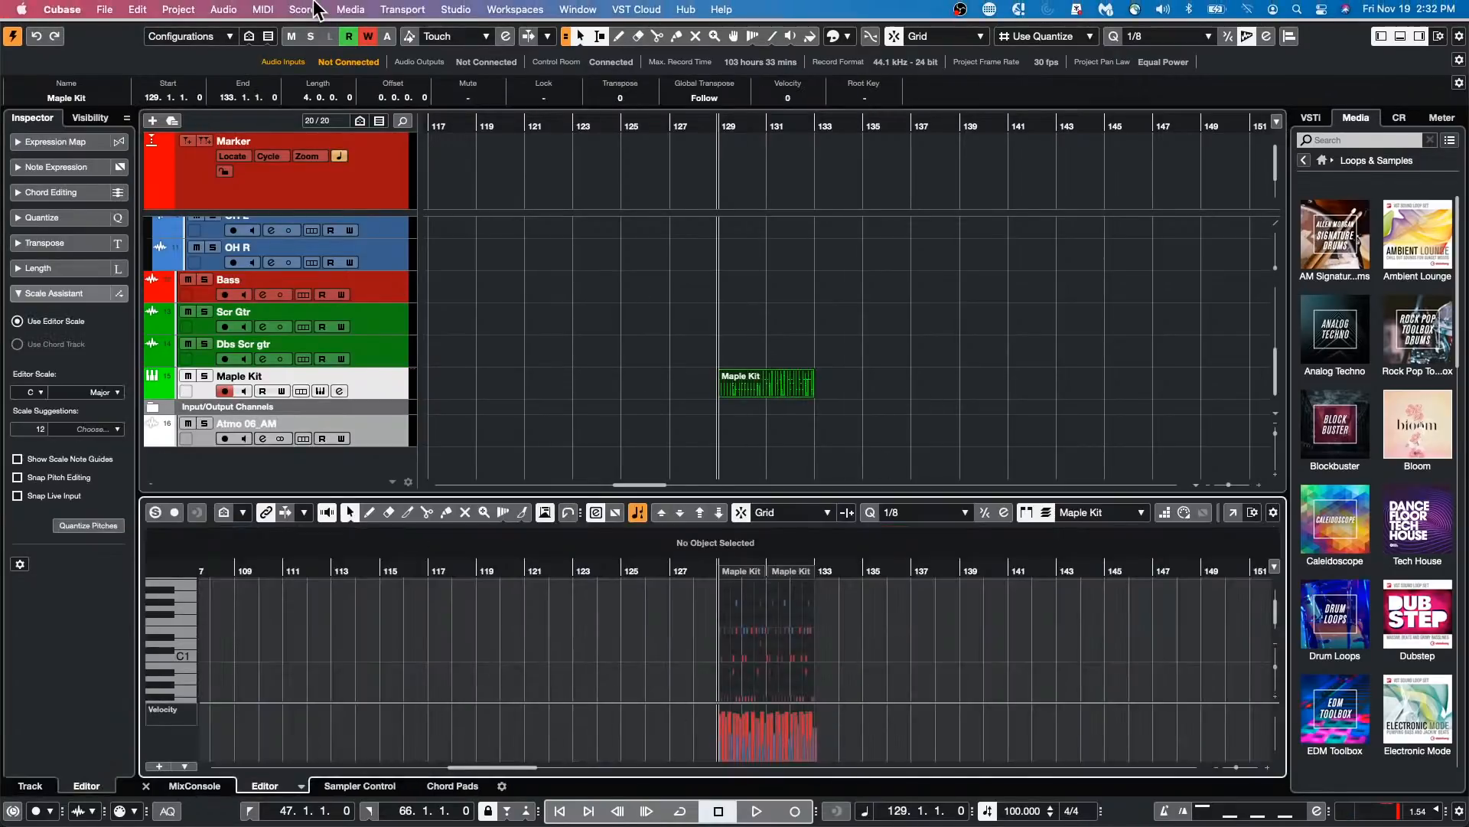
{"action": "left_click", "coordinate": [104, 9]}
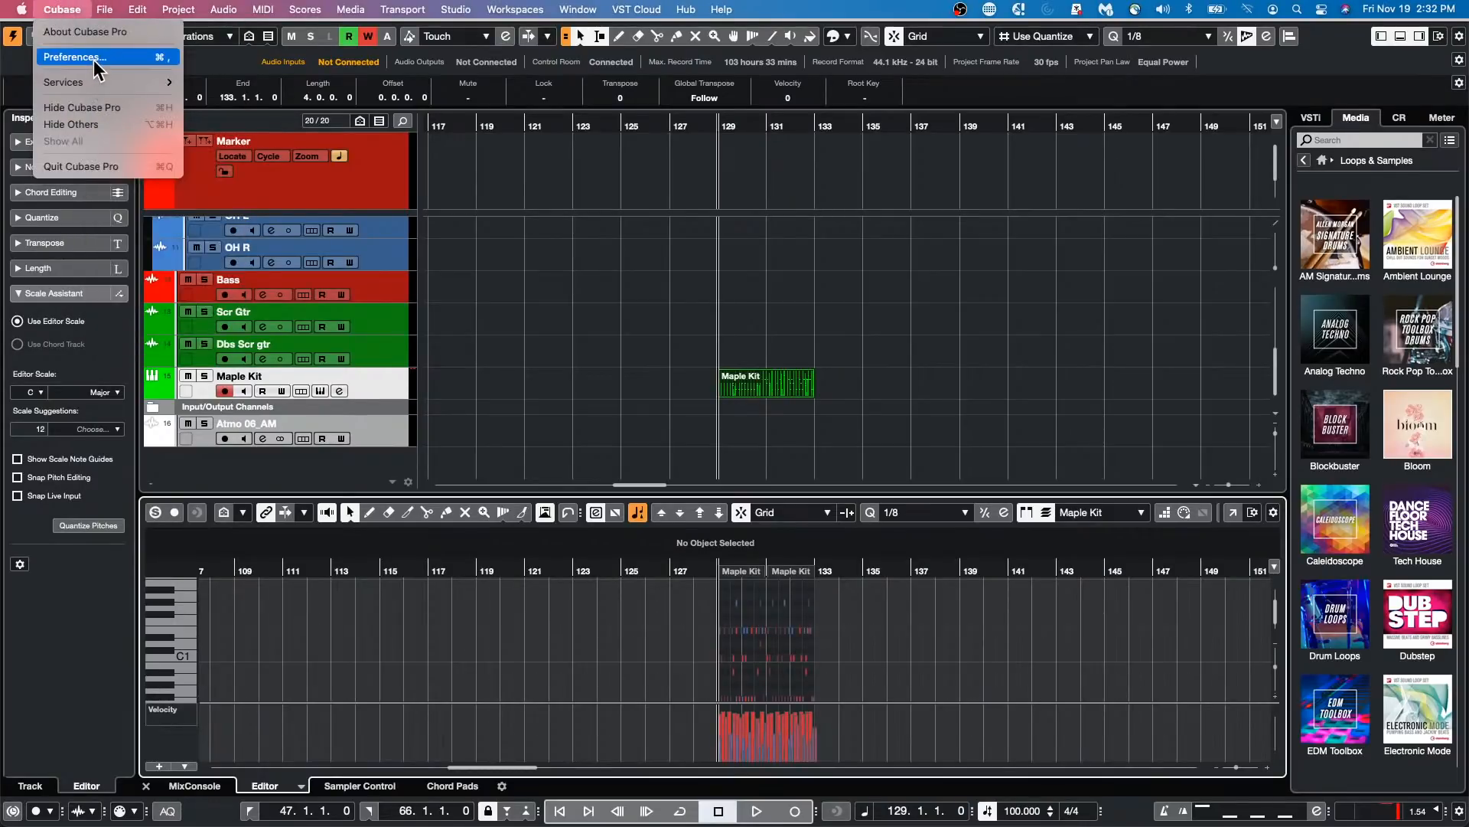
{"action": "left_click", "coordinate": [93, 60]}
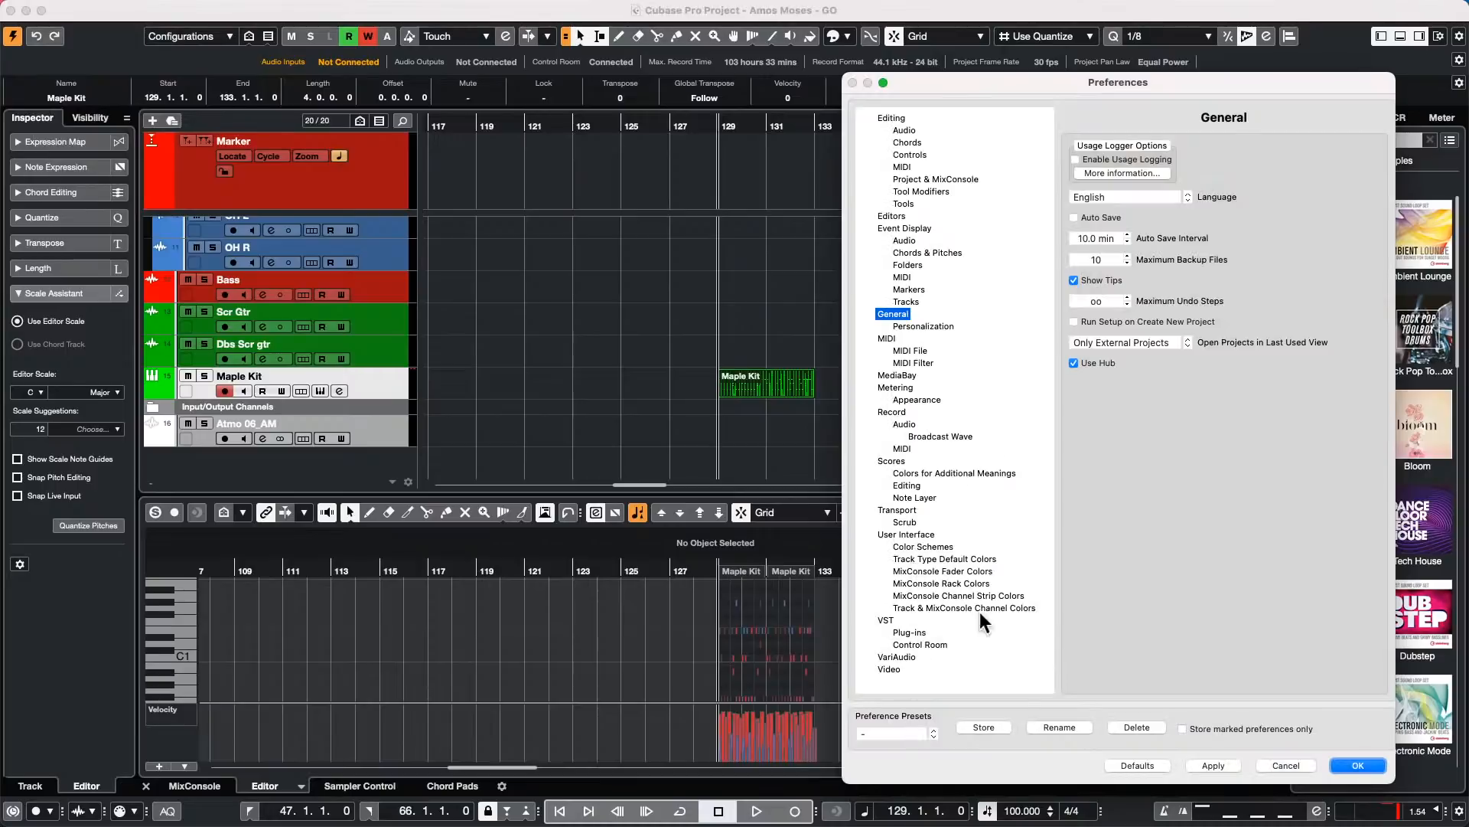
{"action": "left_click_drag", "start_coordinate": [1009, 77], "coordinate": [594, 8]}
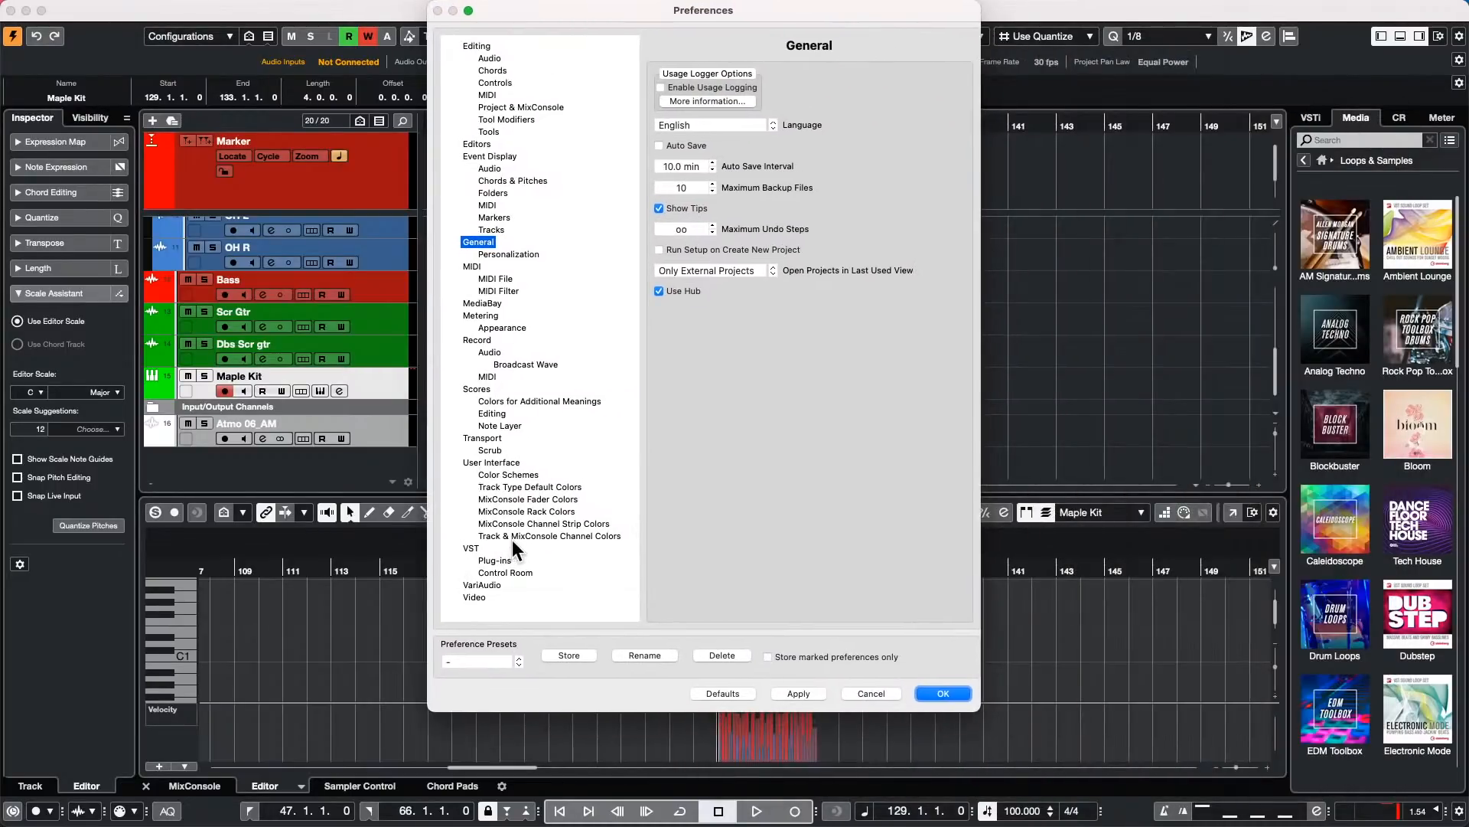
{"action": "left_click", "coordinate": [509, 473]}
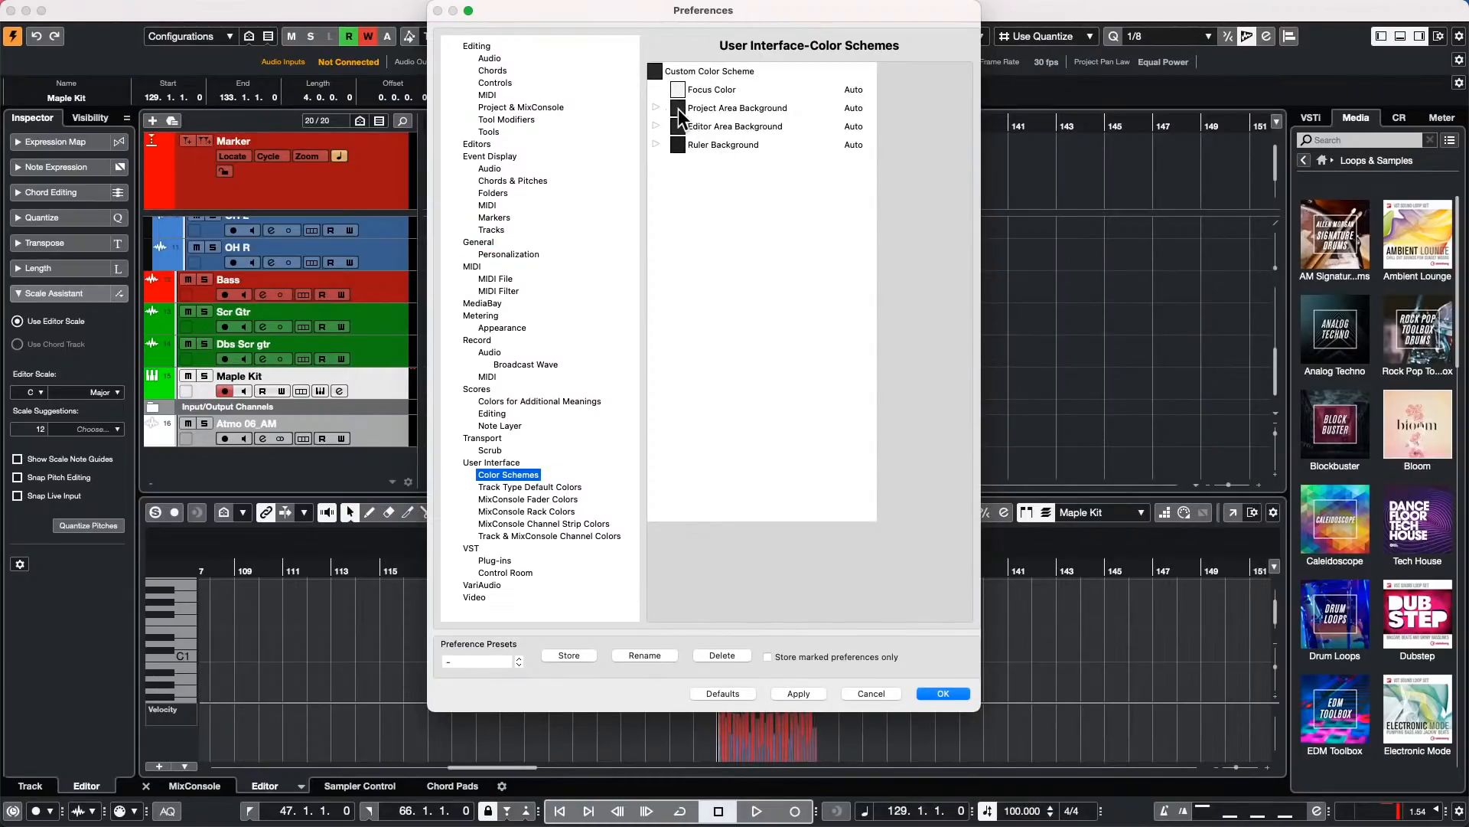
Step: Set the Editor Area Background's Cycle Region colour to light blue, RGB 174, 200, 226, and apply the preferences
{"action": "left_click", "coordinate": [655, 126]}
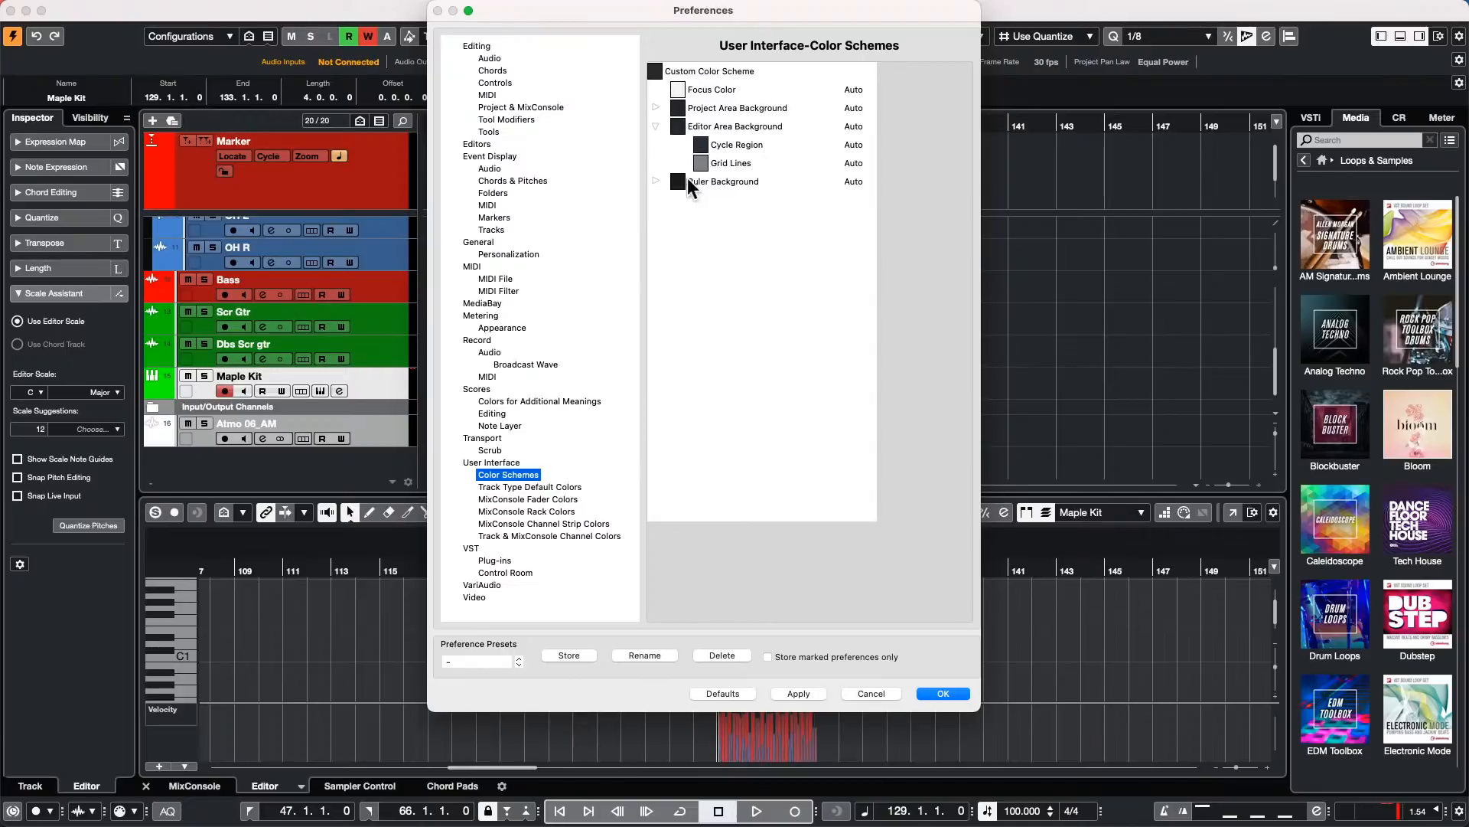
{"action": "left_click", "coordinate": [699, 145]}
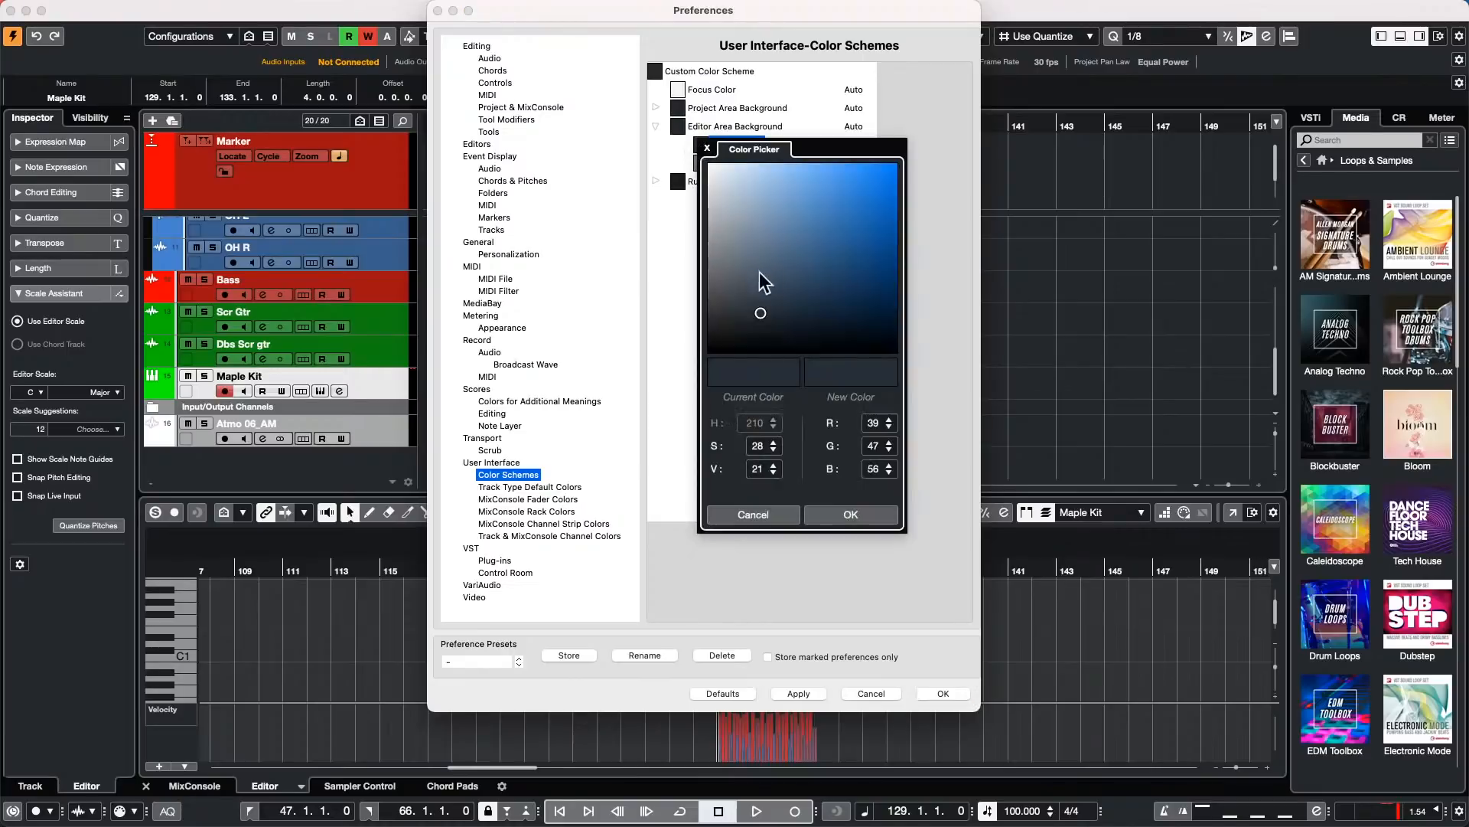
{"action": "left_click_drag", "start_coordinate": [761, 319], "coordinate": [750, 183]}
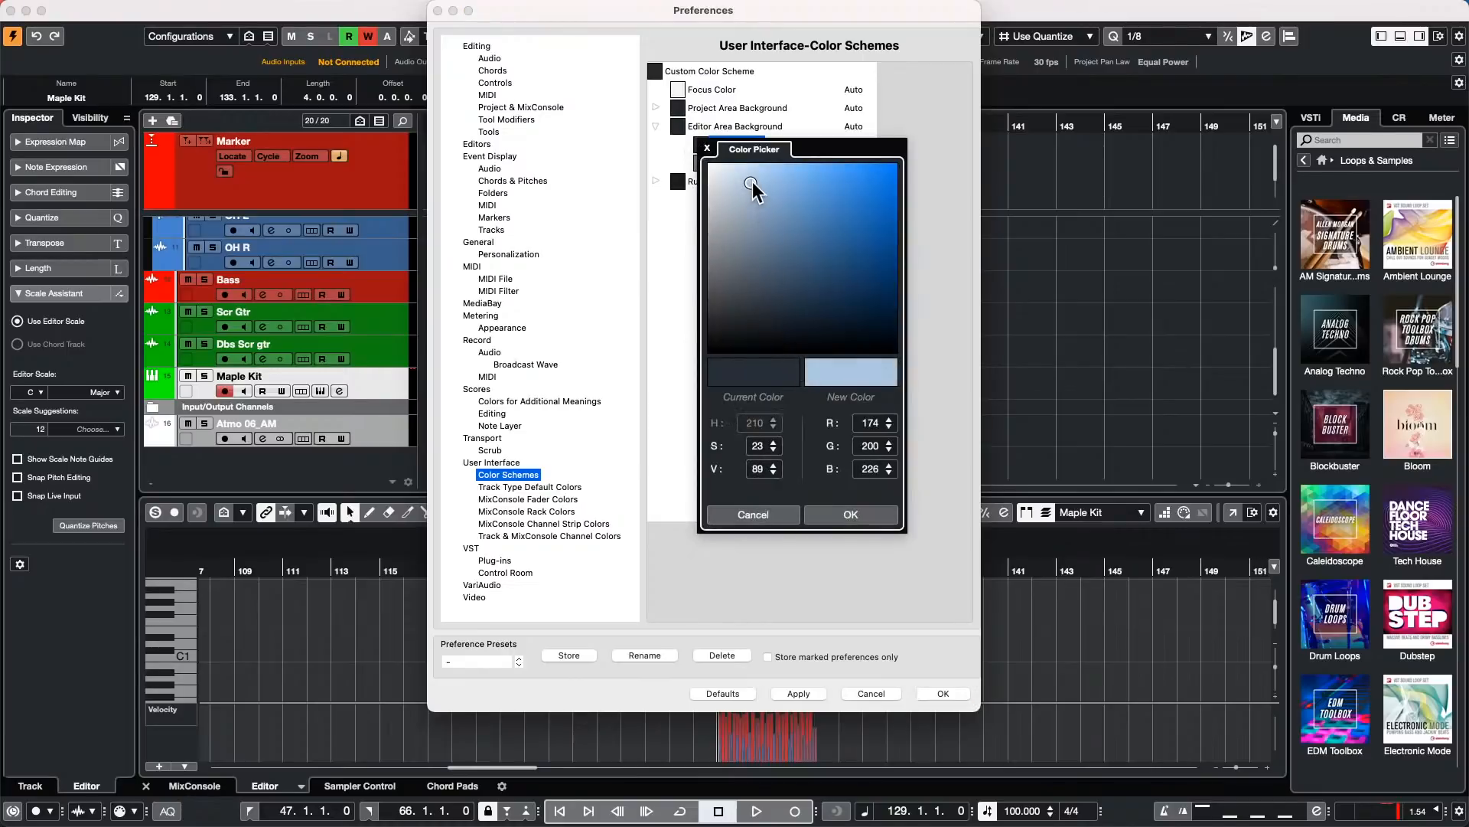
{"action": "left_click", "coordinate": [886, 514]}
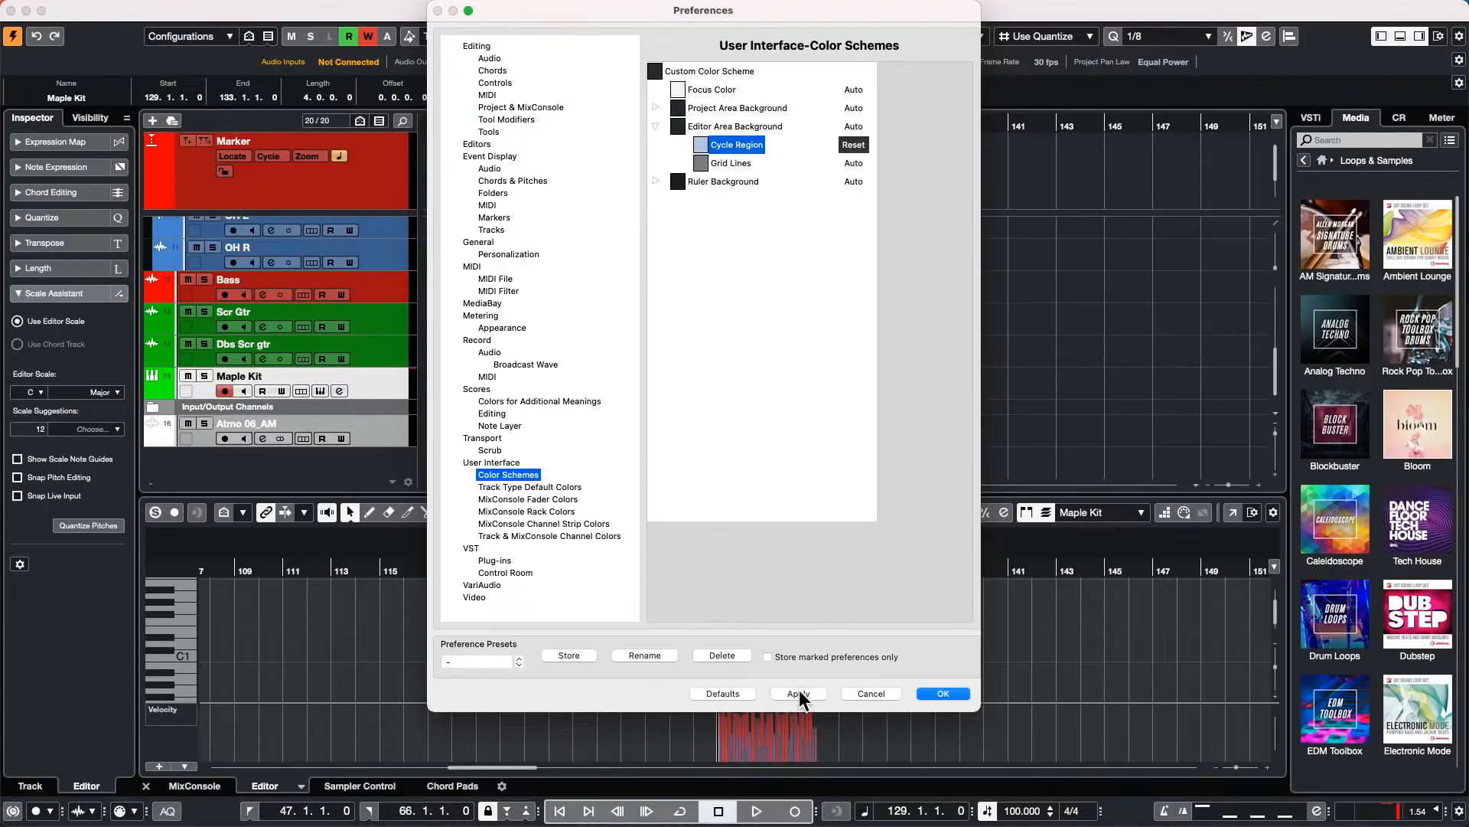
{"action": "left_click", "coordinate": [795, 693]}
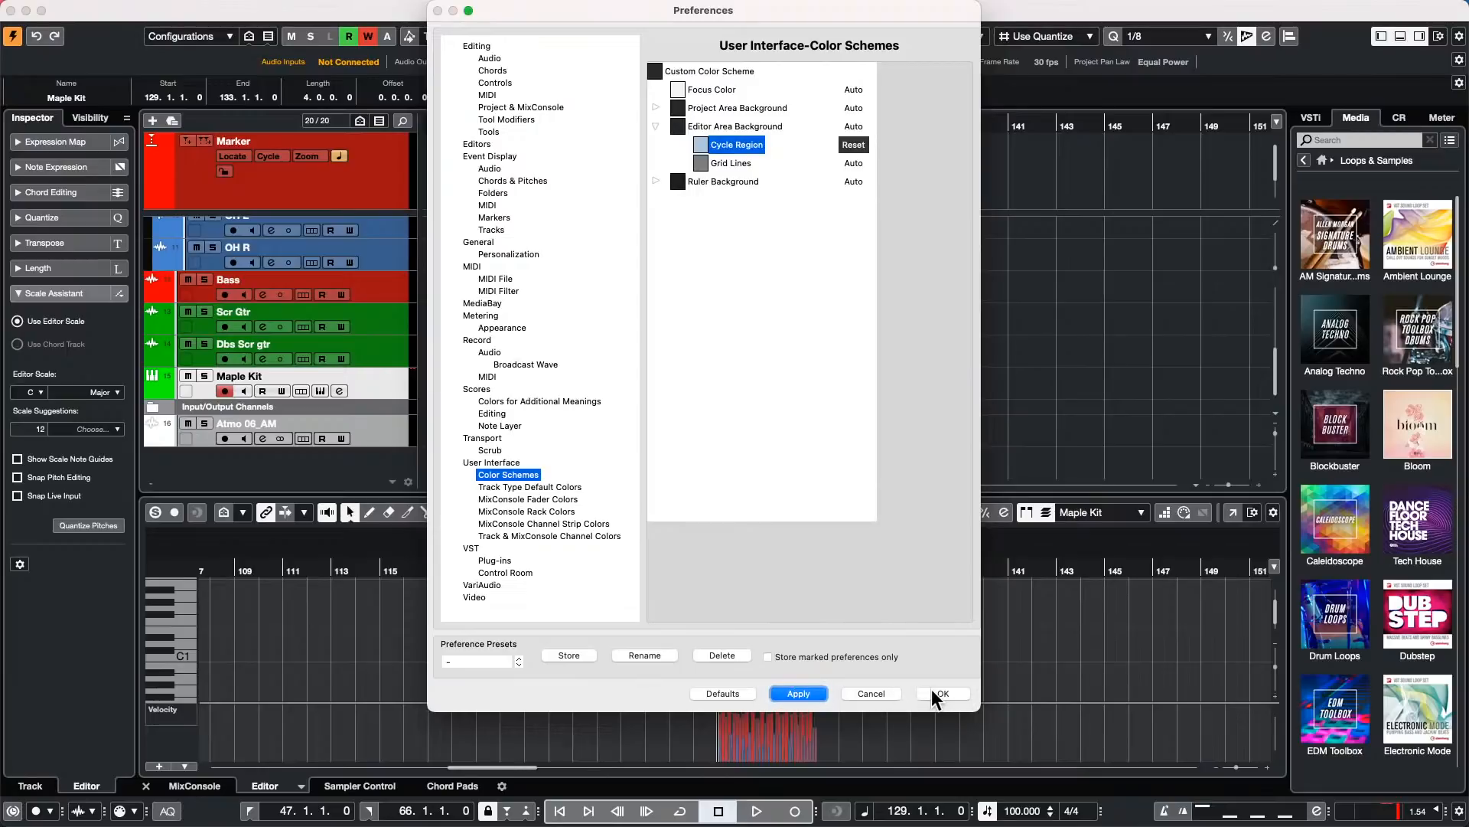
{"action": "left_click", "coordinate": [930, 691]}
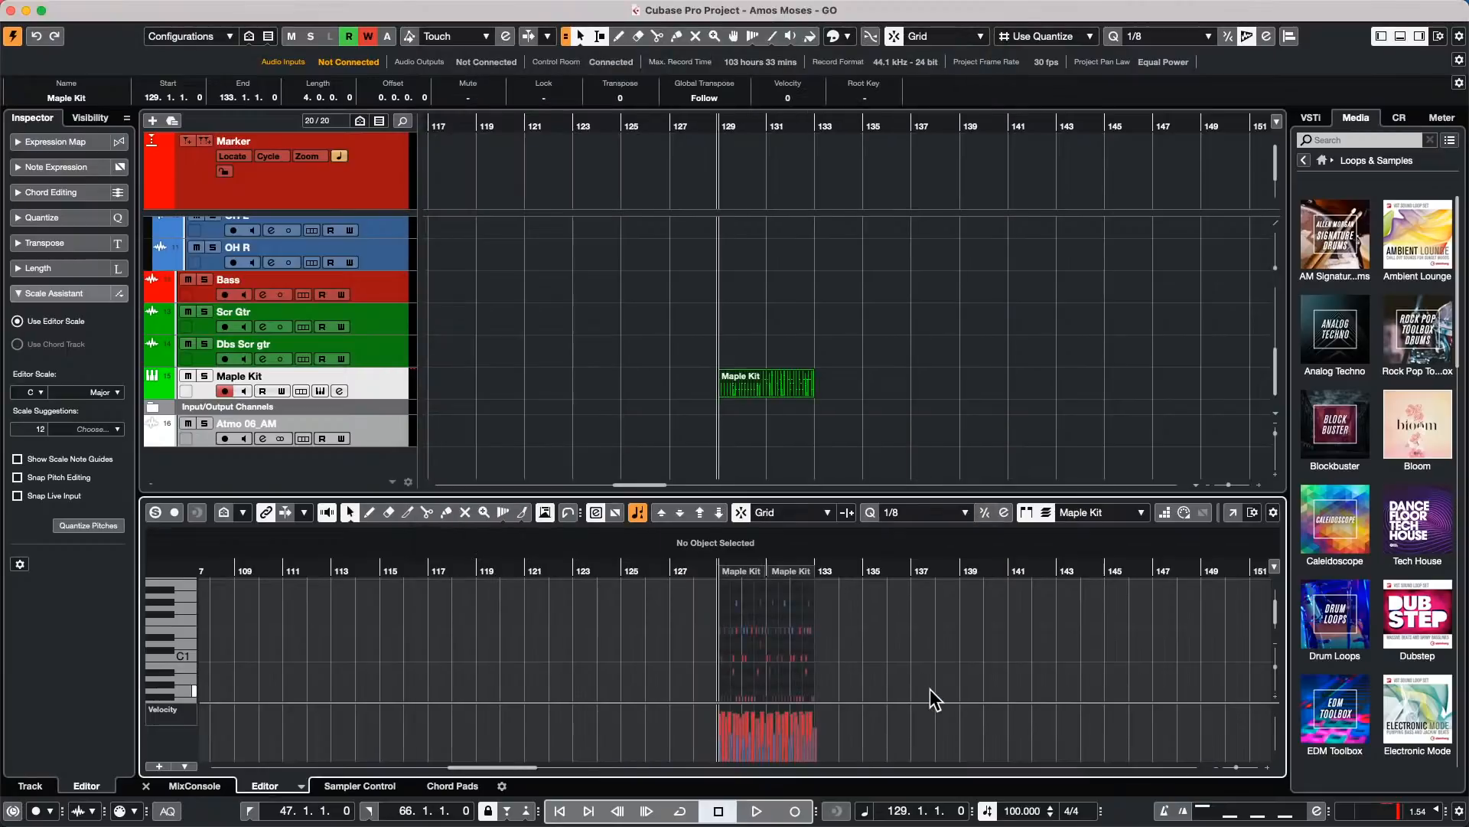
Step: Reopen the Color Schemes preferences and set the Editor Area Background to pale blue-grey, RGB 213, 222, 232
{"action": "left_click", "coordinate": [104, 9]}
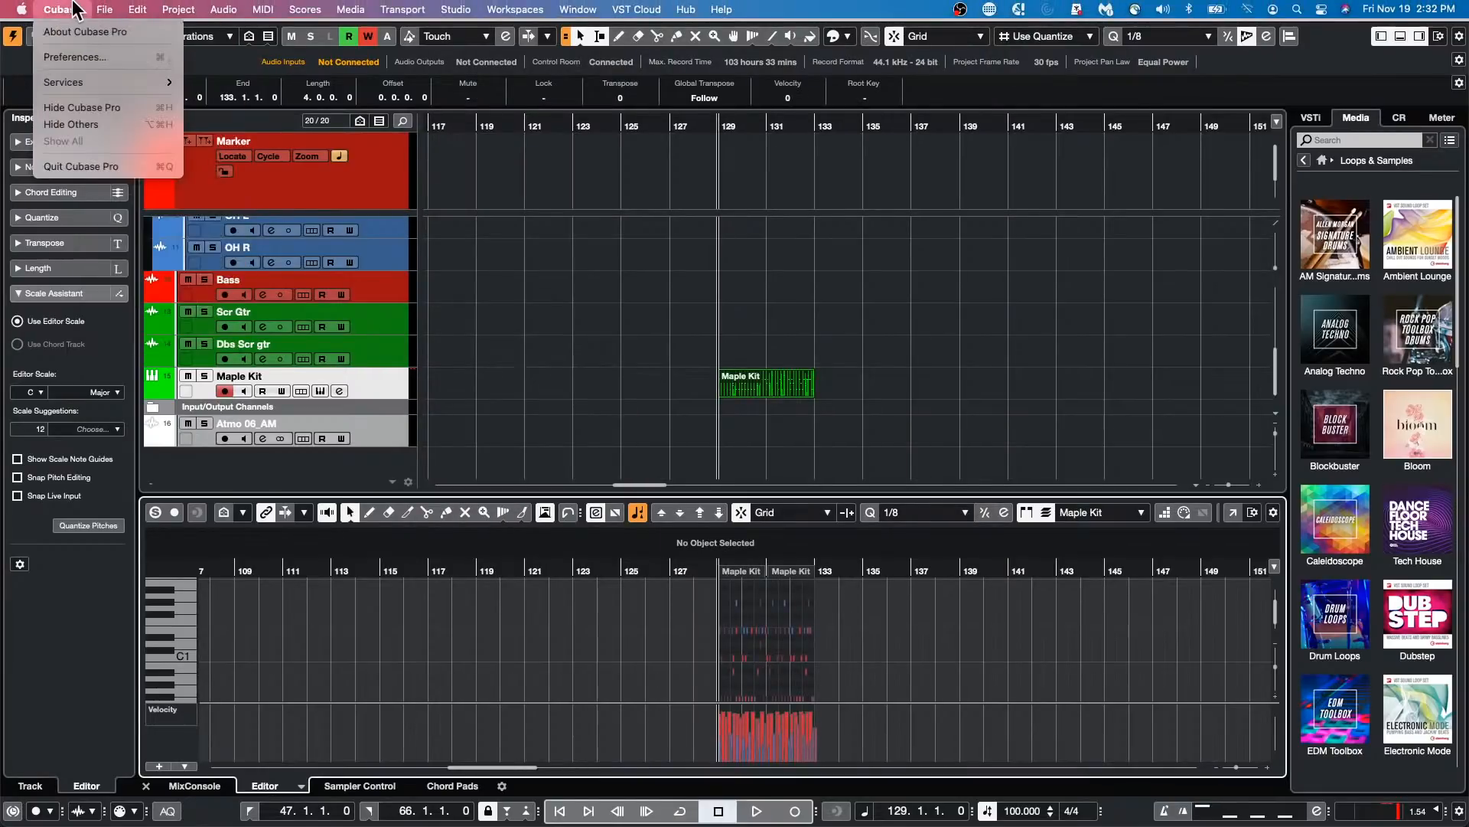
{"action": "left_click", "coordinate": [84, 59]}
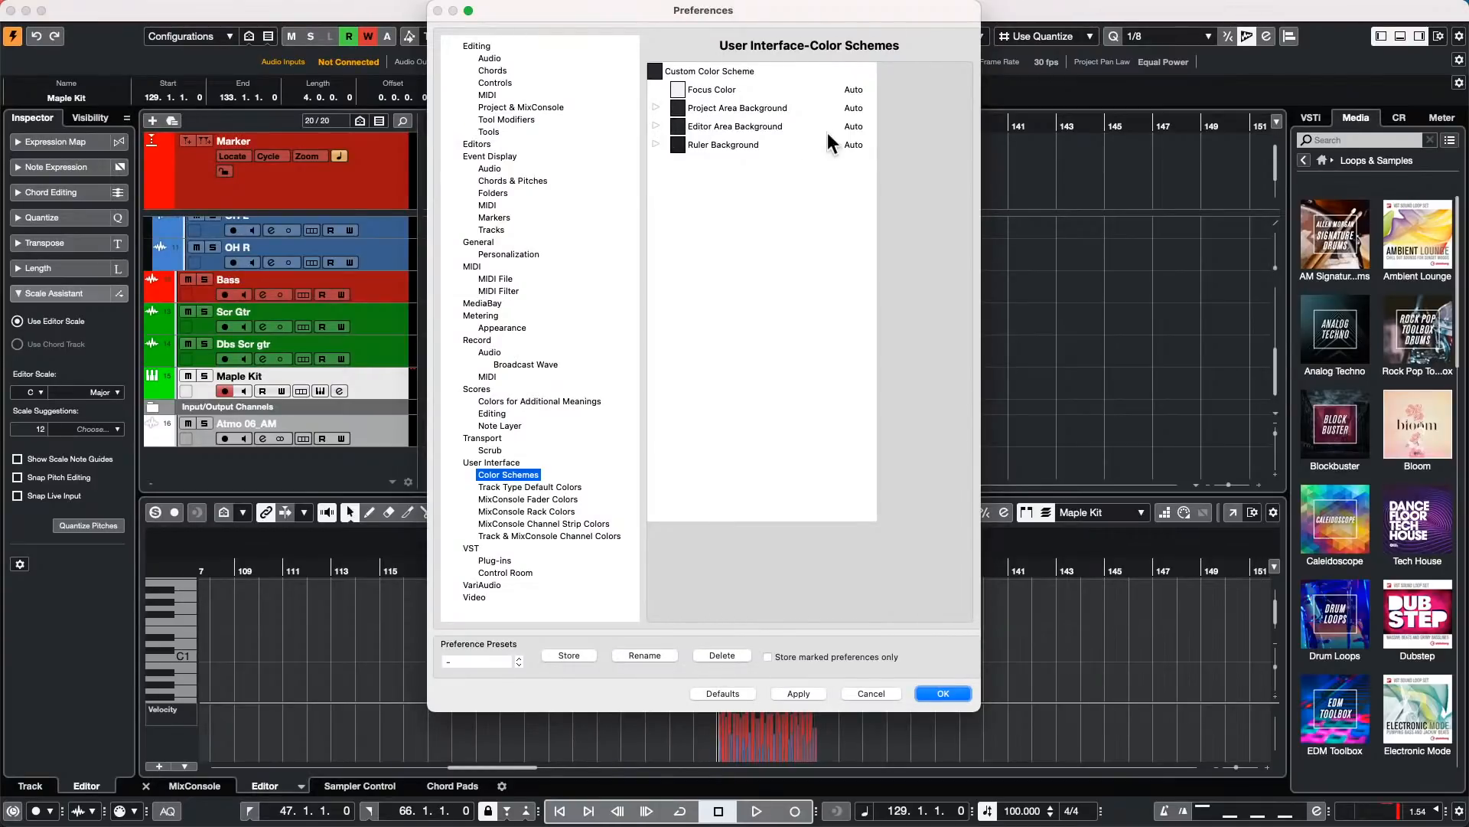
{"action": "left_click", "coordinate": [657, 107]}
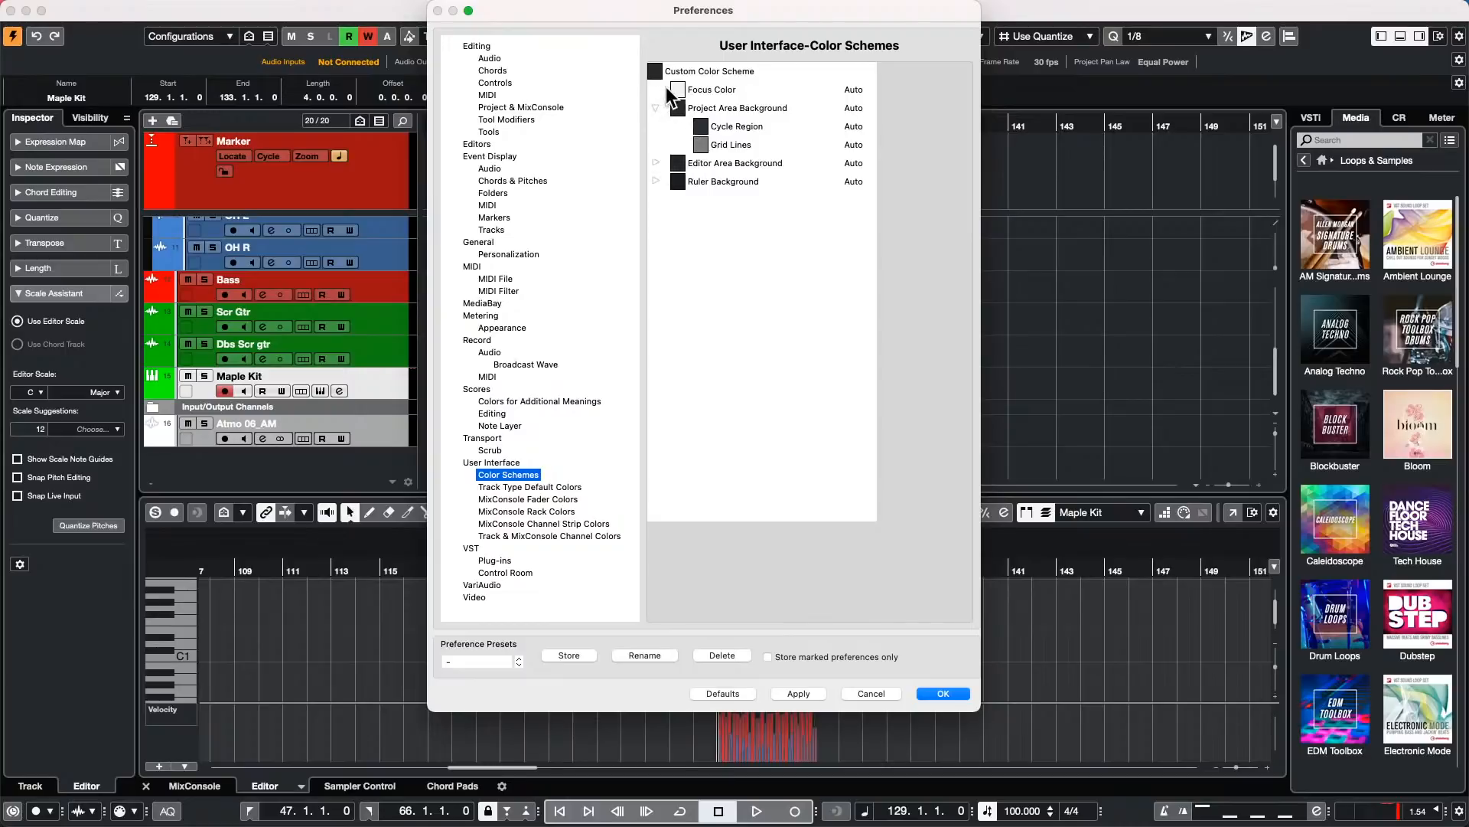
{"action": "left_click", "coordinate": [655, 163]}
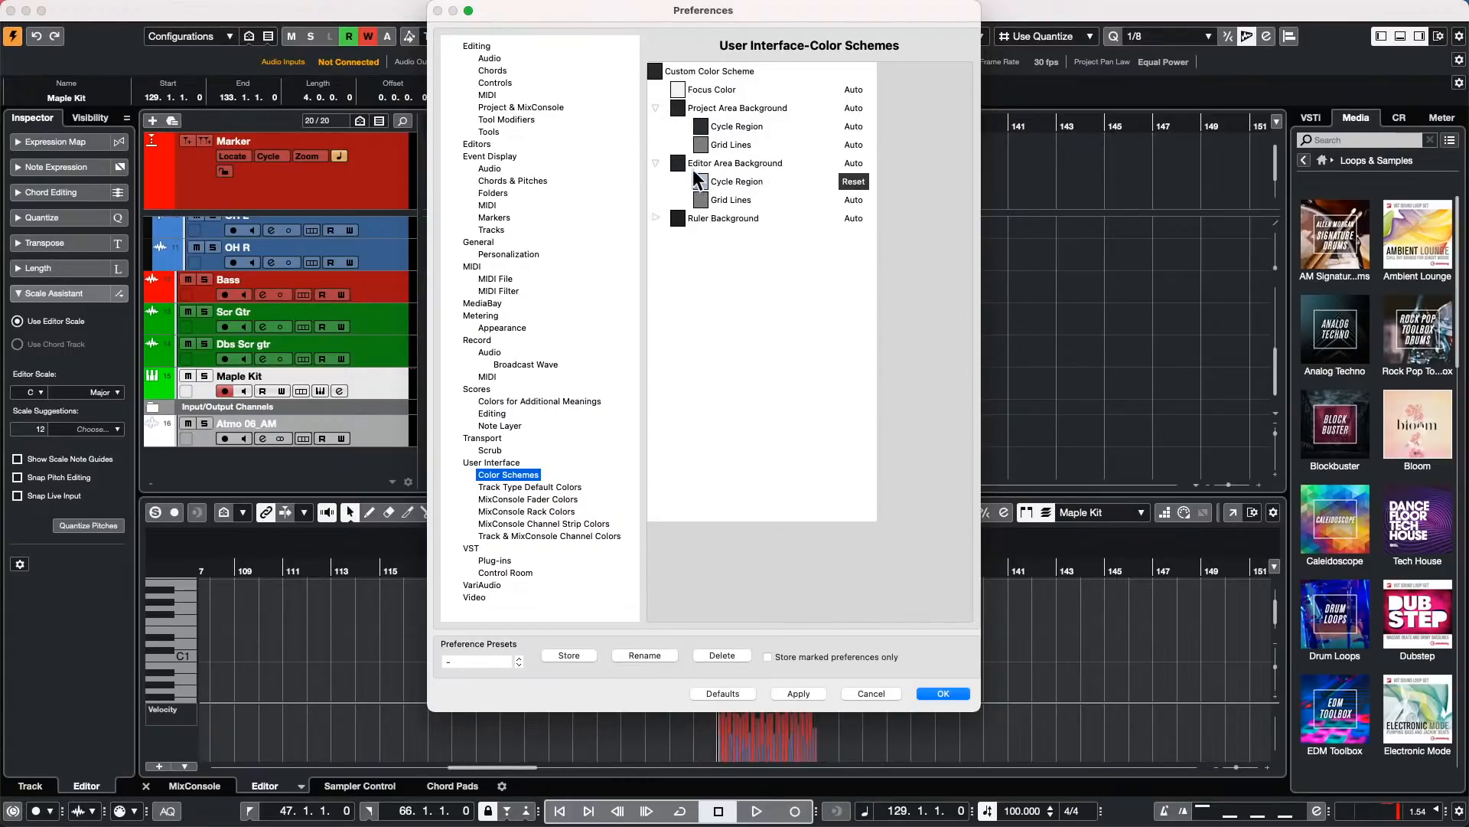
{"action": "left_click", "coordinate": [674, 161]}
{"action": "left_click_drag", "start_coordinate": [700, 337], "coordinate": [699, 200]}
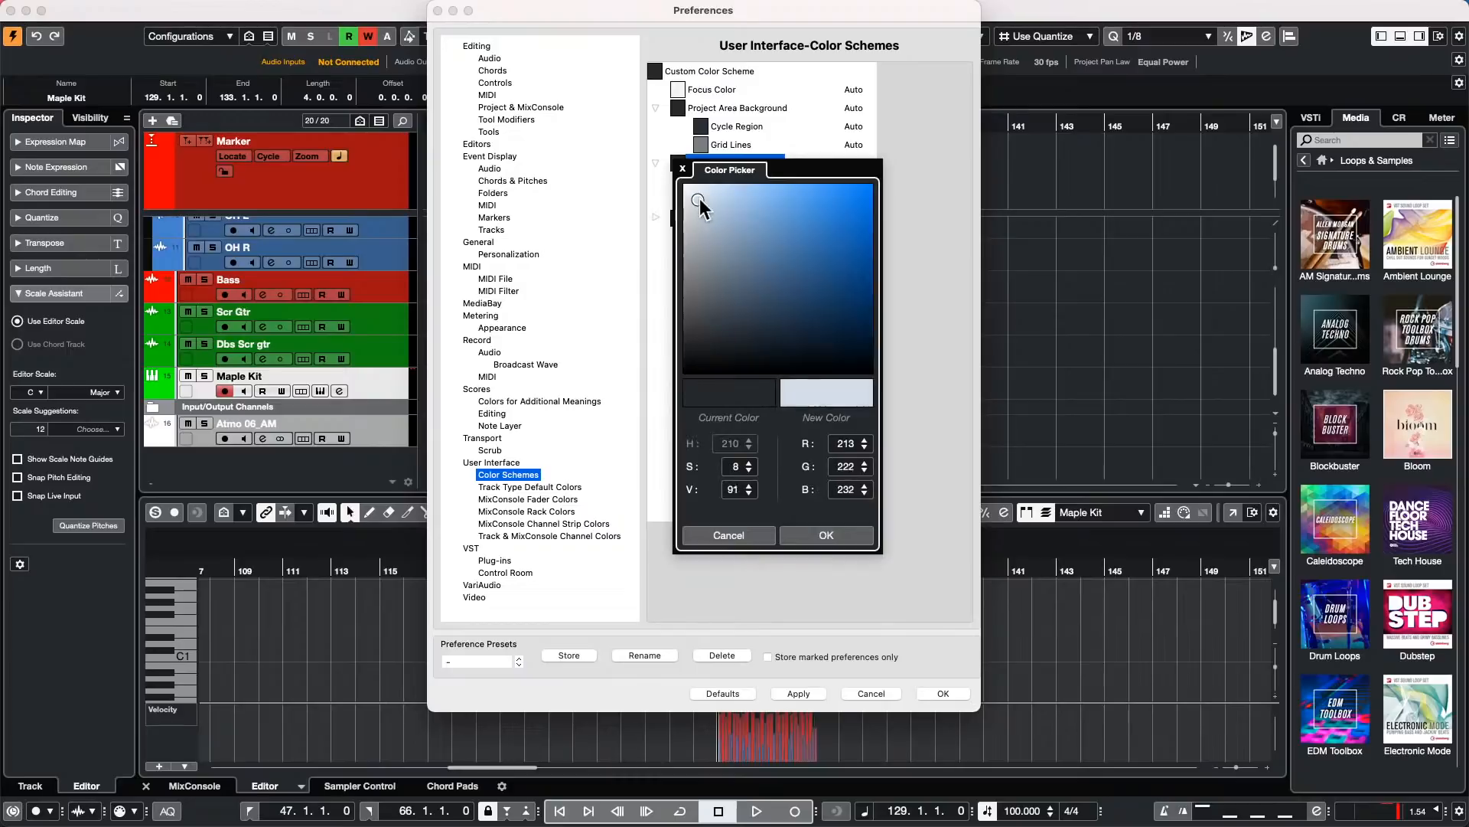
{"action": "left_click", "coordinate": [831, 535]}
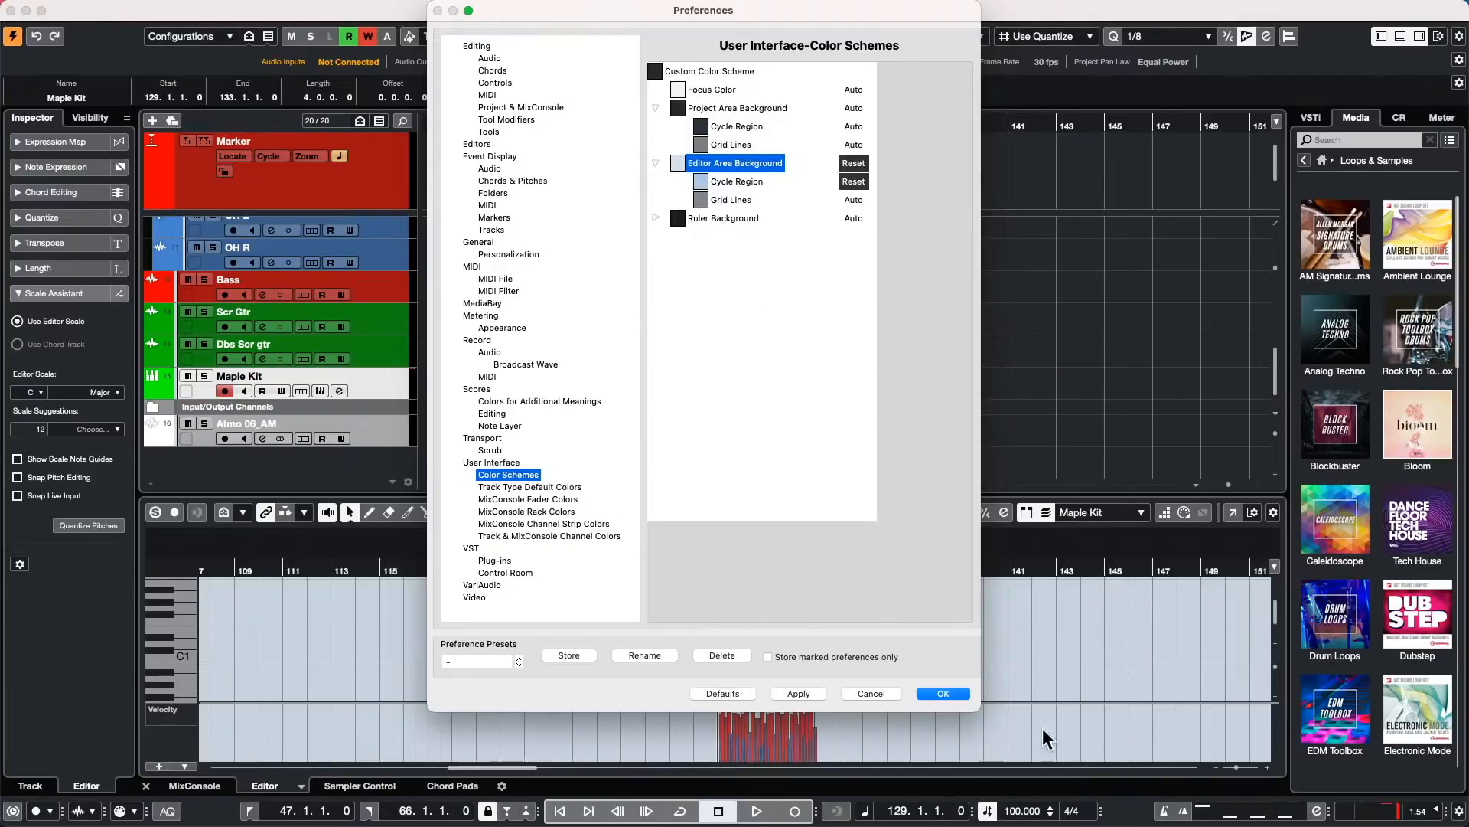
{"action": "left_click", "coordinate": [965, 695]}
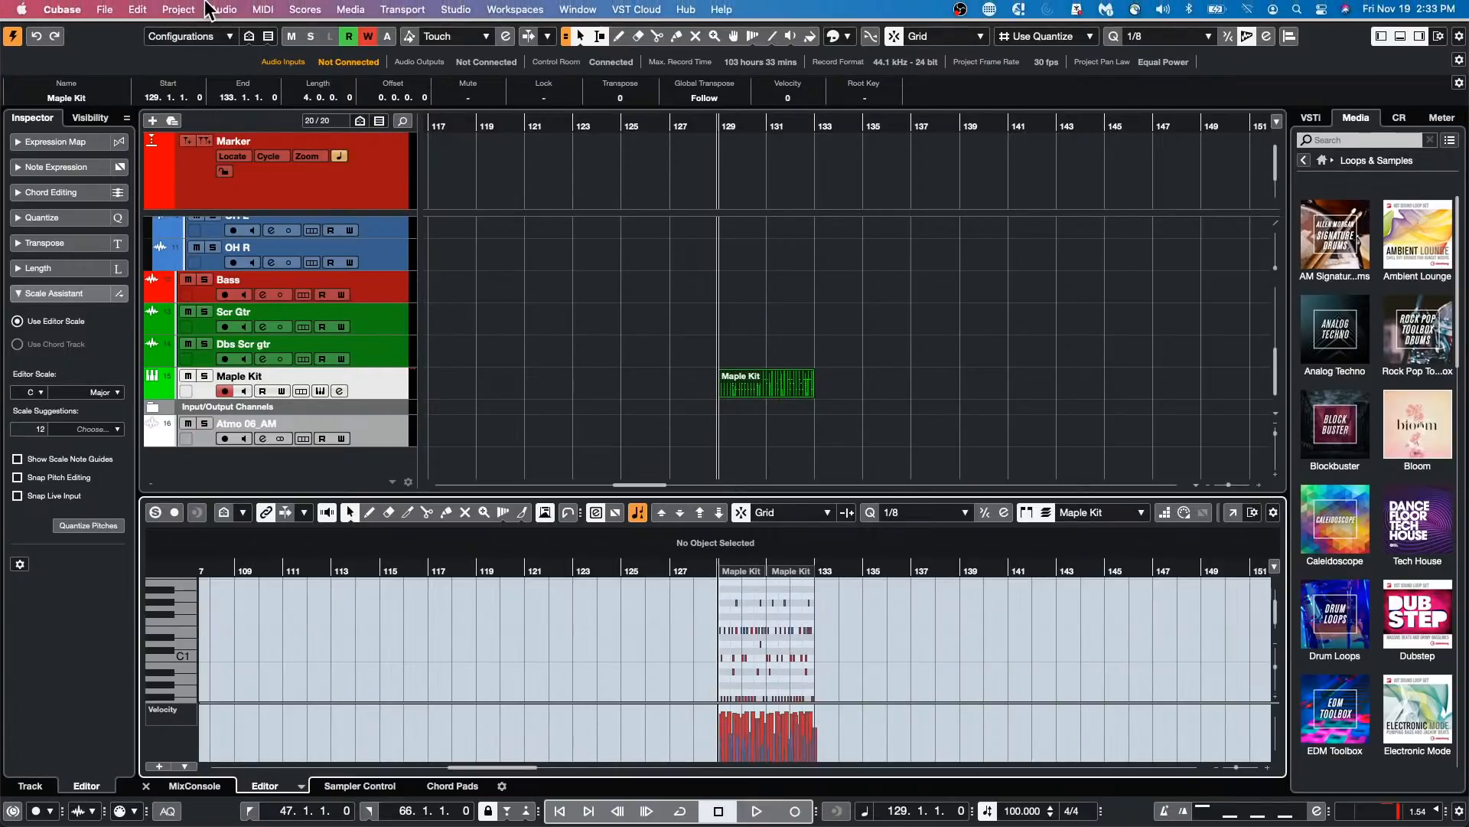
Step: Save the project
{"action": "left_click", "coordinate": [179, 9]}
{"action": "mouse_move", "coordinate": [105, 9]}
{"action": "left_click", "coordinate": [123, 124]}
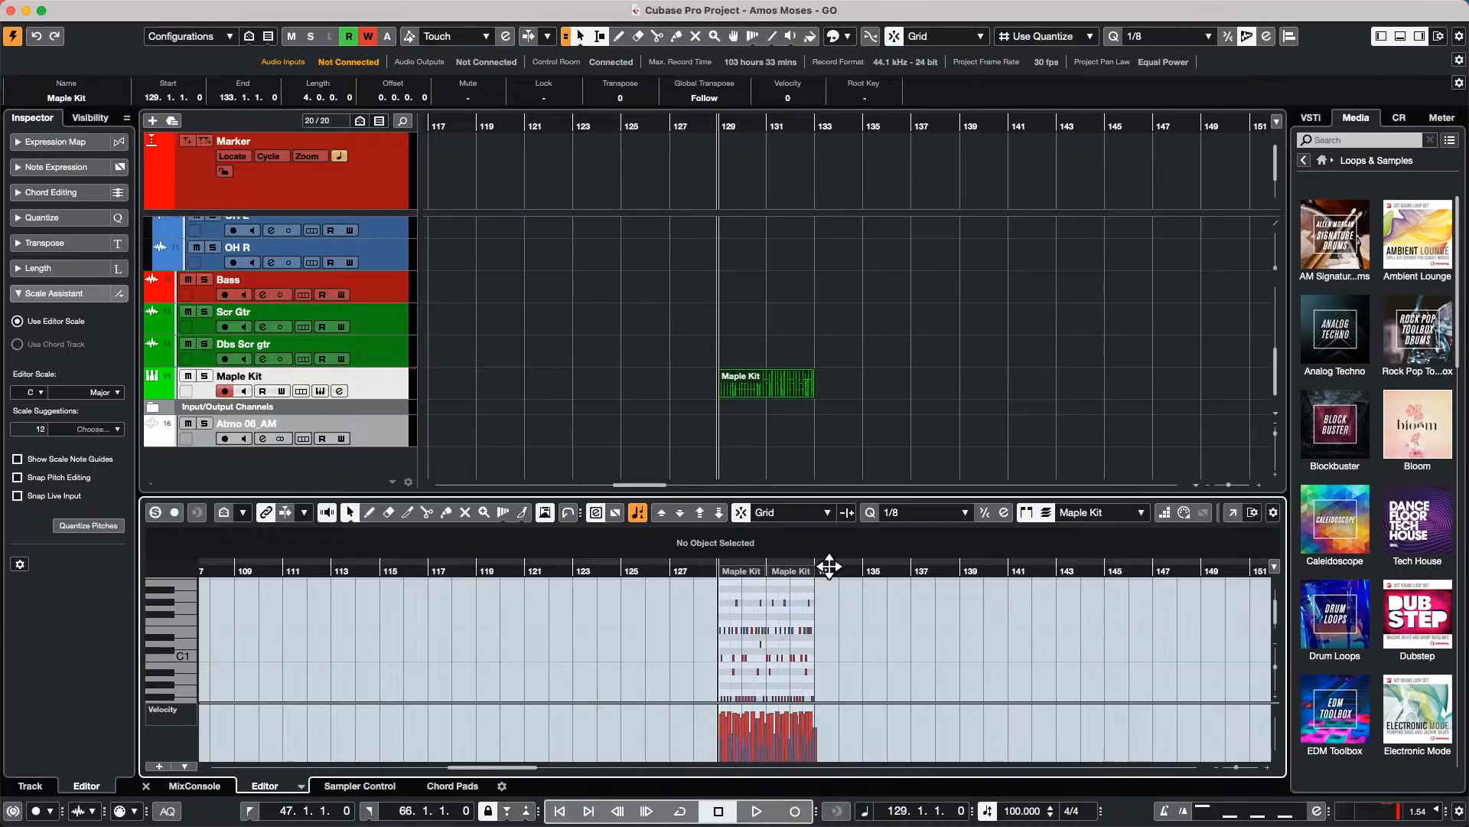
Step: Set the locators from 132.1.1 to 132.4.1 above the Maple Kit notes and select the E1 note at 132.3.2
{"action": "left_click_drag", "start_coordinate": [829, 564], "coordinate": [708, 594]}
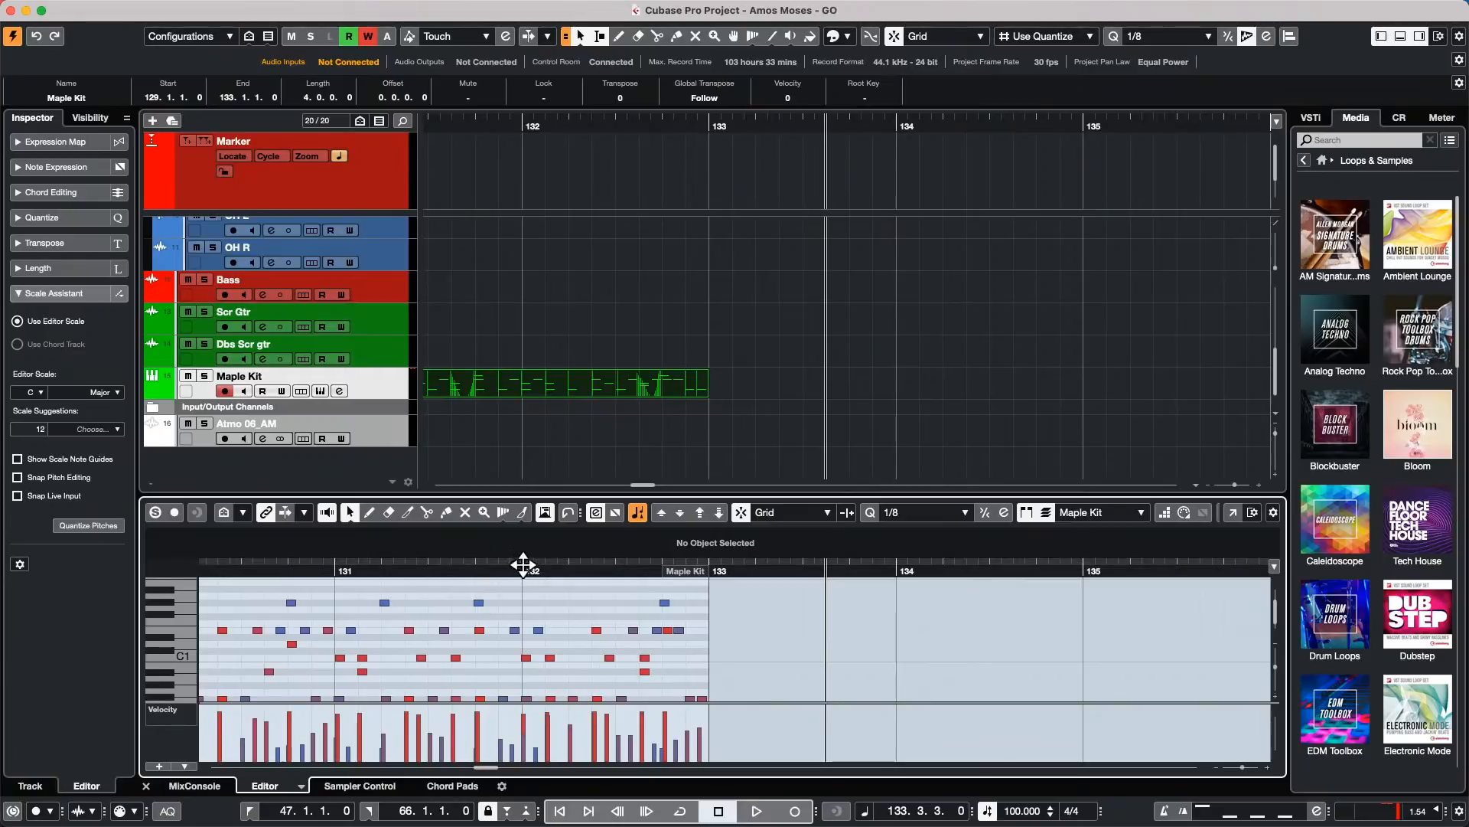
{"action": "mouse_move", "coordinate": [524, 564]}
{"action": "left_mouse_down"}
{"action": "mouse_move", "coordinate": [633, 548]}
{"action": "mouse_move", "coordinate": [651, 565]}
{"action": "left_mouse_up"}
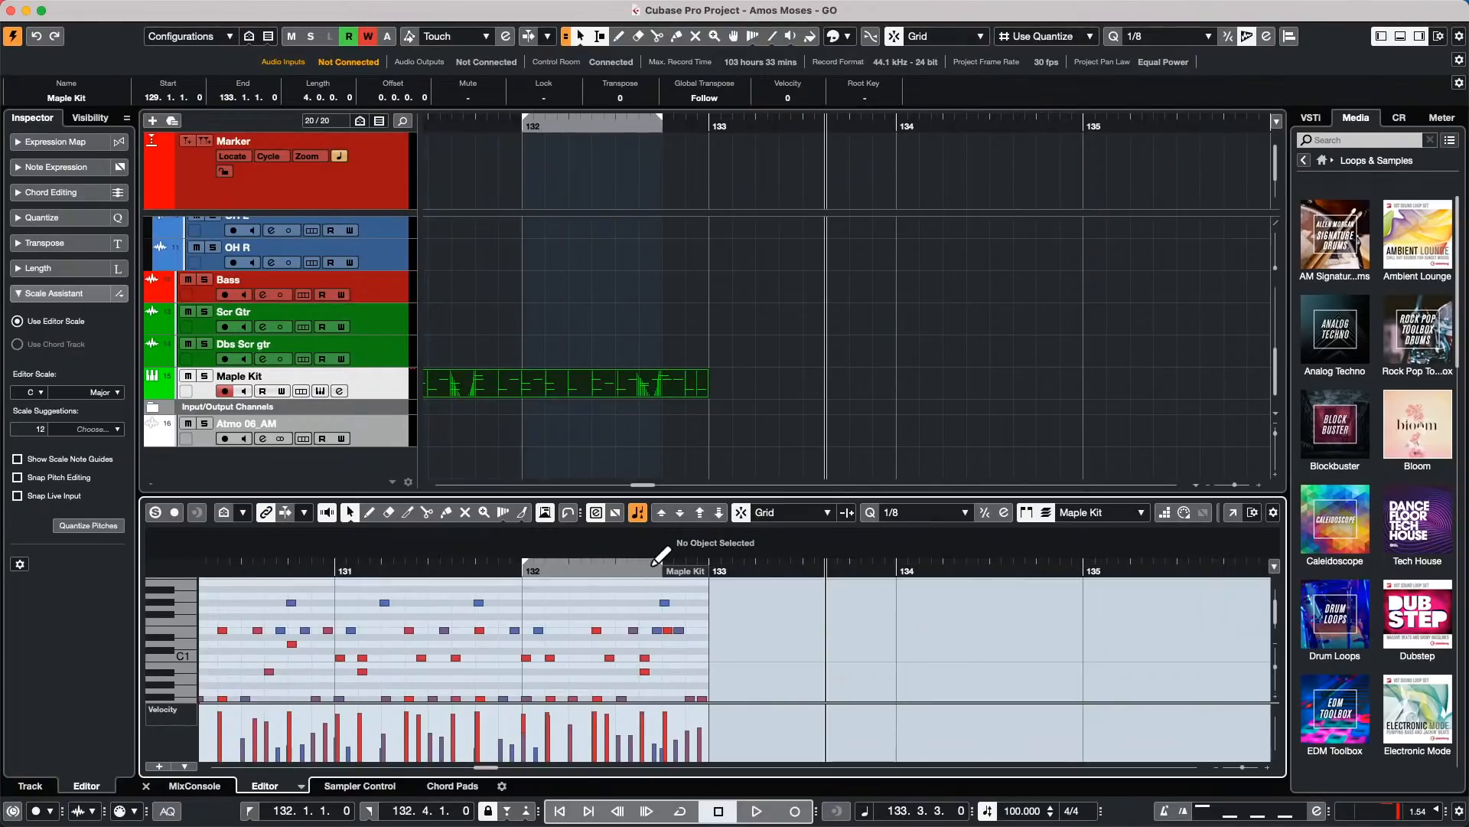
{"action": "left_click", "coordinate": [108, 10]}
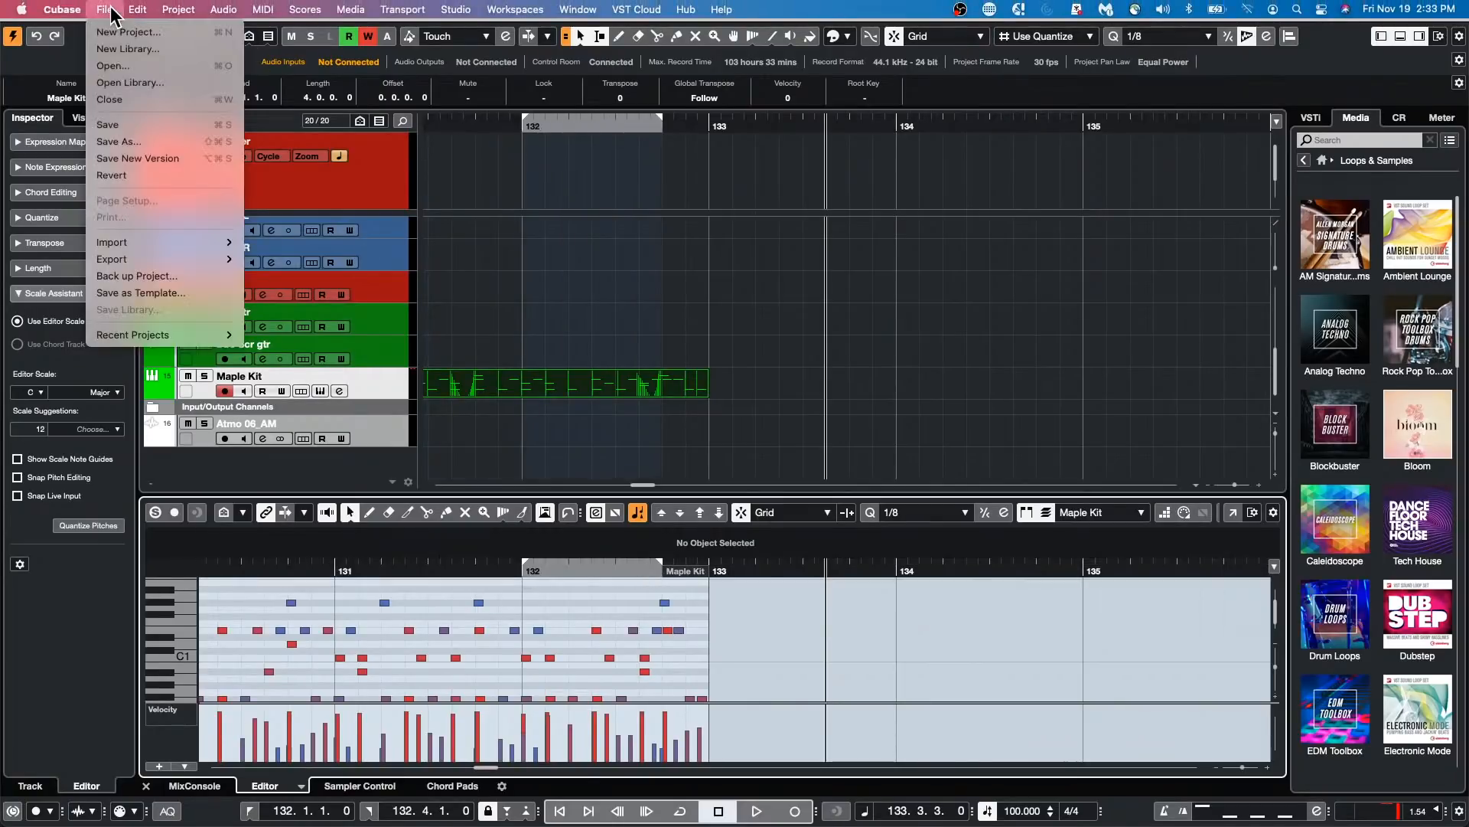
{"action": "left_click", "coordinate": [633, 630]}
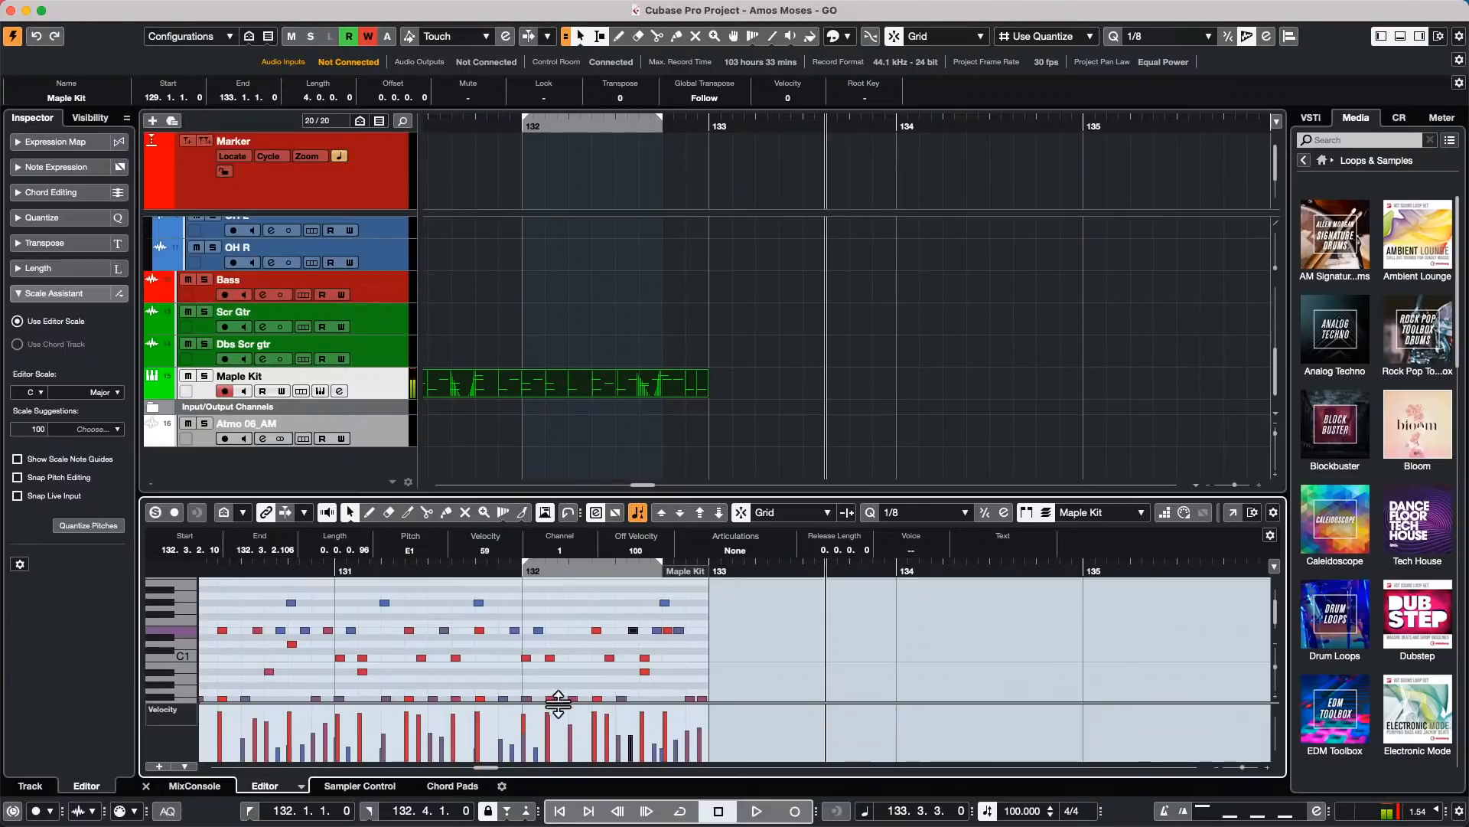
Step: Reopen the Color Schemes preferences, expand the project, editor and ruler background entries, and restore the default colours
{"action": "left_click", "coordinate": [111, 10]}
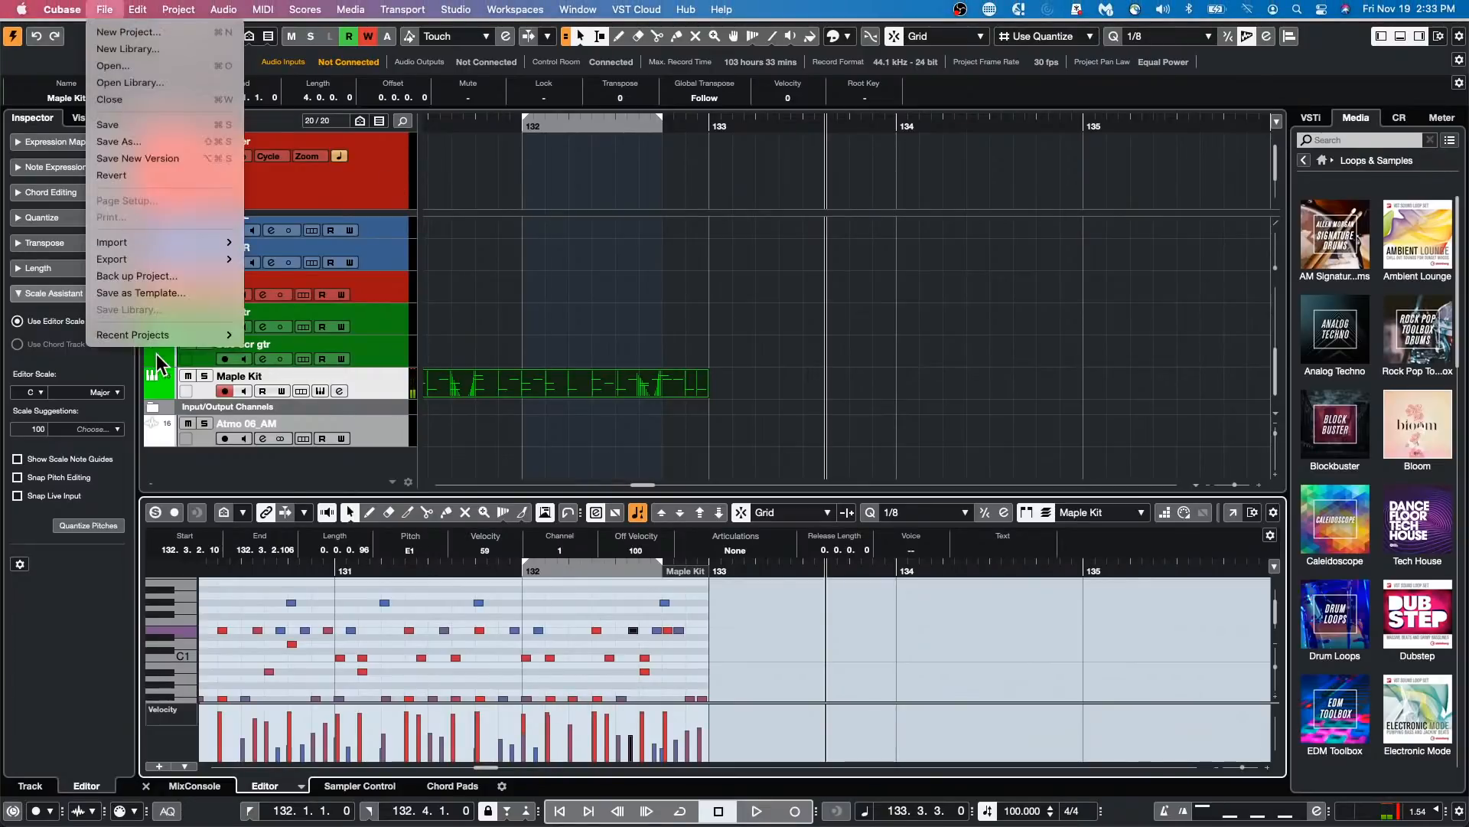
{"action": "mouse_move", "coordinate": [46, 10]}
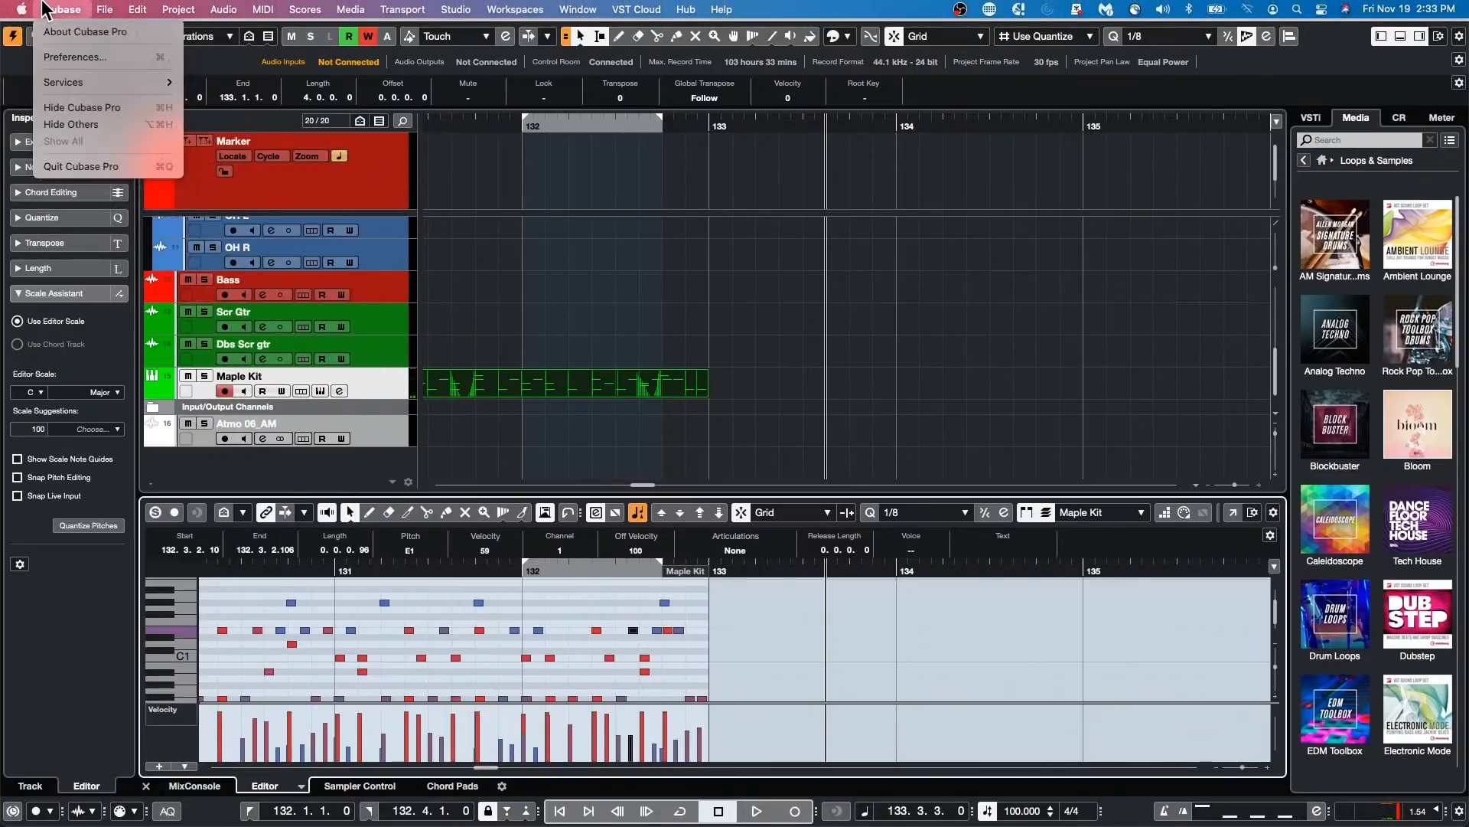
{"action": "left_click", "coordinate": [57, 56]}
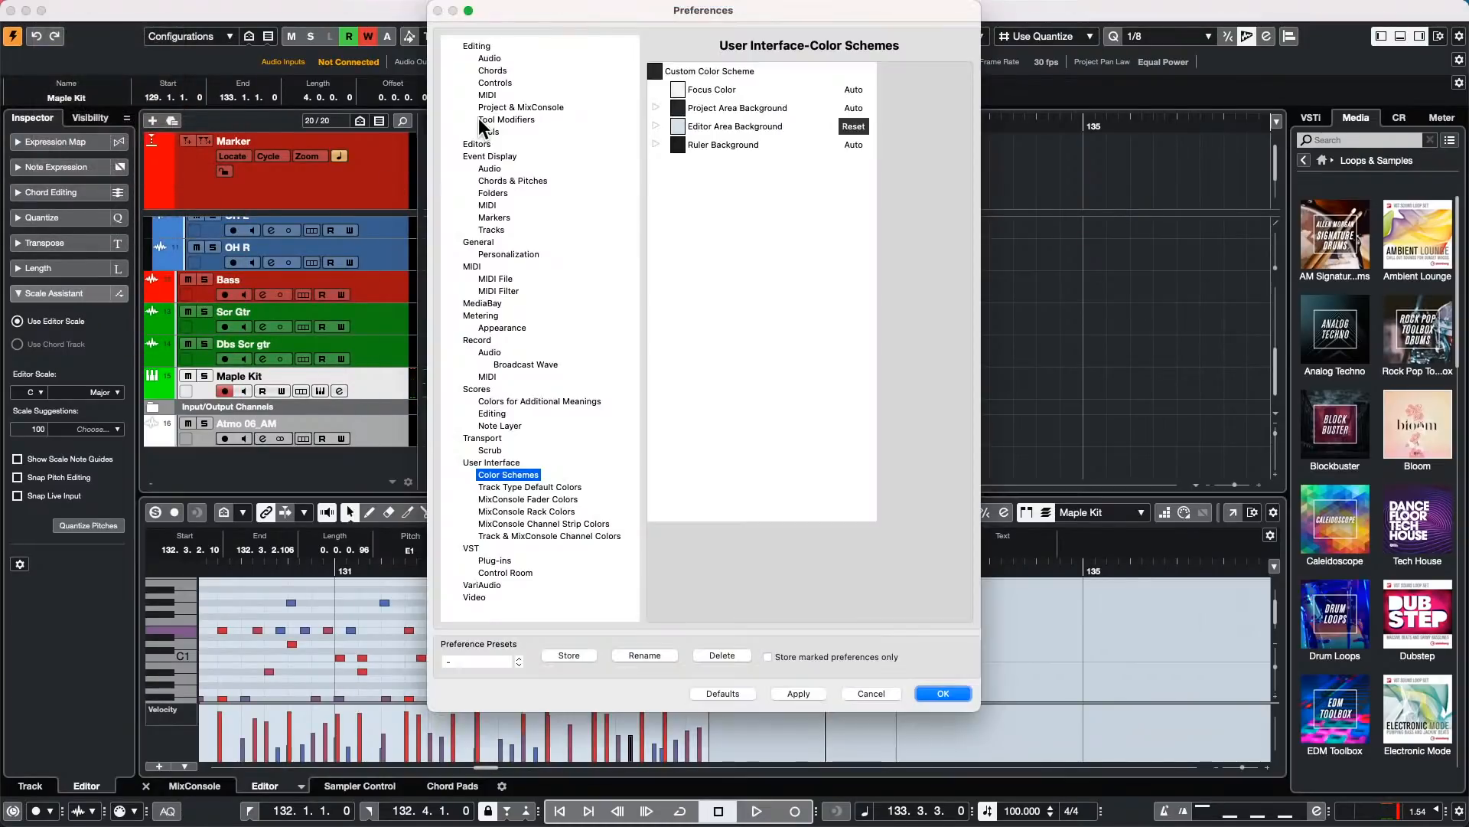
{"action": "left_click", "coordinate": [656, 145]}
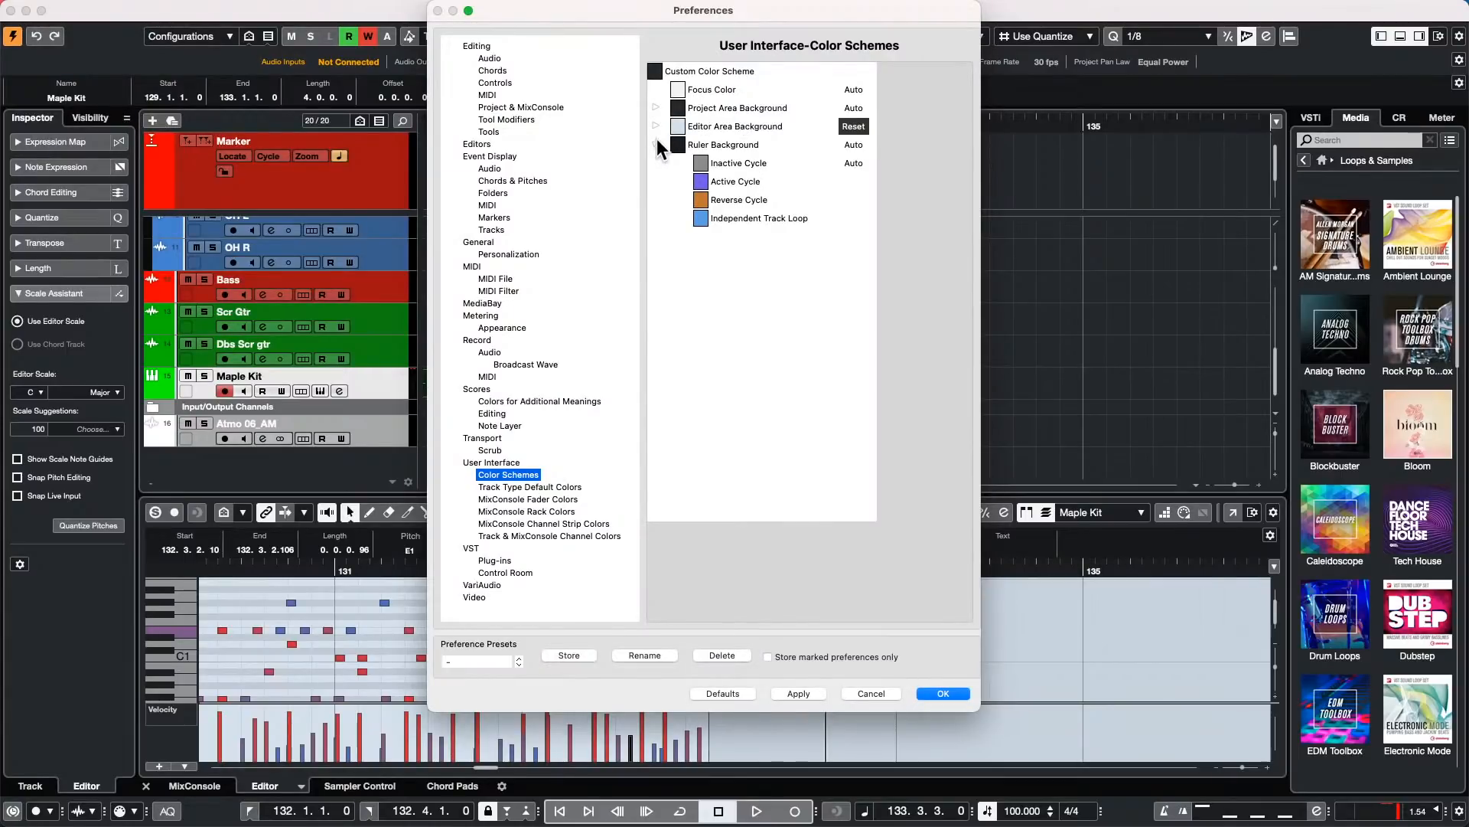
{"action": "left_click", "coordinate": [656, 126]}
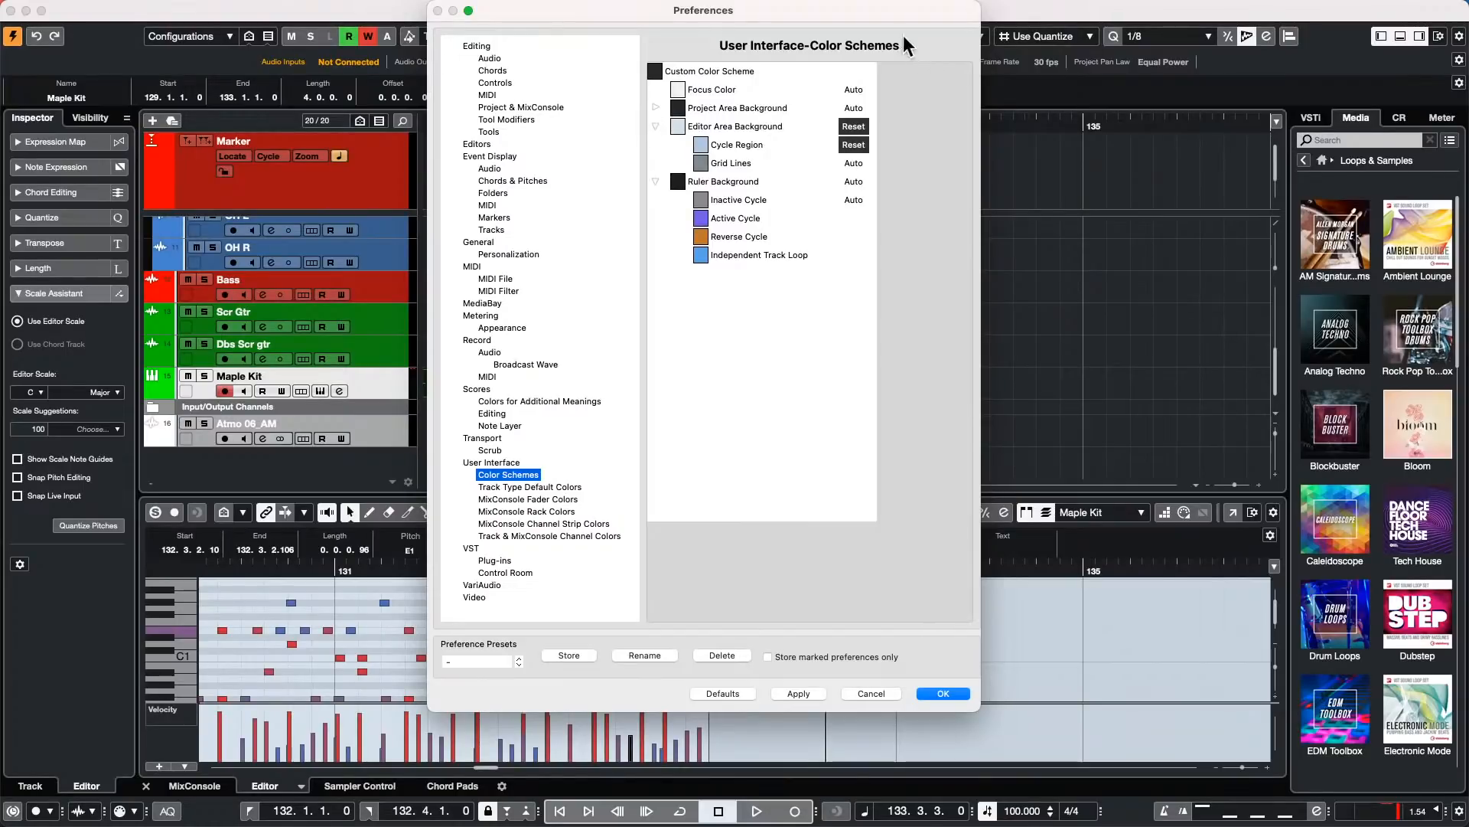
{"action": "left_click_drag", "start_coordinate": [824, 11], "coordinate": [1061, 30]}
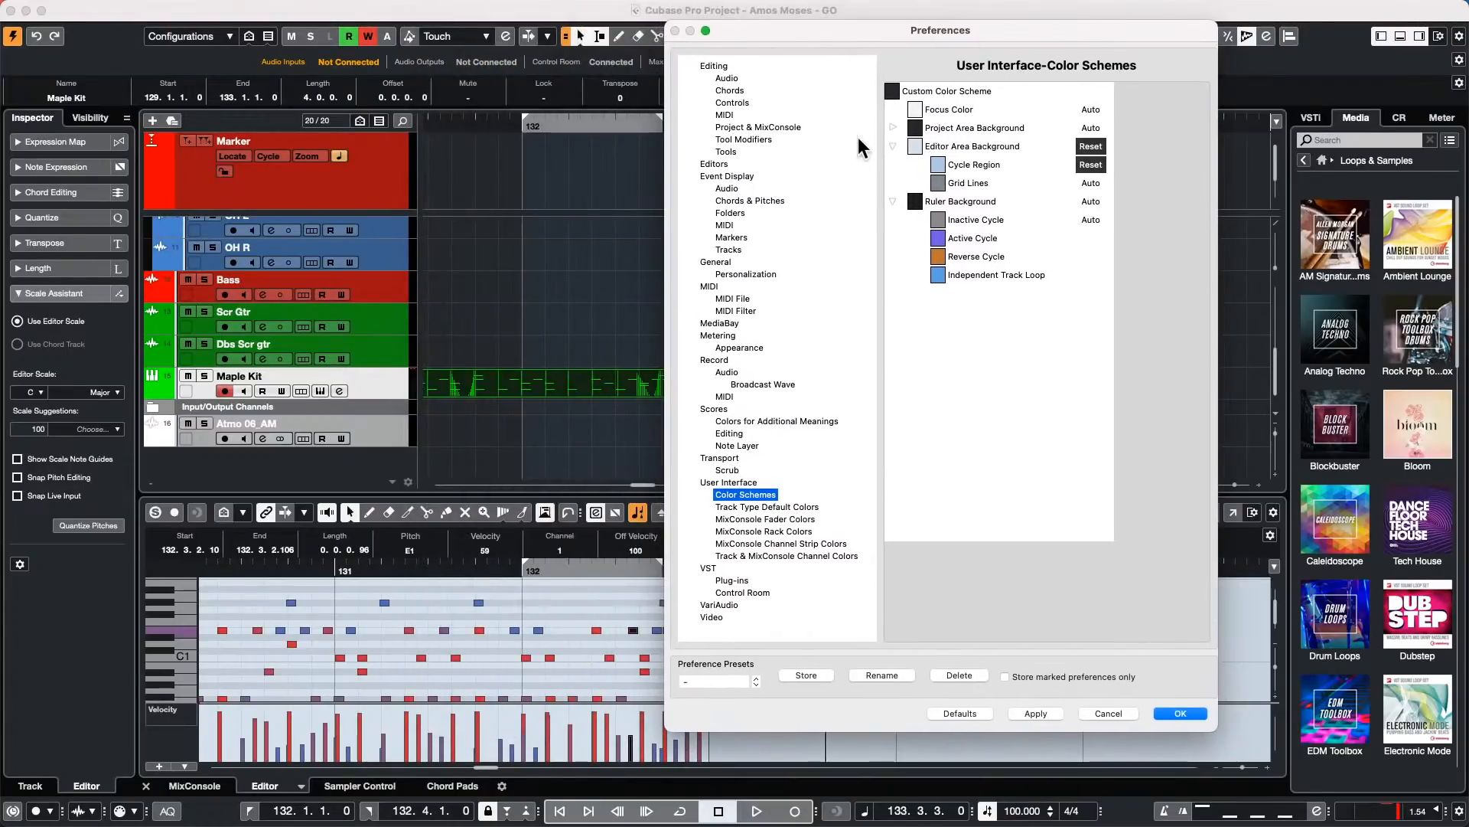
{"action": "left_click", "coordinate": [892, 127]}
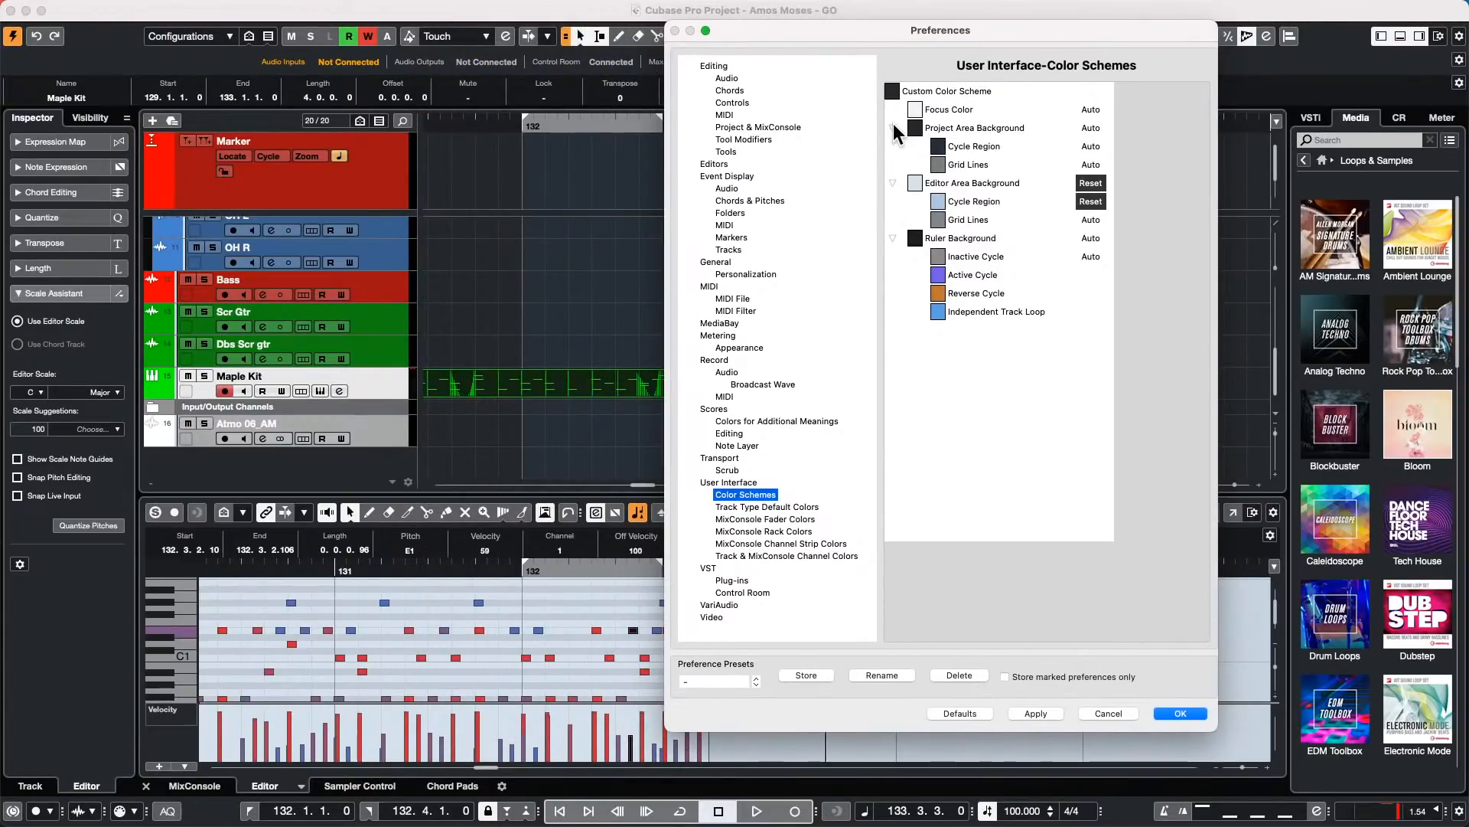
{"action": "left_click", "coordinate": [893, 124]}
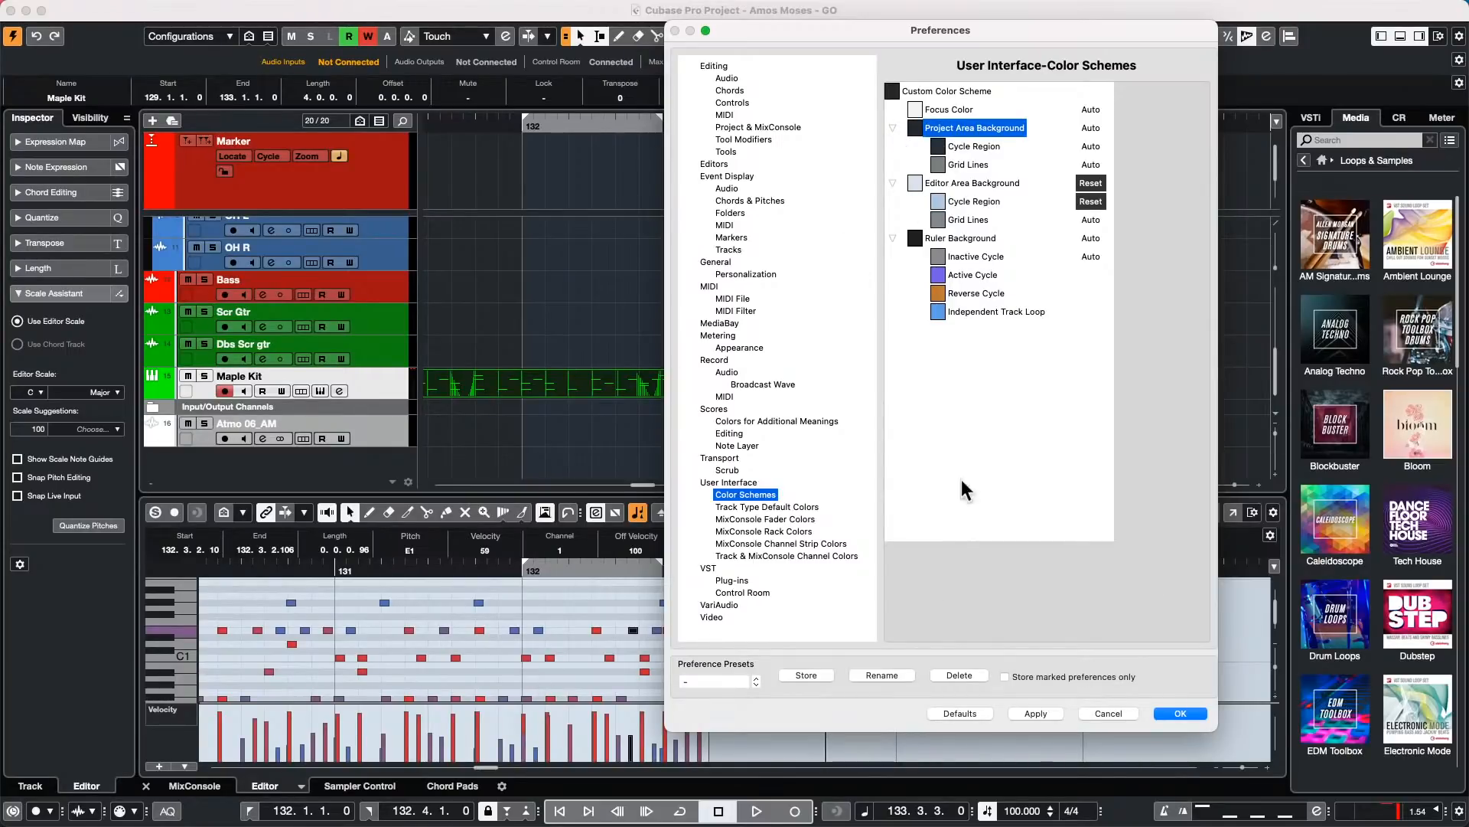
{"action": "left_click", "coordinate": [966, 705]}
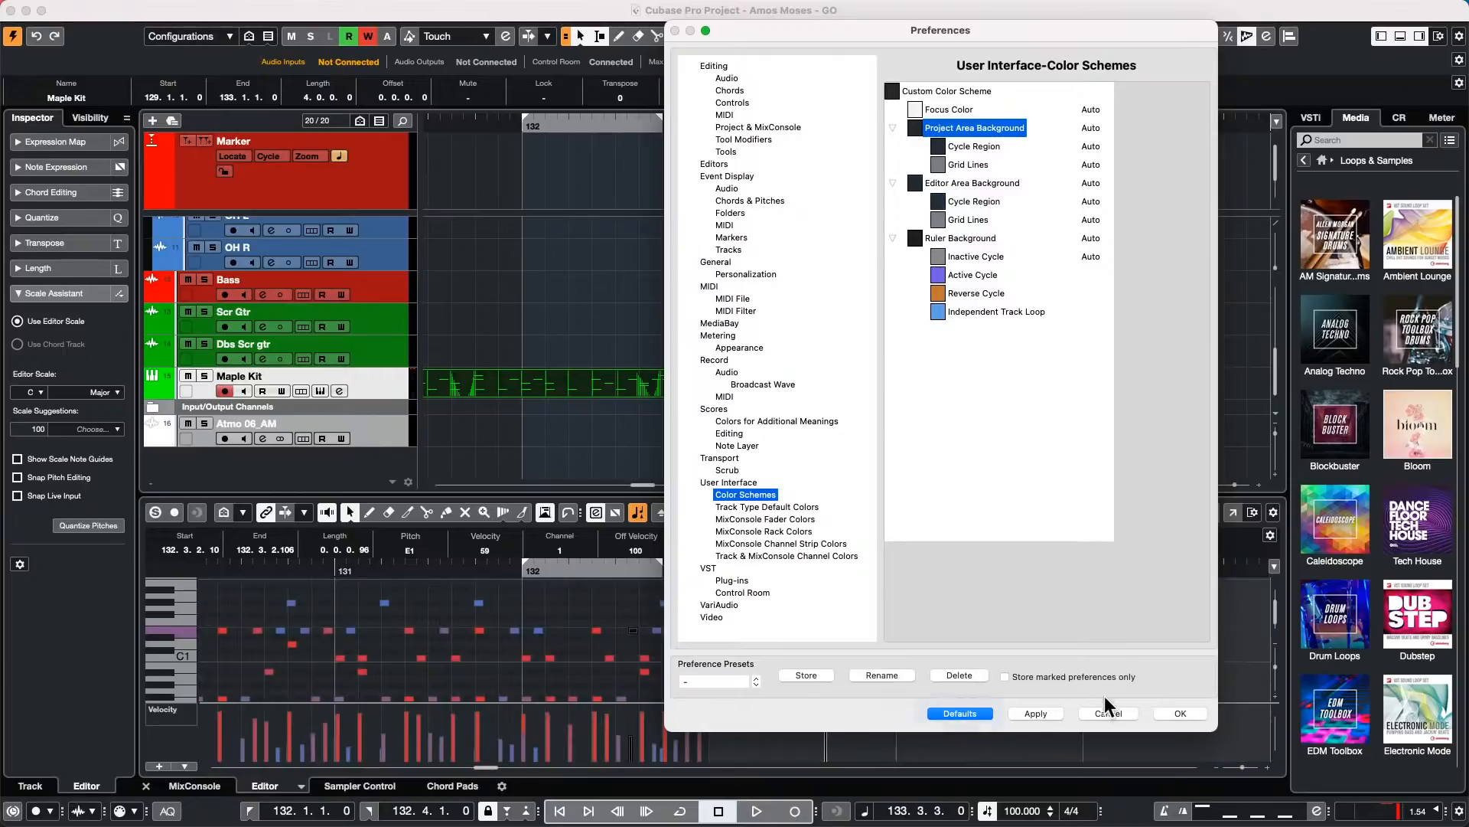
{"action": "left_click", "coordinate": [1181, 714]}
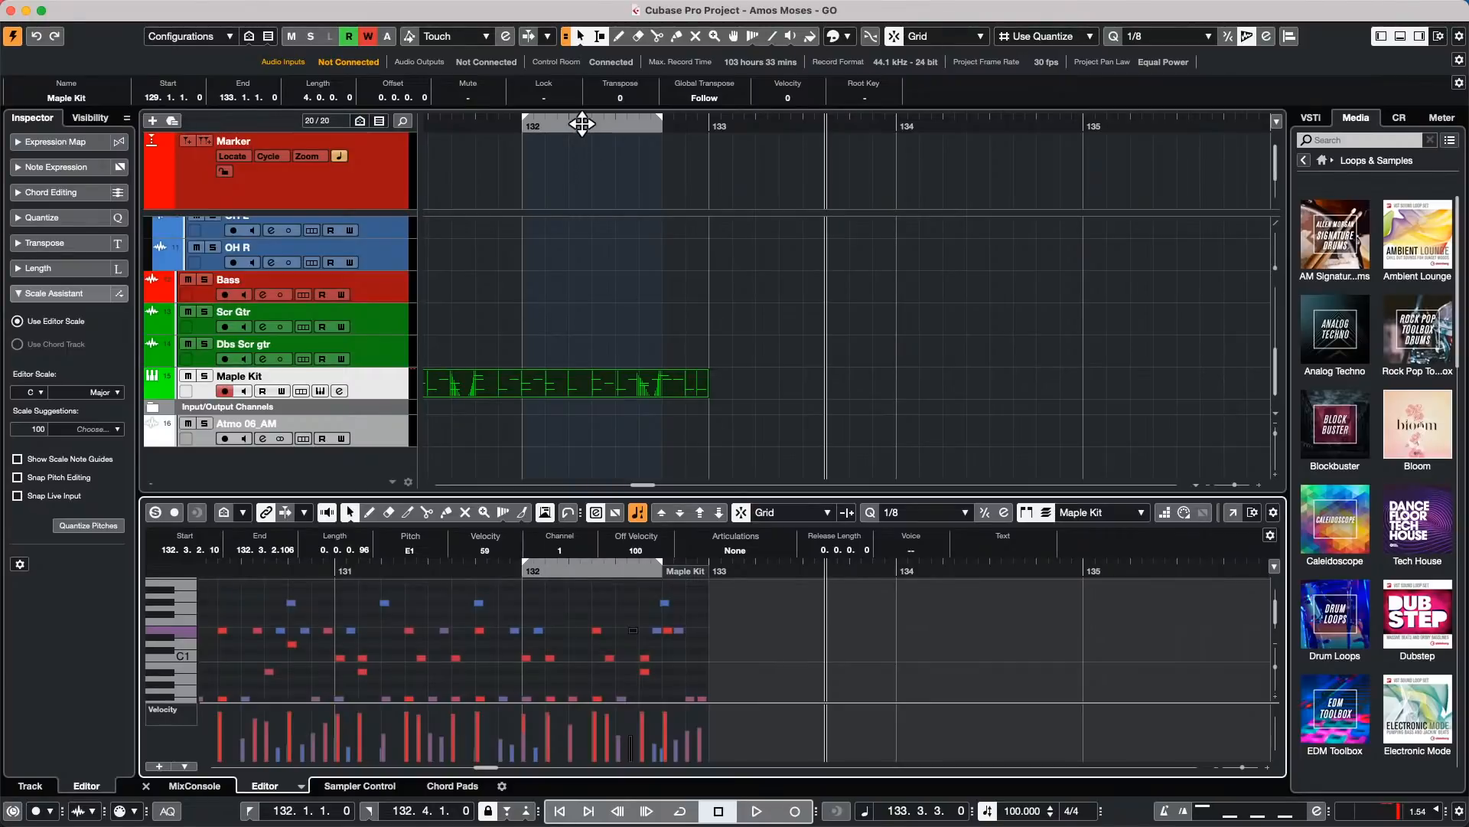
Step: Create a new project from the input mapping template in the proposed folder and activate it
{"action": "mouse_move", "coordinate": [582, 127]}
{"action": "left_mouse_down"}
{"action": "mouse_move", "coordinate": [197, 125]}
{"action": "mouse_move", "coordinate": [604, 128]}
{"action": "left_mouse_up"}
{"action": "left_click_drag", "start_coordinate": [511, 129], "coordinate": [153, 132]}
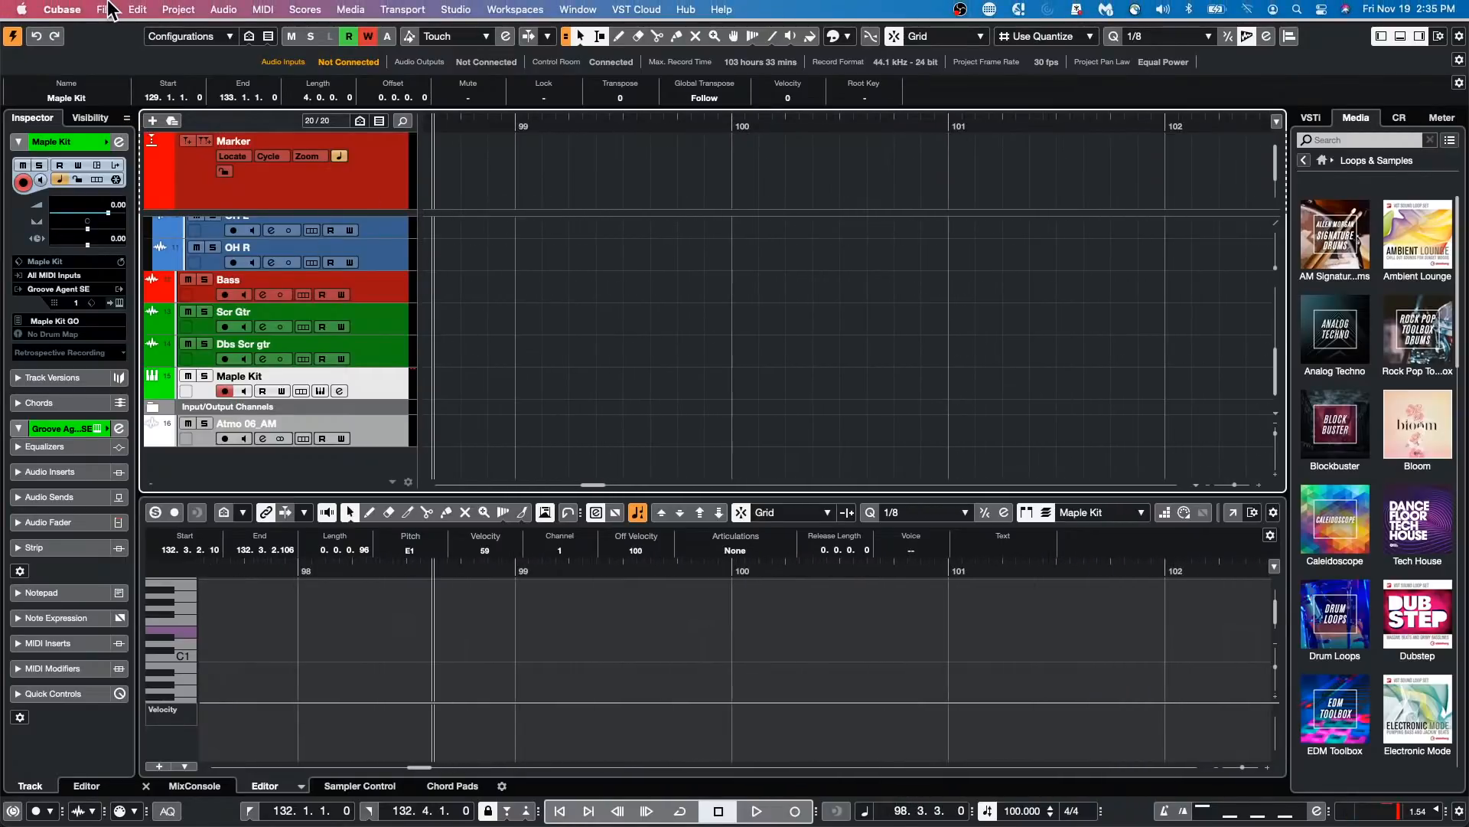
{"action": "left_click", "coordinate": [104, 9]}
{"action": "left_click", "coordinate": [118, 32]}
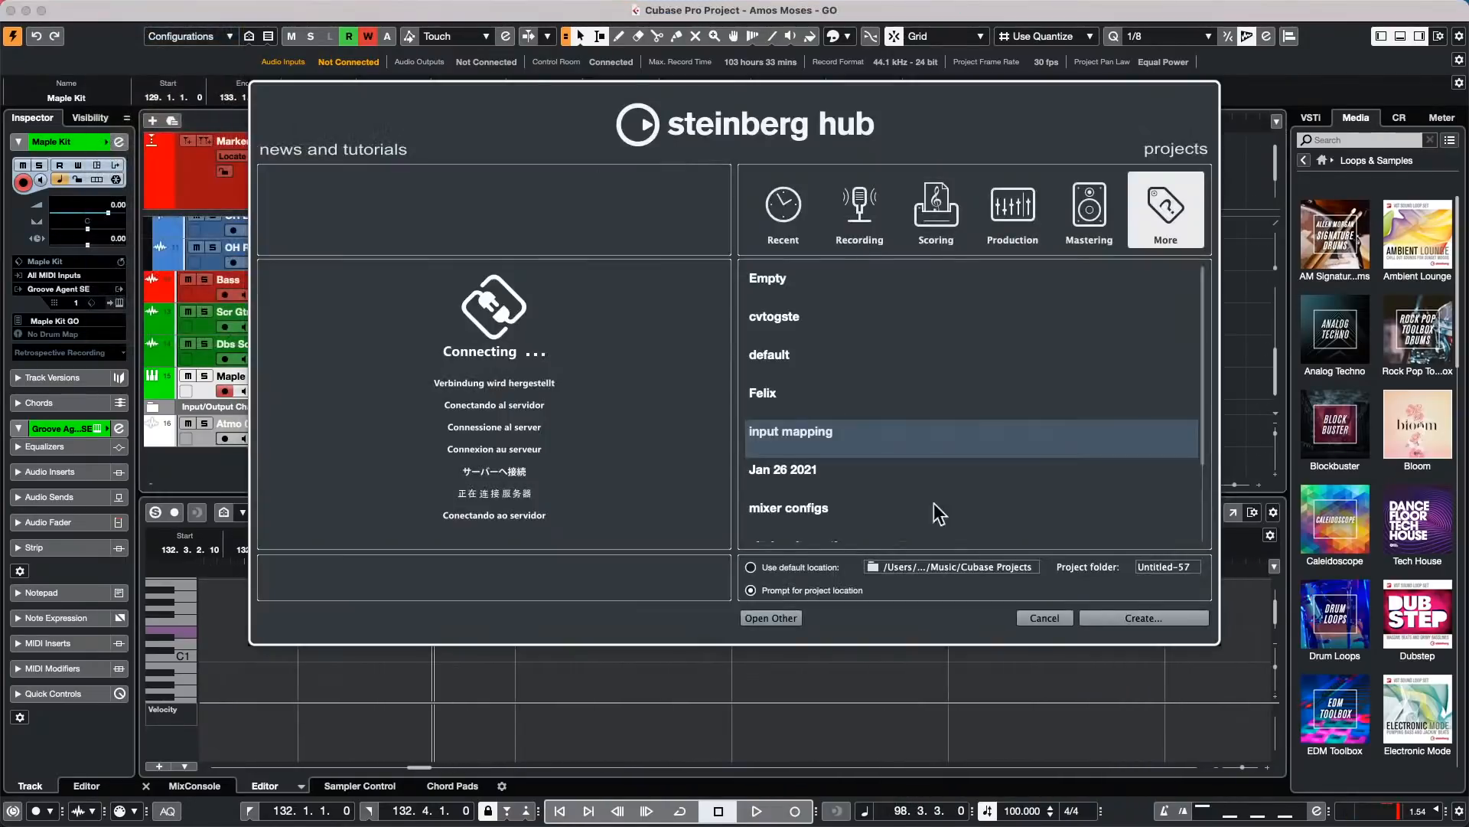
{"action": "left_click", "coordinate": [1151, 619]}
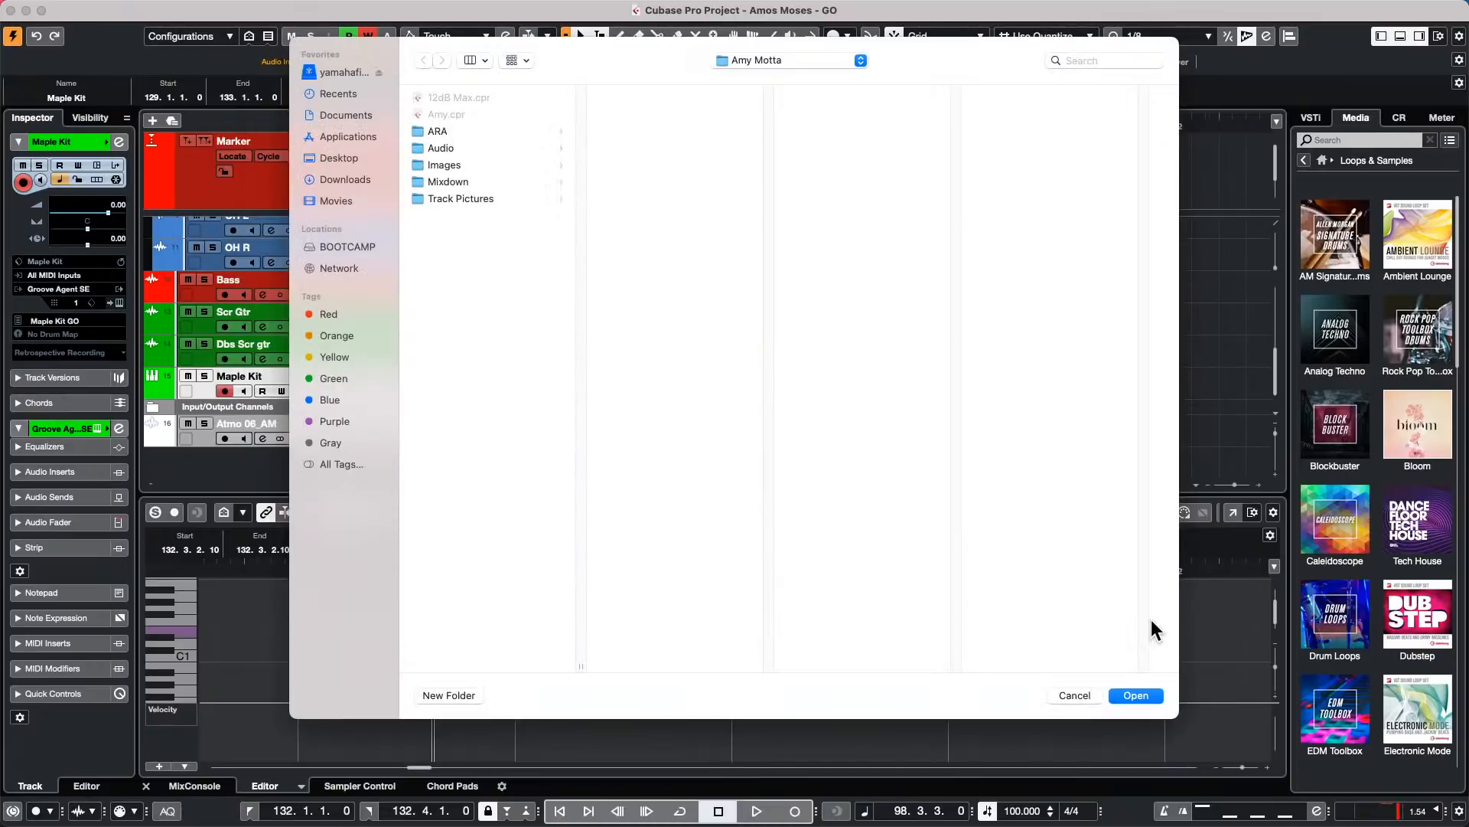
{"action": "left_click", "coordinate": [1131, 694]}
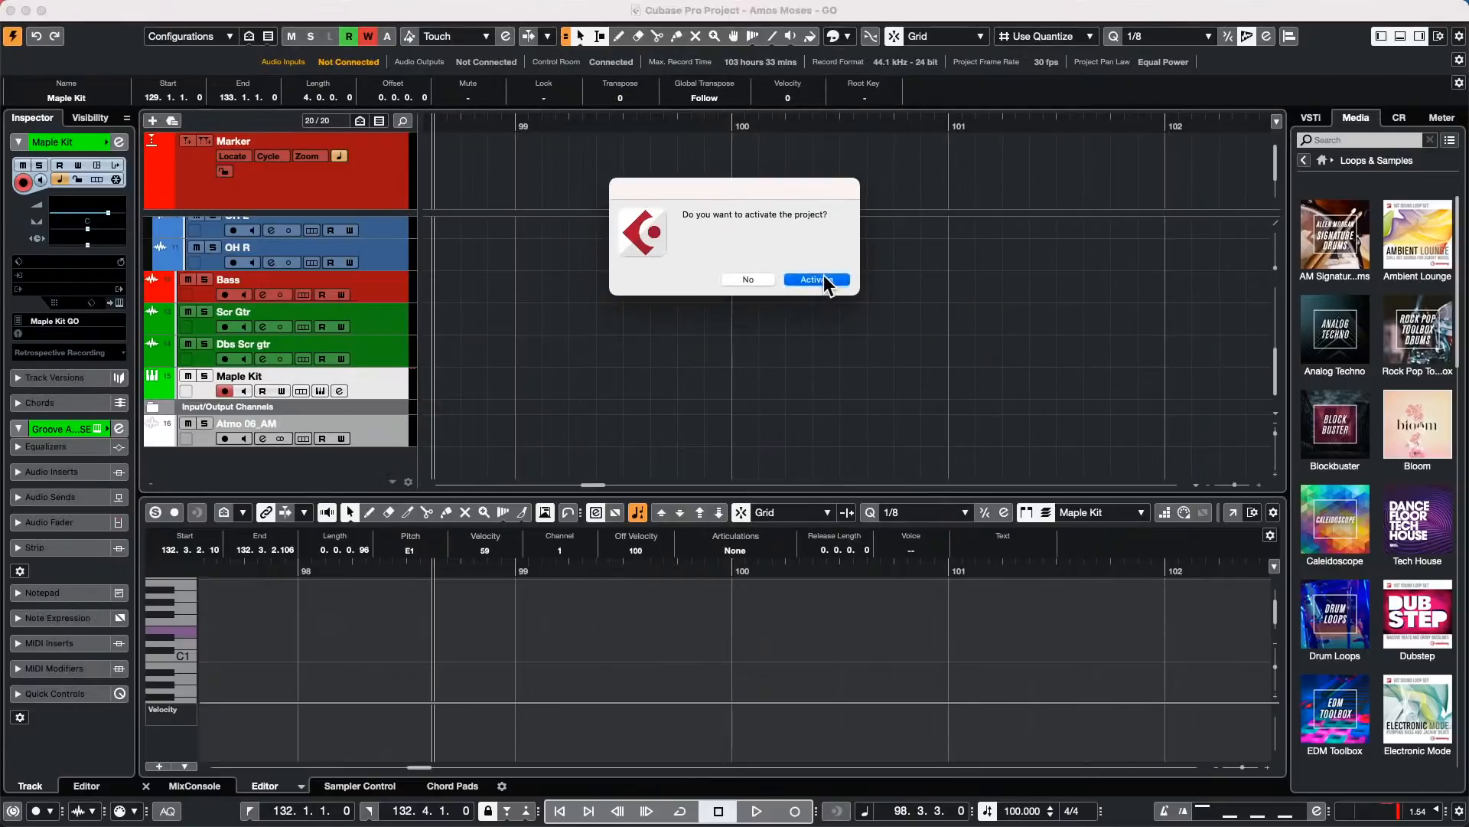
{"action": "left_click", "coordinate": [825, 282]}
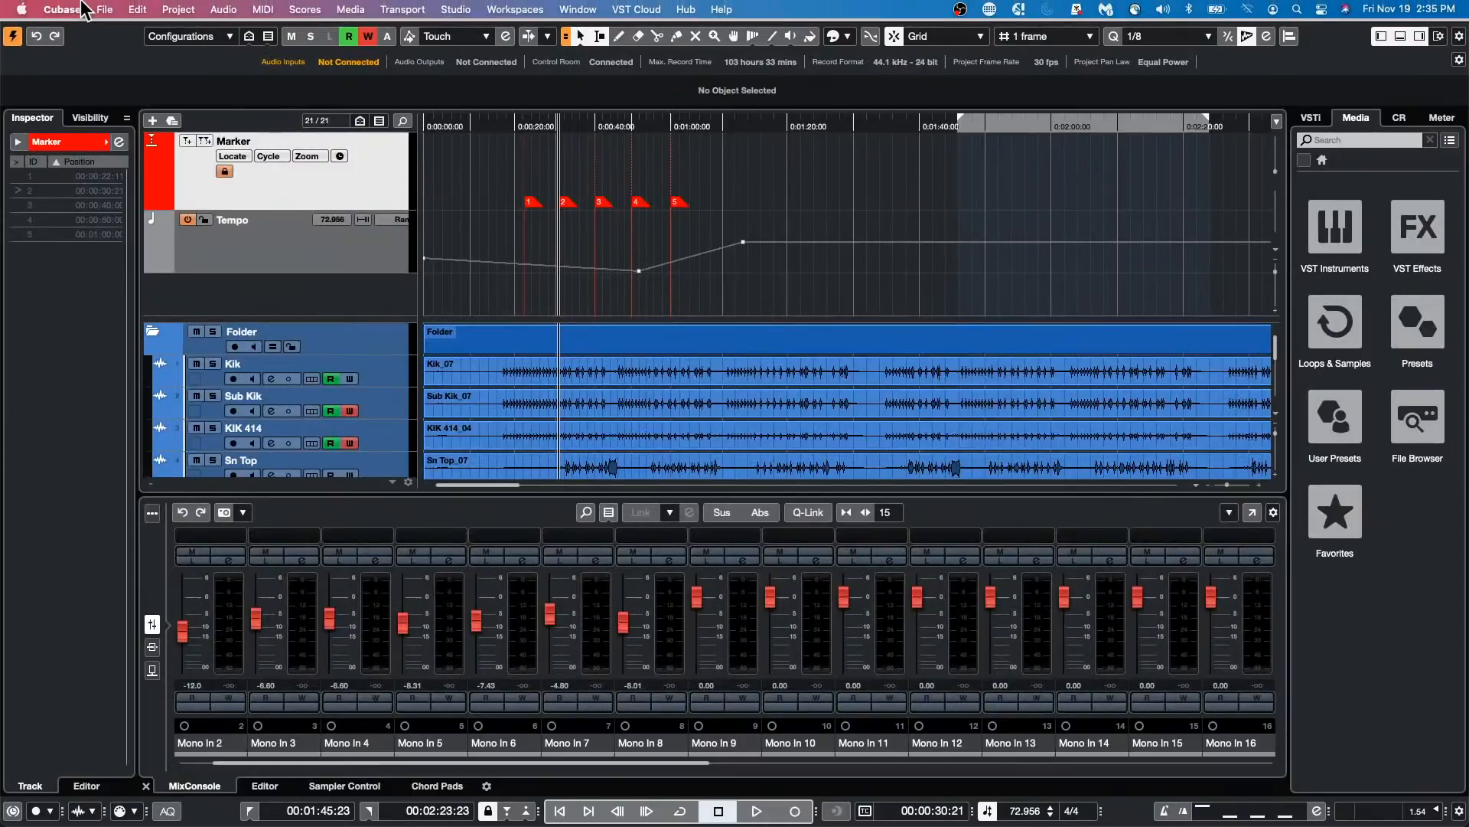
Step: Create another new project from the Empty template in the proposed folder
{"action": "left_click", "coordinate": [116, 12]}
{"action": "left_click", "coordinate": [124, 47]}
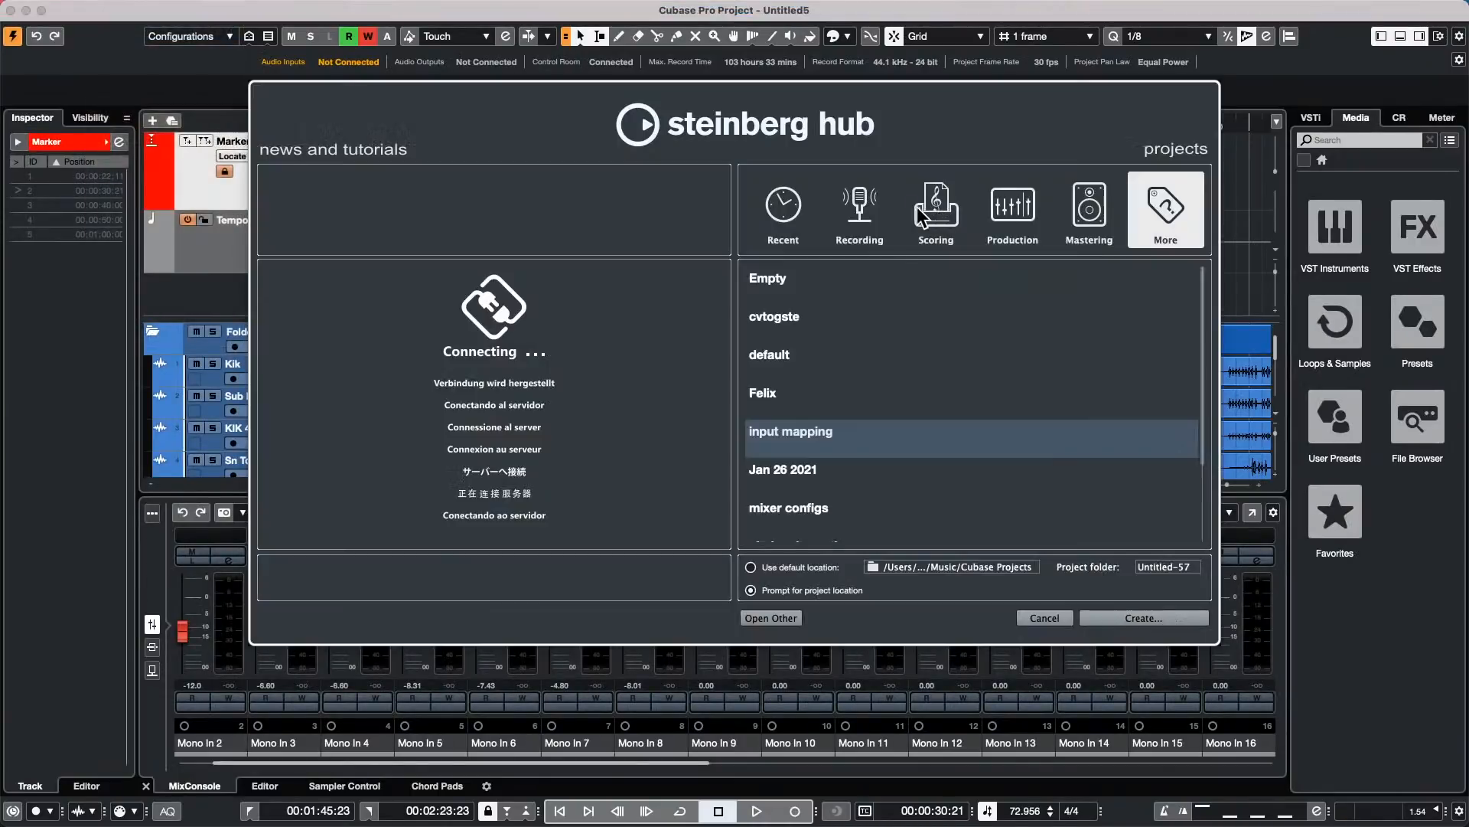
{"action": "left_click", "coordinate": [774, 287]}
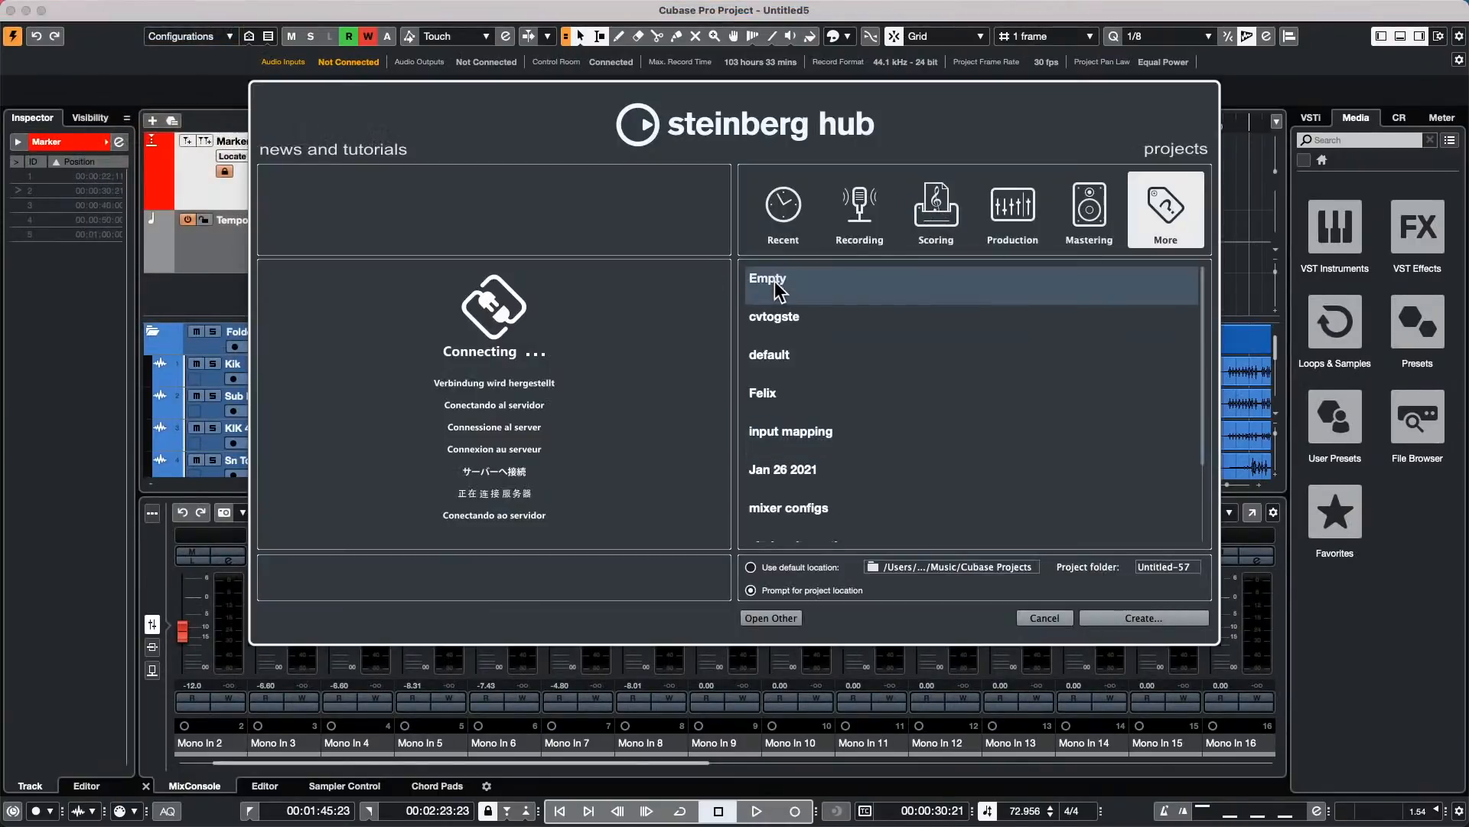
{"action": "left_click", "coordinate": [1141, 618]}
{"action": "left_click", "coordinate": [1135, 695]}
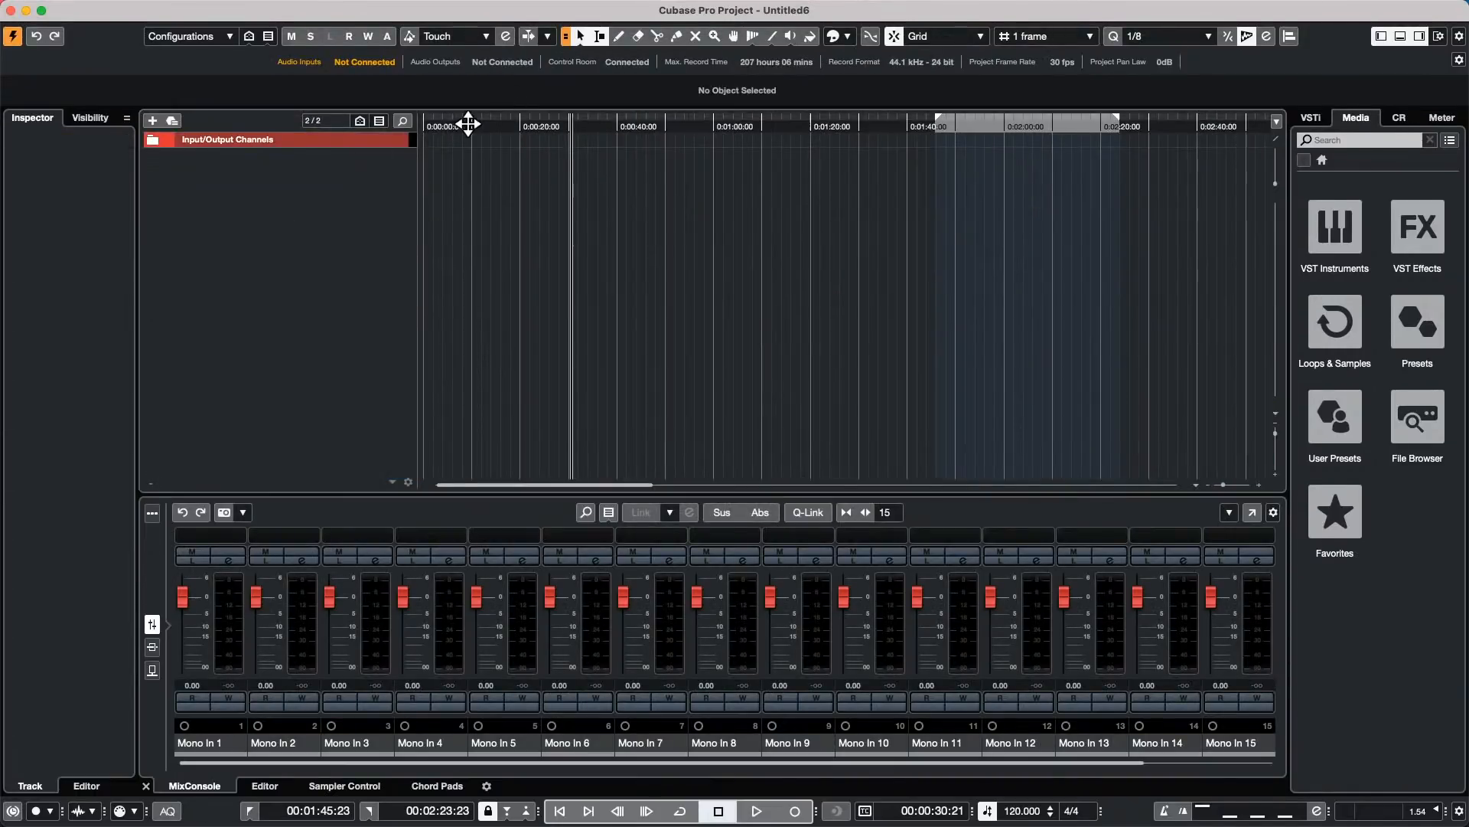
Step: Add one Retrologue instrument track with its audio output routed to Stereo Out
{"action": "right_click", "coordinate": [256, 185]}
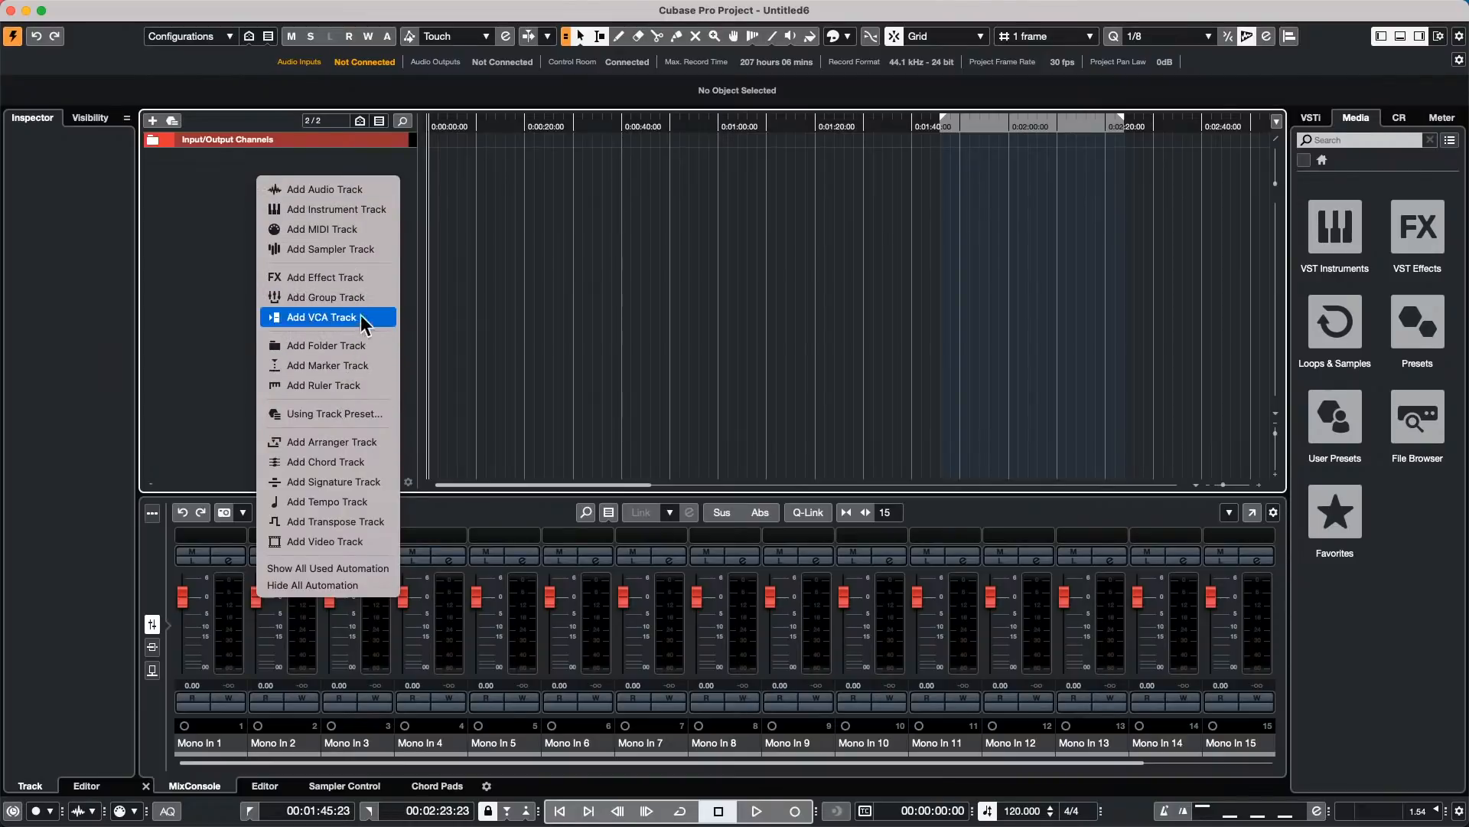
{"action": "left_click", "coordinate": [375, 210]}
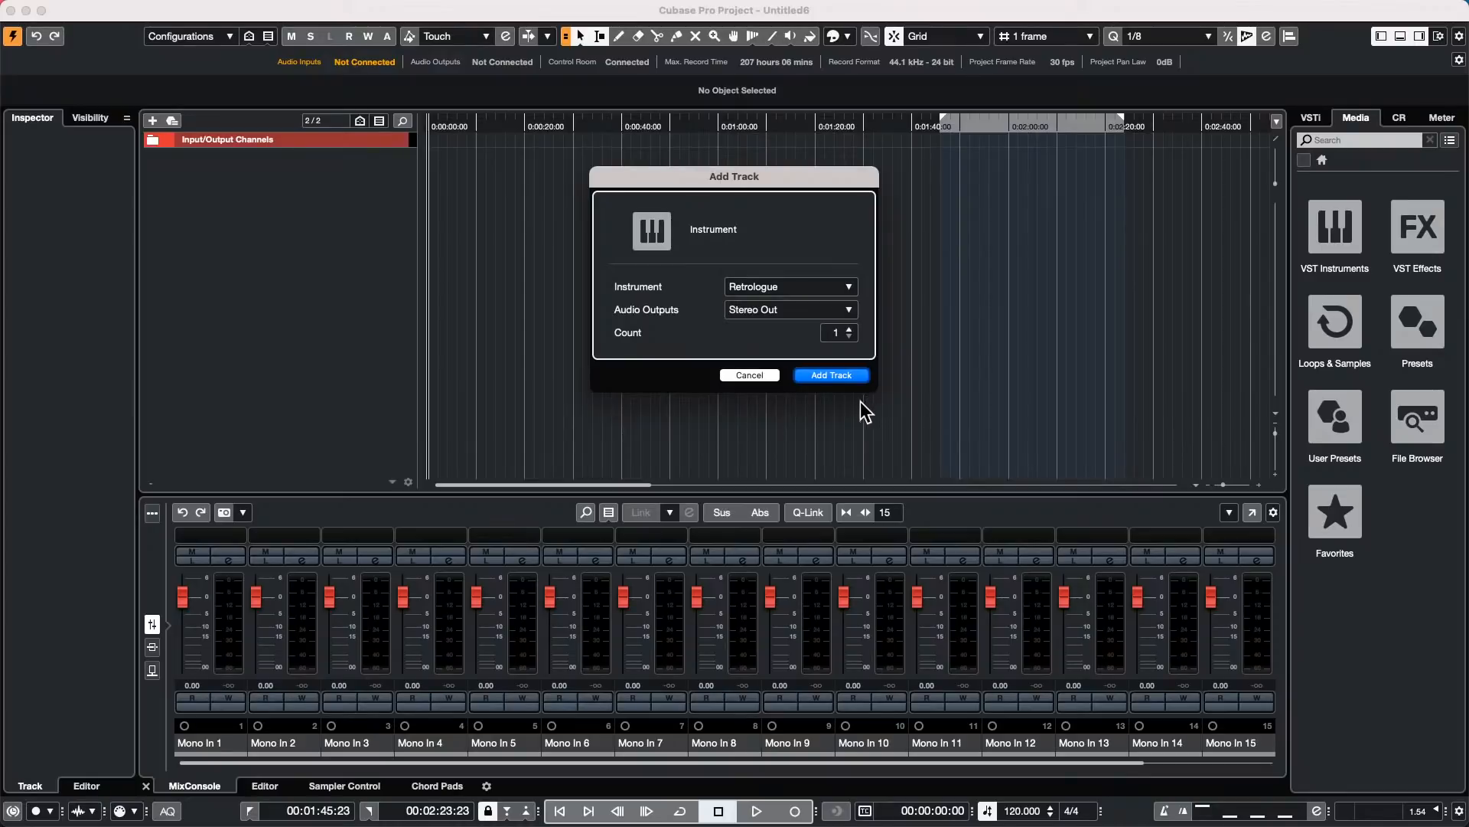
{"action": "left_click", "coordinate": [842, 375]}
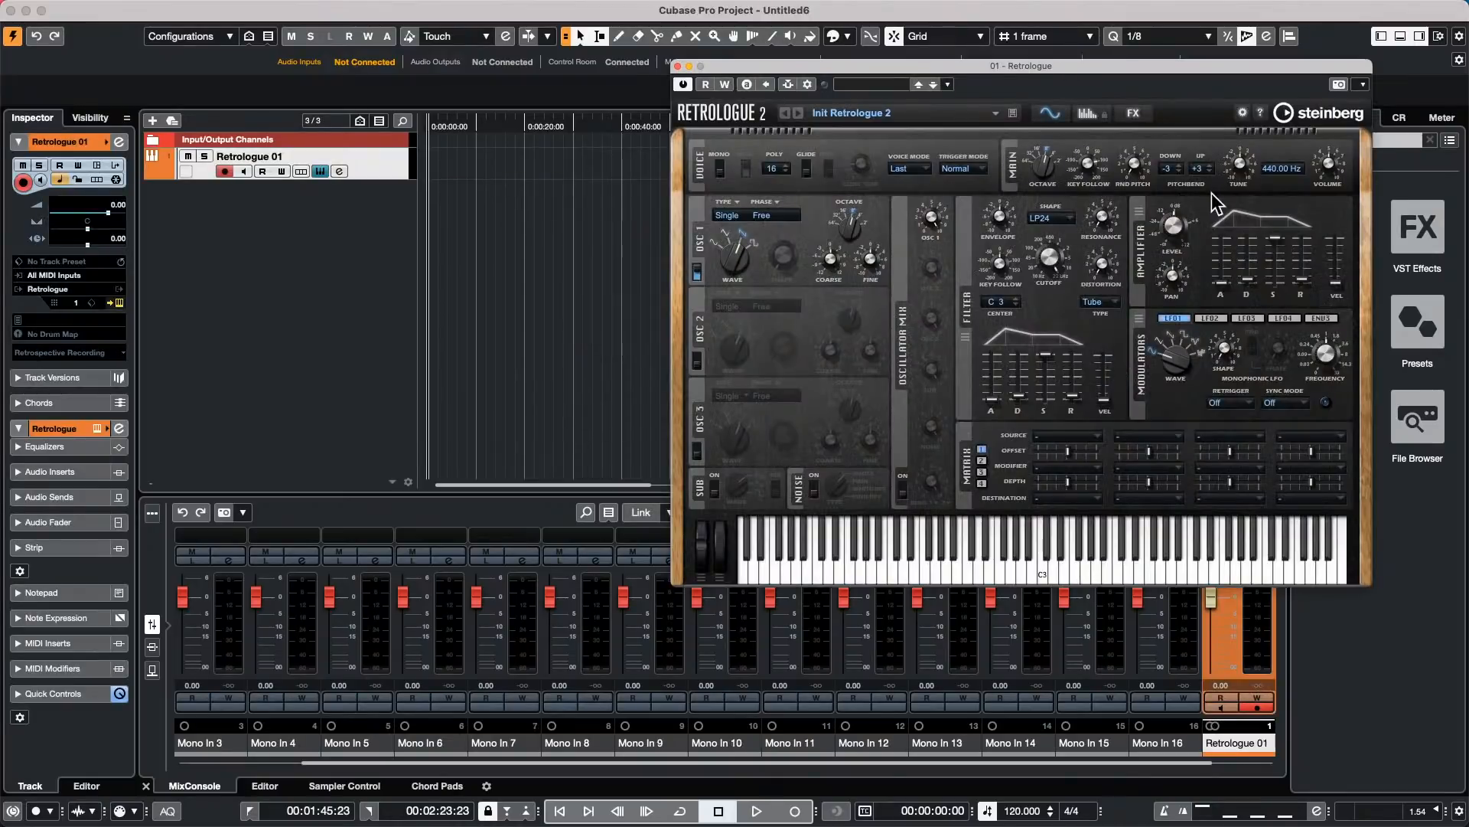
Step: Audition Retrologue's Bearish Bass, Big Bone and Big Body Bass presets, and load Basic Saw Bass as the final choice
{"action": "left_click", "coordinate": [865, 84]}
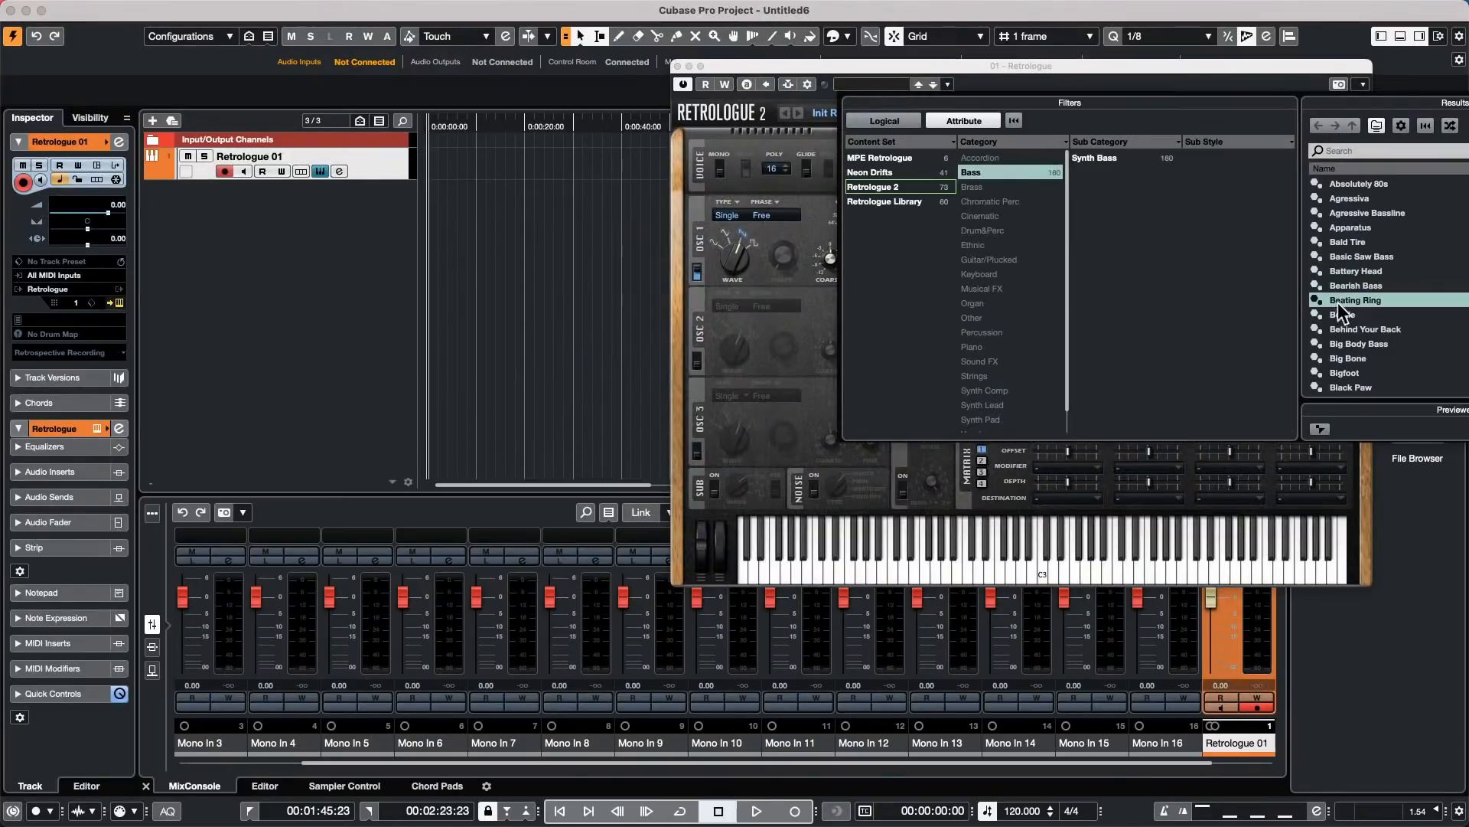
{"action": "double_click", "coordinate": [1374, 286]}
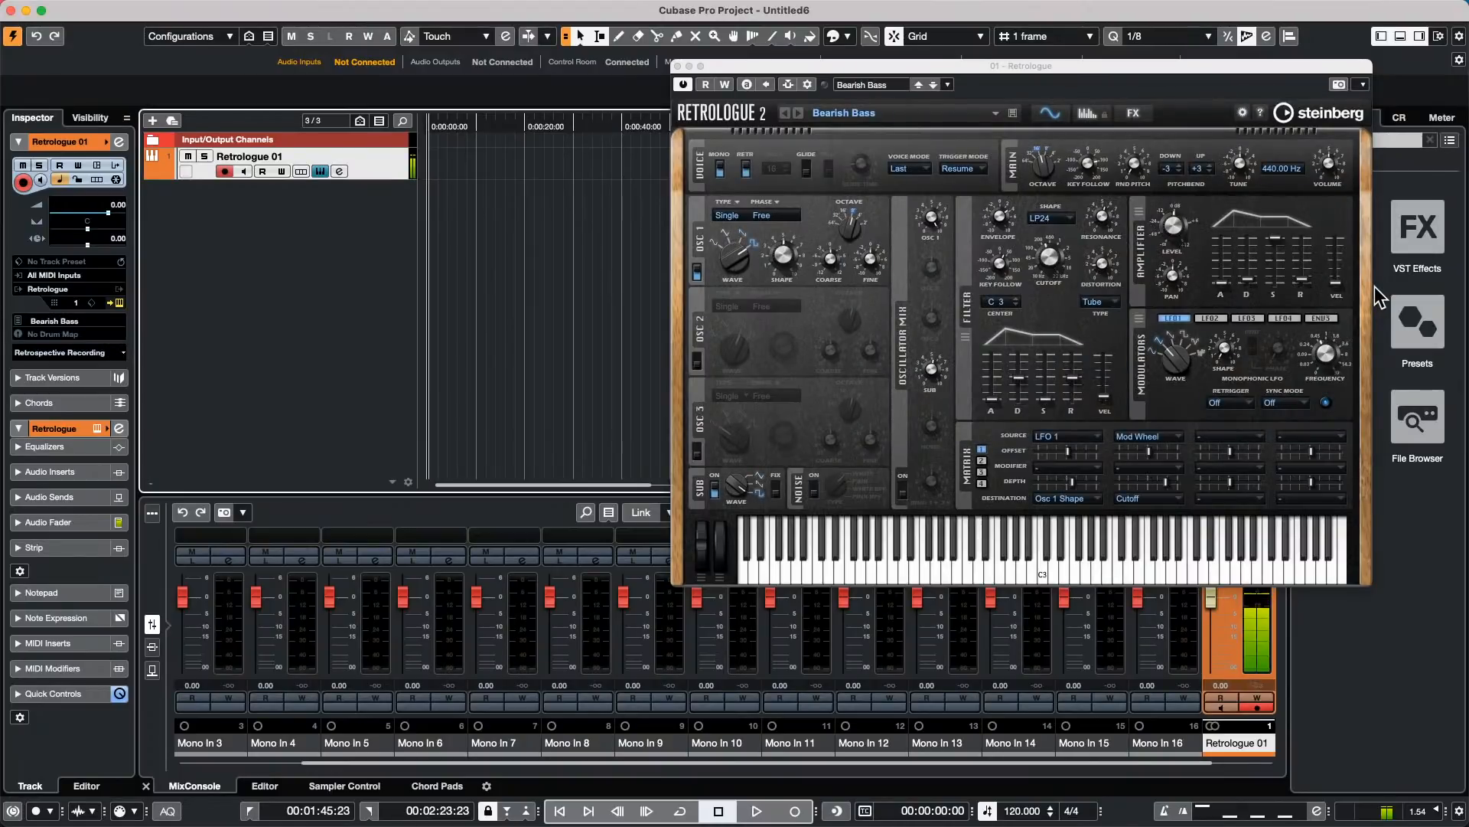
{"action": "left_click", "coordinate": [880, 86]}
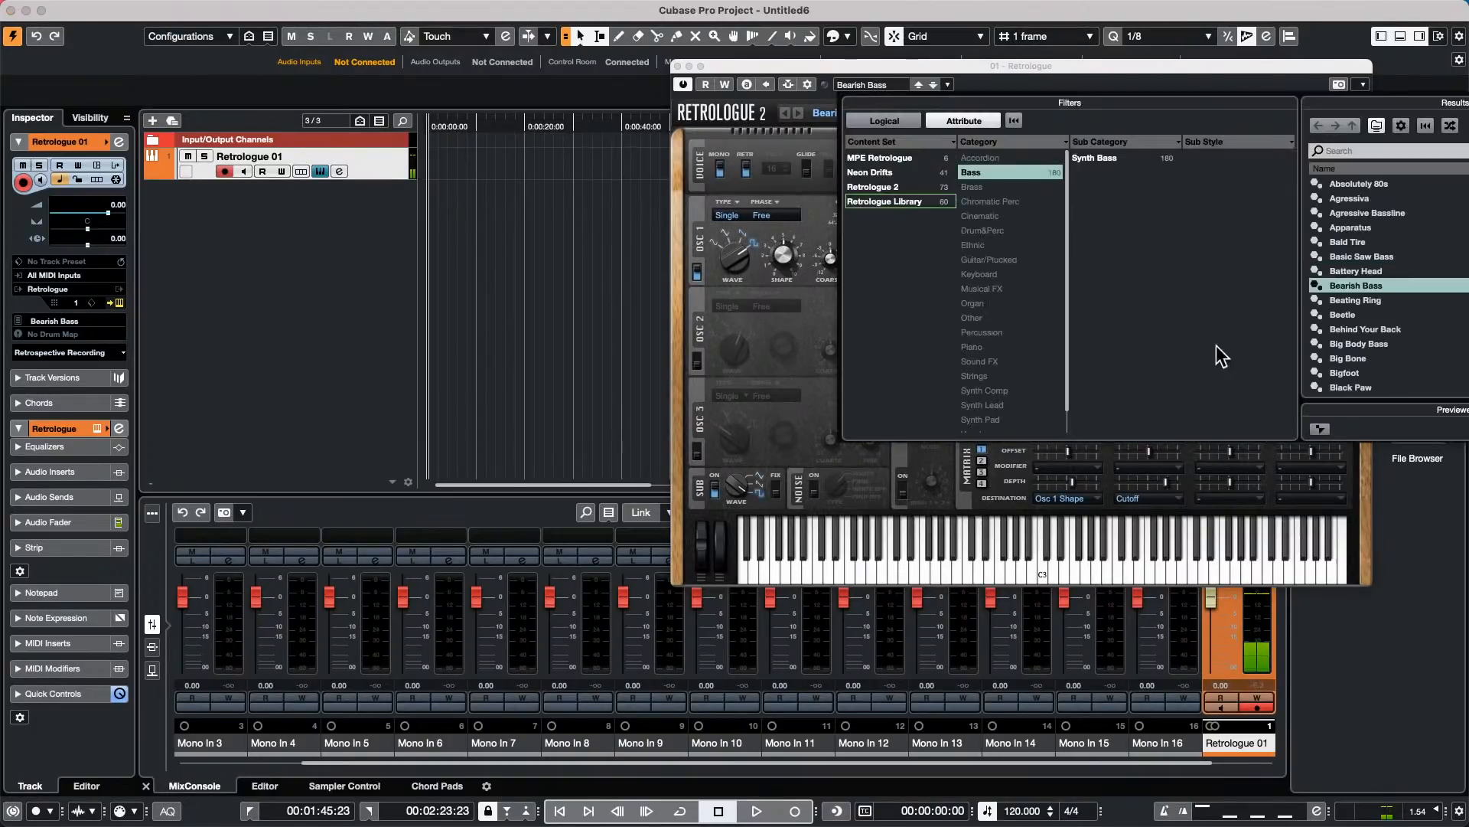
{"action": "double_click", "coordinate": [1382, 356]}
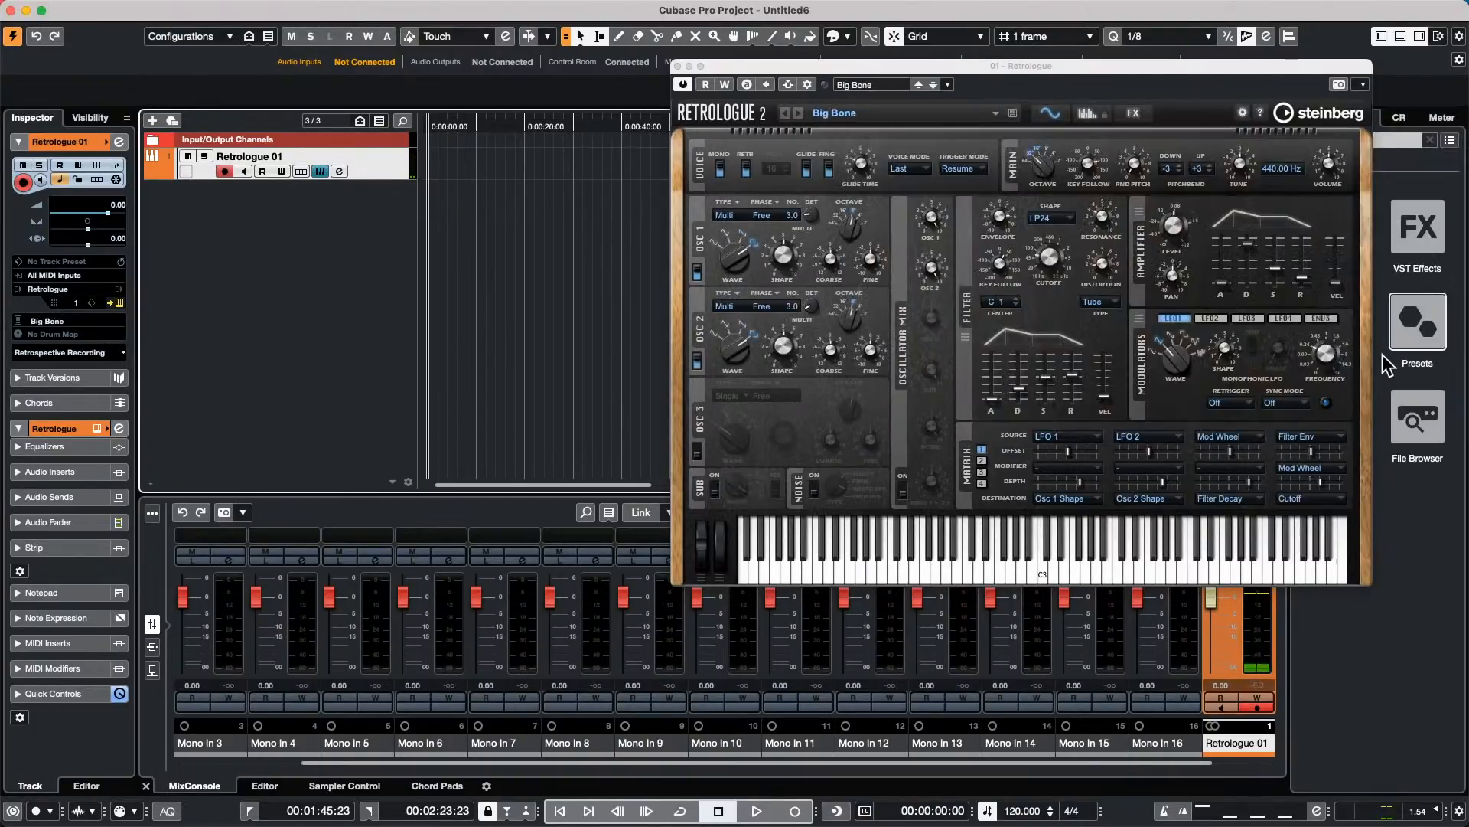
{"action": "mouse_move", "coordinate": [1094, 164]}
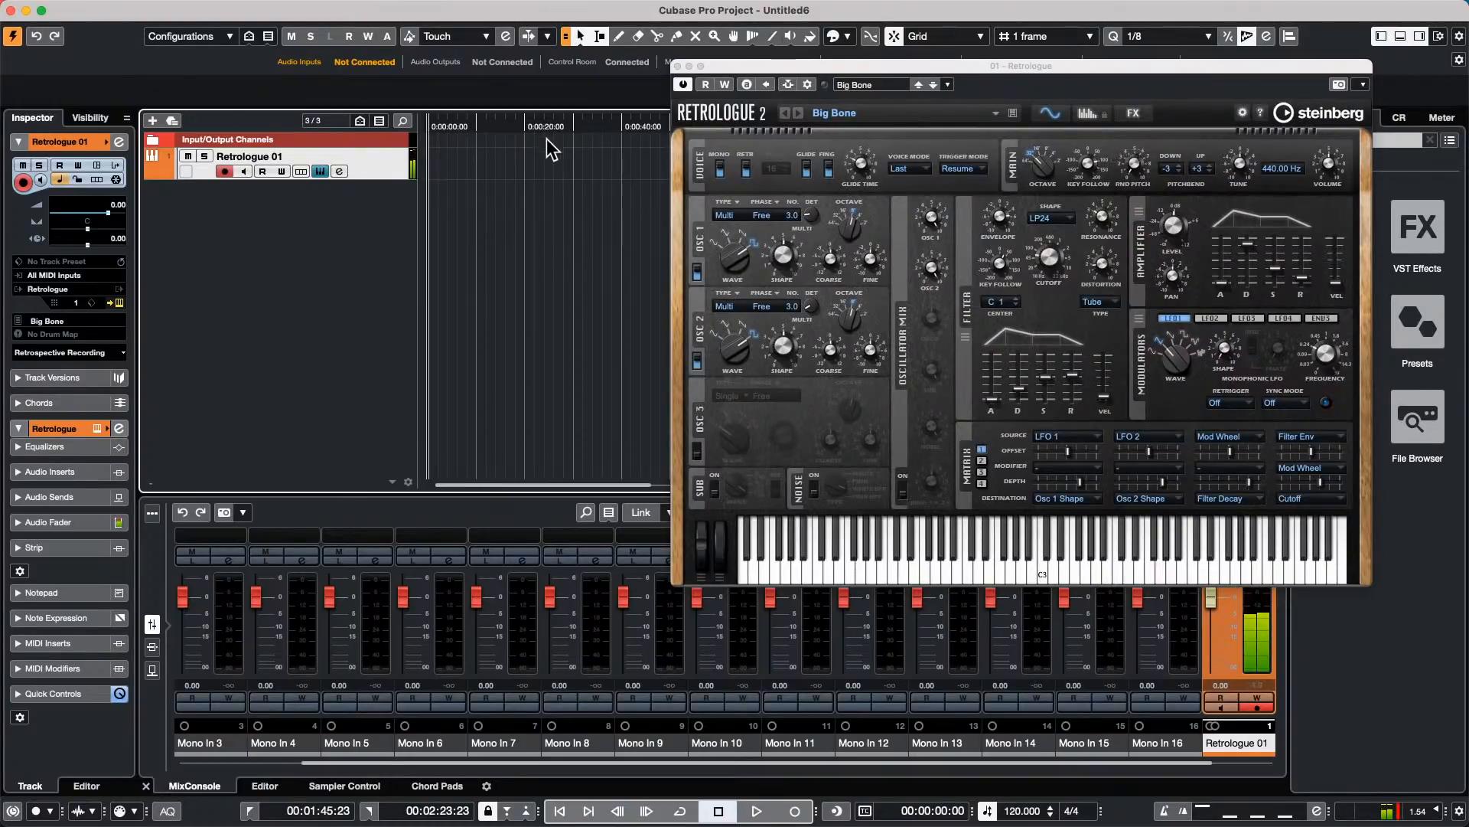
{"action": "left_click", "coordinate": [895, 85]}
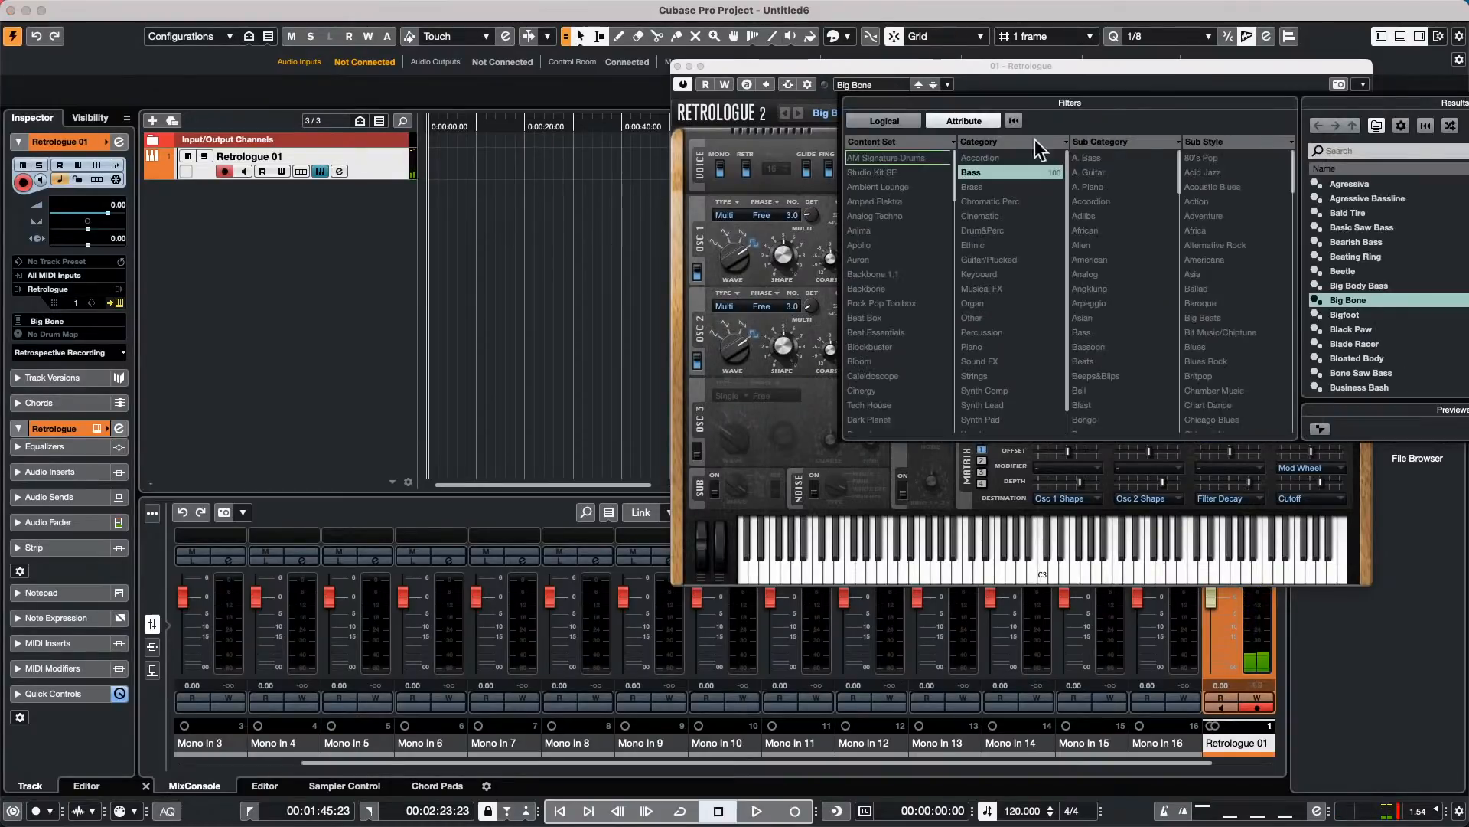
{"action": "left_click", "coordinate": [1389, 283]}
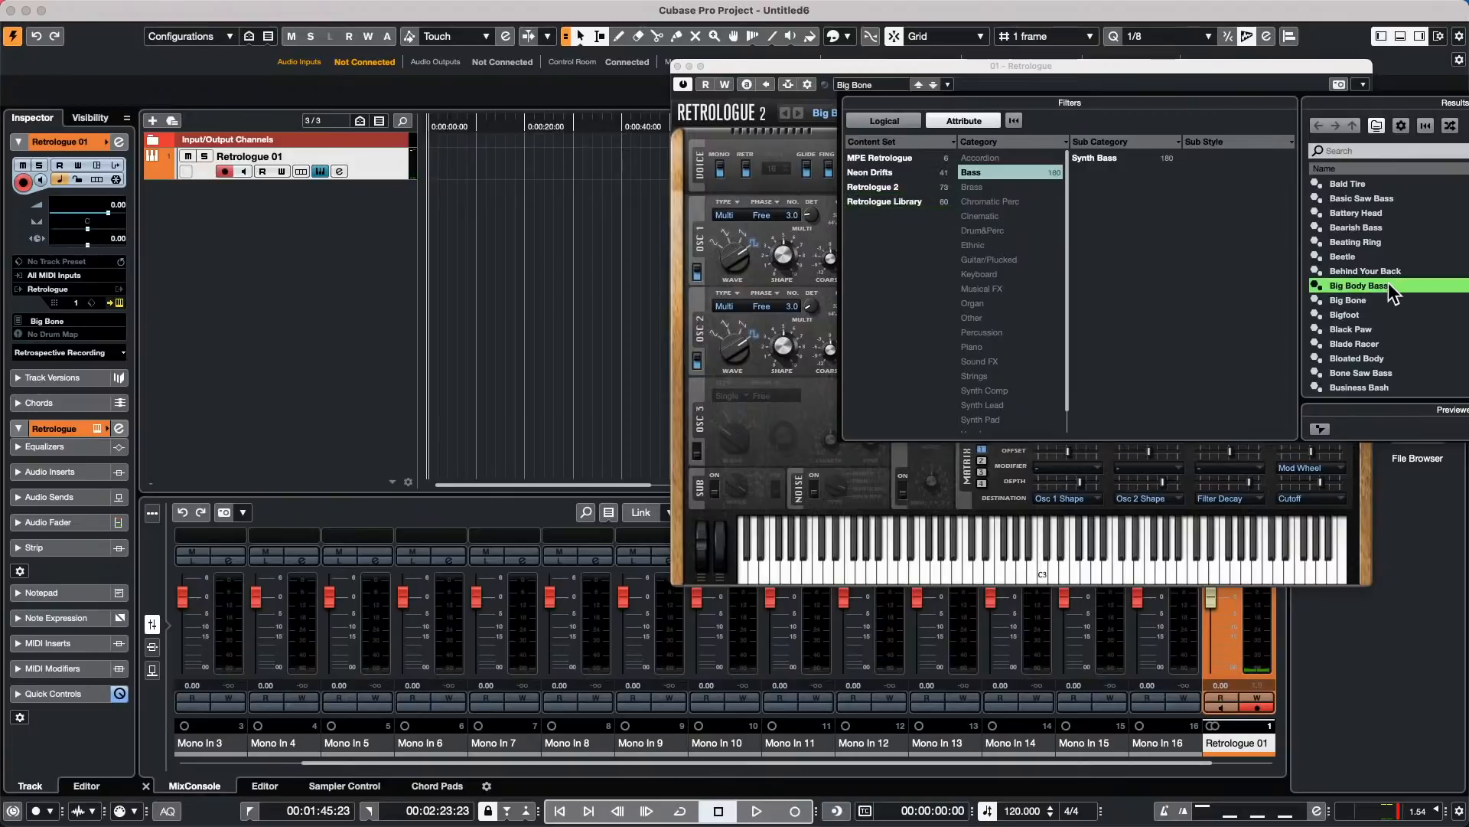
{"action": "double_click", "coordinate": [1388, 282]}
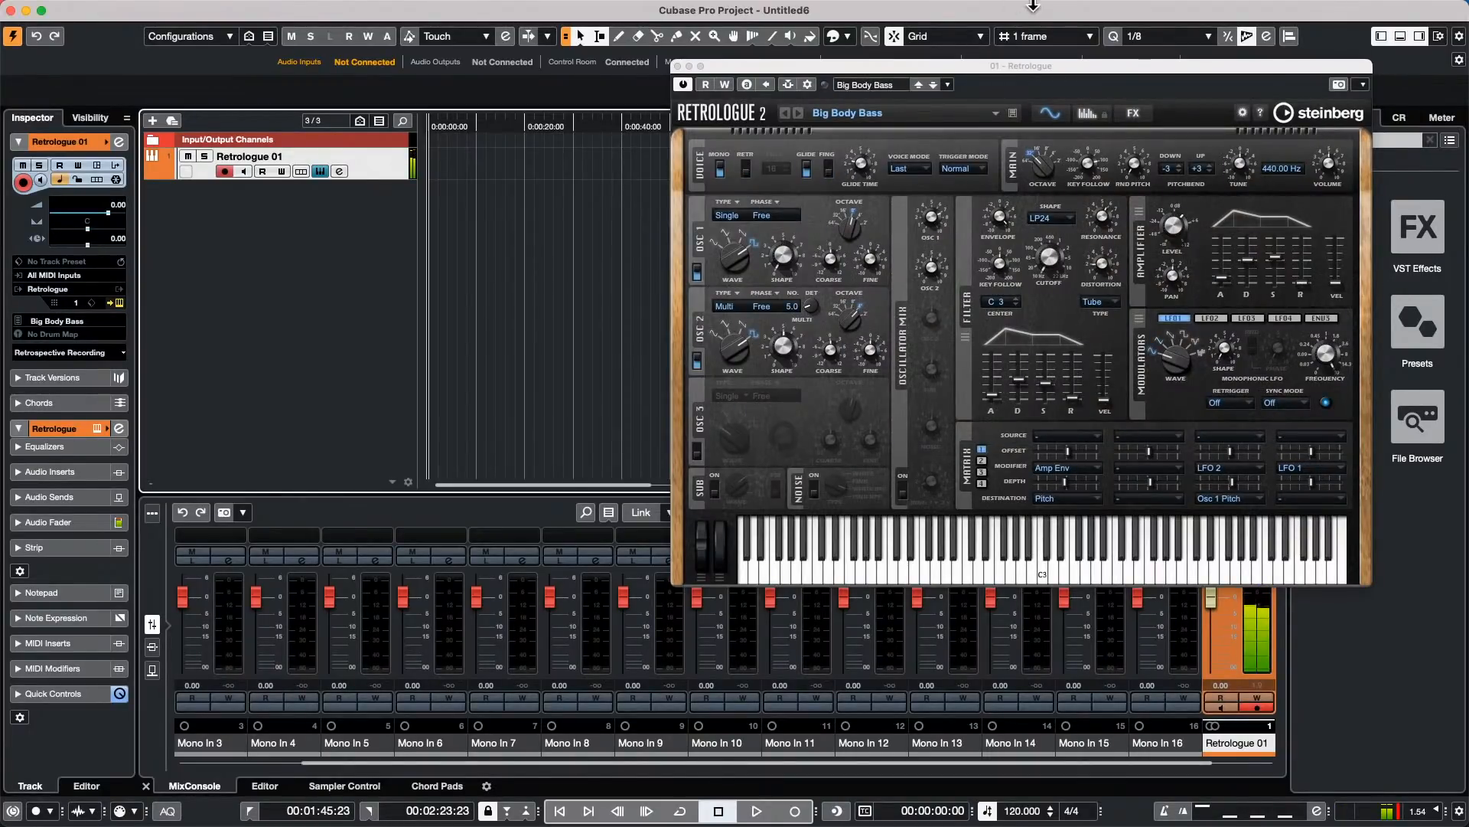
{"action": "left_click", "coordinate": [872, 84]}
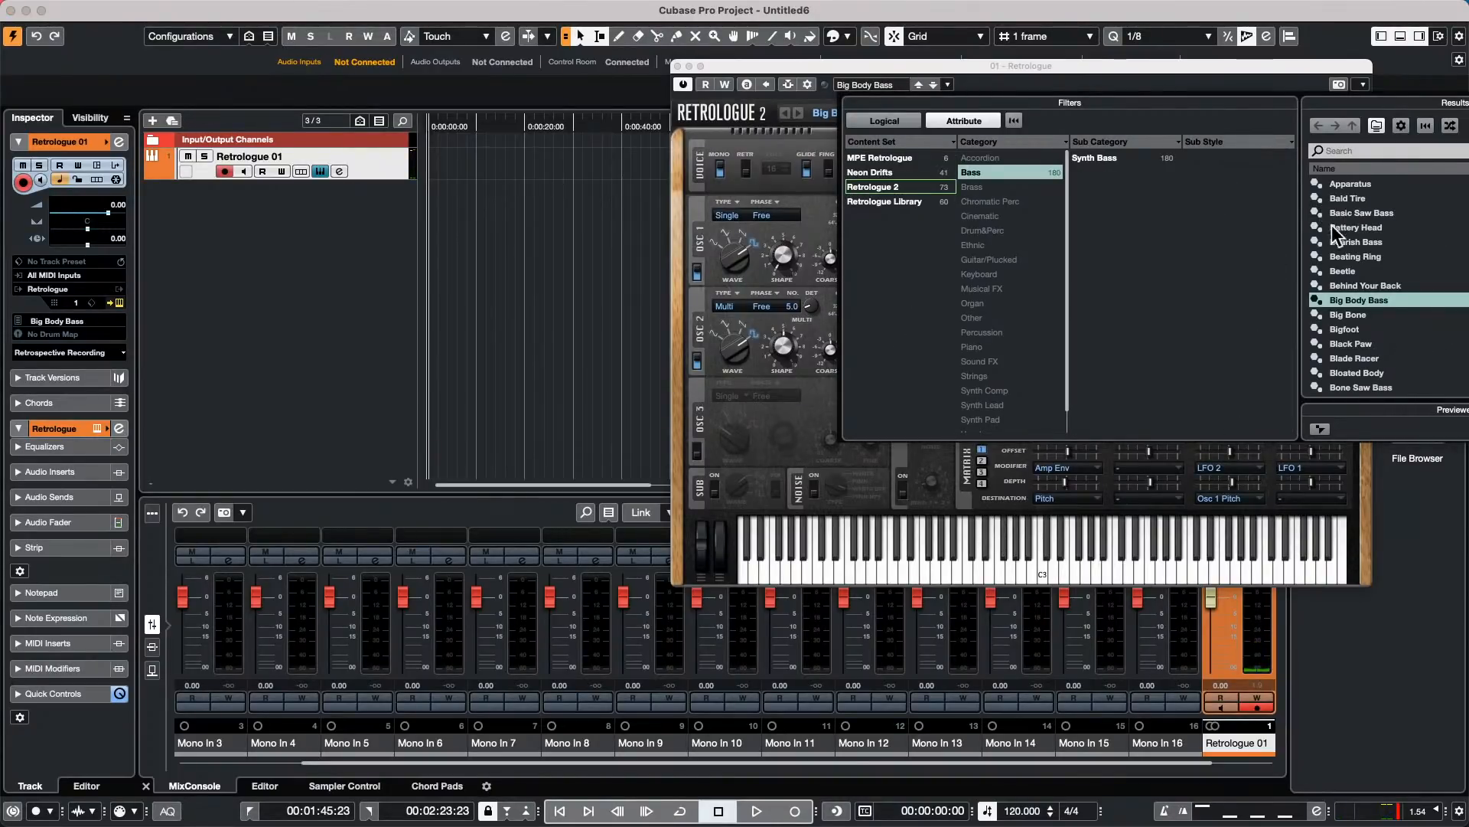
{"action": "double_click", "coordinate": [1383, 211]}
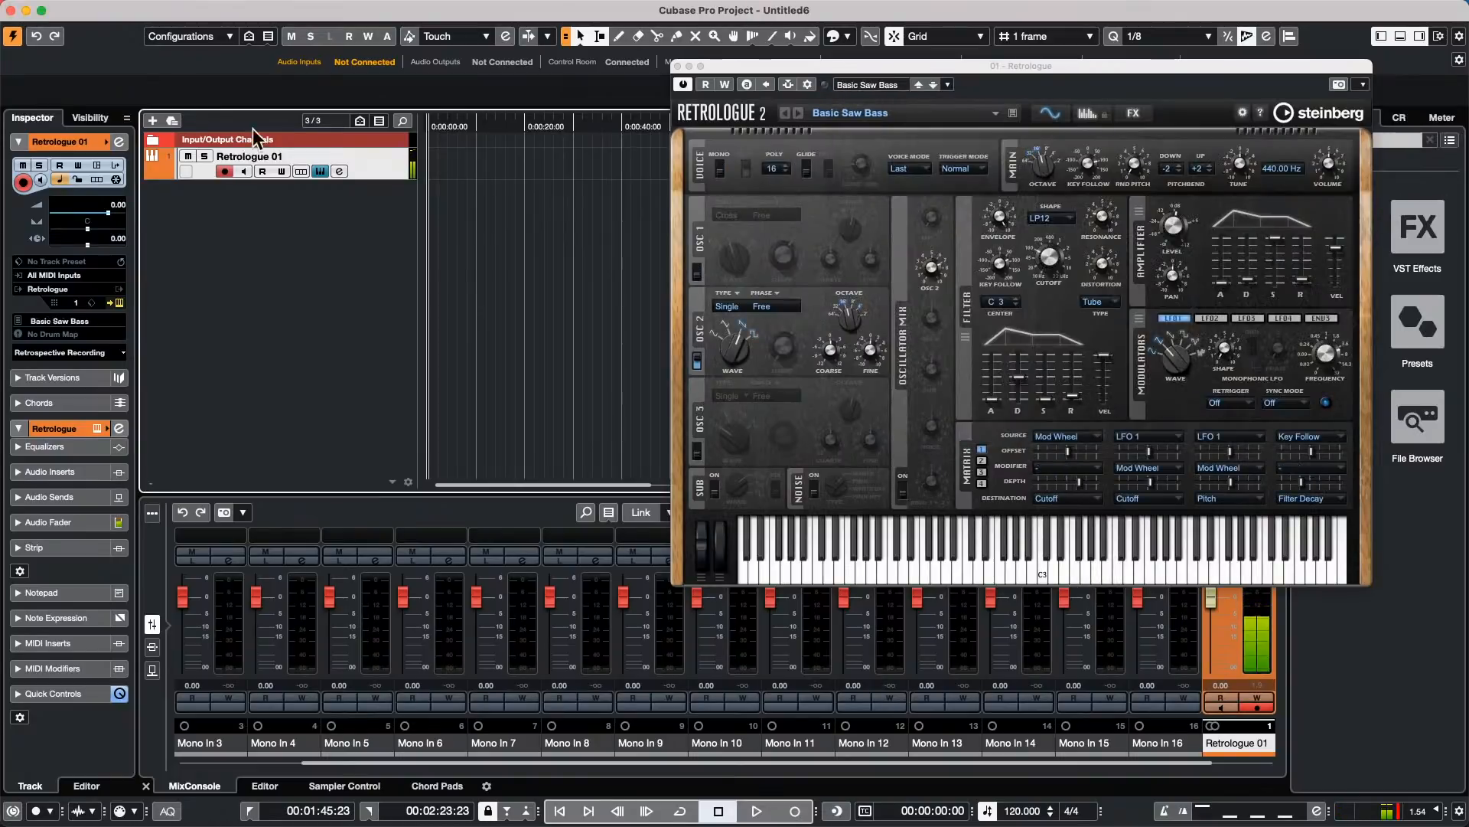
Step: Set the project ruler to bars and beats and add a chord track below the Retrologue track
{"action": "right_click", "coordinate": [499, 125]}
{"action": "left_click", "coordinate": [553, 135]}
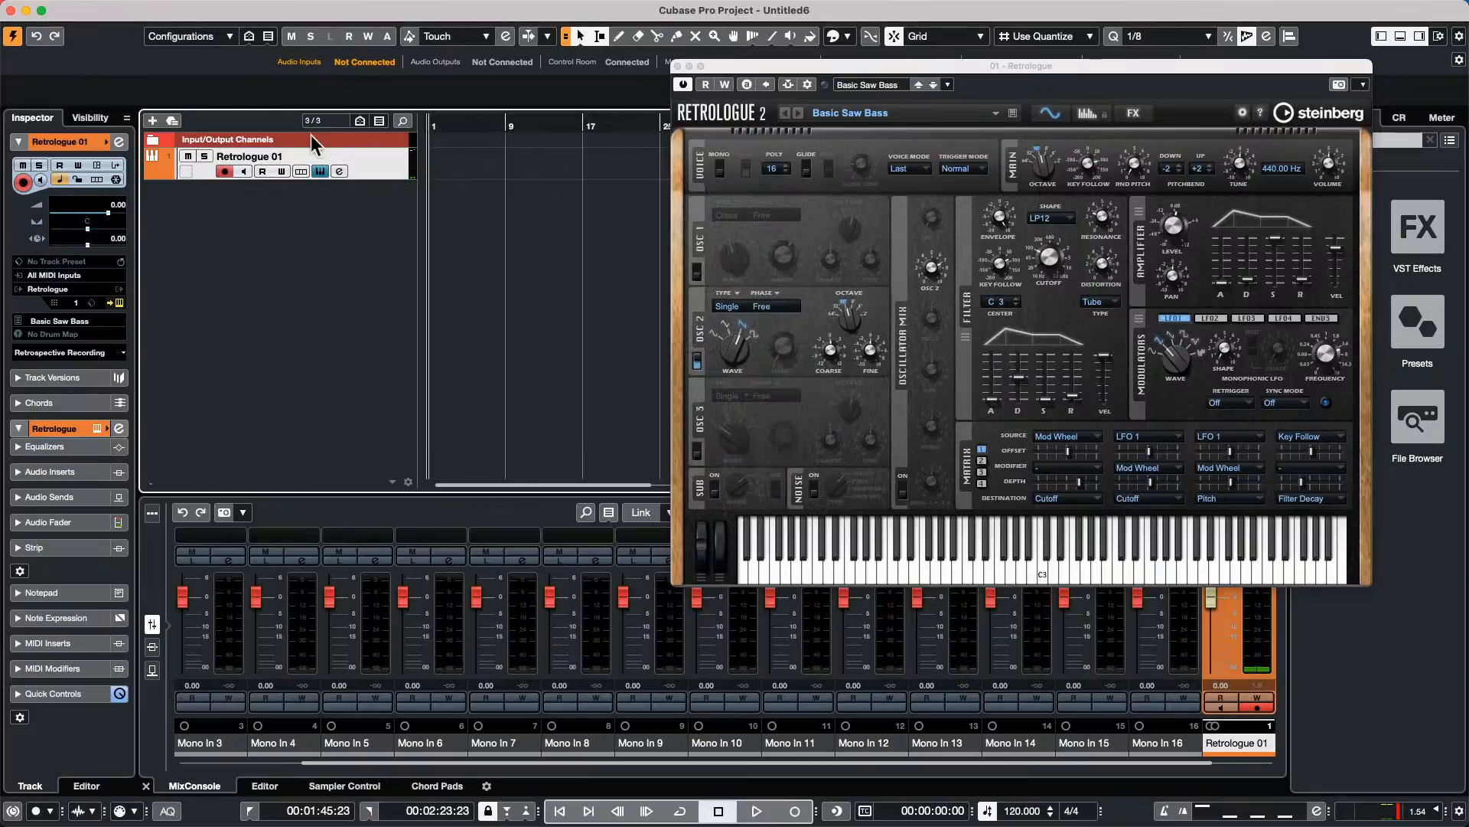
{"action": "right_click", "coordinate": [349, 228]}
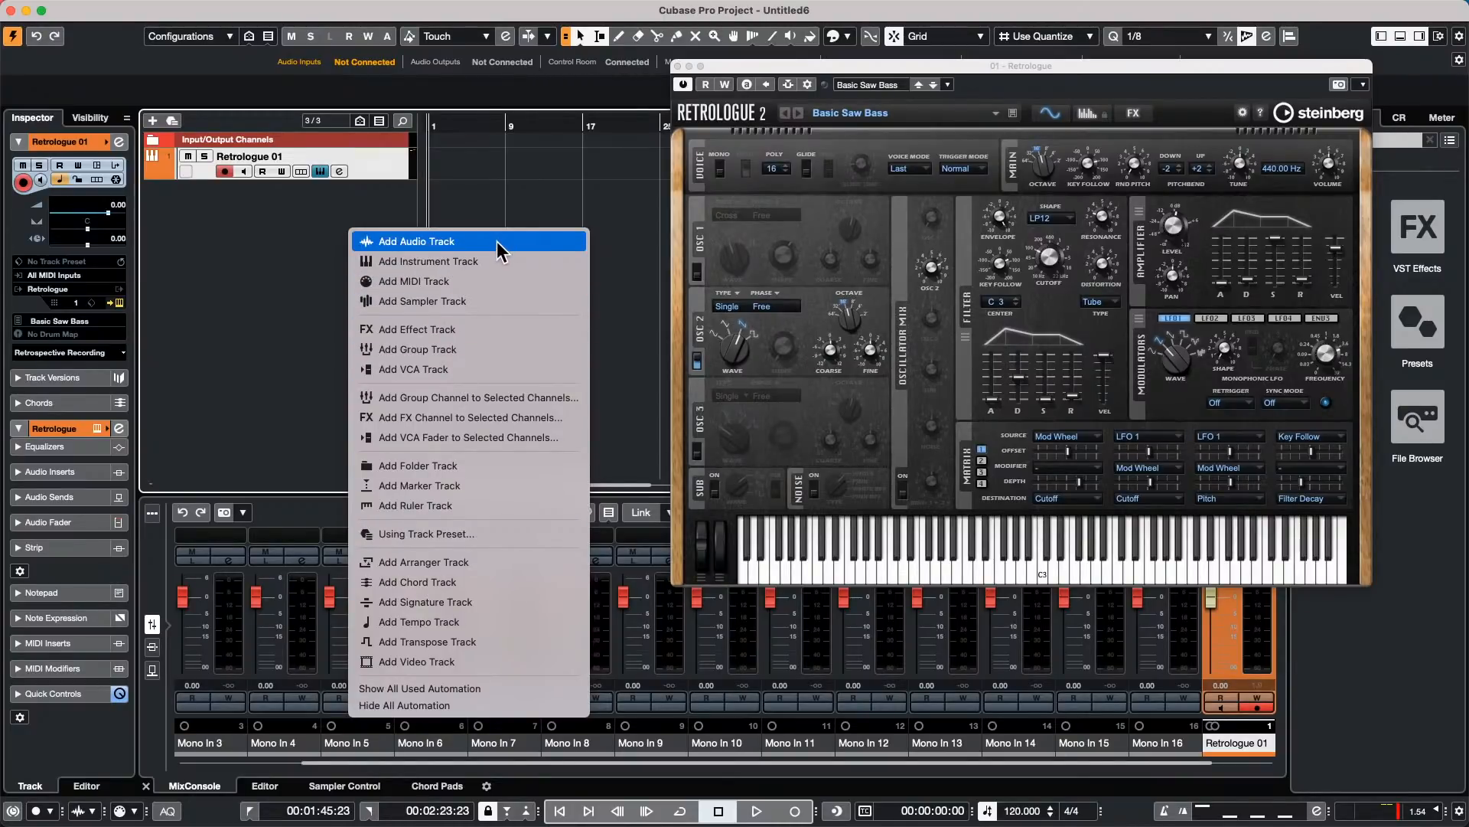
{"action": "left_click", "coordinate": [459, 581]}
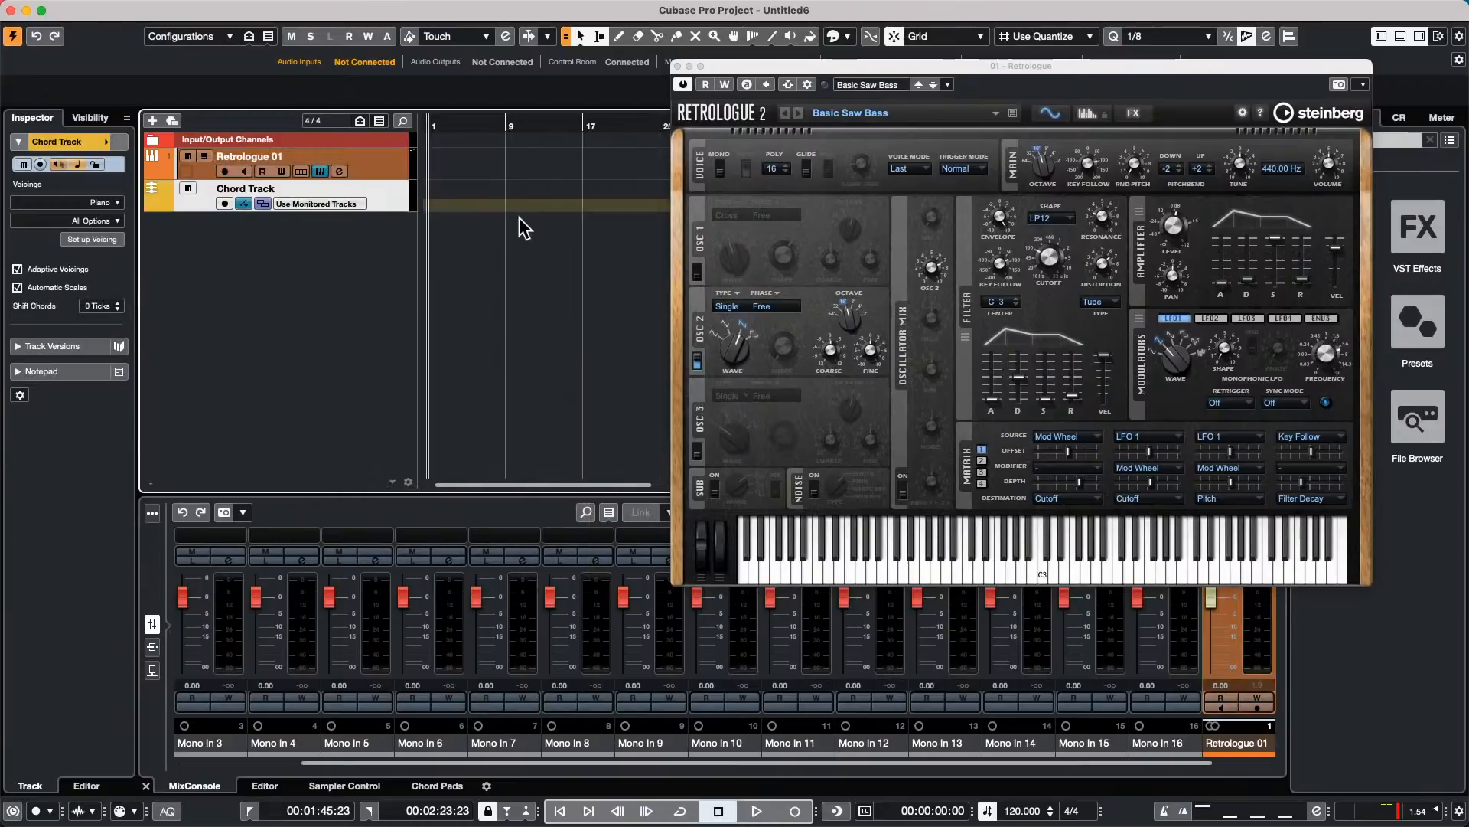
Step: Draw a chord event at bar 1 of the chord track and define it as D major
{"action": "right_click", "coordinate": [450, 212]}
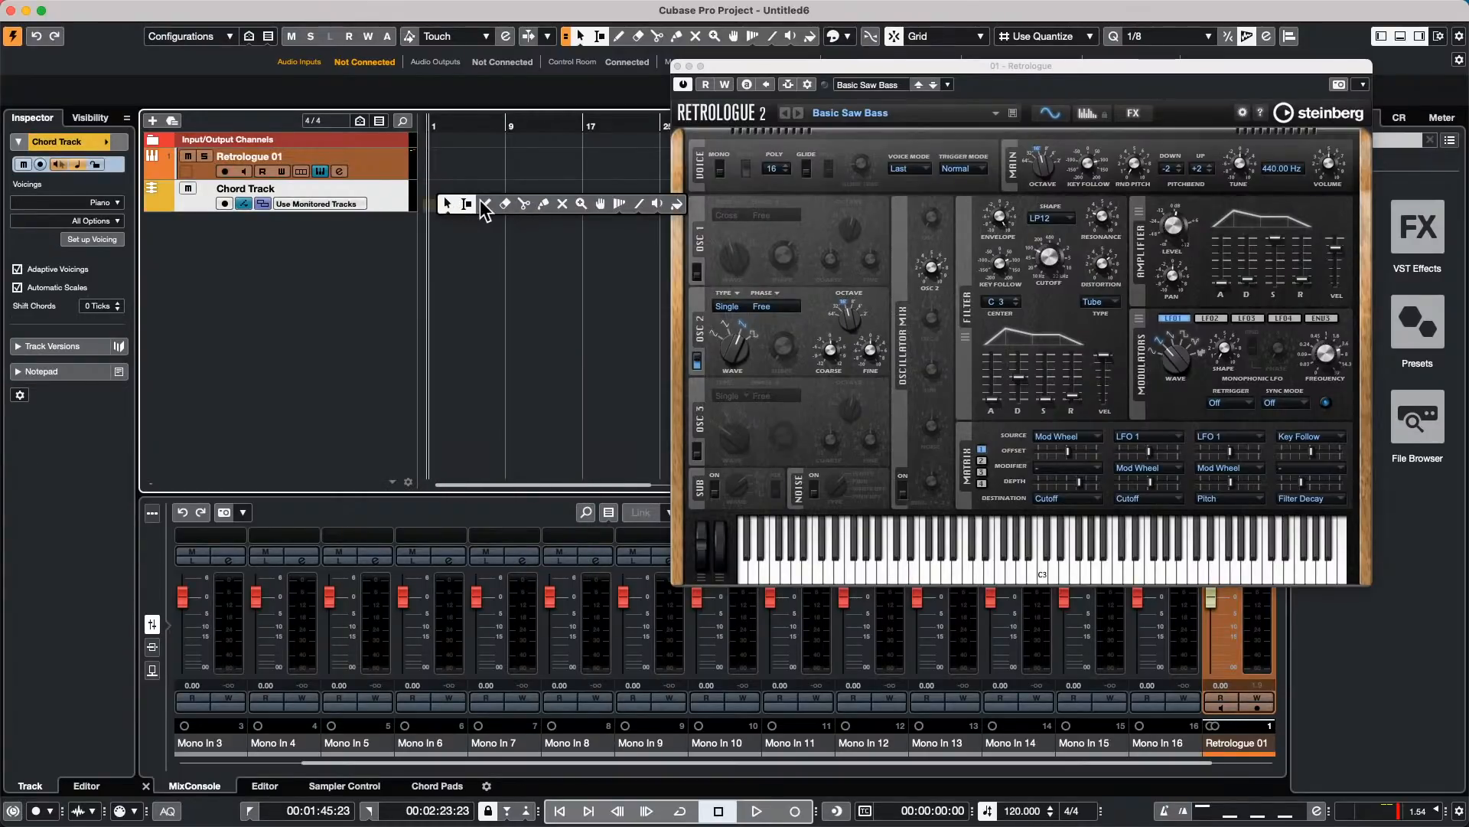
{"action": "left_click", "coordinate": [484, 204]}
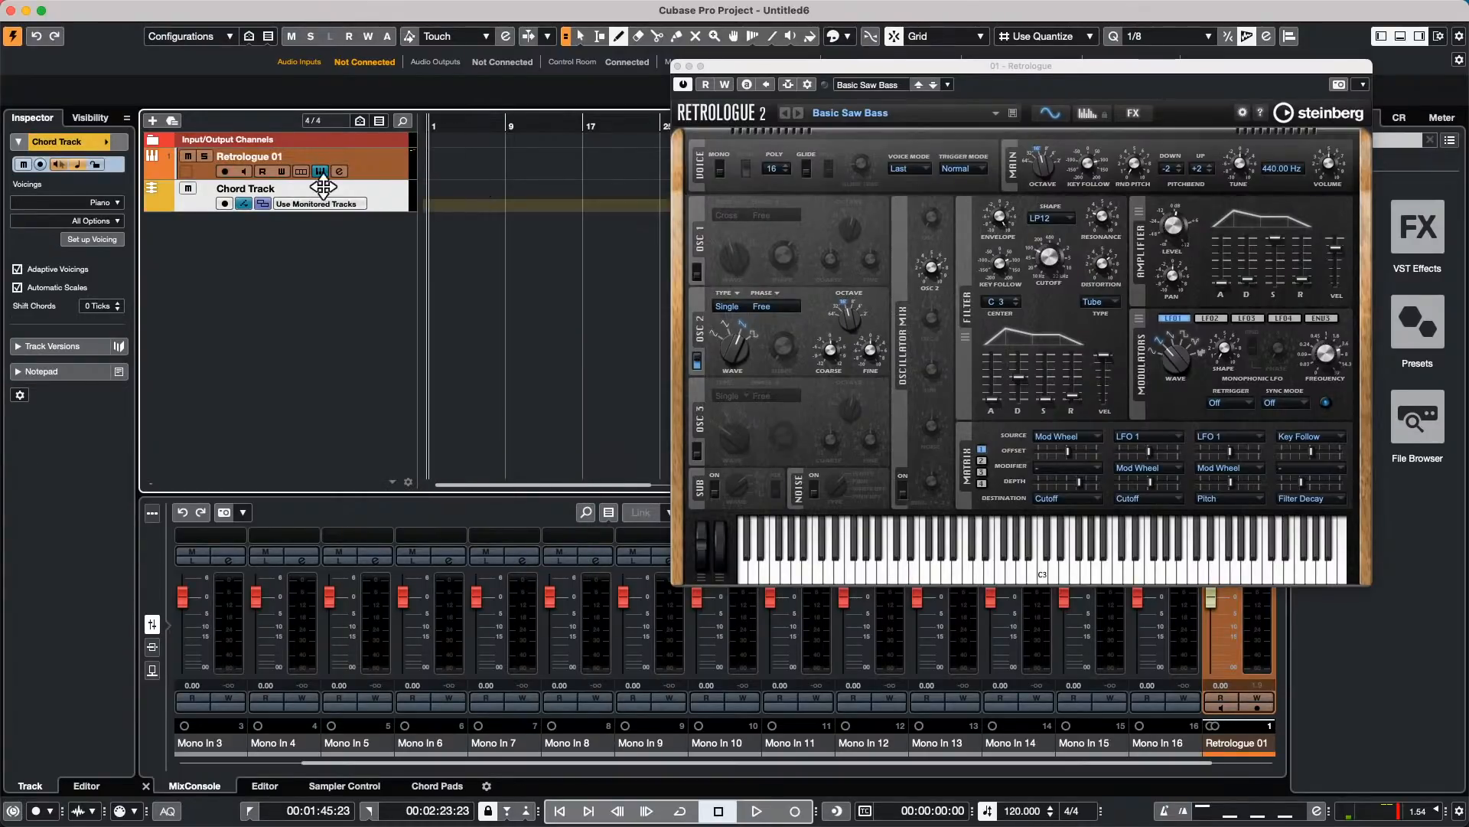
{"action": "key", "text": "h"}
{"action": "key", "text": "h"}
{"action": "key", "text": "h"}
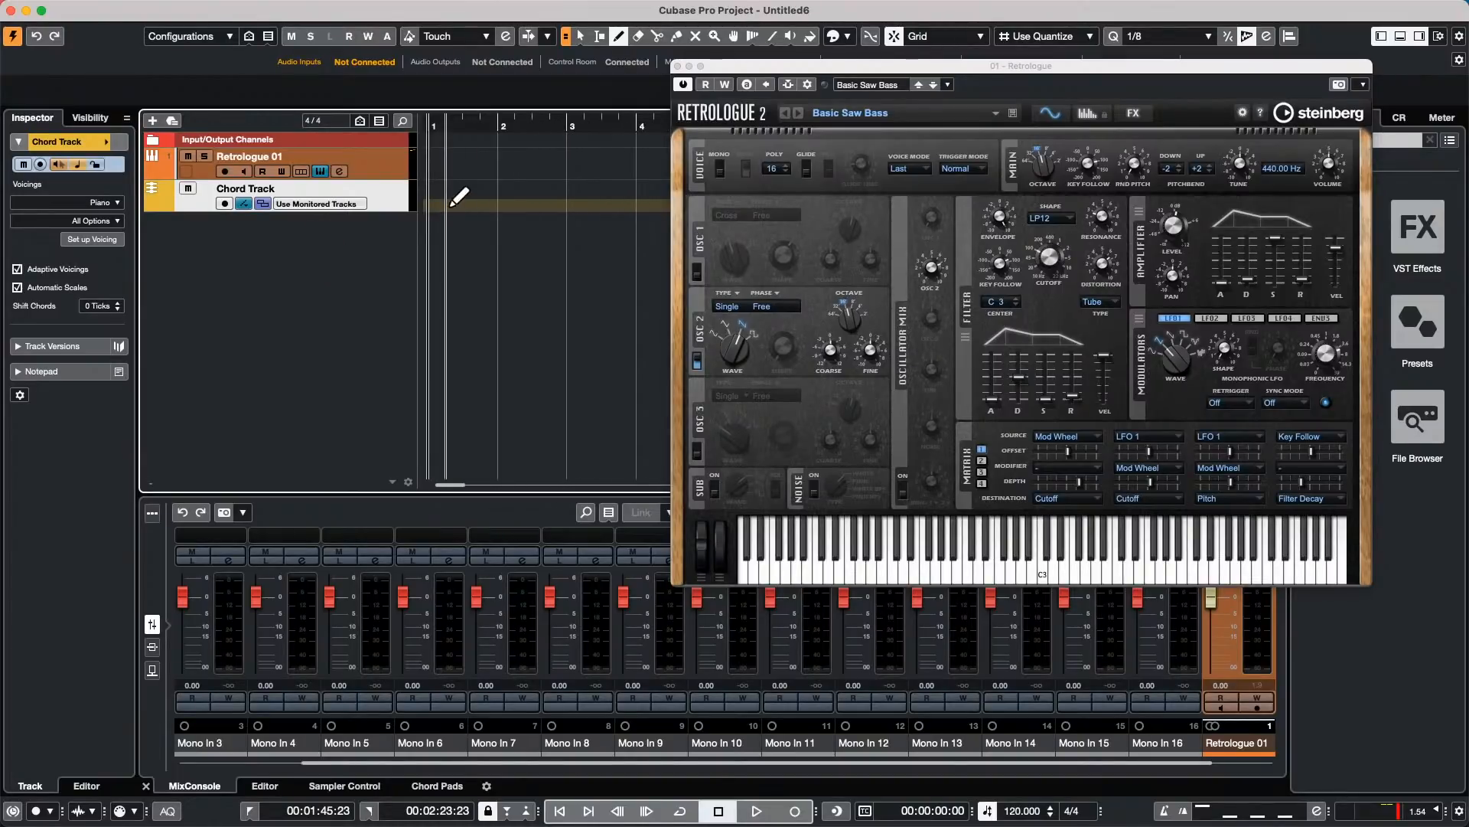
{"action": "left_click", "coordinate": [441, 206]}
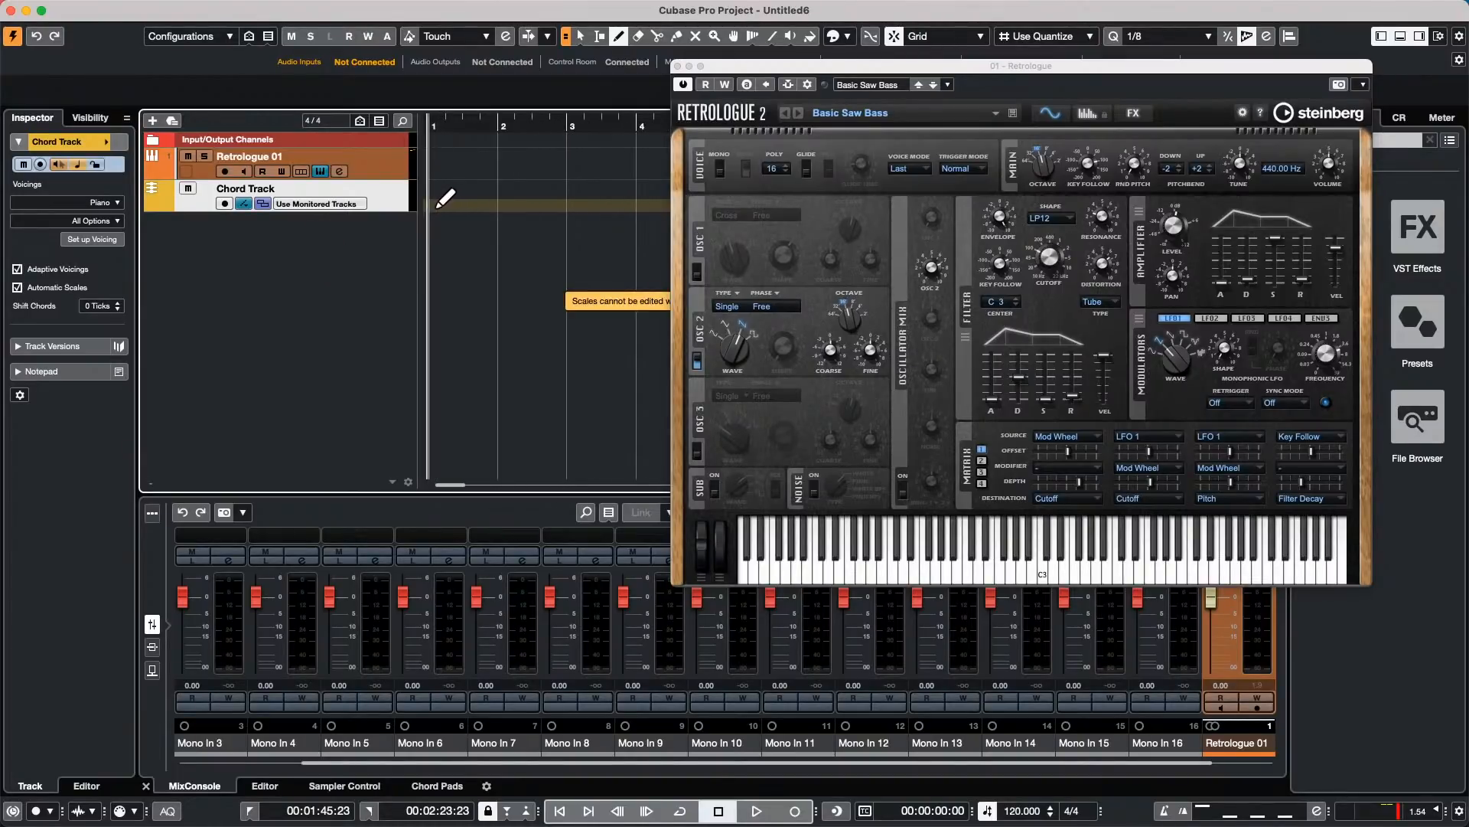
{"action": "left_click", "coordinate": [435, 190]}
{"action": "key", "text": "1"}
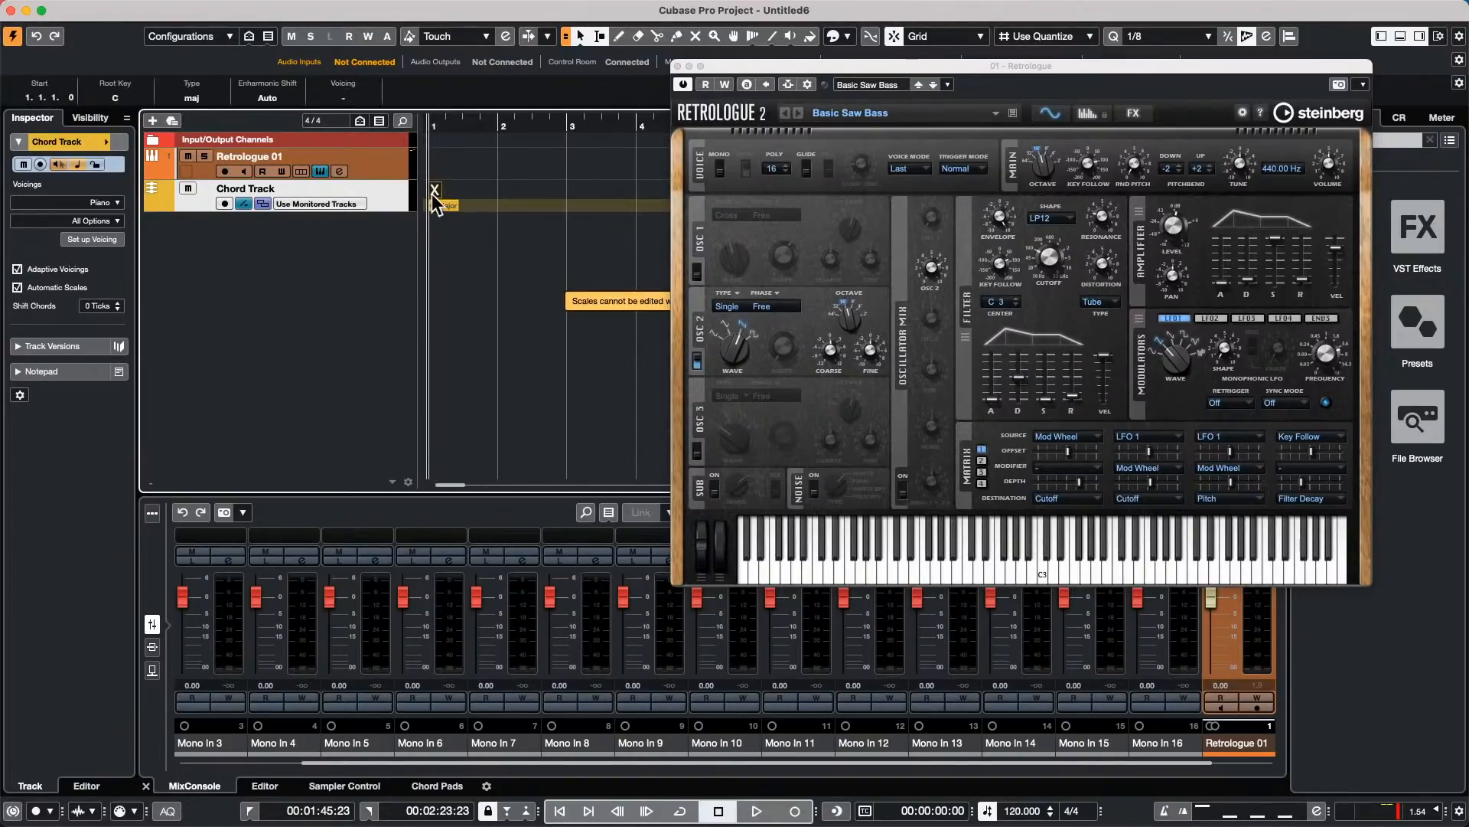
{"action": "double_click", "coordinate": [434, 192]}
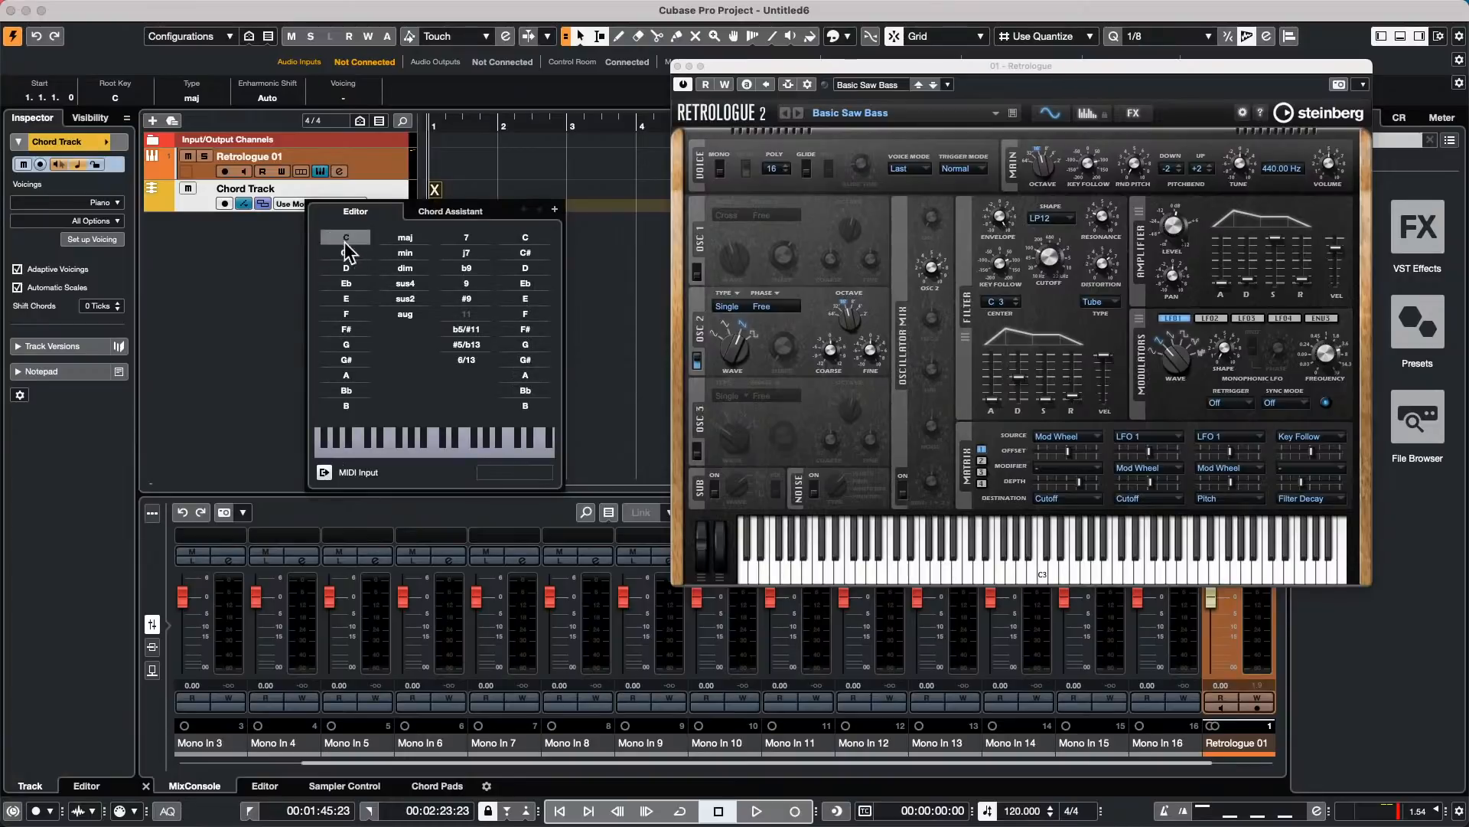
{"action": "left_click", "coordinate": [346, 268]}
Step: Add a G major chord at bar 2 and an A major chord at bar 3 of the chord track
{"action": "left_click", "coordinate": [554, 209]}
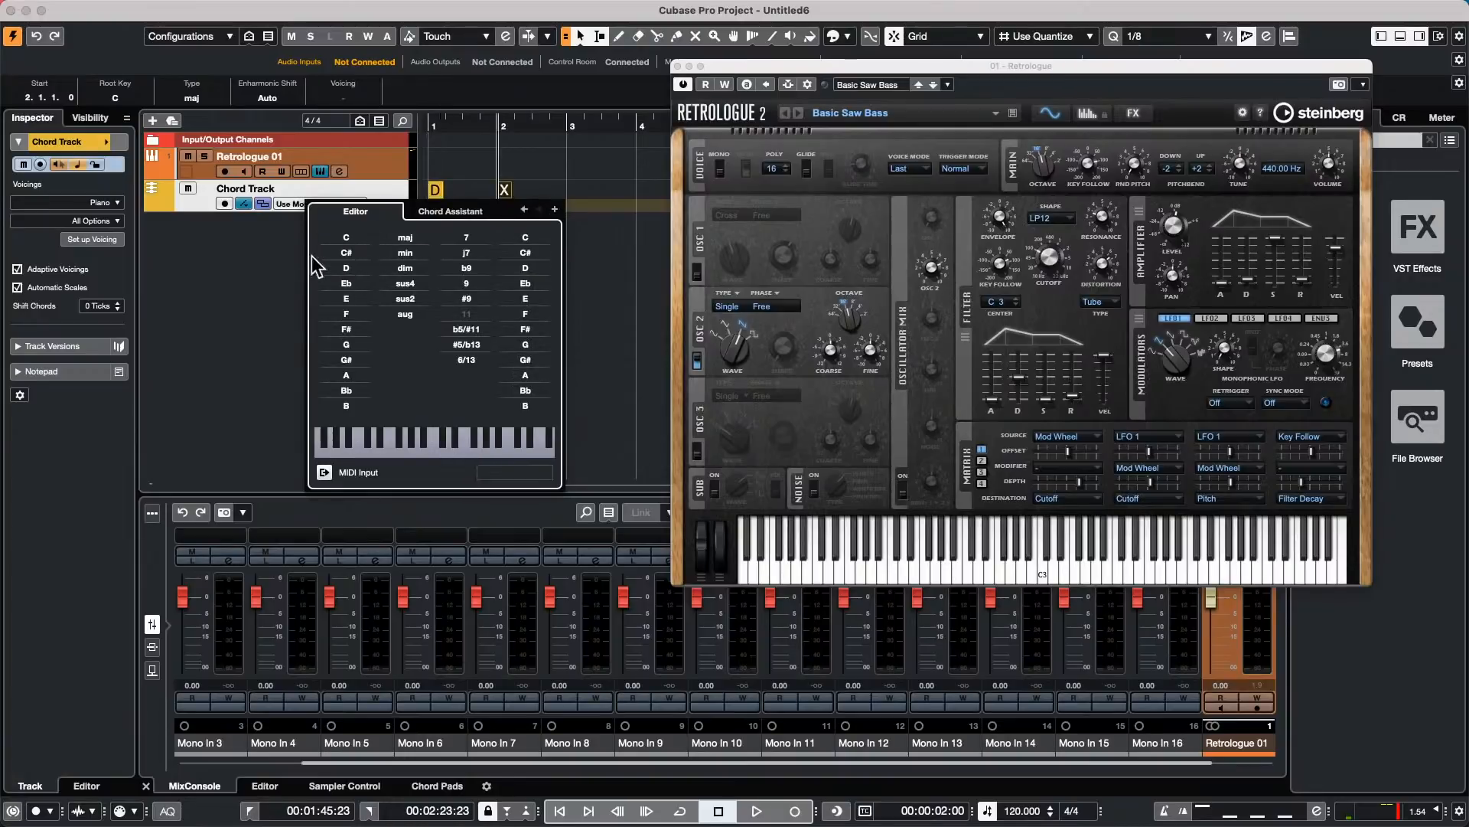
{"action": "left_click", "coordinate": [345, 344]}
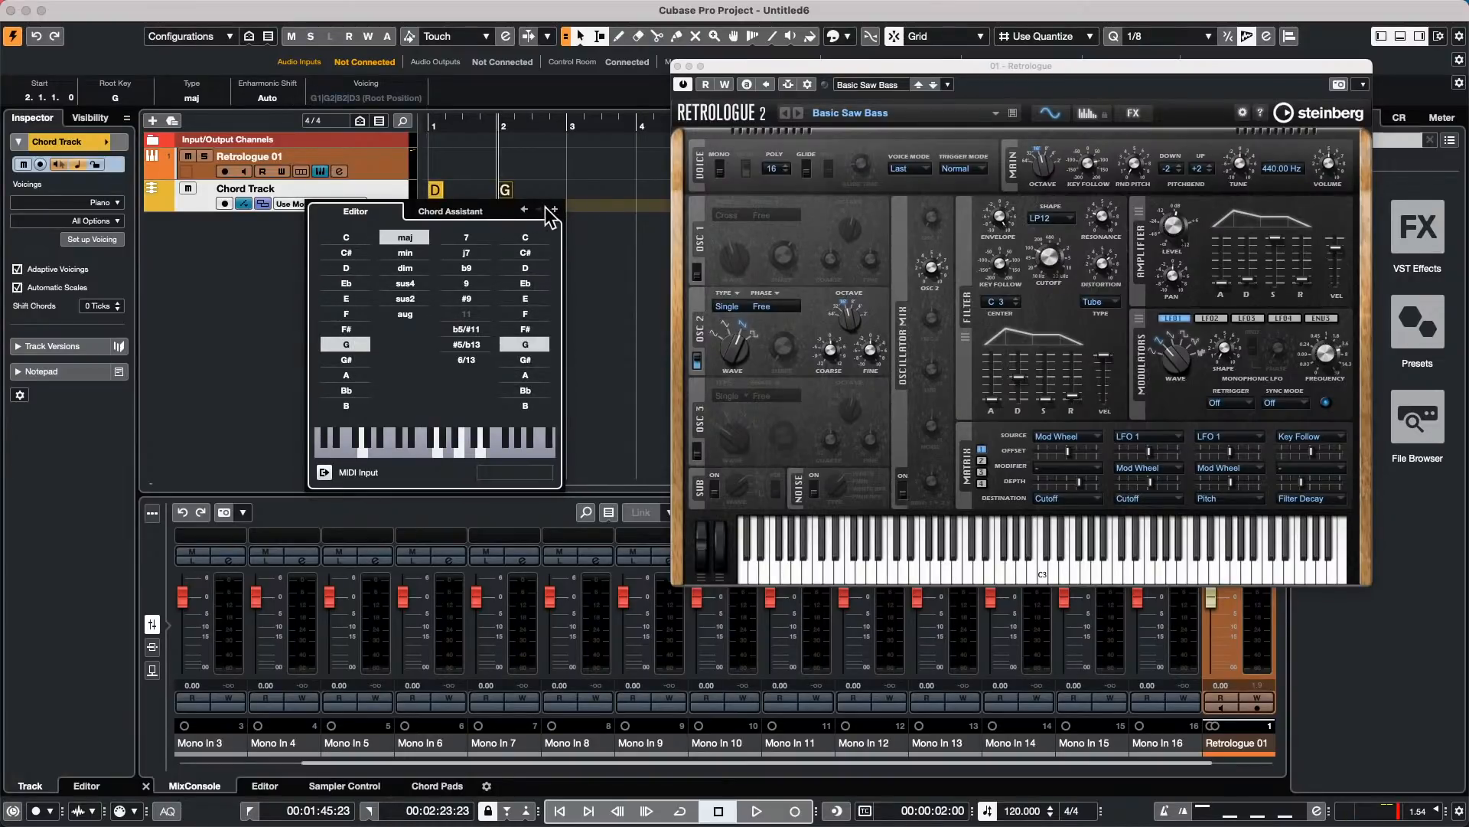
{"action": "left_click", "coordinate": [554, 209]}
{"action": "left_click", "coordinate": [341, 376]}
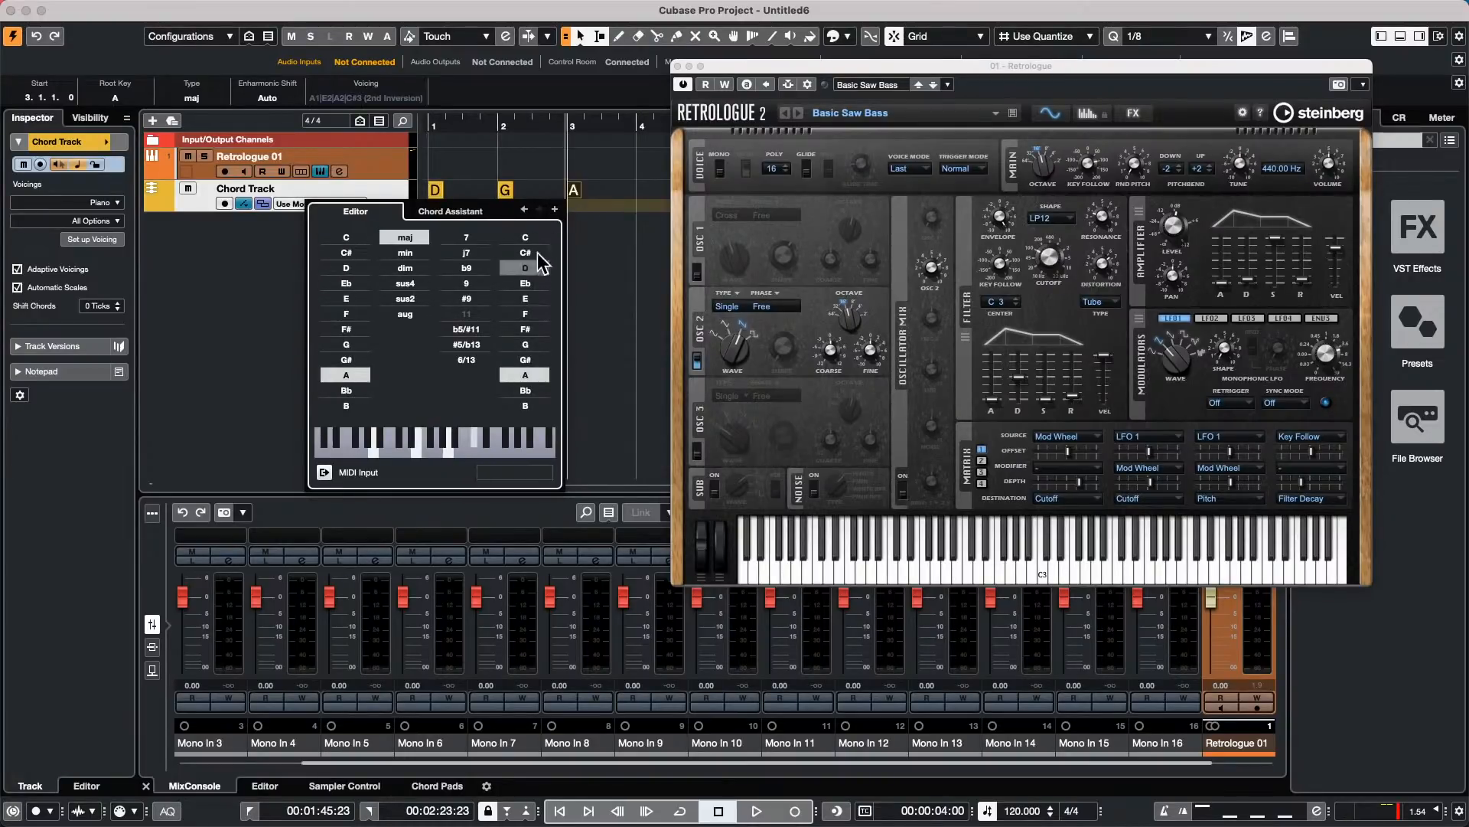
Step: Add a B minor chord at bar 4 and an F# minor chord at bar 5 of the chord track
{"action": "left_click", "coordinate": [554, 209]}
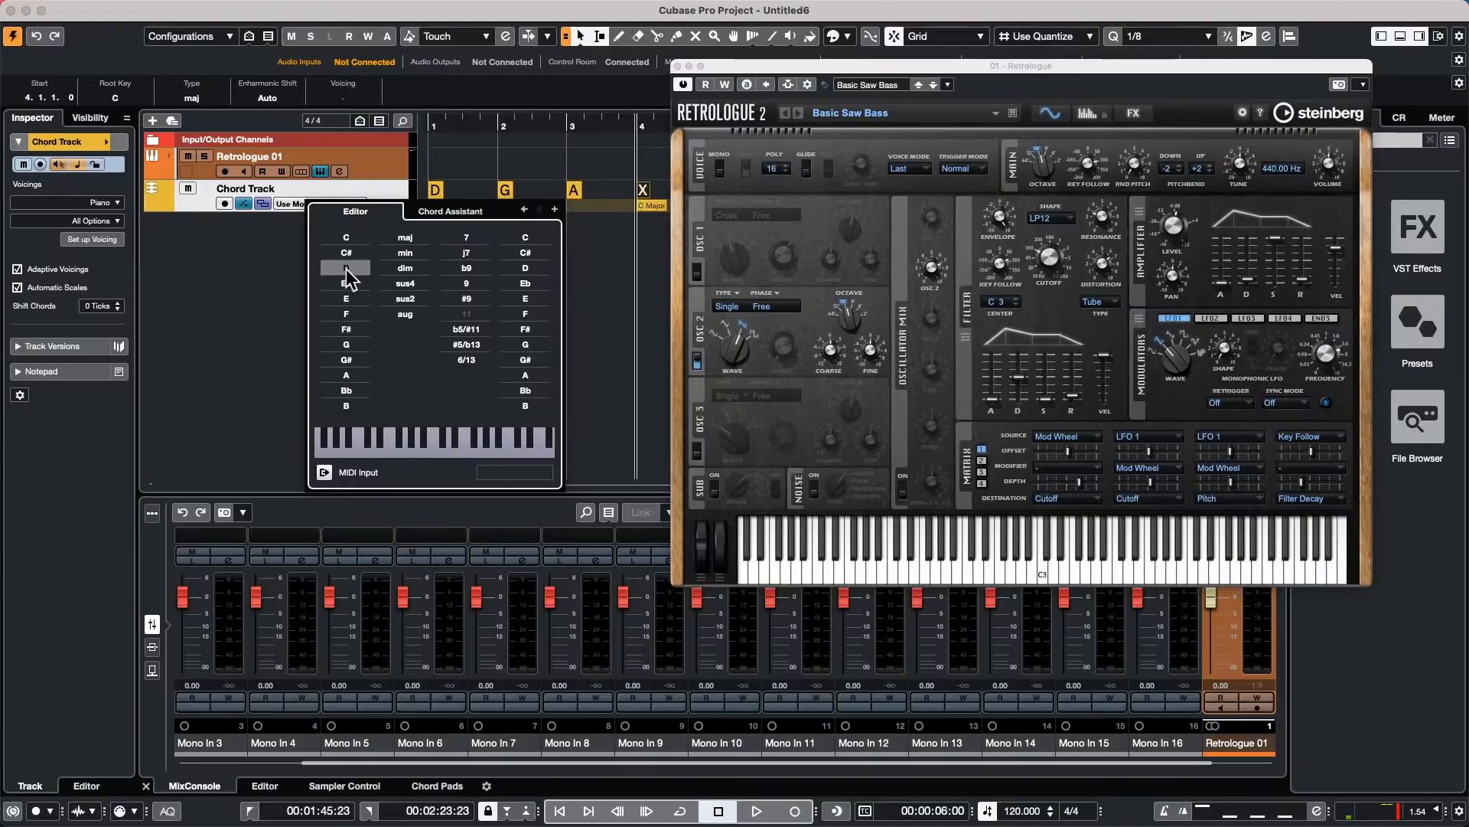
{"action": "left_click", "coordinate": [346, 406]}
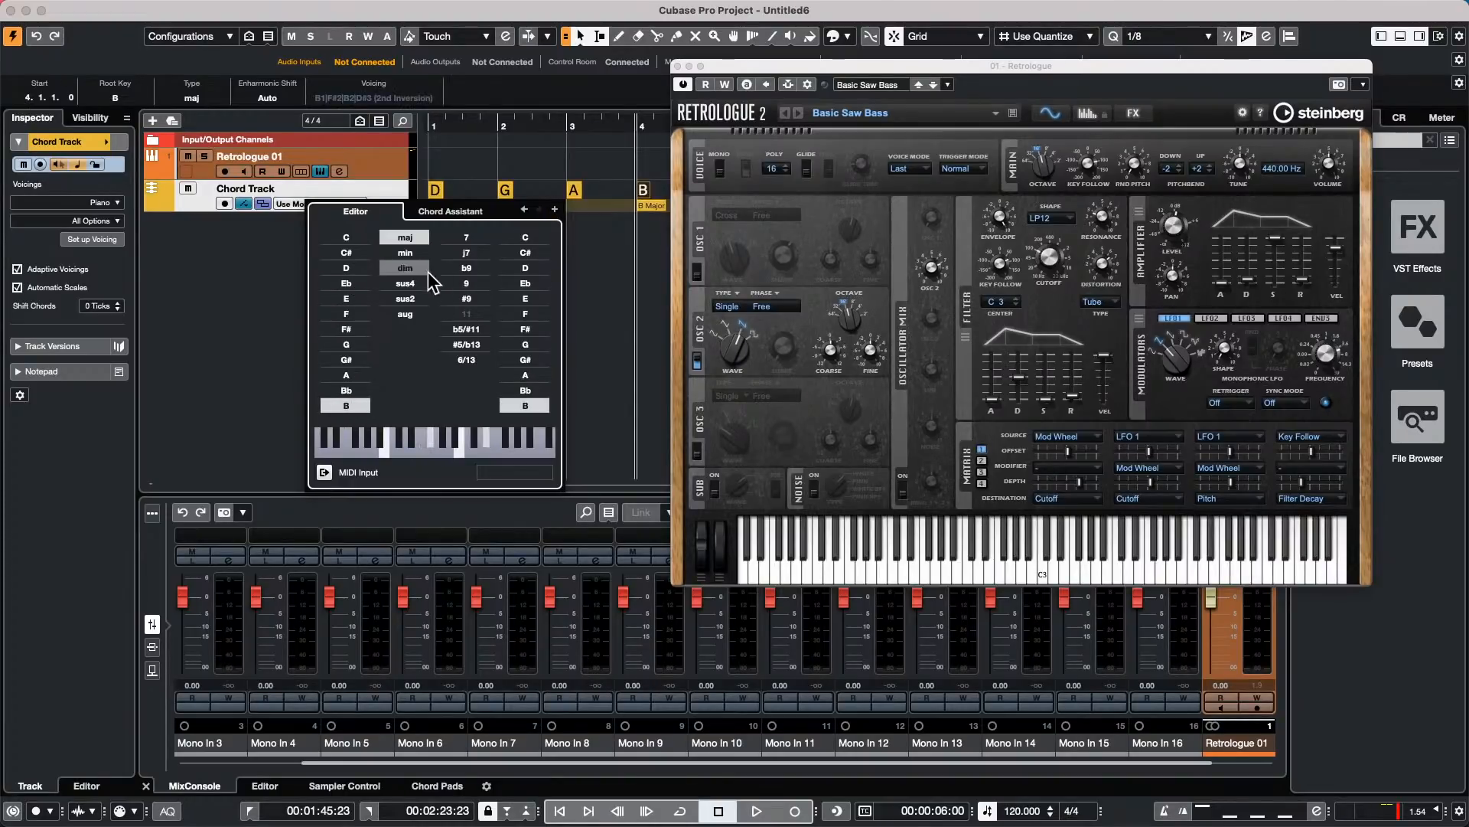
{"action": "left_click", "coordinate": [406, 253]}
{"action": "left_click", "coordinate": [554, 209]}
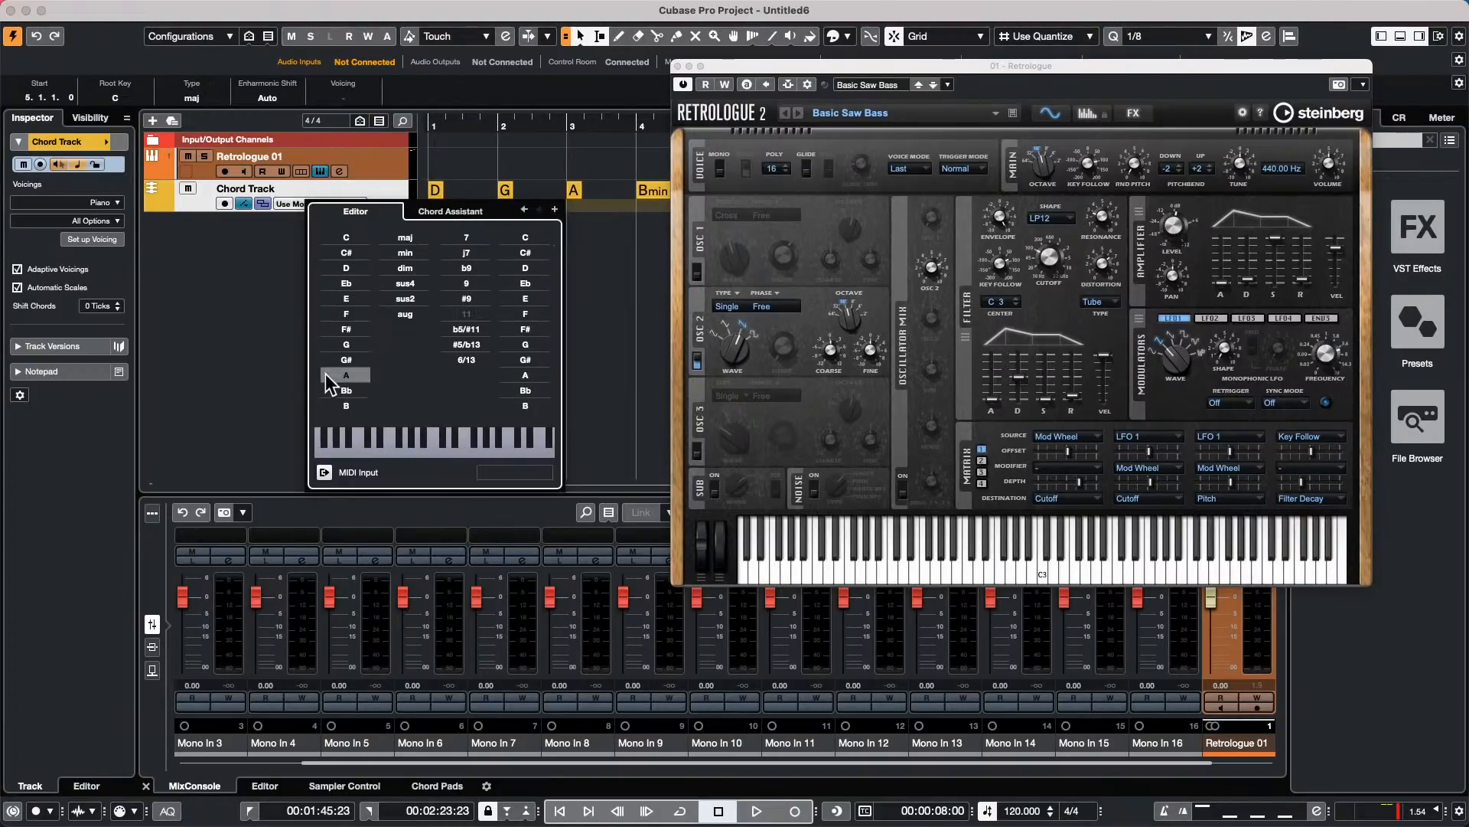
{"action": "left_click", "coordinate": [346, 330]}
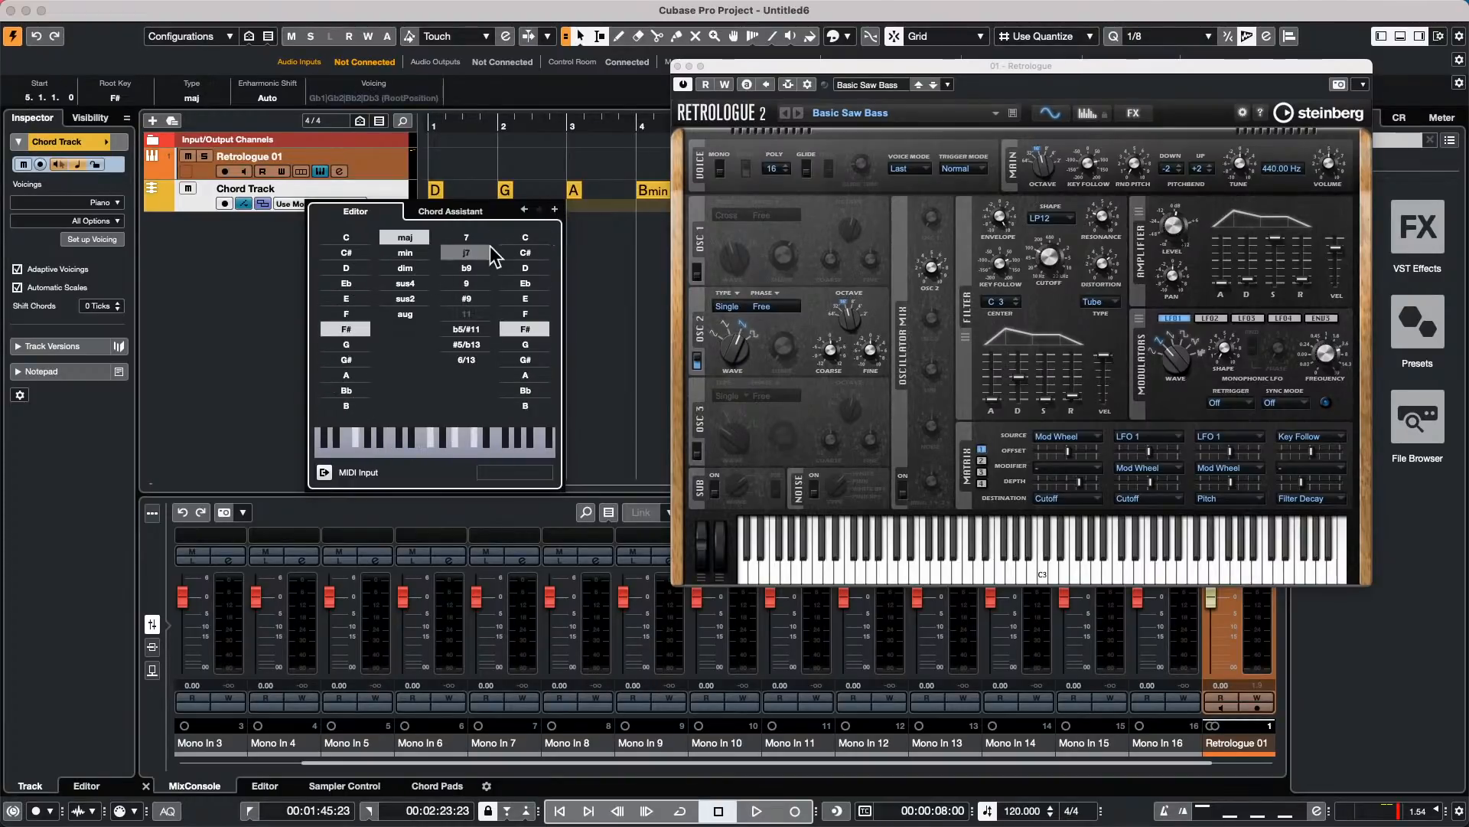
{"action": "left_click", "coordinate": [405, 252]}
Step: Fill bars 6 to 9 of the chord track with E, B, A and D chords, and close the chord editor
{"action": "left_click", "coordinate": [554, 209]}
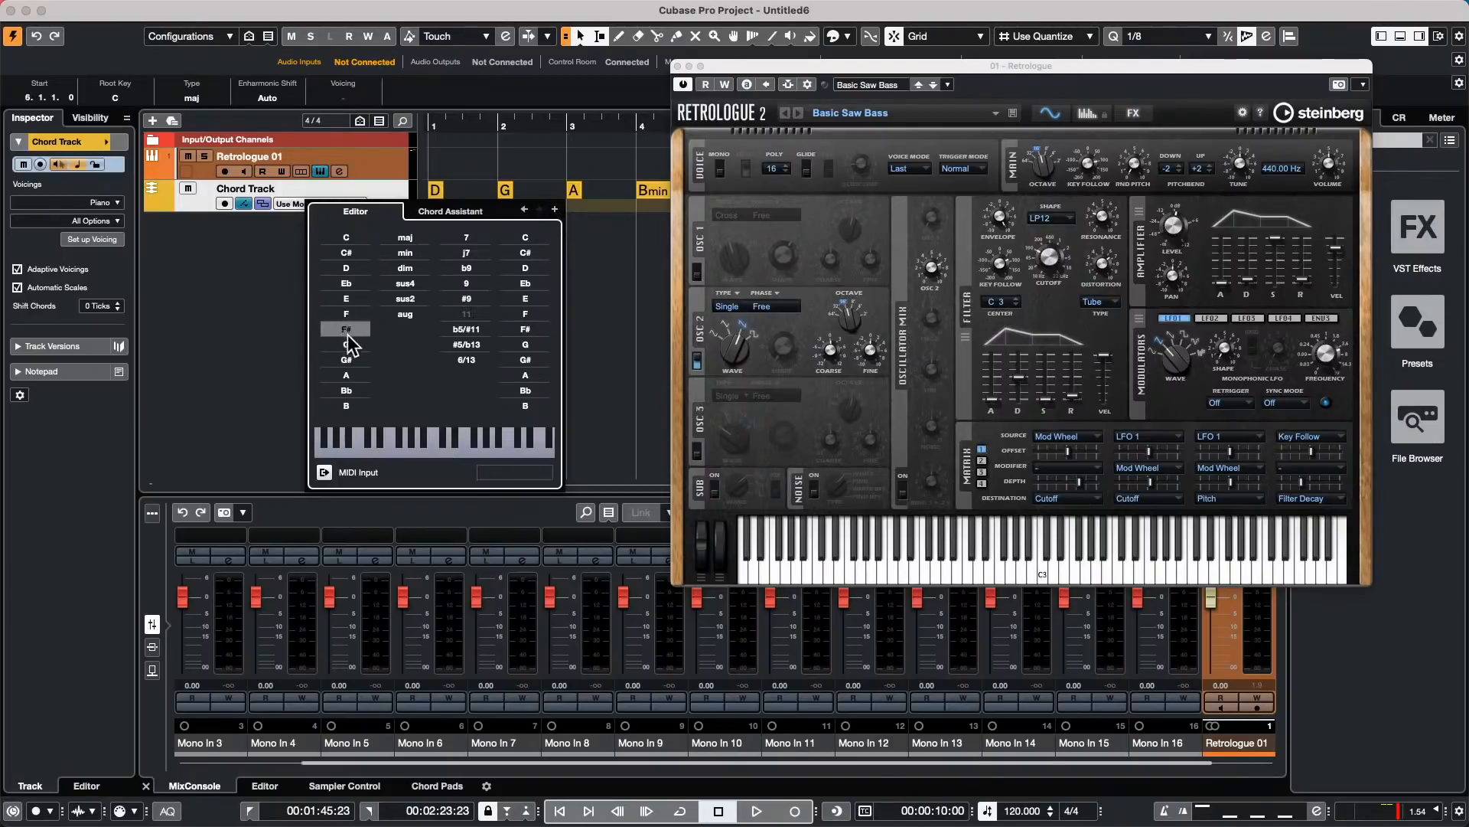
{"action": "left_click", "coordinate": [346, 298]}
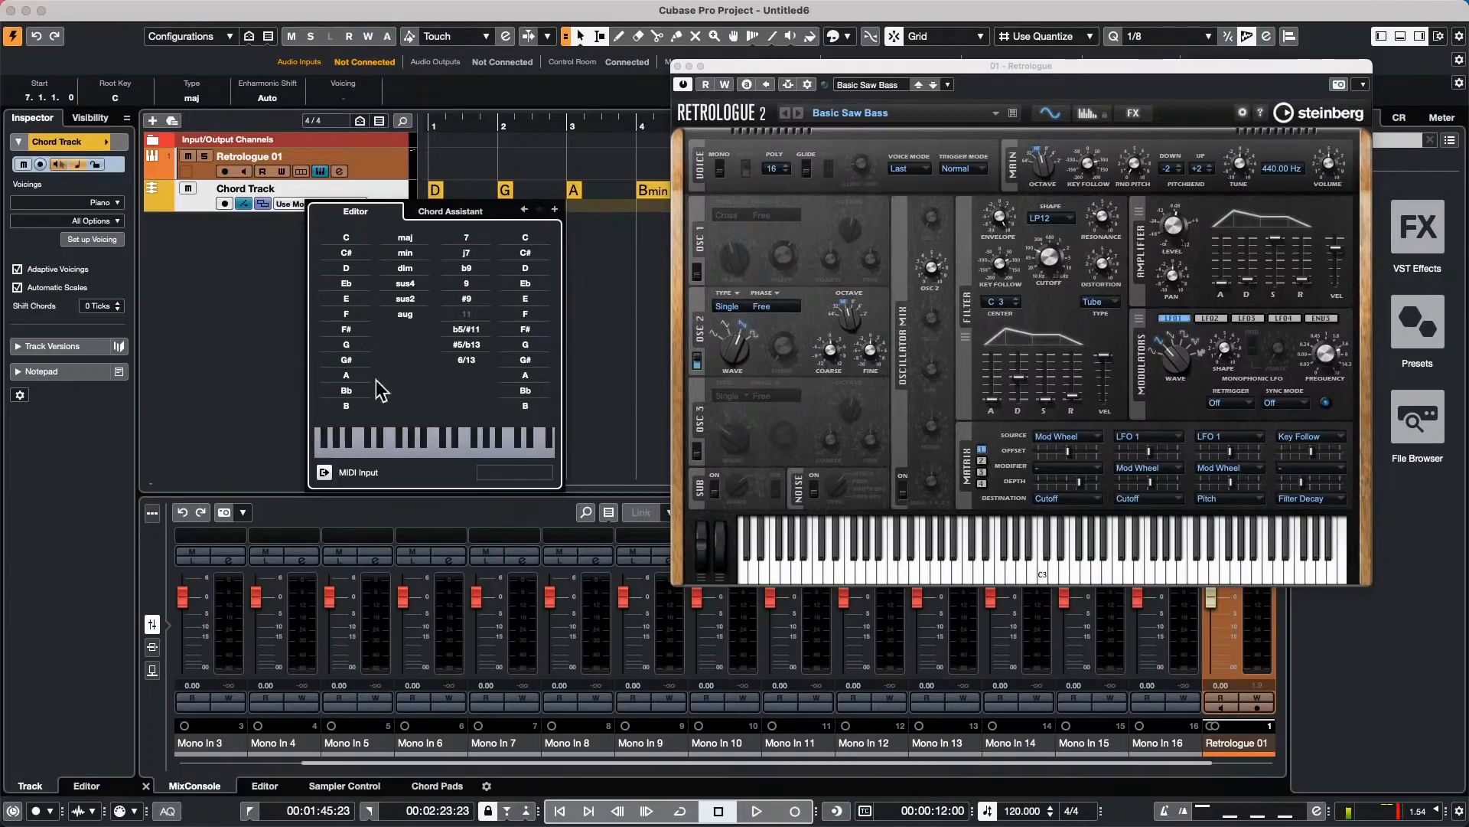
{"action": "left_click", "coordinate": [346, 406]}
{"action": "left_click", "coordinate": [555, 210]}
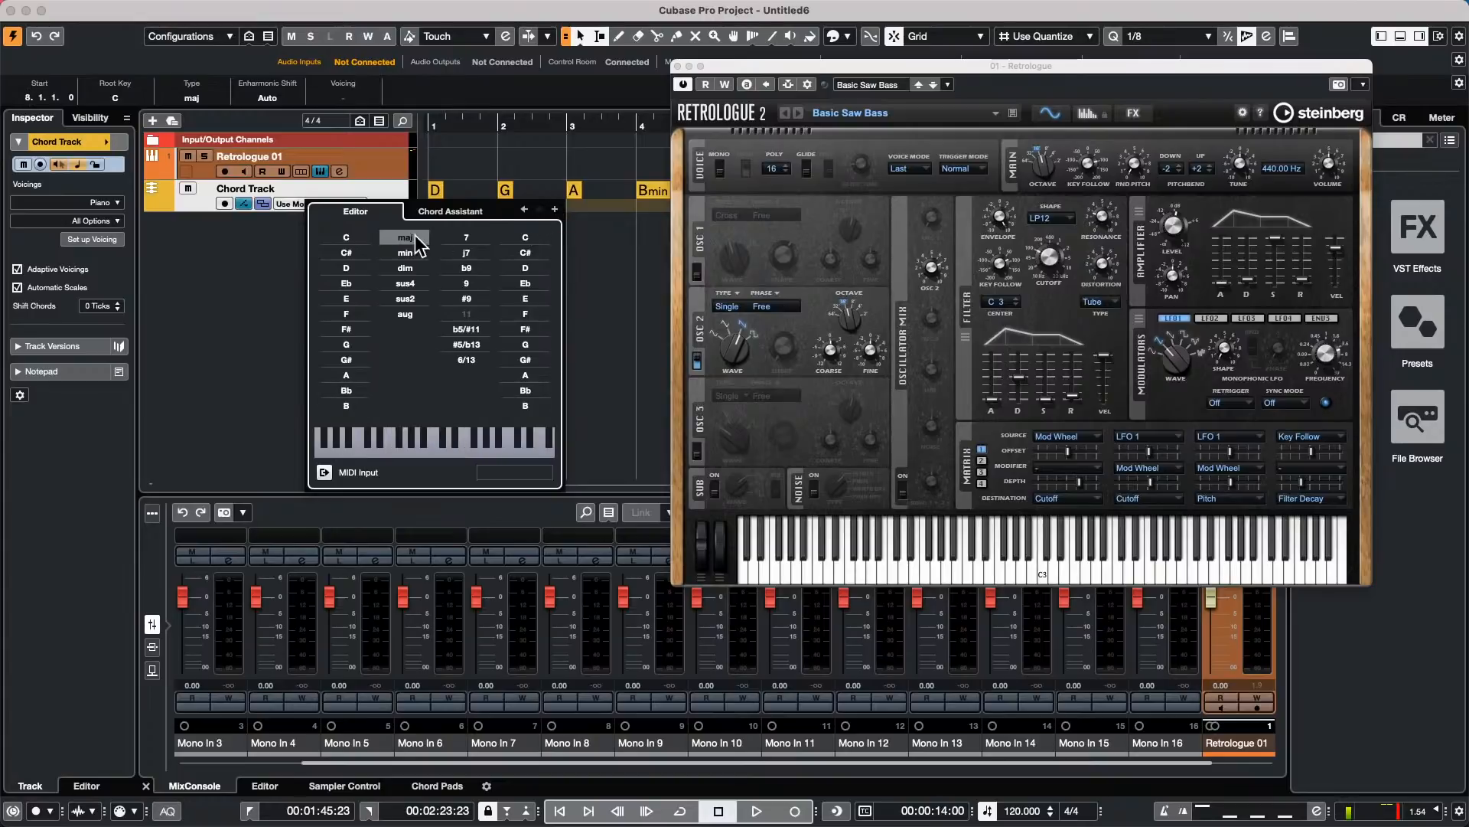
{"action": "left_click", "coordinate": [345, 376]}
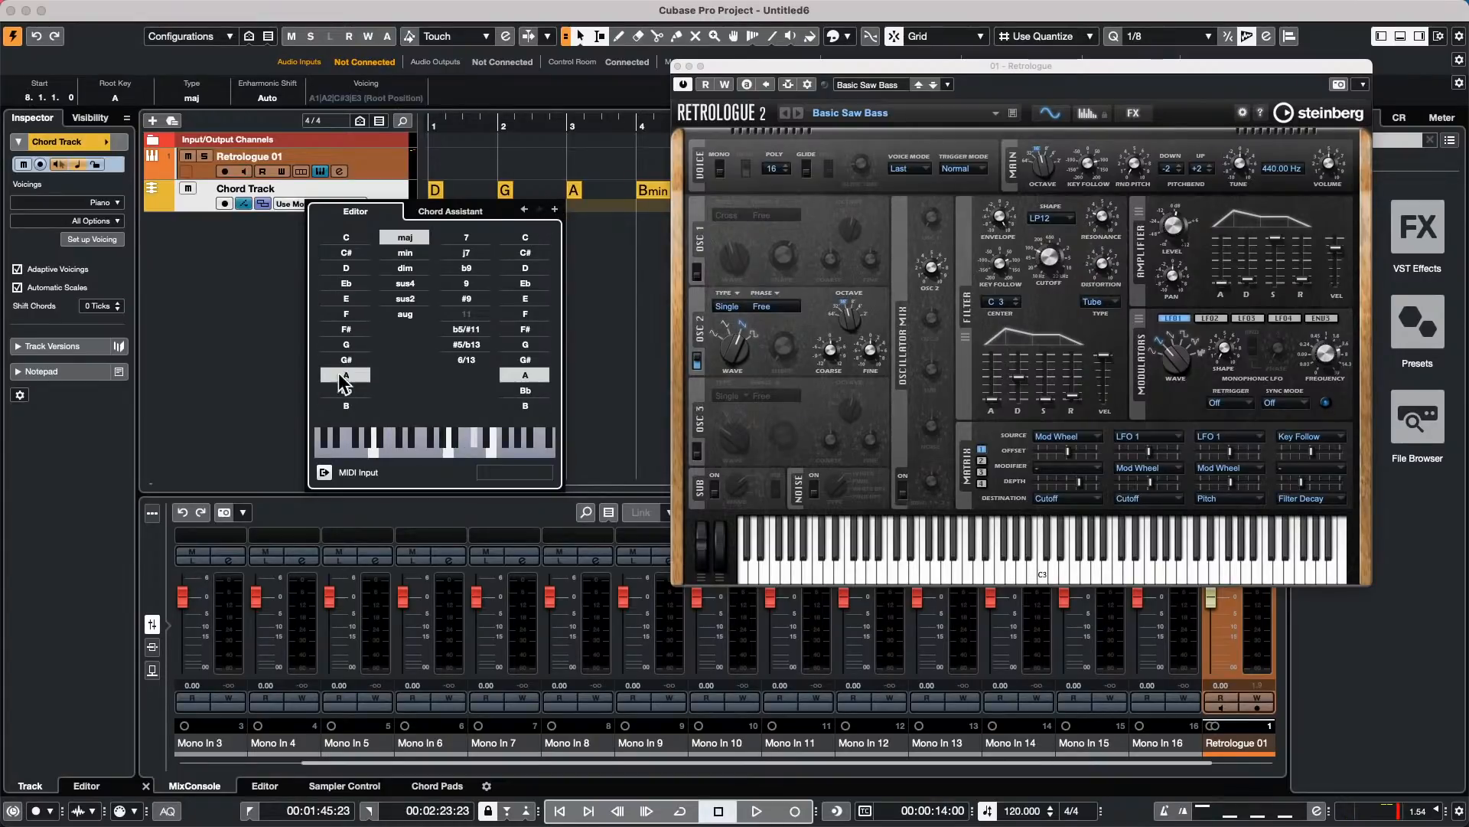
{"action": "left_click", "coordinate": [555, 209]}
{"action": "left_click", "coordinate": [346, 267]}
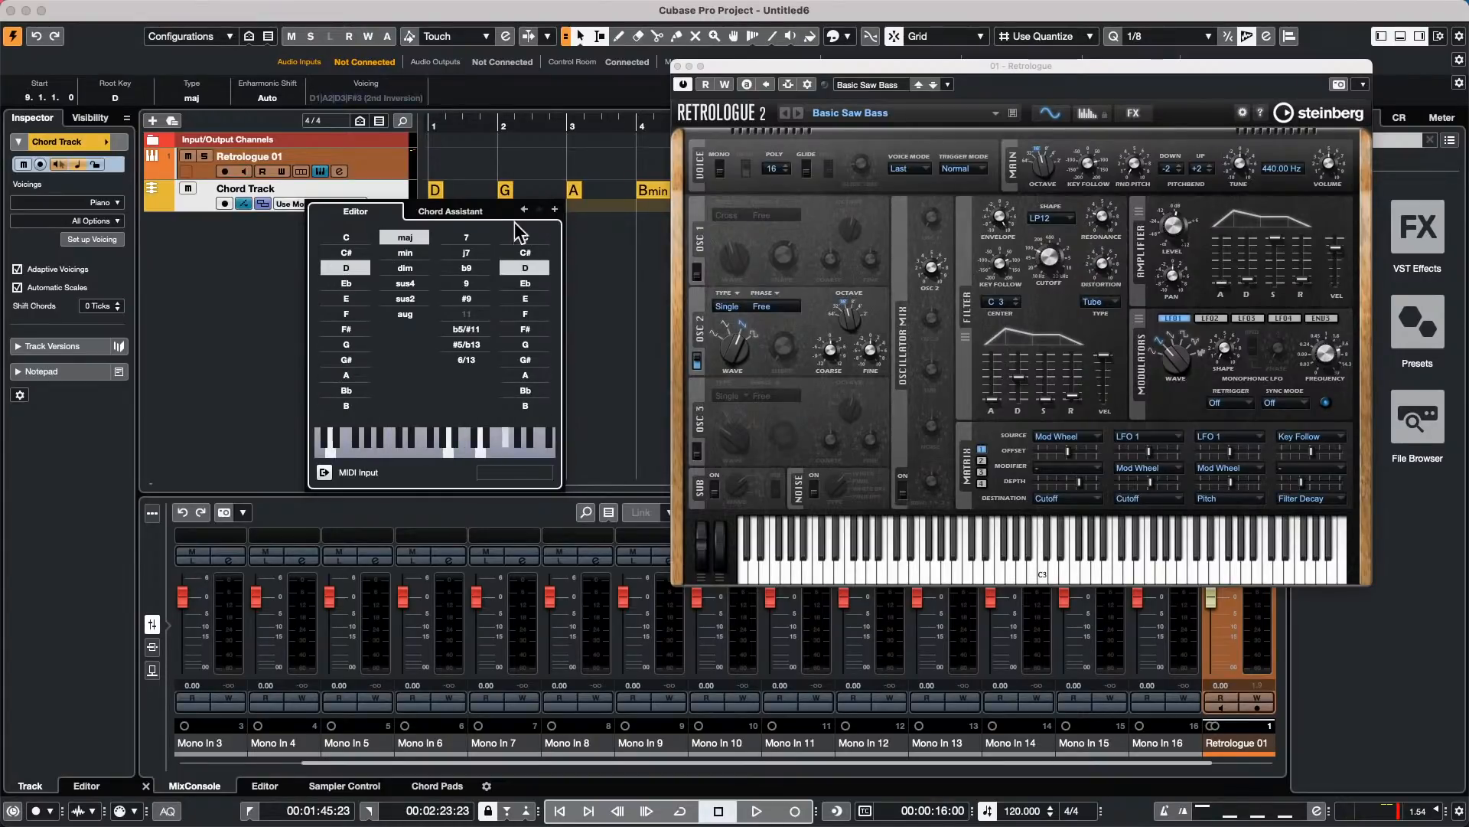
{"action": "left_click", "coordinate": [555, 210]}
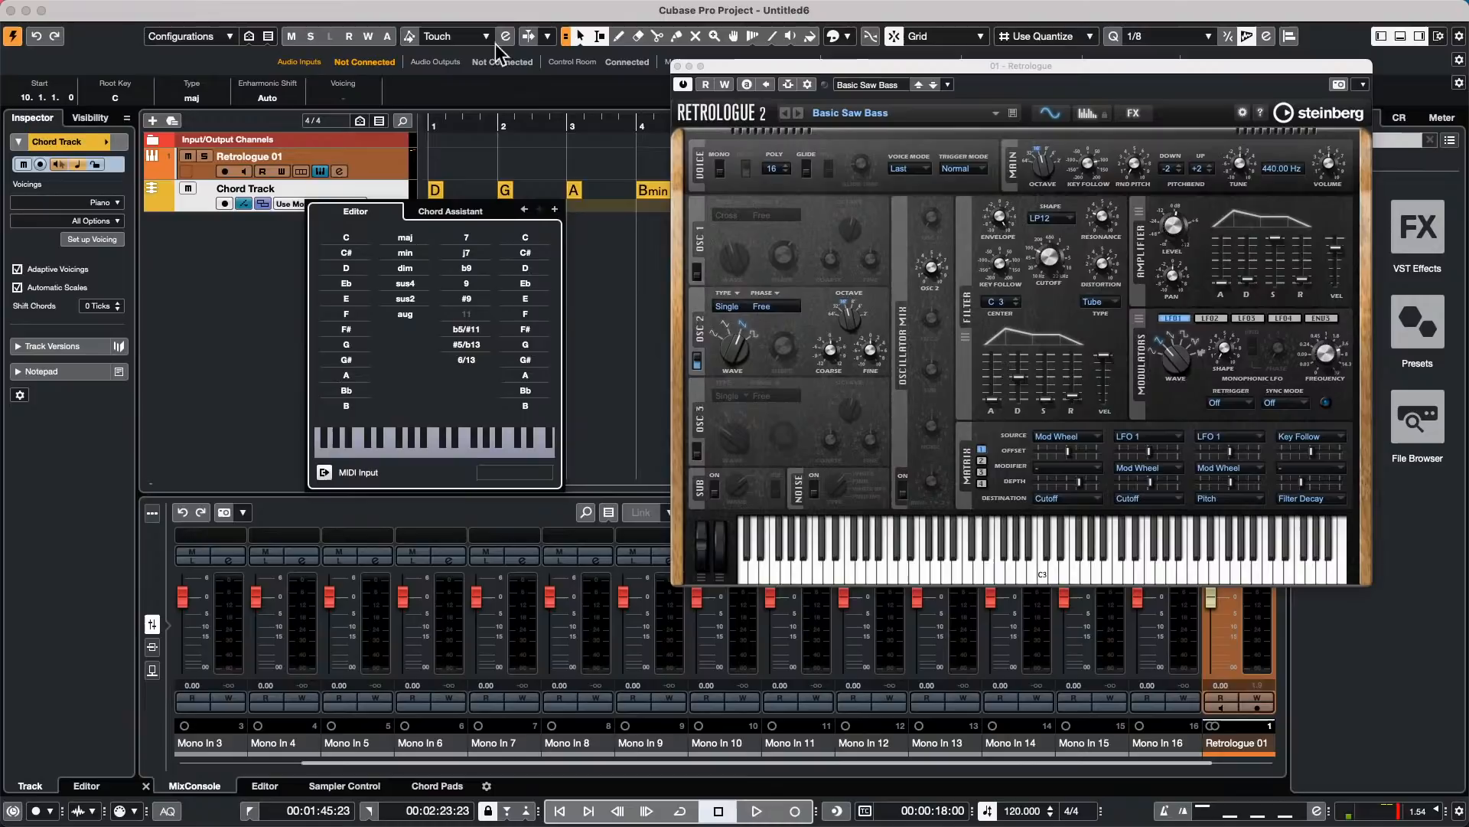
{"action": "left_click", "coordinate": [458, 135]}
Step: Turn on monitoring for the Retrologue 01 track and play the chord progression from the project start
{"action": "left_click_drag", "start_coordinate": [464, 121], "coordinate": [258, 121]}
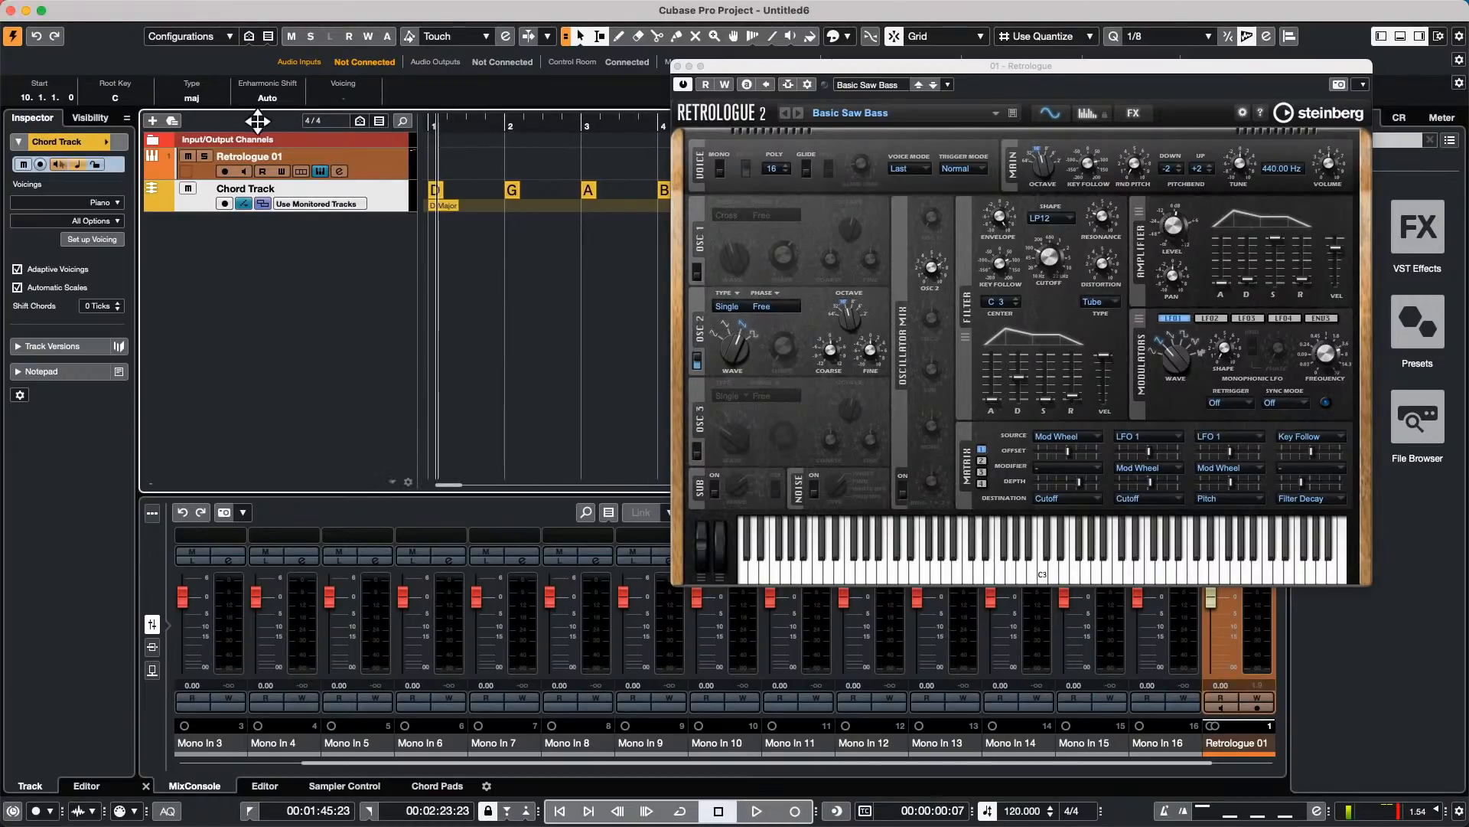
{"action": "key", "text": "space"}
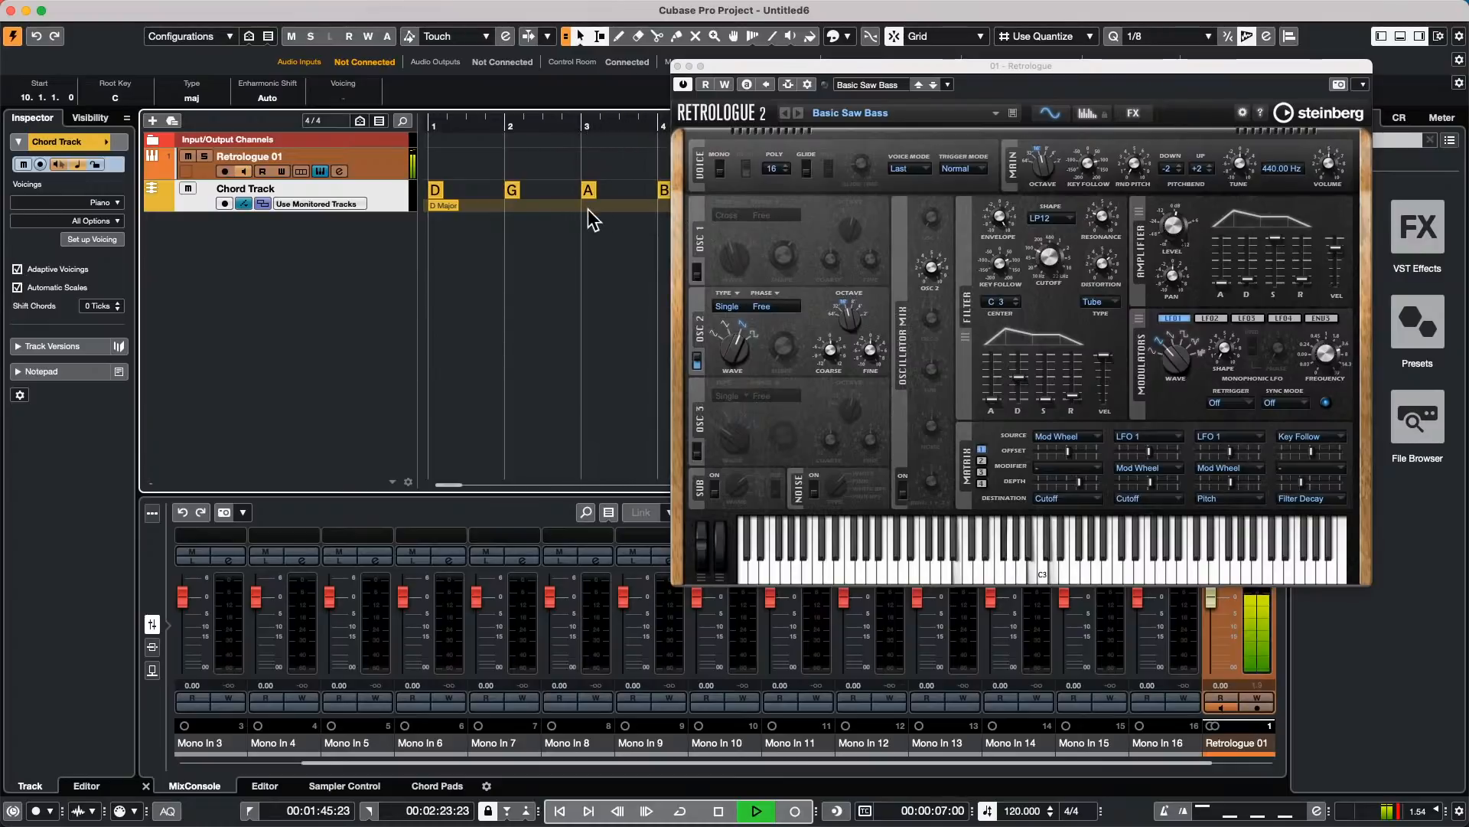
{"action": "key", "text": "space"}
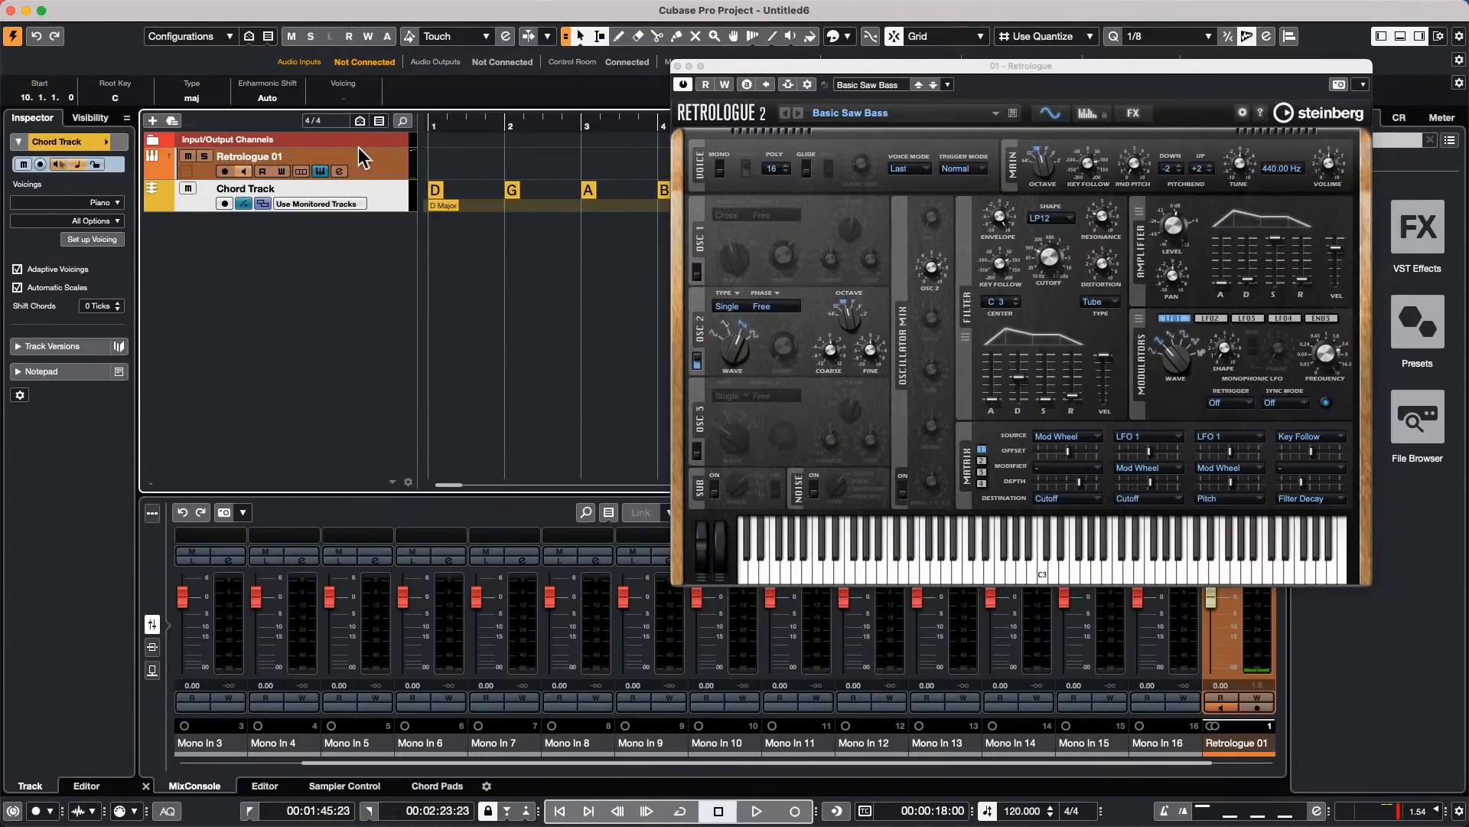
Step: Load Arpache 5 into the first MIDI insert slot of Retrologue 01 and play back the arpeggiated chords
{"action": "left_click", "coordinate": [385, 165]}
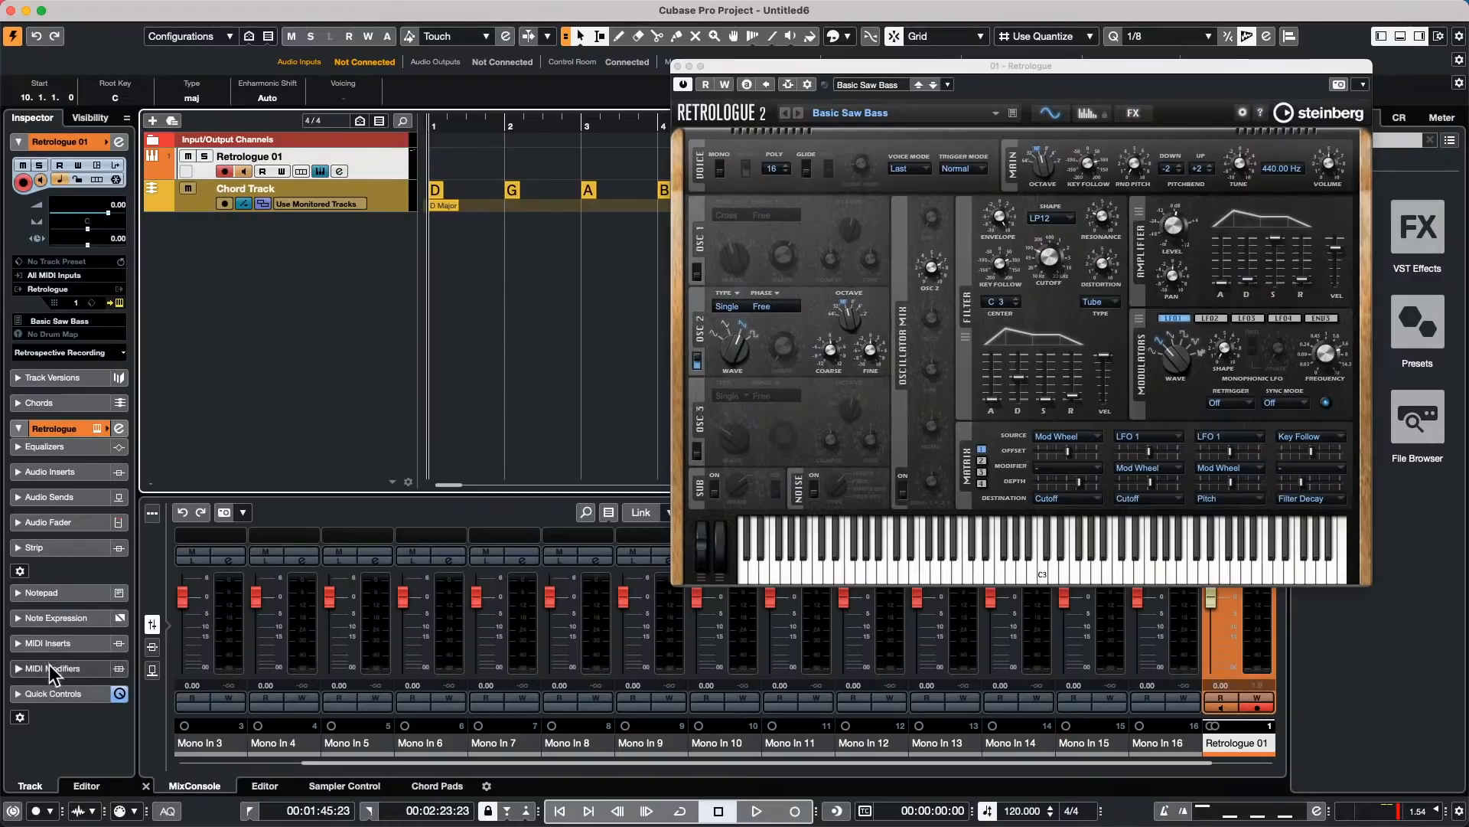
{"action": "left_click", "coordinate": [71, 644]}
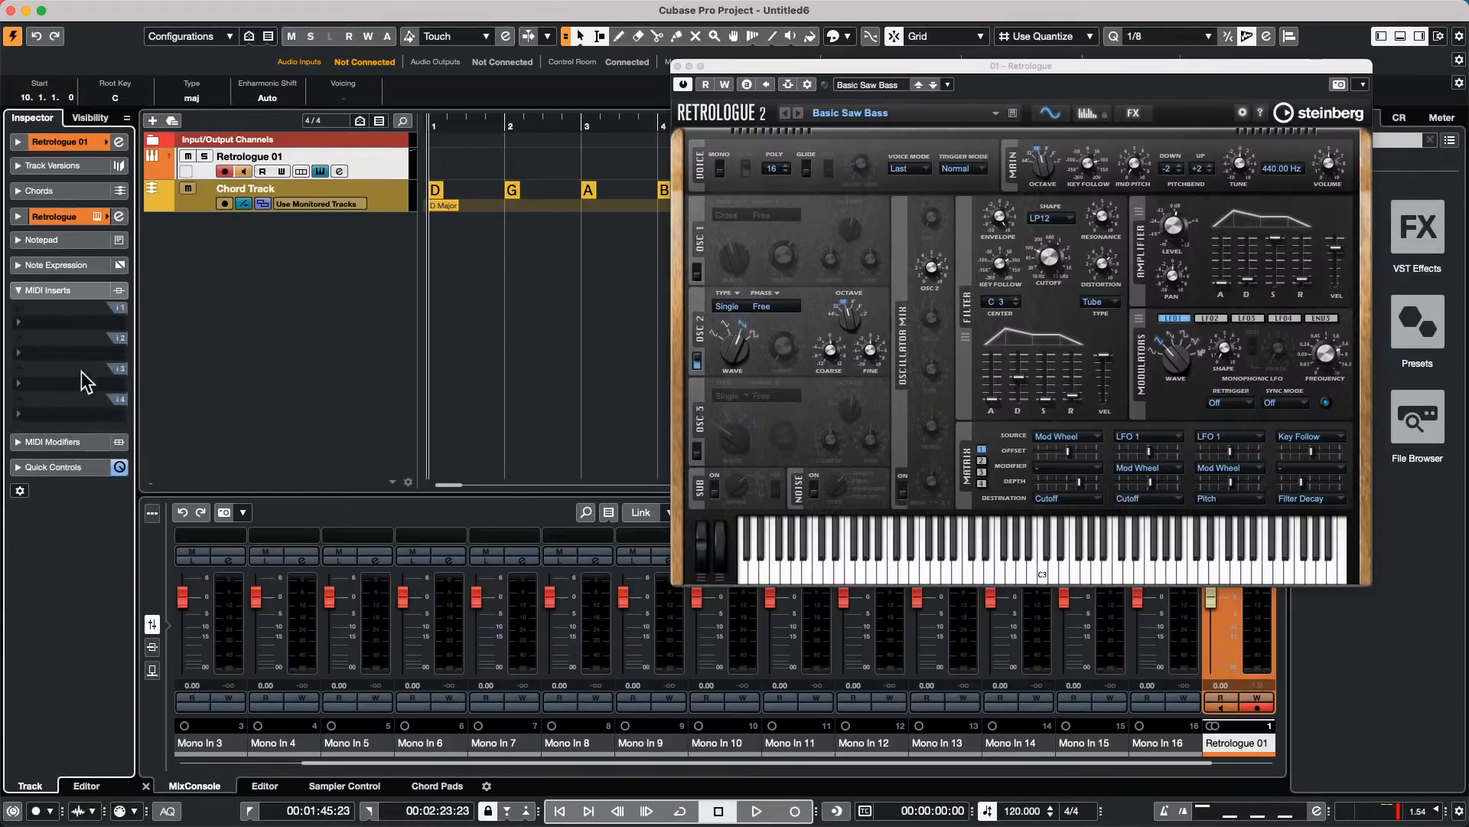
{"action": "left_click", "coordinate": [84, 325]}
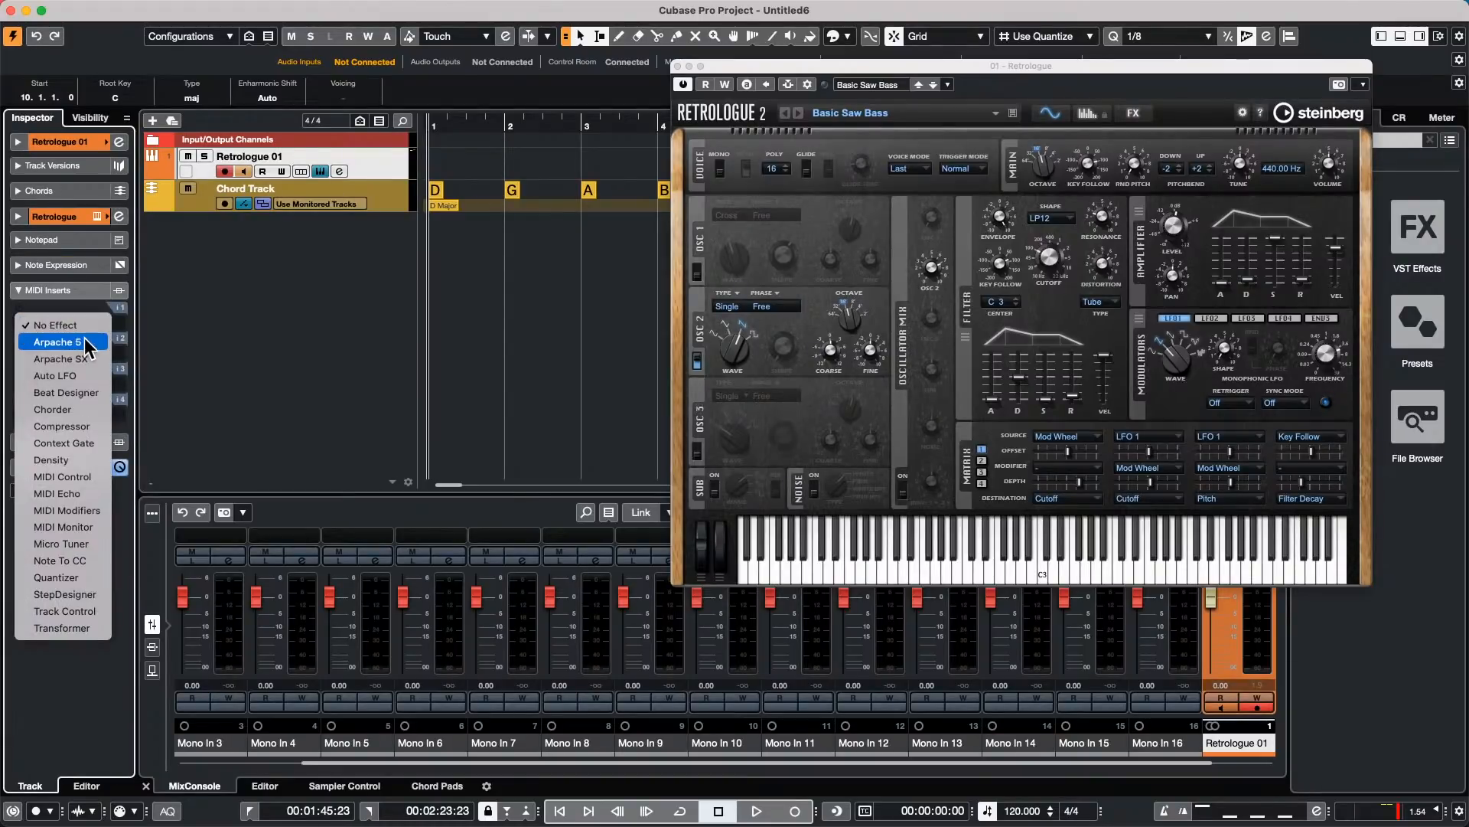
{"action": "left_click", "coordinate": [84, 341]}
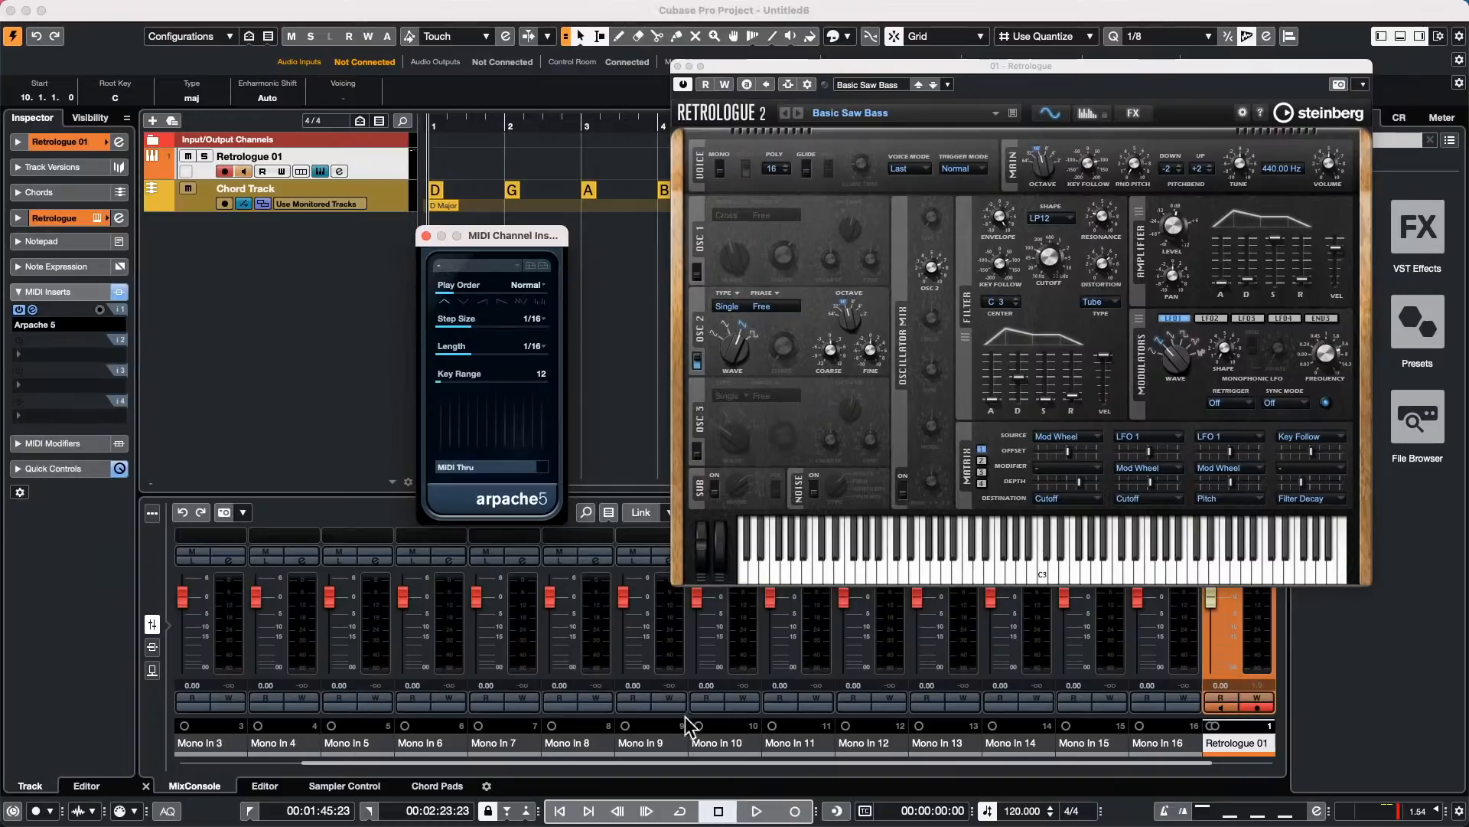
{"action": "left_click", "coordinate": [755, 810]}
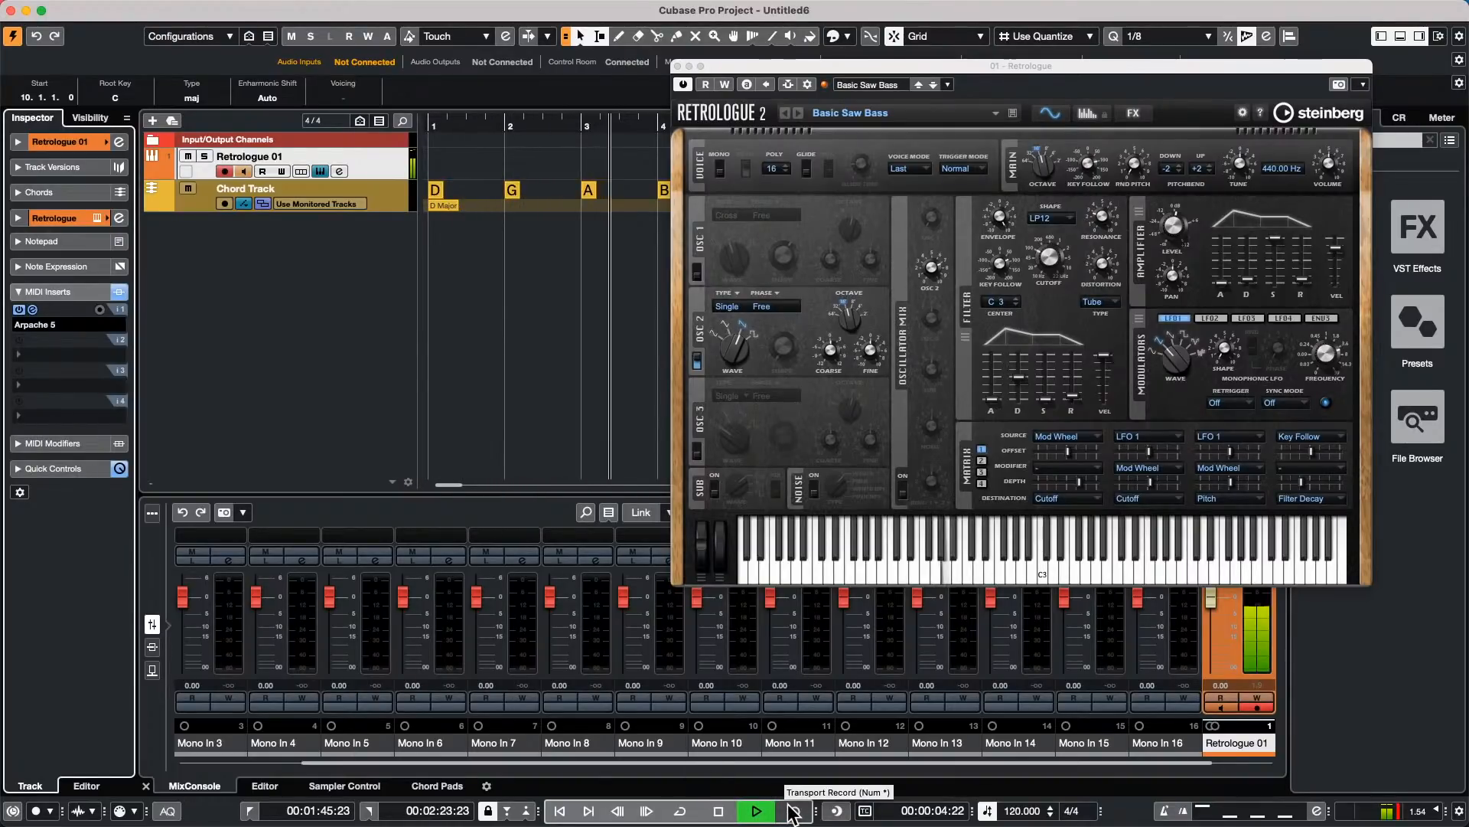
{"action": "key", "text": "space"}
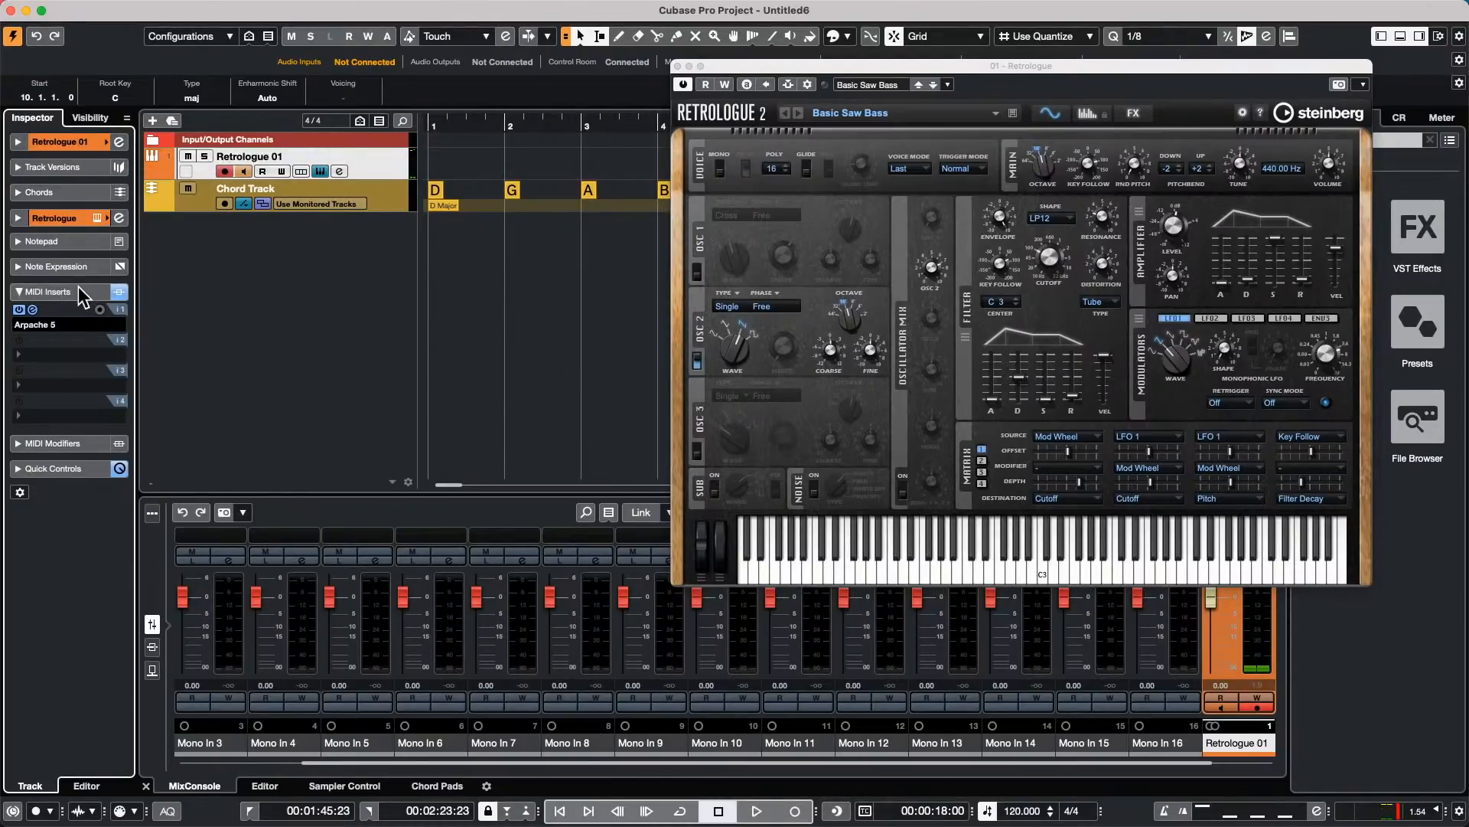
Step: Set the Retrologue 01 track's MIDI modifier transpose to 24 and play the progression from the start
{"action": "left_click", "coordinate": [82, 444]}
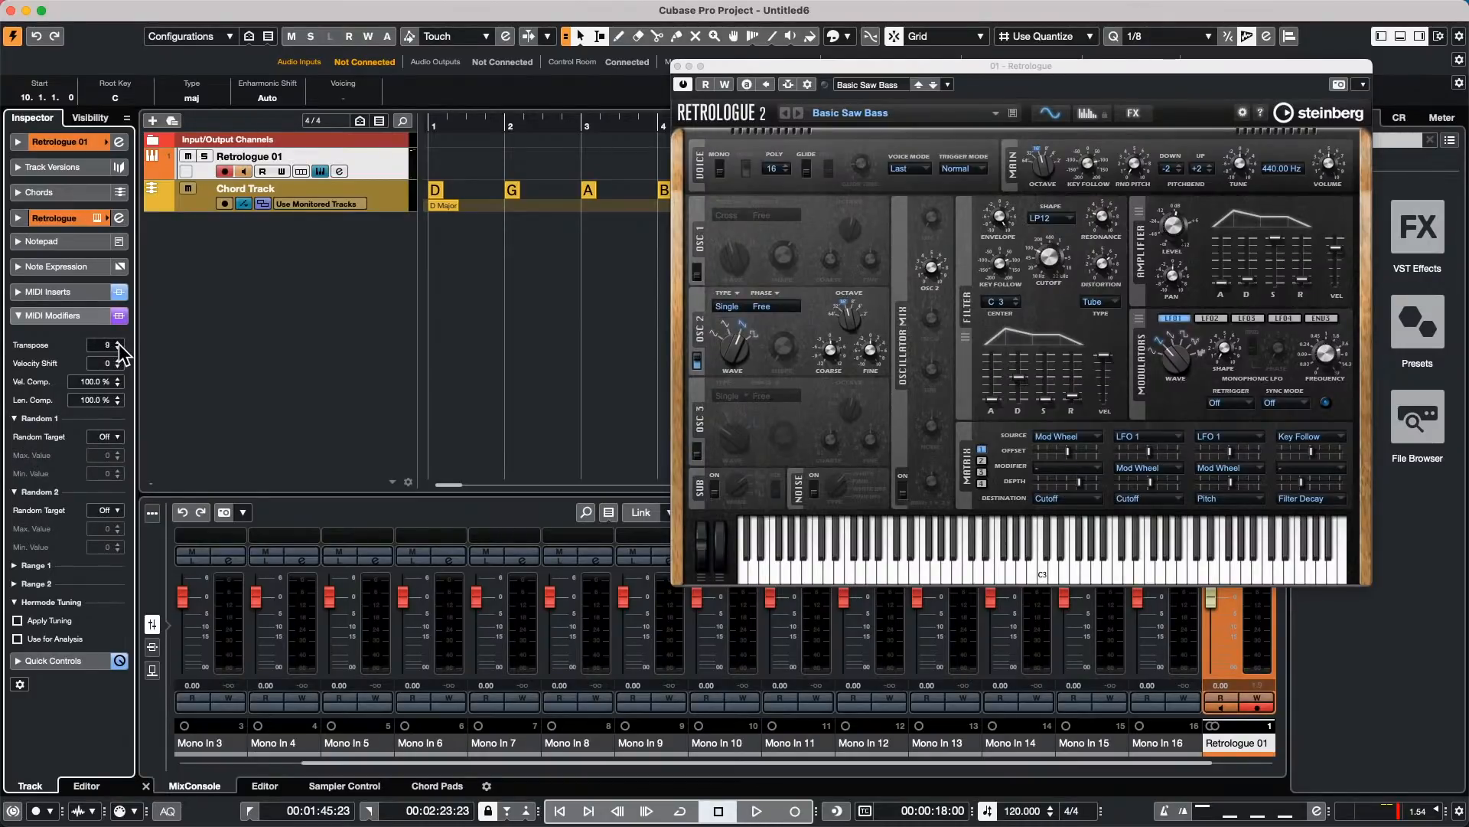
{"action": "scroll", "coordinate": [119, 344], "scroll_direction": "up", "scroll_amount": 13}
{"action": "left_click_drag", "start_coordinate": [478, 126], "coordinate": [297, 137]}
{"action": "key", "text": "space"}
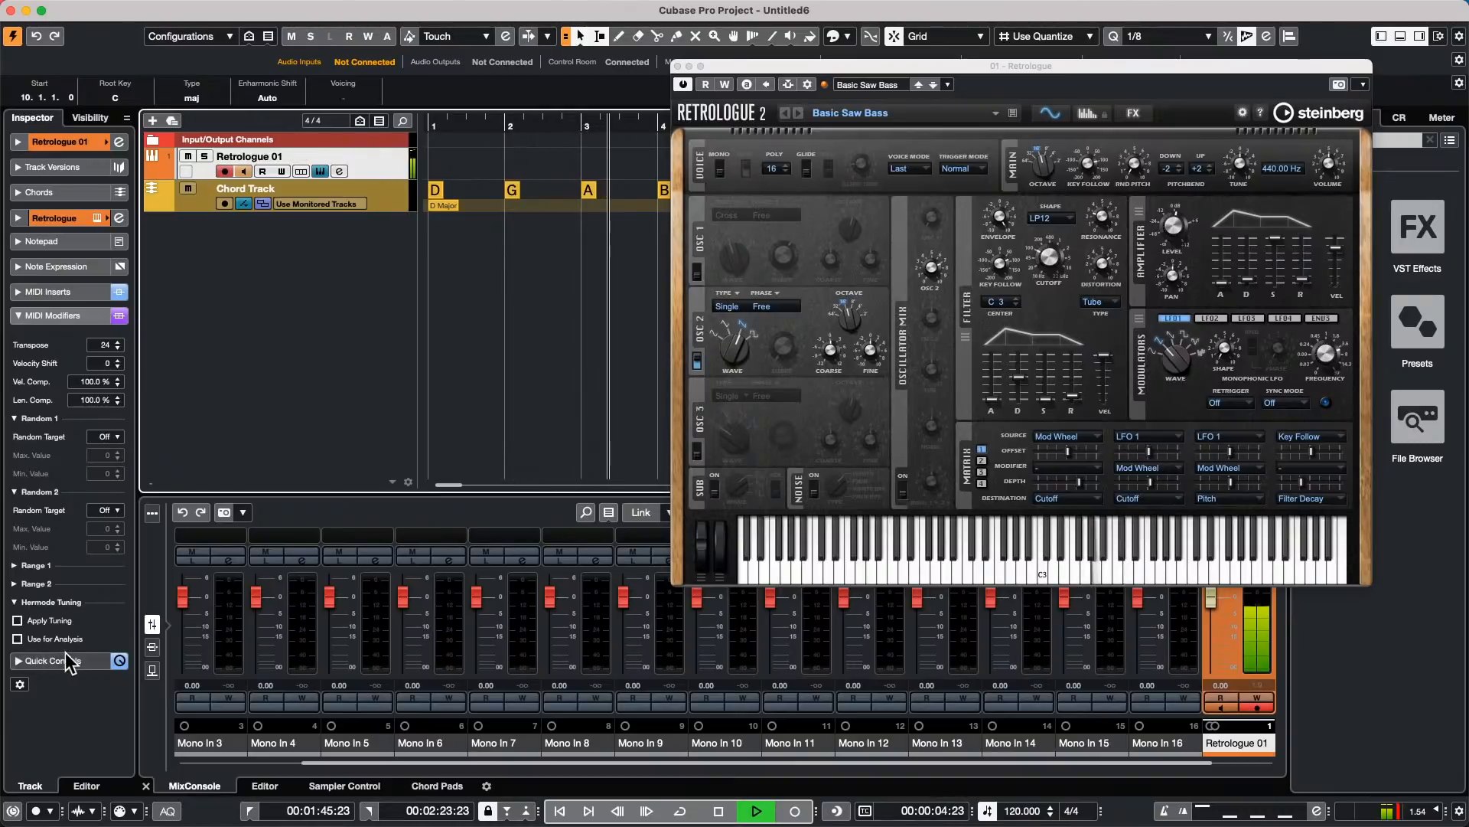
{"action": "key", "text": "space"}
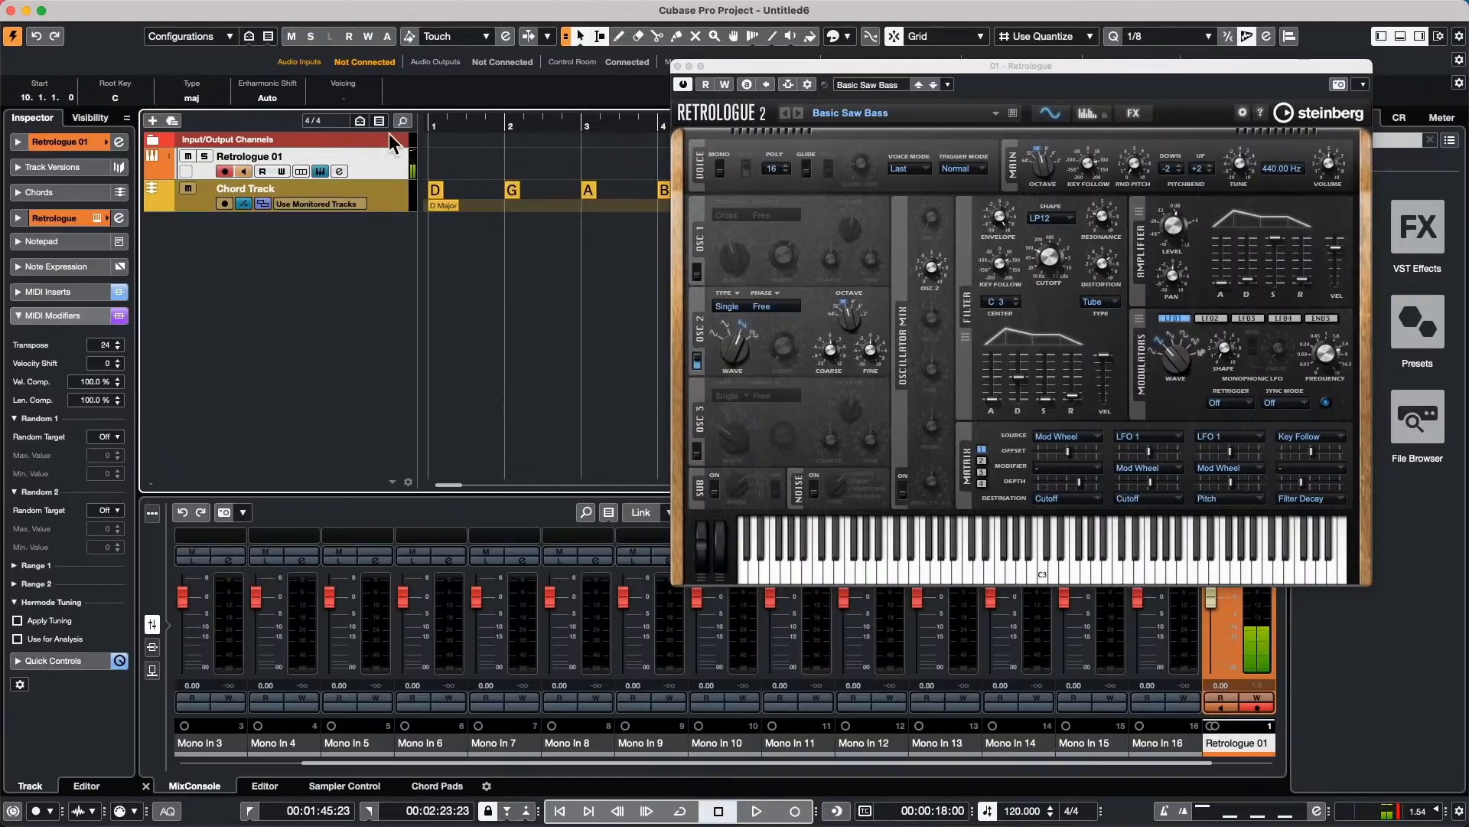
Step: Return the cursor to the project start and enable recording of the Arpache 5 insert's output to the track
{"action": "left_click", "coordinate": [42, 661]}
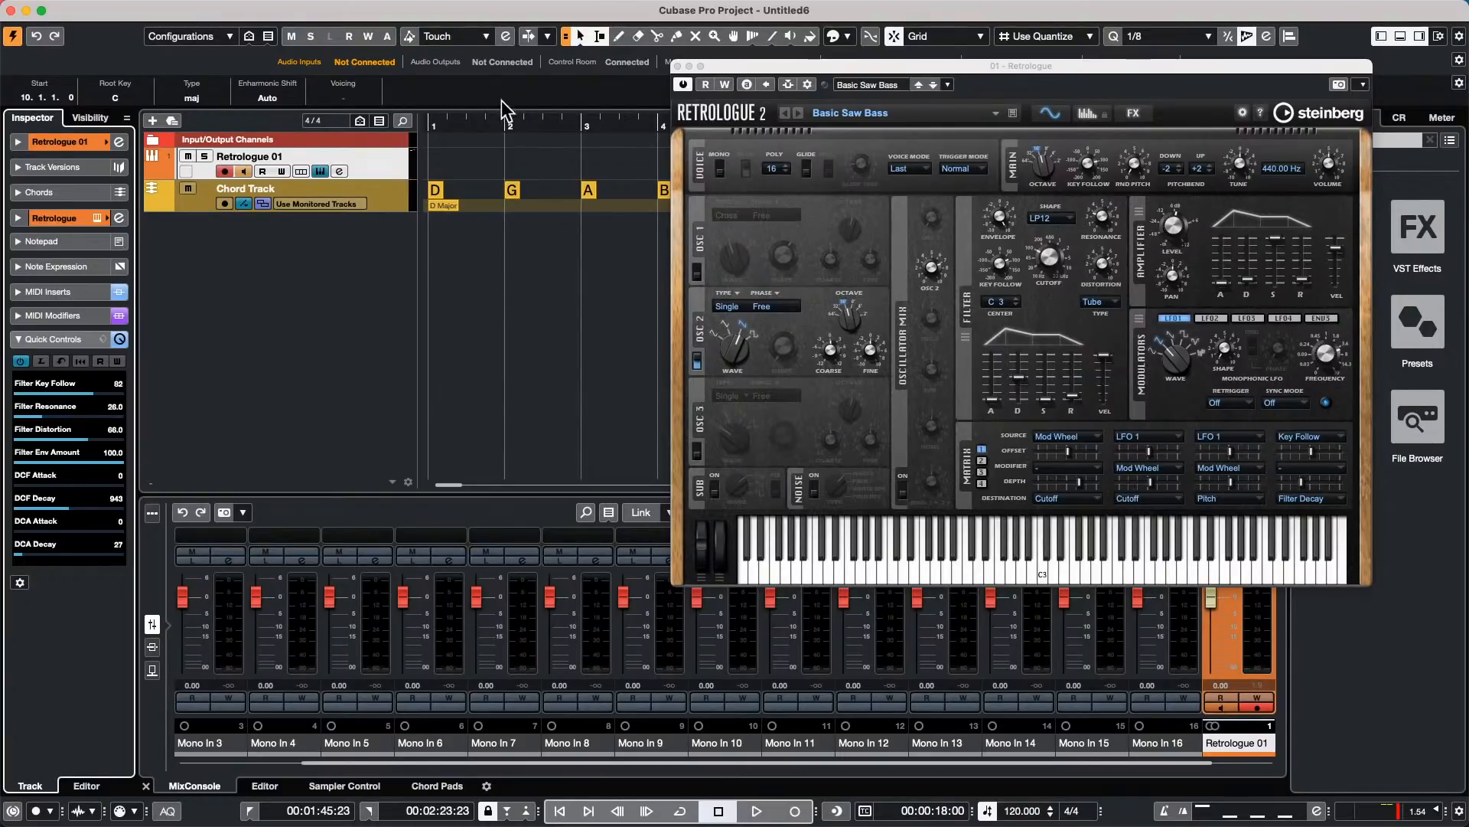
{"action": "left_click_drag", "start_coordinate": [460, 122], "coordinate": [359, 118]}
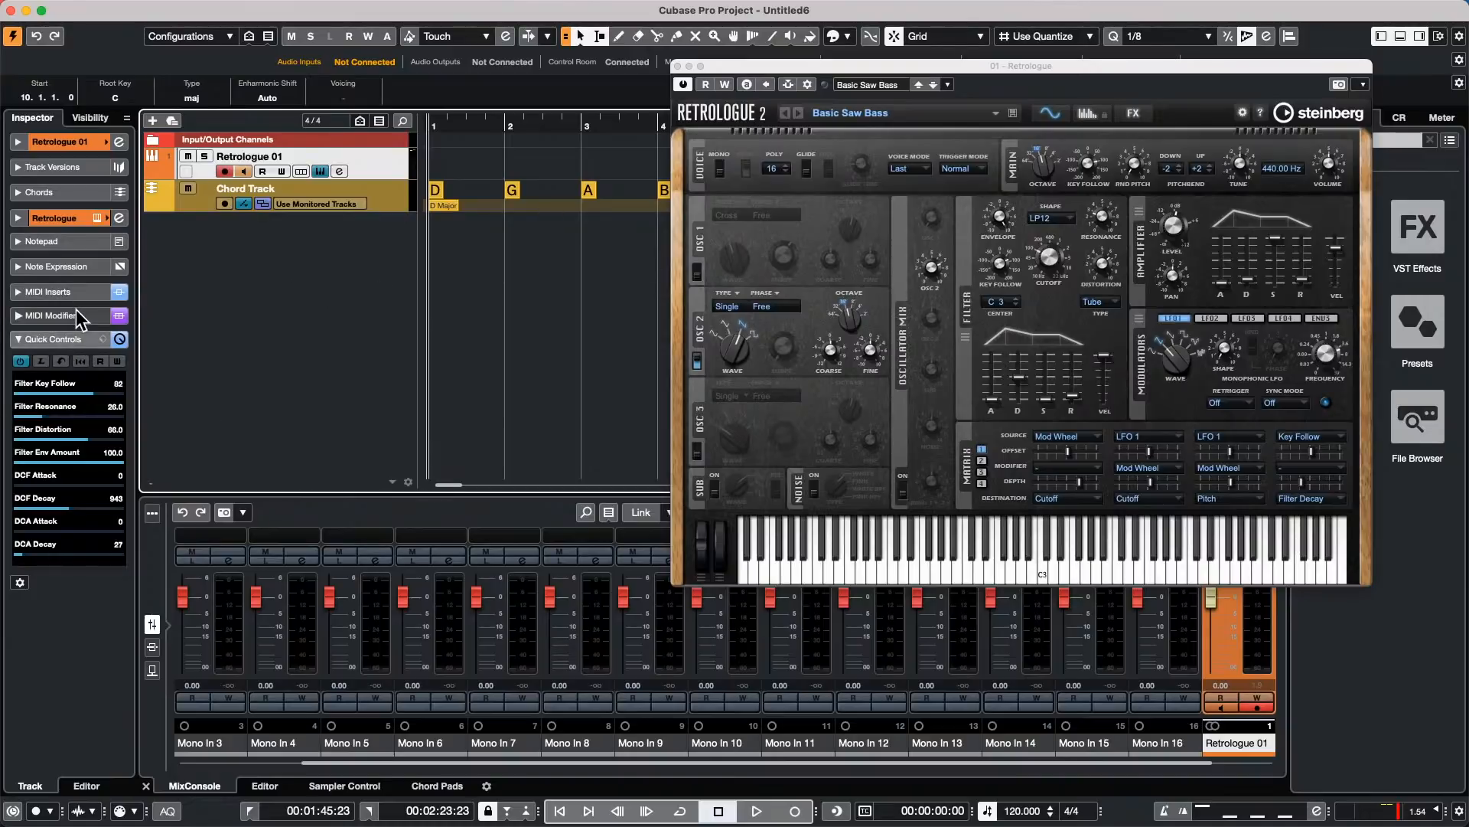
{"action": "left_click", "coordinate": [48, 292]}
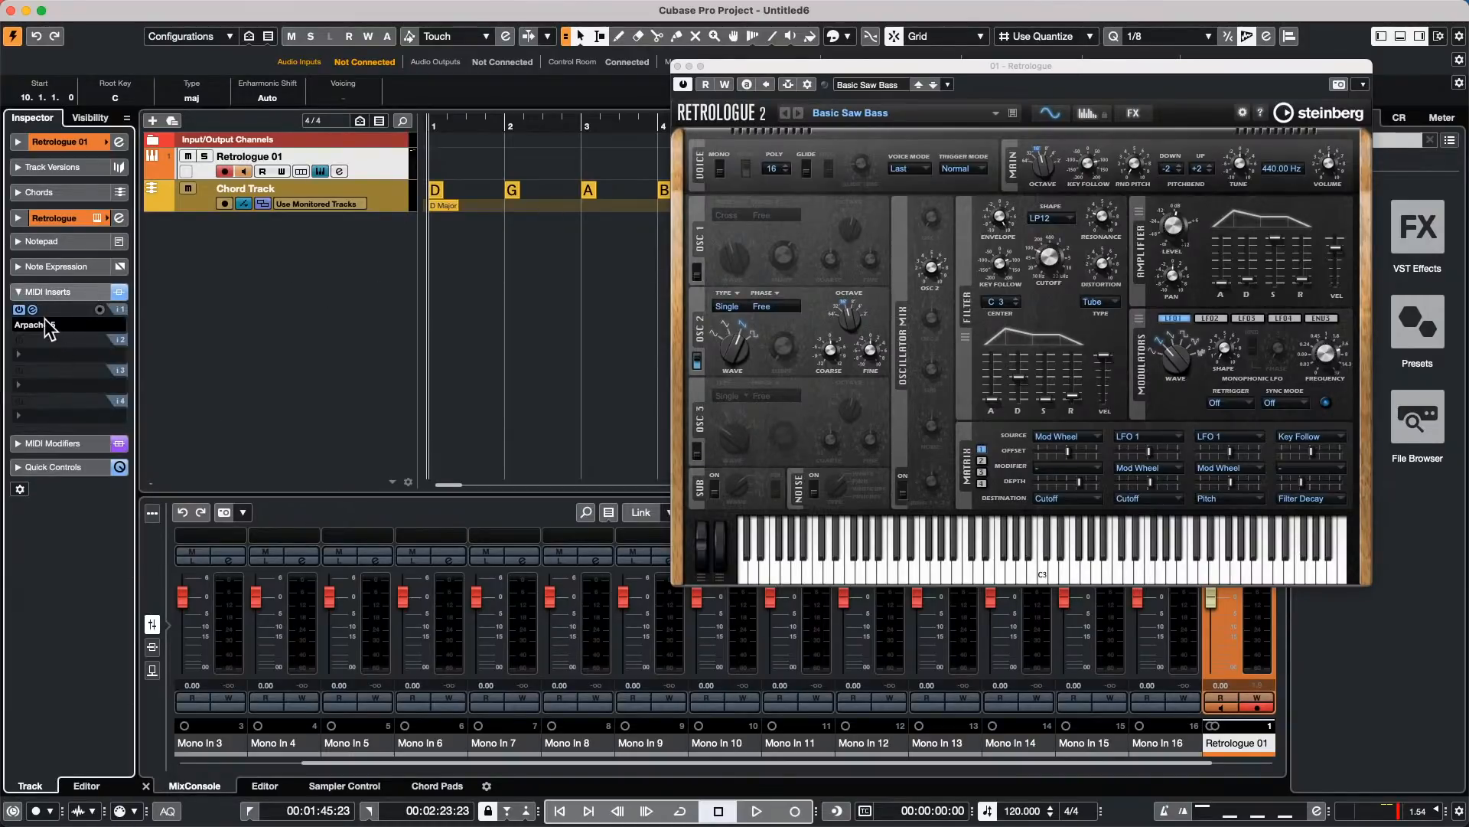
{"action": "left_click", "coordinate": [101, 310]}
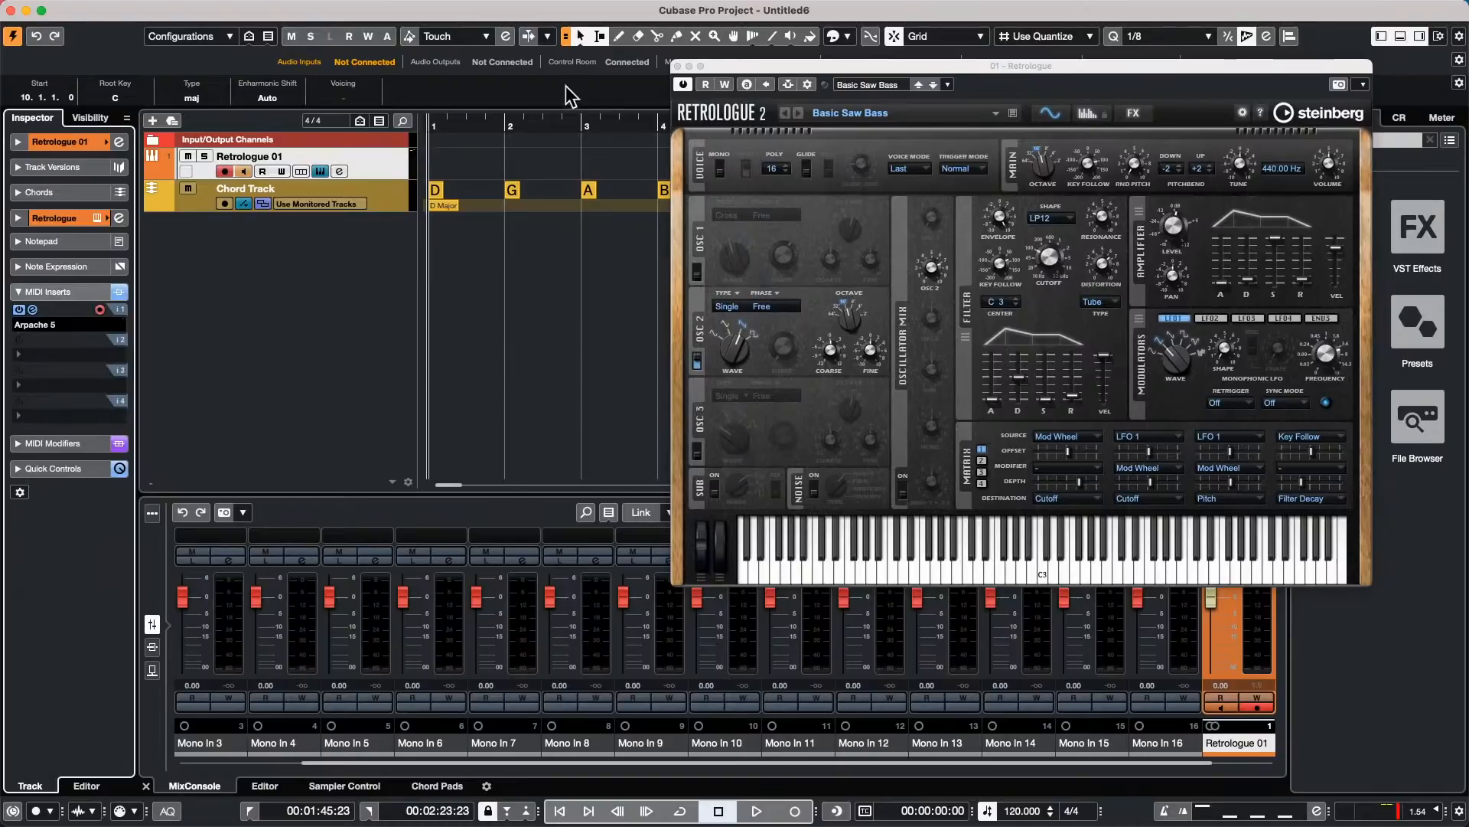
Step: Try to record the Arpache 5 output onto the Retrologue 01 track from the project start, moving the Retrologue window below the tracks
{"action": "left_click_drag", "start_coordinate": [445, 124], "coordinate": [249, 122]}
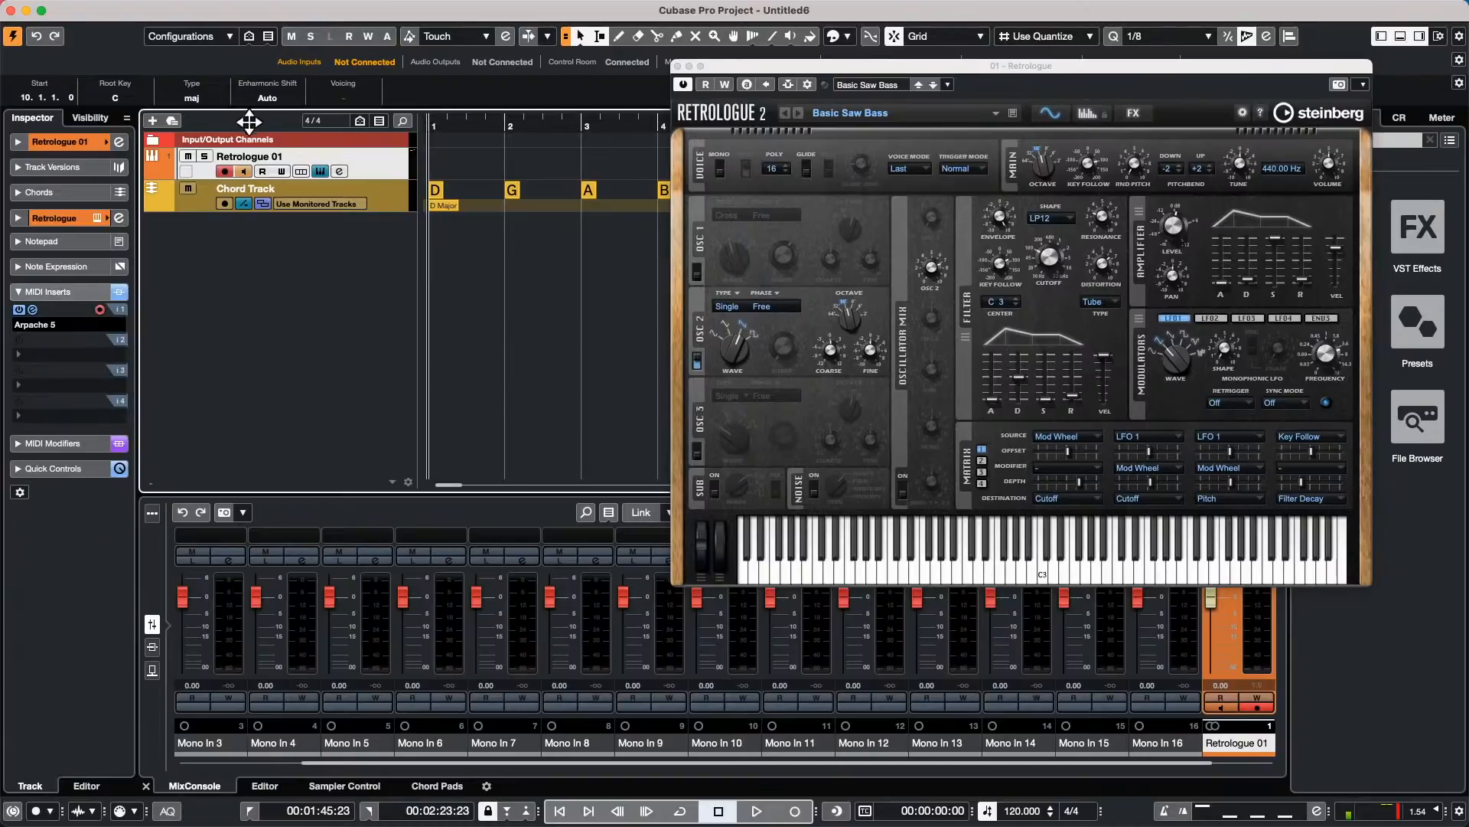
{"action": "left_click", "coordinate": [794, 811]}
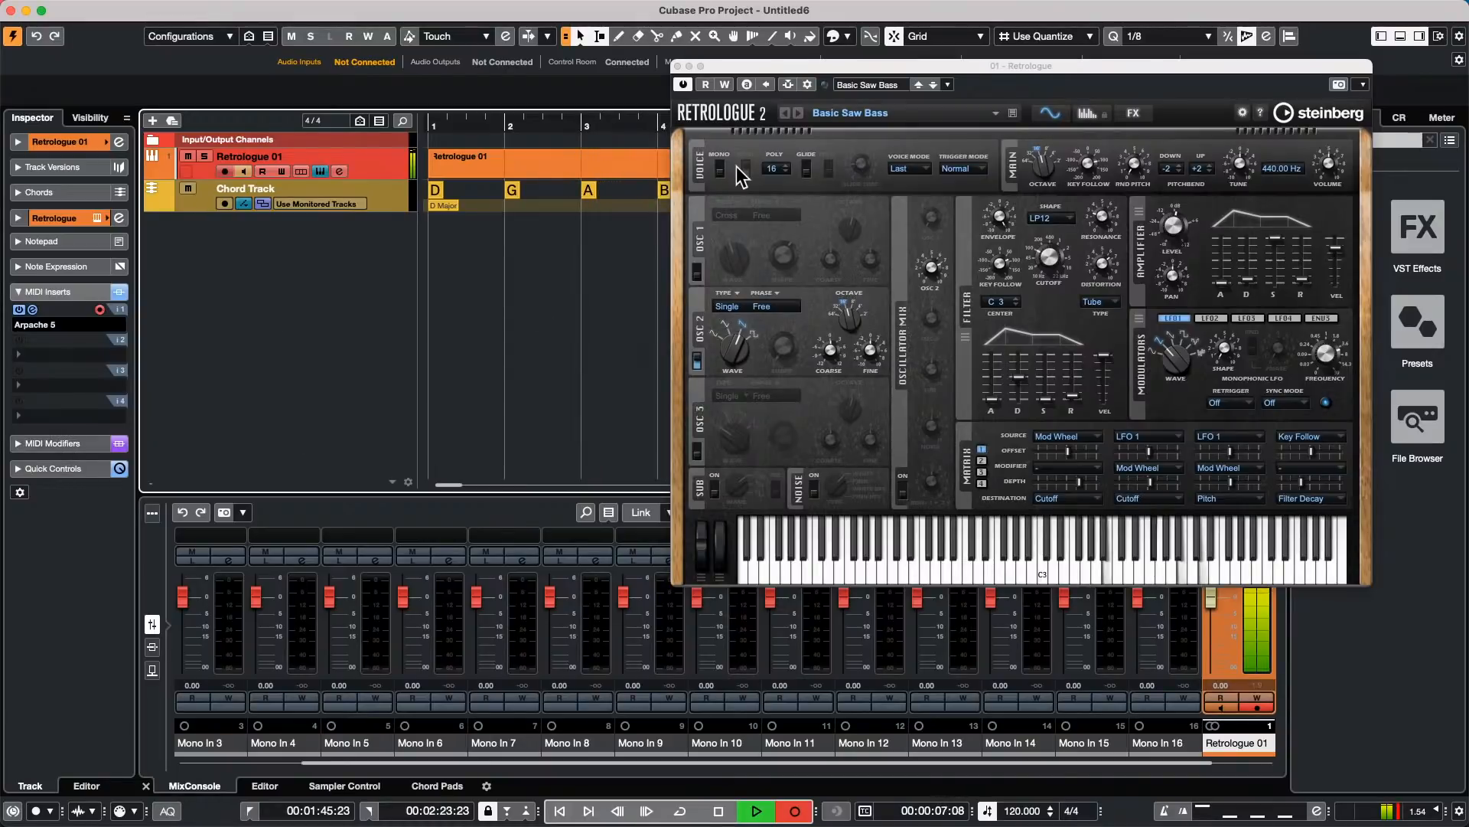
{"action": "left_click_drag", "start_coordinate": [746, 64], "coordinate": [739, 351]}
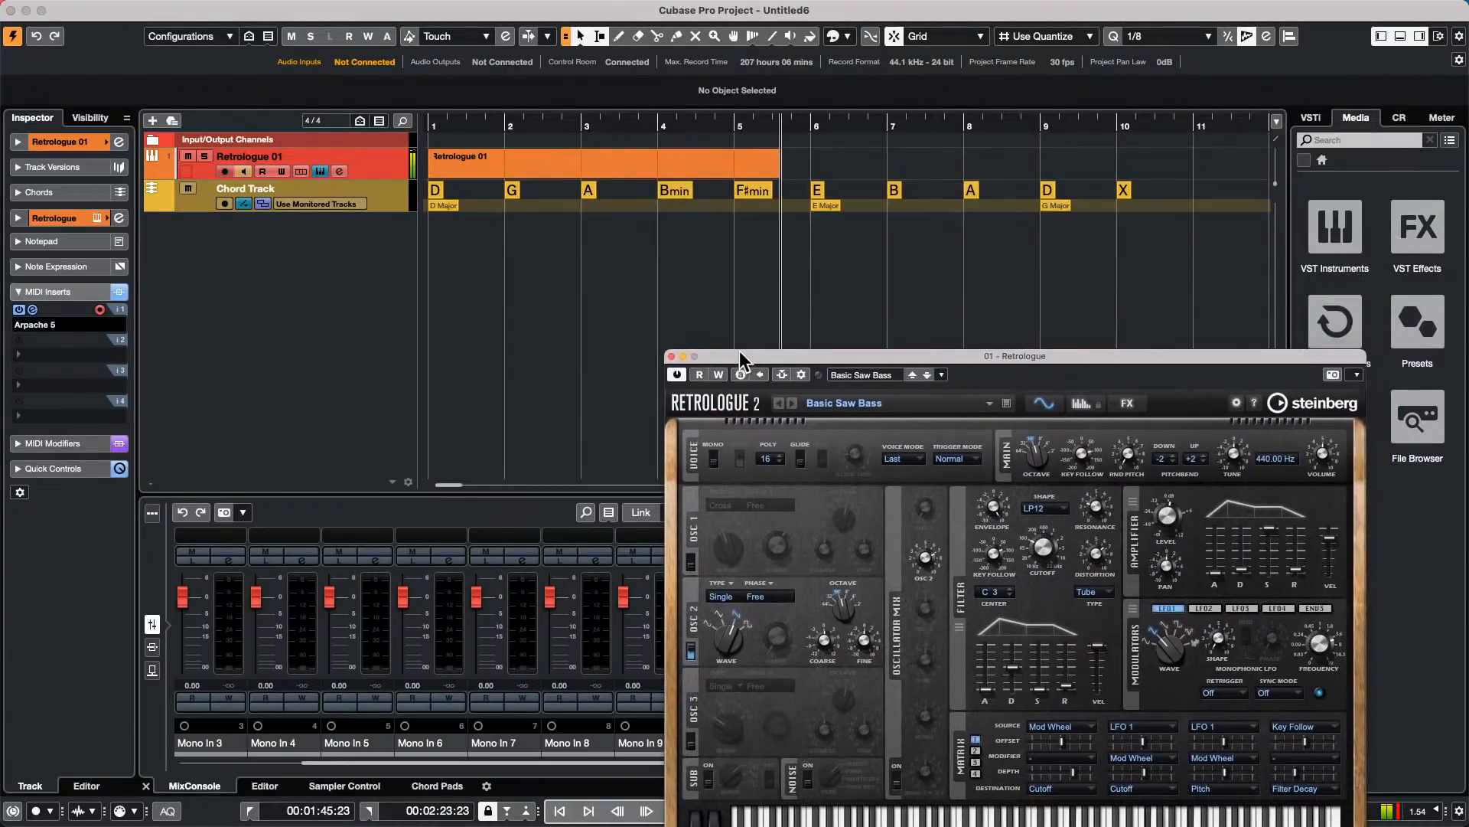
{"action": "key", "text": "space"}
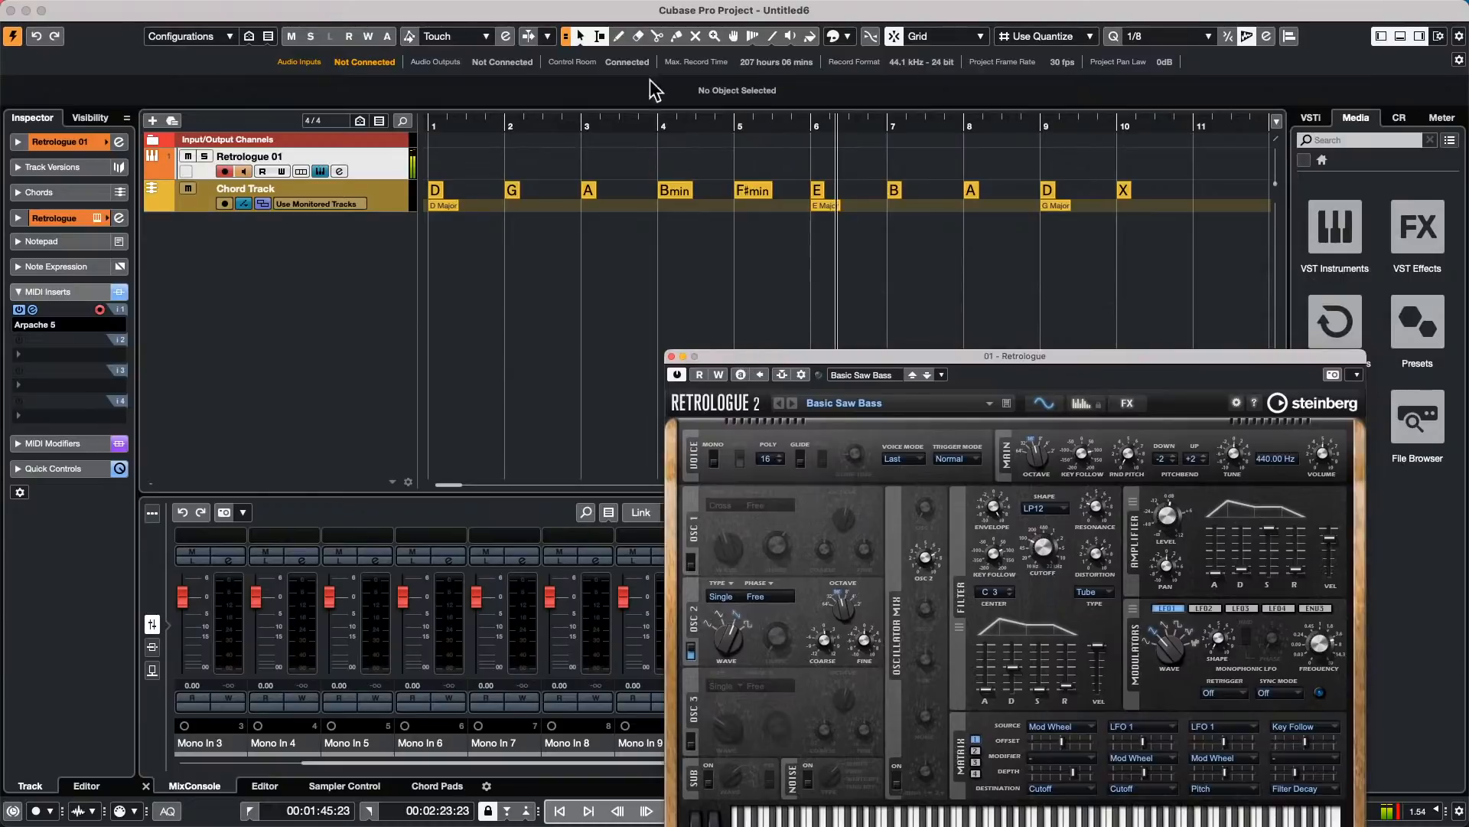
{"action": "left_click", "coordinate": [496, 129]}
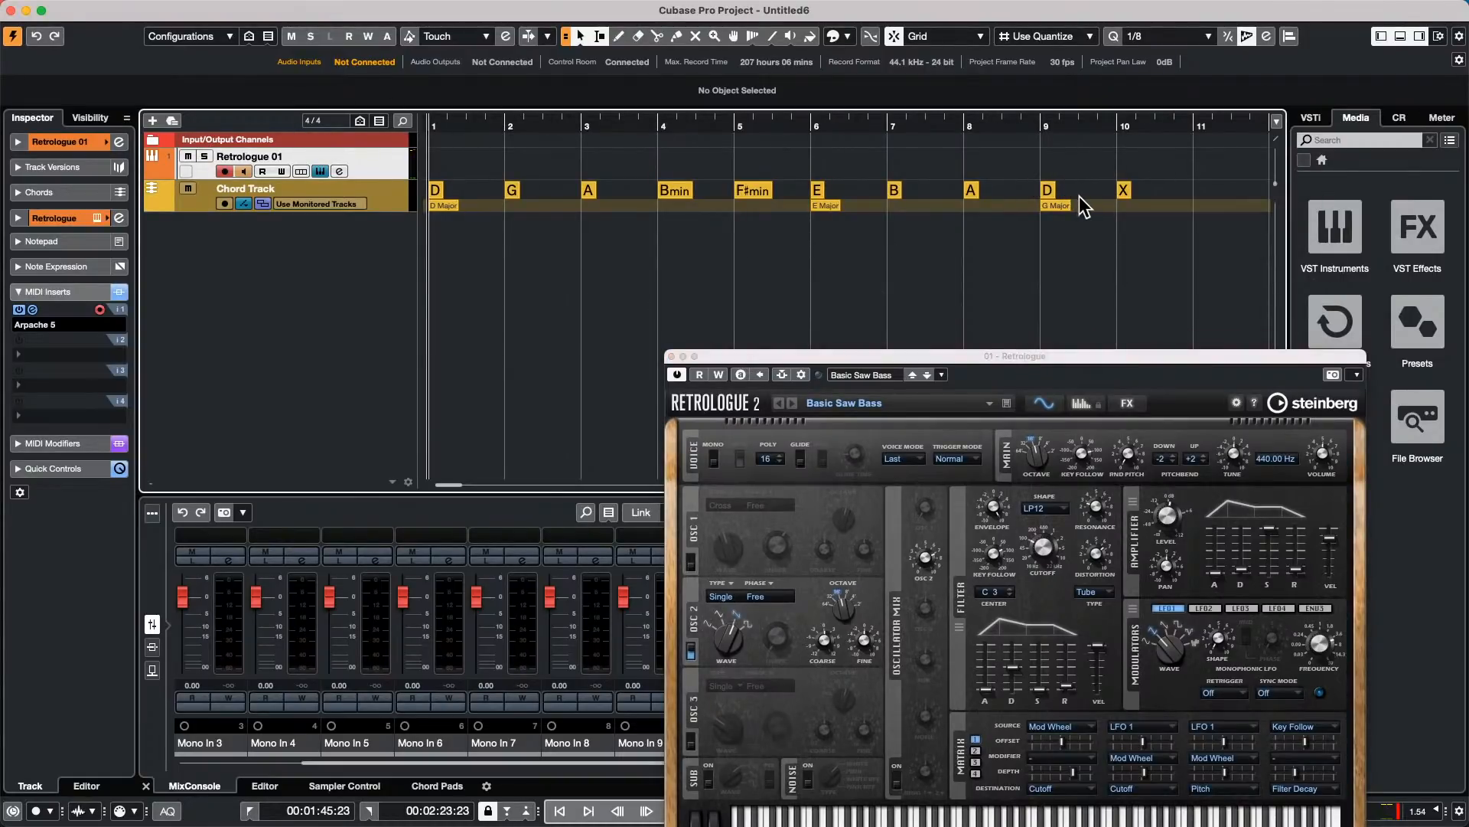
Step: Increase the Chord Track's height, select all chord events from D to X and play them briefly
{"action": "left_click_drag", "start_coordinate": [1078, 195], "coordinate": [1078, 207]}
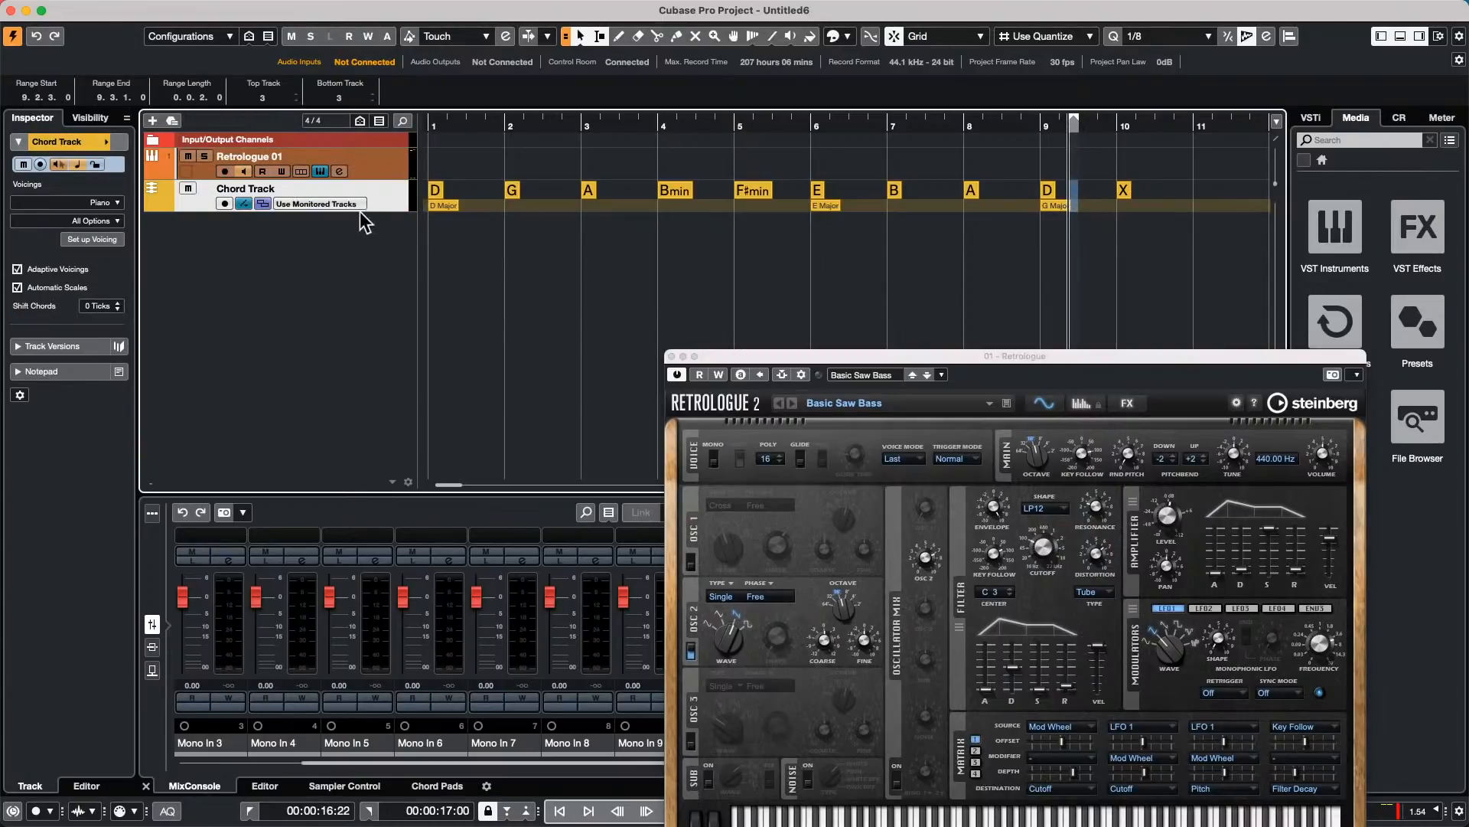
{"action": "left_click_drag", "start_coordinate": [370, 208], "coordinate": [364, 245]}
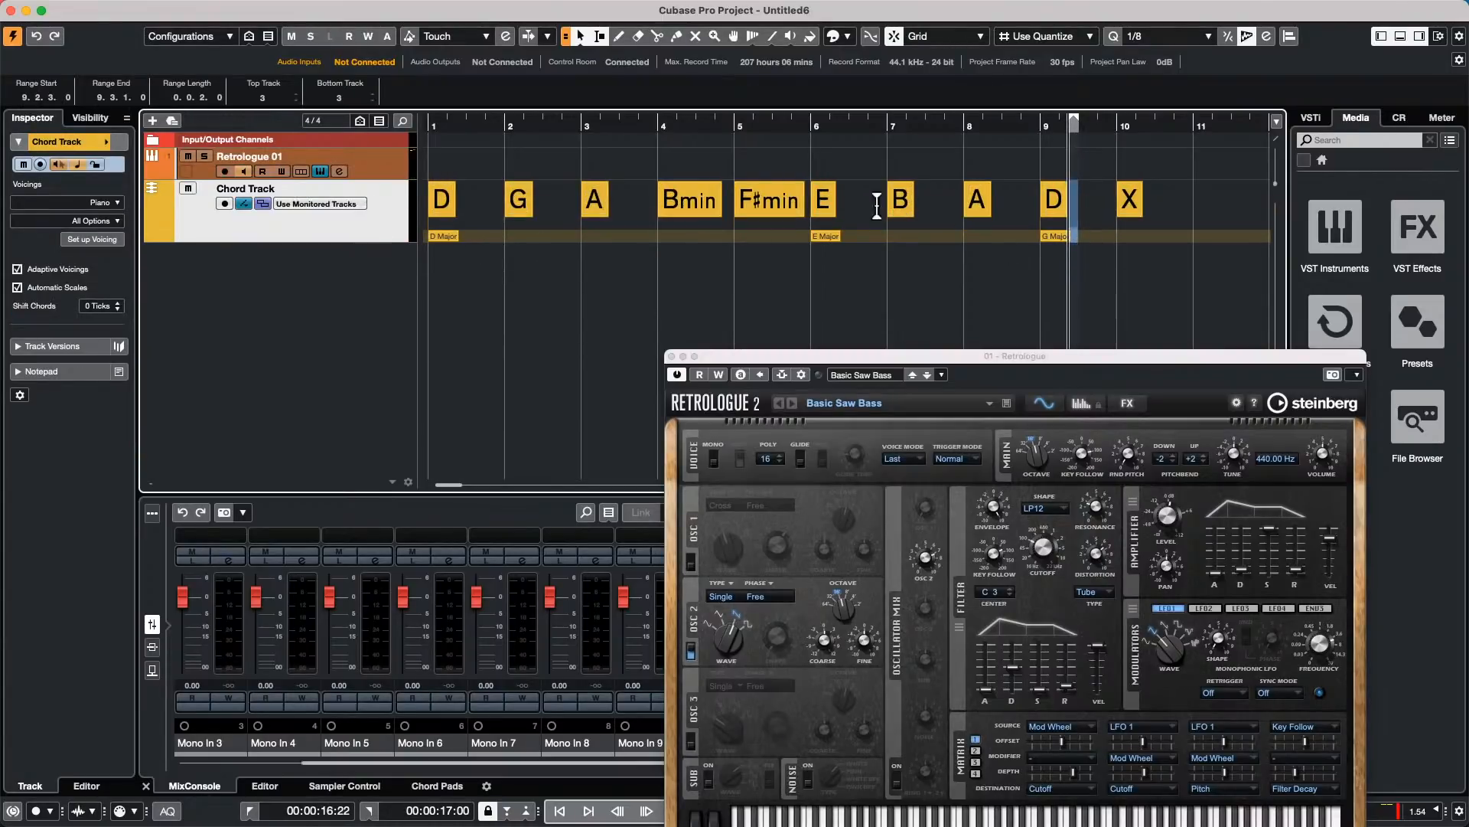
{"action": "left_click_drag", "start_coordinate": [1087, 215], "coordinate": [422, 215]}
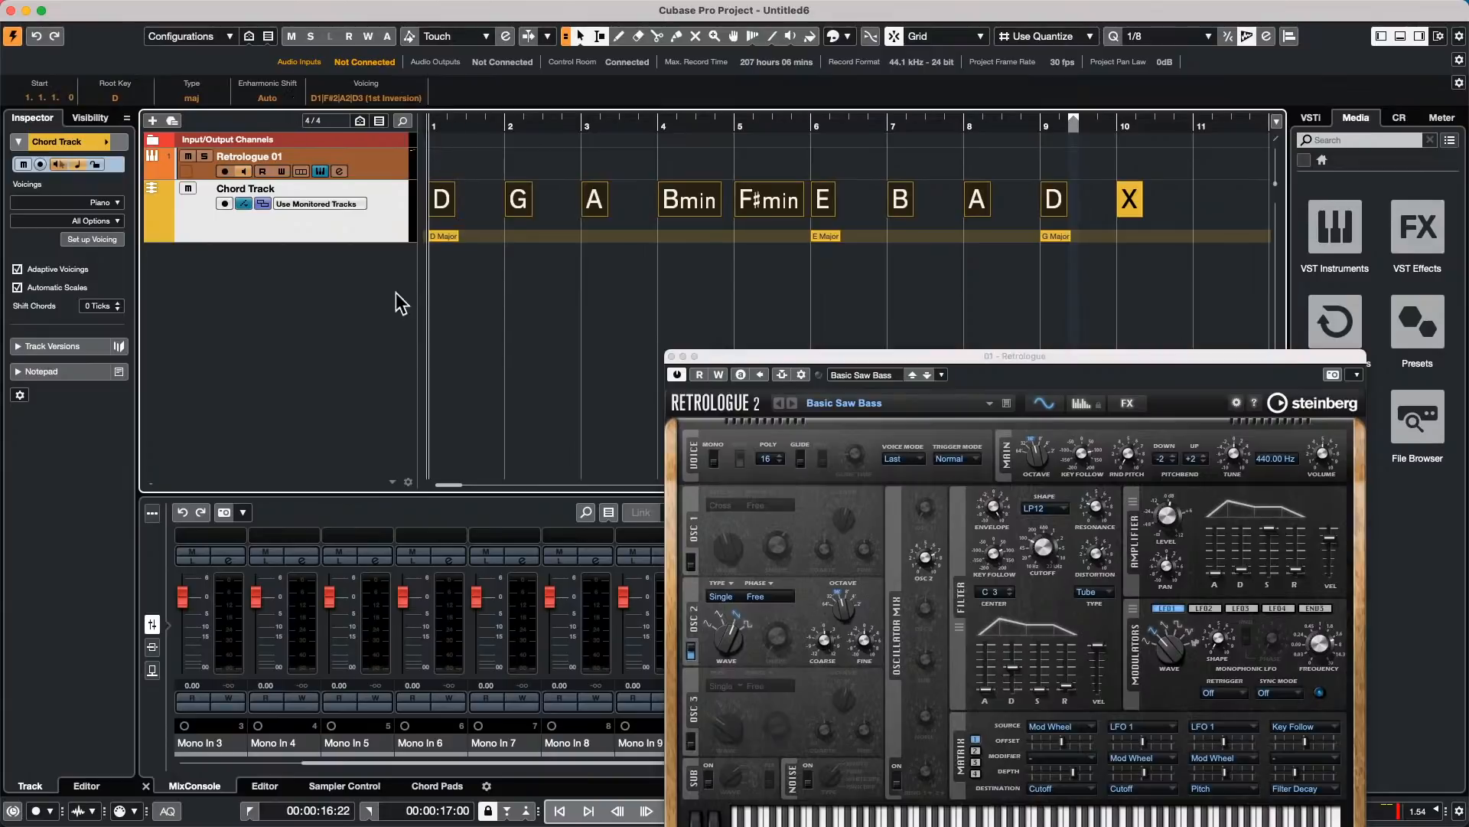
{"action": "key", "text": "space"}
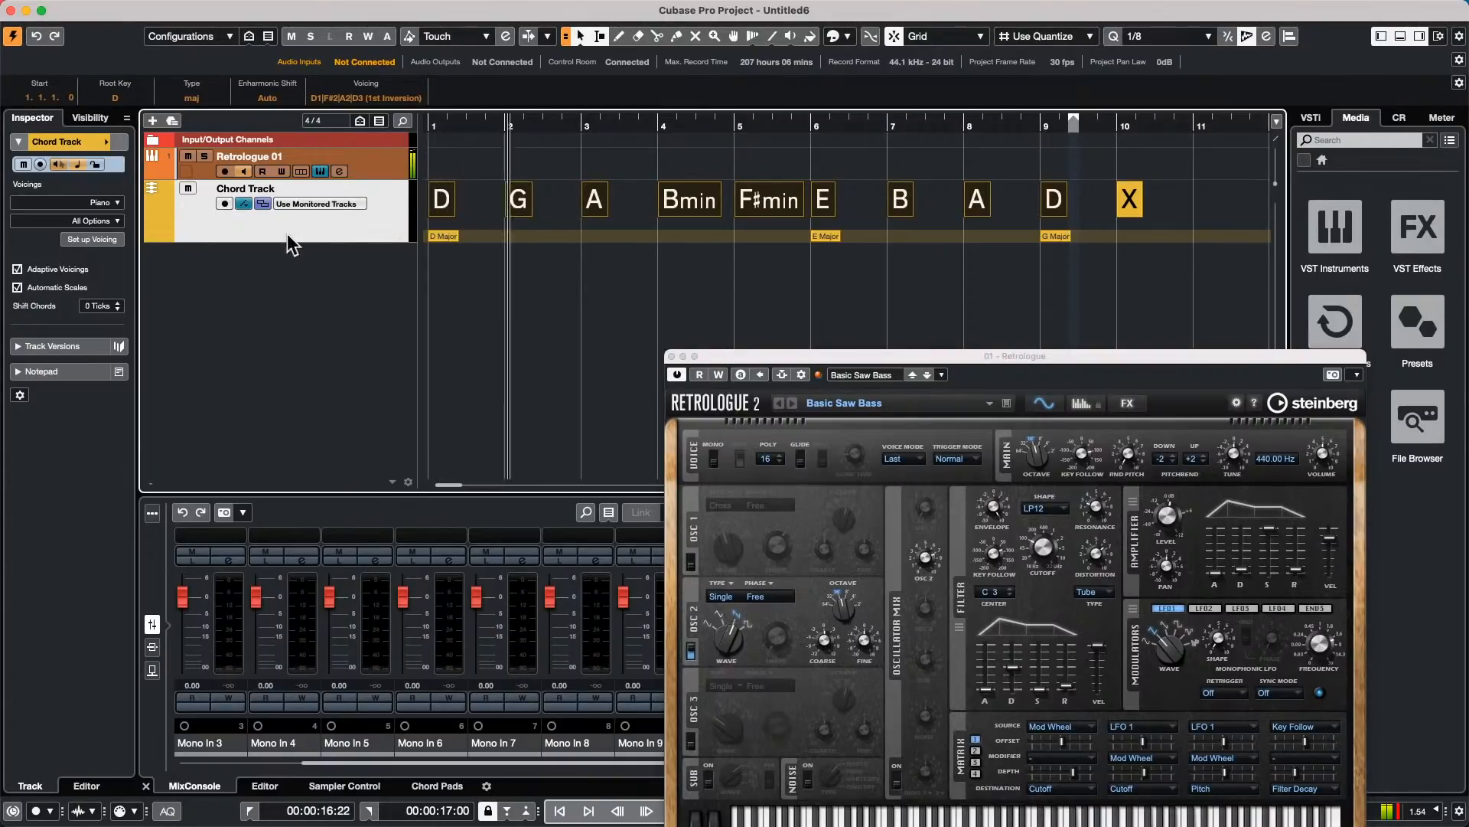
{"action": "key", "text": "space"}
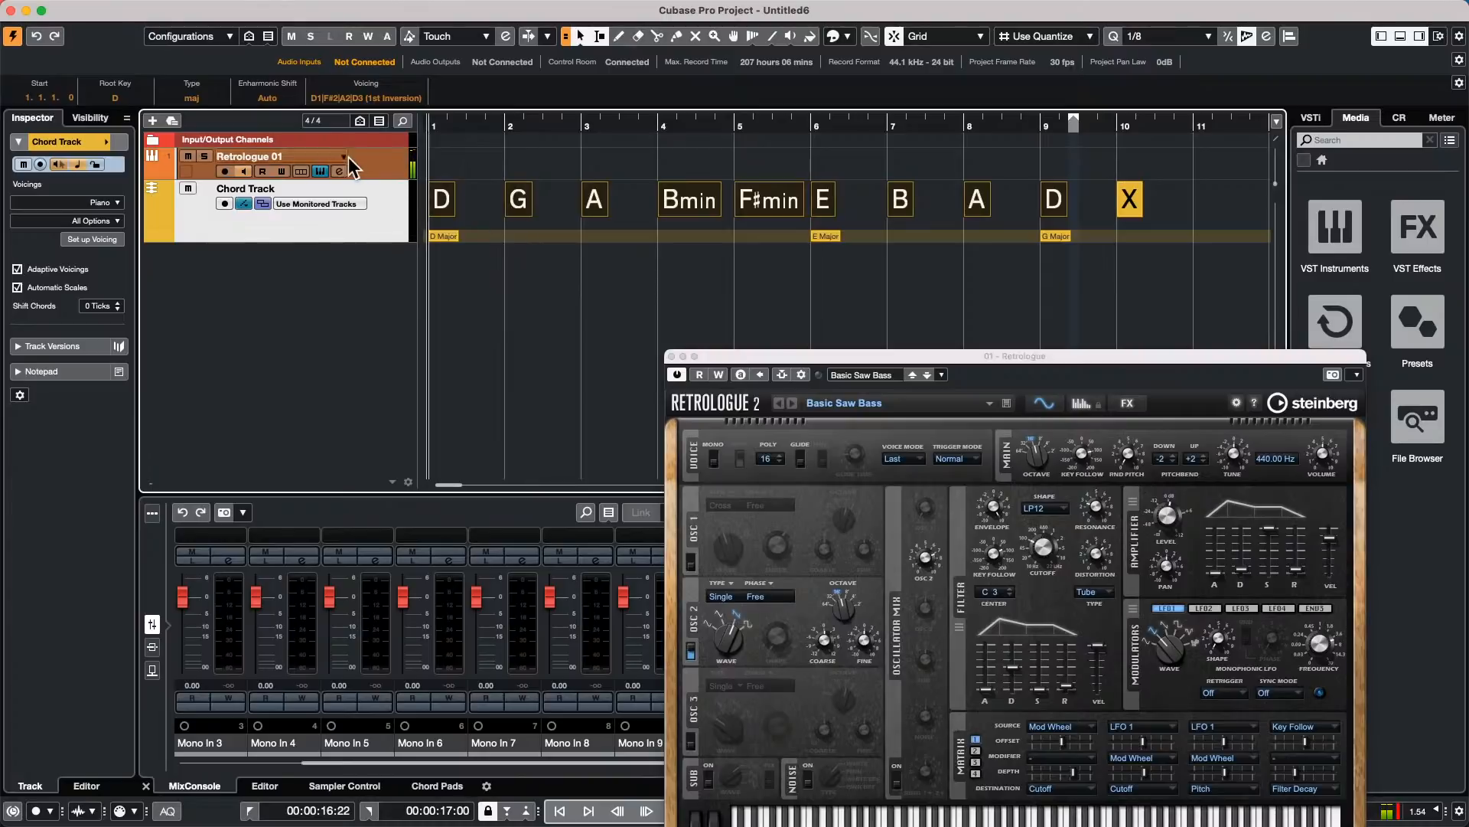
Step: Turn off recording of the Arpache 5 insert's output on Retrologue 01 and play the start of the progression
{"action": "left_click", "coordinate": [379, 162]}
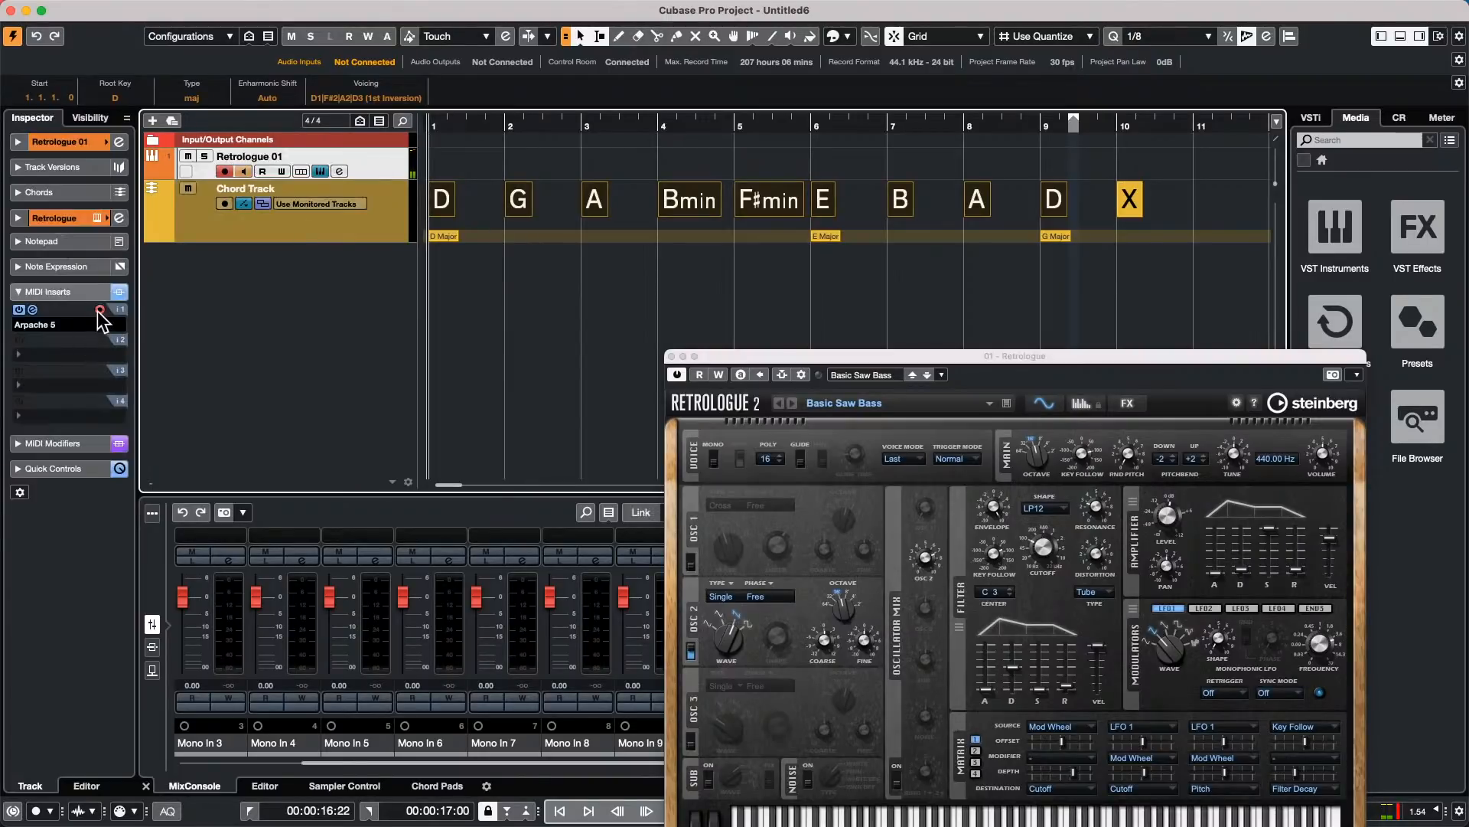
{"action": "key", "text": "space"}
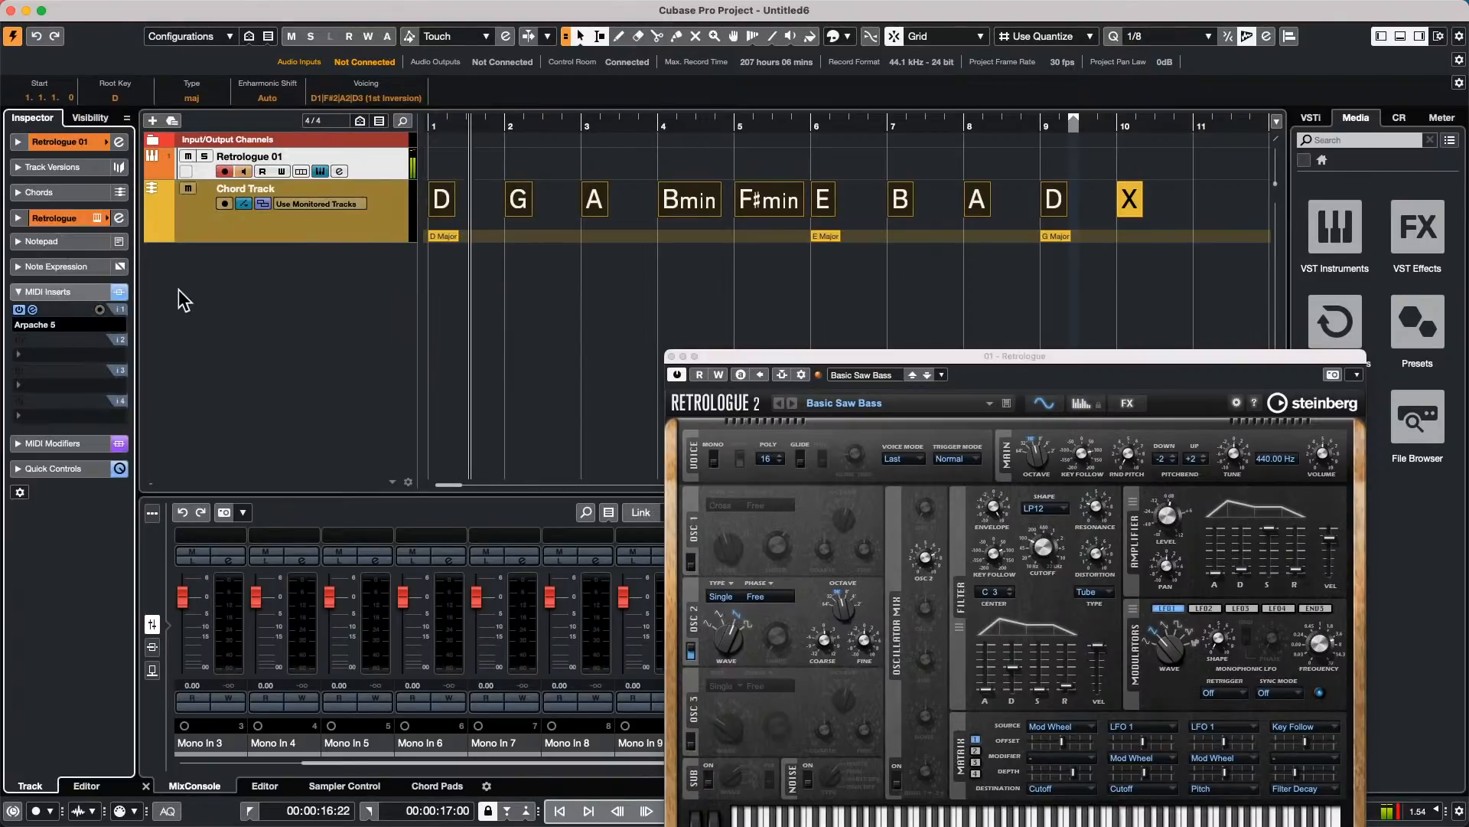
{"action": "key", "text": "space"}
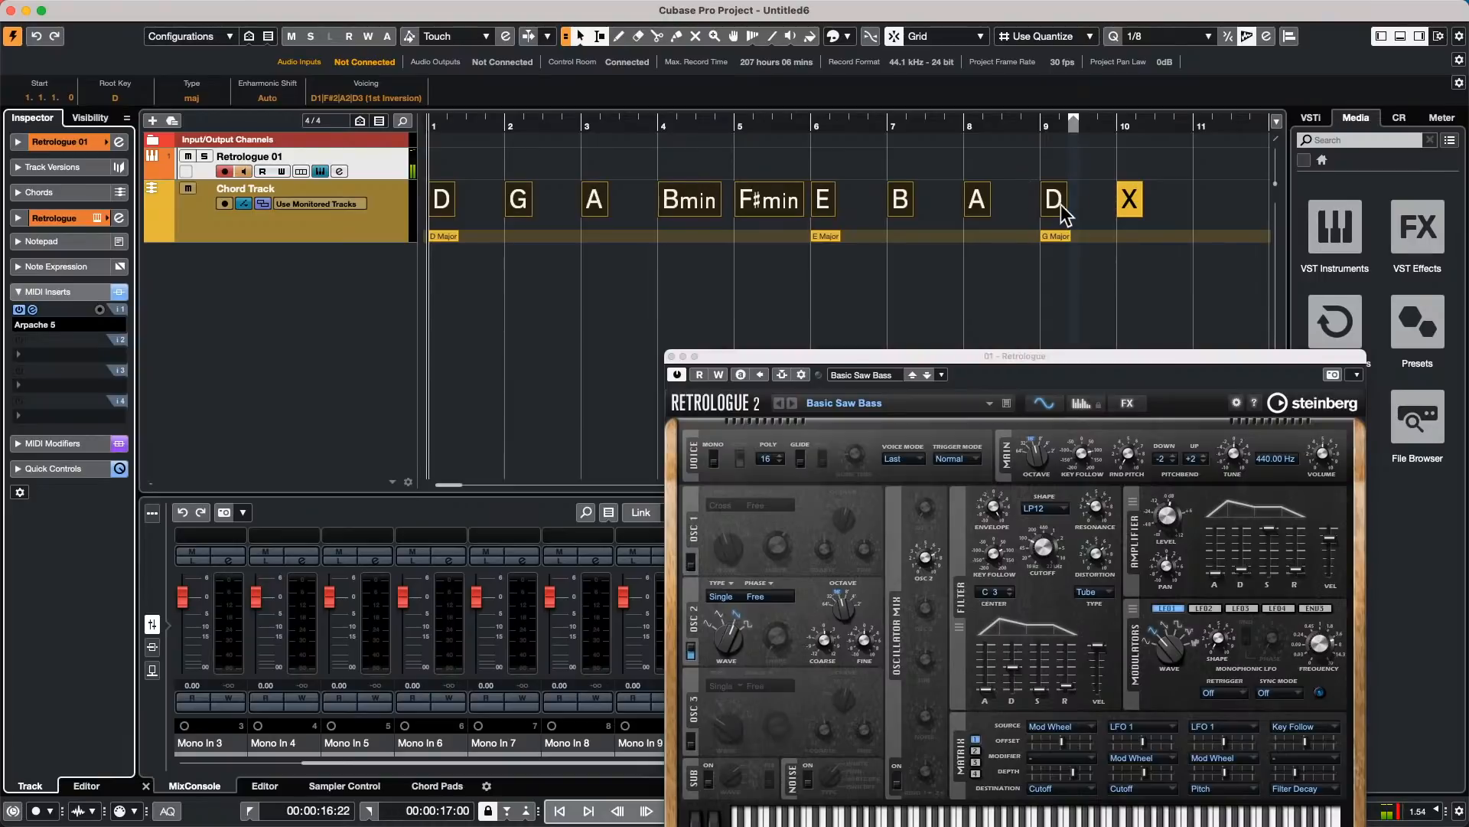
Step: Copy the selected chord events onto the Retrologue 01 track as MIDI parts and select all of the parts
{"action": "left_click_drag", "start_coordinate": [1060, 204], "coordinate": [1054, 163]}
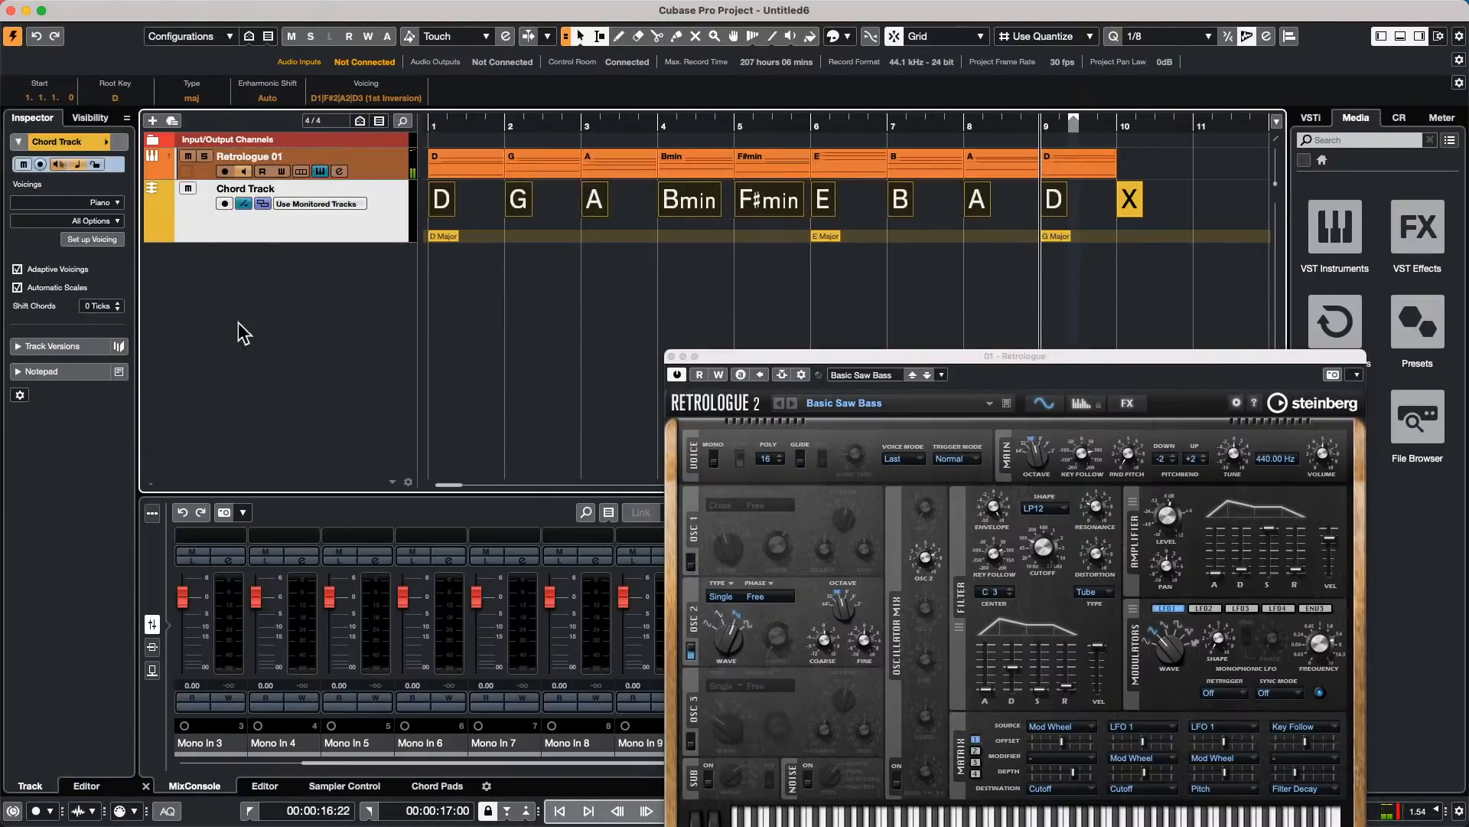
{"action": "left_click", "coordinate": [484, 170]}
{"action": "left_click_drag", "start_coordinate": [1133, 168], "coordinate": [413, 169]}
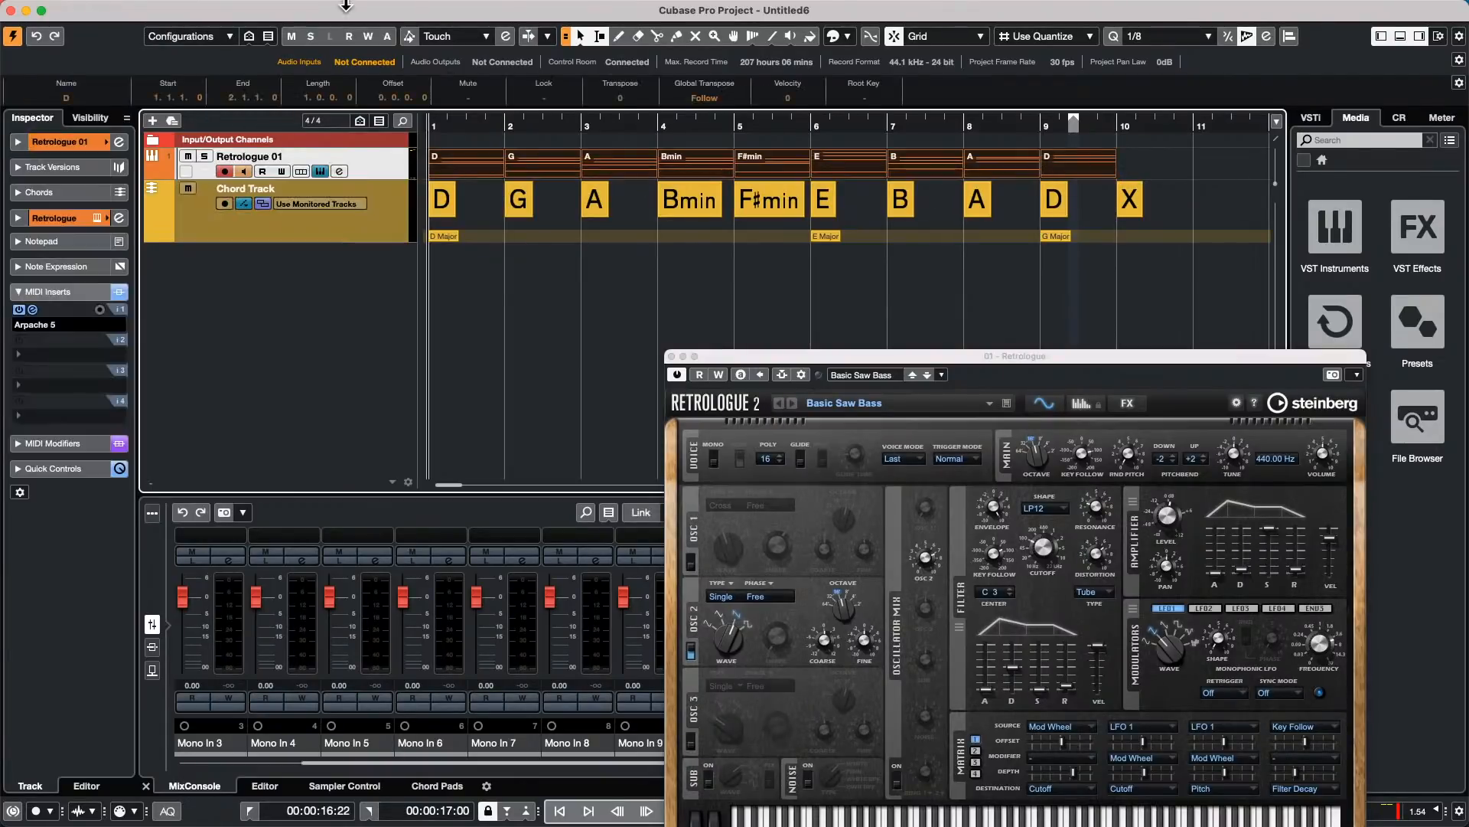
Step: Apply Freeze MIDI Modifiers to the selected Retrologue 01 parts
{"action": "left_click", "coordinate": [283, 7]}
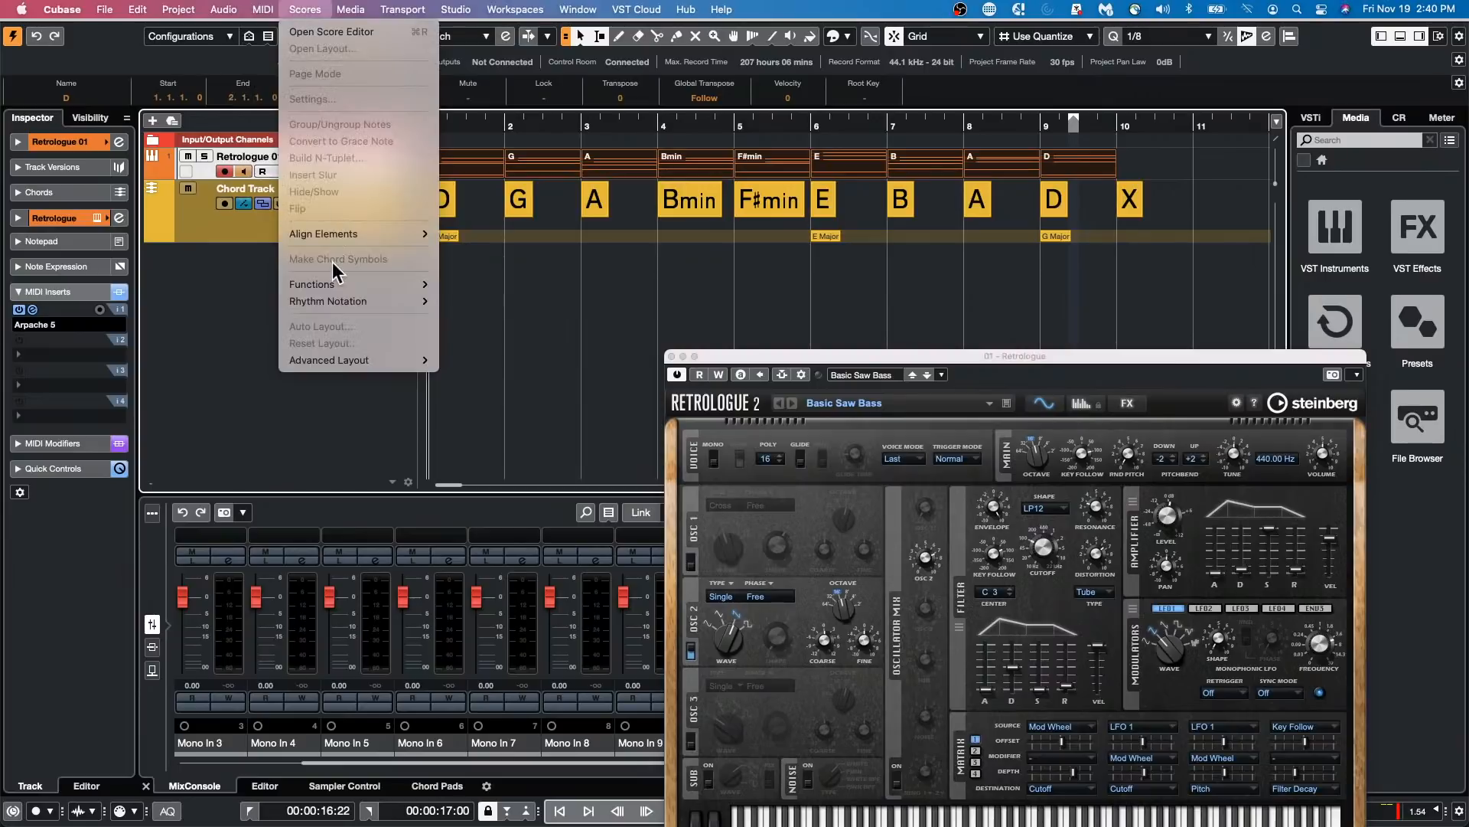
{"action": "mouse_move", "coordinate": [263, 9]}
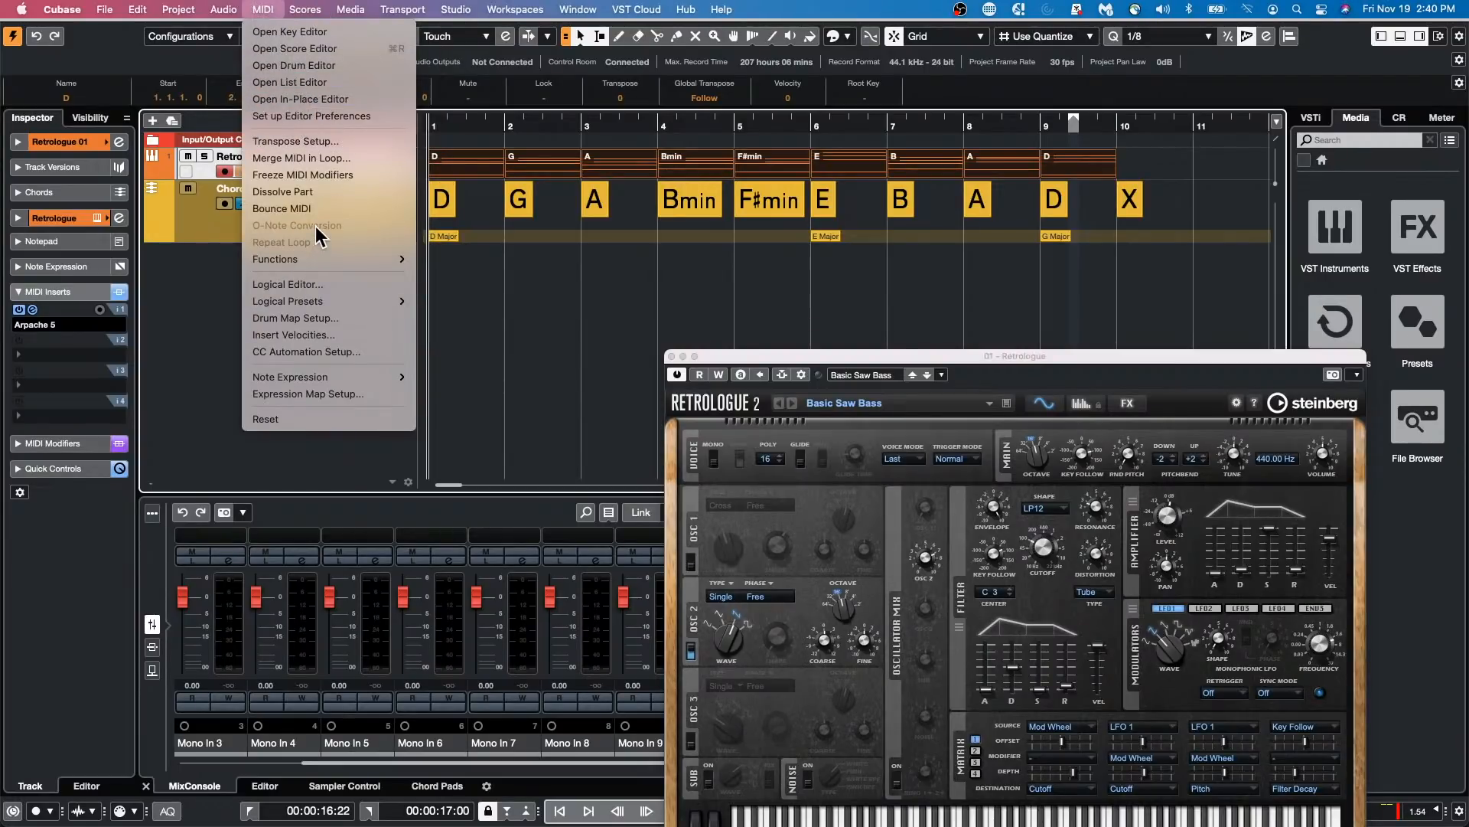
{"action": "left_click", "coordinate": [321, 178]}
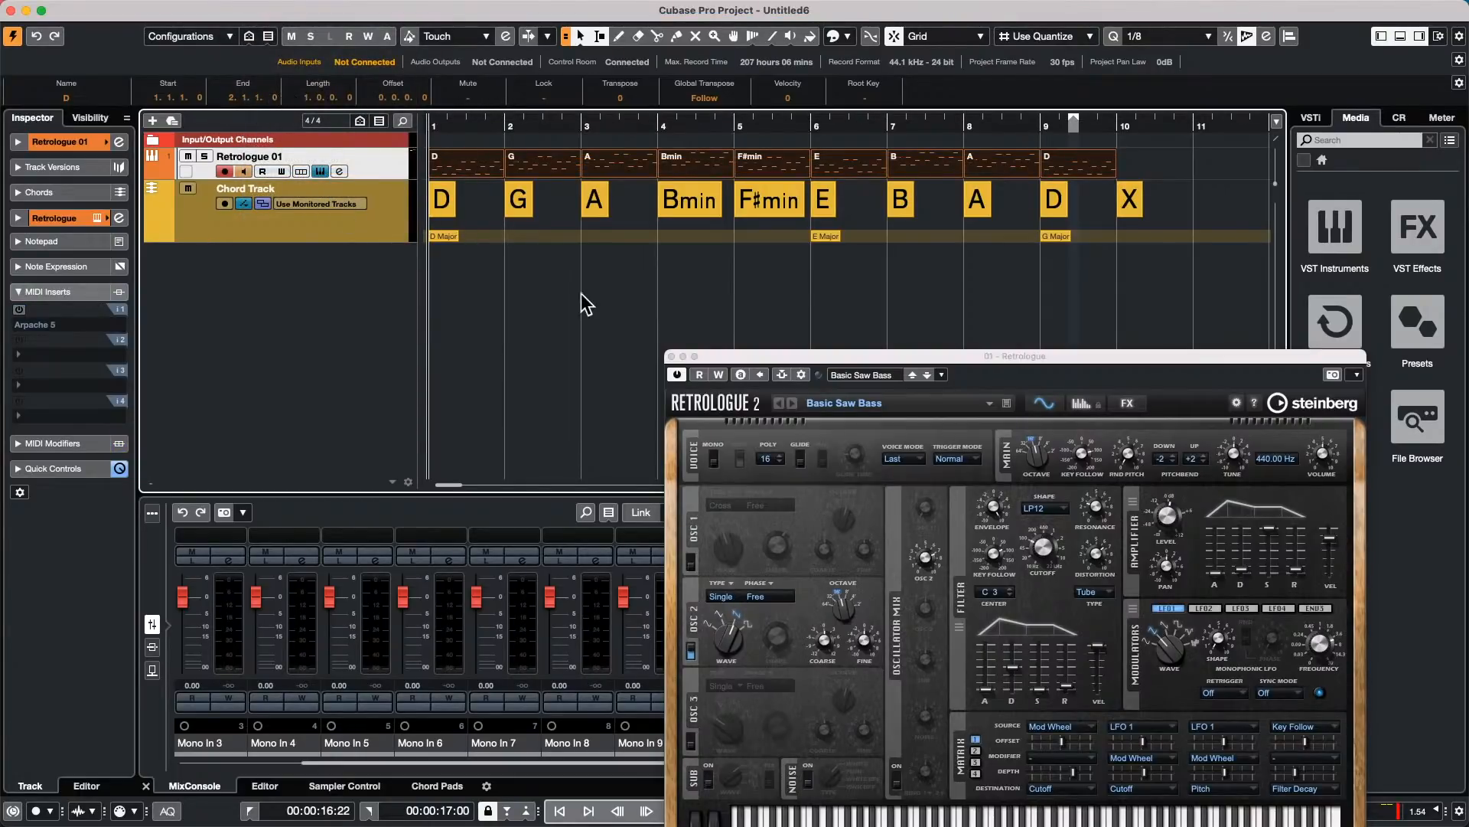
Step: Play the frozen parts and turn off monitoring on the Retrologue 01 track during playback
{"action": "key", "text": "space"}
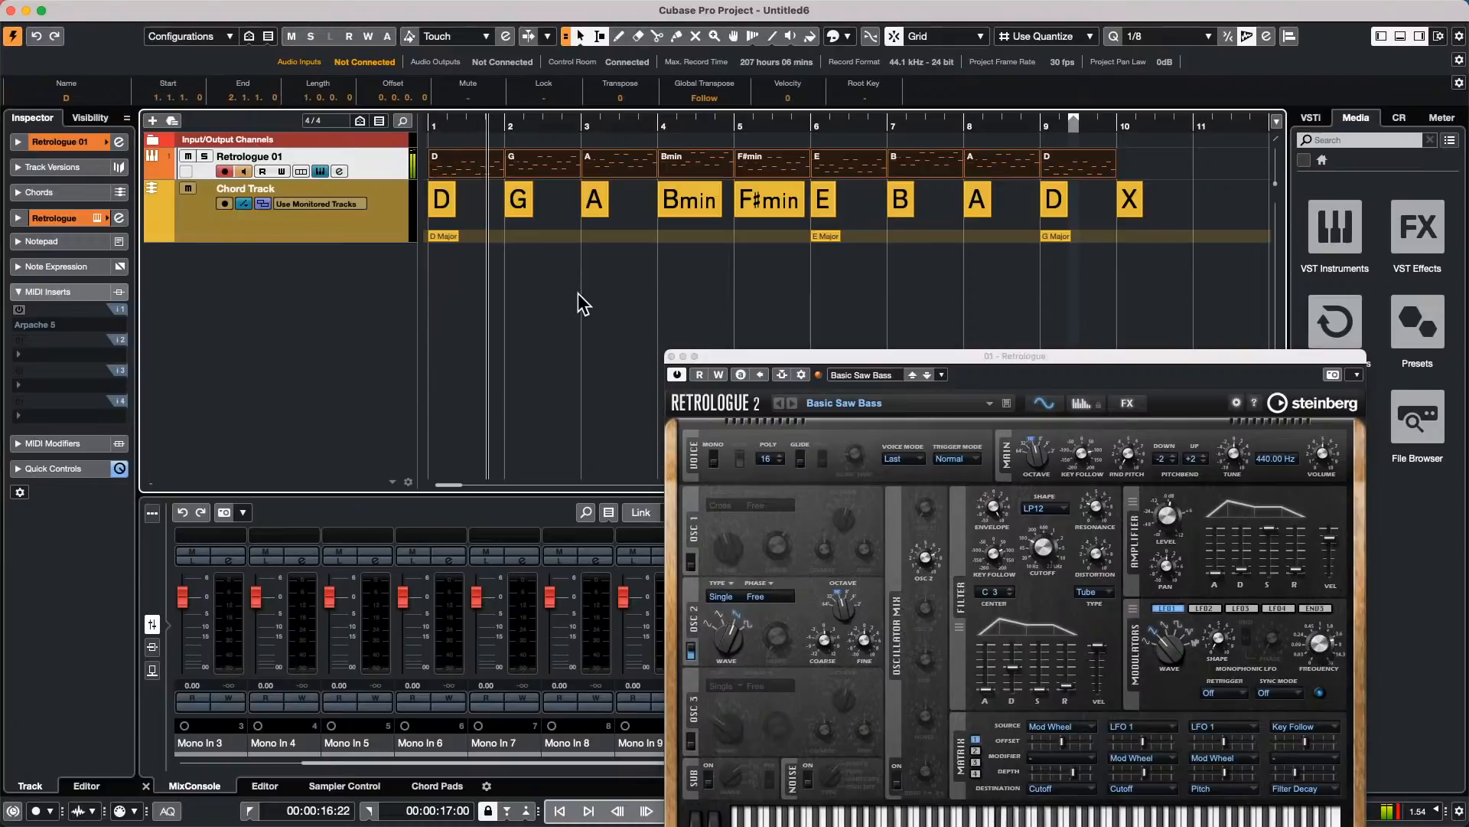
{"action": "left_click", "coordinate": [243, 171]}
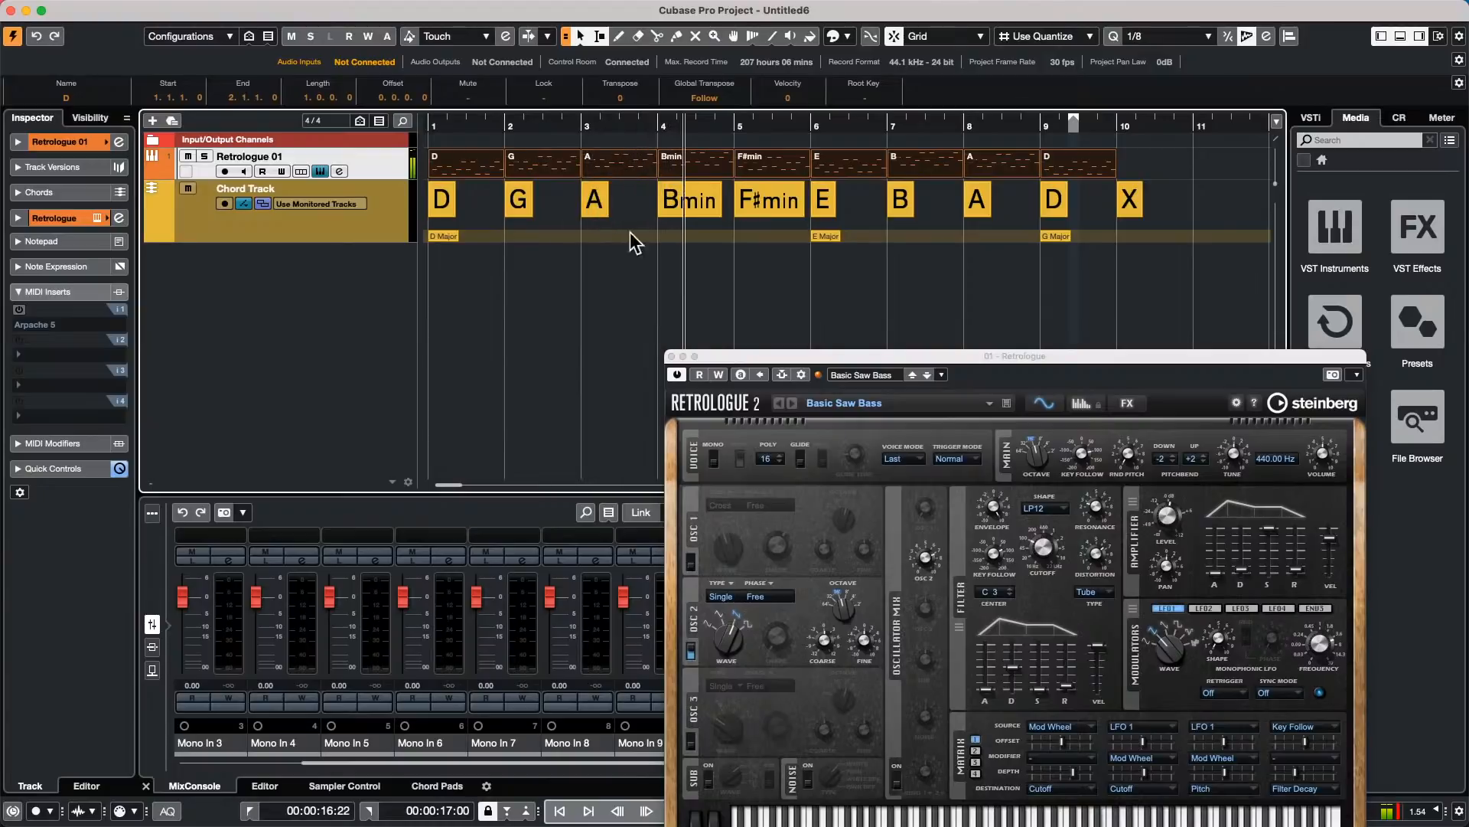
{"action": "key", "text": "space"}
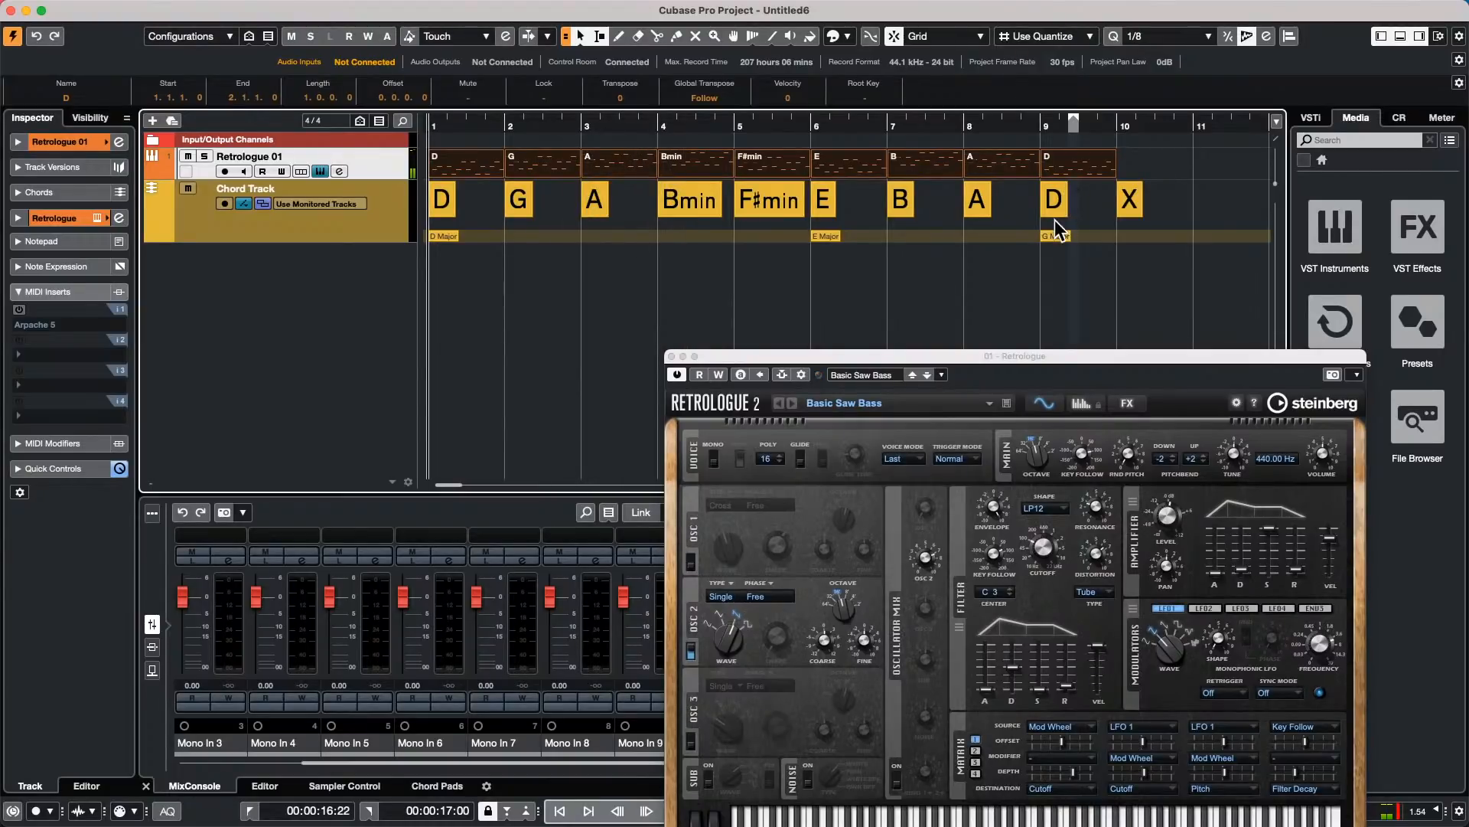
Step: Undo the MIDI freeze, apply Freeze MIDI Modifiers to the Retrologue 01 parts again and play back the result
{"action": "key", "text": "super+z"}
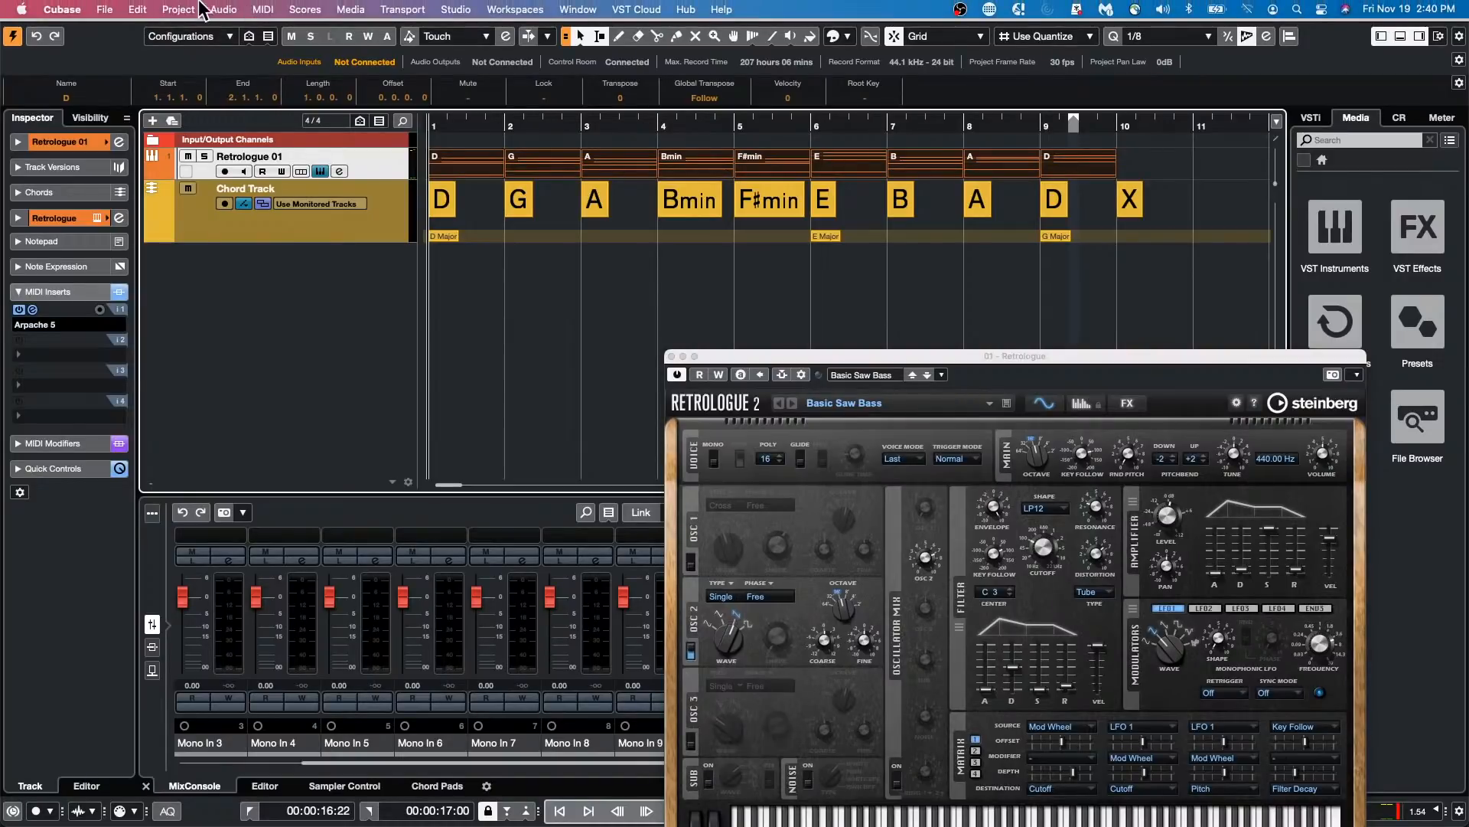
{"action": "left_click", "coordinate": [222, 9]}
{"action": "mouse_move", "coordinate": [261, 12]}
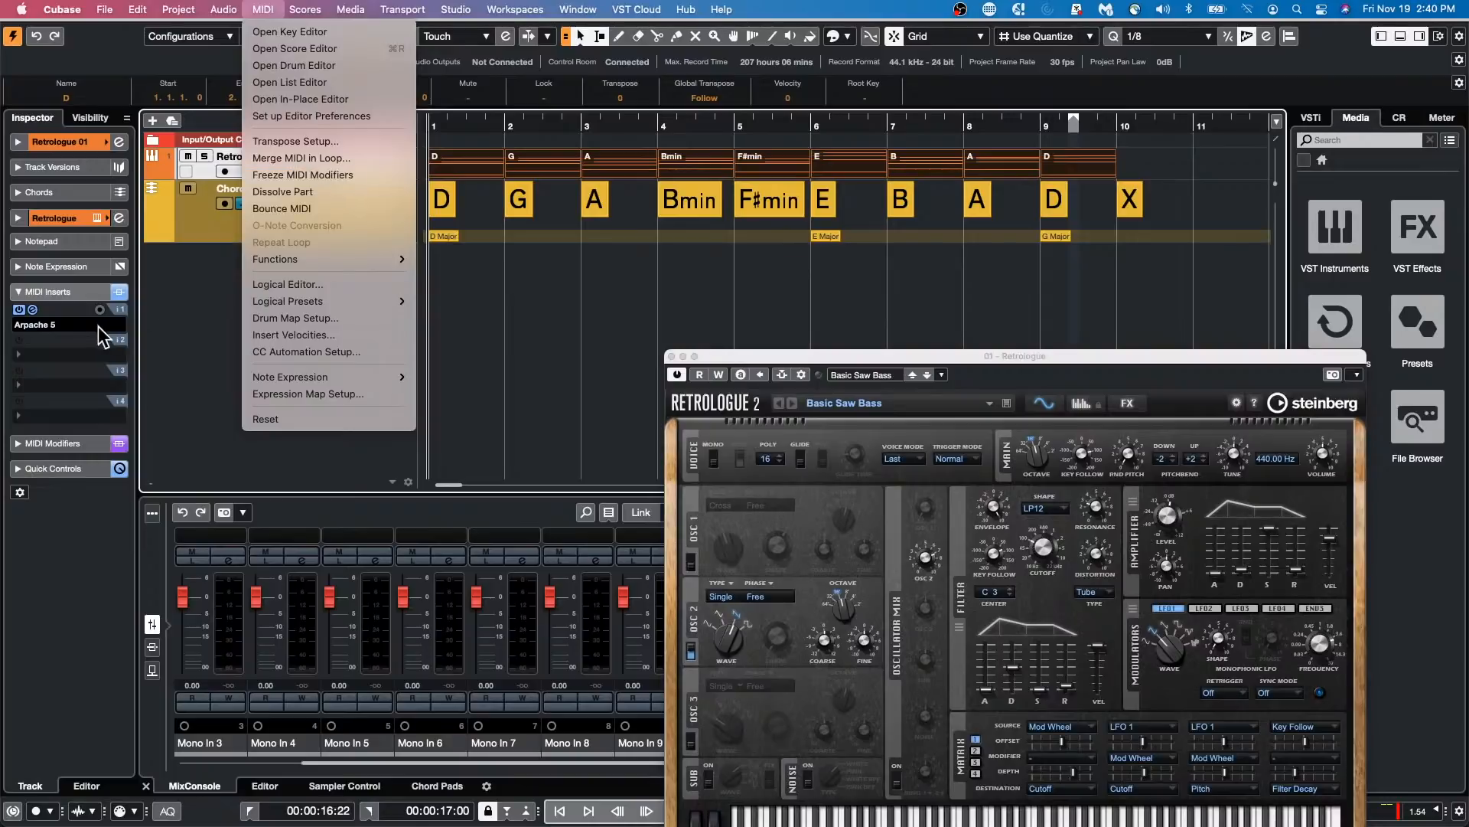
{"action": "left_click", "coordinate": [351, 175]}
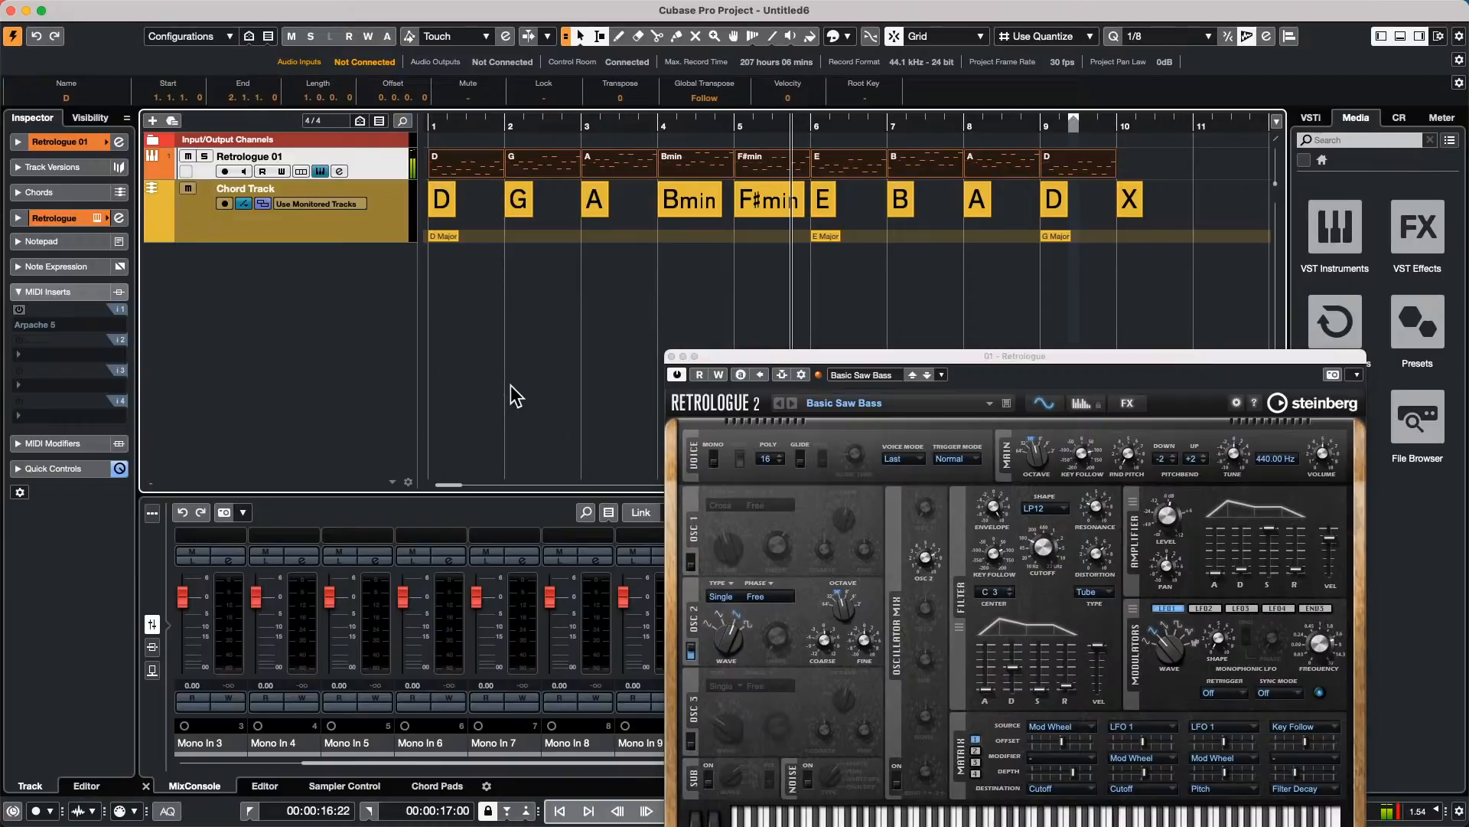
{"action": "key", "text": "space"}
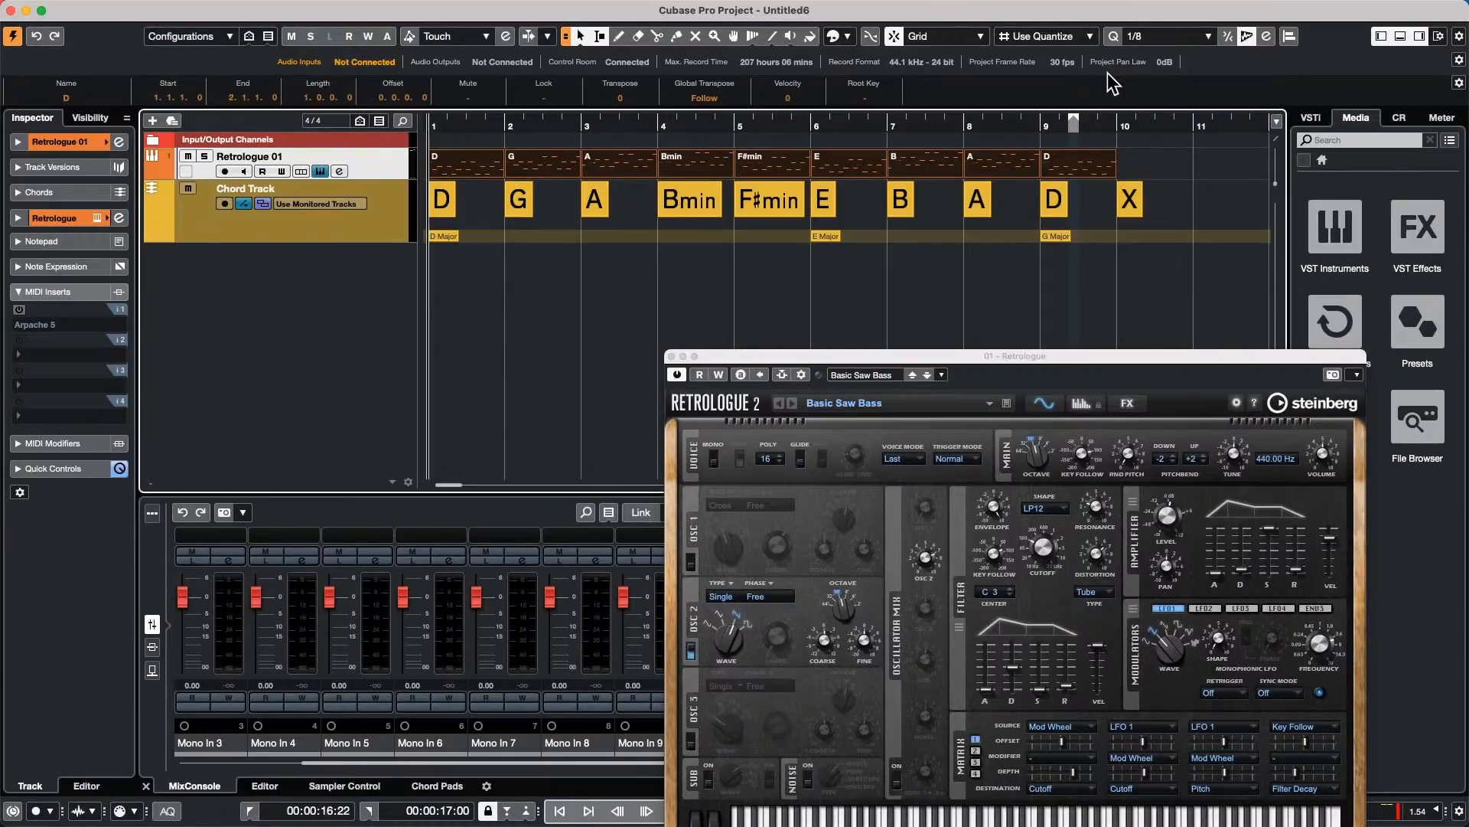
Step: Reactivate the Arpache 5 insert on Retrologue 01 and move the Retrologue window clear of the media browser
{"action": "left_click", "coordinate": [27, 314]}
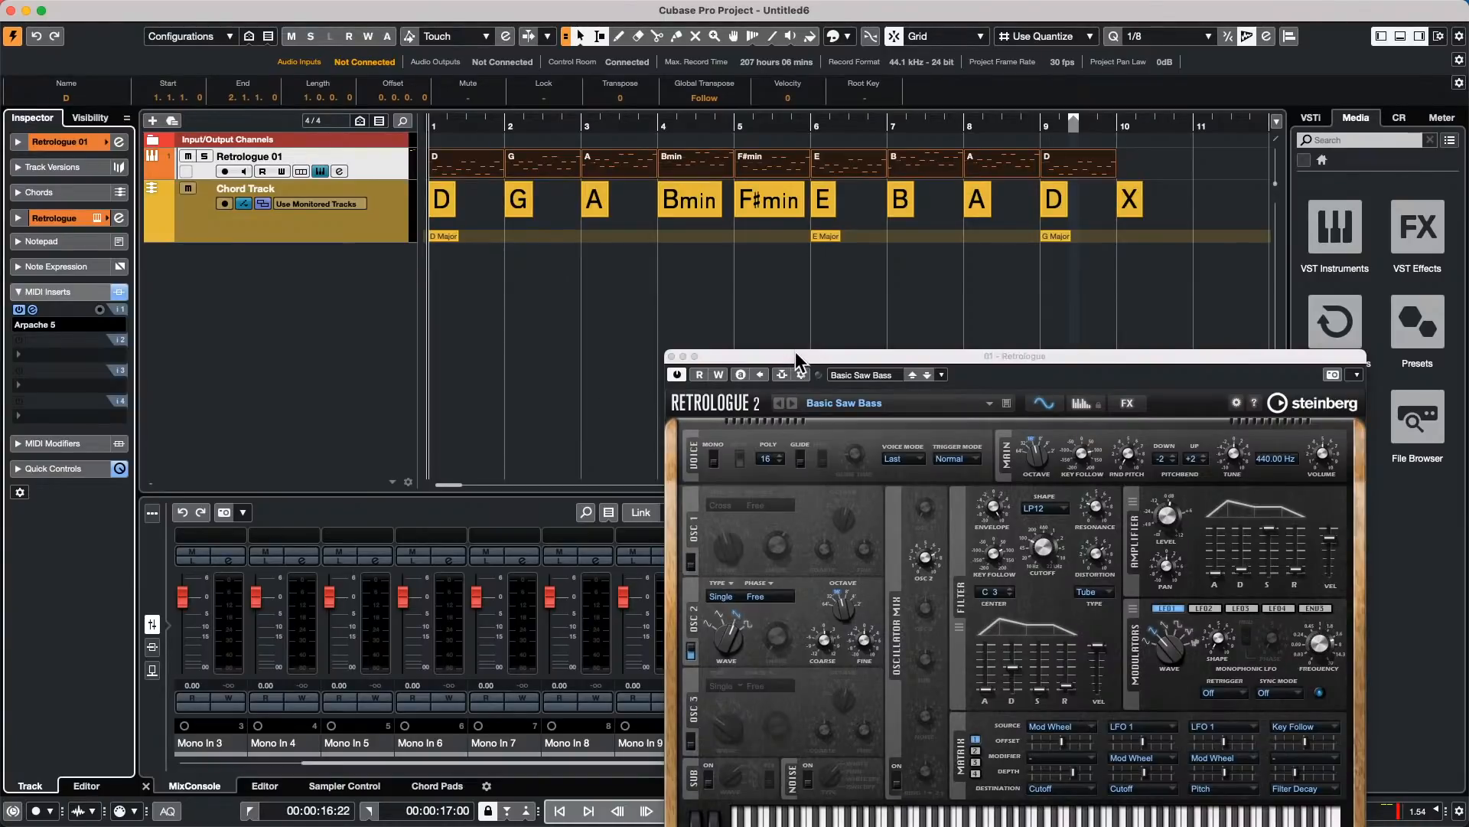
{"action": "left_click_drag", "start_coordinate": [797, 358], "coordinate": [187, 47]}
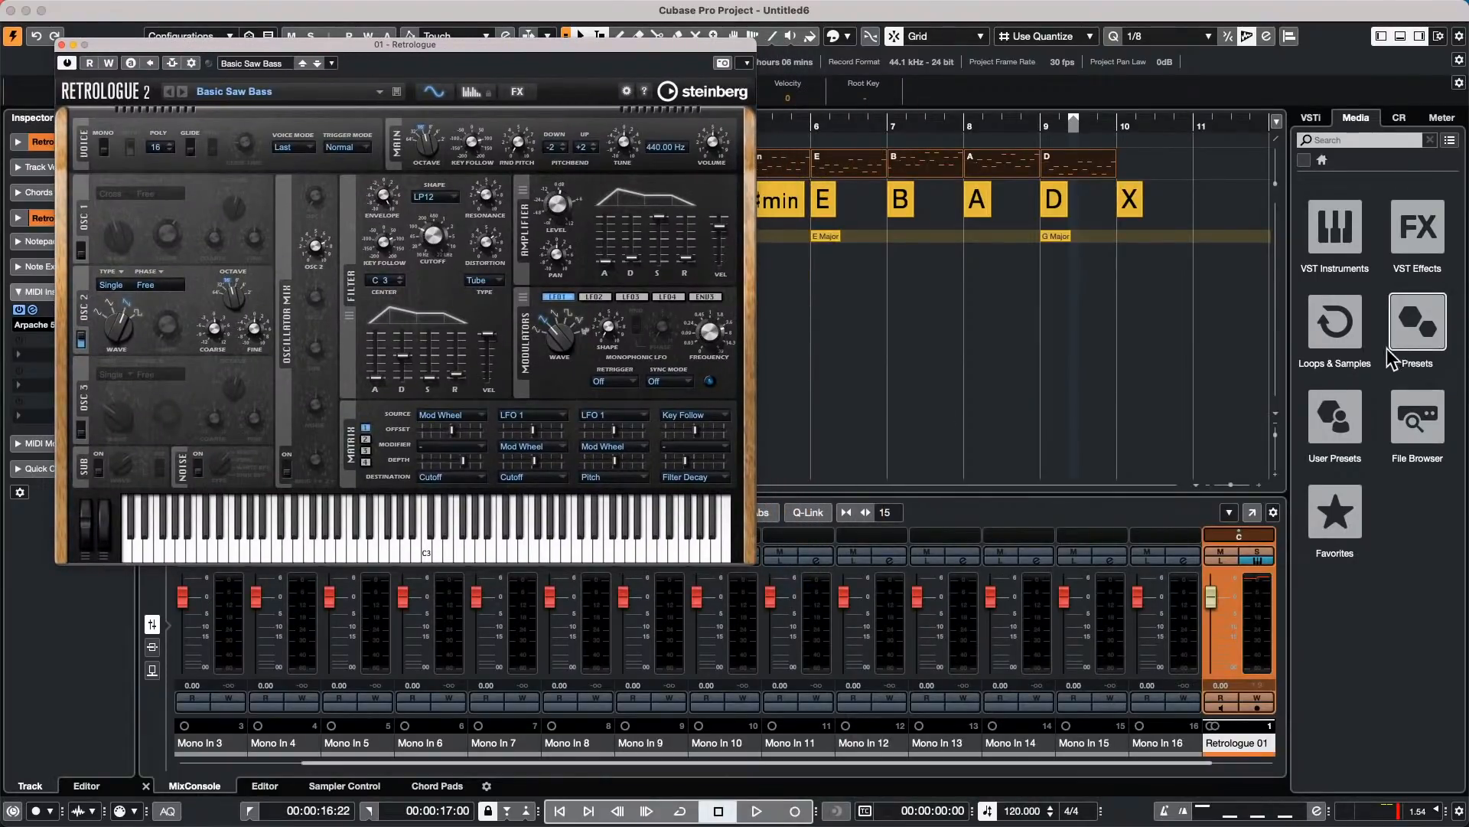
Step: Add an instrument track using the Padshop preset Apollo's Bells from the Apollo collection in VST Instruments
{"action": "left_click", "coordinate": [1351, 237]}
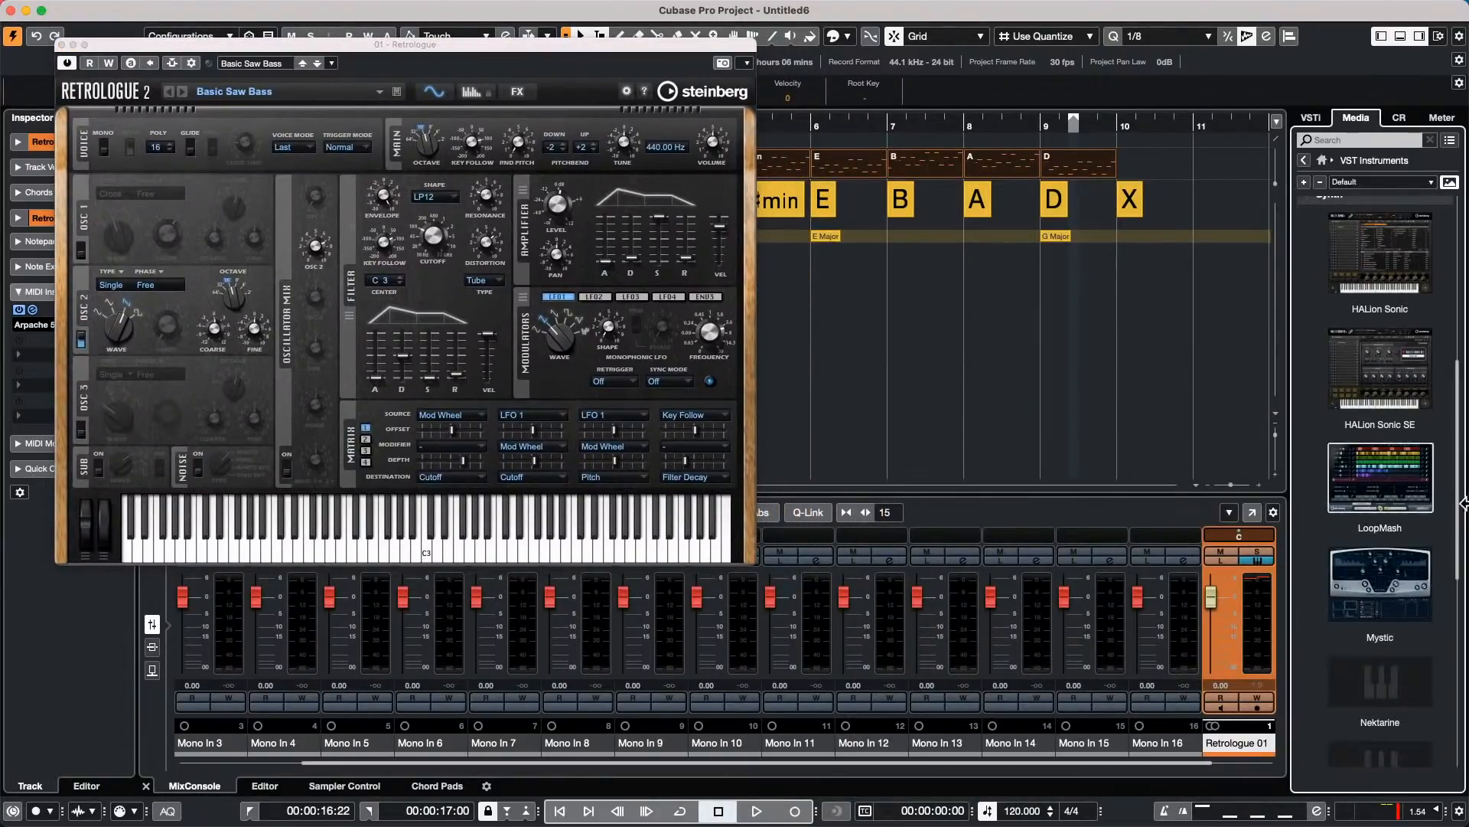
{"action": "scroll", "coordinate": [1329, 600], "scroll_direction": "down", "scroll_amount": 3}
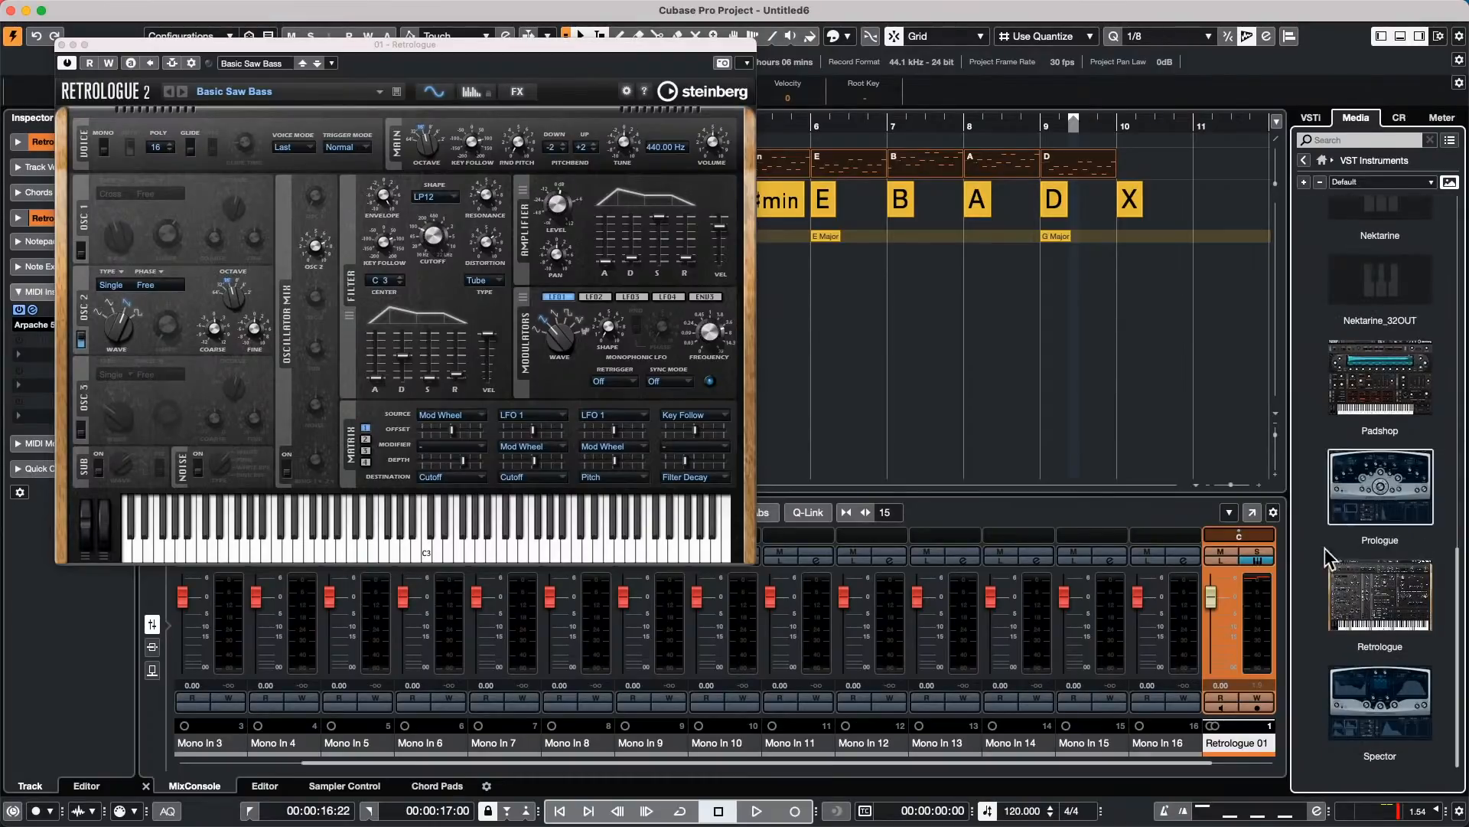
{"action": "left_click", "coordinate": [1382, 392]}
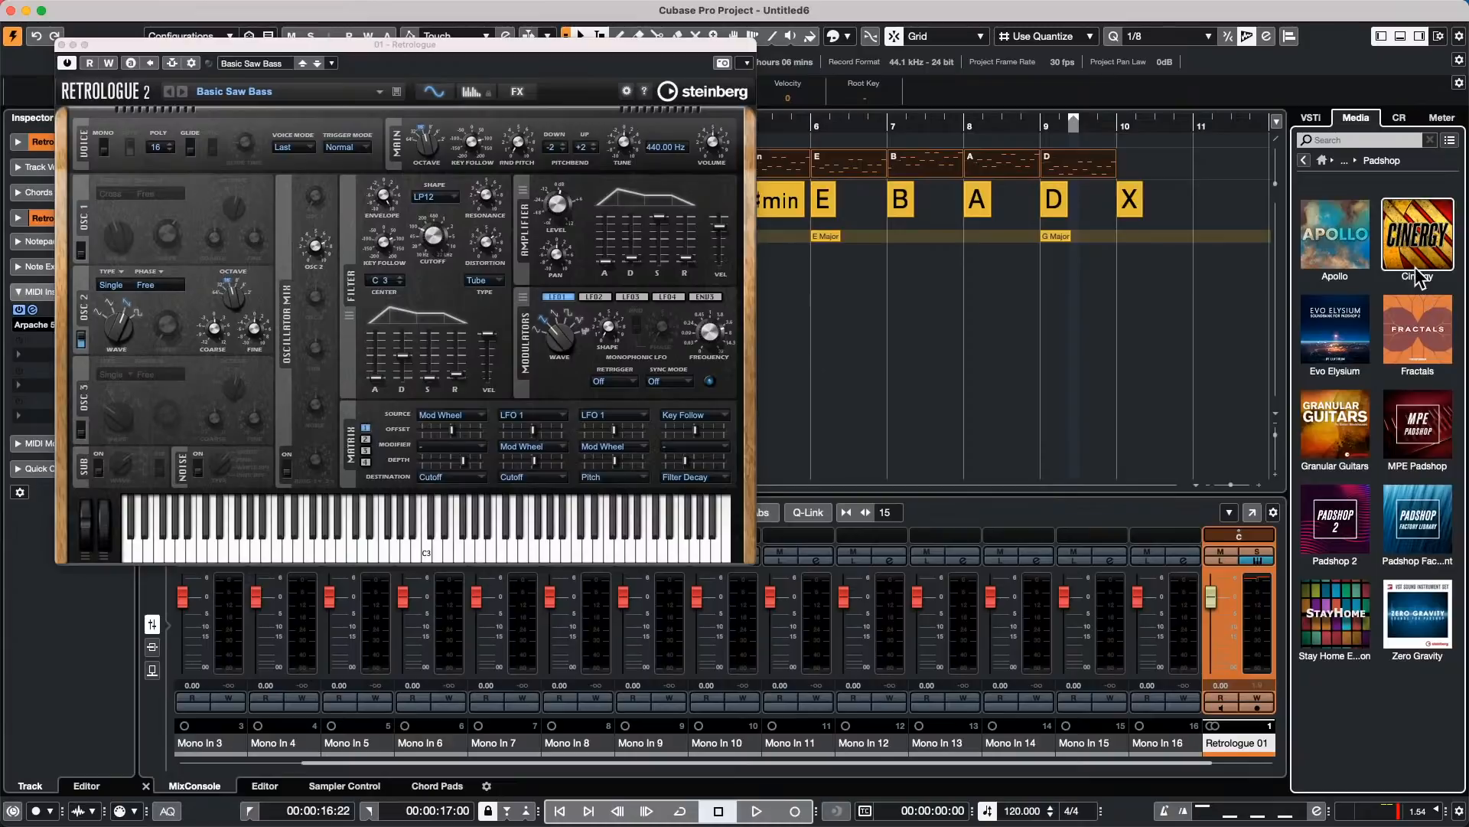
{"action": "left_click", "coordinate": [1346, 246]}
{"action": "left_click", "coordinate": [1365, 392]}
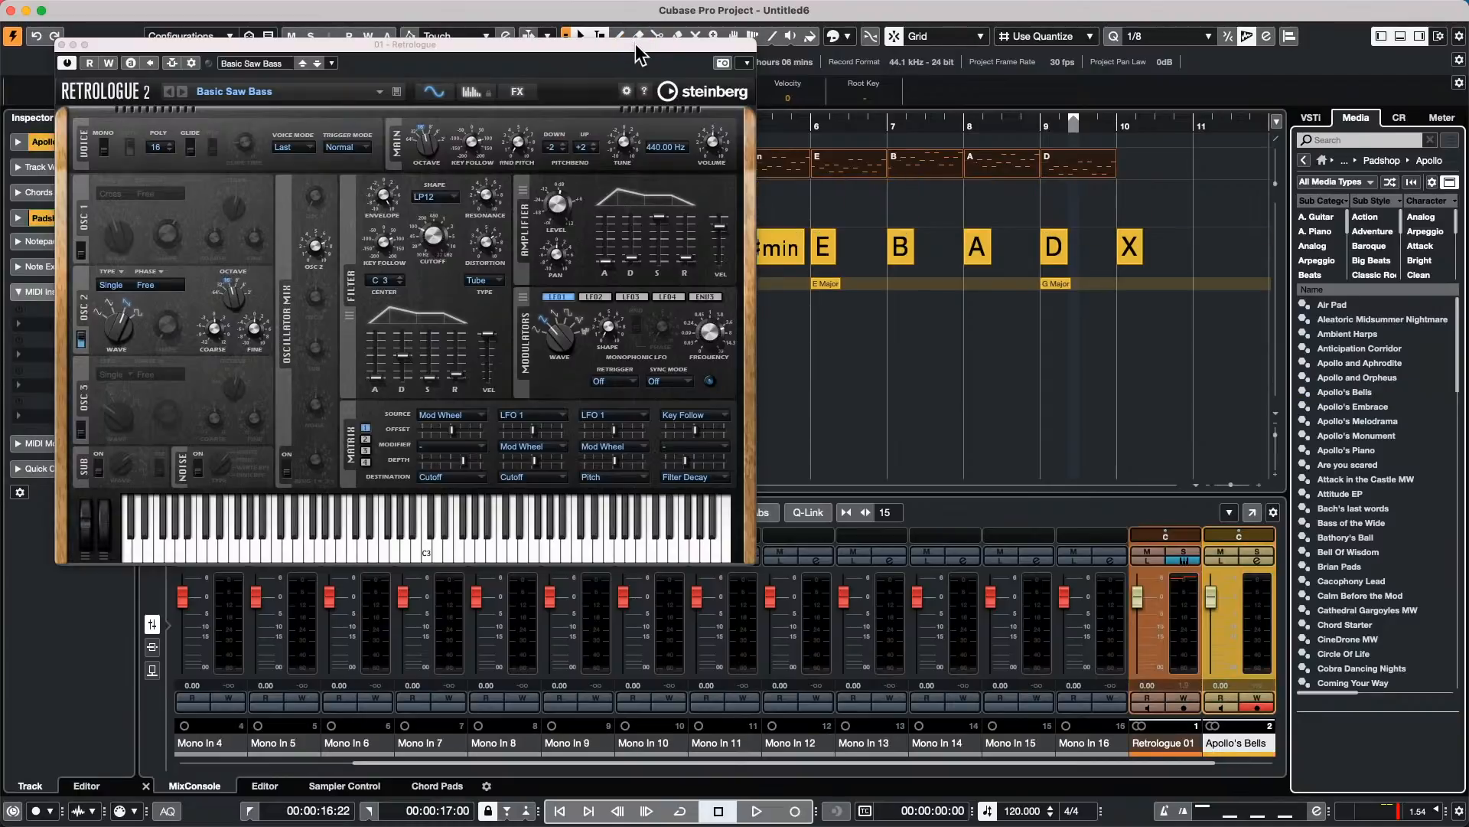
Step: Open the Padshop editor of the Apollo's Bells track, place the Retrologue window beside it and audition a note
{"action": "left_click_drag", "start_coordinate": [635, 44], "coordinate": [1280, 103]}
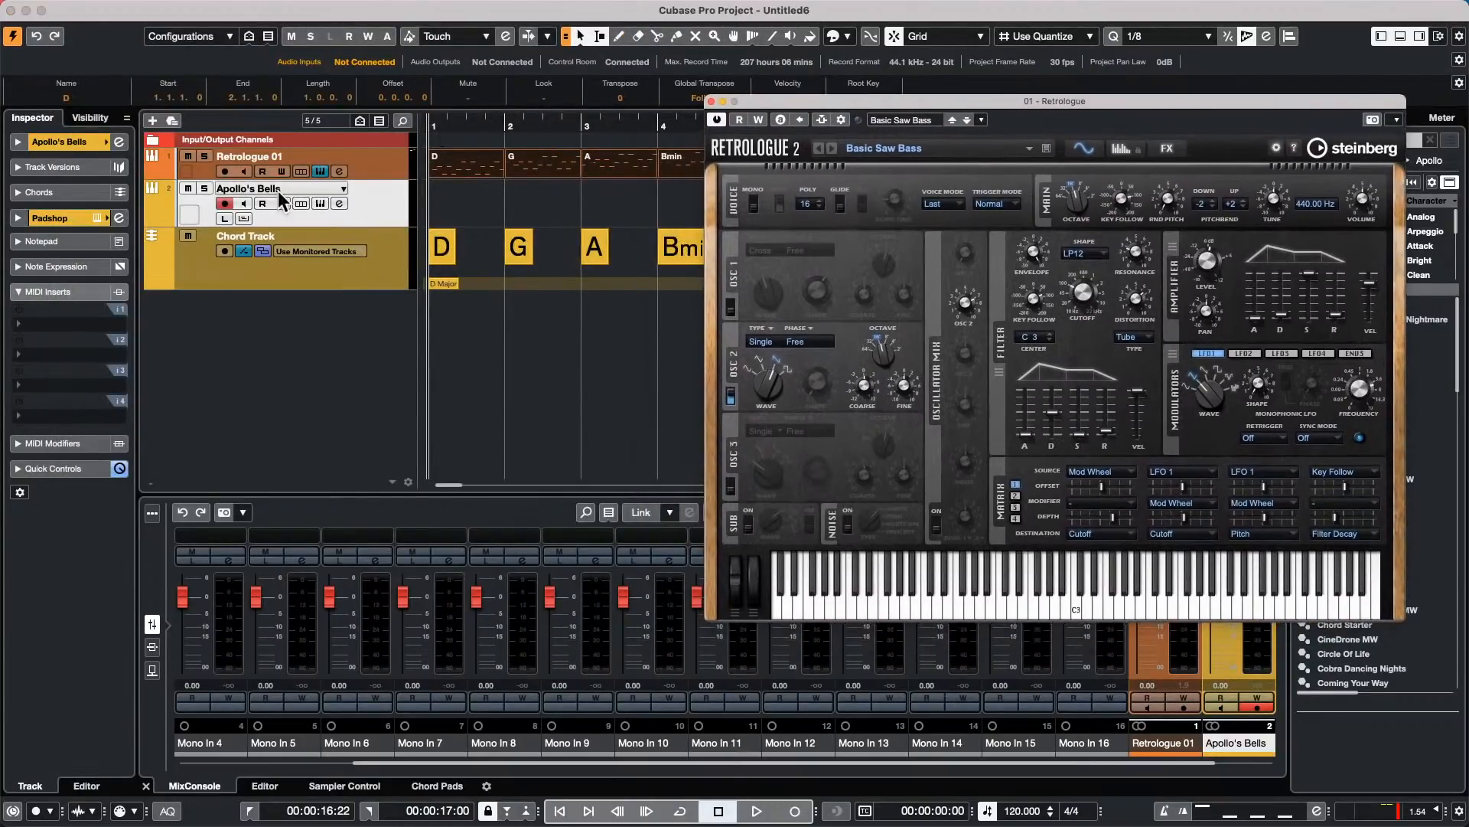
{"action": "left_click", "coordinate": [321, 204]}
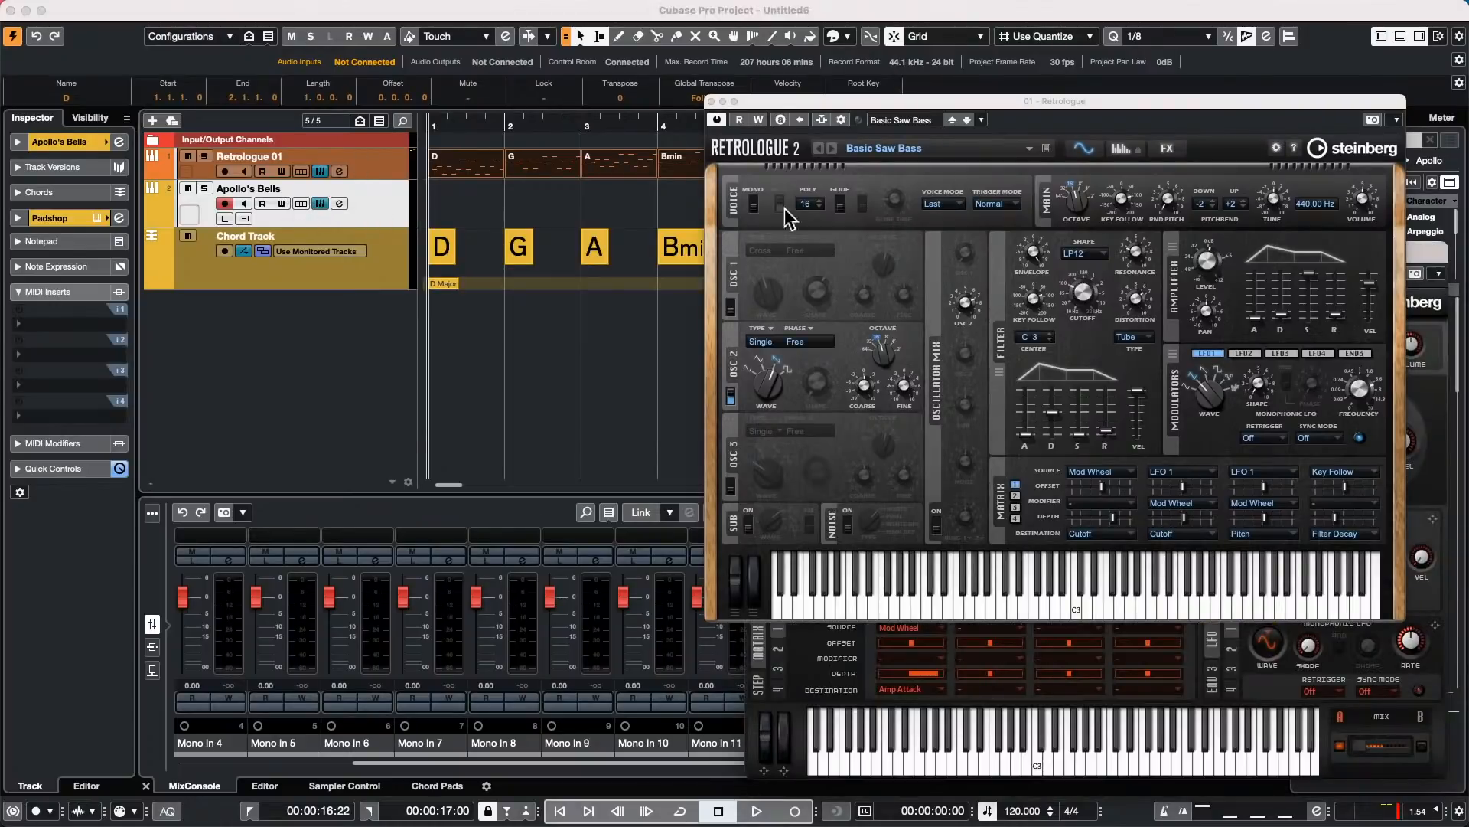
{"action": "left_click_drag", "start_coordinate": [892, 101], "coordinate": [138, 153]}
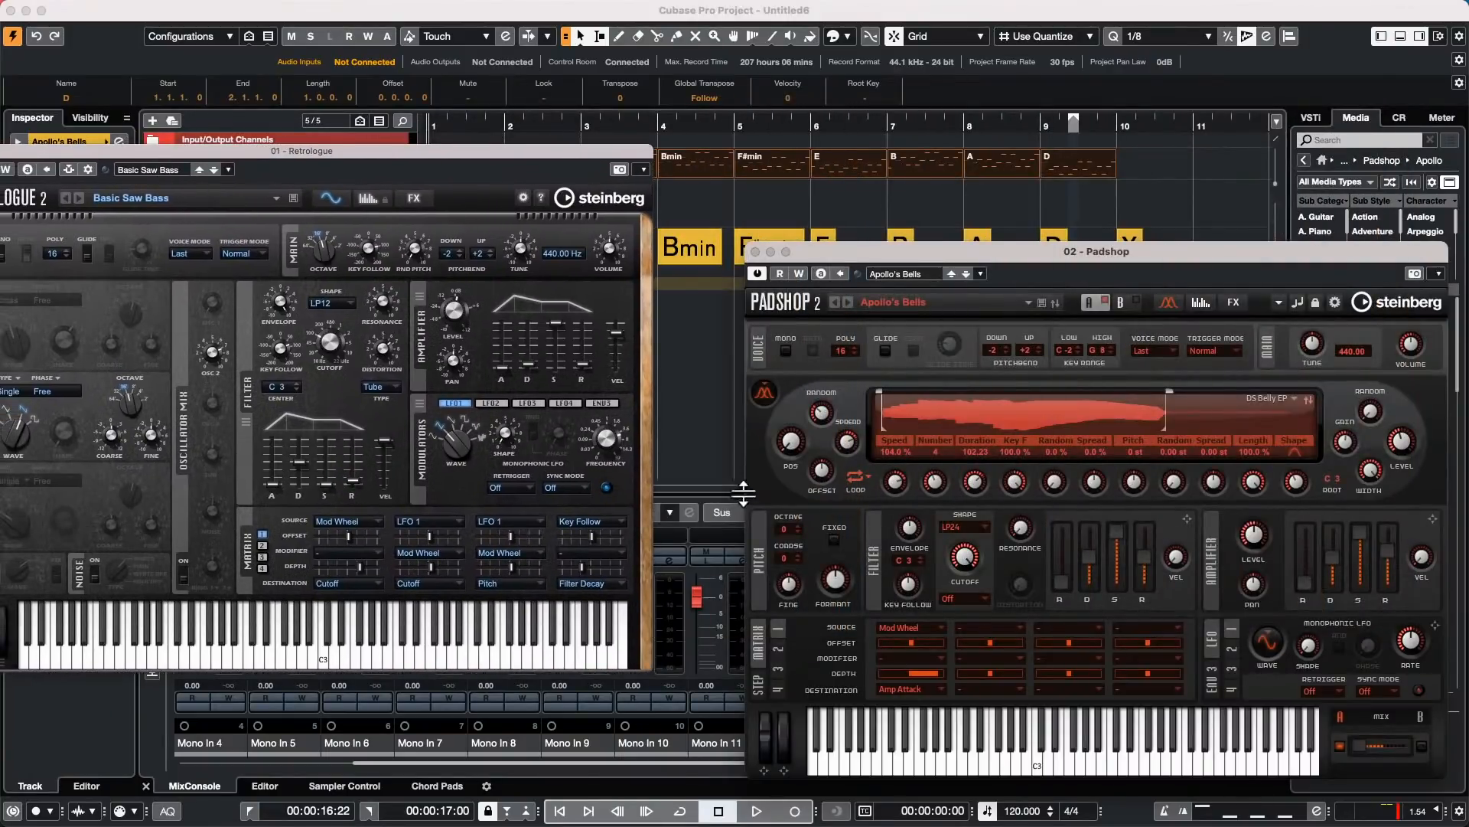
{"action": "left_click", "coordinate": [980, 749]}
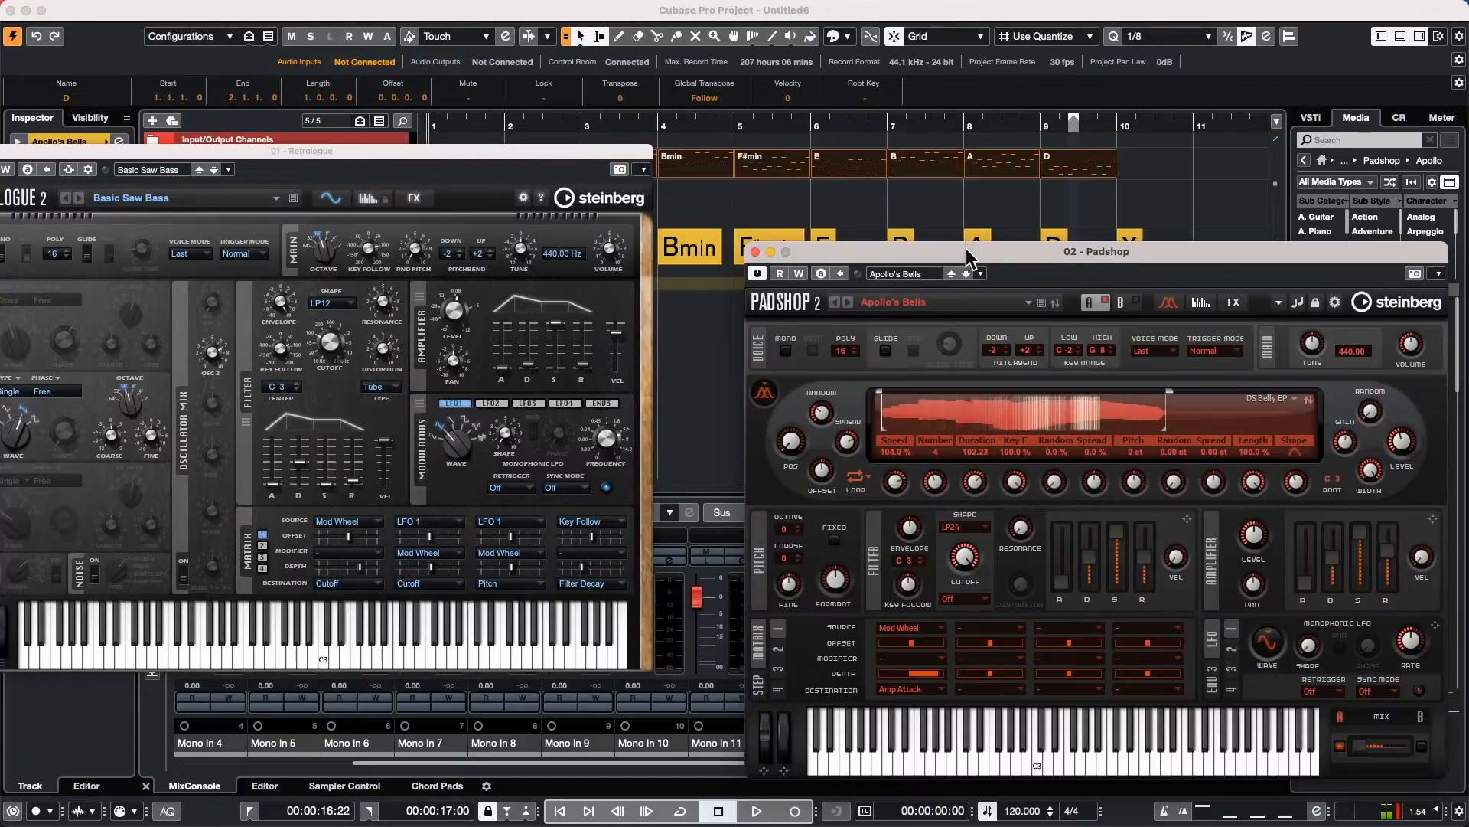
Step: Audition a low note in Padshop, moving the instrument windows as needed, and close both the Retrologue and Padshop editors
{"action": "left_click_drag", "start_coordinate": [980, 251], "coordinate": [936, 115]}
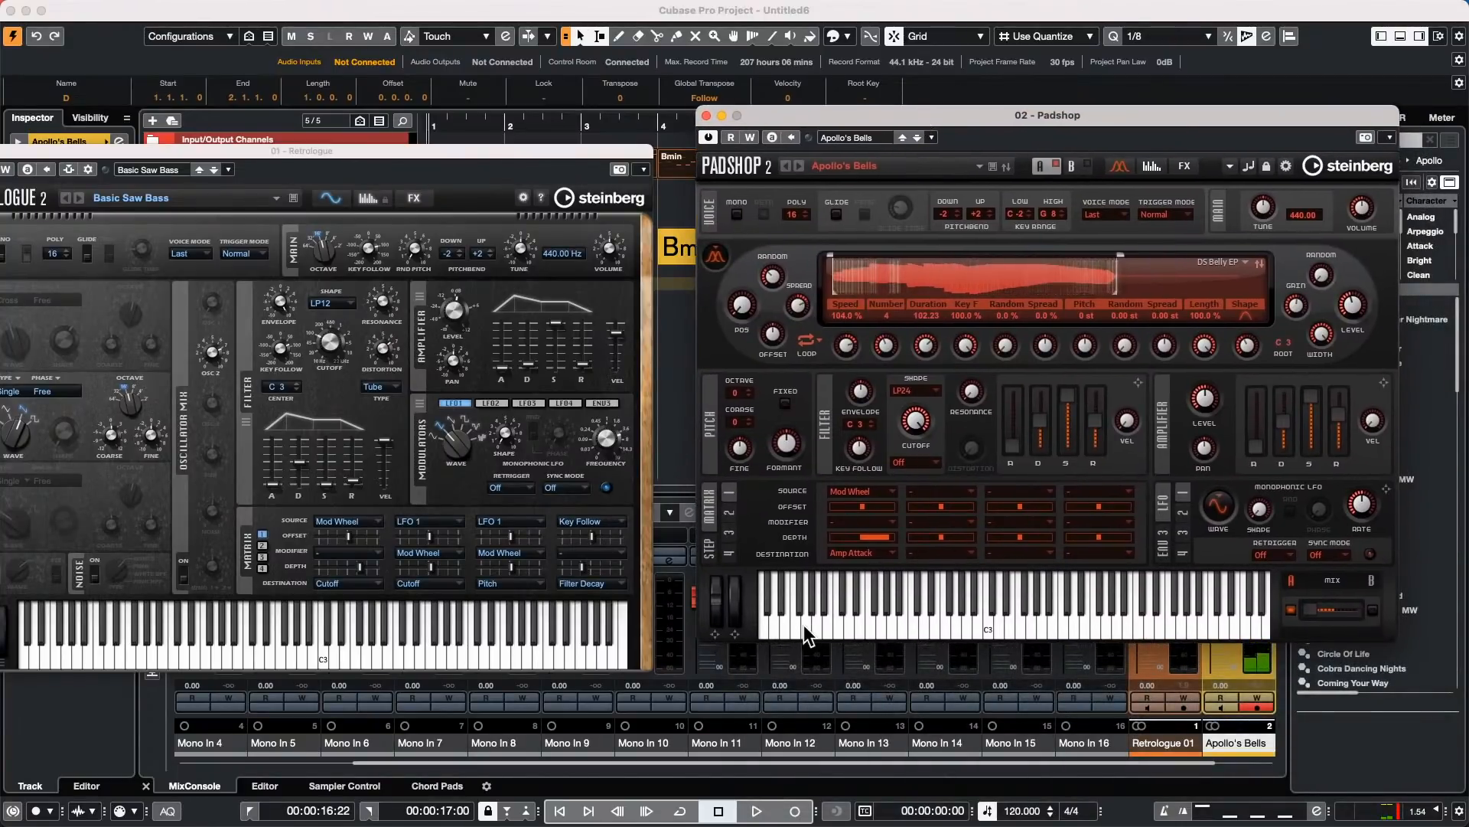
{"action": "left_click", "coordinate": [797, 623]}
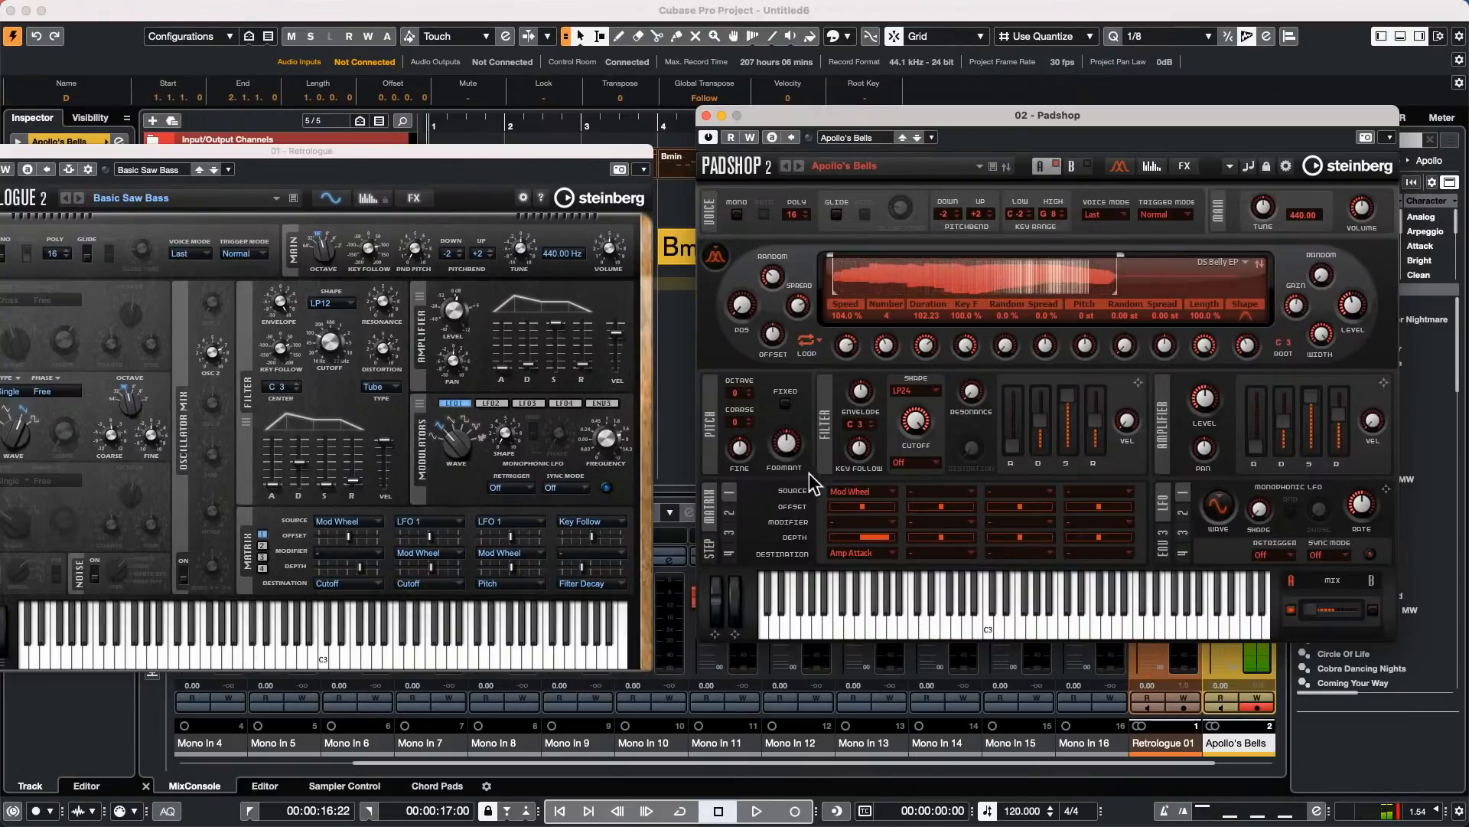
{"action": "left_click_drag", "start_coordinate": [185, 151], "coordinate": [320, 150]}
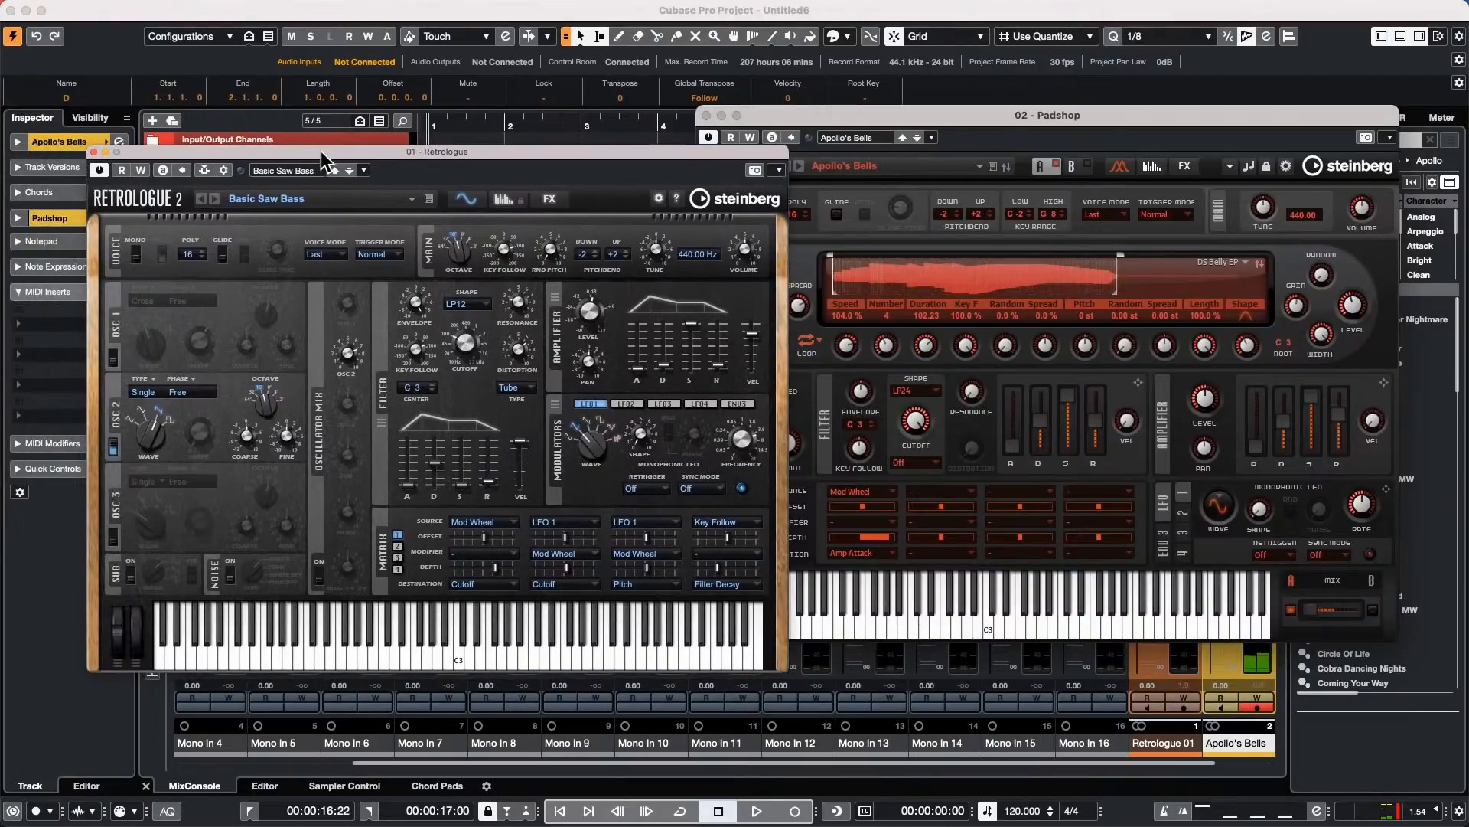
{"action": "left_click", "coordinate": [94, 151]}
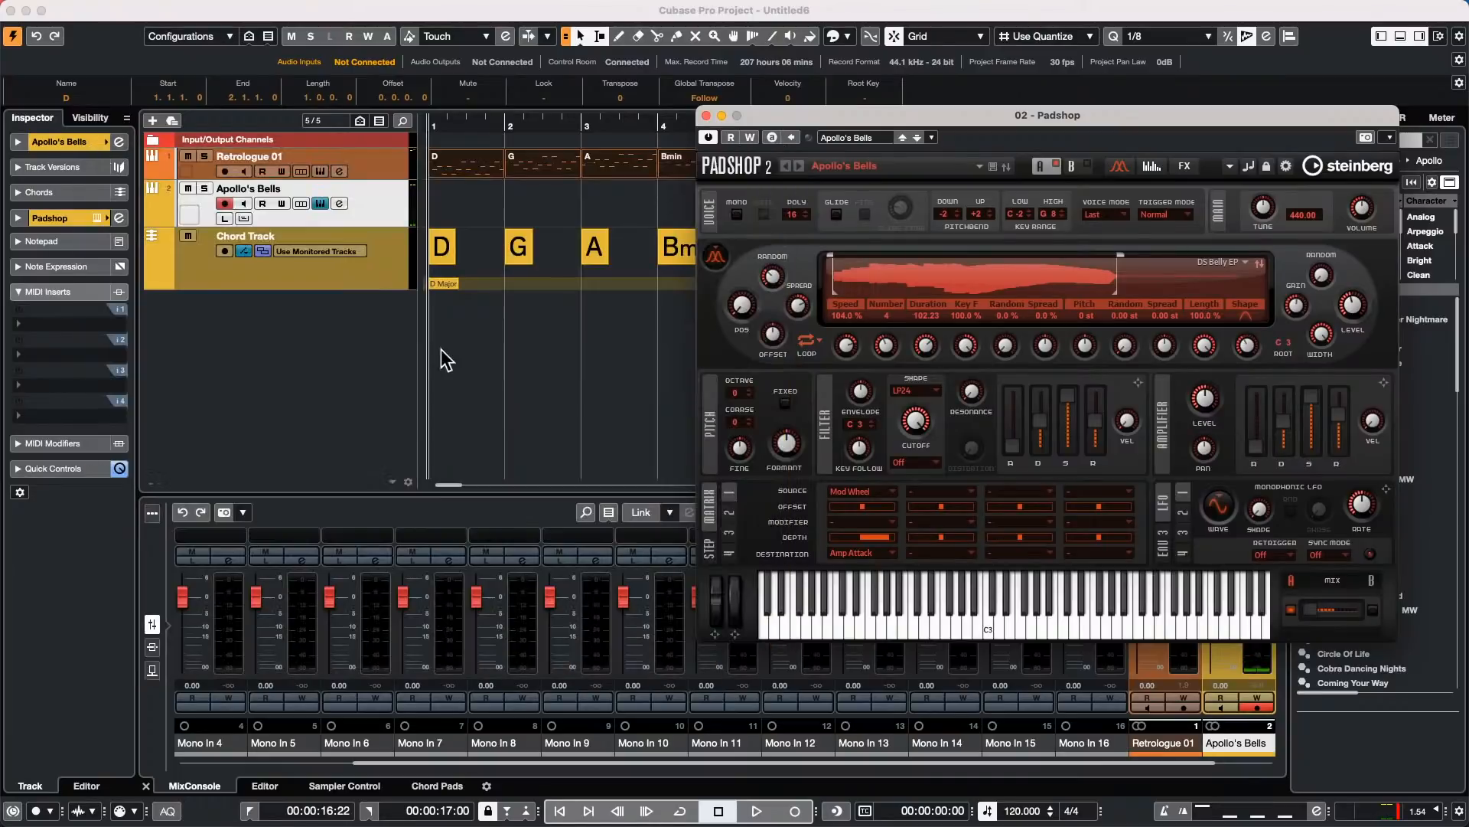
{"action": "left_click", "coordinate": [707, 115]}
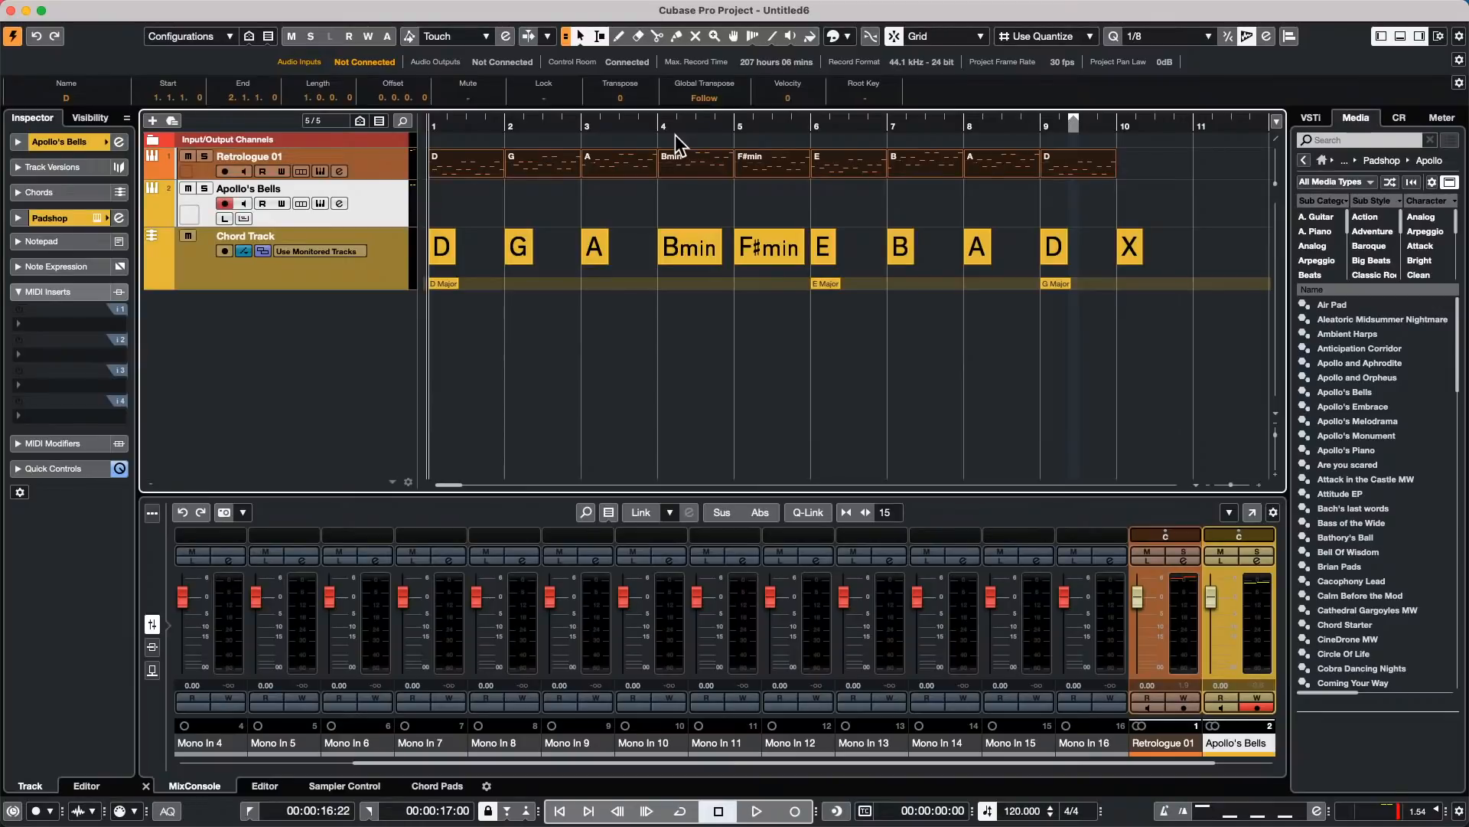
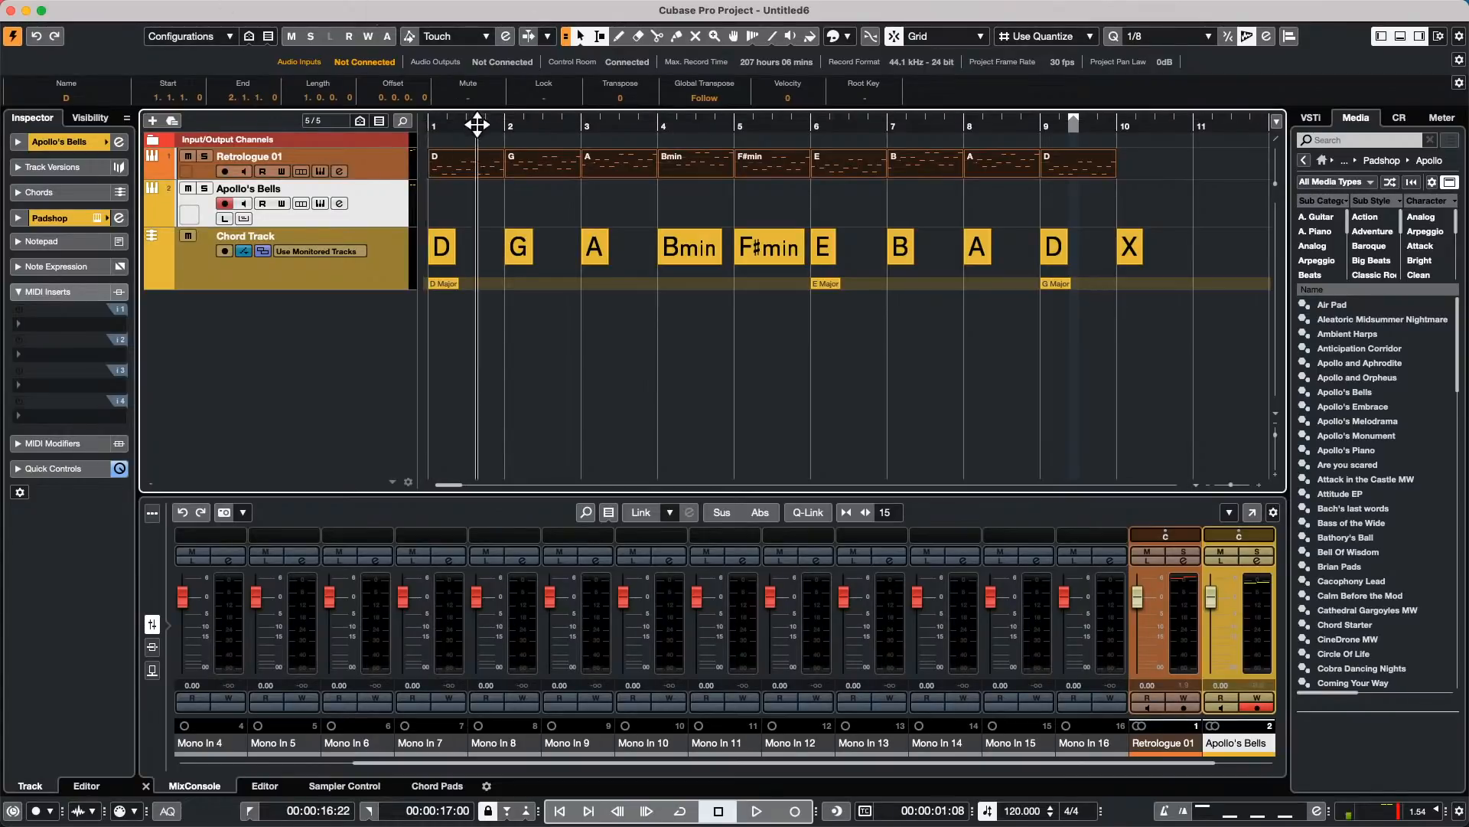
Step: Solo the Retrologue 01 track during playback, listen to the arpeggiated parts and stop
{"action": "key", "text": "space"}
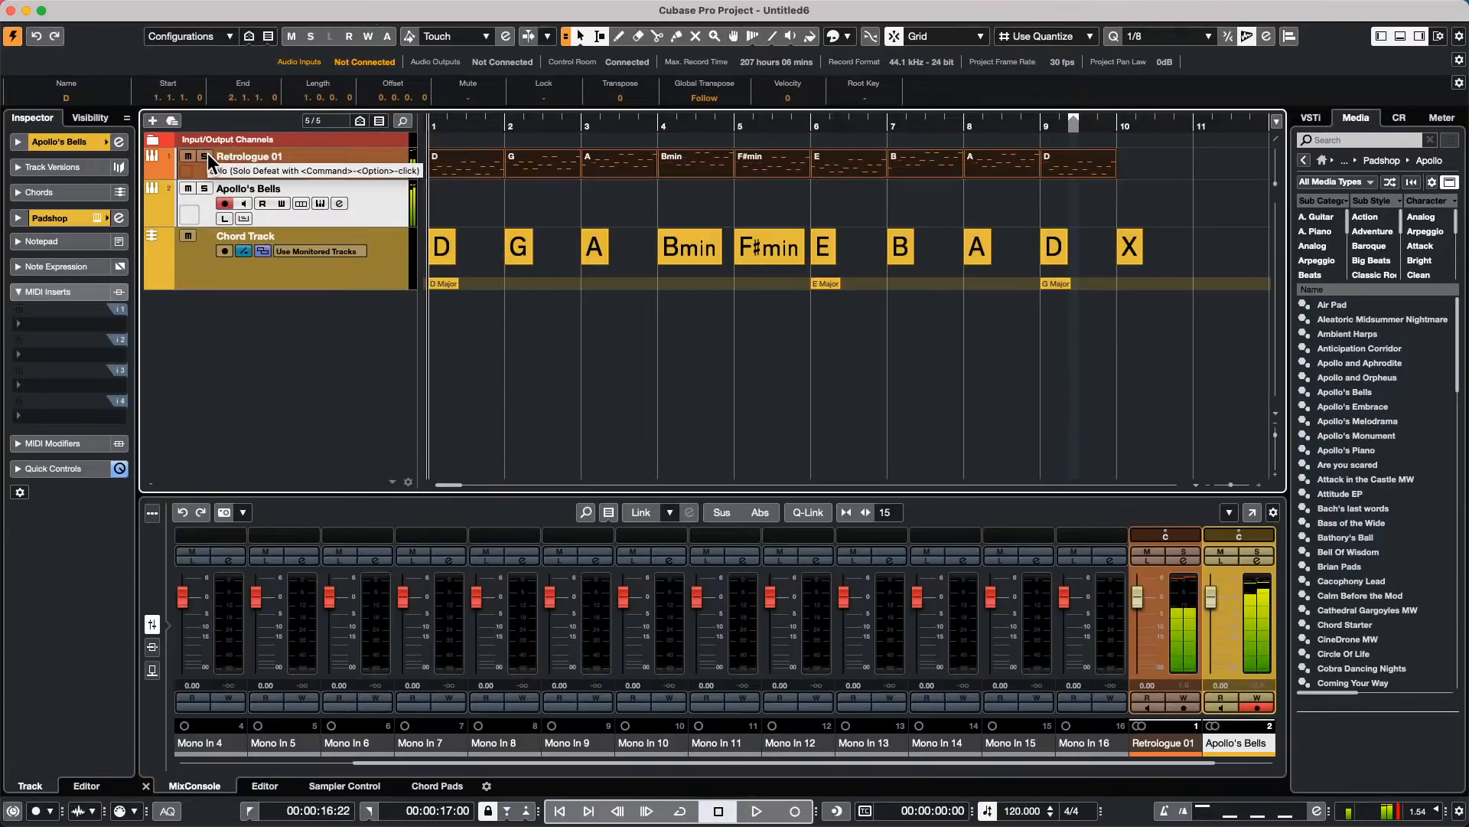
{"action": "left_click", "coordinate": [205, 156]}
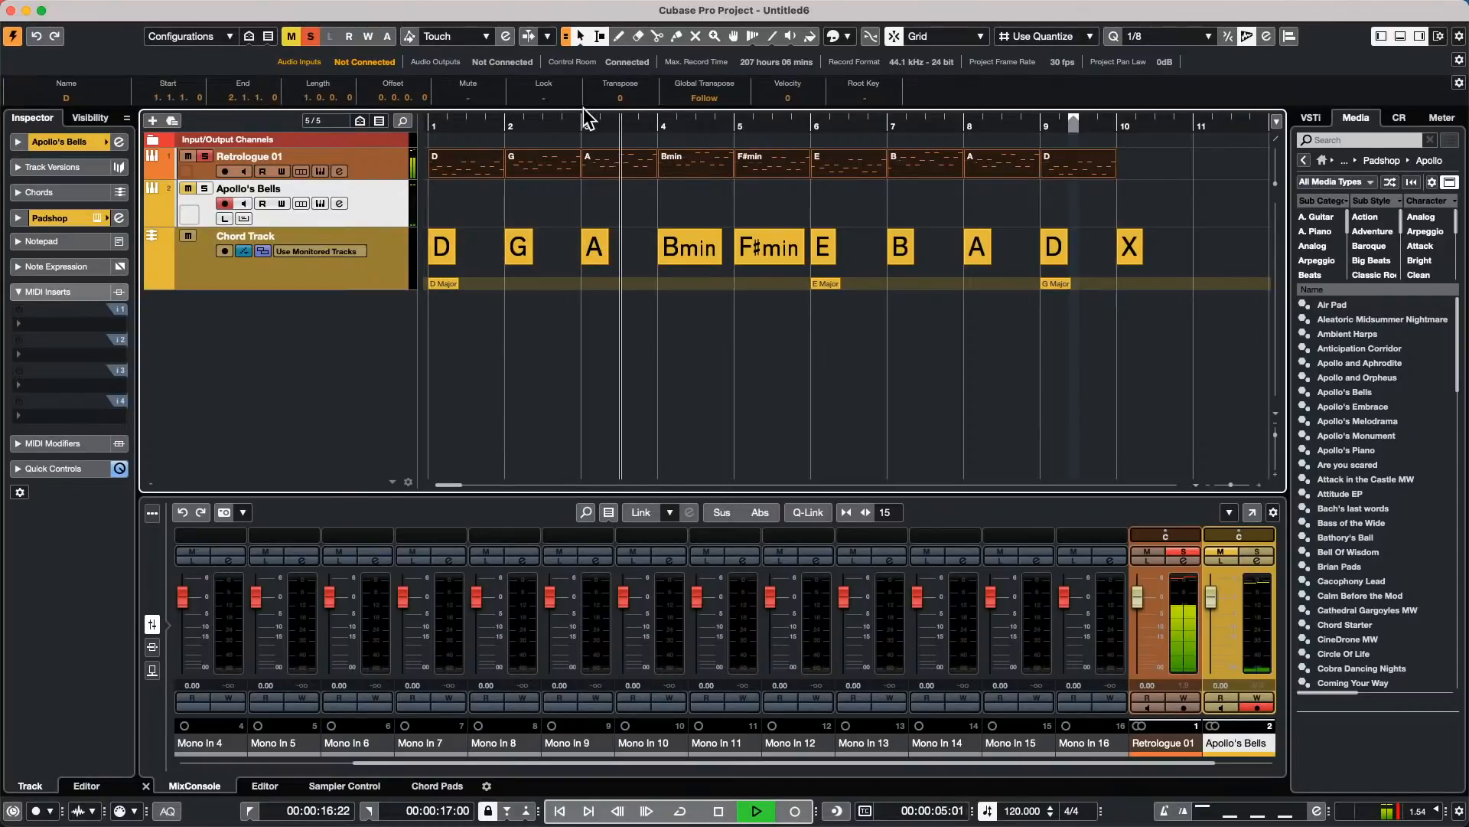
{"action": "key", "text": "space"}
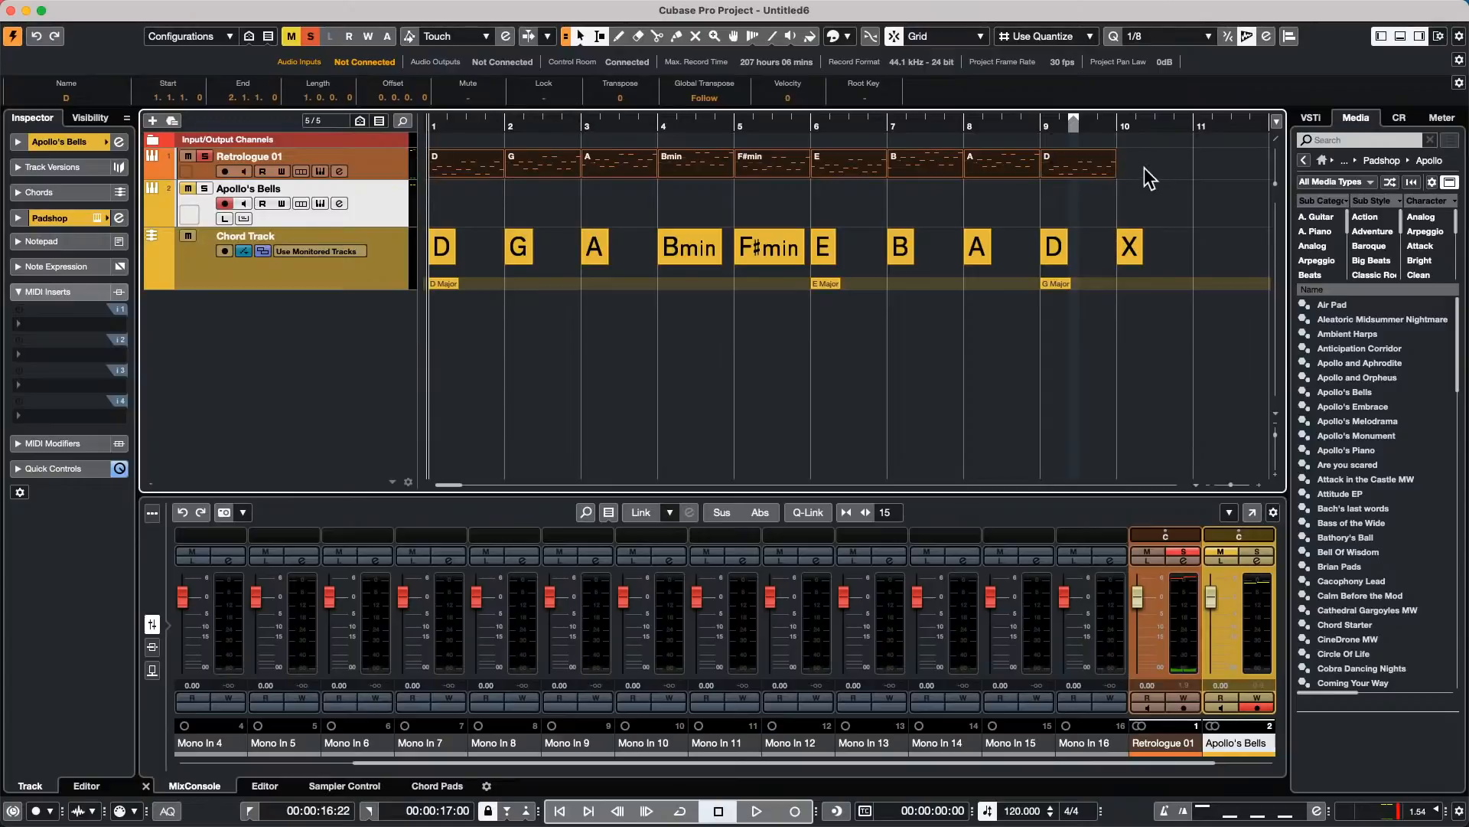
Step: Glue all the chord parts on Retrologue 01 into one continuous part, return to the Object Selection tool and select the part
{"action": "left_click_drag", "start_coordinate": [1137, 171], "coordinate": [306, 142]}
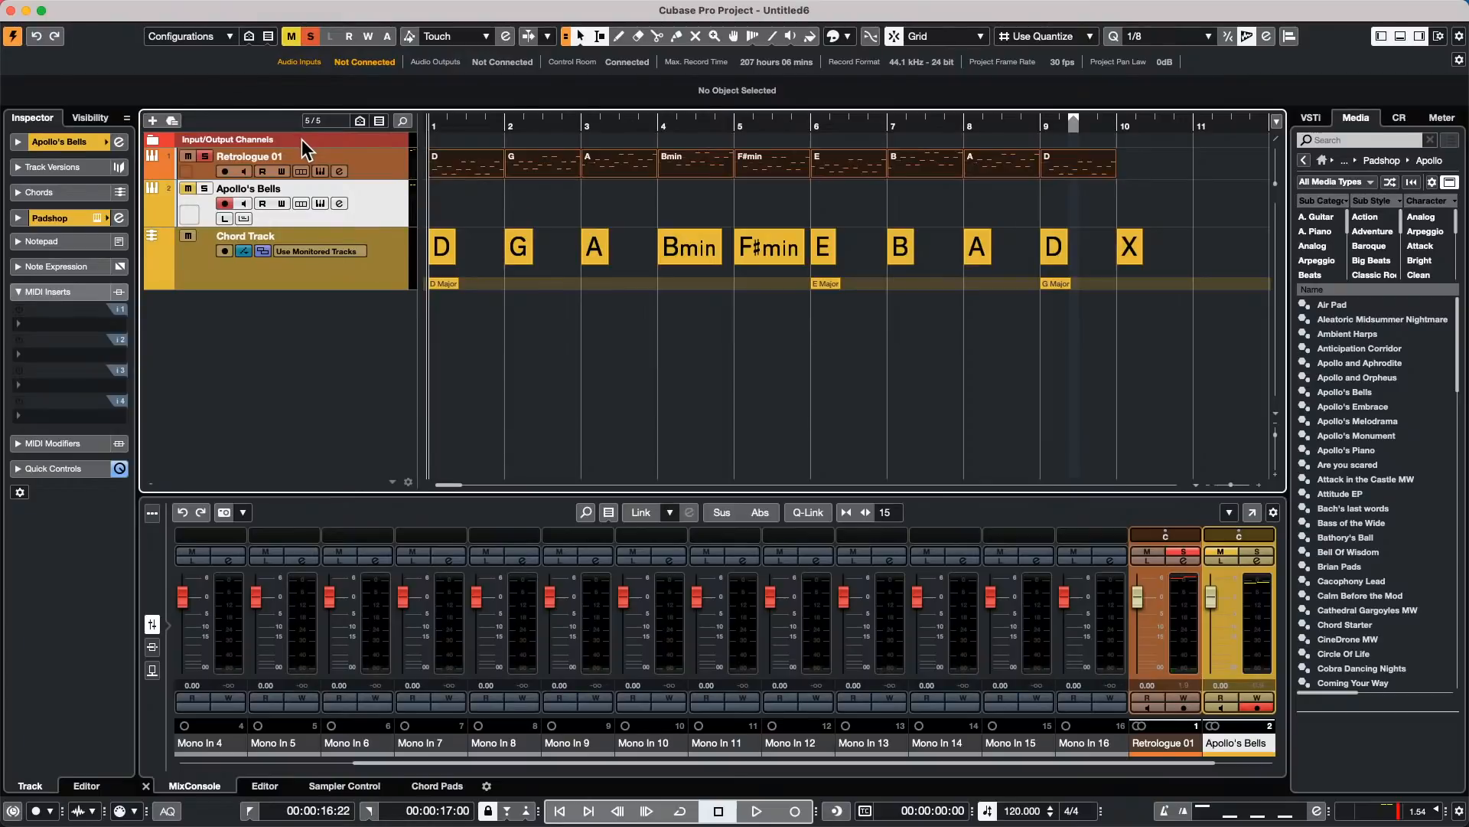
{"action": "double_click", "coordinate": [688, 152]}
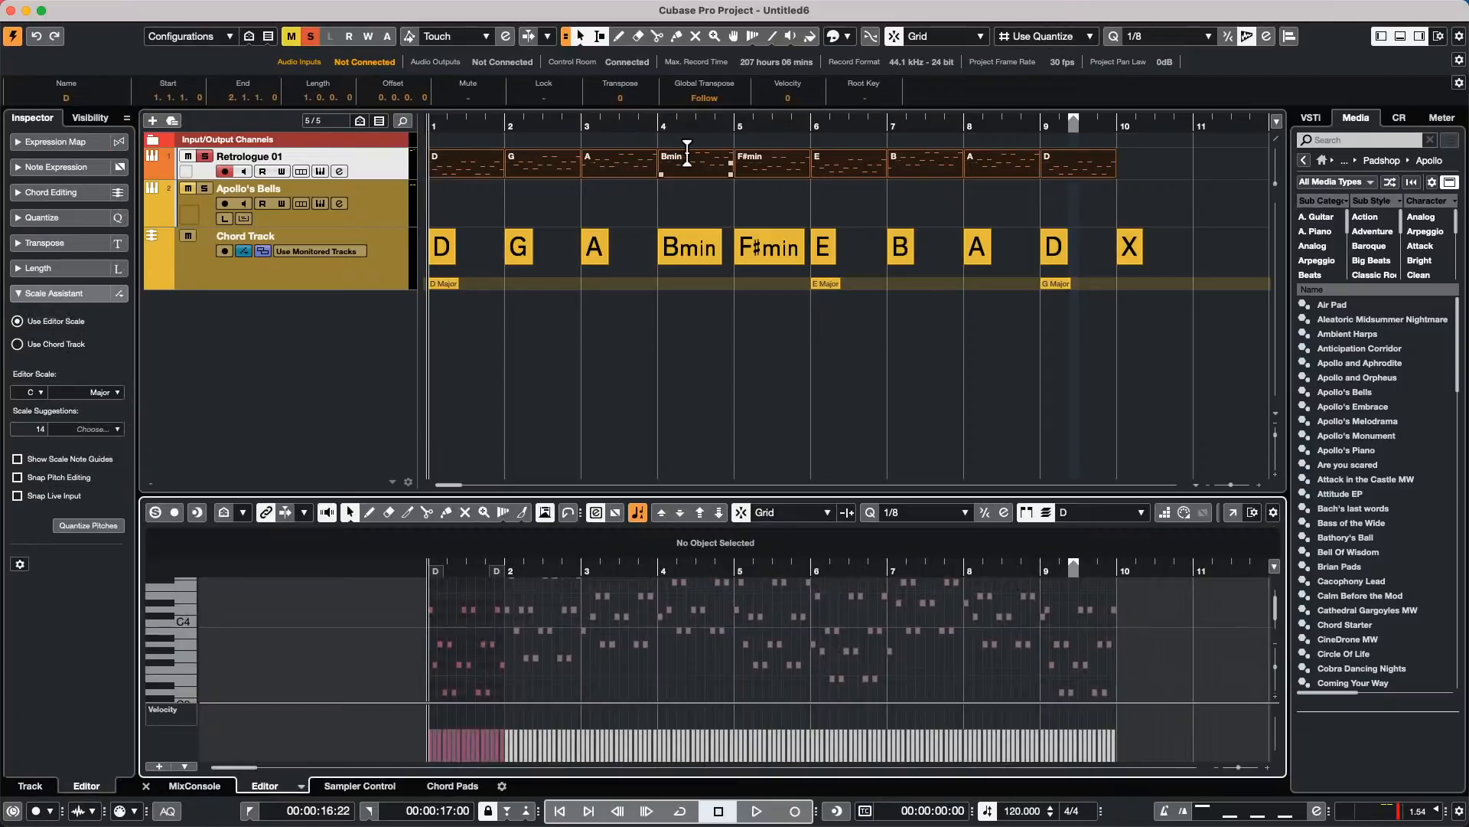
{"action": "right_click", "coordinate": [469, 214]}
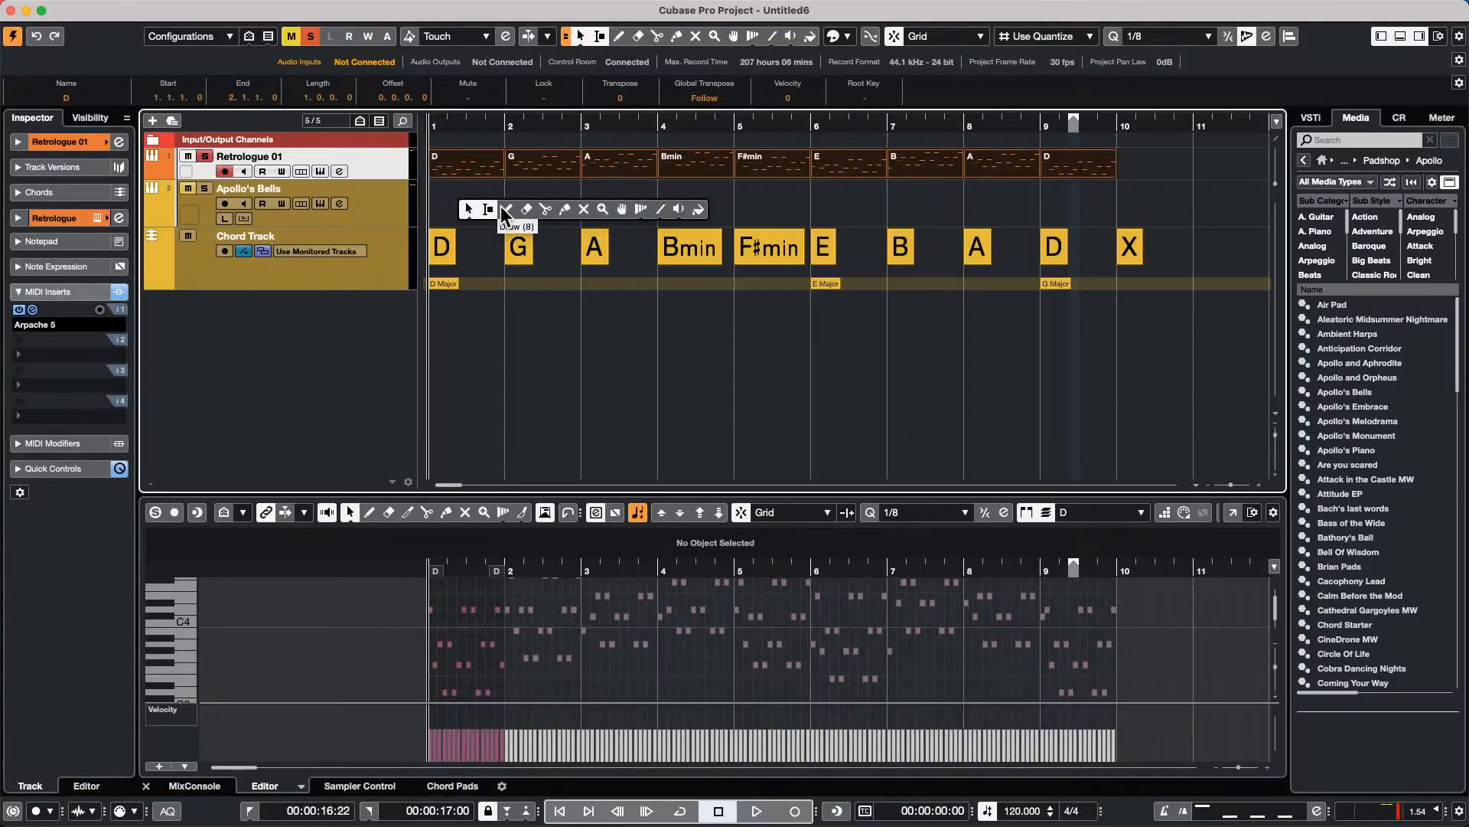
{"action": "left_click", "coordinate": [563, 208]}
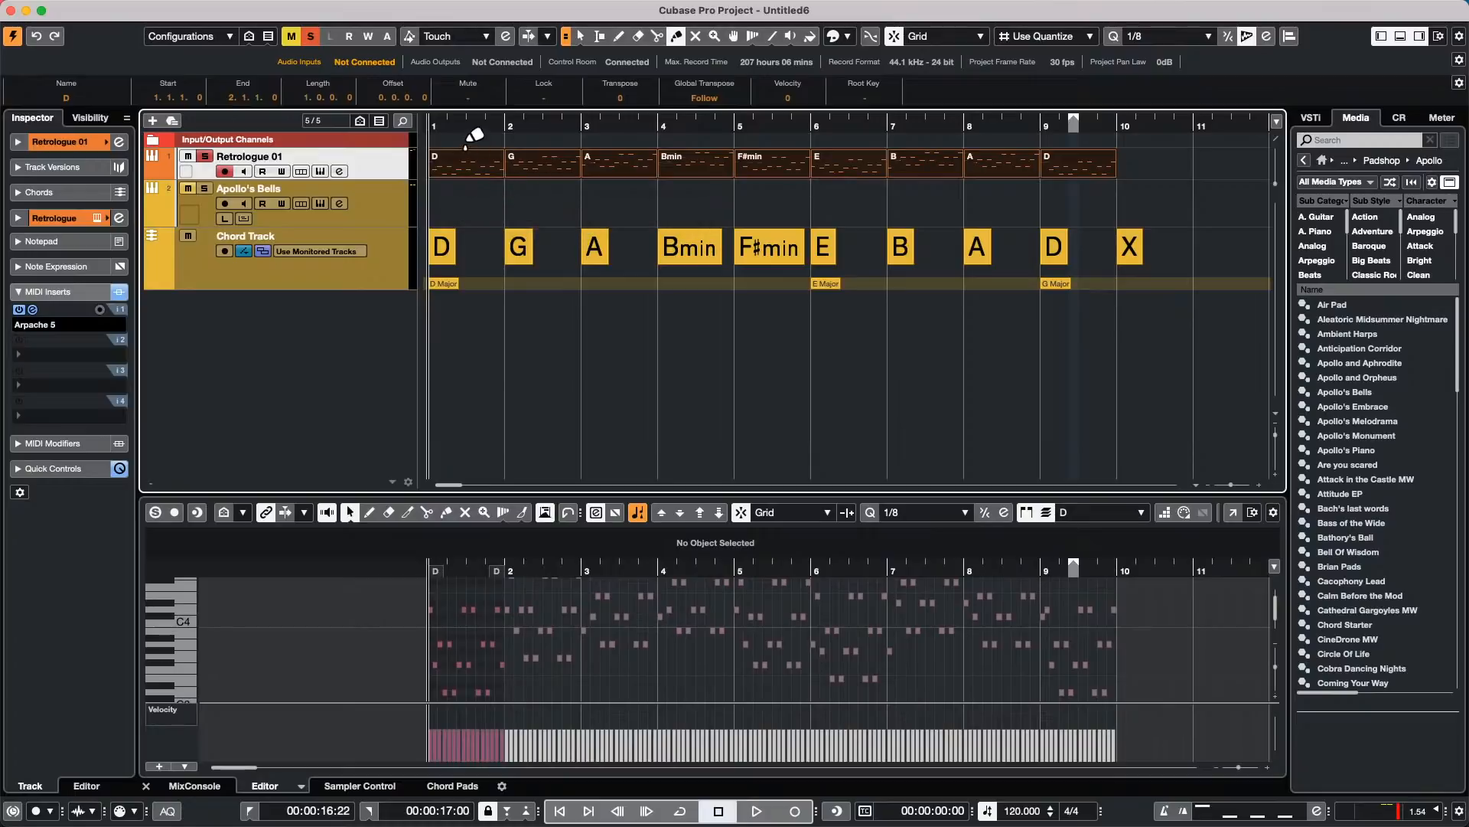
{"action": "left_click", "coordinate": [482, 163]}
{"action": "key", "text": "1"}
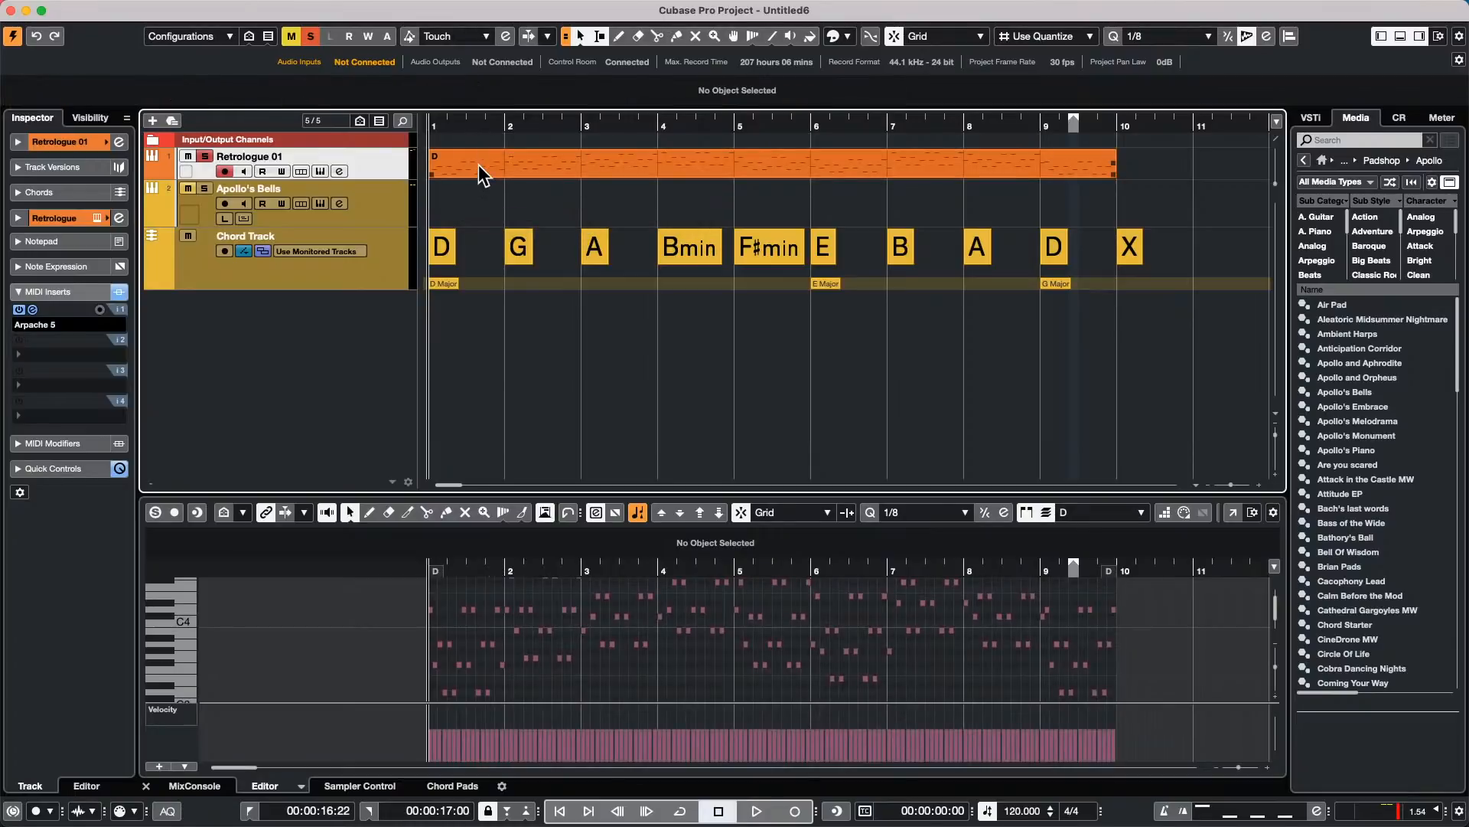
{"action": "left_click", "coordinate": [479, 168]}
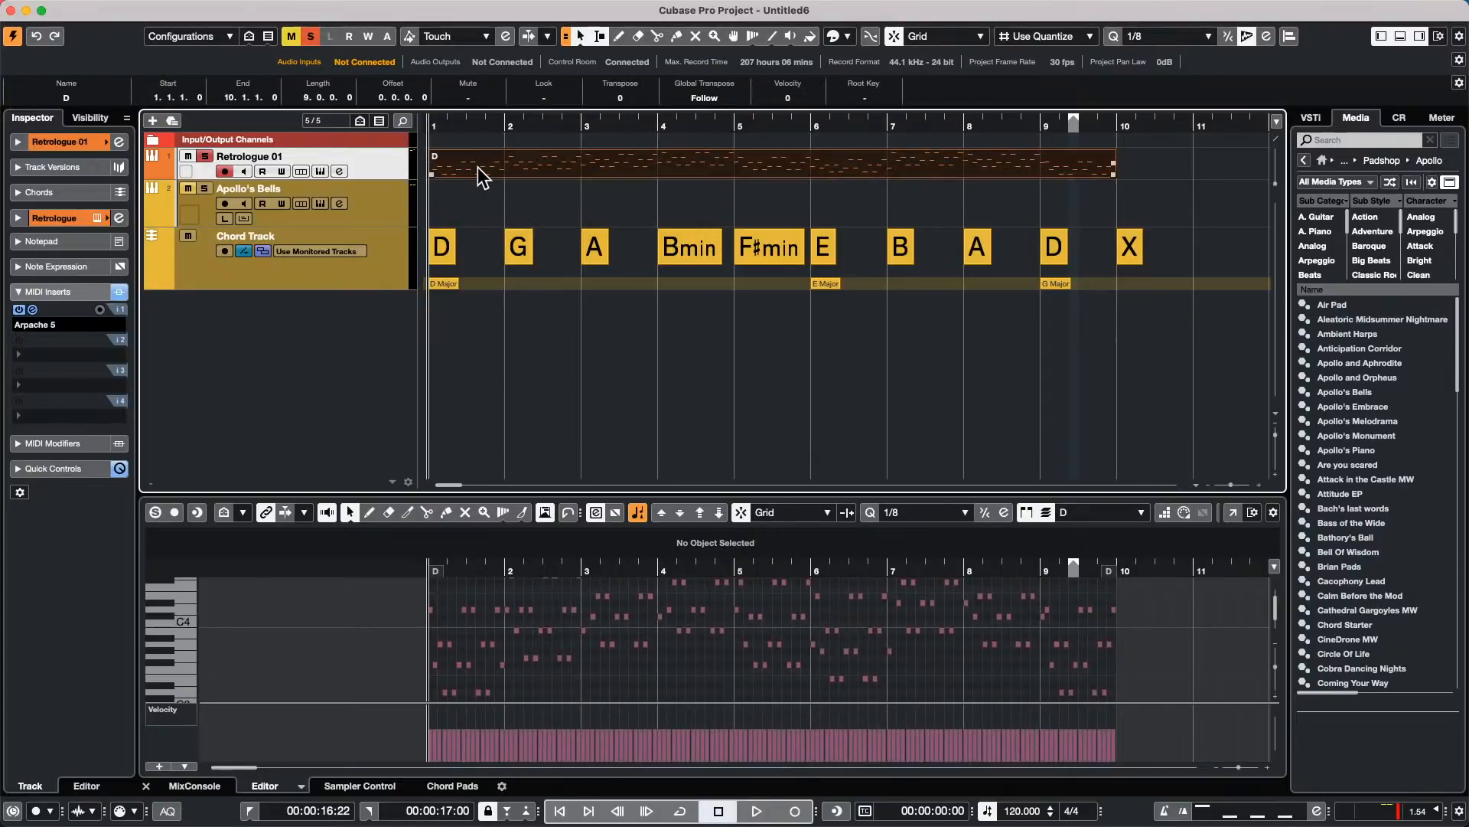
Step: Show the glued part in a separate Key Editor window and open the Logical Editor
{"action": "left_click", "coordinate": [1232, 512]}
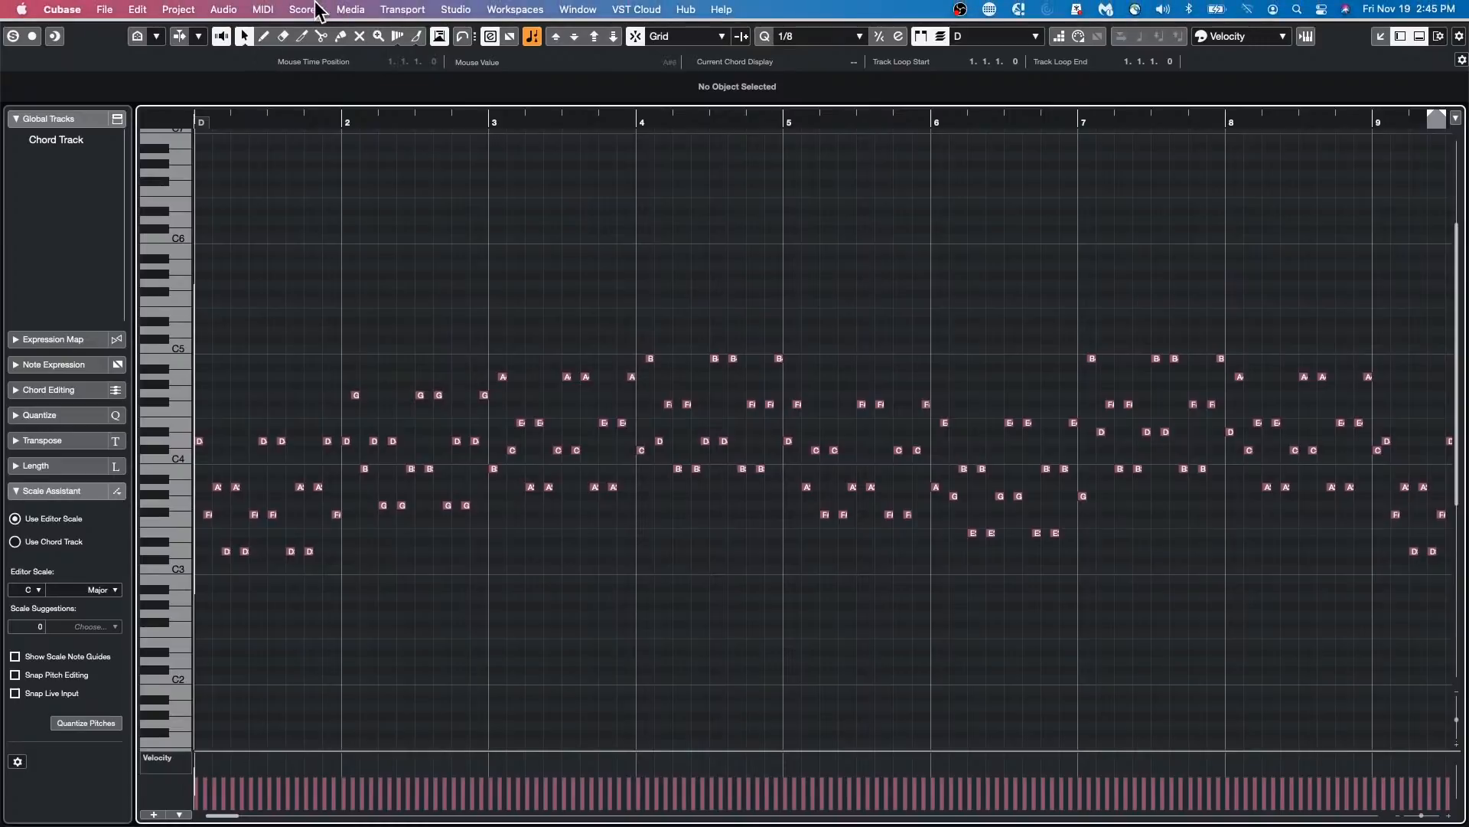
{"action": "left_click", "coordinate": [224, 10]}
{"action": "mouse_move", "coordinate": [305, 9]}
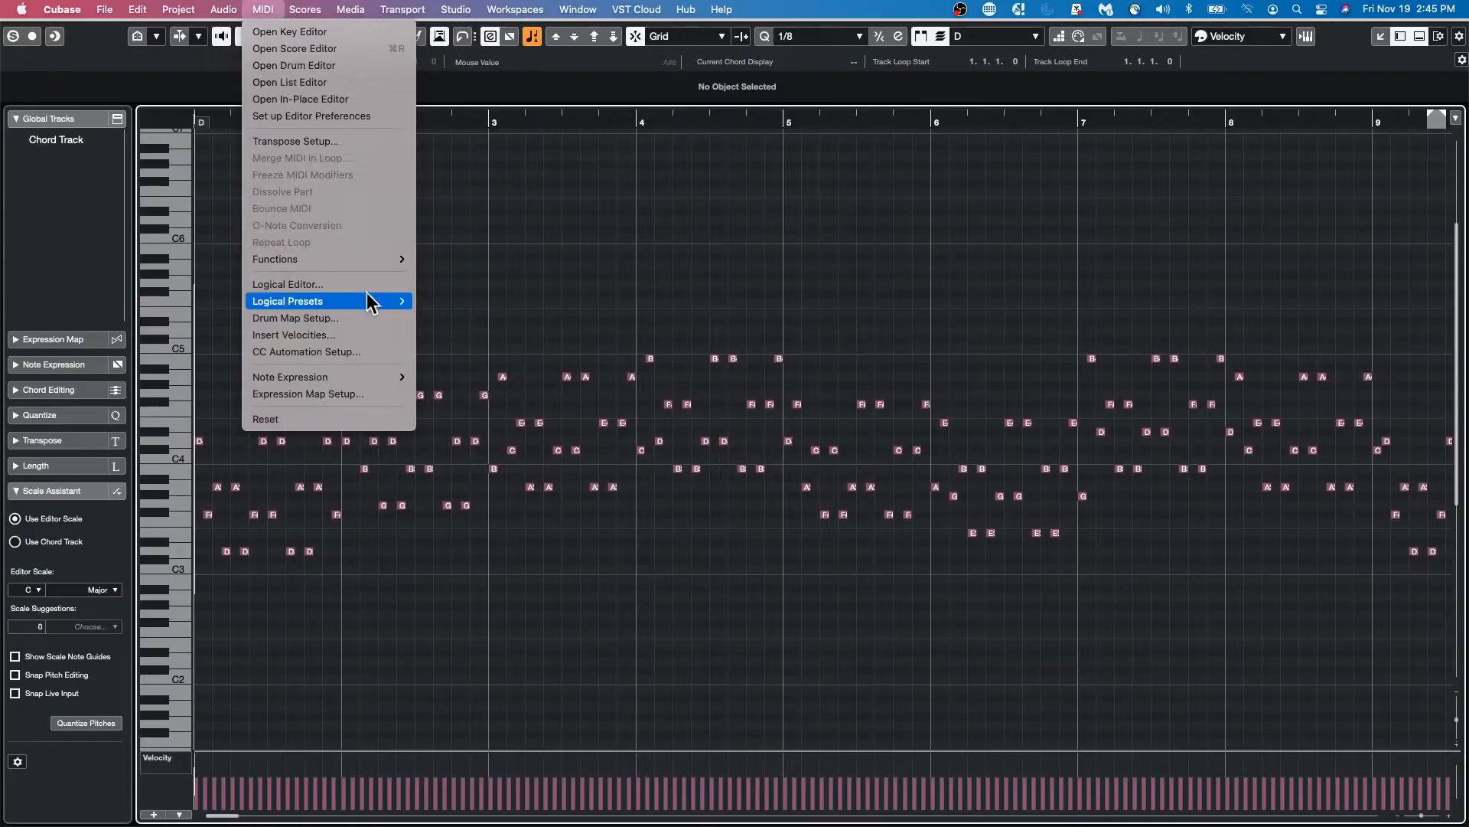
{"action": "left_click", "coordinate": [369, 285]}
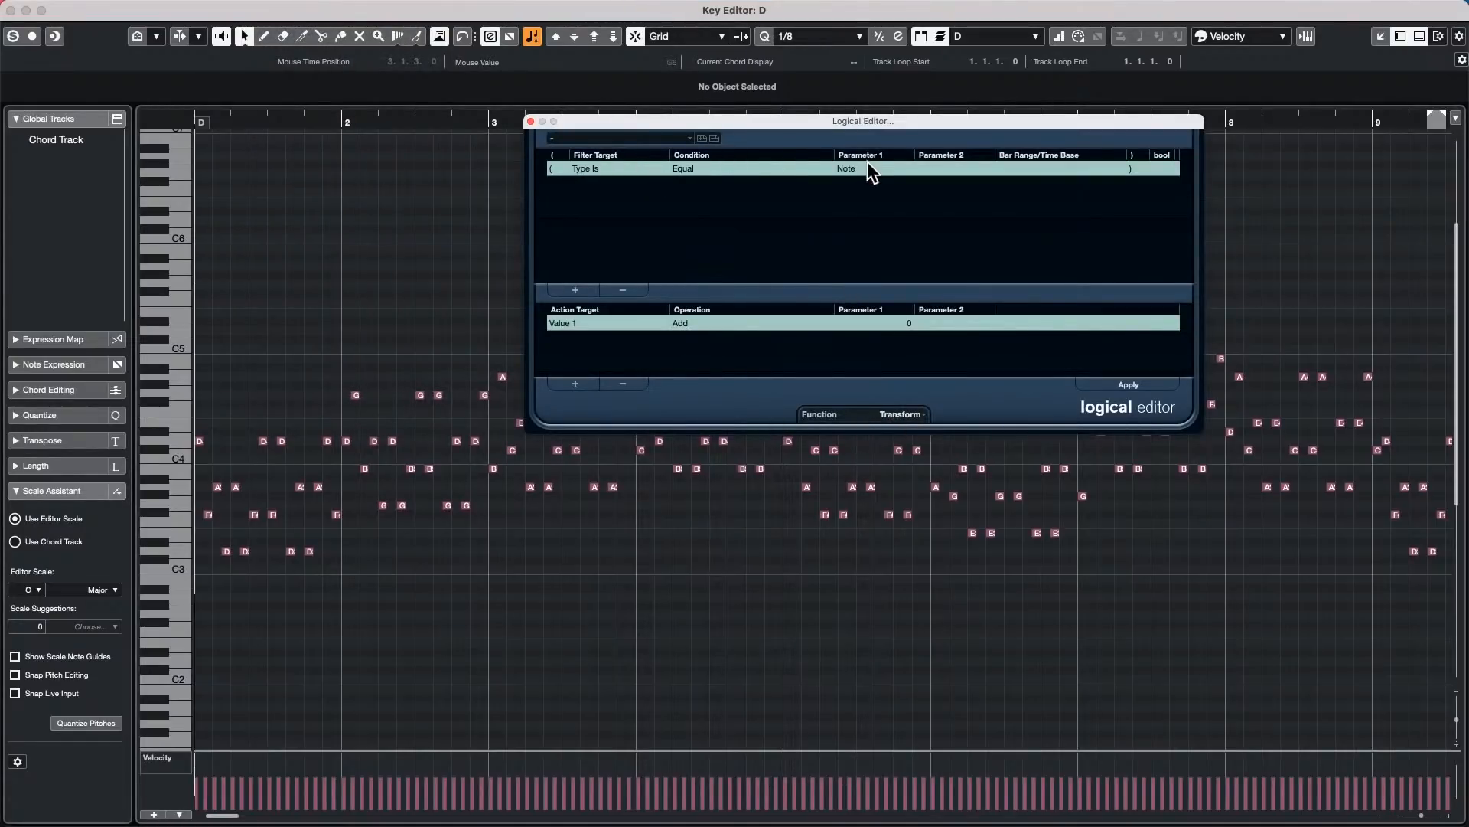
Step: Add a second filter condition in the Logical Editor for Pitch Bigger or Equal to C4
{"action": "left_click", "coordinate": [574, 289]}
{"action": "left_click", "coordinate": [599, 182]}
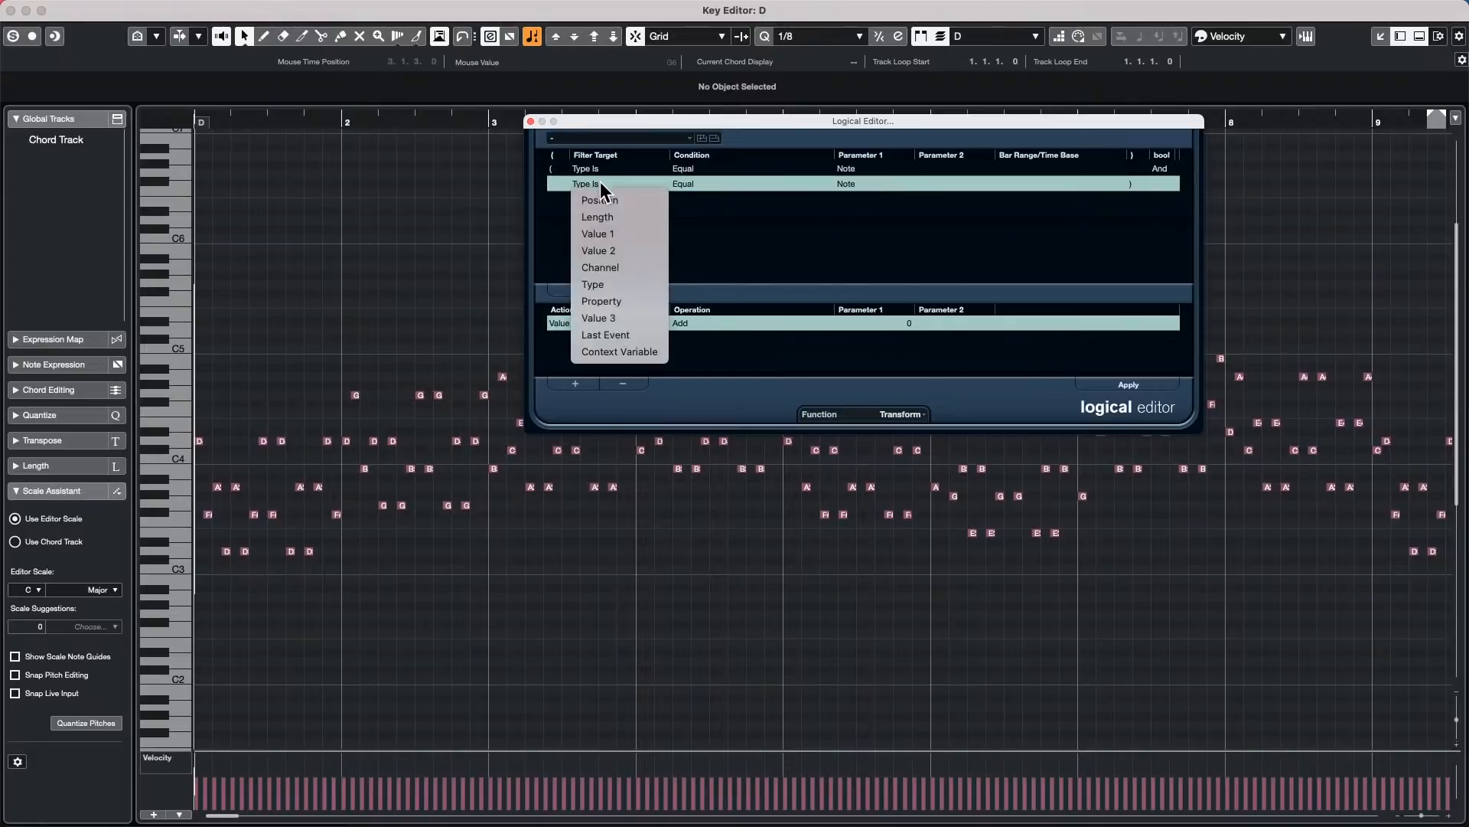
{"action": "left_click", "coordinate": [645, 234]}
{"action": "left_click", "coordinate": [696, 184]}
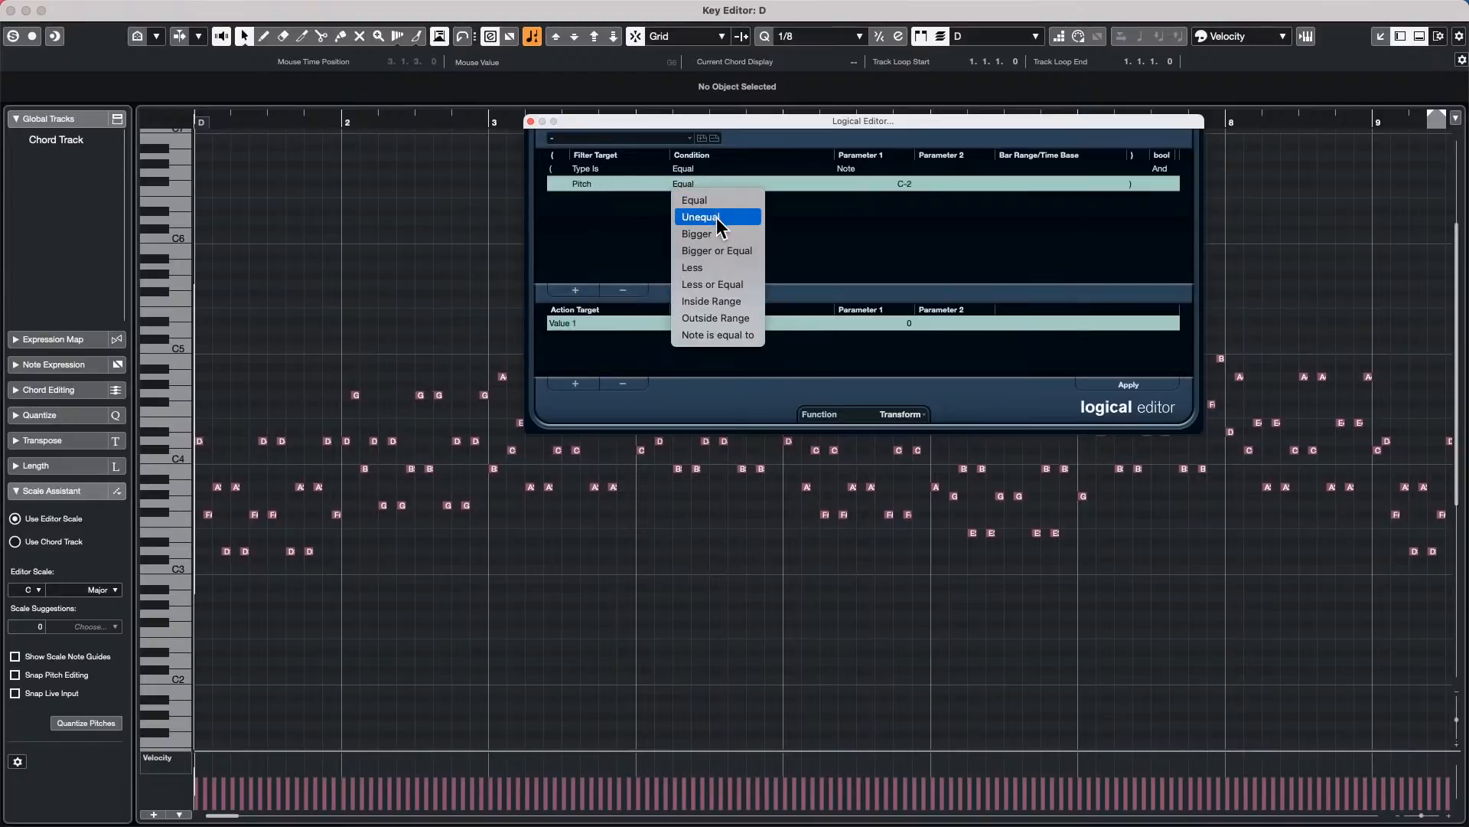
{"action": "left_click", "coordinate": [736, 251]}
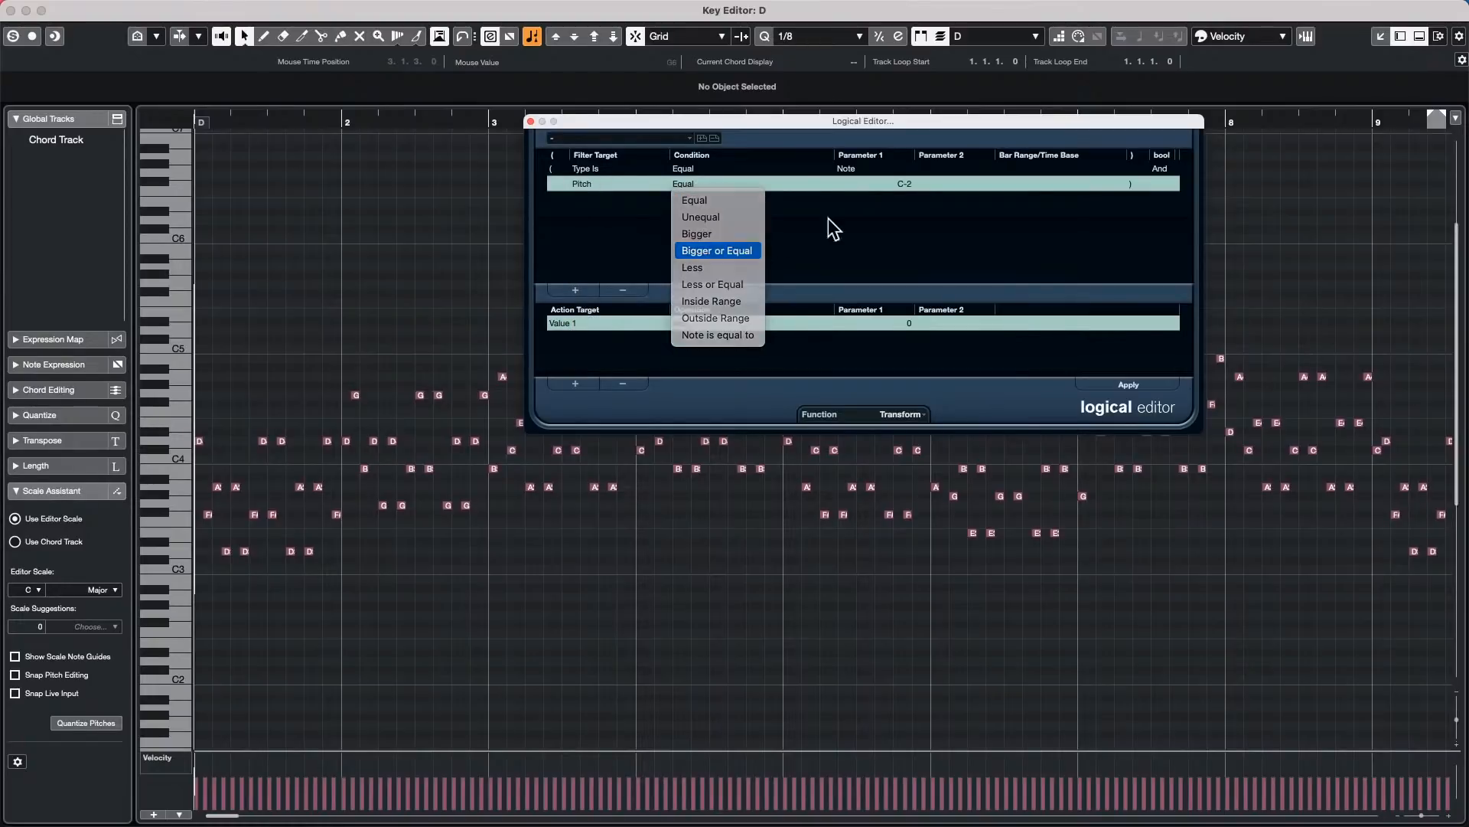
{"action": "left_click", "coordinate": [898, 185]}
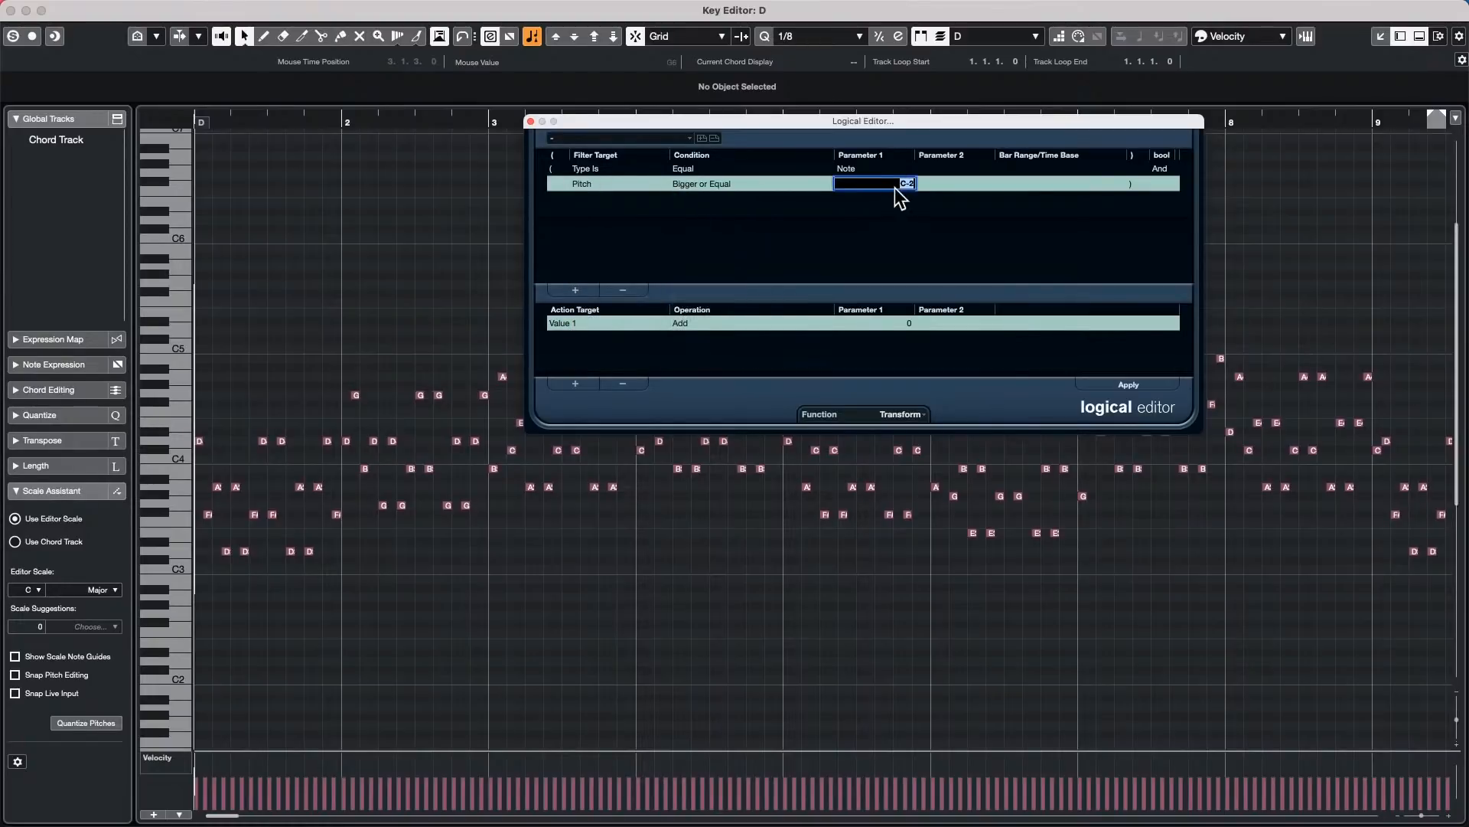
{"action": "type", "text": "c4"}
{"action": "key", "text": "Return"}
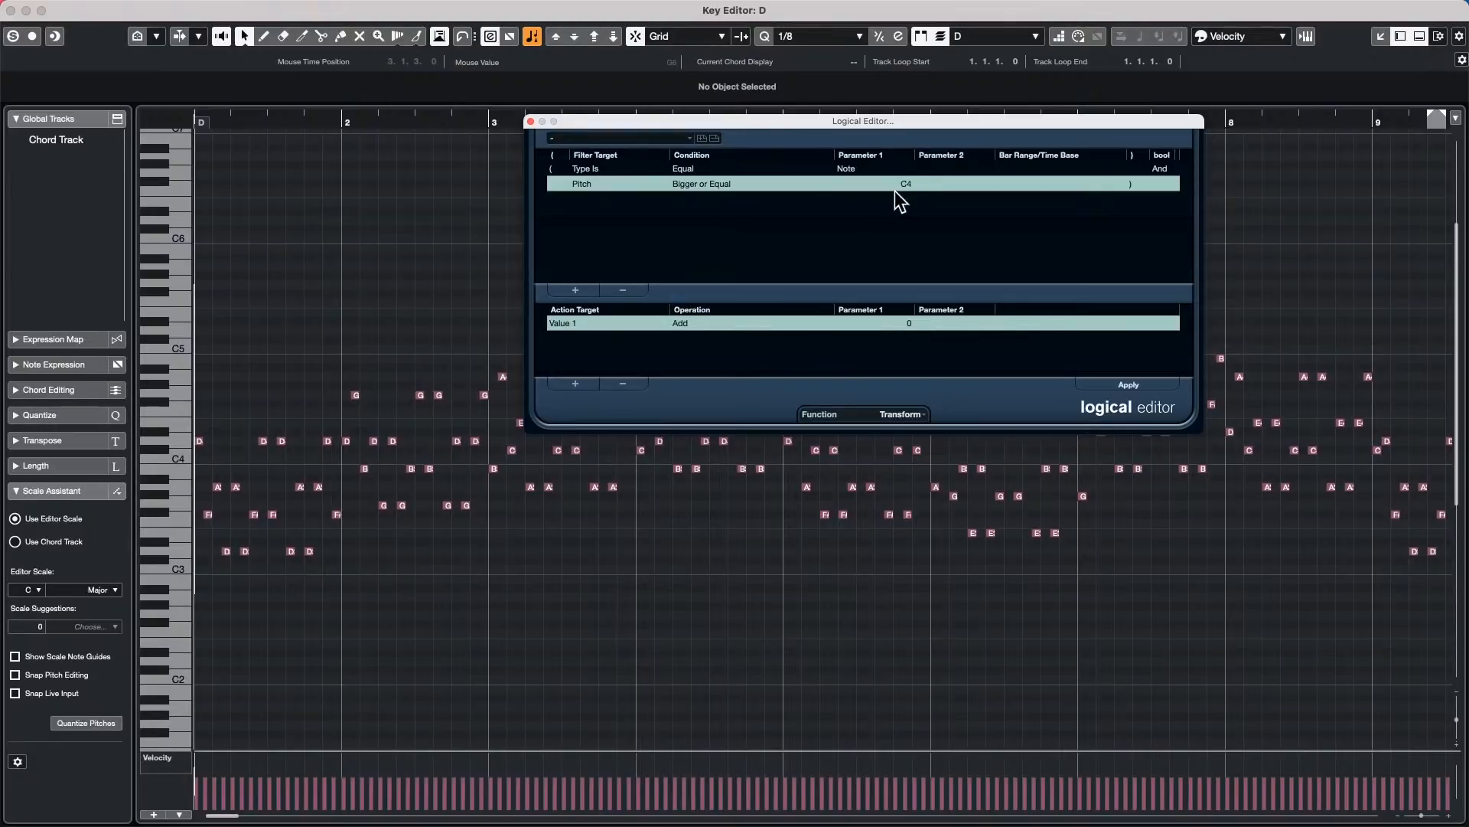
Step: Replace the action line with a VST 3 Value Operation that uses Set to fixed value
{"action": "left_click", "coordinate": [624, 384]}
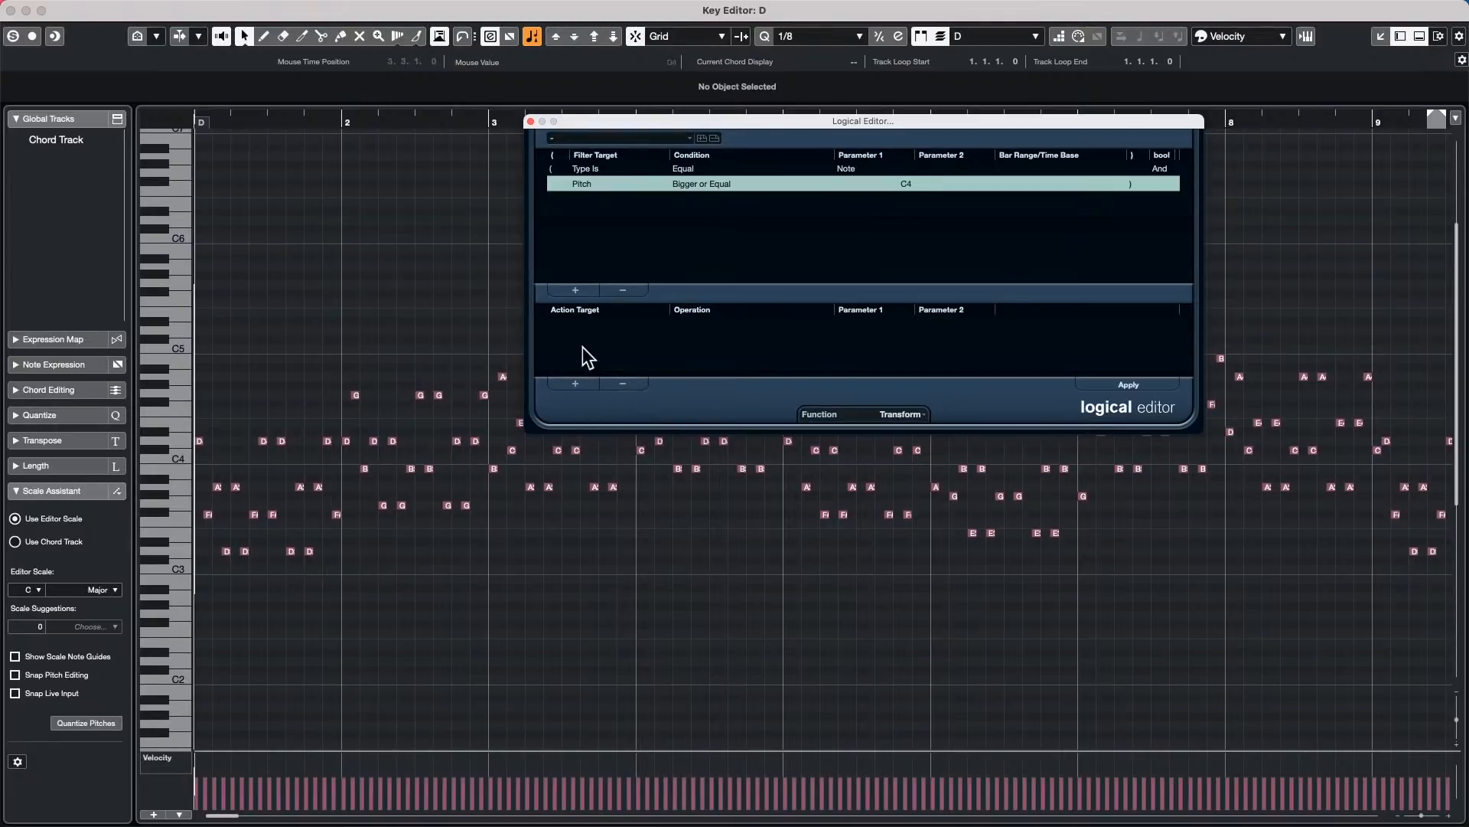
{"action": "left_click", "coordinate": [586, 387]}
{"action": "left_click", "coordinate": [583, 323]}
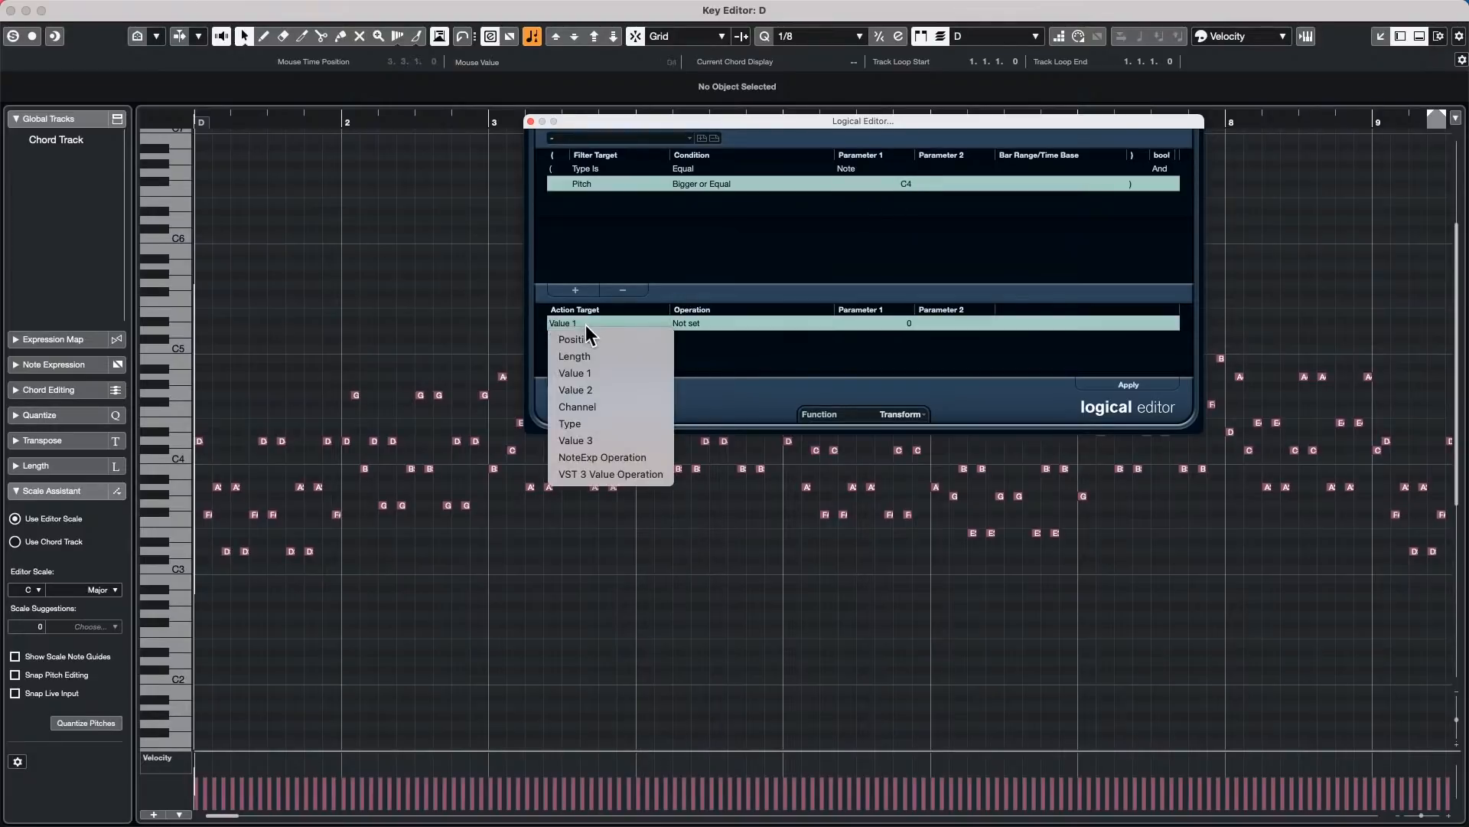
{"action": "left_click", "coordinate": [605, 474]}
{"action": "left_click", "coordinate": [695, 321]}
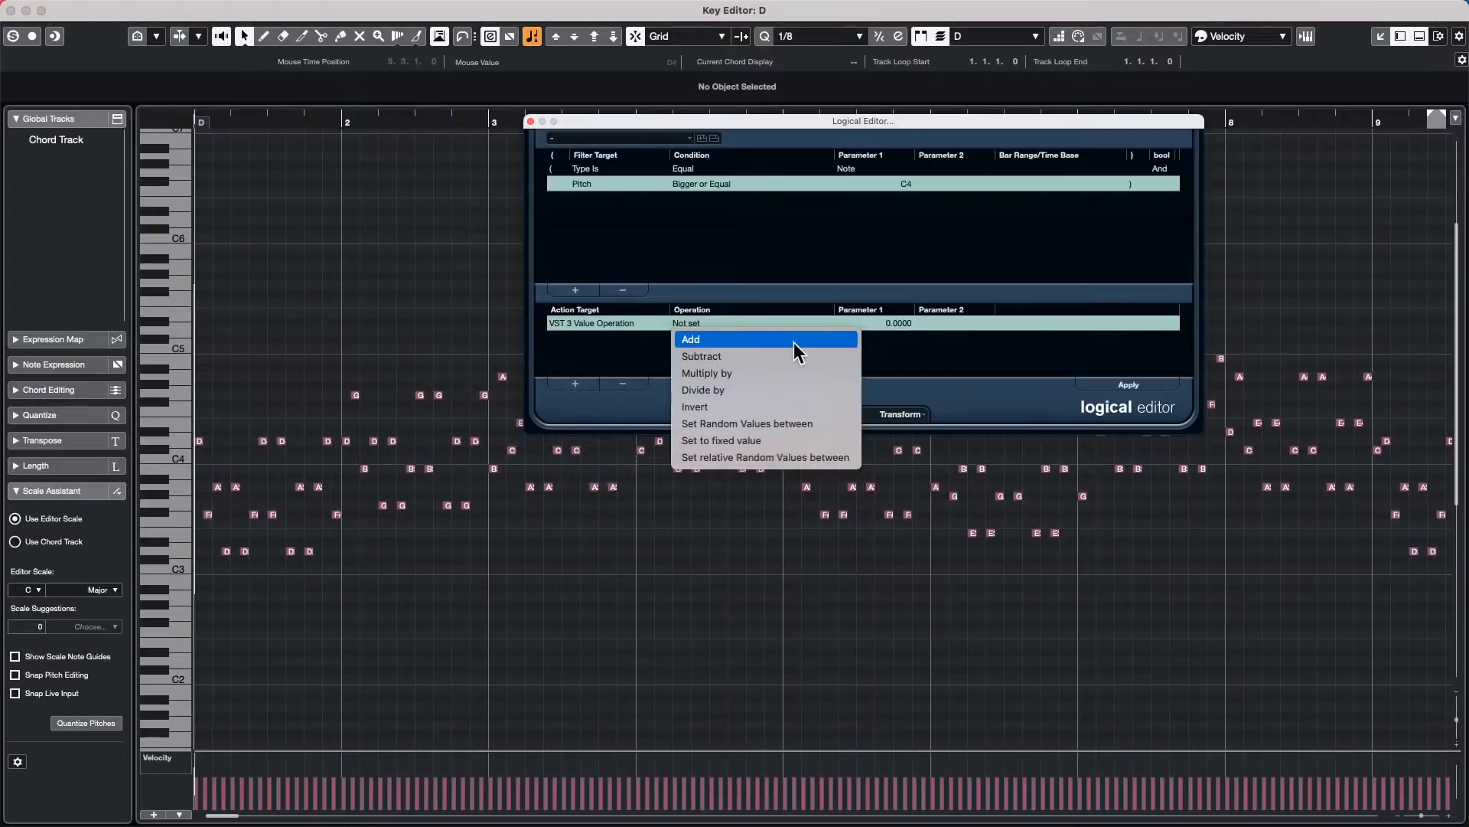
{"action": "left_click", "coordinate": [783, 439]}
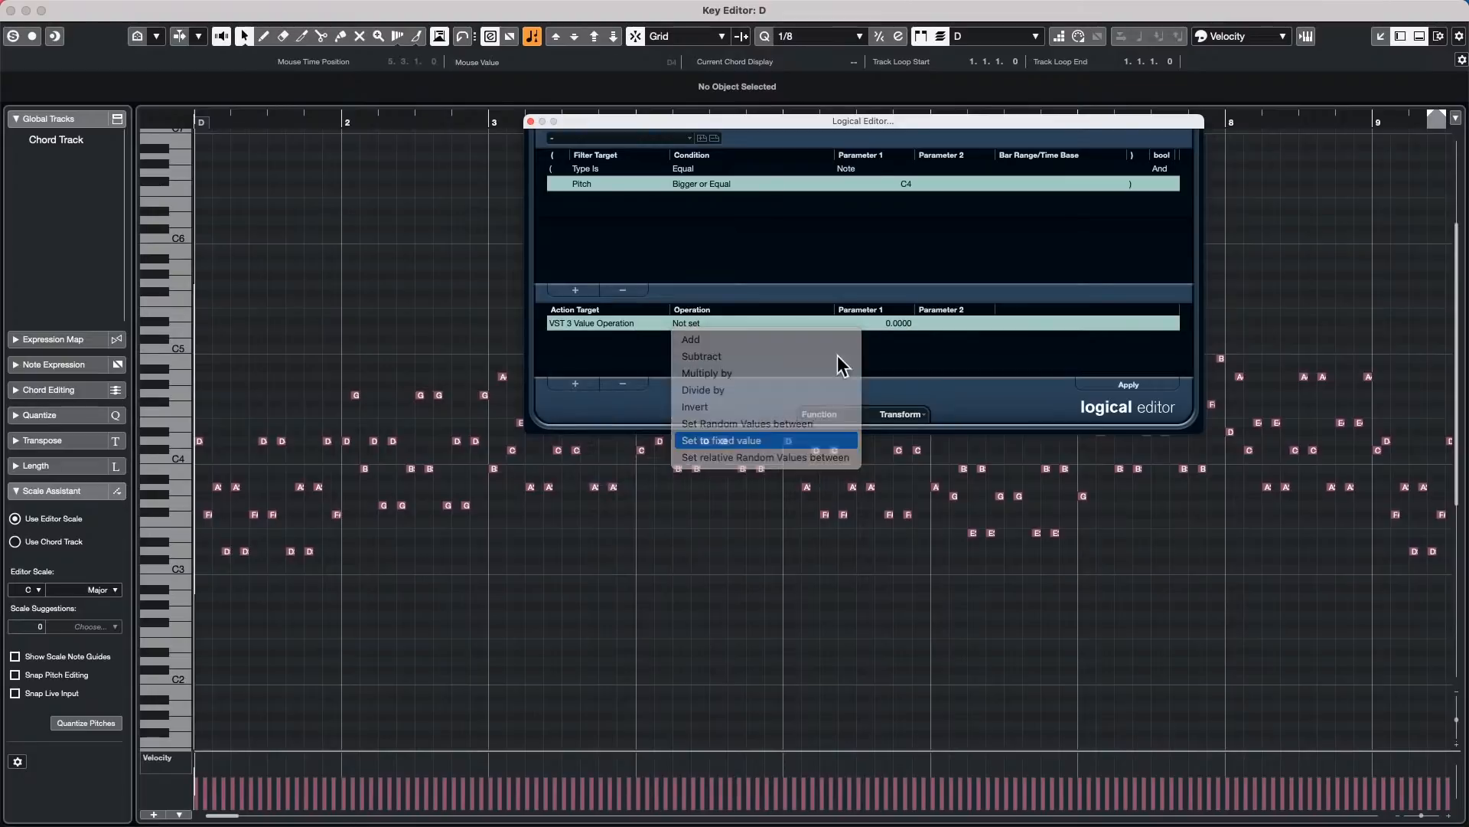
{"action": "left_click", "coordinate": [872, 323]}
{"action": "left_click", "coordinate": [716, 323]}
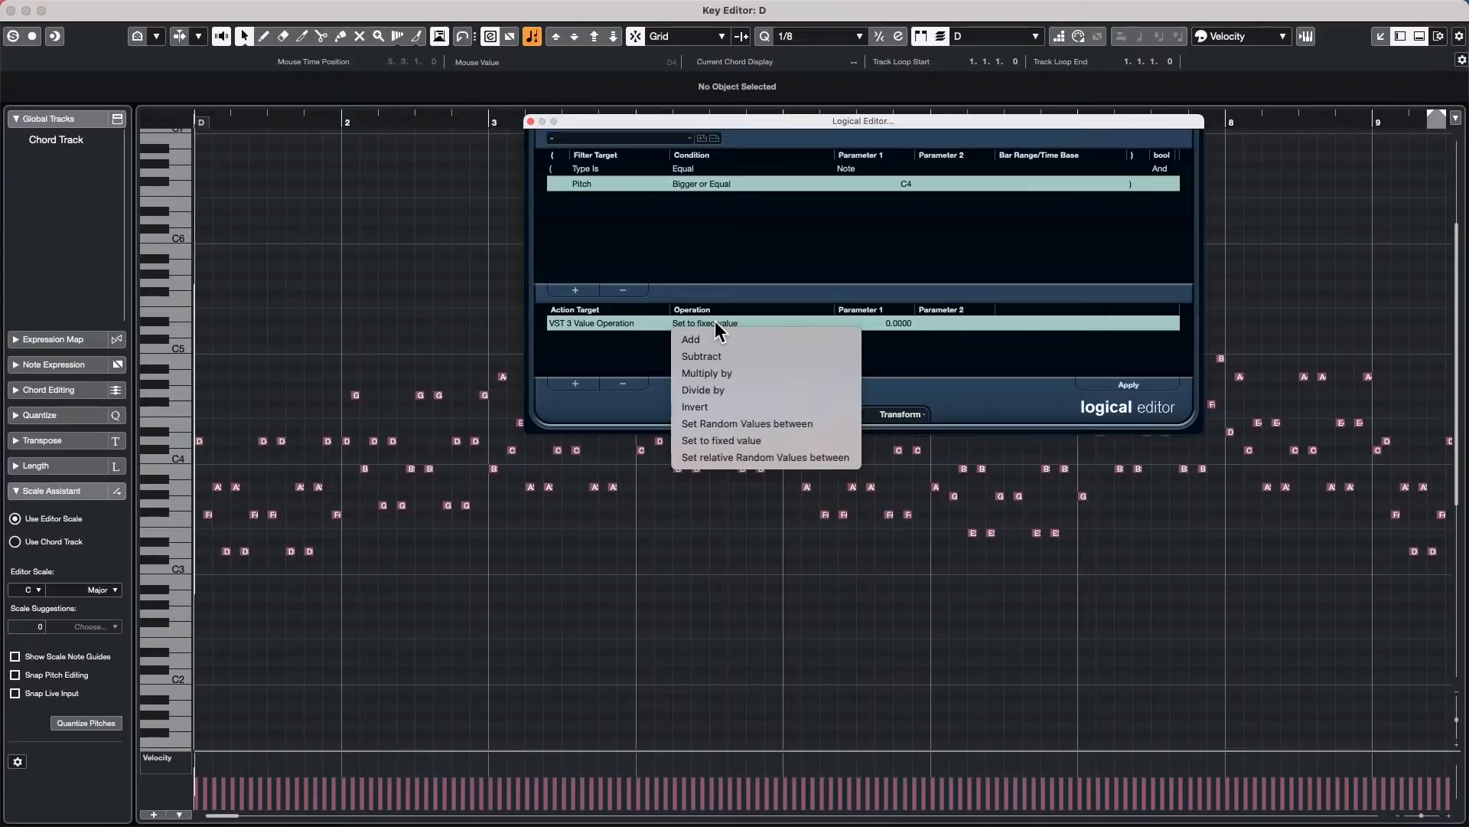
{"action": "left_click", "coordinate": [710, 223]}
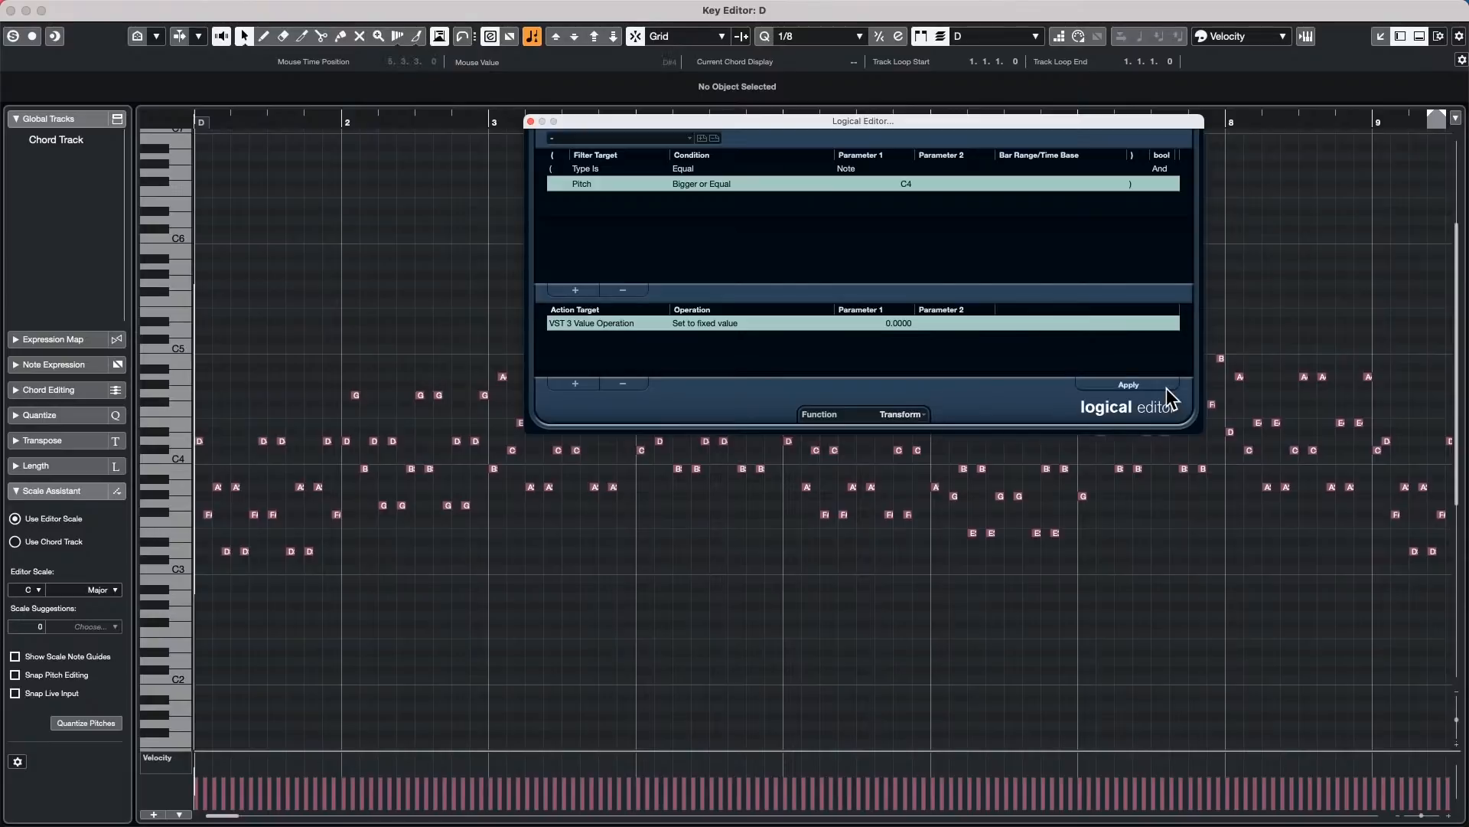
Step: Change the Logical Editor function to Select and apply it to the notes
{"action": "left_click", "coordinate": [911, 417]}
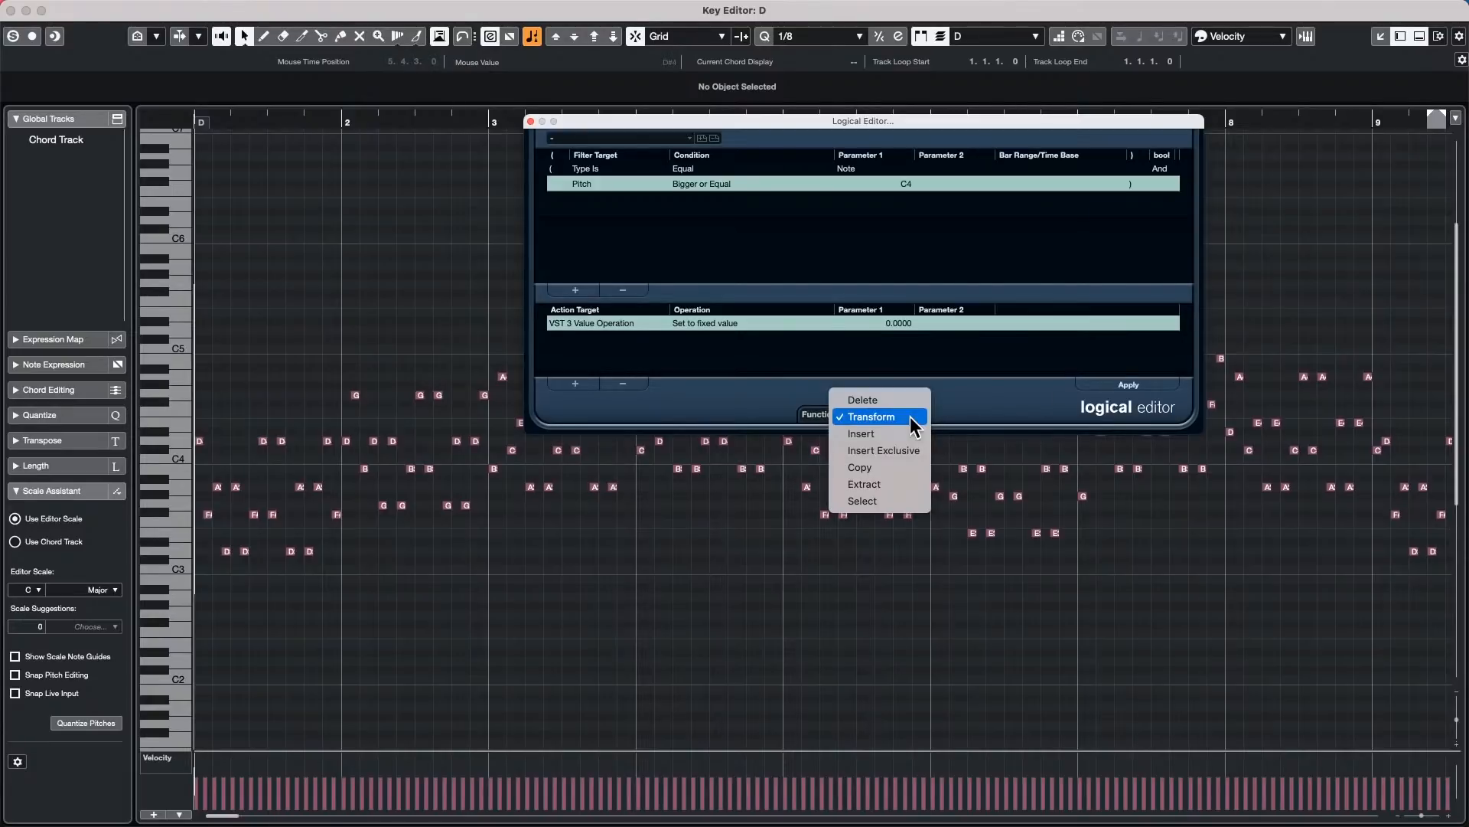
{"action": "left_click", "coordinate": [889, 502]}
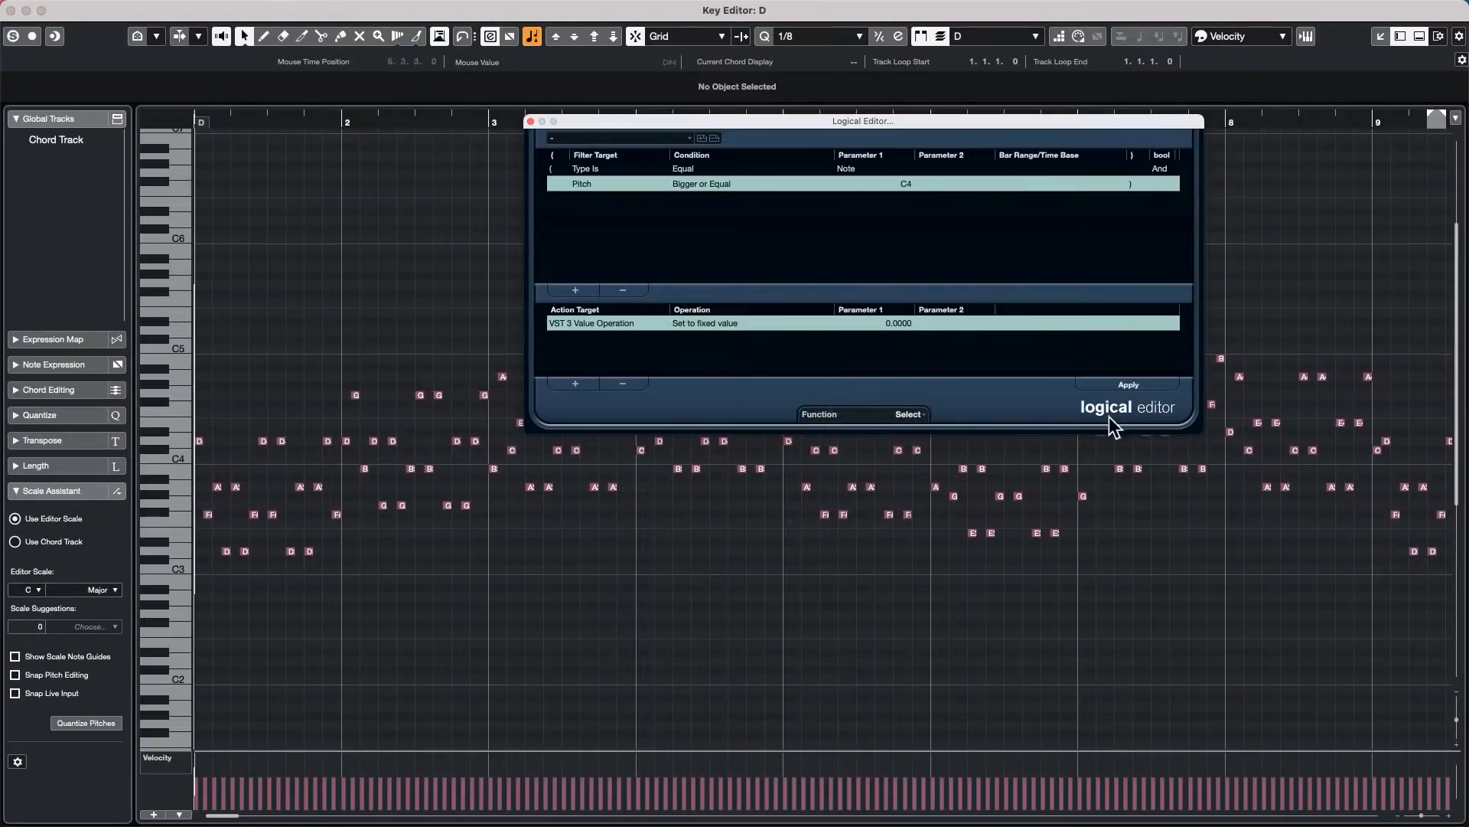
{"action": "left_click", "coordinate": [1122, 384]}
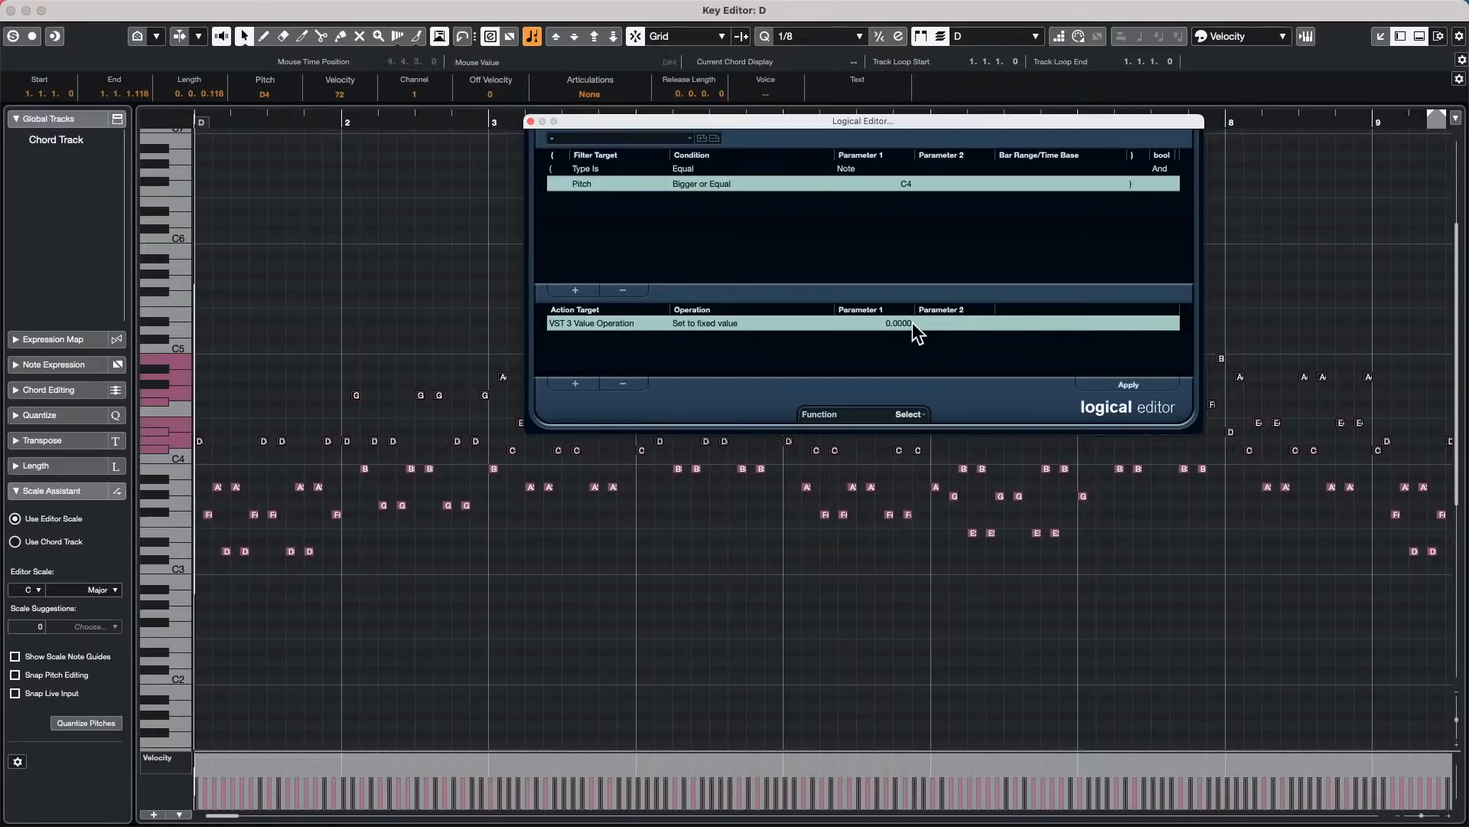
Step: Load the Note Expression preset Create VST3 Pan OneShot in the Logical Editor
{"action": "left_click", "coordinate": [728, 323]}
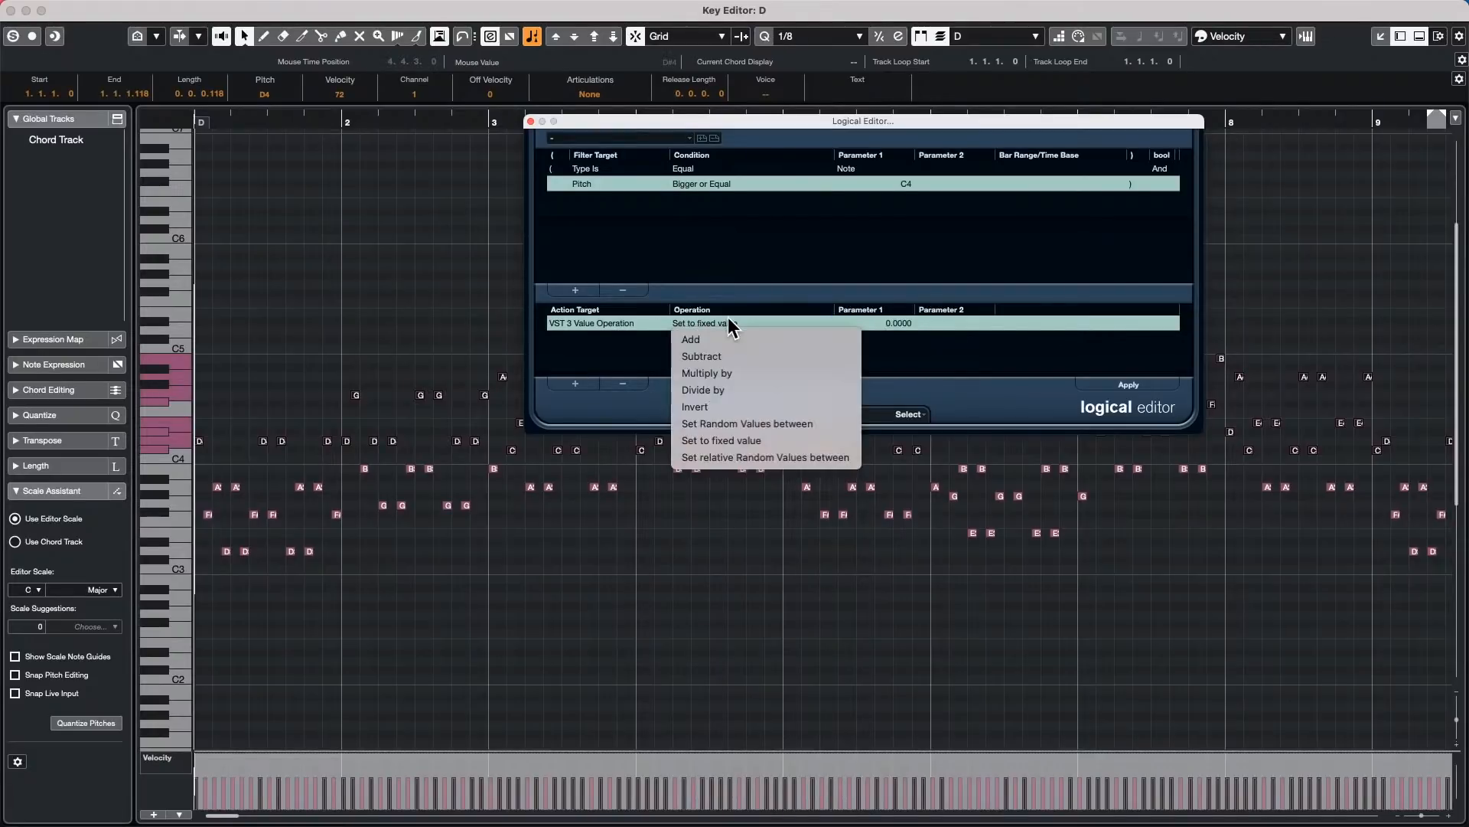
{"action": "left_click", "coordinate": [700, 193]}
{"action": "left_click", "coordinate": [596, 138]}
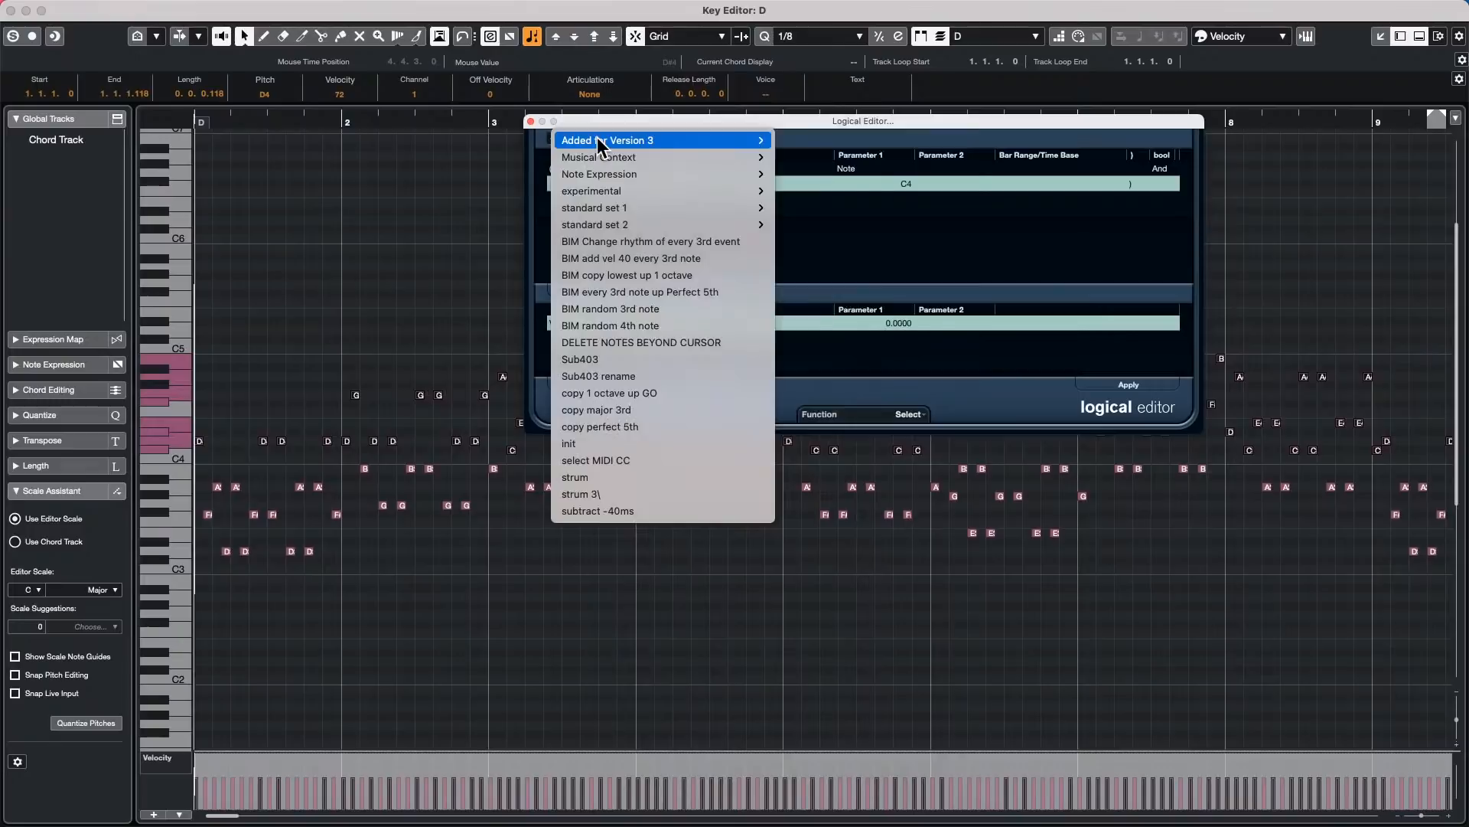
{"action": "mouse_move", "coordinate": [693, 140]}
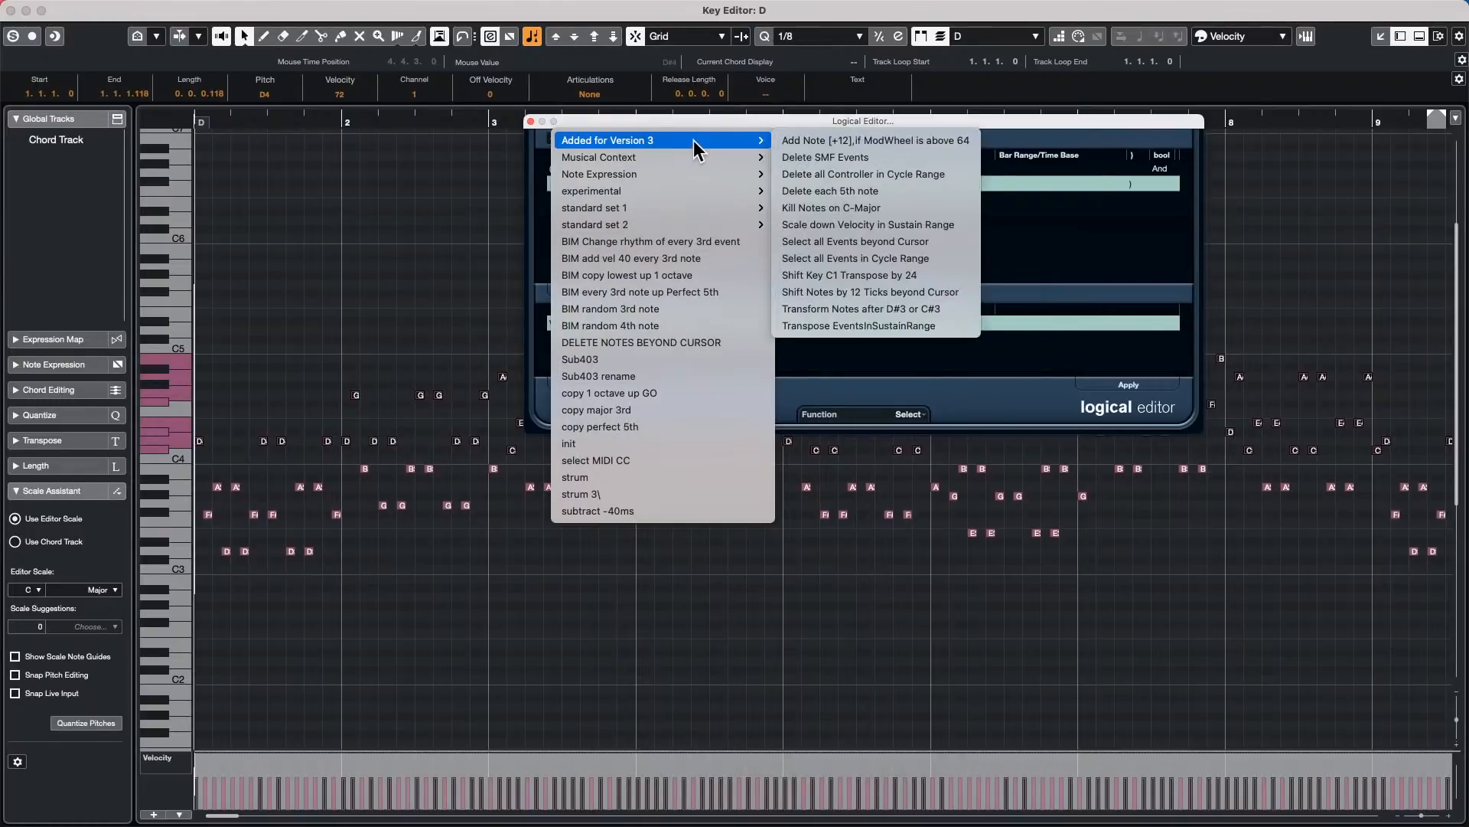
{"action": "mouse_move", "coordinate": [685, 220]}
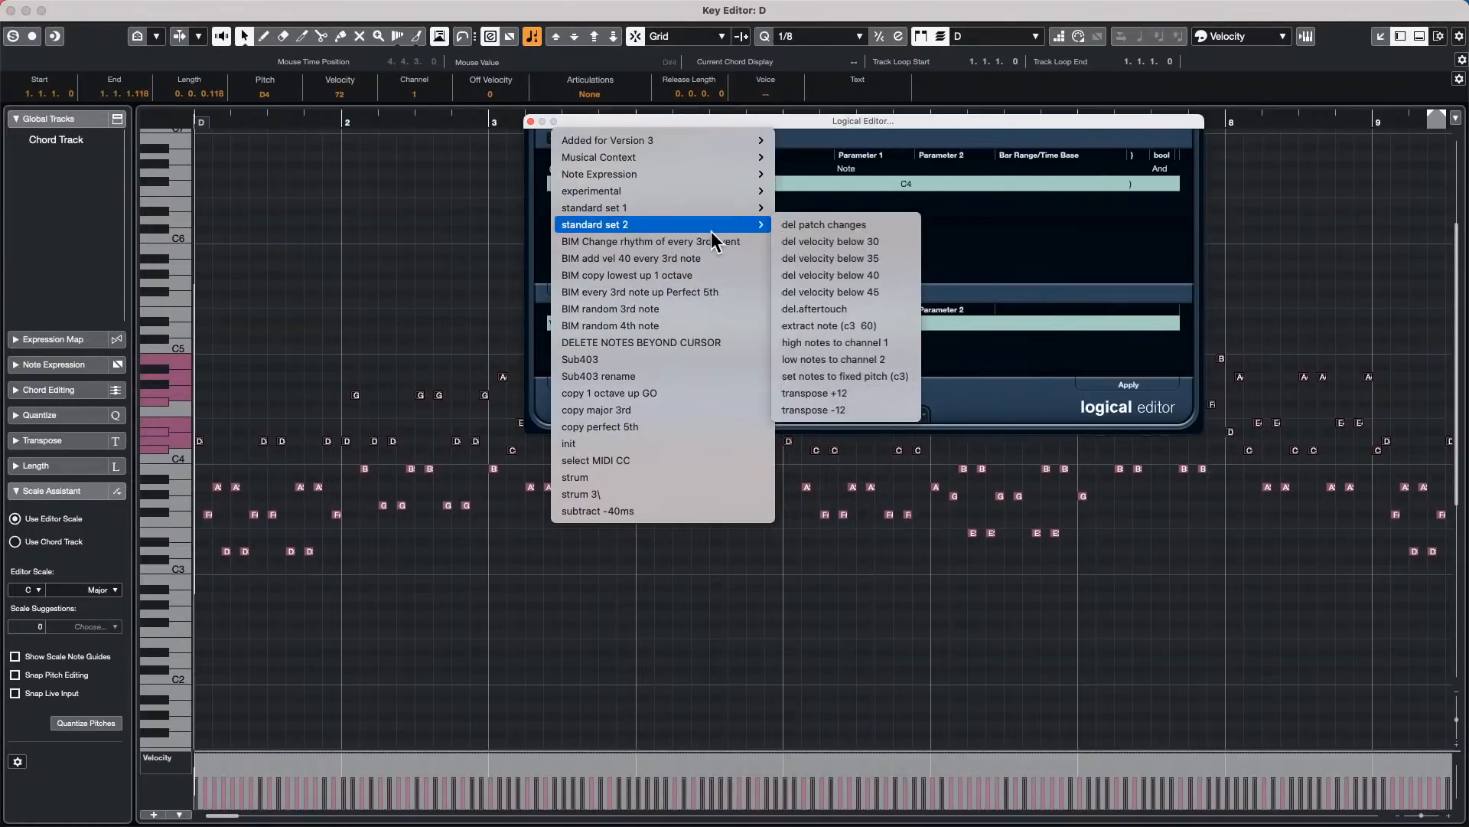
{"action": "mouse_move", "coordinate": [721, 176]}
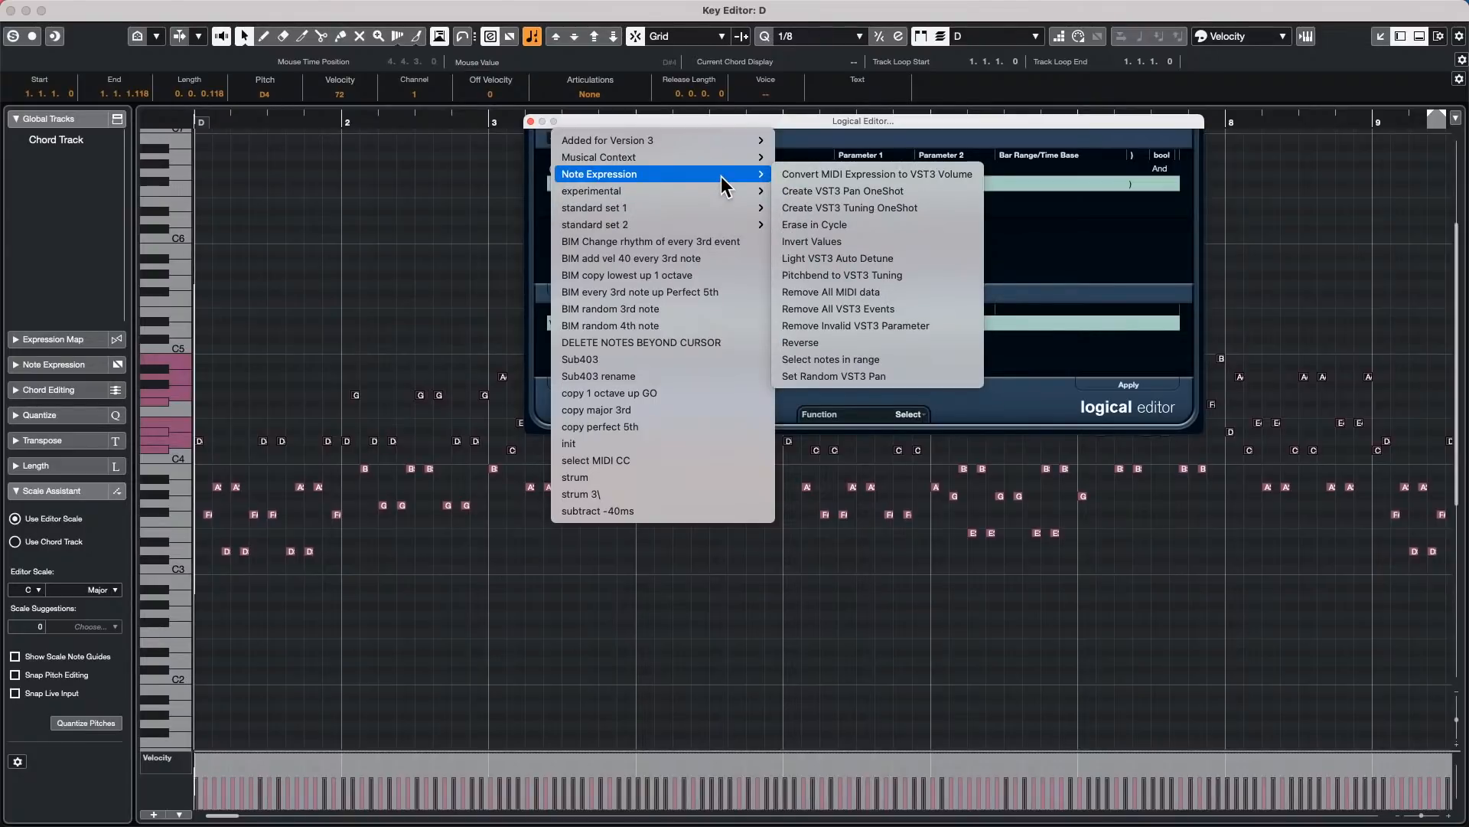
{"action": "left_click", "coordinate": [897, 189]}
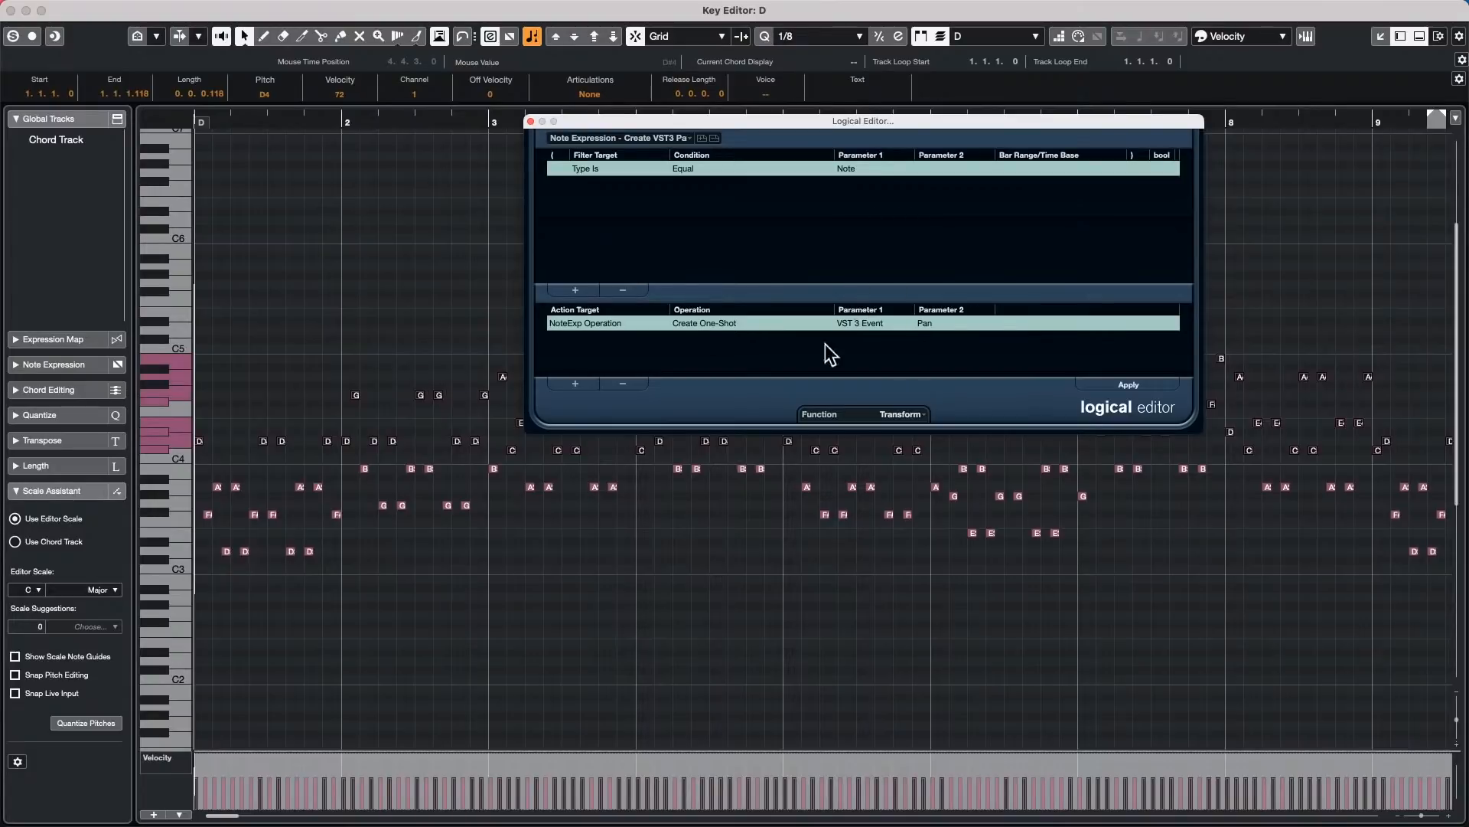
Step: Add a second action line to the preset that adds 127 to Value 1
{"action": "left_click", "coordinate": [574, 384]}
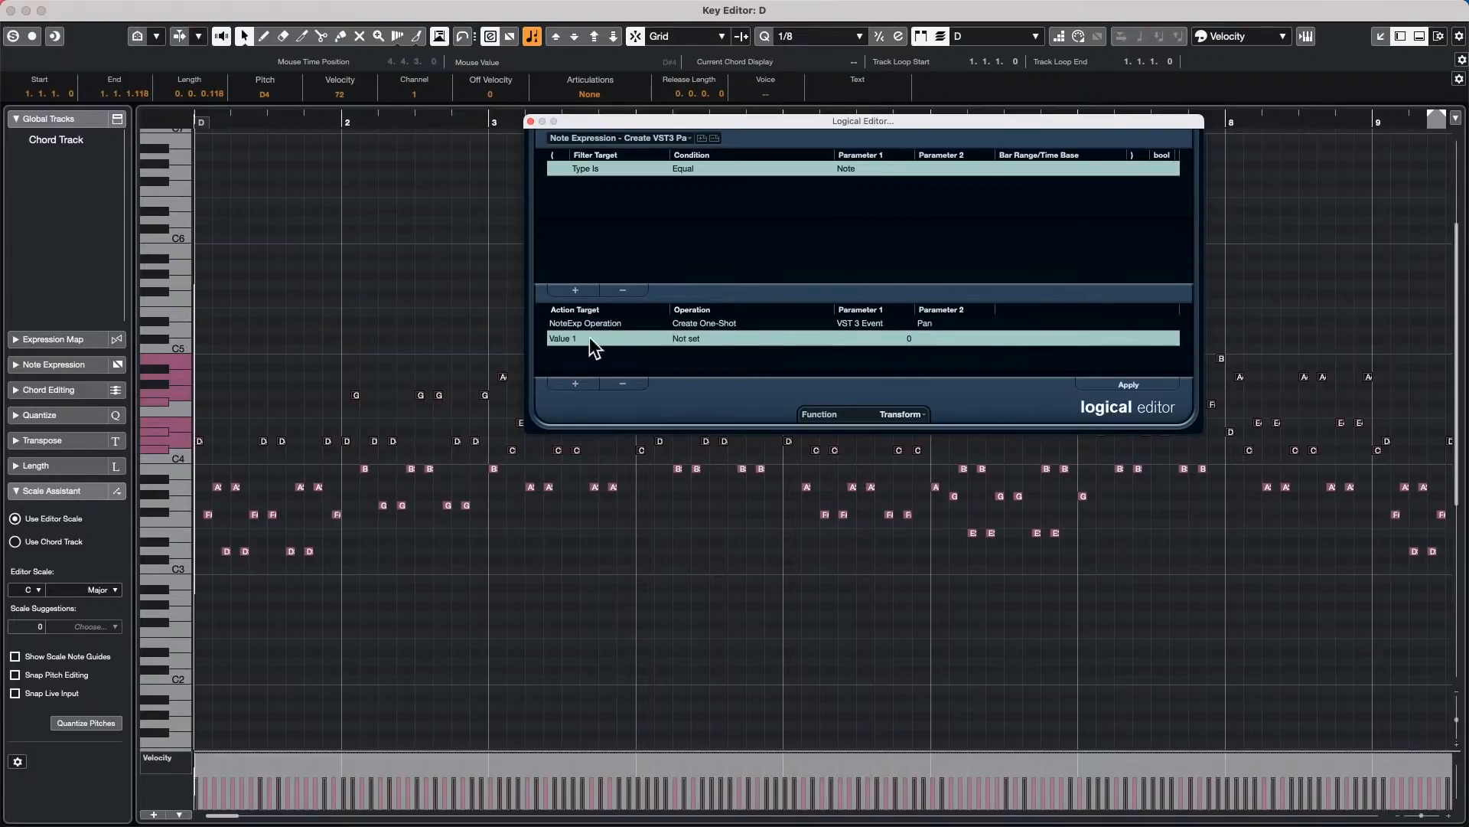
{"action": "left_click", "coordinate": [696, 338]}
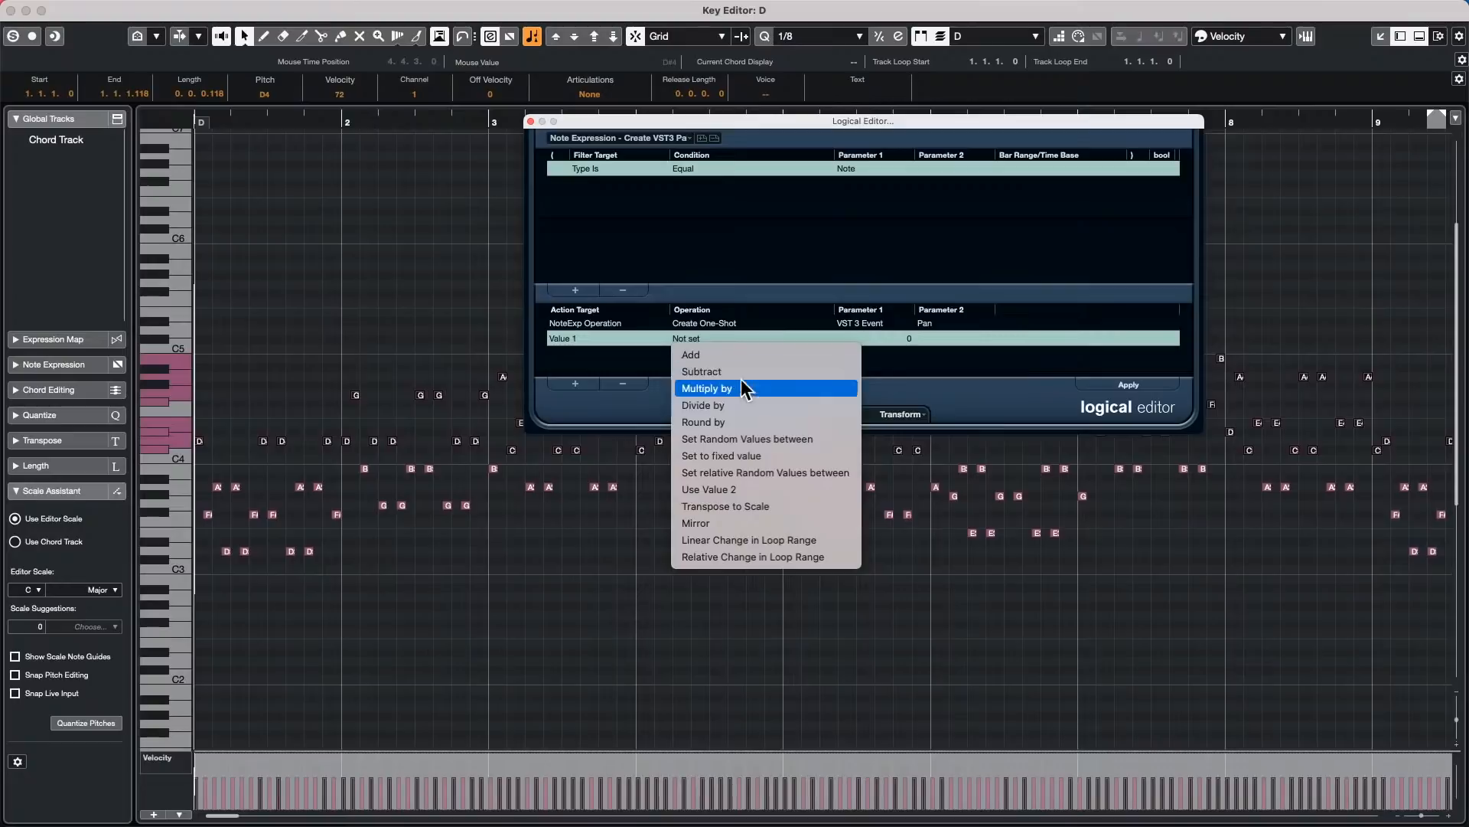
{"action": "left_click", "coordinate": [779, 357]}
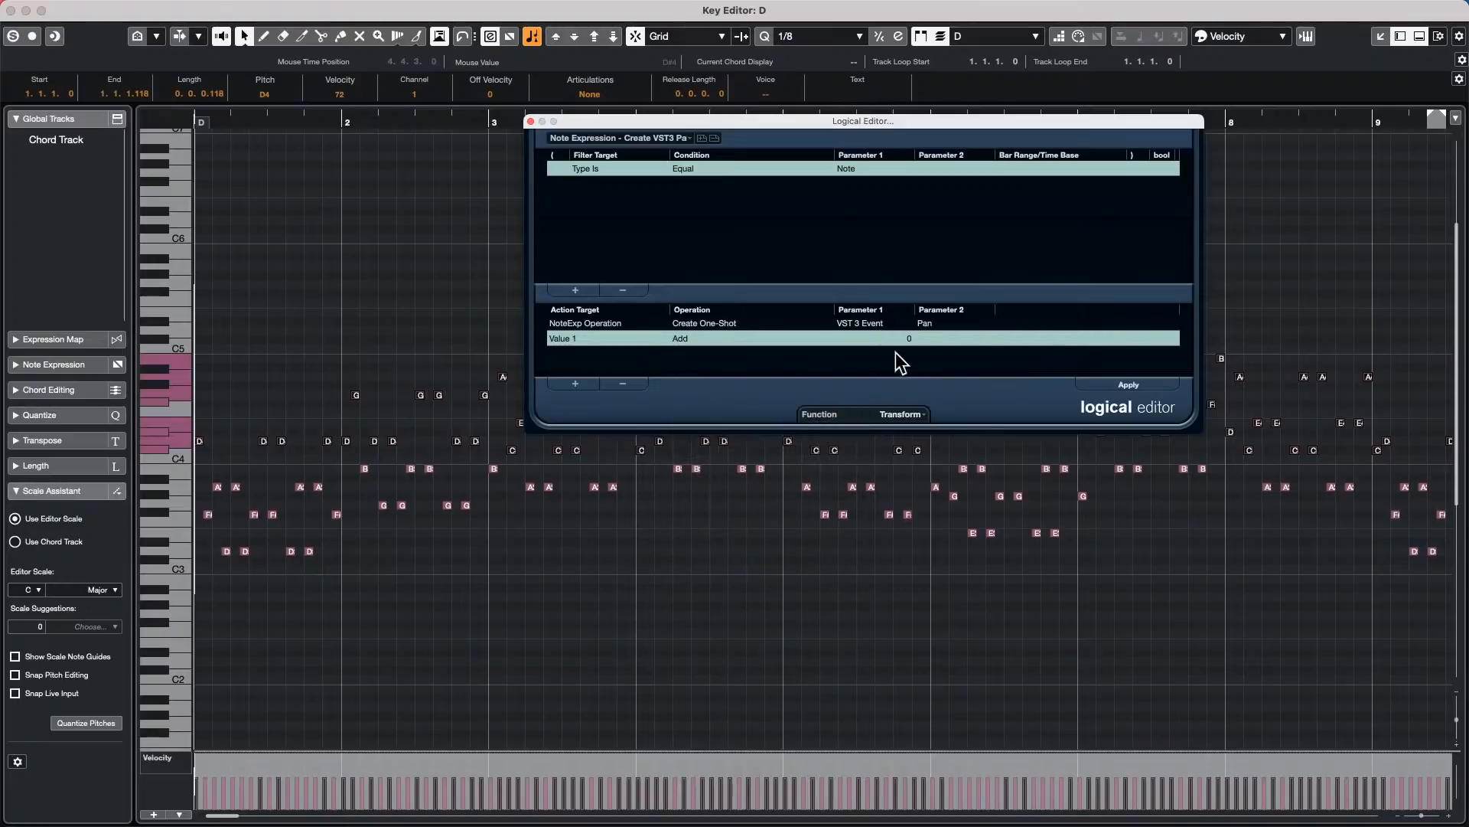
{"action": "left_click", "coordinate": [907, 342]}
{"action": "type", "text": "127"}
{"action": "key", "text": "Return"}
Step: Add a second filter condition for Pitch Bigger or Equal to C4
{"action": "left_click", "coordinate": [569, 289]}
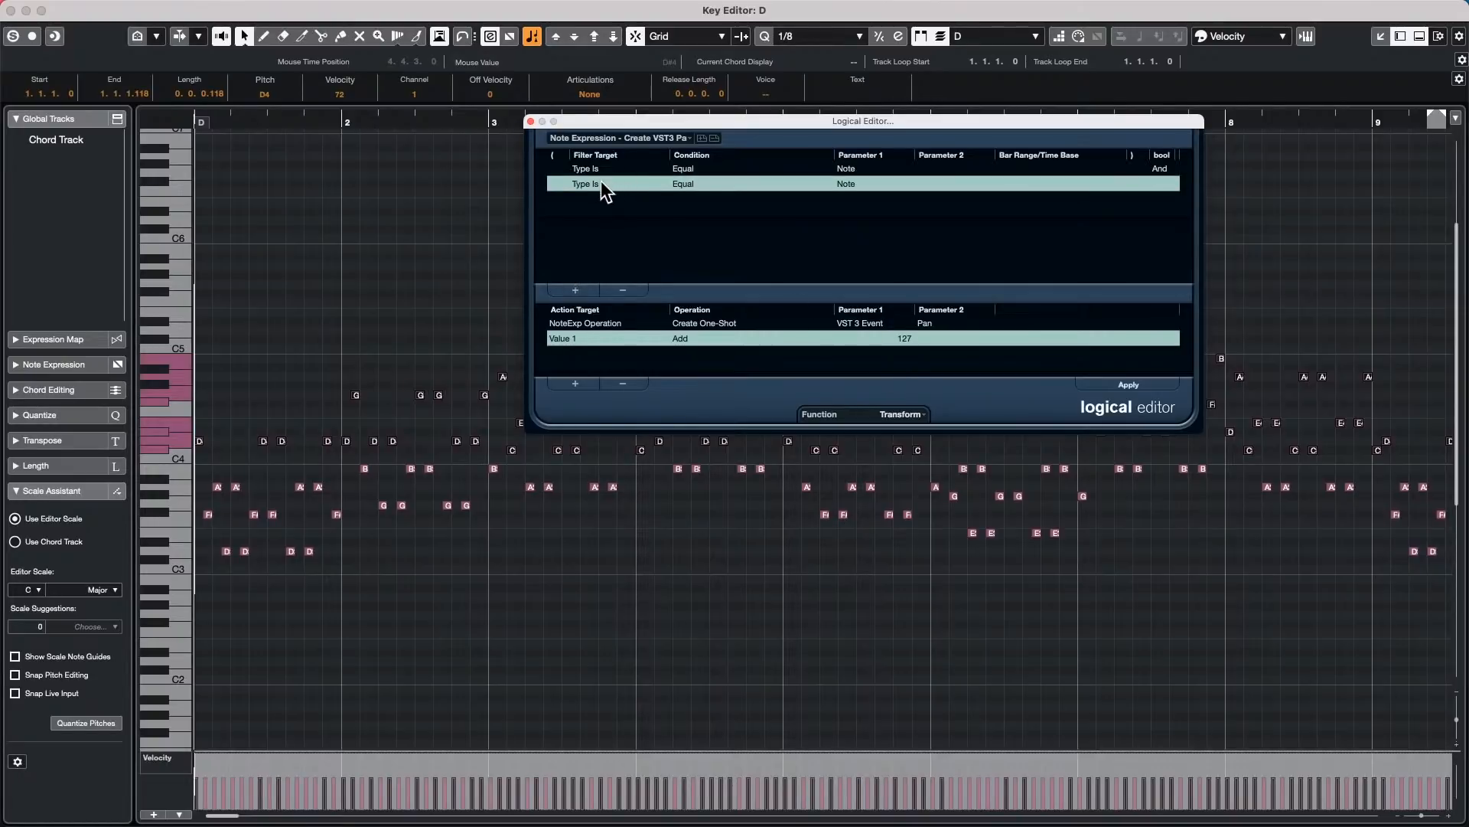
{"action": "left_click", "coordinate": [600, 183]}
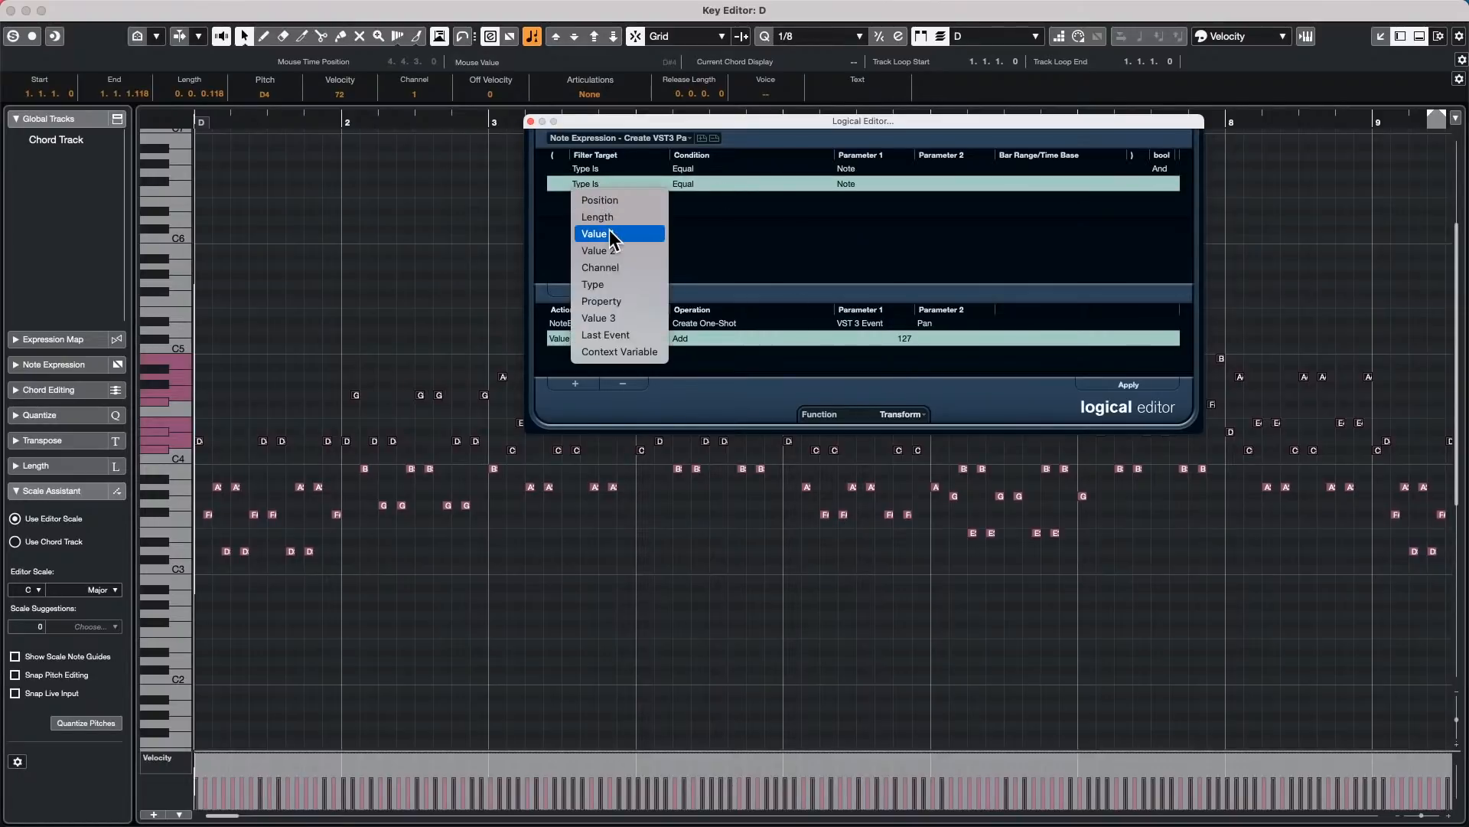
{"action": "left_click", "coordinate": [604, 234]}
{"action": "left_click", "coordinate": [681, 184]}
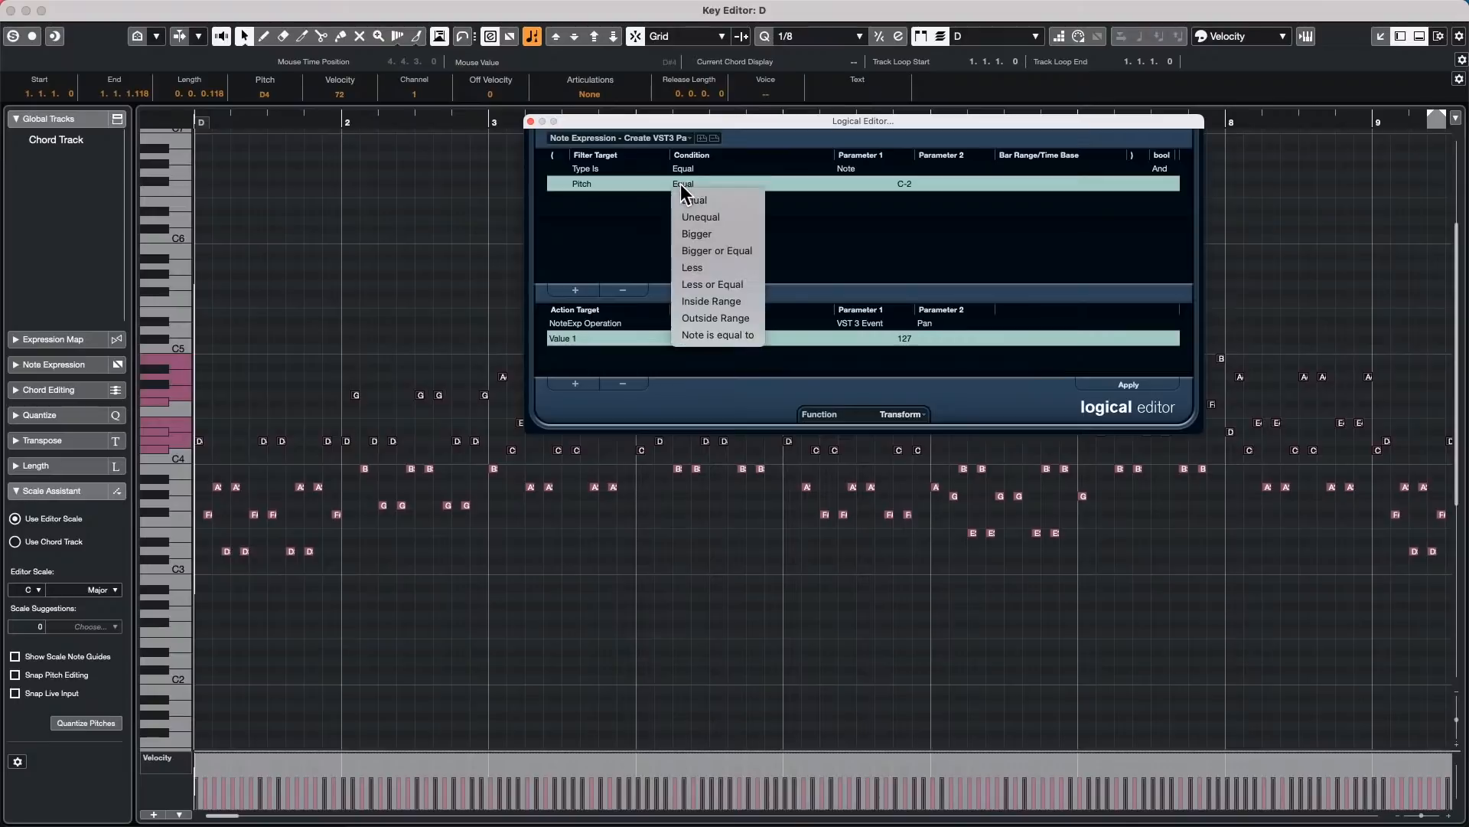
{"action": "left_click", "coordinate": [727, 250]}
{"action": "left_click", "coordinate": [903, 184]}
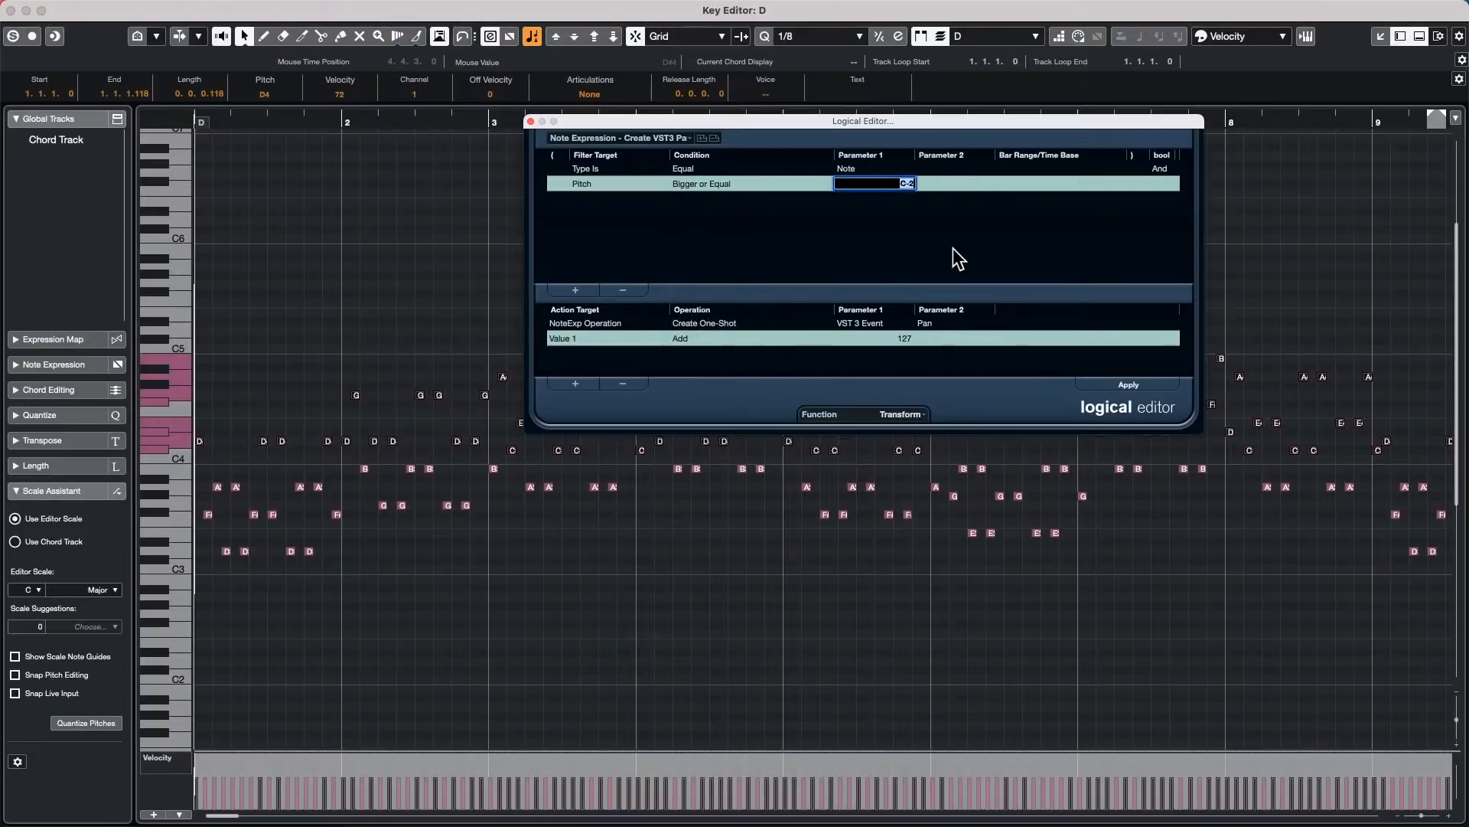
{"action": "type", "text": "c4"}
{"action": "key", "text": "Return"}
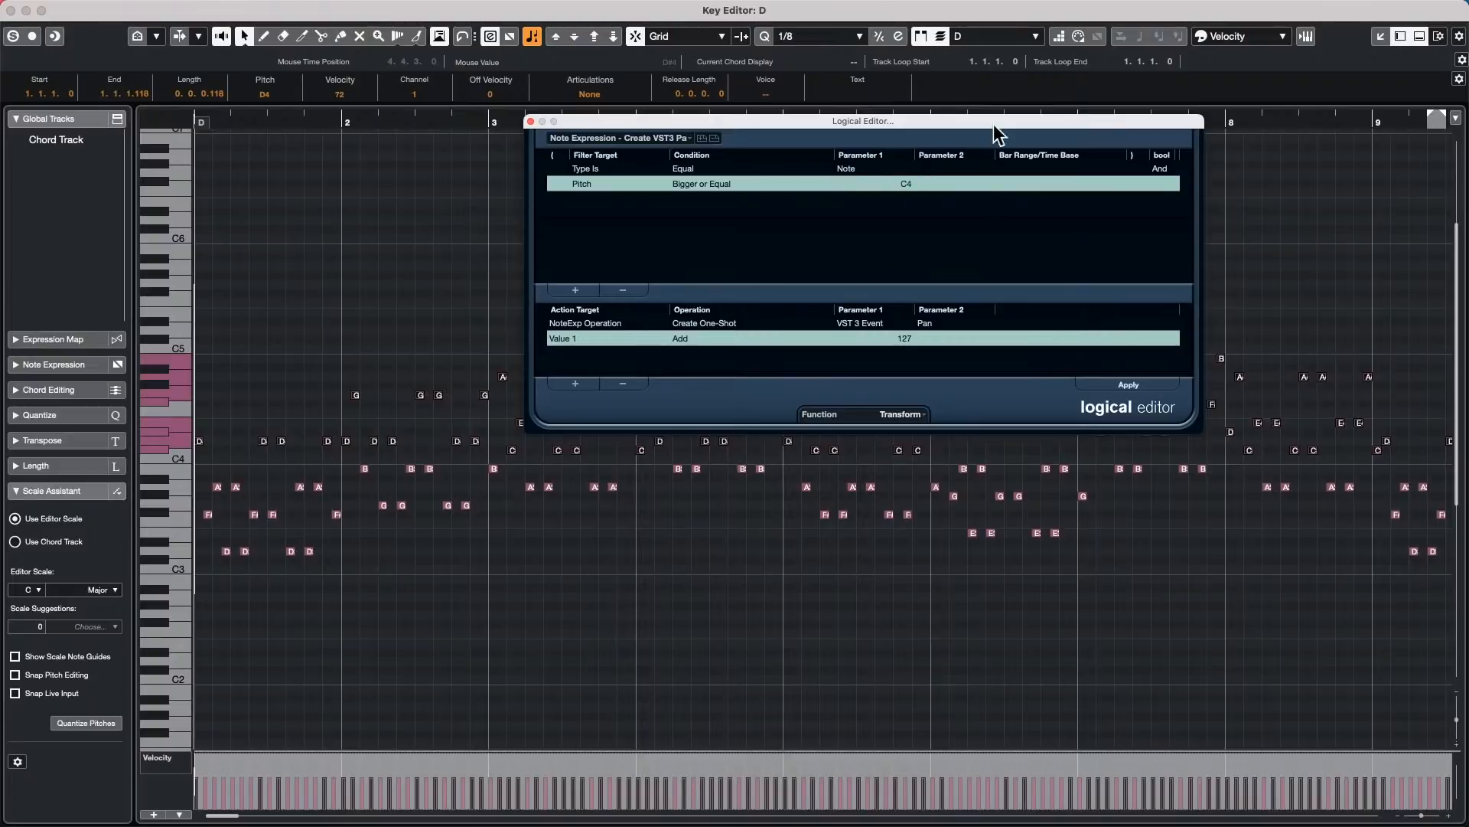
Step: Try applying the modified pan preset to the notes at C4 and above
{"action": "left_click", "coordinate": [1137, 384]}
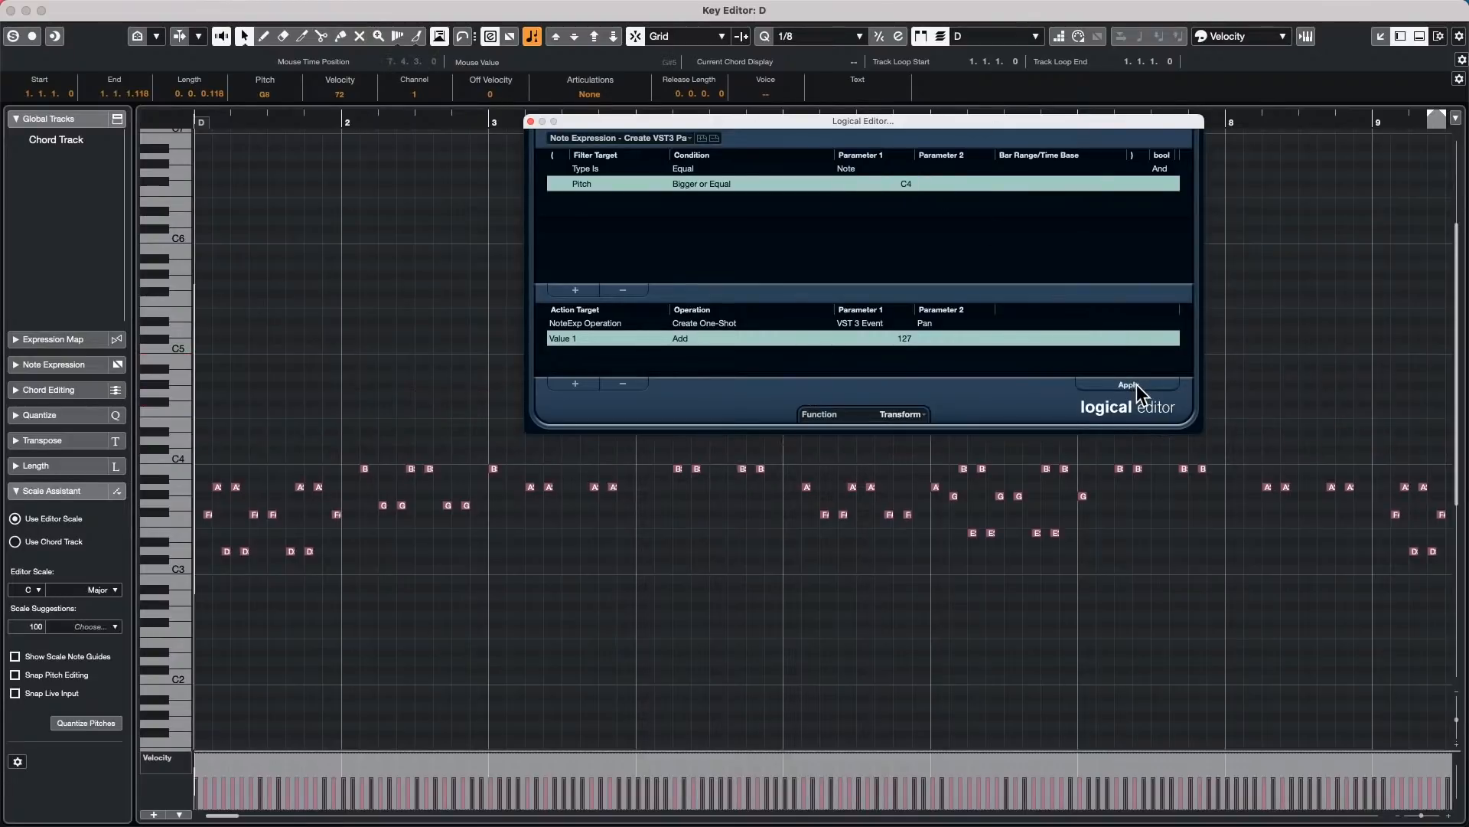
{"action": "left_click", "coordinate": [496, 279]}
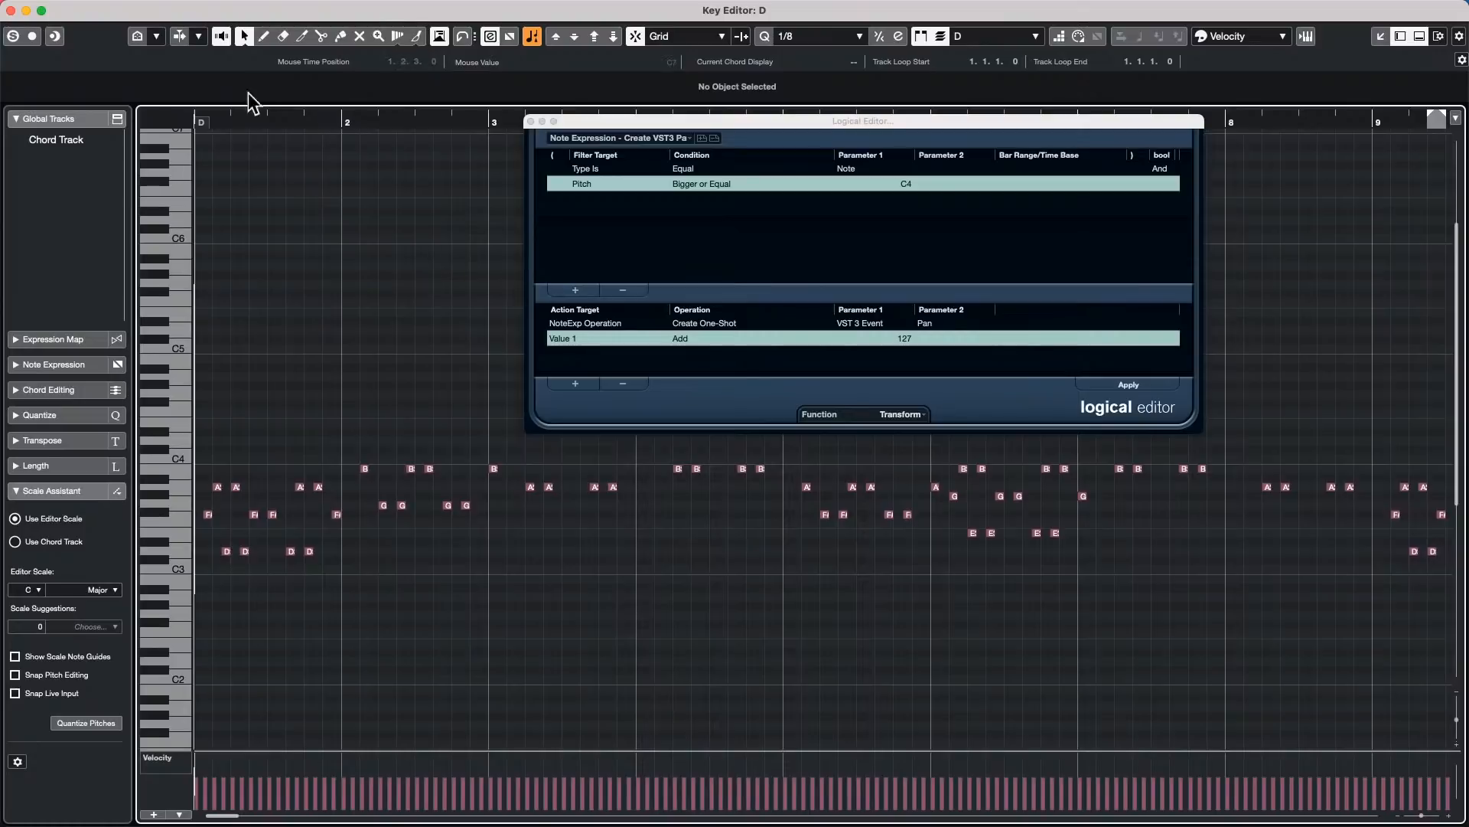
{"action": "mouse_move", "coordinate": [299, 119]}
{"action": "left_mouse_down"}
{"action": "mouse_move", "coordinate": [299, 139]}
{"action": "mouse_move", "coordinate": [301, 95]}
{"action": "left_mouse_up"}
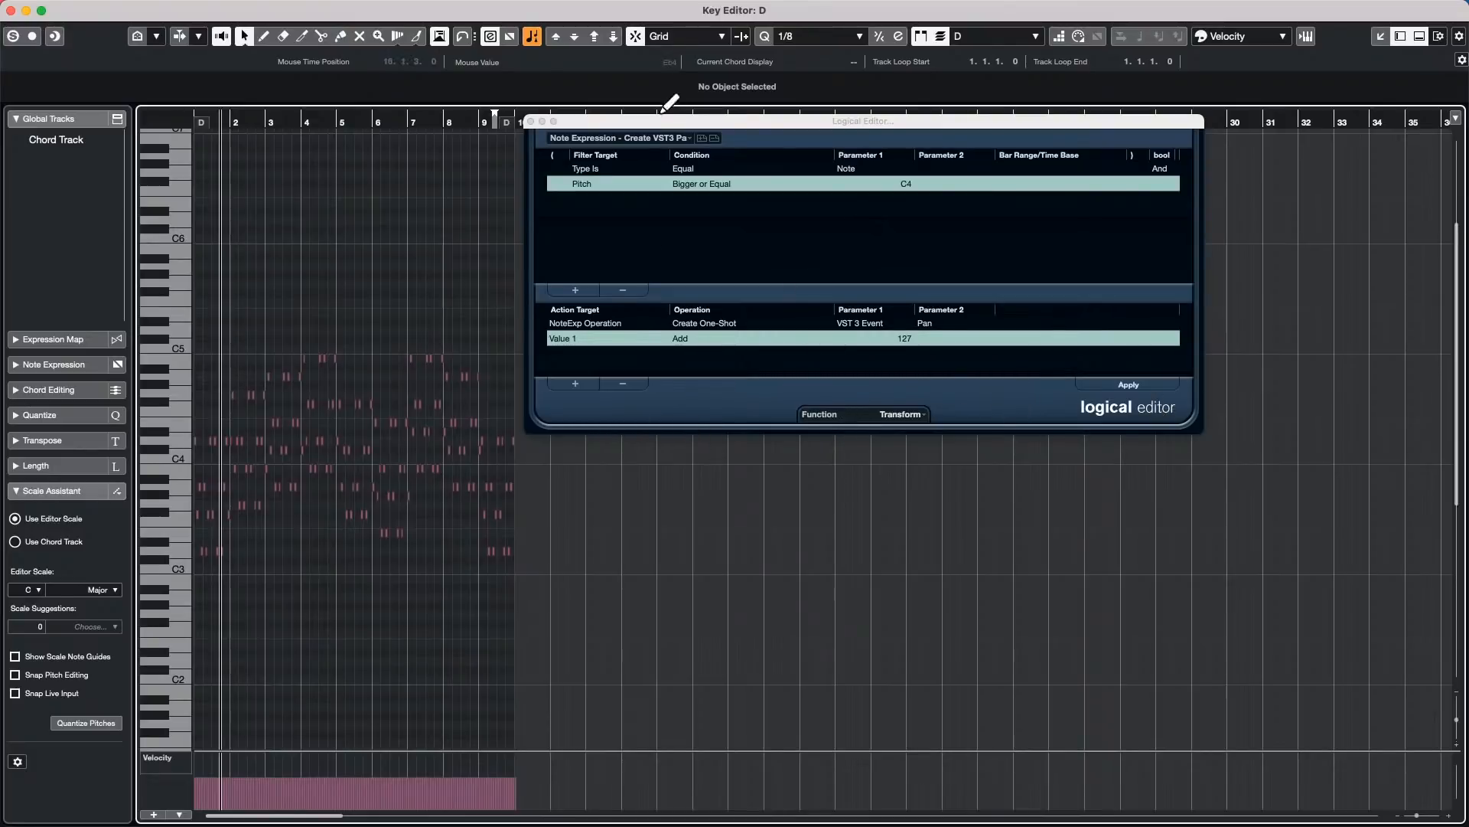
Step: Reload the original Create VST3 Pan OneShot preset from the Note Expression presets
{"action": "left_click", "coordinate": [660, 138]}
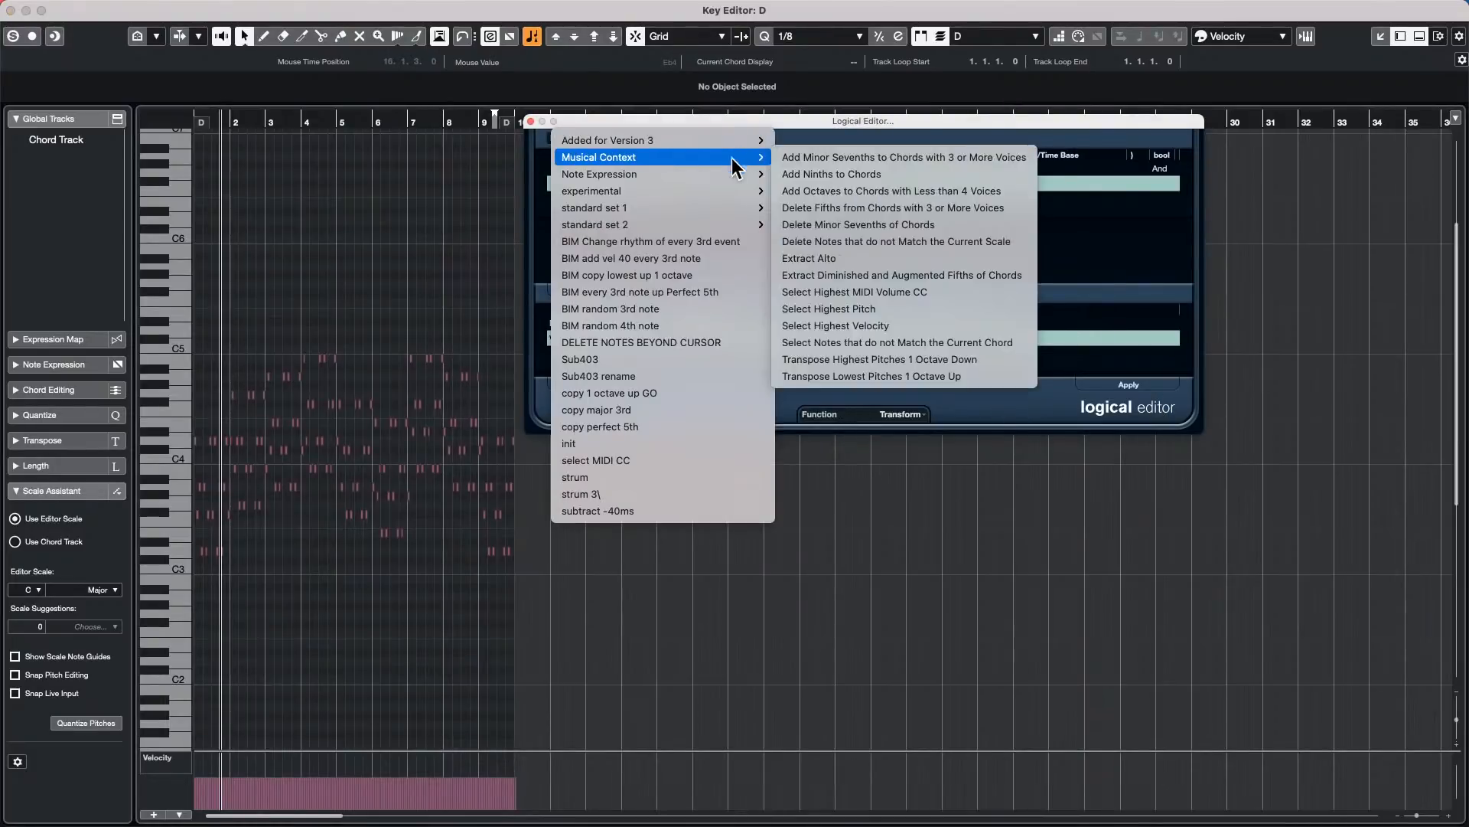
{"action": "mouse_move", "coordinate": [726, 208]}
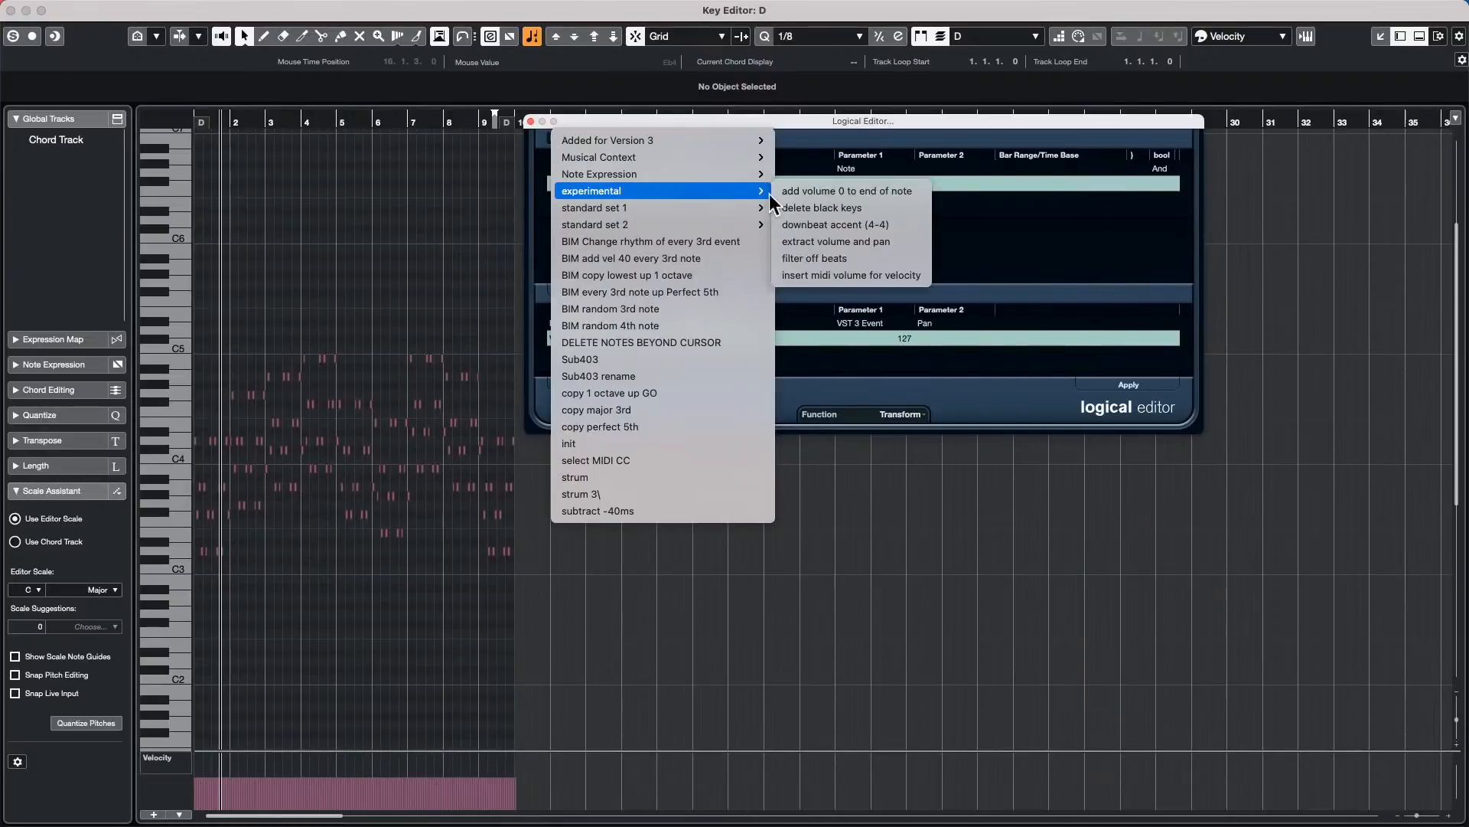
{"action": "mouse_move", "coordinate": [763, 183]}
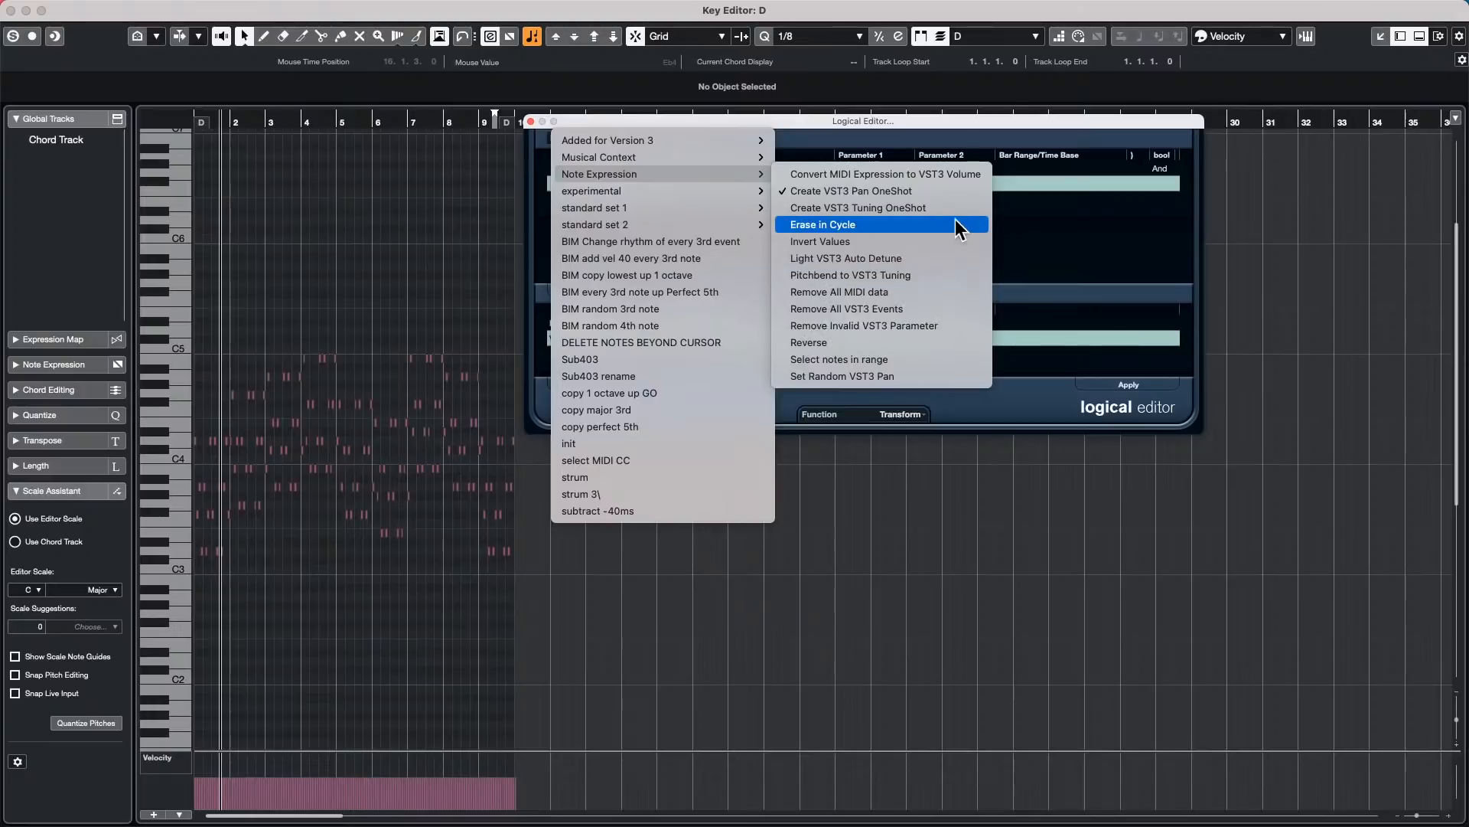
{"action": "left_click", "coordinate": [953, 190]}
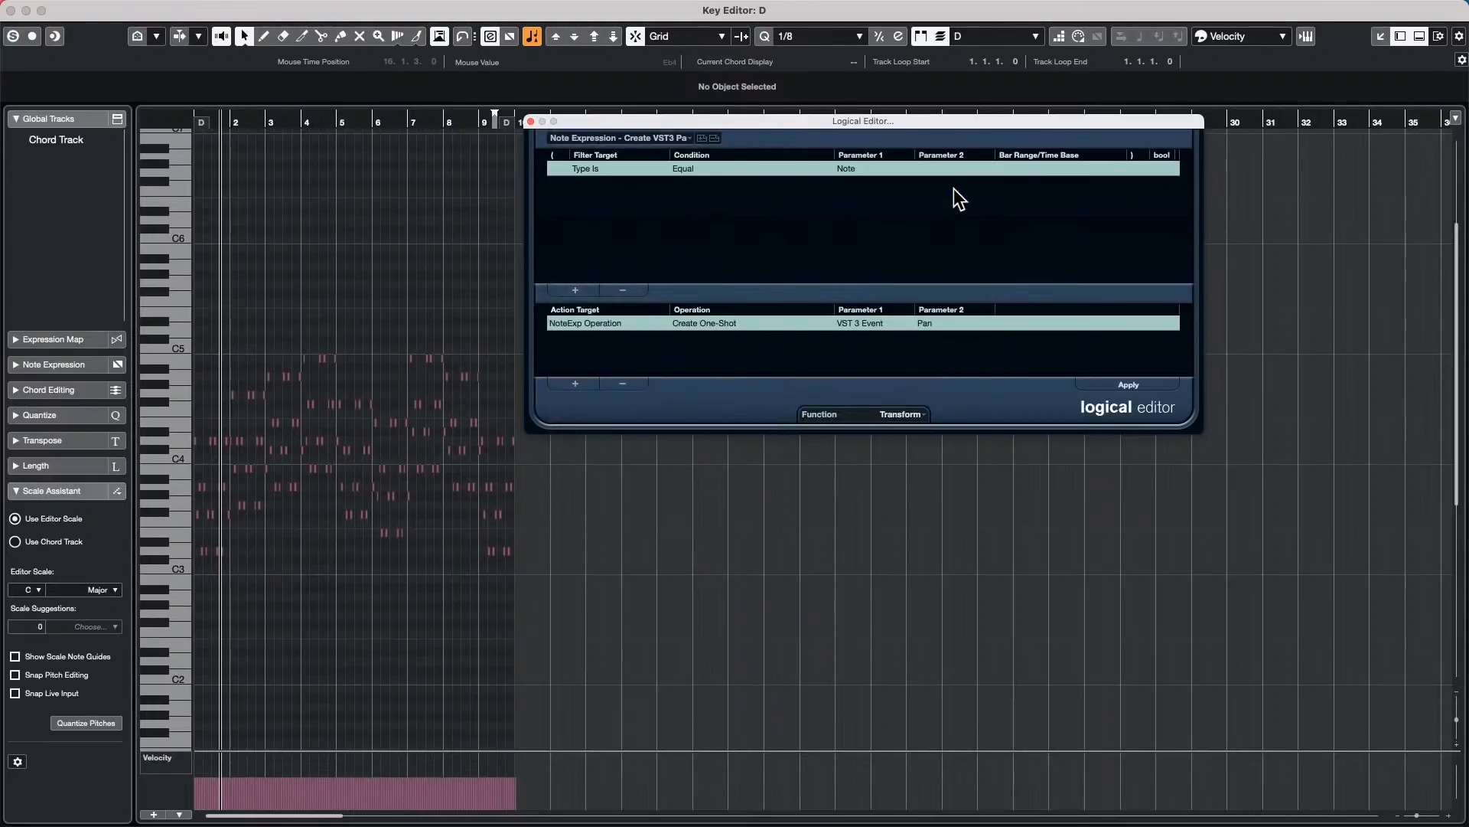
Step: Select all notes from C4 upward in the part and apply the pan one-shot preset to them
{"action": "left_click", "coordinate": [196, 299]}
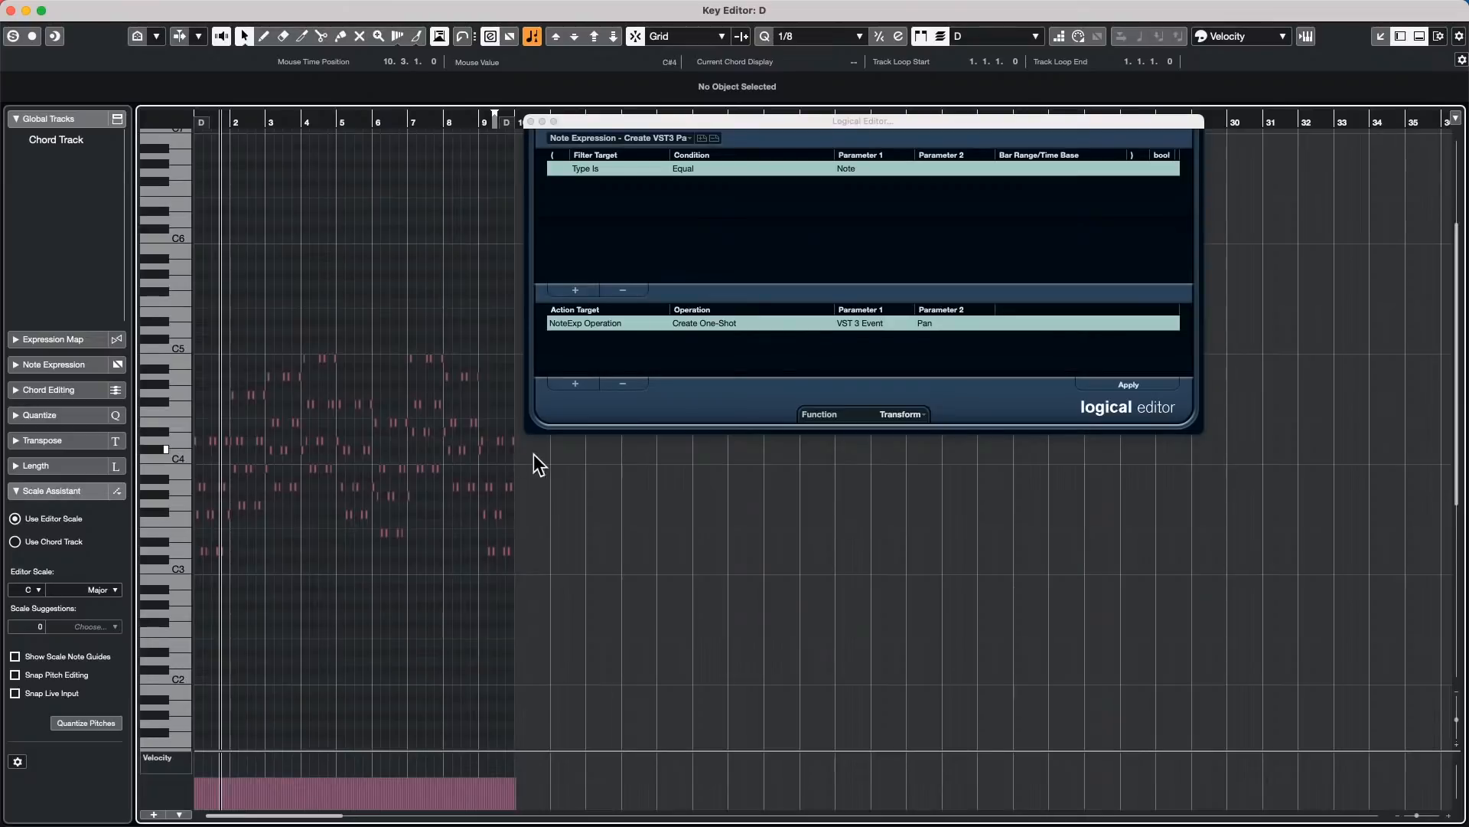
{"action": "left_click_drag", "start_coordinate": [530, 457], "coordinate": [173, 268]}
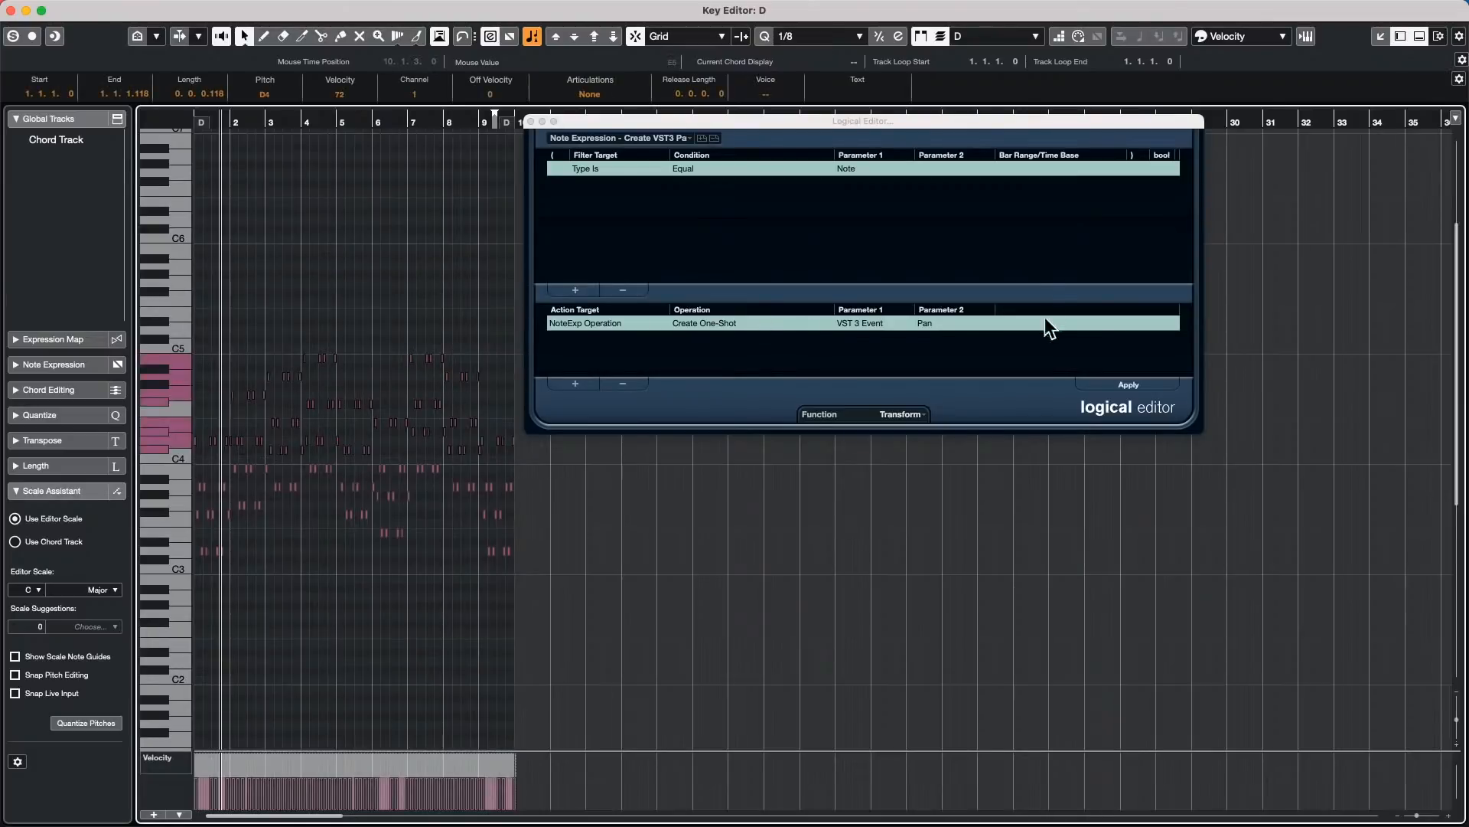
{"action": "left_click", "coordinate": [1132, 384]}
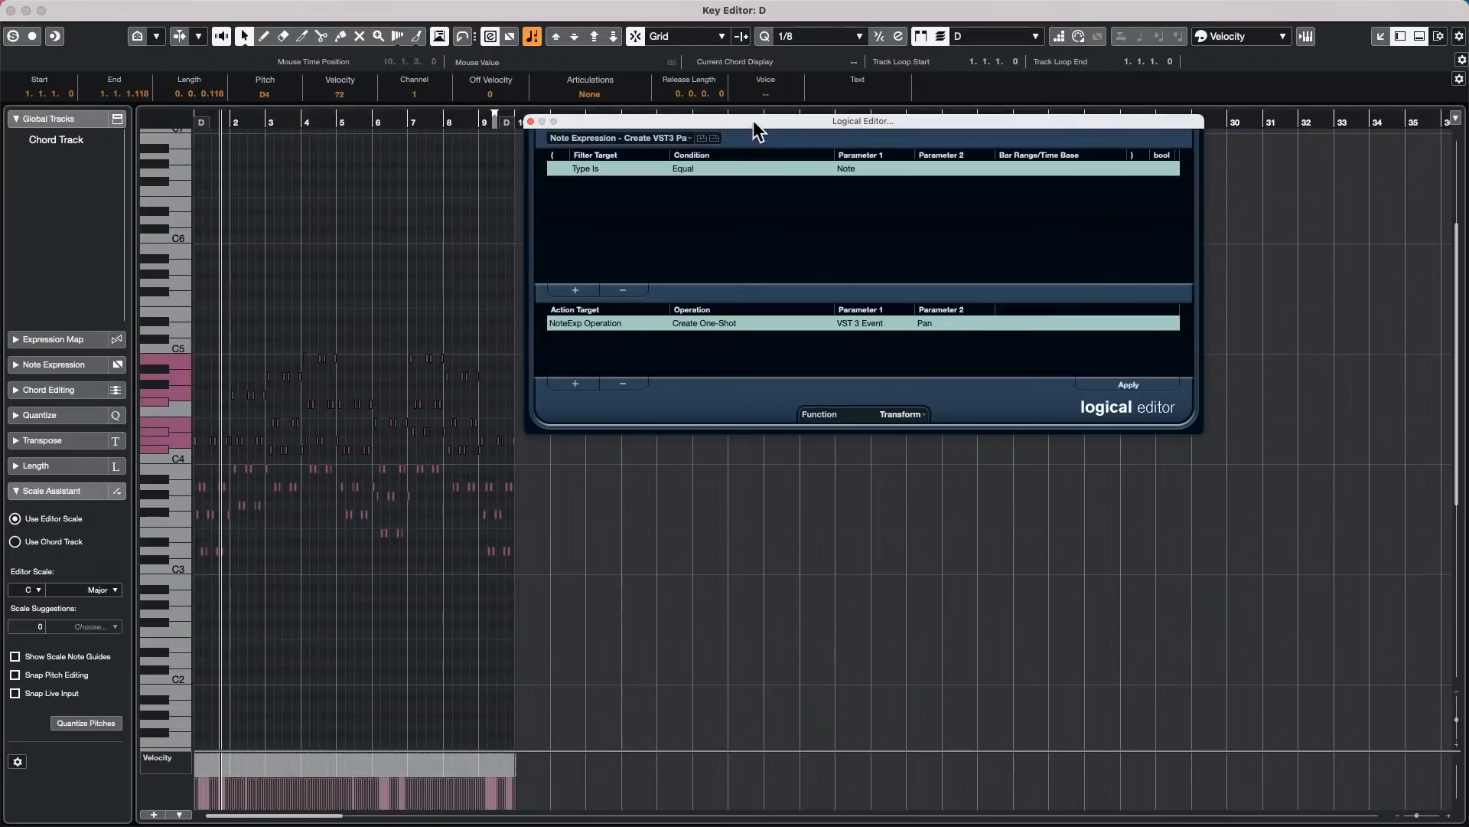
{"action": "left_click_drag", "start_coordinate": [758, 119], "coordinate": [1016, 138]}
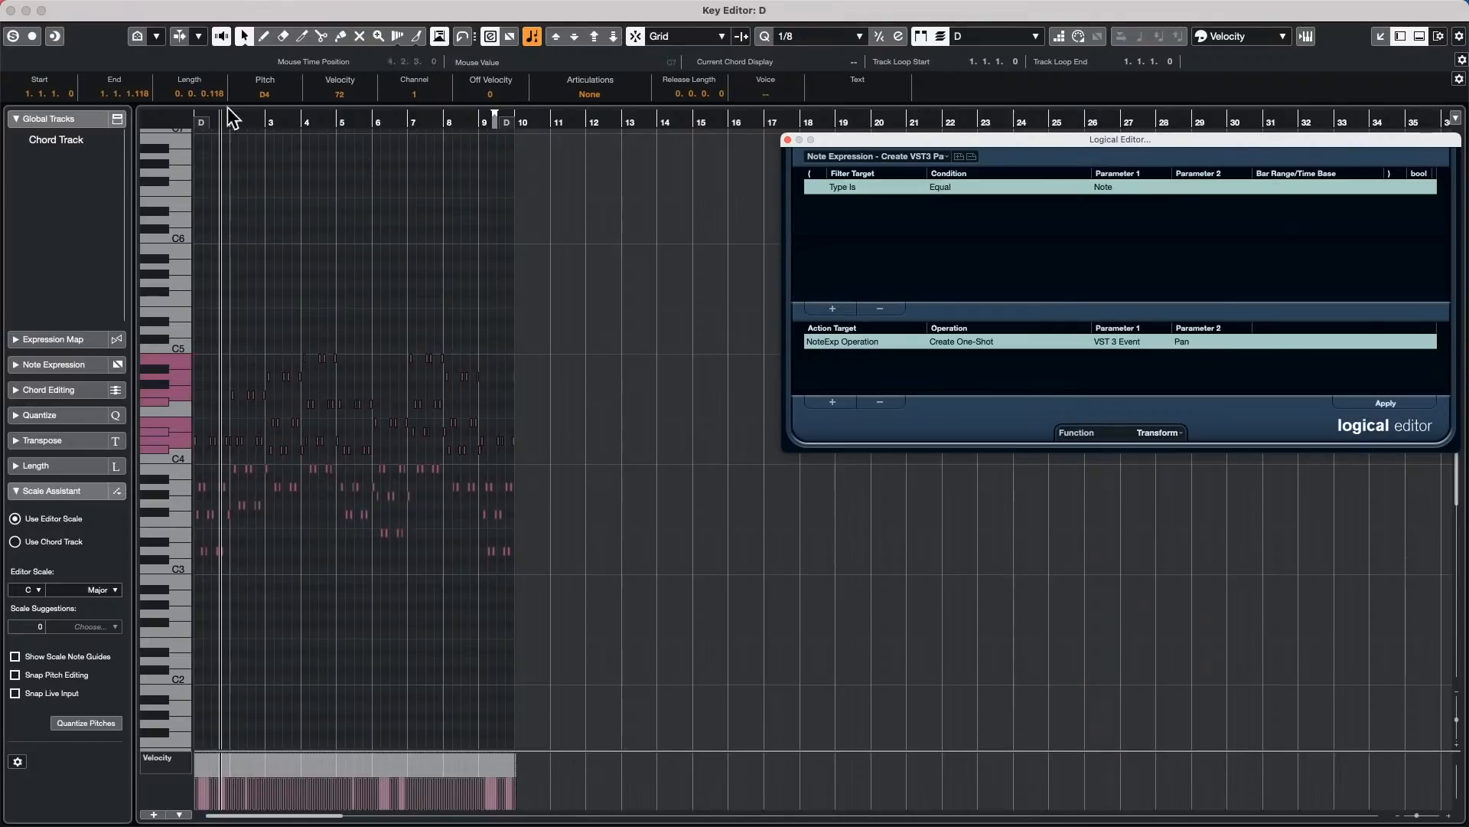
Step: Expand the Note Expression settings for the part's selected notes
{"action": "left_click_drag", "start_coordinate": [230, 121], "coordinate": [228, 159]}
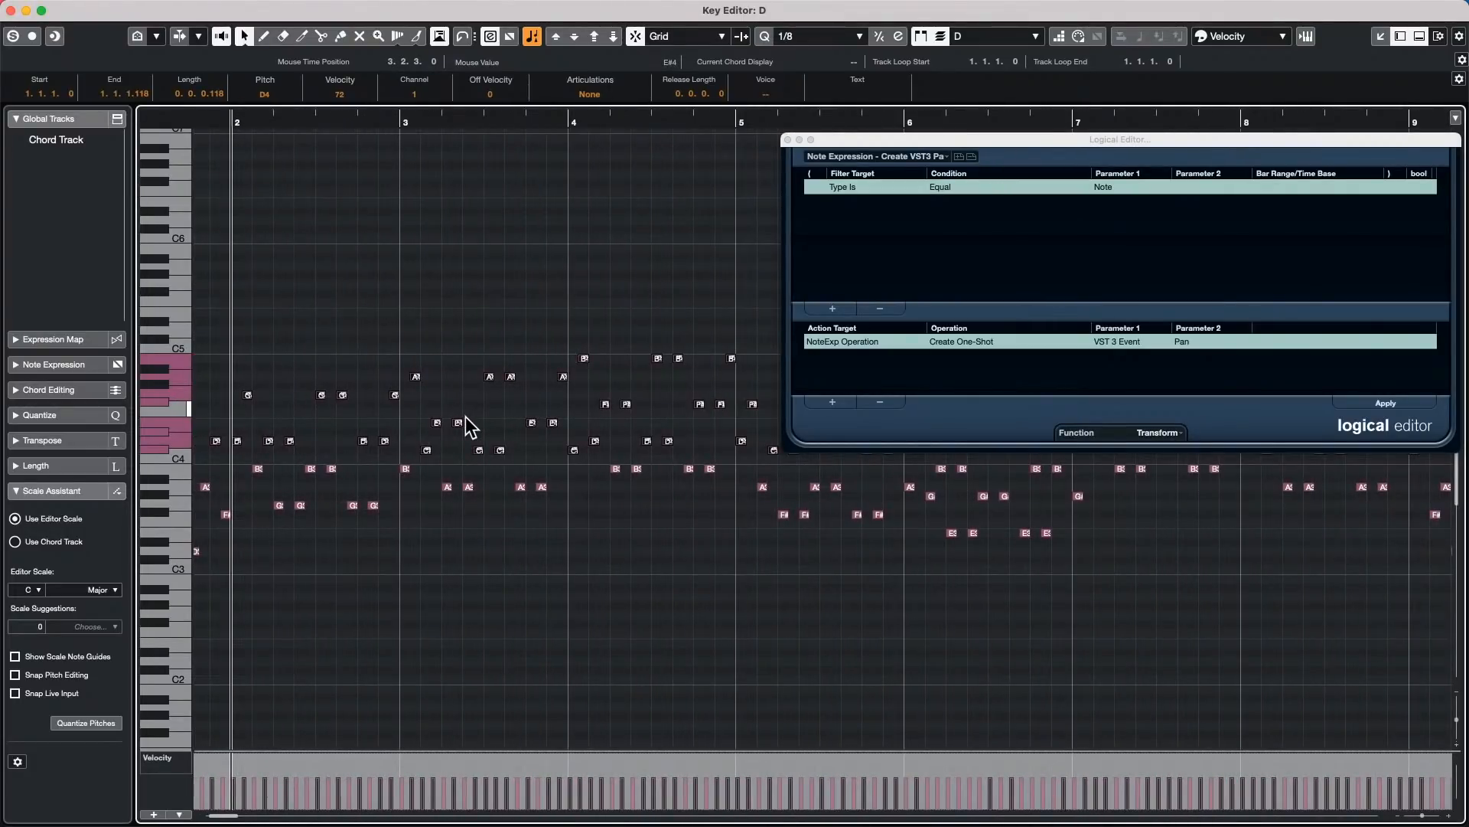
{"action": "scroll", "coordinate": [465, 416], "scroll_direction": "up", "scroll_amount": 5}
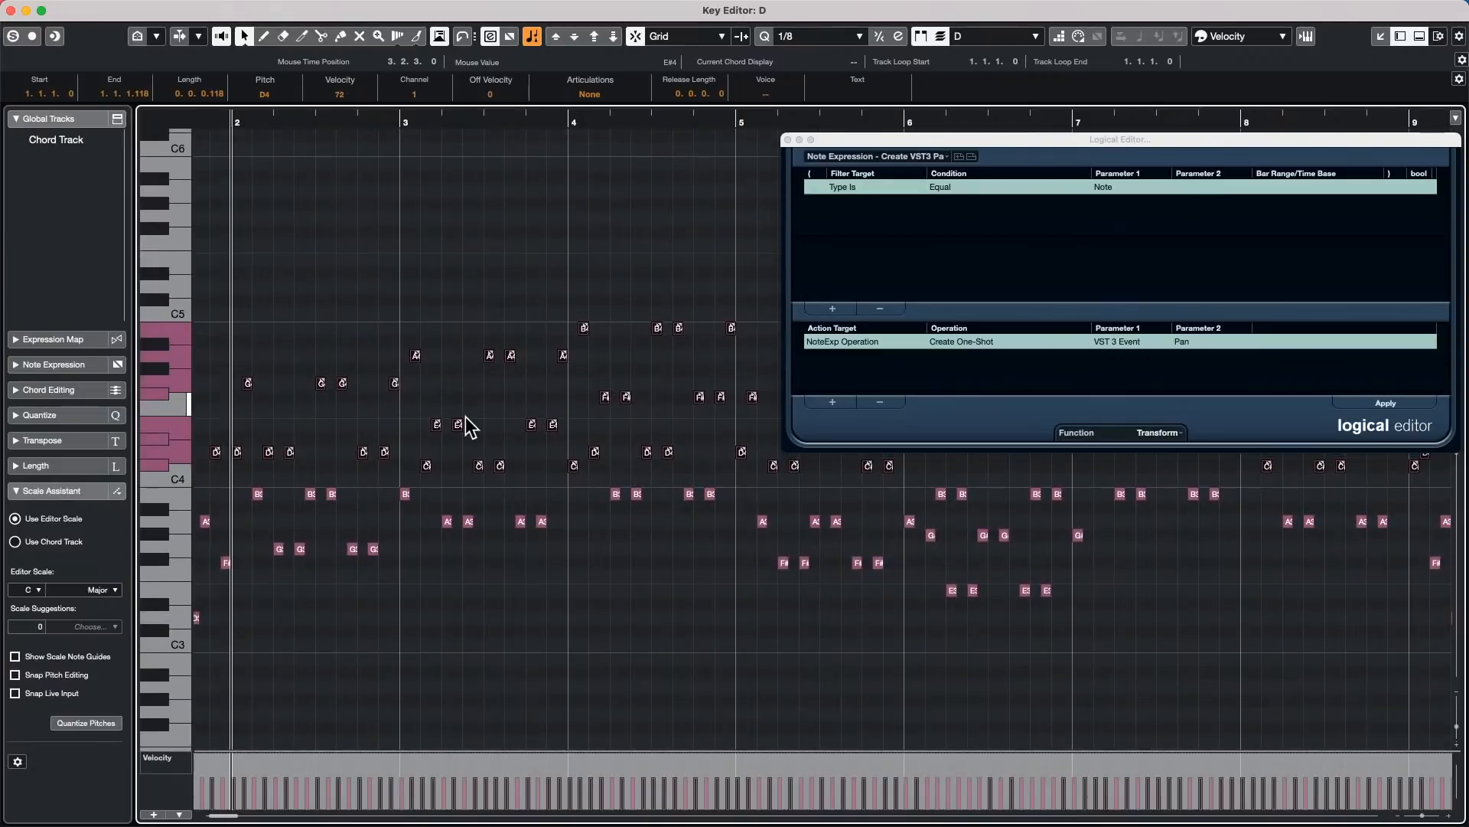
{"action": "key", "text": "h"}
{"action": "key", "text": "h"}
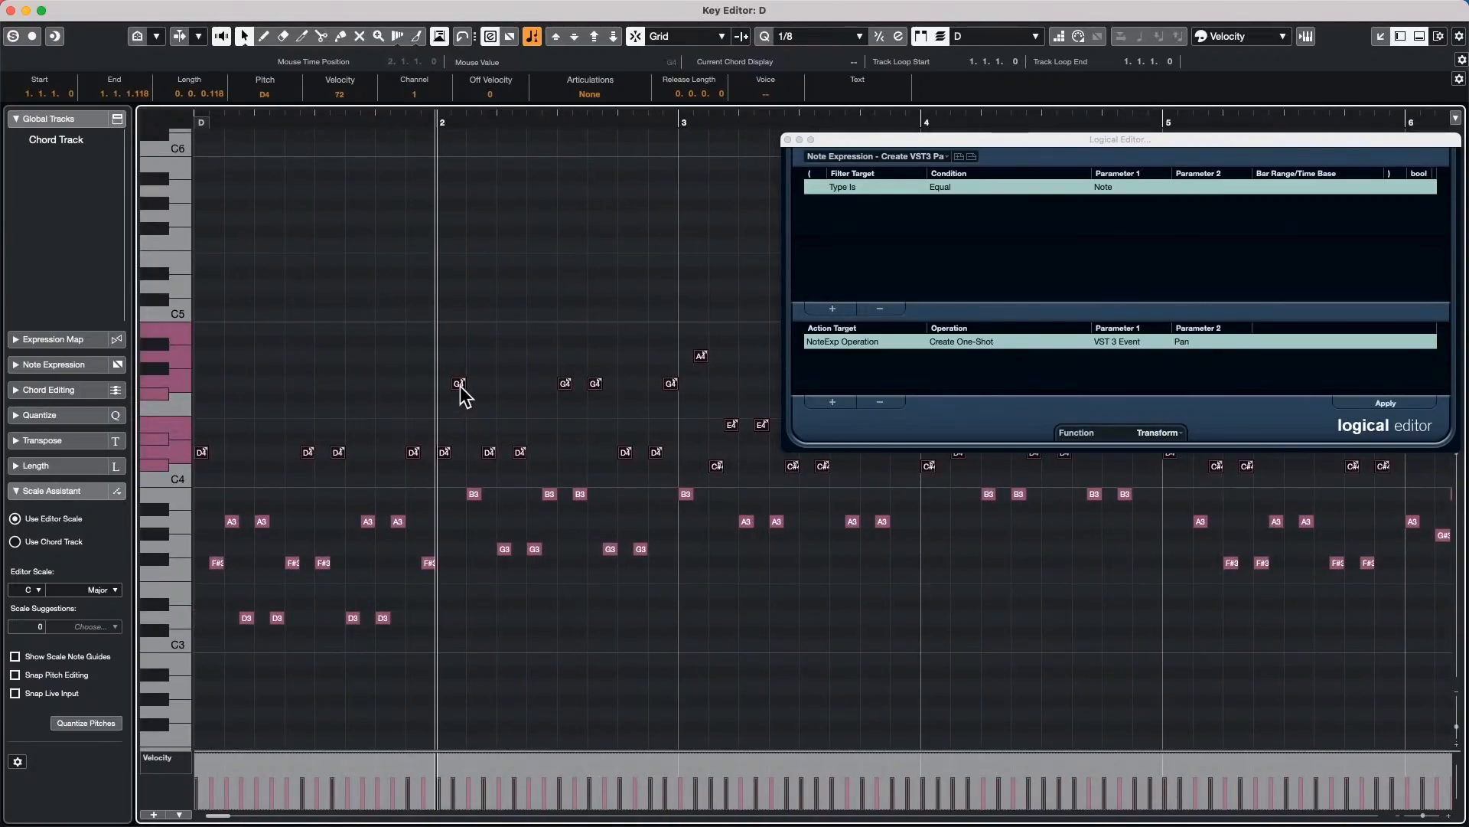
{"action": "left_click", "coordinate": [79, 367]}
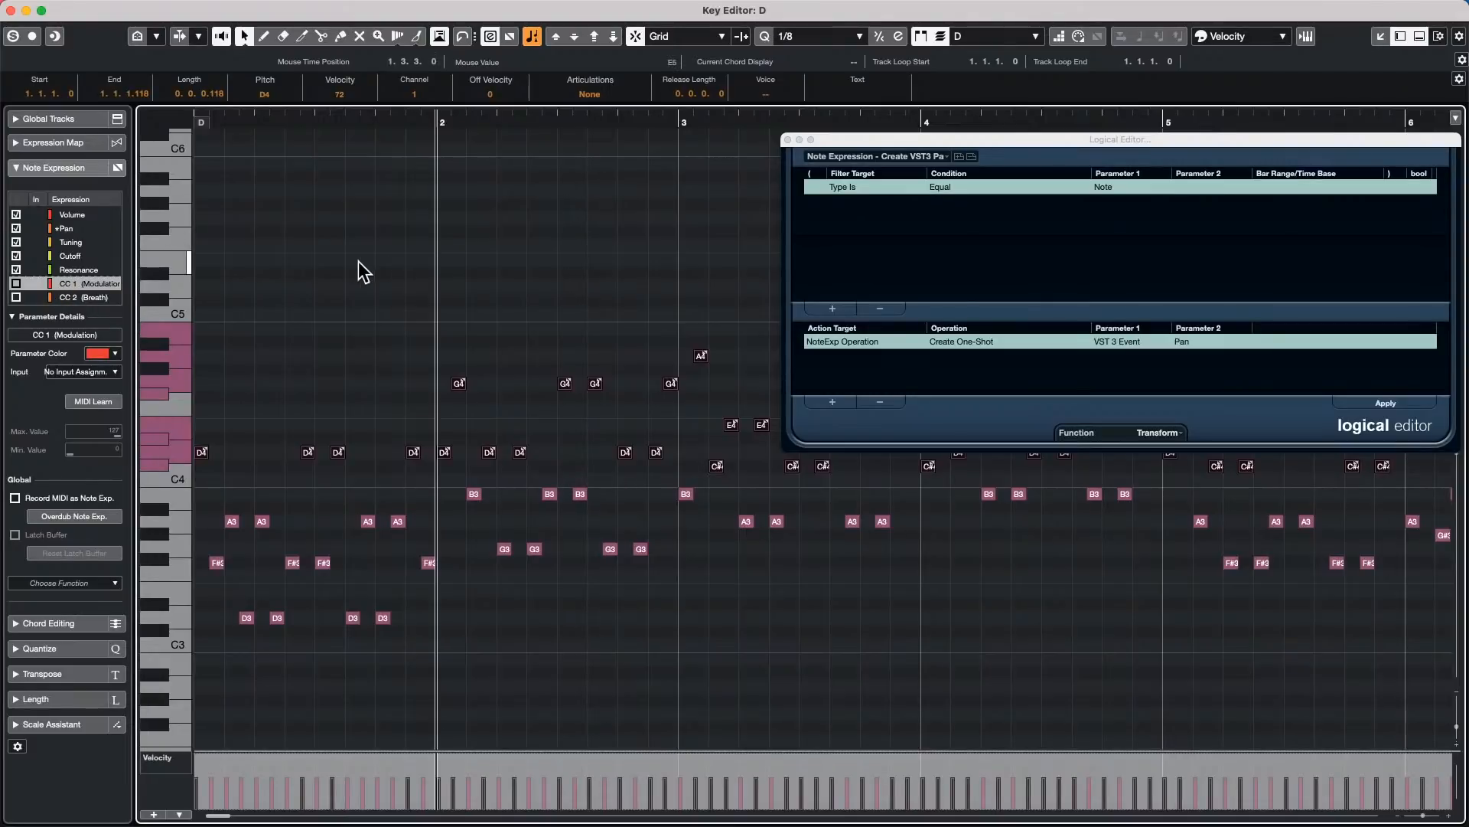
Step: Open the expression editor on the first G4 note, make Pan the active parameter, and close the editor
{"action": "double_click", "coordinate": [461, 384]}
{"action": "right_click", "coordinate": [306, 394]}
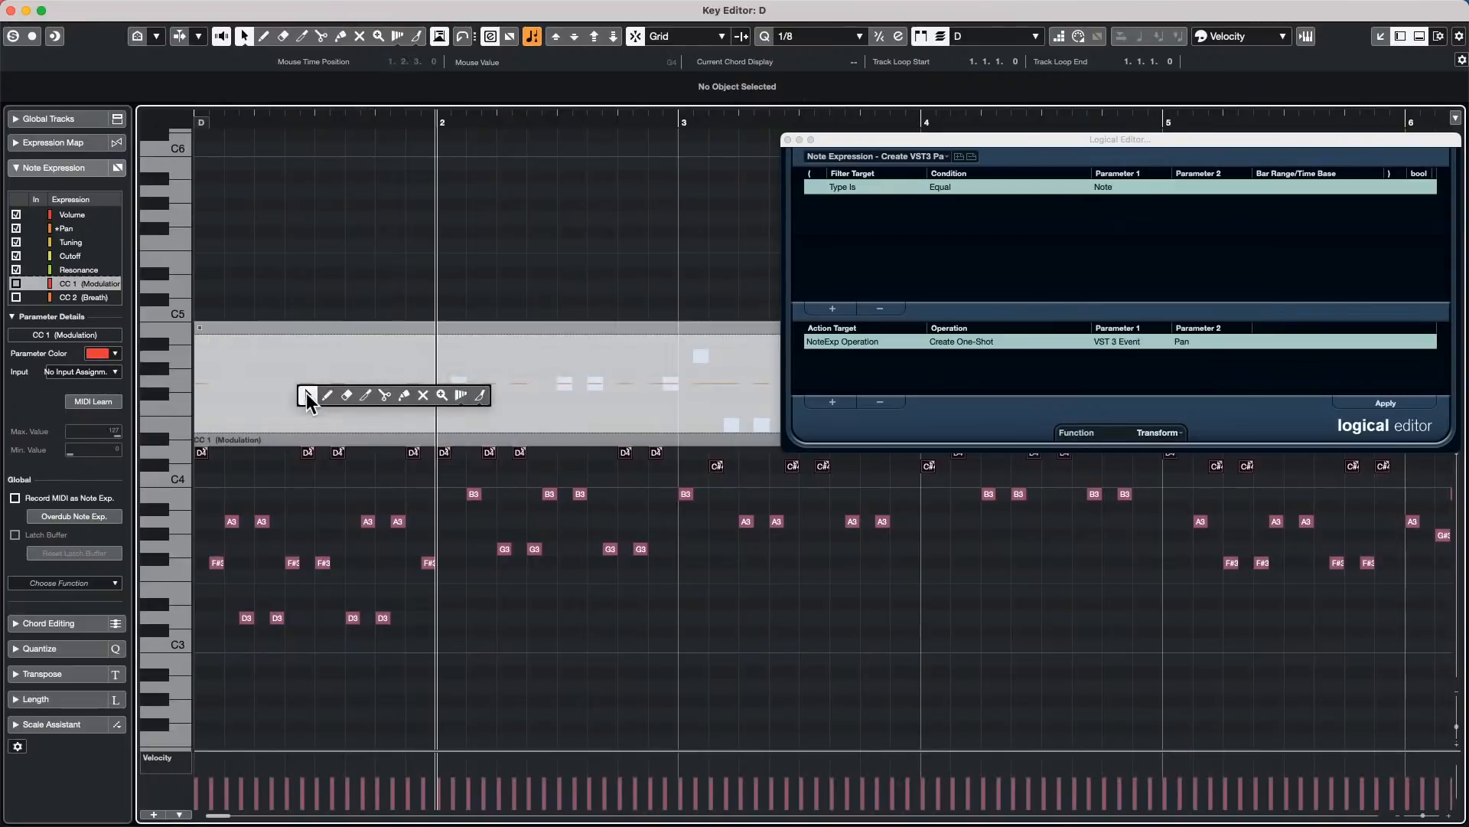
{"action": "left_click", "coordinate": [246, 448]}
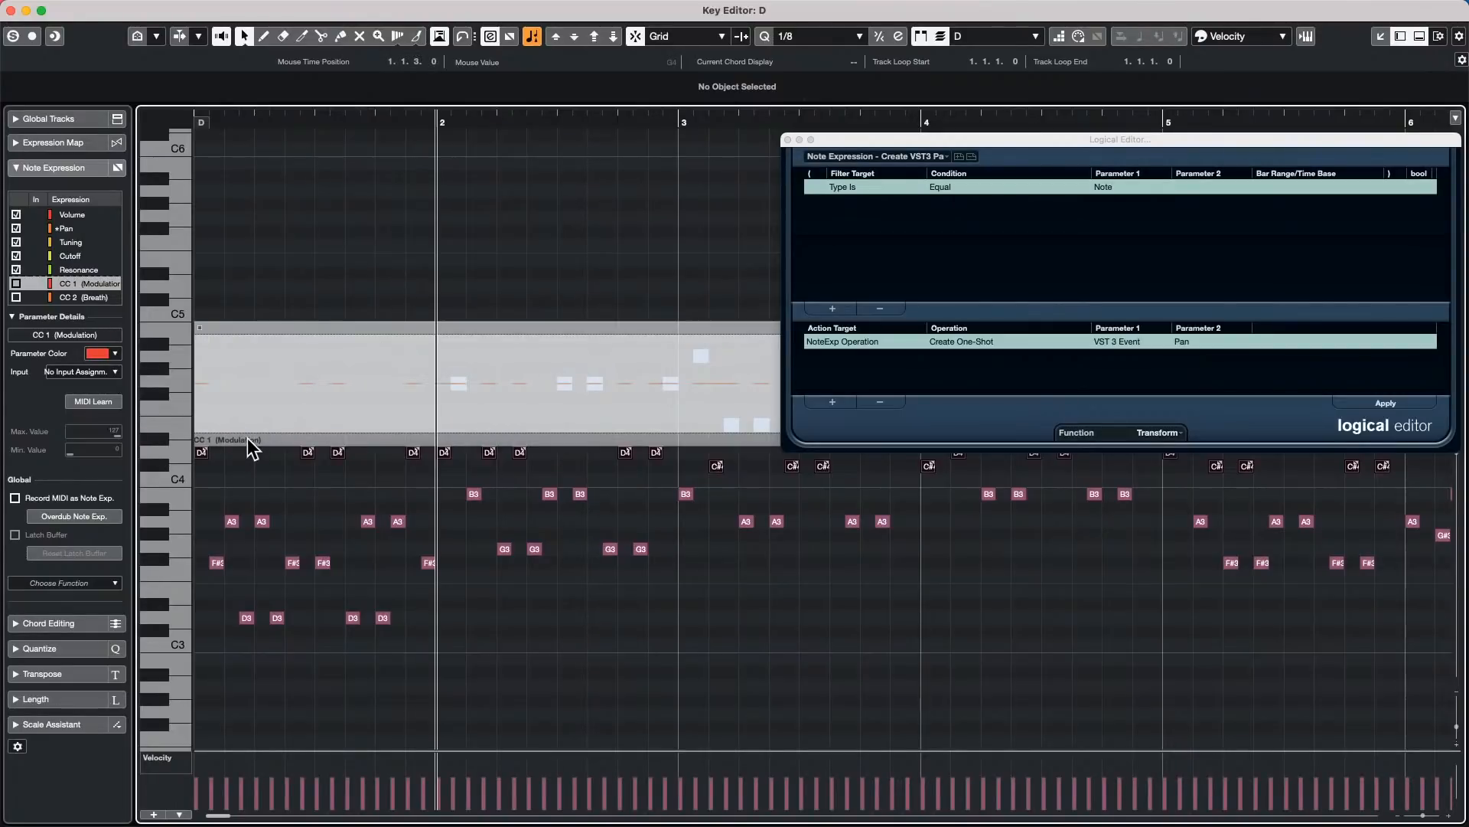
{"action": "left_click", "coordinate": [72, 226]}
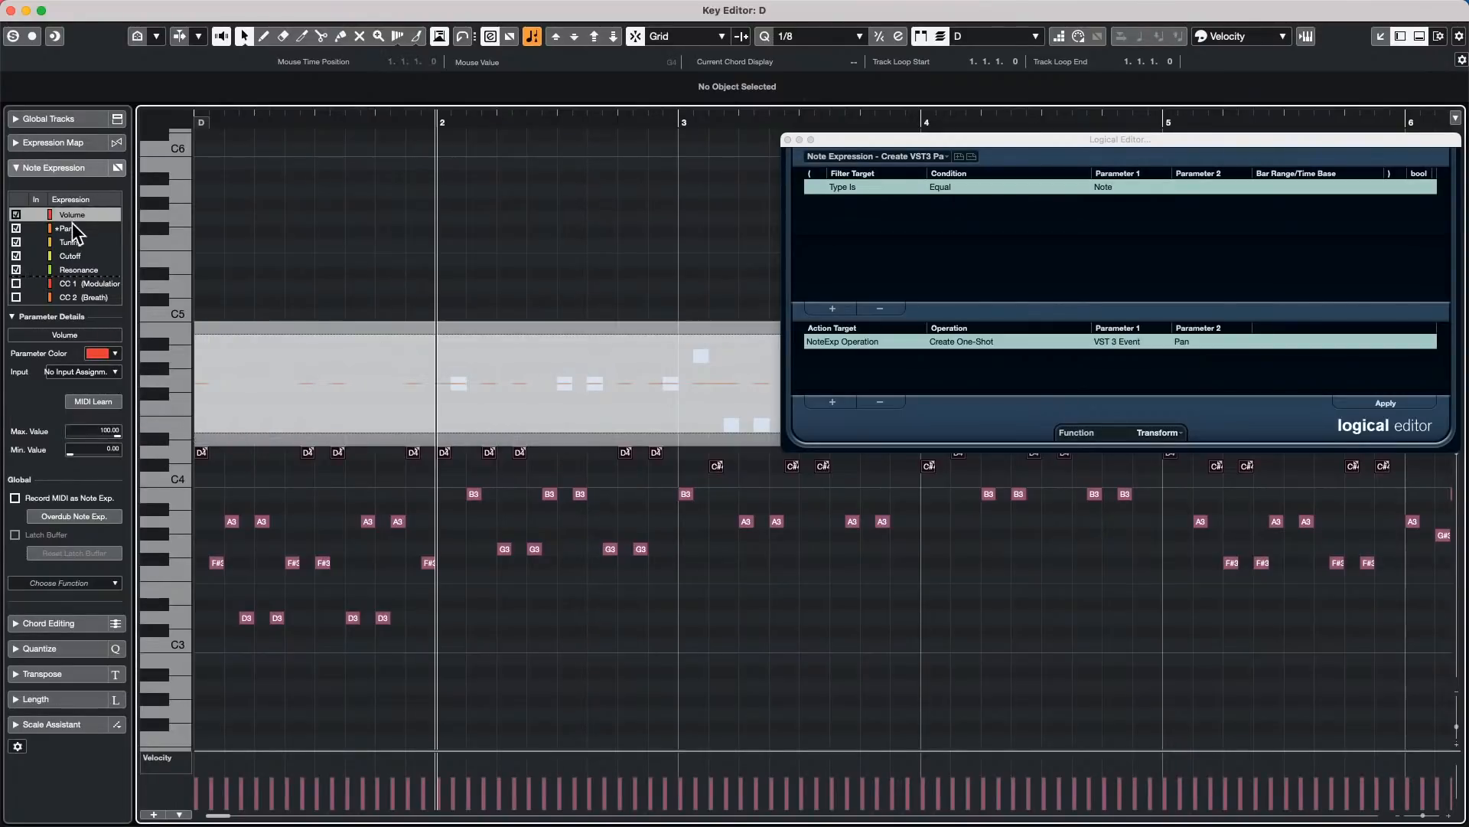
{"action": "left_click", "coordinate": [304, 260]}
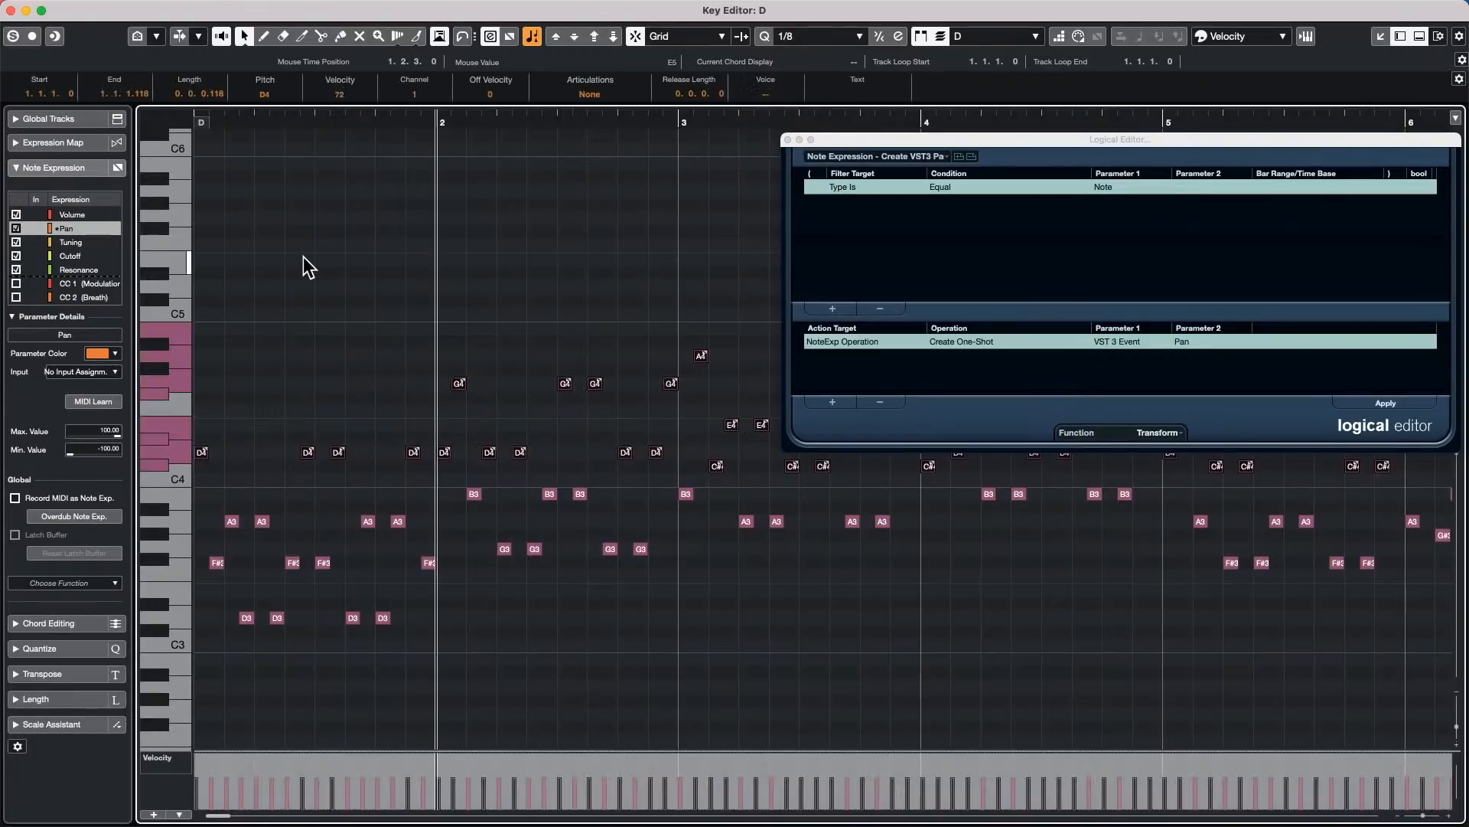
Step: Open the expression editor on the selected notes from C4 upward, draw pan values near the minimum across them, and close it
{"action": "double_click", "coordinate": [203, 452]}
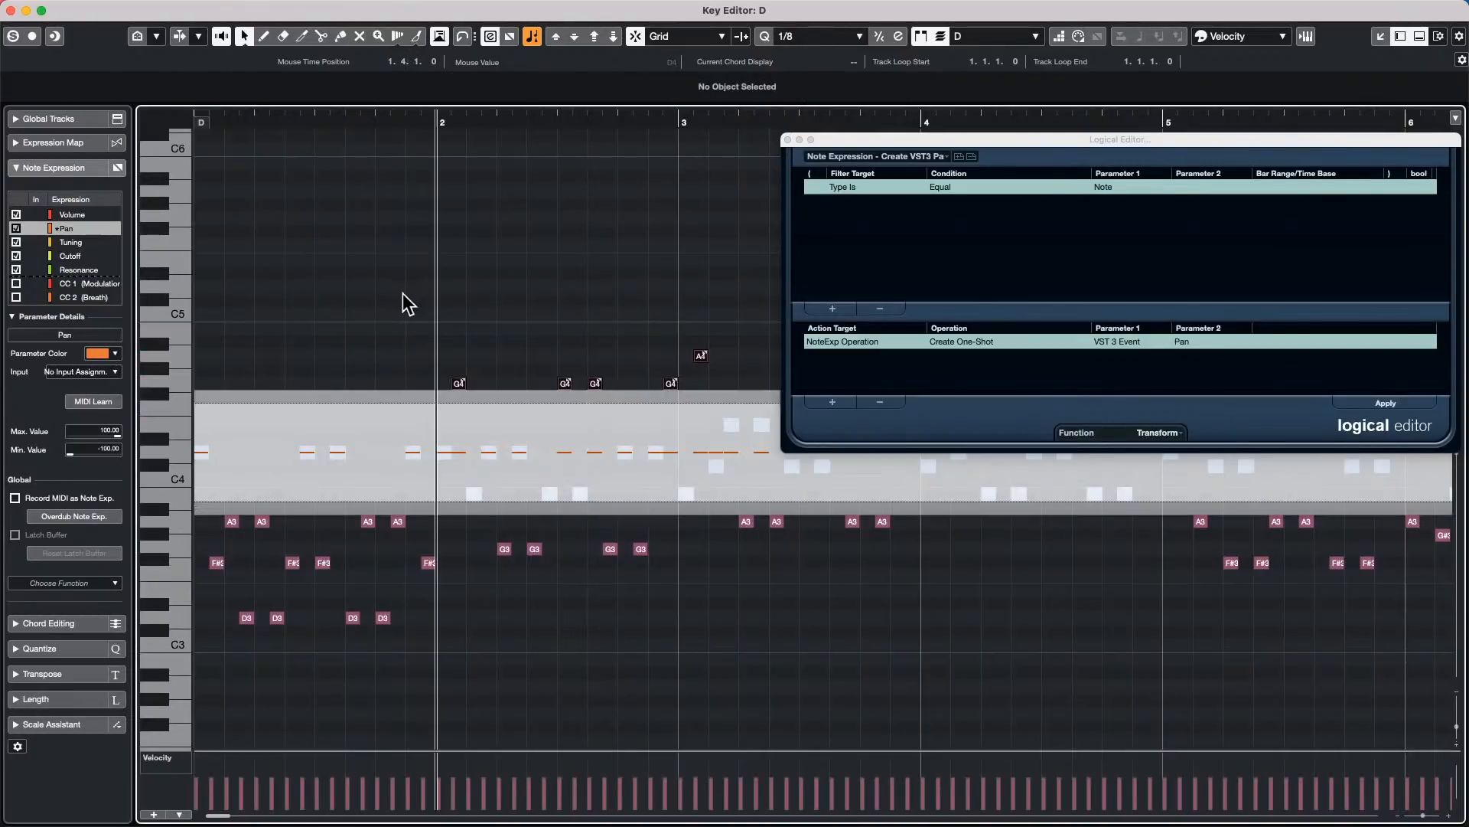
{"action": "right_click", "coordinate": [217, 476]}
{"action": "left_click", "coordinate": [240, 478]}
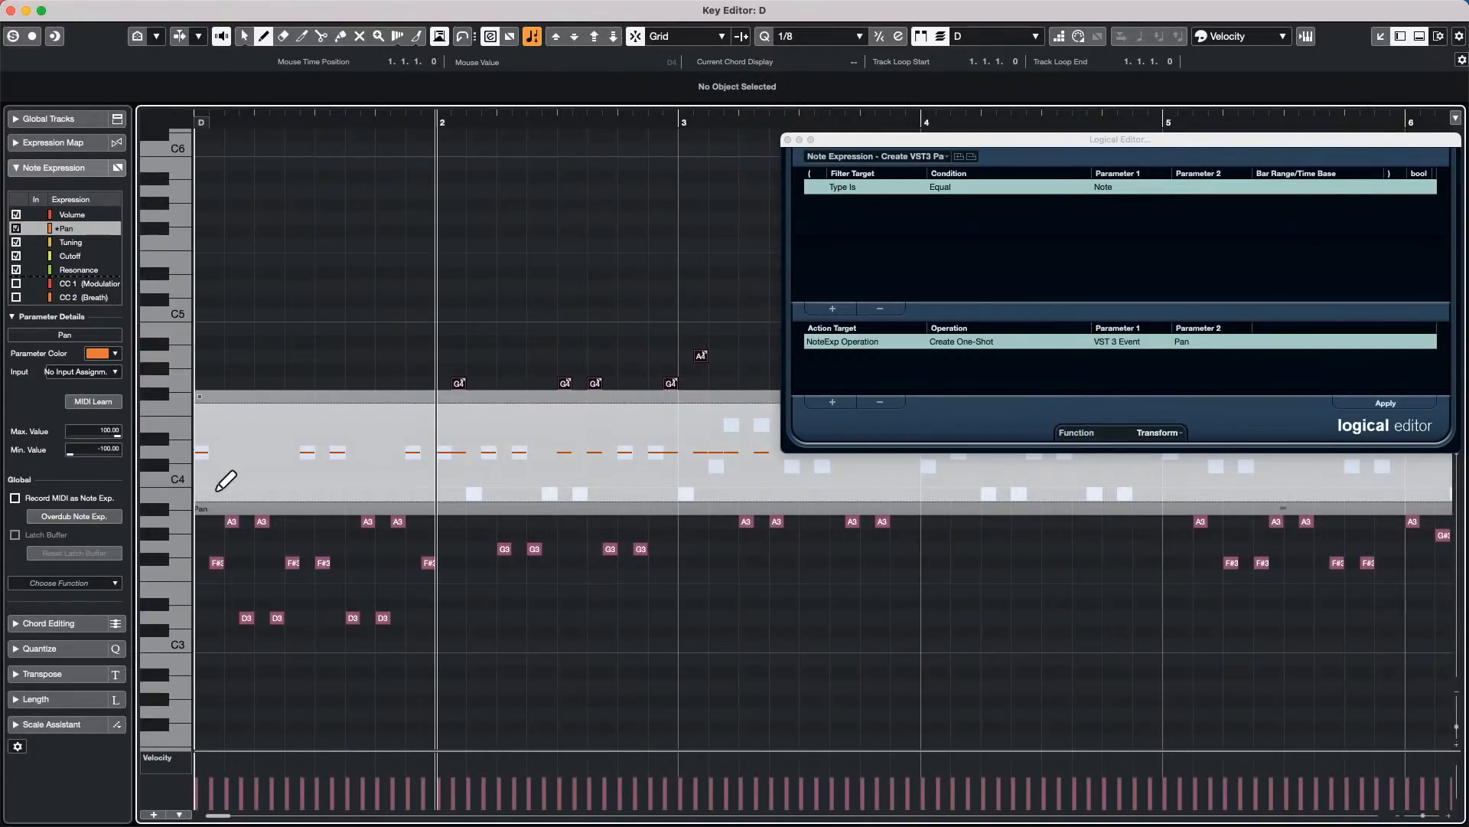
{"action": "left_click", "coordinate": [204, 496]}
{"action": "left_click_drag", "start_coordinate": [205, 496], "coordinate": [1436, 499]}
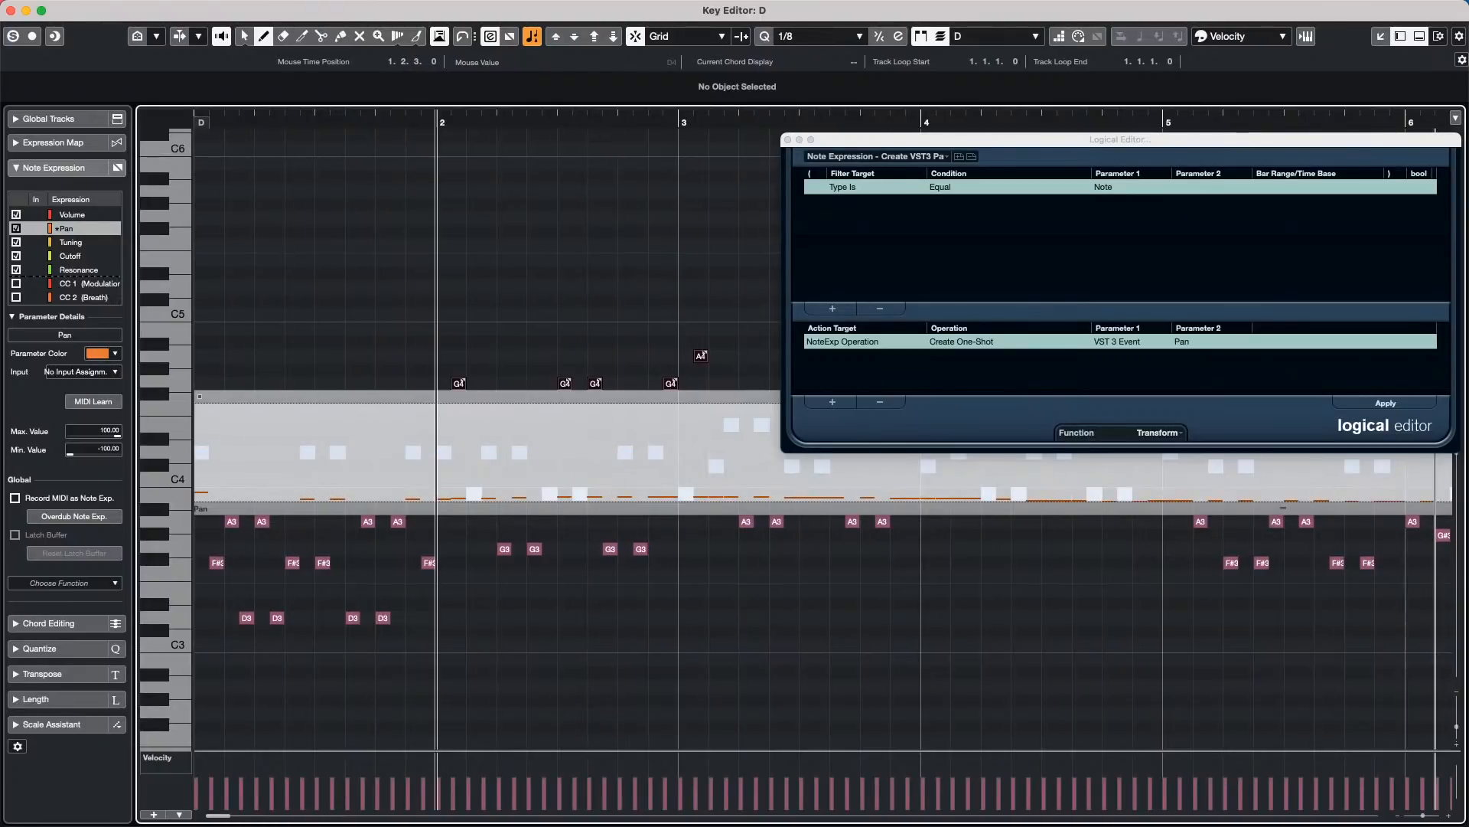
{"action": "right_click", "coordinate": [316, 272]}
{"action": "left_click", "coordinate": [313, 270]}
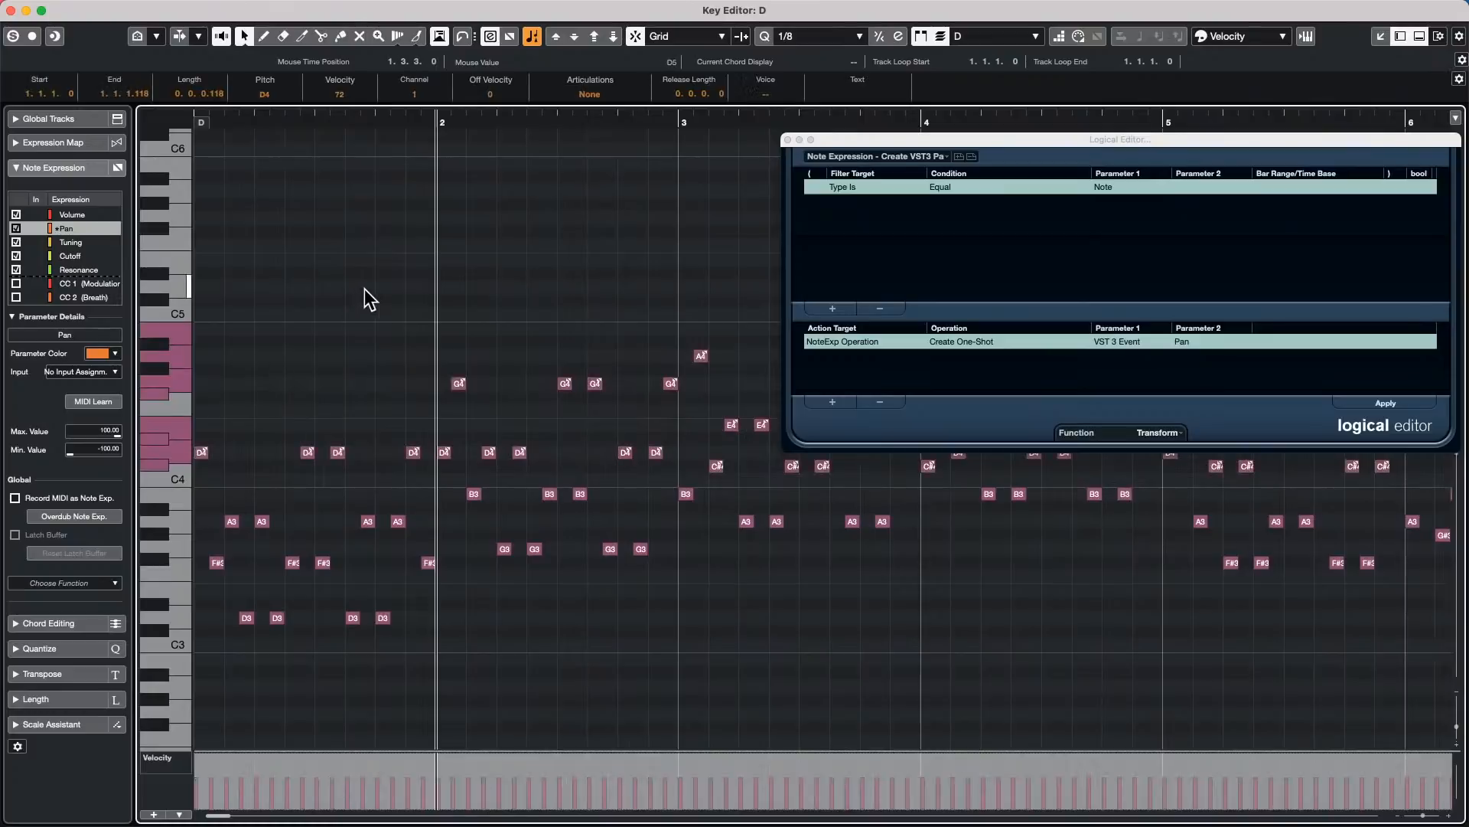
Step: Select the G4 and A4 notes in bars 2 and 3, close the Logical Editor, and draw their pan near -100
{"action": "left_click_drag", "start_coordinate": [365, 291], "coordinate": [803, 412]}
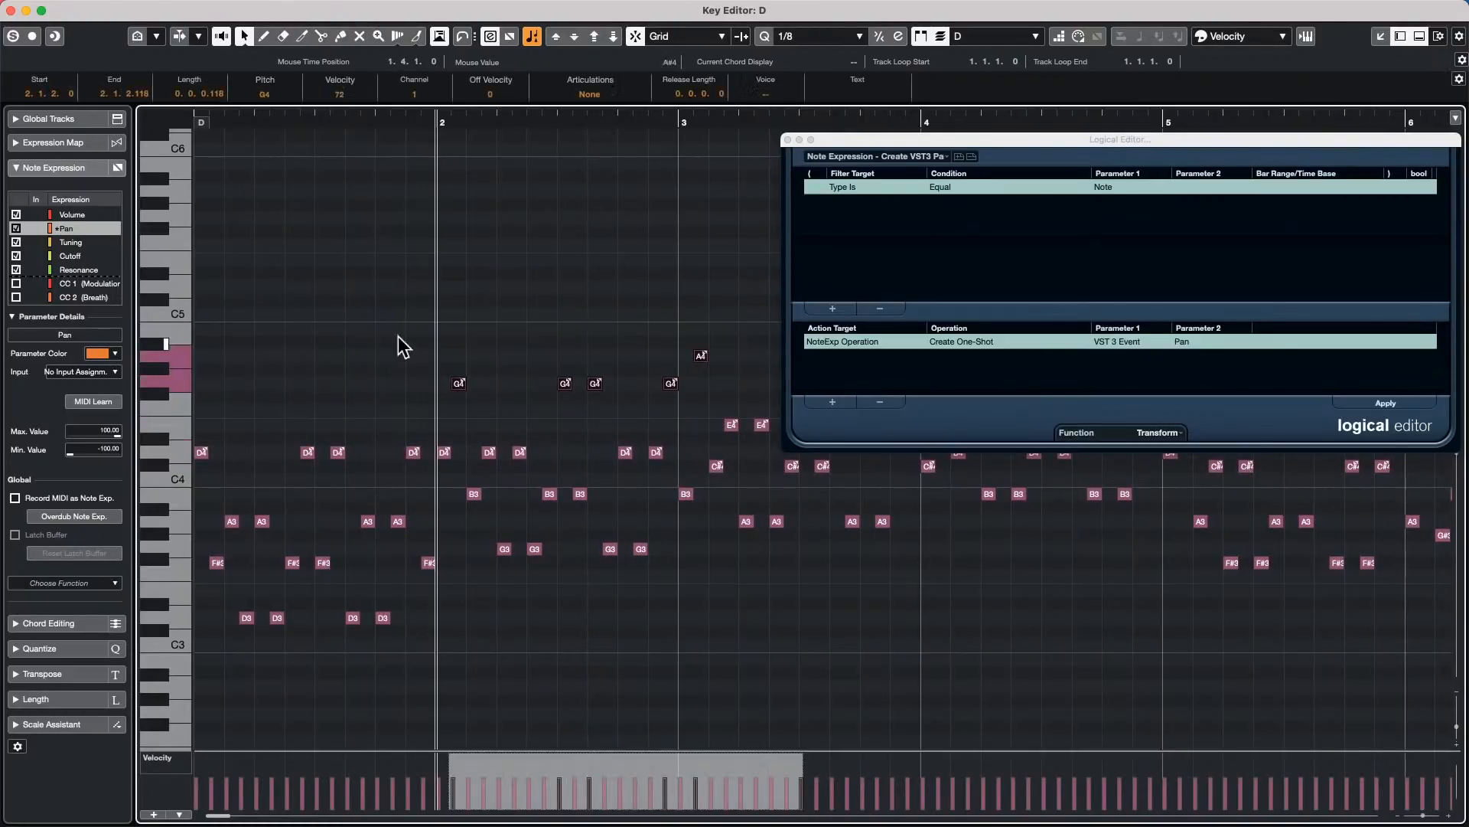
{"action": "double_click", "coordinate": [461, 384]}
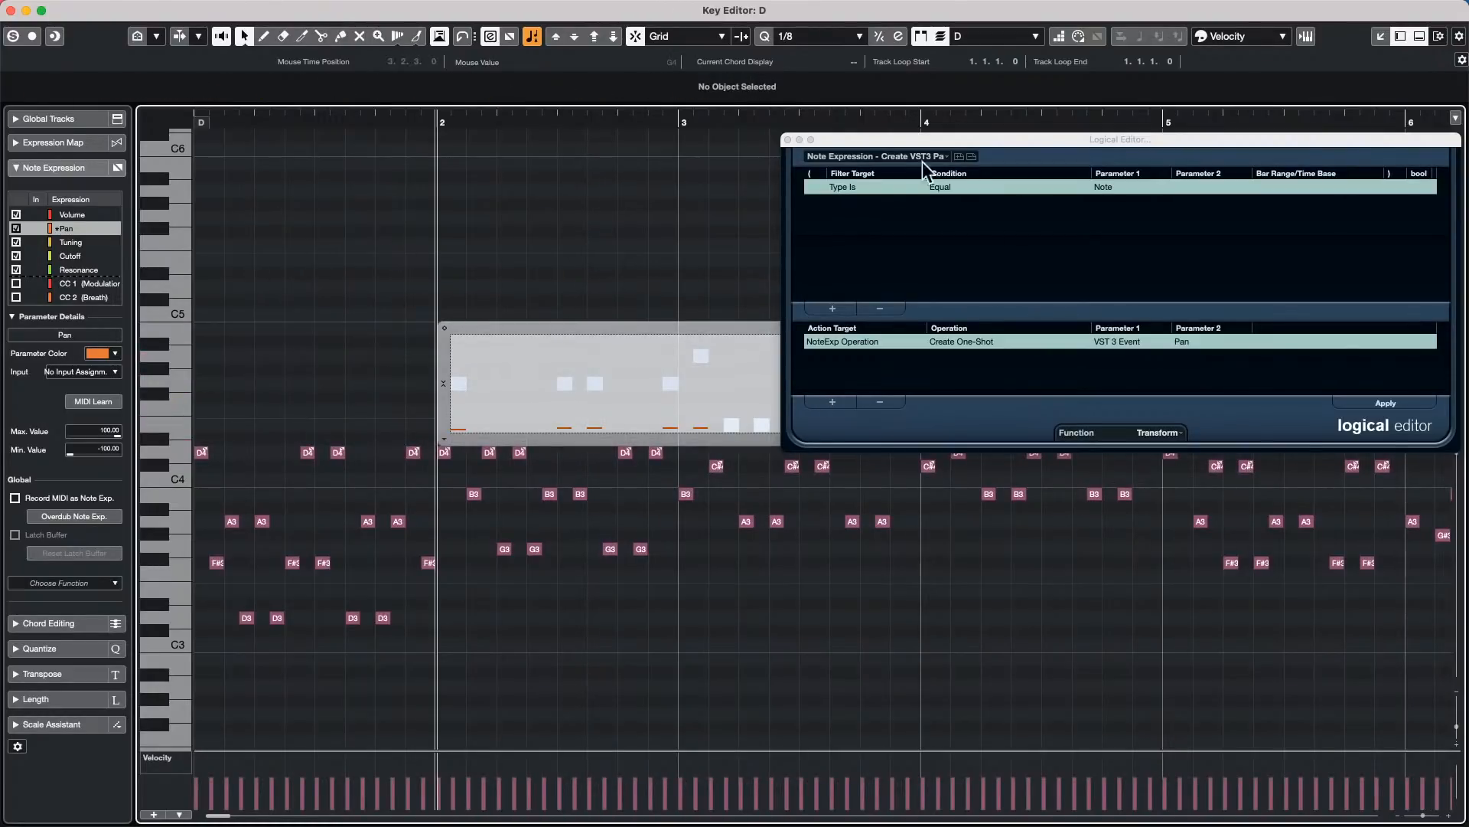
{"action": "left_click", "coordinate": [787, 140]}
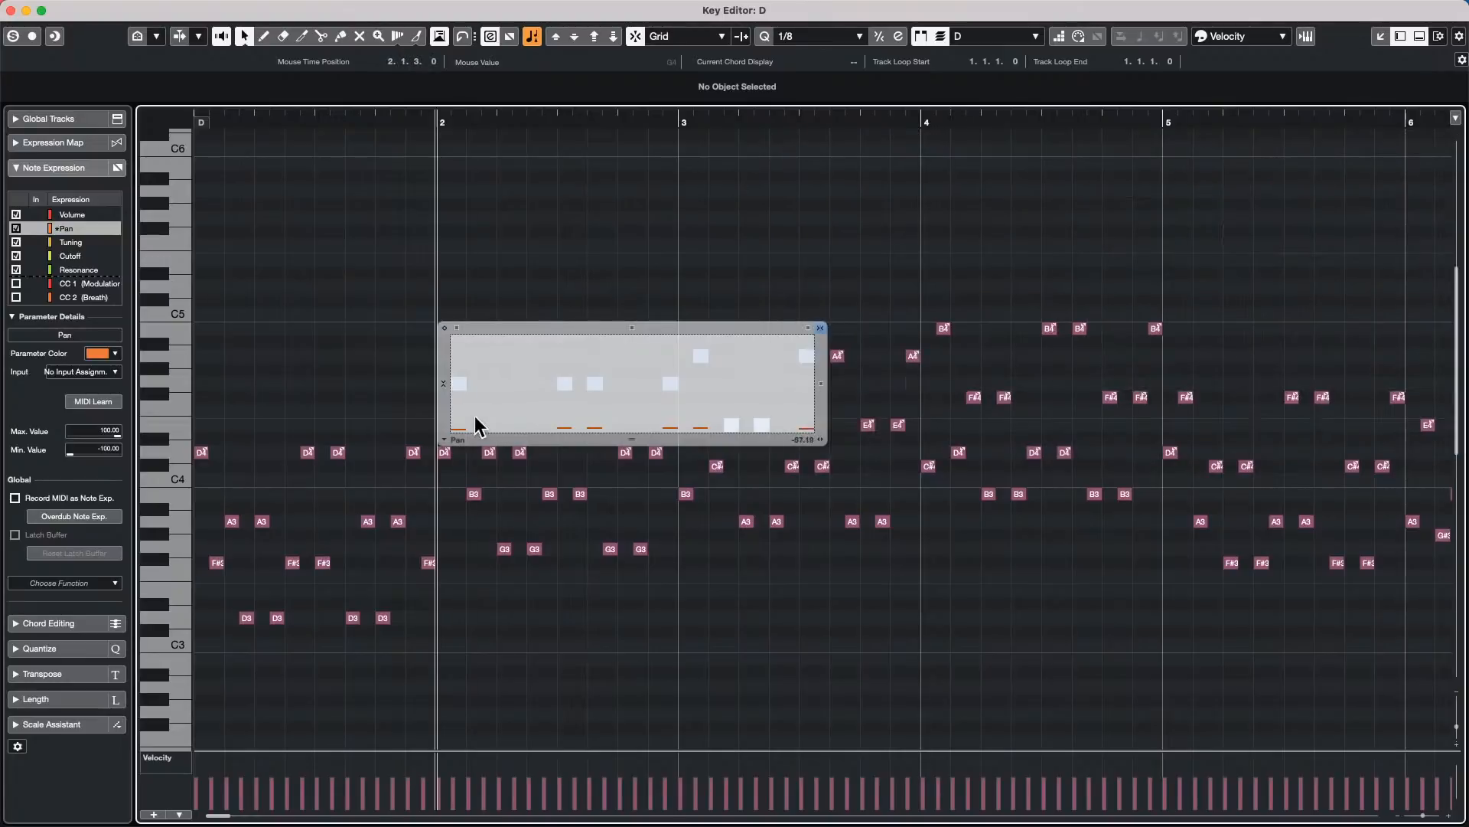
{"action": "right_click", "coordinate": [485, 401]}
{"action": "left_click", "coordinate": [511, 403]}
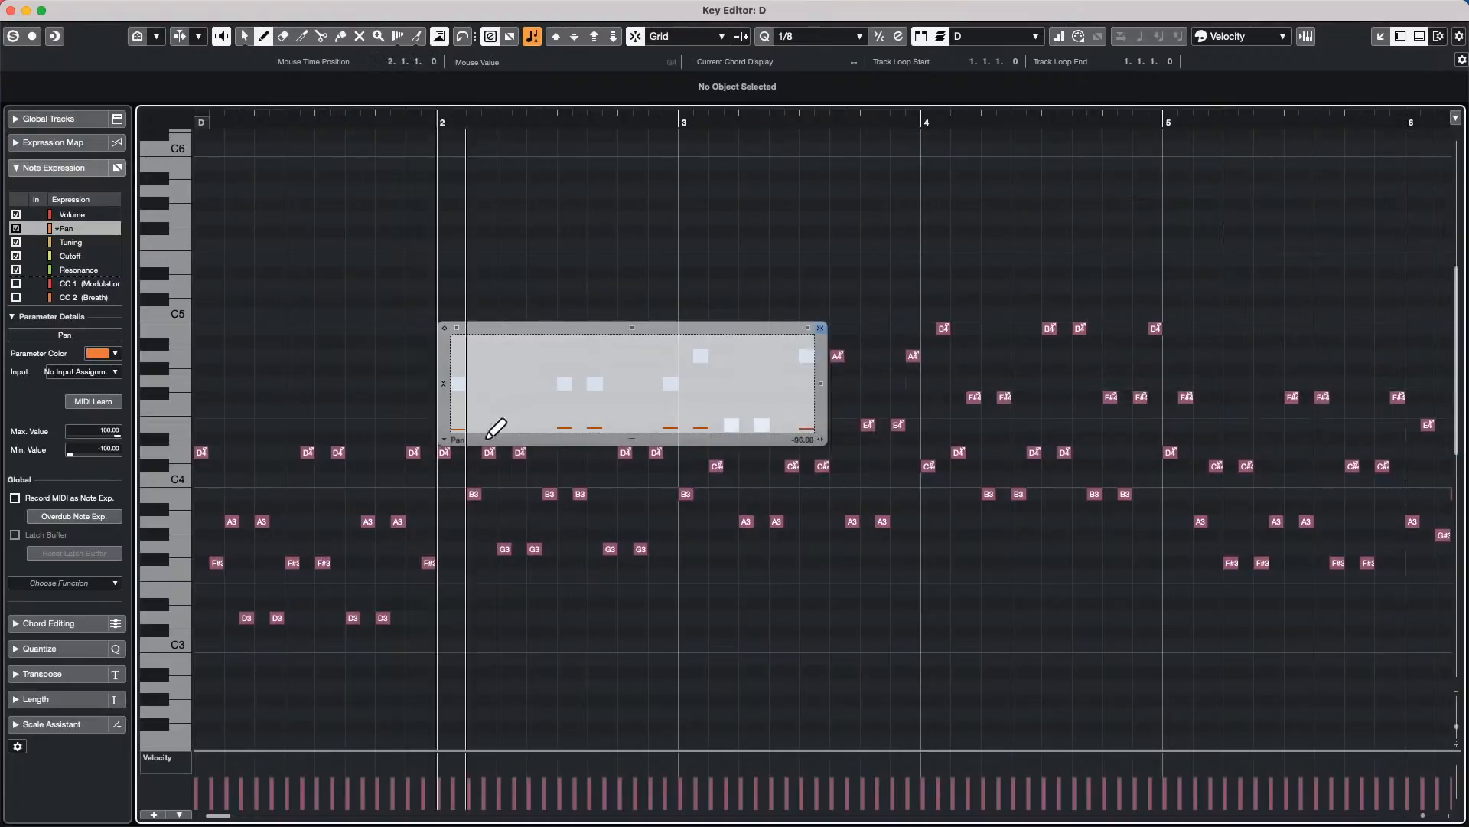
{"action": "mouse_move", "coordinate": [487, 438]}
{"action": "left_mouse_down"}
{"action": "mouse_move", "coordinate": [819, 432]}
{"action": "mouse_move", "coordinate": [460, 440]}
{"action": "left_mouse_up"}
{"action": "left_click", "coordinate": [423, 278]}
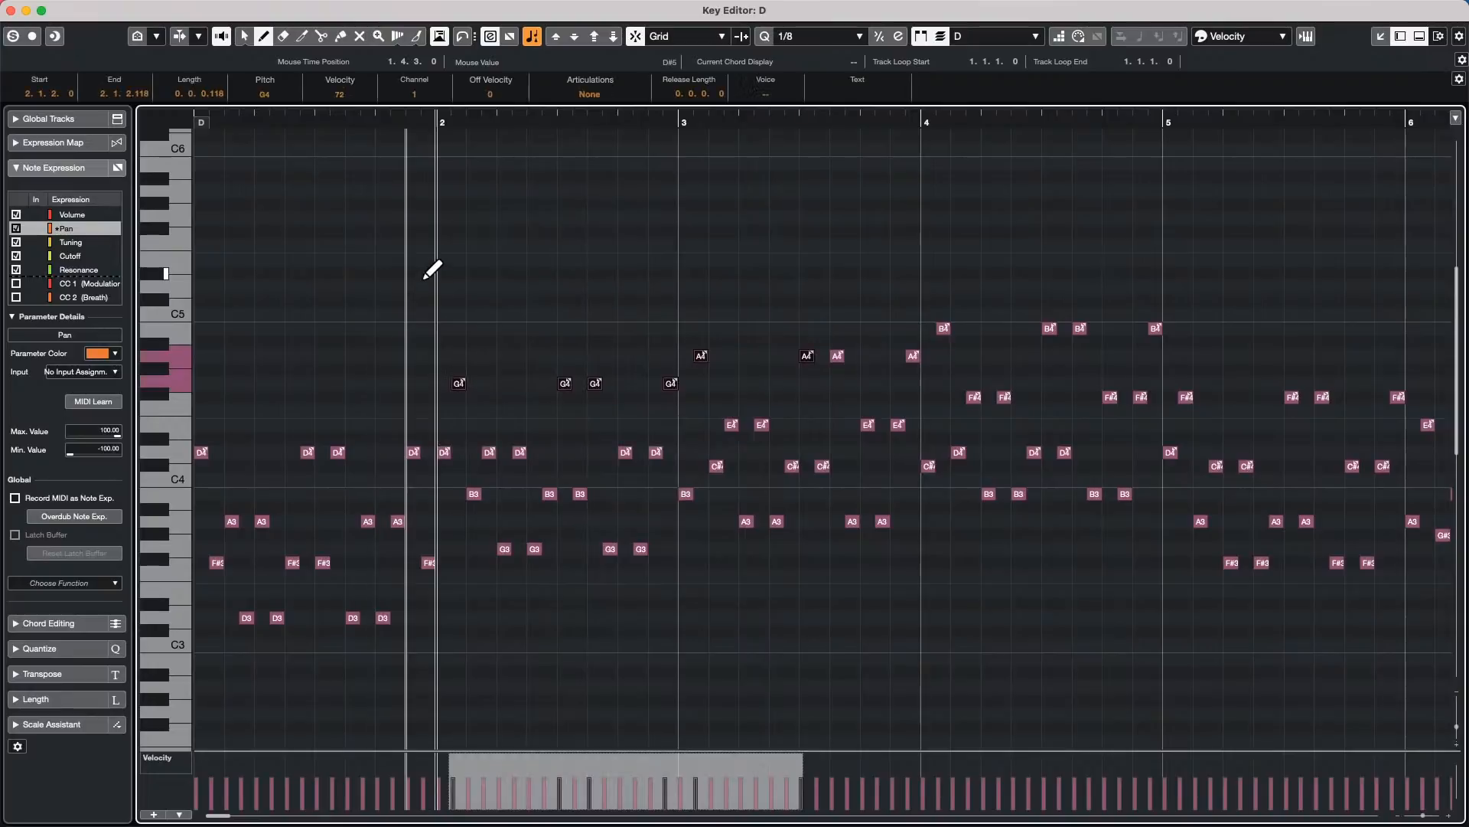
Step: Select the notes from D3 to A3 in bars 1 to 3 and draw pan values near the maximum across them
{"action": "right_click", "coordinate": [218, 667]}
{"action": "left_click", "coordinate": [219, 669]}
{"action": "left_click_drag", "start_coordinate": [206, 660], "coordinate": [962, 506]}
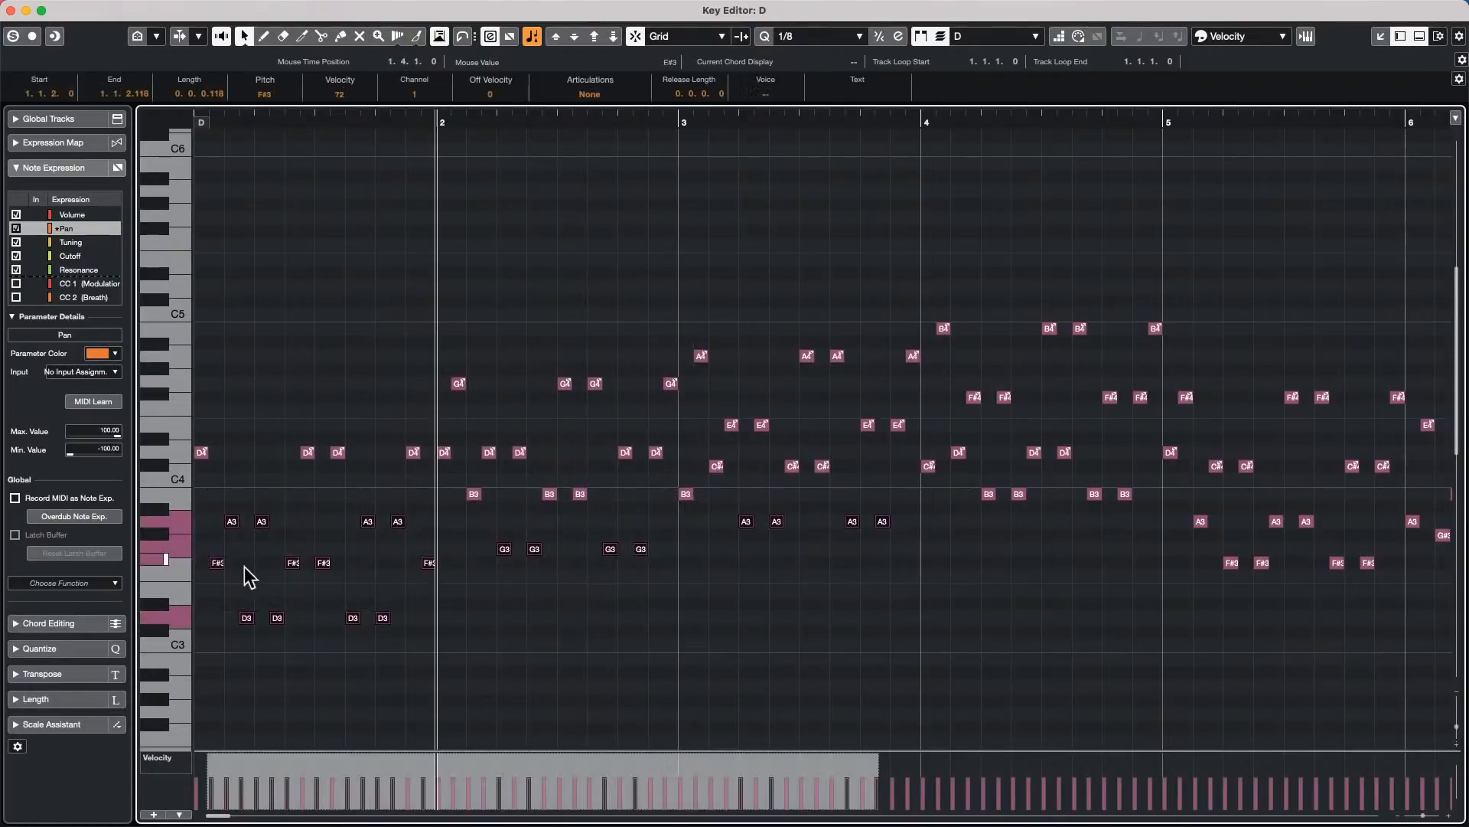
{"action": "double_click", "coordinate": [401, 522]}
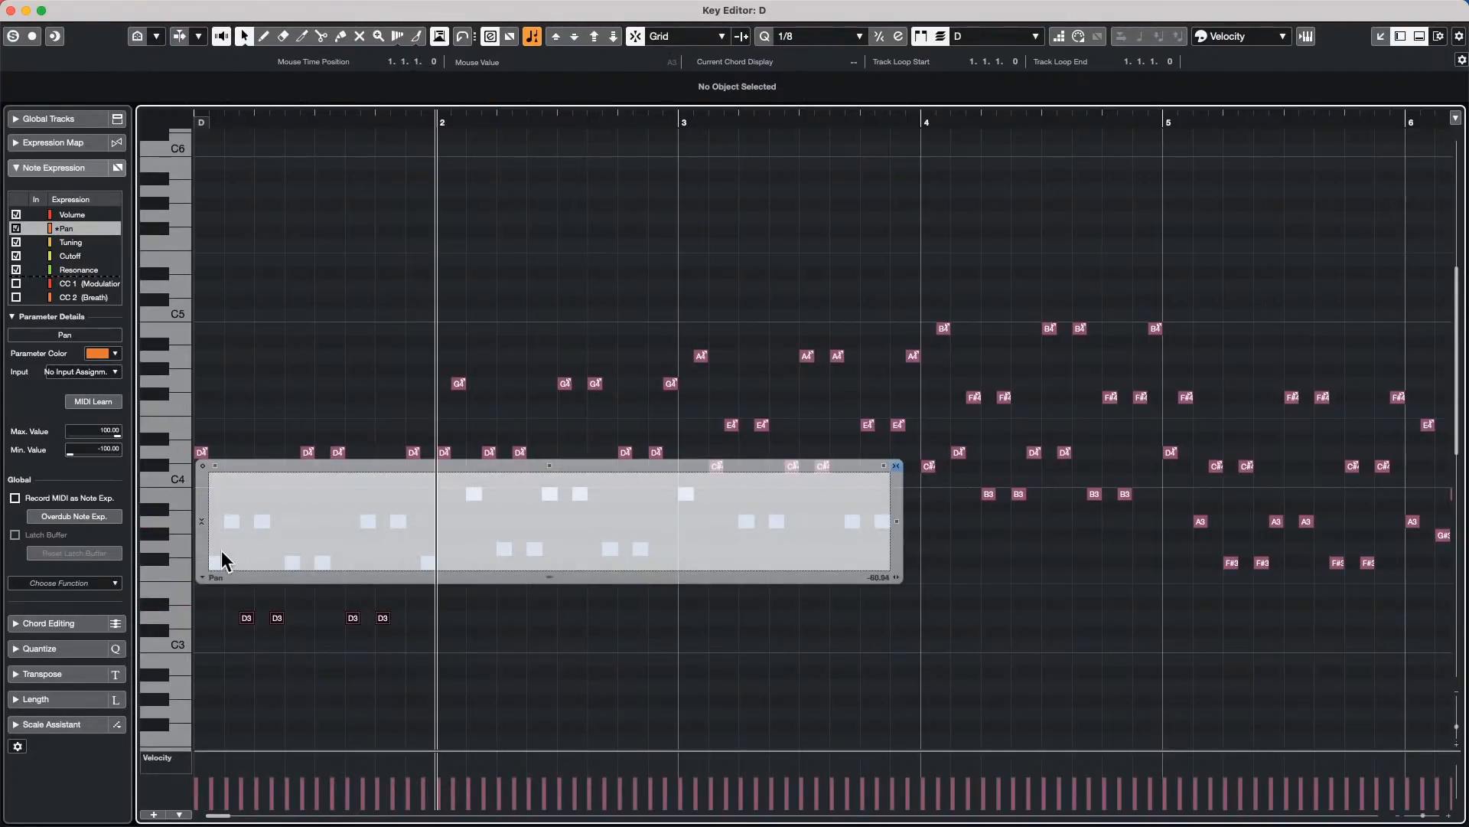
{"action": "right_click", "coordinate": [255, 521]}
{"action": "left_click", "coordinate": [275, 521]}
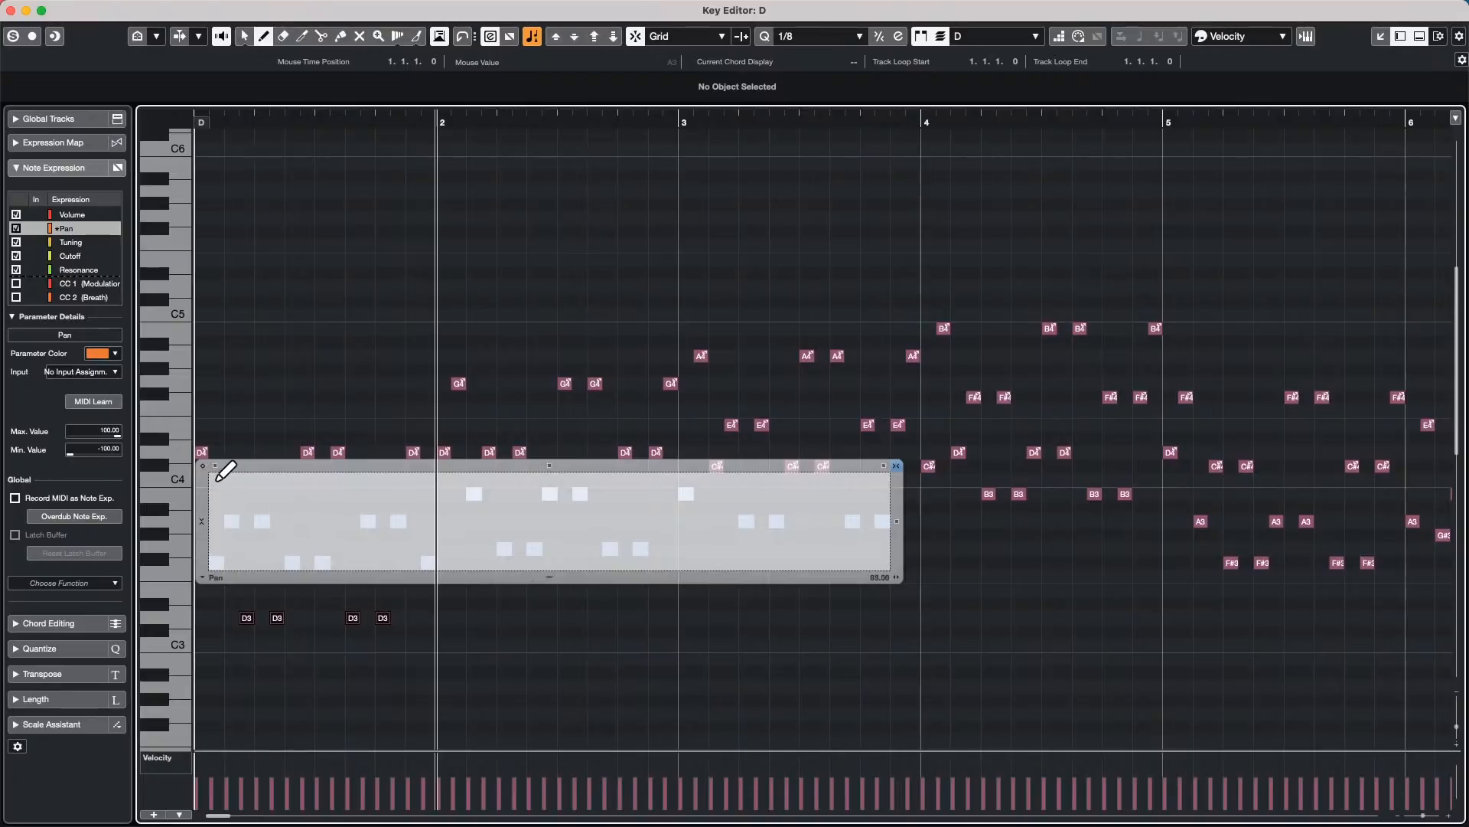
{"action": "left_click_drag", "start_coordinate": [222, 475], "coordinate": [758, 470]}
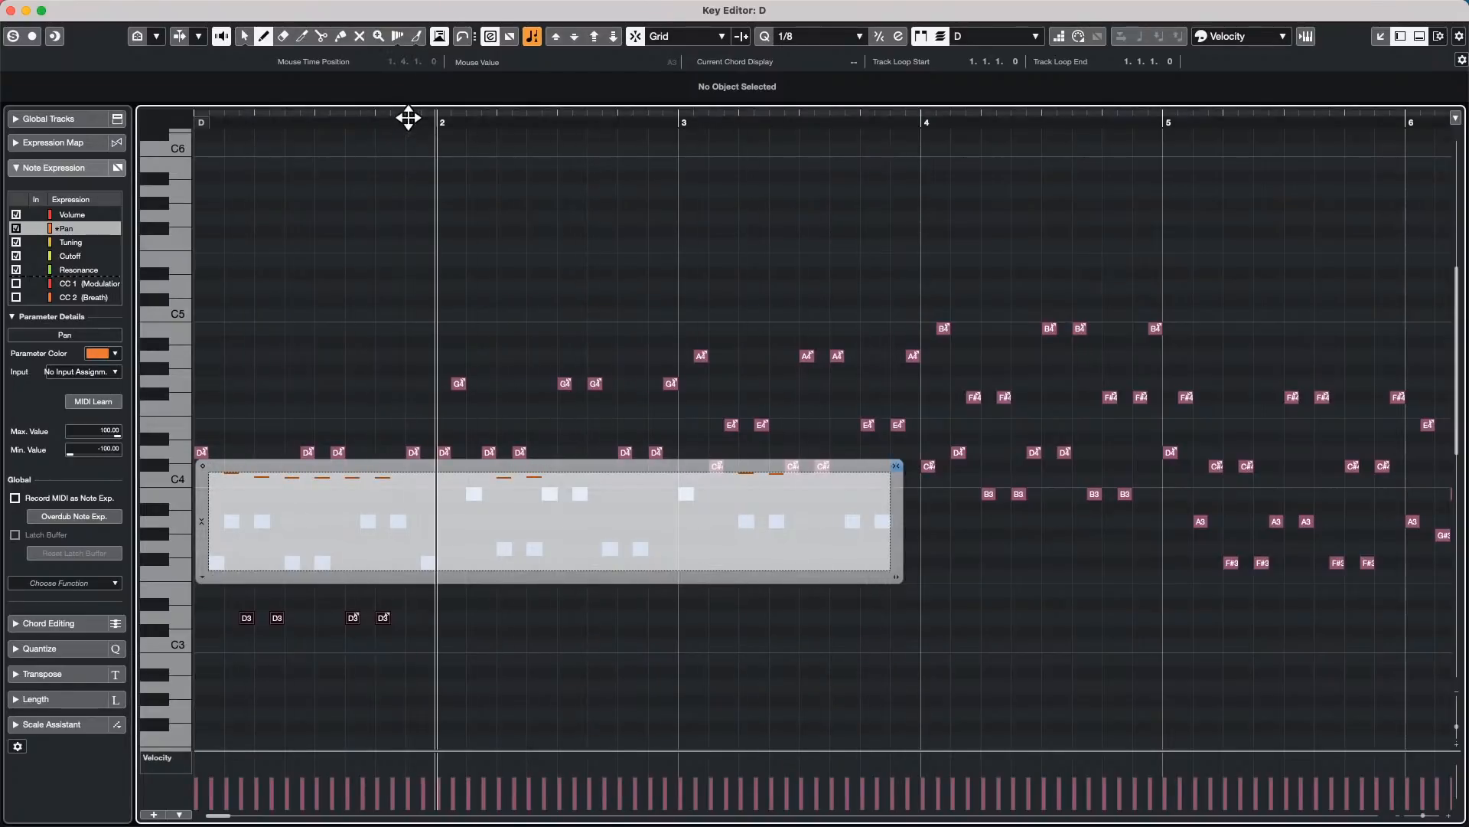
{"action": "key", "text": "1"}
{"action": "key", "text": "Escape"}
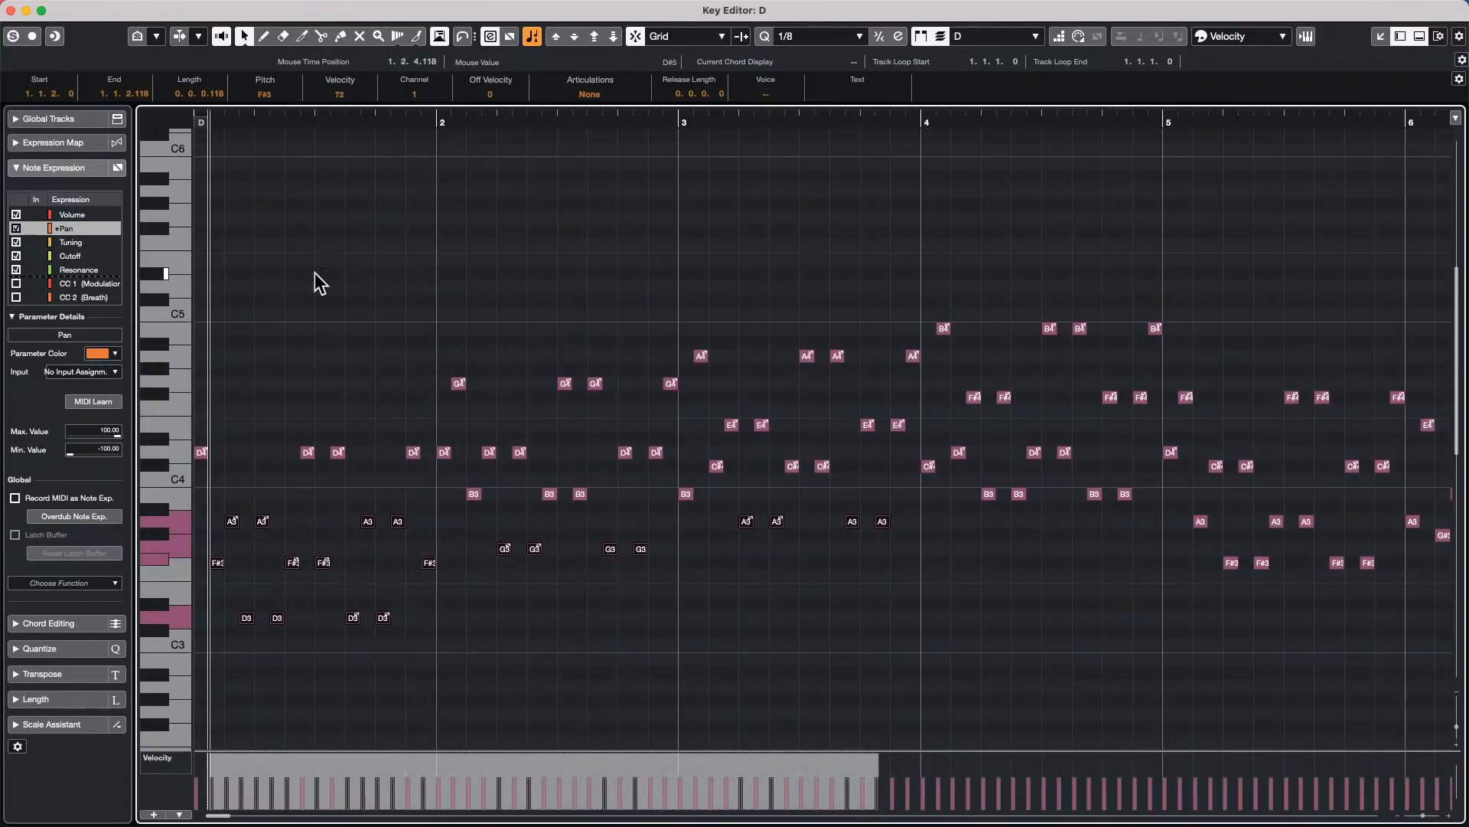
Step: Transpose all notes in the part up one octave, play the part, and transpose the notes down one semitone during playback
{"action": "key", "text": "super+a"}
{"action": "key", "text": "shift+Up"}
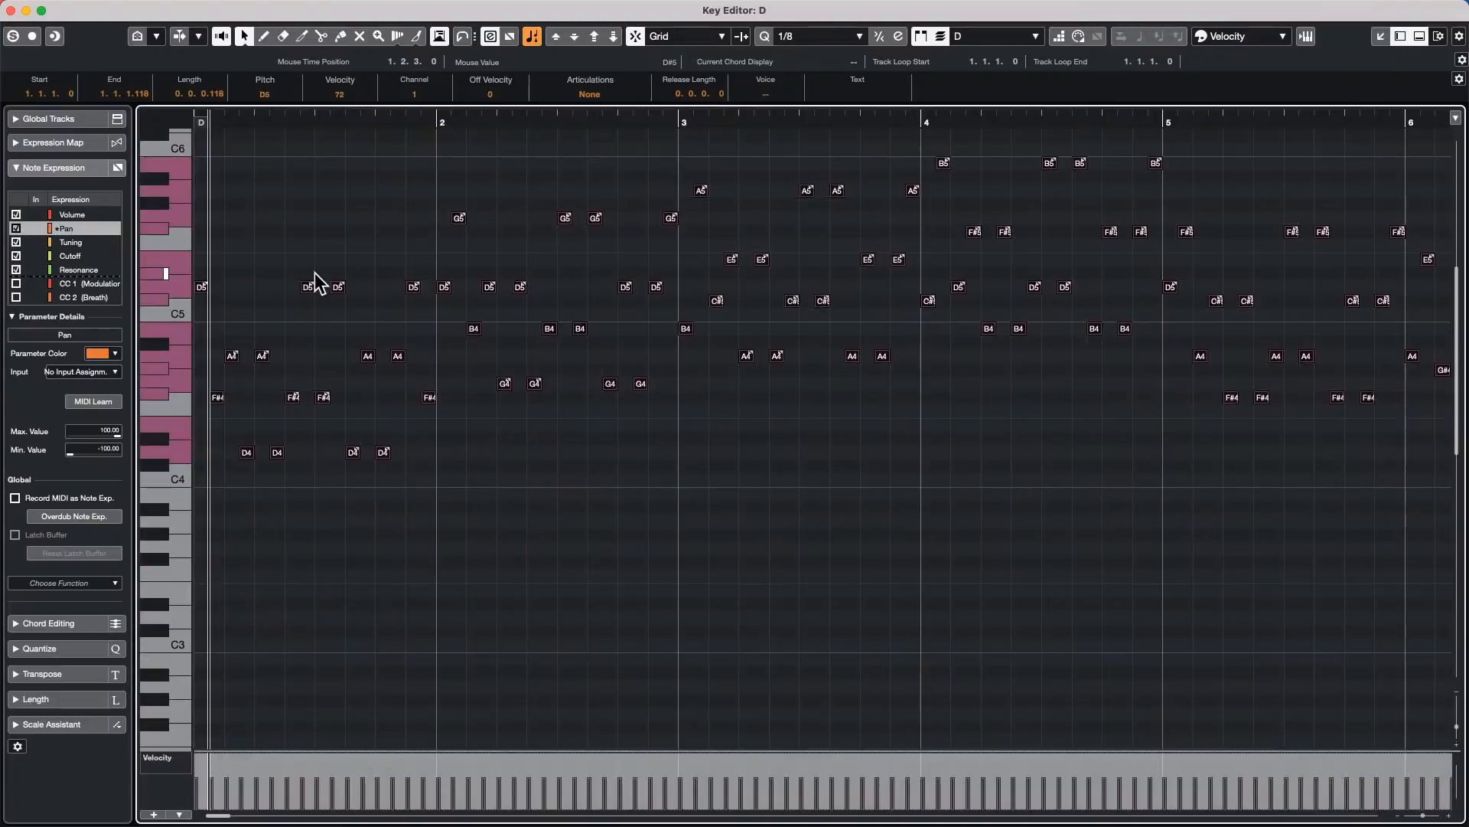
{"action": "key", "text": "shift+Up"}
{"action": "key", "text": "shift+Down"}
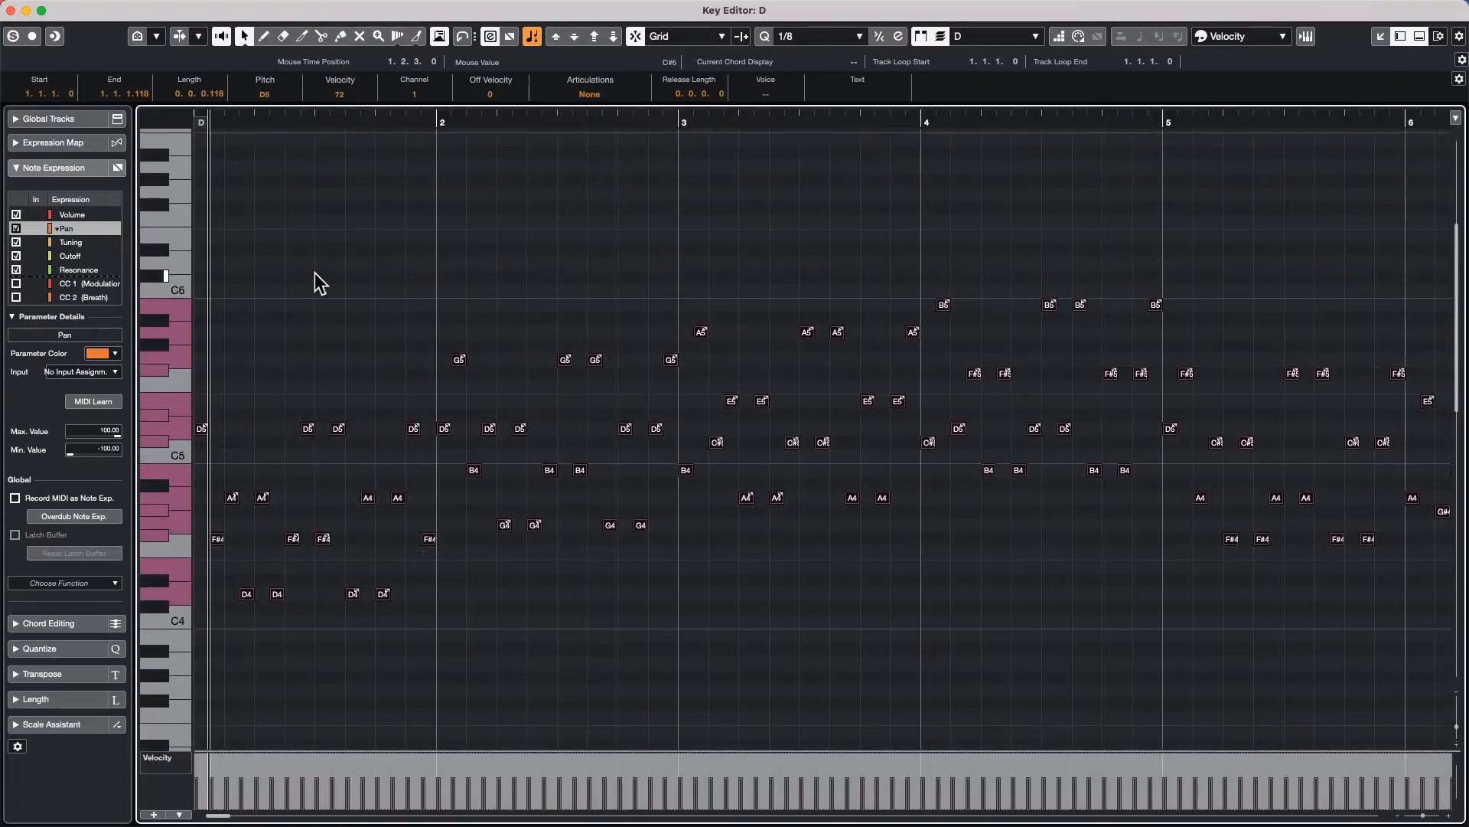
{"action": "key", "text": "space"}
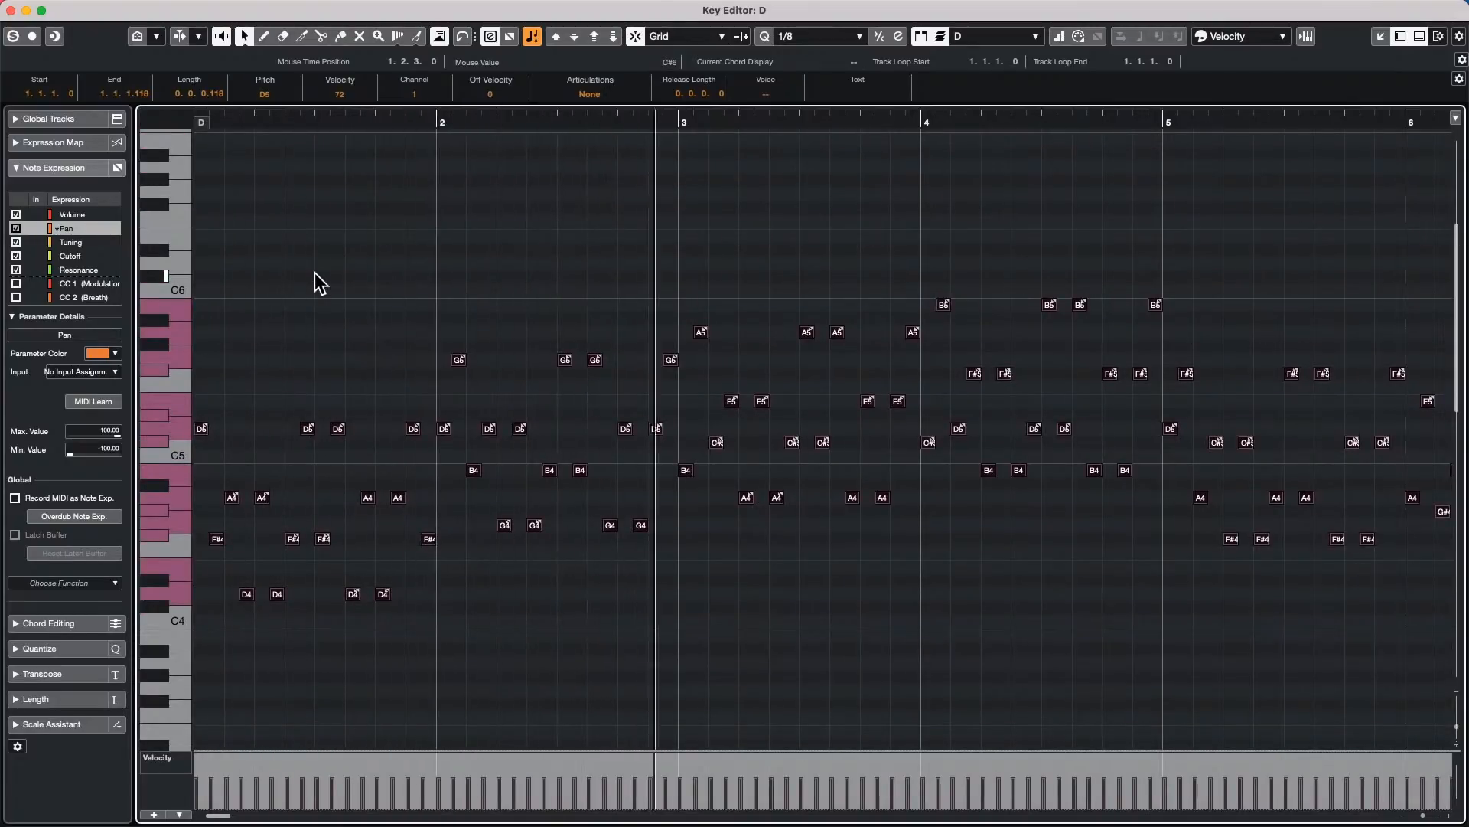
{"action": "key", "text": "Down"}
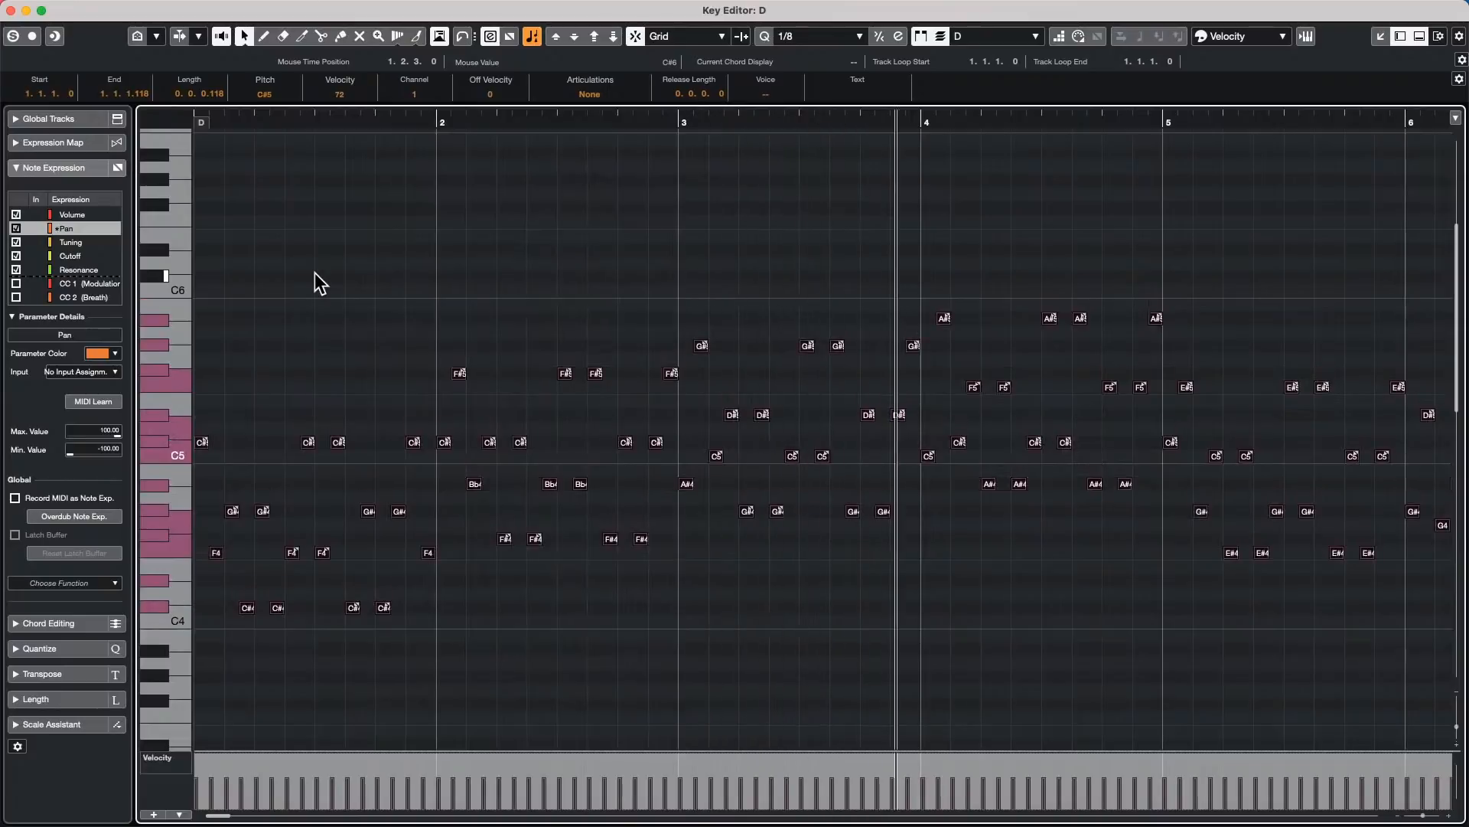
{"action": "key", "text": "space"}
Step: Examine the pan values of the upper notes in bars 2 to 4 in the expression editor
{"action": "left_click_drag", "start_coordinate": [331, 289], "coordinate": [558, 388]}
{"action": "double_click", "coordinate": [460, 374]}
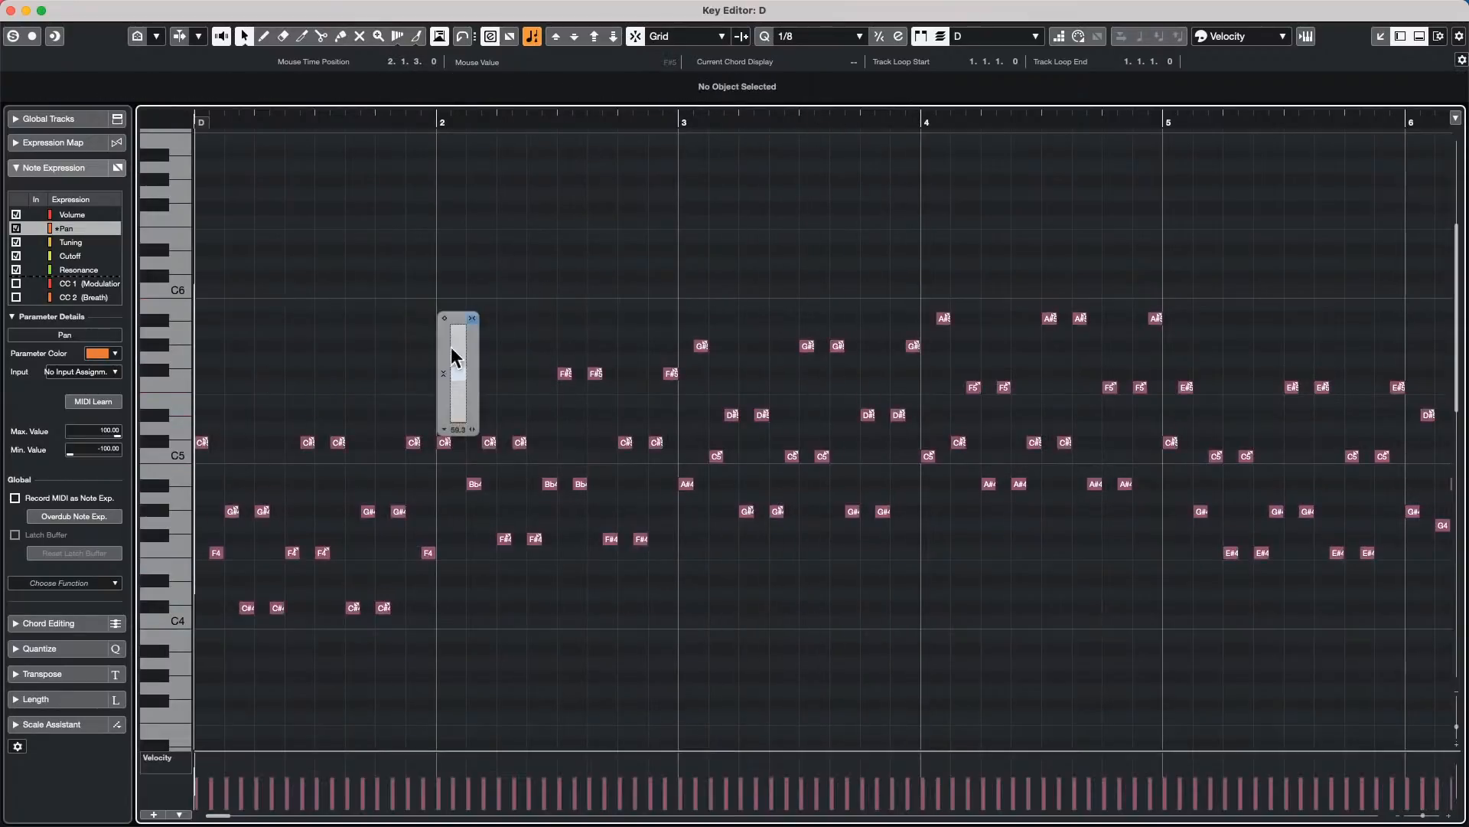
{"action": "left_click_drag", "start_coordinate": [250, 245], "coordinate": [1065, 428]}
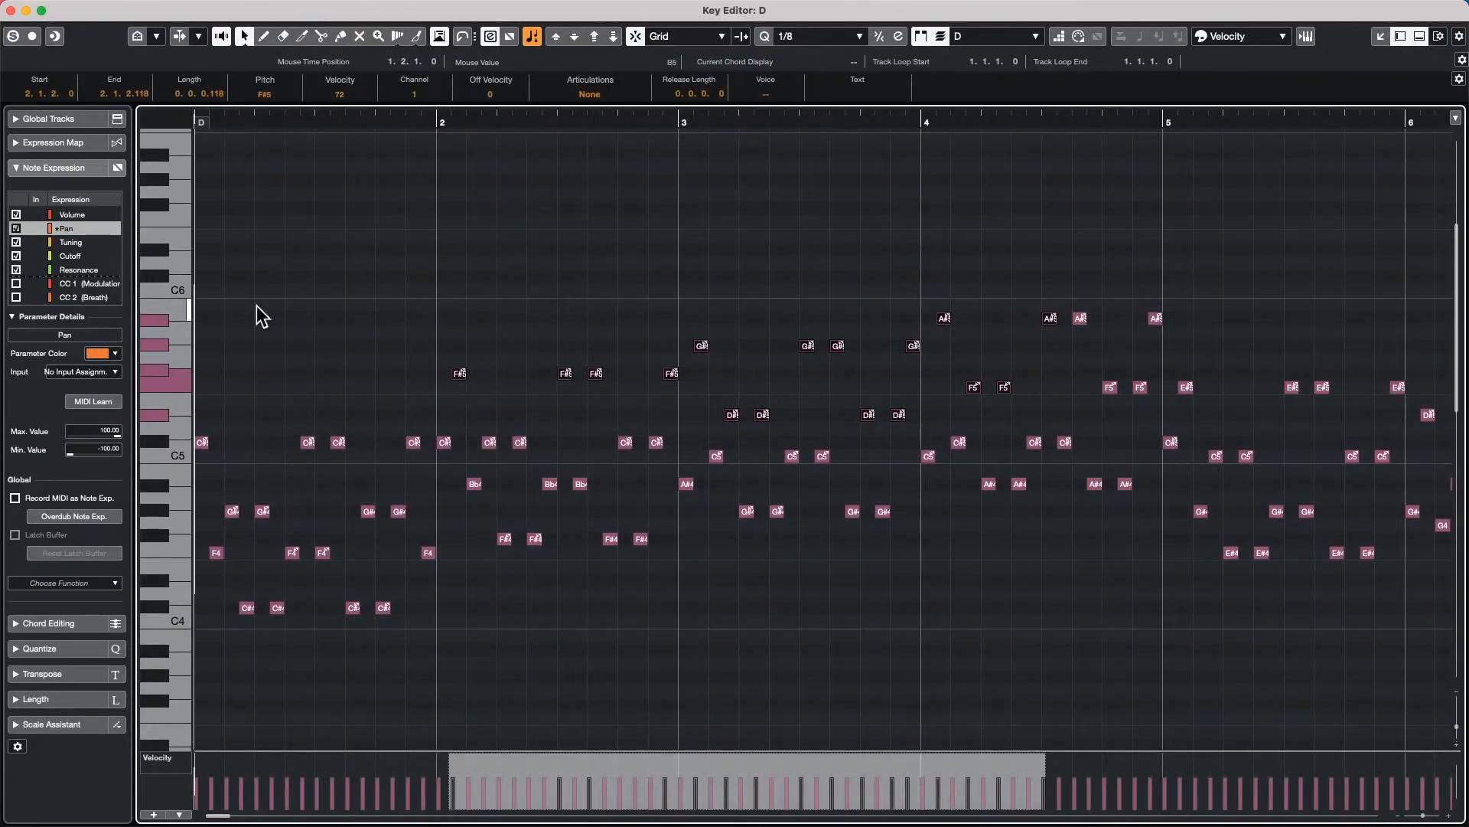
{"action": "double_click", "coordinate": [459, 373]}
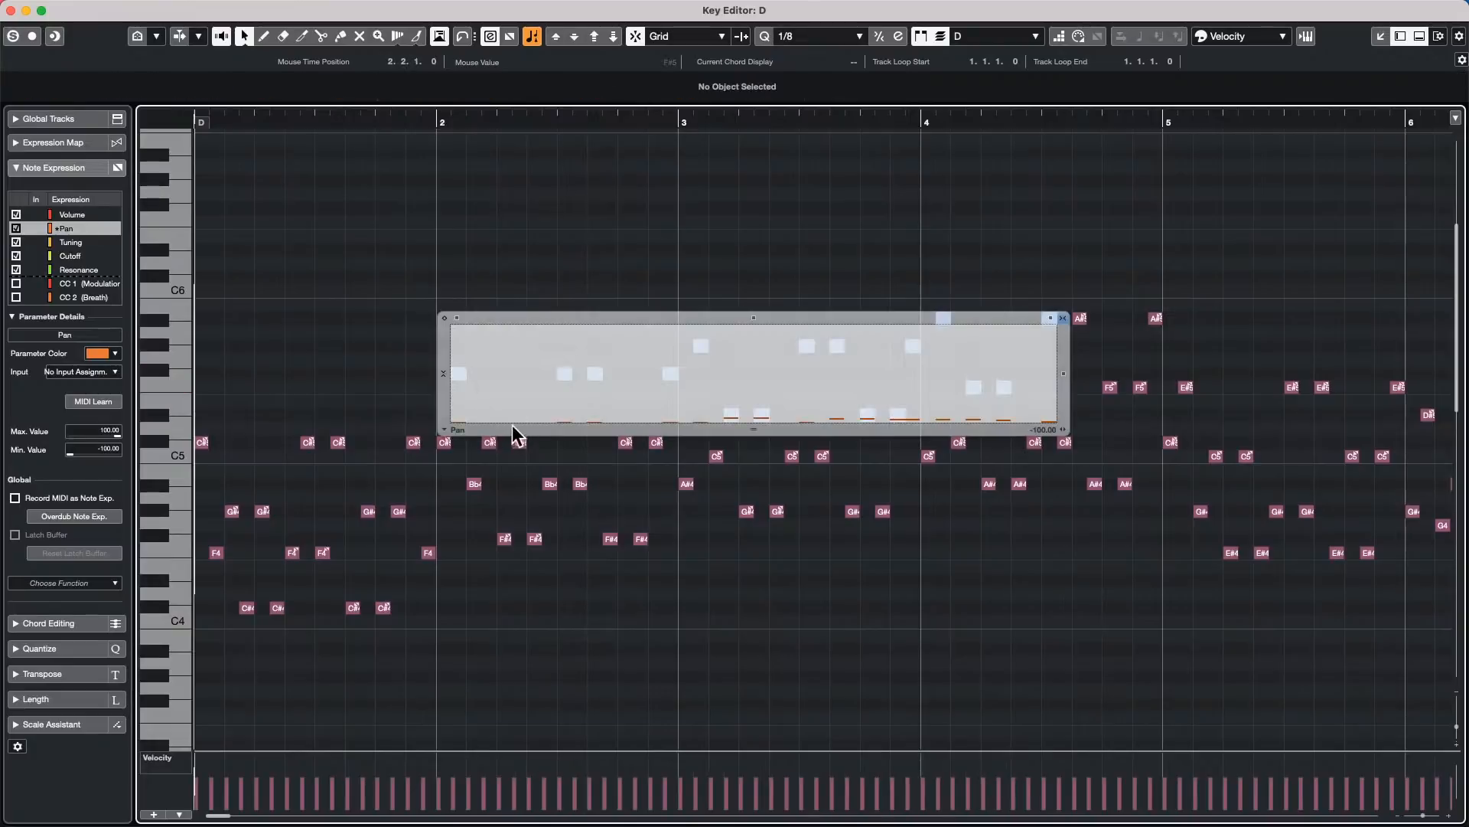
{"action": "left_click", "coordinate": [309, 499]}
Step: Select the notes below C5 from late bar 1 through bar 5 and draw pan values near the maximum across them
{"action": "left_click_drag", "start_coordinate": [347, 488], "coordinate": [1358, 629]}
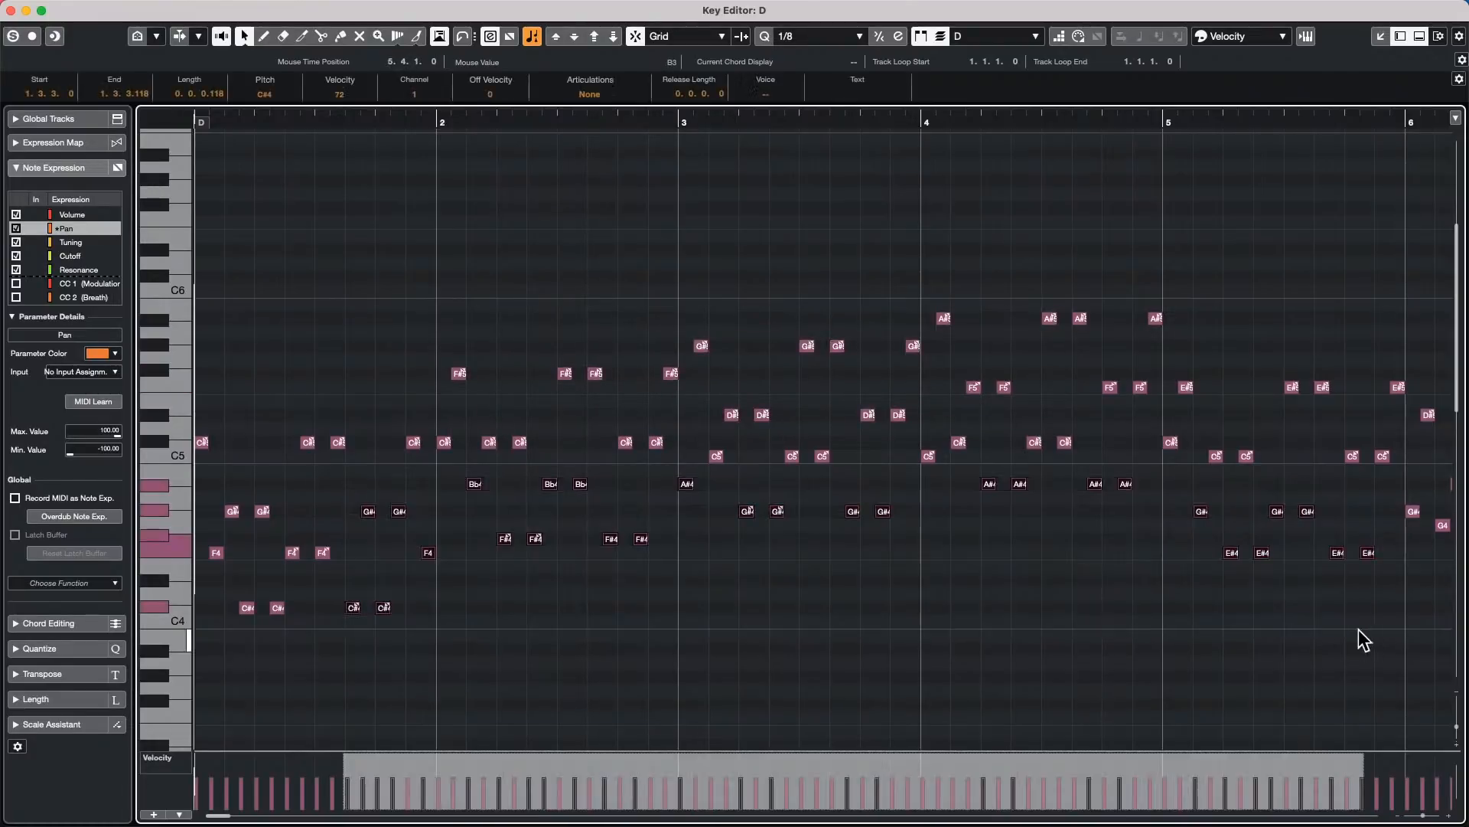
{"action": "double_click", "coordinate": [550, 484]}
{"action": "right_click", "coordinate": [383, 517]}
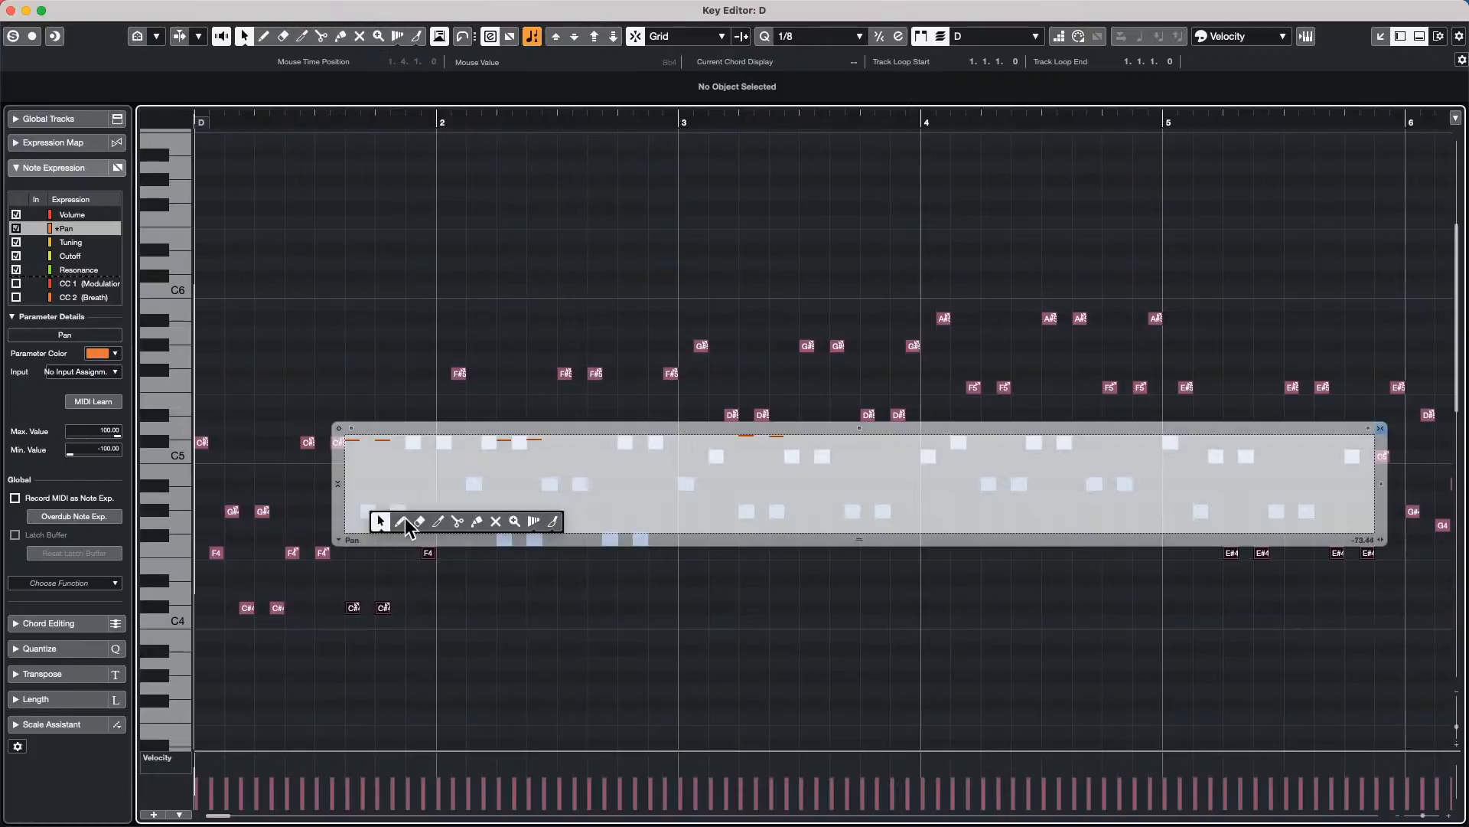
{"action": "left_click", "coordinate": [405, 517]}
{"action": "left_click_drag", "start_coordinate": [357, 526], "coordinate": [1066, 525]}
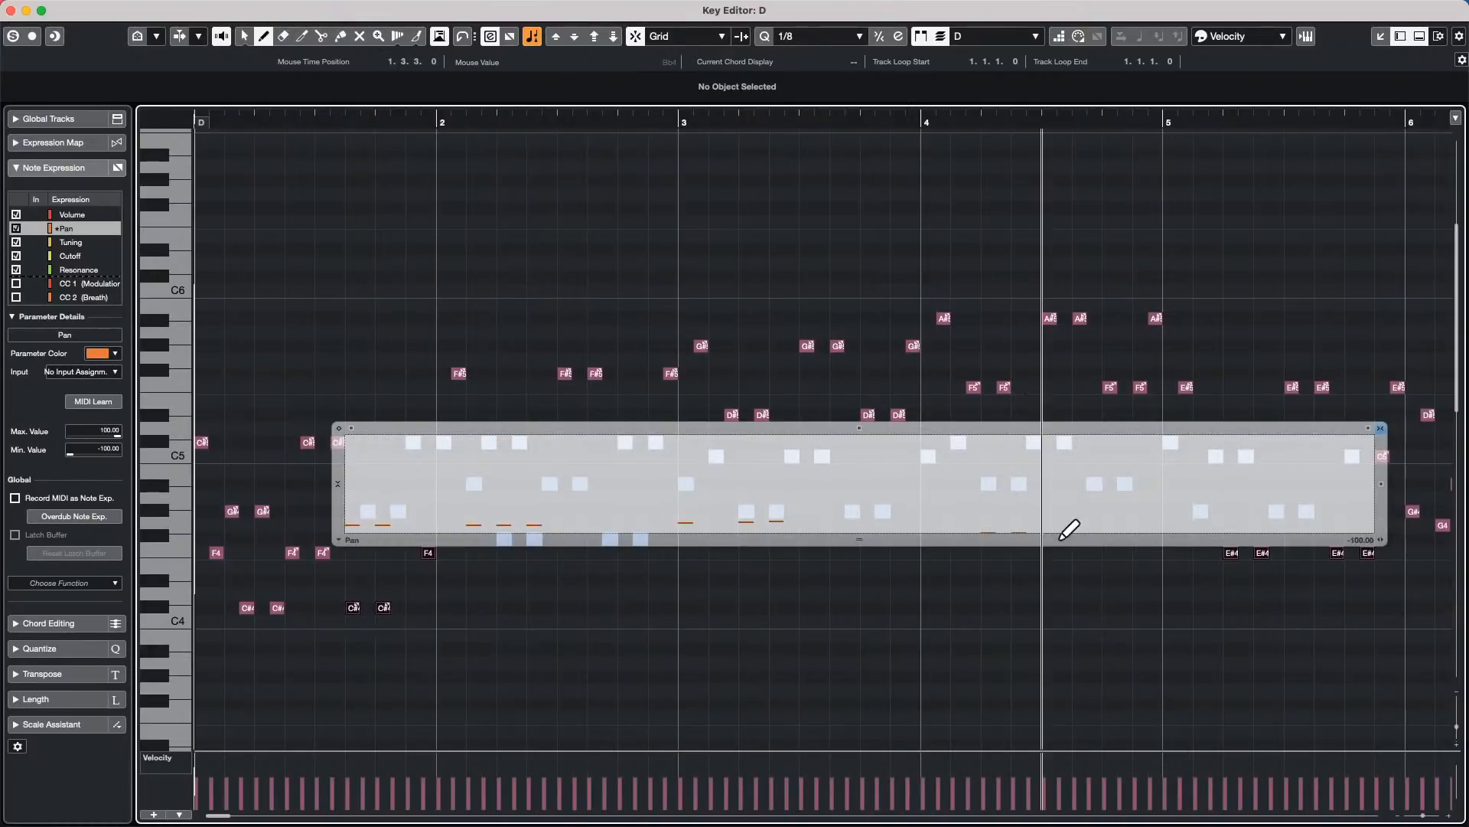
{"action": "left_click_drag", "start_coordinate": [873, 436], "coordinate": [1292, 434]}
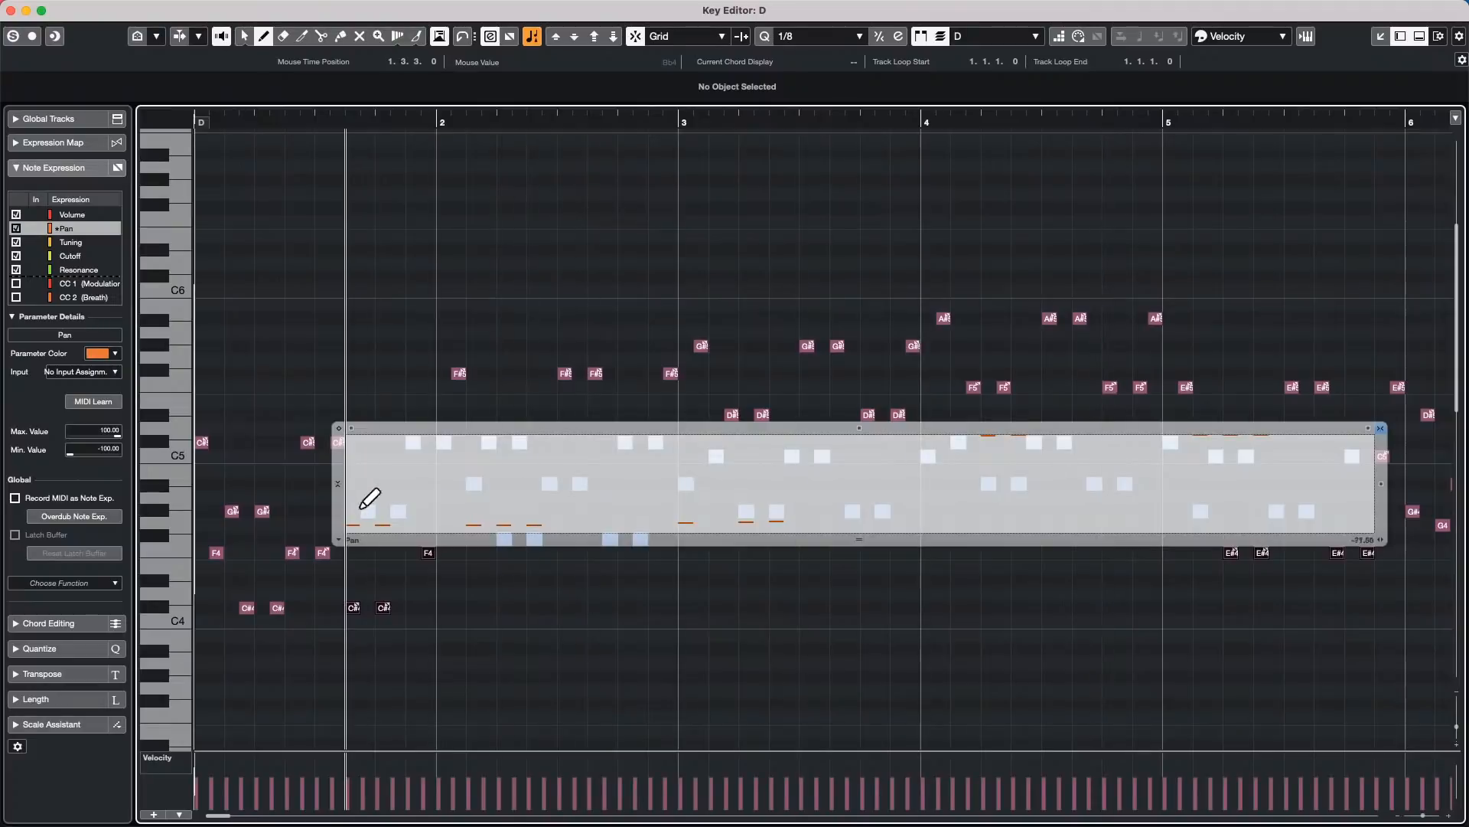
{"action": "mouse_move", "coordinate": [366, 505]}
{"action": "left_mouse_down"}
{"action": "mouse_move", "coordinate": [366, 433]}
{"action": "mouse_move", "coordinate": [1076, 436]}
{"action": "left_mouse_up"}
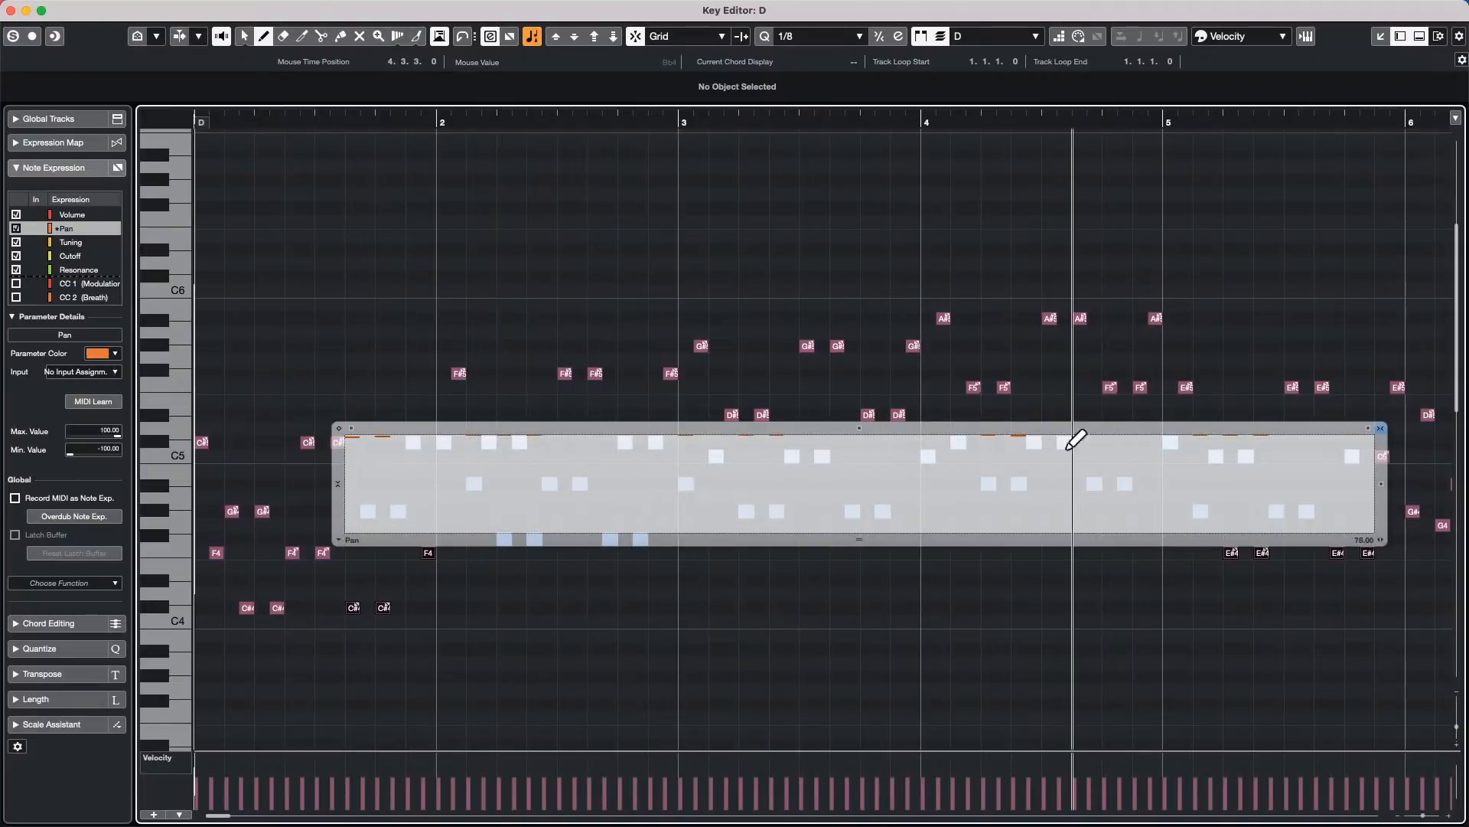
{"action": "right_click", "coordinate": [525, 277]}
Step: Play the part from around bar 2 to listen to the drawn panning, and stop playback
{"action": "left_click_drag", "start_coordinate": [494, 116], "coordinate": [457, 138]}
{"action": "key", "text": "space"}
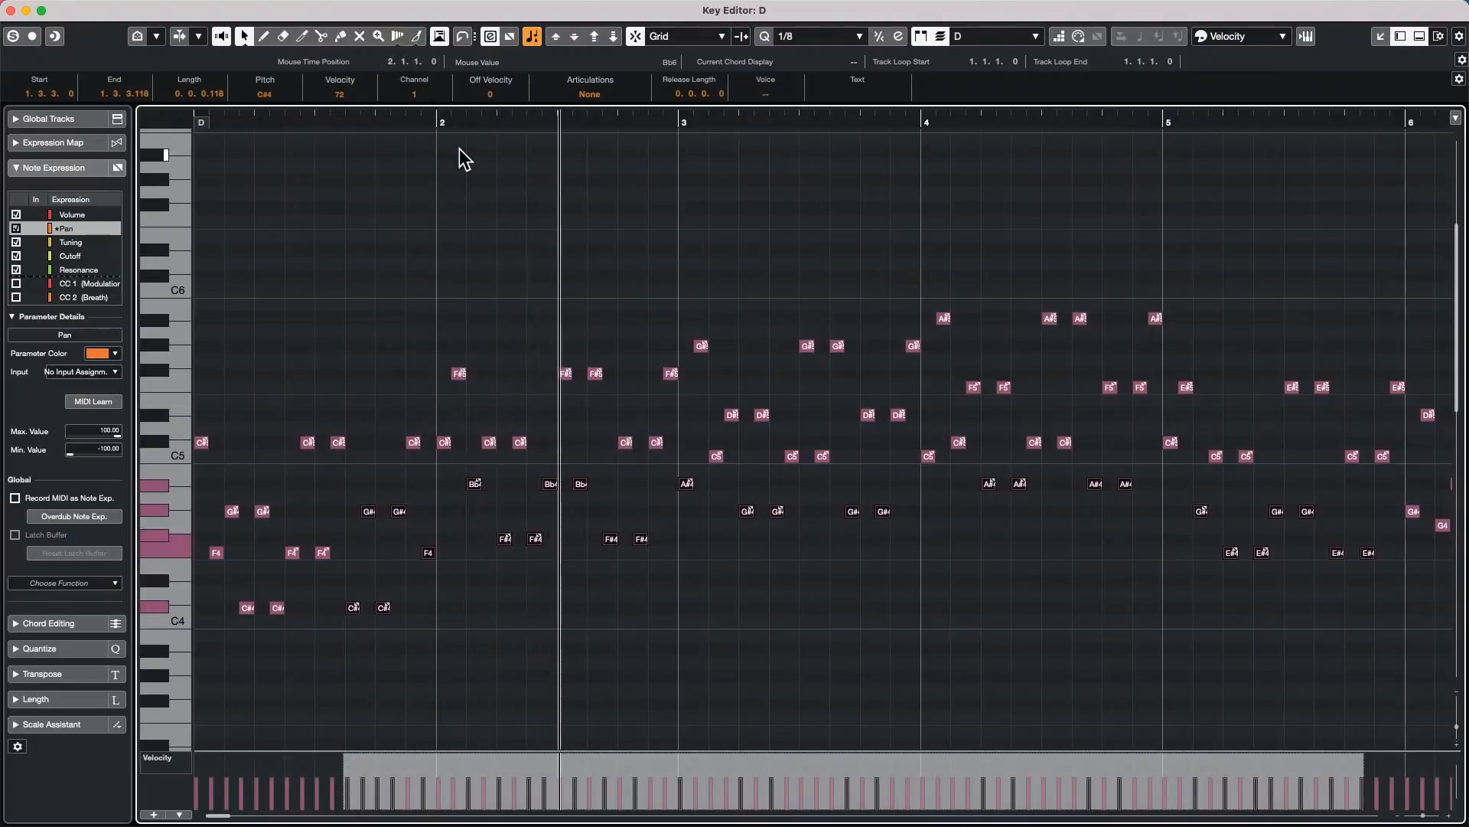
{"action": "key", "text": "space"}
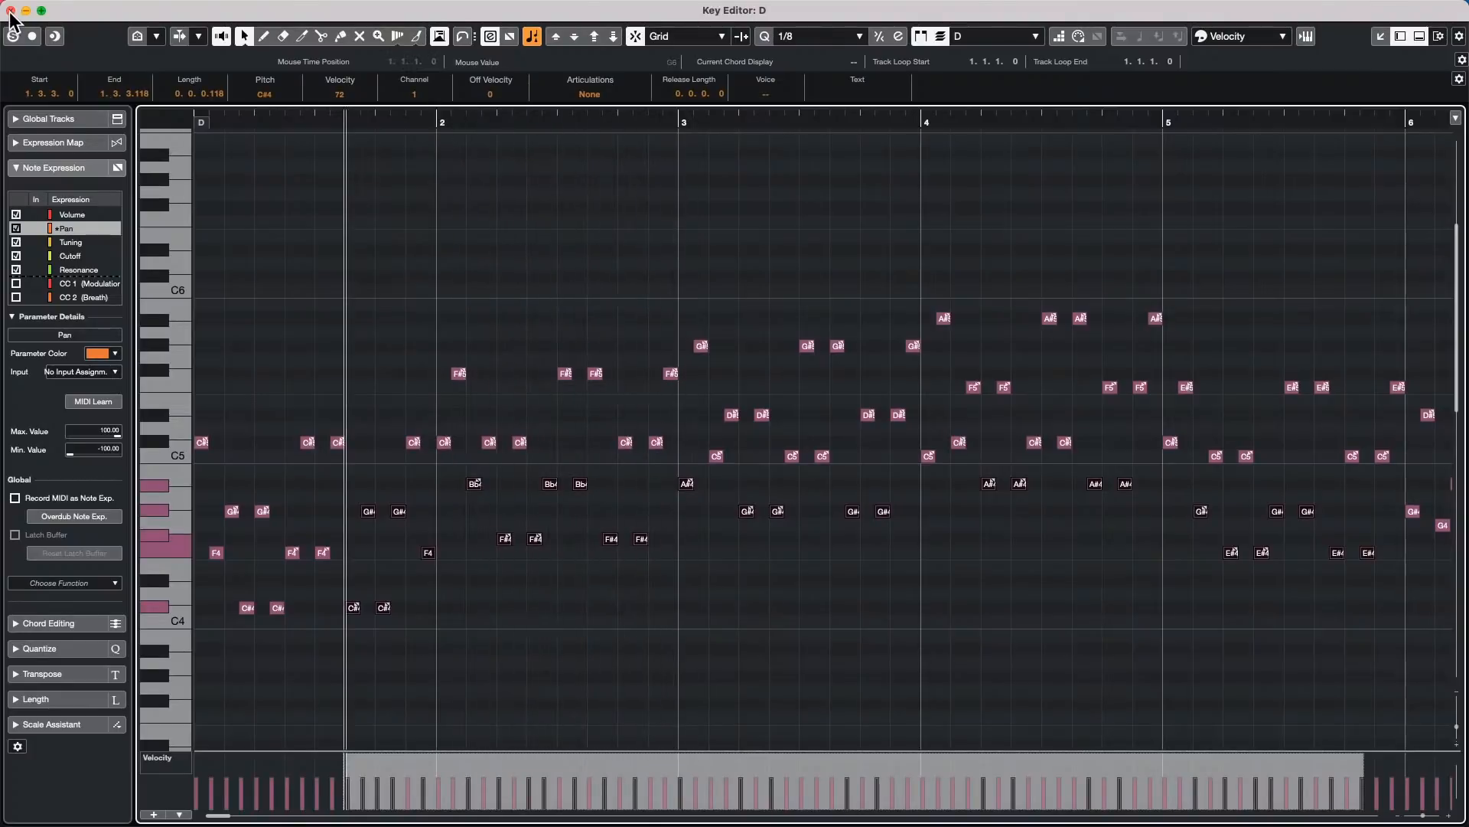
Step: Close the Key Editor window and switch off the Arpache 5 MIDI insert on the Retrologue 01 track
{"action": "left_click", "coordinate": [11, 10]}
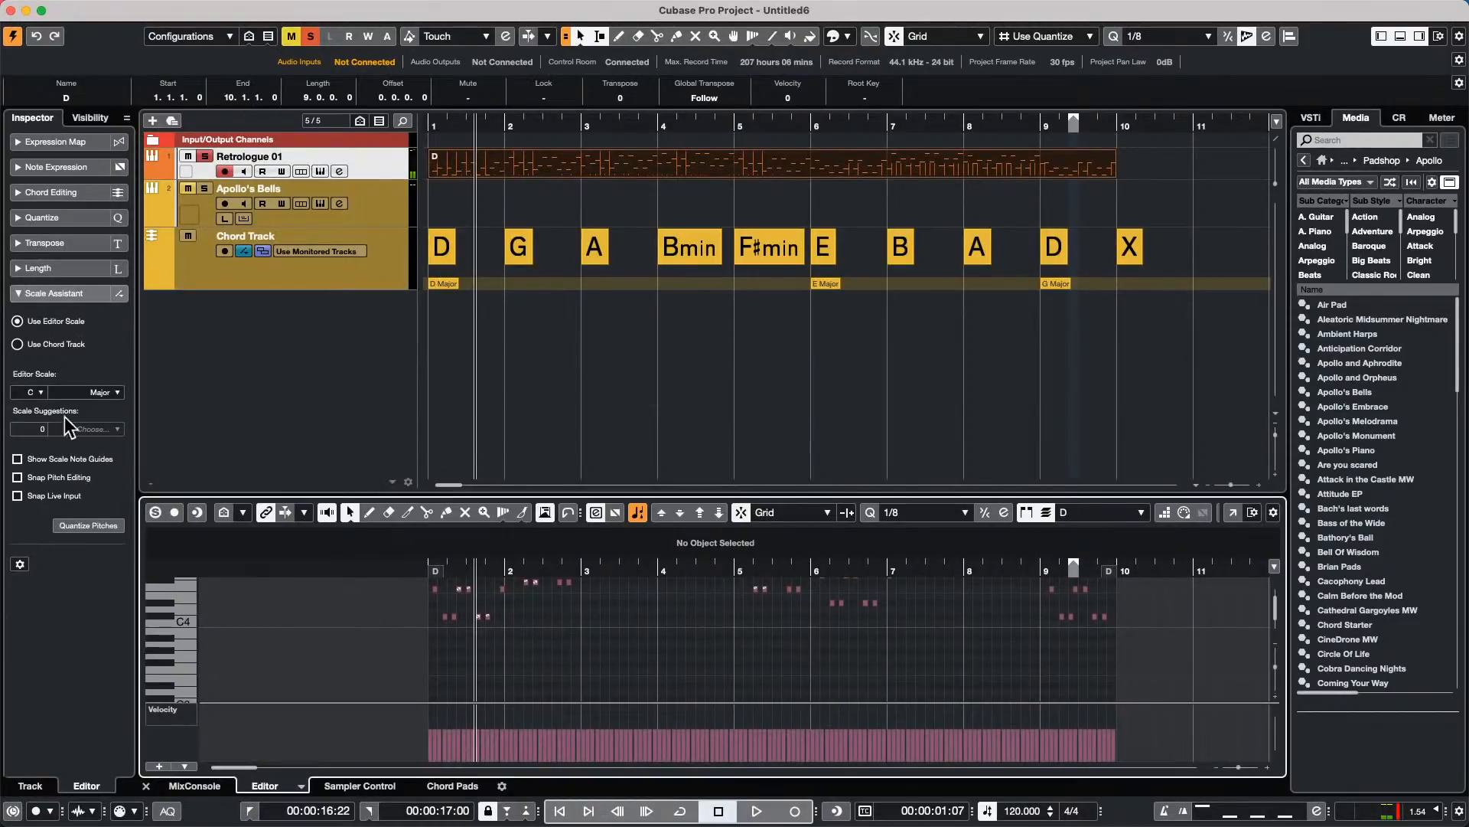
{"action": "left_click", "coordinate": [375, 165]}
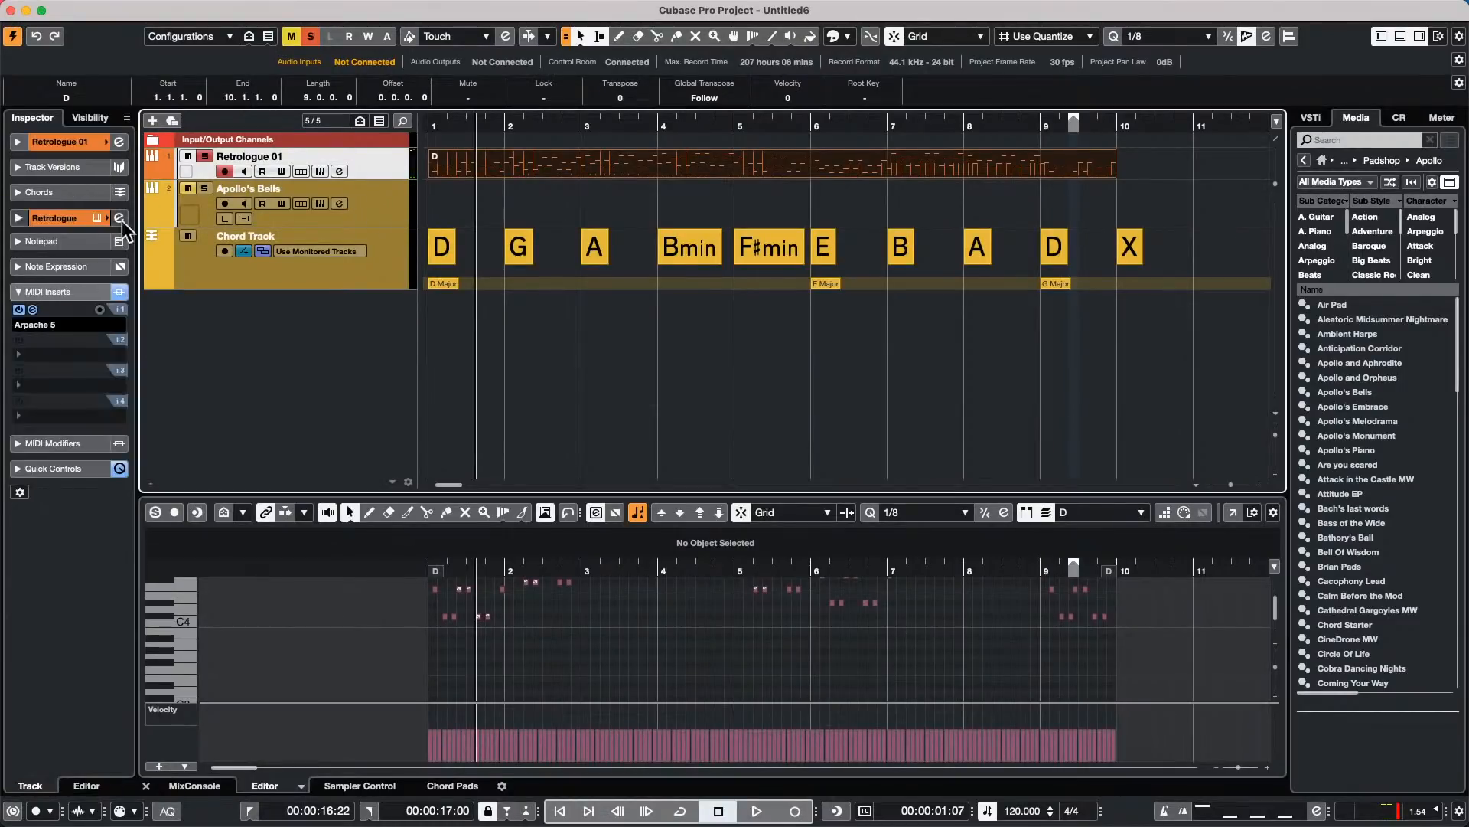
{"action": "left_click", "coordinate": [19, 309]}
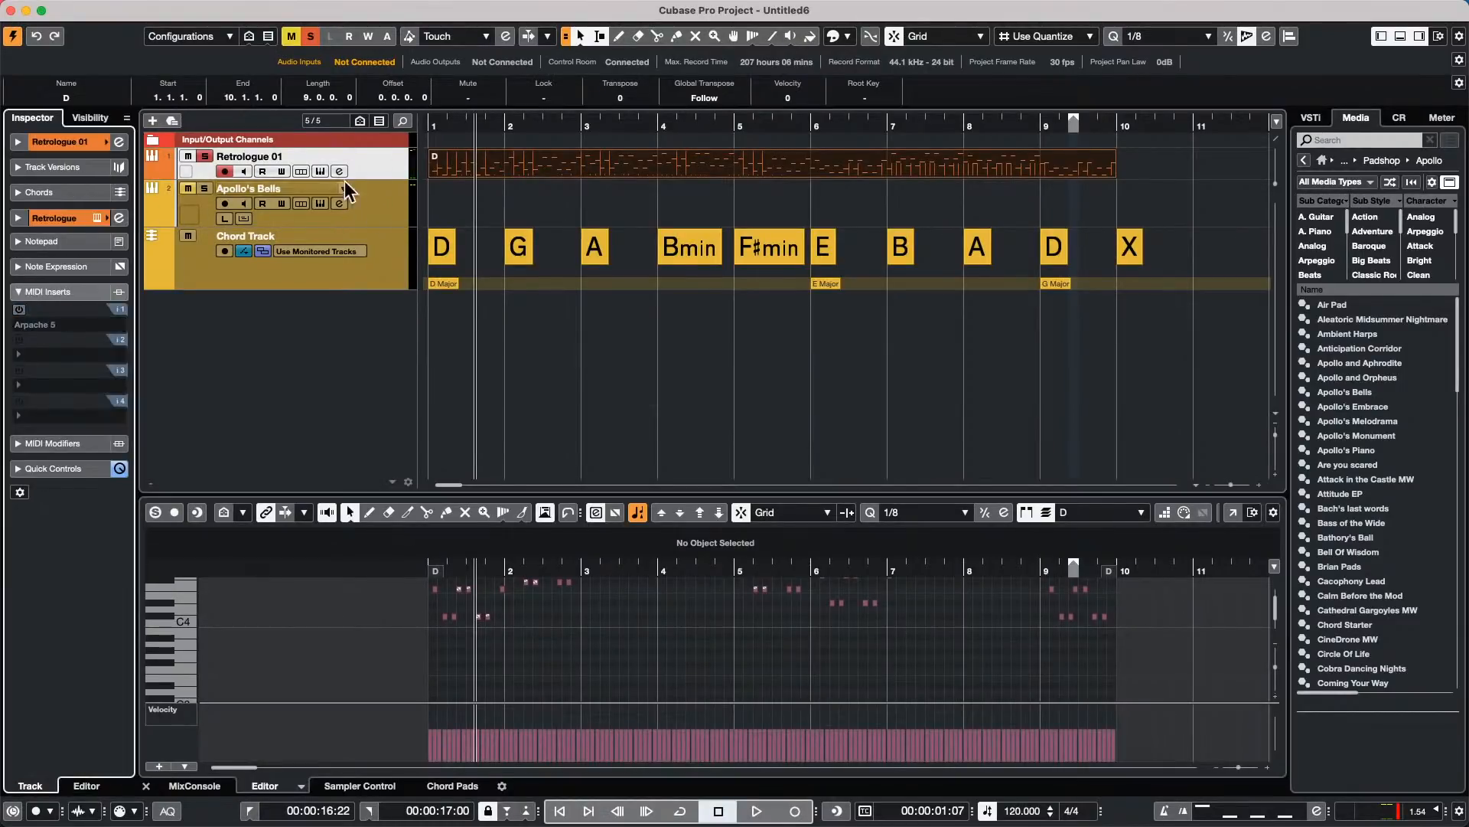
Step: Reopen the Retrologue 01 part in a separate Key Editor window, review its notes, close the window, and return to the track's settings
{"action": "left_click", "coordinate": [509, 167]}
{"action": "double_click", "coordinate": [510, 167]}
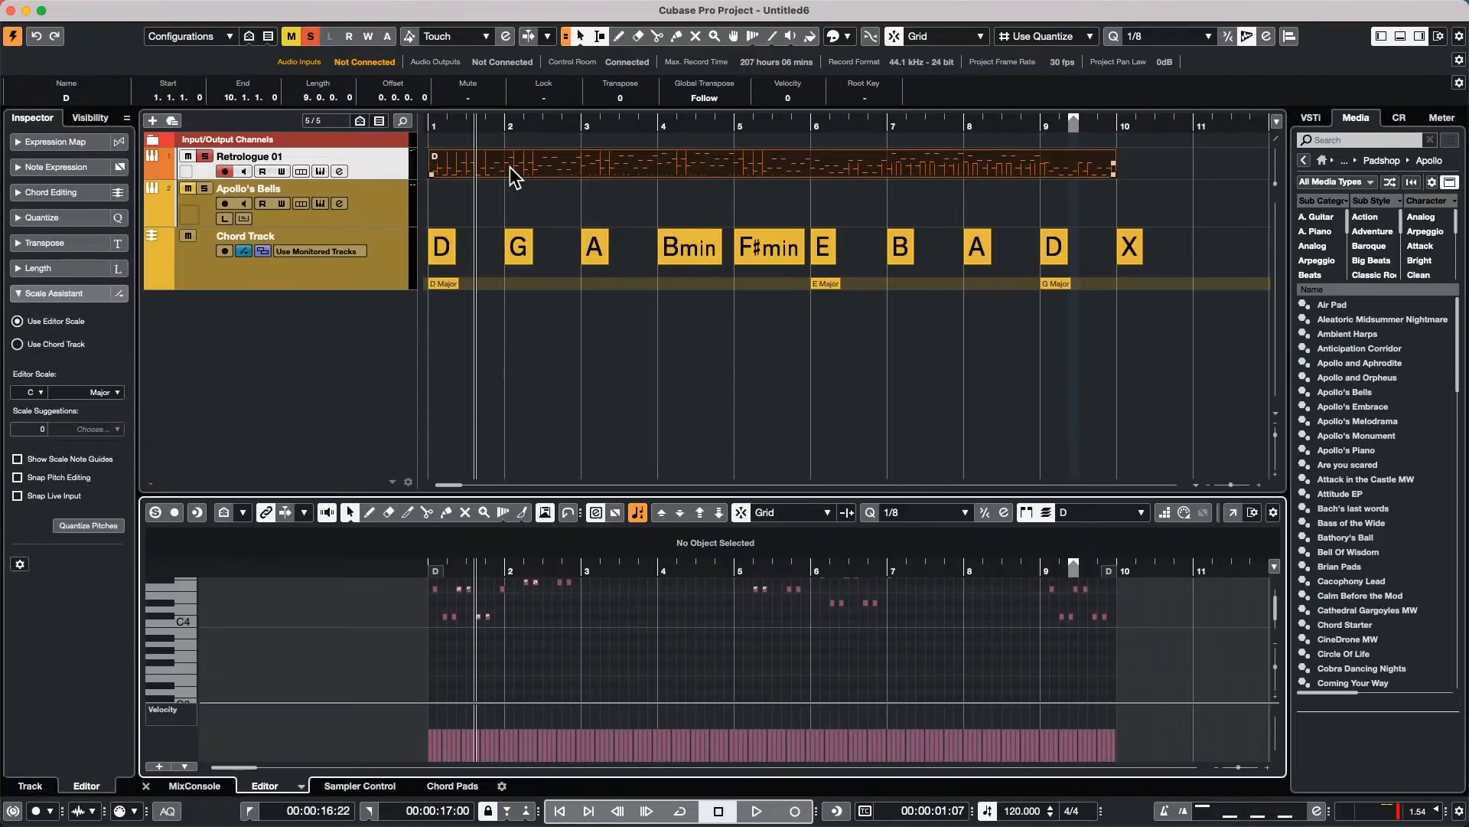
{"action": "left_click", "coordinate": [1234, 518]}
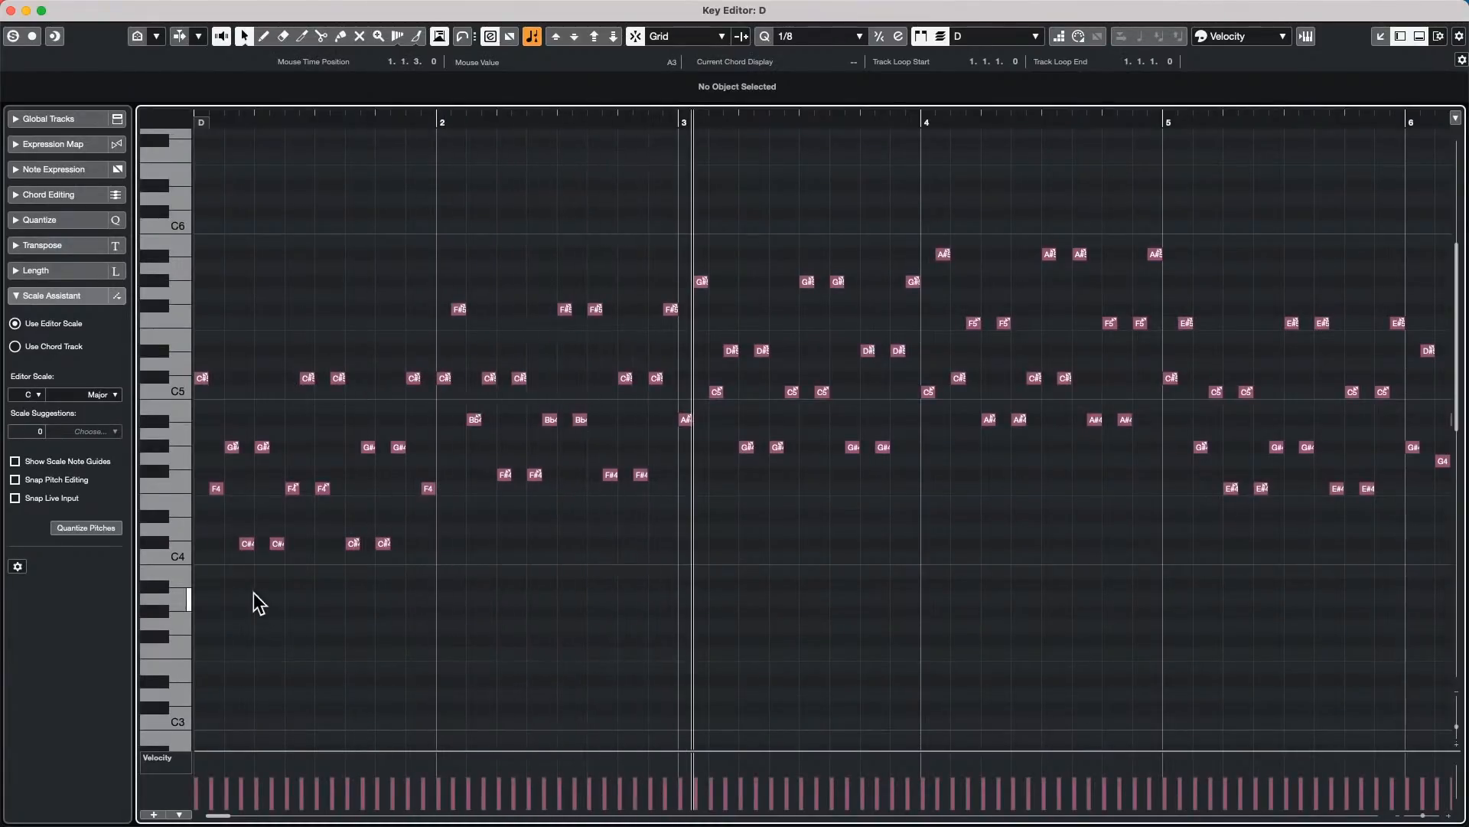
{"action": "left_click", "coordinate": [10, 10]}
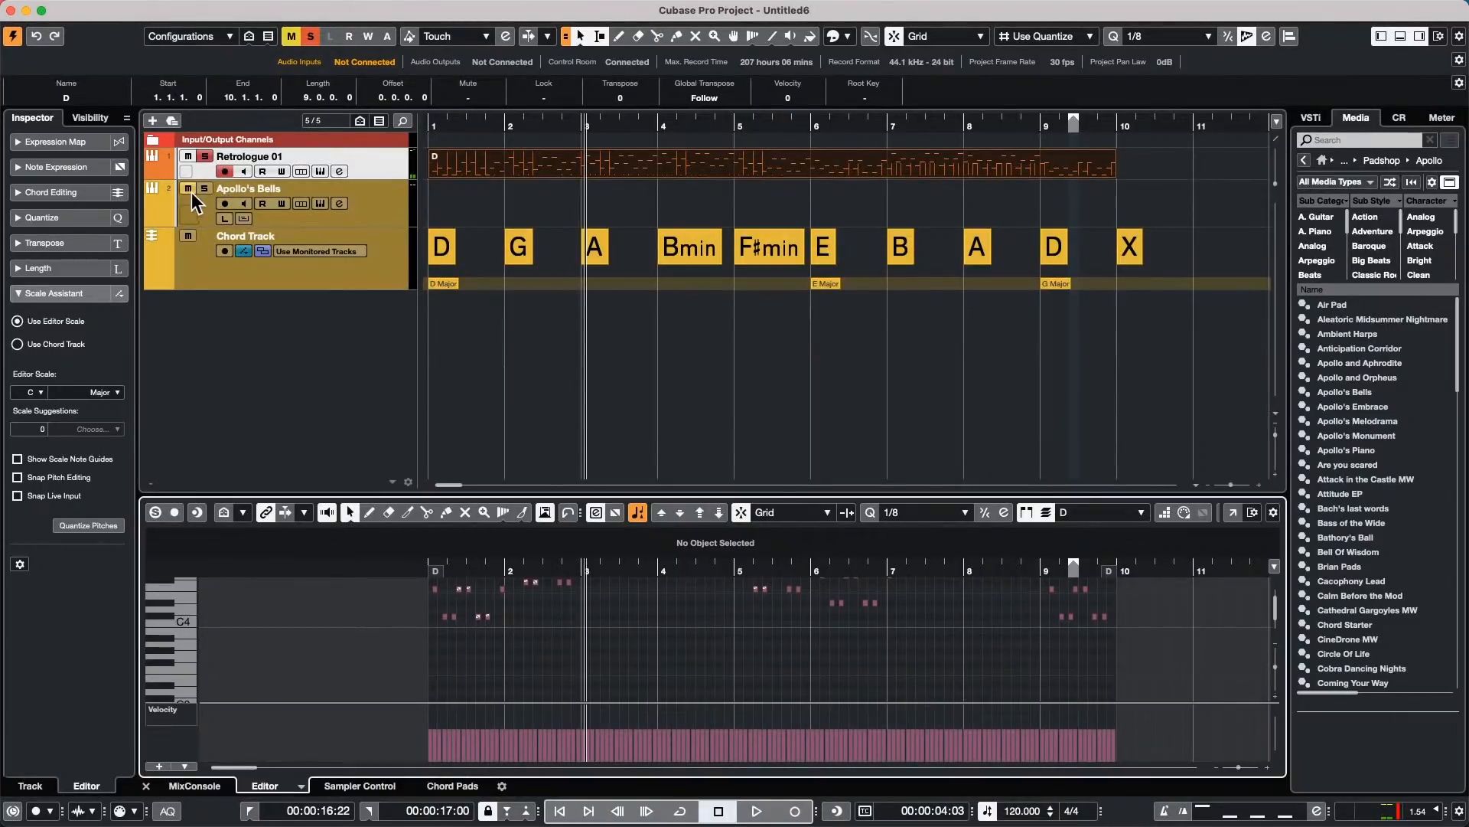
{"action": "left_click", "coordinate": [187, 235]}
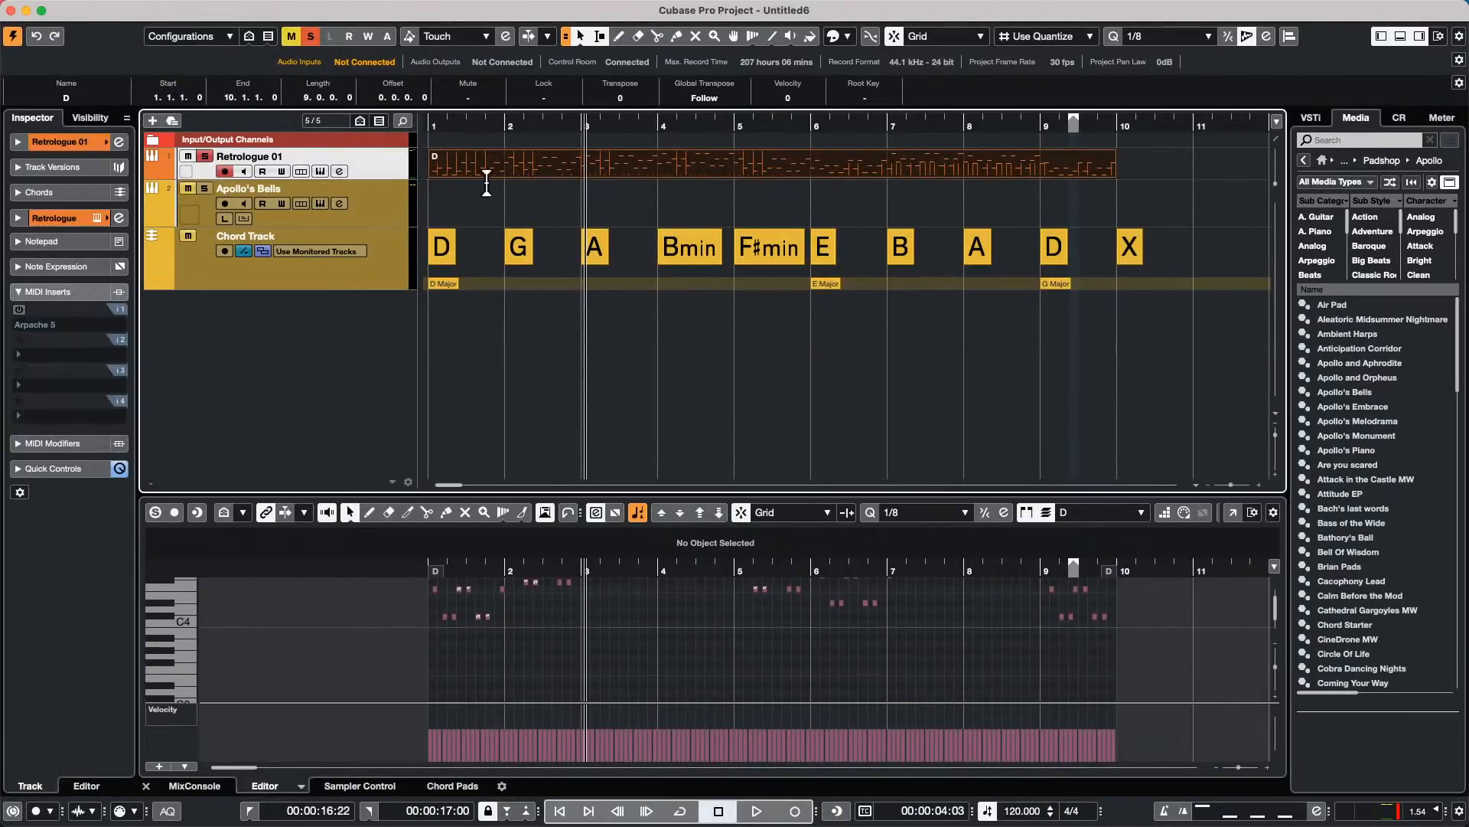
Step: Set the locators to the Retrologue 01 part, then open it in a separate Key Editor window showing all nine bars
{"action": "double_click", "coordinate": [514, 165]}
{"action": "double_click", "coordinate": [518, 163]}
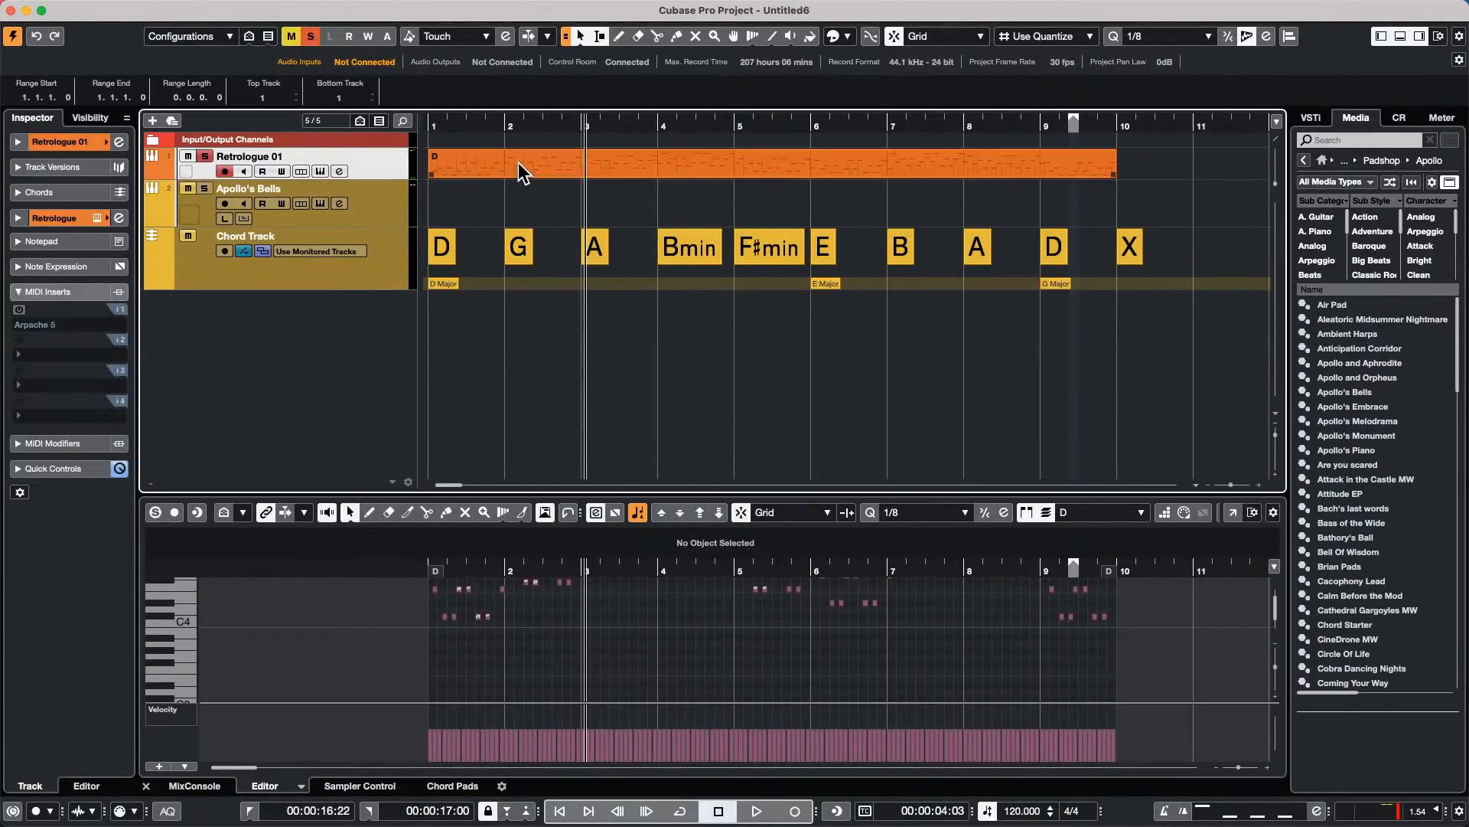
{"action": "key", "text": "p"}
{"action": "left_click", "coordinate": [1231, 513]}
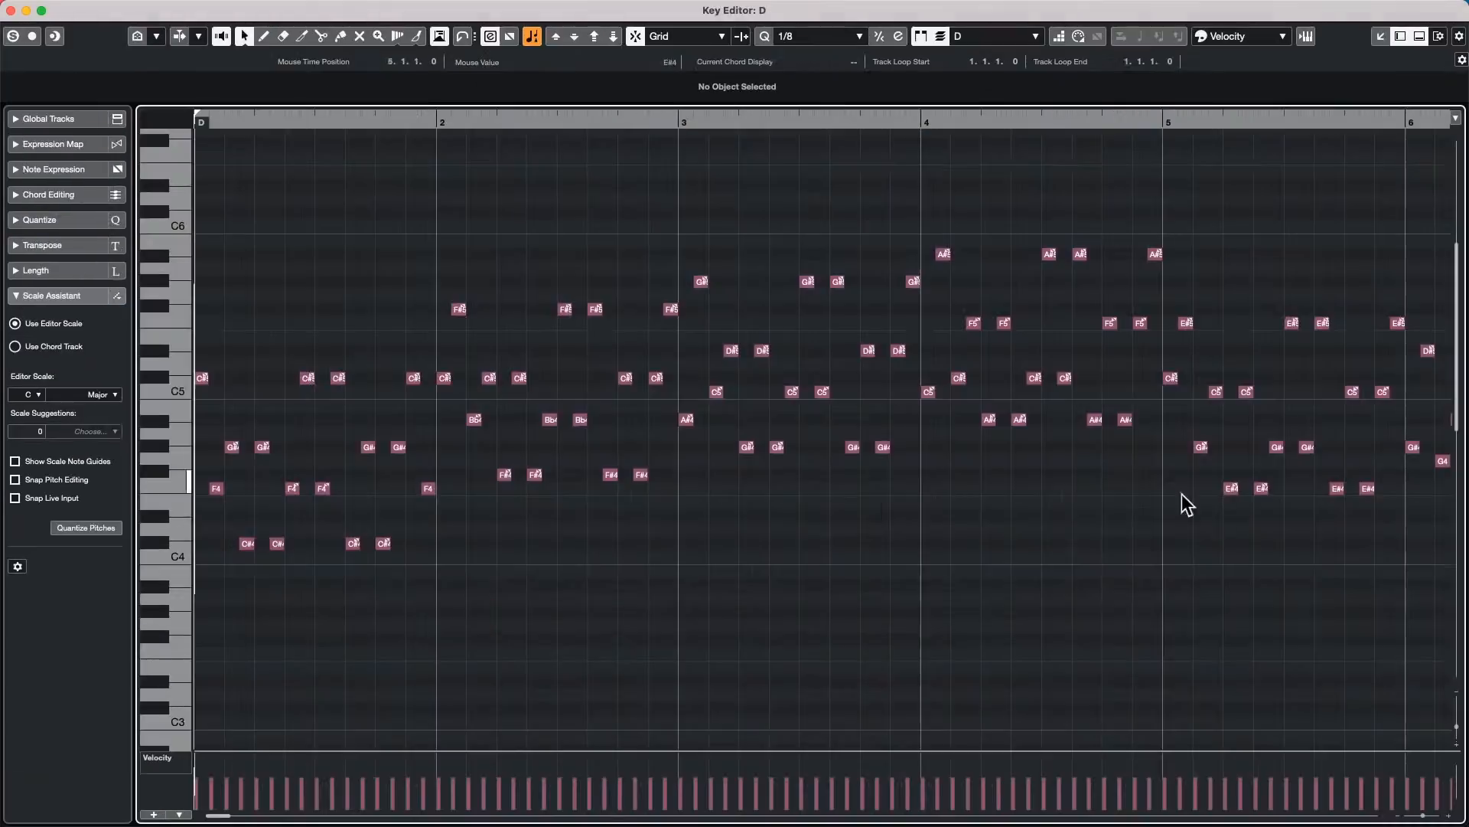
{"action": "key", "text": "space"}
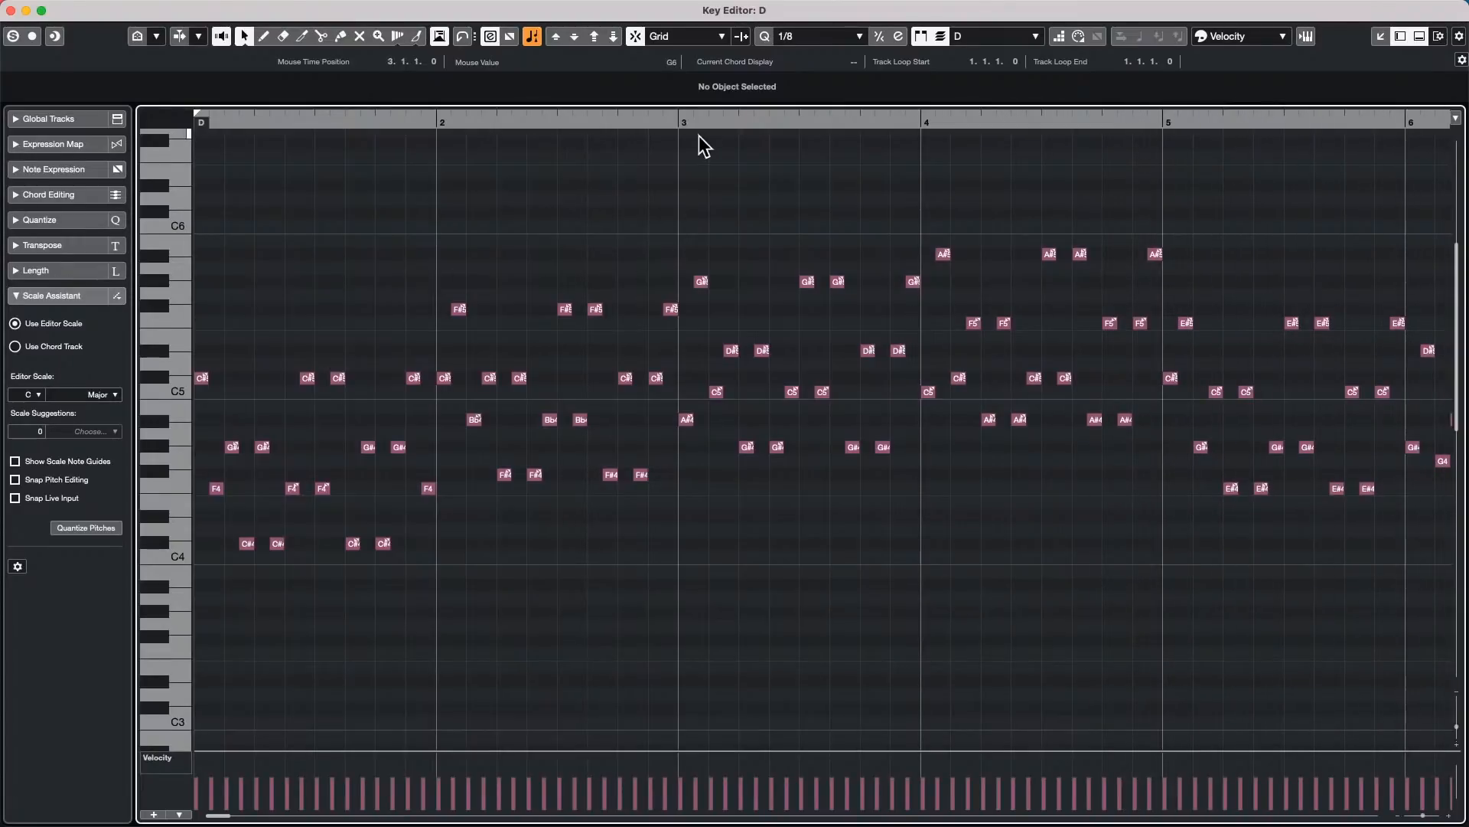
{"action": "left_click_drag", "start_coordinate": [695, 117], "coordinate": [696, 74]}
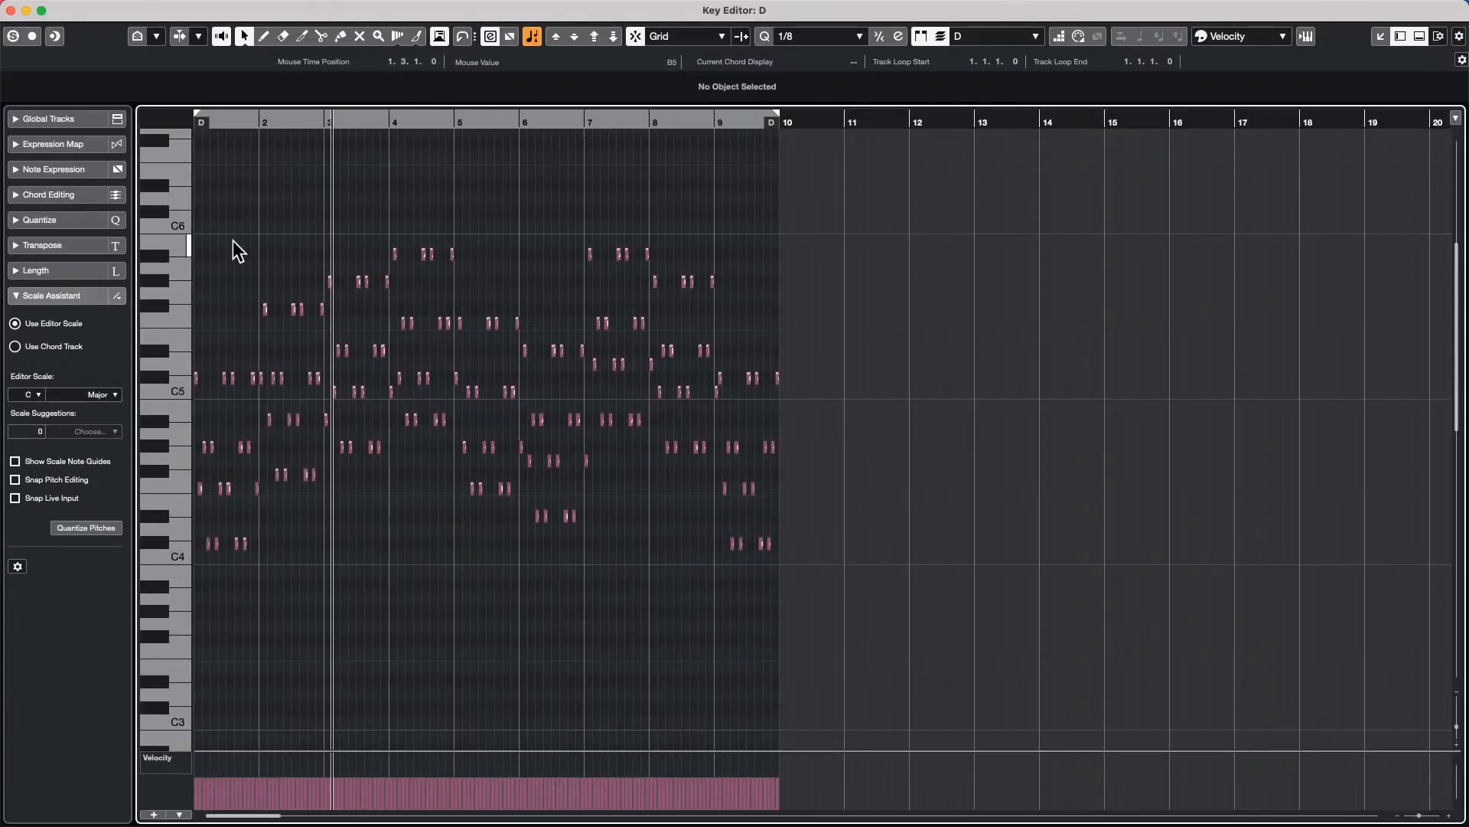
Step: Select the notes from C5 upward between late bar 1 and bar 9 and draw Note Expression pan values near the minimum across them
{"action": "left_click_drag", "start_coordinate": [238, 235], "coordinate": [813, 400]}
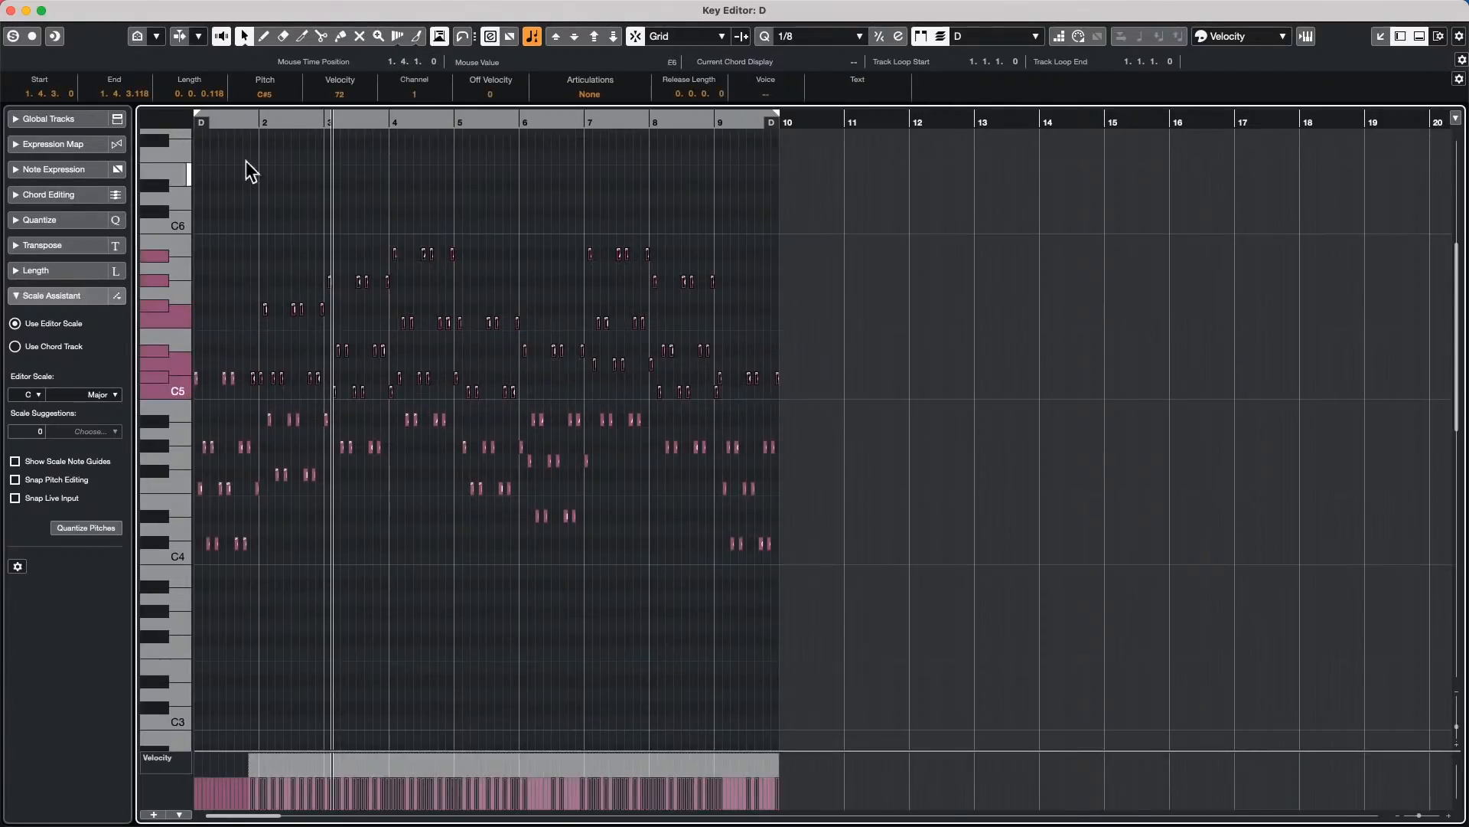
{"action": "double_click", "coordinate": [295, 310]}
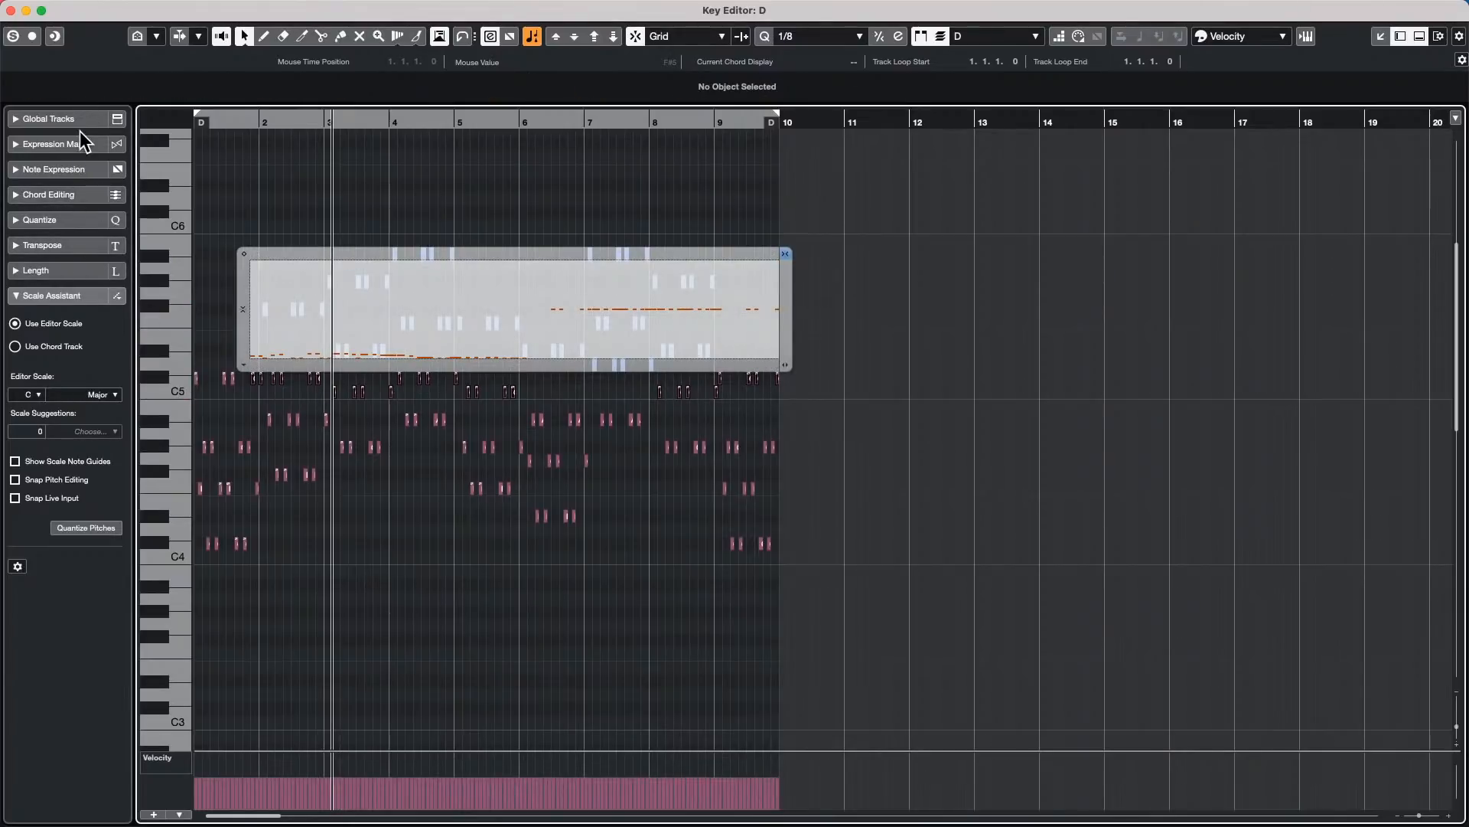
{"action": "left_click", "coordinate": [67, 166]}
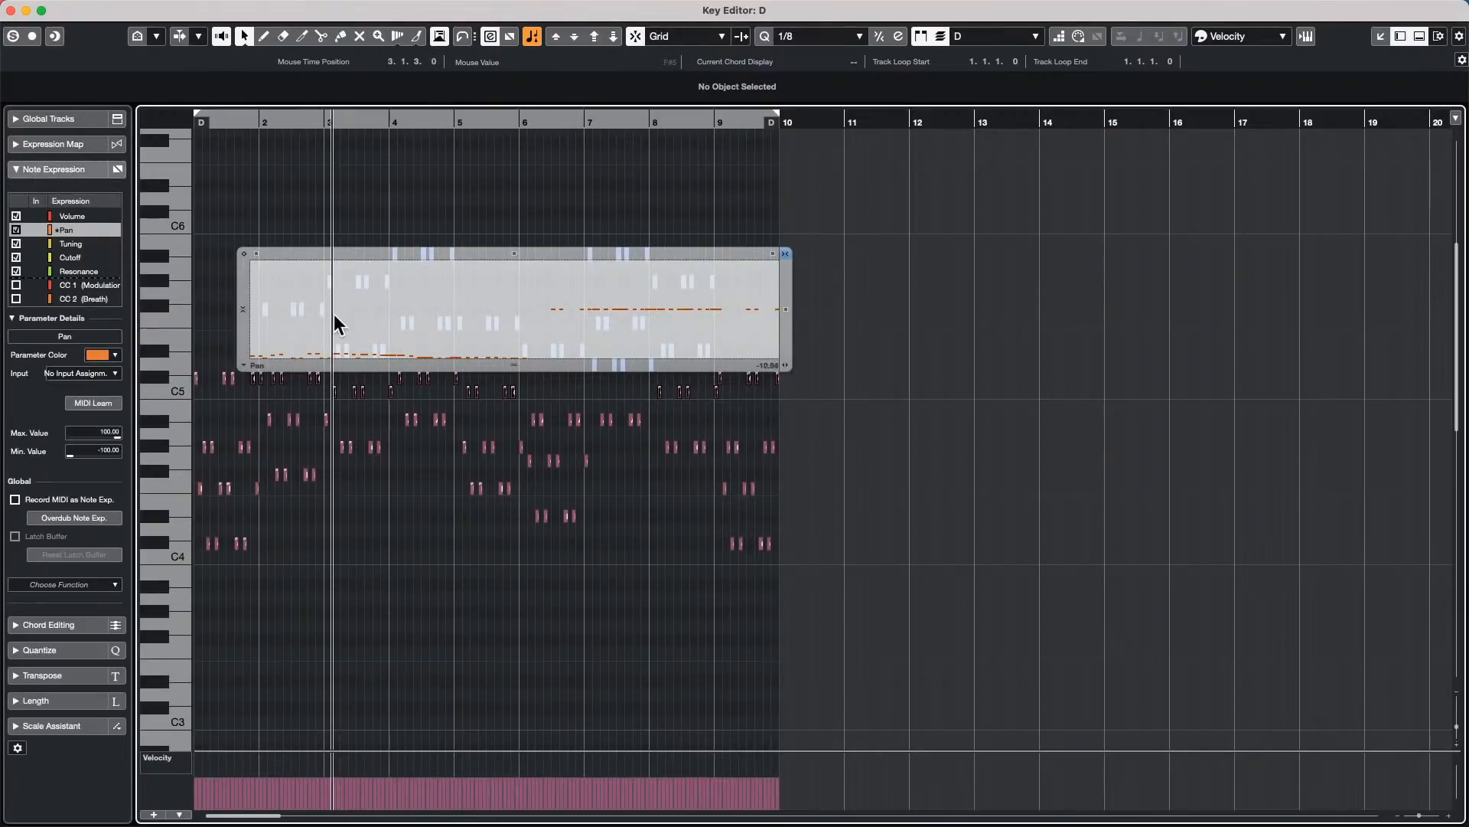
{"action": "right_click", "coordinate": [284, 340]}
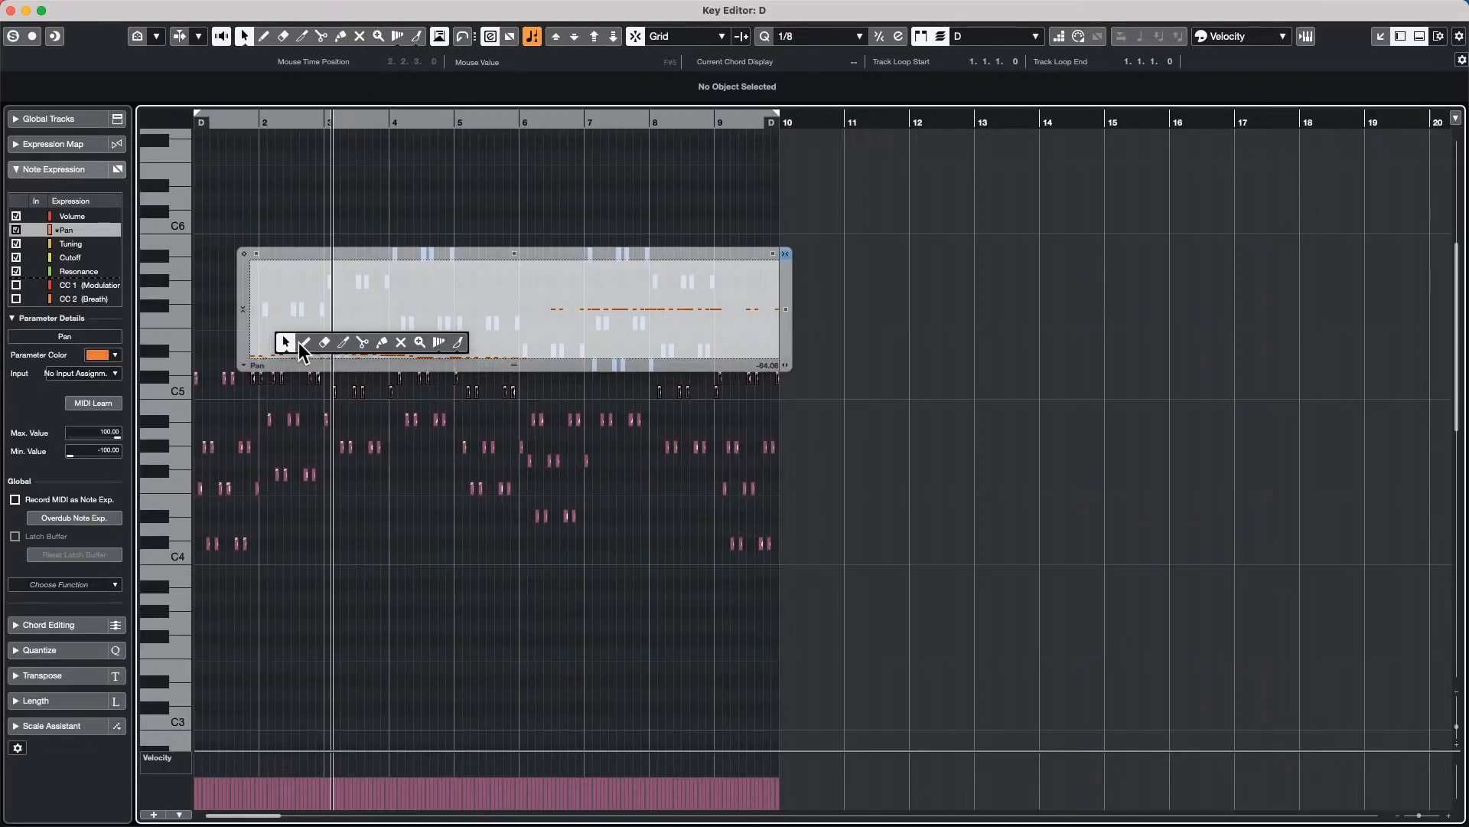
{"action": "left_click", "coordinate": [298, 342]}
{"action": "left_click_drag", "start_coordinate": [277, 349], "coordinate": [770, 356]}
{"action": "key", "text": "1"}
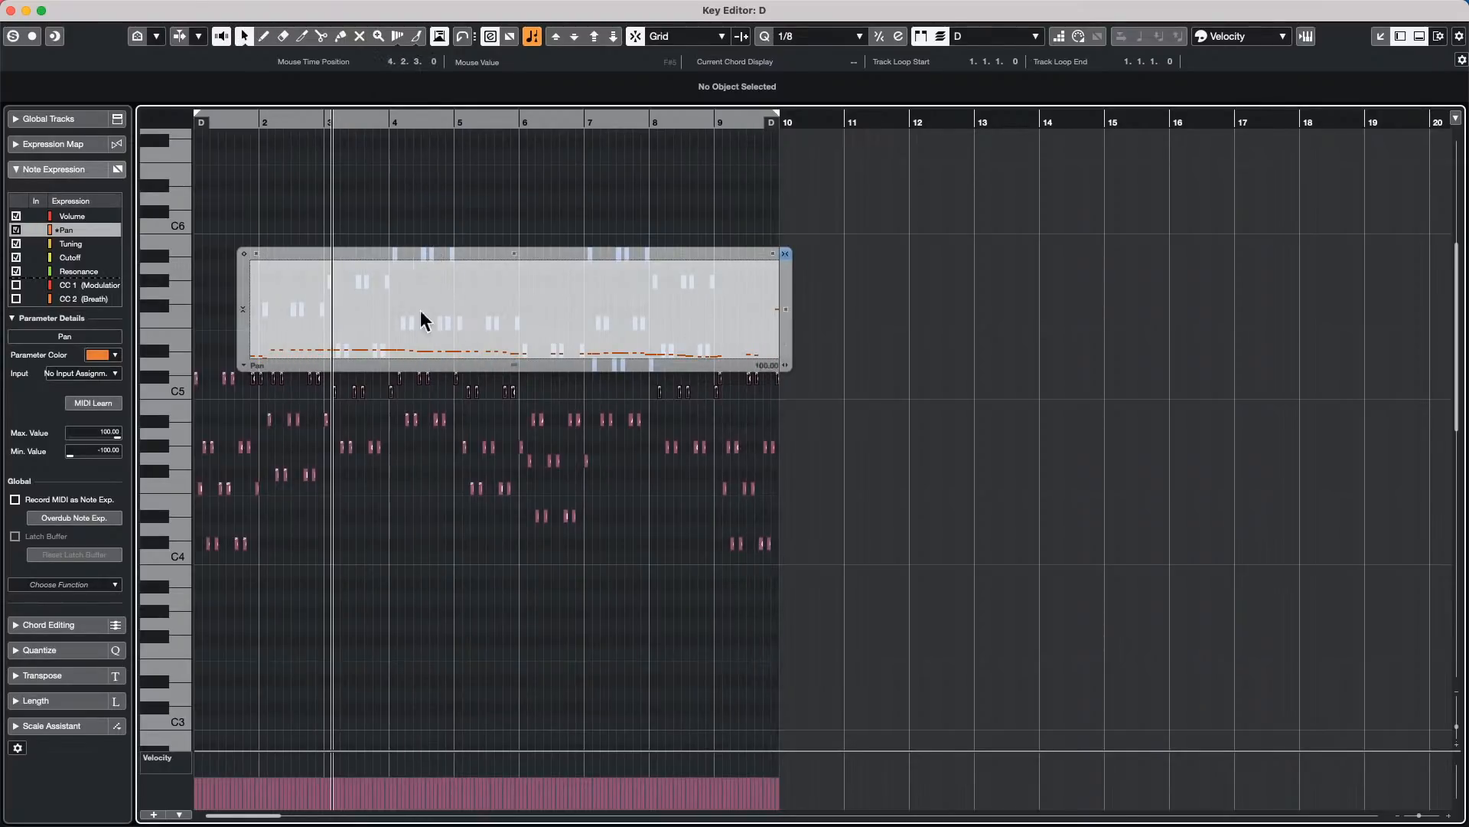
Step: Try to open the Note Expression editor for the notes below C5
{"action": "left_click", "coordinate": [243, 581]}
{"action": "left_click_drag", "start_coordinate": [207, 578], "coordinate": [811, 423]}
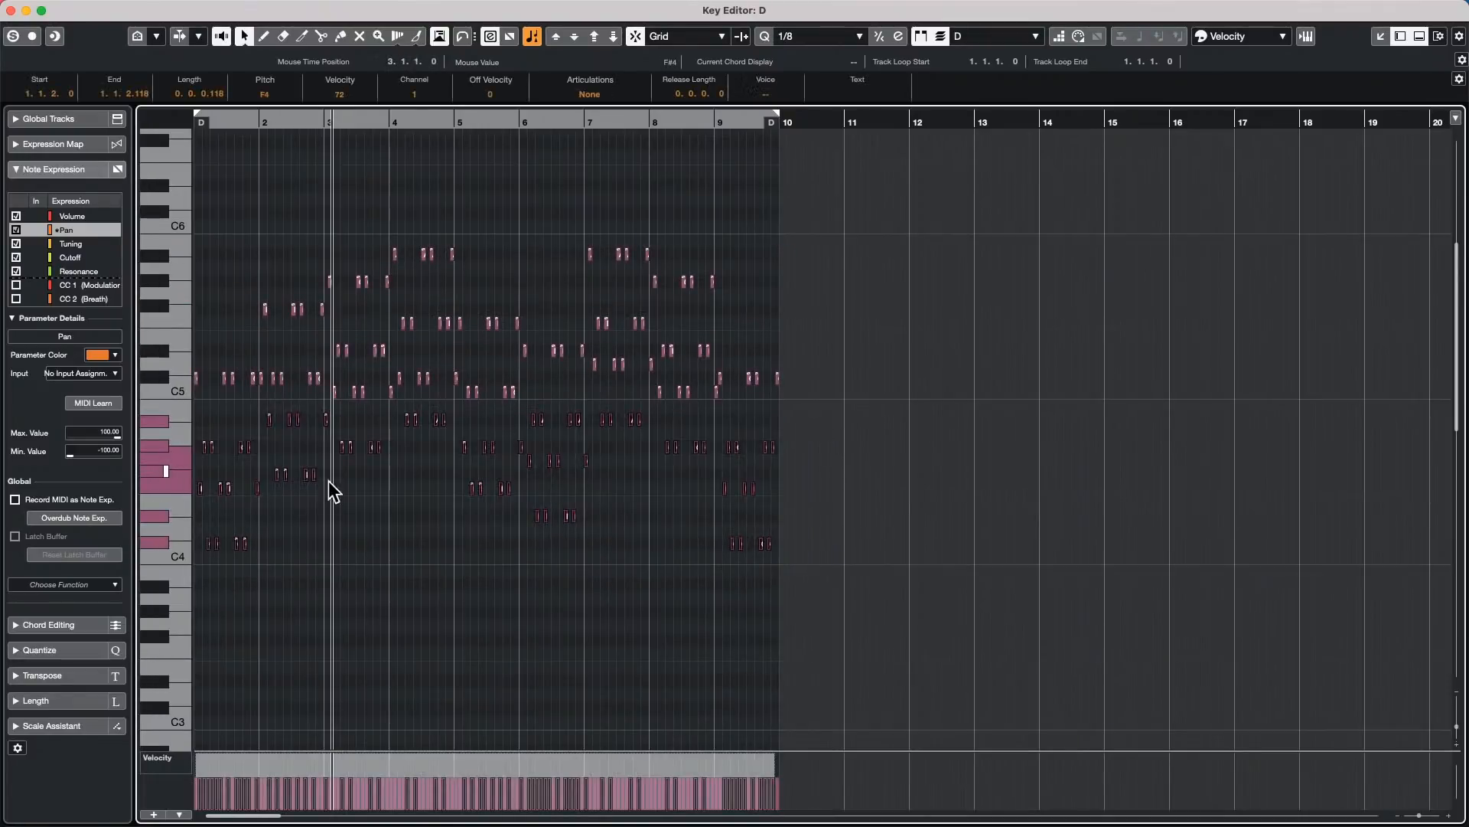
{"action": "left_click", "coordinate": [374, 449]}
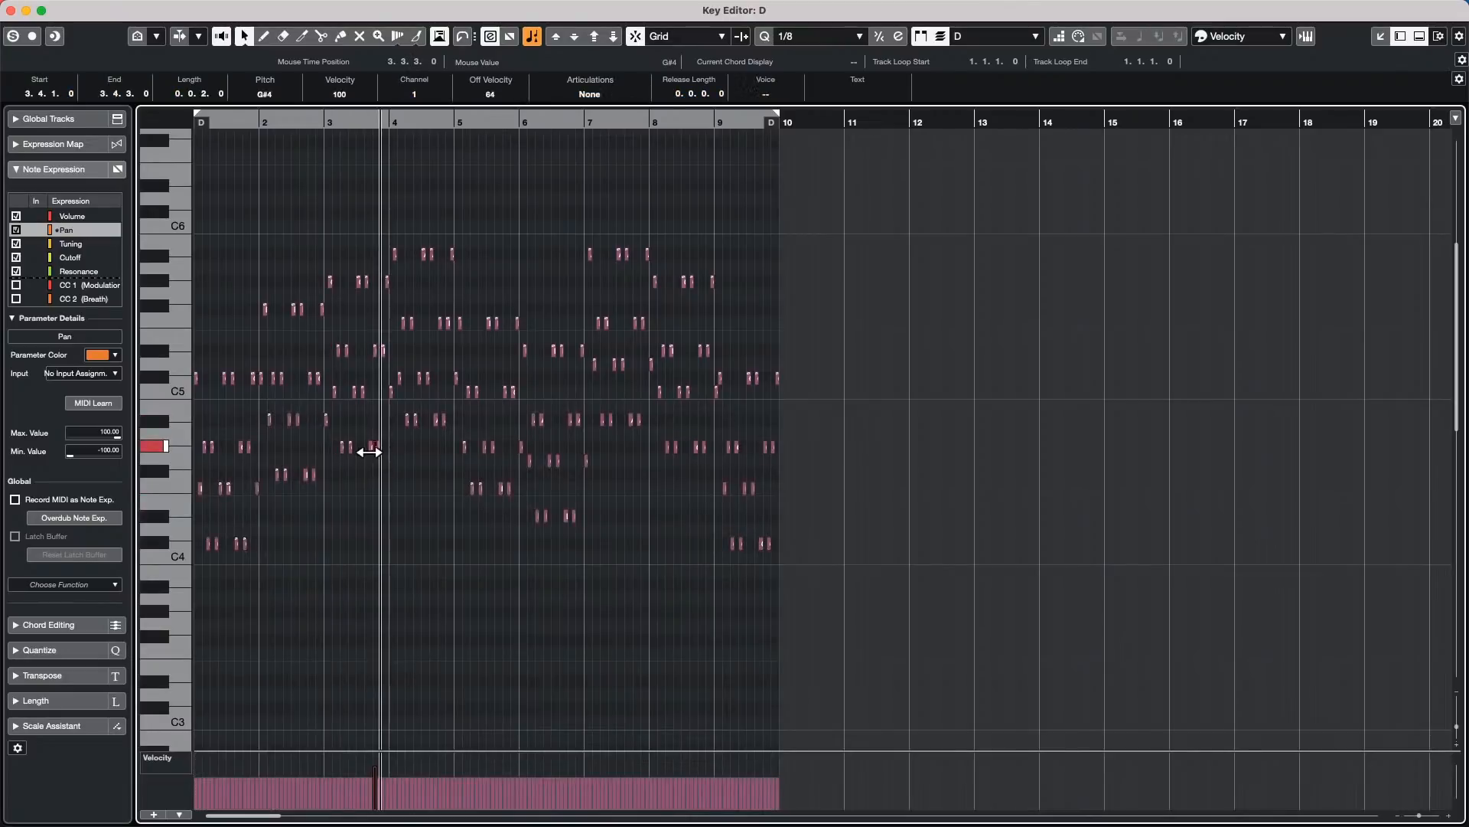
{"action": "double_click", "coordinate": [372, 448]}
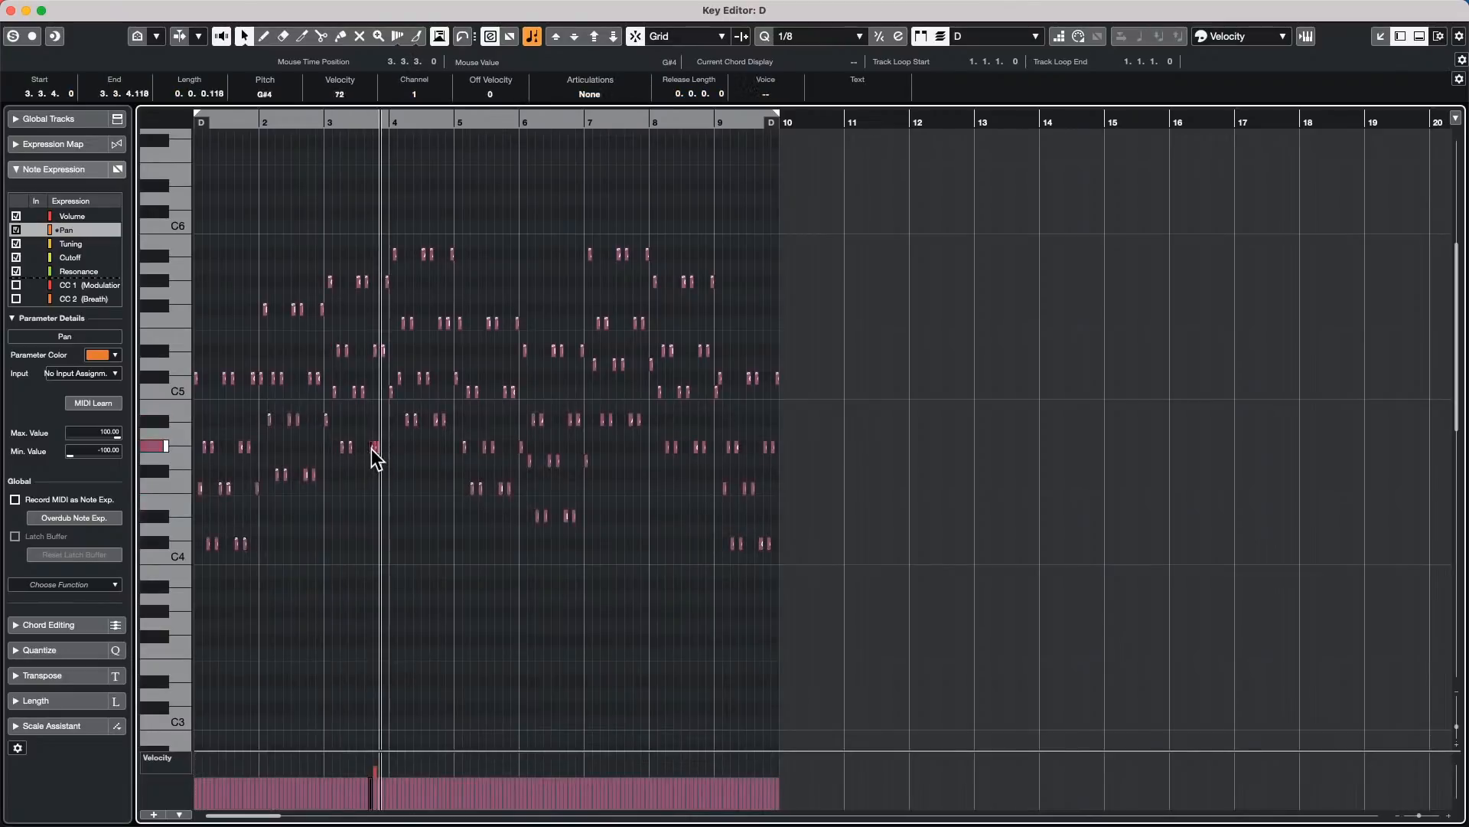
{"action": "left_click", "coordinate": [445, 459]}
Step: Select all notes below C5 and draw Note Expression pan values near the maximum across them from bar 2 to early bar 4
{"action": "left_click_drag", "start_coordinate": [197, 581], "coordinate": [811, 404]}
{"action": "key", "text": "h"}
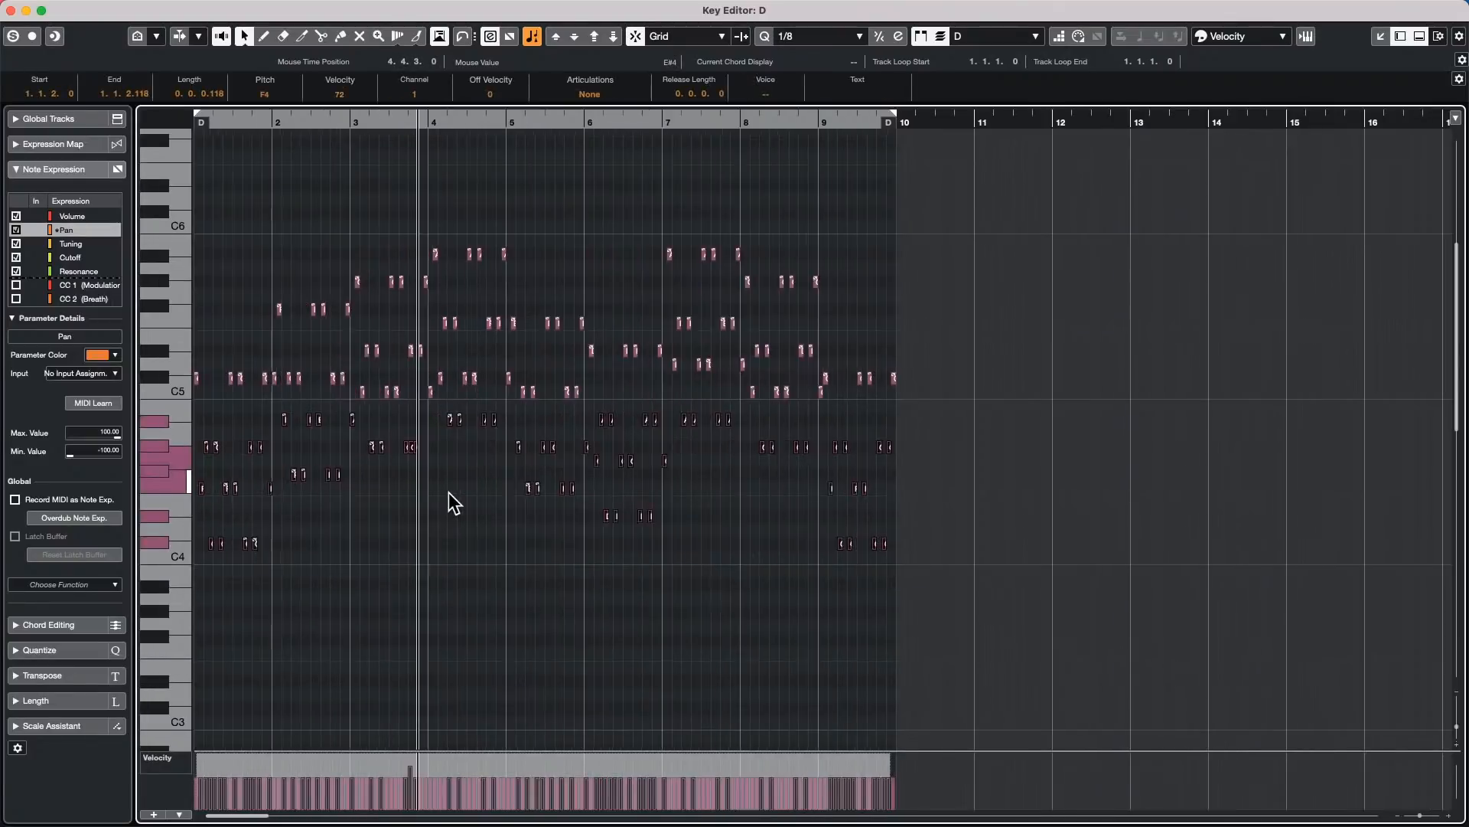
{"action": "key", "text": "h"}
{"action": "key", "text": "h"}
{"action": "key", "text": "h"}
{"action": "key", "text": "h"}
{"action": "key", "text": "h"}
{"action": "key", "text": "h"}
{"action": "key", "text": "h"}
{"action": "key", "text": "h"}
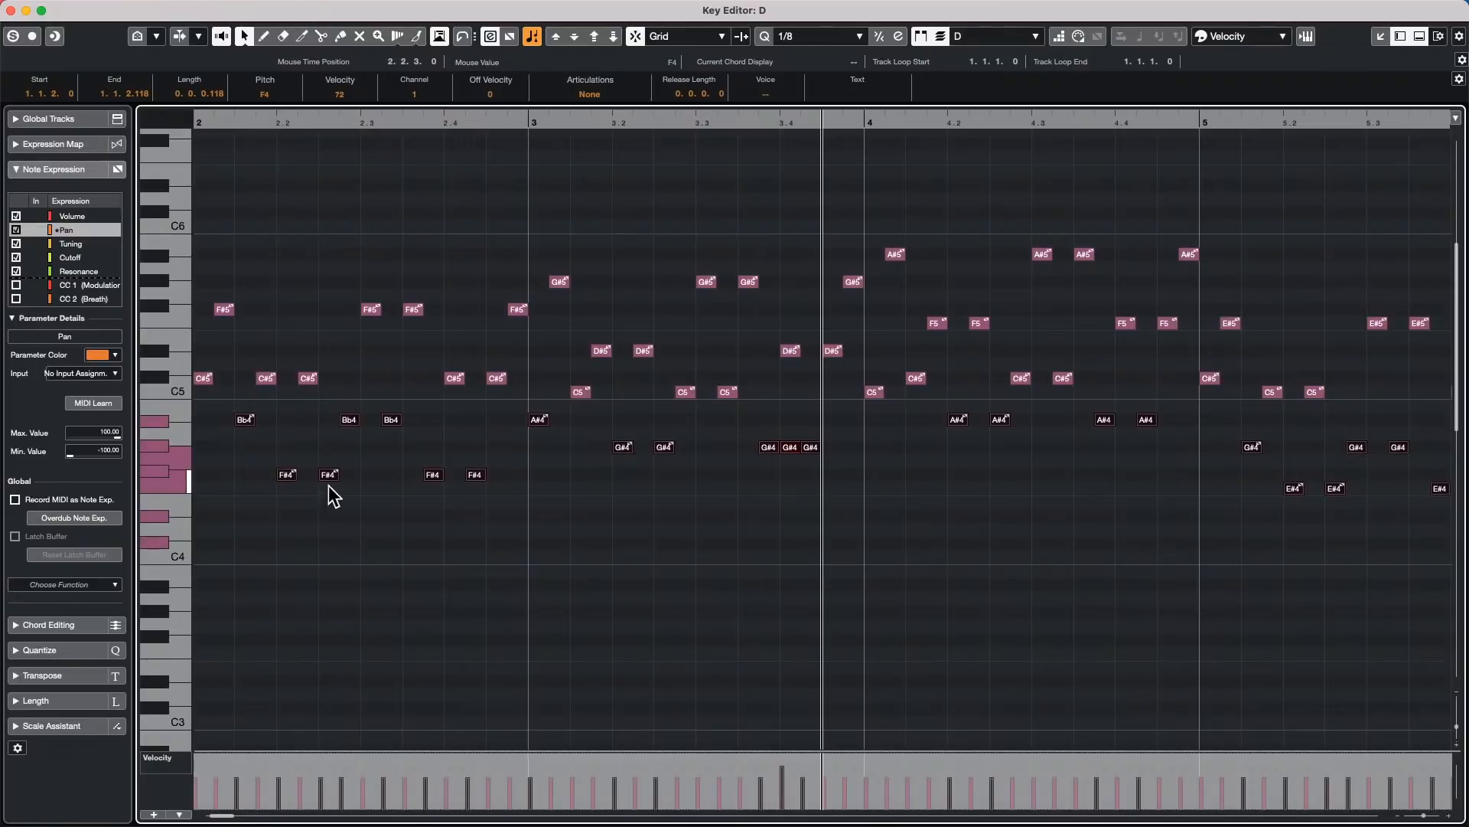
{"action": "double_click", "coordinate": [326, 475]}
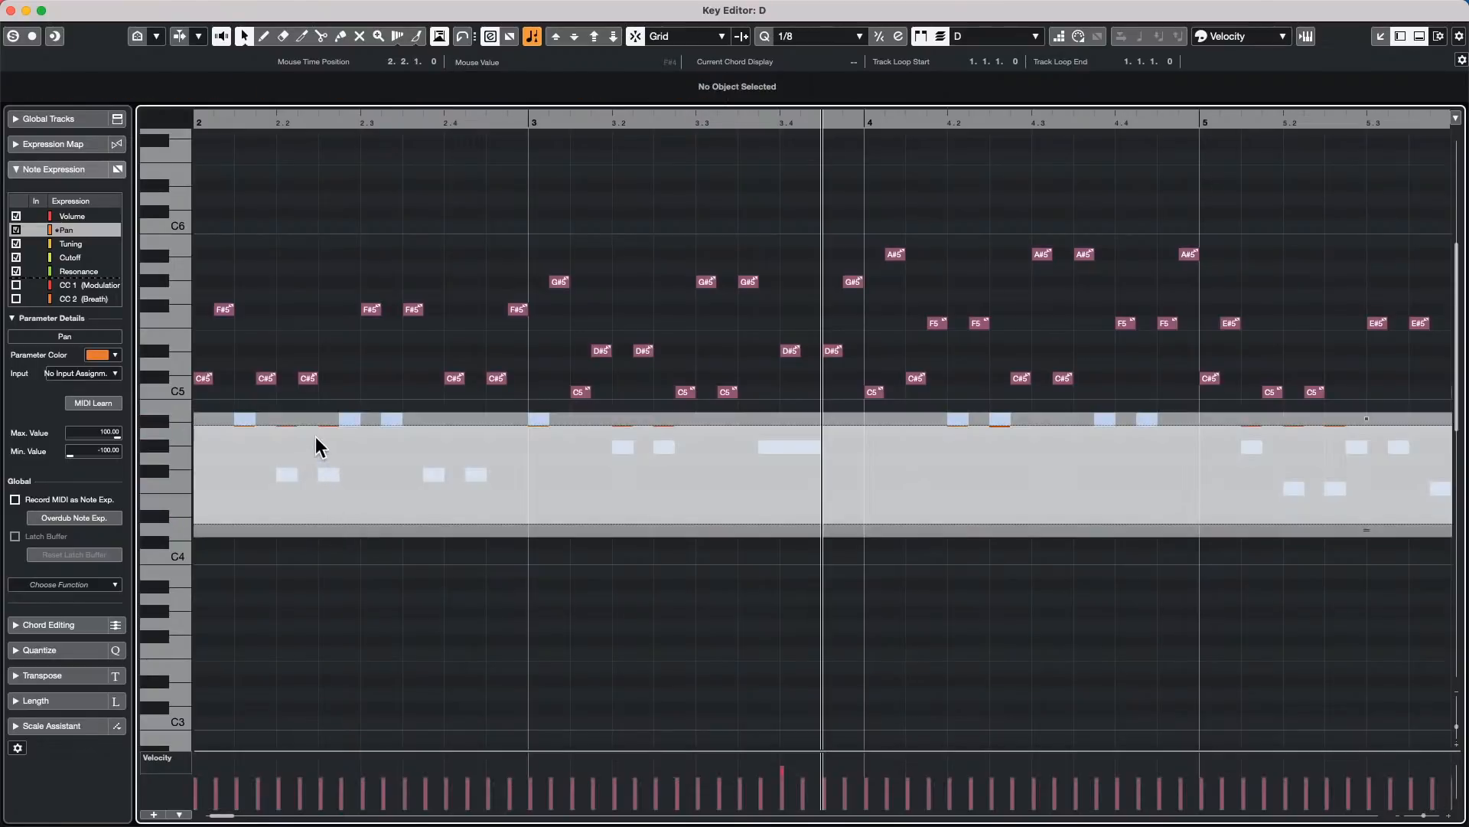
{"action": "right_click", "coordinate": [316, 436]}
{"action": "left_click", "coordinate": [334, 438]}
{"action": "mouse_move", "coordinate": [283, 430]}
{"action": "left_mouse_down"}
{"action": "mouse_move", "coordinate": [852, 456]}
{"action": "mouse_move", "coordinate": [969, 430]}
{"action": "left_mouse_up"}
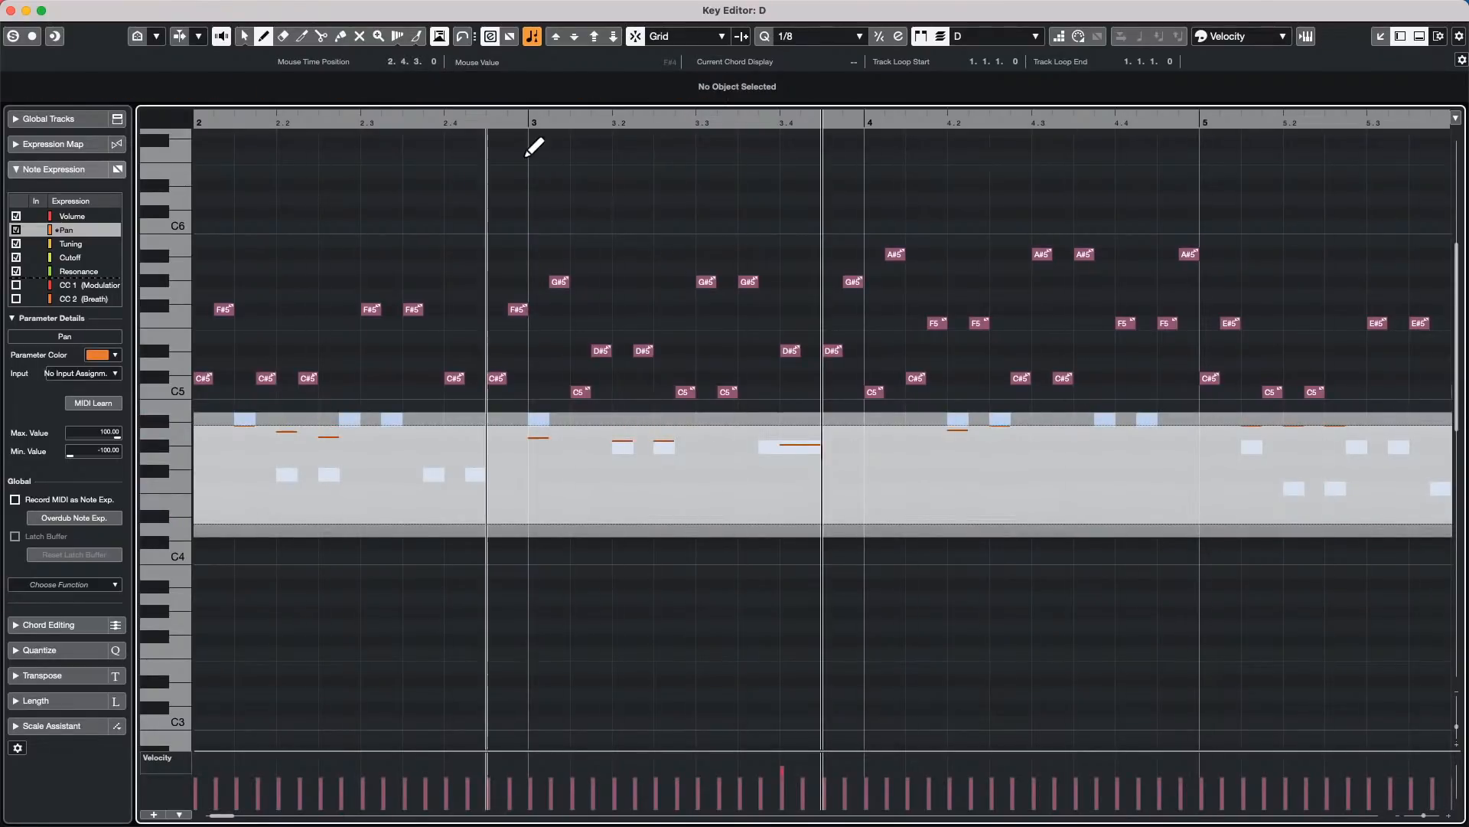
Step: Play the part from early bar 2 to hear the drawn panning, and close the Key Editor window
{"action": "left_click", "coordinate": [286, 116]}
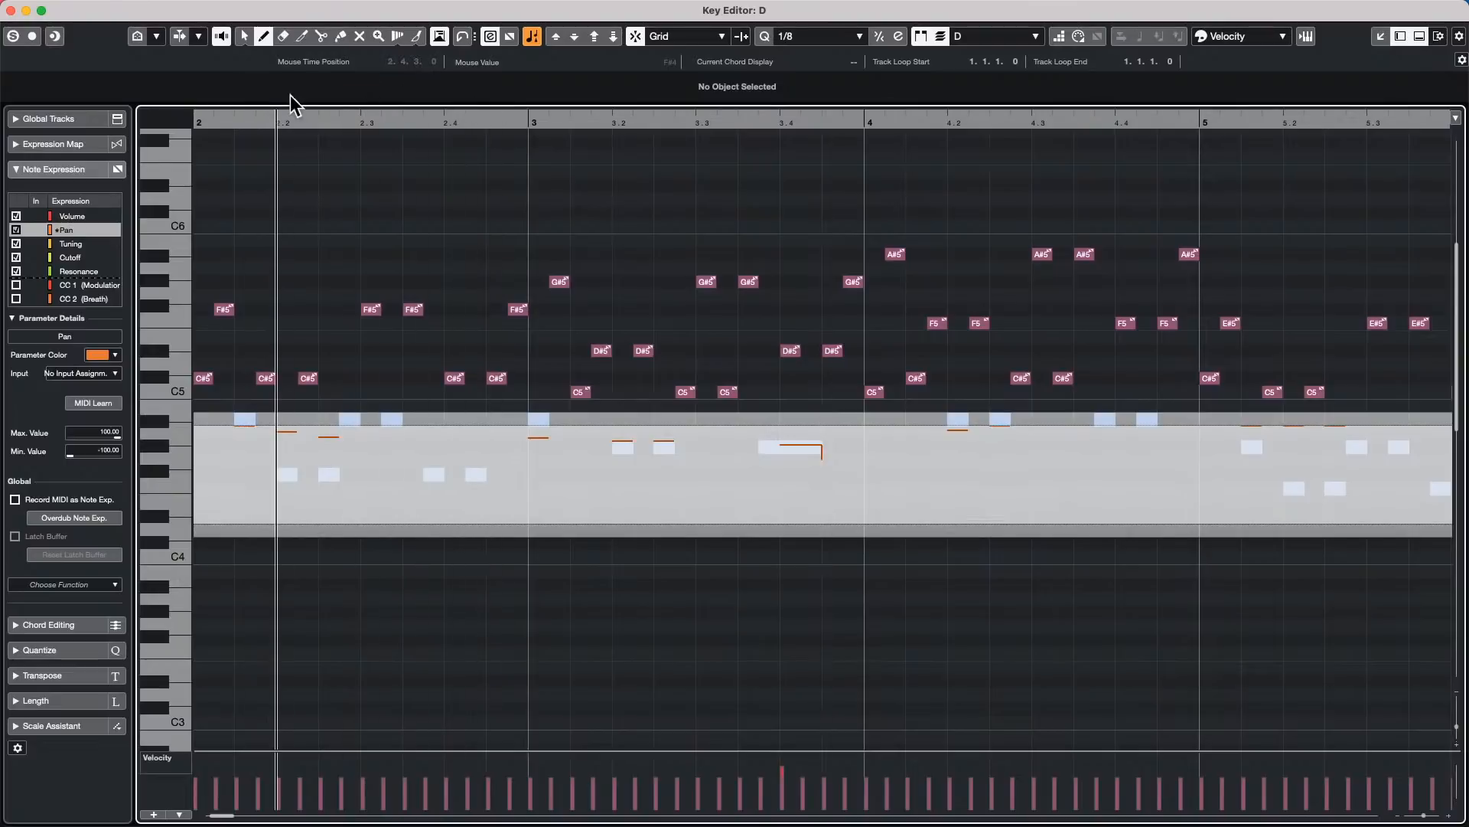
{"action": "key", "text": "space"}
{"action": "right_click", "coordinate": [611, 233]}
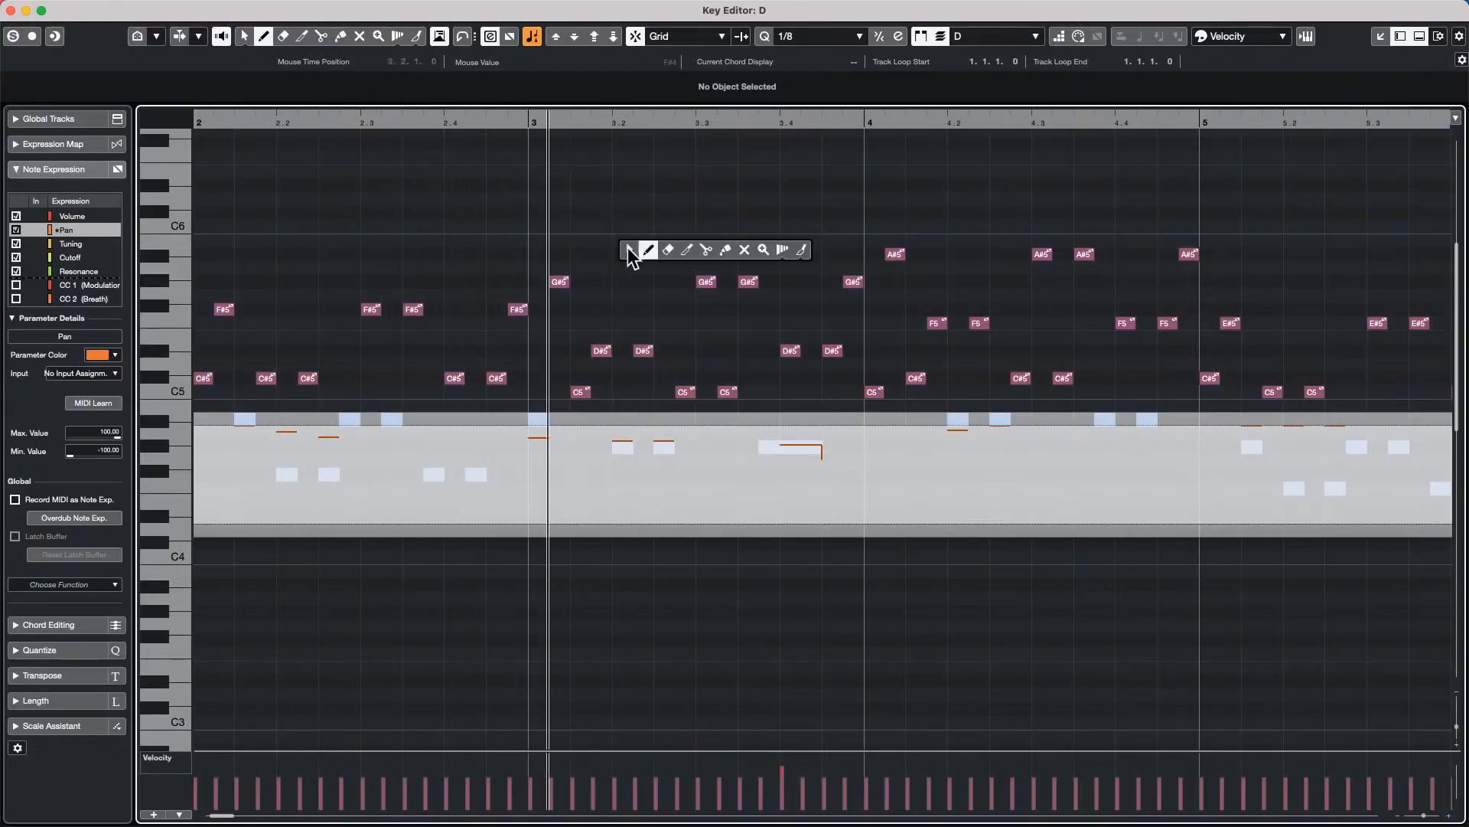
{"action": "left_click", "coordinate": [625, 246]}
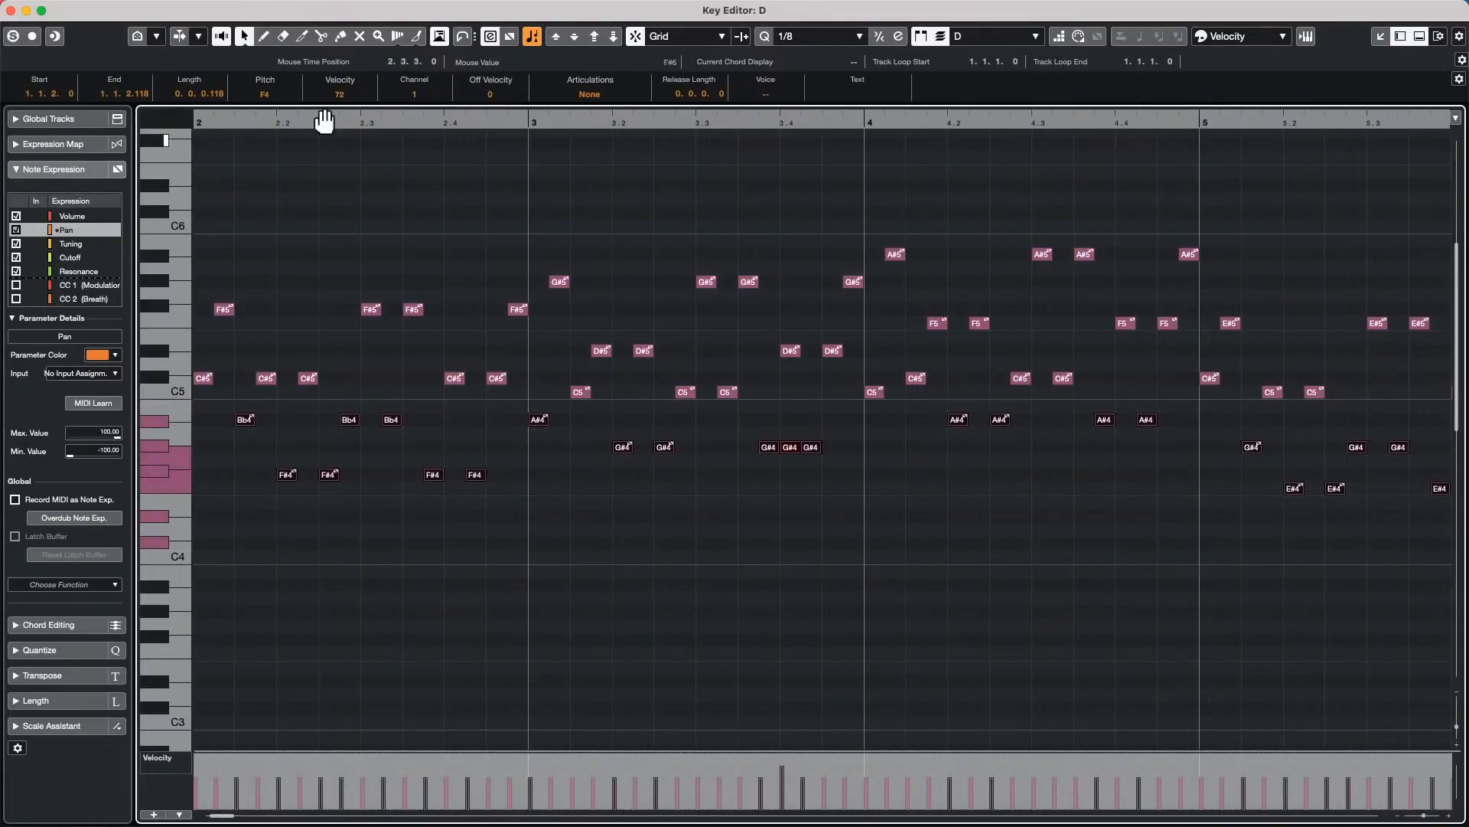
{"action": "left_click", "coordinate": [11, 10]}
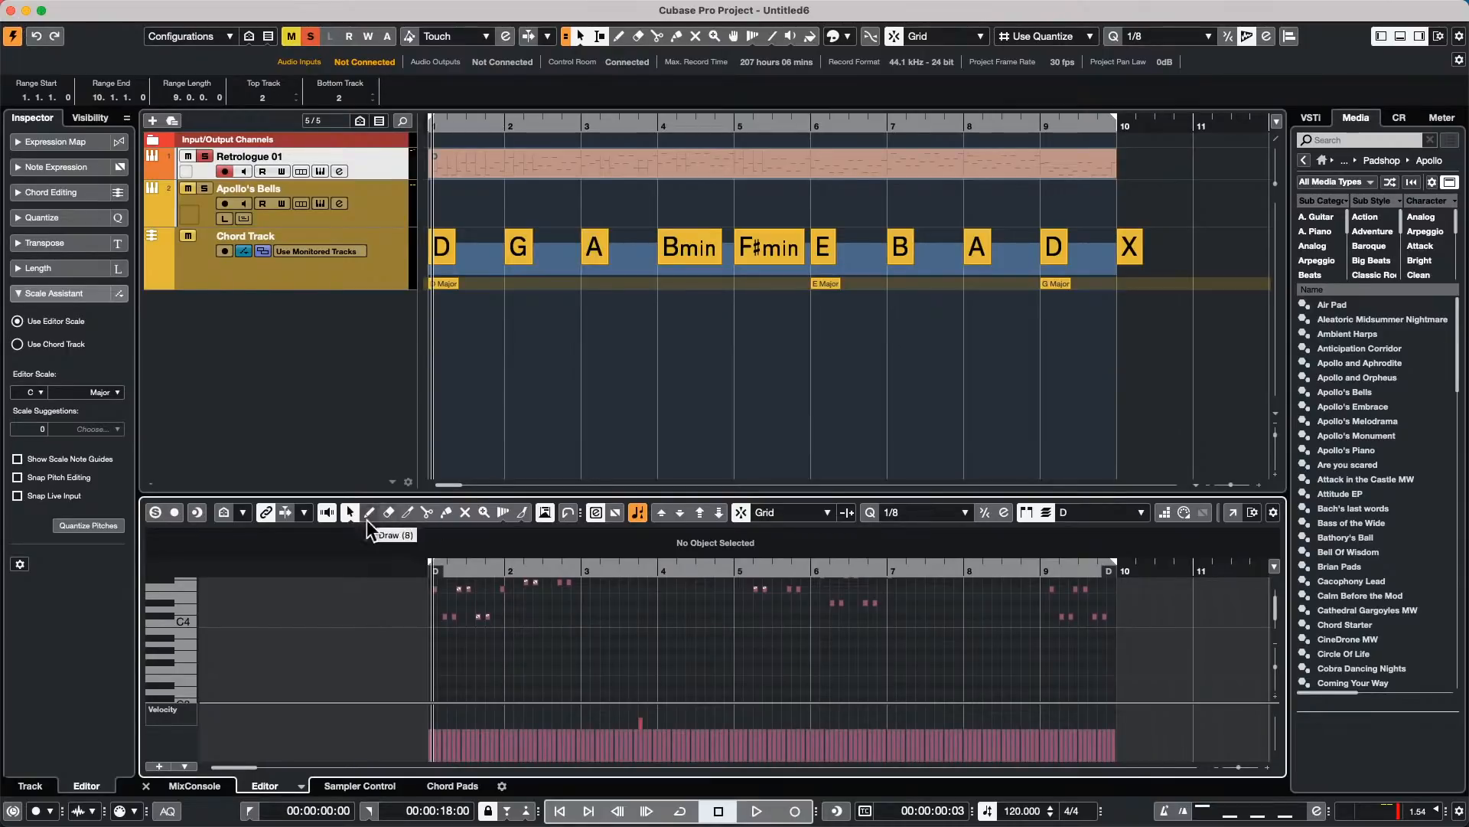
Step: Add one Mystic instrument track routed to Stereo Out
{"action": "right_click", "coordinate": [300, 318]}
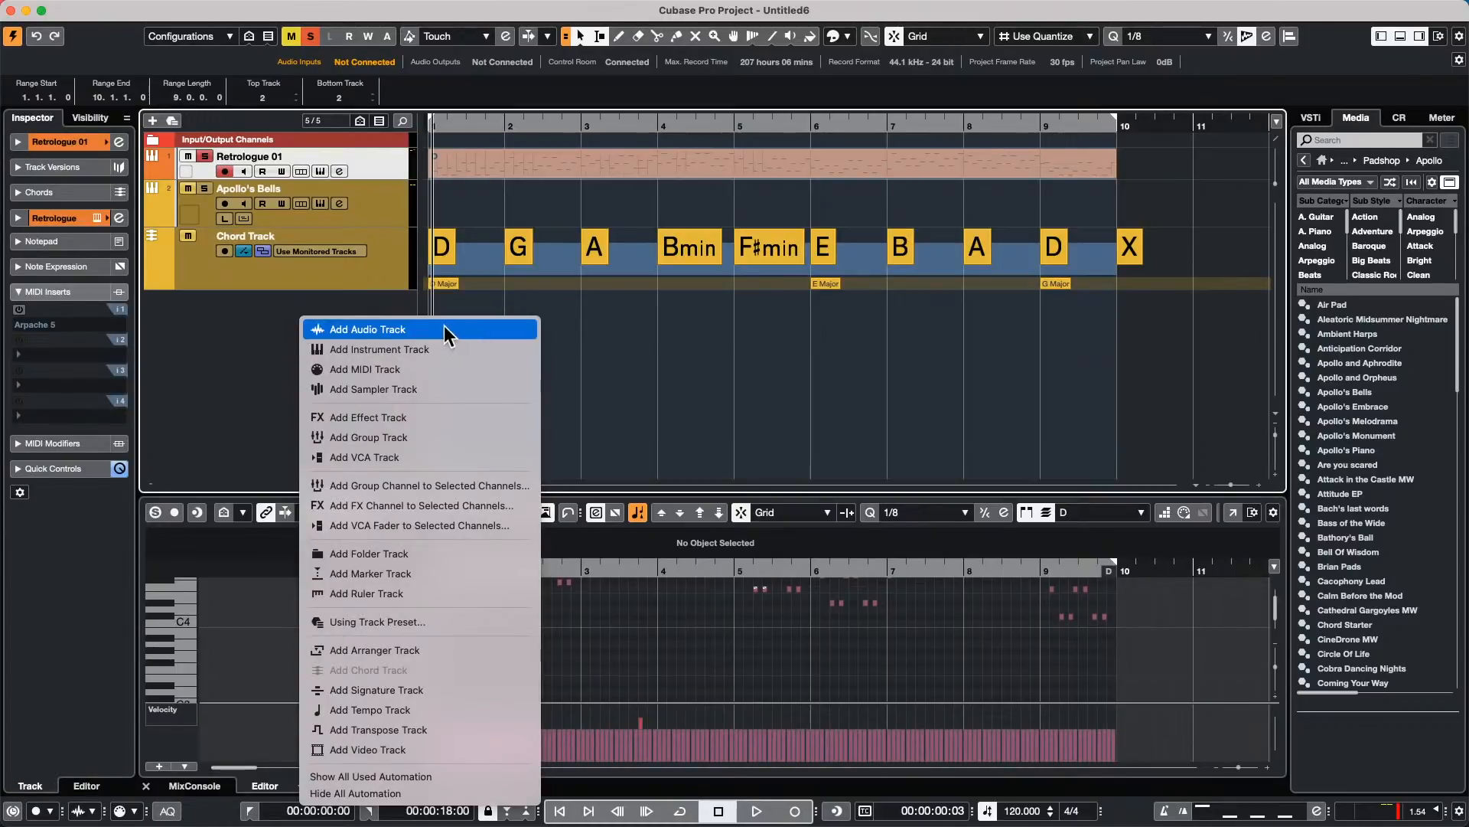
{"action": "left_click", "coordinate": [445, 351]}
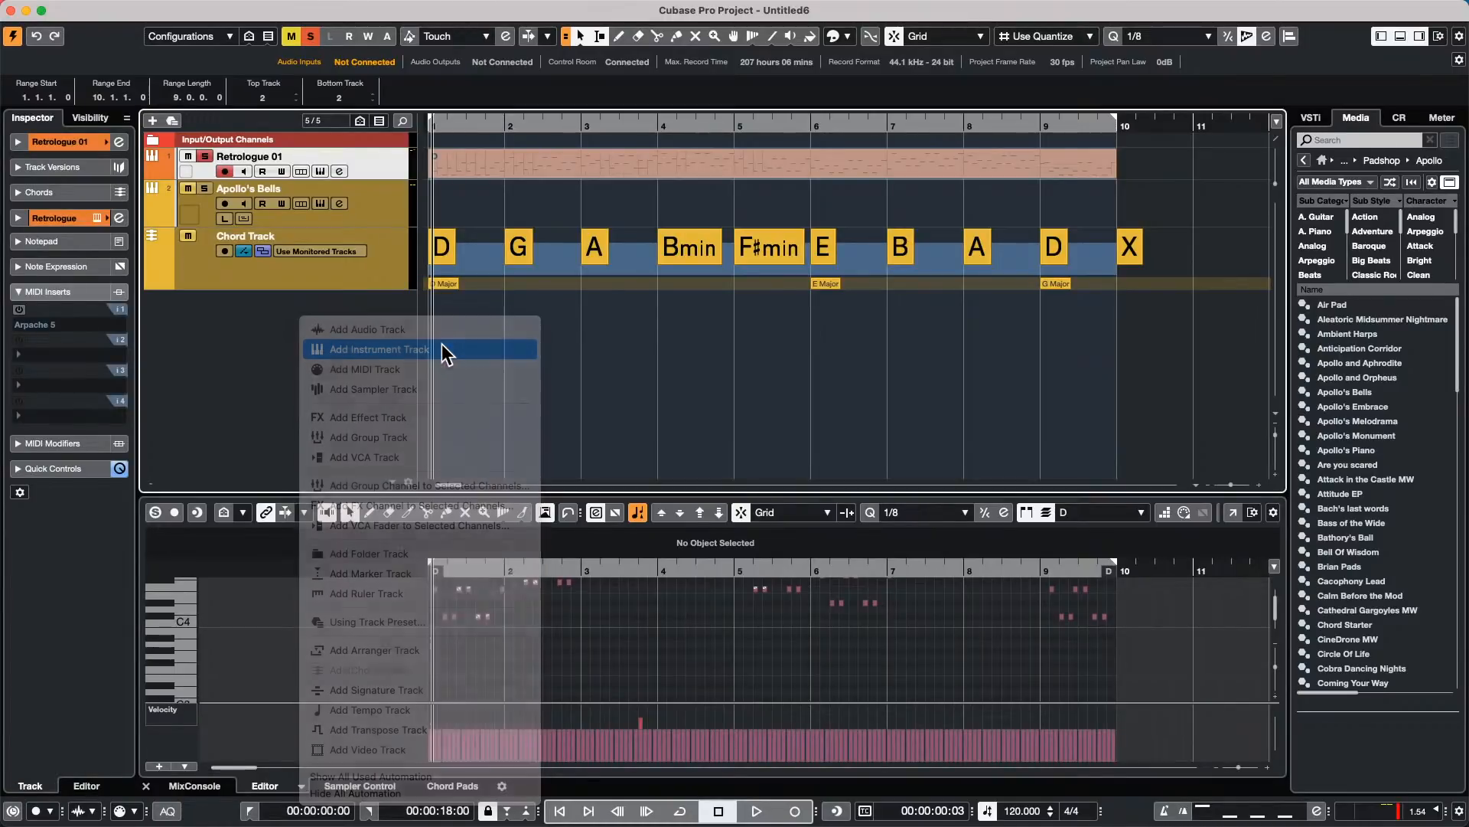
{"action": "left_click", "coordinate": [753, 288]}
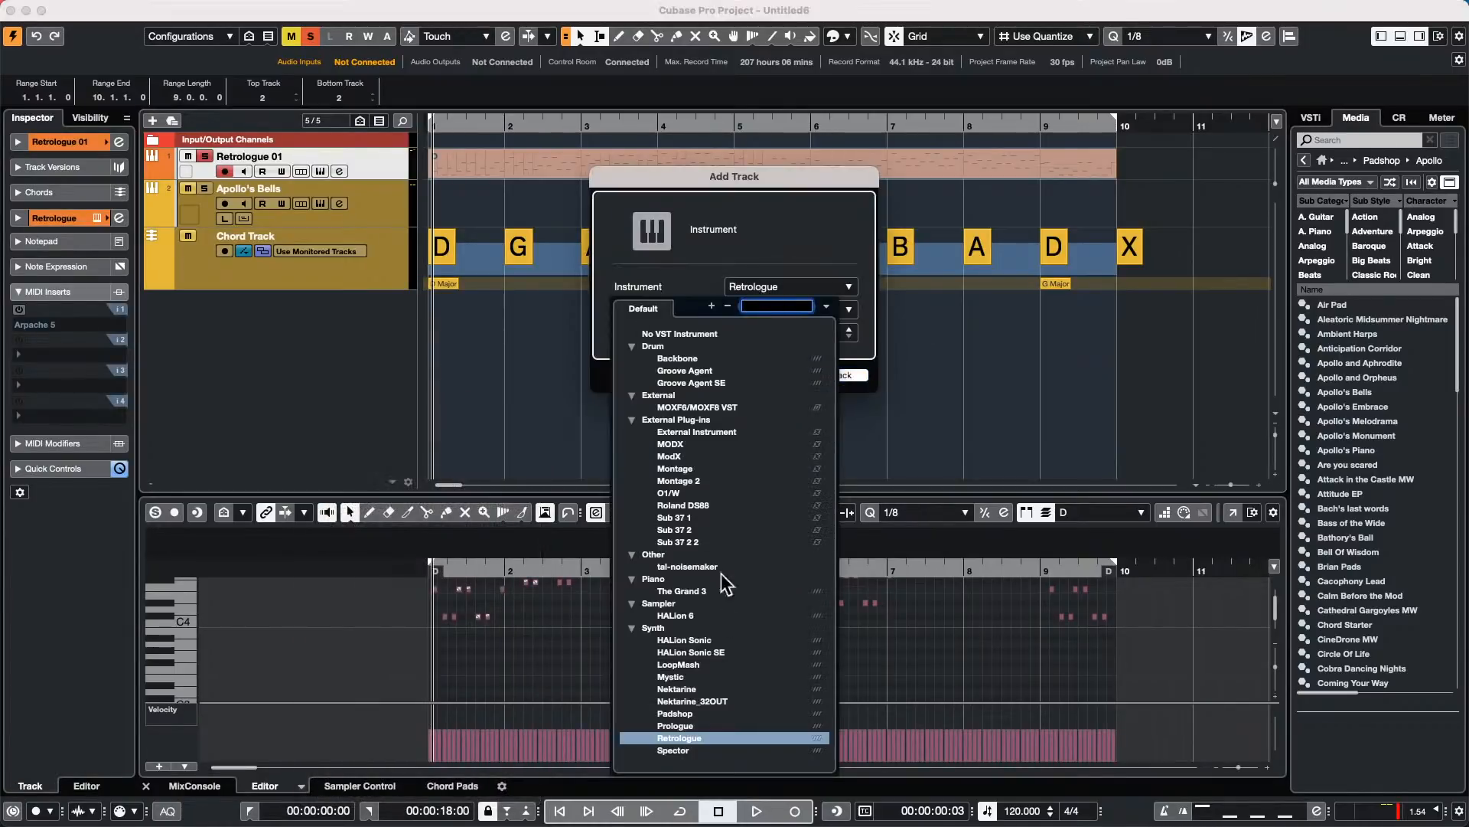
{"action": "left_click", "coordinate": [703, 676]}
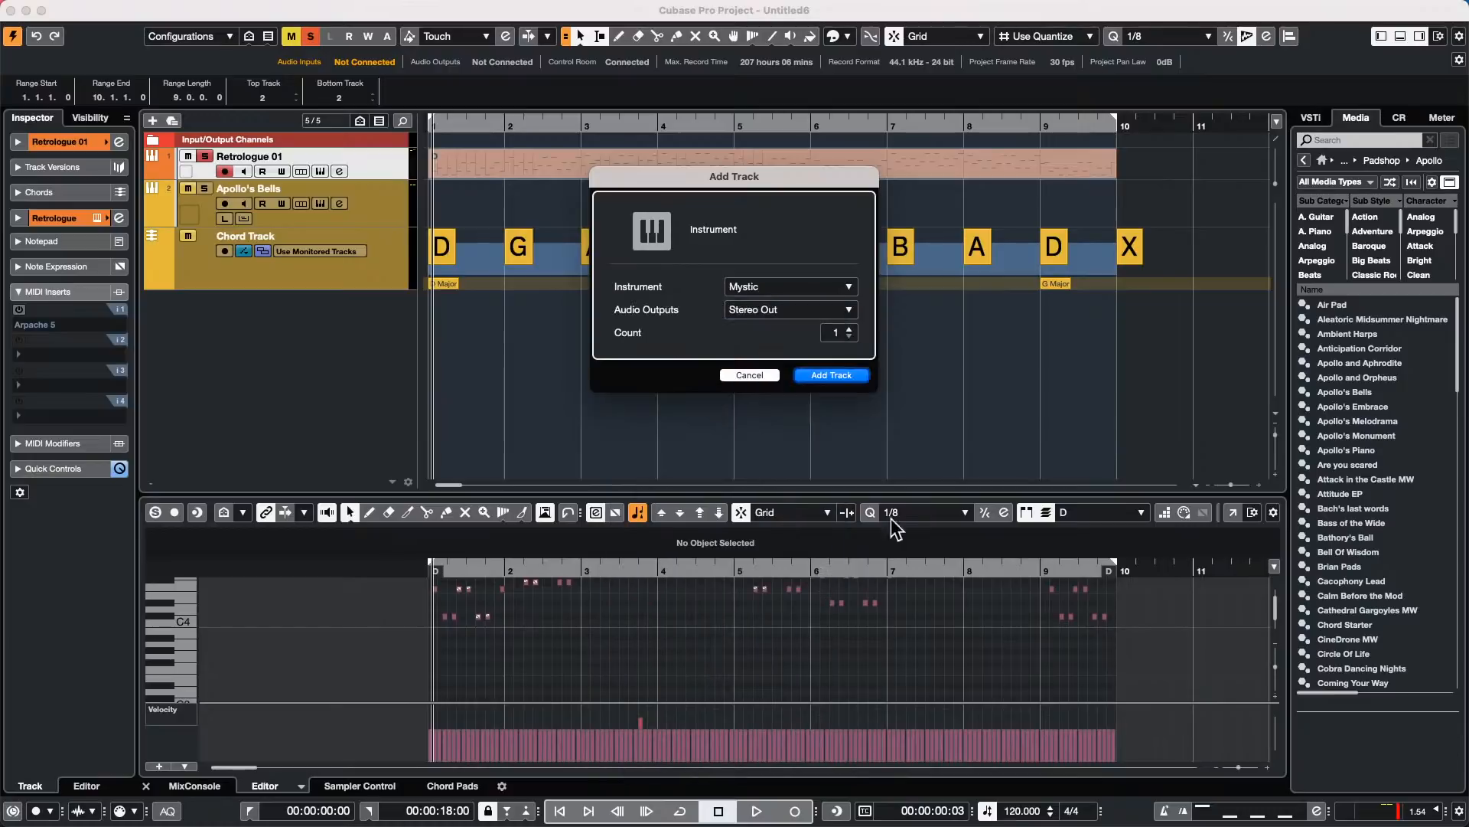
{"action": "left_click", "coordinate": [830, 376]}
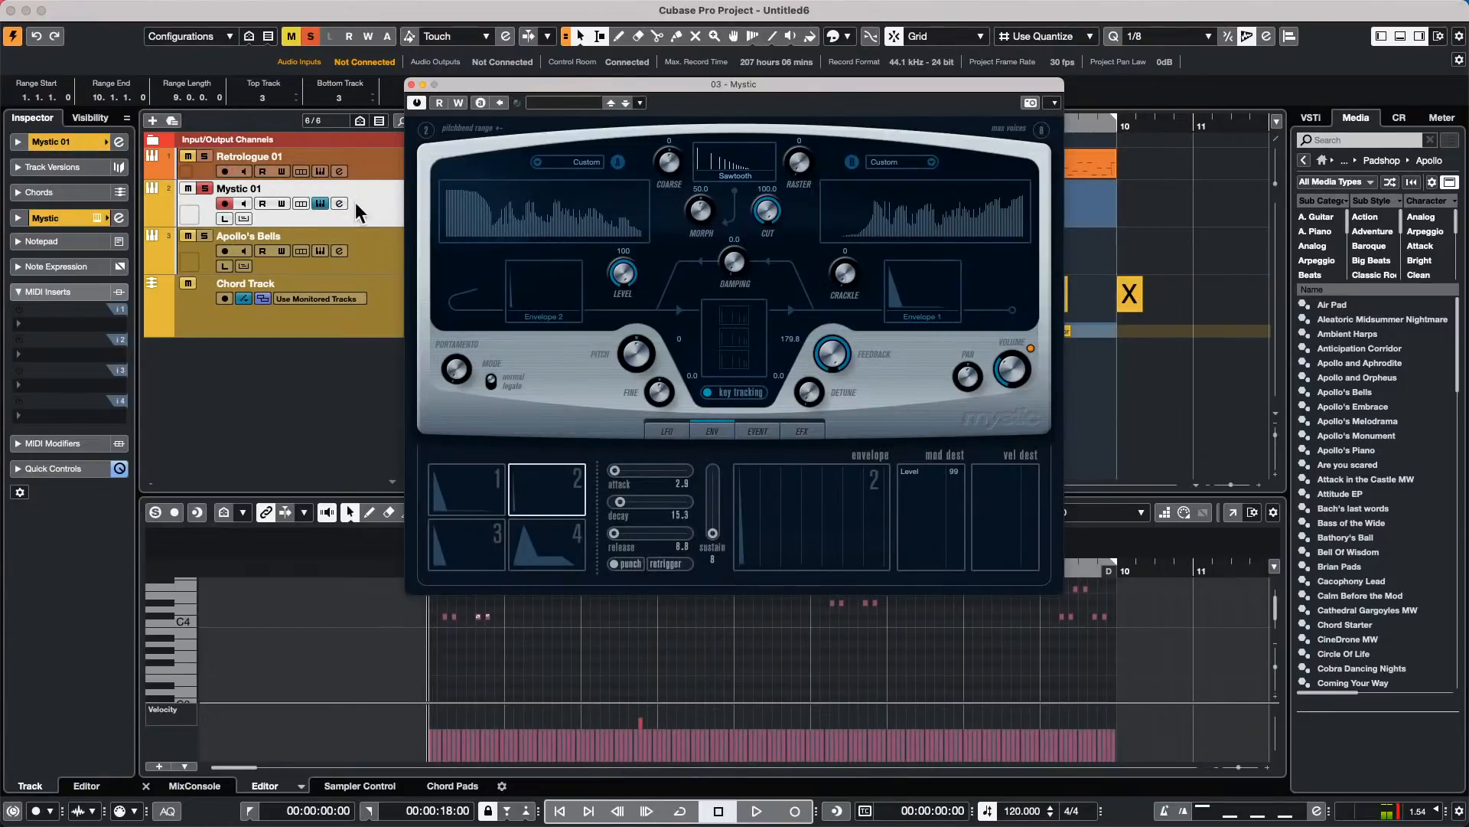
Step: Load the Astroid preset in Mystic and set damping to 56.0, coarse to 7, raster to 57, level to 46 and crackle to 18
{"action": "left_click", "coordinate": [572, 101]}
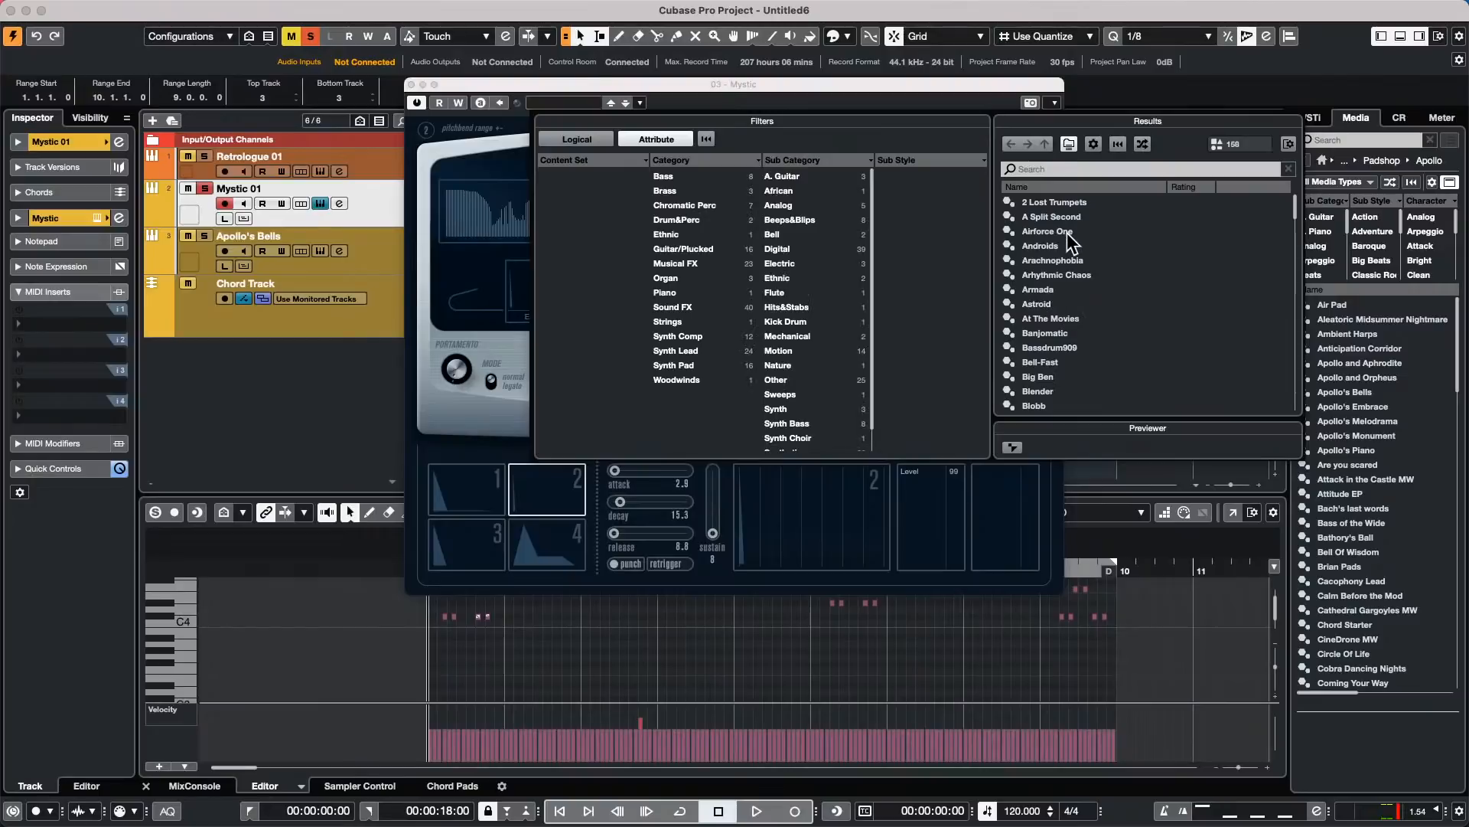
{"action": "double_click", "coordinate": [1053, 302]}
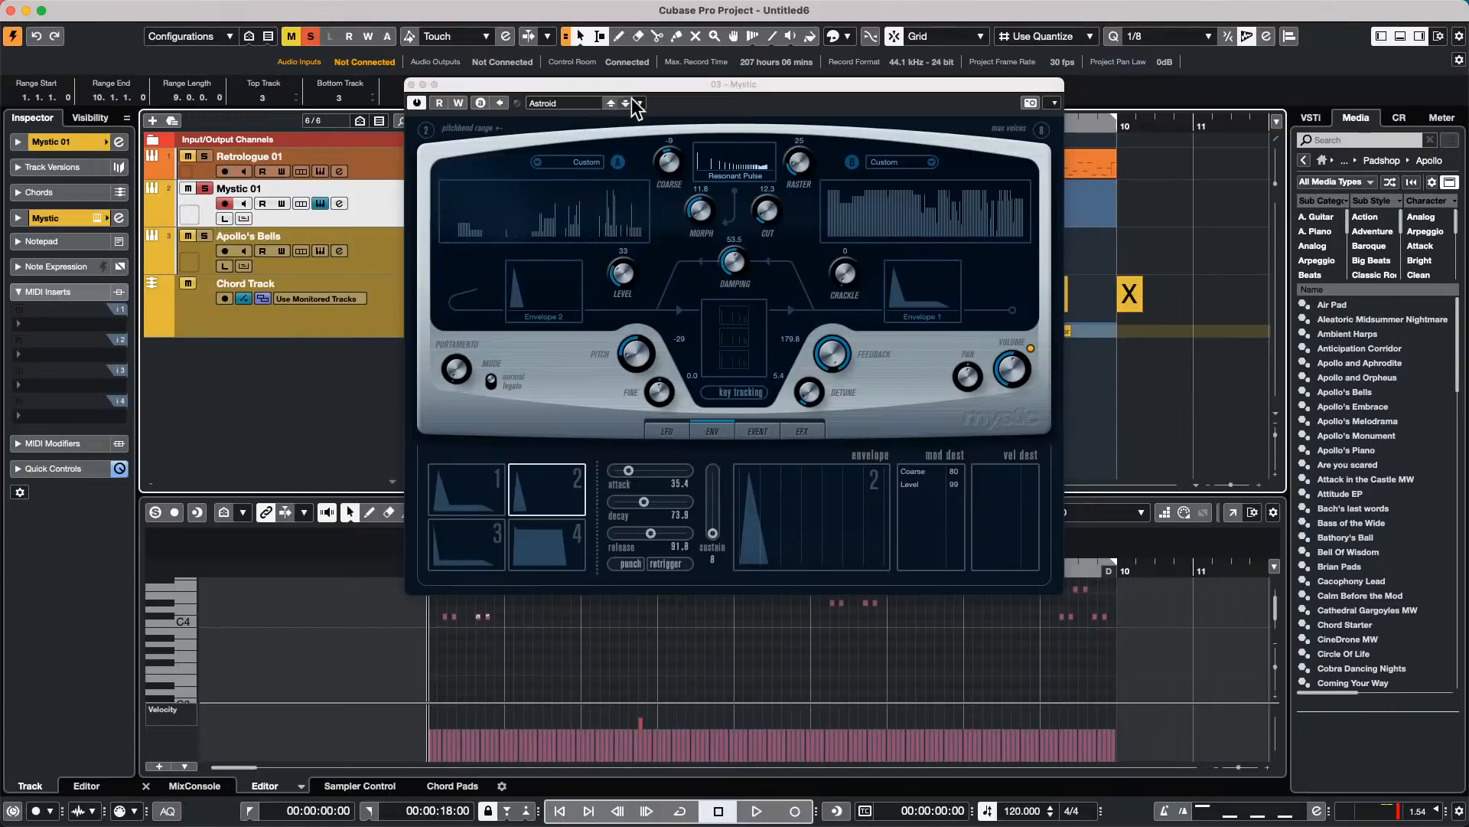
{"action": "left_click", "coordinate": [725, 315]}
{"action": "left_click_drag", "start_coordinate": [732, 263], "coordinate": [732, 259]}
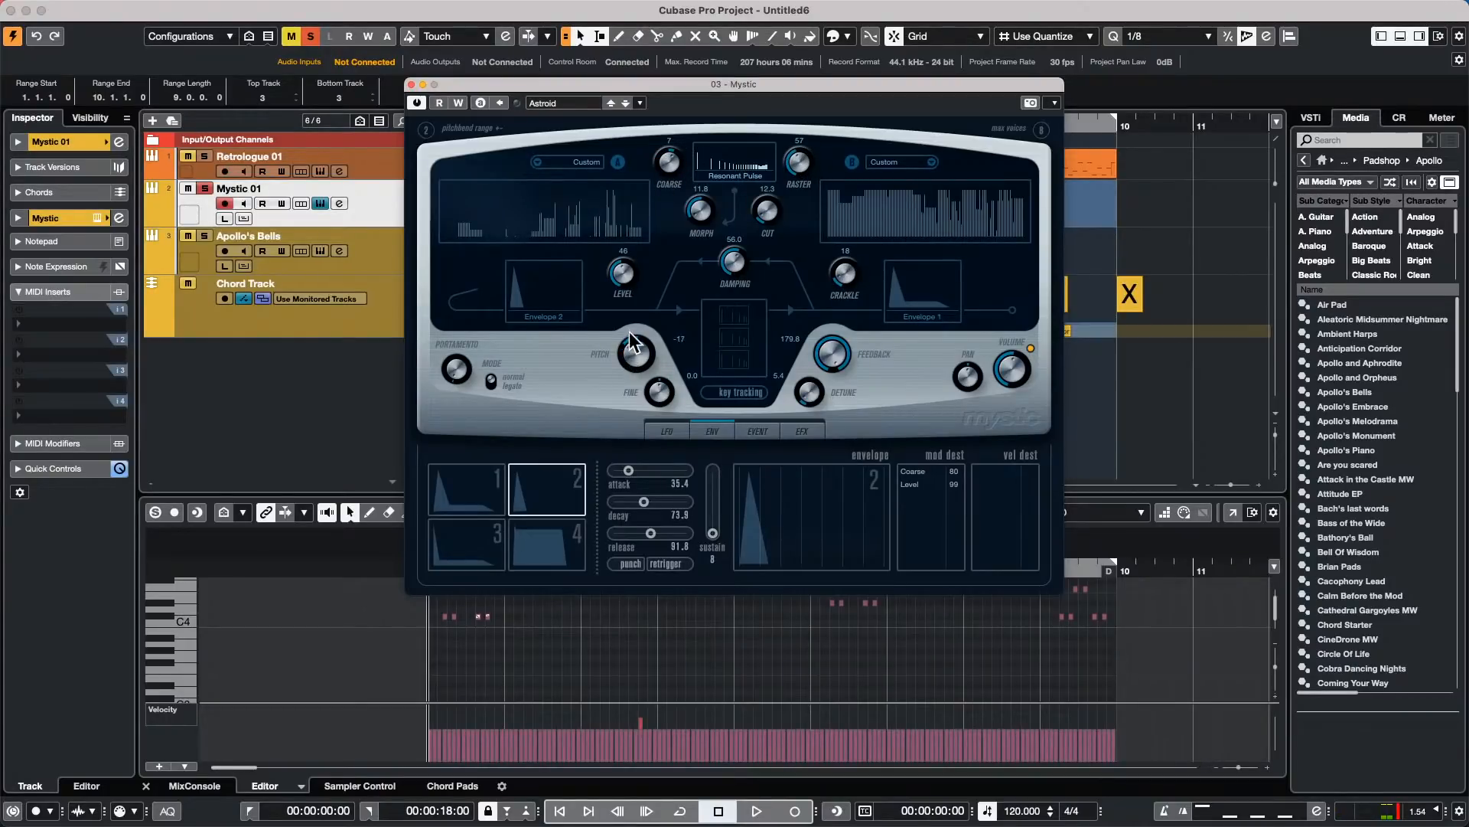
Step: Set Mystic's pitch to -31 and its envelope 2 to attack 182.8, decay 11.5 and sustain 52
{"action": "mouse_move", "coordinate": [630, 332]}
{"action": "left_mouse_down"}
{"action": "mouse_move", "coordinate": [630, 320]}
{"action": "mouse_move", "coordinate": [627, 353]}
{"action": "left_mouse_up"}
{"action": "left_click_drag", "start_coordinate": [711, 534], "coordinate": [712, 501]}
{"action": "left_click_drag", "start_coordinate": [628, 470], "coordinate": [628, 502]}
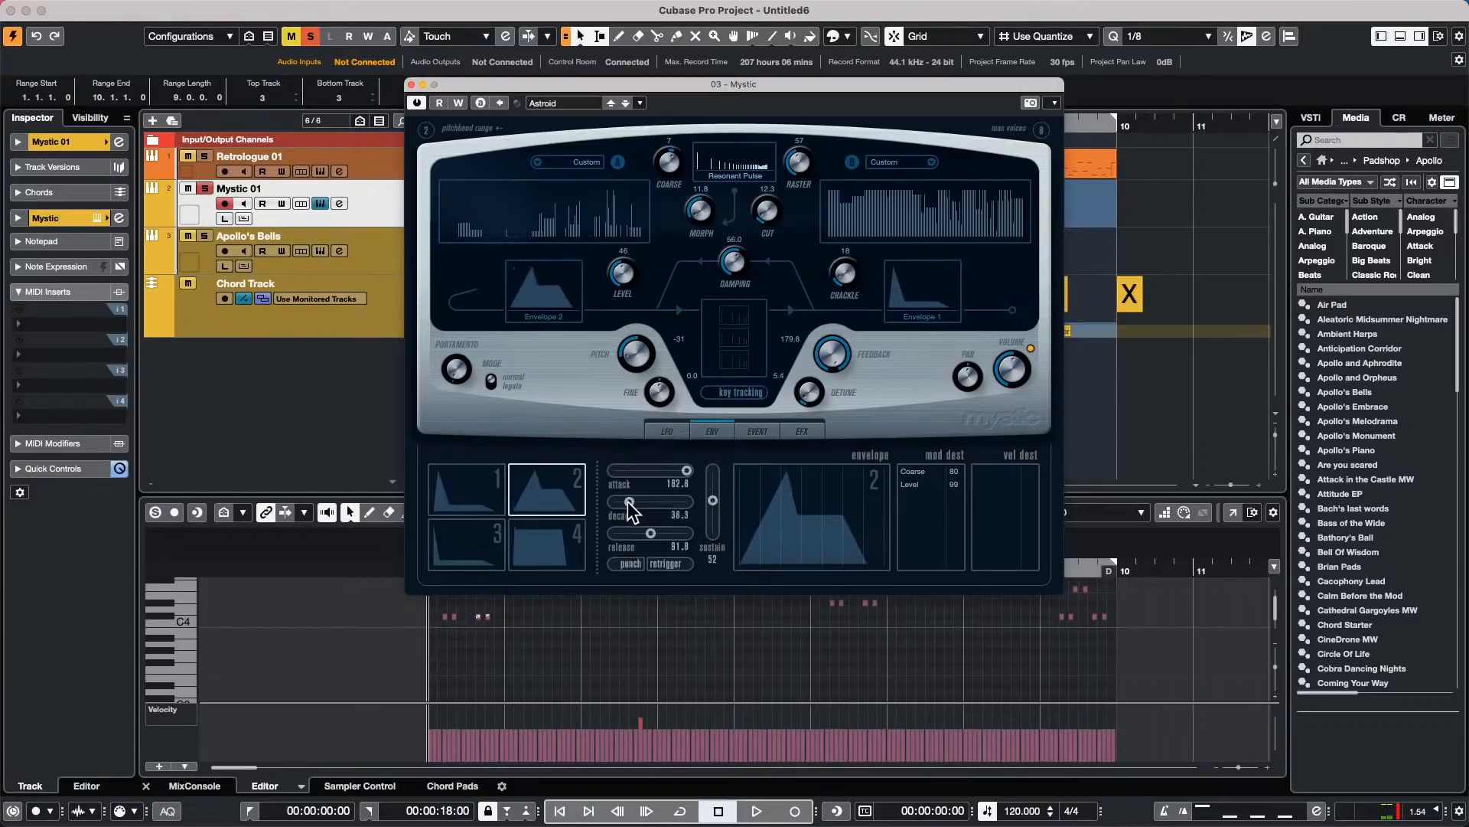
Step: Add one Spector instrument track routed to Stereo Out, and move the Mystic window clear of the Spector window
{"action": "right_click", "coordinate": [327, 210]}
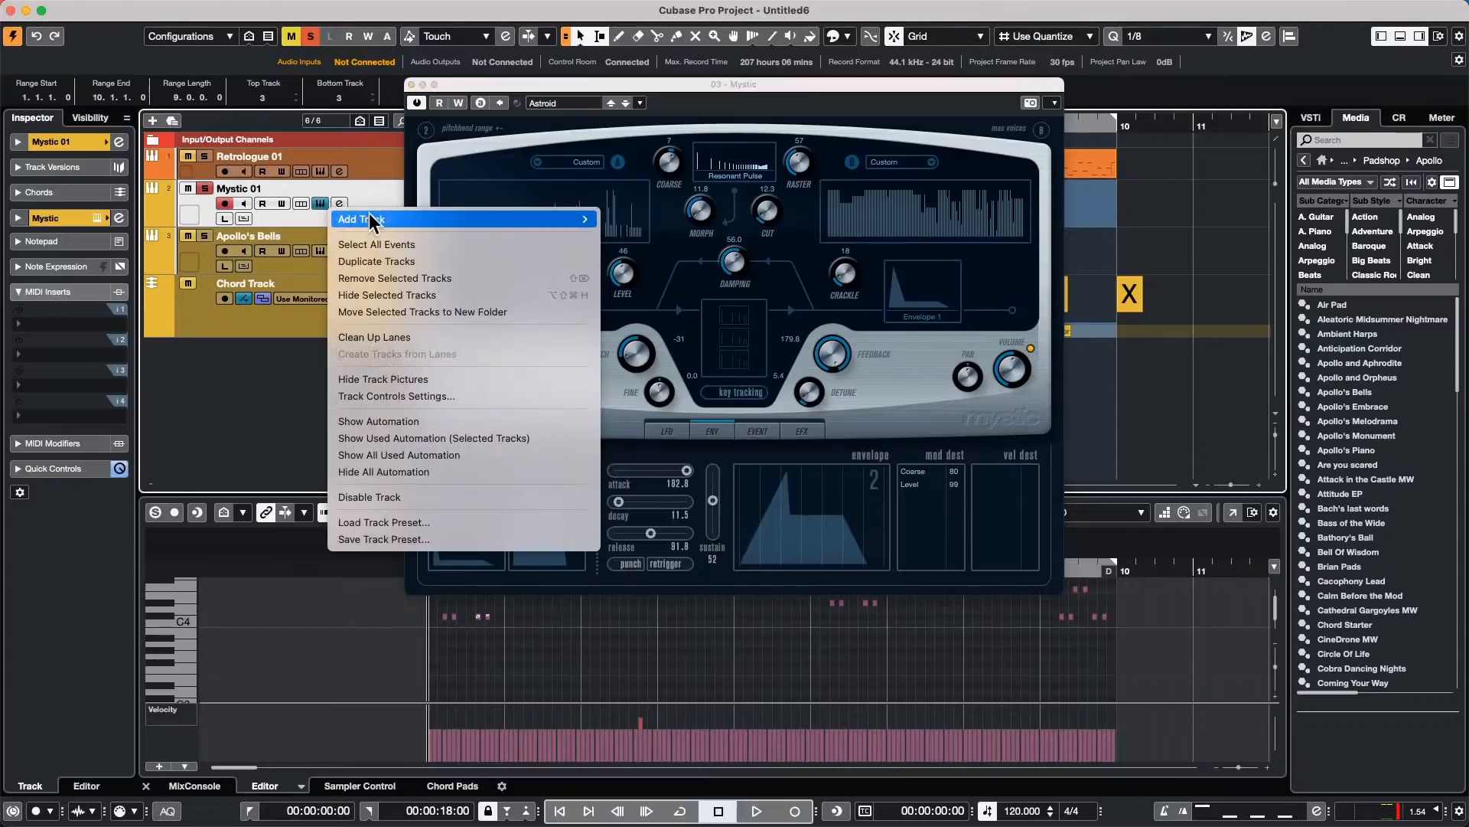
{"action": "mouse_move", "coordinate": [528, 219]}
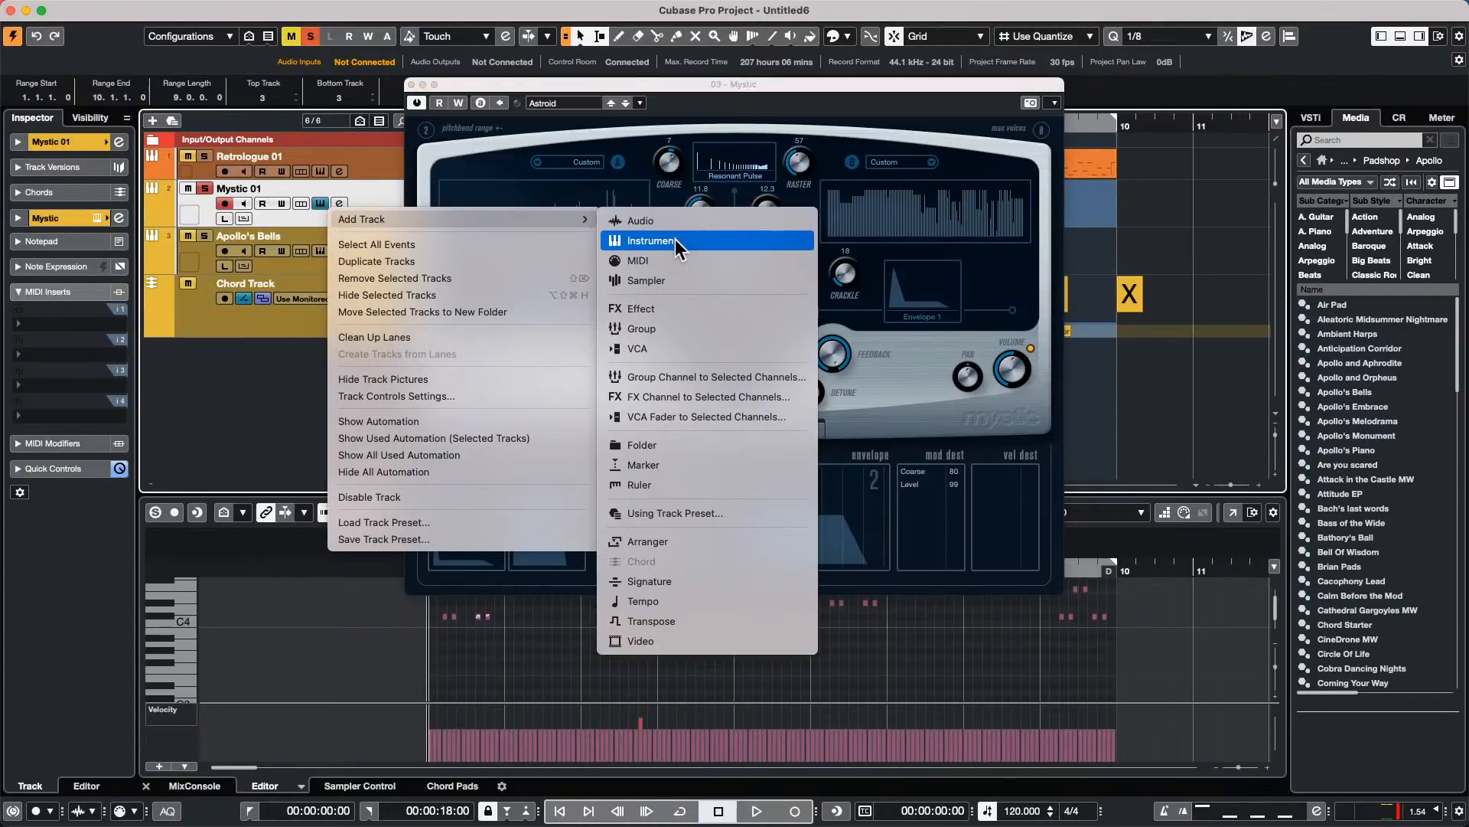
{"action": "left_click", "coordinate": [675, 239]}
{"action": "left_click", "coordinate": [780, 285]}
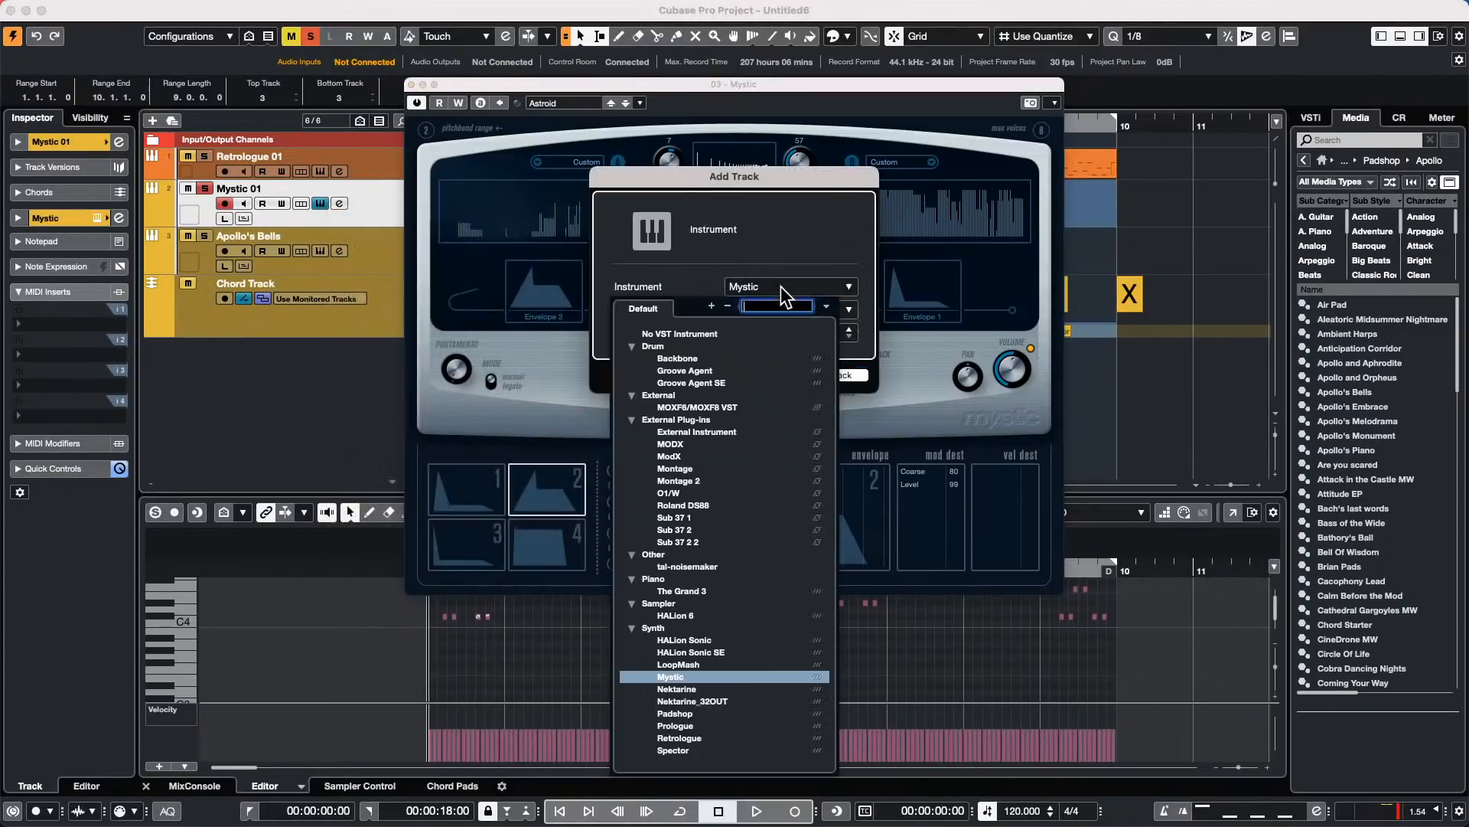
{"action": "left_click", "coordinate": [695, 750]}
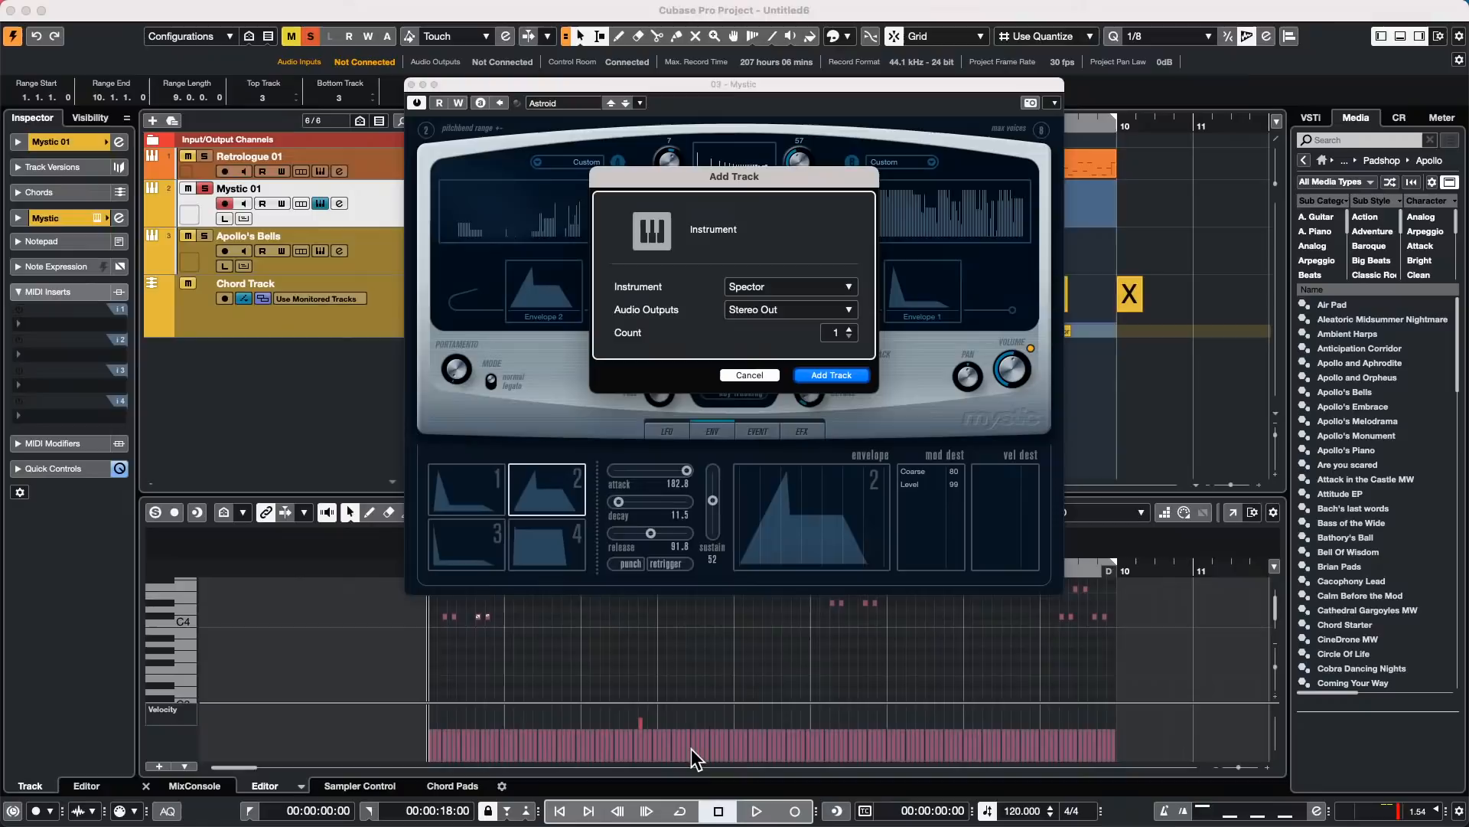
{"action": "left_click", "coordinate": [837, 374]}
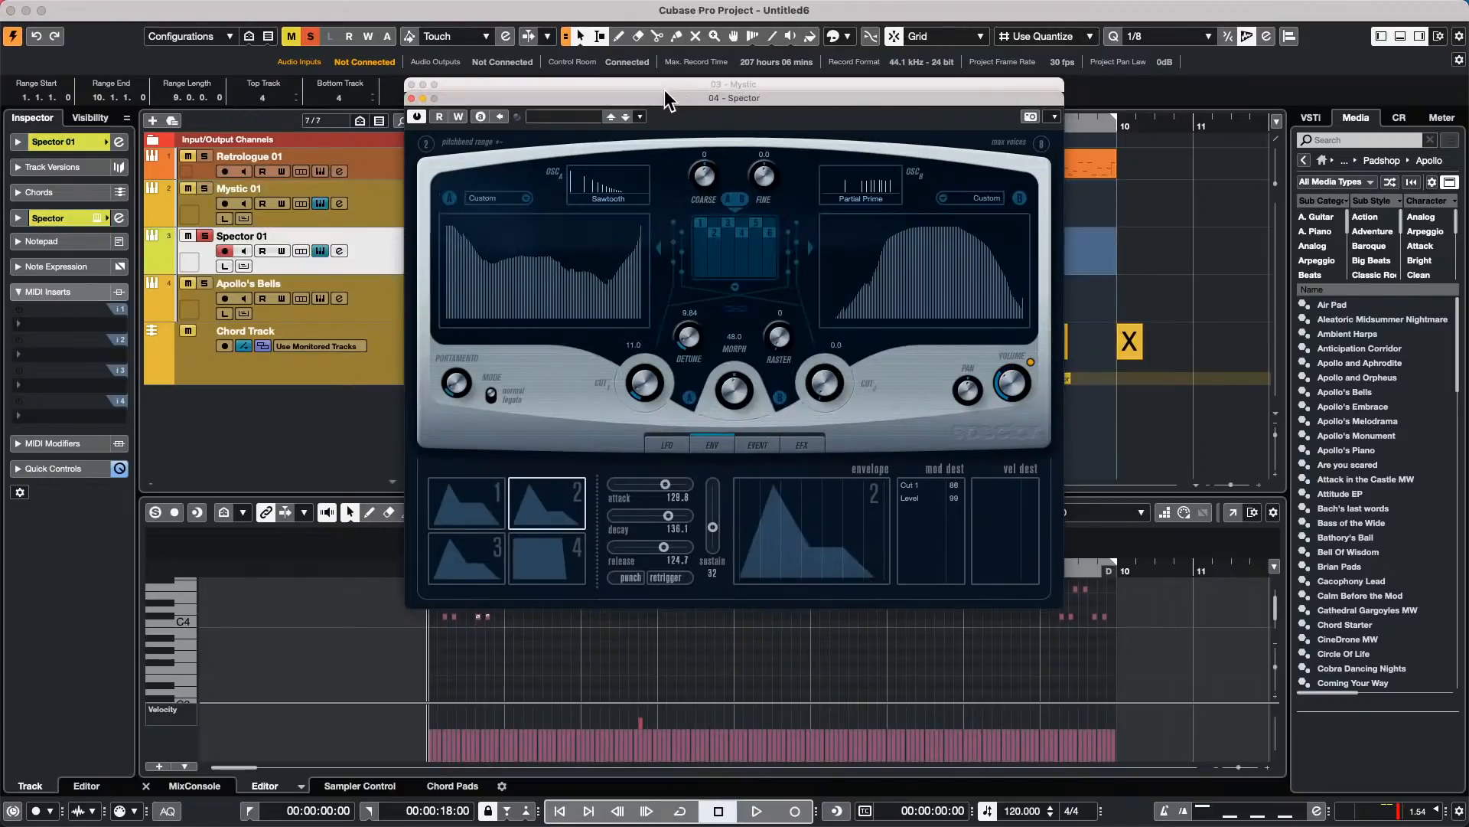
{"action": "left_click_drag", "start_coordinate": [665, 90], "coordinate": [1282, 148]}
{"action": "left_click", "coordinate": [761, 97]}
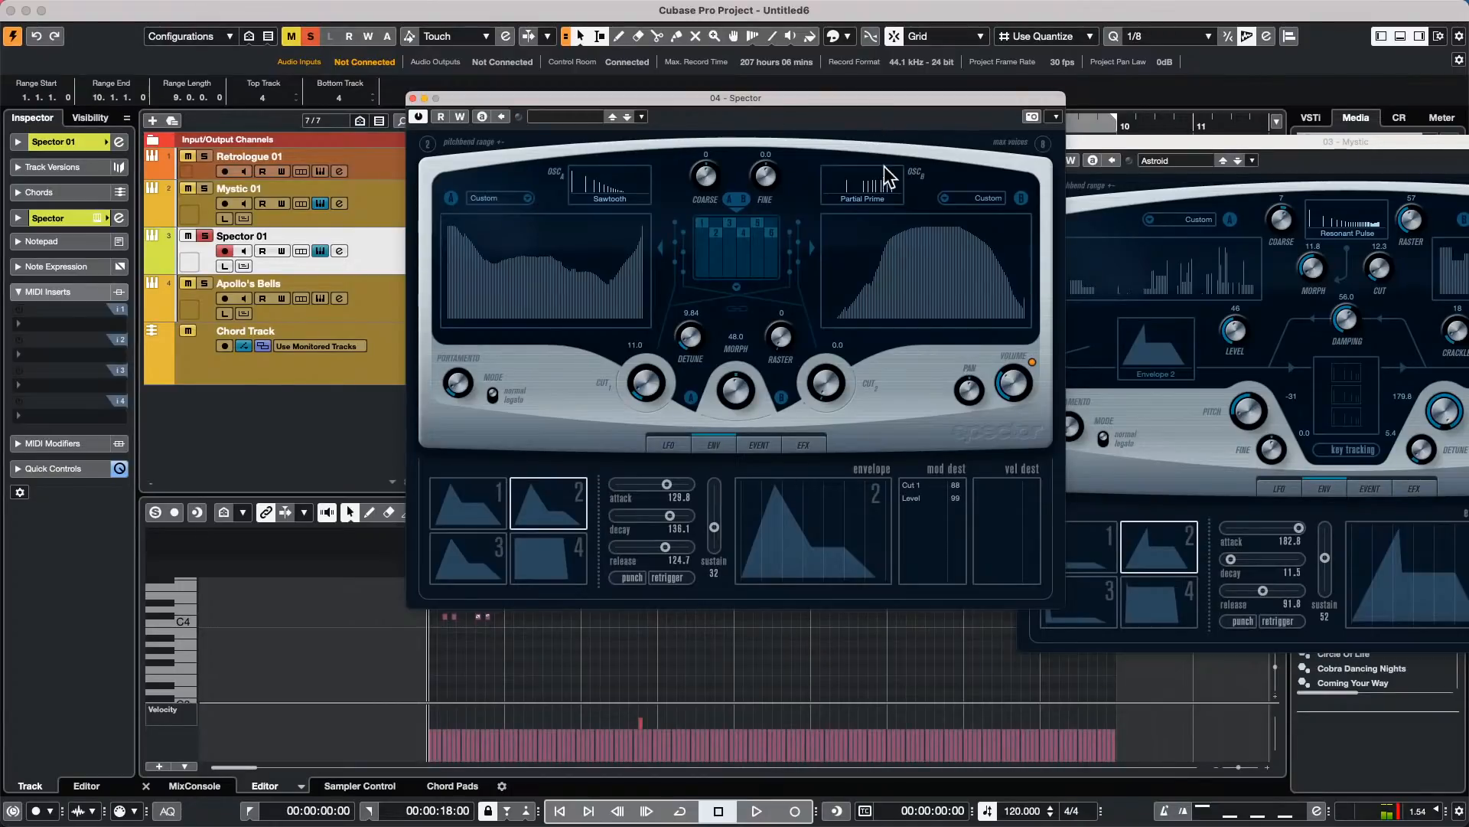
Step: Reshape Spector's A and B spectrum curves, and set its oscillator arrangement to 4 Osc 1:2 with detune at 11.72
{"action": "mouse_move", "coordinate": [577, 283]}
{"action": "left_mouse_down"}
{"action": "mouse_move", "coordinate": [528, 236]}
{"action": "mouse_move", "coordinate": [578, 255]}
{"action": "mouse_move", "coordinate": [534, 259]}
{"action": "mouse_move", "coordinate": [551, 262]}
{"action": "mouse_move", "coordinate": [603, 216]}
{"action": "left_mouse_up"}
{"action": "left_click_drag", "start_coordinate": [995, 265], "coordinate": [904, 277]}
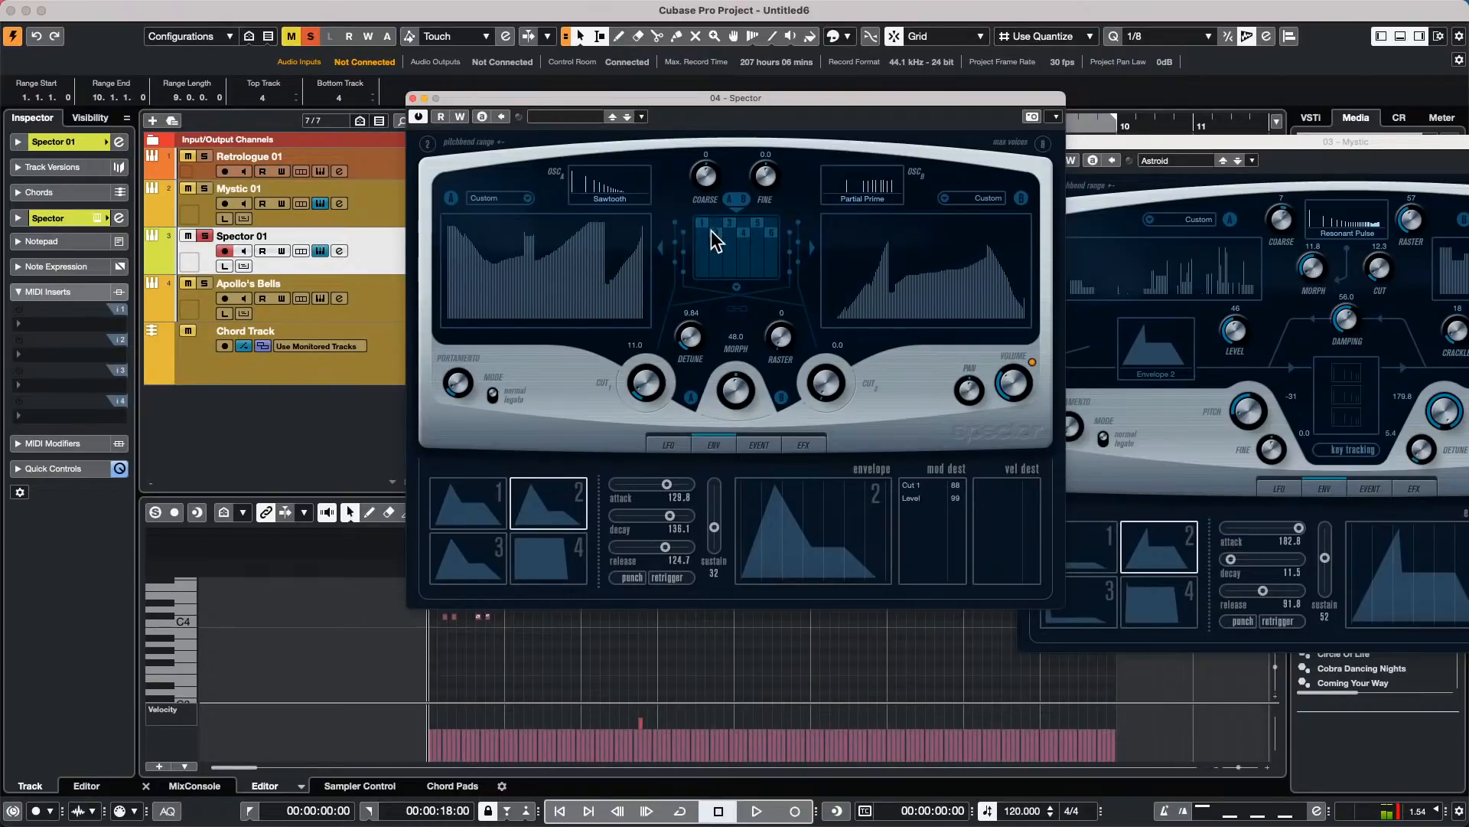
{"action": "left_click", "coordinate": [737, 288]}
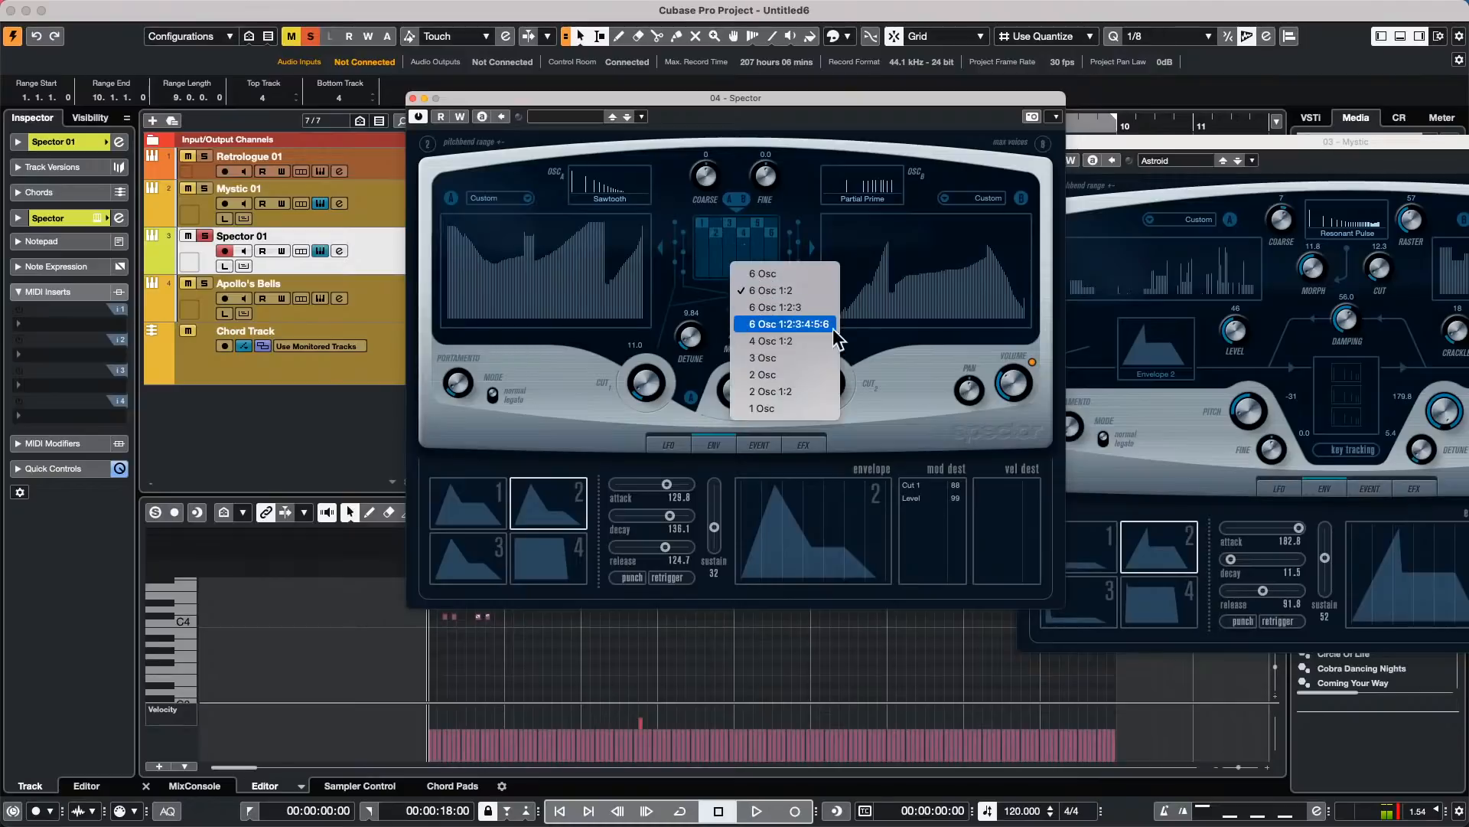
{"action": "left_click", "coordinate": [775, 307]}
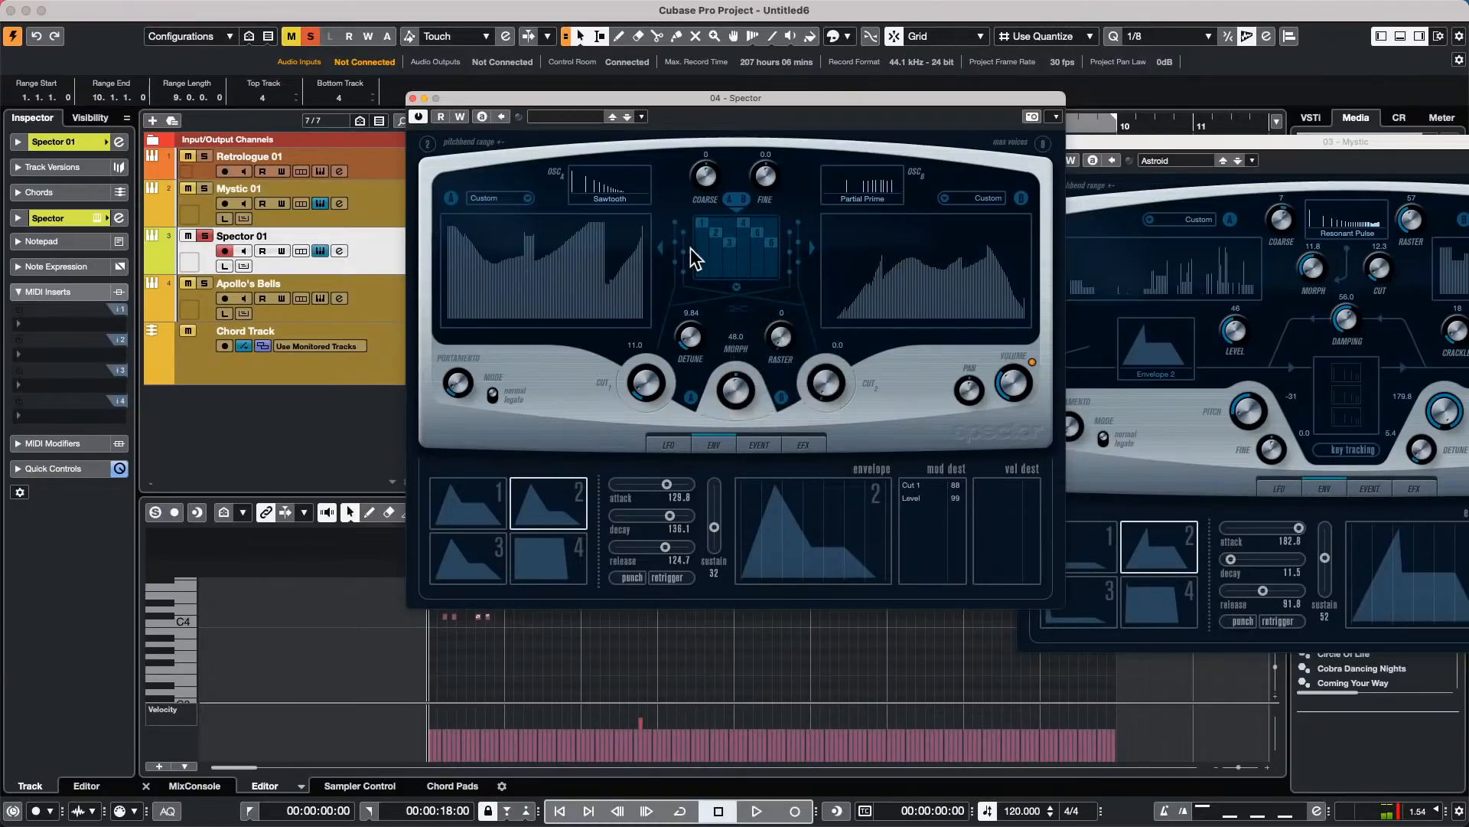
{"action": "left_click", "coordinate": [737, 288]}
{"action": "left_click", "coordinate": [769, 342]}
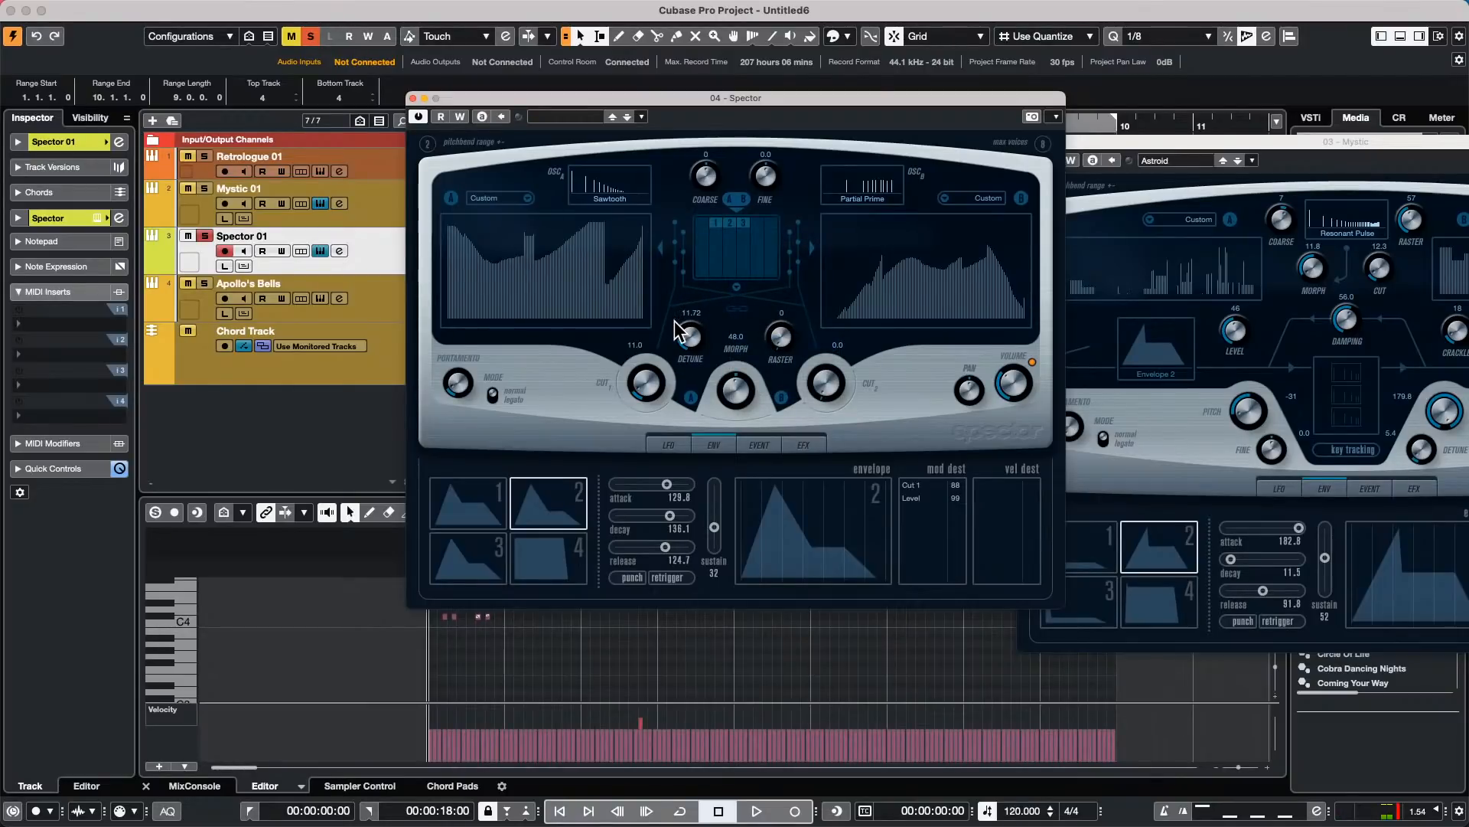
Step: Set Spector's oscillator A waveform to Partial Octave and oscillator B to Sawtooth, and rework both spectrum curves
{"action": "left_click_drag", "start_coordinate": [487, 230], "coordinate": [567, 272]}
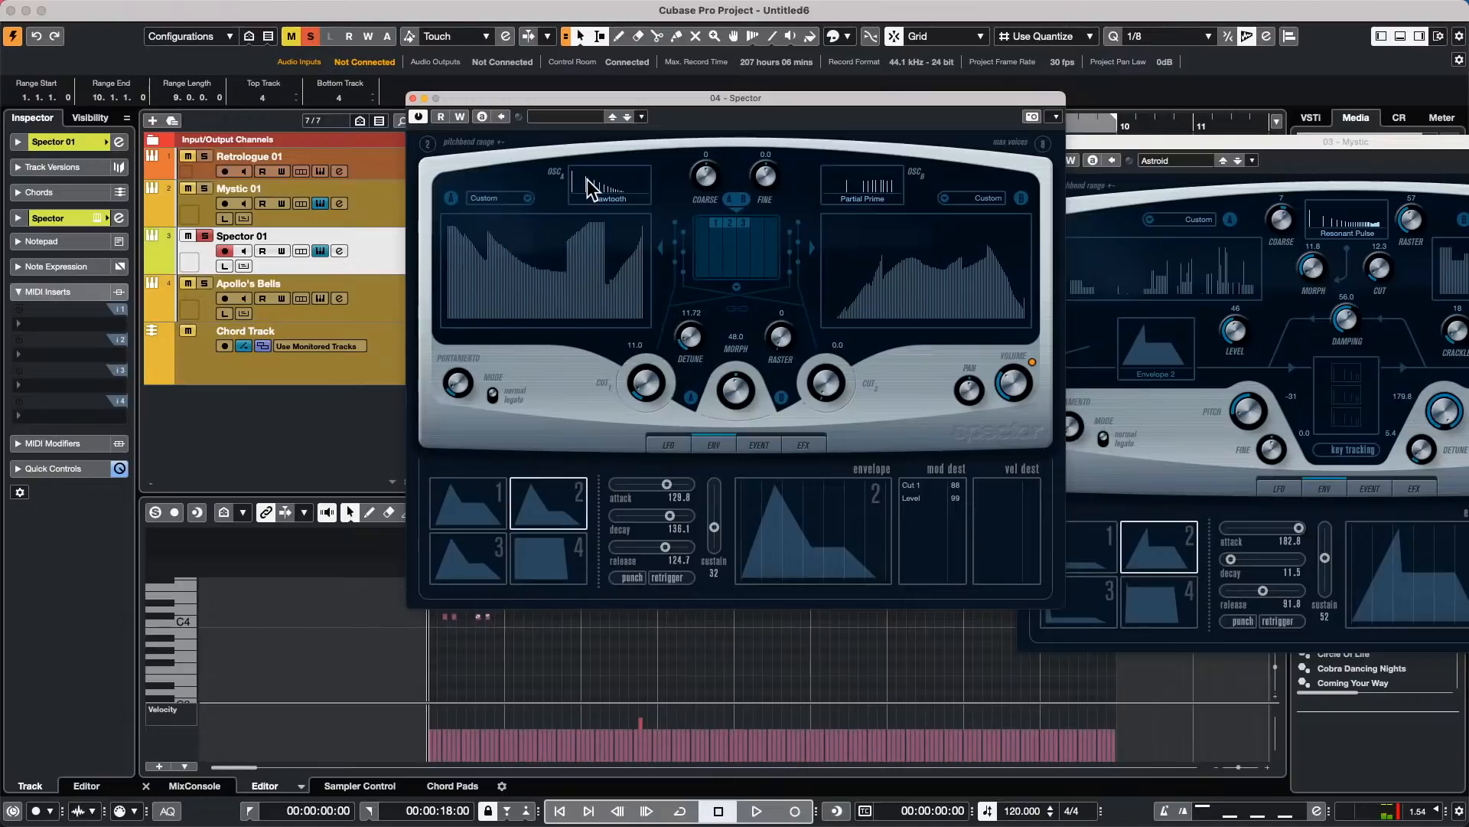
{"action": "left_click", "coordinate": [603, 199]}
{"action": "left_click", "coordinate": [635, 218]}
{"action": "left_click", "coordinate": [875, 200]}
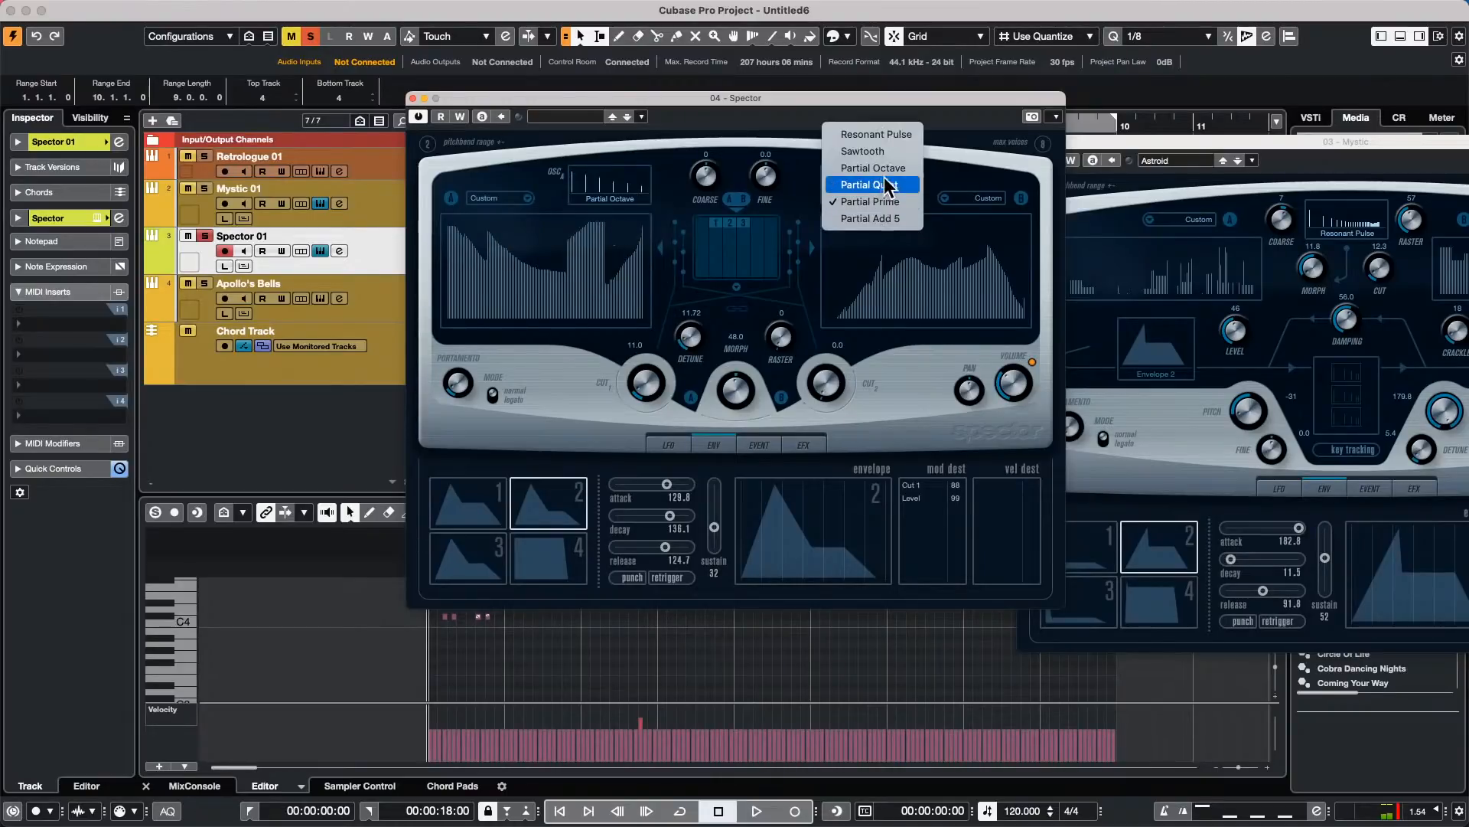
{"action": "left_click", "coordinate": [892, 153]}
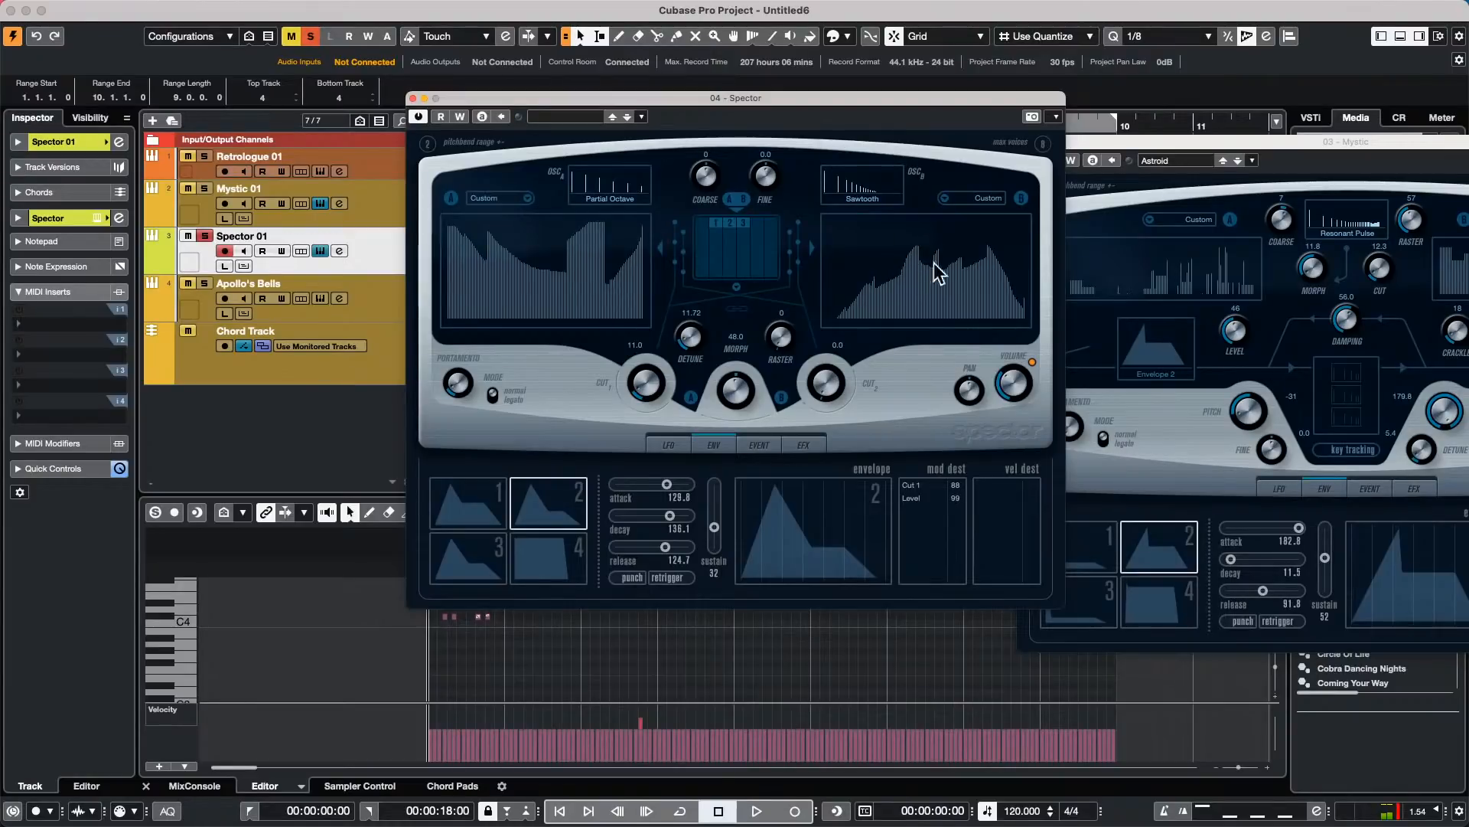
{"action": "mouse_move", "coordinate": [937, 292]}
{"action": "left_mouse_down"}
{"action": "mouse_move", "coordinate": [977, 273]}
{"action": "mouse_move", "coordinate": [997, 232]}
{"action": "left_mouse_up"}
Step: Close the Spector and Mystic synthesizer windows
{"action": "left_click", "coordinate": [412, 97]}
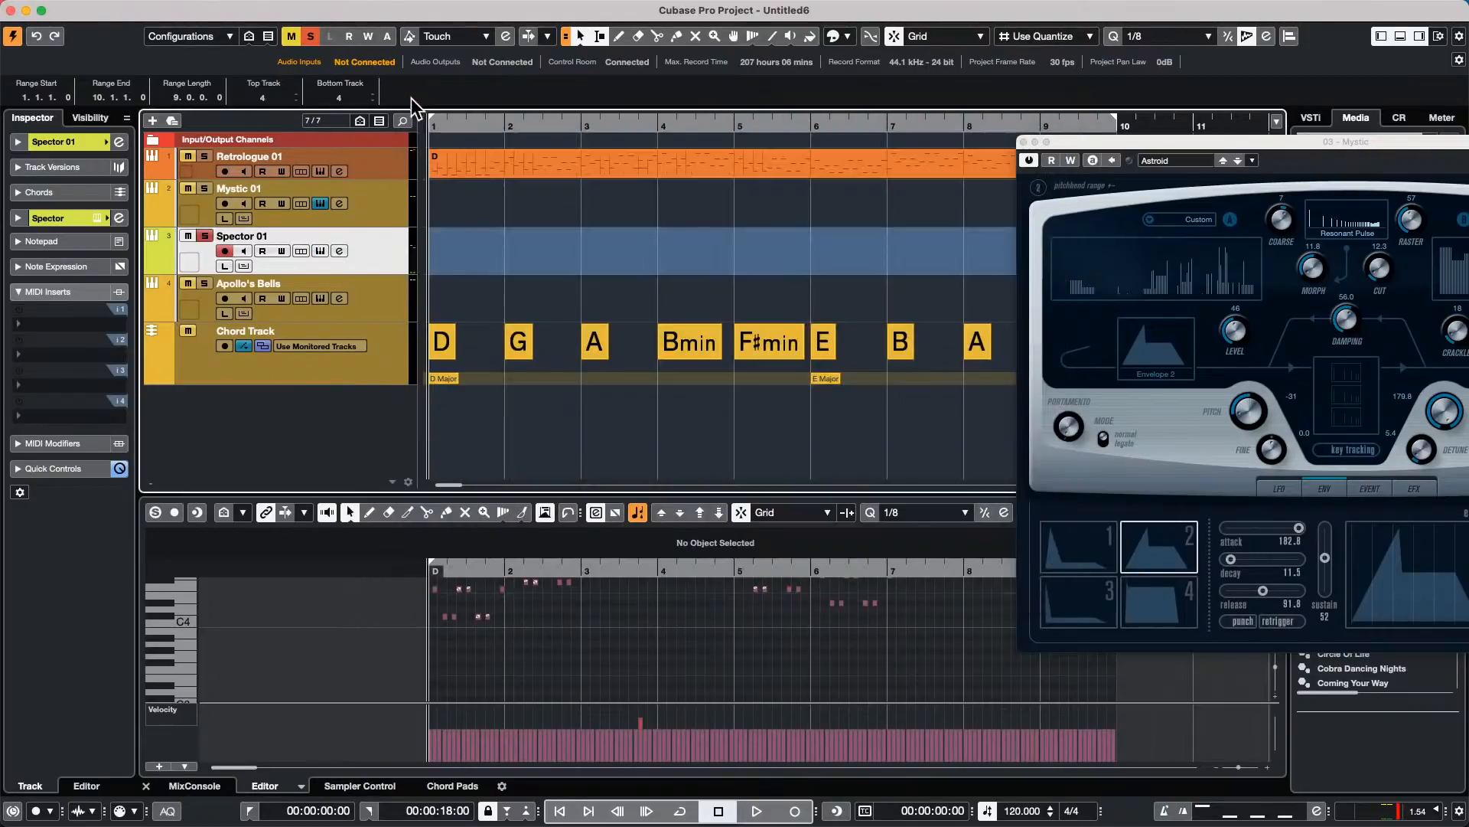
{"action": "left_click", "coordinate": [1023, 143]}
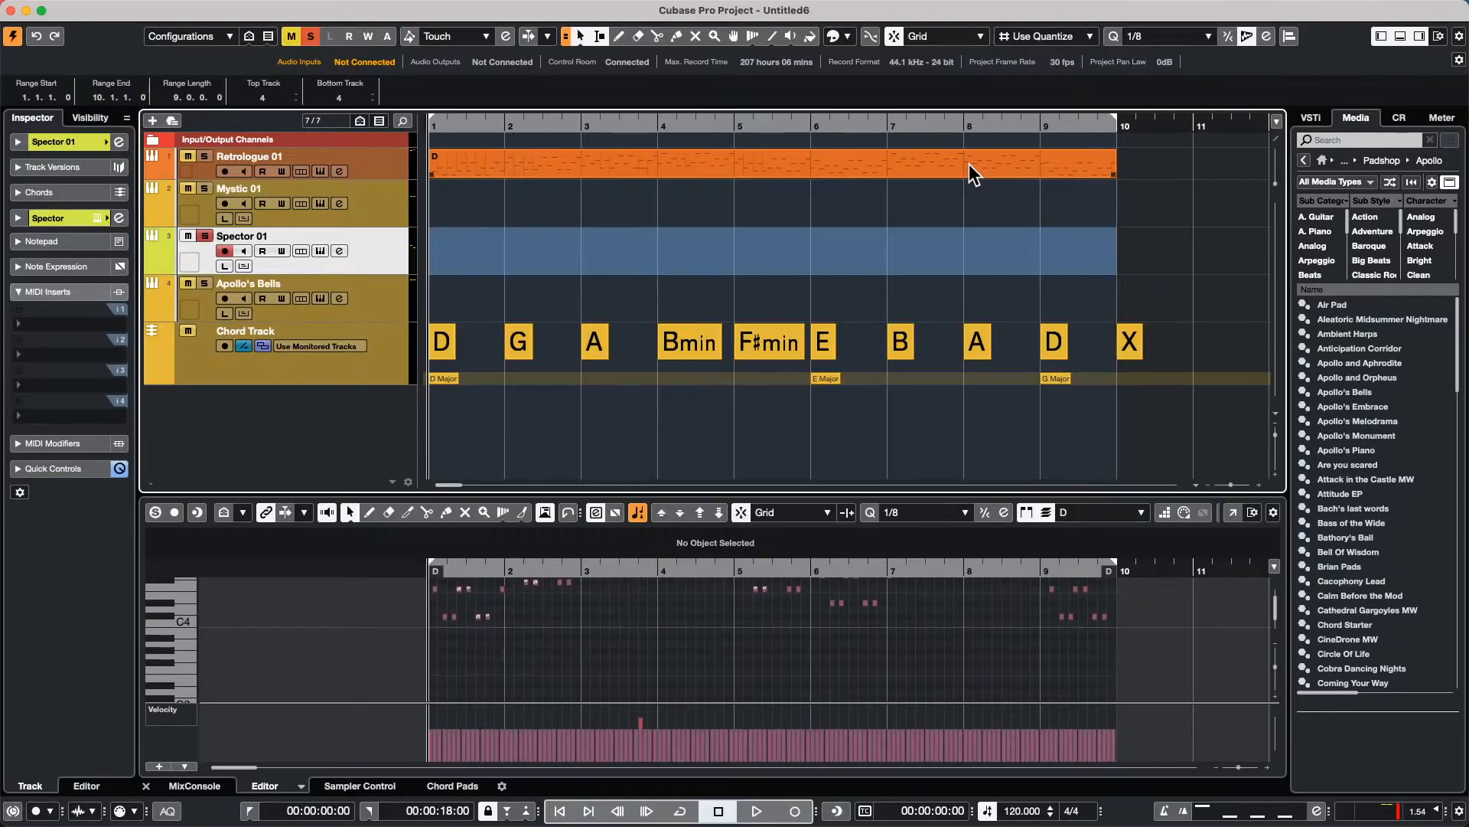
Step: Colour the Spector 01 track red
{"action": "left_click", "coordinate": [370, 291]}
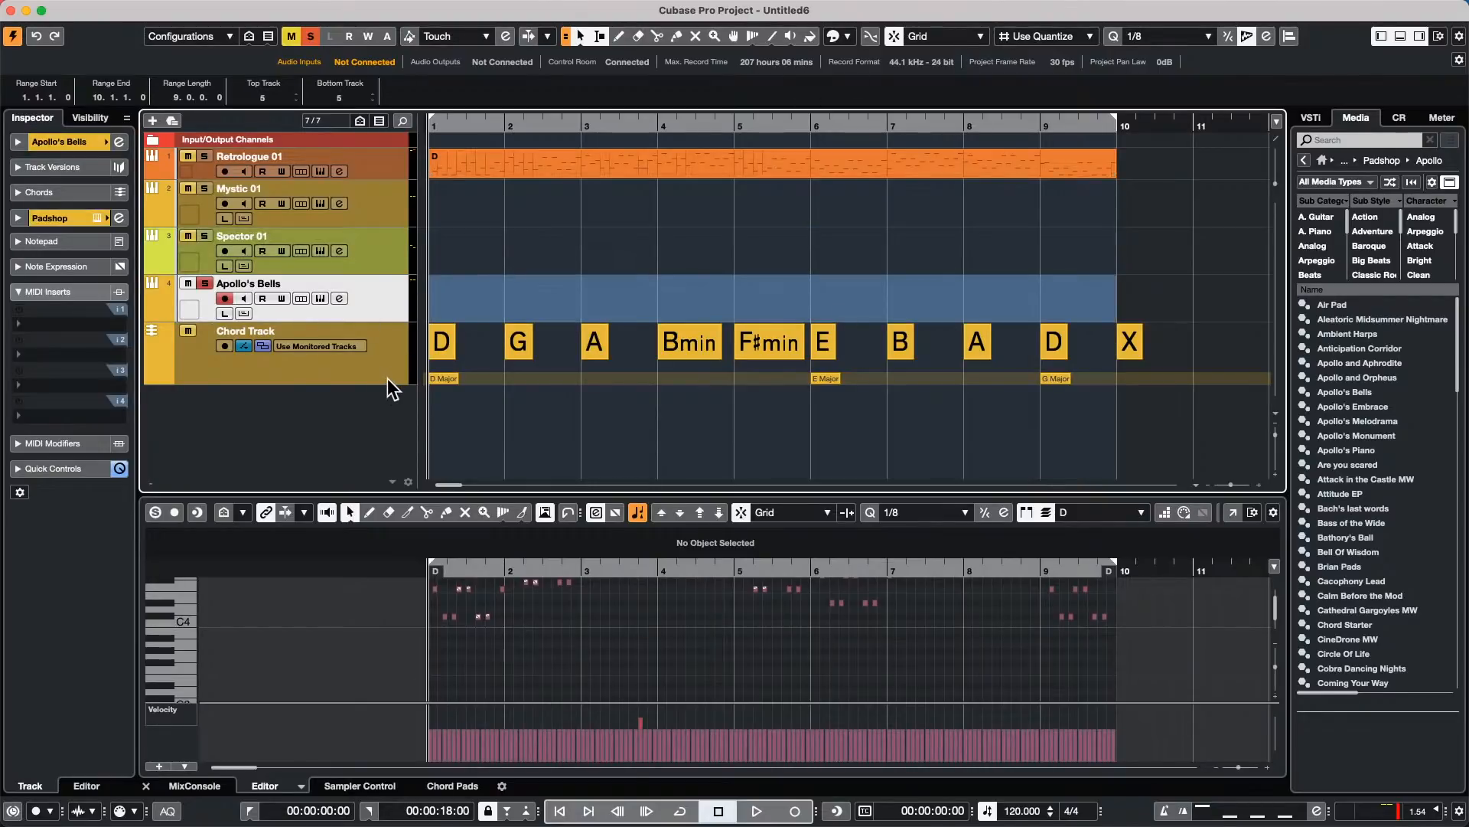
{"action": "left_click", "coordinate": [398, 338]}
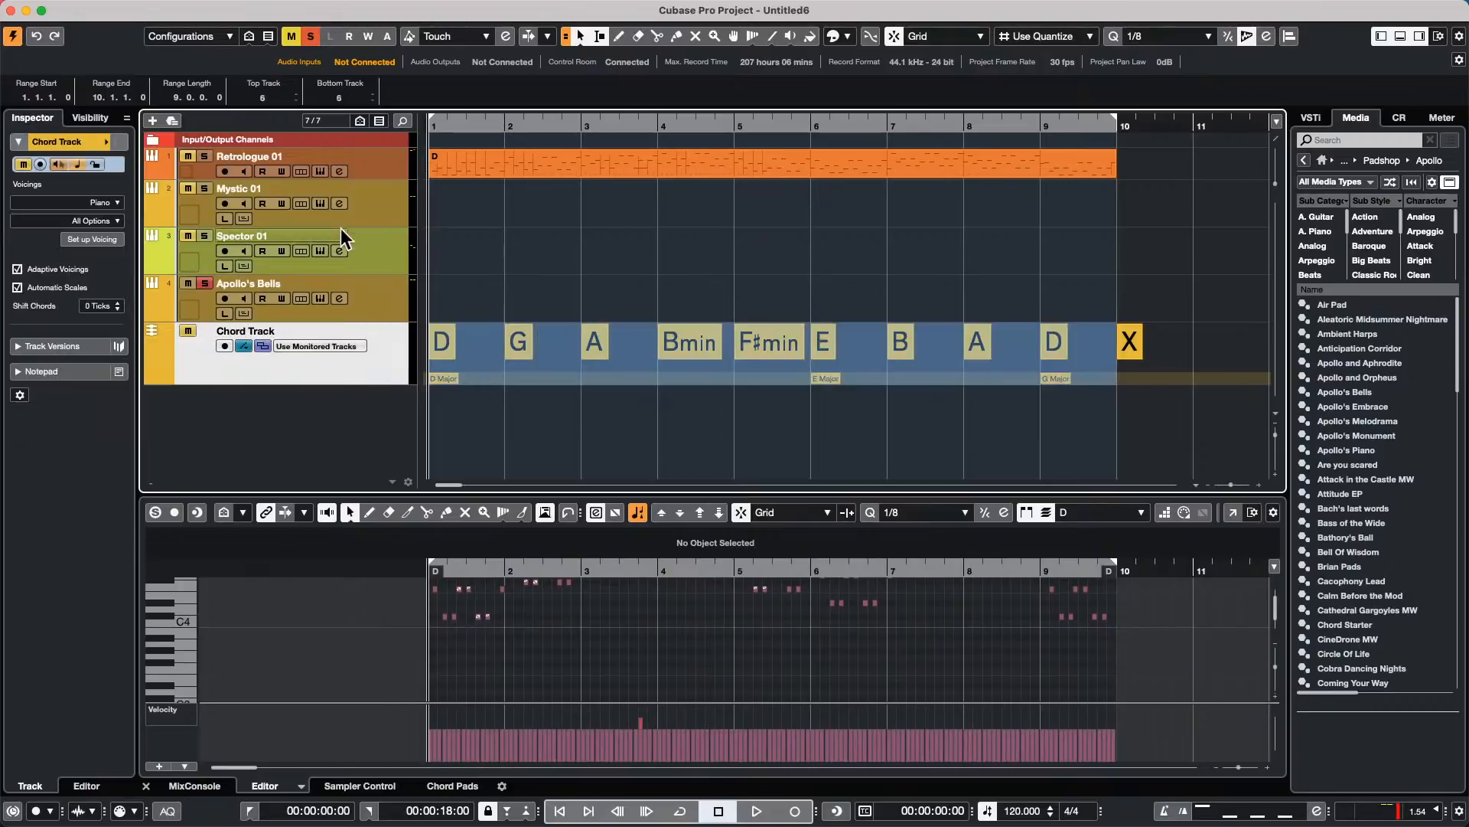
{"action": "left_click", "coordinate": [373, 241]}
{"action": "left_click", "coordinate": [384, 217]}
{"action": "left_click", "coordinate": [379, 263]}
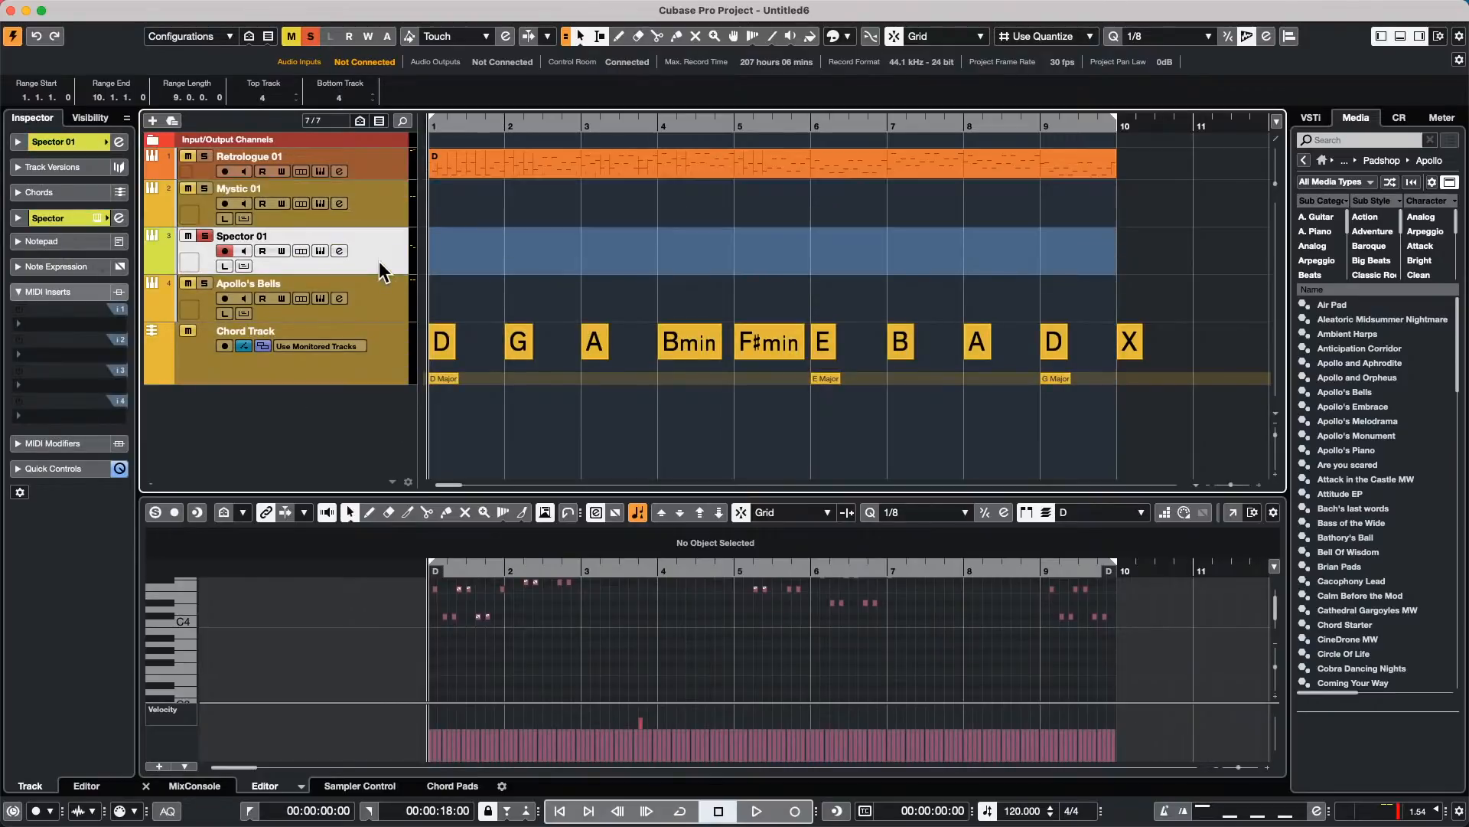
{"action": "left_click", "coordinate": [105, 142]}
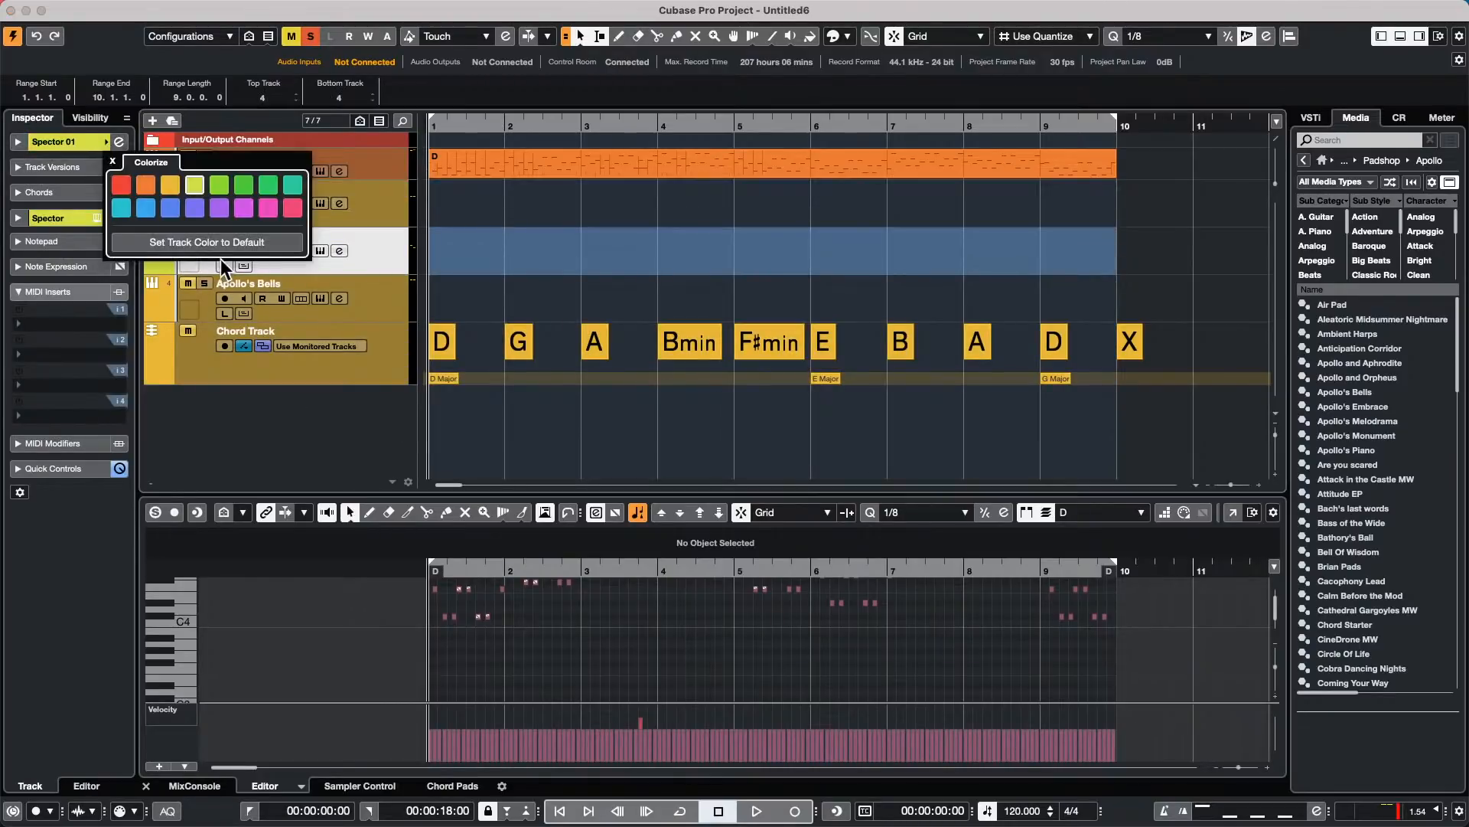
{"action": "left_click", "coordinate": [120, 184]}
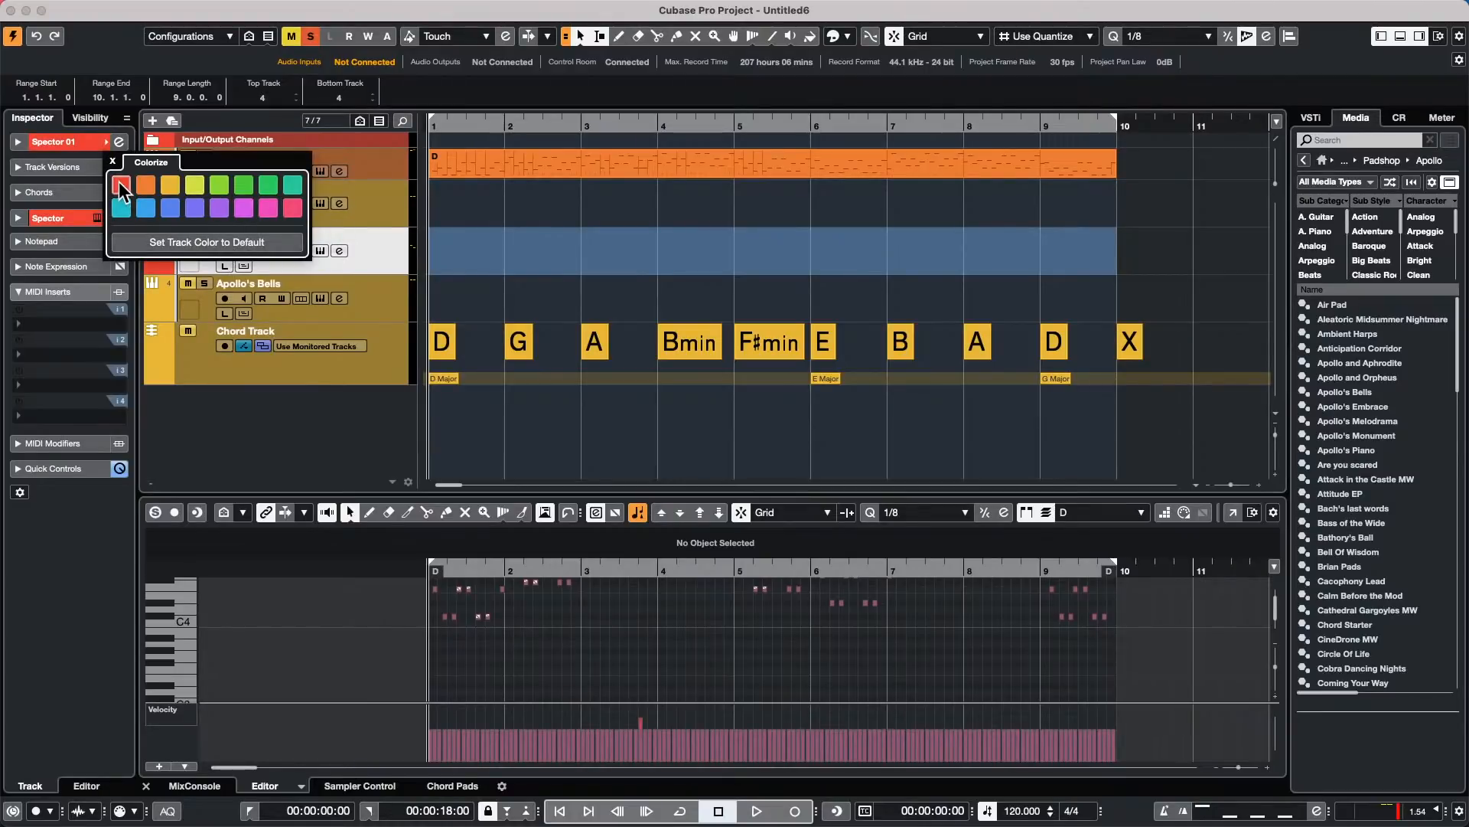
Step: Open the project colours setup showing the colour set
{"action": "left_click", "coordinate": [178, 9]}
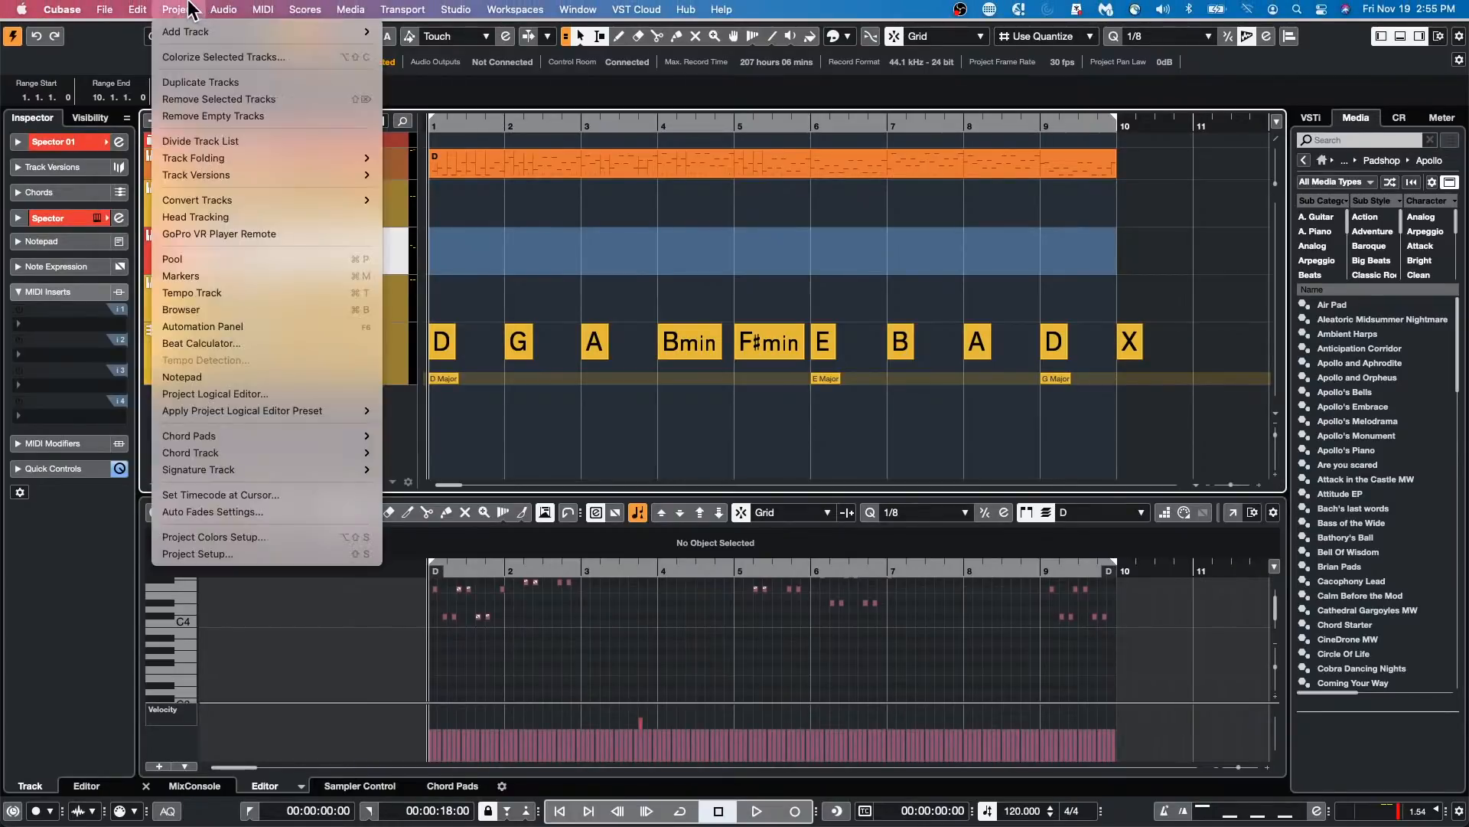
{"action": "left_click", "coordinate": [264, 537]}
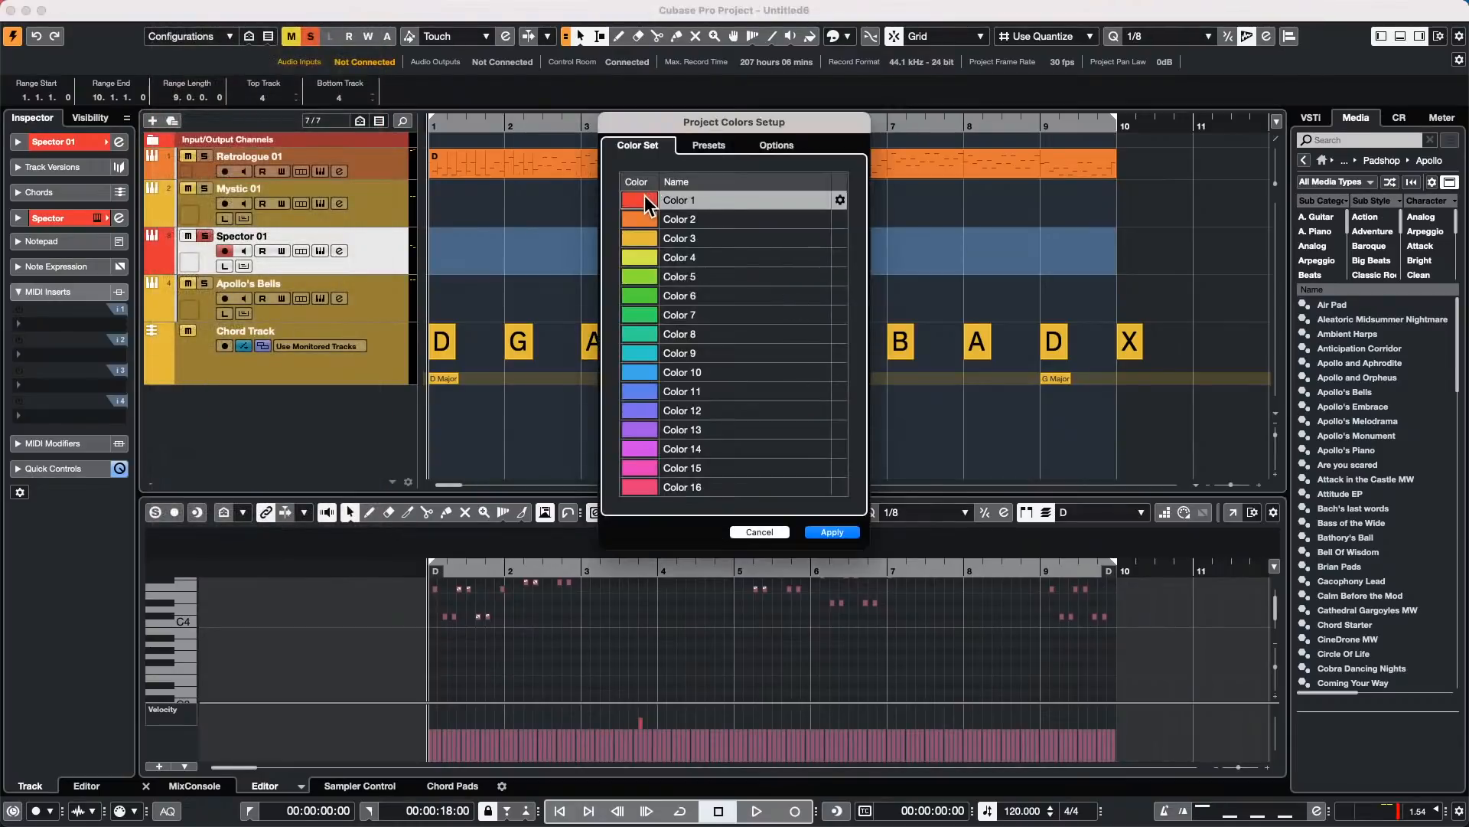
Step: Redefine project Color 1 as near-black (RGB 27, 26, 28) in the Project Colors Setup and apply it
{"action": "left_click", "coordinate": [643, 199]}
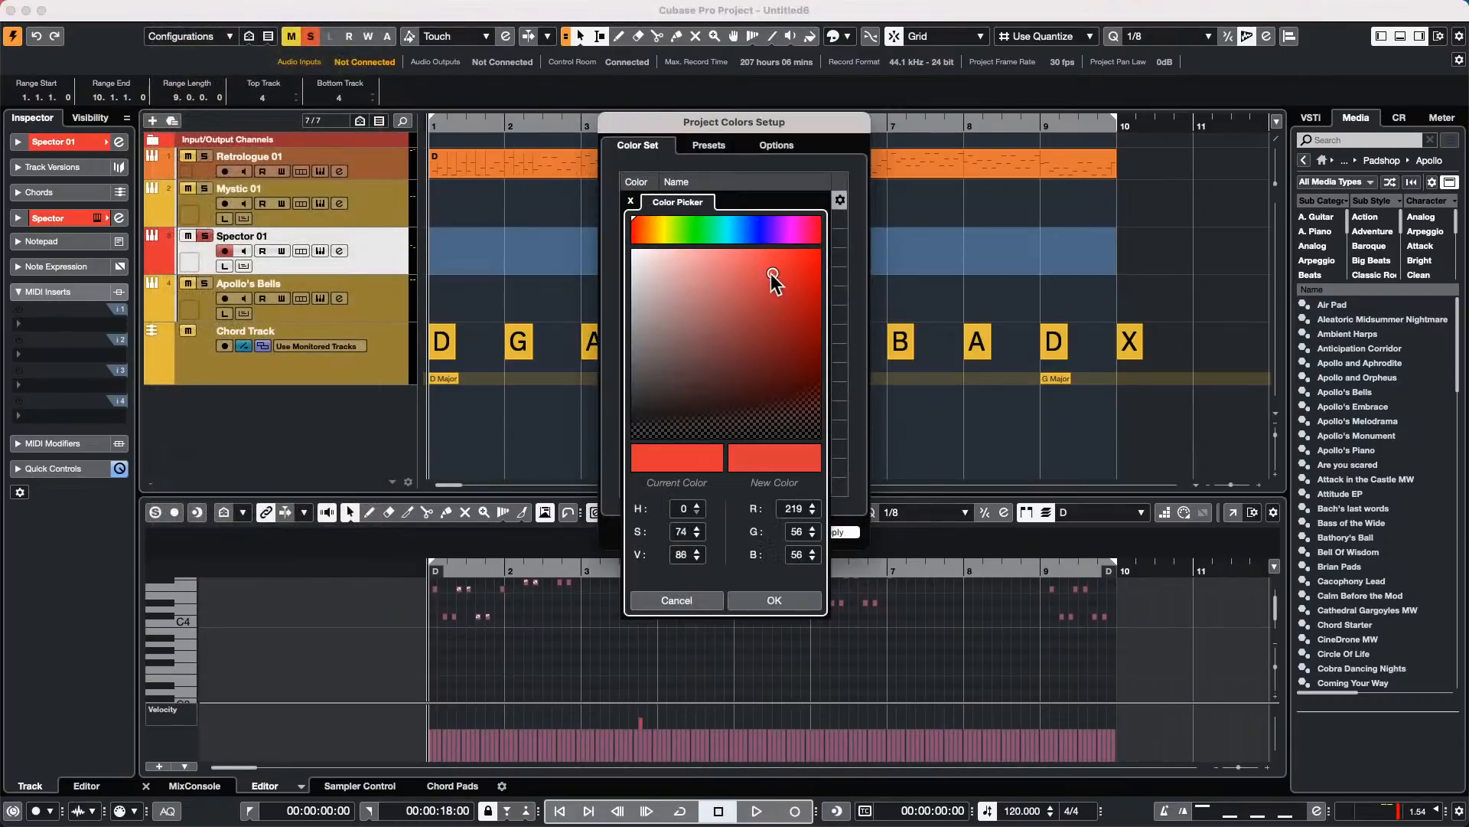
{"action": "left_click_drag", "start_coordinate": [771, 274], "coordinate": [668, 321]}
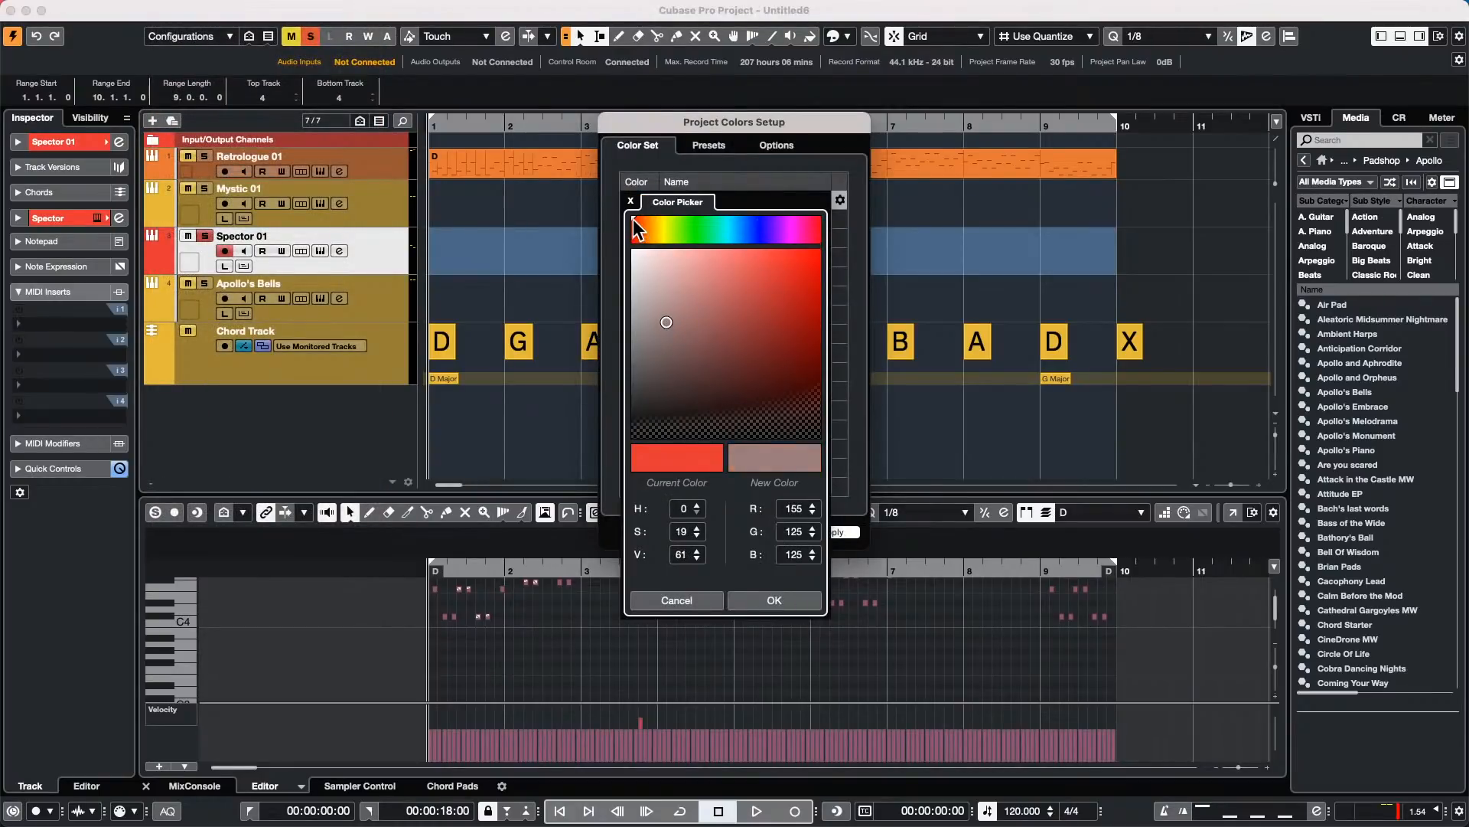
{"action": "left_click_drag", "start_coordinate": [635, 227], "coordinate": [769, 234]}
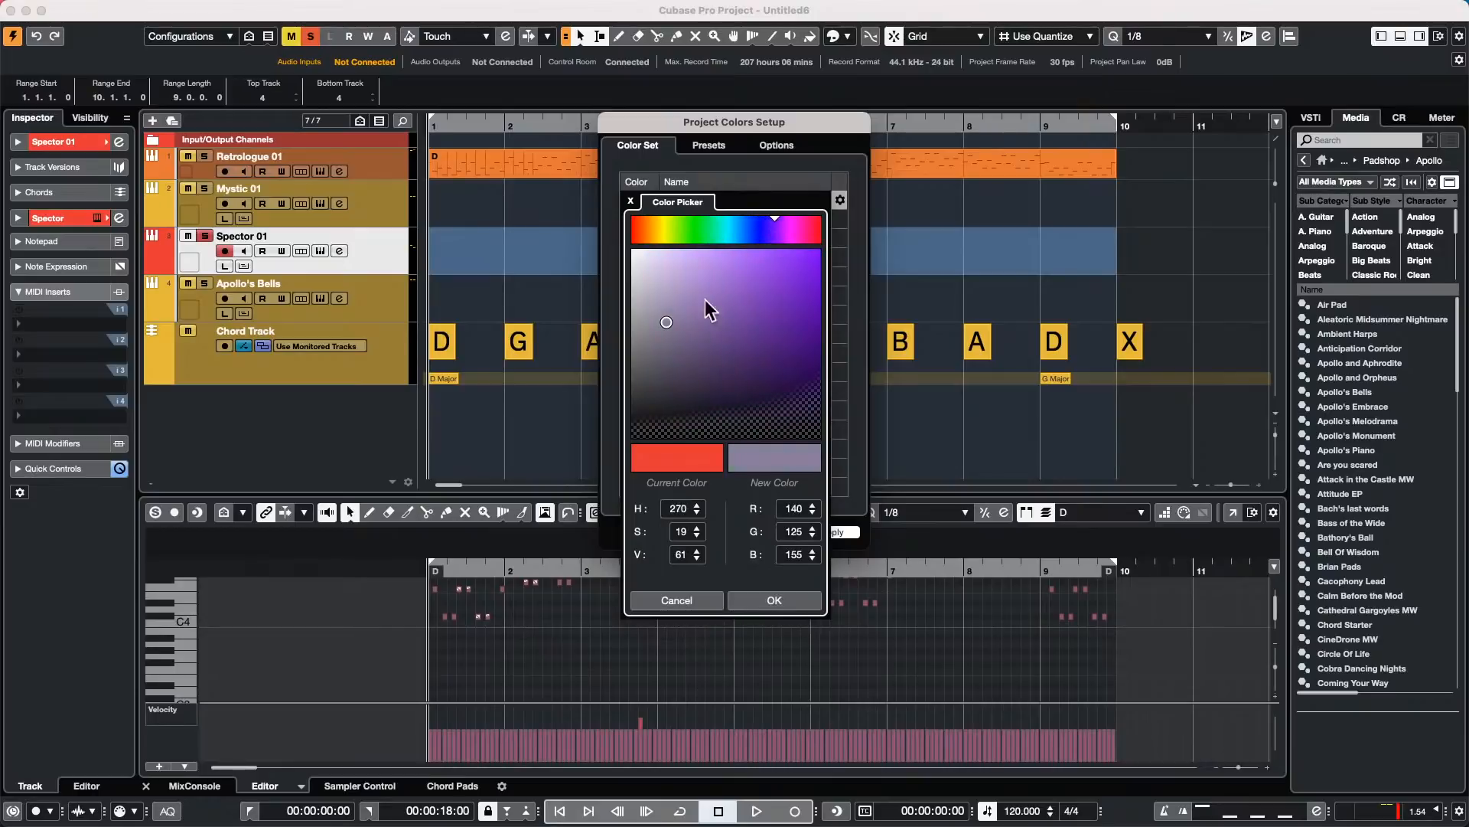
{"action": "left_click_drag", "start_coordinate": [665, 325], "coordinate": [638, 417]}
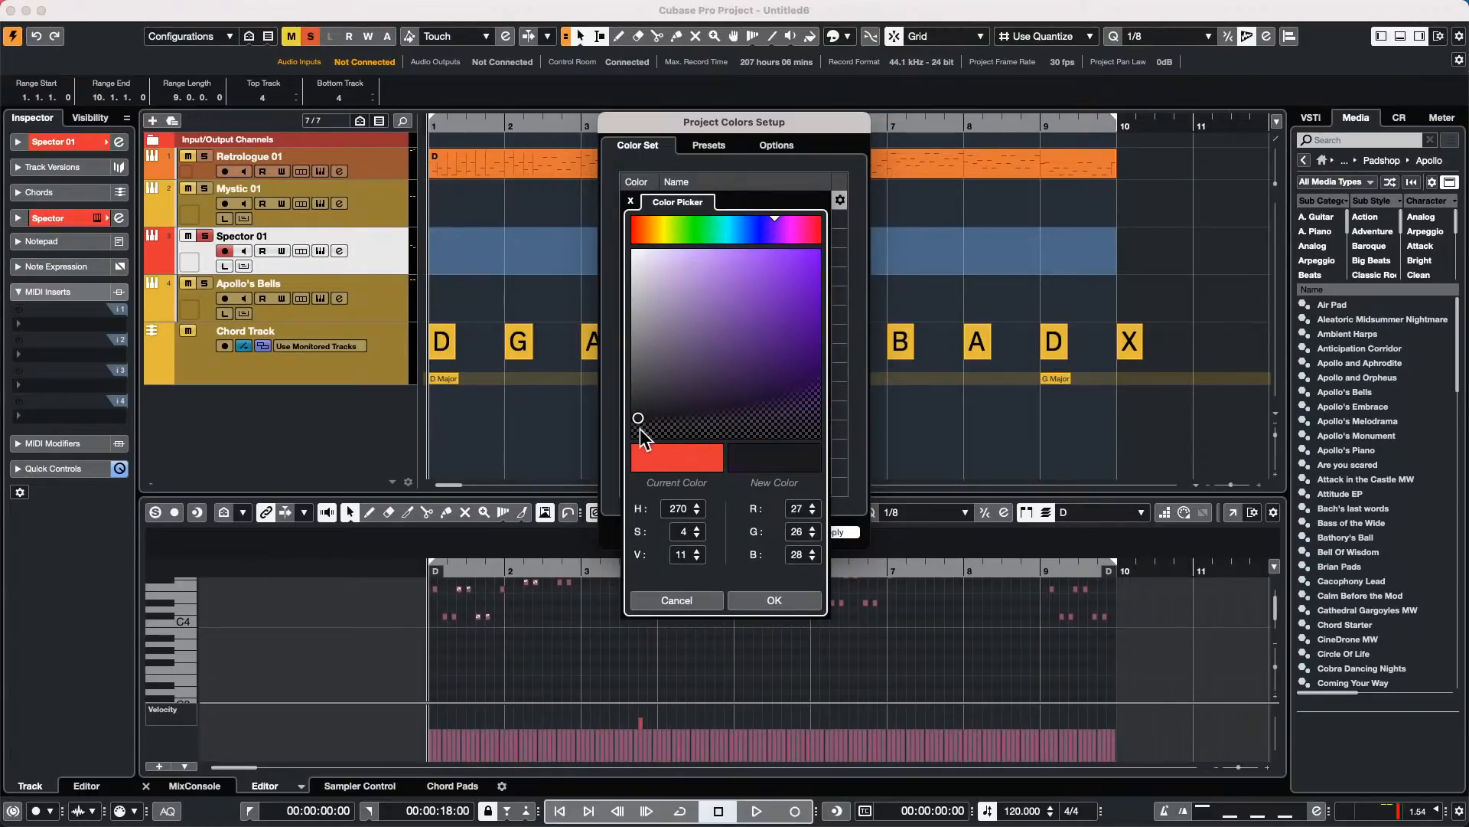
{"action": "left_click", "coordinate": [775, 600]}
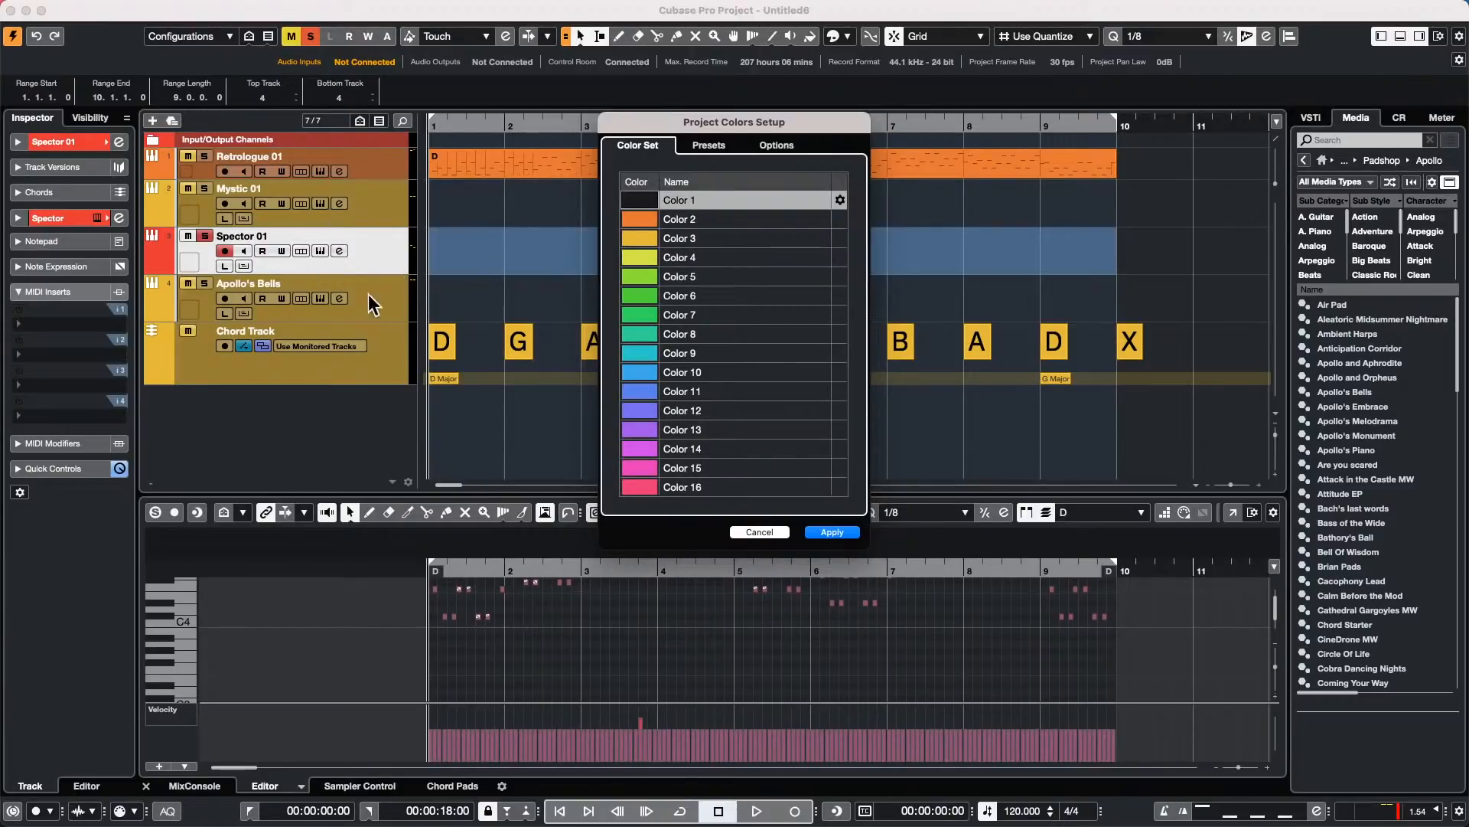
{"action": "left_click", "coordinate": [809, 532]}
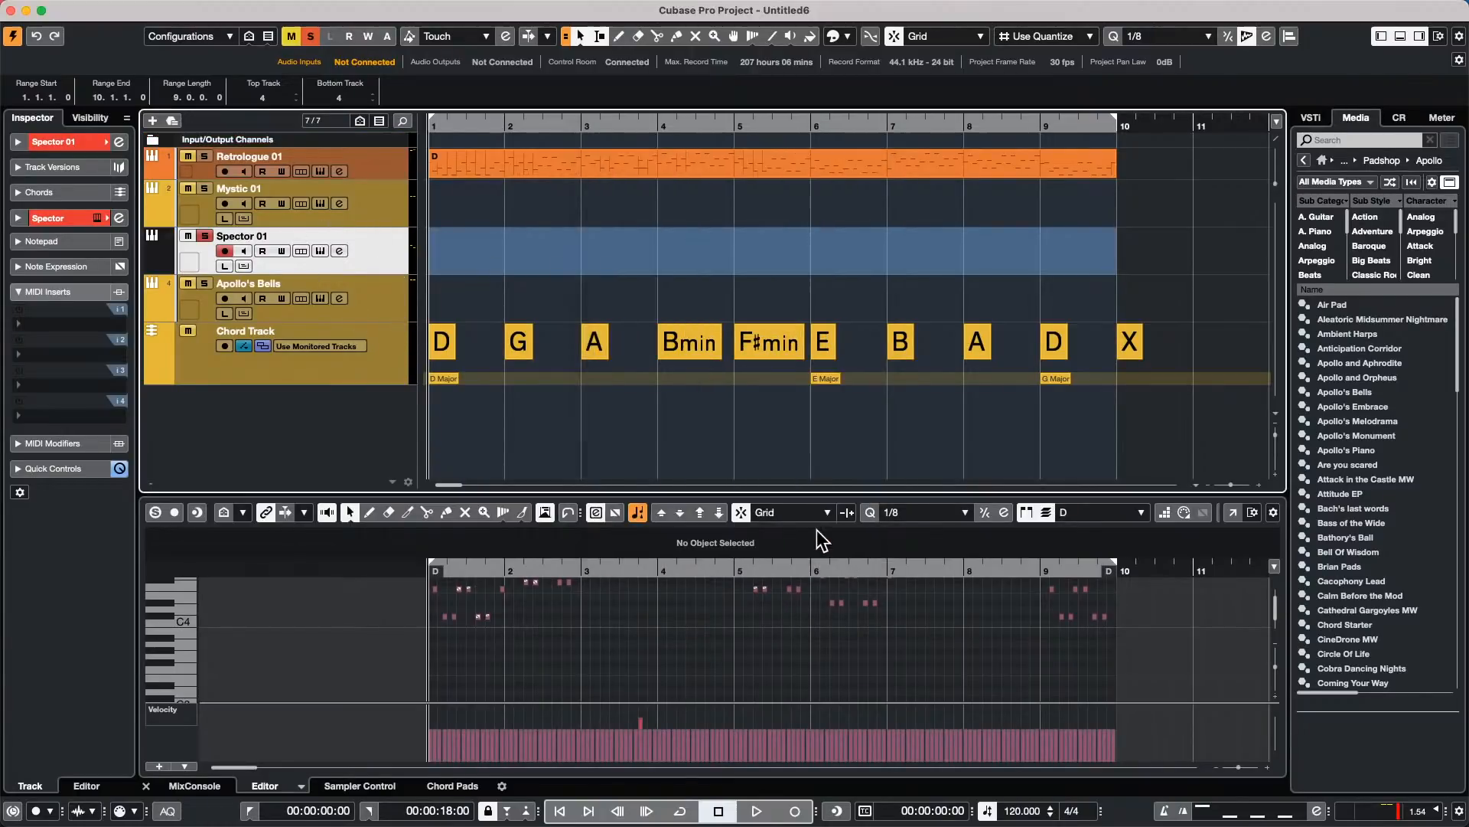
Step: Select the Apollo's Bells track, then redefine project Color 2 as near-white (RGB 249, 249, 249) and apply it
{"action": "left_click", "coordinate": [392, 303]}
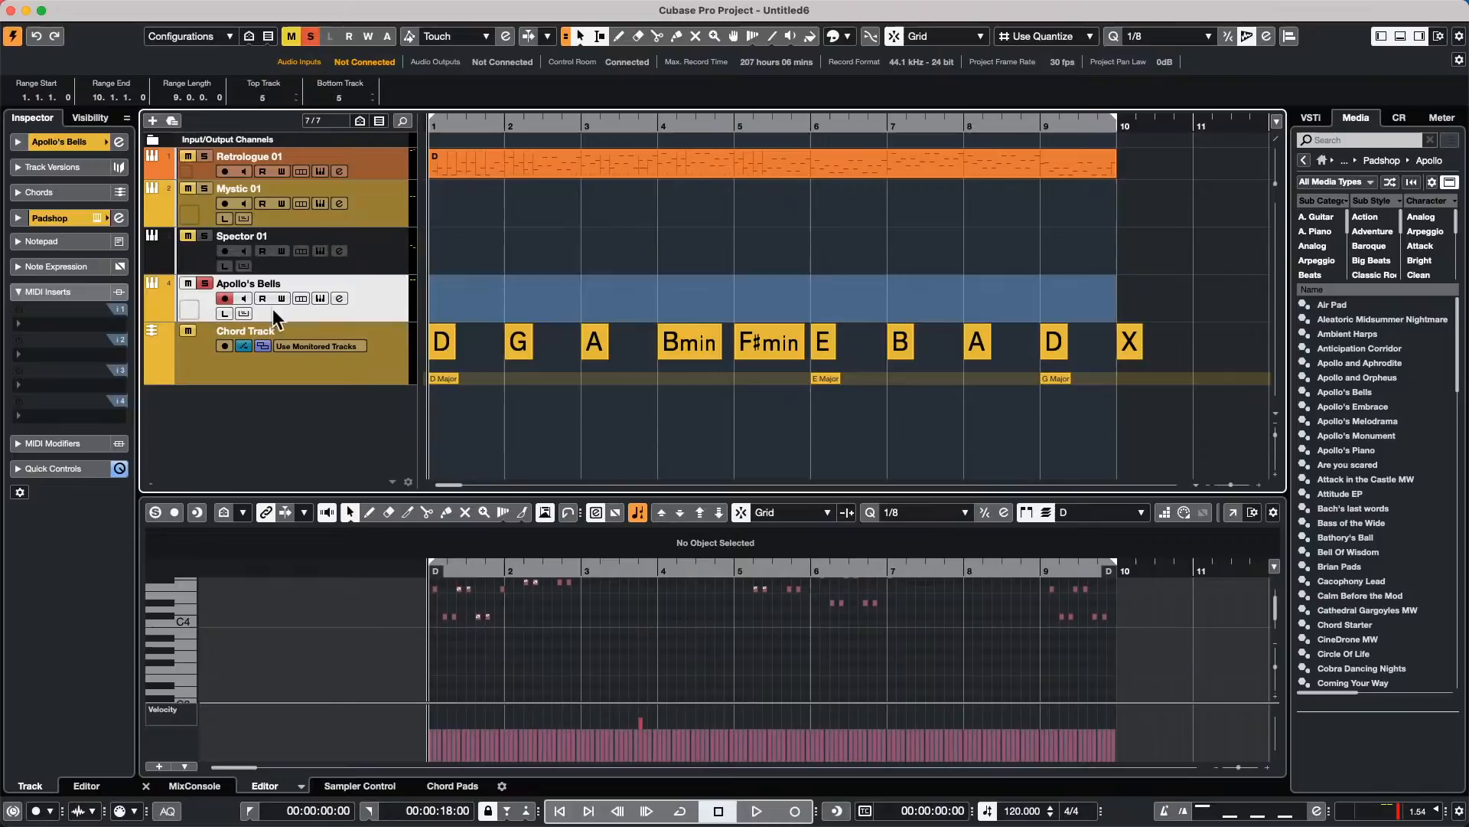
{"action": "left_click", "coordinate": [359, 243]}
{"action": "left_click", "coordinate": [366, 305]}
{"action": "left_click", "coordinate": [209, 9]}
{"action": "mouse_move", "coordinate": [179, 9]}
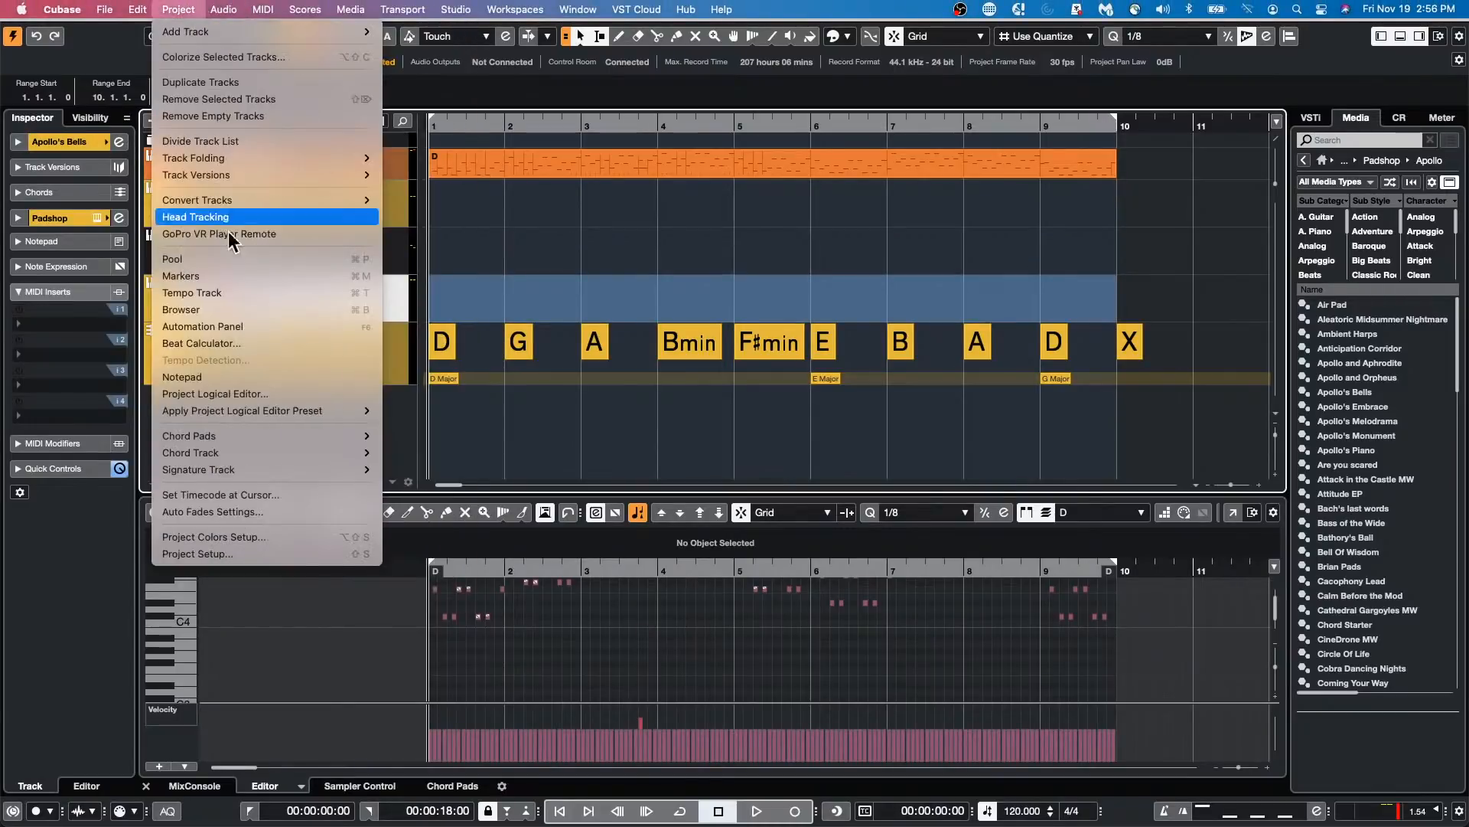
{"action": "left_click", "coordinate": [210, 536]}
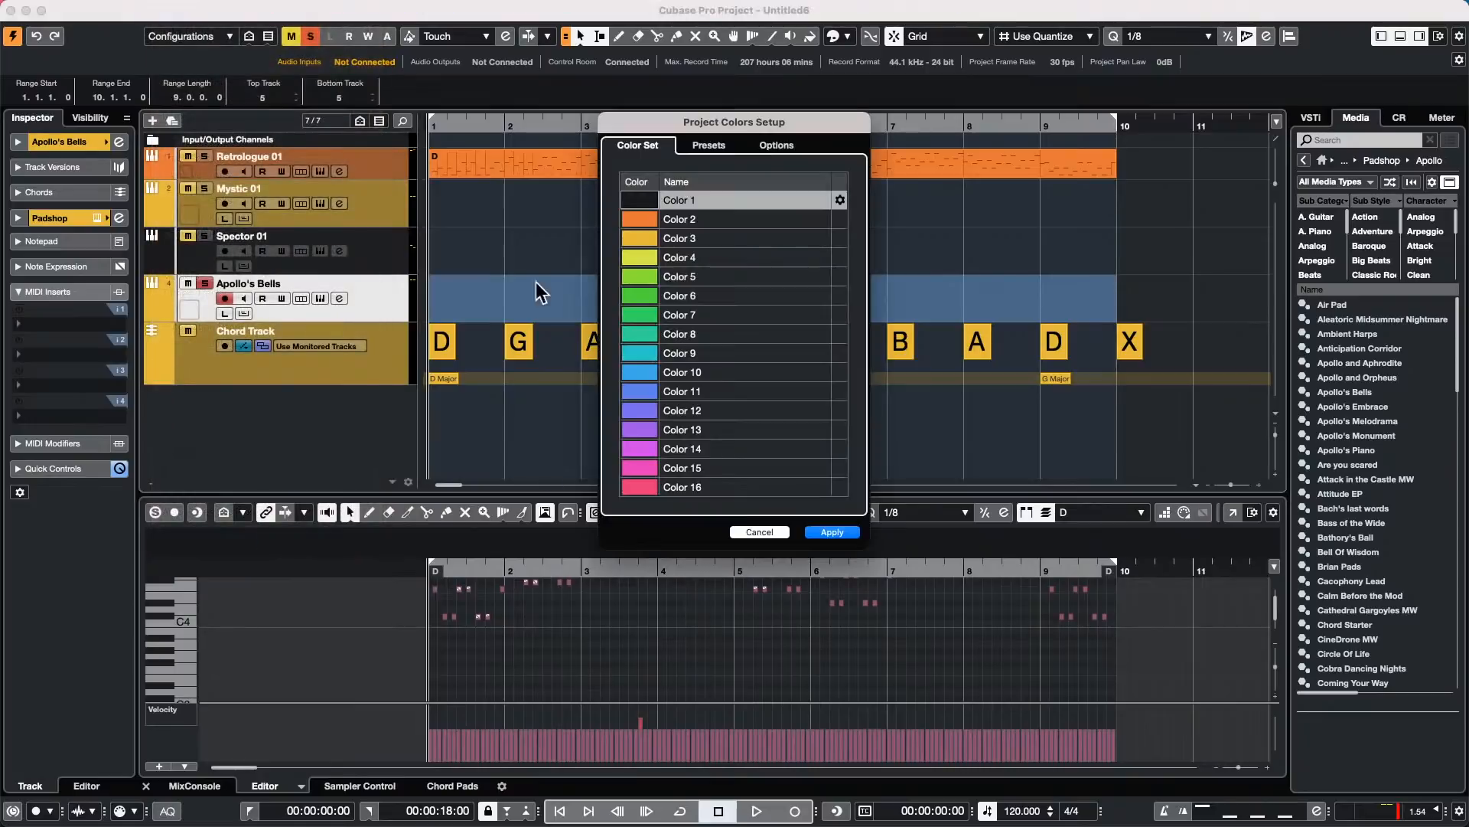
{"action": "left_click", "coordinate": [640, 219]}
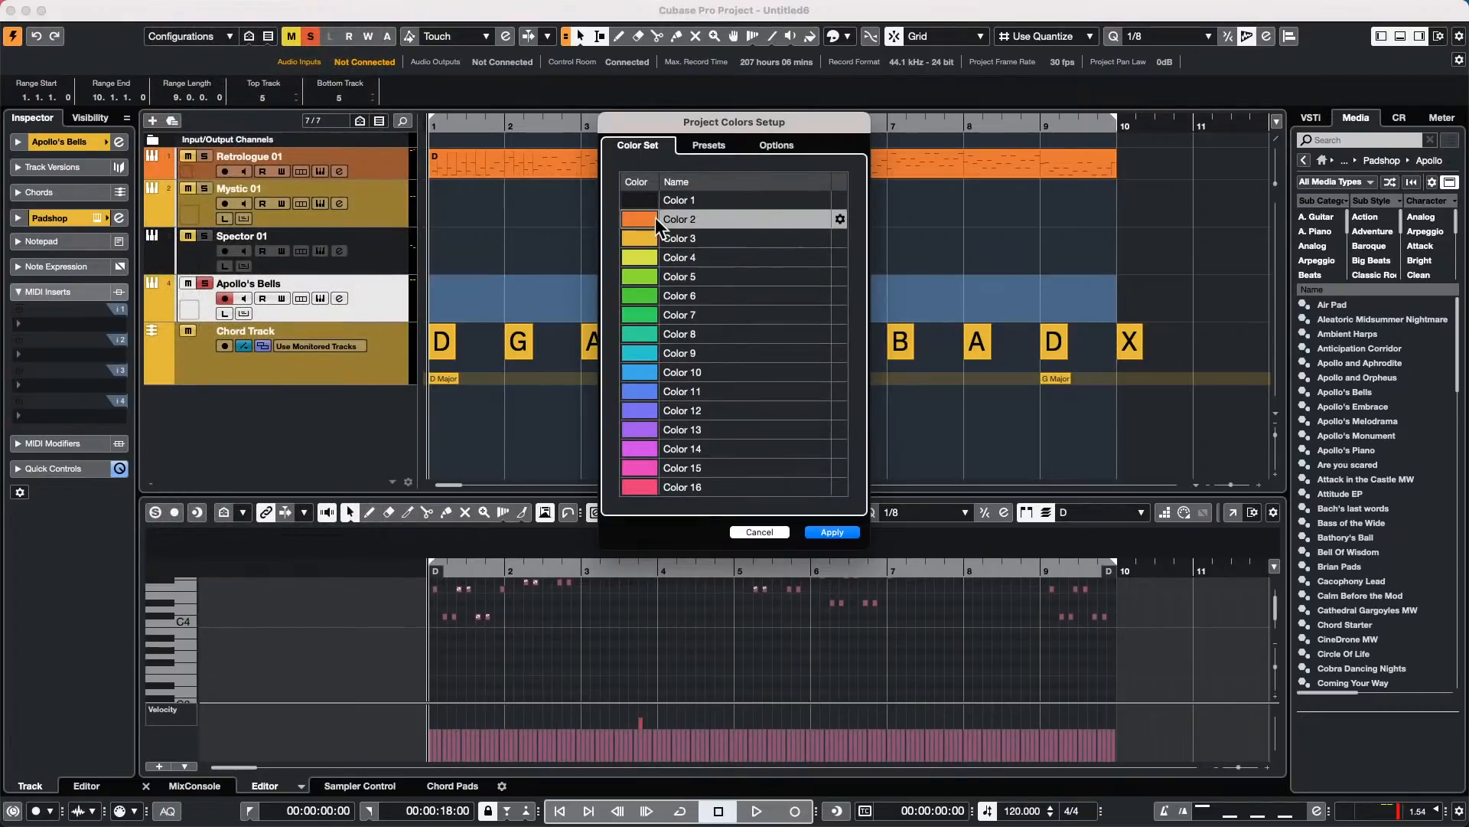
{"action": "left_click", "coordinate": [652, 218]}
{"action": "left_click", "coordinate": [729, 253]}
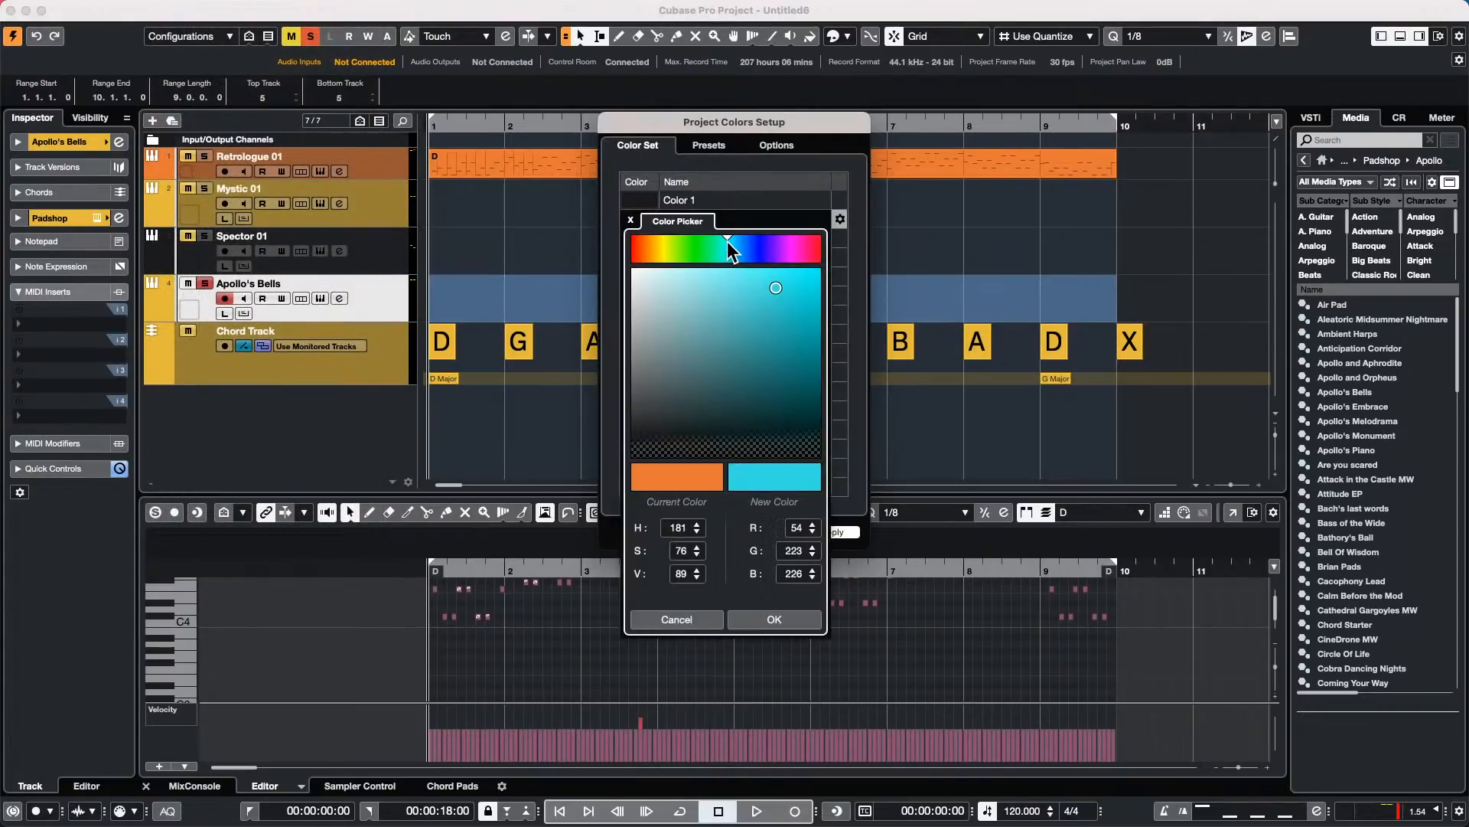
{"action": "mouse_move", "coordinate": [711, 249]}
{"action": "left_mouse_down"}
{"action": "mouse_move", "coordinate": [752, 249]}
{"action": "mouse_move", "coordinate": [631, 269]}
{"action": "left_mouse_up"}
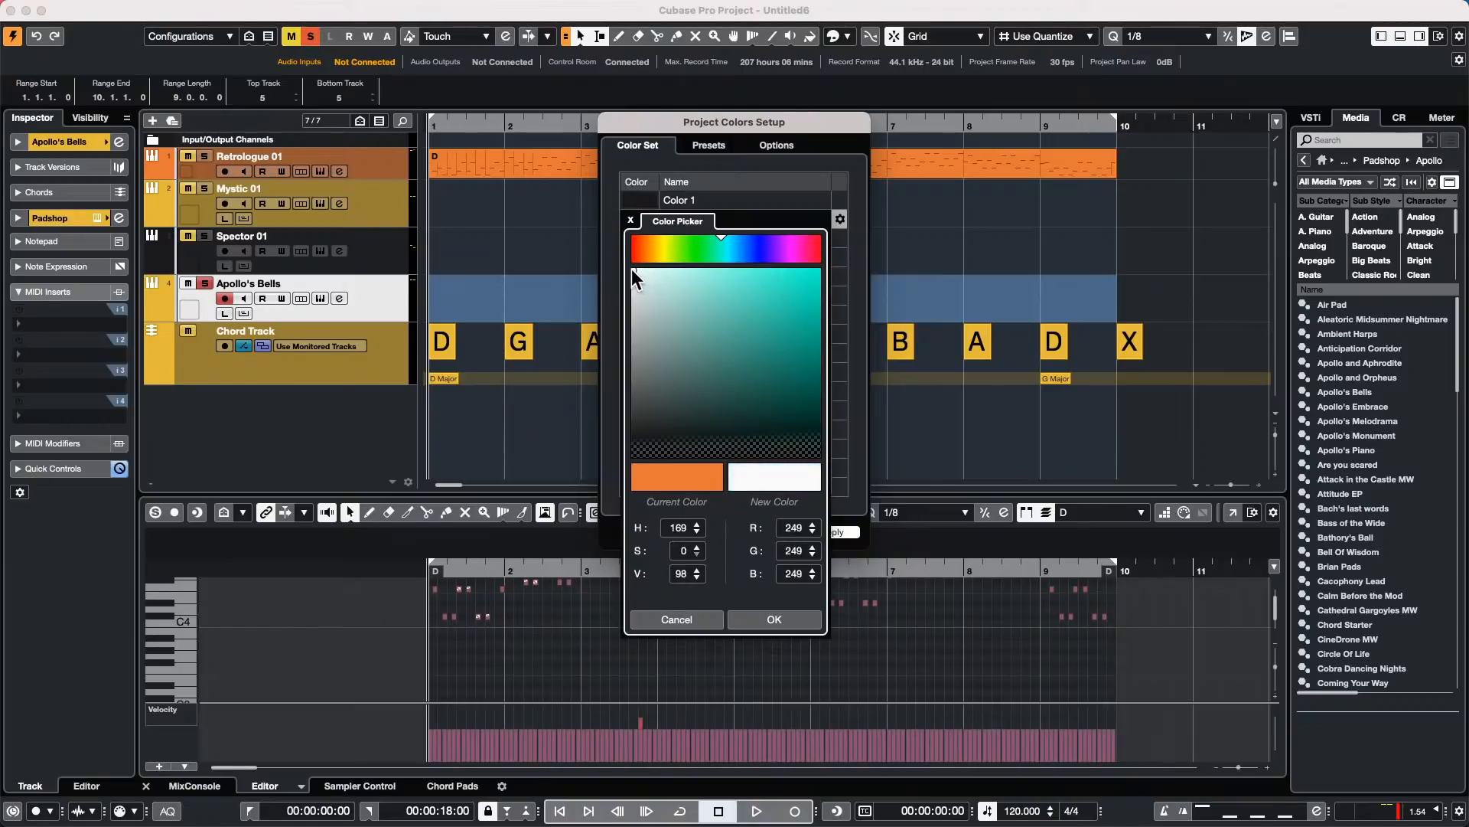
{"action": "left_click", "coordinate": [770, 620]}
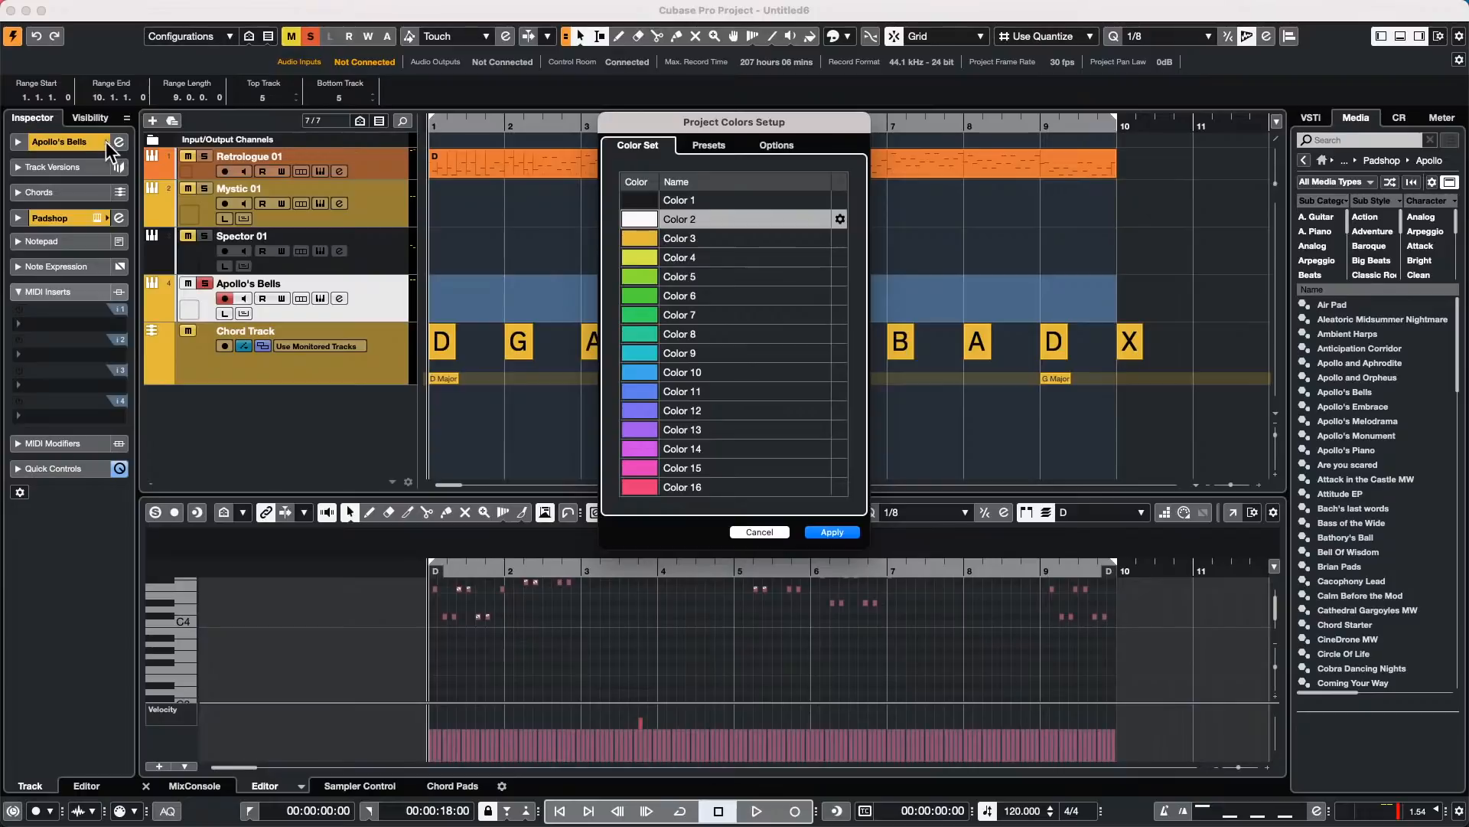
{"action": "left_click", "coordinate": [846, 534]}
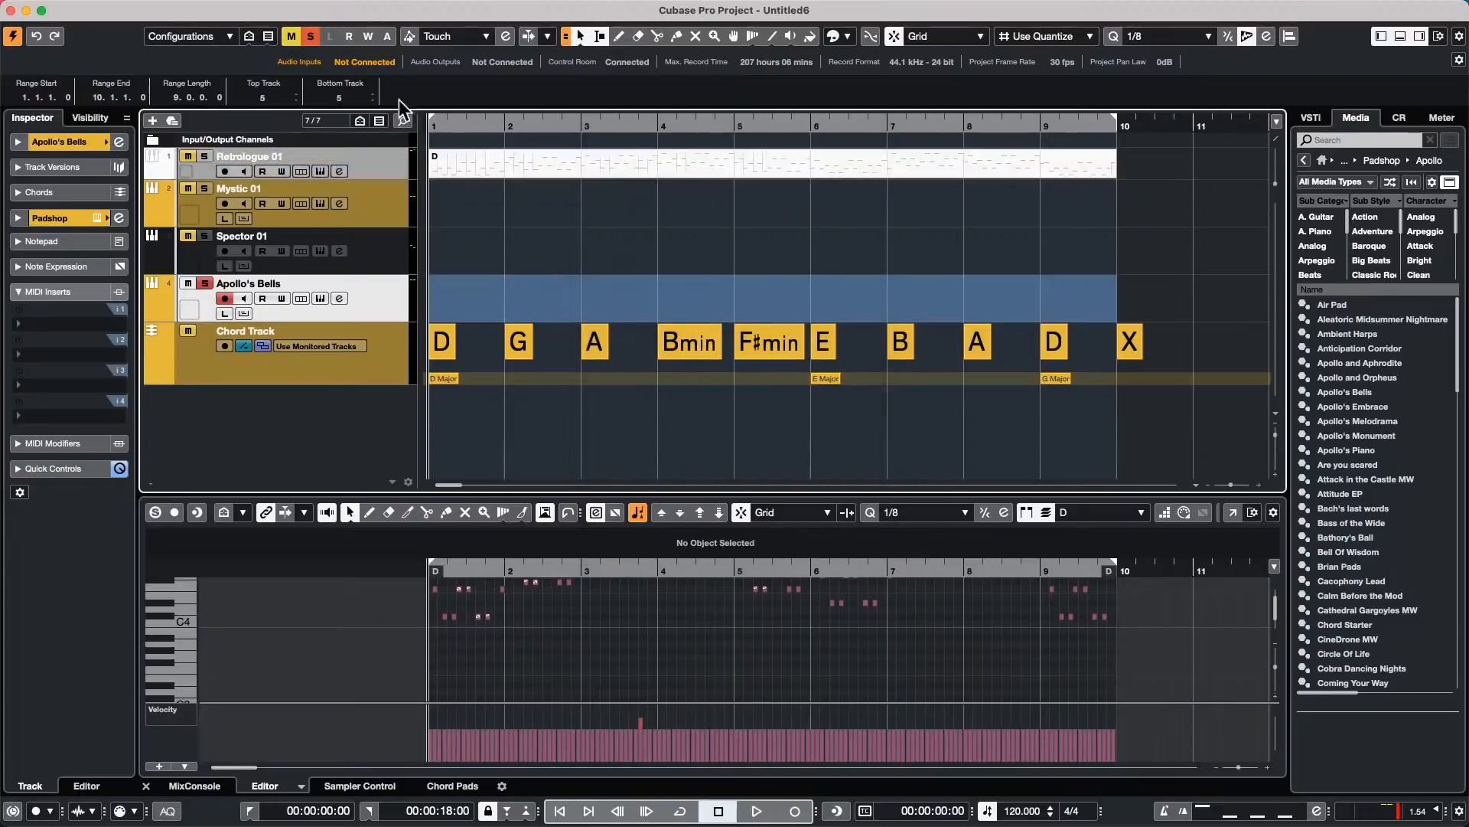
Step: Colorize the Apollo's Bells track with the white project color, then select the Mystic 01 track
{"action": "left_click", "coordinate": [106, 143]}
{"action": "left_click", "coordinate": [150, 185]}
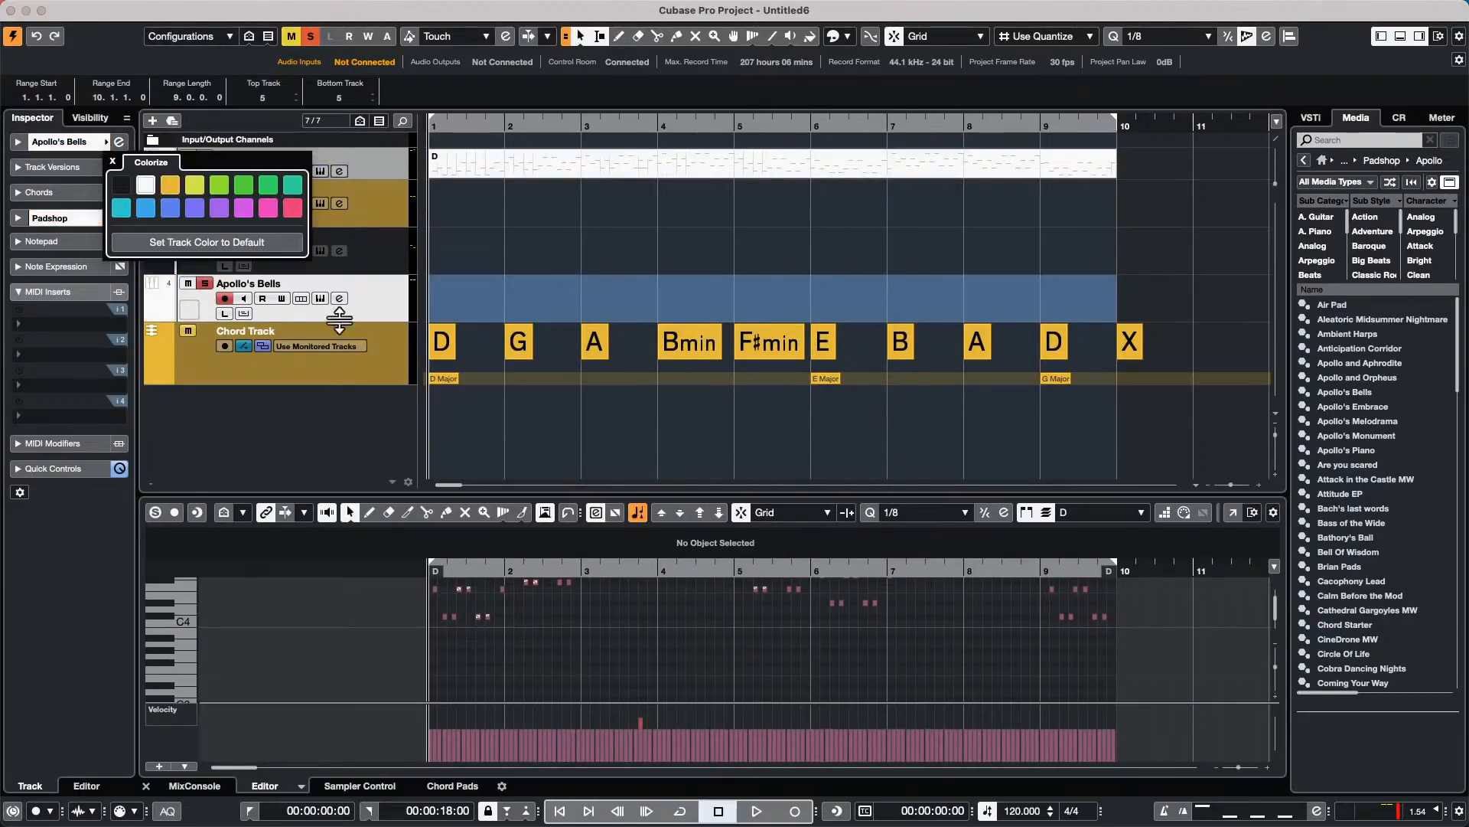
{"action": "left_click", "coordinate": [368, 373]}
{"action": "left_click", "coordinate": [372, 295]}
{"action": "left_click", "coordinate": [371, 264]}
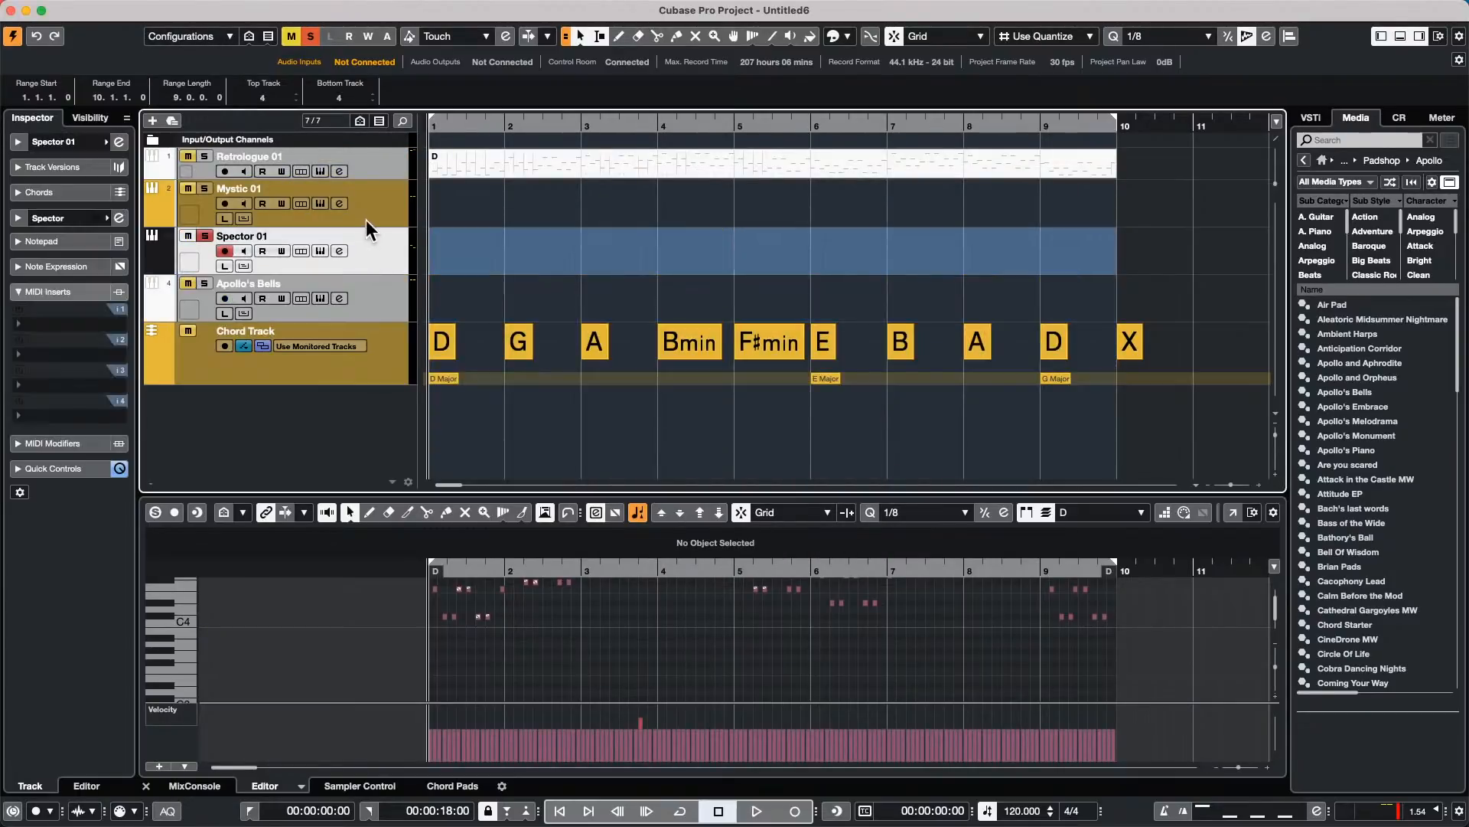
{"action": "left_click", "coordinate": [366, 219]}
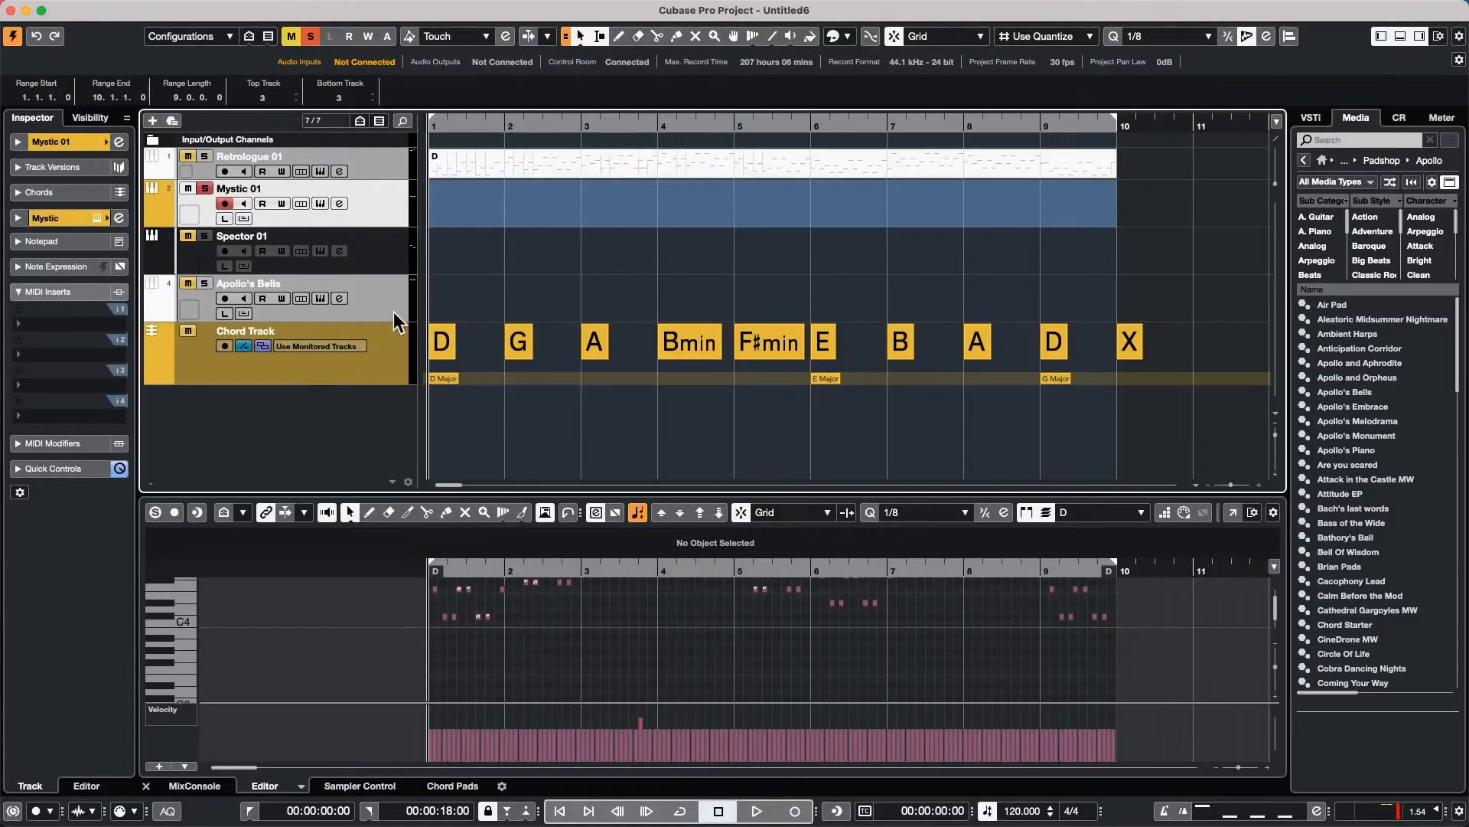
Step: Add one instrument track with Groove Agent SE routed to Stereo Out
{"action": "right_click", "coordinate": [323, 397]}
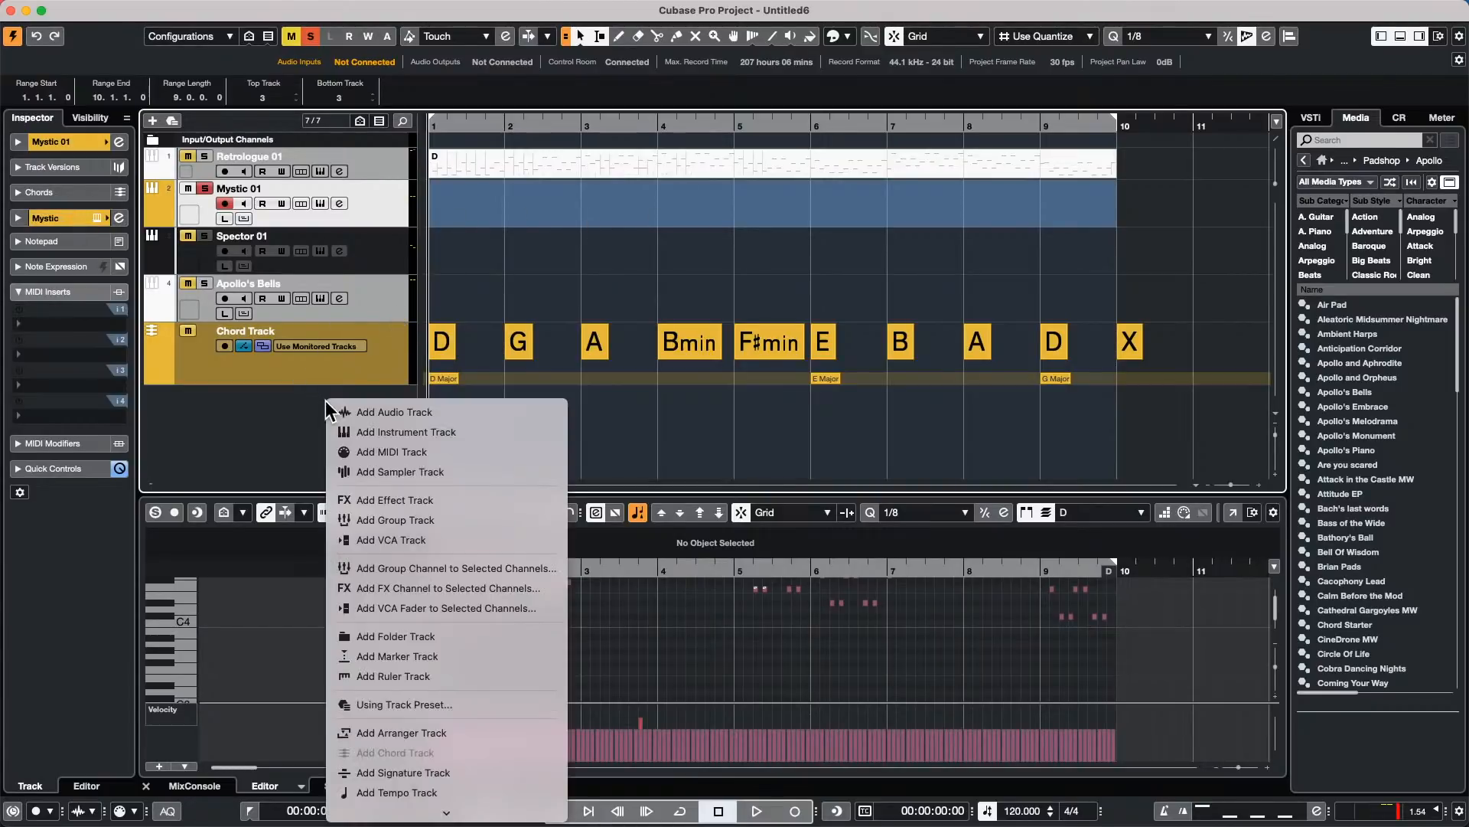
{"action": "left_click", "coordinate": [482, 430]}
{"action": "left_click", "coordinate": [830, 287]}
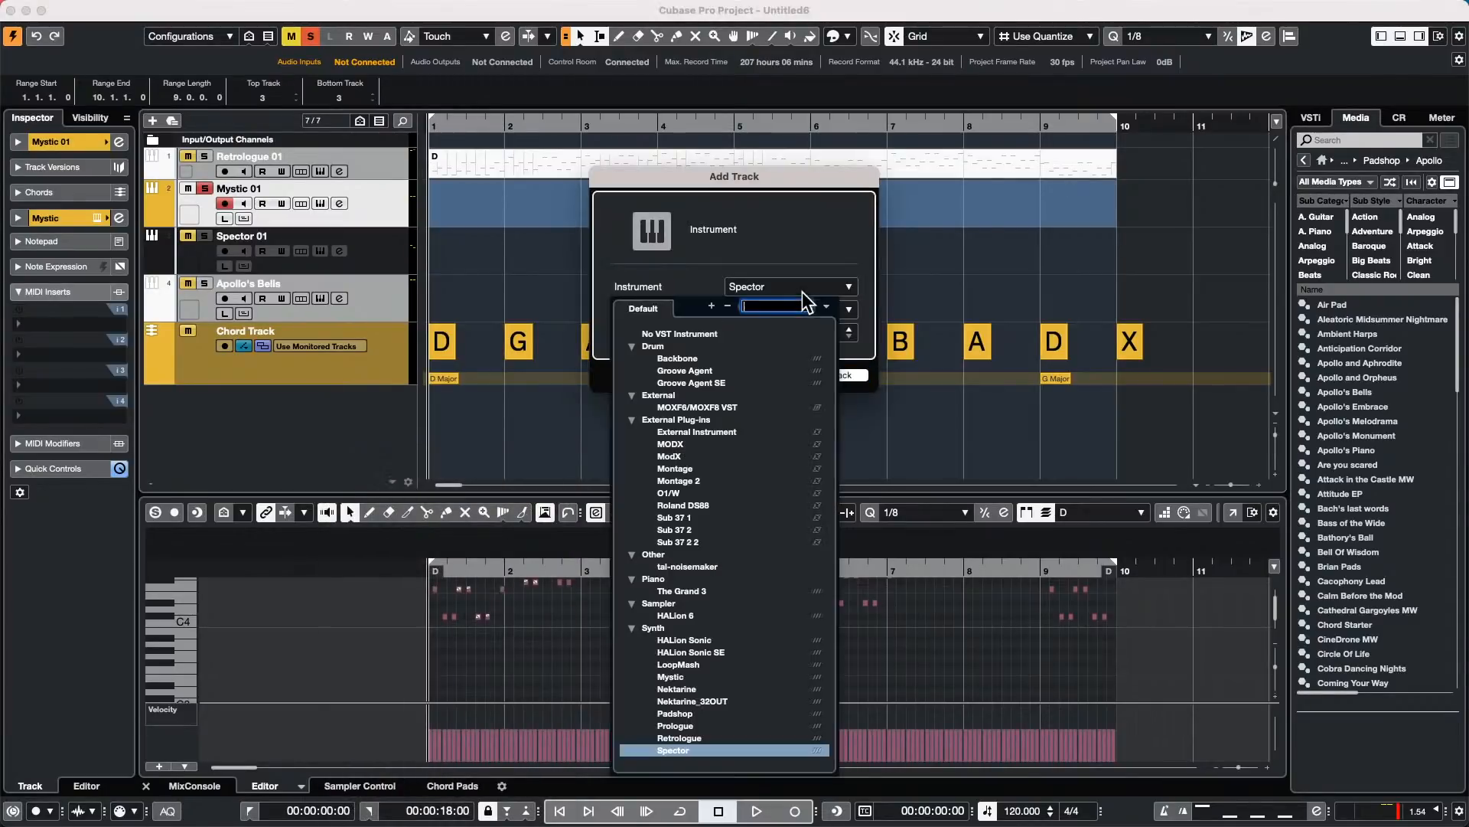
{"action": "left_click", "coordinate": [714, 391]}
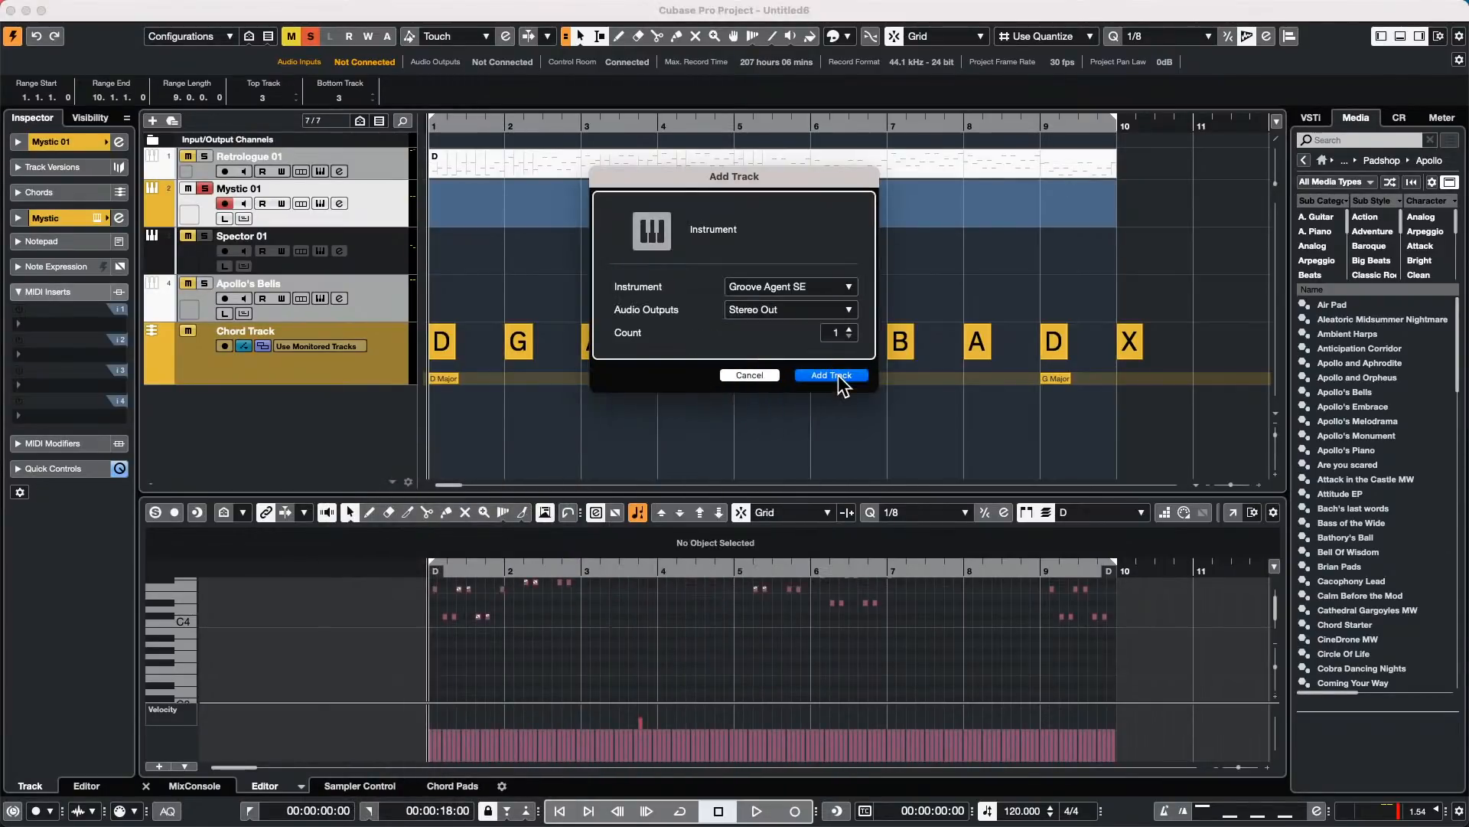
{"action": "left_click", "coordinate": [846, 376]}
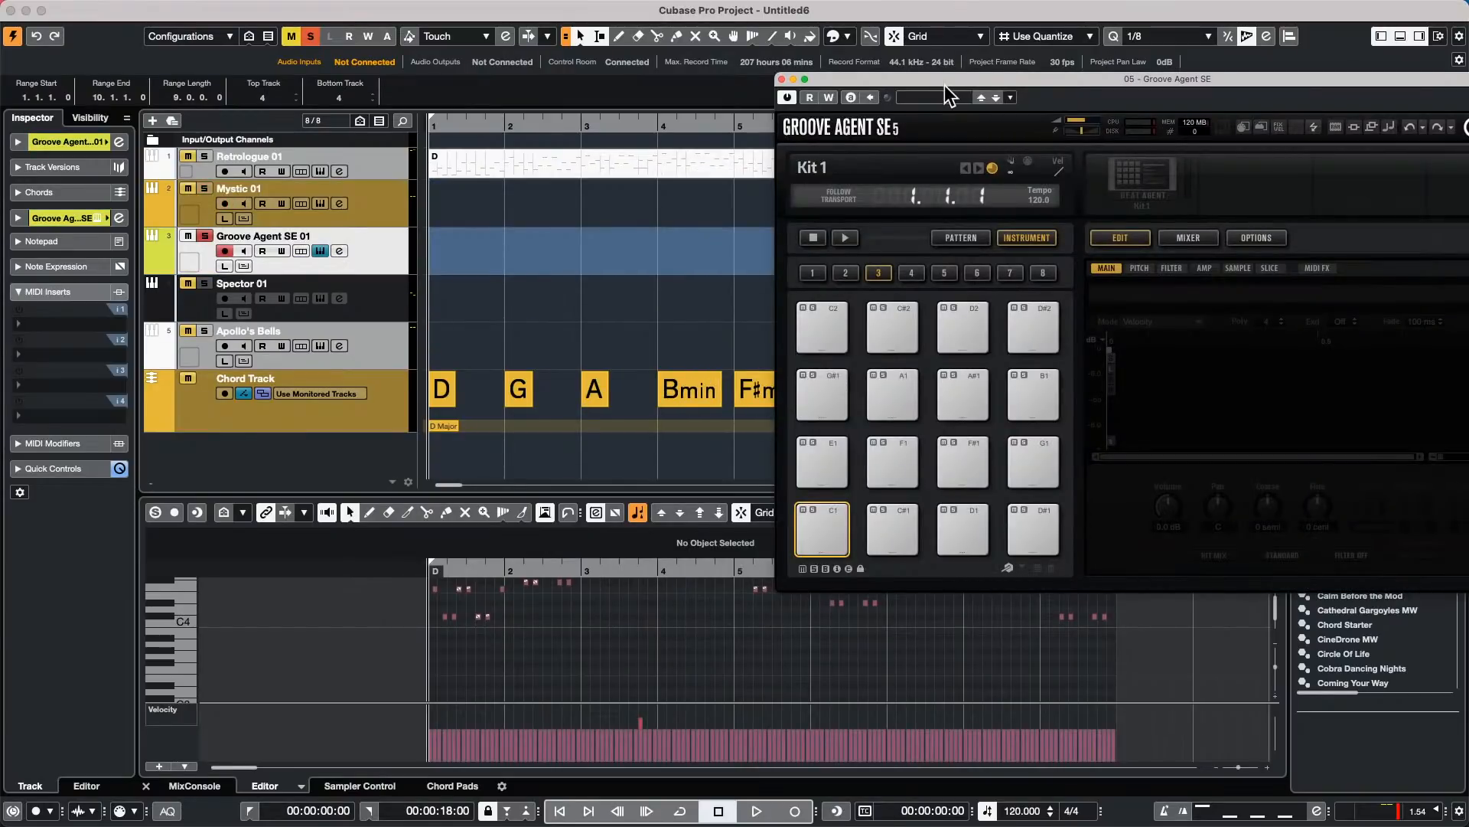
{"action": "left_click_drag", "start_coordinate": [944, 81], "coordinate": [951, 79]}
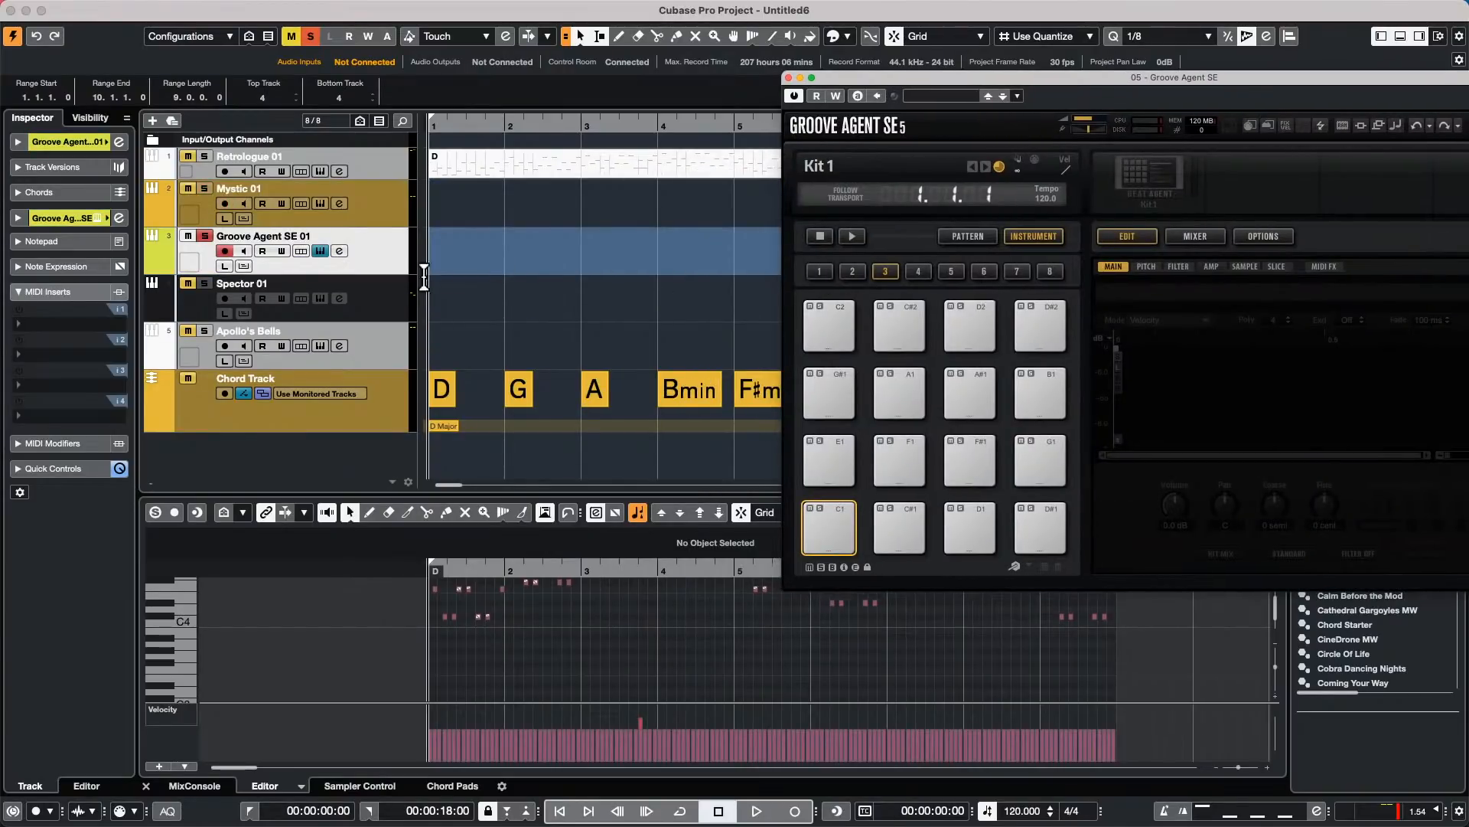
Step: Display Groove Agent SE's pattern pads and enable the MIDI input option beside the omni channel setting
{"action": "left_click", "coordinate": [969, 236]}
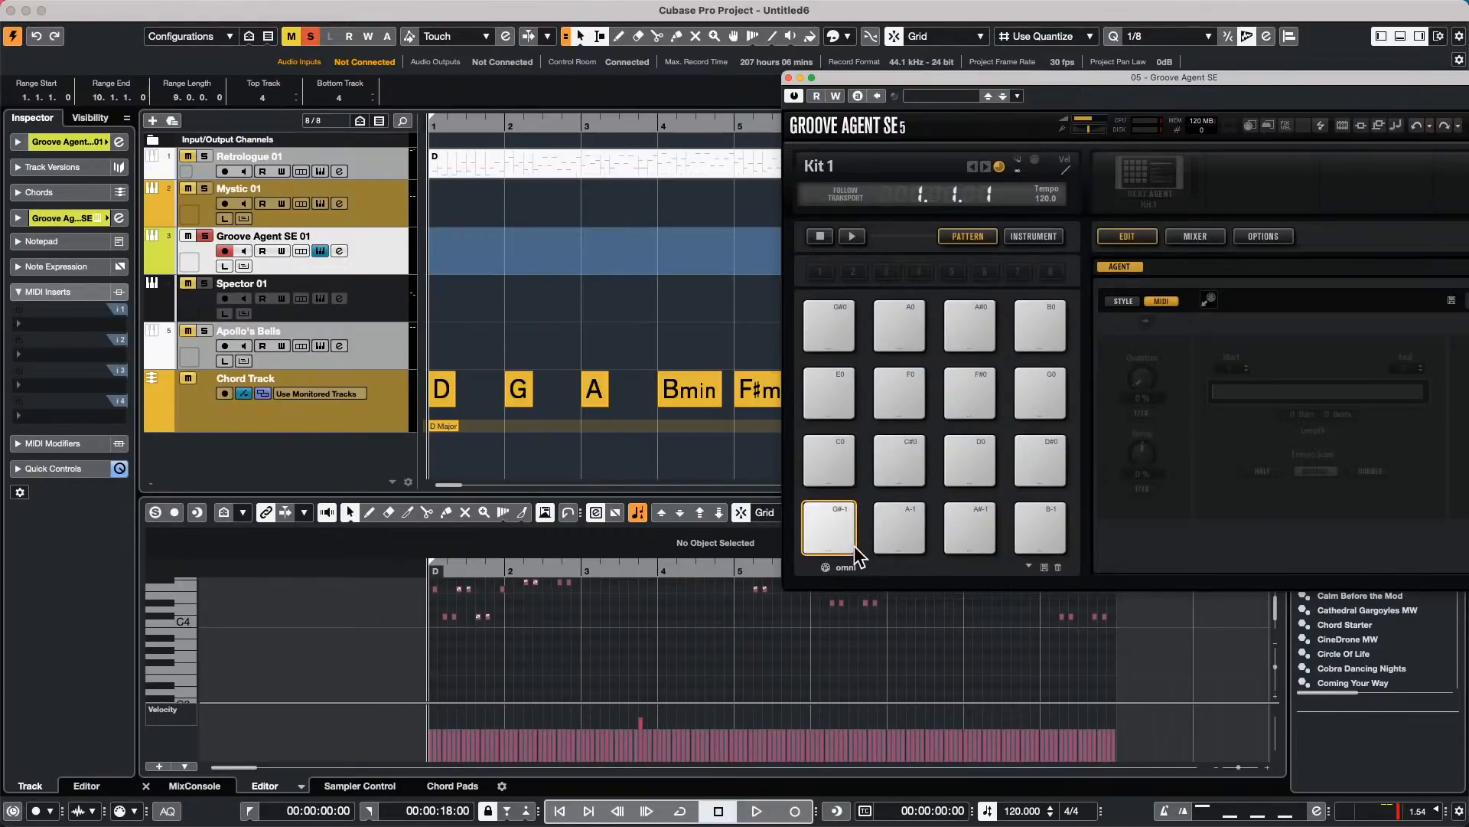
{"action": "left_click", "coordinate": [1034, 234]}
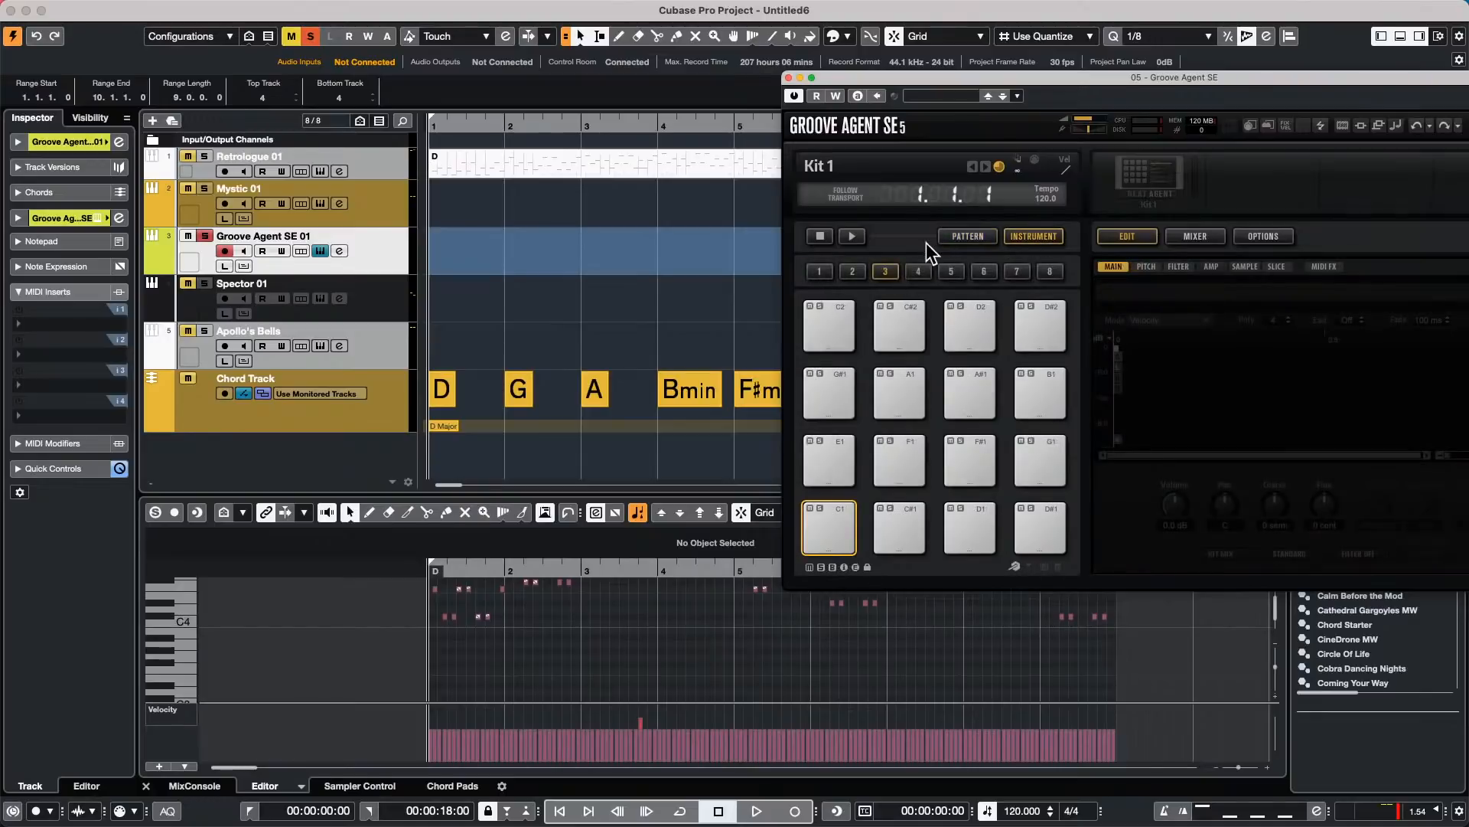
{"action": "left_click", "coordinate": [956, 236]}
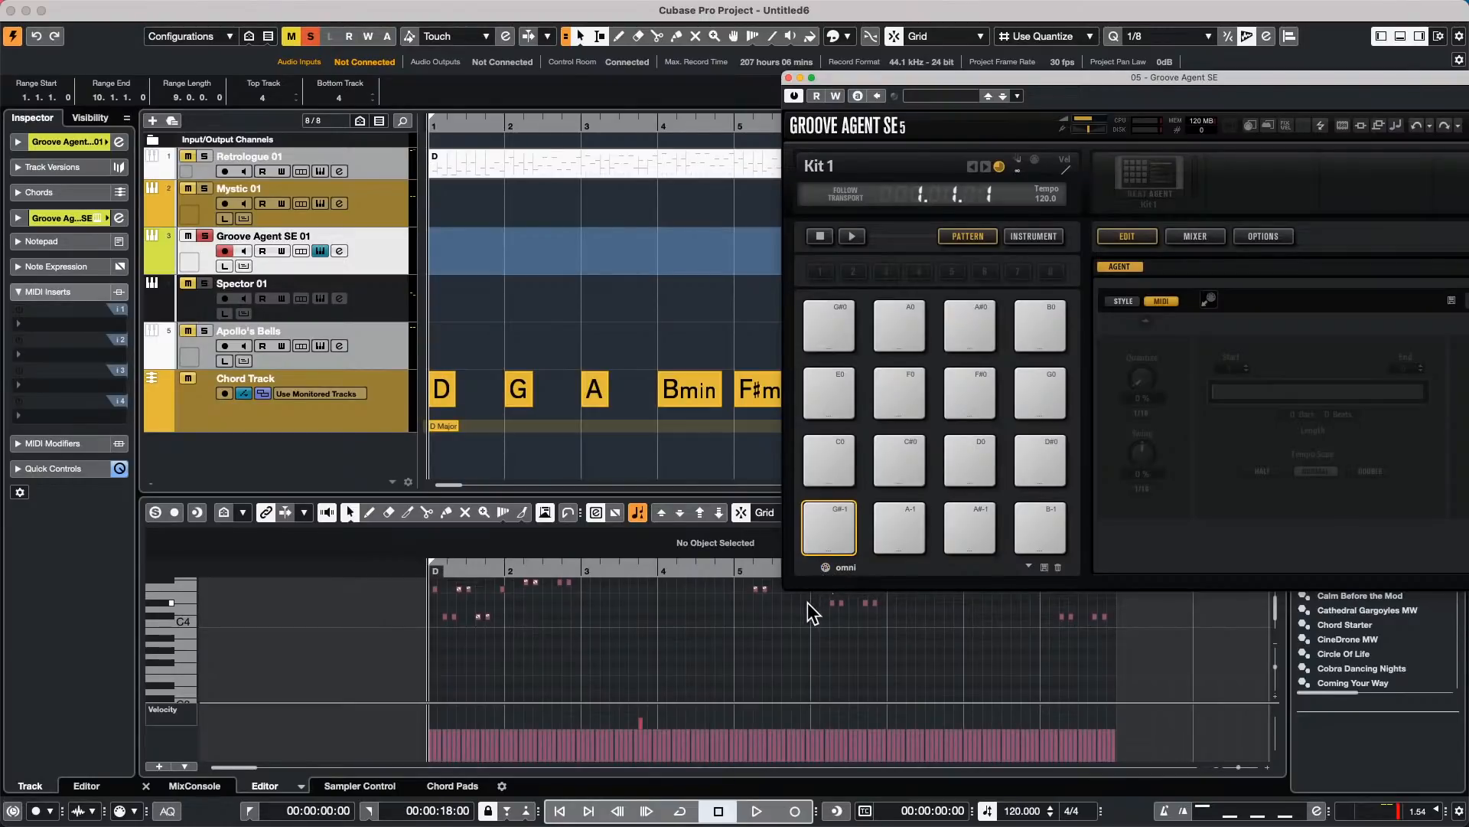
{"action": "left_click", "coordinate": [826, 567]}
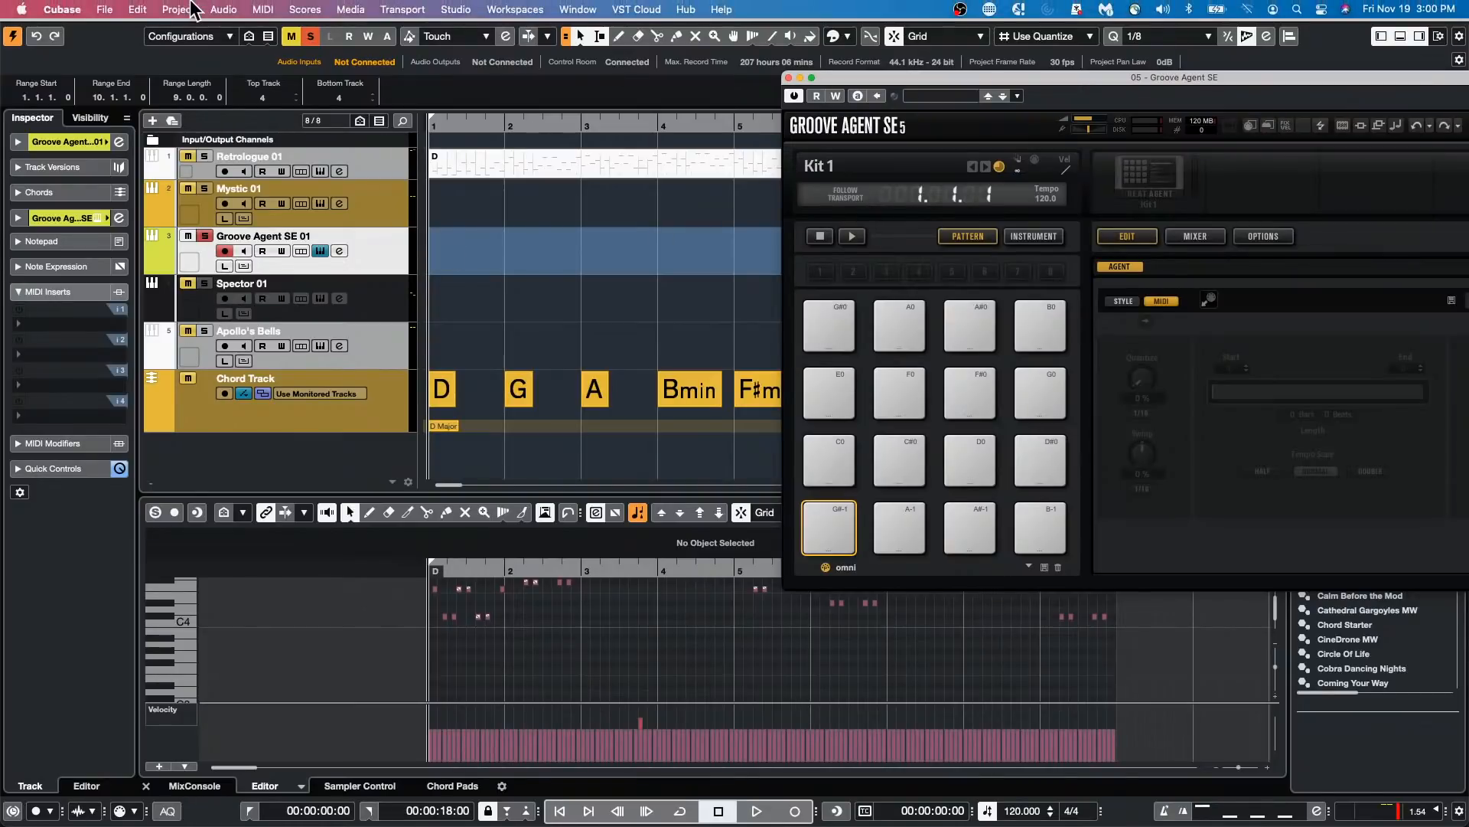
Step: Open the recent project Amos Moses - GO.cpr
{"action": "left_click", "coordinate": [121, 11]}
{"action": "mouse_move", "coordinate": [181, 245]}
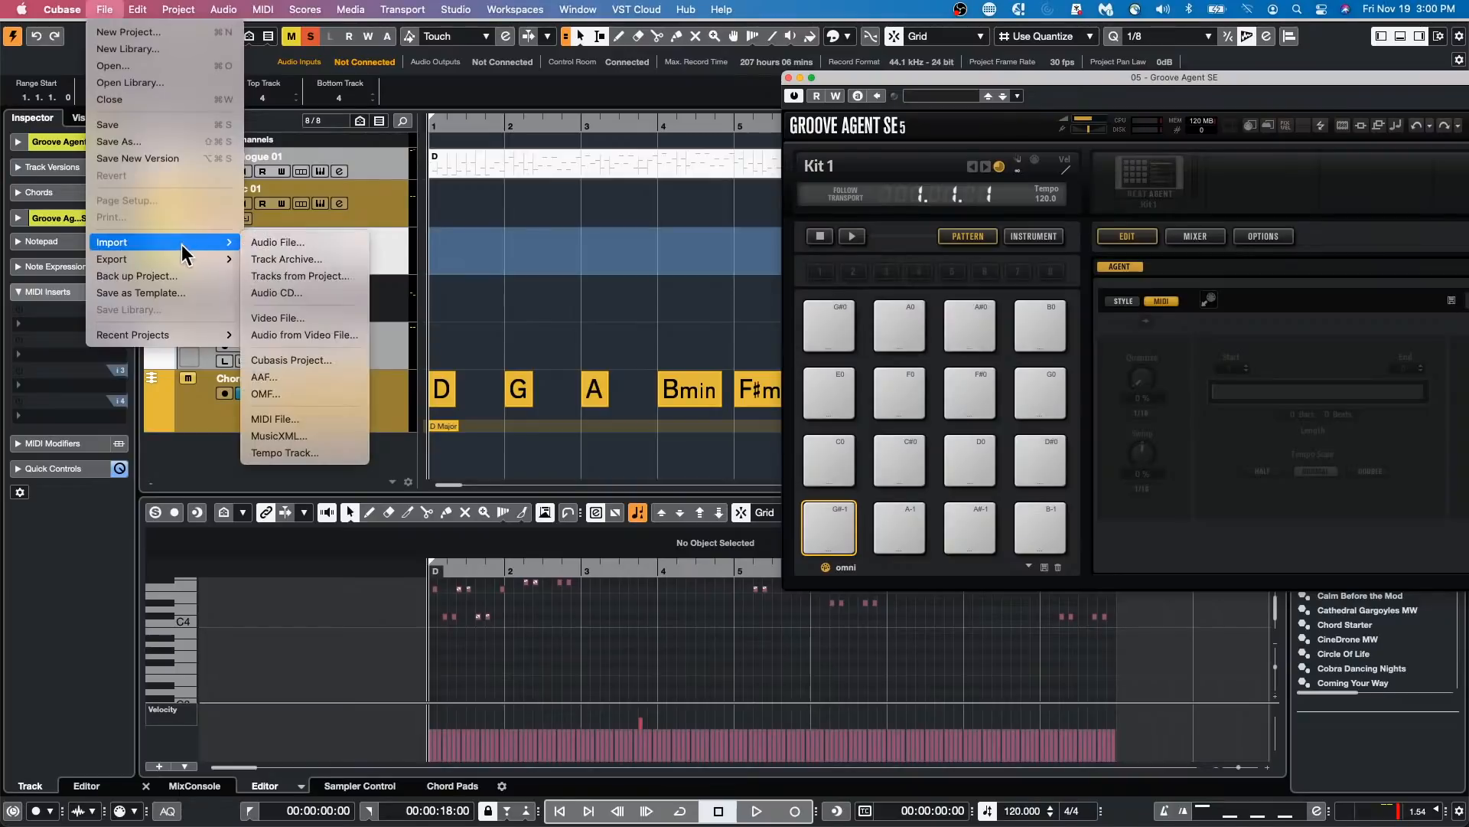
{"action": "mouse_move", "coordinate": [222, 335]}
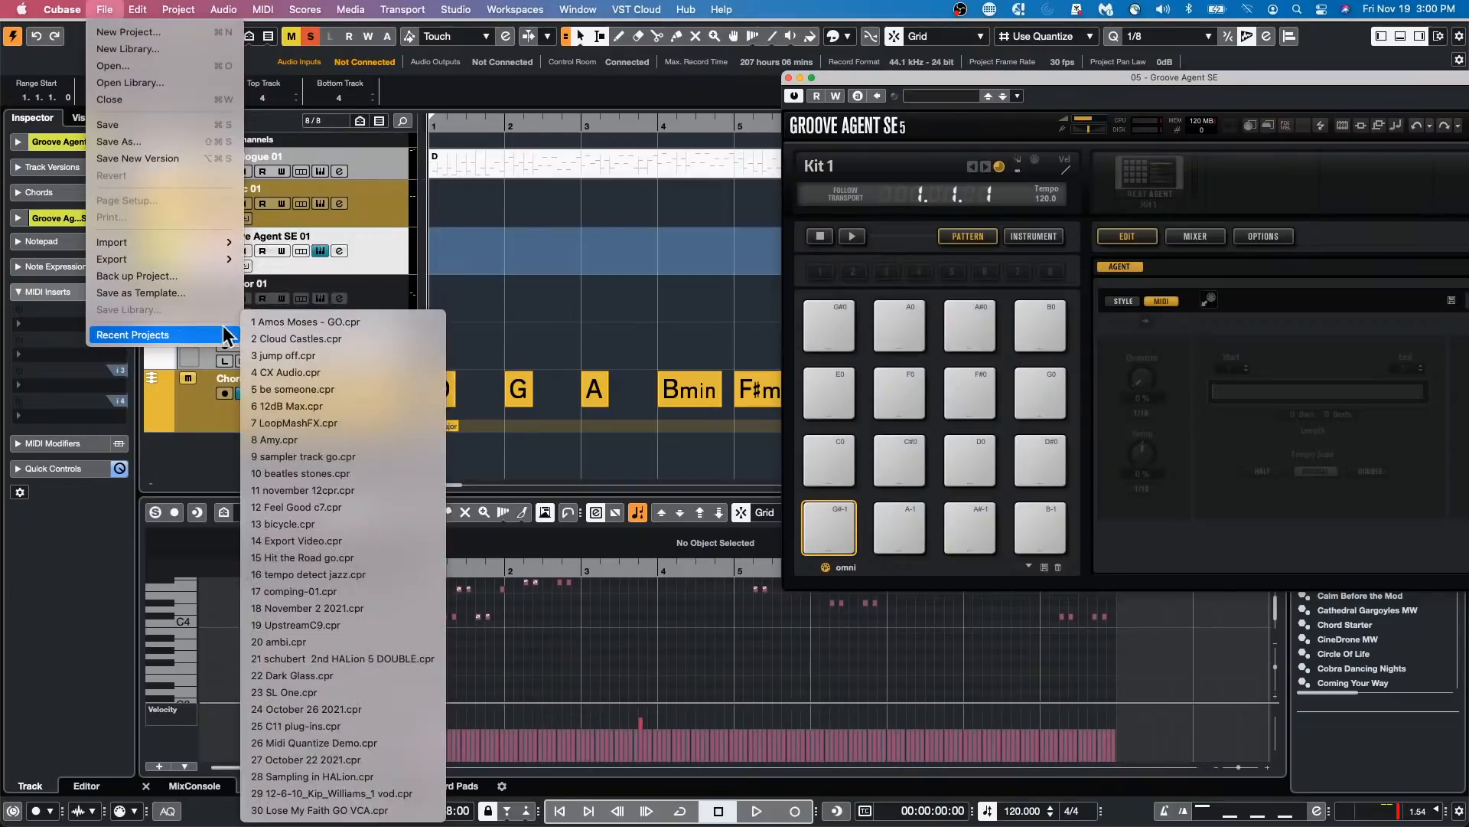
{"action": "left_click", "coordinate": [295, 316]}
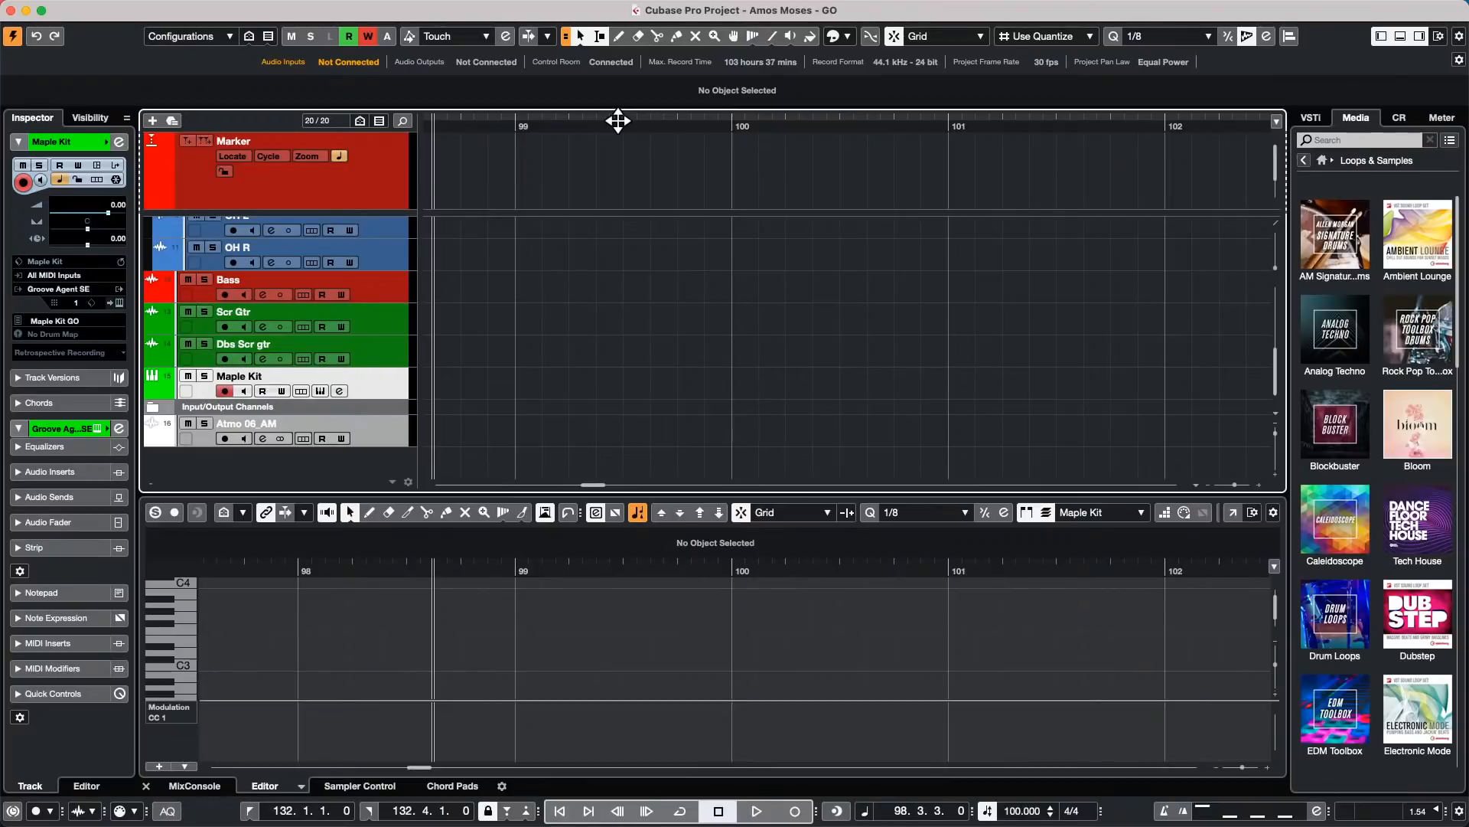
Step: Show the MixConsole below the arrangement and enlarge it to display full-height channel faders
{"action": "left_click_drag", "start_coordinate": [618, 120], "coordinate": [209, 23]}
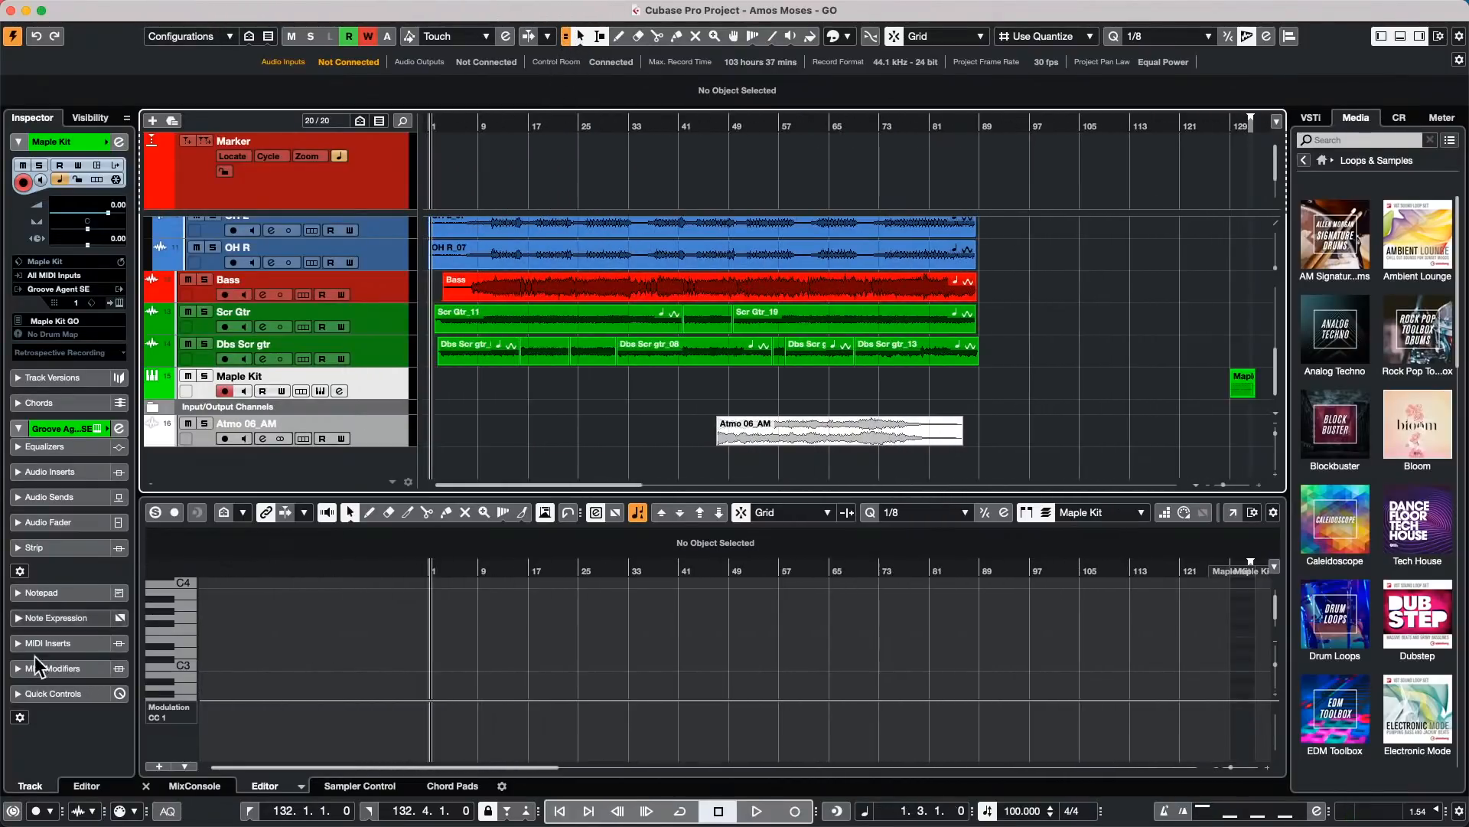
{"action": "left_click", "coordinate": [184, 789]}
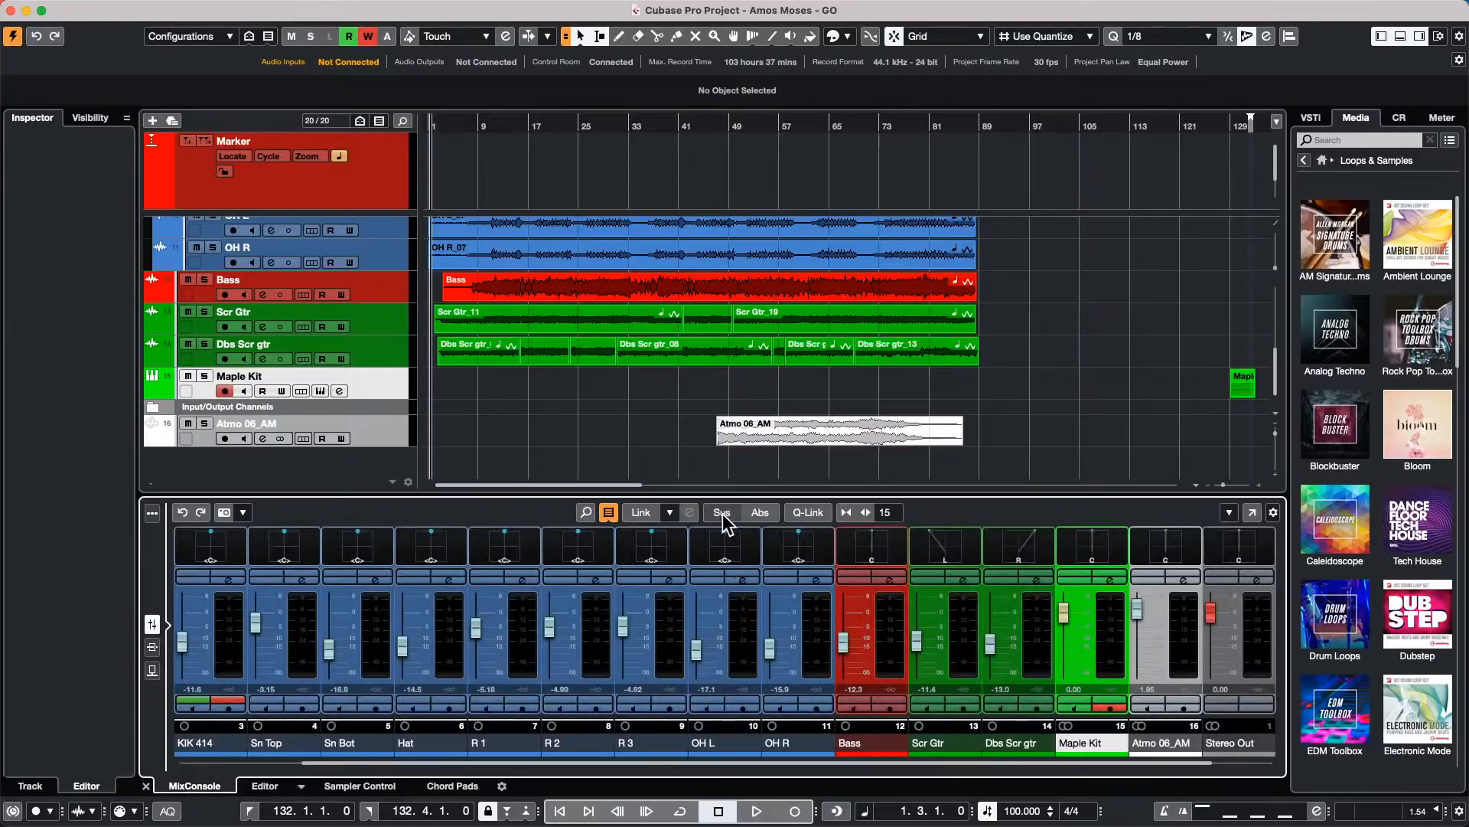
{"action": "left_click_drag", "start_coordinate": [721, 496], "coordinate": [724, 271]}
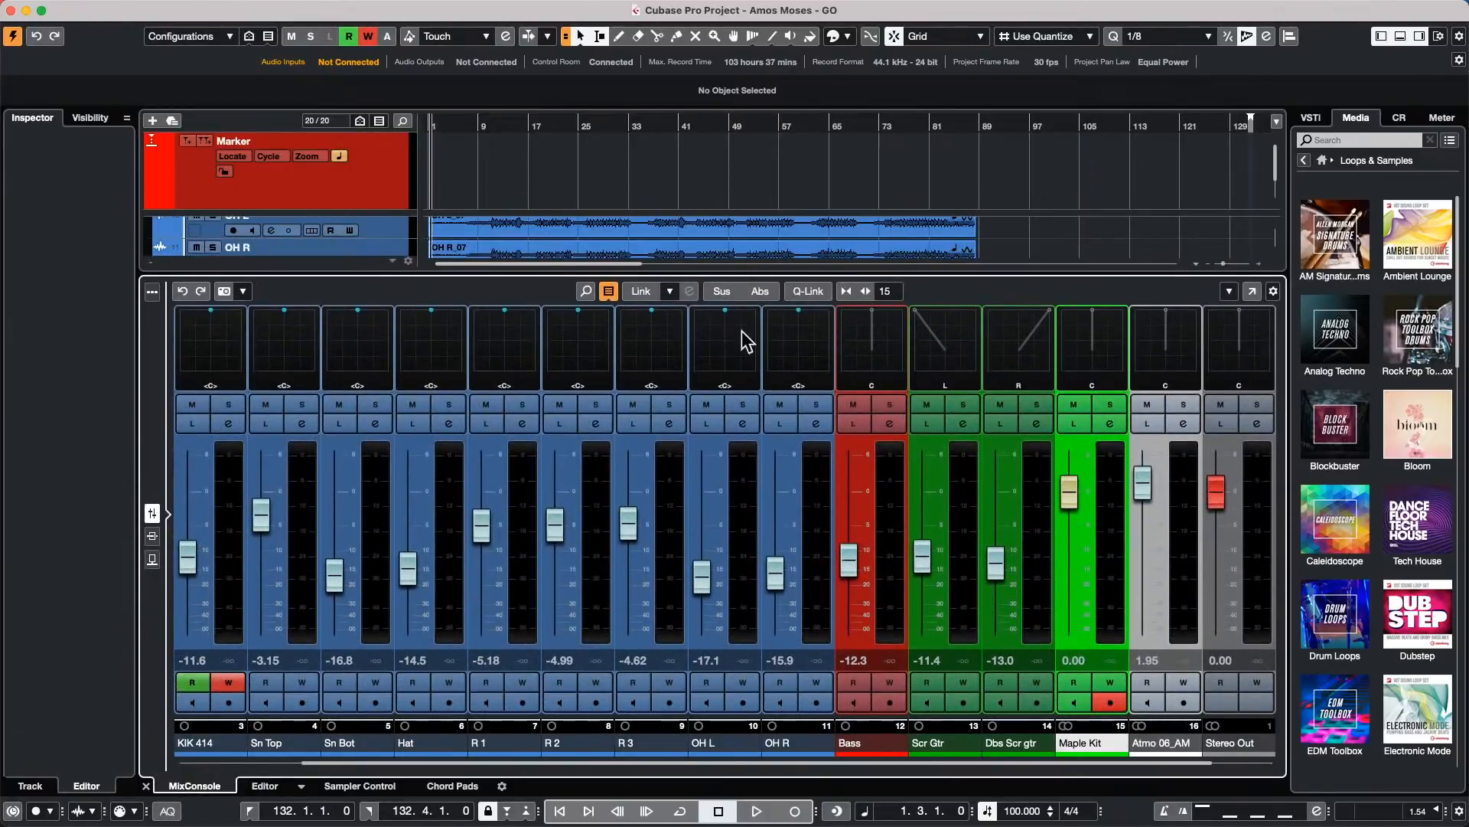
Step: Select the mixer channels from KIK 414 through Atmo 06_AM and enable Q-Link for them
{"action": "left_click", "coordinate": [230, 589]}
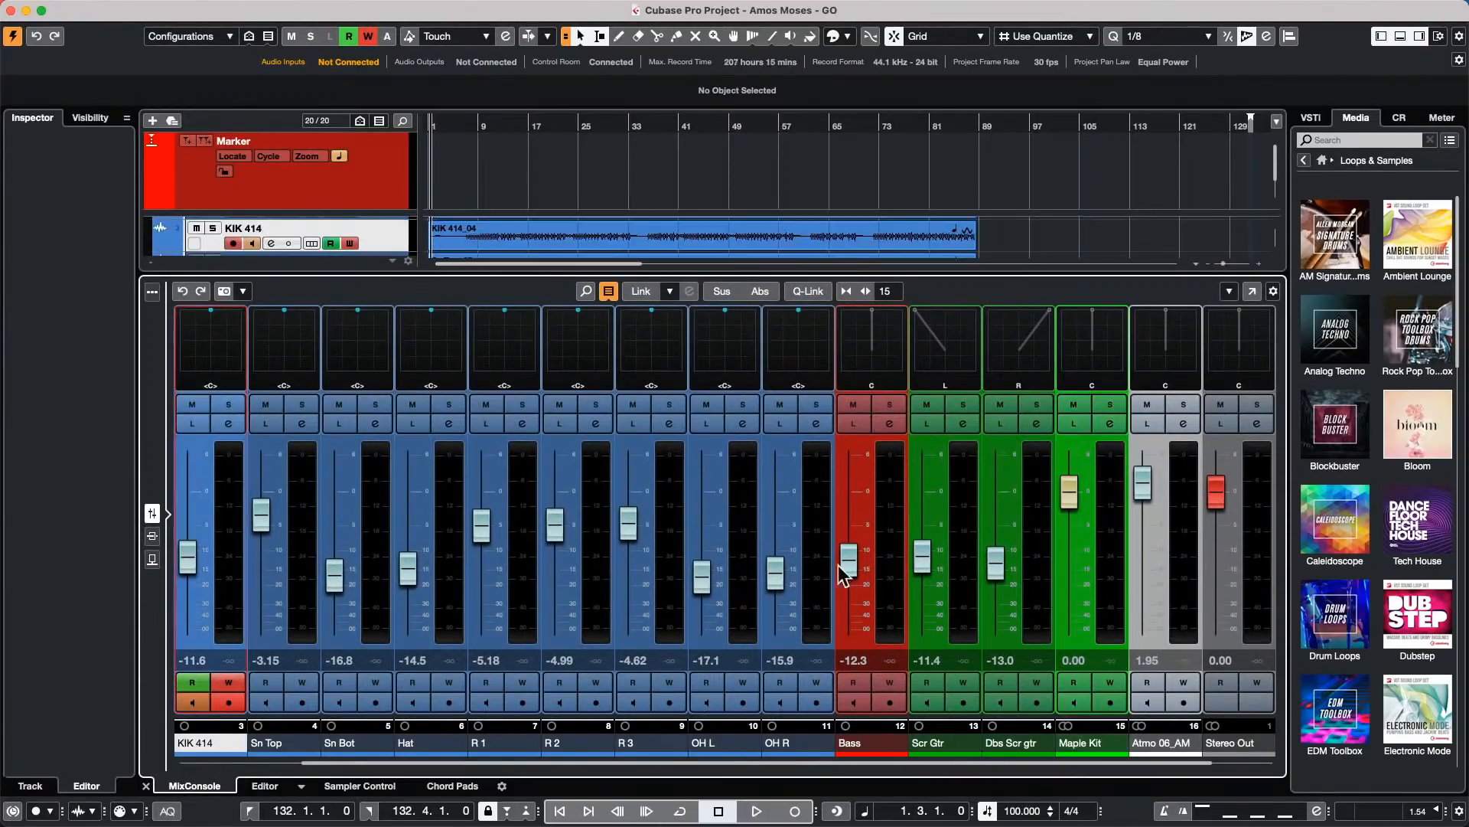
{"action": "left_click", "coordinate": [1174, 571], "text": "shift"}
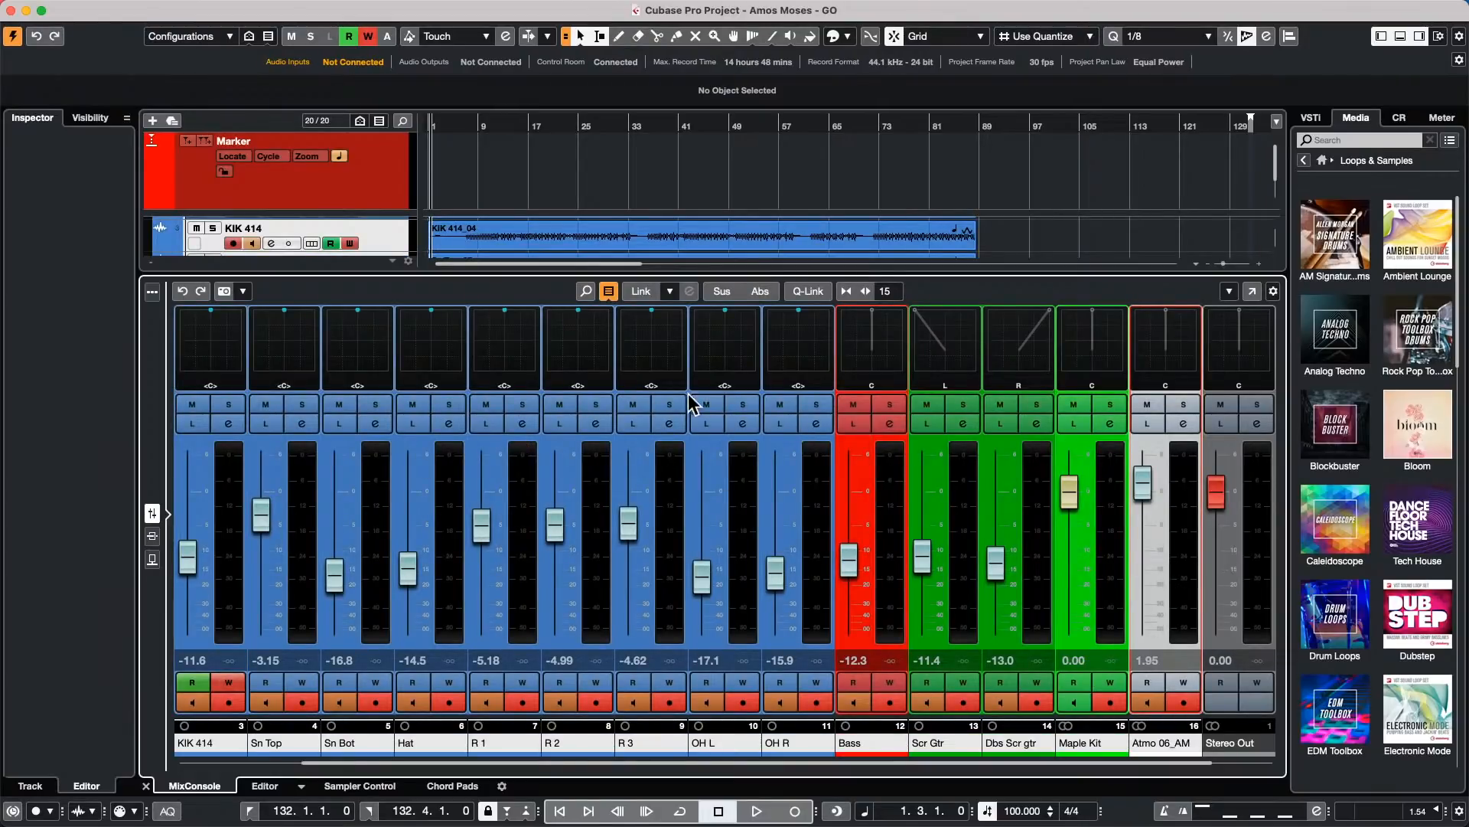
{"action": "left_click", "coordinate": [808, 291]}
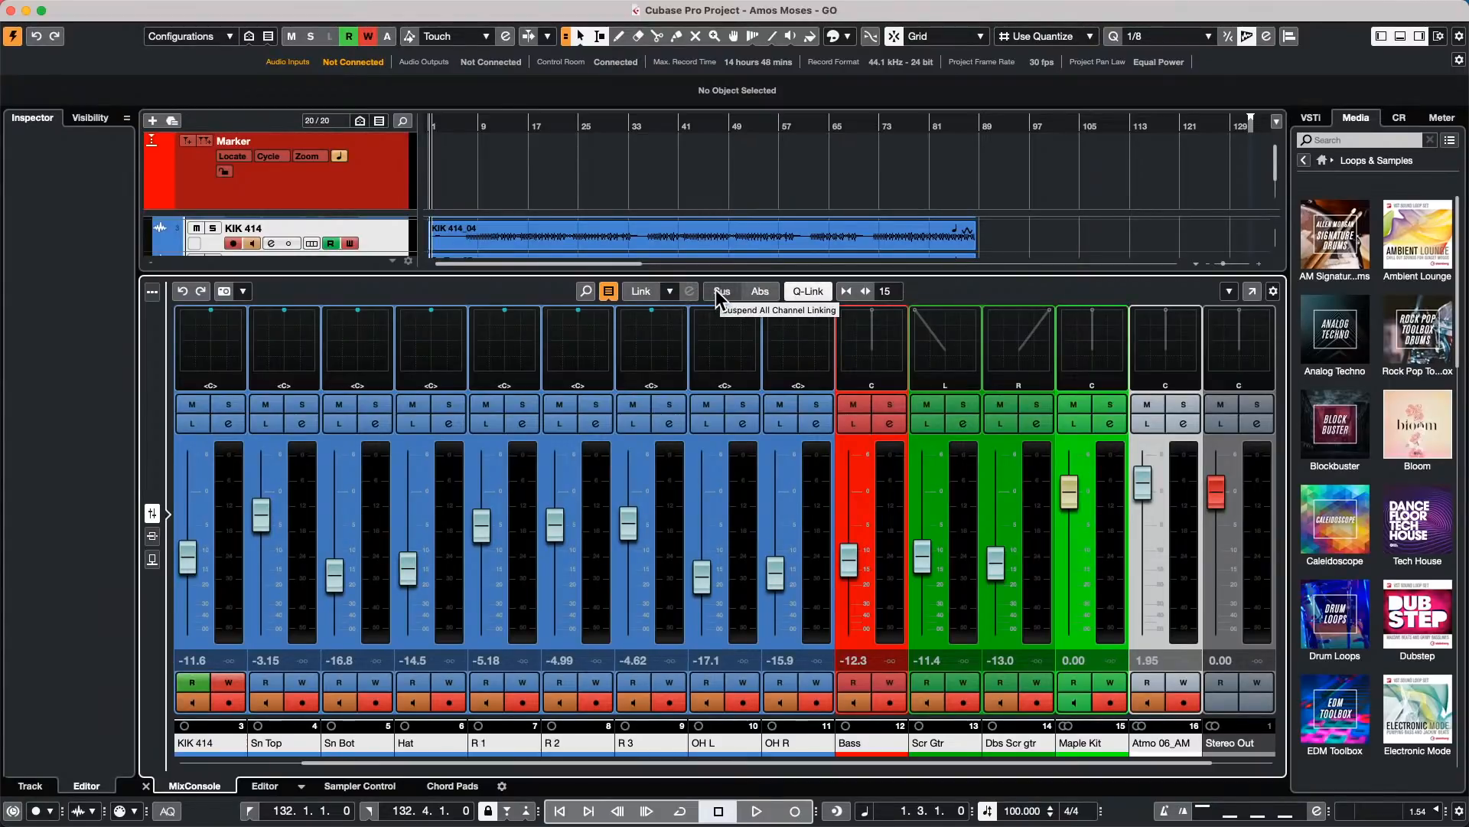
Step: Enable absolute linking, reset the linked channel faders to 0.00, and undo the fader change
{"action": "left_click", "coordinate": [760, 293]}
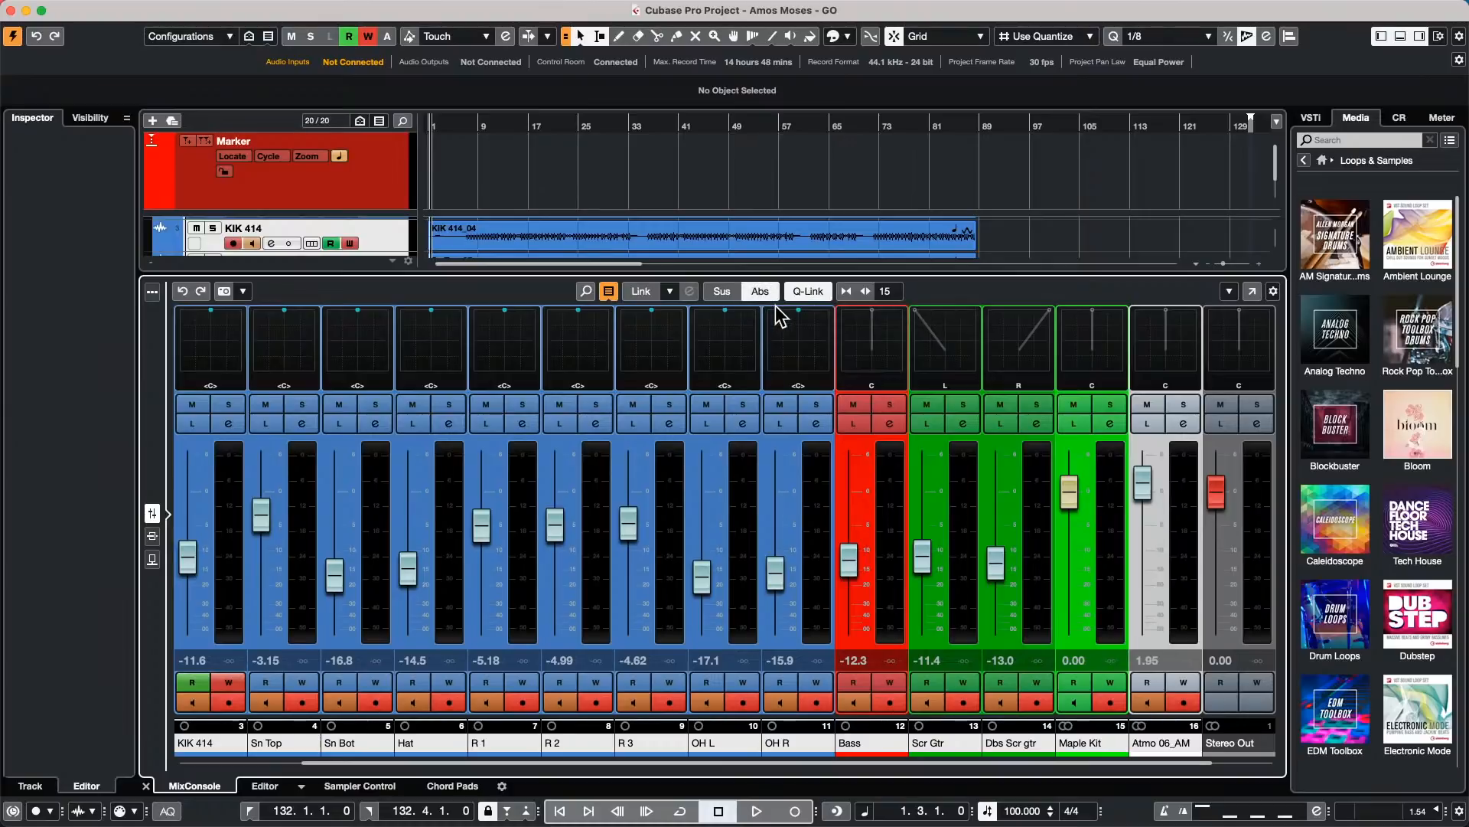
{"action": "left_click", "coordinate": [776, 574], "text": "super"}
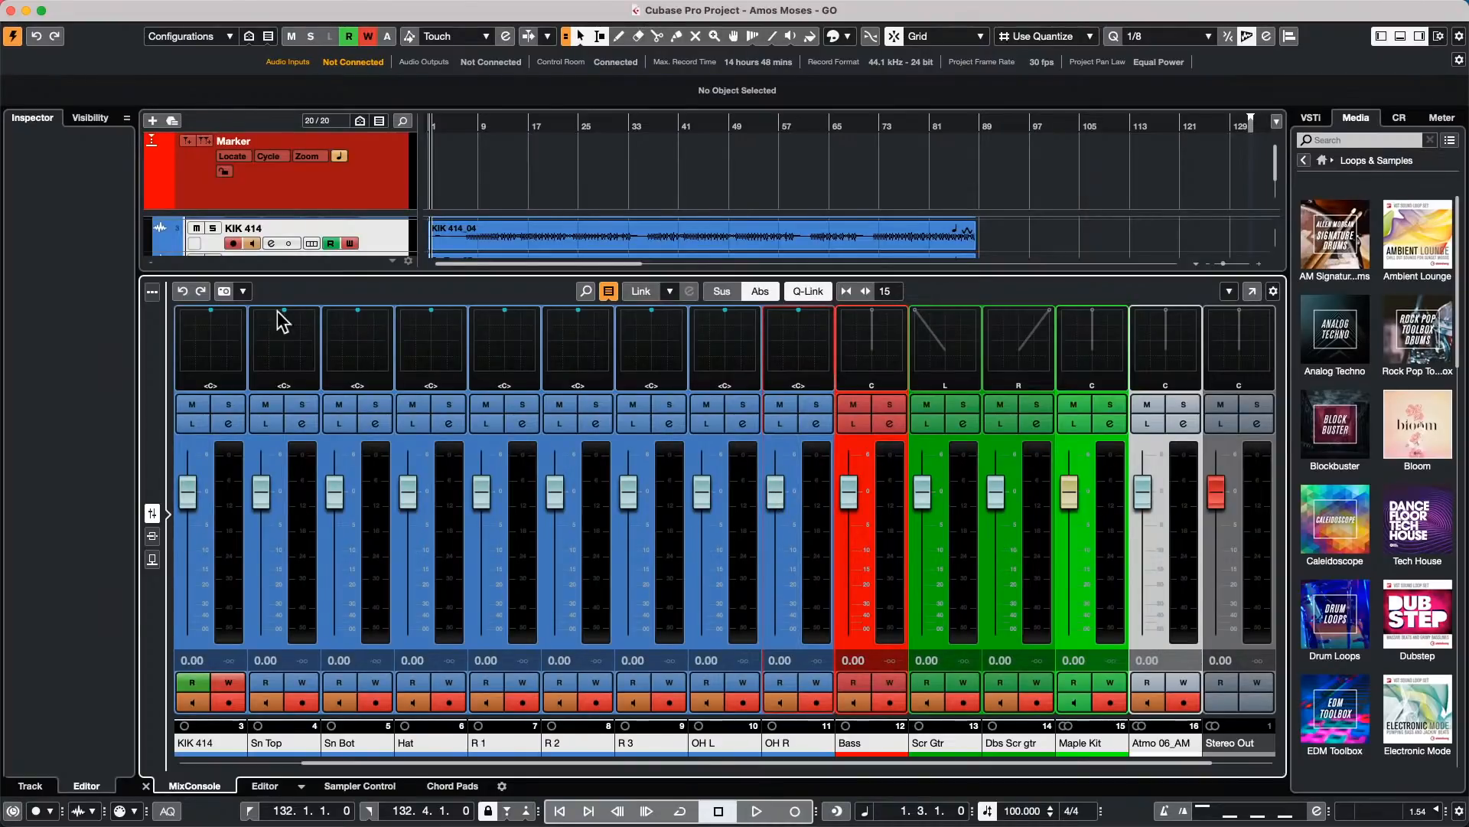
{"action": "left_click", "coordinate": [184, 291]}
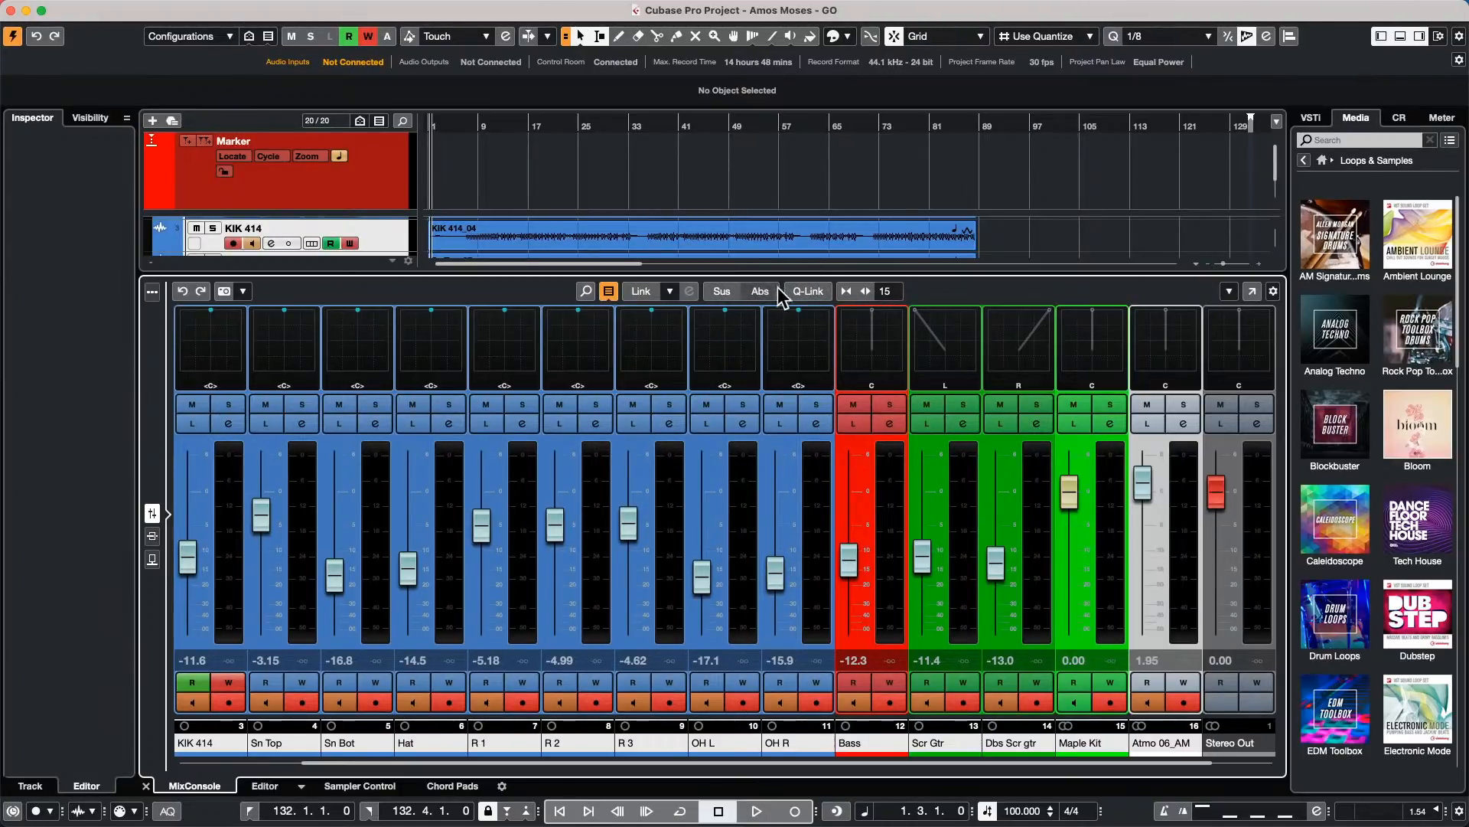
Step: Toggle channel link suspension, return to relative Q-Link, and raise the linked faders until OH R reaches -13.3
{"action": "left_click", "coordinate": [721, 291]}
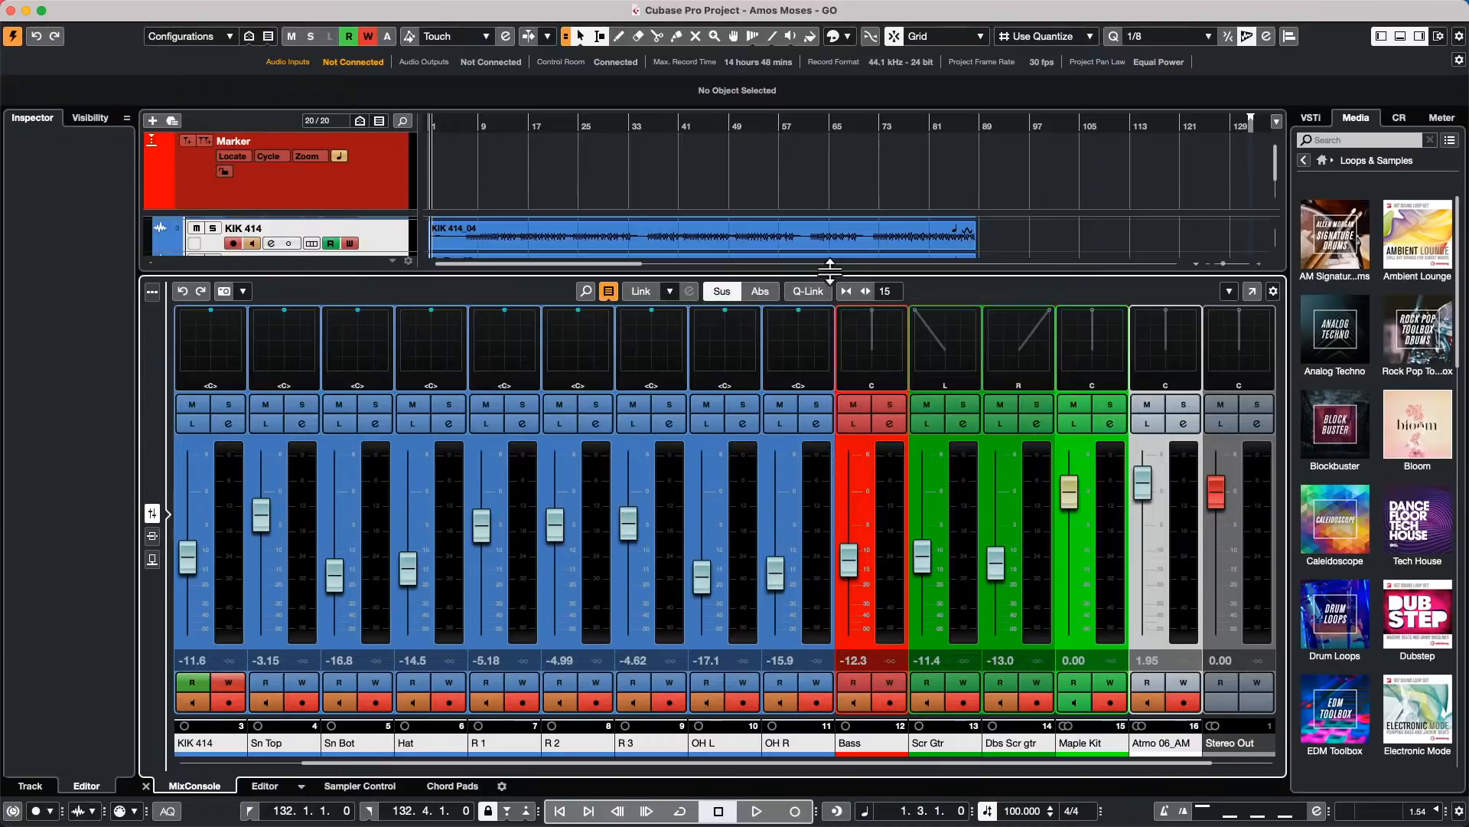
{"action": "left_click", "coordinate": [809, 291]}
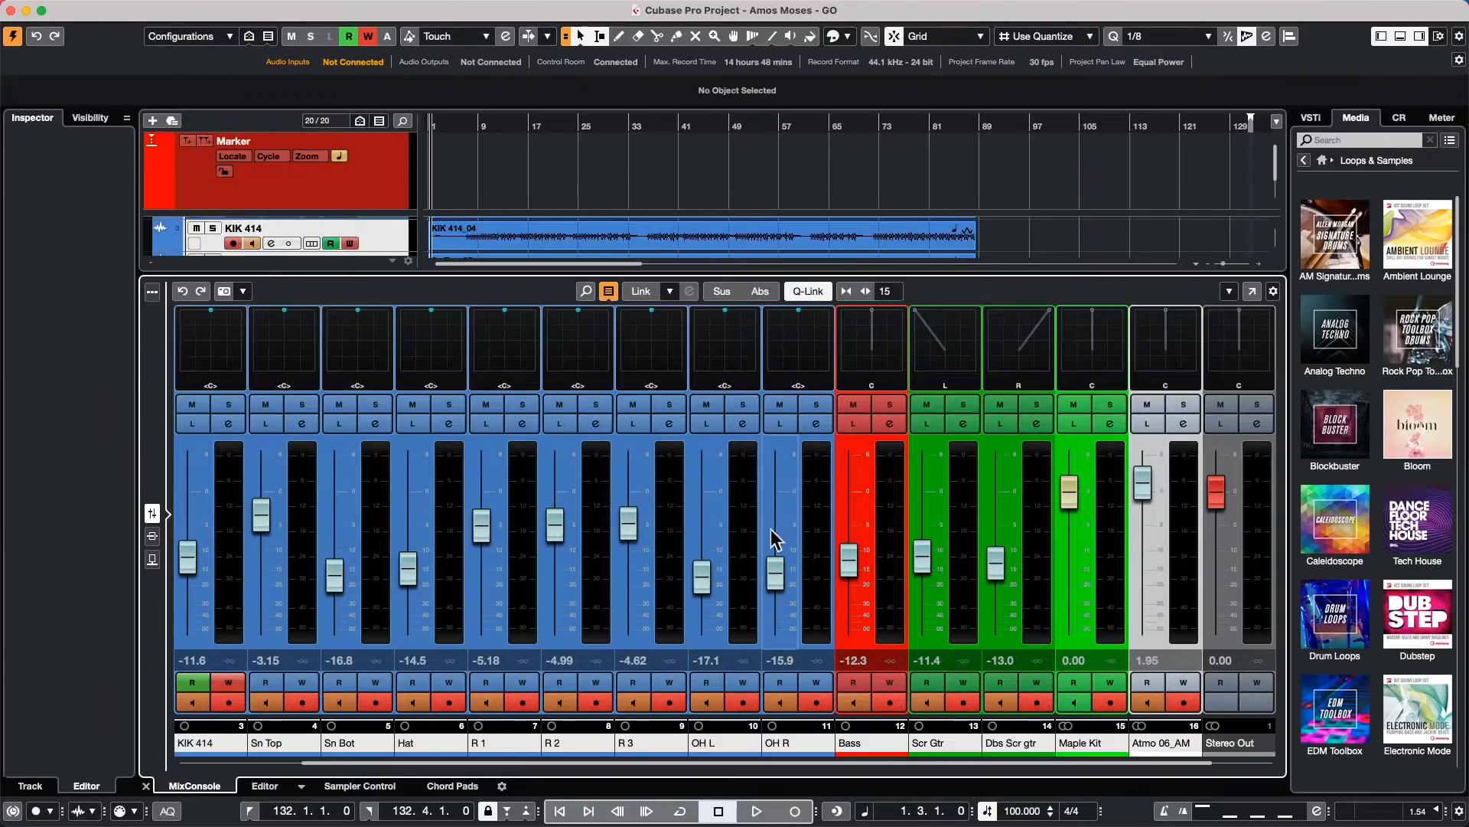
{"action": "mouse_move", "coordinate": [771, 564]}
{"action": "left_mouse_down"}
{"action": "mouse_move", "coordinate": [778, 548]}
{"action": "mouse_move", "coordinate": [754, 639]}
{"action": "mouse_move", "coordinate": [770, 551]}
{"action": "left_mouse_up"}
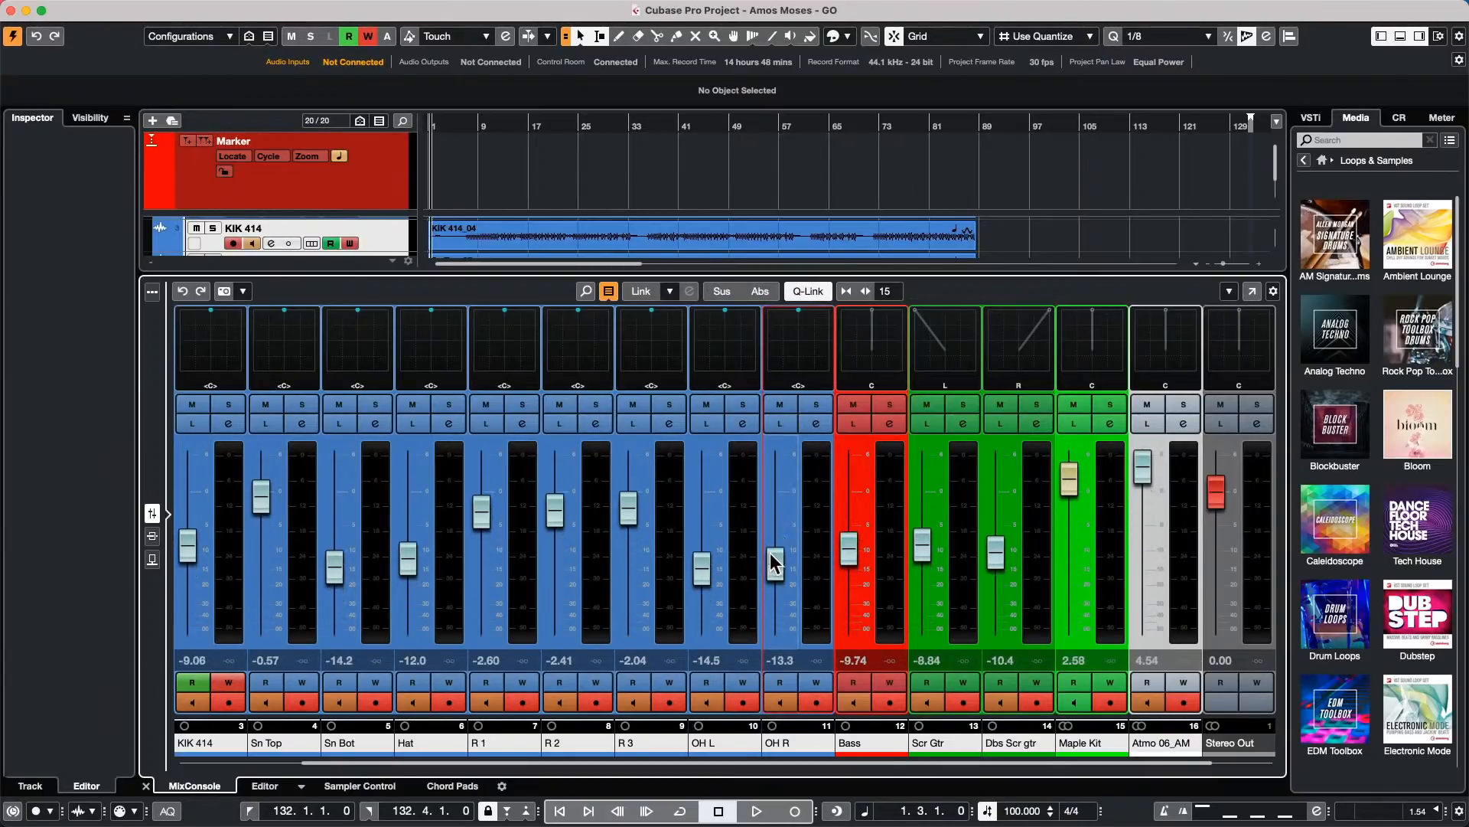
Step: Enable absolute linking to reset all linked channel faders to 0.00, and reduce the mixer's height to reveal more tracks
{"action": "left_click", "coordinate": [768, 293]}
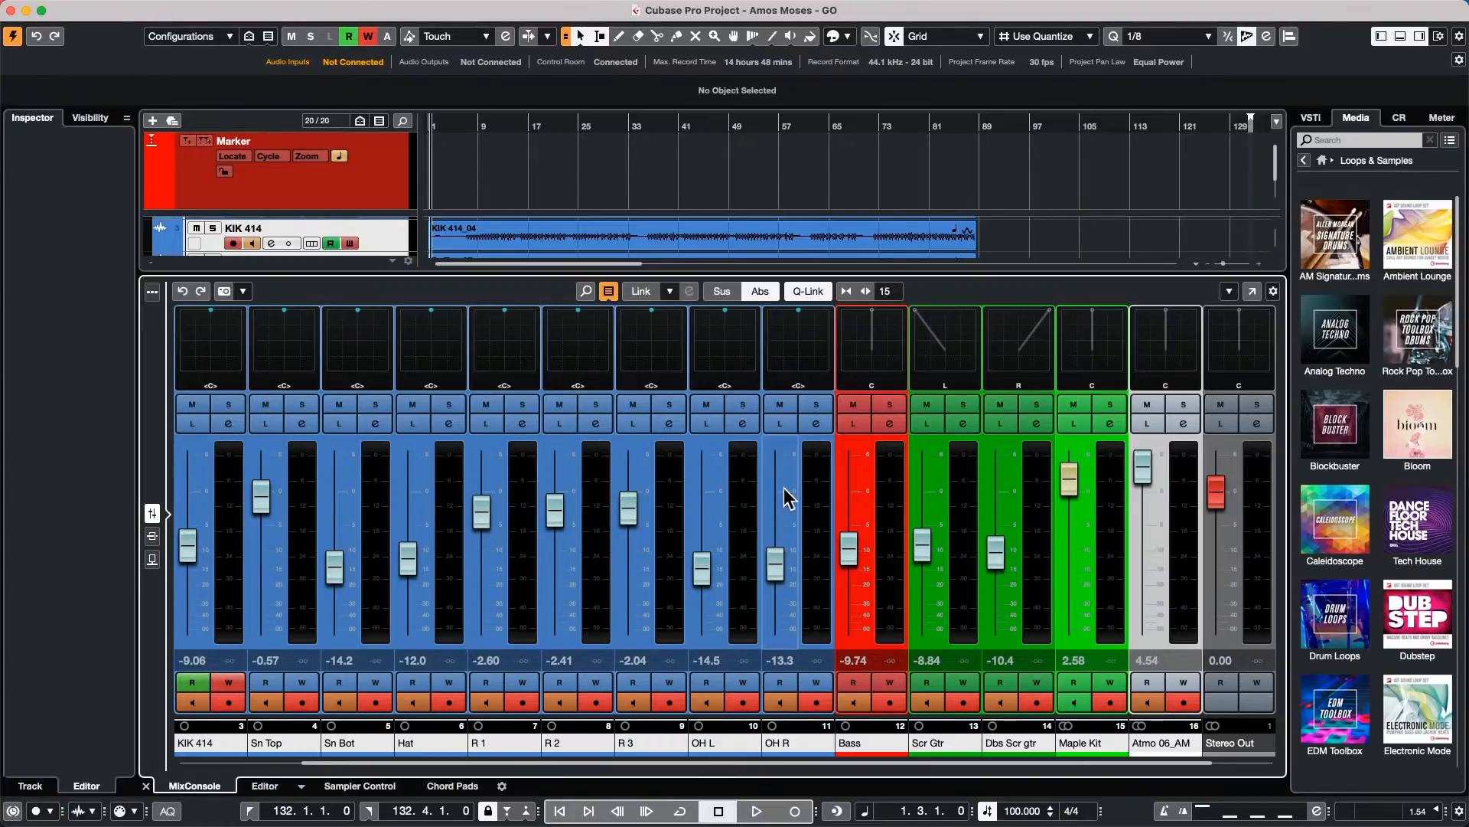
{"action": "left_click", "coordinate": [776, 564], "text": "super"}
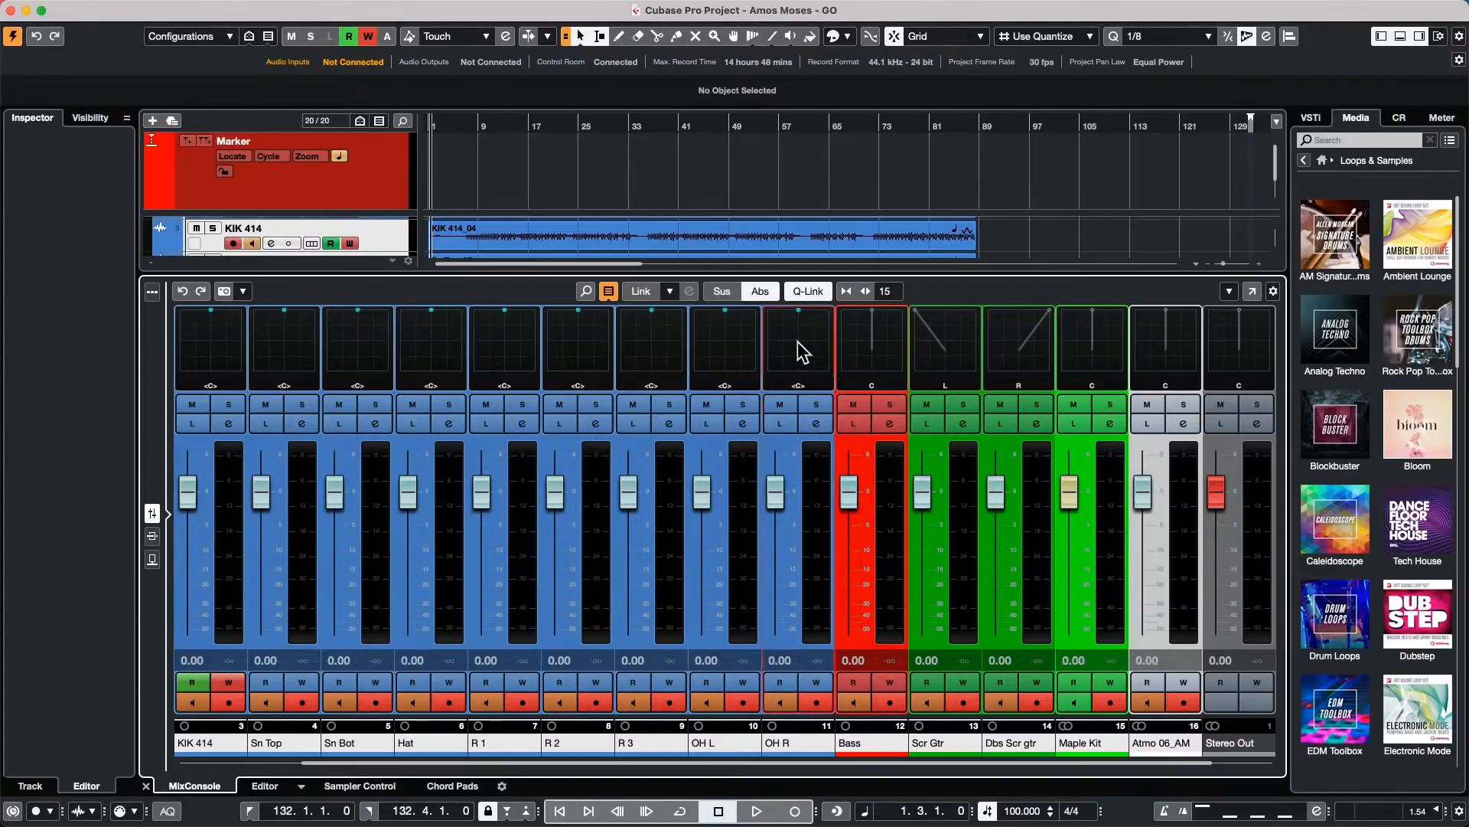
{"action": "left_click", "coordinate": [819, 291]}
{"action": "left_click_drag", "start_coordinate": [366, 275], "coordinate": [366, 459]}
Step: Revert the Amos Moses - GO project to its saved version and delete the files created since the last save
{"action": "left_click", "coordinate": [105, 9]}
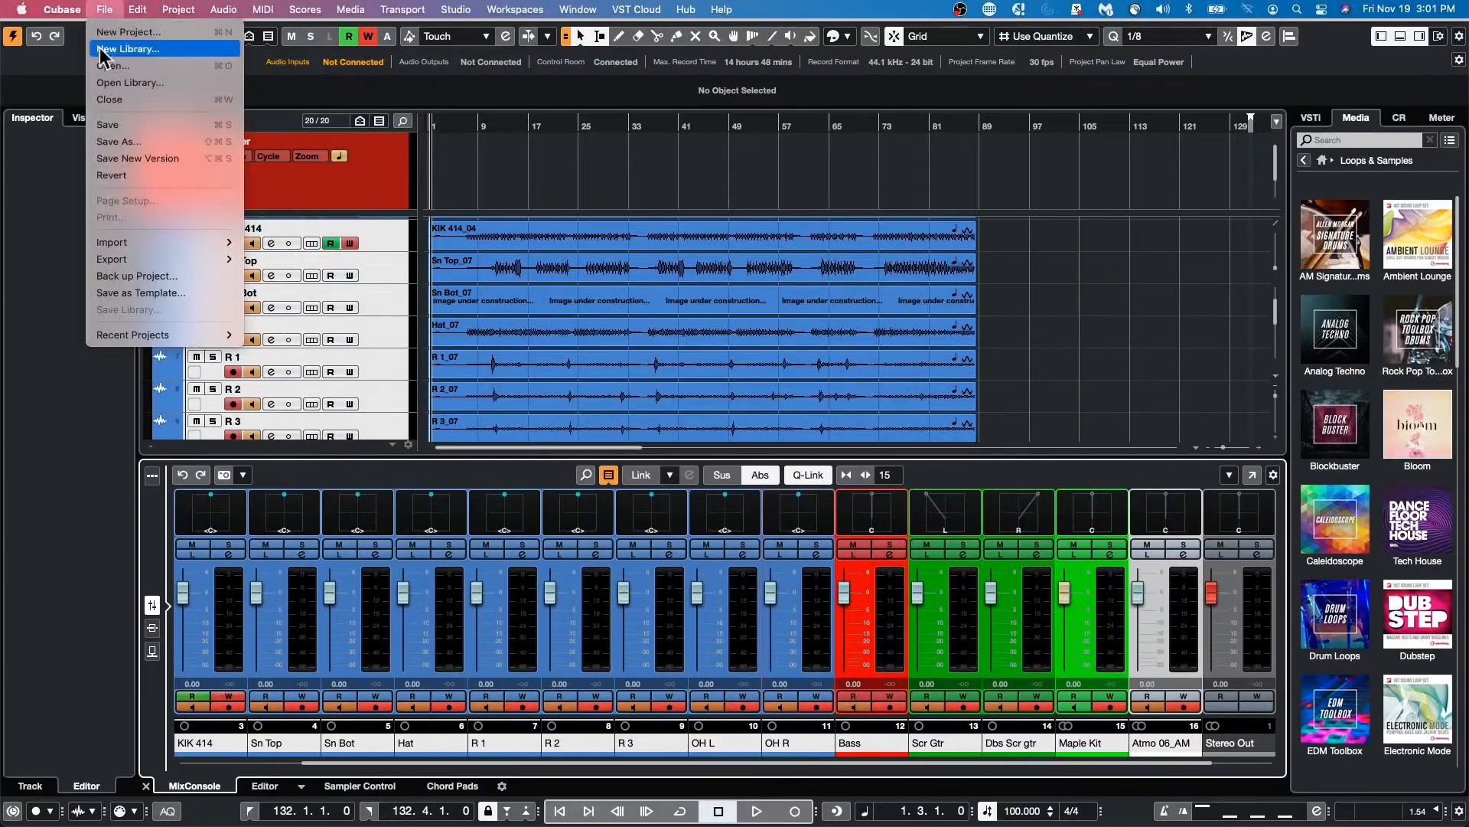
{"action": "mouse_move", "coordinate": [147, 337]}
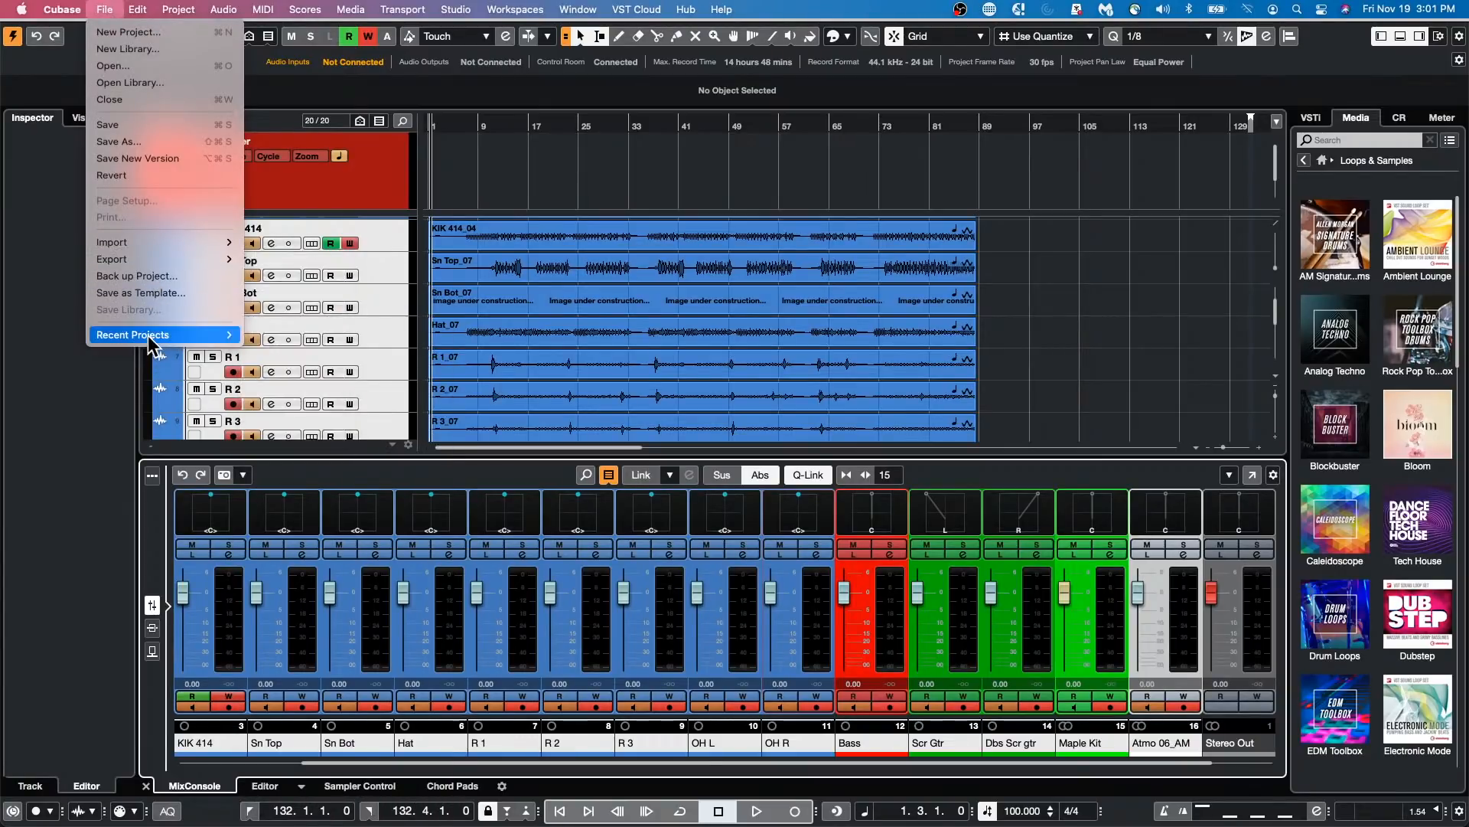
{"action": "mouse_move", "coordinate": [69, 11]}
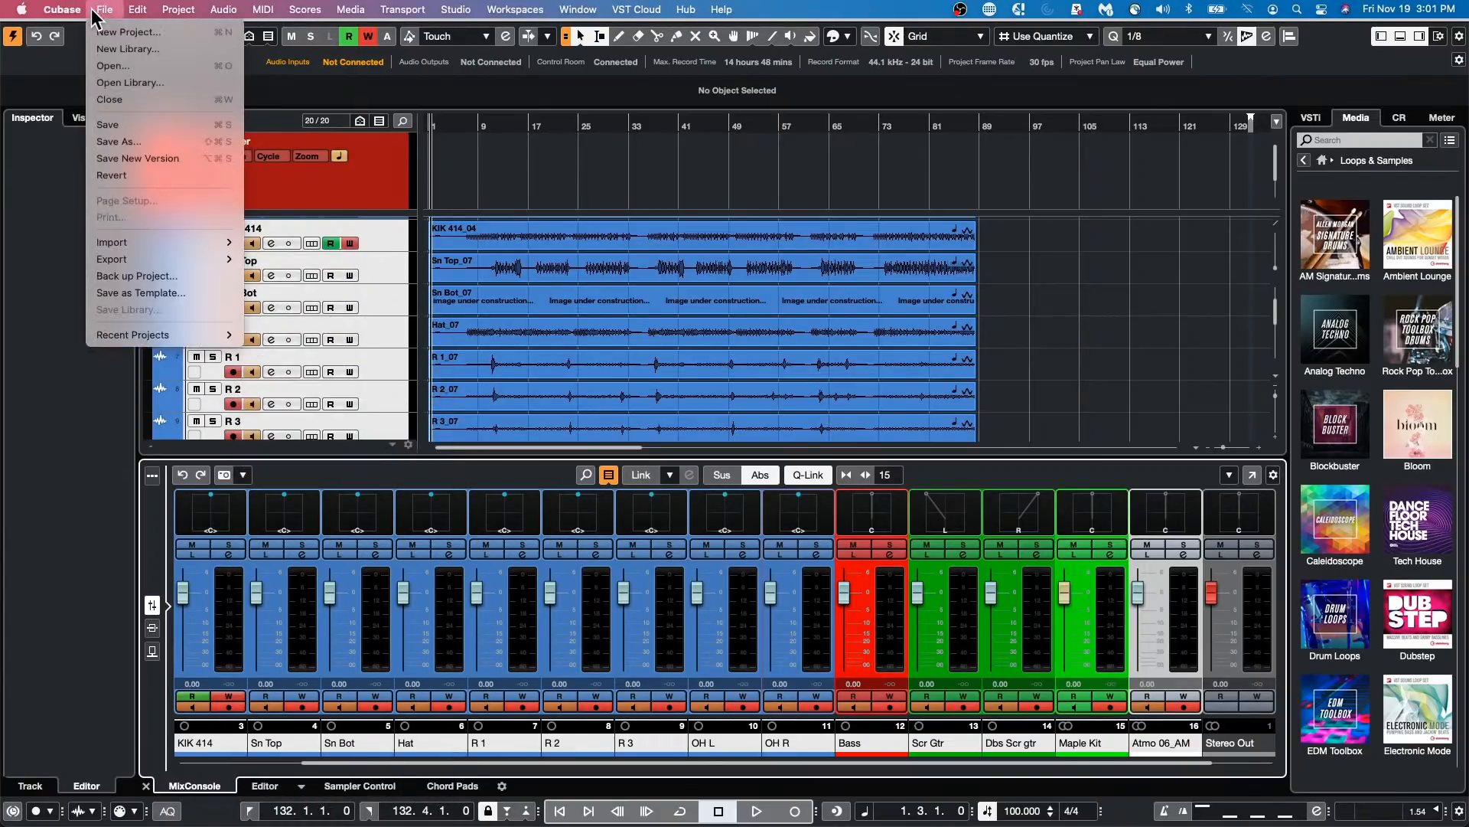
{"action": "left_click", "coordinate": [119, 177]}
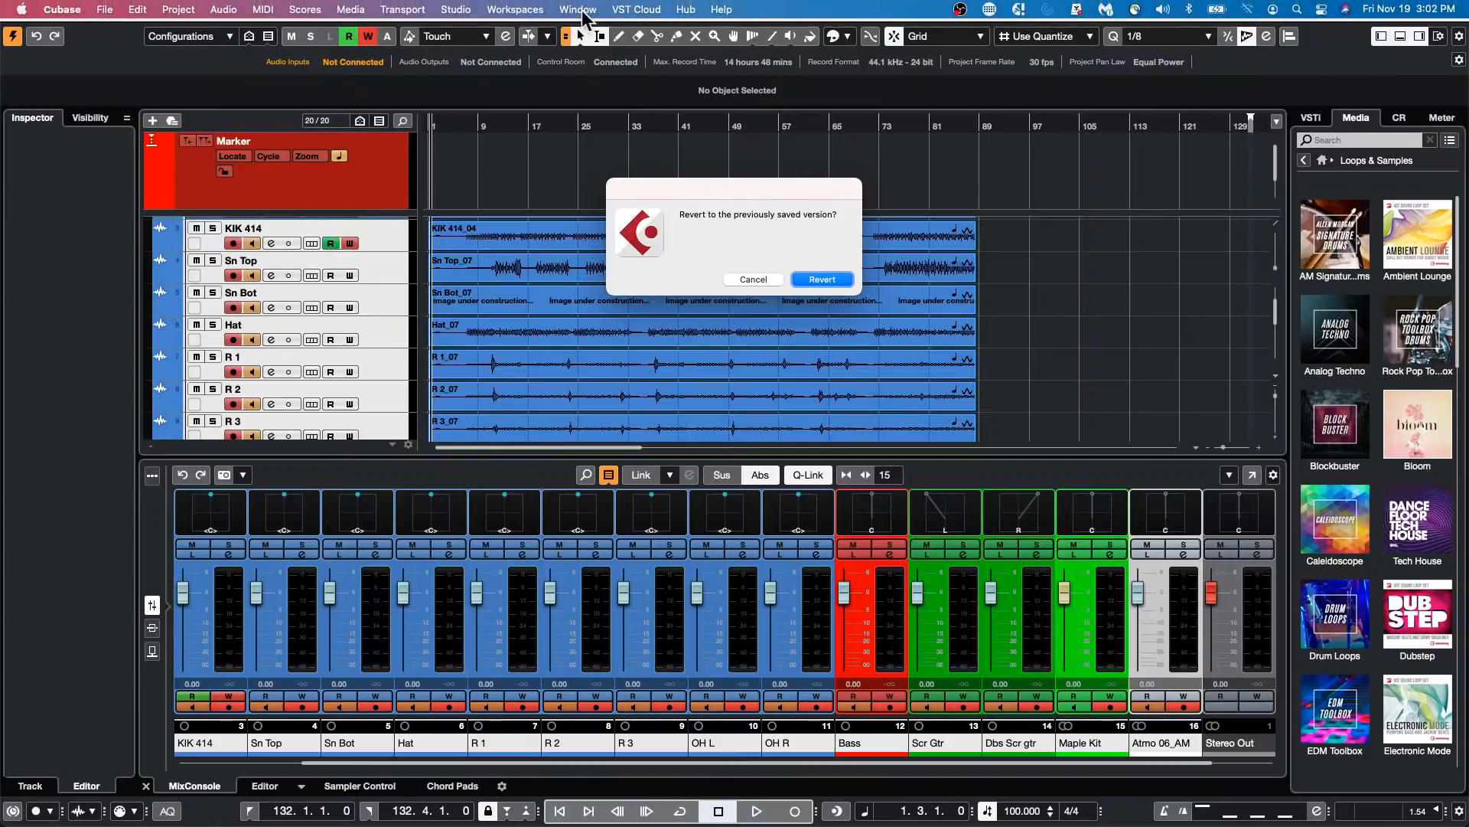
{"action": "left_click", "coordinate": [579, 9]}
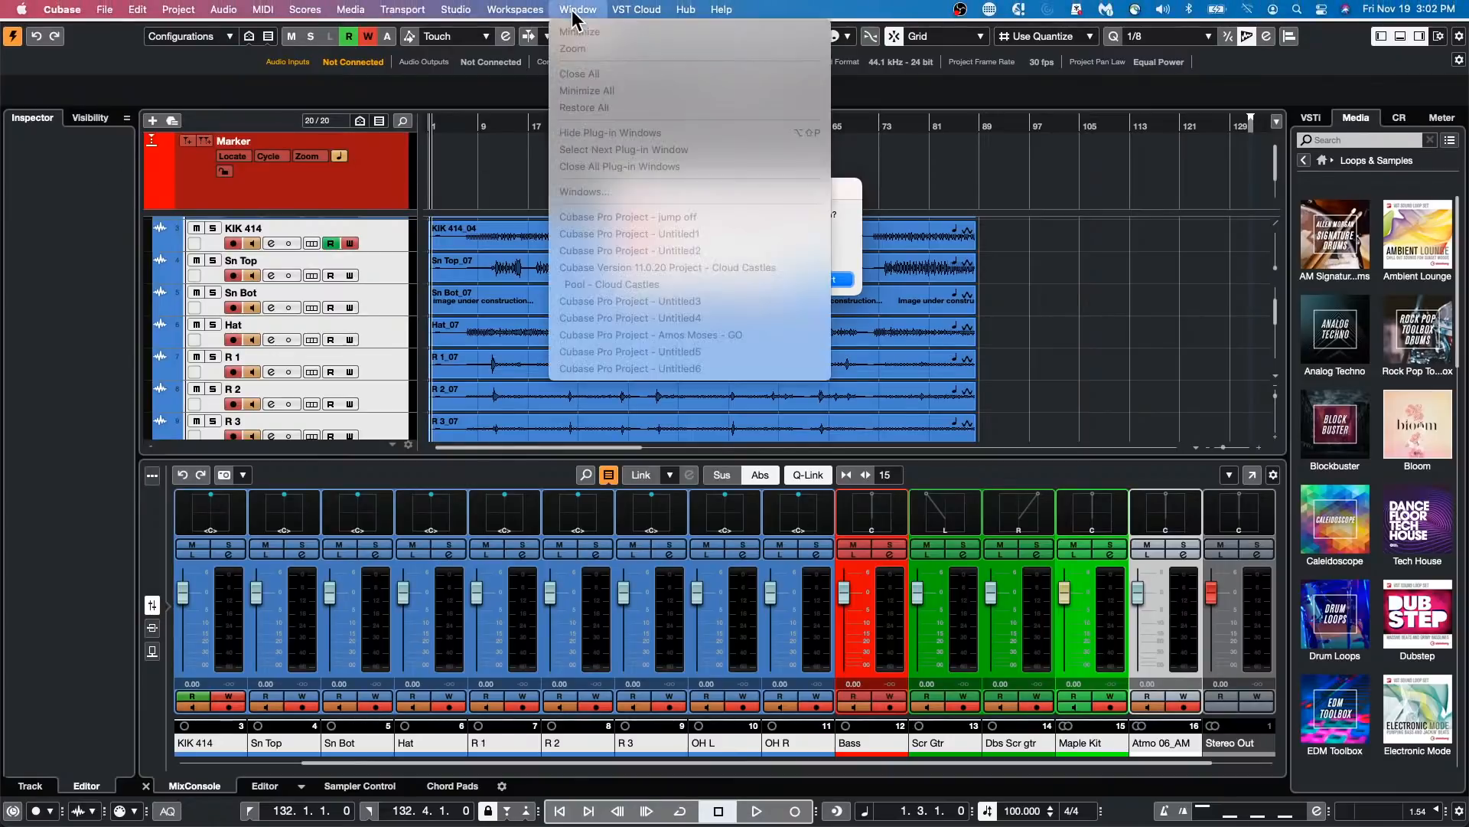
{"action": "left_click", "coordinate": [492, 149]}
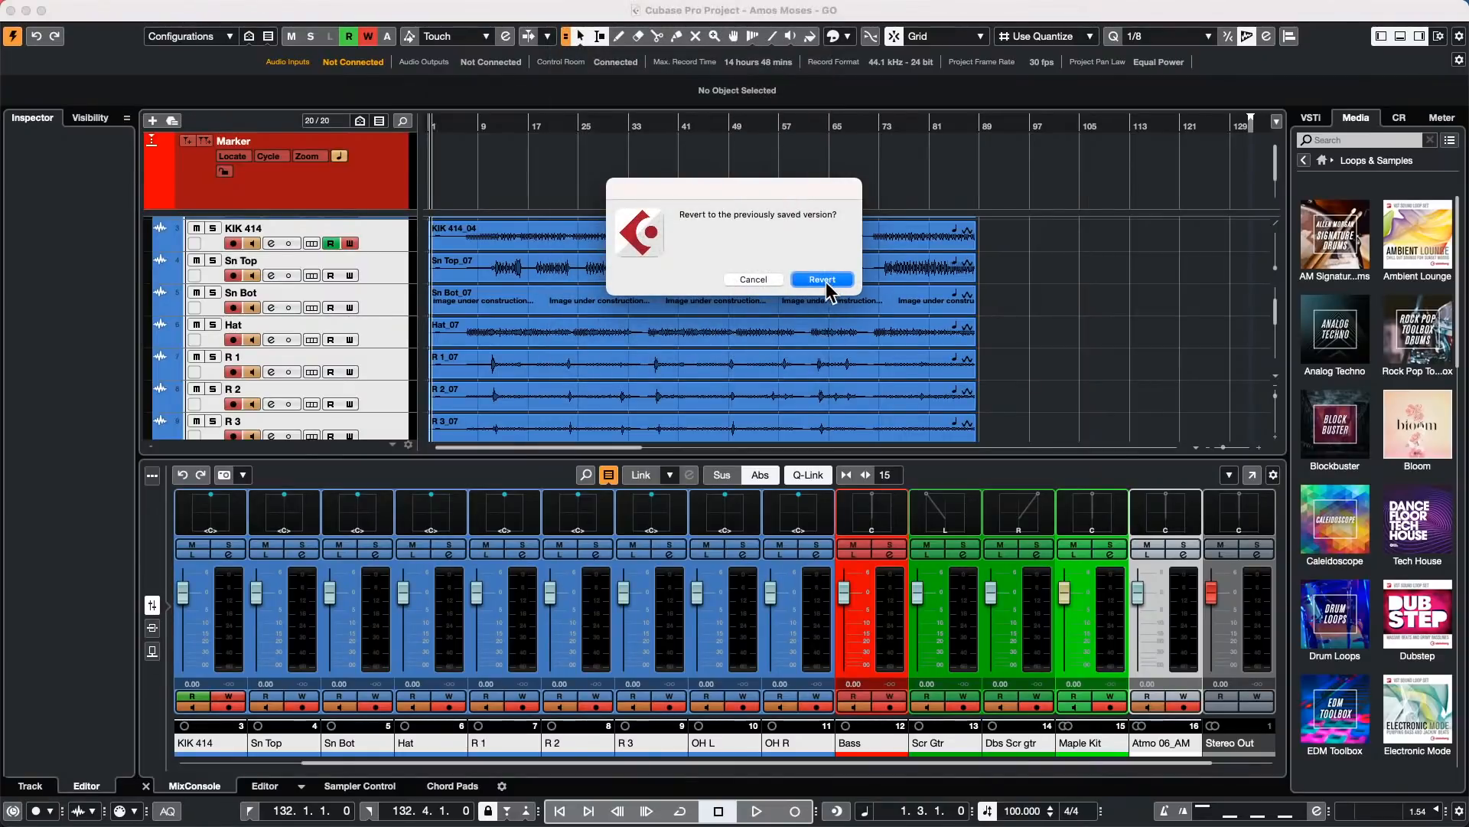
{"action": "left_click", "coordinate": [819, 280]}
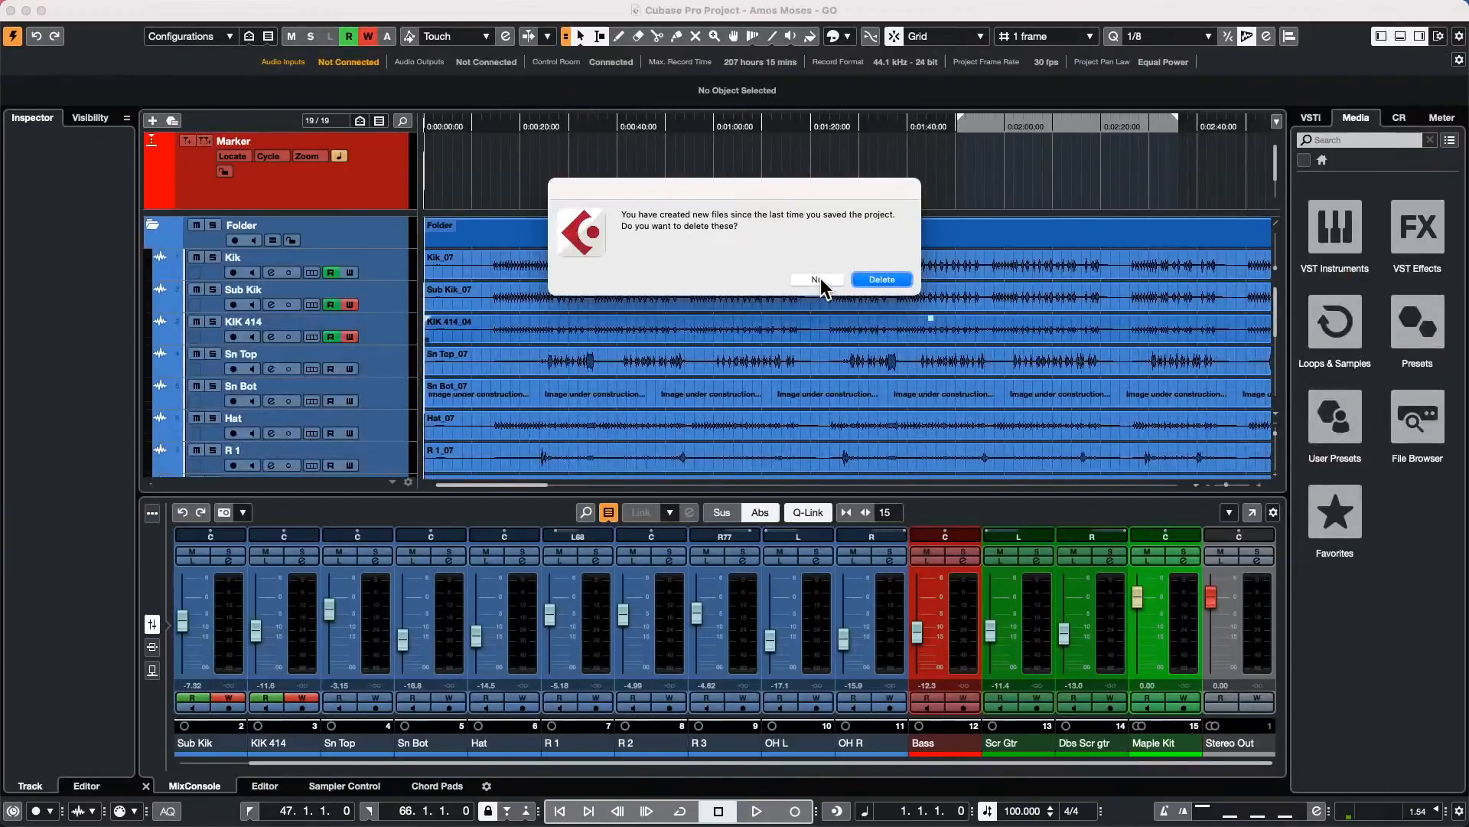
{"action": "left_click", "coordinate": [867, 278]}
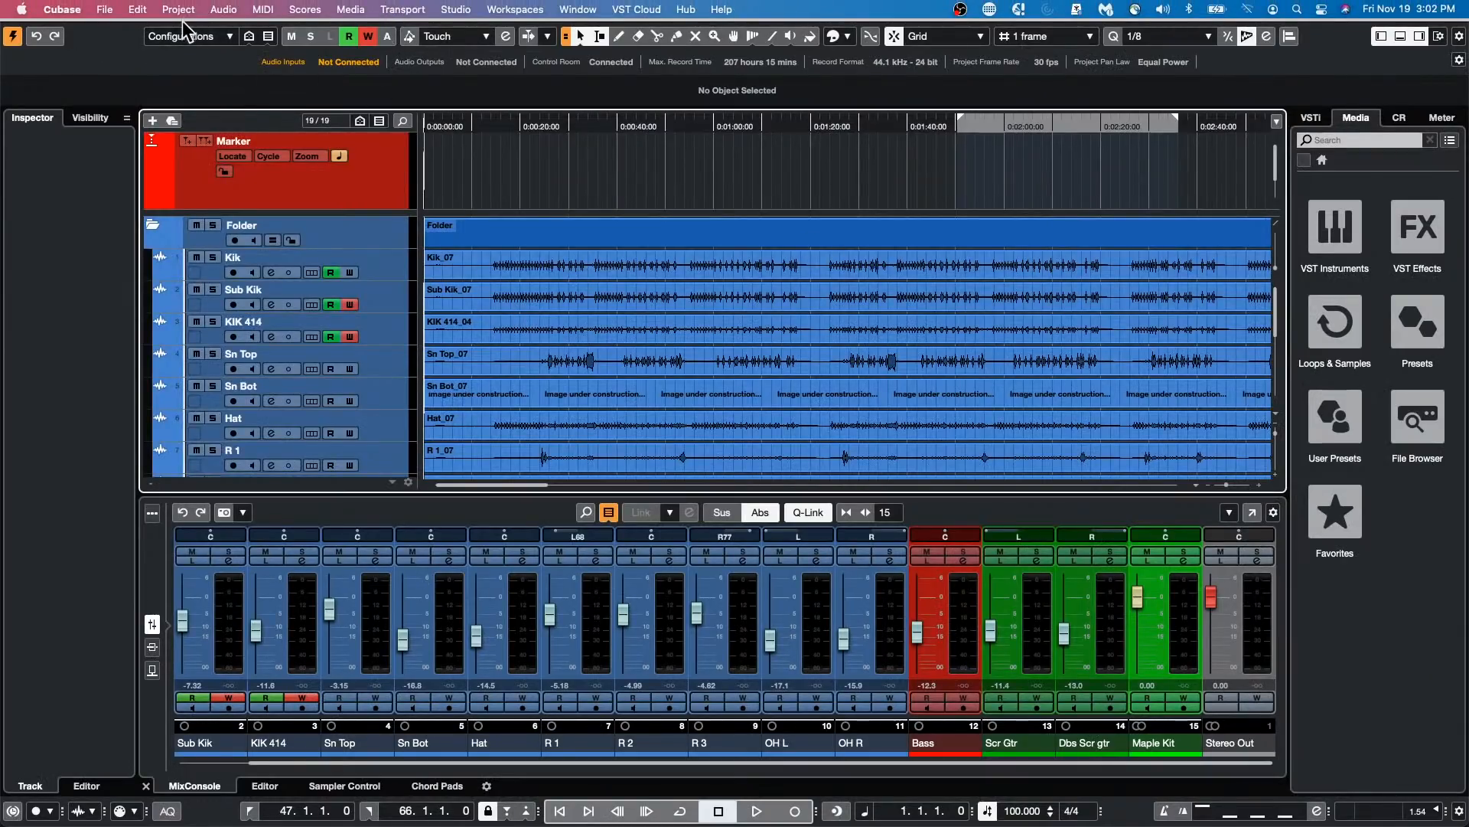
Step: Move the Amos Moses - GO project window aside and bring the Untitled6 project window to the front
{"action": "left_click_drag", "start_coordinate": [186, 20], "coordinate": [790, 77]}
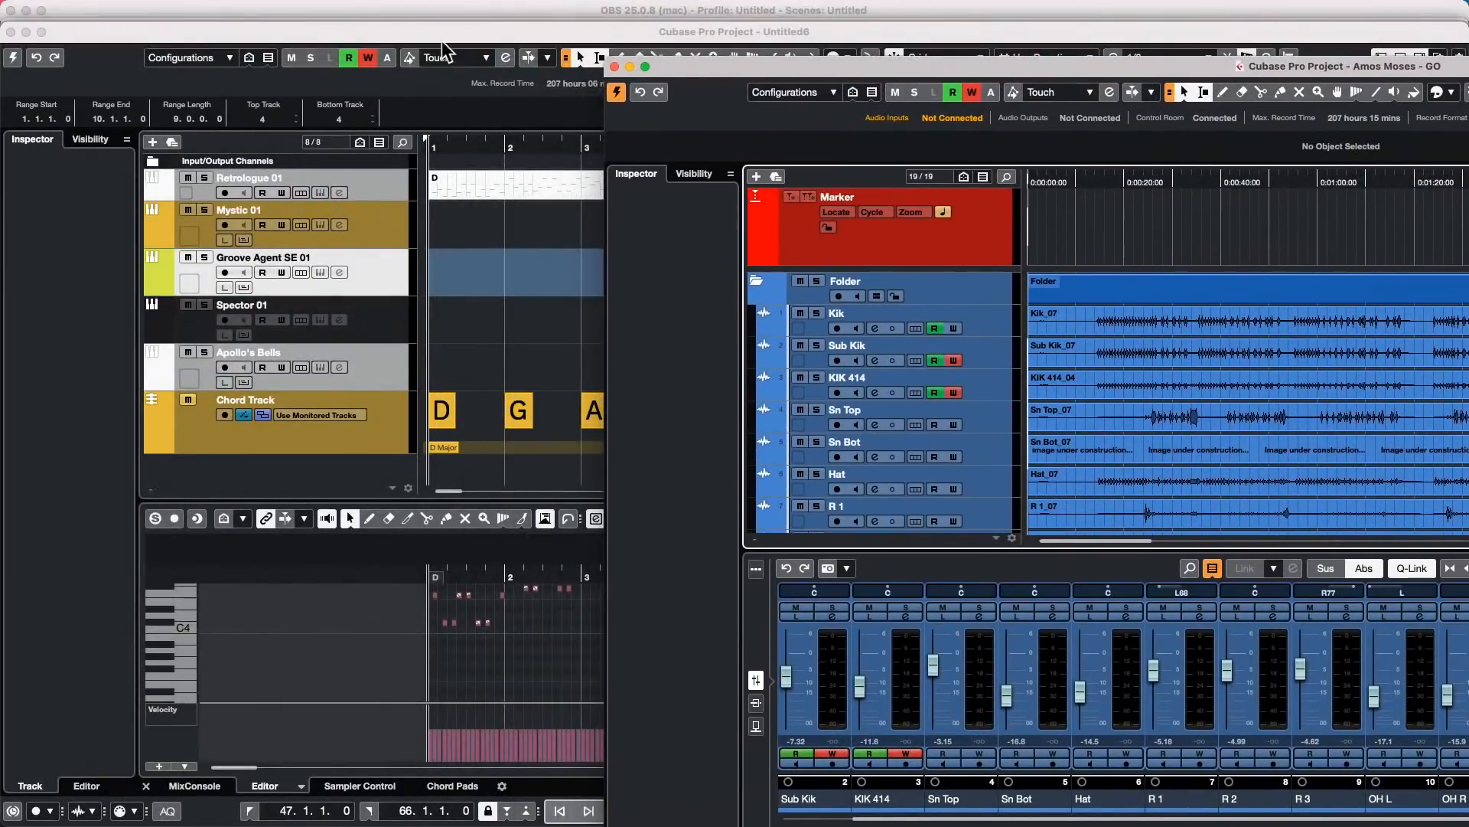
{"action": "left_click", "coordinate": [575, 10]}
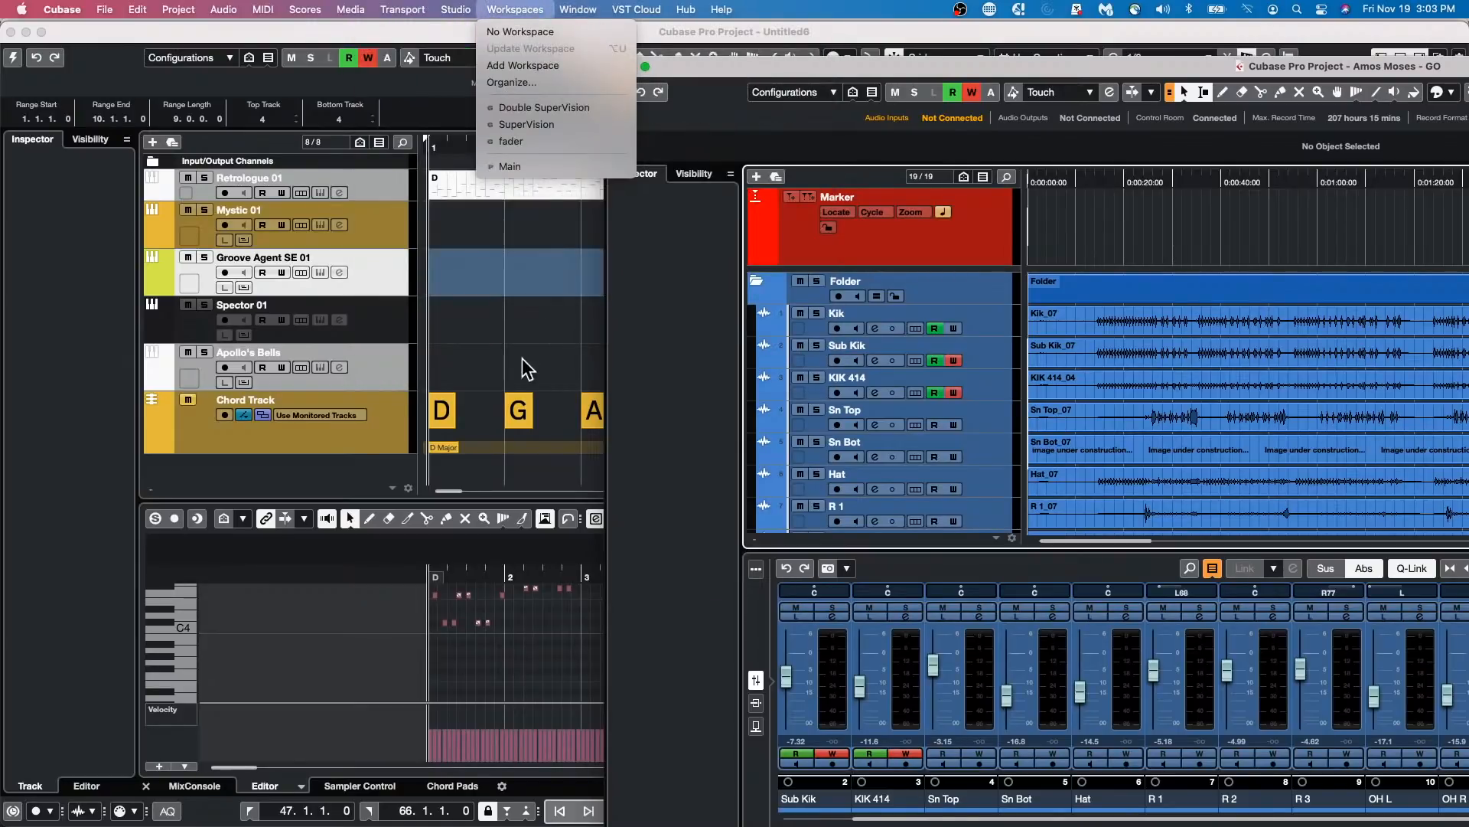
{"action": "left_click", "coordinate": [549, 297]}
{"action": "key", "text": "super+Tab"}
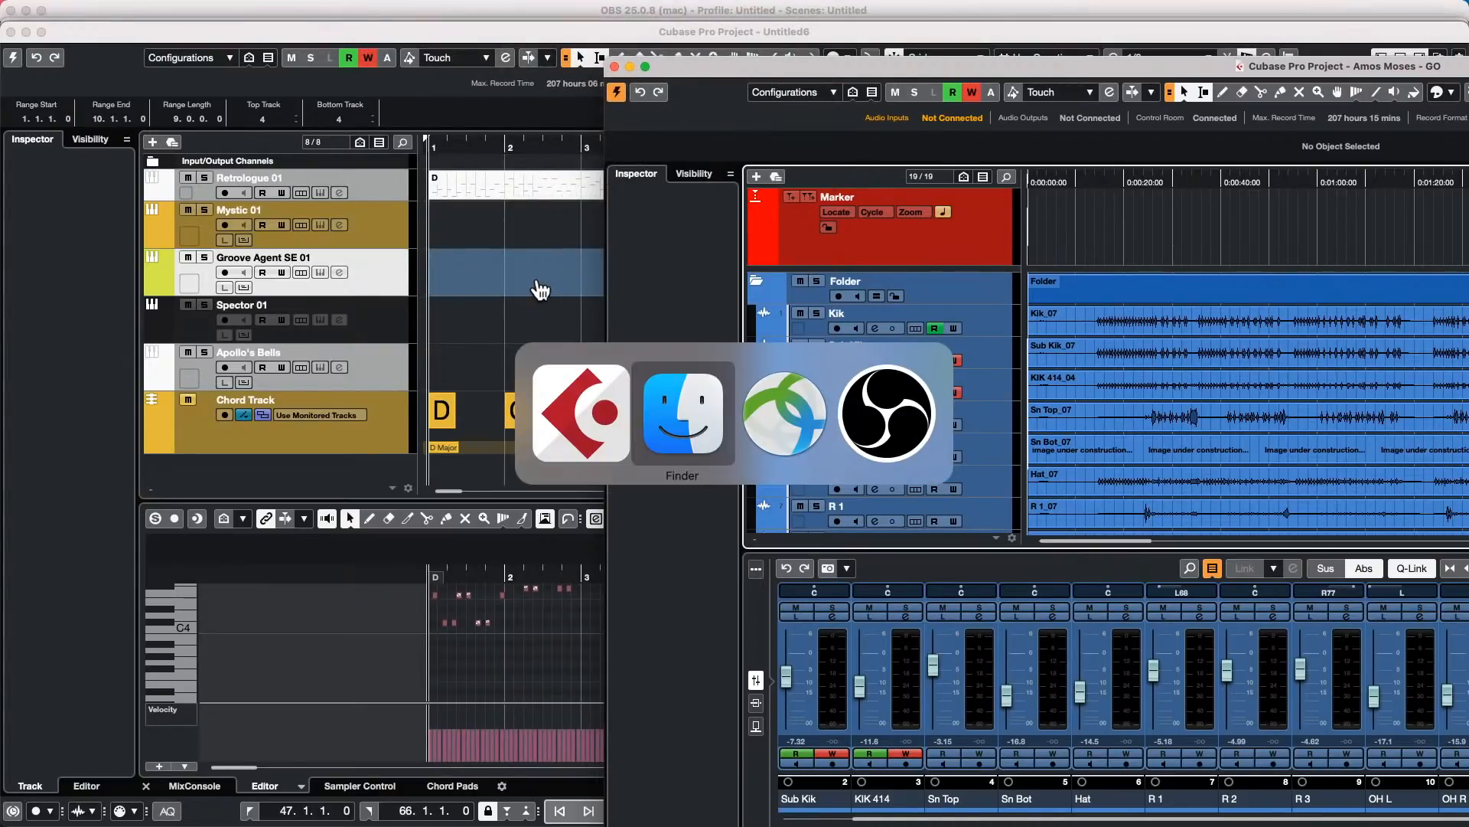
{"action": "left_click", "coordinate": [535, 287]}
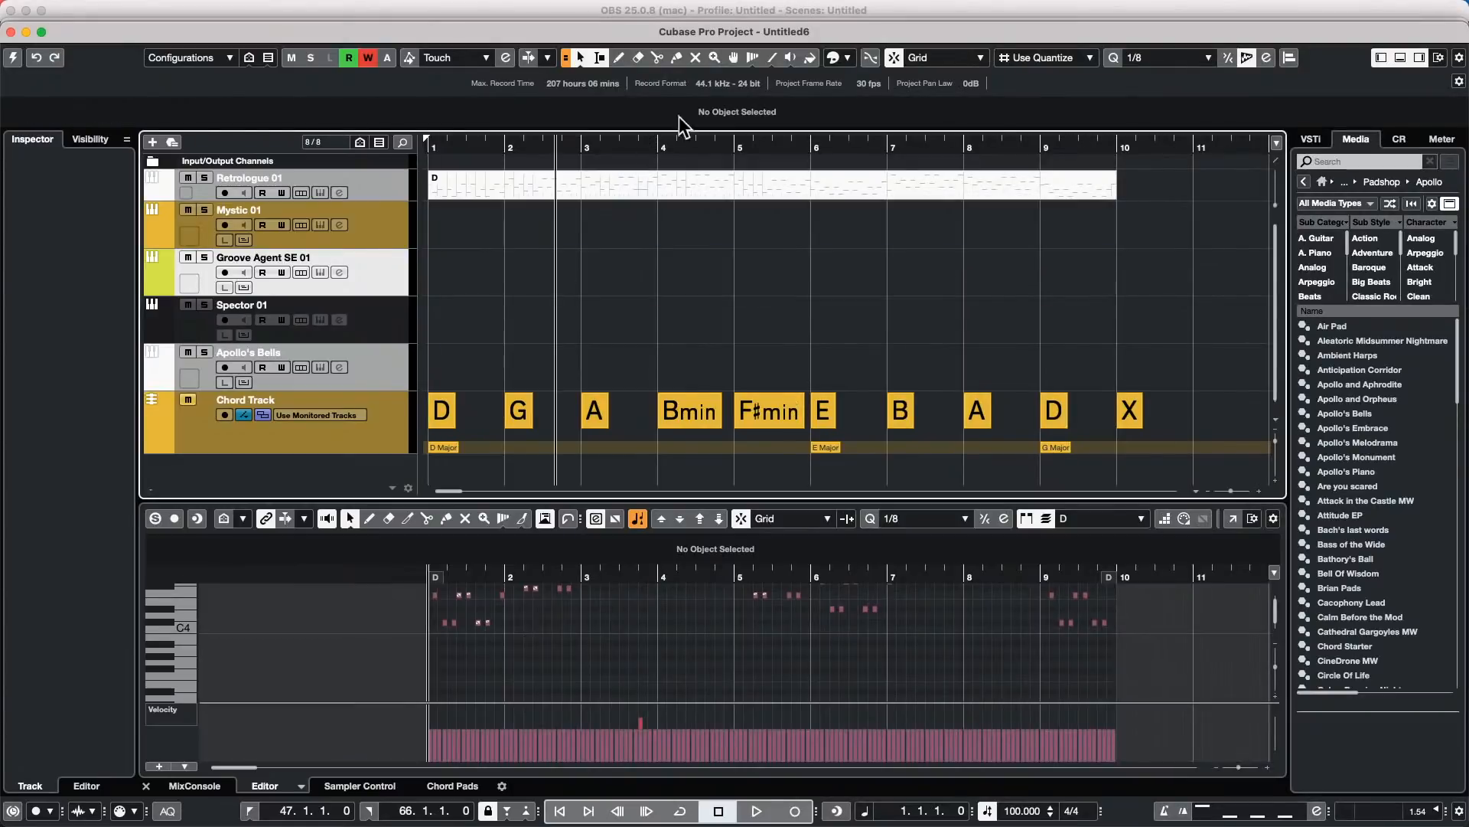
Step: Open the separate MixConsole window for Amos Moses - GO and move it aside to expose the Untitled6 project
{"action": "key", "text": "super+Tab"}
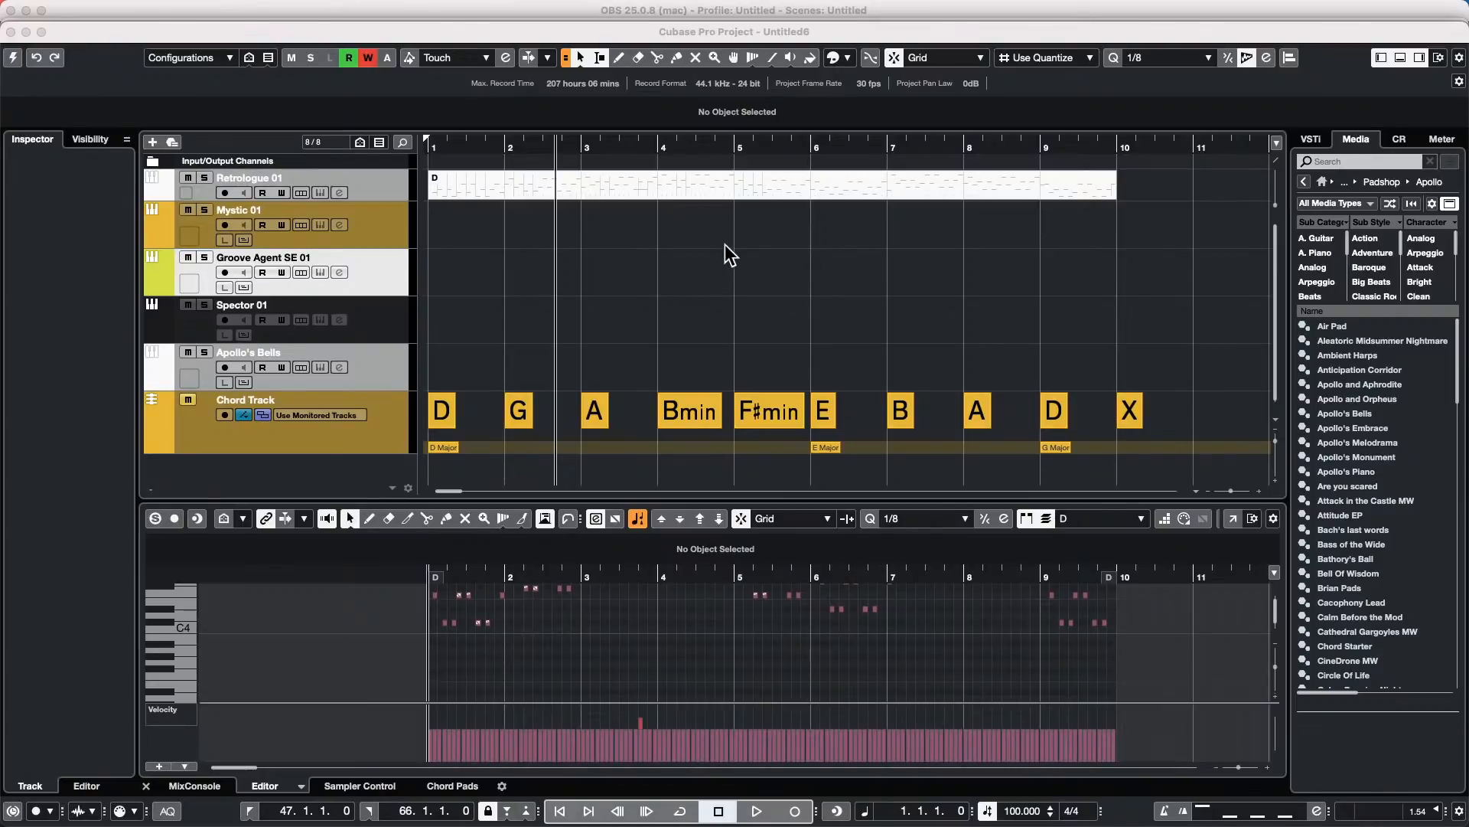
{"action": "left_click", "coordinate": [711, 280]}
{"action": "key", "text": "F3"}
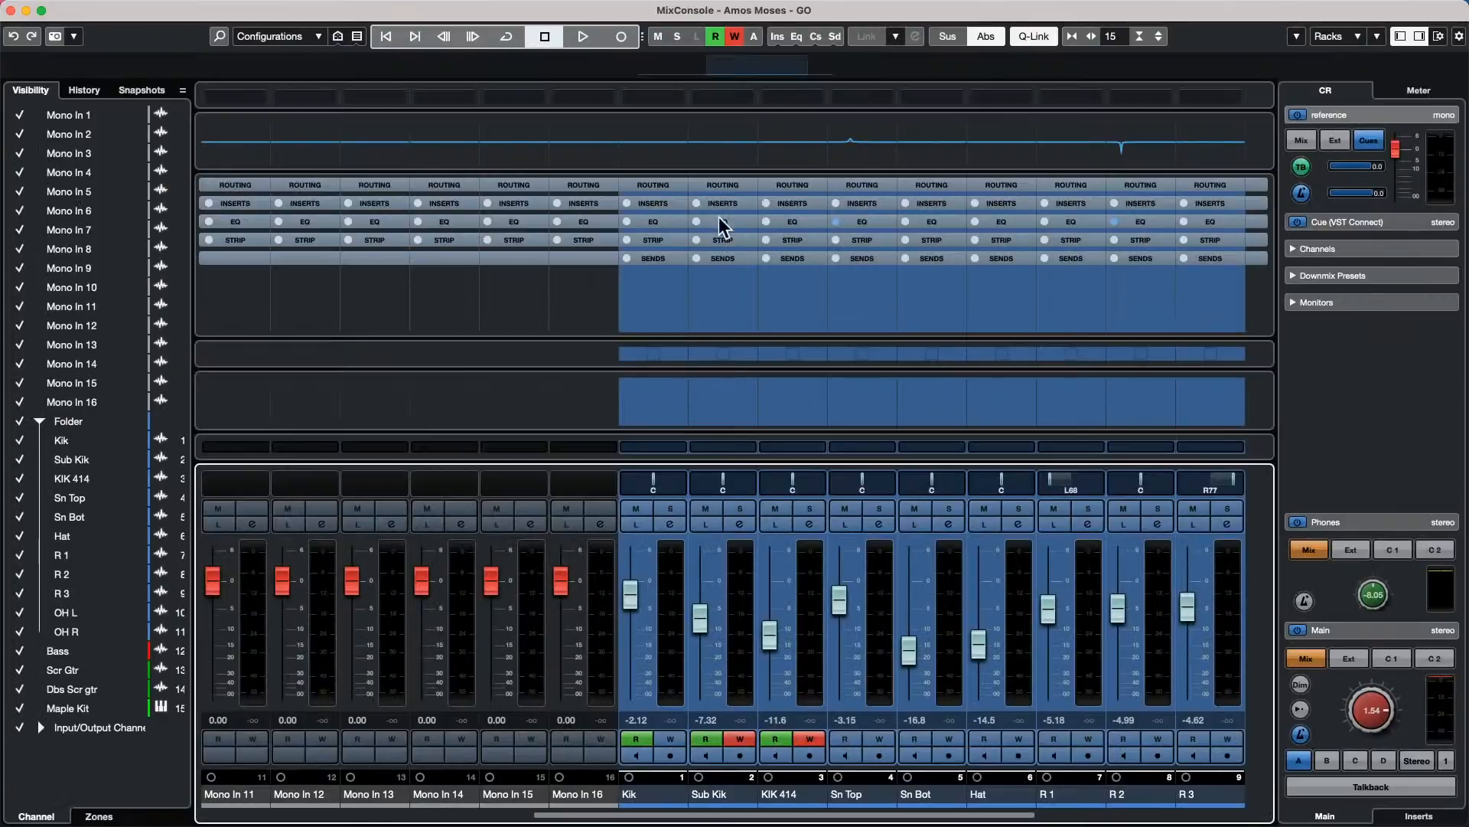
{"action": "double_click", "coordinate": [276, 11]}
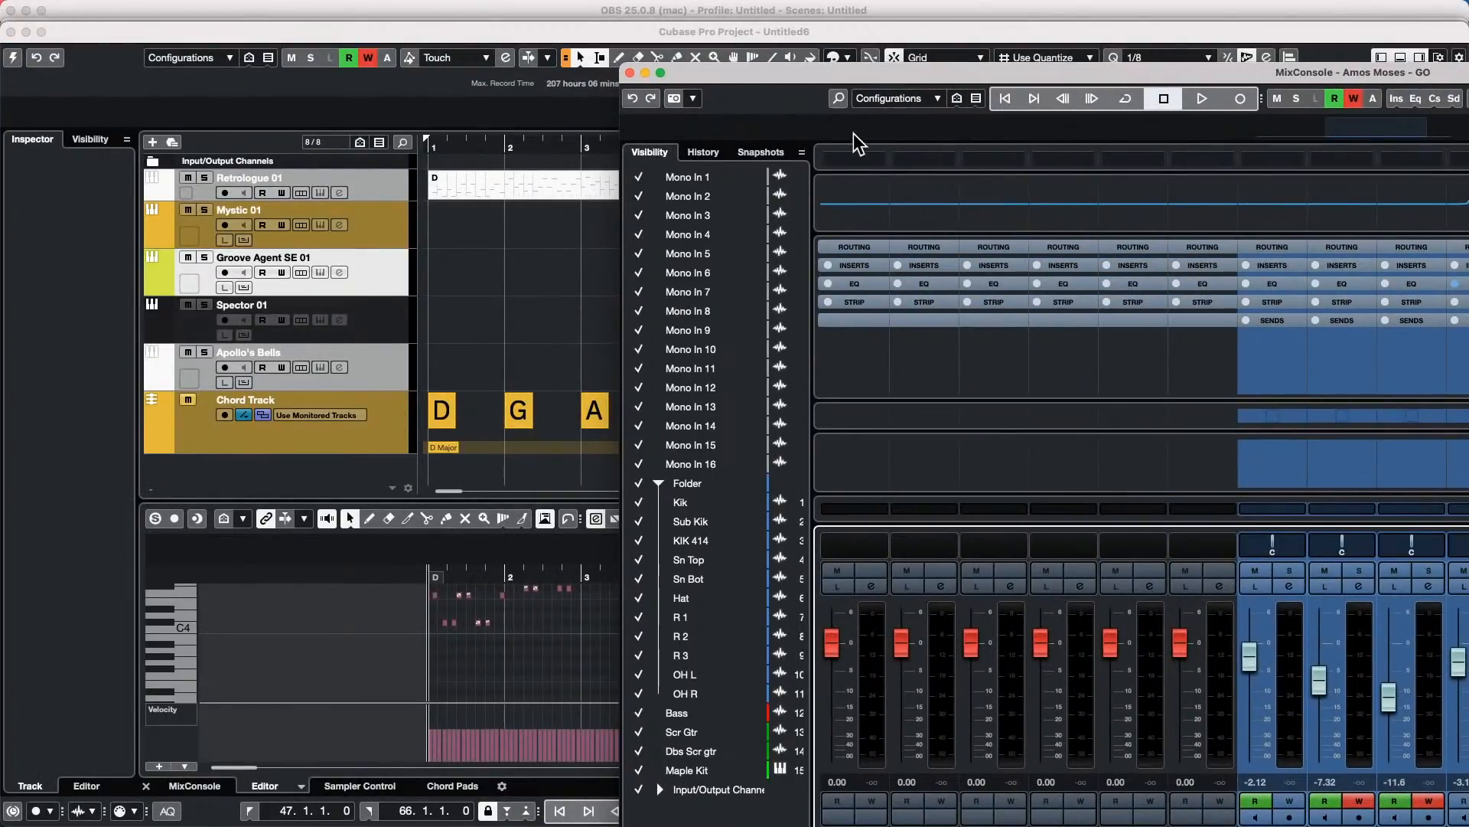
Step: Bring Untitled6 forward, show the Amos Moses - GO MixConsole again, and shift it farther away from the track list
{"action": "left_click", "coordinate": [548, 309]}
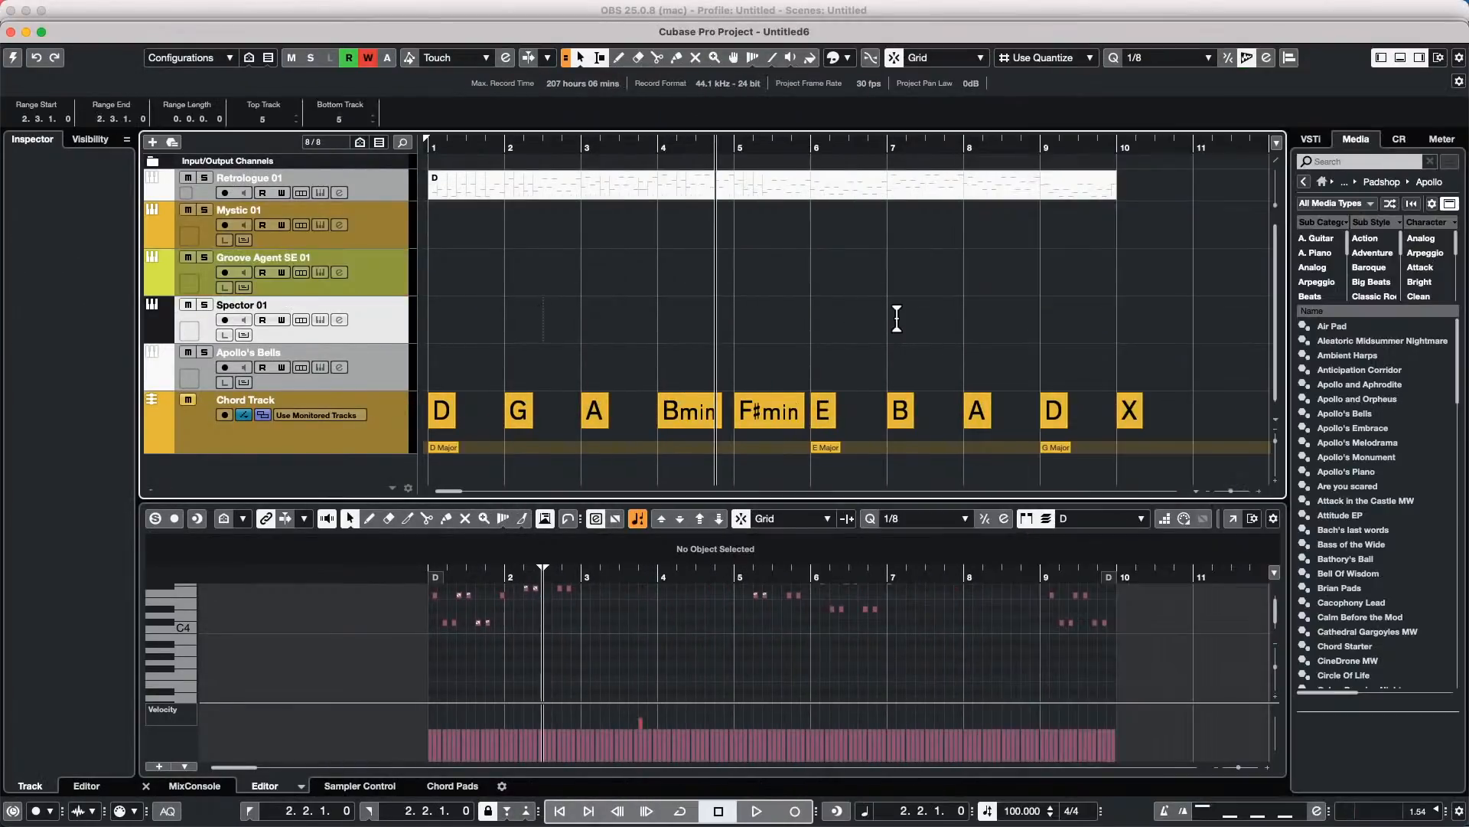
{"action": "key", "text": "F3"}
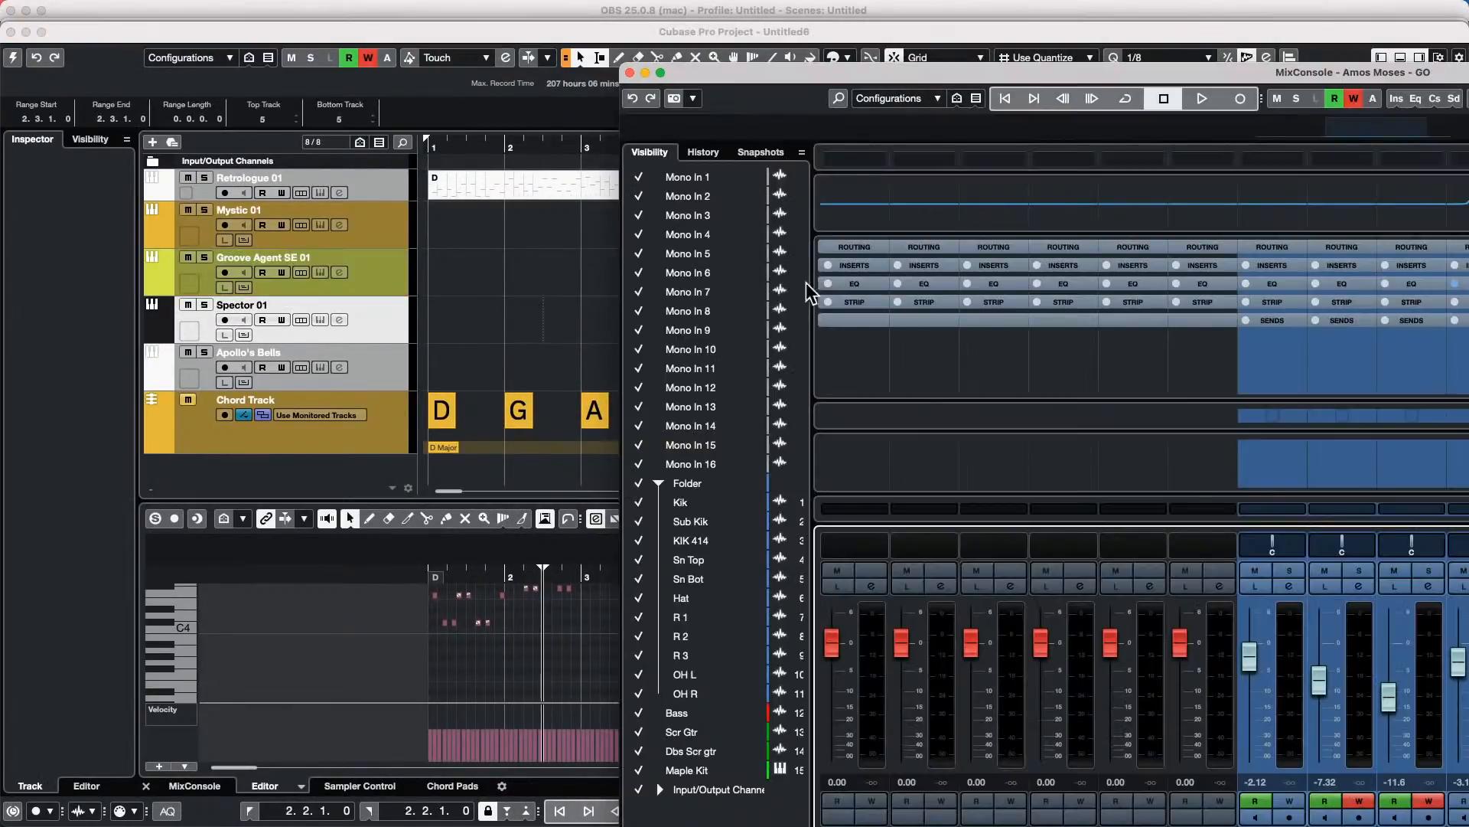
{"action": "left_click_drag", "start_coordinate": [889, 73], "coordinate": [1154, 47]}
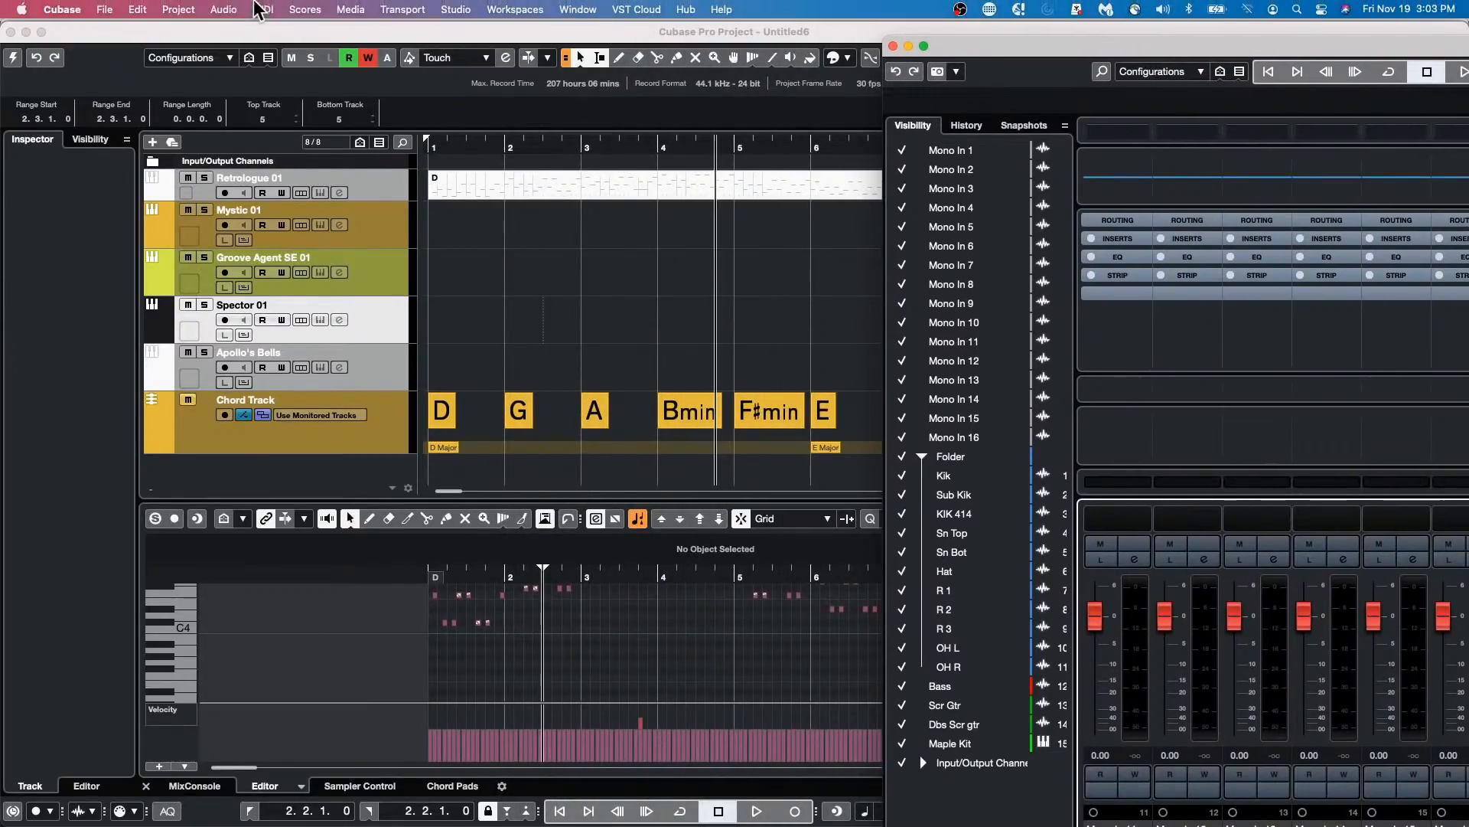
Step: Examine the Windows and Workspaces categories in Key Commands for window-switching commands and close the dialog
{"action": "left_click", "coordinate": [105, 11]}
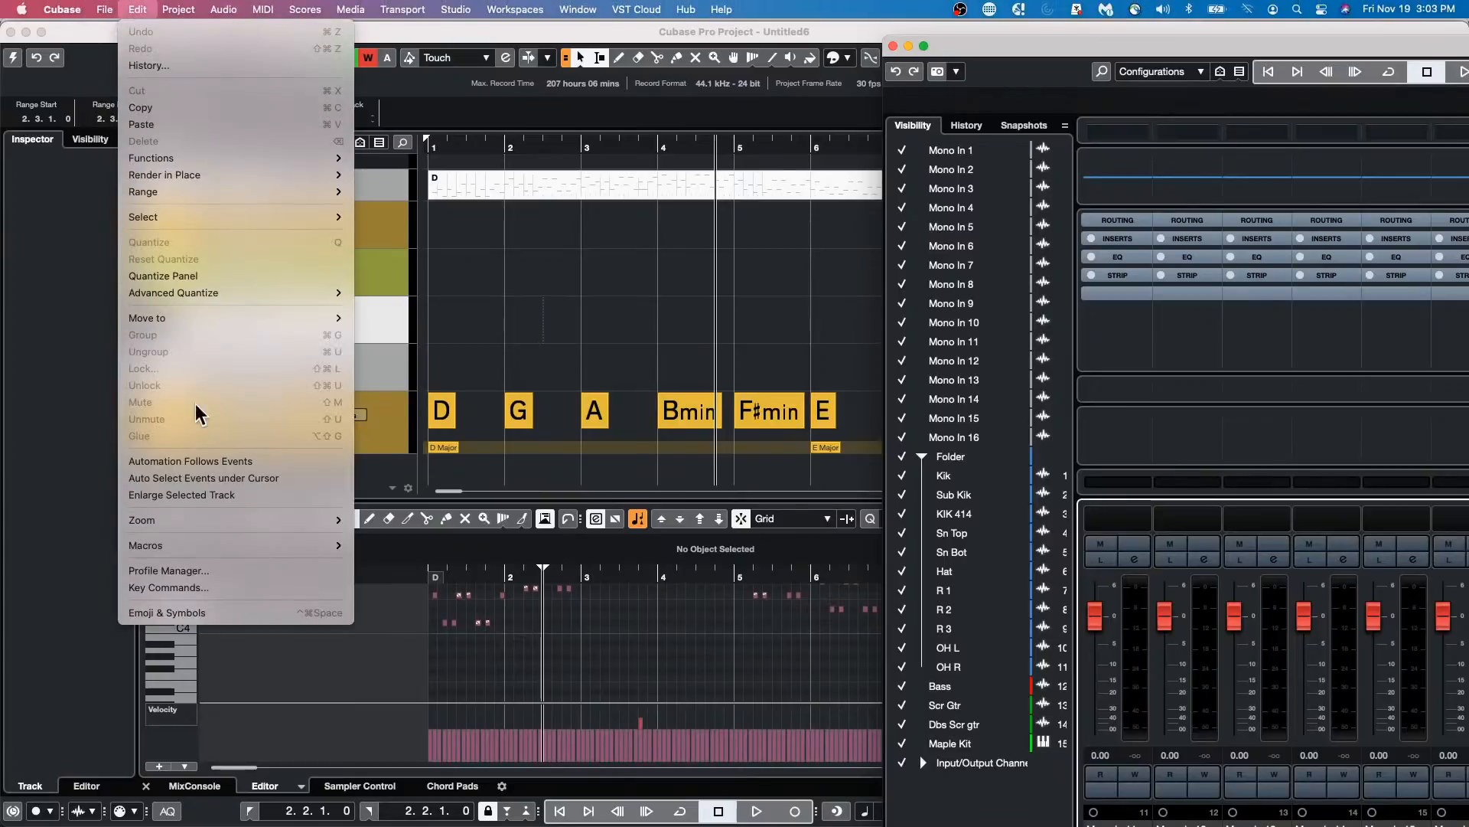
{"action": "left_click", "coordinate": [224, 587]}
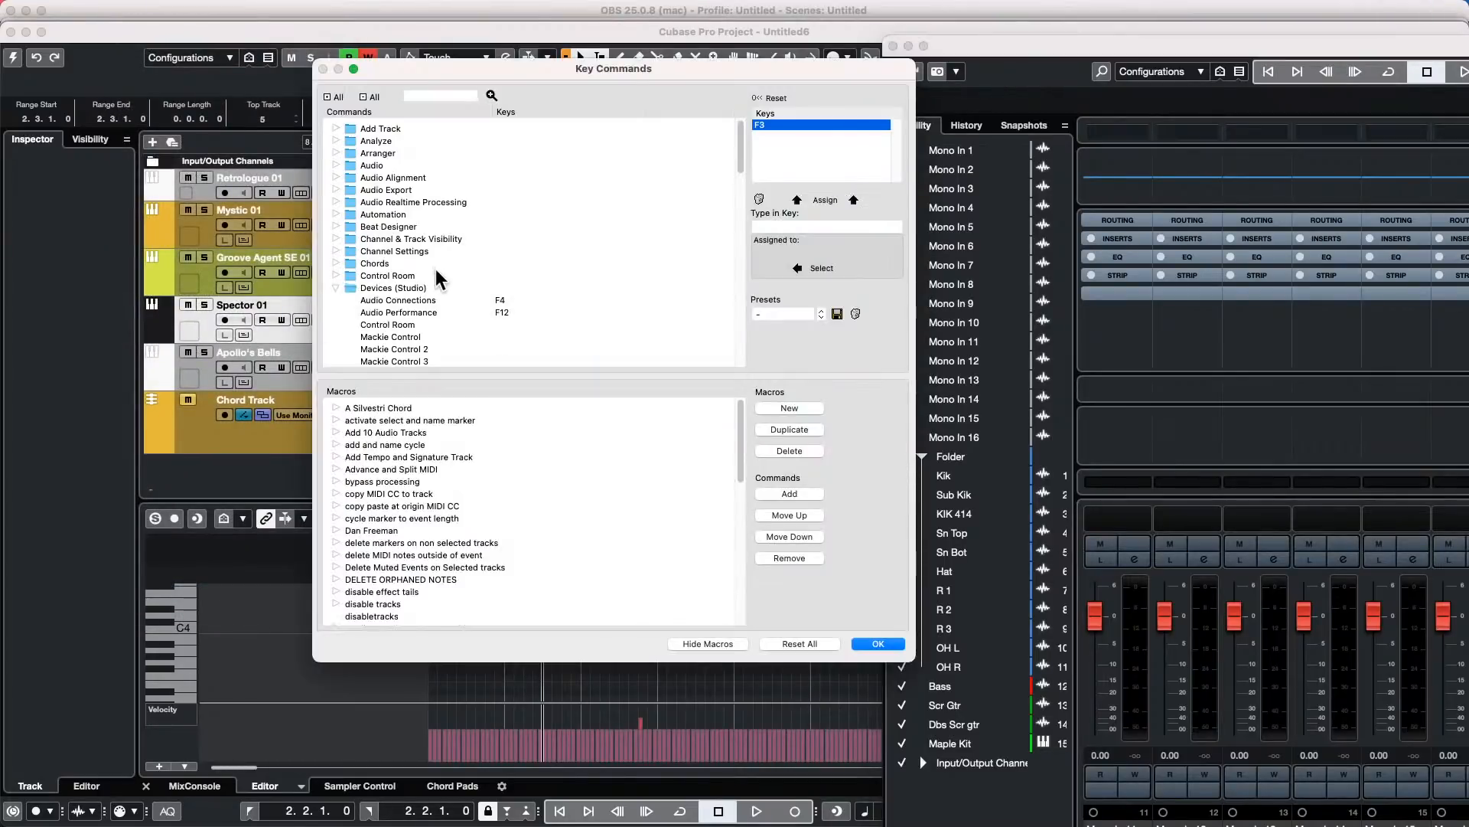
{"action": "left_click", "coordinate": [337, 288]}
{"action": "scroll", "coordinate": [338, 287], "scroll_direction": "down", "scroll_amount": 10}
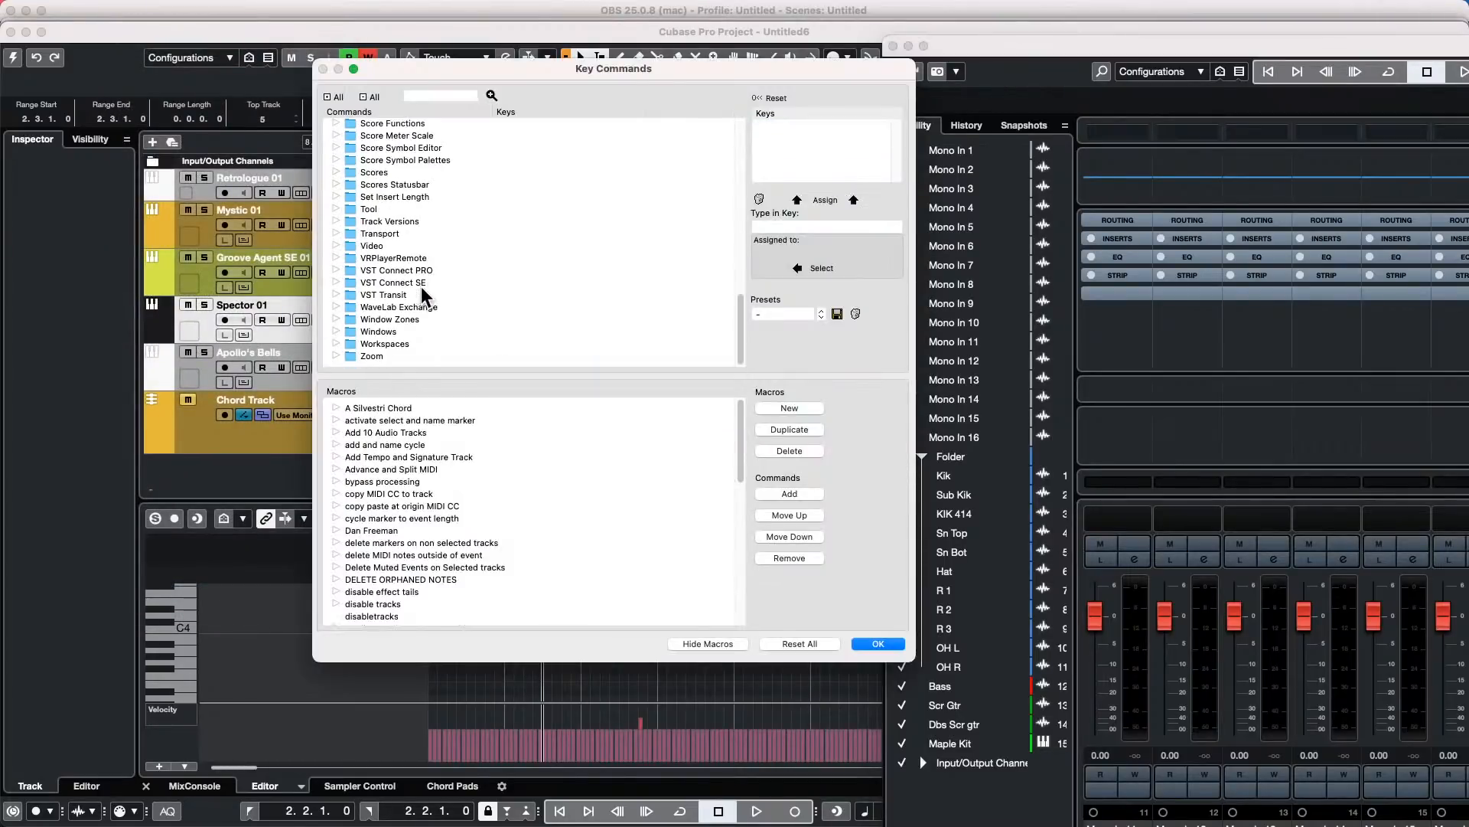
{"action": "left_click", "coordinate": [336, 332]}
{"action": "scroll", "coordinate": [519, 223], "scroll_direction": "down", "scroll_amount": 3}
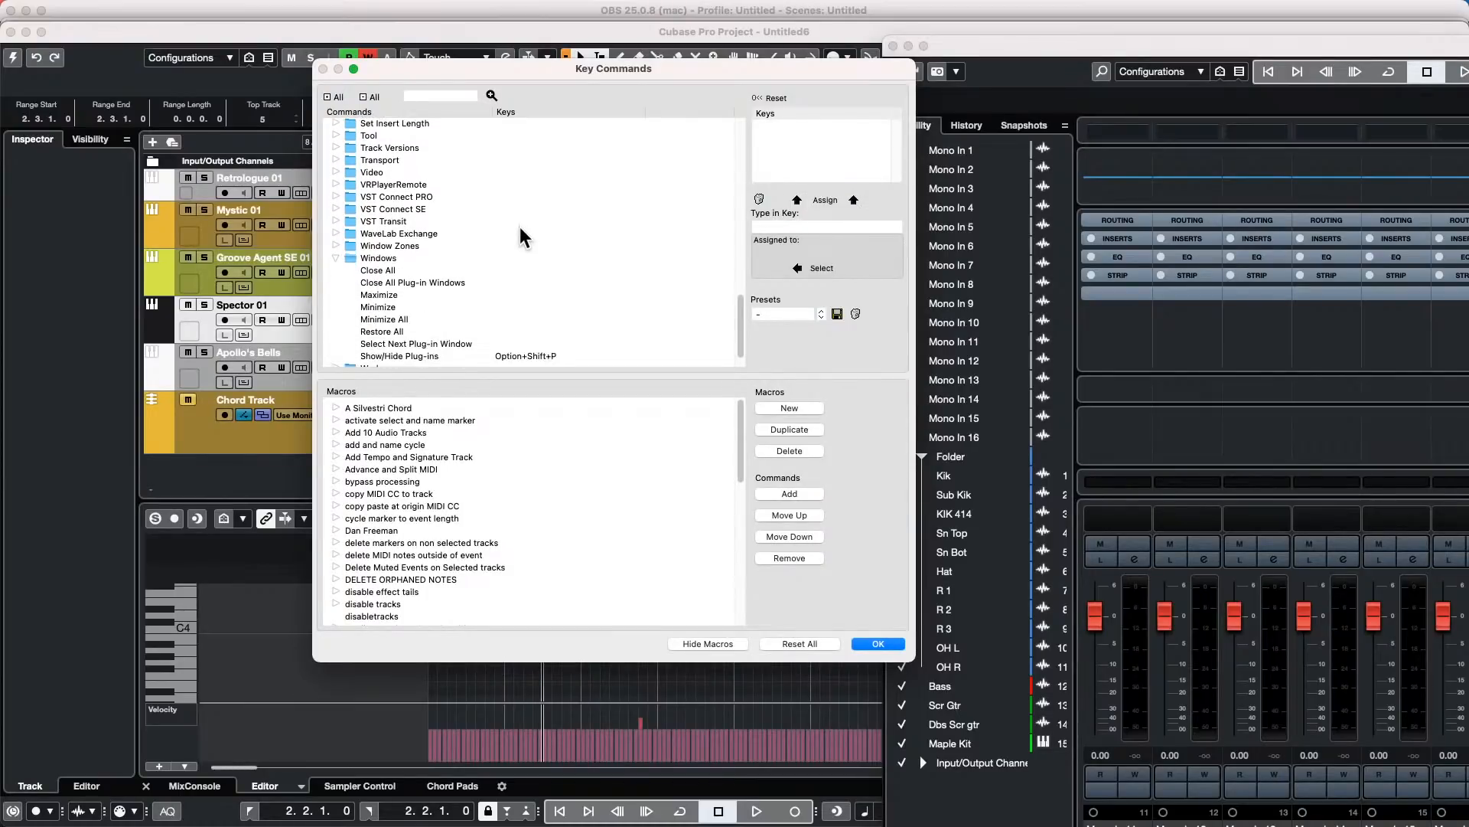
{"action": "scroll", "coordinate": [520, 226], "scroll_direction": "down", "scroll_amount": 1}
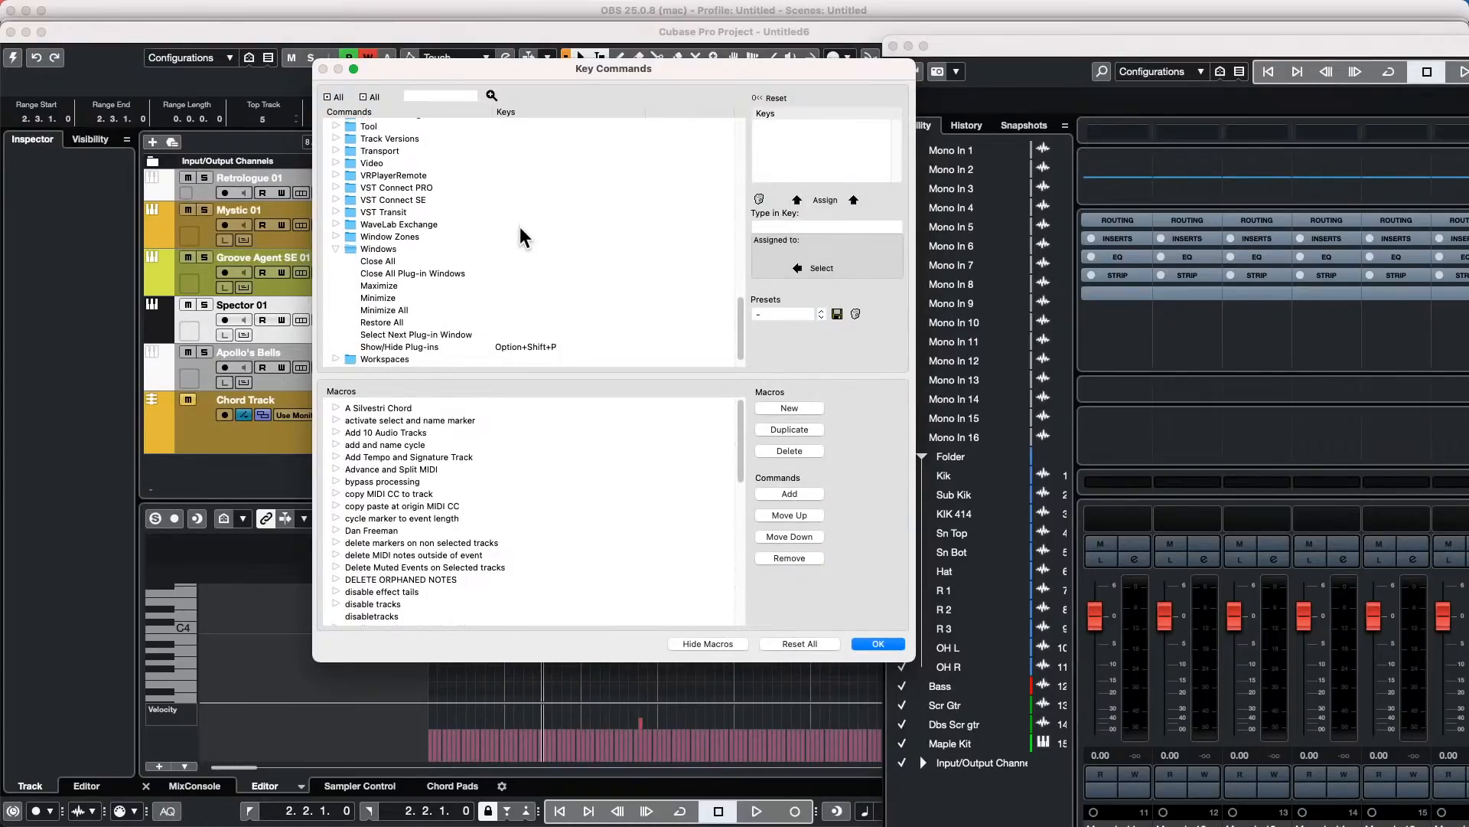
{"action": "scroll", "coordinate": [521, 226], "scroll_direction": "down", "scroll_amount": 1}
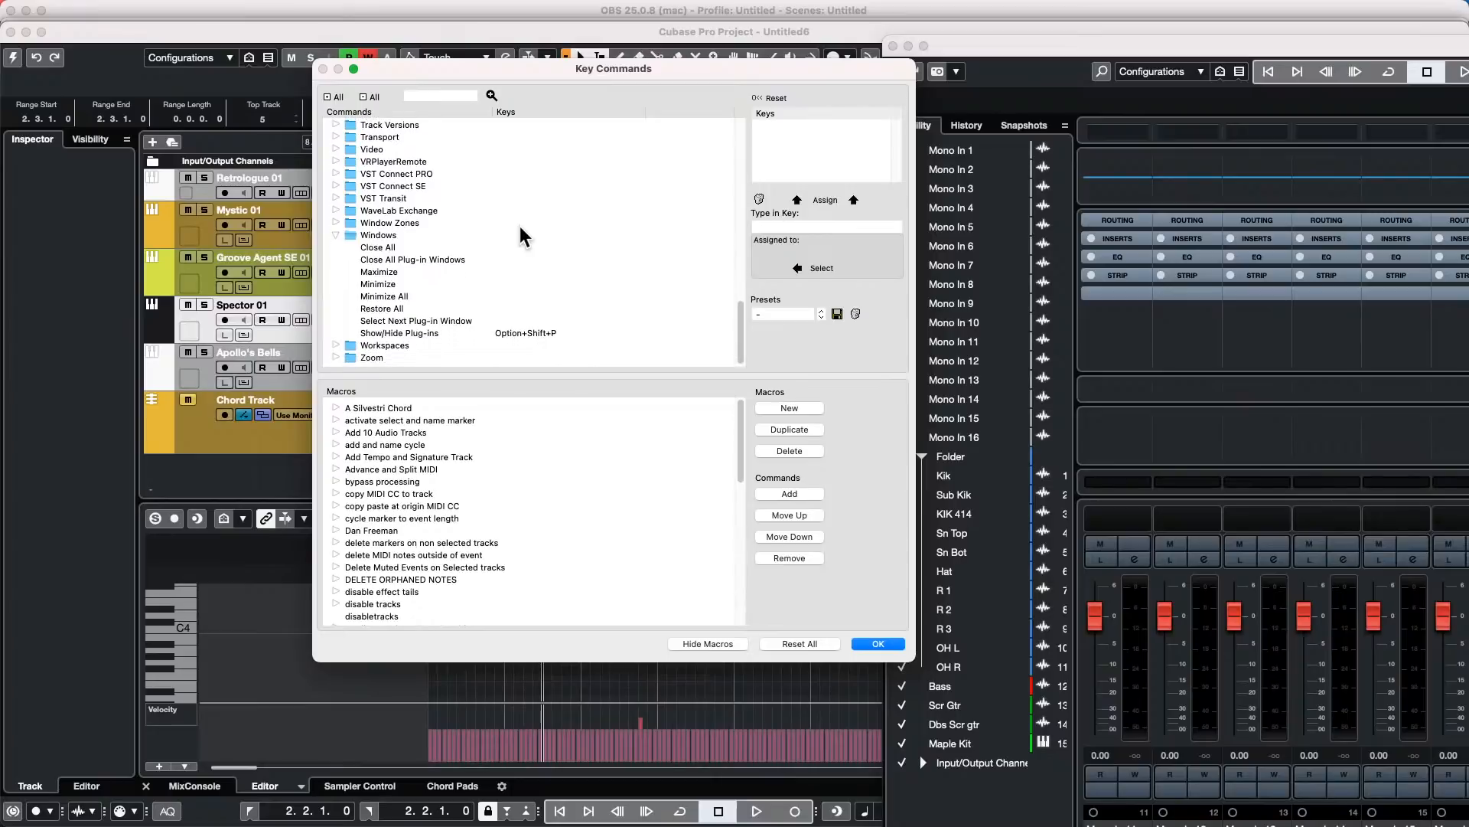
{"action": "left_click", "coordinate": [335, 344]}
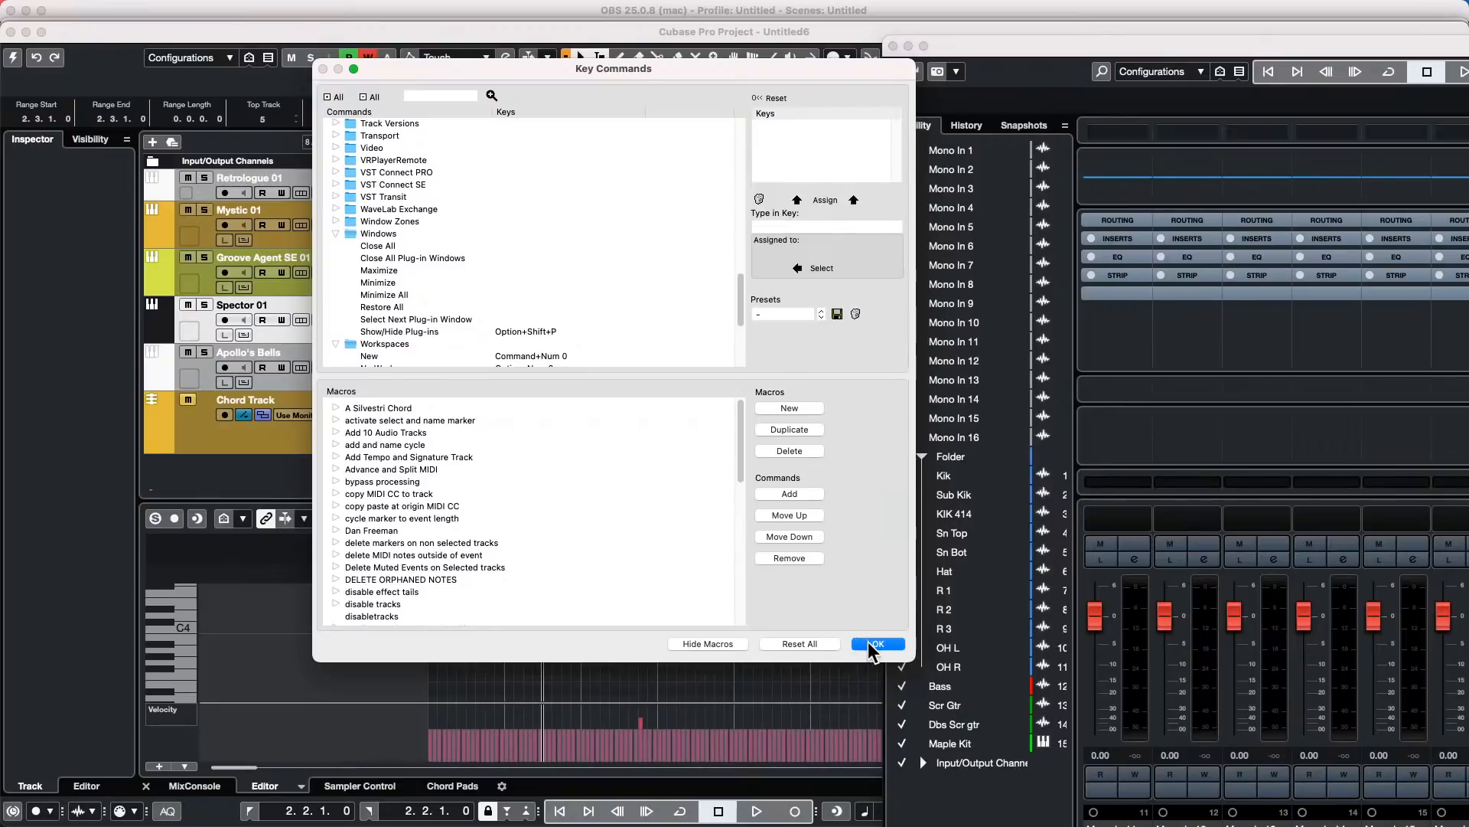
{"action": "scroll", "coordinate": [491, 329], "scroll_direction": "down", "scroll_amount": 5}
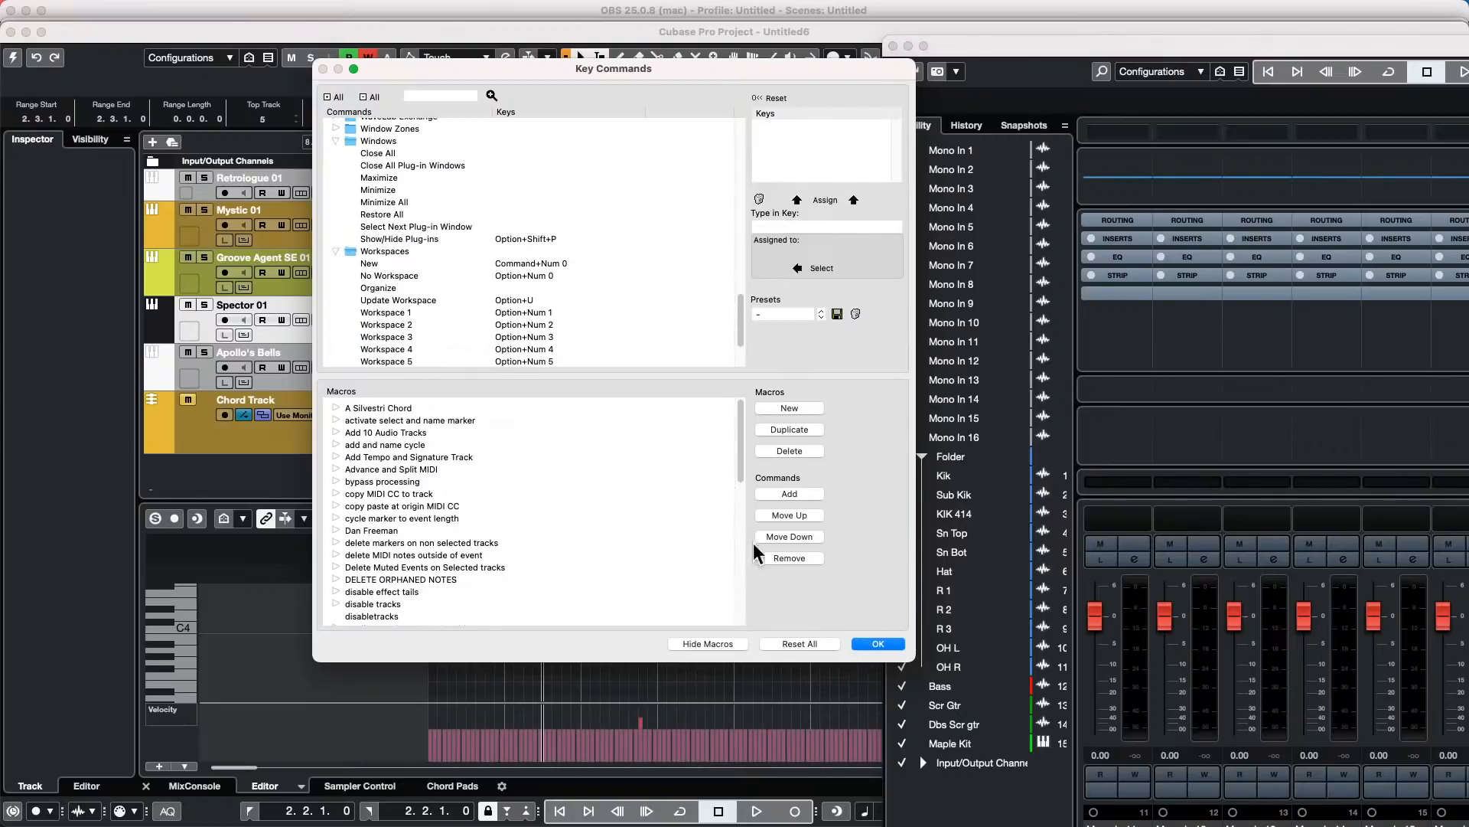
{"action": "left_click", "coordinate": [880, 644]}
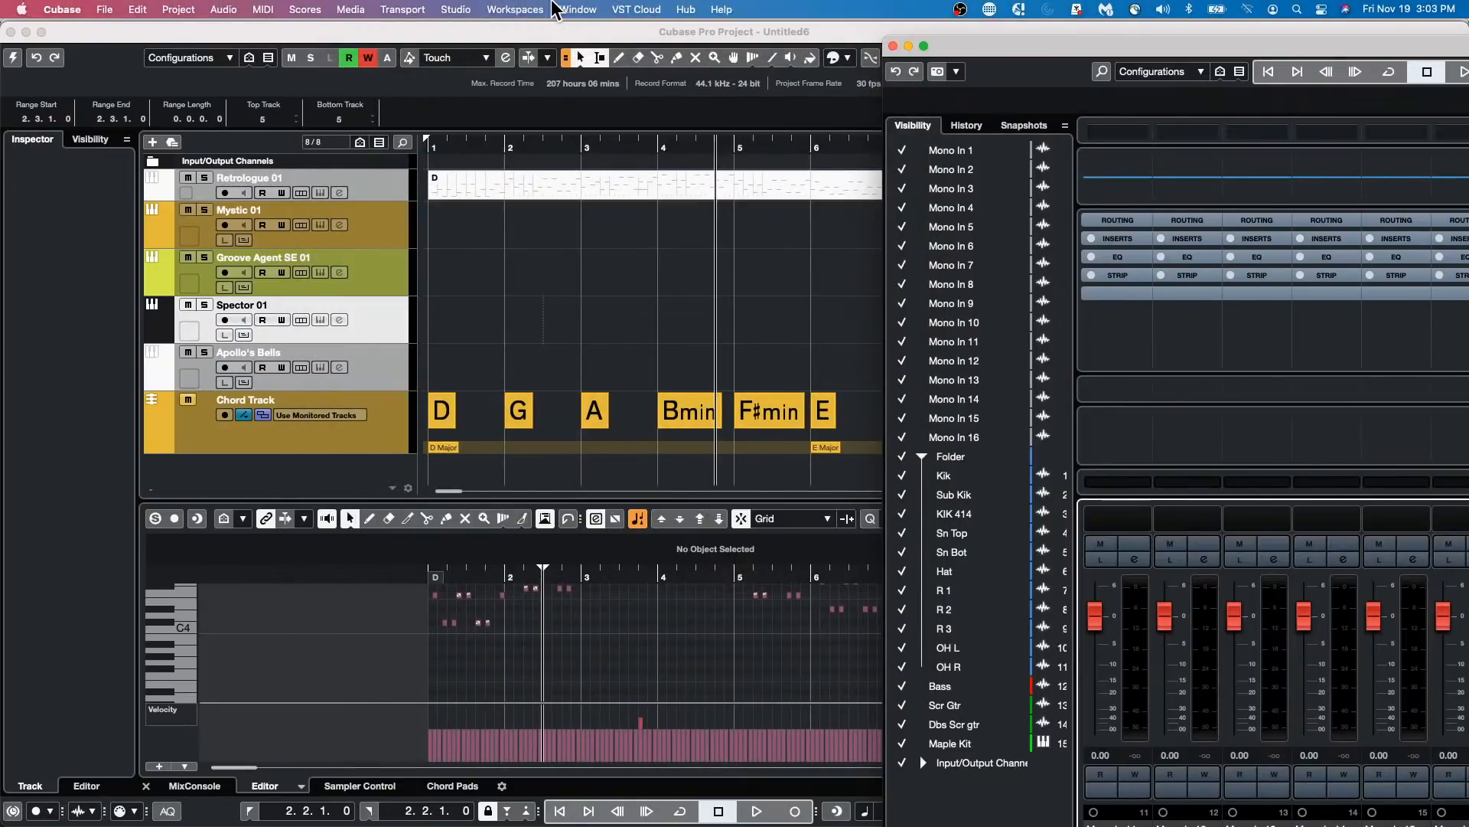
Step: Move the Amos Moses - GO MixConsole farther aside and shift the Untitled6 project window so both are visible side by side
{"action": "left_click", "coordinate": [515, 9]}
{"action": "left_click", "coordinate": [1037, 65]}
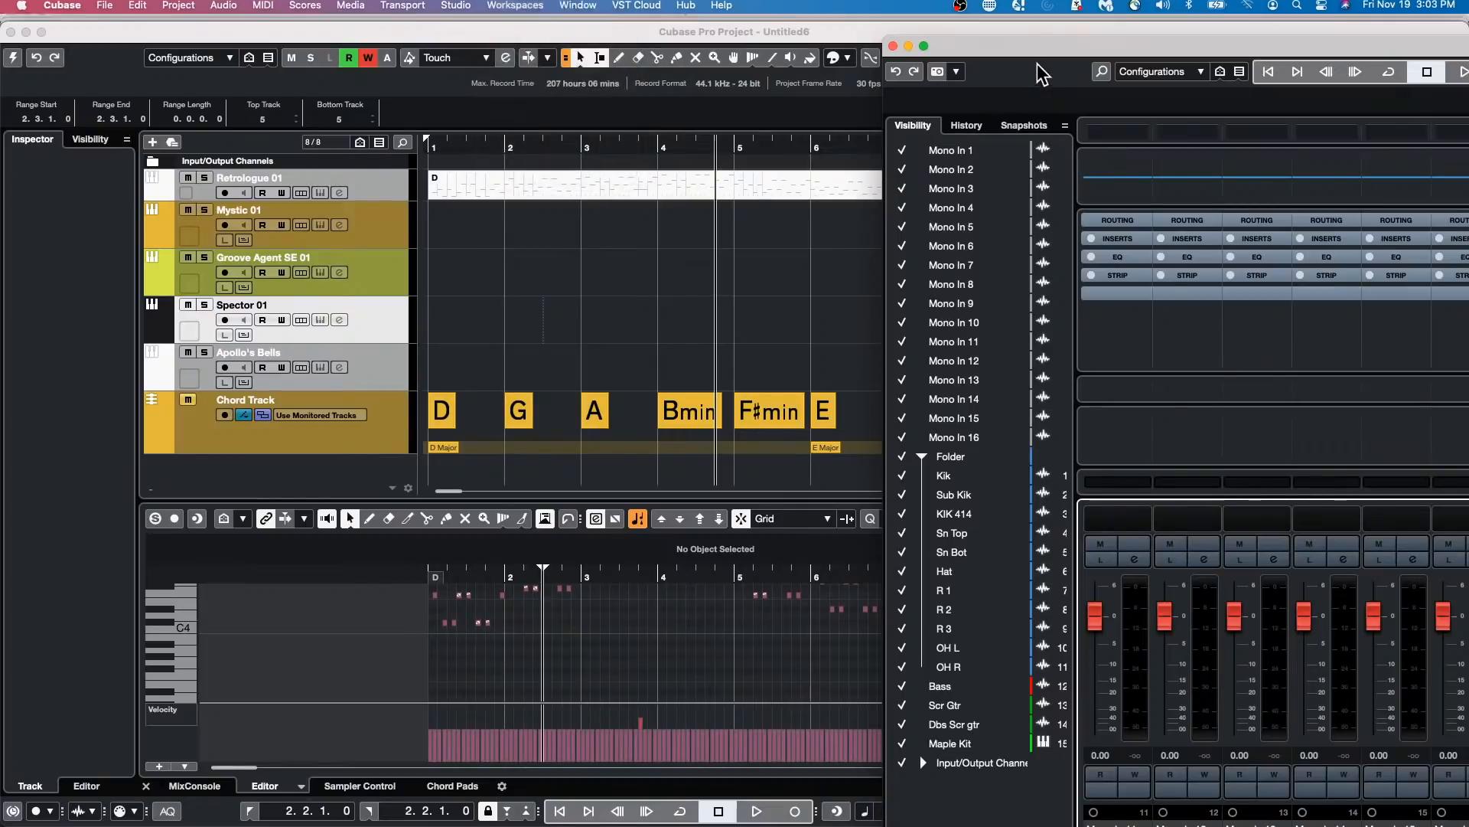
{"action": "left_click_drag", "start_coordinate": [1027, 47], "coordinate": [1246, 55]}
{"action": "left_click", "coordinate": [1037, 47]}
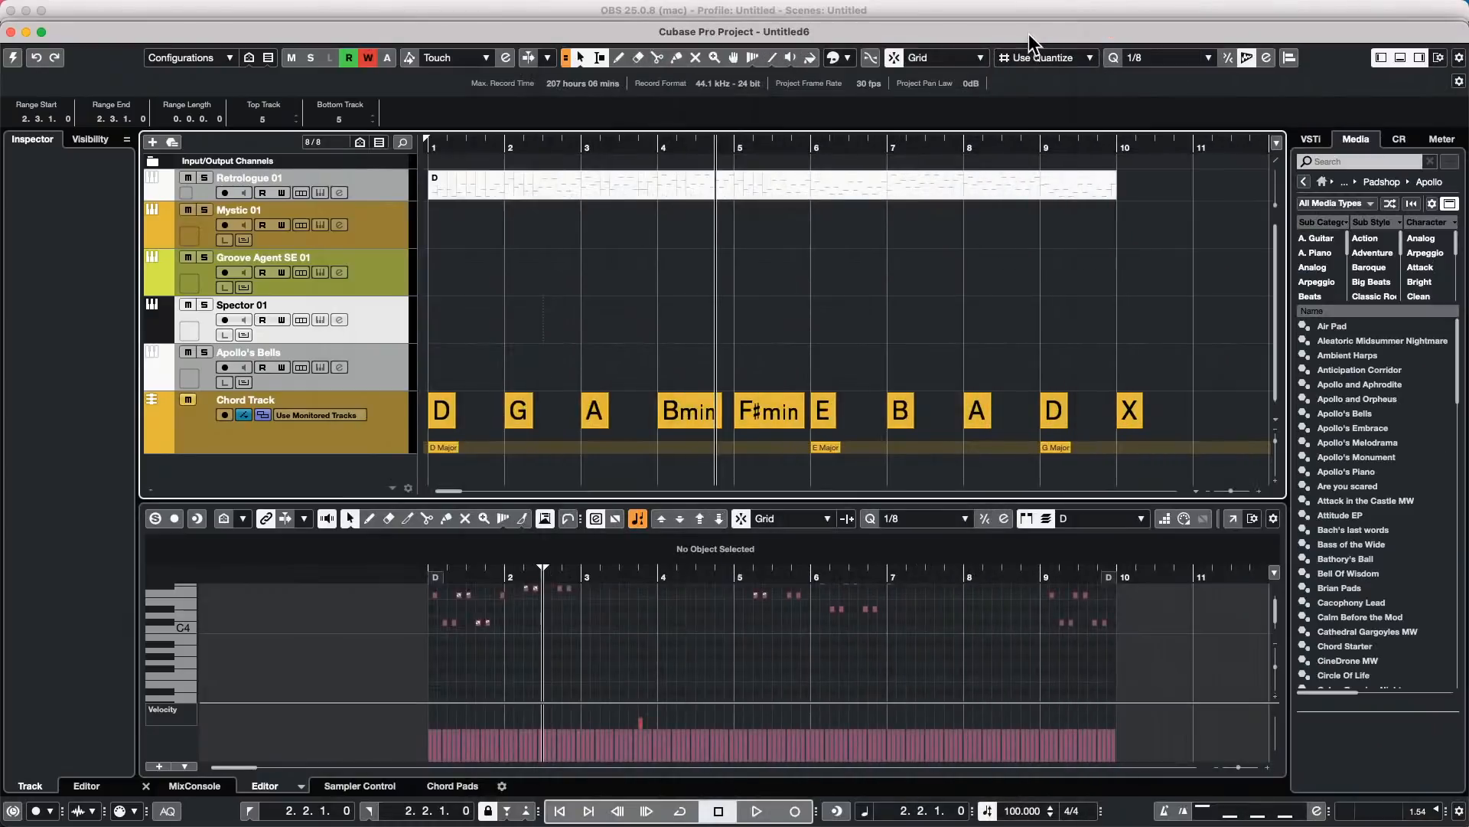
{"action": "left_click_drag", "start_coordinate": [1029, 40], "coordinate": [837, 45]}
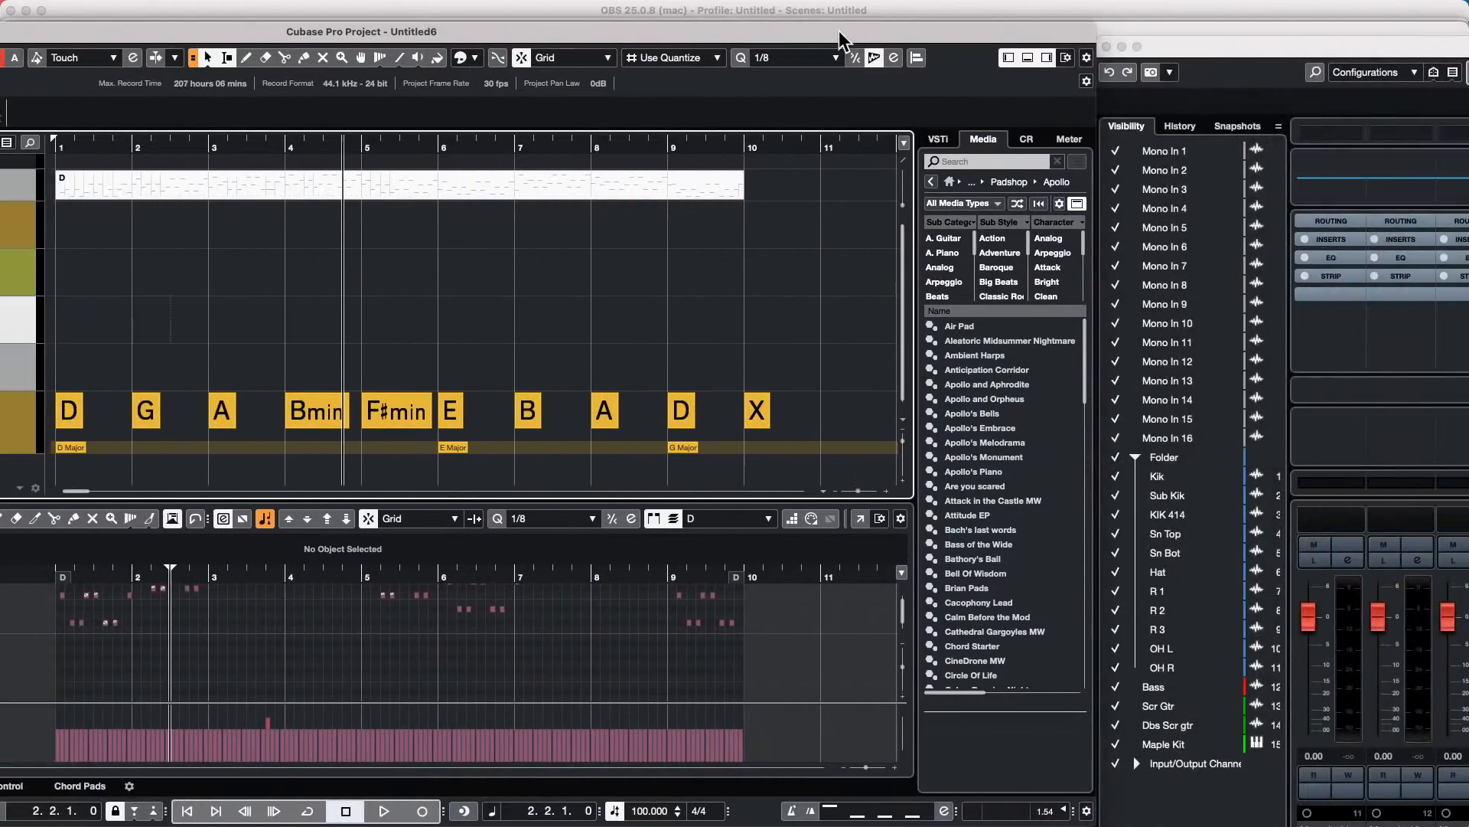
Step: Switch focus between the MixConsole and Untitled6, selecting Mono In 12 and Mono In 11, and toggle the MixConsole display with Untitled6 in front
{"action": "left_click", "coordinate": [1422, 356]}
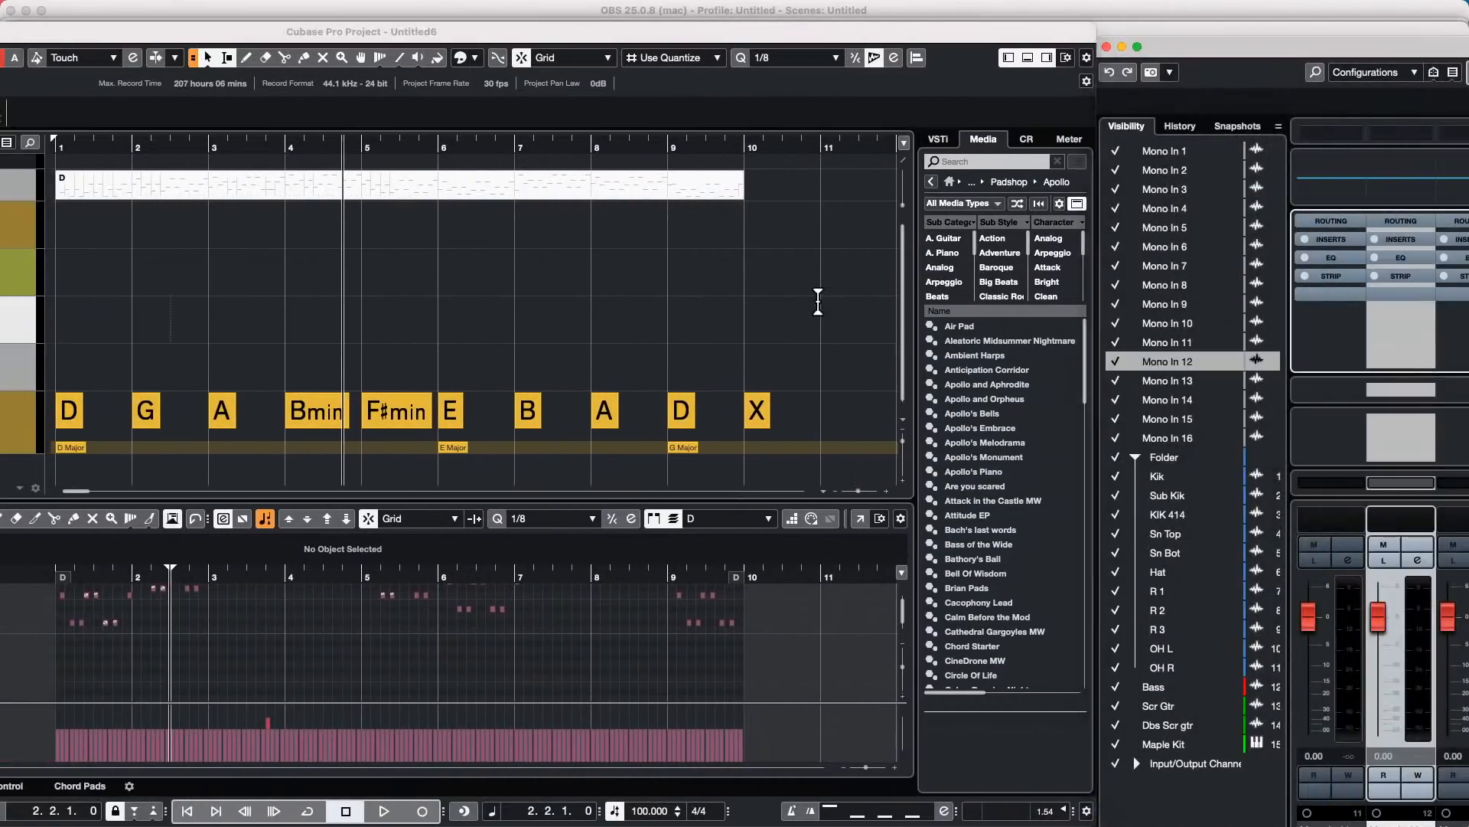
{"action": "left_click", "coordinate": [816, 300]}
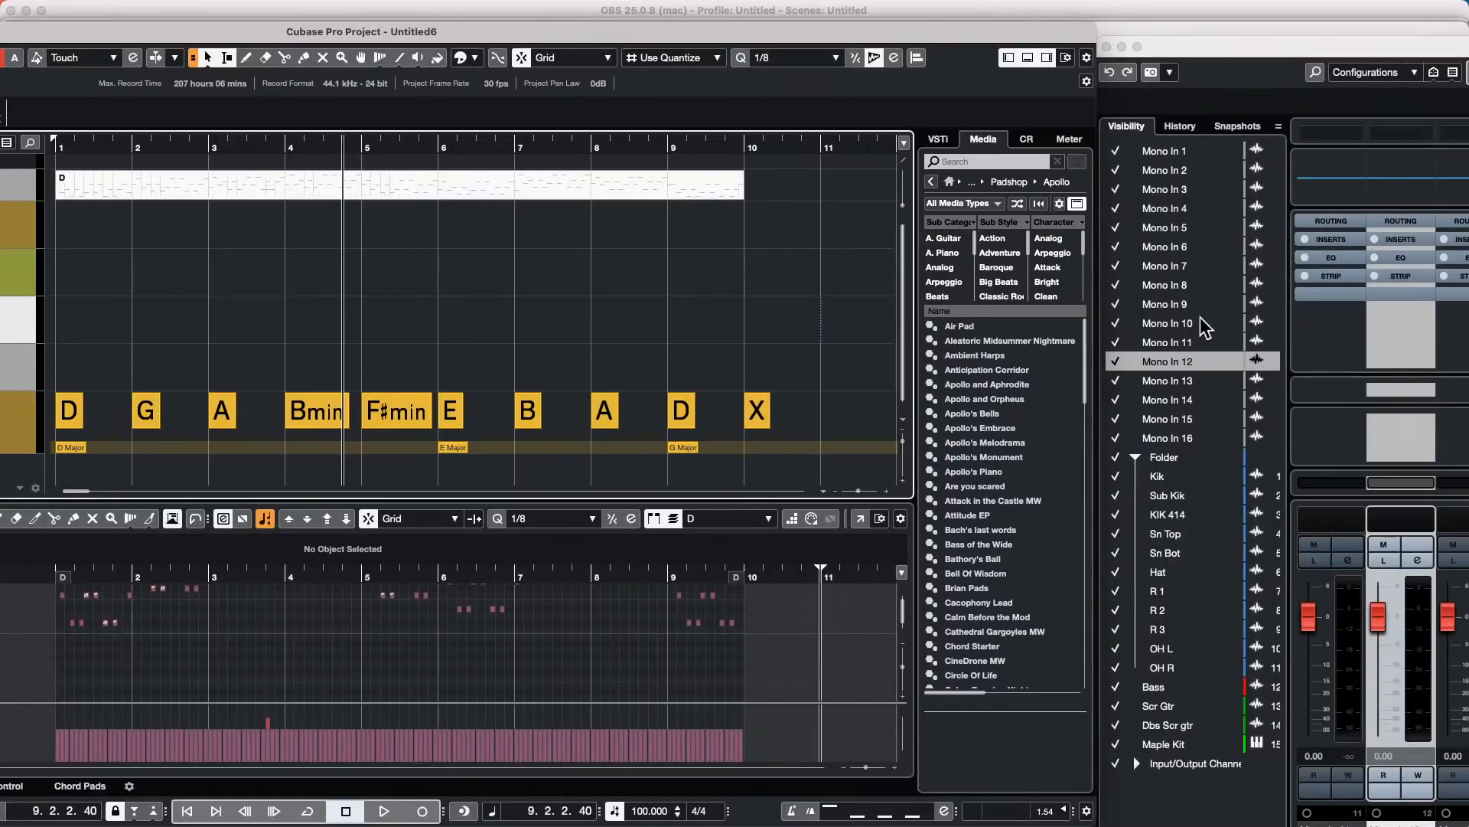
{"action": "left_click", "coordinate": [1364, 357]}
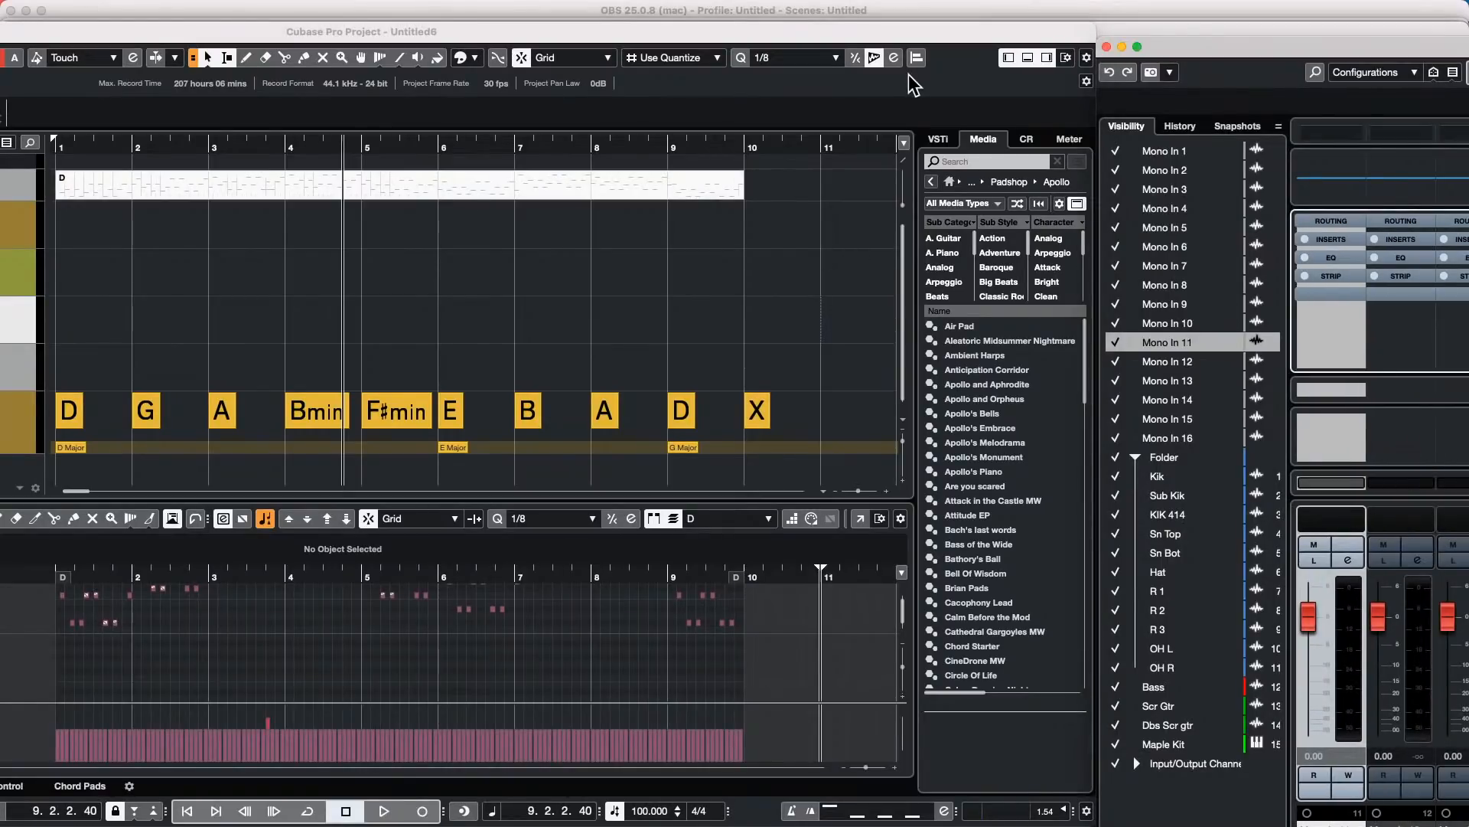
{"action": "key", "text": "F3"}
{"action": "key", "text": "F3"}
{"action": "key", "text": "F3"}
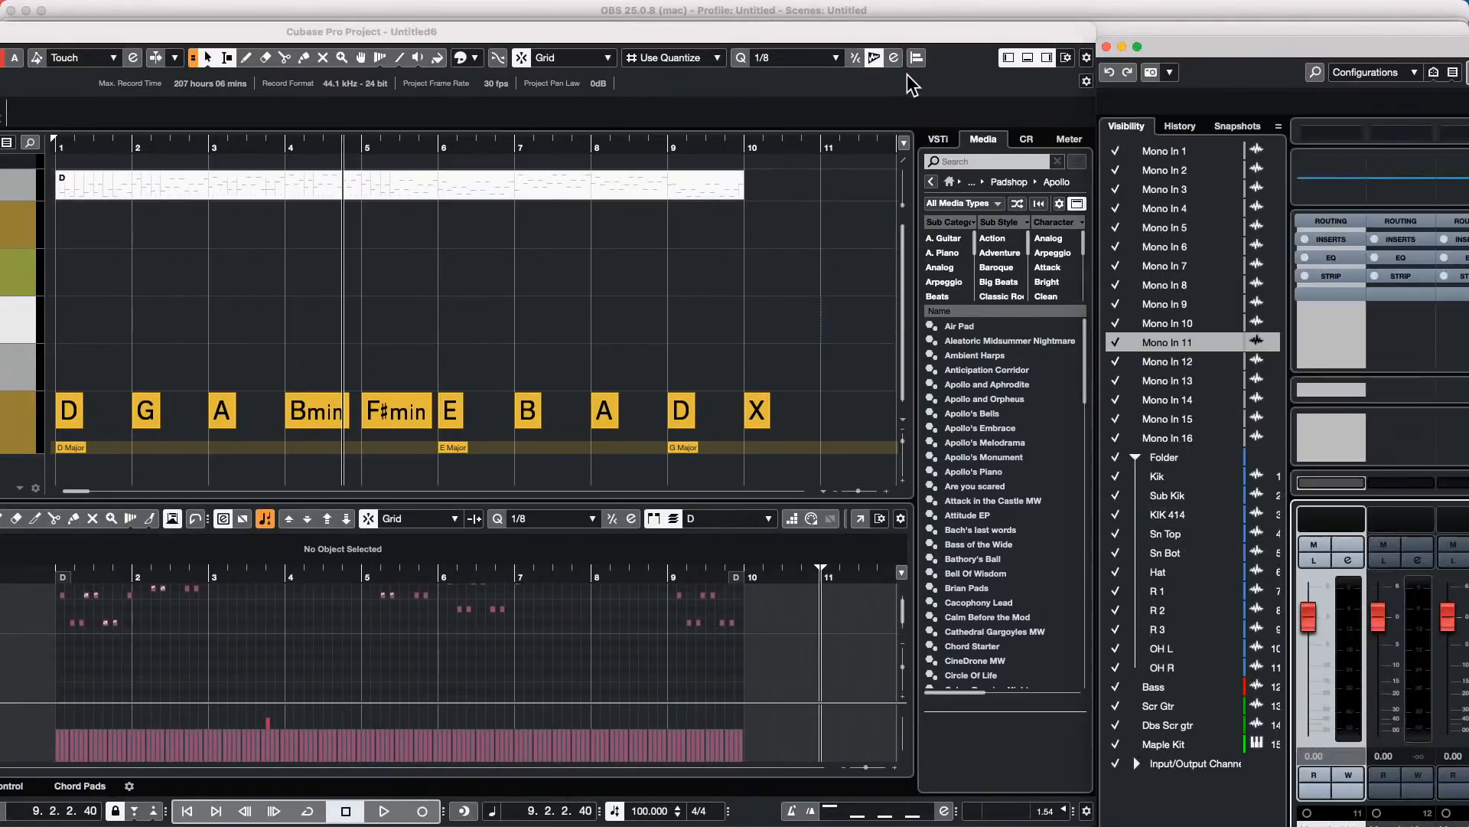
{"action": "key", "text": "F3"}
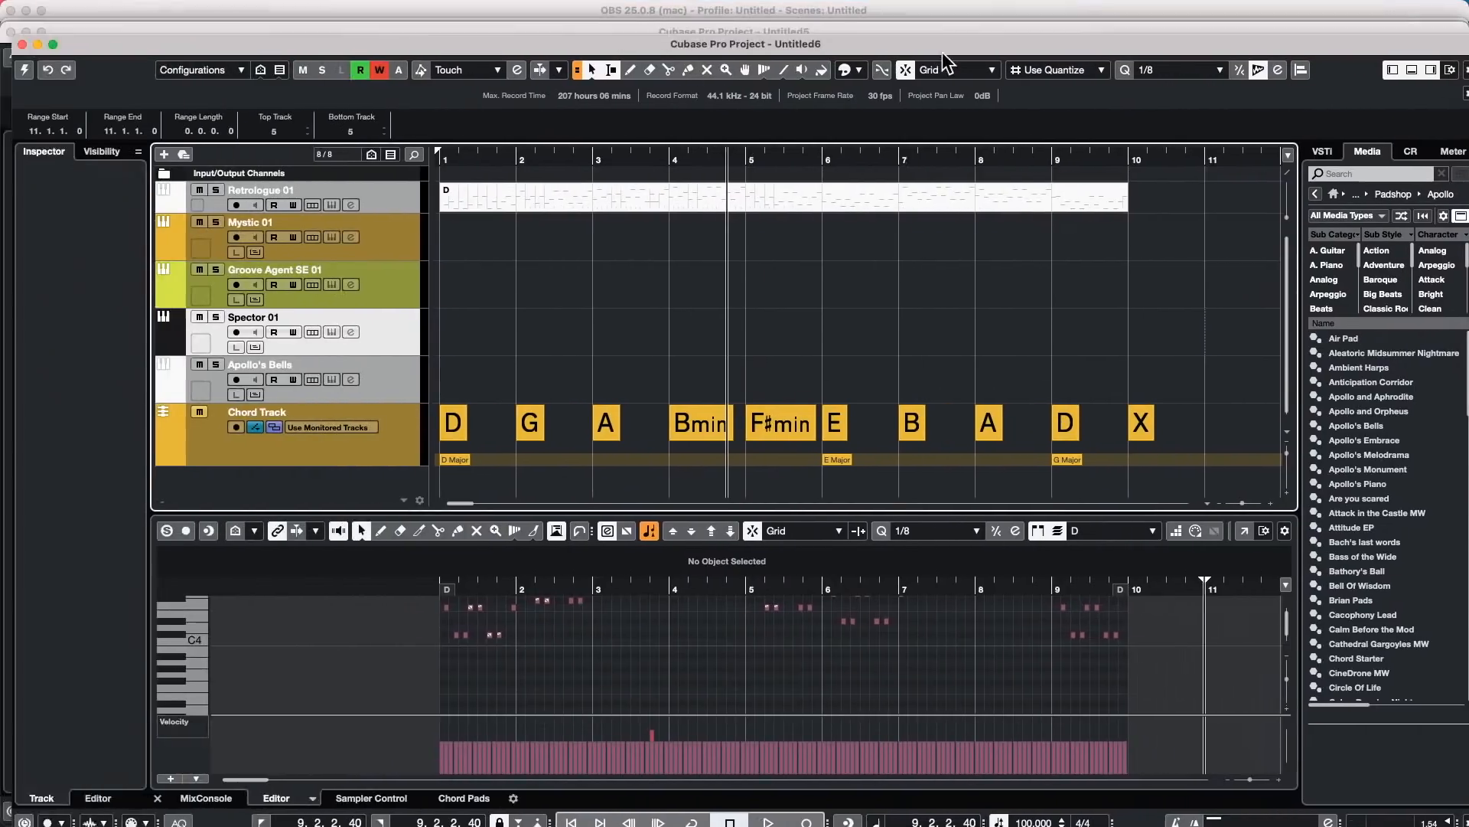
Step: Maximize the Untitled6 project window and save the layout as a project workspace named Project
{"action": "left_click_drag", "start_coordinate": [943, 52], "coordinate": [981, 56]}
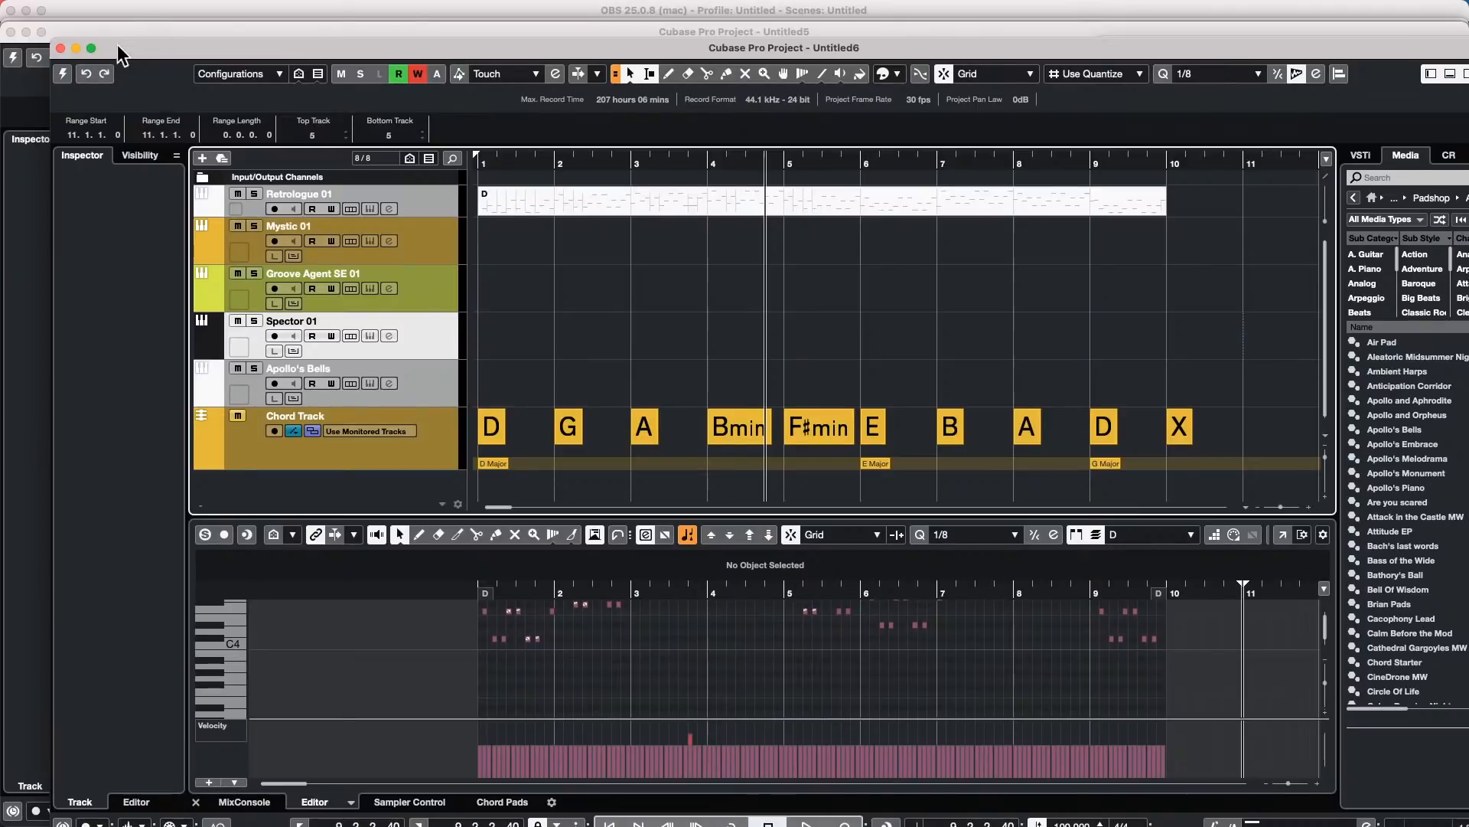
{"action": "left_click", "coordinate": [91, 48]}
{"action": "left_click", "coordinate": [528, 9]}
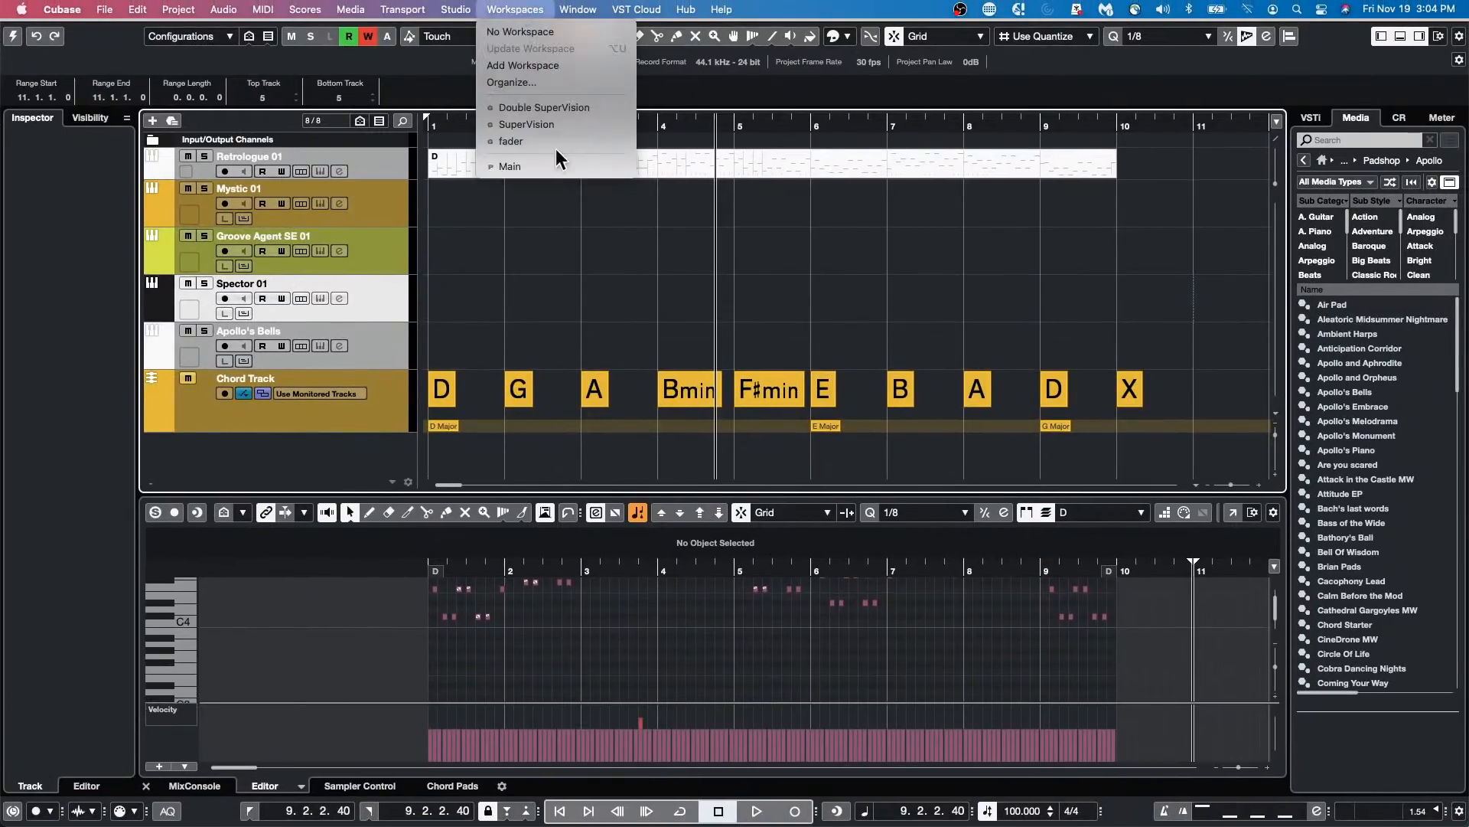
{"action": "left_click", "coordinate": [559, 65]}
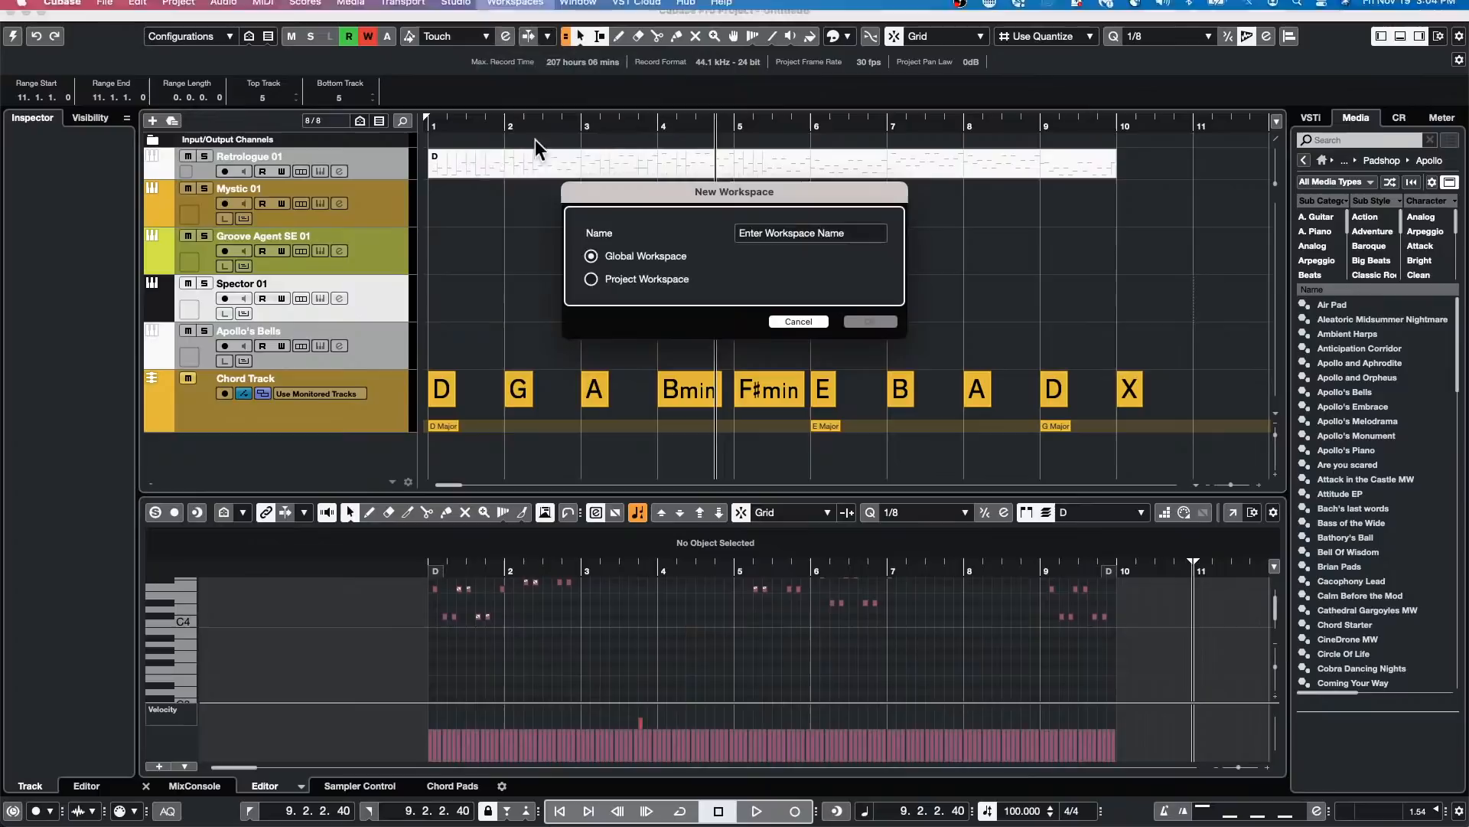
{"action": "left_click", "coordinate": [595, 280]}
{"action": "left_click", "coordinate": [828, 235]}
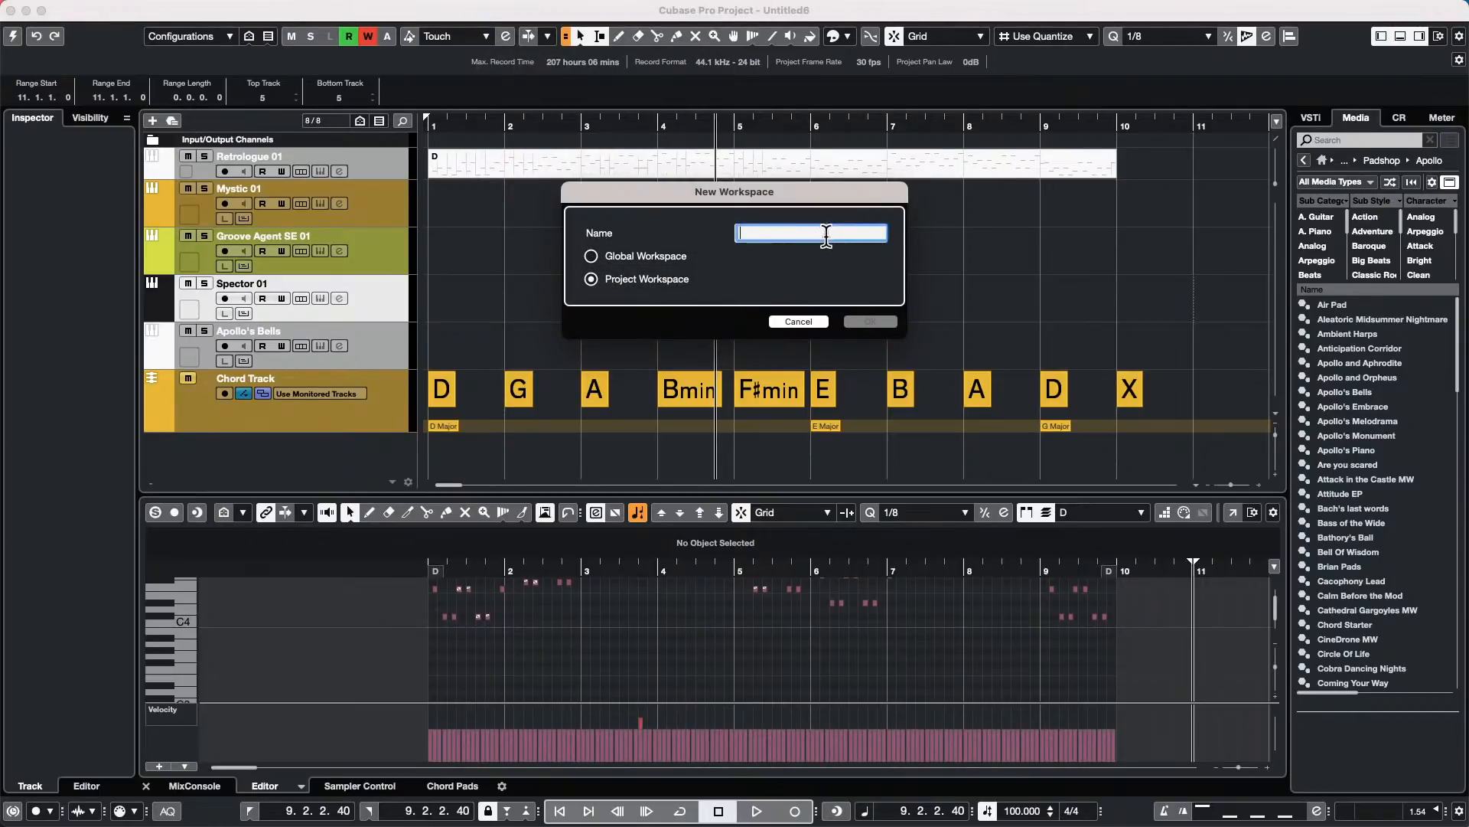
{"action": "type", "text": "Project"}
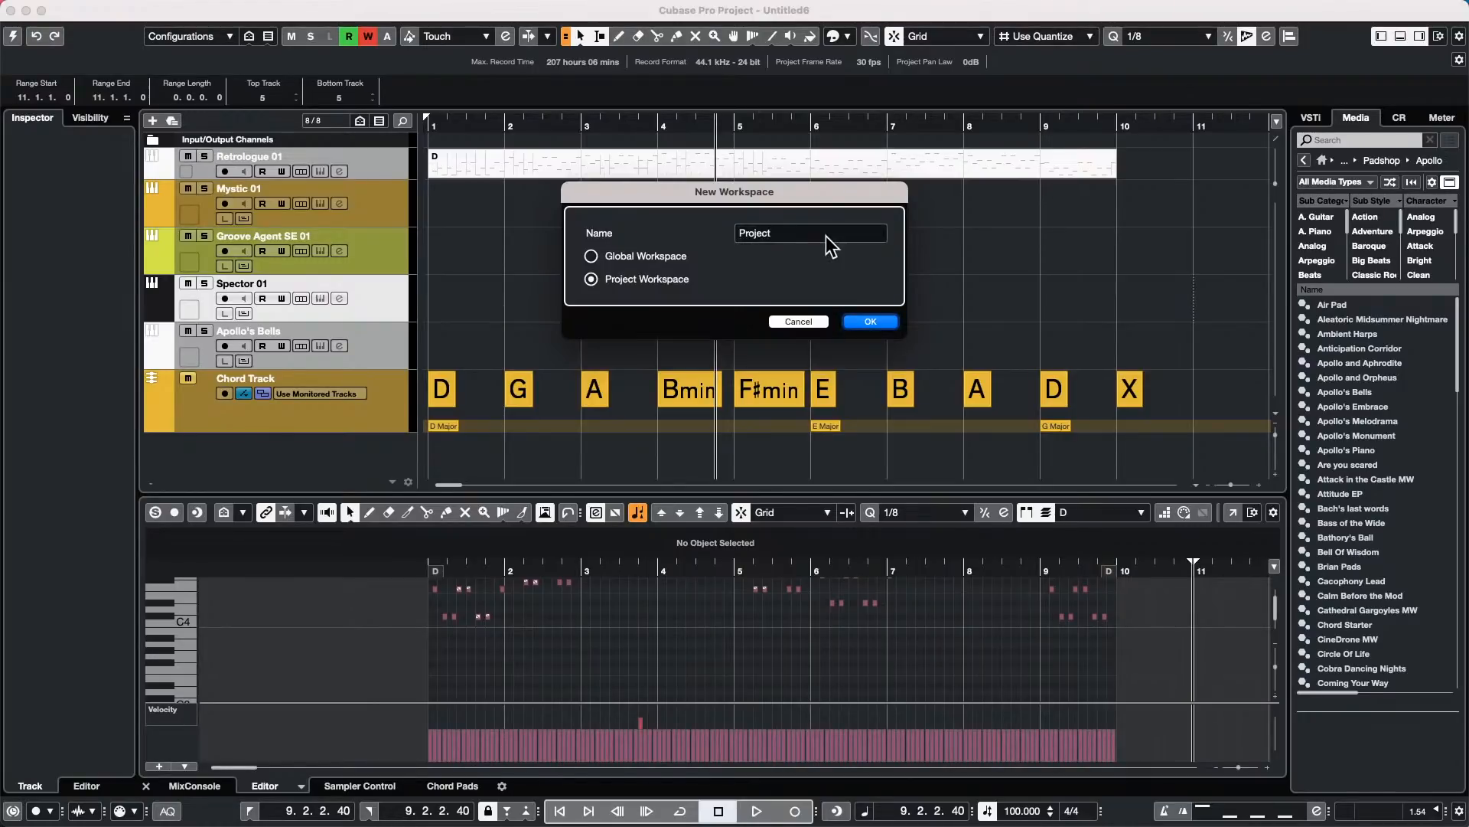
{"action": "left_click", "coordinate": [870, 321]}
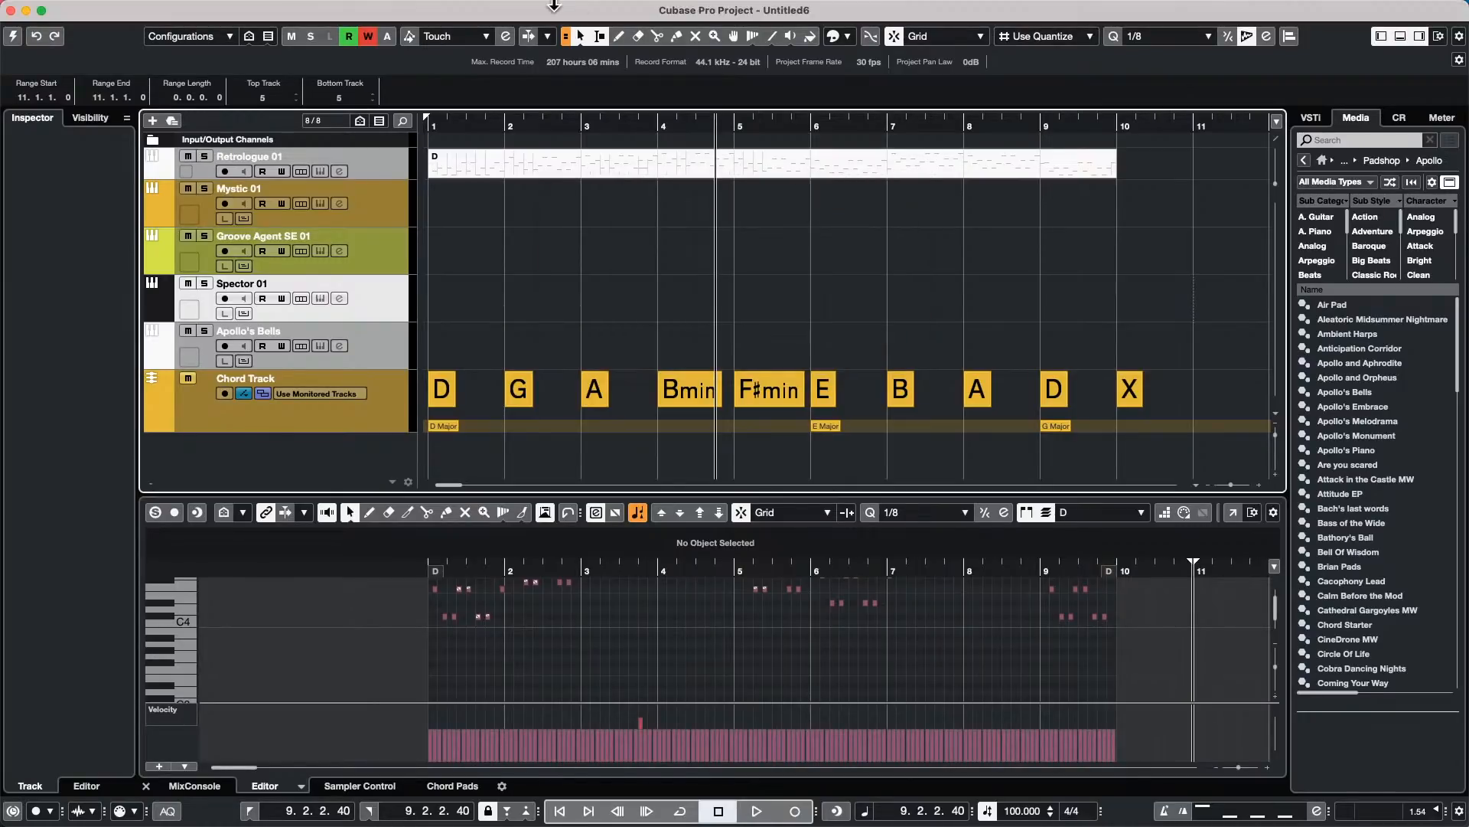
Step: Show the MixConsole maximized and save the layout as a project workspace named Mix
{"action": "key", "text": "F3"}
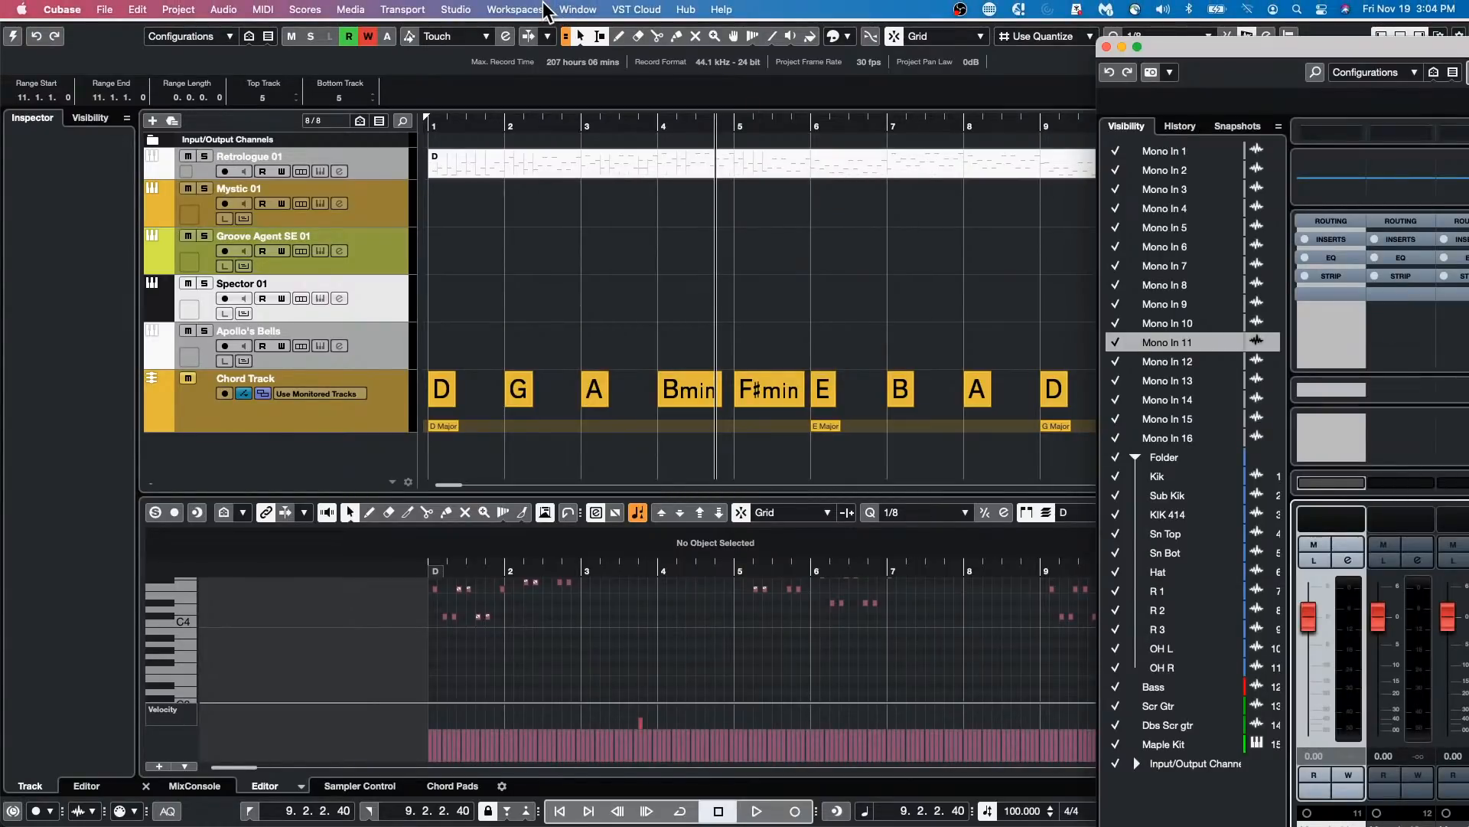
{"action": "left_click", "coordinate": [1137, 47]}
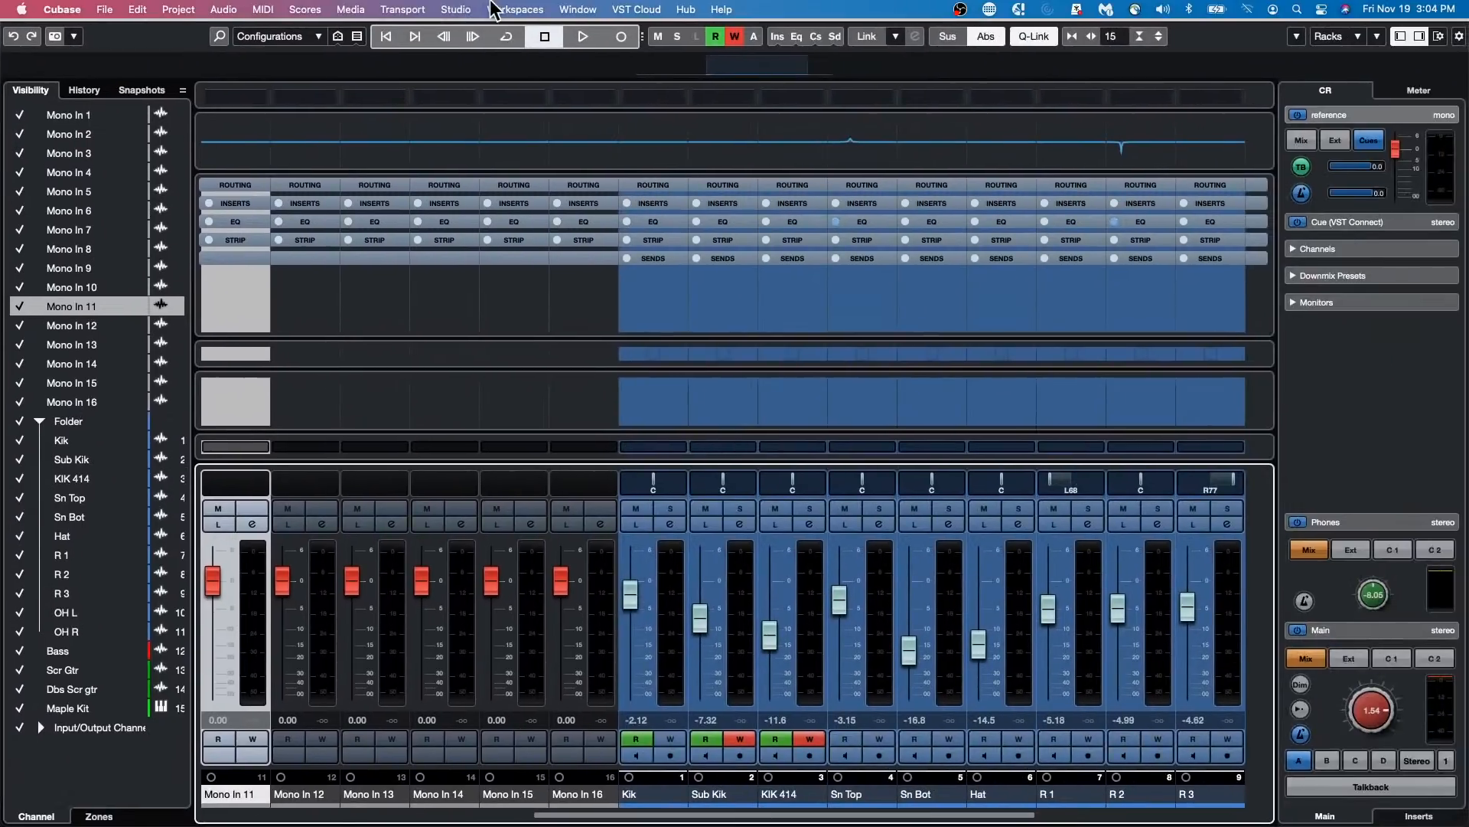
{"action": "left_click", "coordinate": [459, 9]}
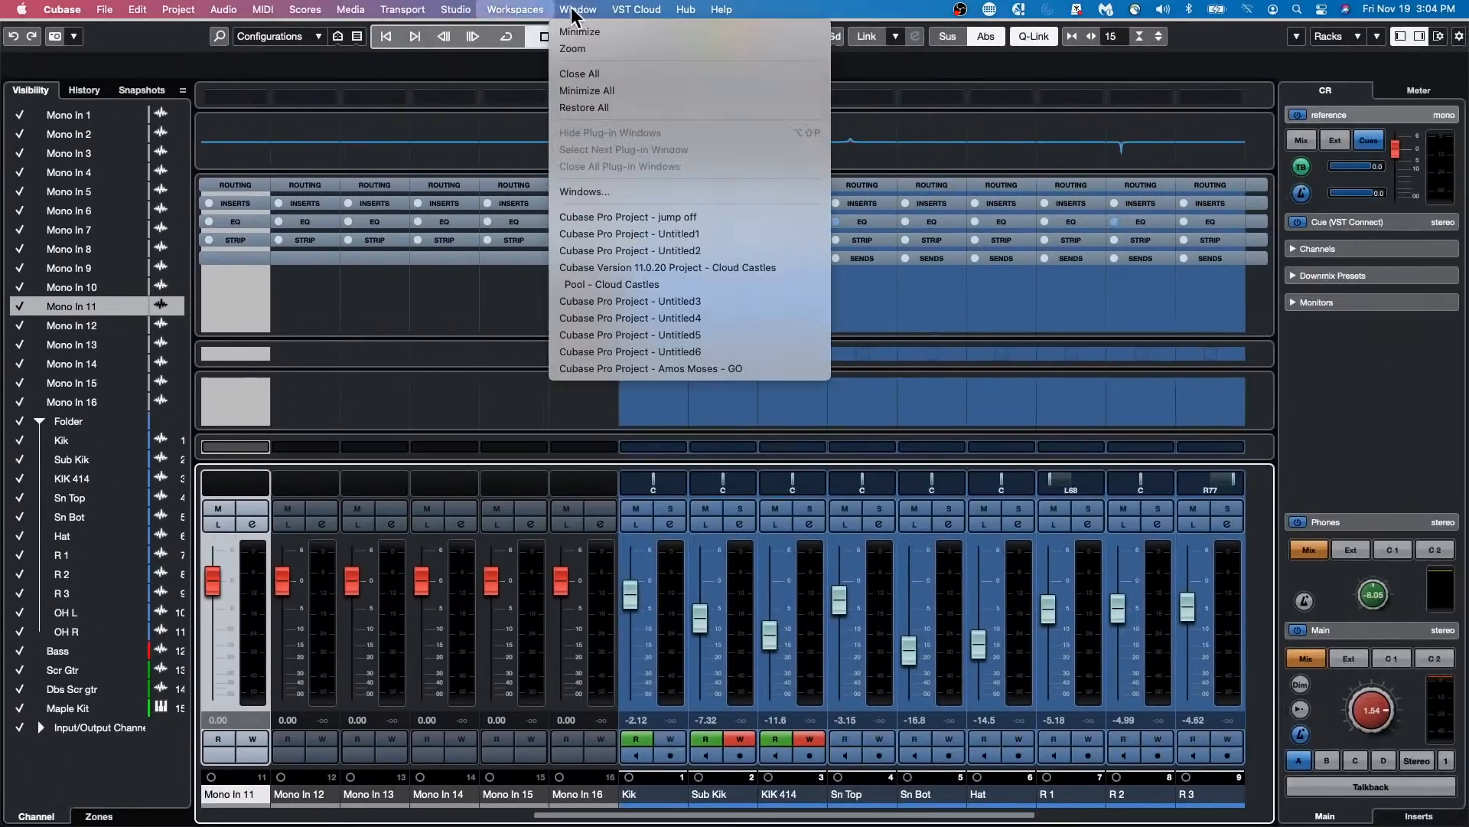
{"action": "mouse_move", "coordinate": [513, 9]}
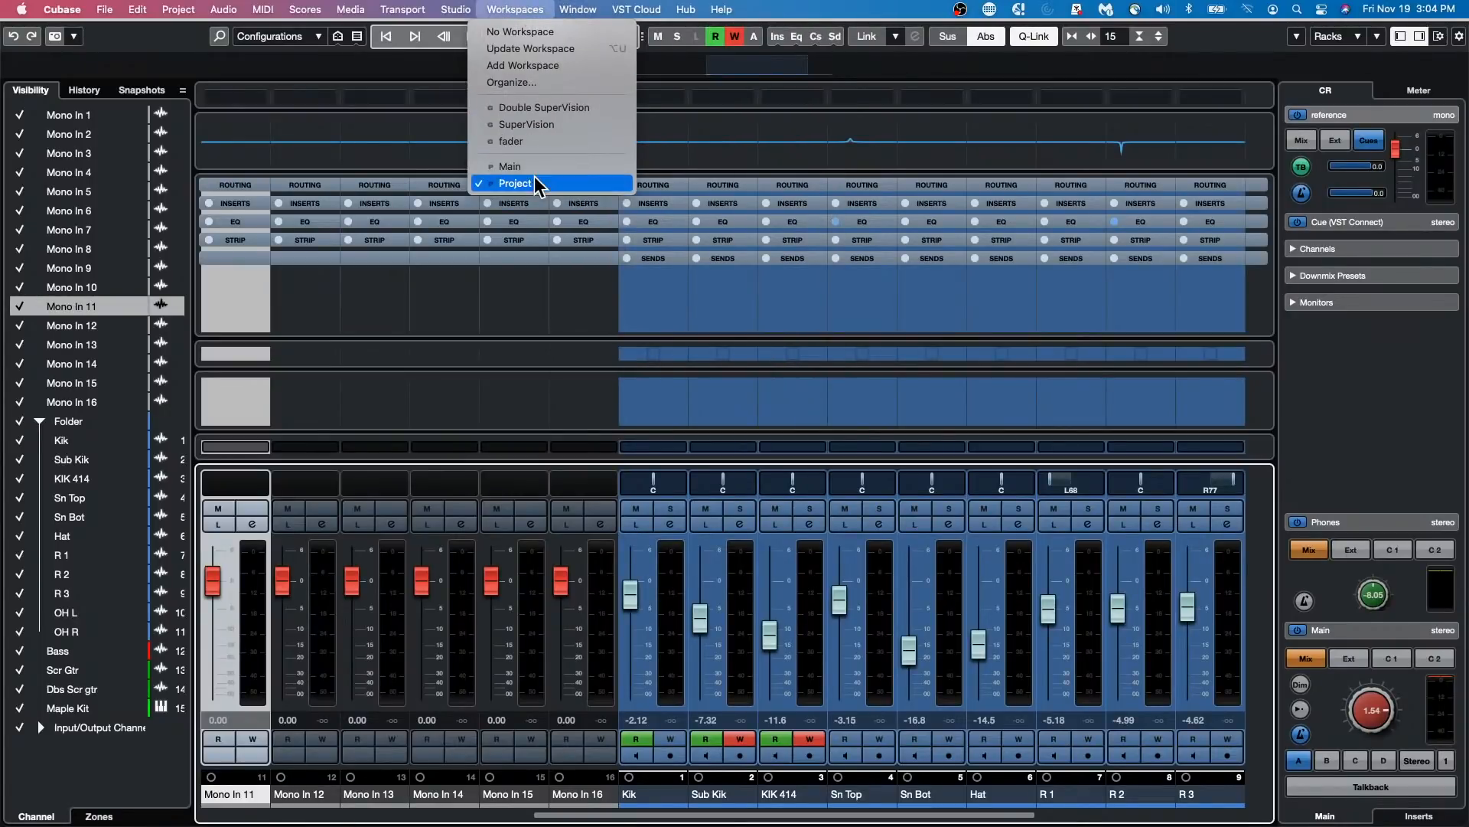
{"action": "left_click", "coordinate": [538, 68]}
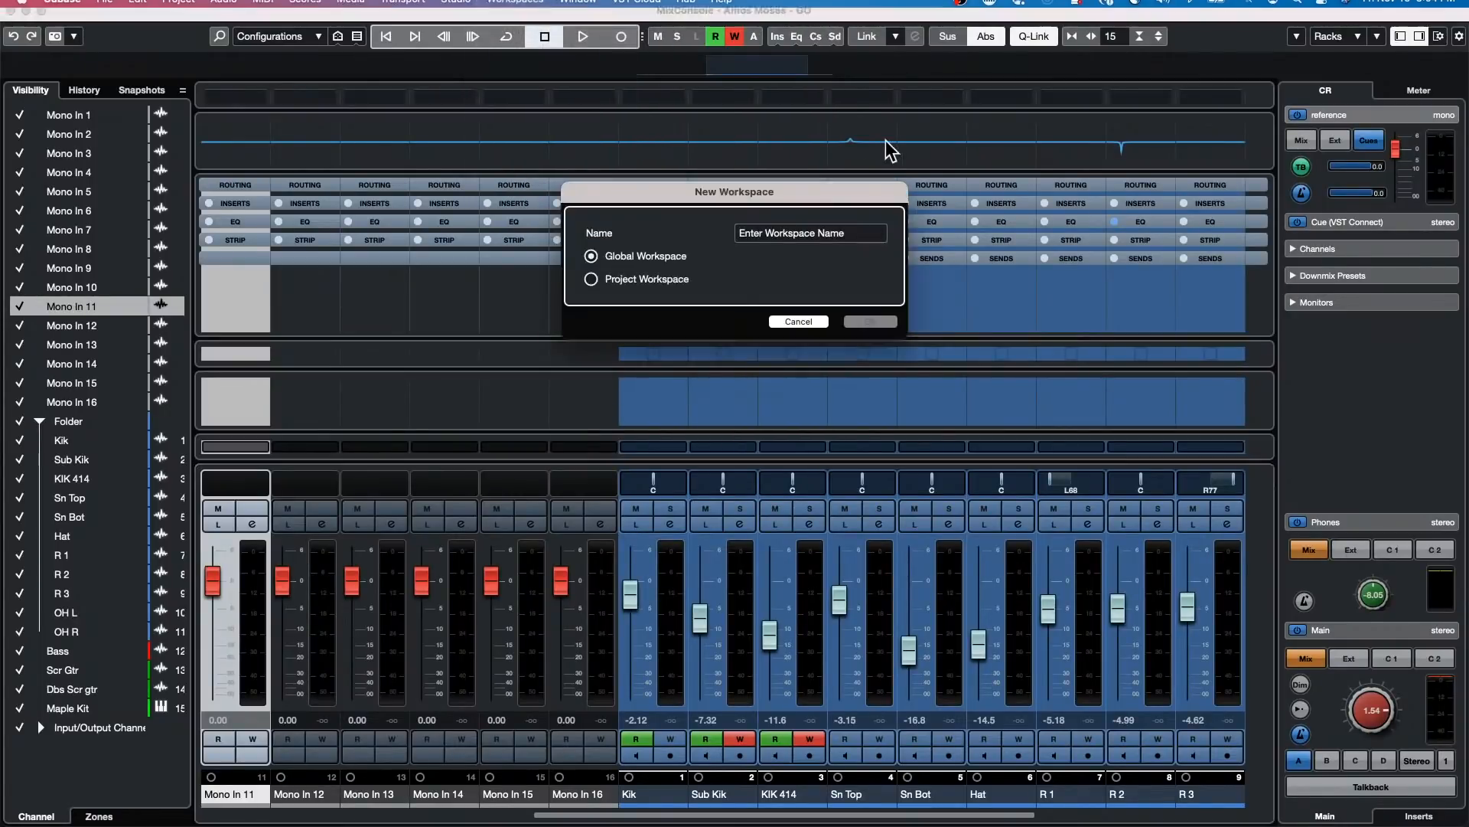
{"action": "left_click", "coordinate": [802, 231]}
{"action": "type", "text": "M"}
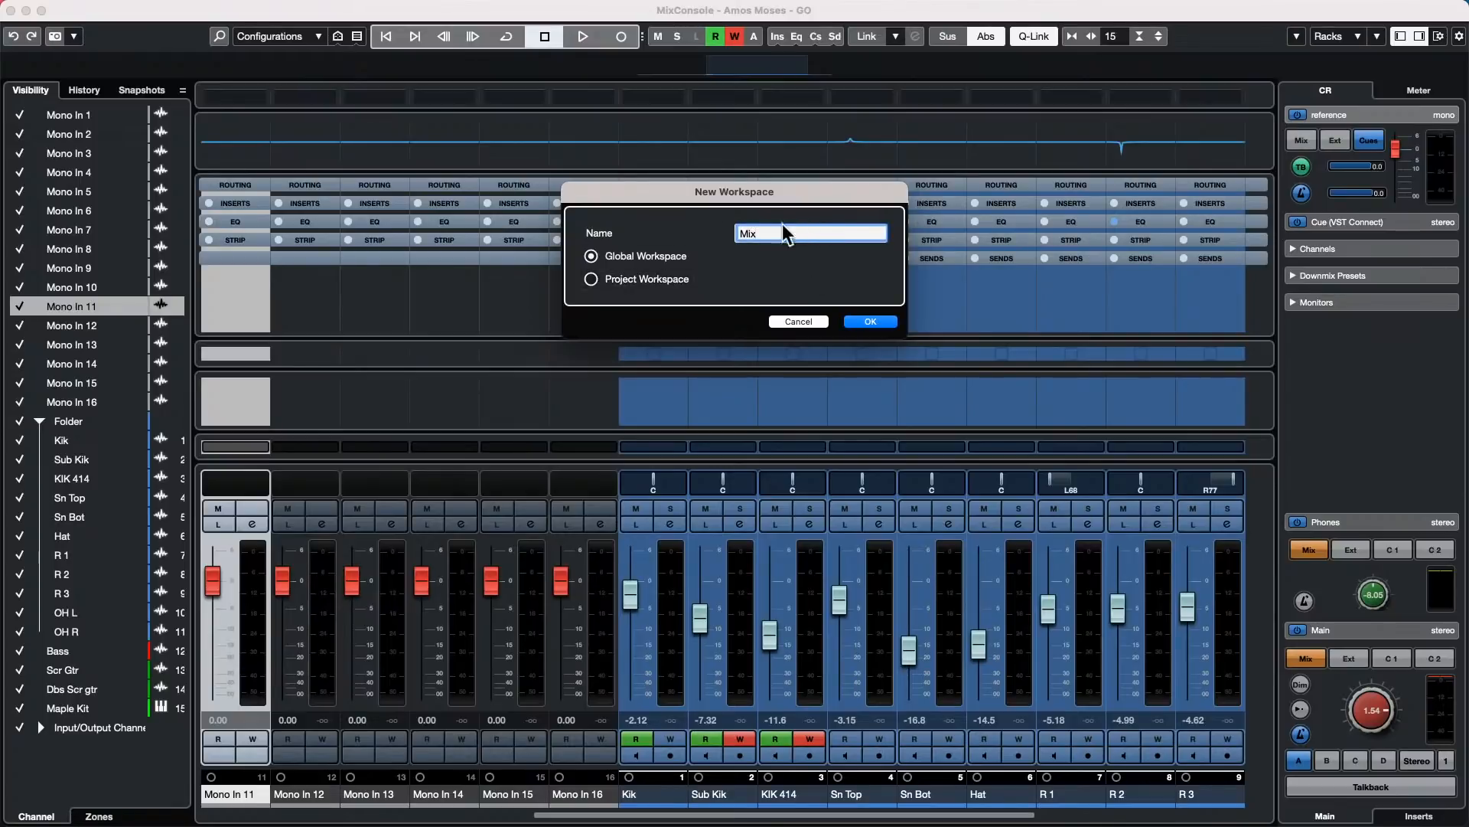
{"action": "type", "text": "ix"}
{"action": "left_click", "coordinate": [591, 279]}
{"action": "left_click", "coordinate": [879, 322]}
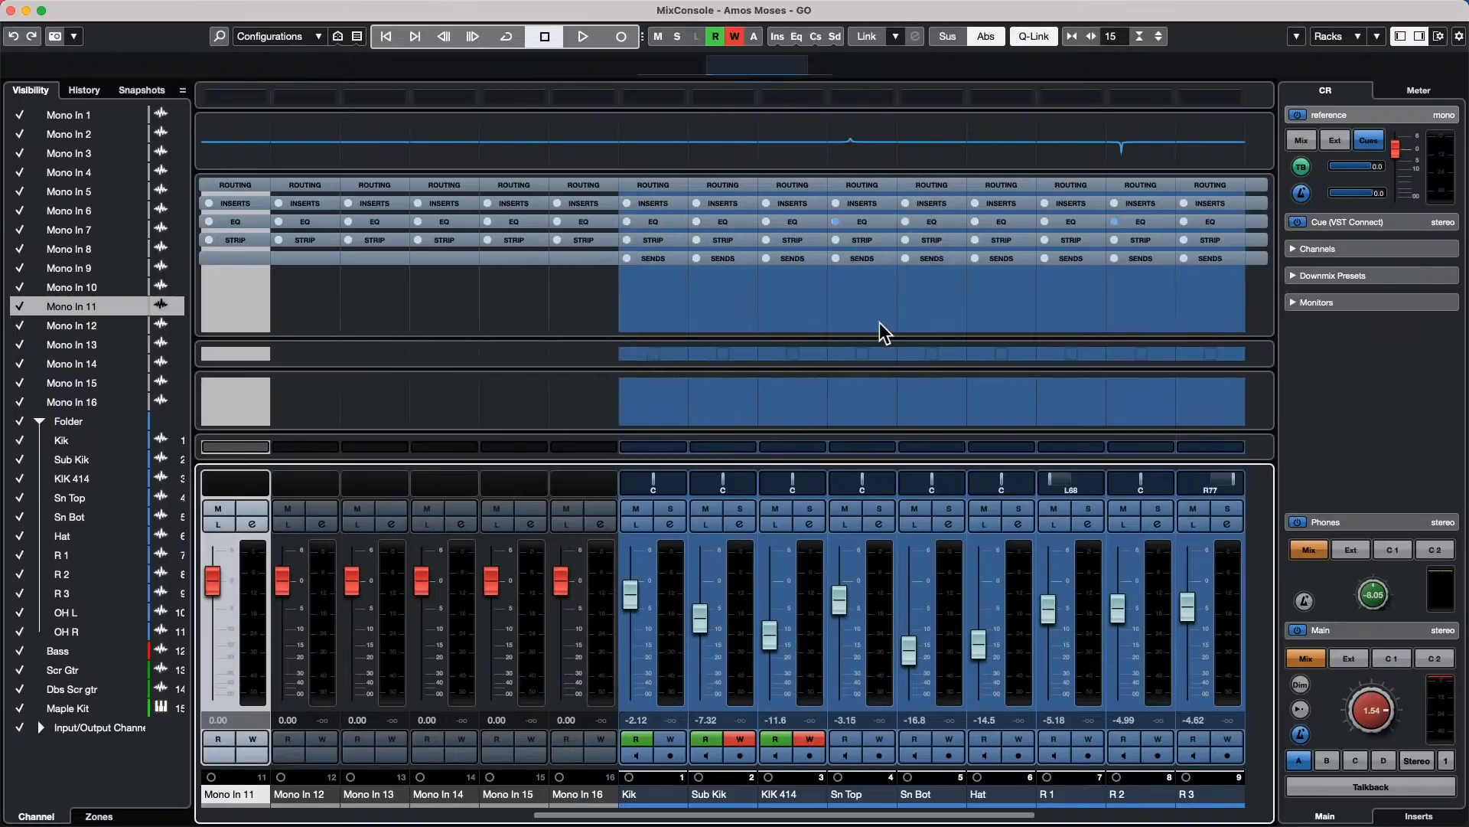
Step: Recall the Project, Main and Mix workspaces in turn
{"action": "mouse_move", "coordinate": [470, 8]}
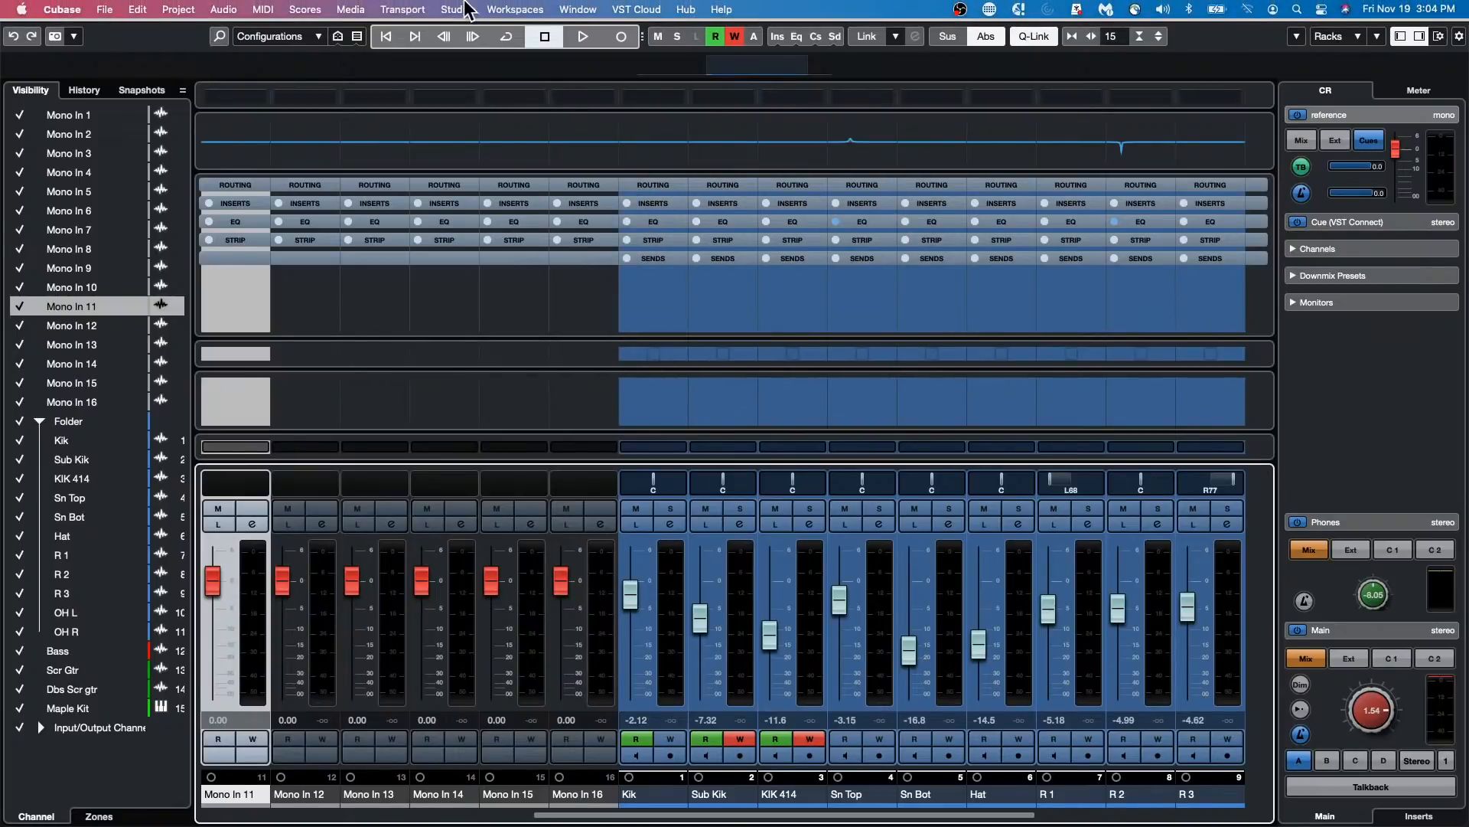
{"action": "left_click", "coordinate": [524, 10]}
{"action": "left_click", "coordinate": [554, 3]}
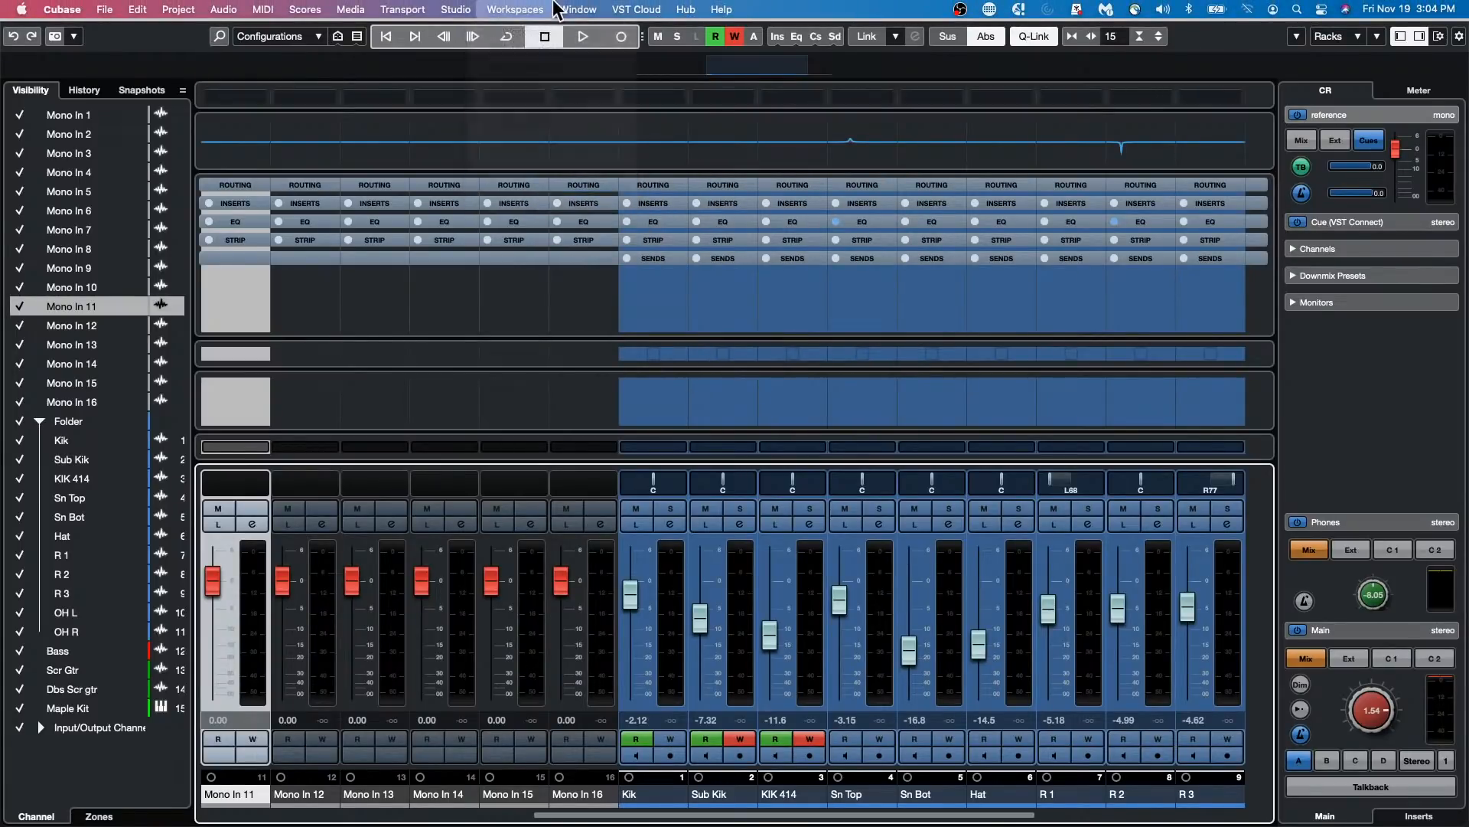
{"action": "left_click", "coordinate": [532, 9]}
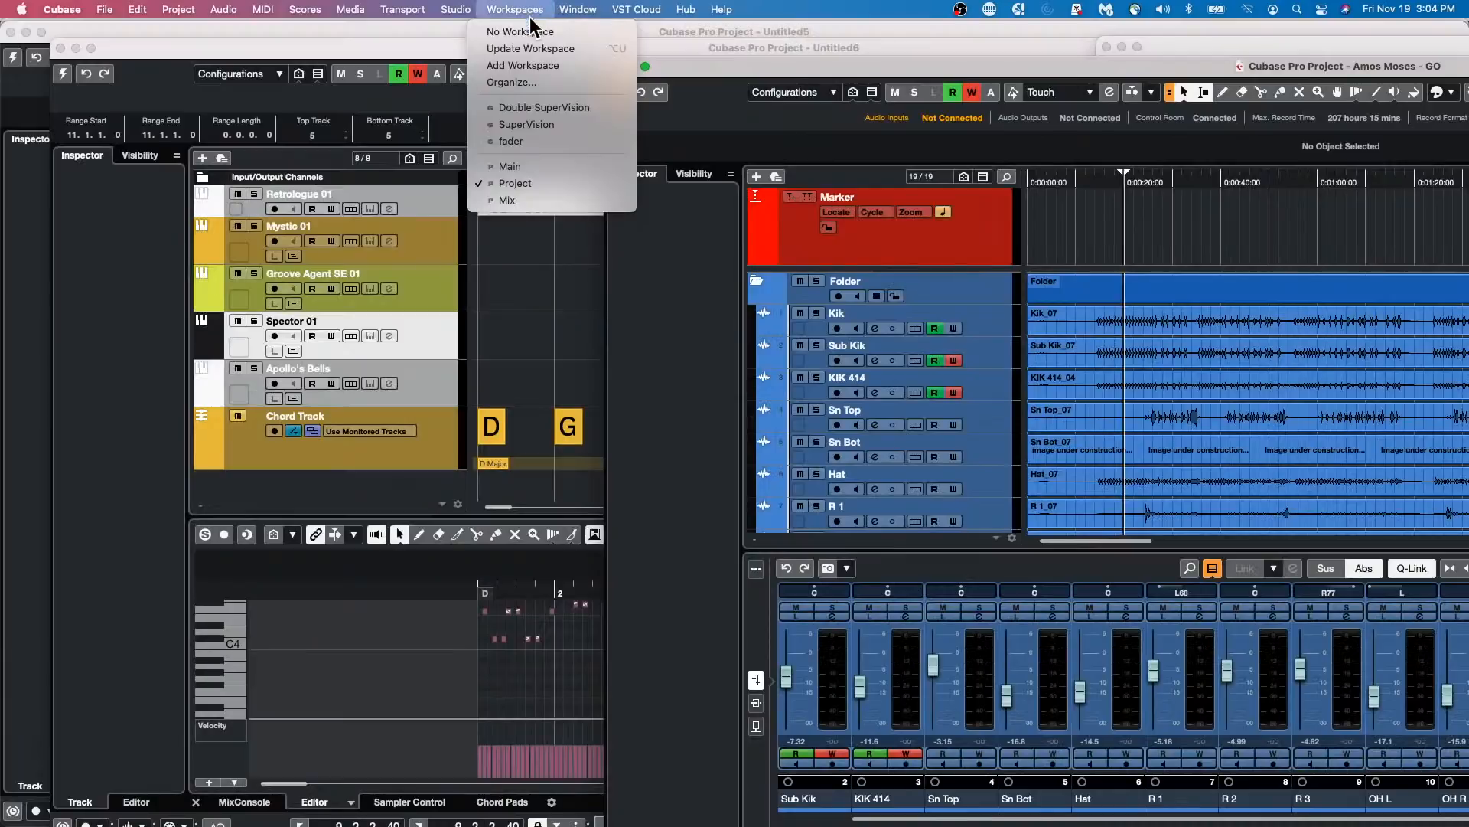
{"action": "left_click", "coordinate": [548, 169]}
{"action": "left_click", "coordinate": [507, 10]}
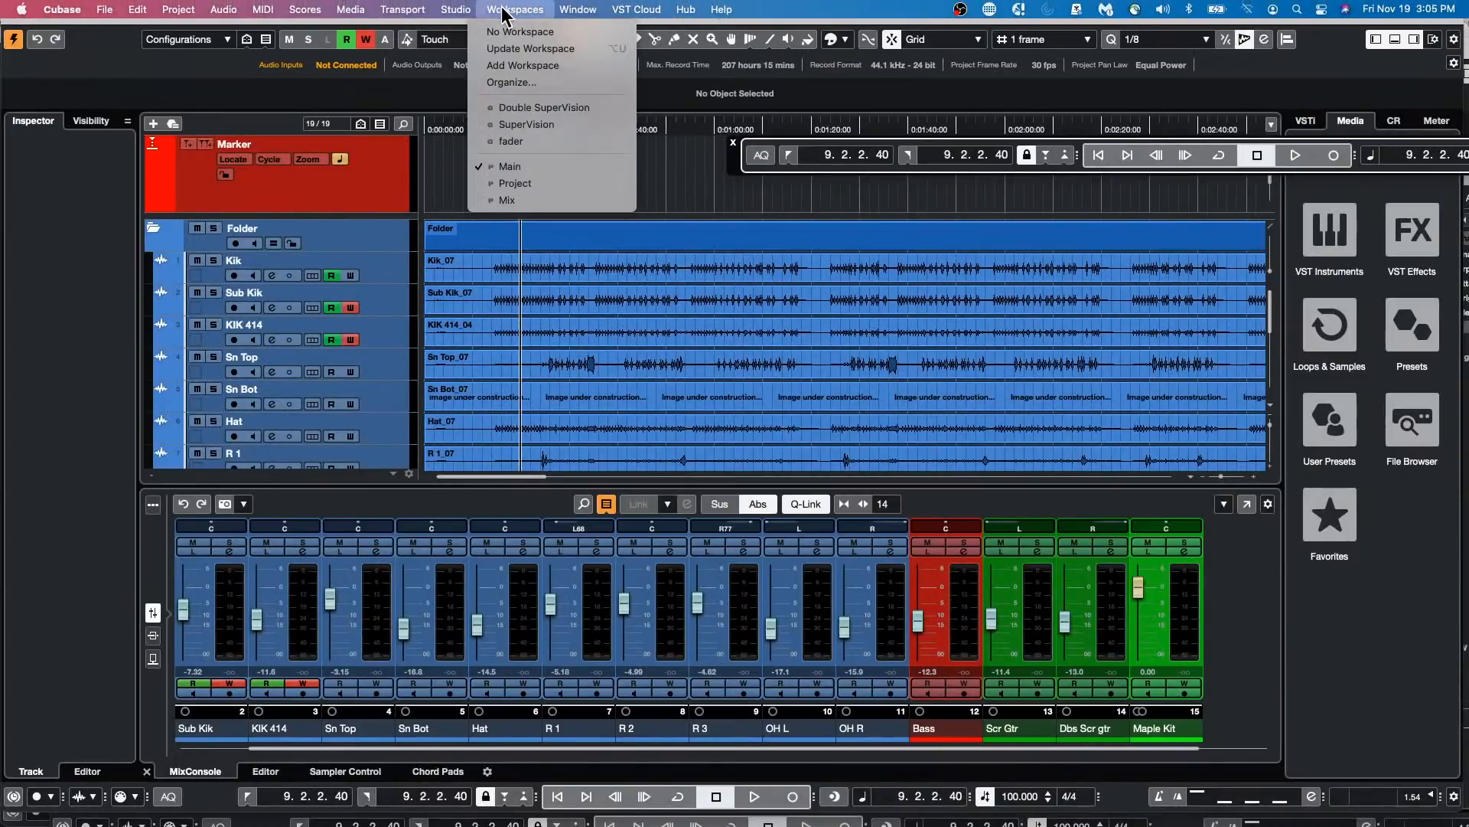
{"action": "left_click", "coordinate": [507, 200]}
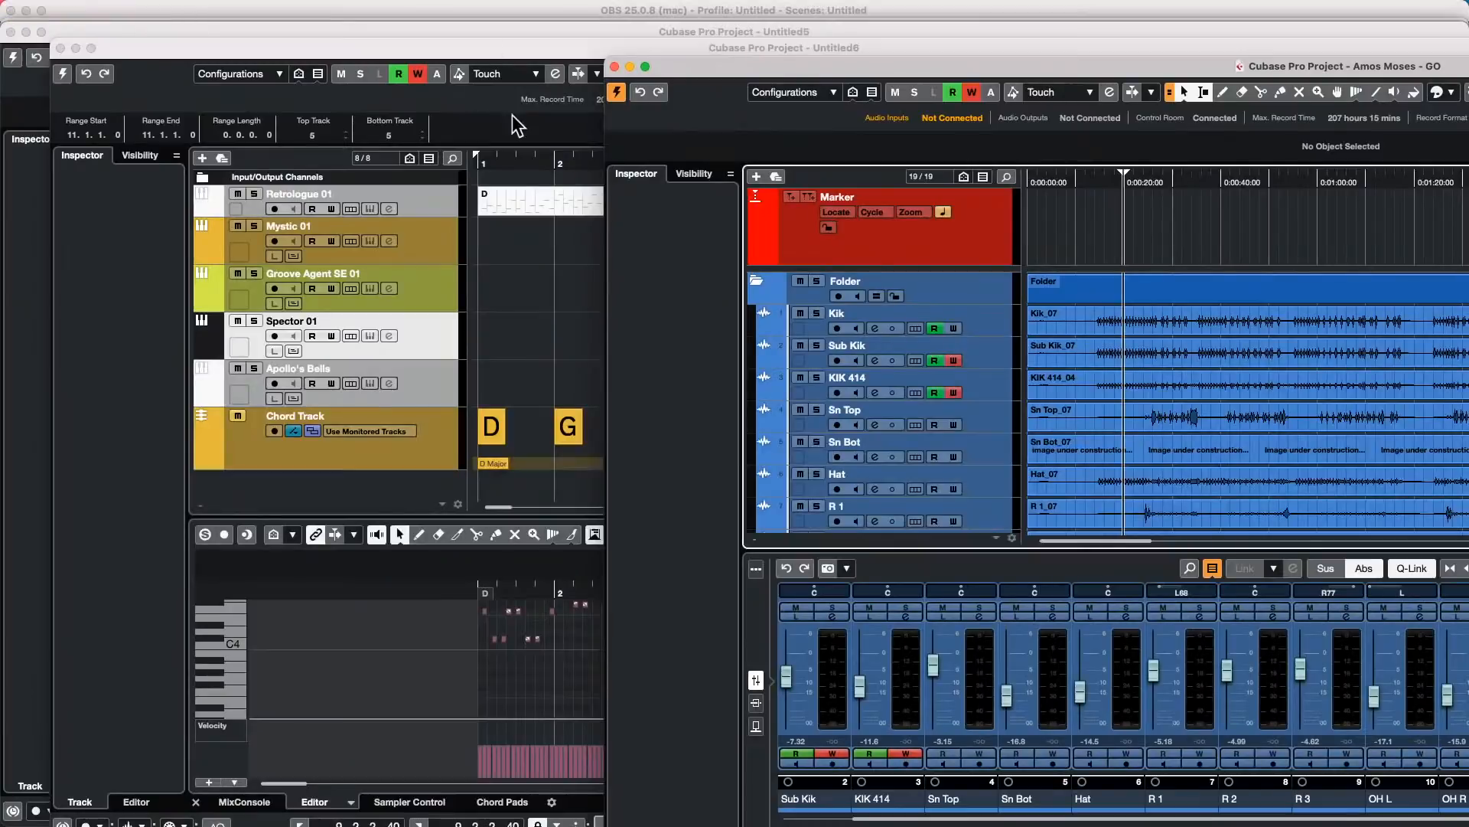
Step: Maximize the Amos Moses - GO project window, show its MixConsole and move it aside, and bring the project window back to the front
{"action": "left_click", "coordinate": [645, 67]}
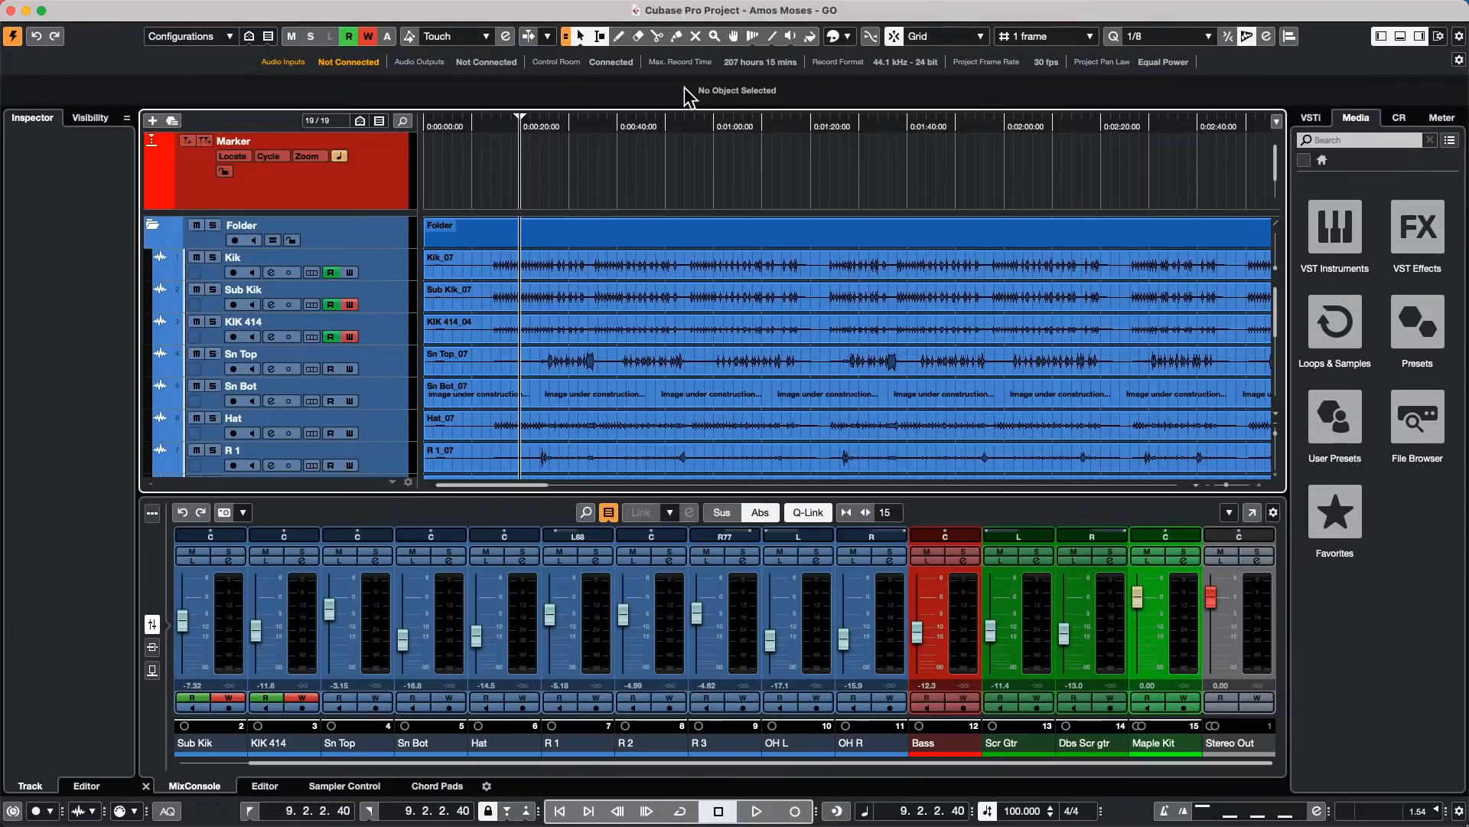
{"action": "key", "text": "F3"}
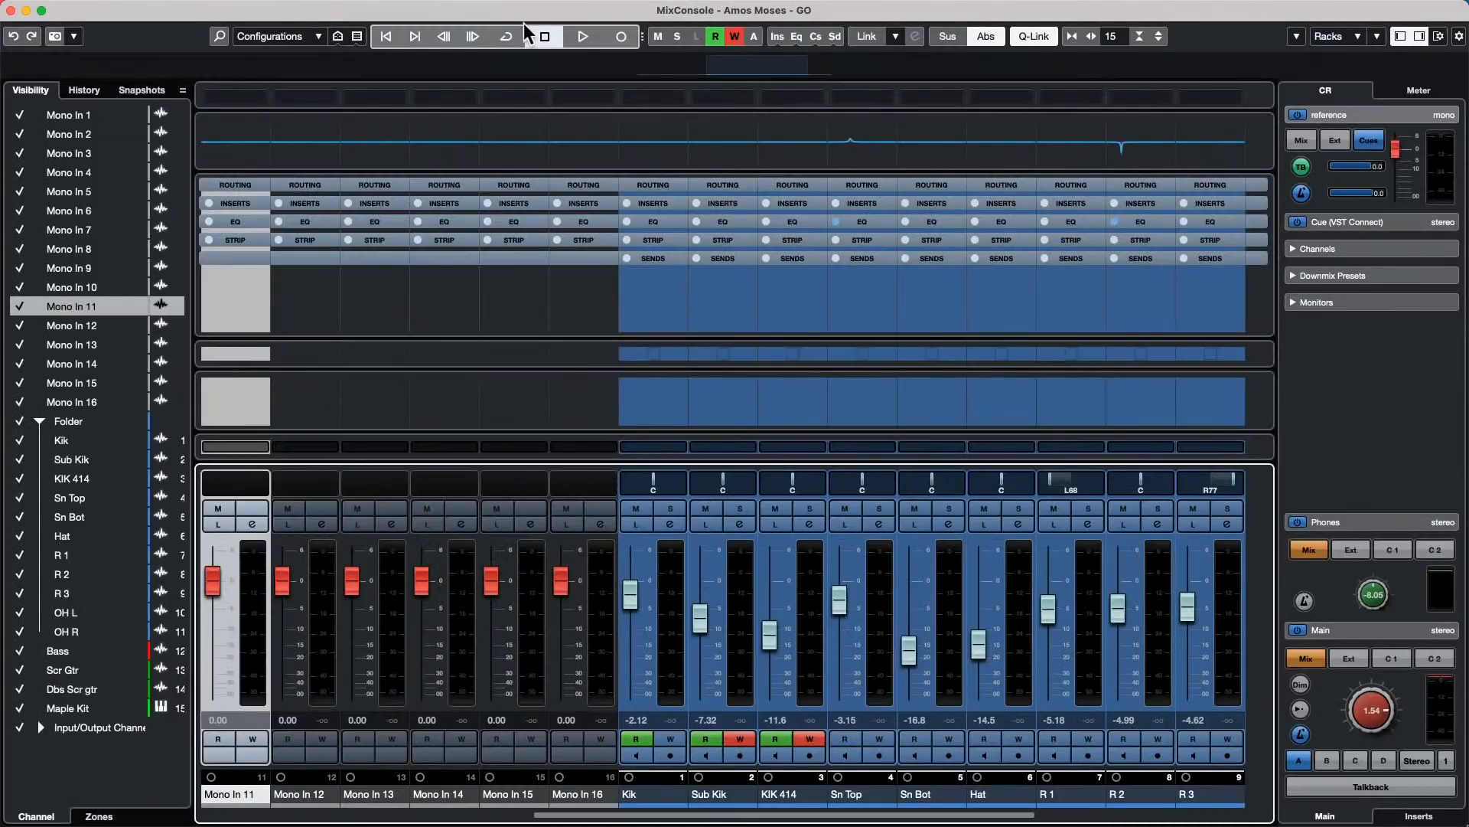
{"action": "left_click_drag", "start_coordinate": [145, 17], "coordinate": [753, 88]}
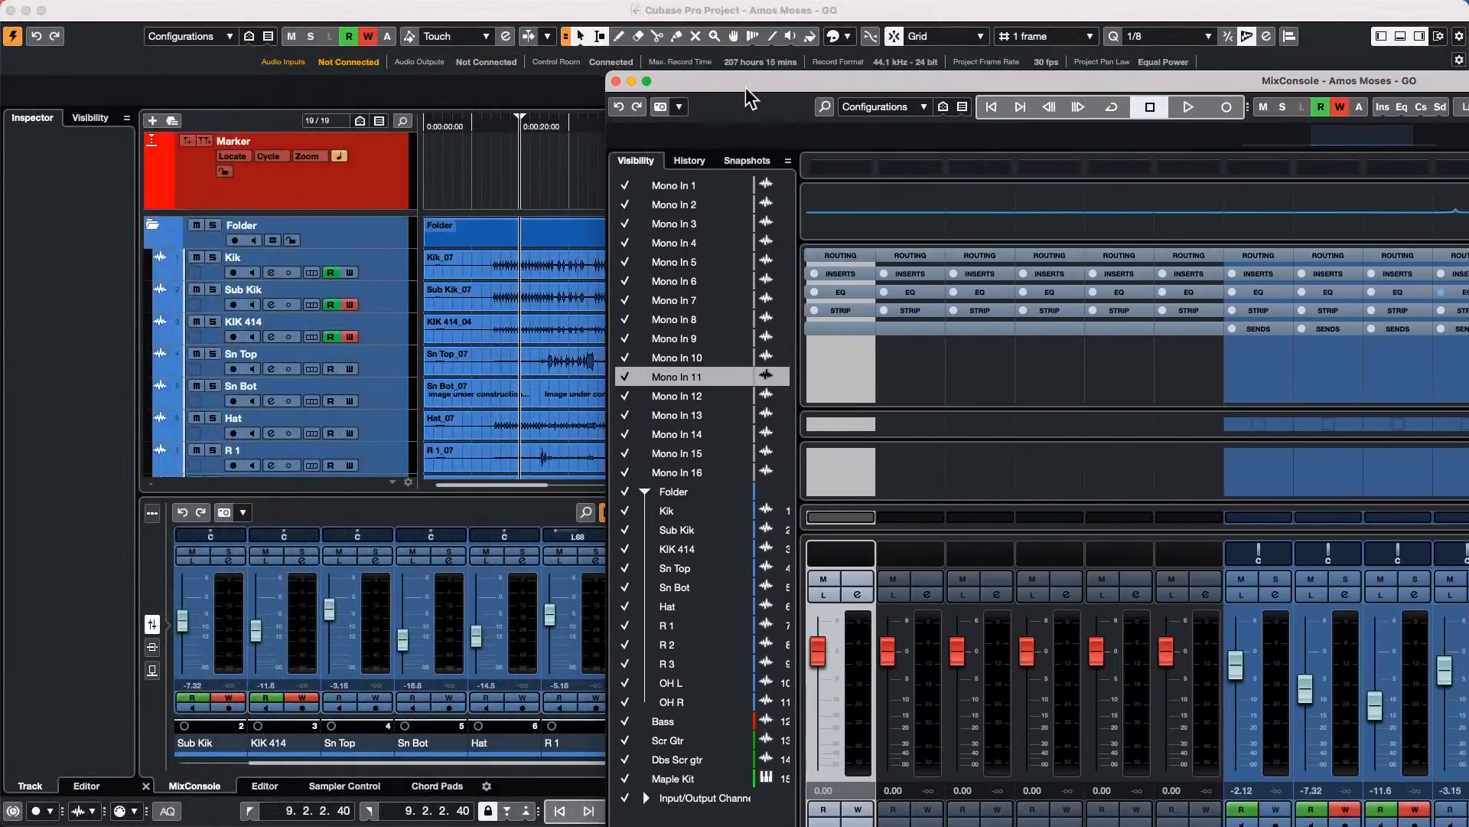
{"action": "left_click", "coordinate": [581, 182]}
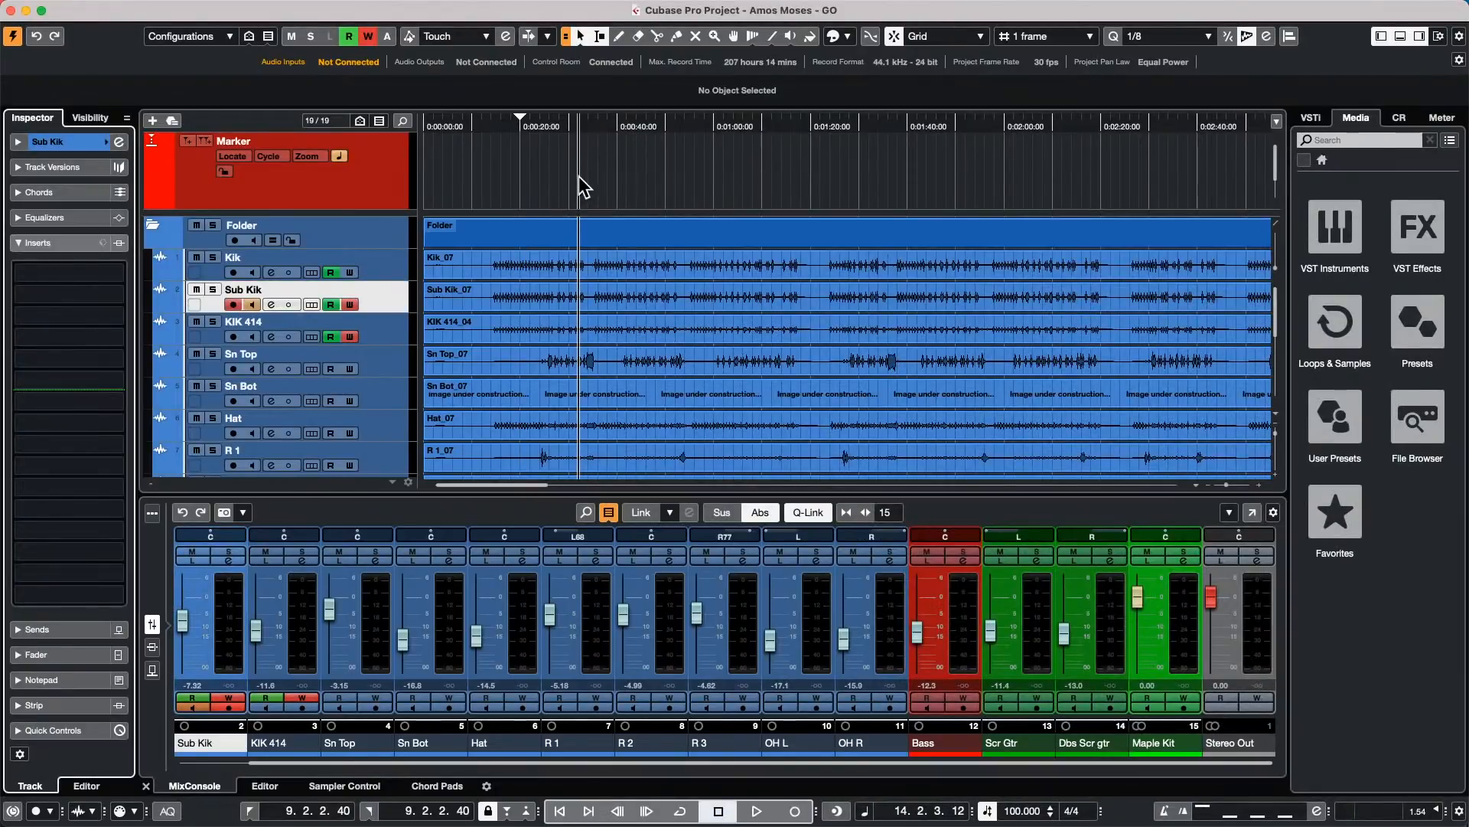
Step: Start playback of Amos Moses - GO from just after the 40-second mark
{"action": "mouse_move", "coordinate": [528, 9]}
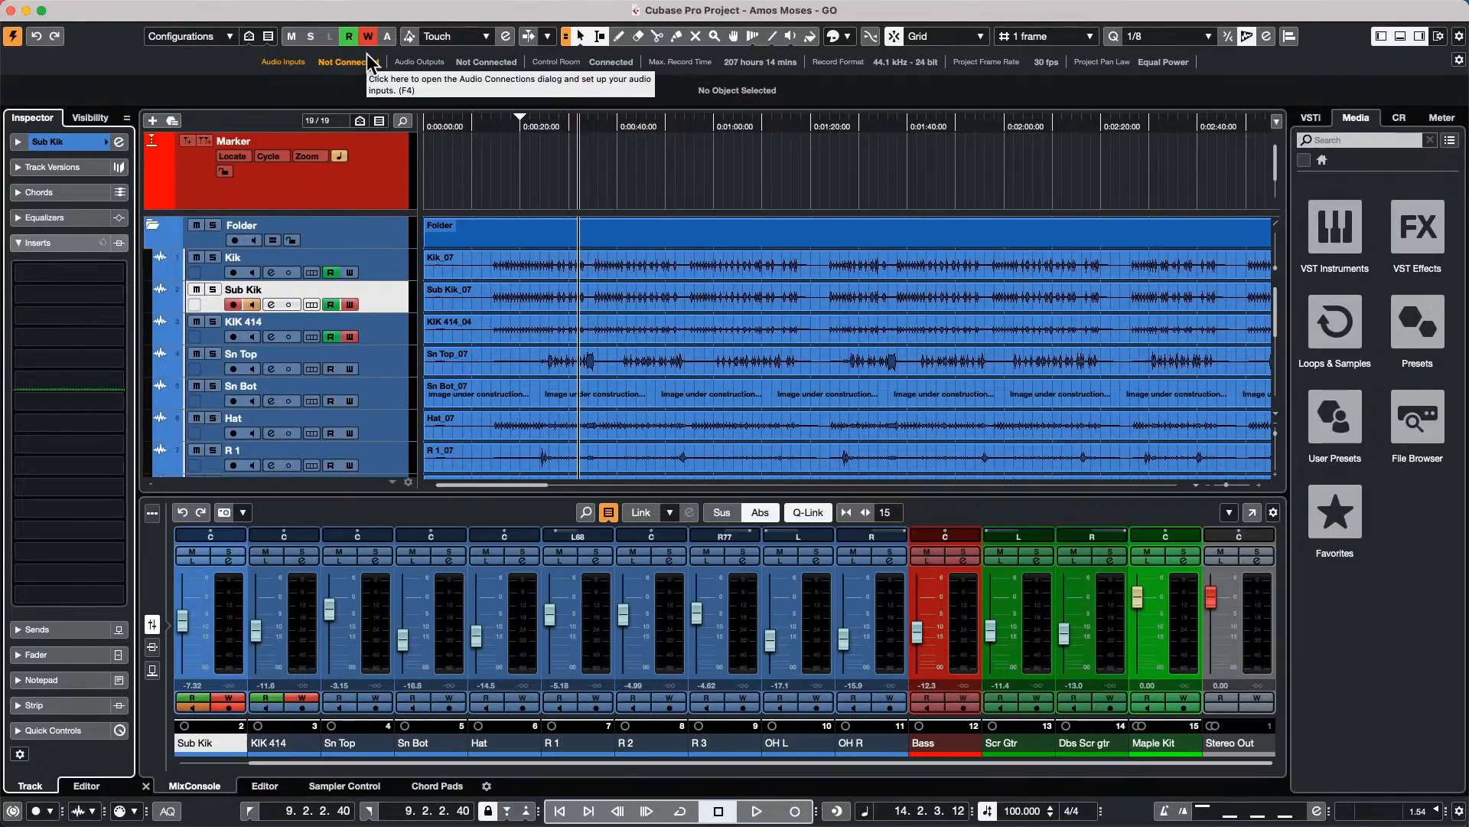
{"action": "left_click", "coordinate": [627, 186]}
{"action": "key", "text": "space"}
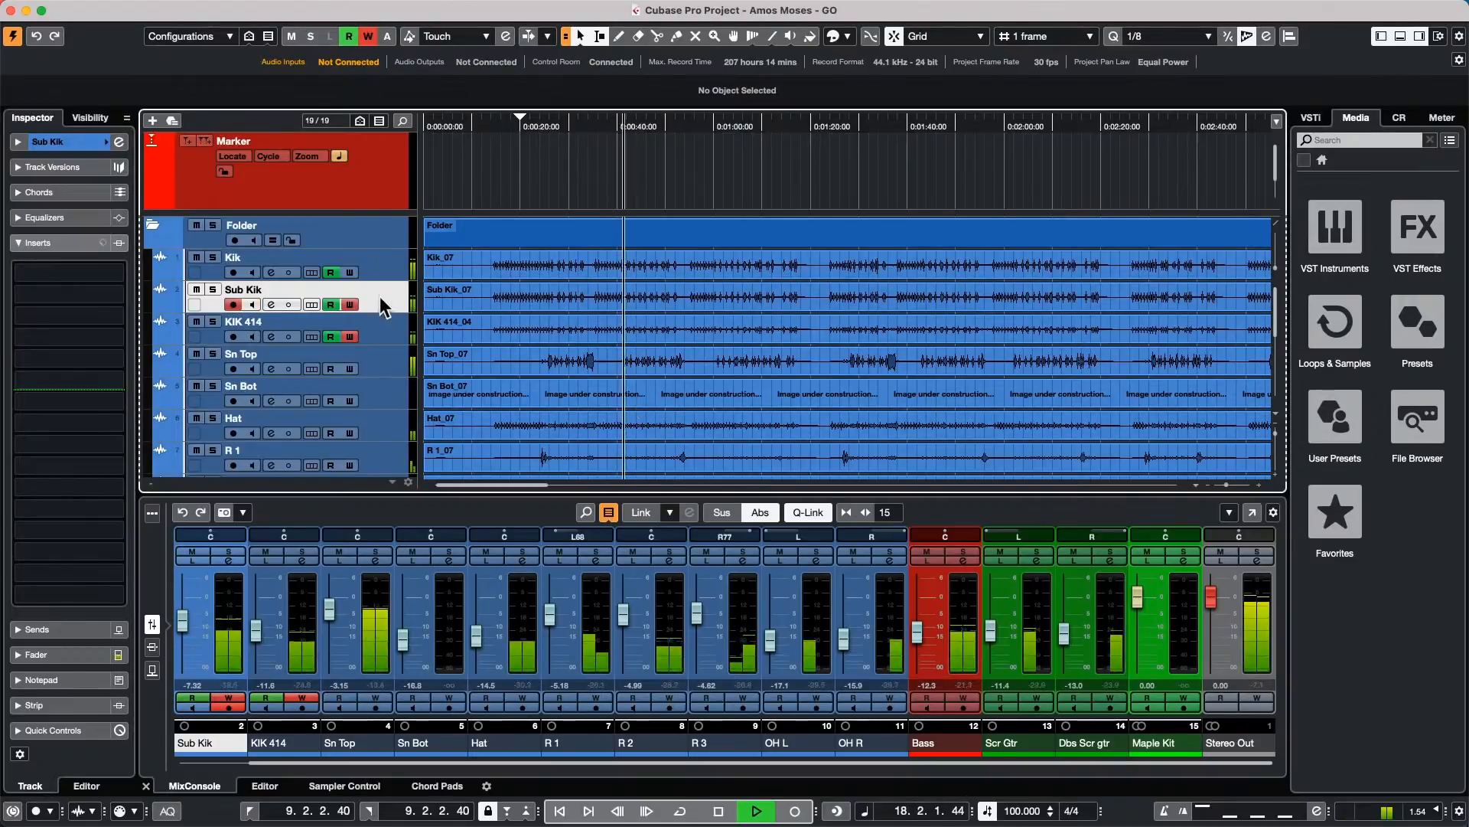
Step: Select the Kik track and load the Brickwall Limiter from Dynamics into its first insert slot
{"action": "left_click", "coordinate": [386, 269]}
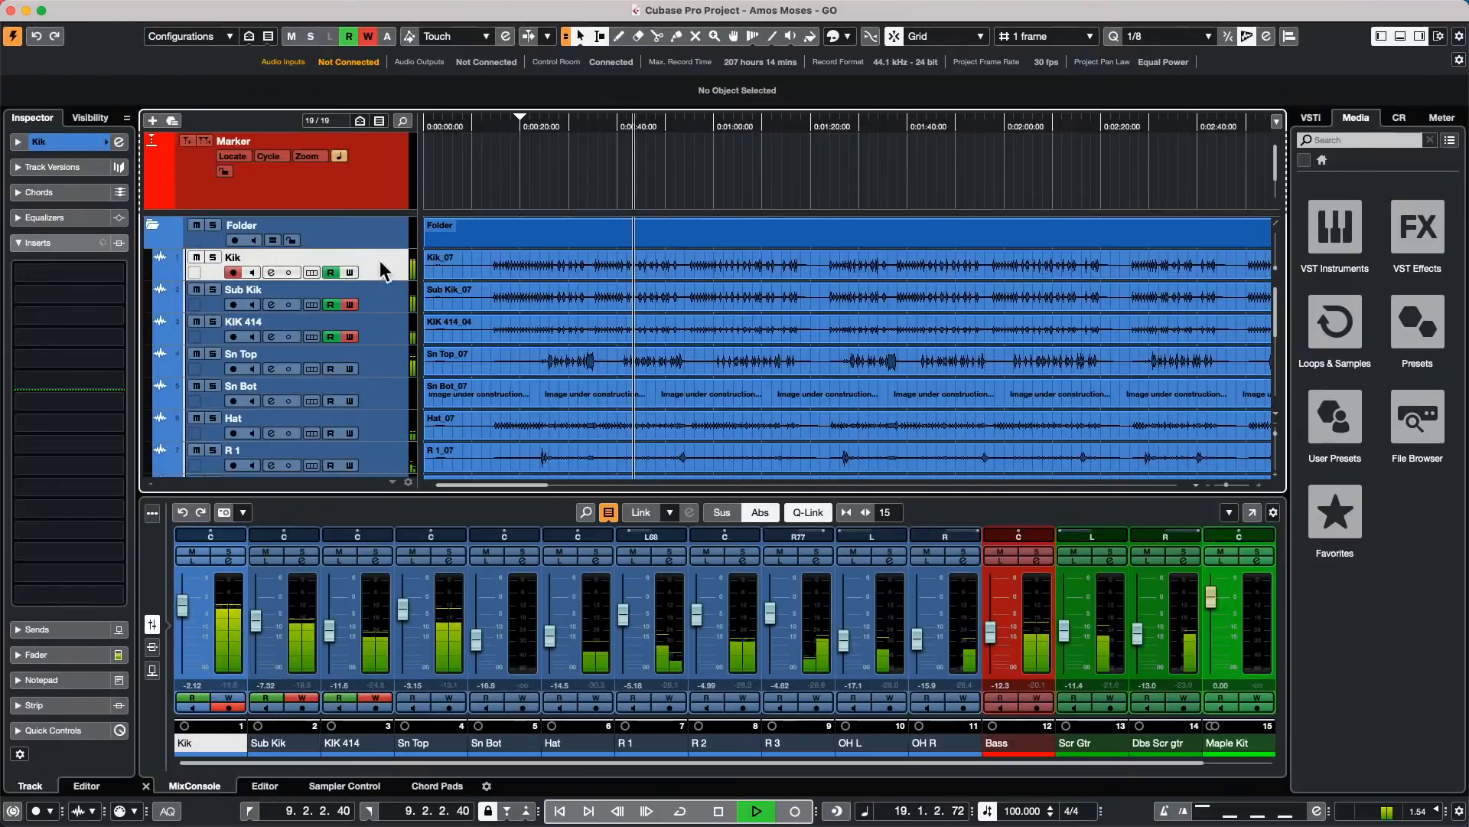
{"action": "left_click", "coordinate": [31, 270]}
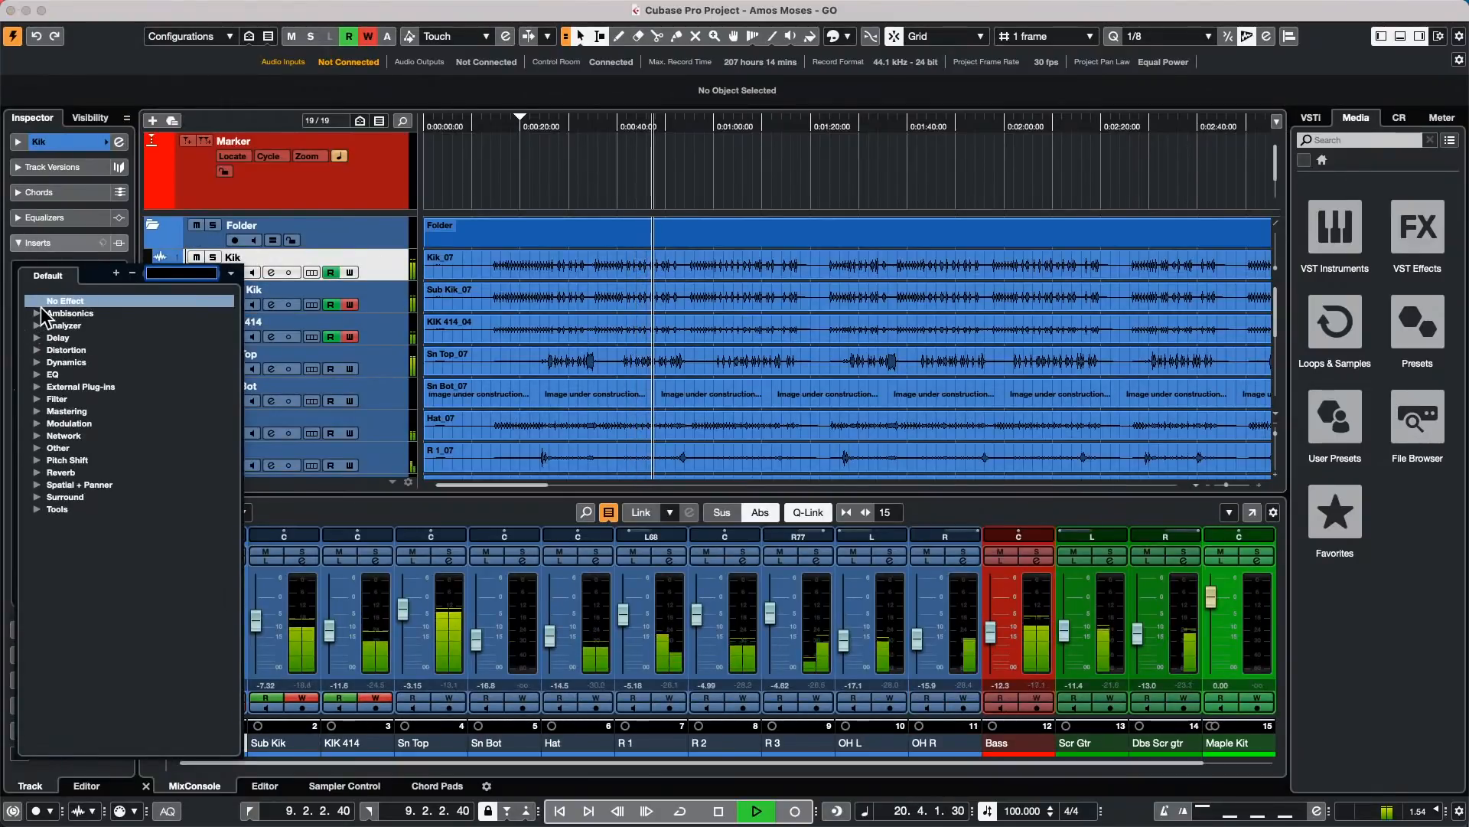
{"action": "left_click", "coordinate": [37, 362]}
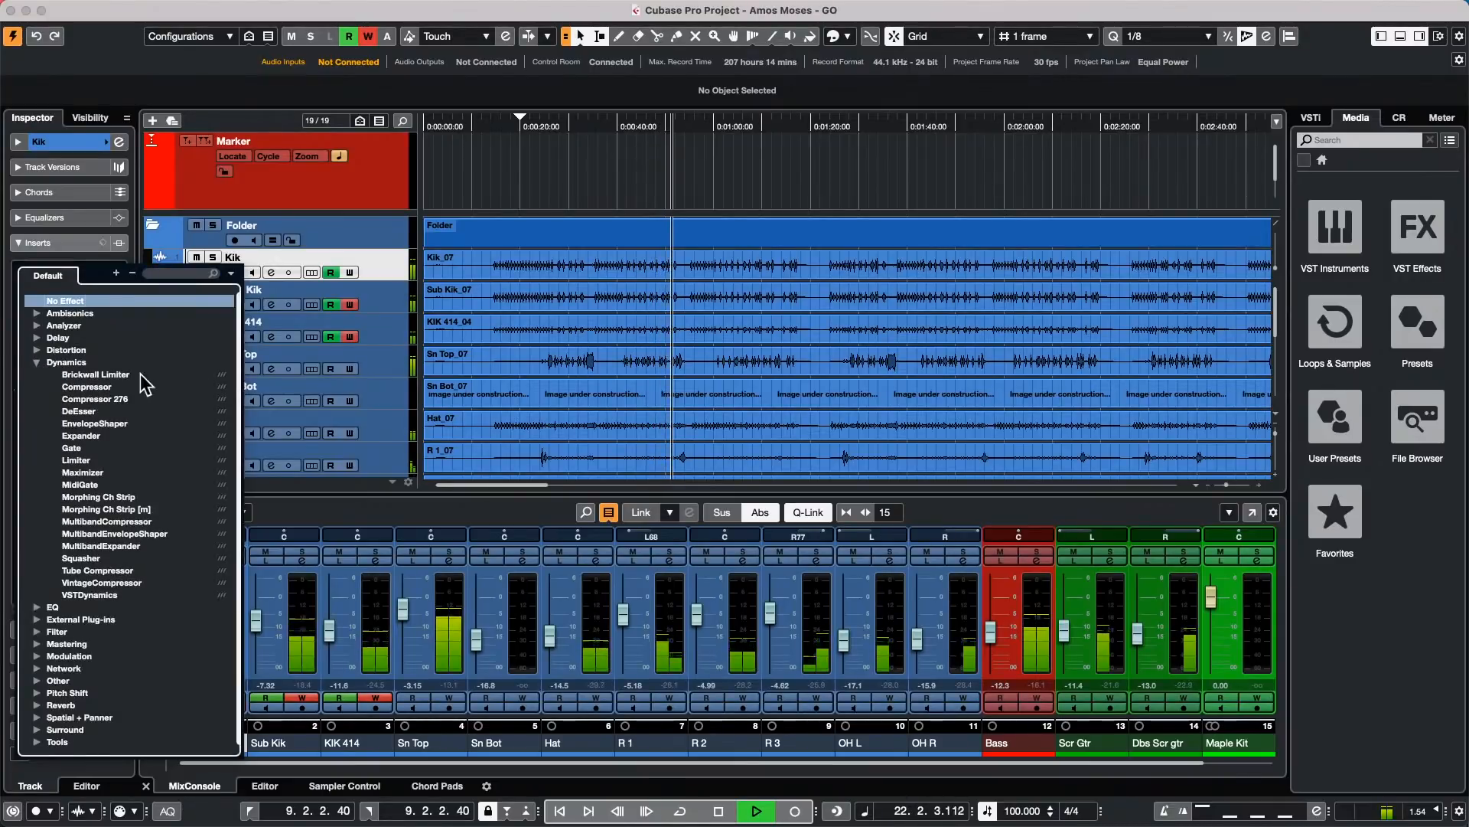
{"action": "left_click", "coordinate": [94, 375]}
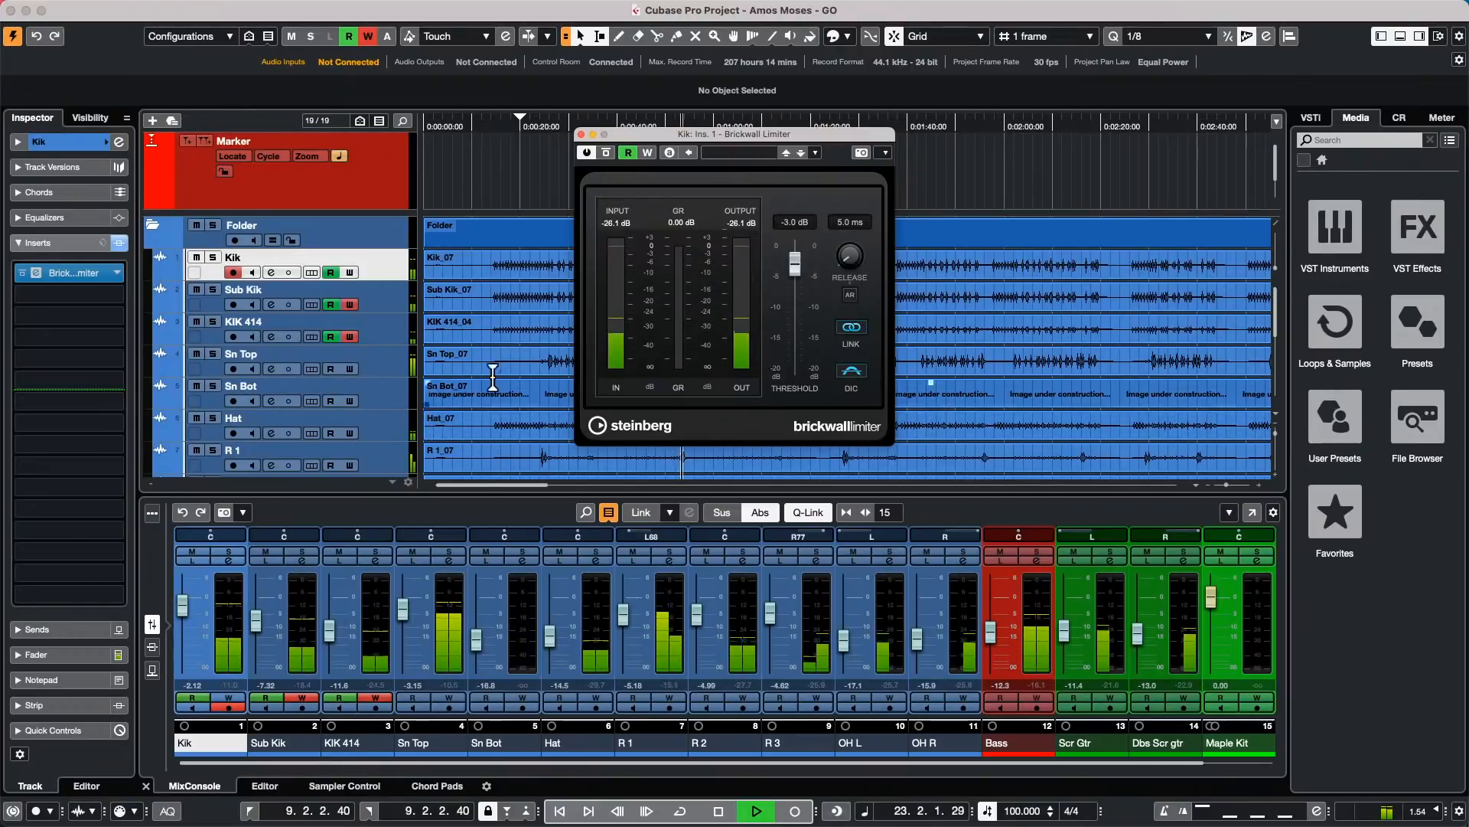
Step: Select the Sub Kik track and load the Gate from Dynamics into its first insert slot
{"action": "left_click", "coordinate": [387, 307]}
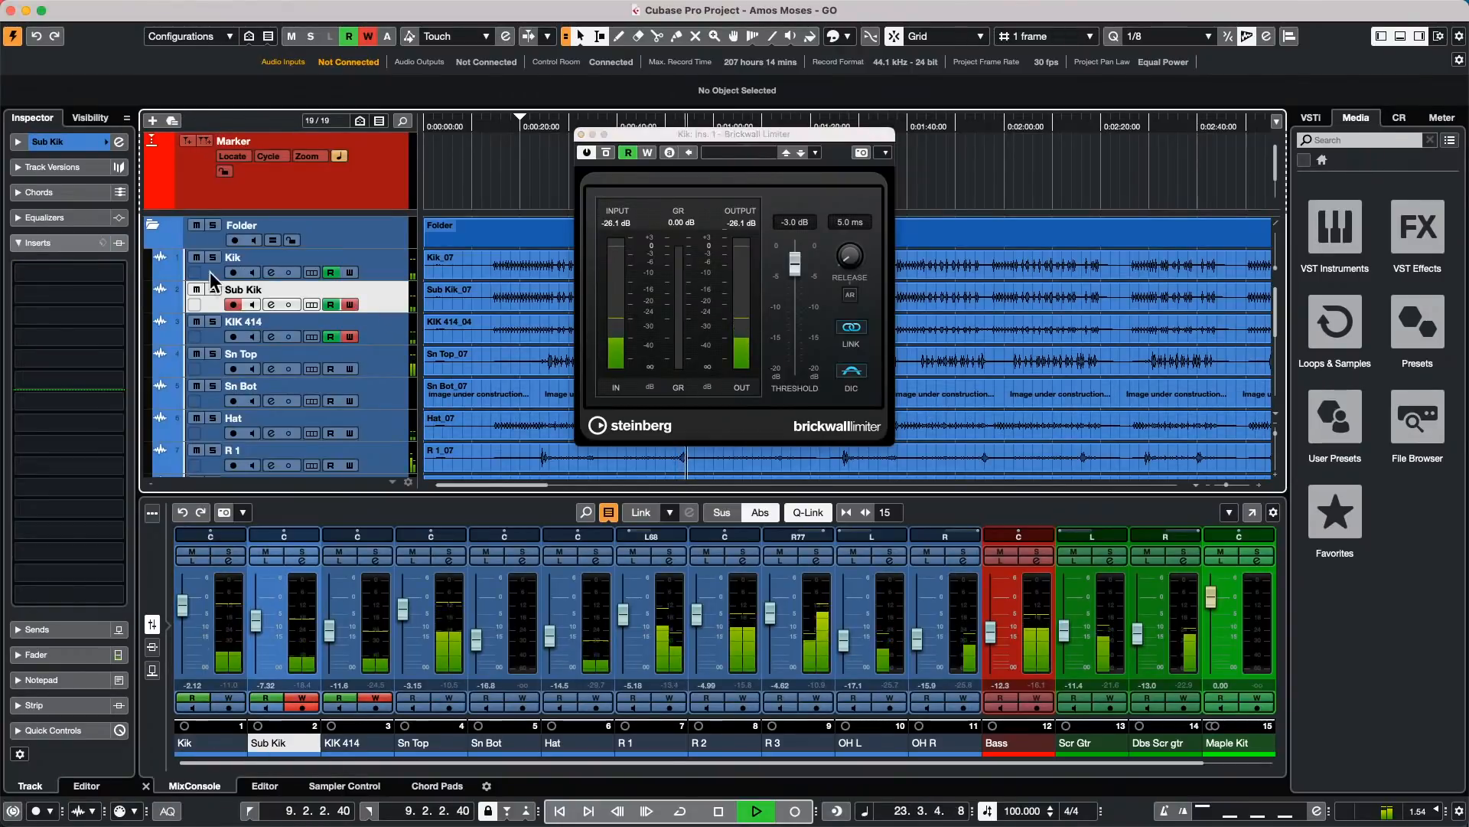
{"action": "left_click", "coordinate": [110, 276]}
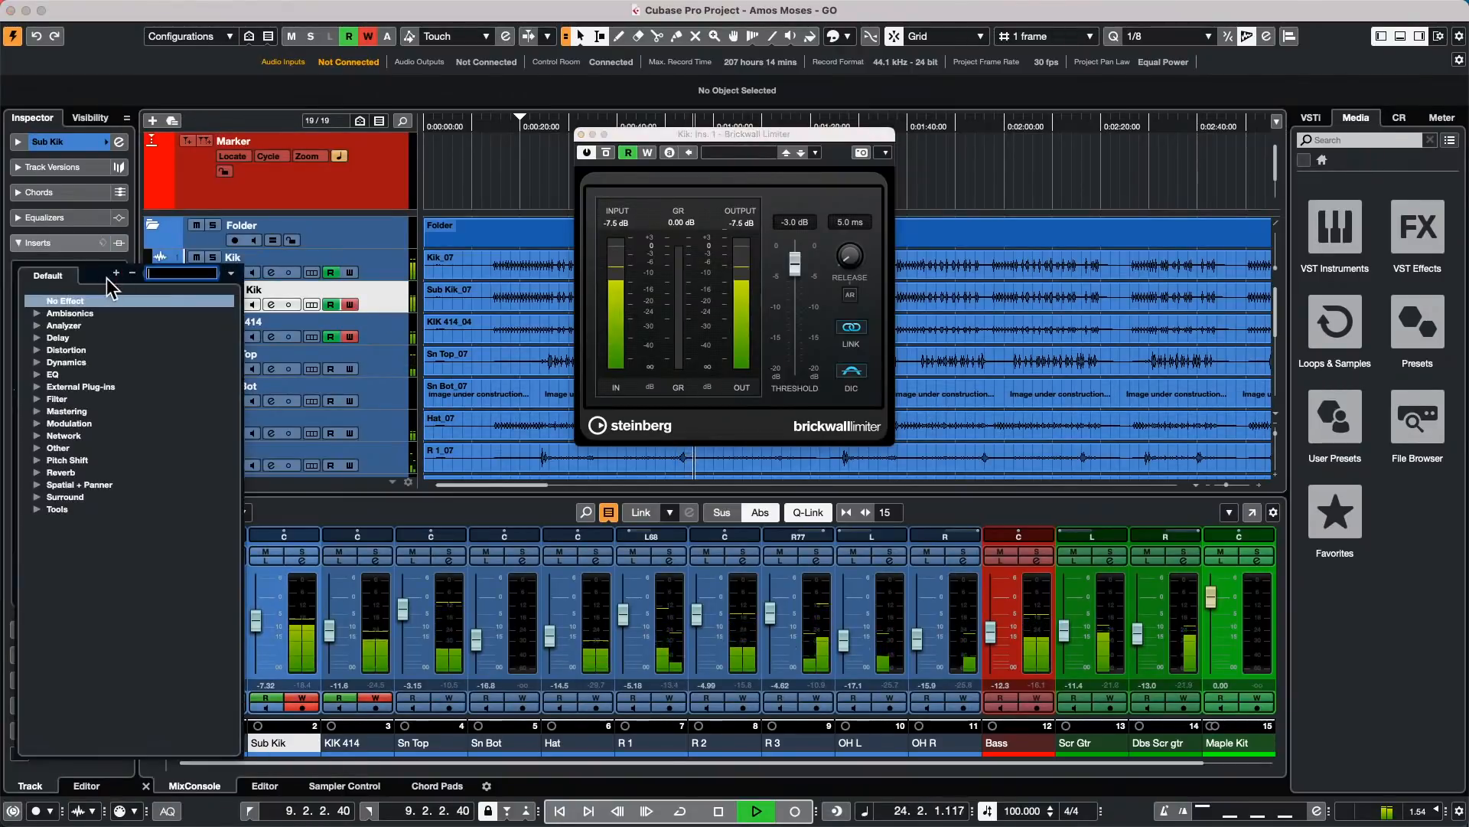
{"action": "left_click", "coordinate": [36, 362]}
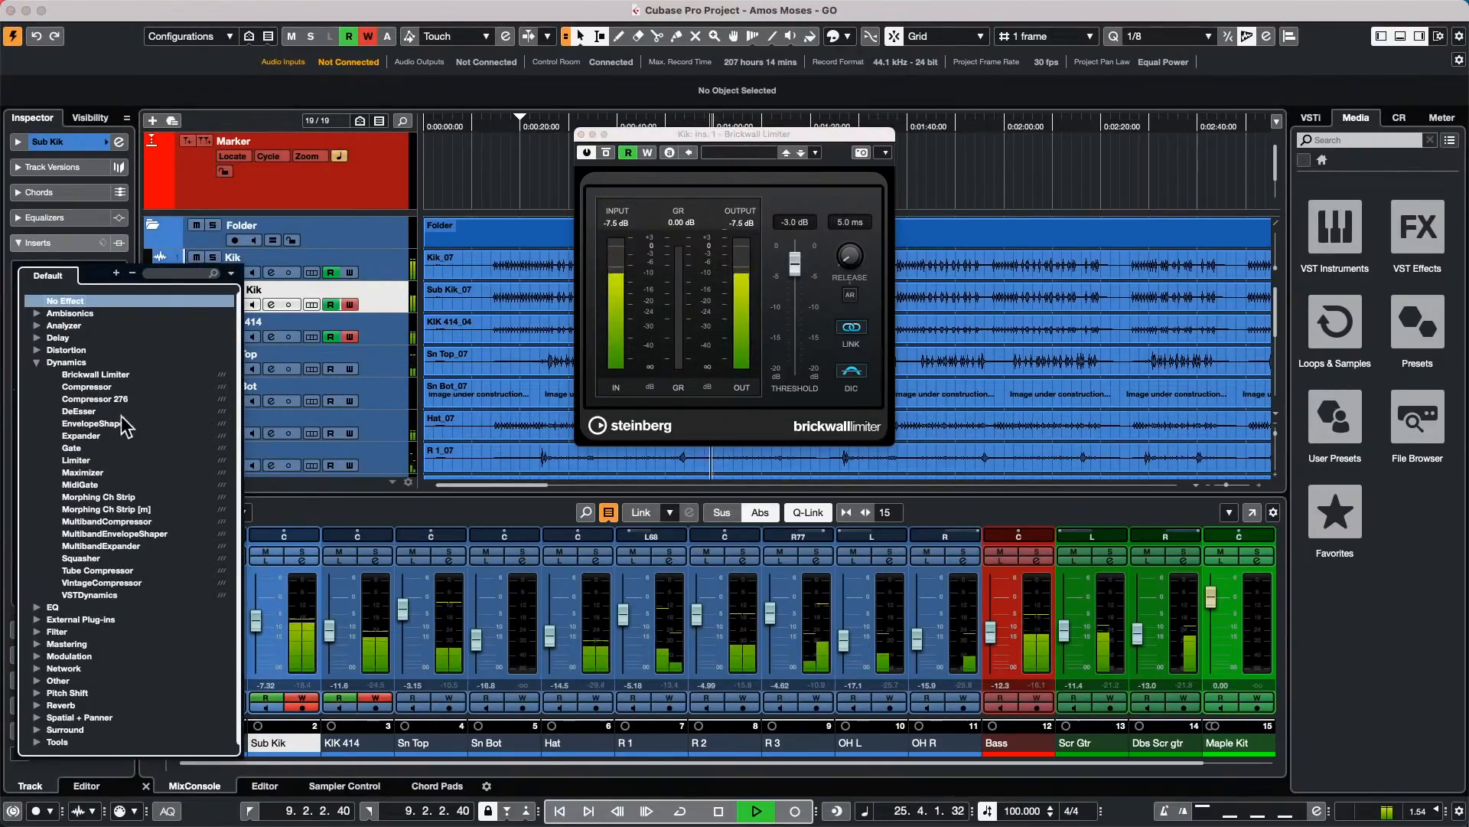
{"action": "left_click", "coordinate": [77, 448]}
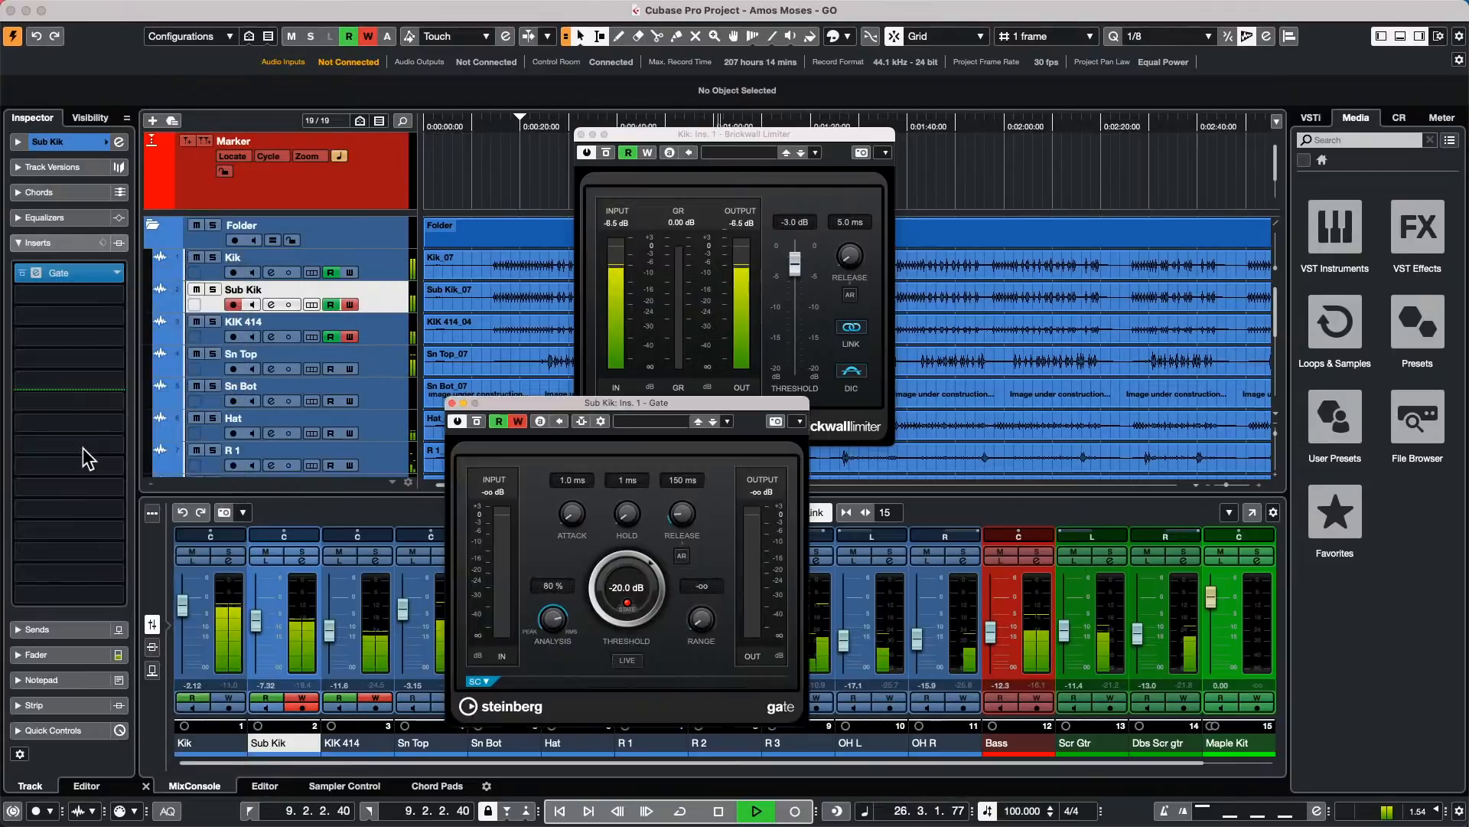
Step: Stop playback and remove the Gate from Sub Kik and the Brickwall Limiter from Kik
{"action": "key", "text": "space"}
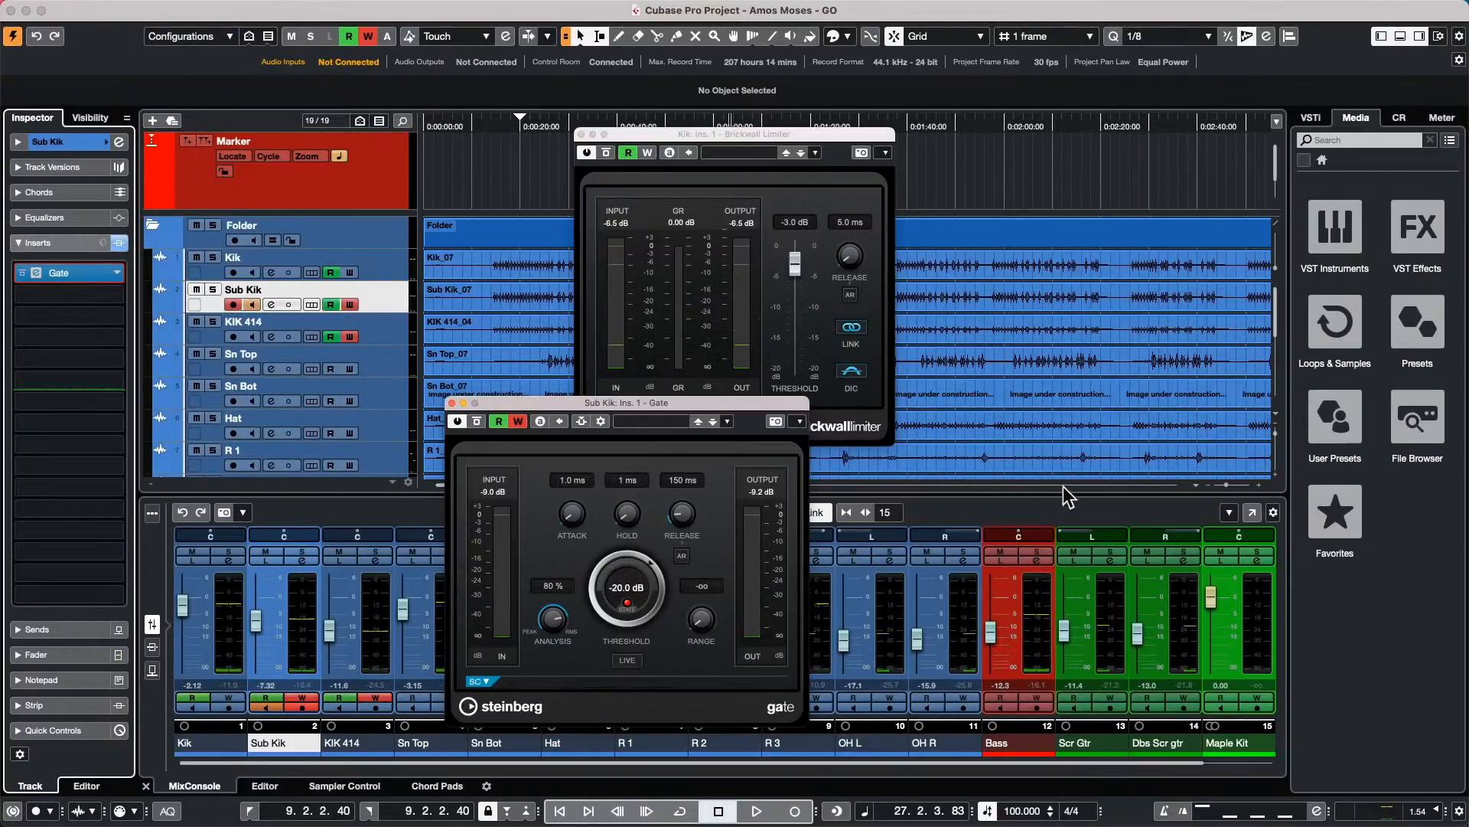
{"action": "left_click", "coordinate": [452, 403]}
{"action": "left_click_drag", "start_coordinate": [82, 275], "coordinate": [517, 366]}
{"action": "left_click", "coordinate": [388, 268]}
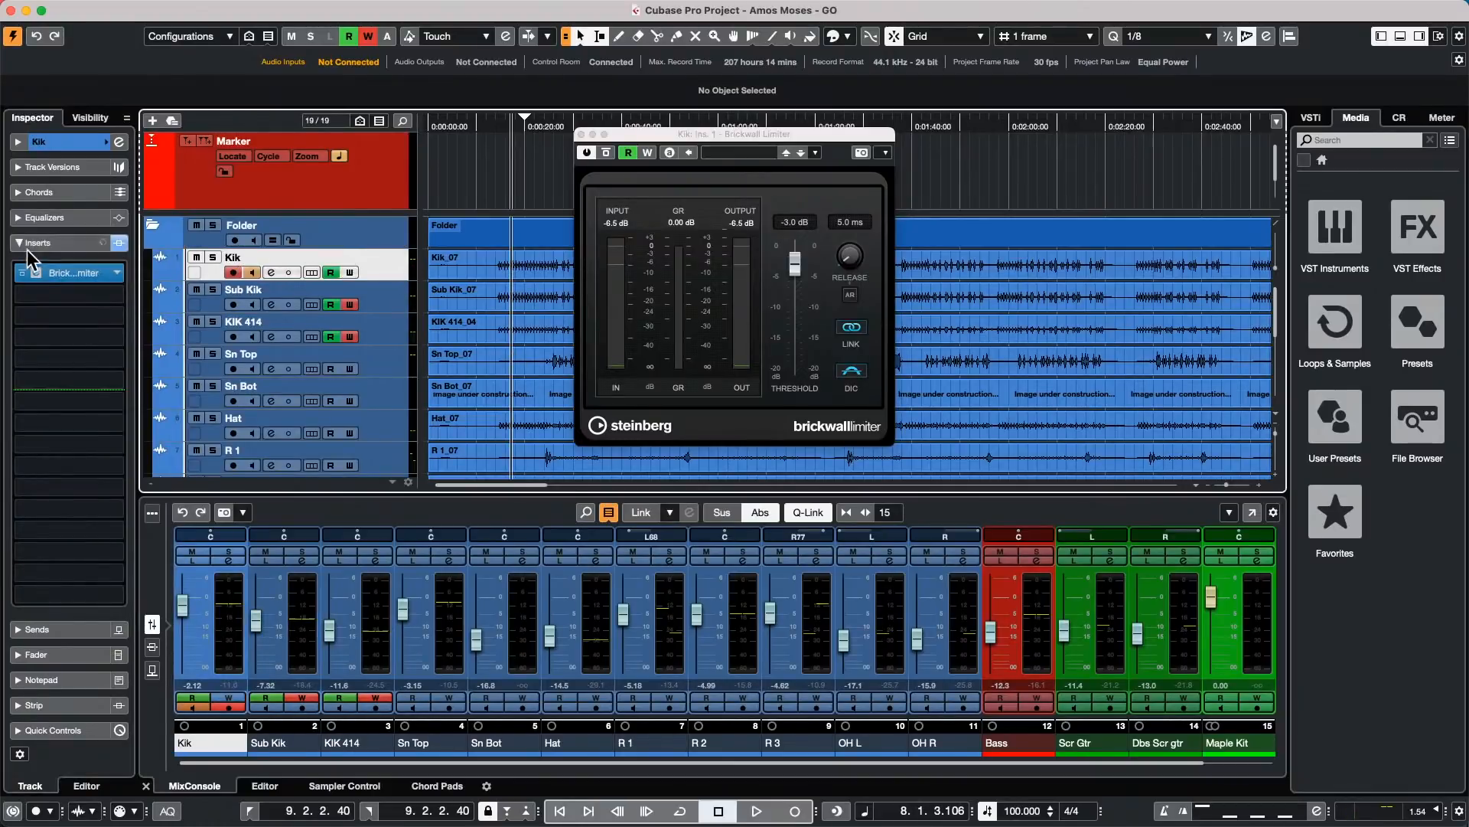
{"action": "left_click_drag", "start_coordinate": [54, 283], "coordinate": [494, 306]}
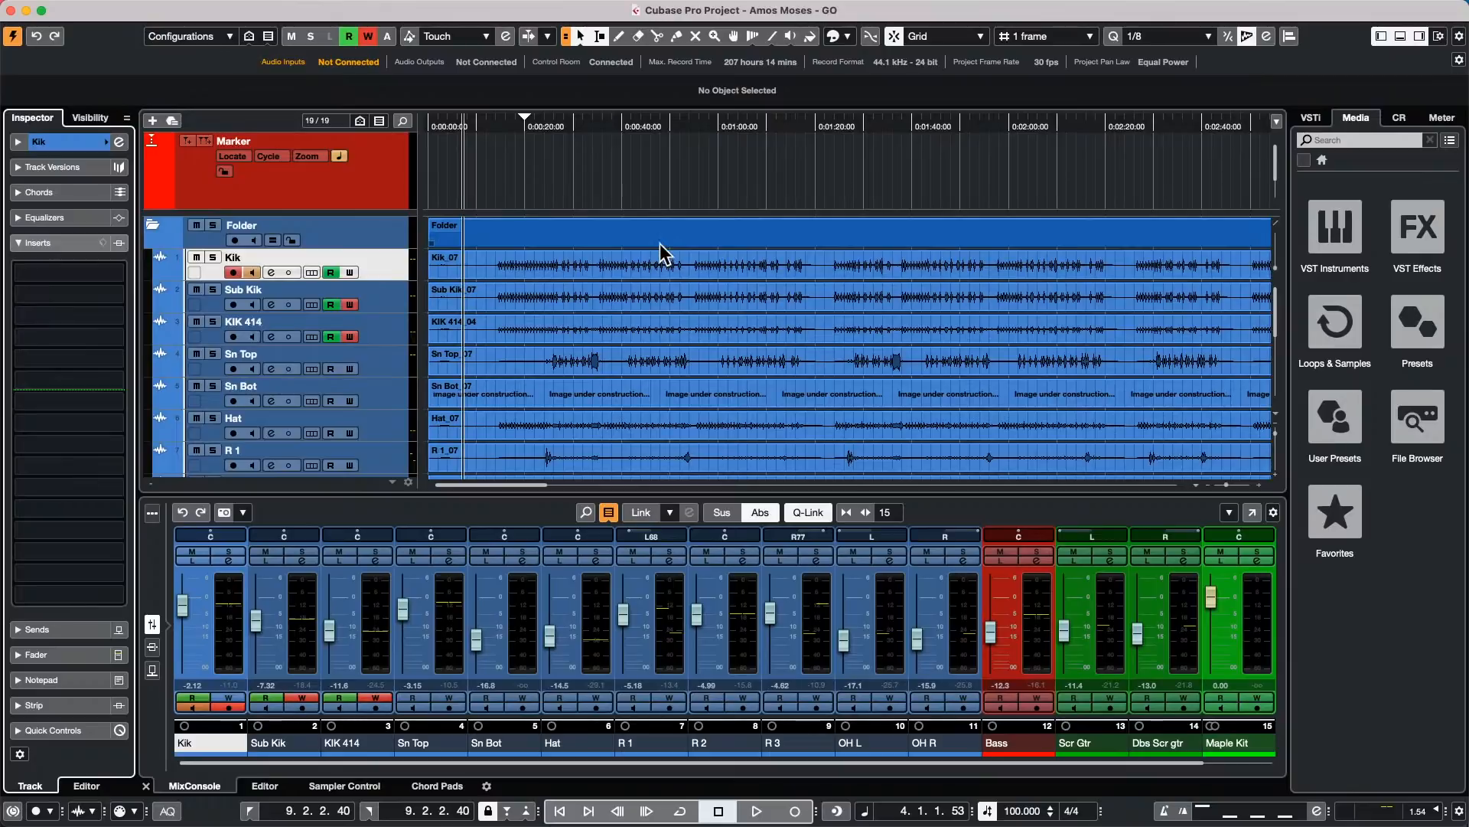
Step: Switch the project ruler's time format to Seconds and from there to Bars+Beats
{"action": "right_click", "coordinate": [687, 124]}
{"action": "left_click", "coordinate": [760, 145]}
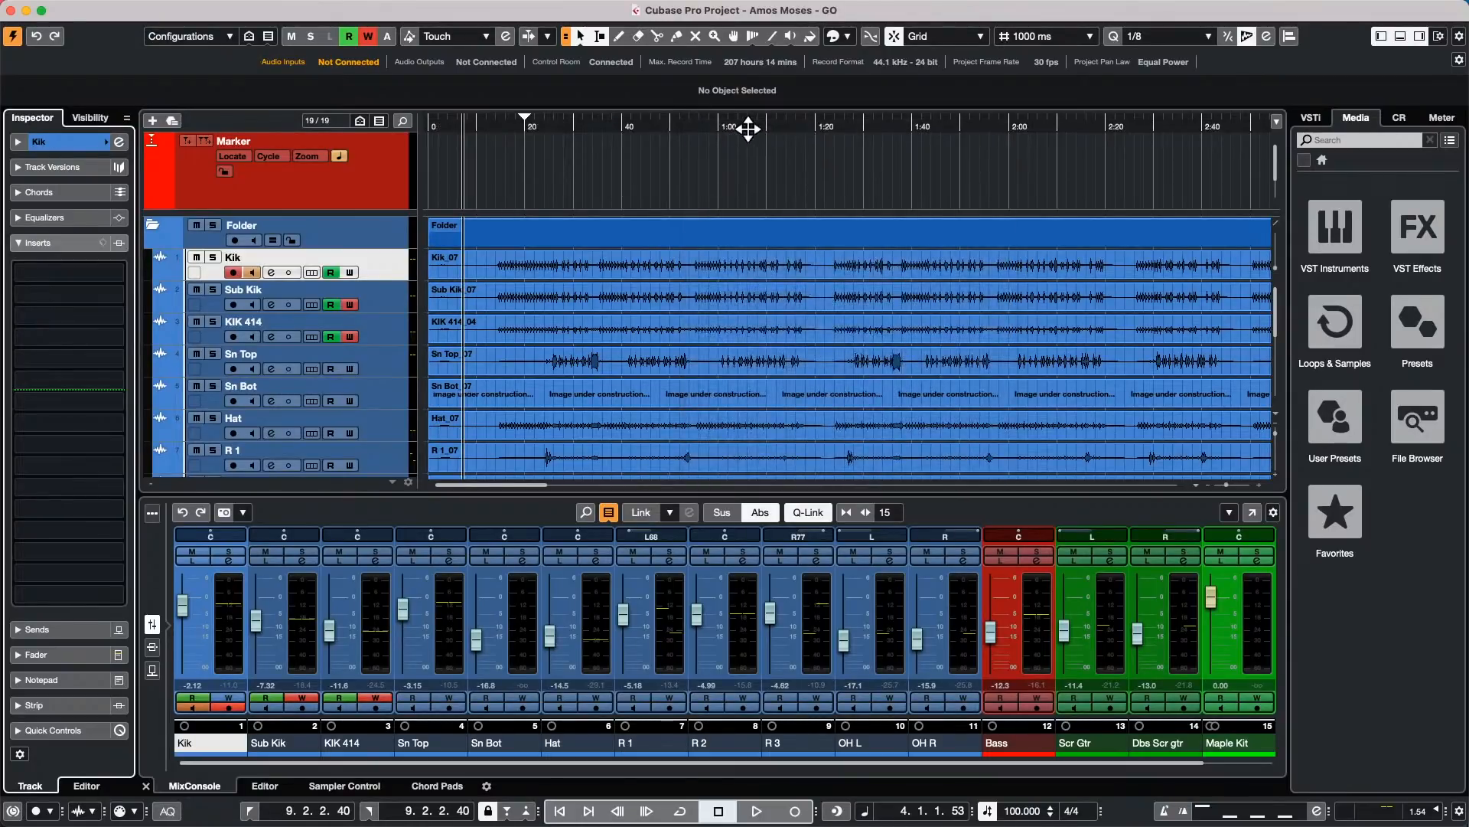
{"action": "right_click", "coordinate": [749, 129]}
{"action": "left_click", "coordinate": [806, 143]}
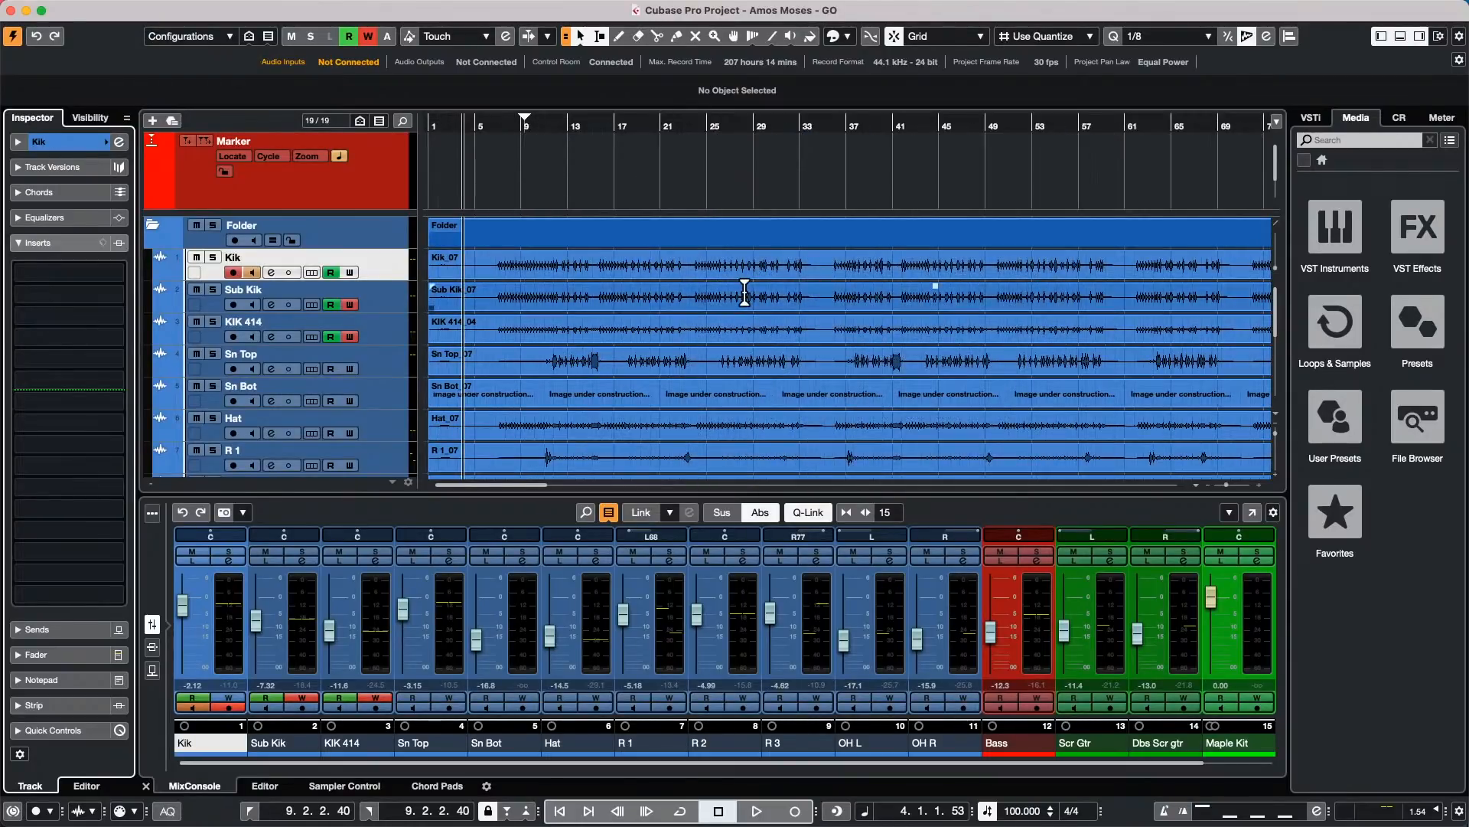
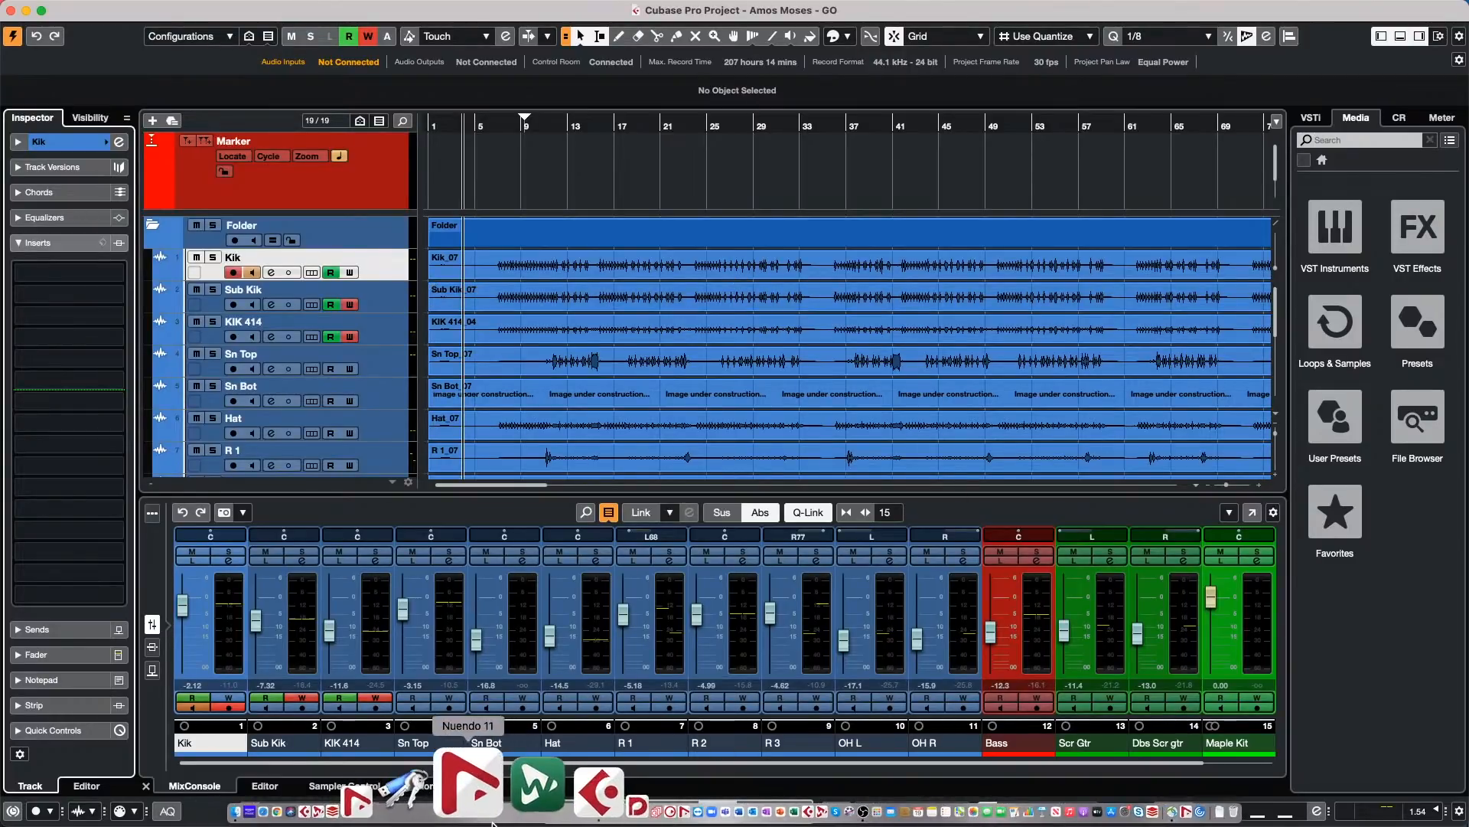
Step: Switch to Finder and open a new Finder window
{"action": "key", "text": "super+Tab"}
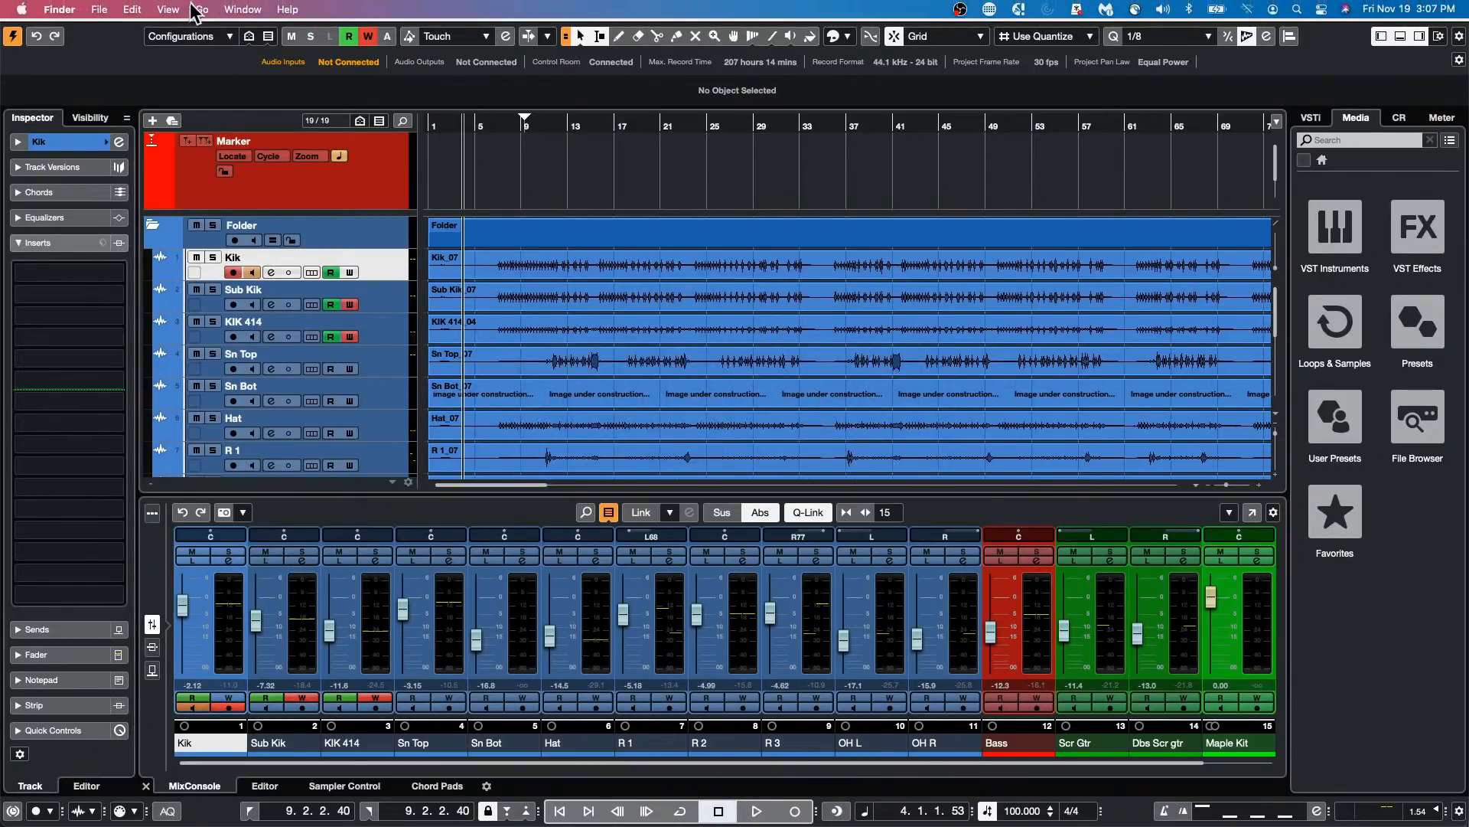
{"action": "left_click", "coordinate": [201, 9]}
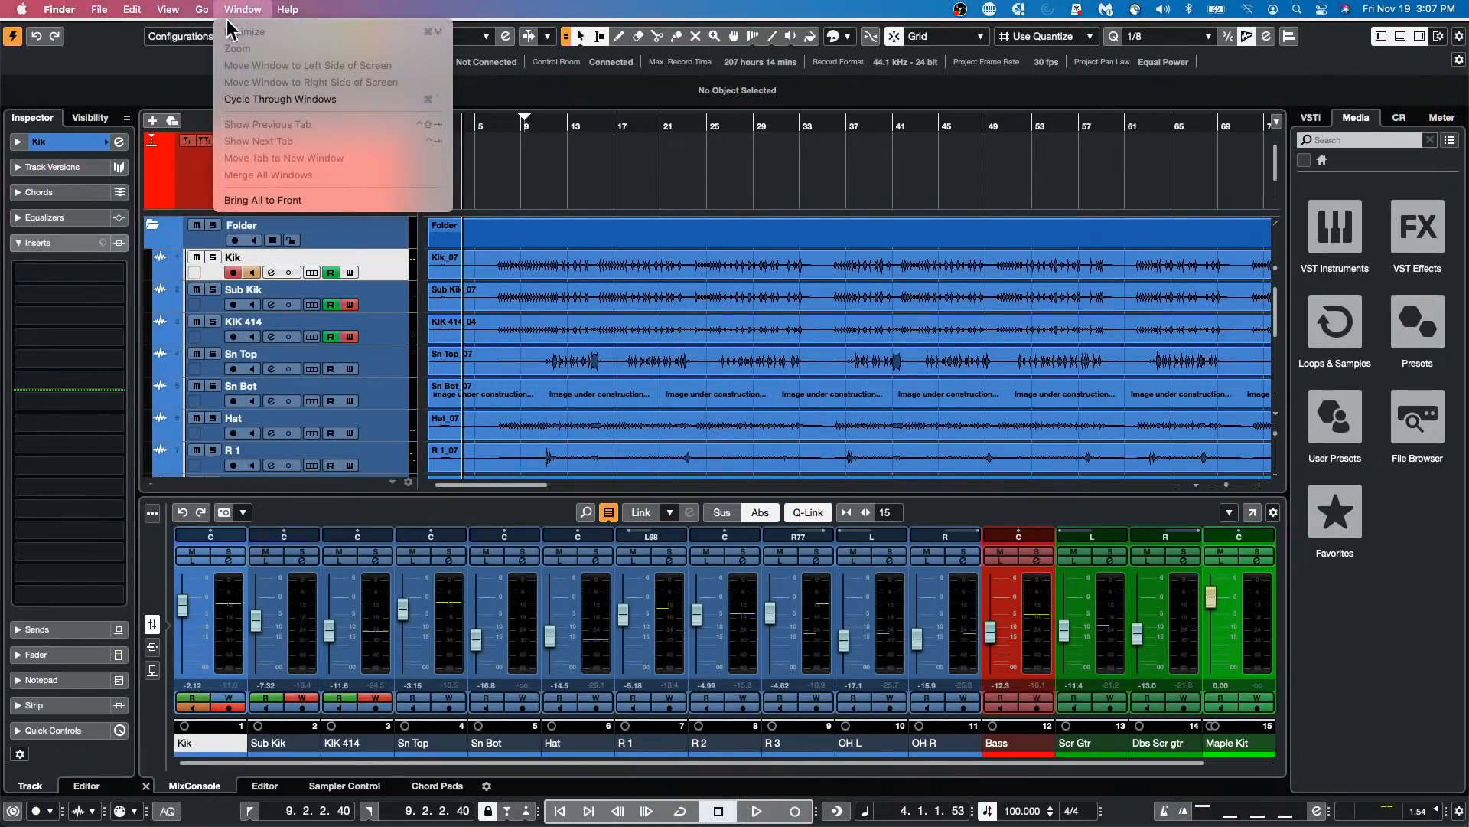
{"action": "mouse_move", "coordinate": [98, 11]}
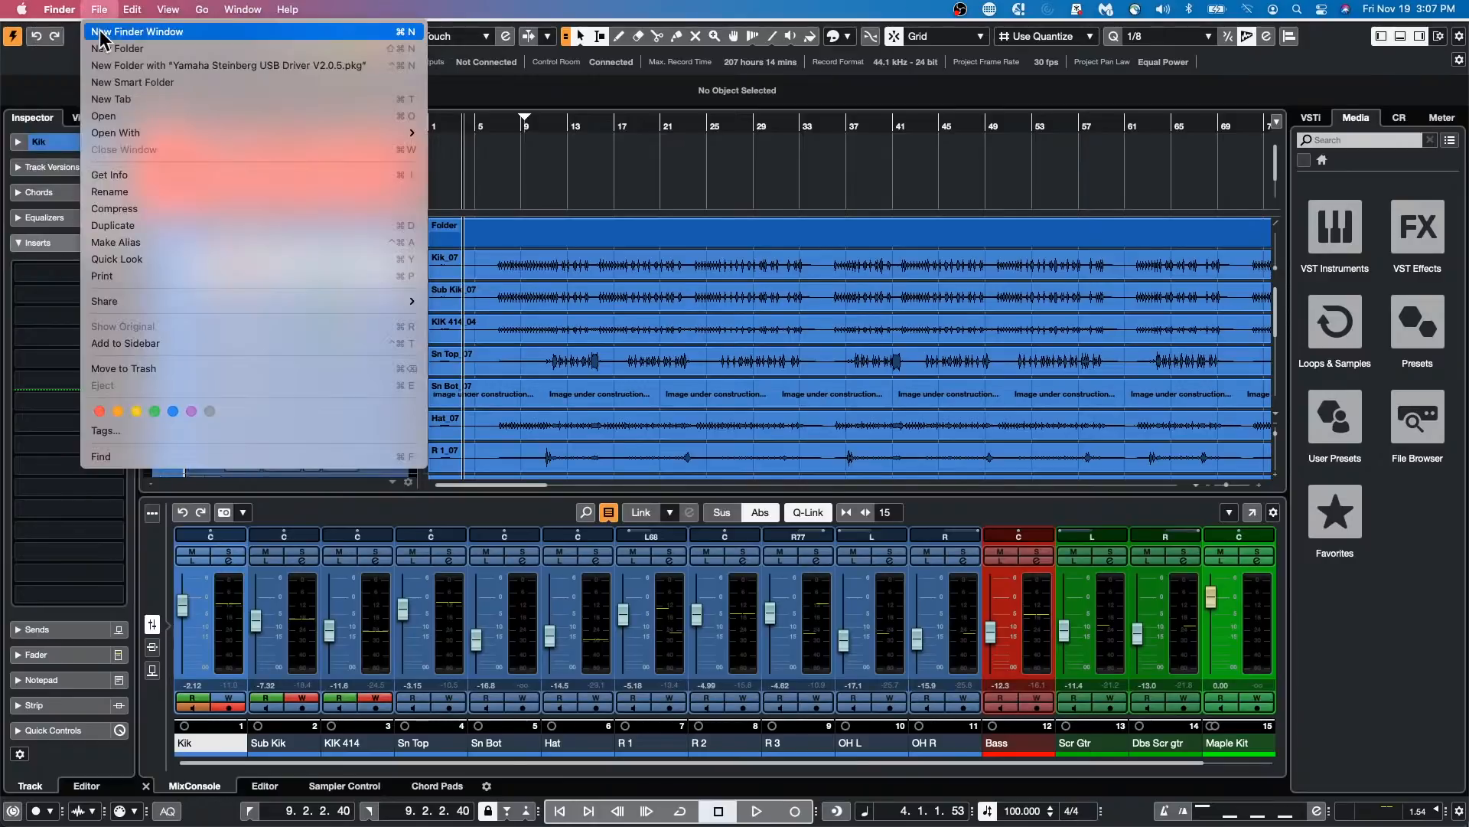
{"action": "left_click", "coordinate": [222, 34]}
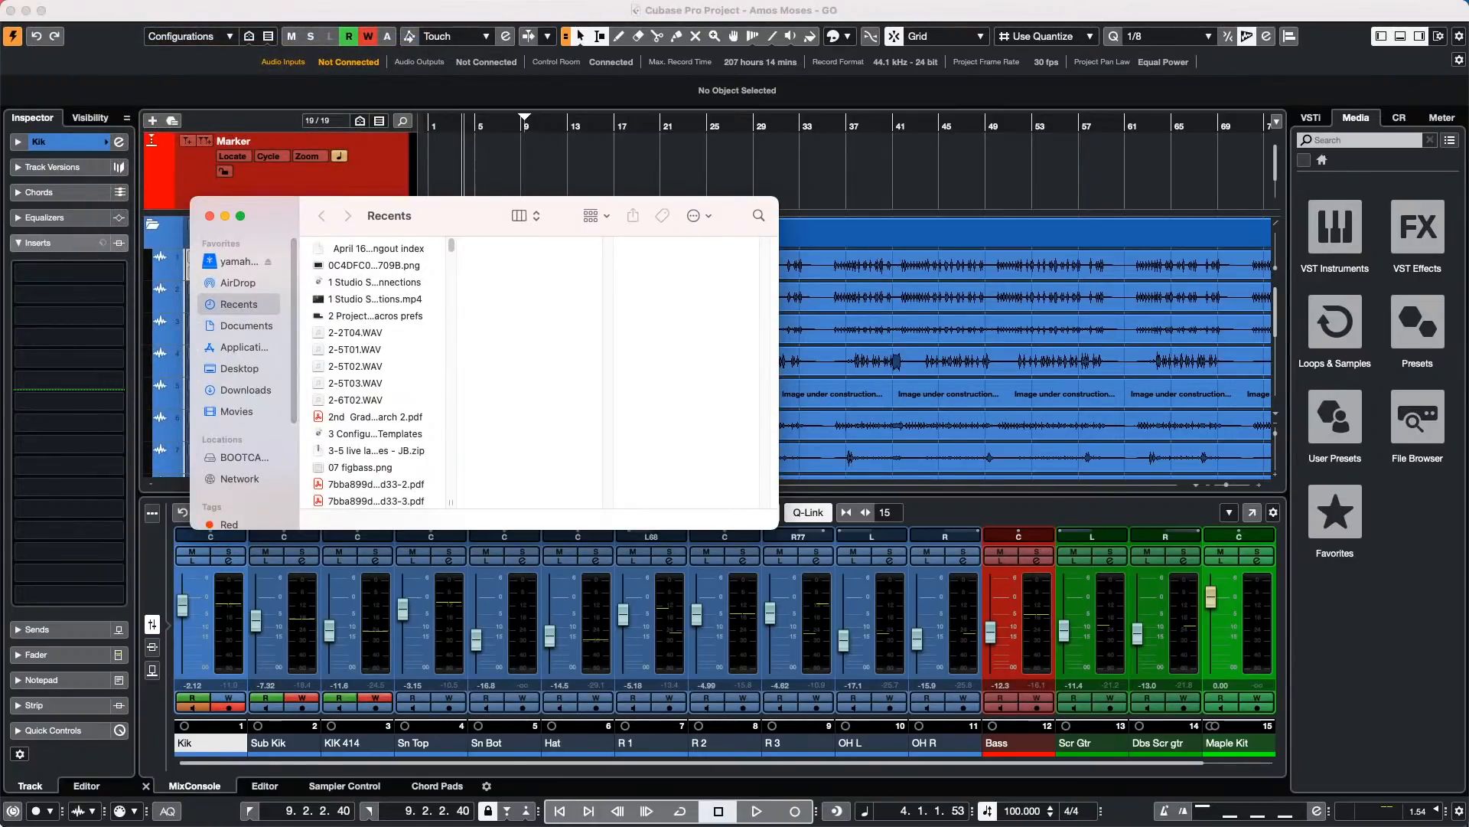
Step: Go to the user's Library folder and open its Preferences folder
{"action": "mouse_move", "coordinate": [7, 823]}
{"action": "left_click", "coordinate": [201, 9]}
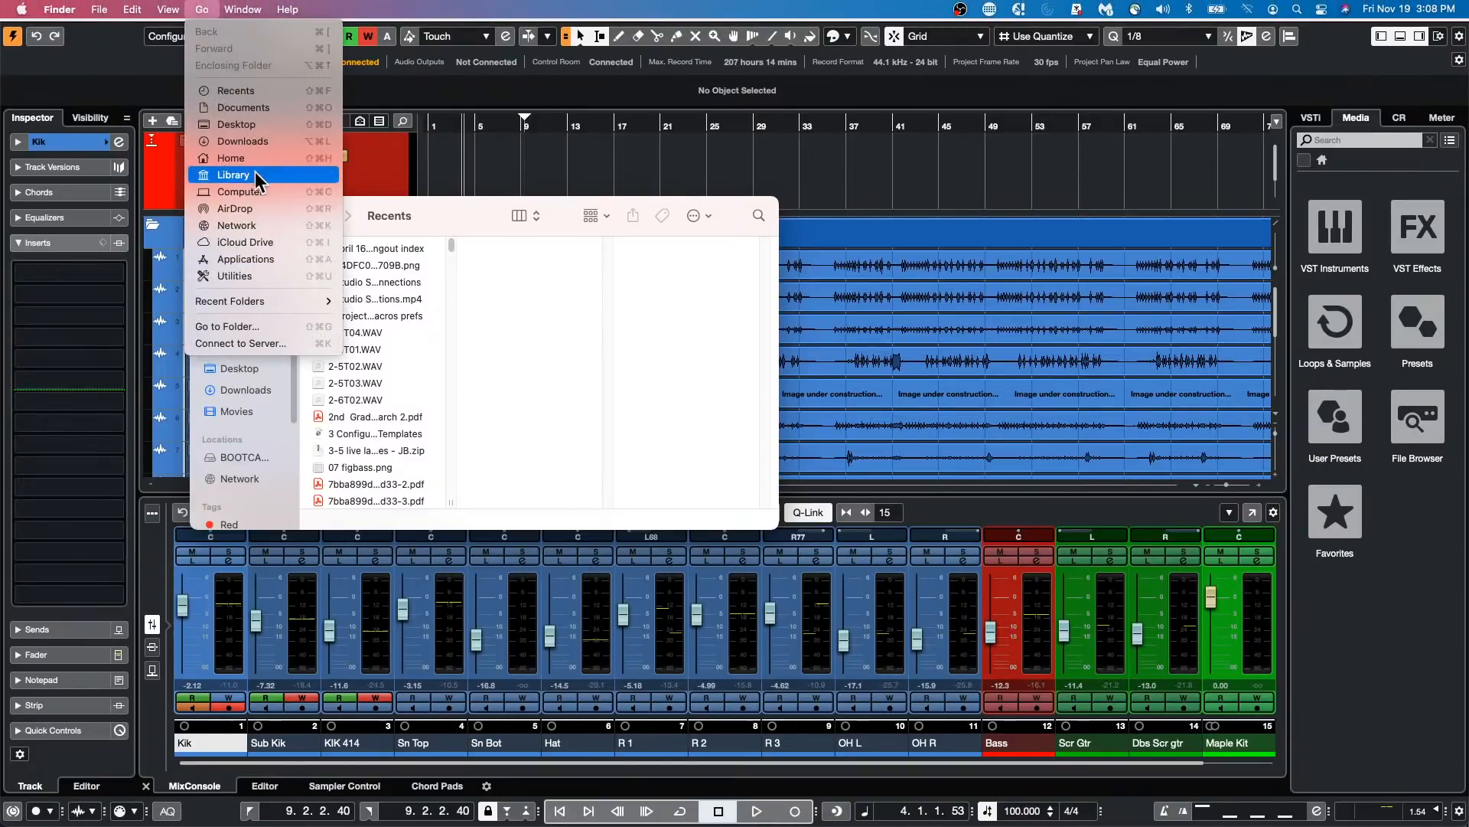
{"action": "left_click", "coordinate": [255, 173]}
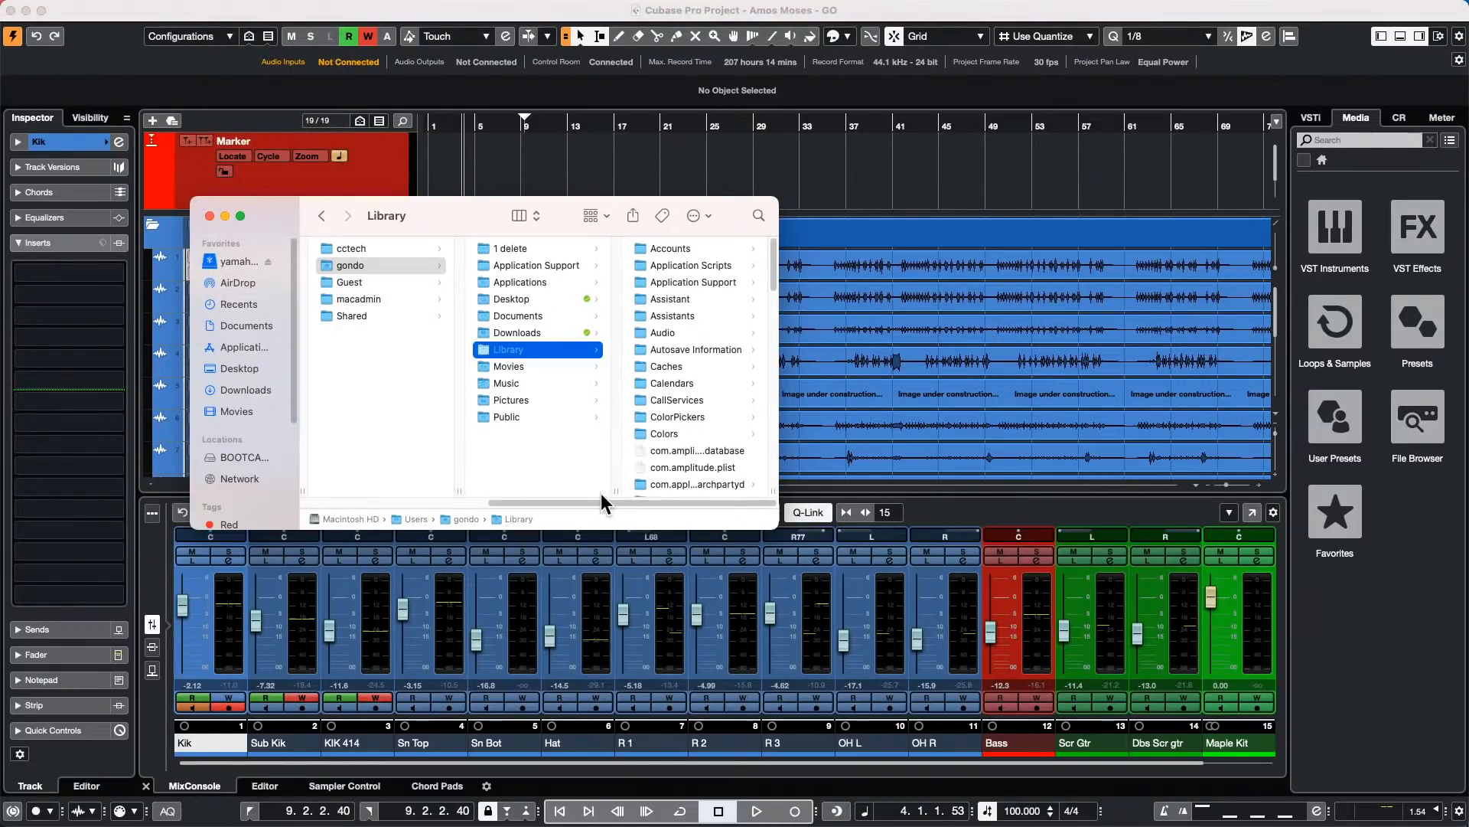
{"action": "scroll", "coordinate": [734, 353], "scroll_direction": "down", "scroll_amount": 10}
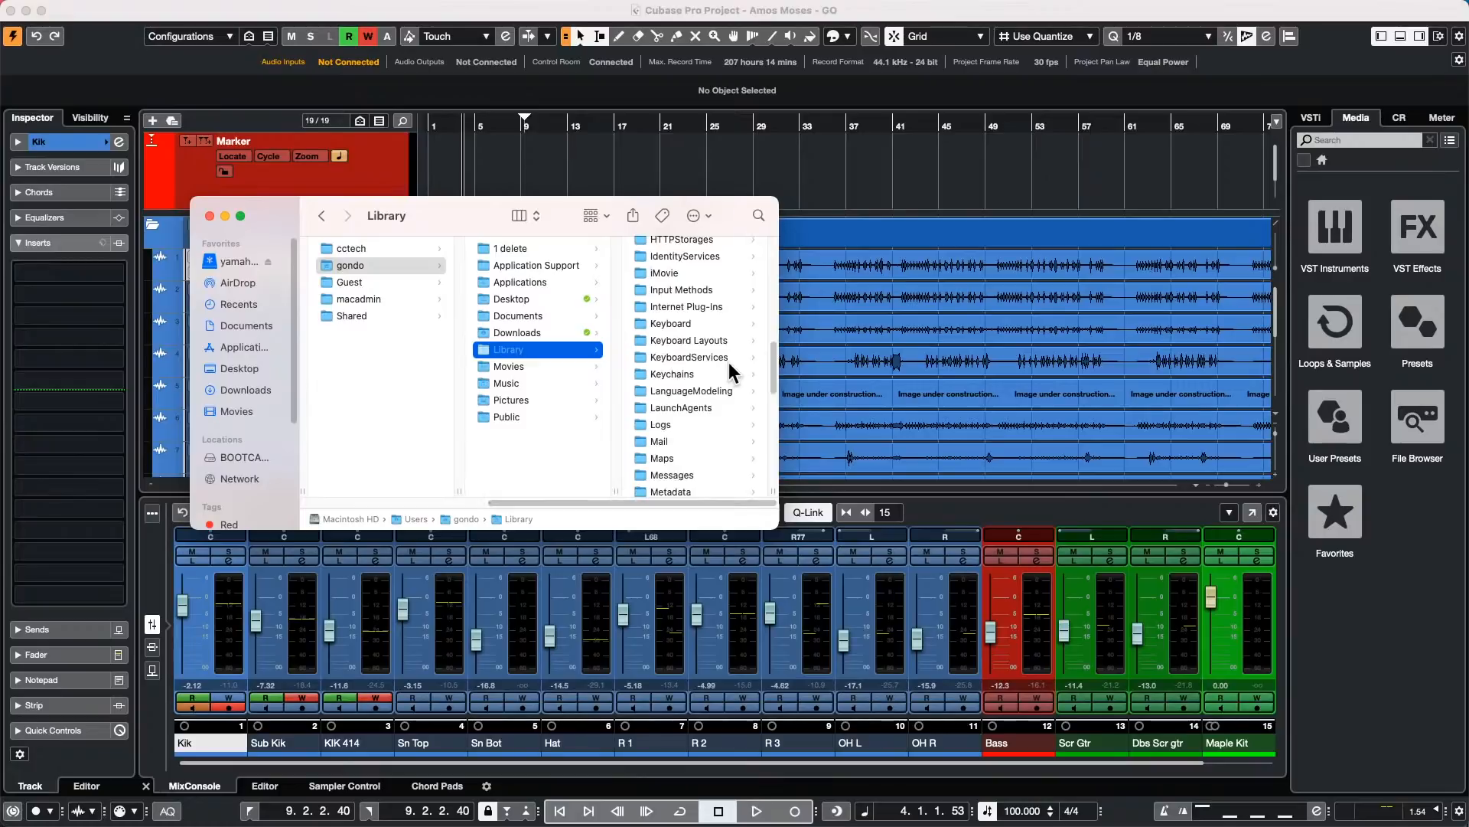
{"action": "scroll", "coordinate": [728, 361], "scroll_direction": "down", "scroll_amount": 5}
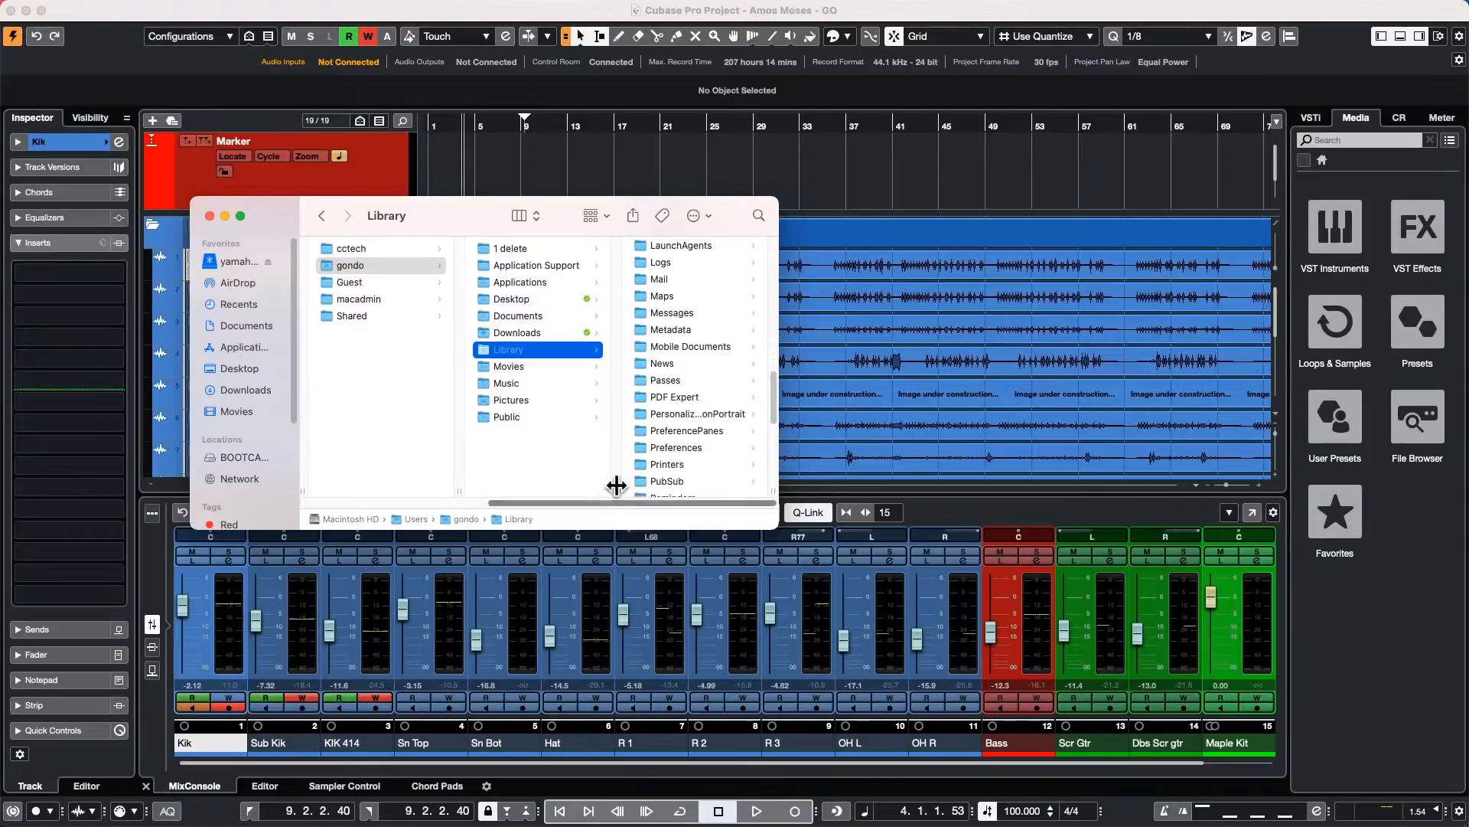
{"action": "left_click", "coordinate": [654, 447]}
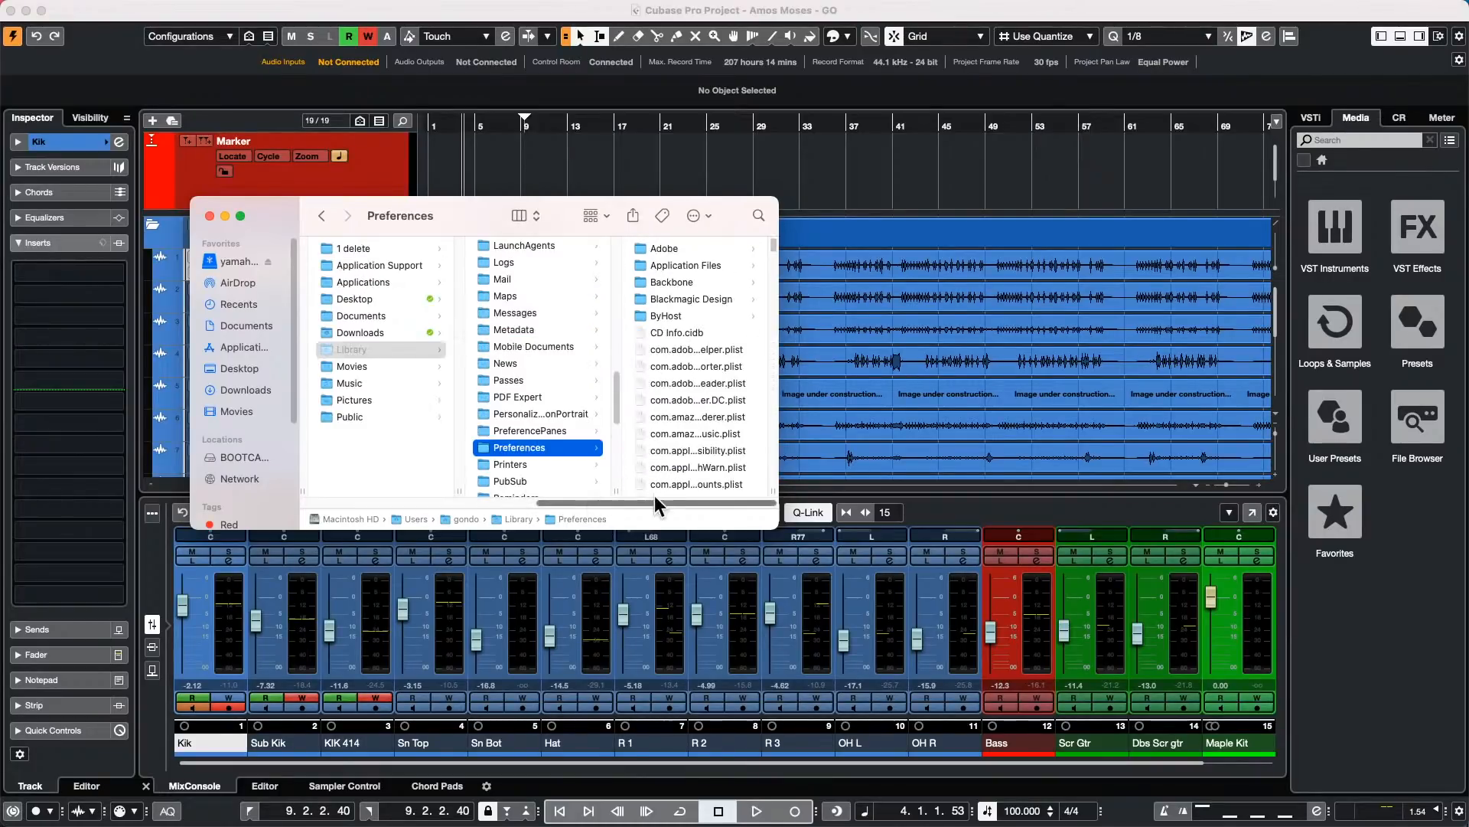
Step: Open the Cubase 11 folder inside Preferences and show its Presets subfolder
{"action": "scroll", "coordinate": [687, 398], "scroll_direction": "down", "scroll_amount": 10}
{"action": "scroll", "coordinate": [687, 413], "scroll_direction": "down", "scroll_amount": 10}
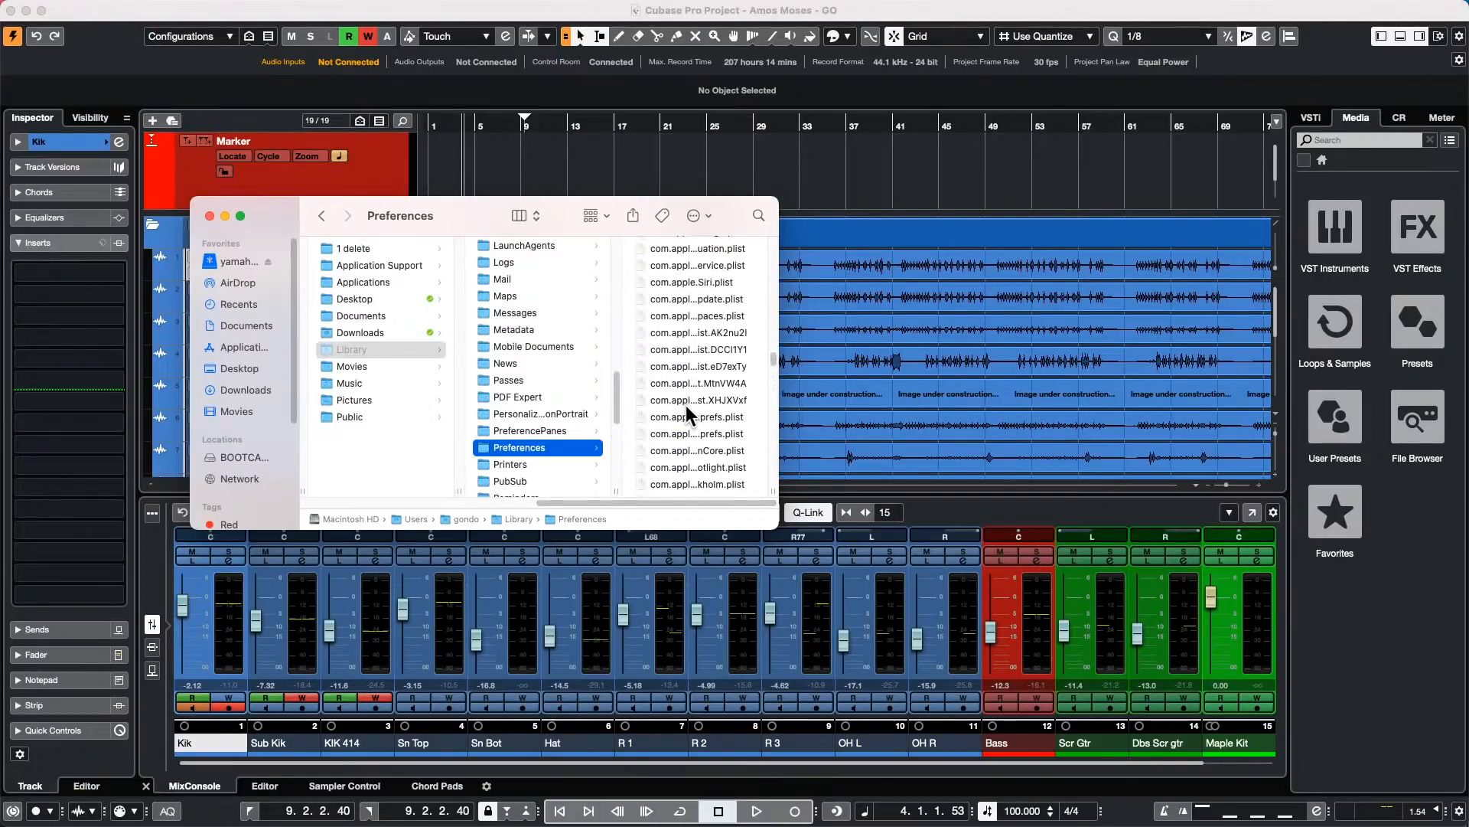
{"action": "scroll", "coordinate": [693, 409], "scroll_direction": "up", "scroll_amount": 10}
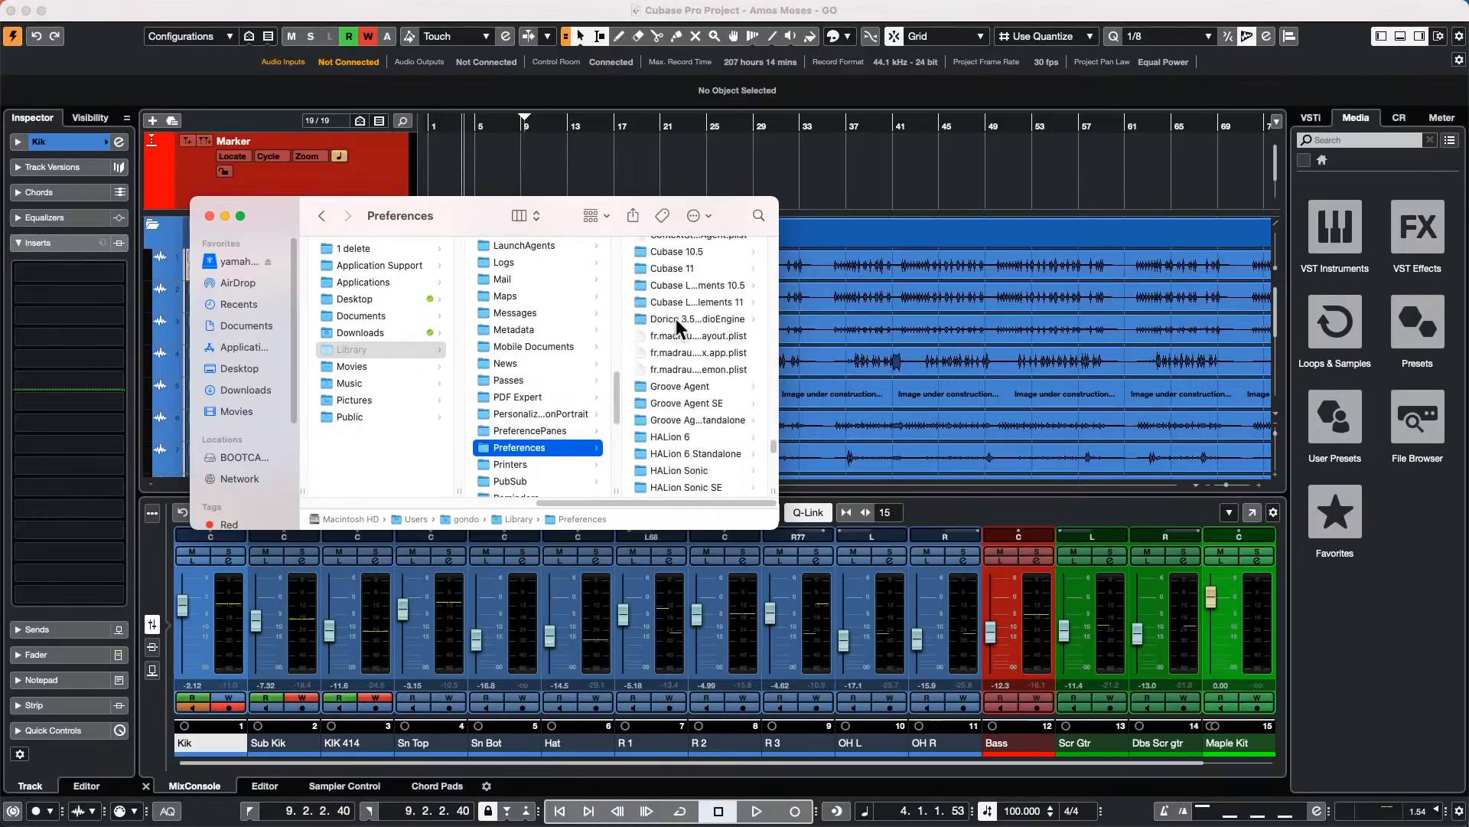
{"action": "left_click", "coordinate": [677, 268]}
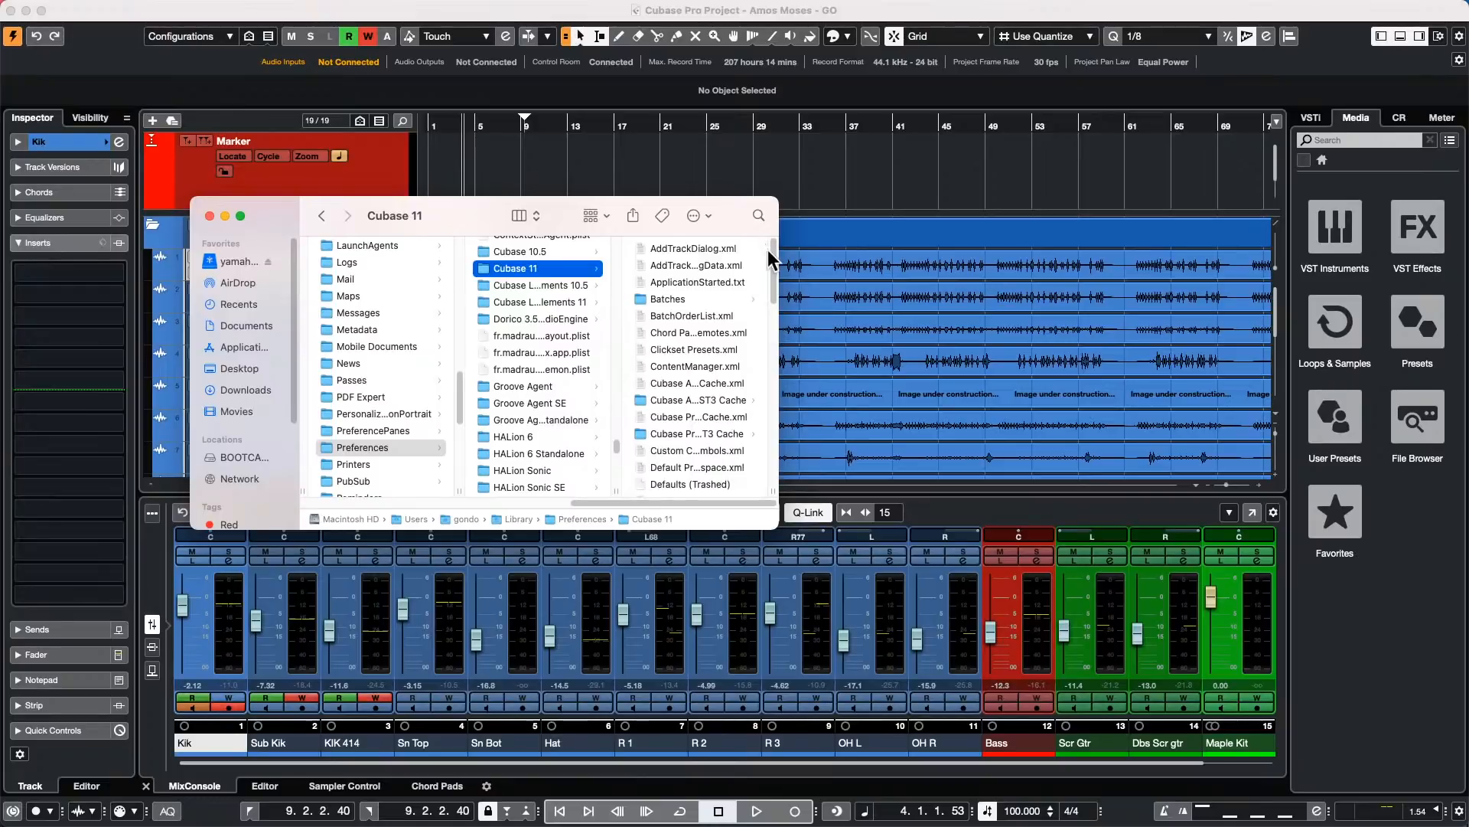
{"action": "left_click_drag", "start_coordinate": [771, 263], "coordinate": [775, 360]}
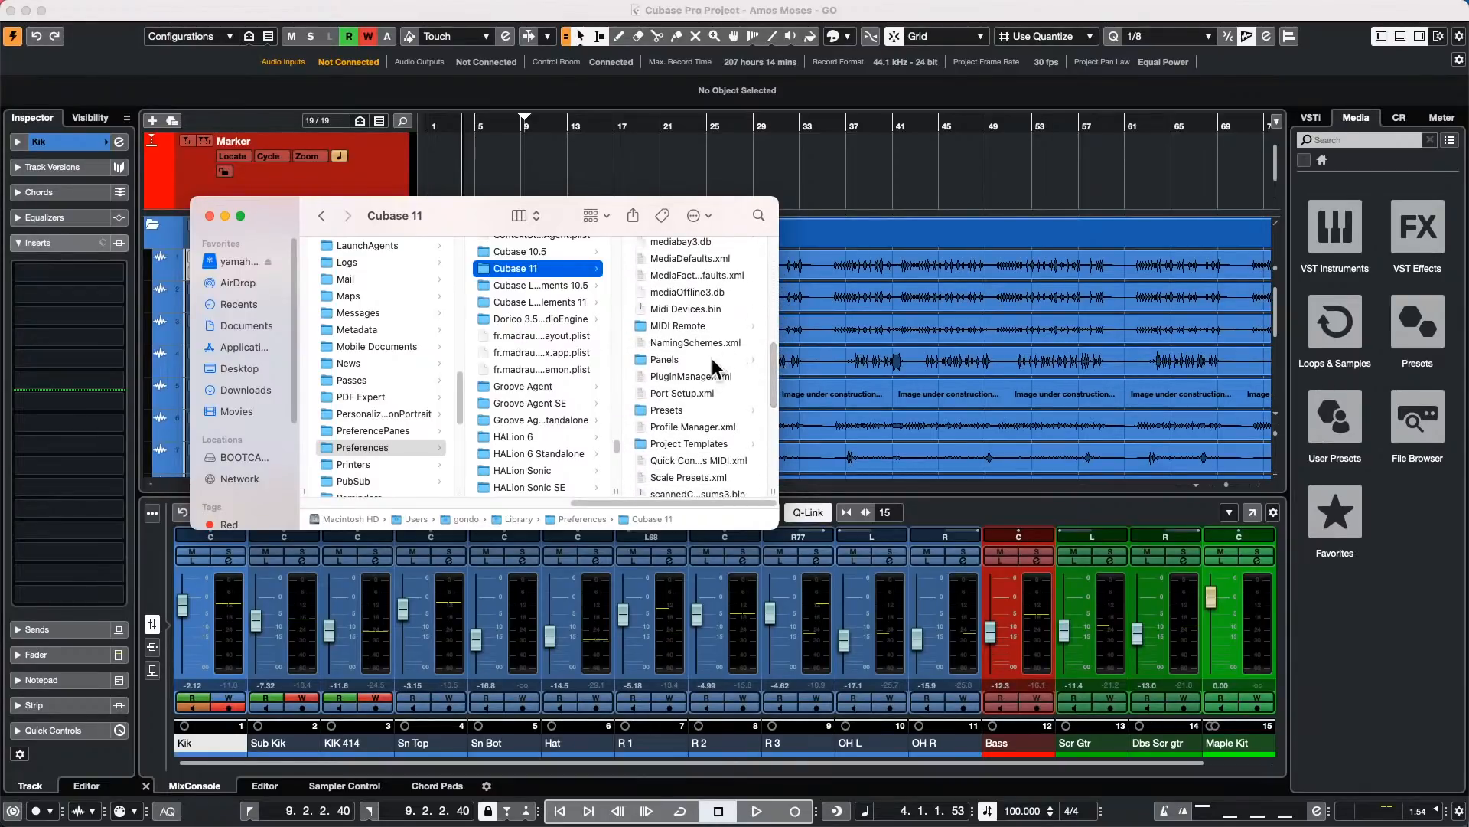
{"action": "left_click", "coordinate": [675, 408]}
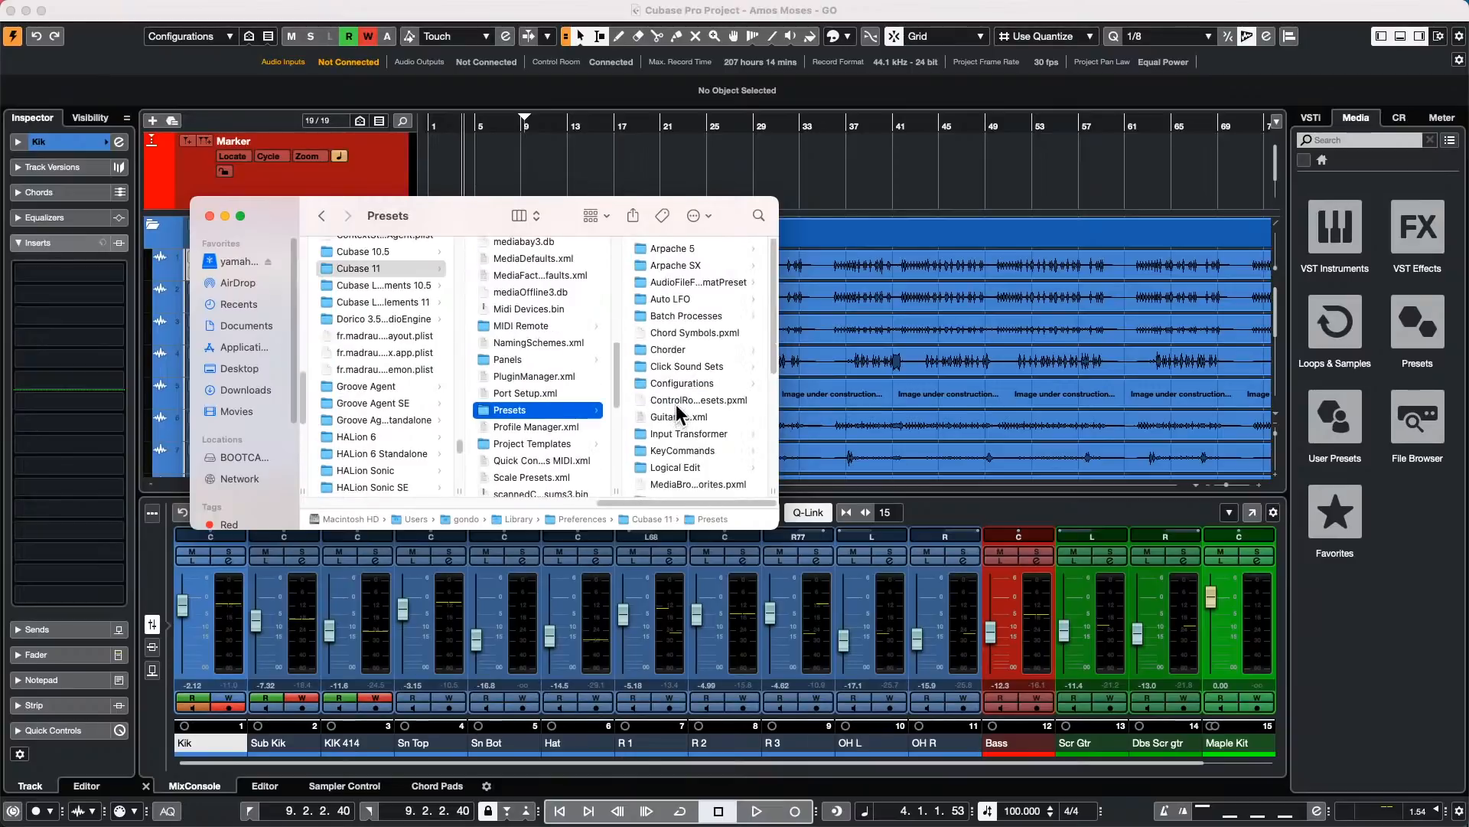
Step: Examine the files and subfolders of the Presets folder and its parent Cubase 11 folder
{"action": "left_click_drag", "start_coordinate": [774, 295], "coordinate": [774, 352]}
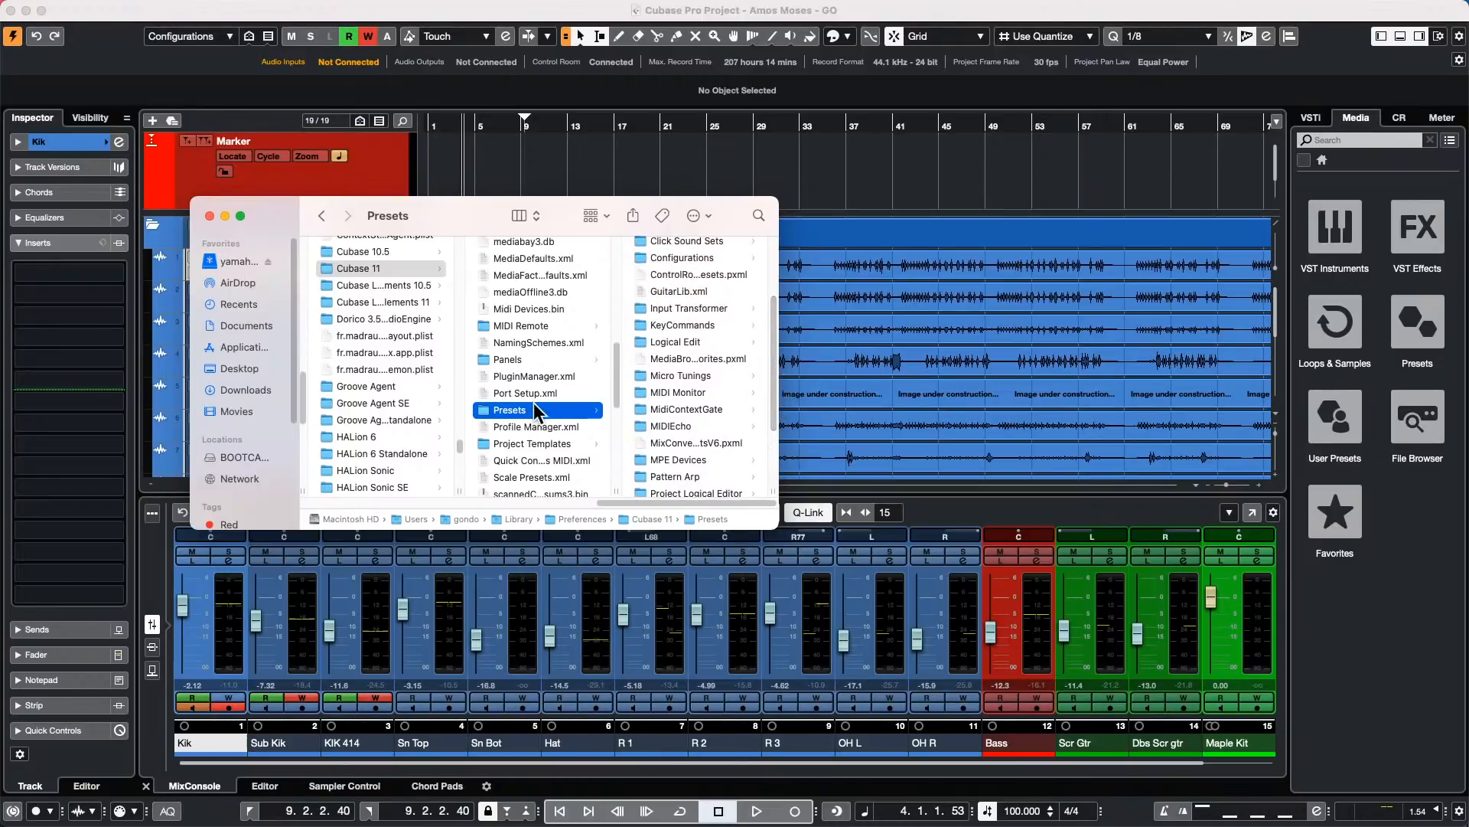
{"action": "scroll", "coordinate": [542, 323], "scroll_direction": "up", "scroll_amount": 5}
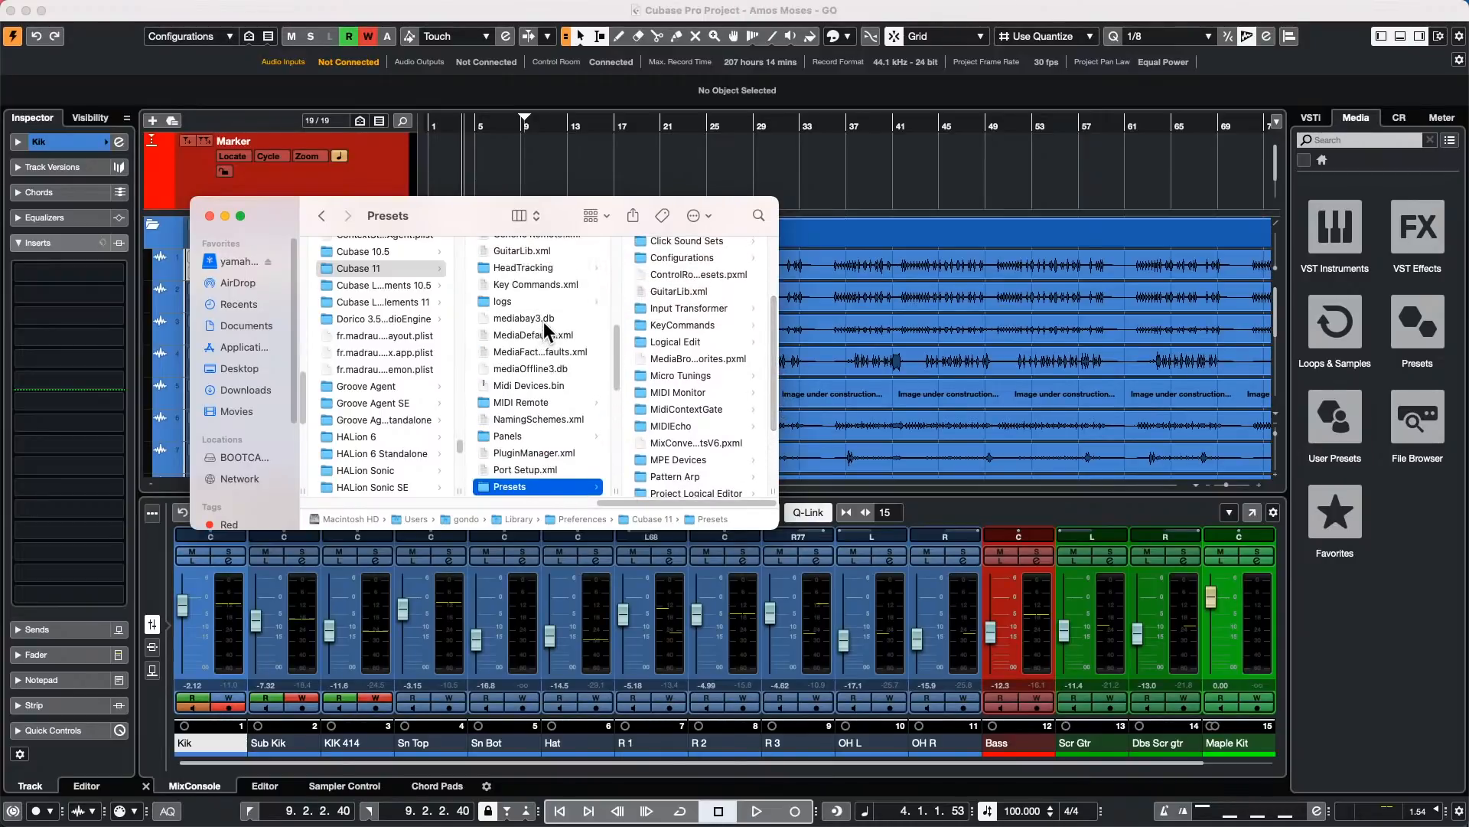
{"action": "scroll", "coordinate": [543, 321], "scroll_direction": "down", "scroll_amount": 5}
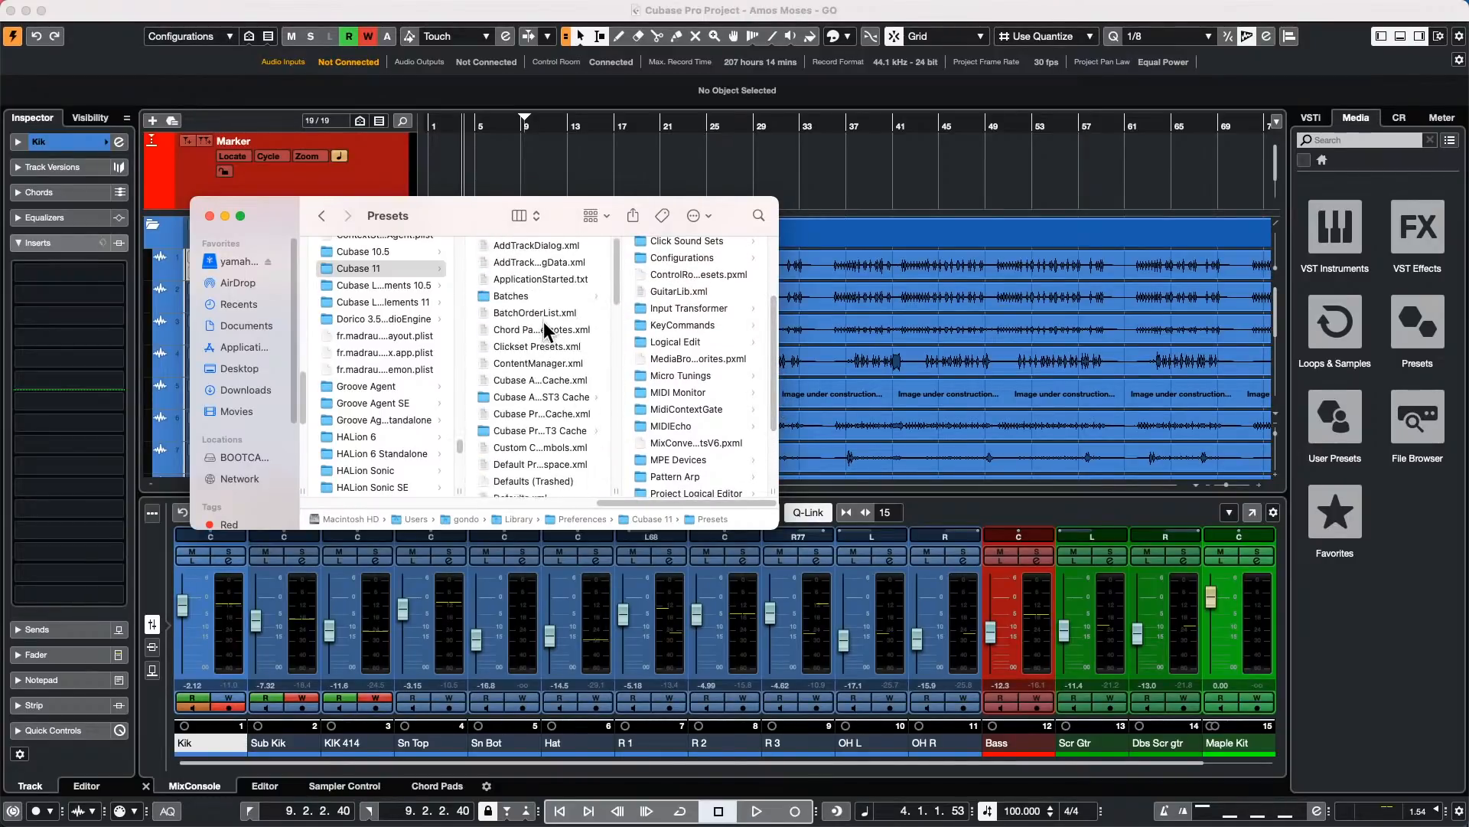
{"action": "scroll", "coordinate": [543, 321], "scroll_direction": "down", "scroll_amount": 2}
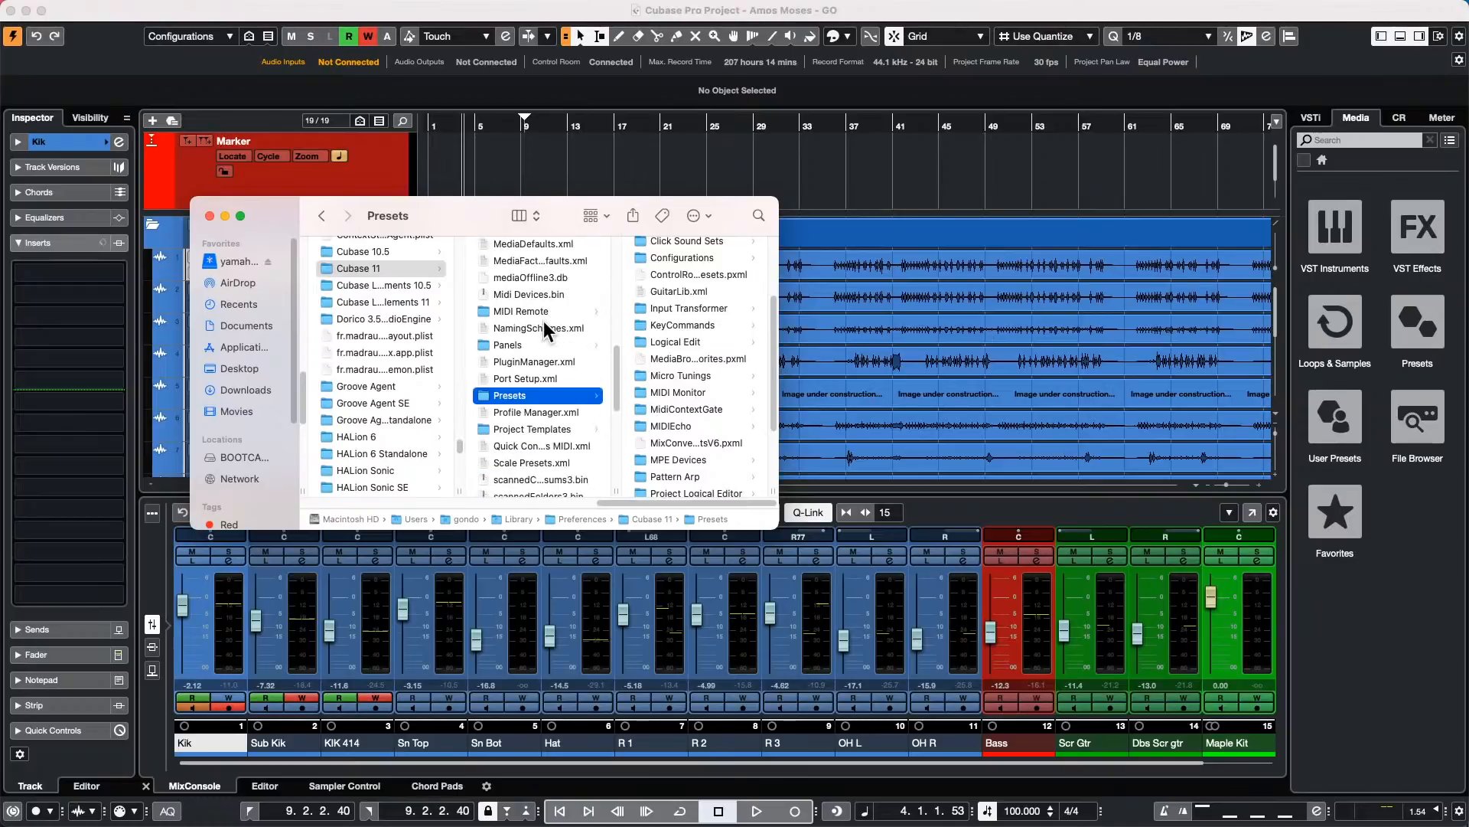
{"action": "scroll", "coordinate": [693, 375], "scroll_direction": "down", "scroll_amount": 3}
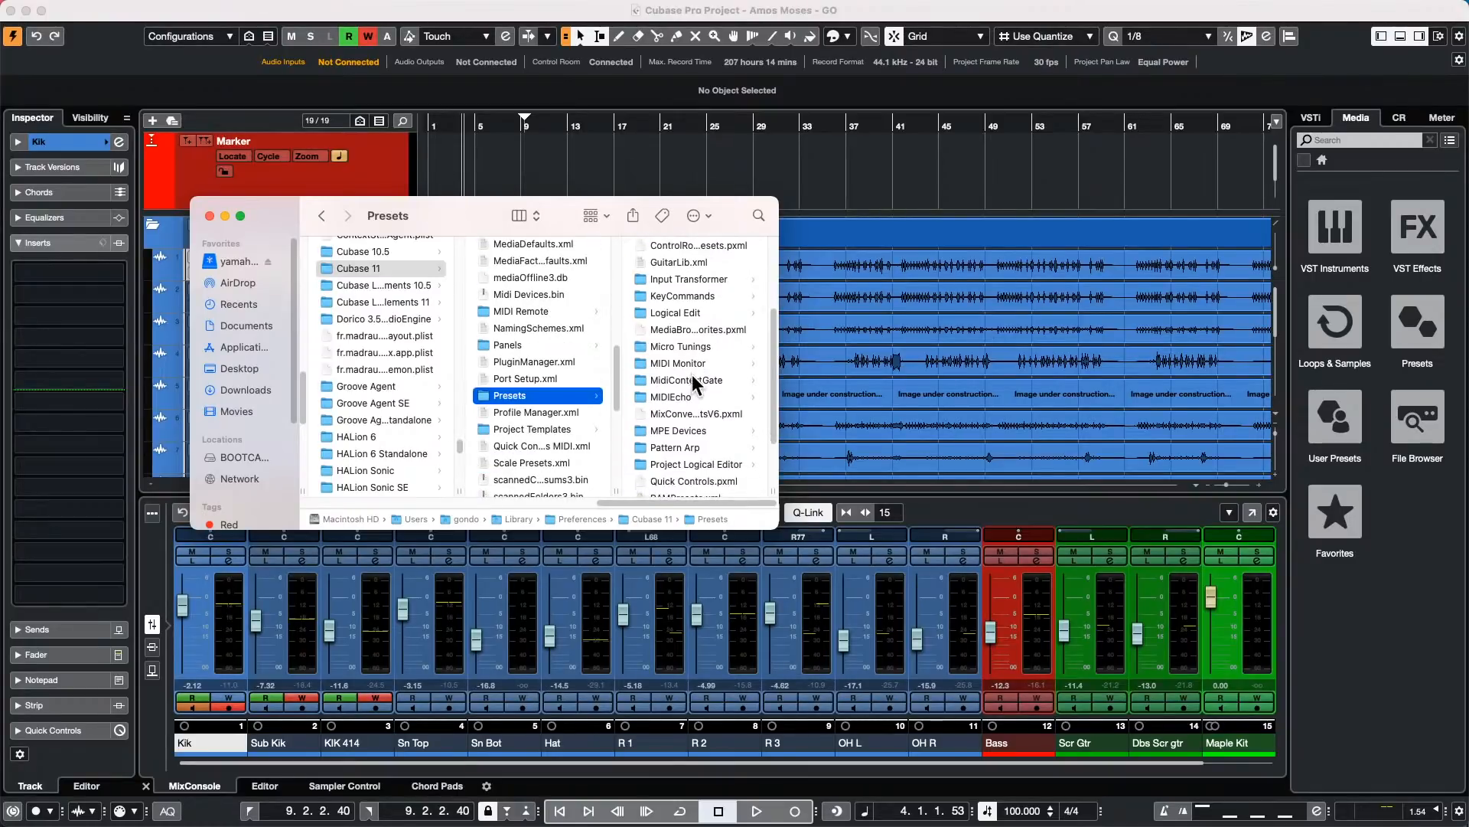
{"action": "scroll", "coordinate": [693, 373], "scroll_direction": "down", "scroll_amount": 4}
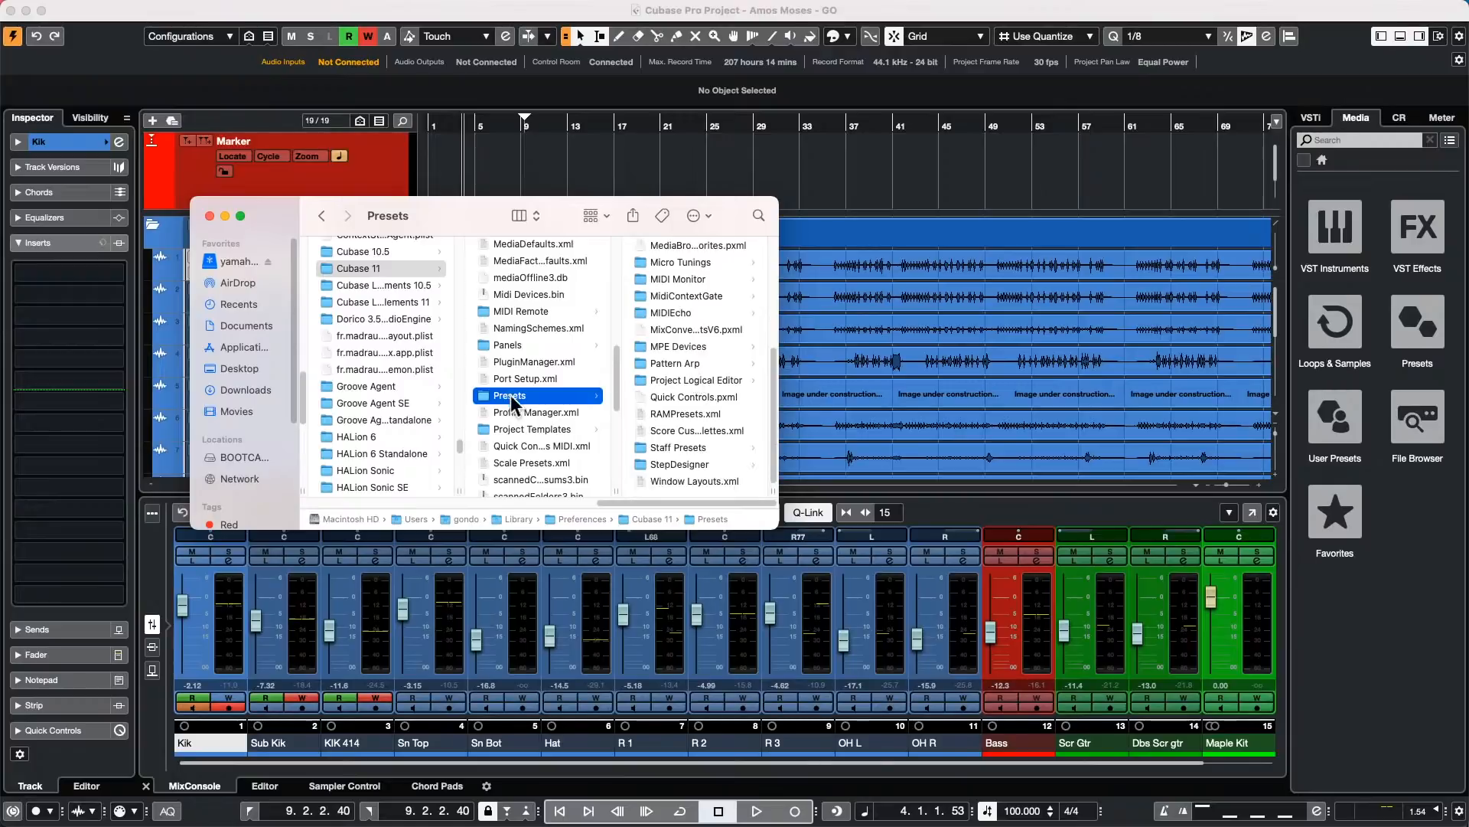
{"action": "scroll", "coordinate": [523, 395], "scroll_direction": "down", "scroll_amount": 2}
{"action": "scroll", "coordinate": [531, 386], "scroll_direction": "down", "scroll_amount": 10}
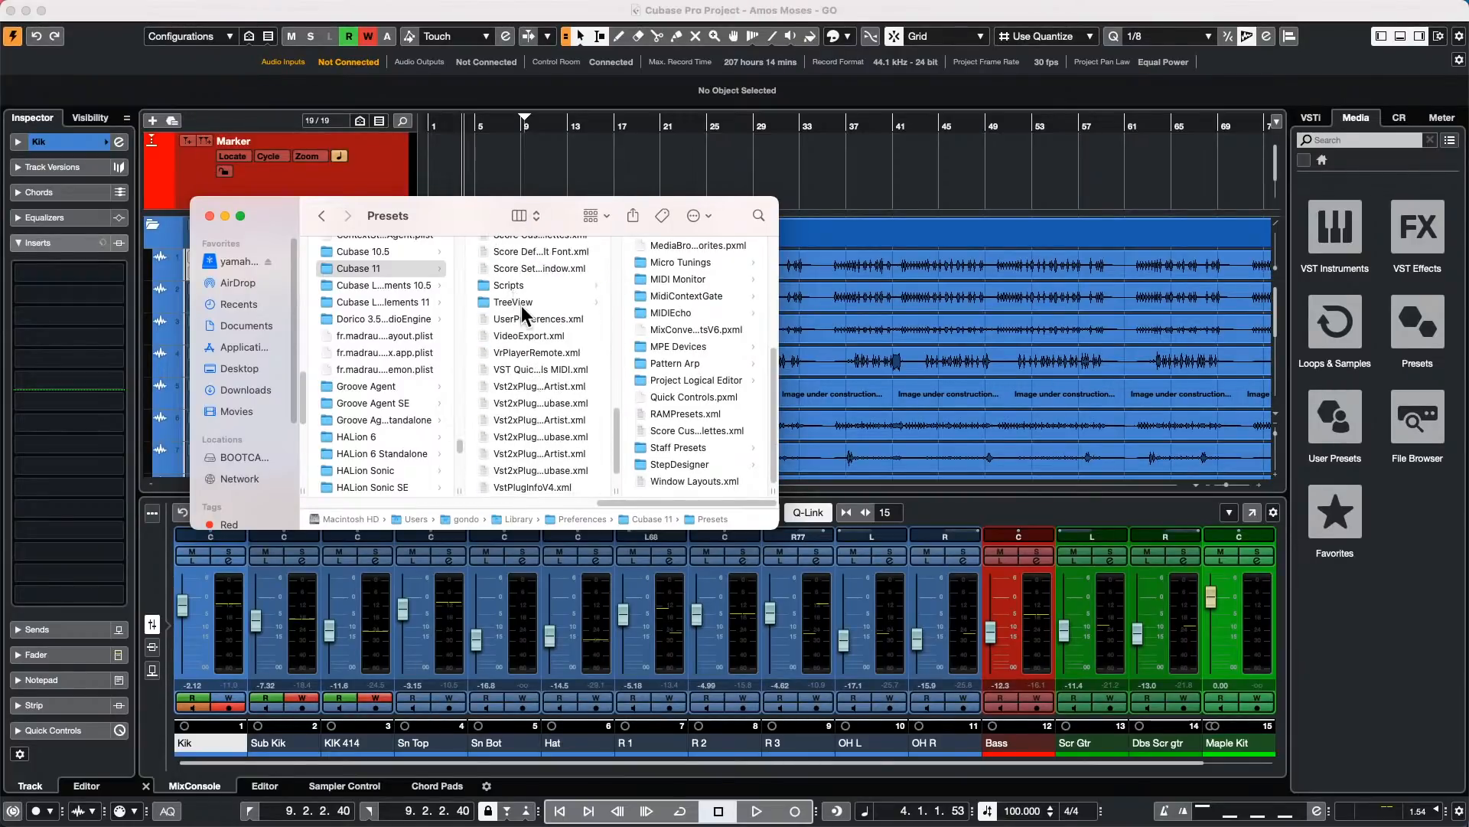
Step: View the alesis device scripts inside the Cubase 11 Scripts folder, under Patchnames and inactive, and close the Finder window
{"action": "scroll", "coordinate": [521, 305], "scroll_direction": "up", "scroll_amount": 10}
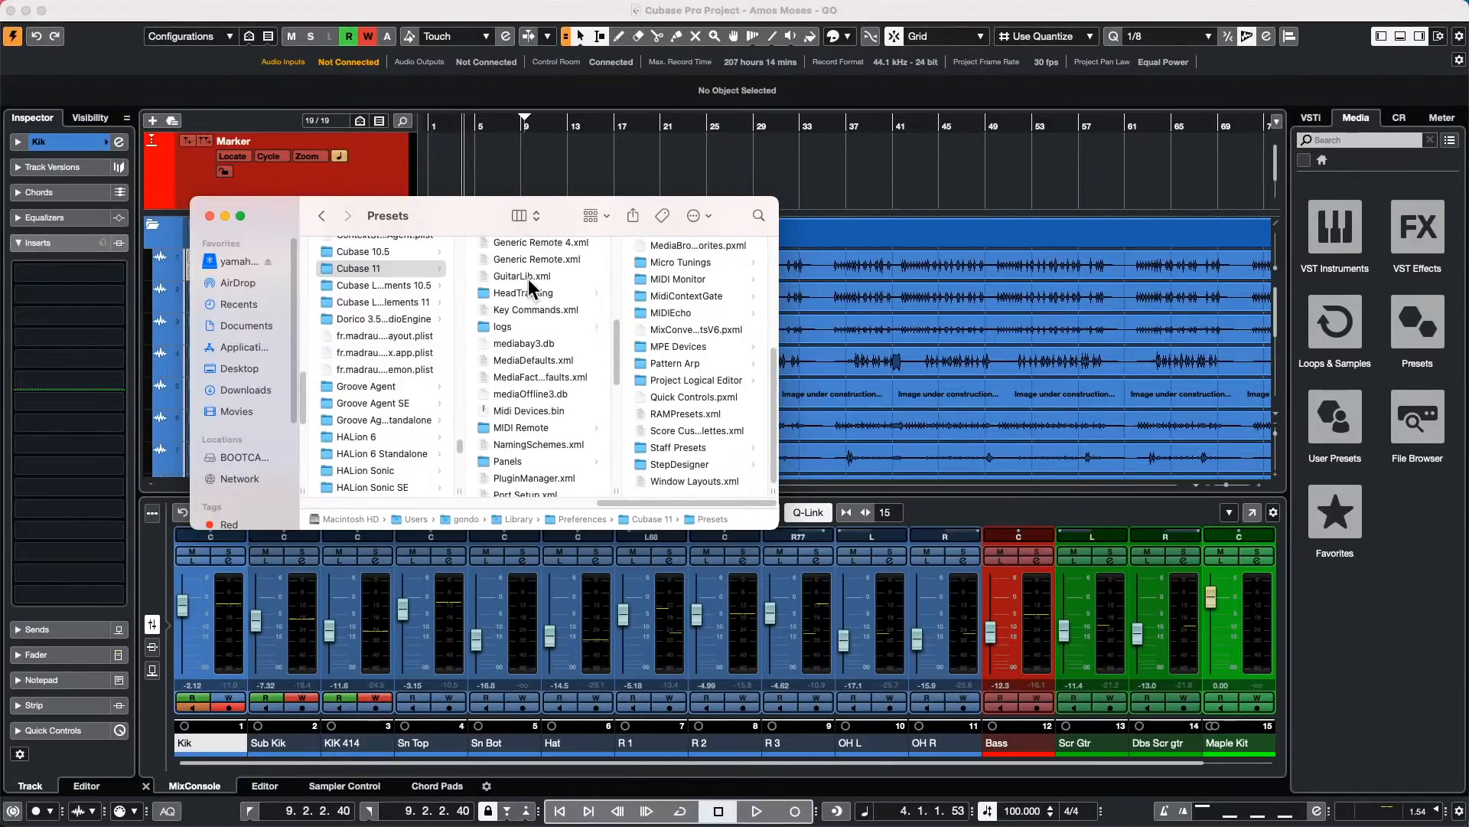
{"action": "scroll", "coordinate": [530, 279], "scroll_direction": "down", "scroll_amount": 7}
{"action": "left_click", "coordinate": [521, 318]}
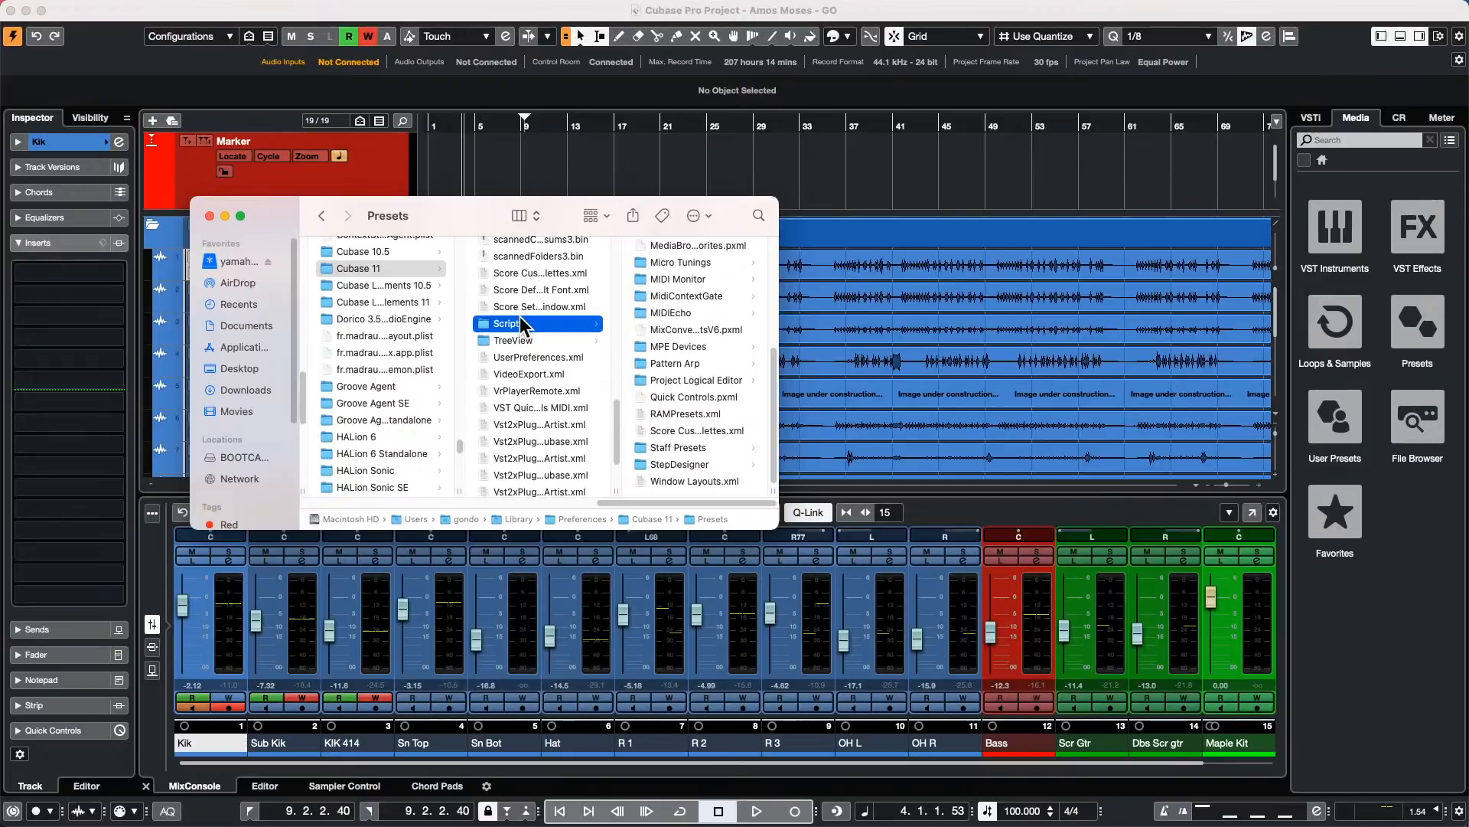
{"action": "left_click", "coordinate": [690, 264]}
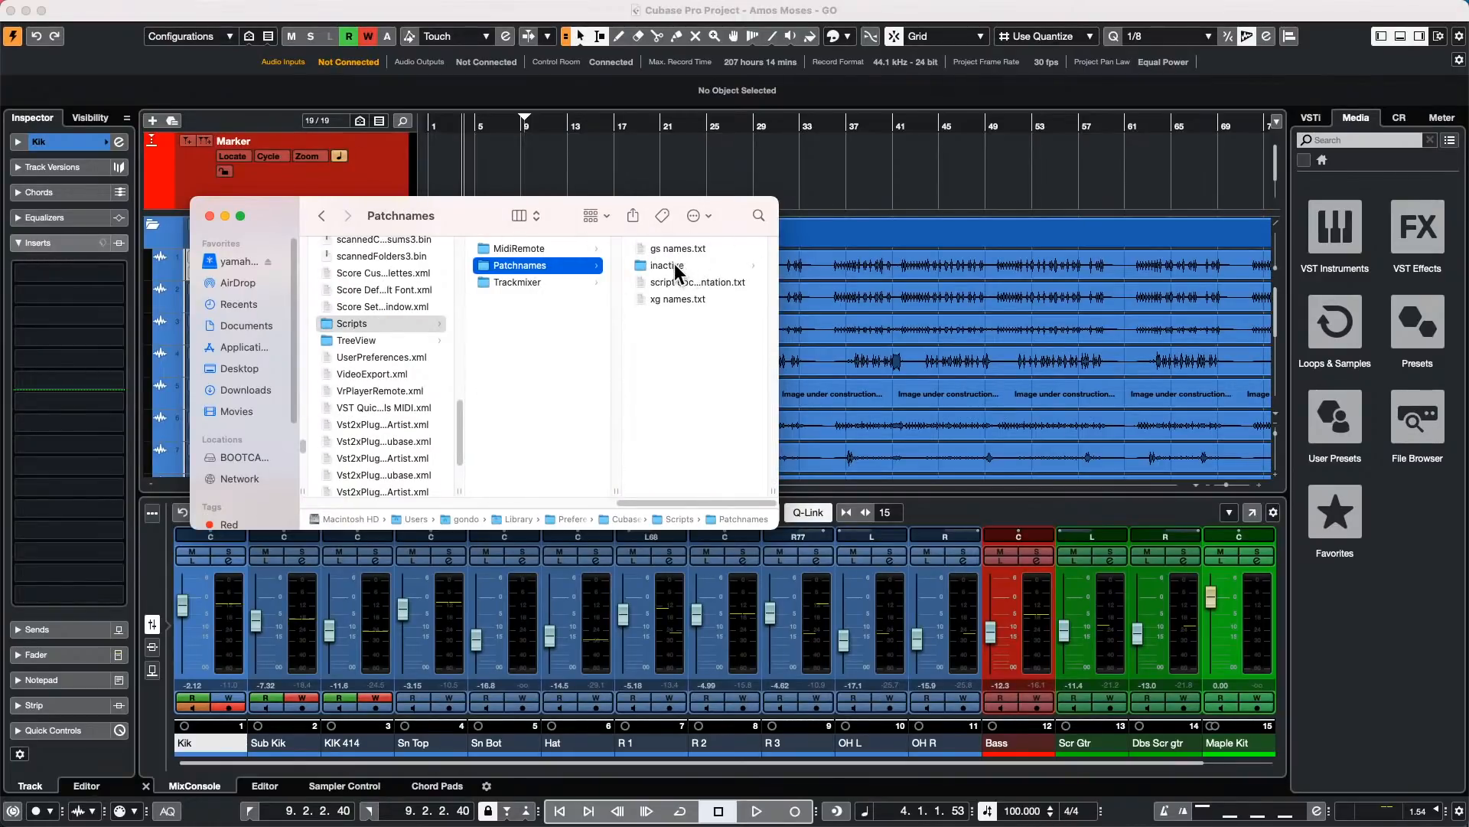
{"action": "left_click", "coordinate": [677, 264]}
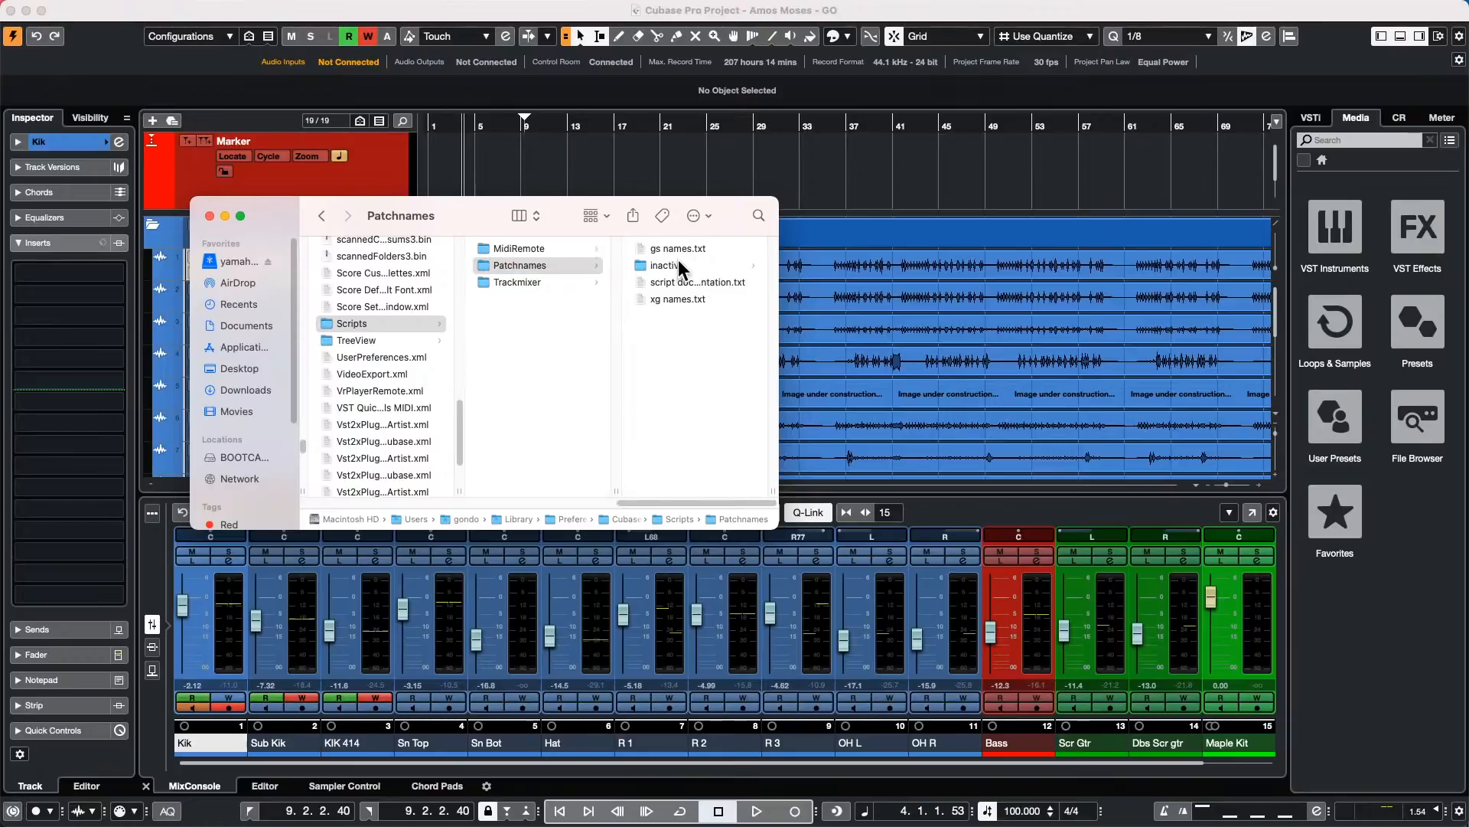
{"action": "left_click", "coordinate": [658, 263]}
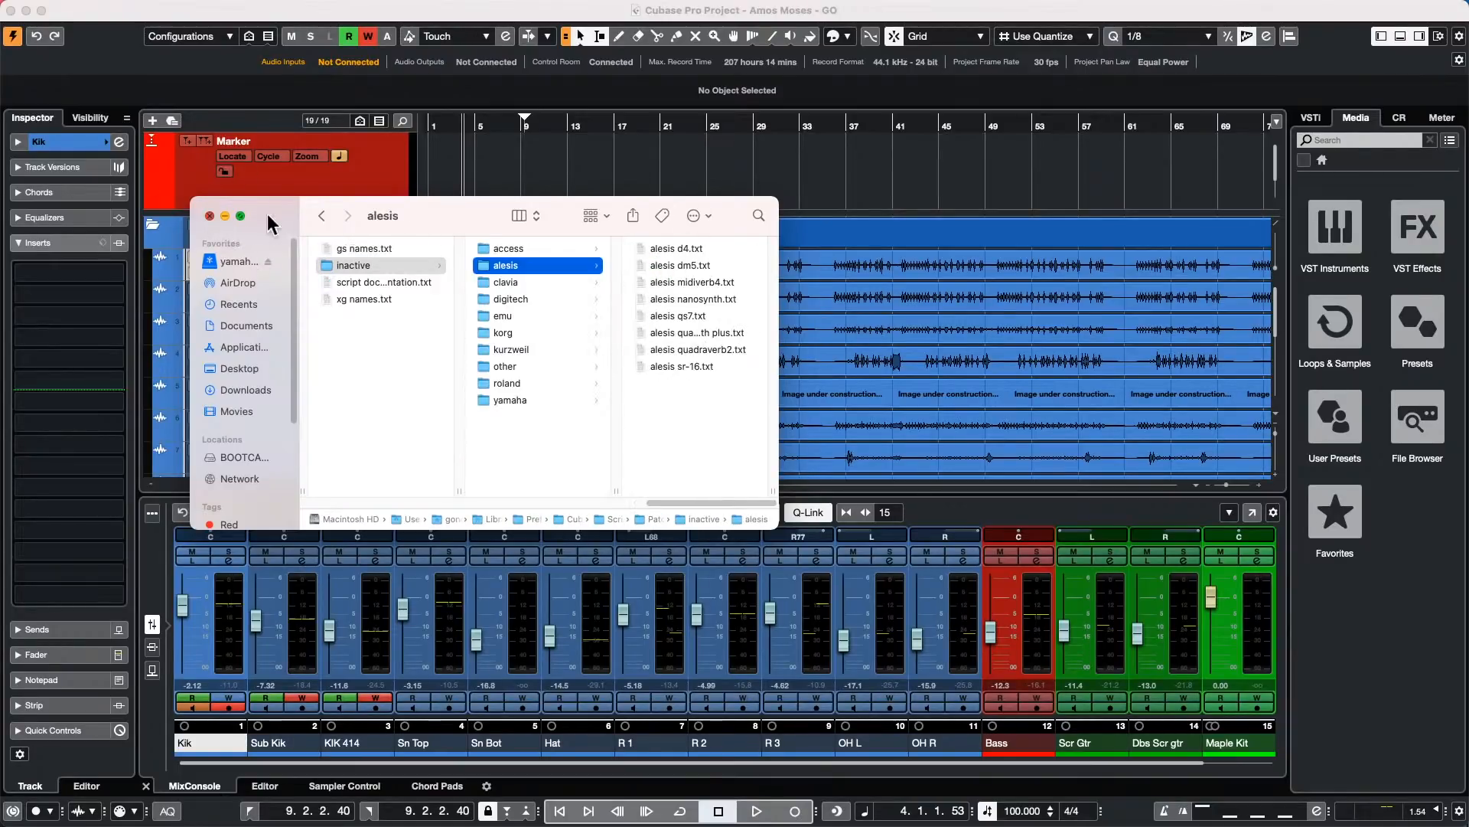
{"action": "left_click", "coordinate": [209, 217]}
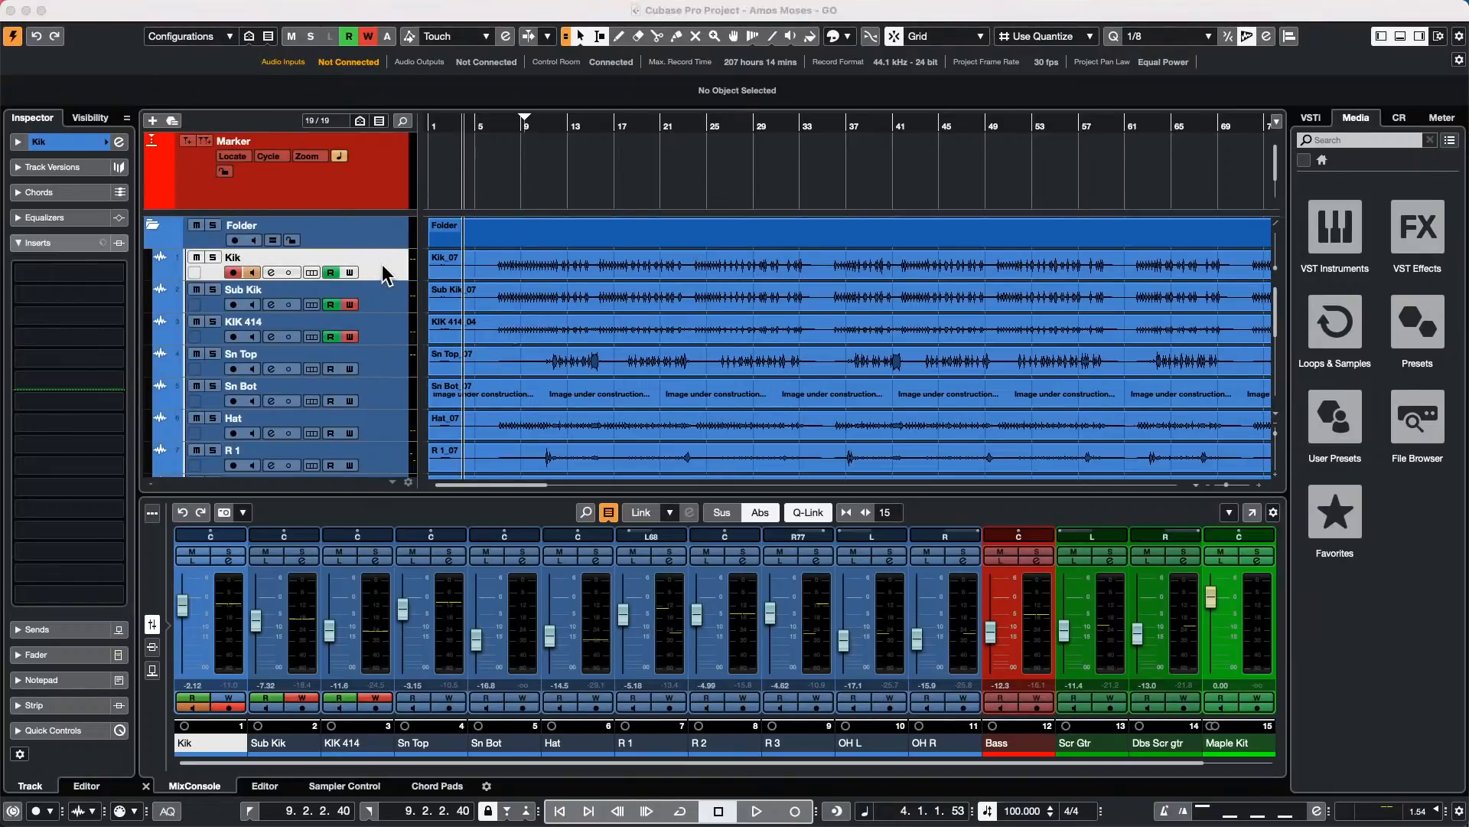
Step: Switch back to Cubase and open the MIDI Device Manager
{"action": "left_click", "coordinate": [193, 4]}
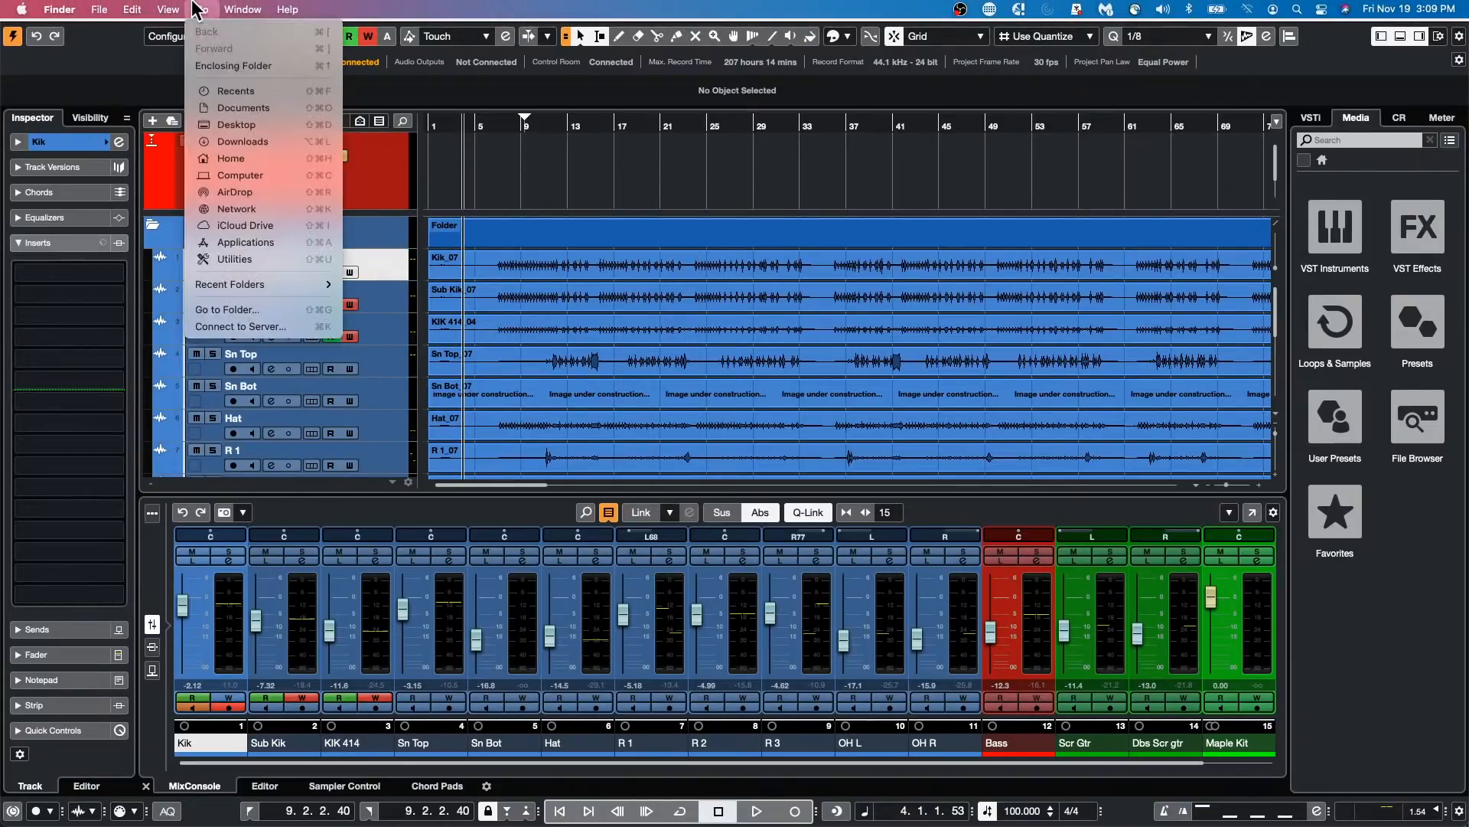
{"action": "left_click", "coordinate": [606, 160]}
{"action": "left_click", "coordinate": [608, 160]}
{"action": "left_click", "coordinate": [338, 7]}
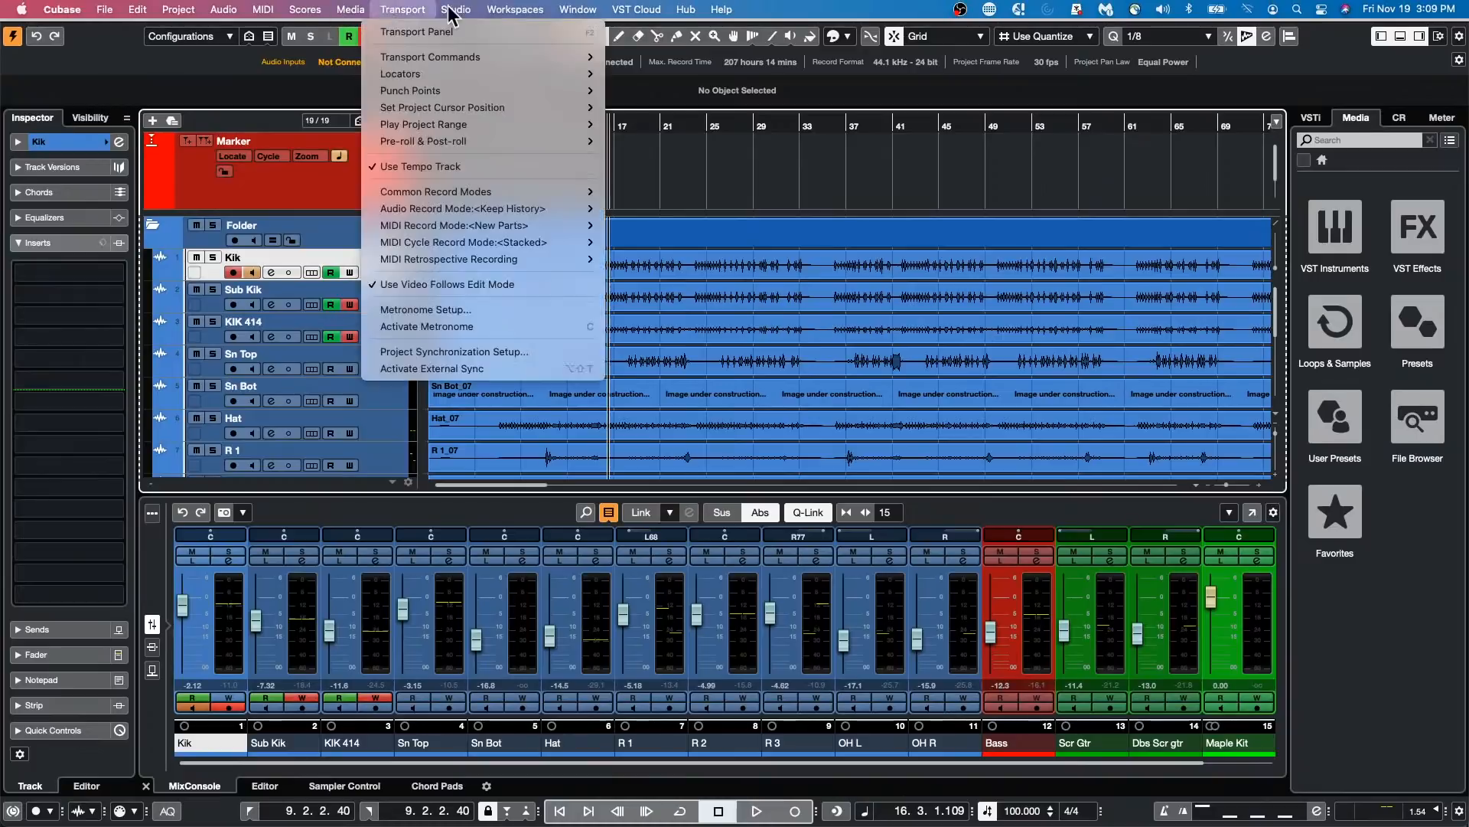
{"action": "mouse_move", "coordinate": [522, 271]}
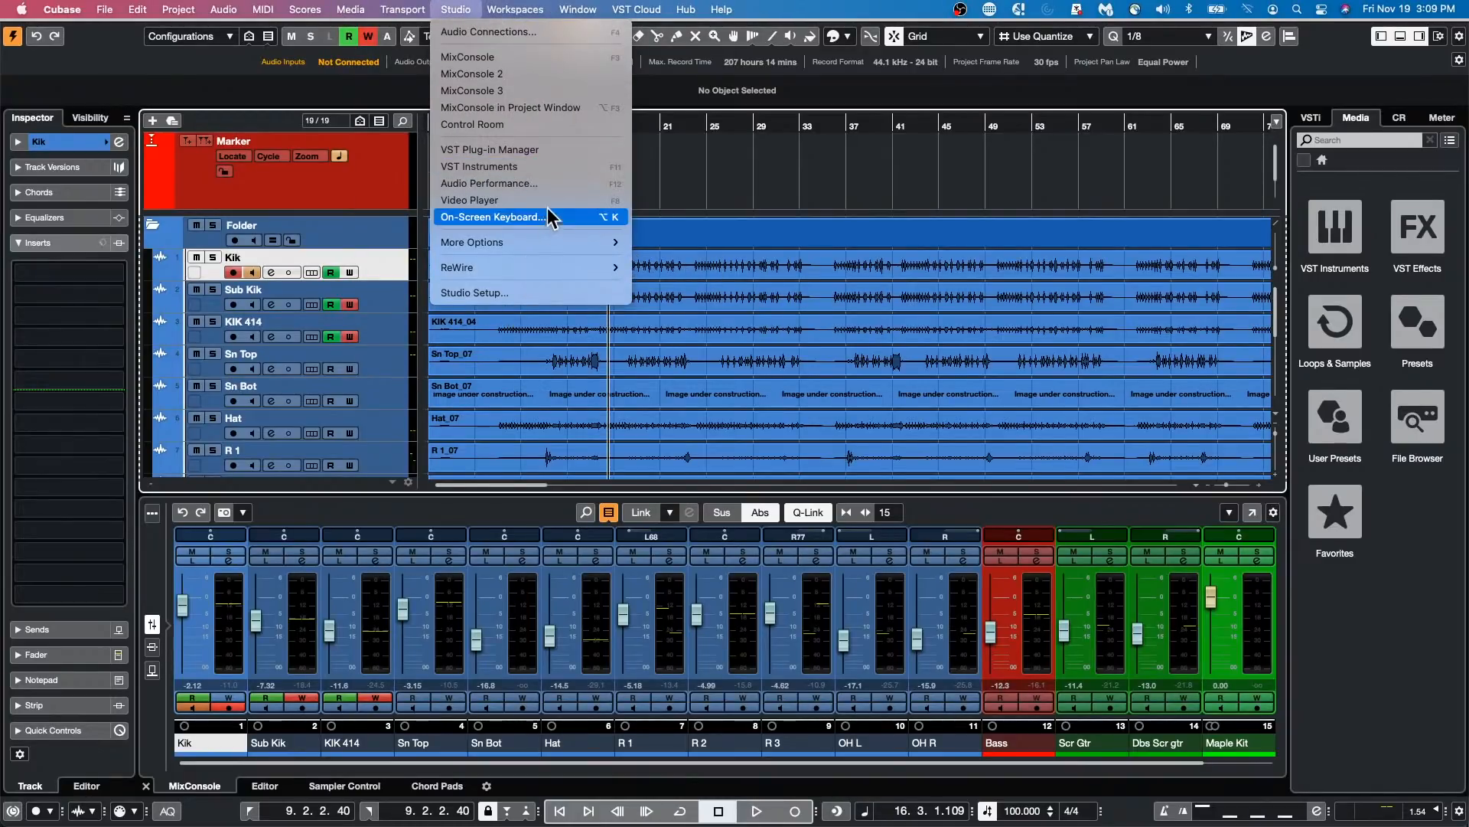
{"action": "mouse_move", "coordinate": [565, 239]}
{"action": "left_click", "coordinate": [724, 241]}
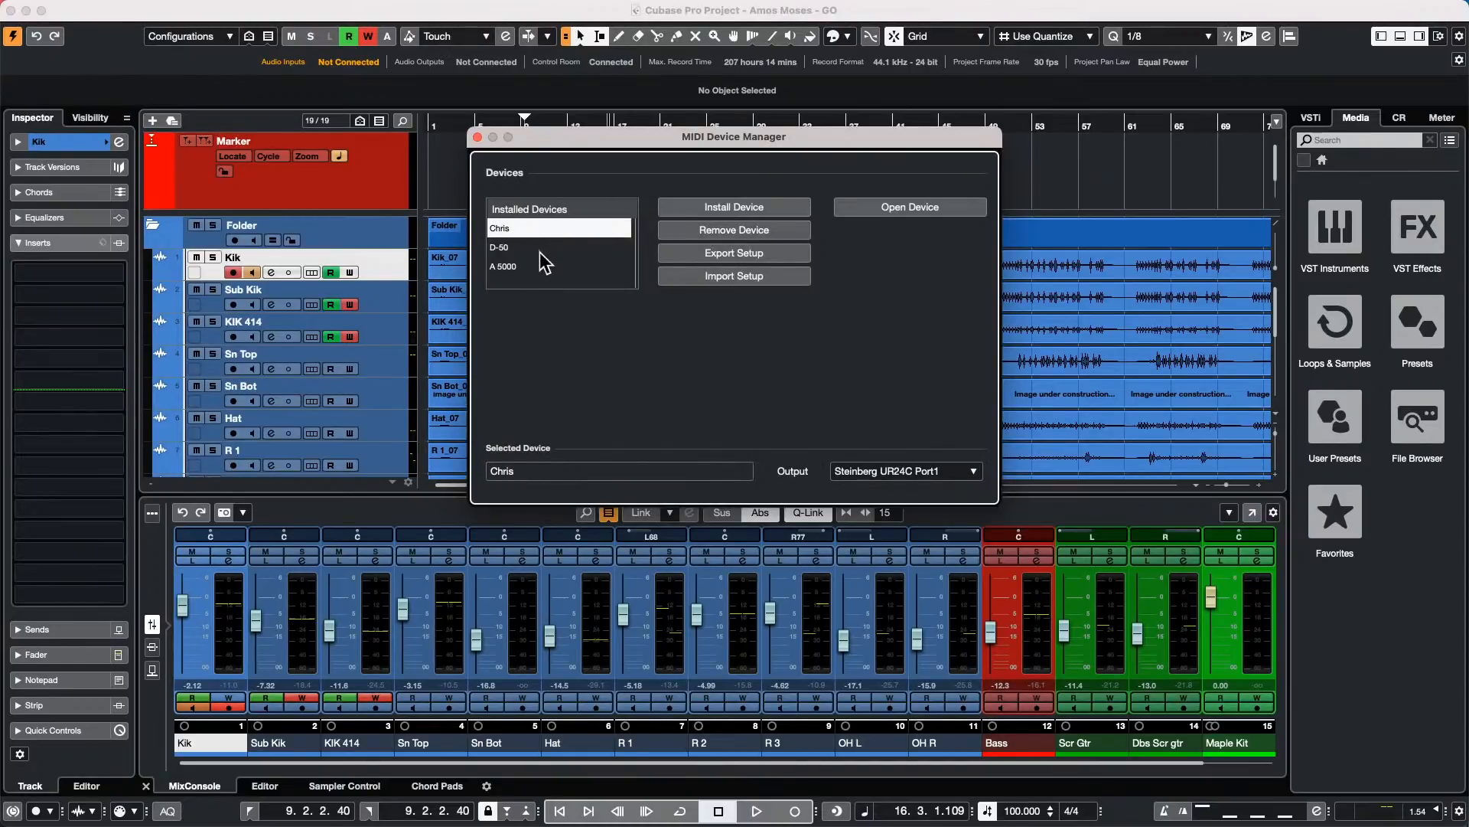
Step: Begin defining a new custom MIDI device and enable individual channels 1 to 8 for it
{"action": "left_click", "coordinate": [527, 248]}
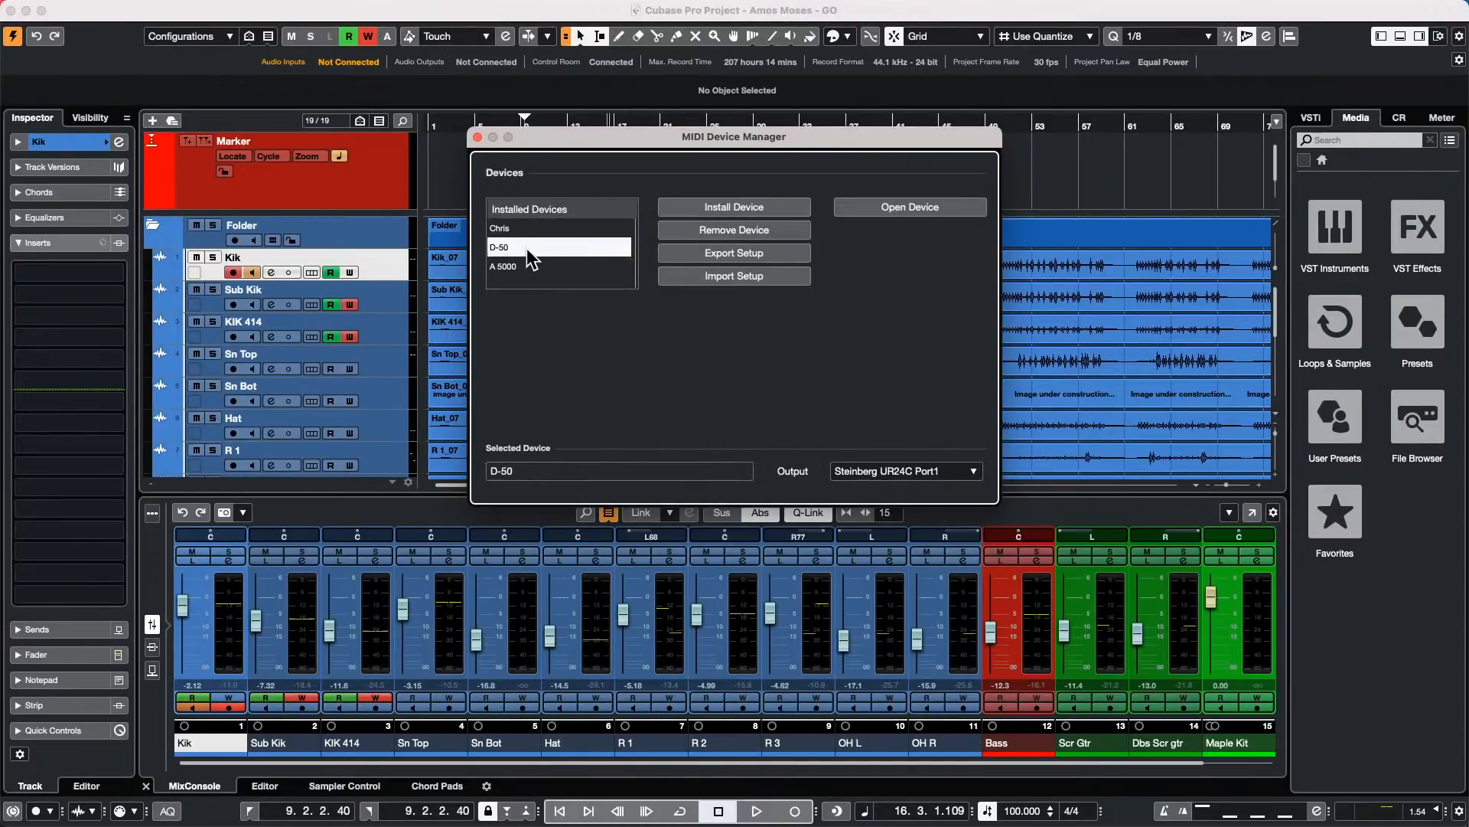
{"action": "left_click", "coordinate": [737, 207]}
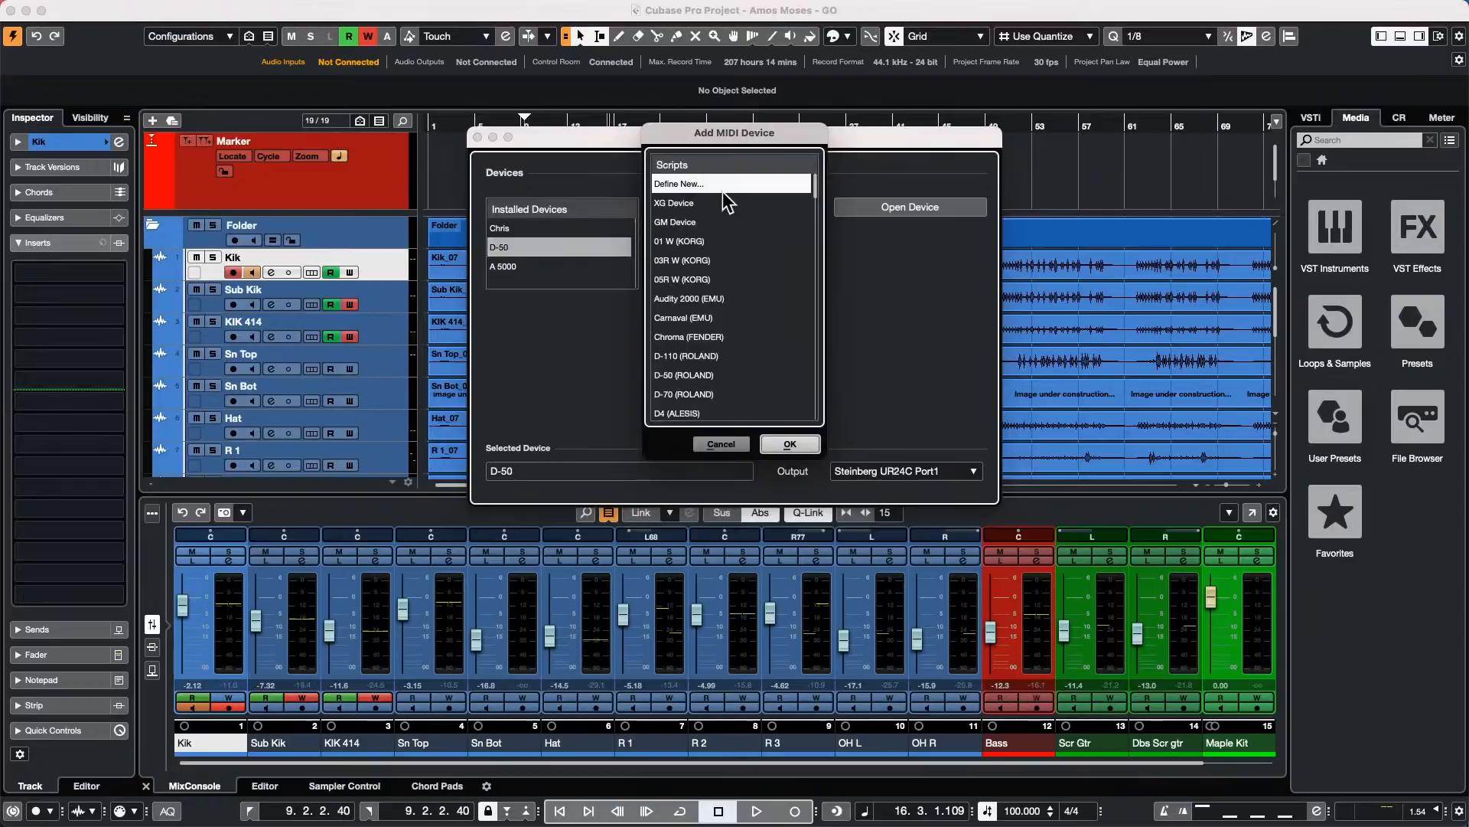
{"action": "left_click", "coordinate": [789, 444]}
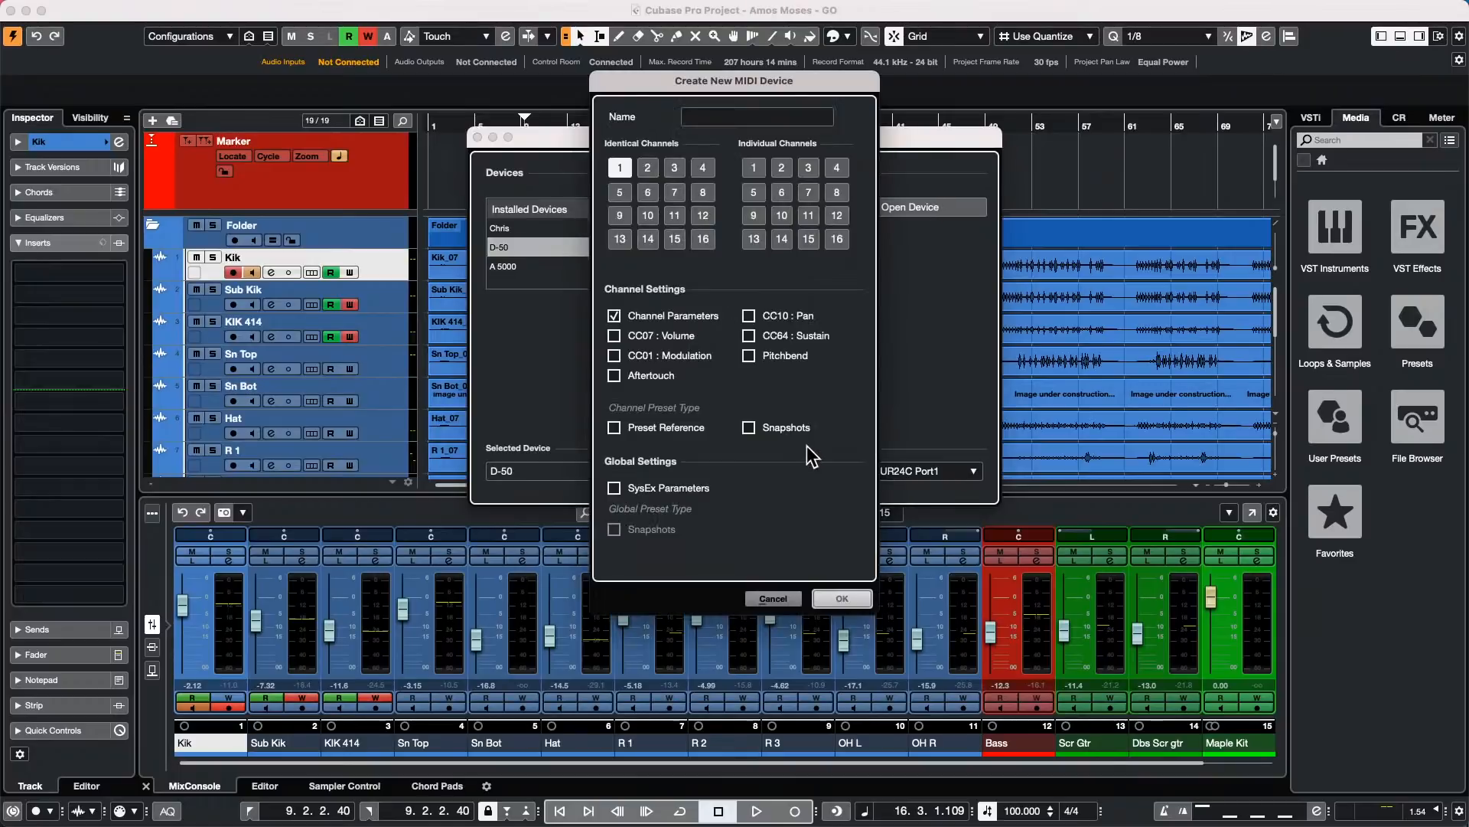
{"action": "left_click", "coordinate": [754, 167]}
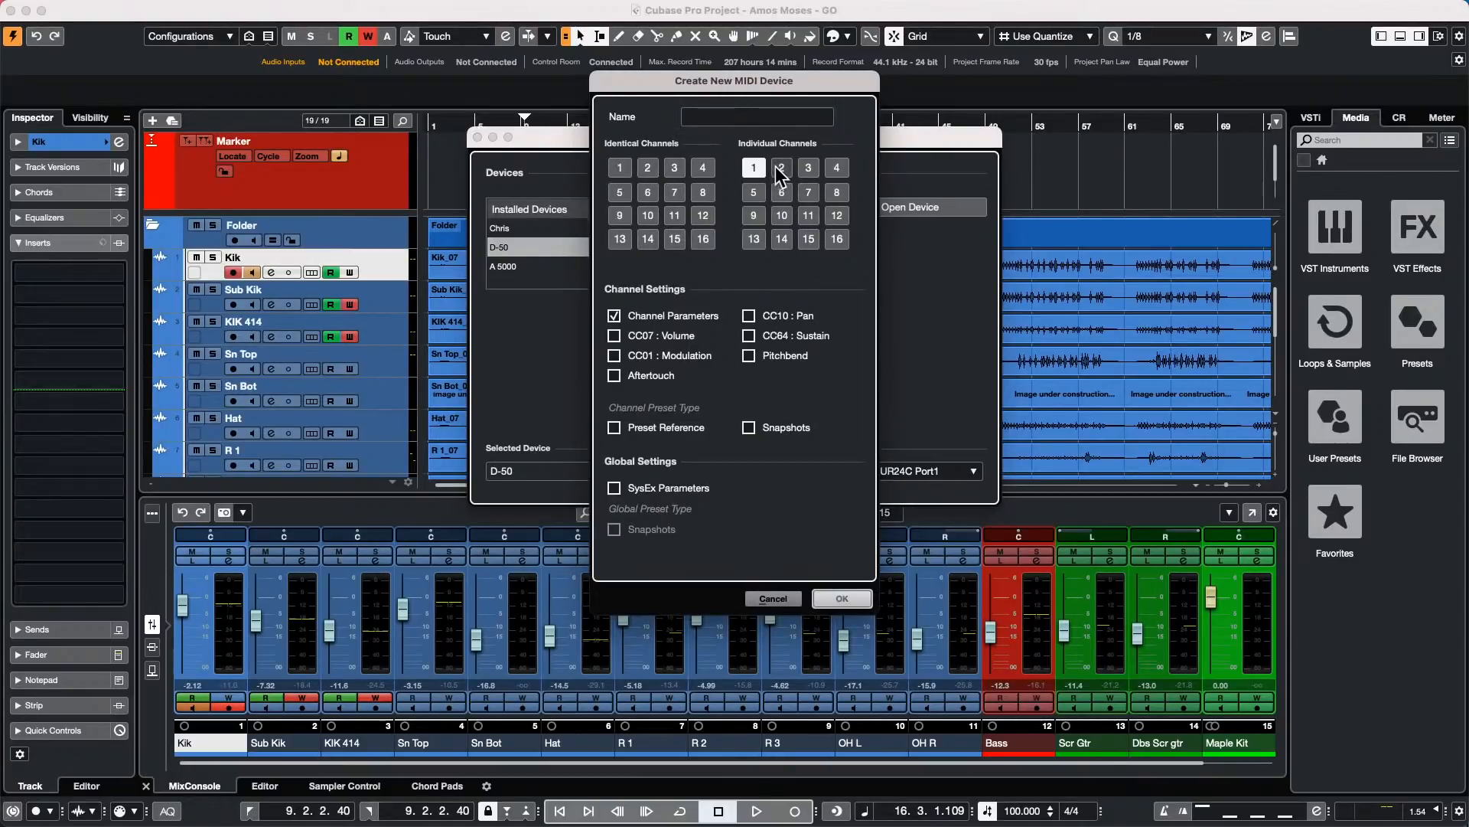
{"action": "left_click", "coordinate": [782, 168]}
{"action": "left_click", "coordinate": [808, 167]}
{"action": "left_click", "coordinate": [836, 167]}
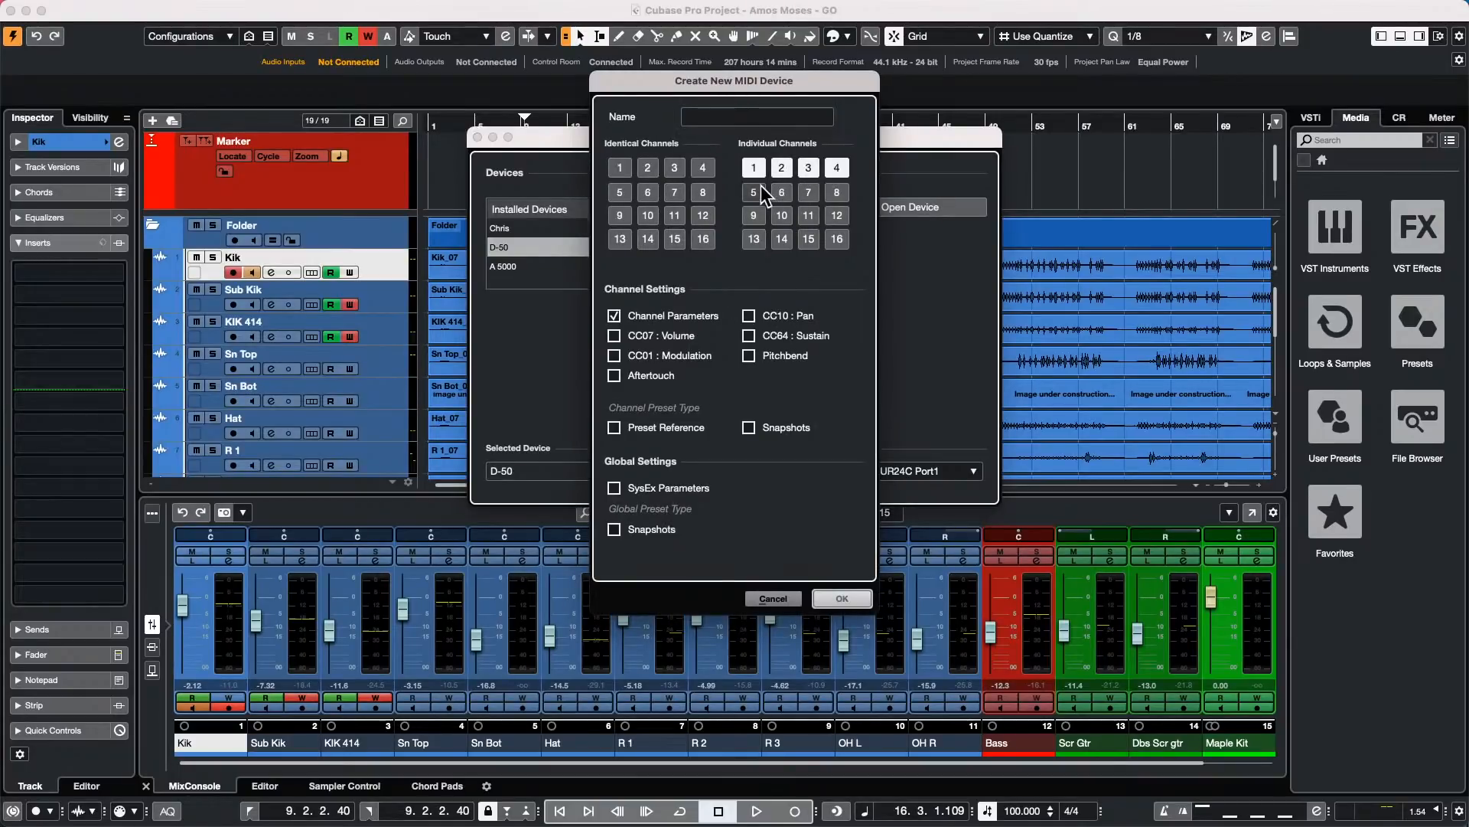
{"action": "left_click", "coordinate": [754, 192]}
{"action": "left_click", "coordinate": [782, 192]}
{"action": "left_click", "coordinate": [809, 193]}
{"action": "left_click", "coordinate": [837, 192]}
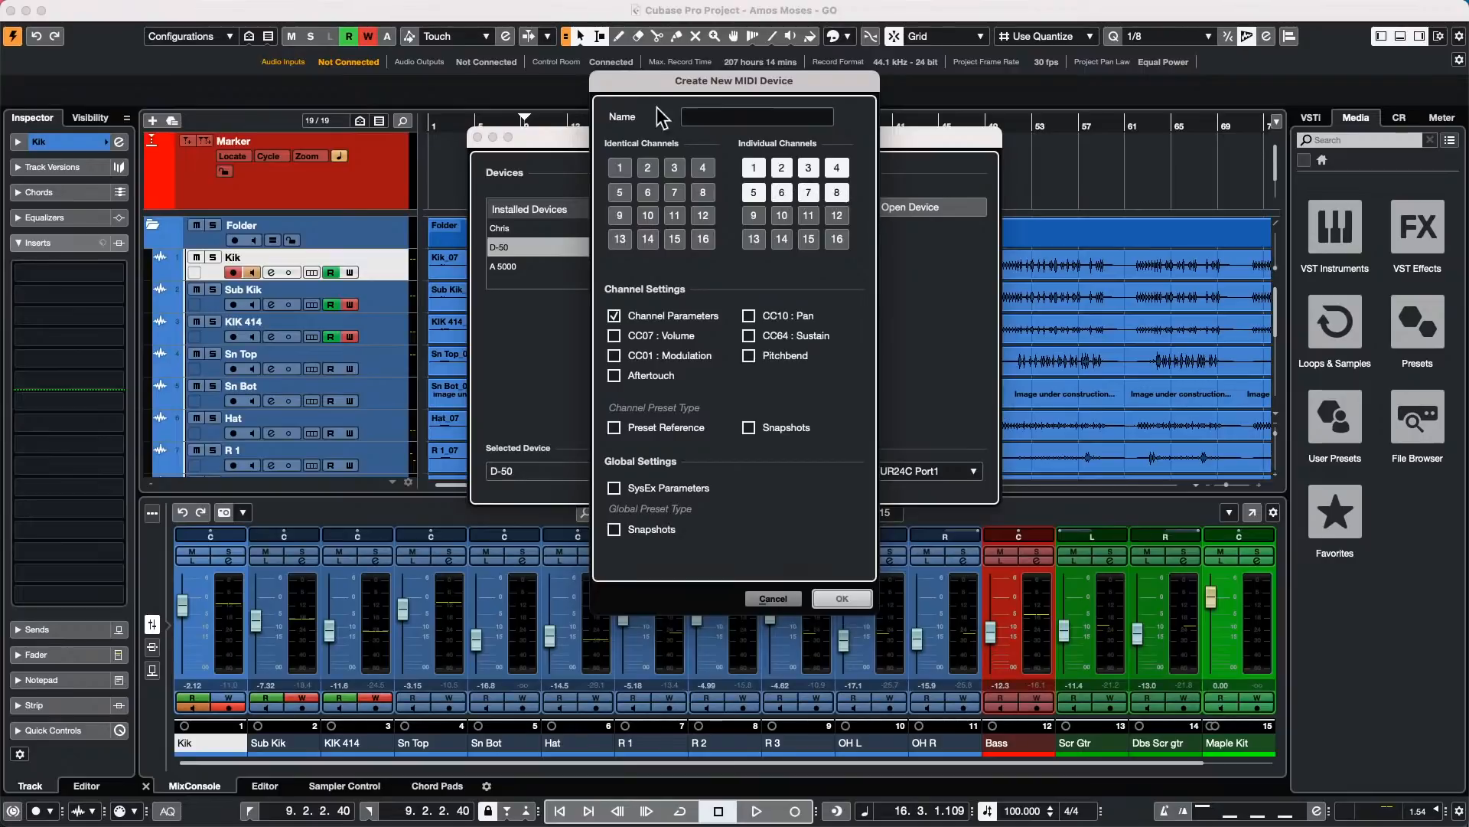
Step: Name the new MIDI device JD 800 and confirm its creation
{"action": "left_click", "coordinate": [705, 116]}
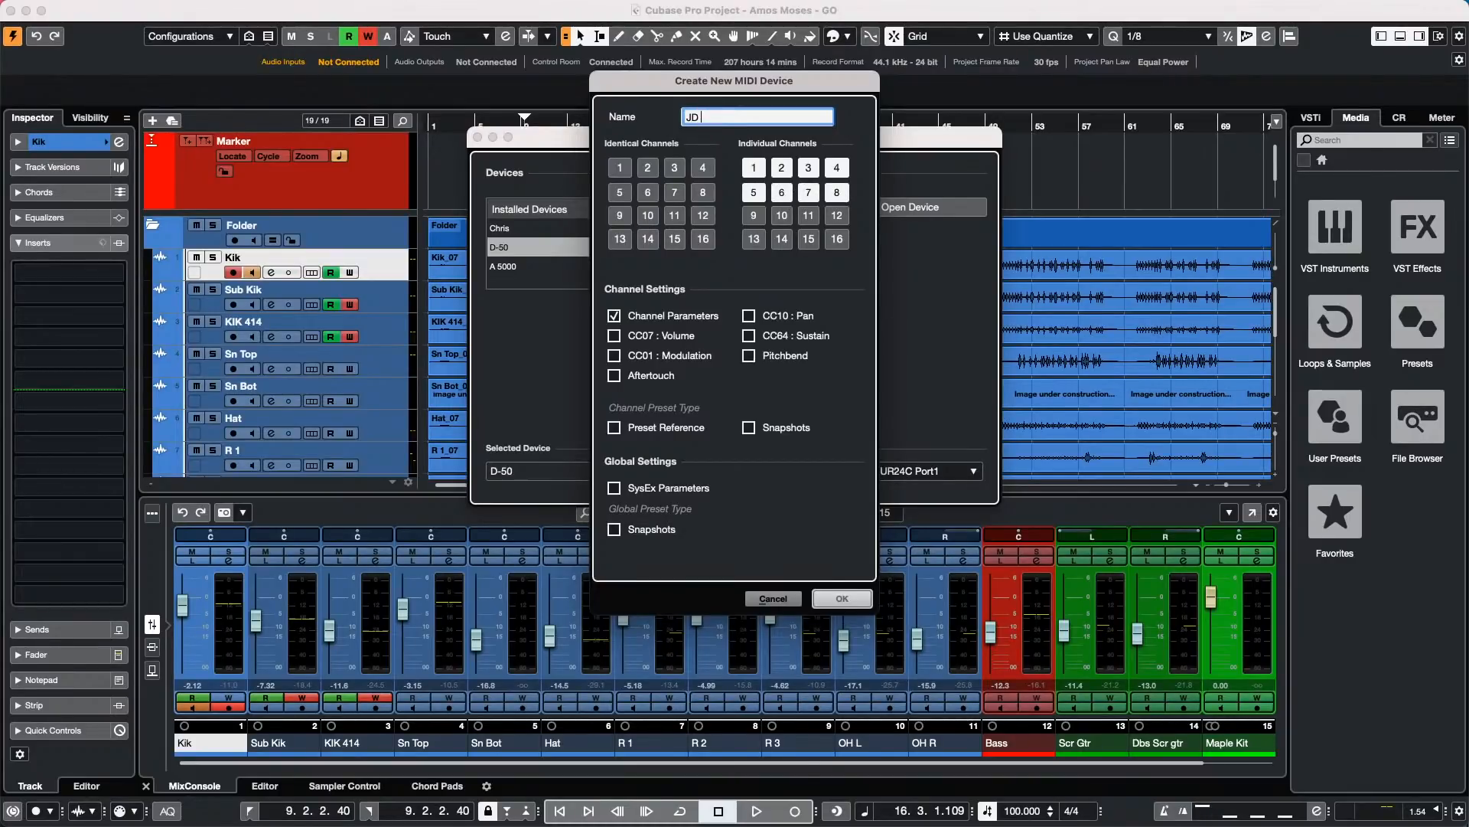
{"action": "type", "text": "JD 800"}
{"action": "key", "text": "Tab"}
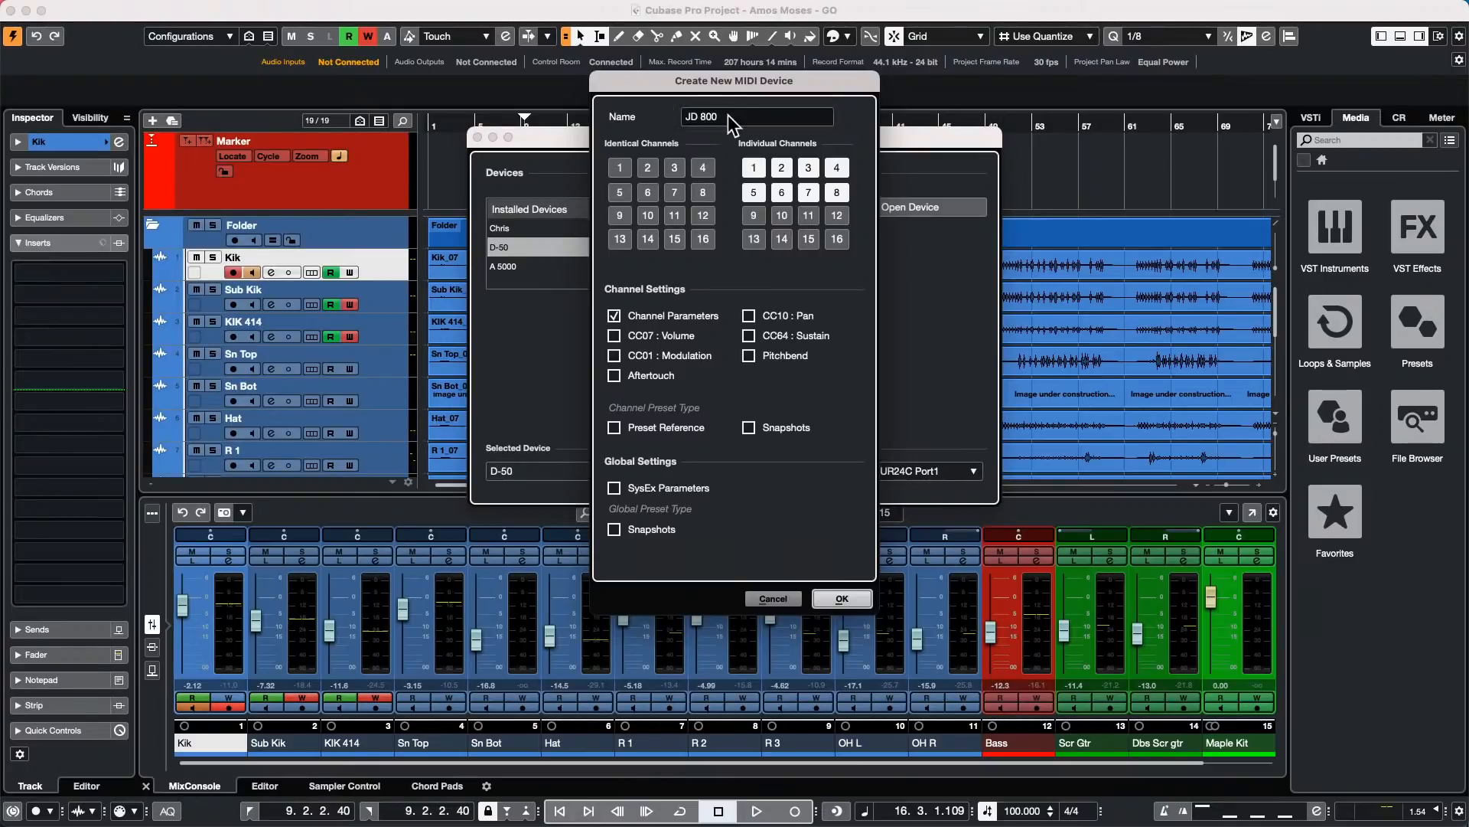
{"action": "left_click", "coordinate": [842, 599]}
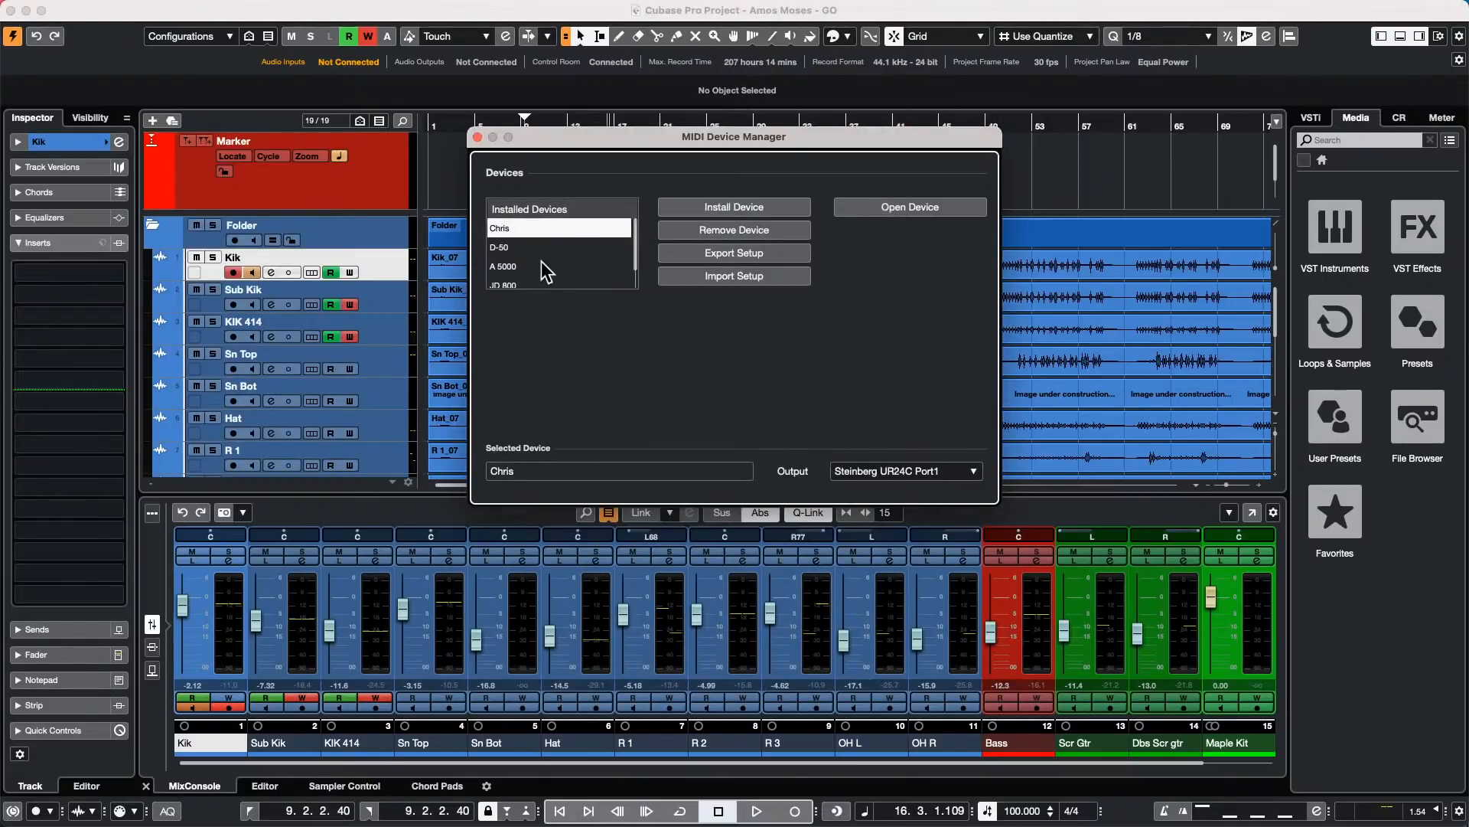
Step: Open the JD 800 device and switch its window to the Patch Banks view
{"action": "left_click", "coordinate": [513, 283]}
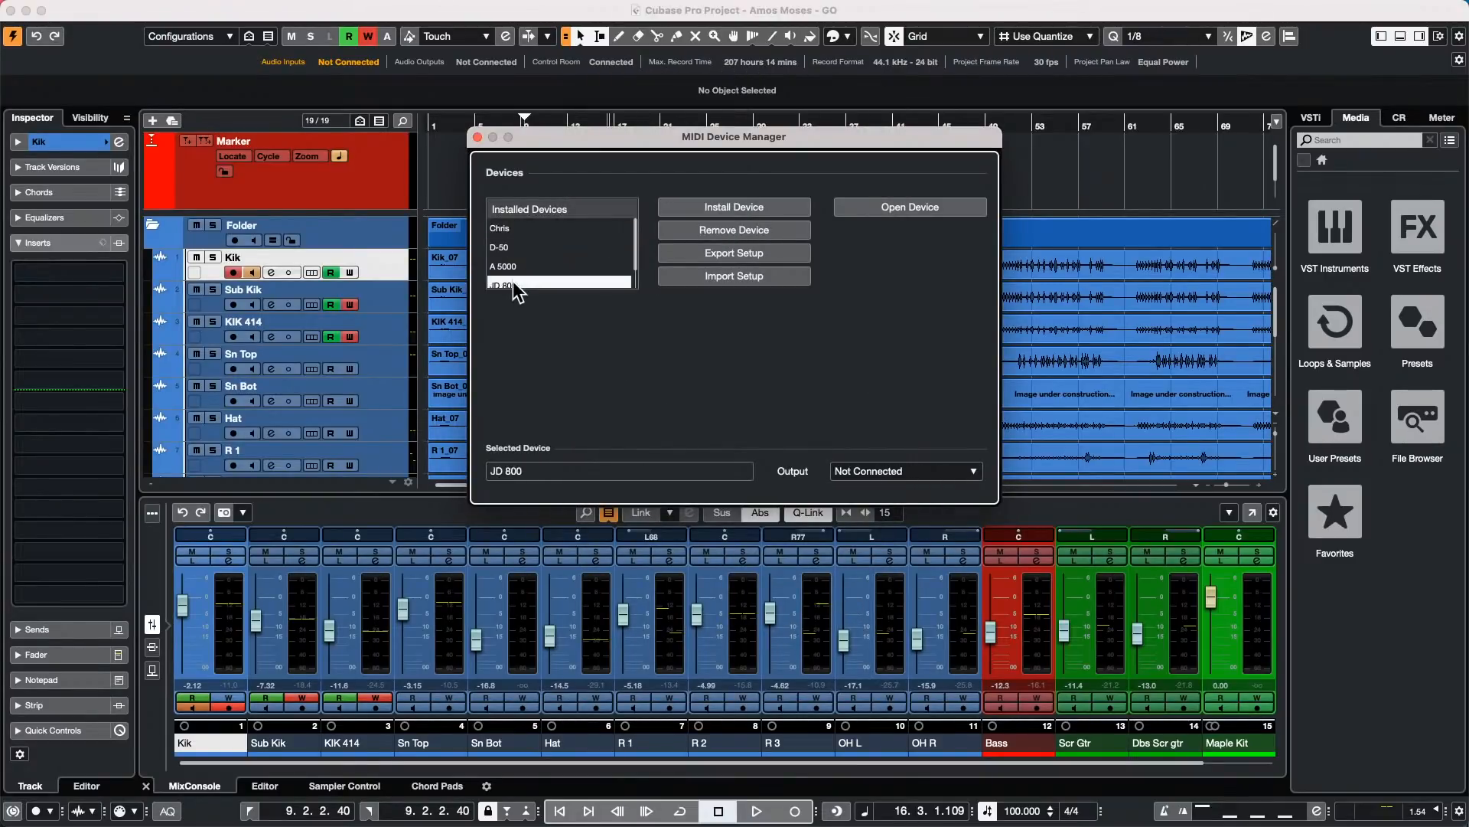
{"action": "left_click", "coordinate": [858, 207]}
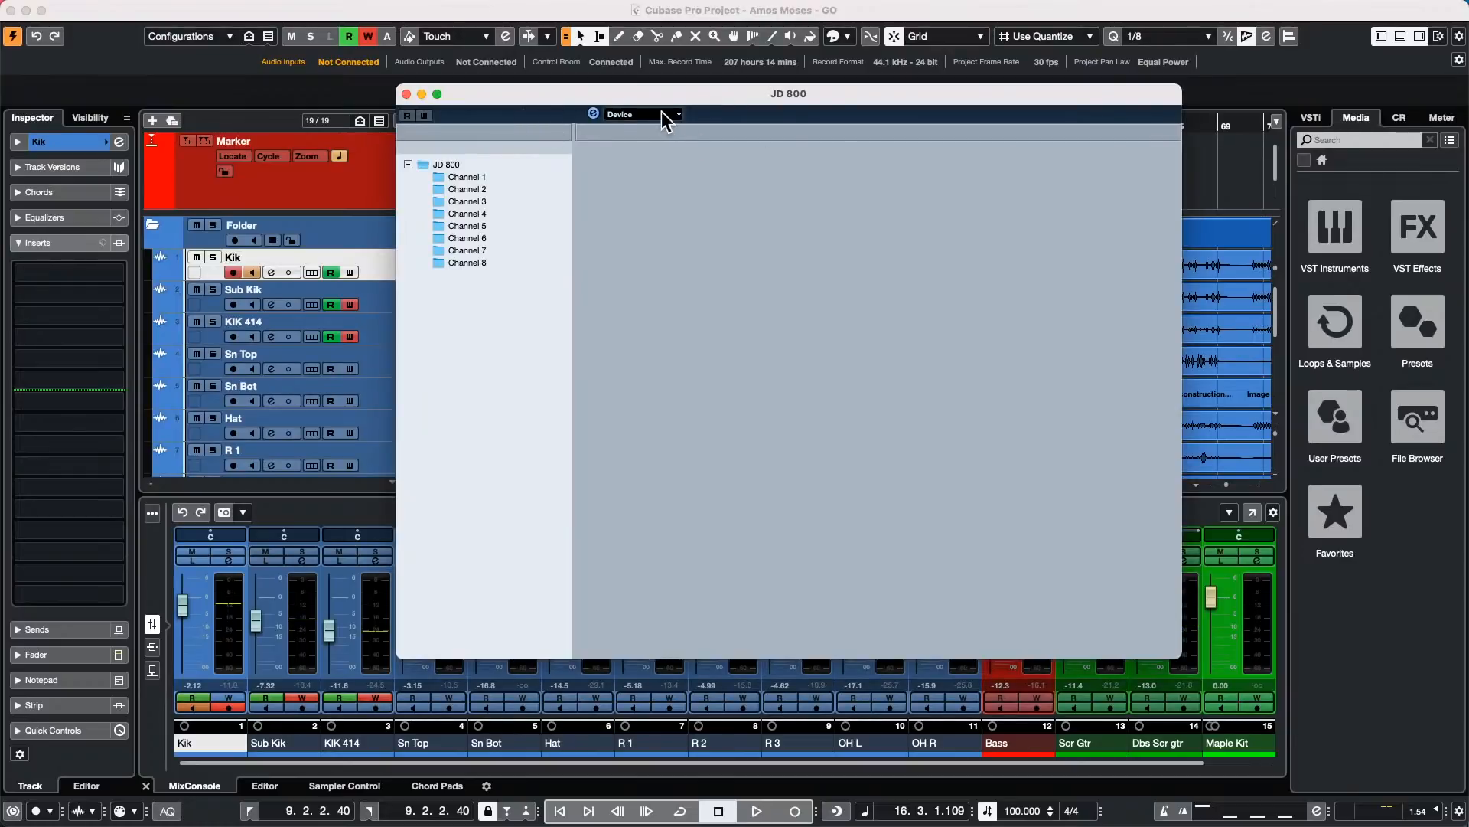
{"action": "left_click", "coordinate": [661, 114]}
{"action": "left_click", "coordinate": [661, 133]}
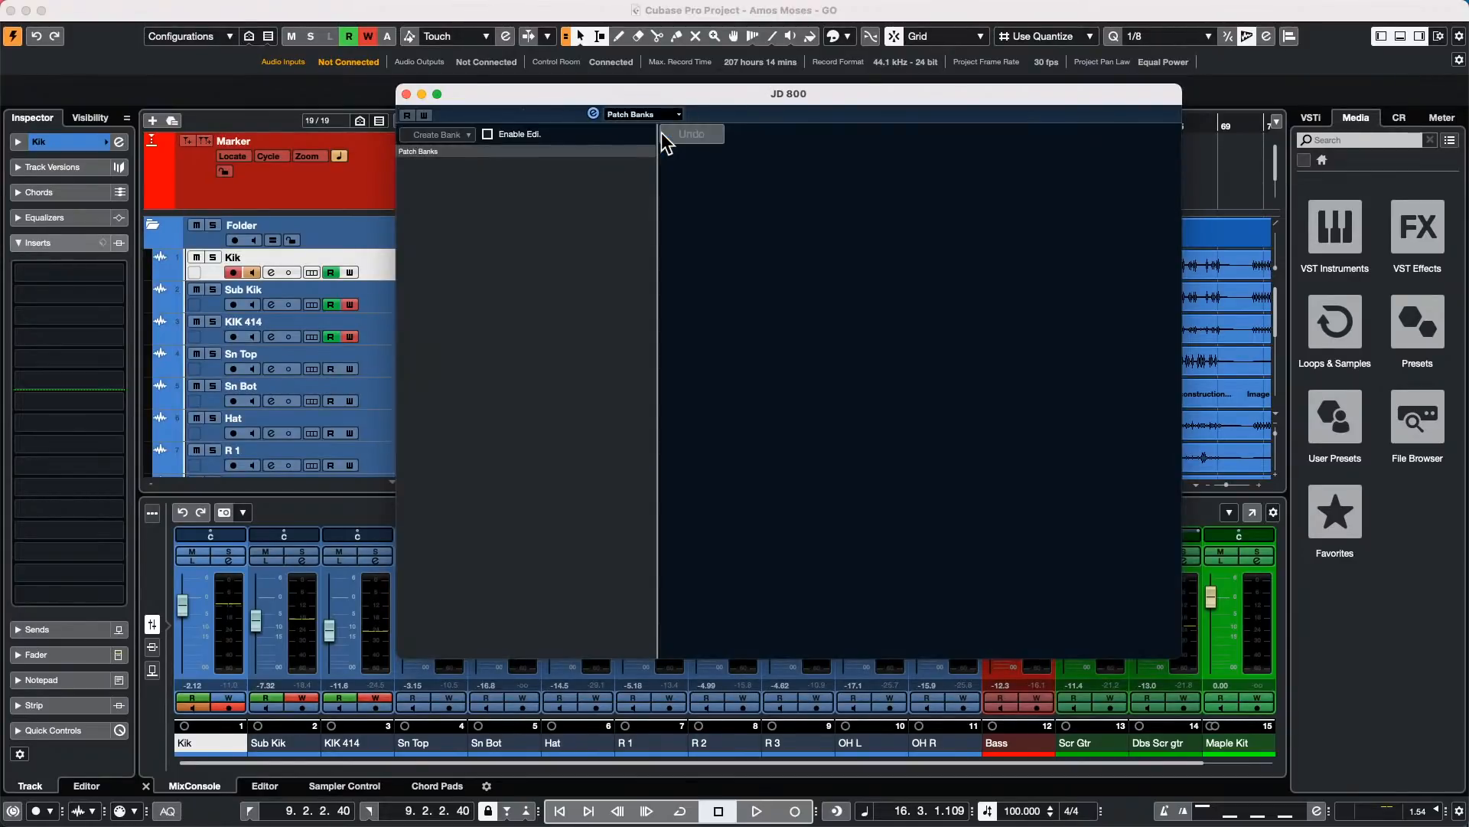
Step: Enable editing of the JD 800 patch banks and create a new bank
{"action": "left_click", "coordinate": [487, 134]}
{"action": "left_click", "coordinate": [471, 135]}
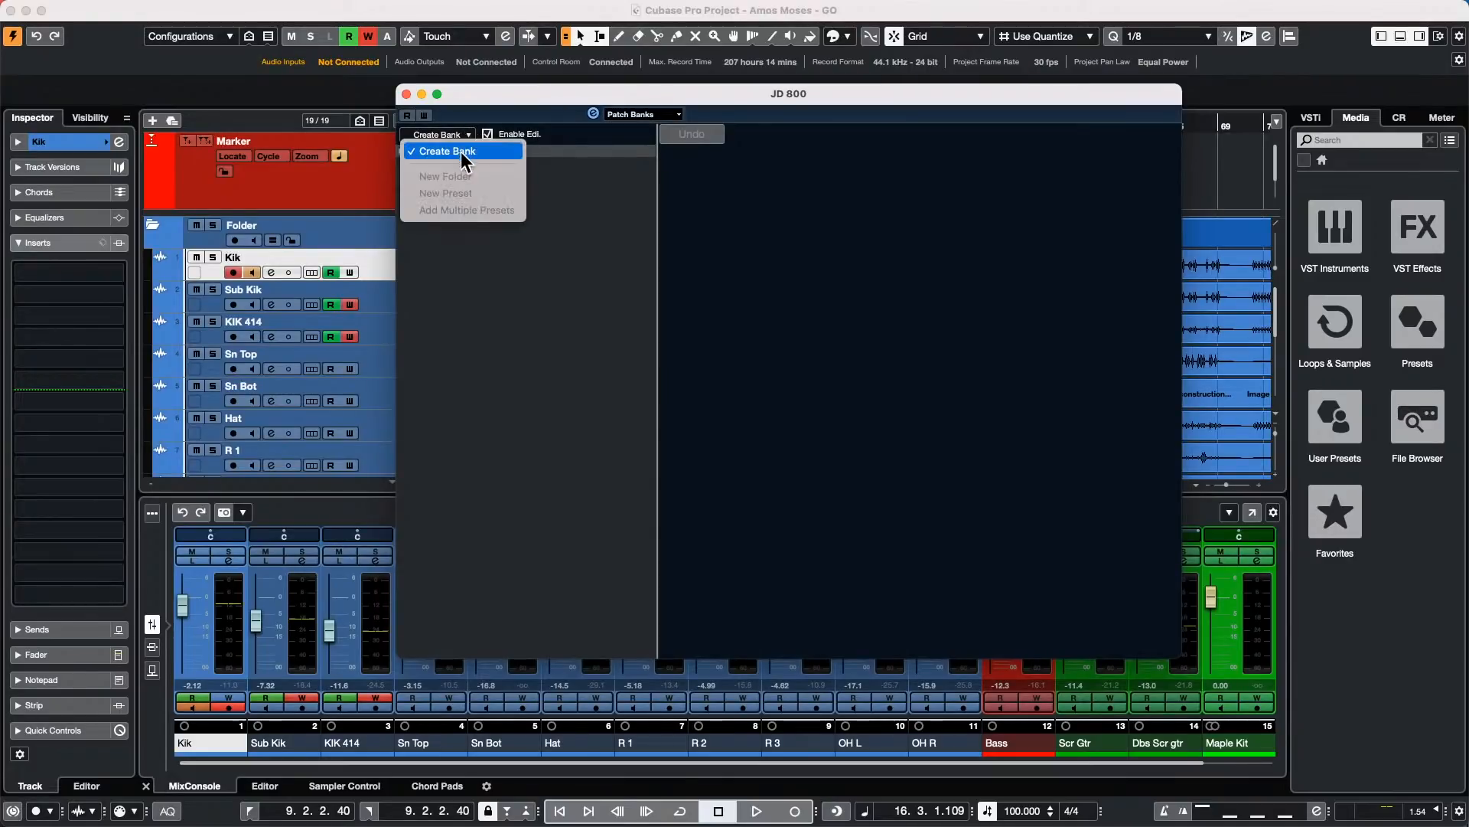
{"action": "left_click", "coordinate": [469, 153]}
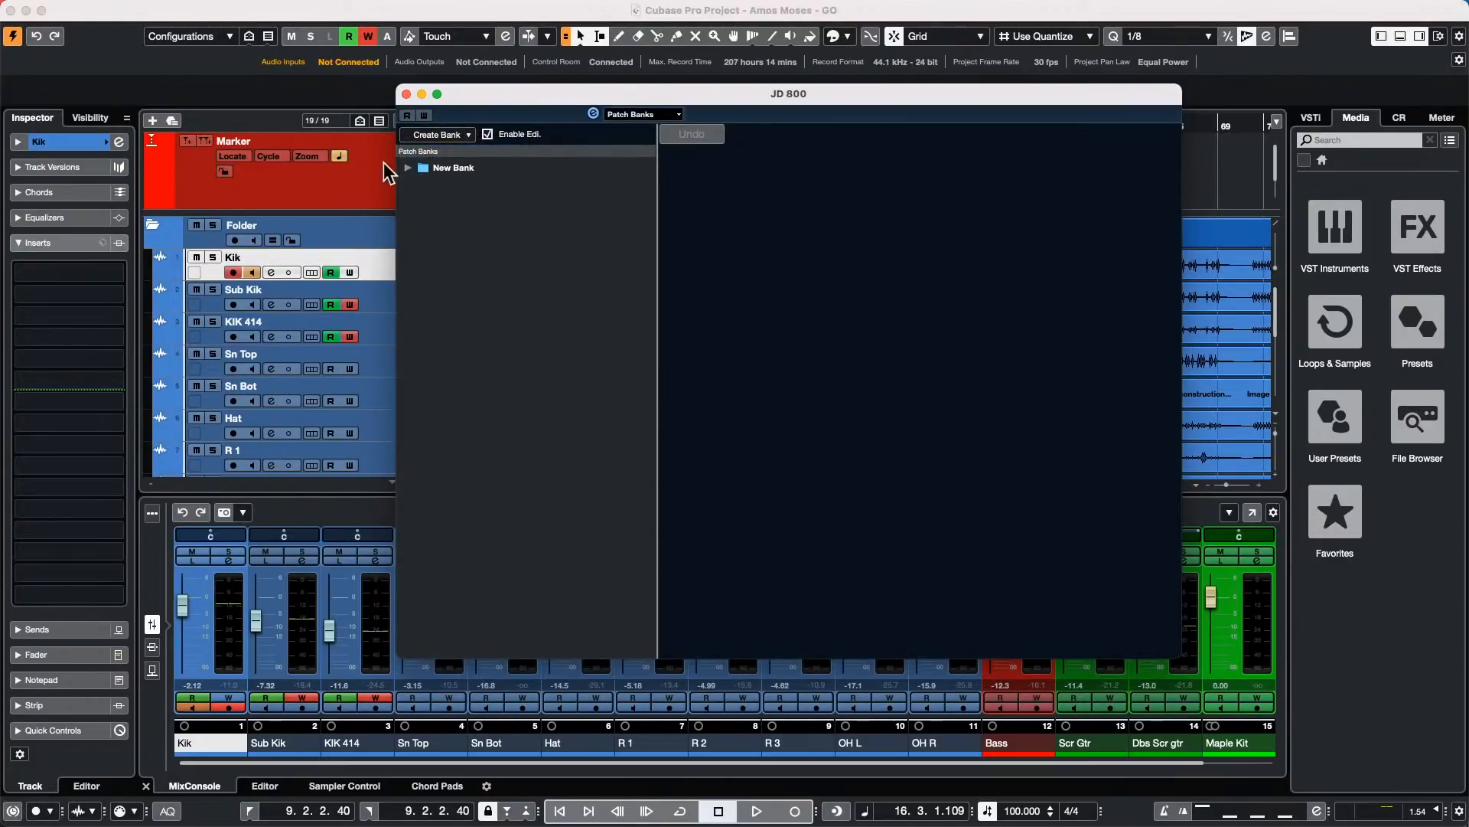
Step: Expand the new bank and view the MIDI messages that can be assigned to its Off entry
{"action": "left_click", "coordinate": [408, 168]}
{"action": "left_click", "coordinate": [439, 180]}
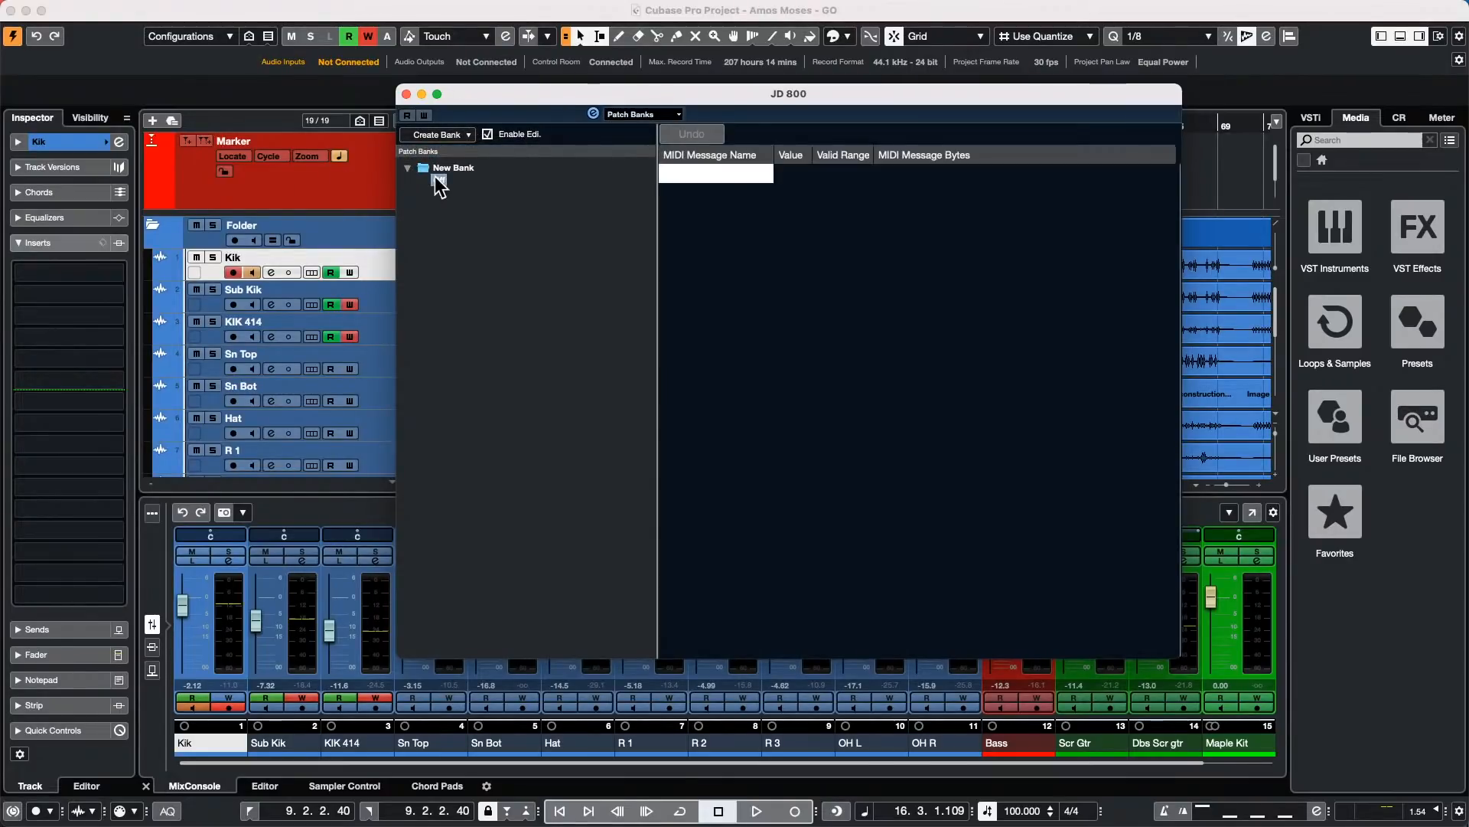
{"action": "left_click", "coordinate": [714, 173]}
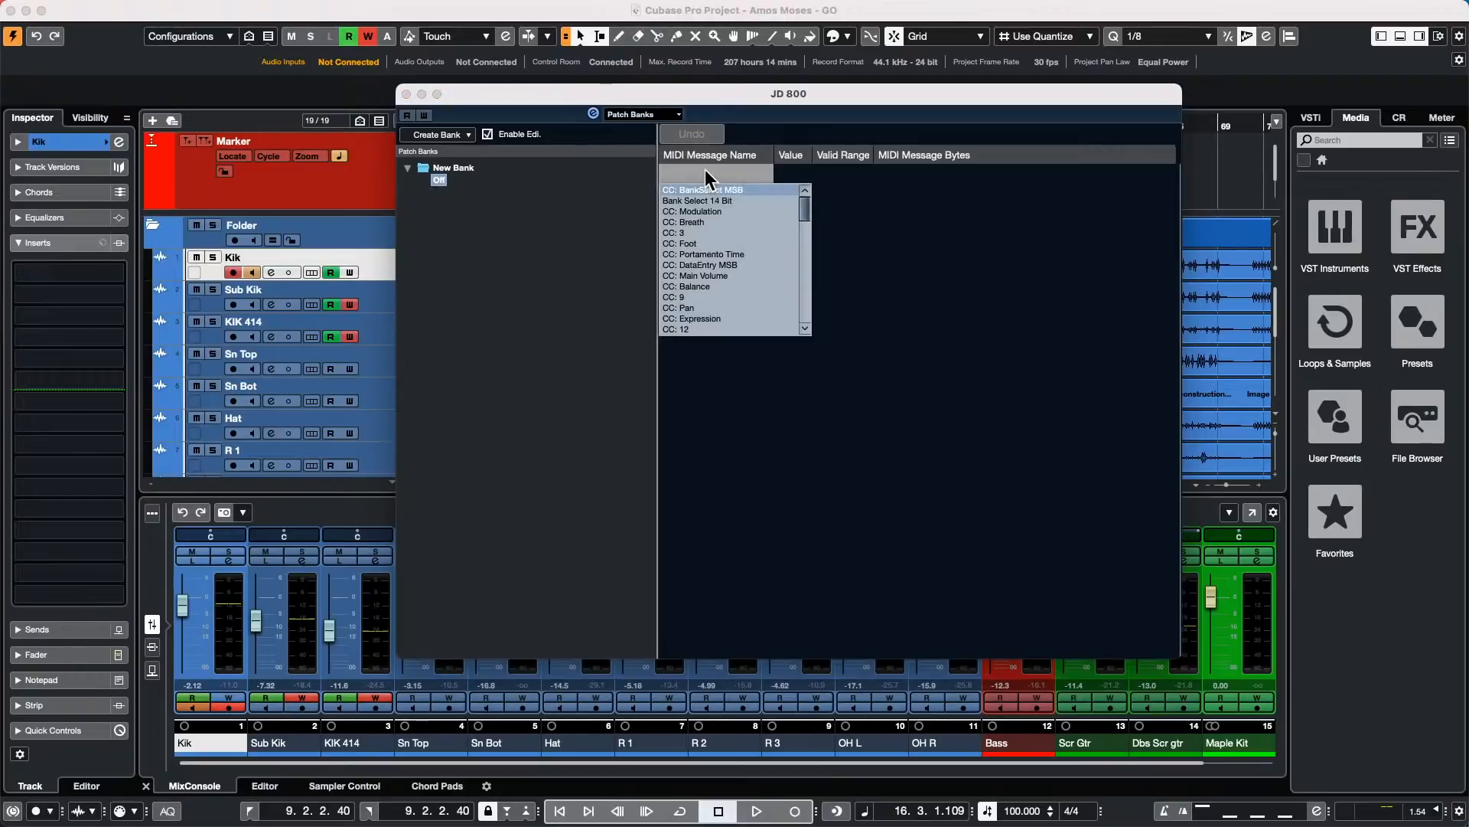
Step: Add a new preset to the new patch bank and turn editing off
{"action": "double_click", "coordinate": [453, 170]}
{"action": "left_click", "coordinate": [461, 136]}
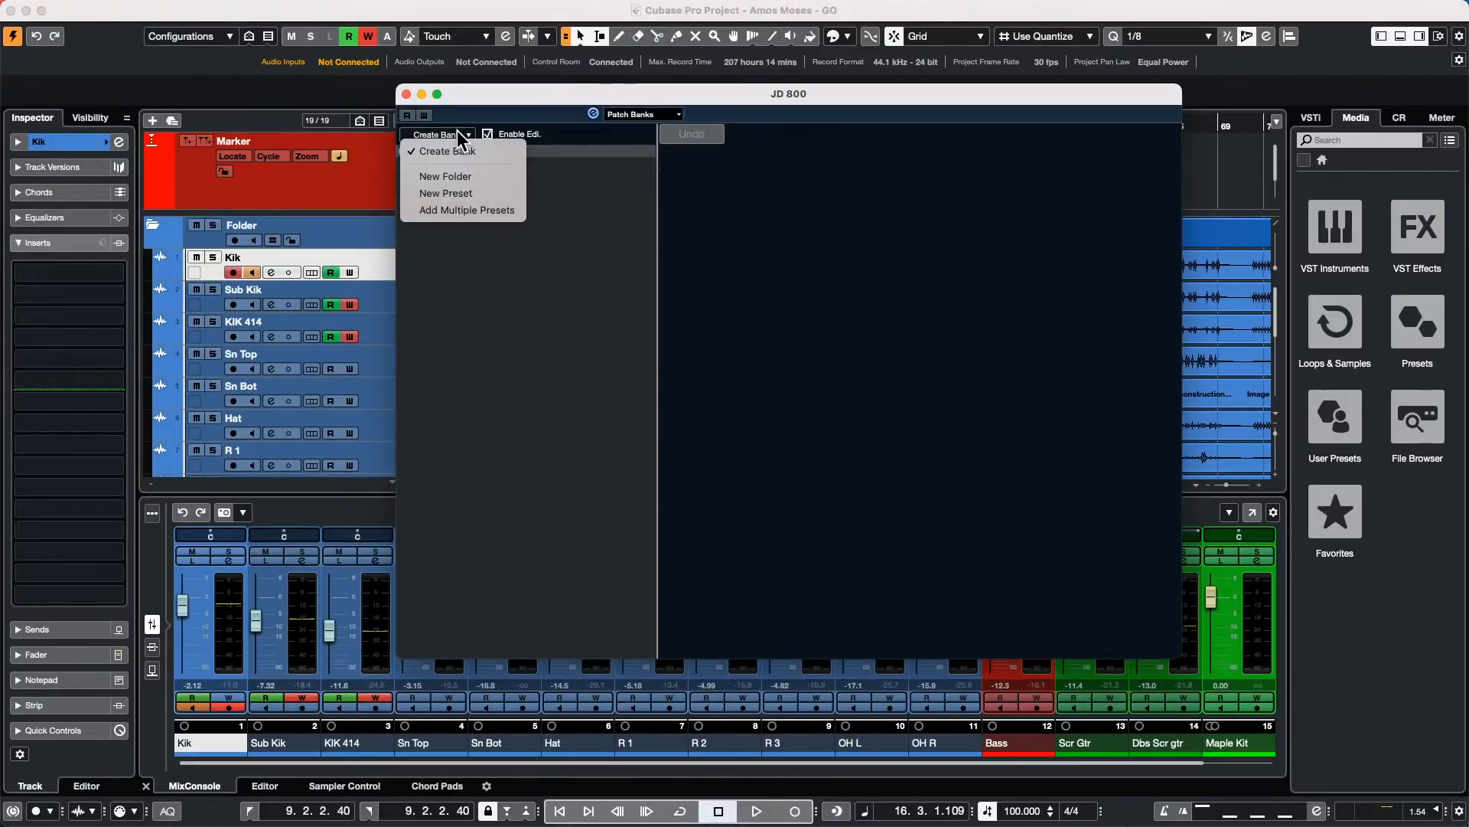
{"action": "left_click", "coordinate": [480, 191]}
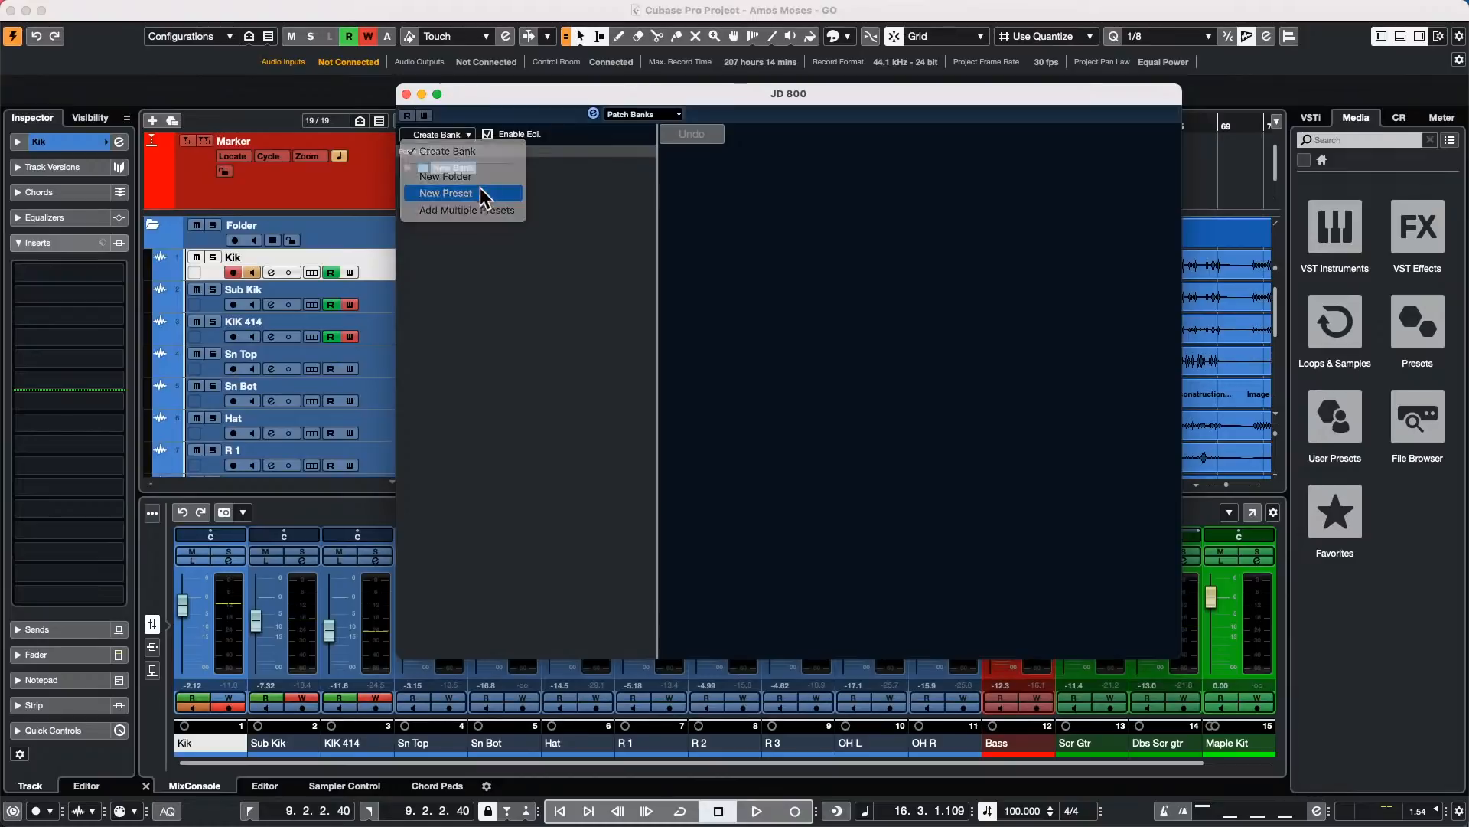
{"action": "left_click", "coordinate": [489, 135]}
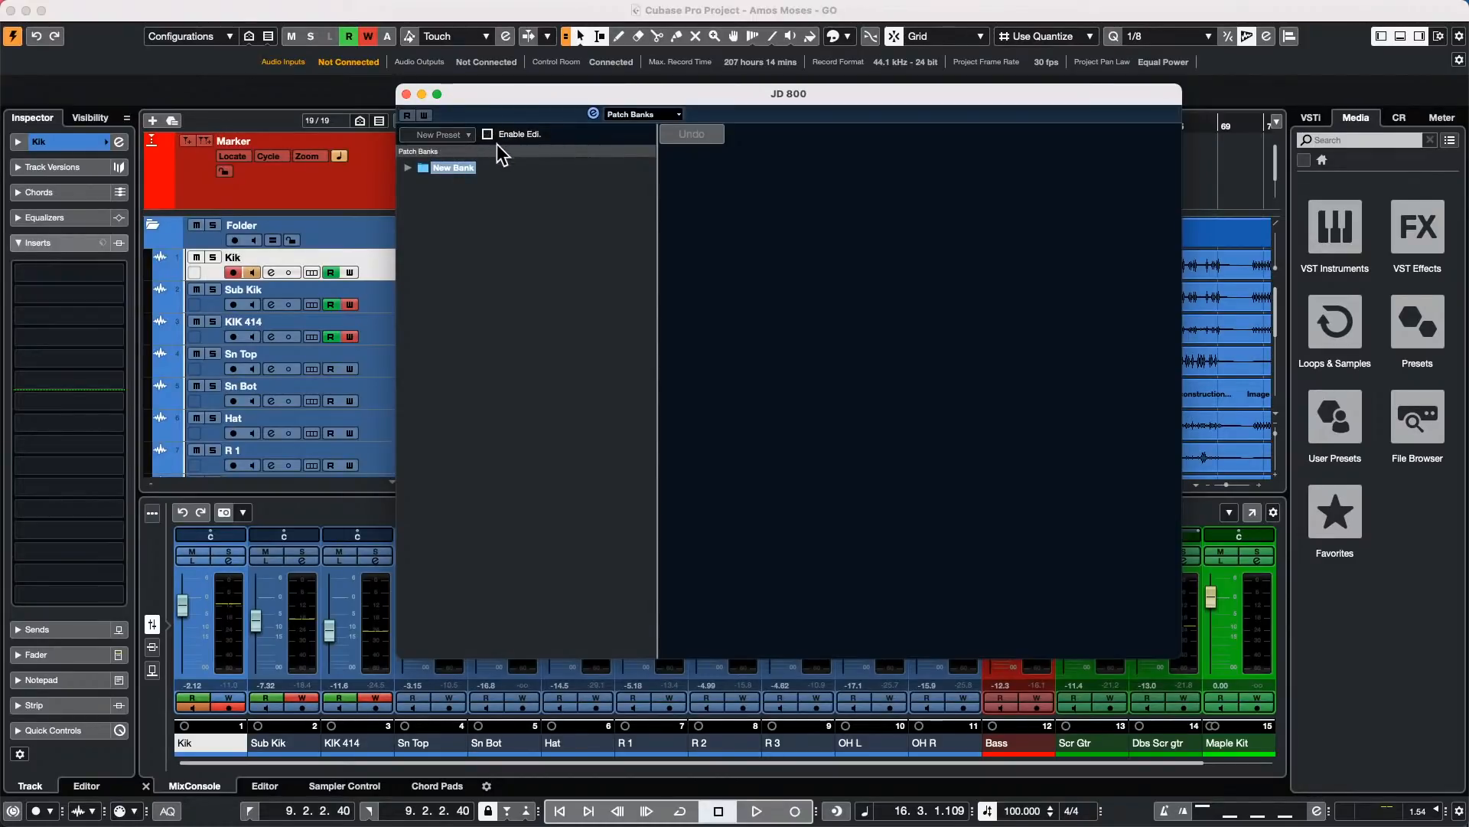
Step: View the new preset's MIDI message, and close the JD 800 window and the MIDI Device Manager
{"action": "left_click", "coordinate": [404, 168]}
{"action": "left_click", "coordinate": [451, 193]}
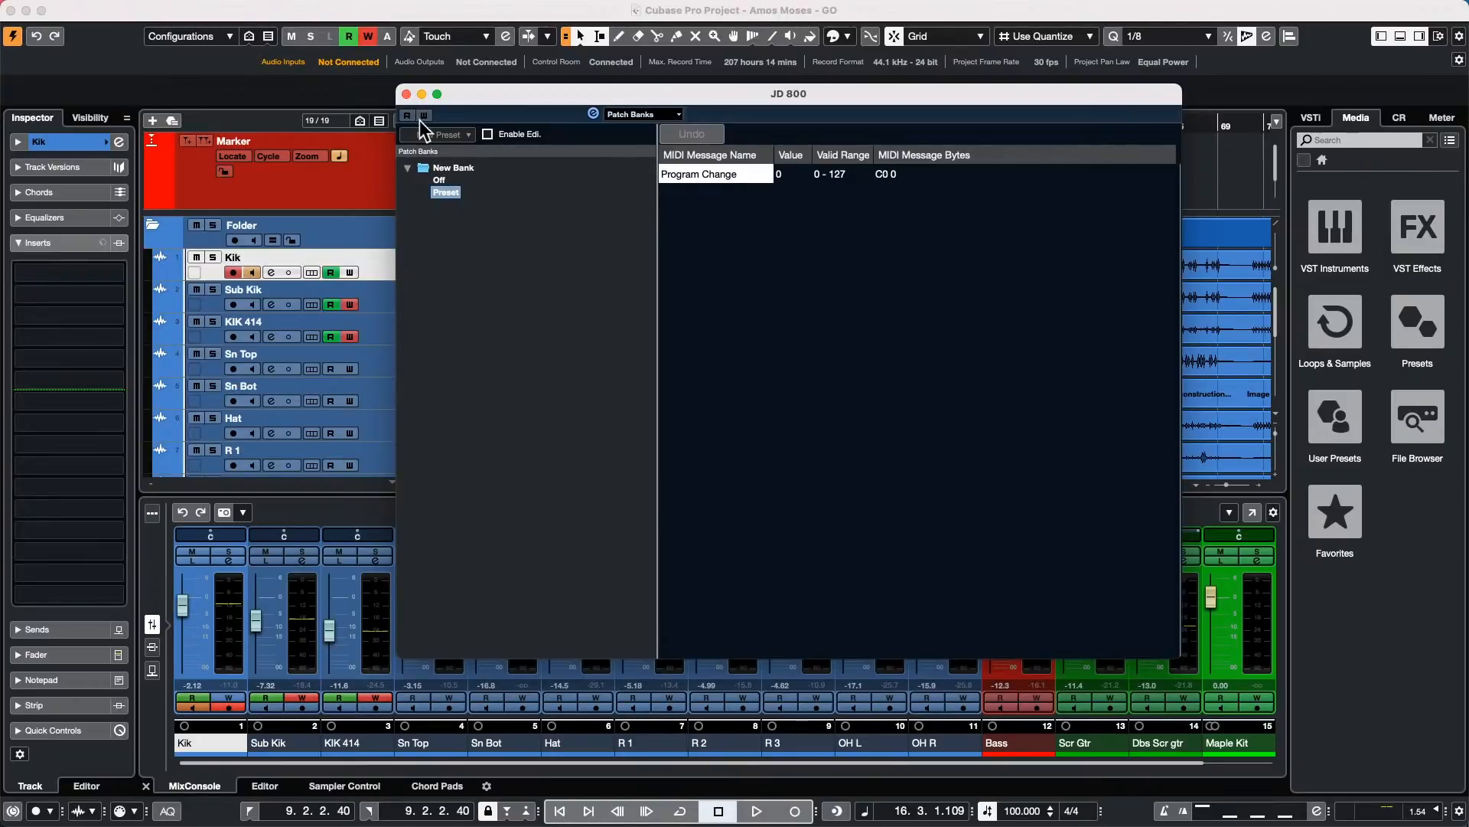
{"action": "left_click", "coordinate": [406, 93]}
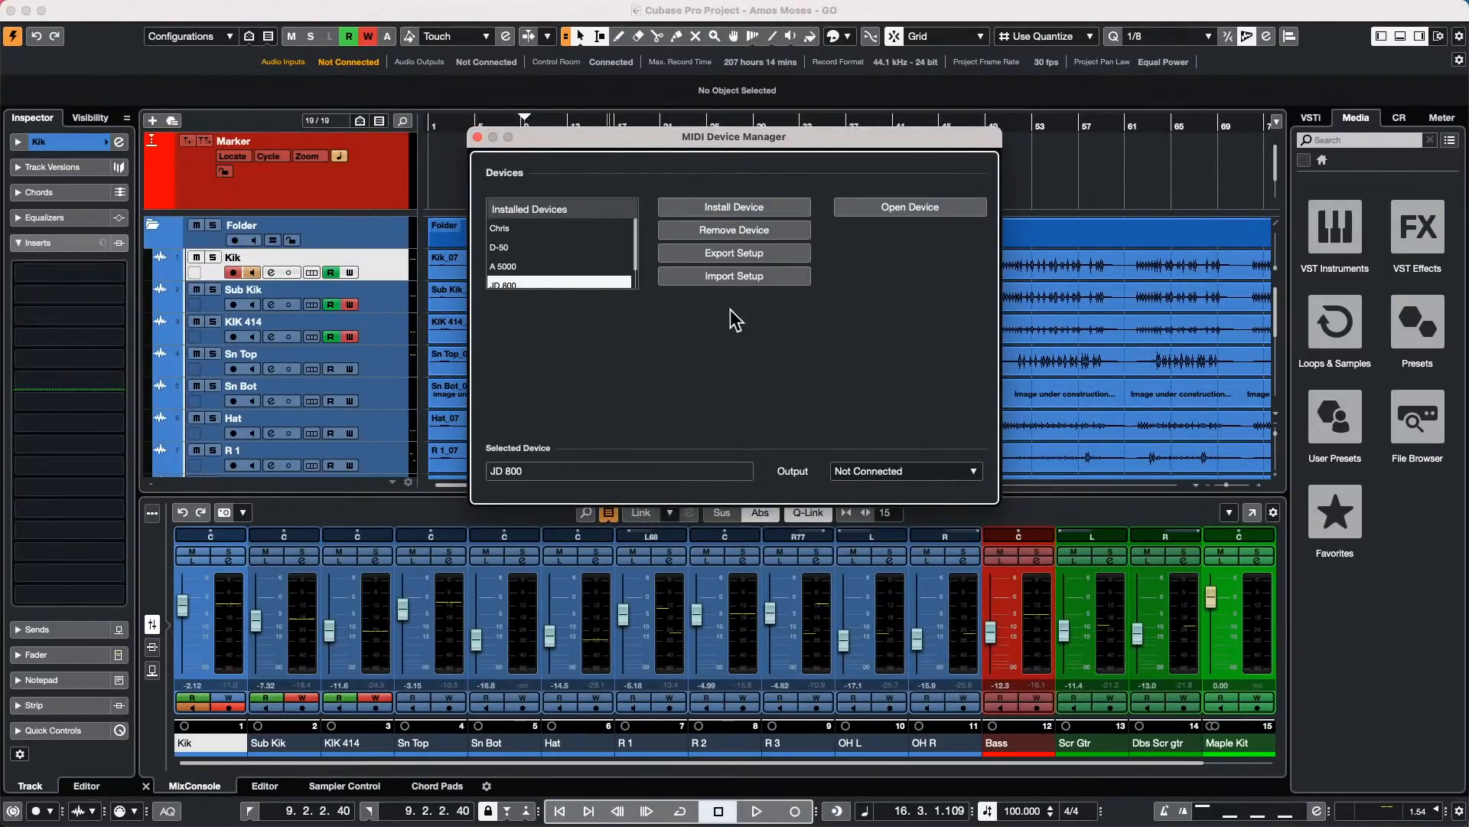
{"action": "left_click", "coordinate": [476, 138]}
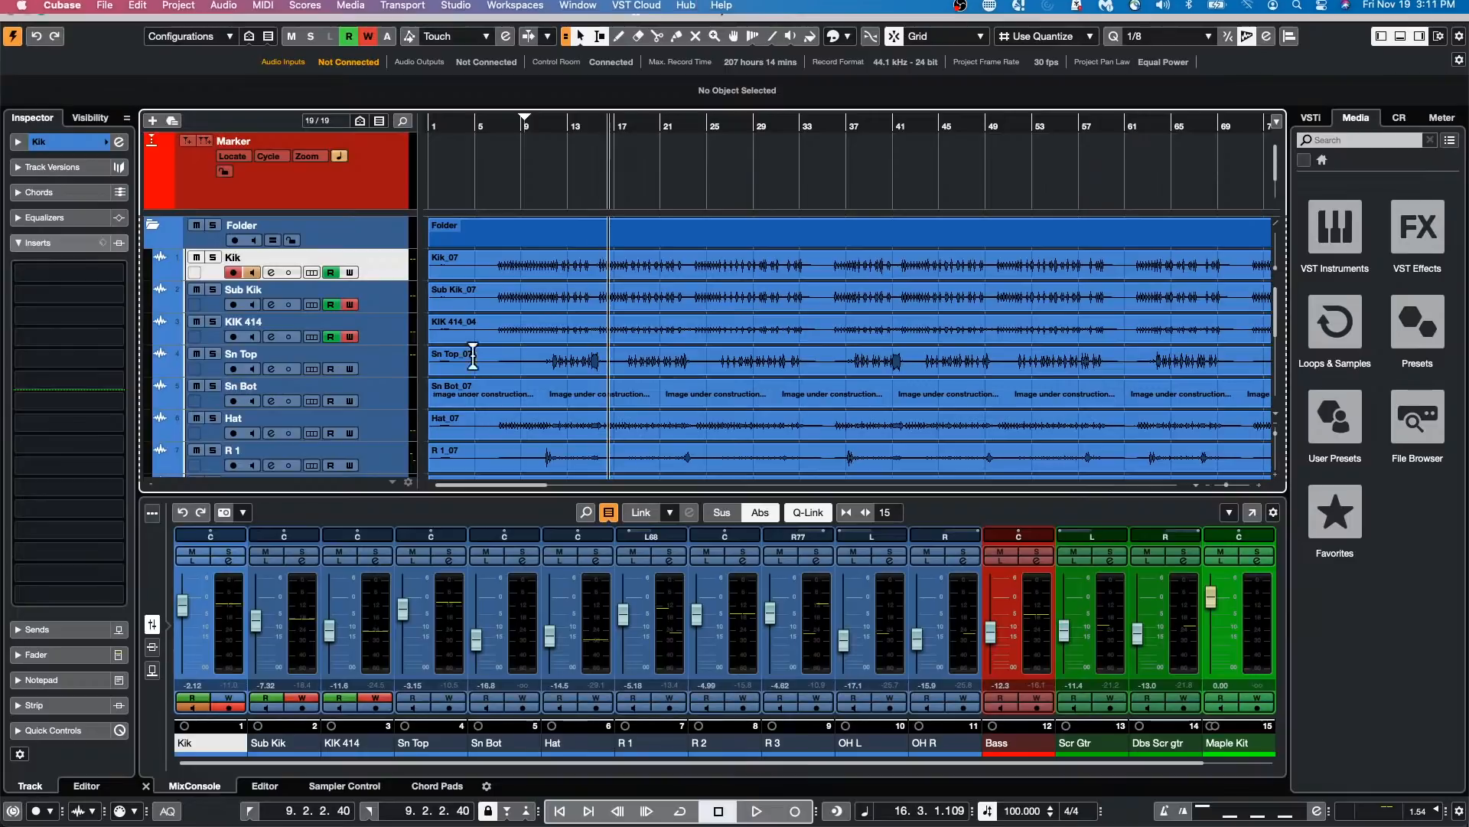
Step: Show the editor in the lower zone, and open and activate the recent project be someone.cpr
{"action": "left_click", "coordinate": [254, 786]}
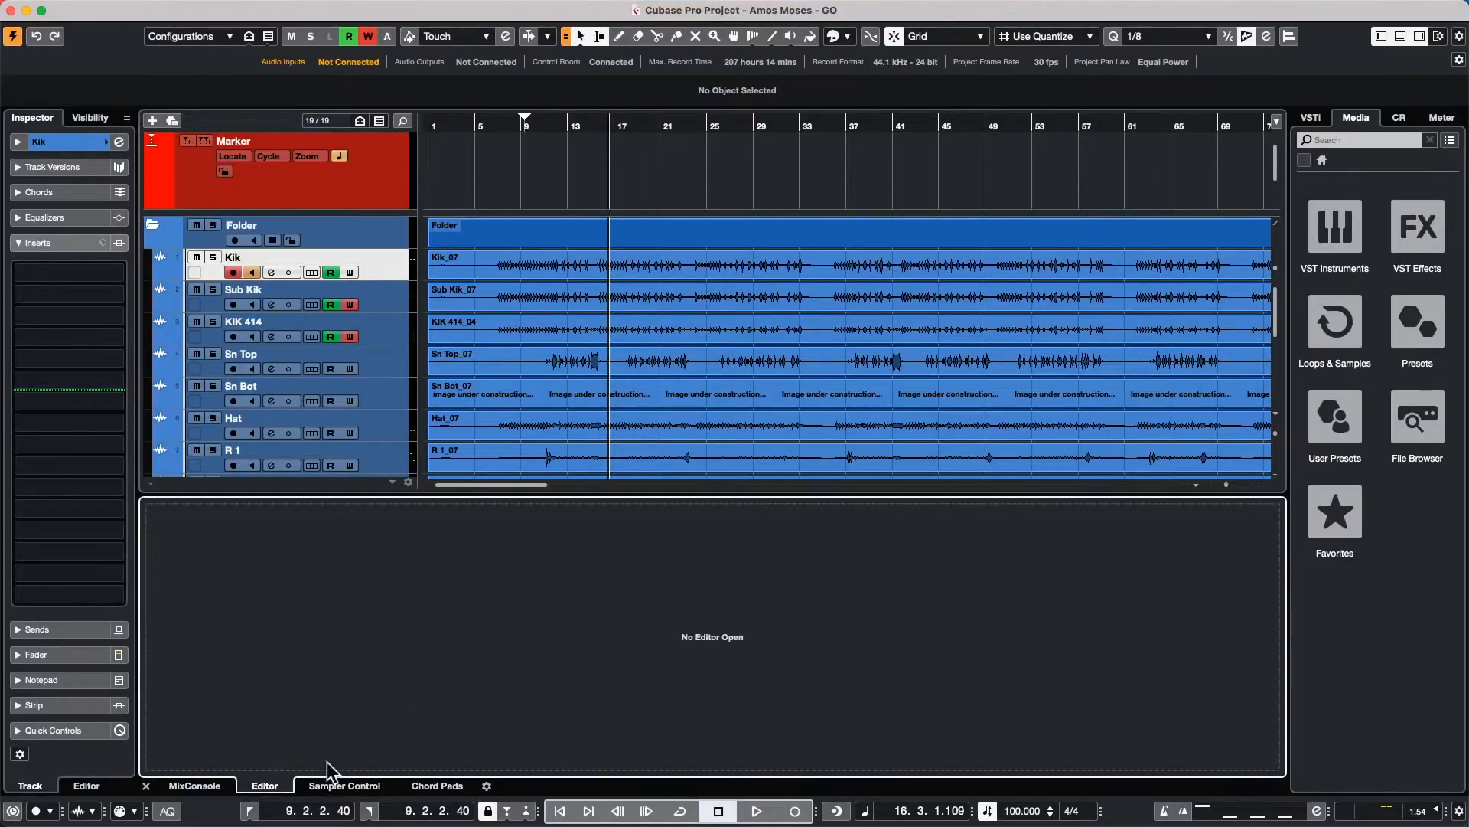
{"action": "scroll", "coordinate": [629, 269], "scroll_direction": "down", "scroll_amount": 5}
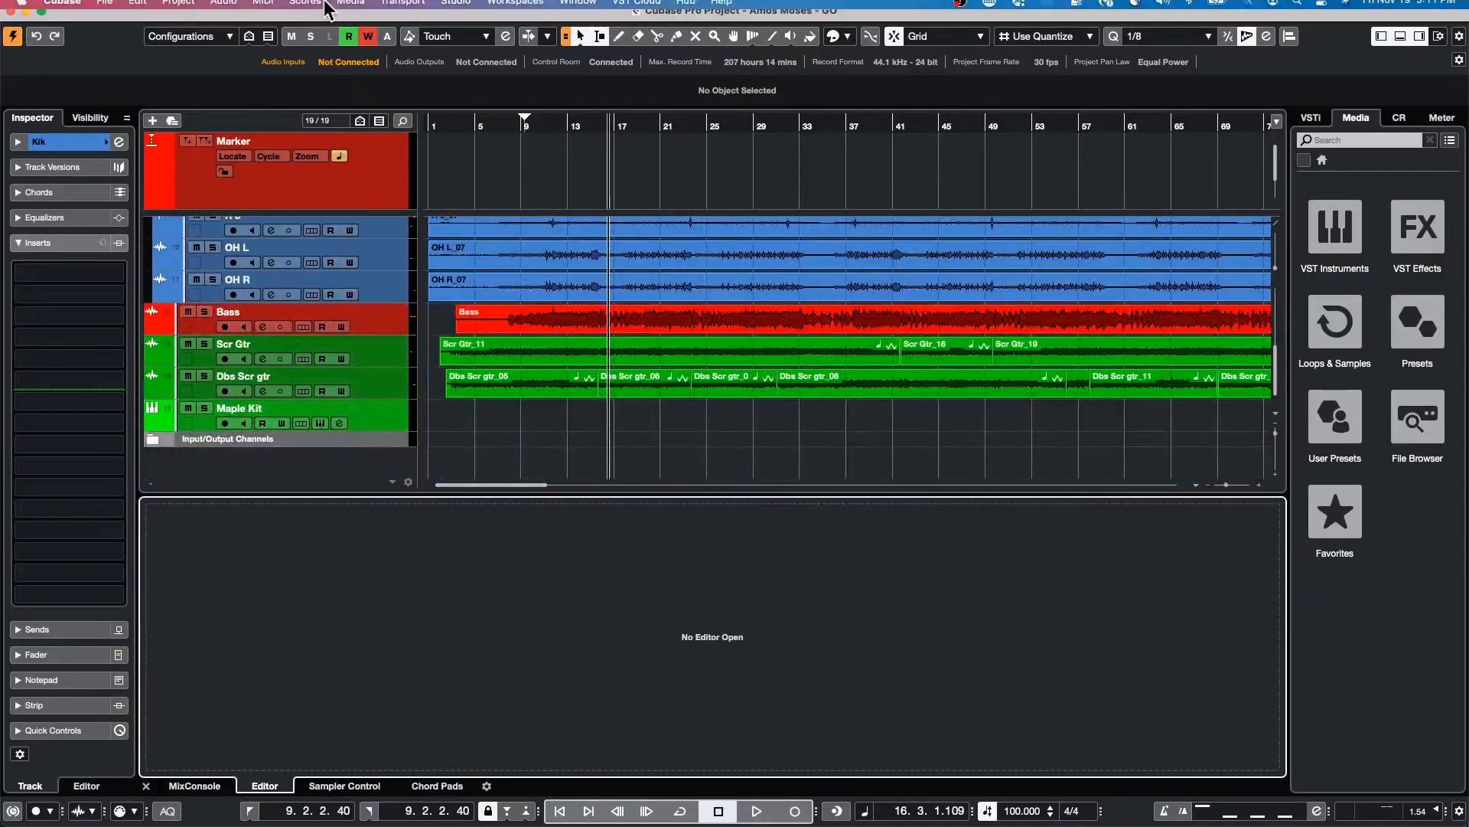
{"action": "left_click", "coordinate": [105, 9]}
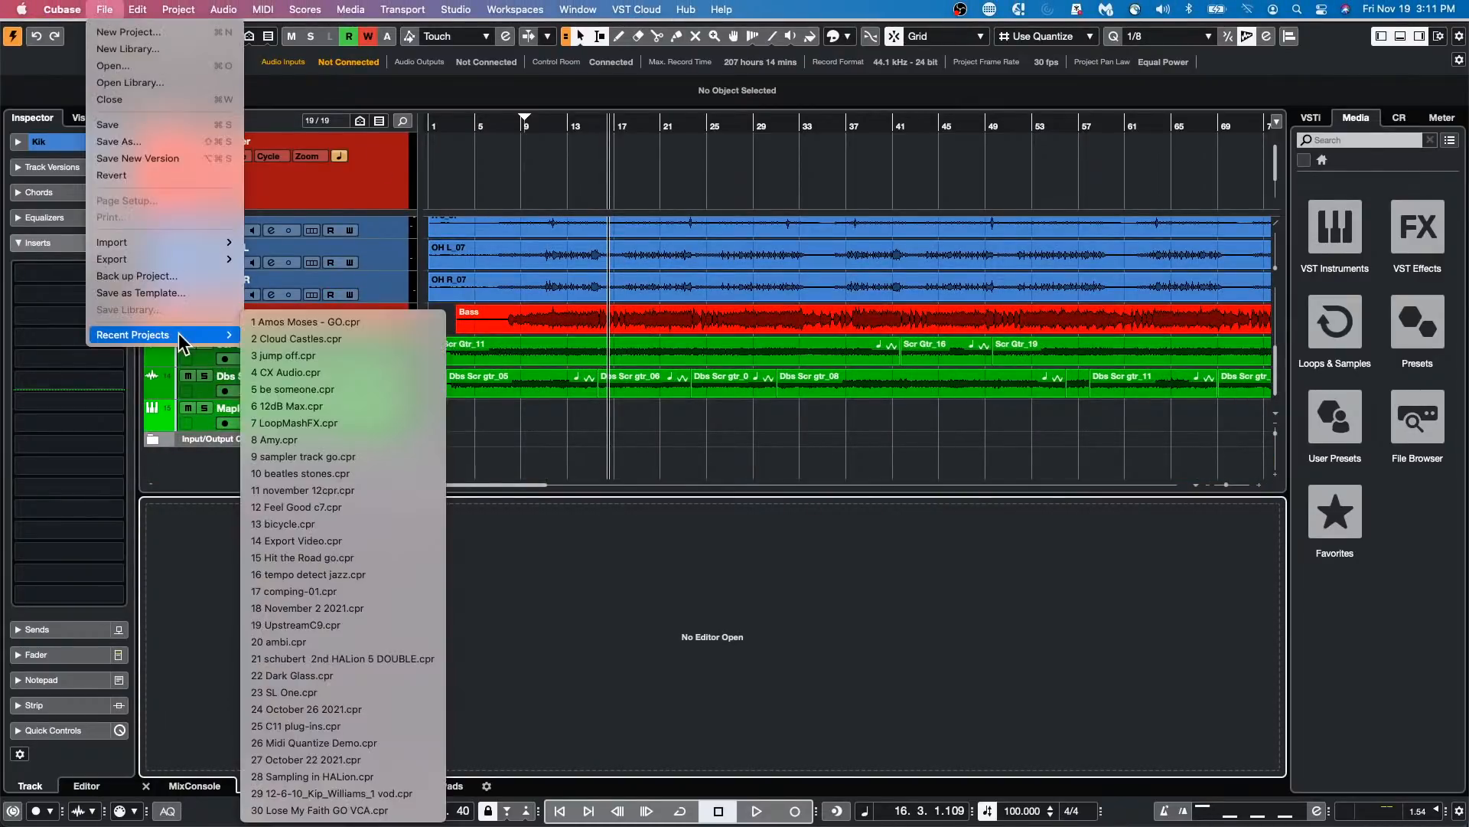
{"action": "mouse_move", "coordinate": [207, 341]}
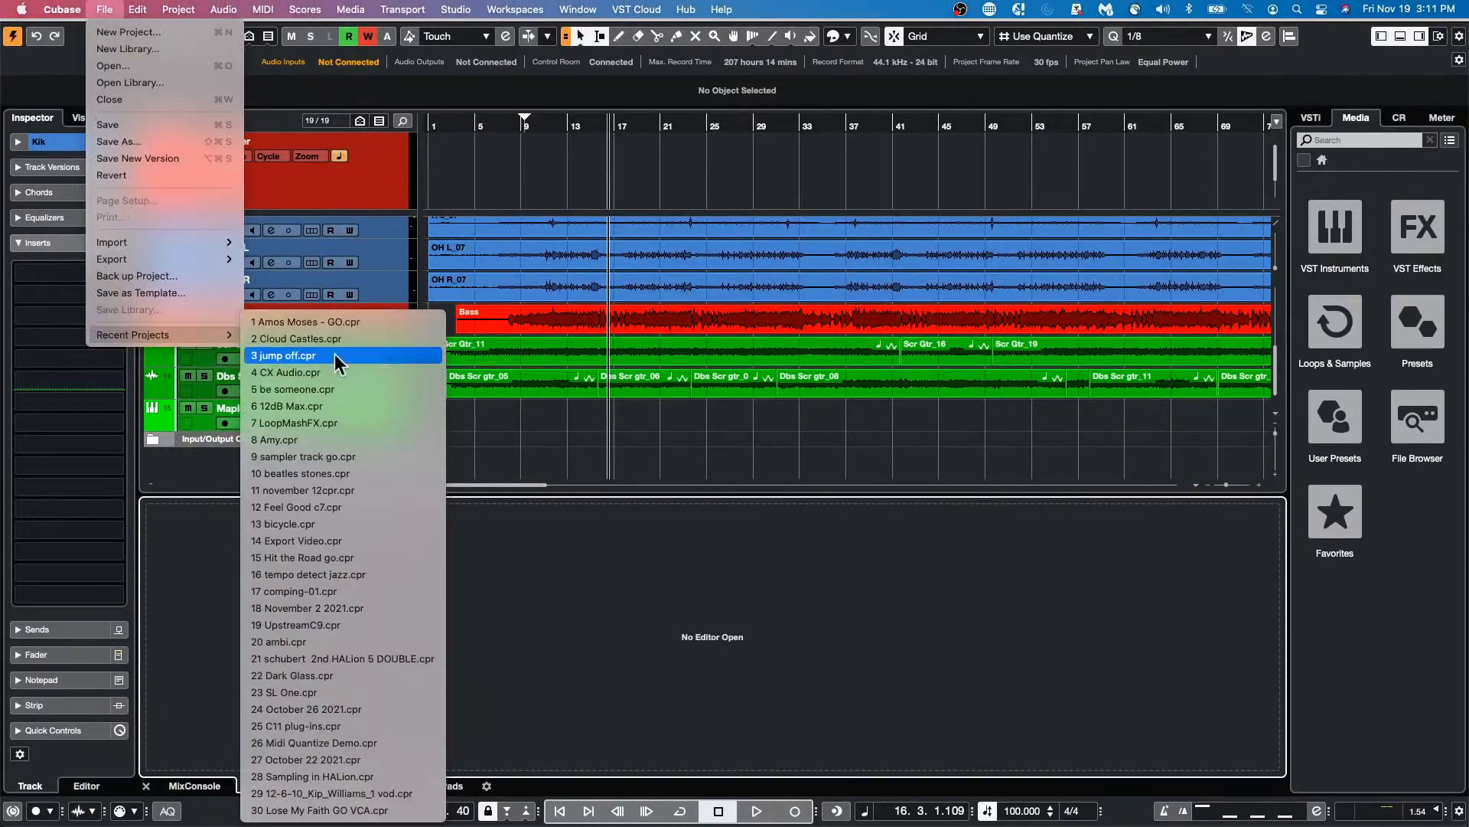
{"action": "left_click", "coordinate": [388, 389]}
{"action": "left_click", "coordinate": [825, 281]}
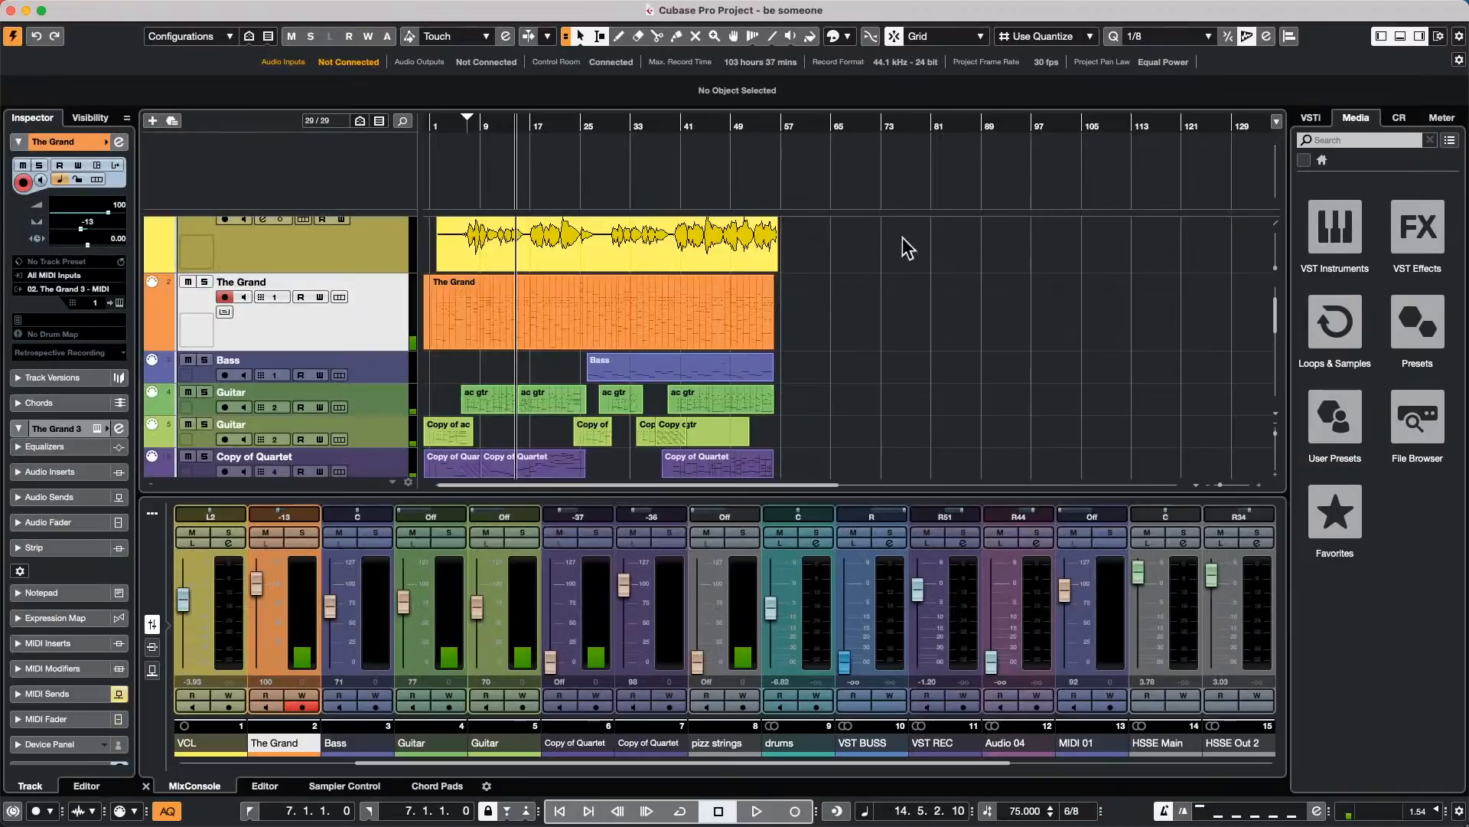
Step: Open The Grand part in a separate Key Editor window and set its controller lane to CC 1 (Modulation)
{"action": "double_click", "coordinate": [542, 331]}
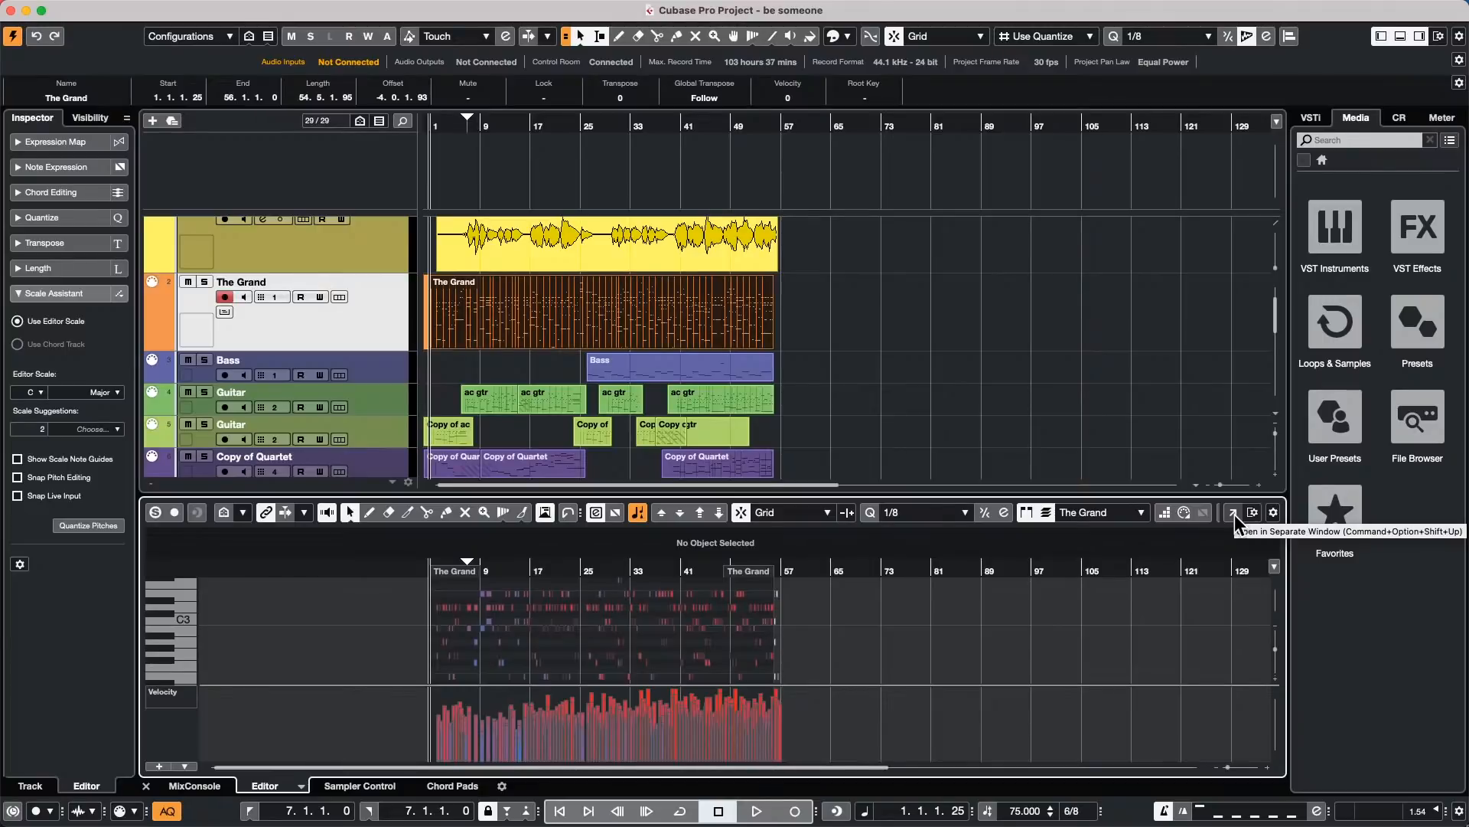
{"action": "left_click", "coordinate": [1234, 514]}
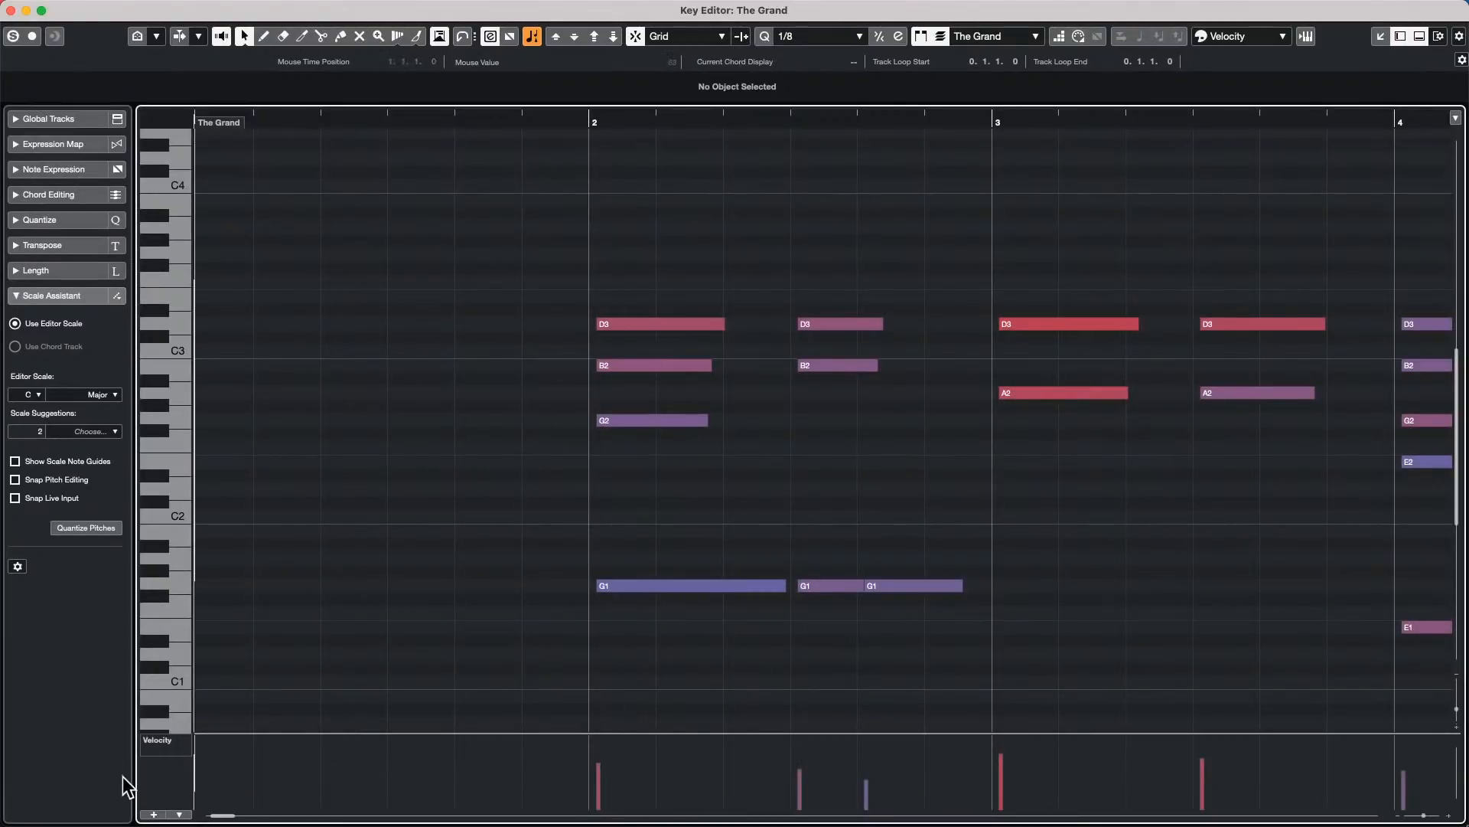
{"action": "left_click", "coordinate": [169, 740]}
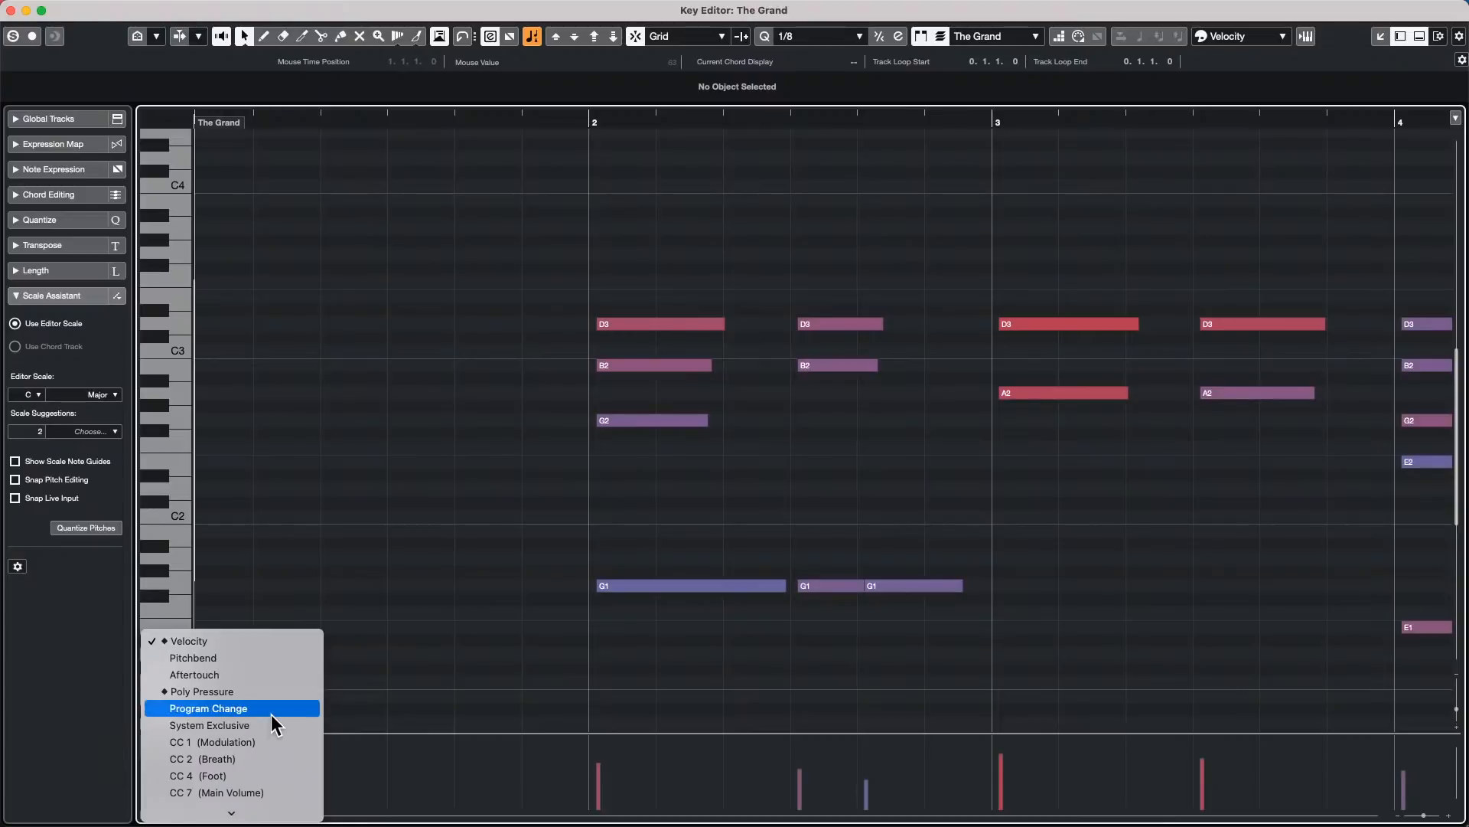
{"action": "left_click", "coordinate": [276, 742]}
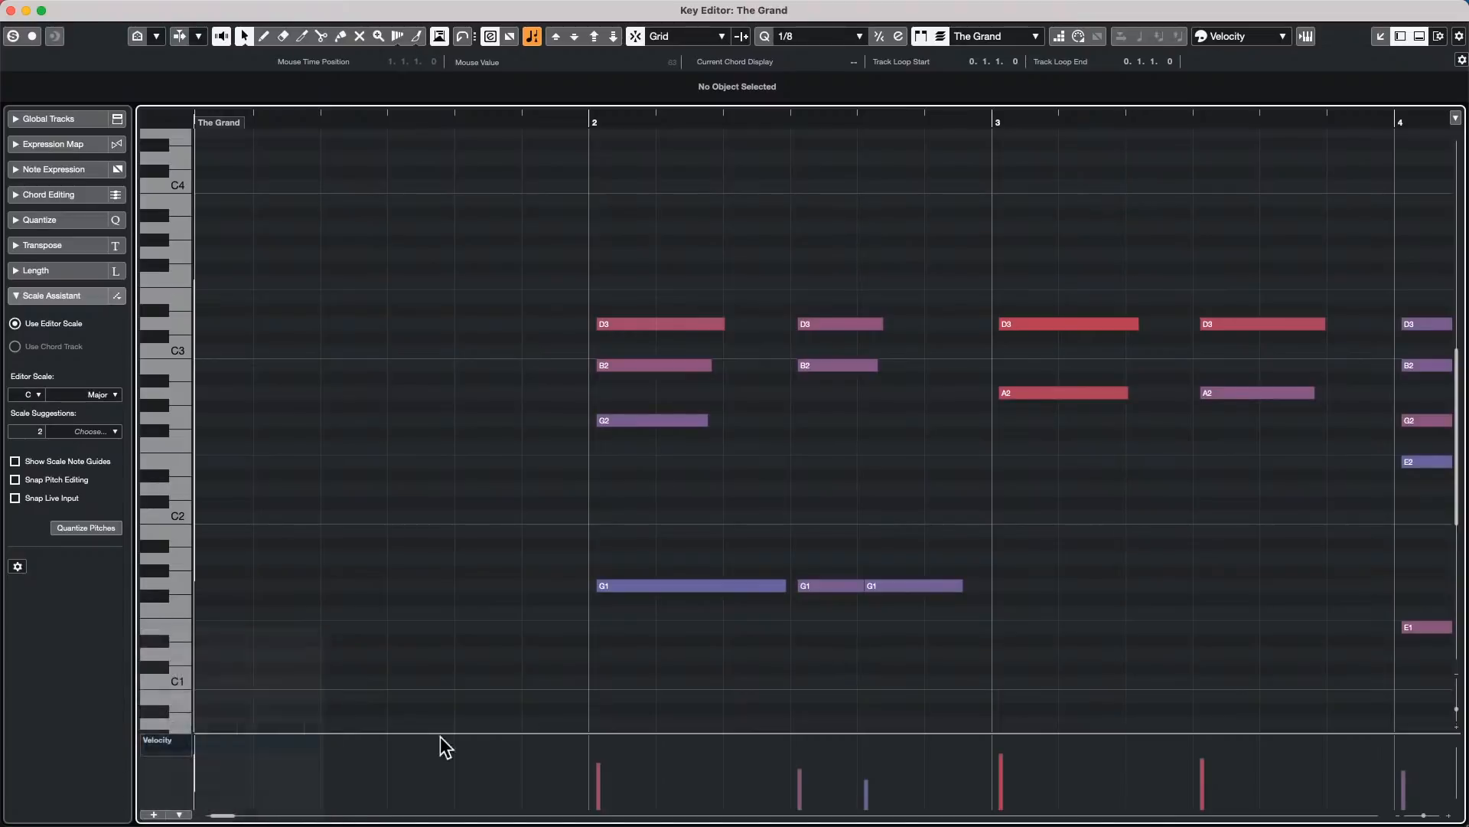
Step: Draw a freehand modulation curve across the first half of bar 2 in the controller lane
{"action": "right_click", "coordinate": [594, 779]}
{"action": "left_click", "coordinate": [611, 778]}
{"action": "left_click_drag", "start_coordinate": [613, 773], "coordinate": [793, 758]}
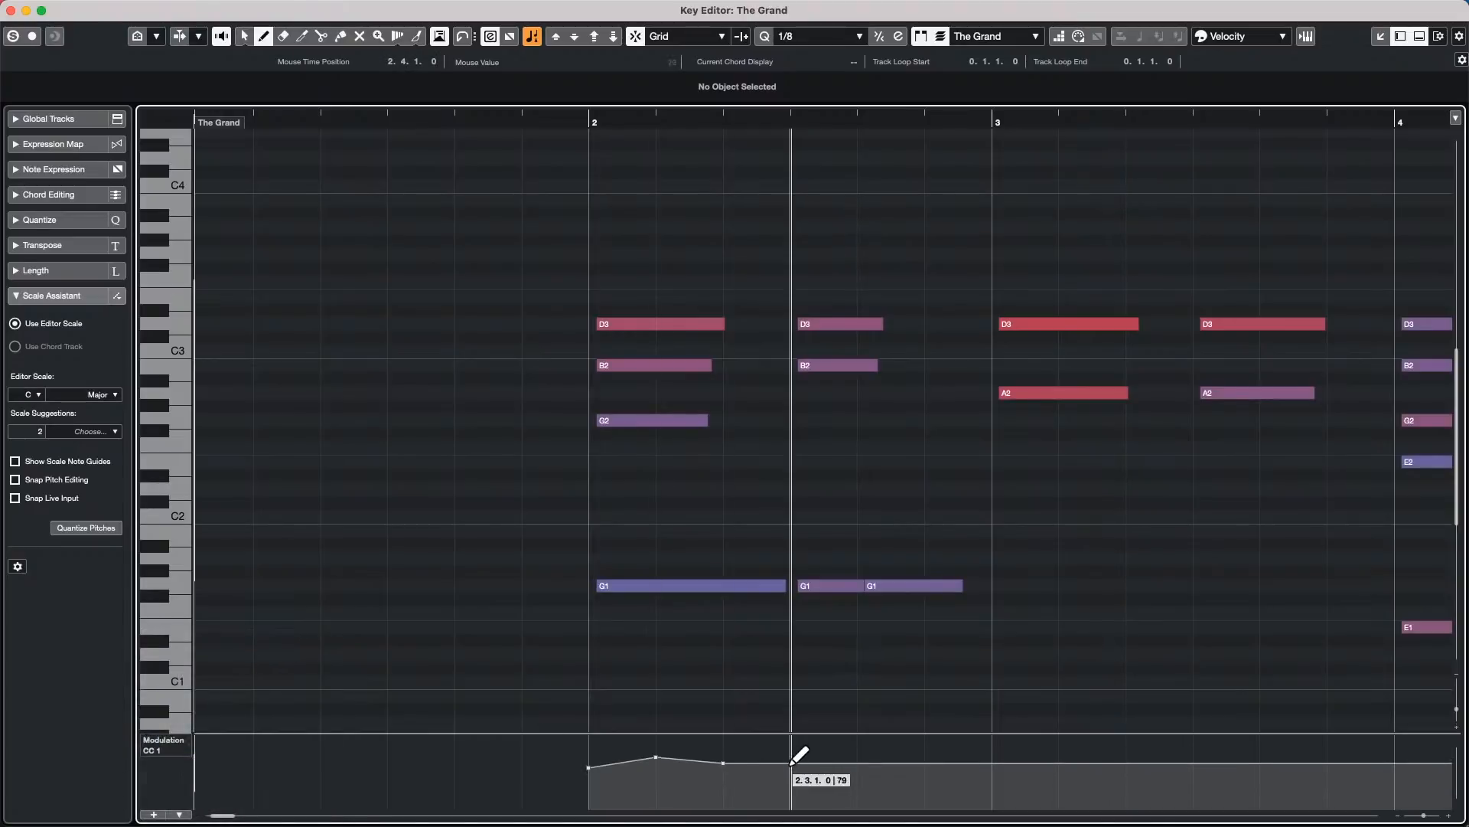
Step: View the available controller types and apply the Nahre controller lane preset
{"action": "left_click", "coordinate": [171, 748]}
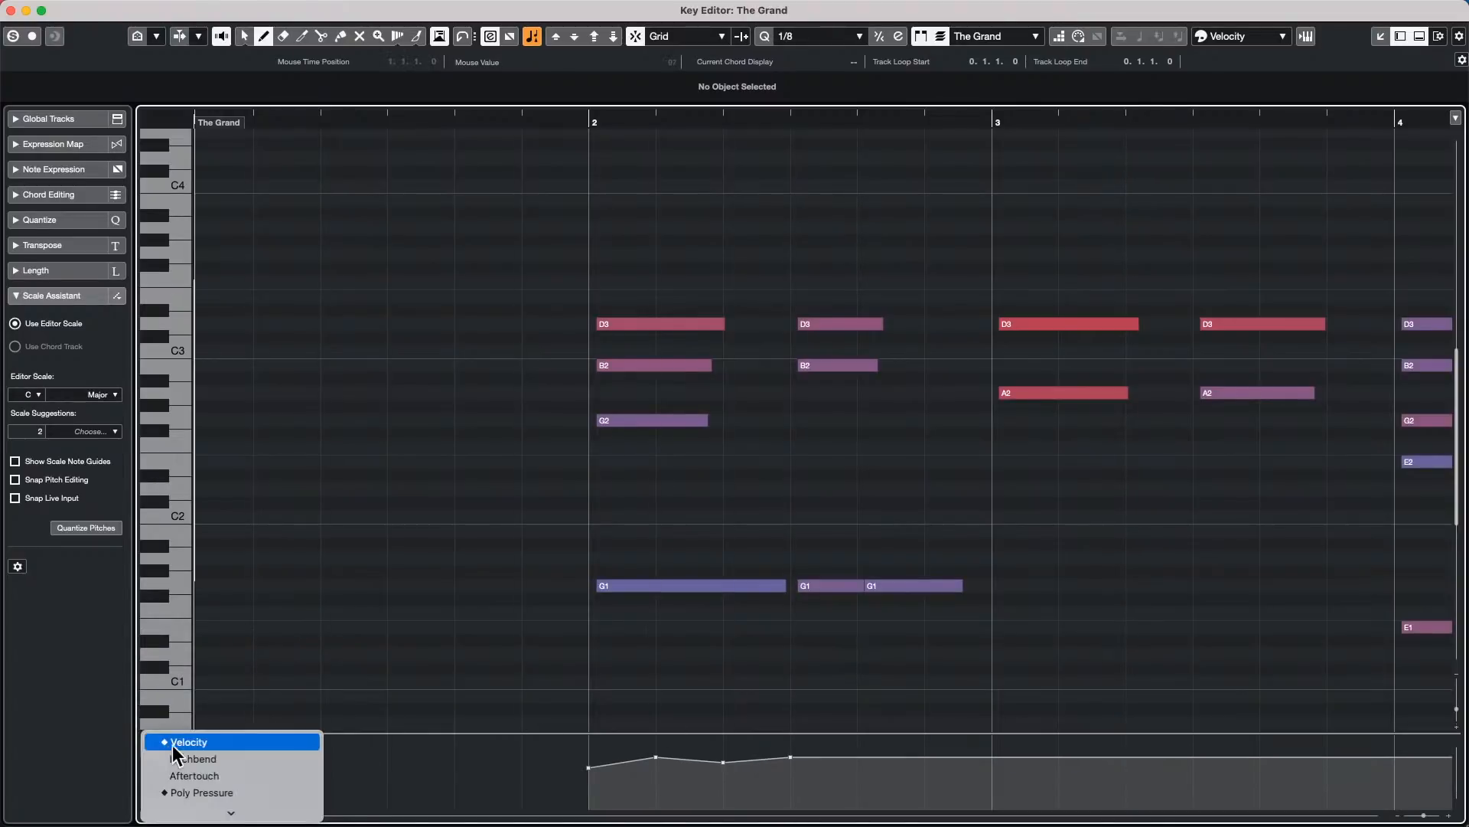
{"action": "left_click", "coordinate": [361, 522]}
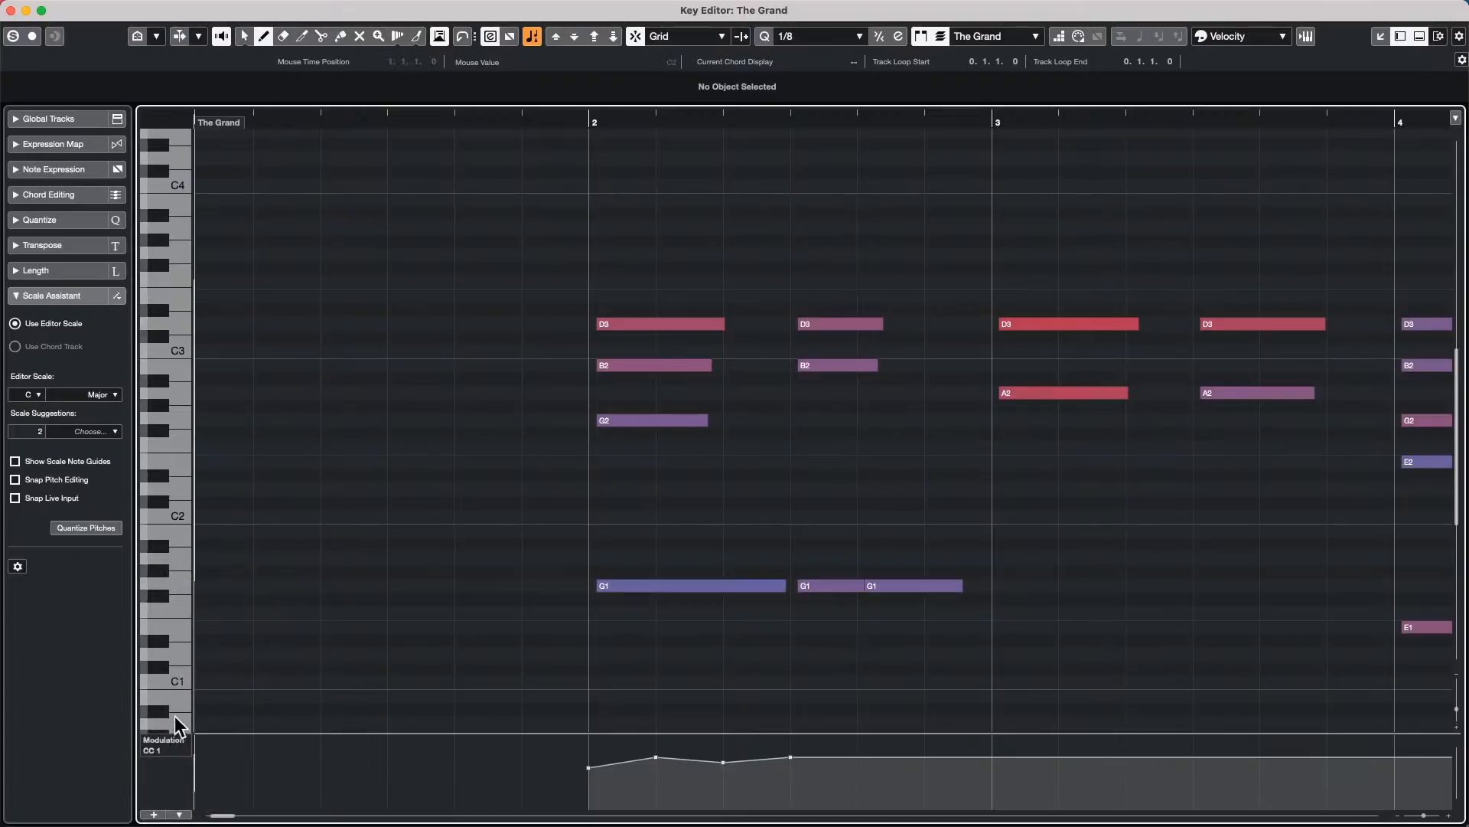
{"action": "left_click", "coordinate": [150, 813]}
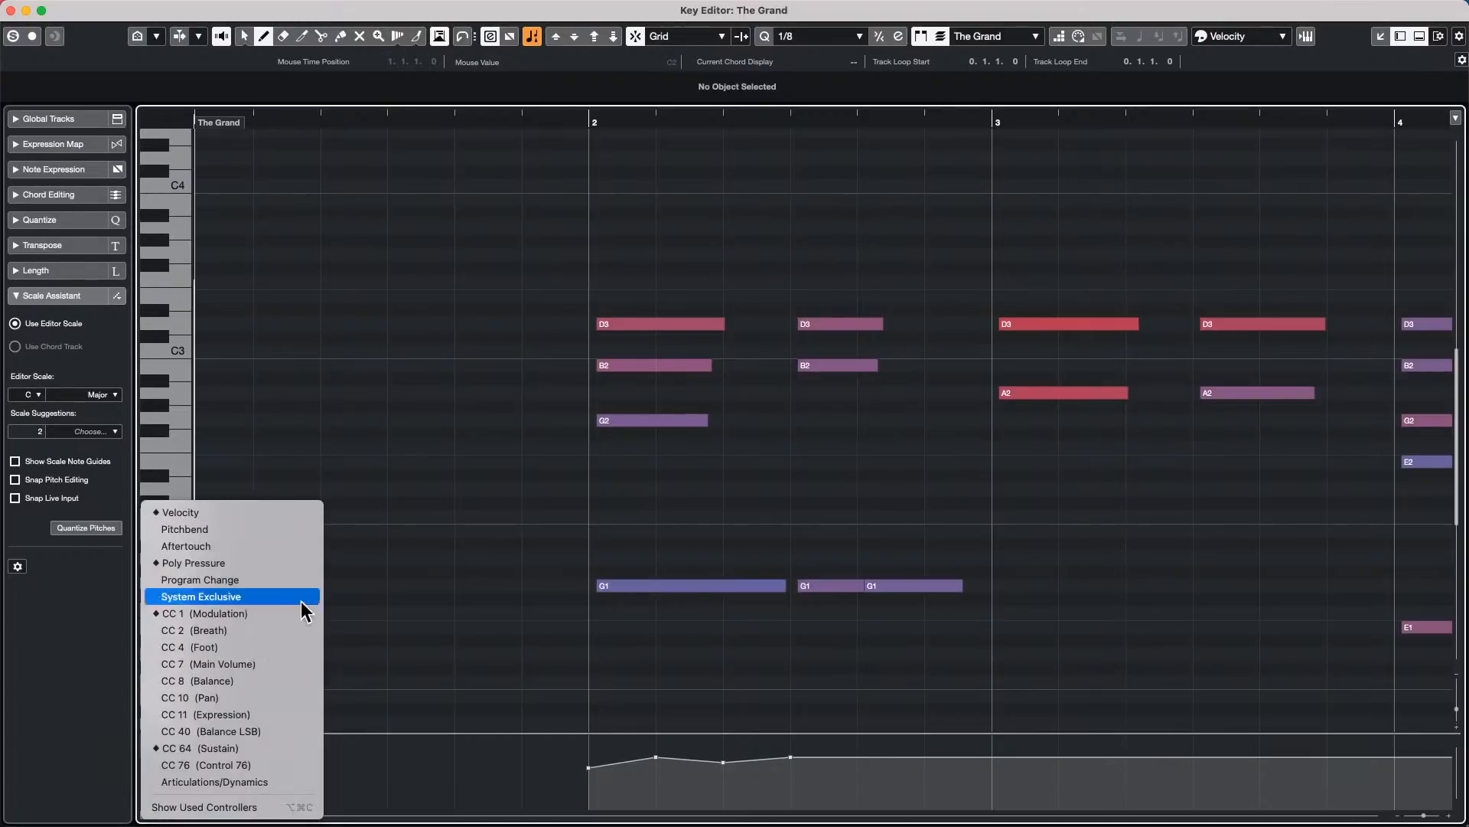
{"action": "left_click", "coordinate": [178, 814]}
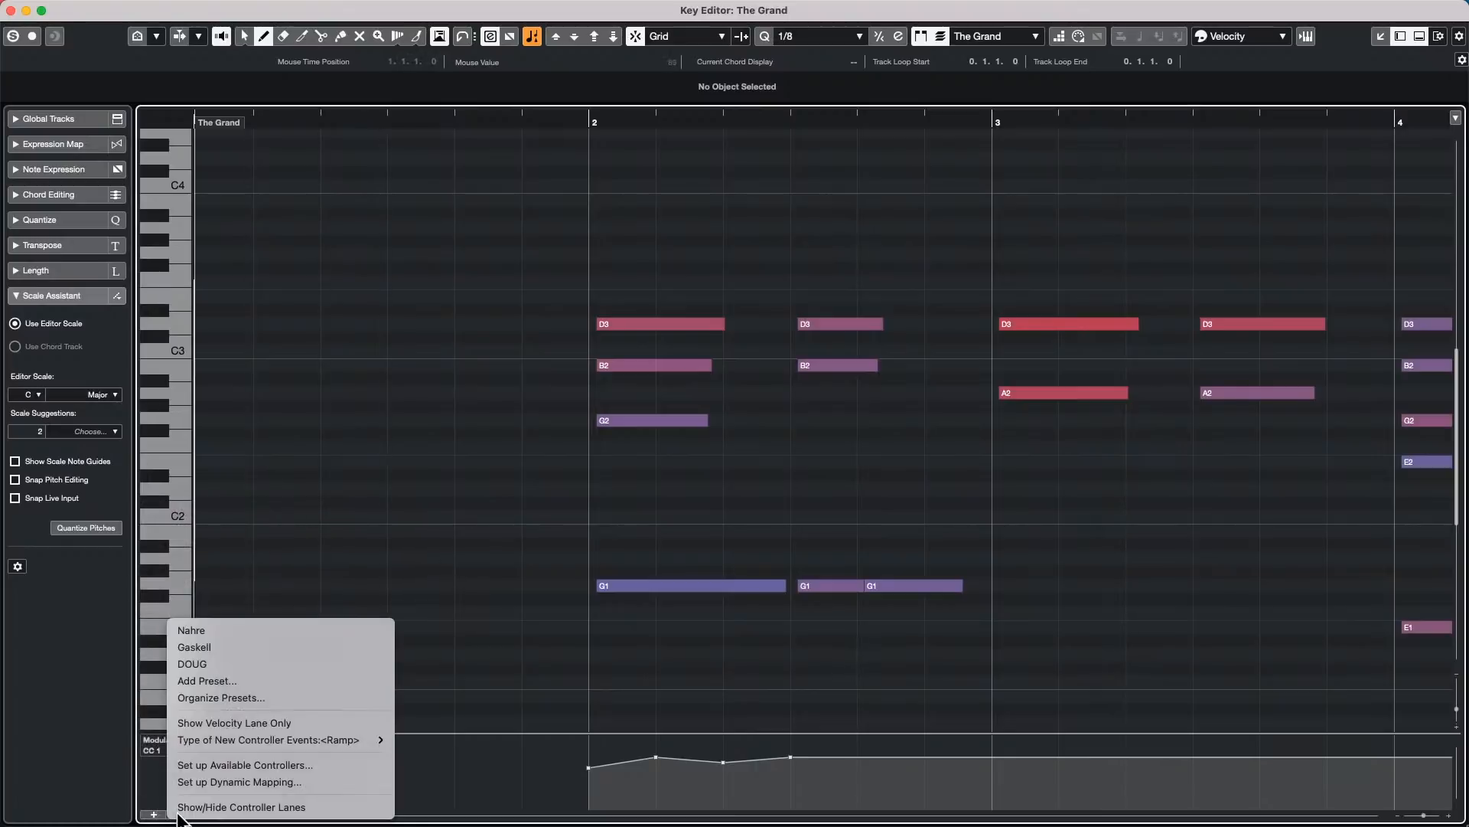
{"action": "left_click", "coordinate": [245, 632]}
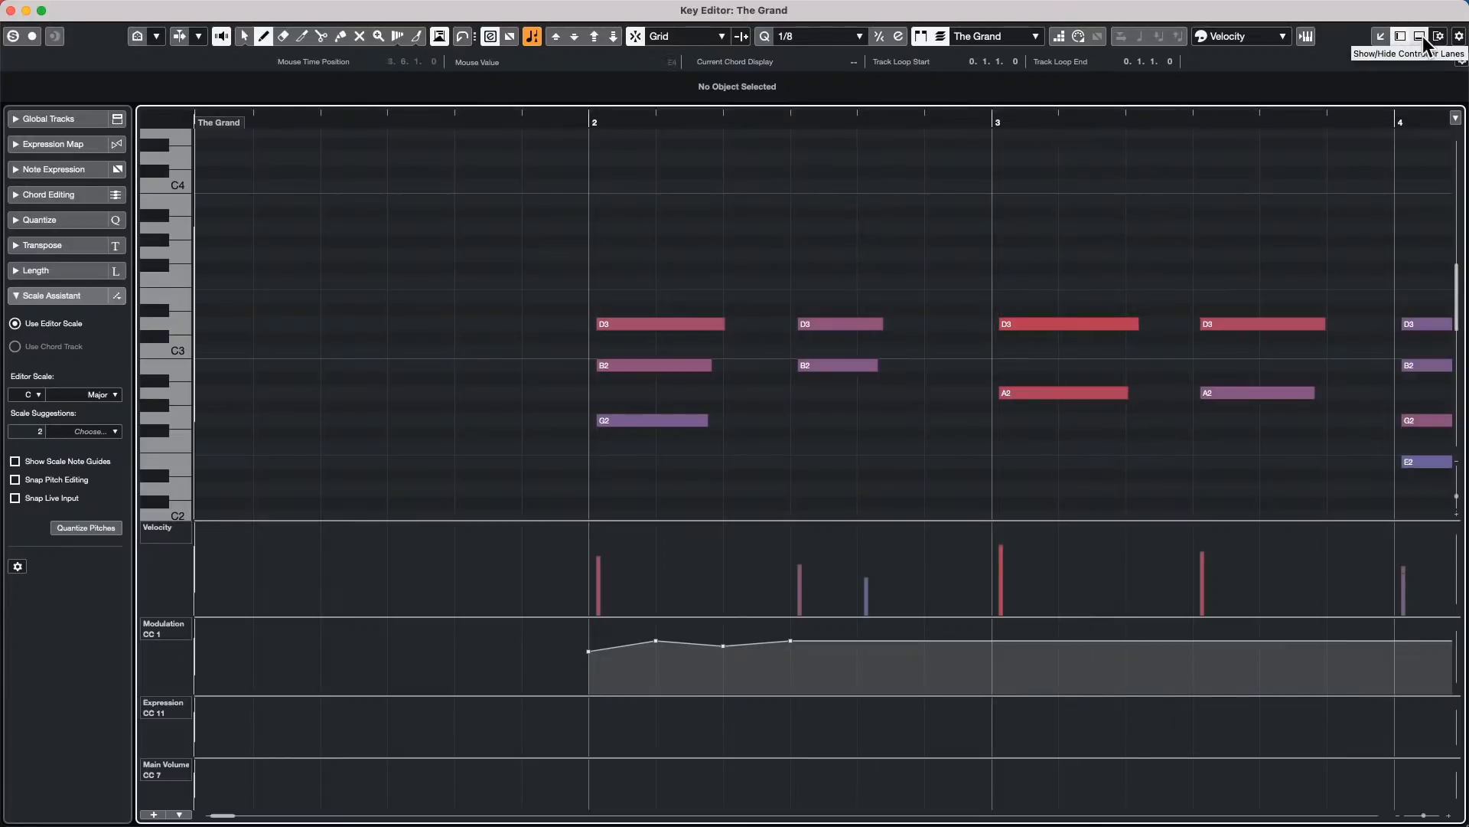
Step: Hide and show again the Key Editor's Inspector and its controller lanes
{"action": "left_click", "coordinate": [1396, 36]}
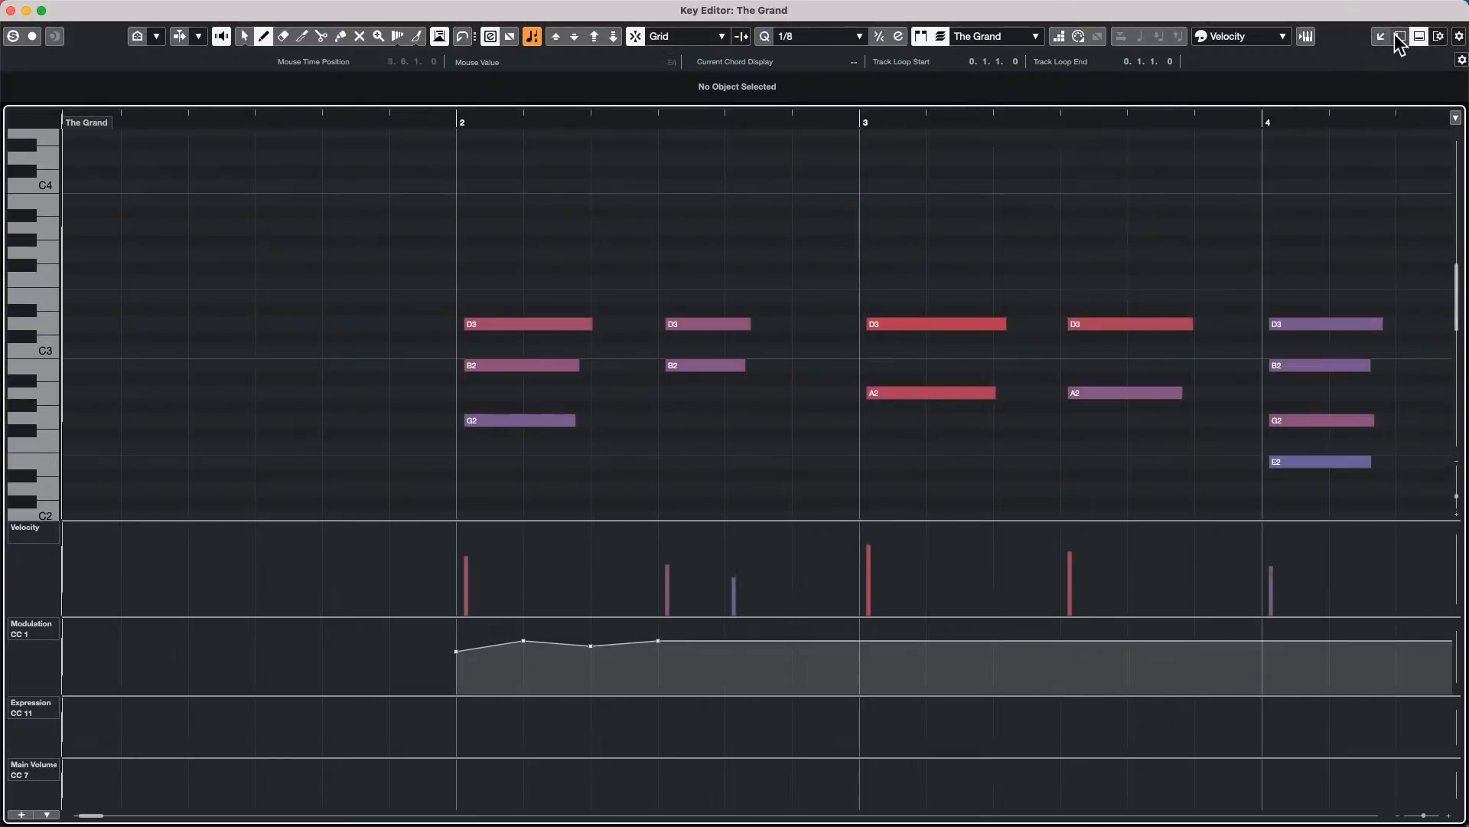
{"action": "left_click", "coordinate": [1395, 34]}
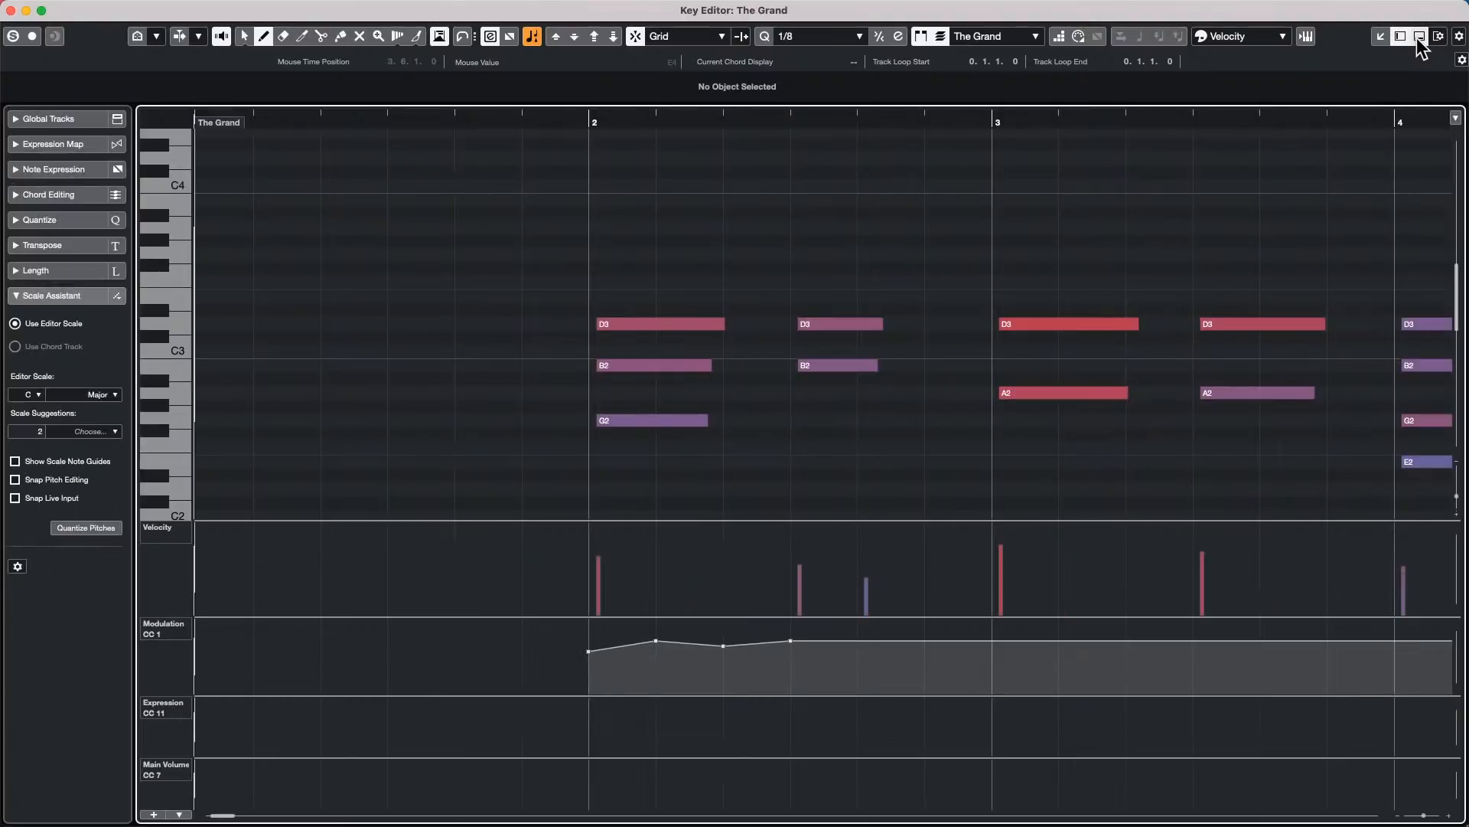
{"action": "left_click", "coordinate": [1418, 40]}
{"action": "left_click", "coordinate": [1418, 40]}
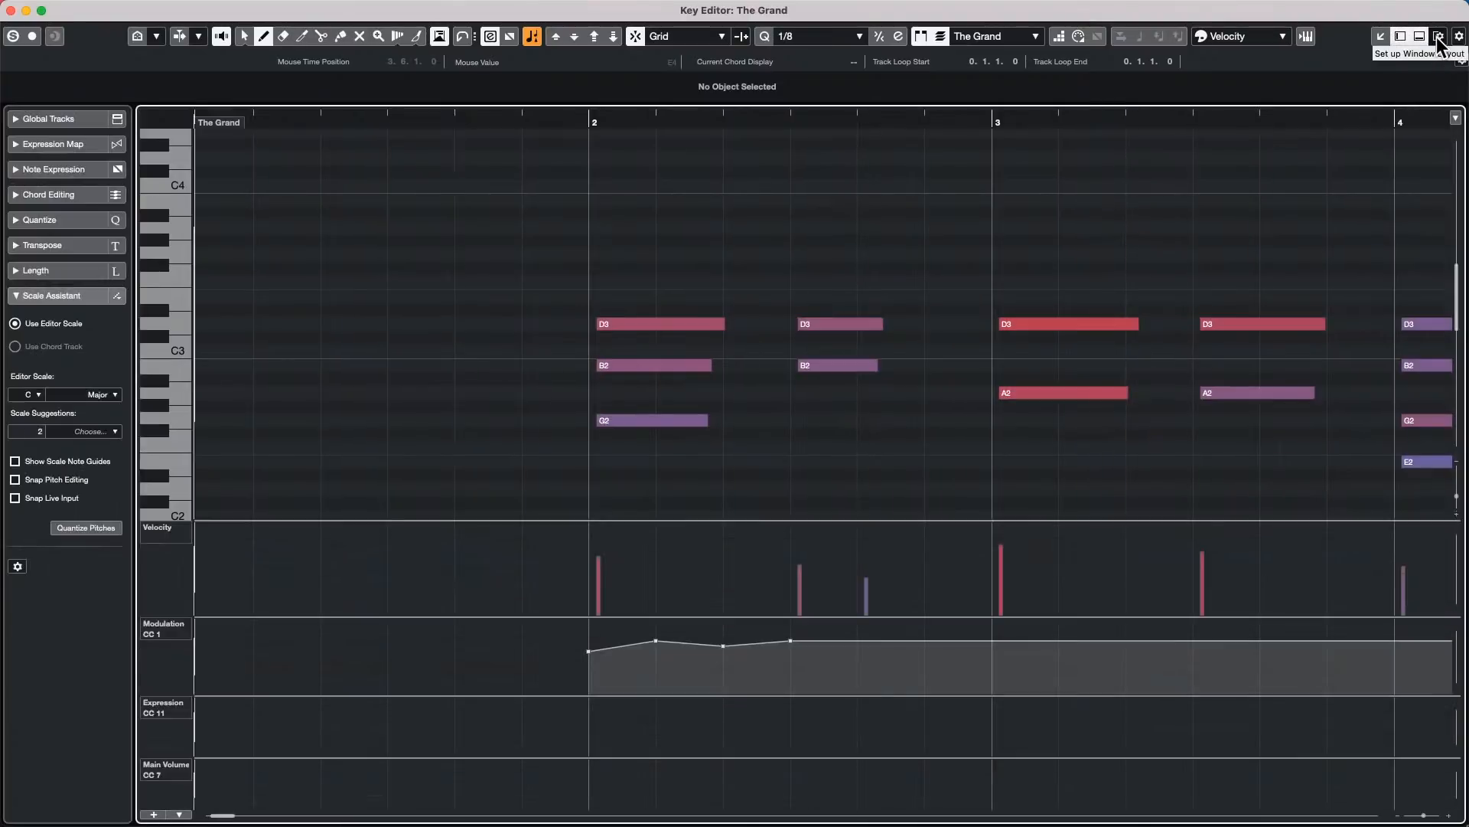
Step: Enable Global Tracks in the Key Editor's window layout
{"action": "left_click", "coordinate": [1438, 38]}
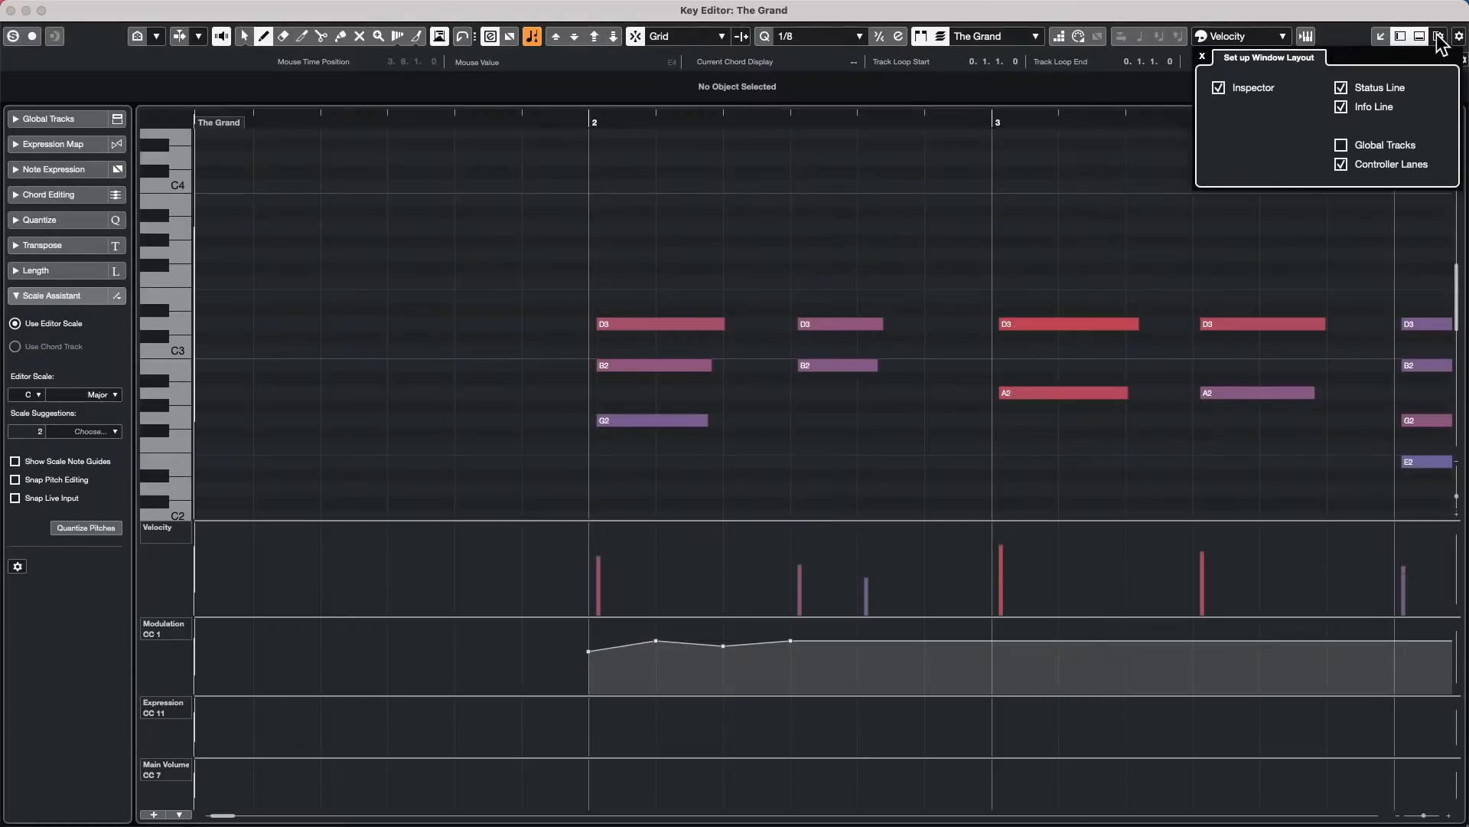
{"action": "left_click", "coordinate": [1341, 145]}
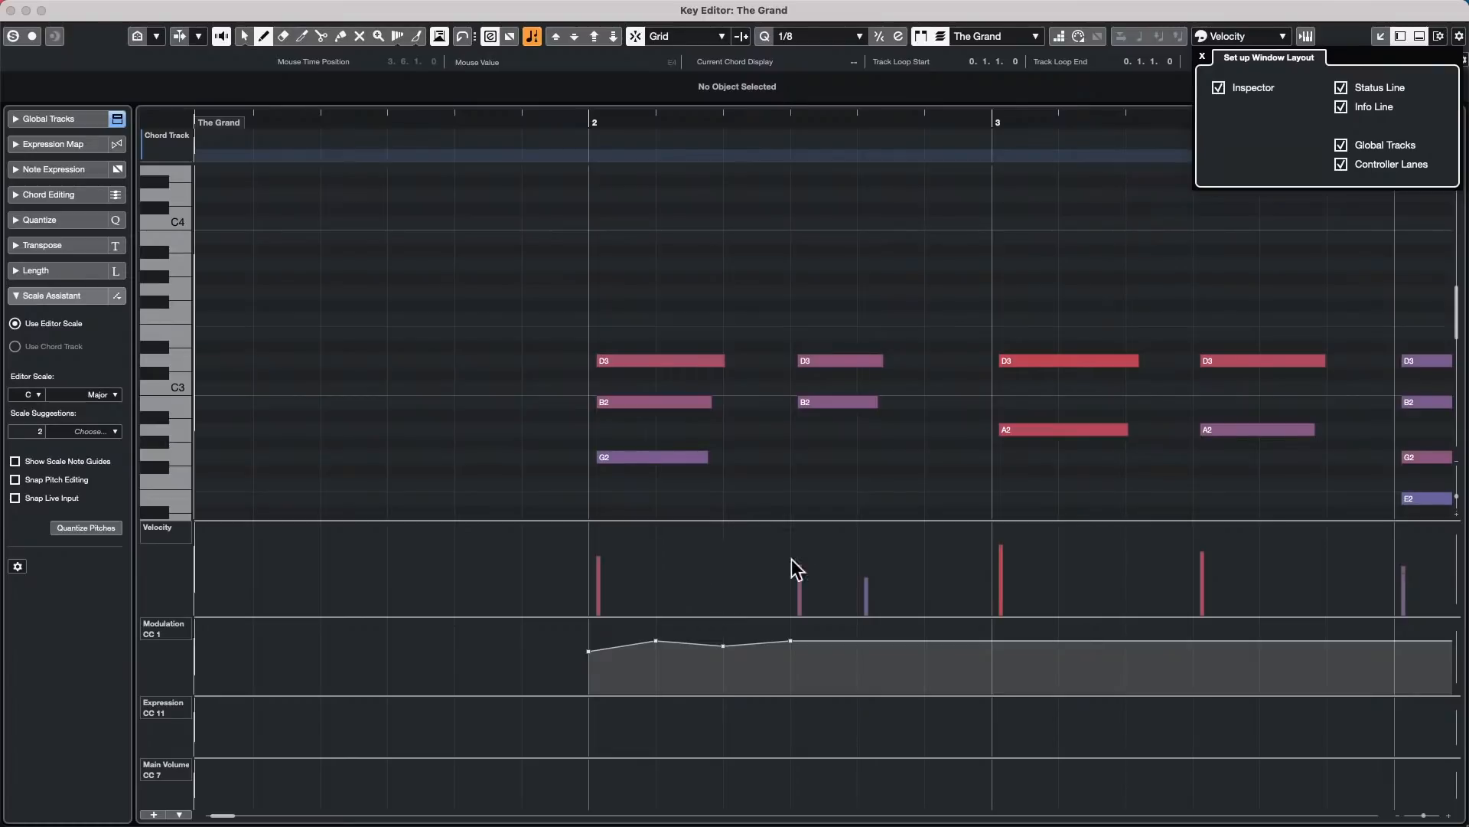
{"action": "left_click", "coordinate": [879, 253]}
Step: Draw freehand controller curves from about bar 10 to 12 in Modulation, bar 11 to 13 in Expression, and bar 9 to 16 in Main Volume
{"action": "left_click", "coordinate": [757, 118]}
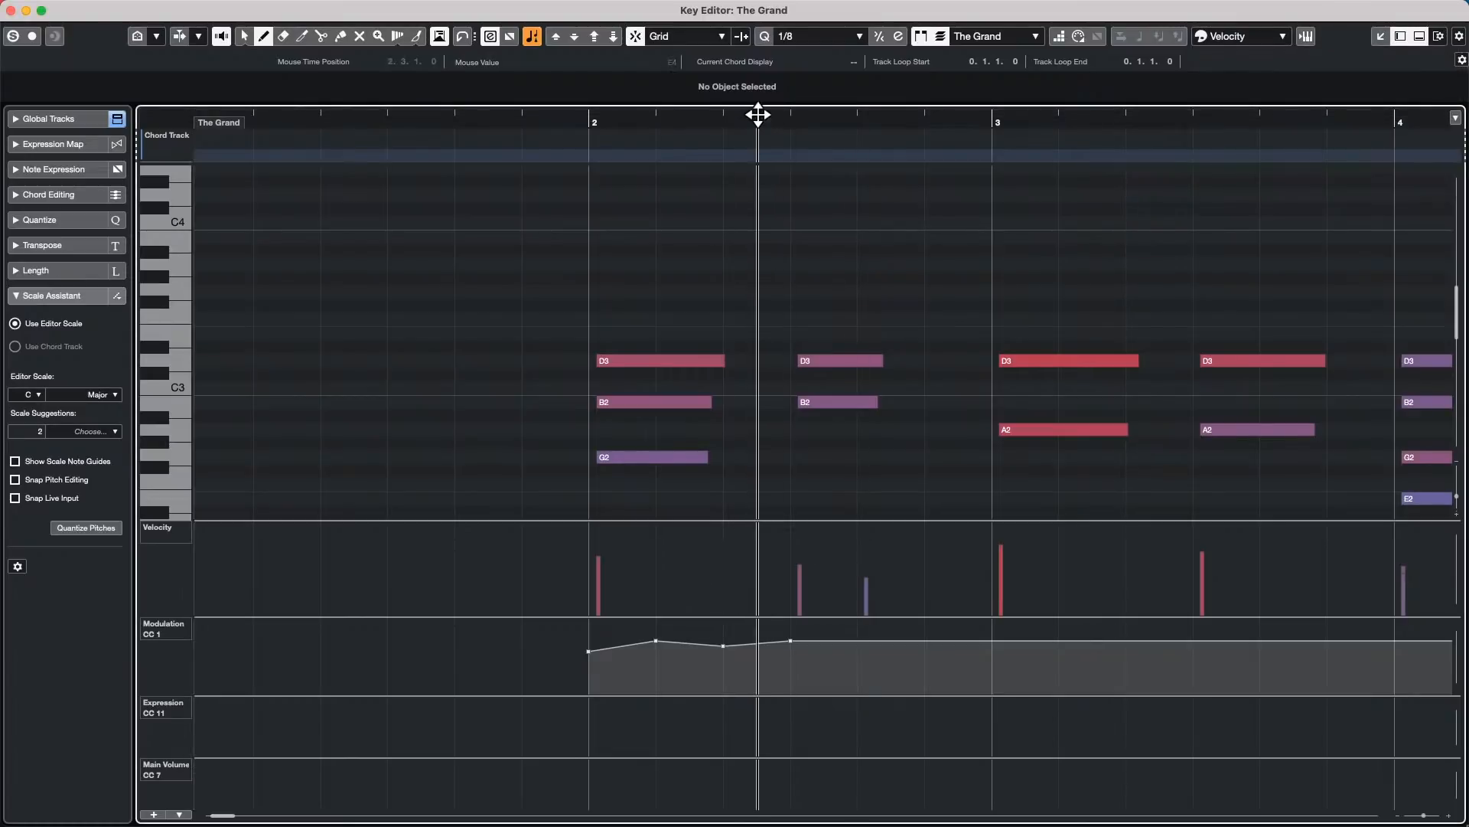
{"action": "left_click_drag", "start_coordinate": [757, 115], "coordinate": [751, 59]}
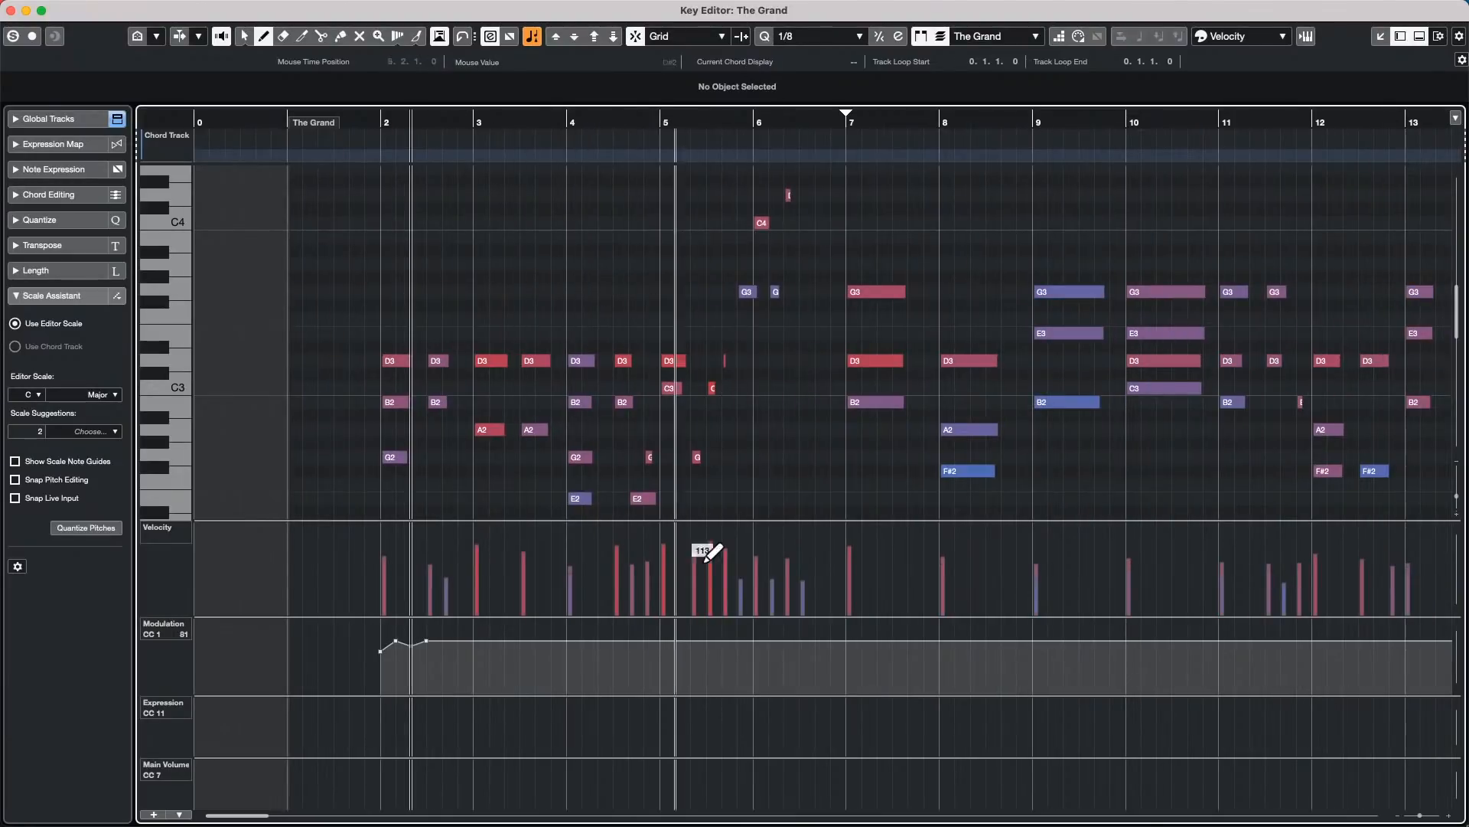
{"action": "mouse_move", "coordinate": [649, 122]}
{"action": "left_mouse_down"}
{"action": "mouse_move", "coordinate": [643, 176]}
{"action": "mouse_move", "coordinate": [666, 122]}
{"action": "left_mouse_up"}
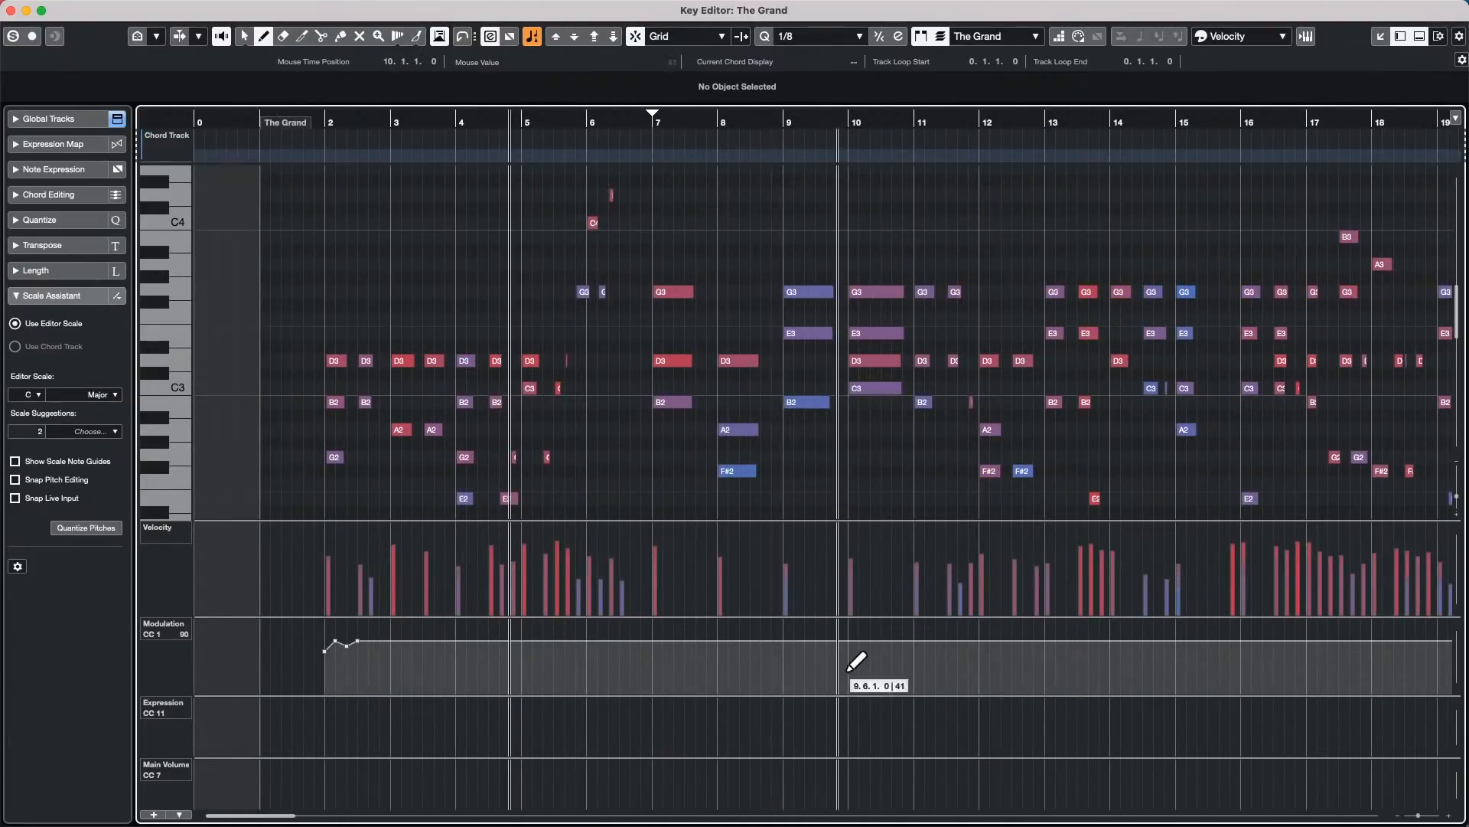
{"action": "left_click_drag", "start_coordinate": [848, 671], "coordinate": [1012, 643]}
{"action": "left_click_drag", "start_coordinate": [924, 734], "coordinate": [1045, 725]}
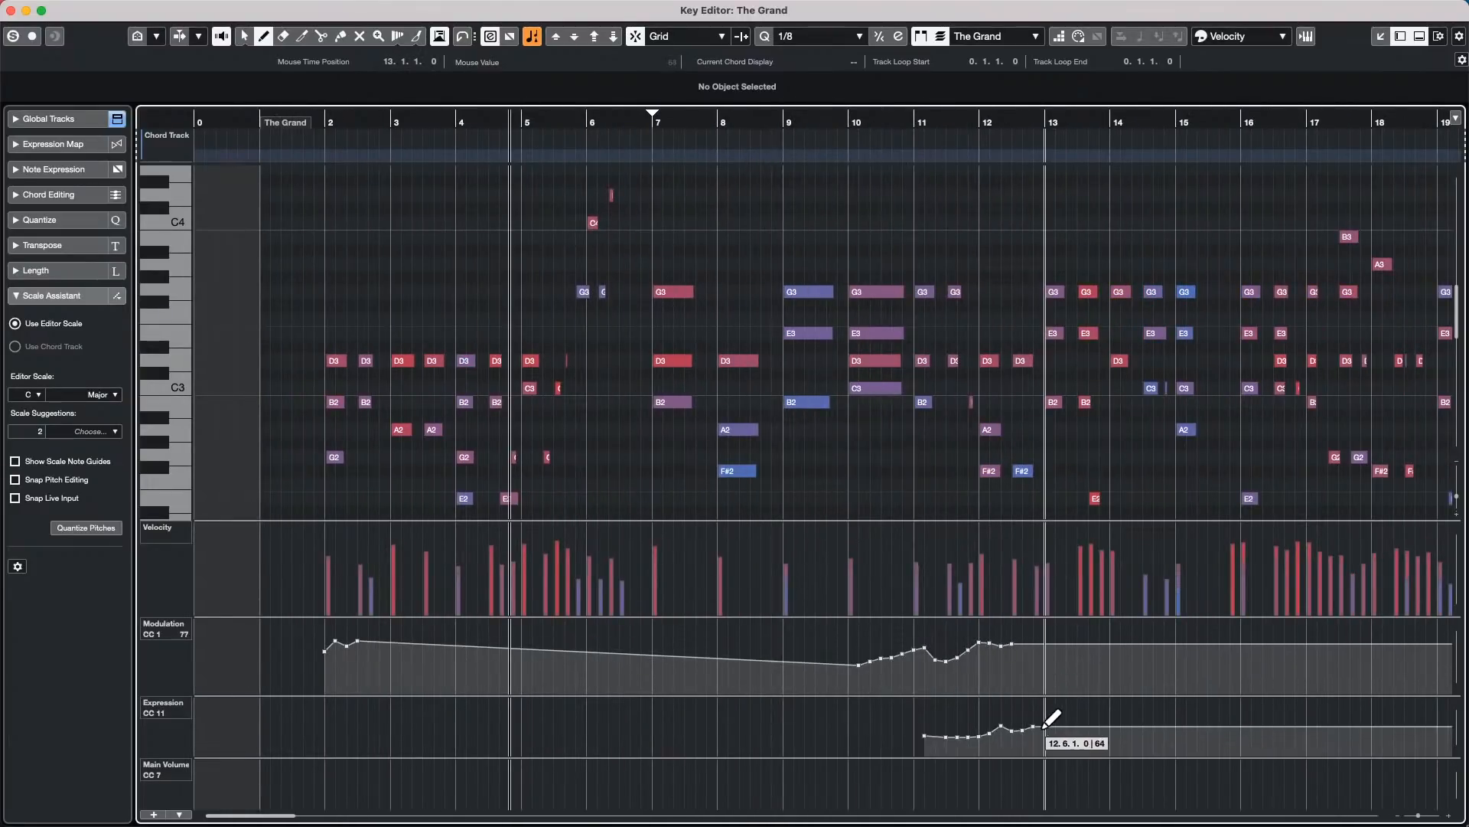
{"action": "left_click_drag", "start_coordinate": [837, 784], "coordinate": [1251, 782]}
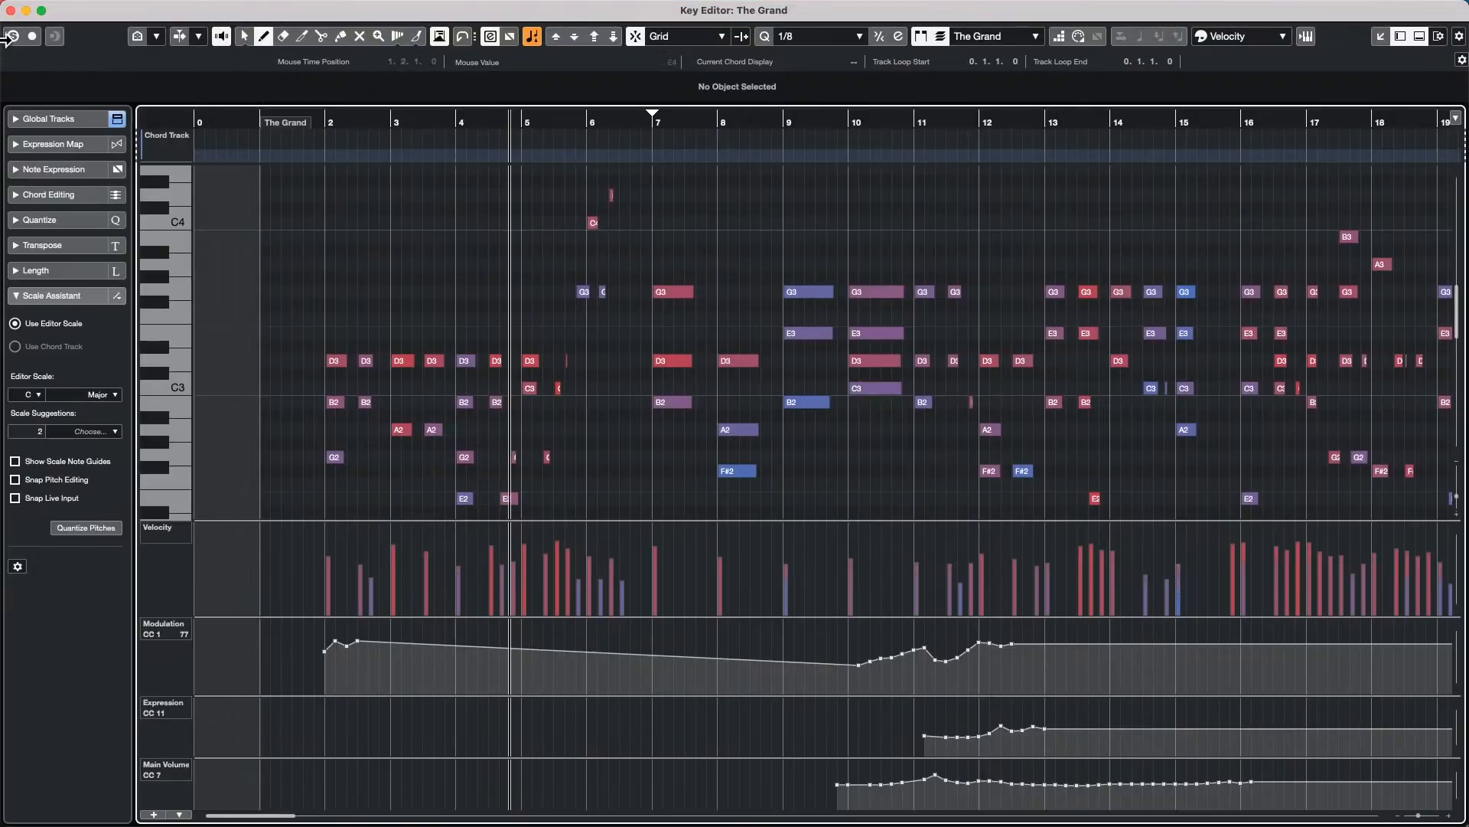
Step: Shrink the Key Editor window to reveal the project behind it, enlarge it again, and close it
{"action": "left_click_drag", "start_coordinate": [2, 3], "coordinate": [70, 349]}
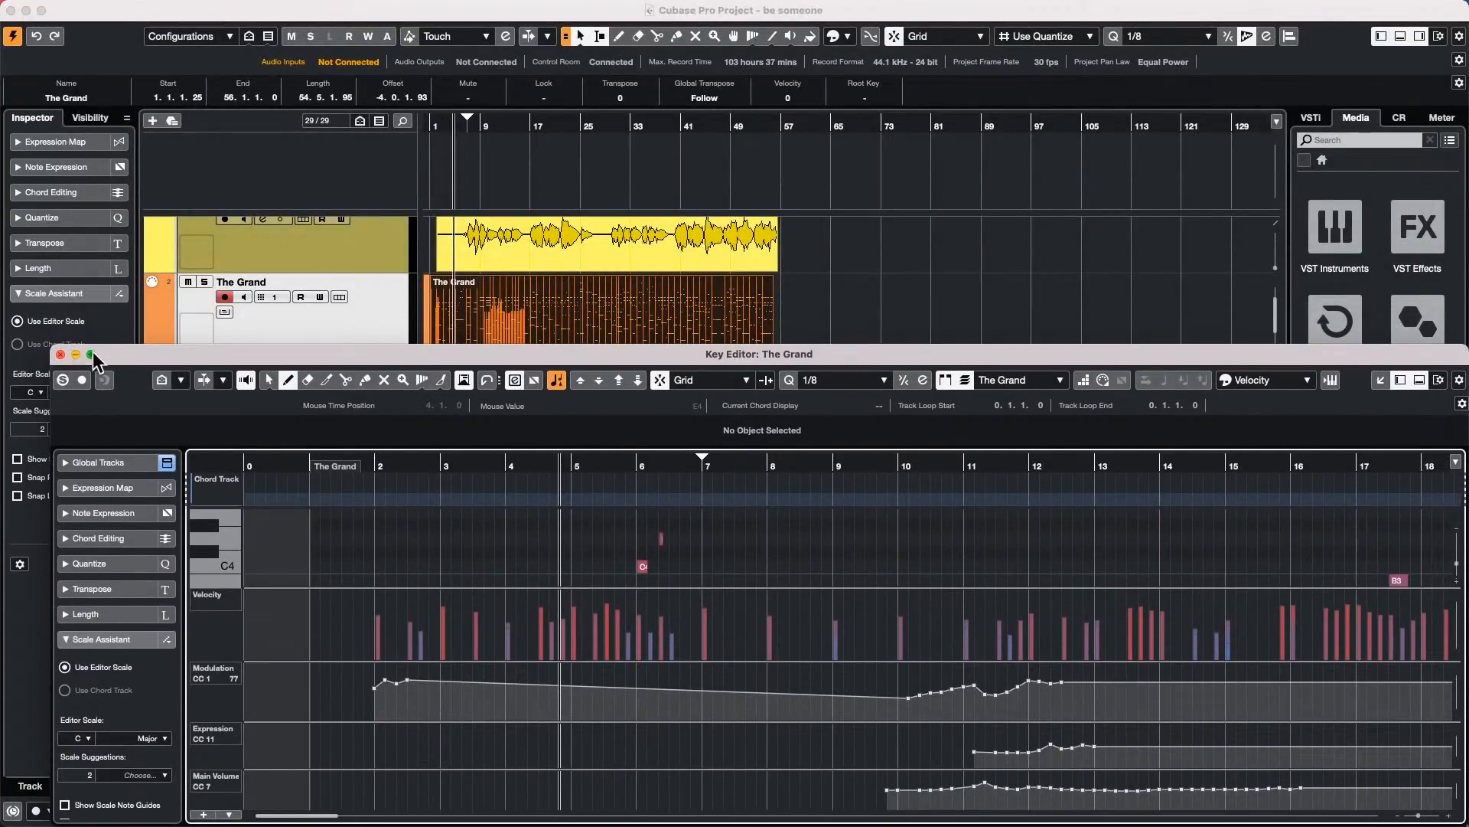
{"action": "left_click", "coordinate": [91, 354]}
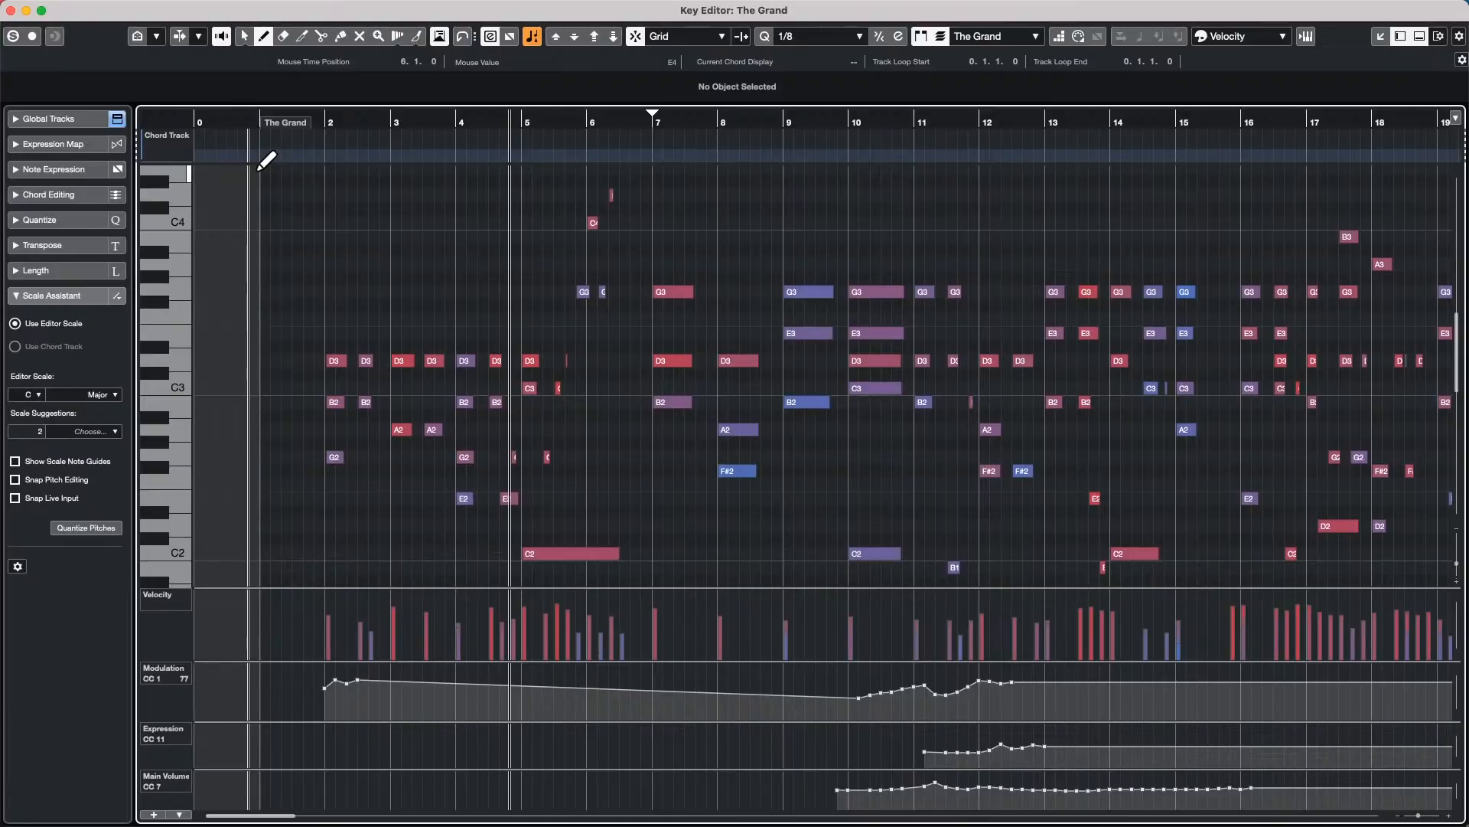
{"action": "left_click", "coordinate": [11, 10]}
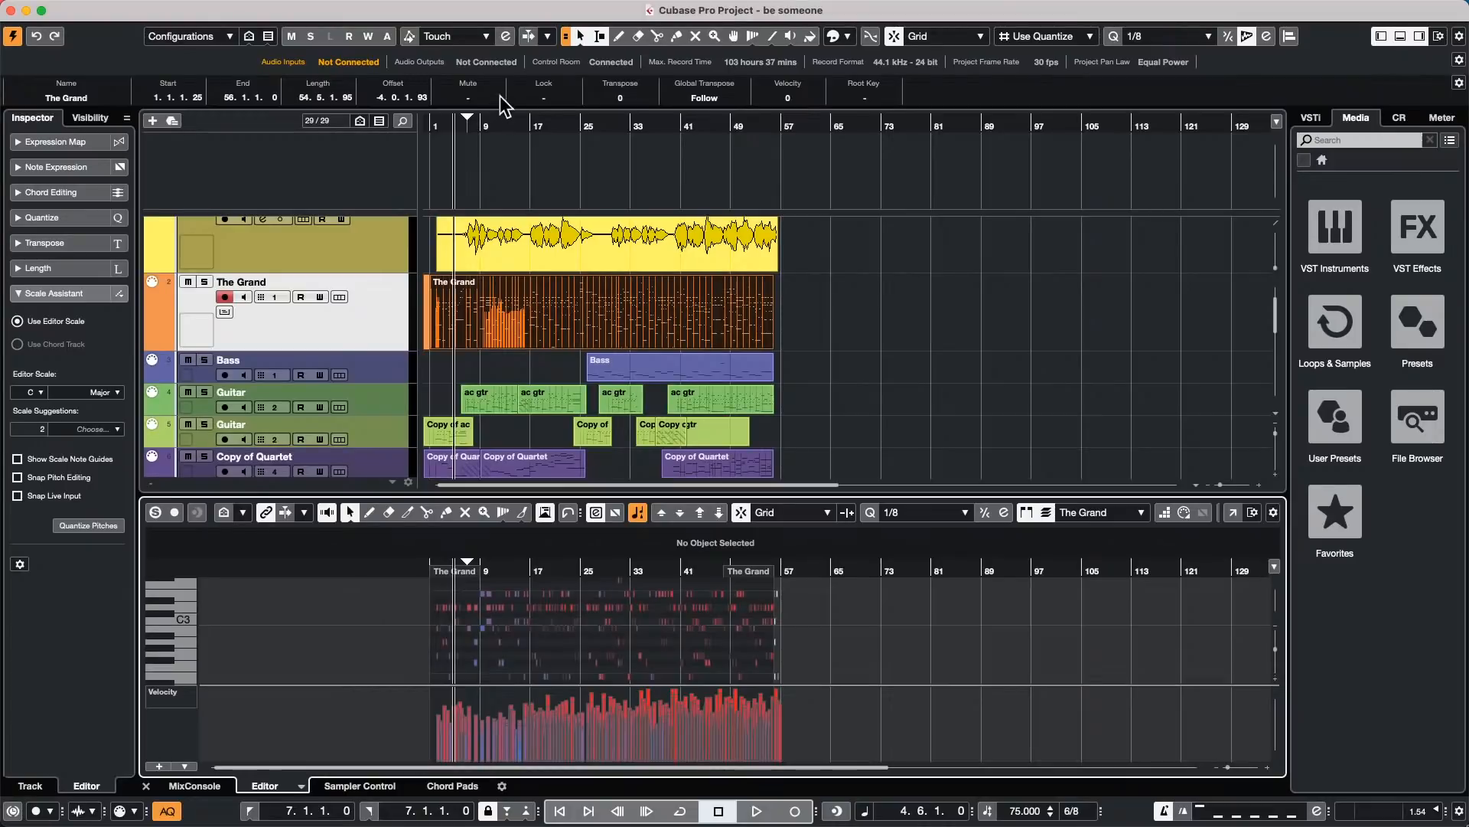
Step: Move the project cursor to the start and view the track types that can be added
{"action": "left_click_drag", "start_coordinate": [501, 121], "coordinate": [205, 106]}
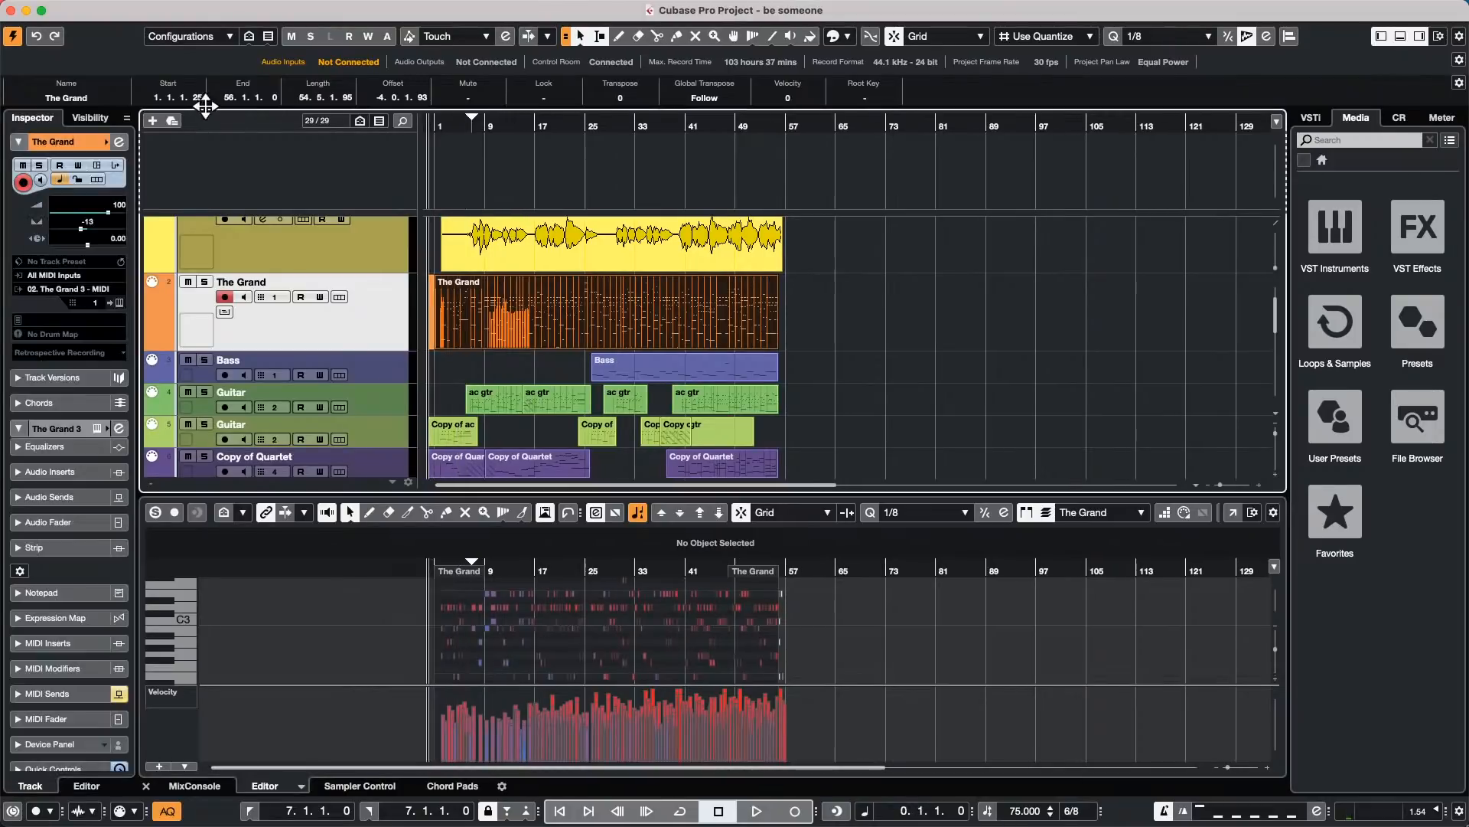
{"action": "right_click", "coordinate": [334, 328]}
{"action": "mouse_move", "coordinate": [440, 337]}
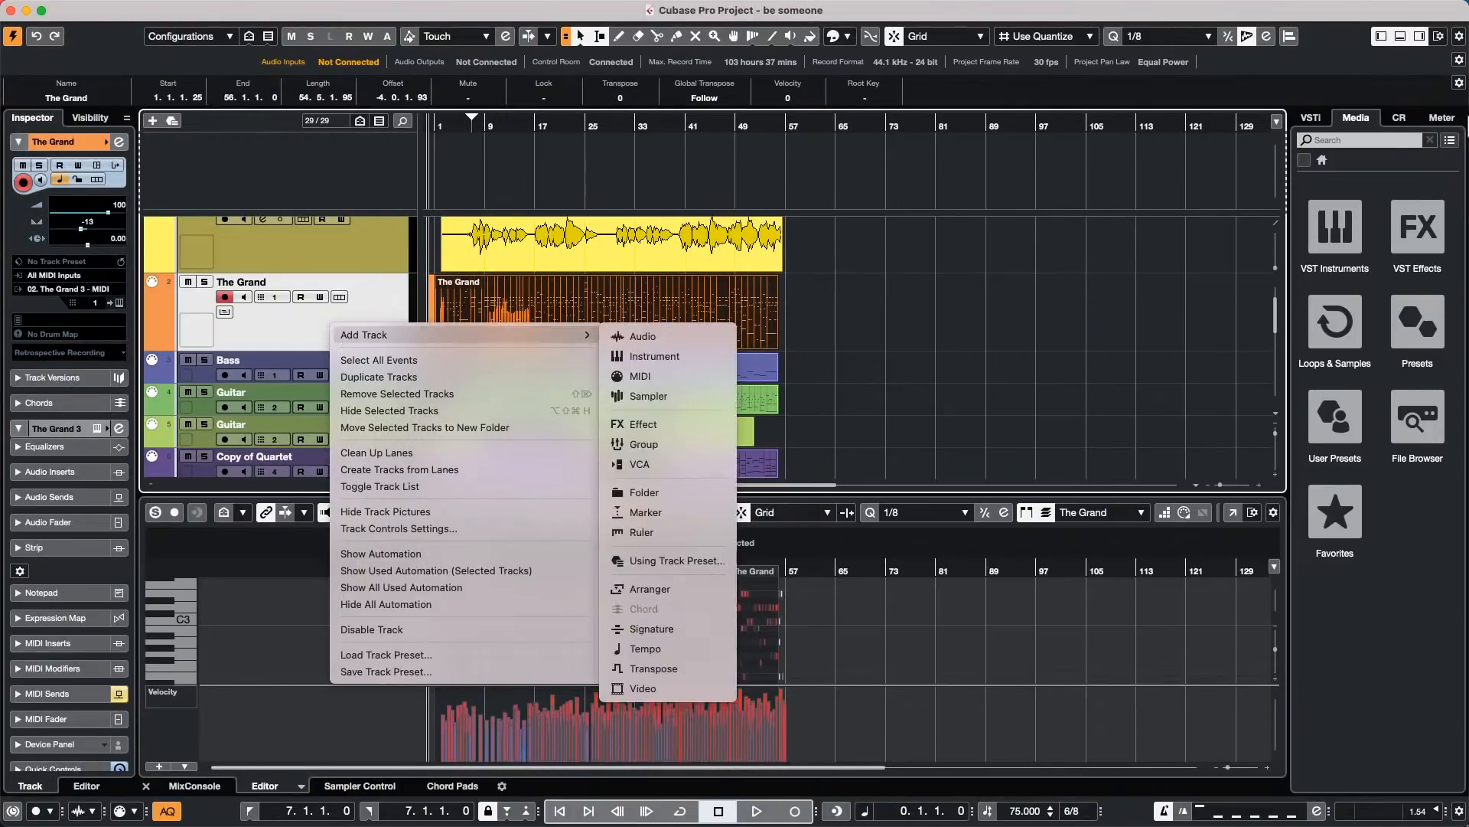
{"action": "left_click", "coordinate": [1399, 117]}
Step: Add a Retrologue VST instrument to the rack and create a MIDI track assigned to it
{"action": "left_click", "coordinate": [1311, 120]}
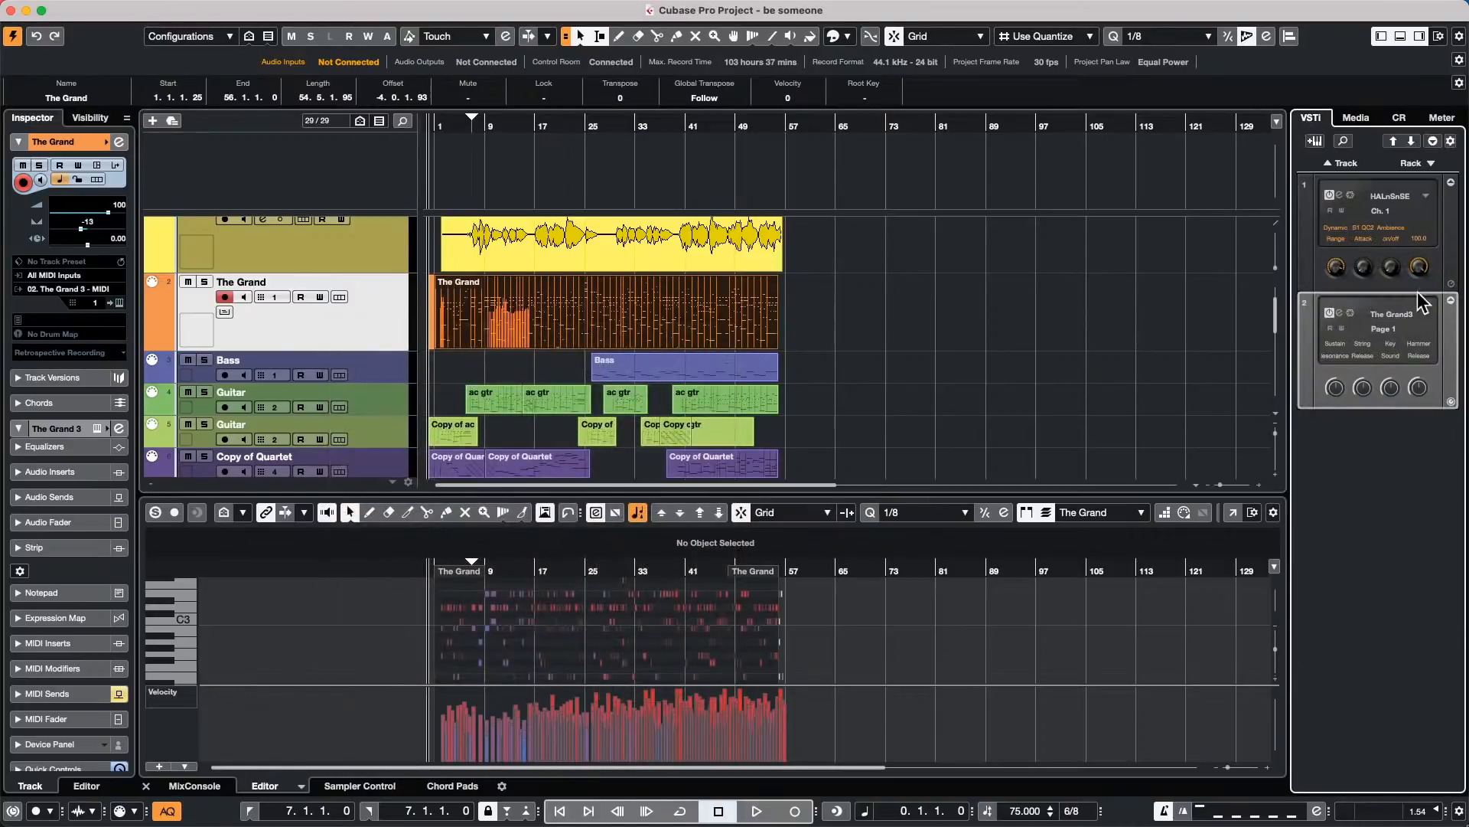
{"action": "left_click", "coordinate": [1428, 162]}
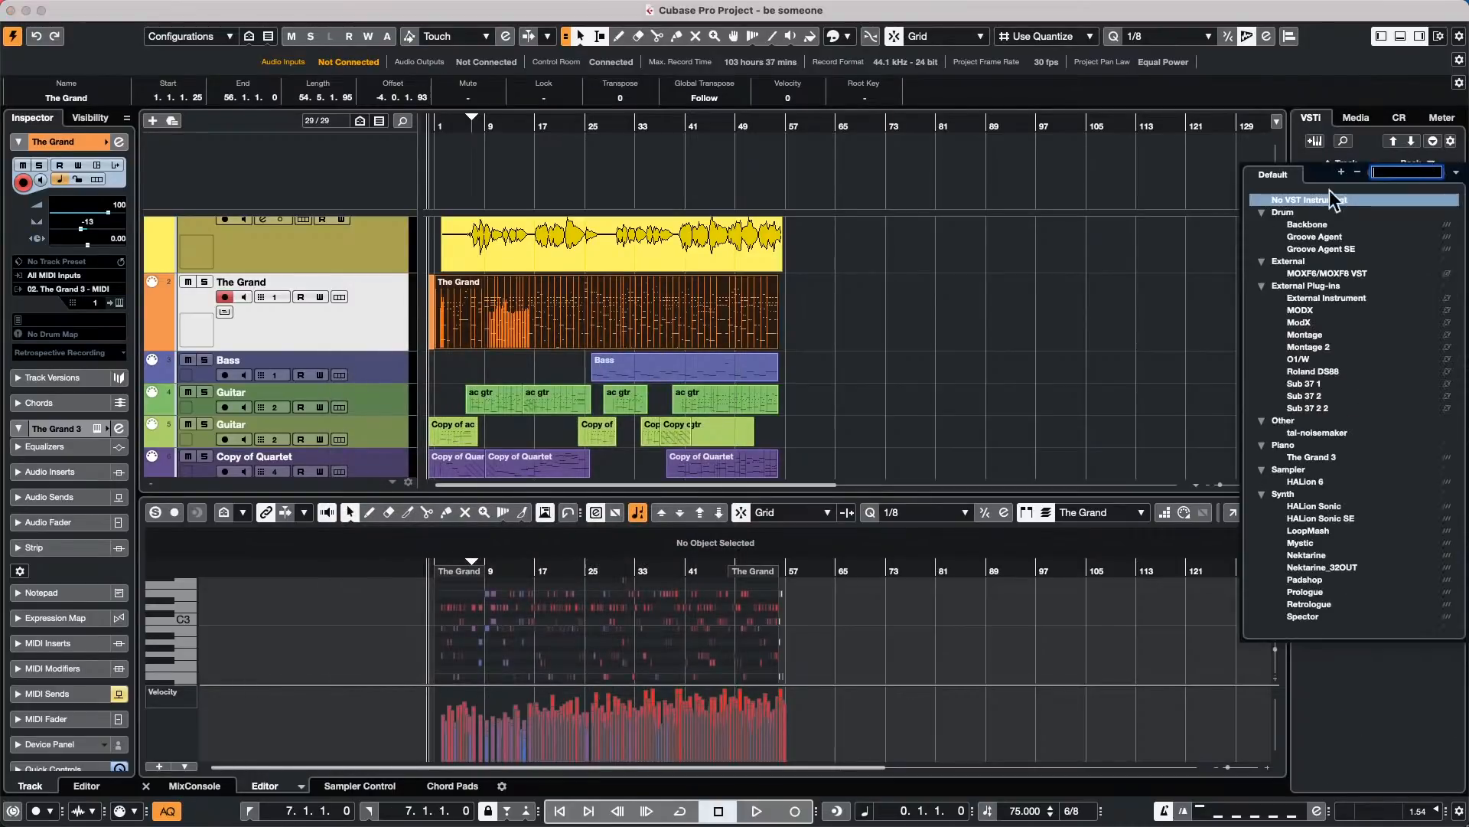
{"action": "left_click", "coordinate": [1309, 604]}
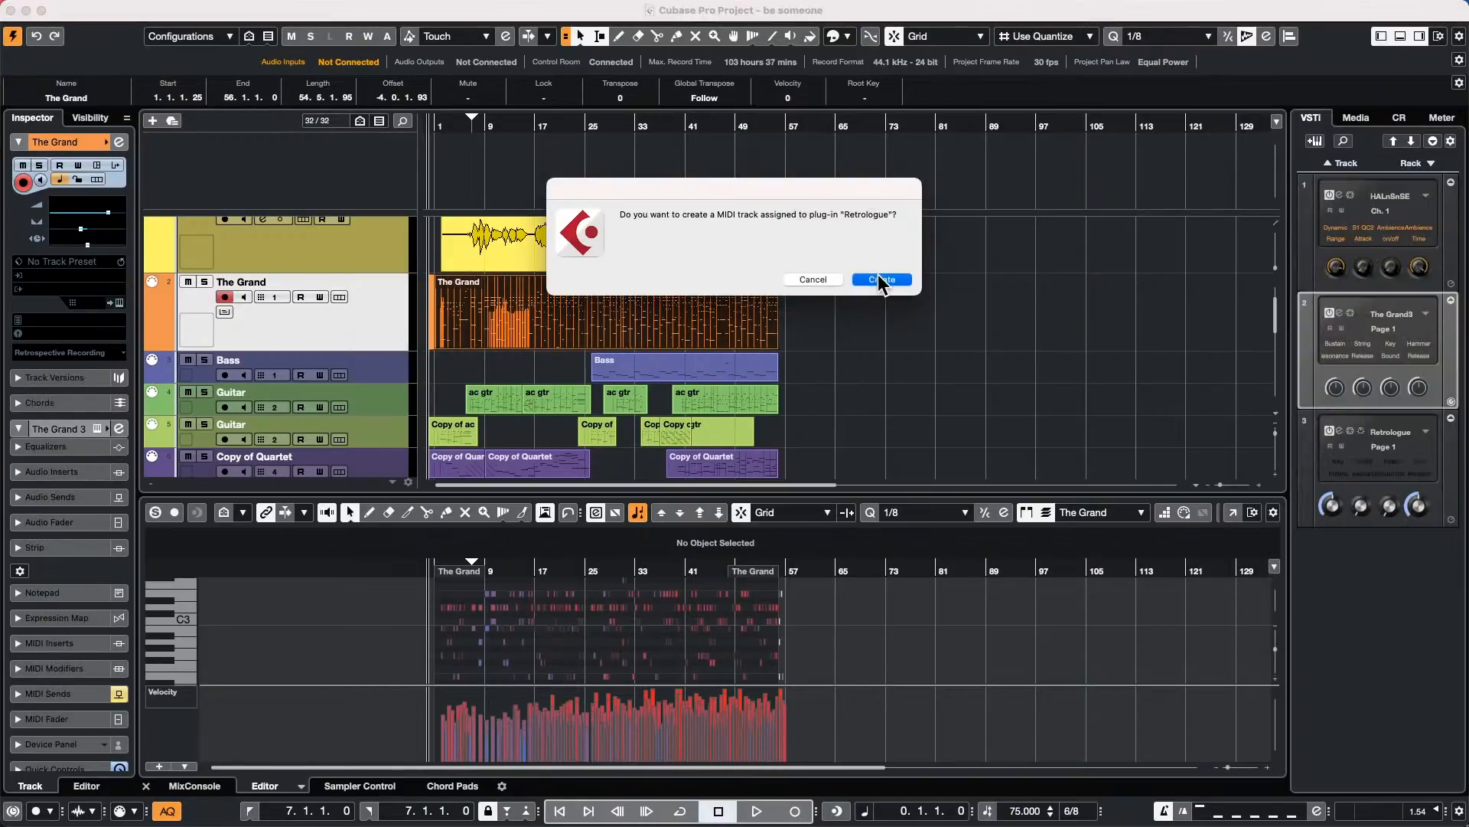
{"action": "left_click", "coordinate": [880, 278]}
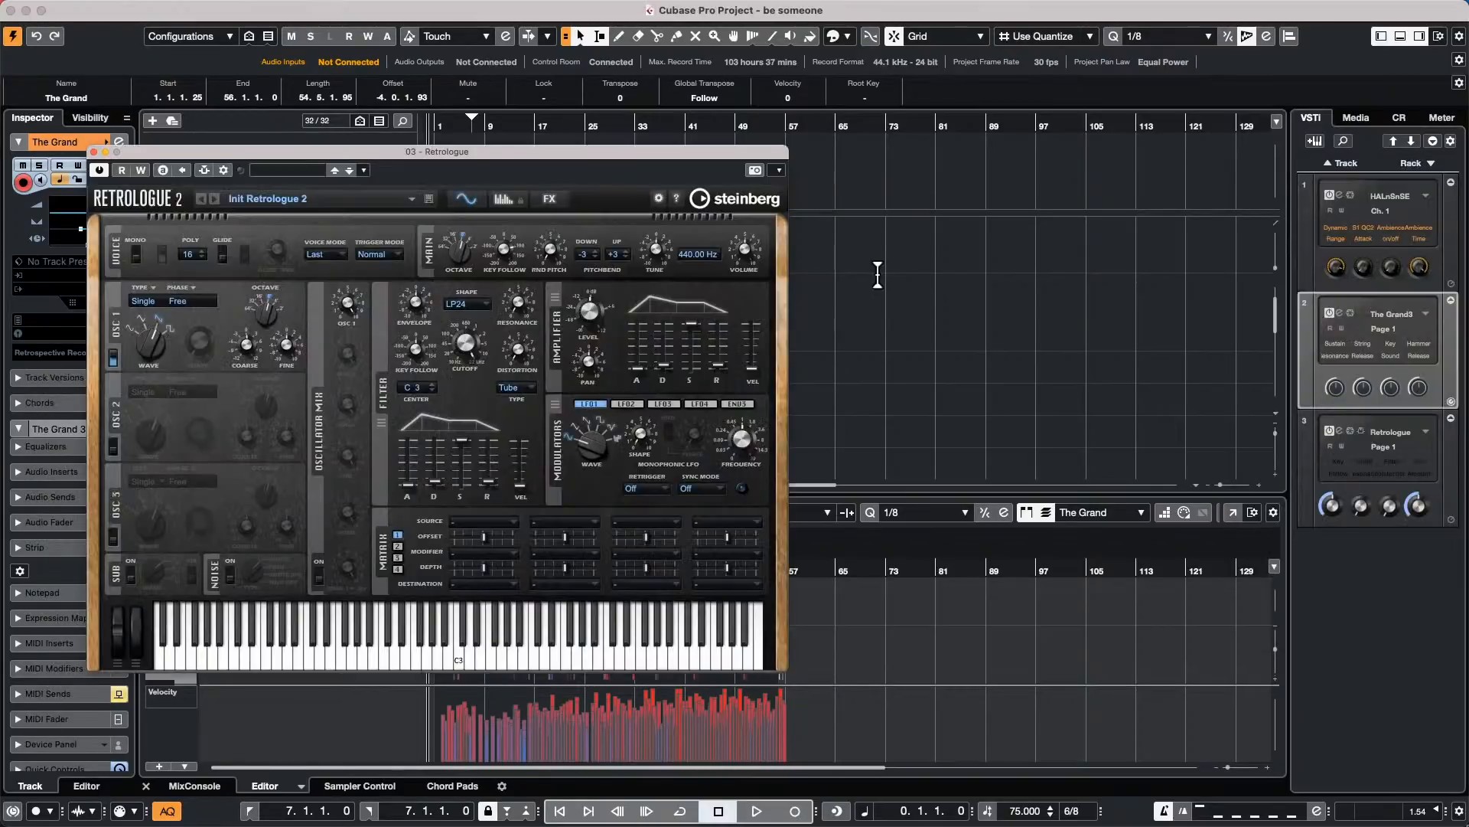
Step: Load the Almighty Strings preset from the Strings category into Retrologue
{"action": "left_click", "coordinate": [305, 171]}
{"action": "left_click", "coordinate": [419, 260]}
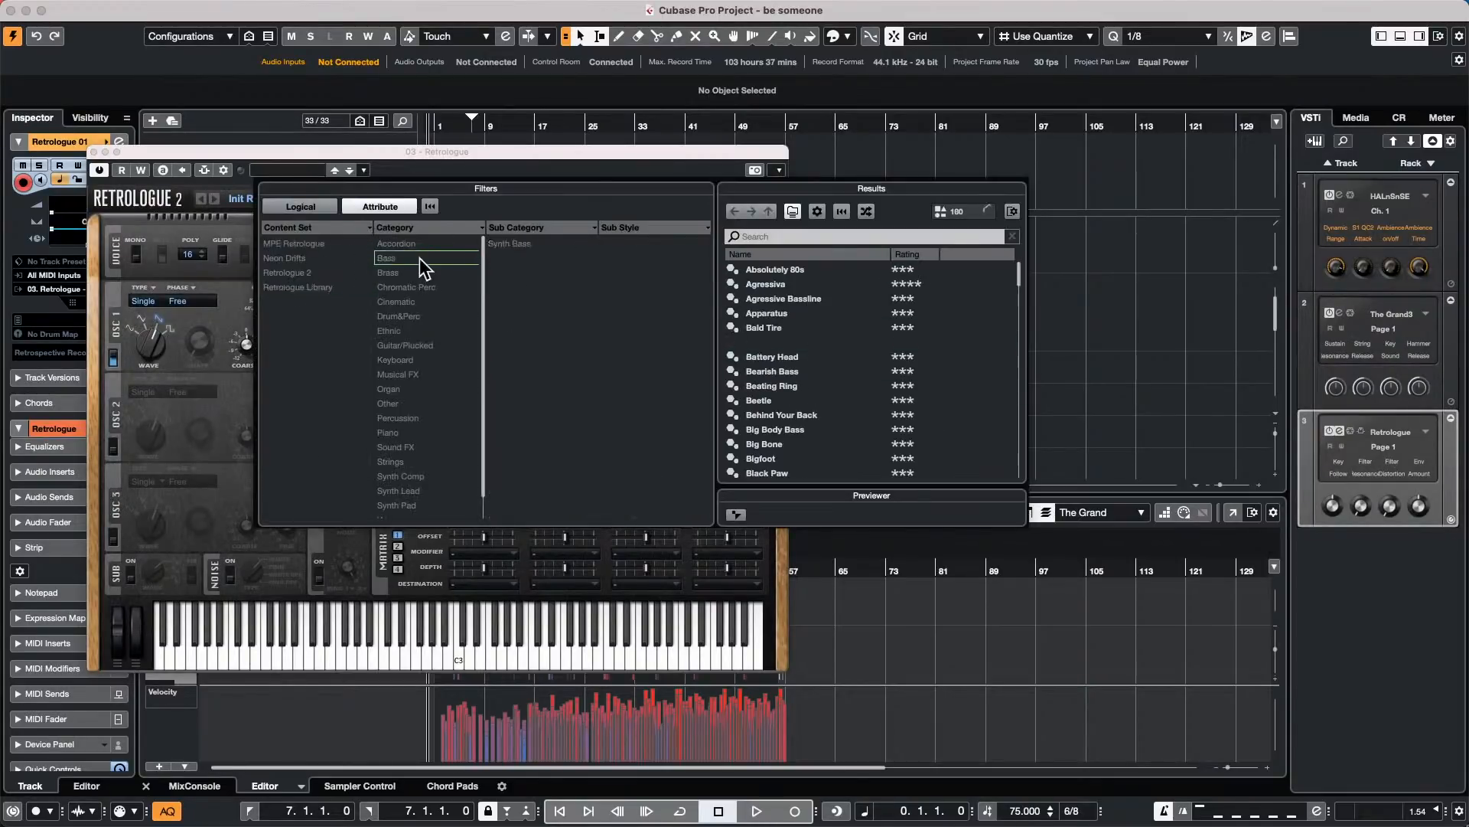
{"action": "left_click", "coordinate": [417, 387]}
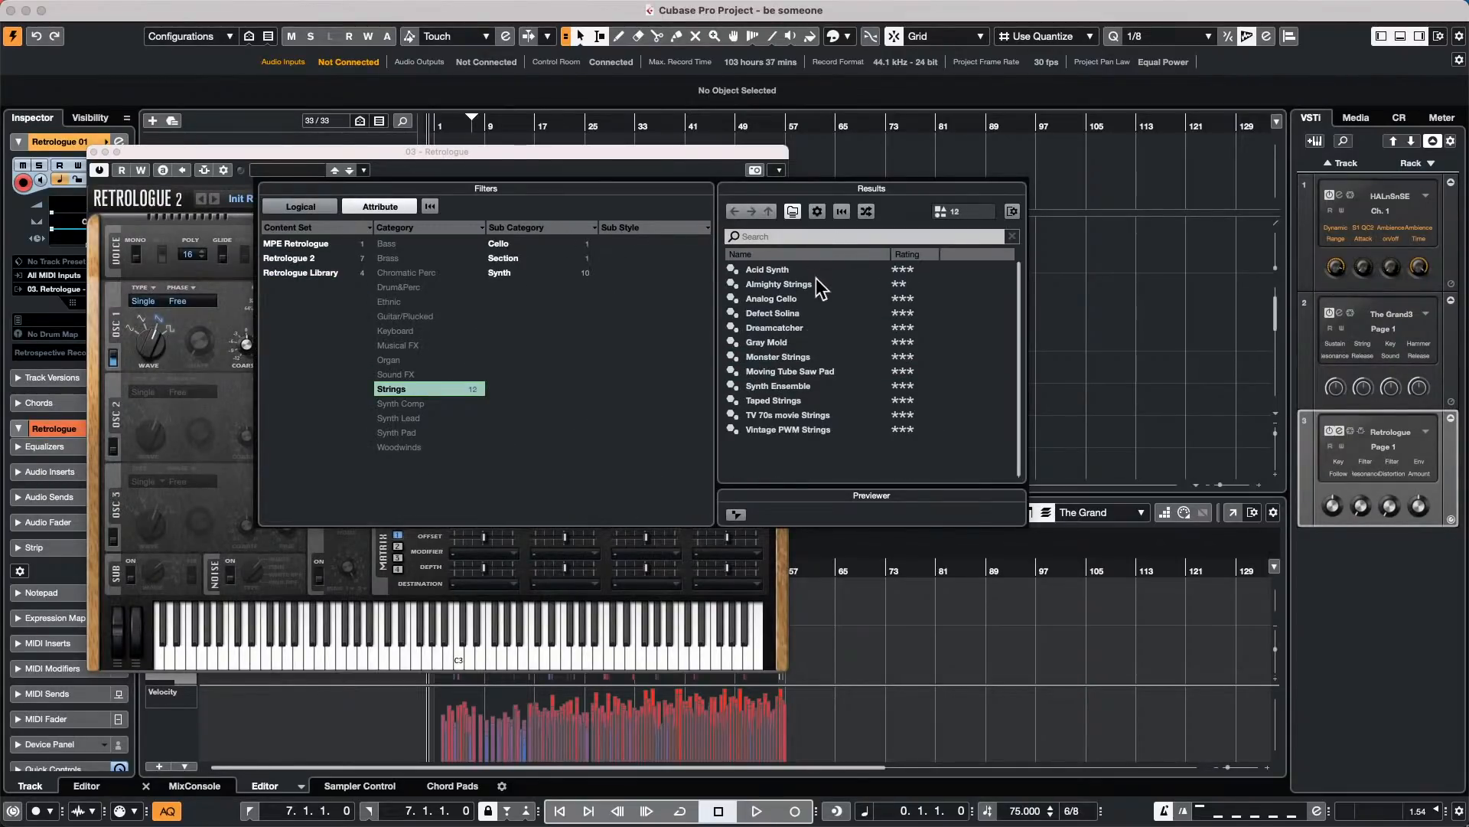
{"action": "double_click", "coordinate": [815, 282]}
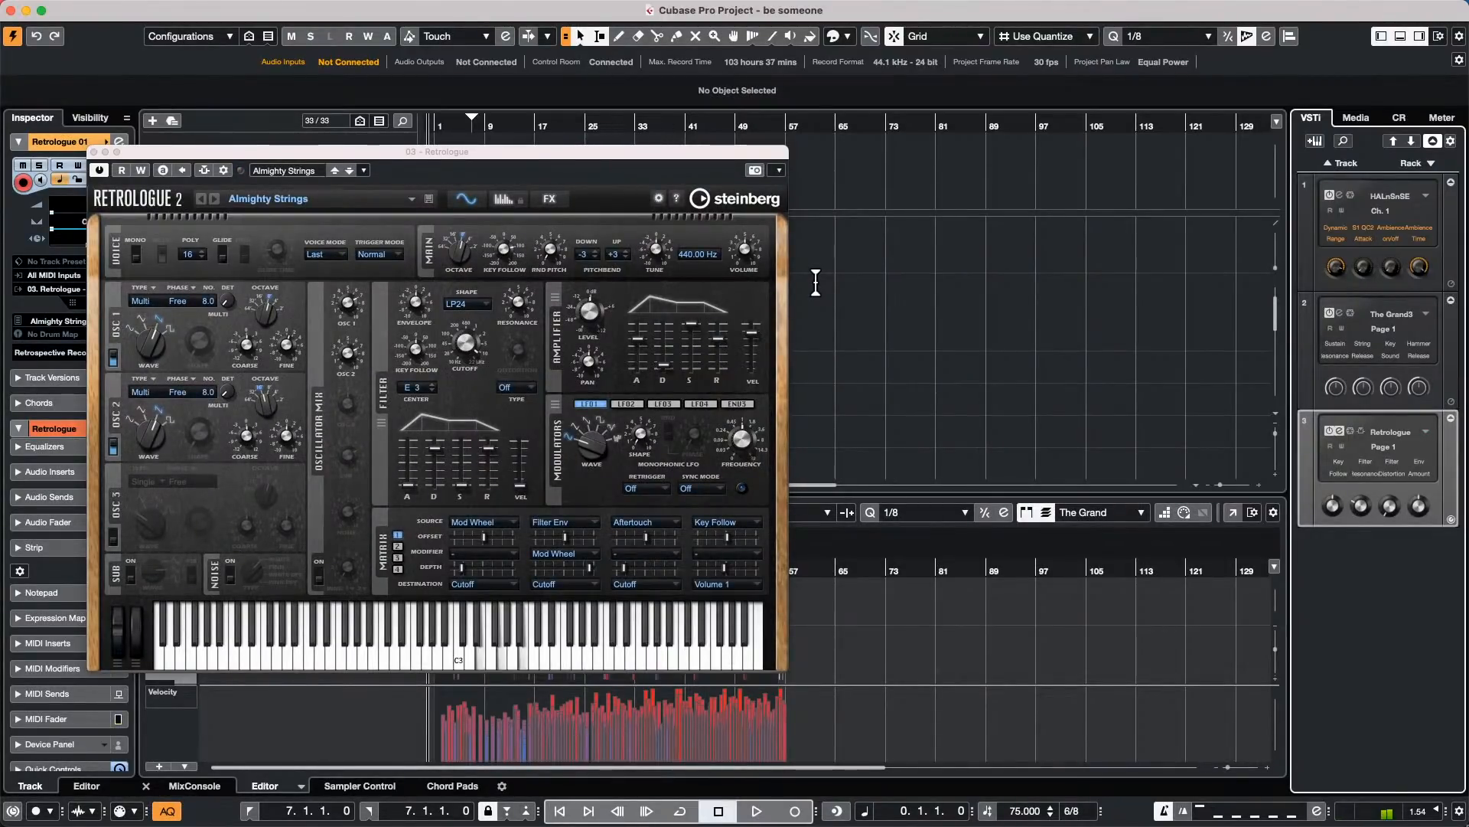
Step: Add a Padshop VST instrument to the rack and create a MIDI track assigned to it
{"action": "left_click", "coordinate": [1430, 162]}
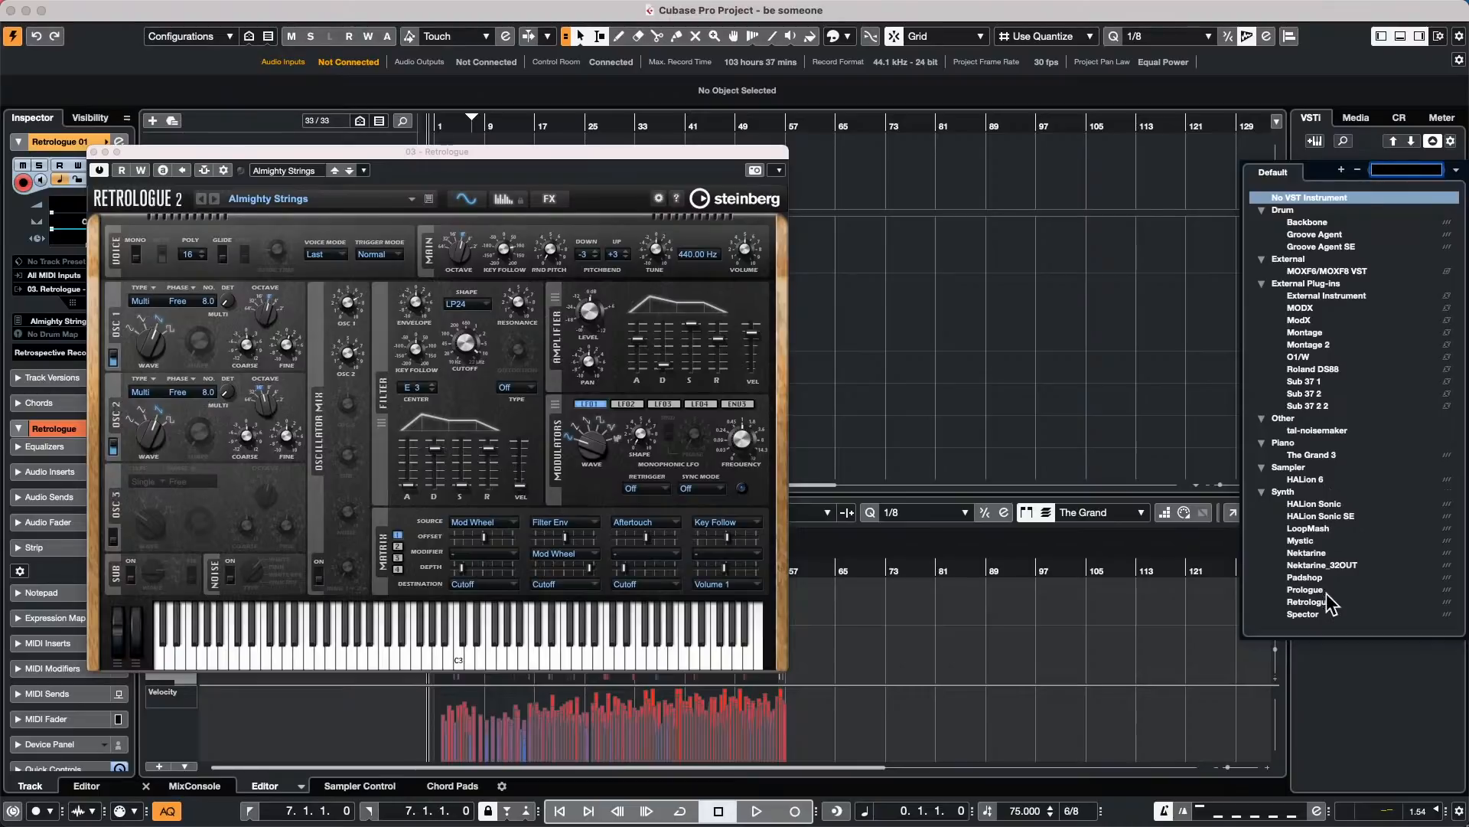
{"action": "left_click", "coordinate": [1320, 576]}
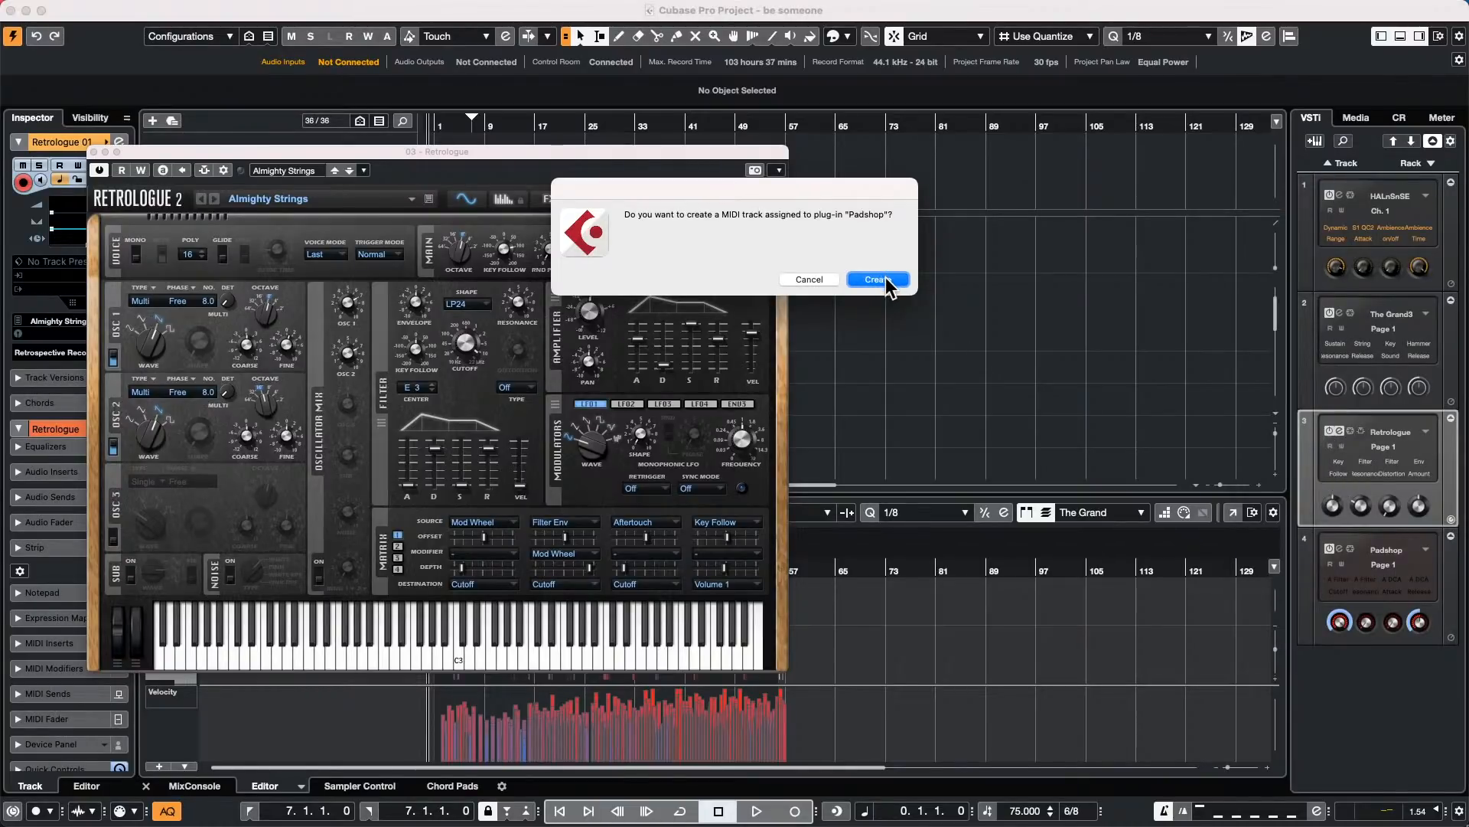
{"action": "left_click", "coordinate": [881, 280]}
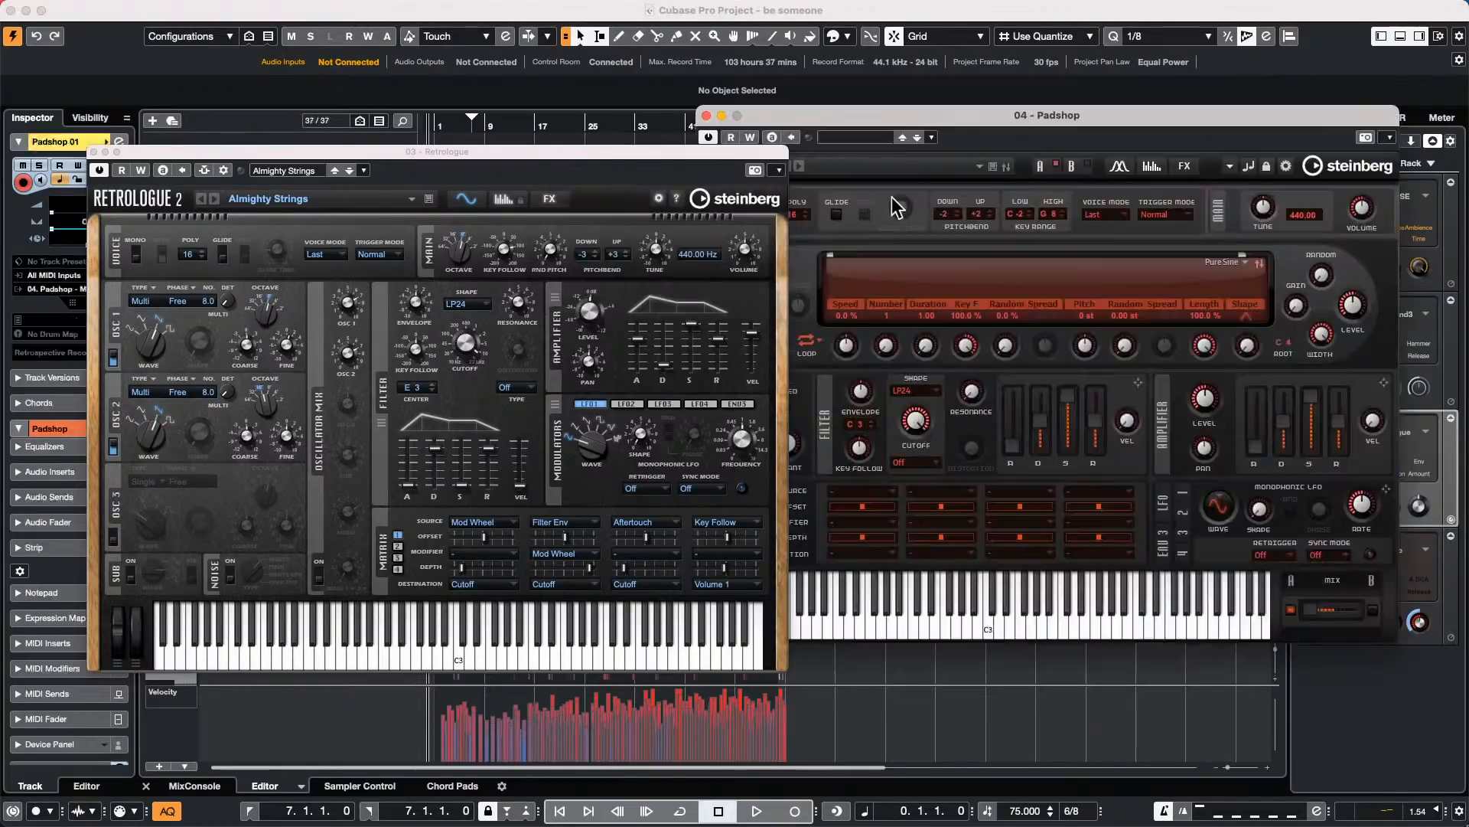
Step: Load the Dreaming Gates preset into Padshop by searching for "dreaming", and clear the instrument windows off the track list
{"action": "left_click", "coordinate": [870, 142]}
{"action": "type", "text": "dreaming"}
{"action": "left_click", "coordinate": [1385, 251]}
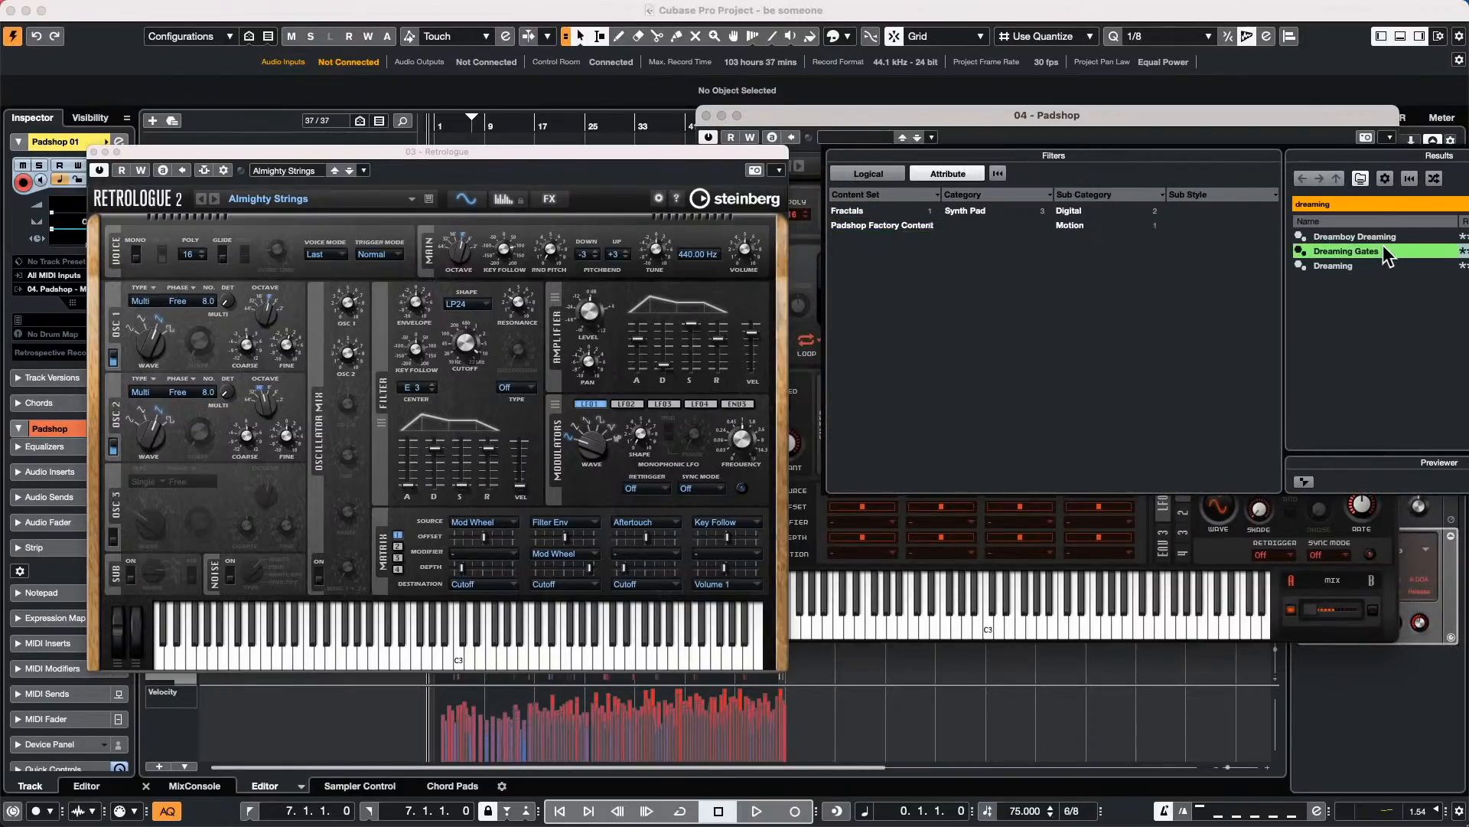
{"action": "double_click", "coordinate": [1385, 252]}
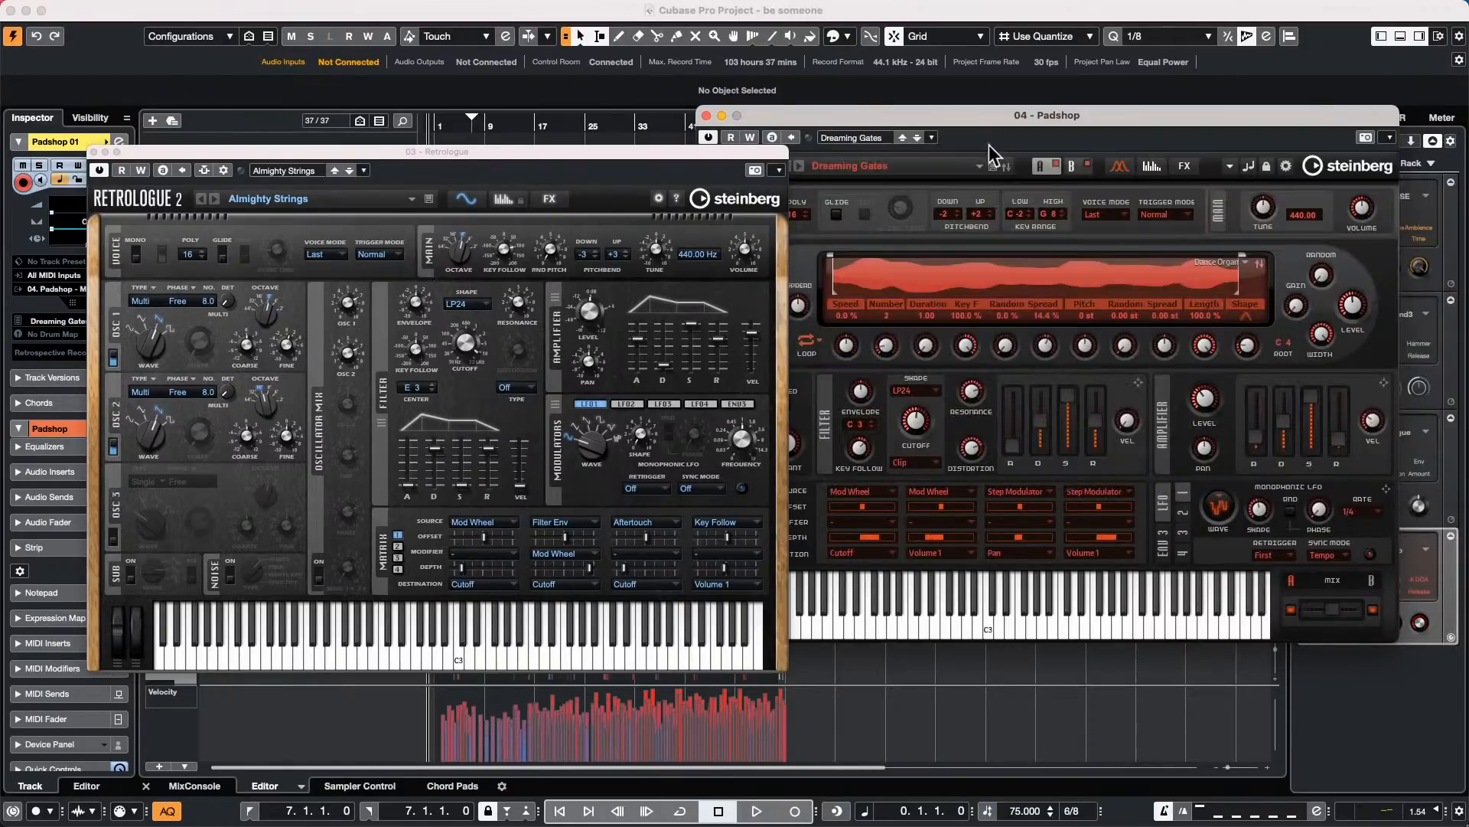
{"action": "left_click", "coordinate": [706, 116]}
{"action": "left_click_drag", "start_coordinate": [633, 153], "coordinate": [1232, 120]}
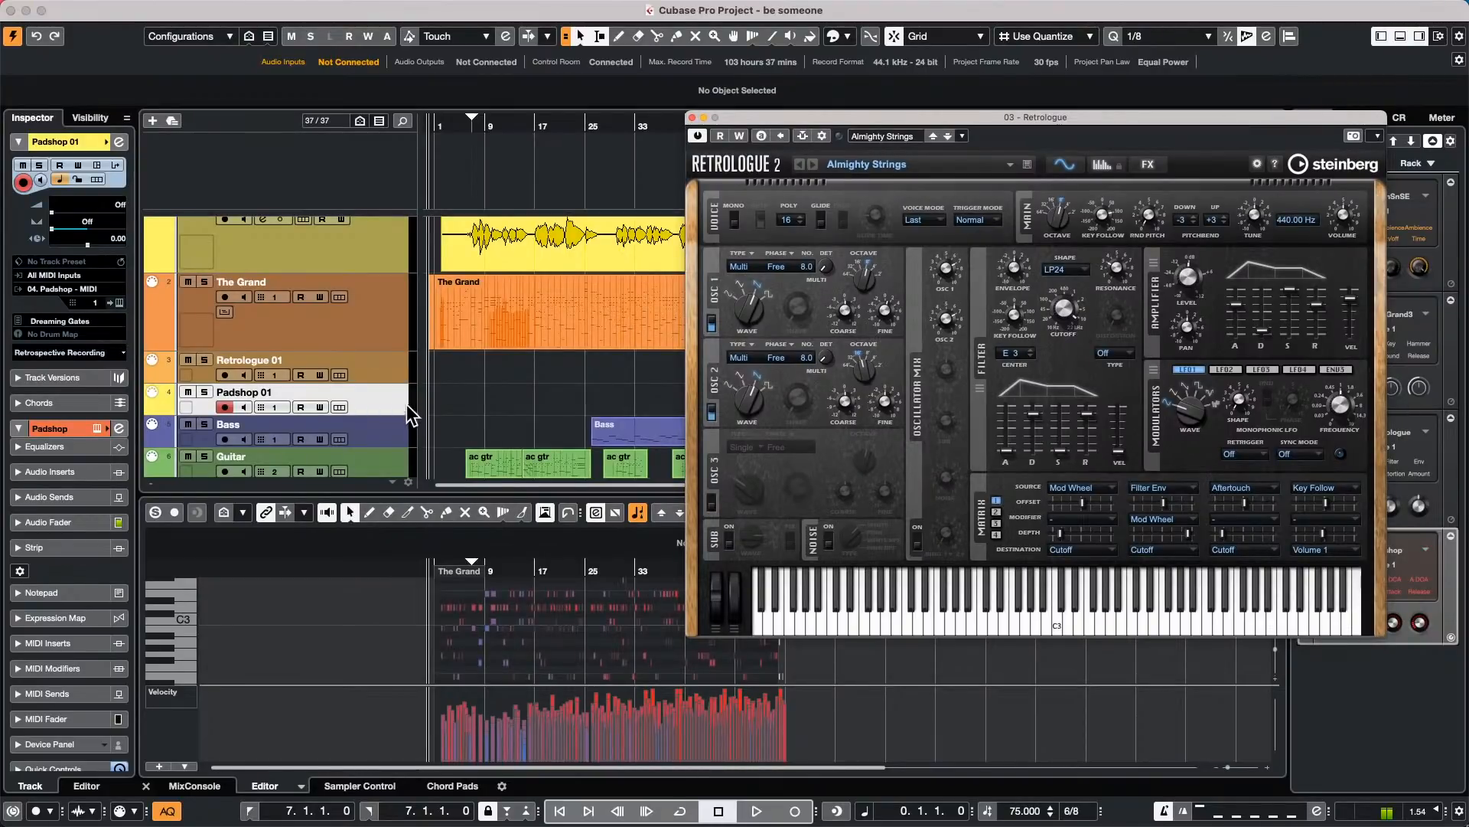
Step: Activate the first MIDI send on the Retrologue 01 track and route it to 04. Padshop - MIDI
{"action": "left_click", "coordinate": [384, 367]}
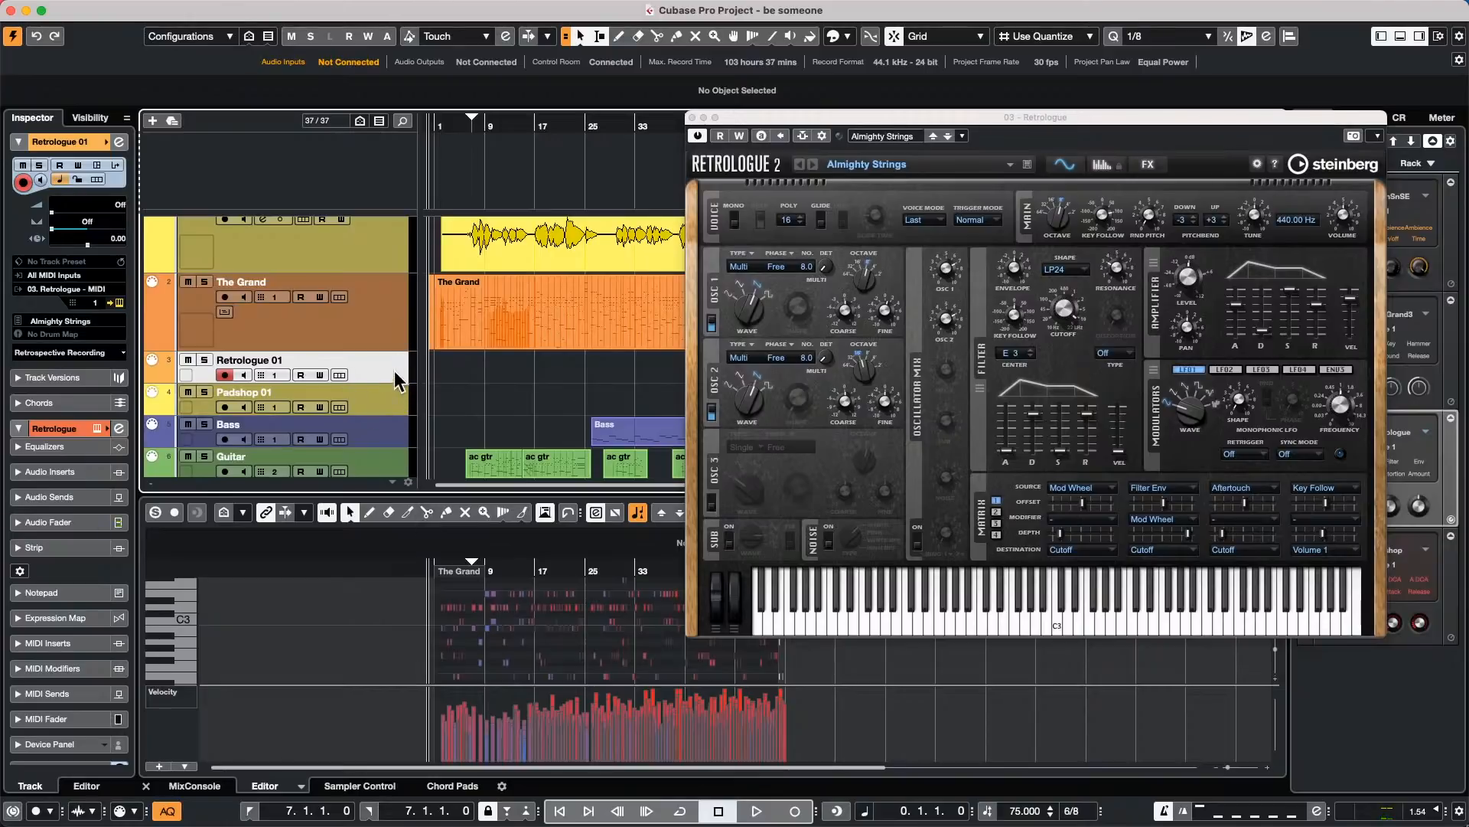
{"action": "left_click", "coordinate": [67, 698]}
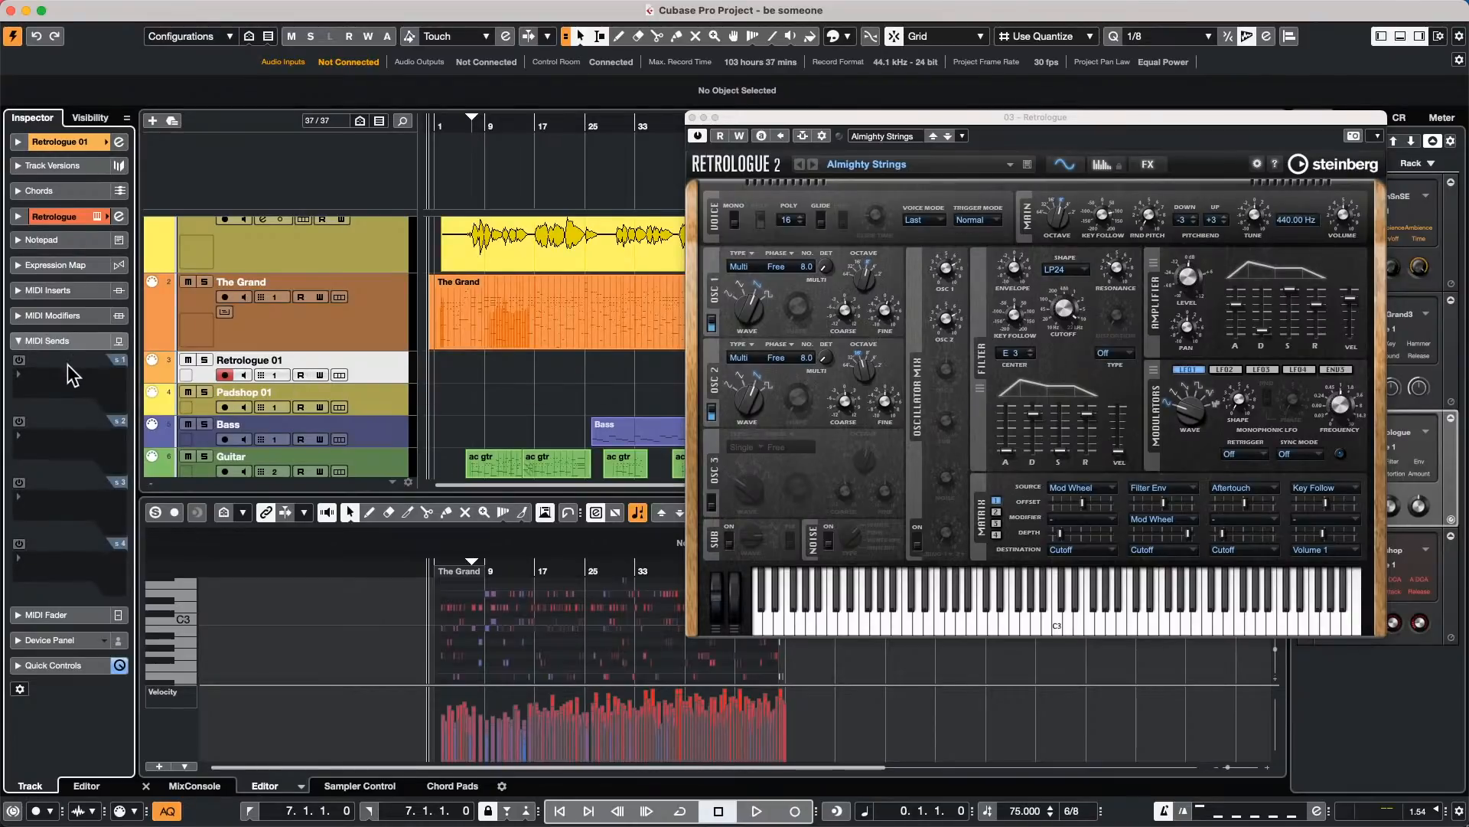
{"action": "left_click", "coordinate": [18, 359]}
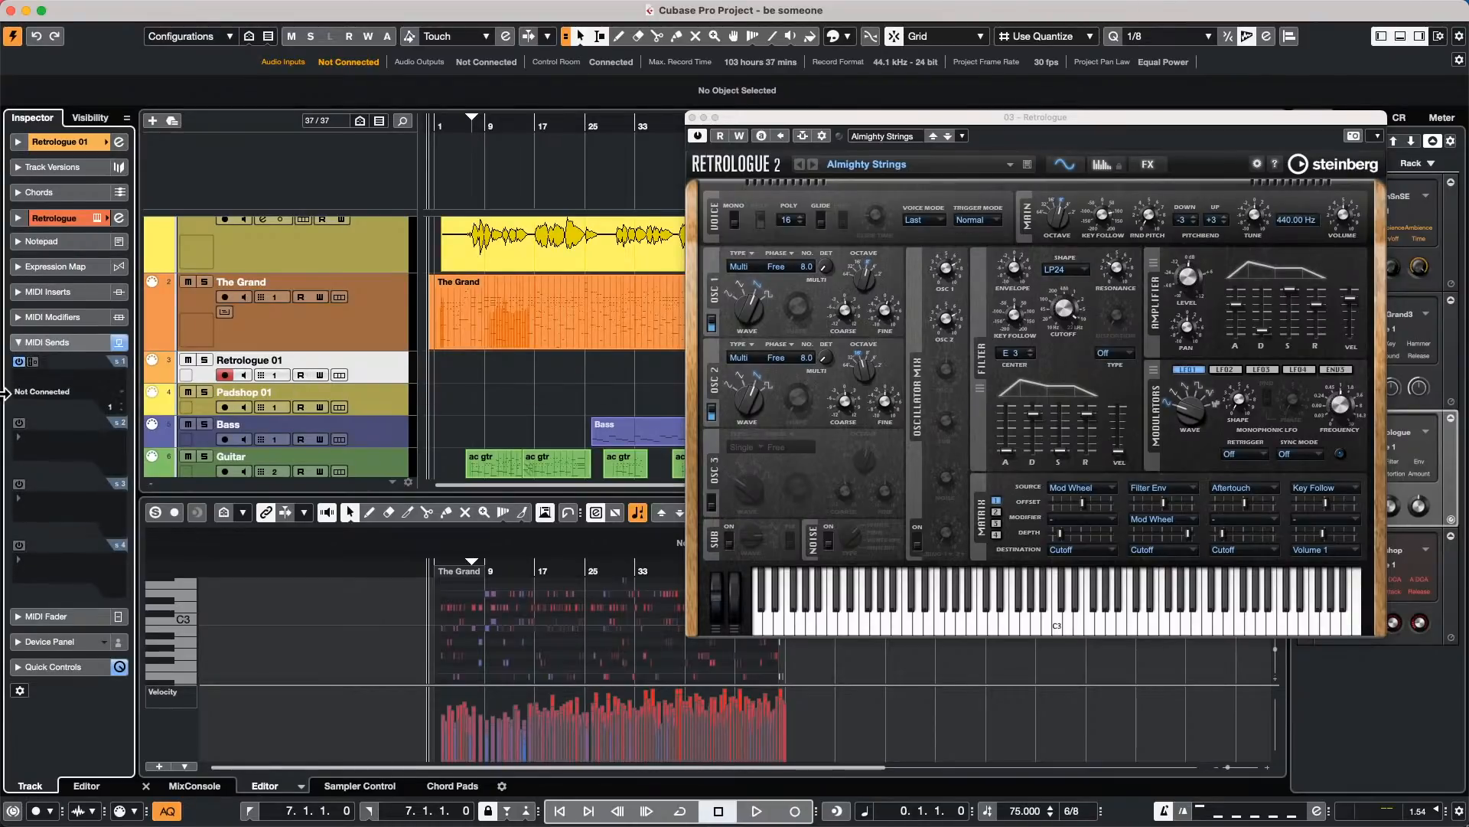
{"action": "left_click", "coordinate": [61, 395]}
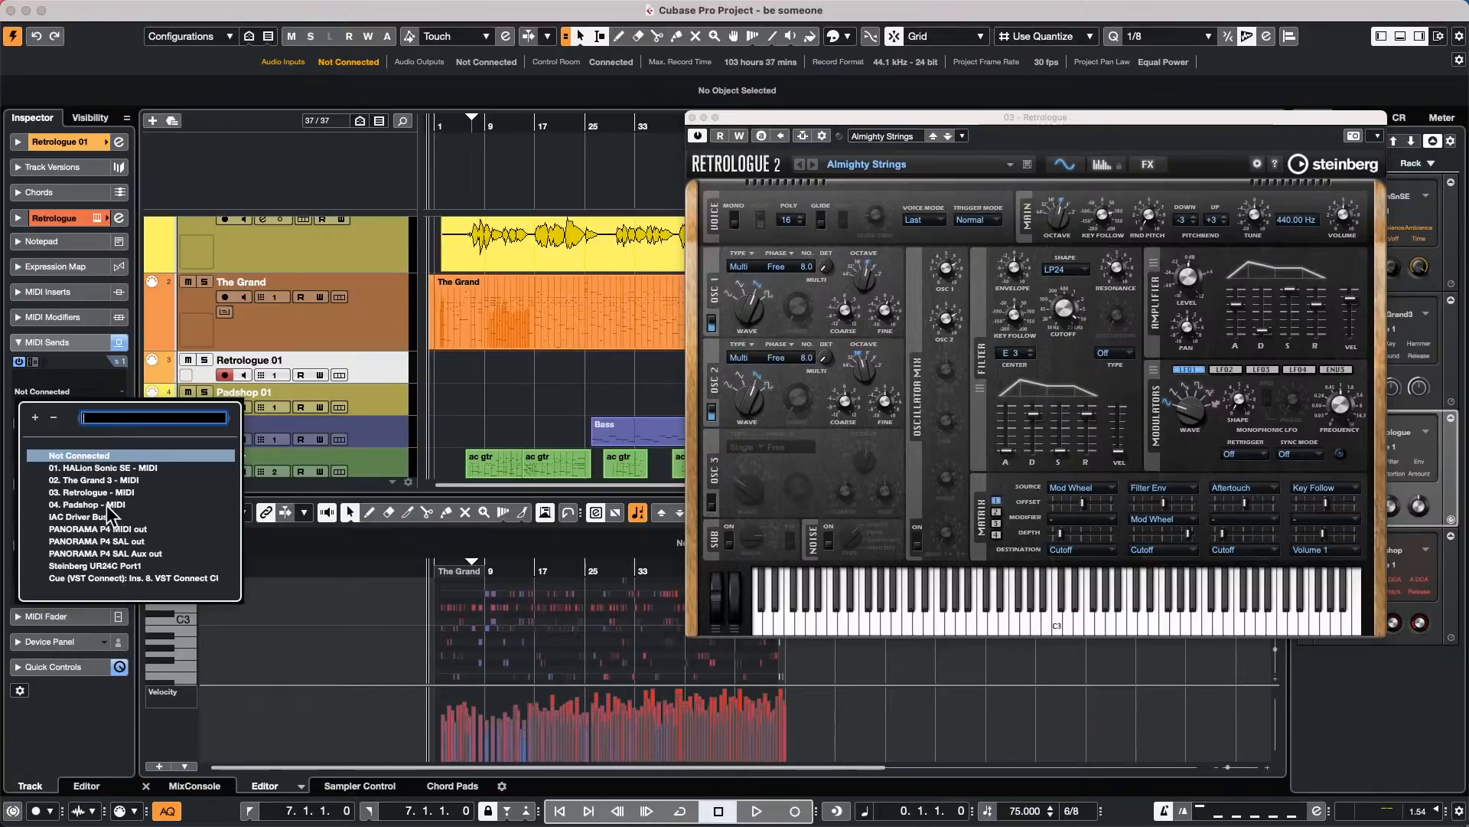
{"action": "left_click", "coordinate": [108, 505]}
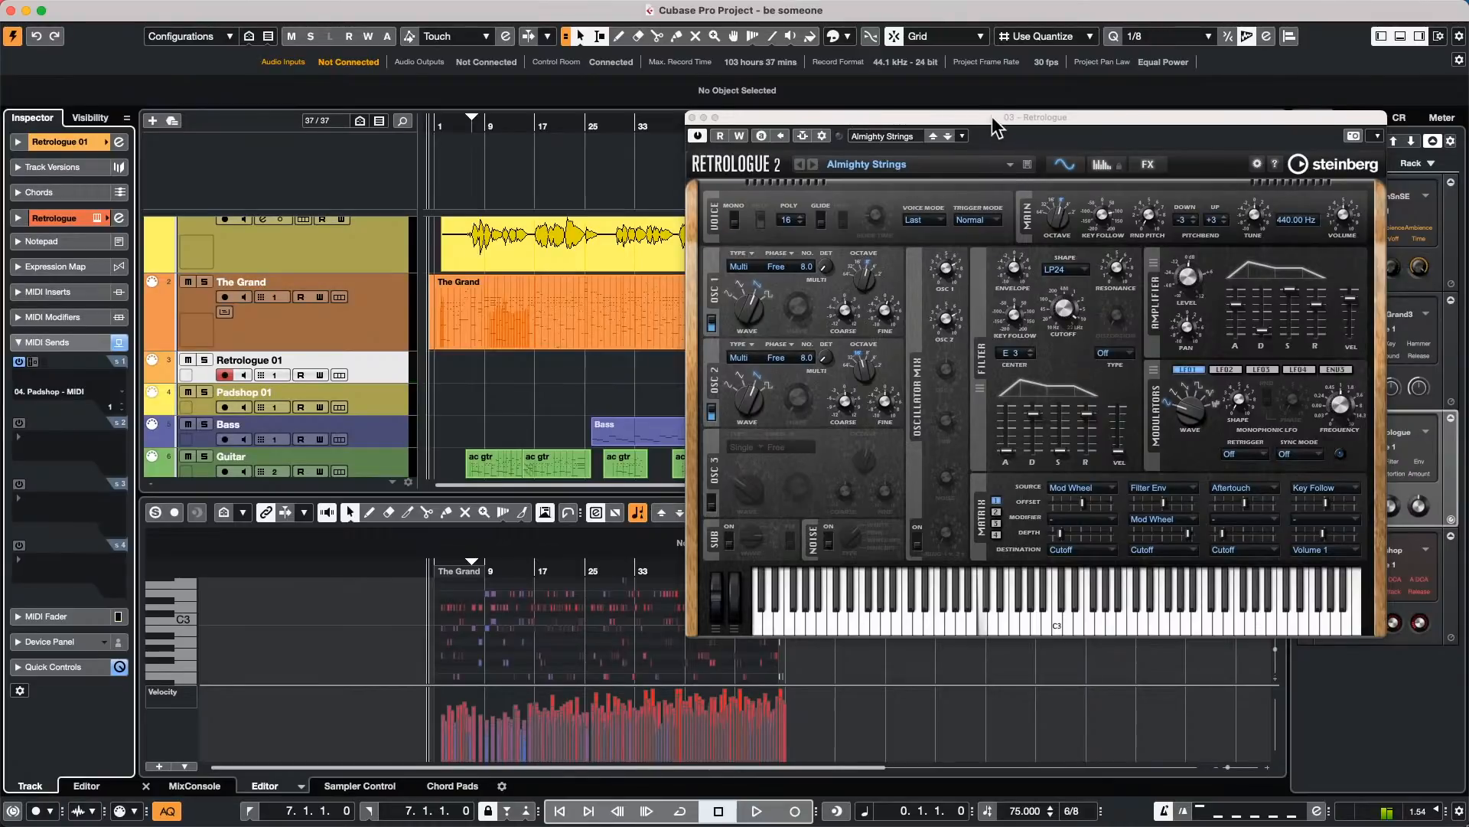
Step: Move the Retrologue window further aside and select the Padshop 01 track
{"action": "left_click_drag", "start_coordinate": [995, 118], "coordinate": [1121, 82]}
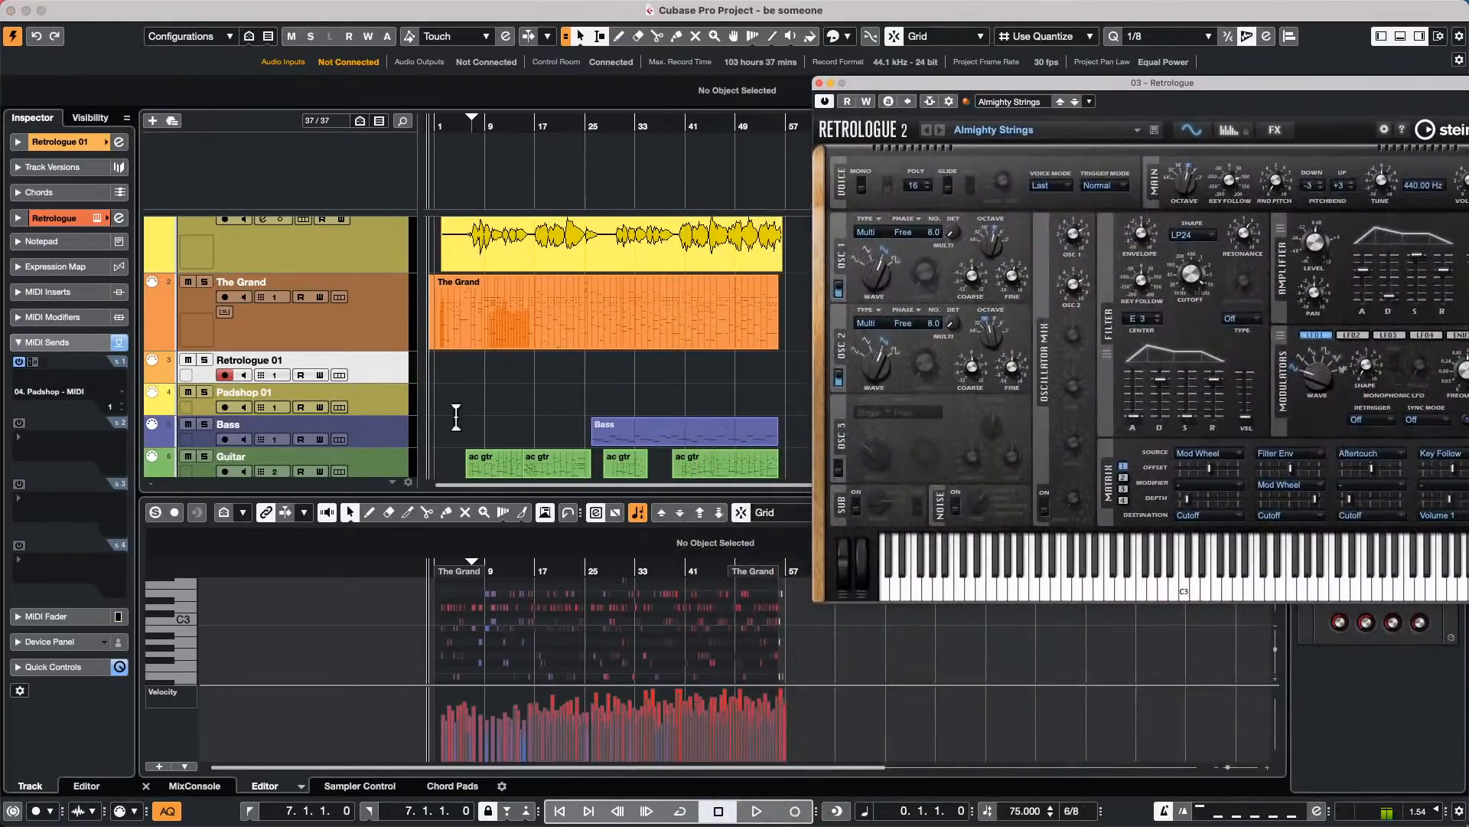
{"action": "left_click", "coordinate": [391, 406]}
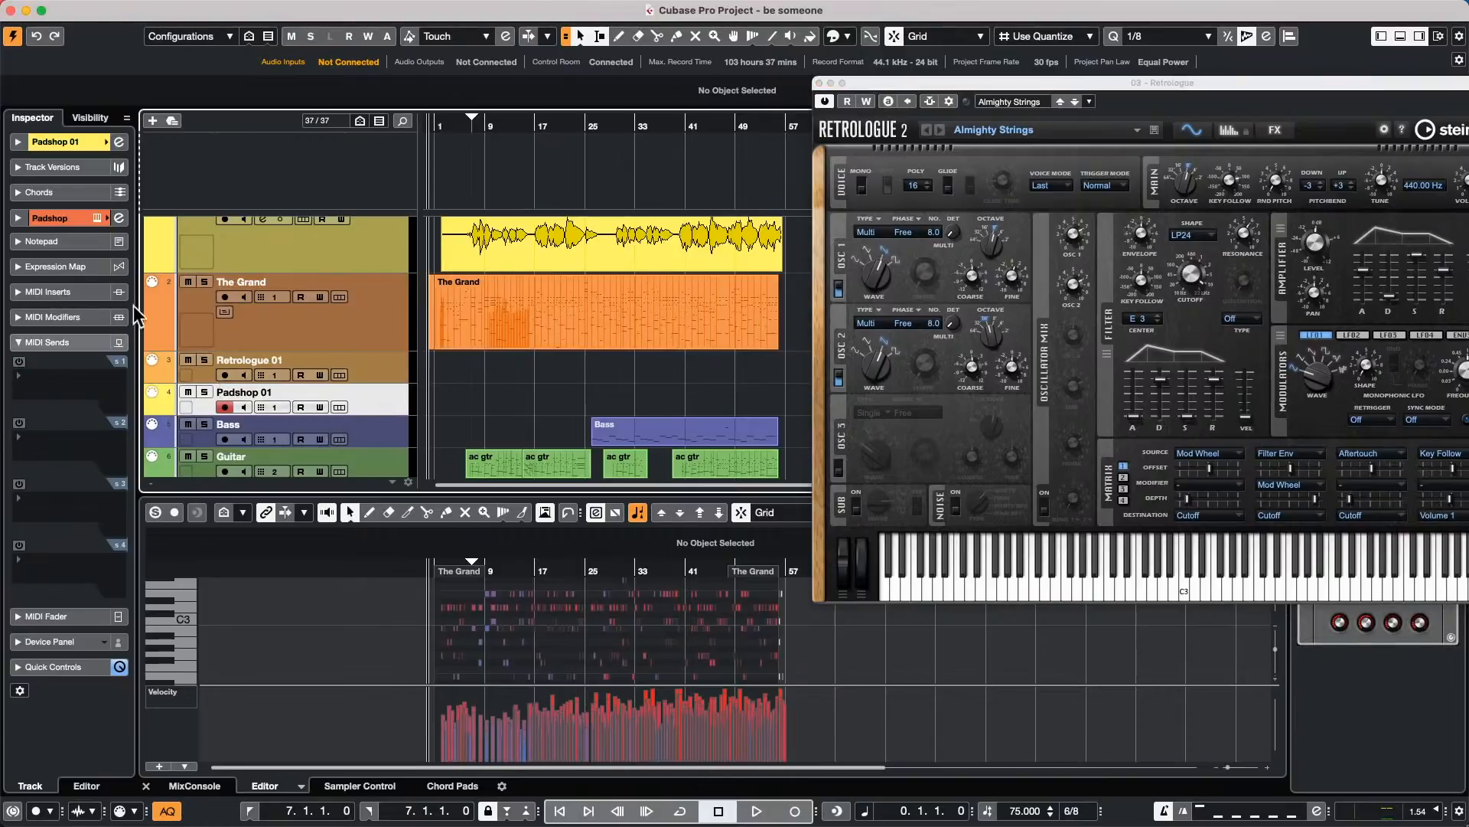
{"action": "left_click", "coordinate": [320, 407]}
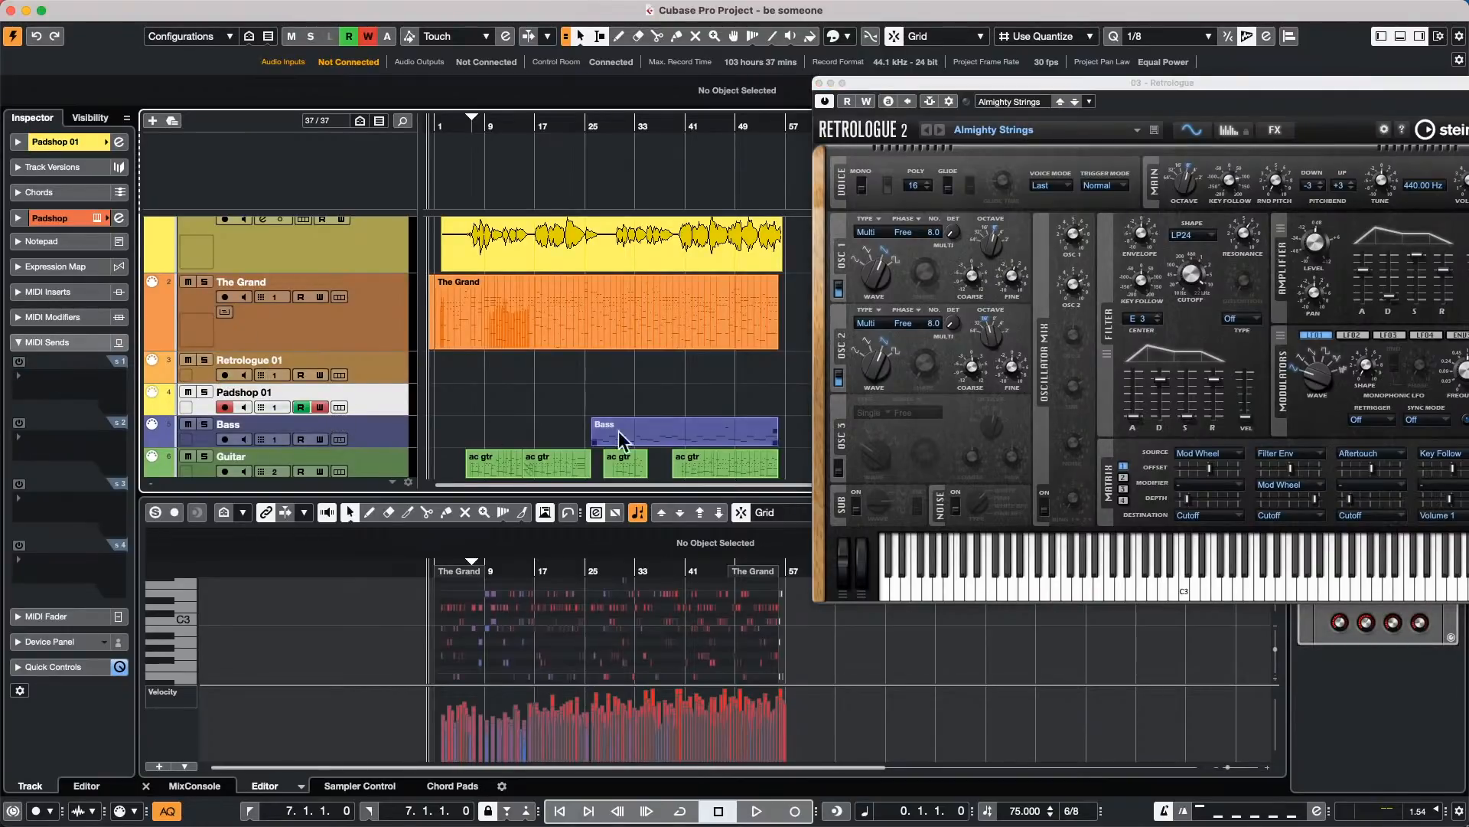
{"action": "left_click", "coordinate": [320, 407]}
{"action": "left_click", "coordinate": [301, 408]}
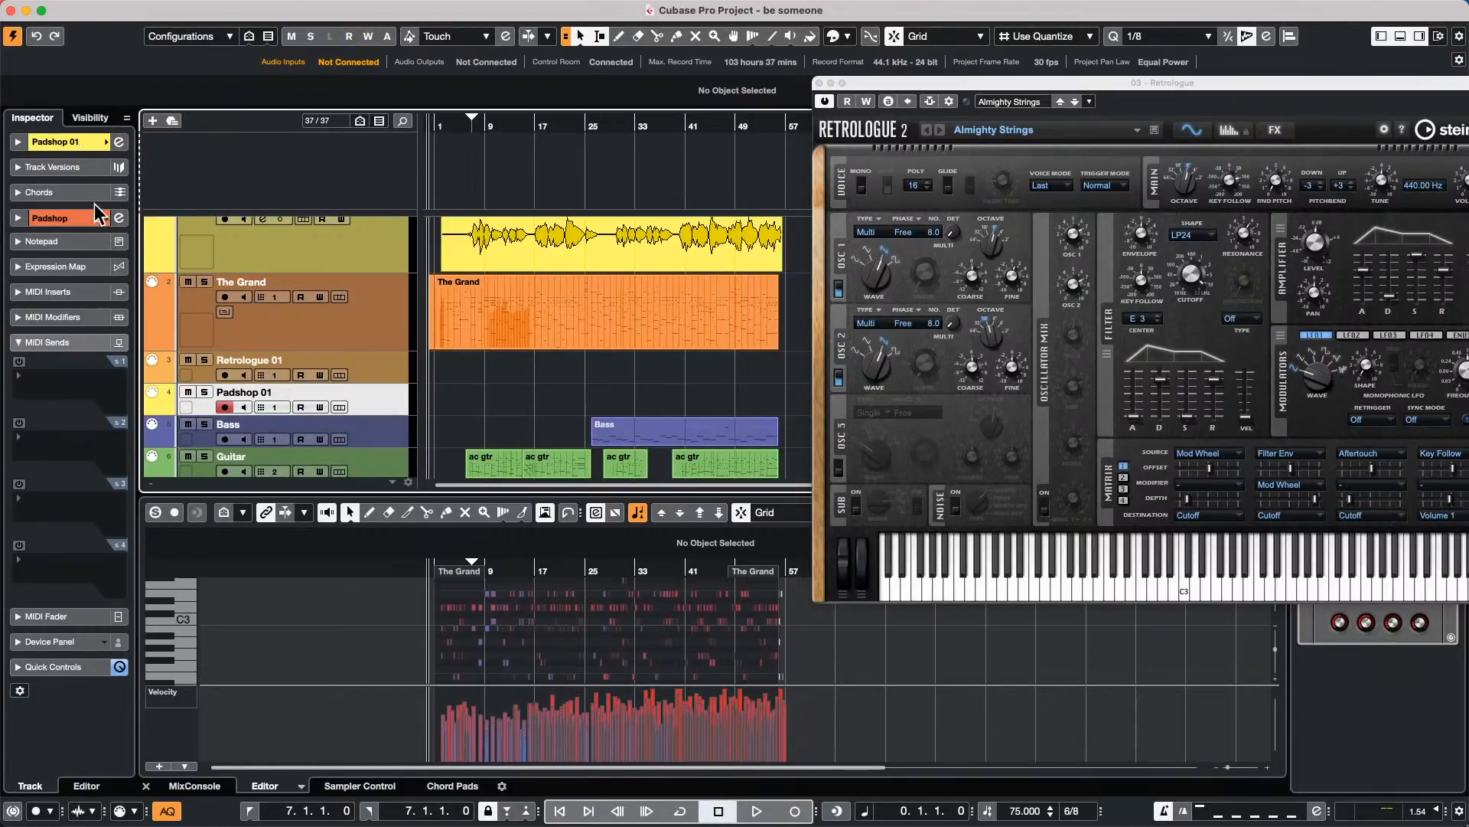
Step: Open the Padshop instrument window from its track settings, move it clear of Retrologue, and select the Retrologue 01 track
{"action": "left_click", "coordinate": [67, 142]}
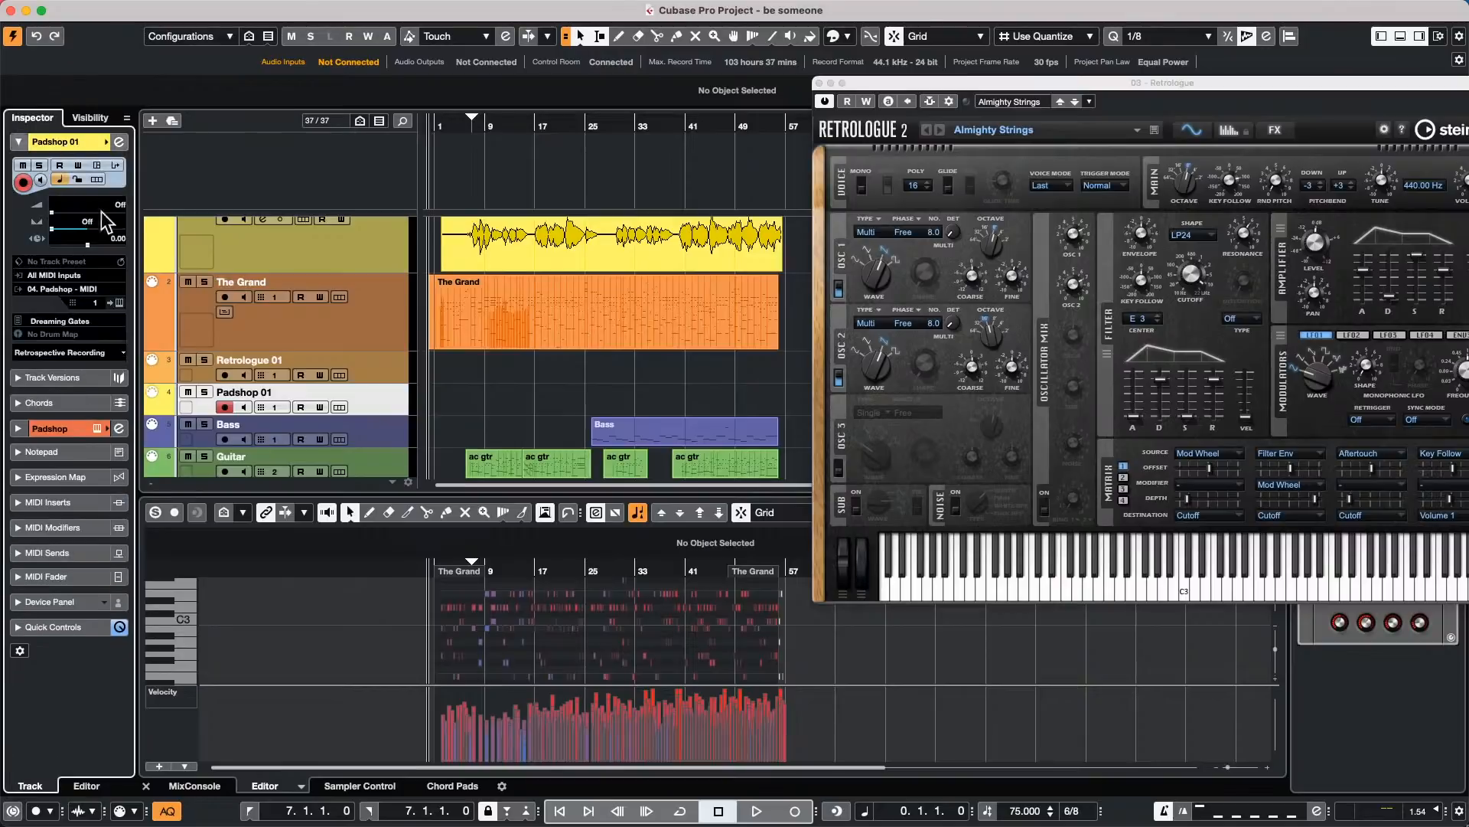
{"action": "left_click", "coordinate": [119, 303]}
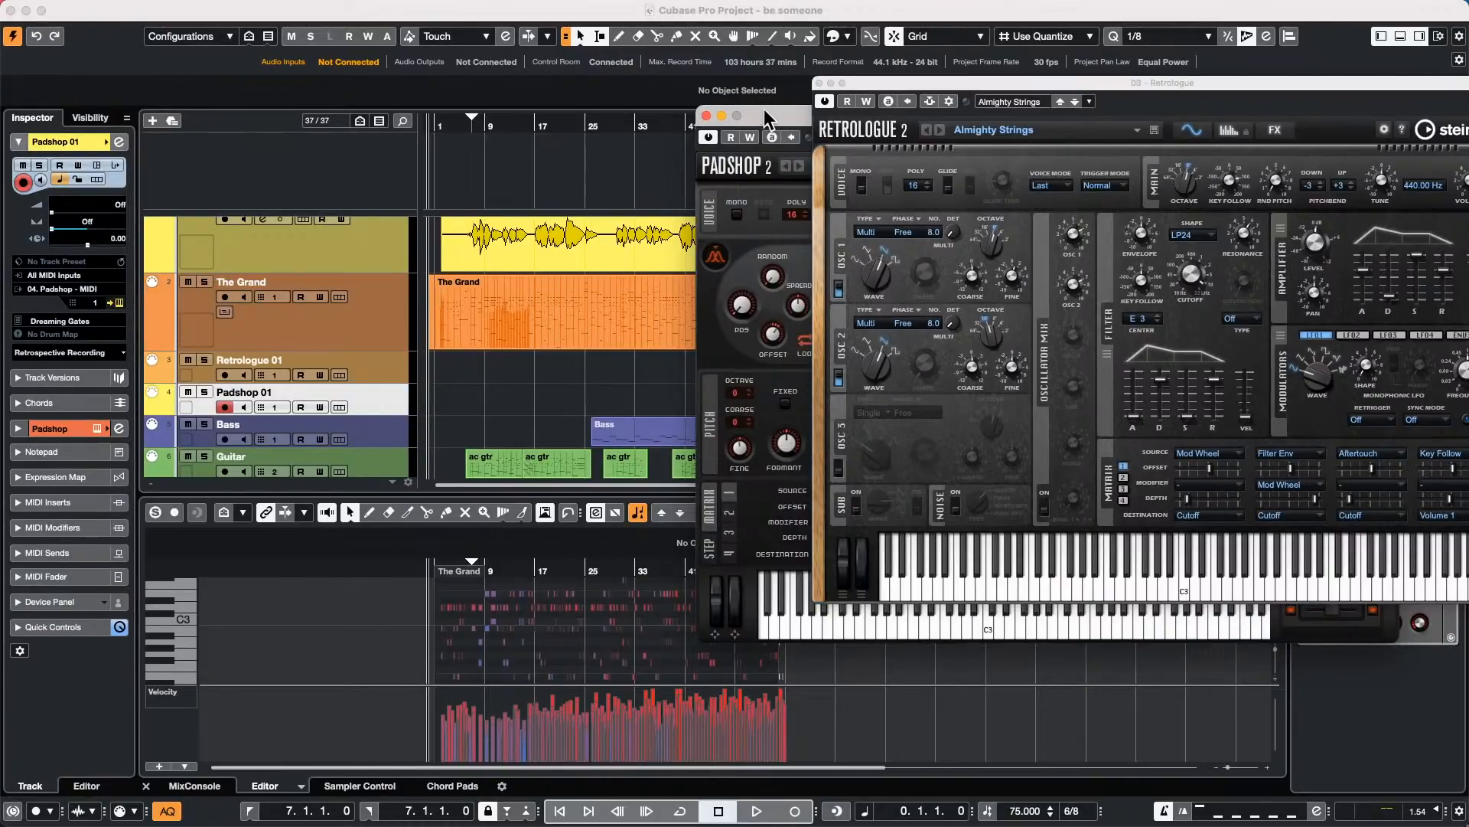
{"action": "left_click_drag", "start_coordinate": [764, 109], "coordinate": [351, 43]}
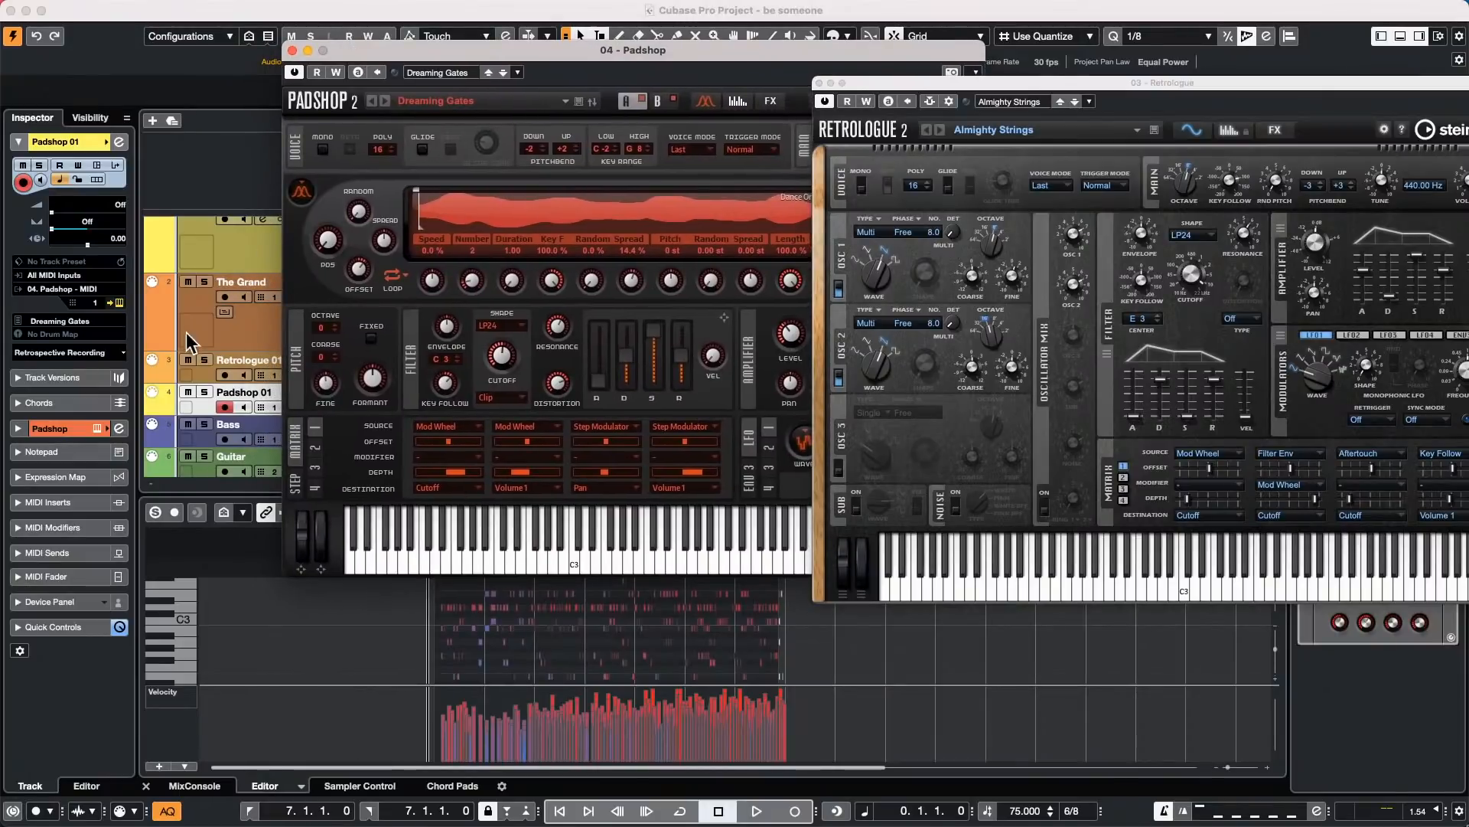
{"action": "left_click", "coordinate": [222, 414]}
{"action": "left_click", "coordinate": [192, 378]}
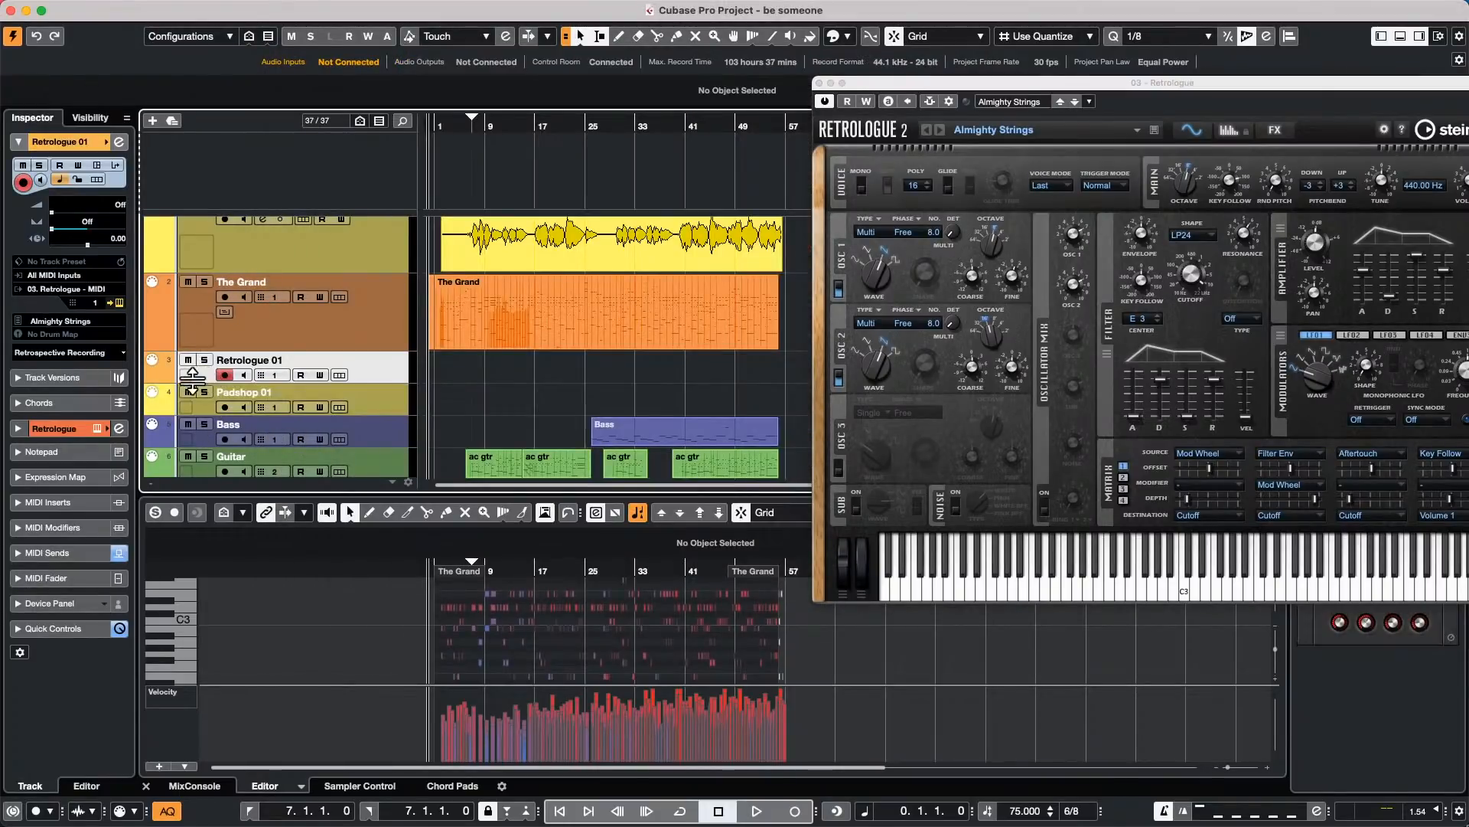
Step: Look through the list of open windows in the Windows dialog for the Padshop window, and close the dialog
{"action": "left_click", "coordinate": [577, 9]}
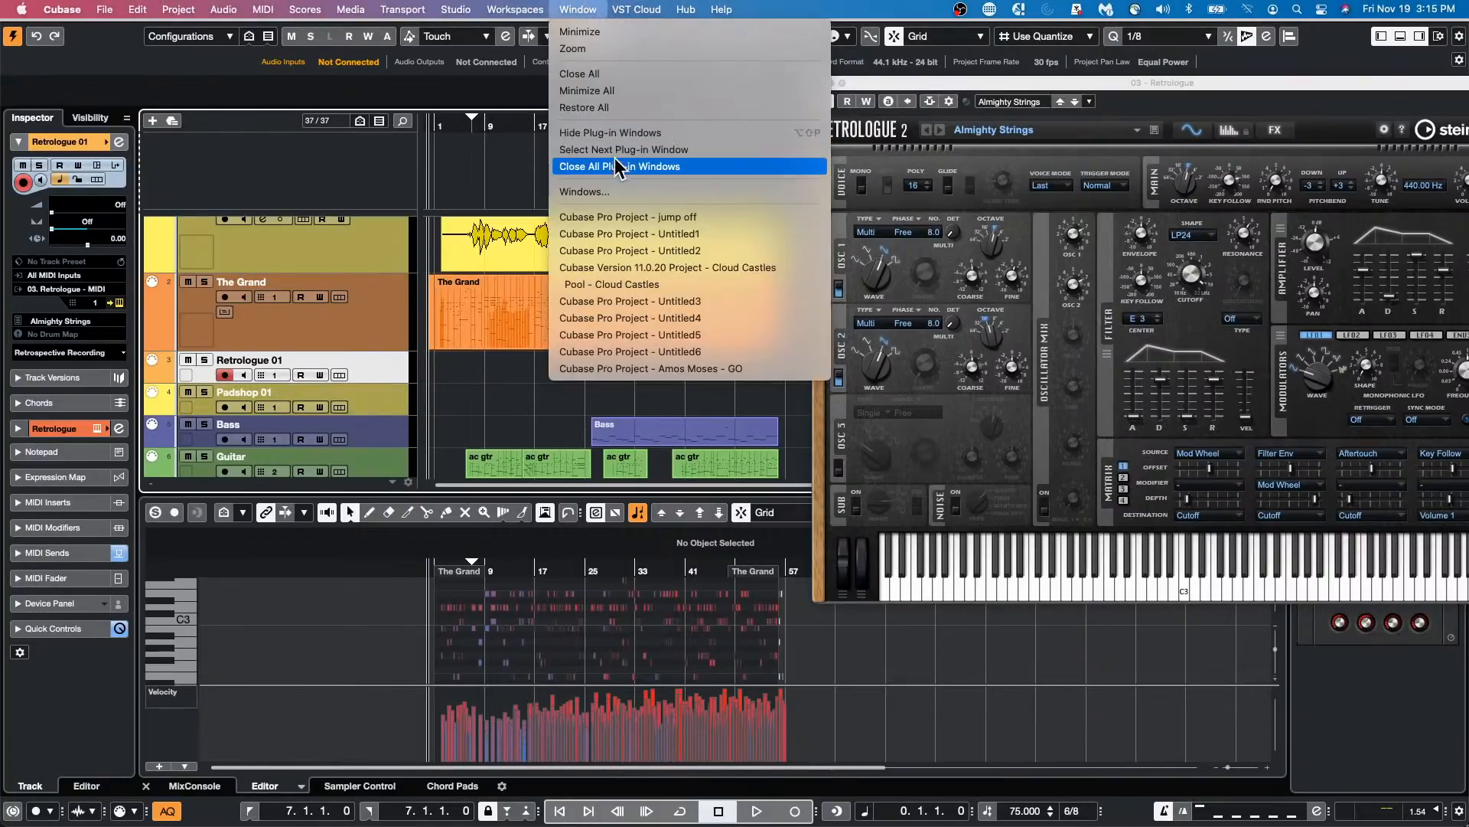
{"action": "left_click", "coordinate": [989, 135]}
{"action": "left_click_drag", "start_coordinate": [911, 80], "coordinate": [1083, 295]}
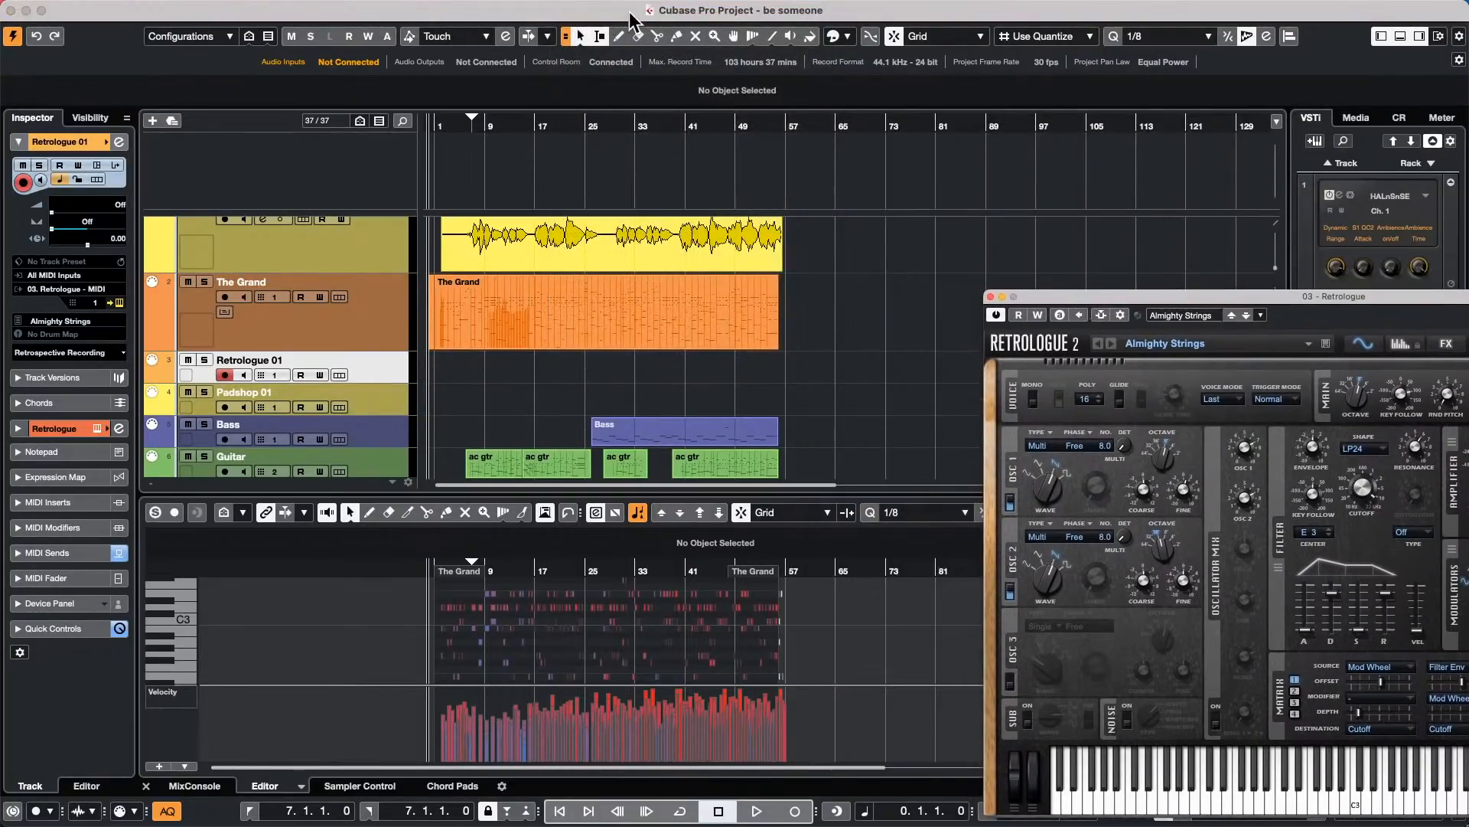
{"action": "left_click", "coordinate": [636, 9]}
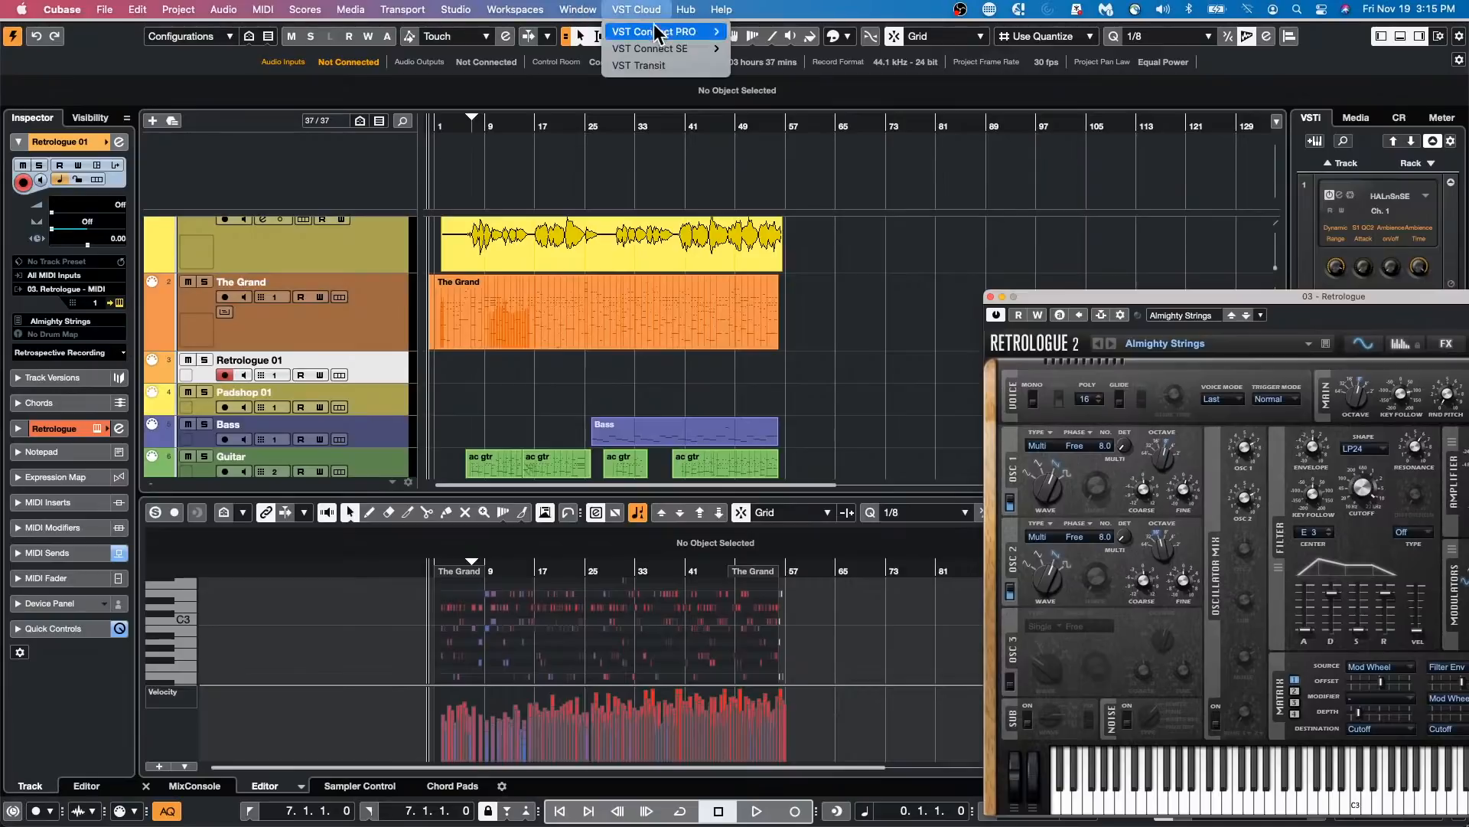
{"action": "mouse_move", "coordinate": [570, 11]}
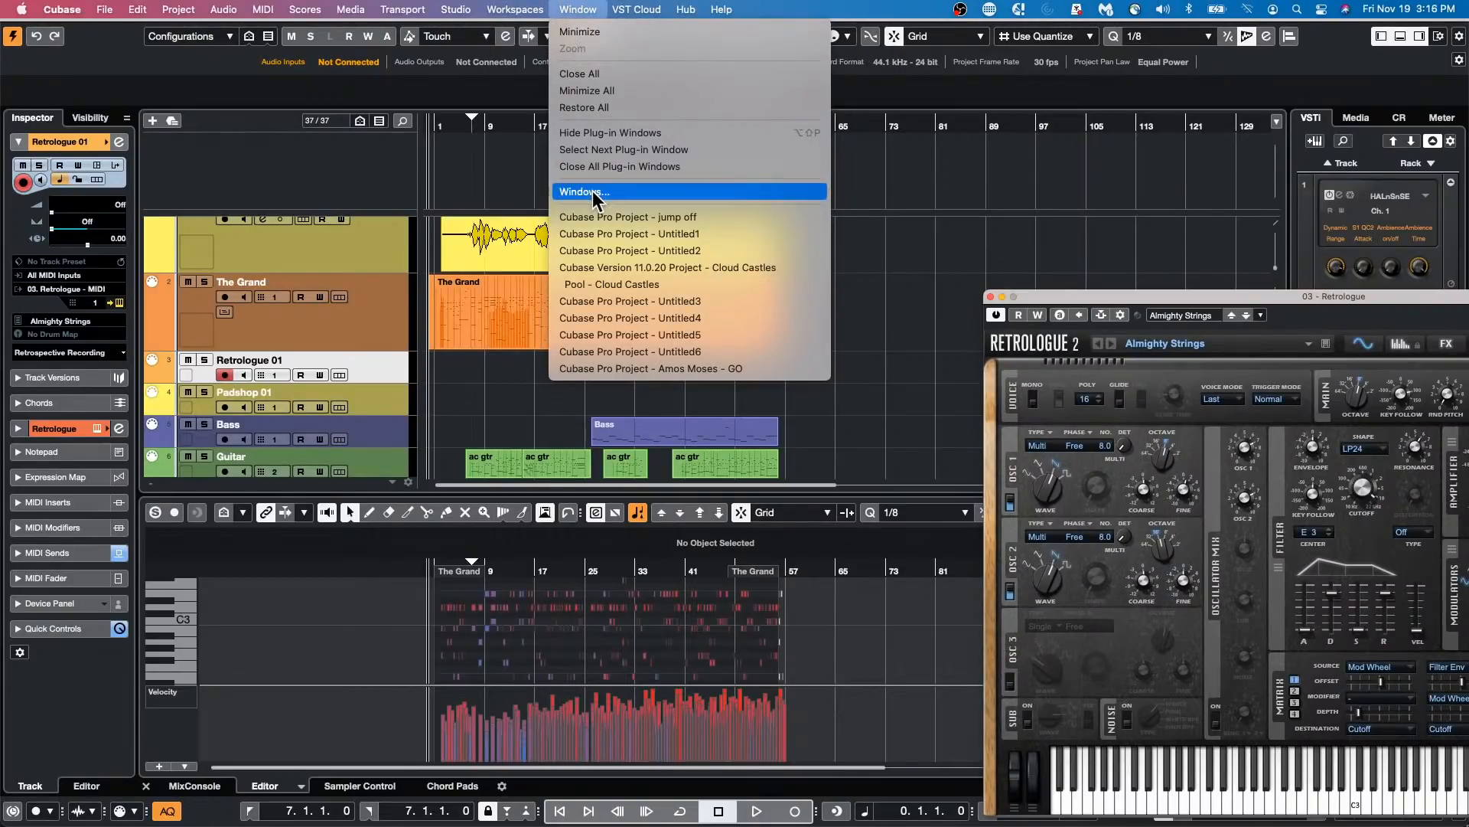
{"action": "left_click", "coordinate": [593, 193]}
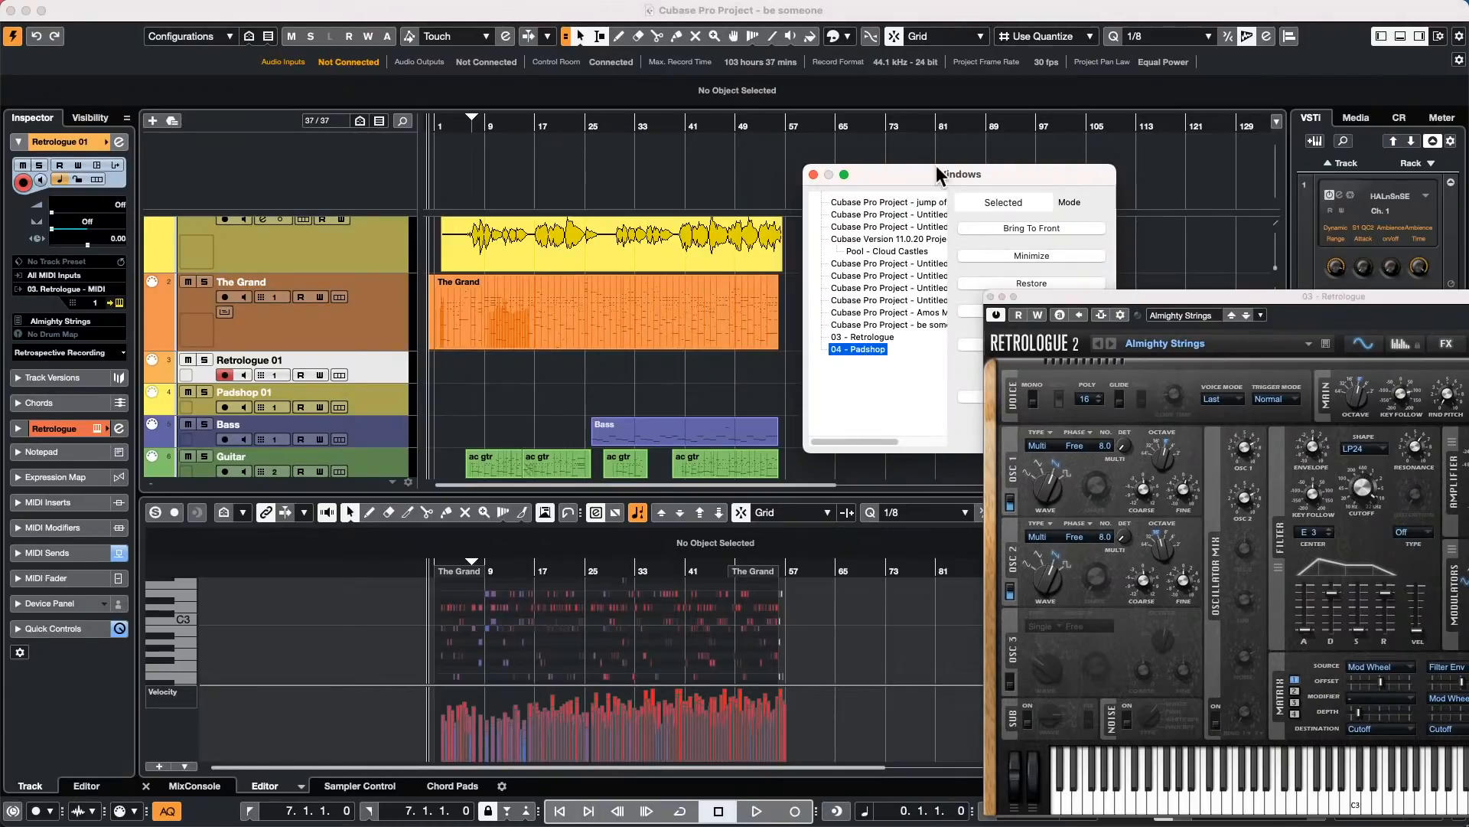
{"action": "left_click_drag", "start_coordinate": [989, 175], "coordinate": [754, 84]}
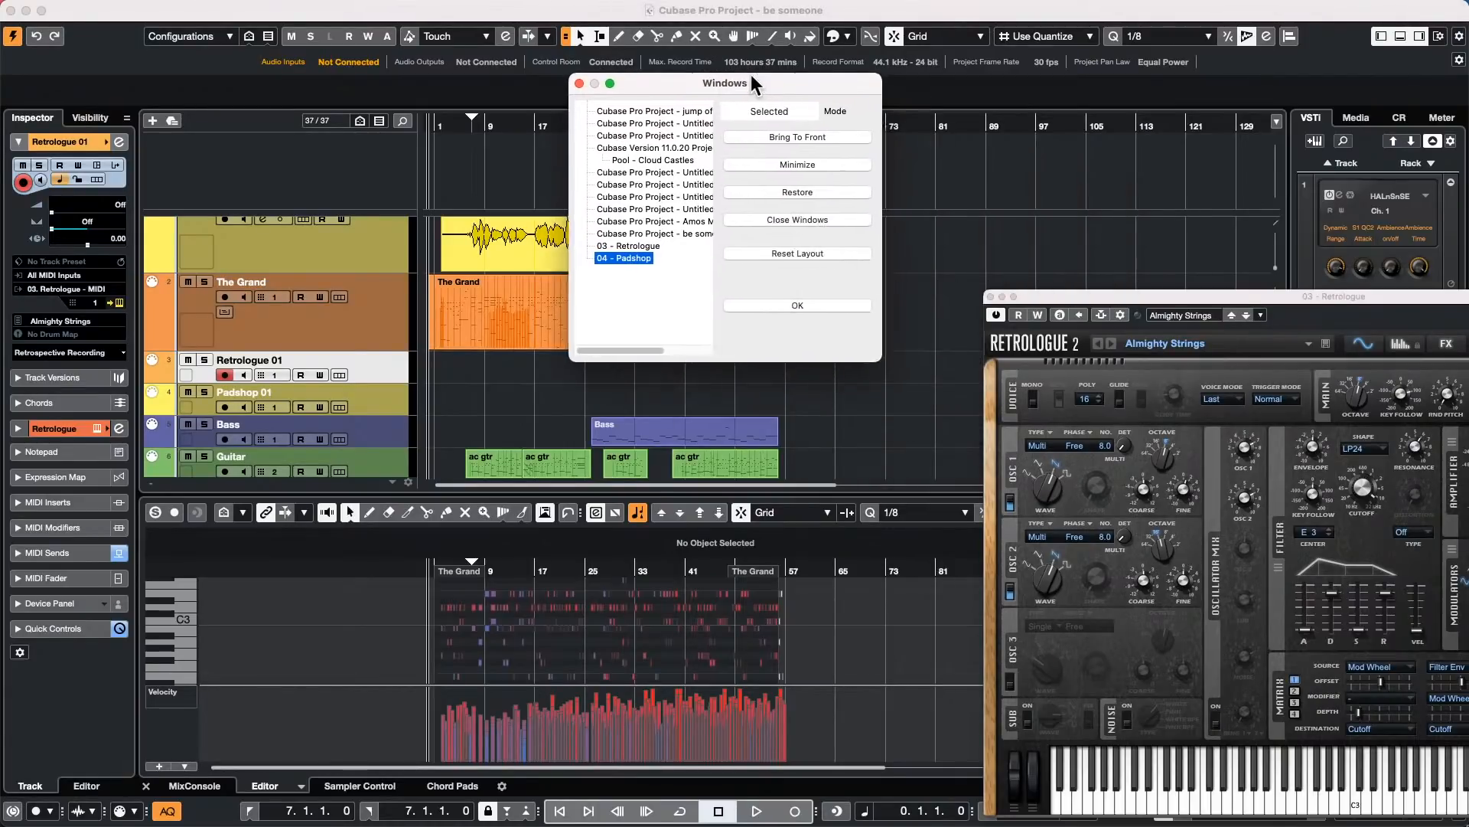
{"action": "left_click", "coordinate": [800, 304]}
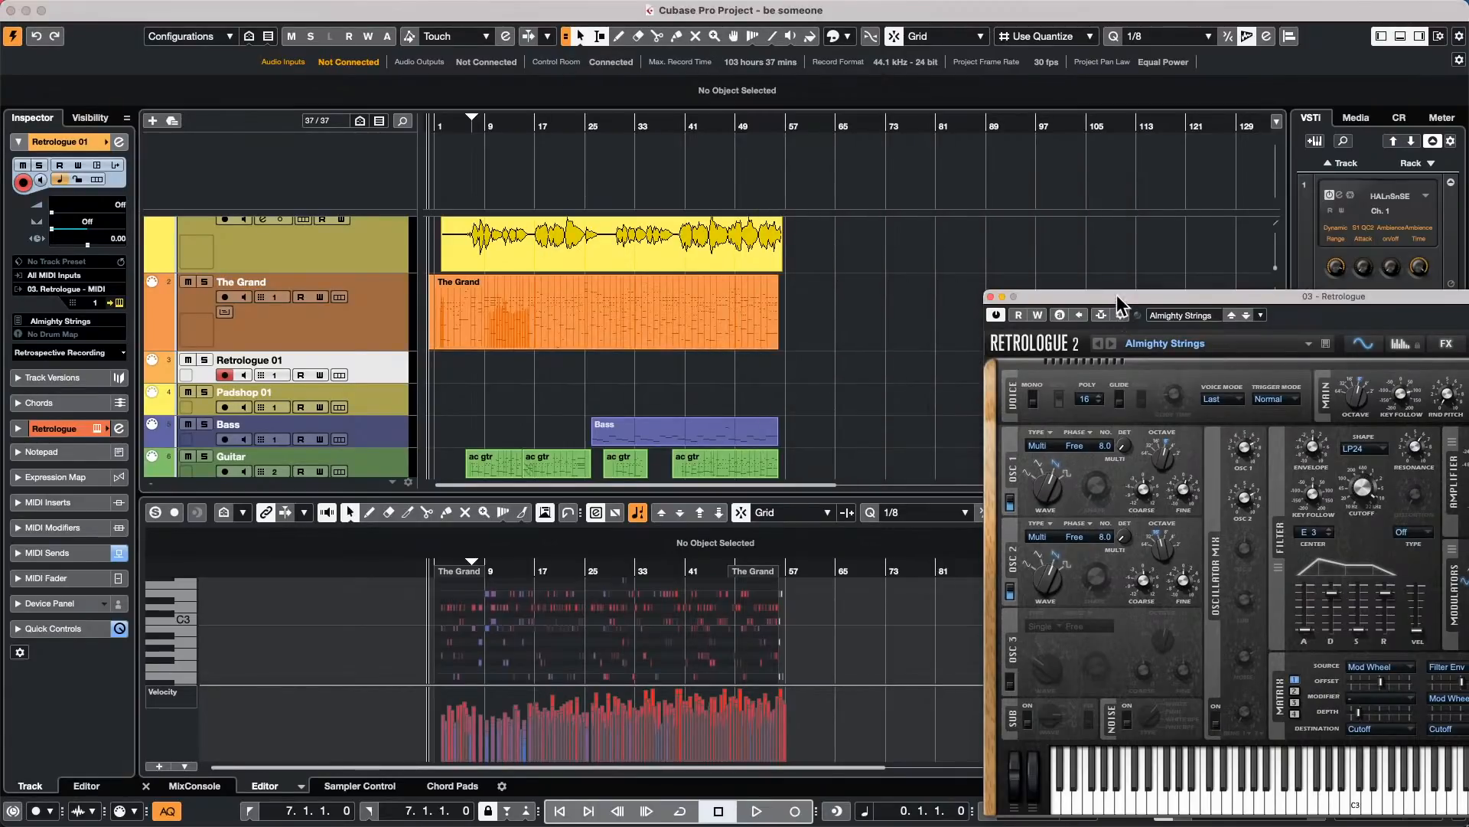
Step: Move the Retrologue window back up and reopen the Padshop instrument window from the Padshop 01 track
{"action": "left_click_drag", "start_coordinate": [1119, 296], "coordinate": [920, 137]}
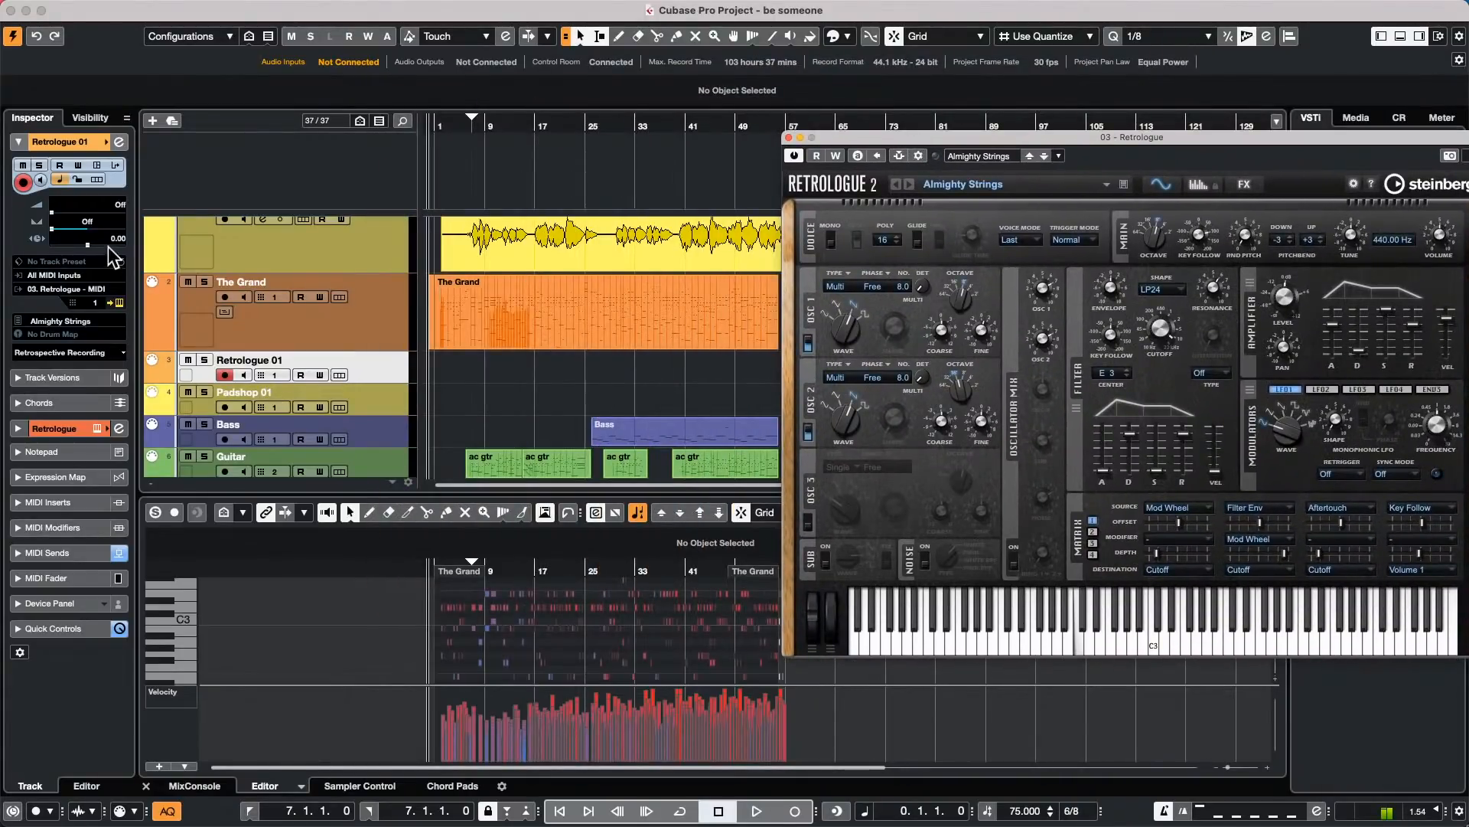
{"action": "left_click", "coordinate": [119, 303]}
{"action": "left_click", "coordinate": [119, 303]}
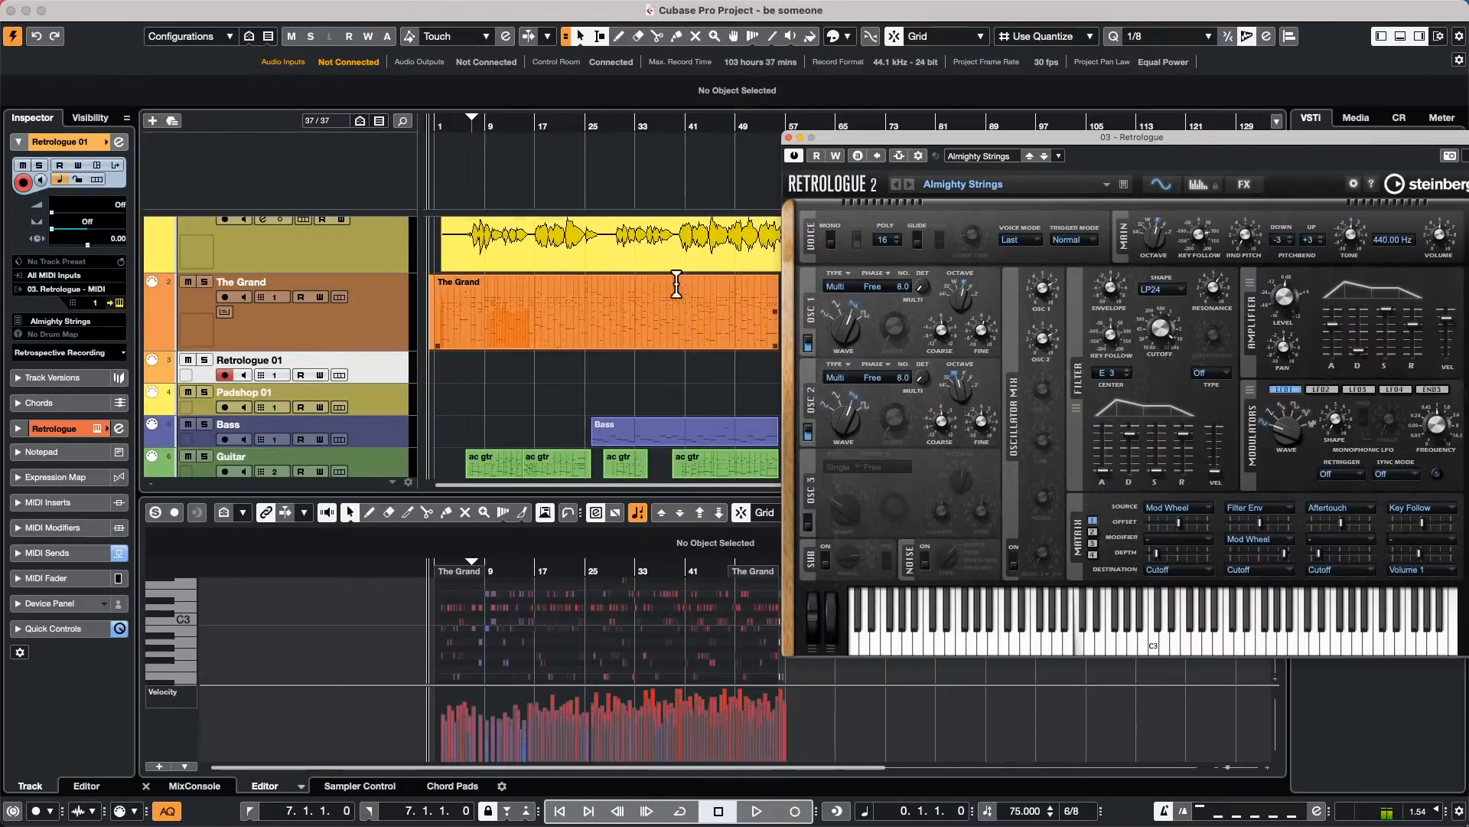
{"action": "left_click", "coordinate": [394, 404]}
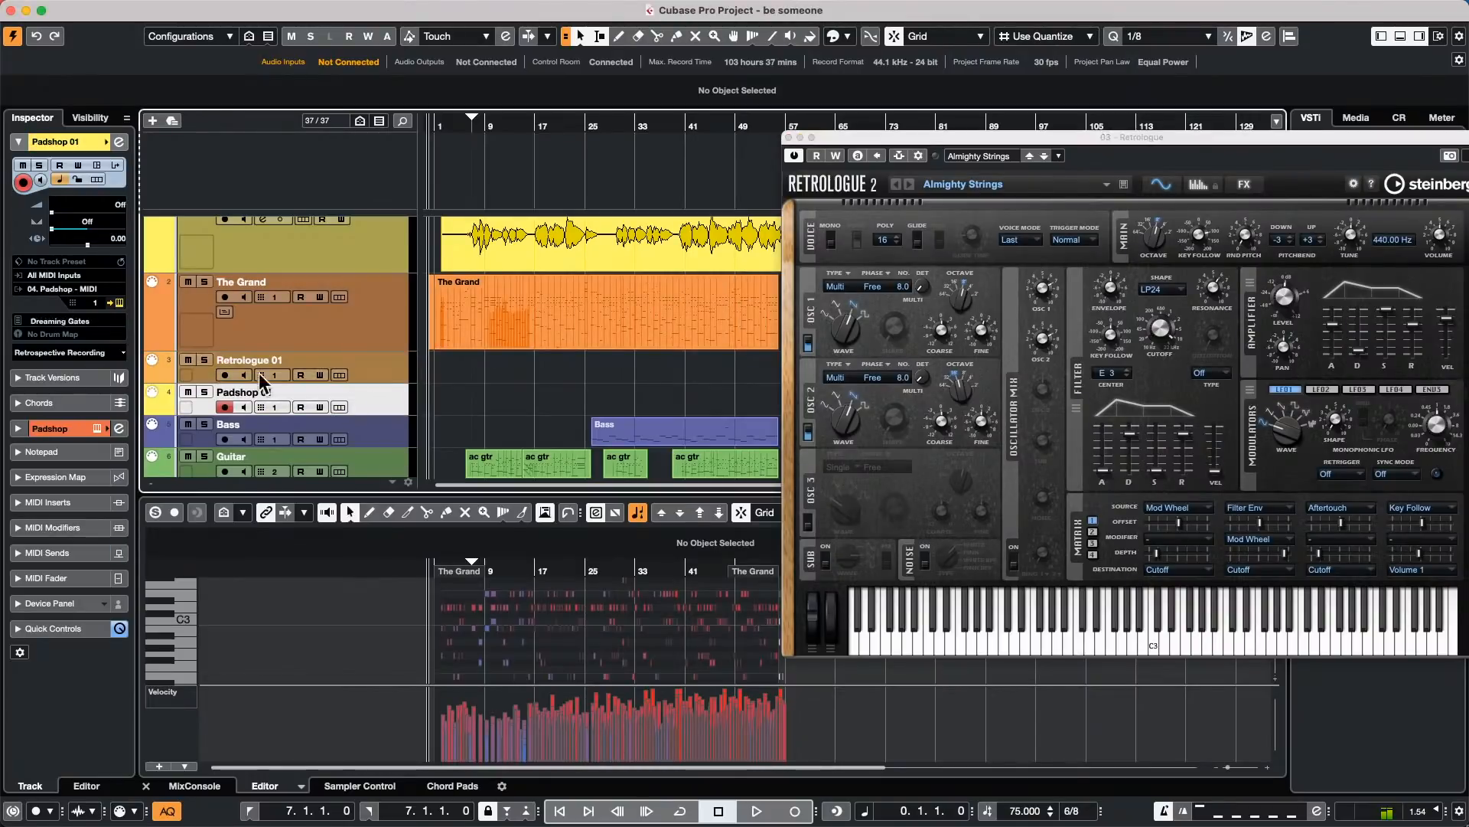
{"action": "left_click", "coordinate": [118, 303]}
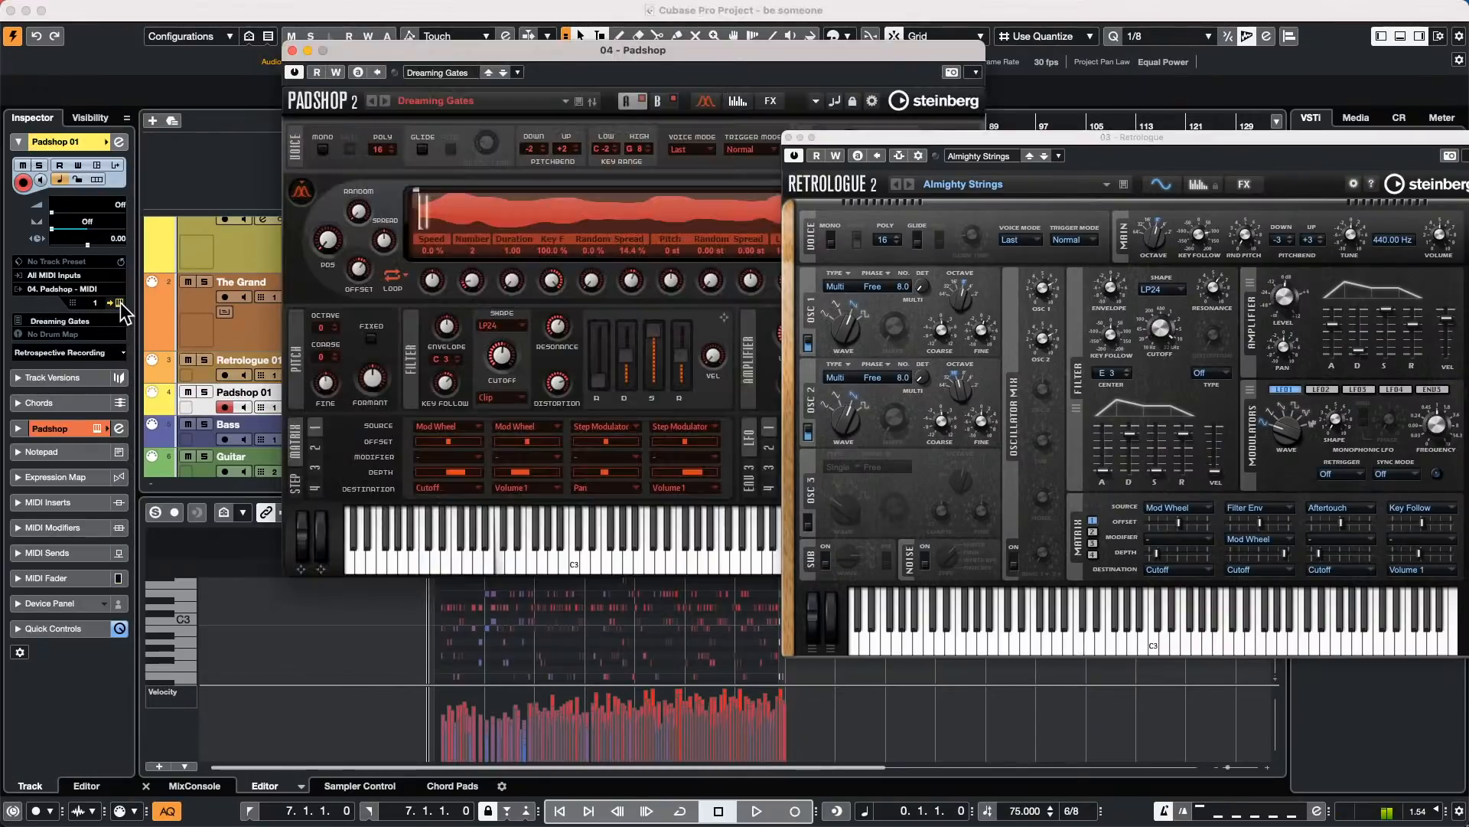
Step: Disarm recording on the Padshop 01 track and record-enable the Retrologue 01 track
{"action": "left_click", "coordinate": [224, 406]}
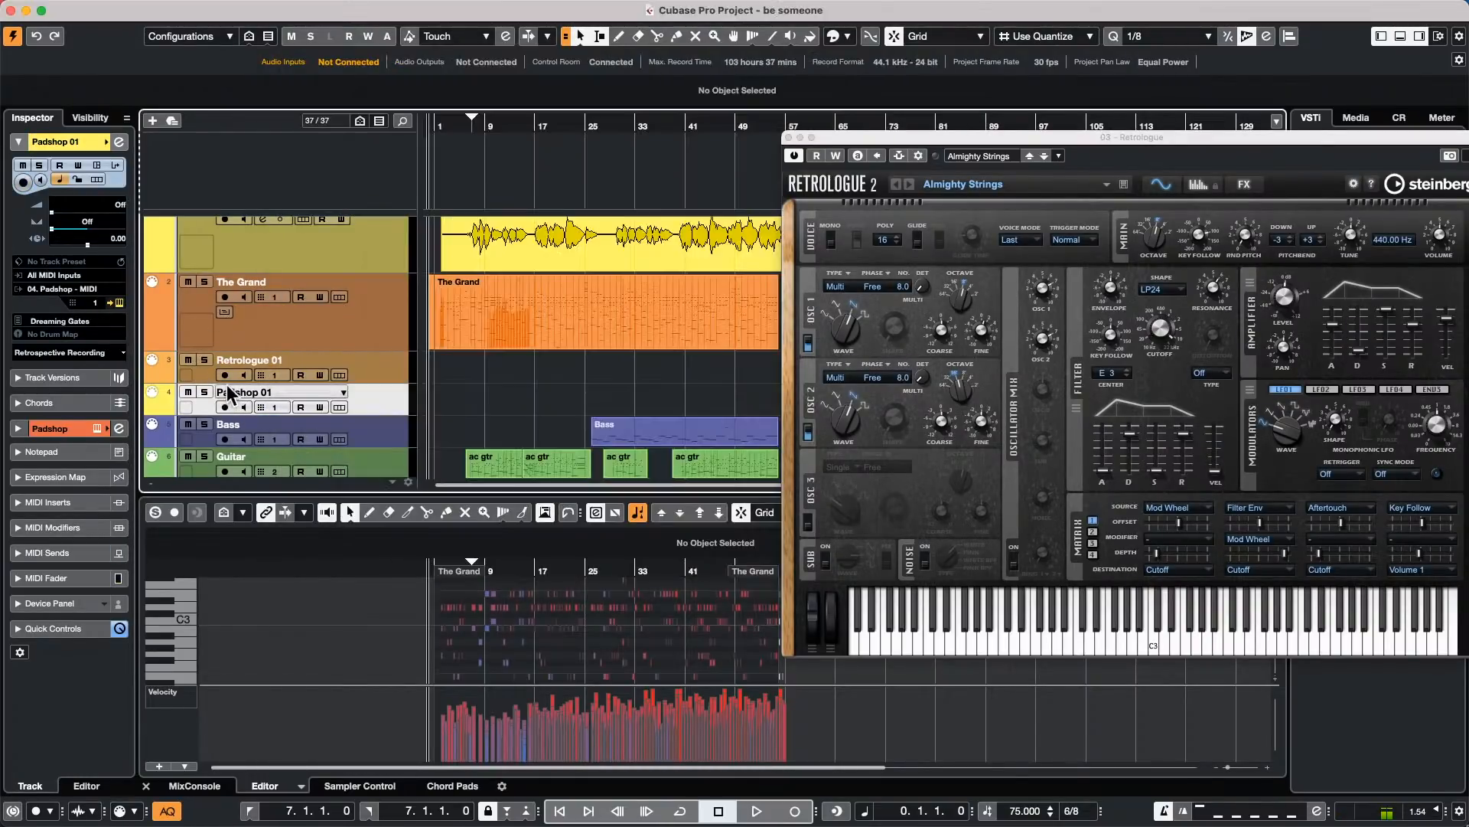
{"action": "left_click", "coordinate": [226, 374]}
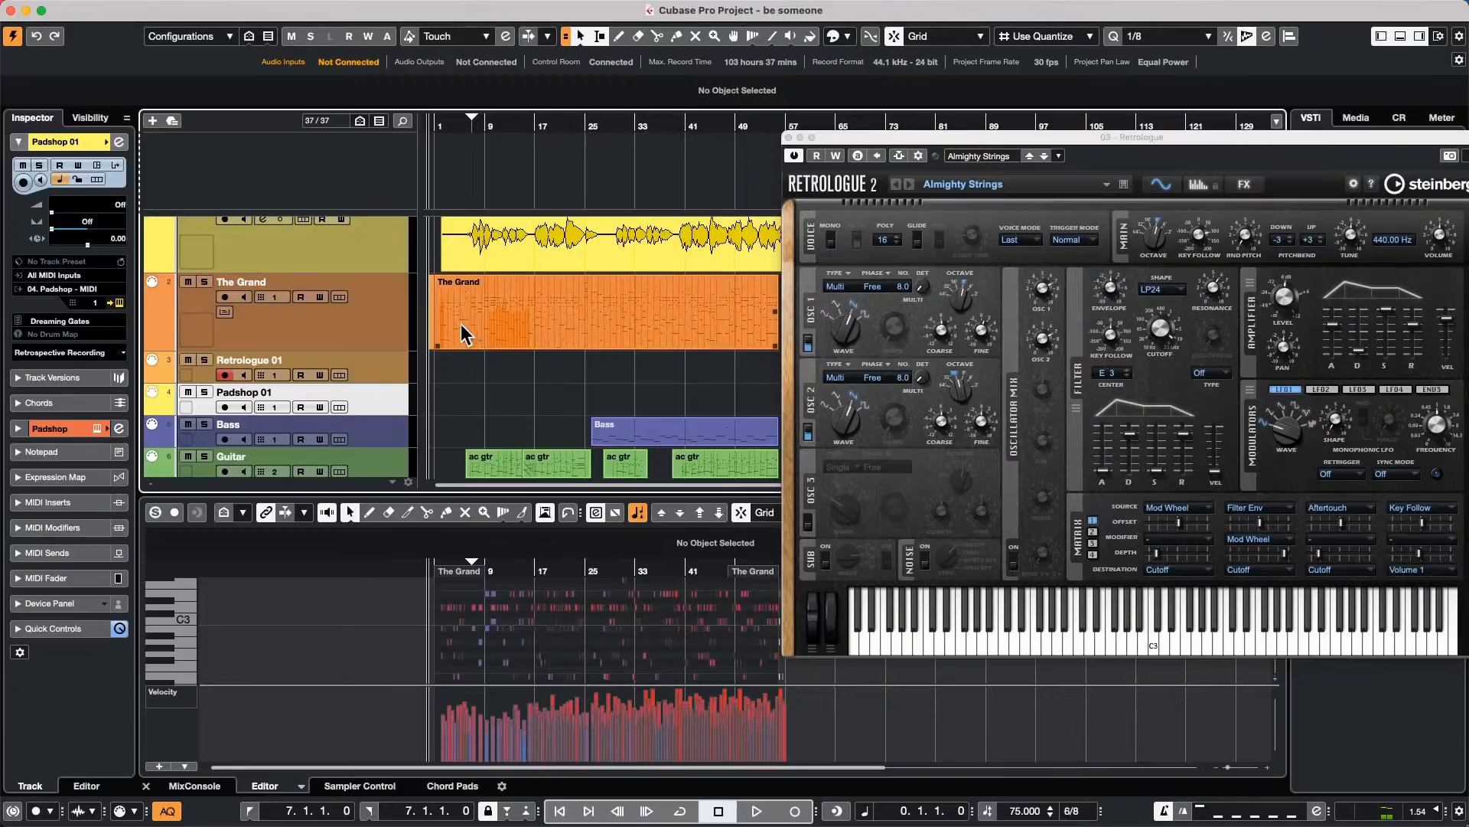
Step: Select the Retrologue 01 track and show its MIDI Sends settings
{"action": "left_click", "coordinate": [403, 378]}
{"action": "left_click", "coordinate": [65, 553]}
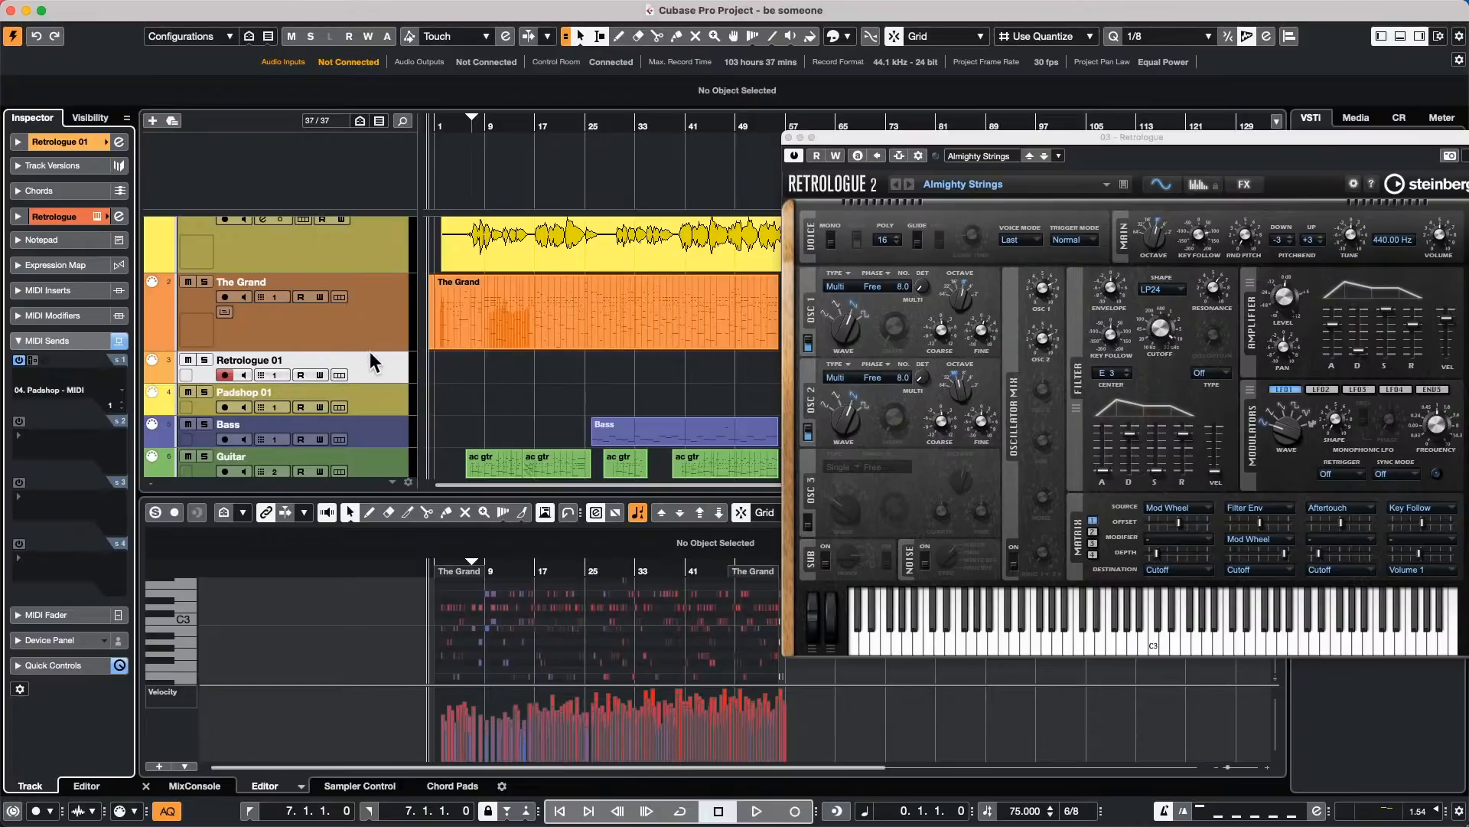
Step: Add one Groove Agent SE instrument track with stereo output directly below the first Copy of Quartet track
{"action": "scroll", "coordinate": [360, 356], "scroll_direction": "down", "scroll_amount": 3}
{"action": "scroll", "coordinate": [364, 357], "scroll_direction": "down", "scroll_amount": 10}
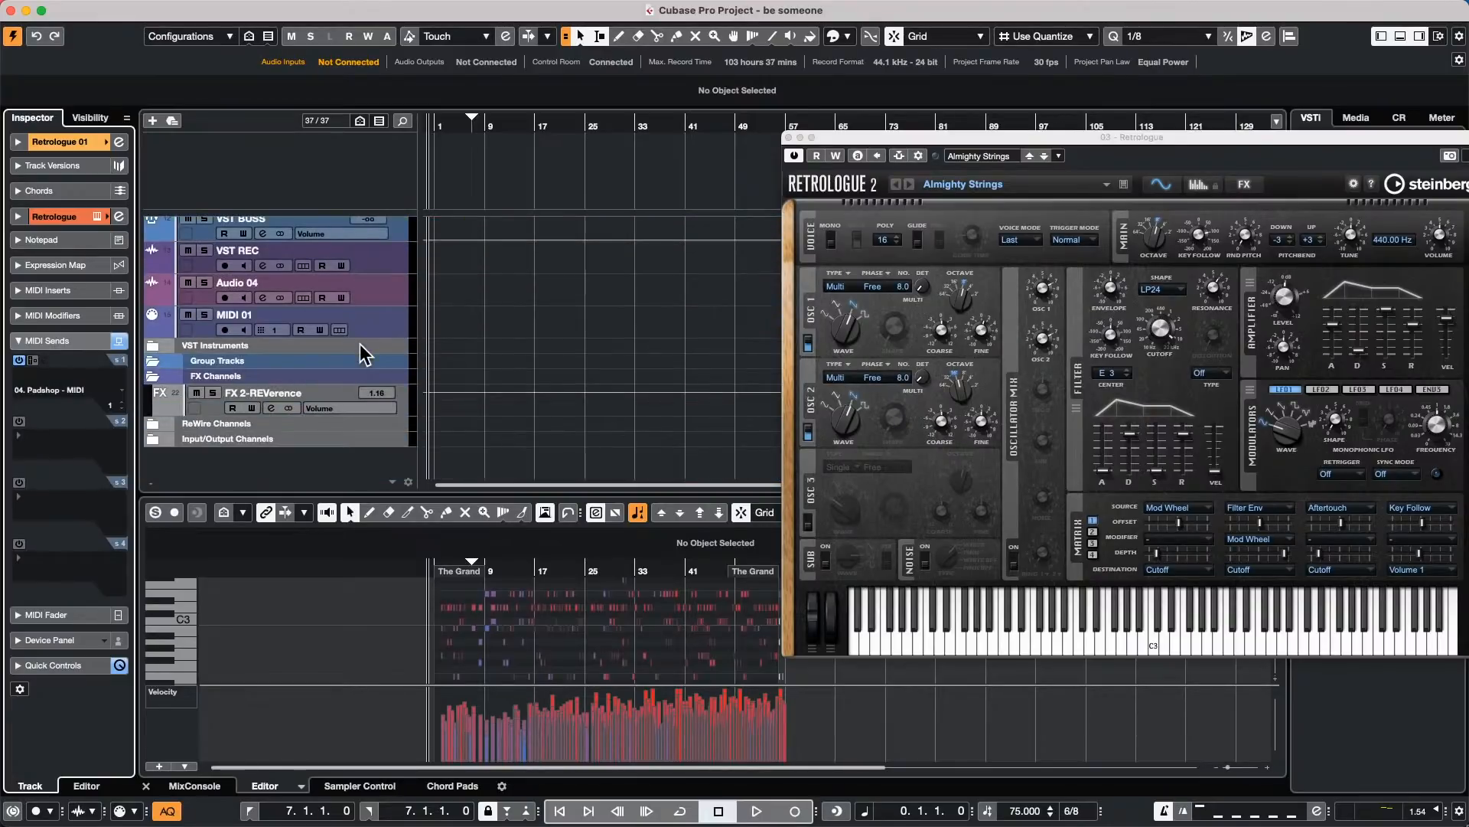
{"action": "scroll", "coordinate": [366, 344], "scroll_direction": "up", "scroll_amount": 5}
{"action": "right_click", "coordinate": [375, 310]}
{"action": "mouse_move", "coordinate": [467, 315]}
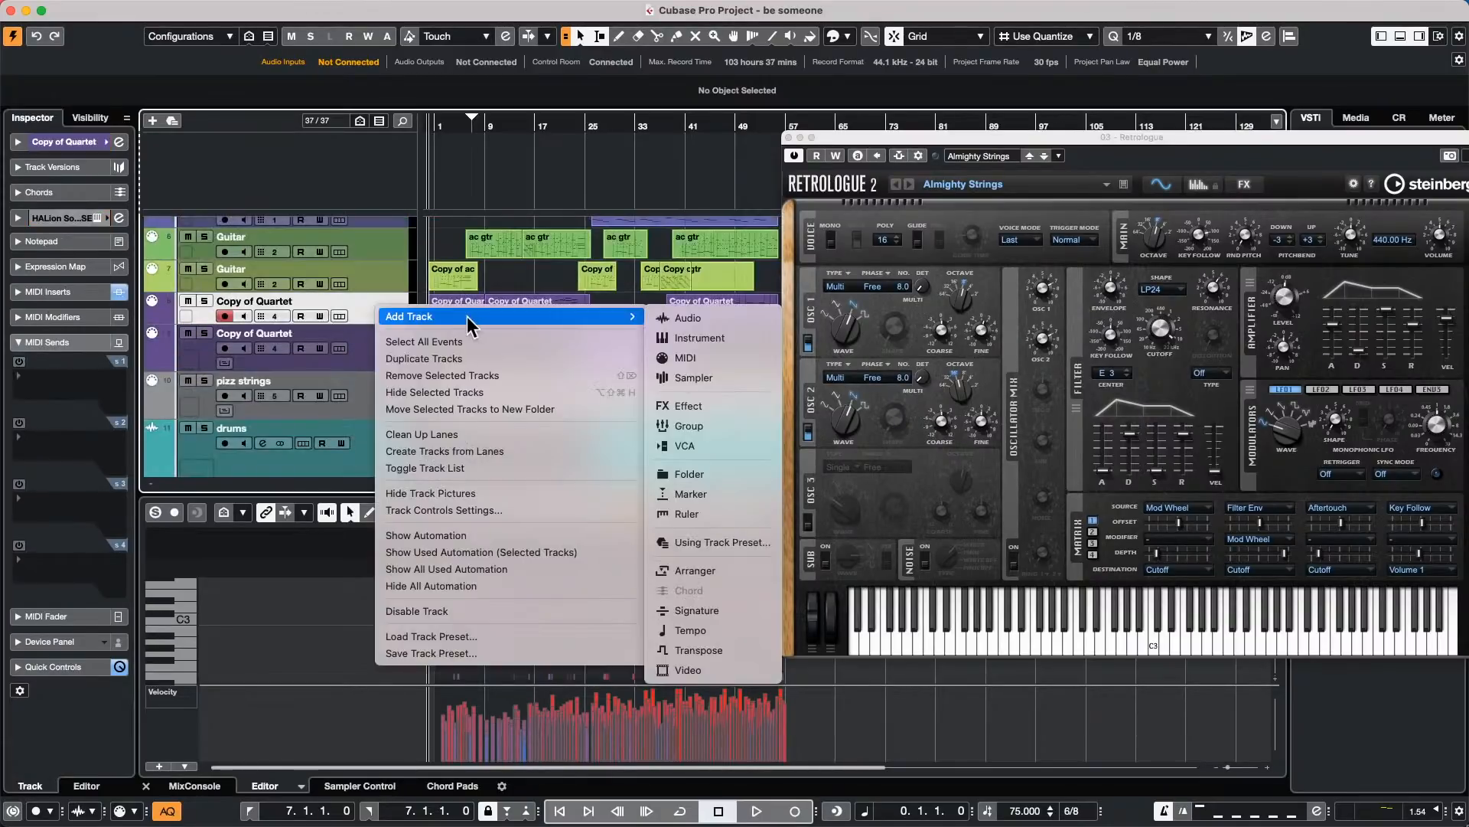
{"action": "left_click", "coordinate": [717, 341]}
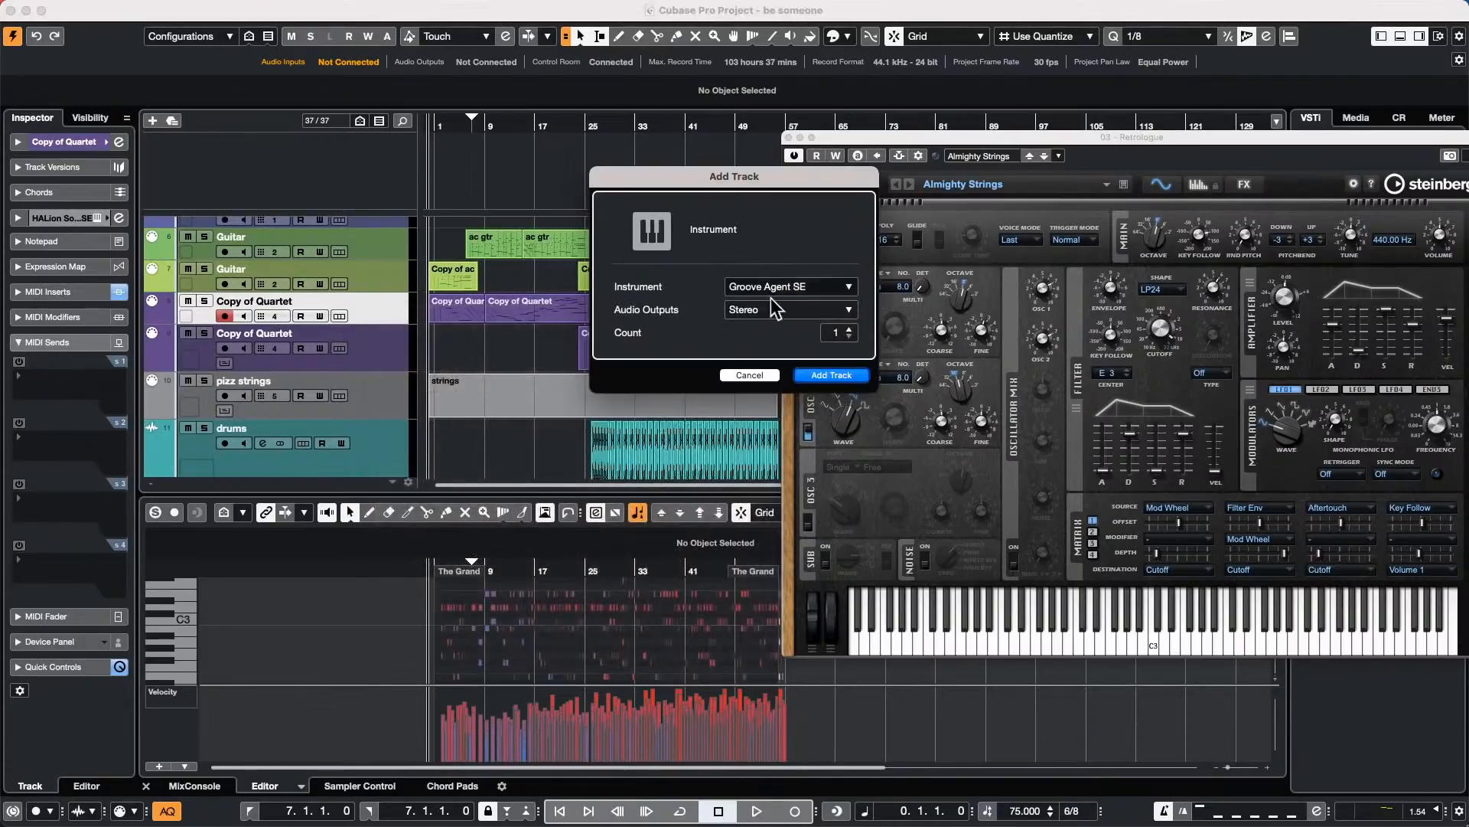
{"action": "left_click", "coordinate": [834, 382]}
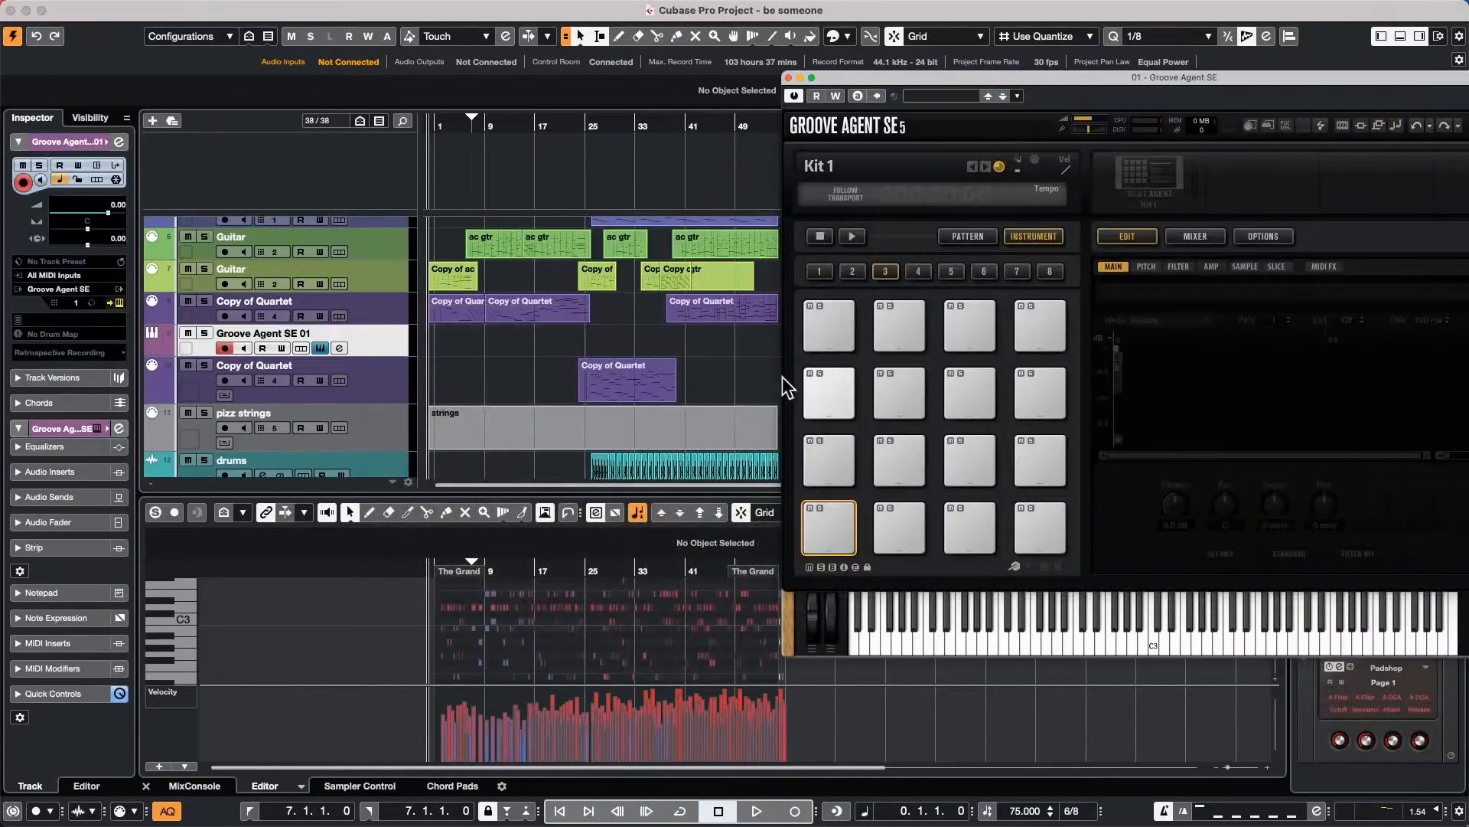
Step: Switch the Groove Agent SE pads to Pattern mode, and close the Groove Agent SE and Retrologue windows
{"action": "left_click", "coordinate": [969, 237]}
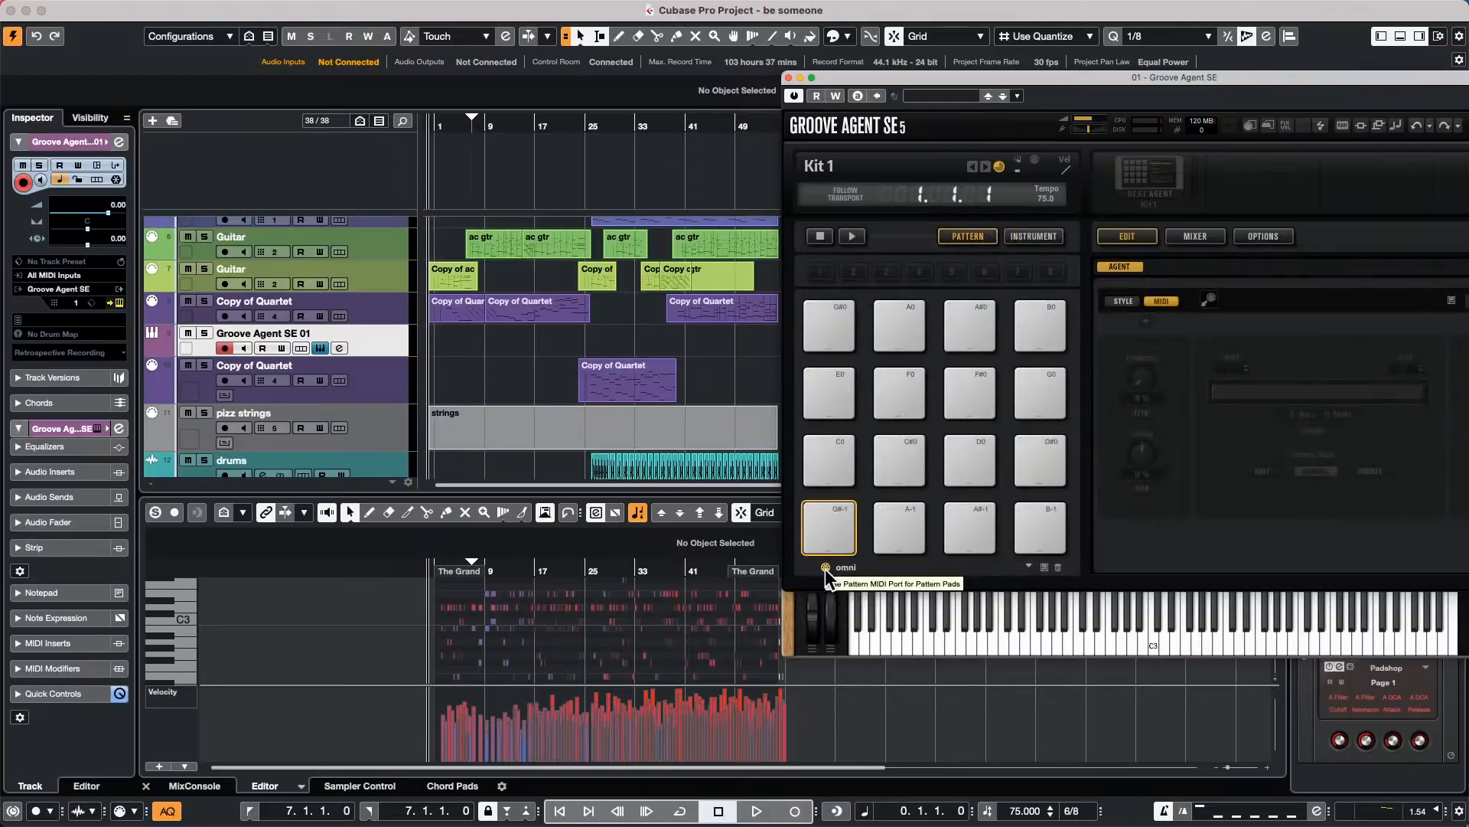
{"action": "left_click", "coordinate": [789, 77]}
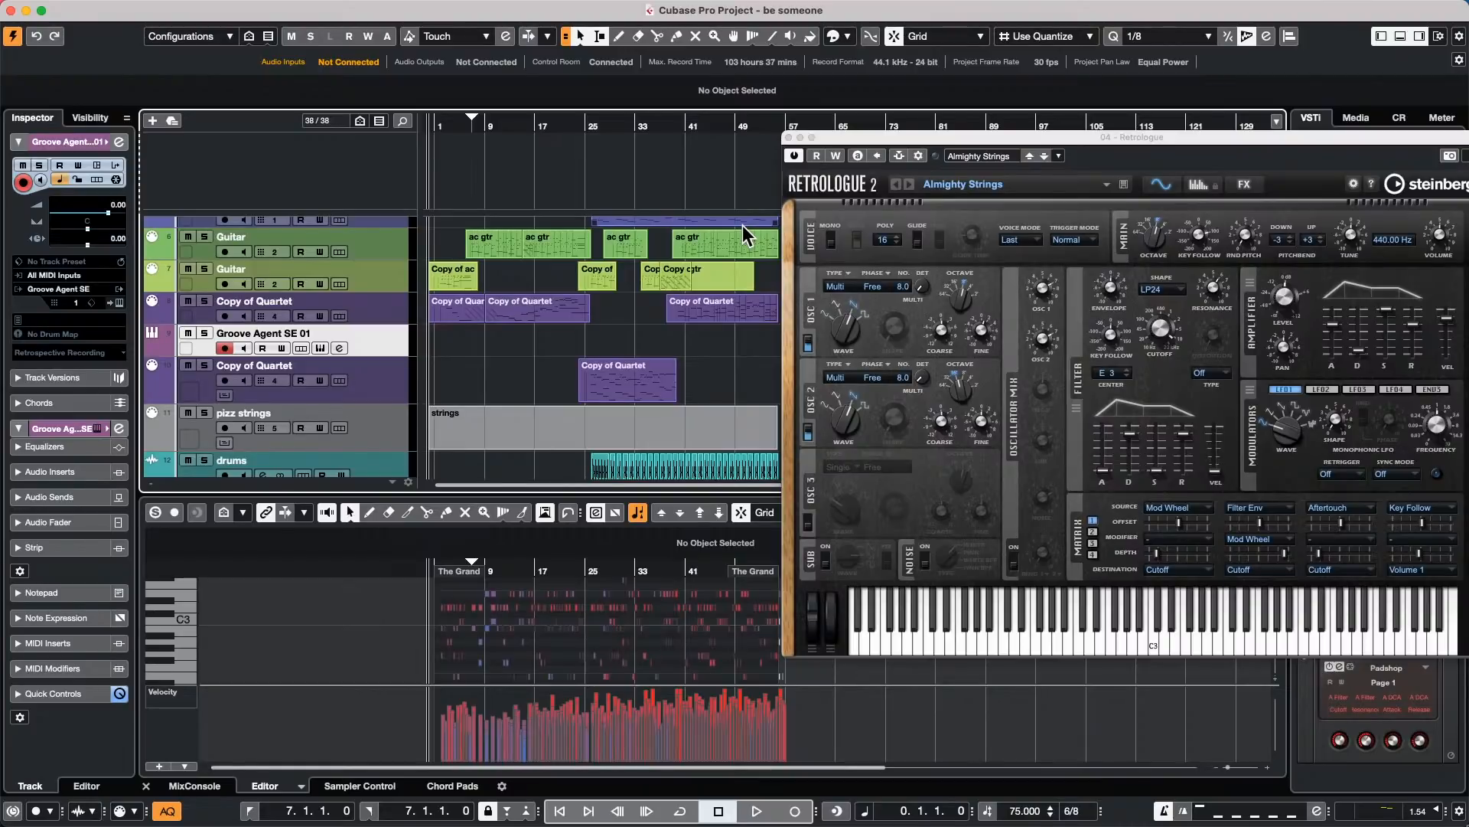
{"action": "left_click", "coordinate": [789, 138]}
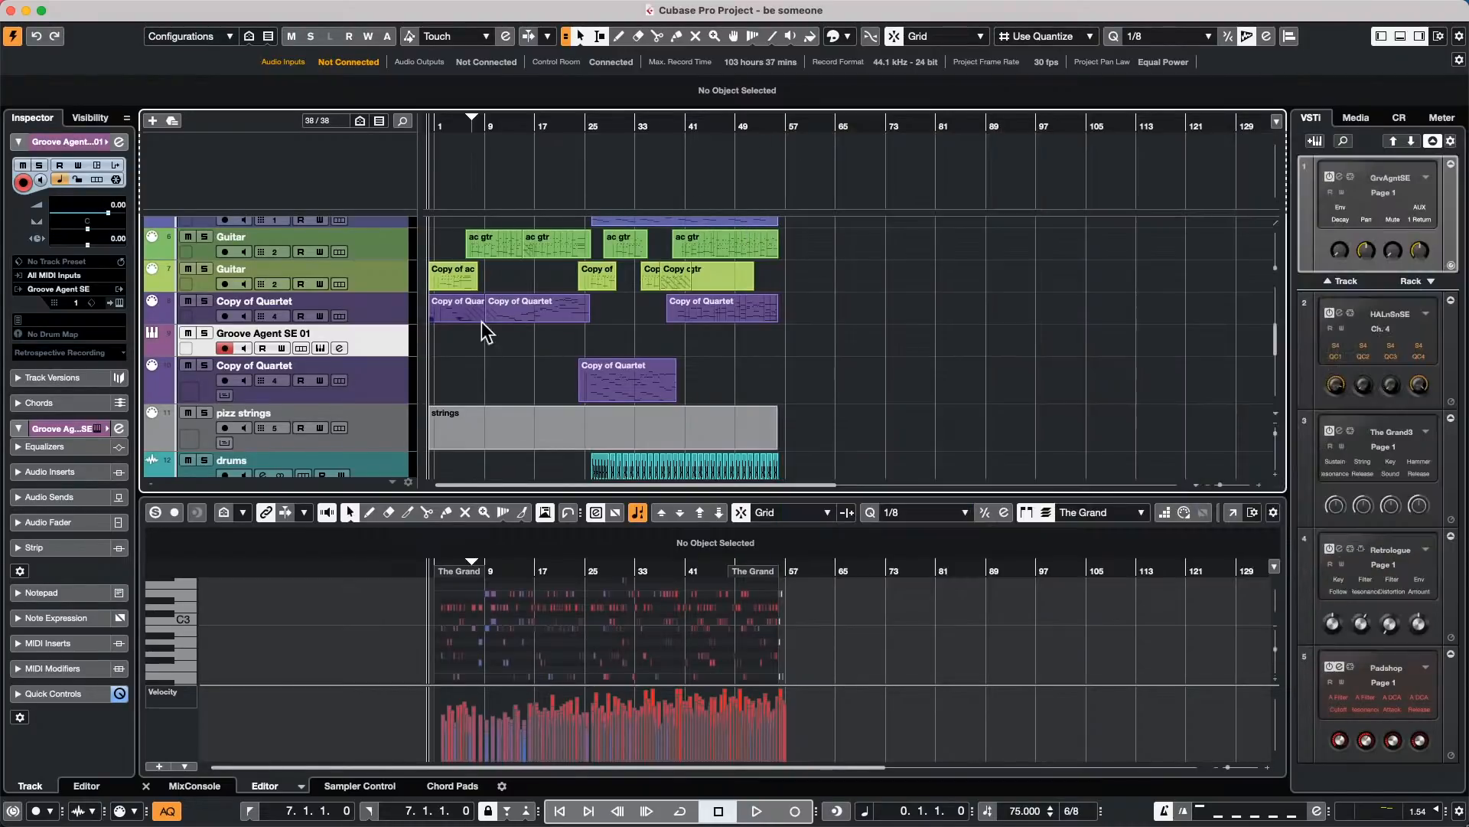
Step: Select The Grand MIDI part and open it in the Score Editor
{"action": "scroll", "coordinate": [485, 331], "scroll_direction": "up", "scroll_amount": 5}
{"action": "left_click", "coordinate": [609, 404]}
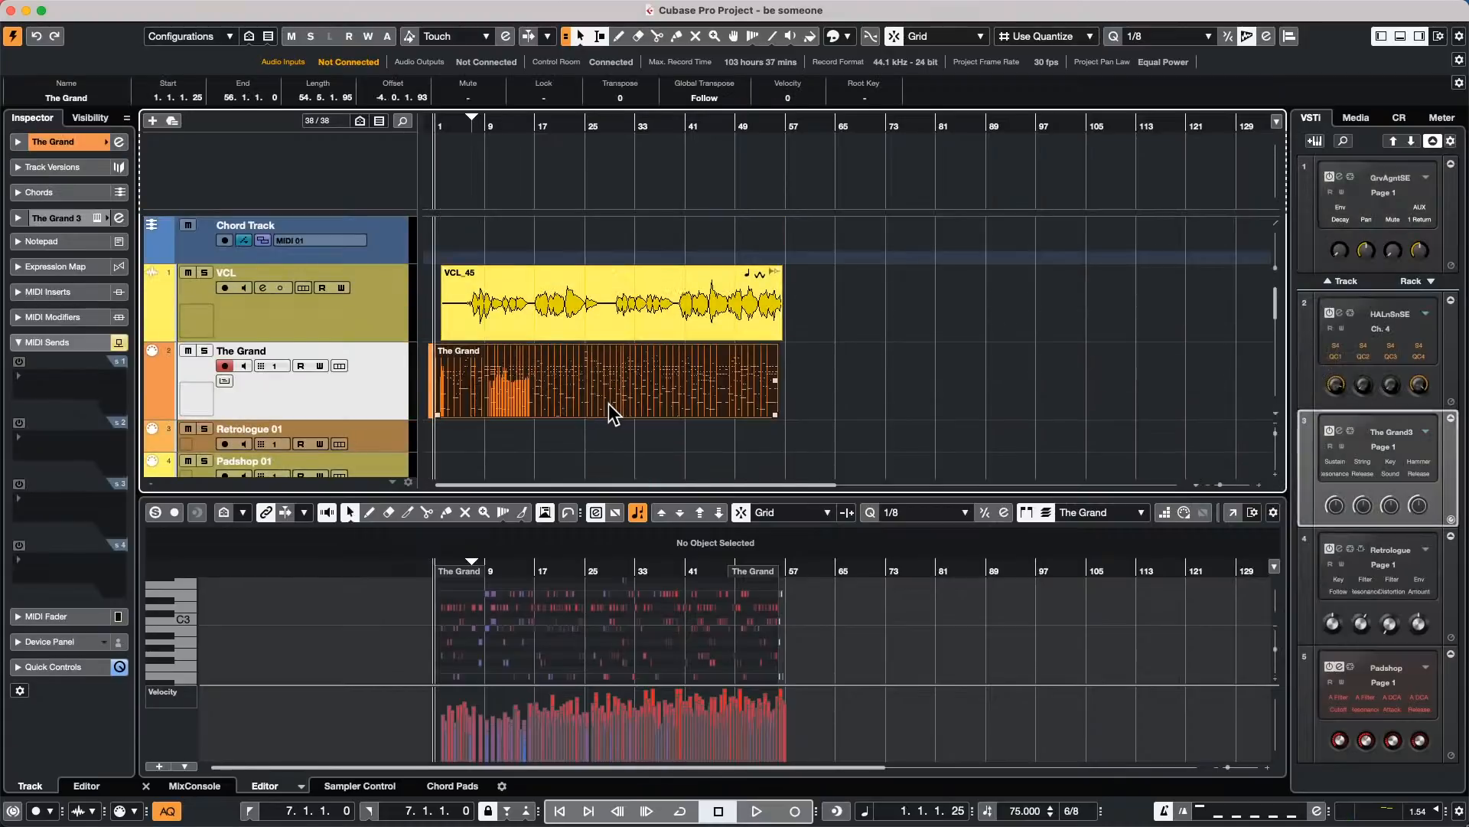
{"action": "key", "text": "super+r"}
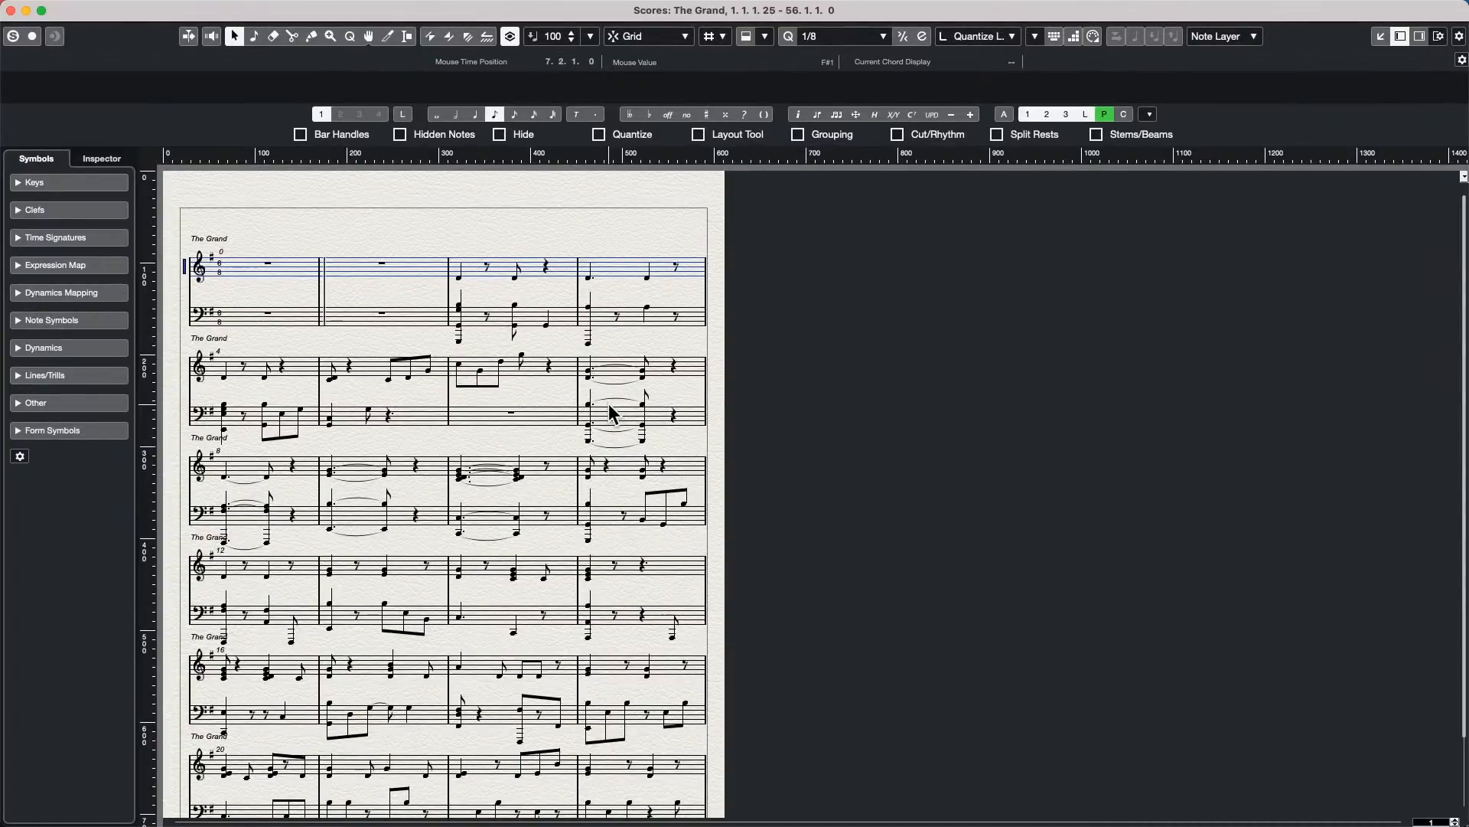
{"action": "mouse_move", "coordinate": [495, 6]}
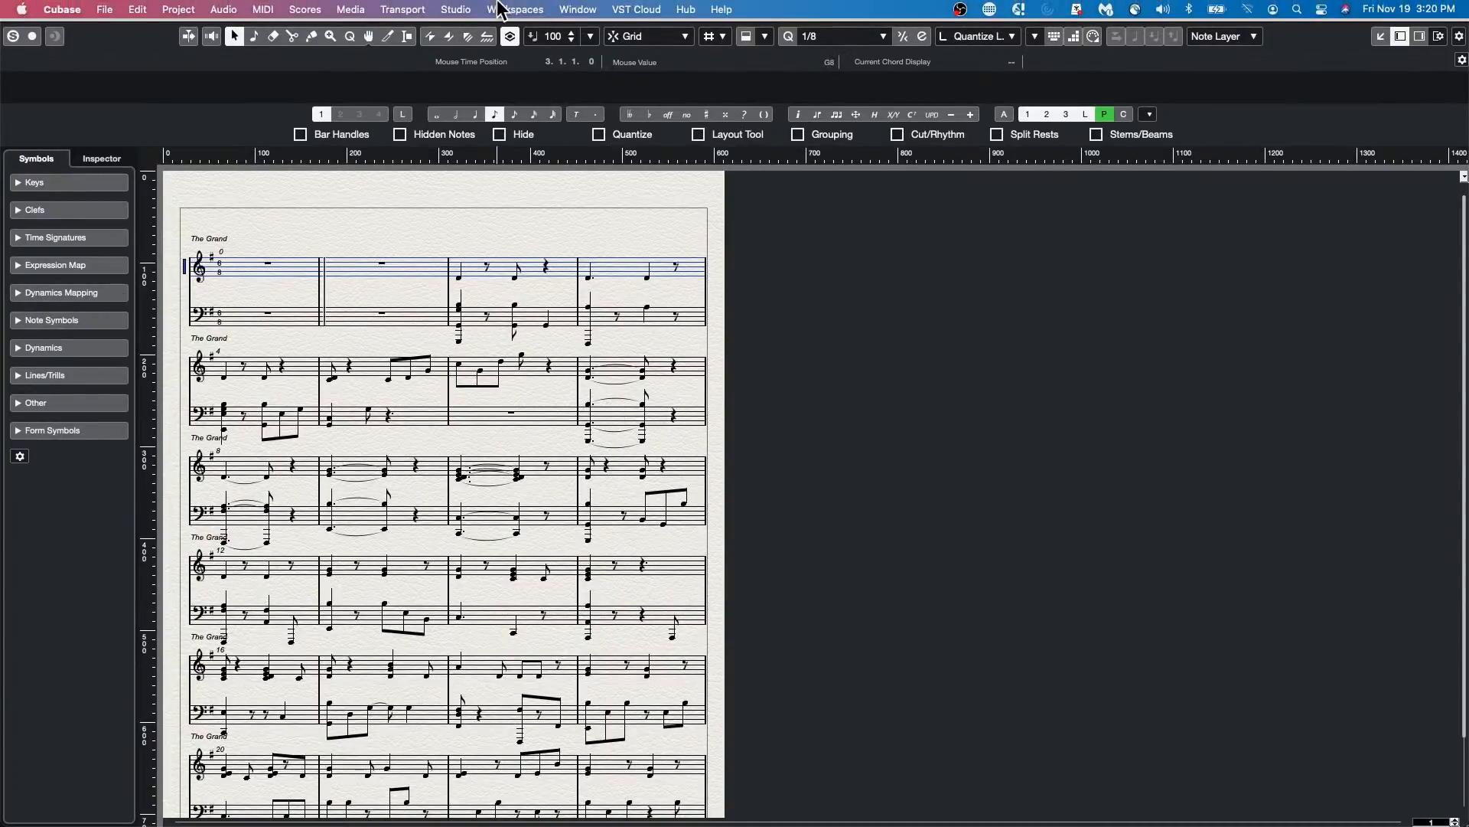
{"action": "left_click", "coordinate": [138, 10]}
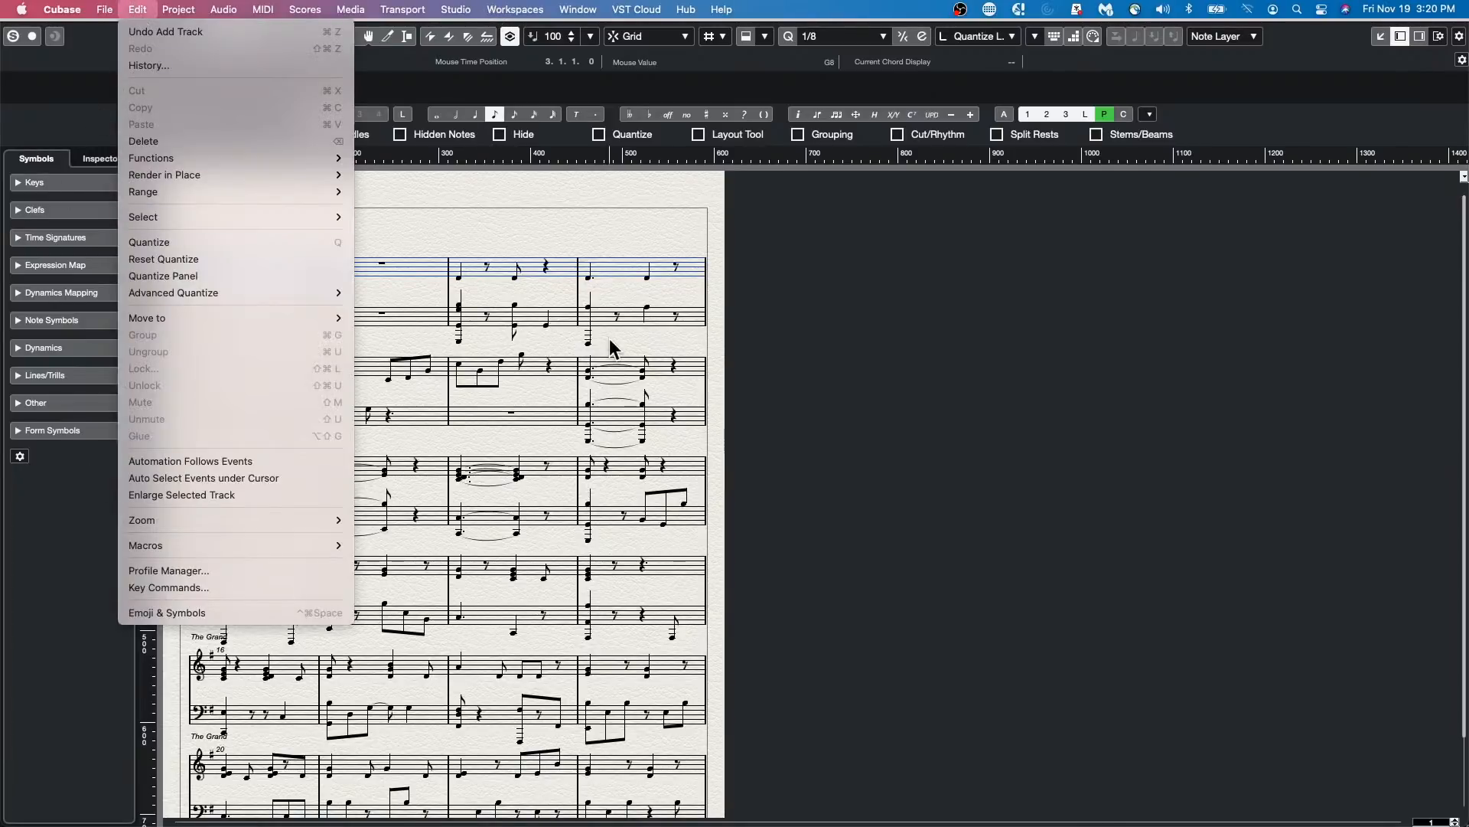
{"action": "left_click", "coordinate": [669, 319]}
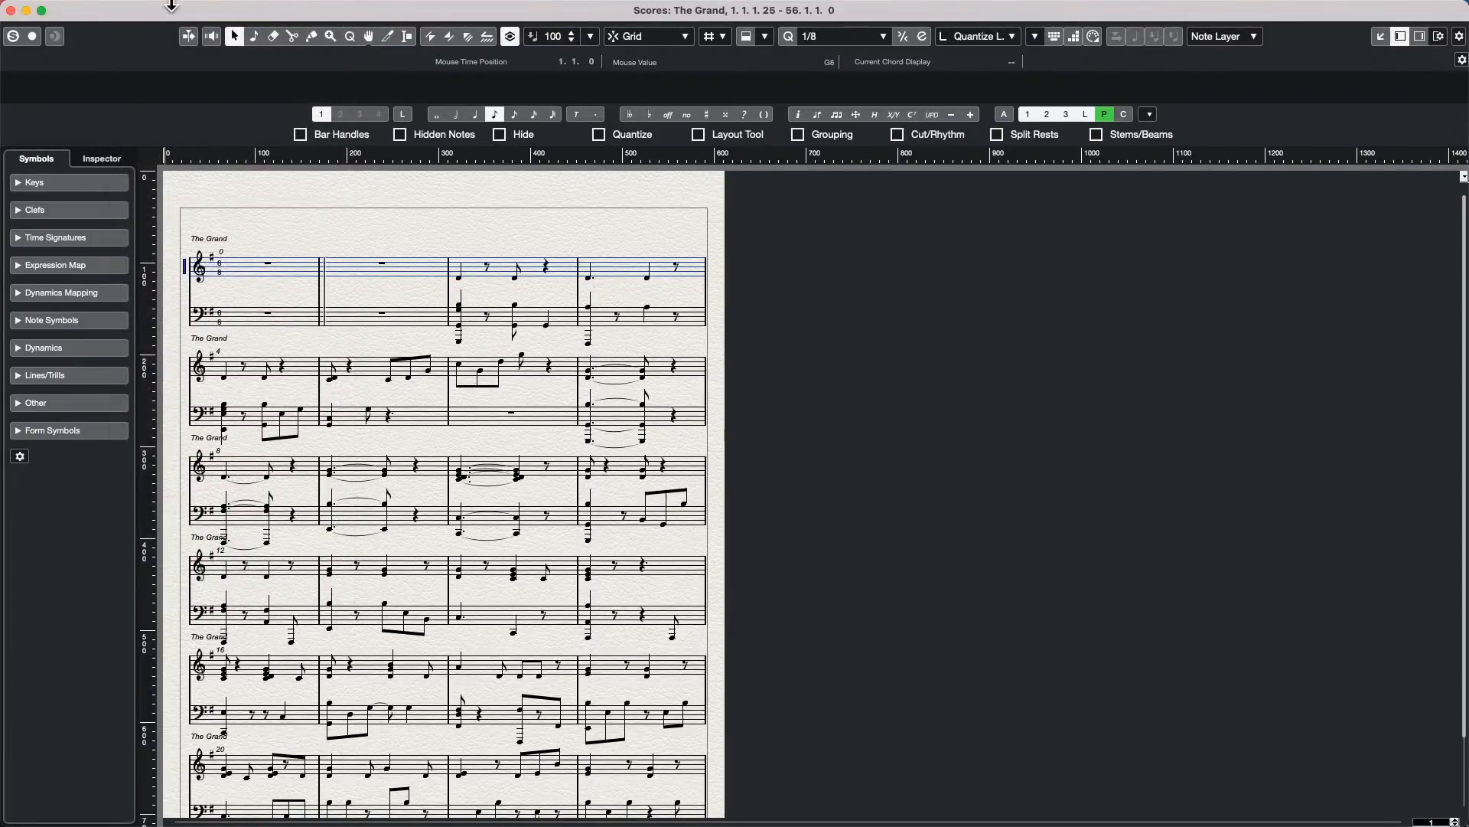
{"action": "left_click", "coordinate": [142, 10]}
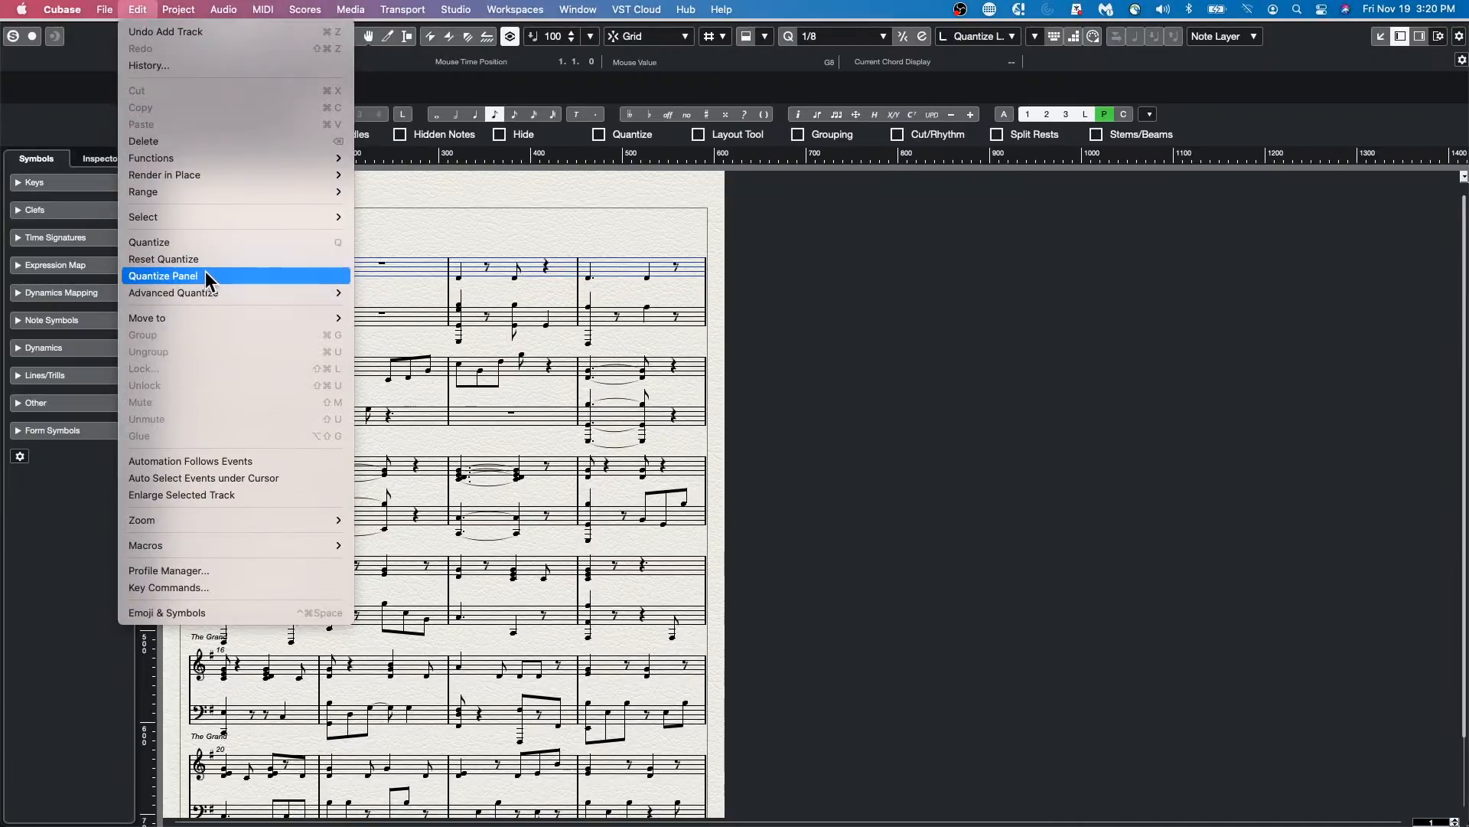
{"action": "mouse_move", "coordinate": [186, 191]}
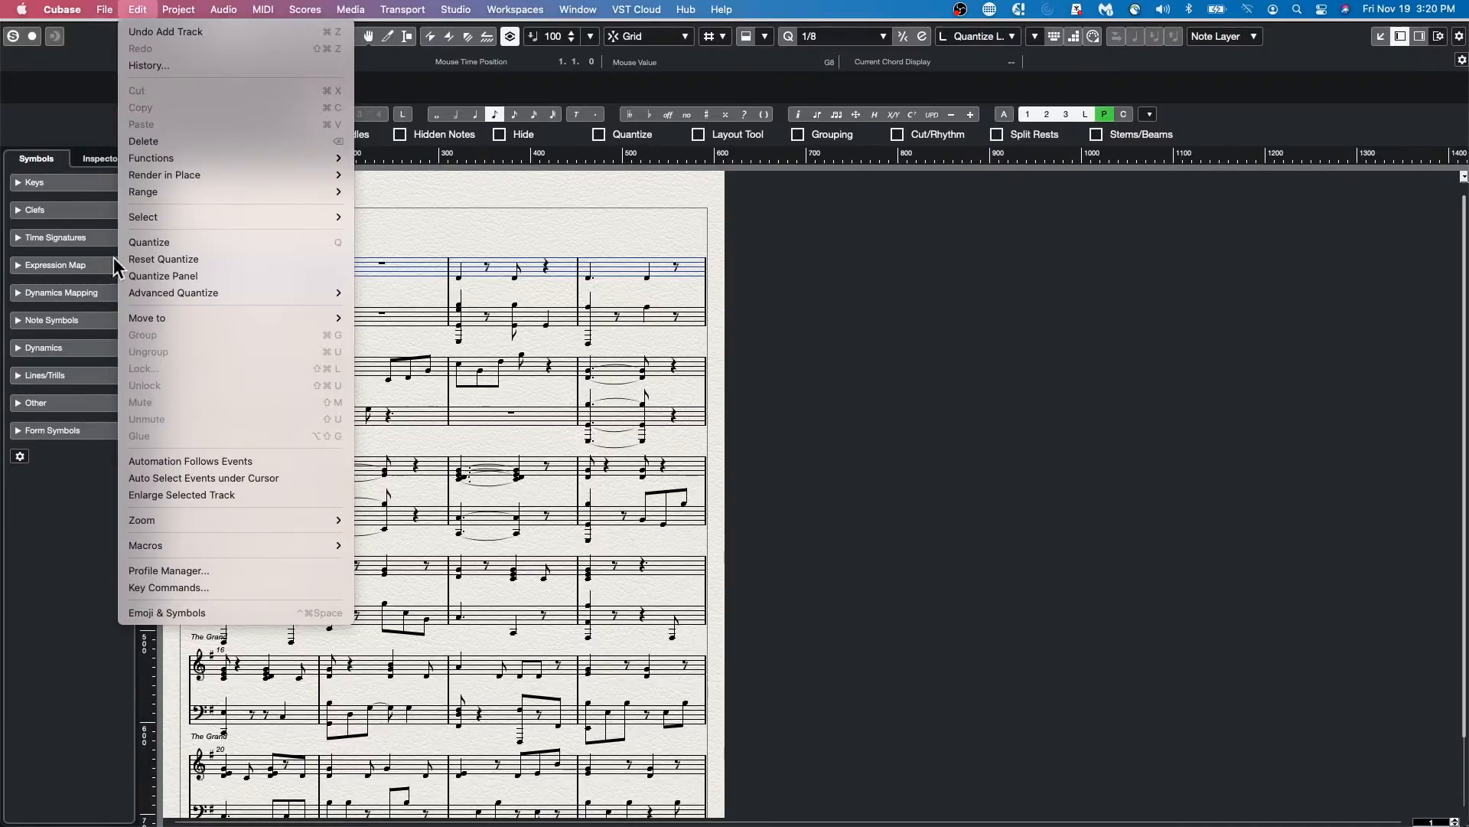
Step: Start a score export for The Grand and look over the tag and save-location options in its dialog
{"action": "mouse_move", "coordinate": [103, 13]}
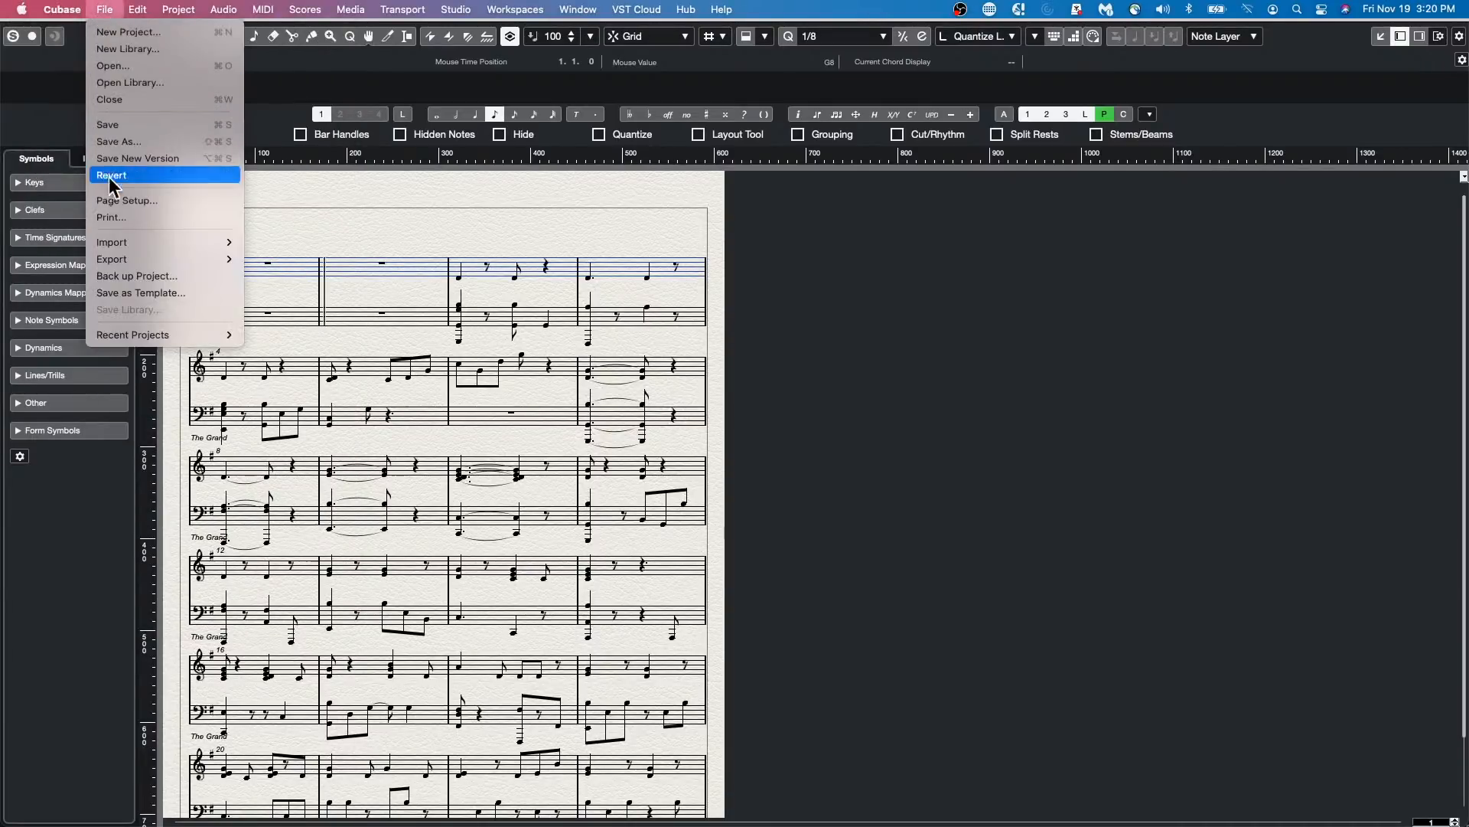
{"action": "mouse_move", "coordinate": [113, 261]}
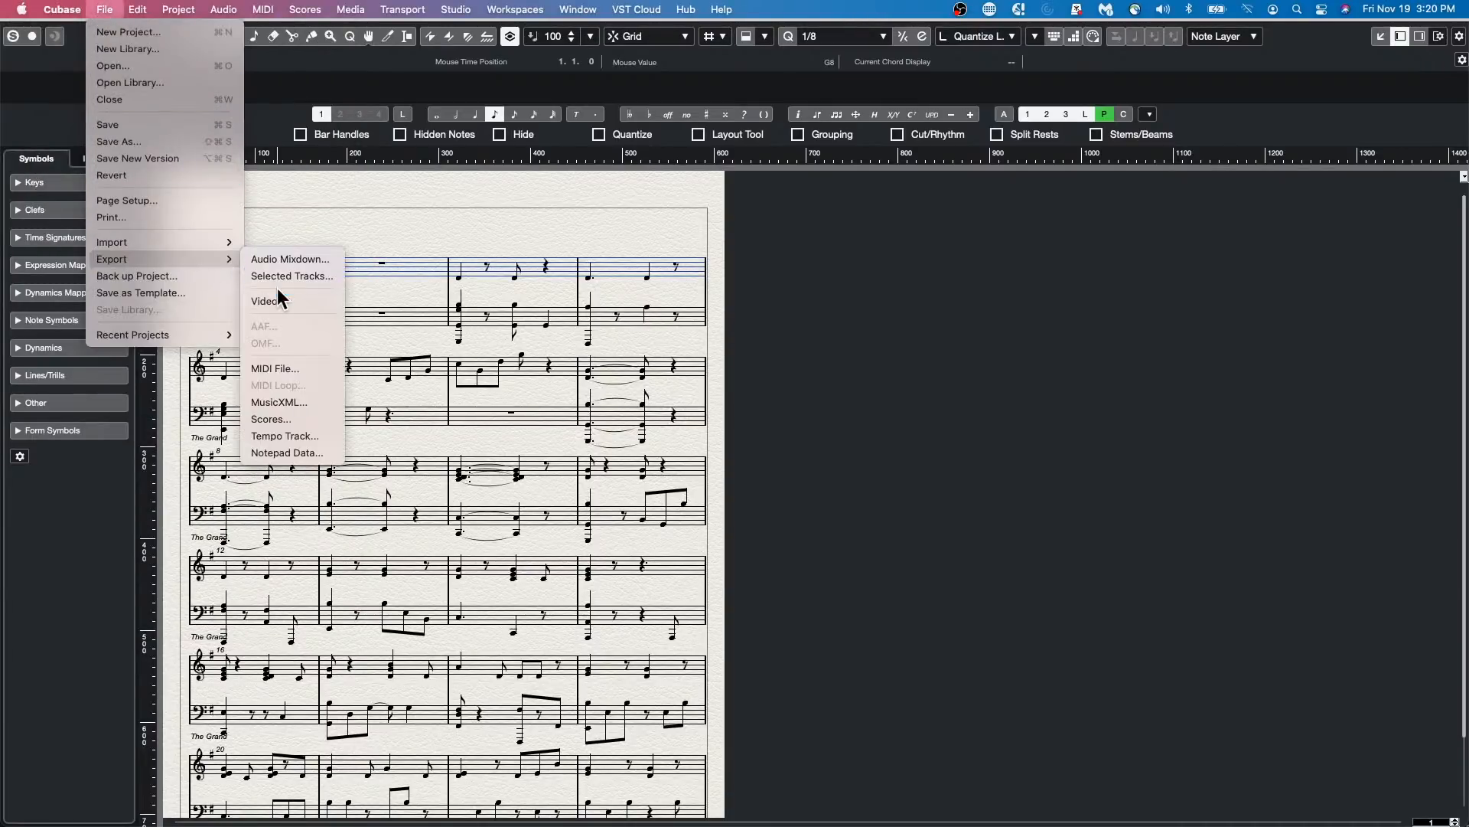
{"action": "left_click", "coordinate": [288, 421]}
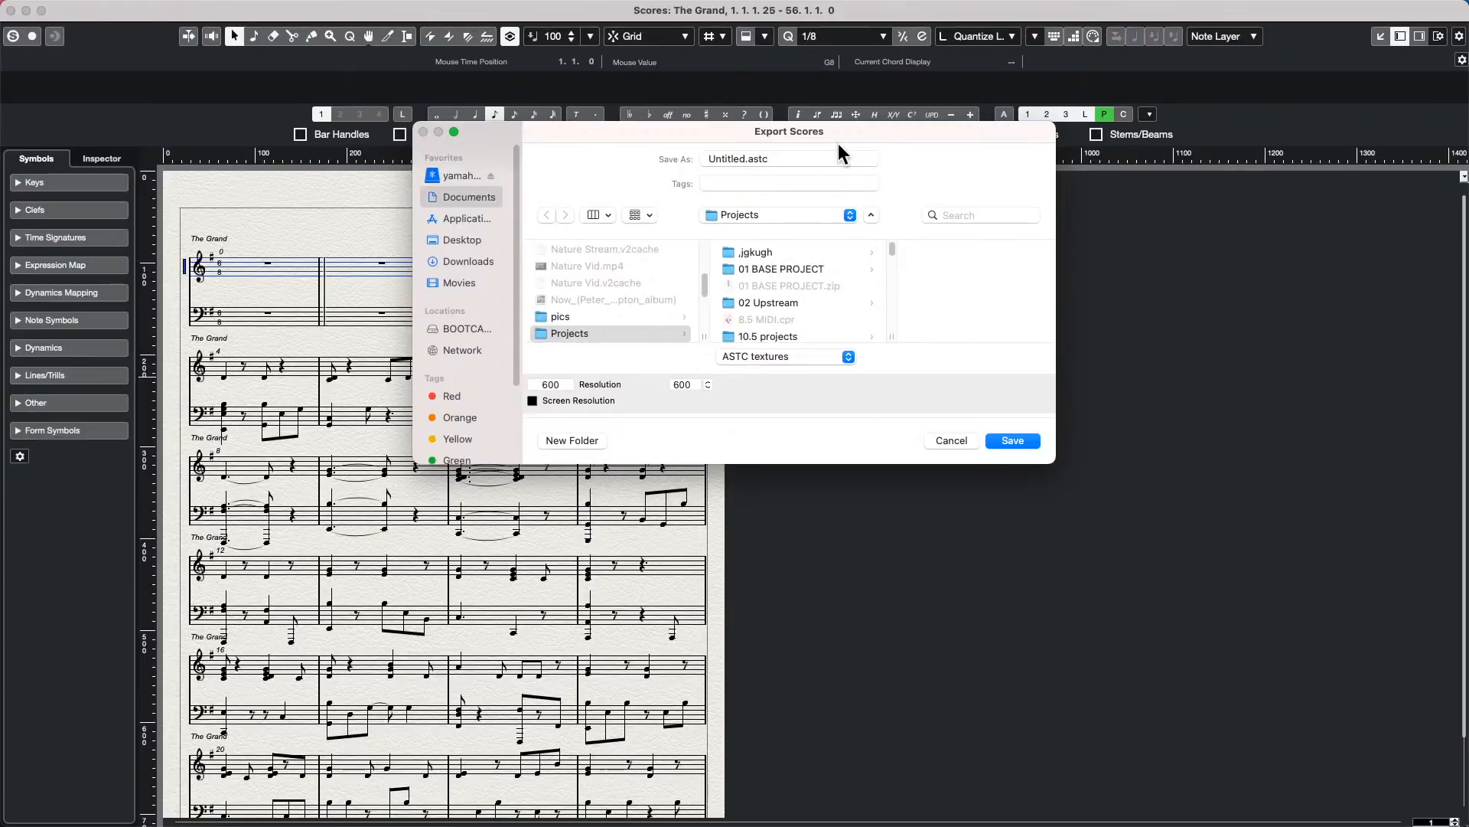
{"action": "left_click", "coordinate": [771, 159]}
{"action": "left_click", "coordinate": [720, 182]}
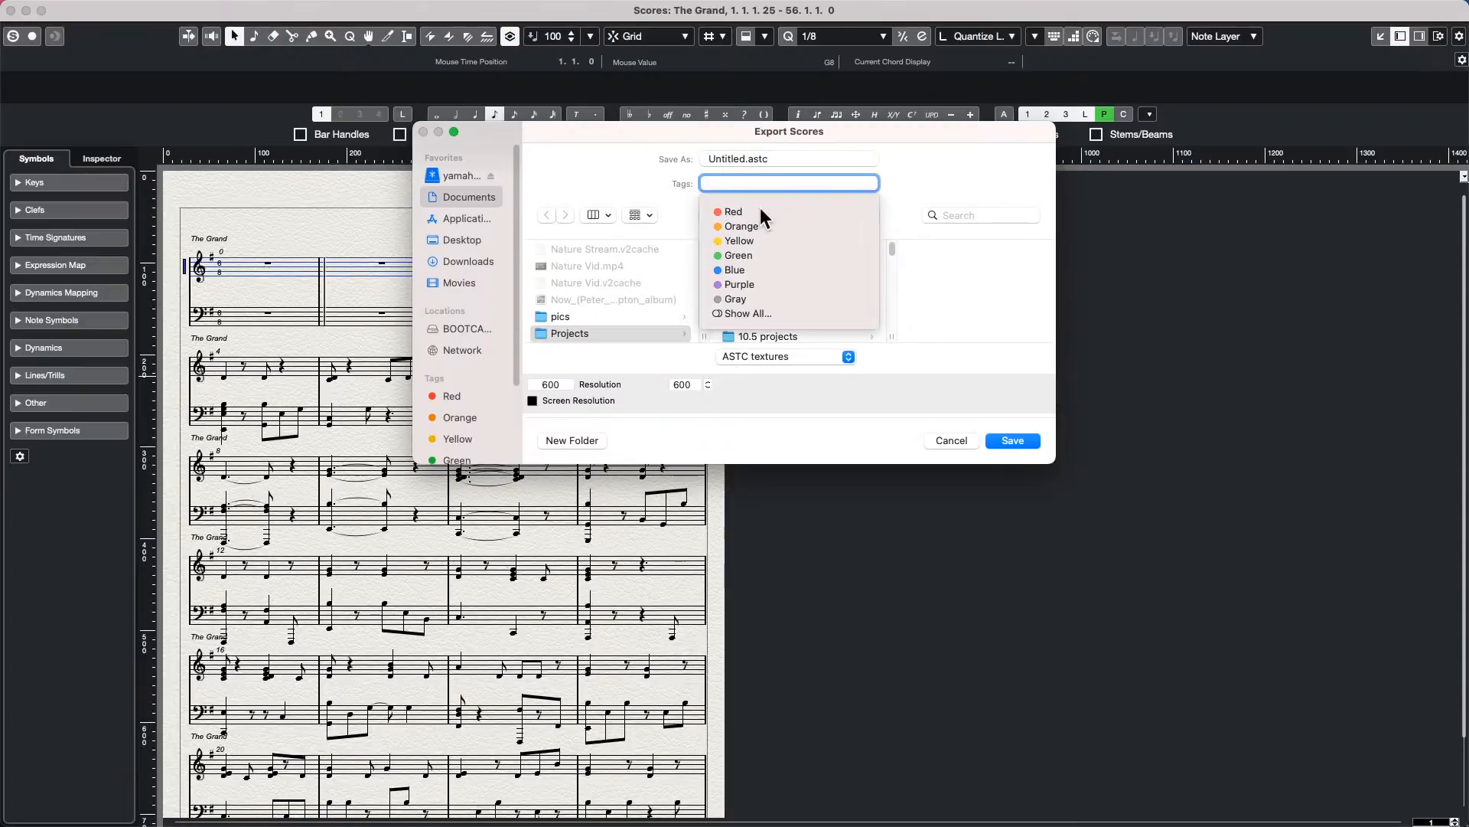
{"action": "left_click", "coordinate": [621, 154]}
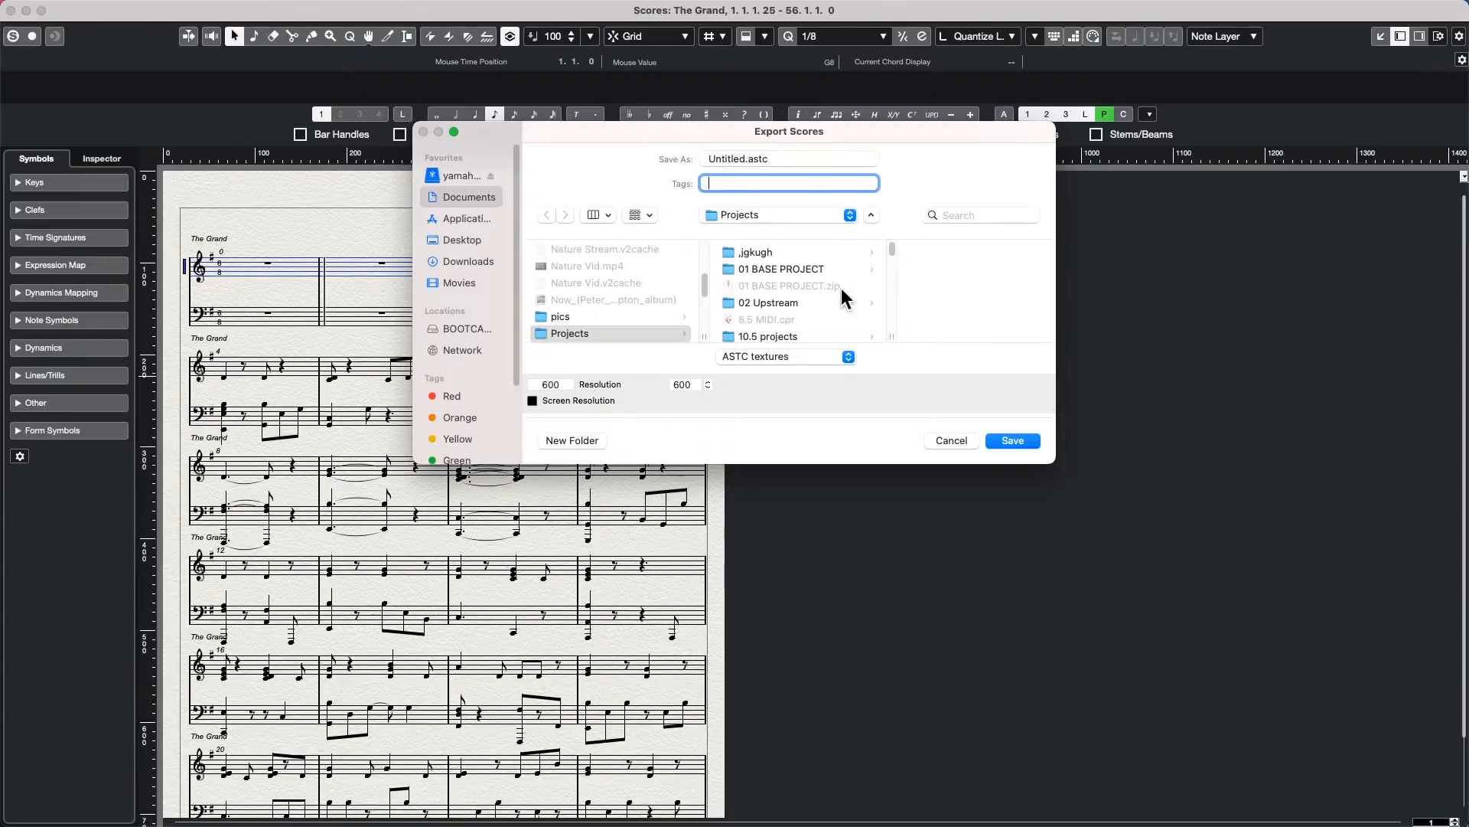
{"action": "left_click", "coordinate": [871, 215]}
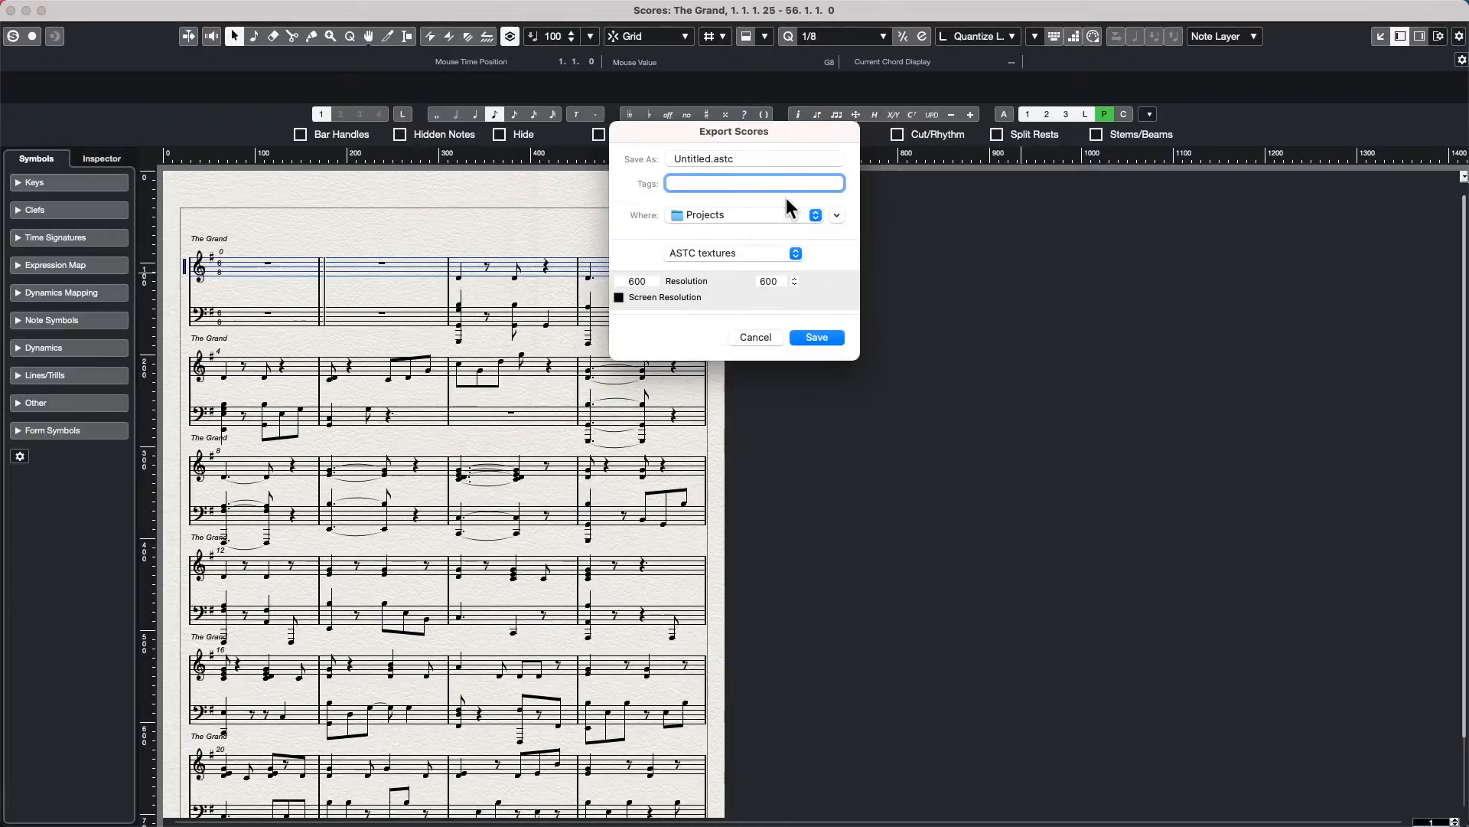
{"action": "left_click", "coordinate": [837, 215]}
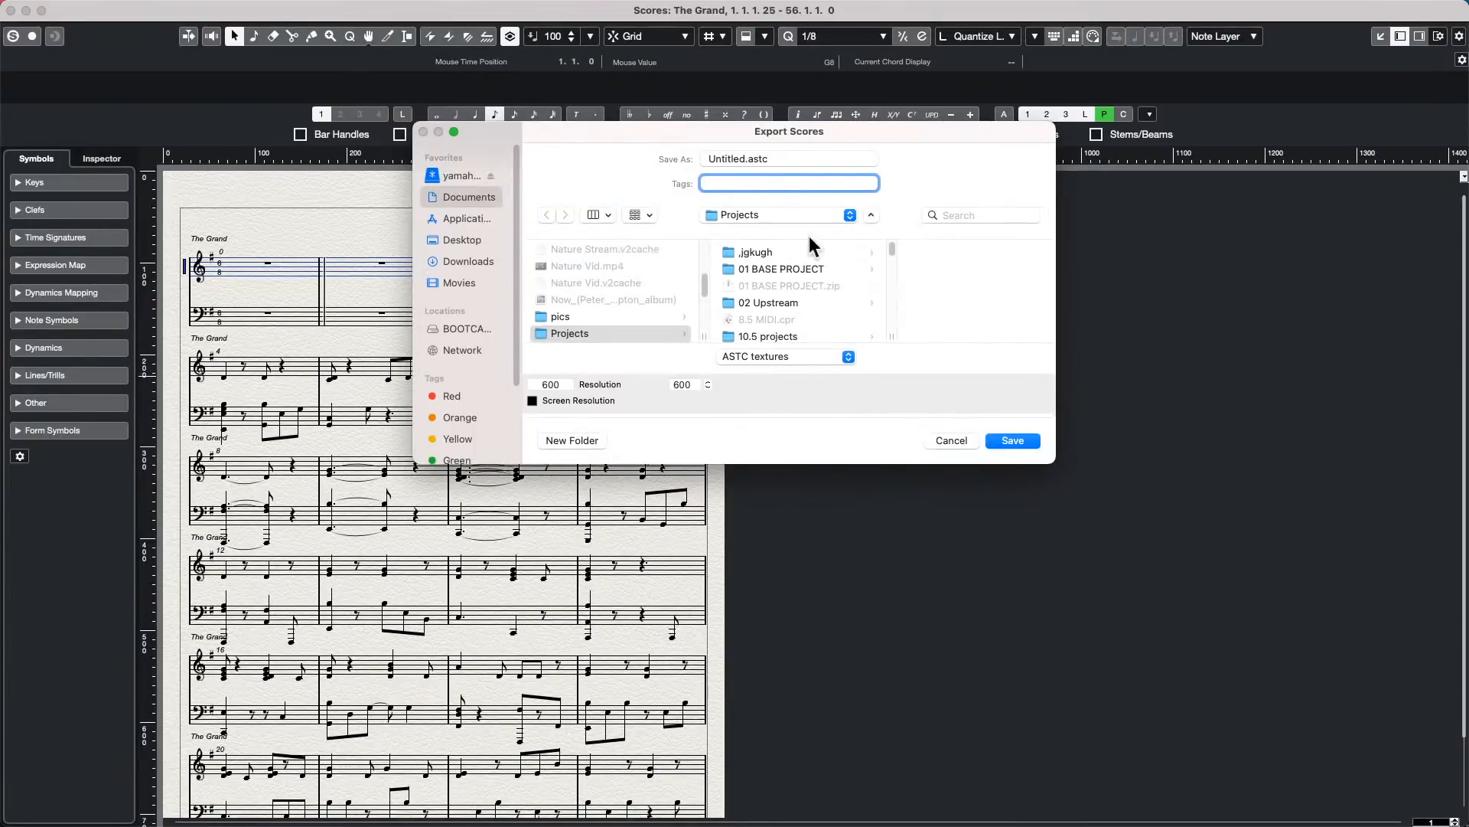
Step: Remove the .astc extension from the export file name, leaving Untitled, and recheck the expanded save options
{"action": "left_click", "coordinate": [776, 158]}
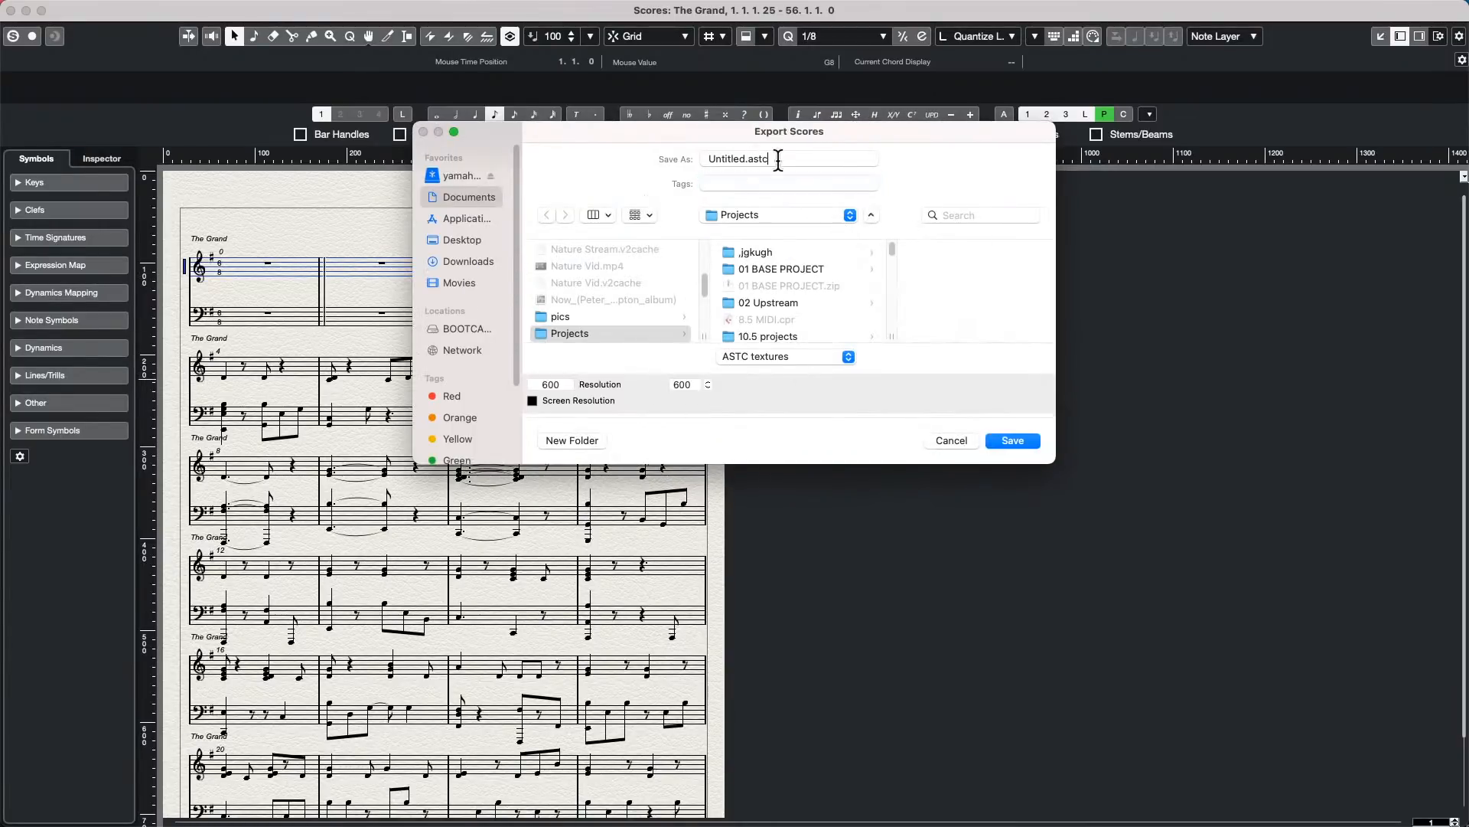
{"action": "left_click_drag", "start_coordinate": [785, 158], "coordinate": [754, 158]}
{"action": "key", "text": "BackSpace"}
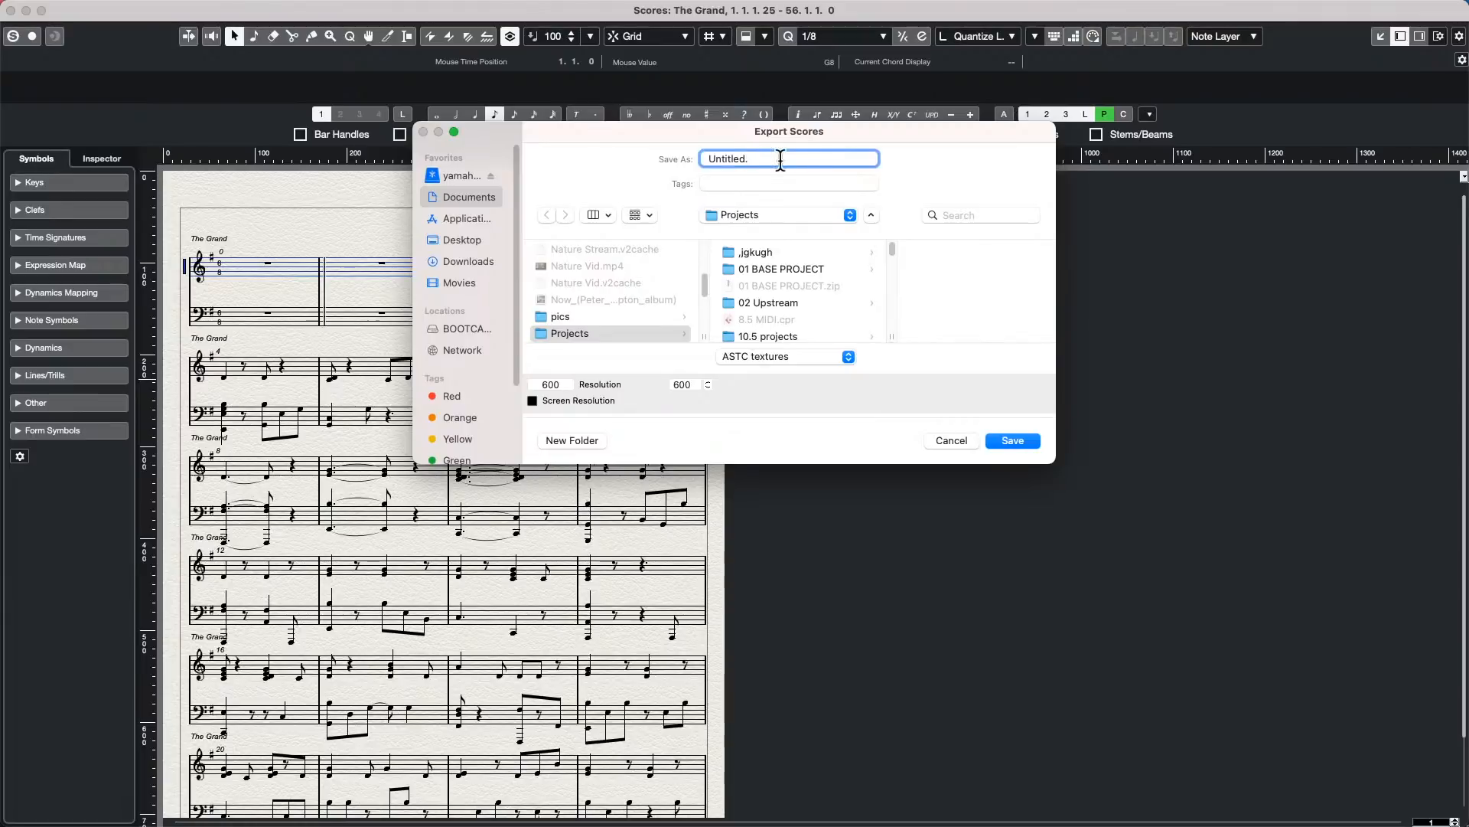
{"action": "key", "text": "BackSpace"}
{"action": "left_click", "coordinate": [877, 212]}
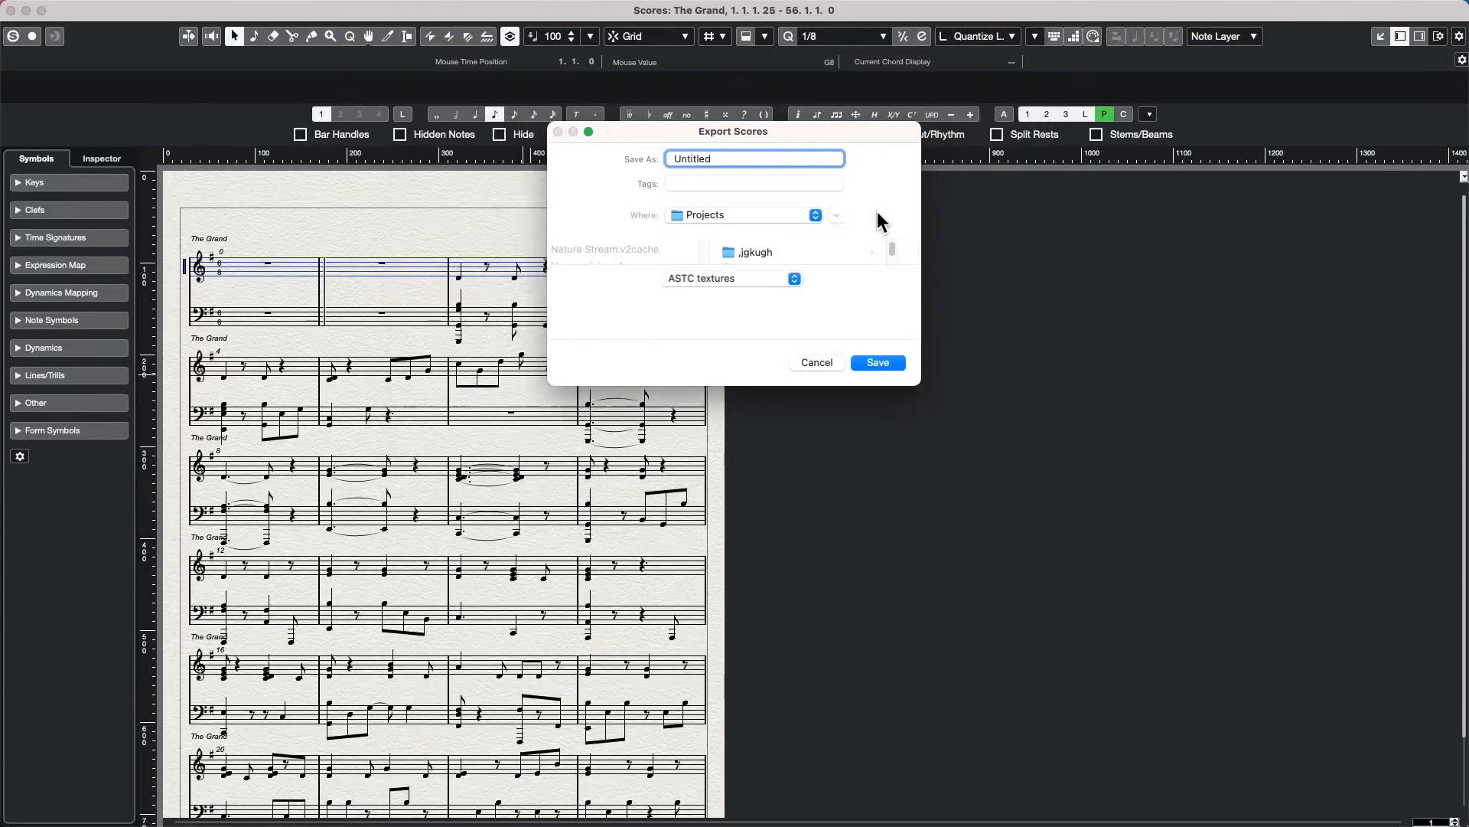
{"action": "left_click", "coordinate": [838, 217]}
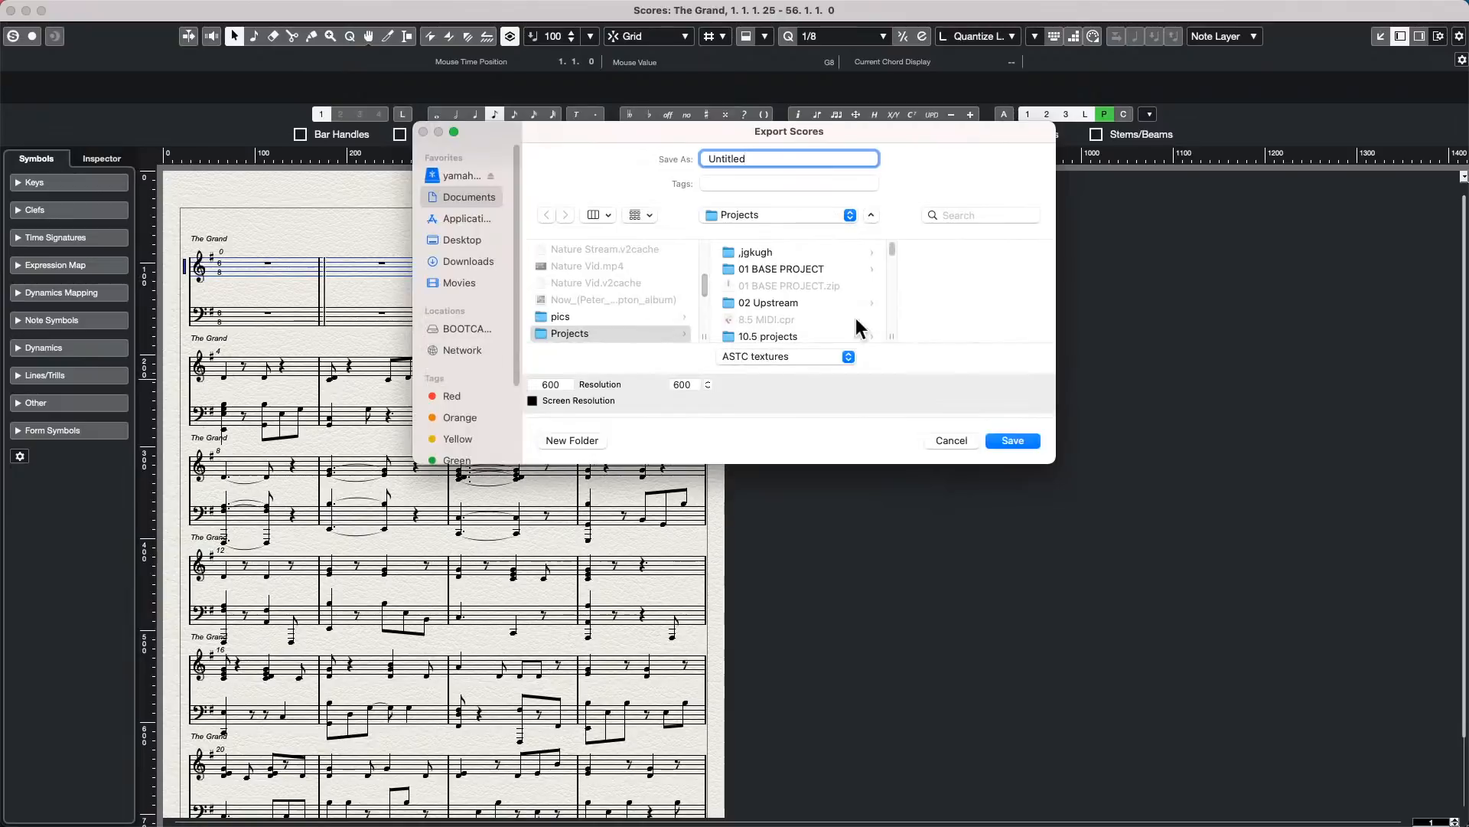
Step: Look through the available resolution values for the score export, and cancel the export
{"action": "left_click", "coordinate": [553, 383]}
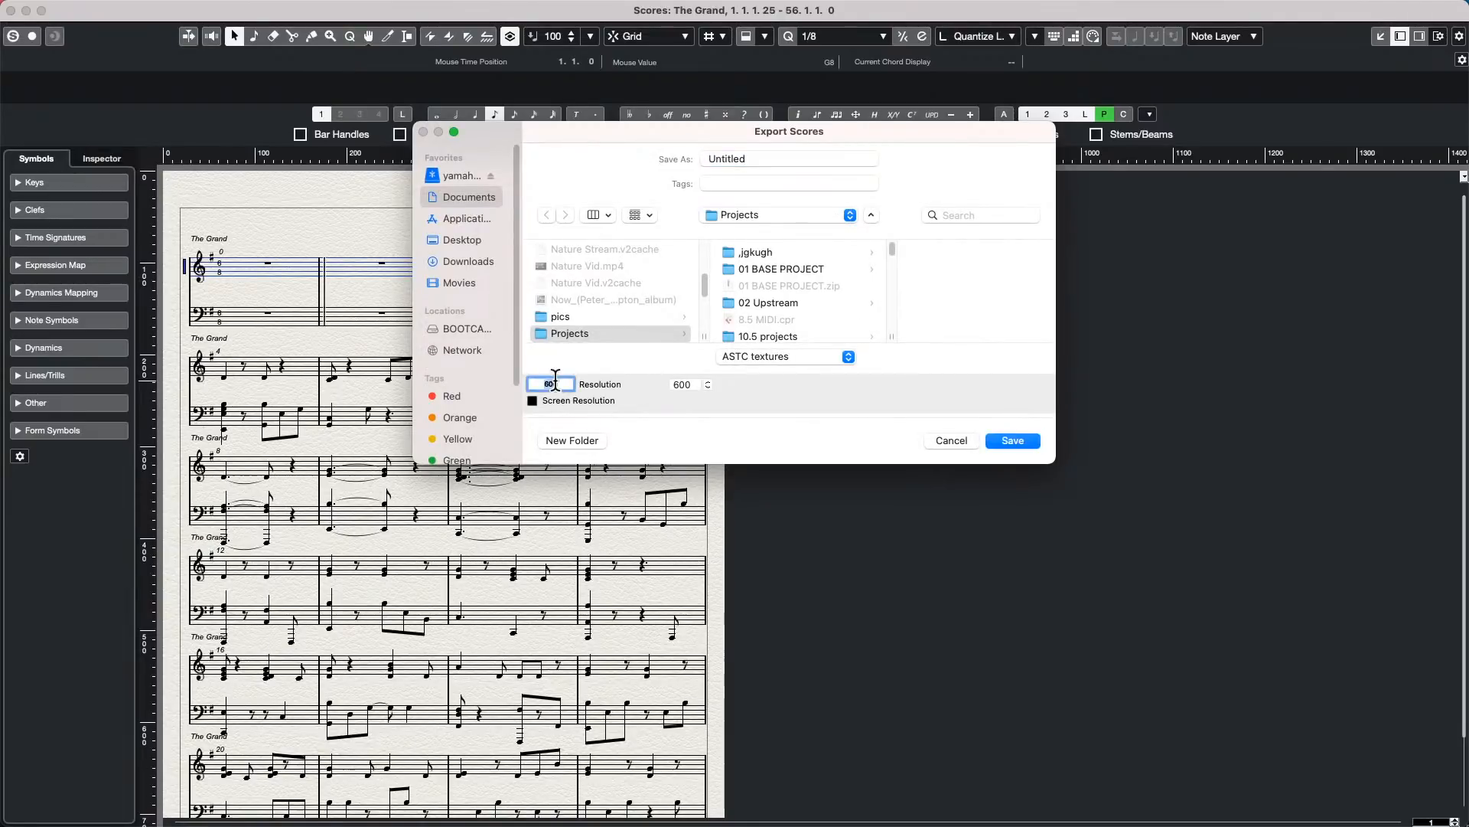
{"action": "left_click", "coordinate": [692, 384]}
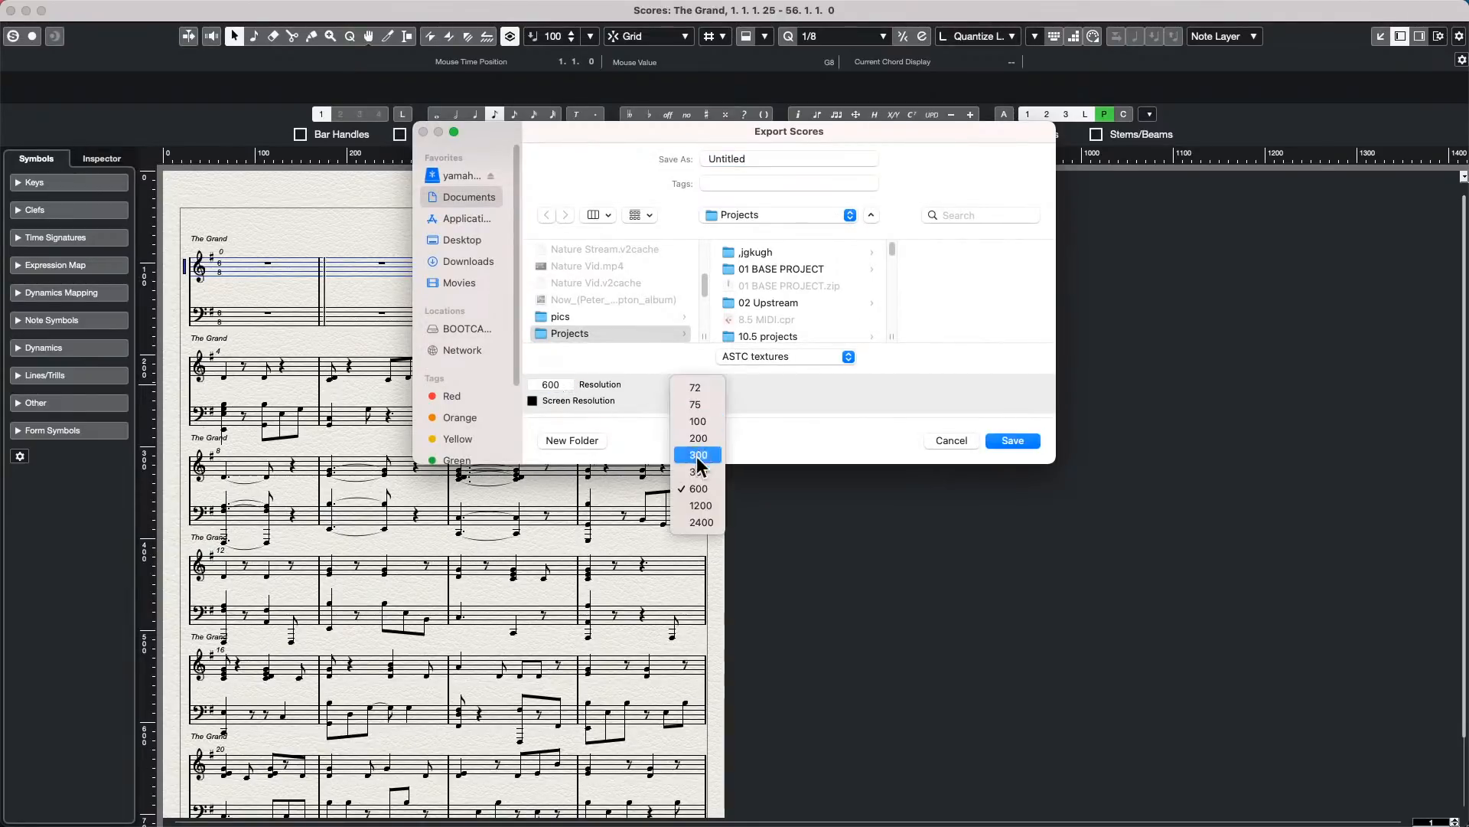
{"action": "left_click", "coordinate": [786, 416]}
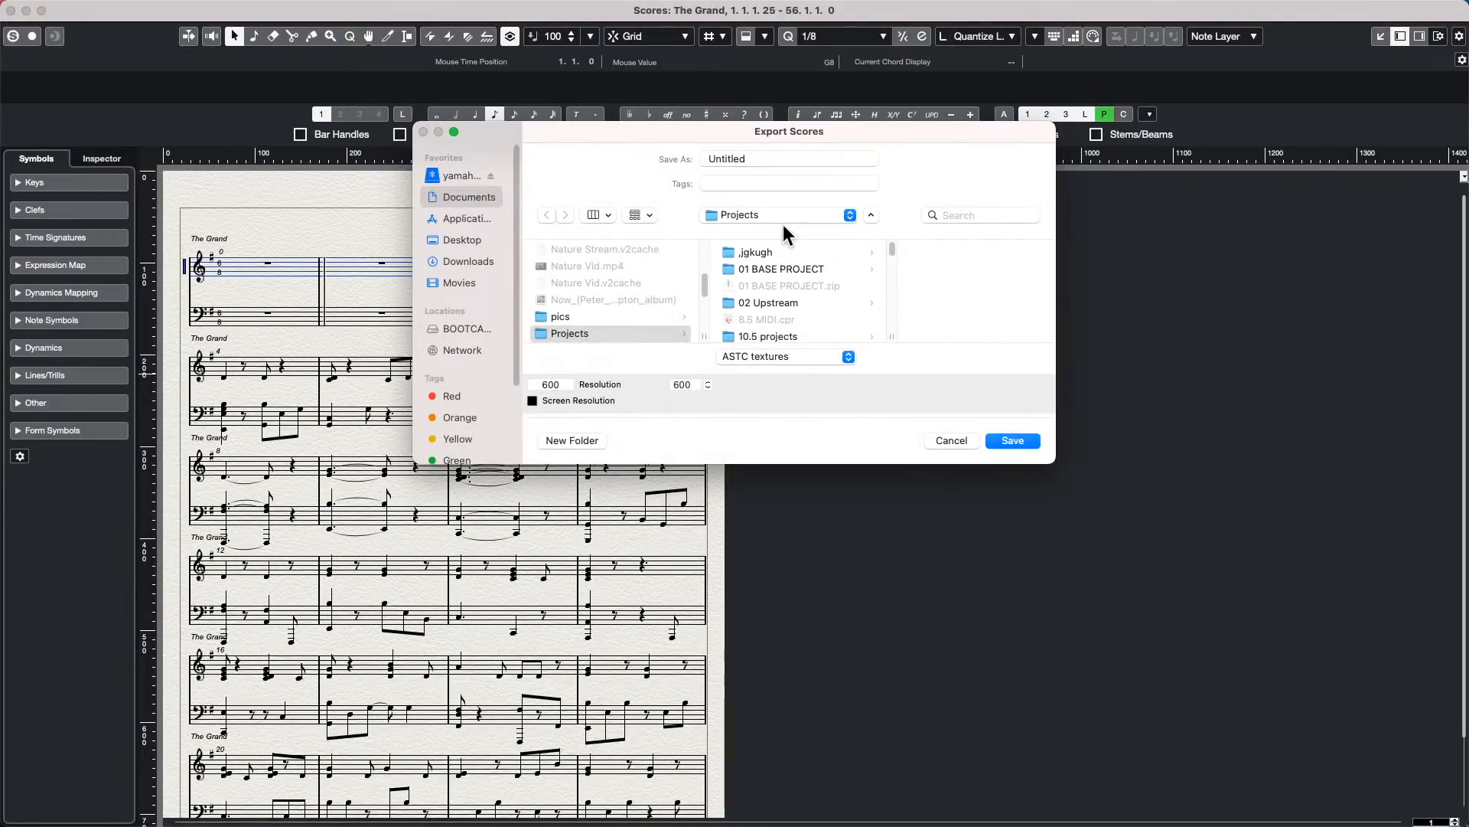
{"action": "left_click", "coordinate": [952, 443]}
Step: Start the score export again and set the Documents folder as the save location
{"action": "mouse_move", "coordinate": [219, 6]}
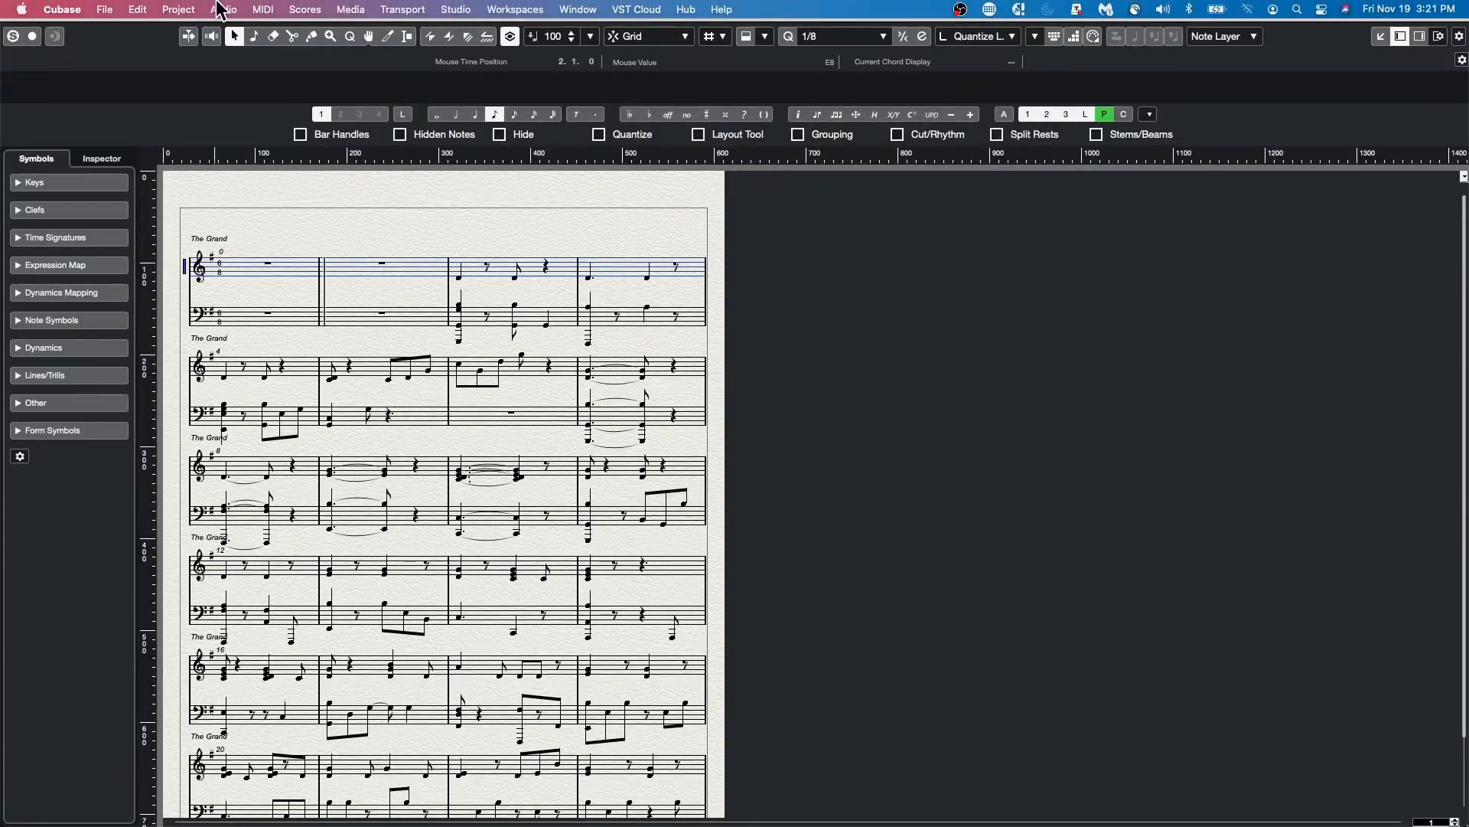
{"action": "left_click", "coordinate": [109, 9]}
{"action": "mouse_move", "coordinate": [136, 259]}
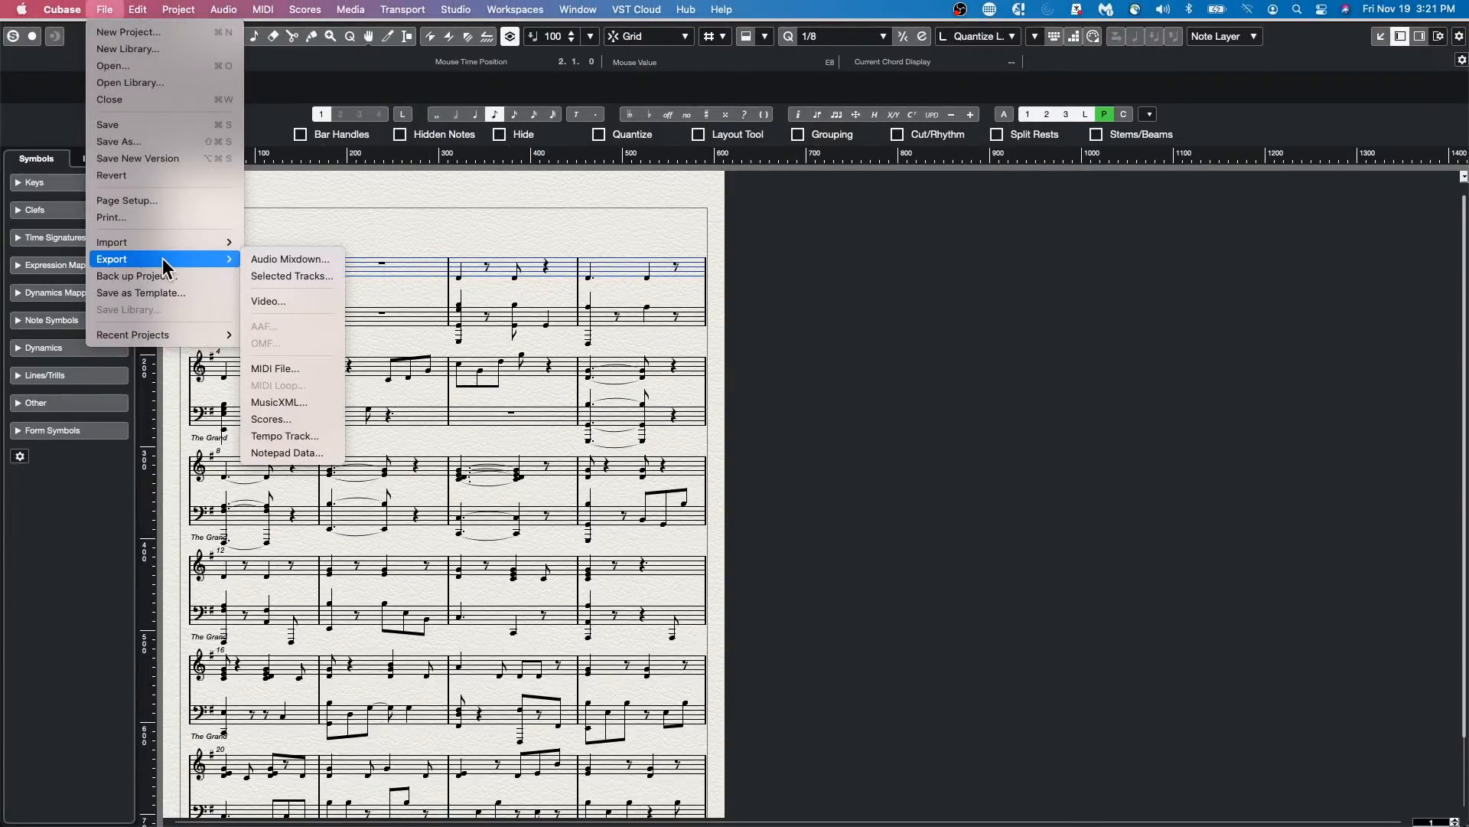
{"action": "left_click", "coordinate": [310, 418]}
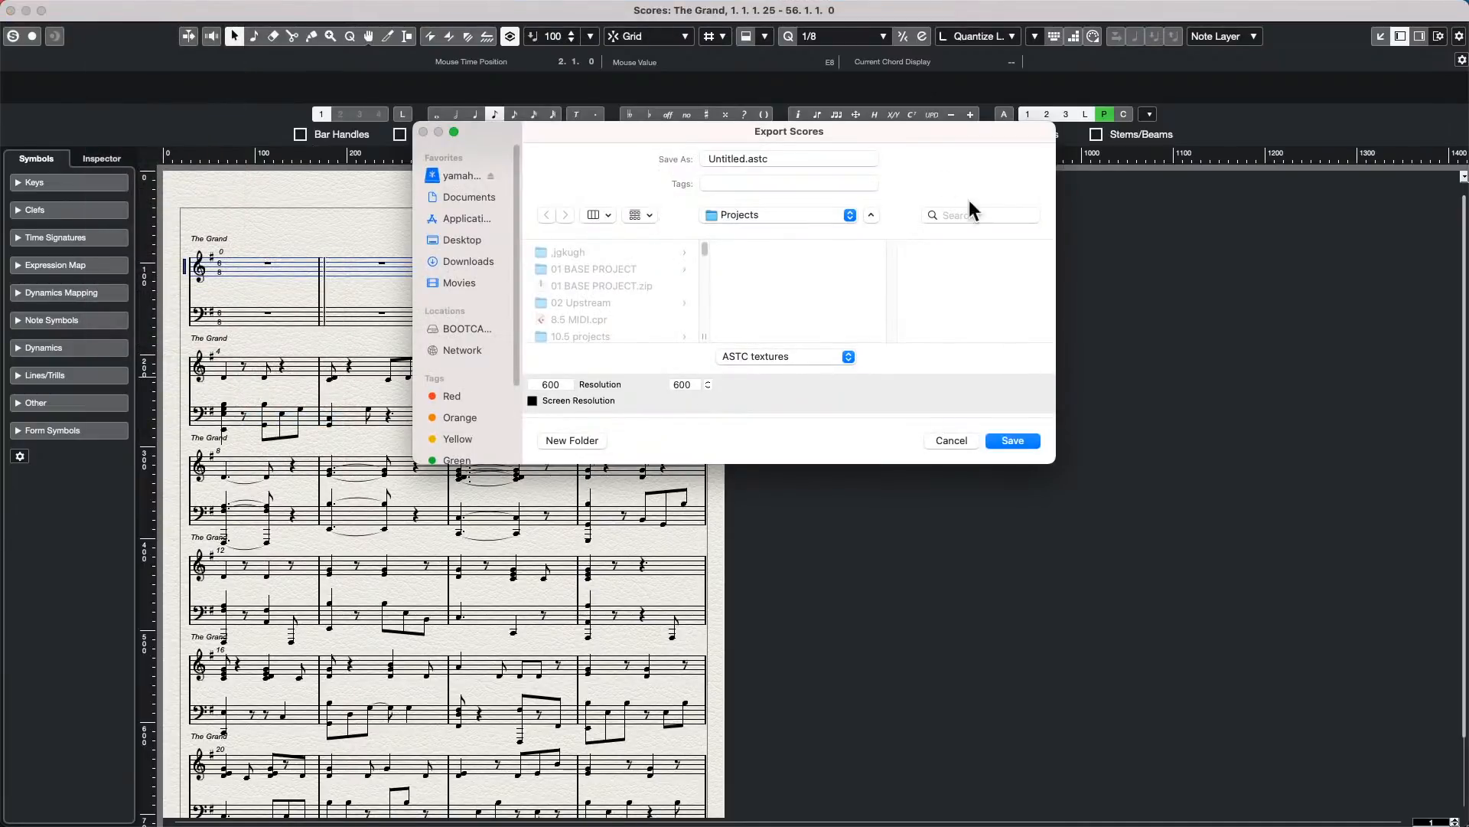
{"action": "left_click", "coordinate": [820, 158]}
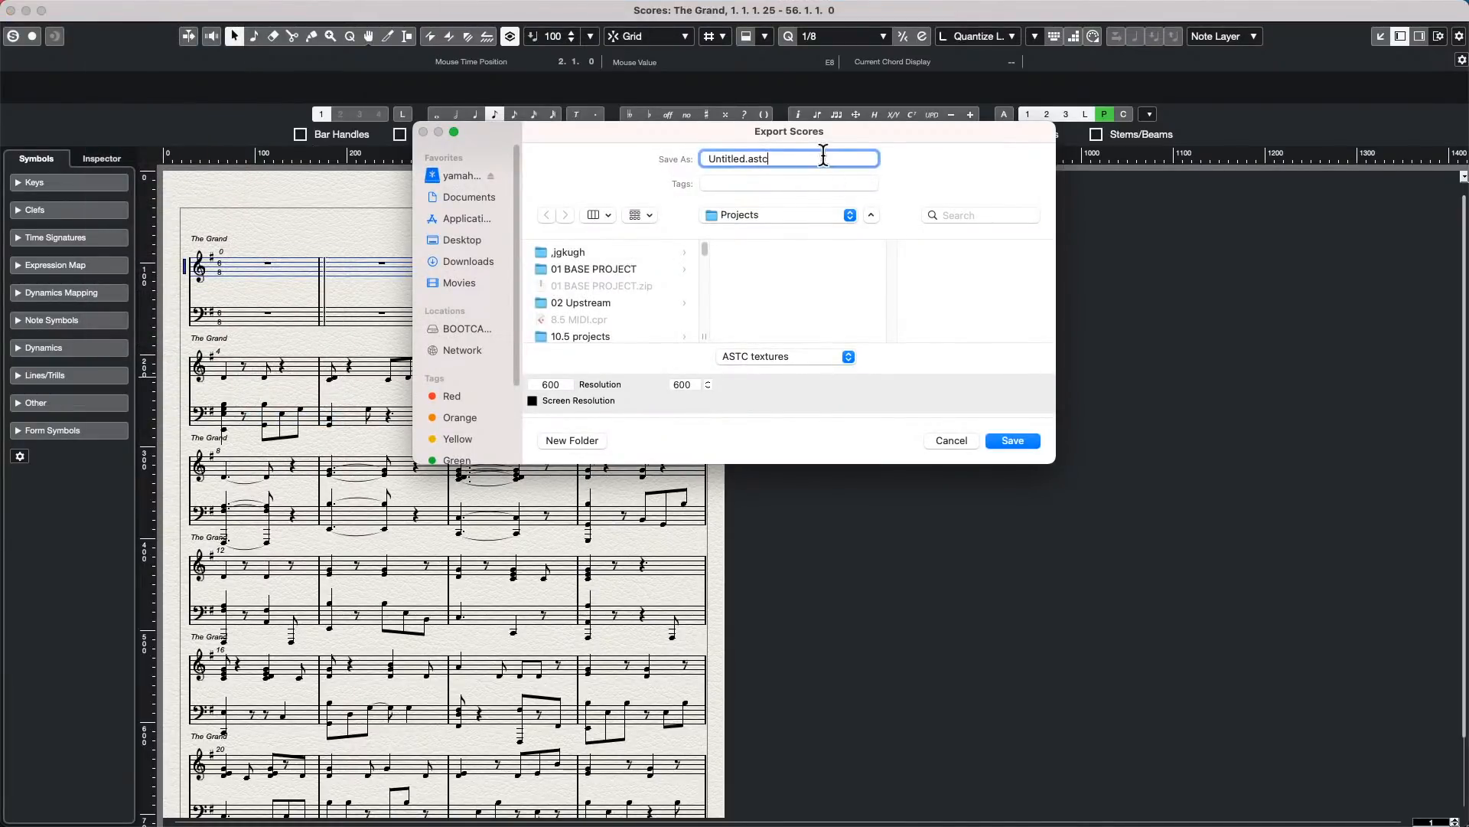
{"action": "left_click", "coordinate": [790, 214]}
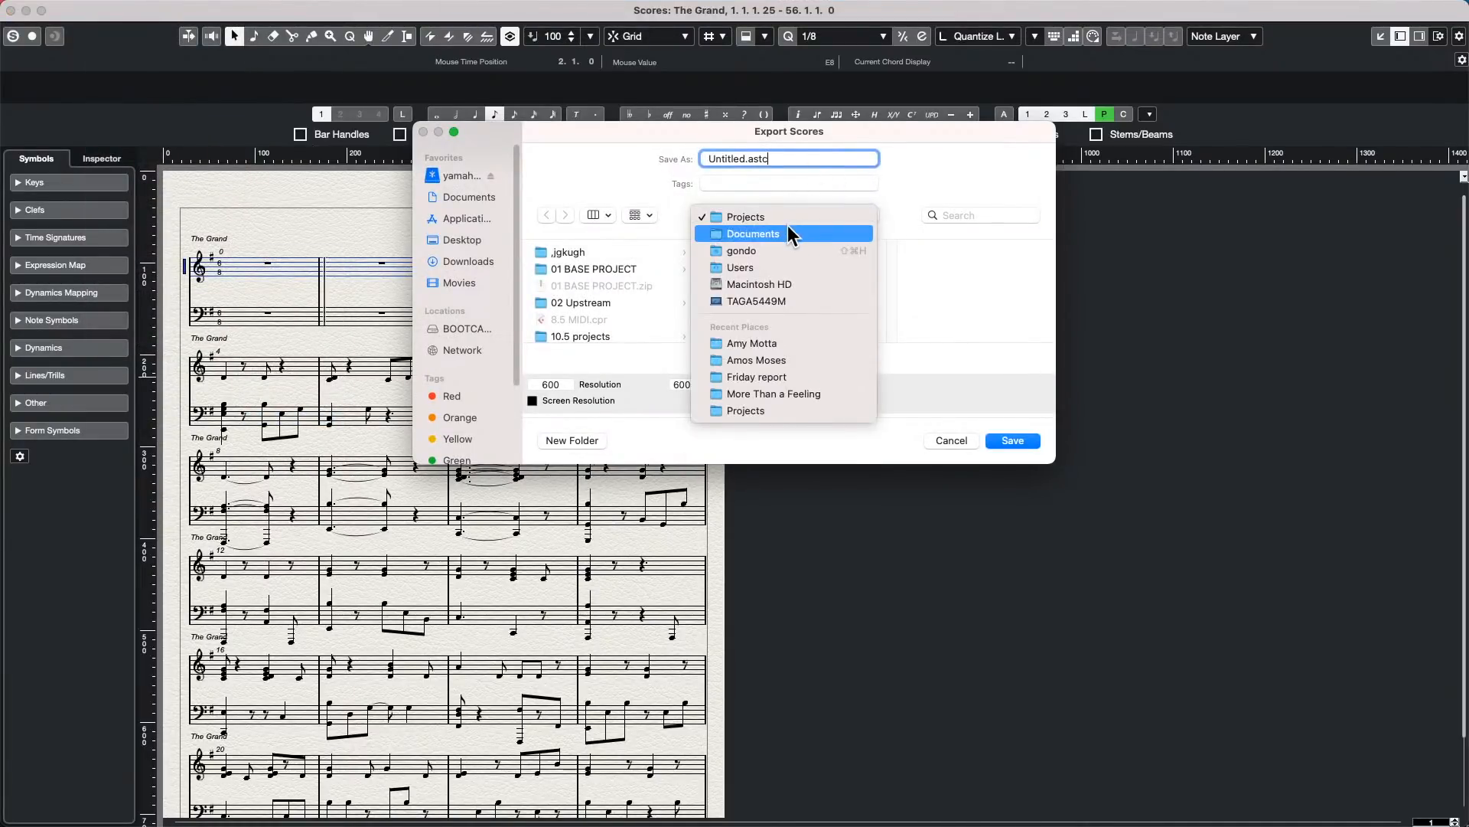
{"action": "left_click", "coordinate": [787, 228]}
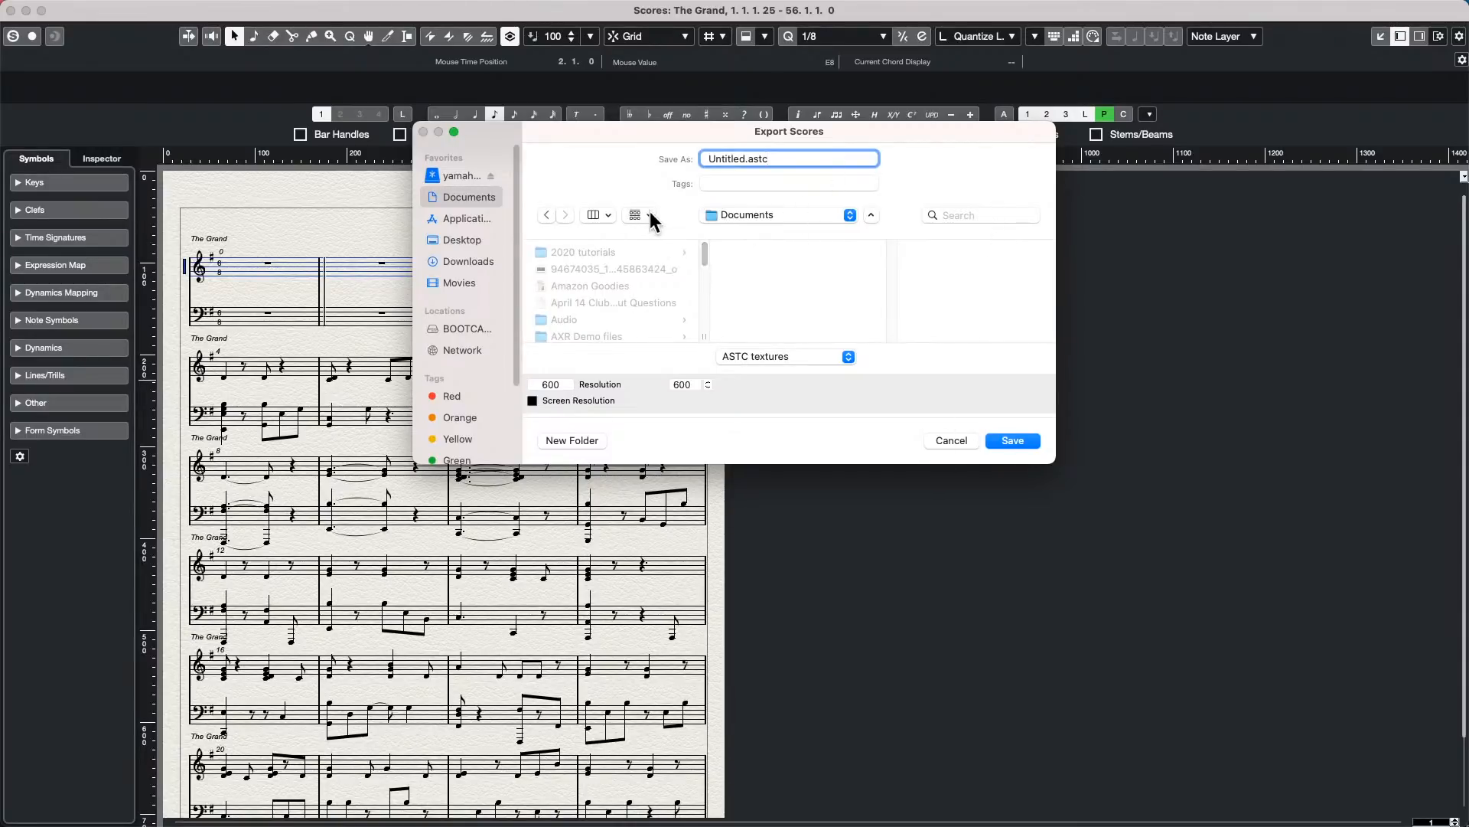
Step: Choose the 01 BASE PROJECT folder as the save location, look through the export file formats including PDF document, and cancel the export
{"action": "left_click", "coordinate": [546, 215]}
{"action": "left_click", "coordinate": [585, 265]}
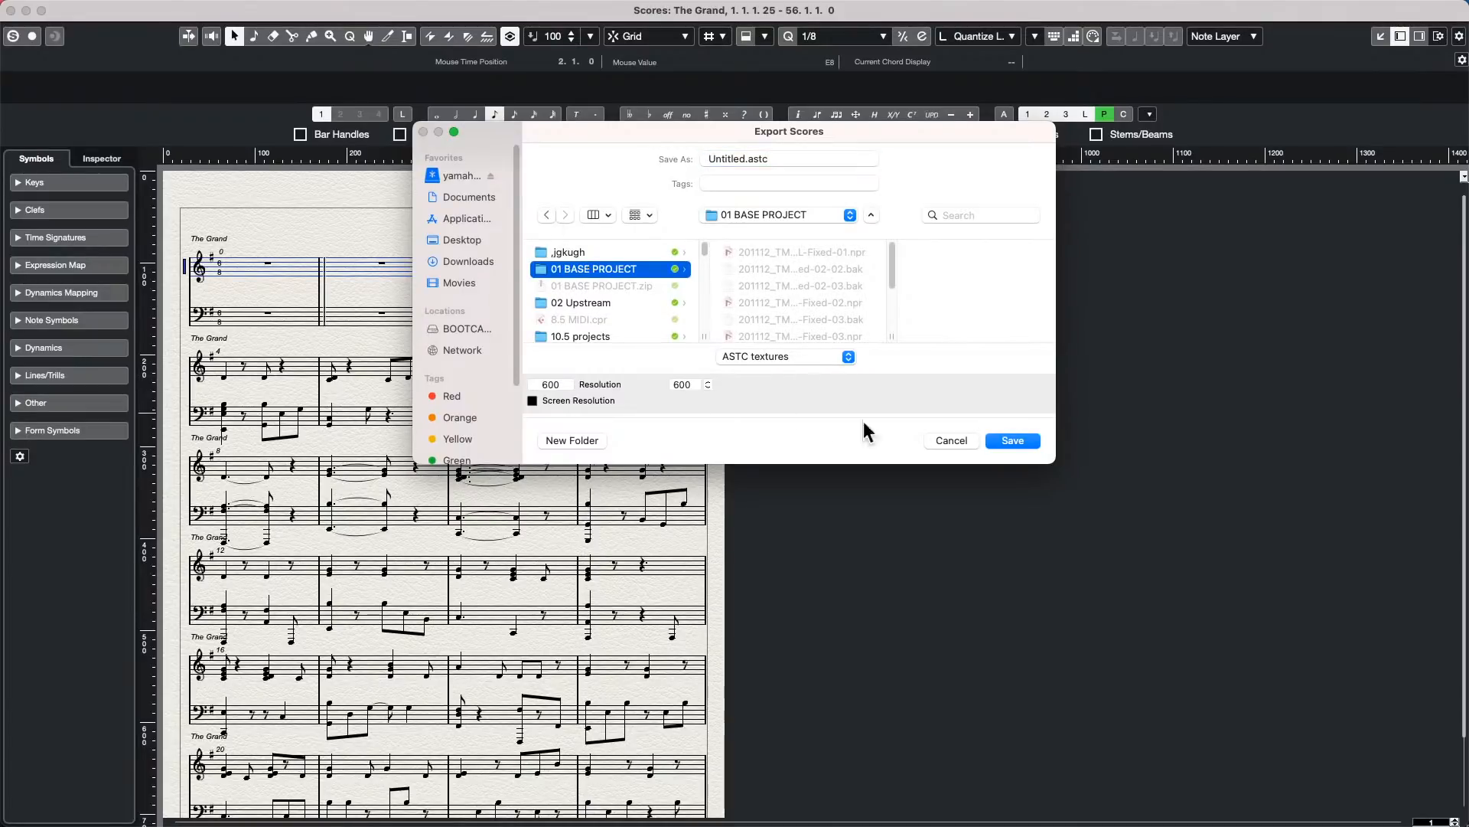
{"action": "left_click", "coordinate": [803, 355]}
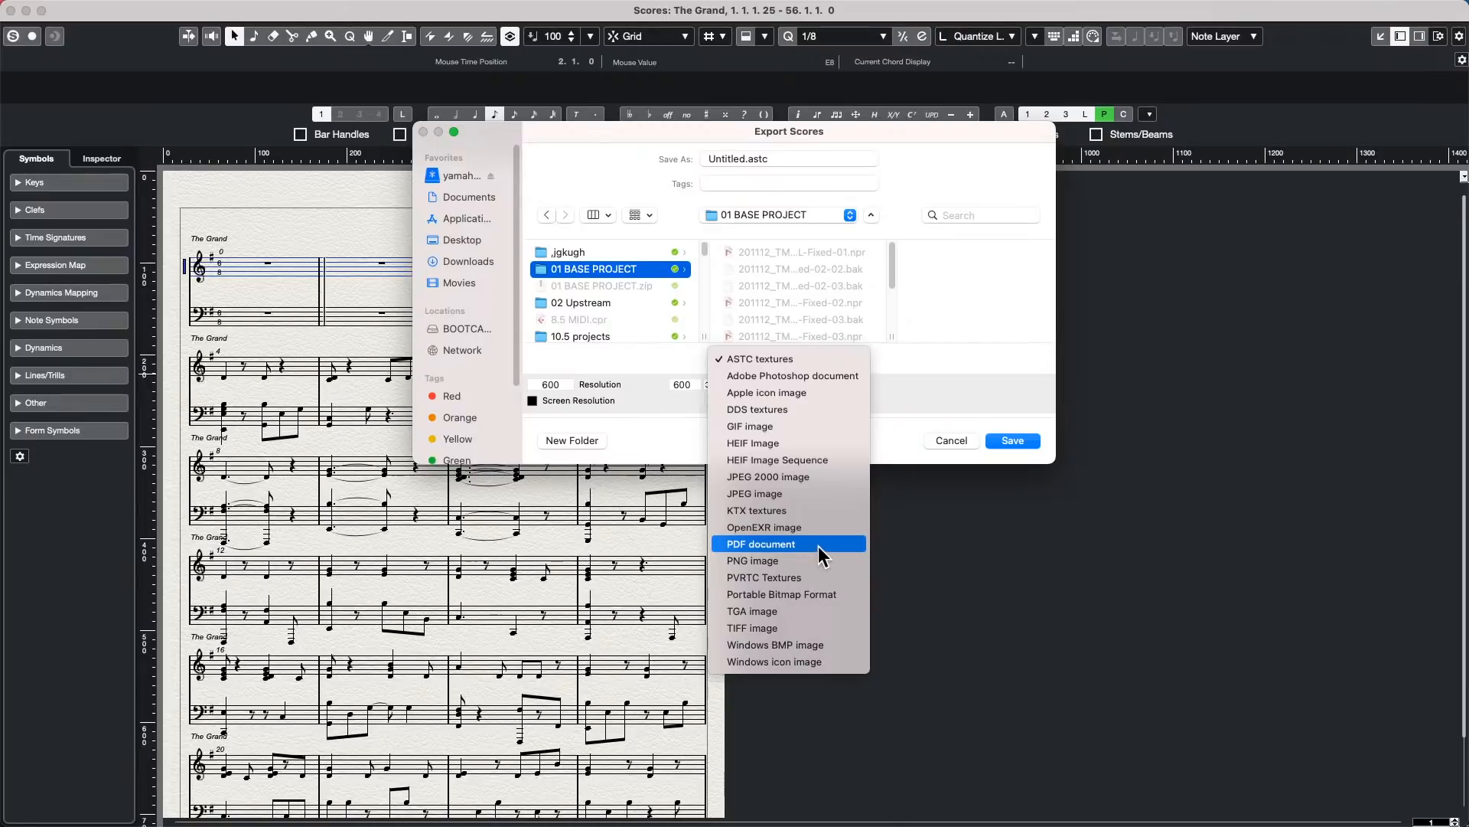
{"action": "left_click", "coordinate": [962, 437]}
{"action": "left_click", "coordinate": [963, 438]}
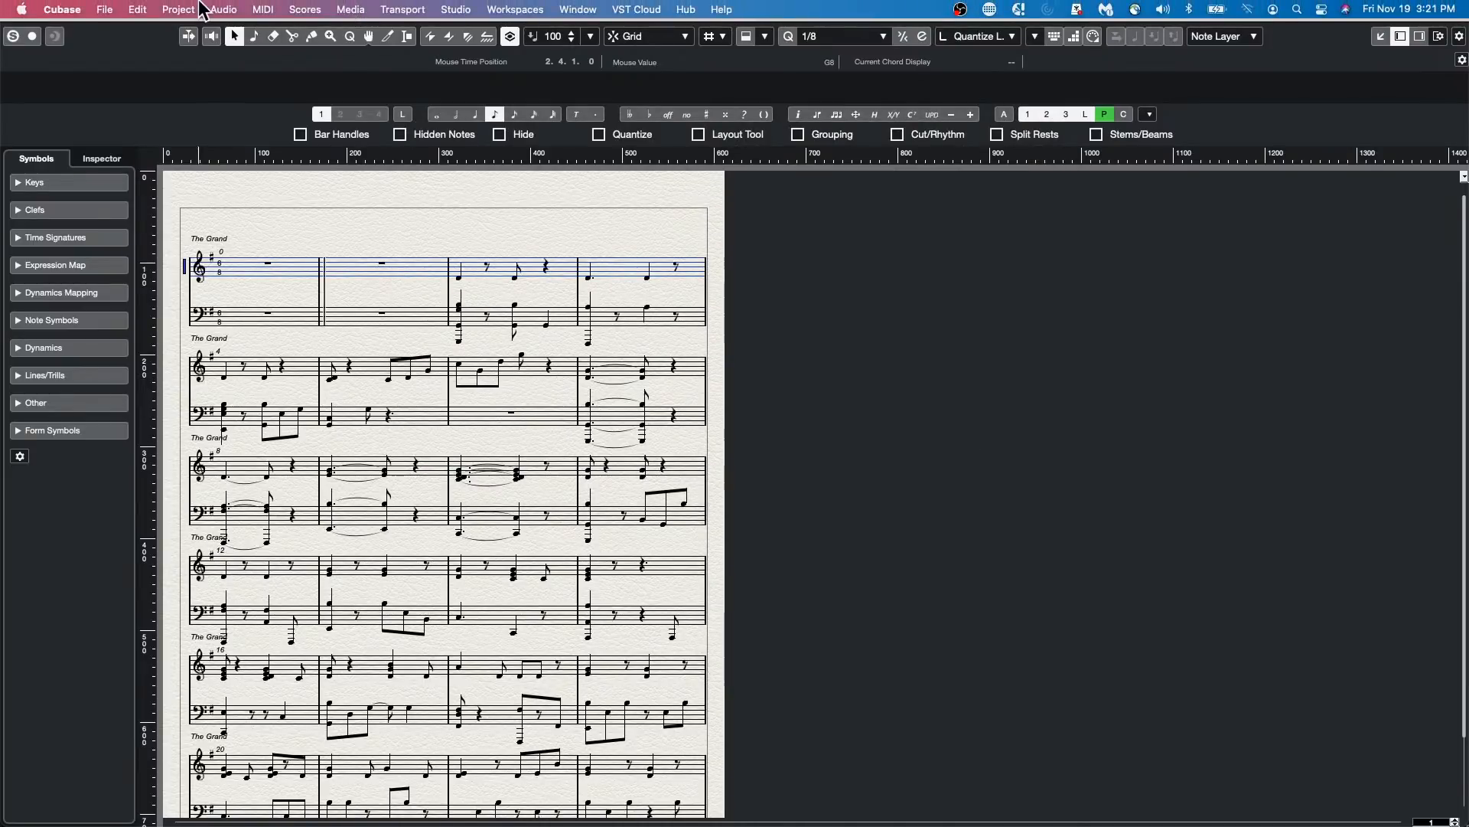
Step: Print The Grand's score to a PDF file named Score pdf in the 01 BASE PROJECT folder
{"action": "left_click", "coordinate": [104, 10]}
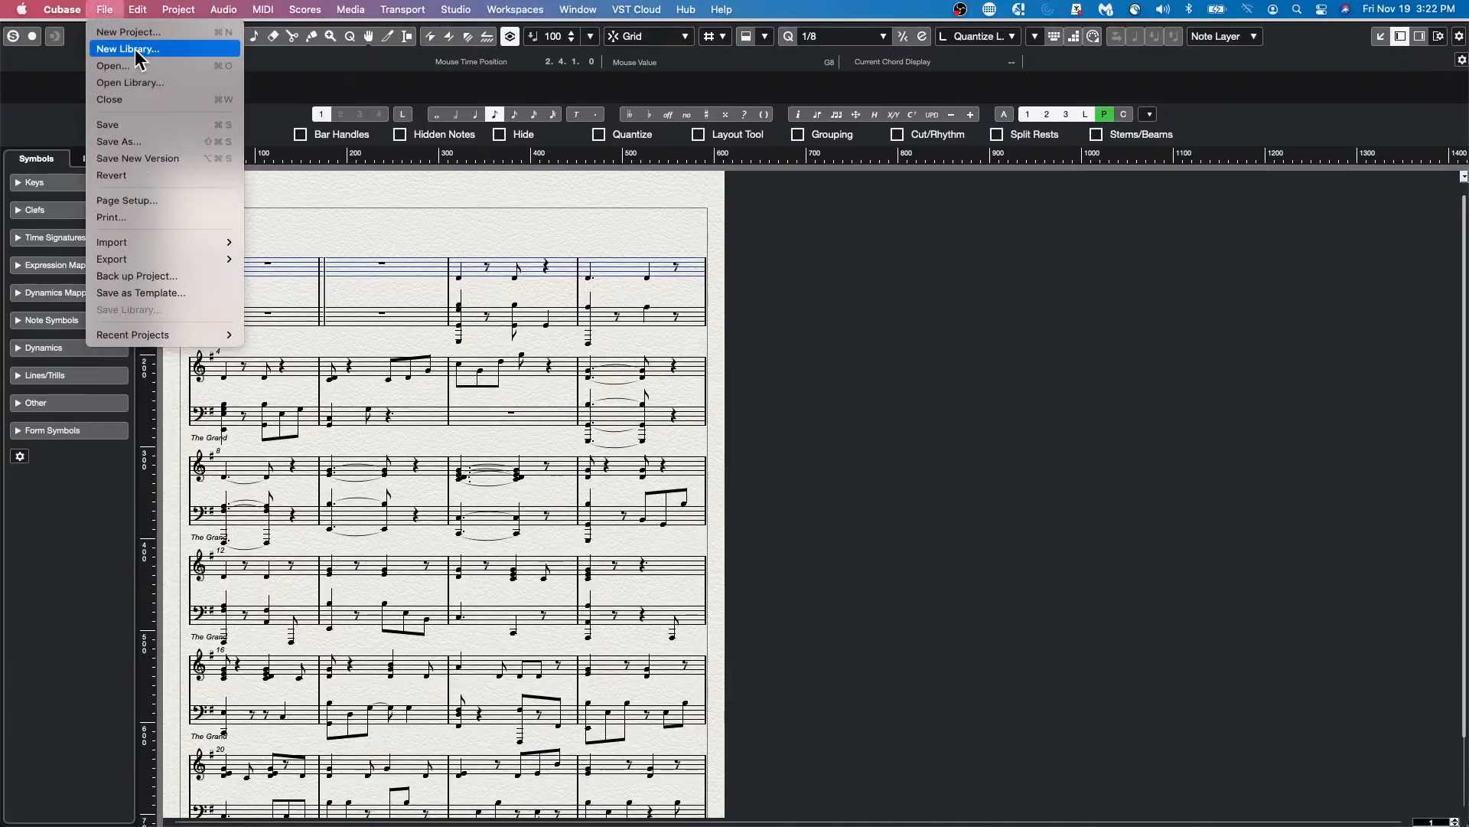
{"action": "left_click", "coordinate": [136, 220]}
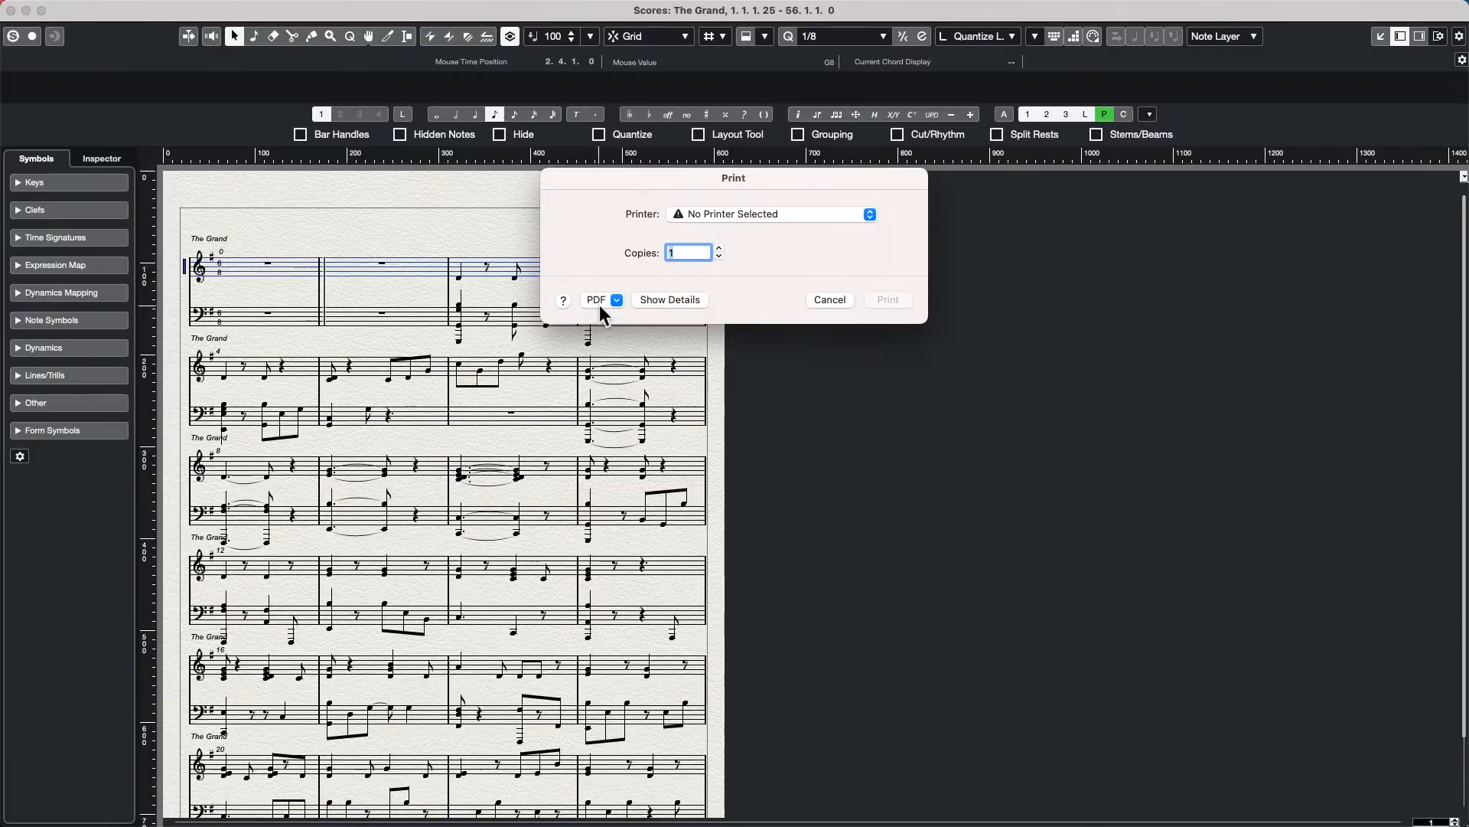
{"action": "left_click", "coordinate": [619, 300]}
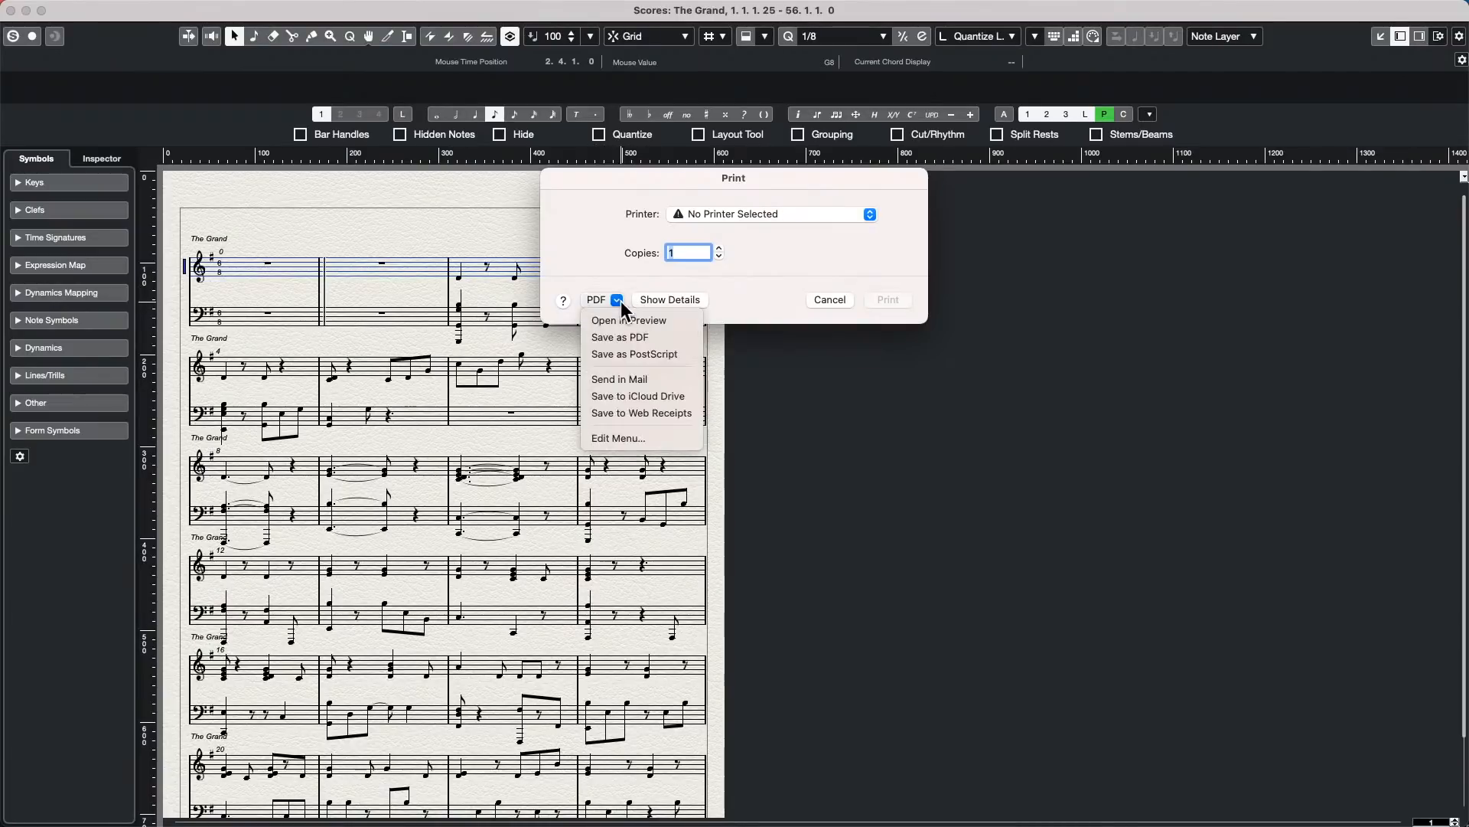
{"action": "left_click", "coordinate": [666, 335]}
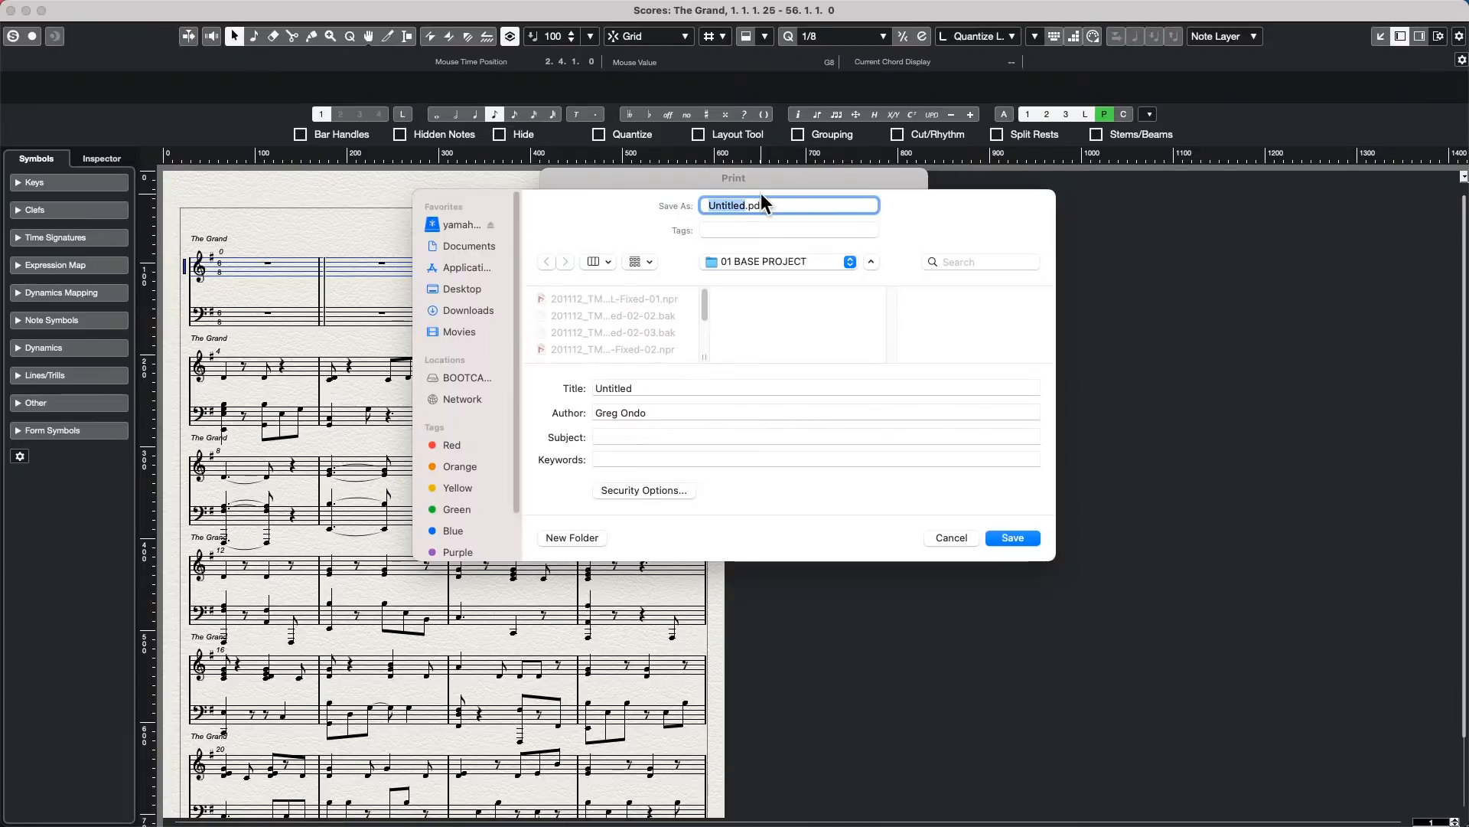
{"action": "type", "text": "Score pdf"}
{"action": "key", "text": "Return"}
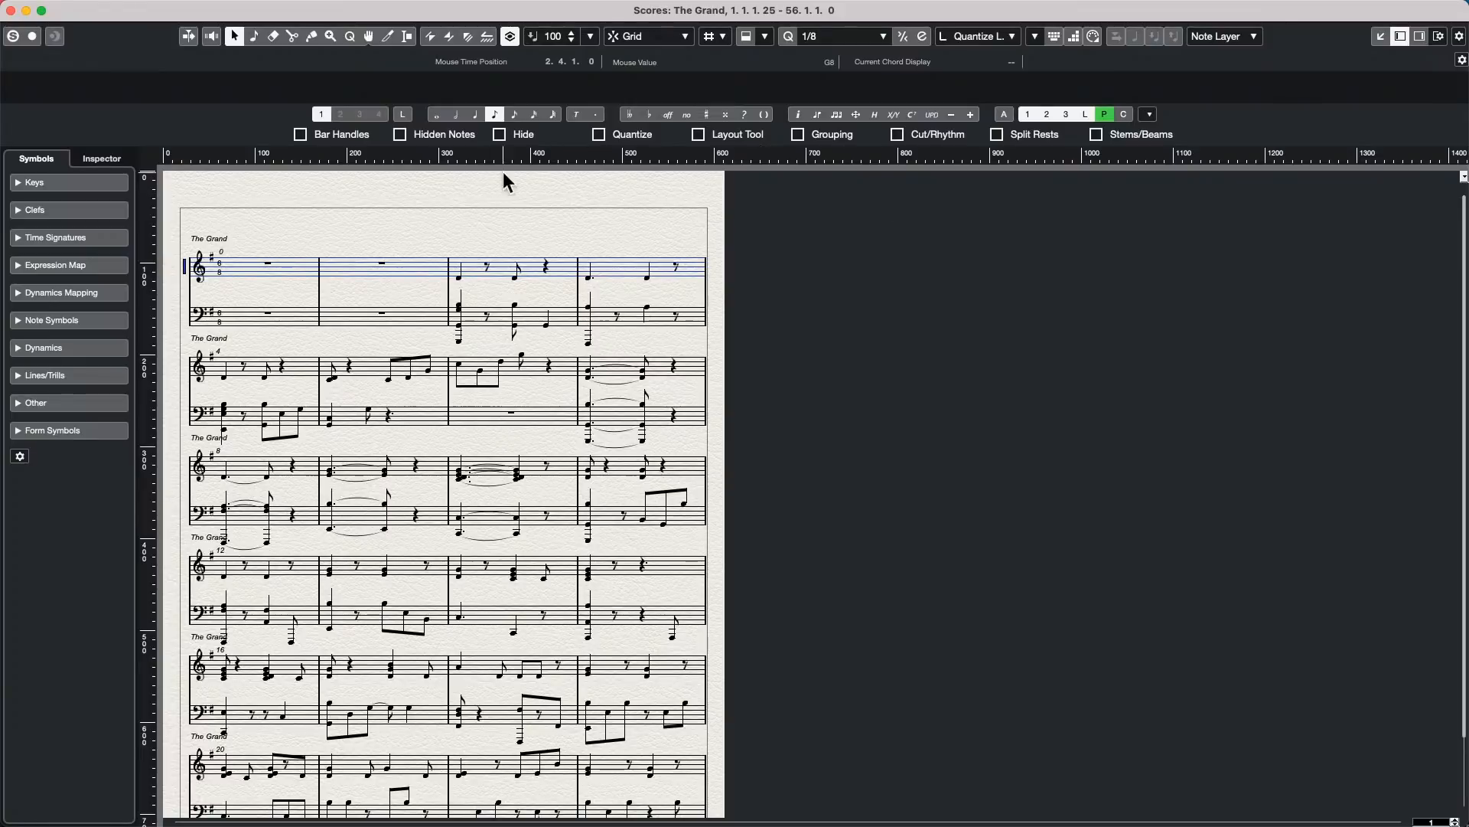
Step: Switch to Finder and look for the saved score PDF in the Documents folder, sorting its contents by date modified
{"action": "mouse_move", "coordinate": [61, 9]}
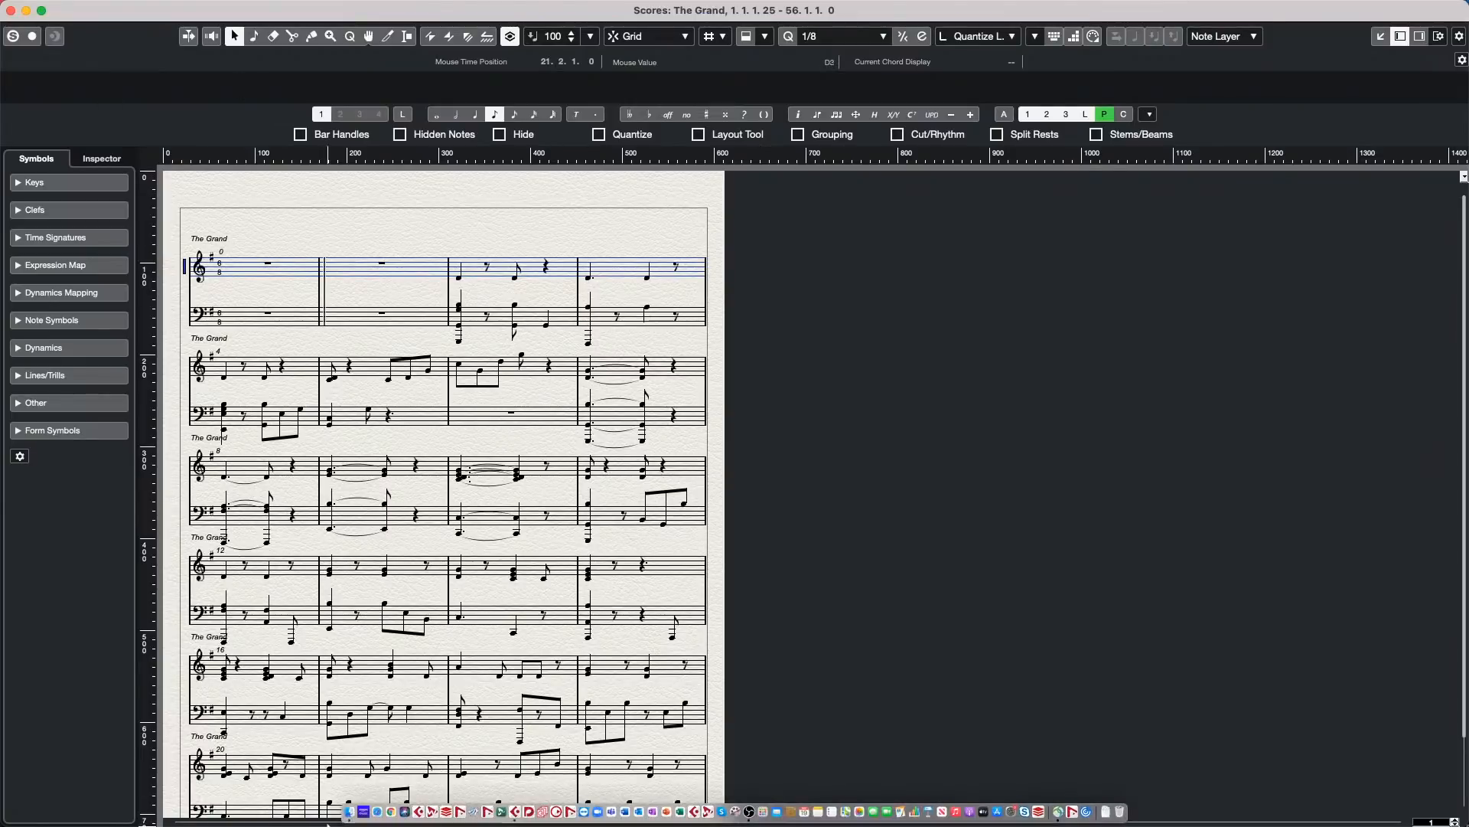
{"action": "left_click", "coordinate": [355, 796]}
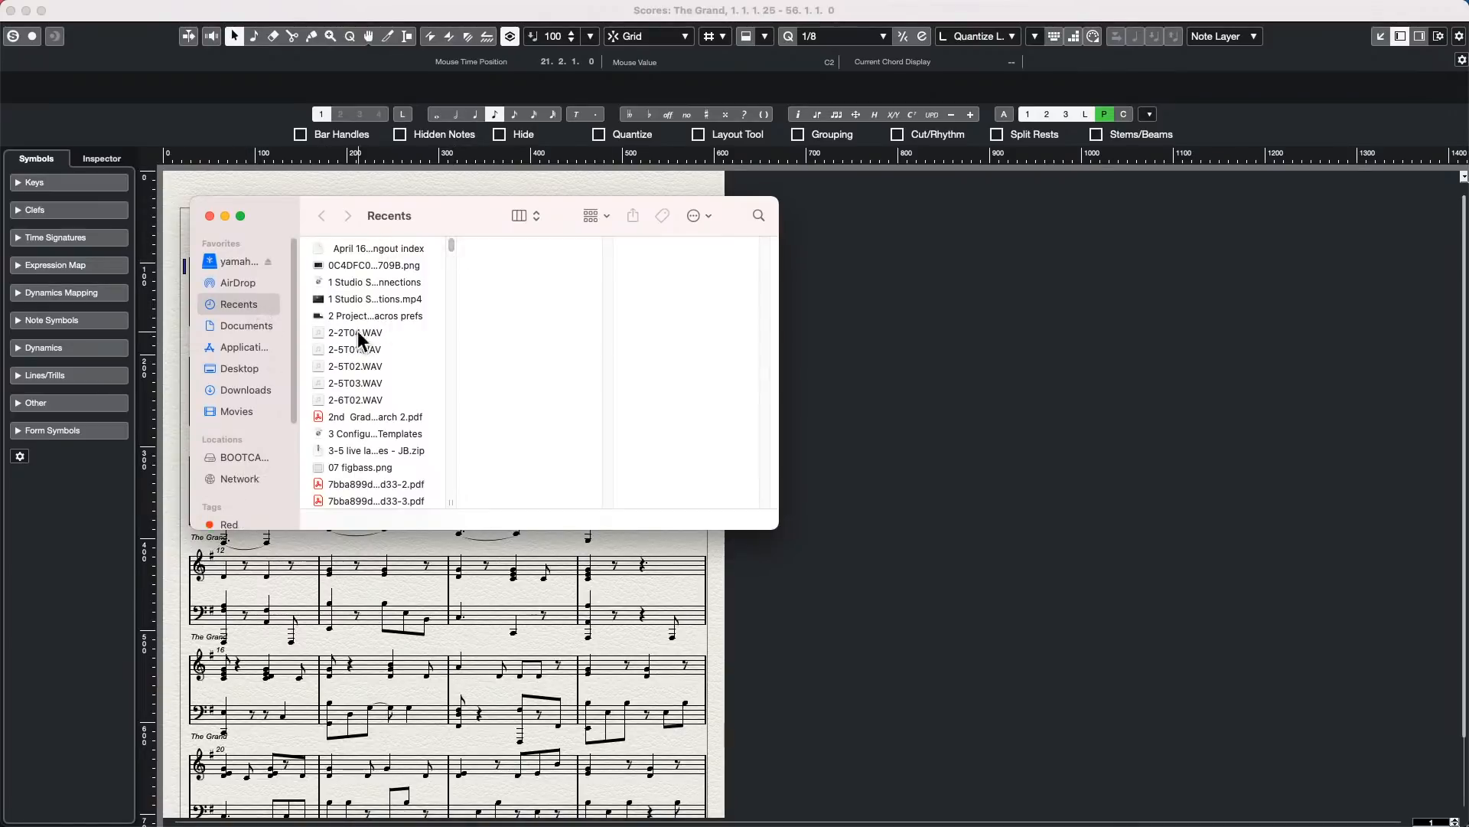
{"action": "left_click", "coordinate": [244, 323]}
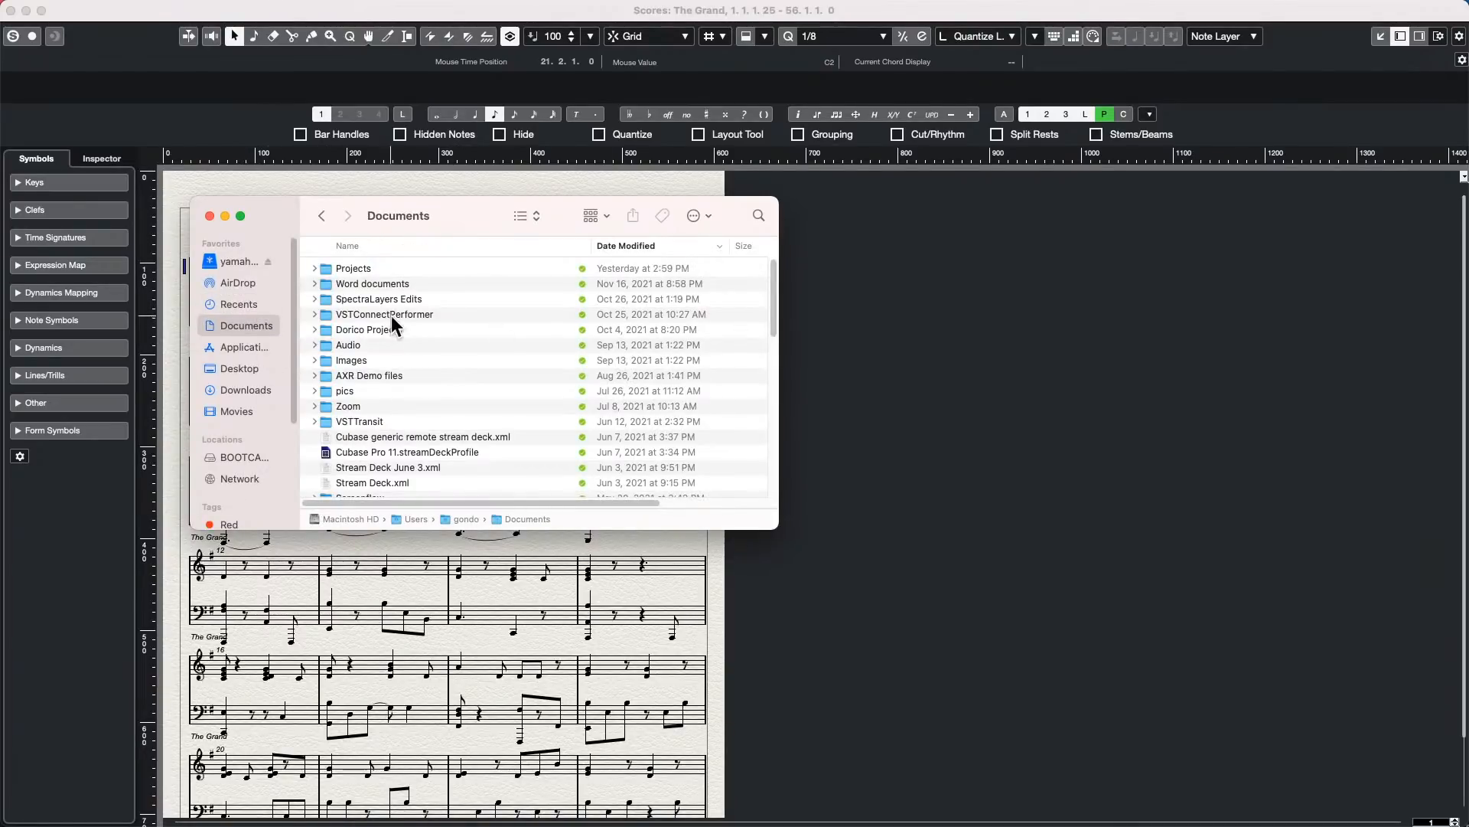
{"action": "scroll", "coordinate": [395, 322], "scroll_direction": "down", "scroll_amount": 5}
{"action": "scroll", "coordinate": [399, 328], "scroll_direction": "down", "scroll_amount": 10}
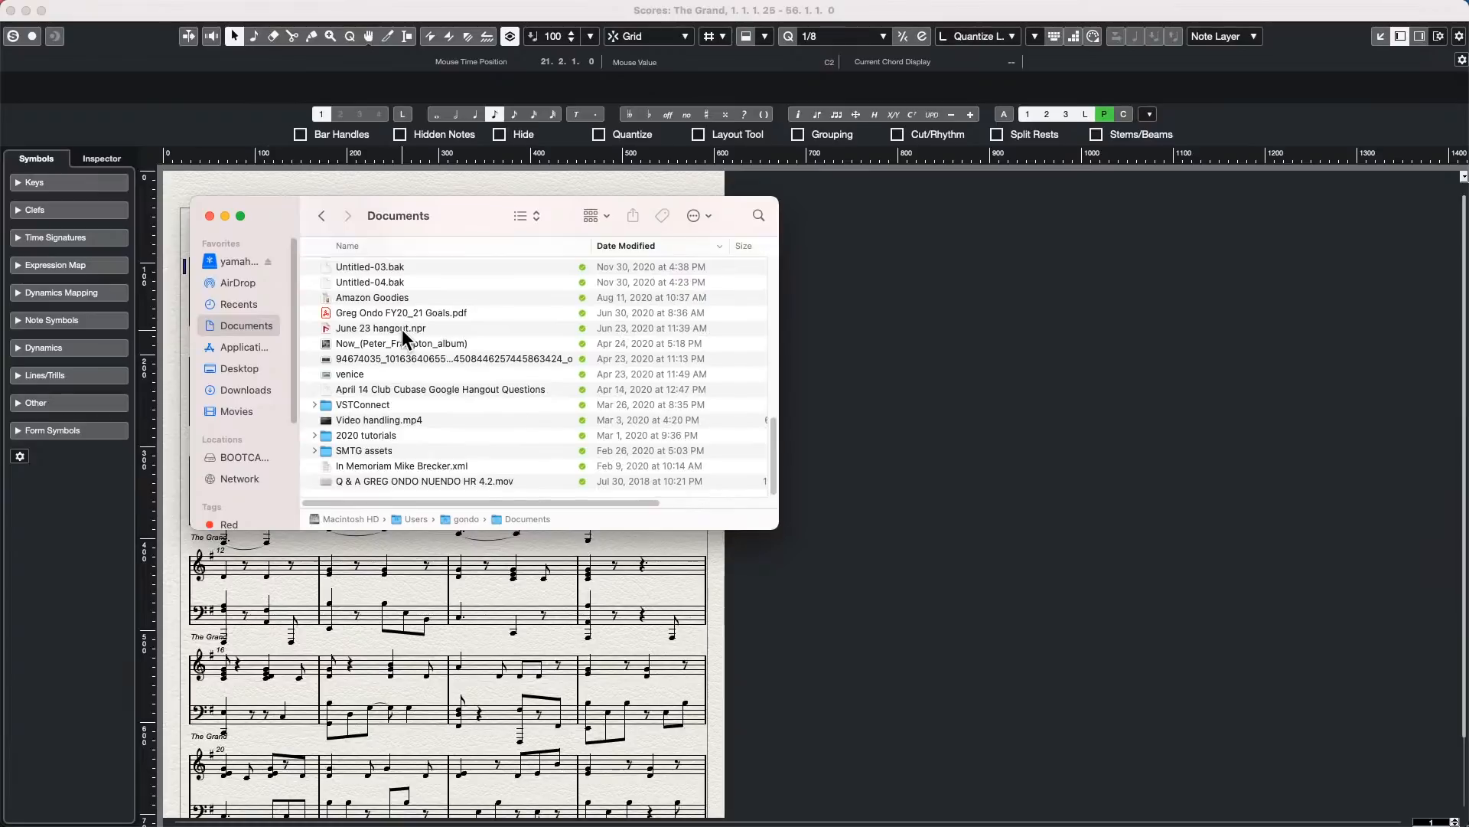
{"action": "scroll", "coordinate": [402, 329], "scroll_direction": "up", "scroll_amount": 4}
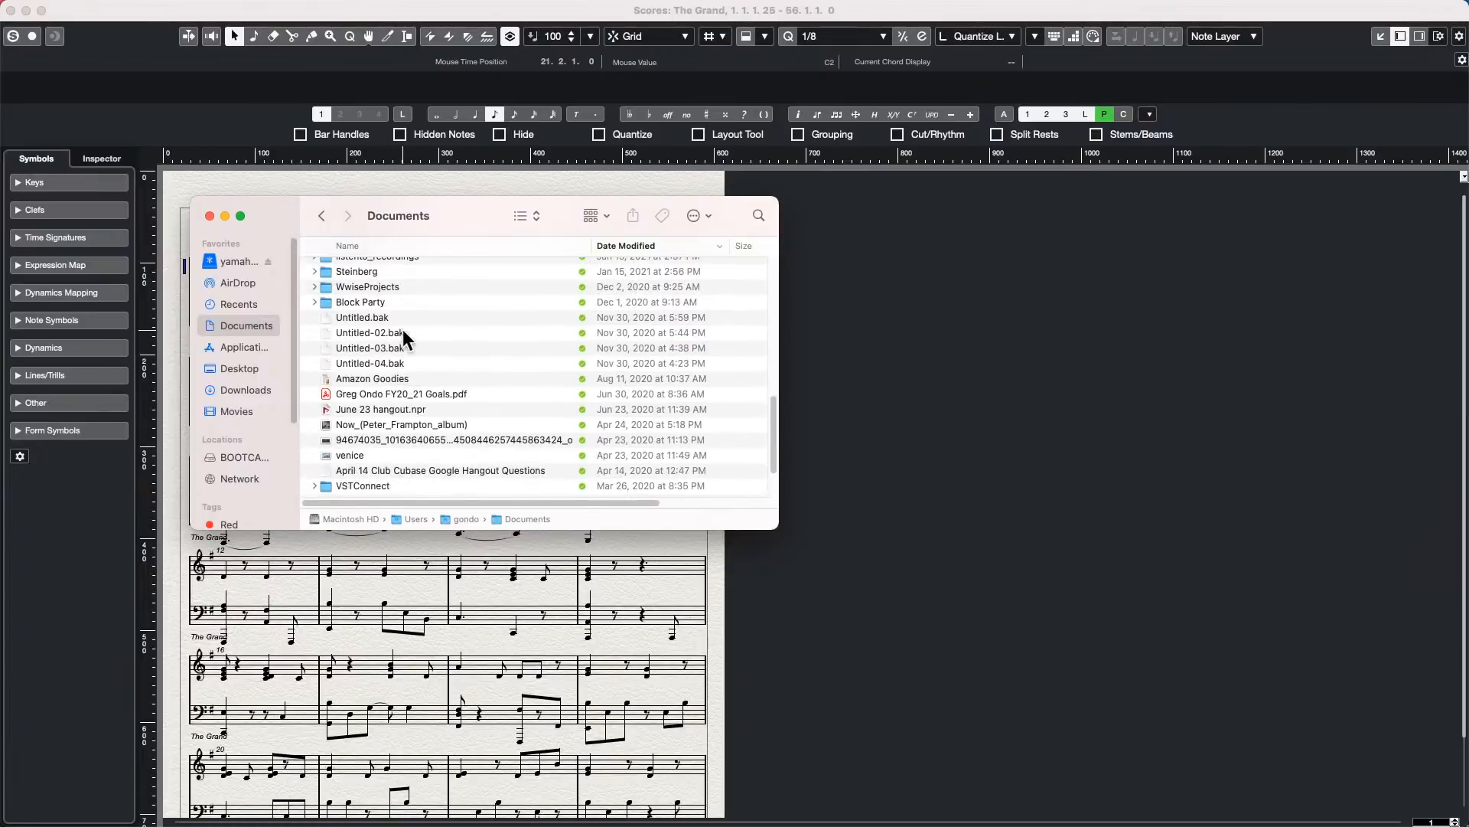
{"action": "left_click", "coordinate": [609, 245]}
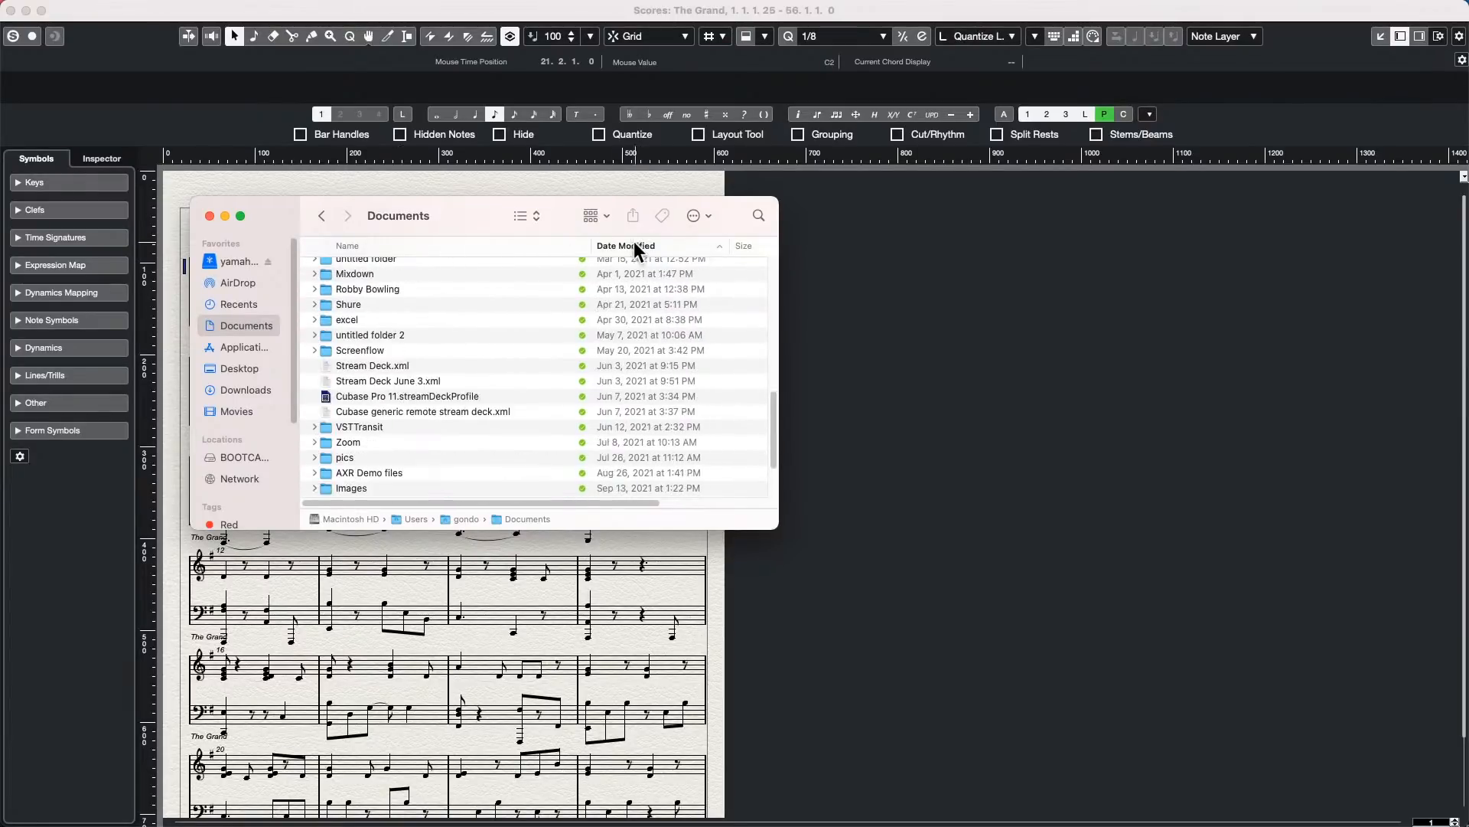
{"action": "scroll", "coordinate": [481, 337], "scroll_direction": "up", "scroll_amount": 10}
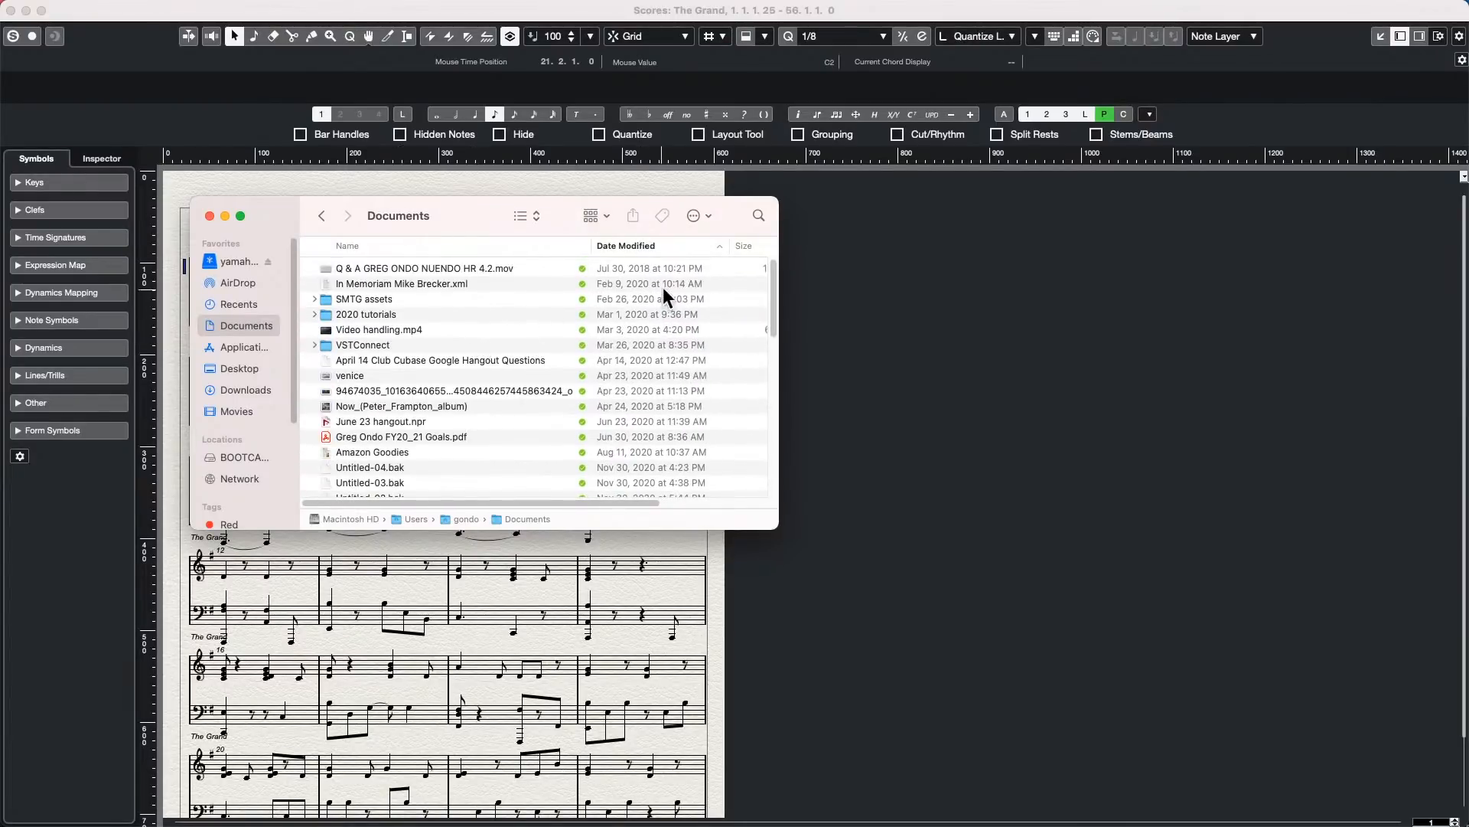
{"action": "left_click", "coordinate": [649, 246]}
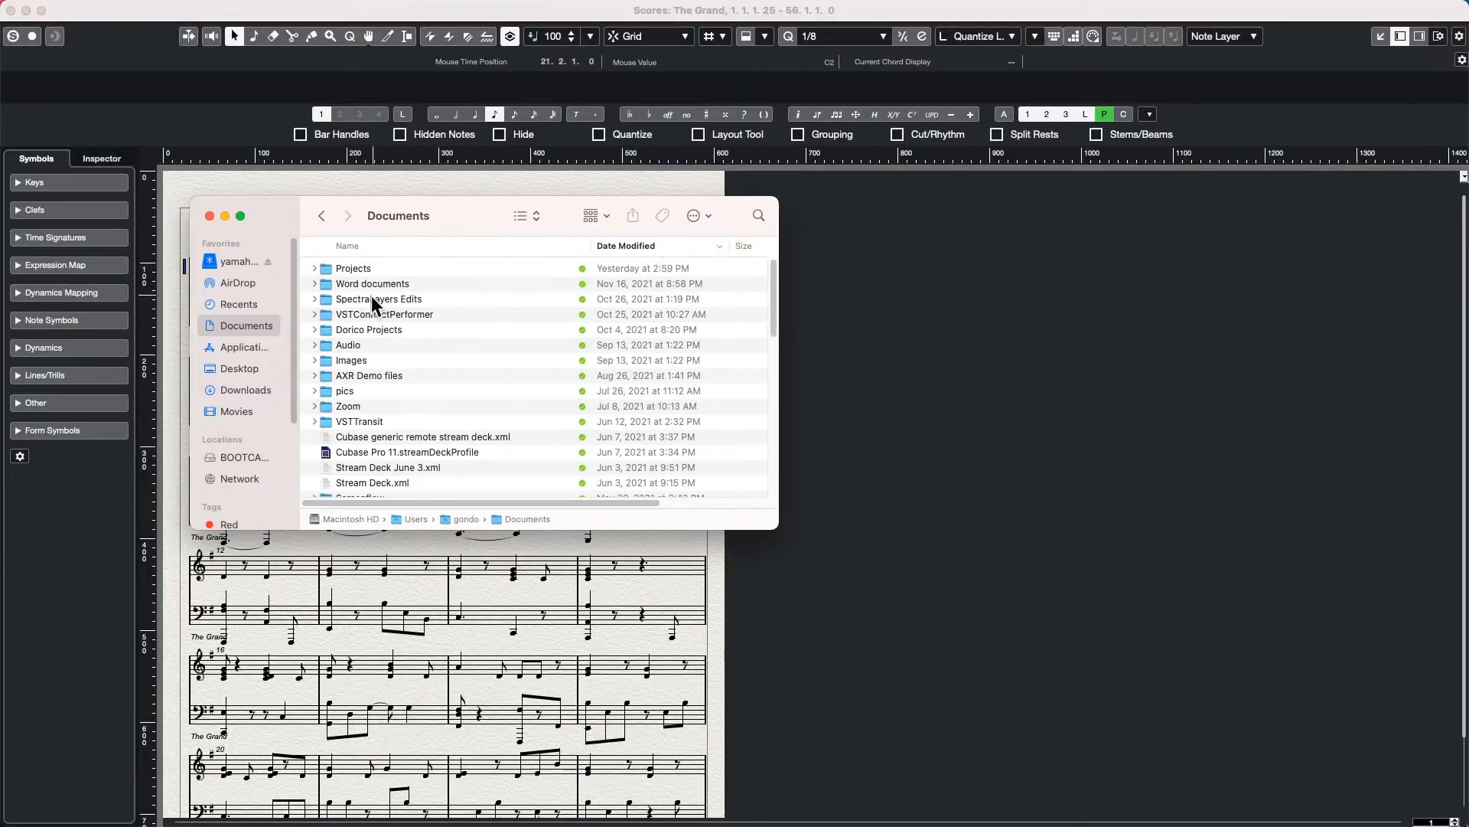
Step: Search the Recents list for the saved score PDF and close the Finder window
{"action": "left_click", "coordinate": [258, 302]}
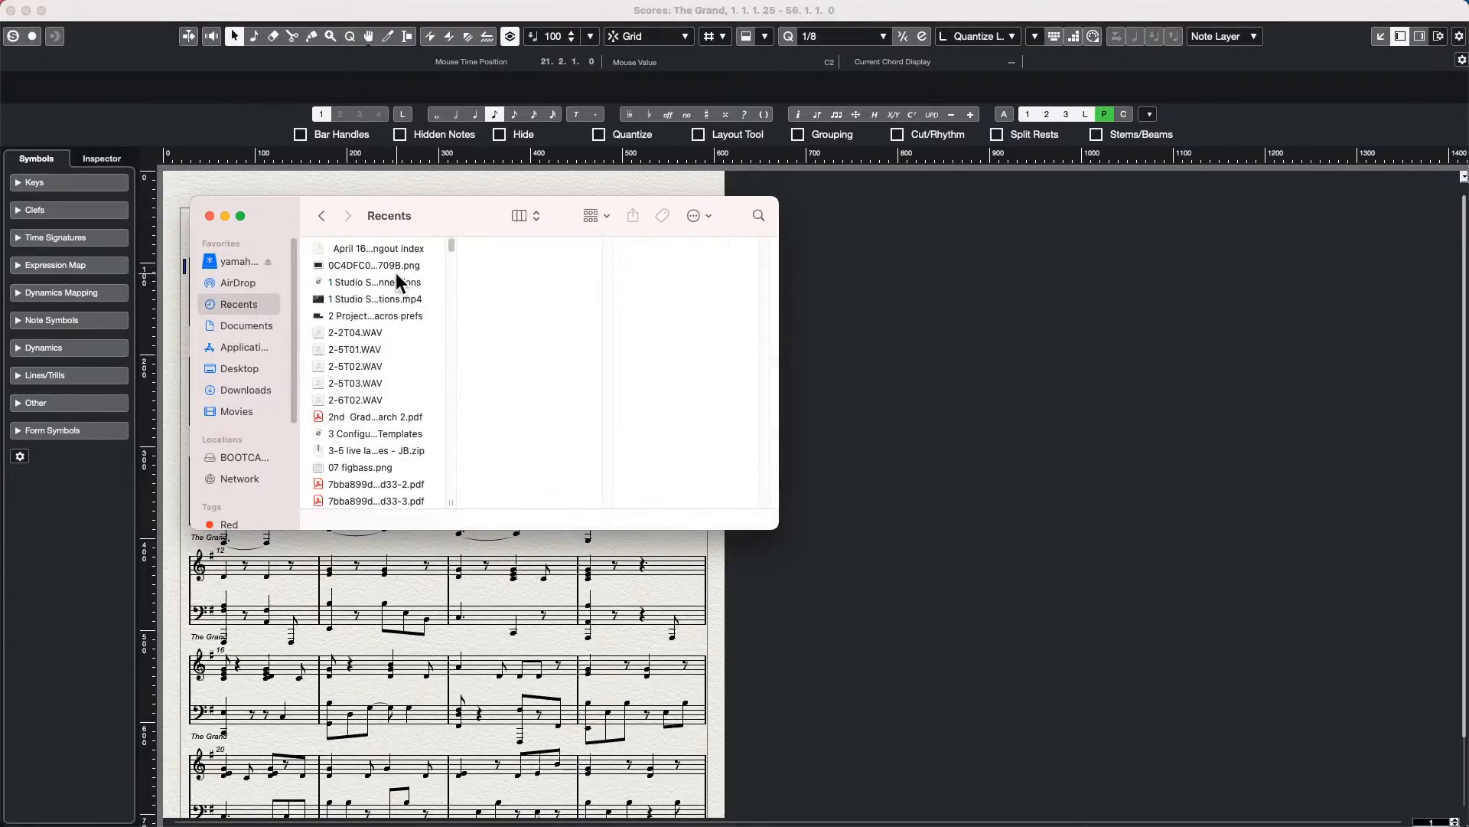
{"action": "scroll", "coordinate": [378, 401], "scroll_direction": "down", "scroll_amount": 5}
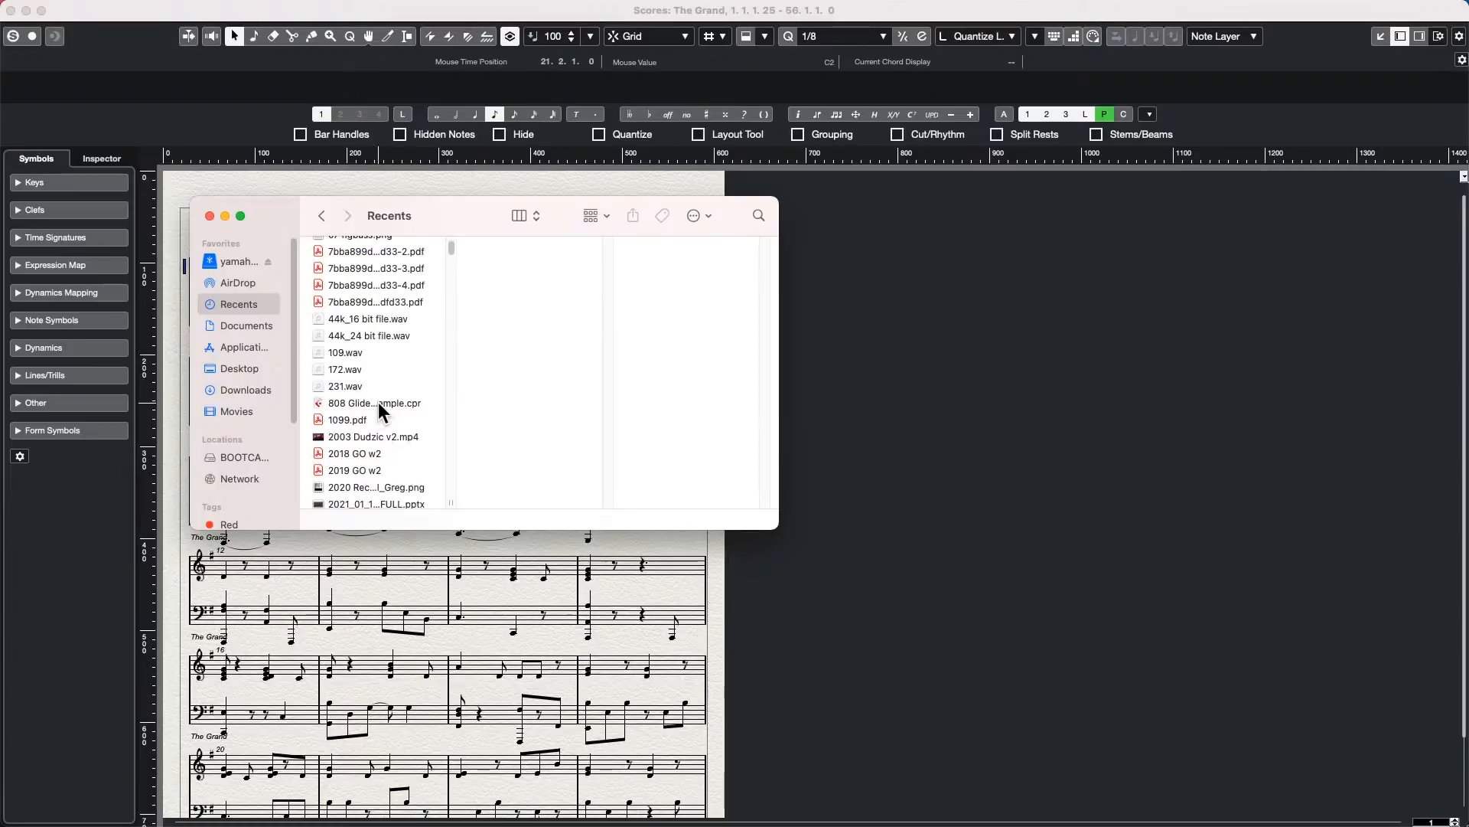
{"action": "scroll", "coordinate": [378, 402], "scroll_direction": "up", "scroll_amount": 5}
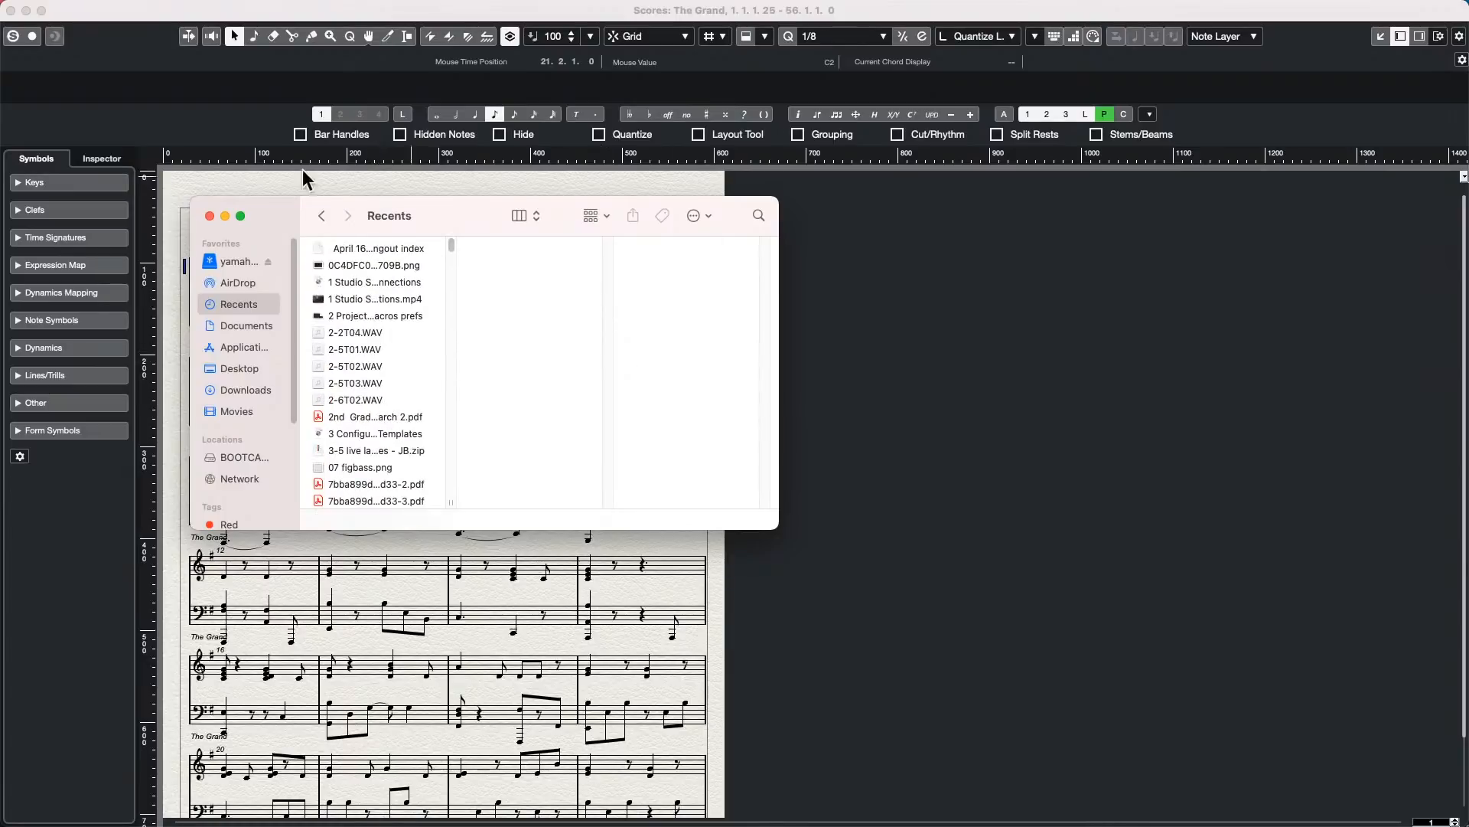
{"action": "left_click", "coordinate": [209, 216]}
Step: Return to Cubase, start another score export to look over its available file formats, and cancel it
{"action": "left_click", "coordinate": [60, 9]}
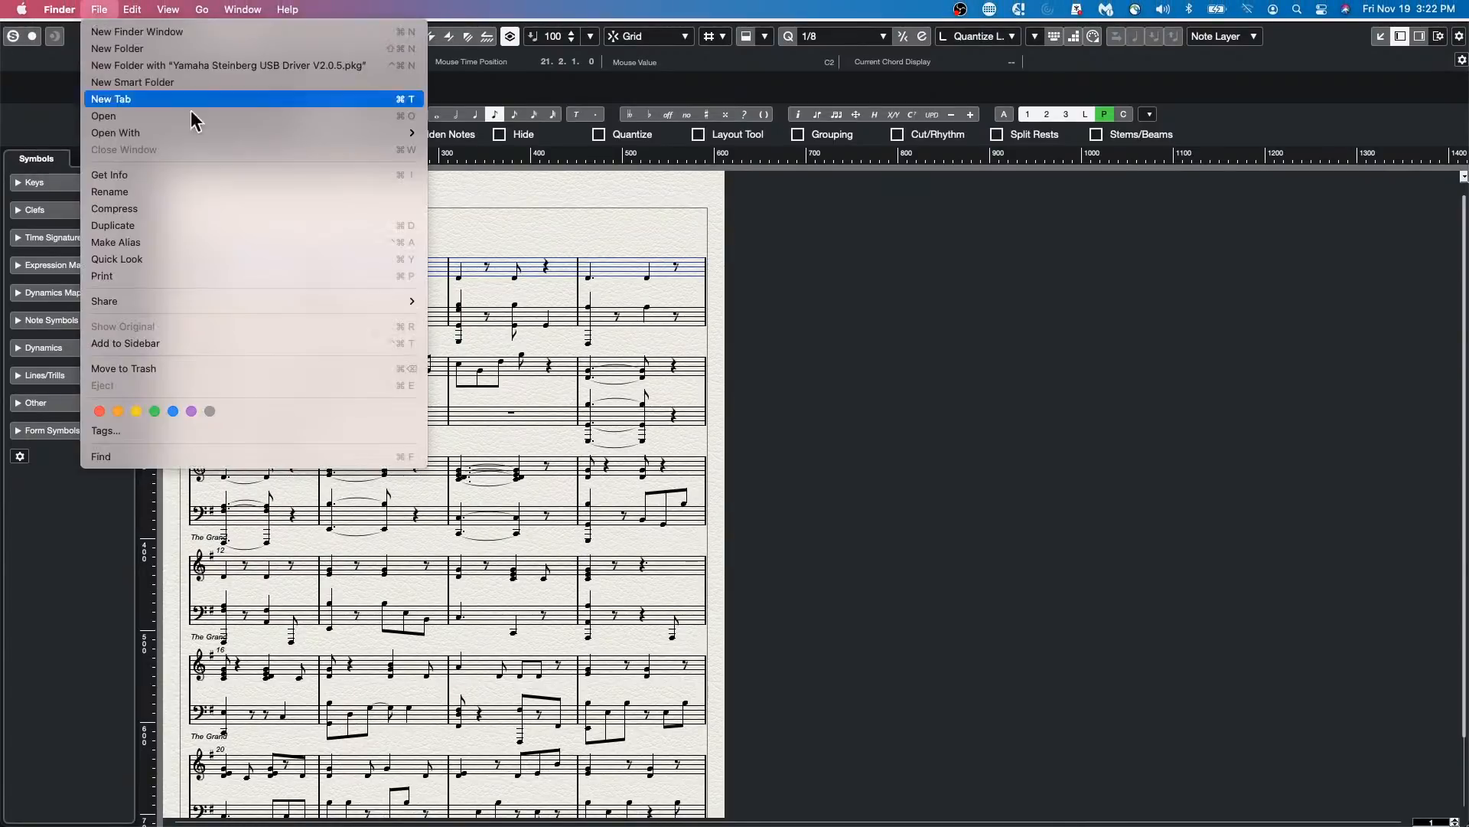
{"action": "left_click", "coordinate": [507, 278]}
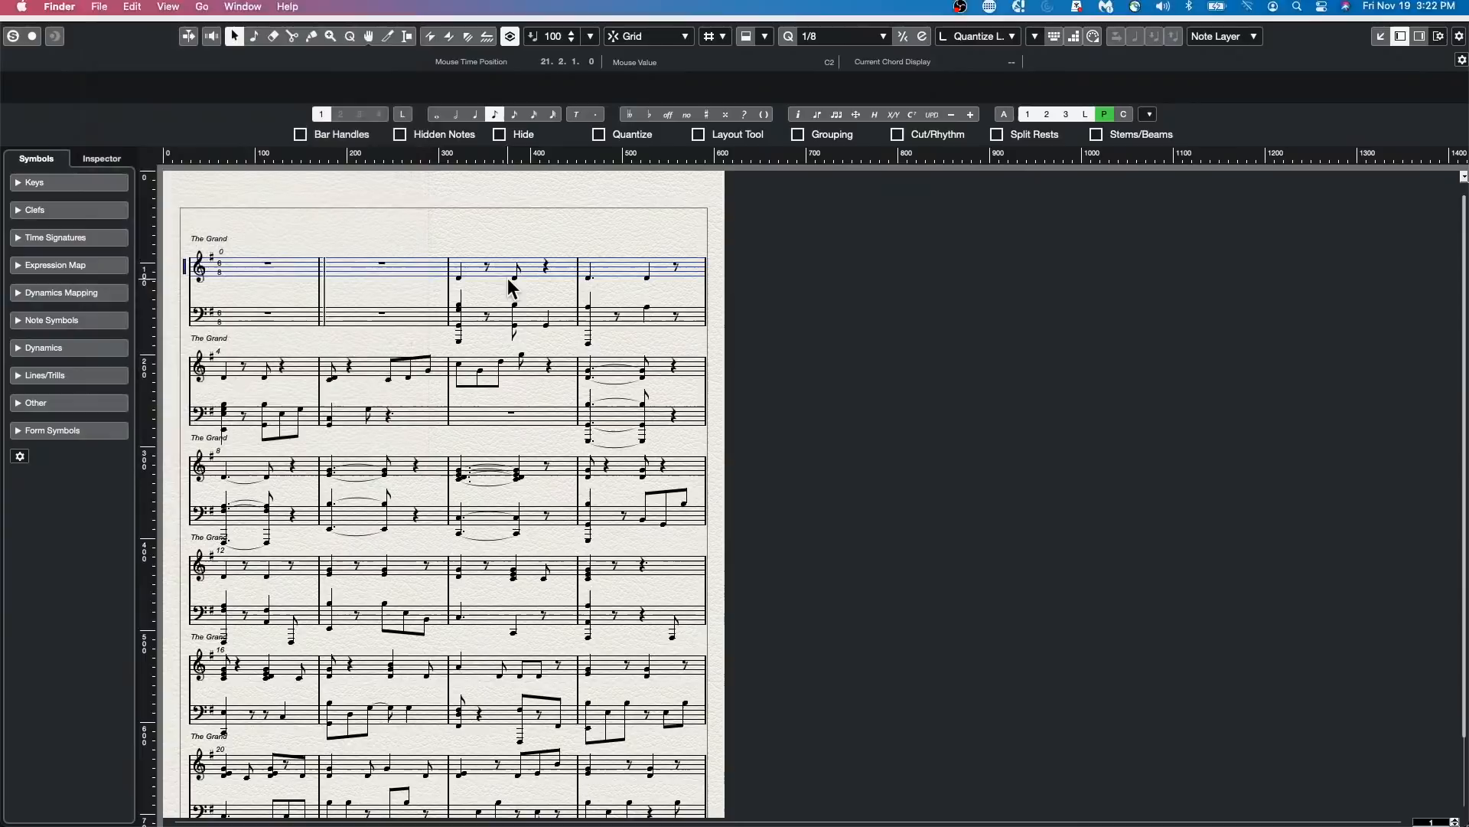
{"action": "left_click", "coordinate": [274, 221]}
{"action": "left_click", "coordinate": [104, 10]}
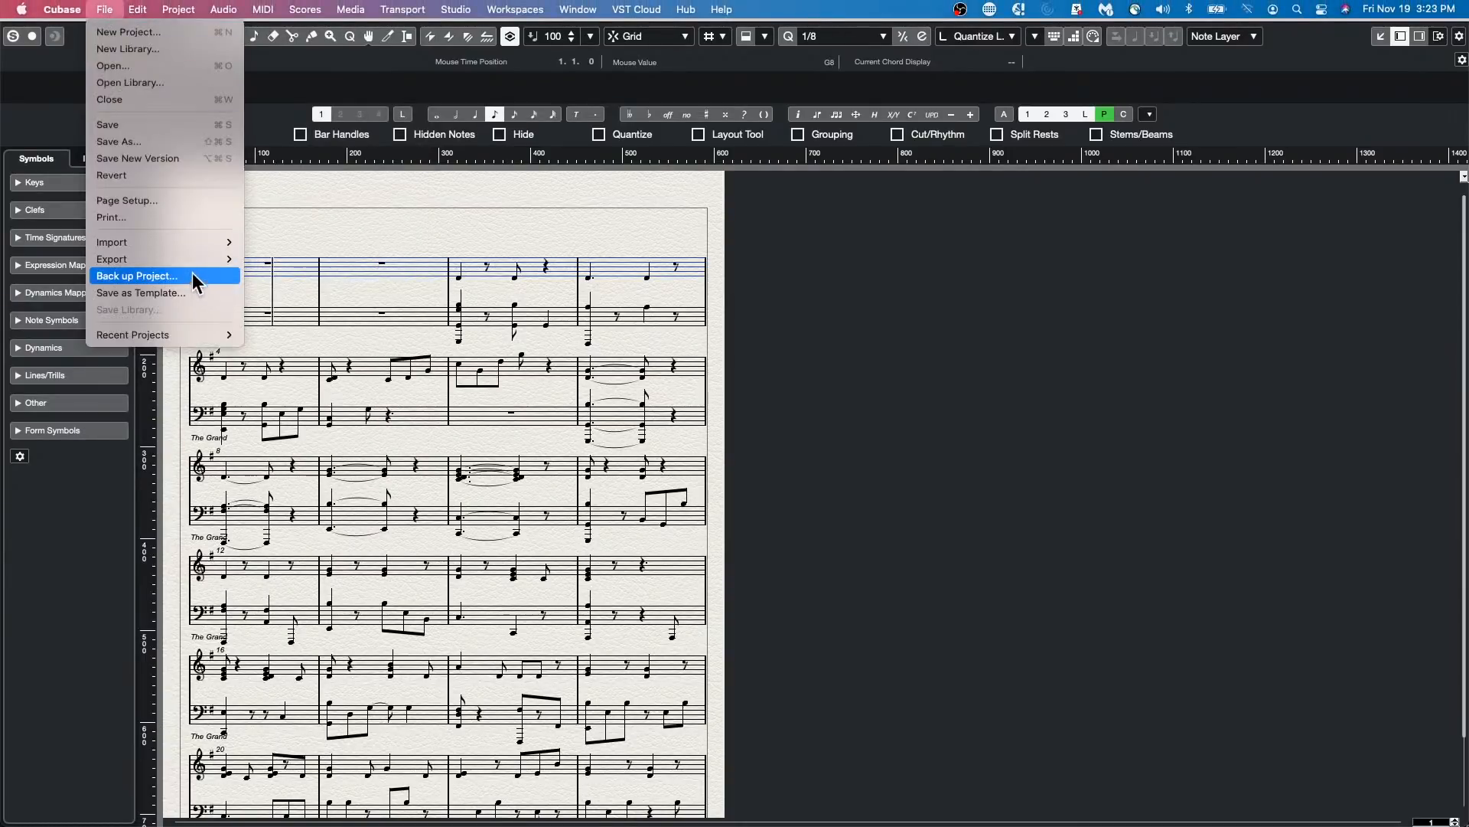
{"action": "mouse_move", "coordinate": [160, 260]}
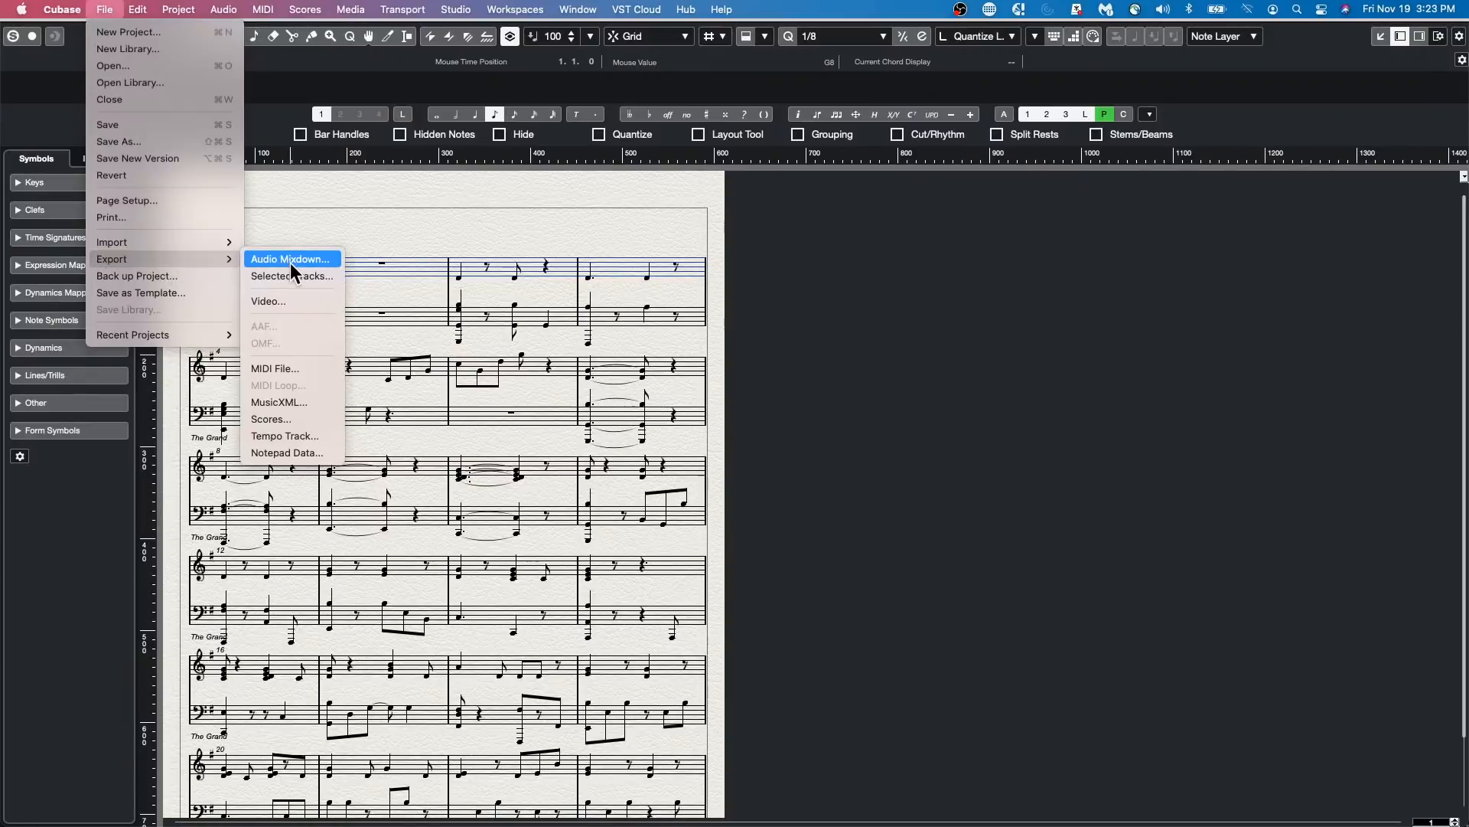
{"action": "left_click", "coordinate": [310, 419]}
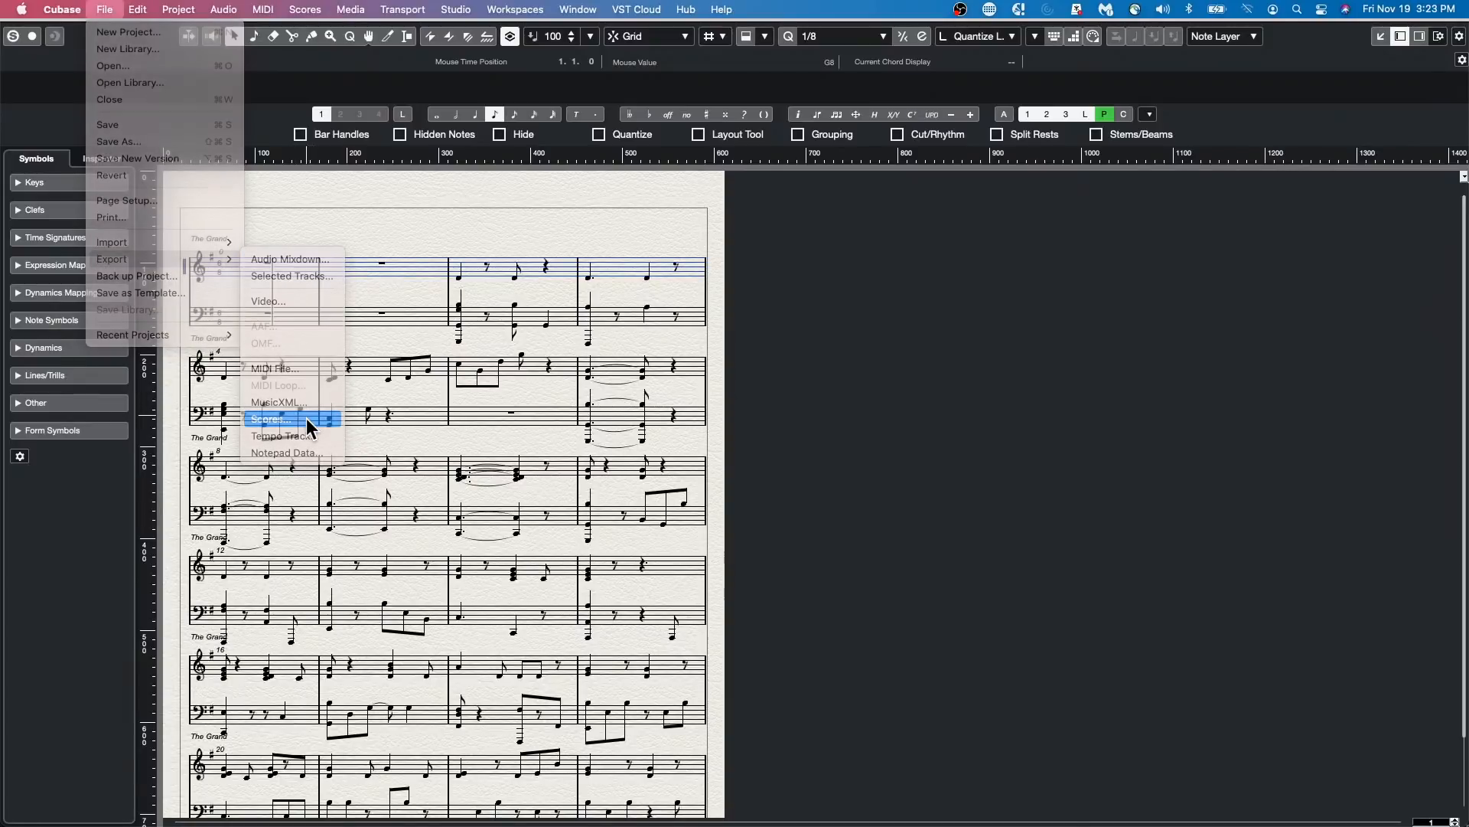
{"action": "left_click", "coordinate": [734, 379]}
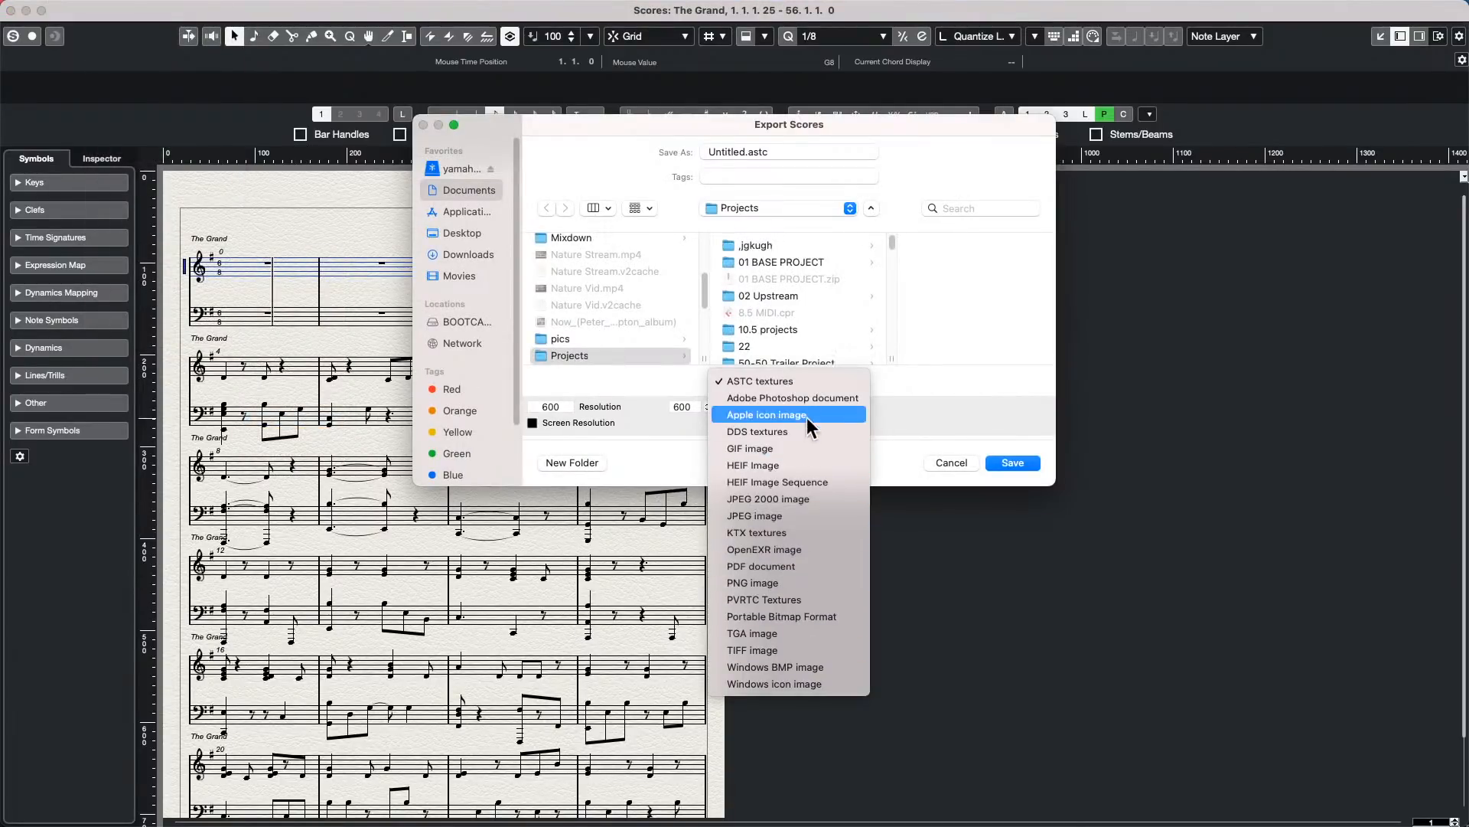
{"action": "left_click", "coordinate": [952, 464]}
{"action": "left_click", "coordinate": [952, 462]}
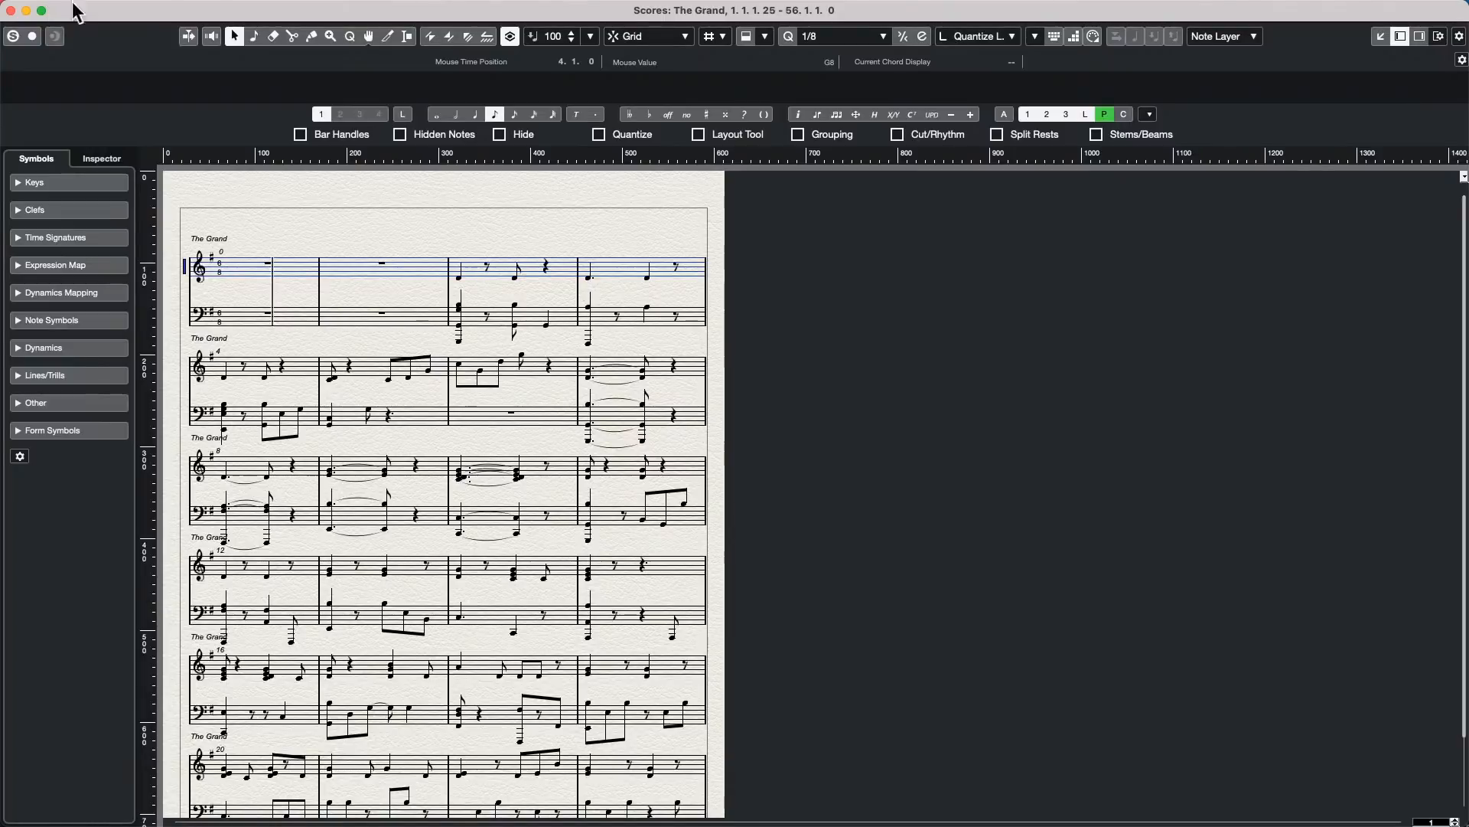
Step: Close the score editor, open the recent project Amos Moses - GO.cpr, and close its MixConsole window
{"action": "left_click", "coordinate": [10, 10]}
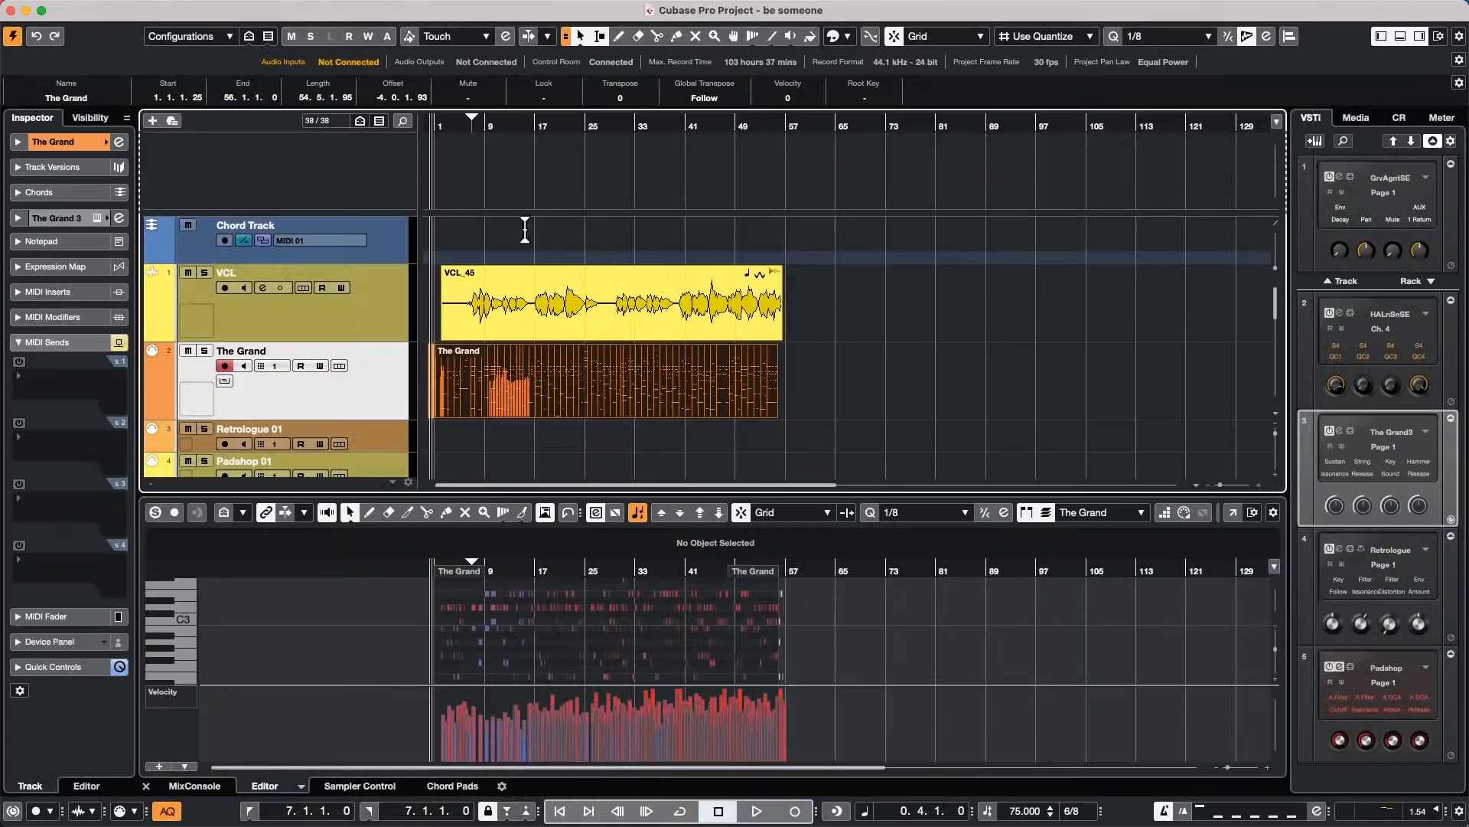
{"action": "left_click", "coordinate": [107, 10]}
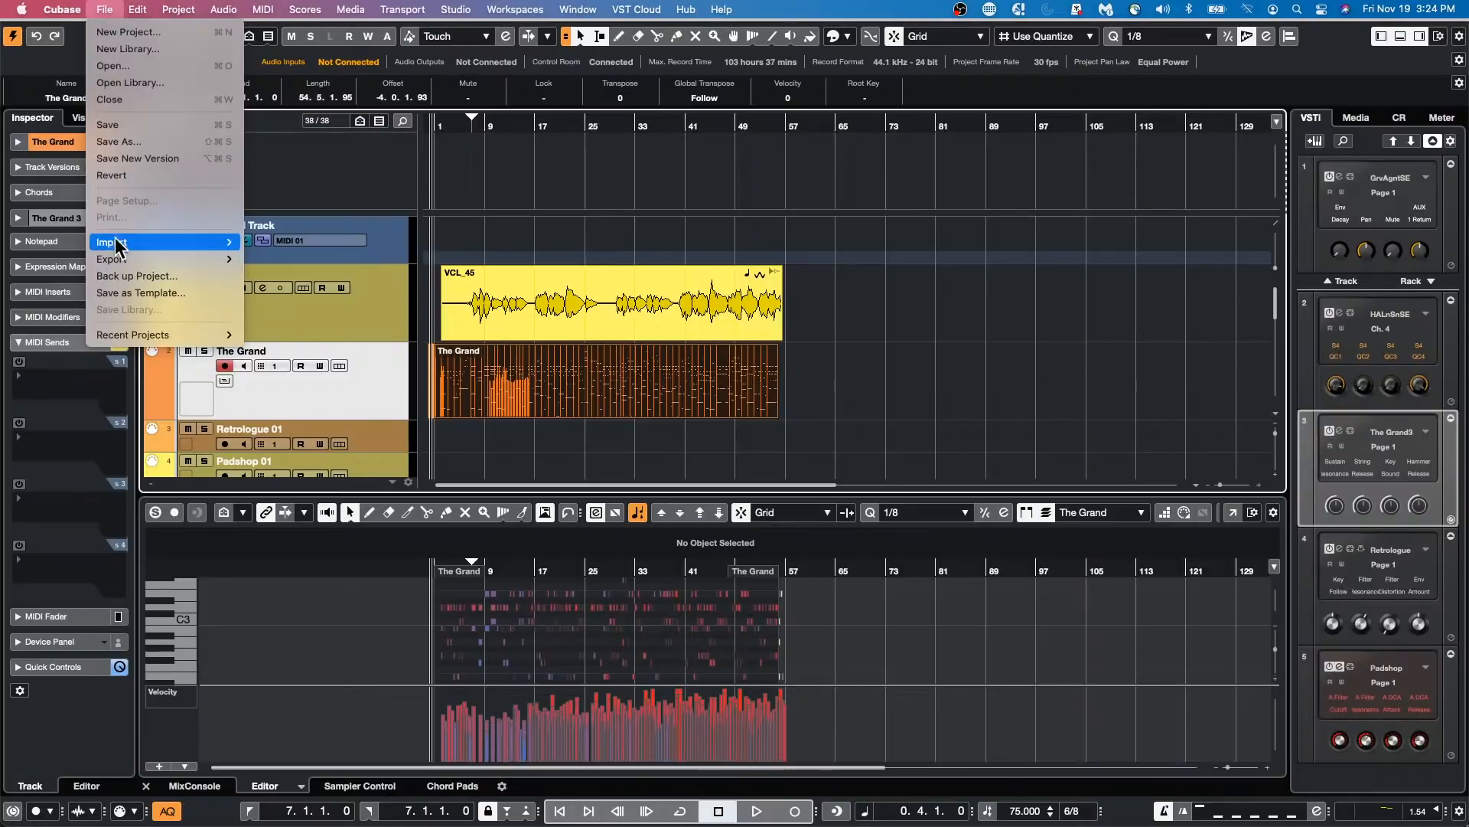
{"action": "mouse_move", "coordinate": [158, 240]}
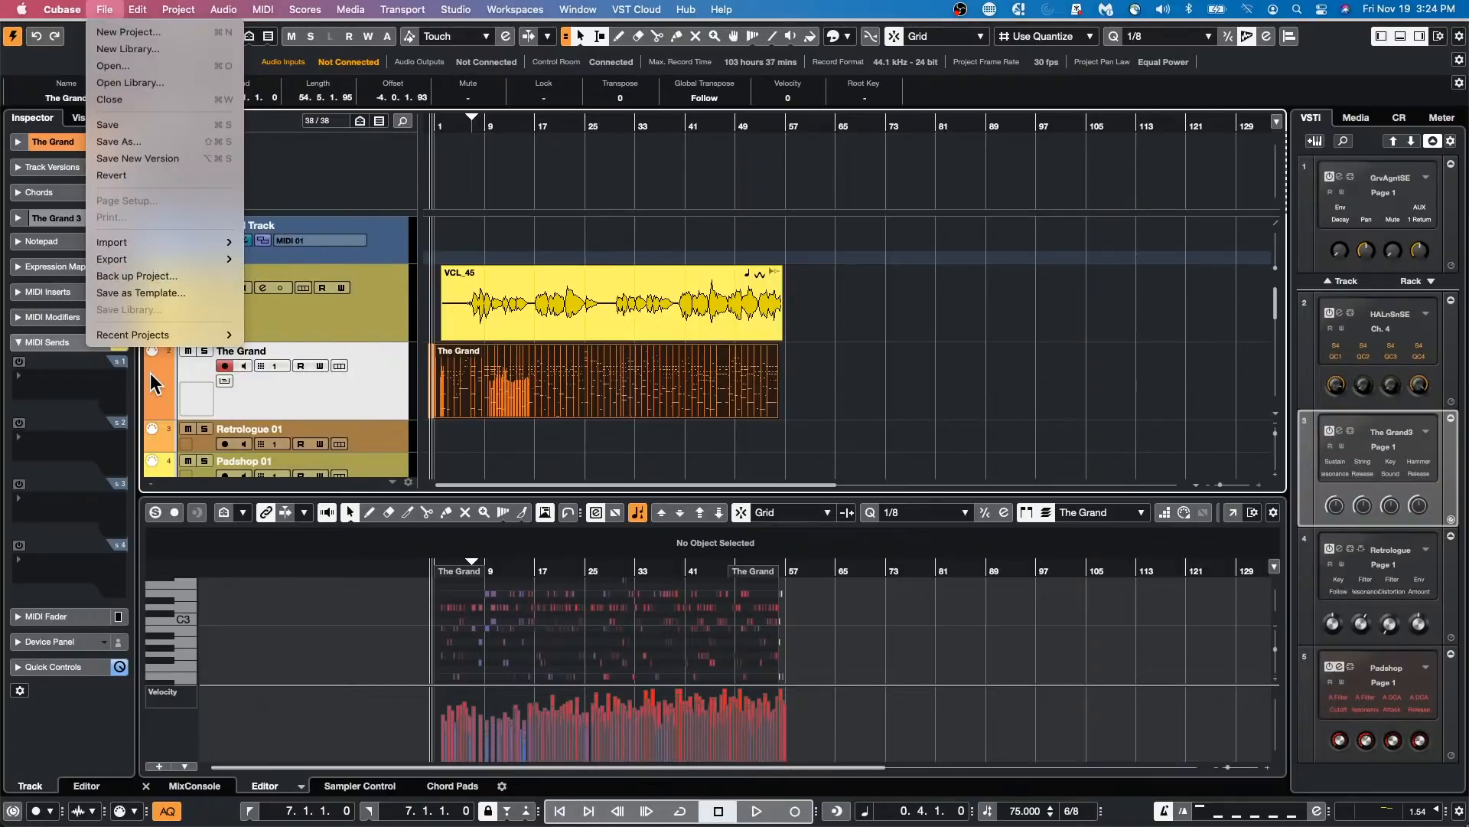
{"action": "mouse_move", "coordinate": [160, 335]}
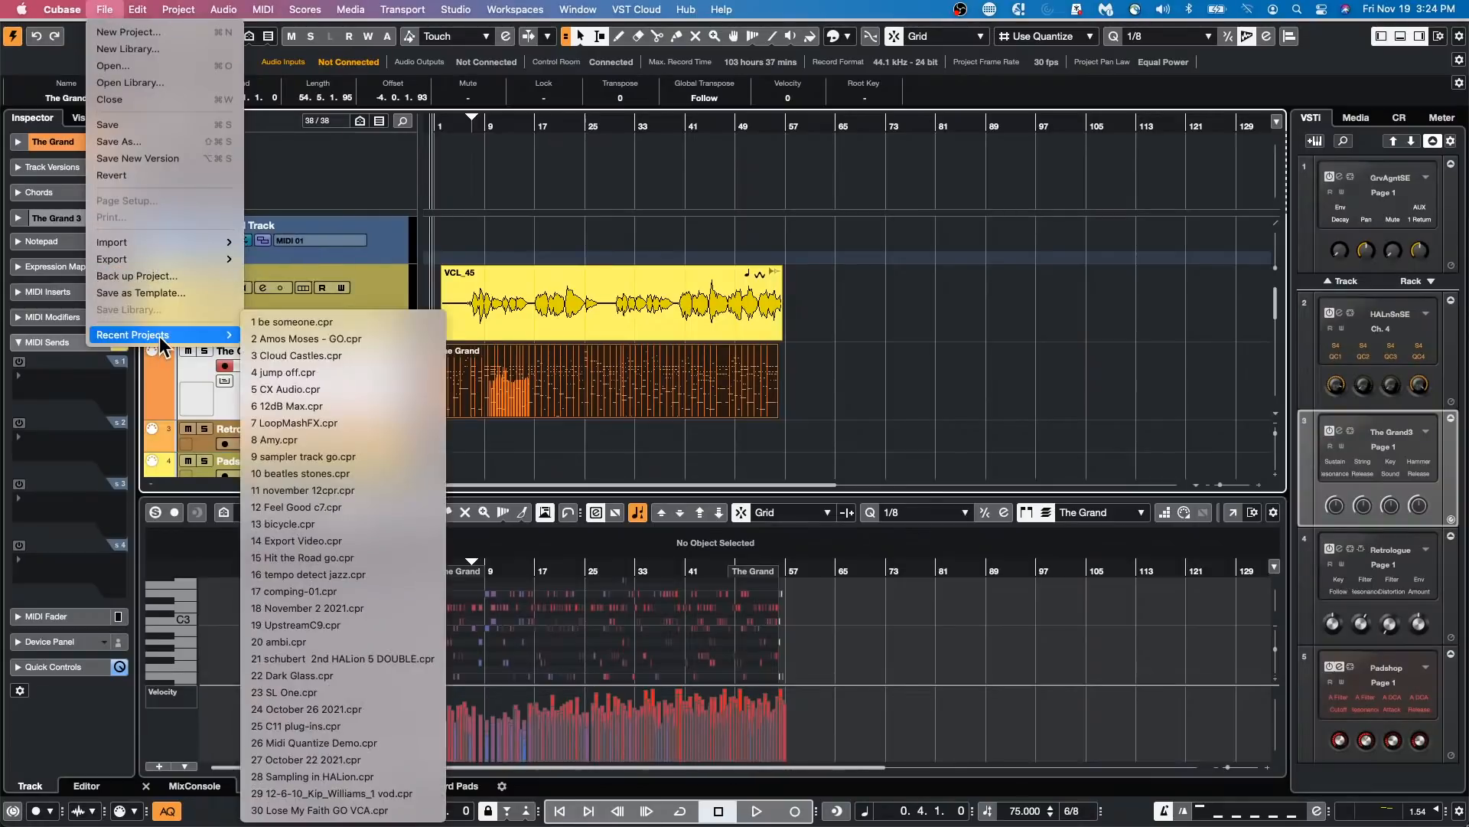
{"action": "left_click", "coordinate": [337, 337]}
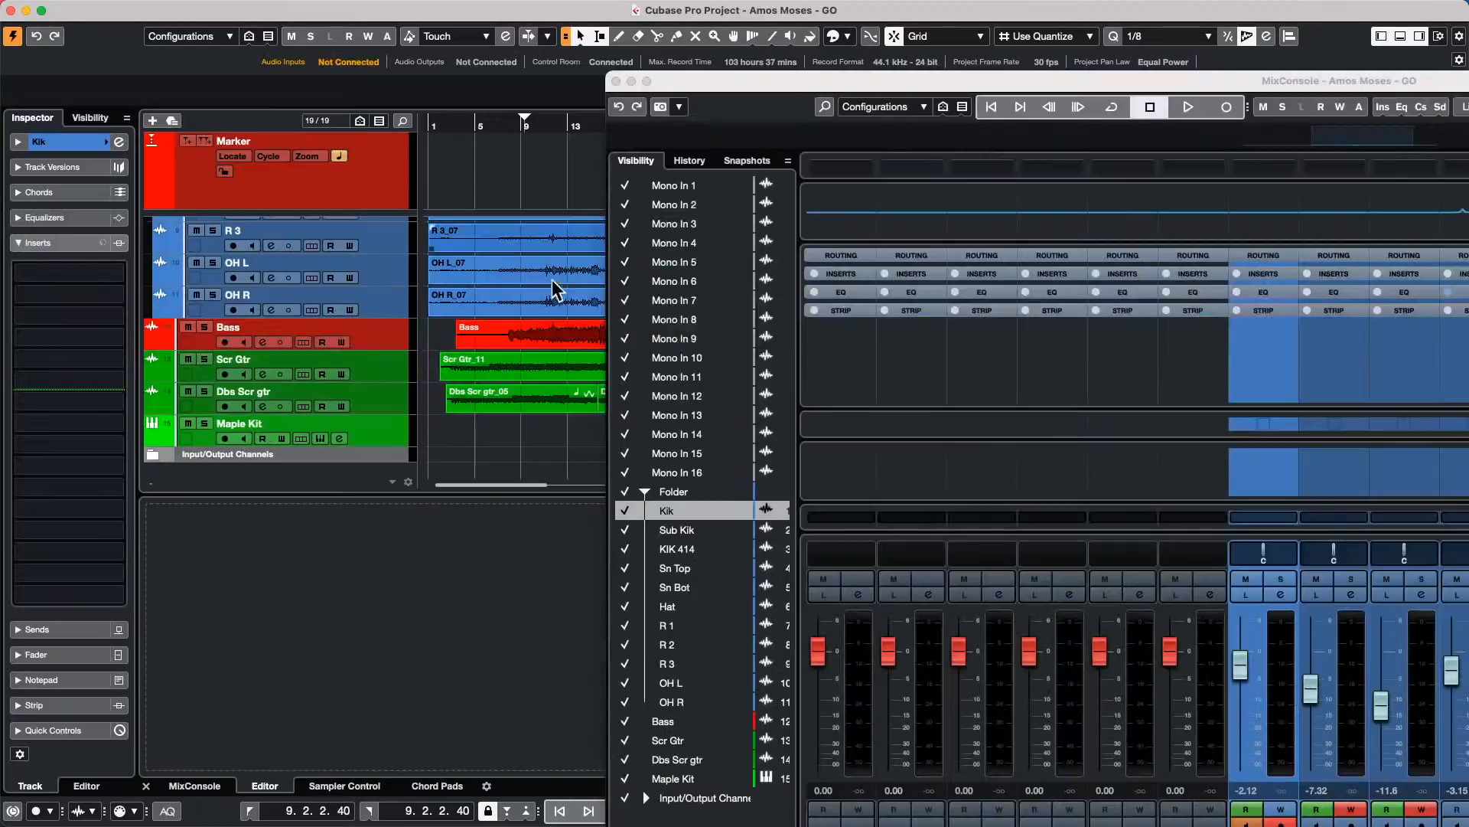
{"action": "left_click", "coordinate": [616, 81]}
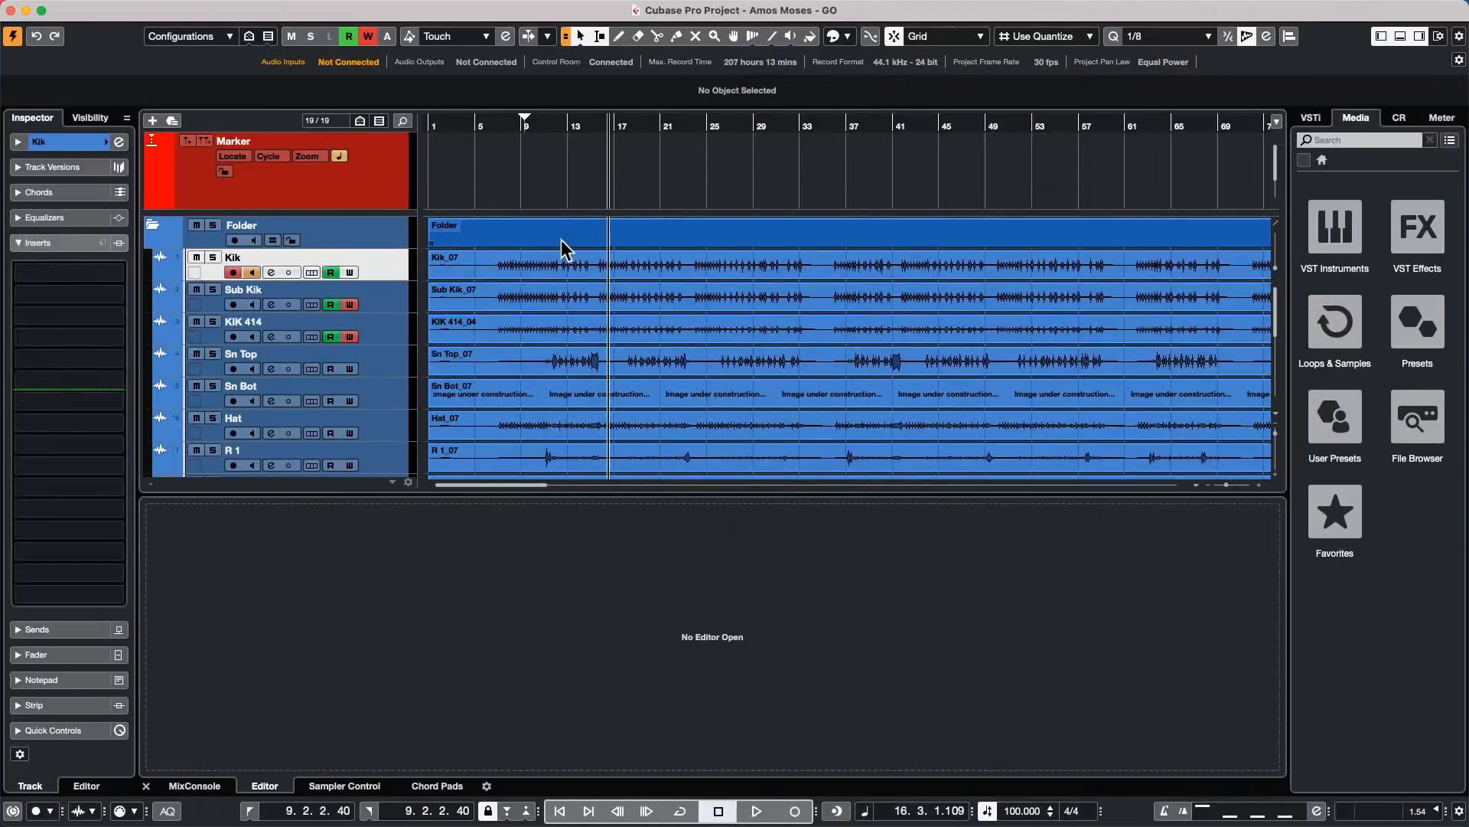
Step: Split the Kik_07 audio event on the Kik track at several points between about bars 10 and 47 with the Split tool
{"action": "right_click", "coordinate": [613, 259]}
{"action": "left_click", "coordinate": [629, 261]}
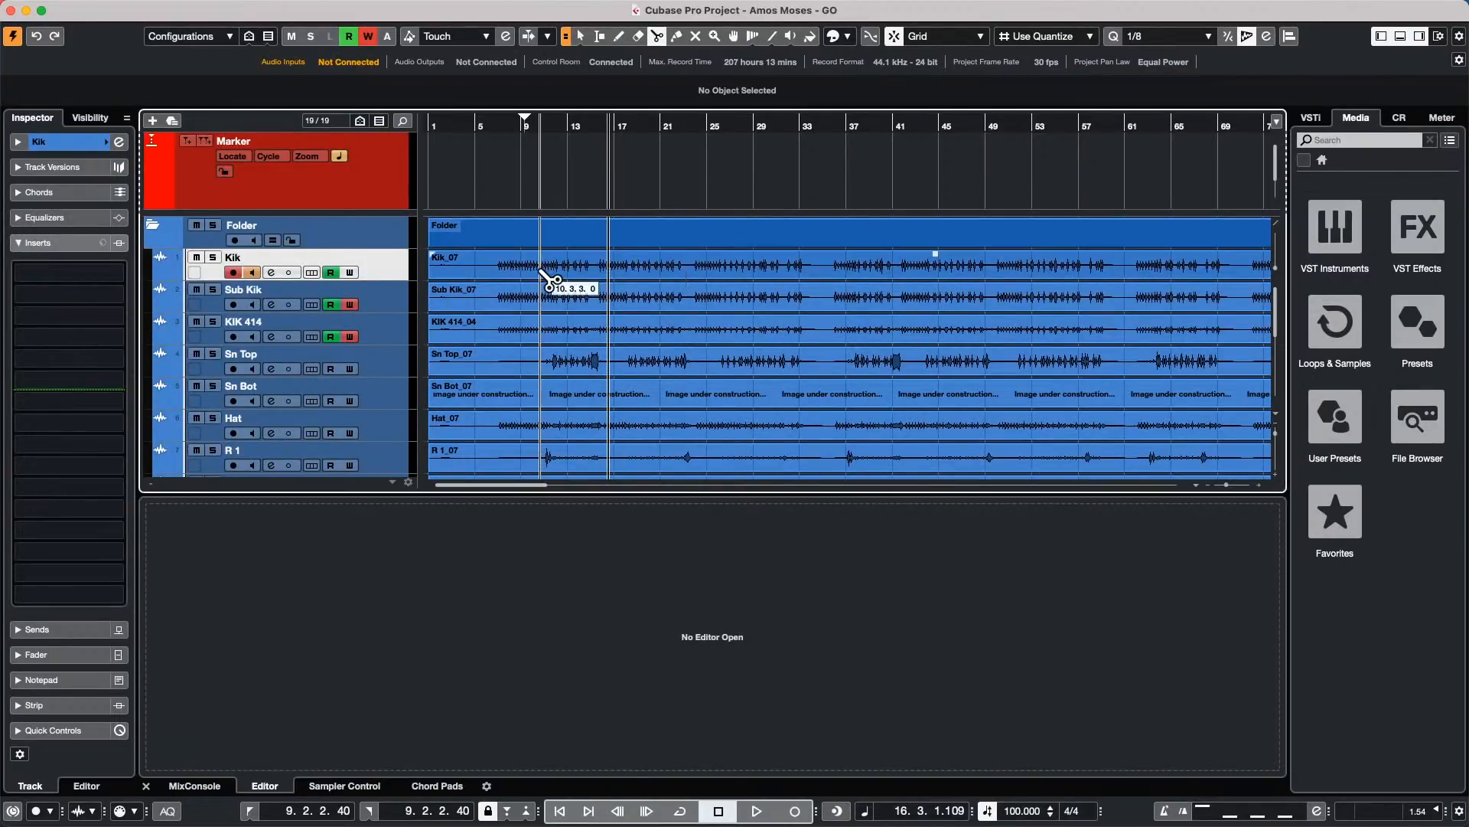
{"action": "left_click", "coordinate": [542, 269]}
{"action": "left_click", "coordinate": [561, 269]}
{"action": "left_click", "coordinate": [581, 268]}
{"action": "left_click", "coordinate": [630, 268]}
{"action": "left_click", "coordinate": [649, 269]}
{"action": "left_click", "coordinate": [666, 269]}
{"action": "left_click", "coordinate": [681, 270]}
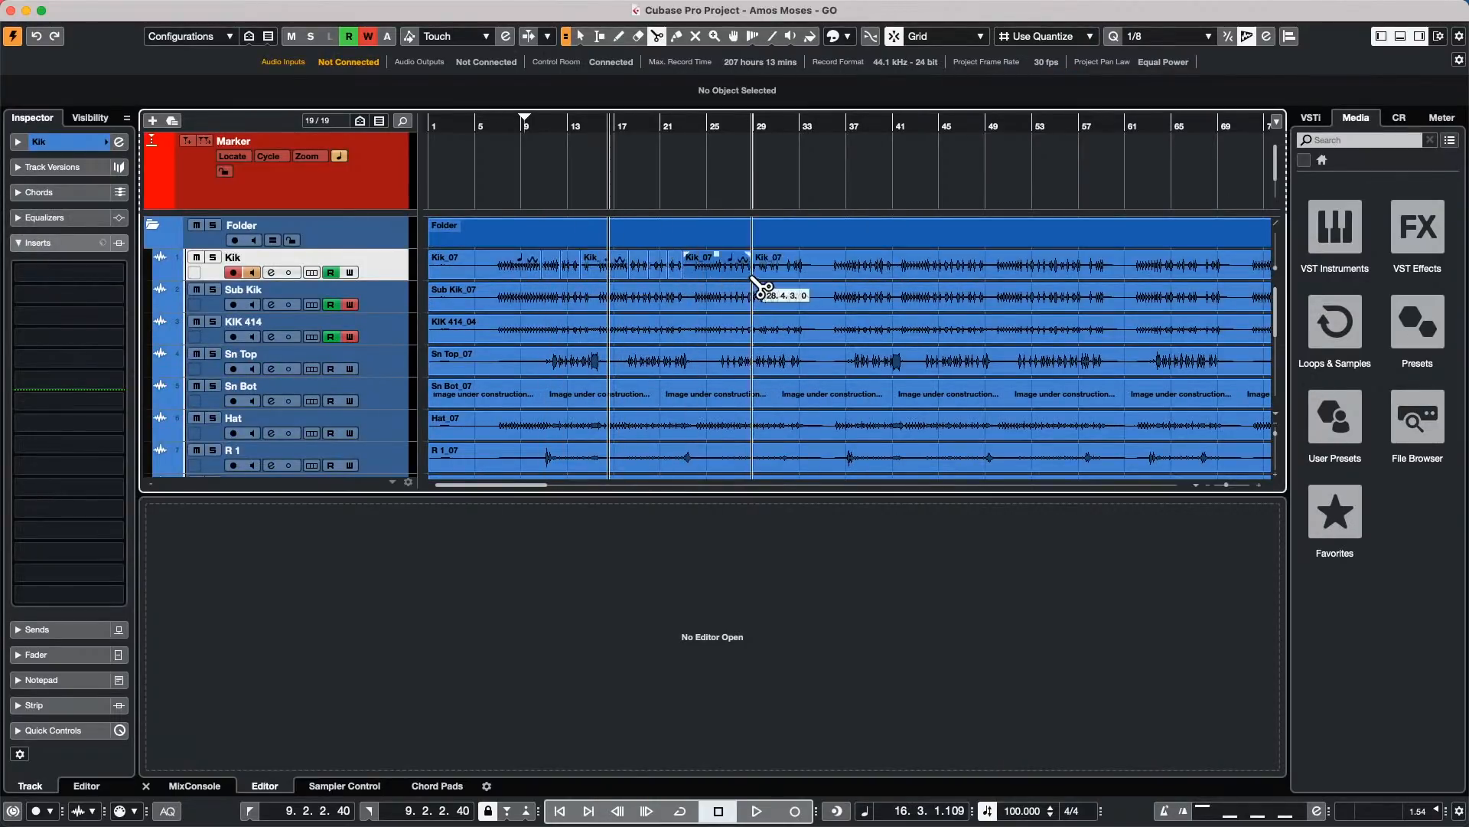
{"action": "left_click", "coordinate": [755, 269]}
{"action": "left_click", "coordinate": [813, 269]}
{"action": "left_click", "coordinate": [957, 270]}
{"action": "left_click", "coordinate": [966, 269]}
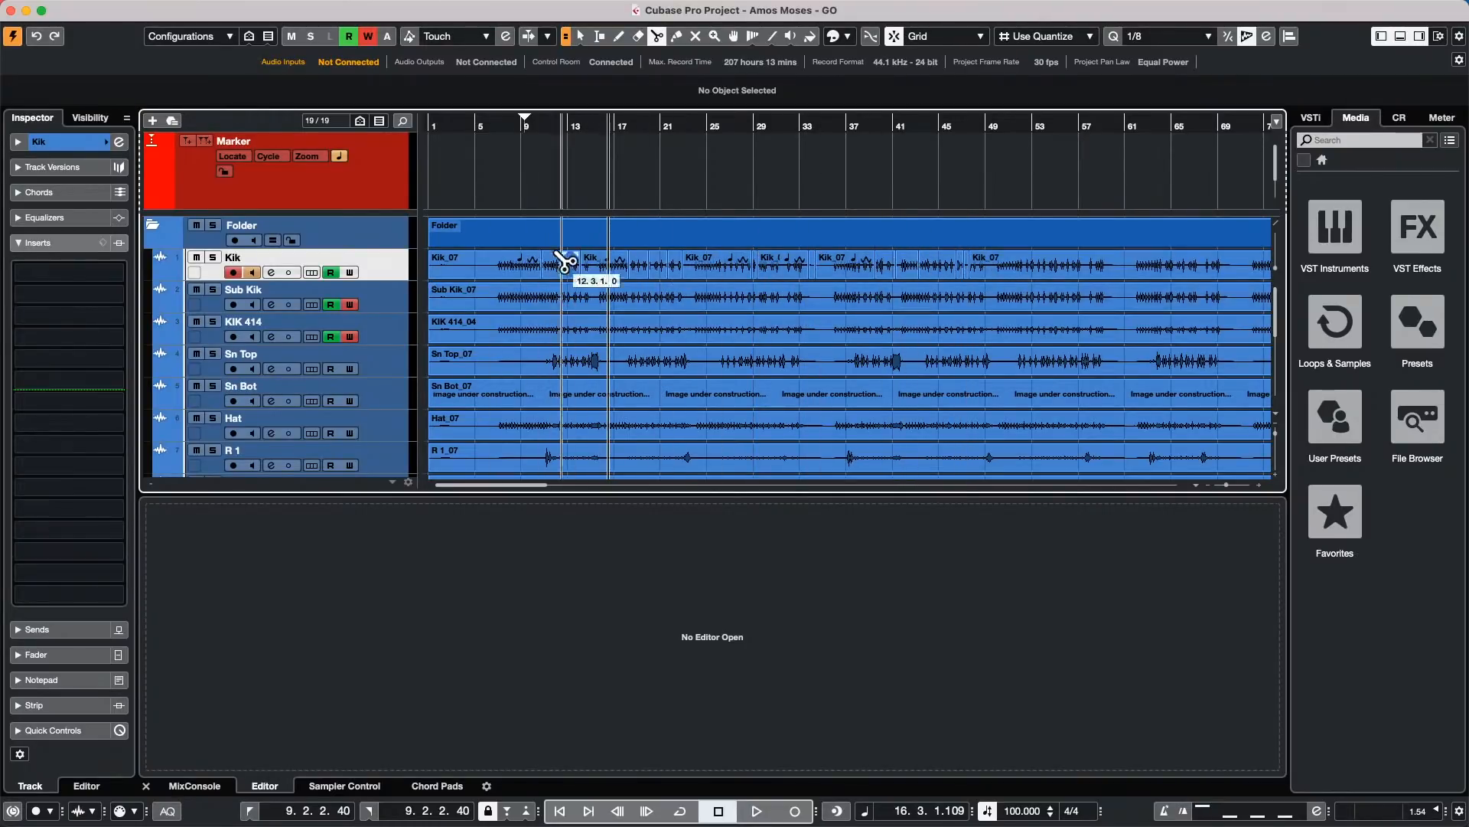
Step: Move ranges of the Sub Kik and Sn Top audio onto the Kik track between about bars 11 and 21 with the Range Selection tool
{"action": "key", "text": "1"}
{"action": "key", "text": "2"}
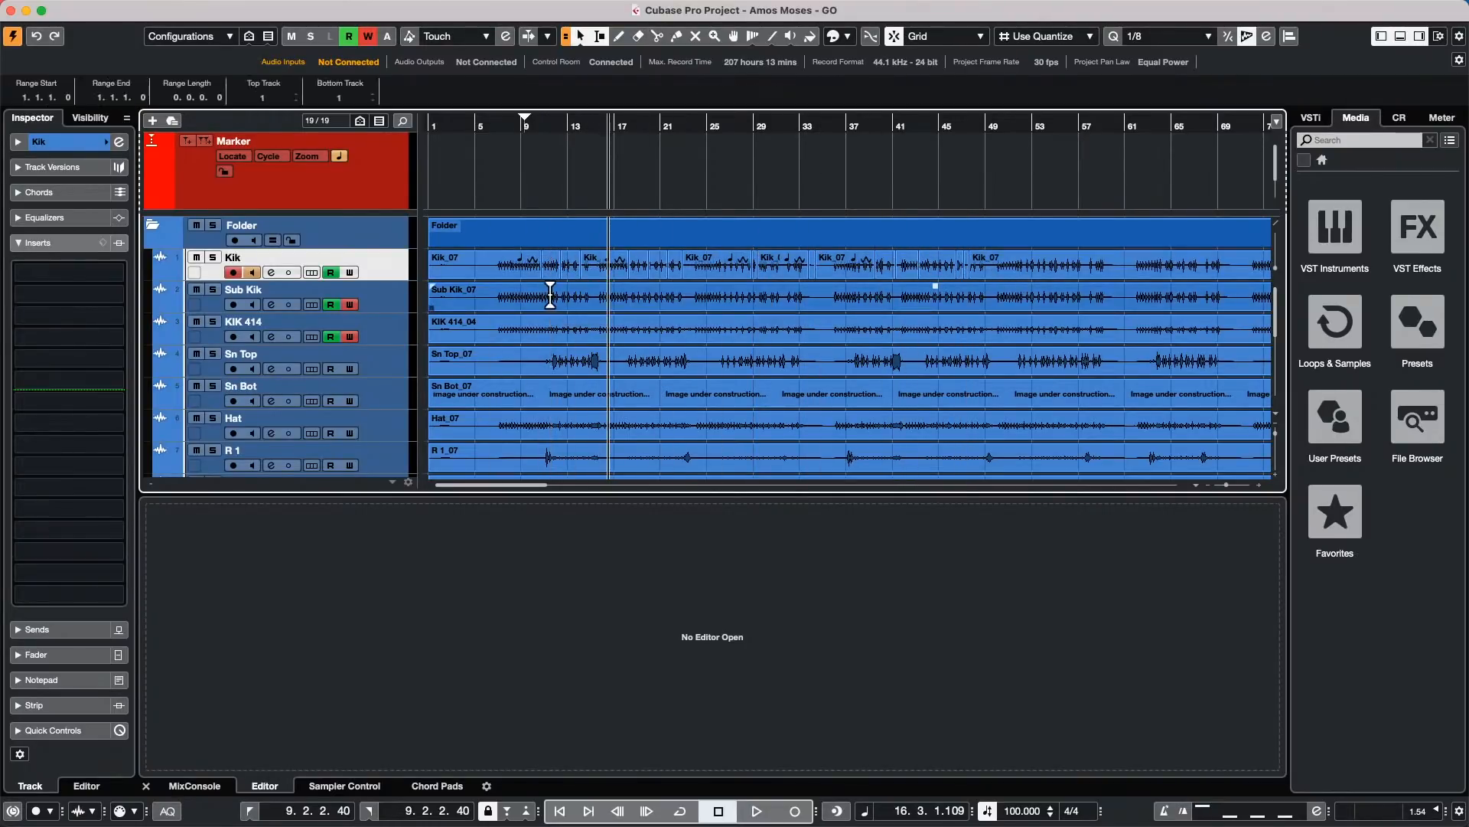
{"action": "left_click", "coordinate": [549, 297]}
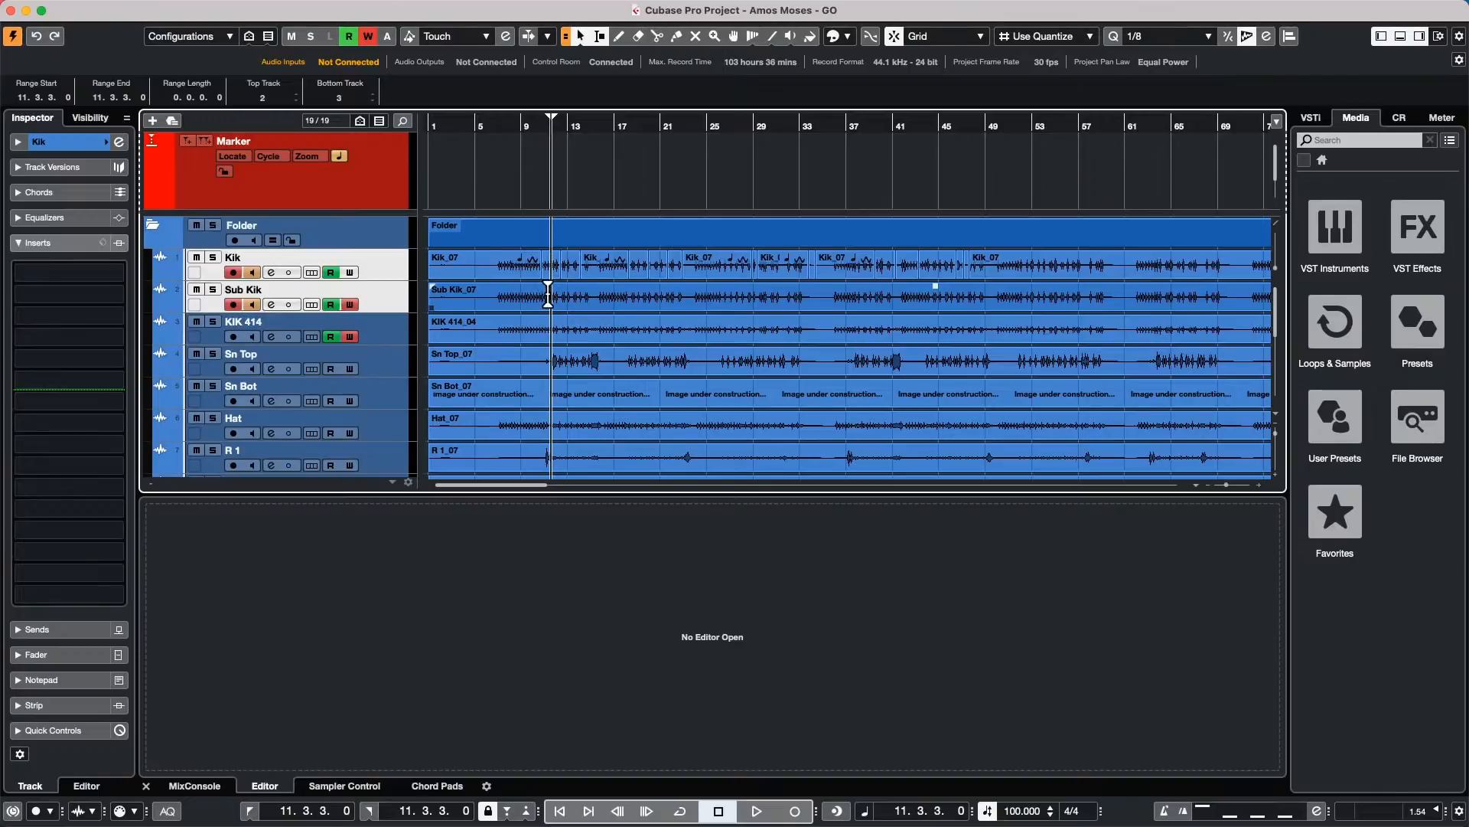
{"action": "left_click_drag", "start_coordinate": [548, 294], "coordinate": [672, 273]}
{"action": "left_click_drag", "start_coordinate": [571, 354], "coordinate": [611, 276]}
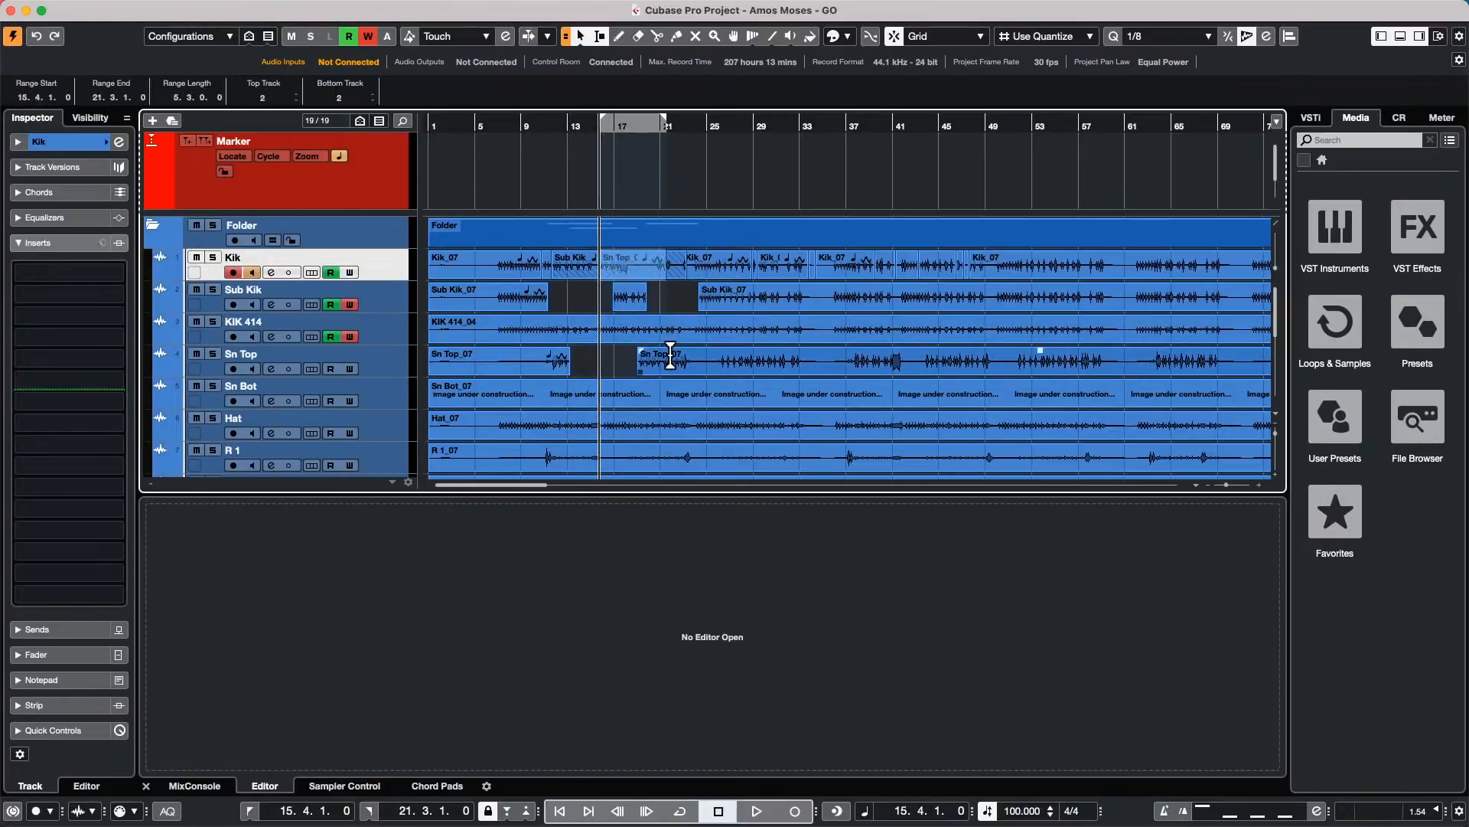
{"action": "left_click_drag", "start_coordinate": [710, 354], "coordinate": [756, 361]}
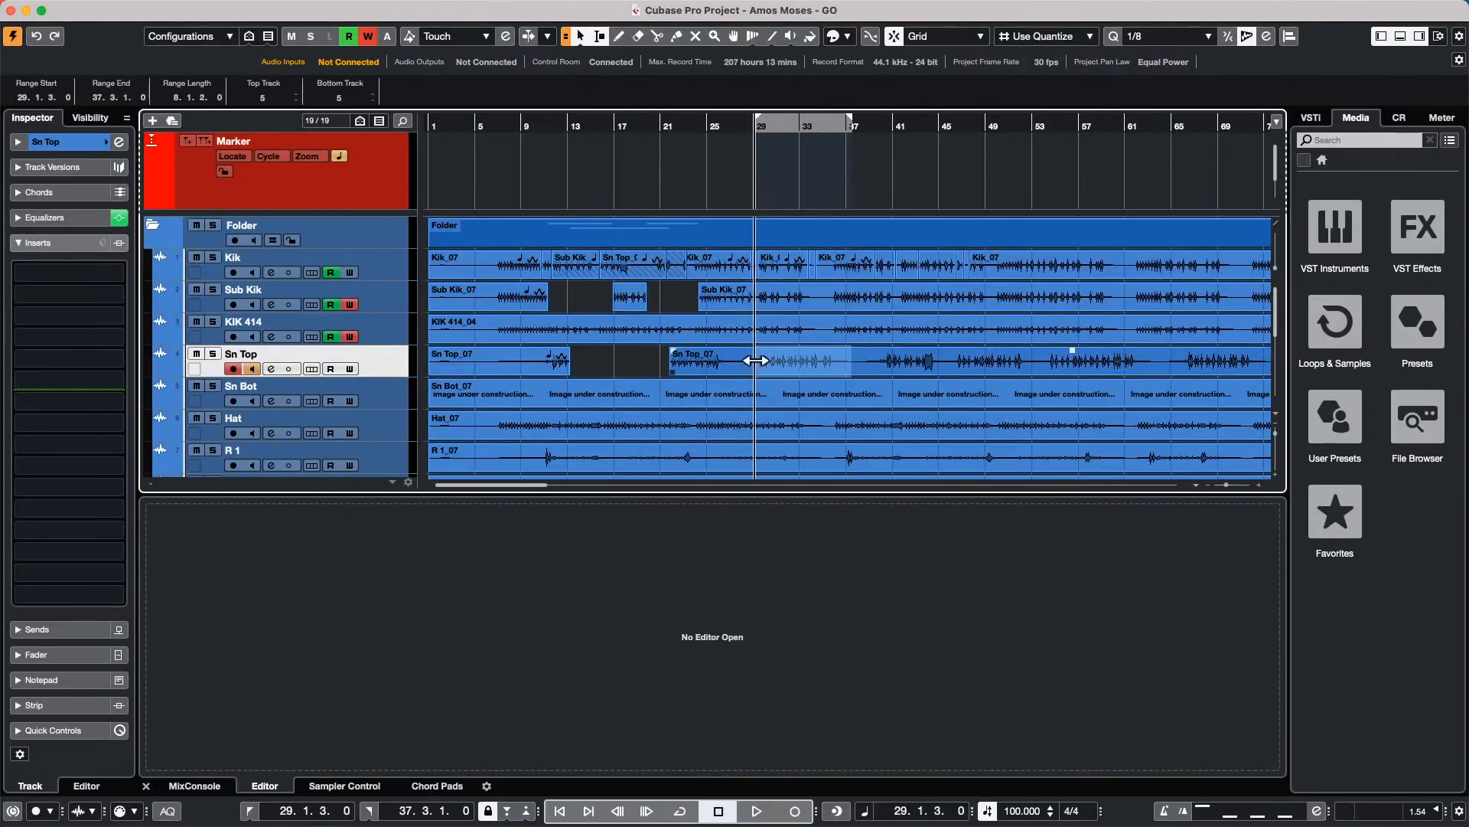
{"action": "left_click", "coordinate": [800, 365]}
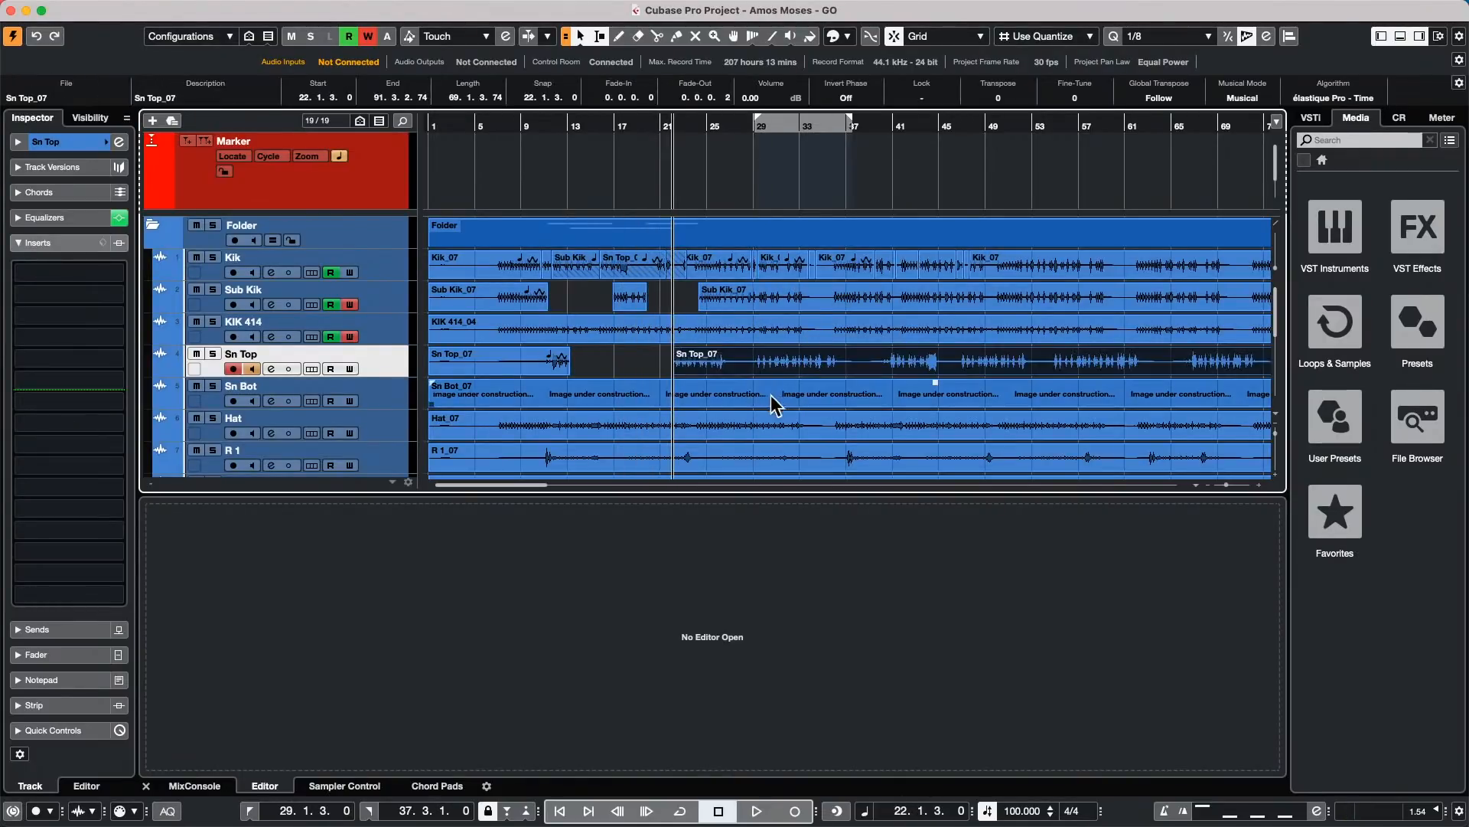
Step: Try to move the whole Sn Bot_07 event onto the Kik track, and undo the move
{"action": "left_click_drag", "start_coordinate": [779, 391], "coordinate": [770, 258]}
{"action": "left_click", "coordinate": [828, 395]}
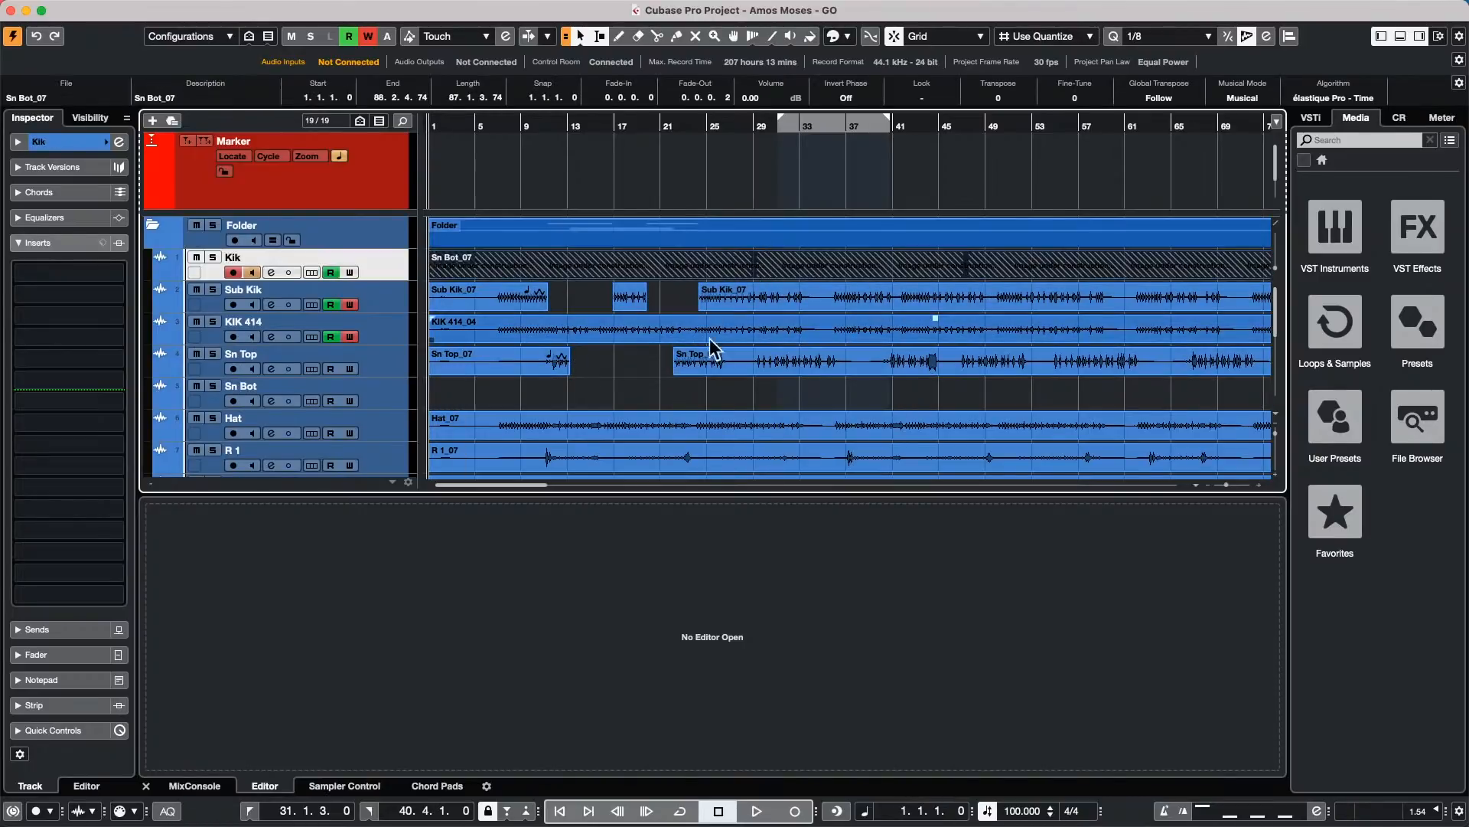
{"action": "left_click", "coordinate": [663, 307]}
{"action": "key", "text": "super+z"}
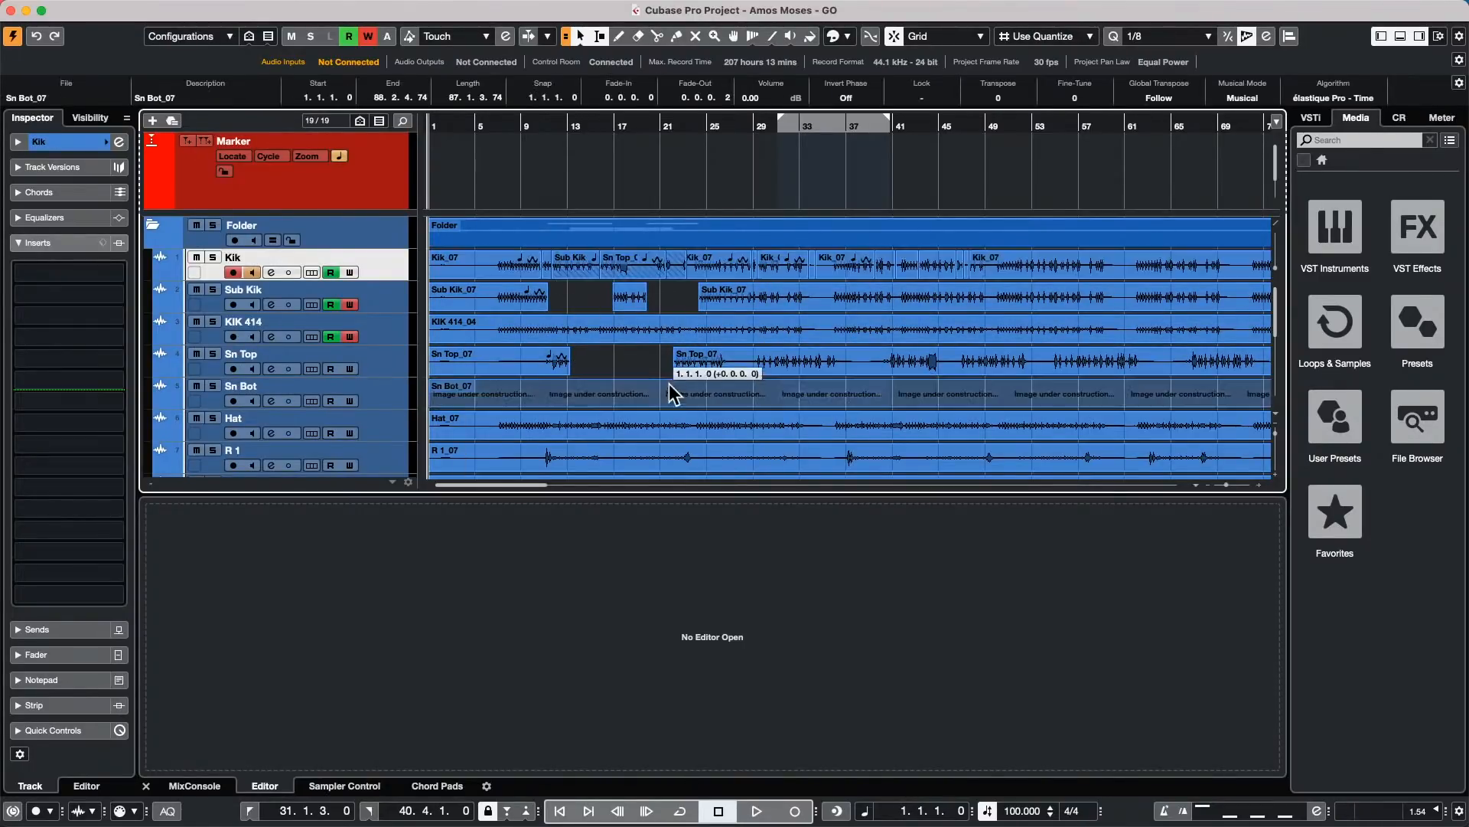
Step: Move a range of the Sn Top audio onto the Kik track at about bars 28 to 33
{"action": "mouse_move", "coordinate": [757, 360]}
{"action": "left_mouse_down"}
{"action": "mouse_move", "coordinate": [906, 353]}
{"action": "mouse_move", "coordinate": [783, 360]}
{"action": "mouse_move", "coordinate": [883, 351]}
{"action": "mouse_move", "coordinate": [846, 358]}
{"action": "mouse_move", "coordinate": [875, 359]}
{"action": "mouse_move", "coordinate": [747, 279]}
{"action": "mouse_move", "coordinate": [787, 266]}
{"action": "left_mouse_up"}
{"action": "left_click", "coordinate": [870, 354]}
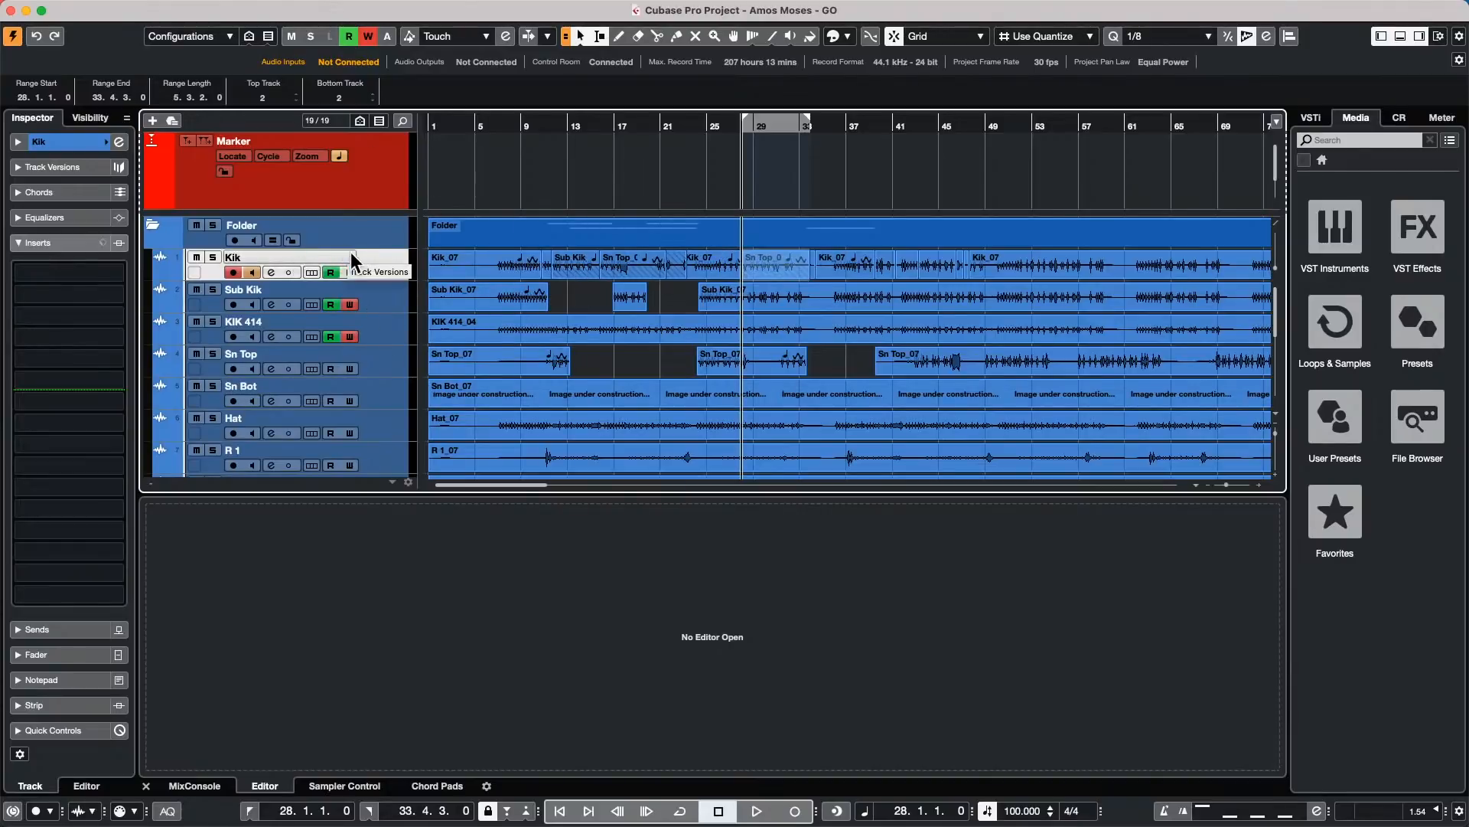
Step: Increase the Kik track's height and duplicate its track version
{"action": "left_click_drag", "start_coordinate": [365, 281], "coordinate": [338, 340]}
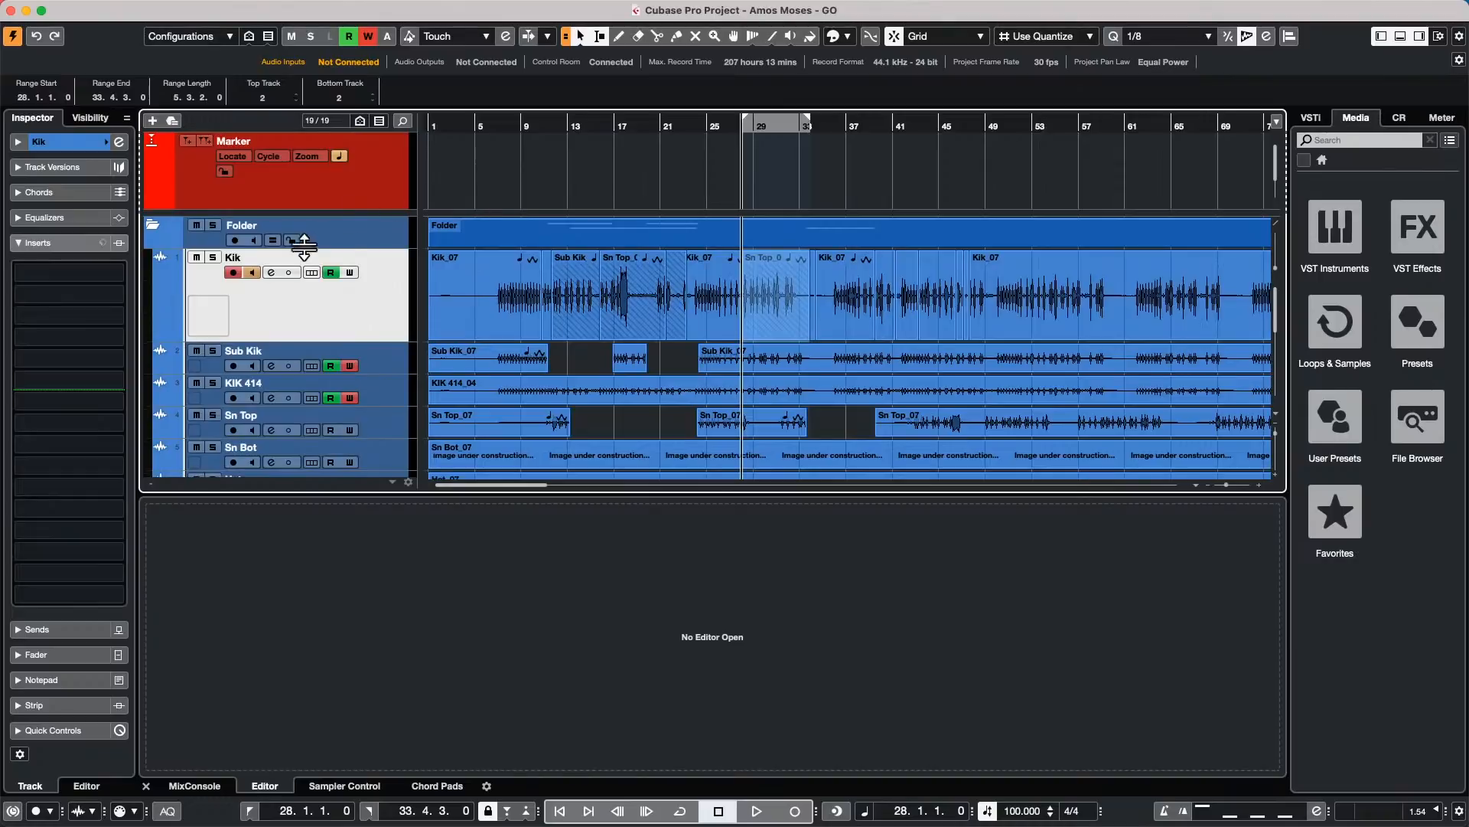
{"action": "left_click", "coordinate": [352, 257]}
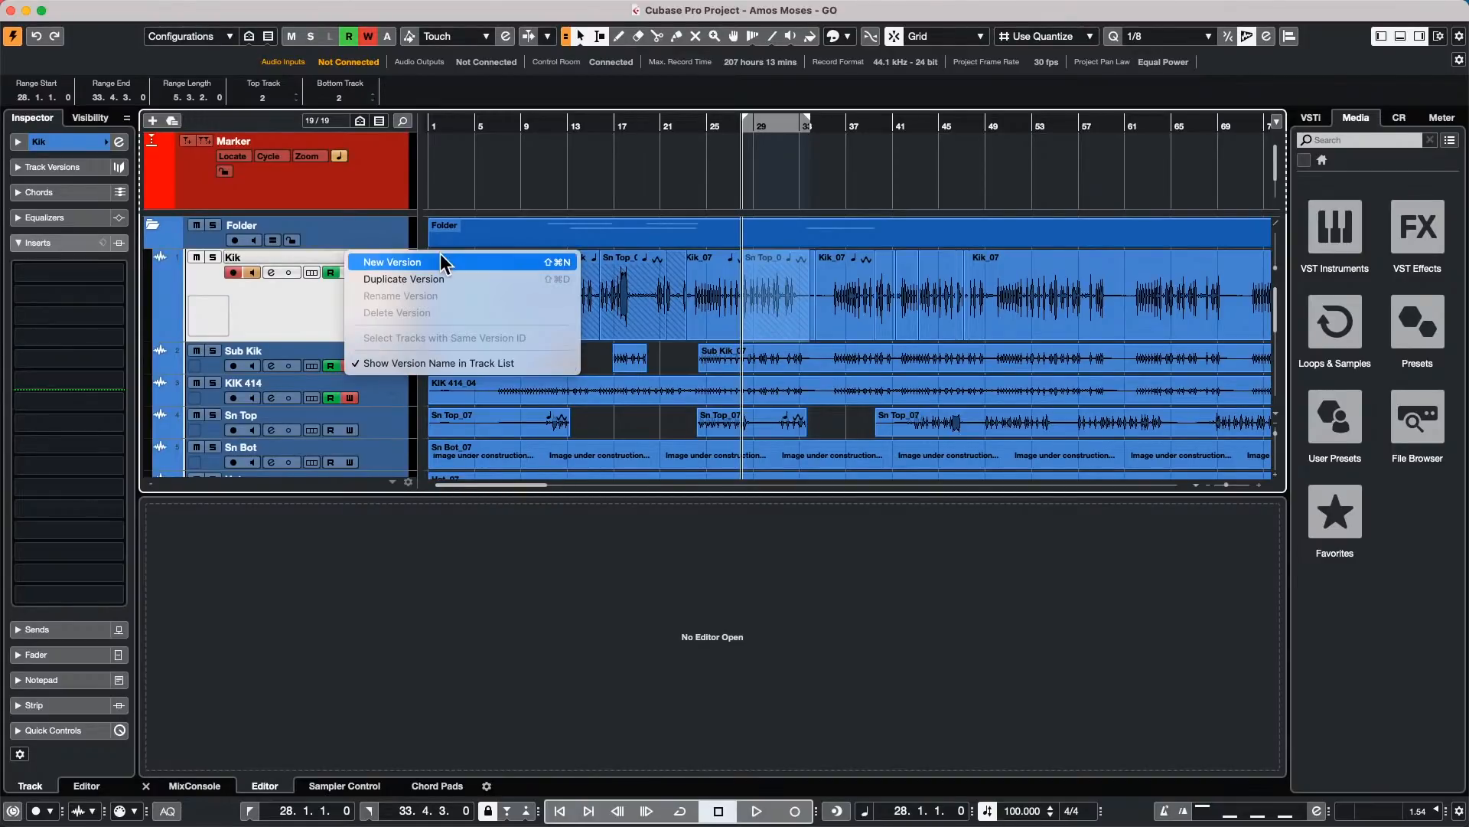
{"action": "left_click", "coordinate": [434, 280]}
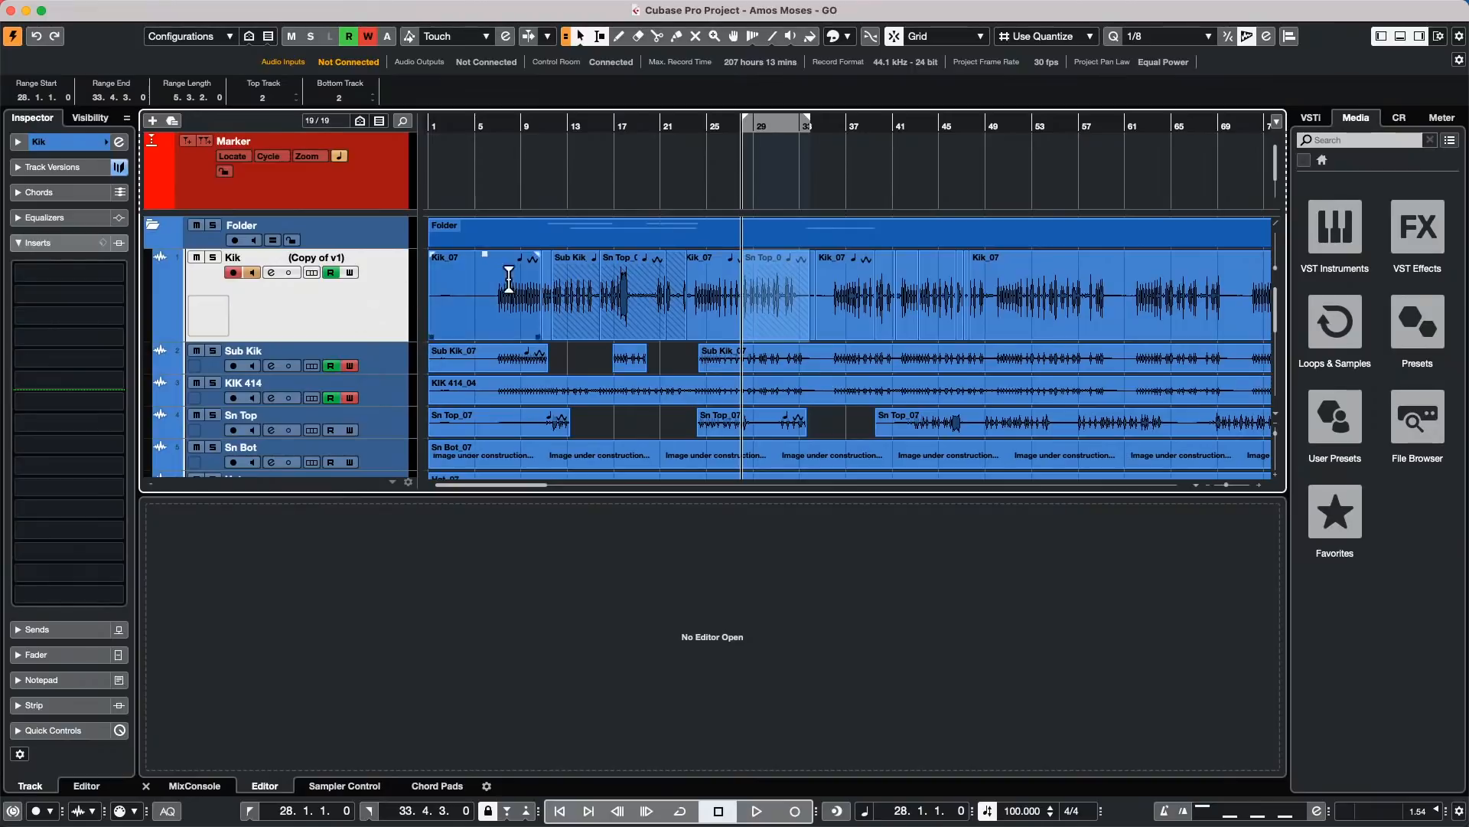
Step: In the duplicated Kik version, lower the volume of the two Sn Top events and add a fade-in to the first Kik_07 event
{"action": "left_click", "coordinate": [634, 257]}
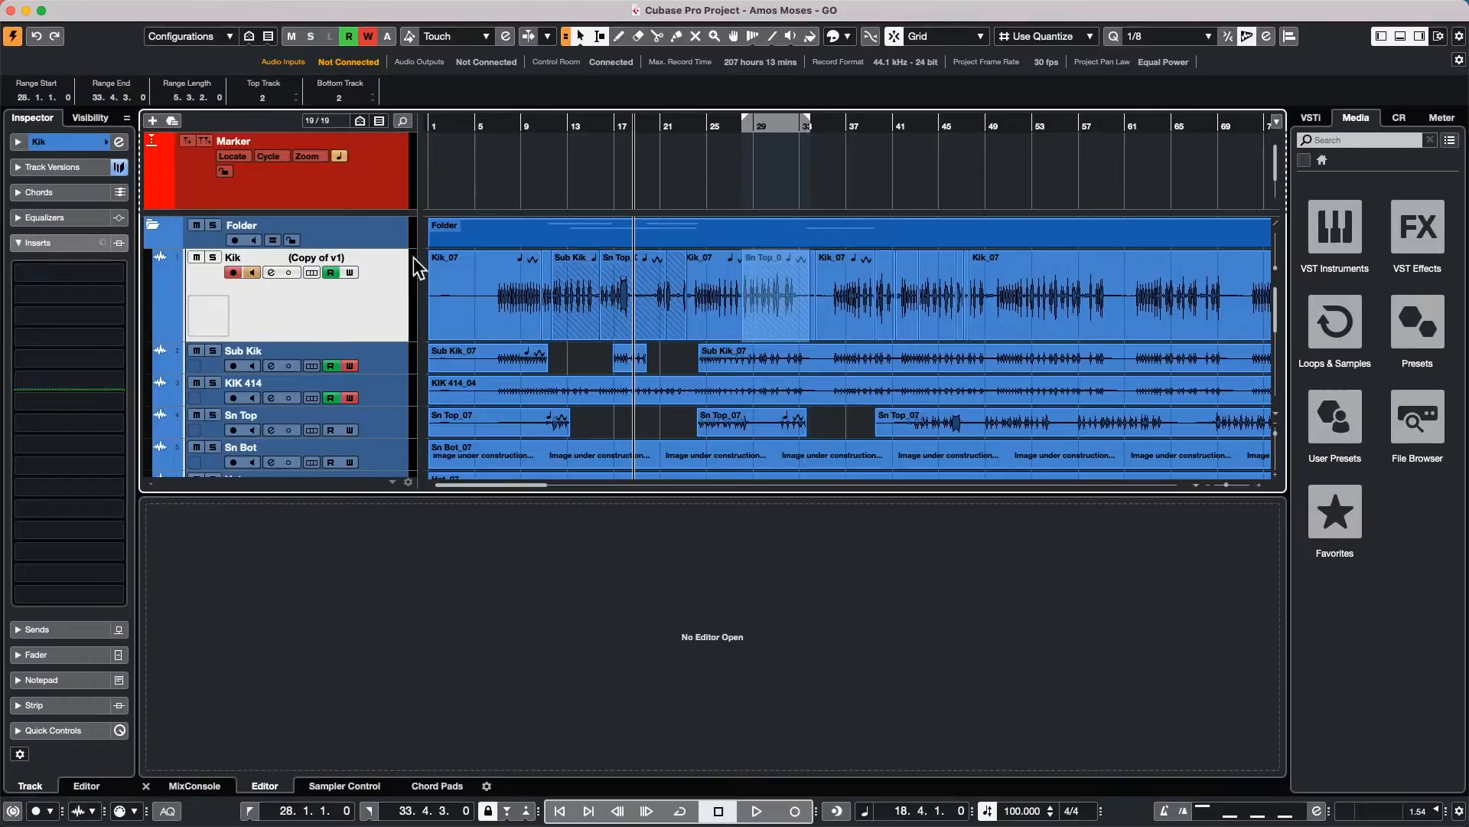
{"action": "left_click_drag", "start_coordinate": [433, 254], "coordinate": [505, 253]}
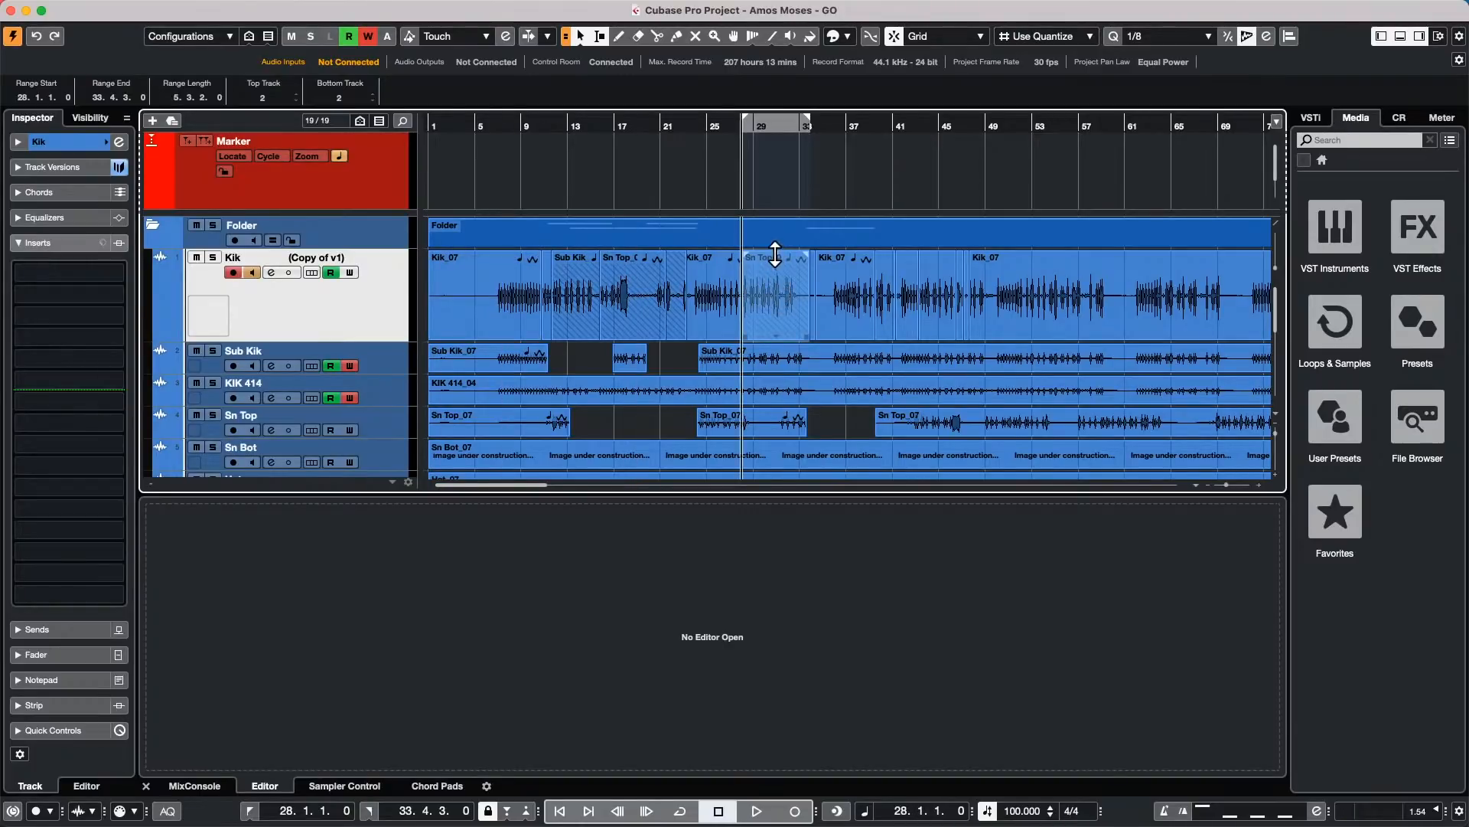
{"action": "left_click_drag", "start_coordinate": [776, 255], "coordinate": [775, 293]}
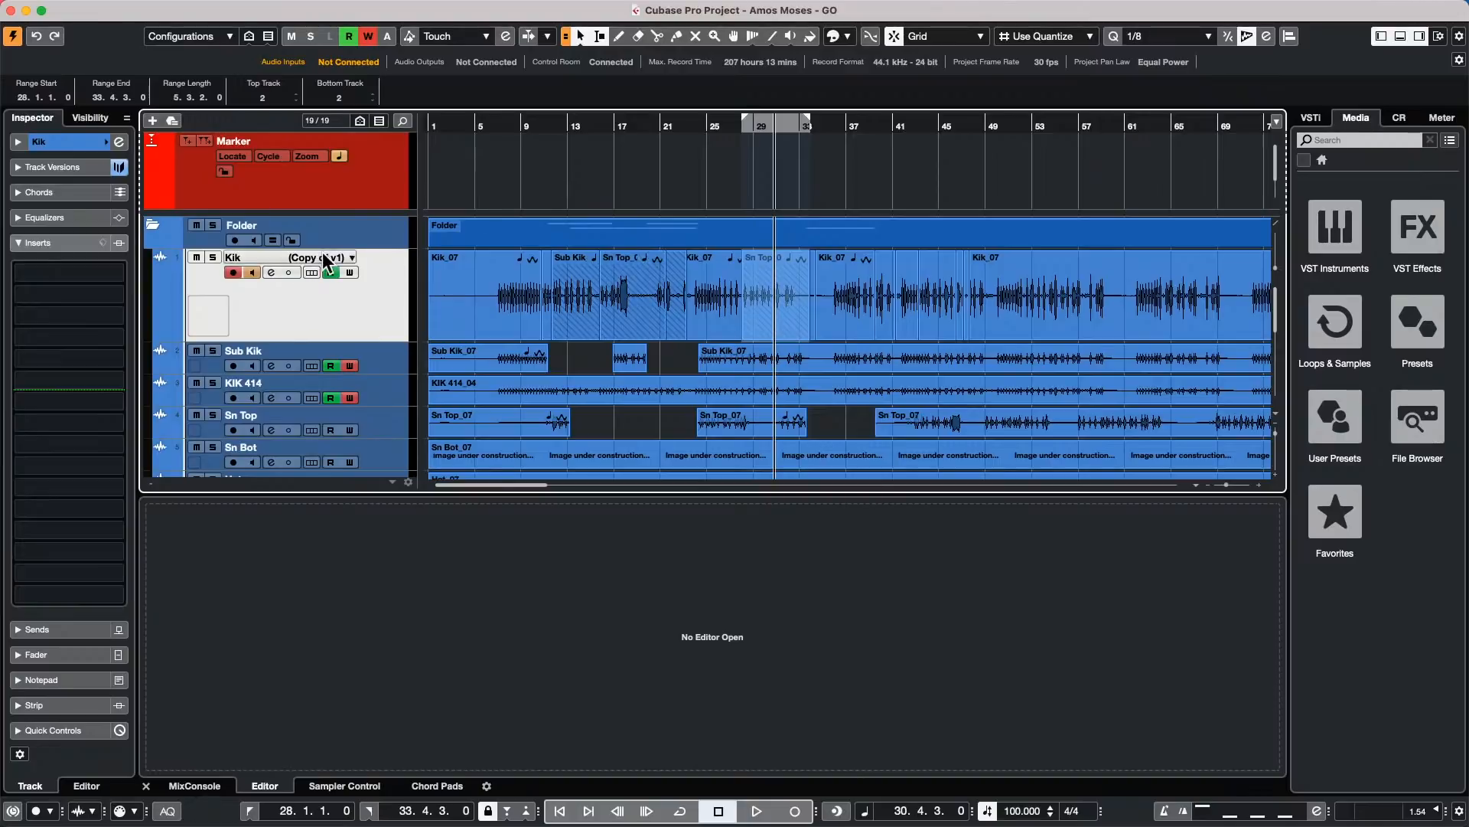
Step: Switch the Kik track back and forth between v1 and Copy of v1 to compare the two versions
{"action": "left_click", "coordinate": [351, 253]}
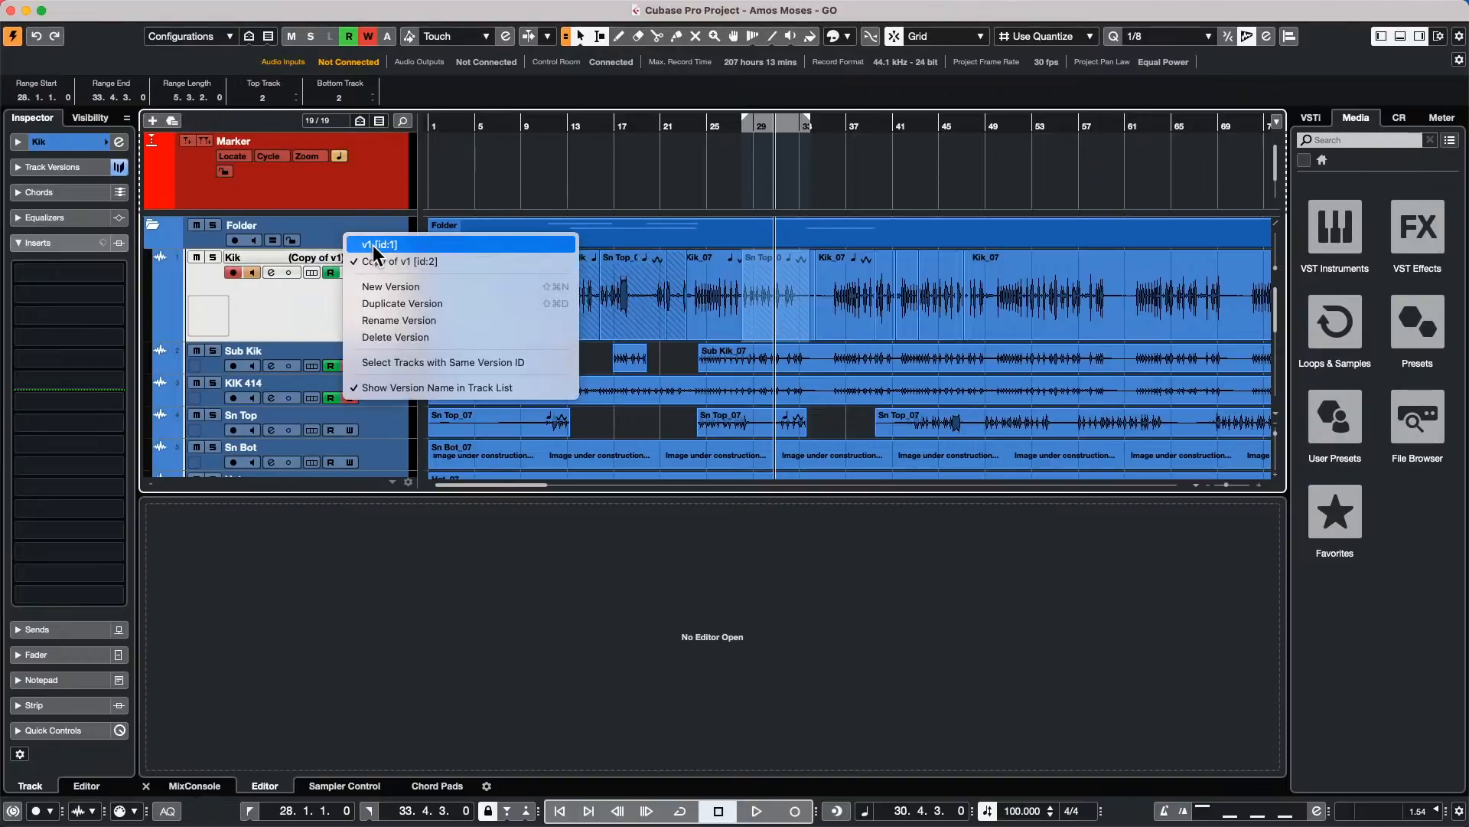
{"action": "left_click", "coordinate": [374, 245]}
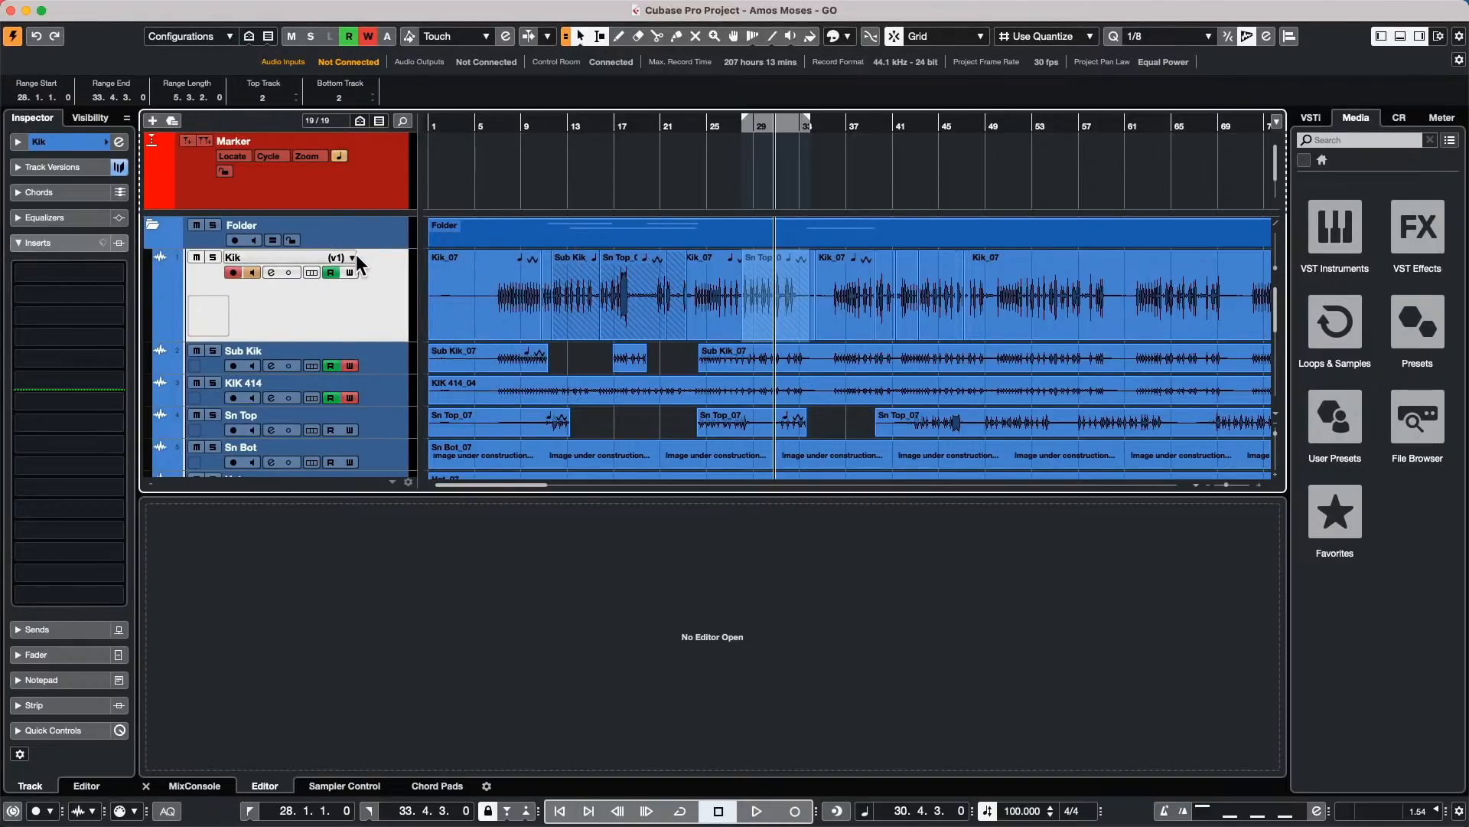
{"action": "left_click", "coordinate": [354, 257]}
{"action": "left_click", "coordinate": [369, 277]}
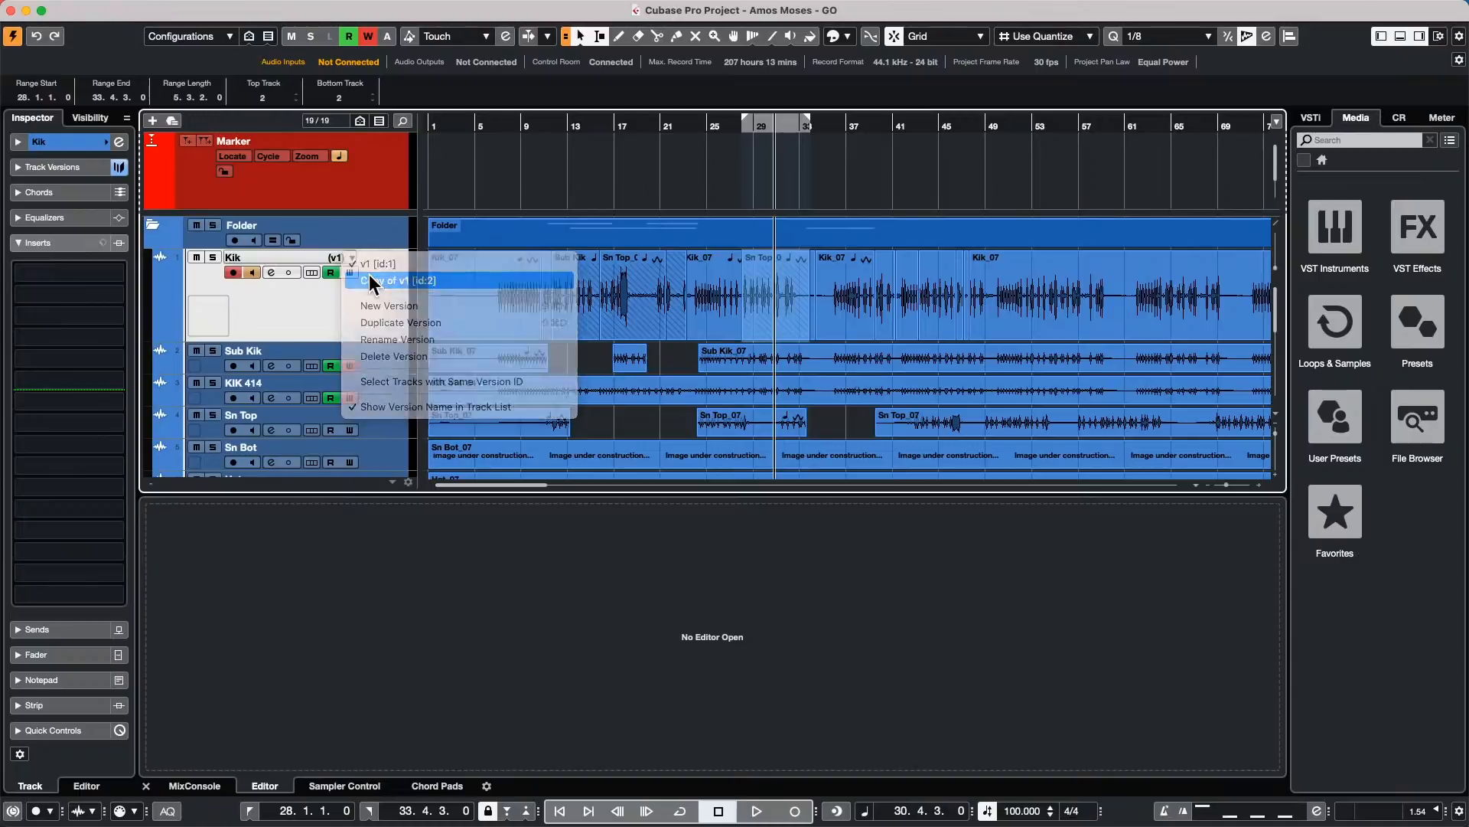
{"action": "left_click", "coordinate": [353, 254]}
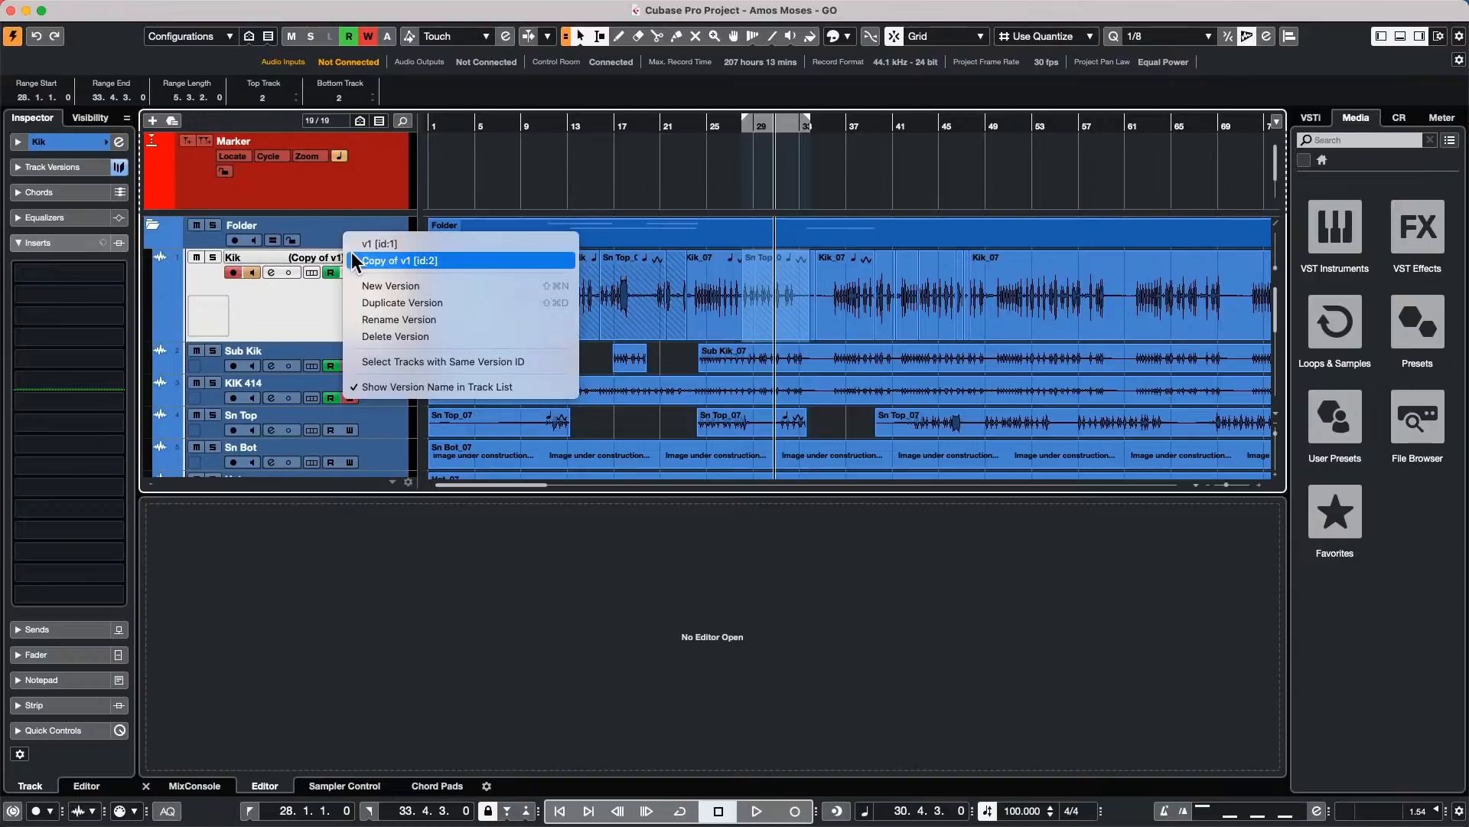
{"action": "left_click", "coordinate": [362, 243]}
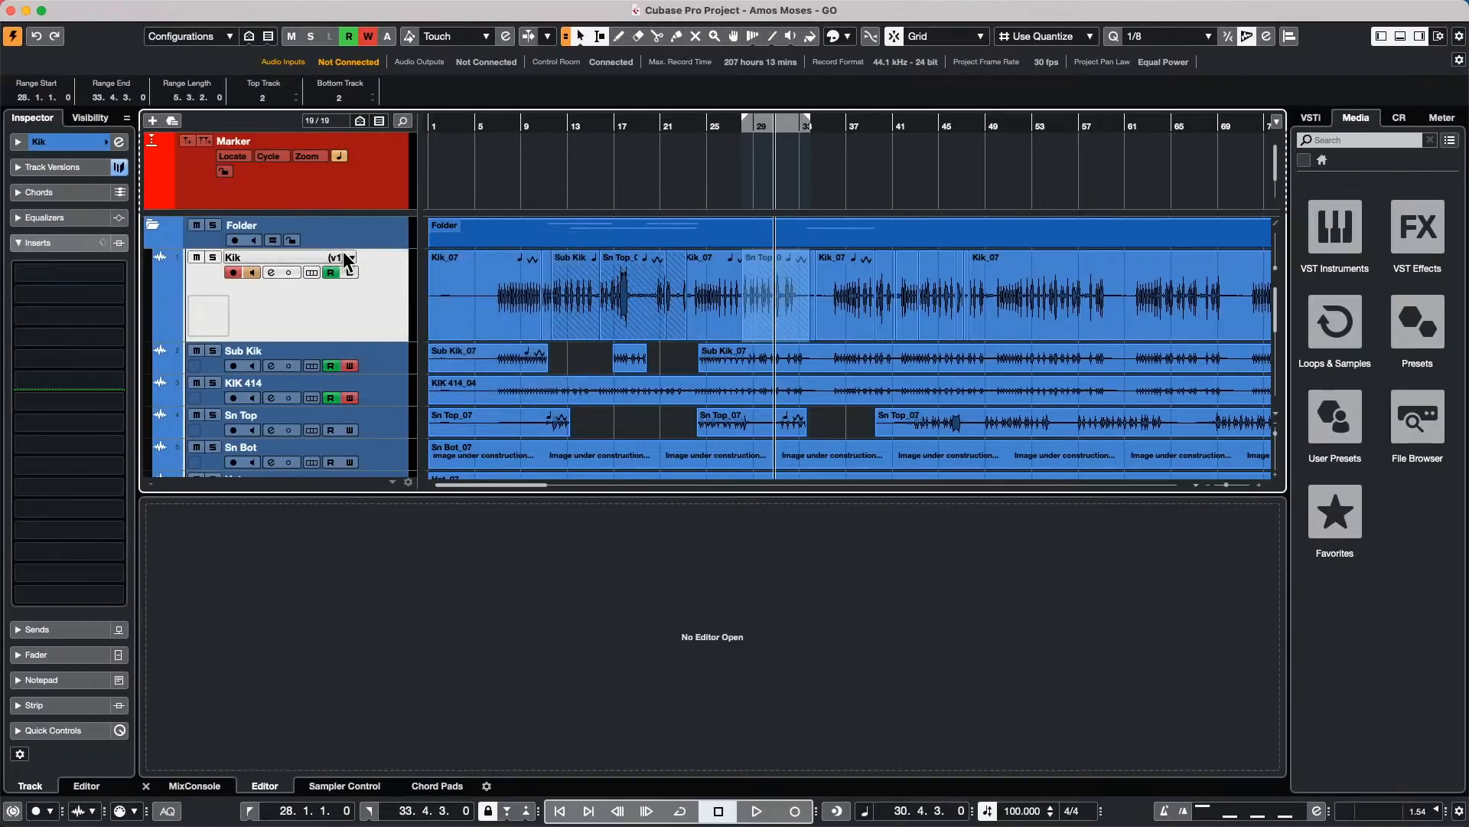
{"action": "left_click", "coordinate": [349, 257]}
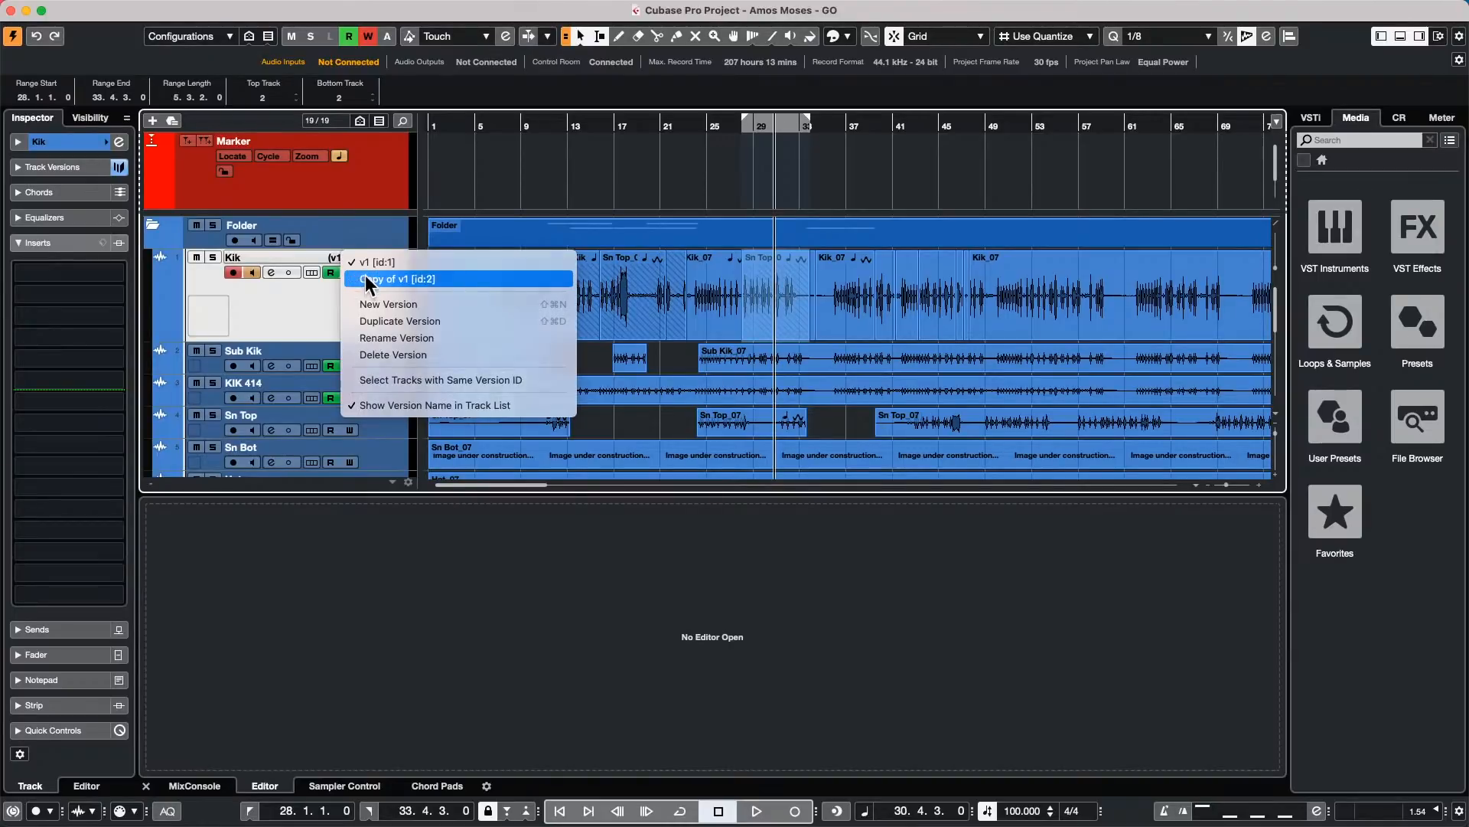
{"action": "left_click", "coordinate": [365, 274]}
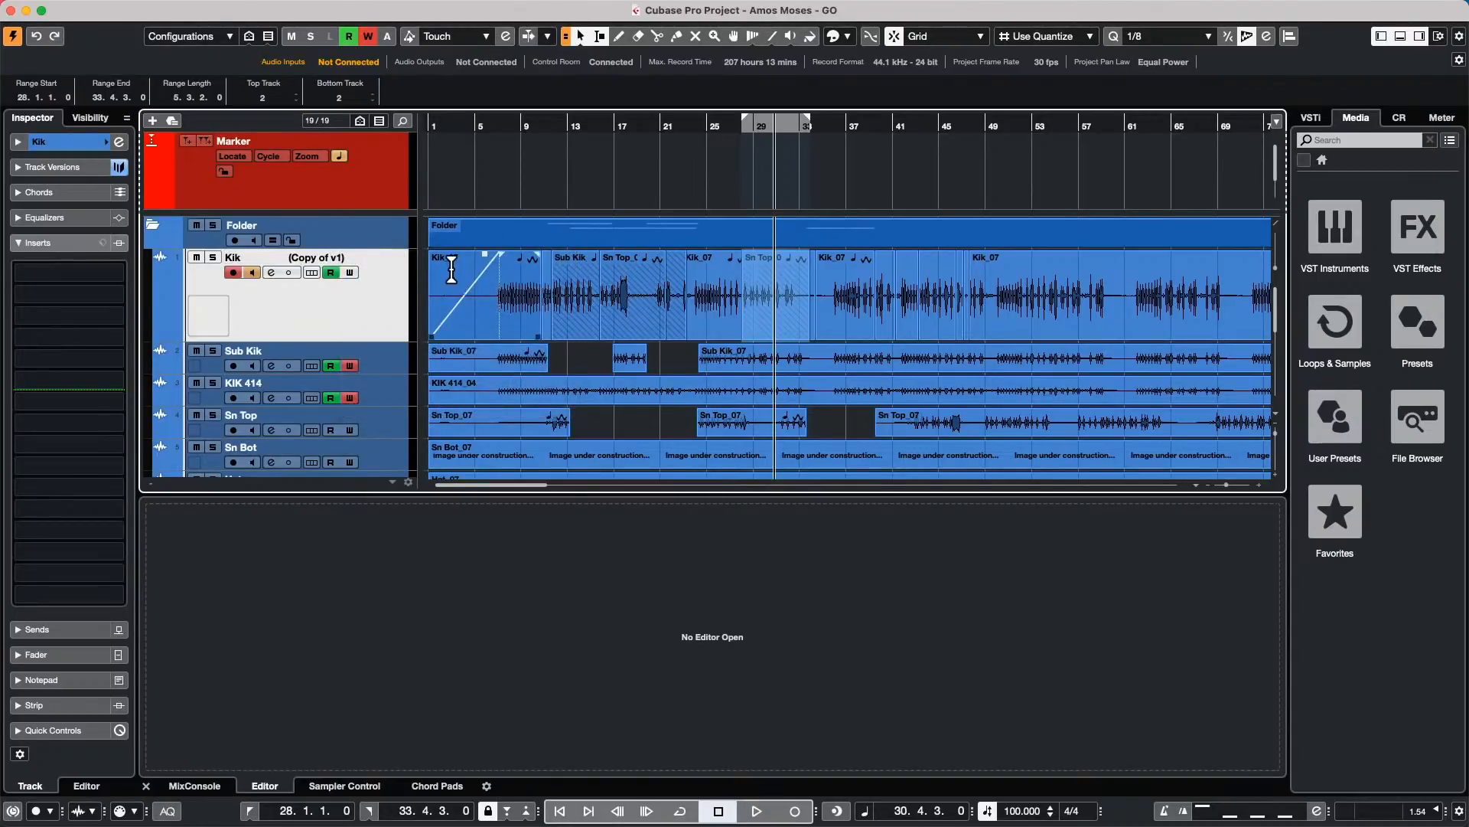
Step: Duplicate the Kik track's Copy of v1 version and bounce its events from bar 1 to about bar 39, replacing the original events
{"action": "left_click", "coordinate": [352, 256]}
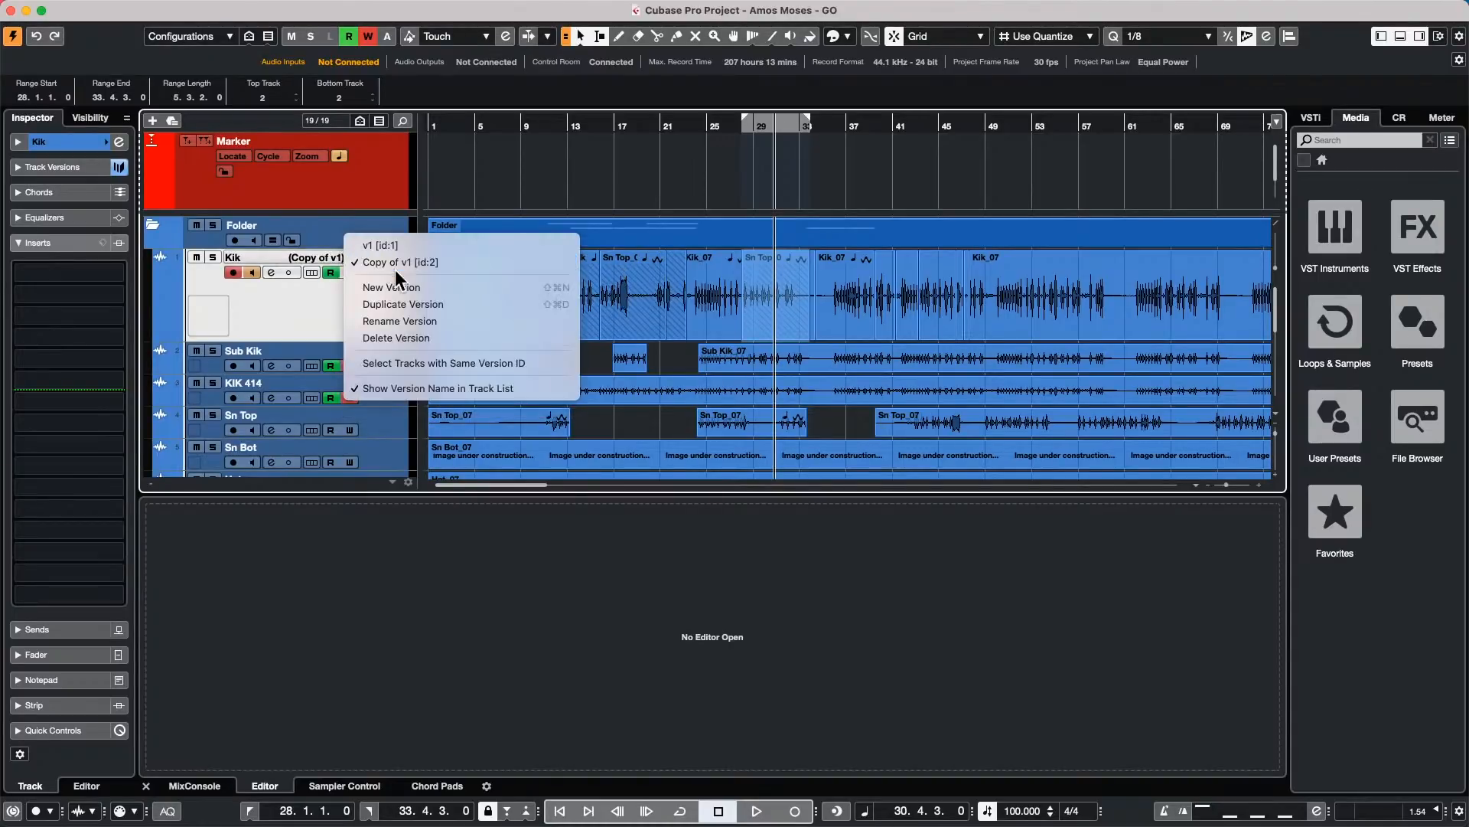
{"action": "key", "text": "Escape"}
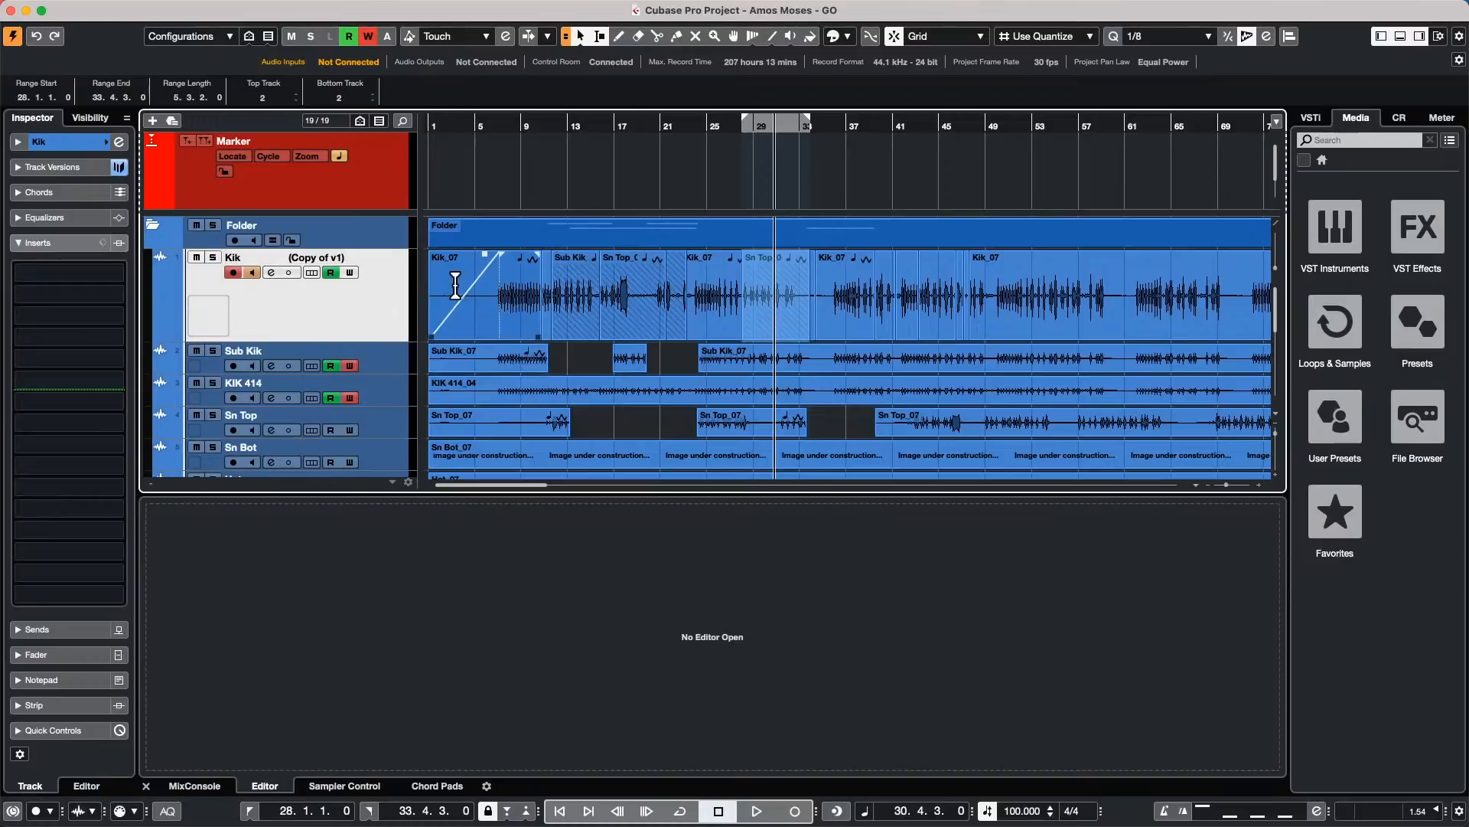
{"action": "left_click_drag", "start_coordinate": [425, 301], "coordinate": [845, 310]}
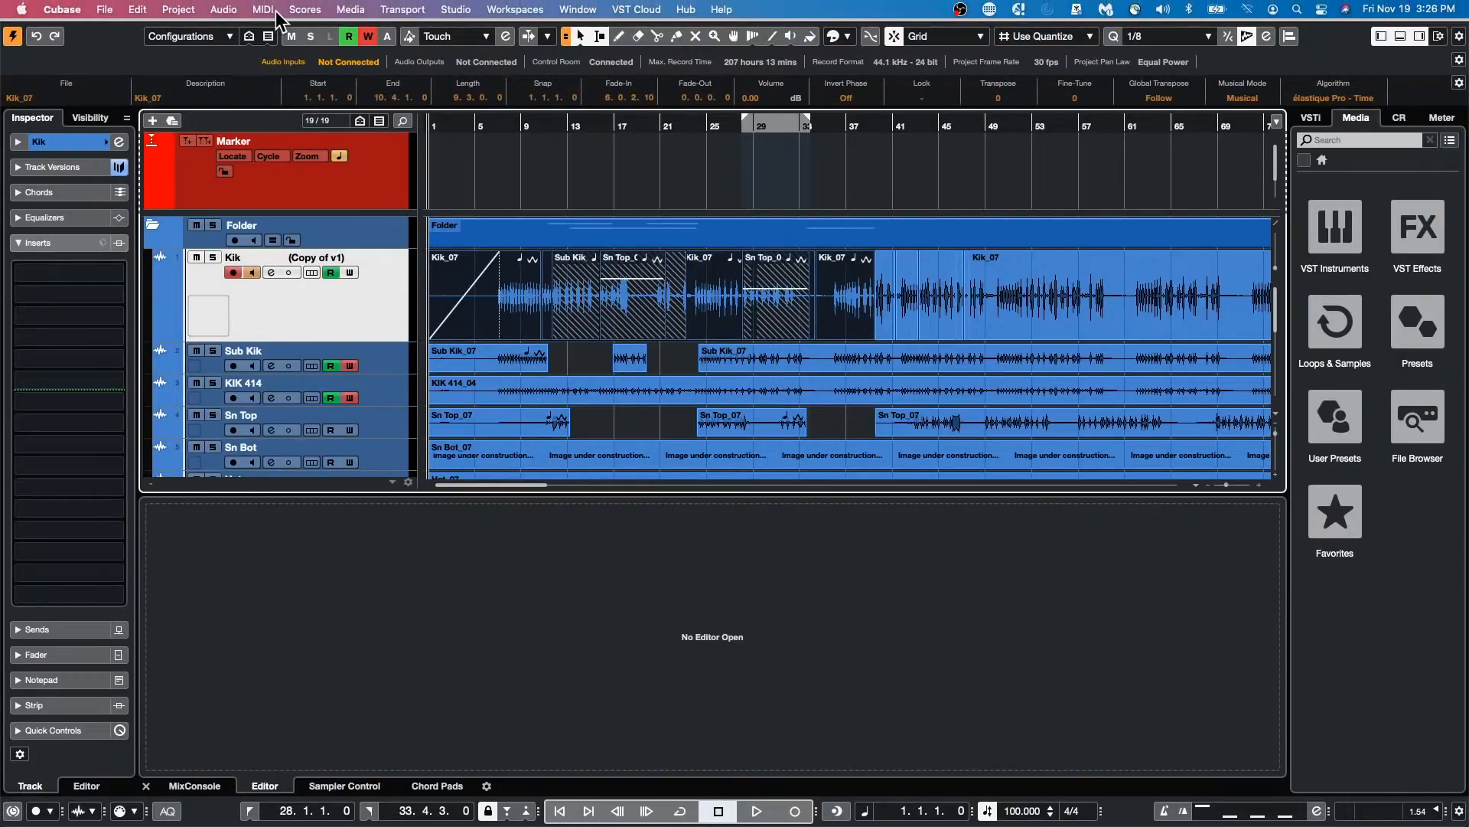
{"action": "left_click", "coordinate": [230, 9]}
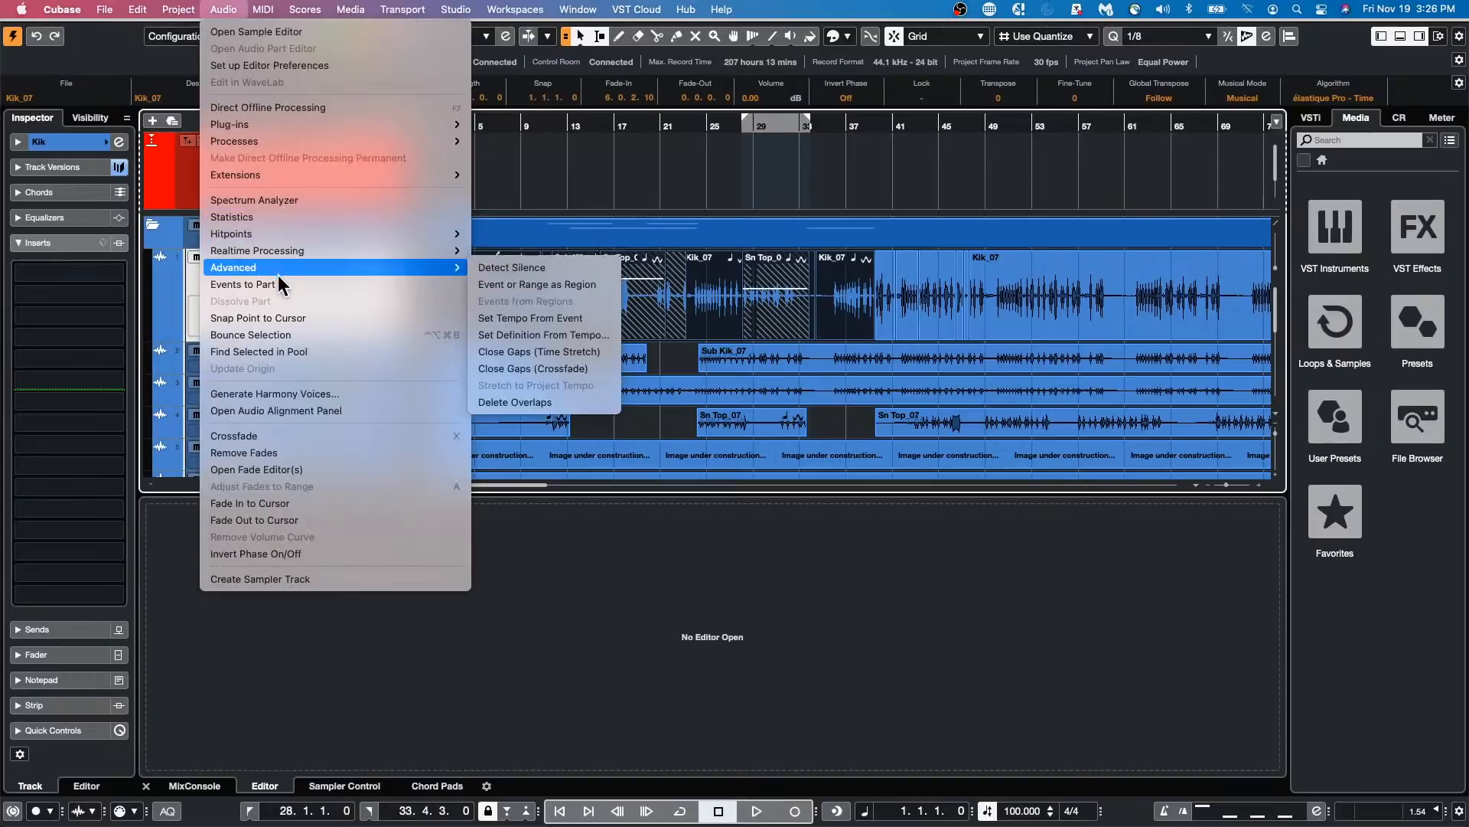
{"action": "left_click", "coordinate": [291, 332]}
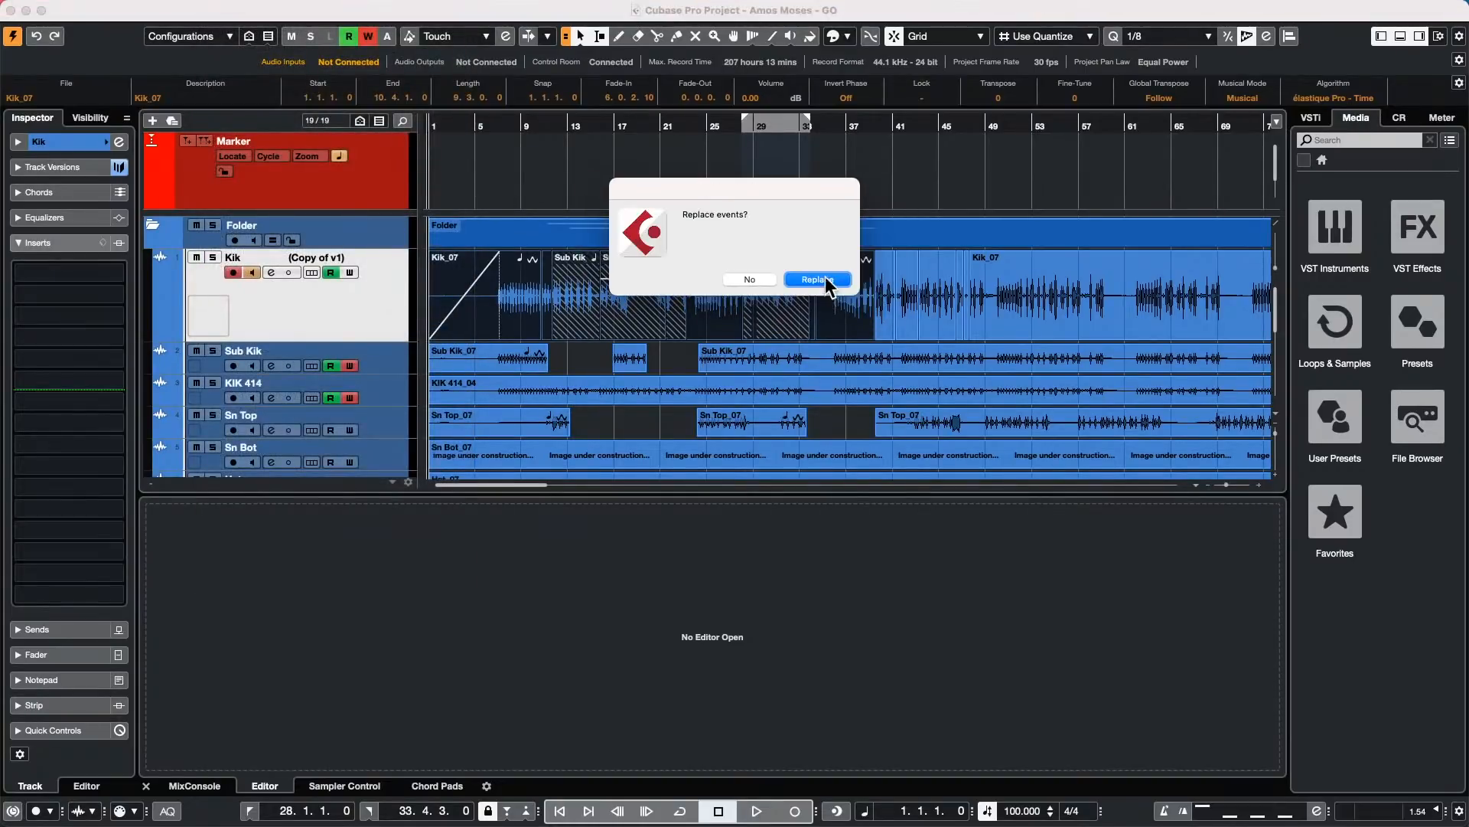
{"action": "left_click", "coordinate": [818, 278]}
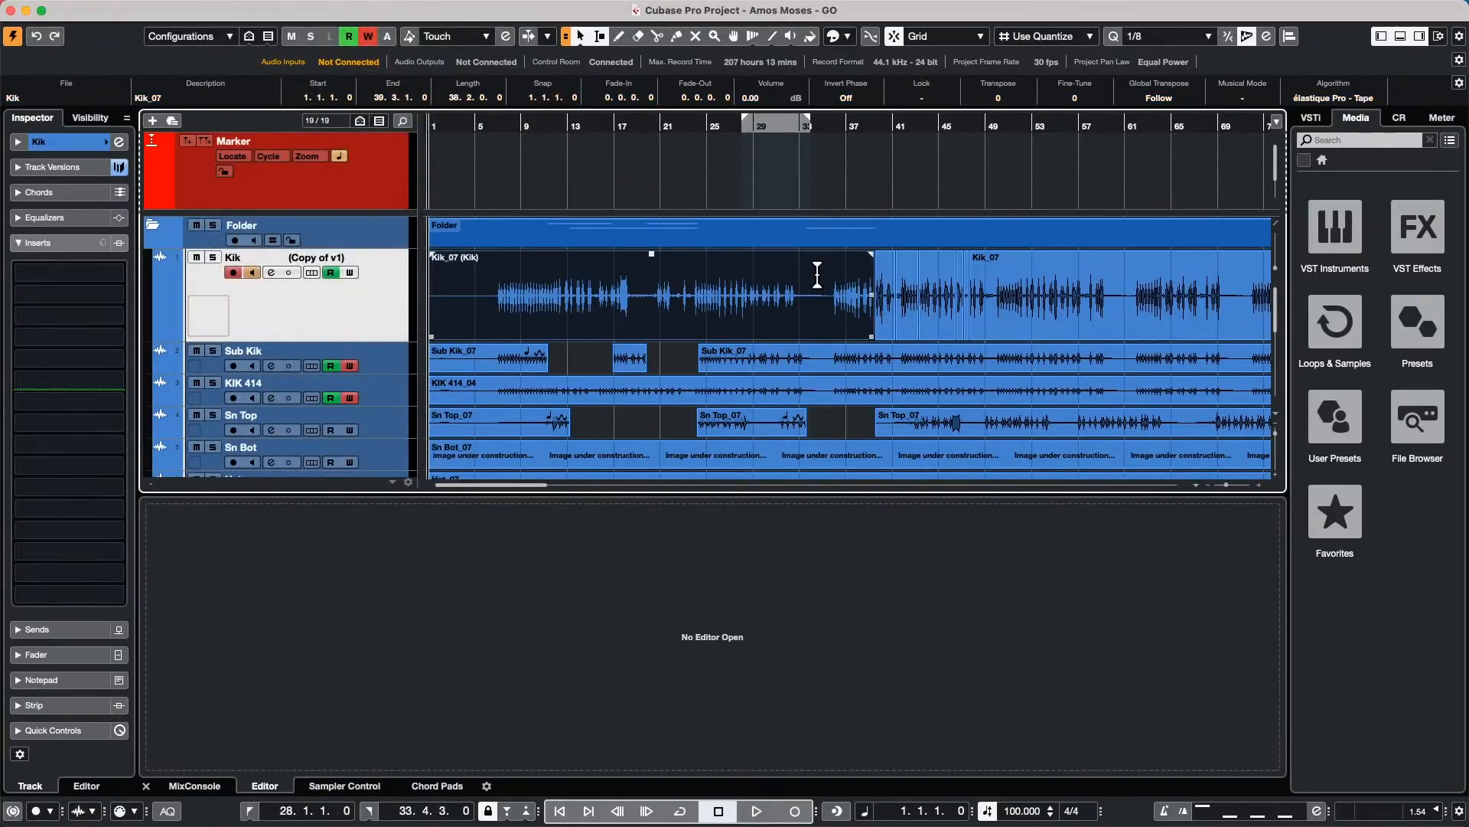
Step: Switch the Kik track through its three versions to compare the bounced and unbounced events, ending on v1
{"action": "left_click", "coordinate": [353, 257]}
{"action": "left_click", "coordinate": [364, 248]}
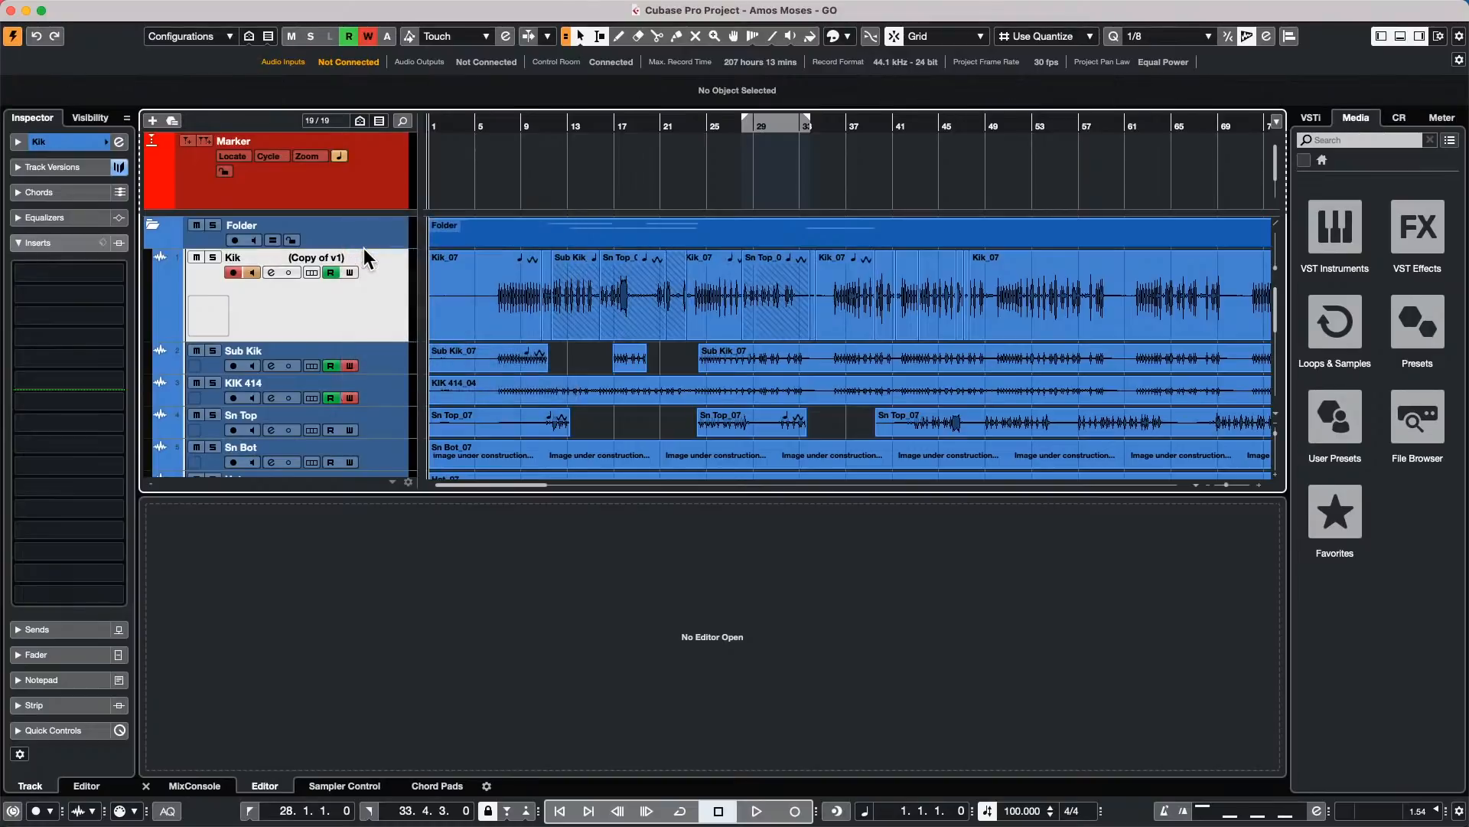
{"action": "left_click", "coordinate": [350, 254]}
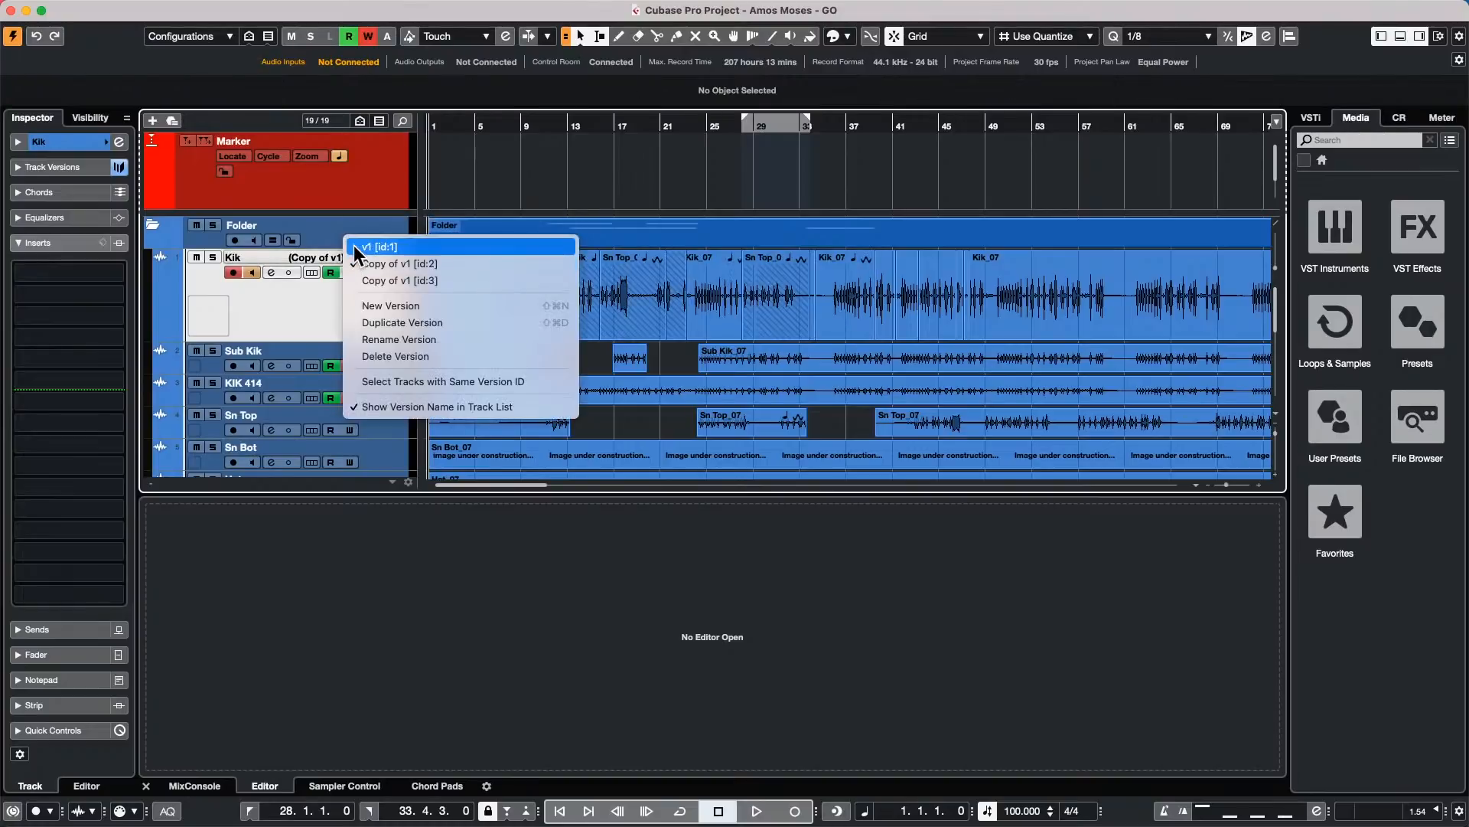
{"action": "left_click", "coordinate": [354, 244]}
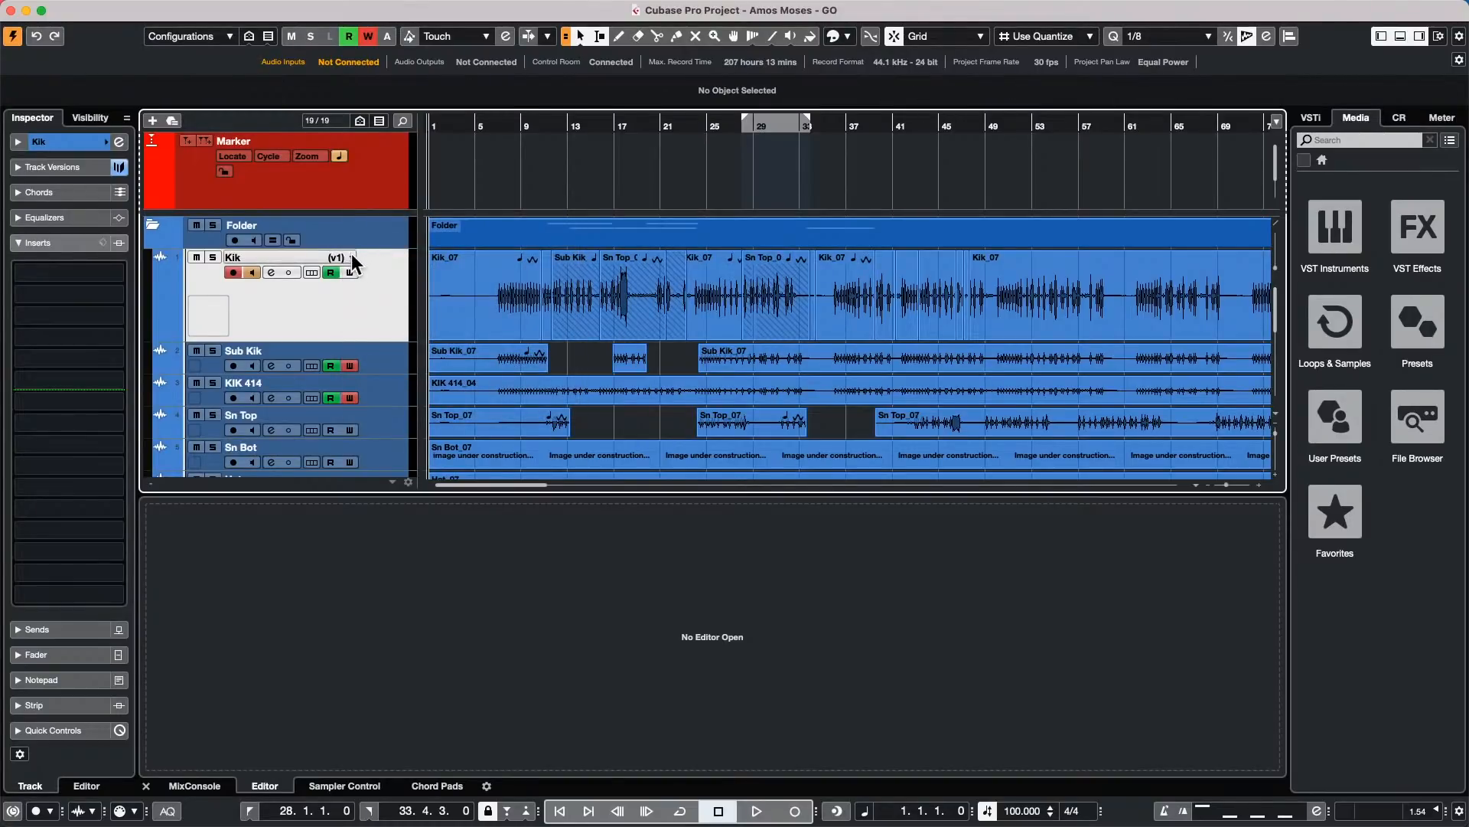
{"action": "left_click", "coordinate": [351, 255]}
{"action": "left_click", "coordinate": [360, 278]}
{"action": "left_click", "coordinate": [353, 256]}
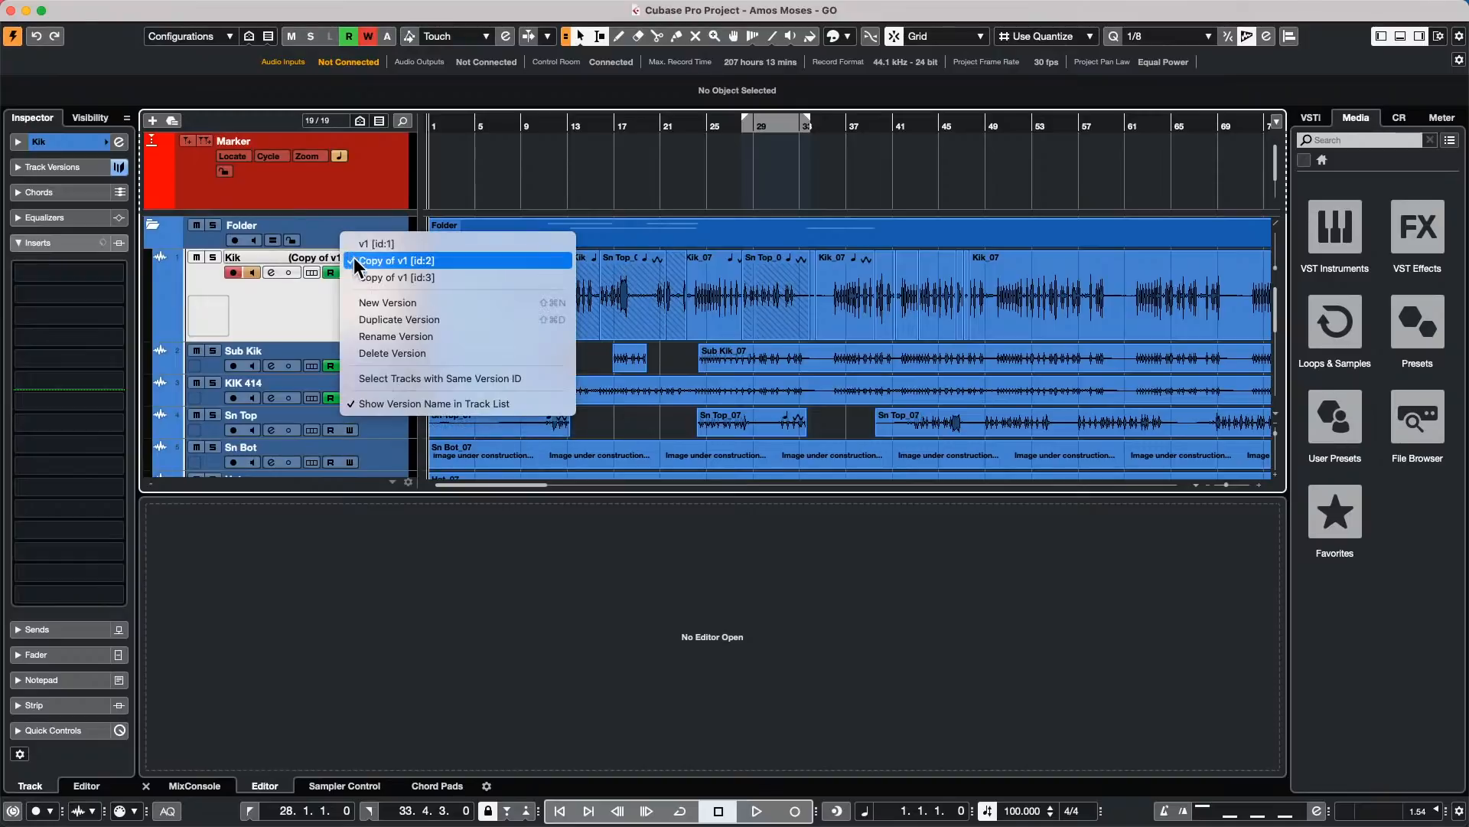
{"action": "left_click", "coordinate": [360, 278]}
{"action": "left_click", "coordinate": [350, 252]}
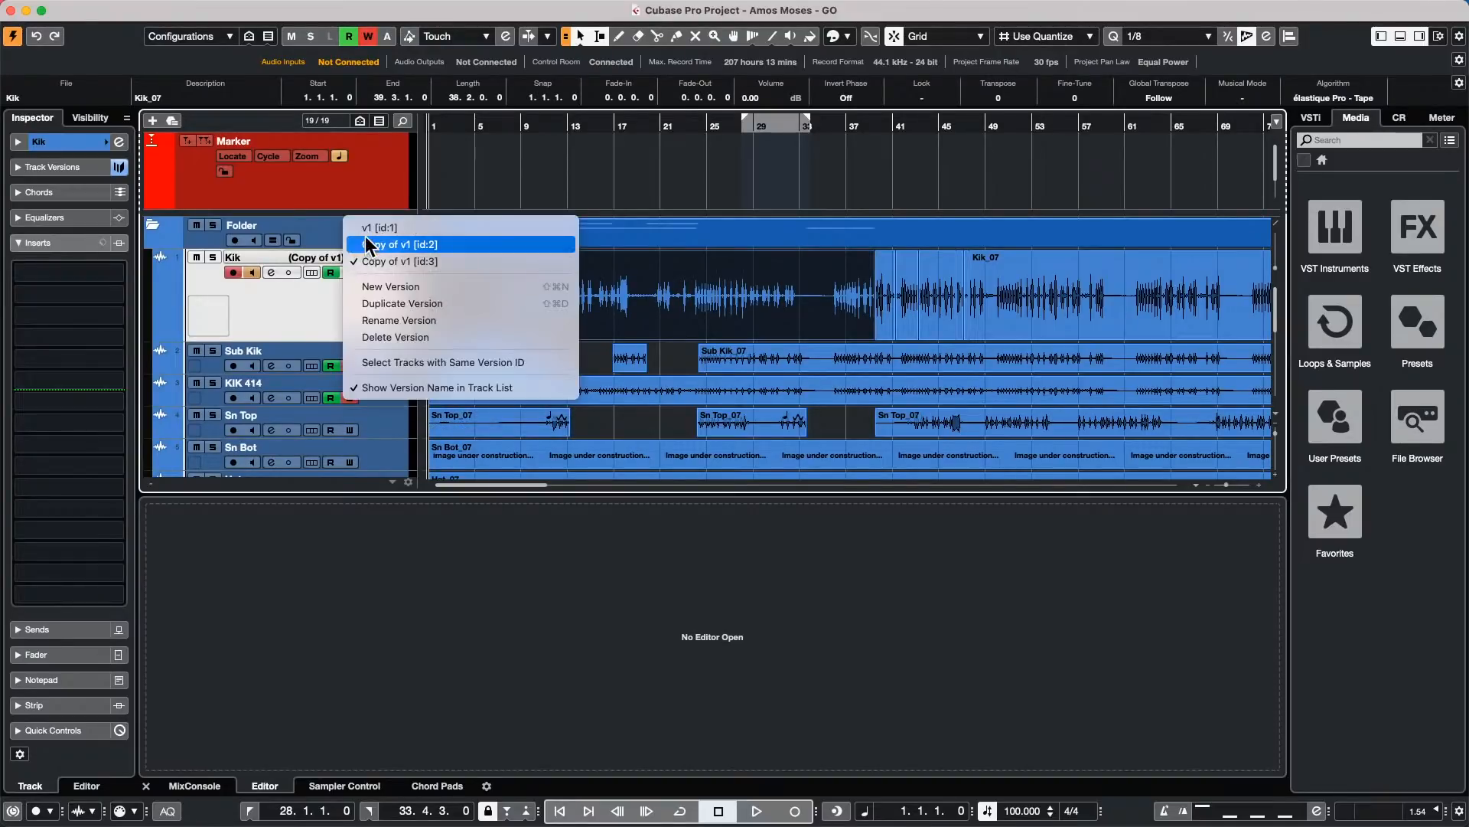
{"action": "left_click", "coordinate": [369, 231]}
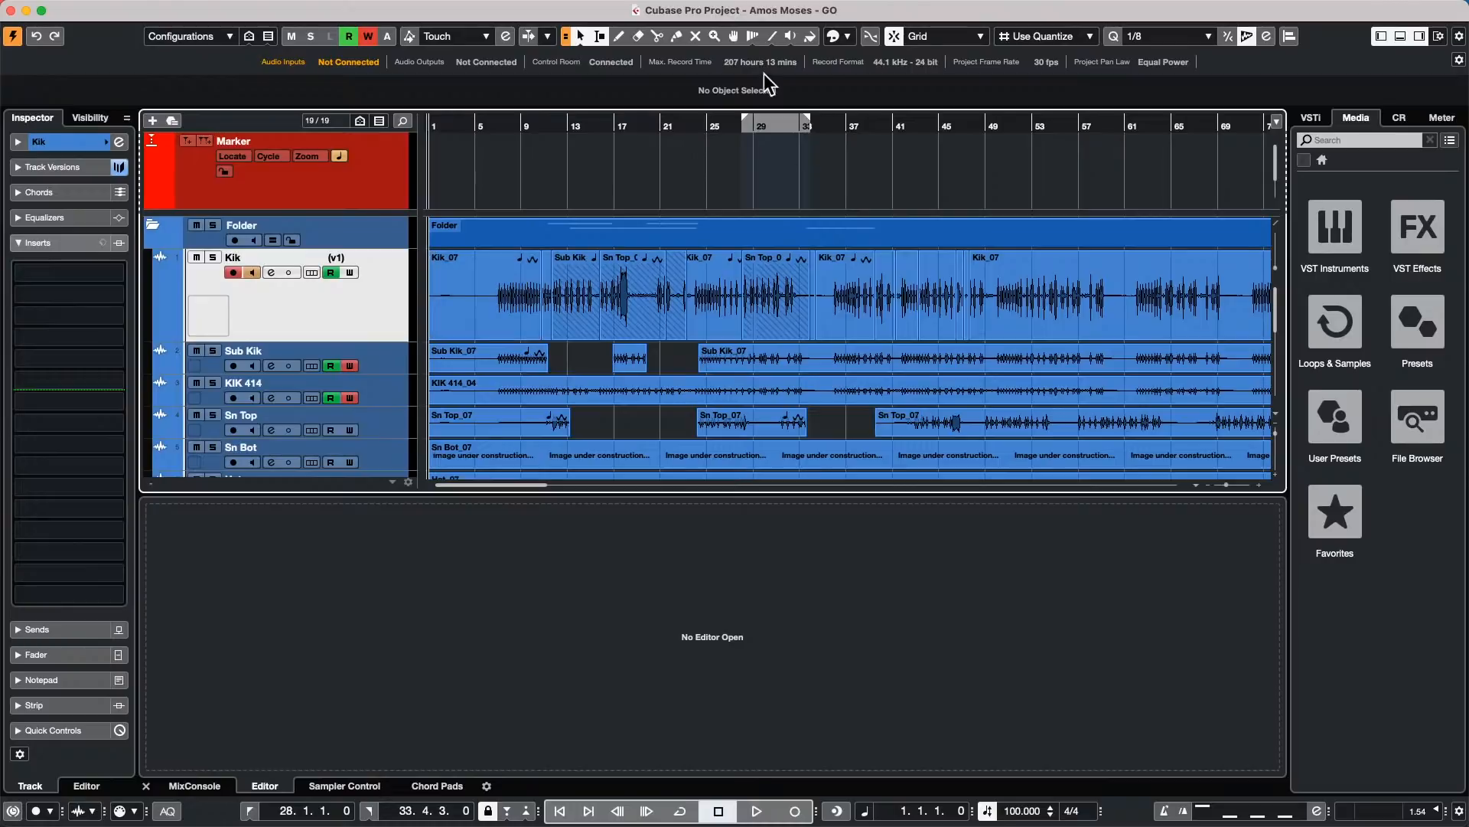
Step: Show the chord pads and add an instrument track below Kik that uses HALion Sonic SE
{"action": "mouse_move", "coordinate": [903, 10]}
{"action": "left_click", "coordinate": [426, 786]}
{"action": "right_click", "coordinate": [357, 312]}
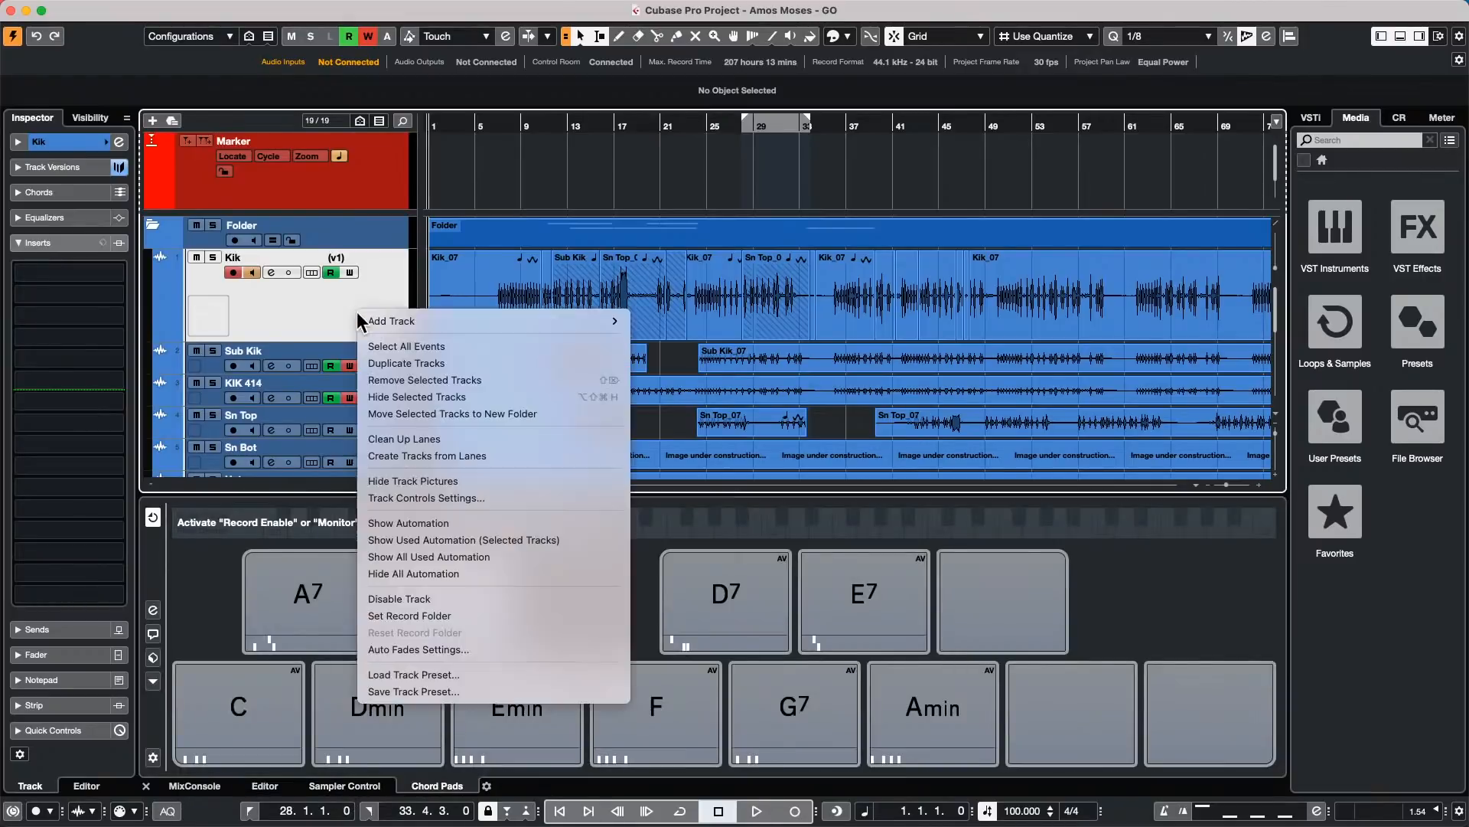
{"action": "mouse_move", "coordinate": [470, 320]}
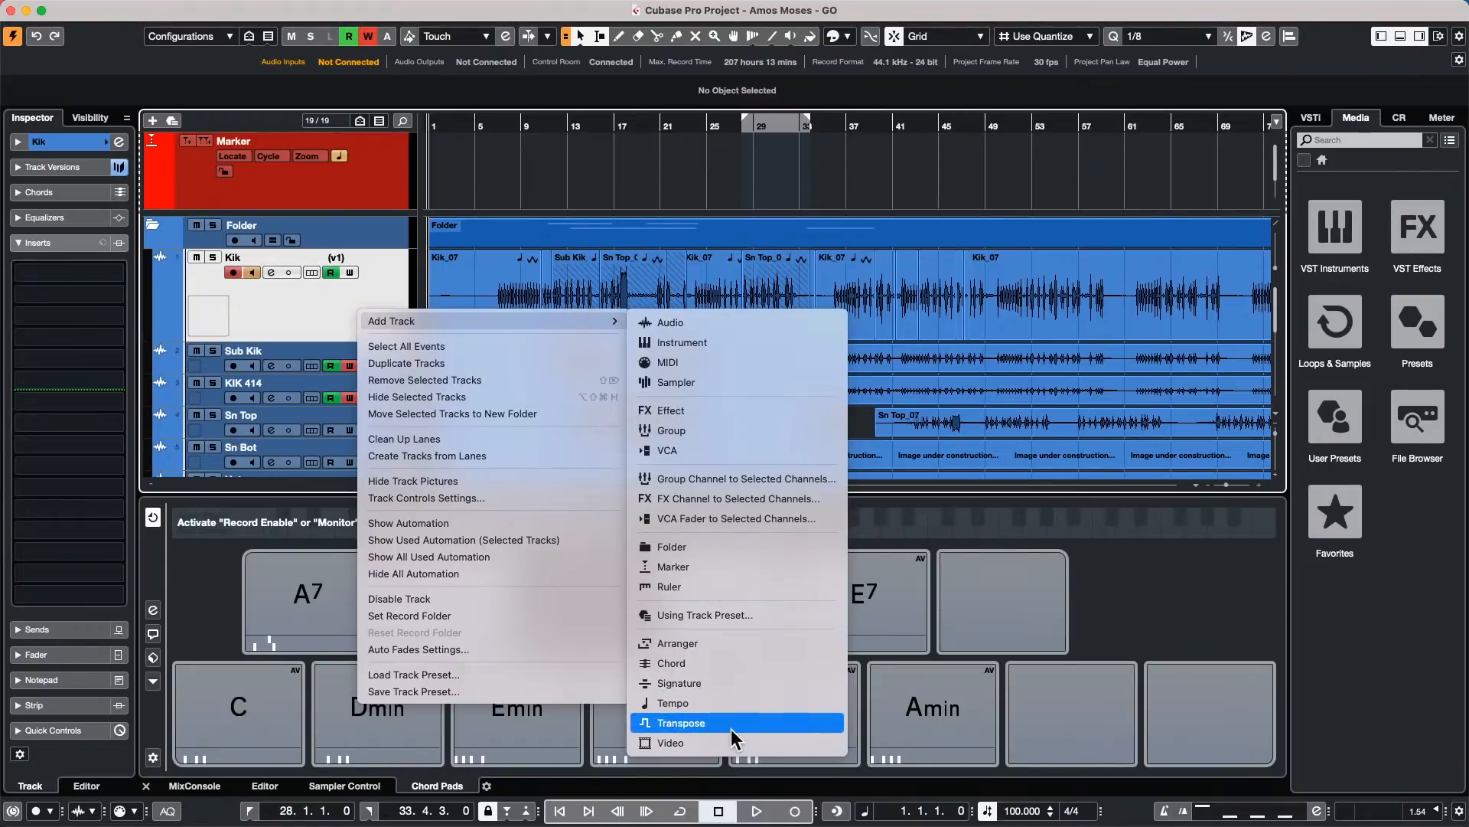
{"action": "left_click", "coordinate": [758, 343]}
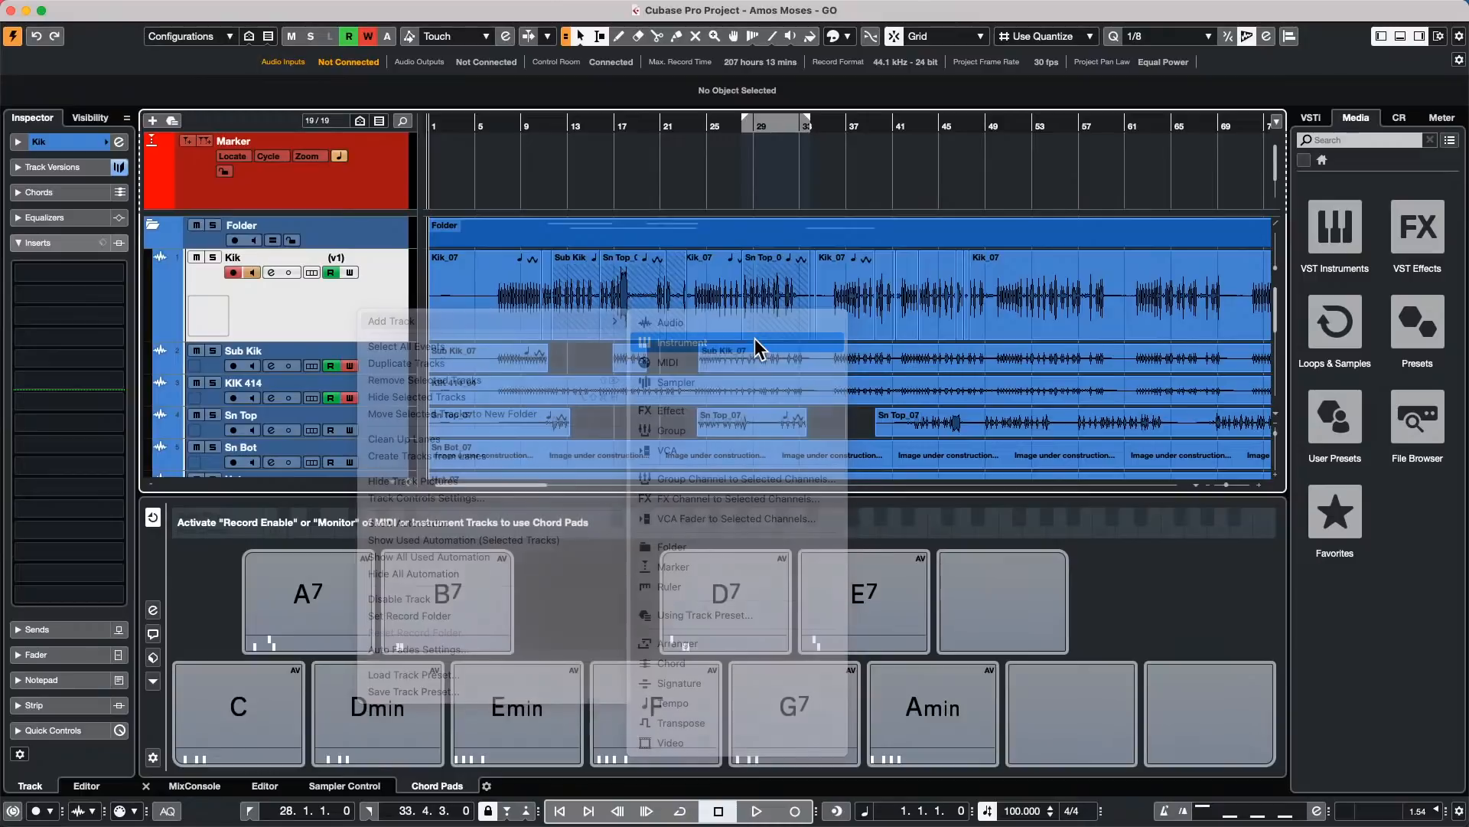
{"action": "left_click", "coordinate": [847, 287]}
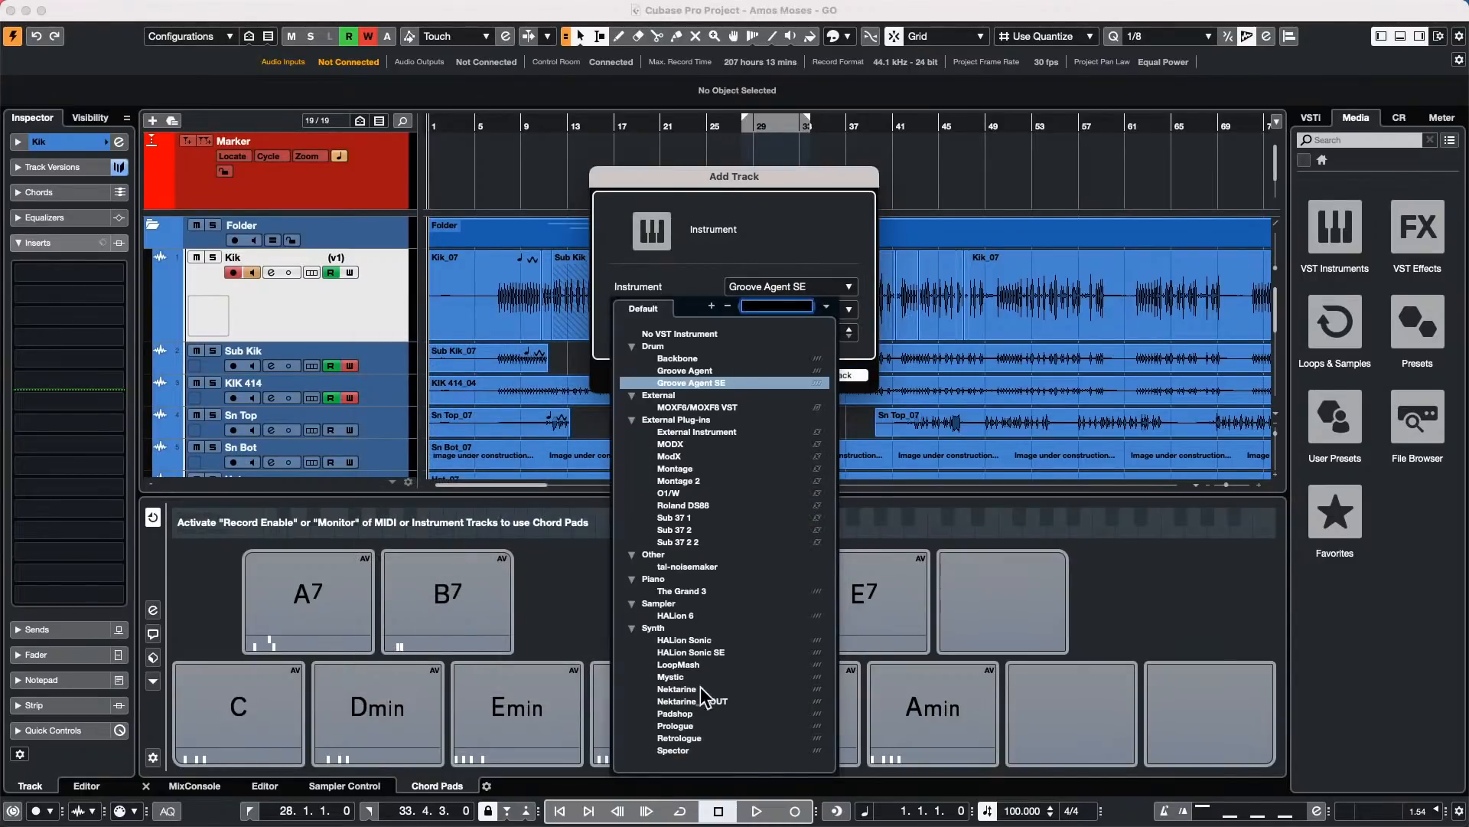
{"action": "left_click", "coordinate": [708, 653]}
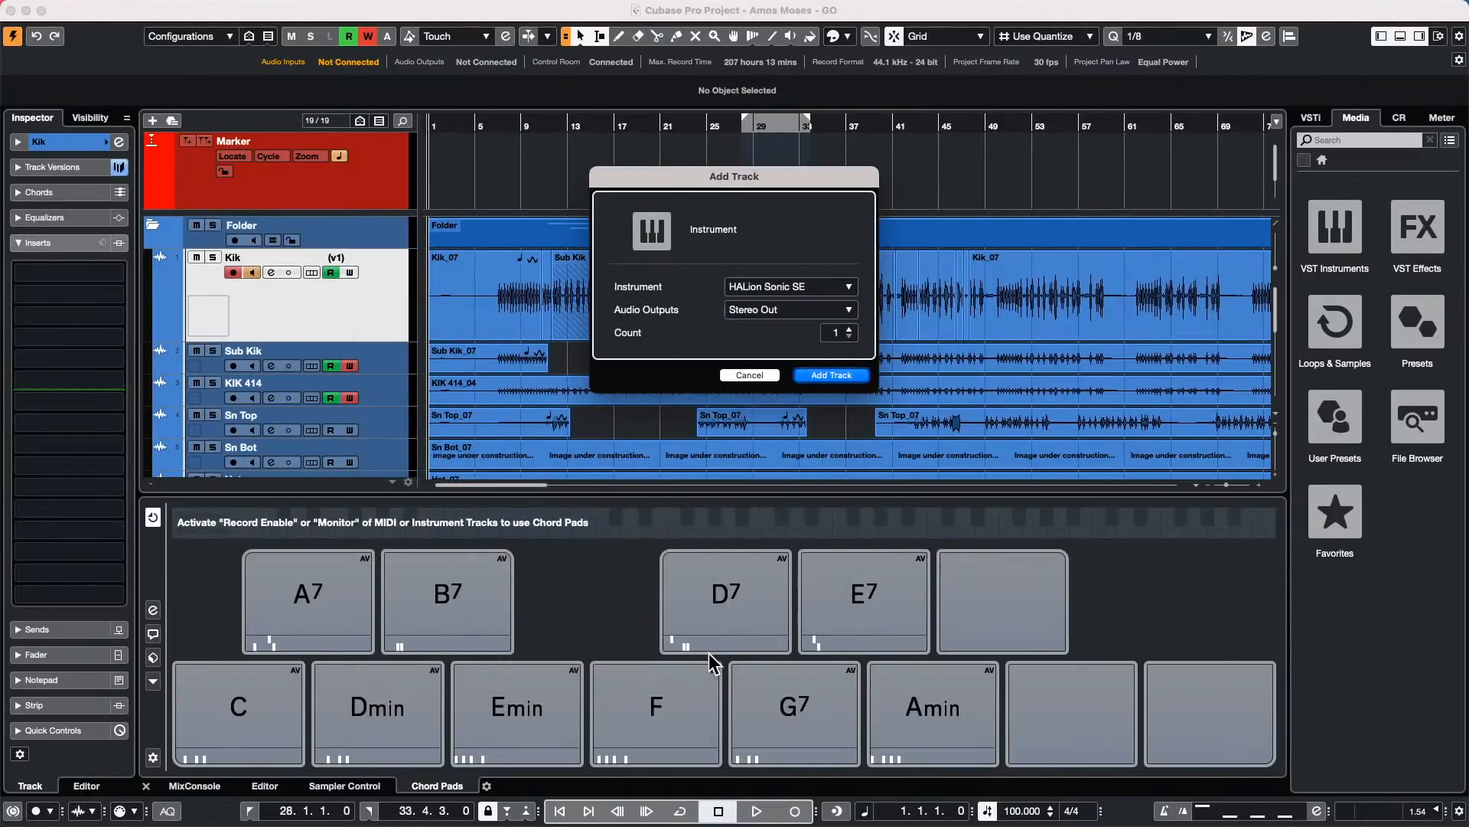
{"action": "left_click", "coordinate": [838, 377]}
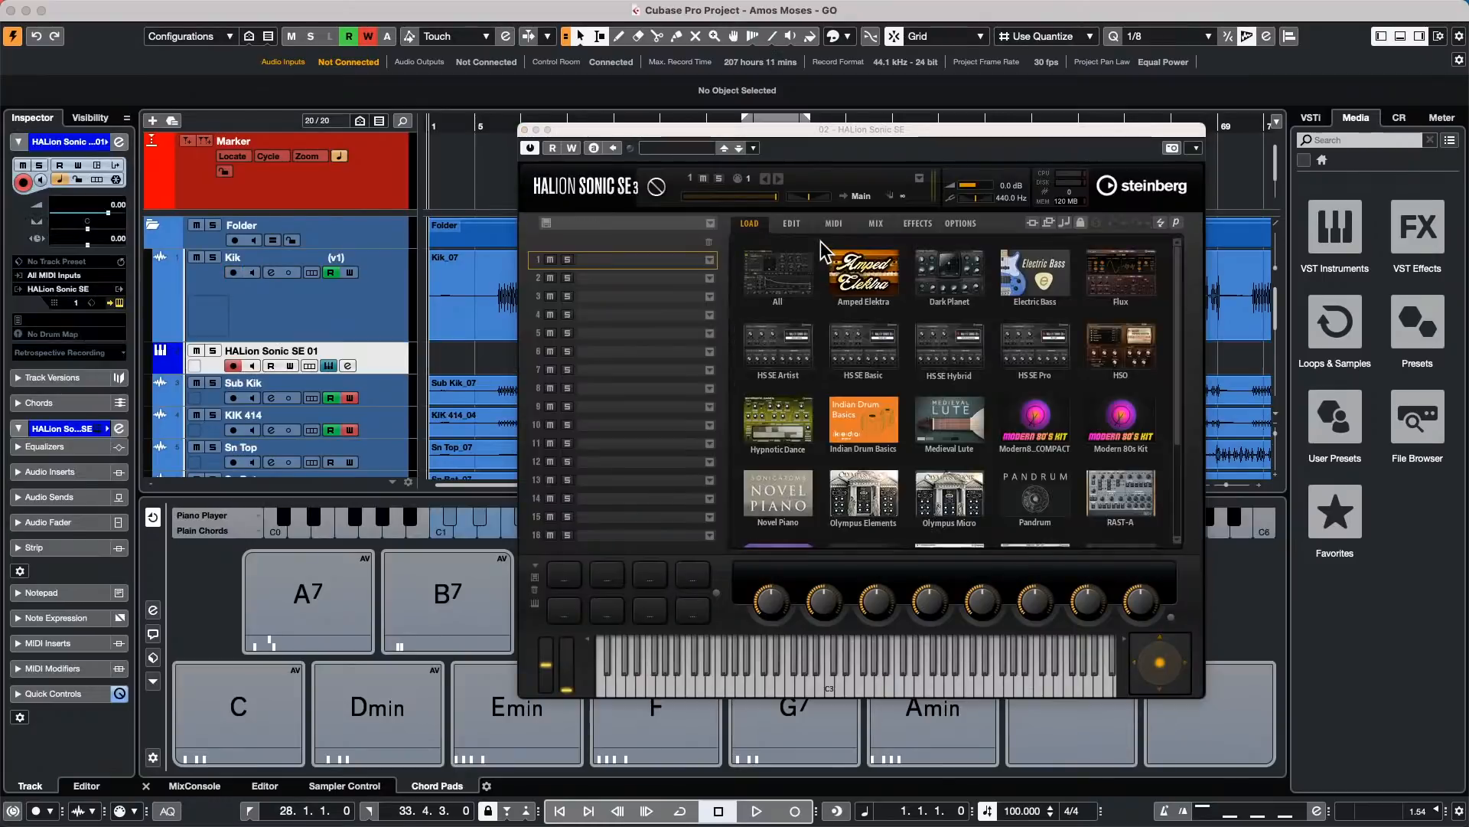
Step: Search all HALion Sonic SE instrument sets for "silk roads" and load the Silk Roads program into slot 1
{"action": "left_click", "coordinate": [768, 273]}
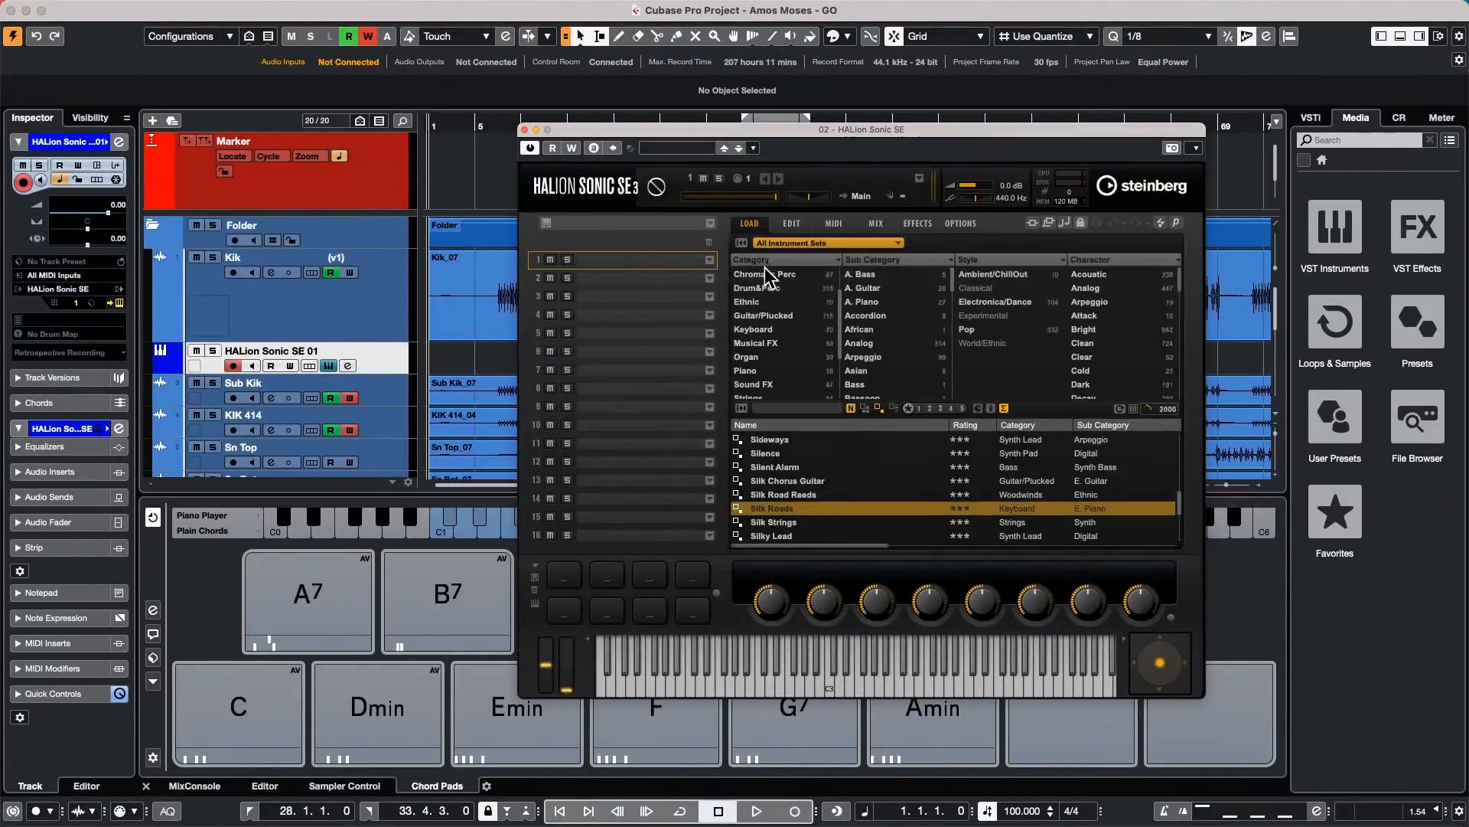
{"action": "left_click", "coordinate": [772, 408]}
{"action": "type", "text": "sil"}
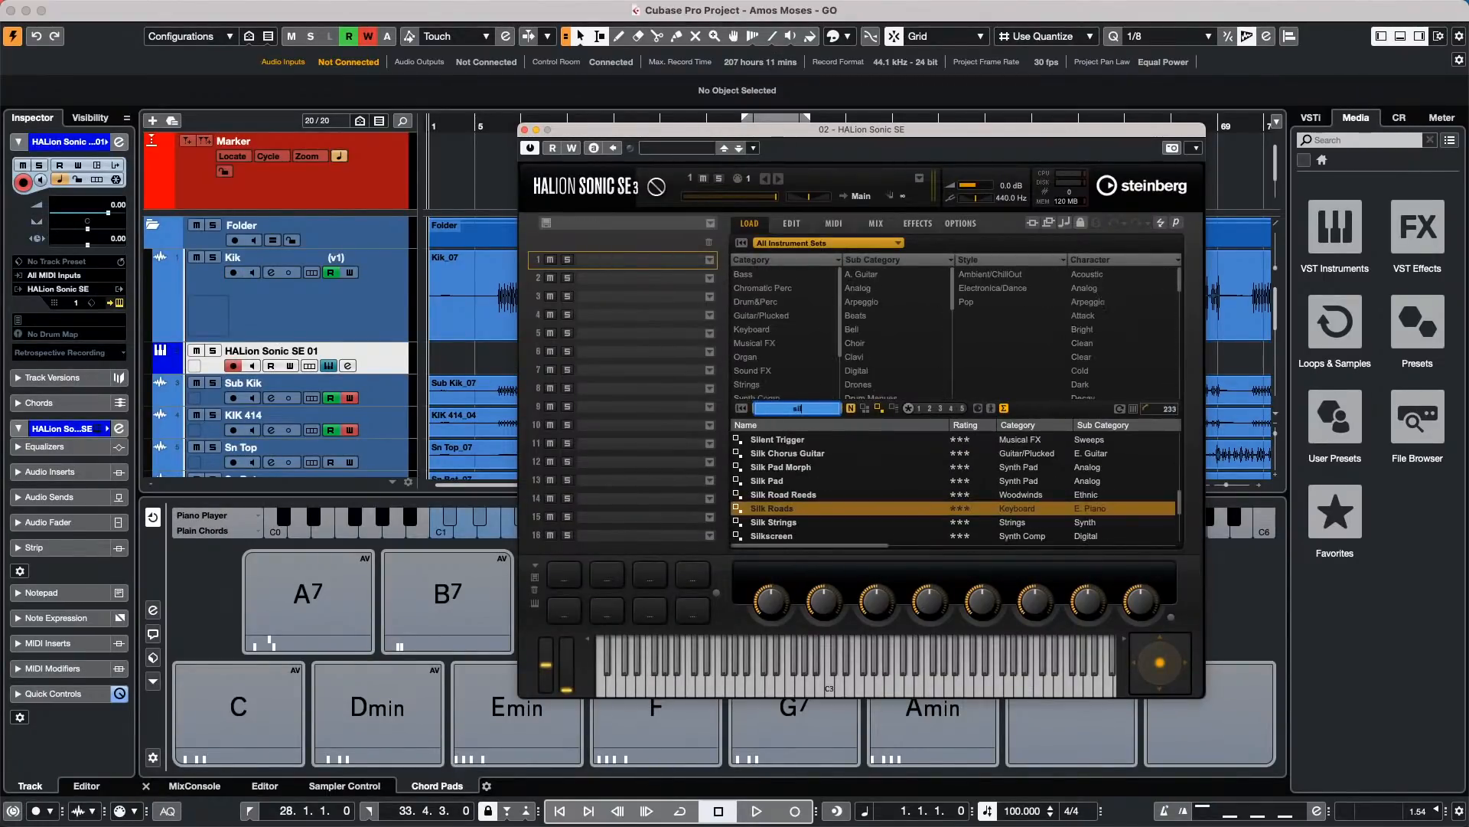
{"action": "type", "text": "k roads"}
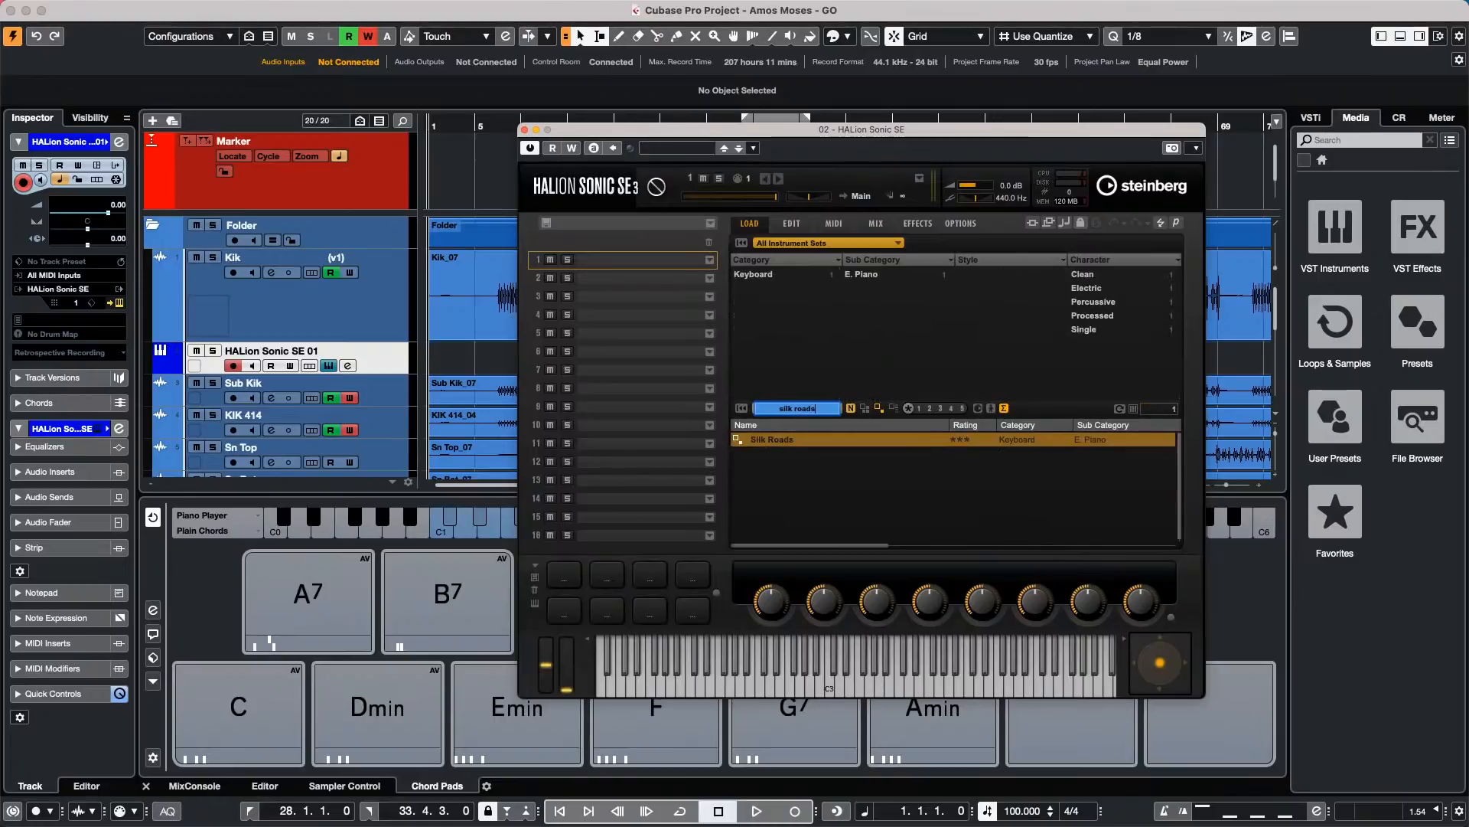
{"action": "double_click", "coordinate": [798, 439]}
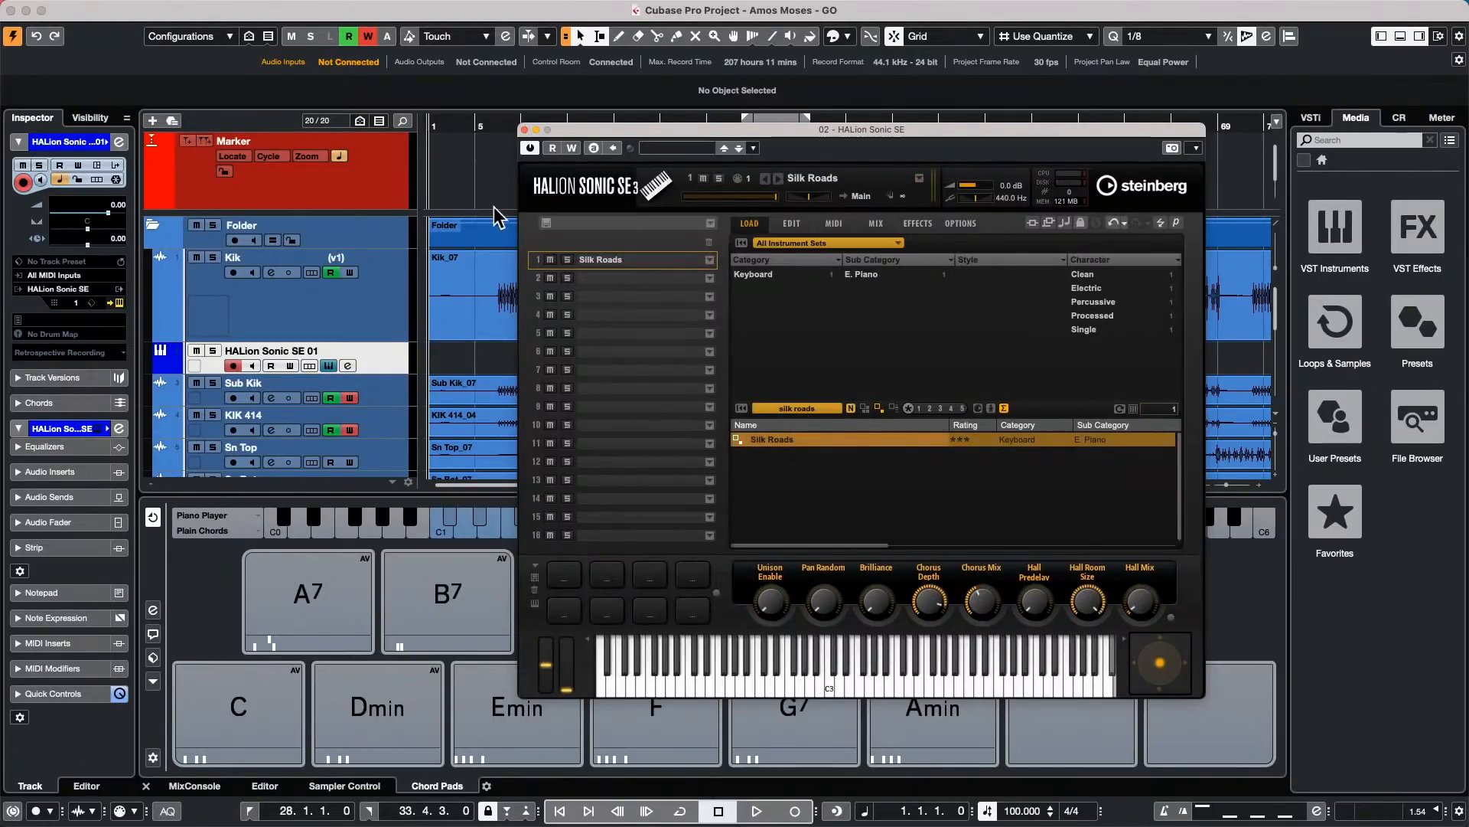
Step: Play the B7 chord pad, change its tensions to make it B7/#9, and move the instrument window aside
{"action": "left_click", "coordinate": [470, 585]}
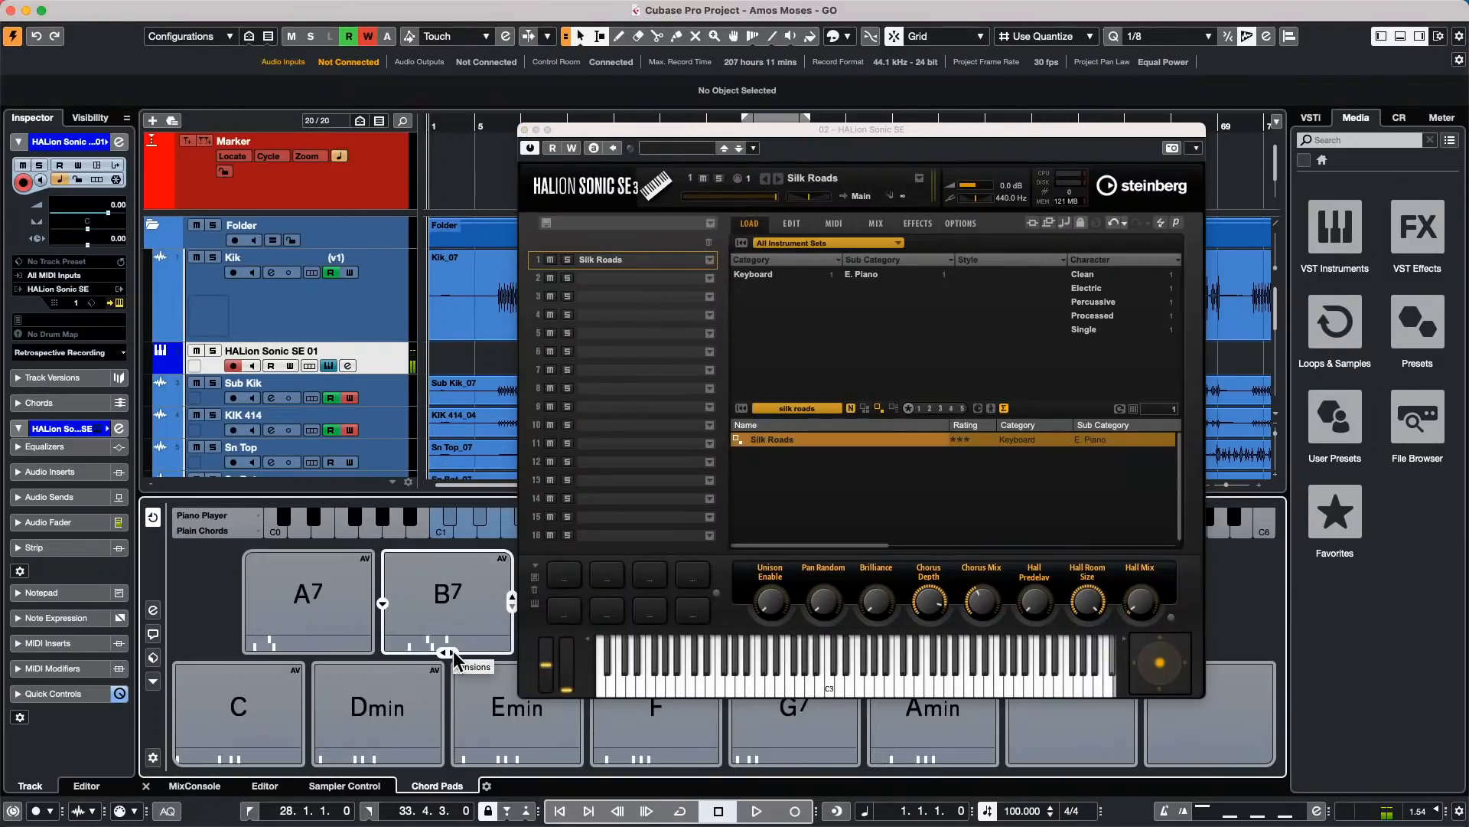
{"action": "left_click_drag", "start_coordinate": [453, 656], "coordinate": [448, 652]}
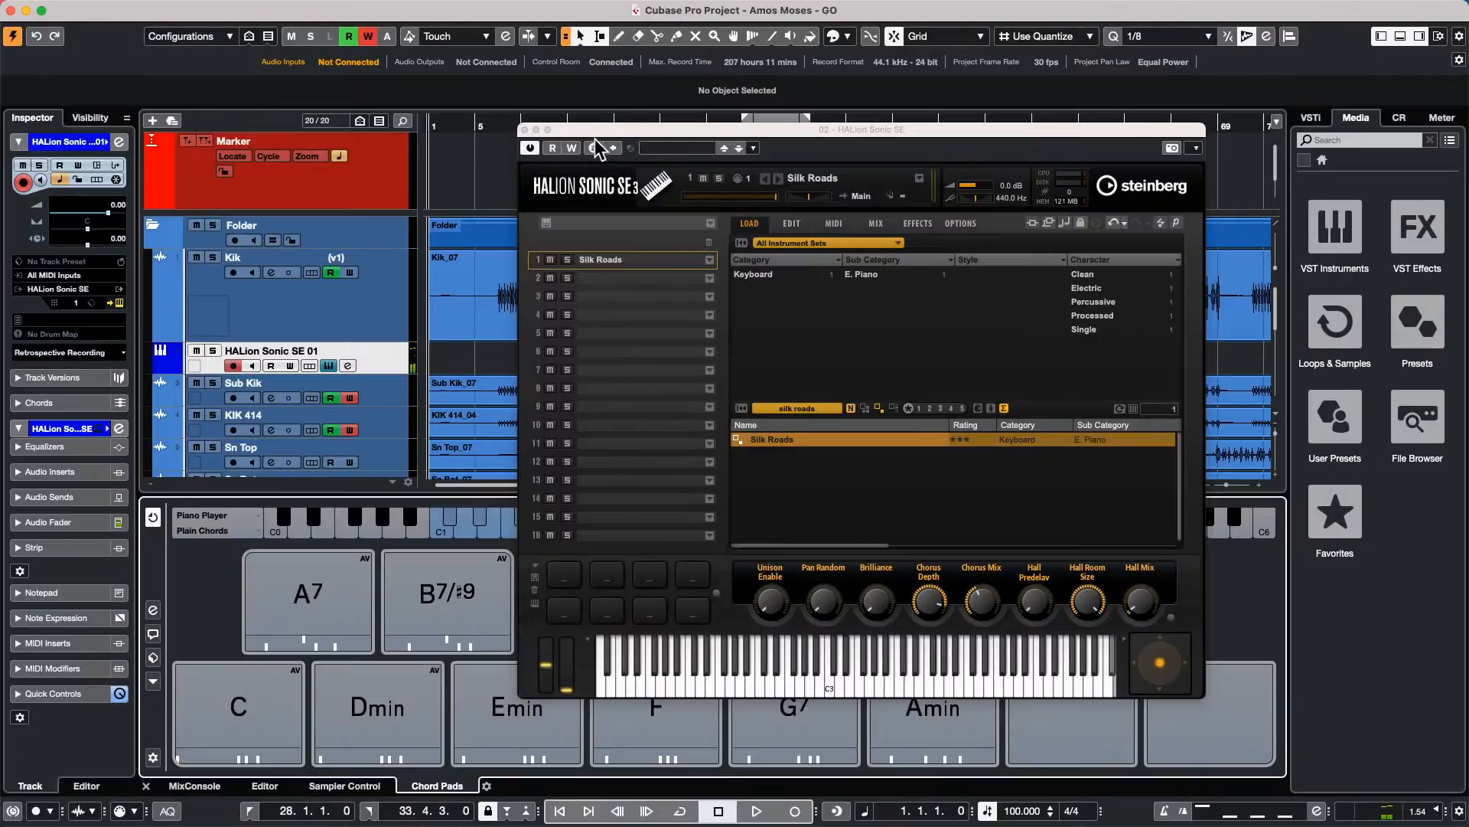
{"action": "left_click_drag", "start_coordinate": [596, 129], "coordinate": [797, 164]}
Step: Add a chord track directly below the Kik track
{"action": "left_click", "coordinate": [393, 329]}
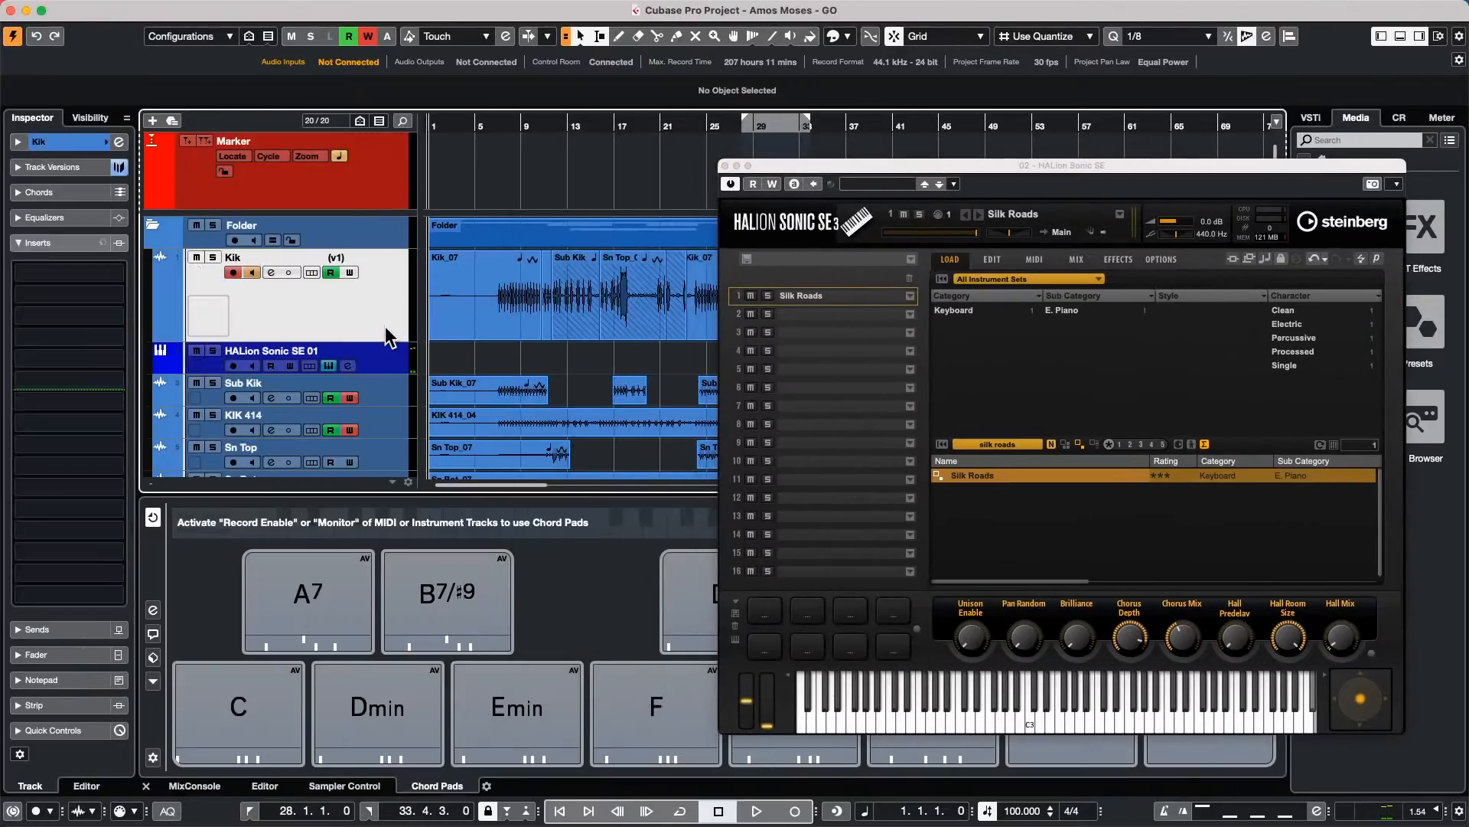
{"action": "right_click", "coordinate": [387, 321]}
{"action": "mouse_move", "coordinate": [387, 321]}
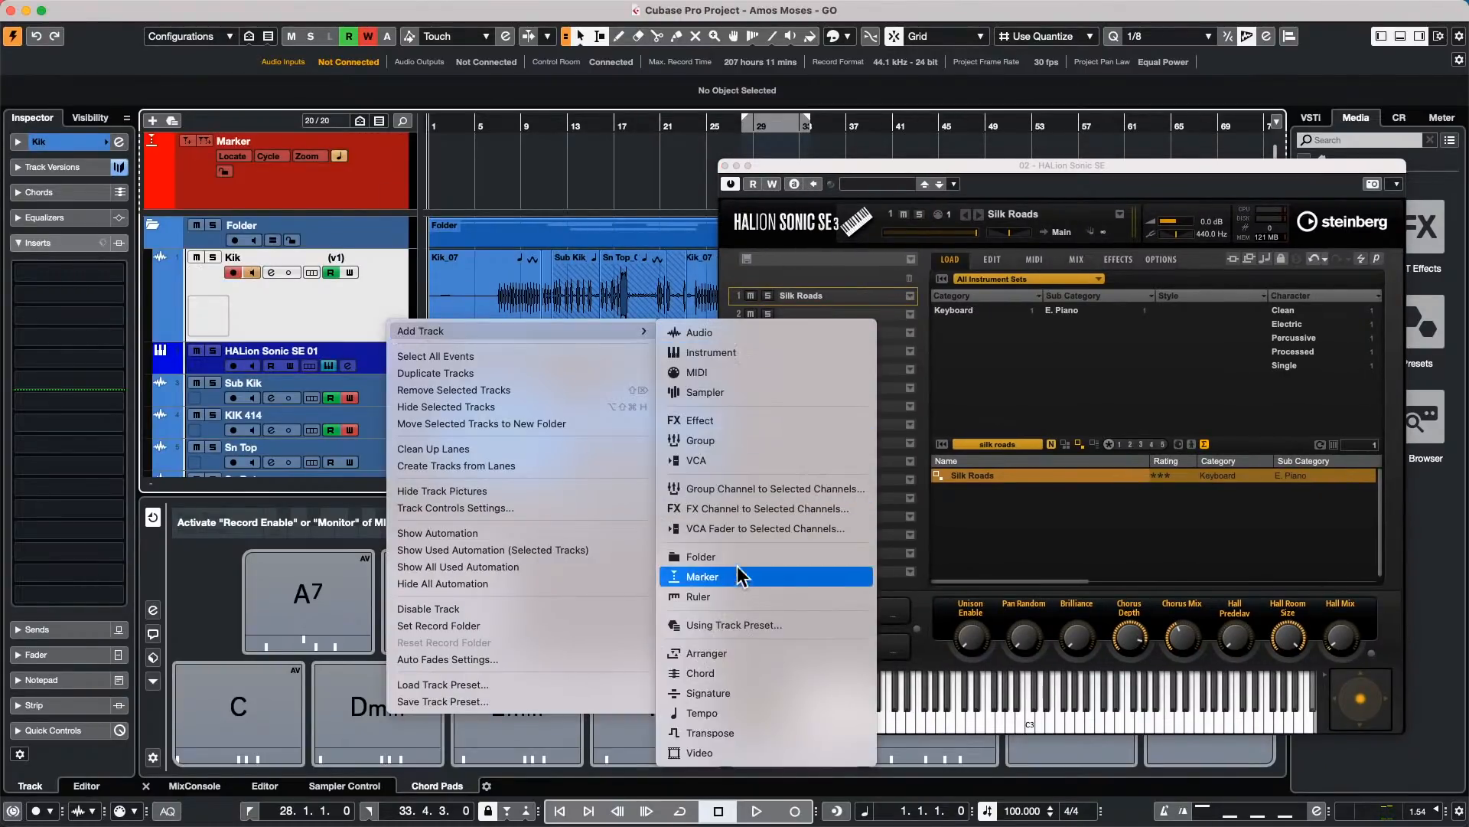
{"action": "left_click", "coordinate": [741, 675]}
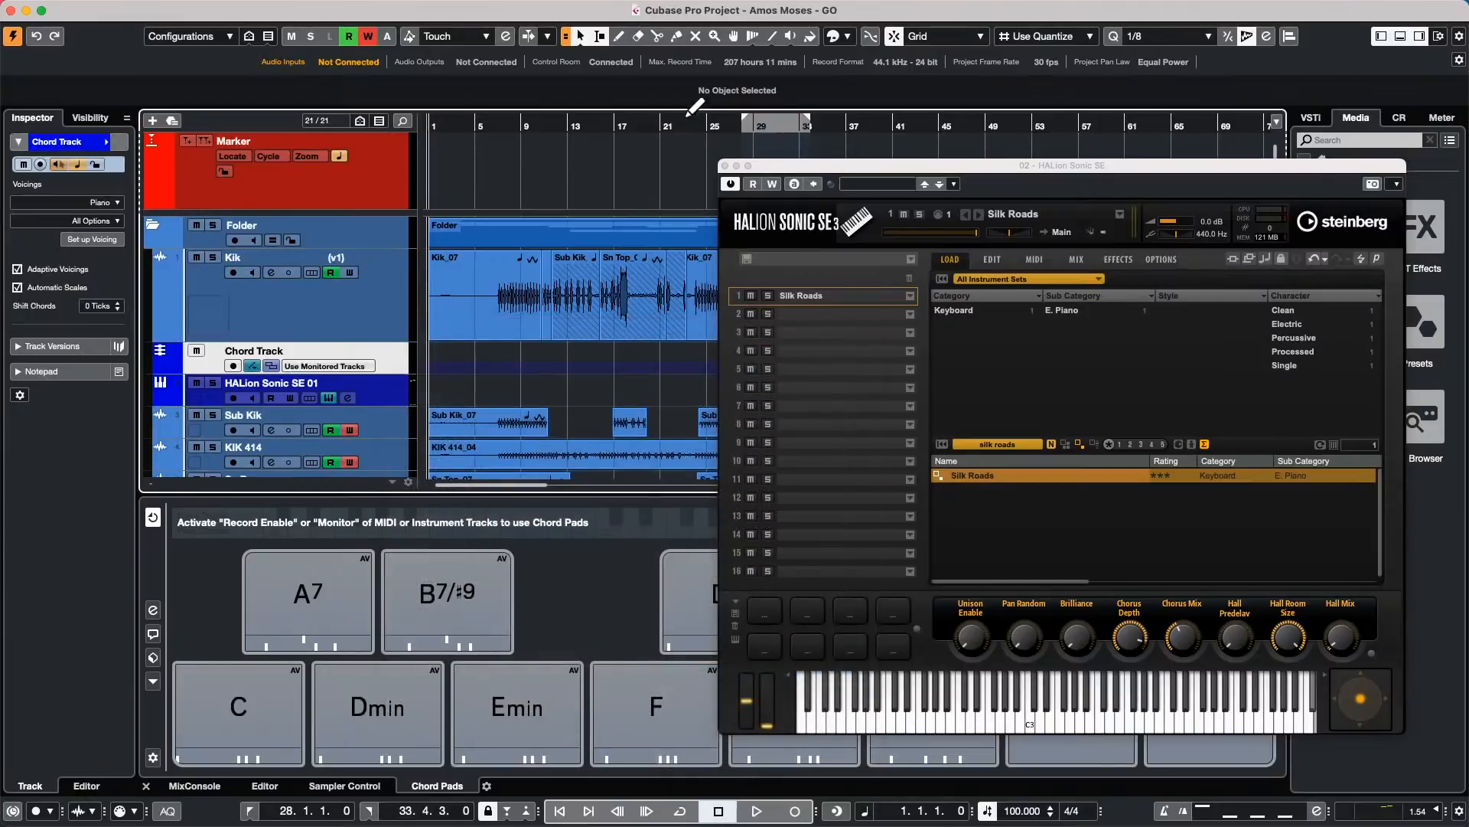
Step: Draw a chord event at bar 5 on the Chord Track and define it as D major
{"action": "right_click", "coordinate": [486, 365]}
{"action": "left_click", "coordinate": [516, 365]}
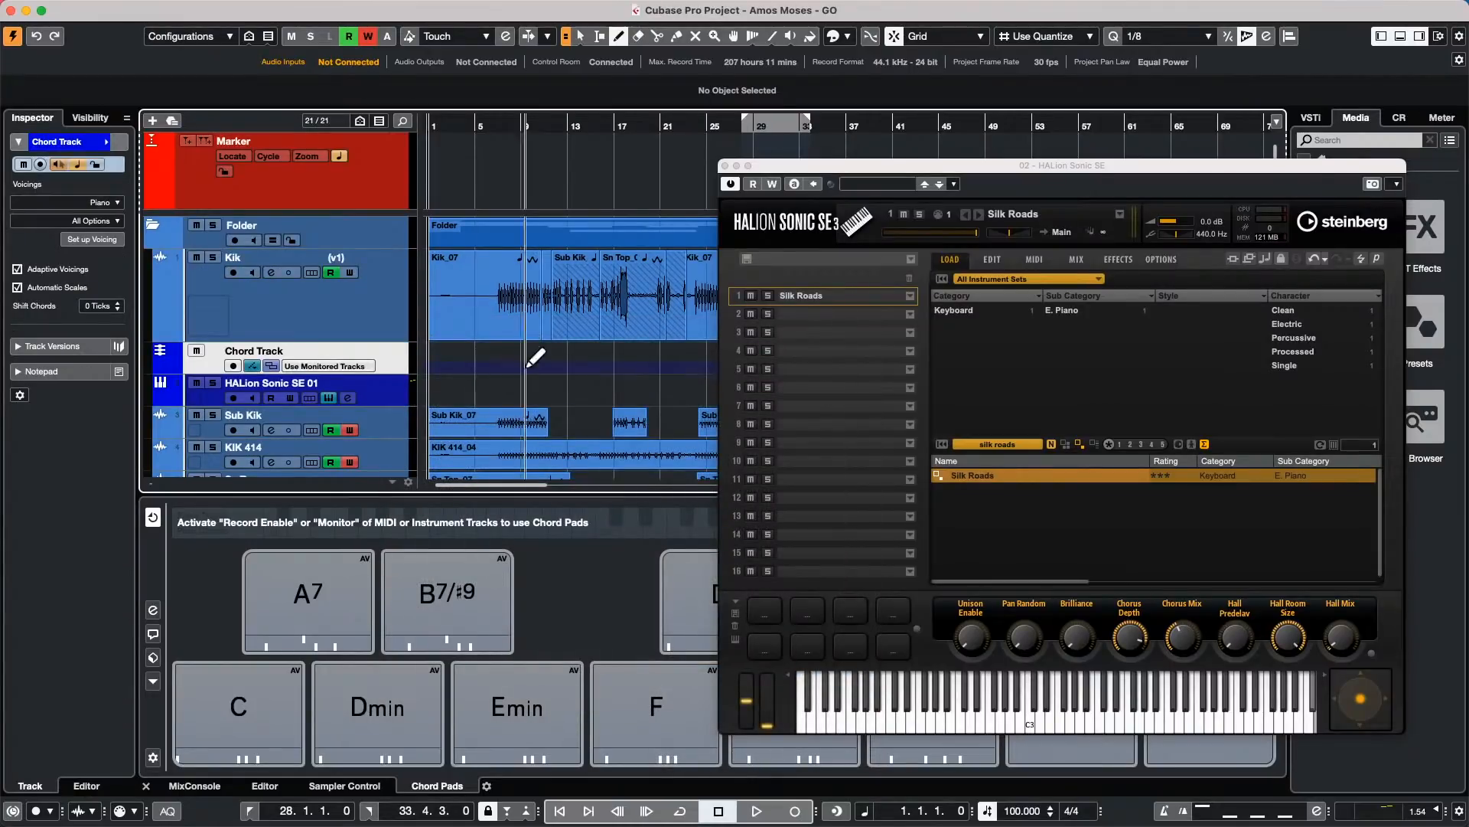
{"action": "left_click", "coordinate": [484, 358]}
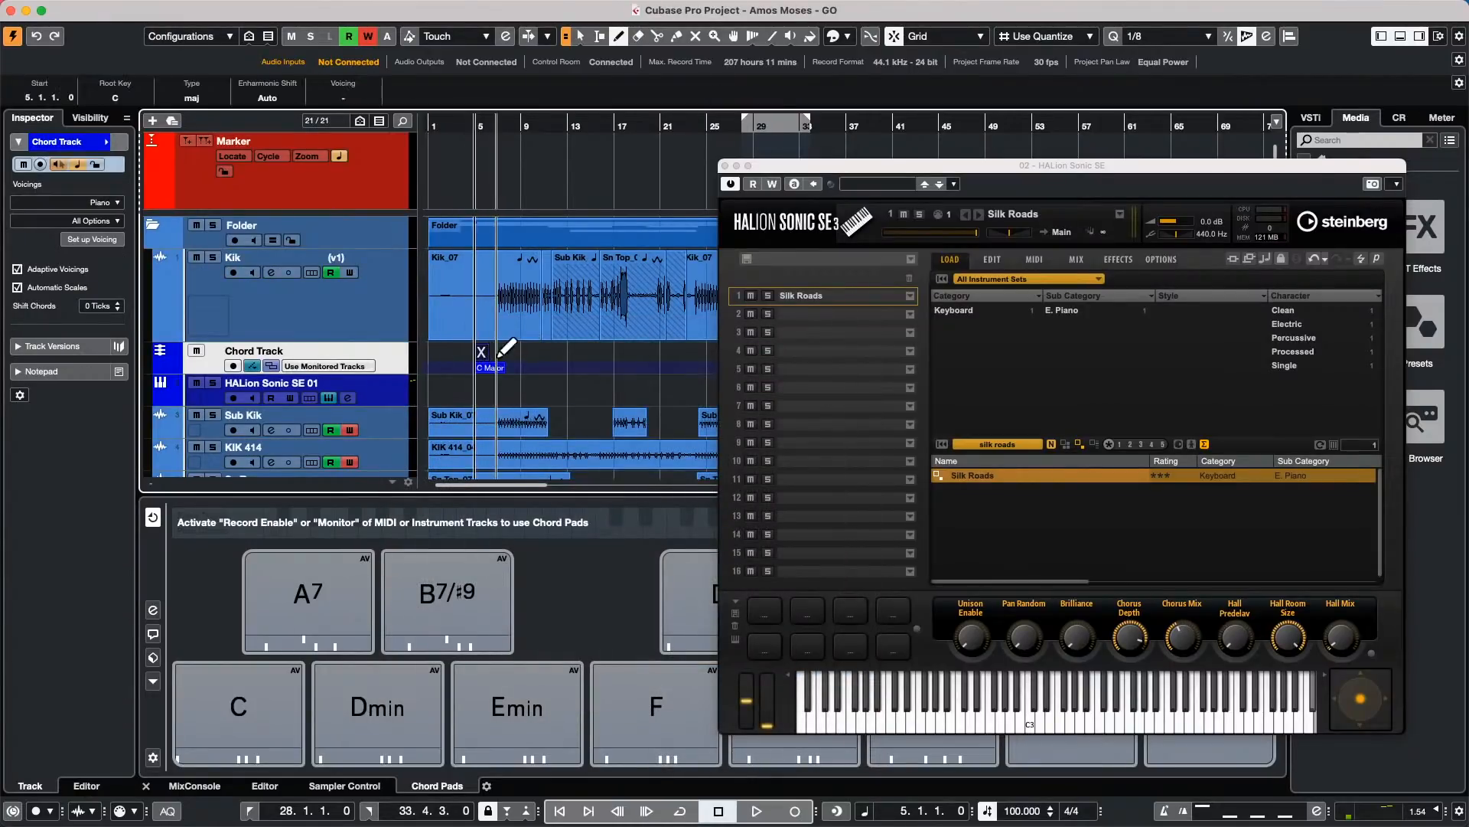
{"action": "key", "text": "1"}
{"action": "double_click", "coordinate": [483, 355]}
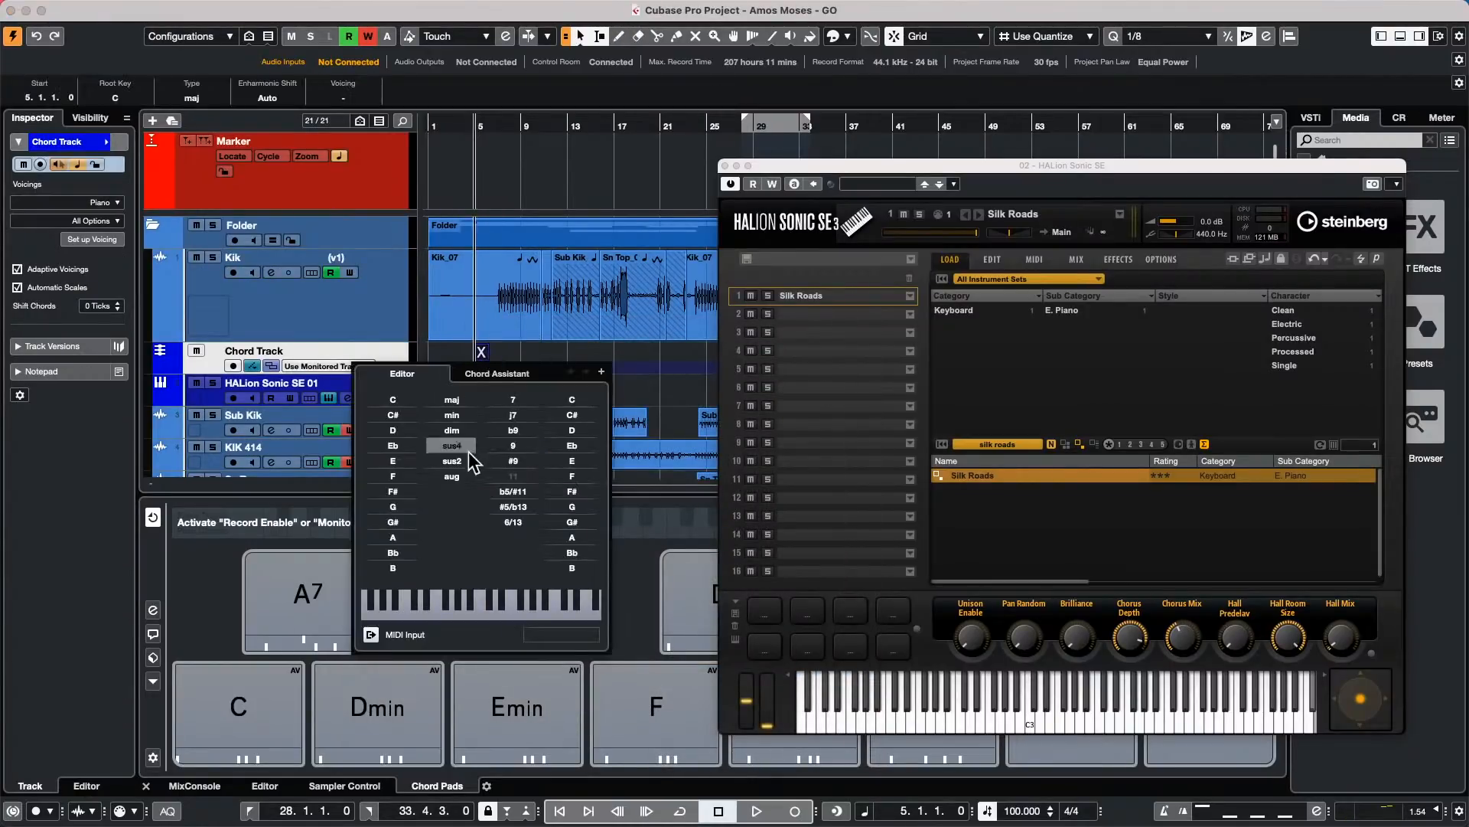
{"action": "left_click", "coordinate": [403, 431]}
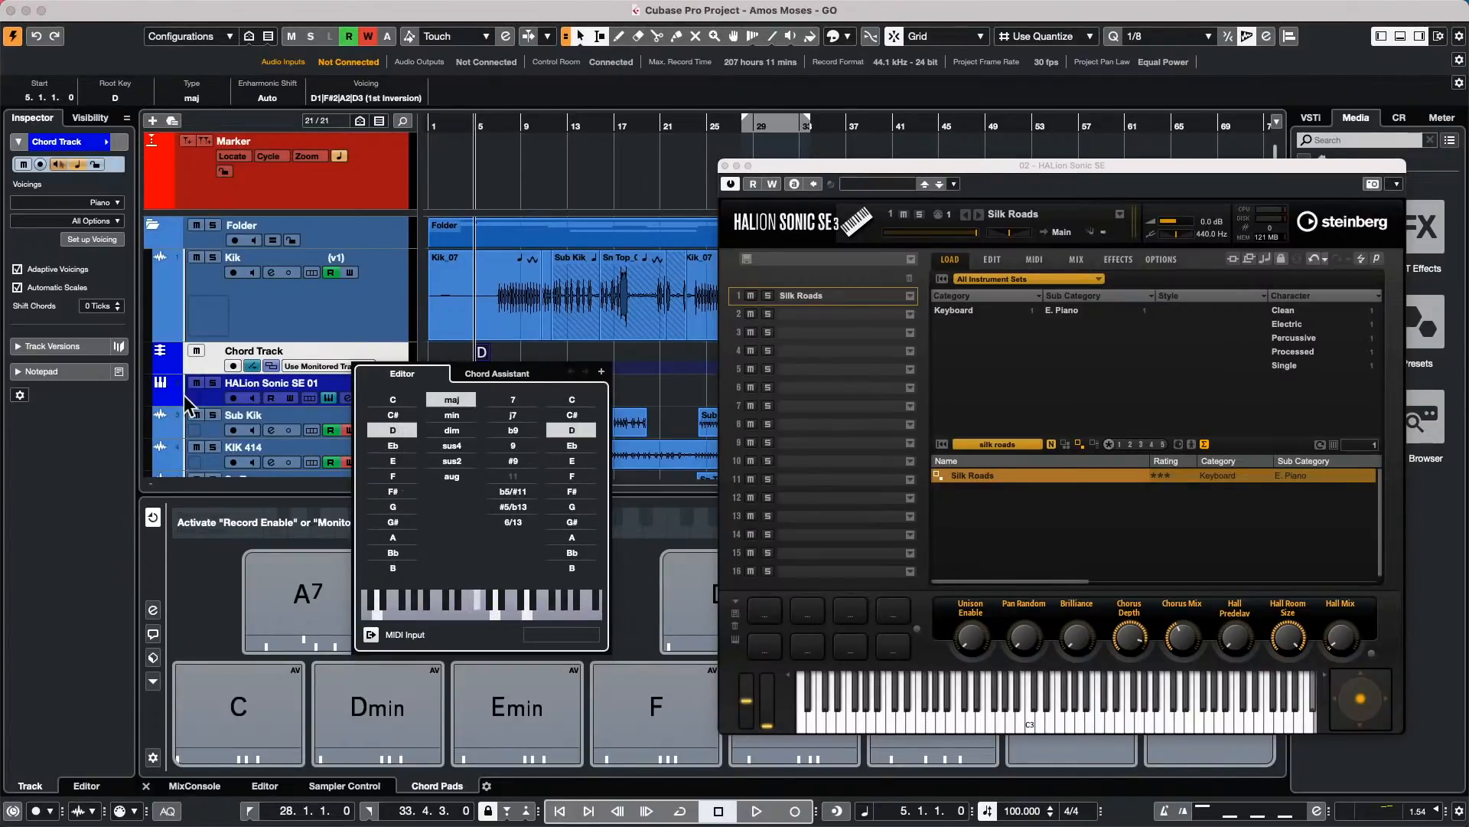
Step: Record-enable and monitor the HALion Sonic SE 01 track, and change the bar 5 chord to Dsus4/7/9
{"action": "left_click", "coordinate": [232, 398]}
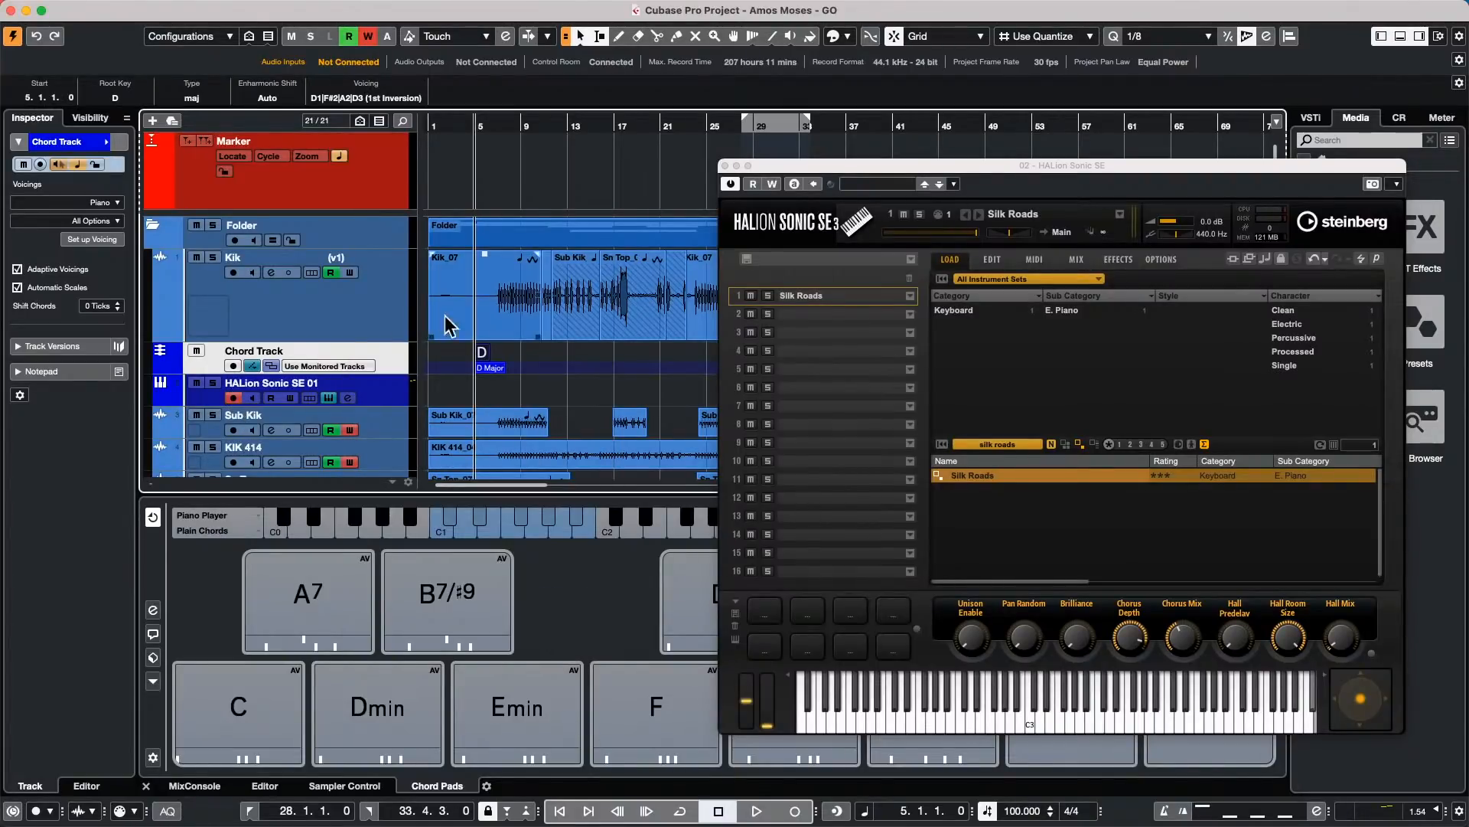
{"action": "left_click", "coordinate": [251, 398]}
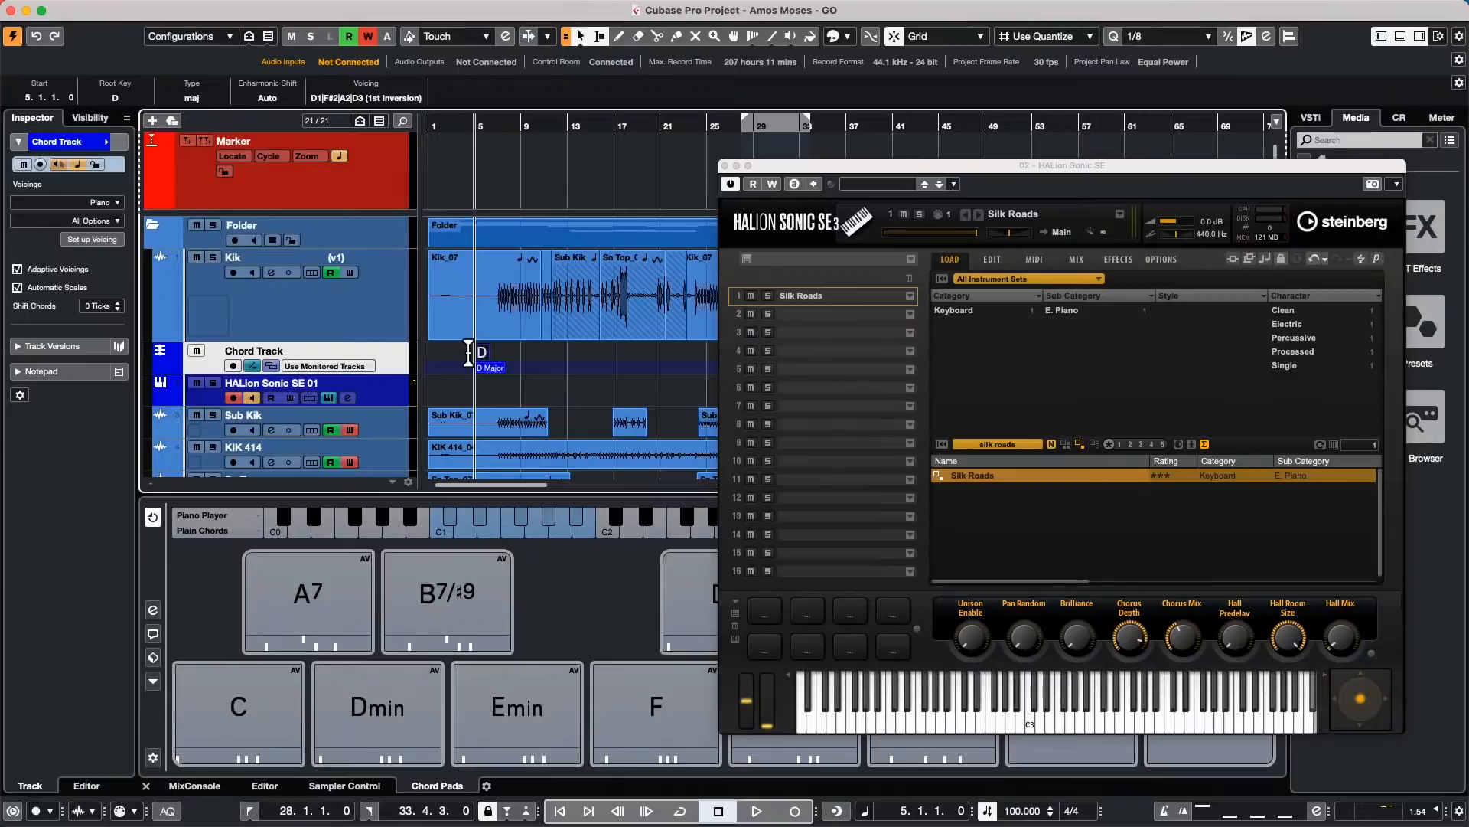
{"action": "double_click", "coordinate": [482, 354]}
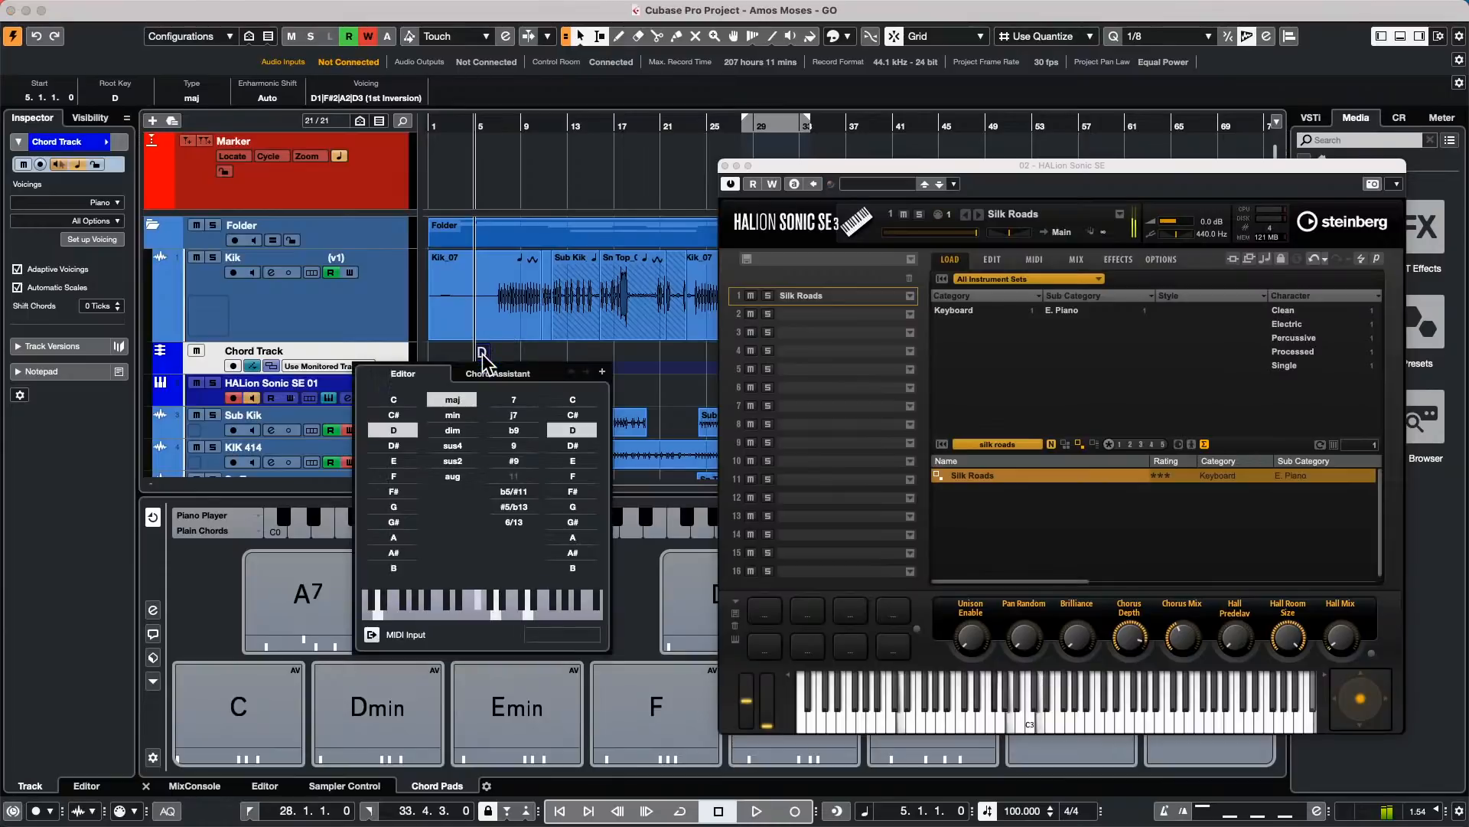
{"action": "left_click", "coordinate": [447, 446]}
{"action": "left_click", "coordinate": [505, 444]}
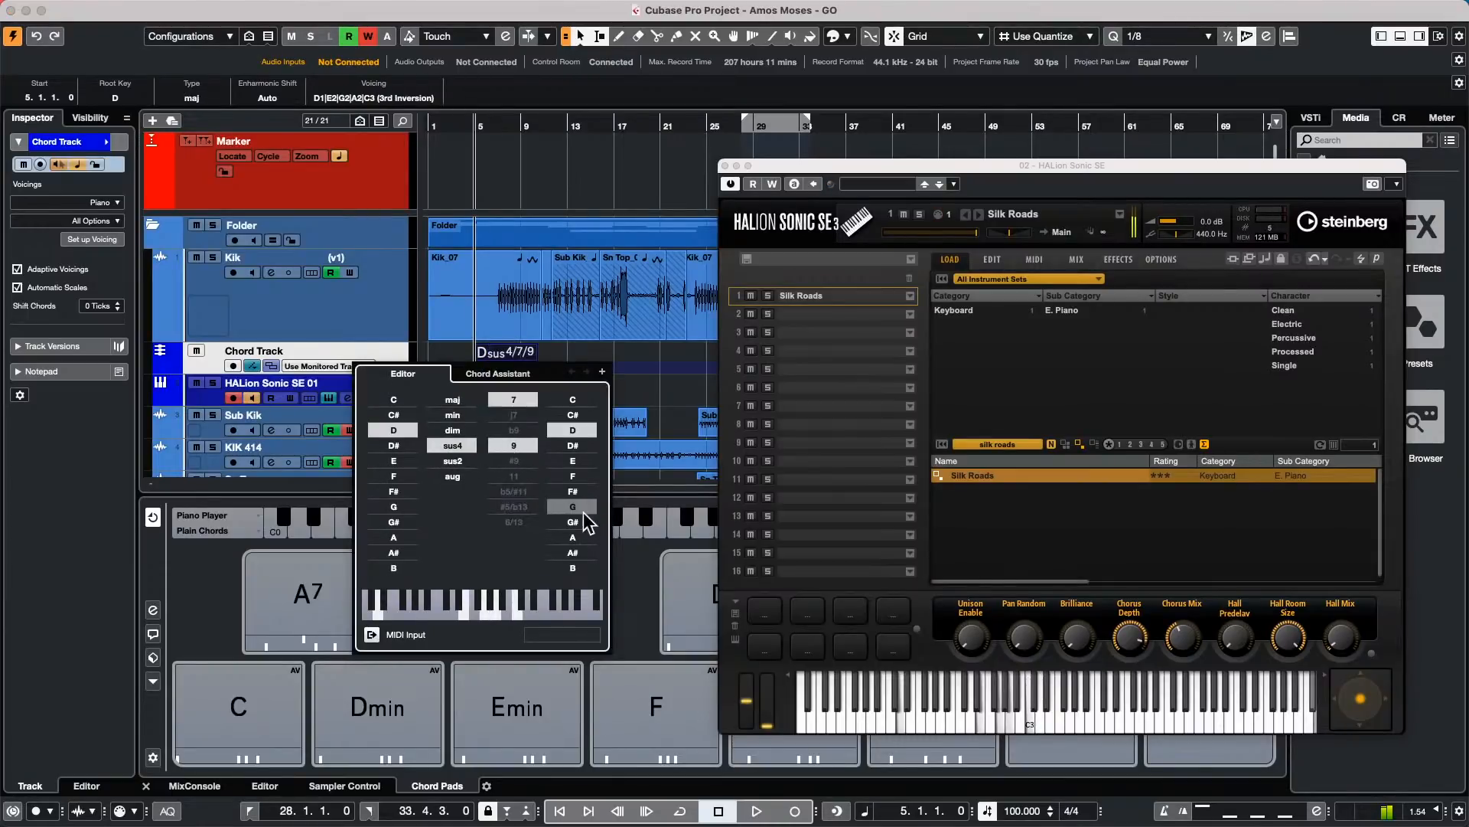
Step: Try Dsus2/7/G and D7/b13/E for the bar 5 chord, and settle on Dsus4/7/A
{"action": "left_click", "coordinate": [570, 507]}
{"action": "left_click", "coordinate": [454, 460]}
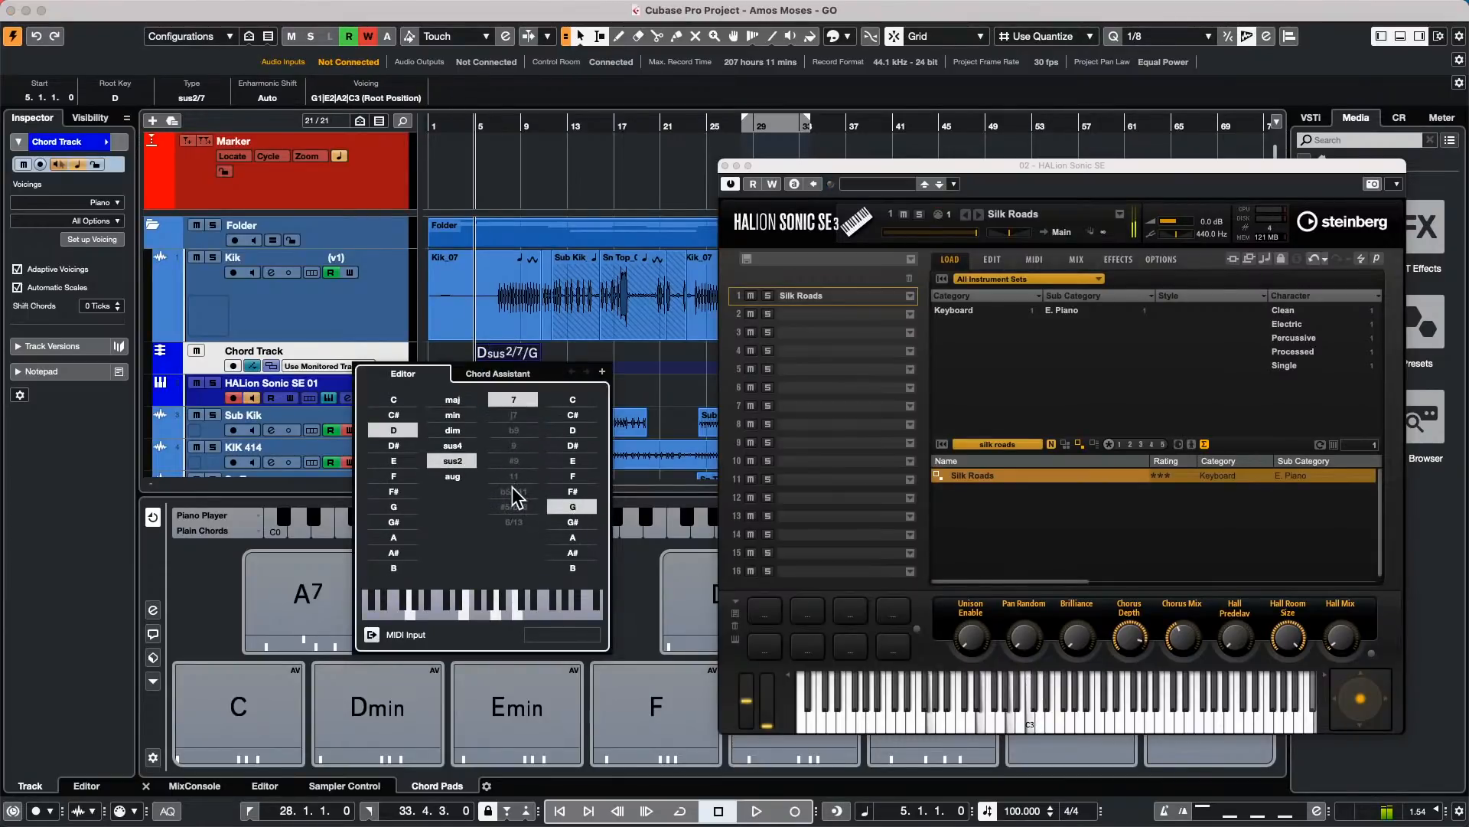
{"action": "left_click", "coordinate": [459, 398]}
{"action": "left_click", "coordinate": [513, 507]}
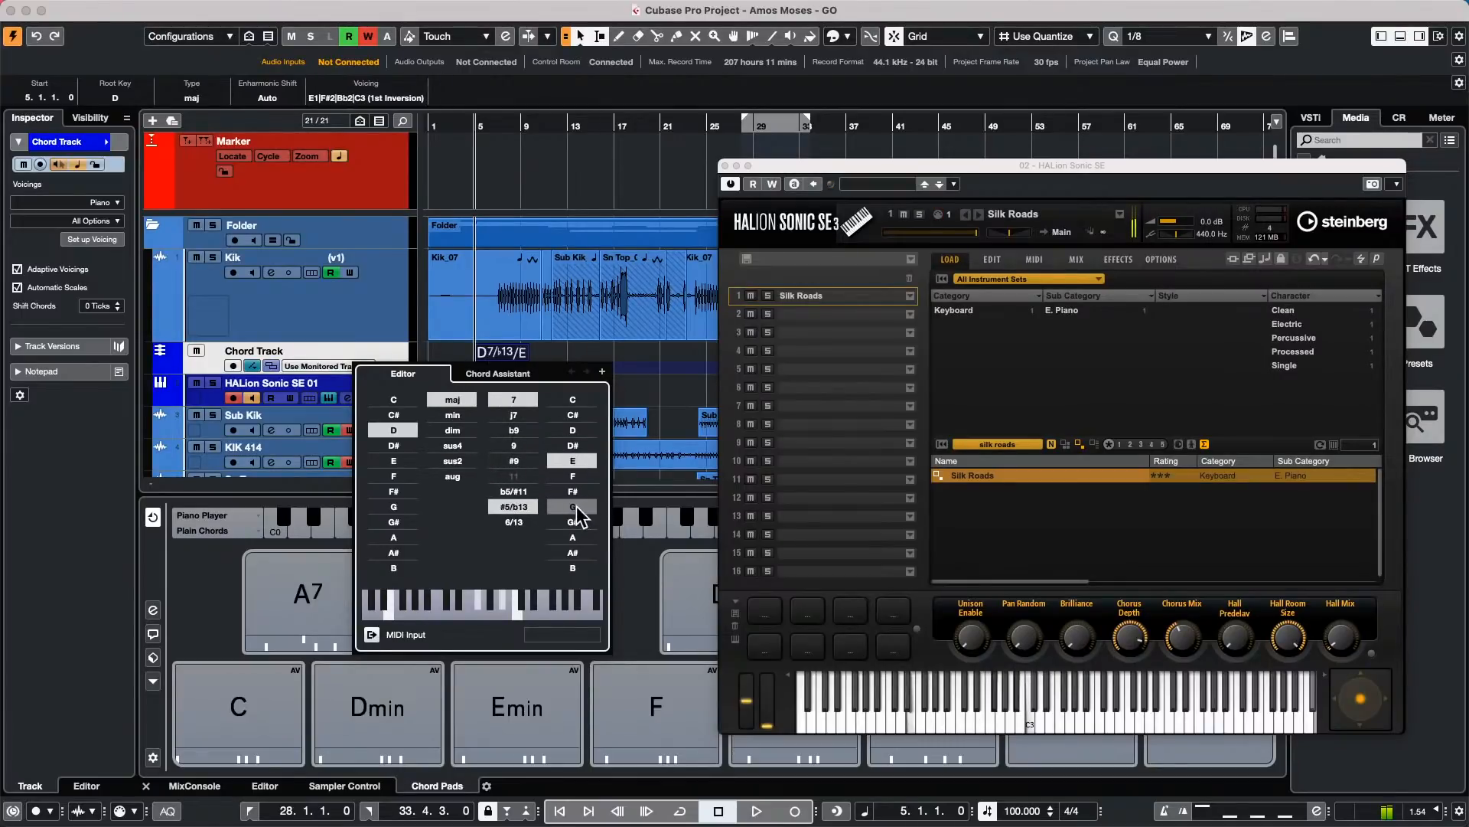
{"action": "left_click", "coordinate": [575, 543]}
{"action": "left_click", "coordinate": [453, 445]}
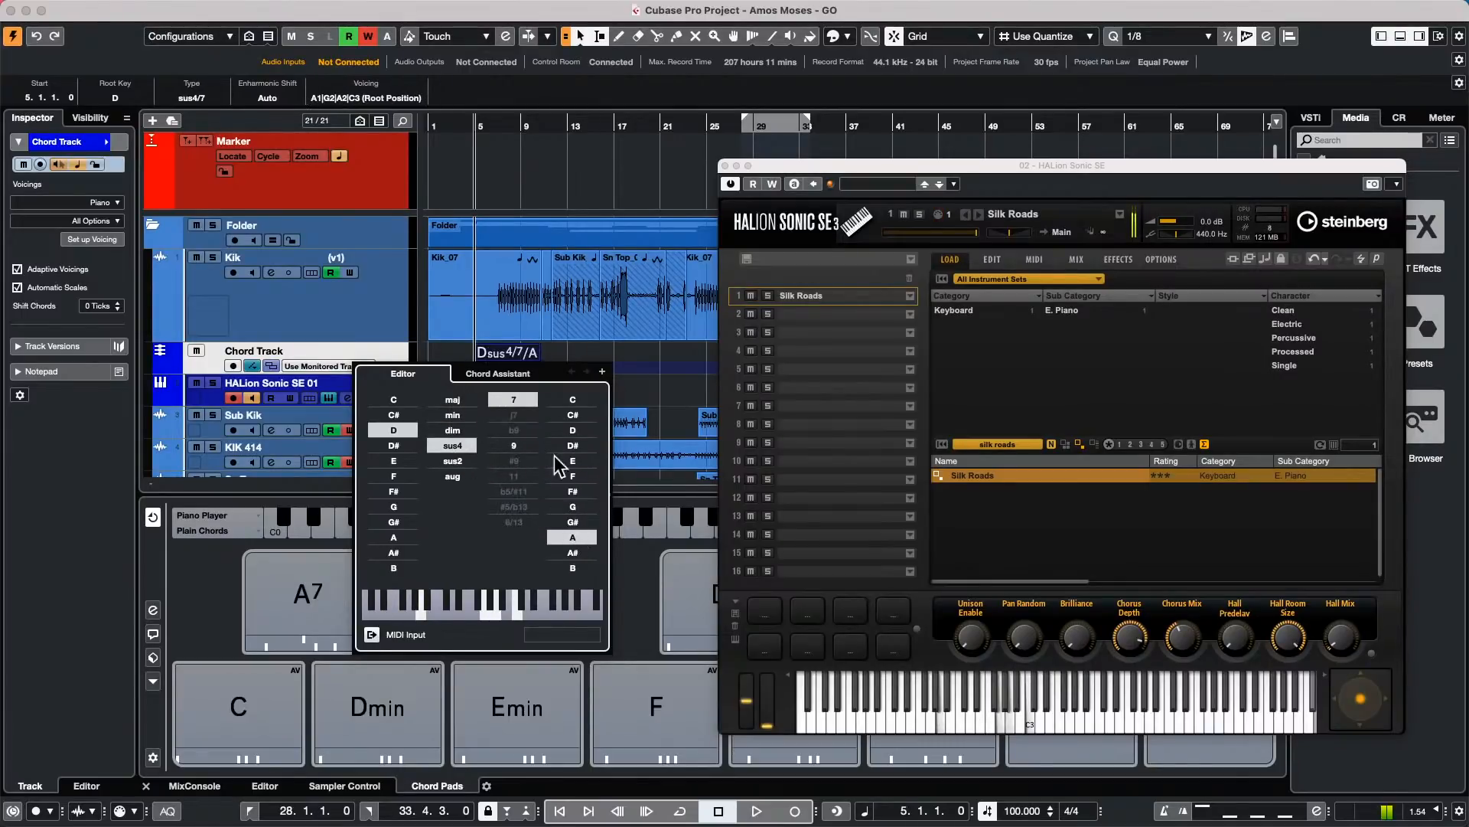
{"action": "left_click", "coordinate": [670, 352]}
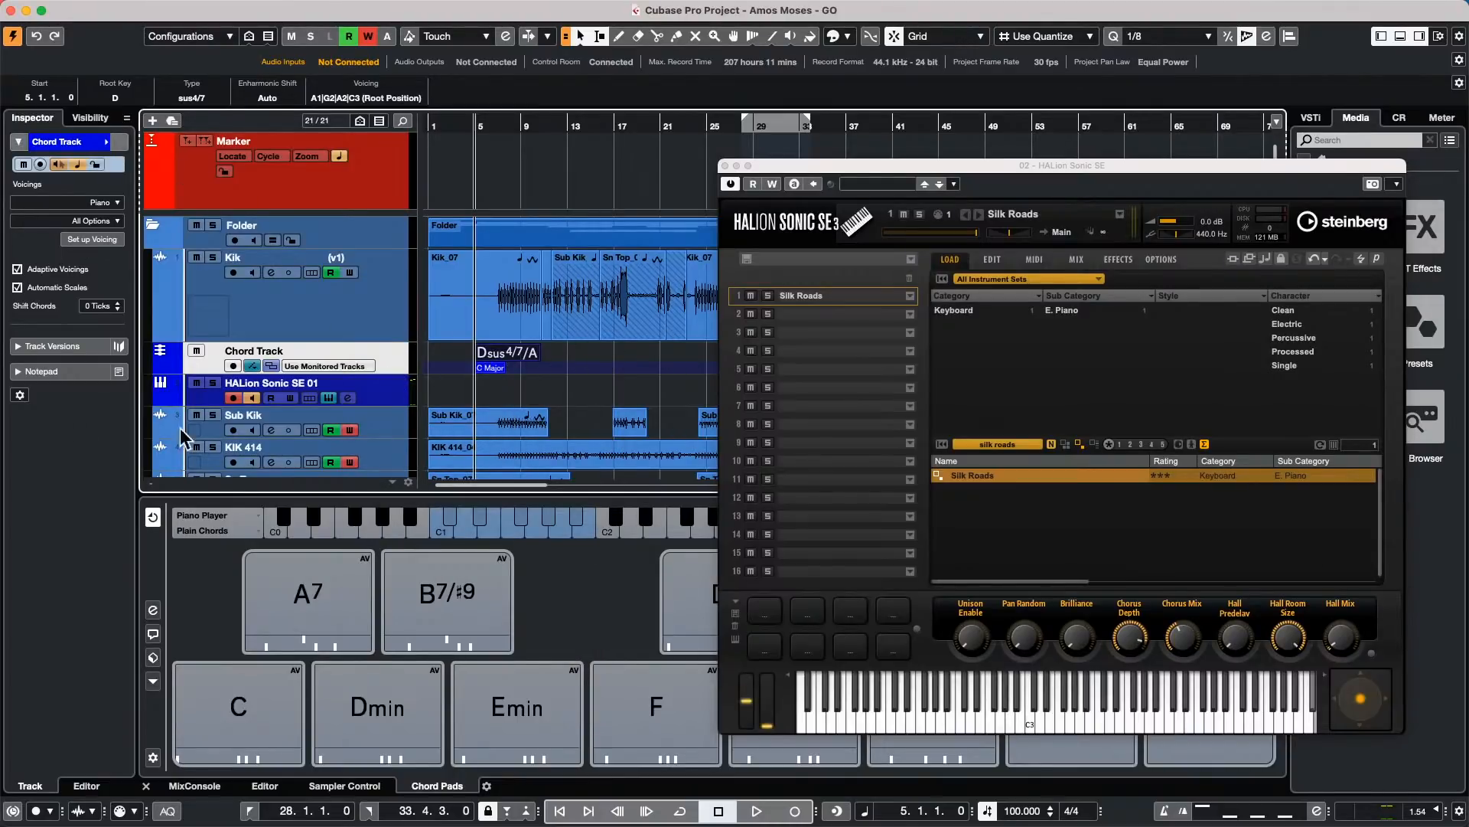
Step: Examine the Chord Track's available voicing types and its custom voicing settings
{"action": "left_click", "coordinate": [118, 204]}
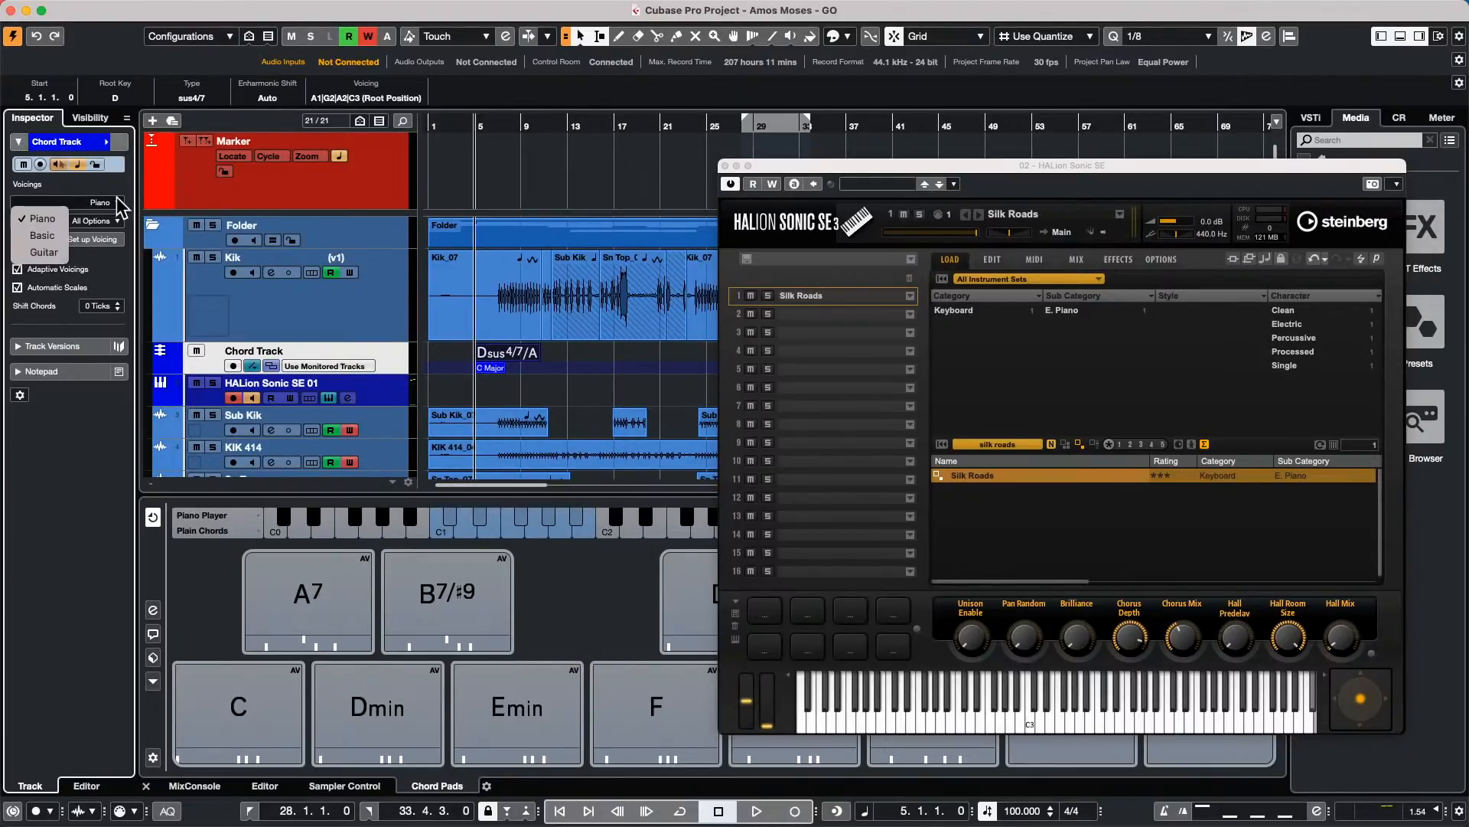
{"action": "left_click", "coordinate": [111, 236]}
{"action": "left_click", "coordinate": [108, 239]}
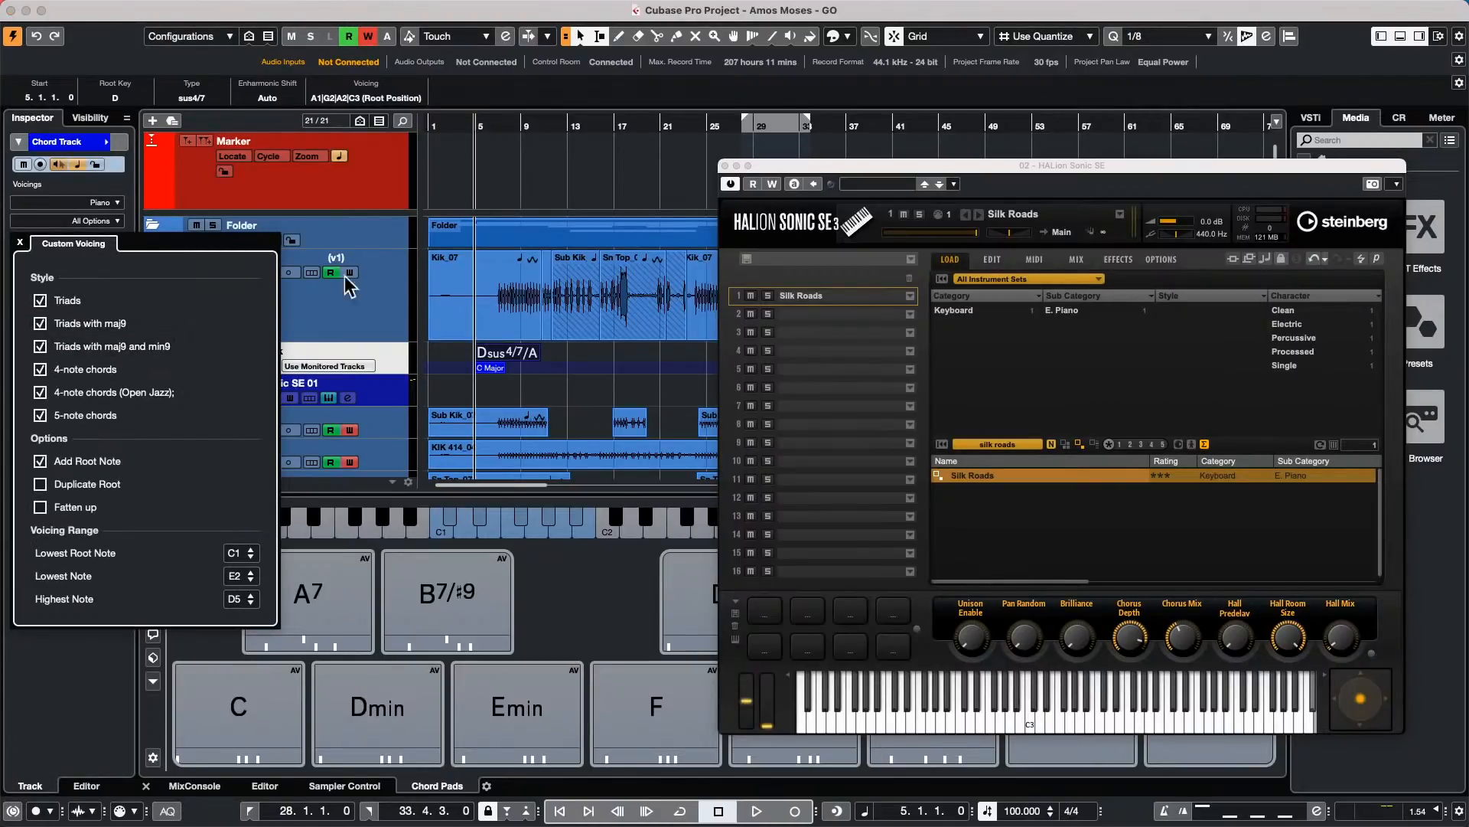
{"action": "left_click", "coordinate": [617, 352]}
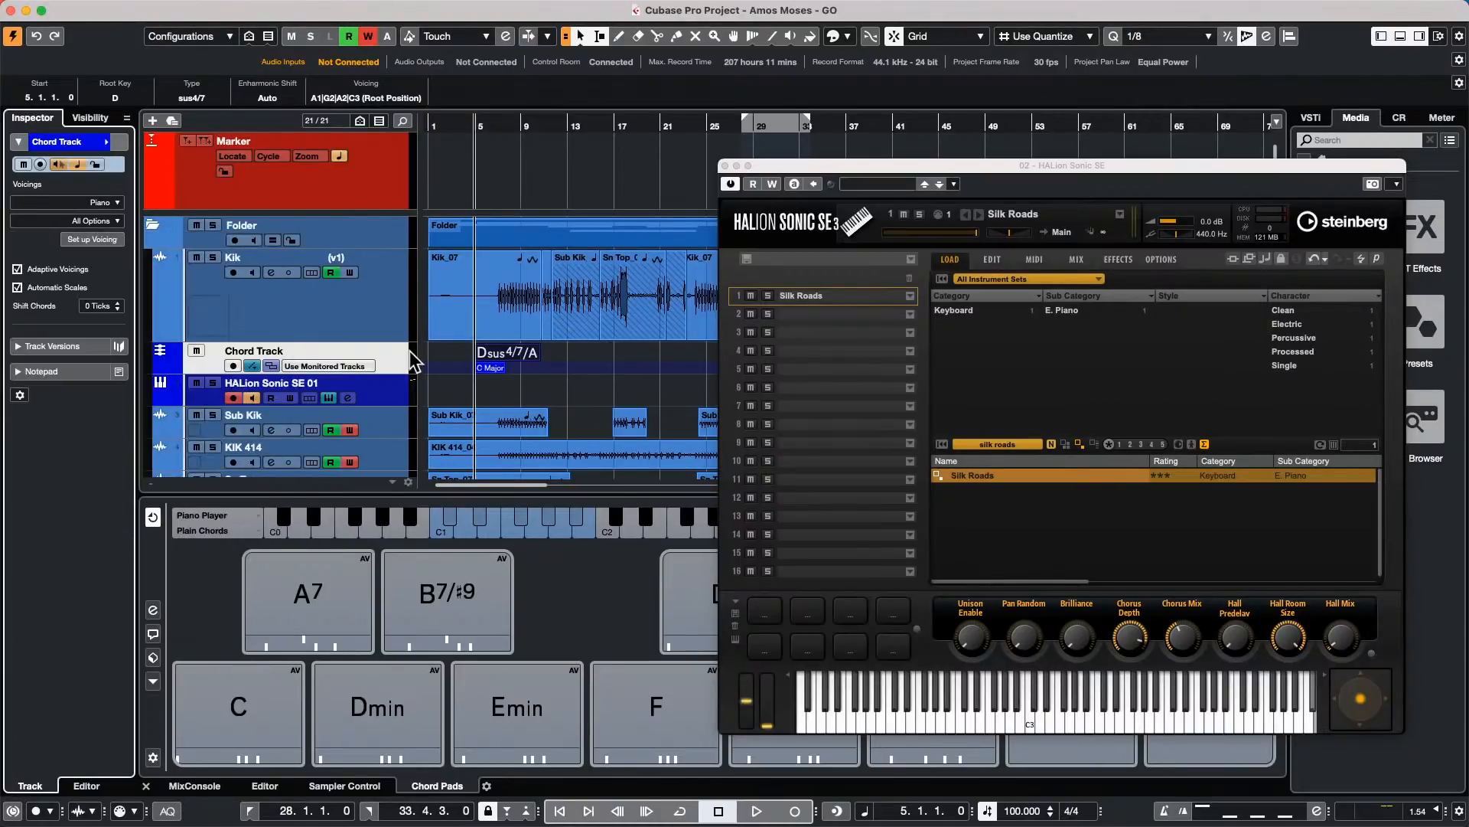
Step: In the Chord Track's custom voicing, leave only the Triads style enabled and disable Add Root Note
{"action": "left_click", "coordinate": [99, 237]}
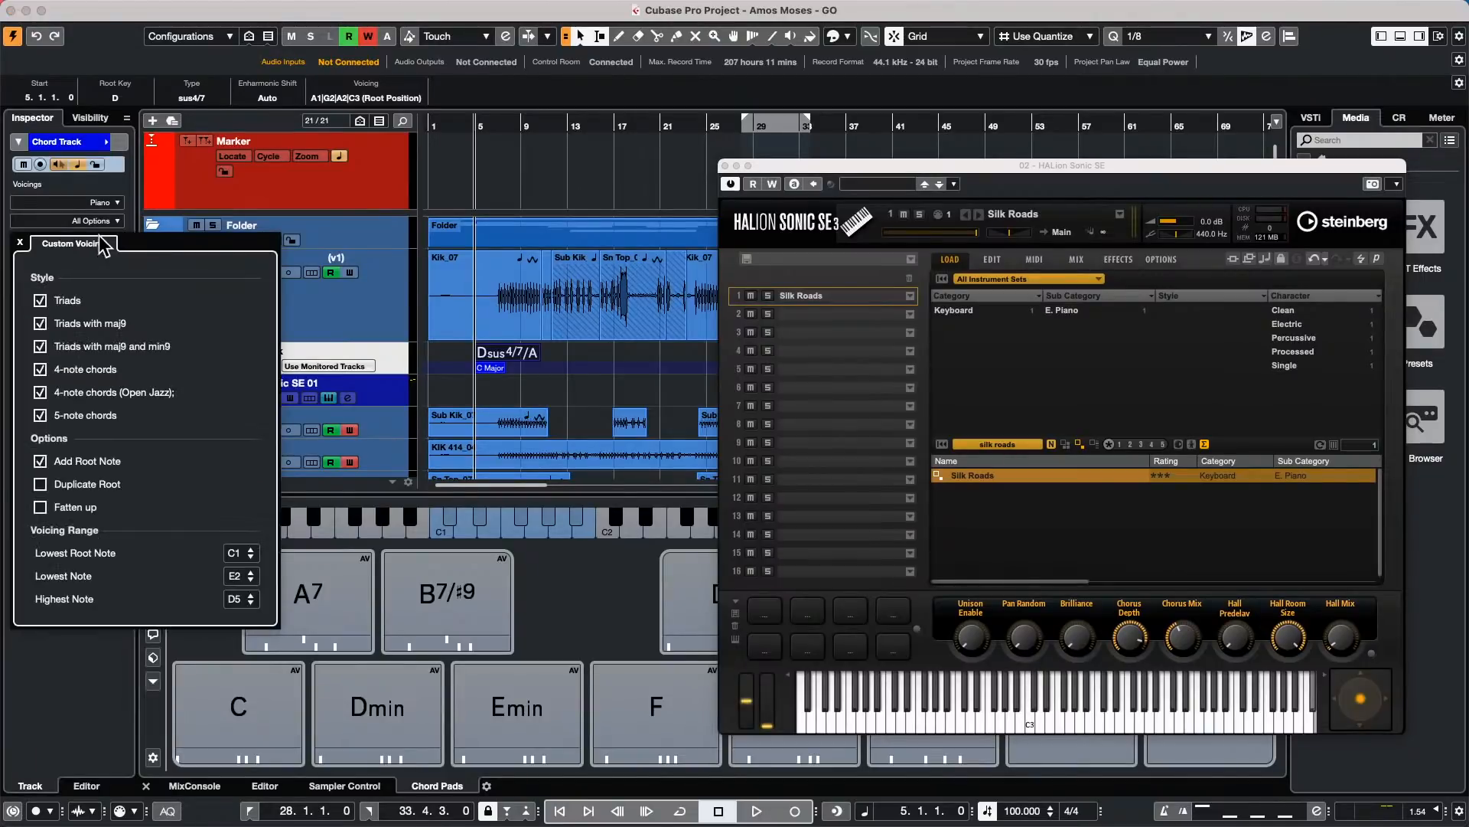
{"action": "left_click", "coordinate": [46, 323]}
{"action": "left_click", "coordinate": [41, 346]}
{"action": "left_click", "coordinate": [41, 369]}
{"action": "left_click", "coordinate": [41, 391]}
{"action": "left_click", "coordinate": [41, 415]}
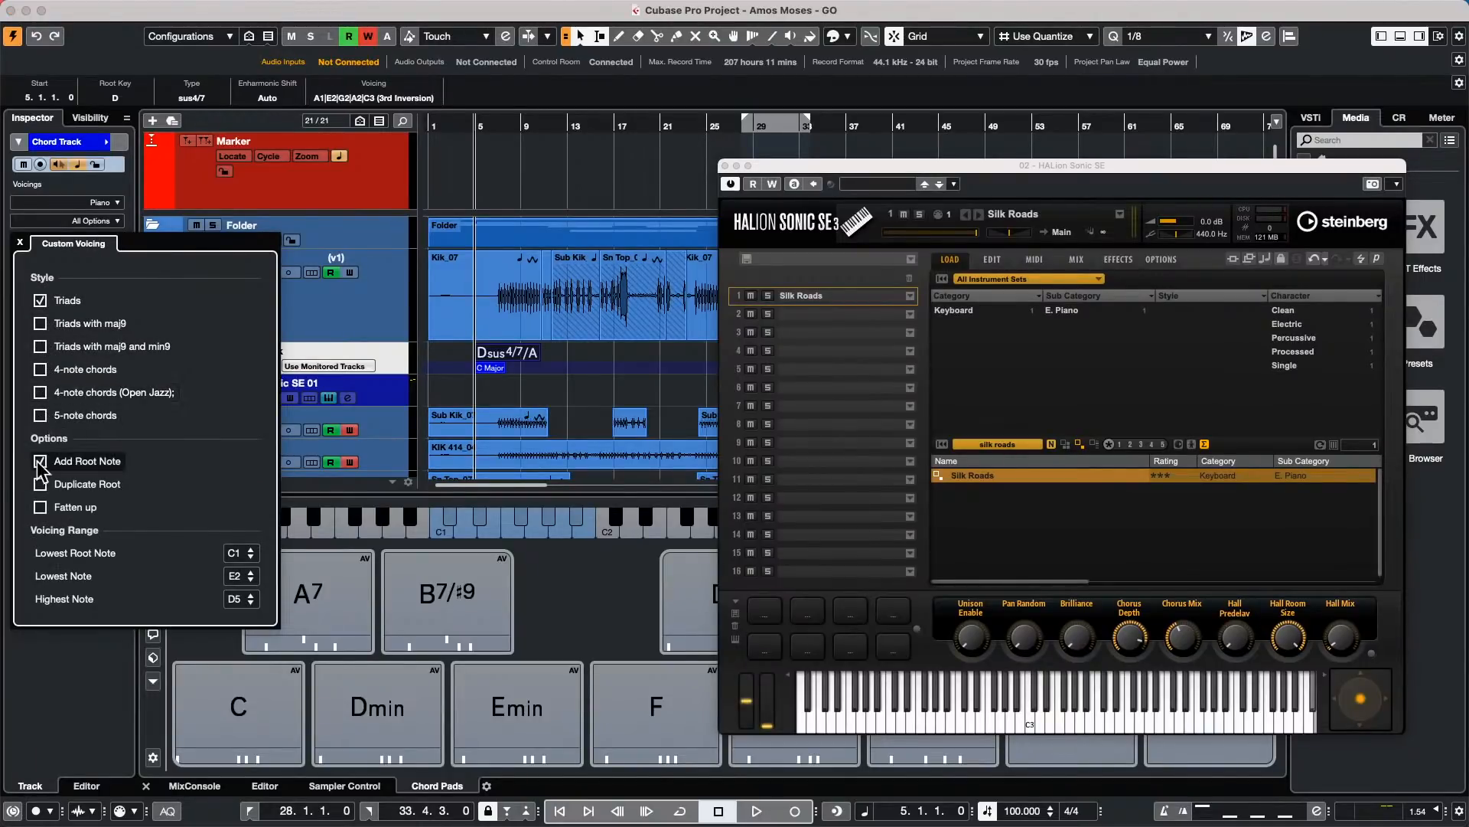
{"action": "left_click", "coordinate": [41, 460]}
{"action": "left_click", "coordinate": [578, 348]}
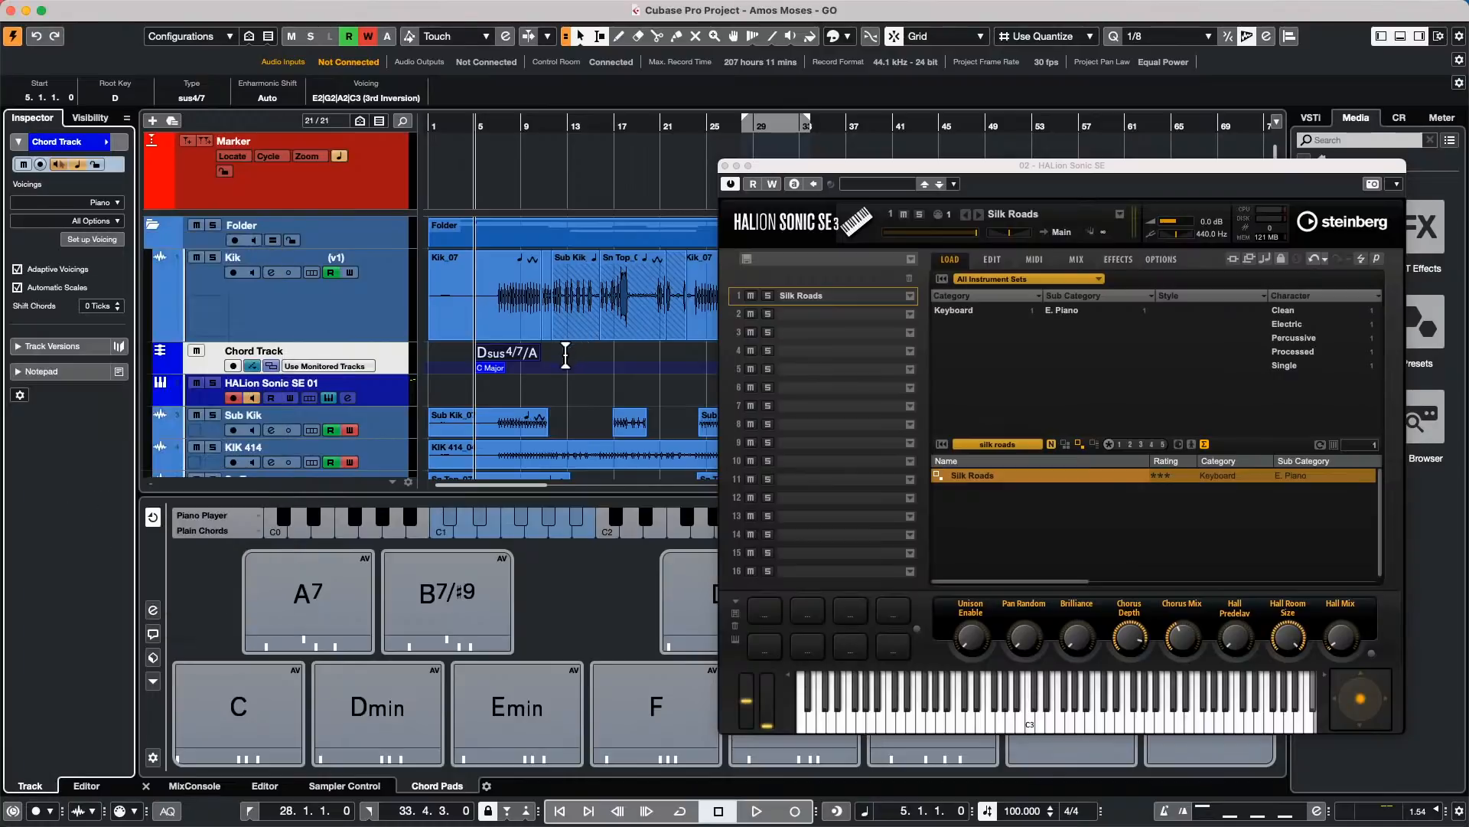
Step: Add a new chord event at bar 13 on the Chord Track
{"action": "right_click", "coordinate": [568, 354]}
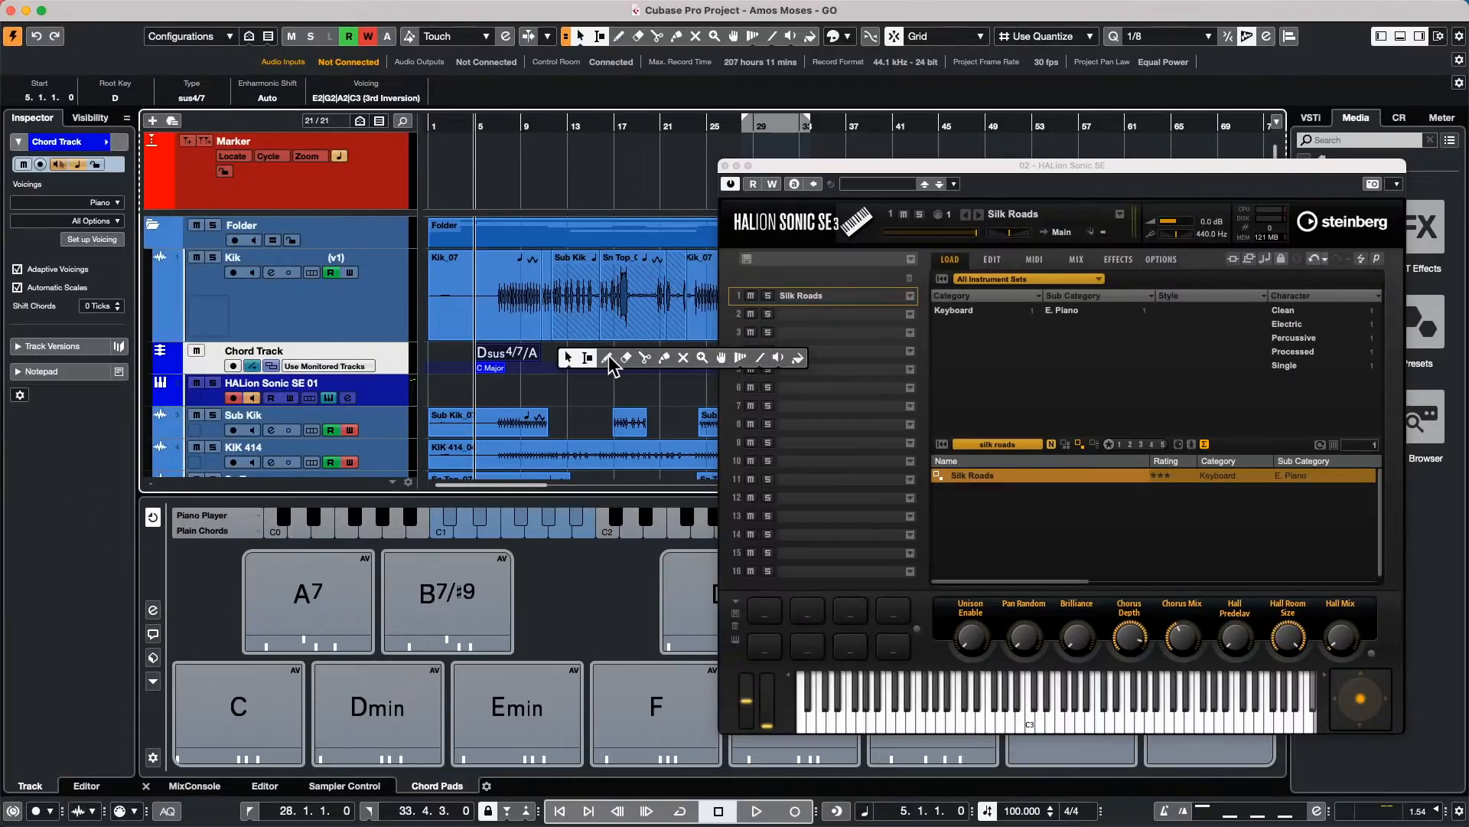
{"action": "left_click", "coordinate": [608, 357]}
{"action": "left_click", "coordinate": [575, 356]}
{"action": "key", "text": "1"}
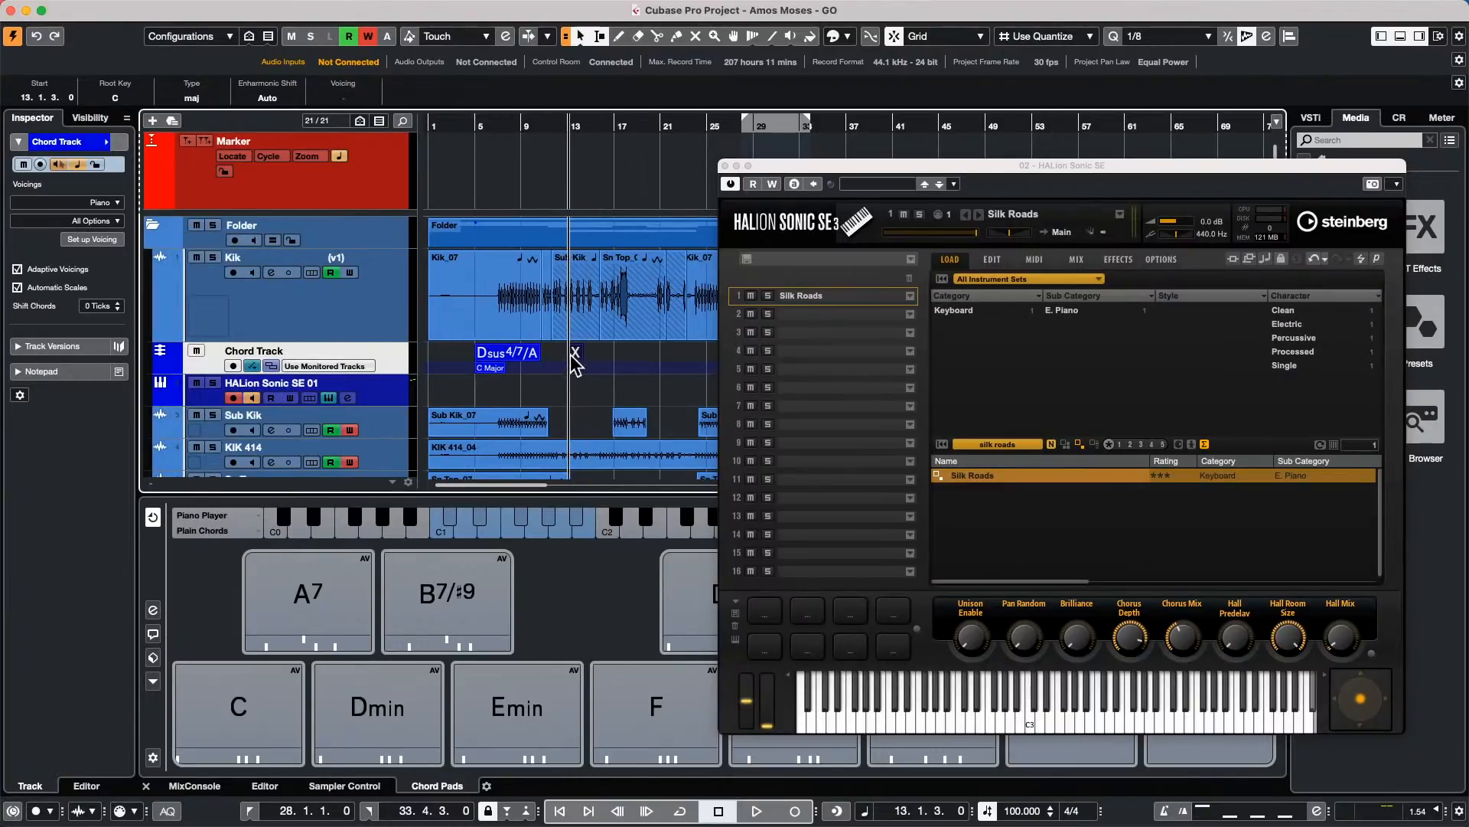
Step: Define the bar 13 chord on root C#, trying minor and diminished variants before settling on sus4/7/9
{"action": "double_click", "coordinate": [577, 354]}
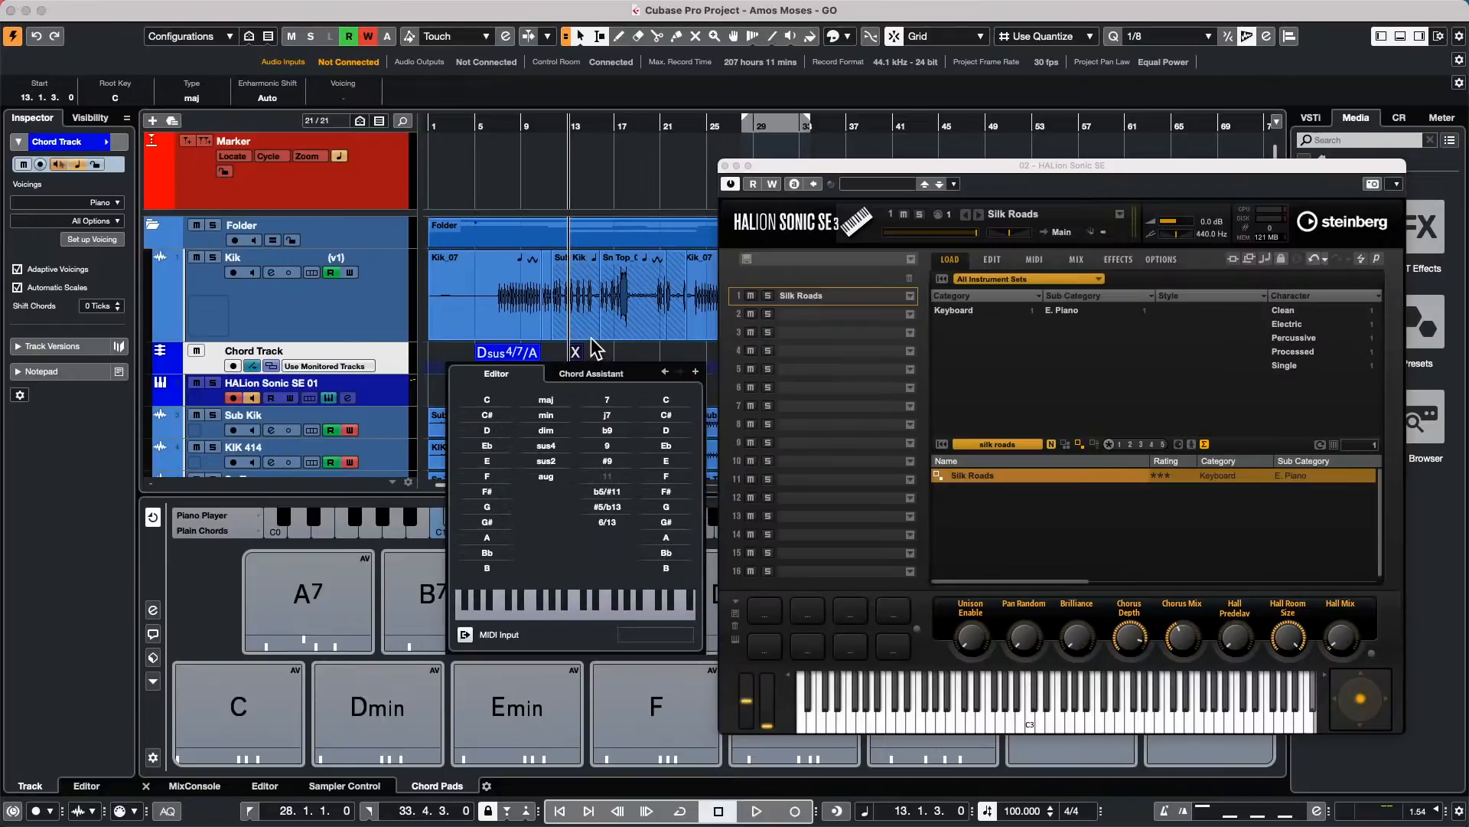
{"action": "left_click", "coordinate": [489, 415]}
{"action": "left_click", "coordinate": [546, 415]}
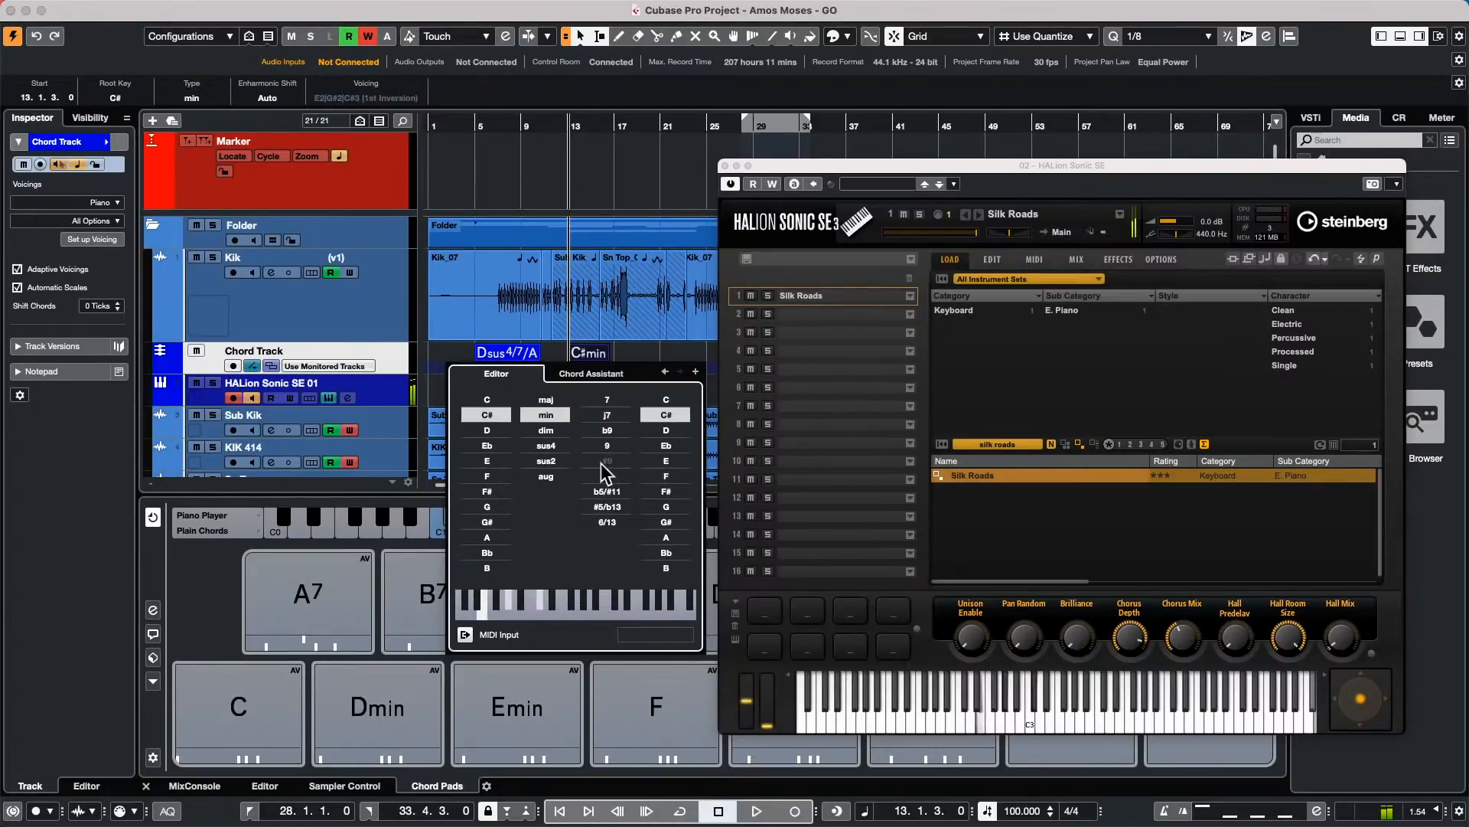
{"action": "left_click", "coordinate": [607, 475]}
{"action": "left_click", "coordinate": [607, 492]}
{"action": "left_click", "coordinate": [546, 446]}
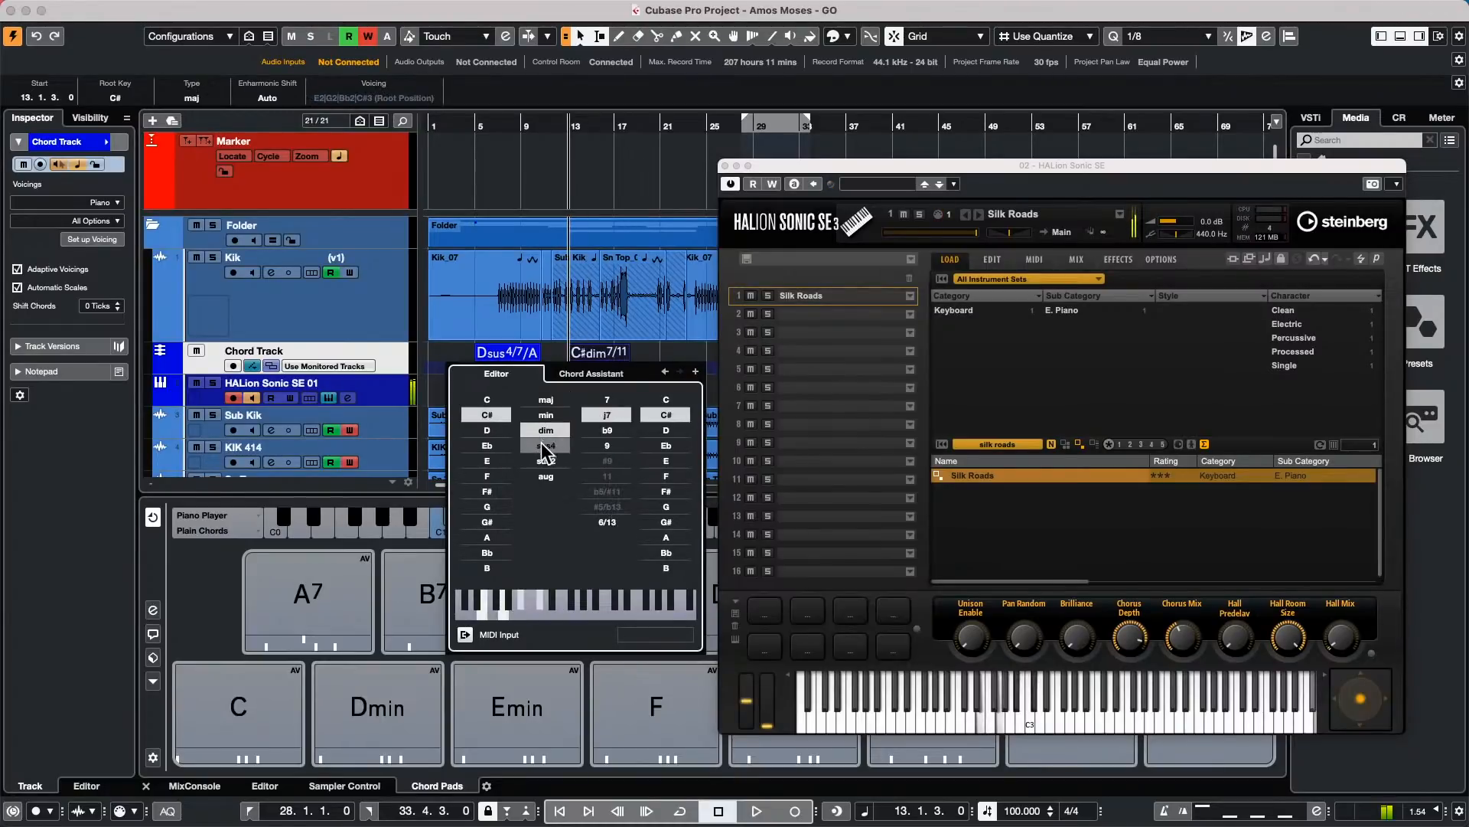
{"action": "left_click", "coordinate": [607, 446]}
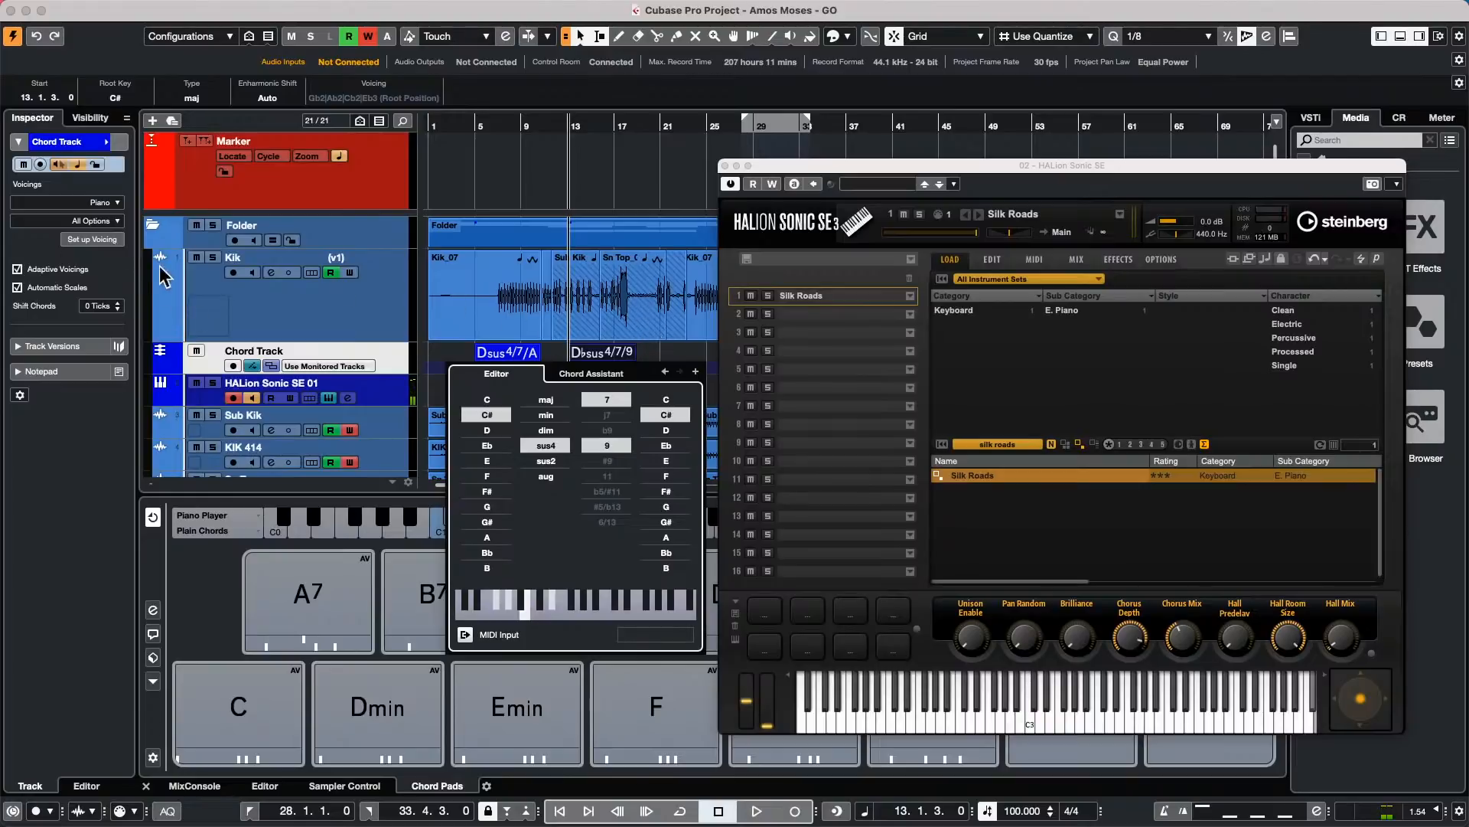
Step: Review the Chord Track's custom voicing settings, then close them and the HALion Sonic SE instrument window
{"action": "left_click", "coordinate": [114, 238]}
{"action": "left_click", "coordinate": [113, 239]}
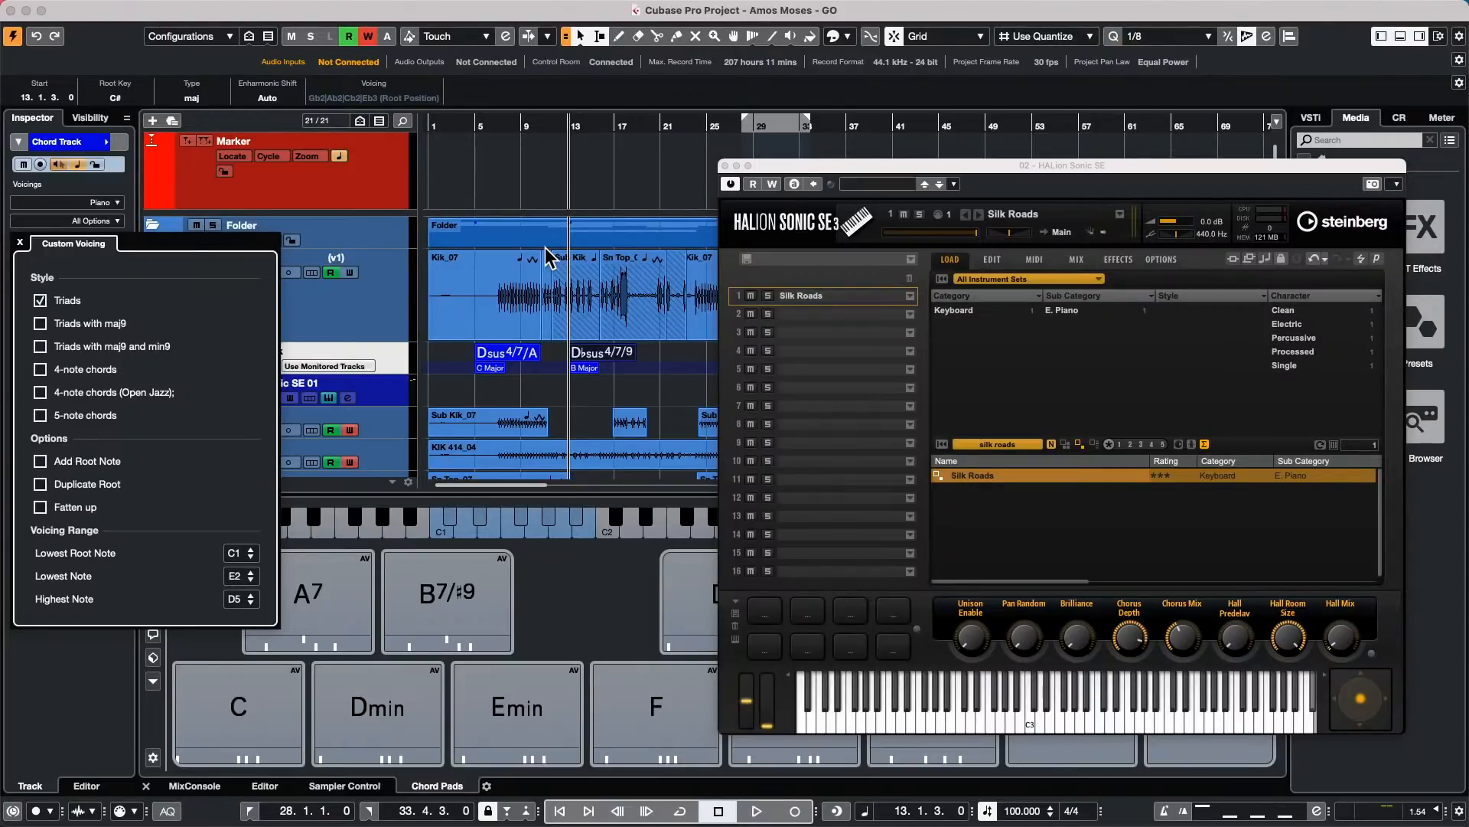
{"action": "left_click", "coordinate": [19, 242]}
{"action": "left_click", "coordinate": [359, 287]}
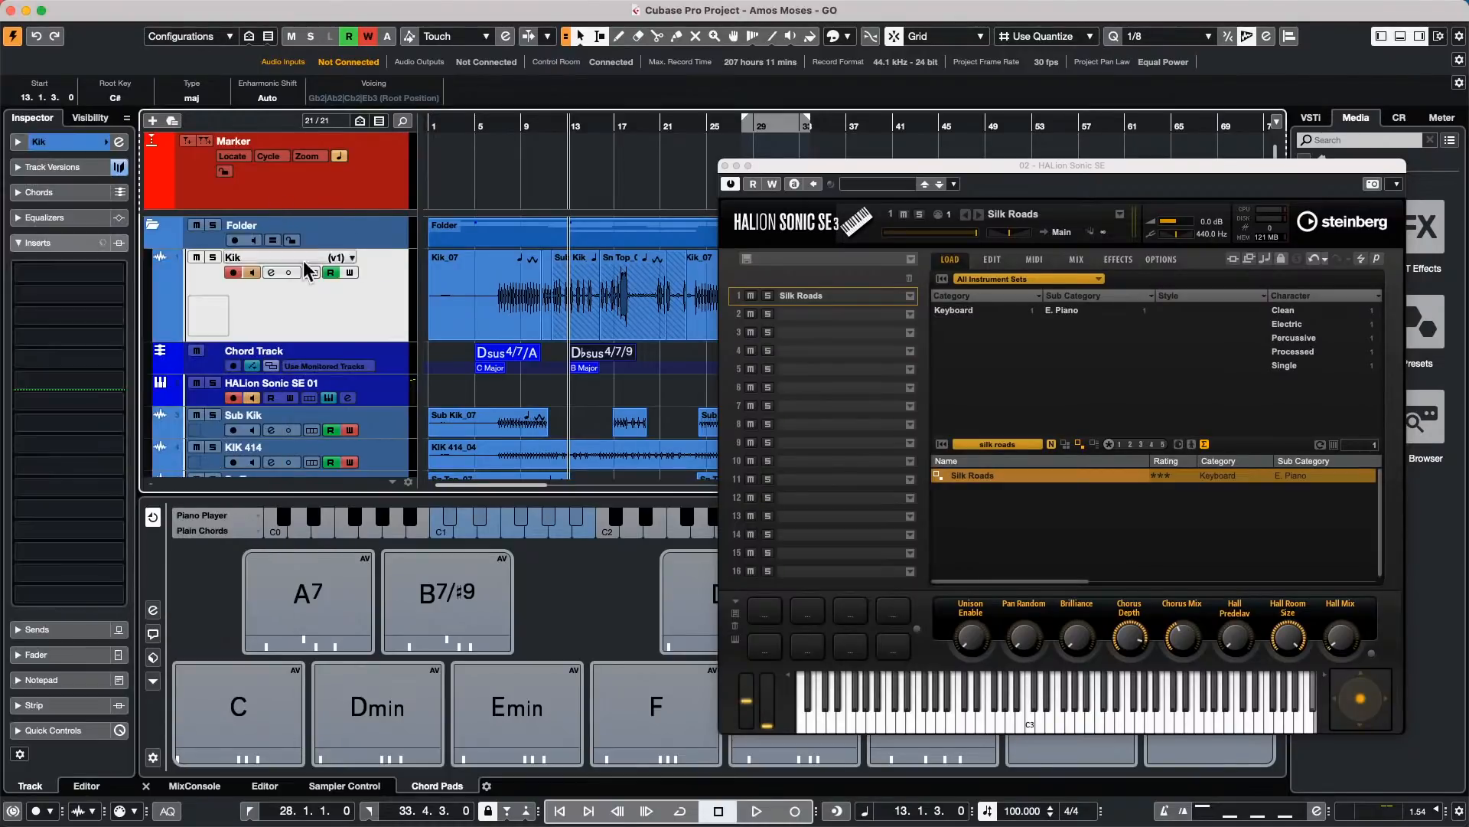
{"action": "left_click", "coordinate": [725, 166]}
Step: Revert the project to its previously saved version and delete the files created since the last save
{"action": "left_click", "coordinate": [104, 9]}
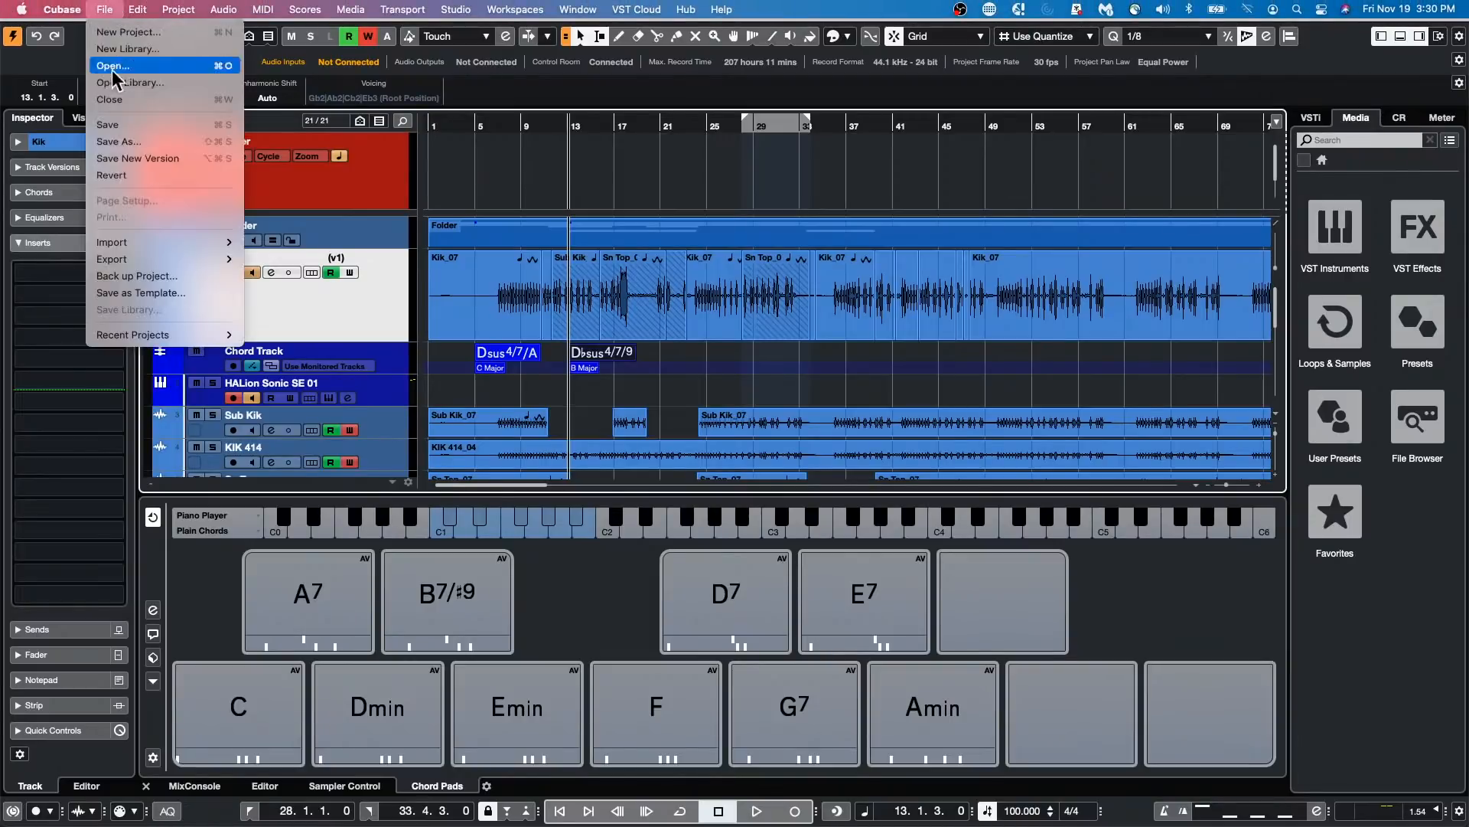
{"action": "mouse_move", "coordinate": [133, 336]}
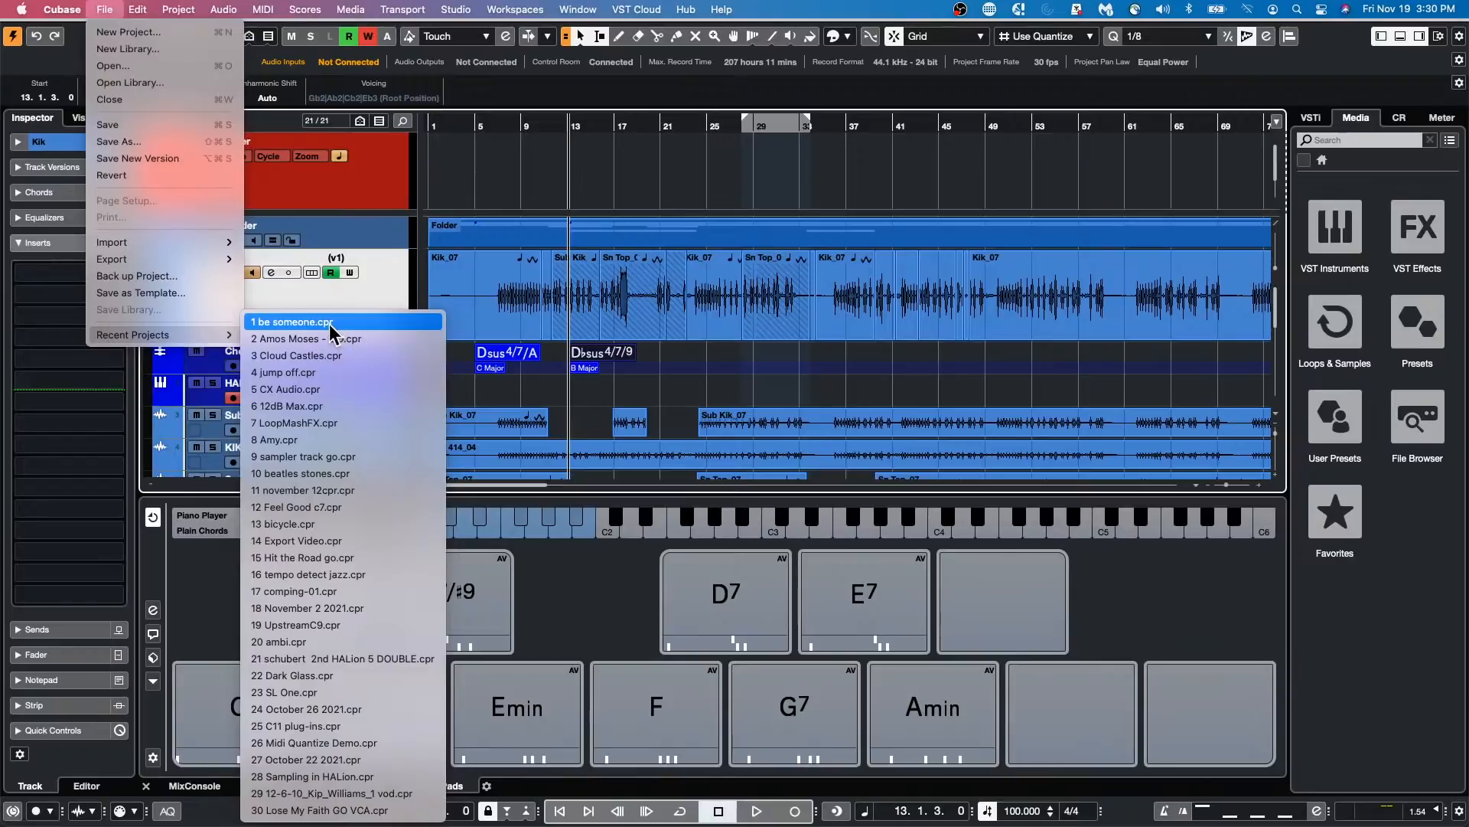
{"action": "mouse_move", "coordinate": [207, 264]}
{"action": "left_click", "coordinate": [189, 176]}
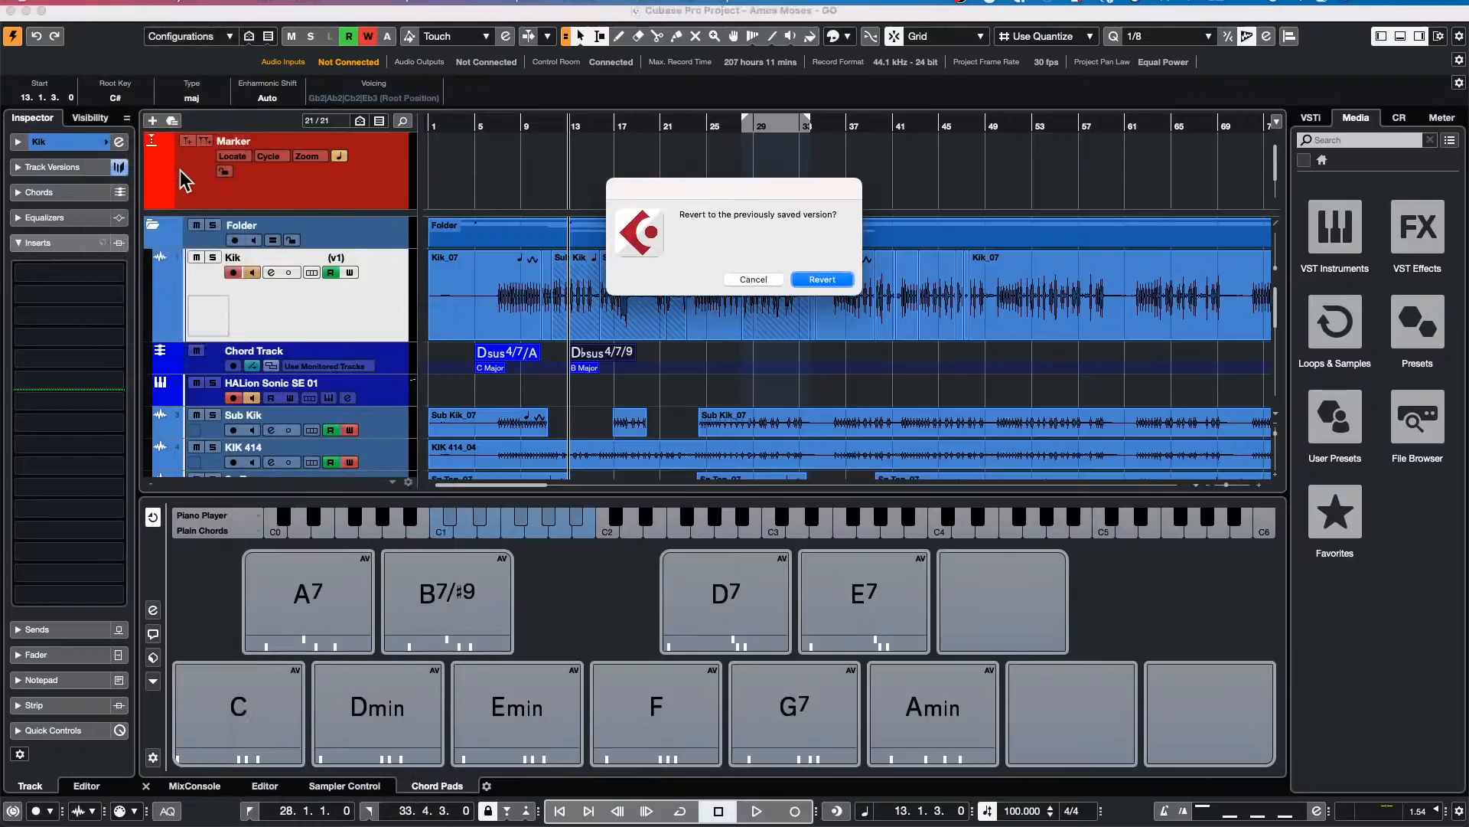
{"action": "left_click", "coordinate": [828, 283]}
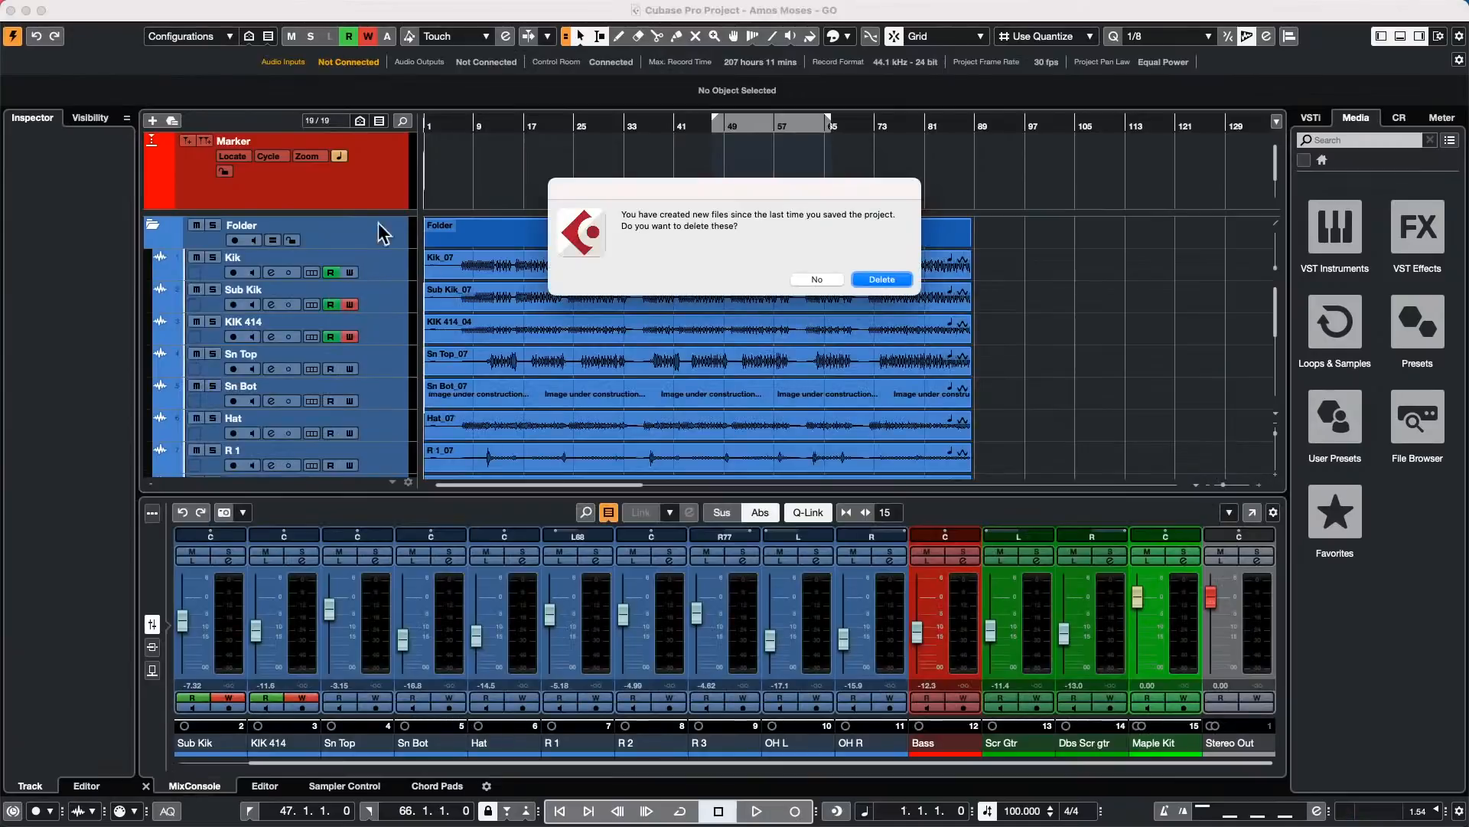
{"action": "left_click", "coordinate": [890, 280]}
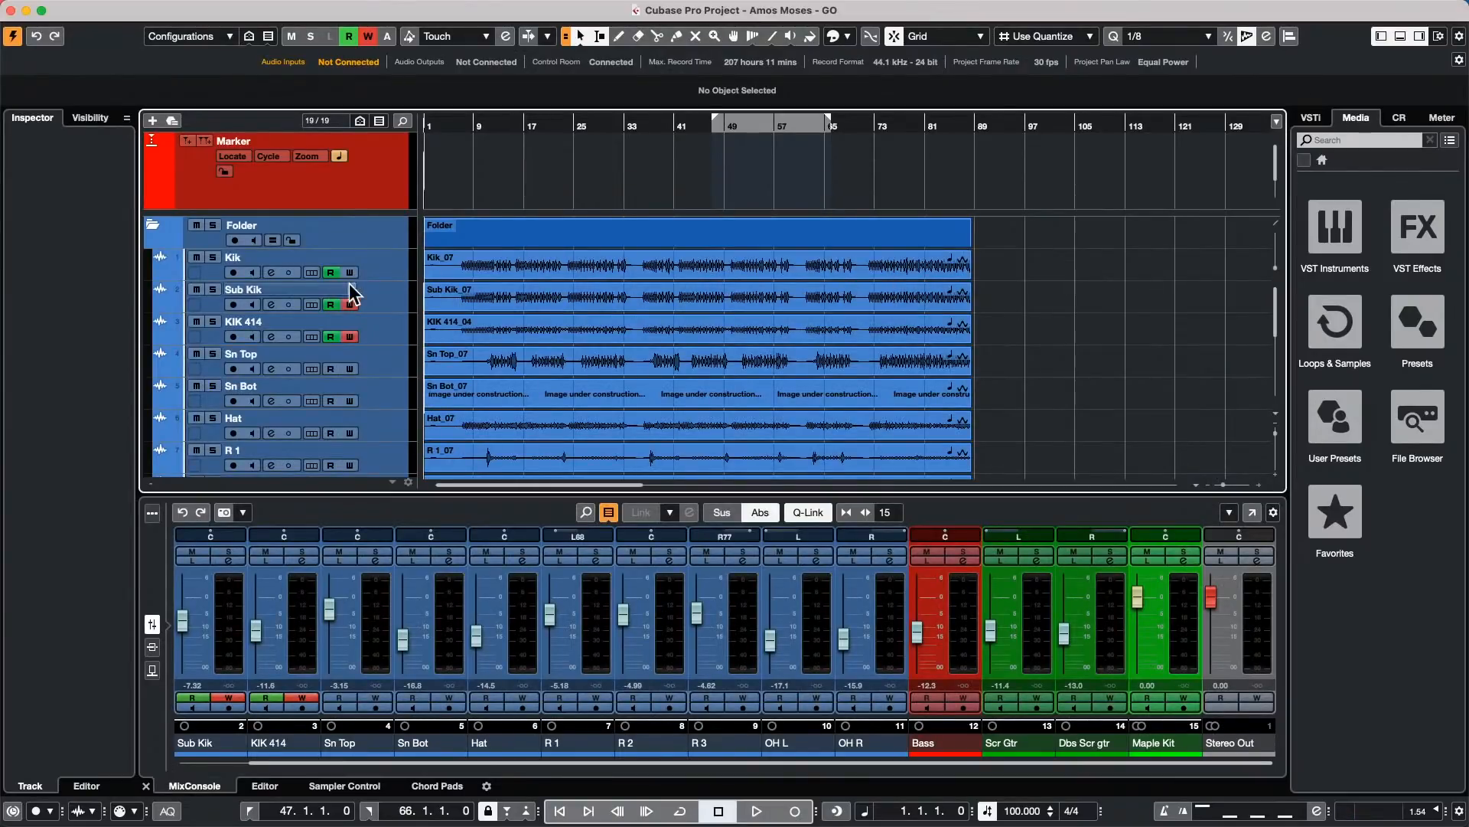
Step: Move all drum tracks from Kik through OH R out of the folder track
{"action": "left_click", "coordinate": [384, 274]}
{"action": "scroll", "coordinate": [388, 343], "scroll_direction": "down", "scroll_amount": 8}
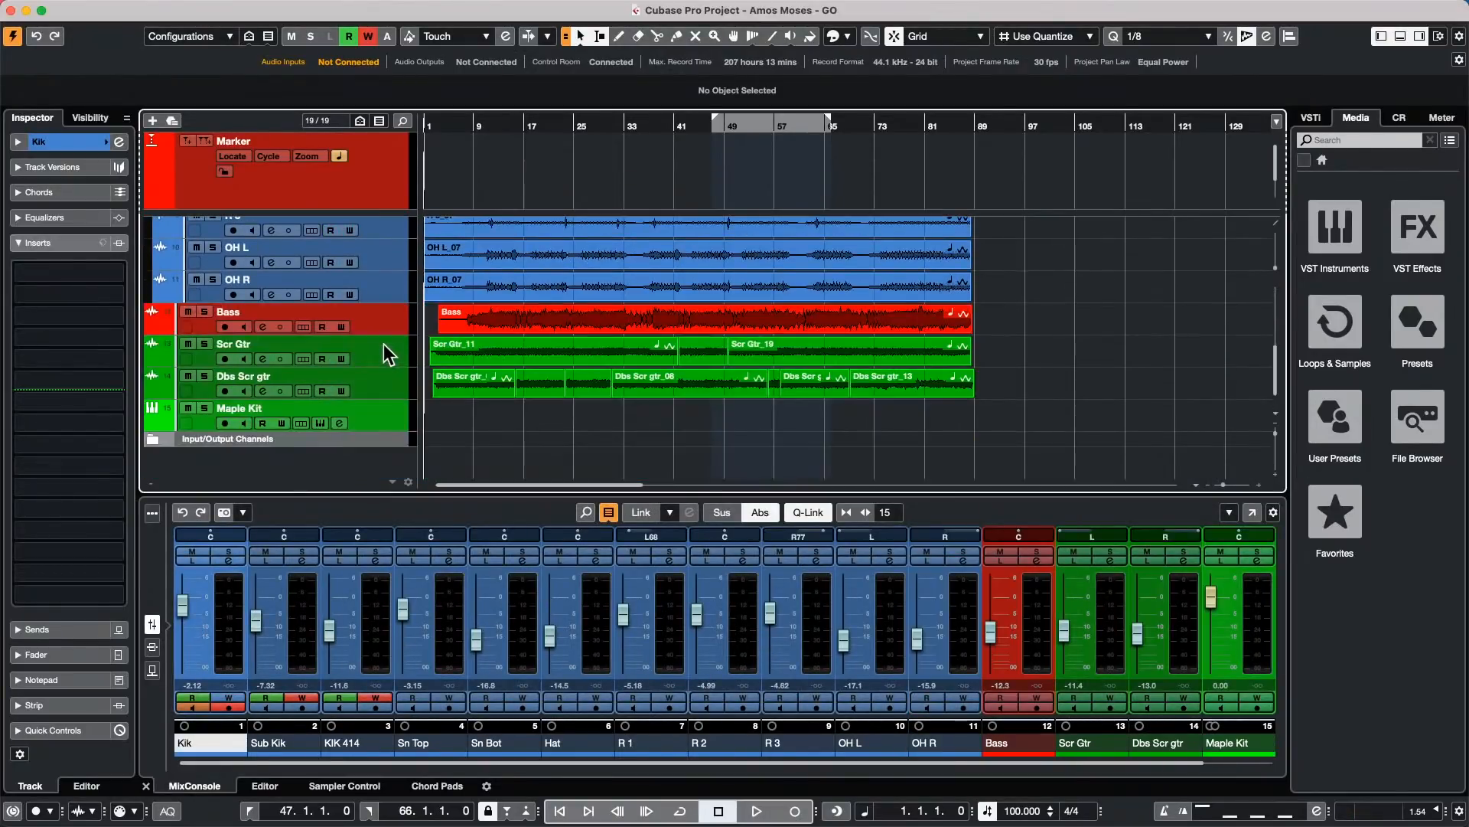
{"action": "left_click", "coordinate": [392, 288], "text": "shift"}
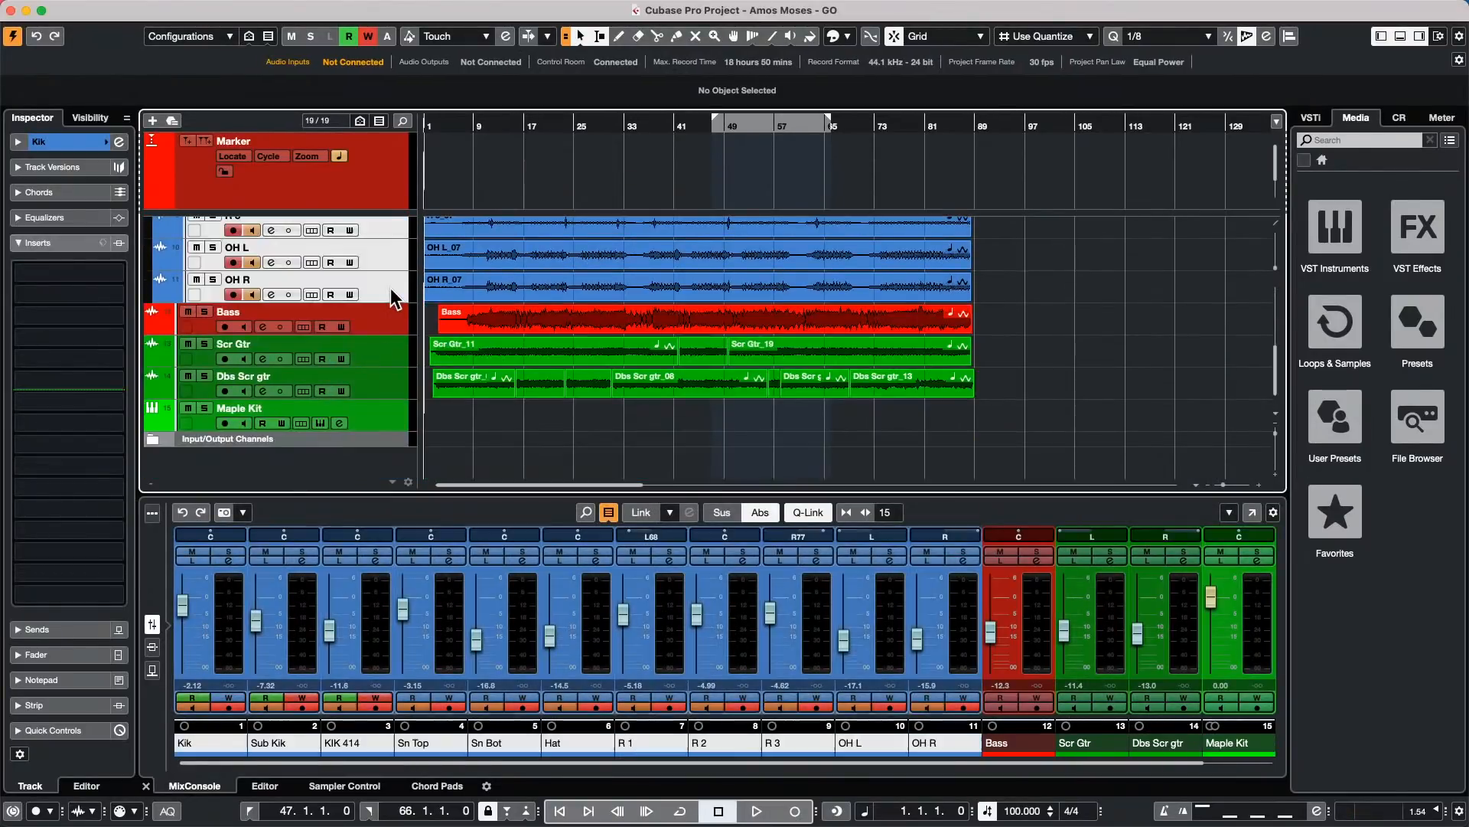
{"action": "scroll", "coordinate": [390, 288], "scroll_direction": "up", "scroll_amount": 8}
{"action": "left_click_drag", "start_coordinate": [384, 264], "coordinate": [391, 223]}
{"action": "scroll", "coordinate": [338, 368], "scroll_direction": "down", "scroll_amount": 8}
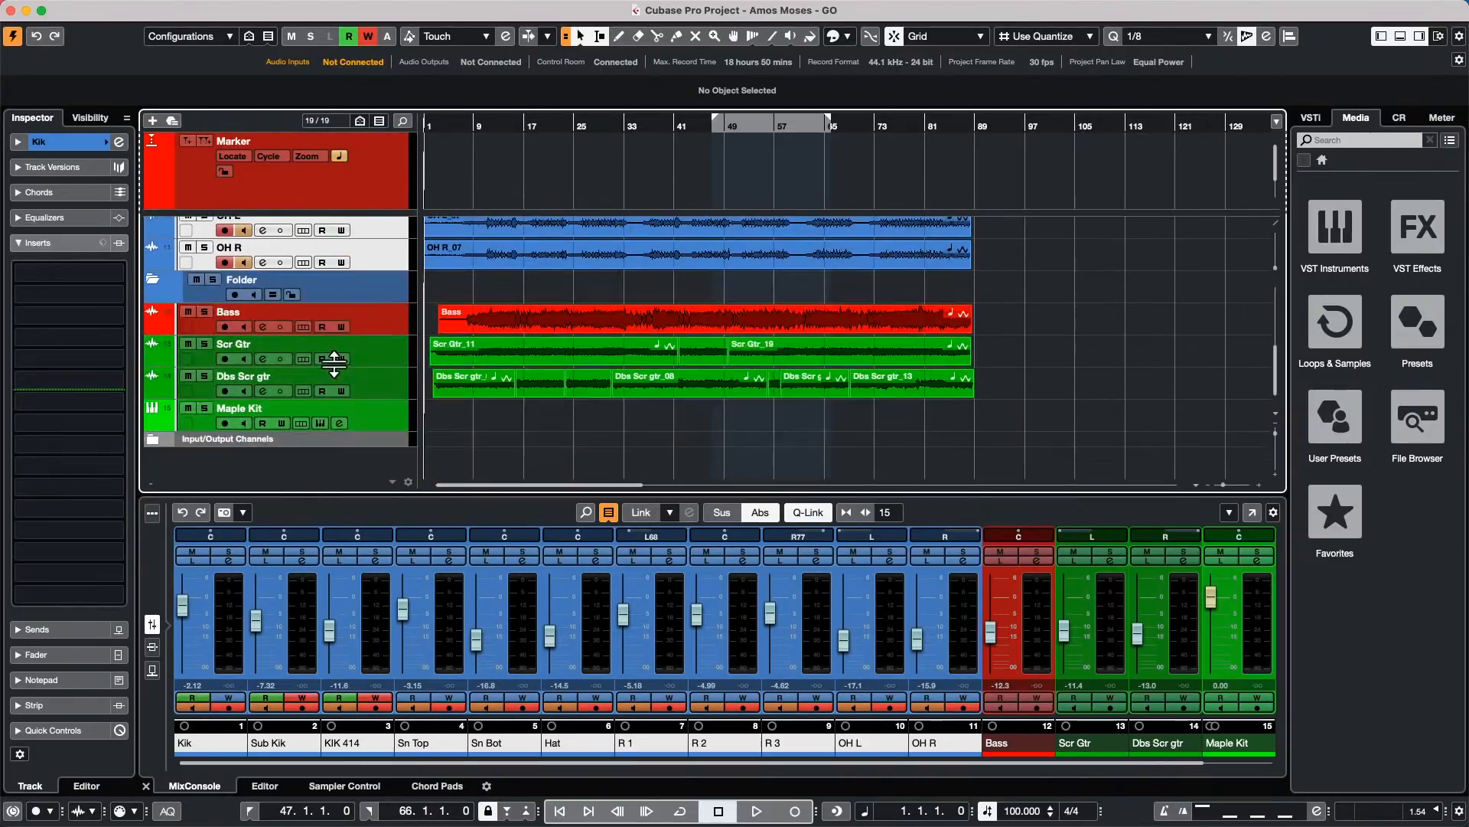
Step: Remove the emptied folder track above the Bass track
{"action": "left_click", "coordinate": [372, 286]}
{"action": "right_click", "coordinate": [372, 286]}
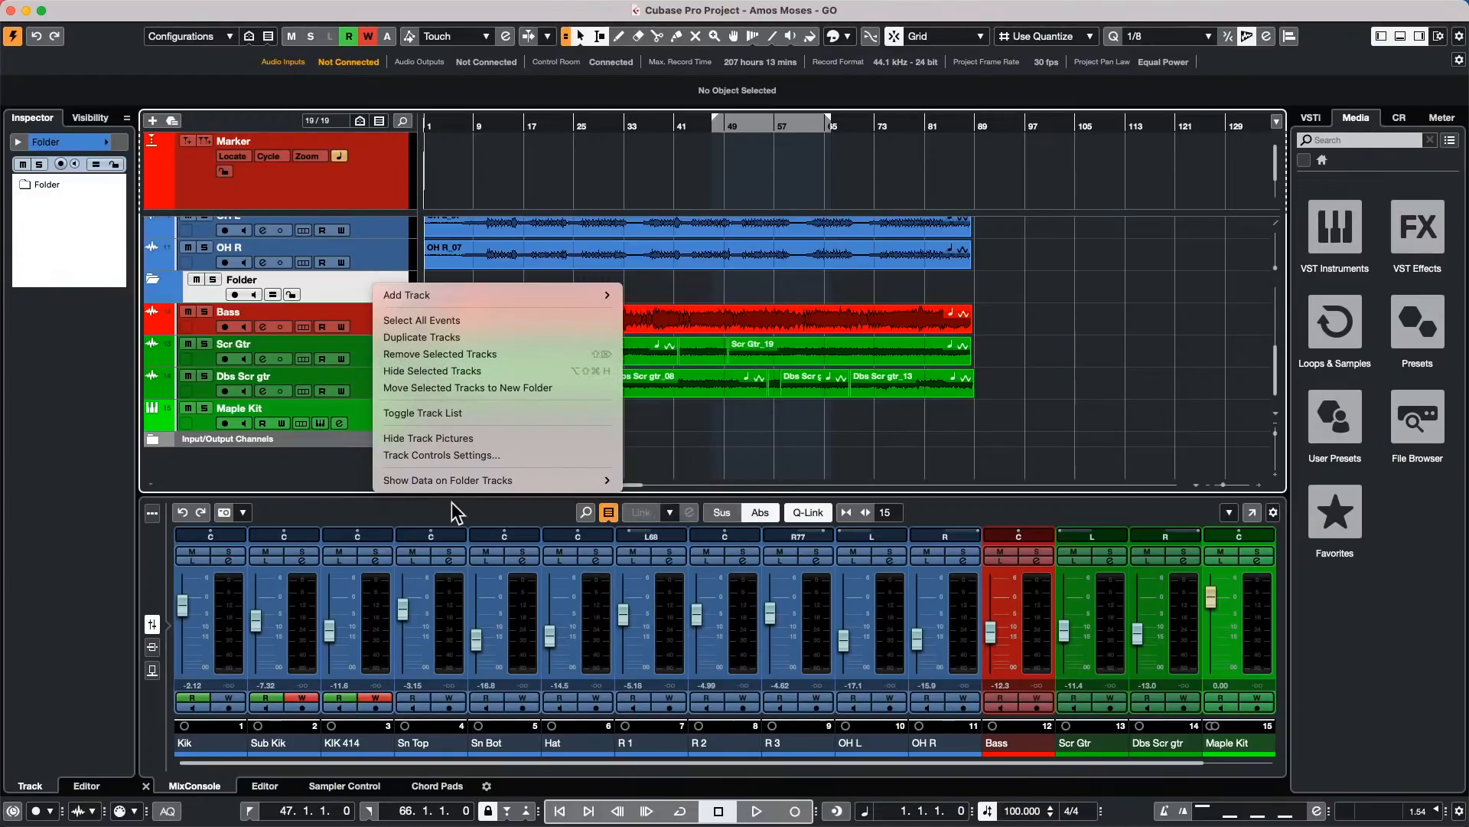
{"action": "left_click", "coordinate": [474, 352]}
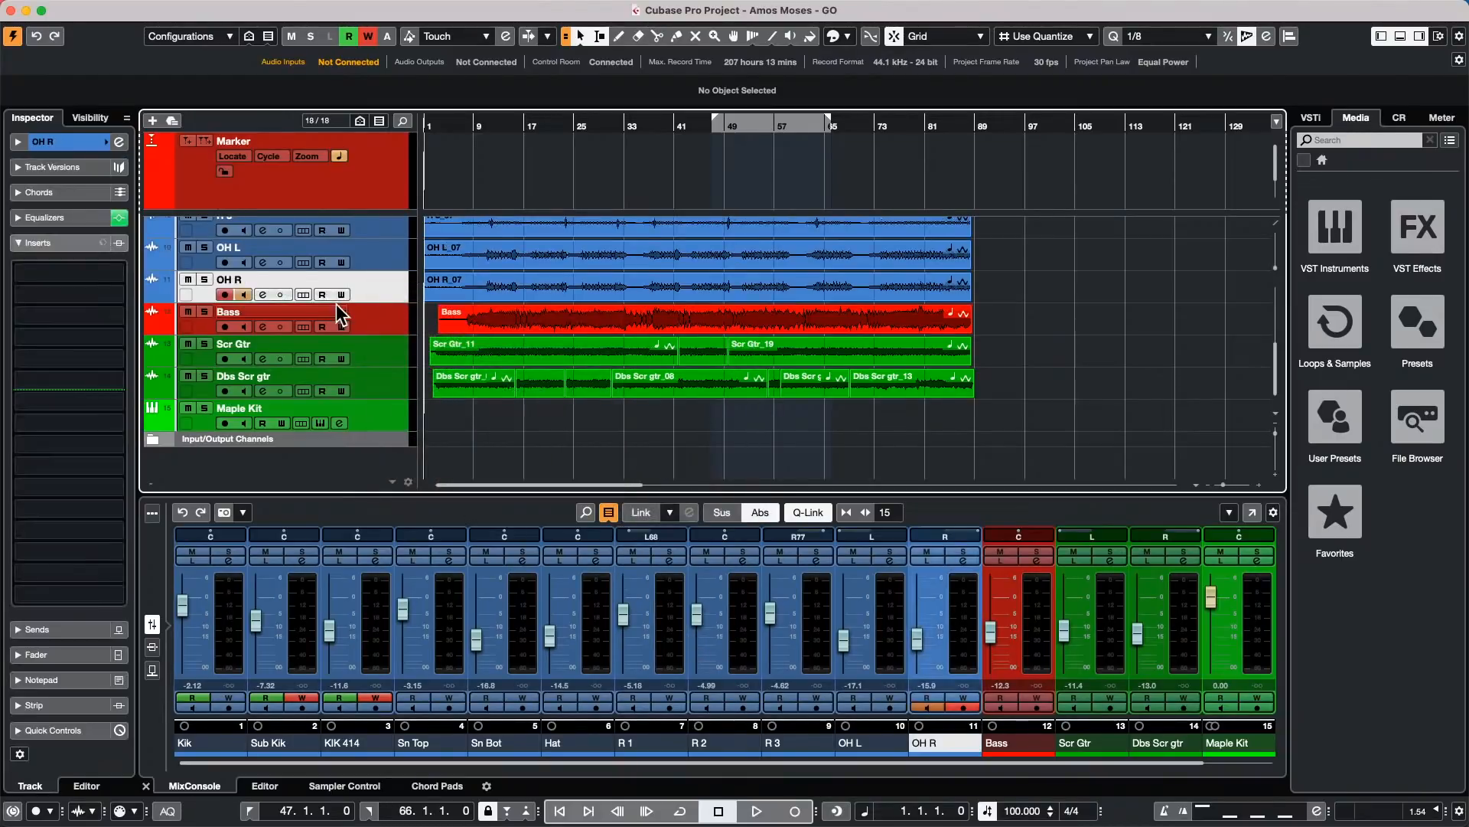
Step: Select all the drum tracks from Kik through OH R
{"action": "scroll", "coordinate": [337, 305], "scroll_direction": "up", "scroll_amount": 8}
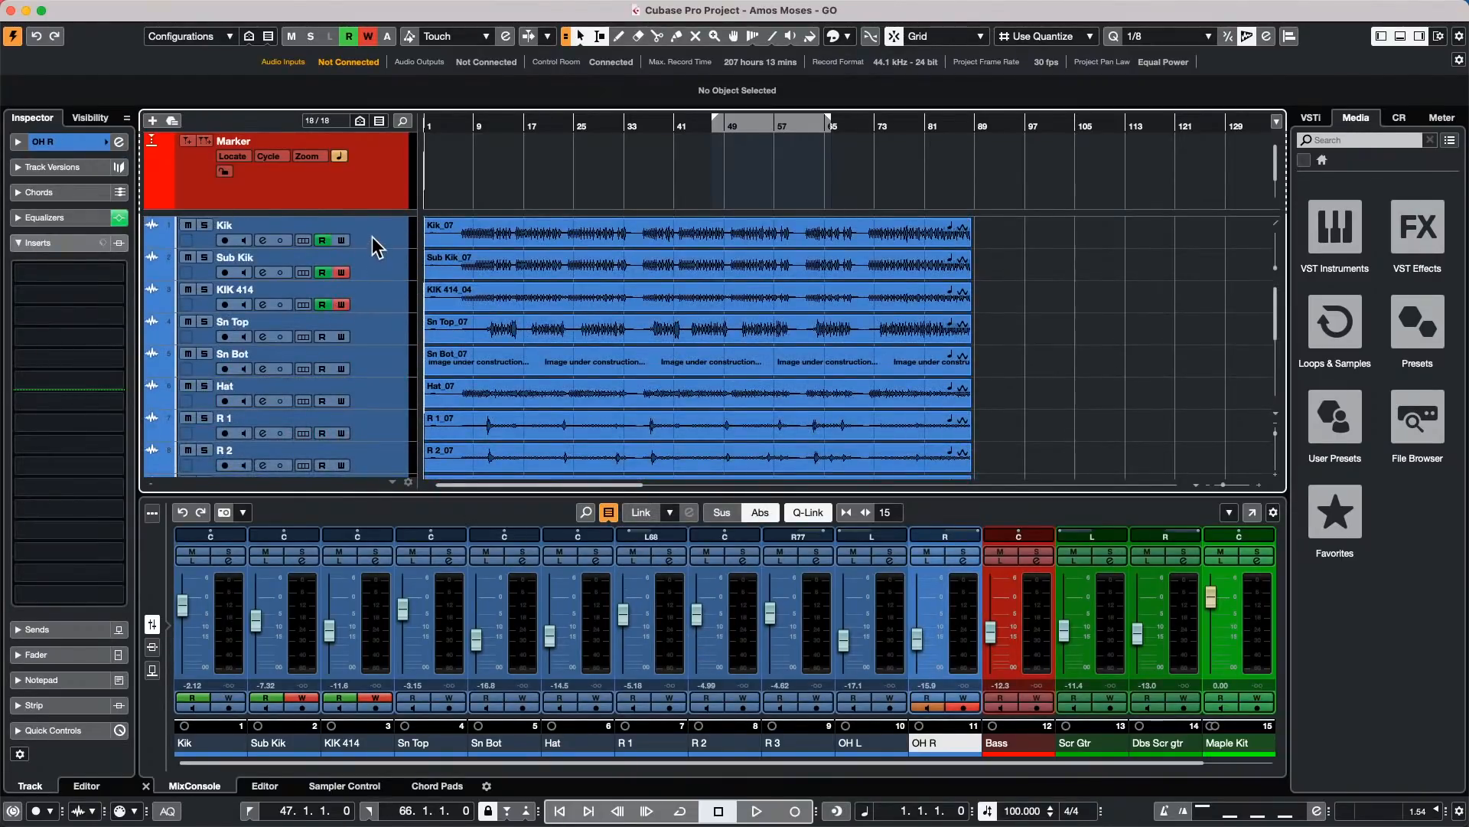
{"action": "left_click", "coordinate": [375, 246]}
{"action": "scroll", "coordinate": [354, 263], "scroll_direction": "down", "scroll_amount": 5}
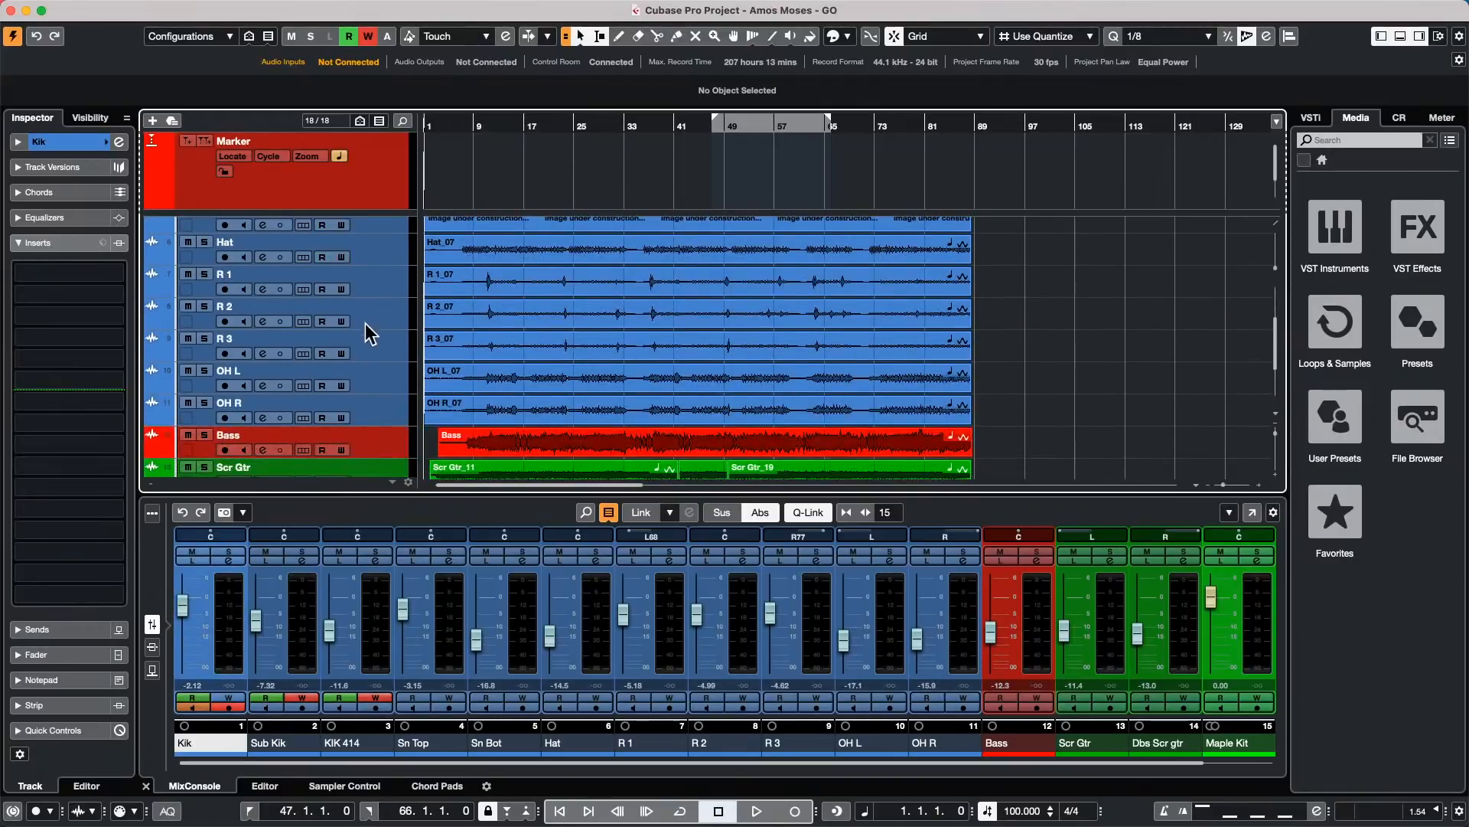
{"action": "left_click", "coordinate": [380, 407], "text": "shift"}
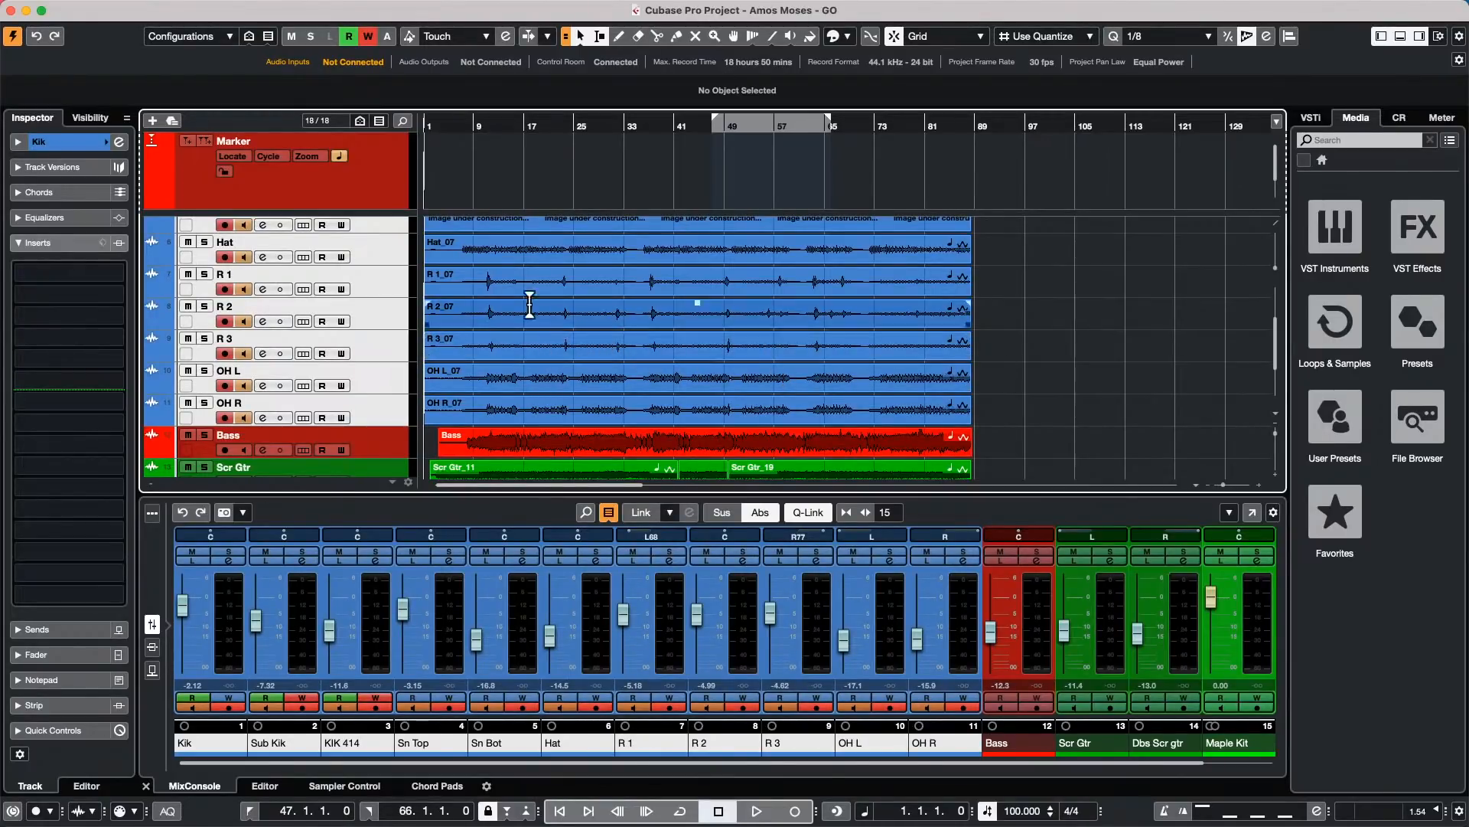
Step: Run the macro "Selected Tracks to new Folder and Add Group Channel" on the selected drum tracks
{"action": "scroll", "coordinate": [360, 310], "scroll_direction": "up", "scroll_amount": 2}
{"action": "scroll", "coordinate": [360, 310], "scroll_direction": "up", "scroll_amount": 3}
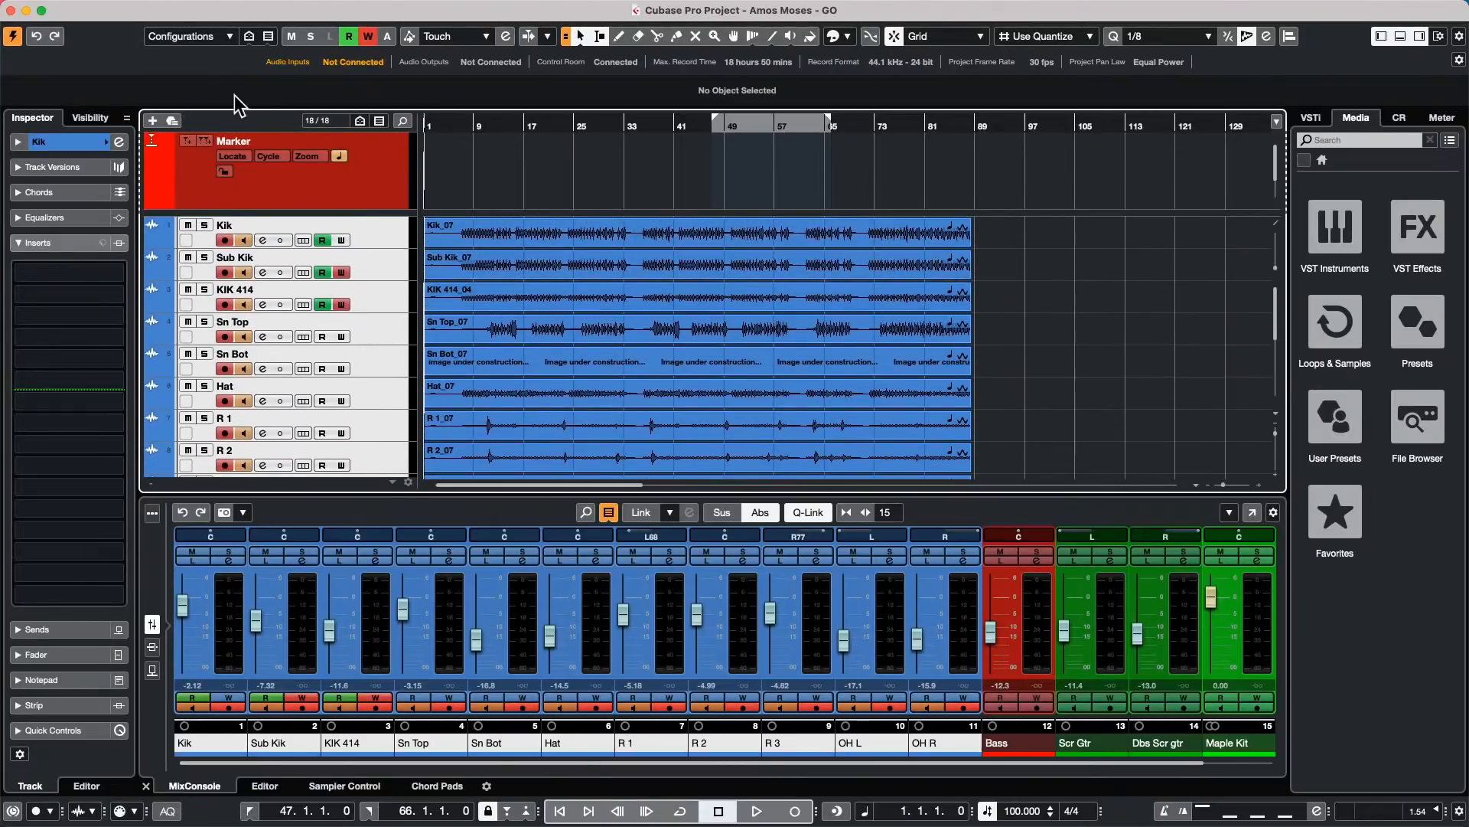
{"action": "left_click", "coordinate": [179, 9]}
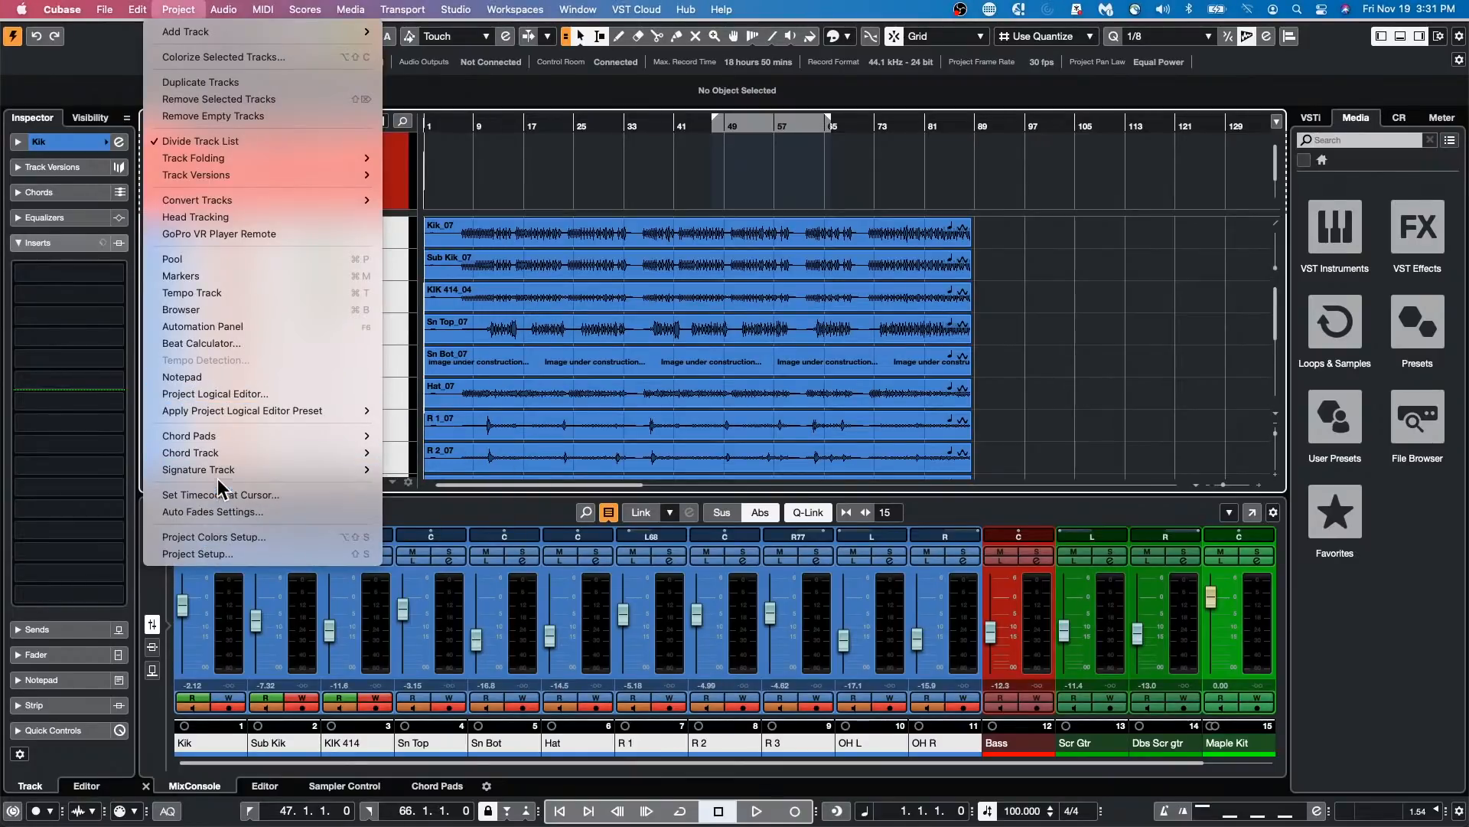
{"action": "mouse_move", "coordinate": [138, 9]}
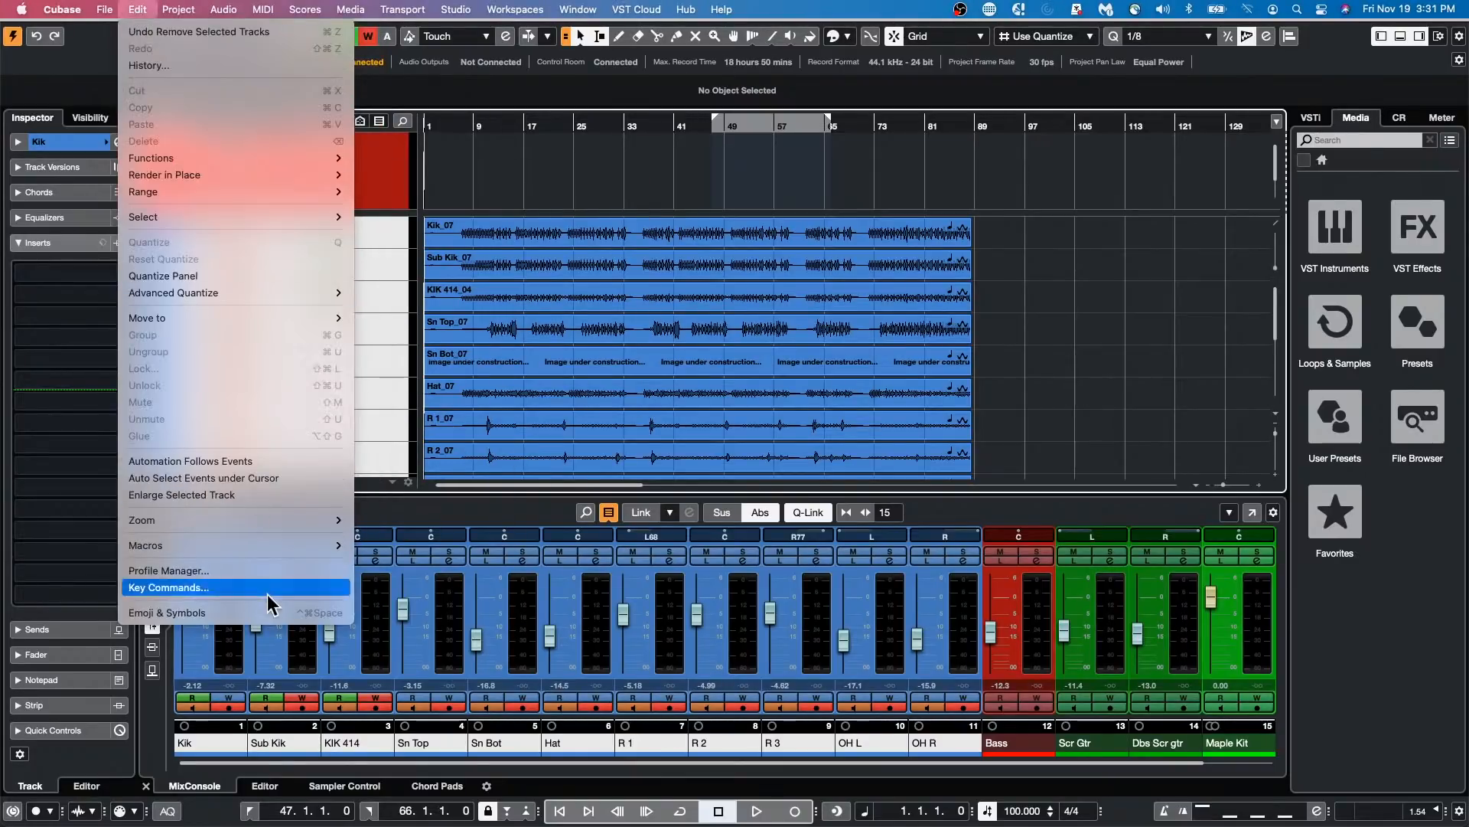
{"action": "mouse_move", "coordinate": [268, 538]}
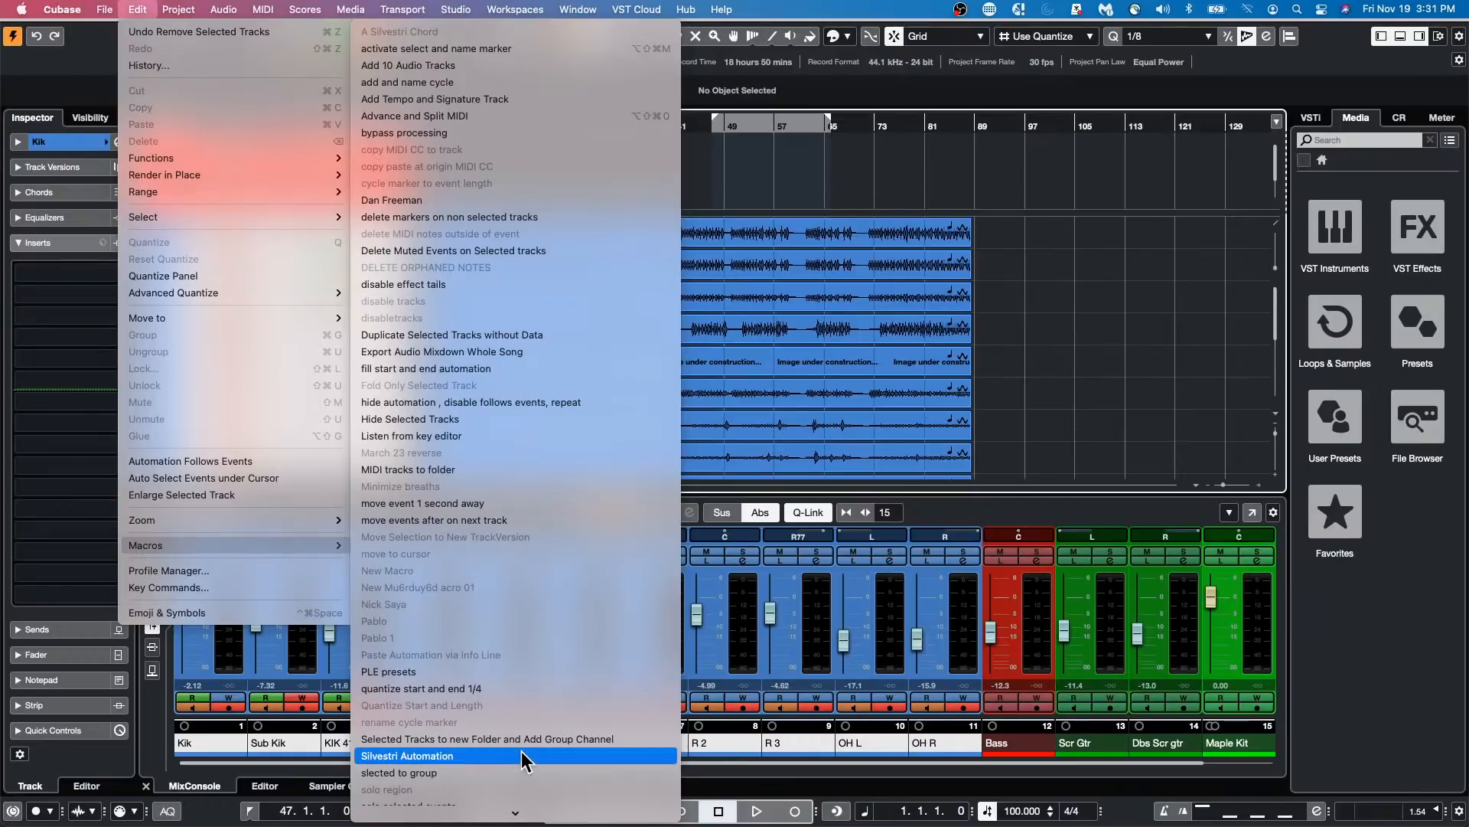
{"action": "left_click", "coordinate": [572, 739]}
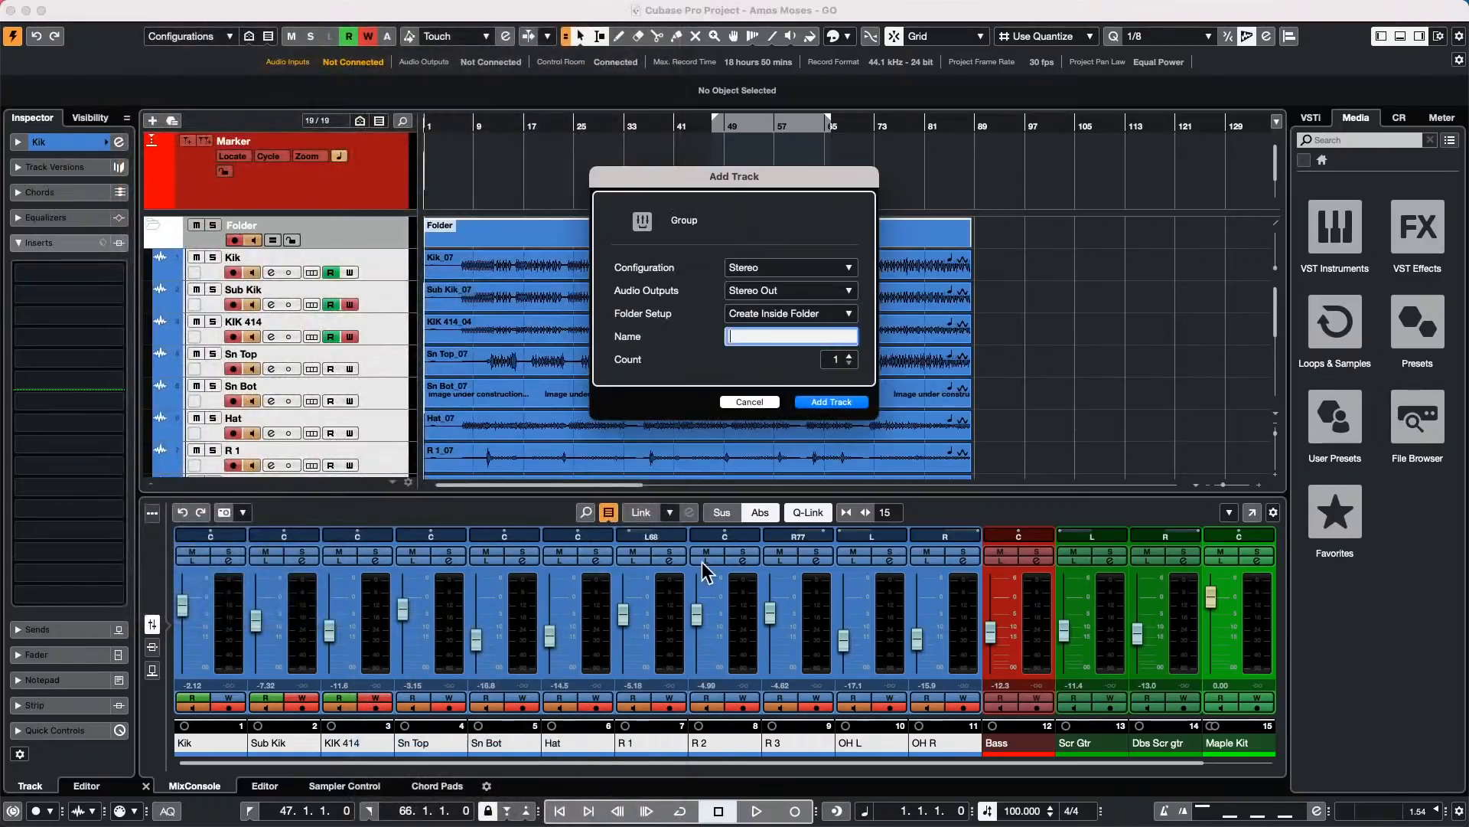
Step: Name the new stereo group channel "Drums" and add it
{"action": "type", "text": "D"}
{"action": "type", "text": "run"}
{"action": "type", "text": "ms"}
{"action": "key", "text": "Return"}
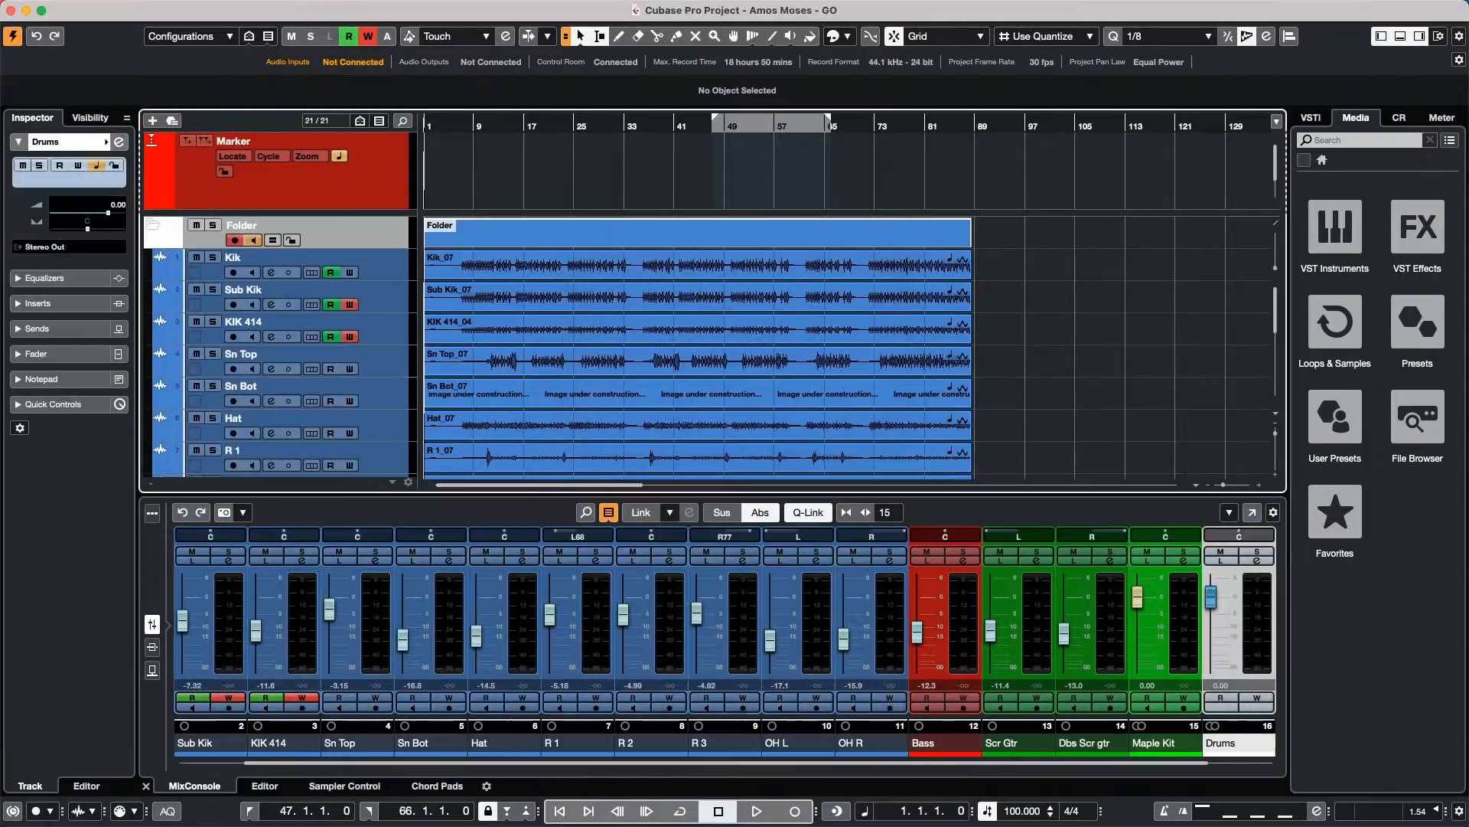
Step: Play the song from about bar 6, lower the Drums group fader to about -1.20, and stop playback
{"action": "scroll", "coordinate": [373, 390], "scroll_direction": "down", "scroll_amount": 5}
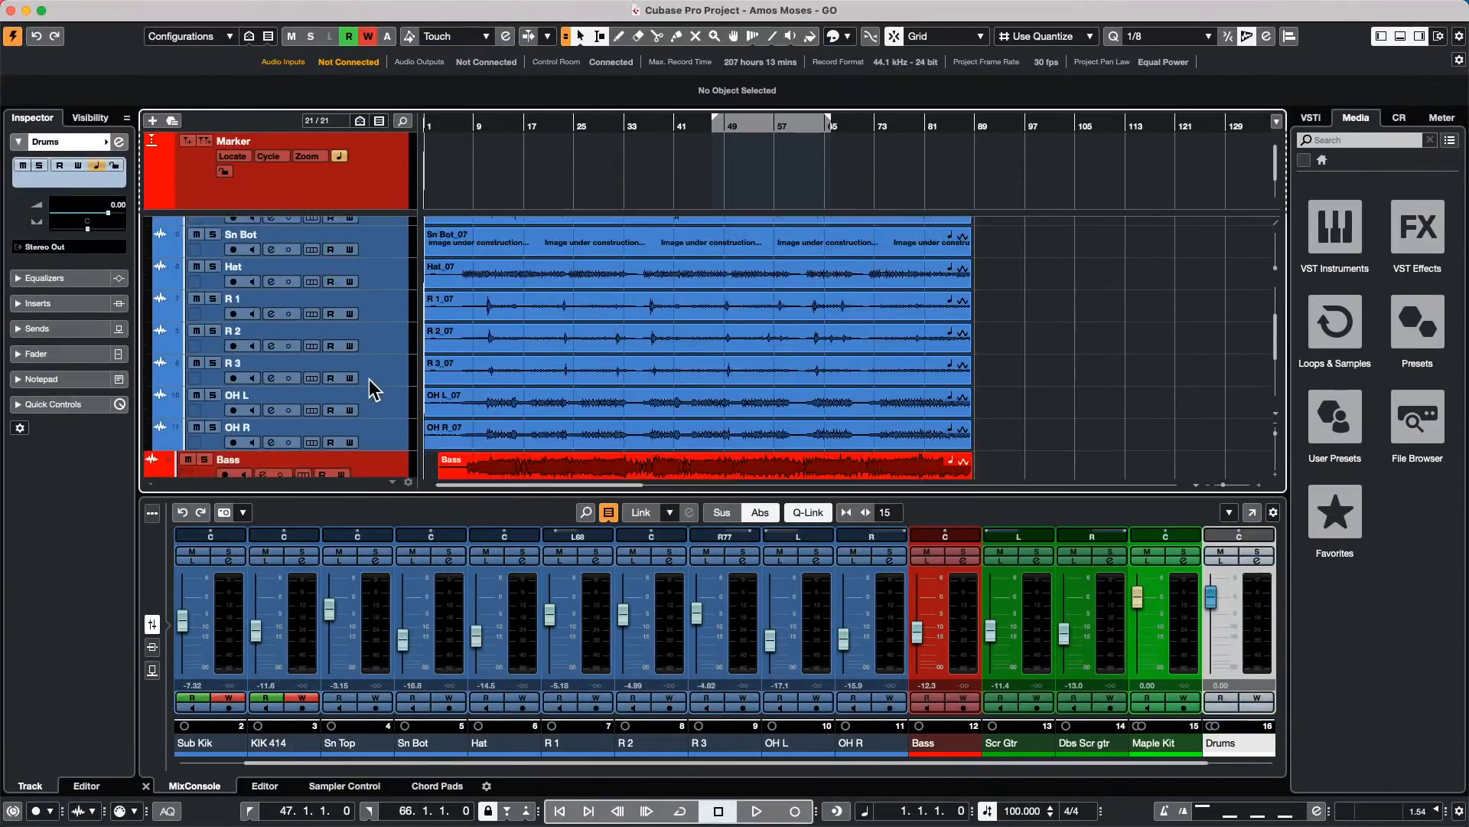
{"action": "scroll", "coordinate": [369, 375], "scroll_direction": "up", "scroll_amount": 4}
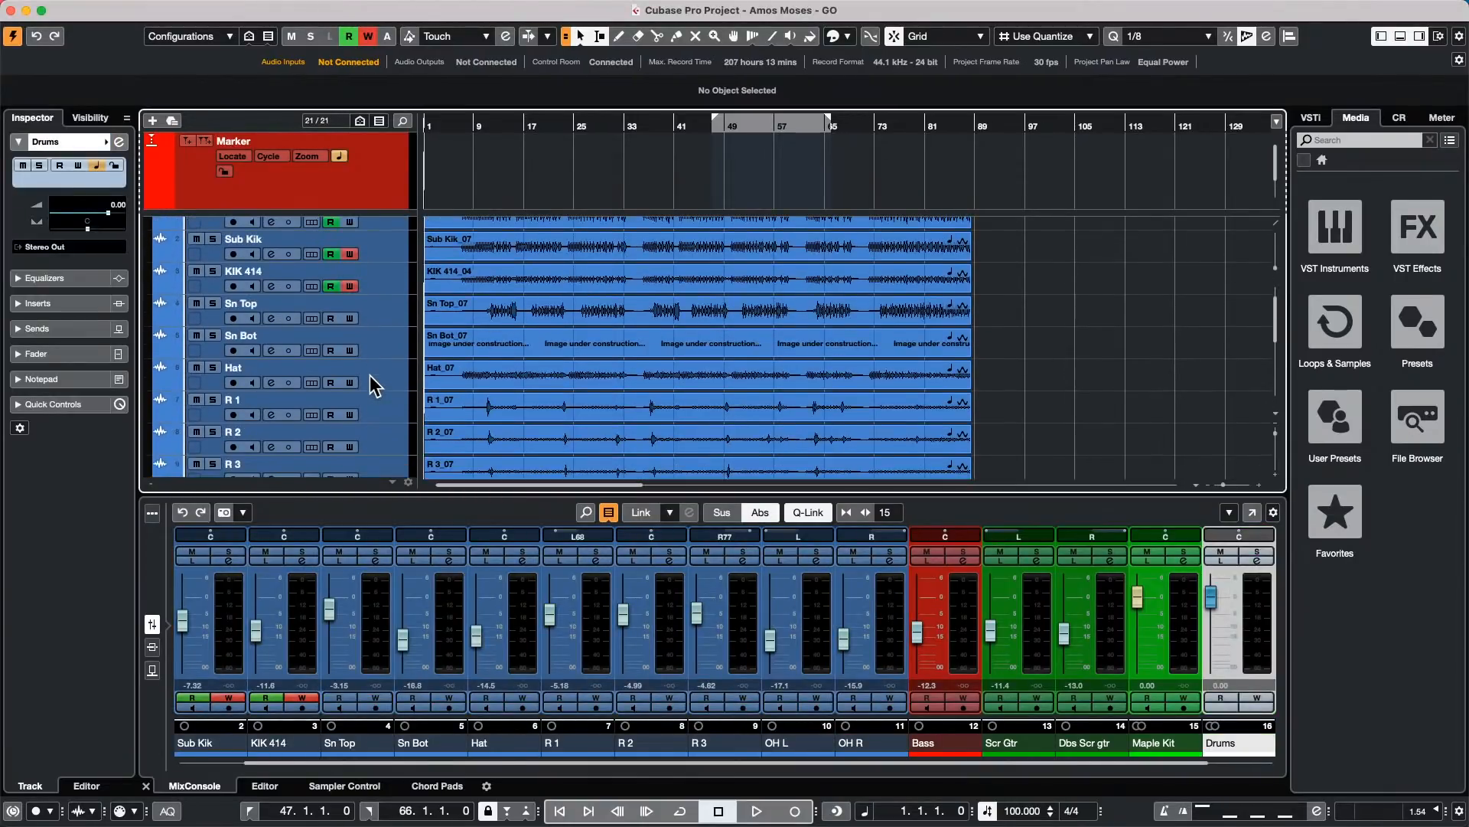
{"action": "scroll", "coordinate": [370, 375], "scroll_direction": "down", "scroll_amount": 1}
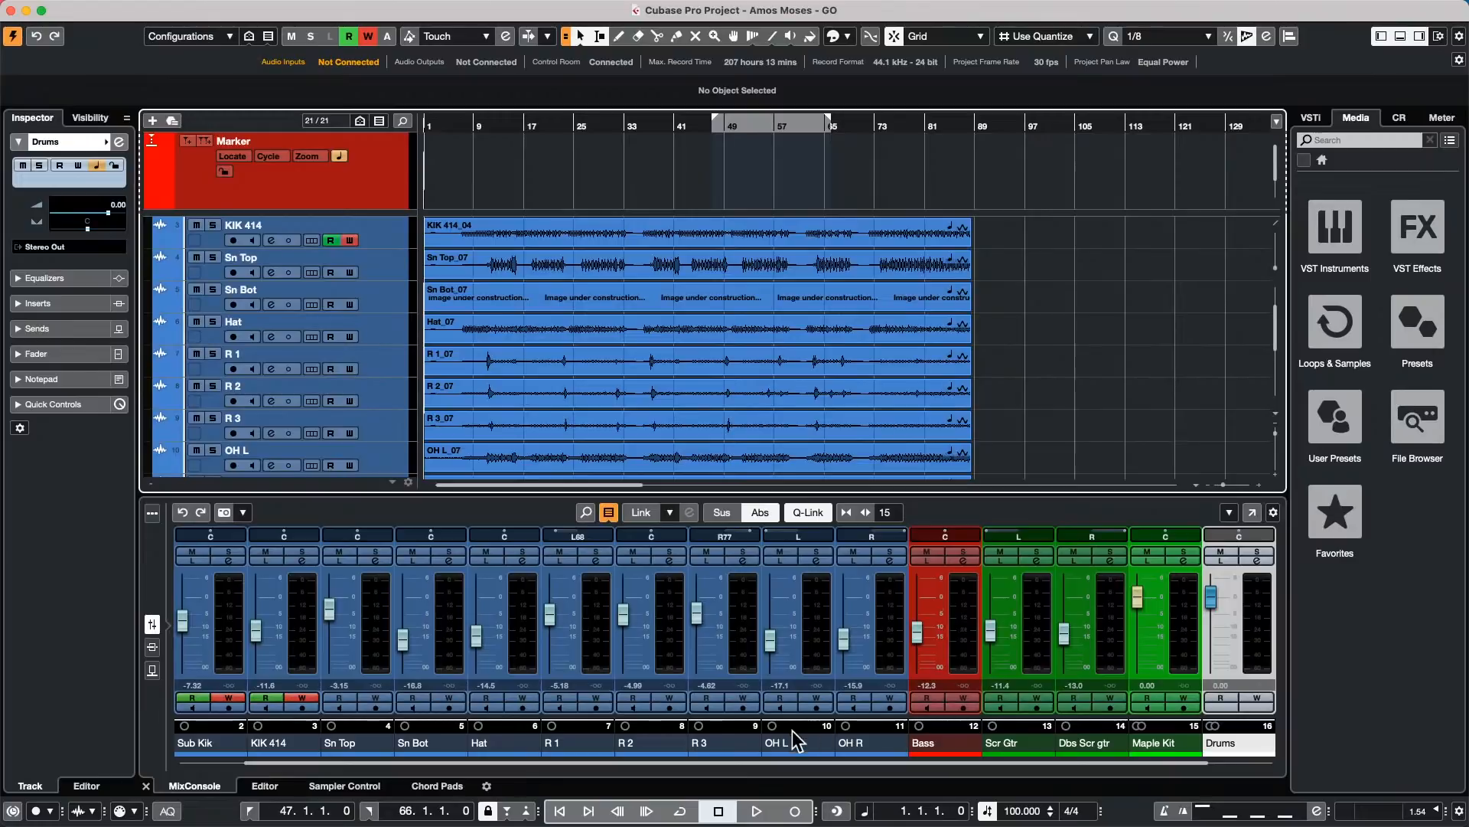
{"action": "left_click", "coordinate": [740, 761]}
{"action": "left_click_drag", "start_coordinate": [740, 765], "coordinate": [836, 771]}
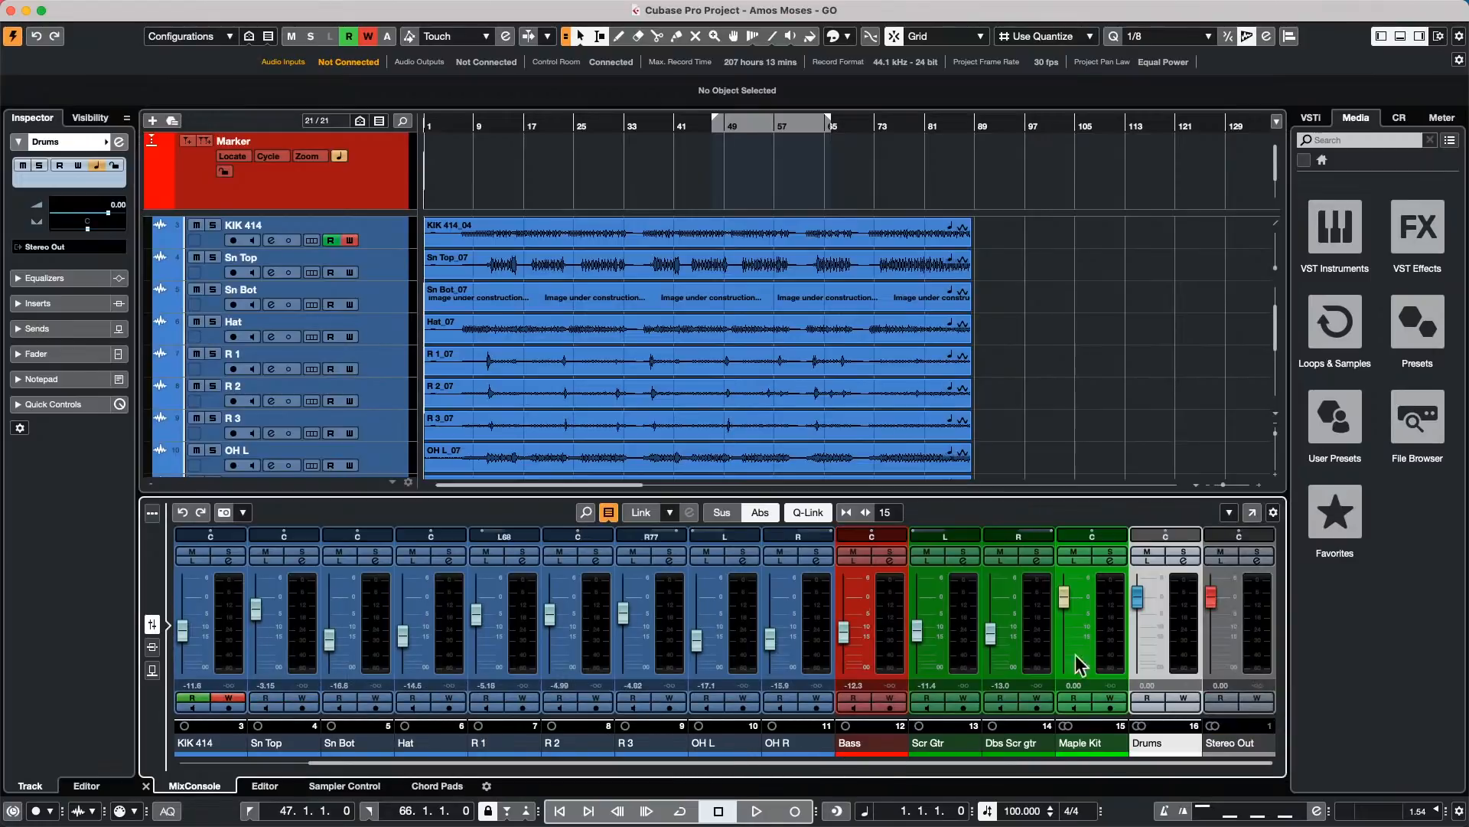
{"action": "key", "text": "space"}
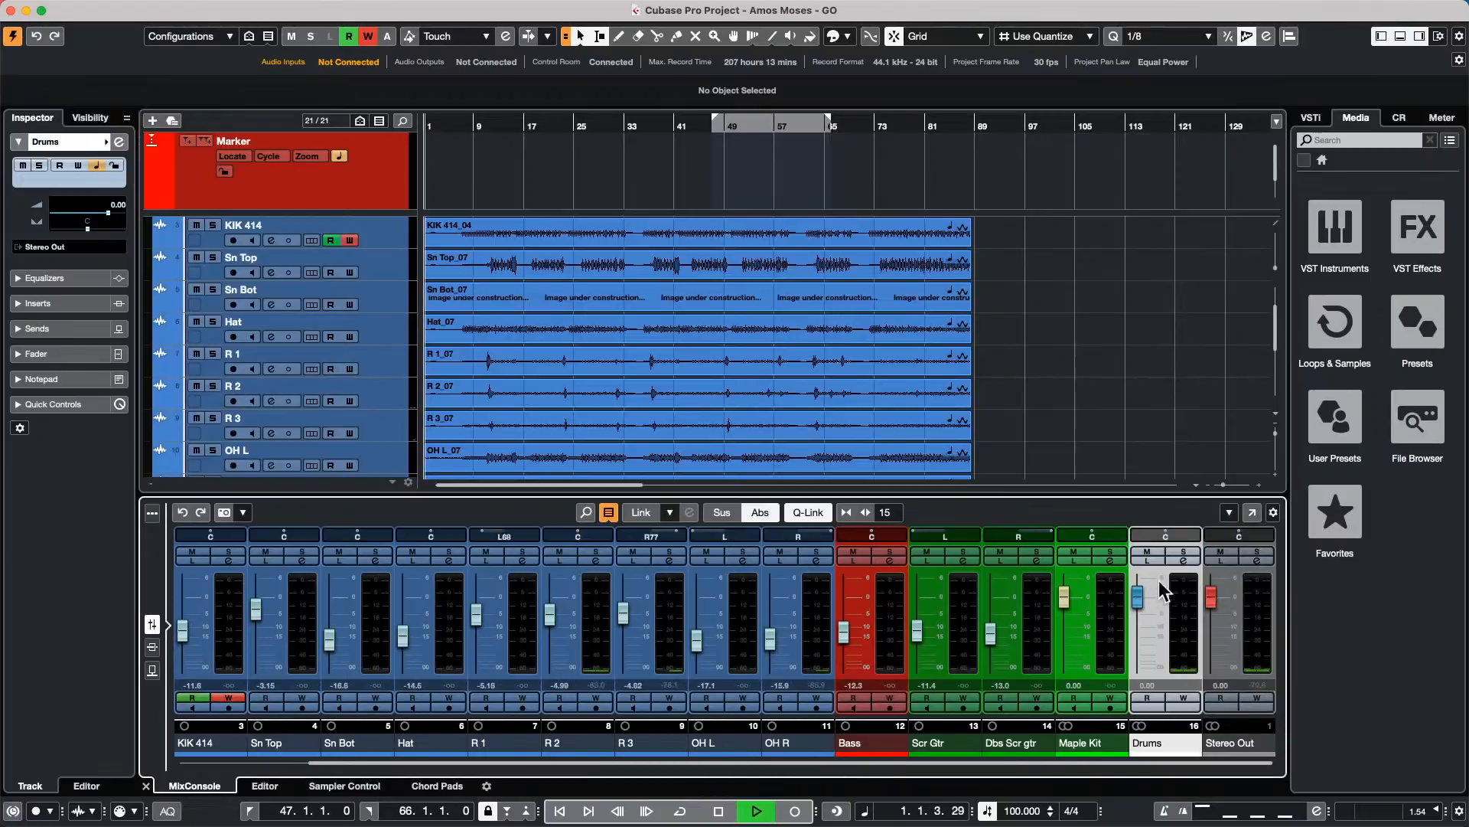
{"action": "left_click", "coordinate": [457, 125]}
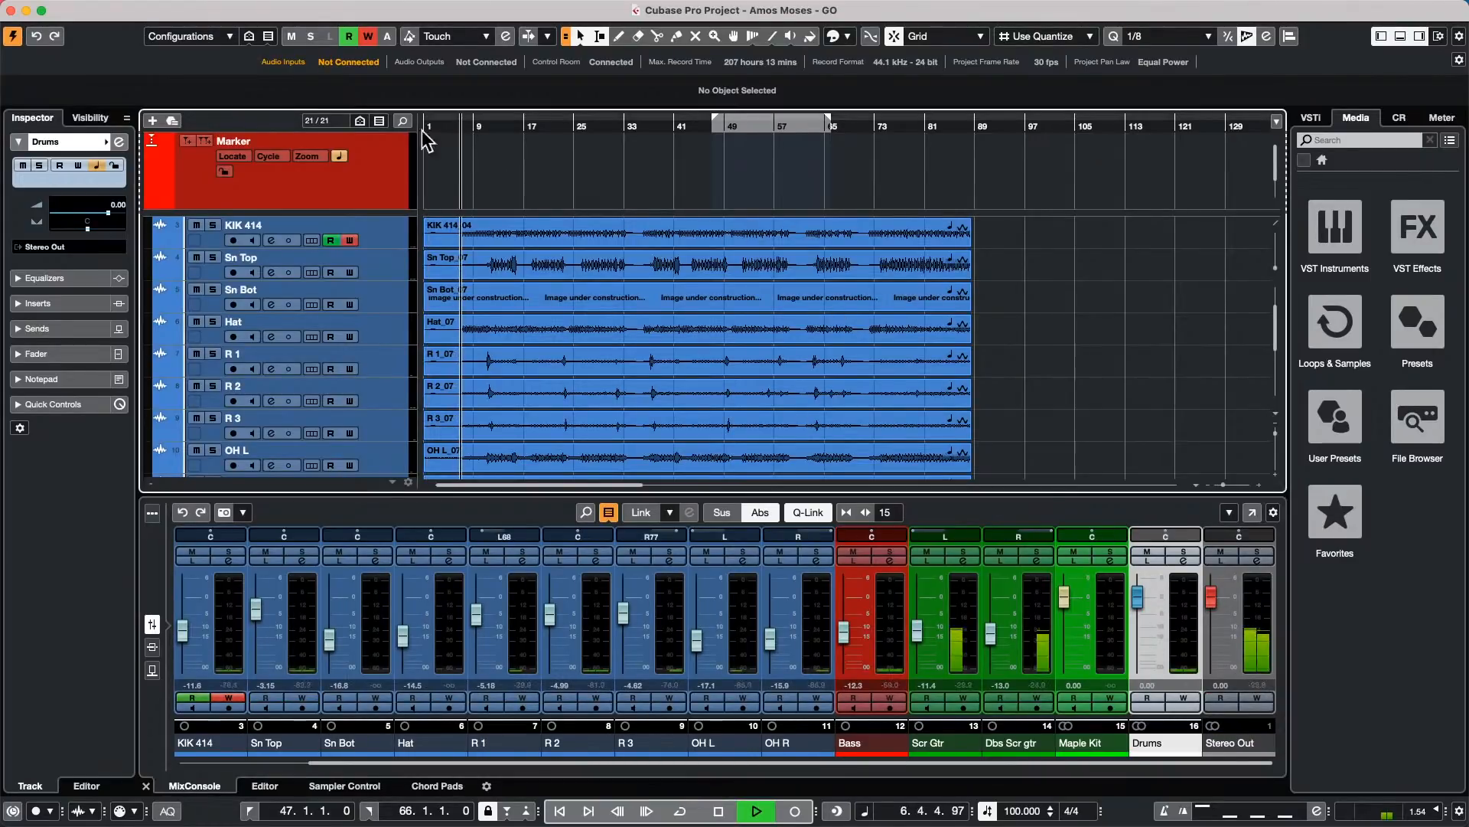
{"action": "mouse_move", "coordinate": [1141, 605]}
{"action": "left_mouse_down"}
{"action": "mouse_move", "coordinate": [1137, 672]}
{"action": "mouse_move", "coordinate": [1148, 610]}
{"action": "left_mouse_up"}
{"action": "key", "text": "space"}
Step: Select the tracks from Kik through OH R and add an unnamed stereo group channel to the selected channels
{"action": "scroll", "coordinate": [406, 366], "scroll_direction": "up", "scroll_amount": 3}
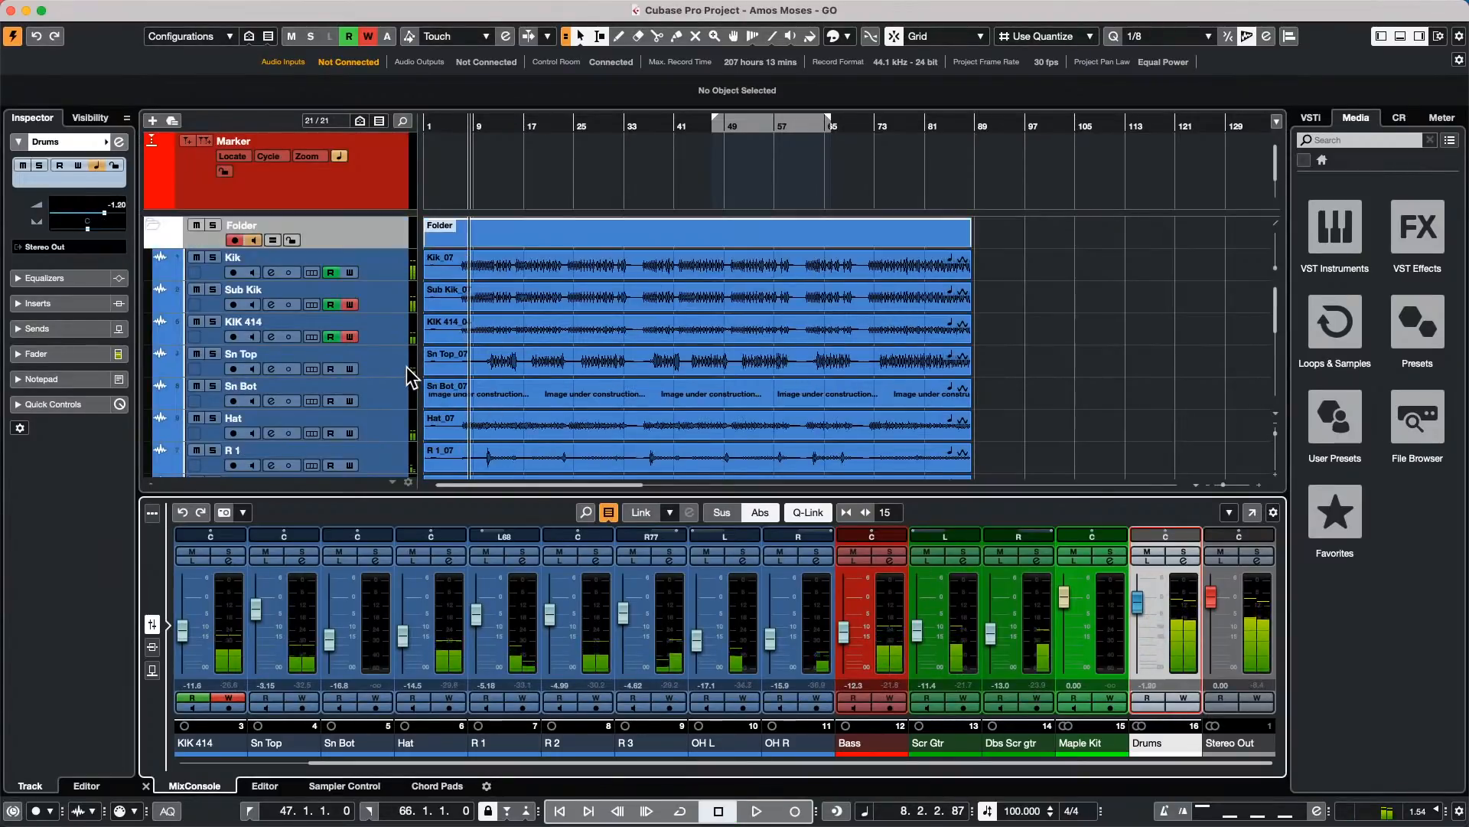
{"action": "left_click", "coordinate": [397, 269]}
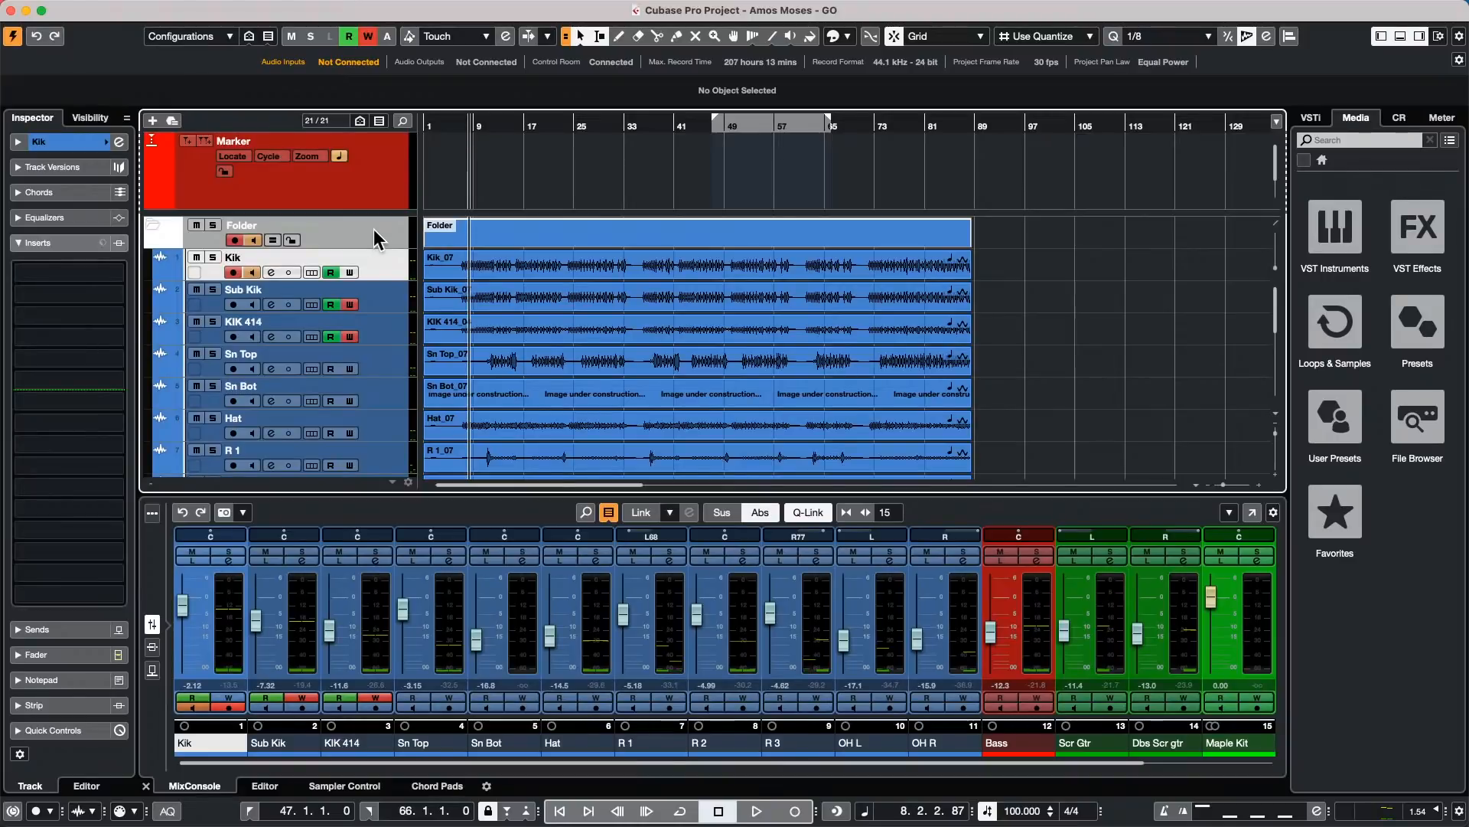
{"action": "scroll", "coordinate": [378, 341], "scroll_direction": "down", "scroll_amount": 5}
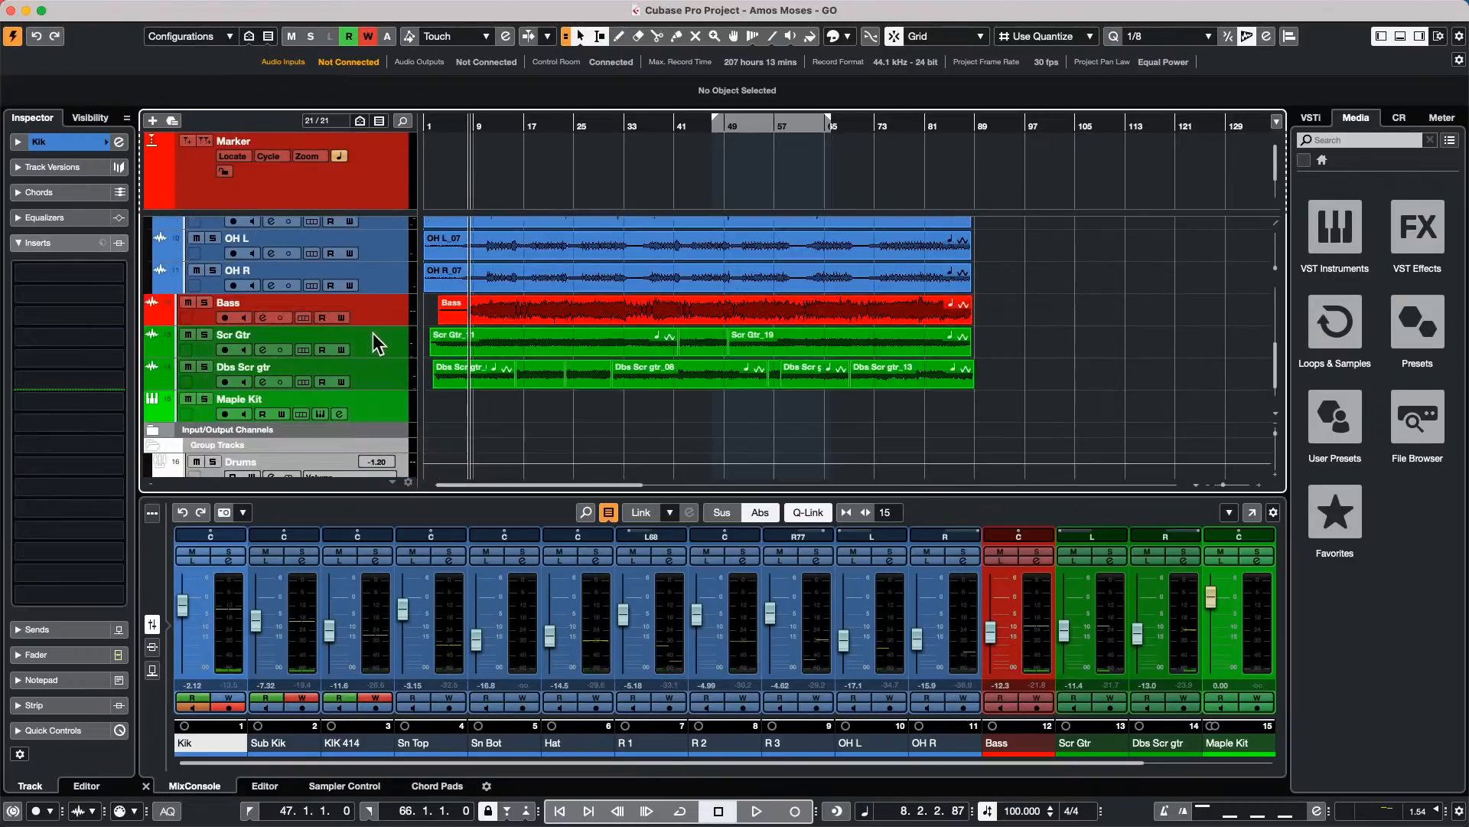
{"action": "left_click", "coordinate": [387, 282], "text": "shift"}
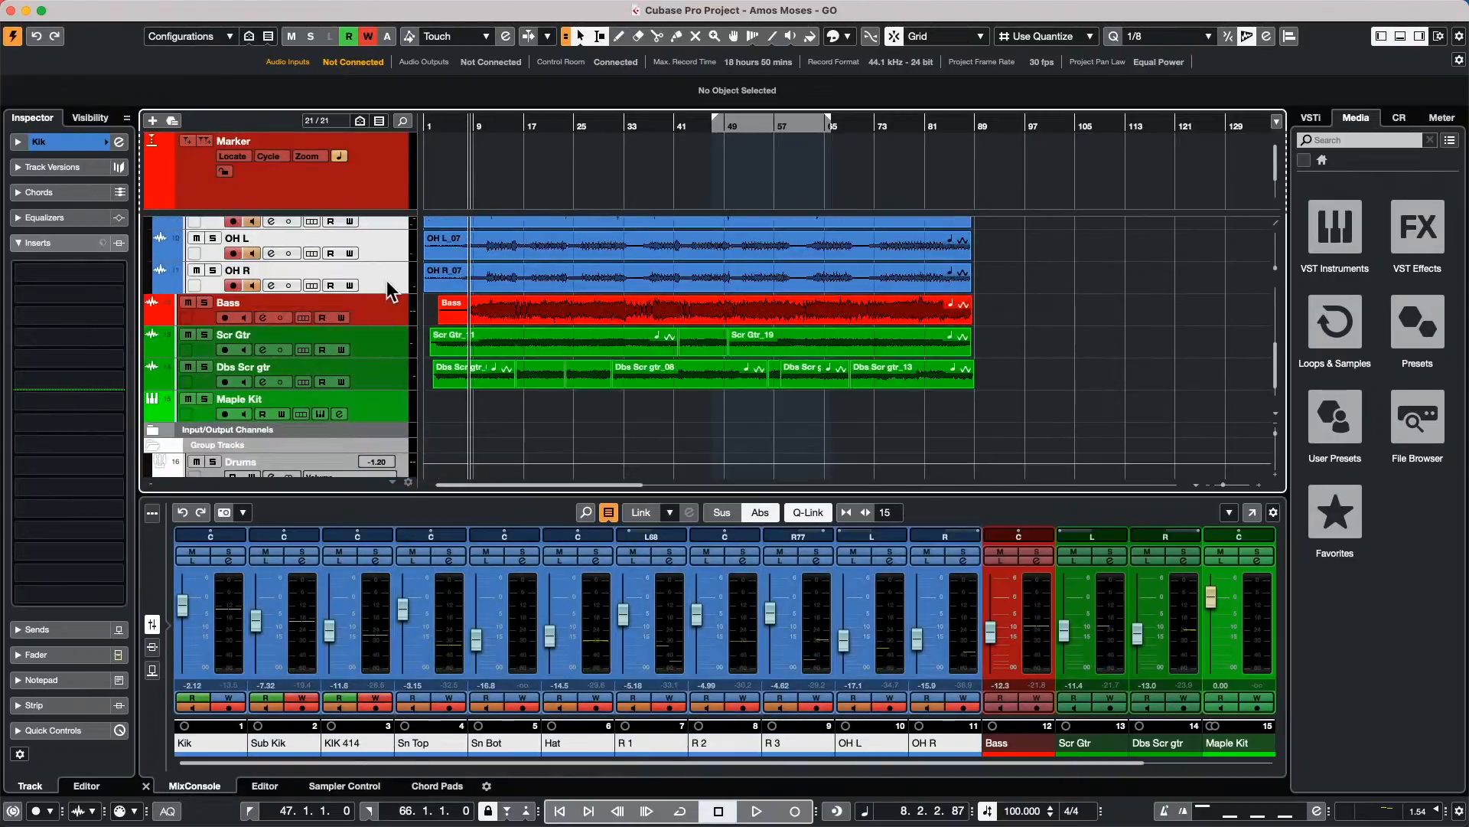
{"action": "right_click", "coordinate": [386, 281]}
{"action": "mouse_move", "coordinate": [394, 289]}
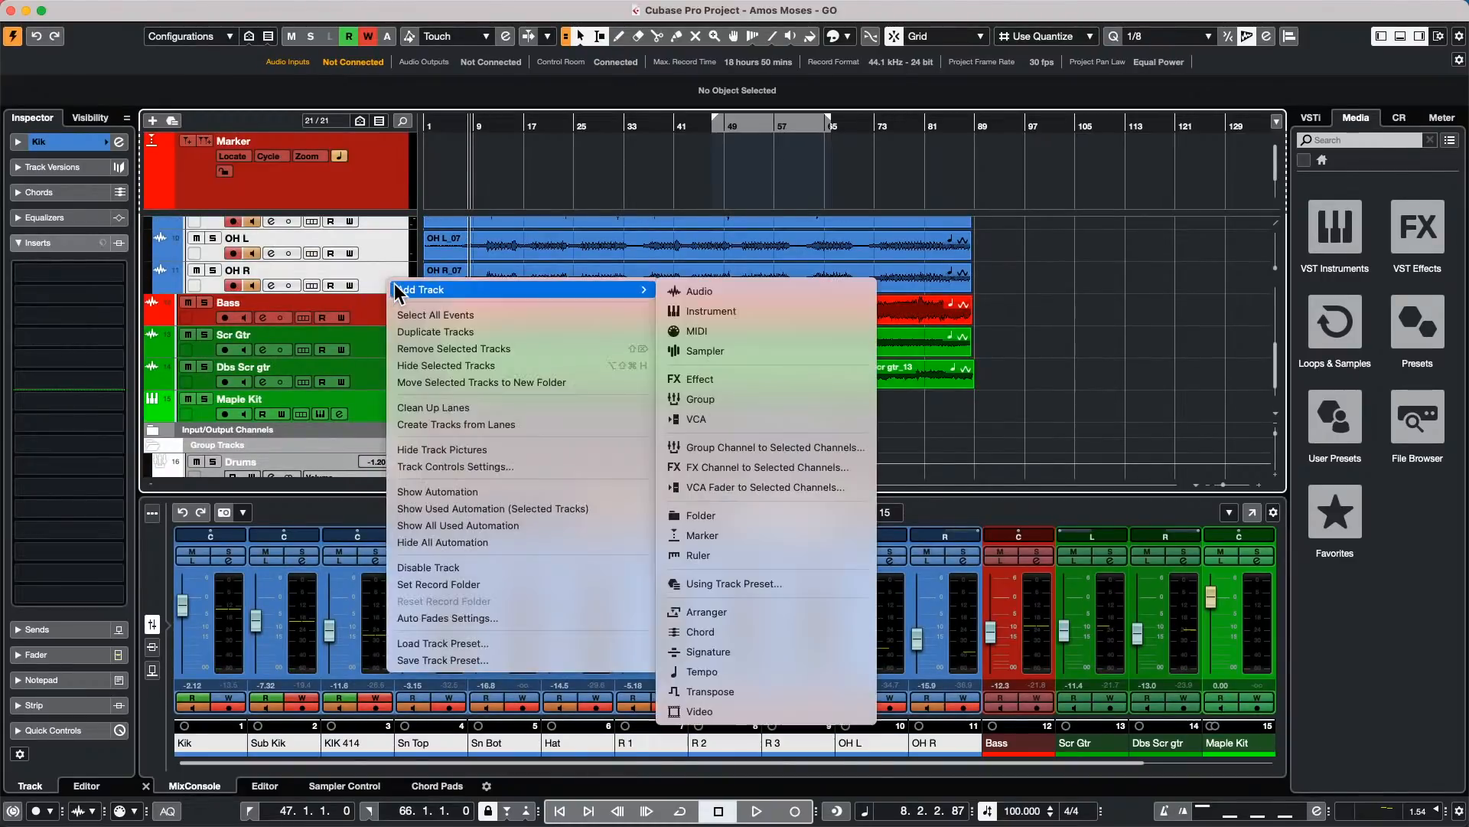
{"action": "left_click", "coordinate": [763, 447]}
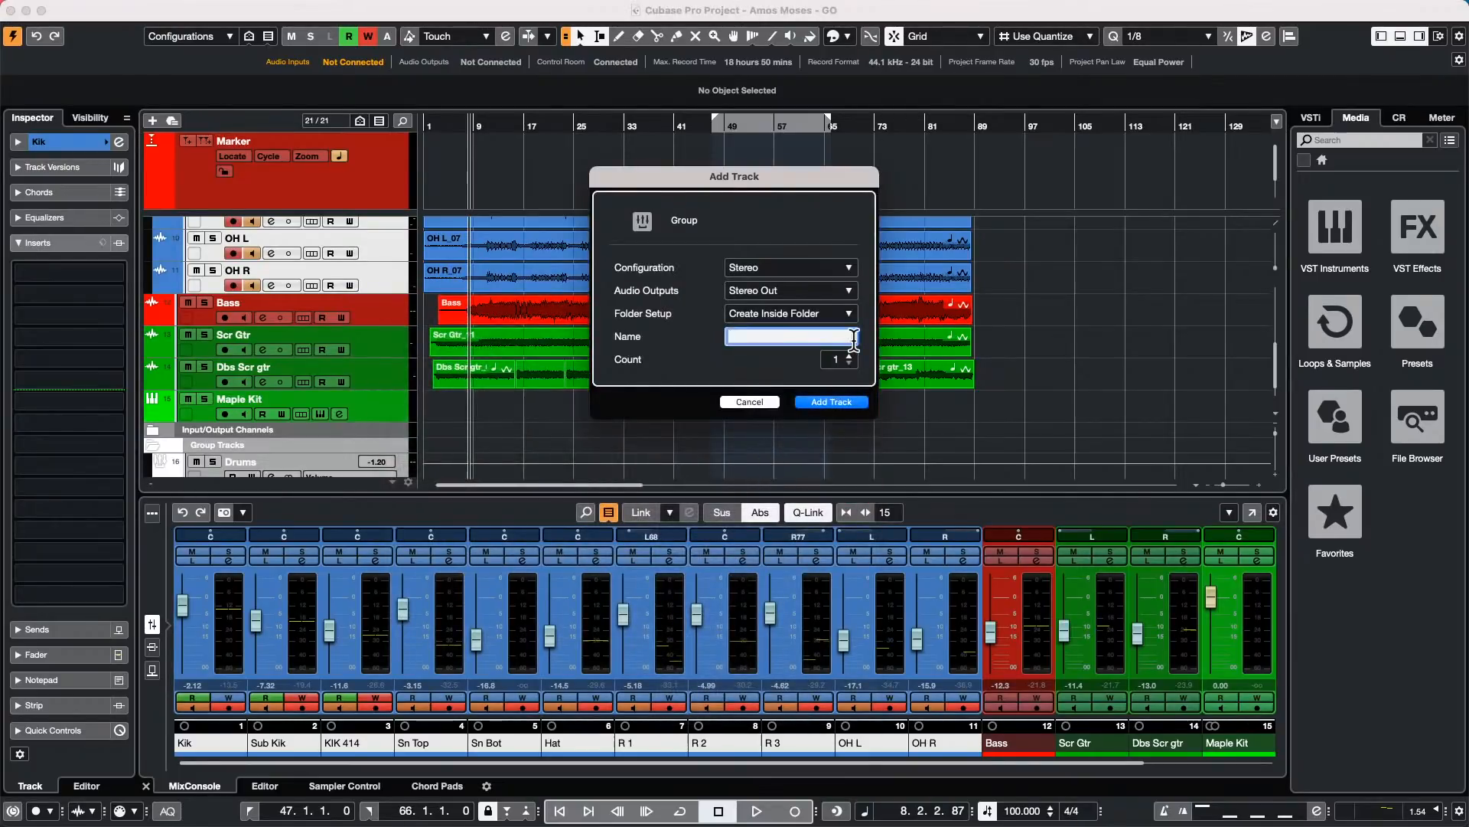
{"action": "left_click", "coordinate": [831, 402]}
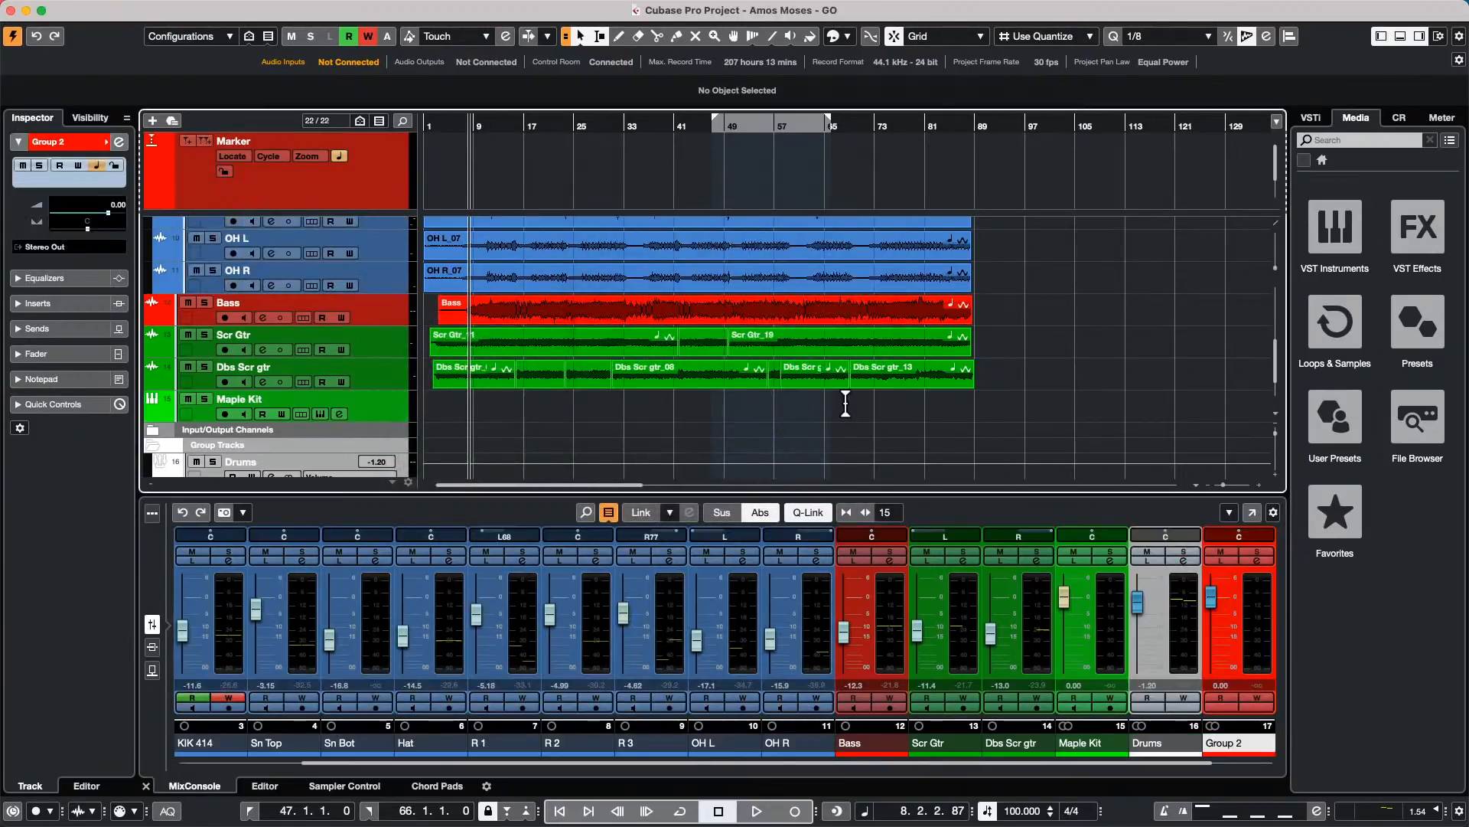
{"action": "mouse_move", "coordinate": [368, 3]}
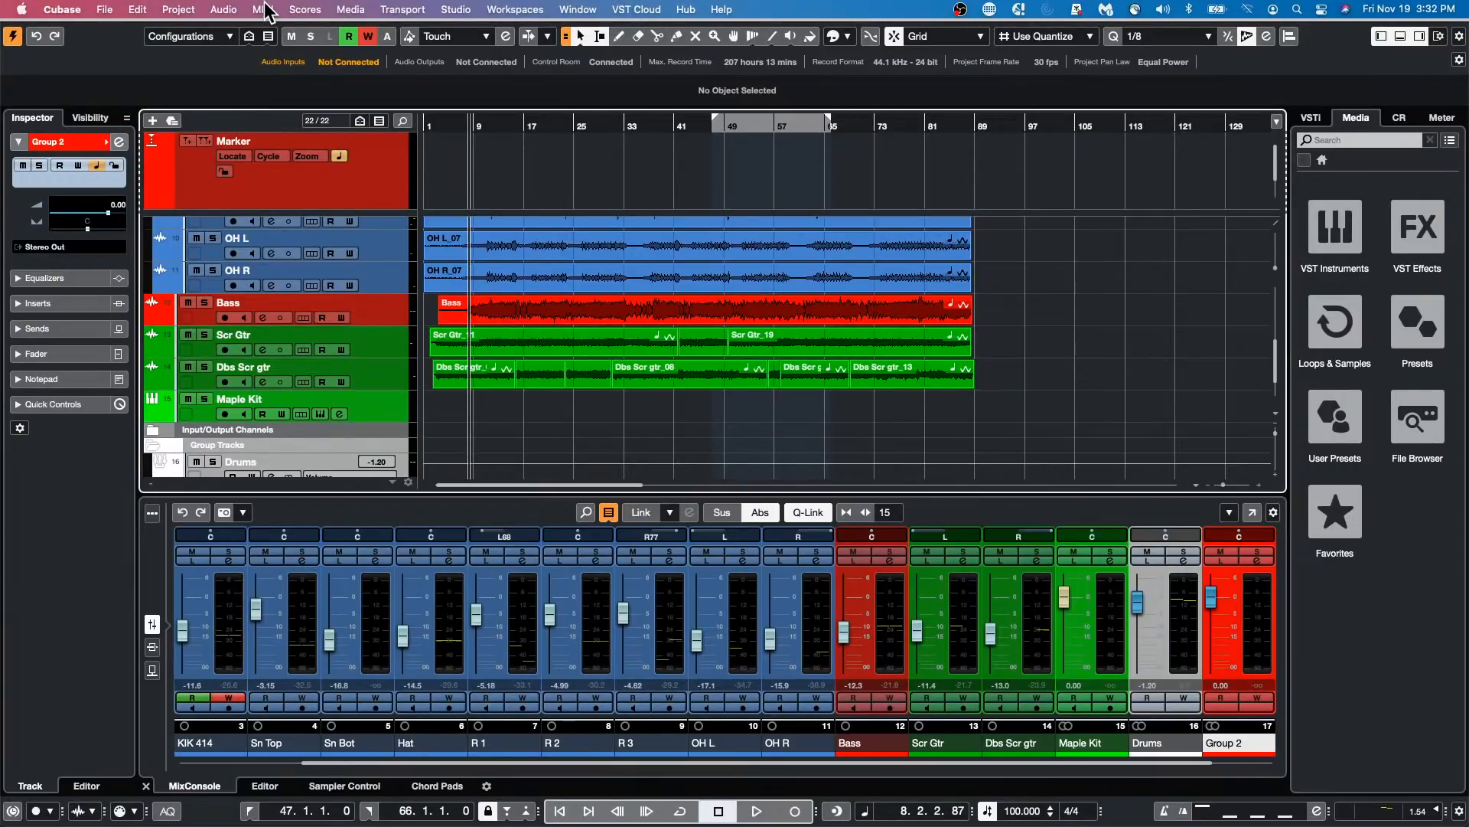
{"action": "left_click", "coordinate": [139, 9]}
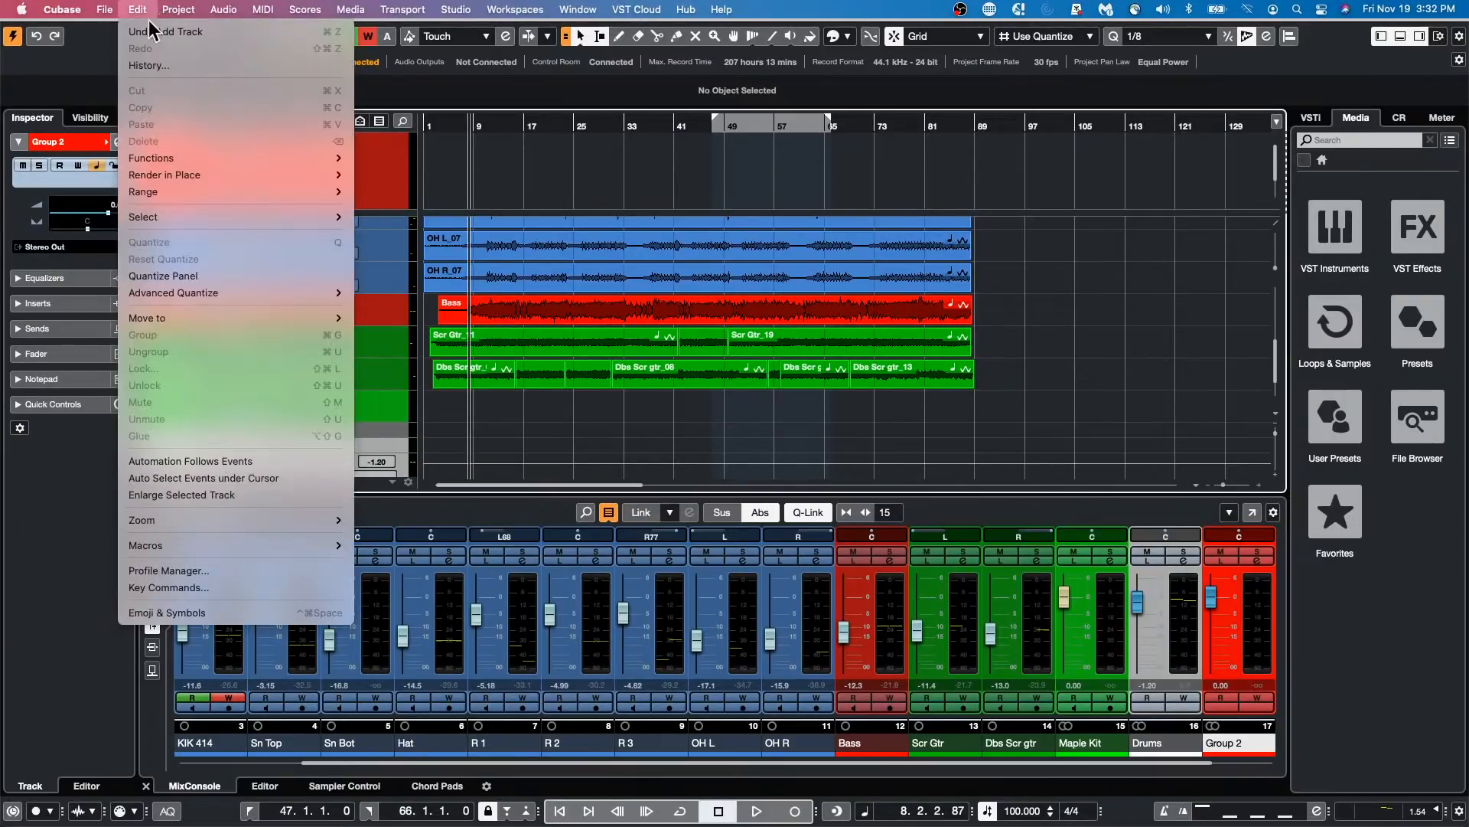
{"action": "mouse_move", "coordinate": [200, 543]}
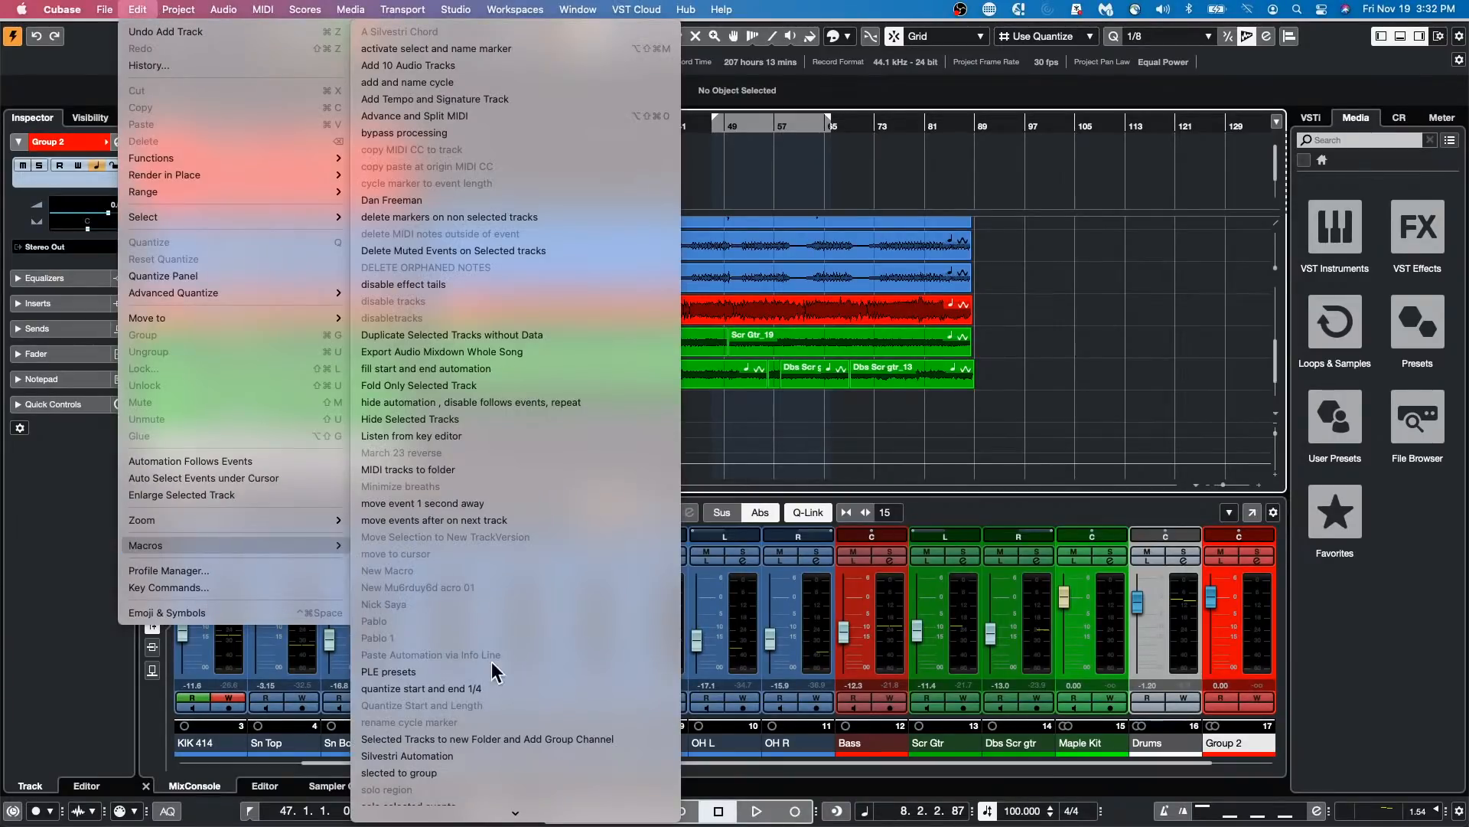
{"action": "left_click", "coordinate": [620, 739]}
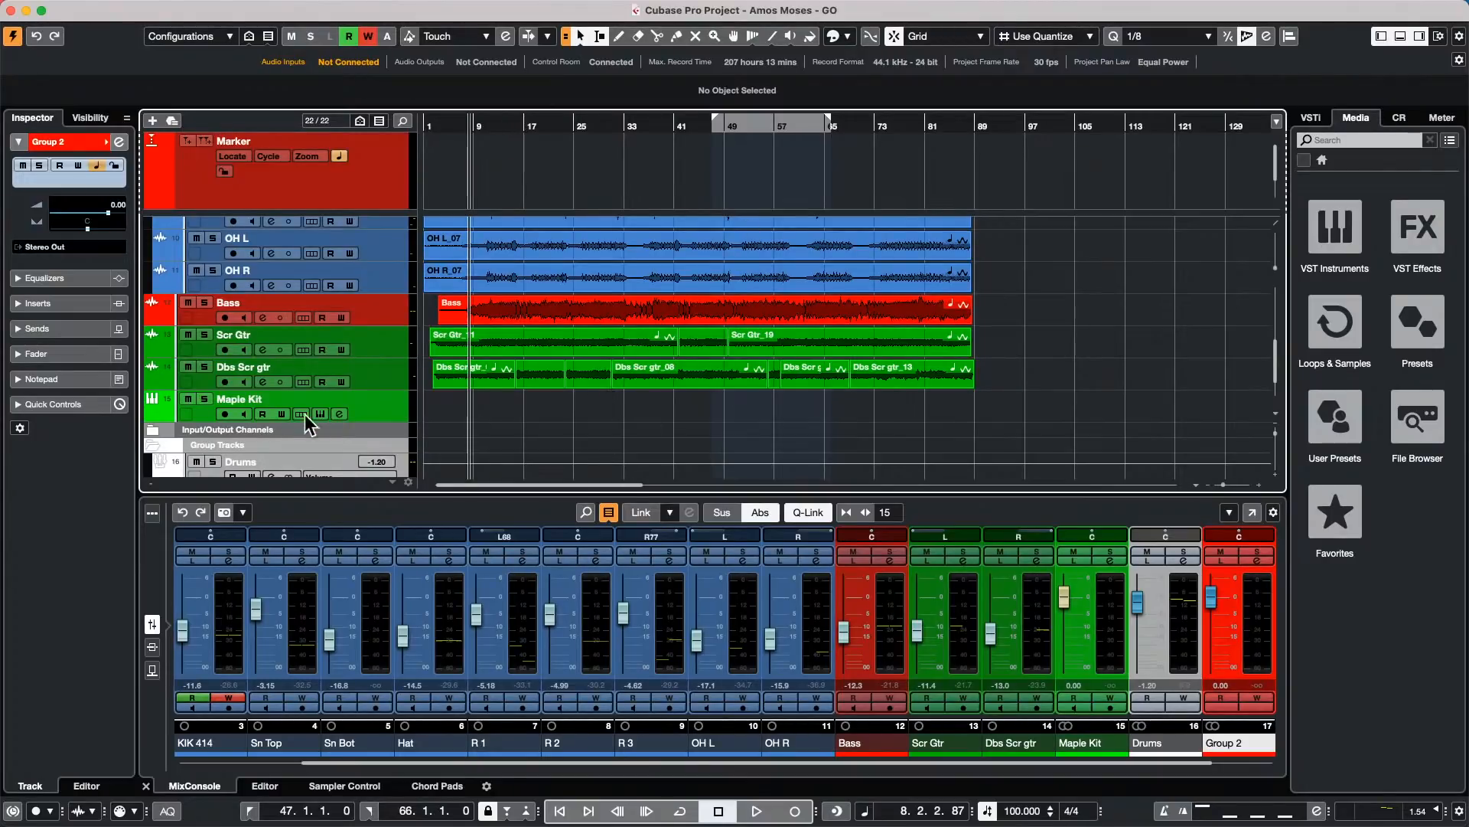
Step: Draw a MIDI part on the Maple Kit track from about bar 9 to bar 57 and open it in a separate Key Editor window
{"action": "scroll", "coordinate": [395, 404], "scroll_direction": "down", "scroll_amount": 2}
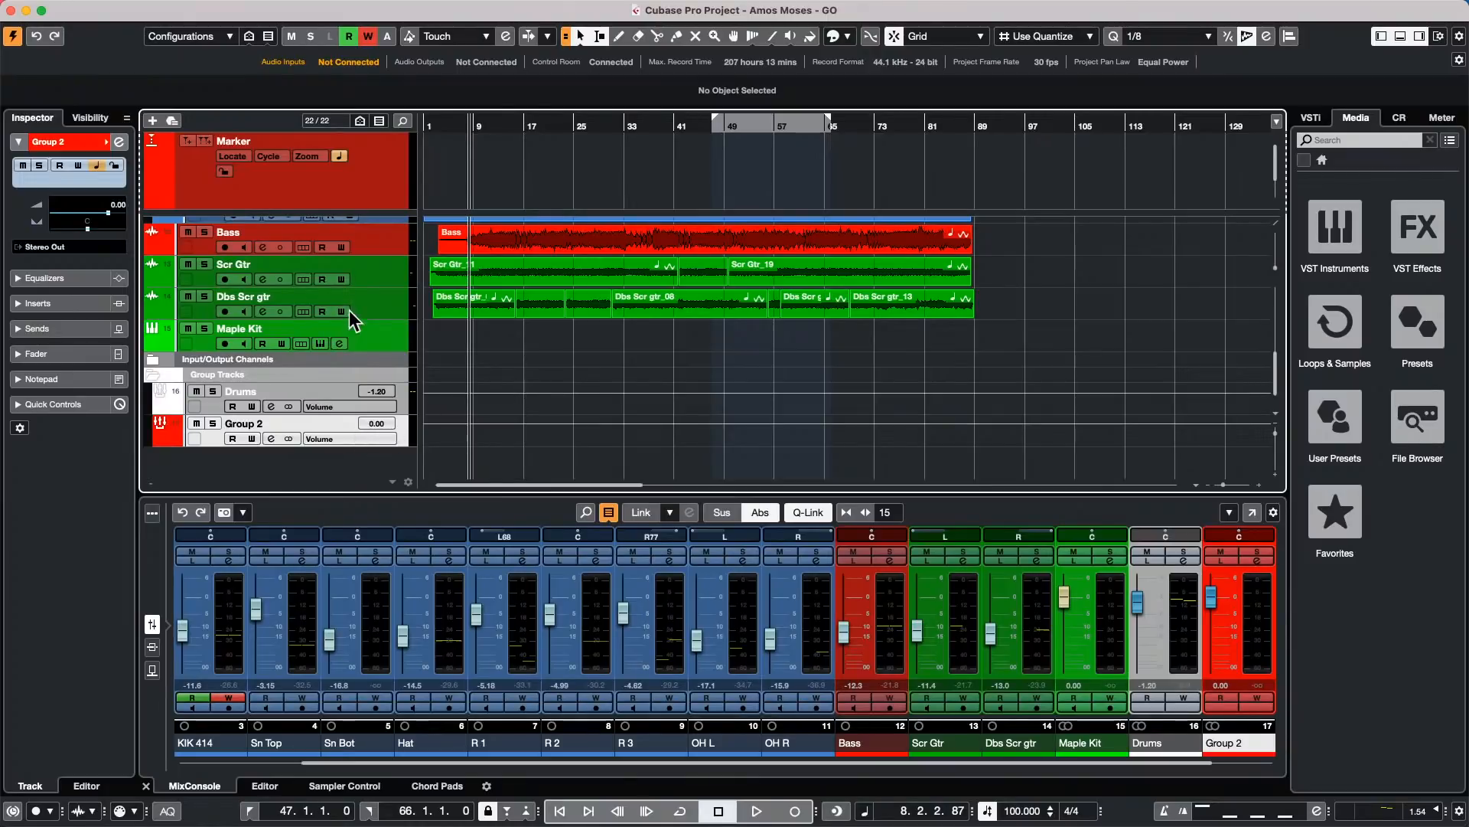
{"action": "right_click", "coordinate": [494, 337]}
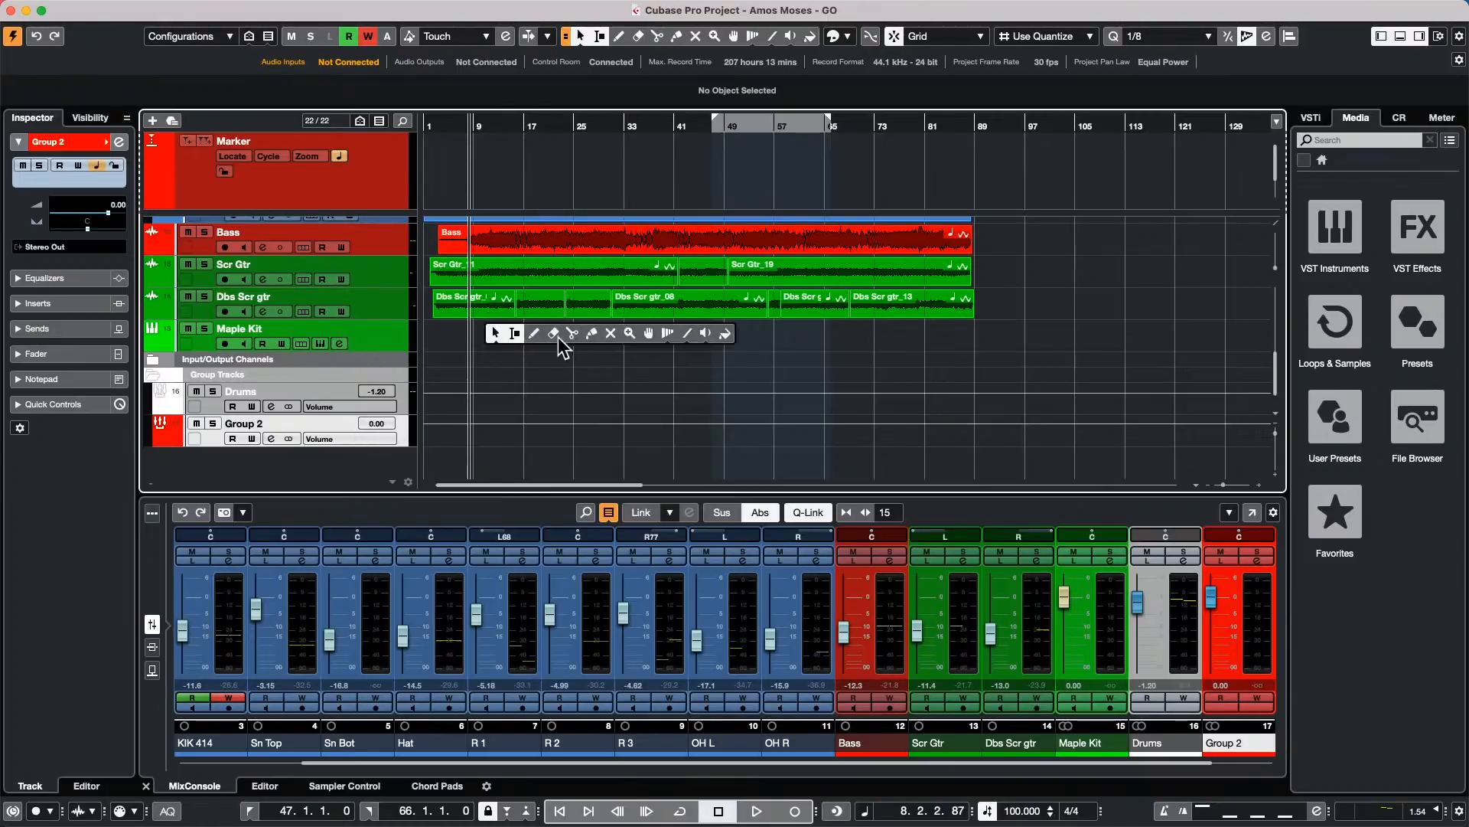
{"action": "left_click", "coordinate": [534, 332]}
{"action": "mouse_move", "coordinate": [486, 336]}
{"action": "left_mouse_down"}
{"action": "mouse_move", "coordinate": [789, 346]}
{"action": "mouse_move", "coordinate": [773, 345]}
{"action": "left_mouse_up"}
{"action": "key", "text": "1"}
{"action": "double_click", "coordinate": [626, 349]}
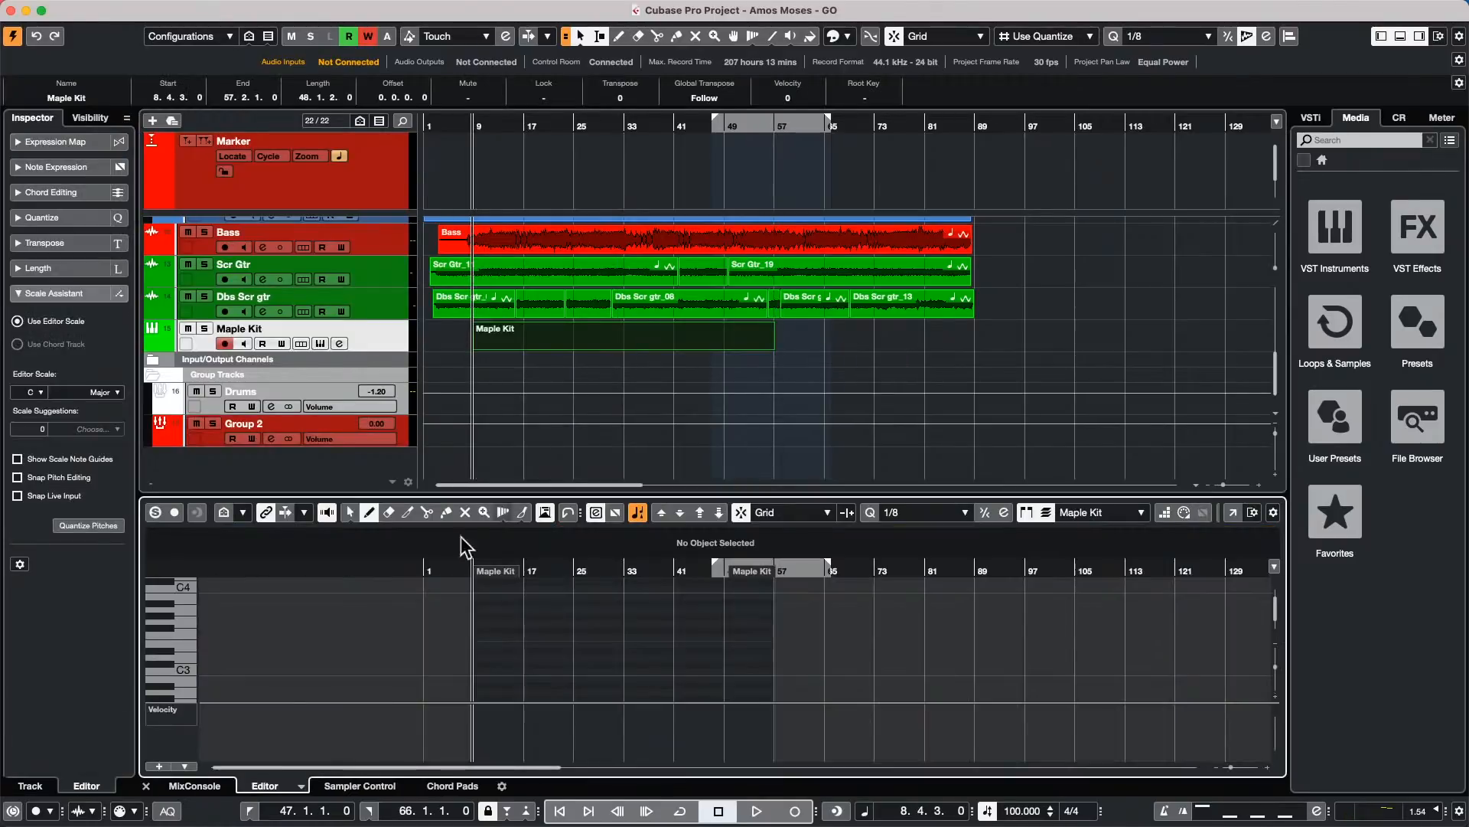
{"action": "left_click", "coordinate": [1234, 512]}
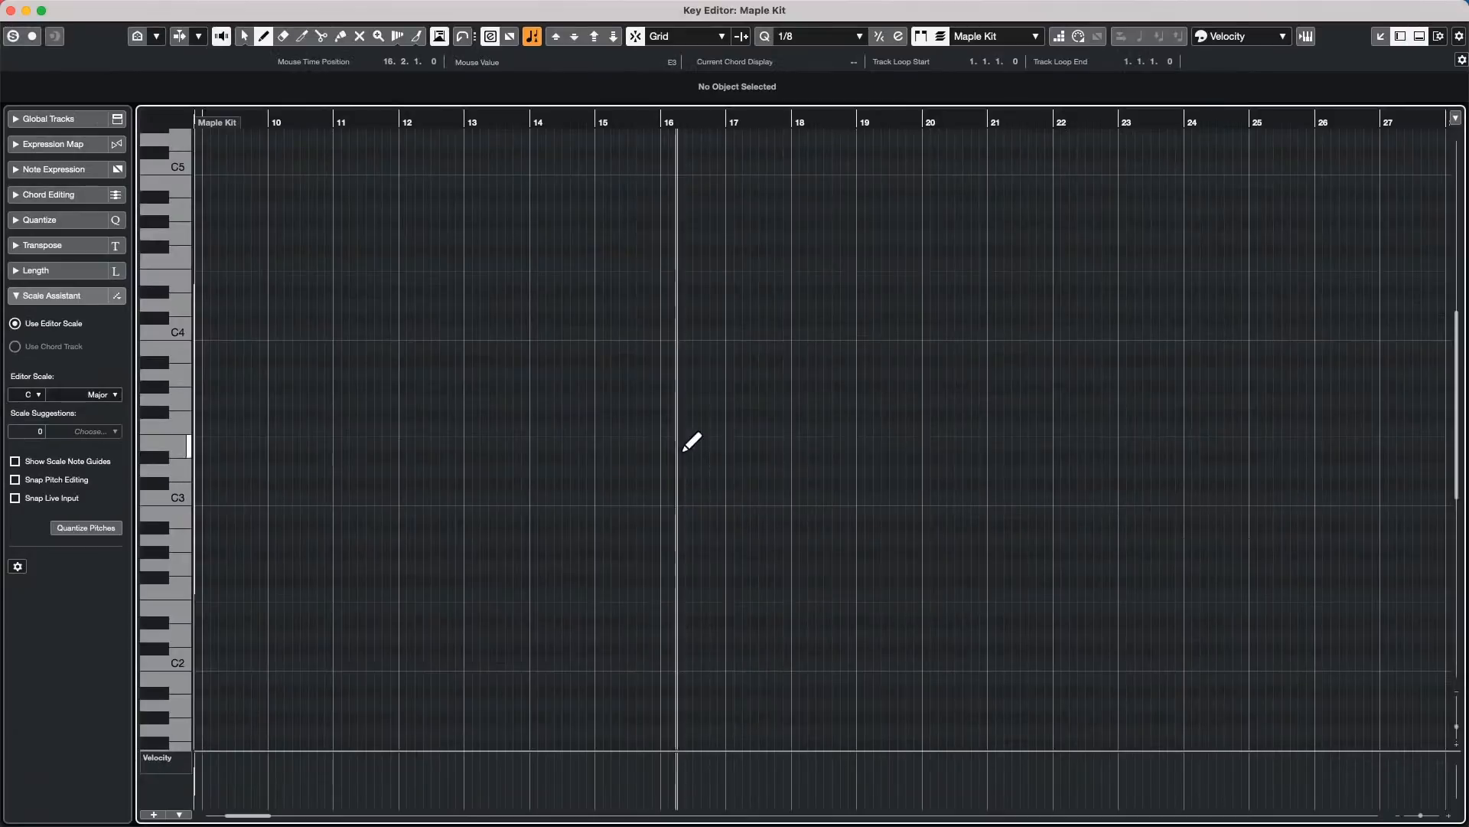
Step: Choose the Paint mode of the line tool and paint a row of 1/8 notes on C#4 from bar 10 to about bar 15
{"action": "right_click", "coordinate": [455, 294]}
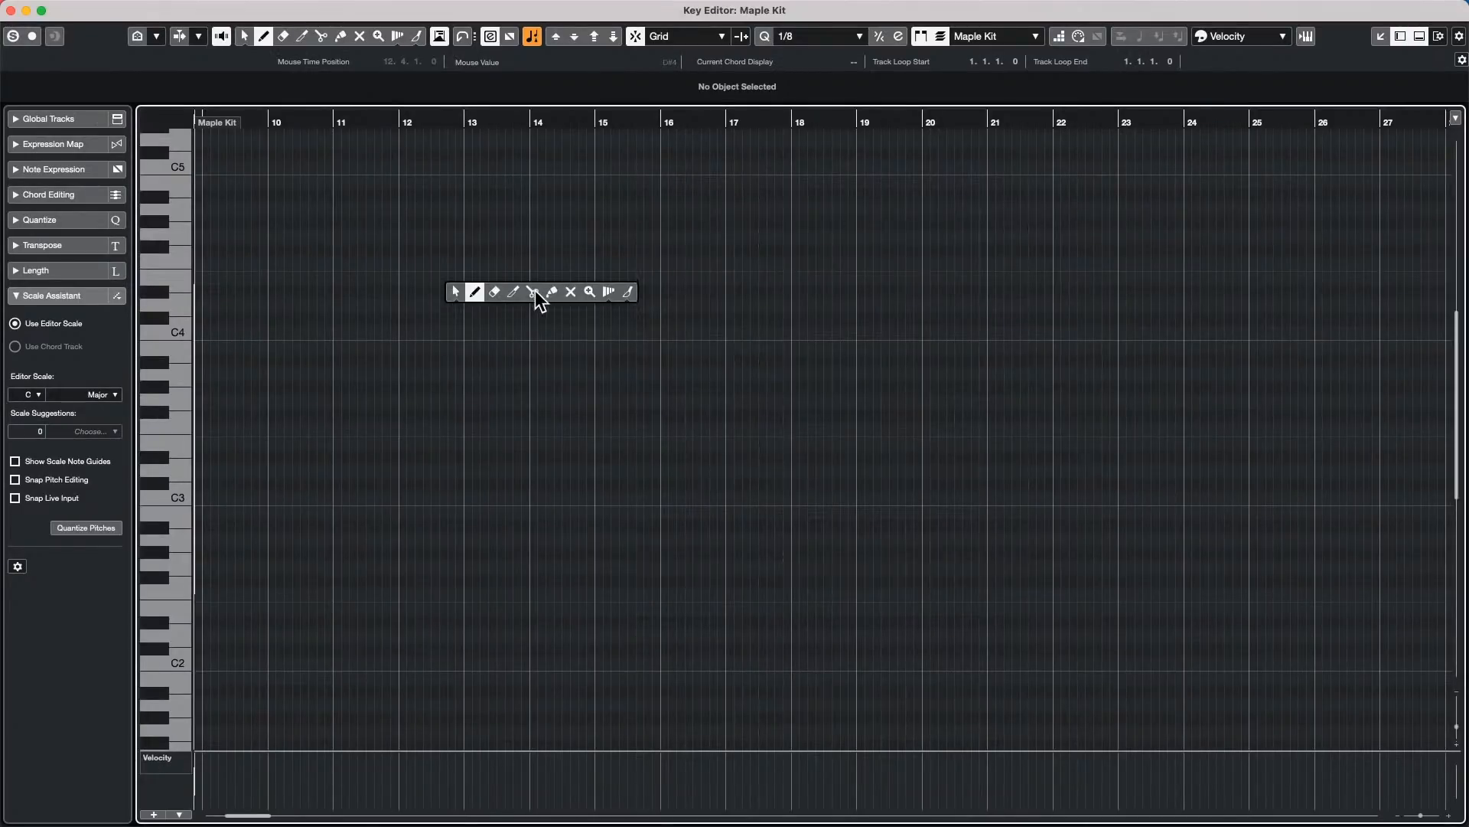
{"action": "left_click", "coordinate": [627, 294]}
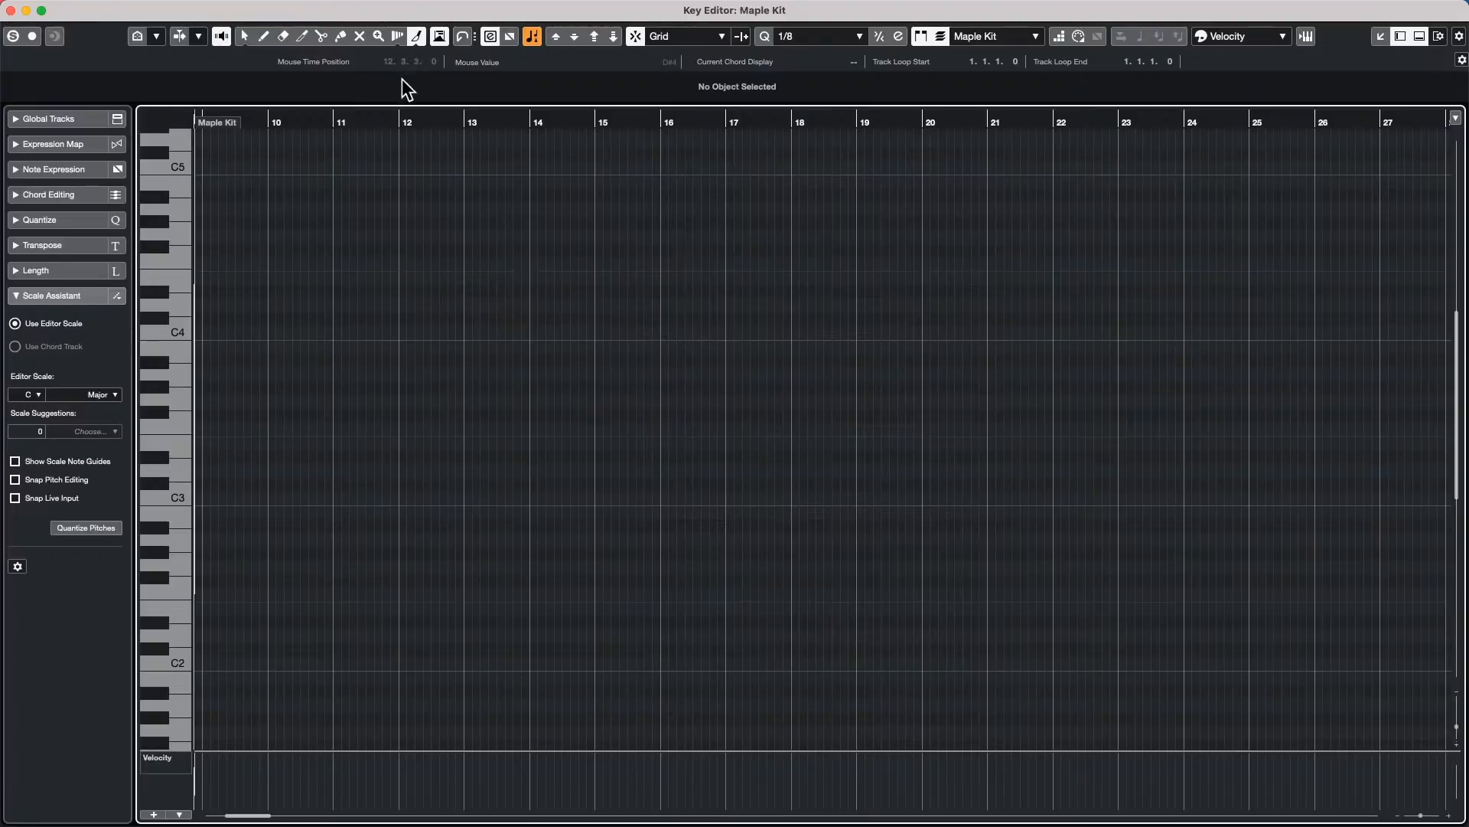
{"action": "left_click", "coordinate": [423, 42]}
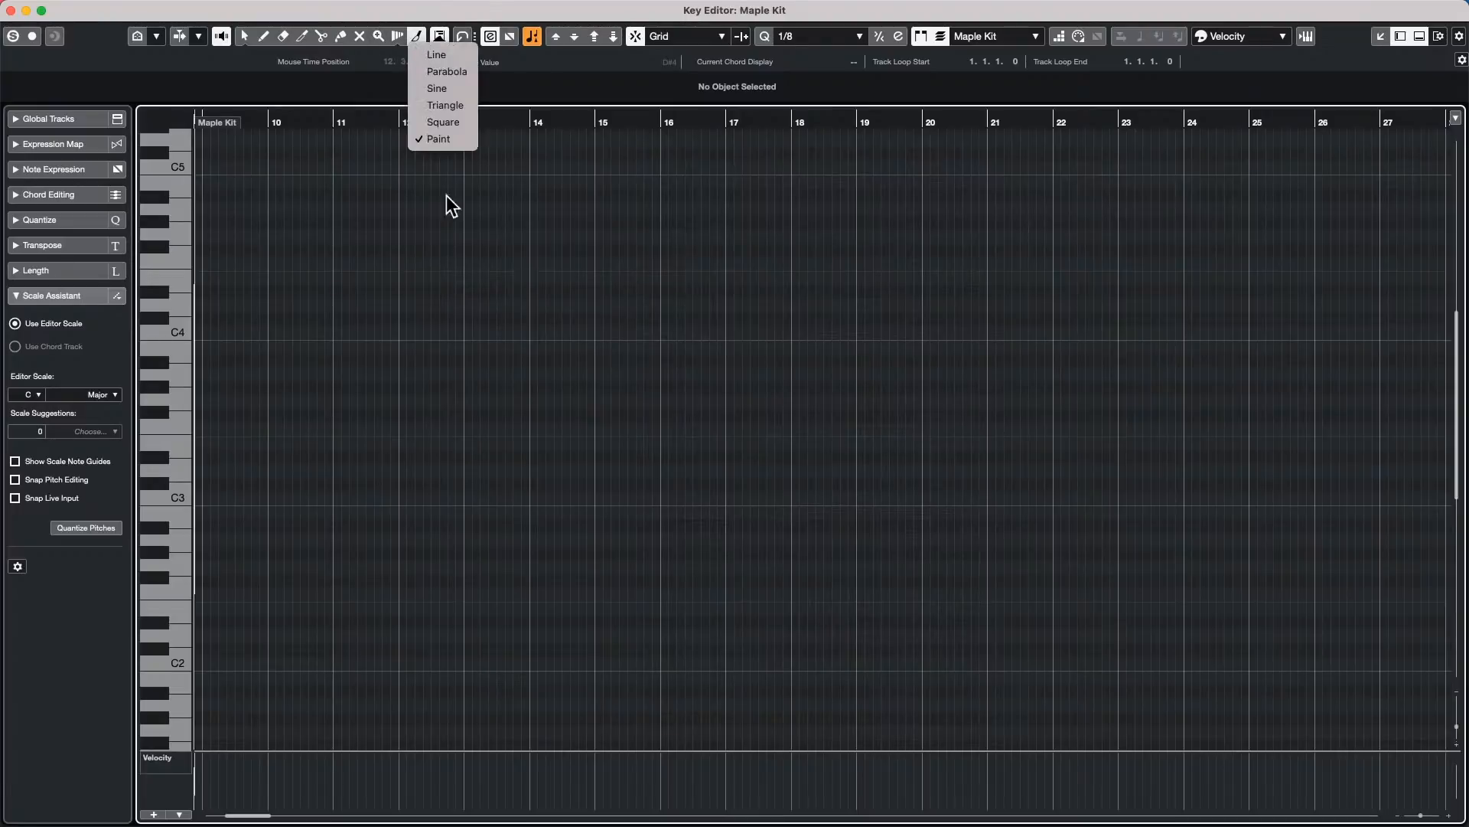
{"action": "left_click", "coordinate": [454, 141]}
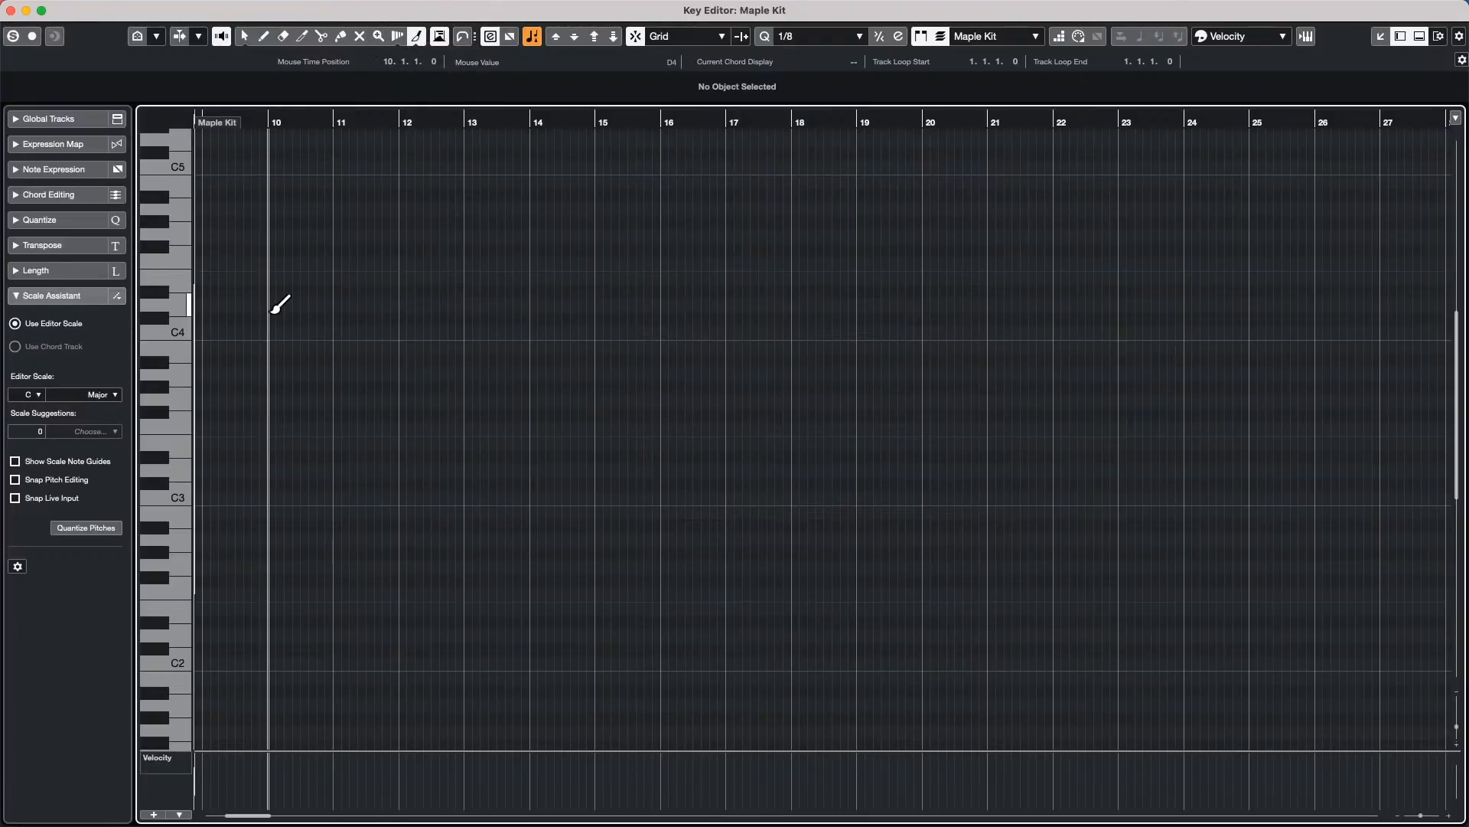
{"action": "left_click_drag", "start_coordinate": [274, 317], "coordinate": [602, 315]}
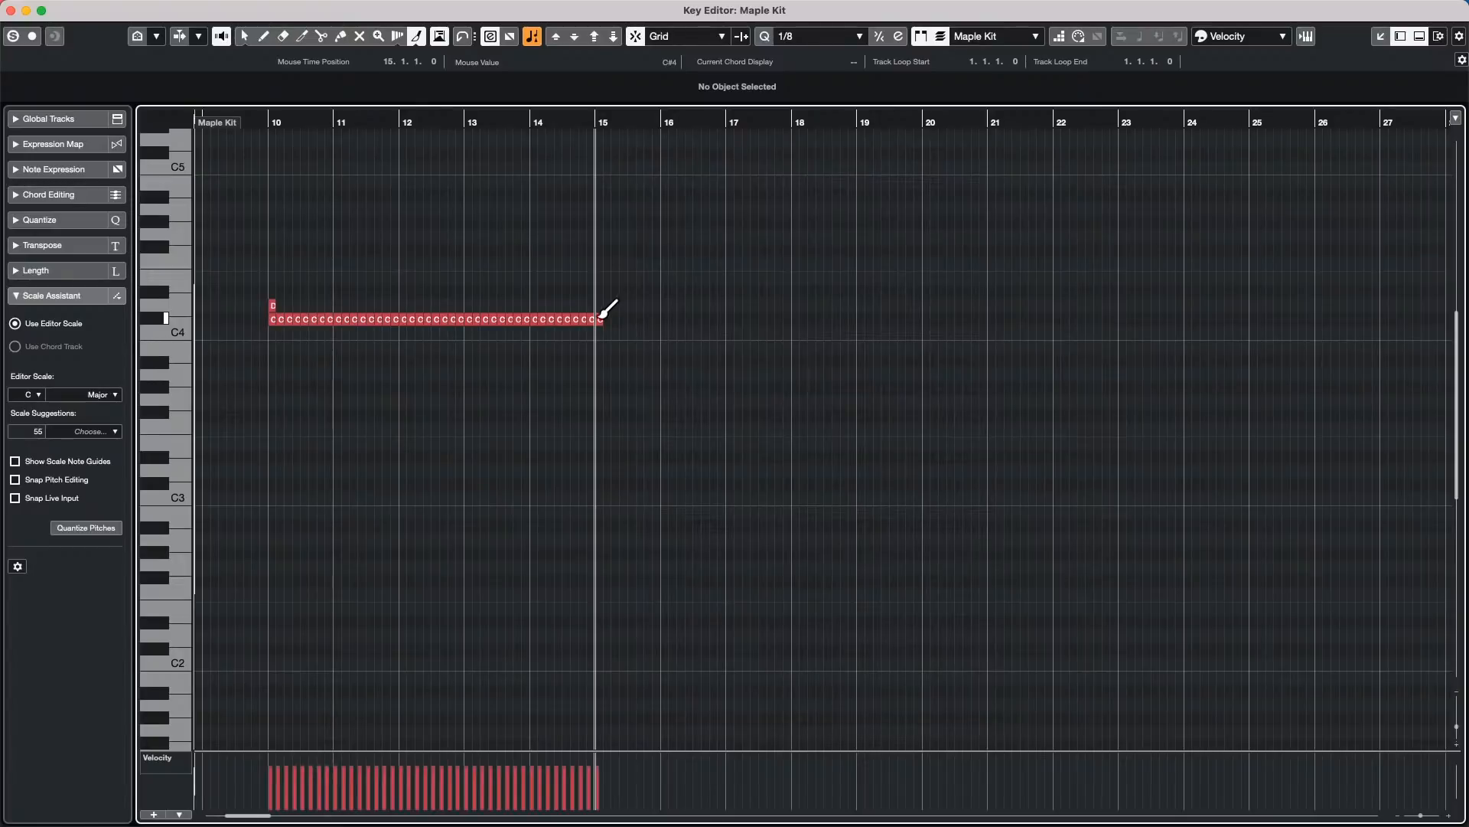
Step: Set the quantize value to 1/4 and paint a row of notes around A#3 from about bar 11 to bar 16
{"action": "left_click", "coordinate": [811, 35]}
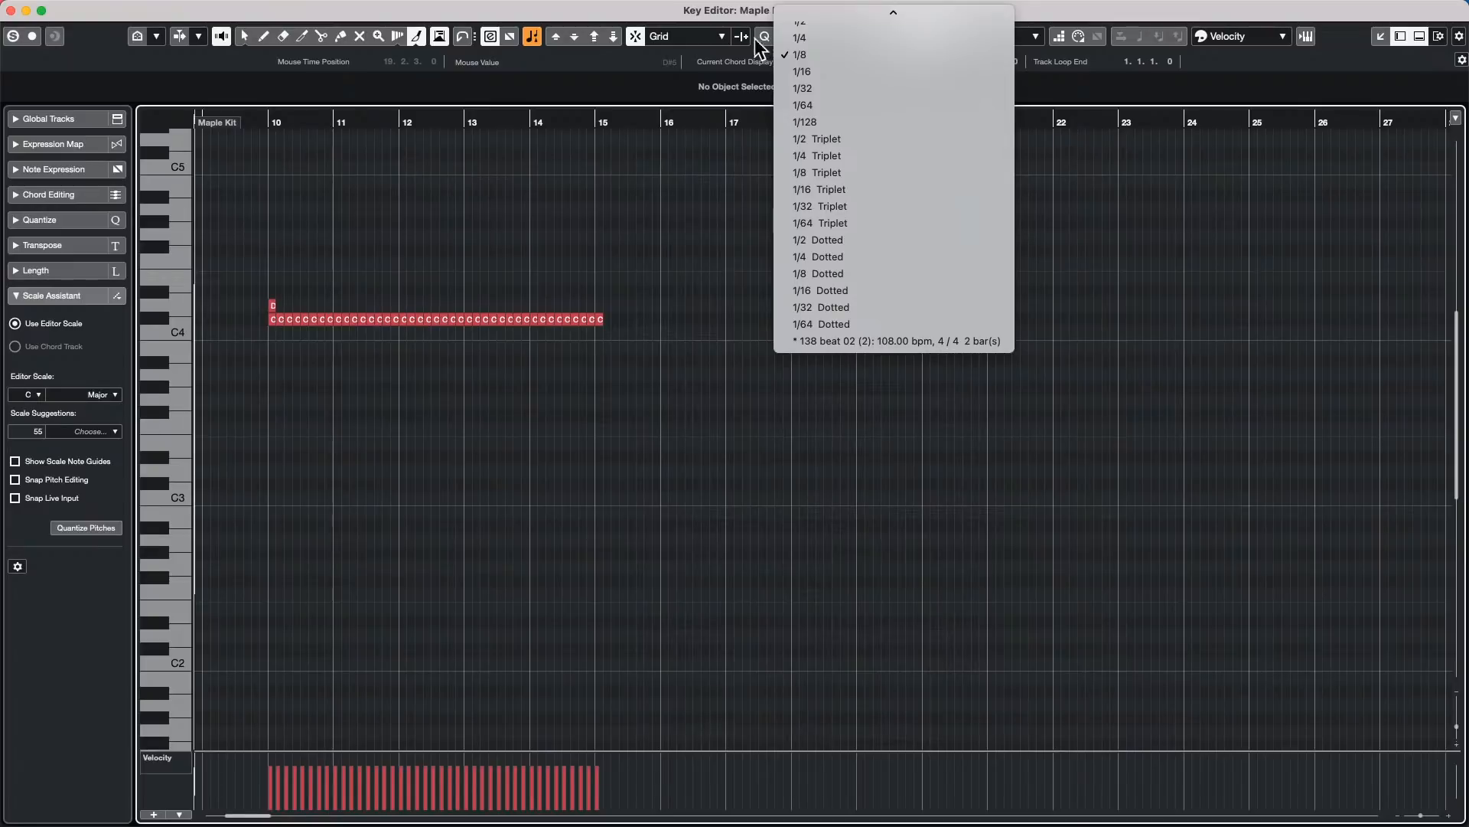
{"action": "mouse_move", "coordinate": [846, 11]}
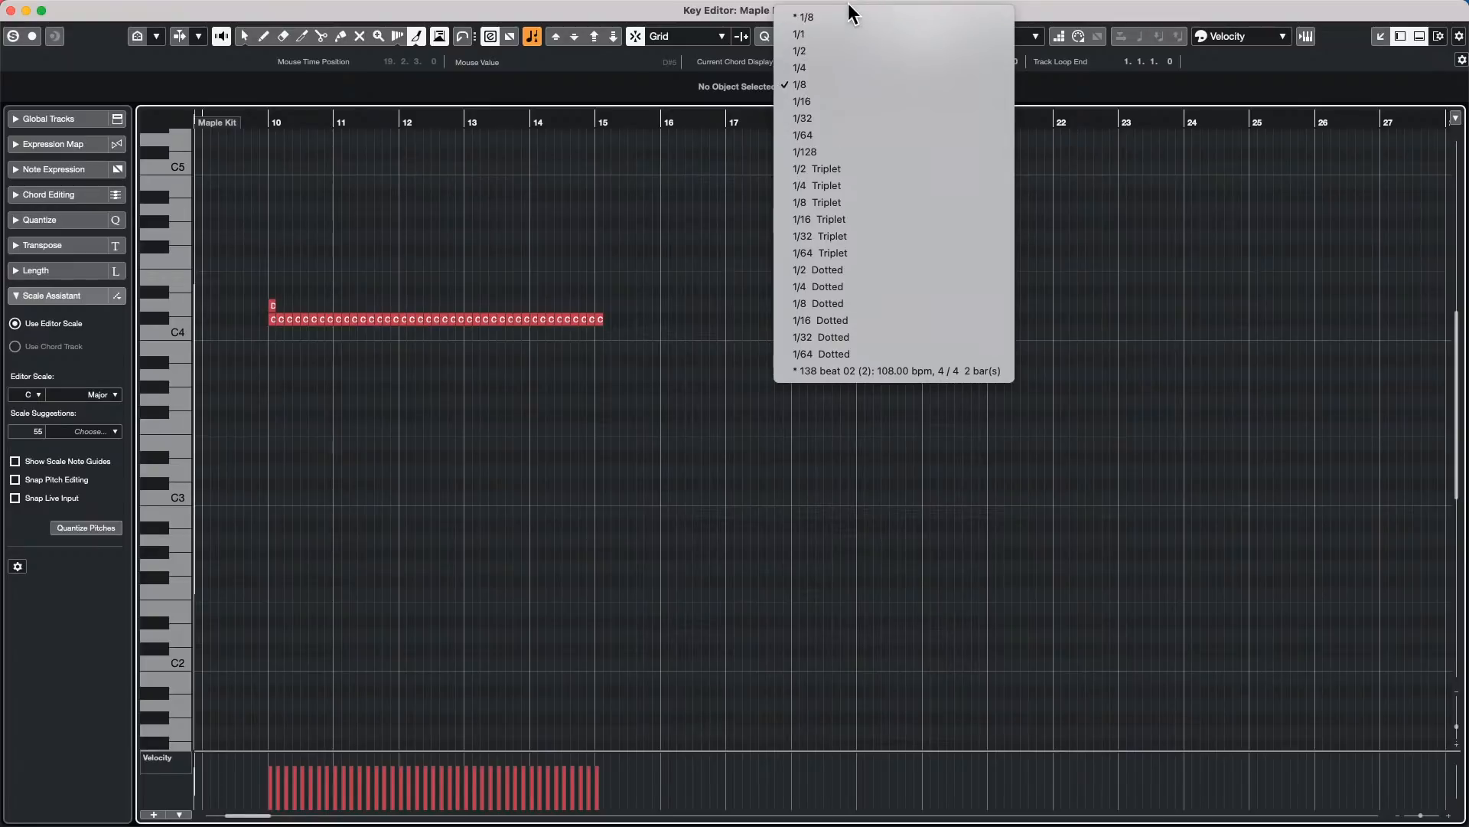
{"action": "left_click", "coordinate": [822, 65]}
{"action": "left_click_drag", "start_coordinate": [352, 360], "coordinate": [701, 358]}
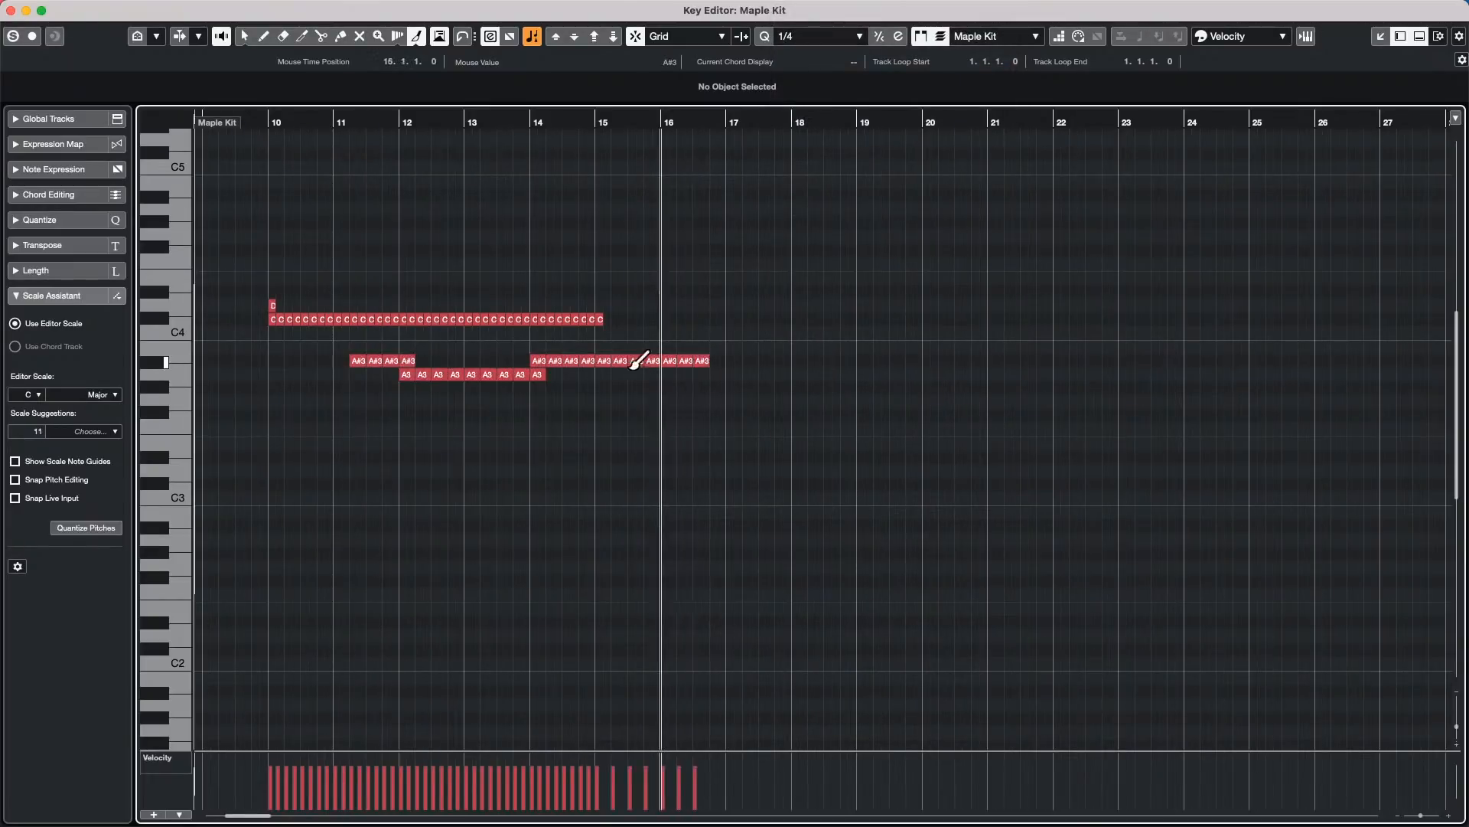
Step: Set the quantize value to 1/1 and paint a row of D#3 notes from bar 10 to about bar 18
{"action": "left_click", "coordinate": [837, 36]}
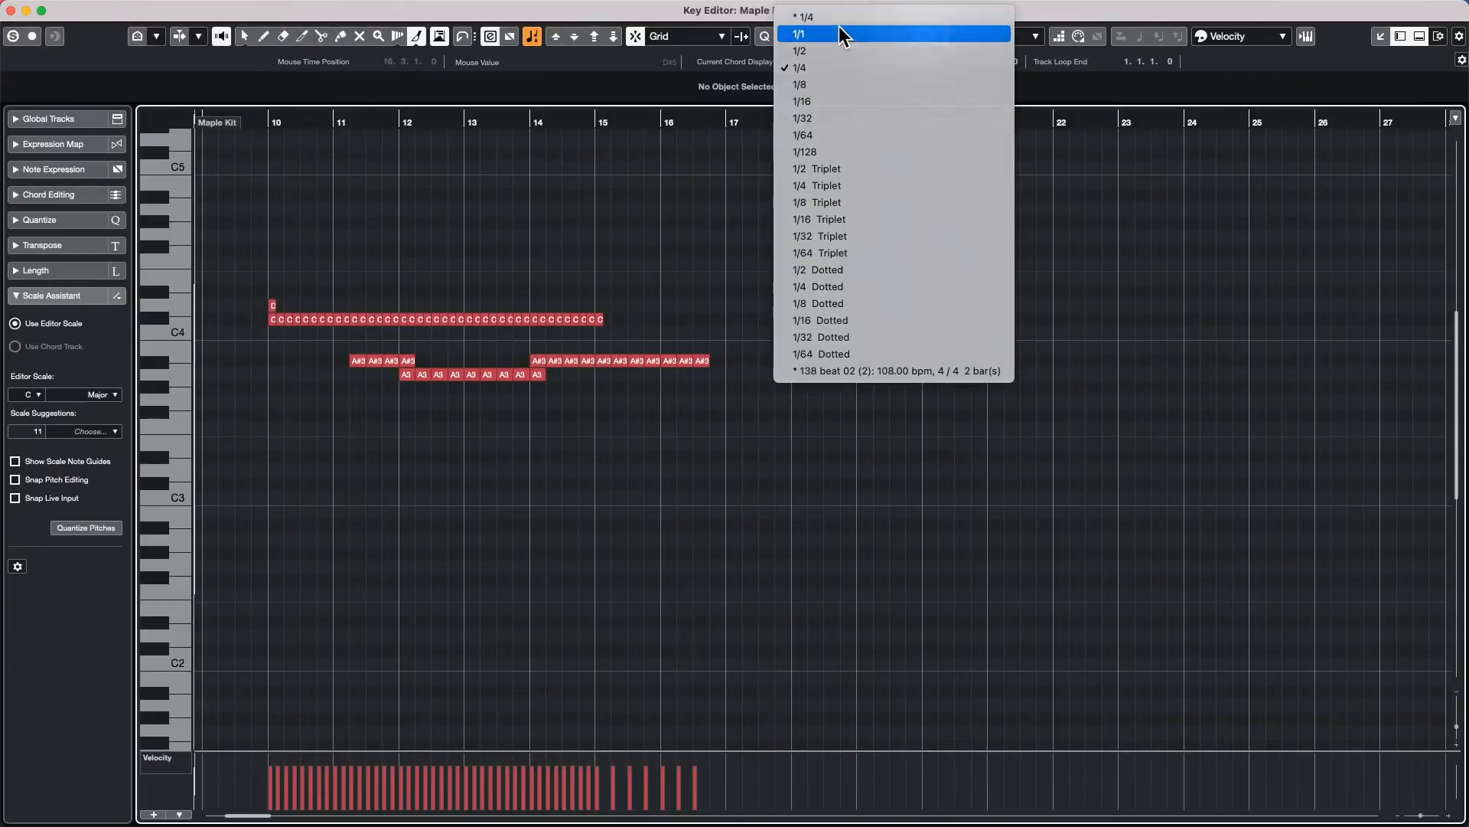
{"action": "left_click", "coordinate": [842, 34]}
{"action": "left_click_drag", "start_coordinate": [297, 457], "coordinate": [741, 453]}
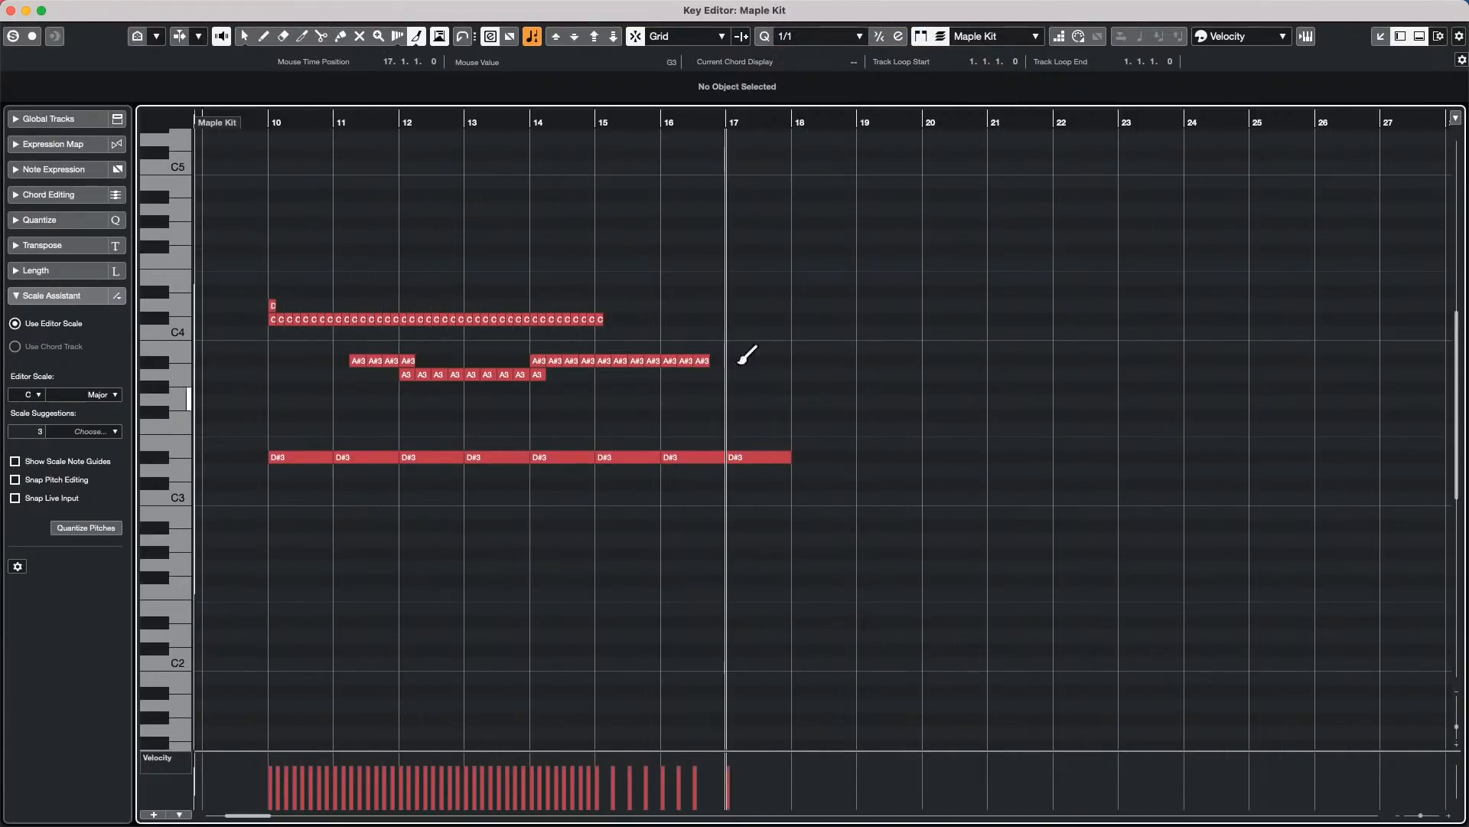
Step: Try painting a horizontal row and a rising diagonal of notes from about bar 11 at 1/16 quantize, and undo both strokes
{"action": "left_click", "coordinate": [819, 34]}
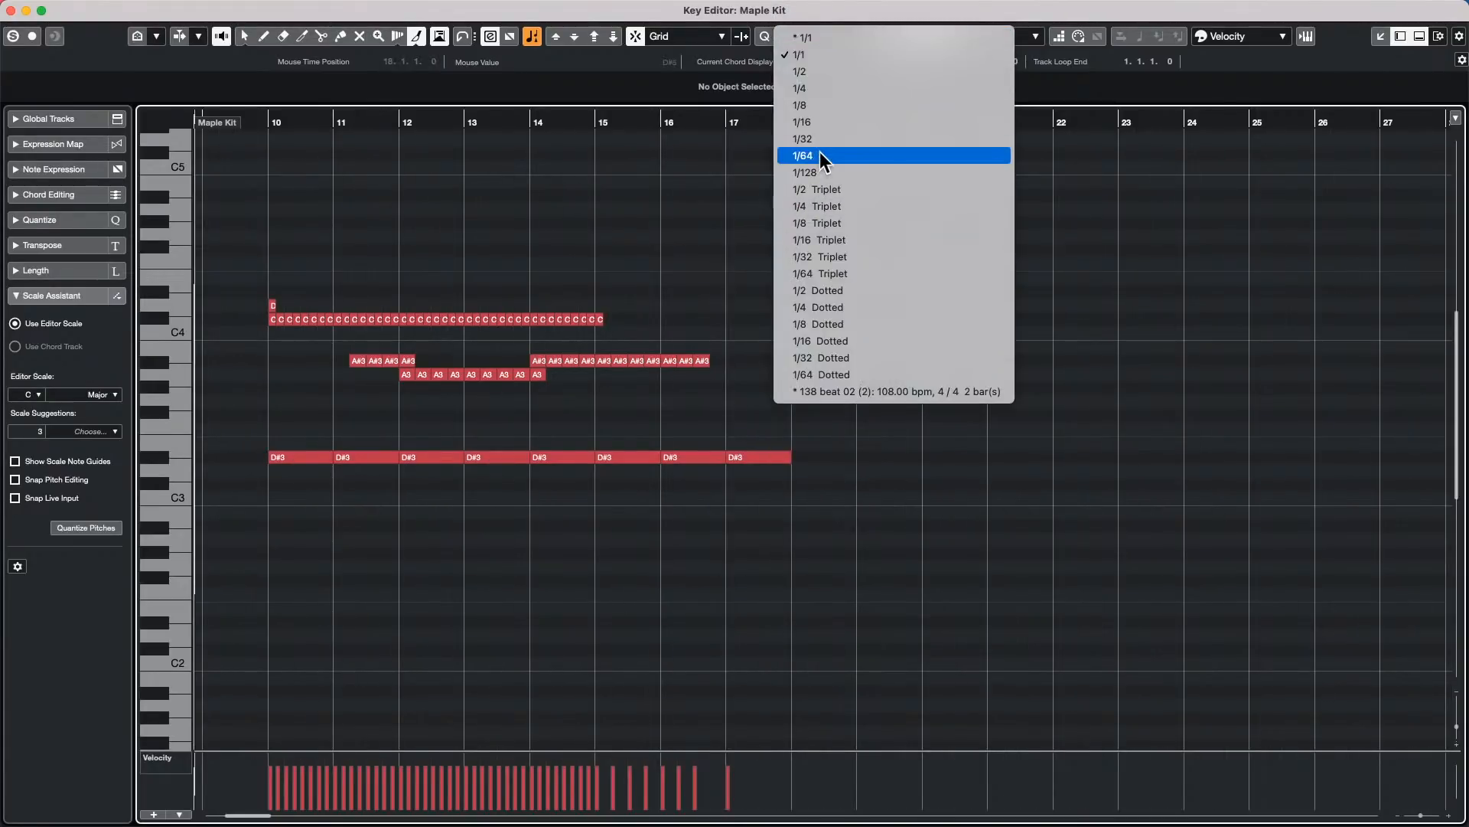
{"action": "left_click", "coordinate": [813, 122]}
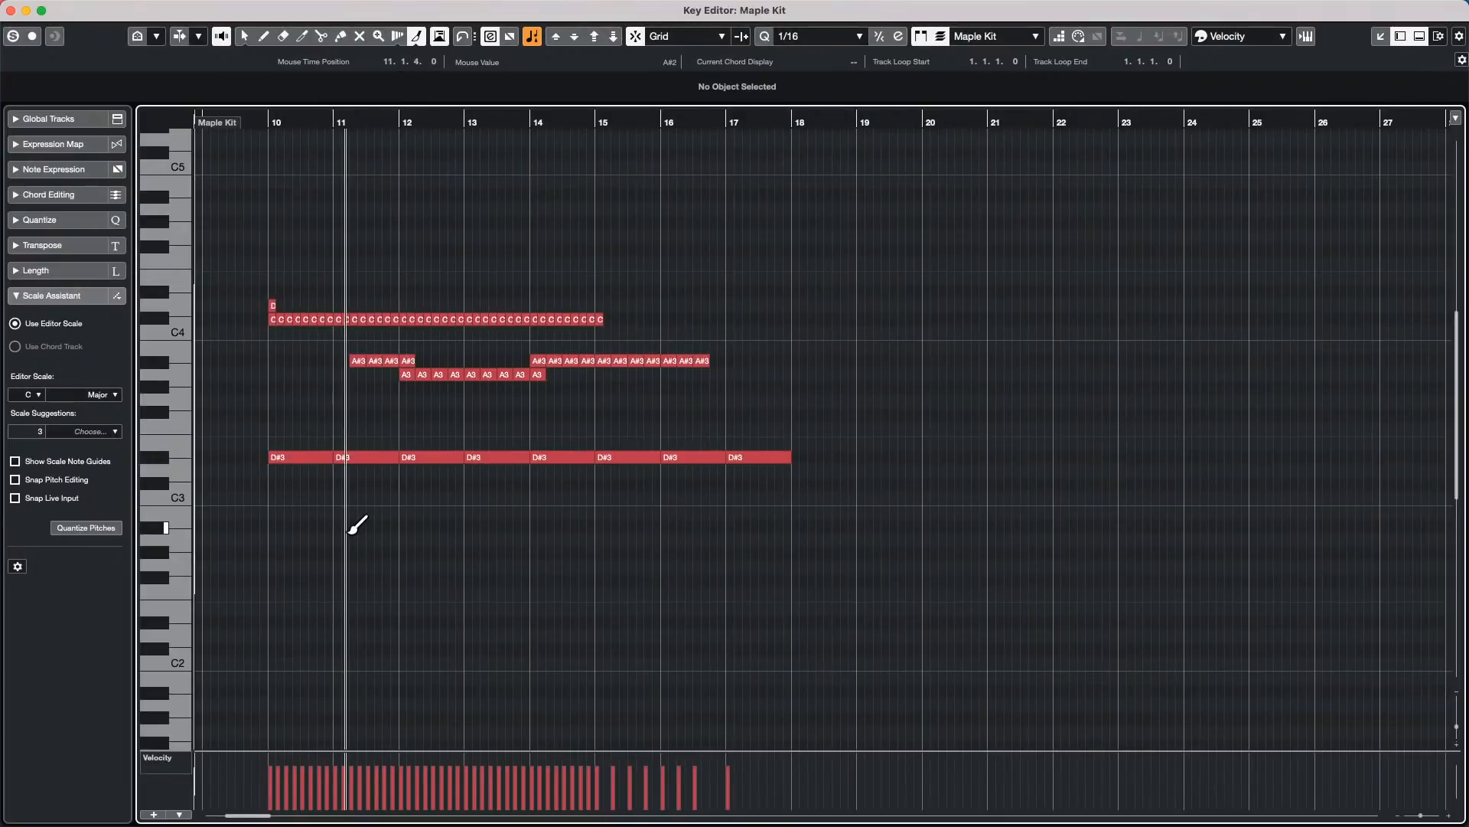
{"action": "left_click_drag", "start_coordinate": [354, 526], "coordinate": [601, 539]}
{"action": "left_click_drag", "start_coordinate": [371, 661], "coordinate": [647, 502]}
{"action": "key", "text": "super+z"}
{"action": "key", "text": "super+z"}
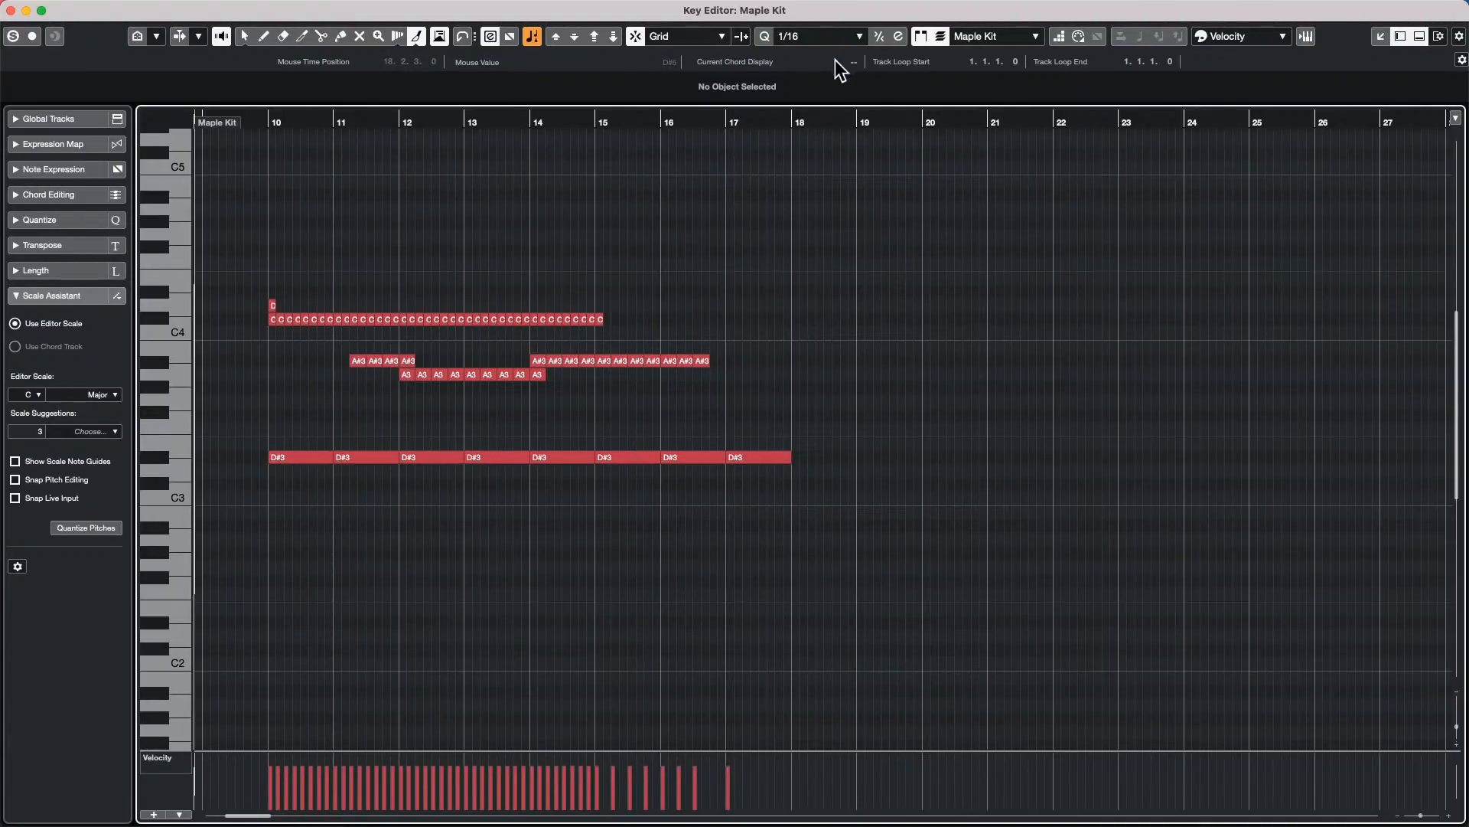
Step: Set the quantize value to 1/4 Triplet and paint a row of A2 notes from bar 12 to about bar 19
{"action": "left_click", "coordinate": [834, 36]}
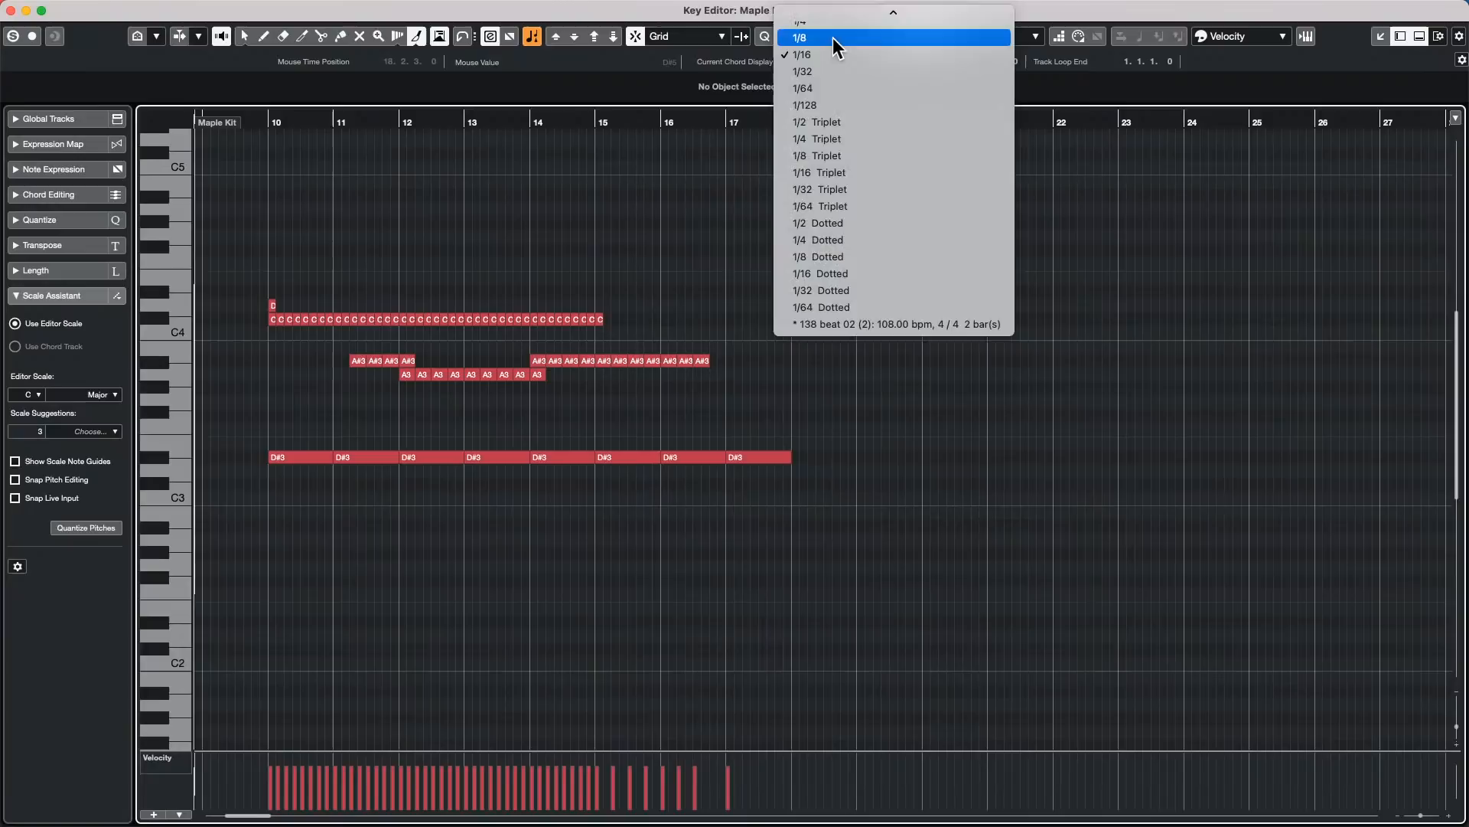
{"action": "left_click", "coordinate": [845, 139]}
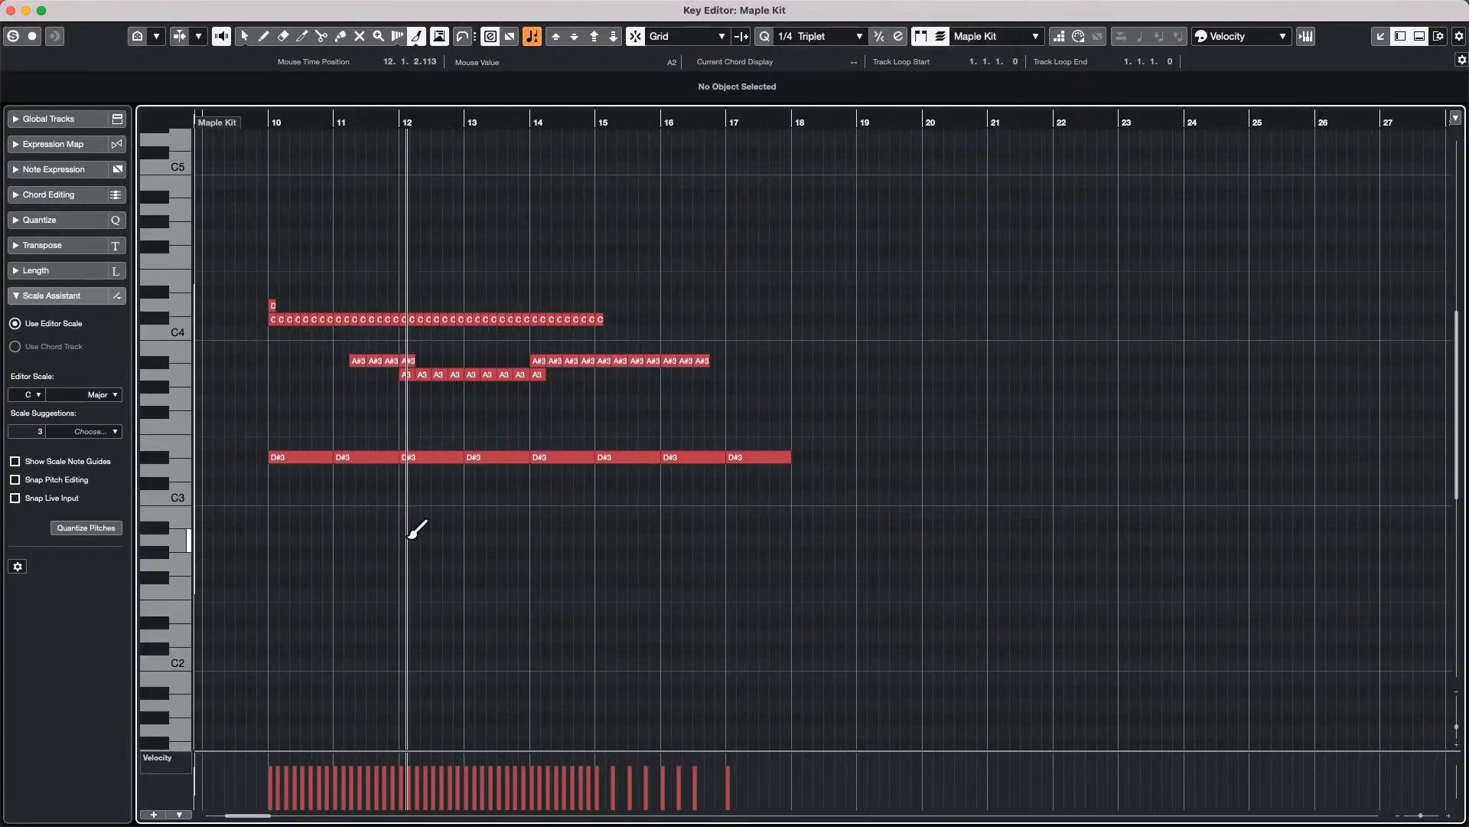
{"action": "left_click_drag", "start_coordinate": [411, 538], "coordinate": [877, 538]}
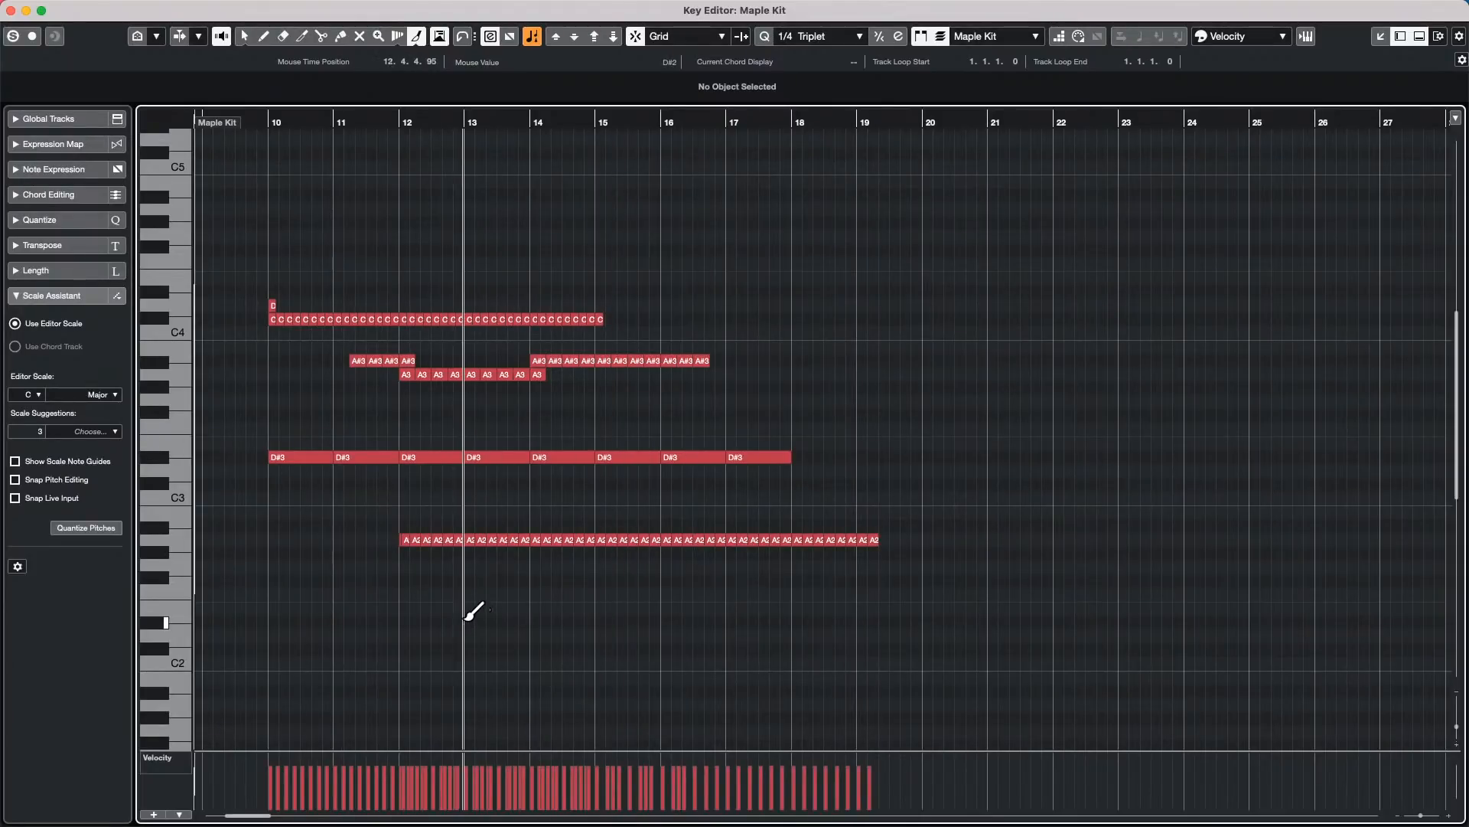
Step: Undo all the painted notes and the Maple Kit part that holds them
{"action": "left_click", "coordinate": [858, 37]}
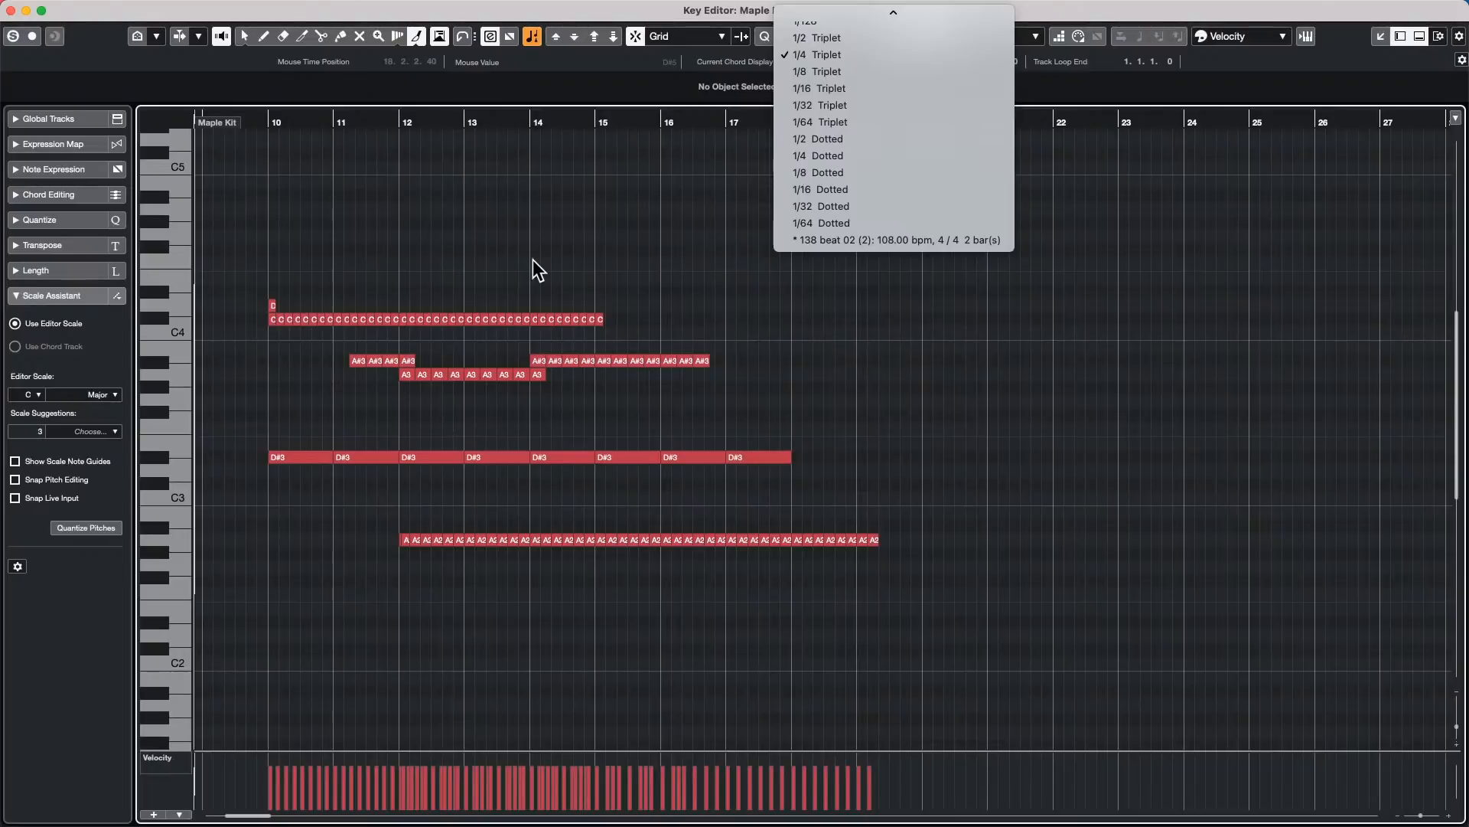
{"action": "left_click", "coordinate": [681, 255]}
{"action": "key", "text": "super+z"}
{"action": "key", "text": "super+z"}
{"action": "key", "text": "super+z"}
{"action": "key", "text": "super+z"}
{"action": "key", "text": "super+z"}
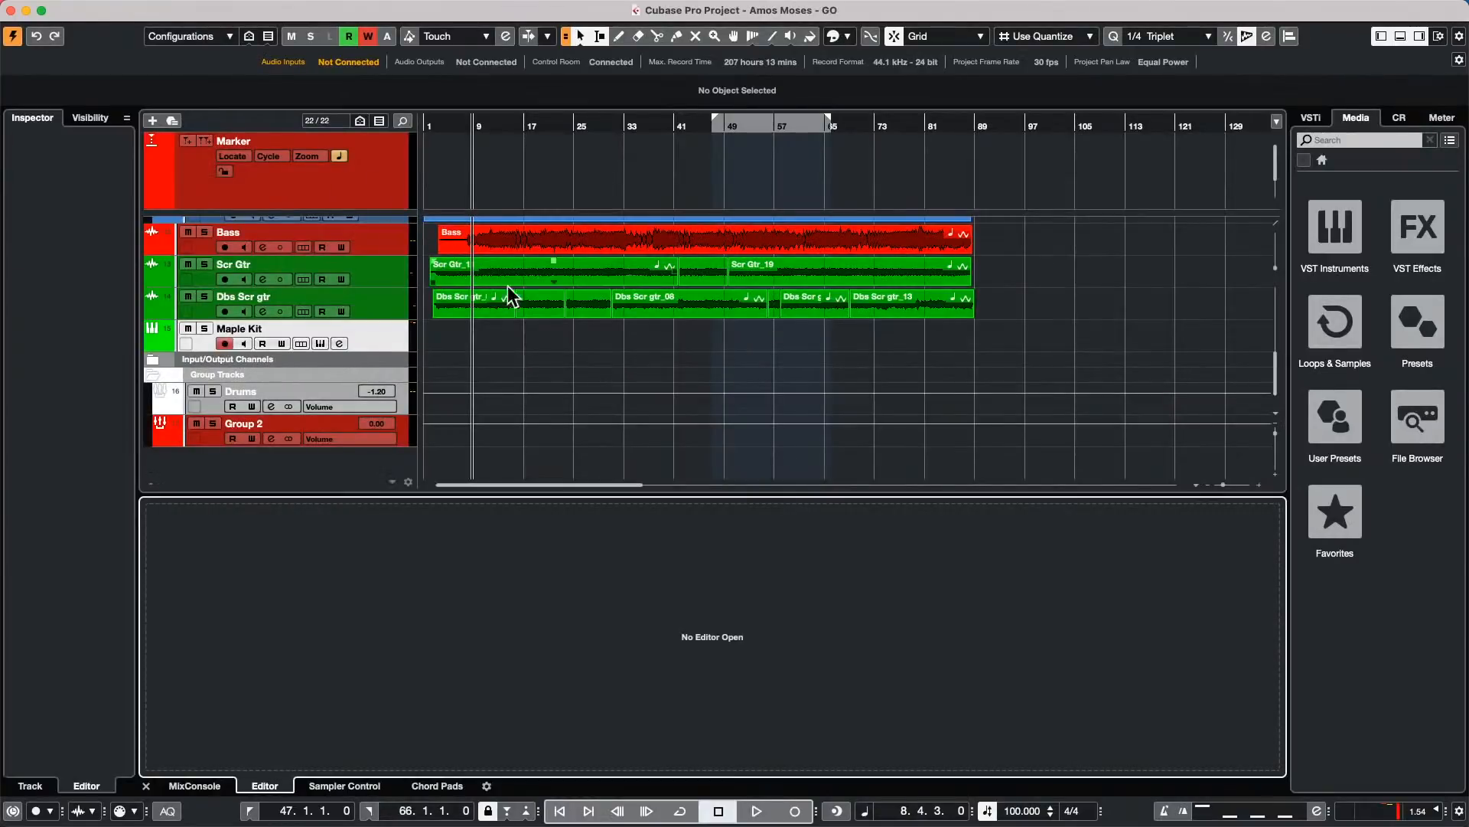
Step: Draw a MIDI part on the Maple Kit track from about bar 16 to bar 49 and open it for editing below the project
{"action": "right_click", "coordinate": [494, 336]}
{"action": "left_click", "coordinate": [530, 335]}
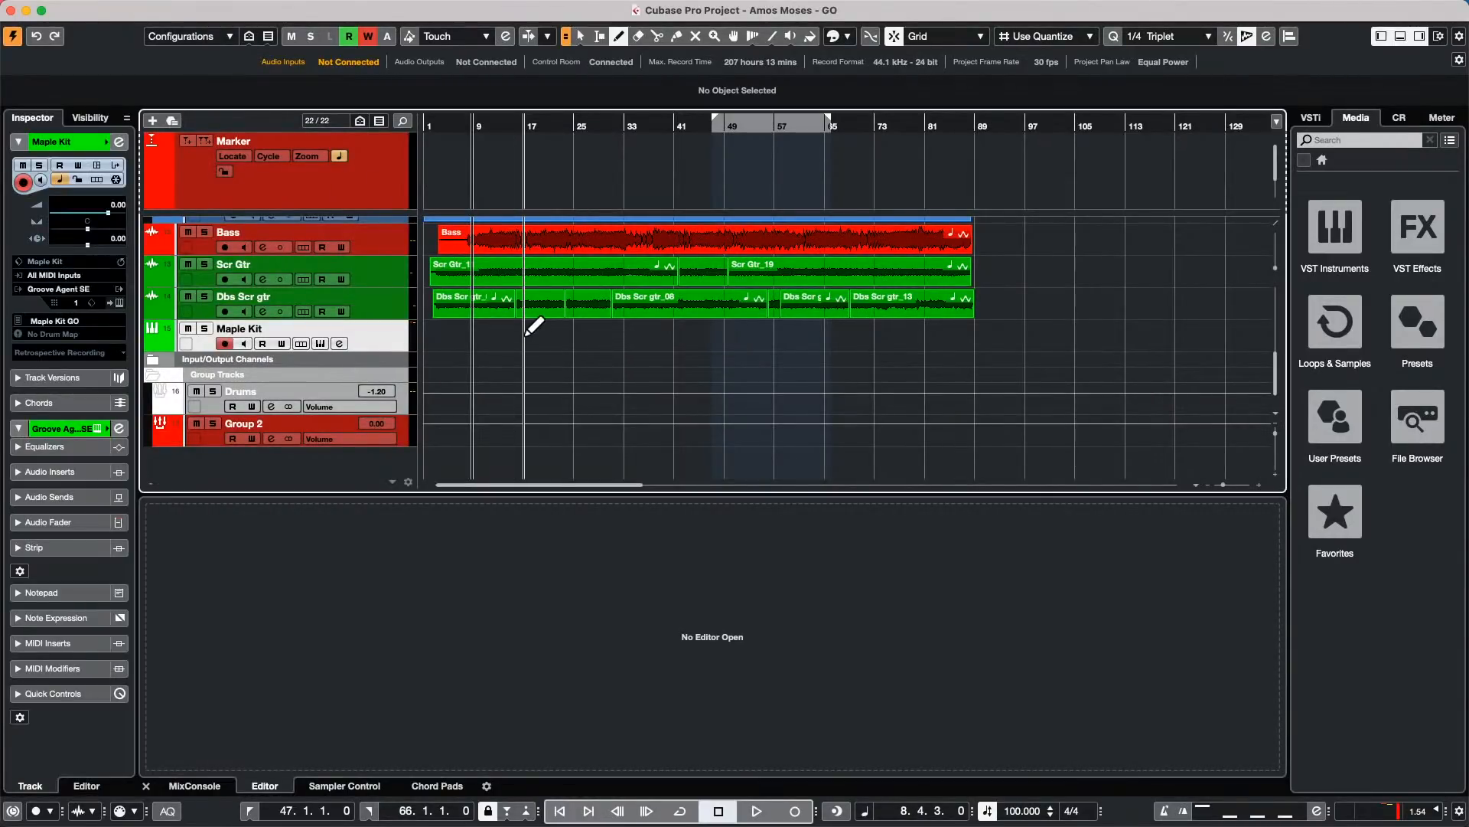
{"action": "left_click_drag", "start_coordinate": [526, 334], "coordinate": [724, 337]}
{"action": "key", "text": "1"}
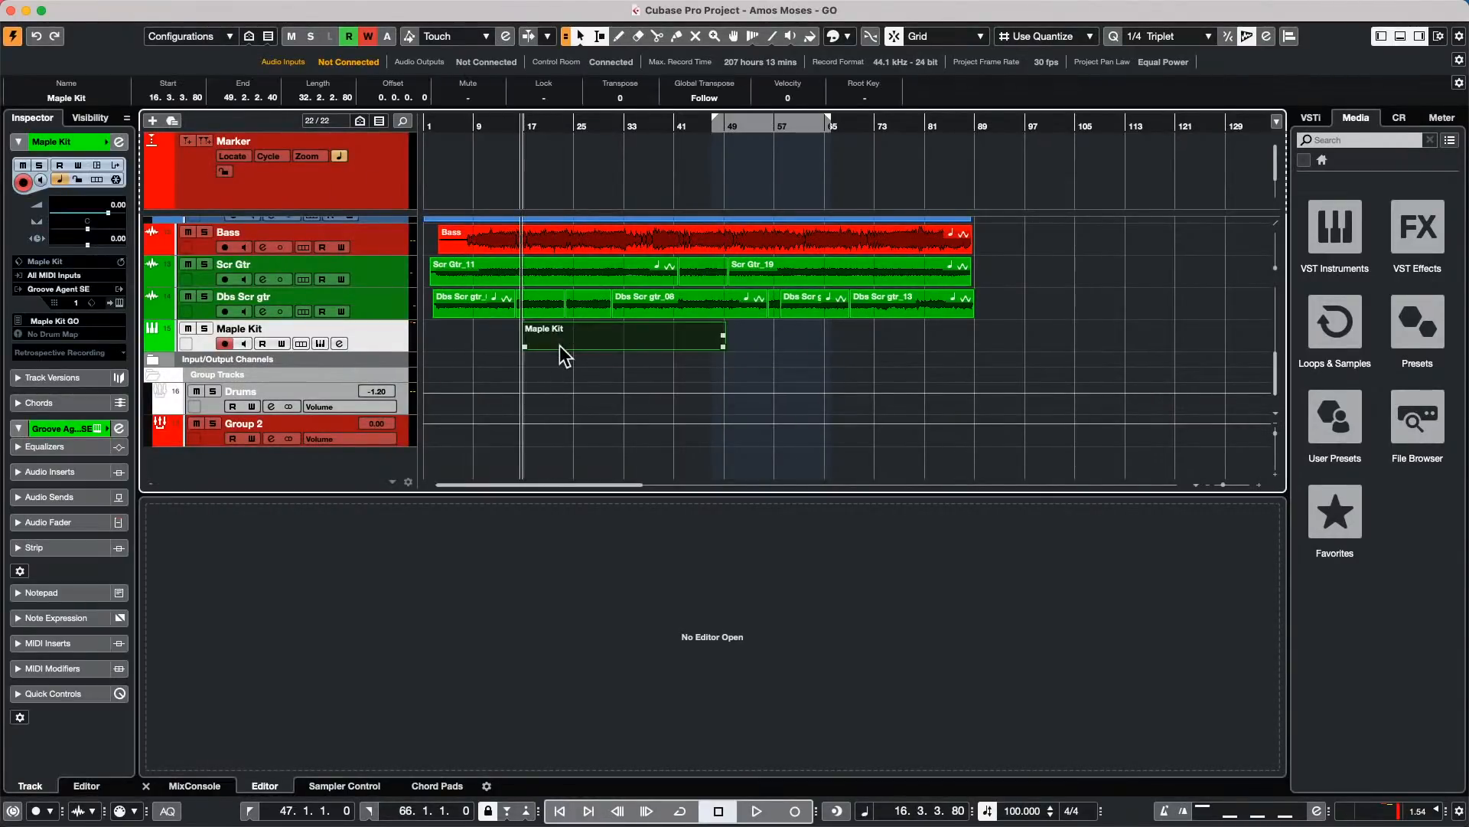
{"action": "double_click", "coordinate": [575, 344]}
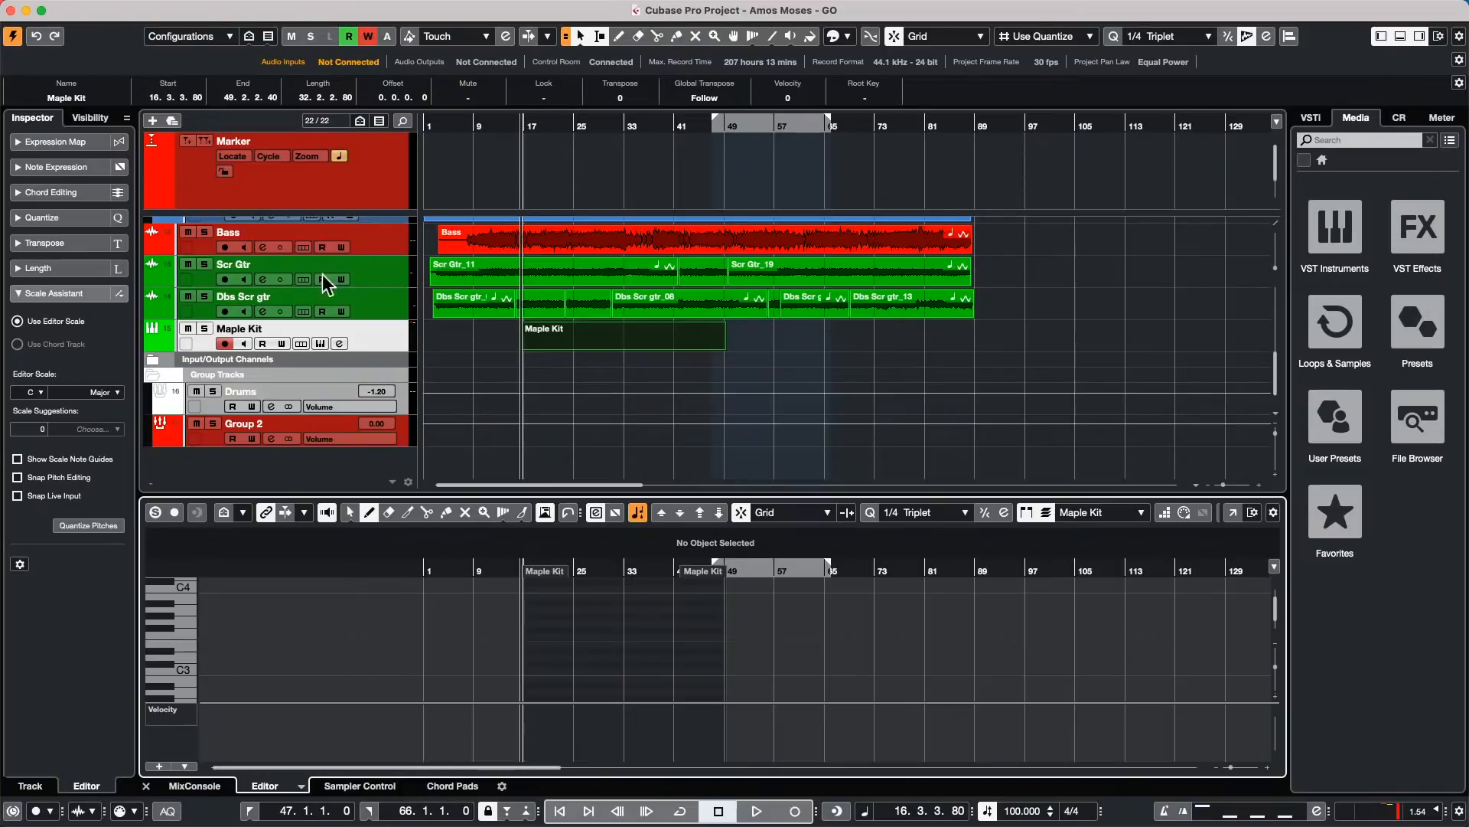
Step: Create a drum map from the instrument for the Maple Kit track
{"action": "left_click", "coordinate": [369, 335]}
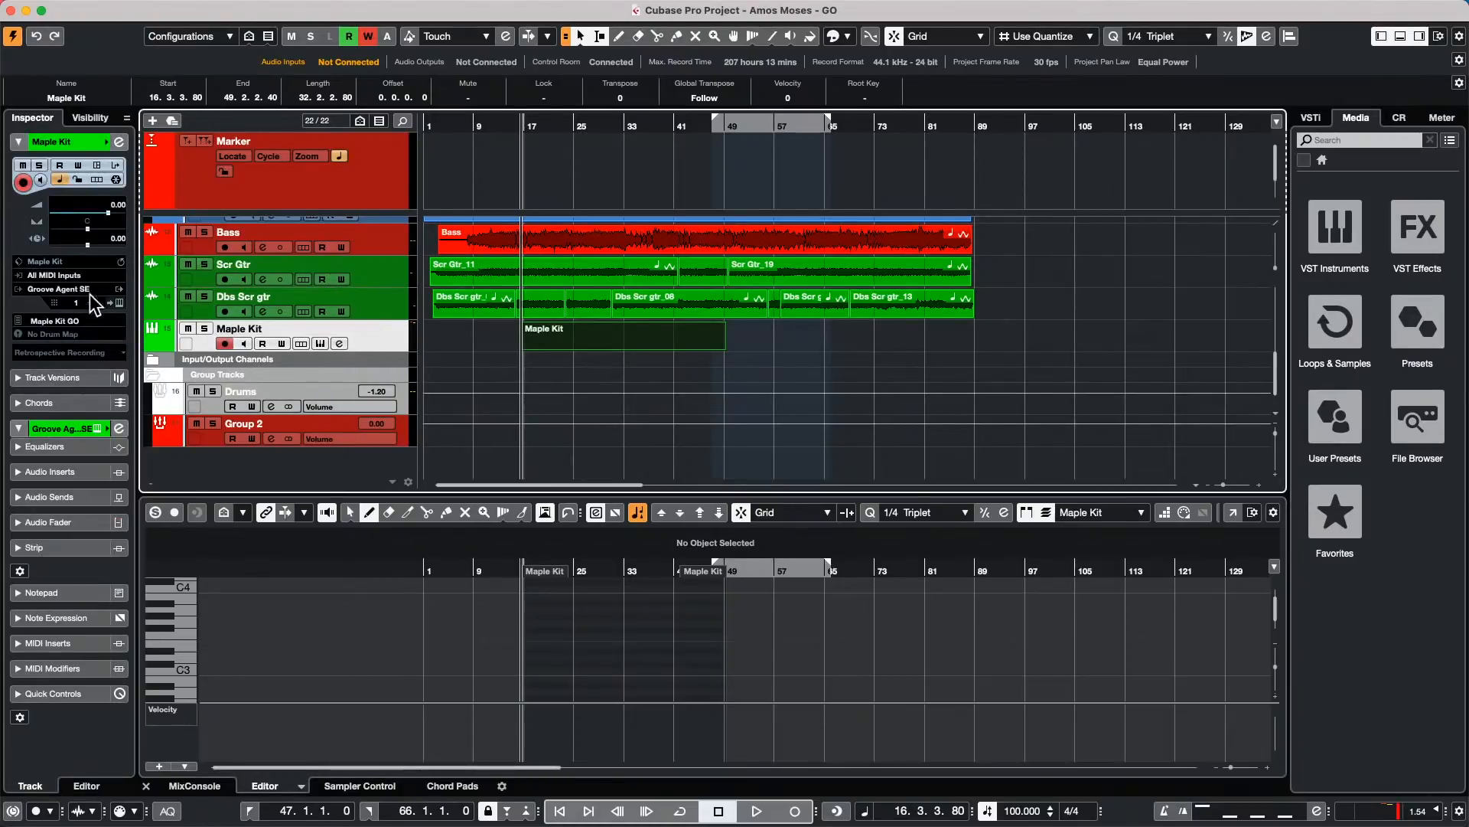
{"action": "left_click", "coordinate": [65, 333]}
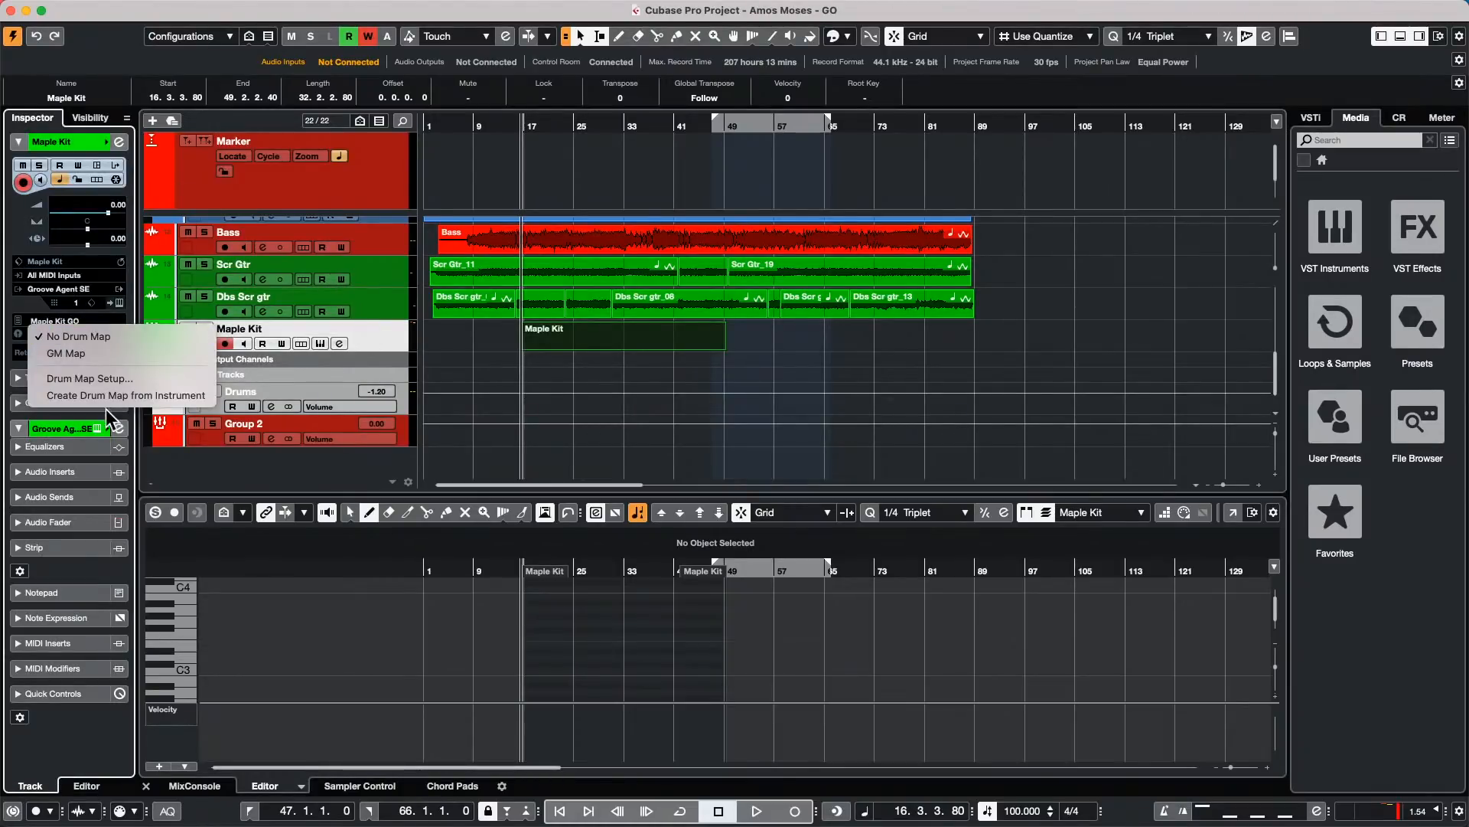
{"action": "left_click", "coordinate": [96, 397]}
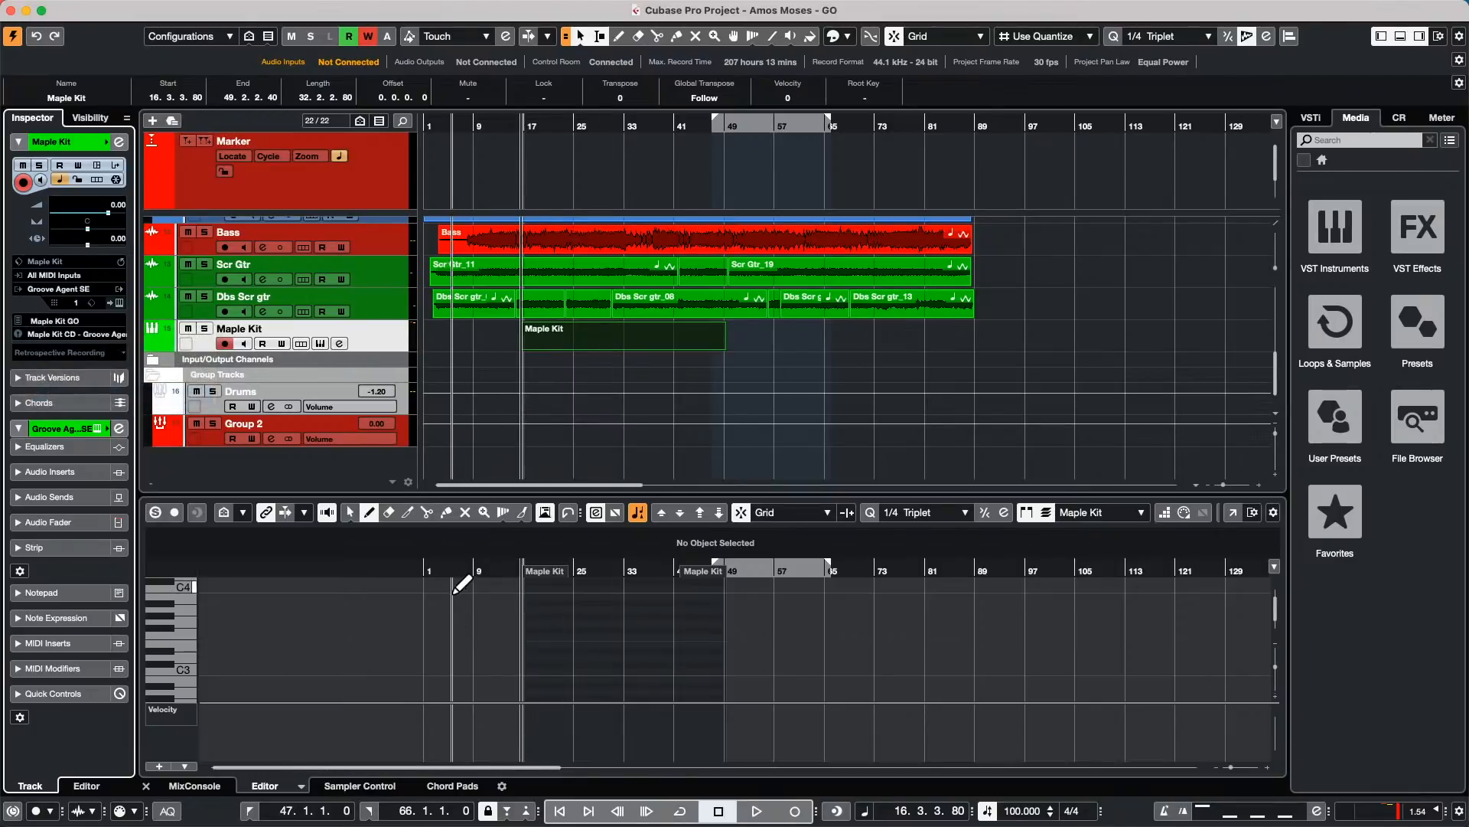
Step: Reselect the Maple Kit part to load it in the Drum Editor and open that editor in a separate window
{"action": "left_click", "coordinate": [591, 335]}
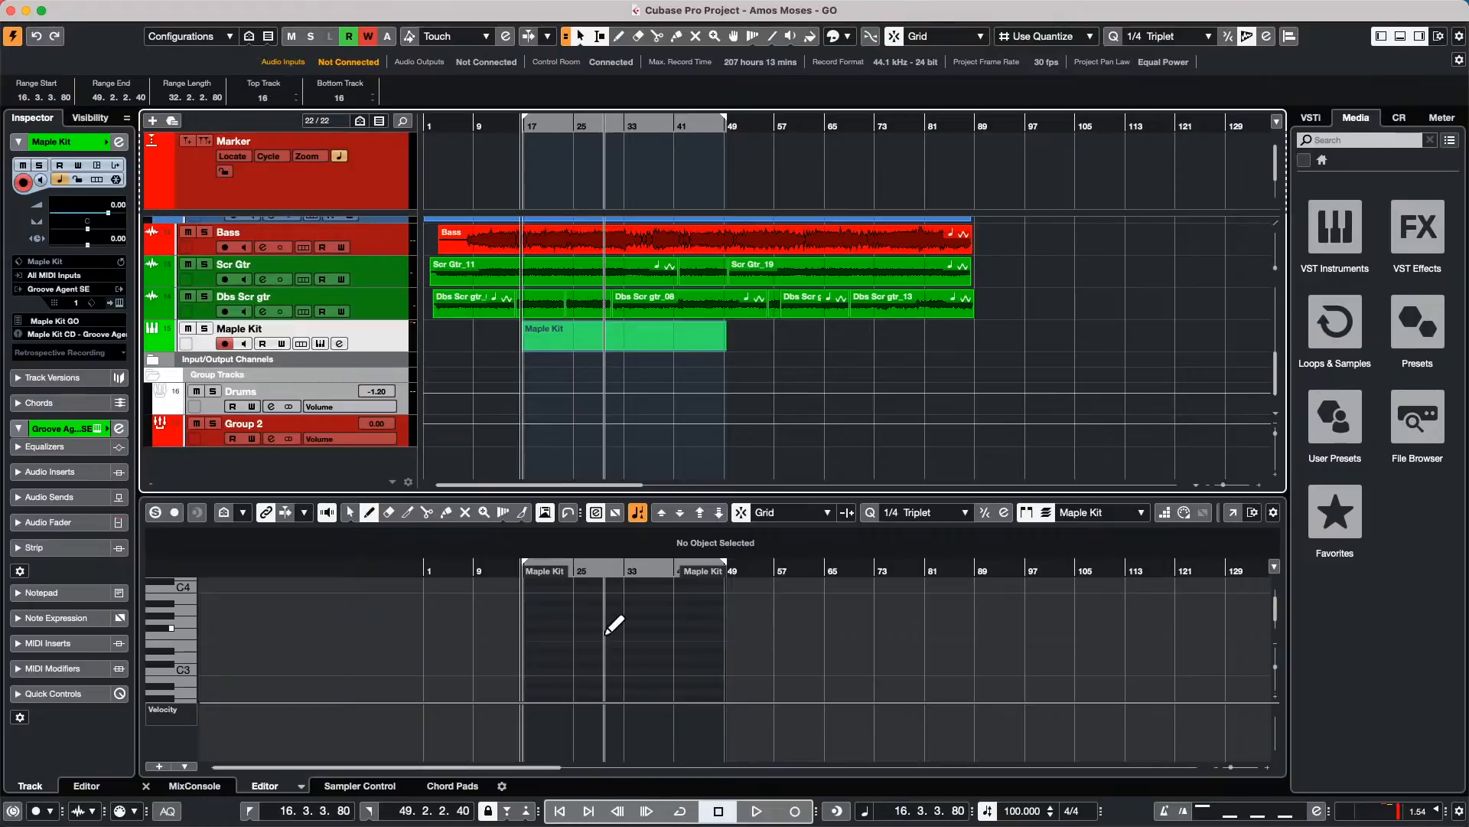
{"action": "left_click", "coordinate": [640, 402]}
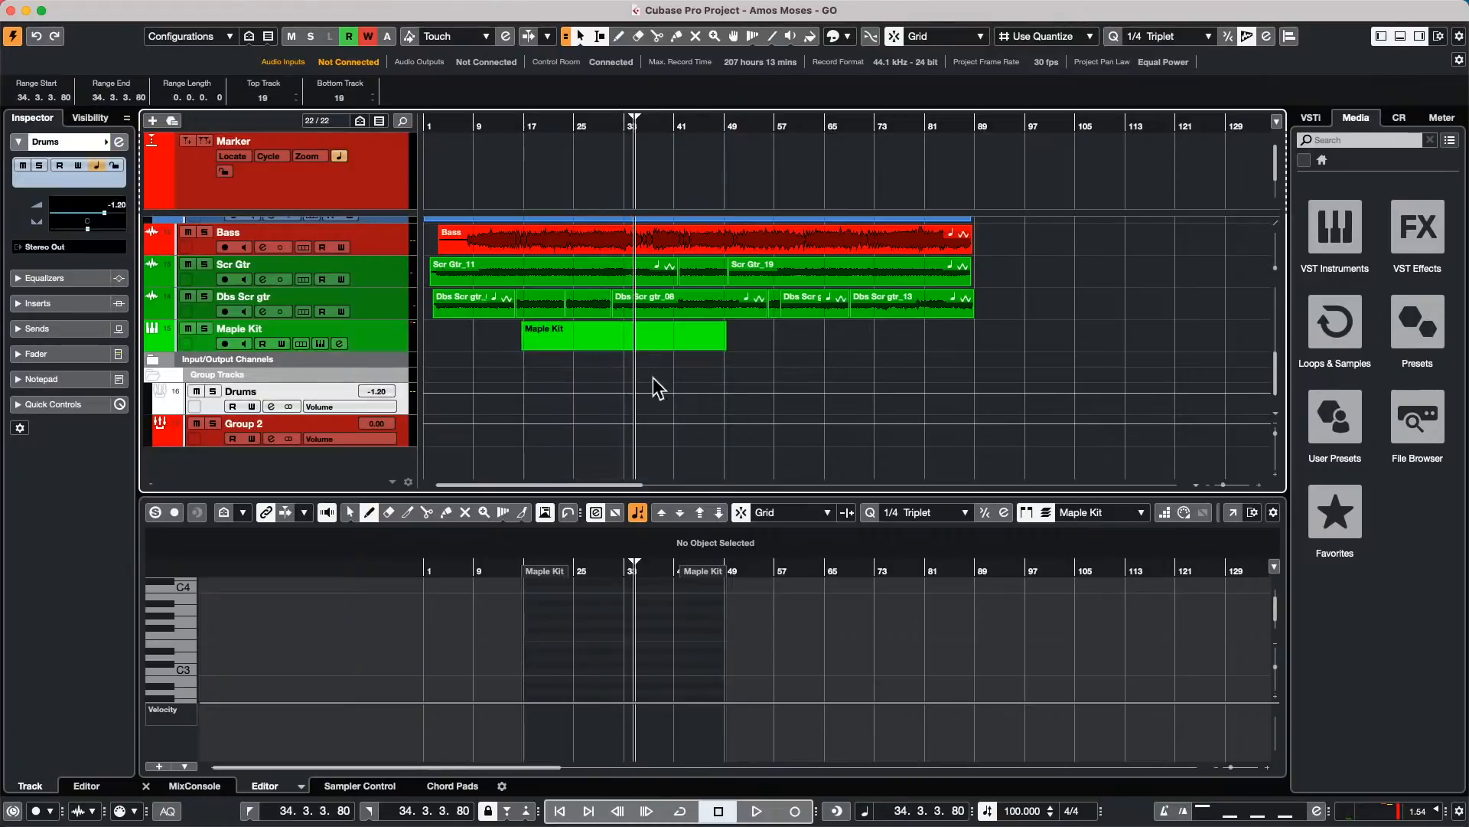
{"action": "left_click", "coordinate": [604, 346]}
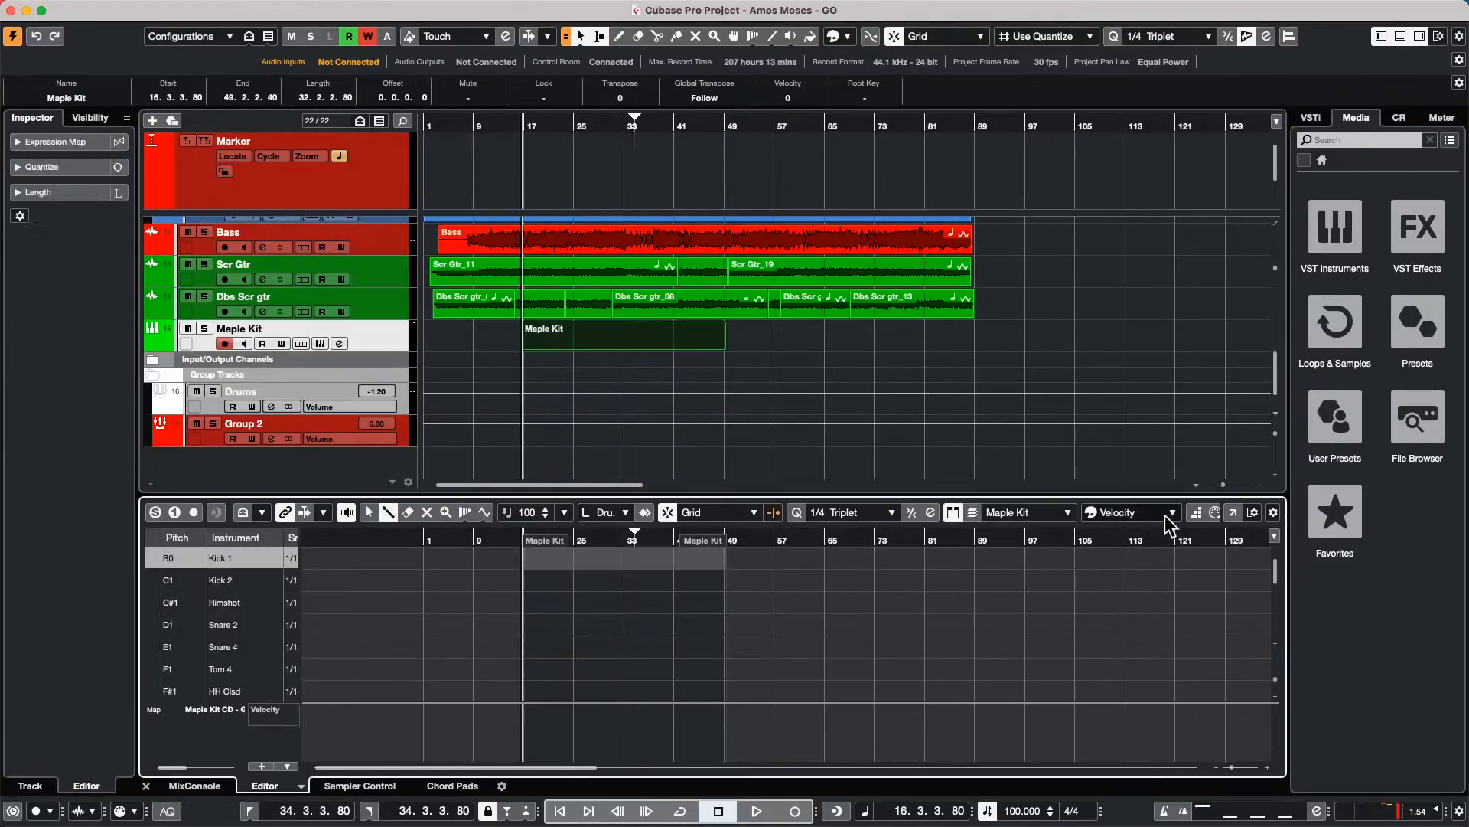
{"action": "left_click", "coordinate": [1233, 512]}
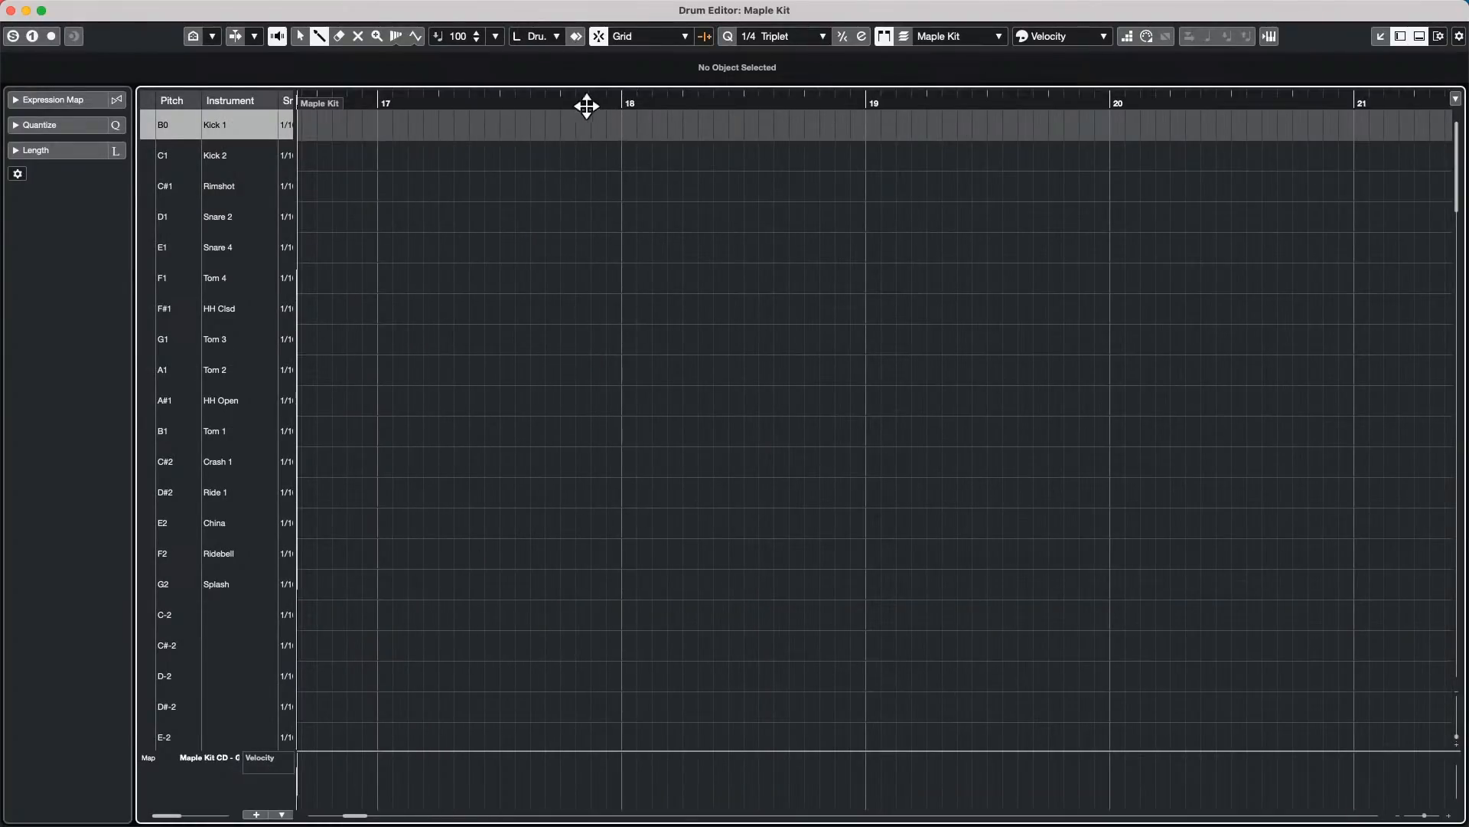
Step: Enter Kick 1 hits on beats 1 and 3 and Snare 2 hits on beats 2 and 4 of bar 18
{"action": "left_click", "coordinate": [626, 127]}
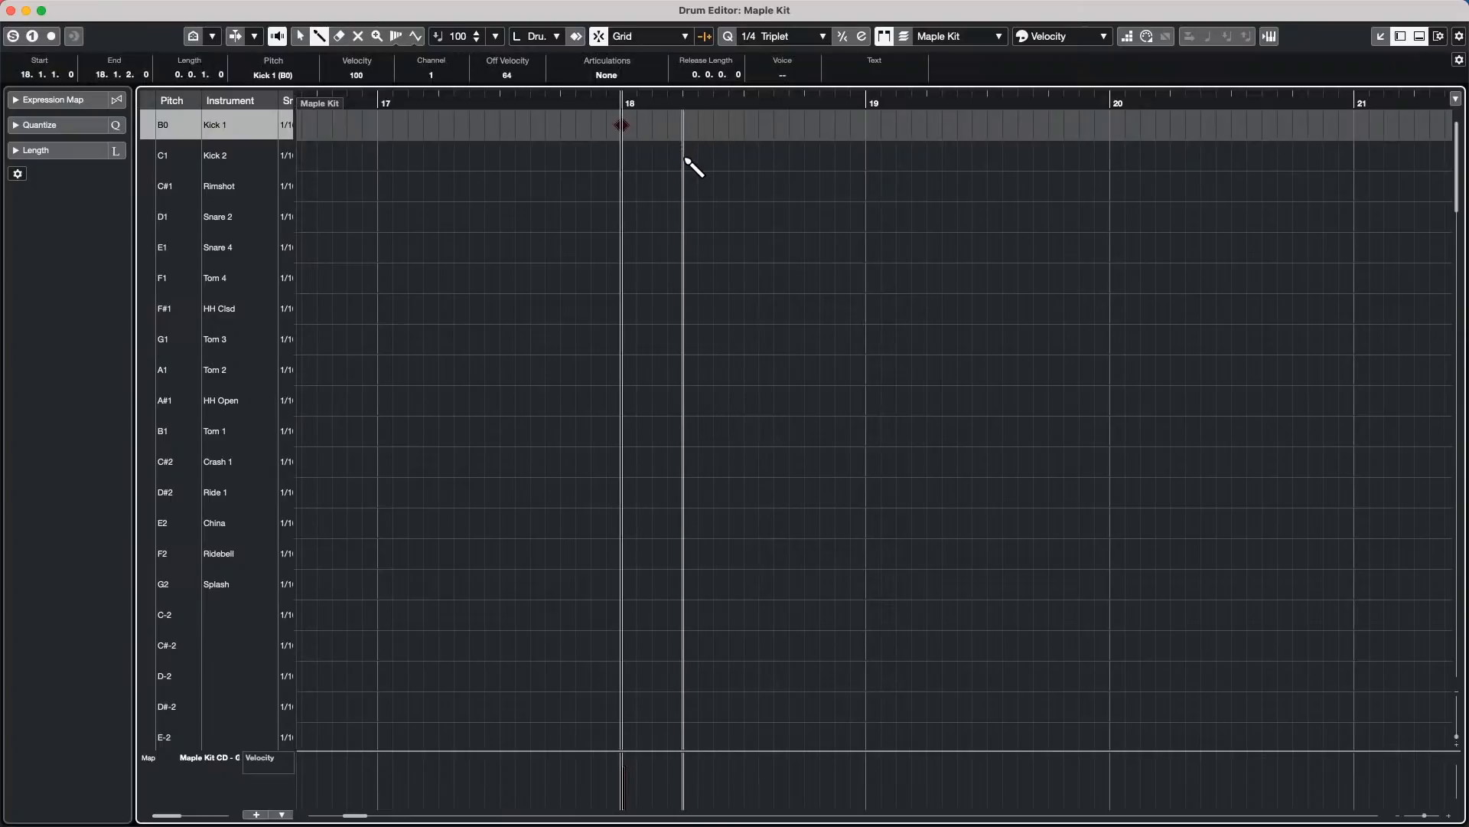
{"action": "left_click", "coordinate": [682, 186]}
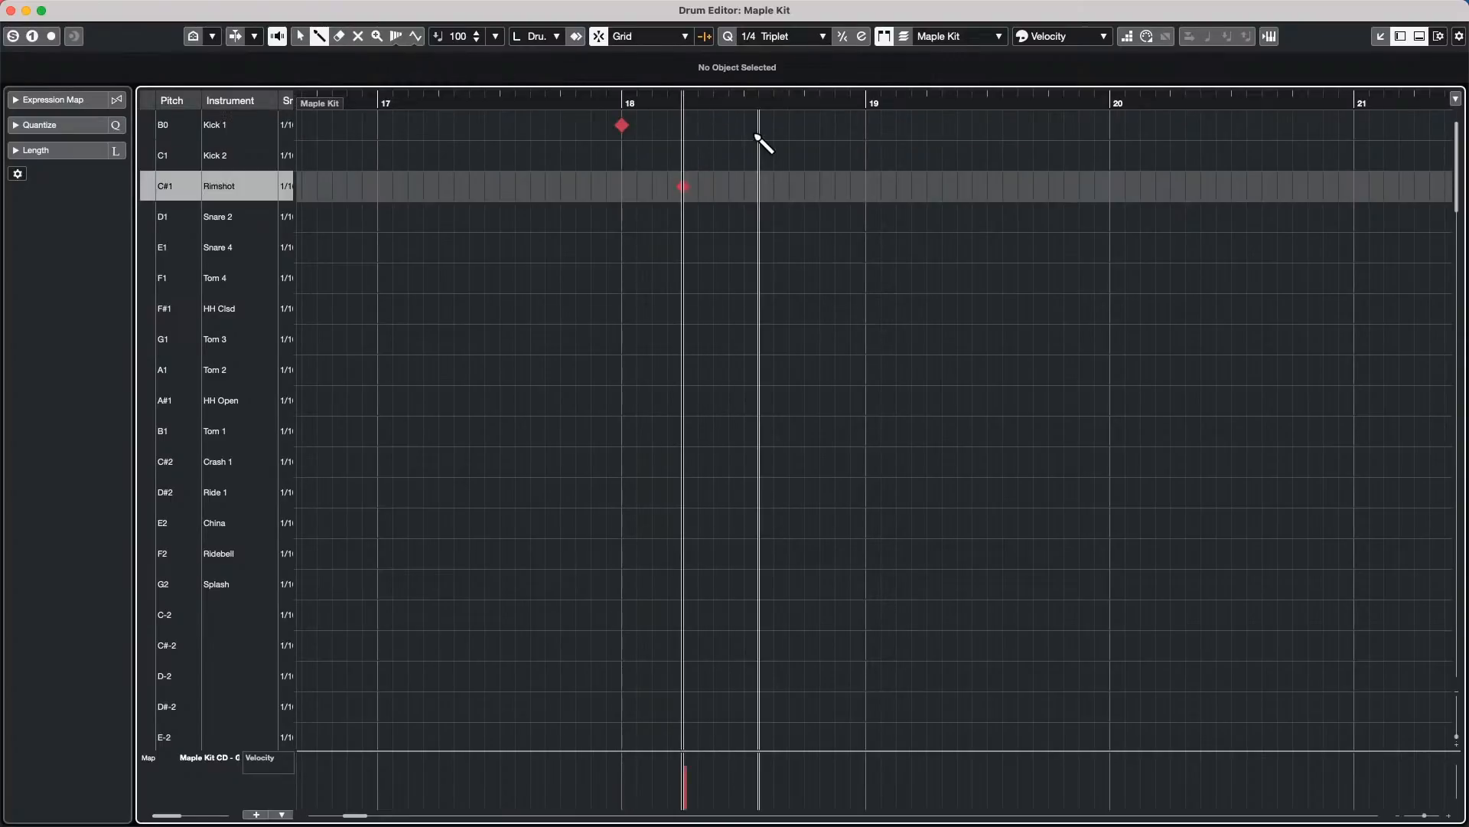
{"action": "left_click", "coordinate": [682, 156]}
{"action": "left_click", "coordinate": [683, 217]}
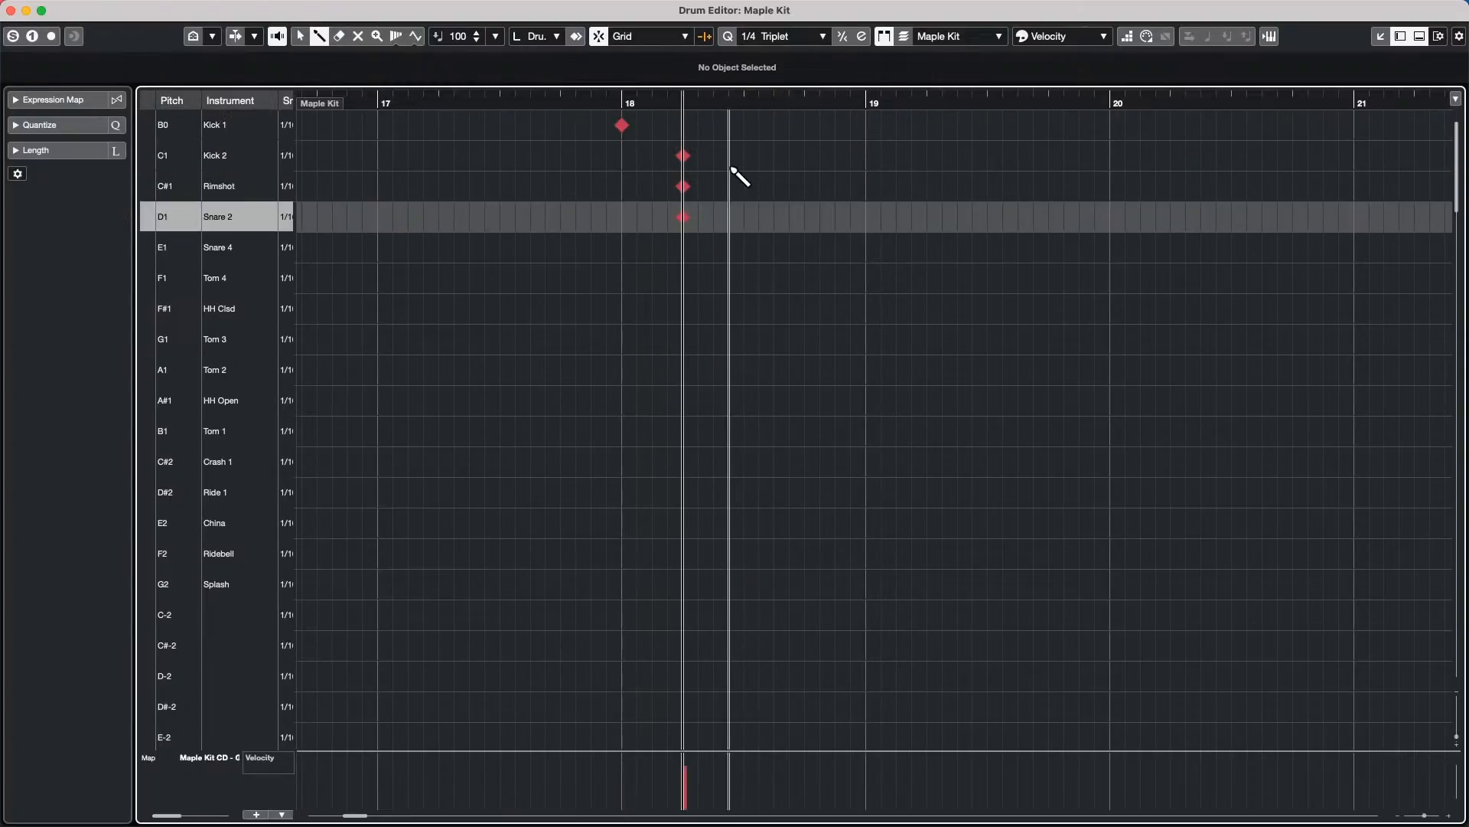
{"action": "left_click", "coordinate": [682, 156]}
{"action": "left_click", "coordinate": [683, 186]}
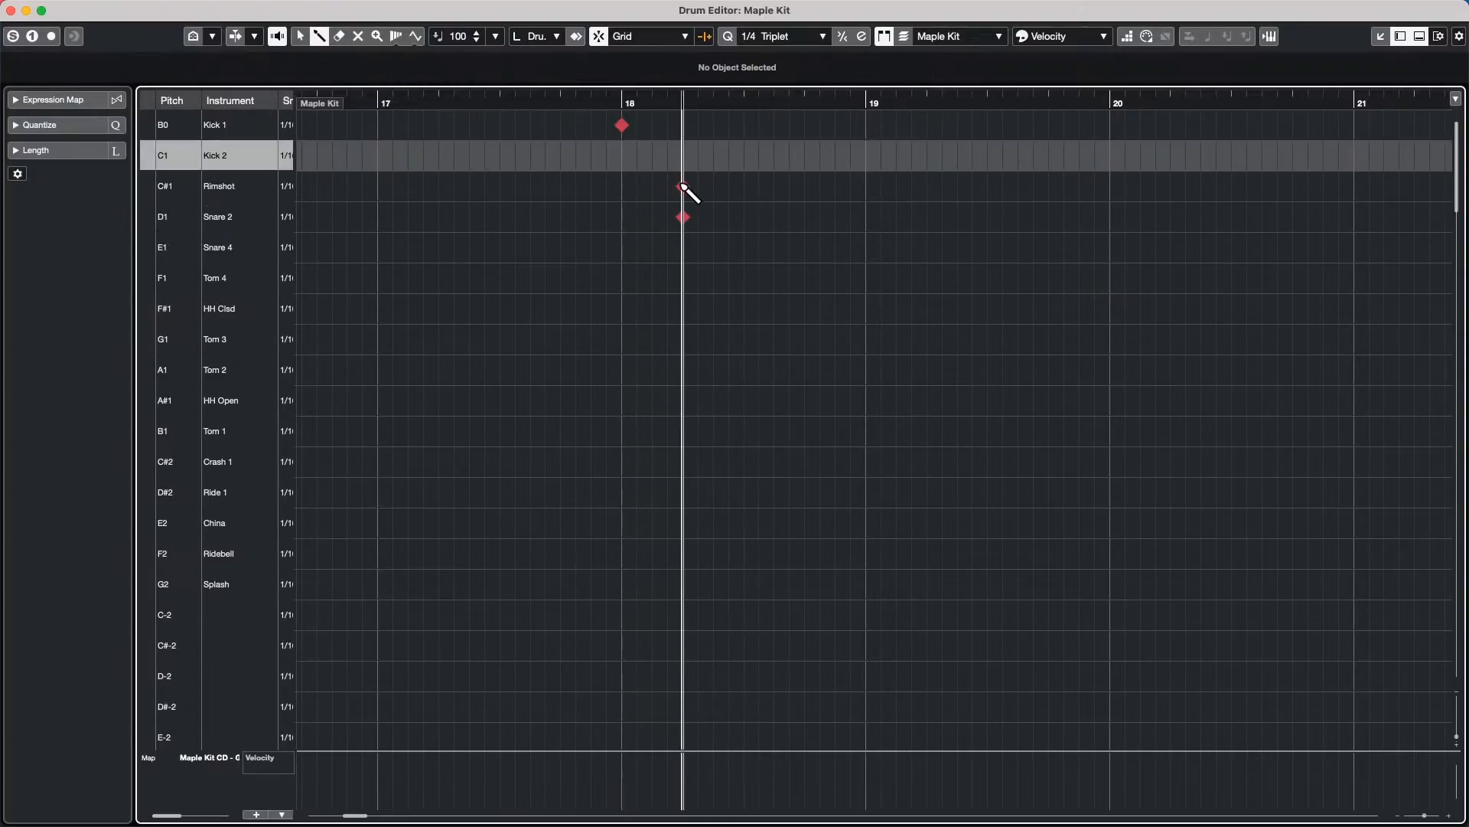
{"action": "left_click", "coordinate": [745, 123]}
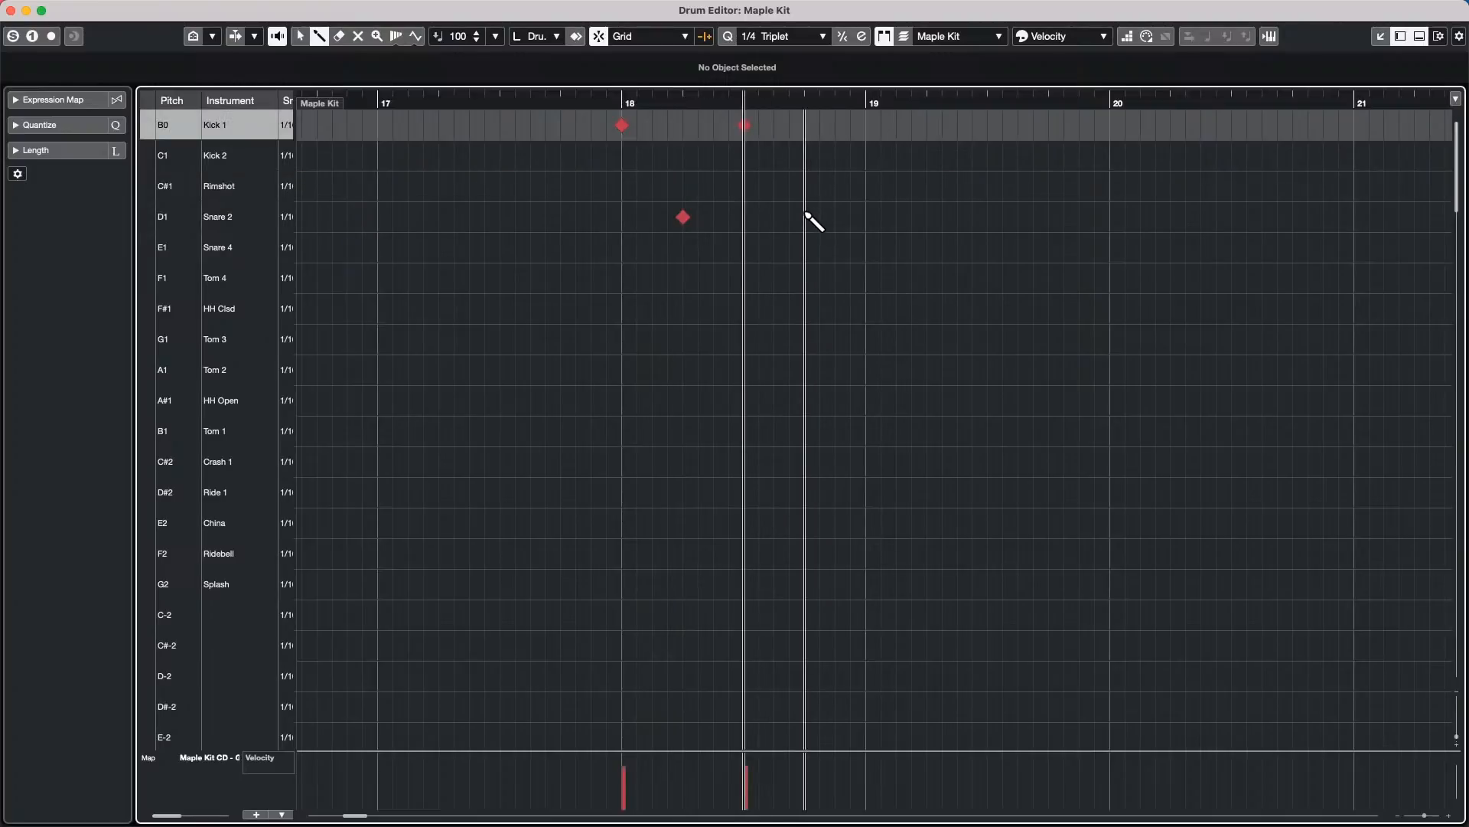
{"action": "left_click", "coordinate": [805, 217]}
Step: Paint a continuous row of 1/16 HH Clsd hits across the whole of bar 18 with the Drumstick tool
{"action": "right_click", "coordinate": [653, 282]}
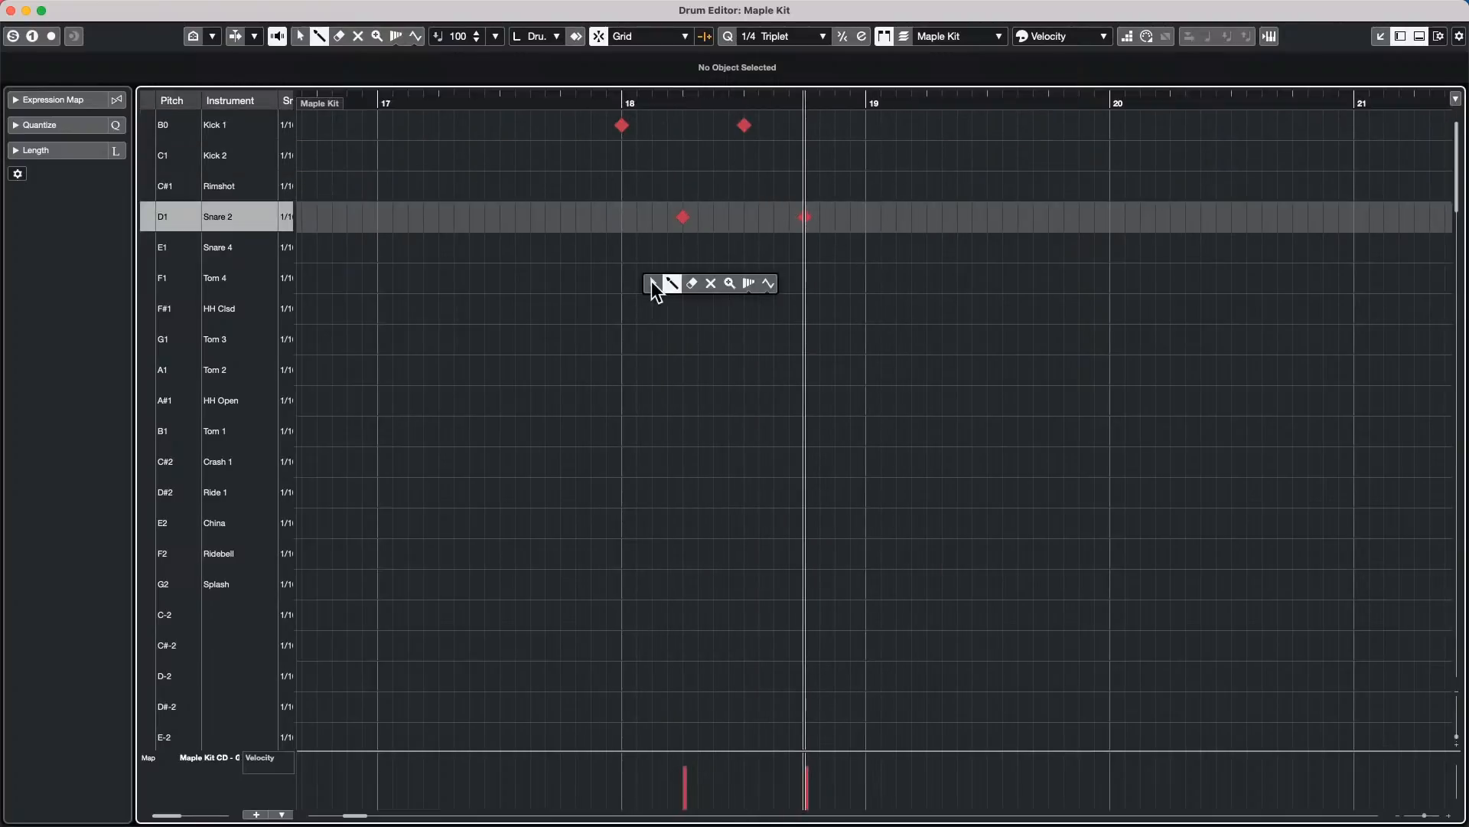
{"action": "left_click", "coordinate": [651, 288]}
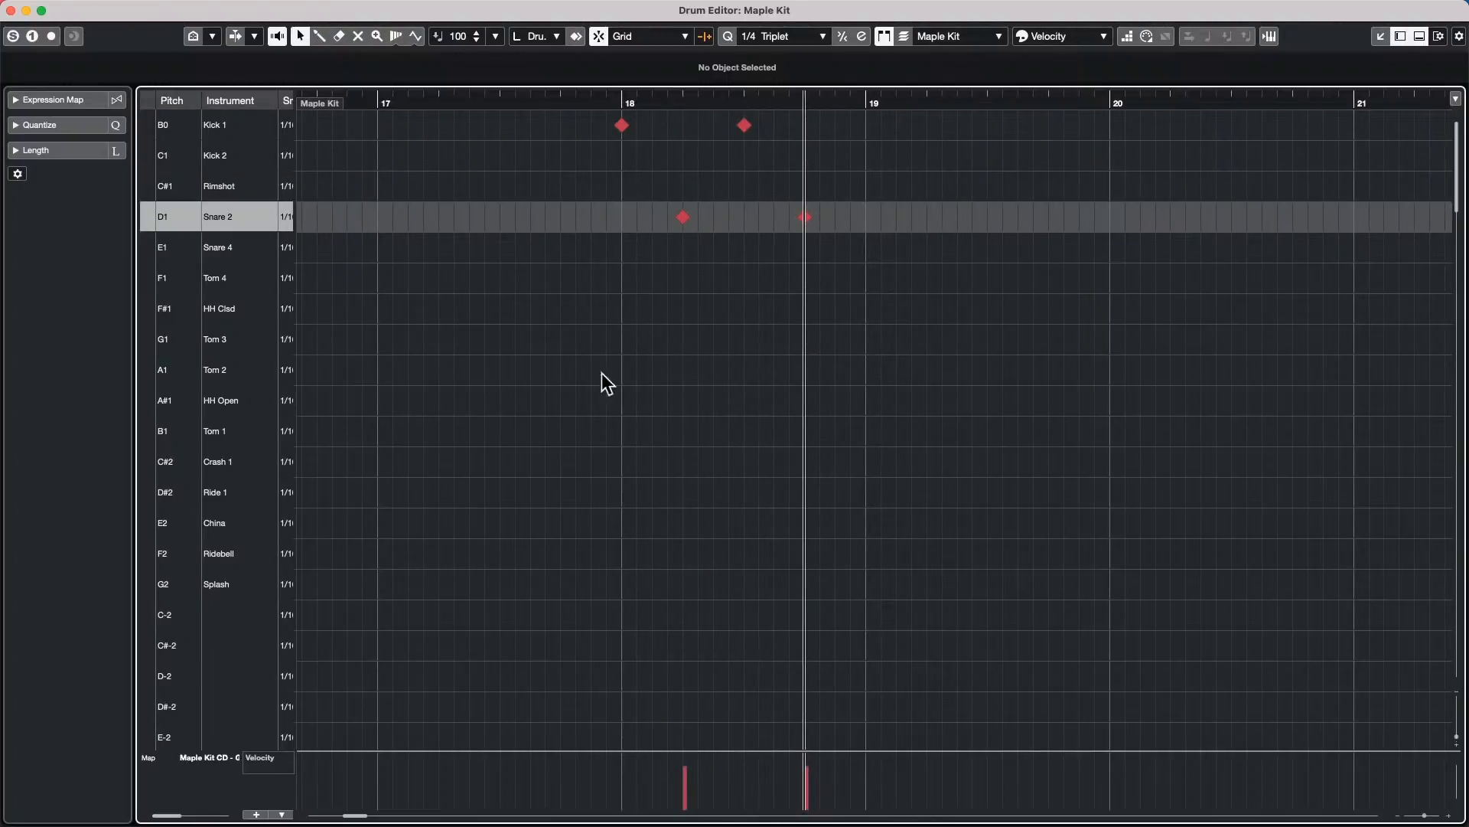
{"action": "right_click", "coordinate": [620, 379]}
{"action": "left_click", "coordinate": [622, 379]}
{"action": "right_click", "coordinate": [633, 317]}
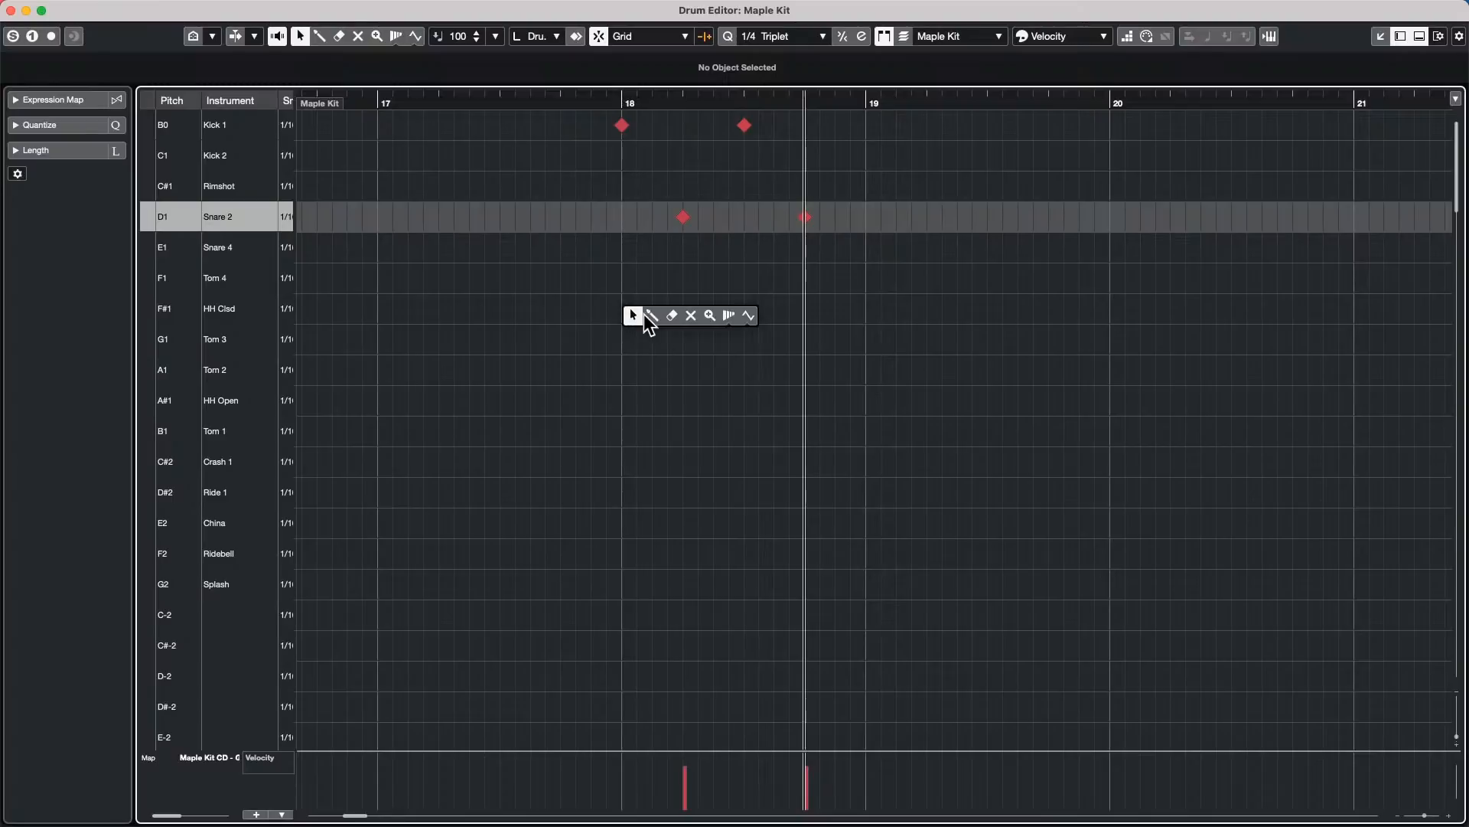
{"action": "left_click", "coordinate": [652, 316]}
{"action": "left_click_drag", "start_coordinate": [622, 309], "coordinate": [865, 316]}
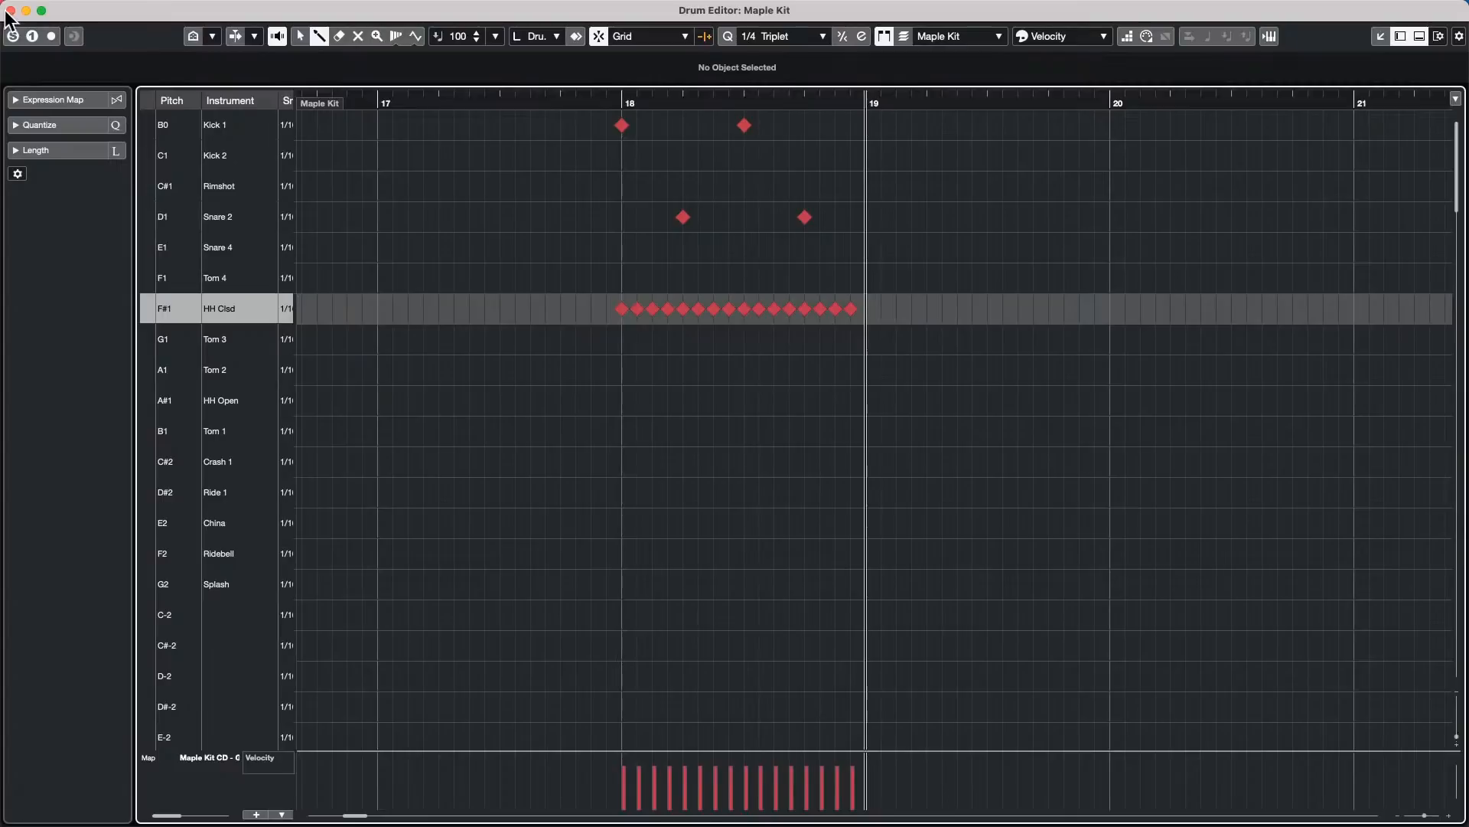
Step: Enlarge the velocity lane and lower the velocities of all closed hi-hat hits in bar 18 to an even low level
{"action": "key", "text": "1"}
{"action": "left_click_drag", "start_coordinate": [697, 750], "coordinate": [707, 665]}
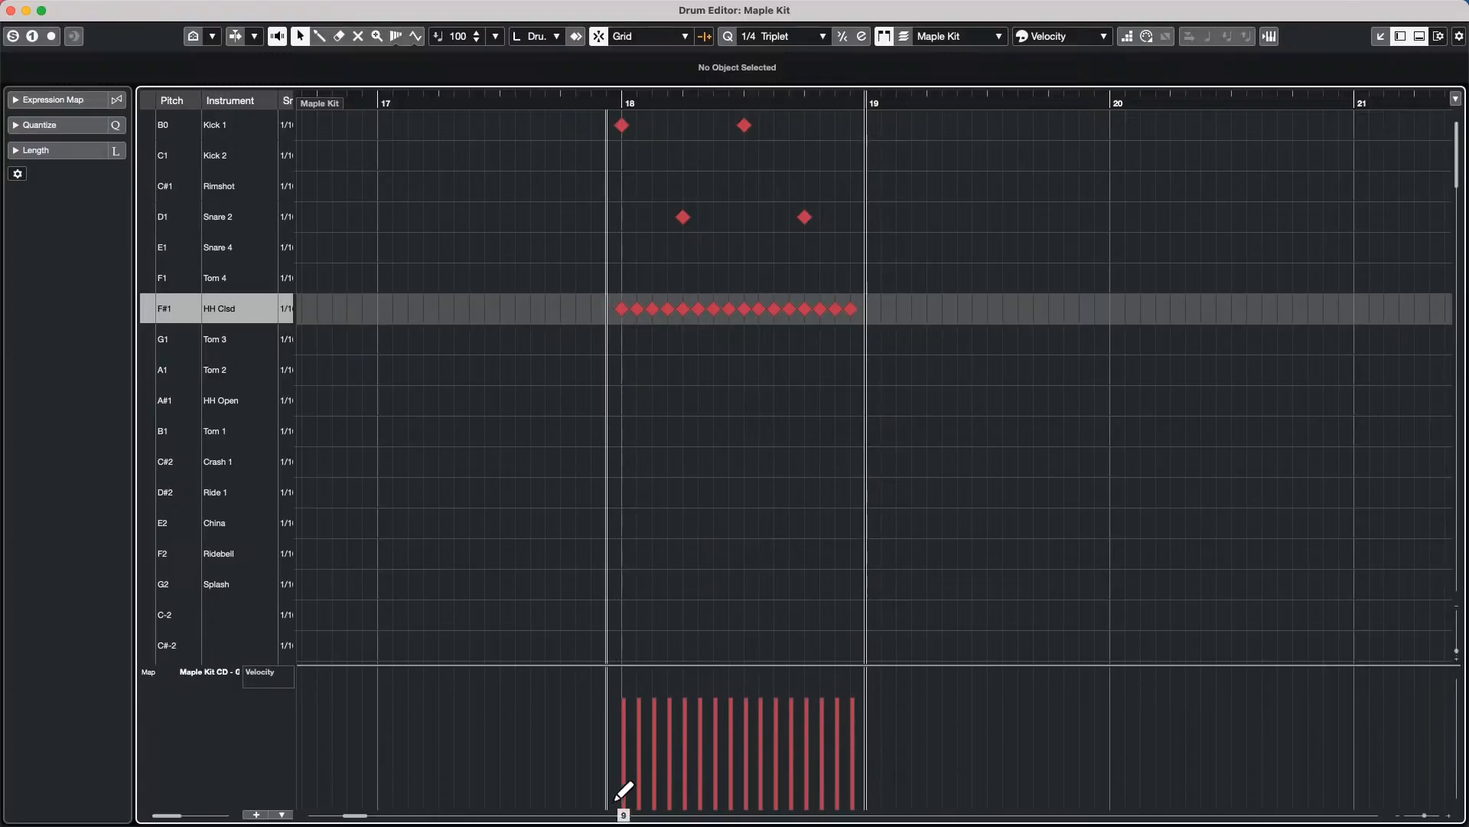
{"action": "left_click_drag", "start_coordinate": [616, 777], "coordinate": [906, 785]}
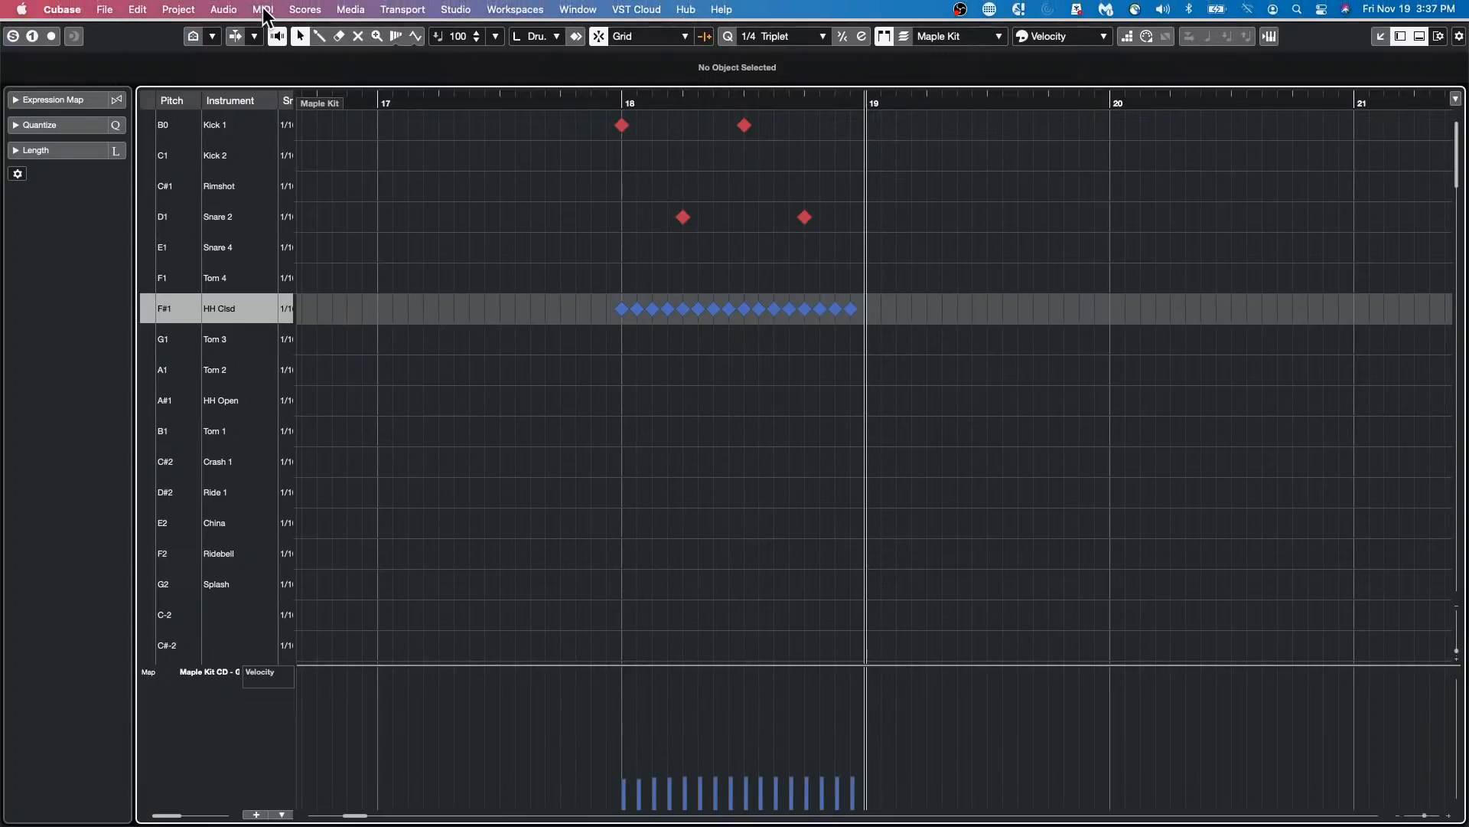
Step: Open the Logical Editor for the drum part and add a Position filter set to Inside Bar Range from 0 to 100
{"action": "left_click", "coordinate": [262, 9]}
{"action": "left_click", "coordinate": [313, 285]}
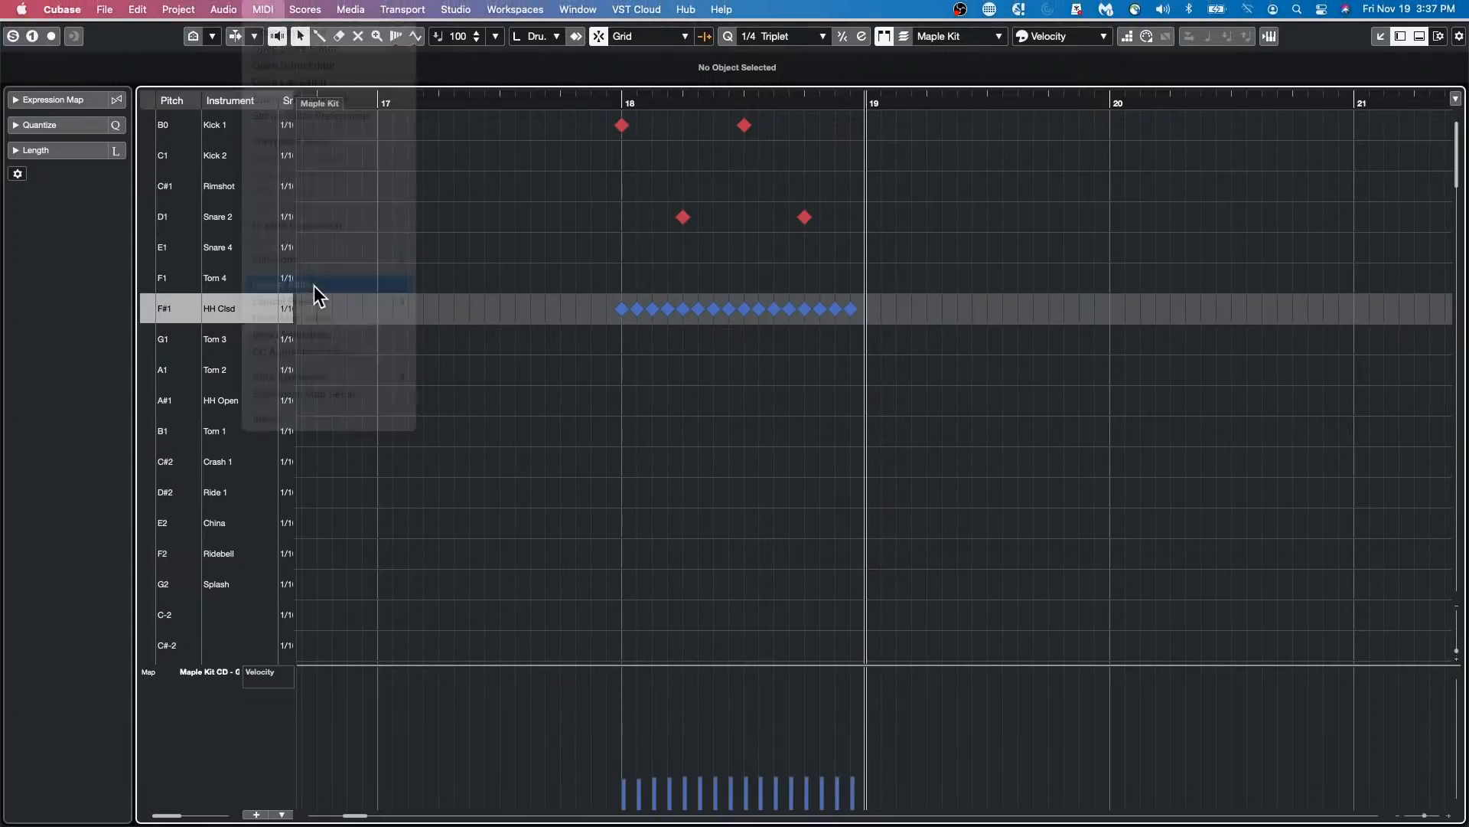
{"action": "left_click_drag", "start_coordinate": [865, 145], "coordinate": [506, 242]}
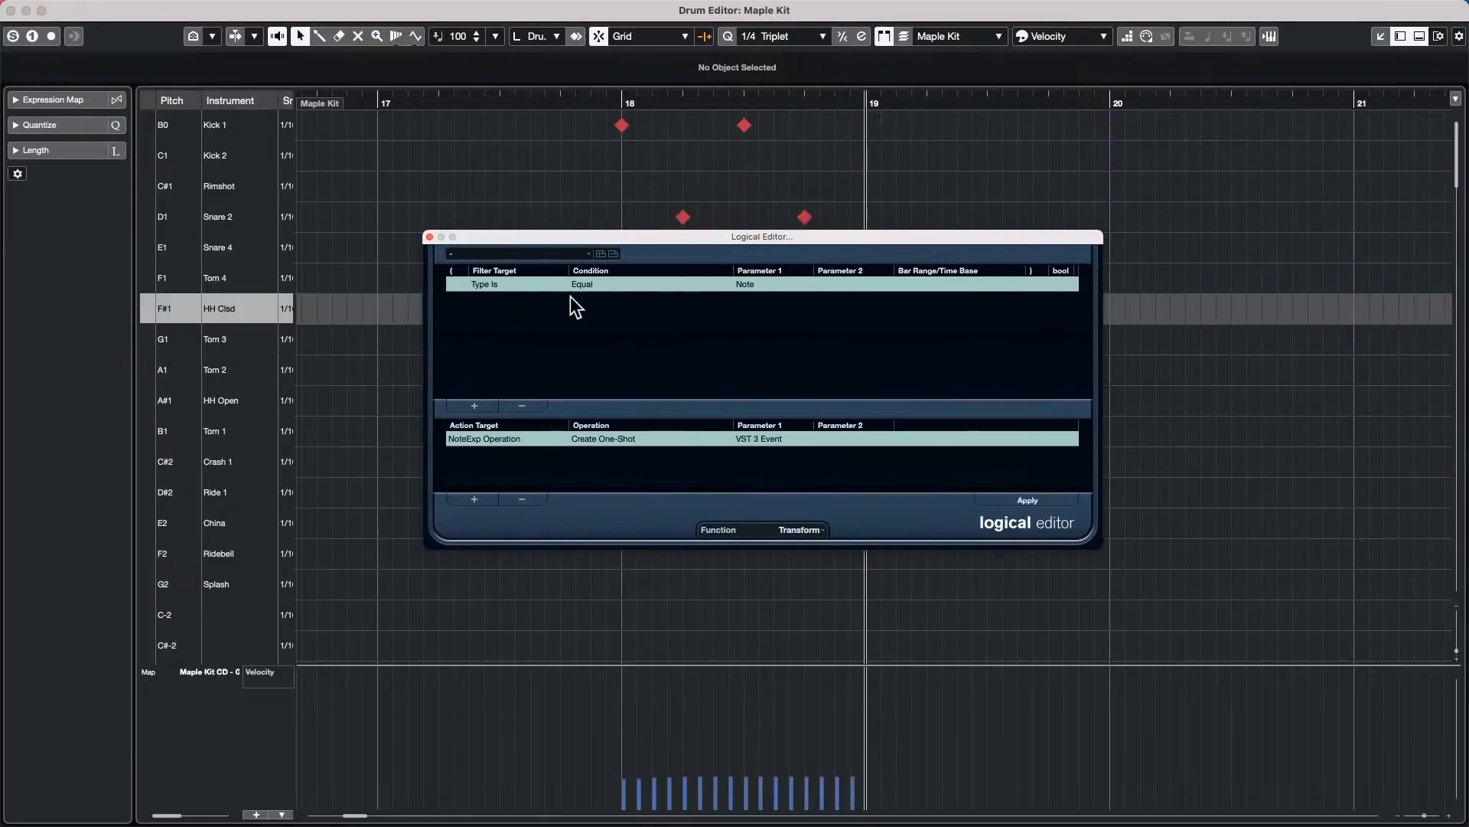
{"action": "left_click", "coordinate": [475, 406]}
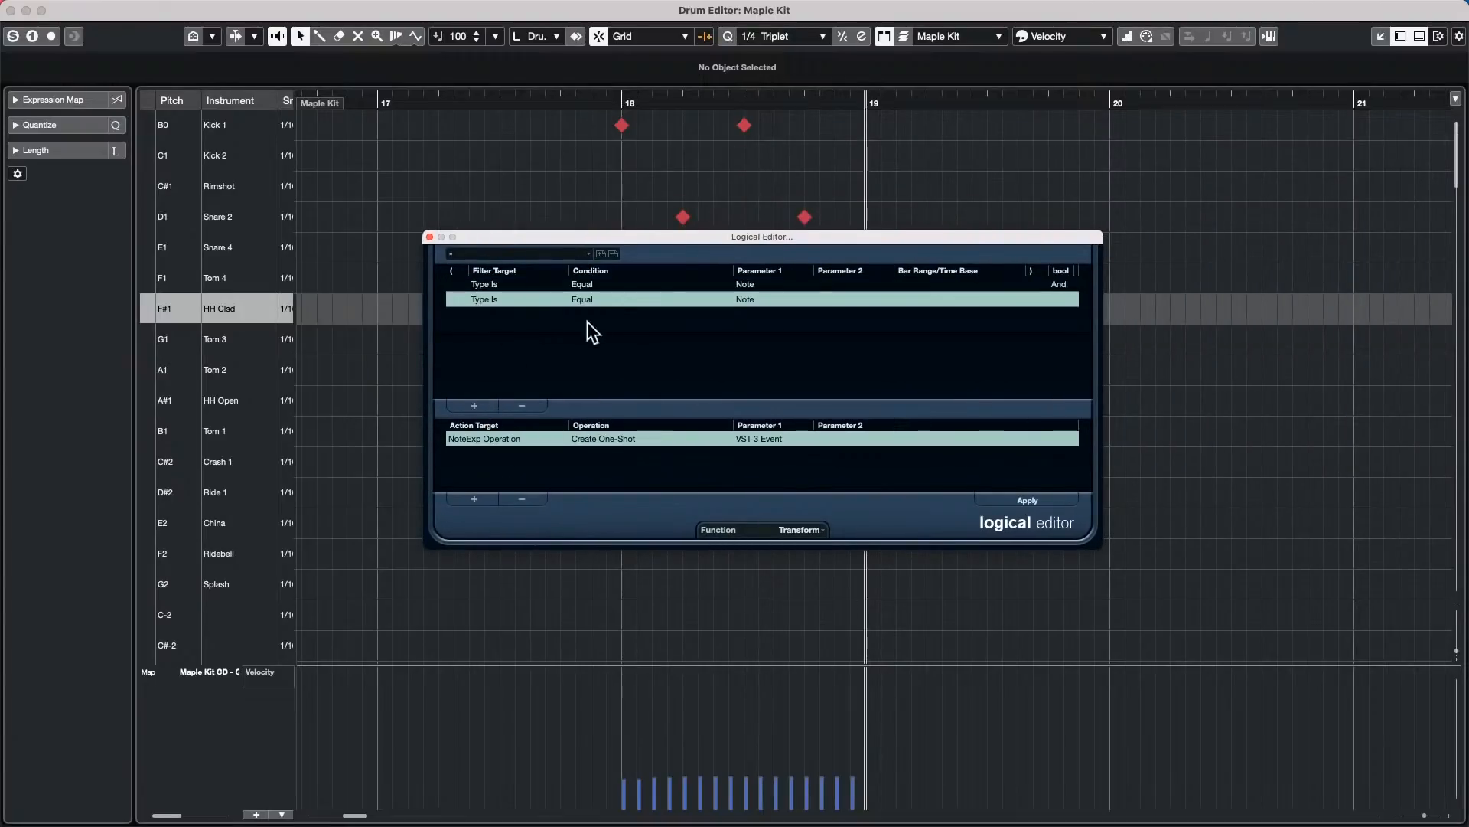
{"action": "left_click", "coordinate": [494, 299]}
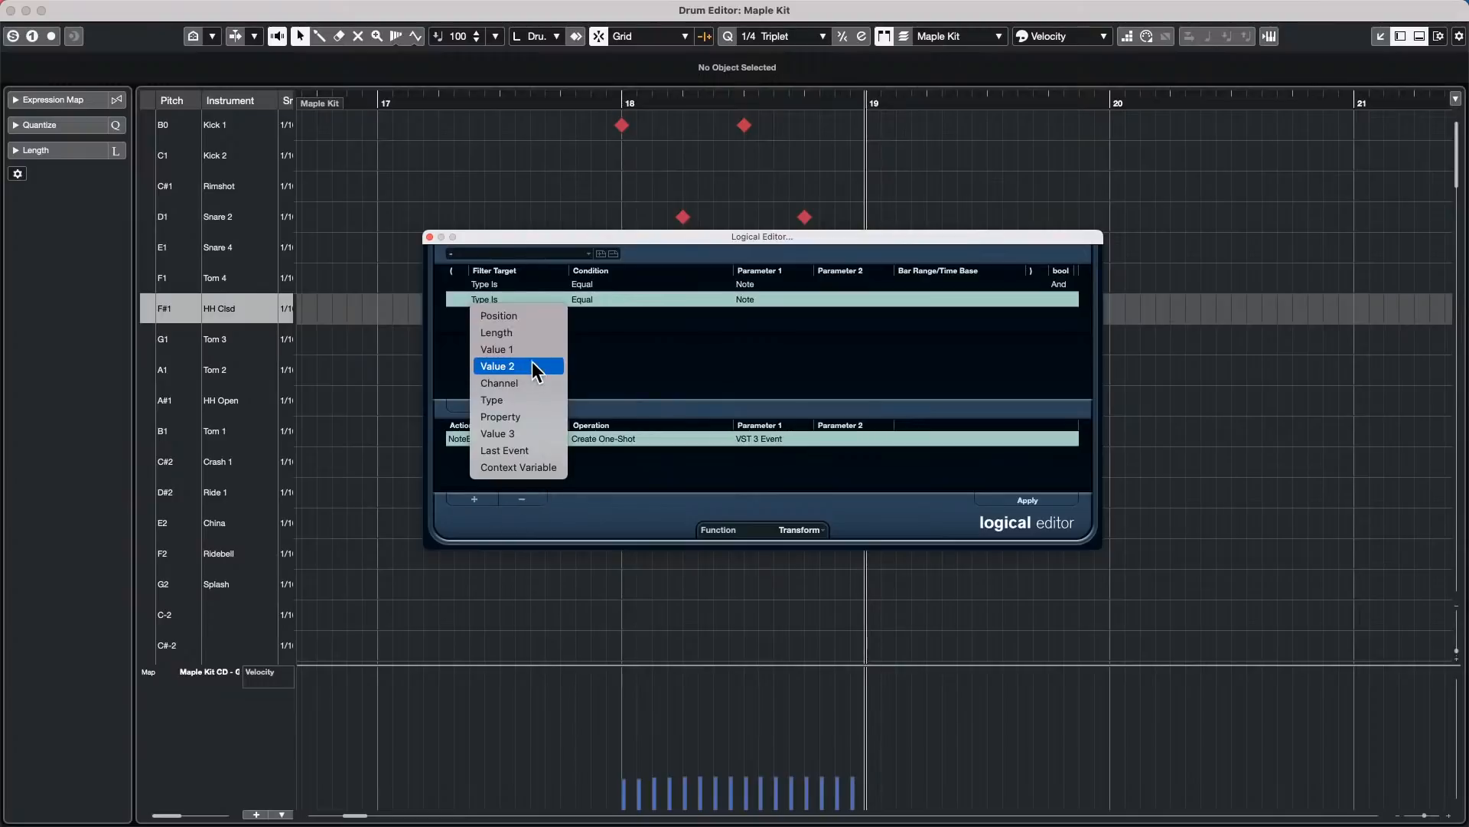
{"action": "left_click", "coordinate": [531, 316]}
{"action": "left_click", "coordinate": [610, 298]}
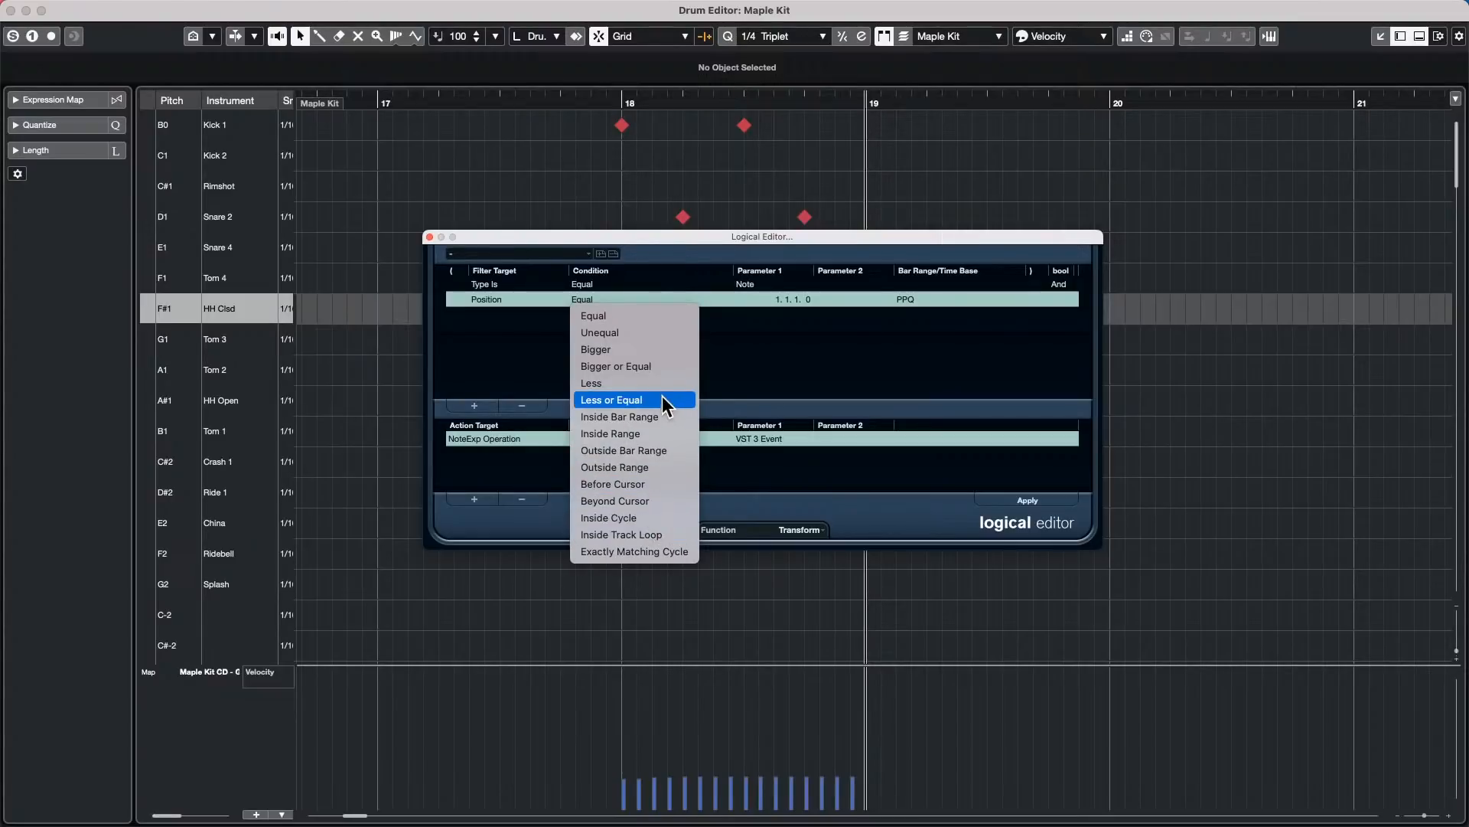
{"action": "left_click", "coordinate": [660, 414]}
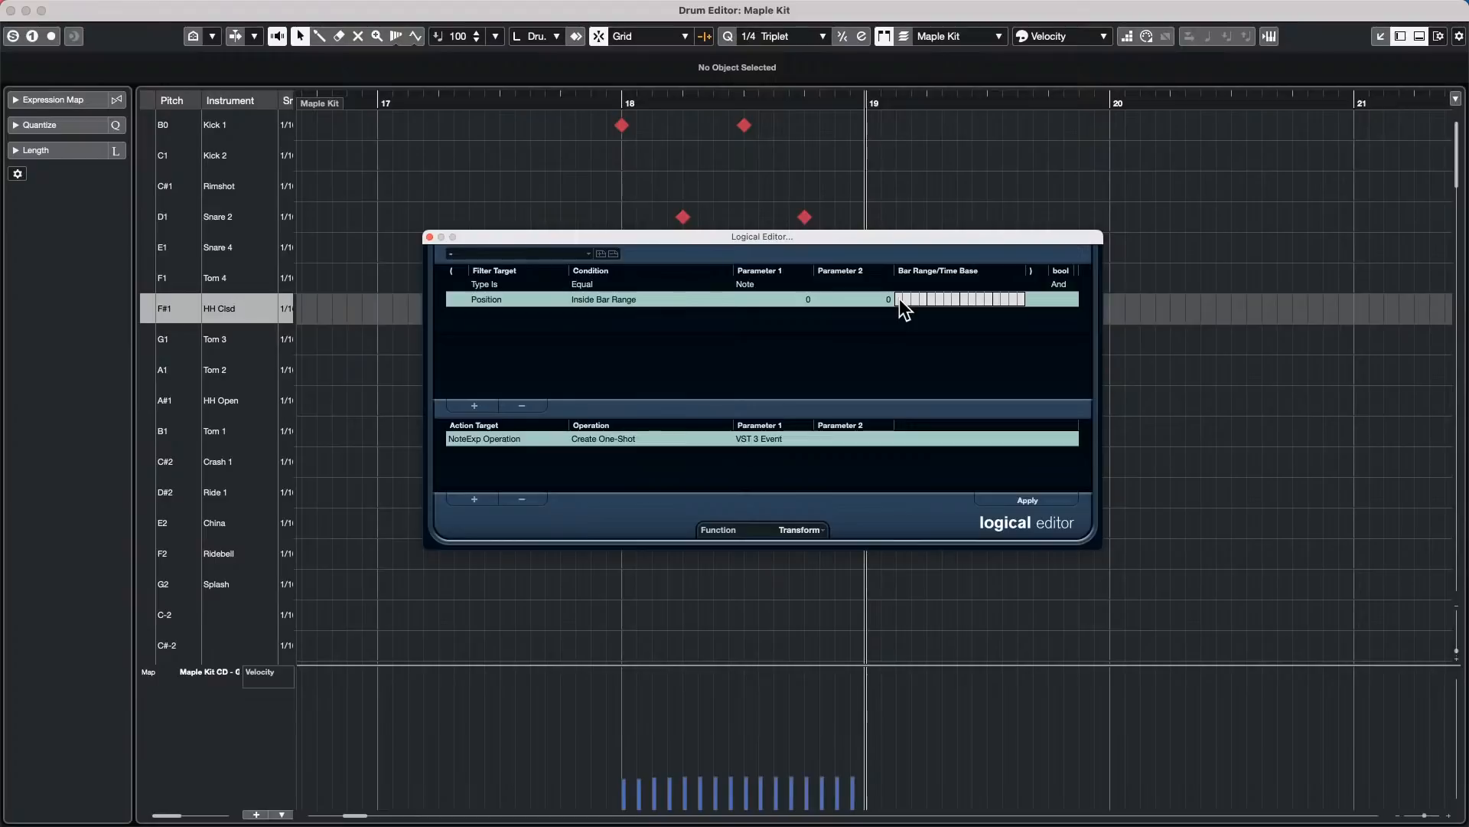
{"action": "left_click_drag", "start_coordinate": [902, 299], "coordinate": [892, 299]}
Step: Add a second Position filter line with the Inside Bar Range condition covering 458 to 525 for beat 2
{"action": "left_click", "coordinate": [472, 404]}
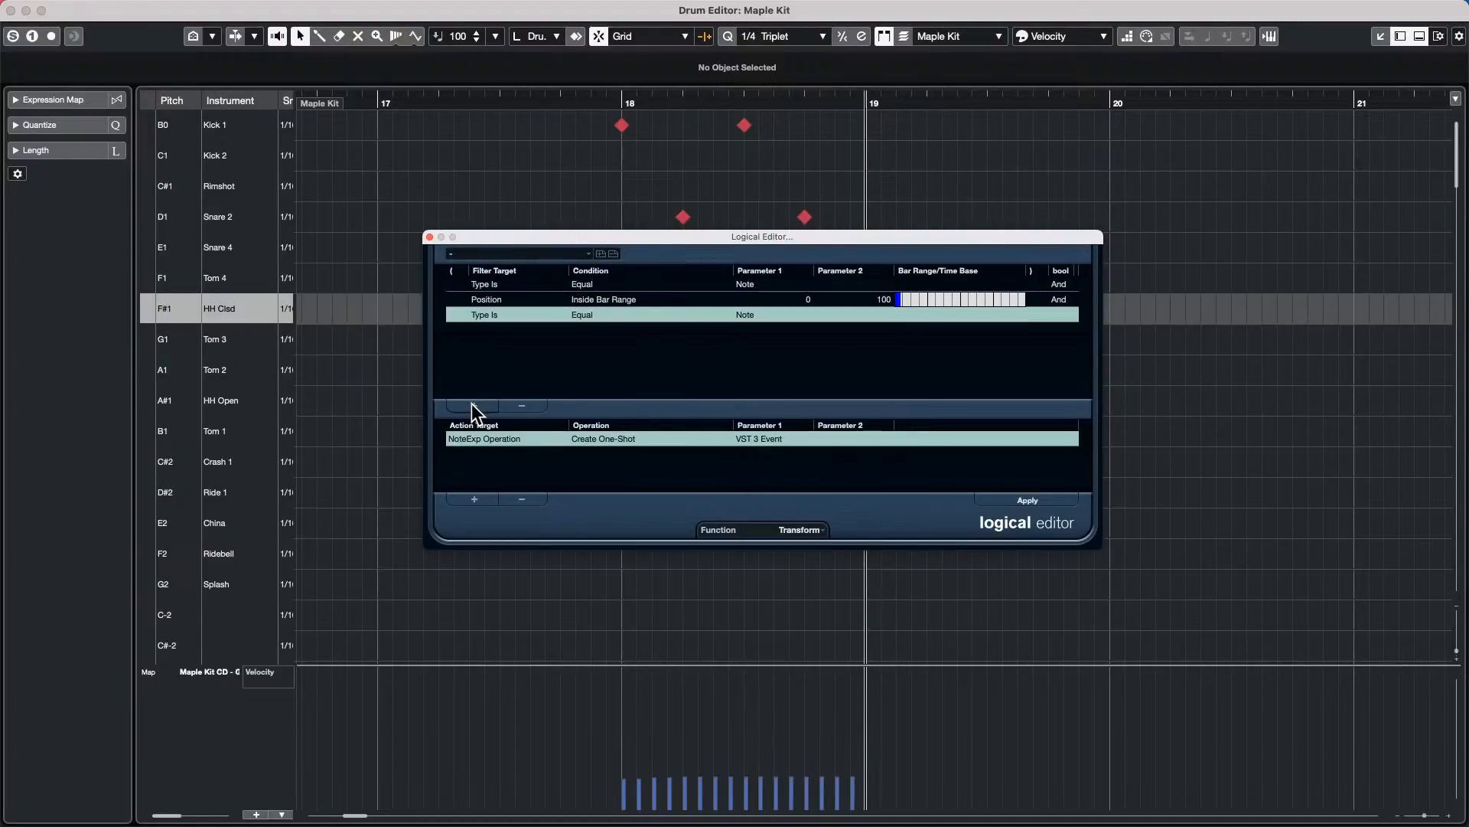
{"action": "left_click", "coordinate": [493, 314]}
{"action": "left_click", "coordinate": [493, 329]}
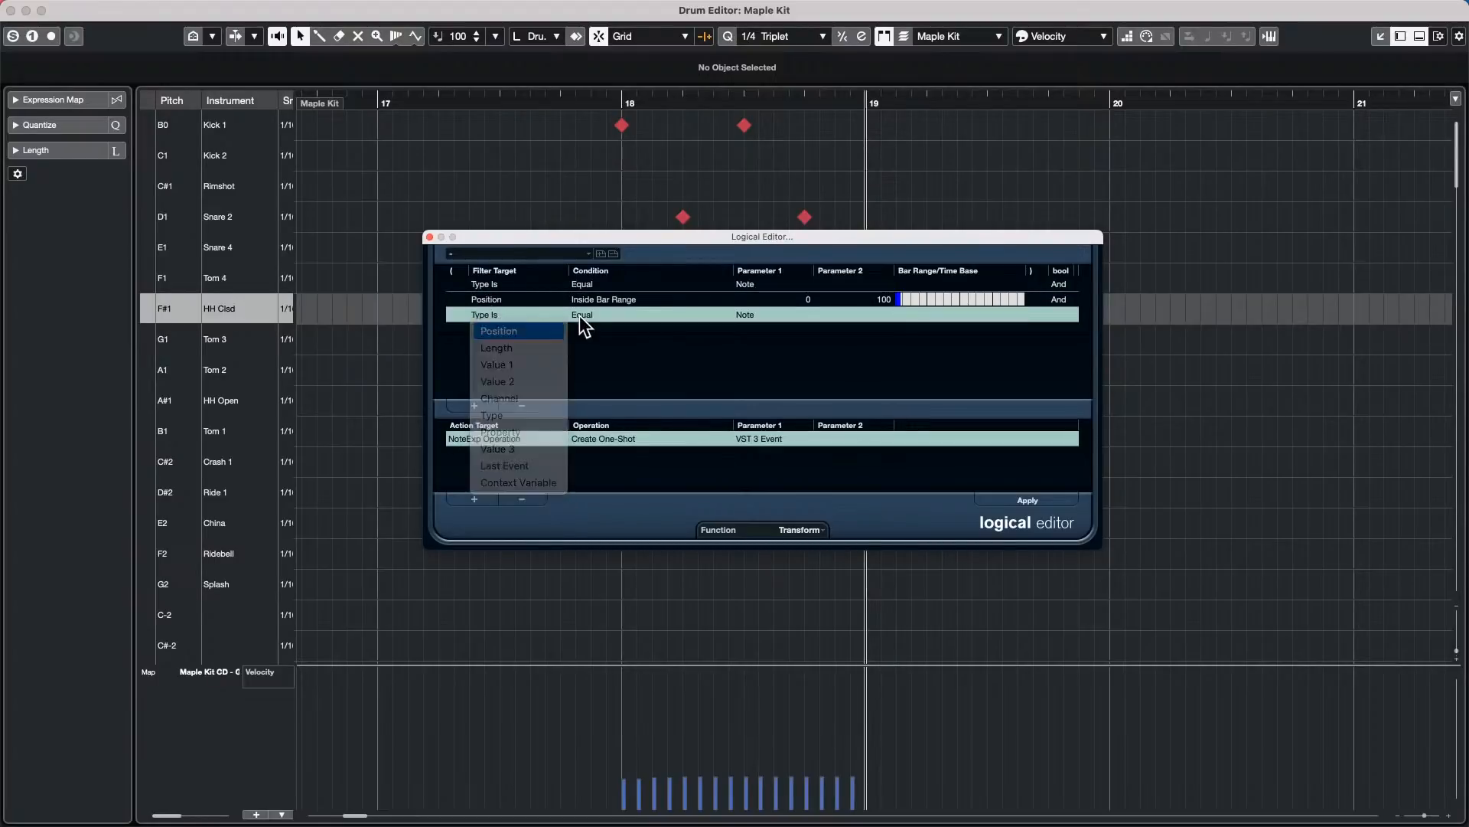
{"action": "left_click", "coordinate": [583, 315]}
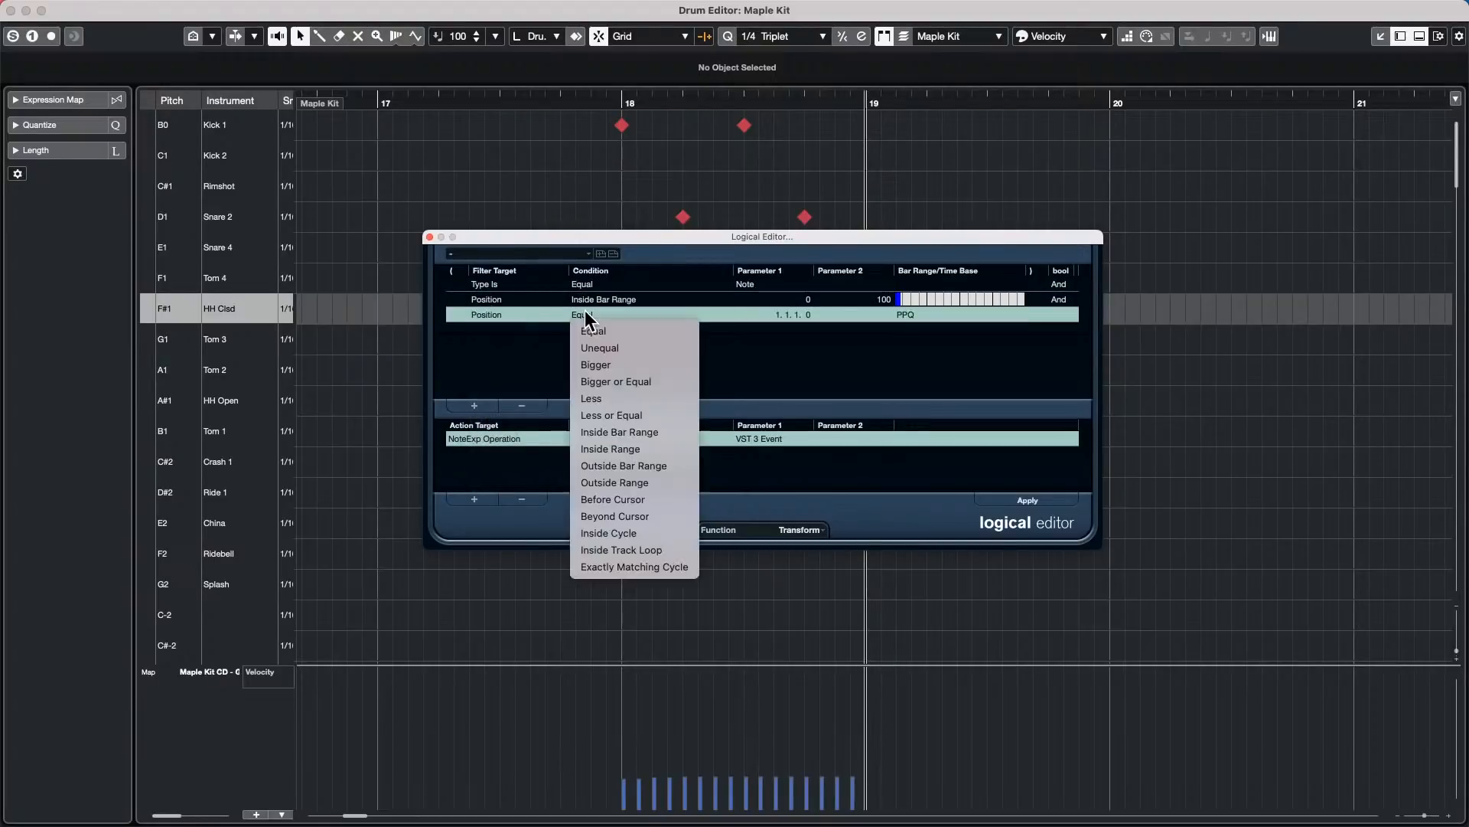
{"action": "left_click", "coordinate": [619, 433]}
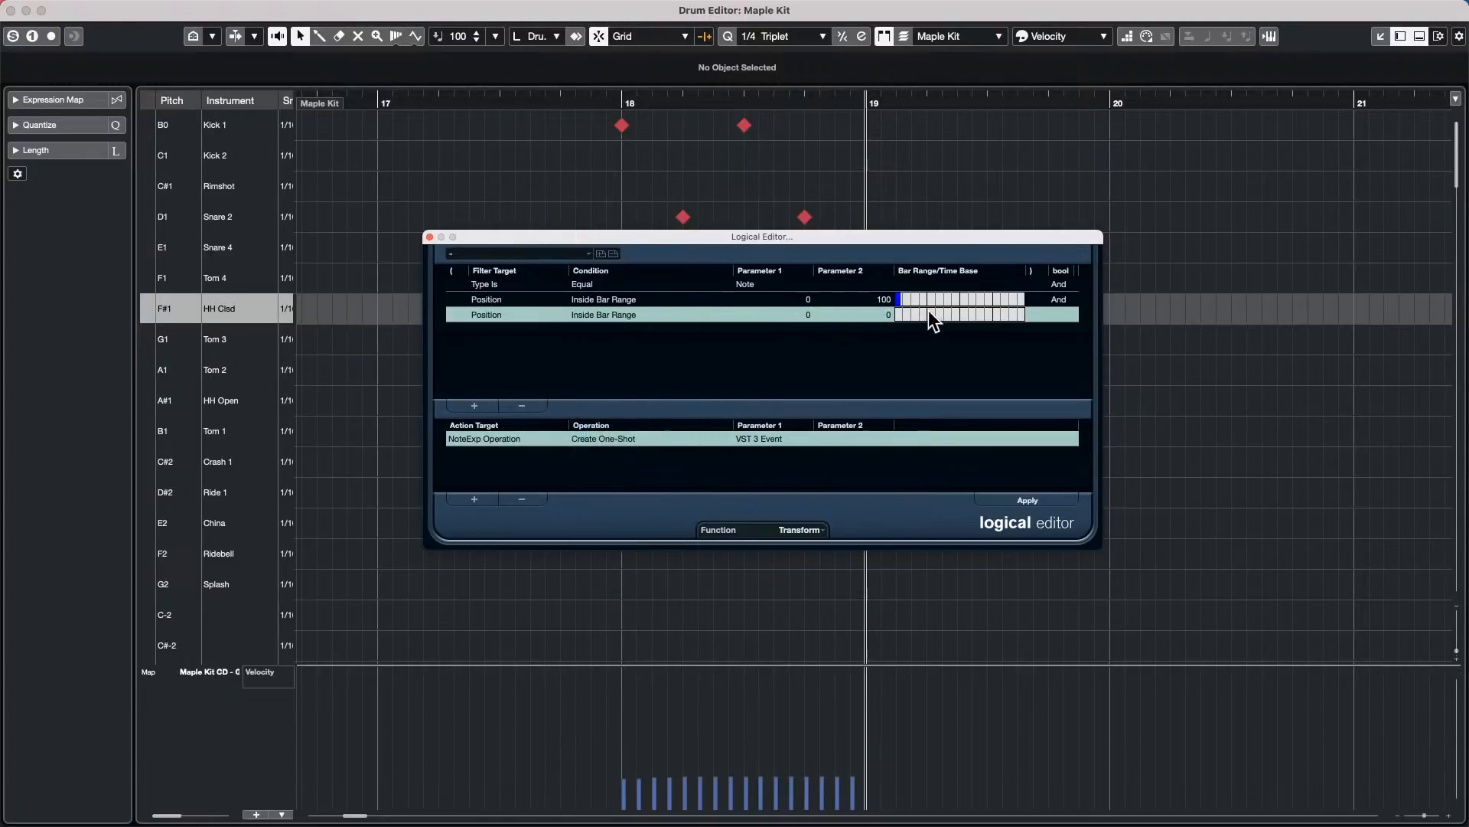
{"action": "left_click_drag", "start_coordinate": [931, 311], "coordinate": [926, 314]}
Step: Add a third Position filter line with the Inside Bar Range condition covering 938 to 1016 for beat 3
{"action": "left_click", "coordinate": [472, 405]}
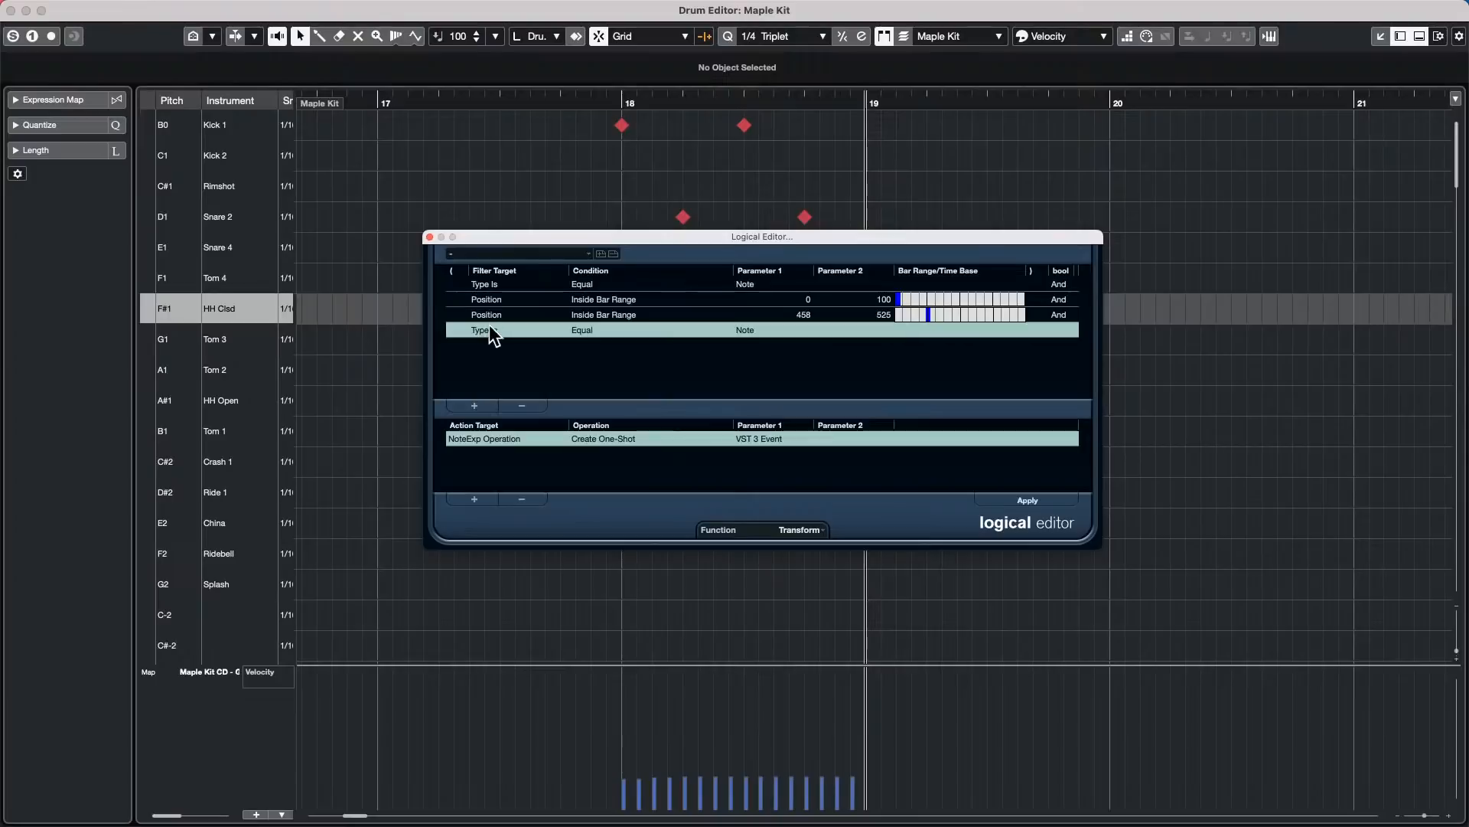
{"action": "left_click", "coordinate": [483, 330]}
{"action": "left_click", "coordinate": [512, 345]}
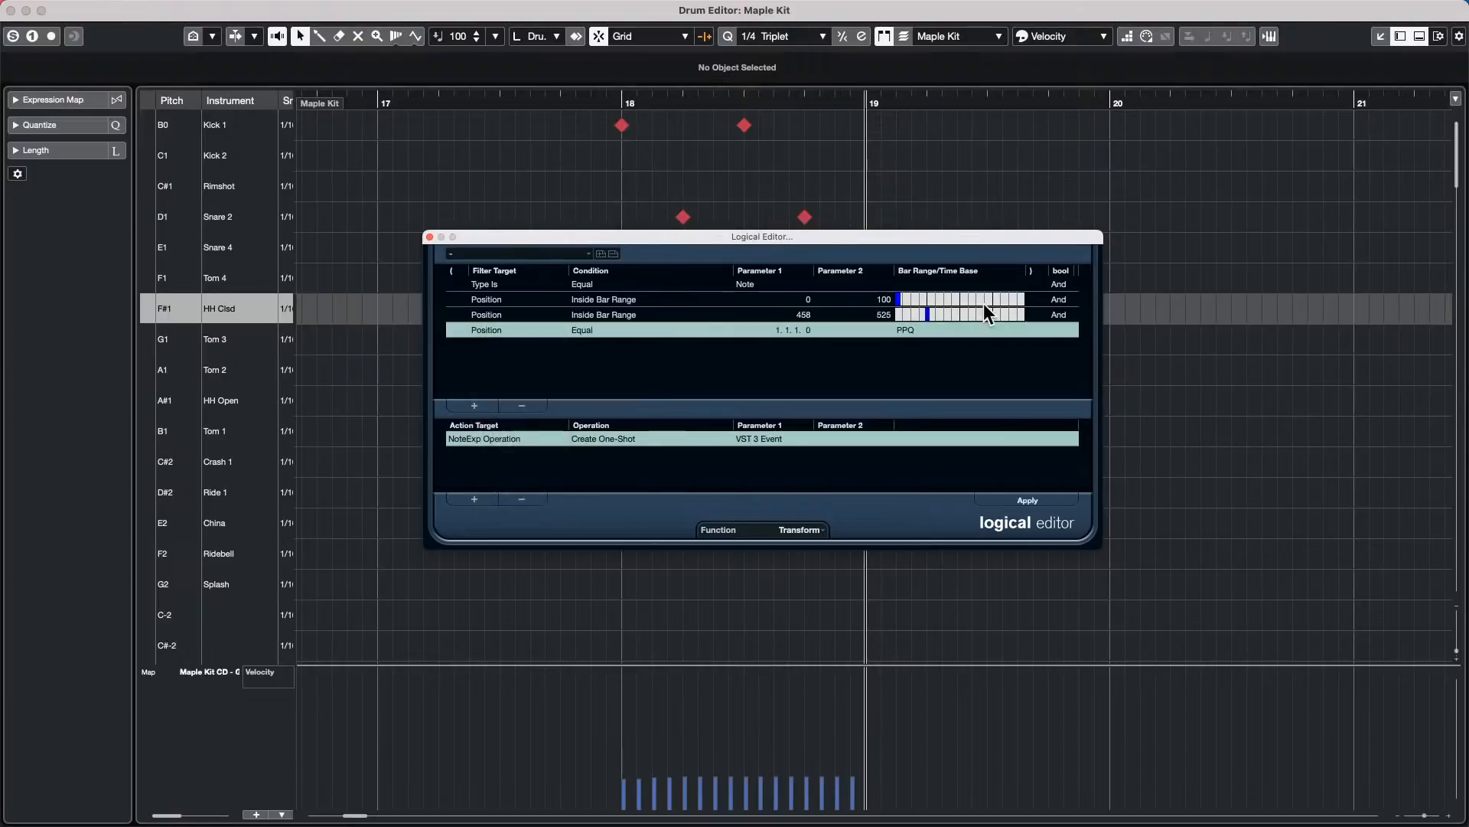
{"action": "left_click", "coordinate": [600, 328]}
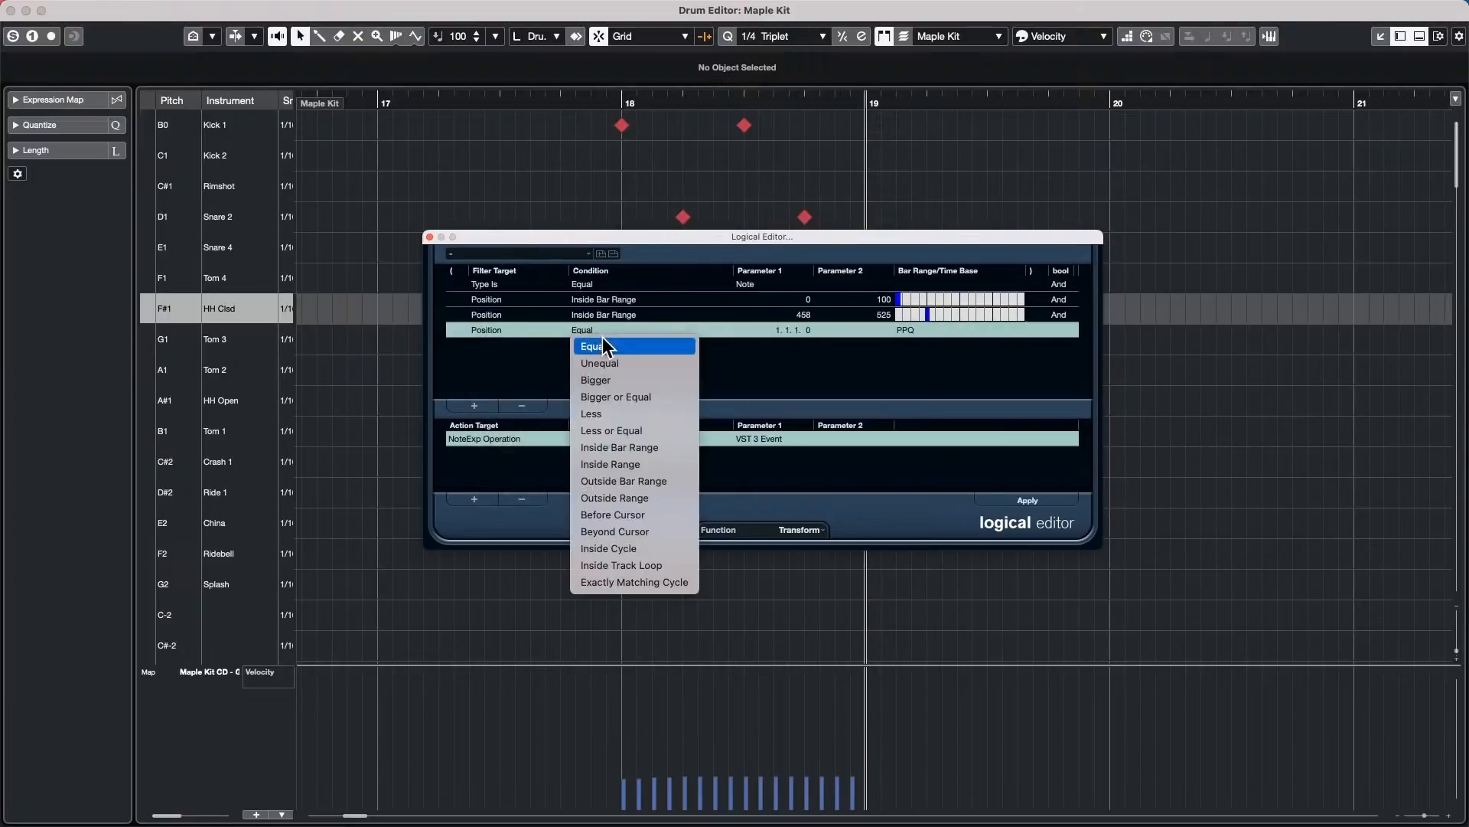
{"action": "left_click", "coordinate": [639, 448]}
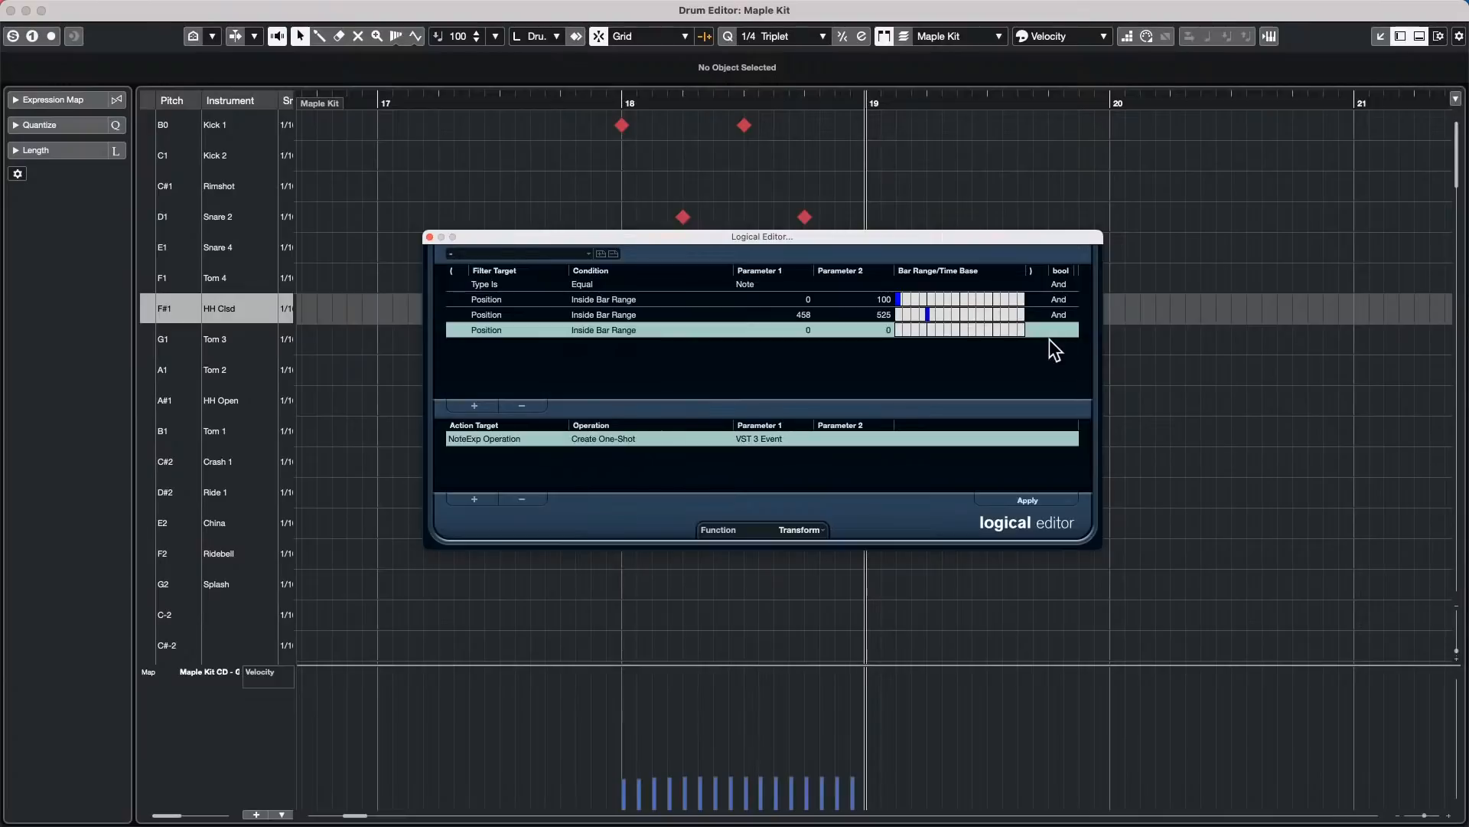
{"action": "left_click", "coordinate": [963, 329]}
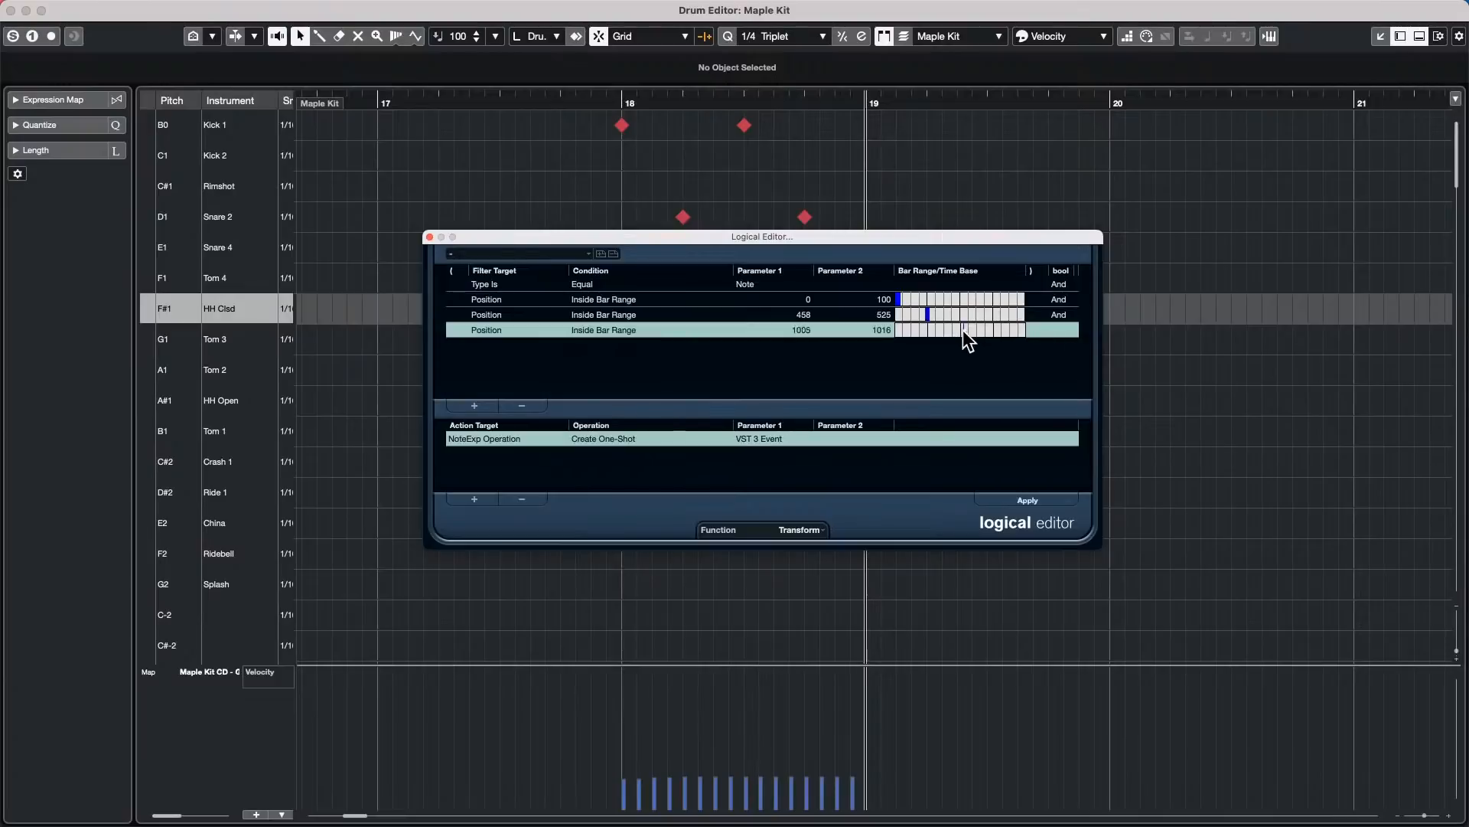
Step: Add a fourth Position filter line with the Inside Bar Range condition covering 1440 to 1507 for beat 4
{"action": "left_click", "coordinate": [473, 405]}
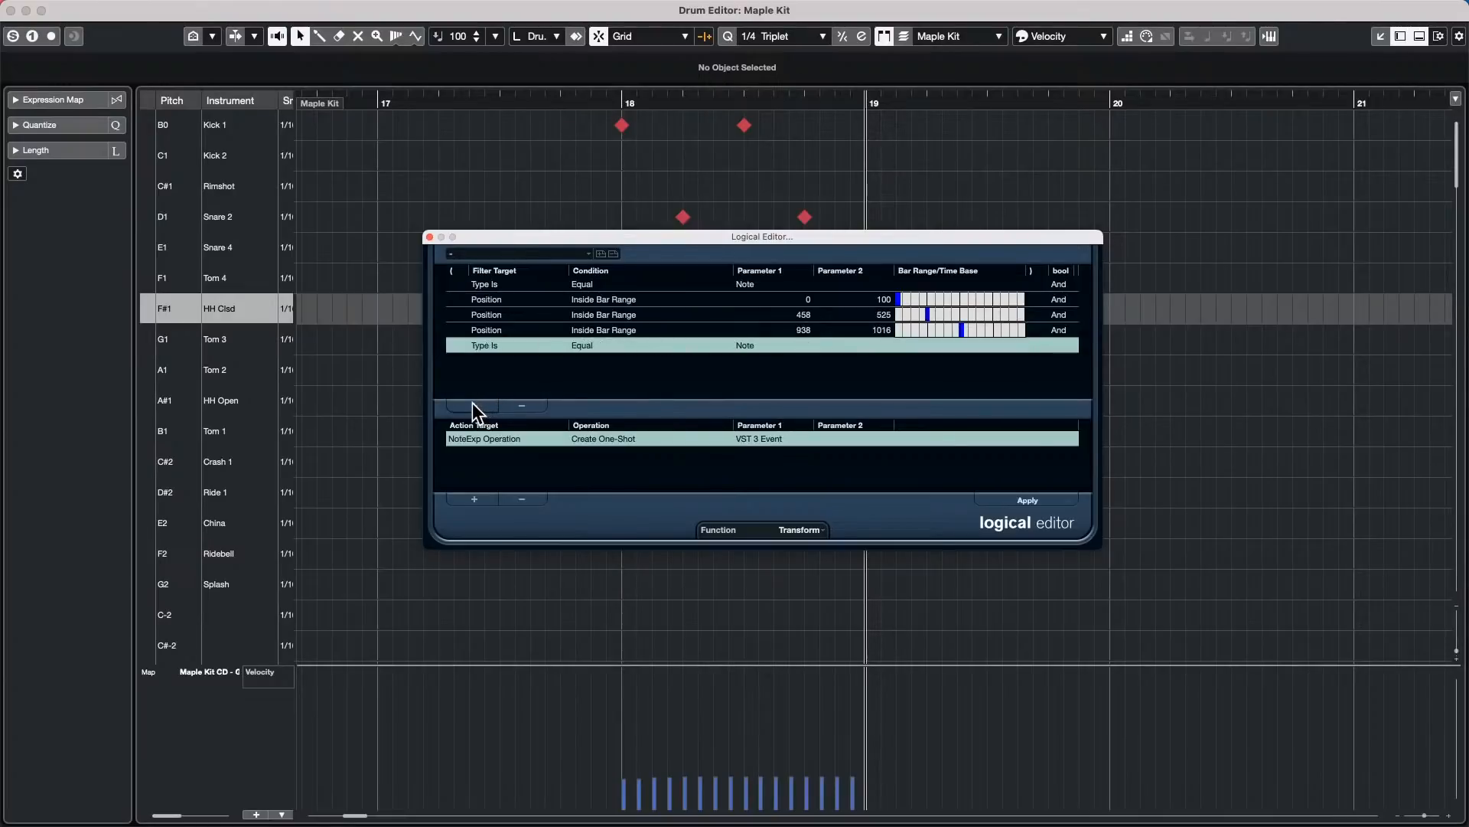
{"action": "left_click", "coordinate": [494, 346]}
{"action": "left_click", "coordinate": [512, 361]}
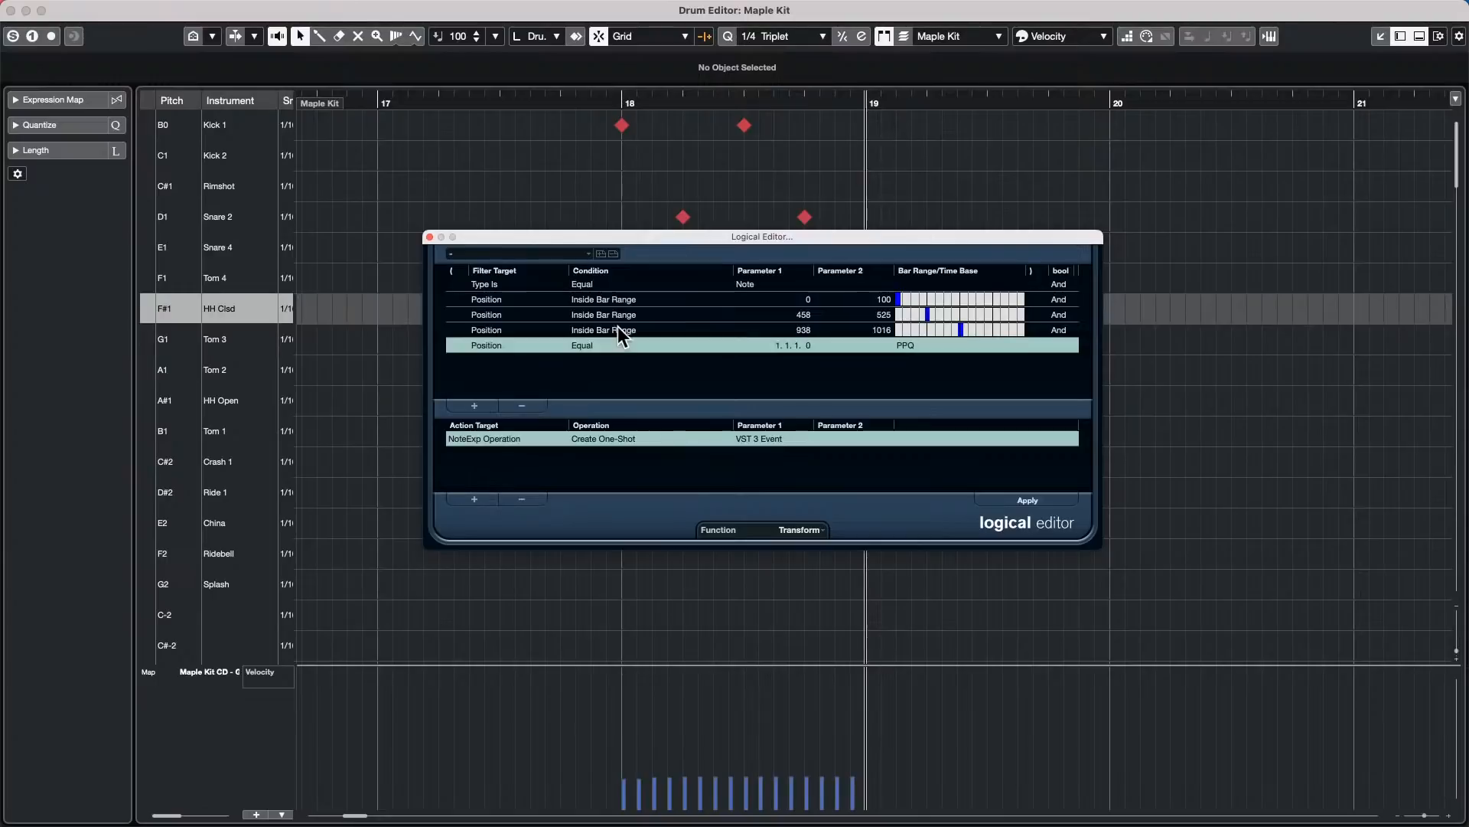
{"action": "left_click", "coordinate": [612, 342]}
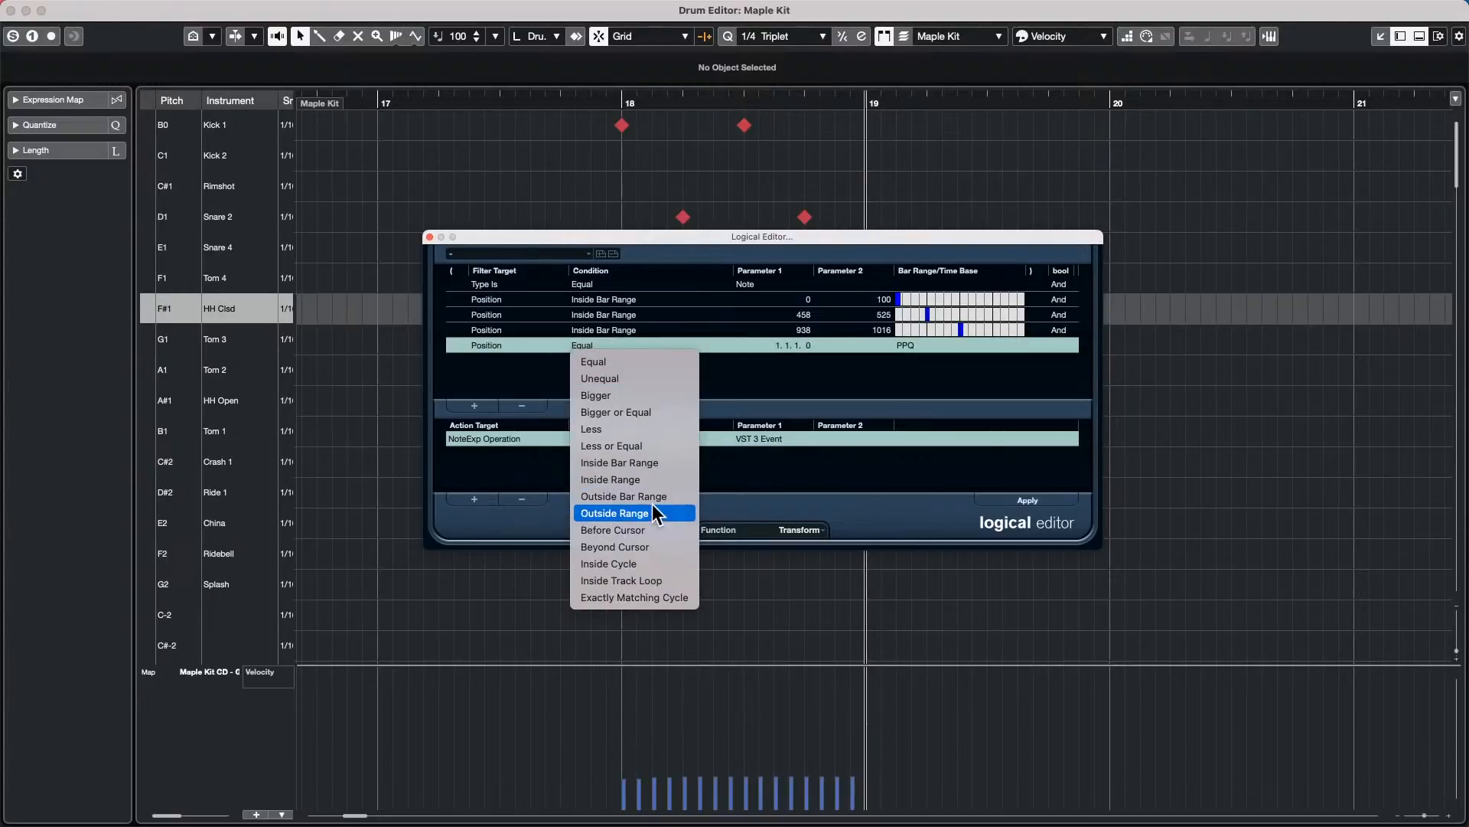
{"action": "left_click", "coordinate": [655, 462]}
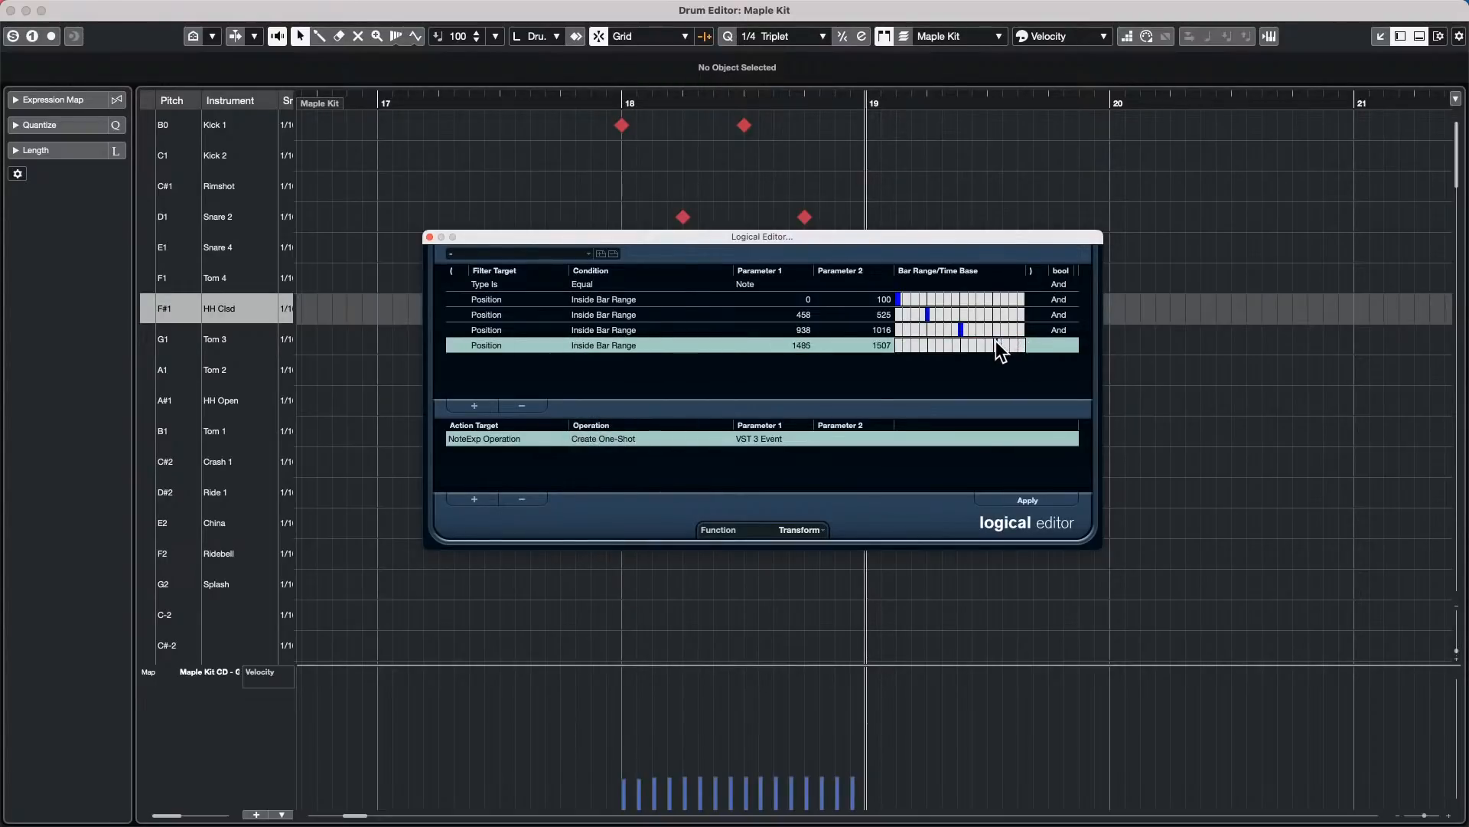
{"action": "left_click", "coordinate": [995, 343]}
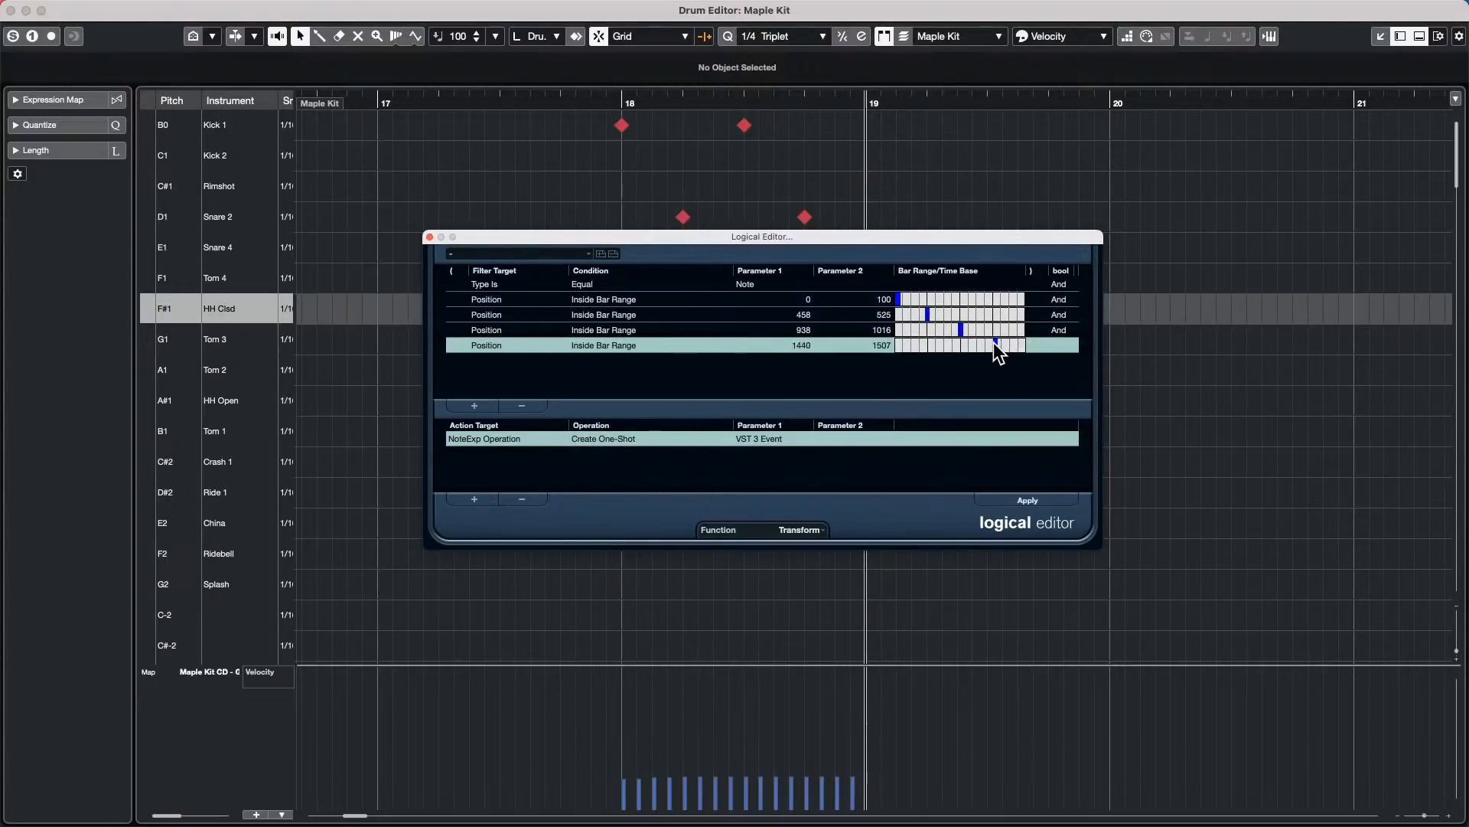
Step: Define the transform action as Value 2, Set to fixed value 100, and apply it with the hi-hat row in view
{"action": "left_click", "coordinate": [474, 439]}
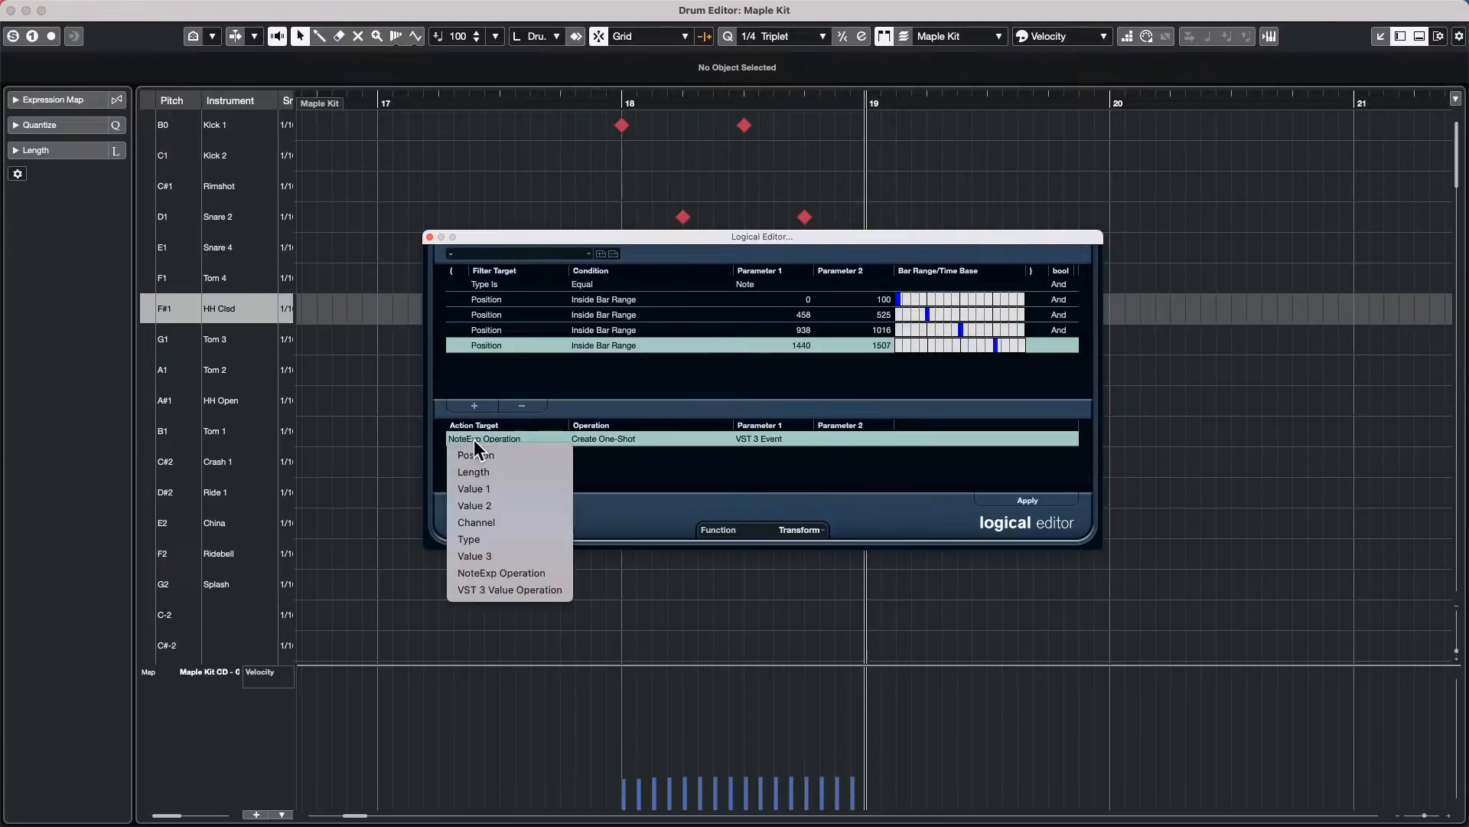
{"action": "left_click", "coordinate": [493, 502]}
{"action": "left_click", "coordinate": [593, 442]}
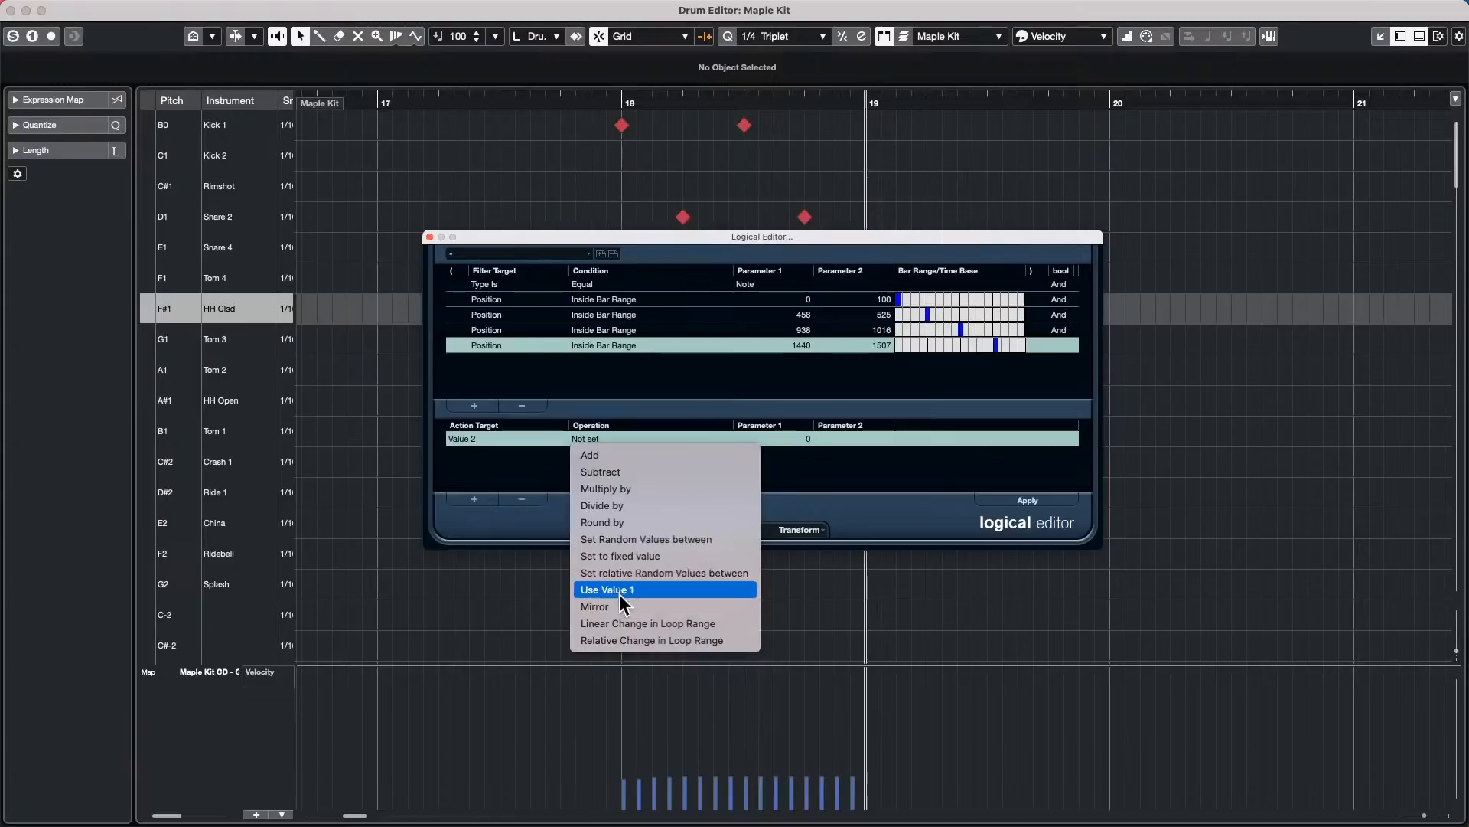
{"action": "left_click", "coordinate": [652, 561]}
{"action": "left_click", "coordinate": [796, 443]}
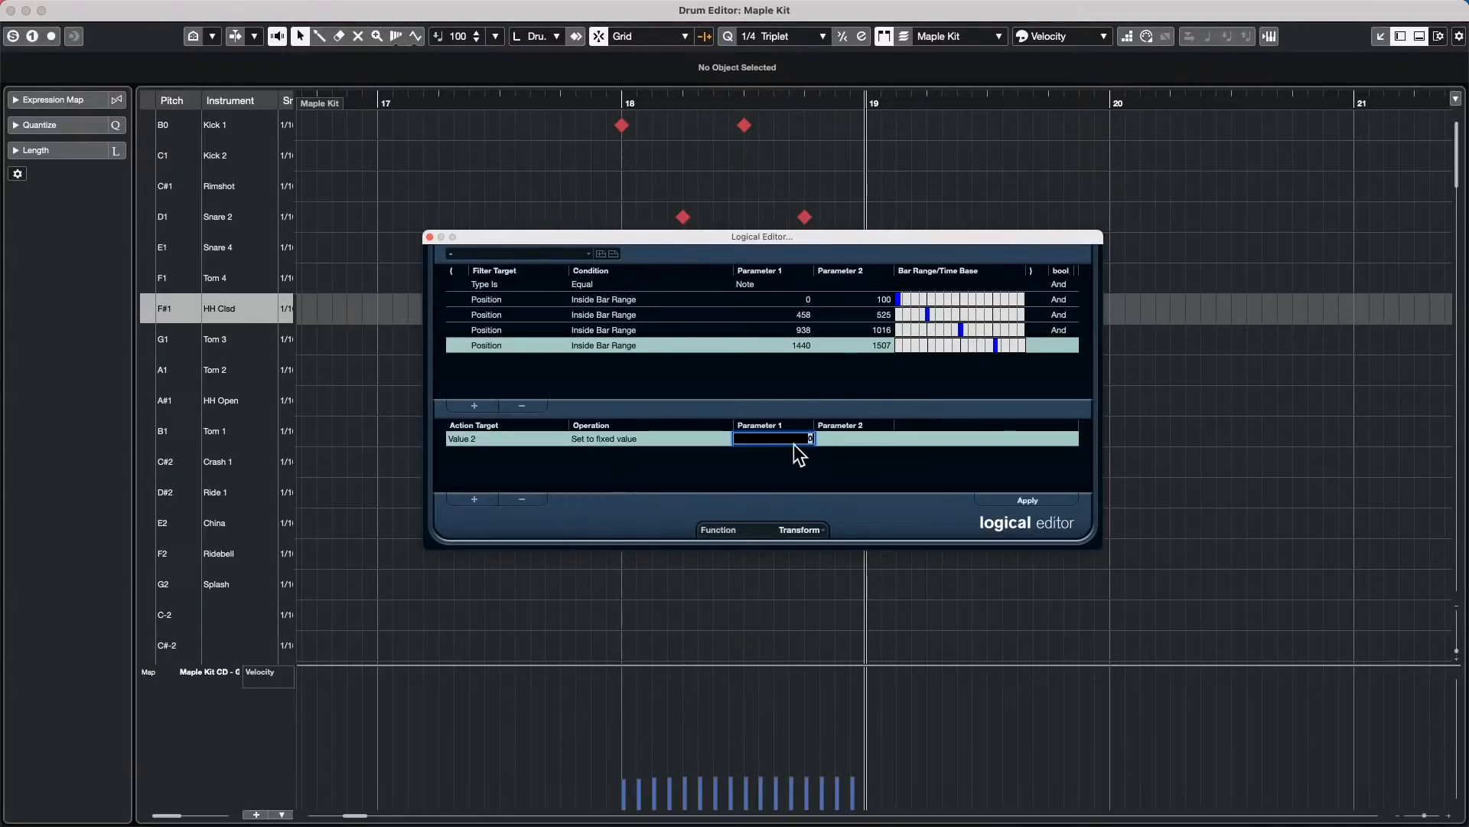
{"action": "type", "text": "100"}
{"action": "key", "text": "Return"}
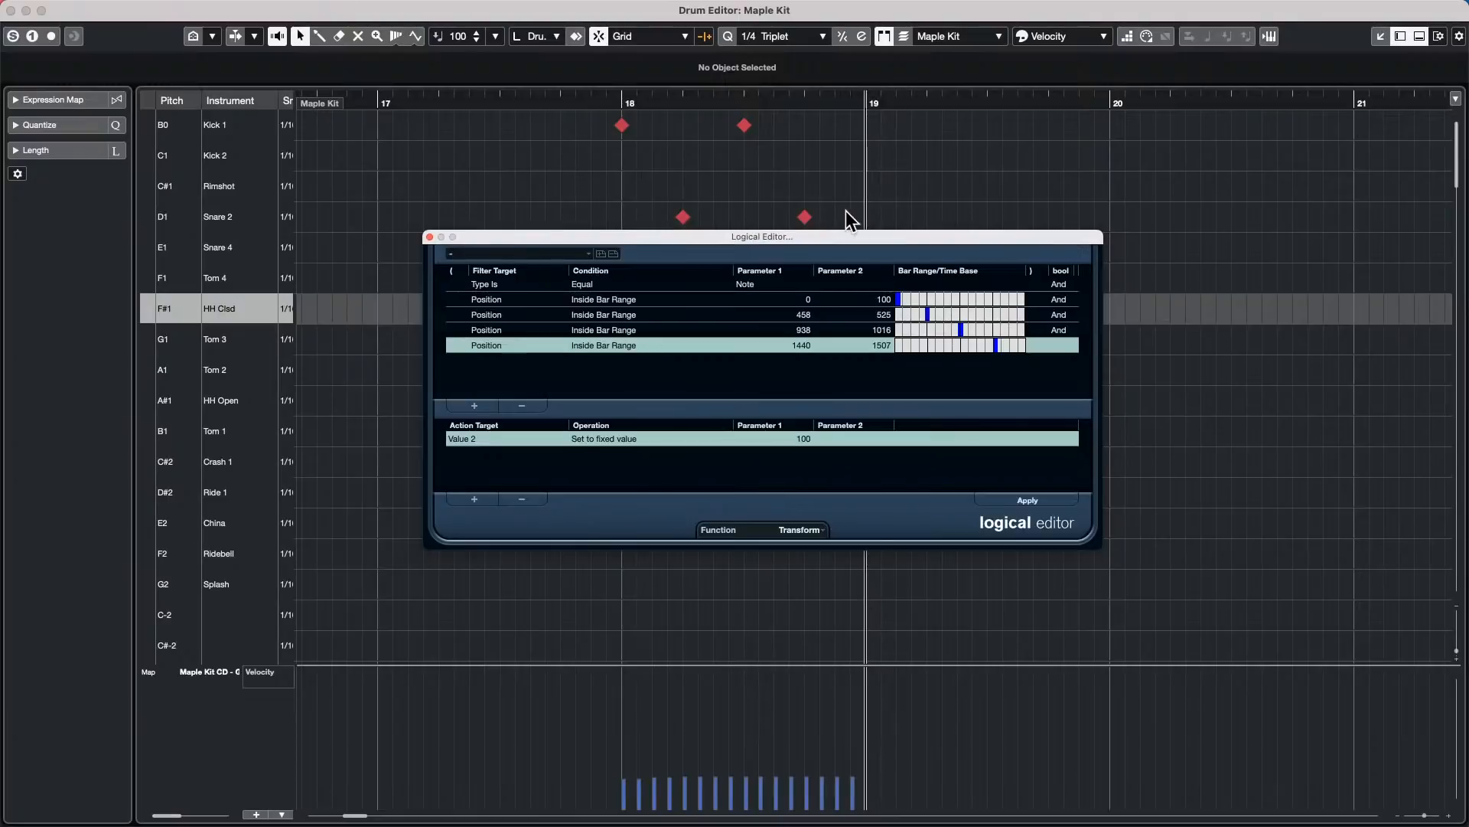
{"action": "left_click_drag", "start_coordinate": [848, 242], "coordinate": [1125, 341]}
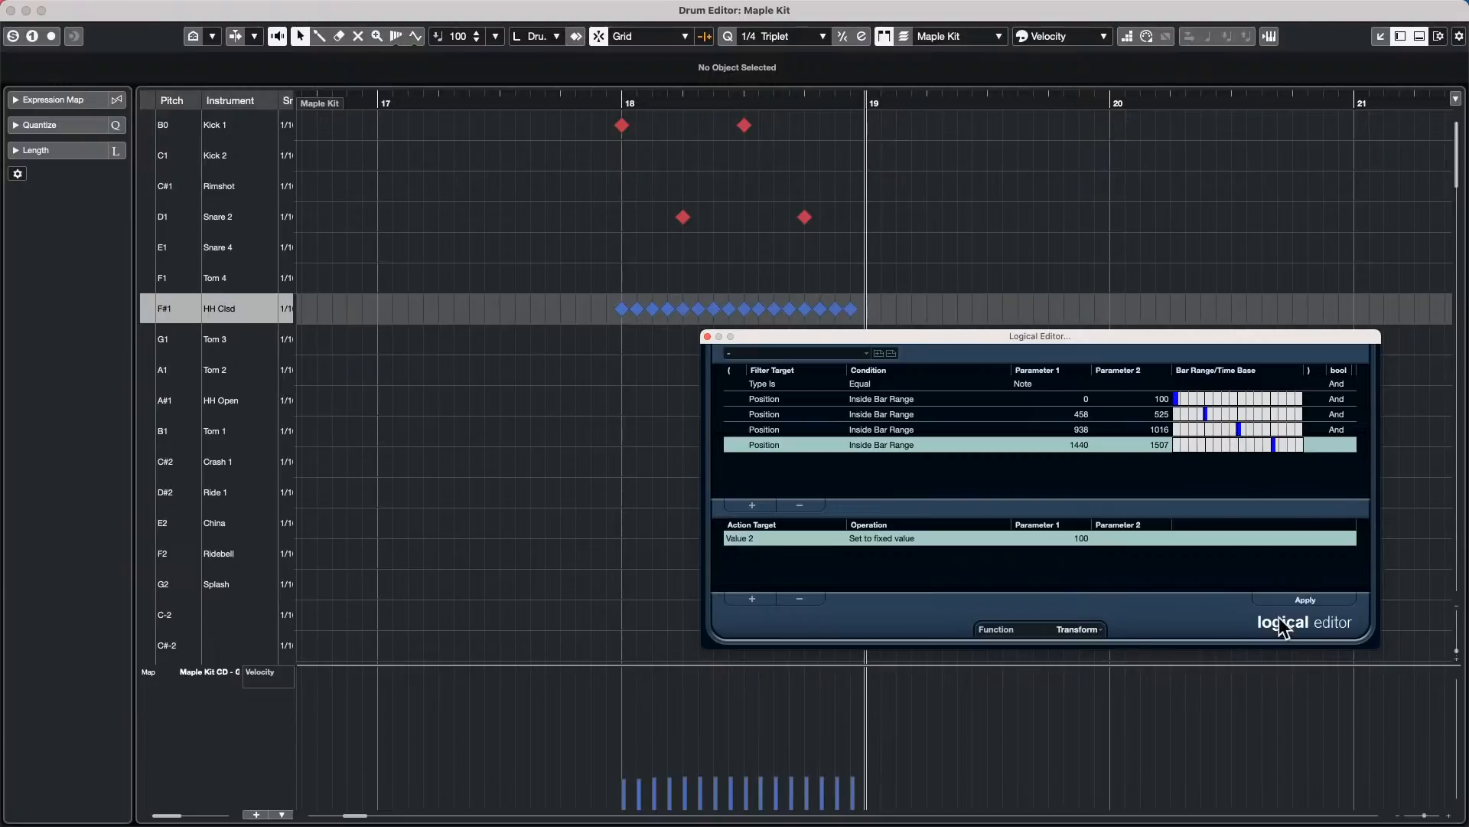
{"action": "left_click", "coordinate": [1307, 597]}
Step: Change the boolean operator of the first three Position filter lines to Or and apply the transform again
{"action": "left_click", "coordinate": [1344, 384]}
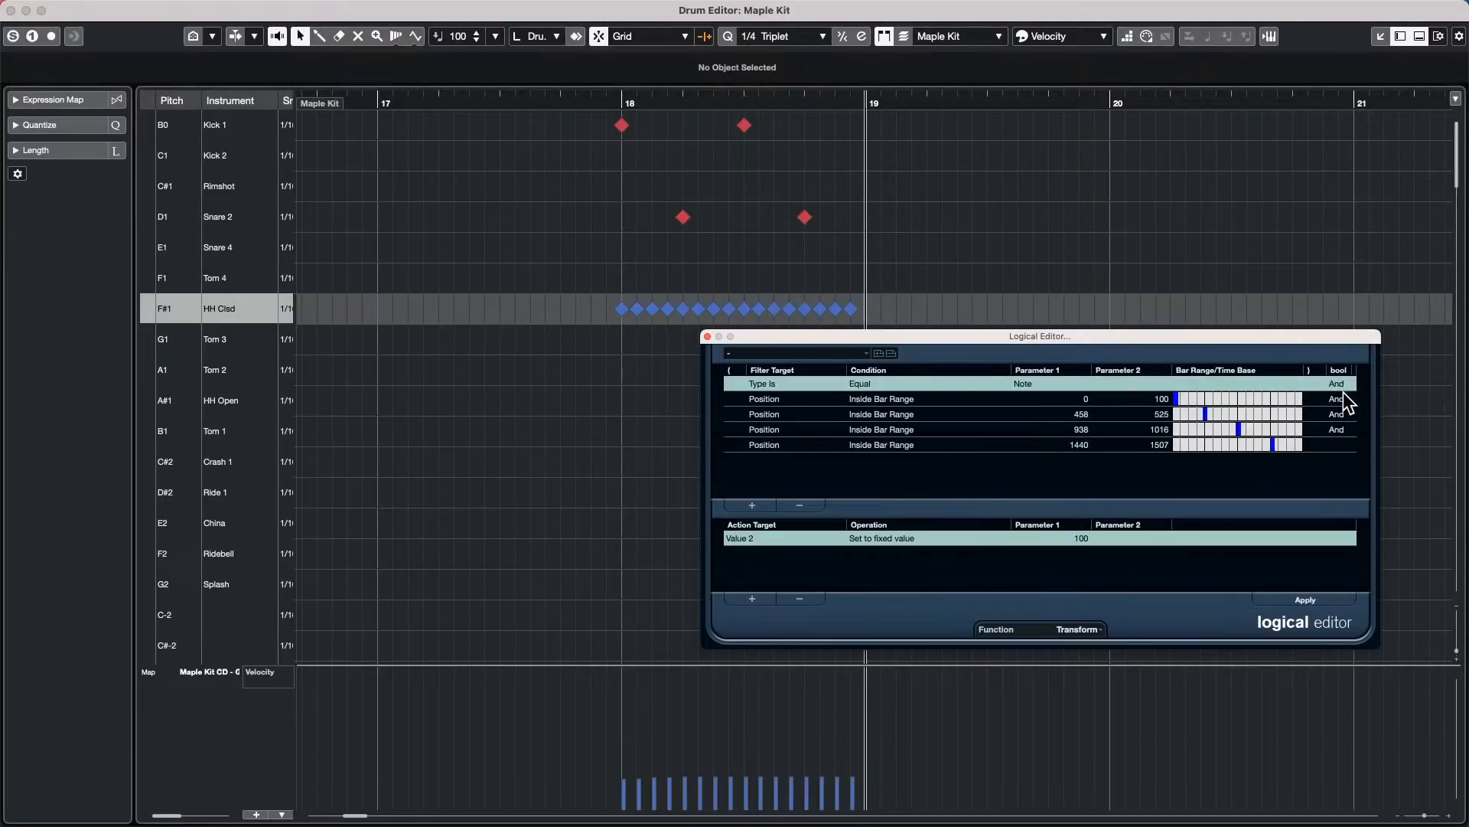
{"action": "left_click", "coordinate": [1343, 392]}
{"action": "left_click", "coordinate": [1343, 392]}
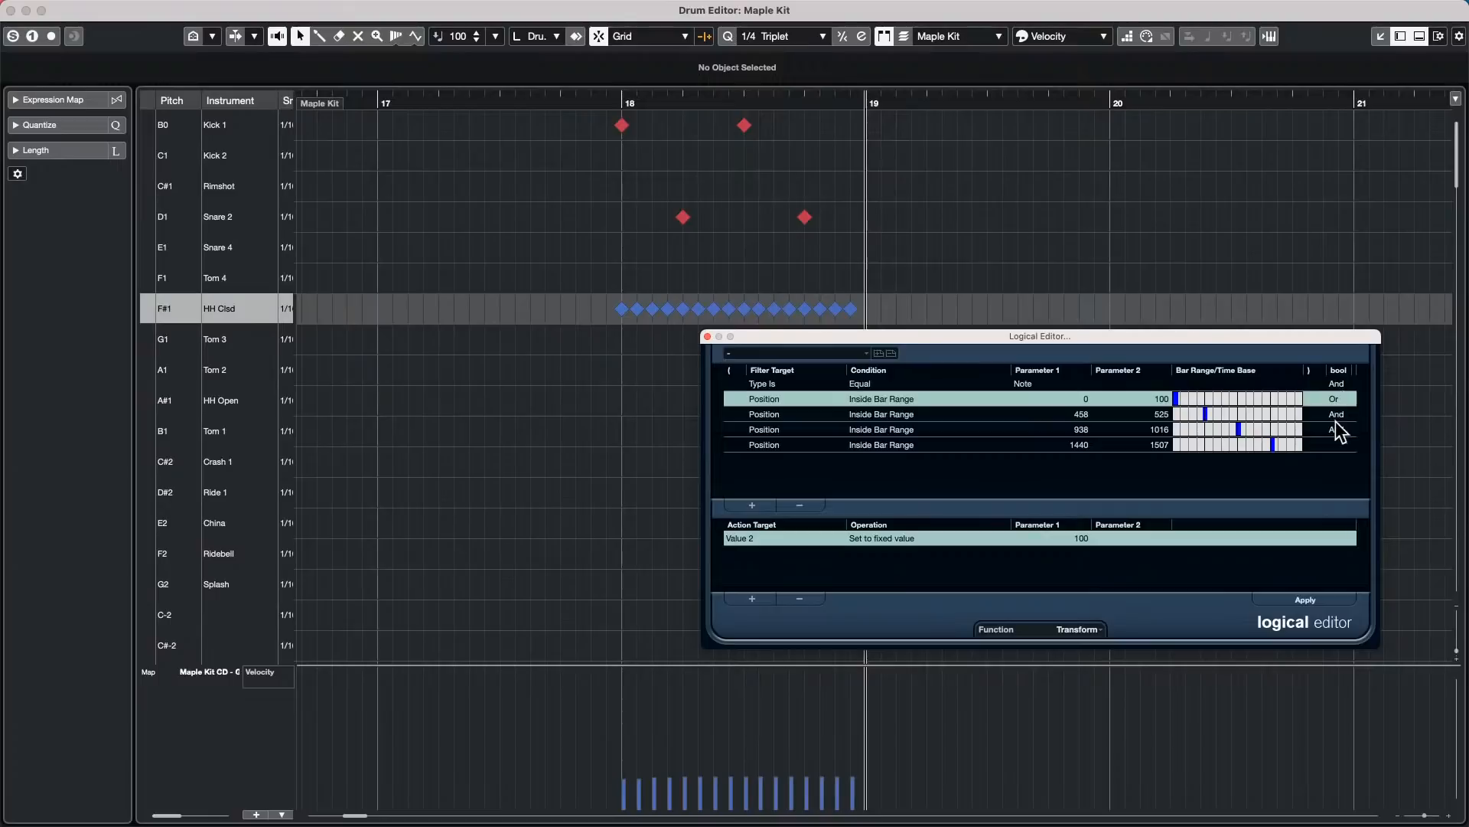
{"action": "left_click", "coordinate": [1339, 415]}
{"action": "left_click", "coordinate": [1340, 416]}
{"action": "left_click", "coordinate": [1340, 431]}
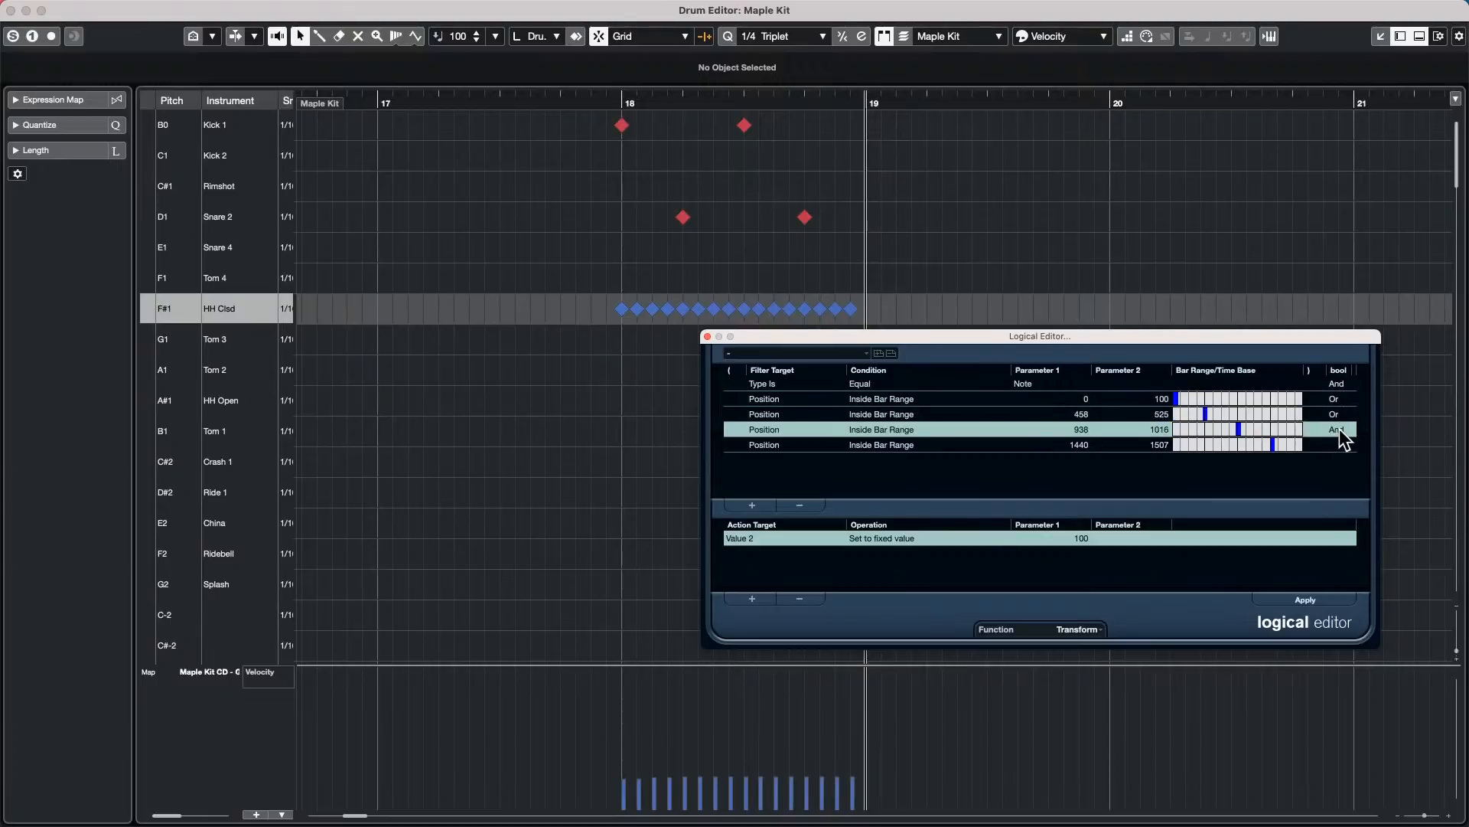
{"action": "left_click", "coordinate": [1312, 601]}
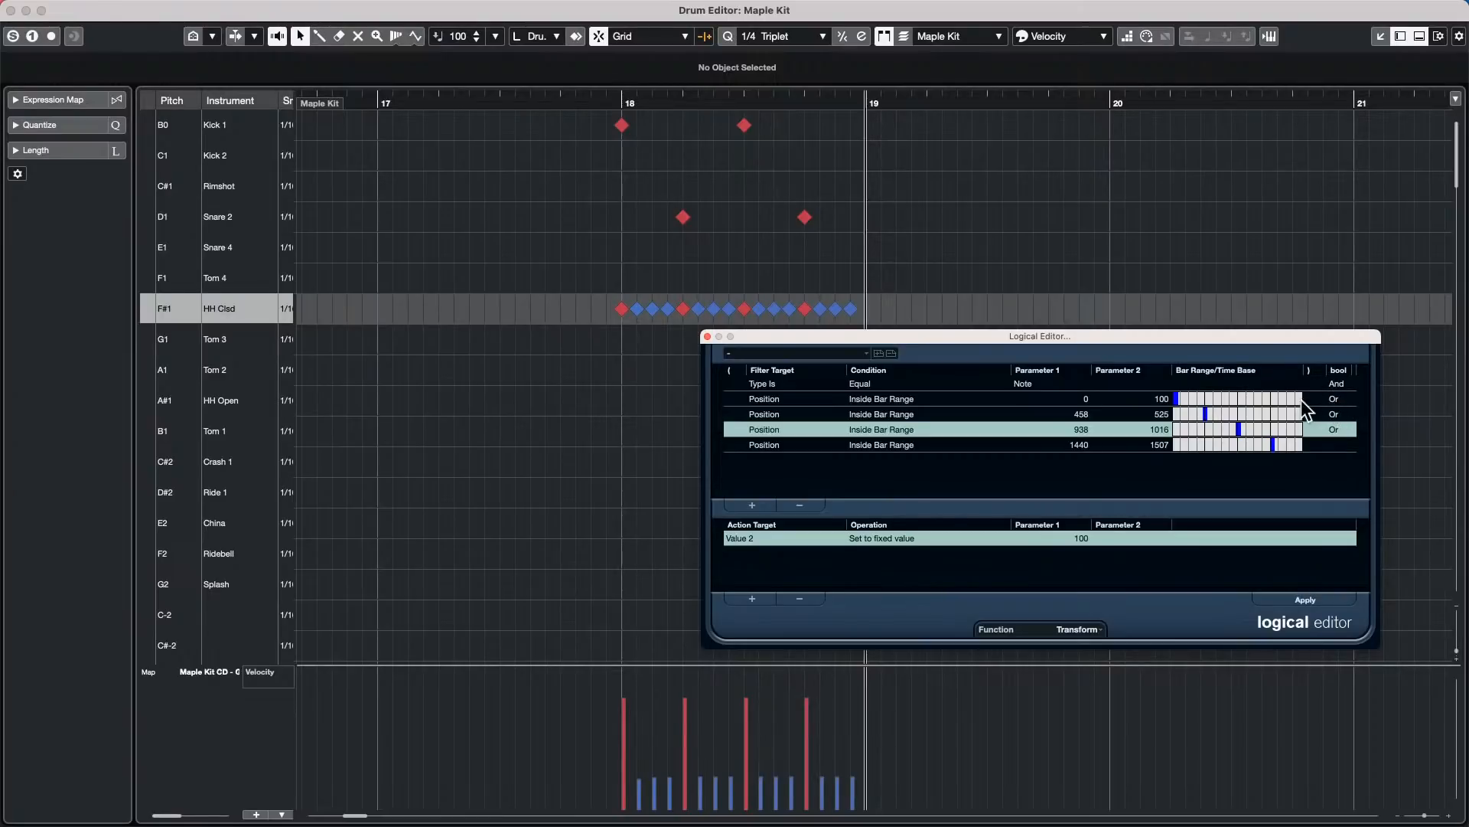
Step: Undo the fixed-velocity transform and instead apply Set Random Values between 90 and 110 to Value 2 of the filtered notes
{"action": "key", "text": "super+z"}
{"action": "left_click_drag", "start_coordinate": [1121, 341], "coordinate": [889, 351]}
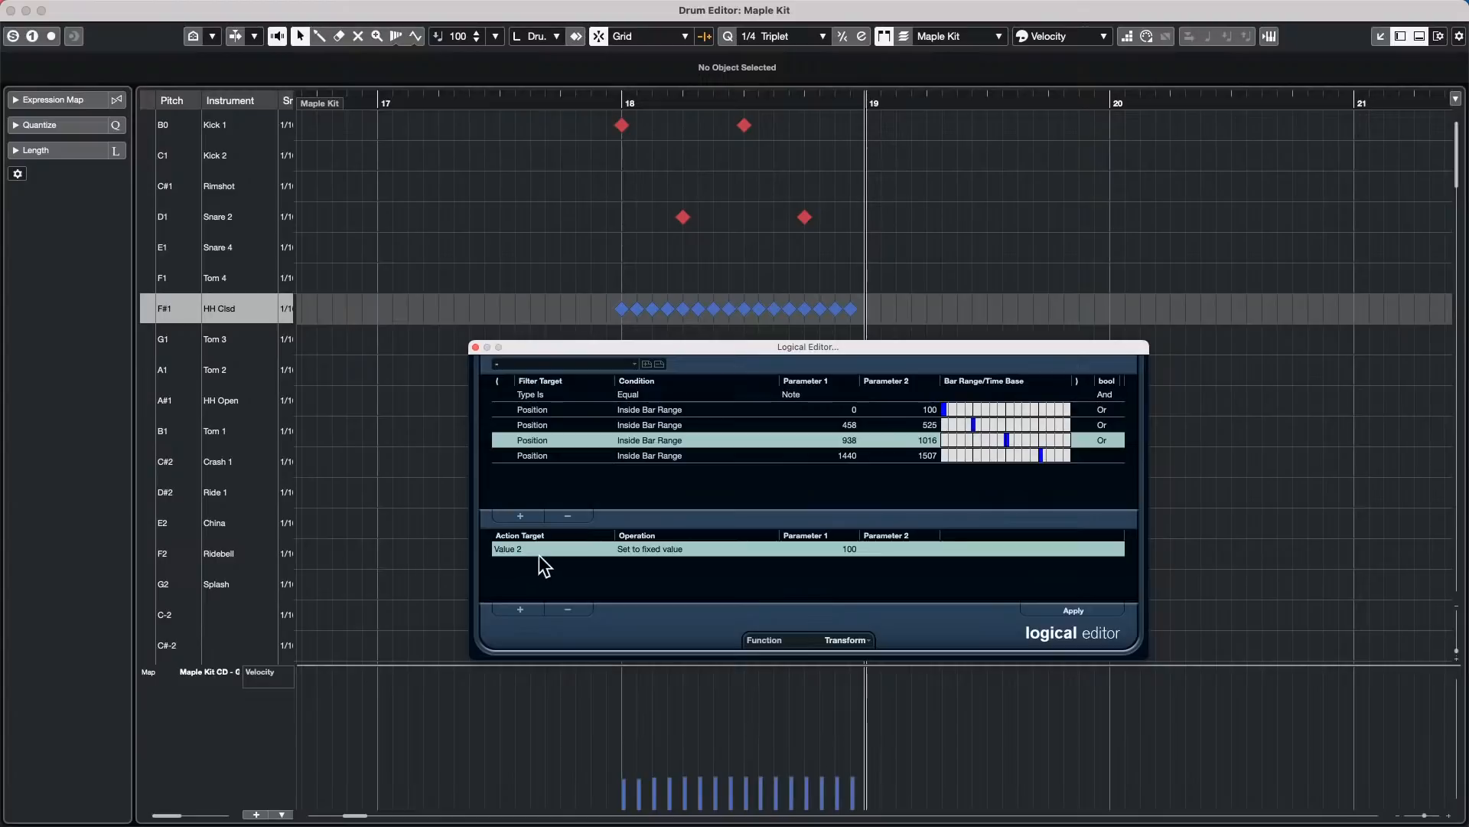
{"action": "left_click", "coordinate": [661, 545]}
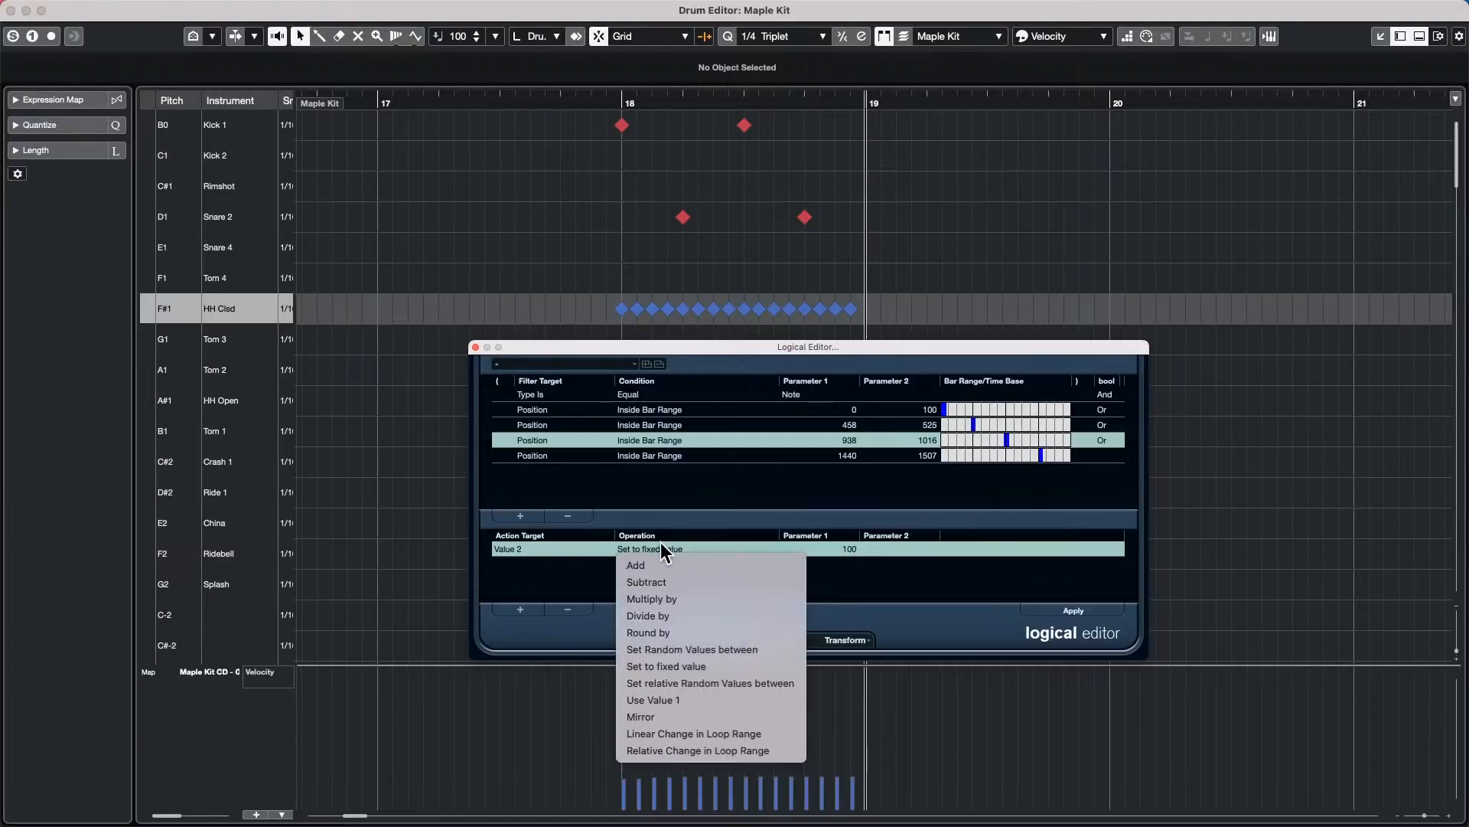
{"action": "left_click", "coordinate": [713, 649]}
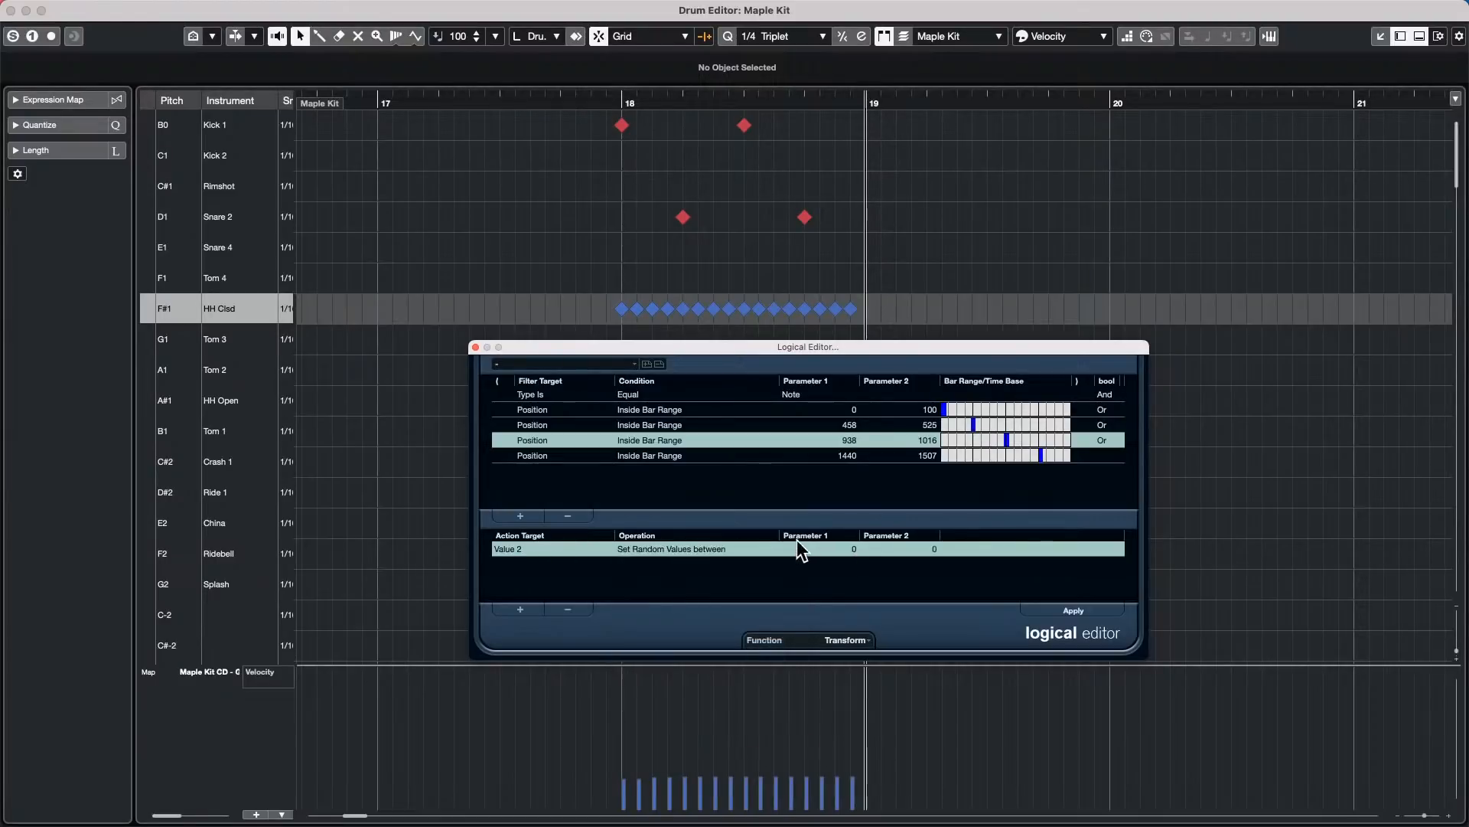
{"action": "left_click", "coordinate": [856, 549]}
{"action": "type", "text": "9"}
{"action": "left_click", "coordinate": [935, 549]}
{"action": "type", "text": "11"}
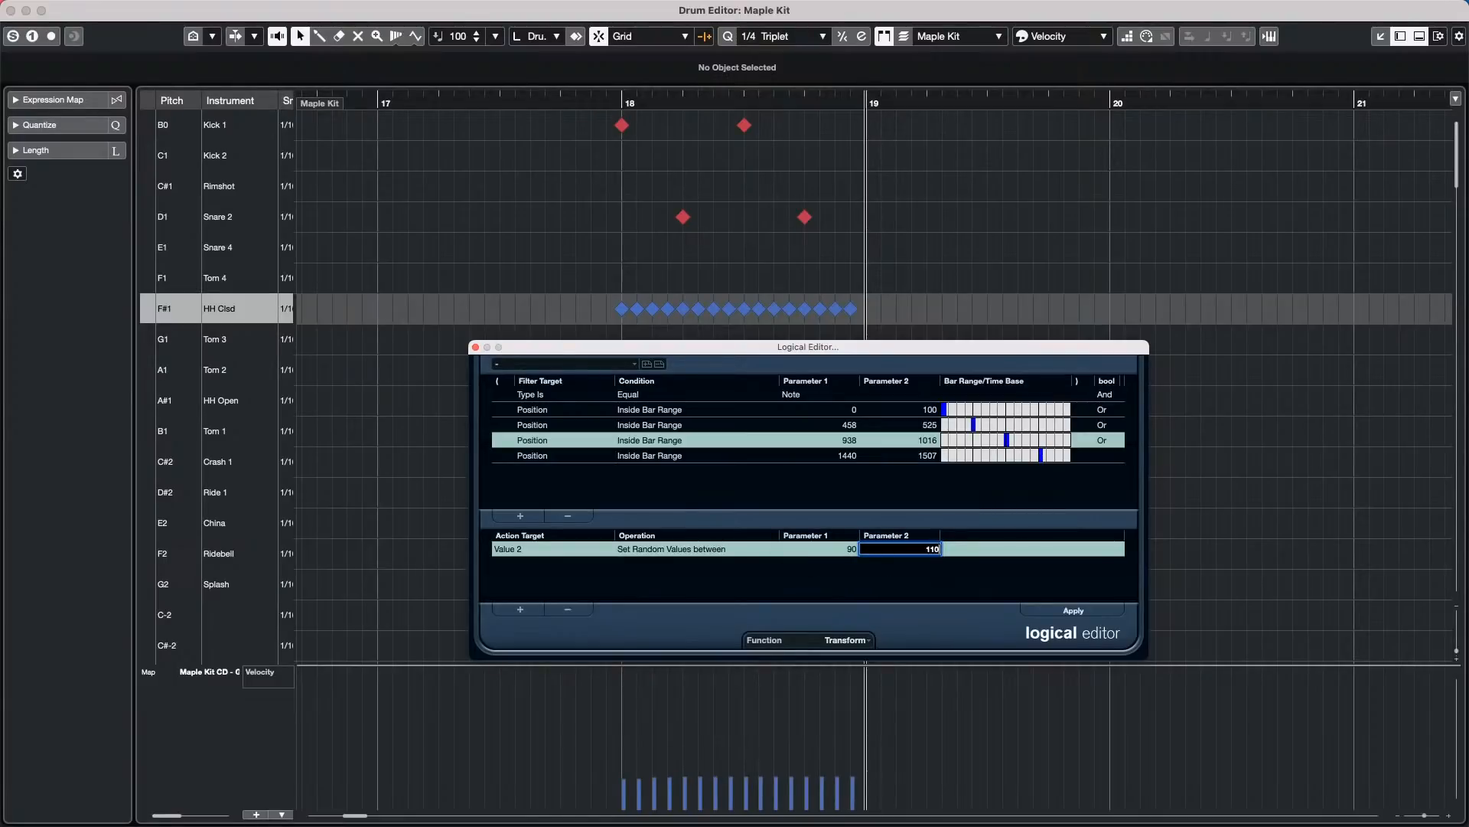
{"action": "type", "text": "0"}
{"action": "key", "text": "Return"}
{"action": "left_click", "coordinate": [1076, 609]}
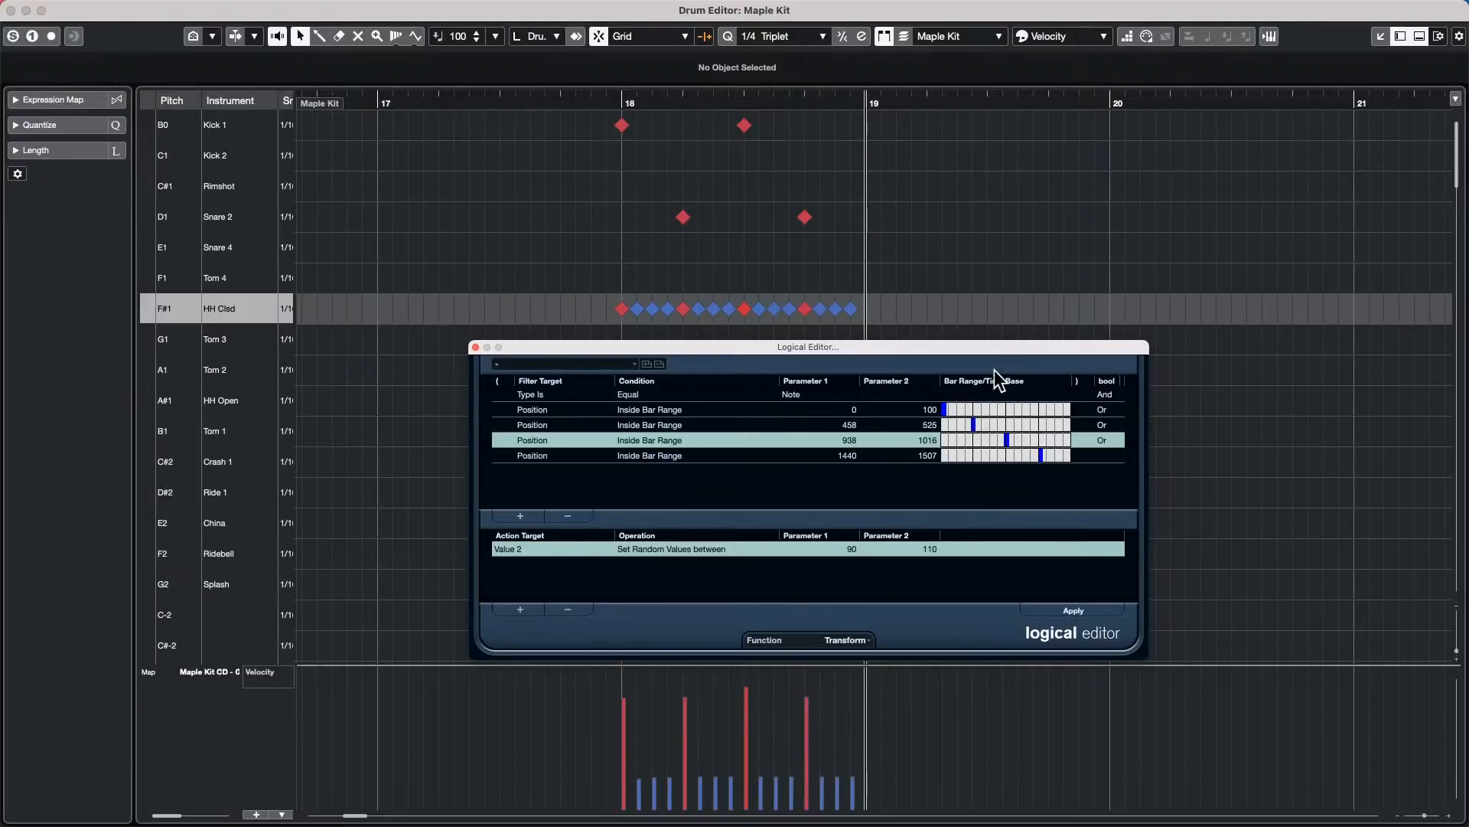
{"action": "left_click_drag", "start_coordinate": [994, 369], "coordinate": [1062, 332]}
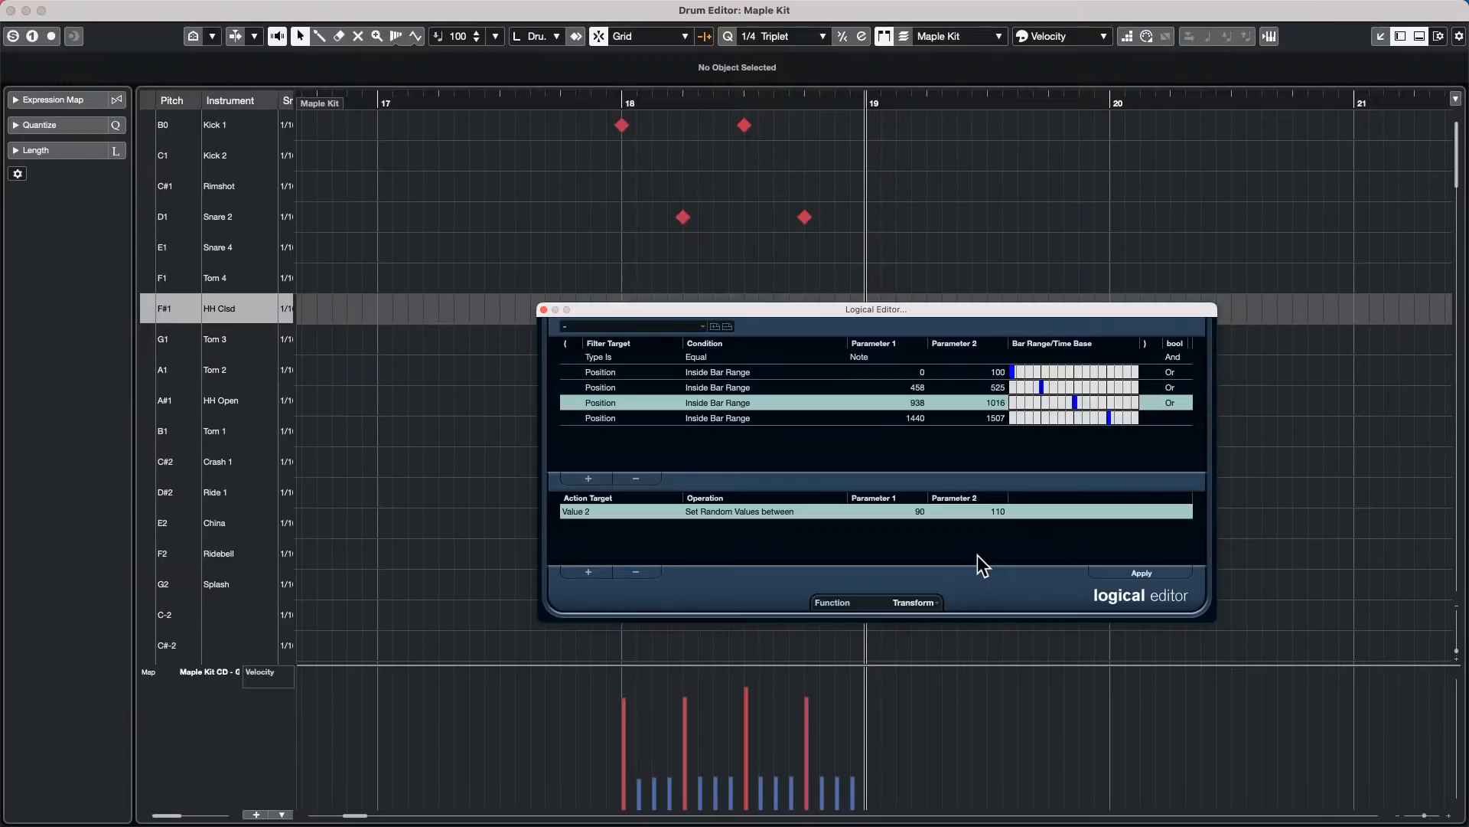
Step: Close the Drum Editor and Logical Editor windows and place the project cursor at about bar 65
{"action": "left_click", "coordinate": [10, 10]}
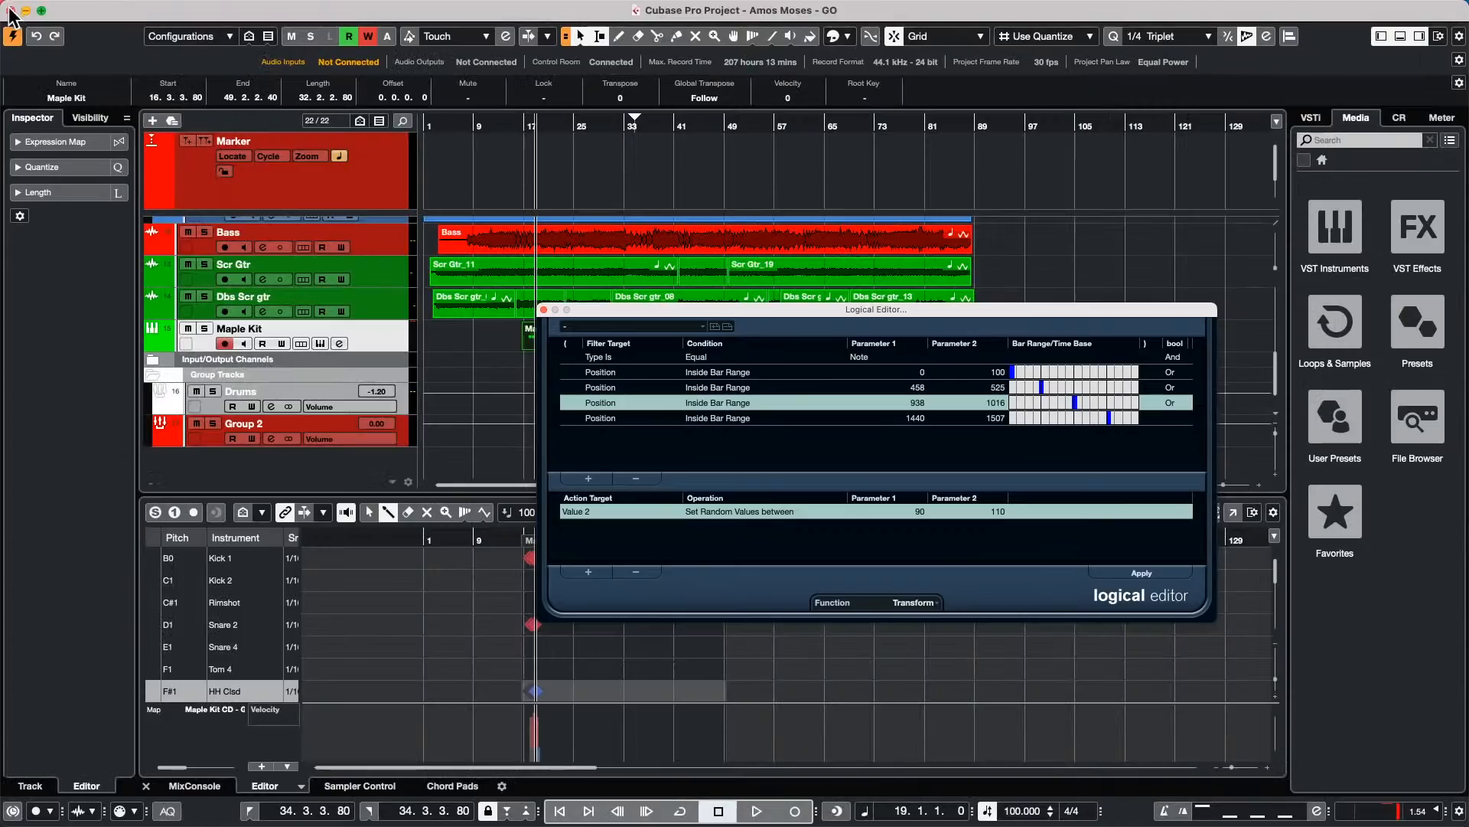
{"action": "left_click", "coordinate": [545, 310]}
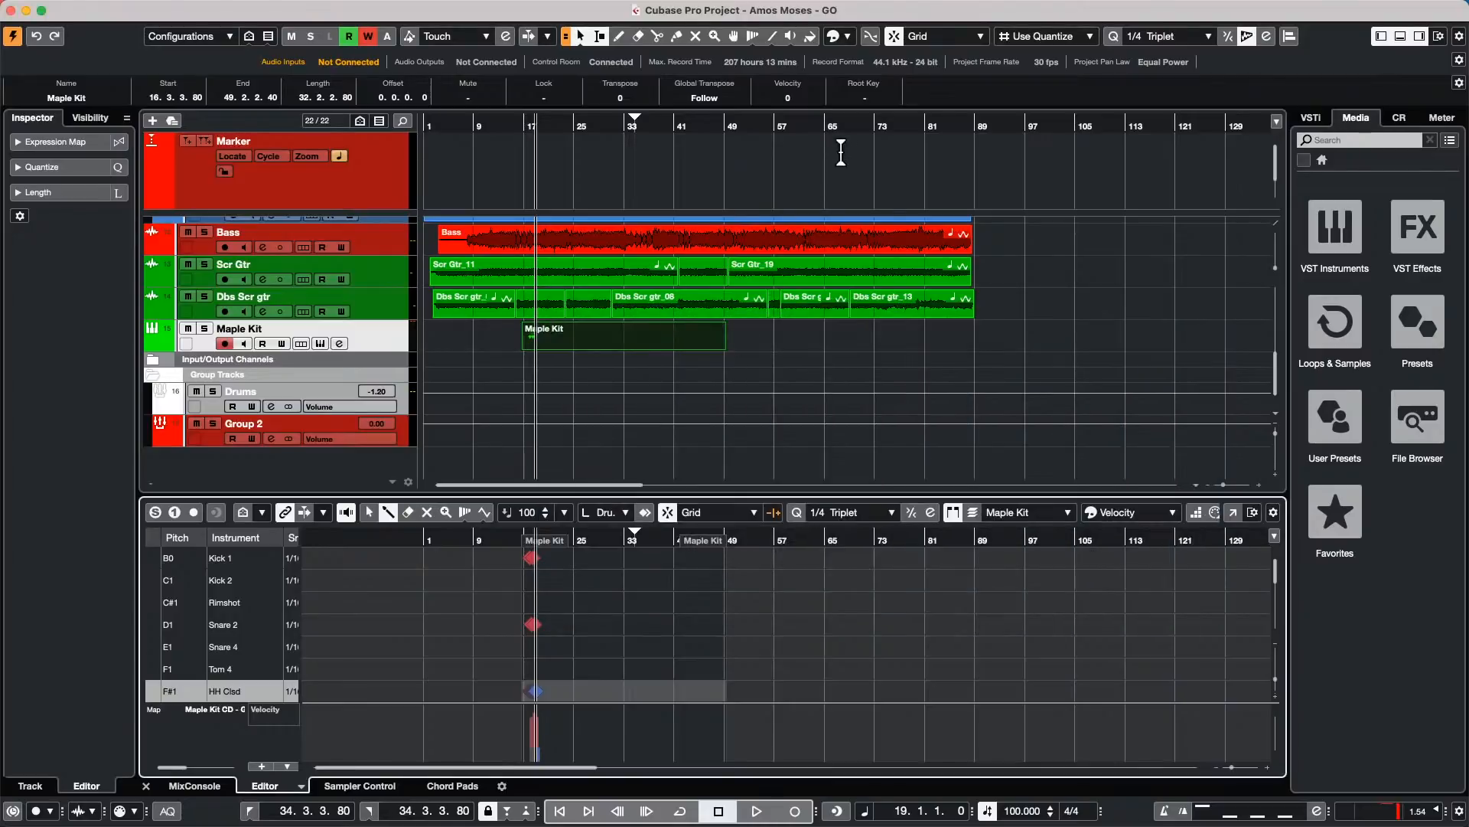
{"action": "left_click", "coordinate": [828, 125]}
{"action": "left_click", "coordinate": [827, 125]}
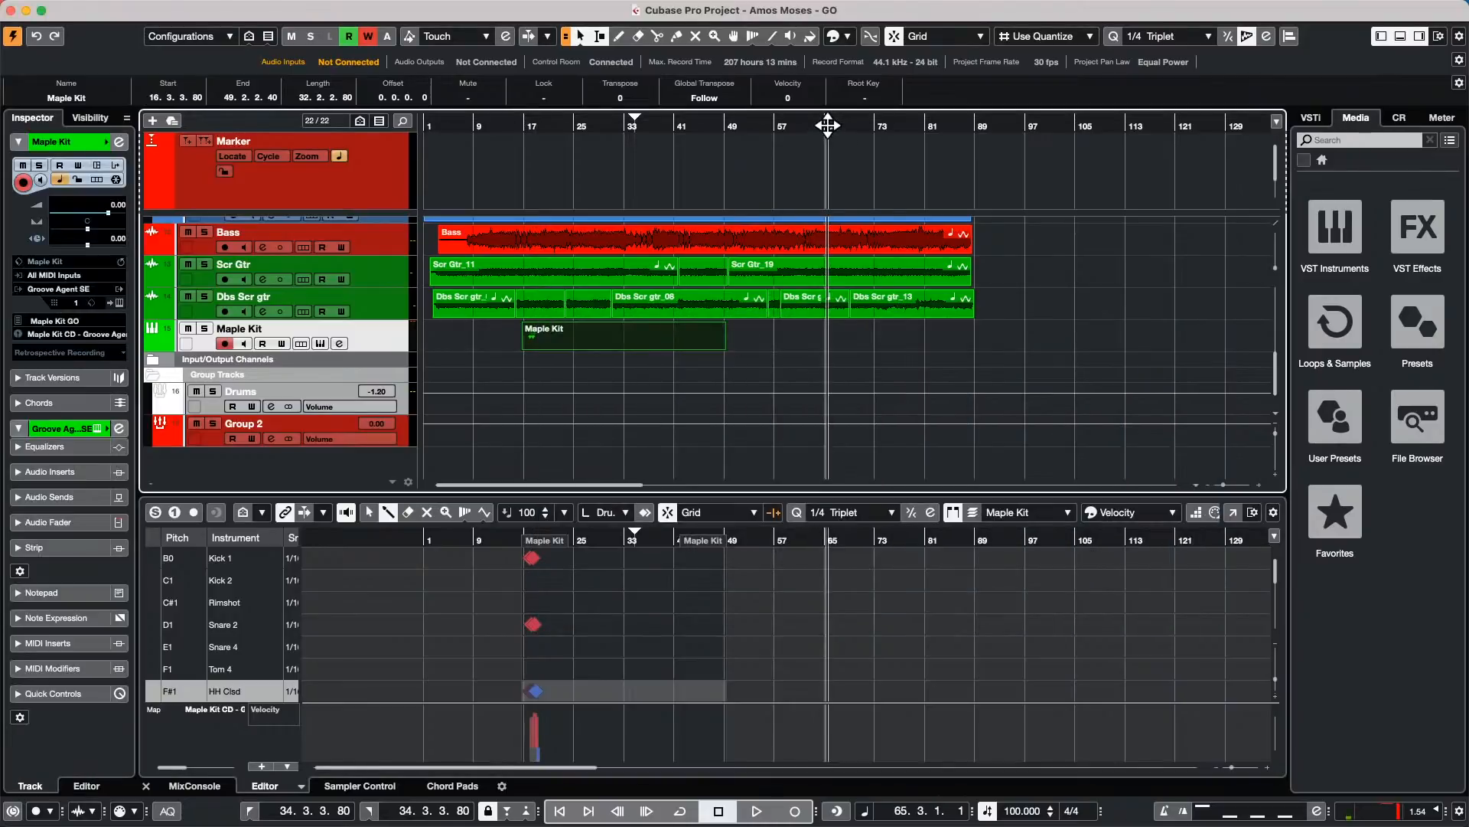
{"action": "left_click_drag", "start_coordinate": [828, 125], "coordinate": [827, 125]}
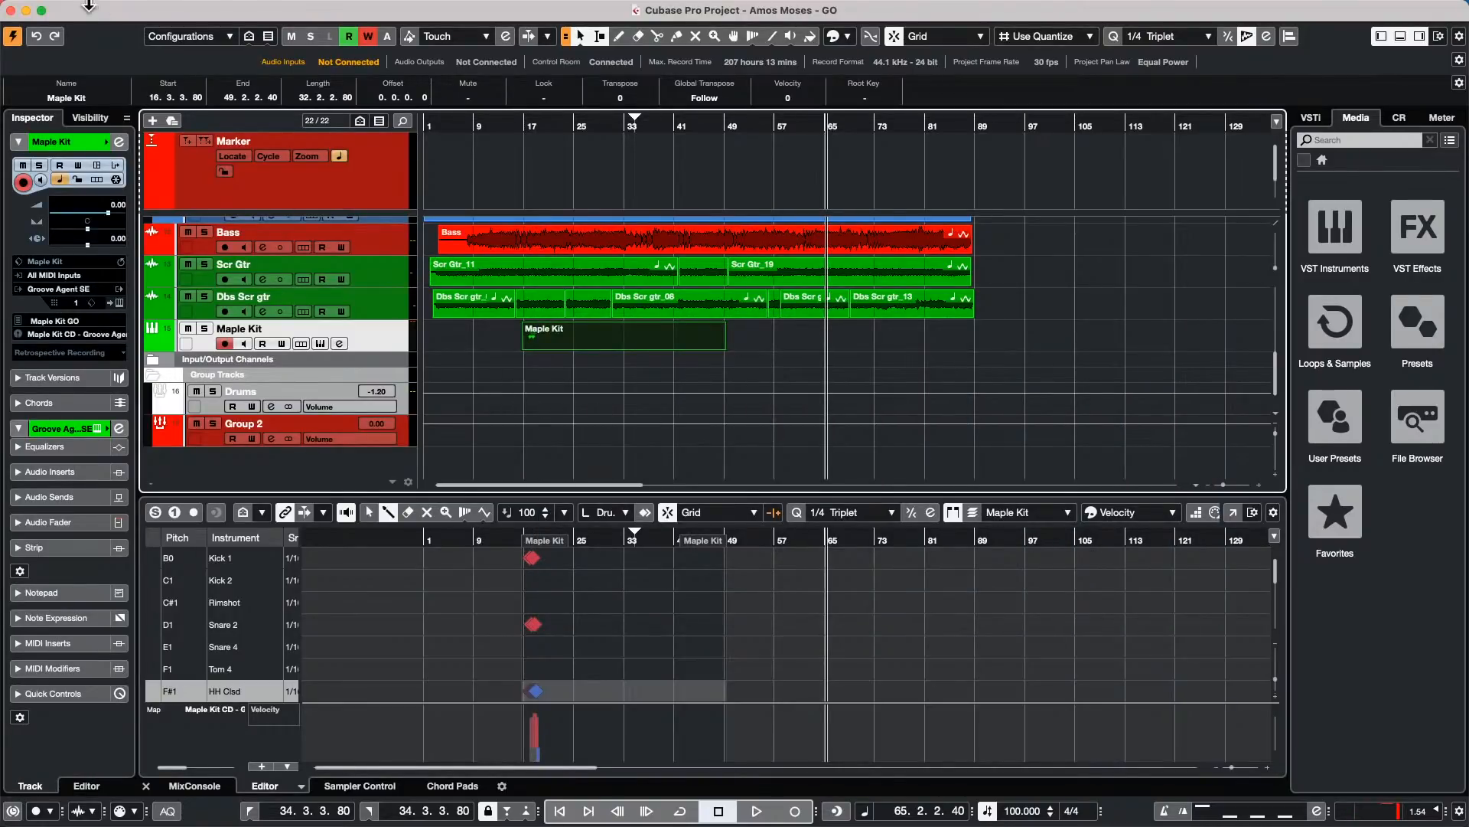
{"action": "mouse_move", "coordinate": [167, 2]}
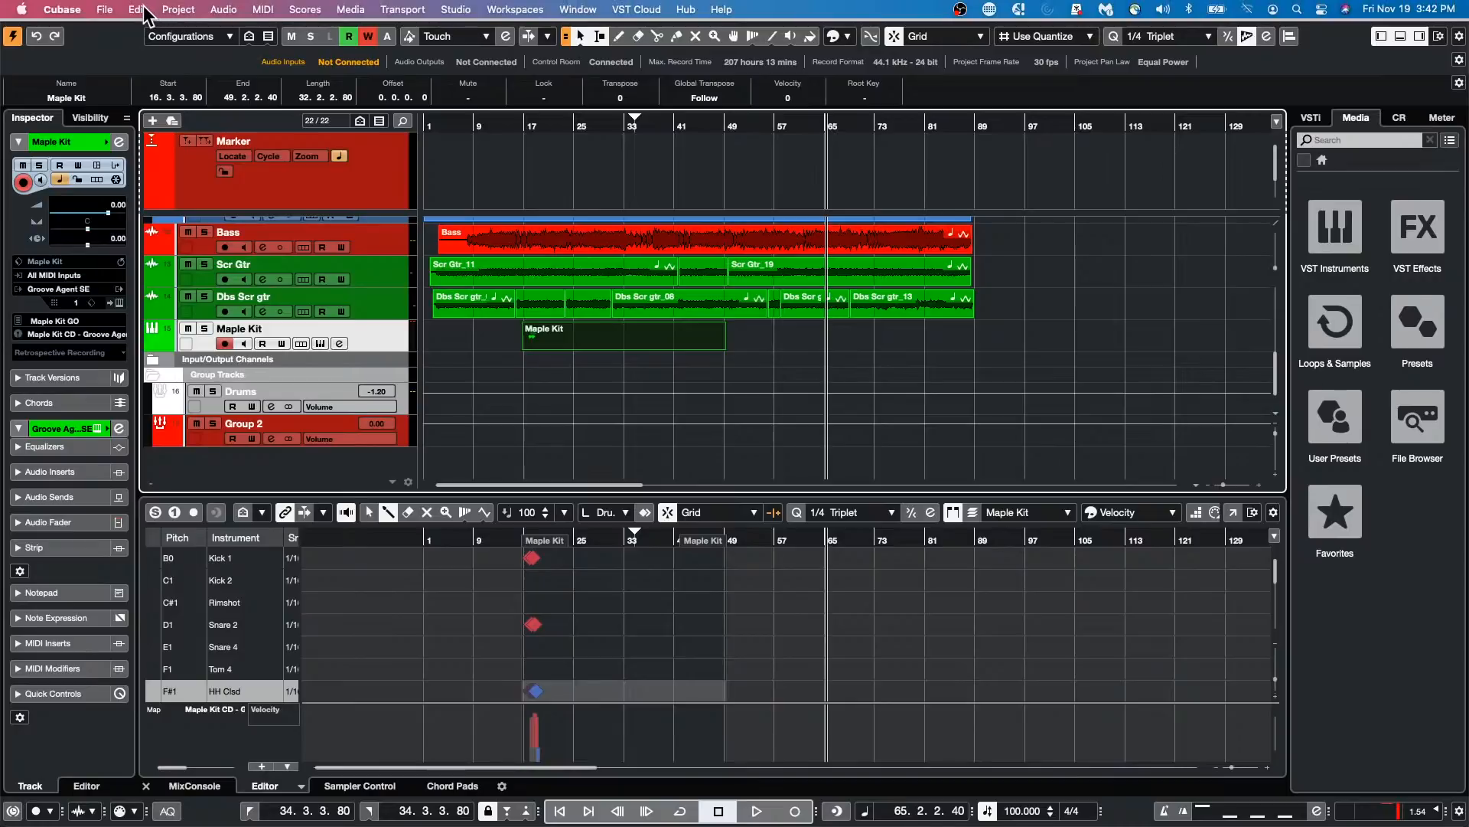
{"action": "left_click", "coordinate": [142, 10]}
{"action": "mouse_move", "coordinate": [186, 177]}
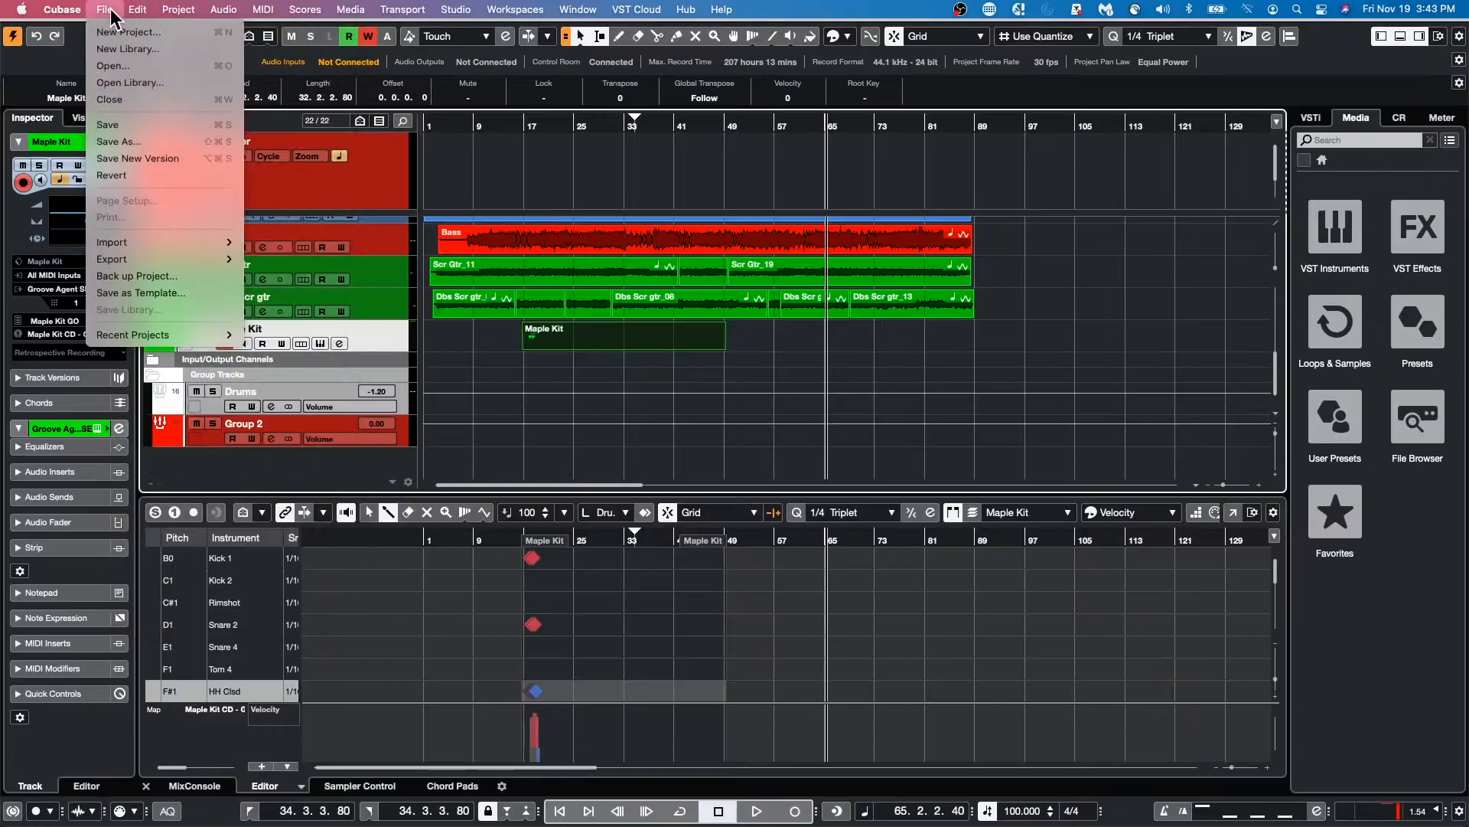
{"action": "mouse_move", "coordinate": [157, 8]}
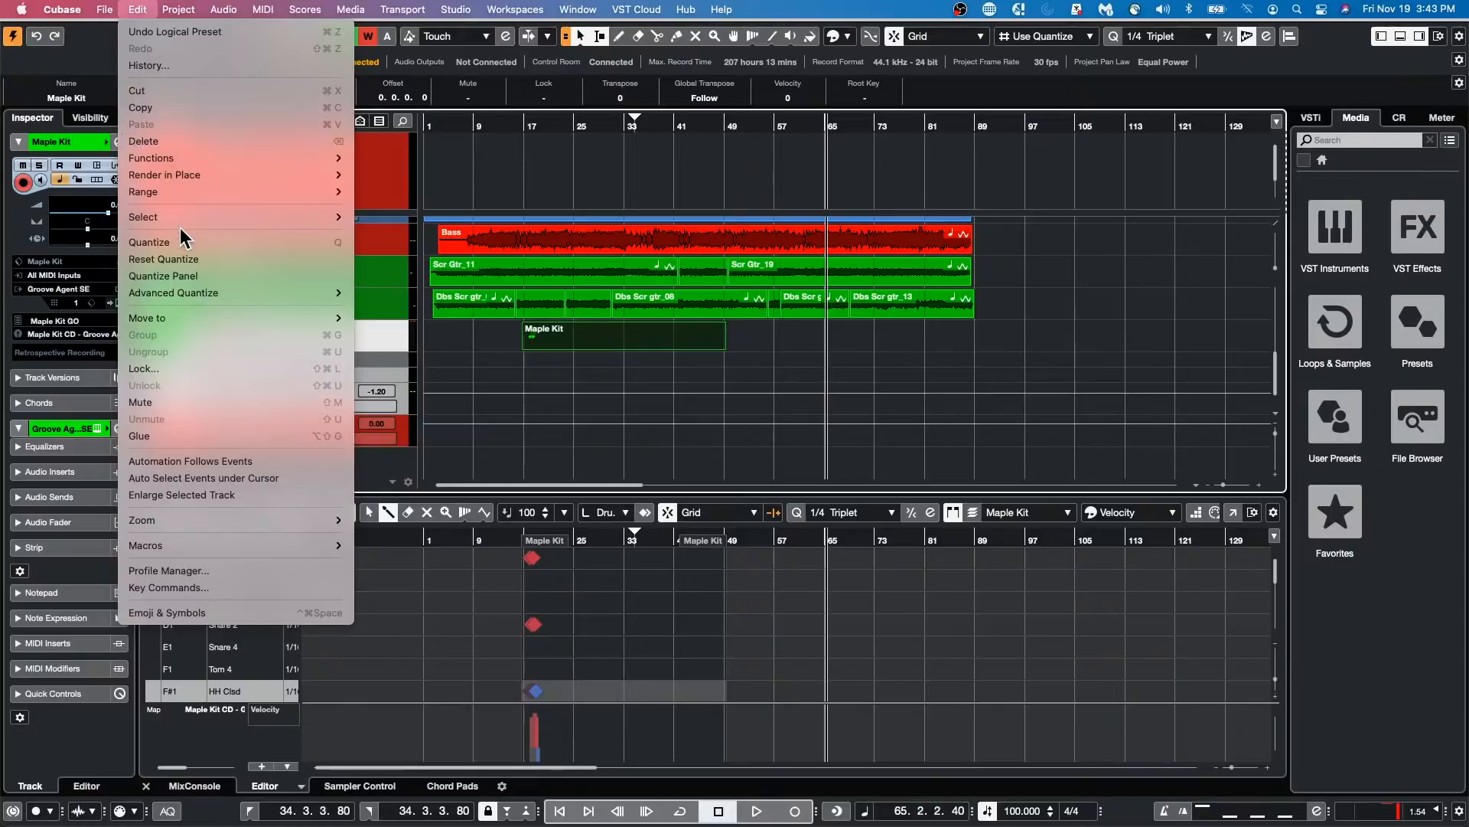
{"action": "mouse_move", "coordinate": [180, 222]}
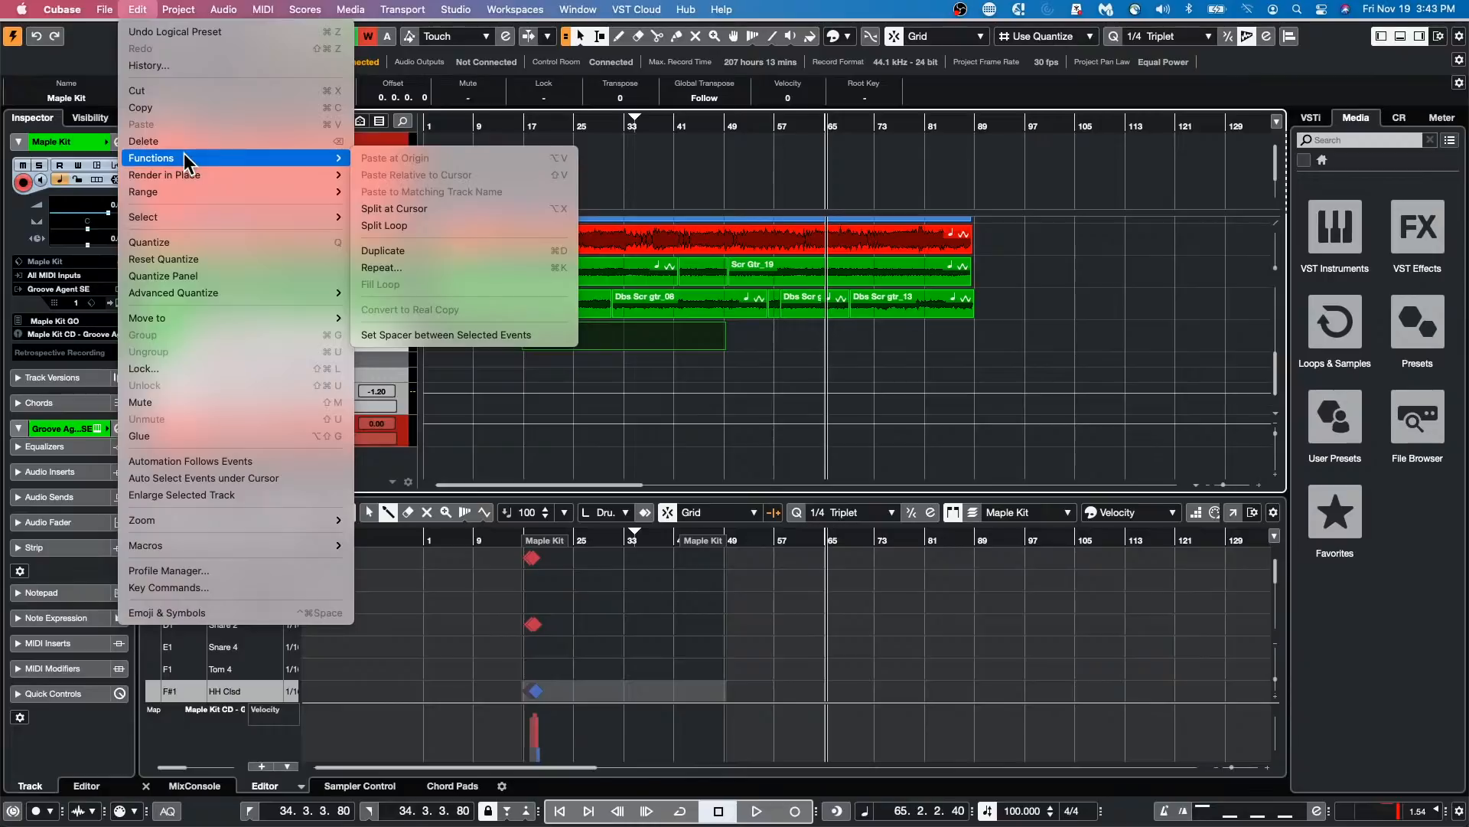
{"action": "left_click", "coordinate": [800, 336]}
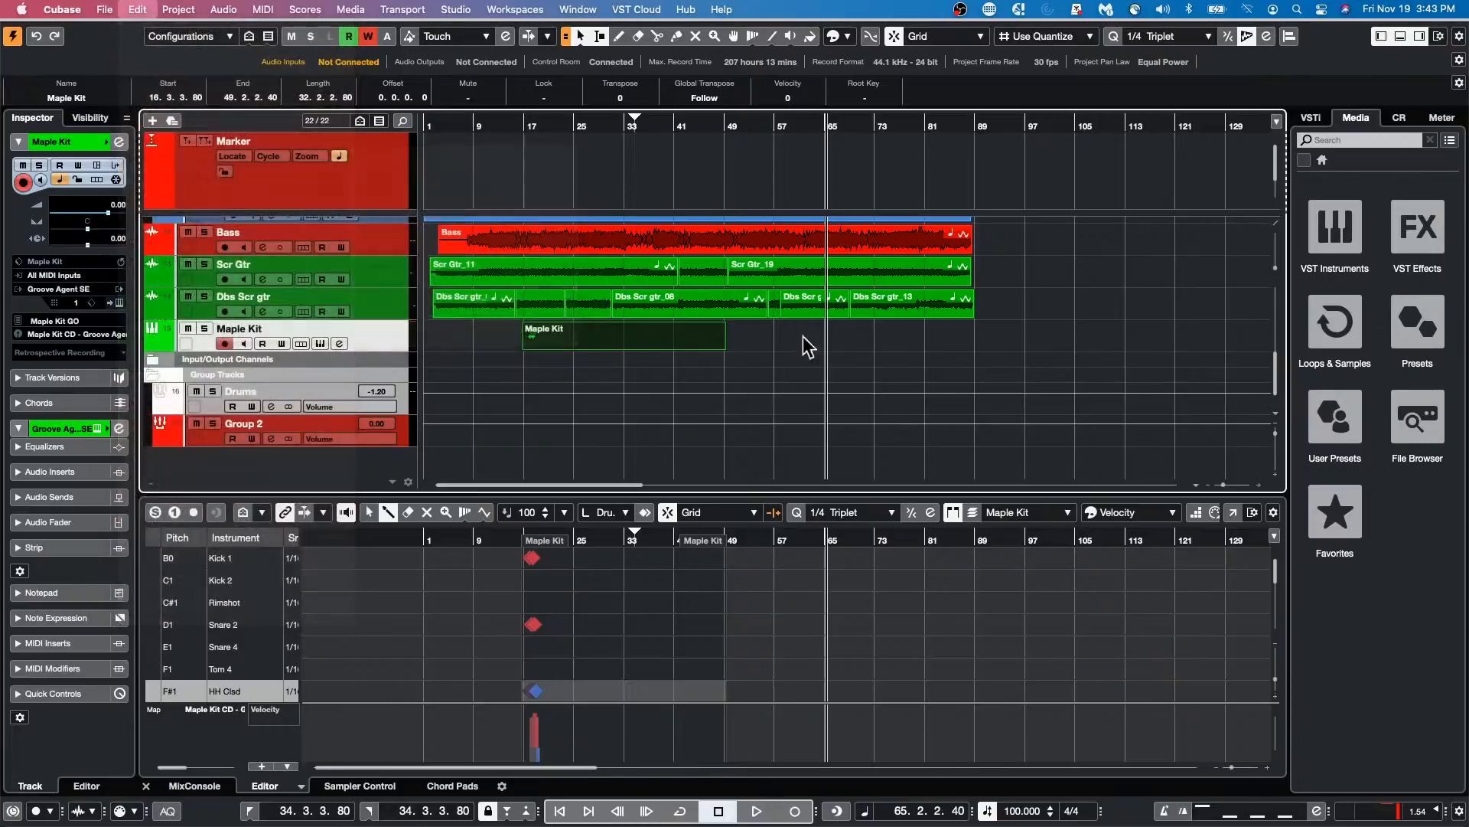
Step: Repeat the Maple Kit part once so the copy directly follows the original on its track
{"action": "left_click", "coordinate": [619, 350]}
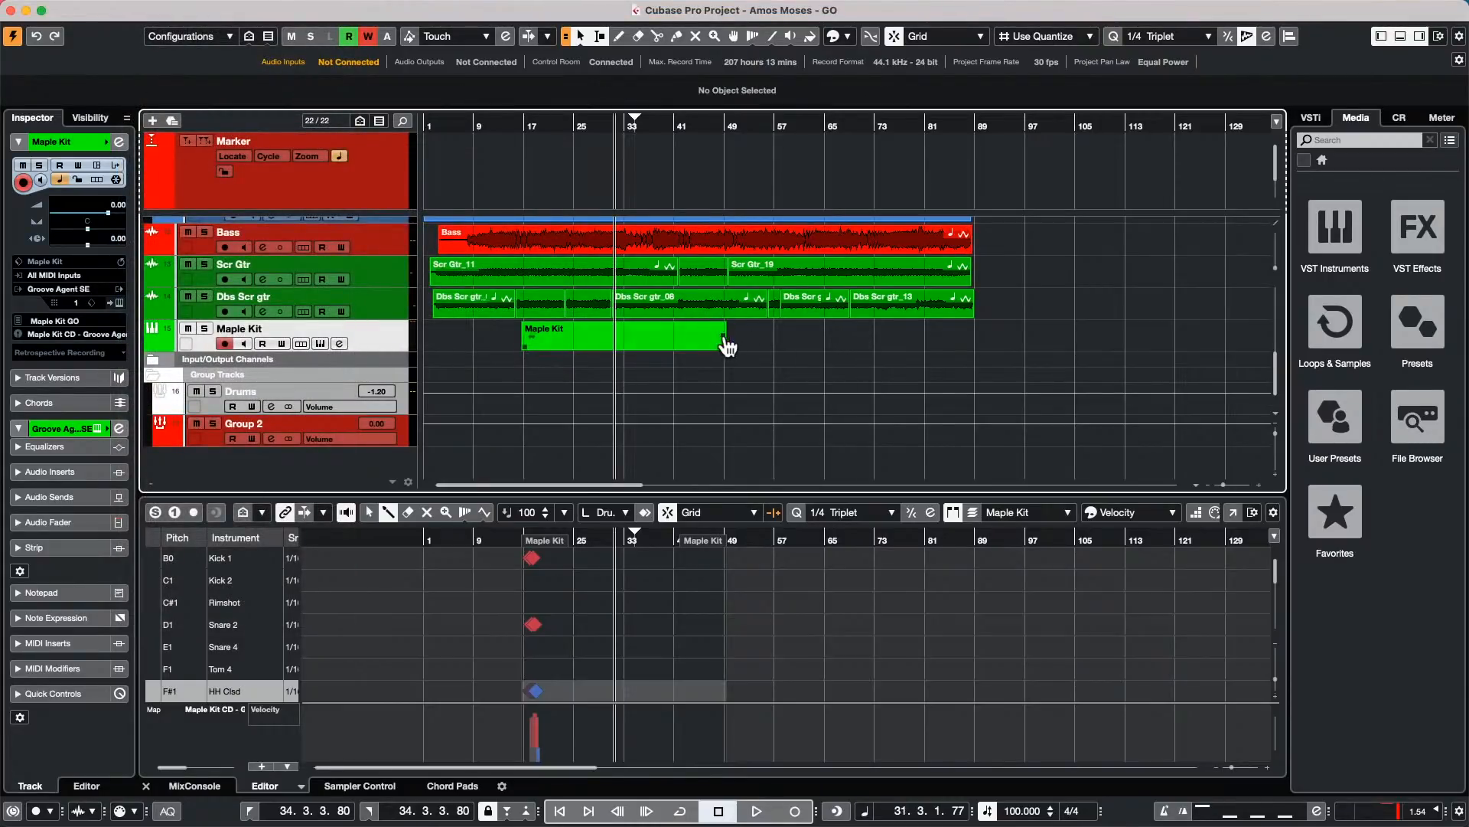
{"action": "left_click_drag", "start_coordinate": [727, 347], "coordinate": [803, 349]}
{"action": "left_click_drag", "start_coordinate": [691, 350], "coordinate": [851, 345]}
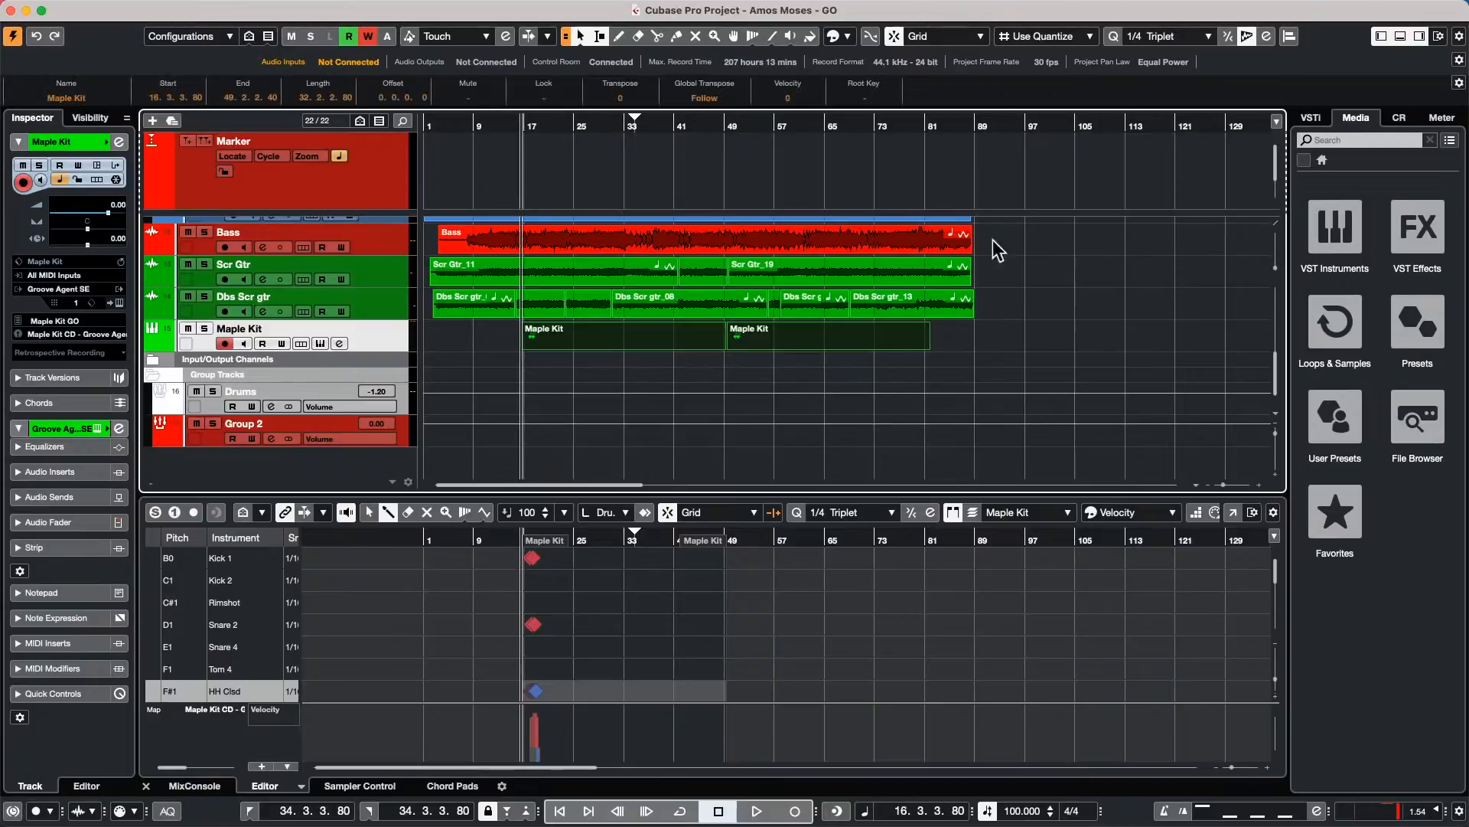
Step: Place the project cursor at bar 97 and search the key commands for "to cursor"
{"action": "left_click", "coordinate": [1027, 123]}
{"action": "left_click", "coordinate": [137, 10]}
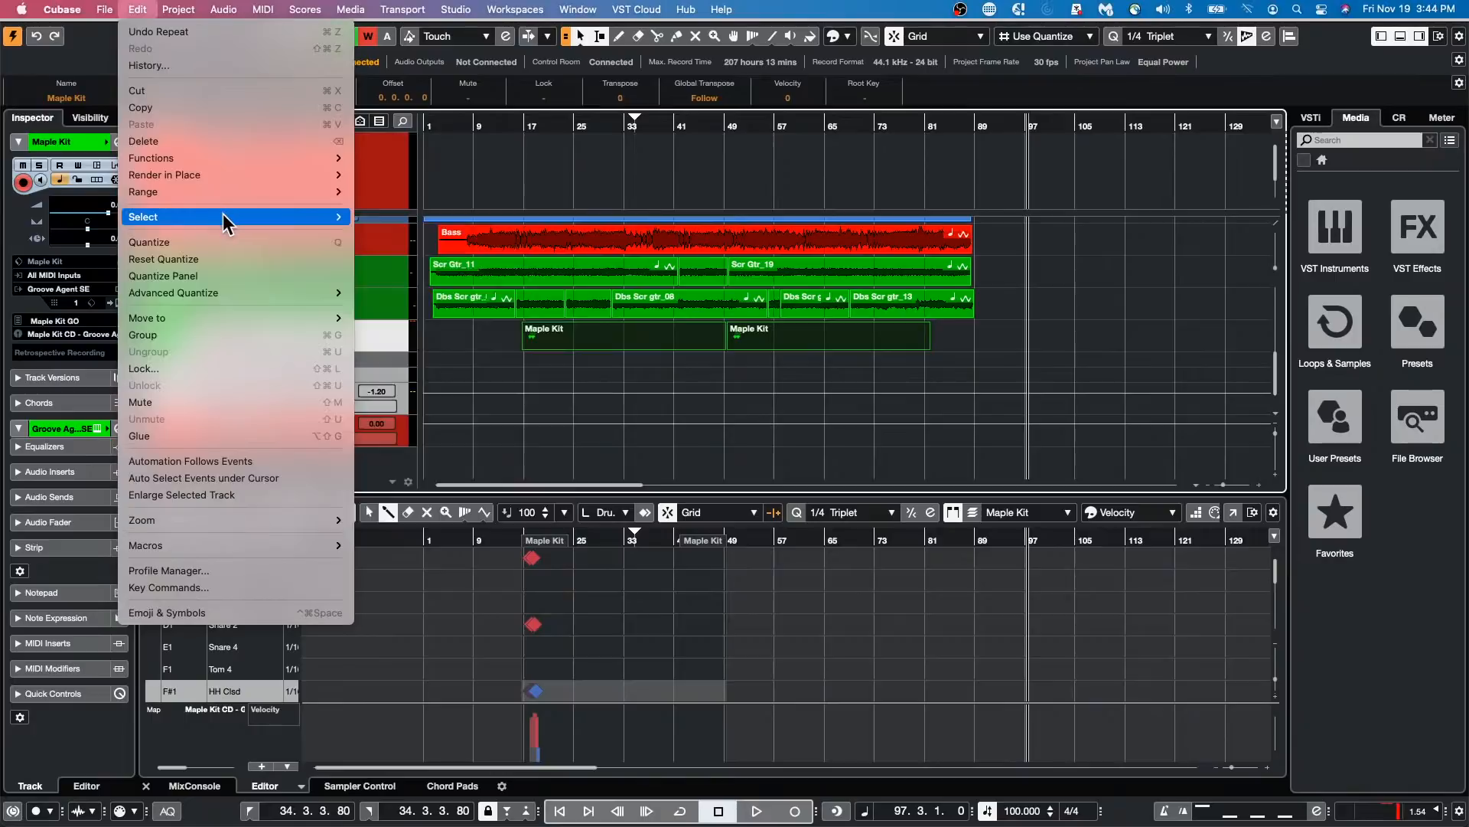
{"action": "mouse_move", "coordinate": [223, 213]}
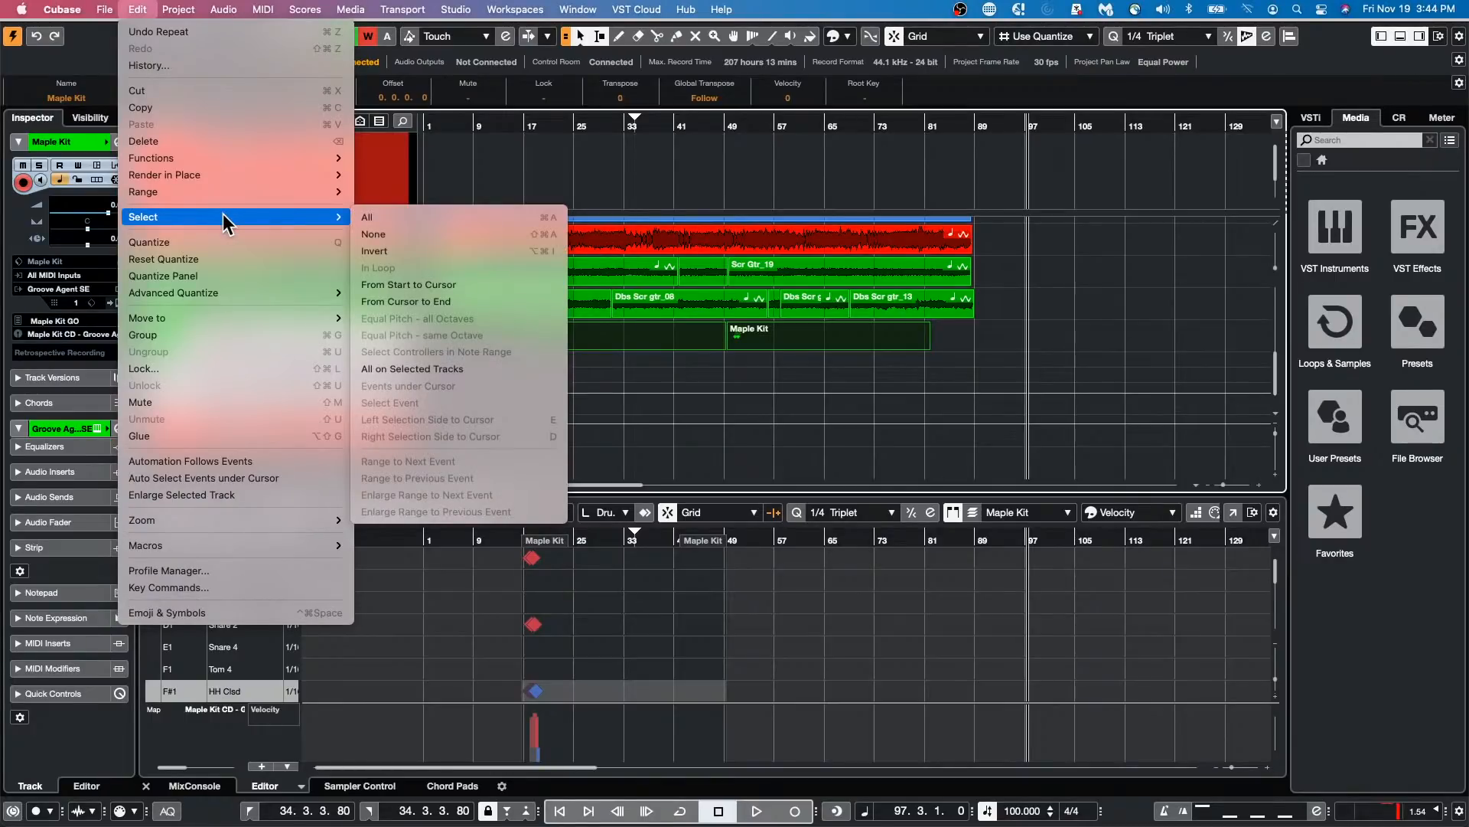
{"action": "mouse_move", "coordinate": [238, 189]}
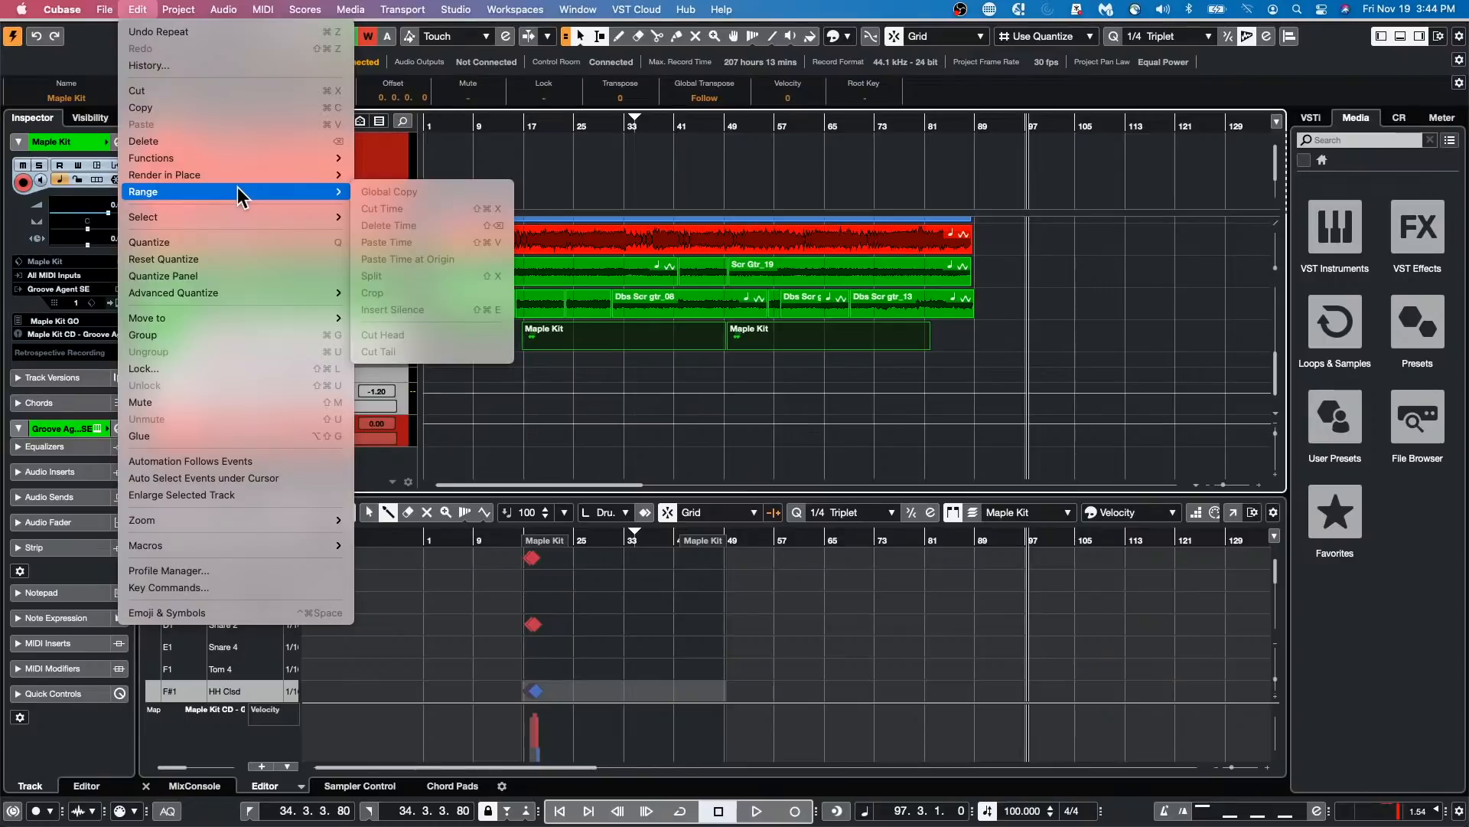
{"action": "mouse_move", "coordinate": [242, 155]}
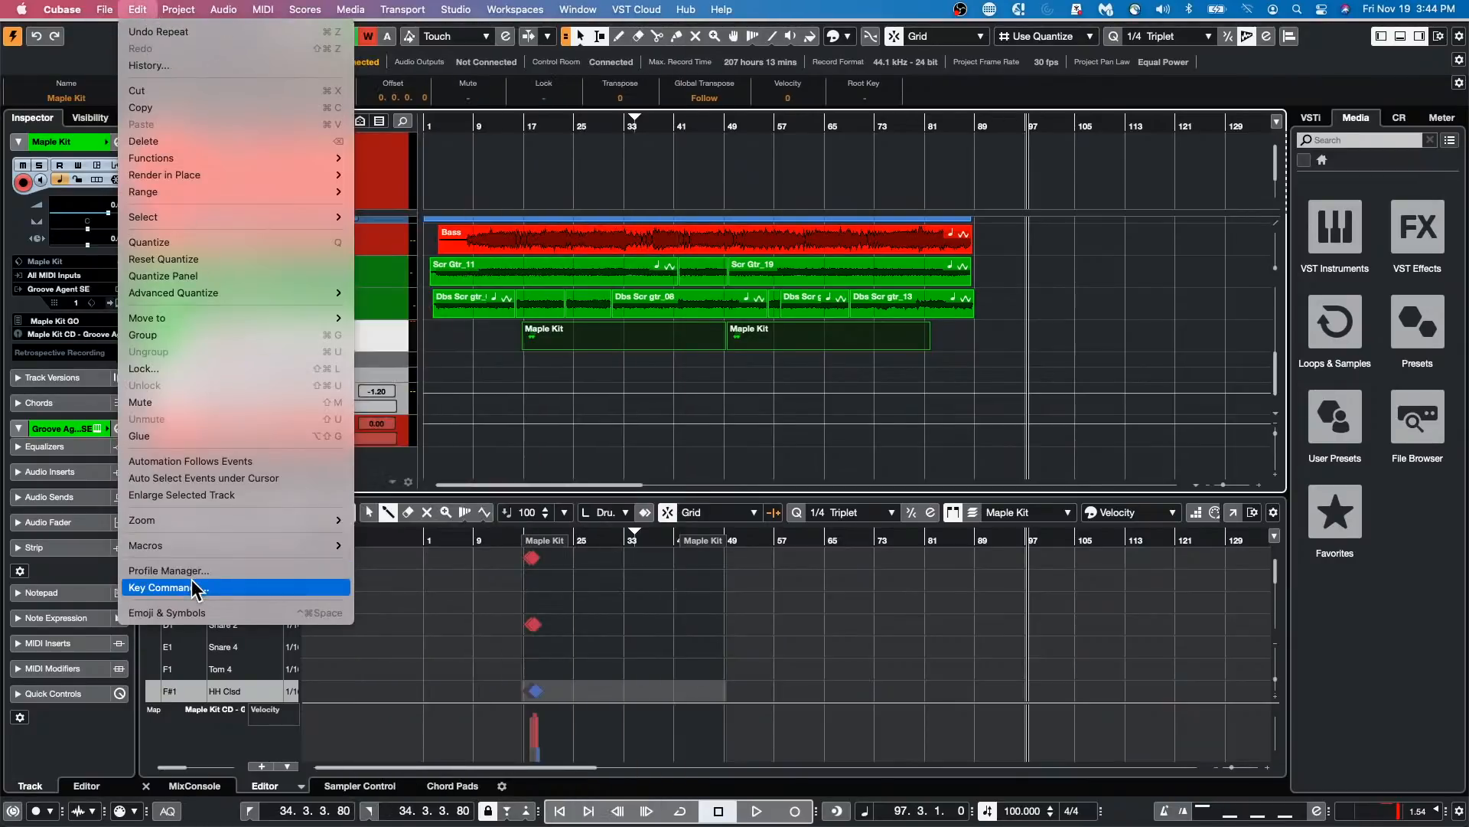
{"action": "left_click", "coordinate": [191, 587]}
{"action": "left_click", "coordinate": [433, 95]}
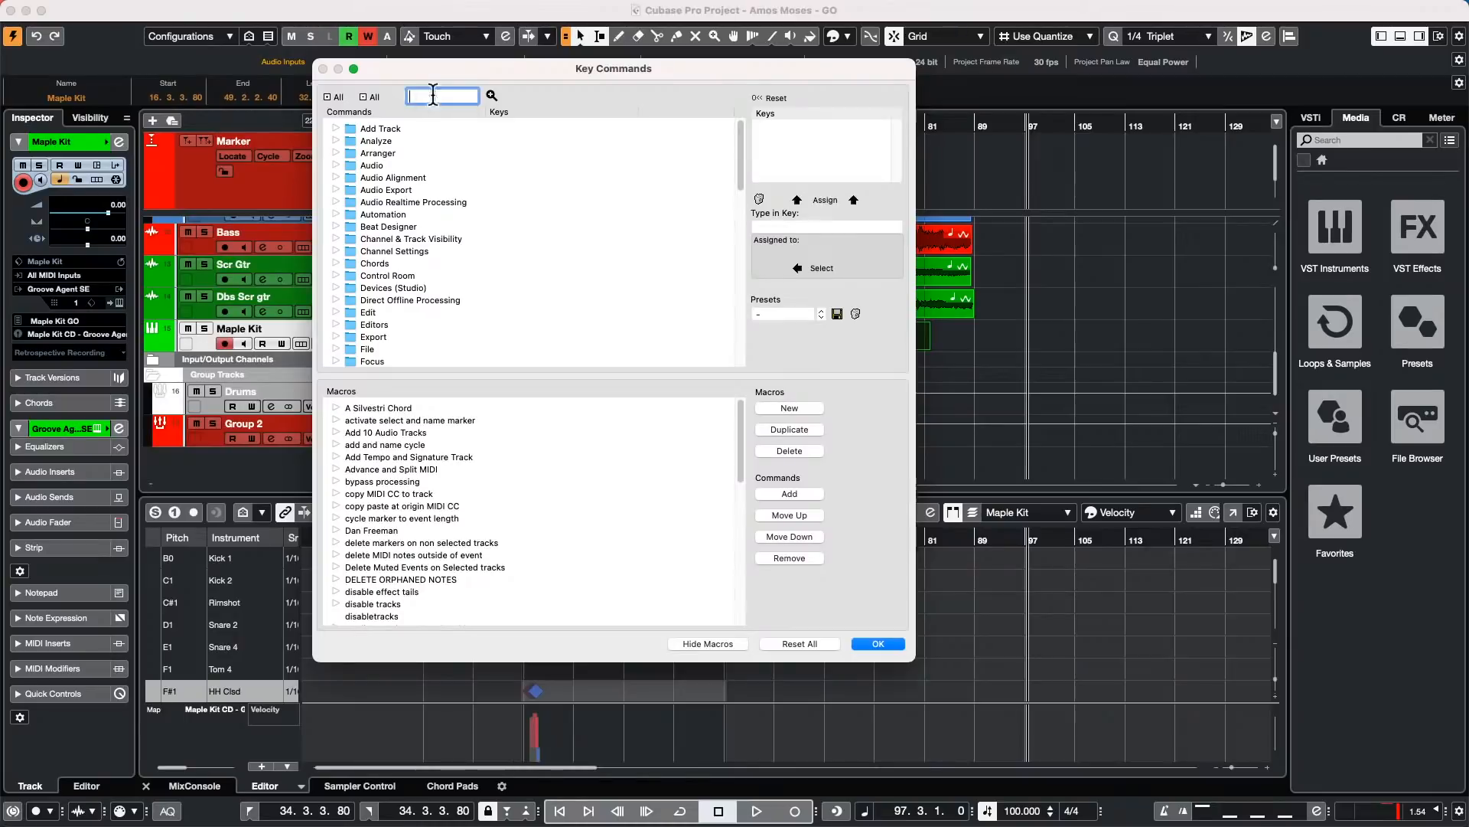
{"action": "type", "text": "to cursor"}
{"action": "key", "text": "Return"}
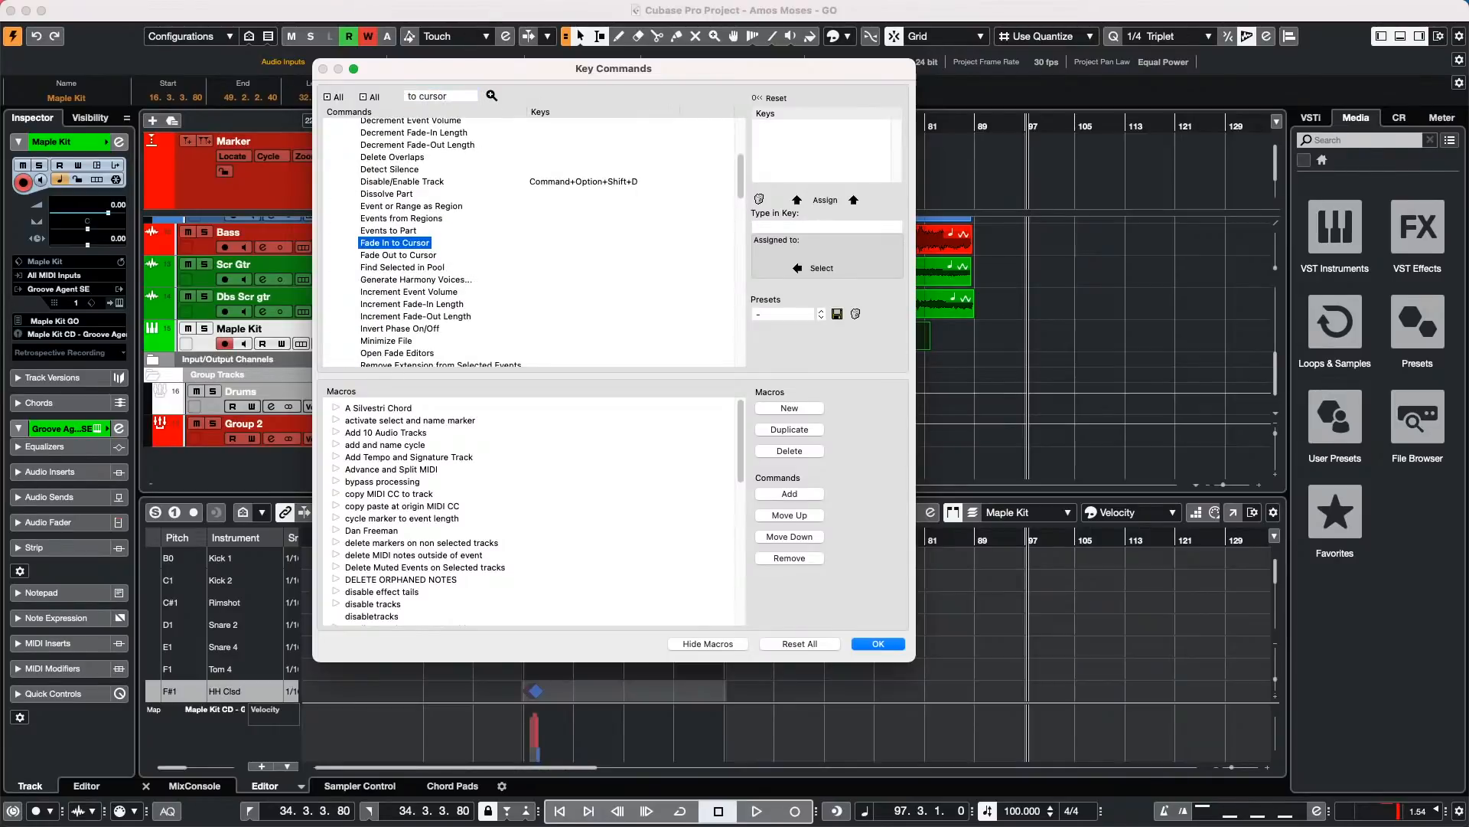
Step: Step through the "to cursor" matches as far as Right Selection Side to Cursor and close the key commands
{"action": "left_click", "coordinate": [492, 95]}
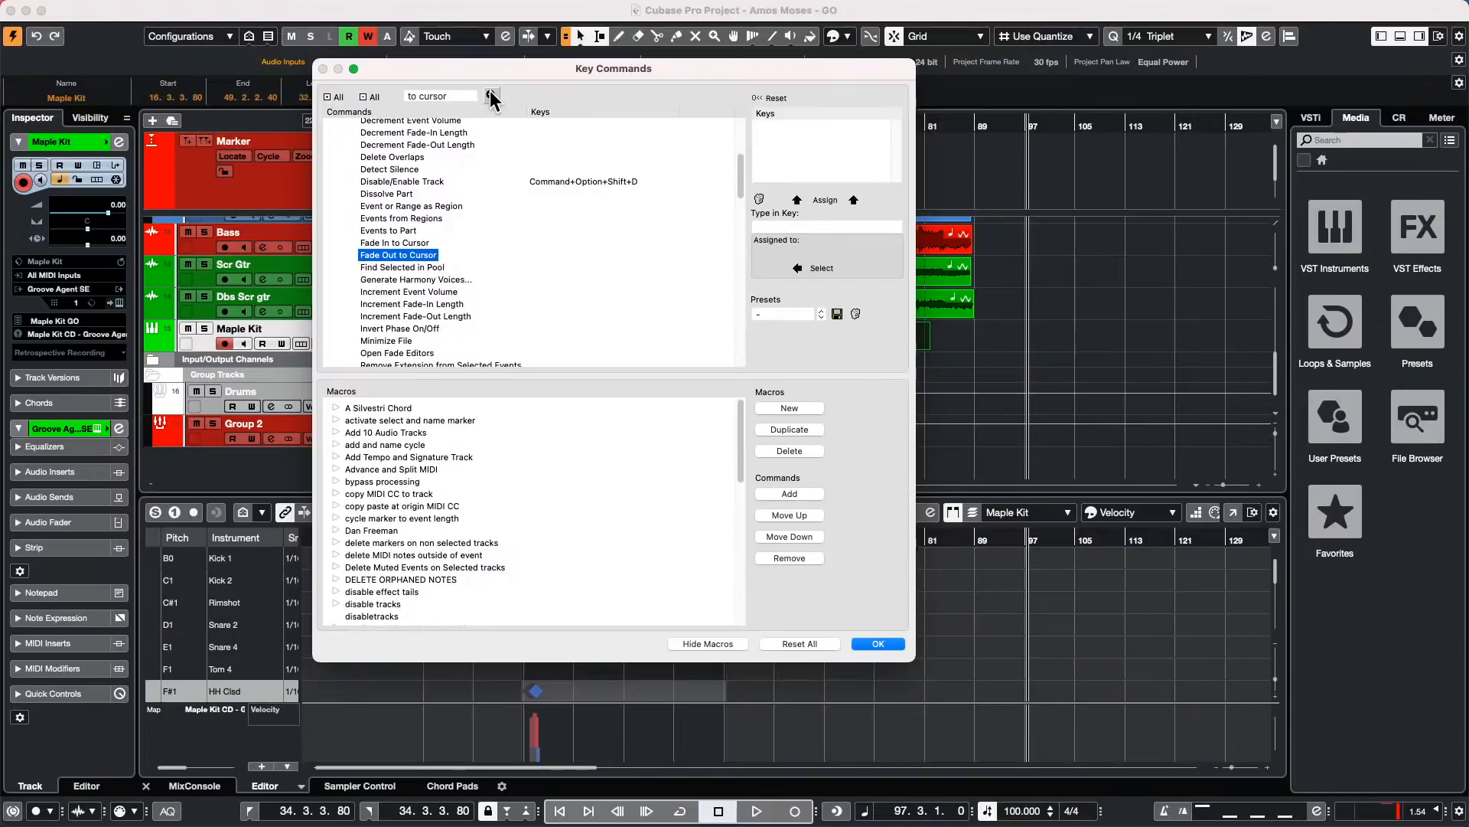
{"action": "left_click", "coordinate": [492, 96]}
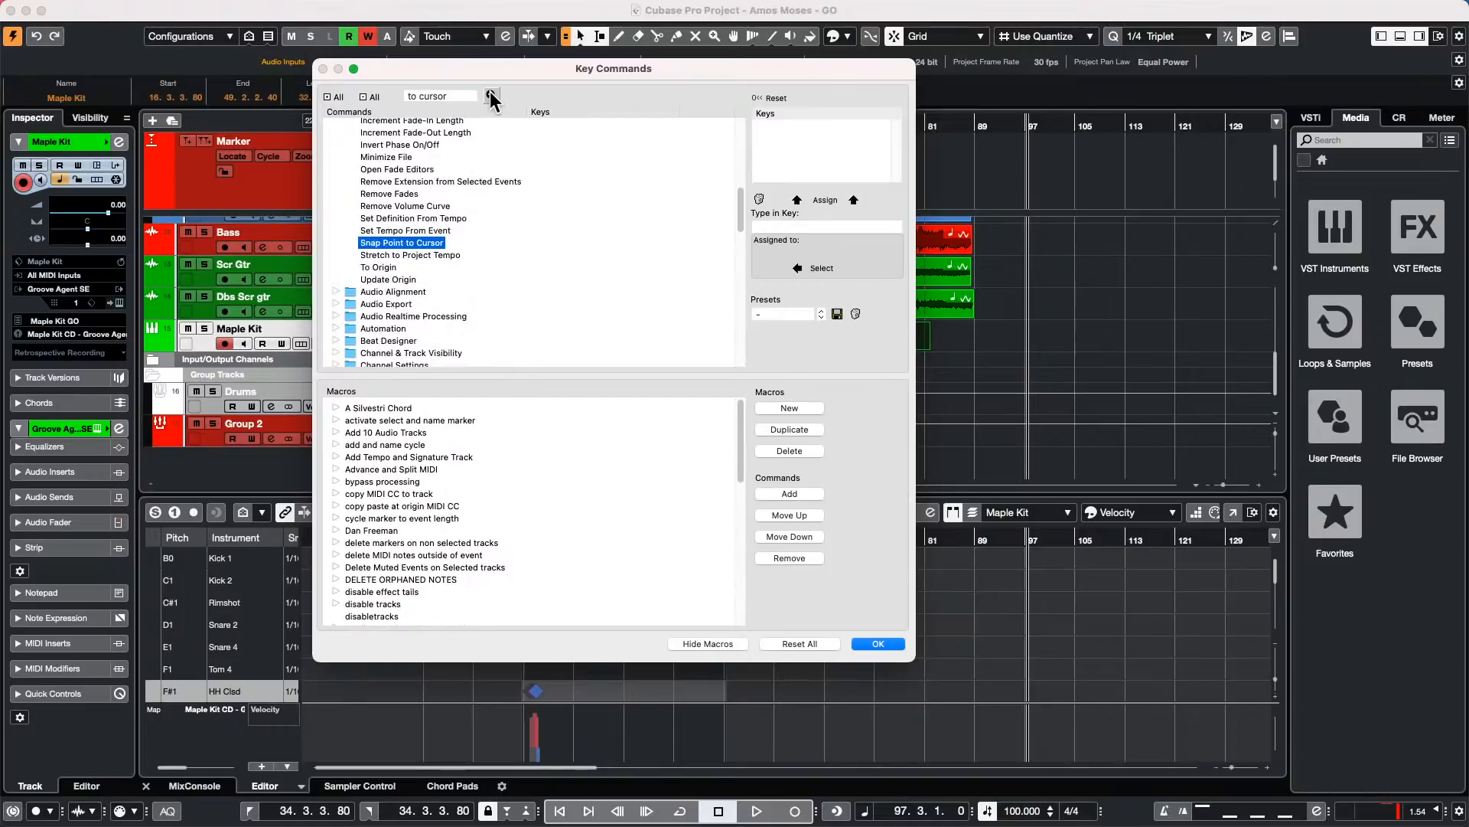
{"action": "left_click", "coordinate": [491, 95]}
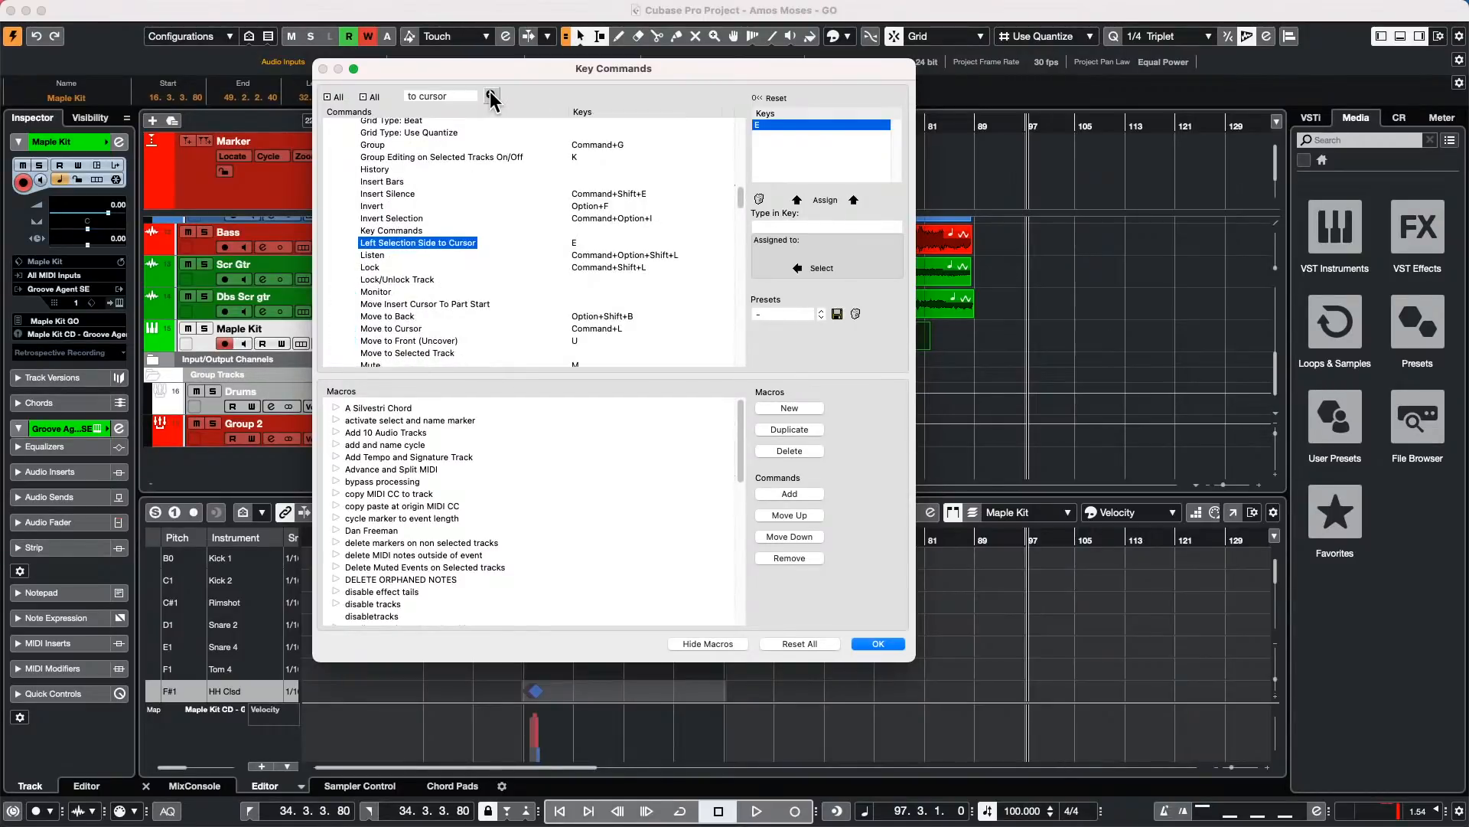
{"action": "left_click", "coordinate": [490, 91]}
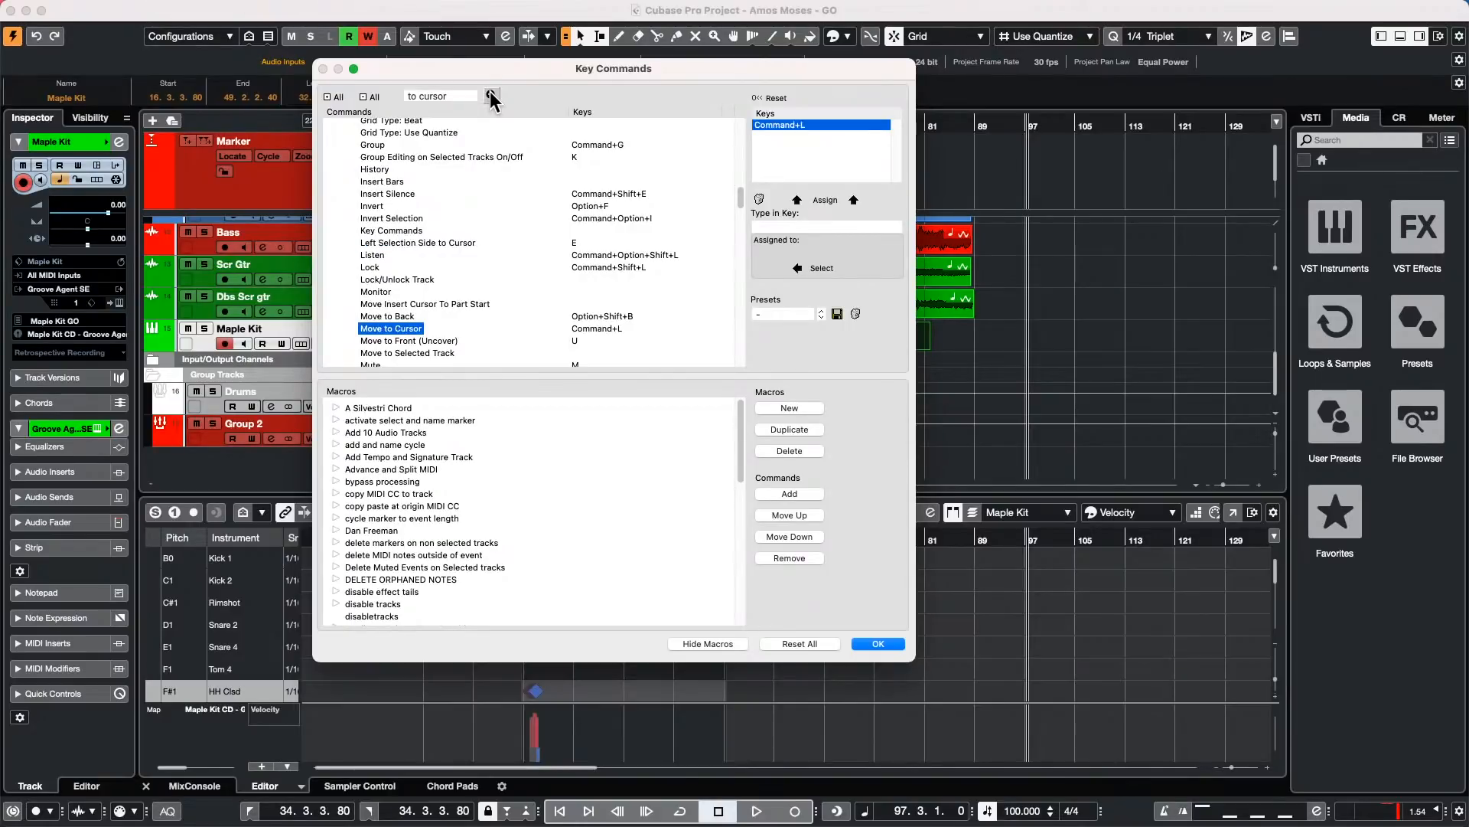
{"action": "left_click", "coordinate": [490, 90]}
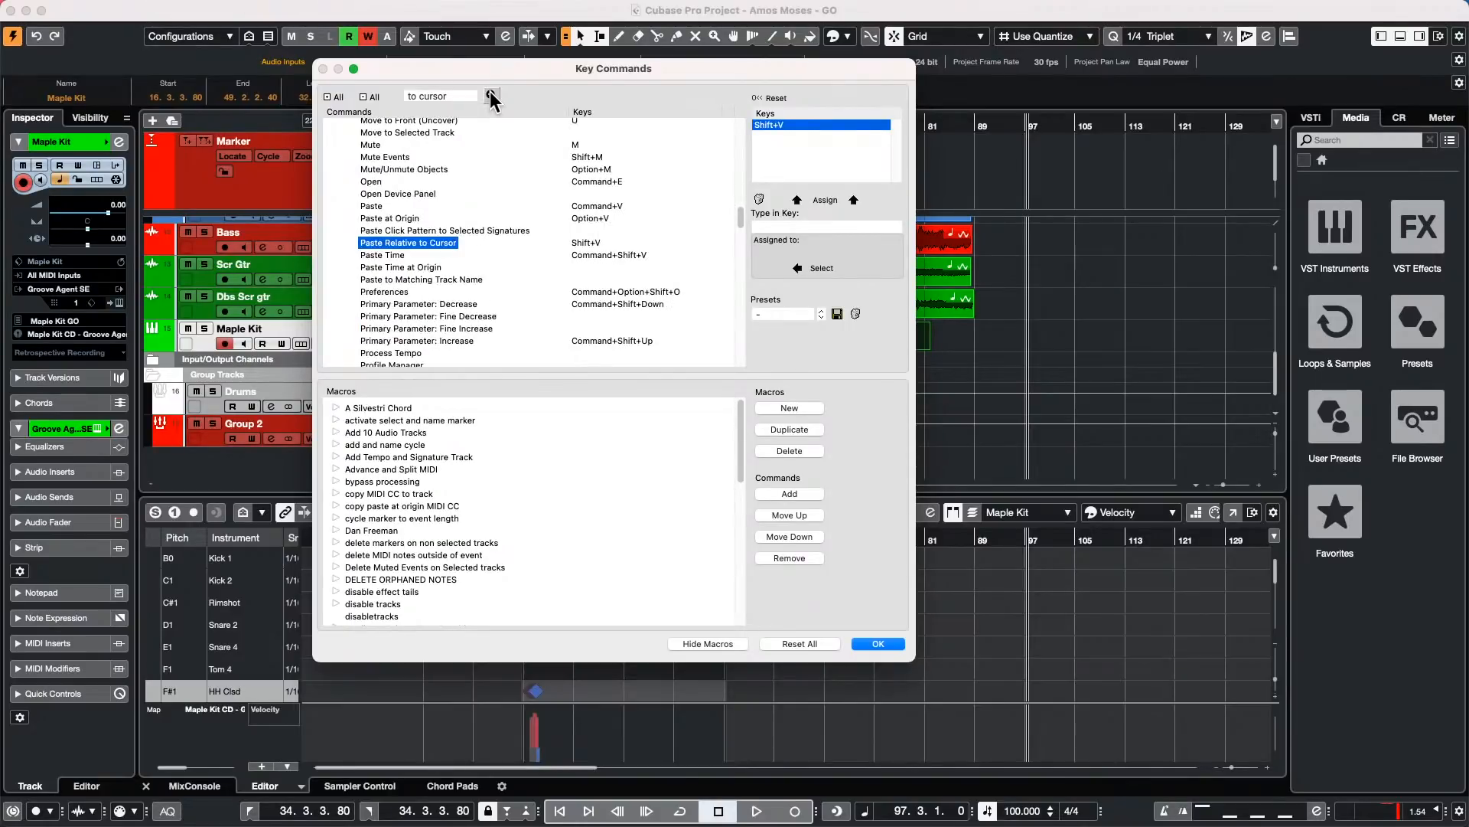
{"action": "left_click", "coordinate": [490, 90]}
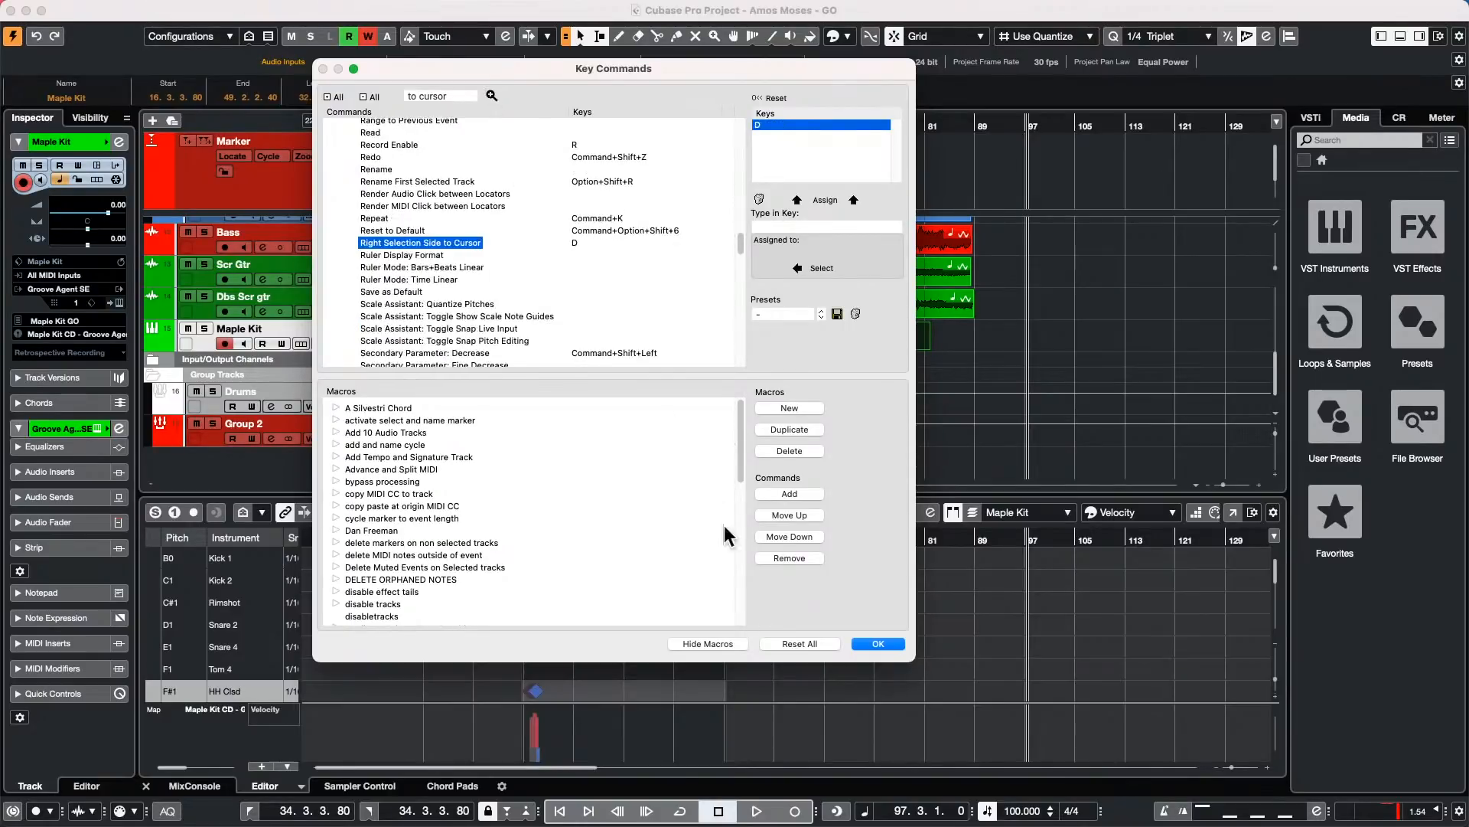
{"action": "left_click", "coordinate": [878, 643]}
Step: Select only the second Maple Kit part and place the project cursor at about bar 96
{"action": "left_click", "coordinate": [884, 359]}
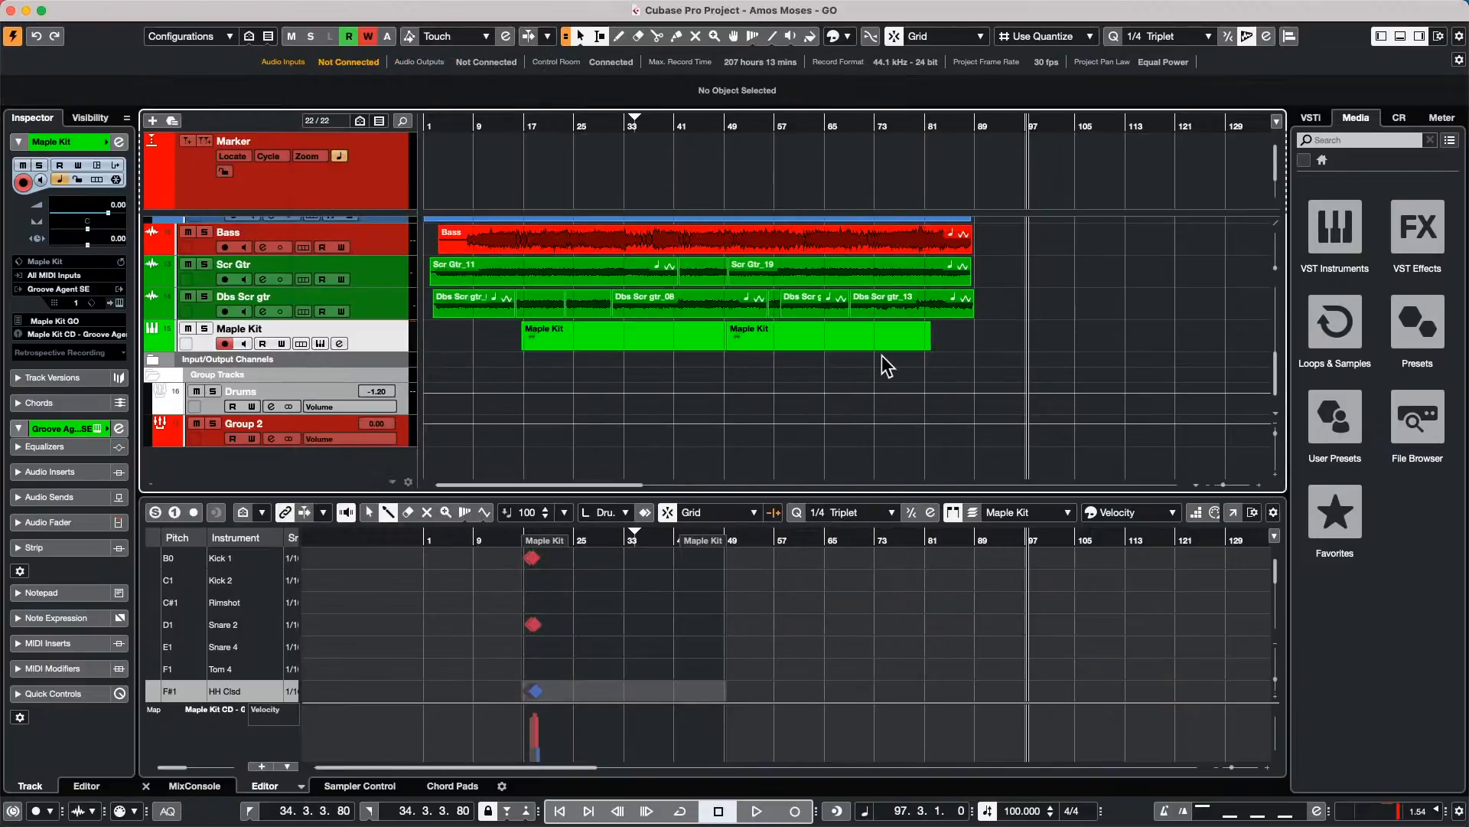
{"action": "left_click", "coordinate": [883, 351]}
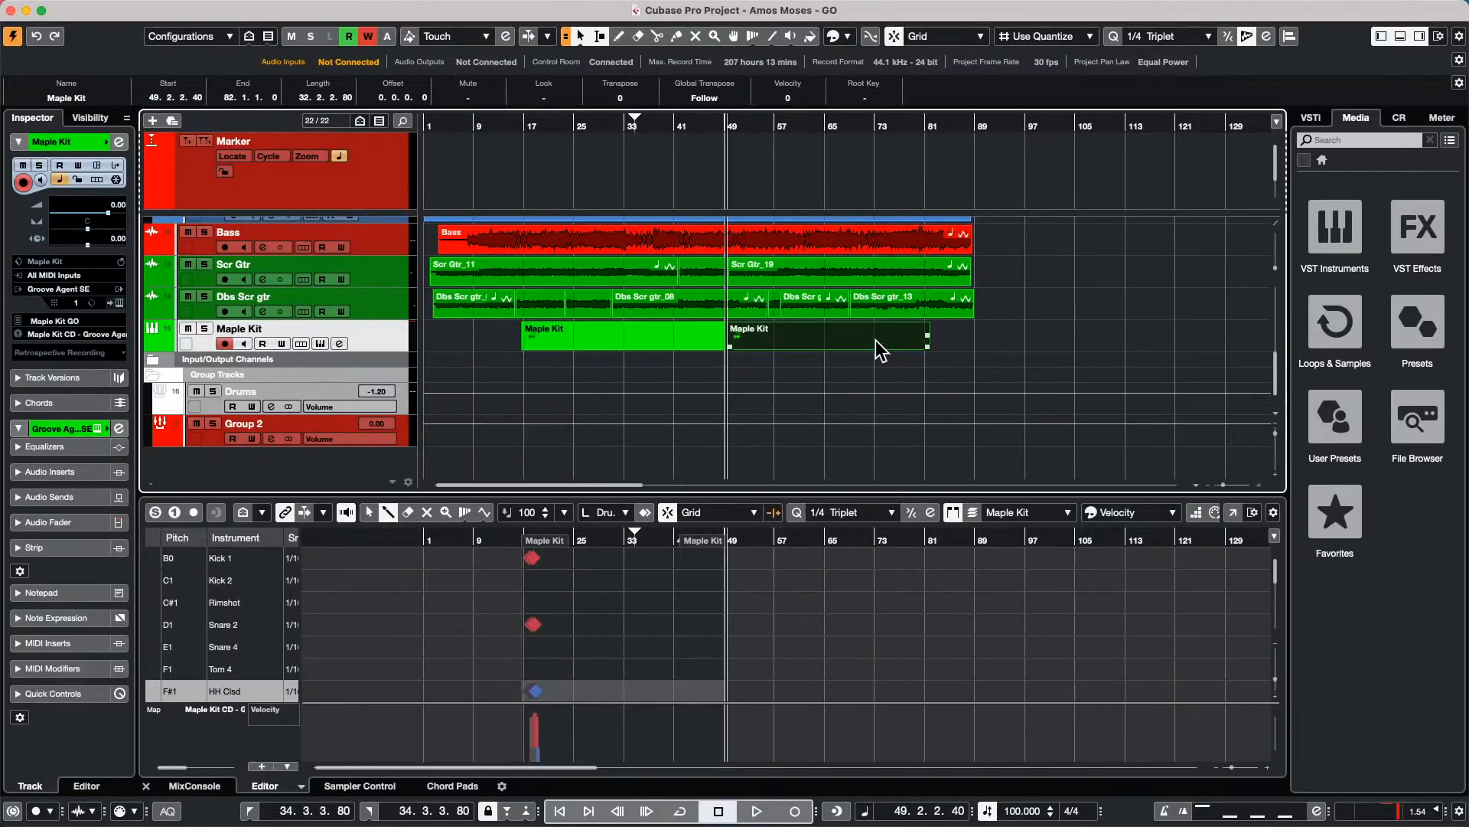
{"action": "left_click", "coordinate": [1020, 125]}
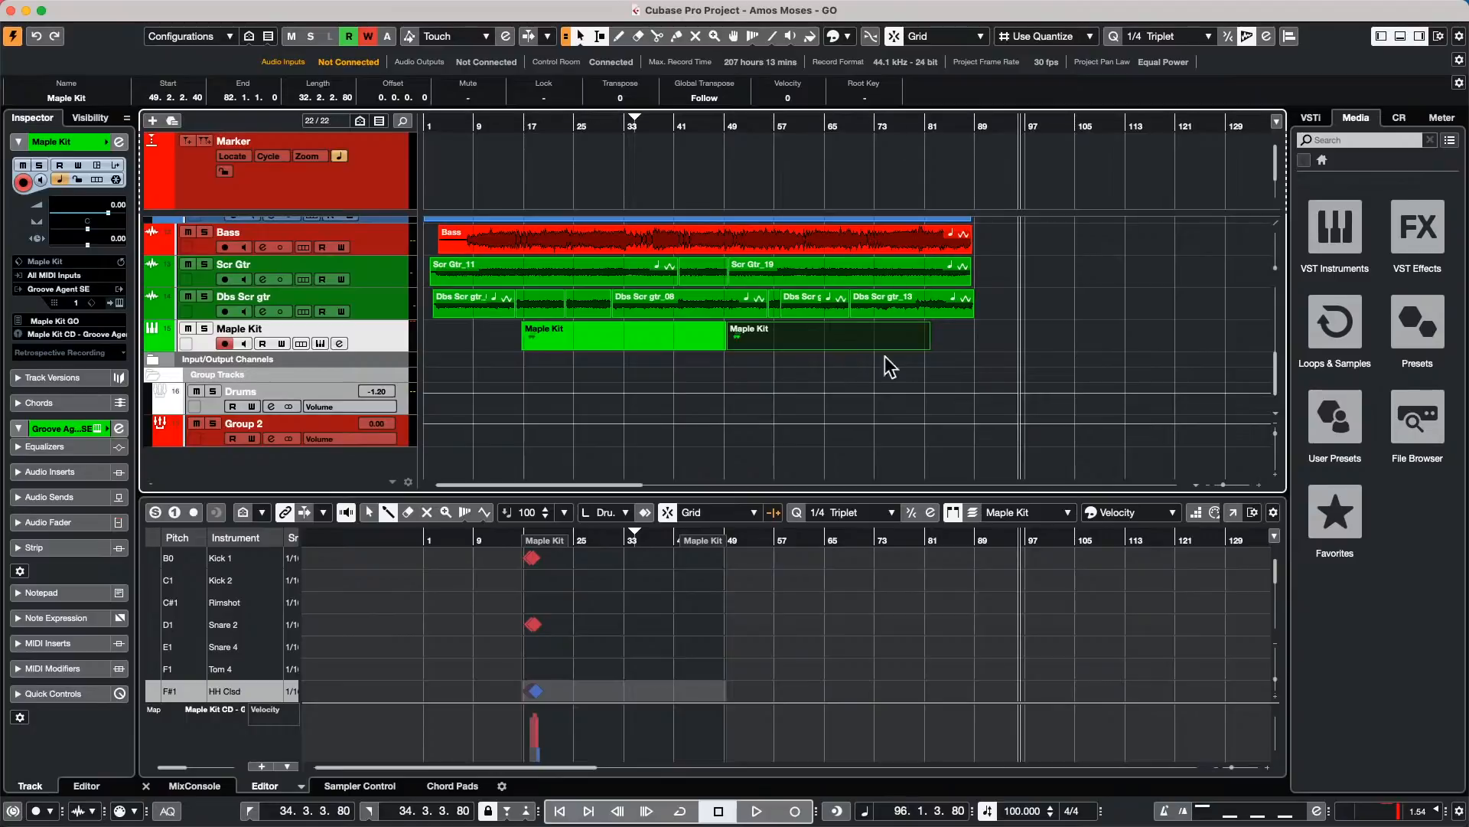
Step: Reopen the key commands and search them again for "to cursor"
{"action": "mouse_move", "coordinate": [341, 6]}
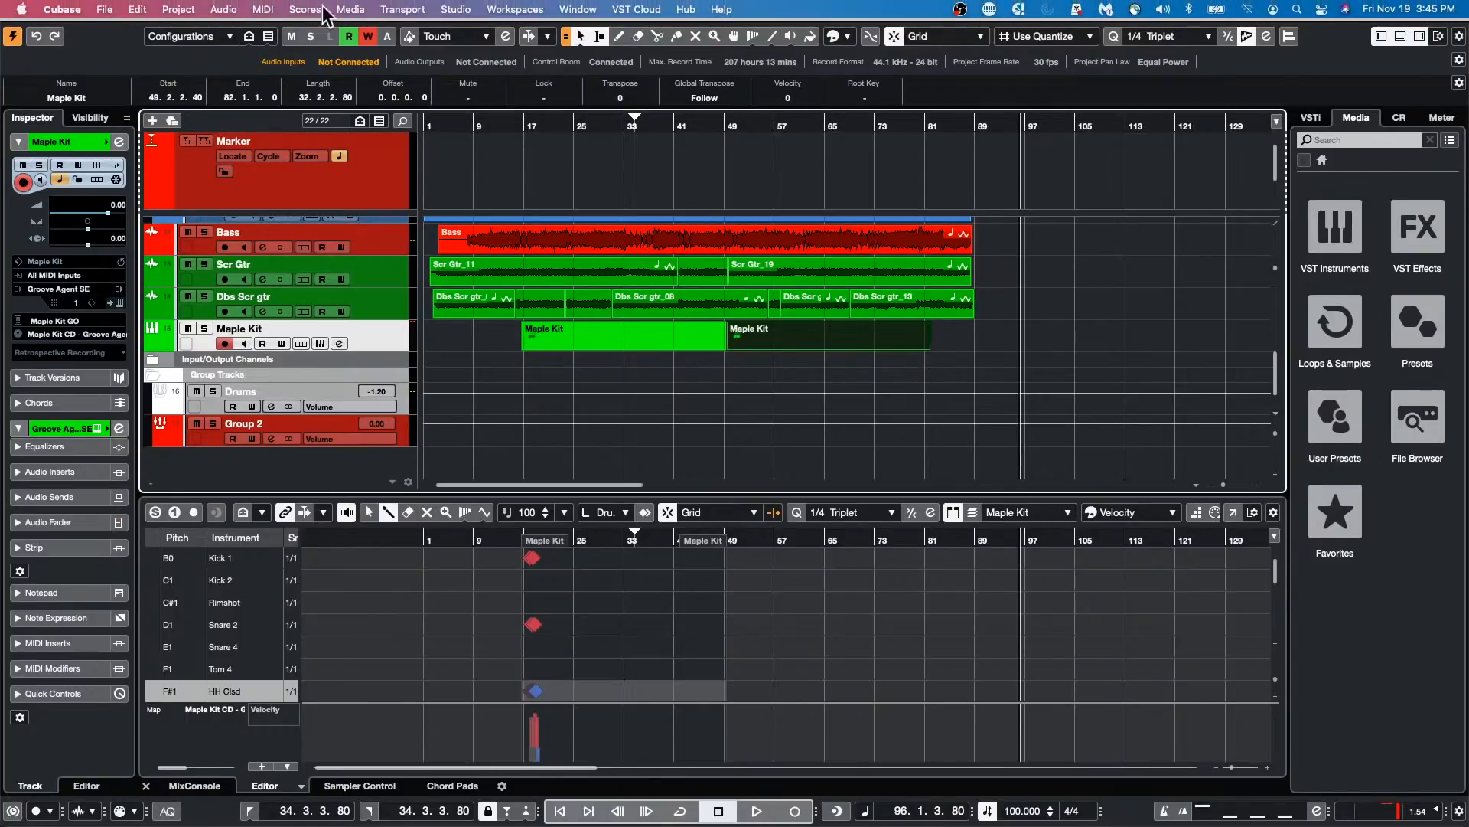
{"action": "left_click", "coordinate": [137, 9]}
{"action": "mouse_move", "coordinate": [184, 218]}
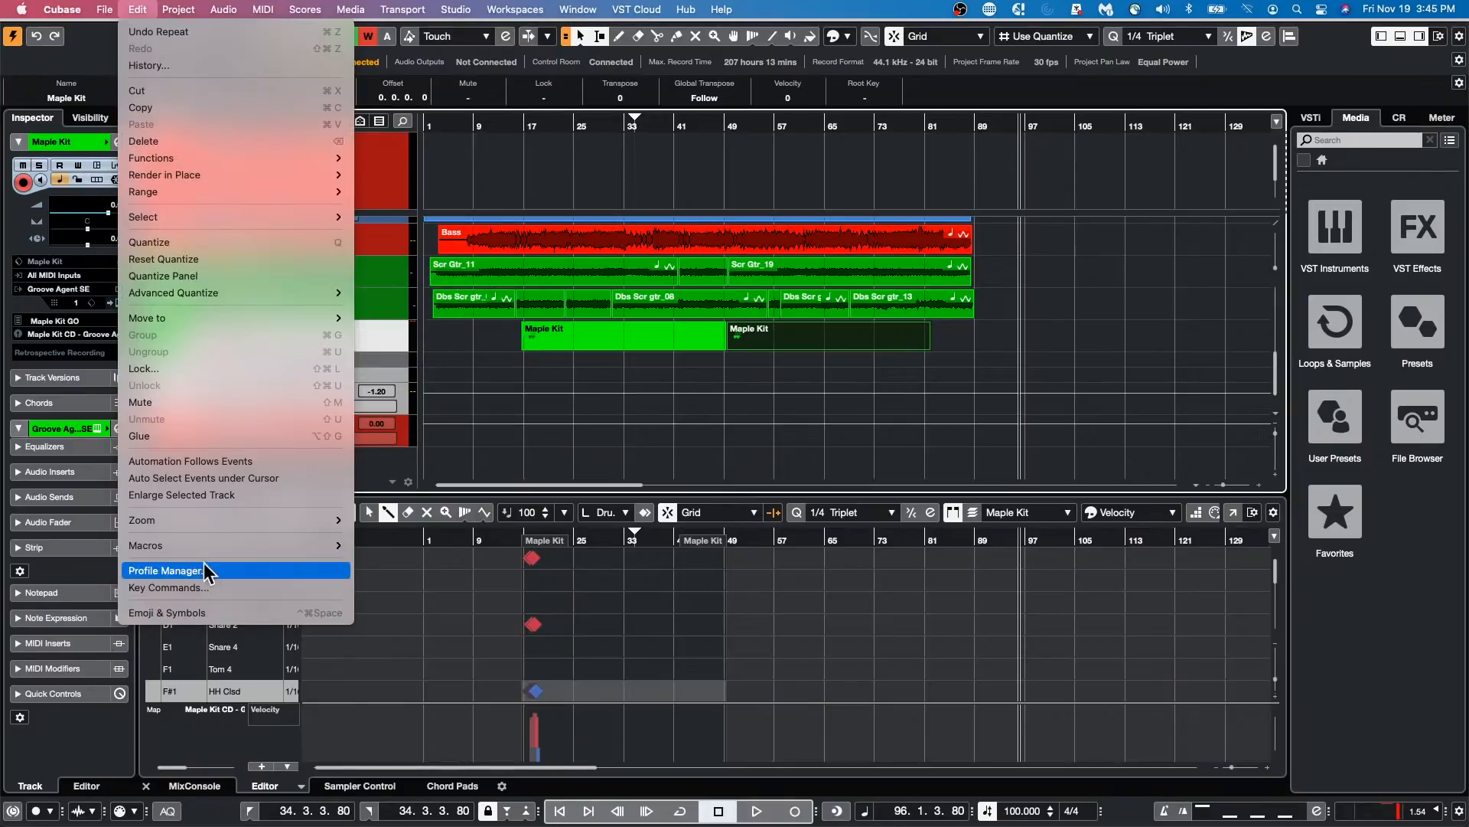
{"action": "left_click", "coordinate": [195, 583]}
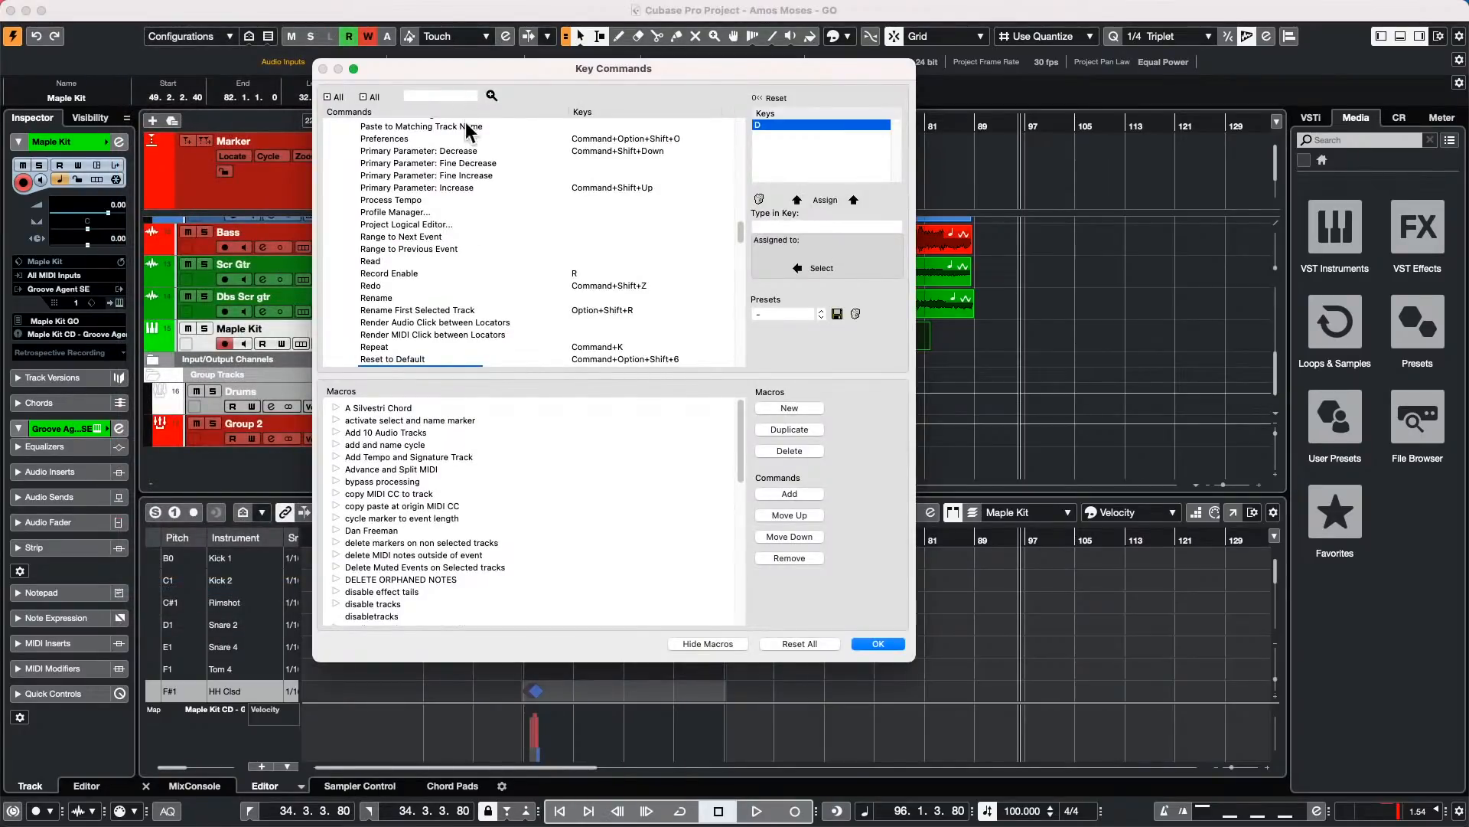
{"action": "left_click", "coordinate": [417, 95]}
{"action": "type", "text": "to cursor"}
{"action": "key", "text": "Return"}
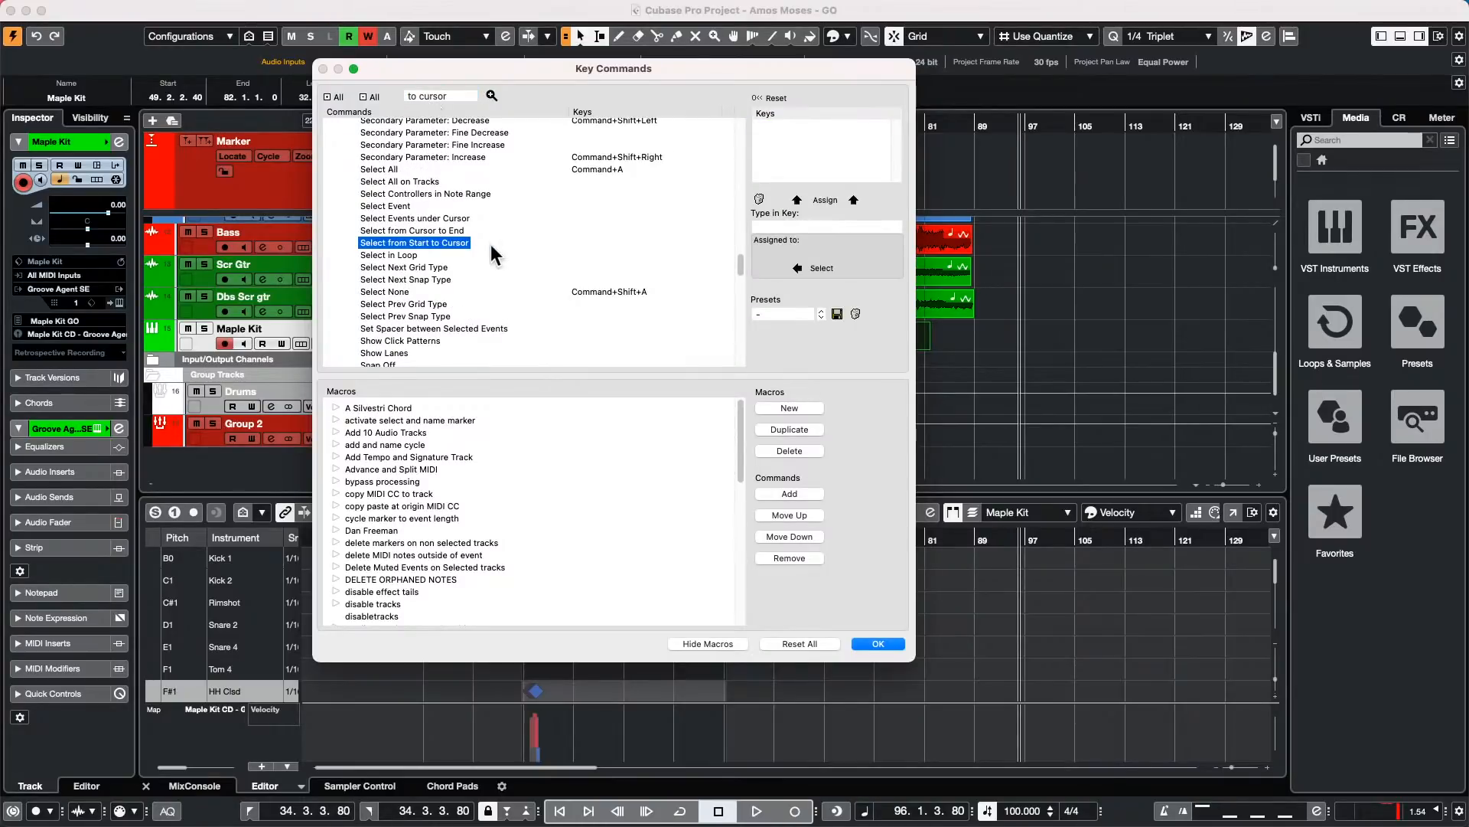
Step: Step through the remaining "to cursor" matches until the Move to Cursor edit command is selected
{"action": "left_click", "coordinate": [490, 95]}
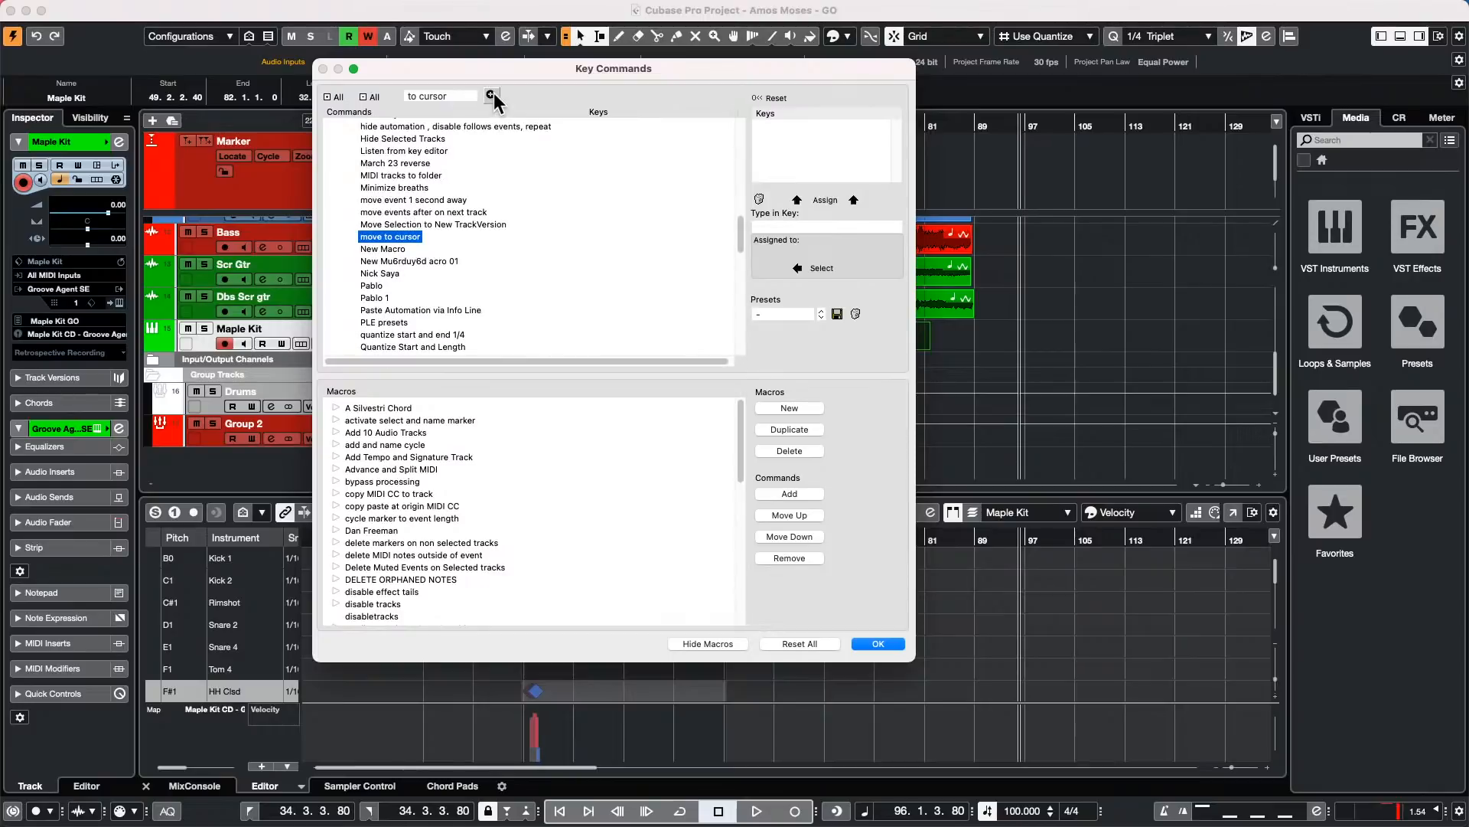
{"action": "left_click", "coordinate": [491, 95]}
{"action": "left_click", "coordinate": [490, 95]}
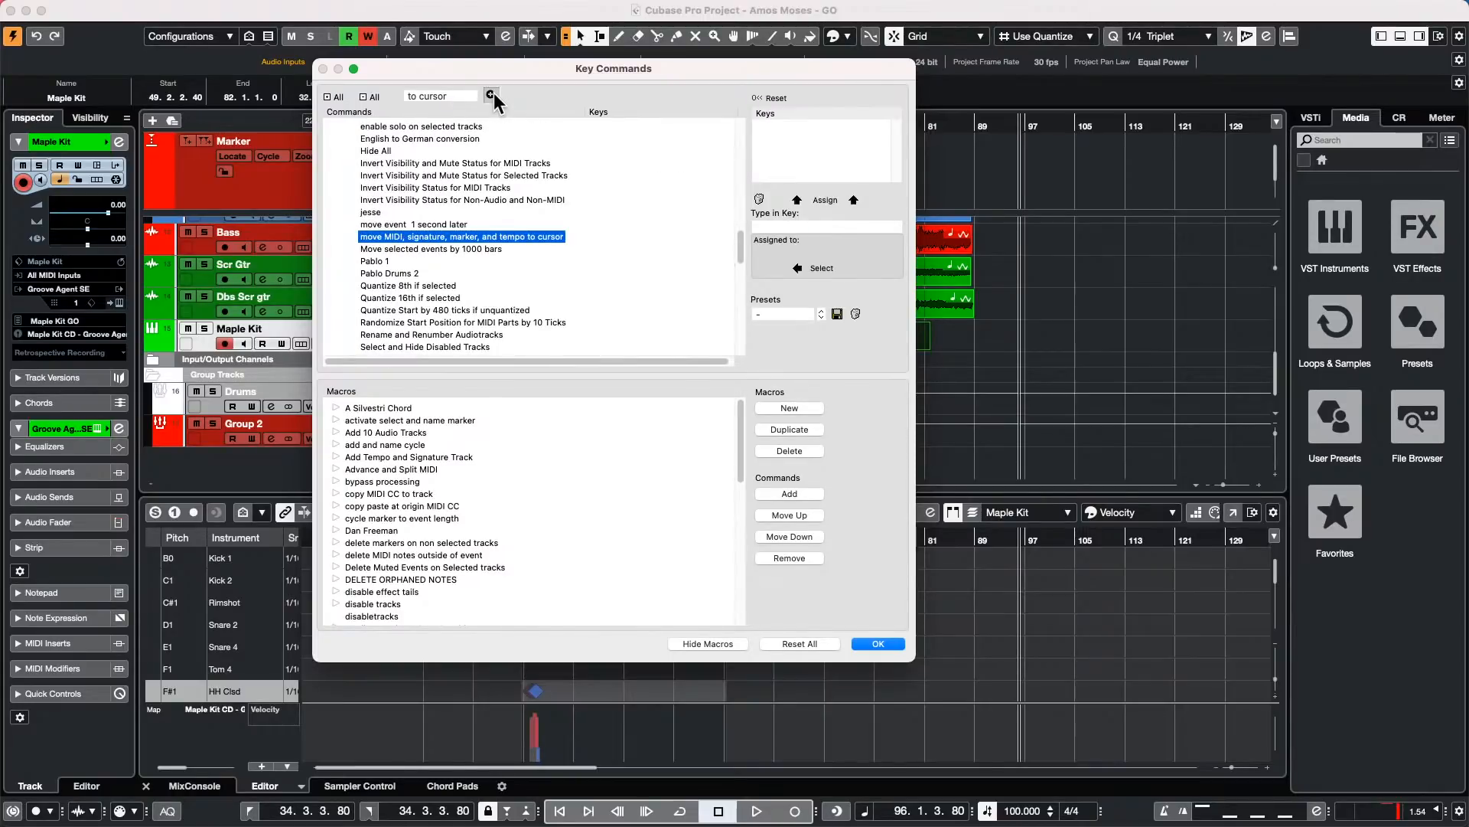
{"action": "left_click", "coordinate": [491, 95]}
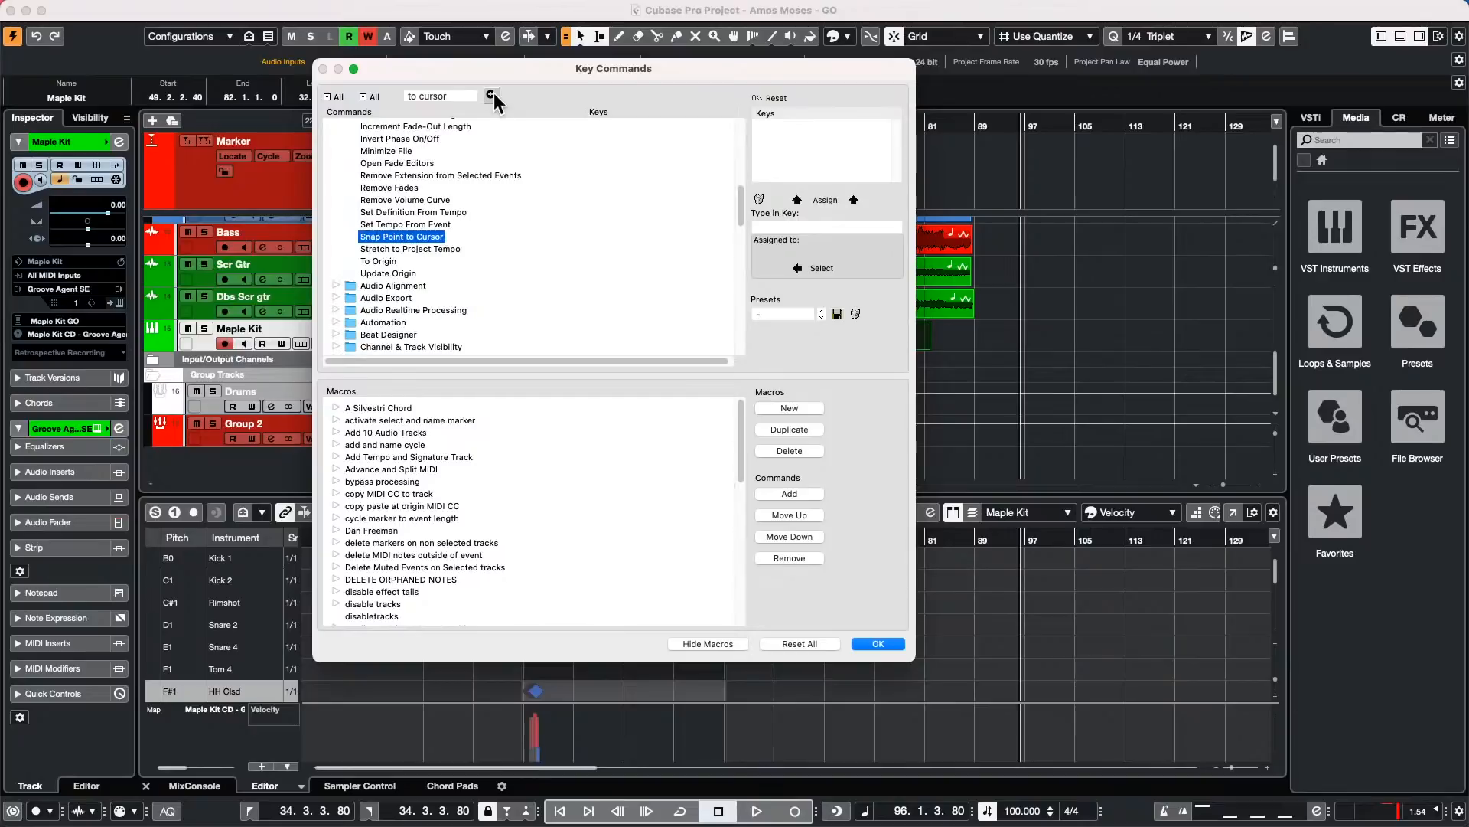
{"action": "left_click", "coordinate": [491, 95]}
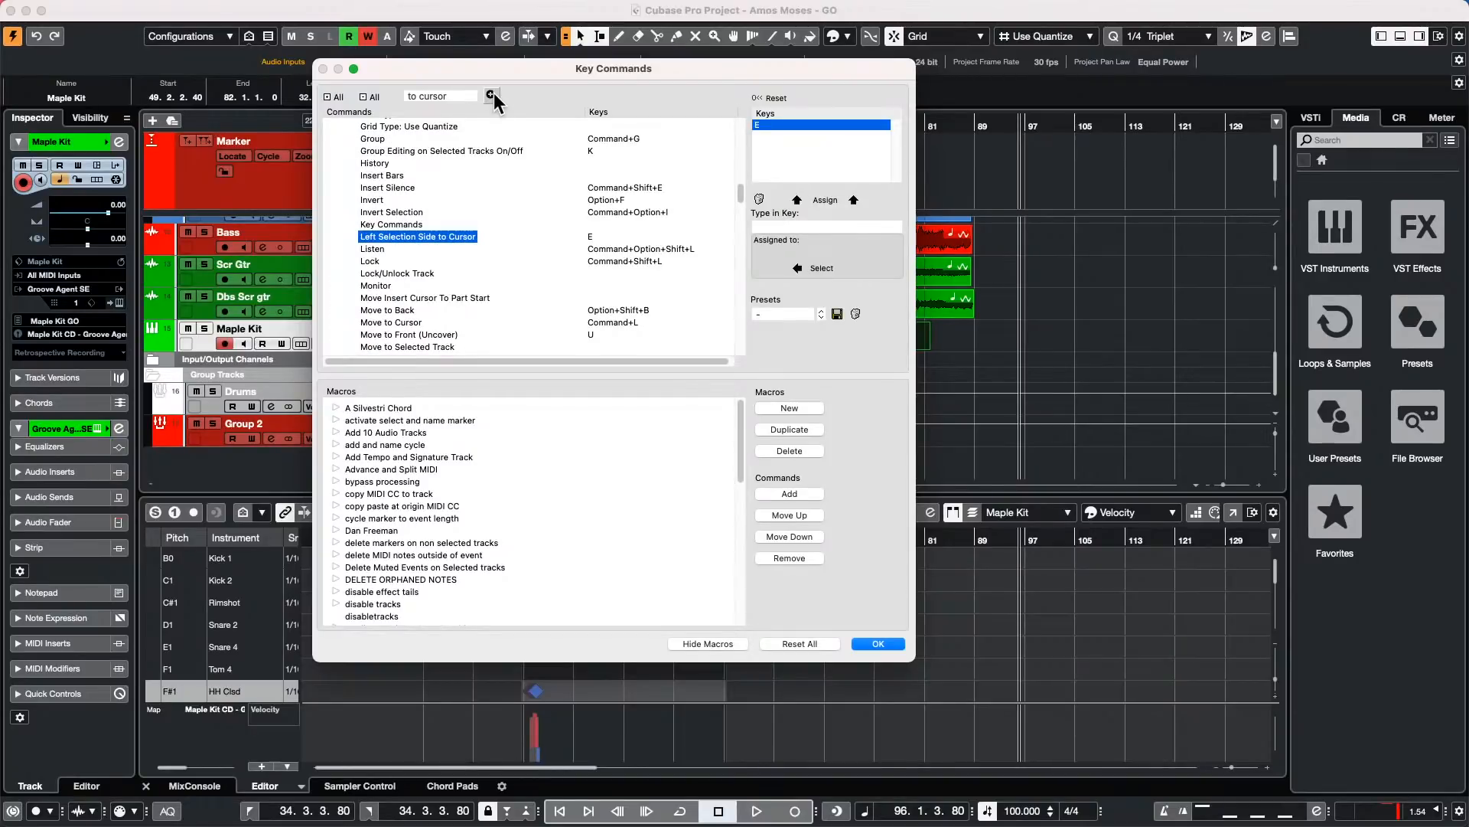
{"action": "left_click", "coordinate": [491, 95]}
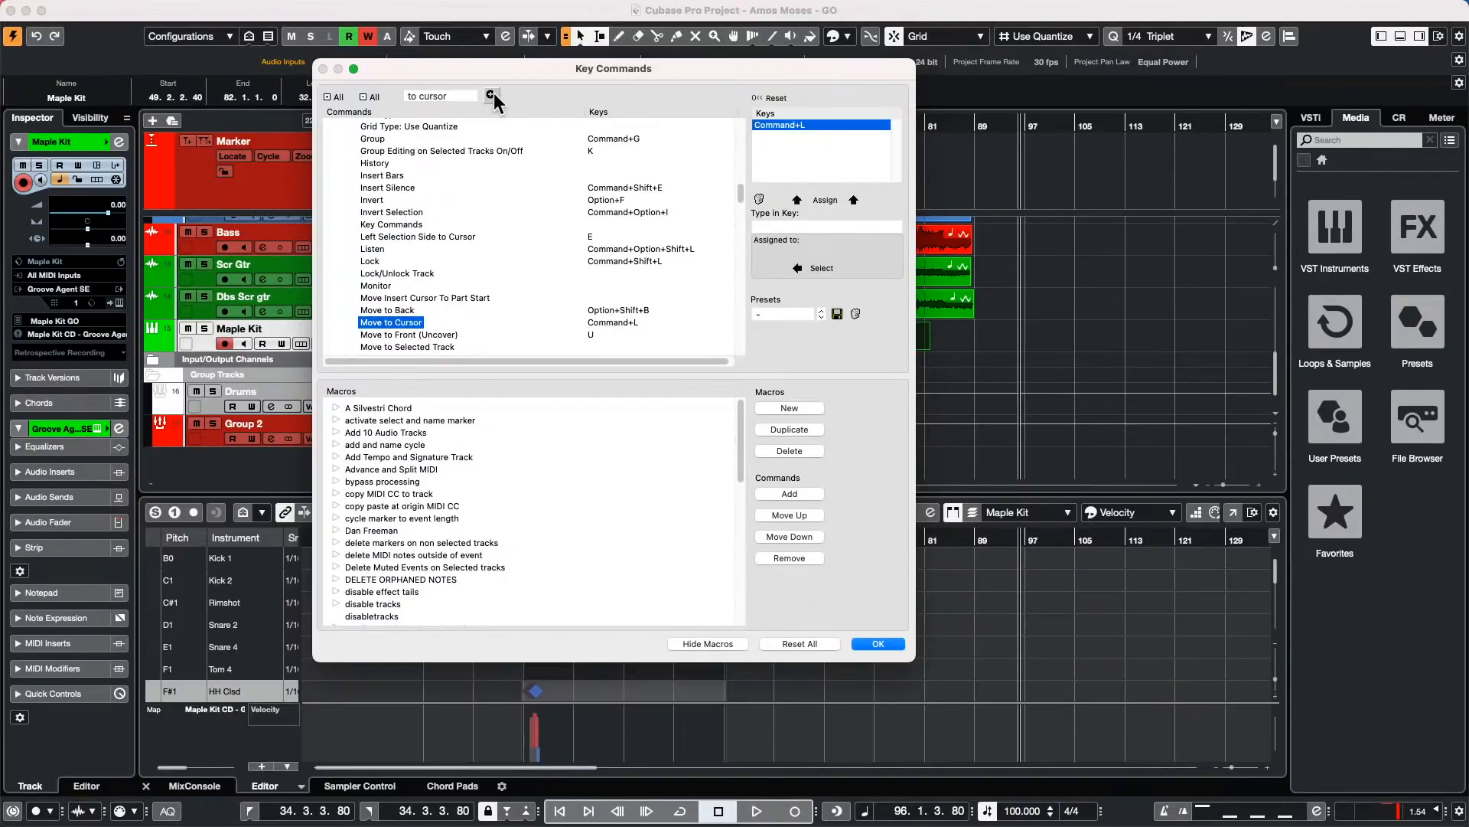
Step: Step through the "to cursor" matches beyond the Move to Cursor command, including the Logical Editor presets, and close the key commands
{"action": "left_click", "coordinate": [491, 95]}
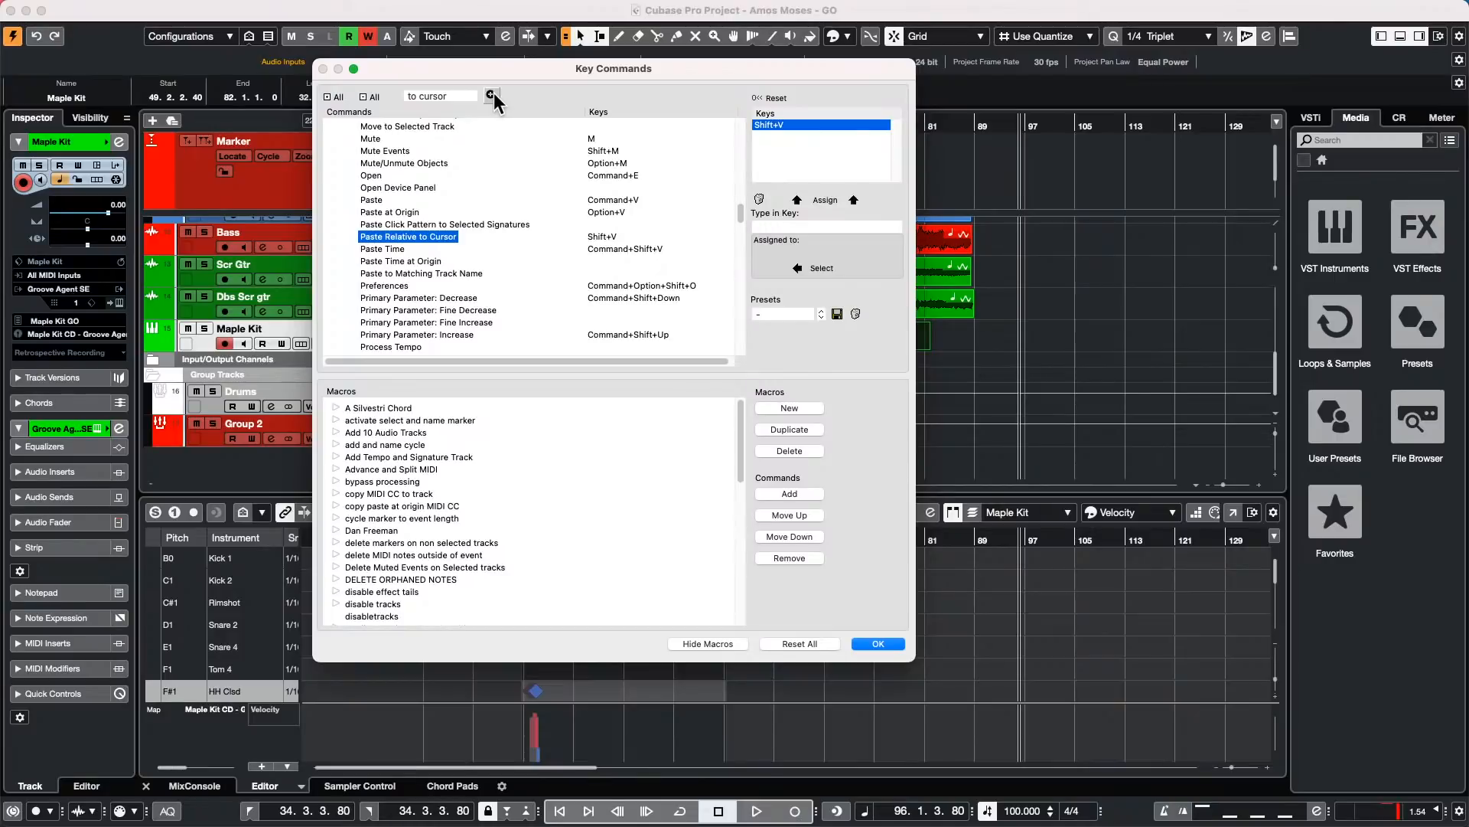
{"action": "left_click", "coordinate": [490, 95]}
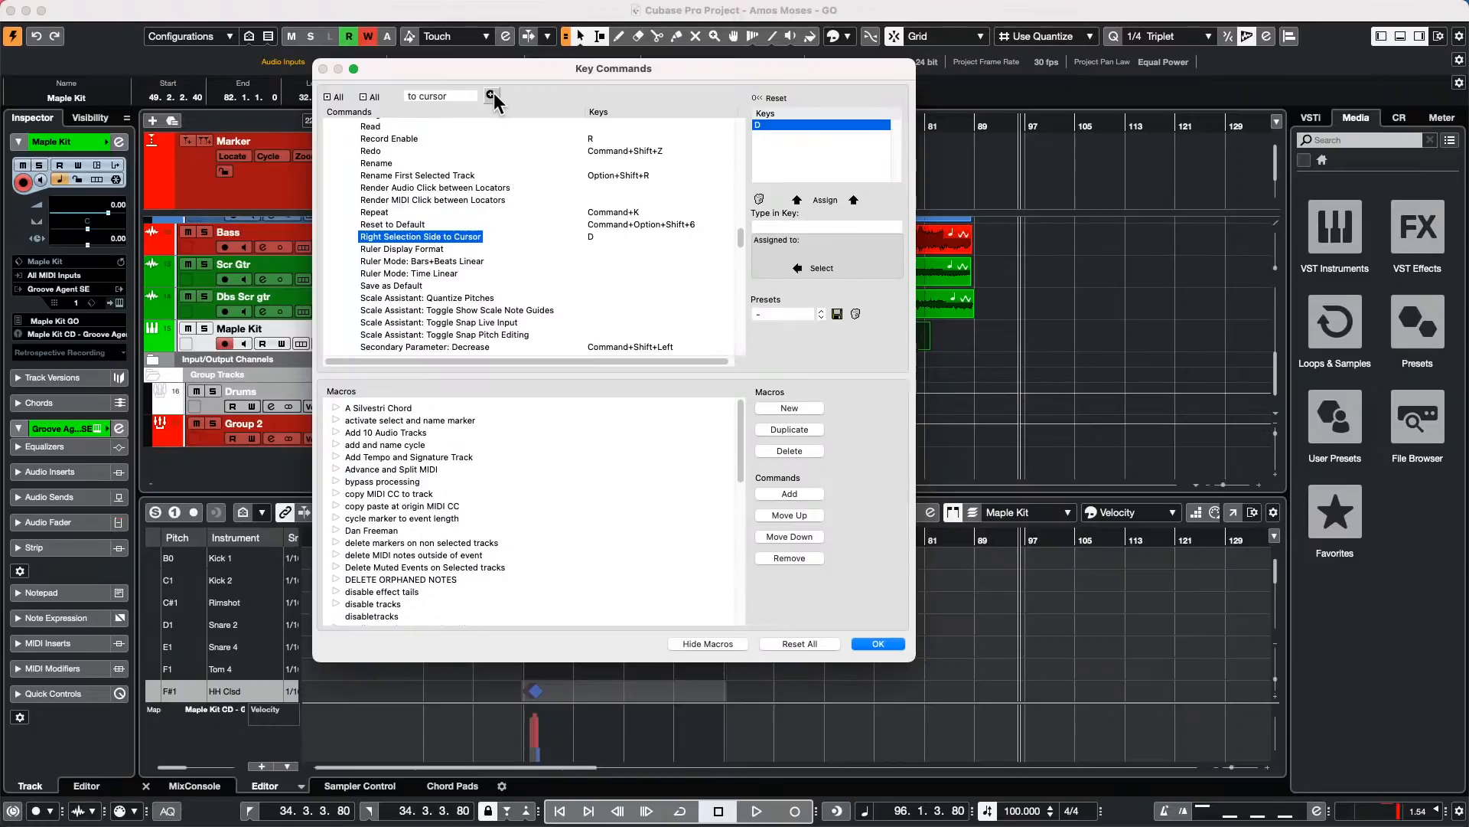
{"action": "left_click", "coordinate": [490, 95]}
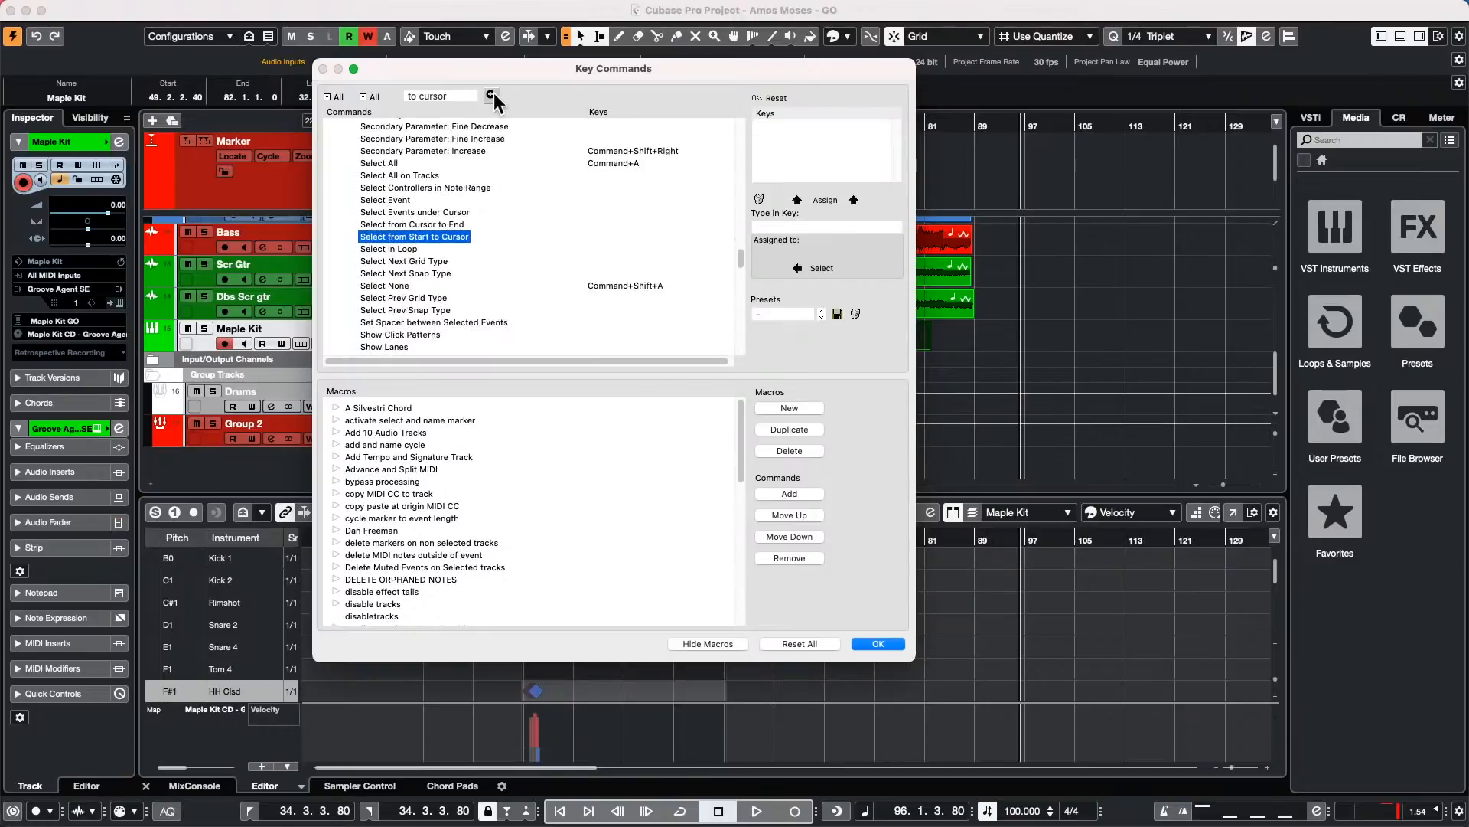
{"action": "left_click", "coordinate": [490, 95]}
{"action": "left_click", "coordinate": [491, 95]}
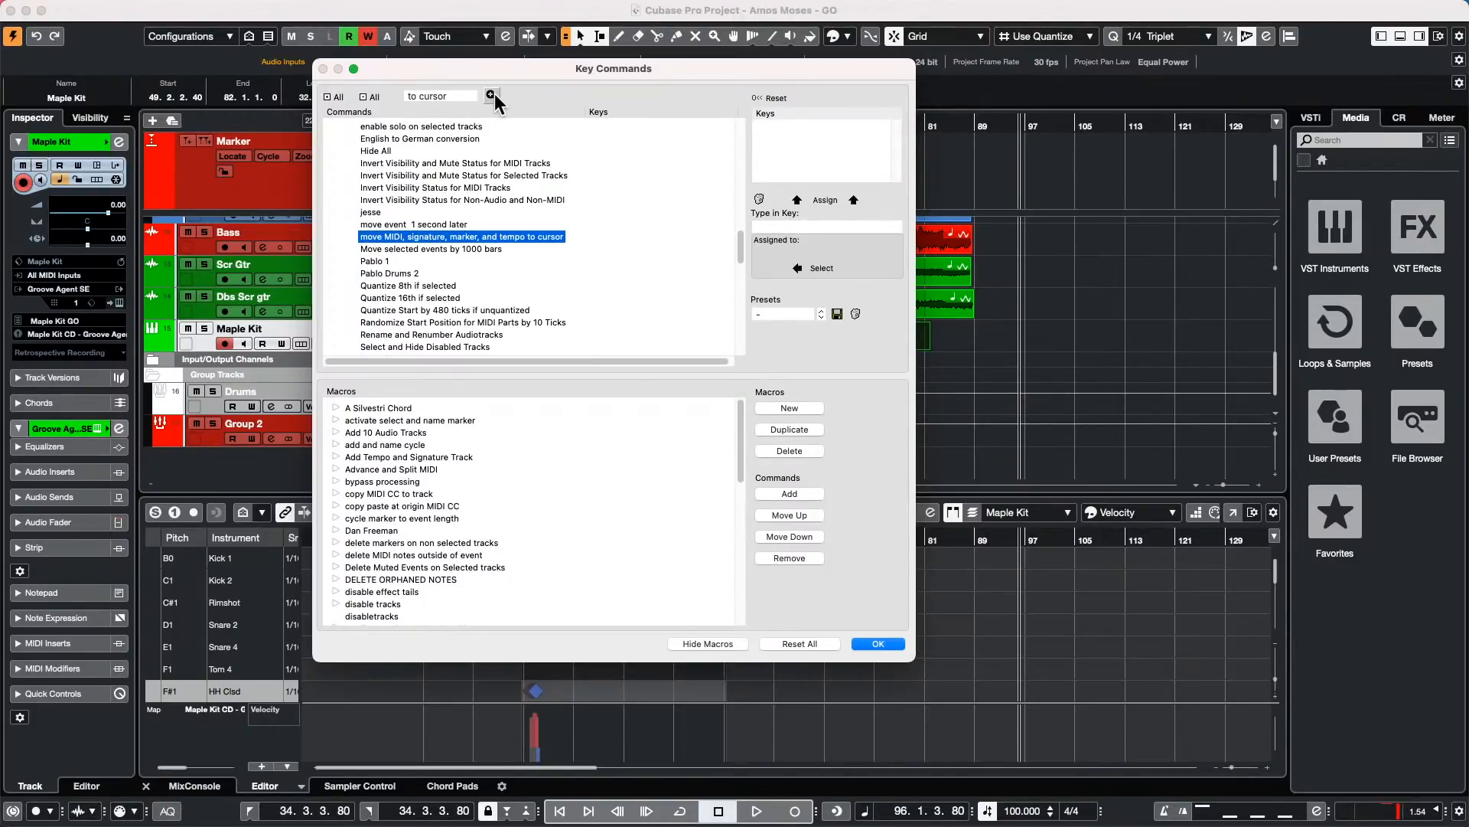
{"action": "left_click", "coordinate": [490, 95]}
{"action": "left_click", "coordinate": [877, 643]}
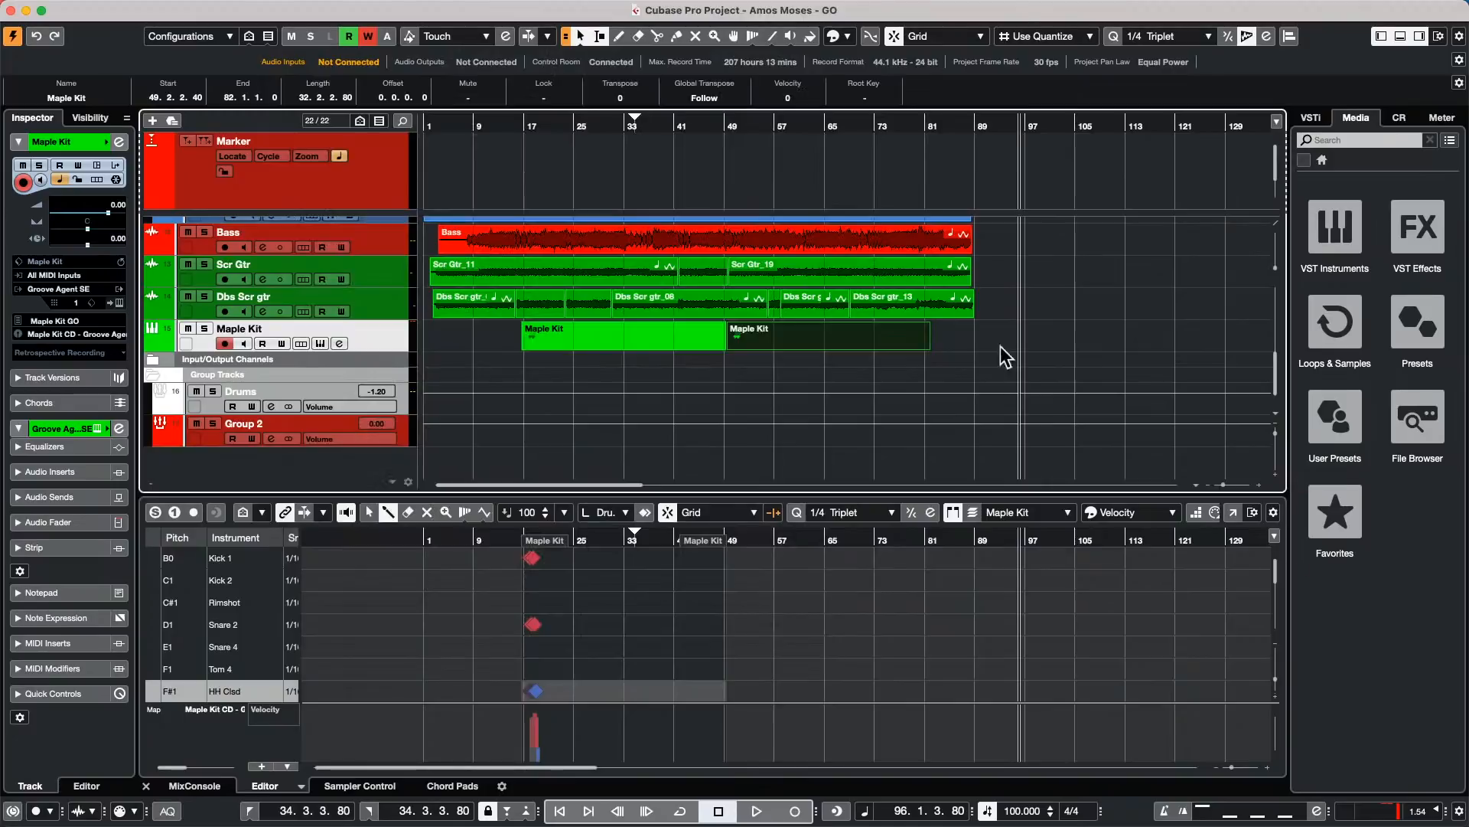
Step: Locate the project cursor to the second Maple Kit part, and in turn to the Dbs Scr gtr_13 and Dbs Scr gtr_11 events
{"action": "left_click", "coordinate": [1000, 126]}
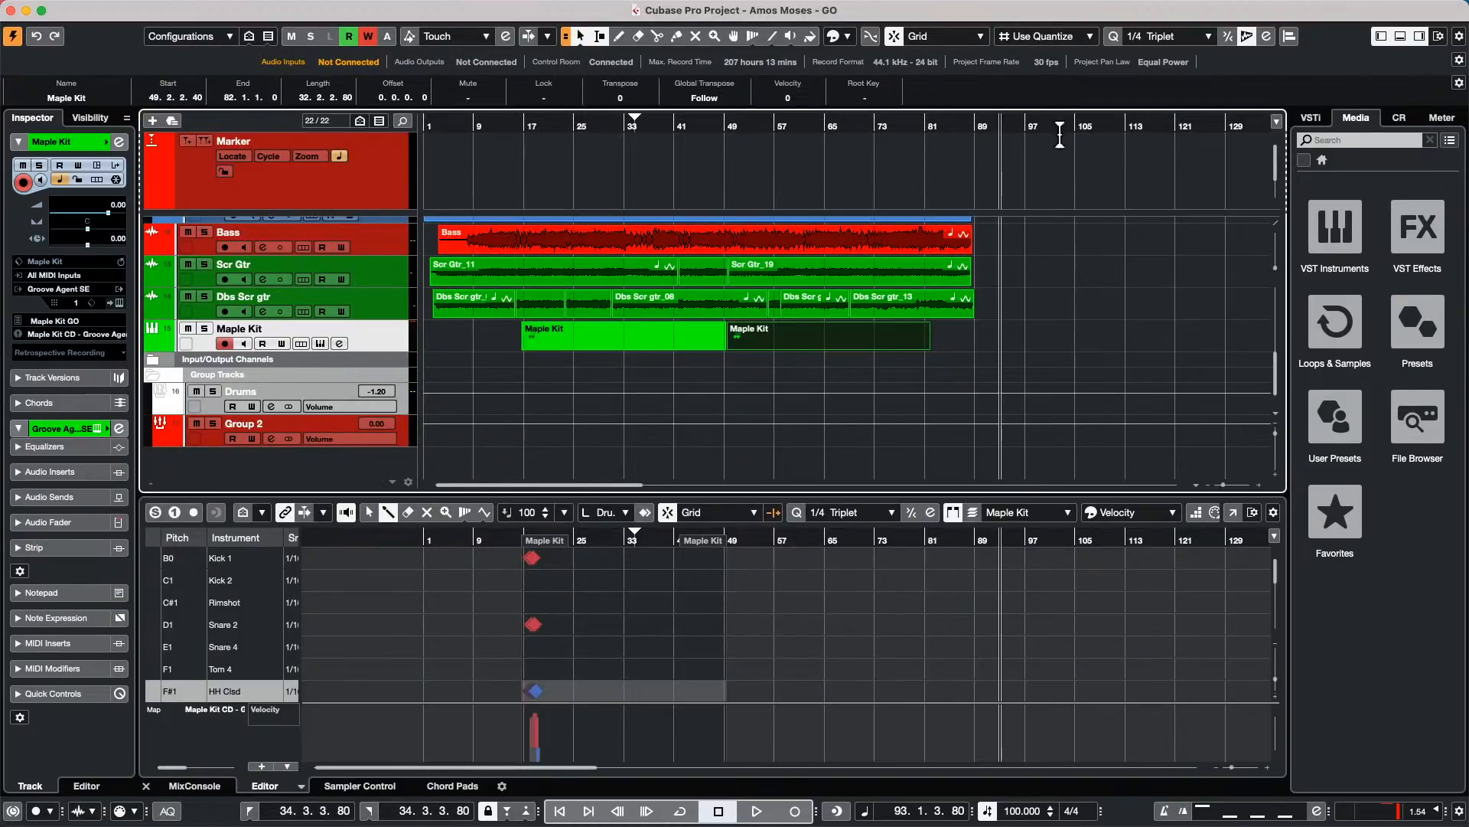
{"action": "left_click", "coordinate": [983, 342]}
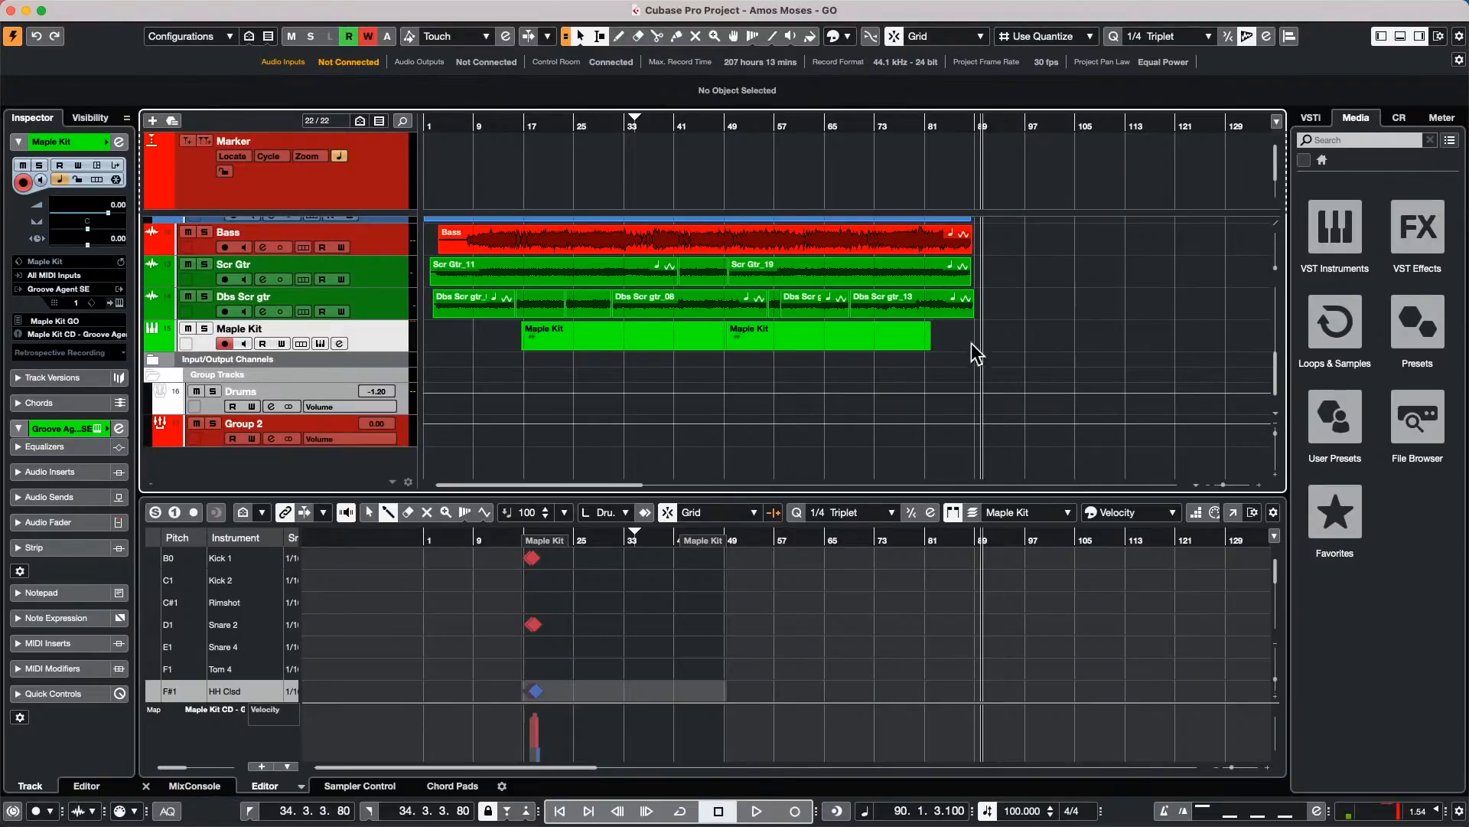
{"action": "left_click", "coordinate": [868, 335]}
{"action": "left_click", "coordinate": [857, 346]}
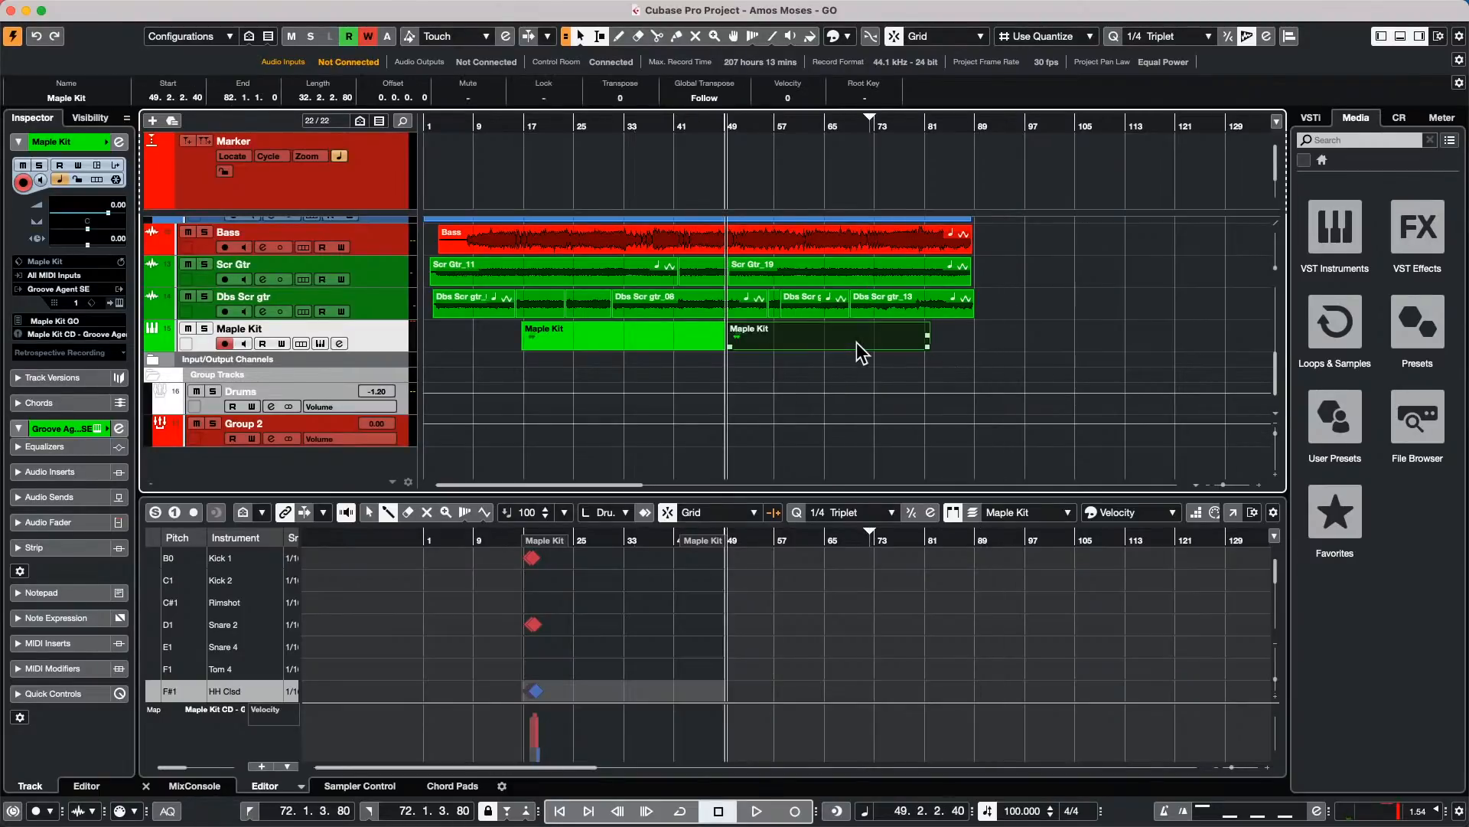
{"action": "left_click", "coordinate": [907, 306]}
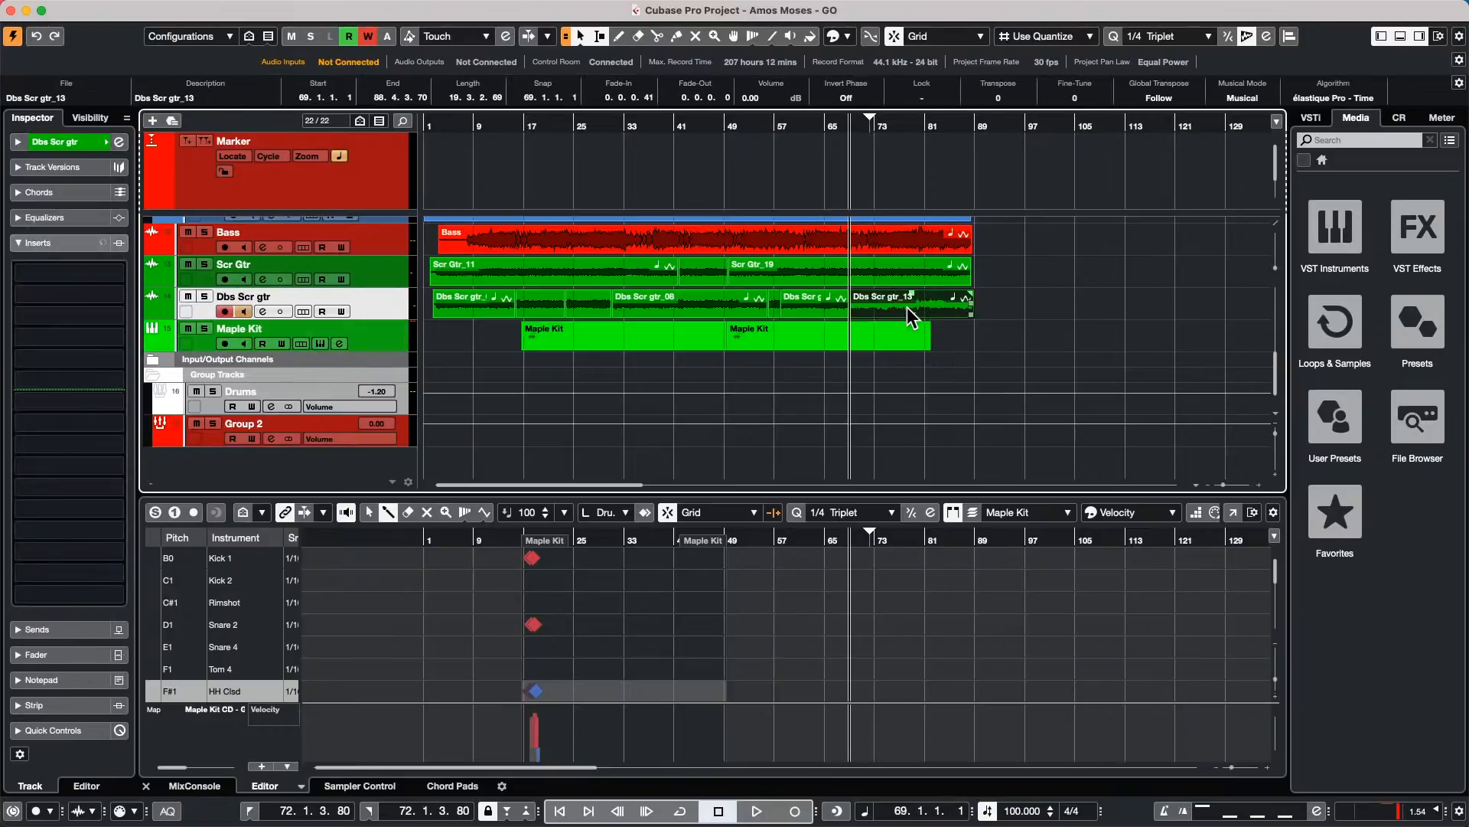
{"action": "left_click", "coordinate": [814, 307]}
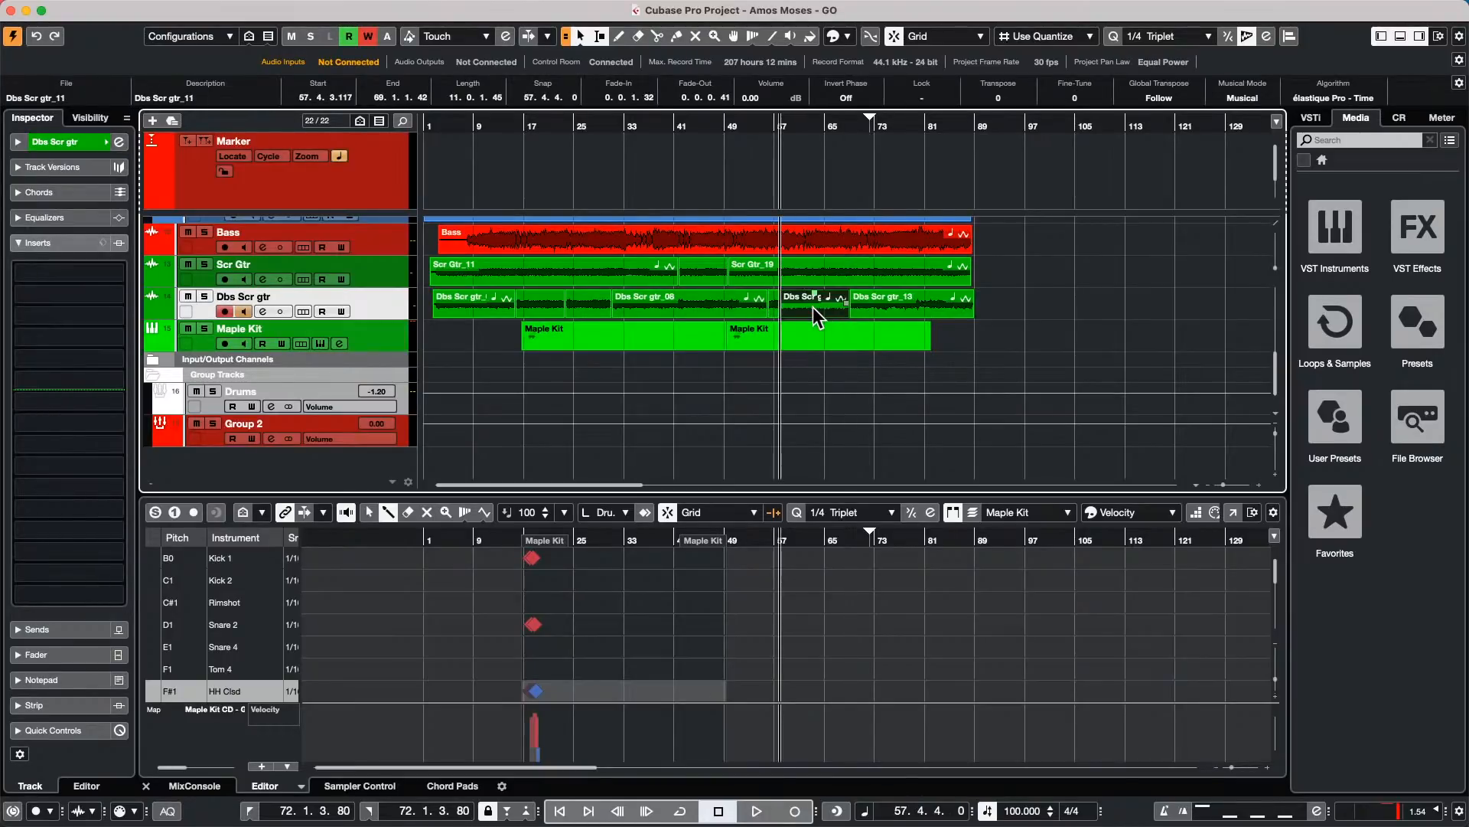
{"action": "left_click", "coordinate": [454, 10]}
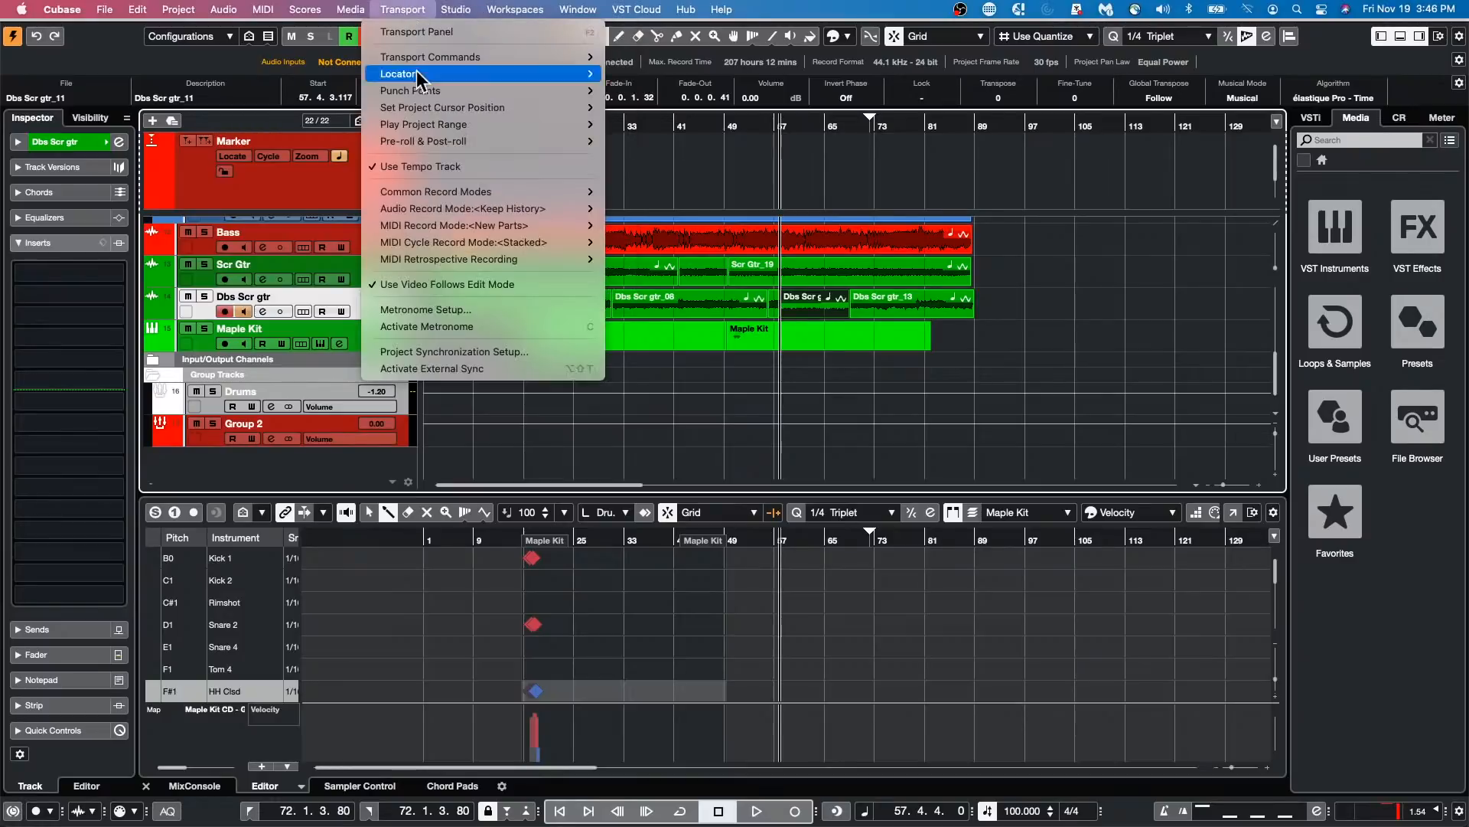
{"action": "left_click", "coordinate": [882, 341]}
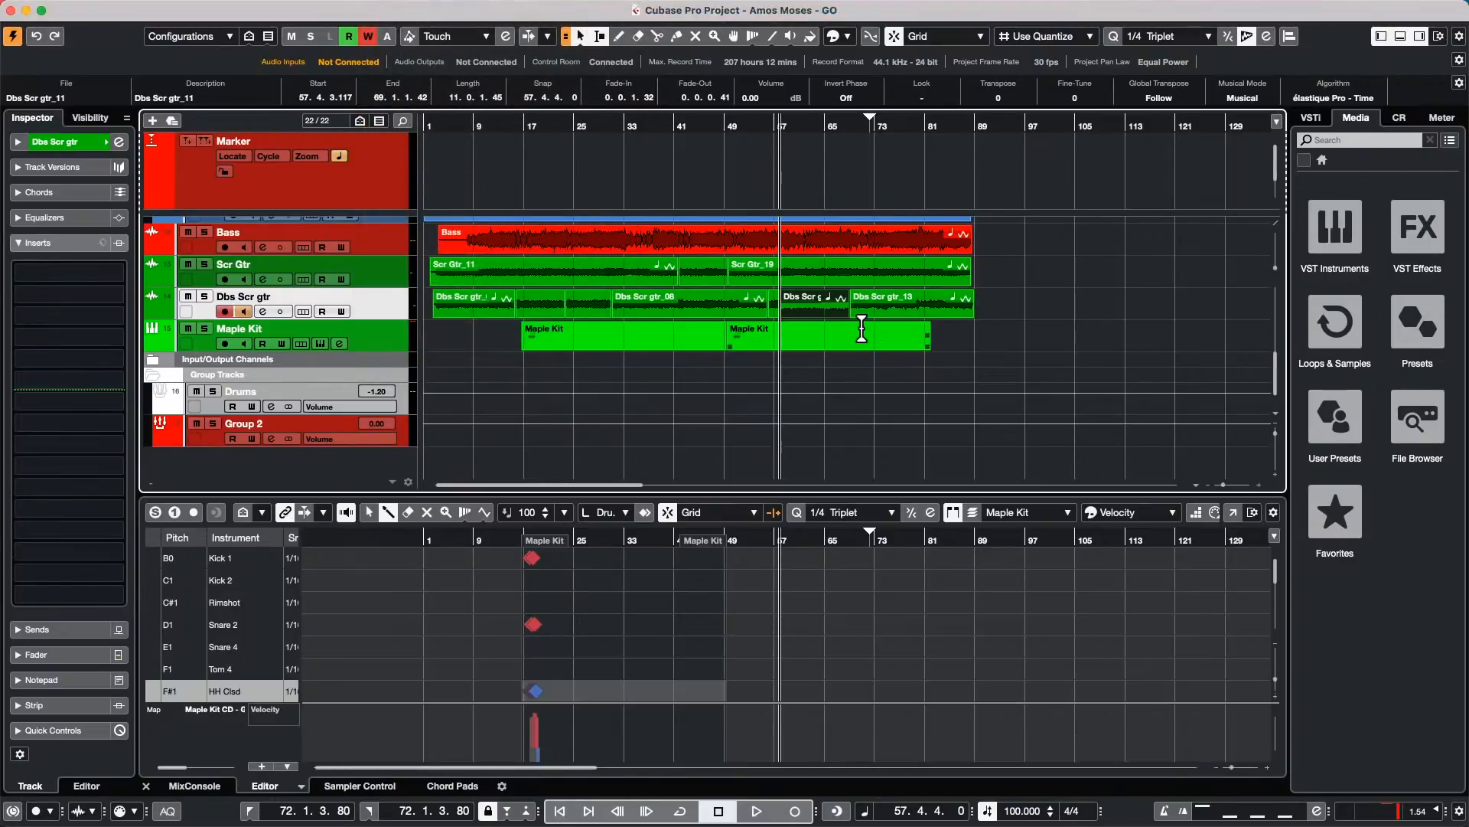
Step: Place the project cursor at about bar 97 and extend the second Maple Kit part's end to about bar 96 with grid snapping
{"action": "left_click", "coordinate": [918, 308]}
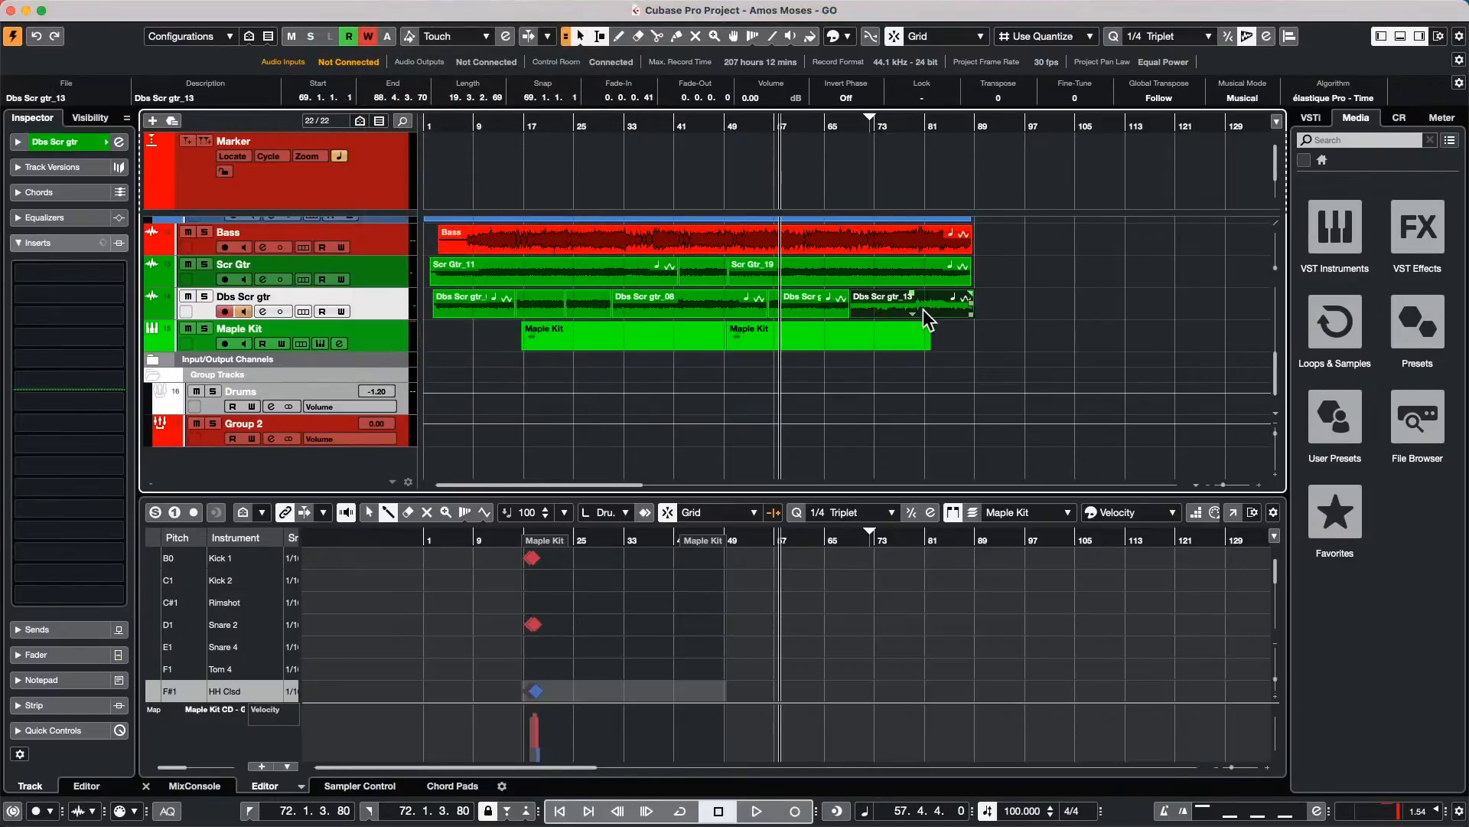
{"action": "left_click", "coordinate": [1027, 127]}
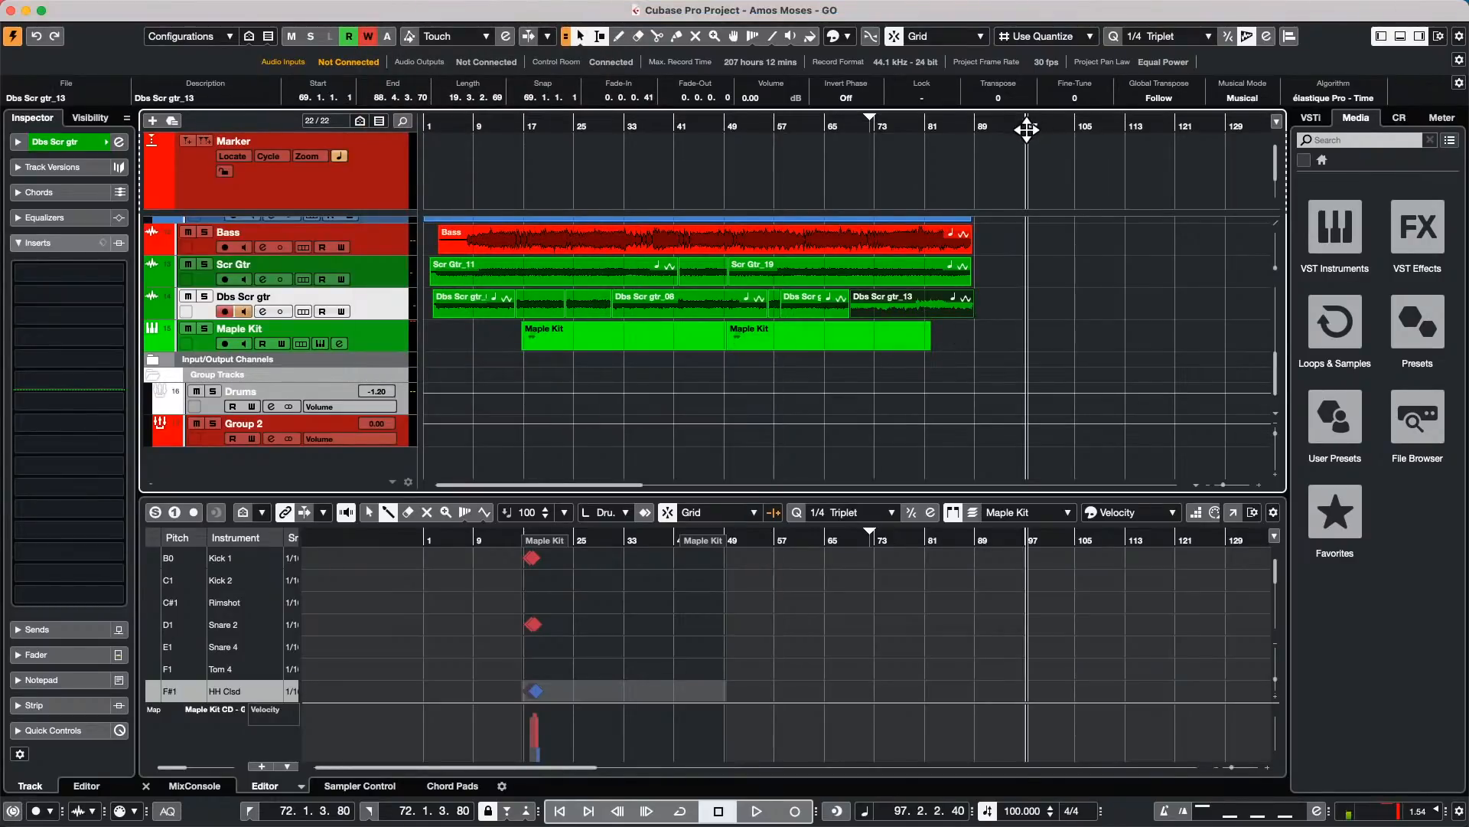
{"action": "left_click", "coordinate": [897, 347]}
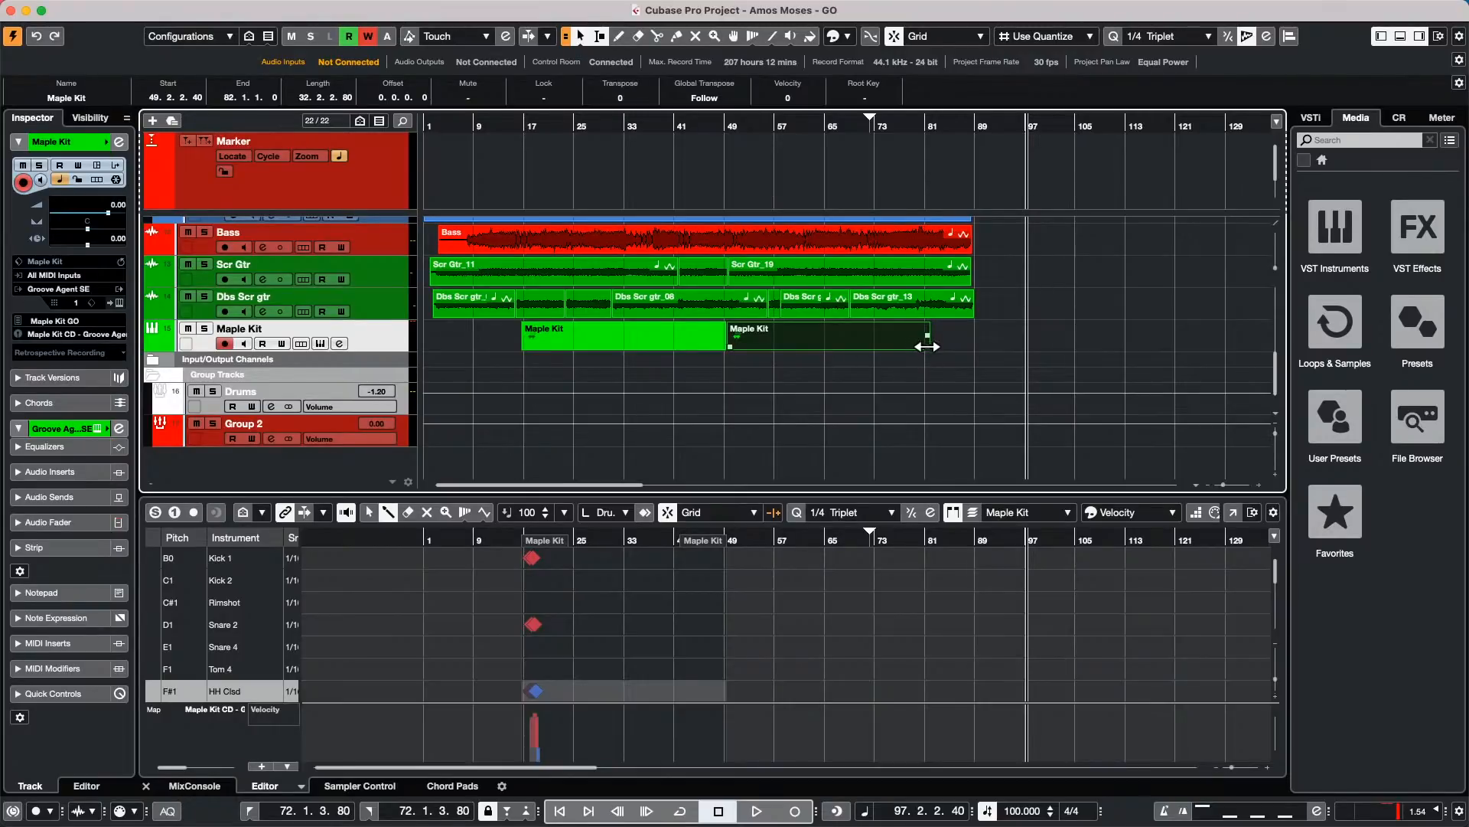
{"action": "left_click_drag", "start_coordinate": [927, 346], "coordinate": [1023, 346]}
Step: Set the snap type to Cursor and resize the second Maple Kit part's end to about bar 66, and back out to about bar 93
{"action": "left_click", "coordinate": [1046, 34]}
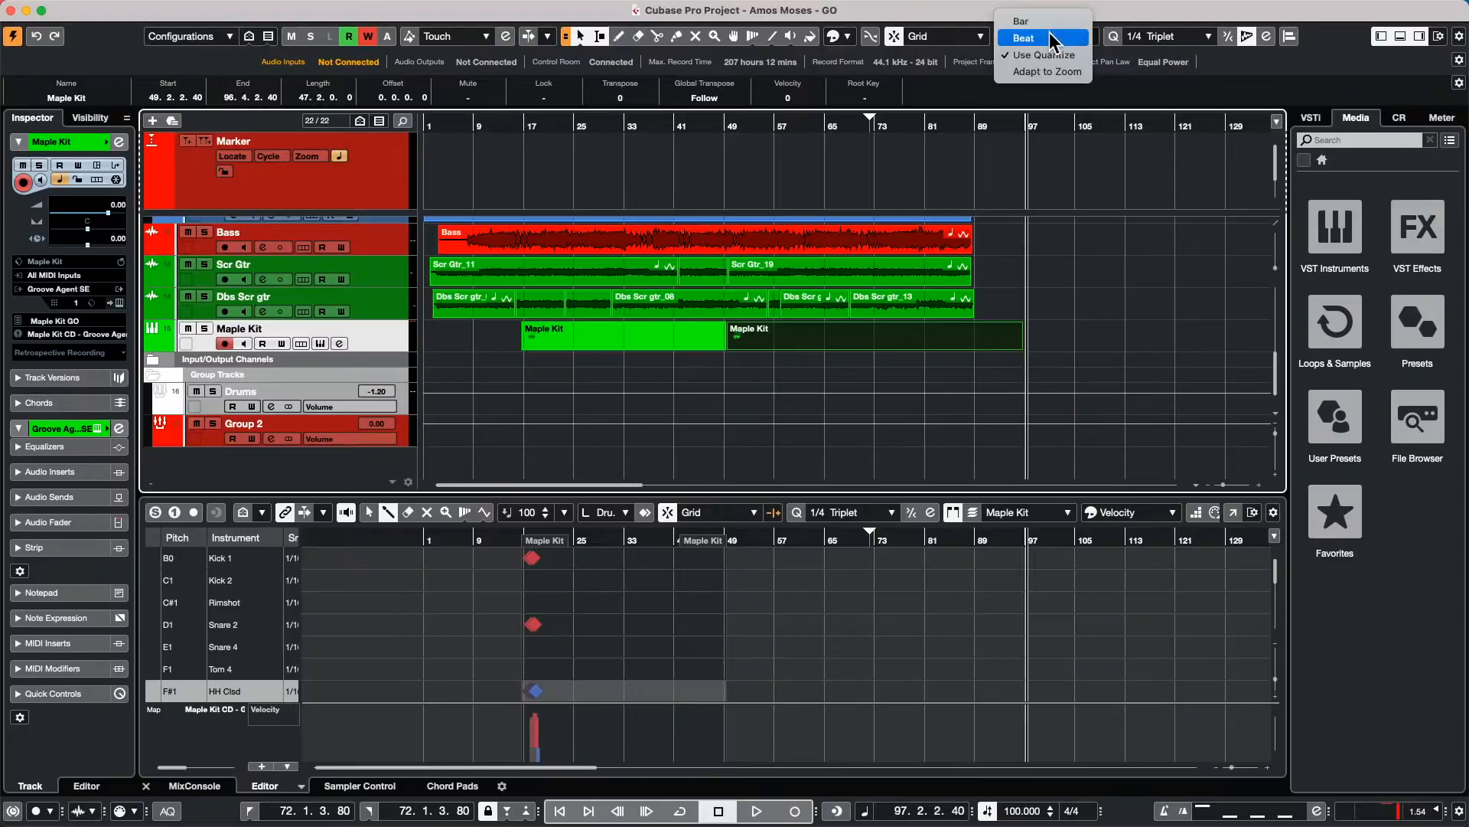
{"action": "left_click", "coordinate": [939, 34]}
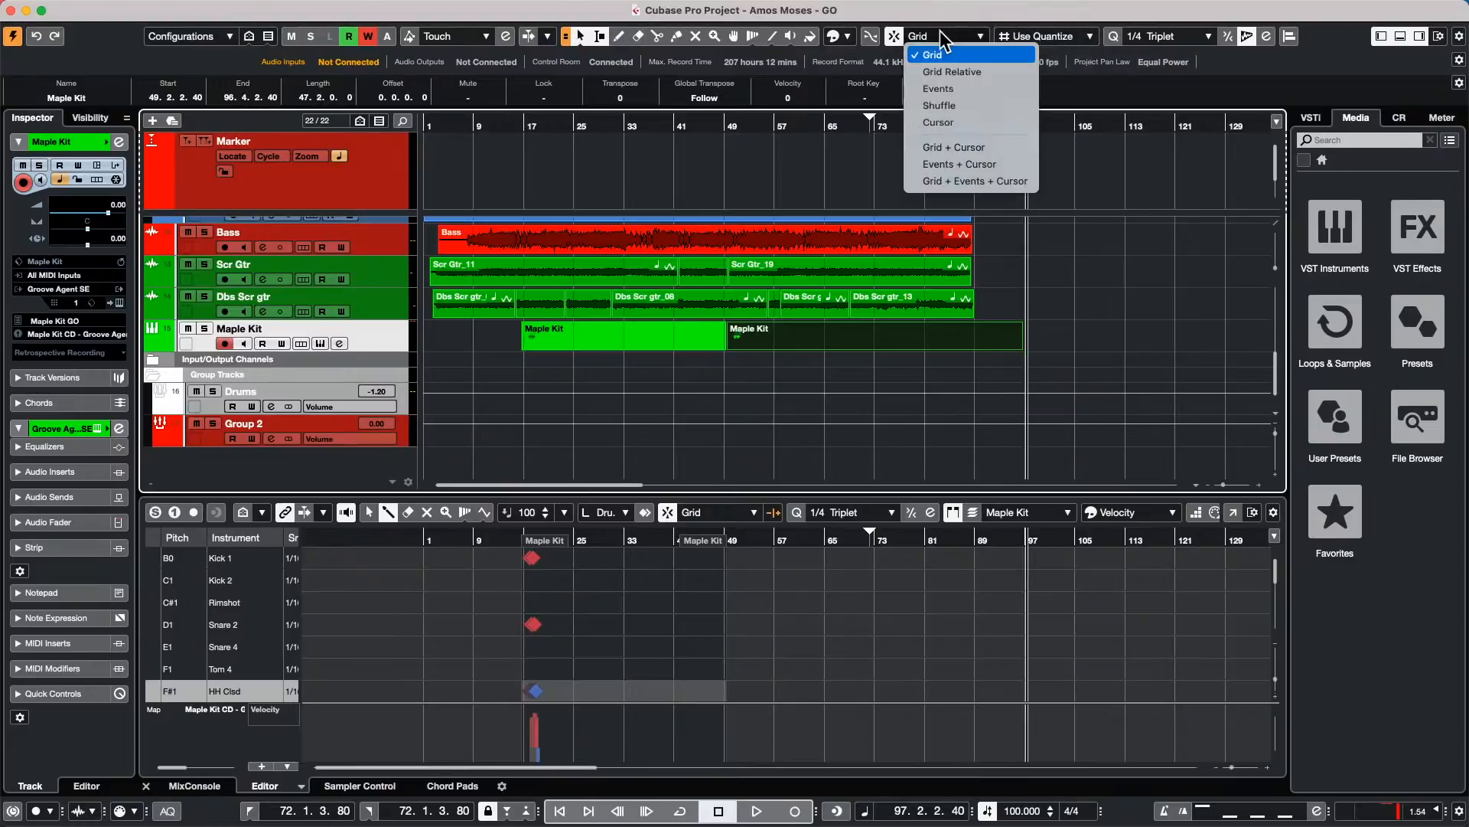
{"action": "left_click", "coordinate": [978, 122]}
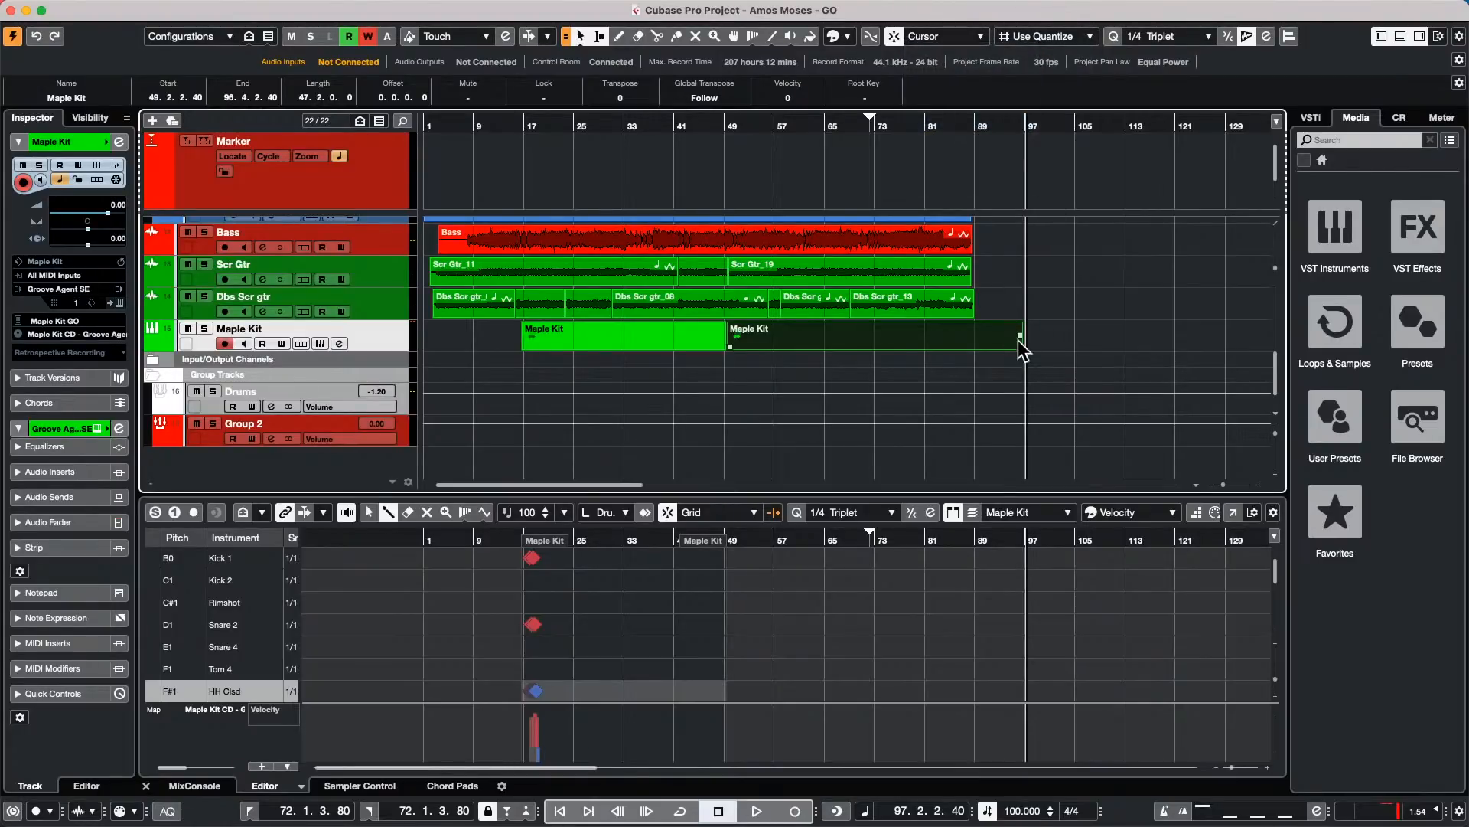
{"action": "left_click_drag", "start_coordinate": [1019, 337], "coordinate": [833, 336]}
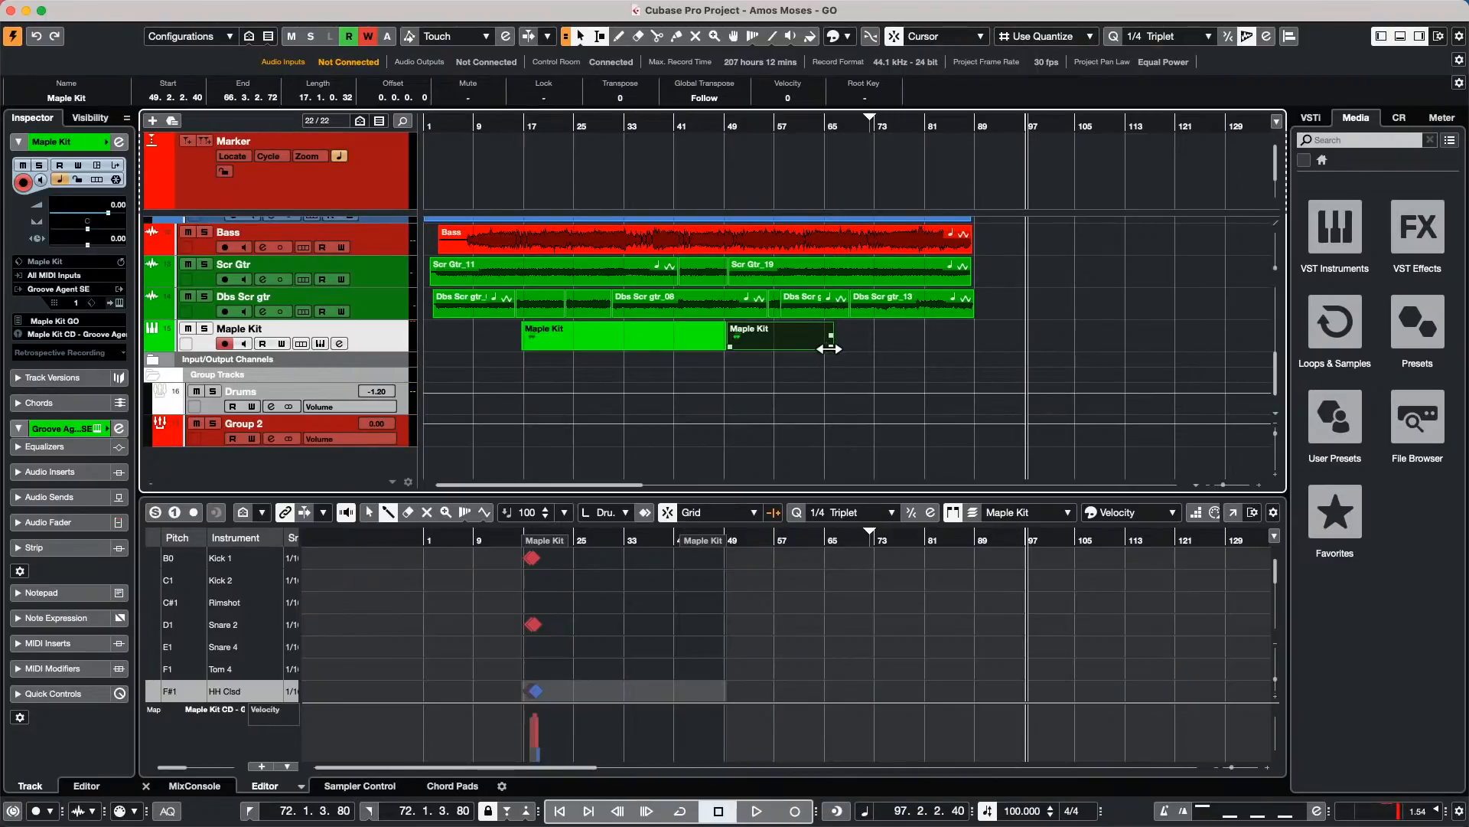
{"action": "left_click_drag", "start_coordinate": [831, 340], "coordinate": [1005, 337]}
{"action": "left_click", "coordinate": [969, 38]}
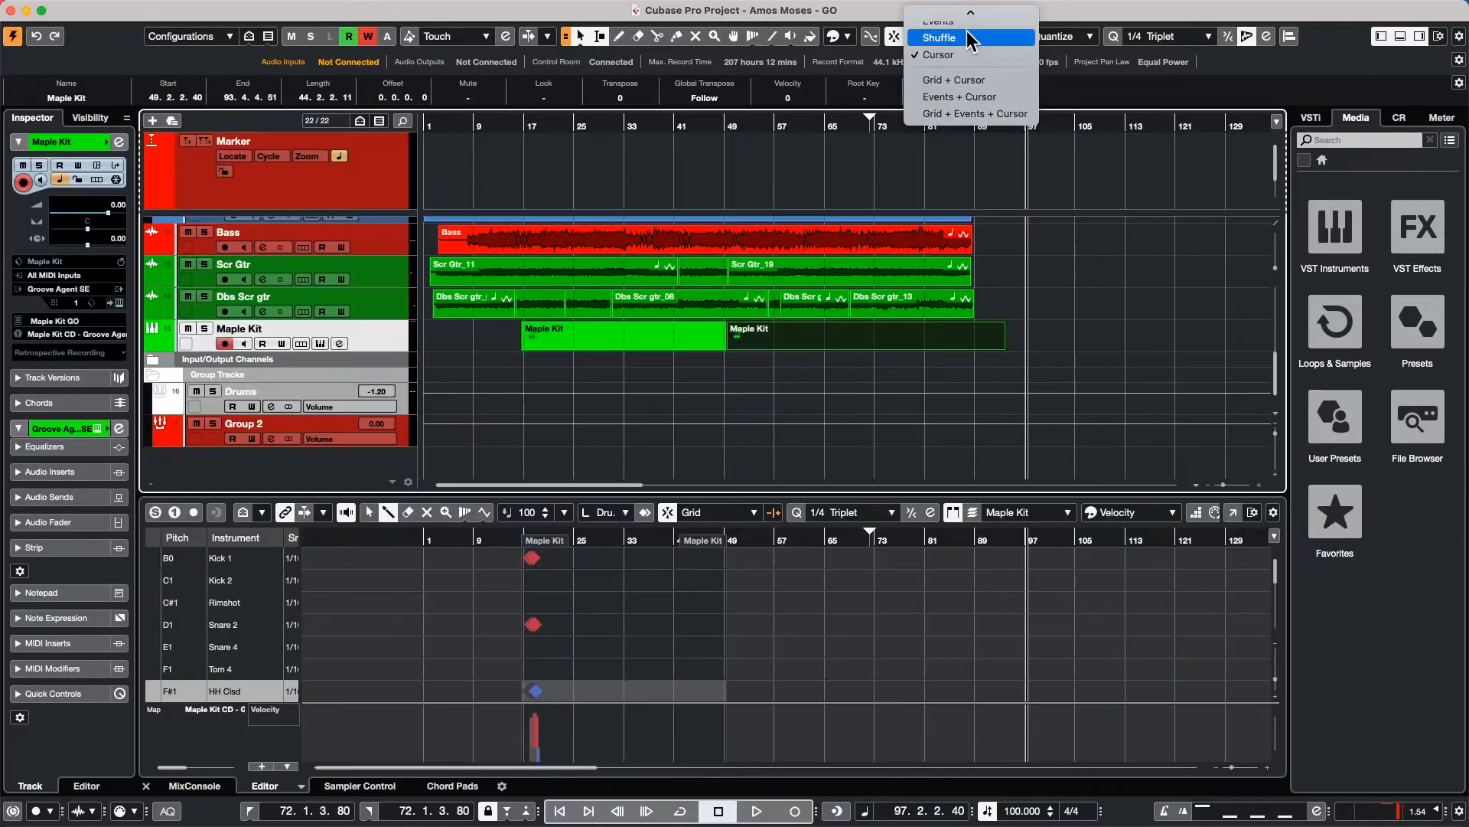
{"action": "left_click", "coordinate": [205, 11]}
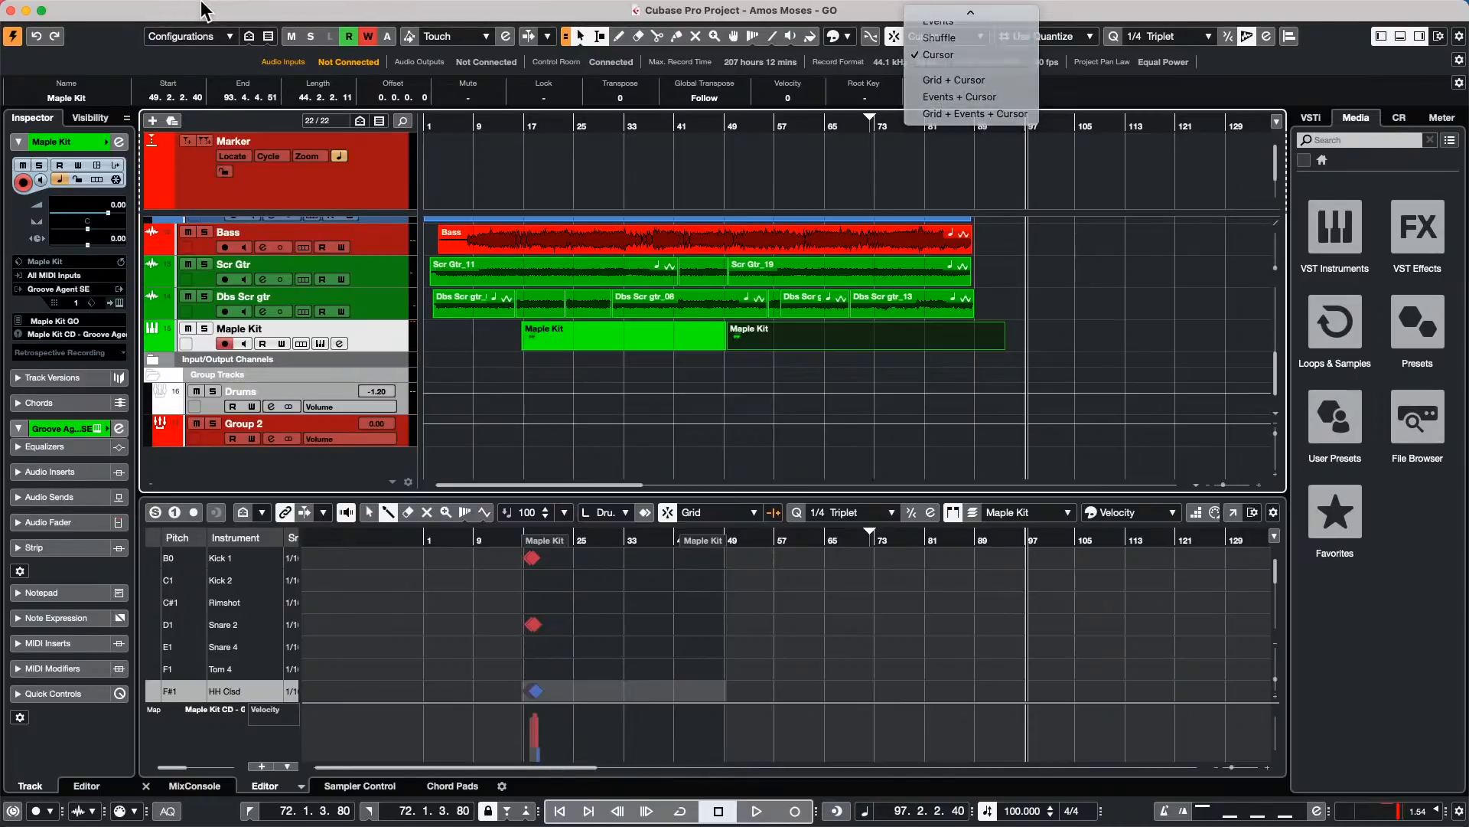
{"action": "left_click", "coordinate": [138, 9]}
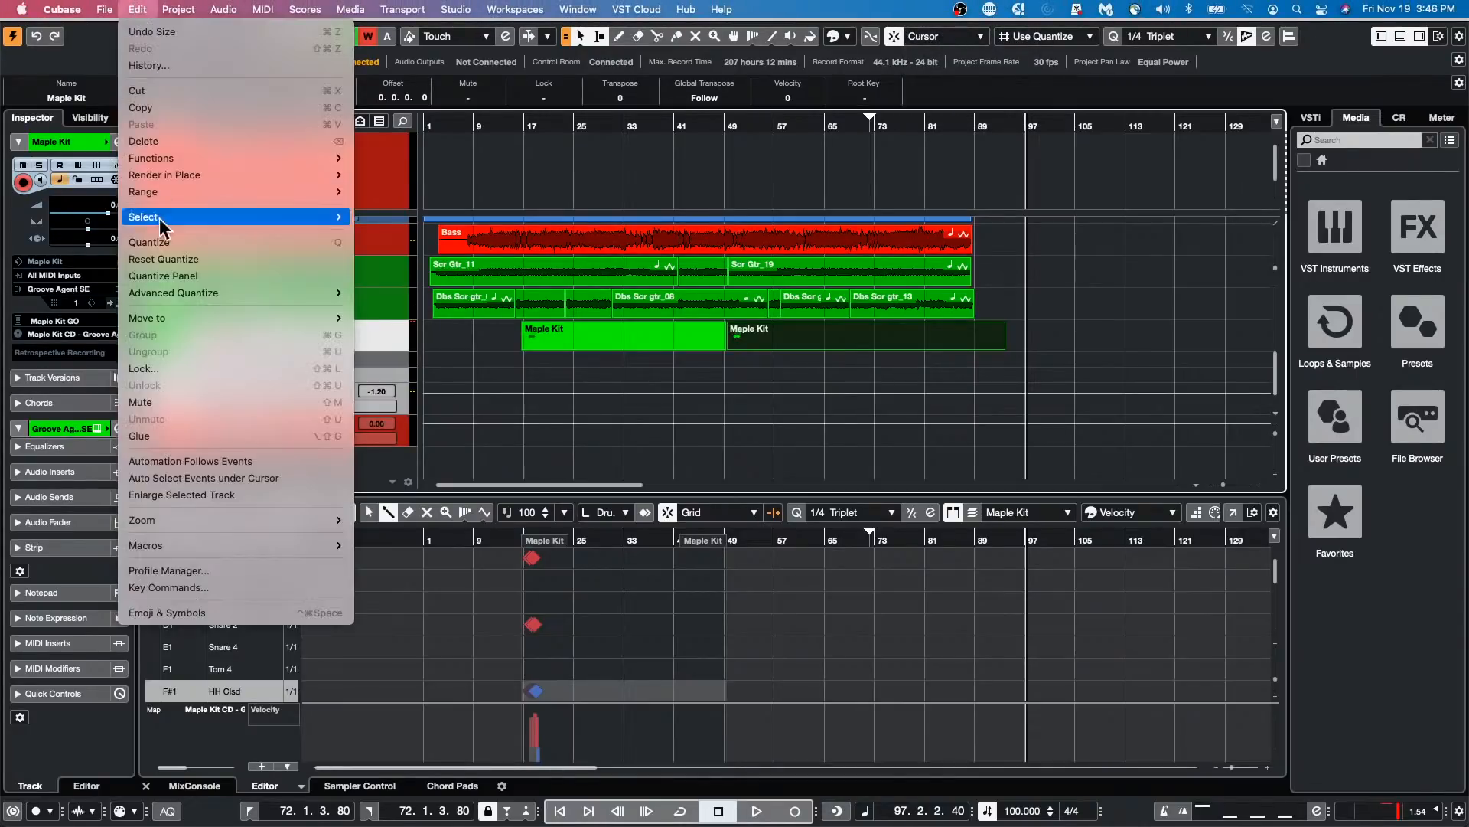
{"action": "left_click", "coordinate": [993, 346]}
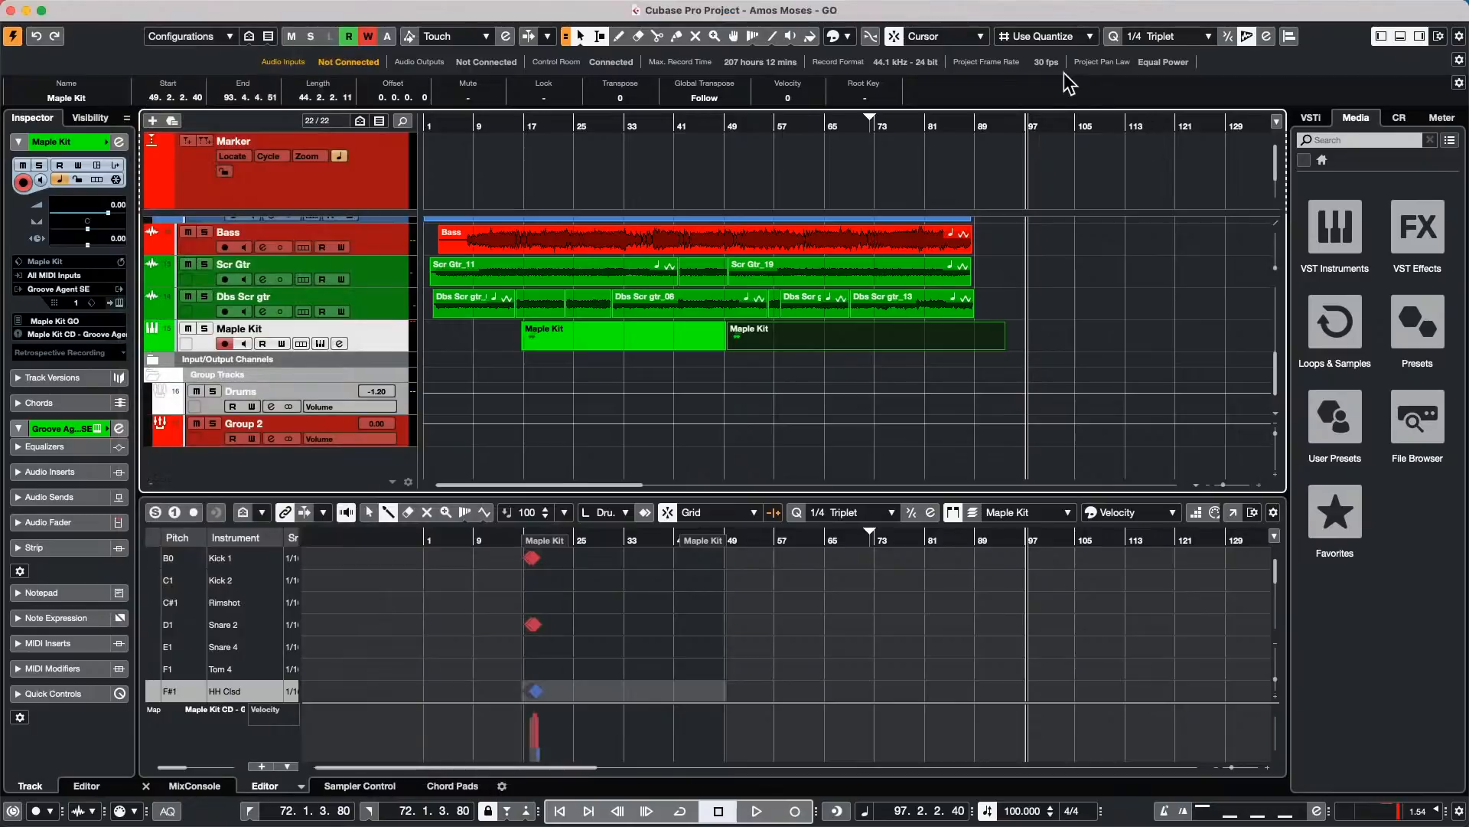
Step: Extend the second Maple Kit part to the project cursor placed at about bar 118, and return the snap type to Grid
{"action": "left_click", "coordinate": [972, 37]}
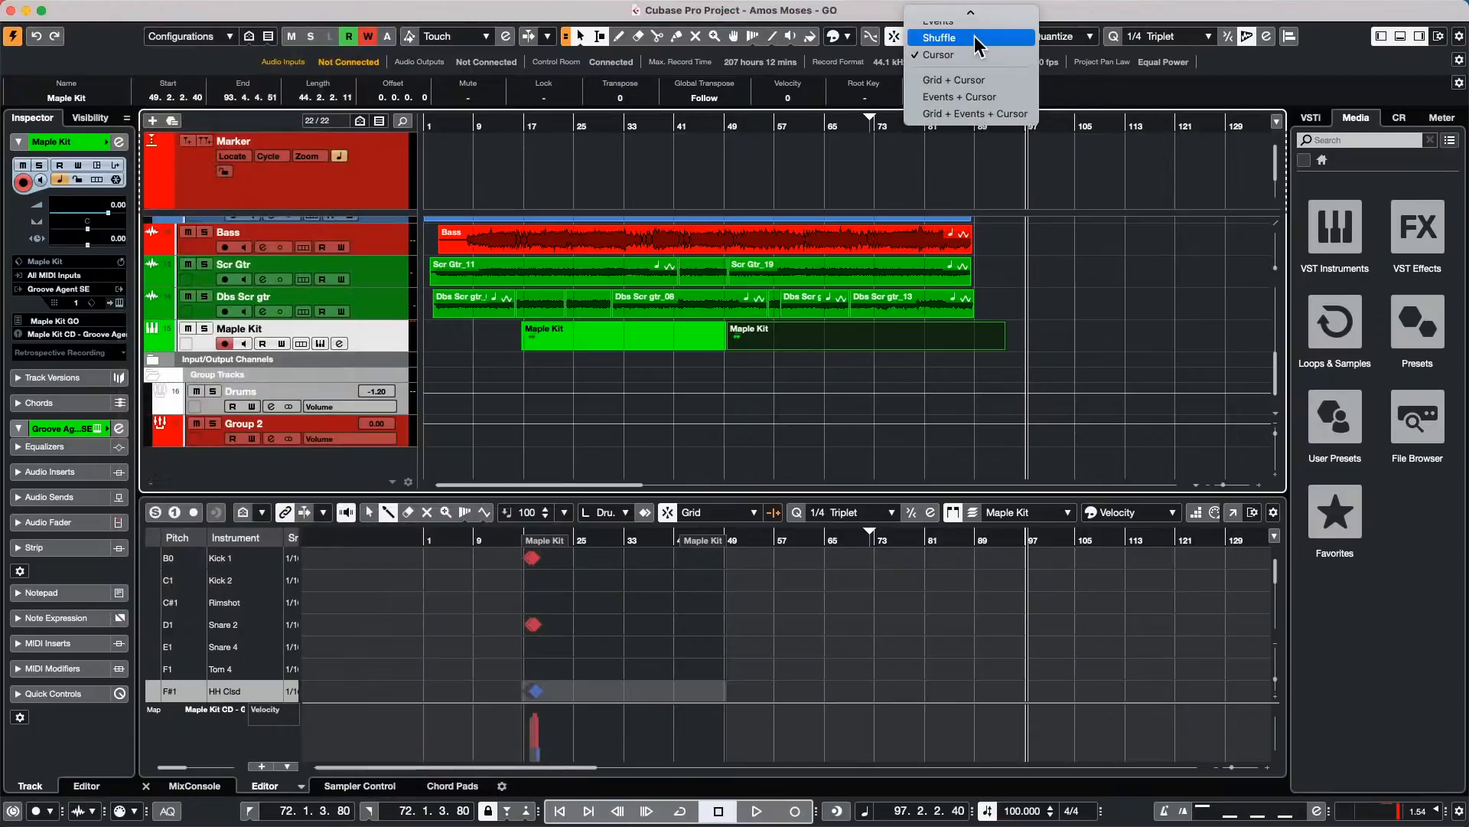
{"action": "left_click", "coordinate": [1177, 182]}
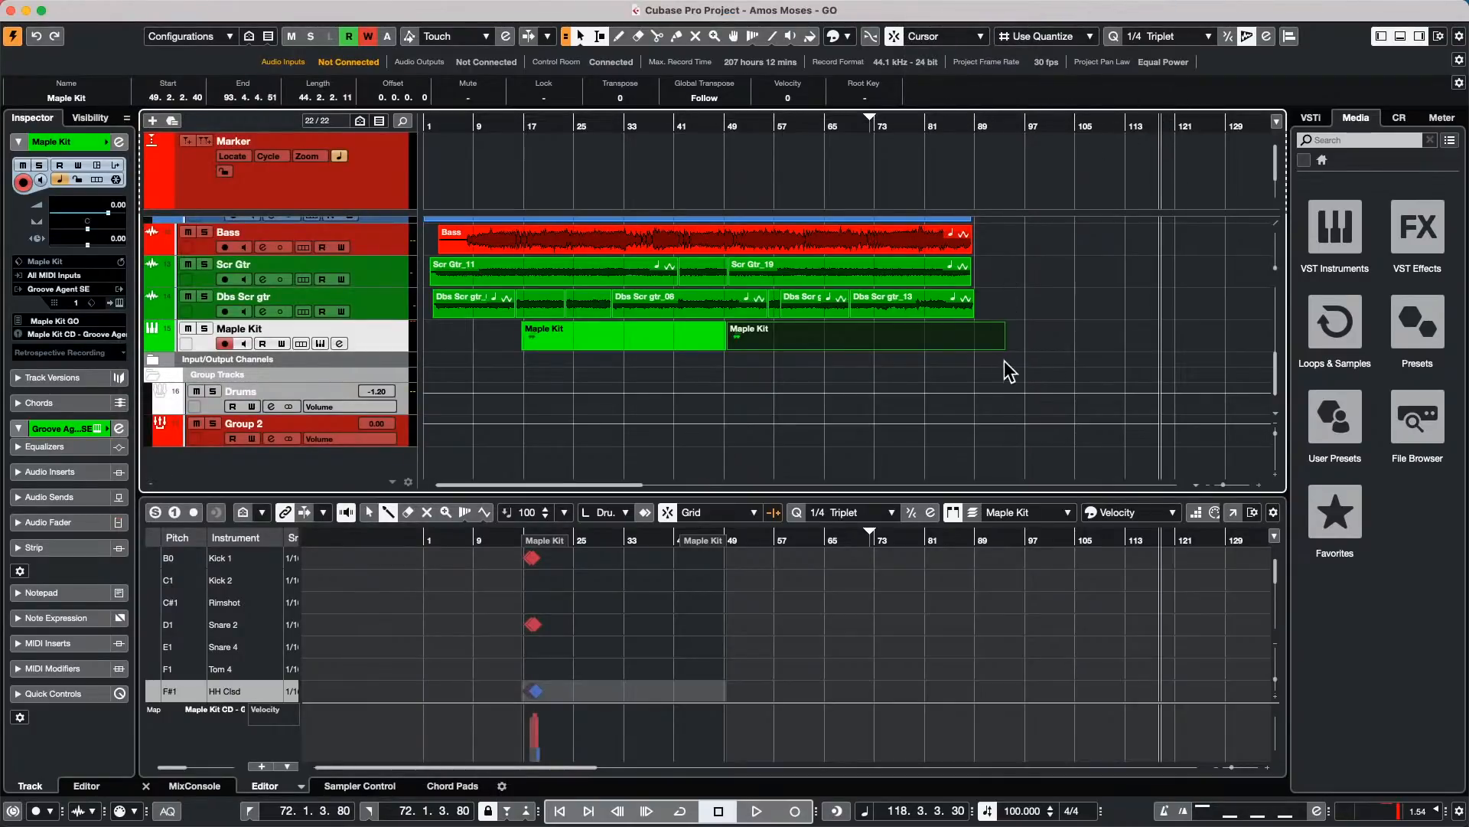
{"action": "left_click_drag", "start_coordinate": [1001, 347], "coordinate": [1156, 337]}
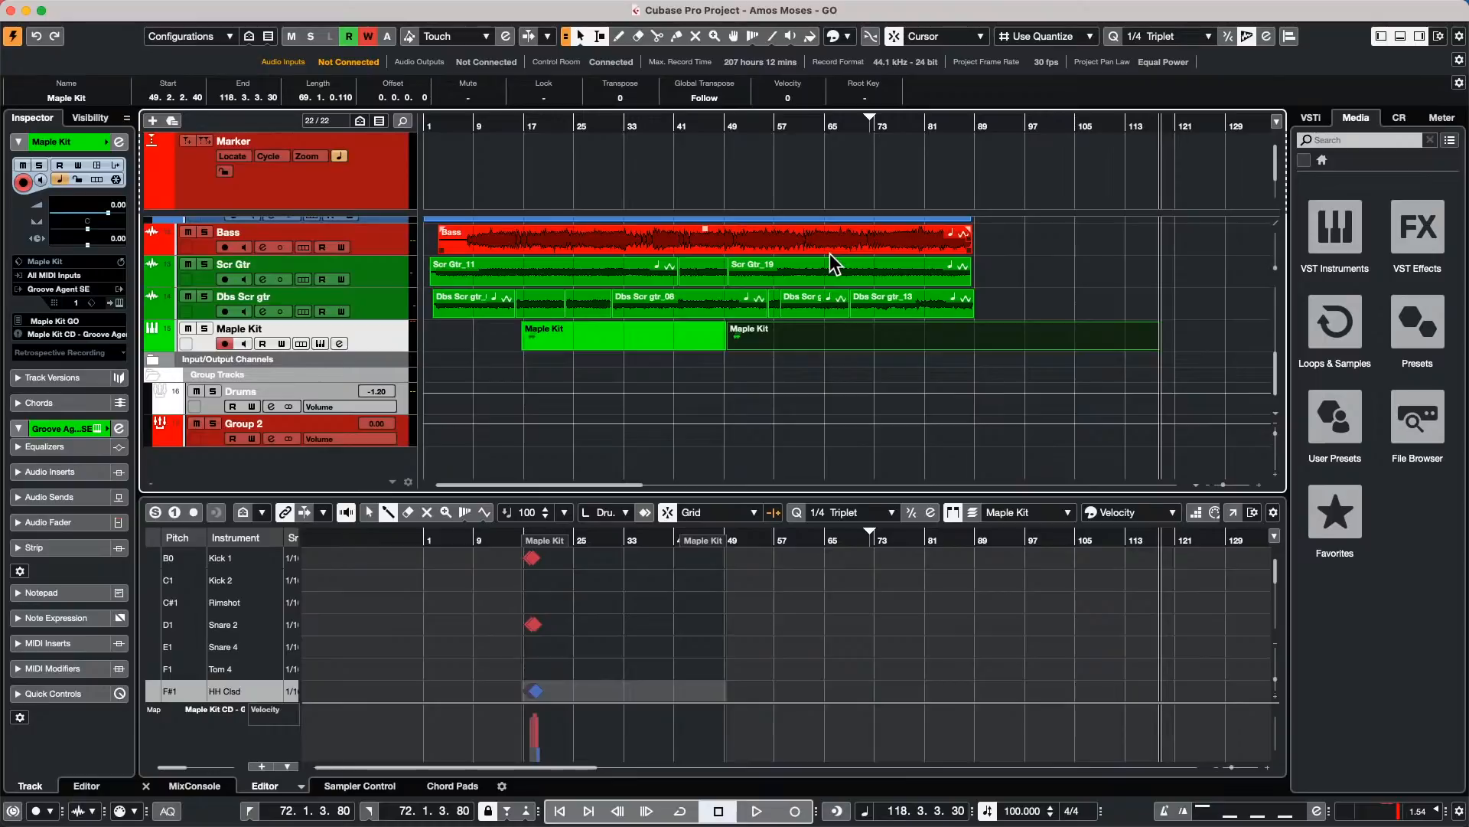
{"action": "left_click", "coordinate": [965, 36]}
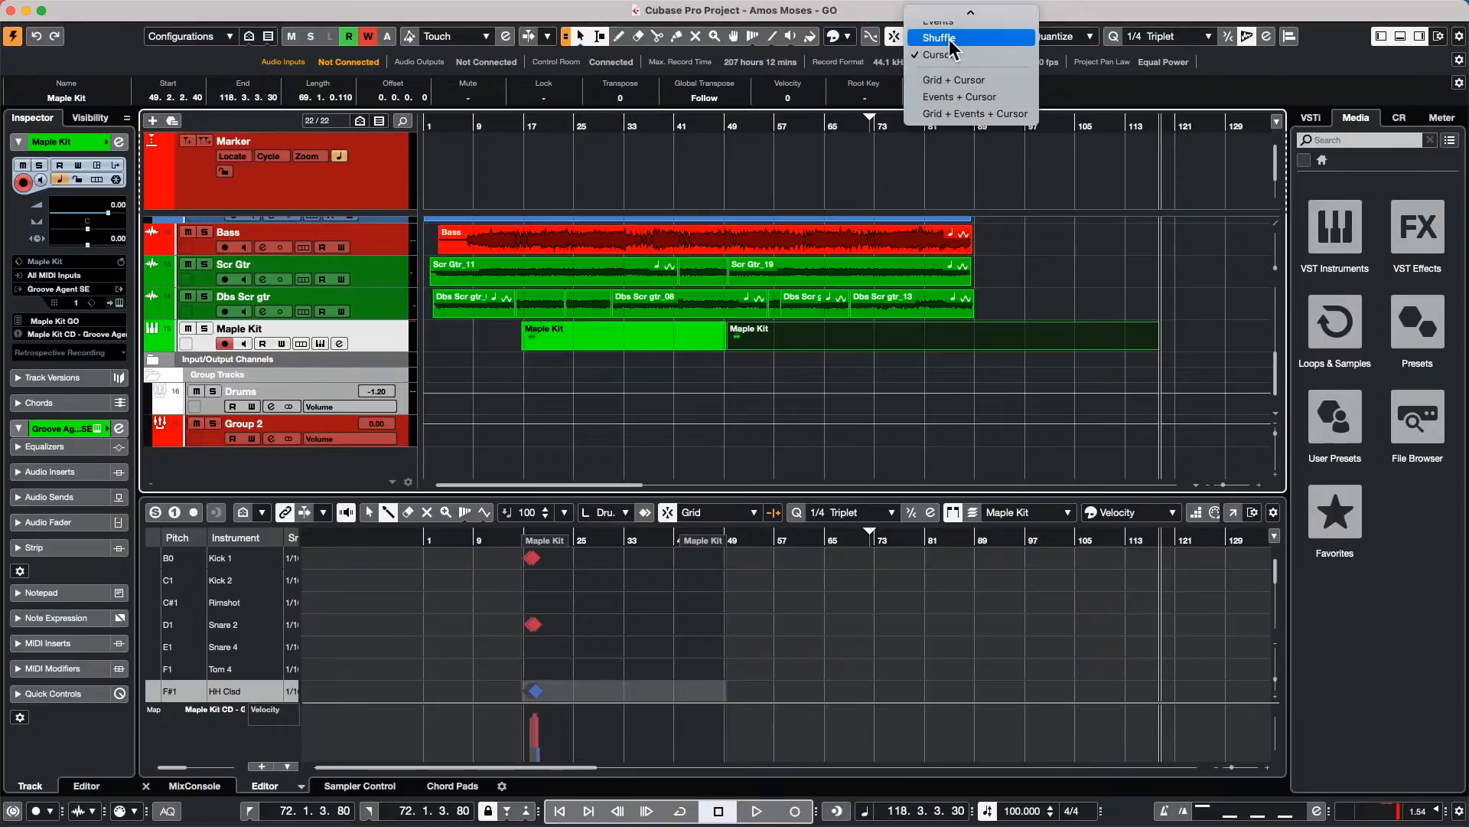
{"action": "left_click", "coordinate": [953, 18]}
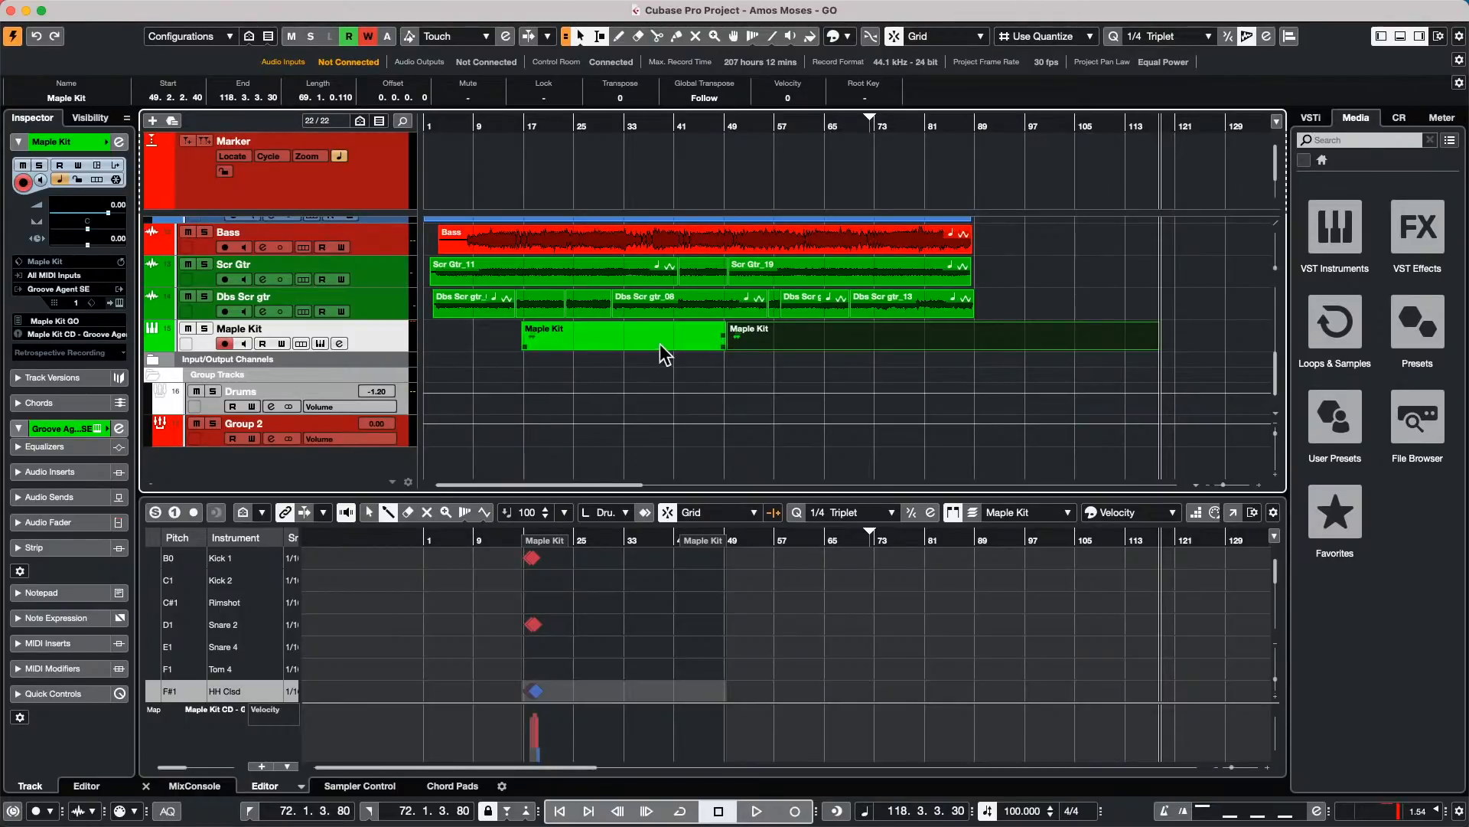
Step: Select the first Maple Kit part and open it in the drum editor
{"action": "left_click", "coordinate": [642, 333]}
{"action": "left_click", "coordinate": [632, 339]}
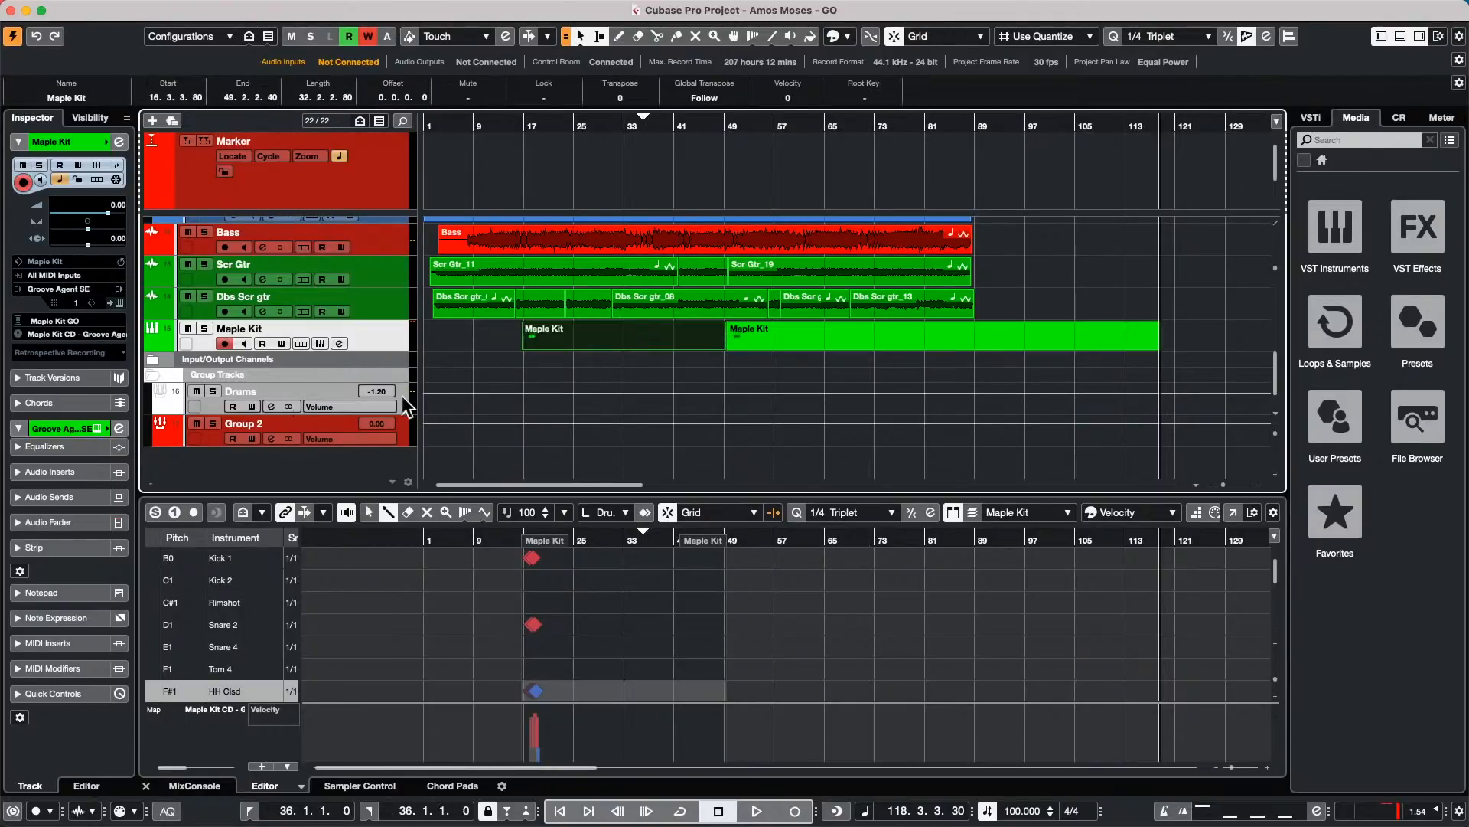
{"action": "double_click", "coordinate": [586, 343]}
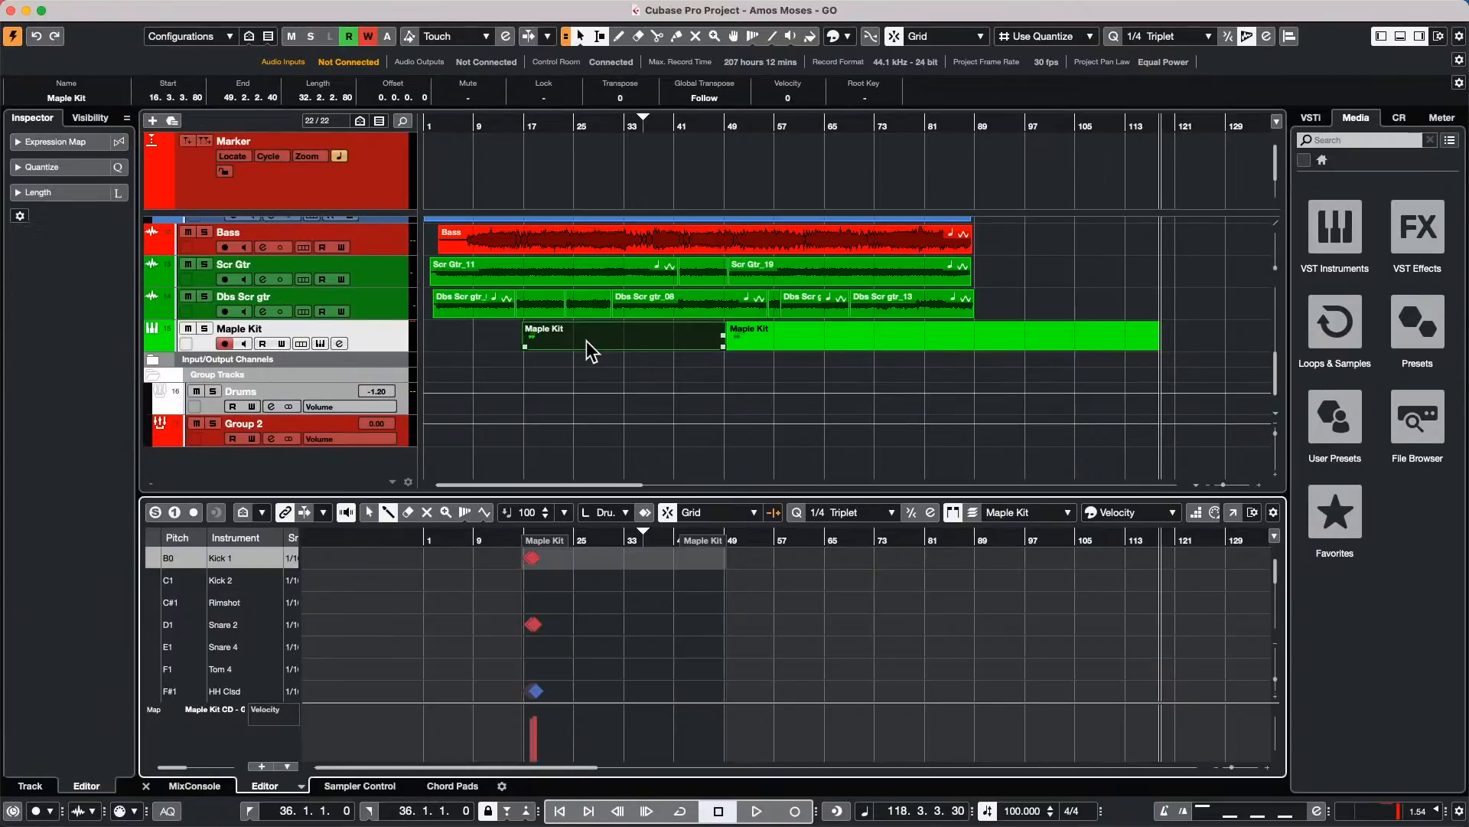
Step: Add an instrument track with HALion Sonic SE directly below the Maple Kit track and deselect all events
{"action": "right_click", "coordinate": [395, 343]}
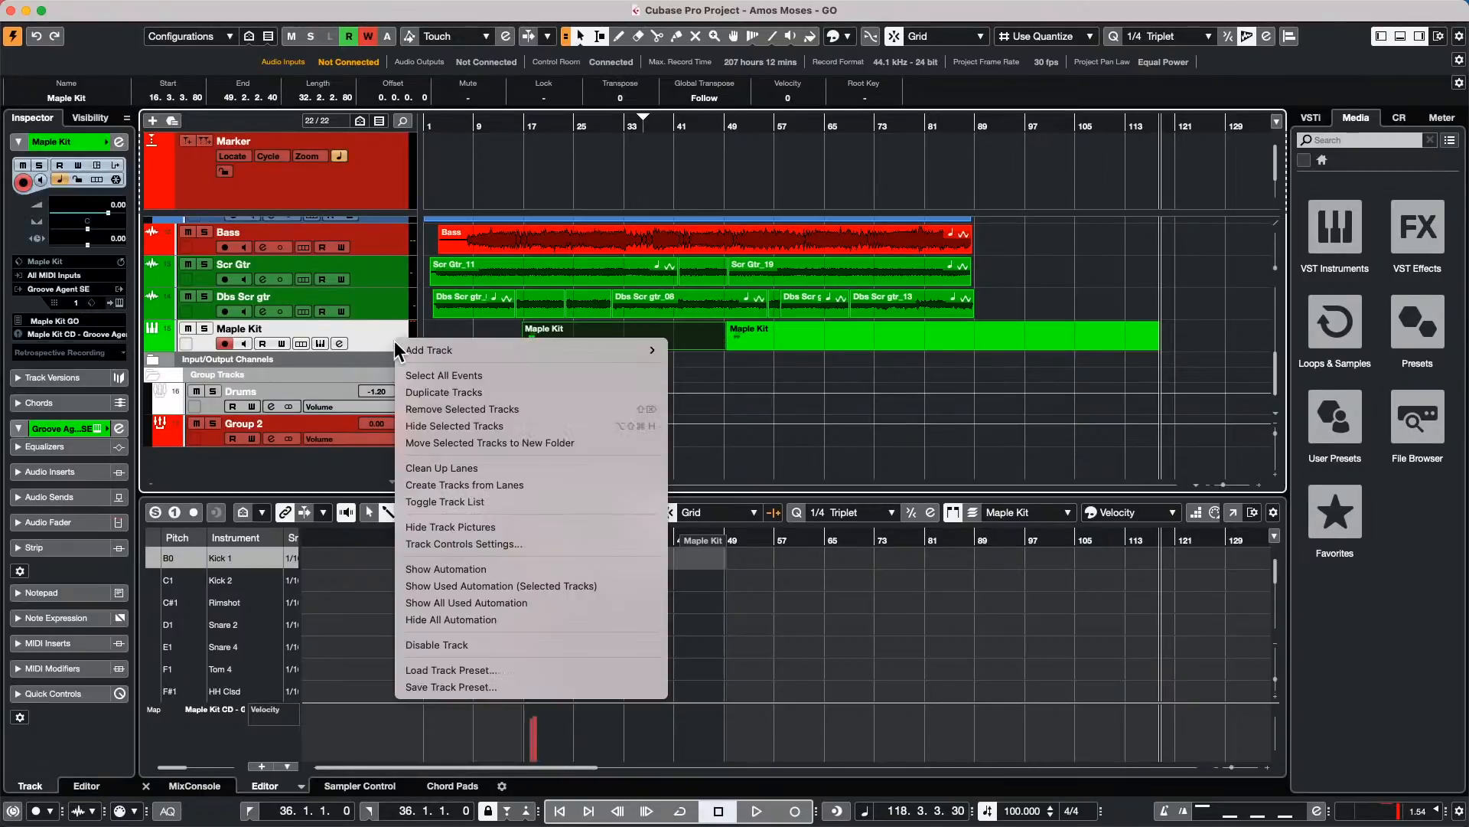
{"action": "mouse_move", "coordinate": [543, 341]}
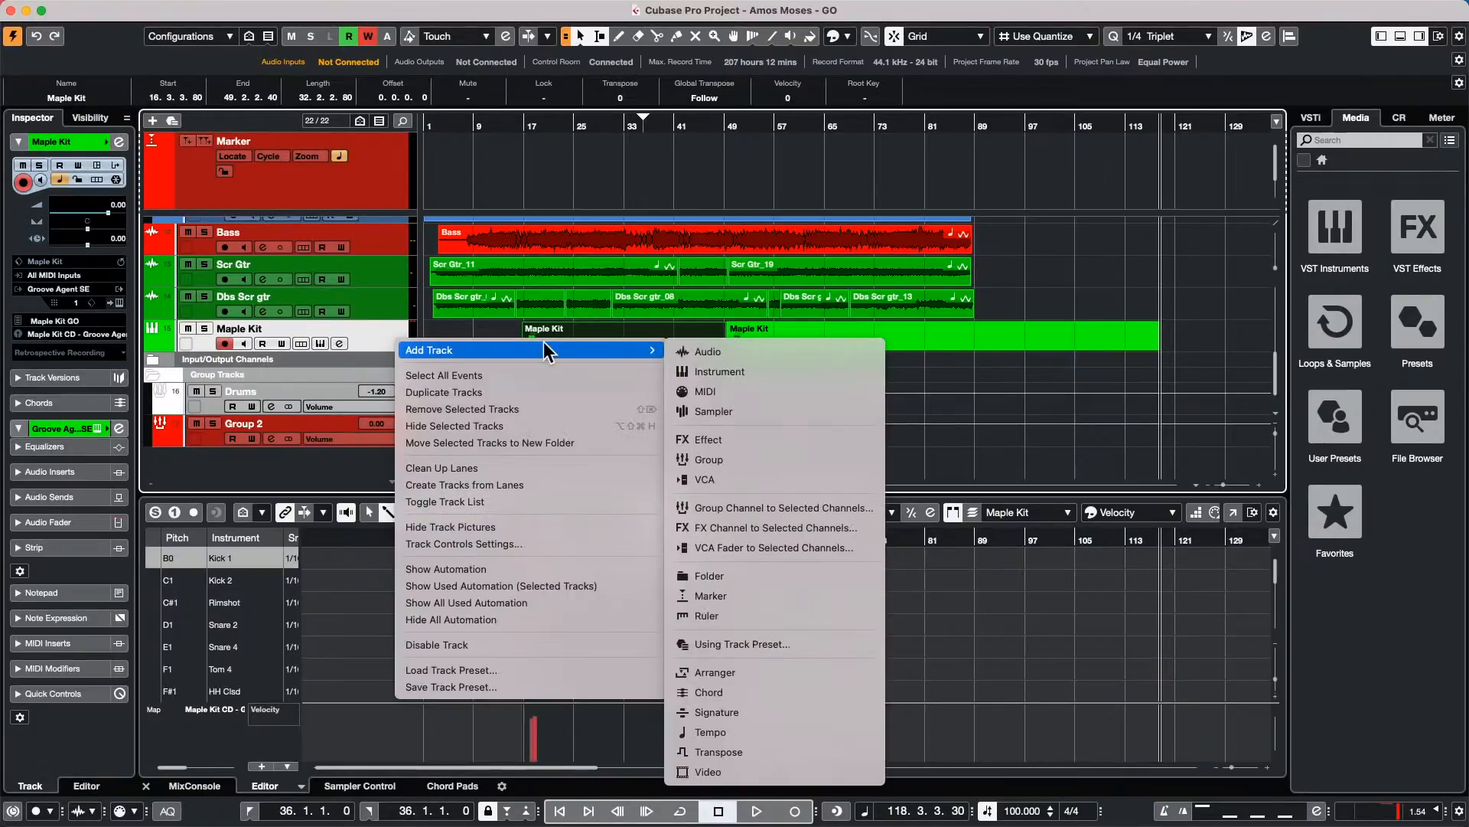
{"action": "left_click", "coordinate": [736, 371]}
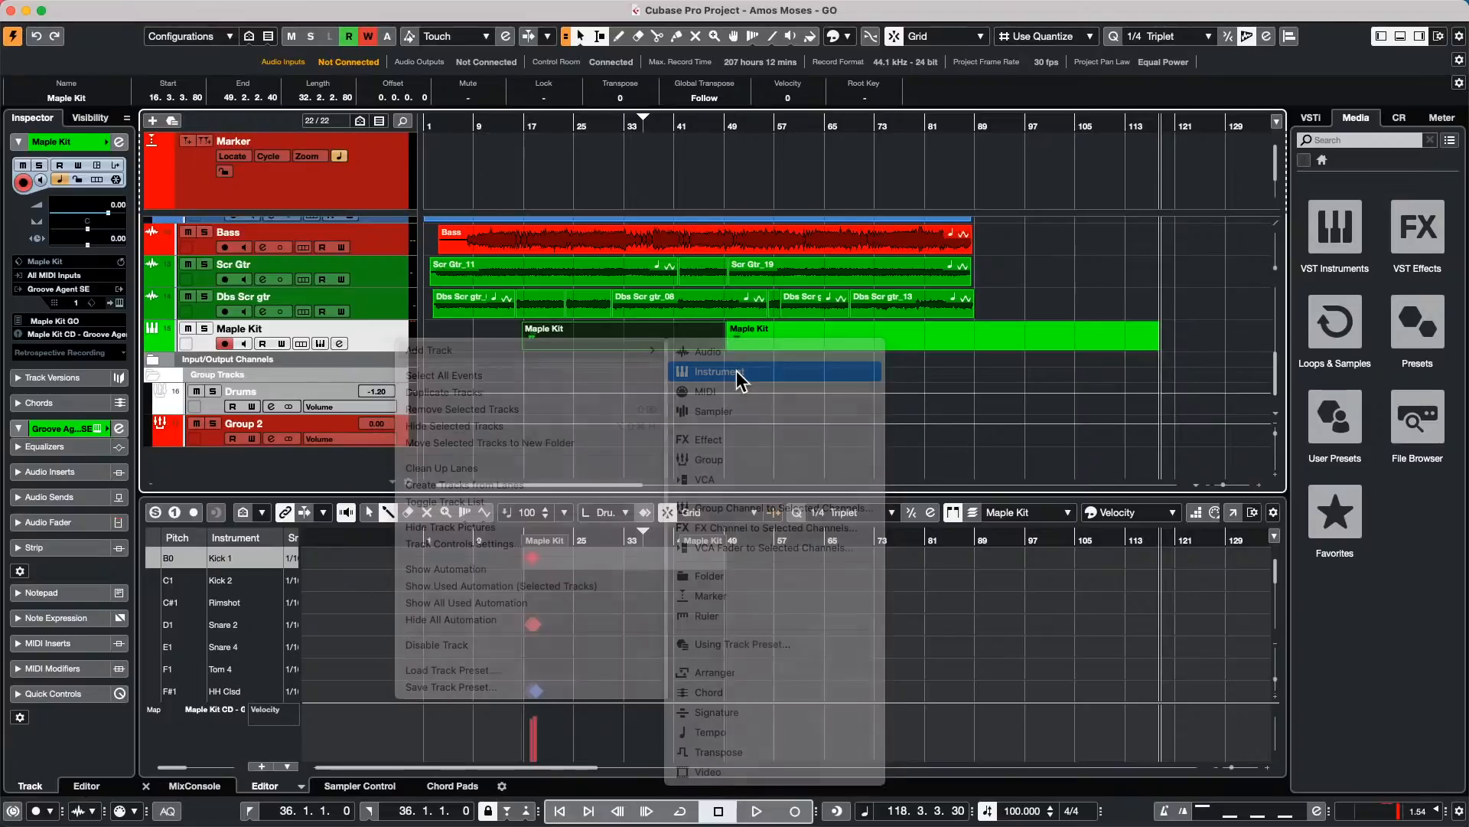
{"action": "left_click", "coordinate": [818, 375]}
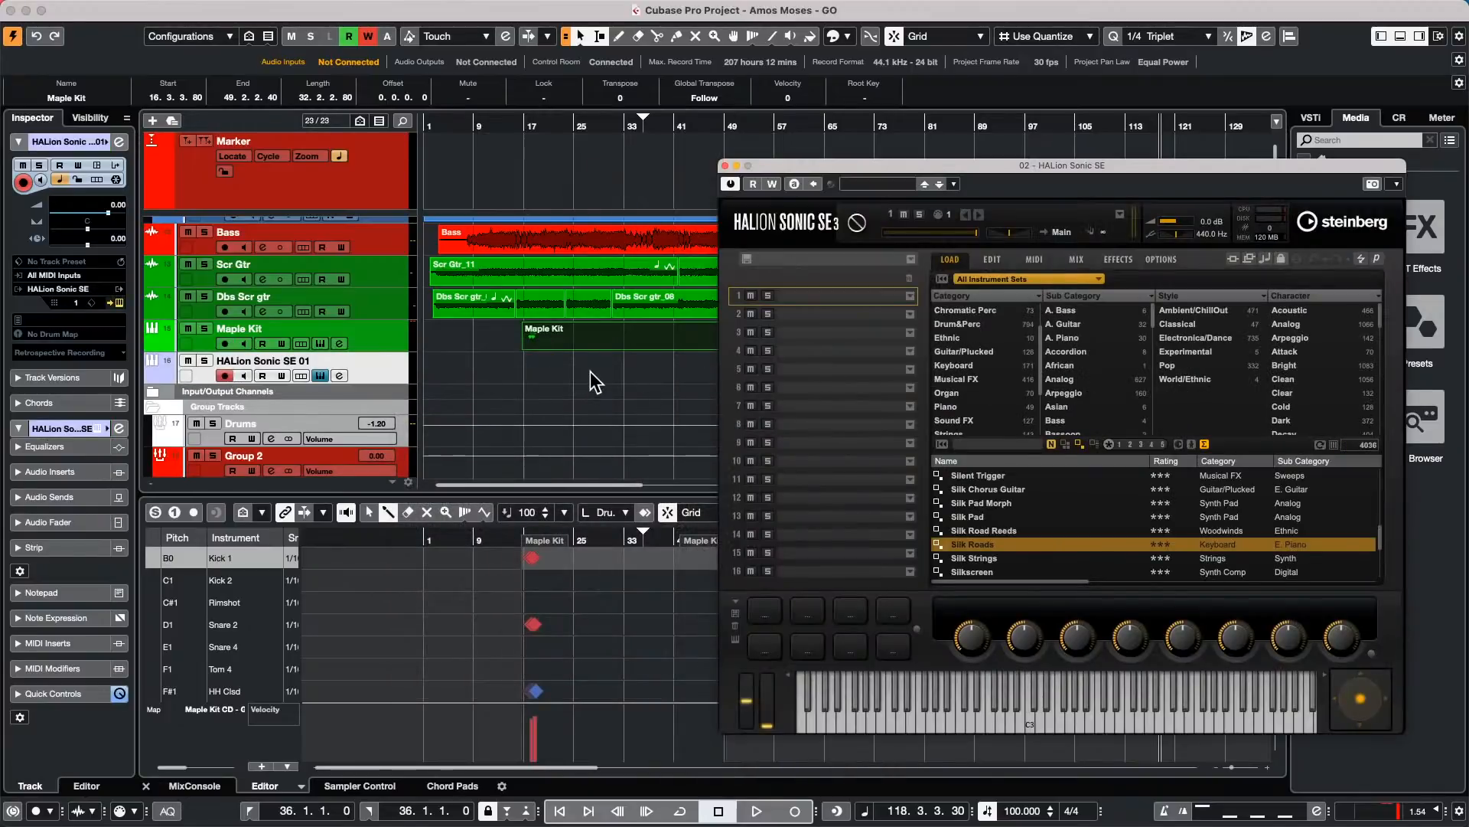
{"action": "left_click", "coordinate": [590, 371]}
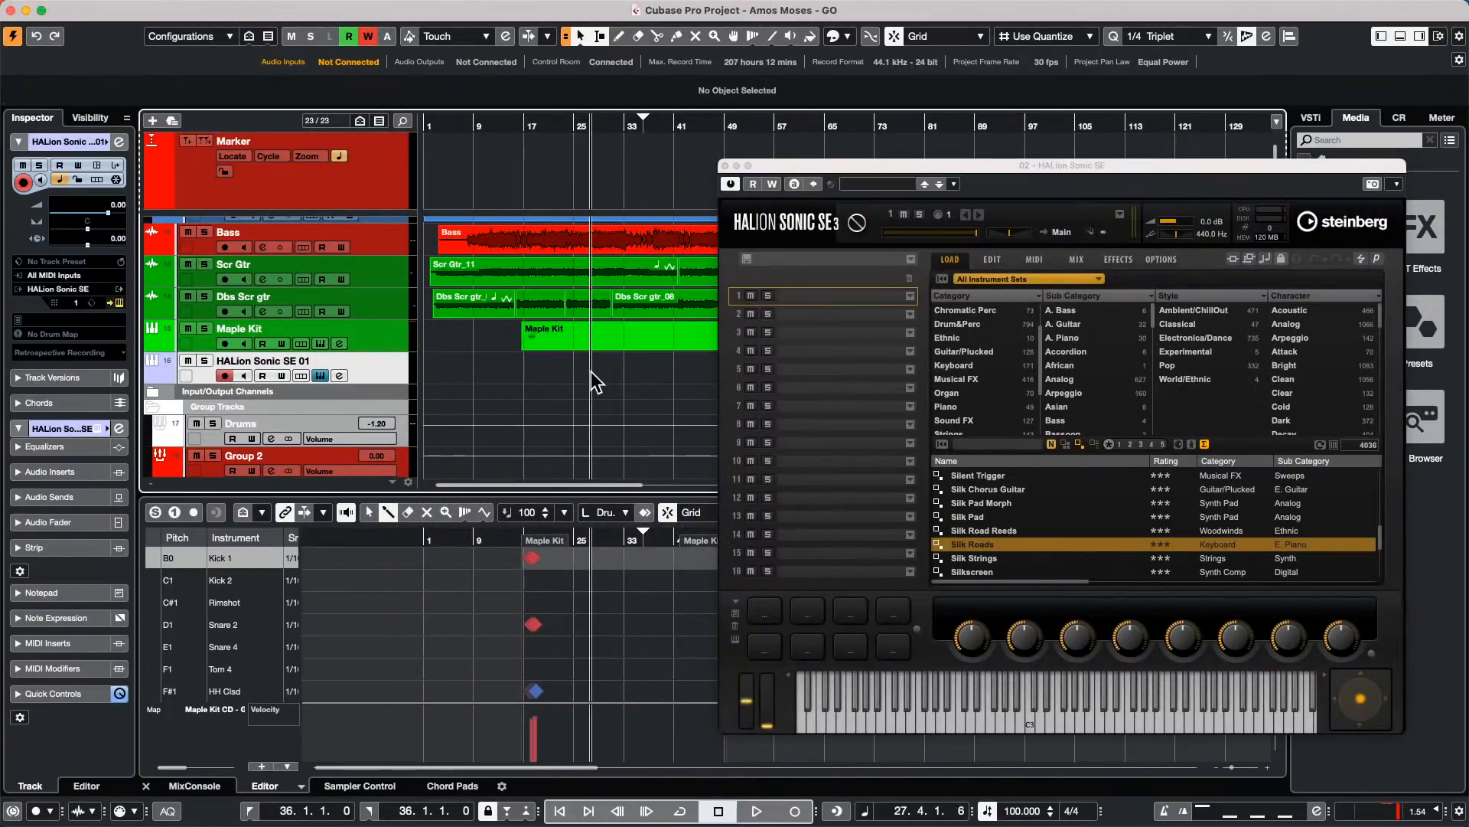
Step: Draw a MIDI part on the HALion Sonic SE 01 track from about bar 21 to bar 48 and open it in the key editor
{"action": "right_click", "coordinate": [535, 377]}
{"action": "left_click", "coordinate": [570, 371]}
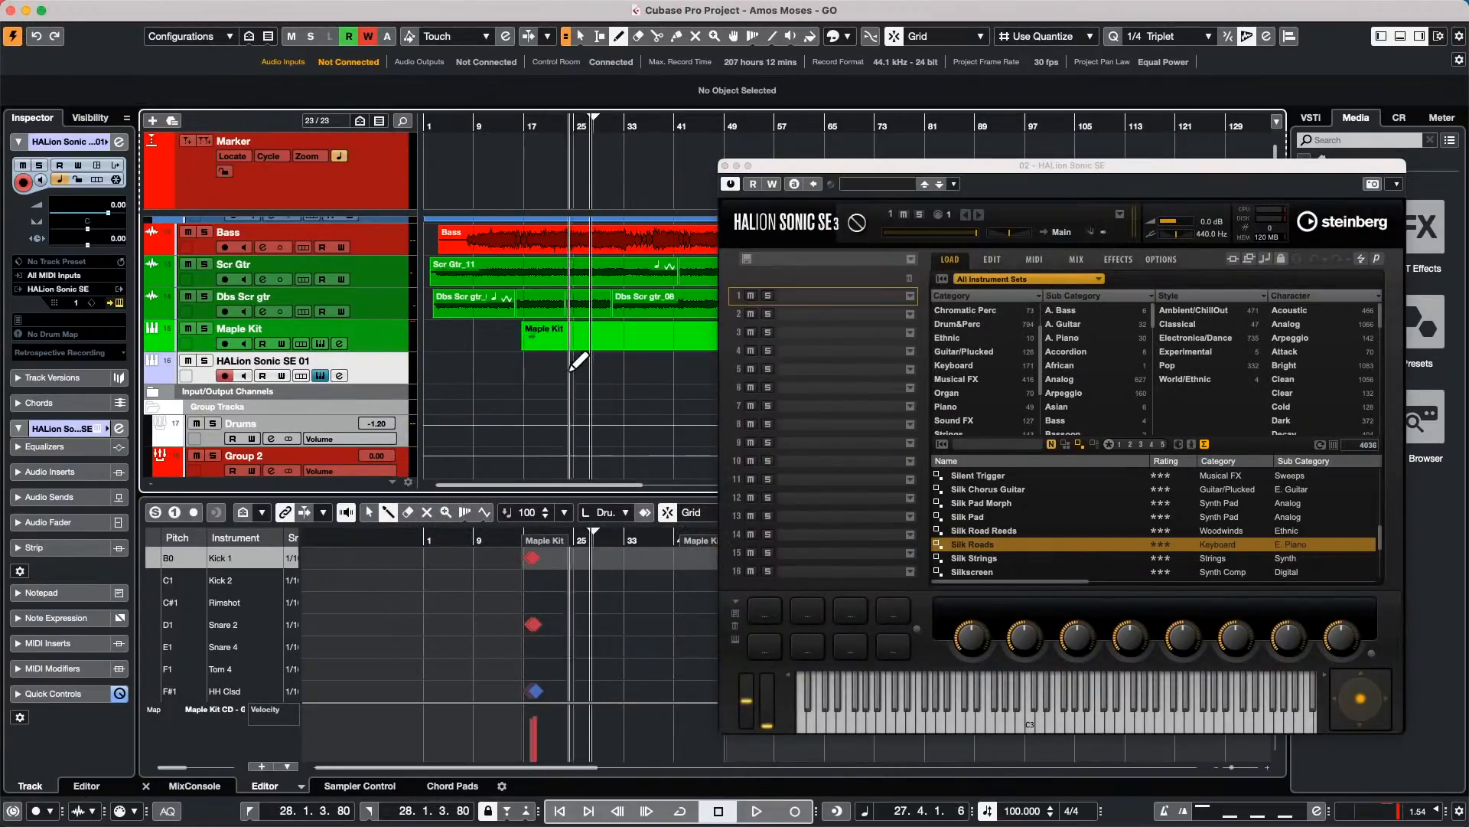
{"action": "left_click_drag", "start_coordinate": [552, 370], "coordinate": [717, 370]}
{"action": "key", "text": "1"}
{"action": "left_click", "coordinate": [604, 381]}
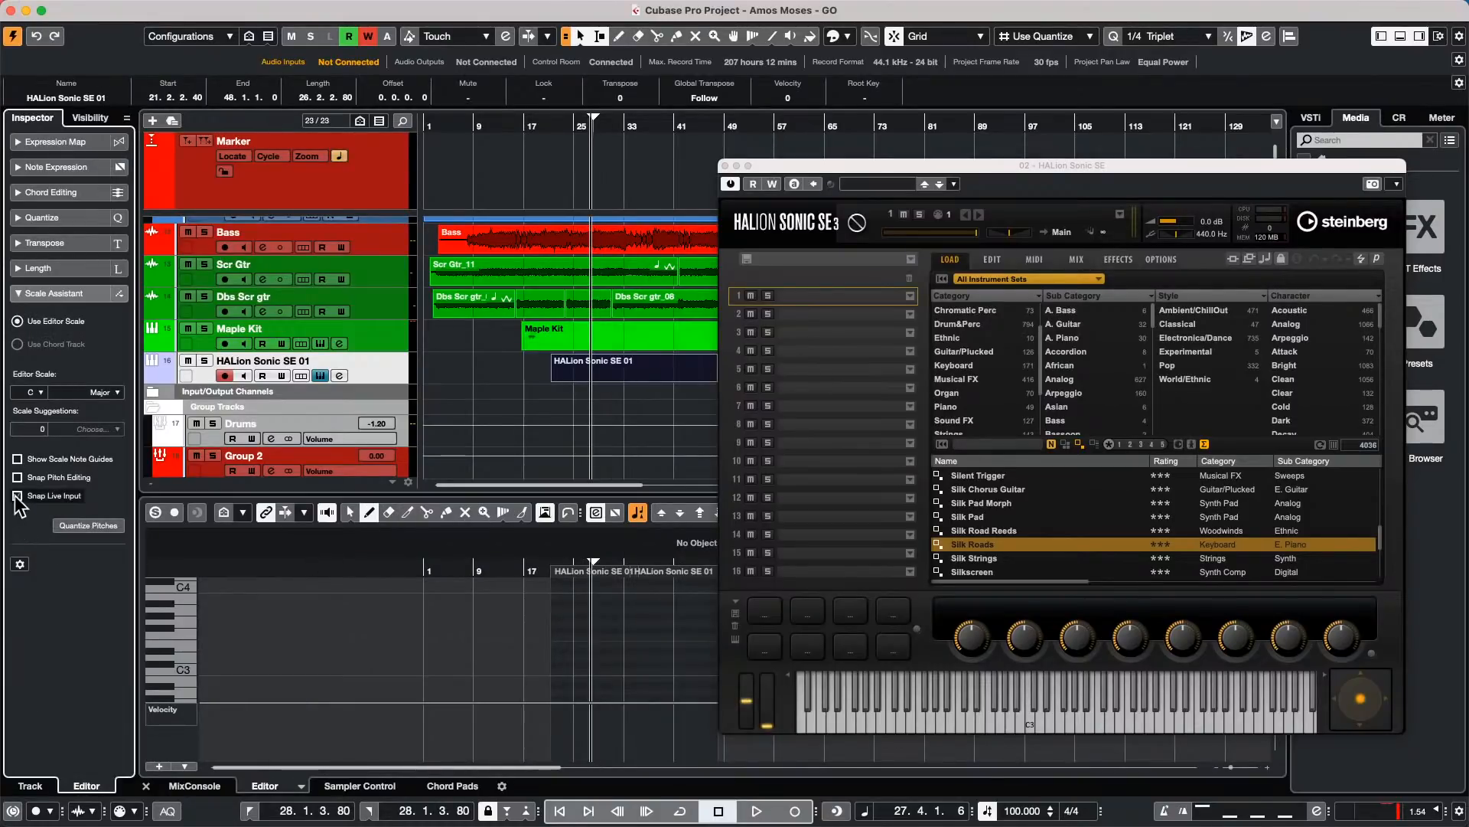
Step: Set the Scale Assistant's editor scale to D, trying Harmonic Minor before choosing Major, and close the HALion Sonic SE window
{"action": "left_click", "coordinate": [34, 392]}
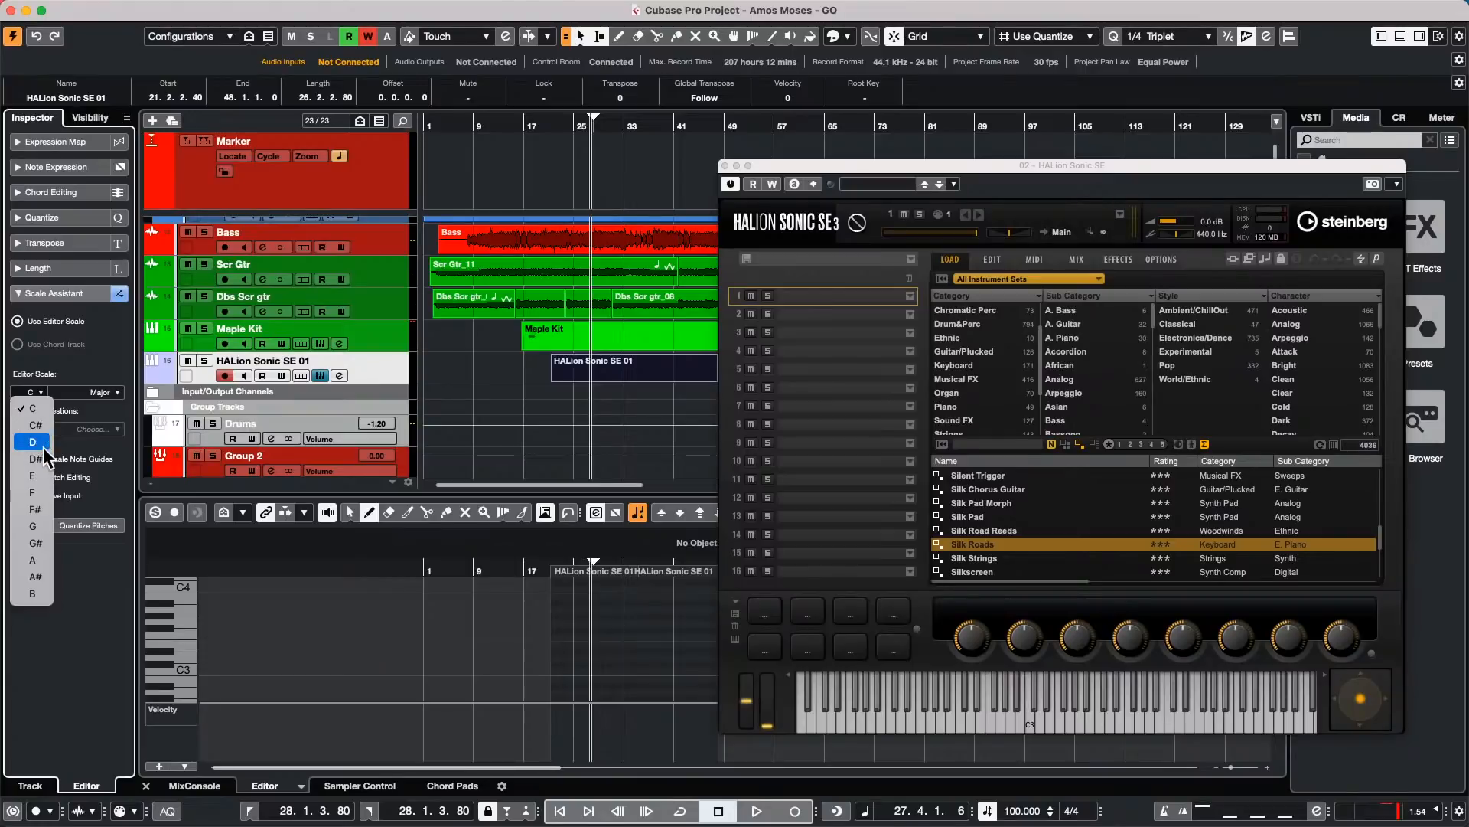
{"action": "left_click", "coordinate": [36, 442]}
{"action": "left_click", "coordinate": [111, 393]}
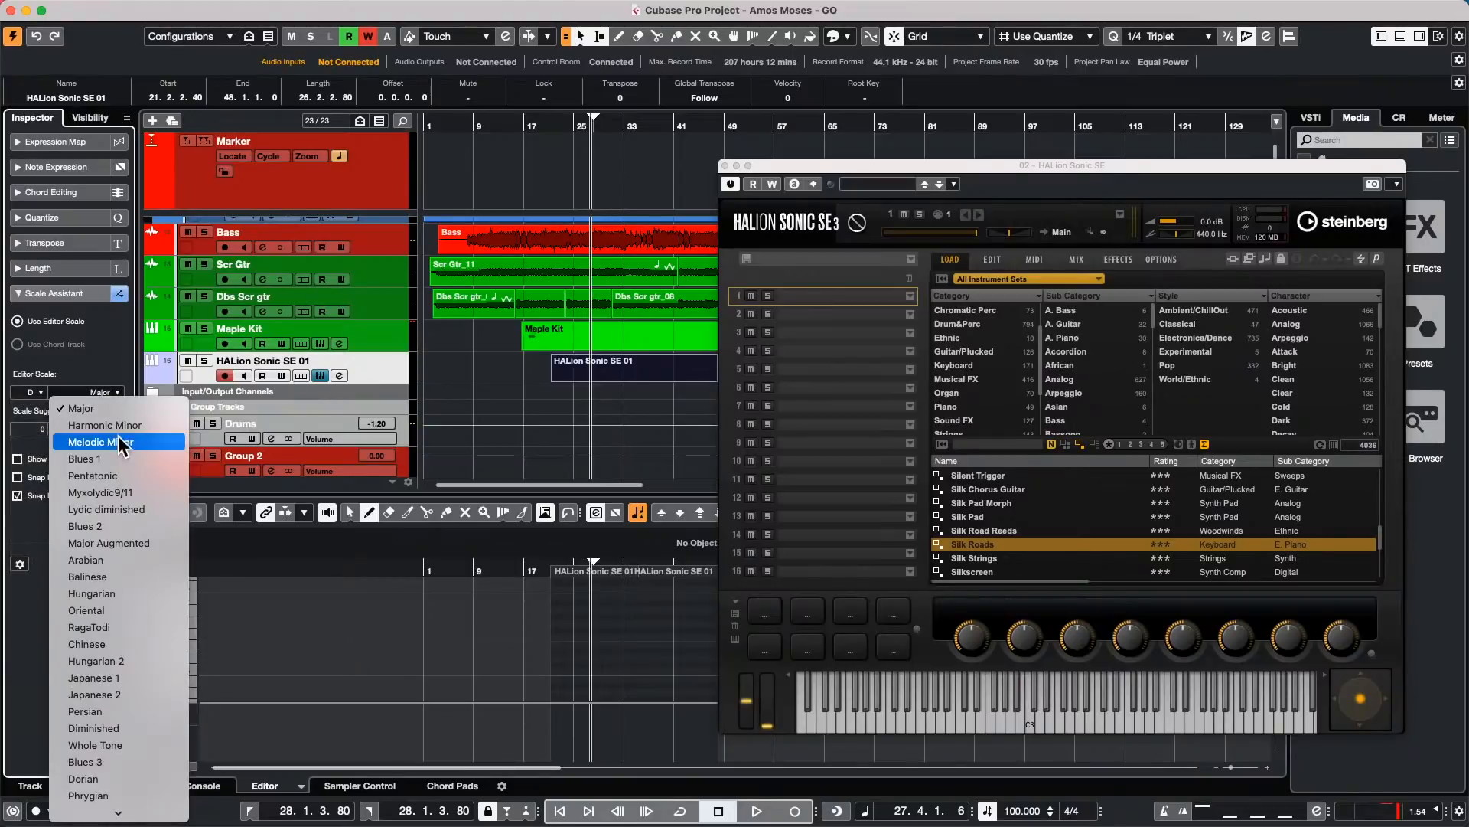
{"action": "left_click", "coordinate": [105, 424]}
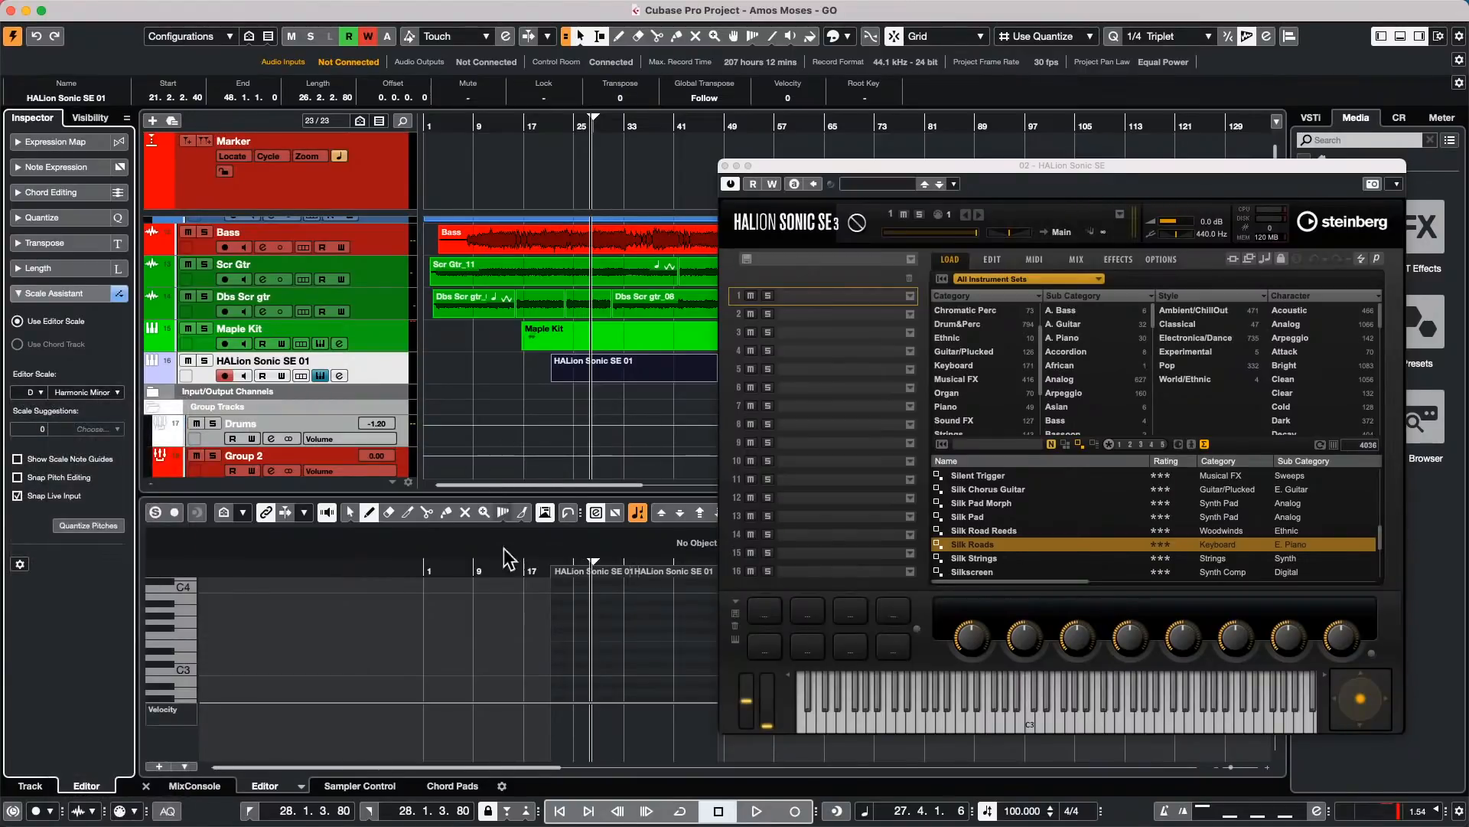
{"action": "left_click", "coordinate": [725, 166]}
{"action": "left_click", "coordinate": [99, 393]}
{"action": "left_click", "coordinate": [100, 408]}
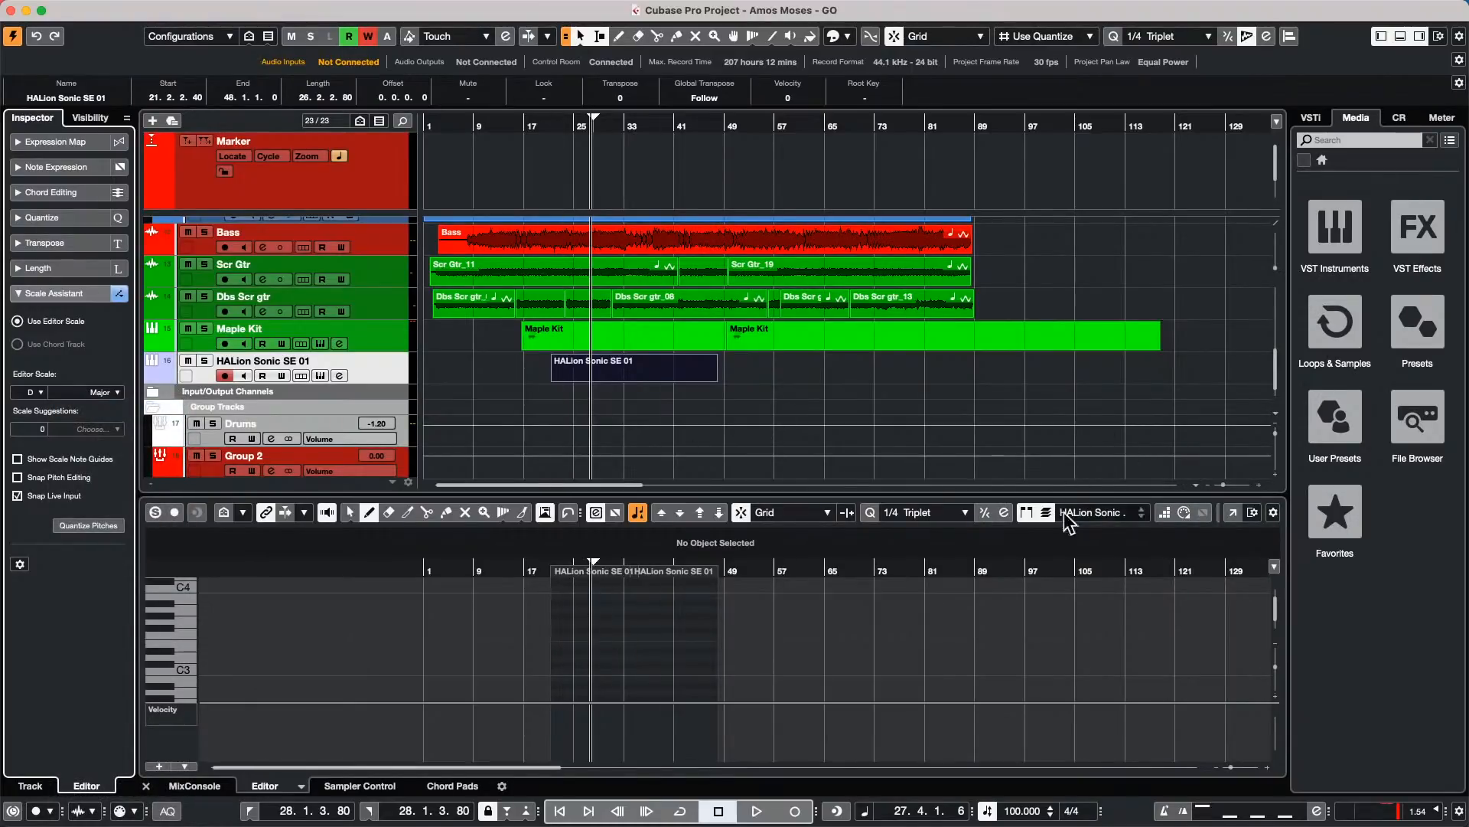
Step: Enlarge the key editor, turn on step input, and set the quantize value to 1/32
{"action": "left_click_drag", "start_coordinate": [1121, 496], "coordinate": [1121, 280]}
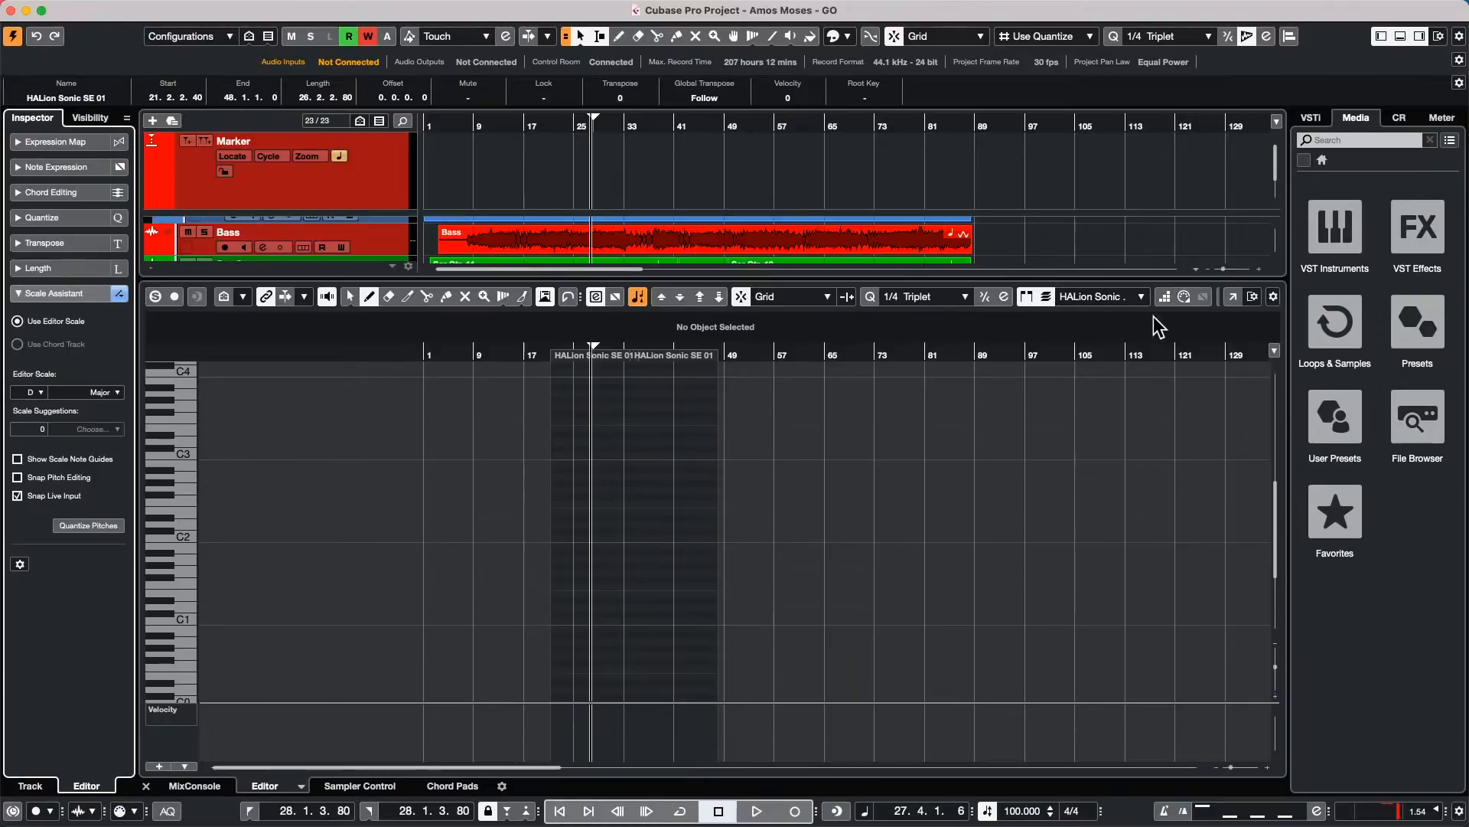
{"action": "left_click", "coordinate": [1165, 298]}
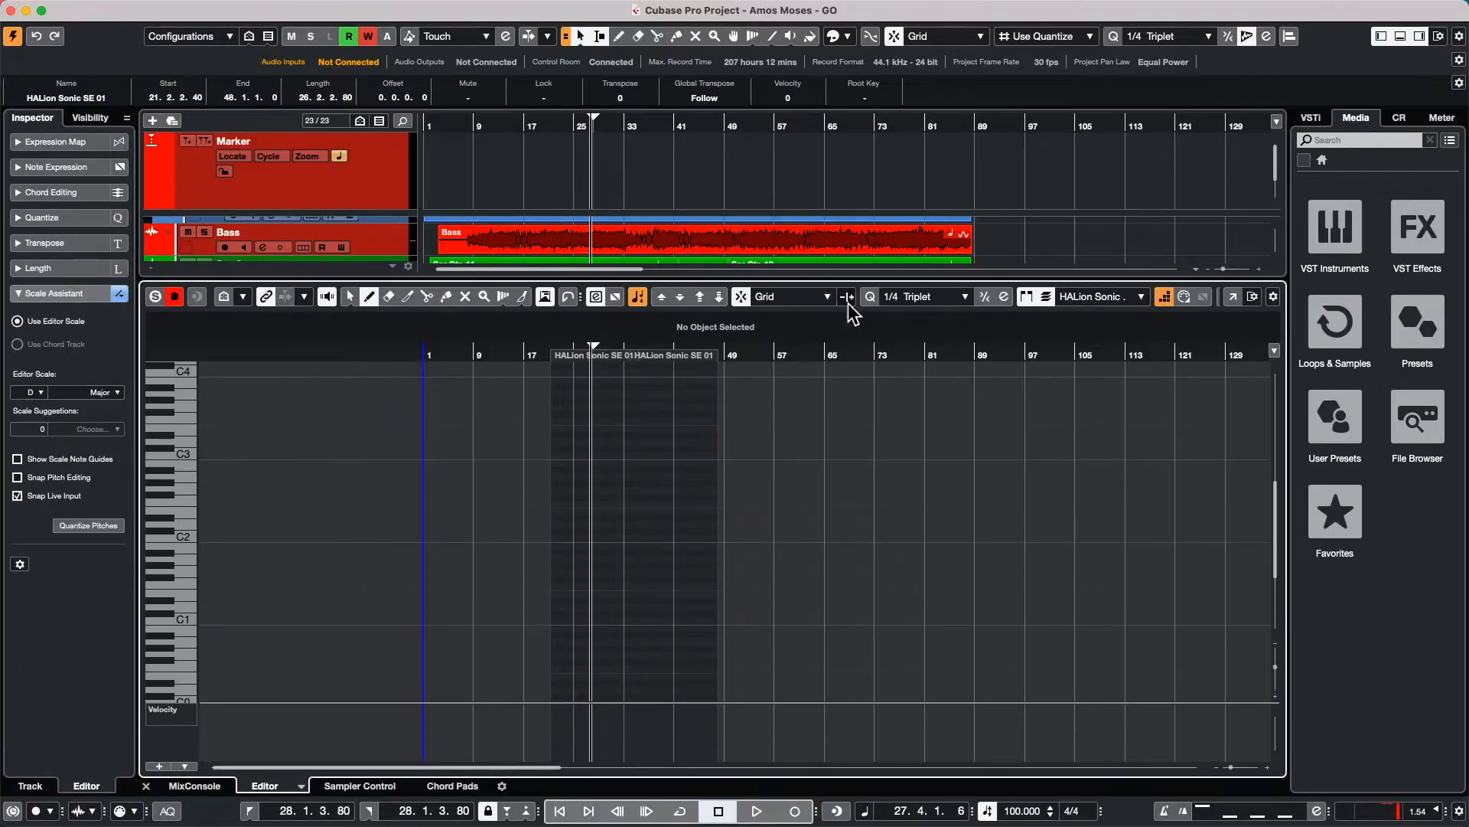
{"action": "left_click", "coordinate": [901, 296]}
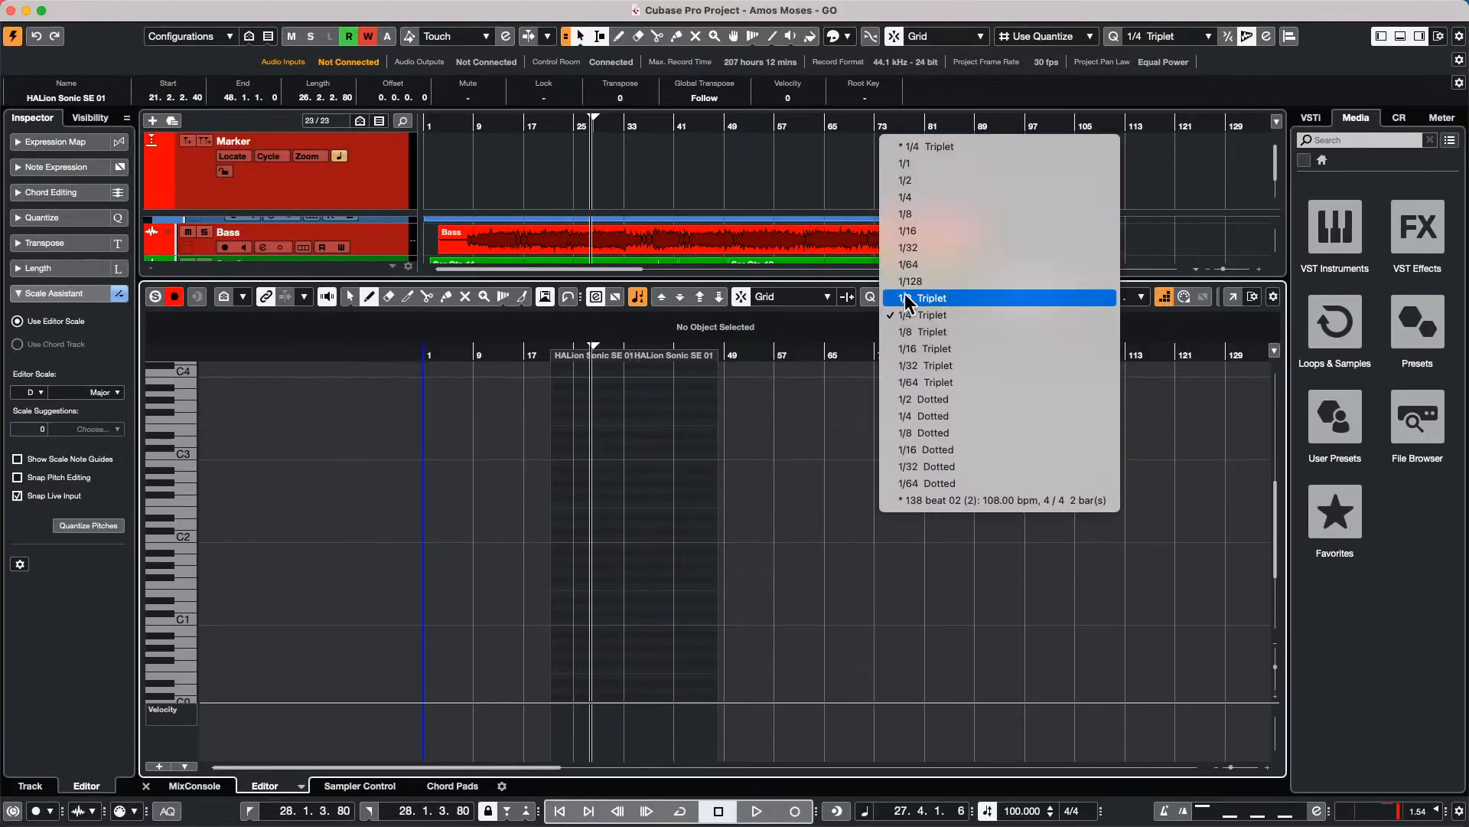
{"action": "left_click", "coordinate": [942, 249]}
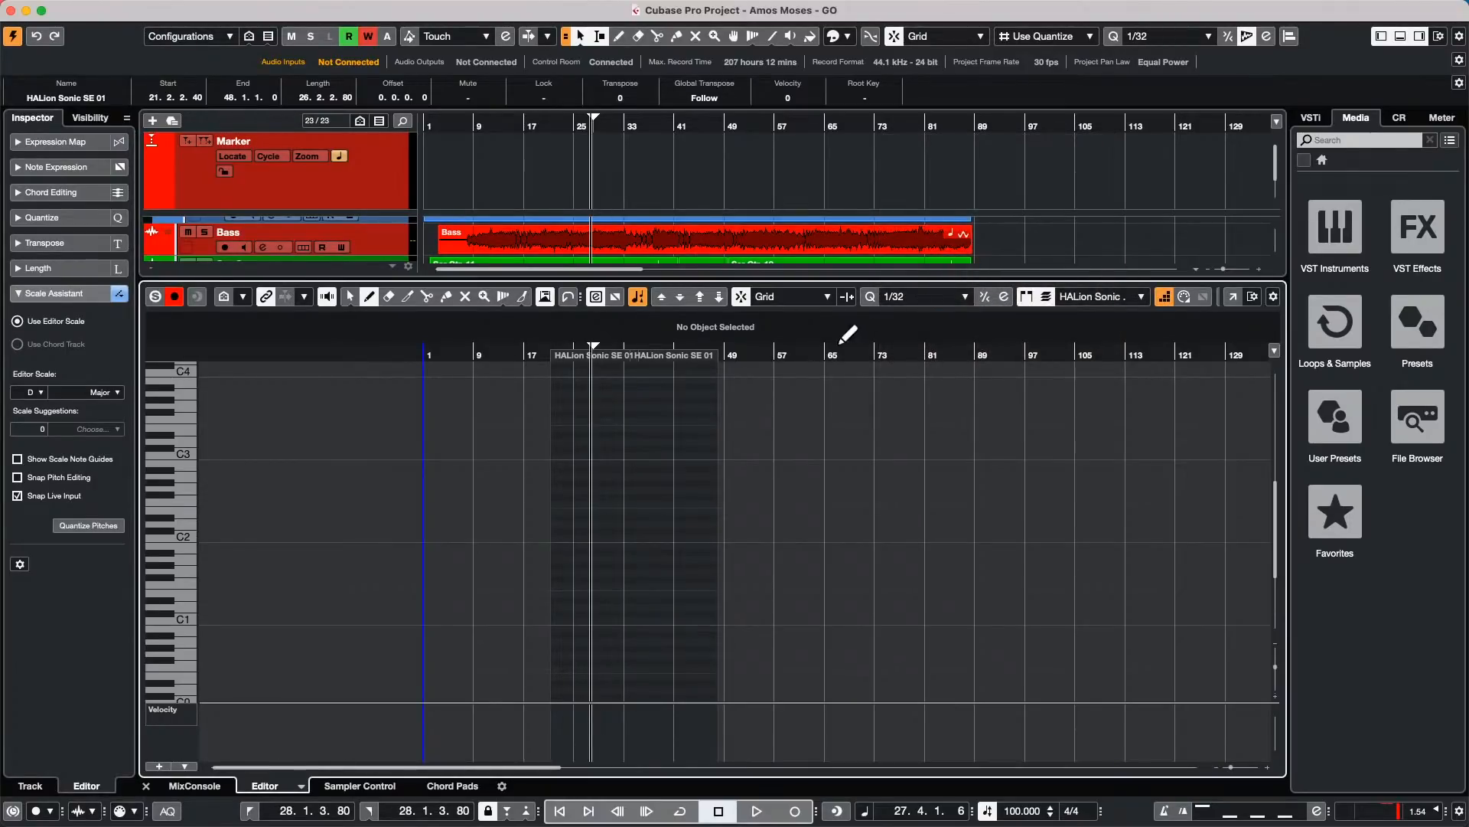
Step: Extend the HALion Sonic SE 01 part's end to about bar 69 and place the step input position at about bar 25 with the Object Selection tool
{"action": "left_click_drag", "start_coordinate": [679, 350], "coordinate": [817, 356]}
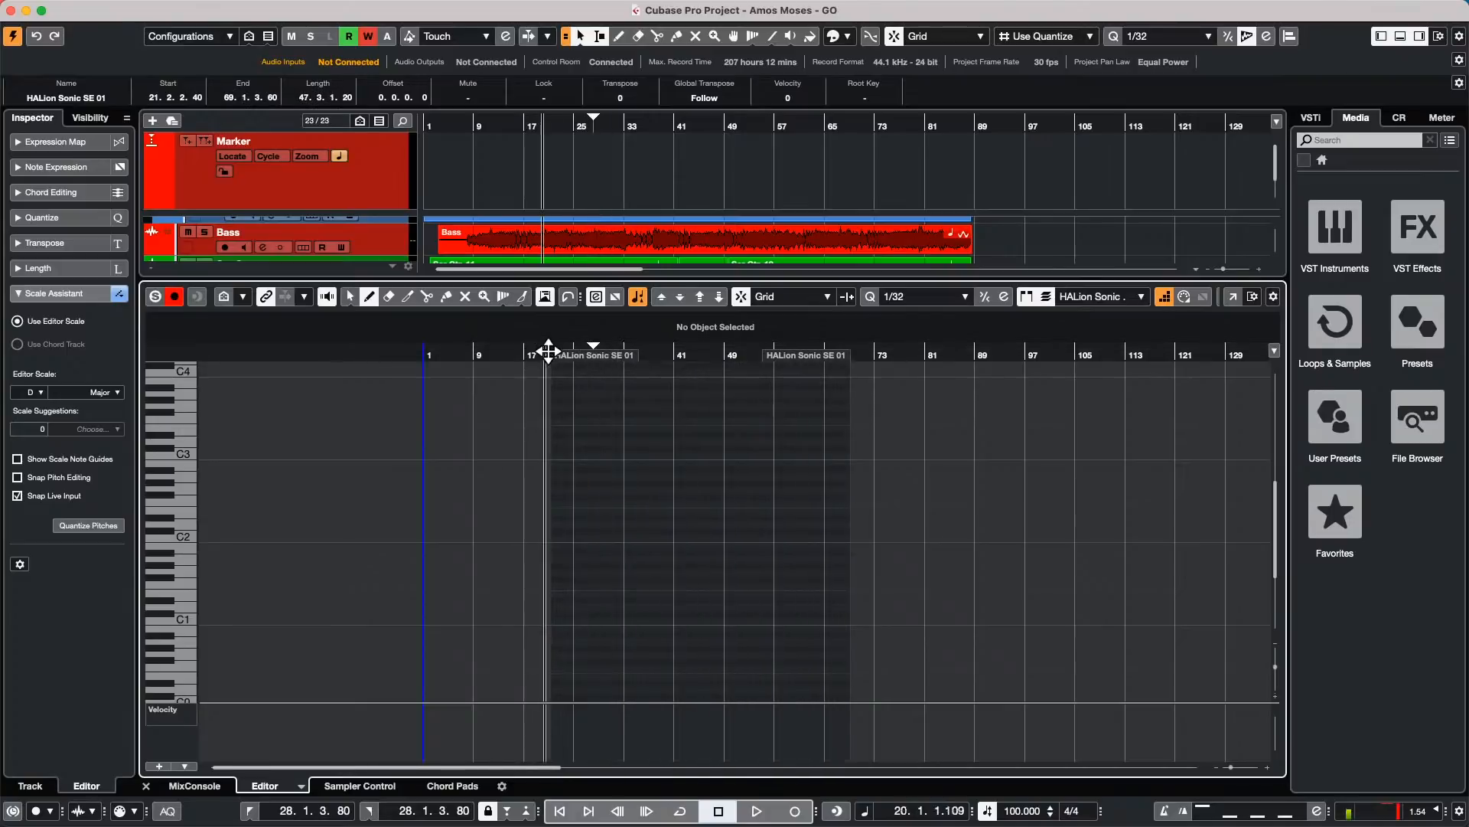
{"action": "left_click", "coordinate": [593, 354]}
{"action": "right_click", "coordinate": [577, 404]}
{"action": "left_click", "coordinate": [579, 406]}
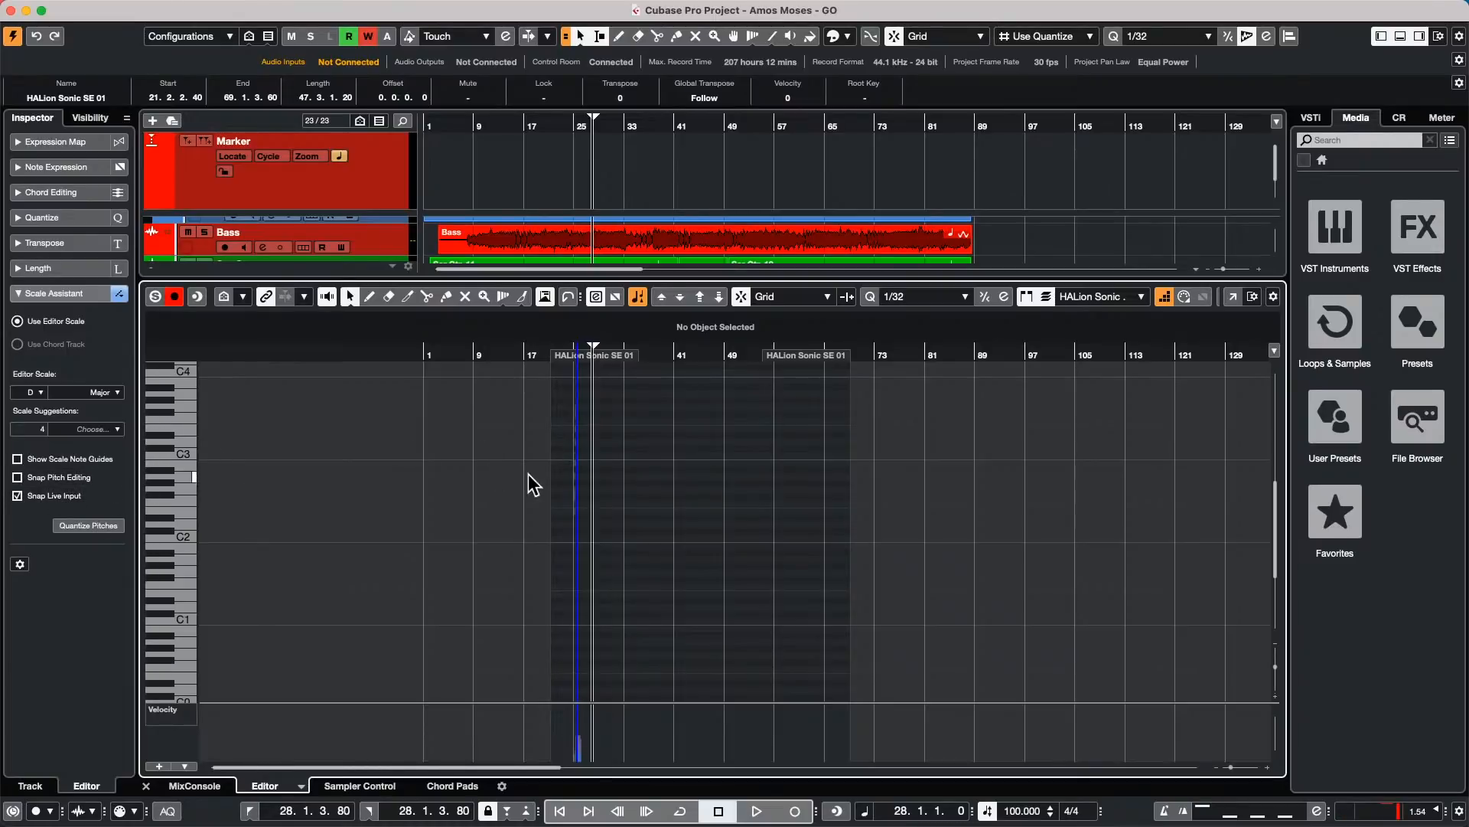
{"action": "scroll", "coordinate": [692, 512], "scroll_direction": "up", "scroll_amount": 1}
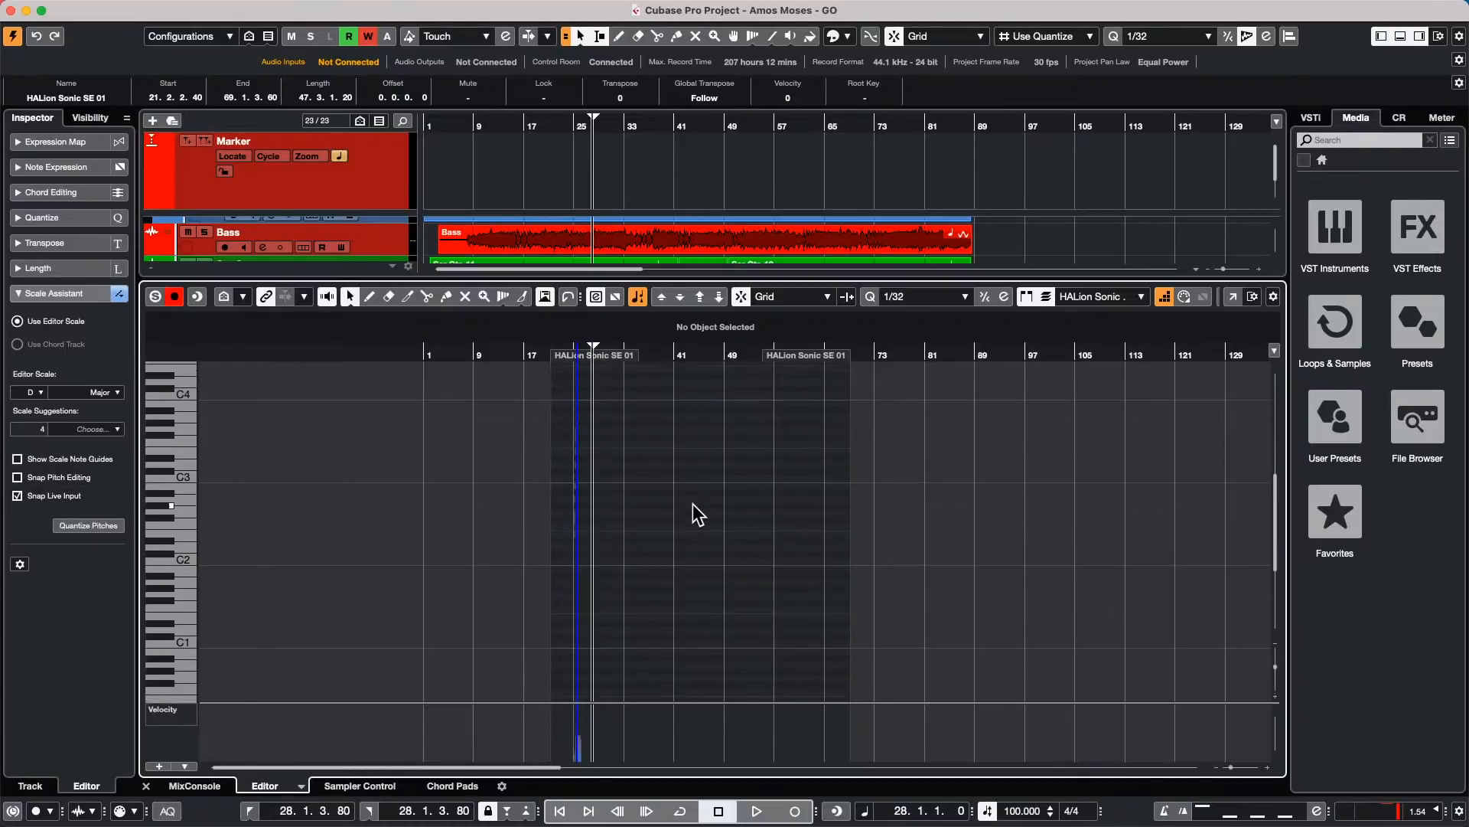
Step: Turn off Snap Live Input in the Scale Assistant and shrink the key editor to show the project's tracks
{"action": "left_click", "coordinate": [17, 495]}
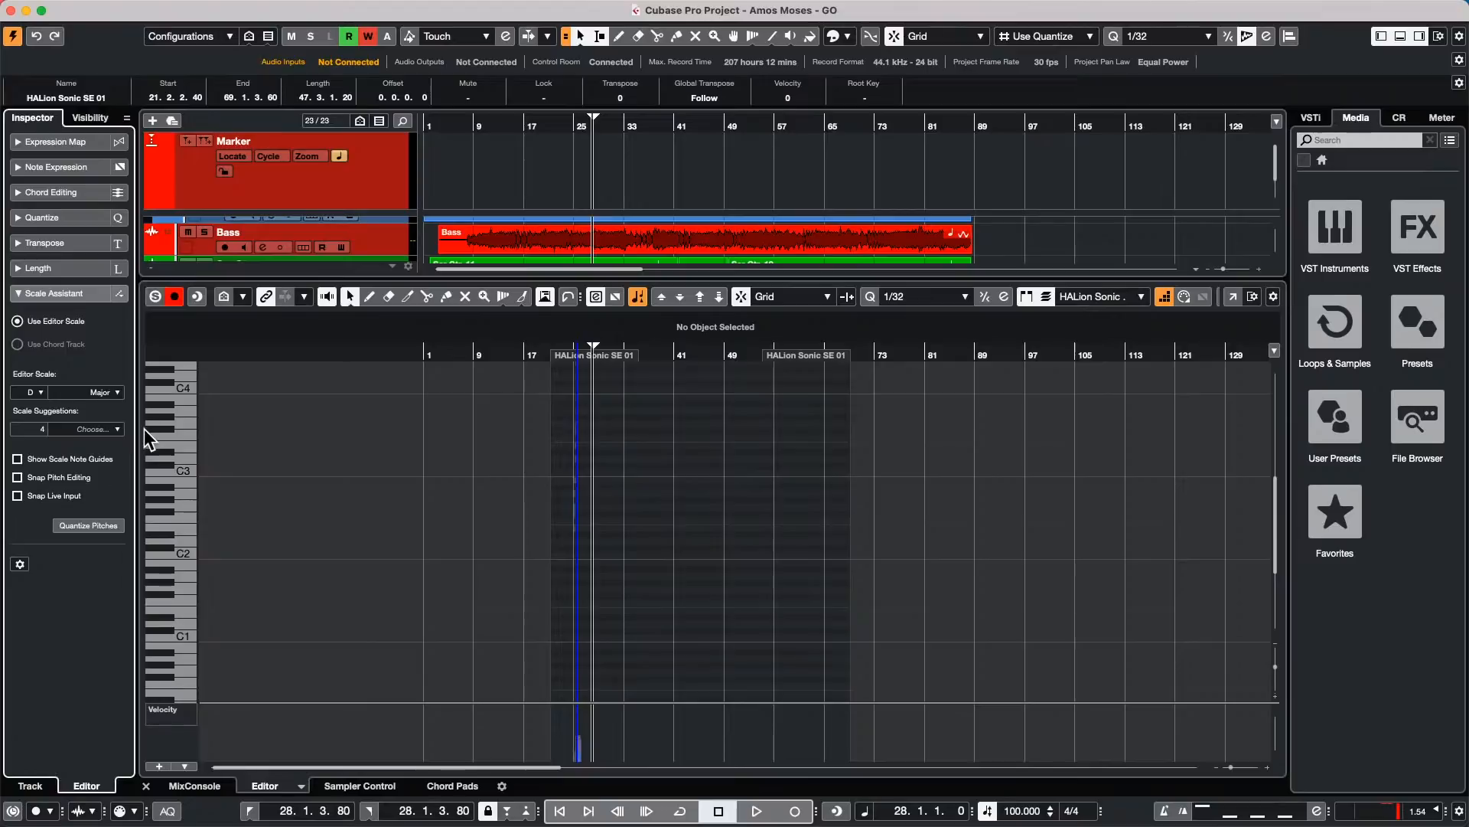
{"action": "left_click", "coordinate": [32, 392]}
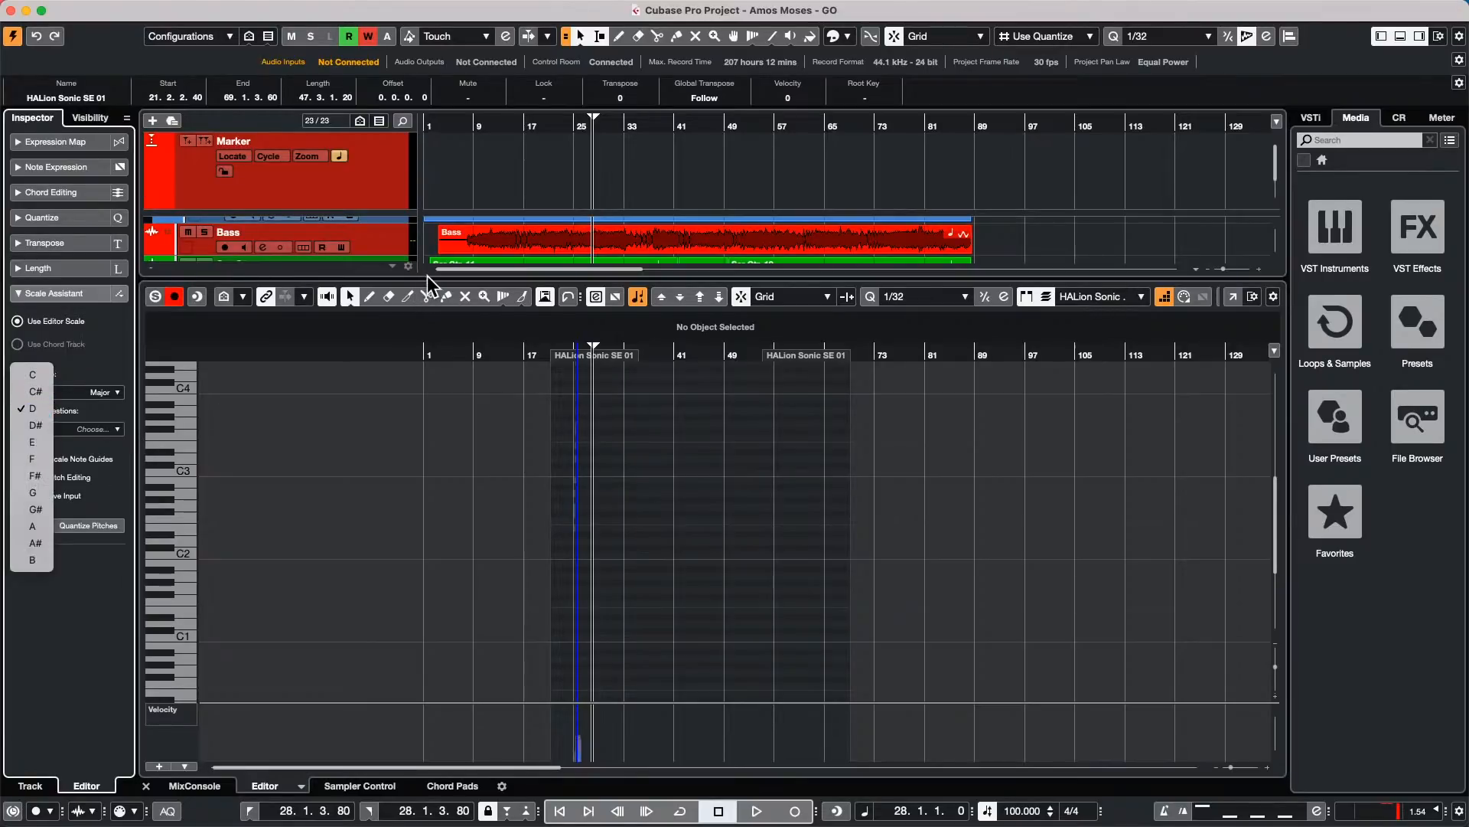
{"action": "left_click", "coordinate": [458, 275]}
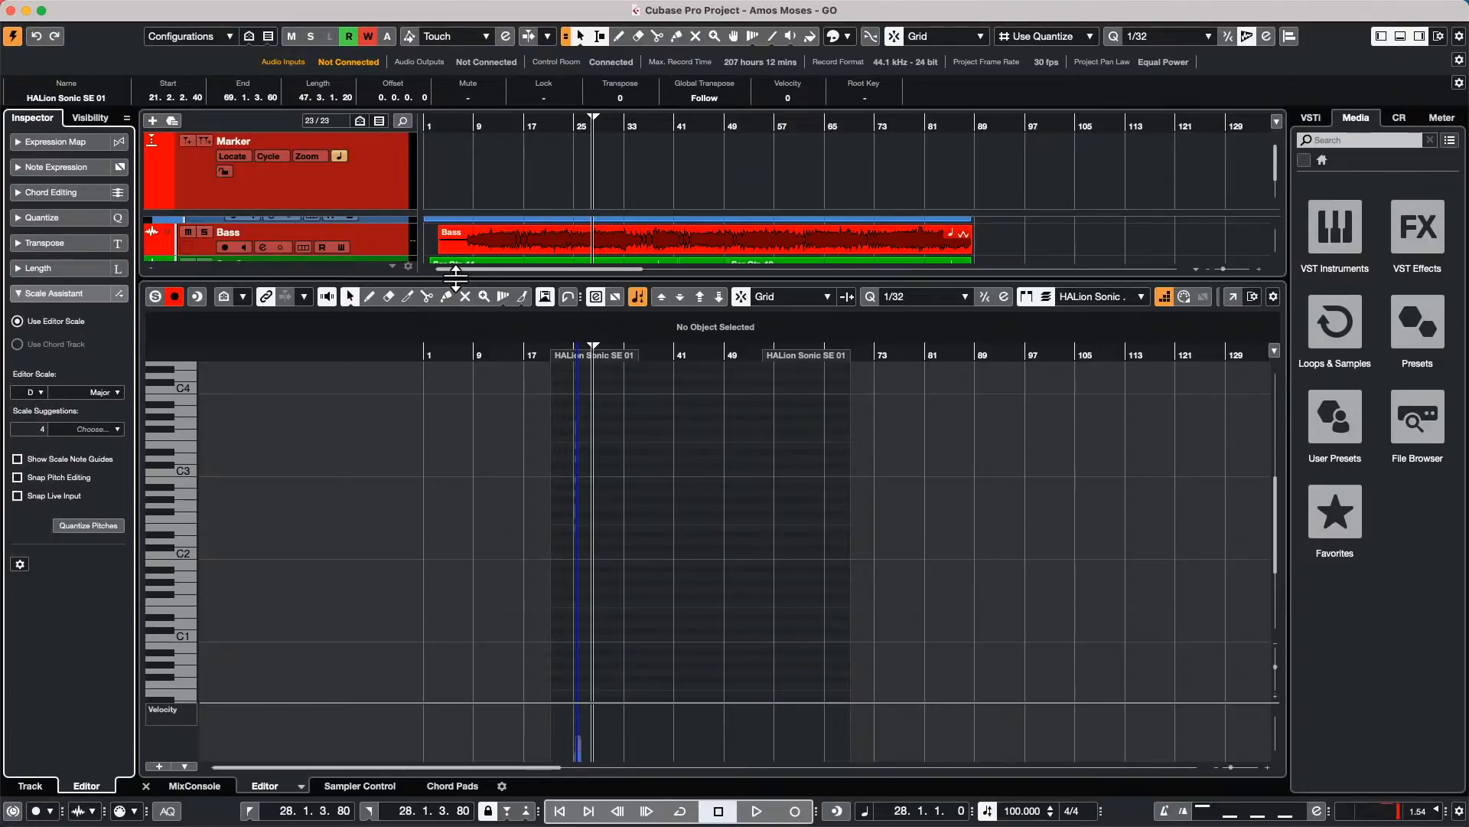
{"action": "left_click_drag", "start_coordinate": [456, 275], "coordinate": [440, 497]}
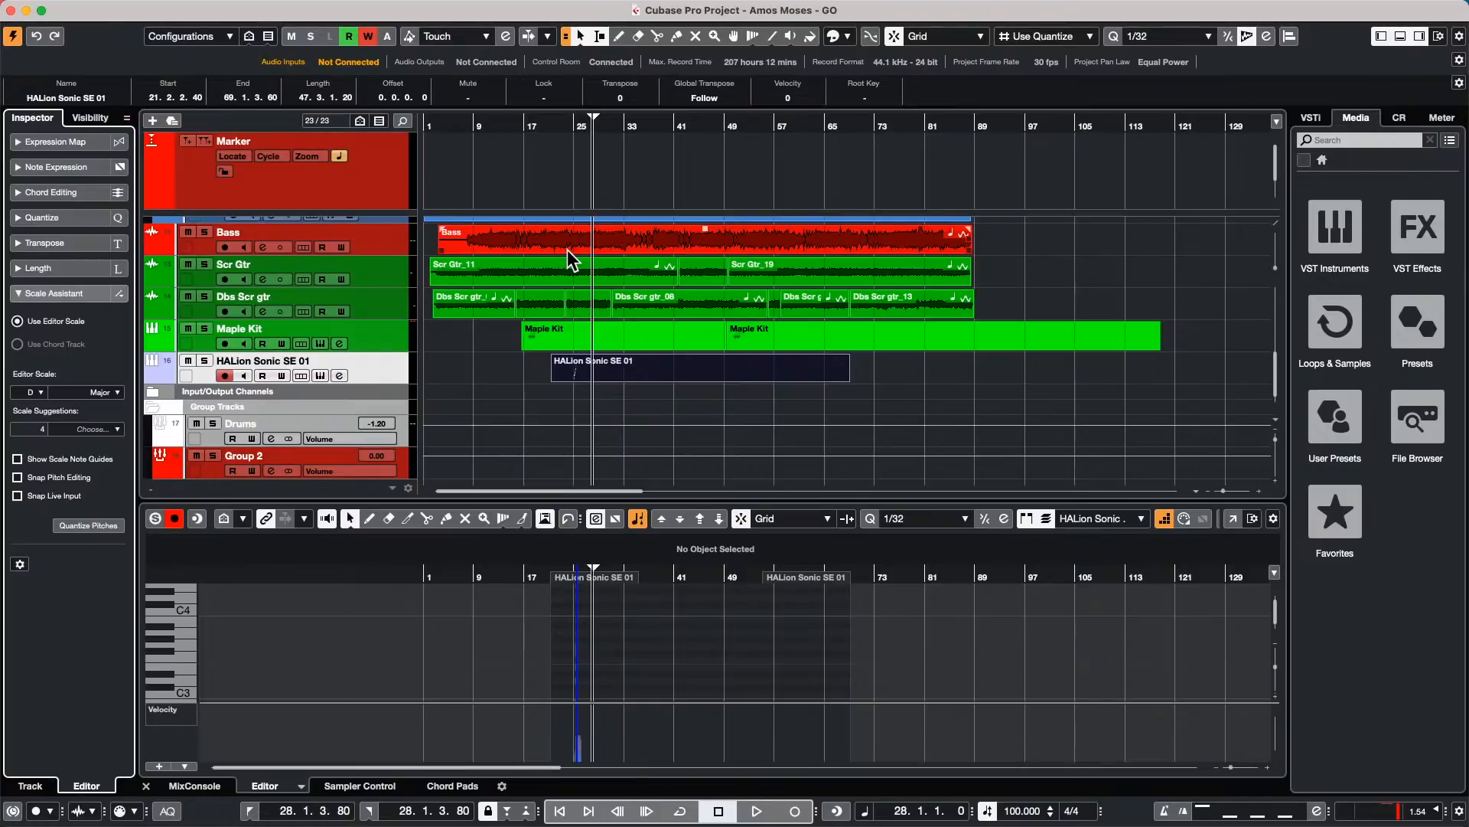
Step: Create a new empty project in the preselected project folder
{"action": "mouse_move", "coordinate": [562, 9]}
{"action": "left_click", "coordinate": [106, 12]}
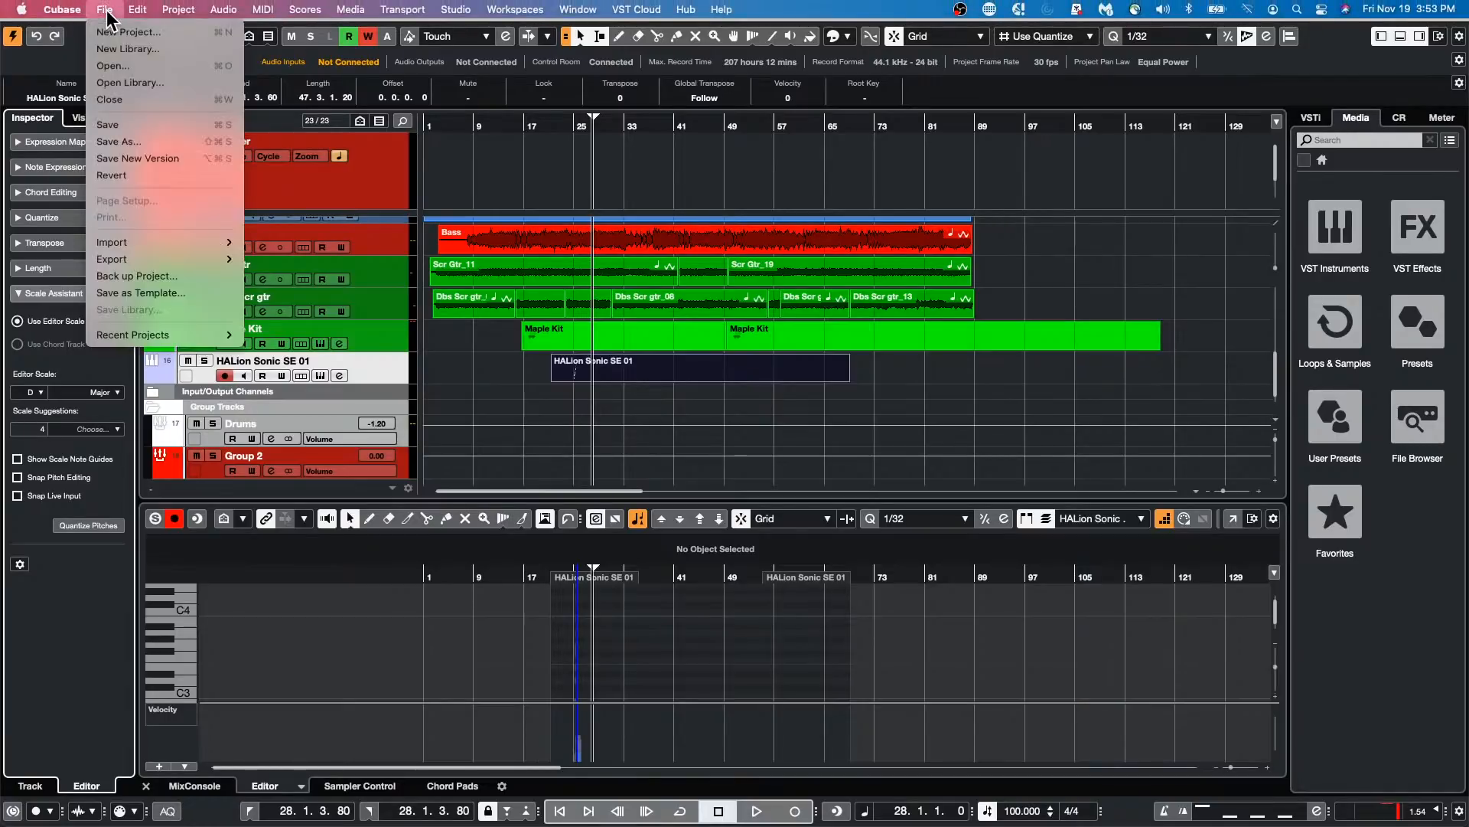
{"action": "mouse_move", "coordinate": [190, 333]}
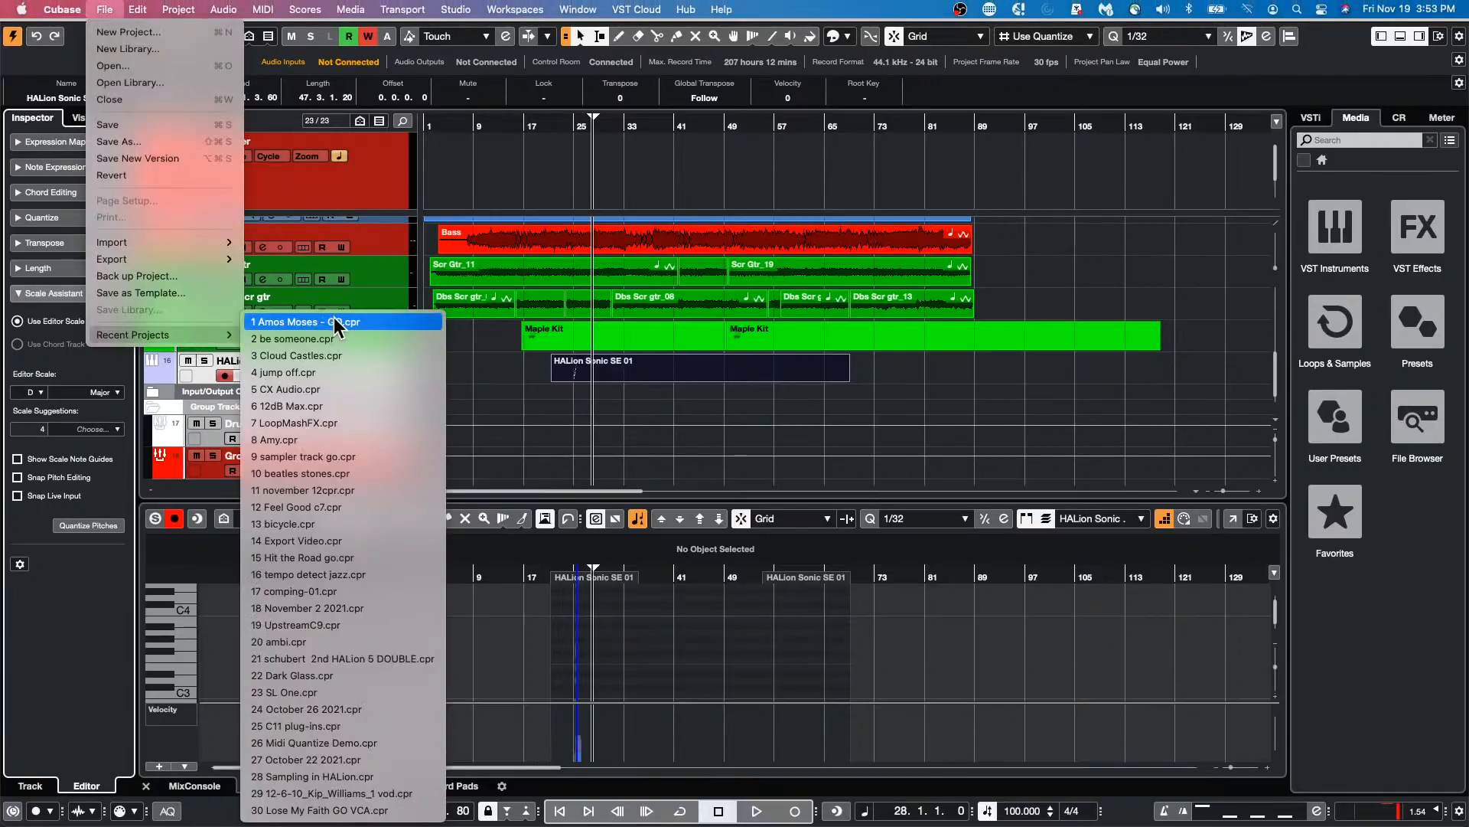
{"action": "left_click", "coordinate": [100, 31]}
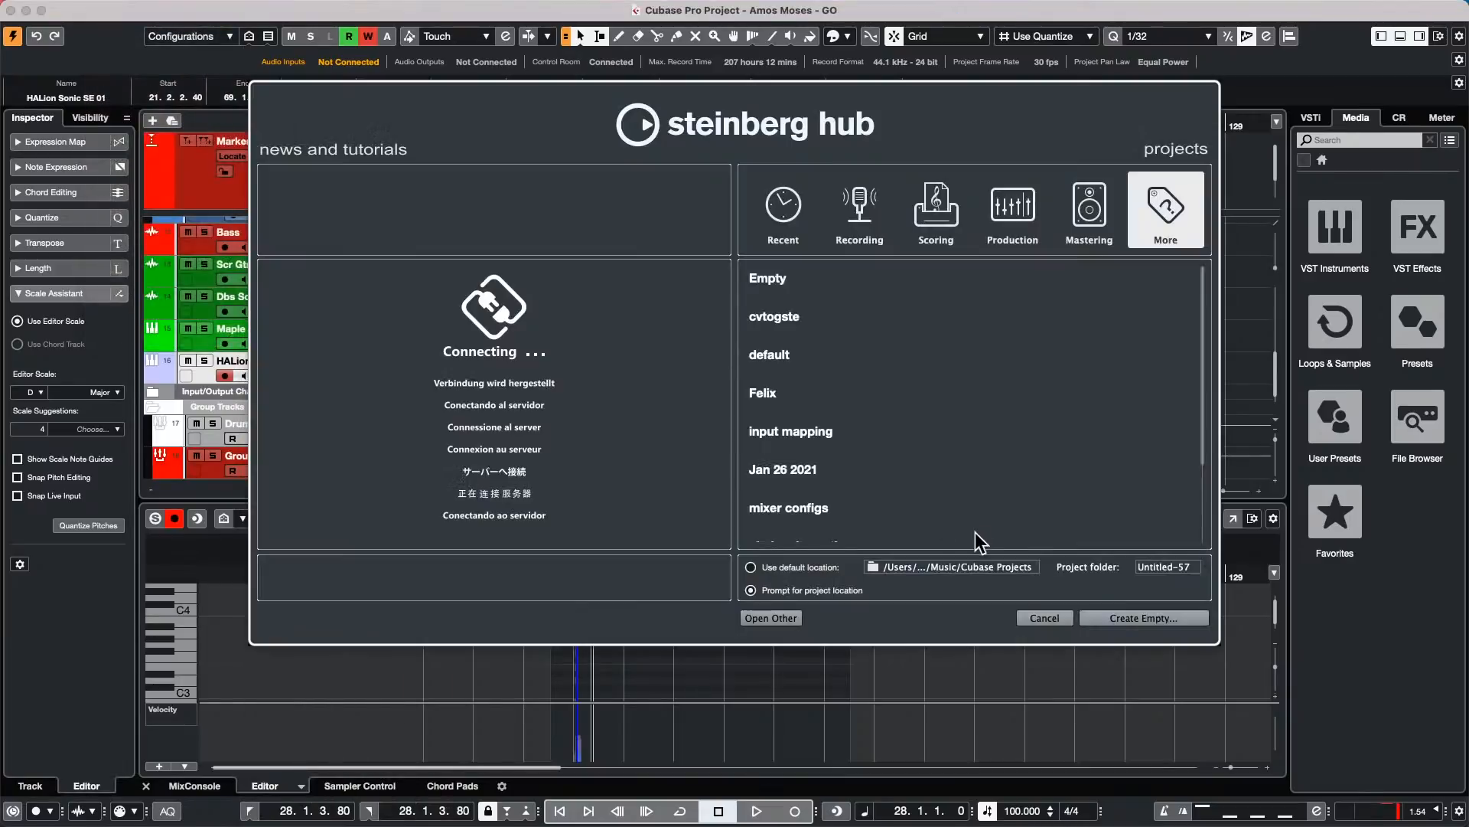
{"action": "left_click", "coordinate": [1127, 623]}
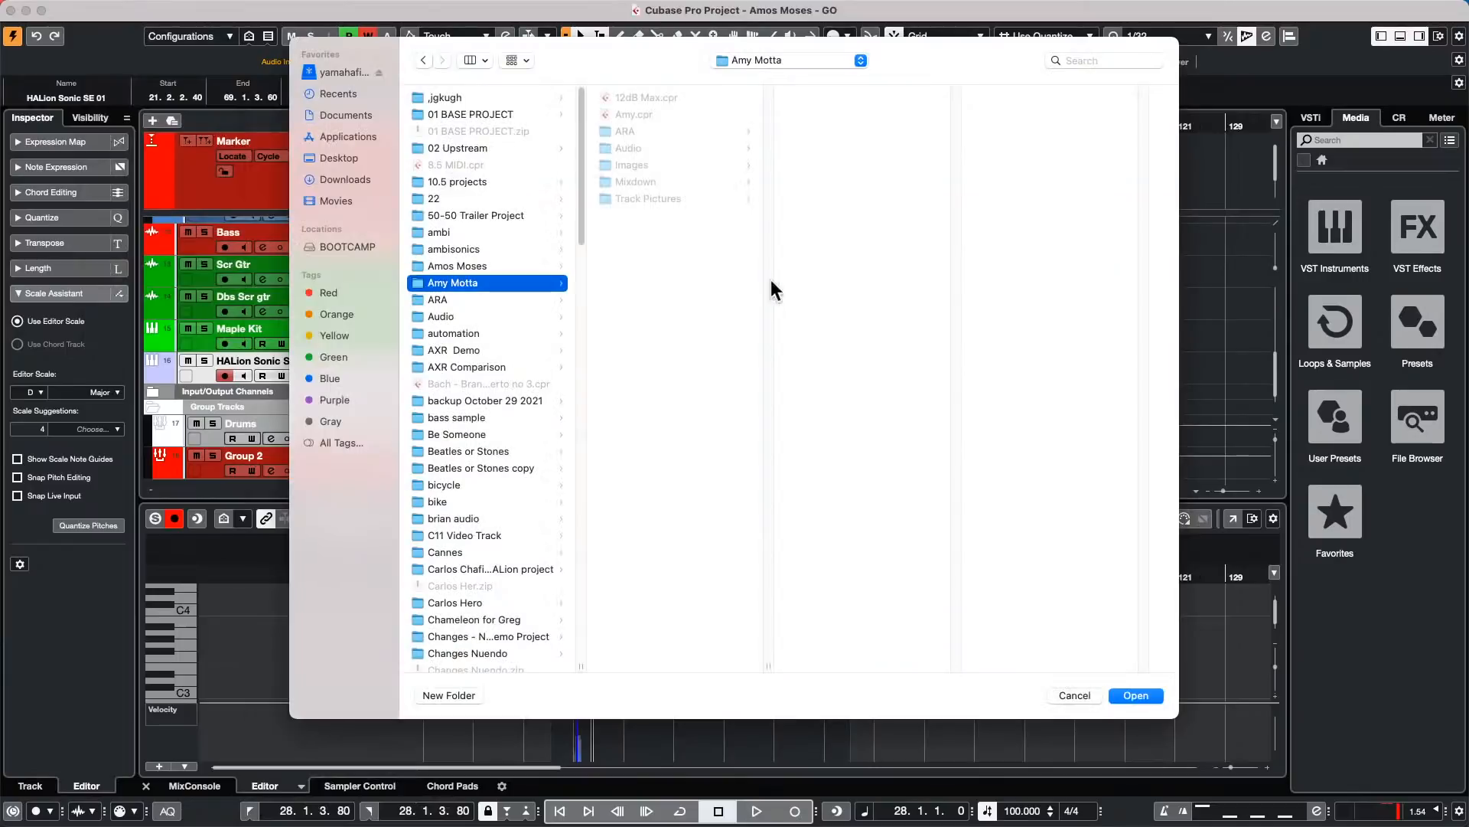
{"action": "left_click", "coordinate": [1154, 697]}
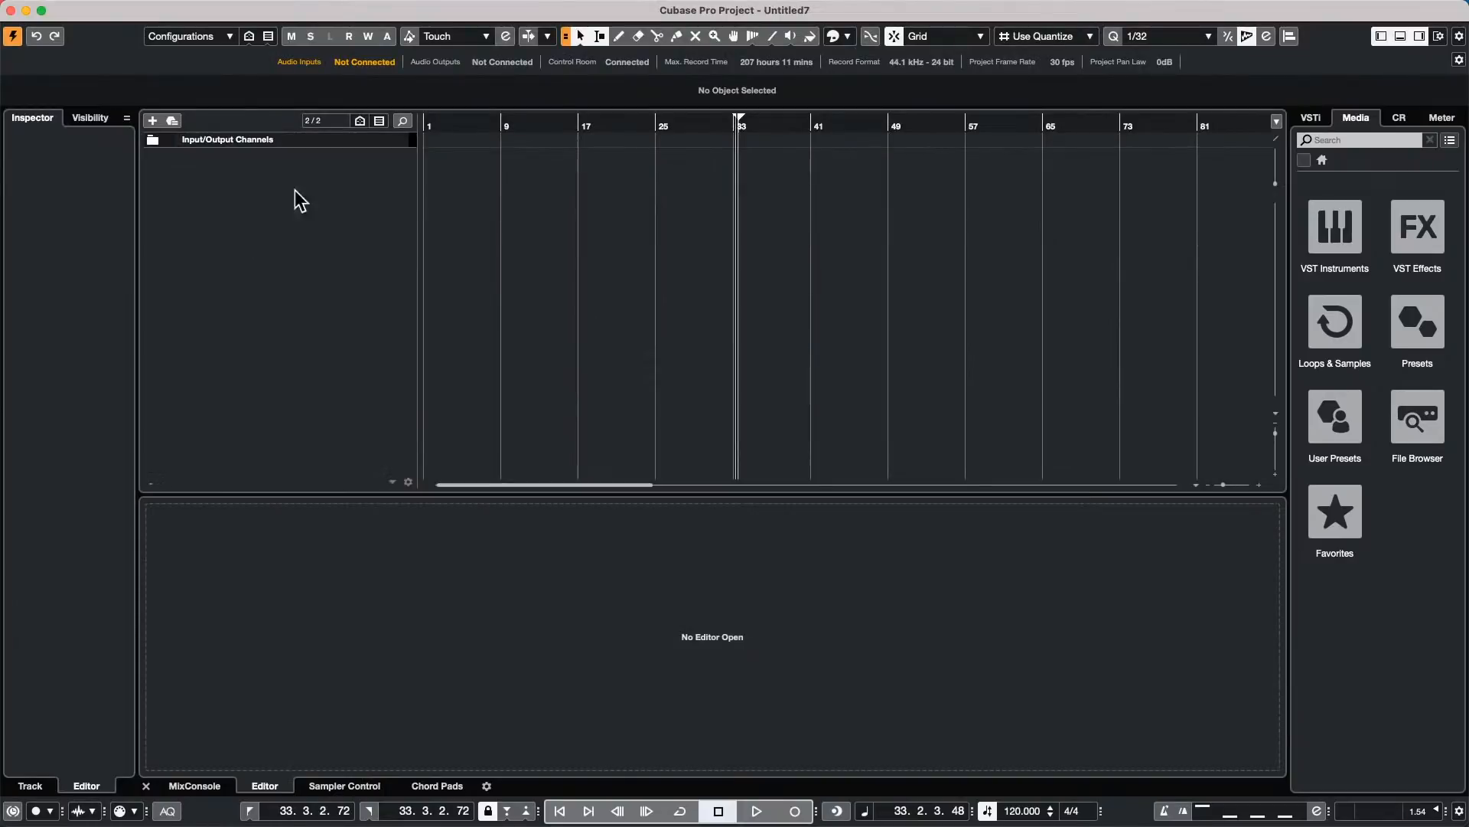
{"action": "right_click", "coordinate": [319, 186]}
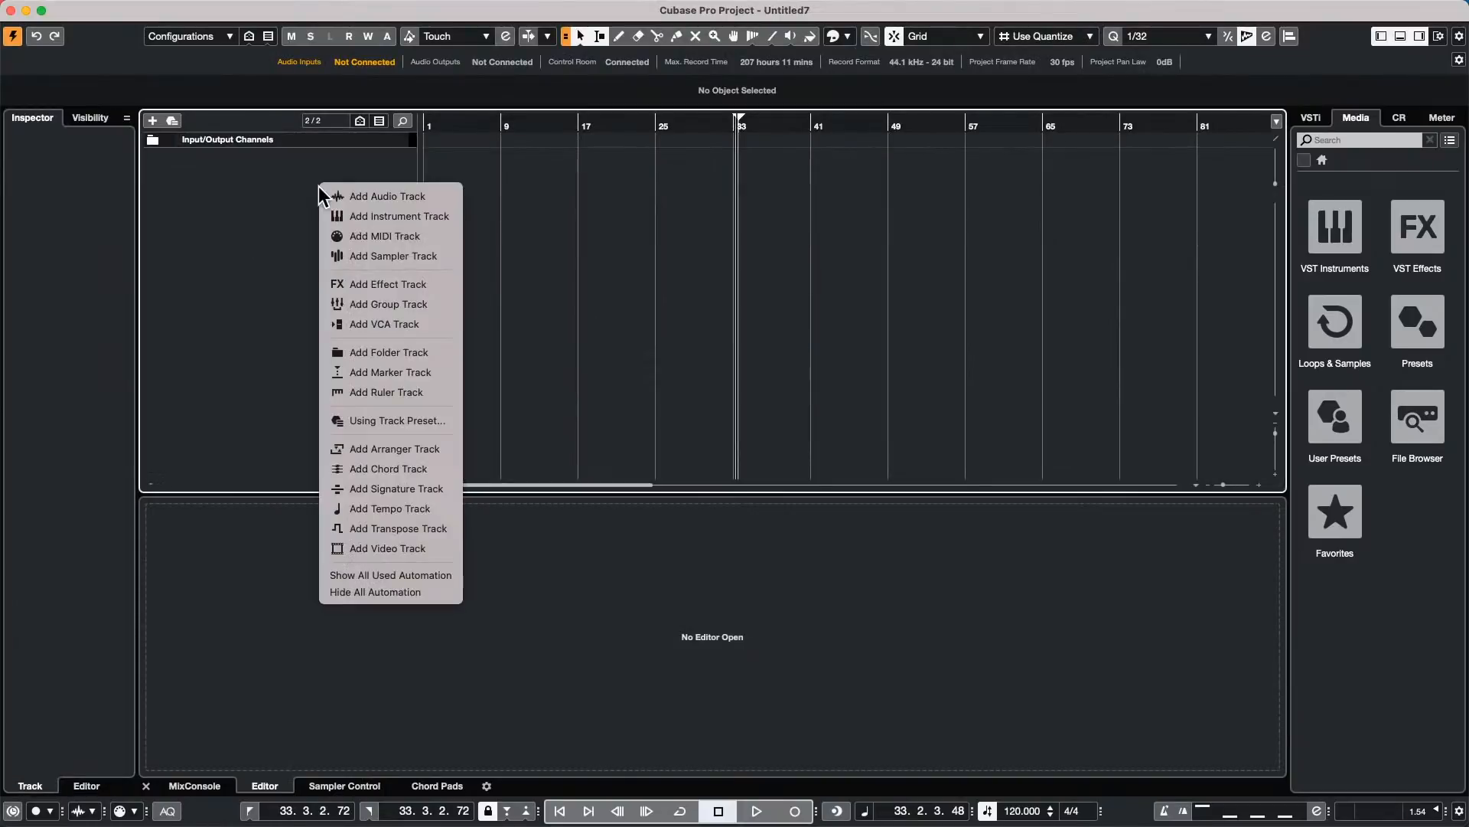
{"action": "left_click", "coordinate": [398, 218]}
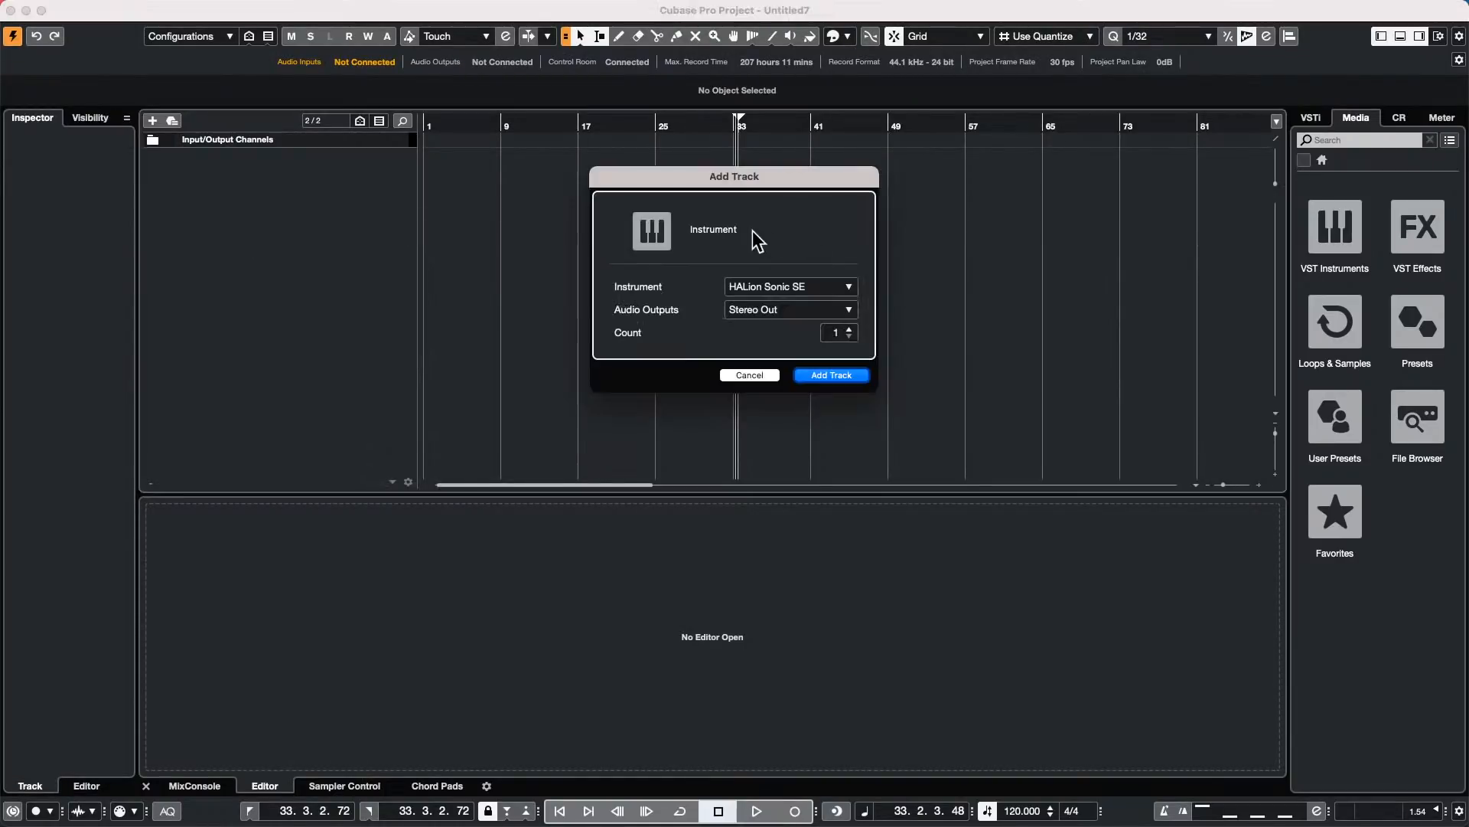
{"action": "left_click", "coordinate": [749, 375]}
Step: Import only The Grand track from be someone.cpr in the Be Someone folder into the new project at the cursor position
{"action": "left_click", "coordinate": [105, 9]}
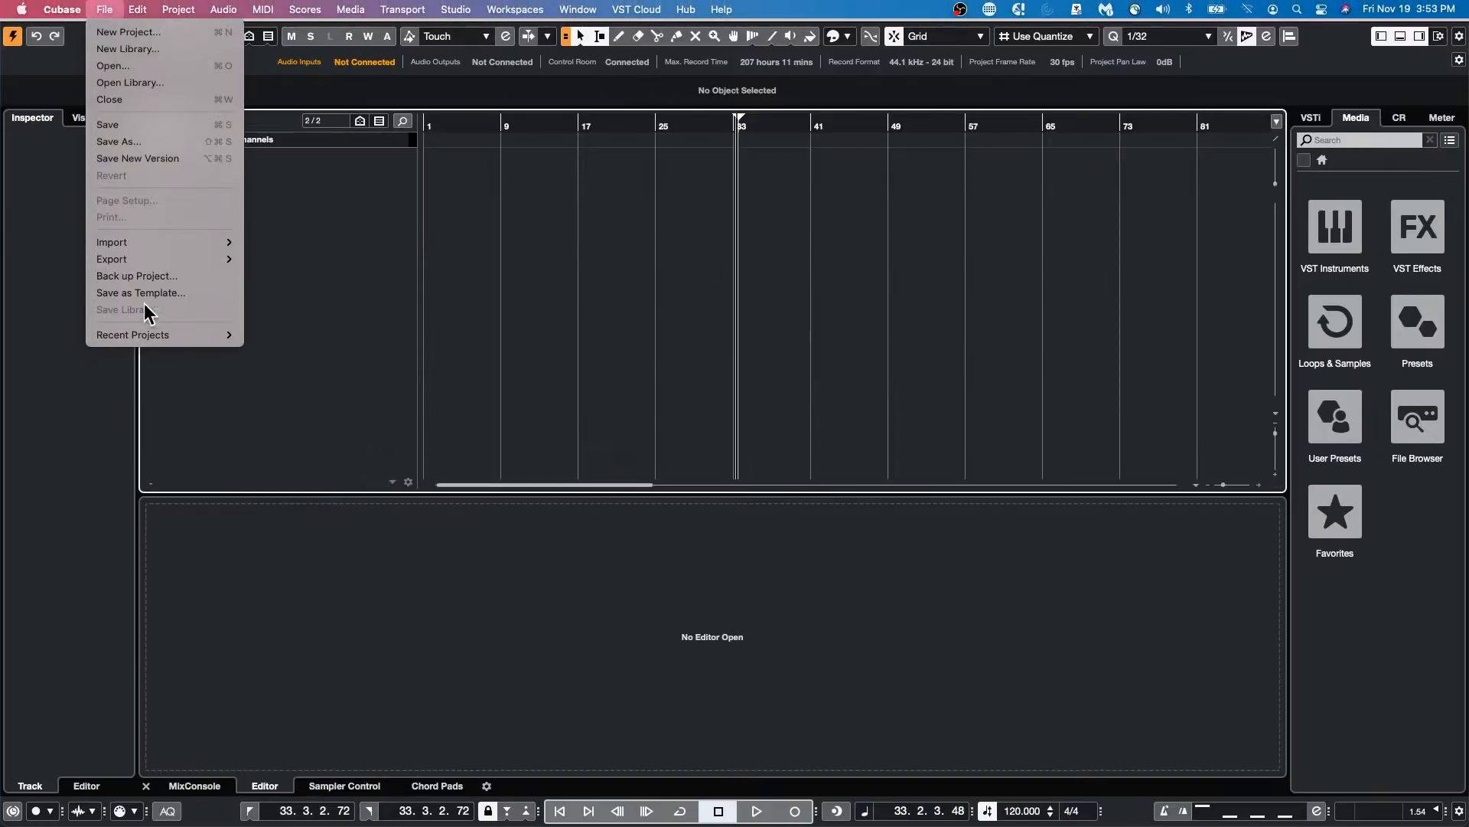
{"action": "mouse_move", "coordinate": [150, 329]}
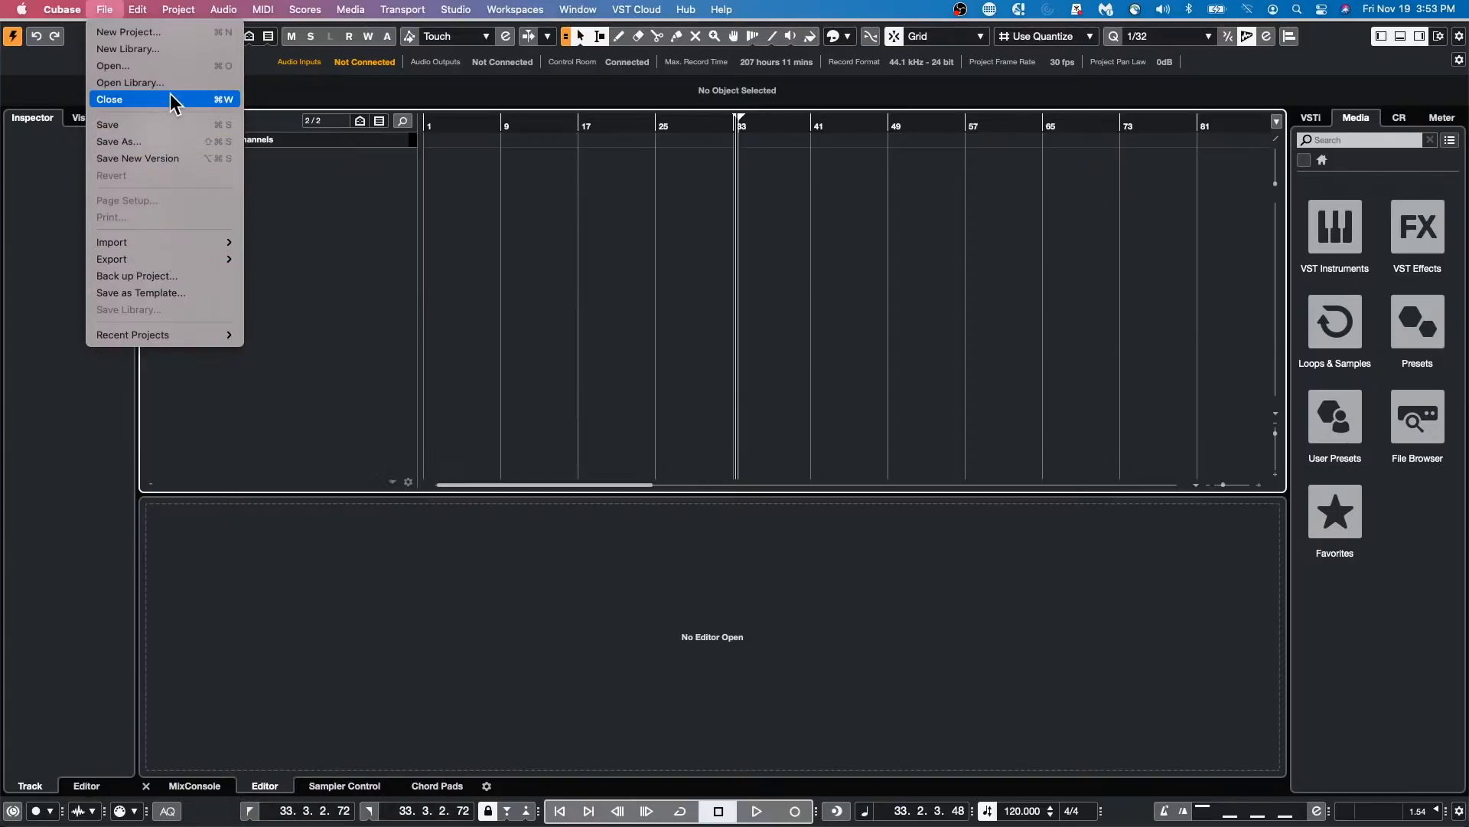
{"action": "mouse_move", "coordinate": [149, 241]}
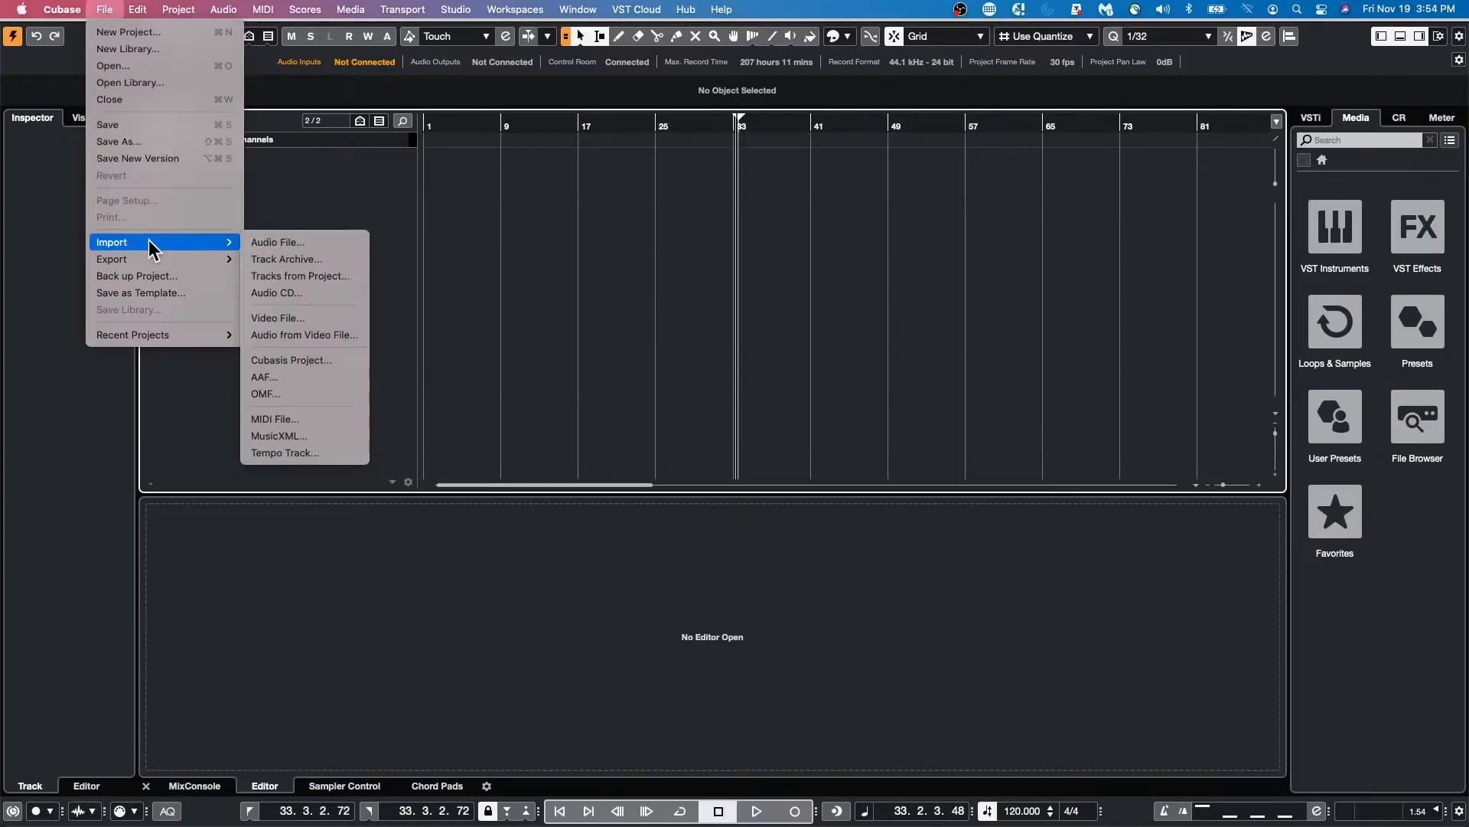
{"action": "left_click", "coordinate": [328, 276]}
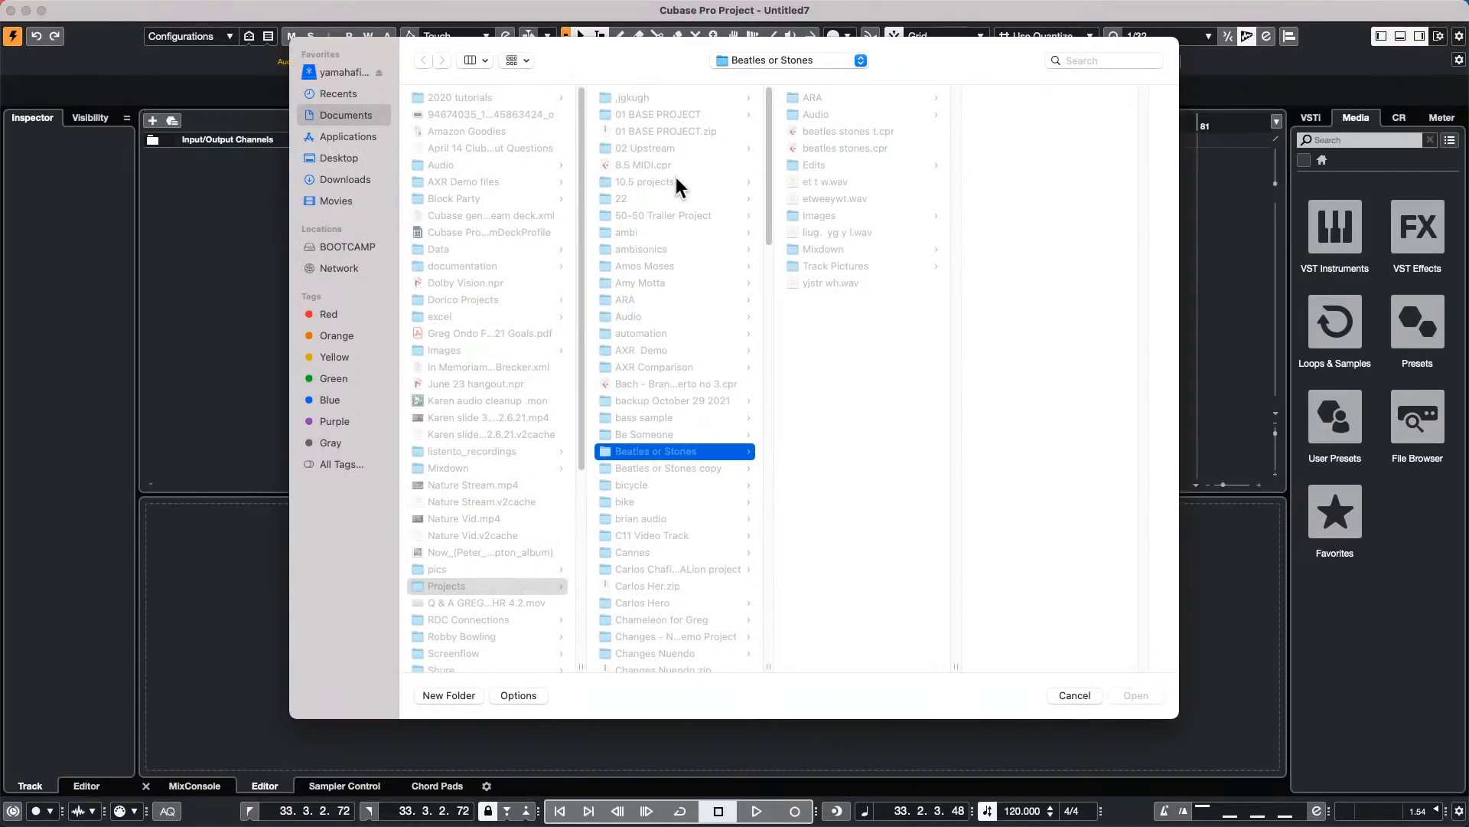
{"action": "left_click", "coordinate": [659, 434]}
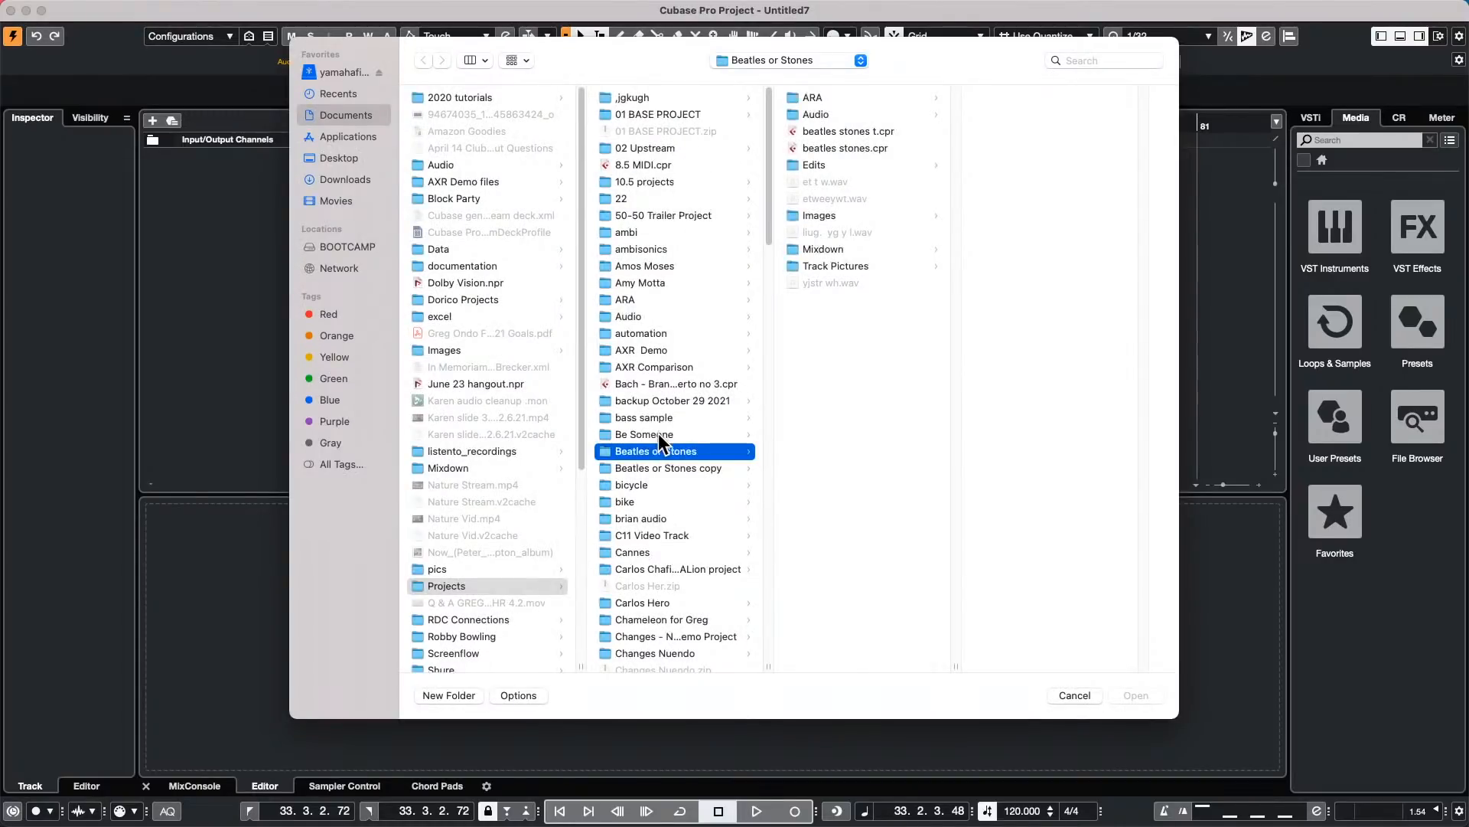
{"action": "left_click", "coordinate": [673, 417]}
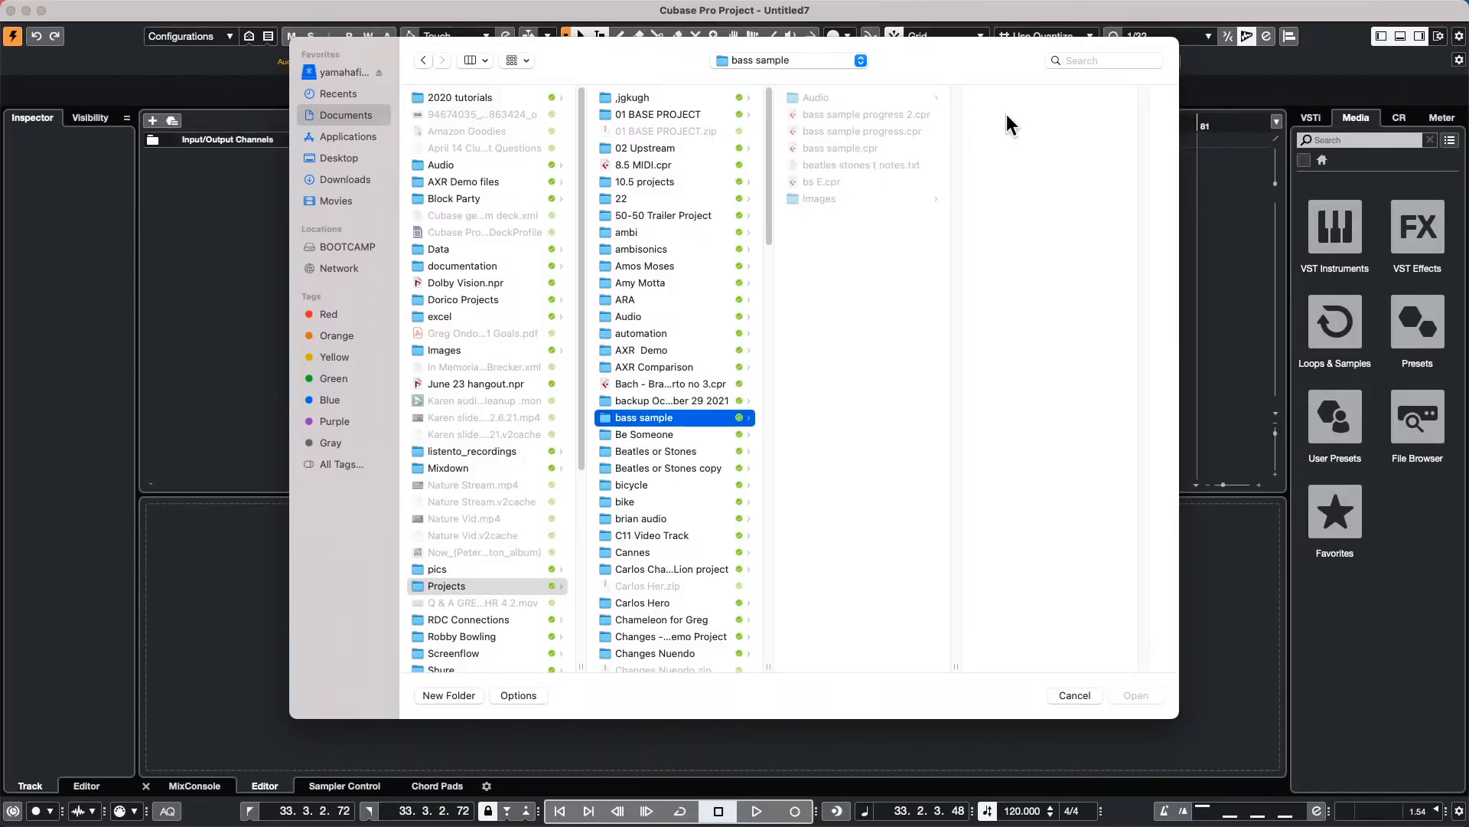
{"action": "left_click", "coordinate": [655, 434]}
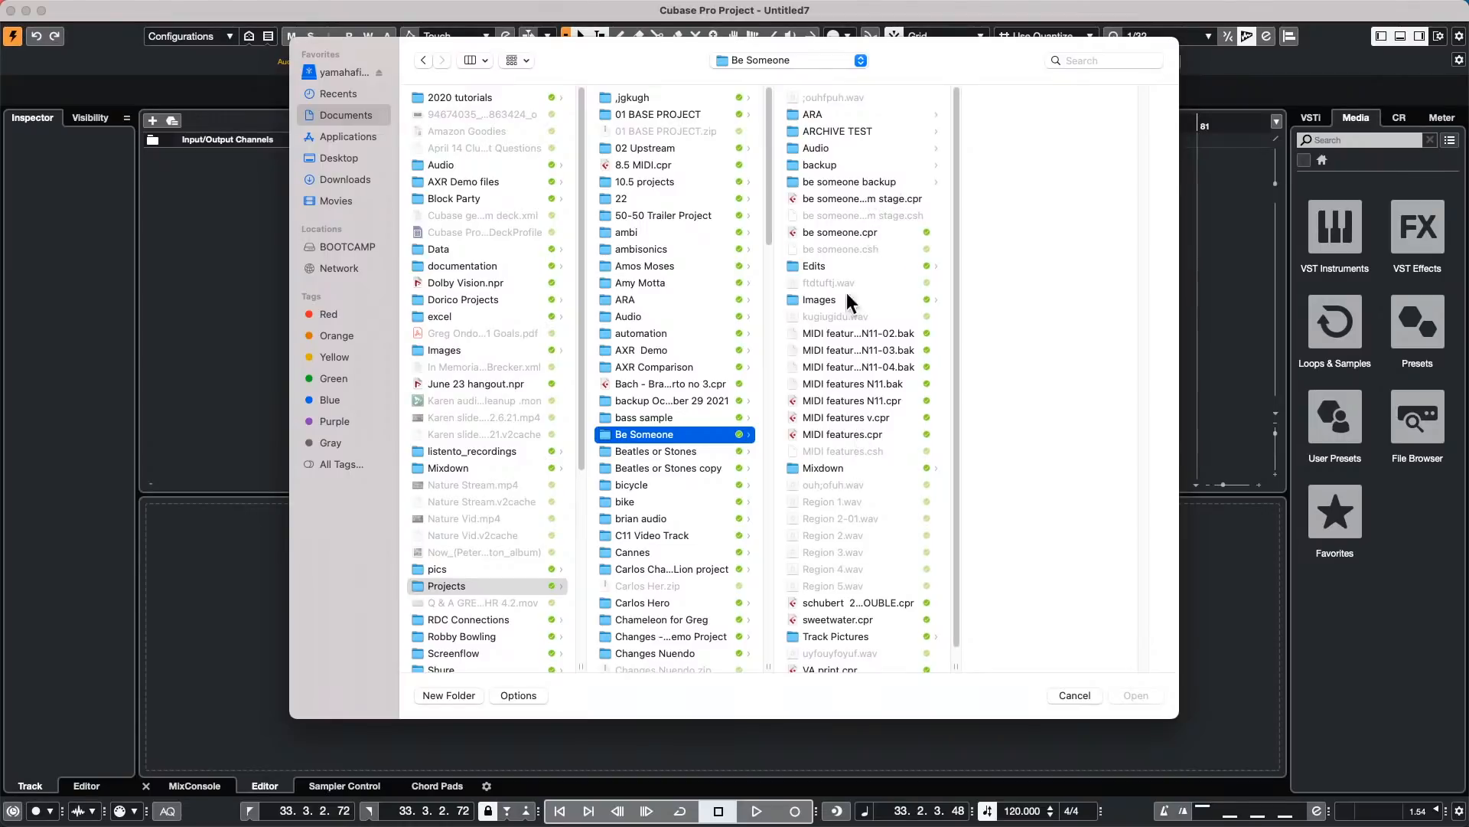
{"action": "scroll", "coordinate": [828, 527], "scroll_direction": "down", "scroll_amount": 1}
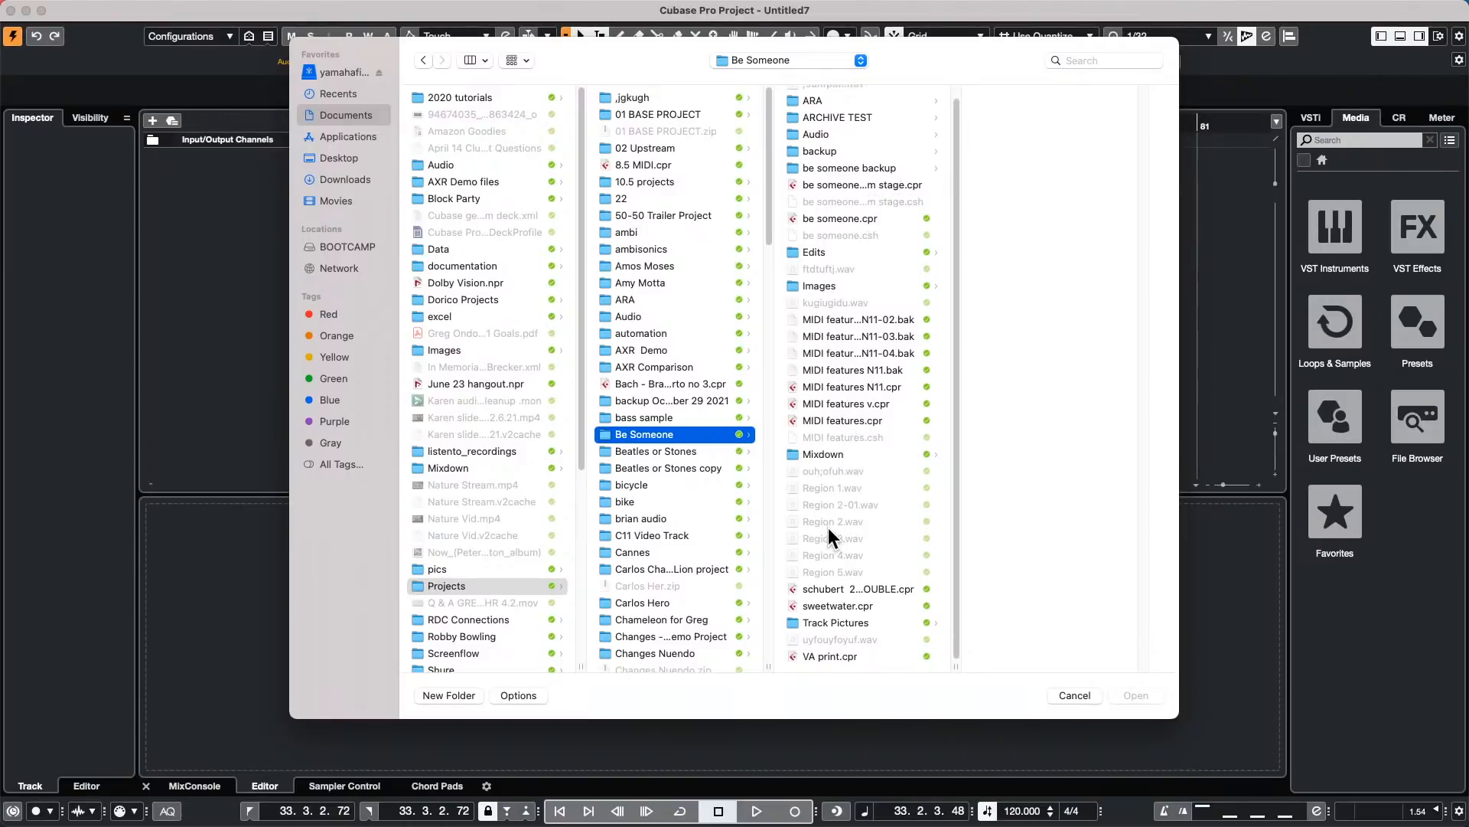
{"action": "scroll", "coordinate": [829, 528], "scroll_direction": "up", "scroll_amount": 1}
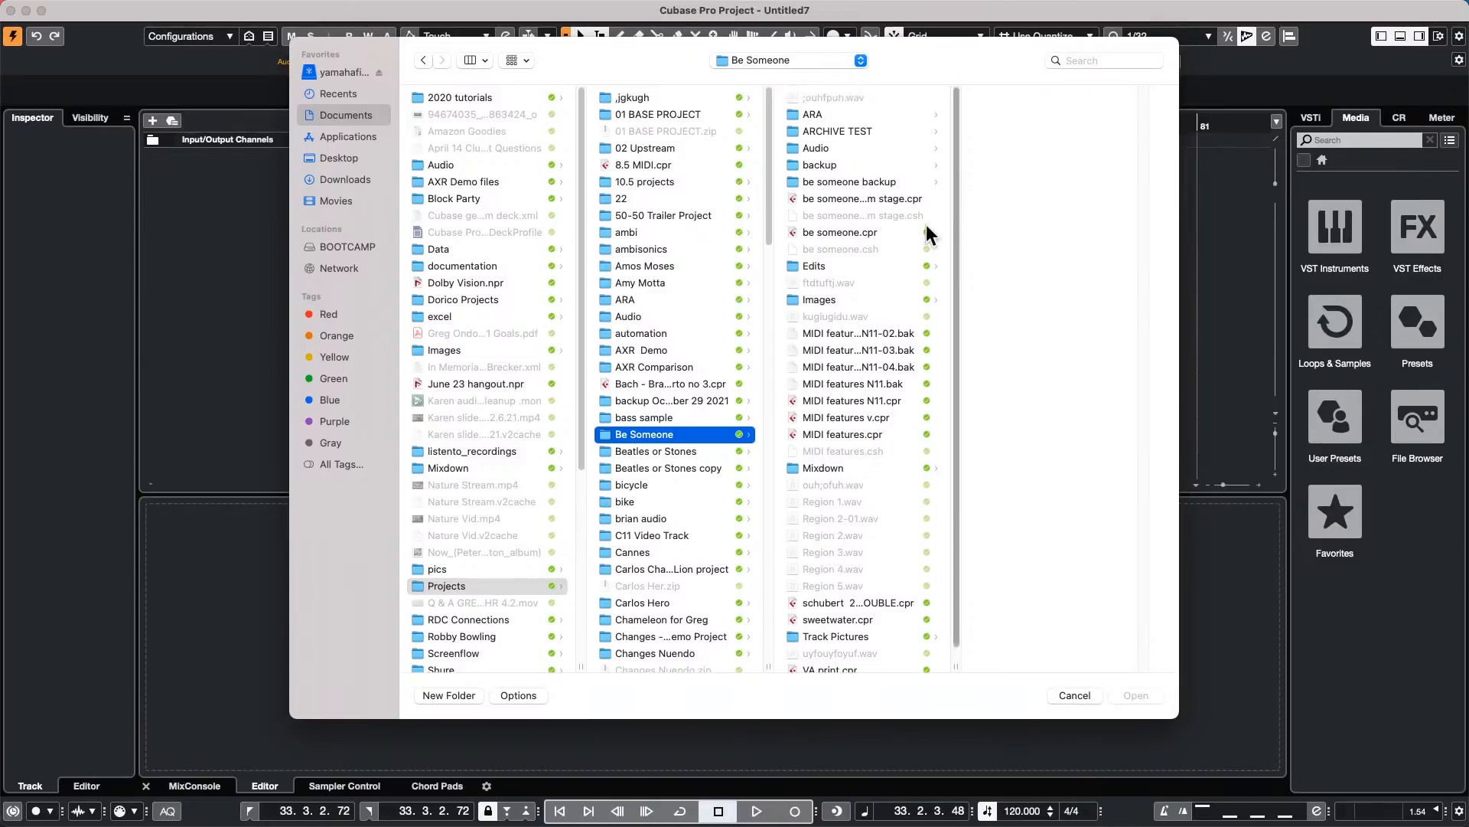
{"action": "double_click", "coordinate": [832, 230]}
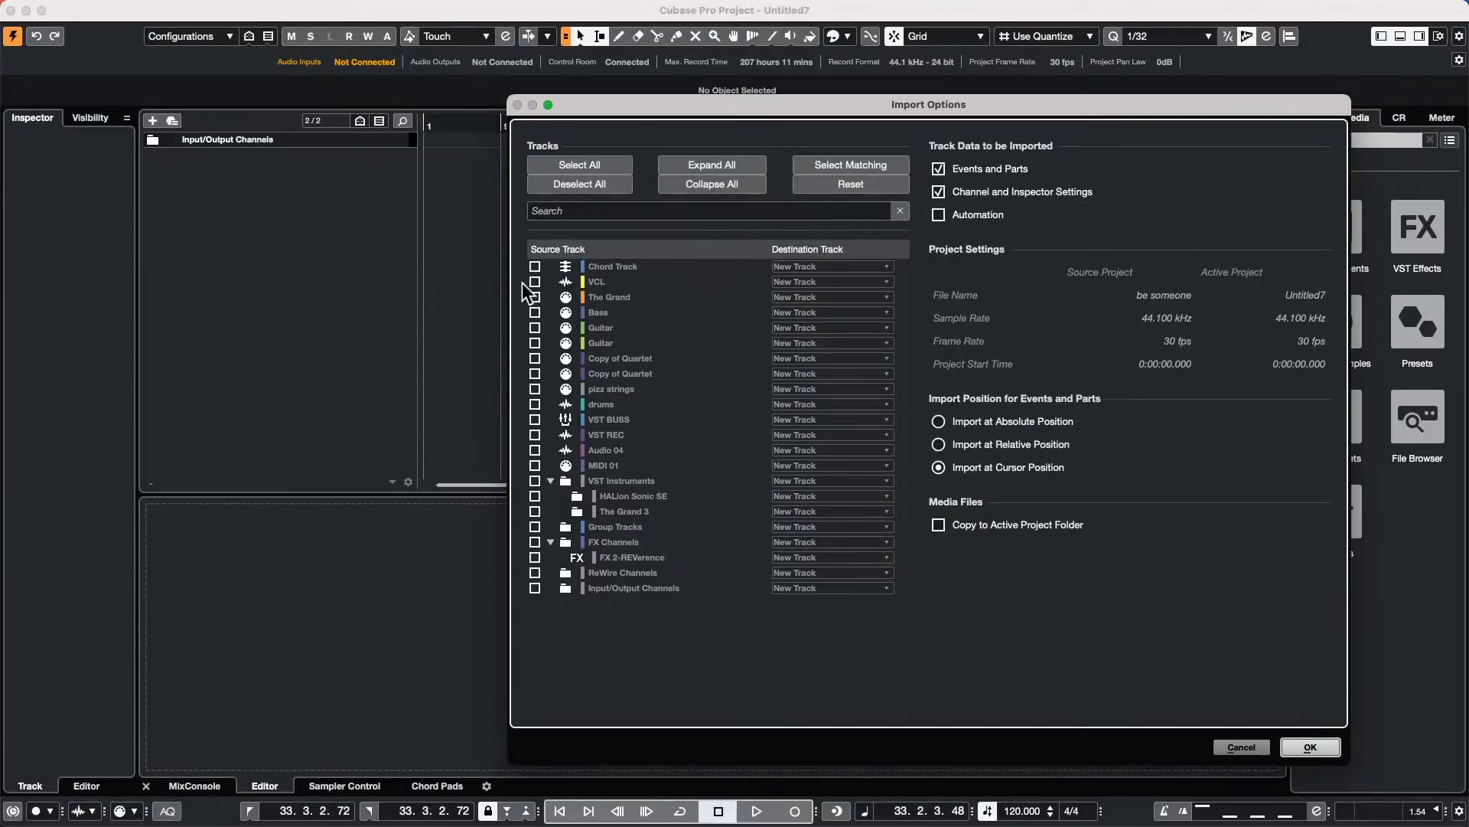
{"action": "left_click", "coordinate": [535, 297]}
{"action": "left_click", "coordinate": [1310, 747]}
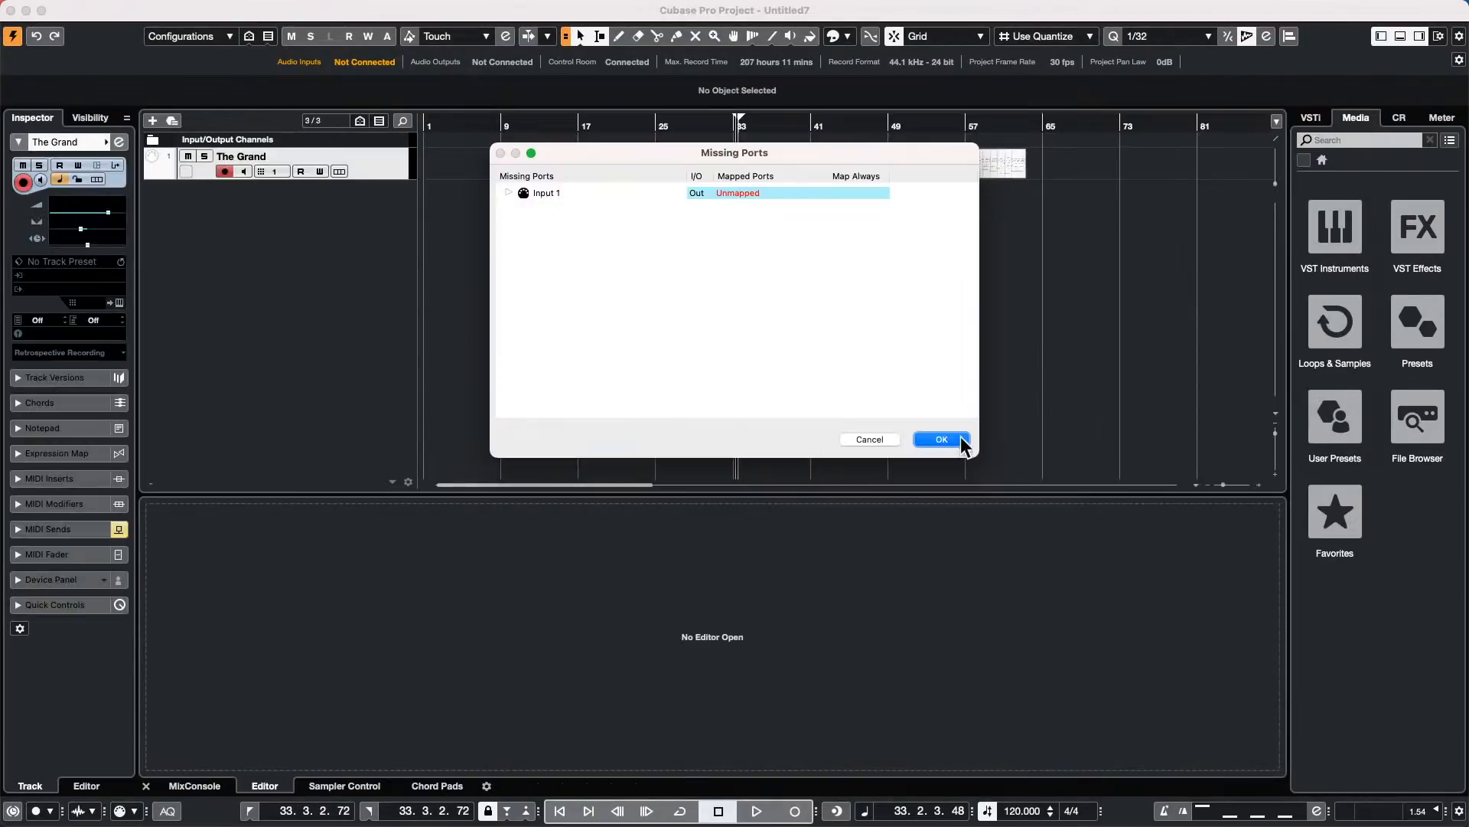
Step: Accept the missing port as unmapped and add one instrument track with The Grand 3 routed to Stereo Out
{"action": "left_click", "coordinate": [942, 439]}
{"action": "right_click", "coordinate": [260, 216]}
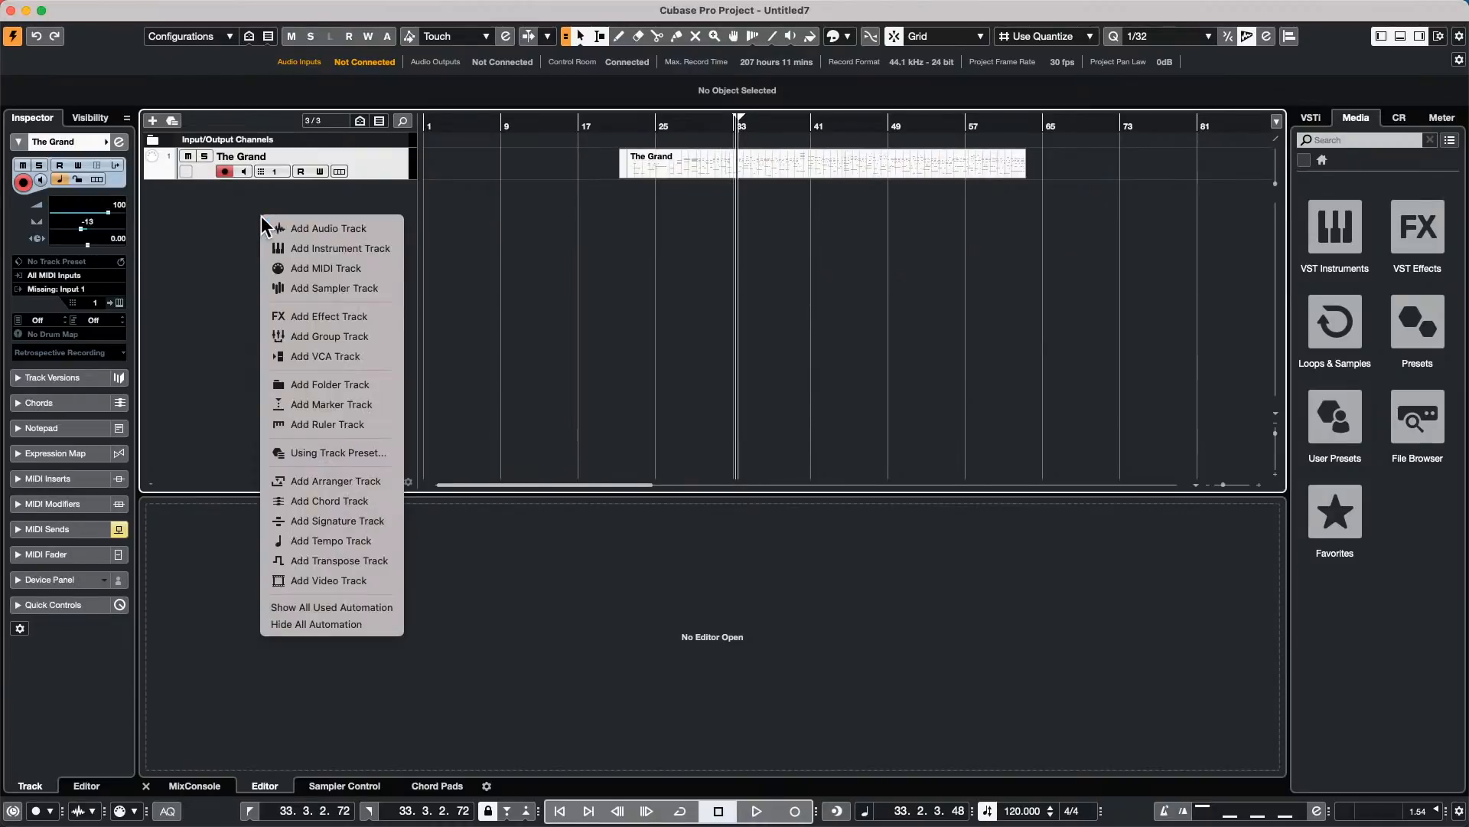
{"action": "left_click", "coordinate": [355, 250]}
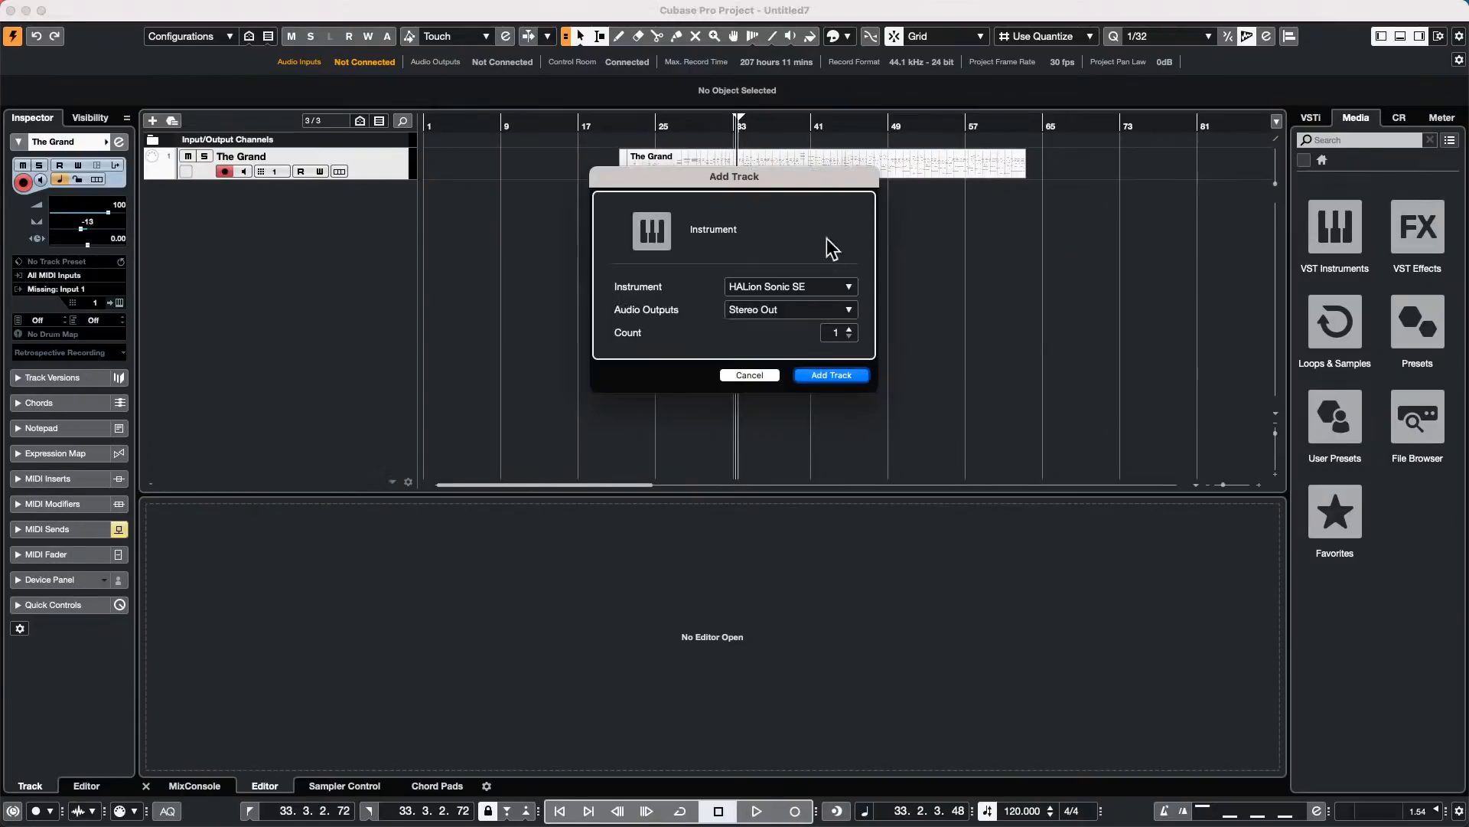
{"action": "left_click", "coordinate": [790, 288]}
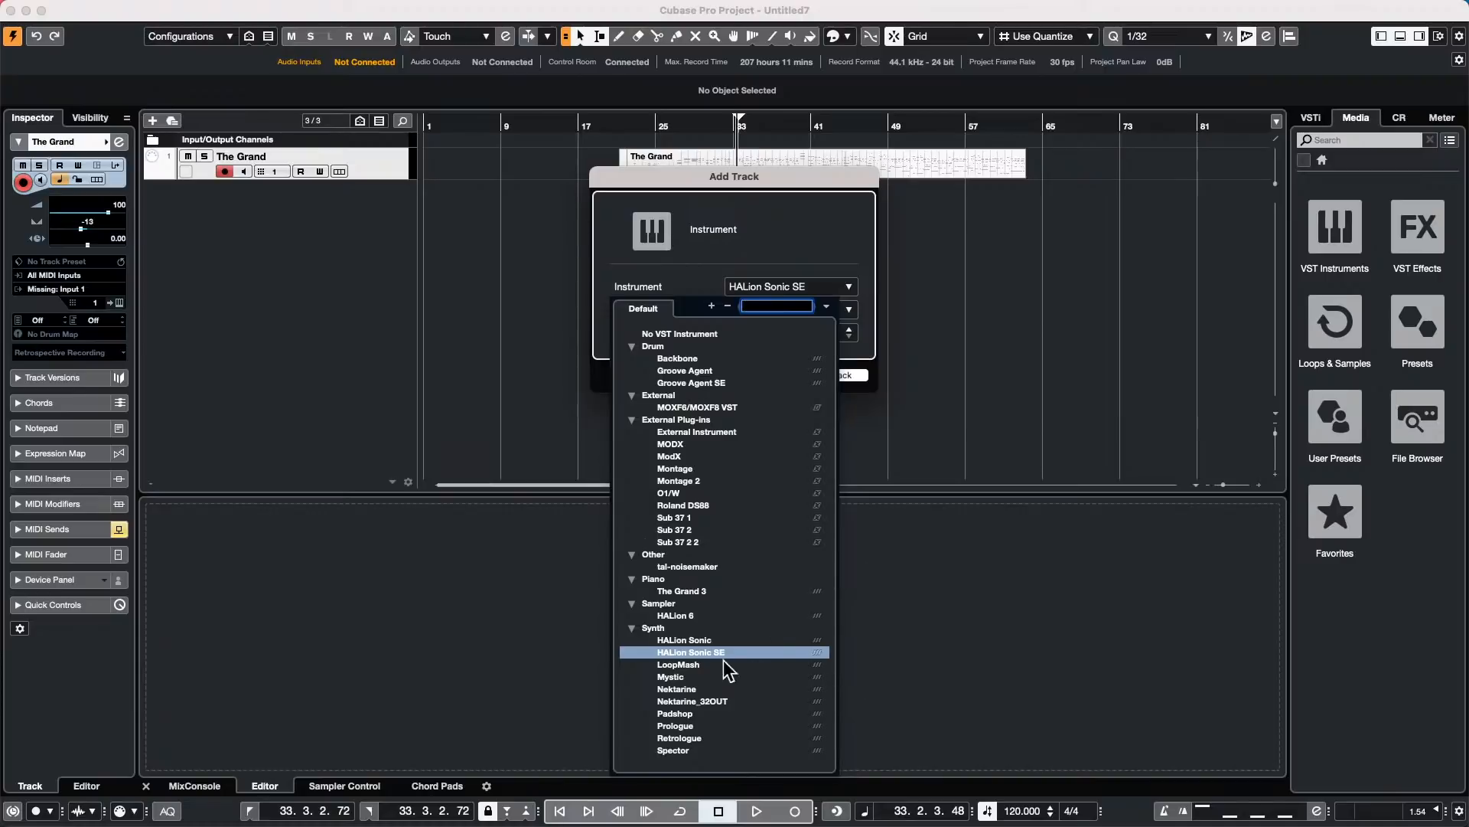
{"action": "left_click", "coordinate": [681, 591]}
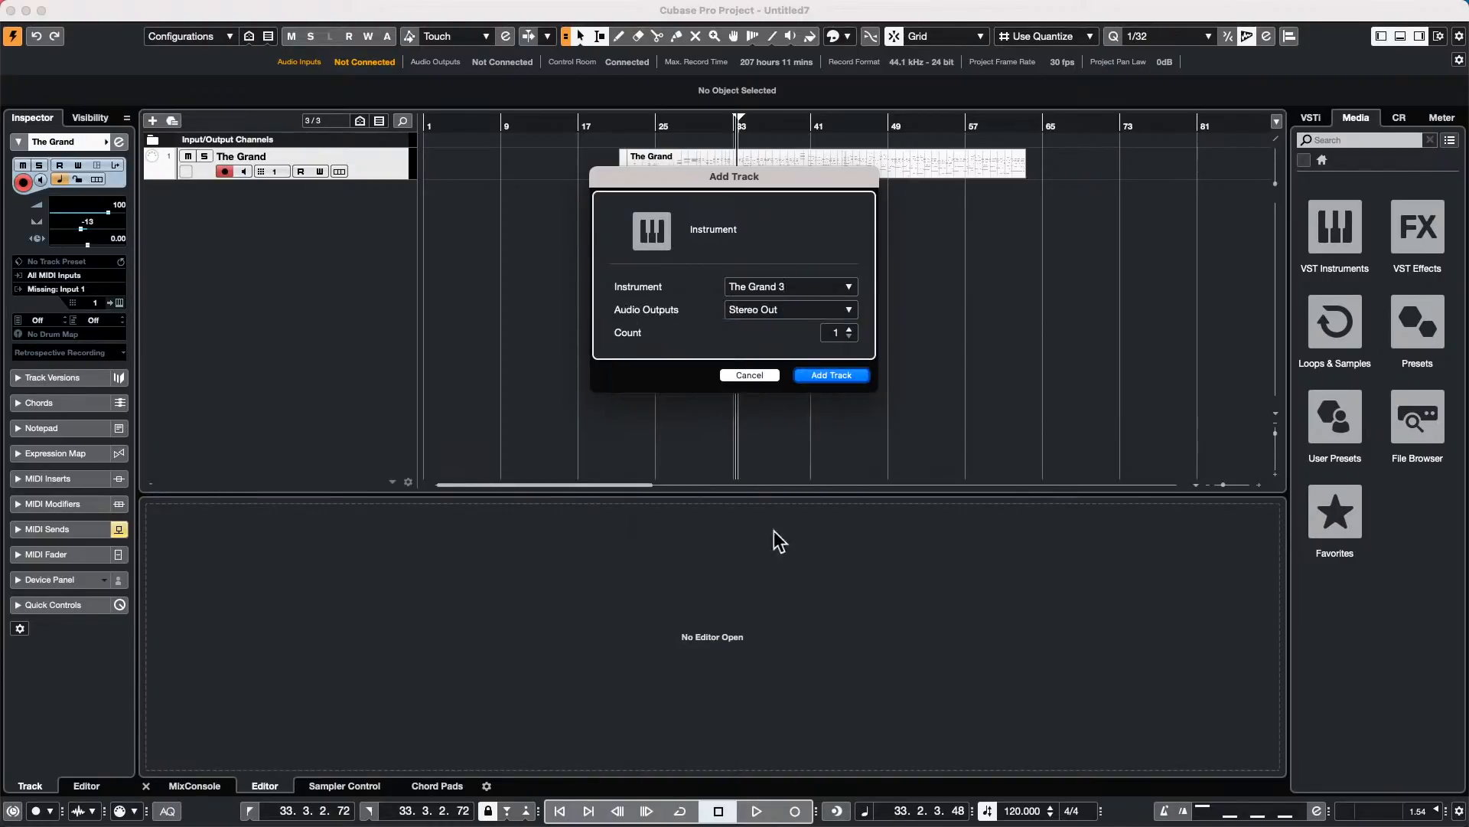
{"action": "left_click", "coordinate": [825, 373]}
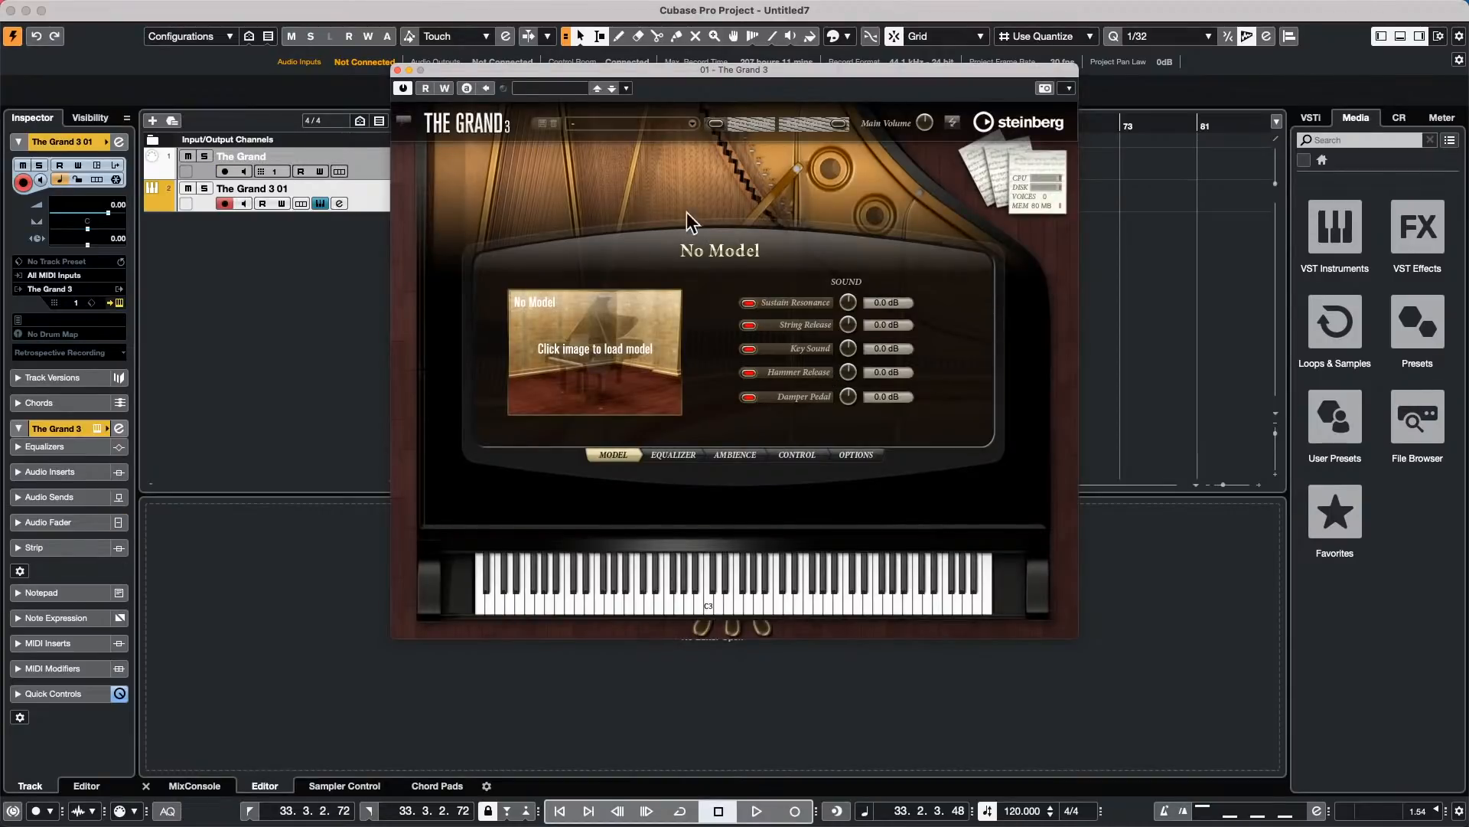
Step: Load the Yamaha C7 Close model into The Grand 3 and move its window off the track list
{"action": "left_click", "coordinate": [574, 332]}
{"action": "left_click", "coordinate": [739, 202]}
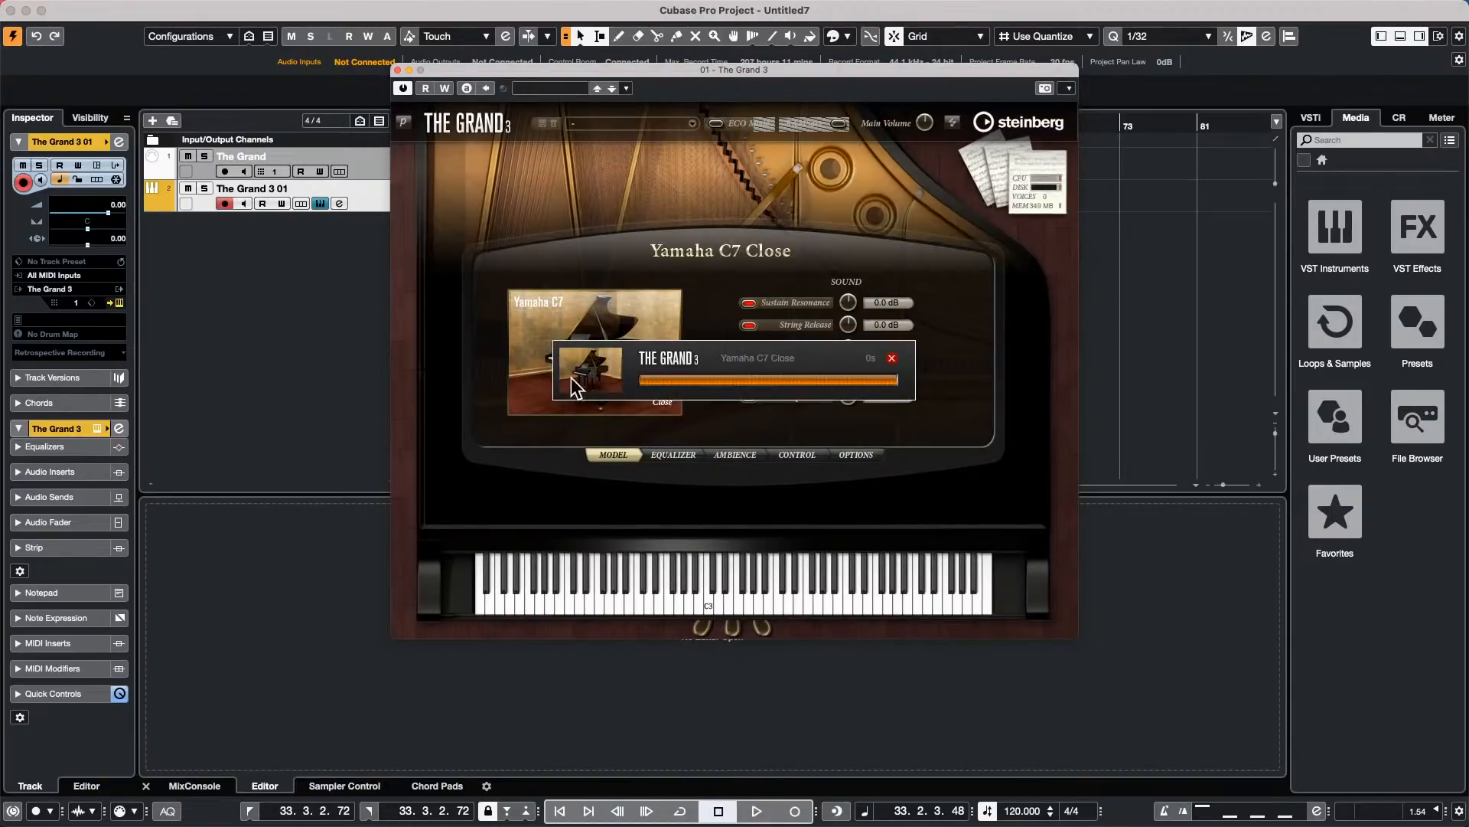
{"action": "left_click_drag", "start_coordinate": [474, 68], "coordinate": [853, 60]}
Step: Set the project tempo to 75 and the time signature to 6/8
{"action": "left_click", "coordinate": [1021, 813]}
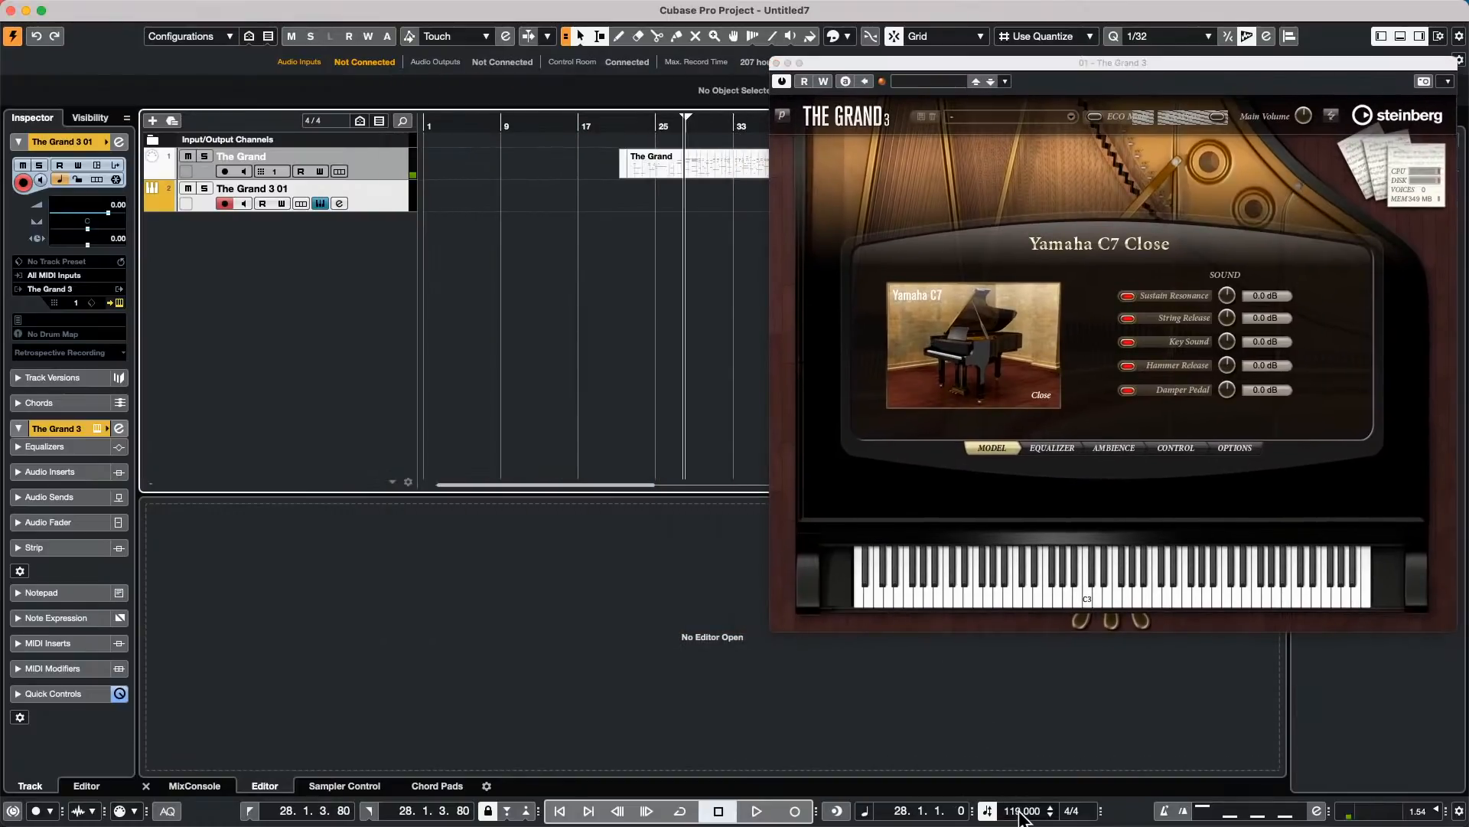
{"action": "double_click", "coordinate": [1022, 812]}
{"action": "type", "text": "75"}
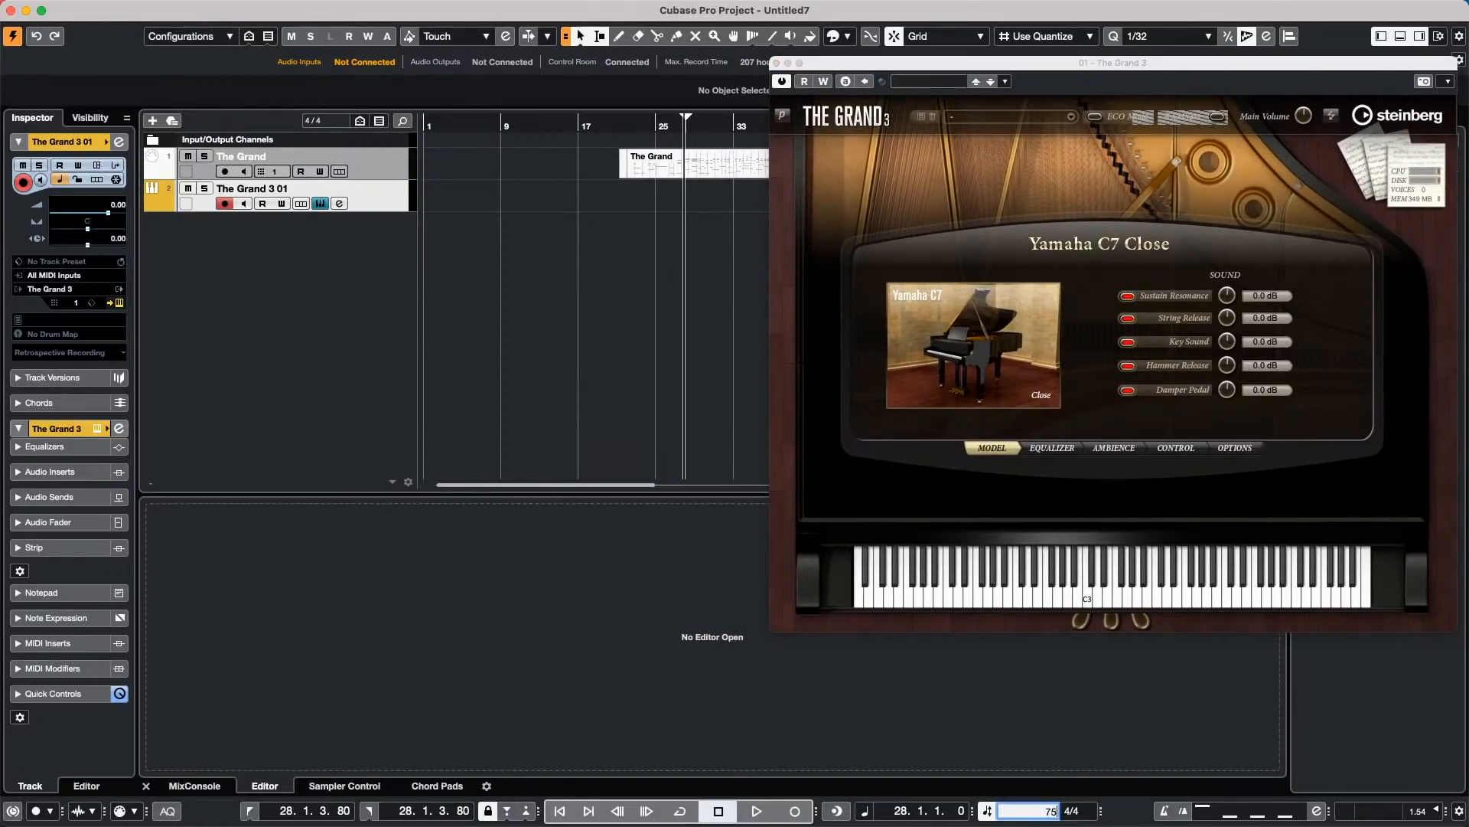
{"action": "key", "text": "Return"}
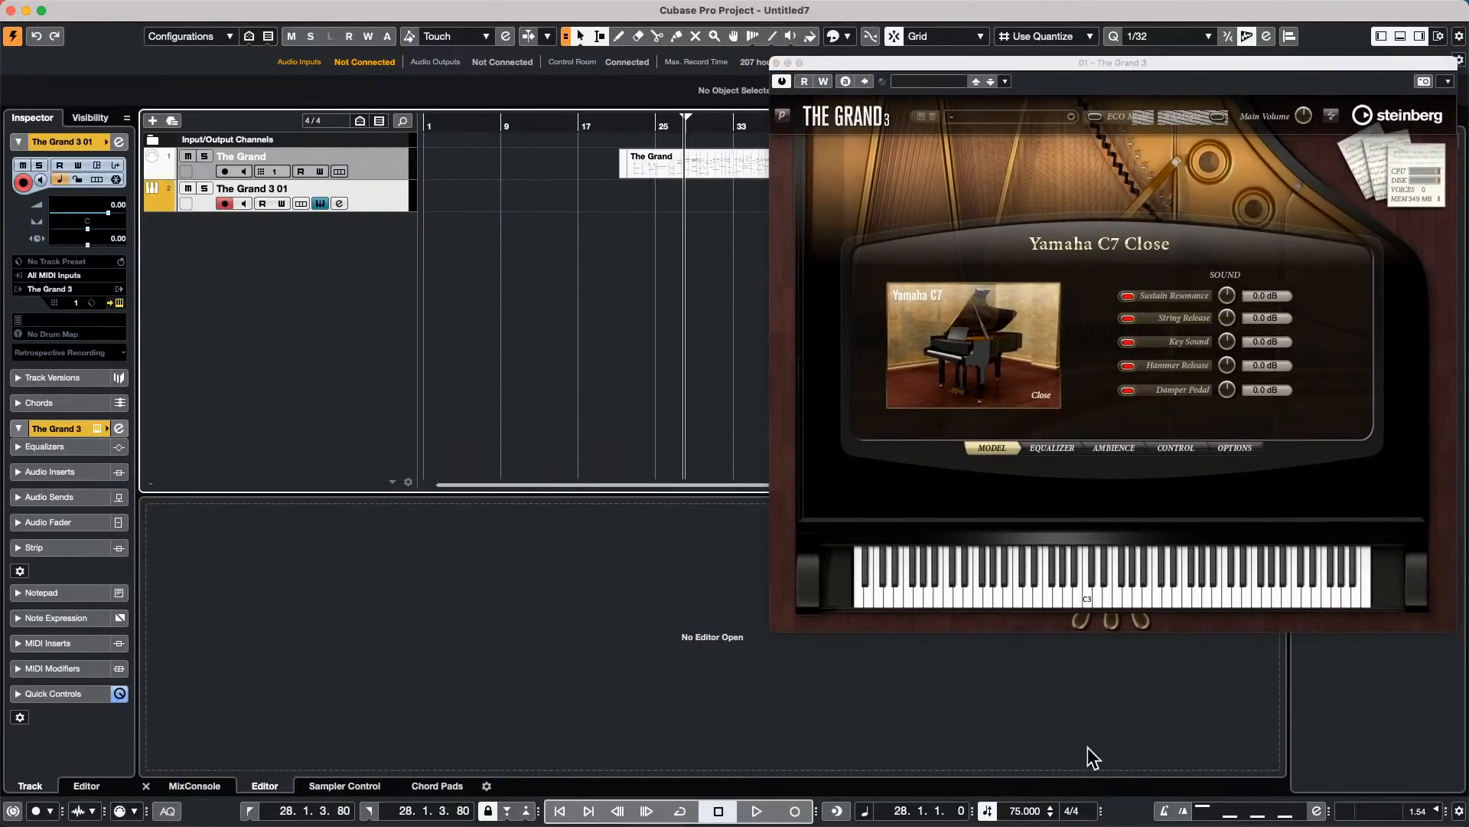
{"action": "double_click", "coordinate": [1072, 810]}
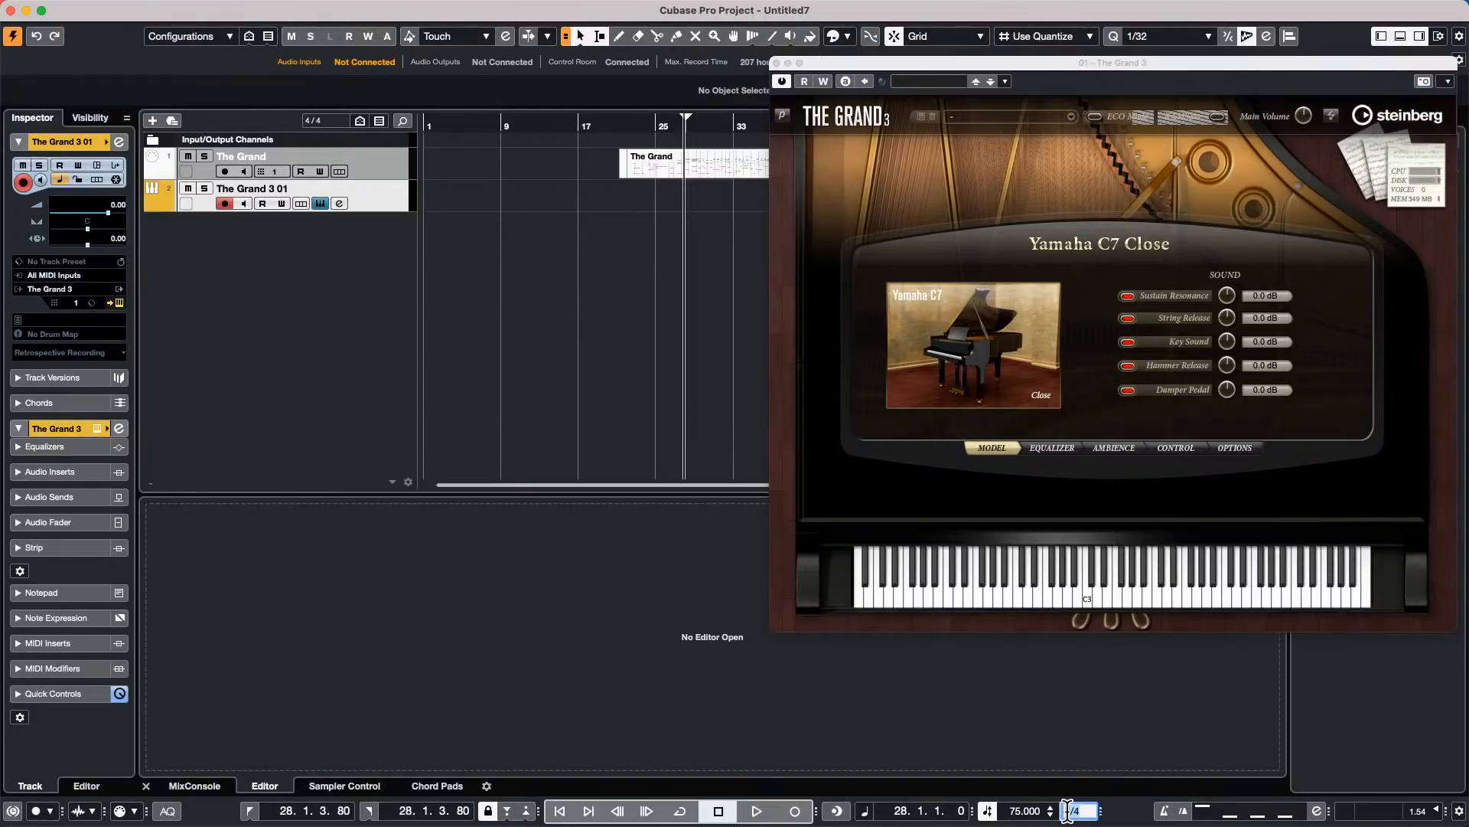
{"action": "type", "text": "6/8"}
{"action": "key", "text": "Return"}
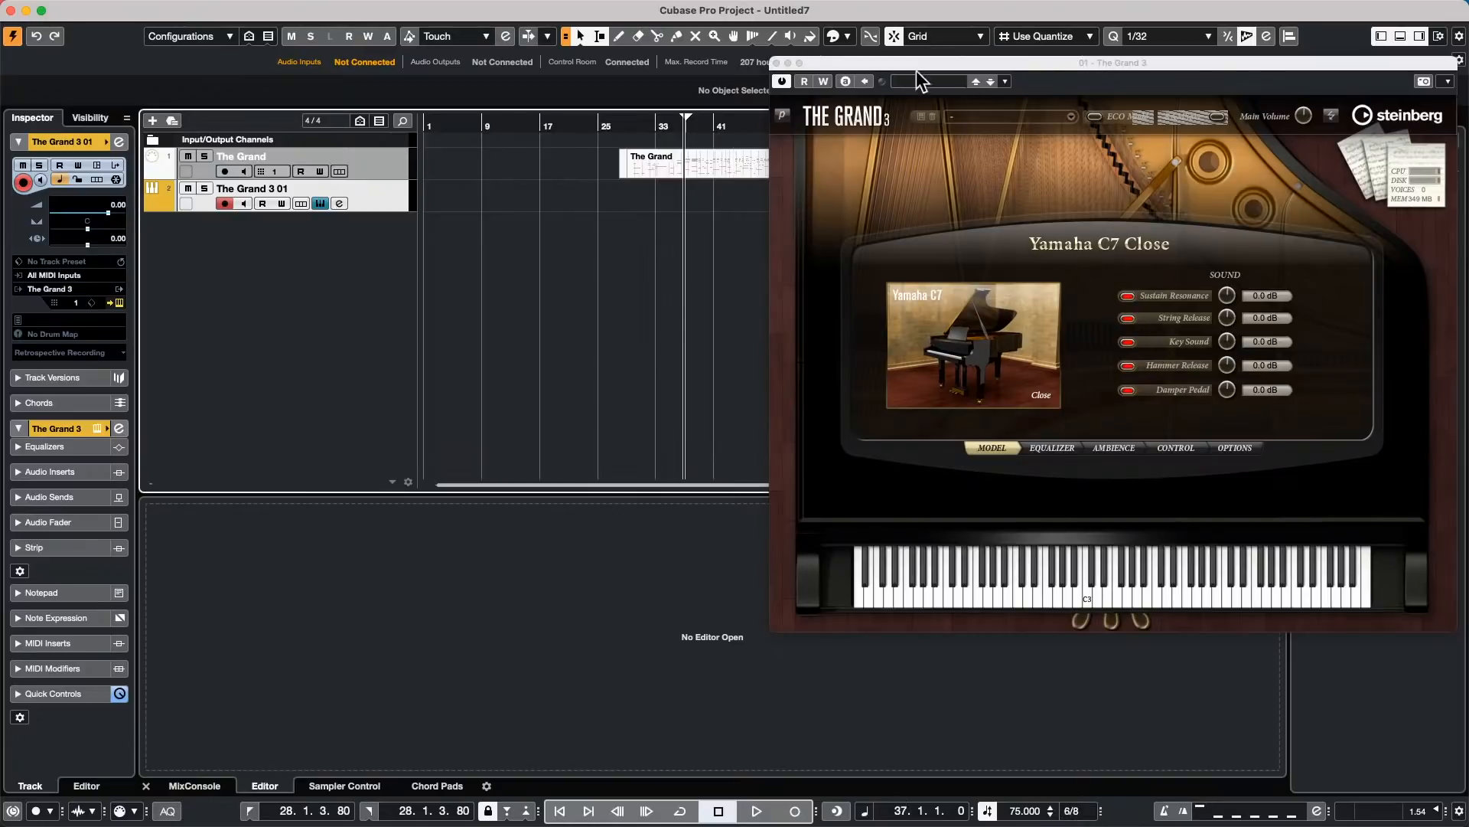
Step: Clear the instrument window off the arrangement and move the long piano part from The Grand to the start of The Grand 3 01 track
{"action": "left_click_drag", "start_coordinate": [842, 63], "coordinate": [1081, 90]}
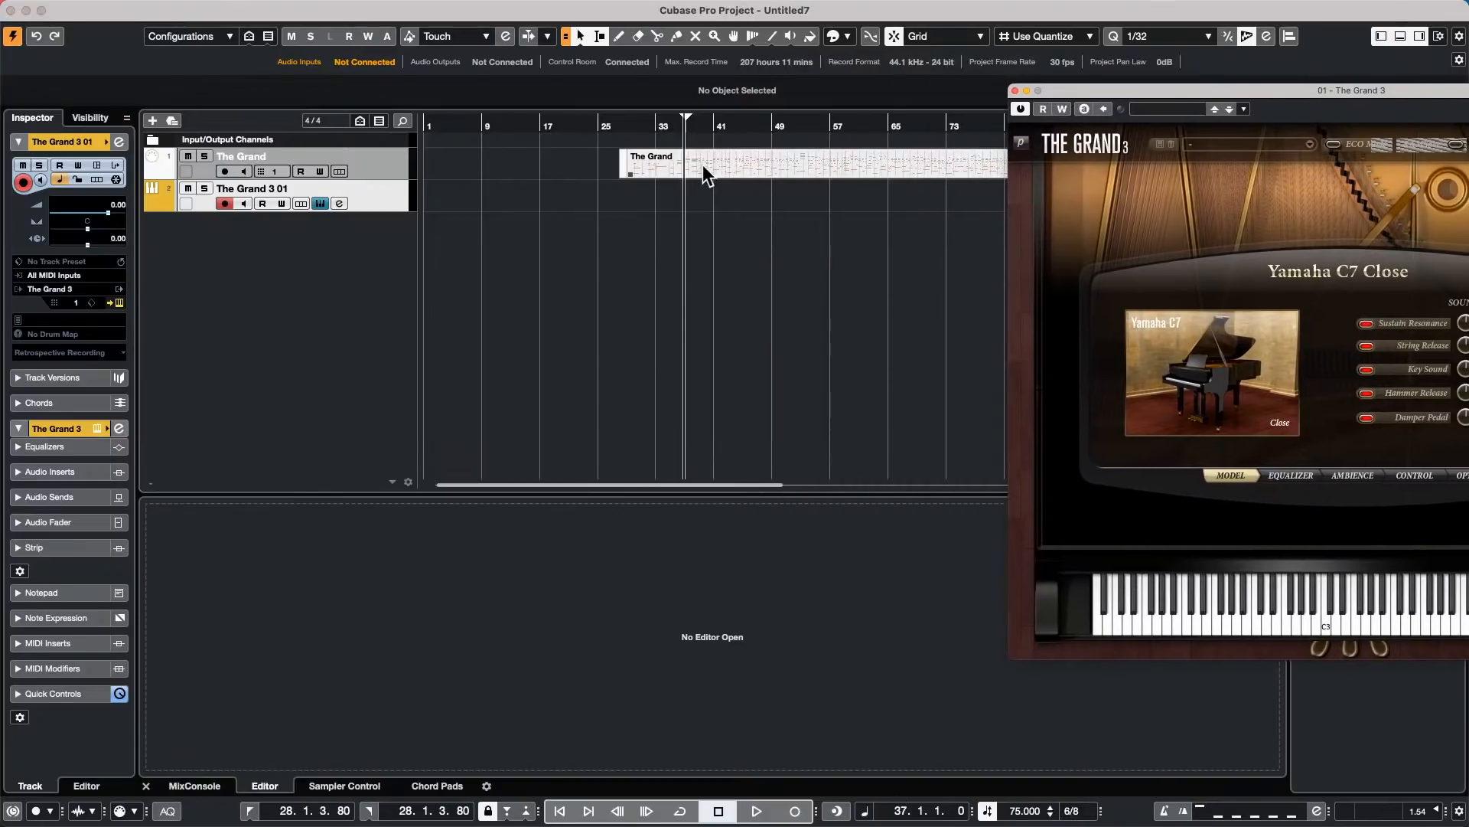
{"action": "left_click_drag", "start_coordinate": [706, 175], "coordinate": [459, 211]}
{"action": "left_click_drag", "start_coordinate": [447, 122], "coordinate": [314, 124]}
Step: Play back the piano part from the project start and make The Grand 3 01 track taller
{"action": "key", "text": "space"}
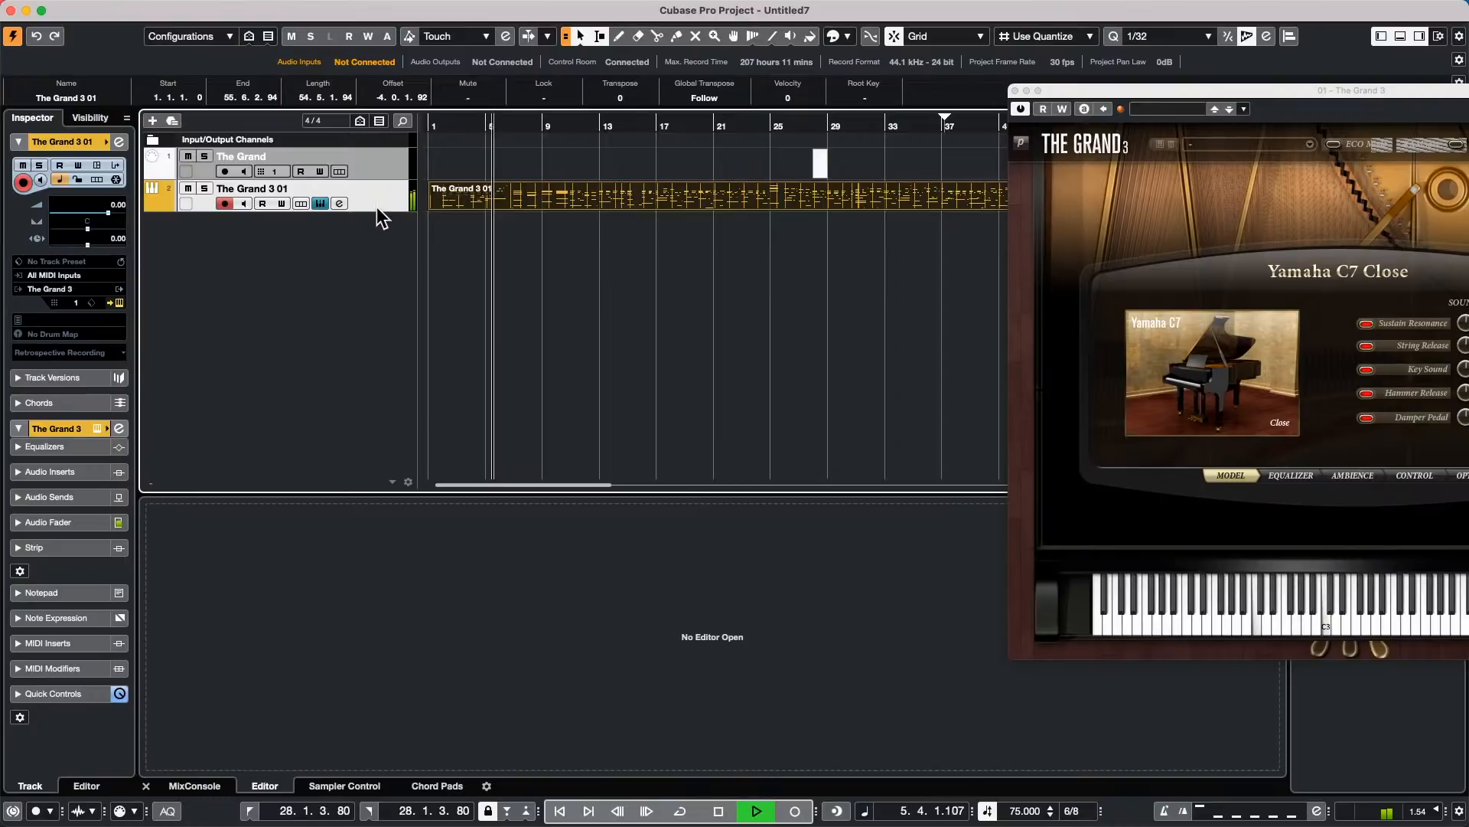
{"action": "left_click_drag", "start_coordinate": [375, 210], "coordinate": [354, 272]}
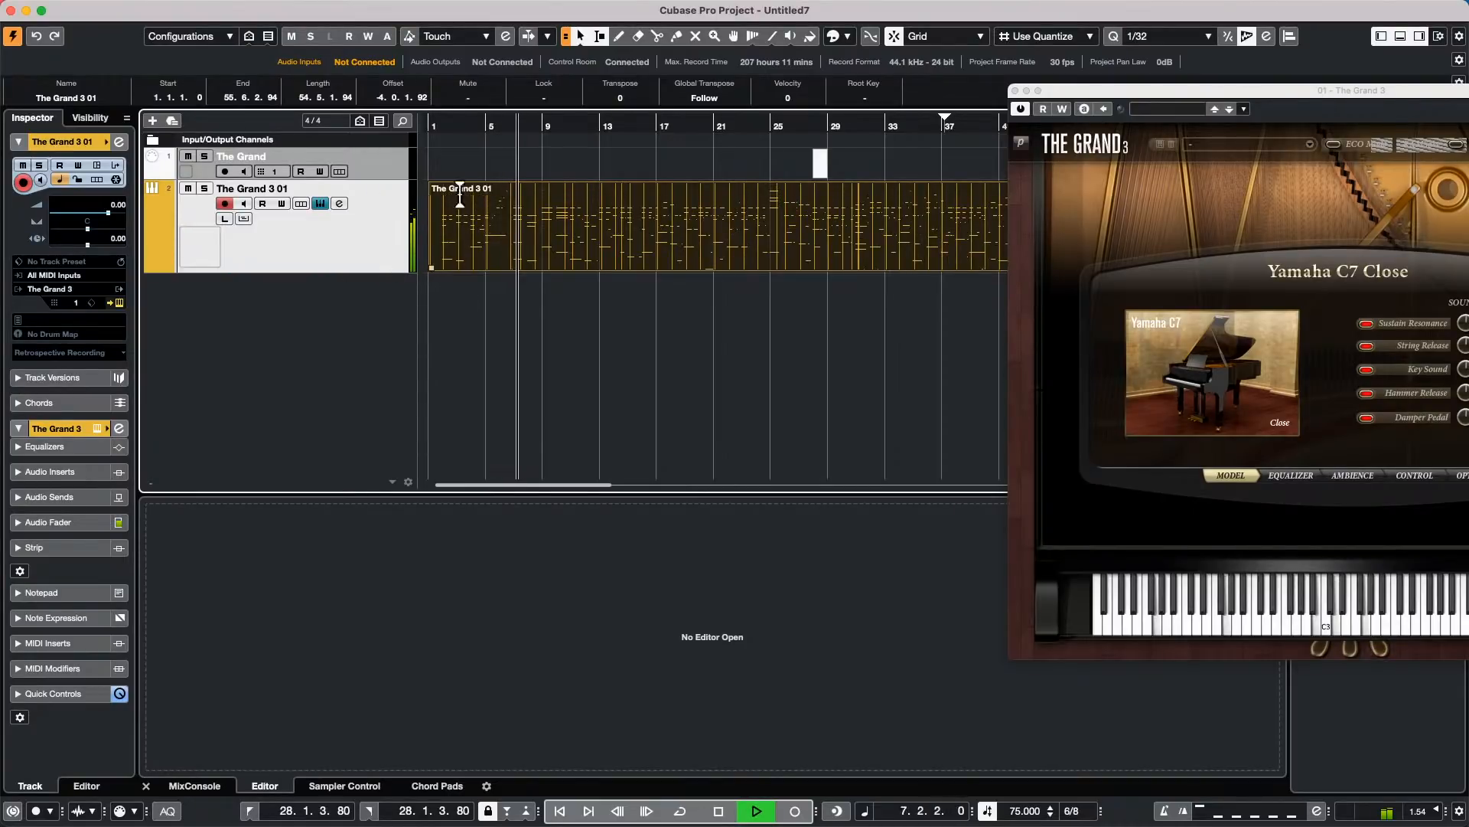
{"action": "key", "text": "space"}
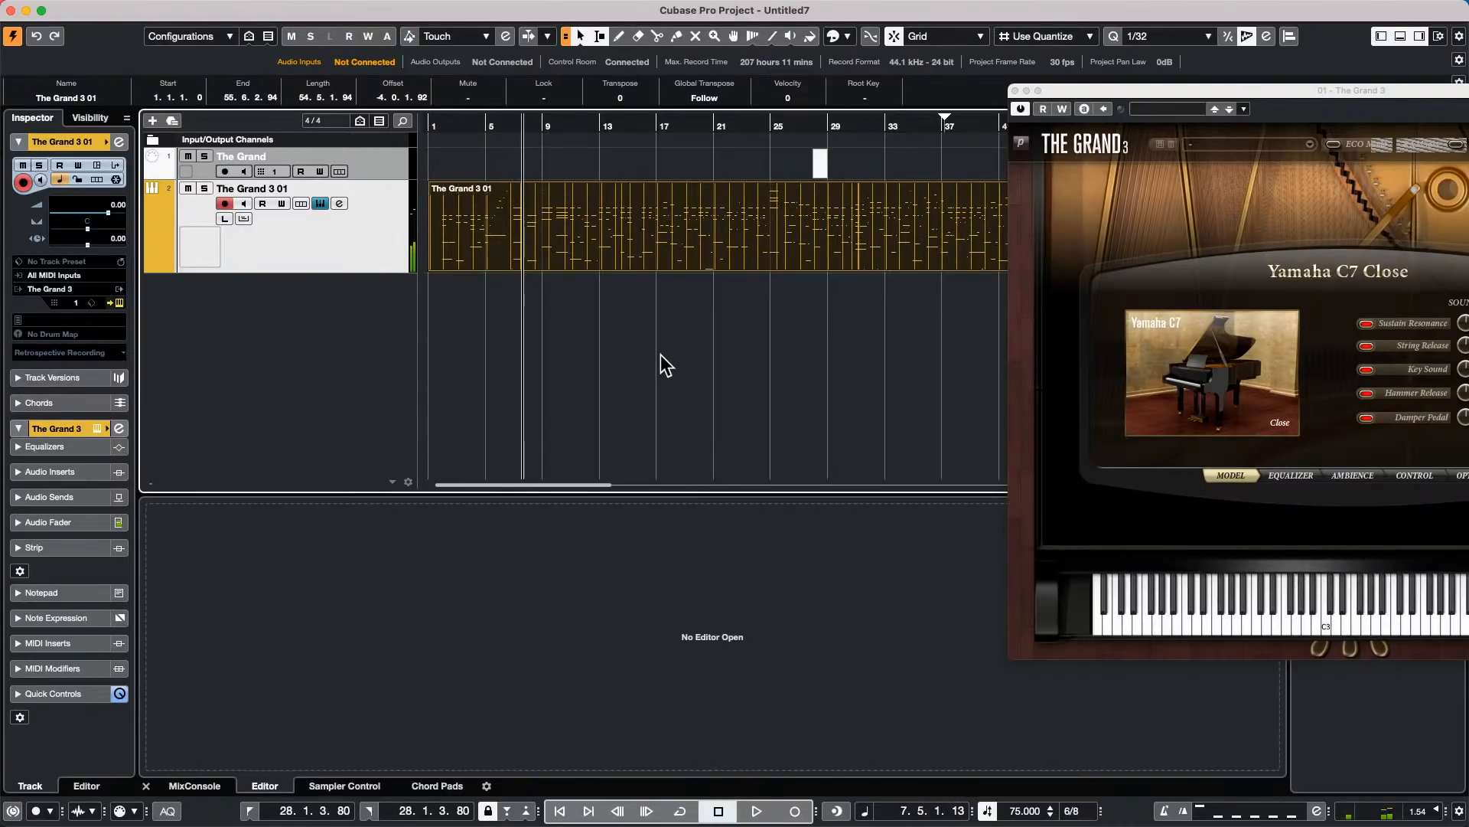
{"action": "left_click", "coordinate": [594, 342]}
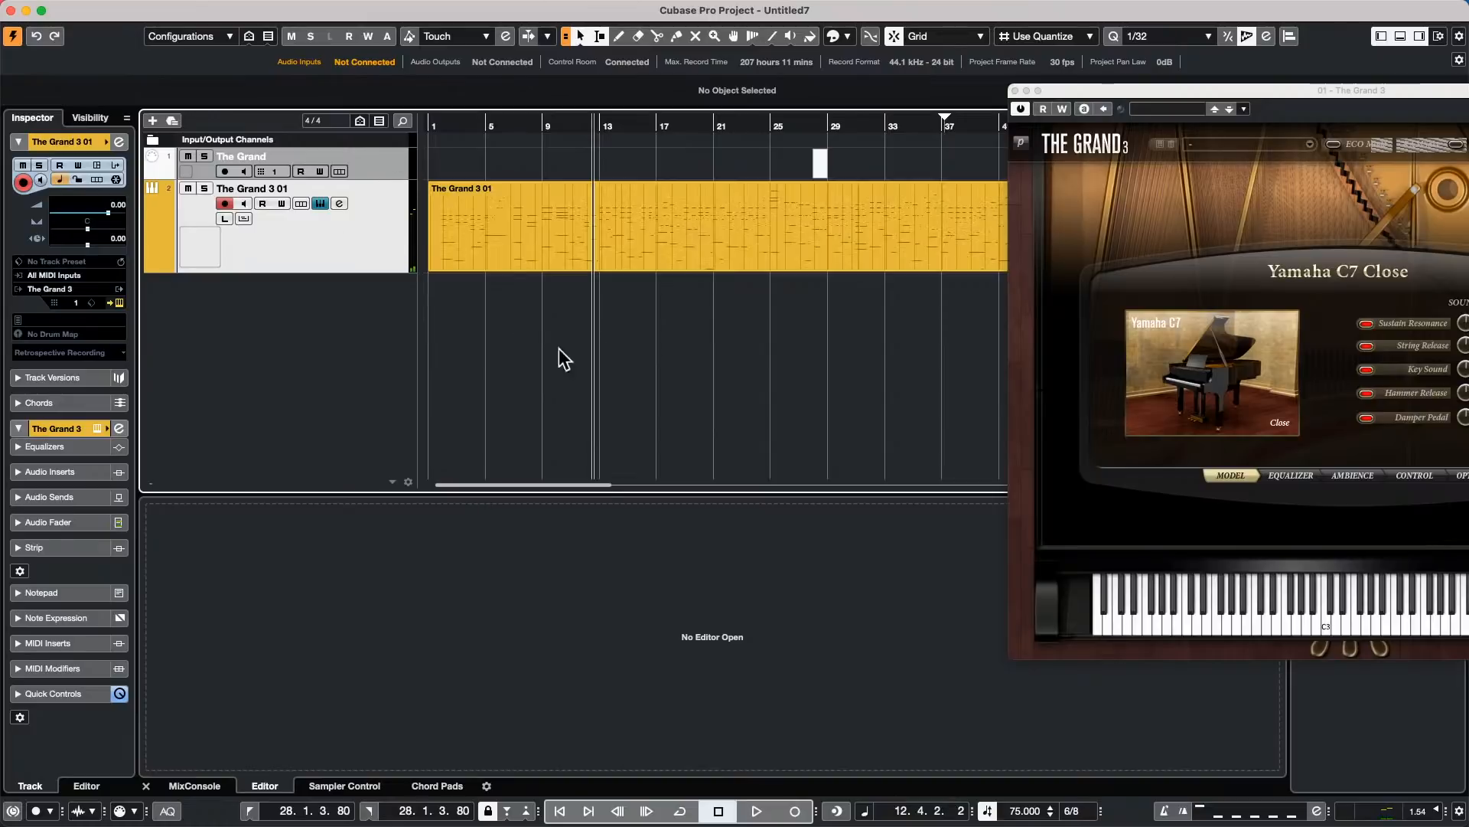
{"action": "left_click", "coordinate": [622, 220]}
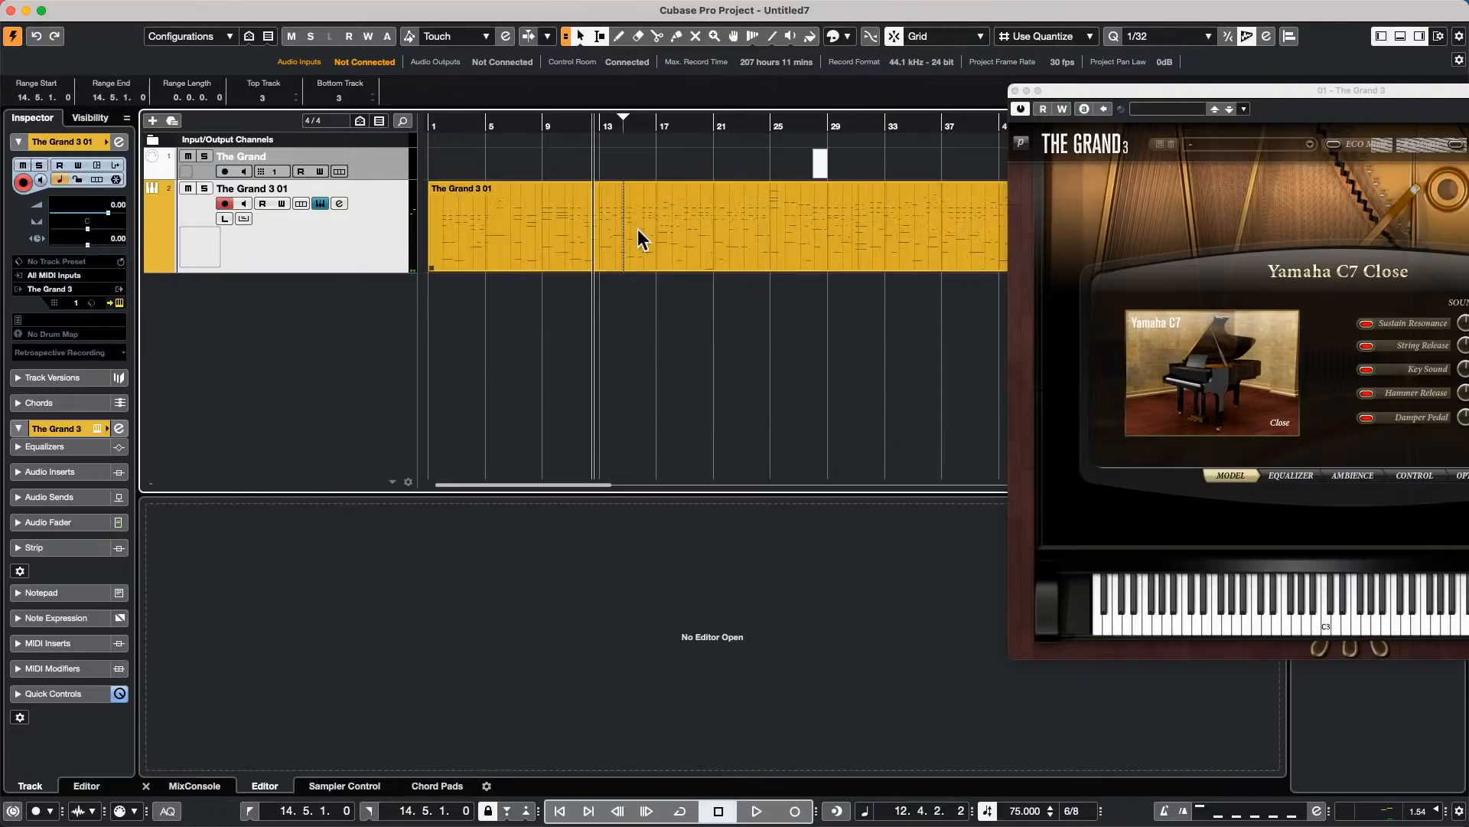
{"action": "left_click", "coordinate": [645, 236]}
{"action": "left_click", "coordinate": [615, 295]}
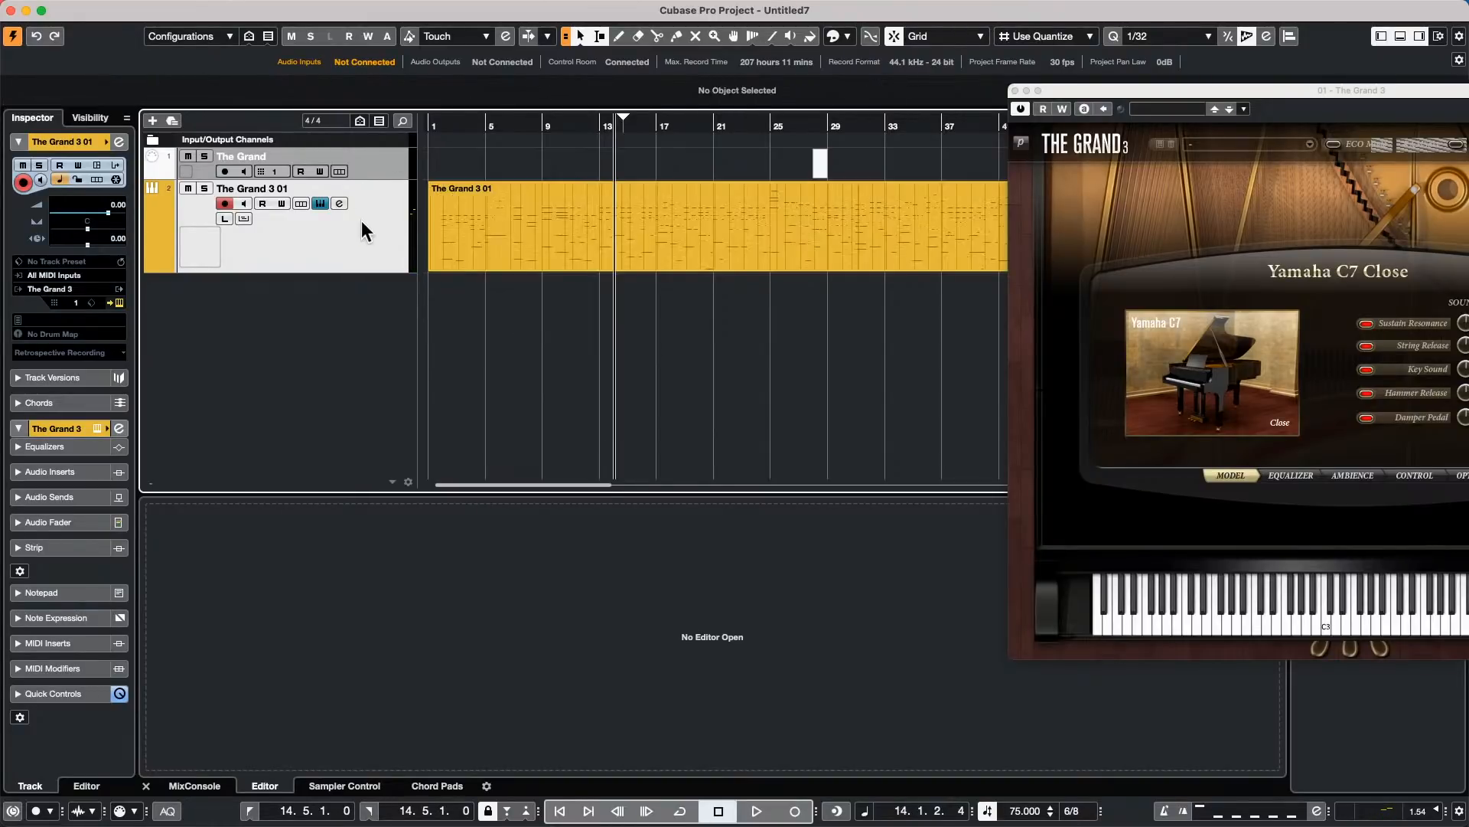
Step: Render The Grand 3 01 track in place as one event with channel settings, using Disable Source Tracks
{"action": "left_click", "coordinate": [253, 11]}
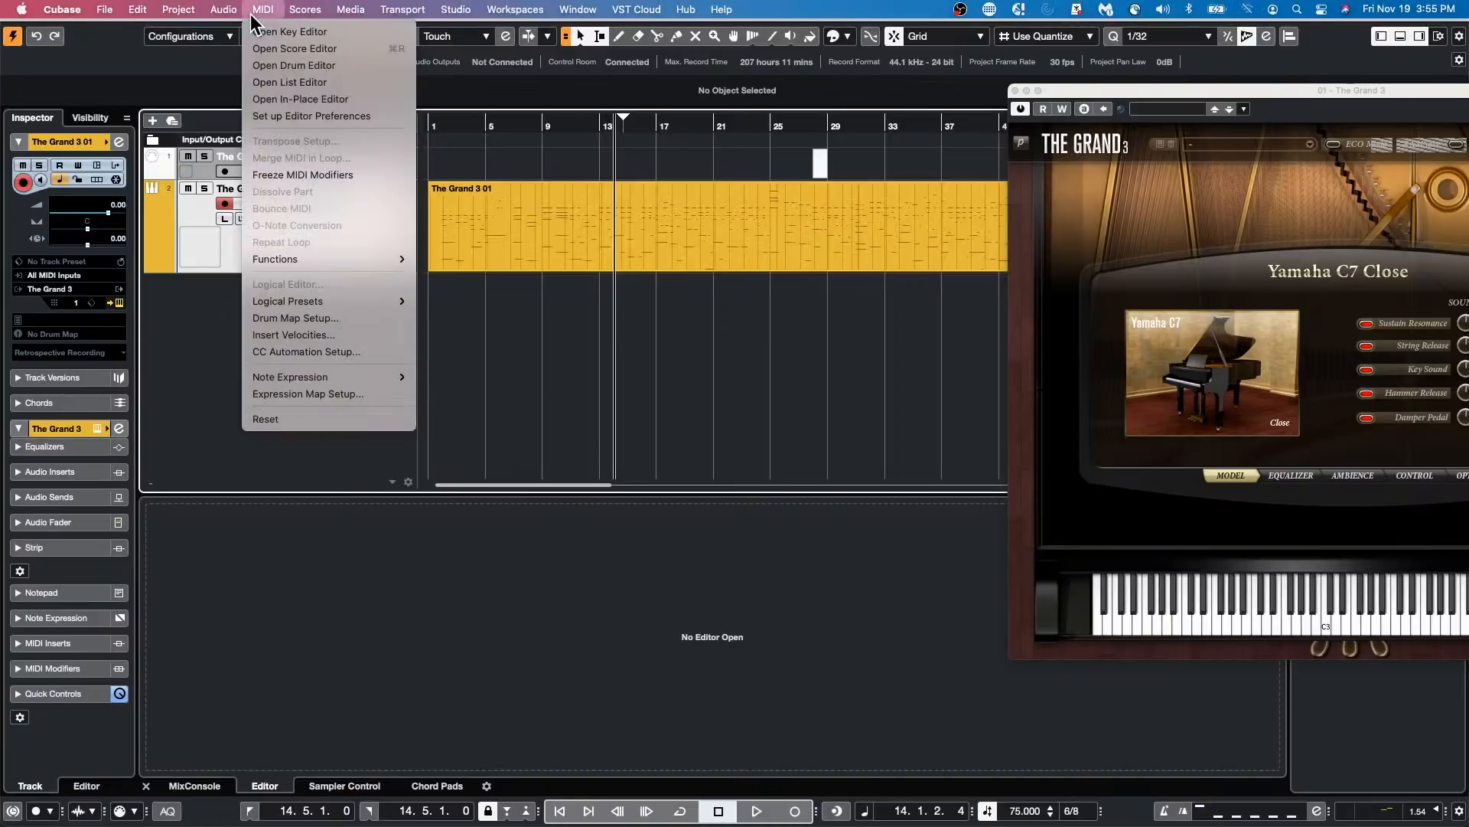
{"action": "mouse_move", "coordinate": [306, 261]}
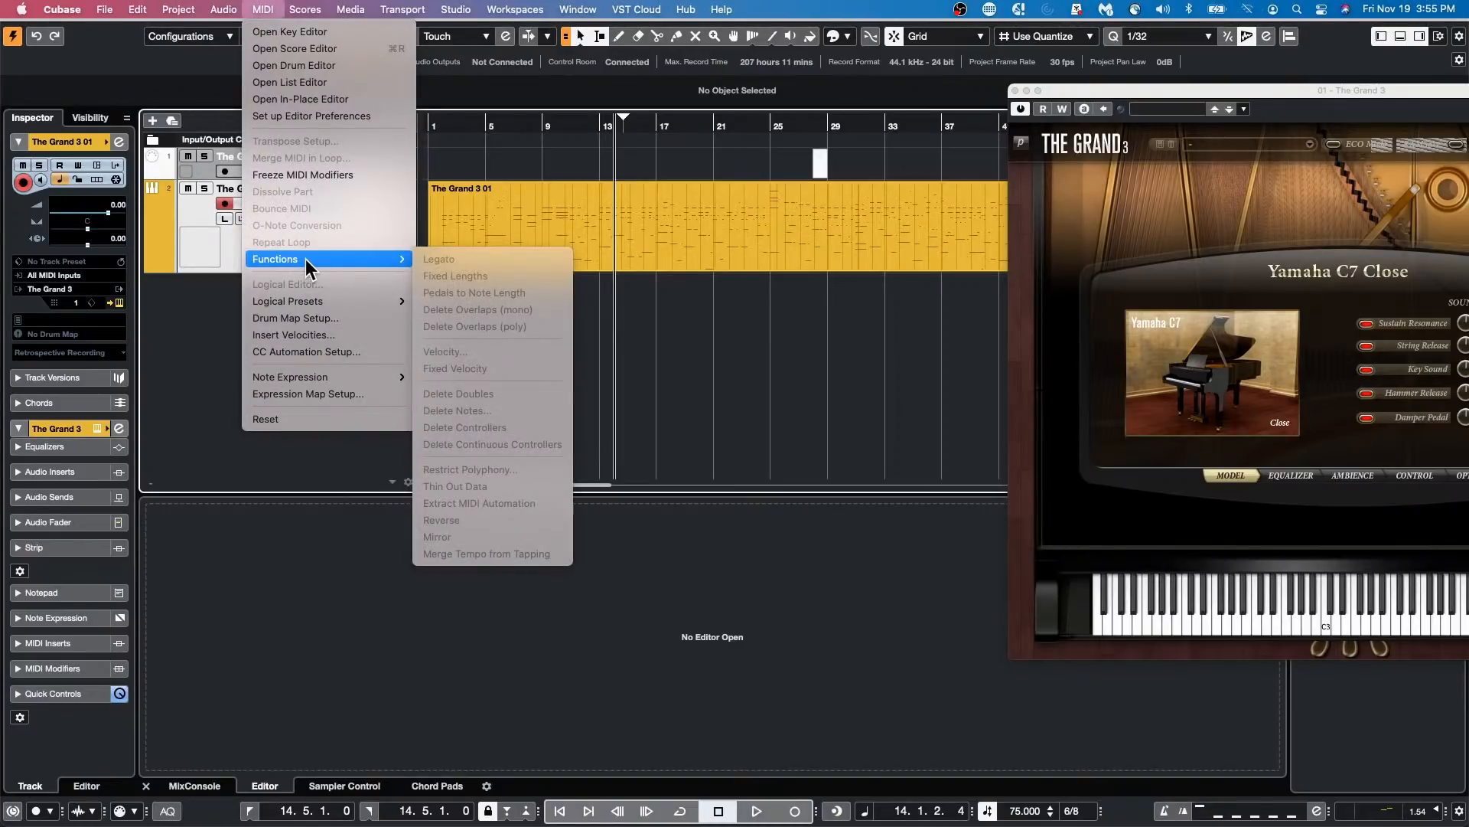
{"action": "mouse_move", "coordinate": [138, 9]}
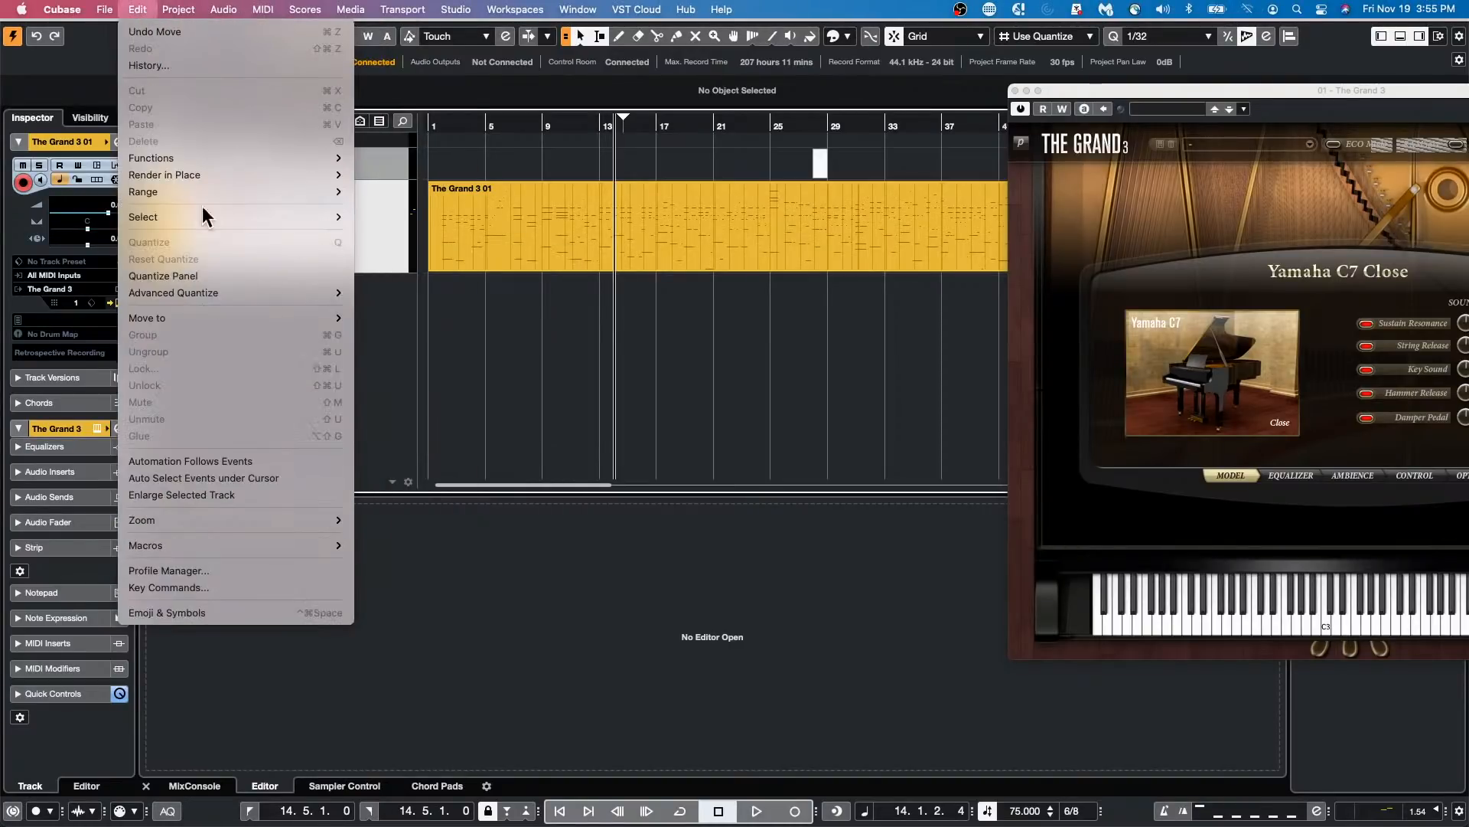
{"action": "mouse_move", "coordinate": [218, 176]}
{"action": "left_click", "coordinate": [388, 190]}
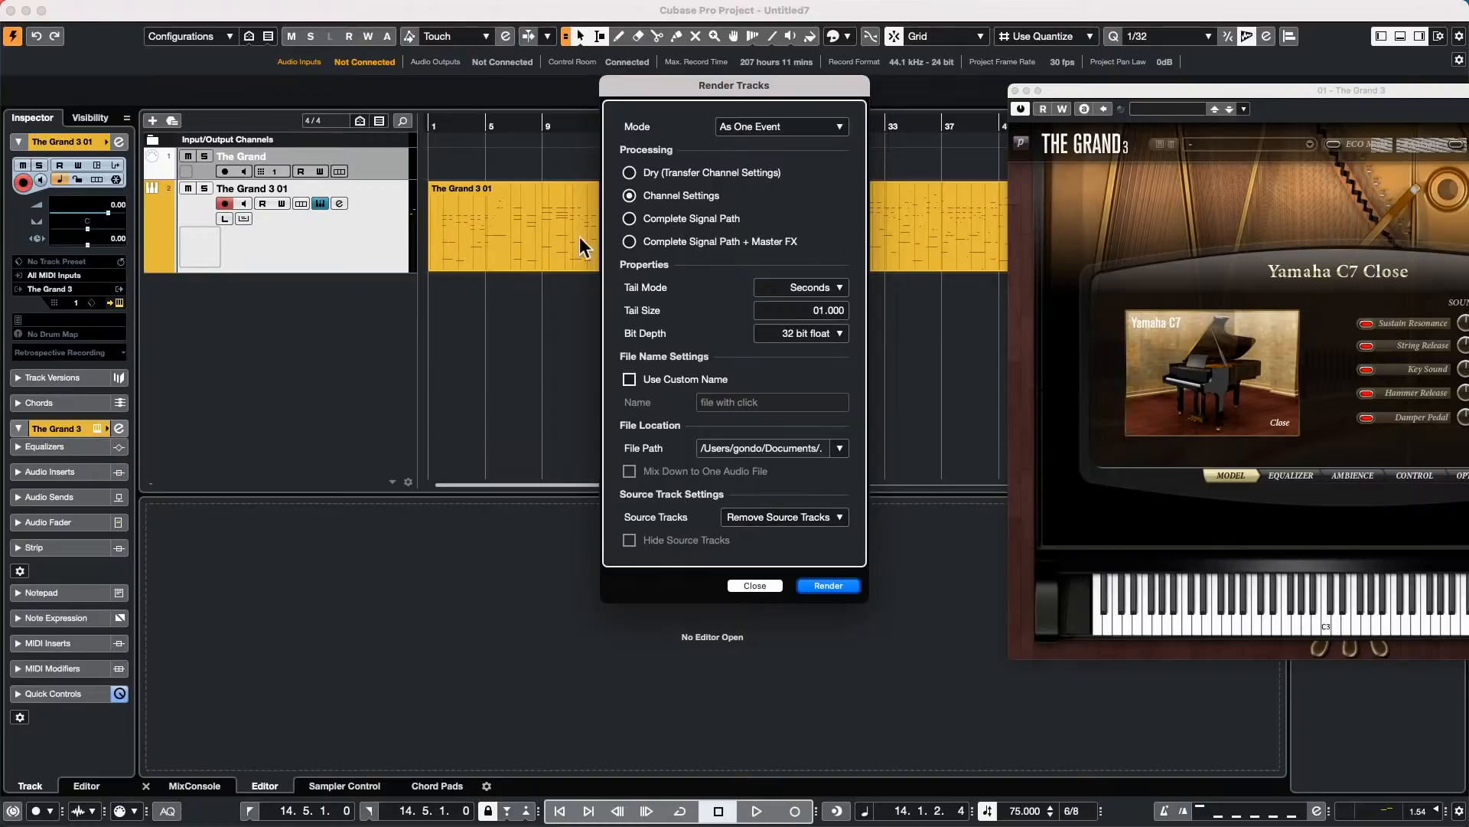
{"action": "left_click", "coordinate": [760, 517]}
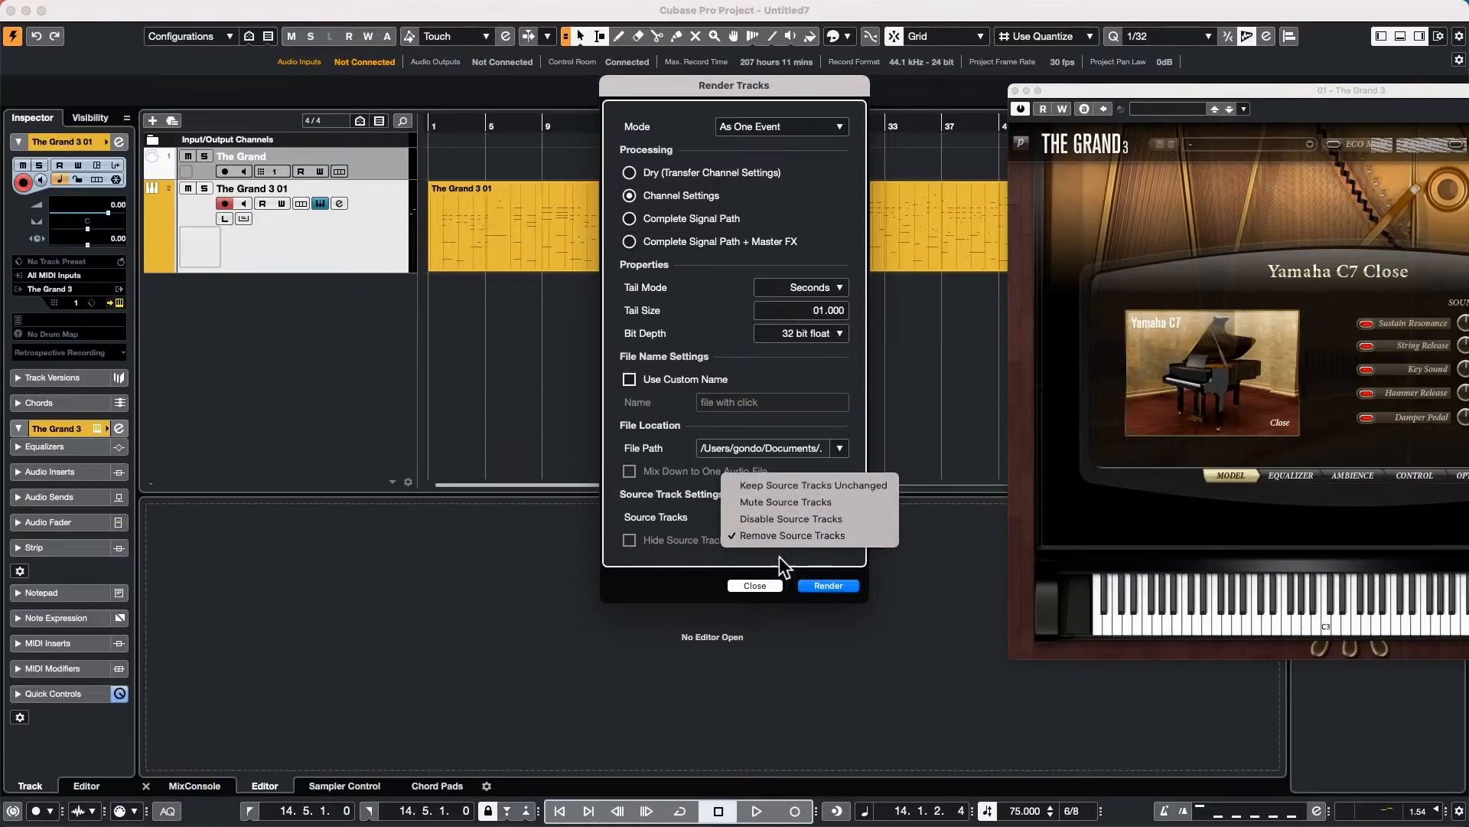
{"action": "left_click", "coordinate": [790, 518]}
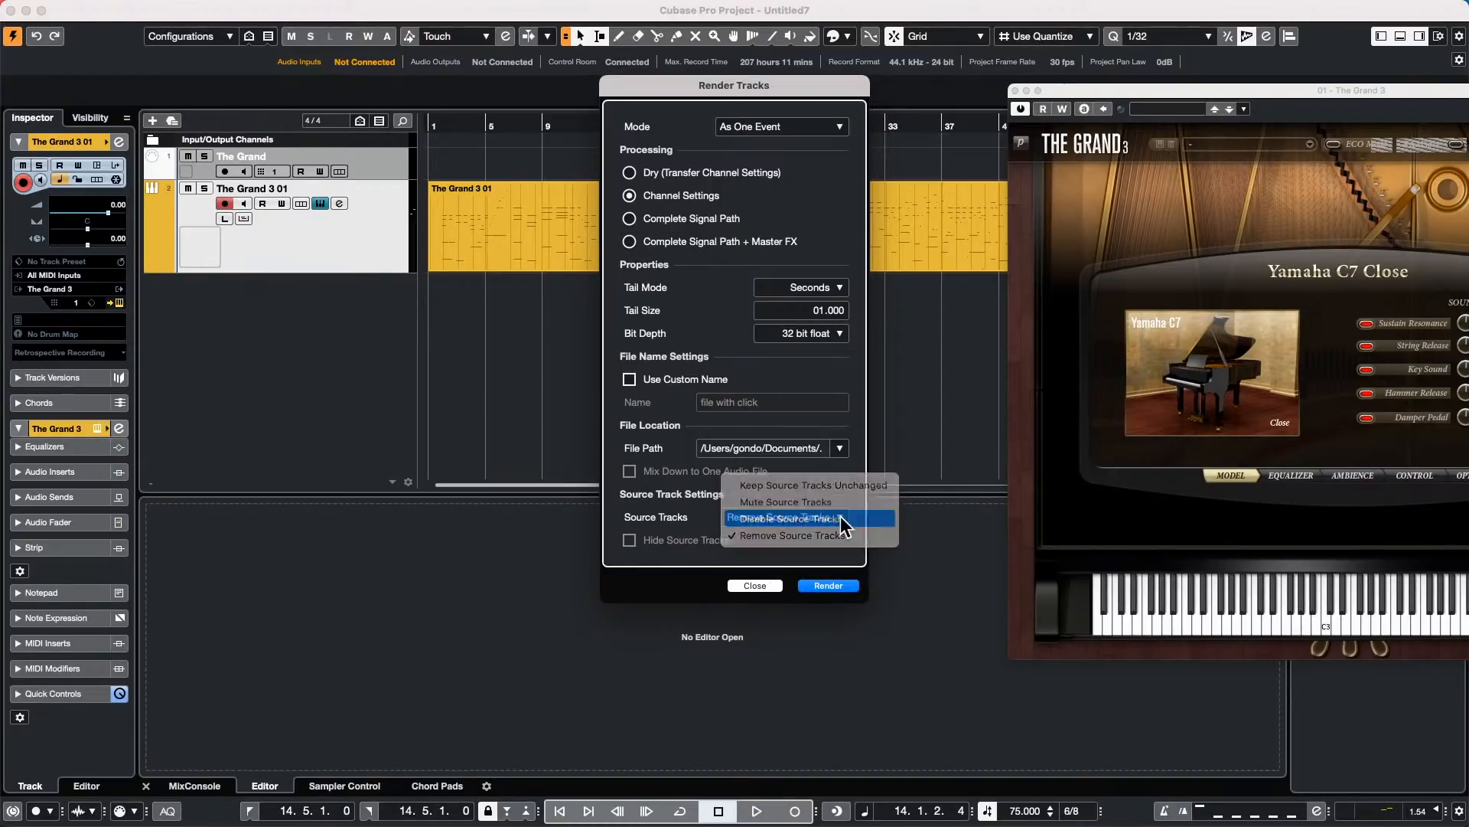
{"action": "left_click", "coordinate": [826, 585]}
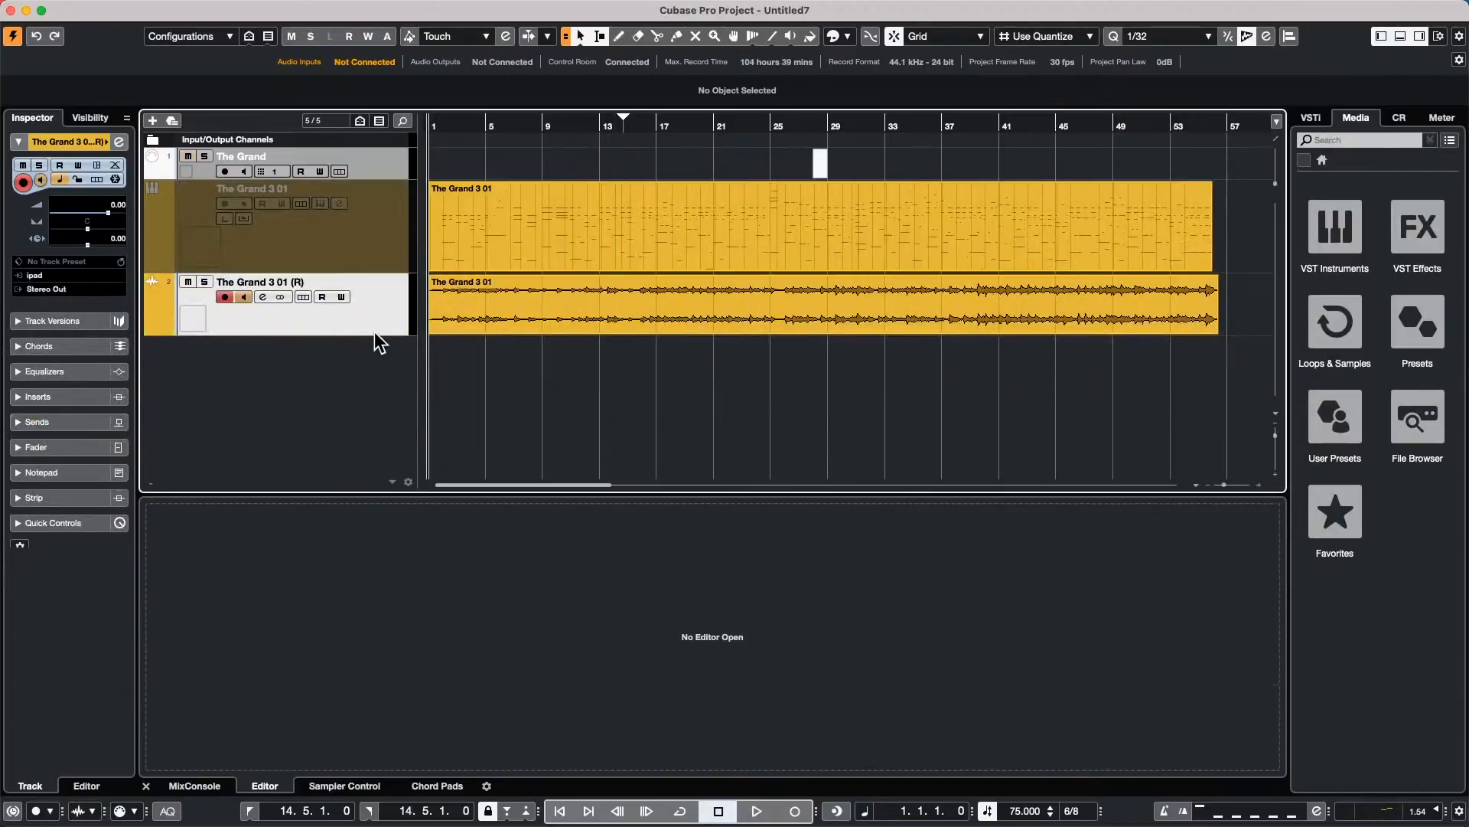
Step: Open the disabled The Grand 3 01 track's MIDI part in the key editor and re-enable the track
{"action": "left_click", "coordinate": [576, 381]}
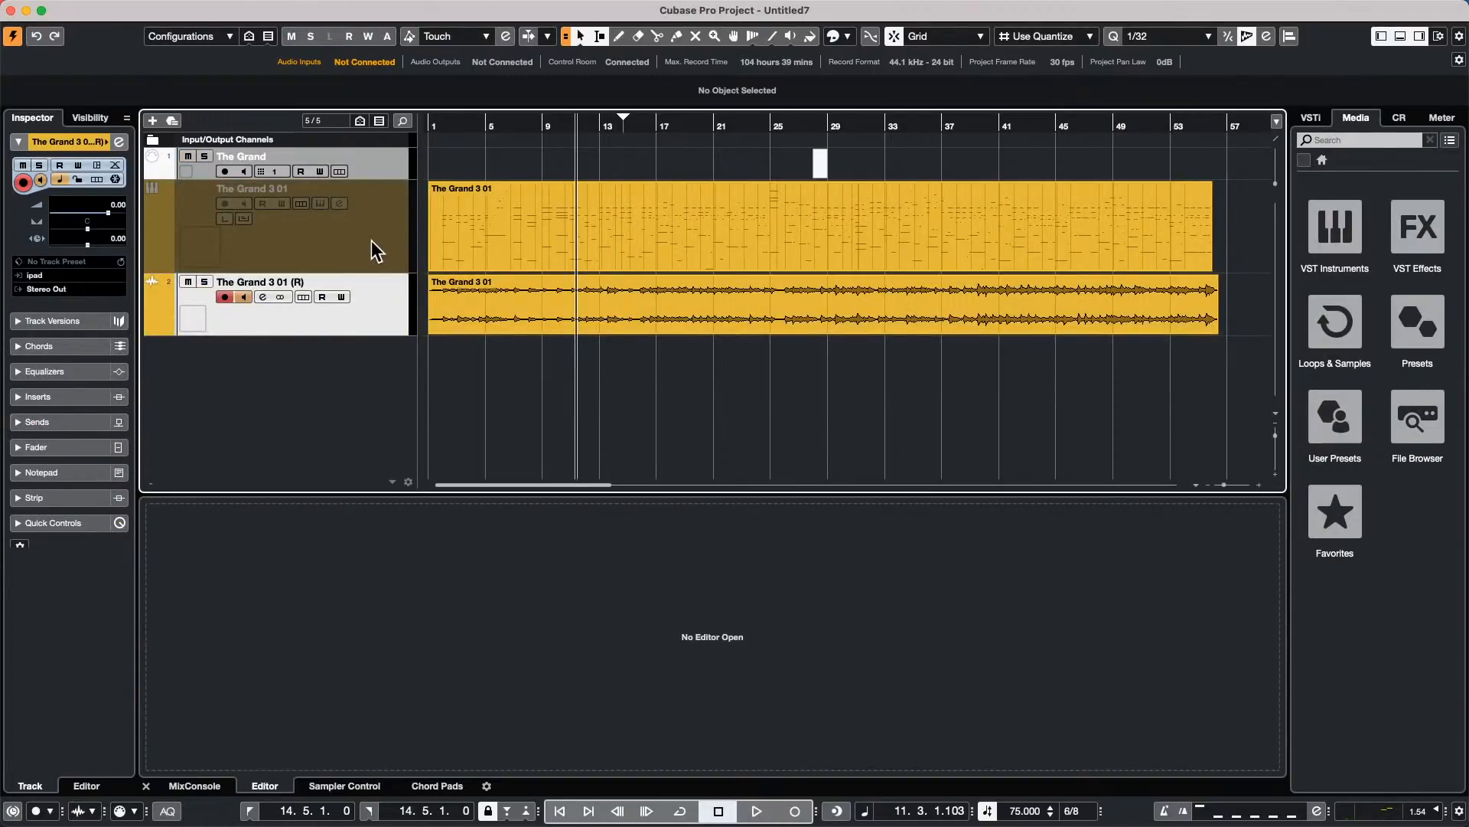
{"action": "left_click", "coordinate": [364, 243]}
{"action": "right_click", "coordinate": [361, 245]}
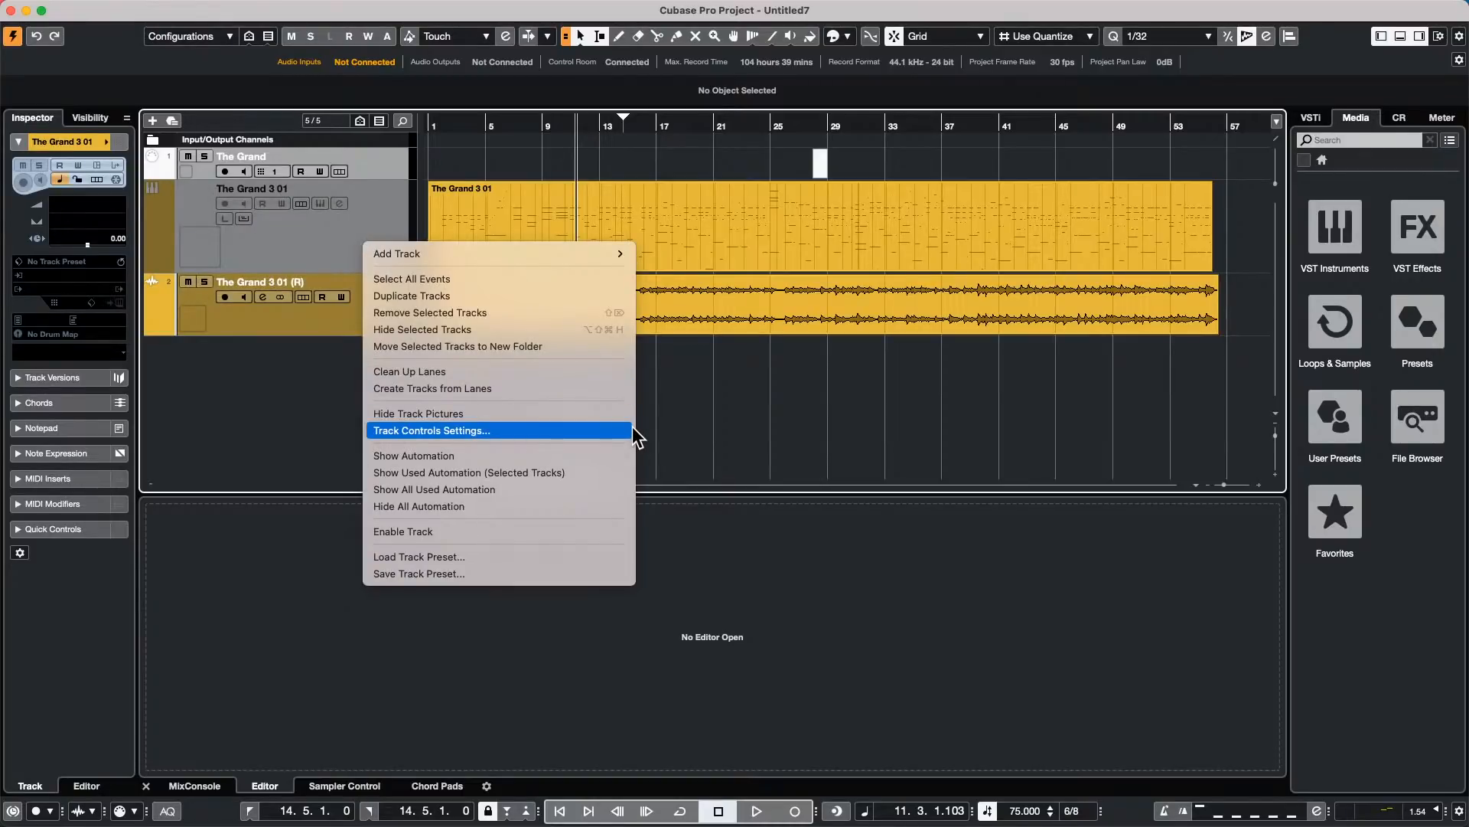
{"action": "left_click", "coordinate": [770, 231]}
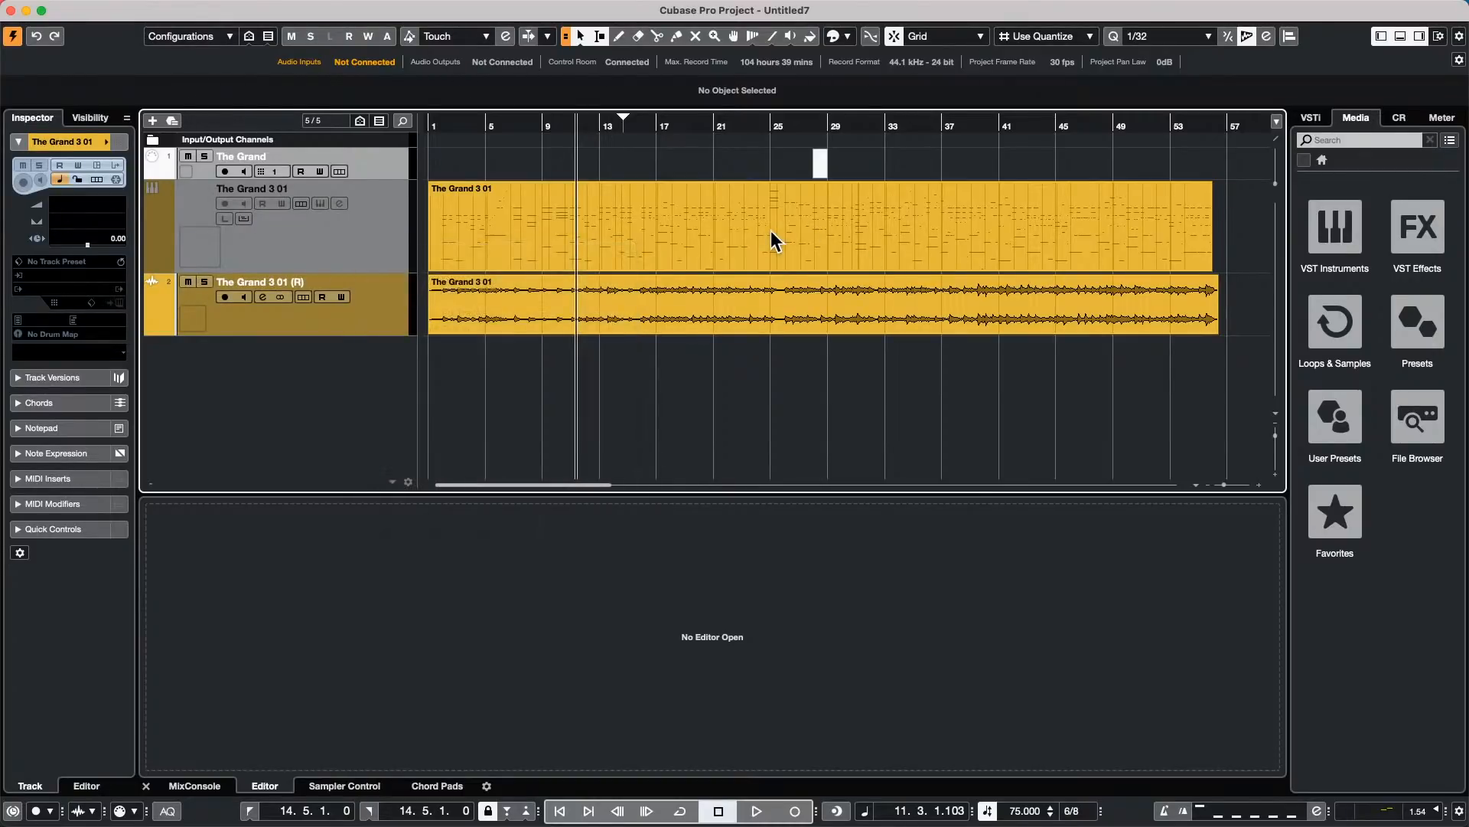
{"action": "double_click", "coordinate": [770, 231]}
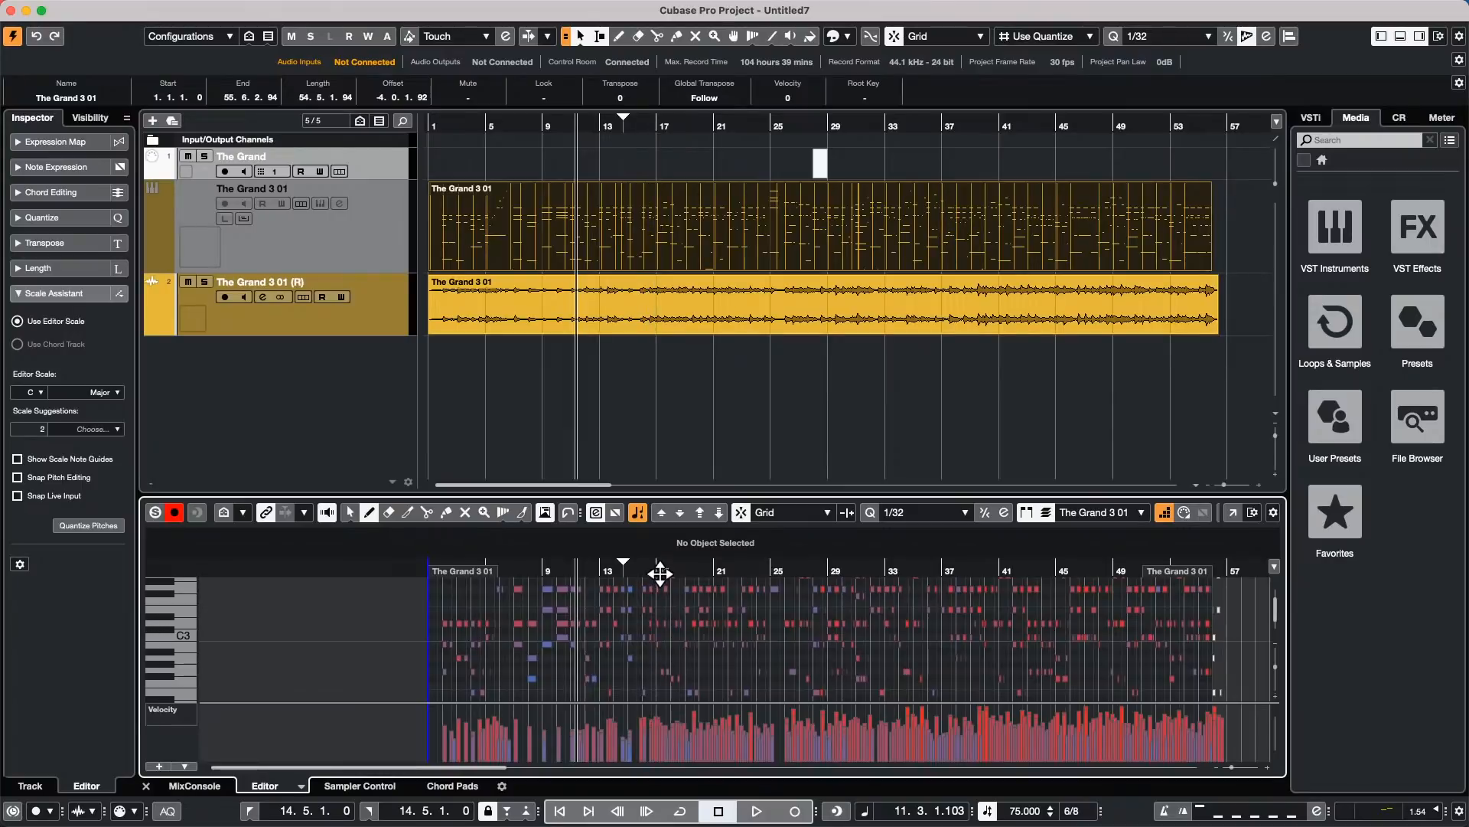
{"action": "left_click_drag", "start_coordinate": [660, 573], "coordinate": [660, 595]}
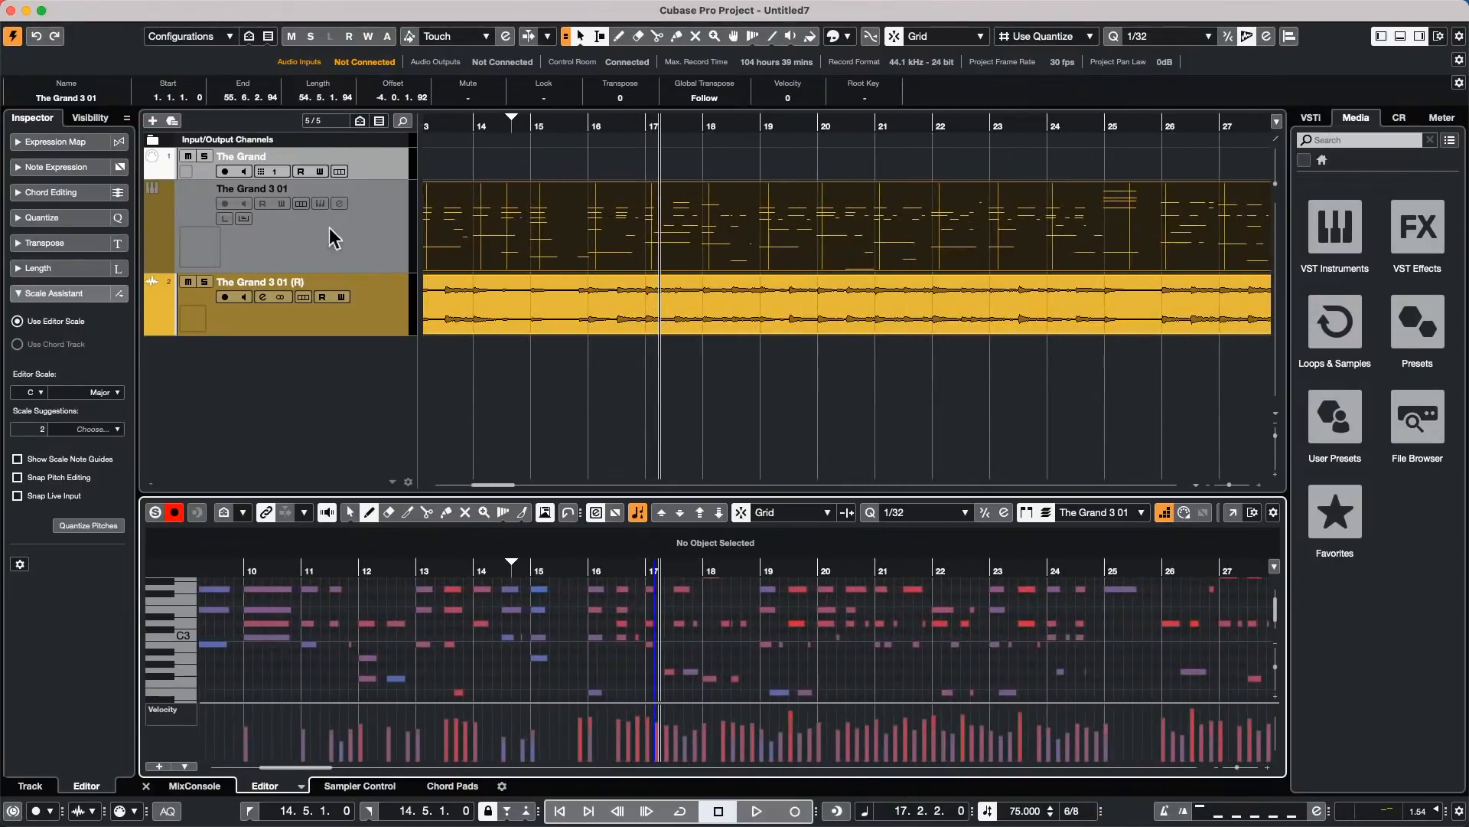
{"action": "right_click", "coordinate": [305, 232]}
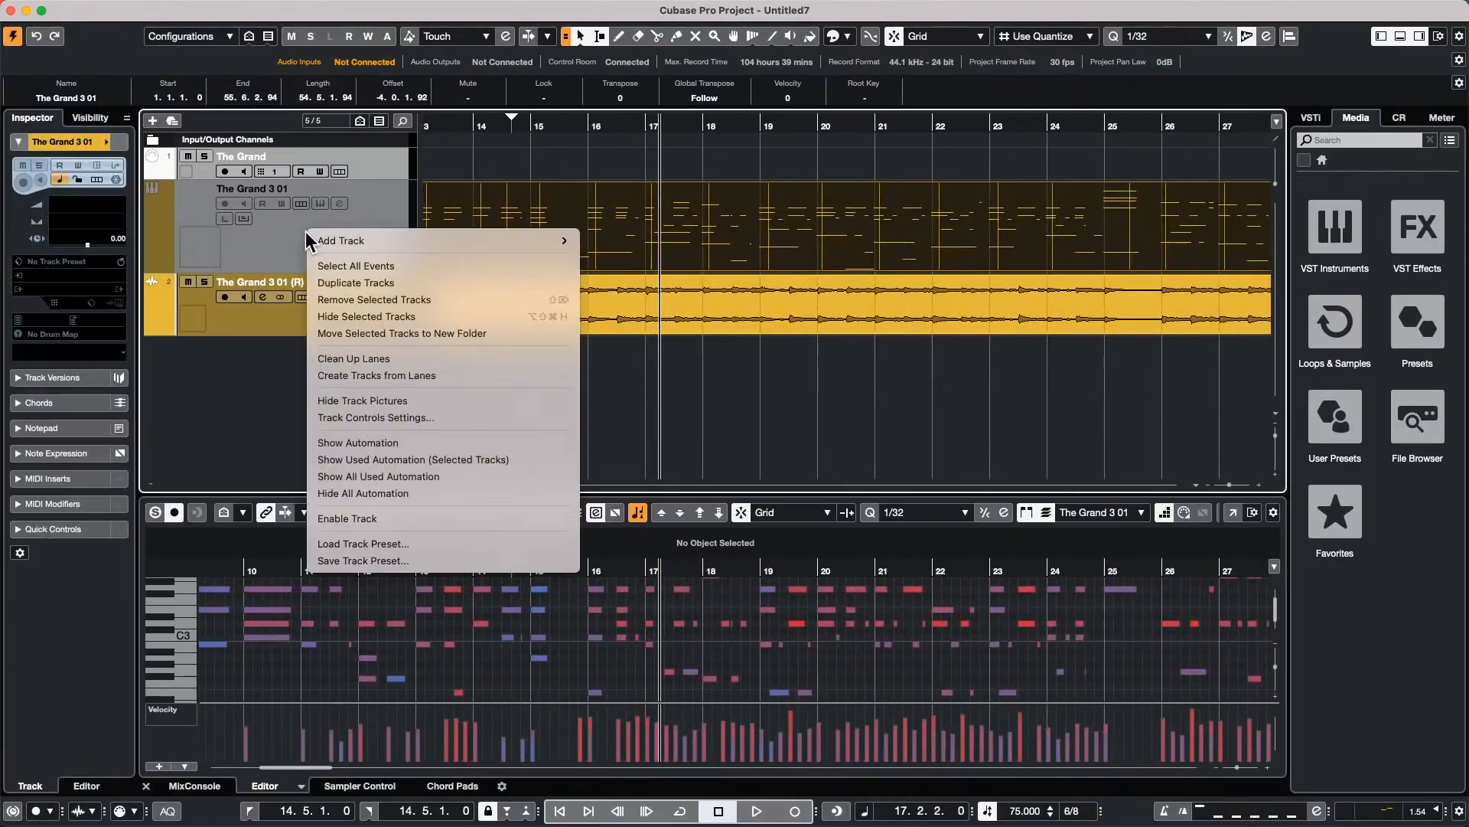
{"action": "left_click", "coordinate": [370, 518]}
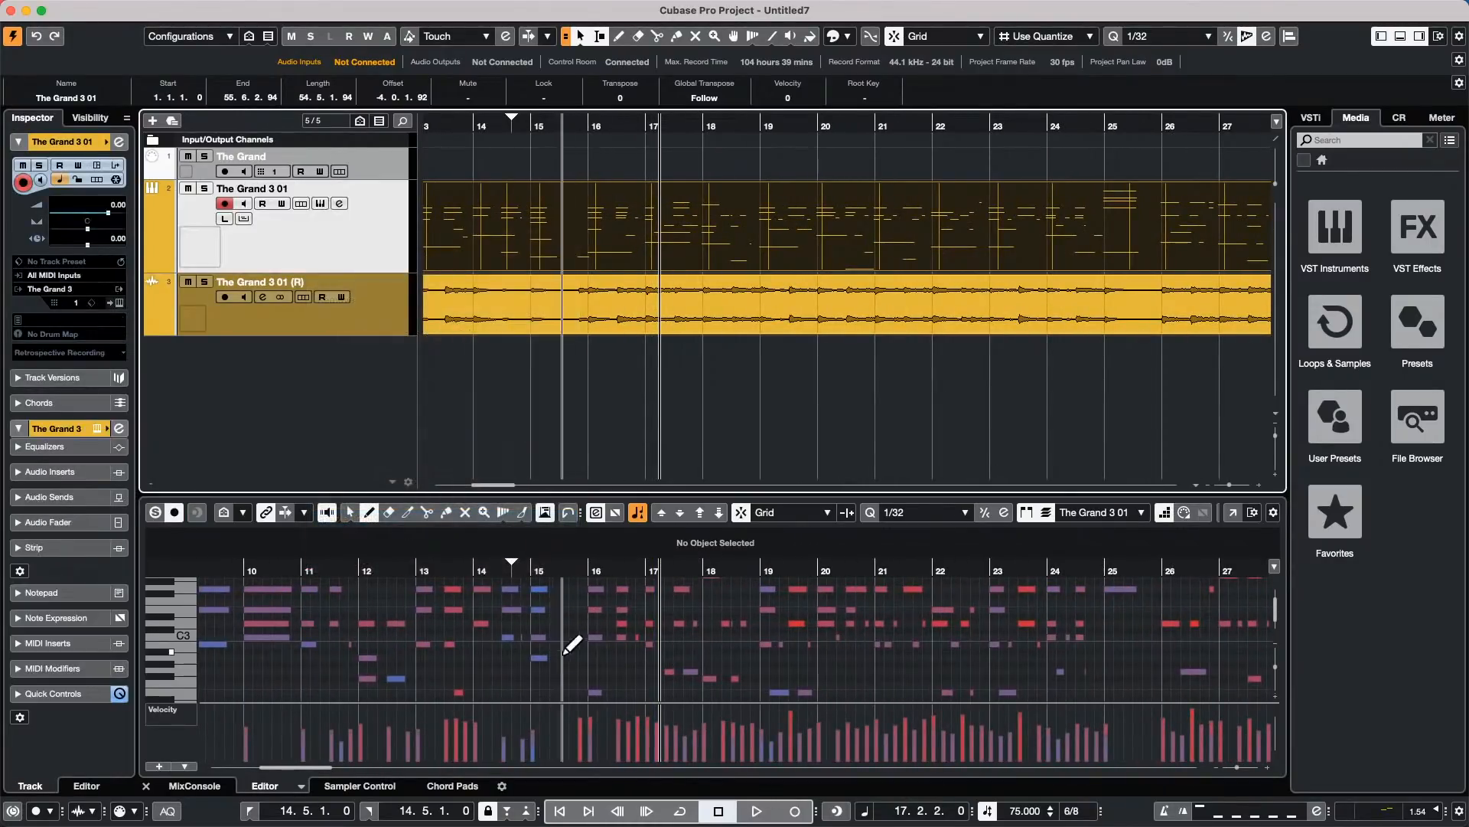
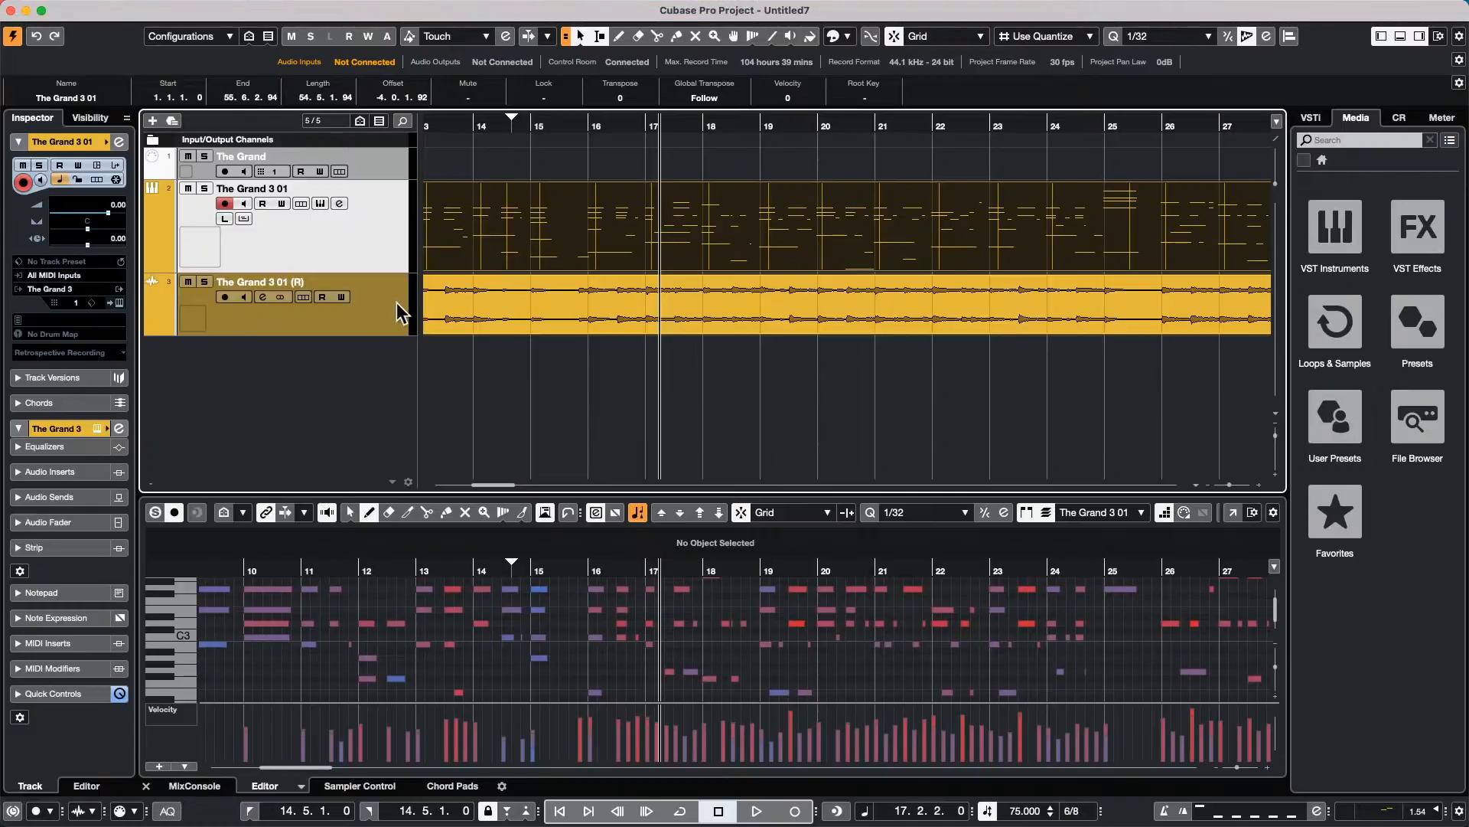
Step: Create a new empty project, accepting the project folder offered in the location dialog
{"action": "left_click", "coordinate": [455, 124]}
{"action": "key", "text": "g"}
{"action": "key", "text": "g"}
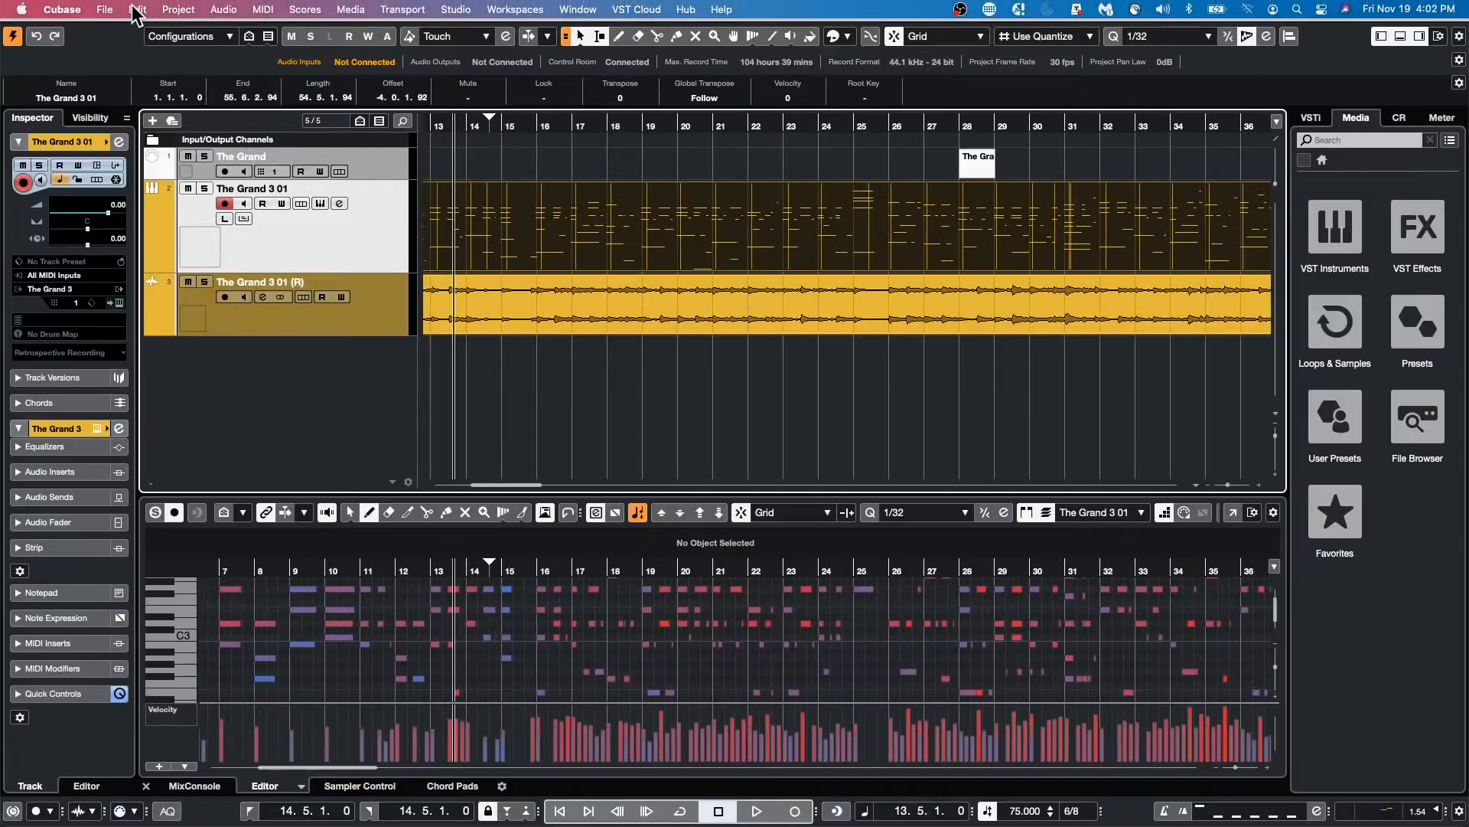
{"action": "left_click", "coordinate": [105, 10]}
{"action": "left_click", "coordinate": [129, 27]}
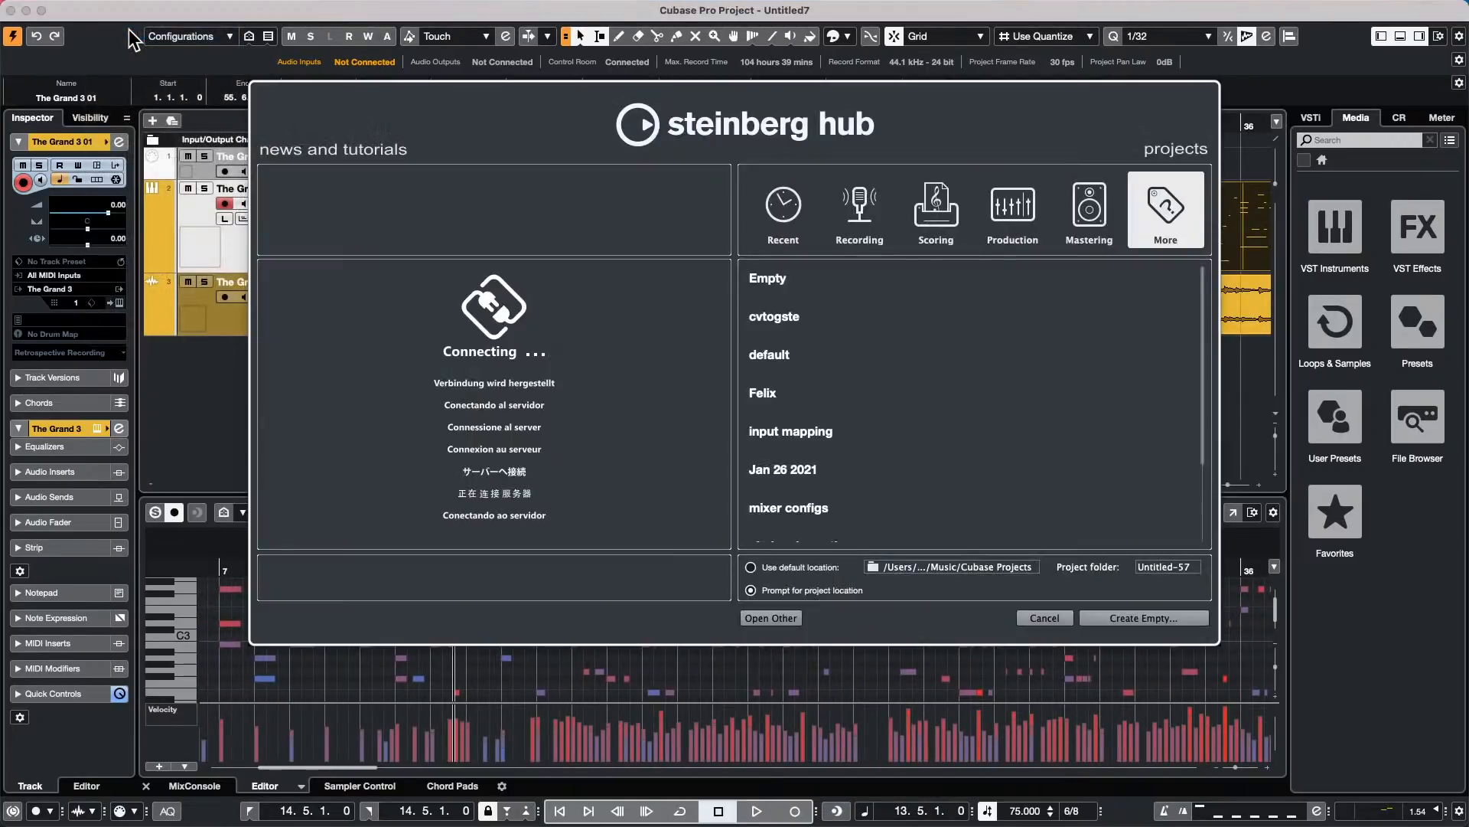
{"action": "key", "text": "Return"}
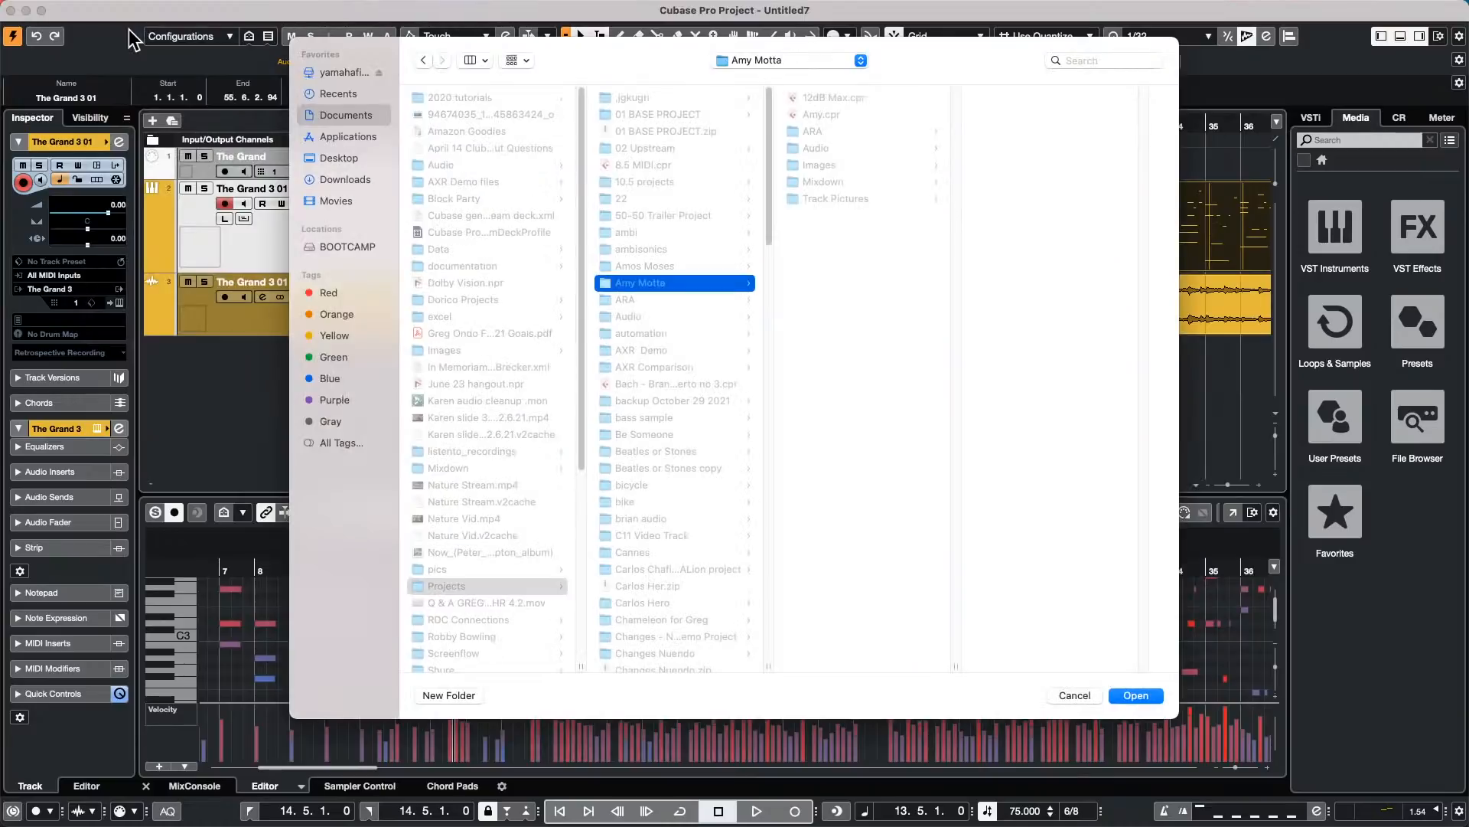
{"action": "left_click", "coordinate": [1154, 696]}
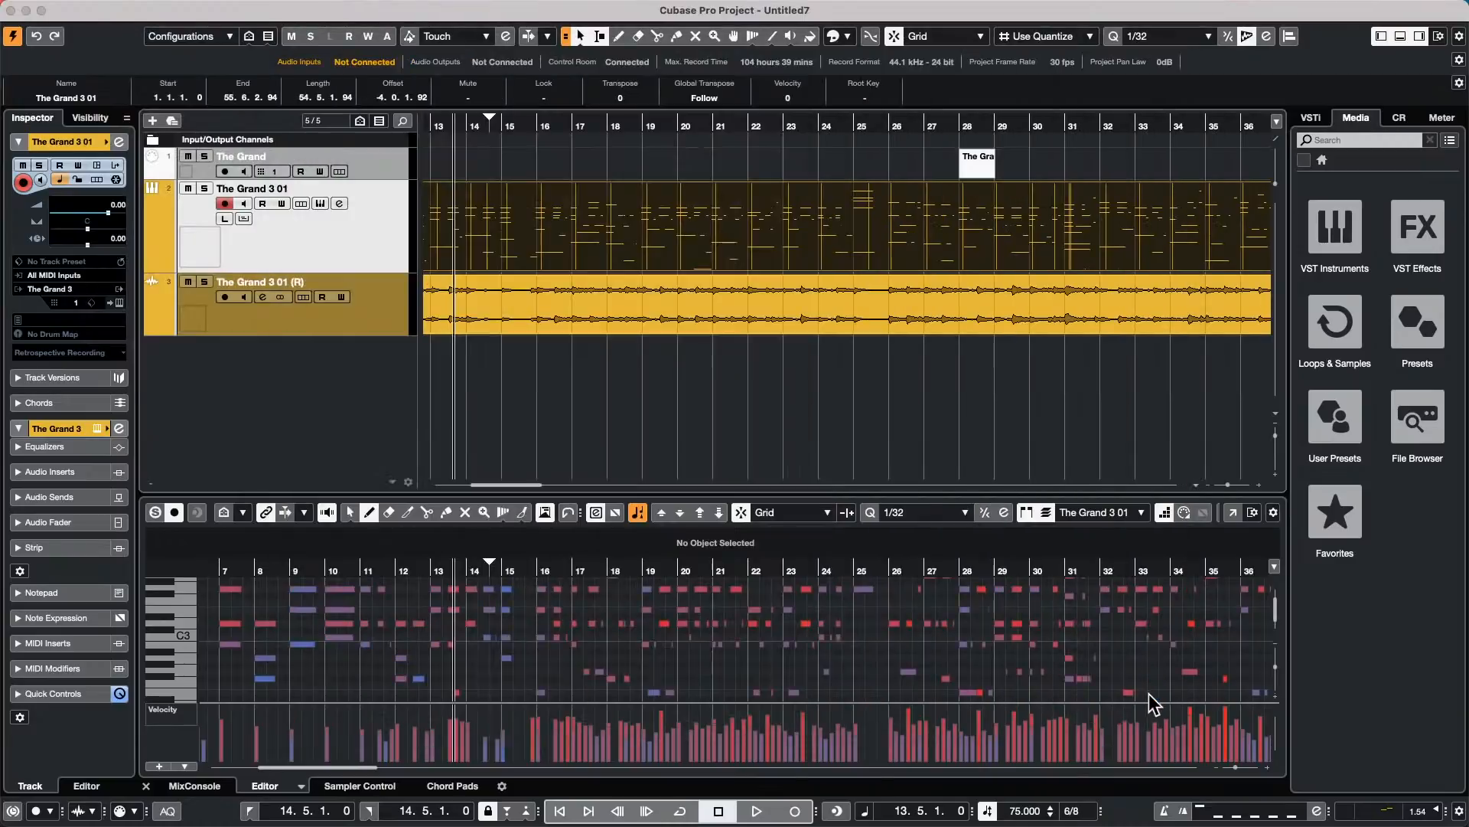
Step: Add one Groove Agent SE instrument track routed to Stereo Out and move its instrument window clear of the track list
{"action": "right_click", "coordinate": [252, 174]}
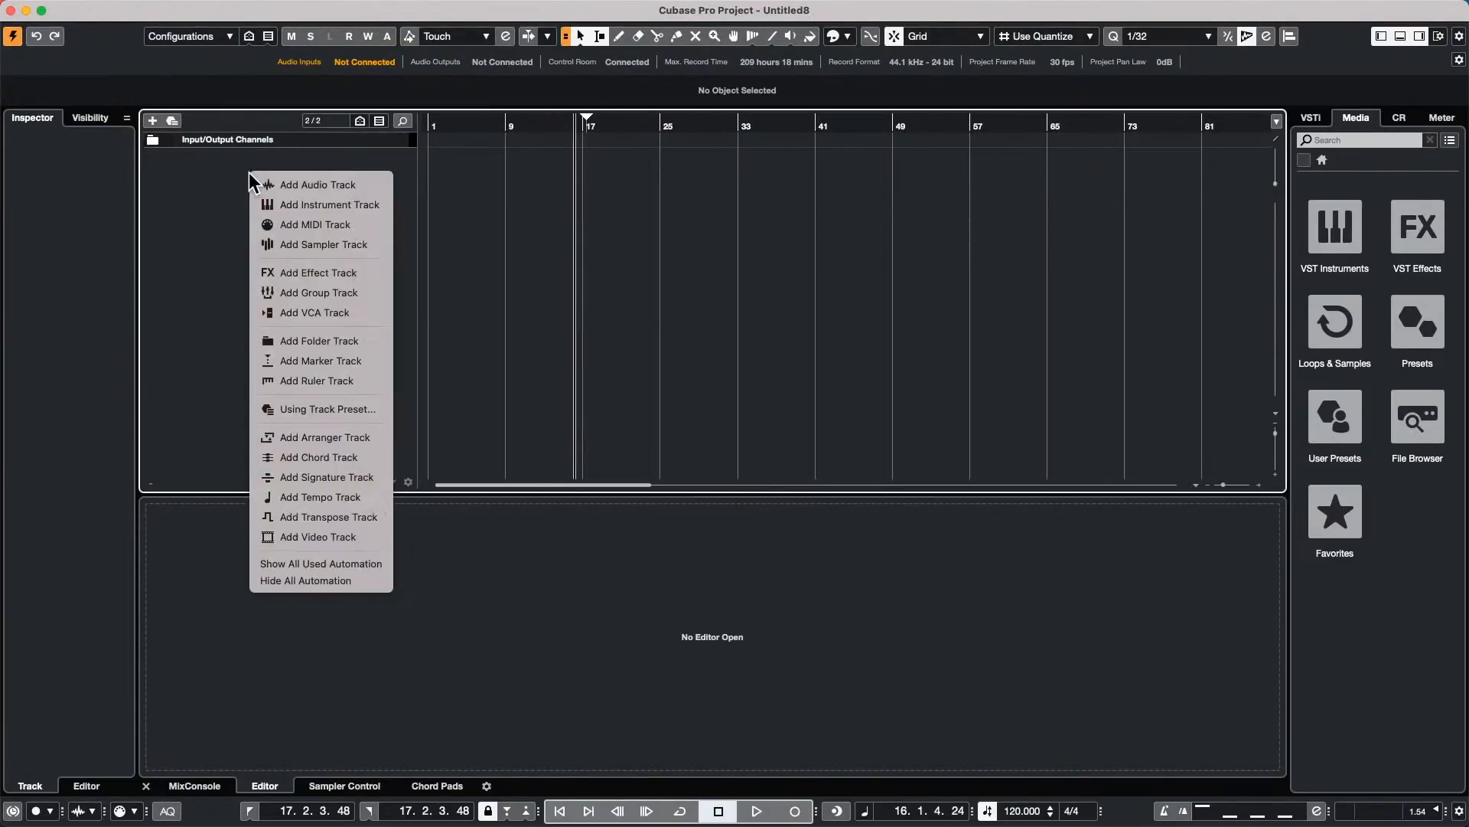
{"action": "left_click", "coordinate": [365, 205]}
{"action": "left_click", "coordinate": [787, 286]}
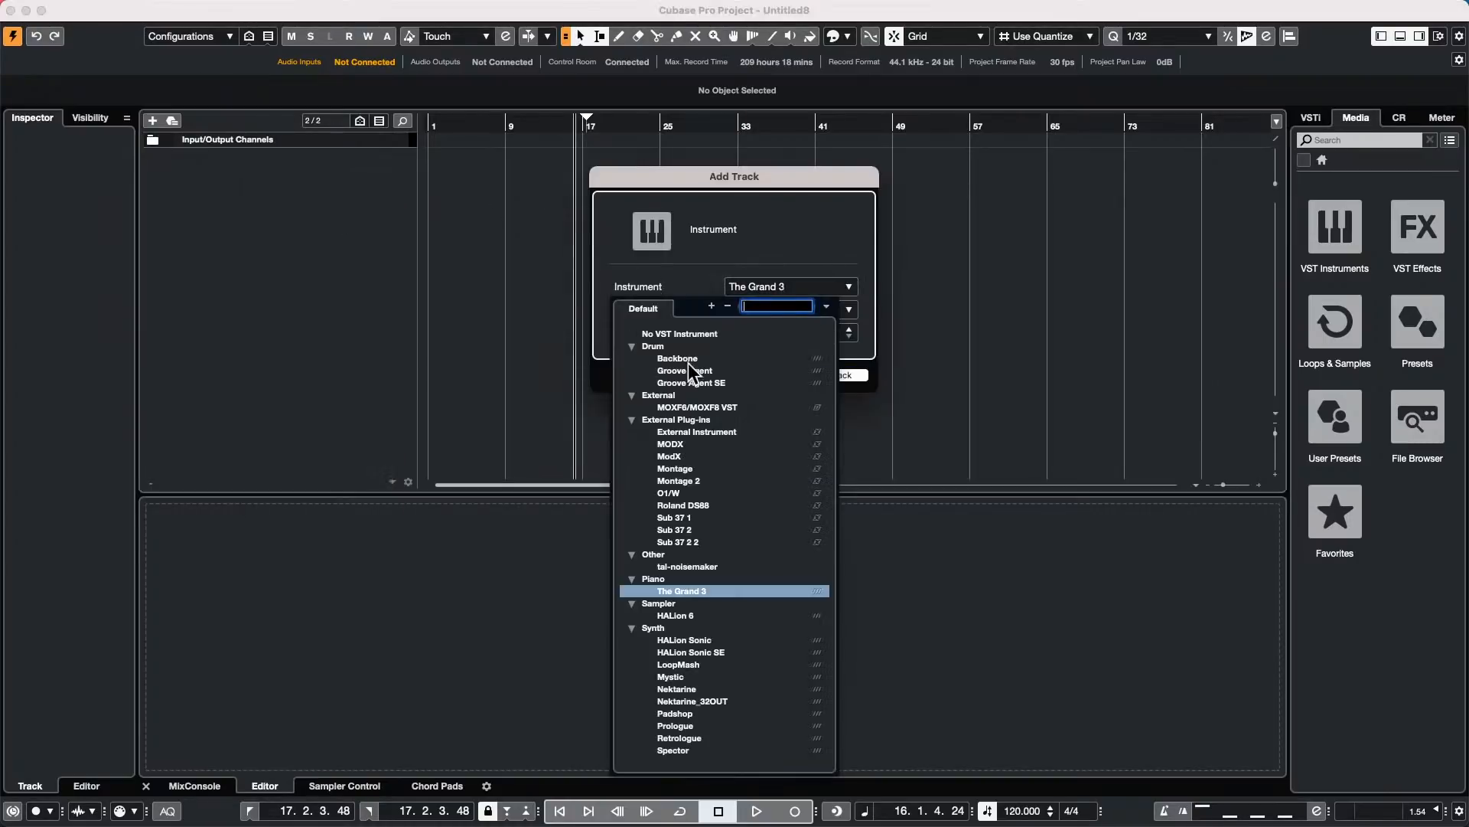
{"action": "left_click", "coordinate": [689, 380]}
{"action": "left_click", "coordinate": [822, 378]}
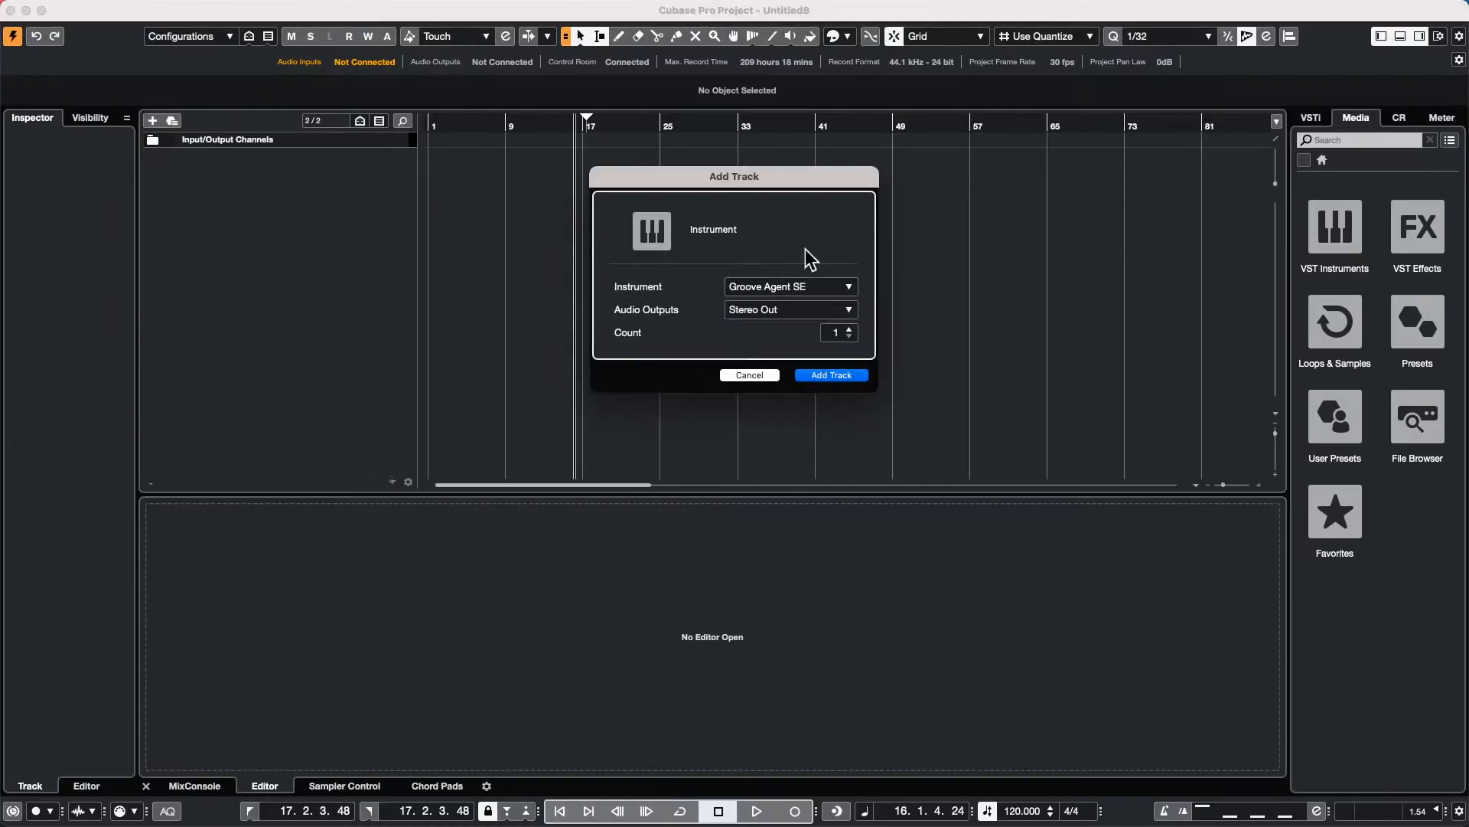
{"action": "left_click_drag", "start_coordinate": [926, 80], "coordinate": [498, 44]}
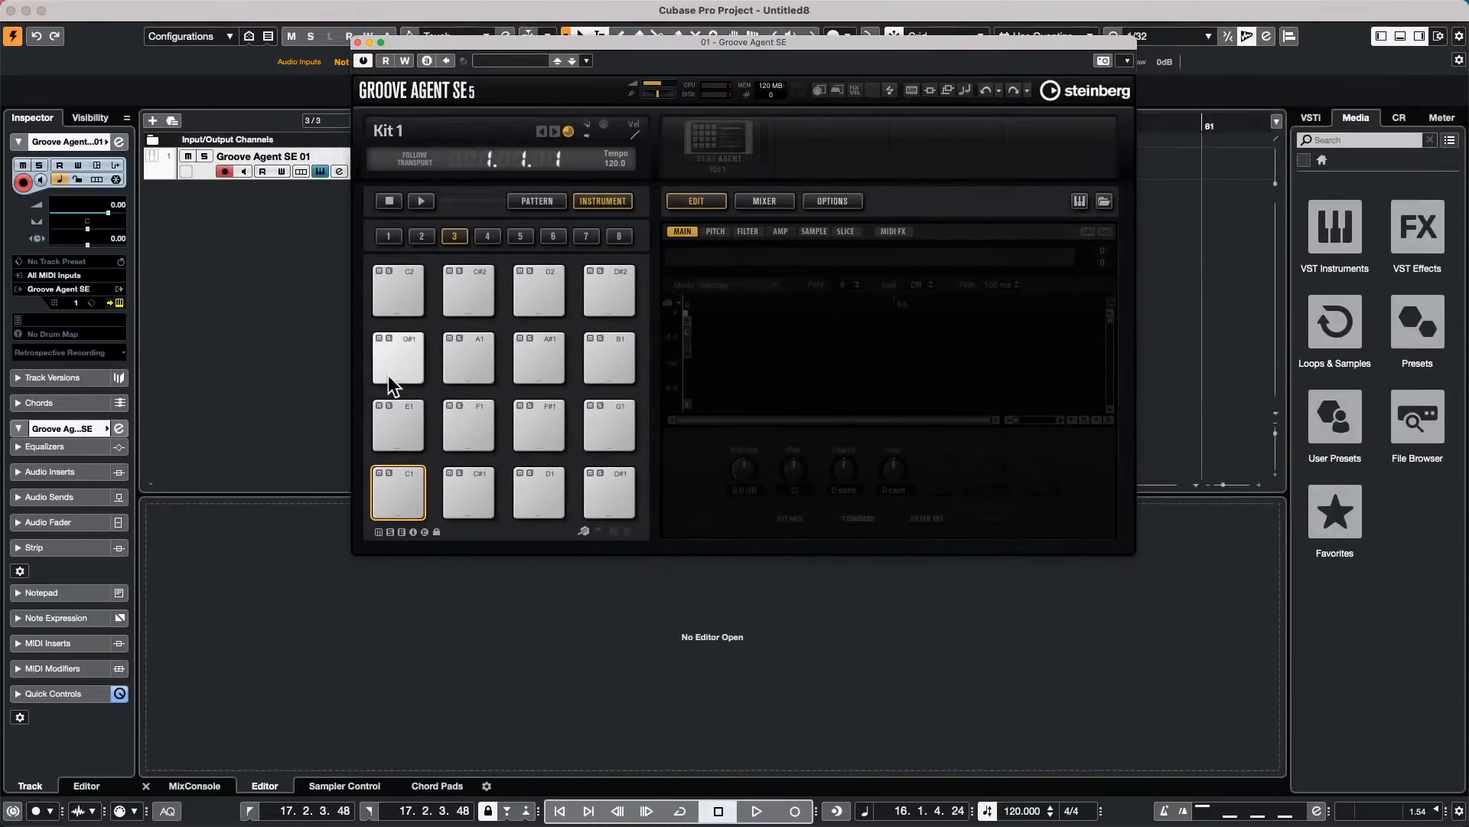
Step: Load the Forget The Past kit into the first Groove Agent SE
{"action": "left_click", "coordinate": [696, 135]}
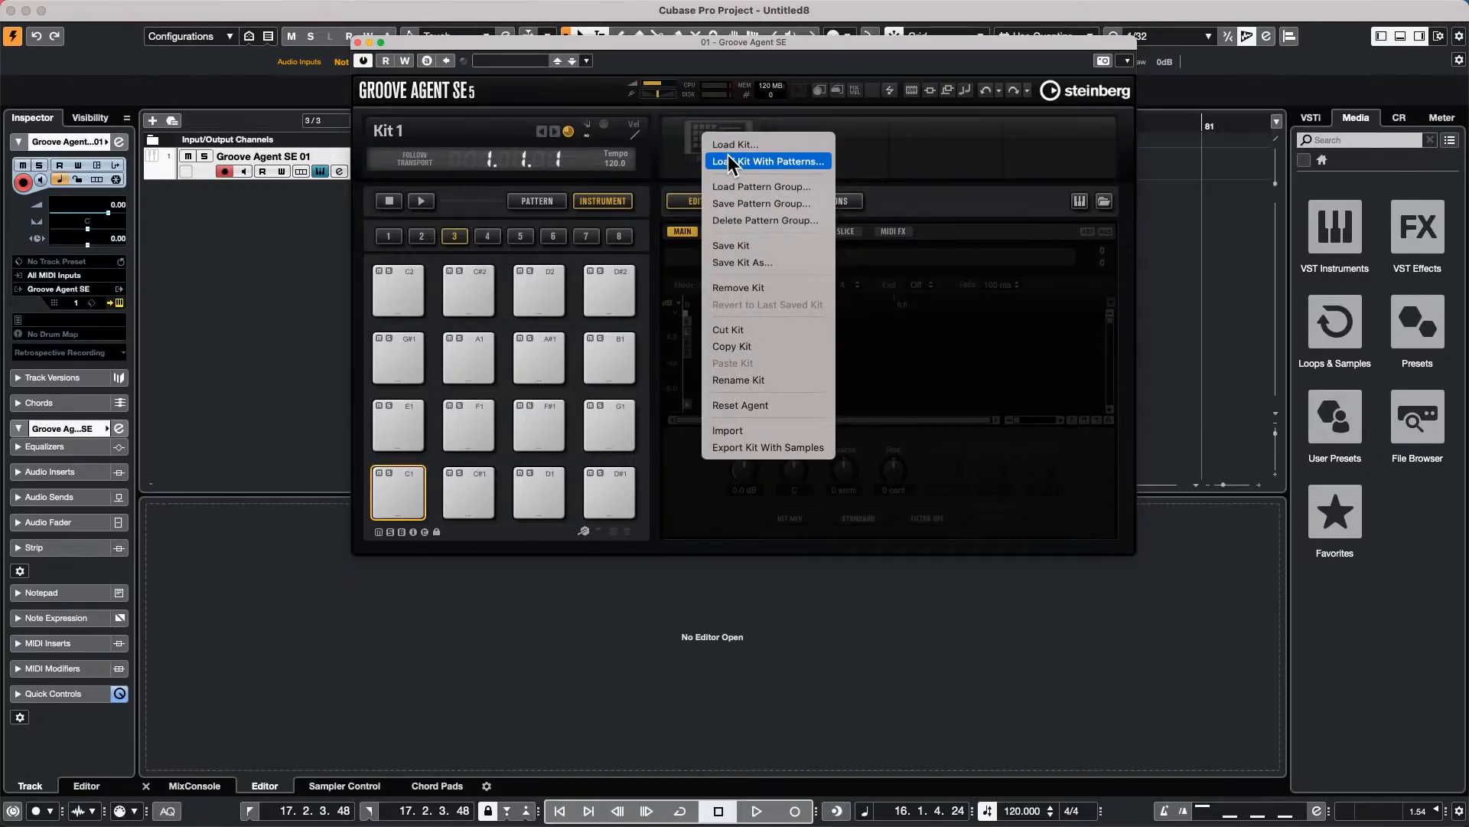
{"action": "left_click", "coordinate": [787, 149]}
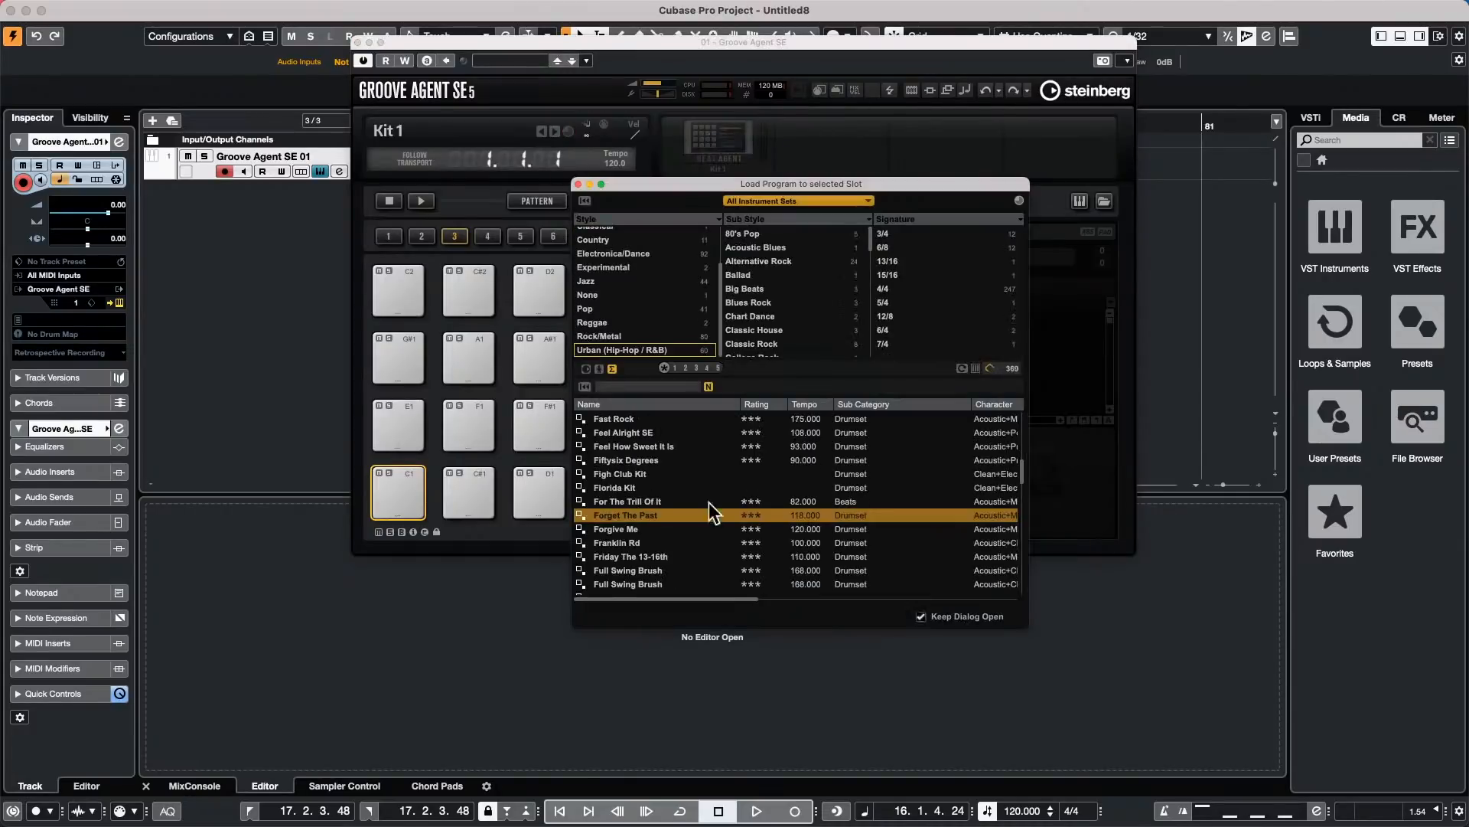
{"action": "double_click", "coordinate": [664, 515]}
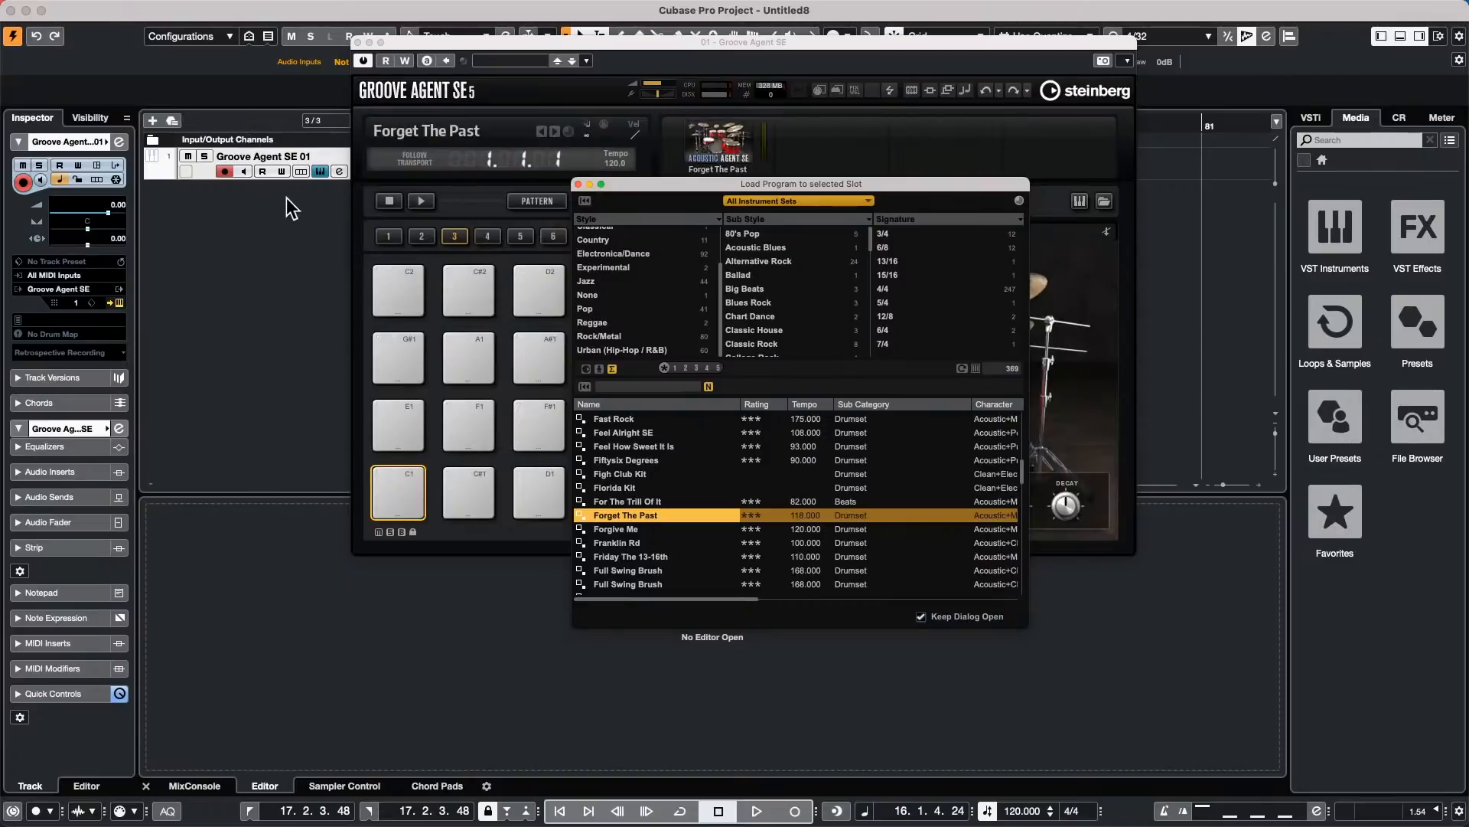
Step: Add a second Groove Agent SE instrument track routed to Stereo Out
{"action": "right_click", "coordinate": [237, 223]}
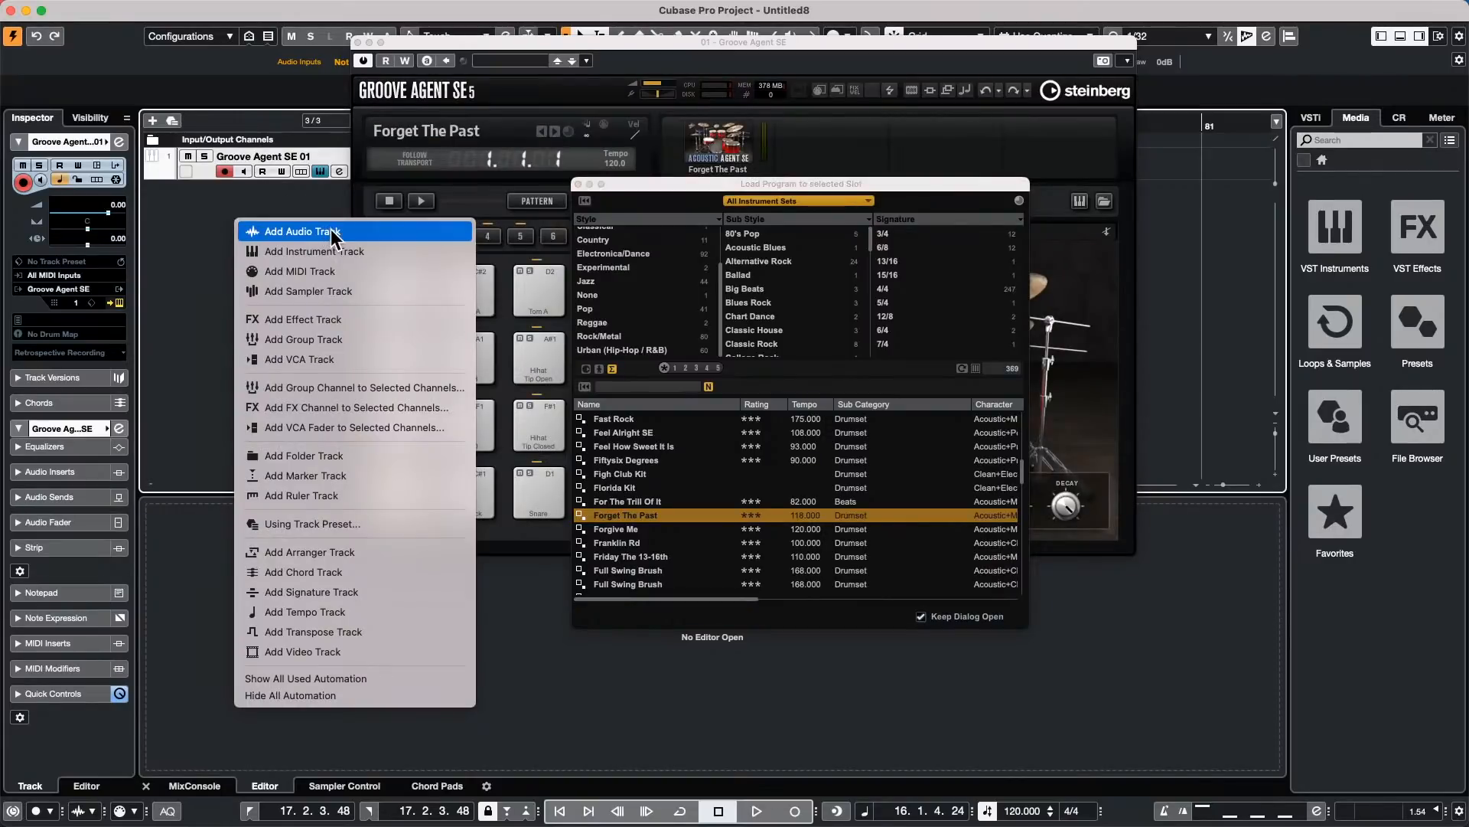
{"action": "left_click", "coordinate": [337, 251]}
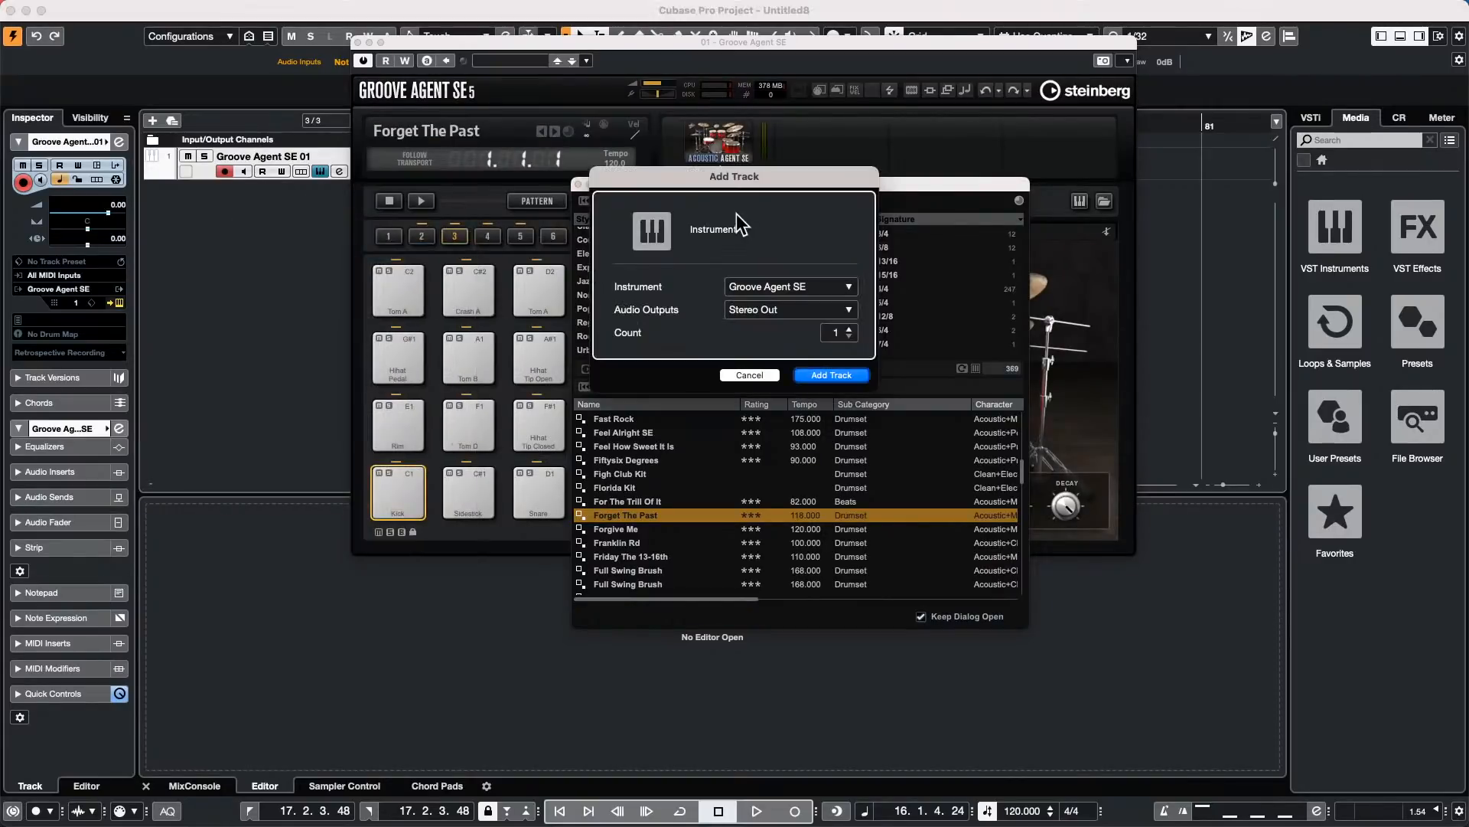
{"action": "left_click", "coordinate": [796, 289]}
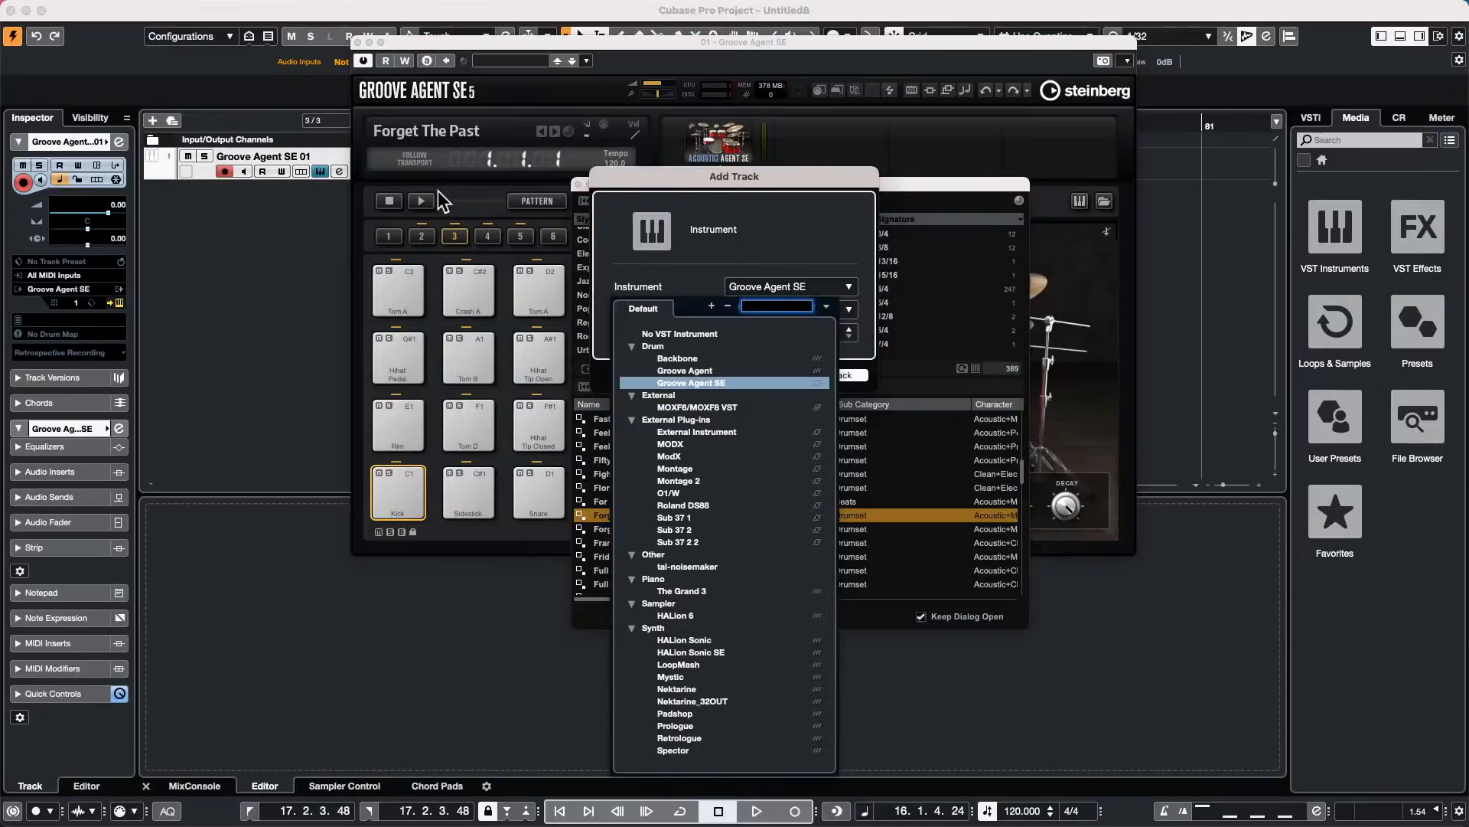
{"action": "left_click", "coordinate": [282, 143]}
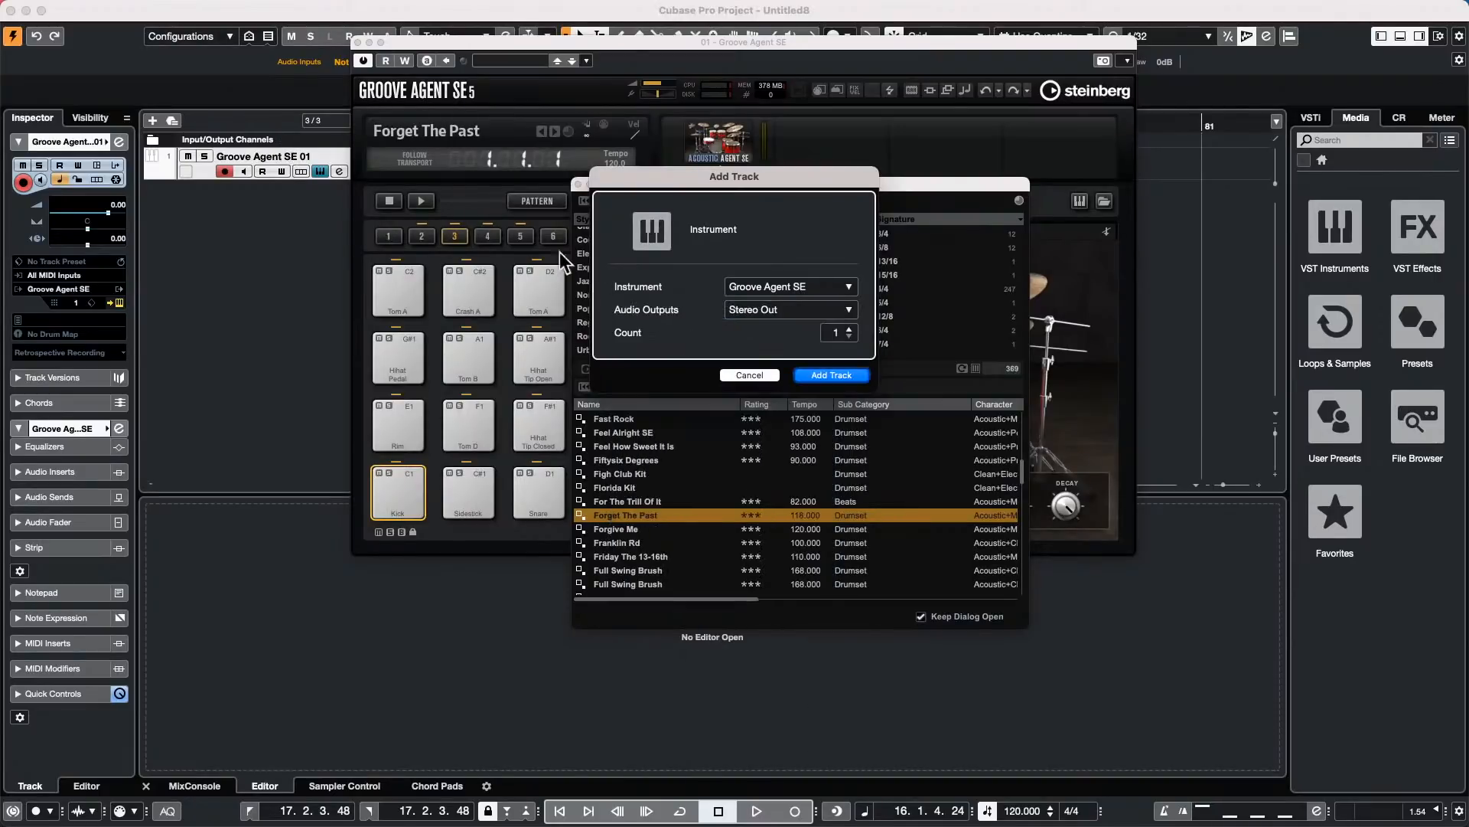
{"action": "left_click", "coordinate": [830, 374]}
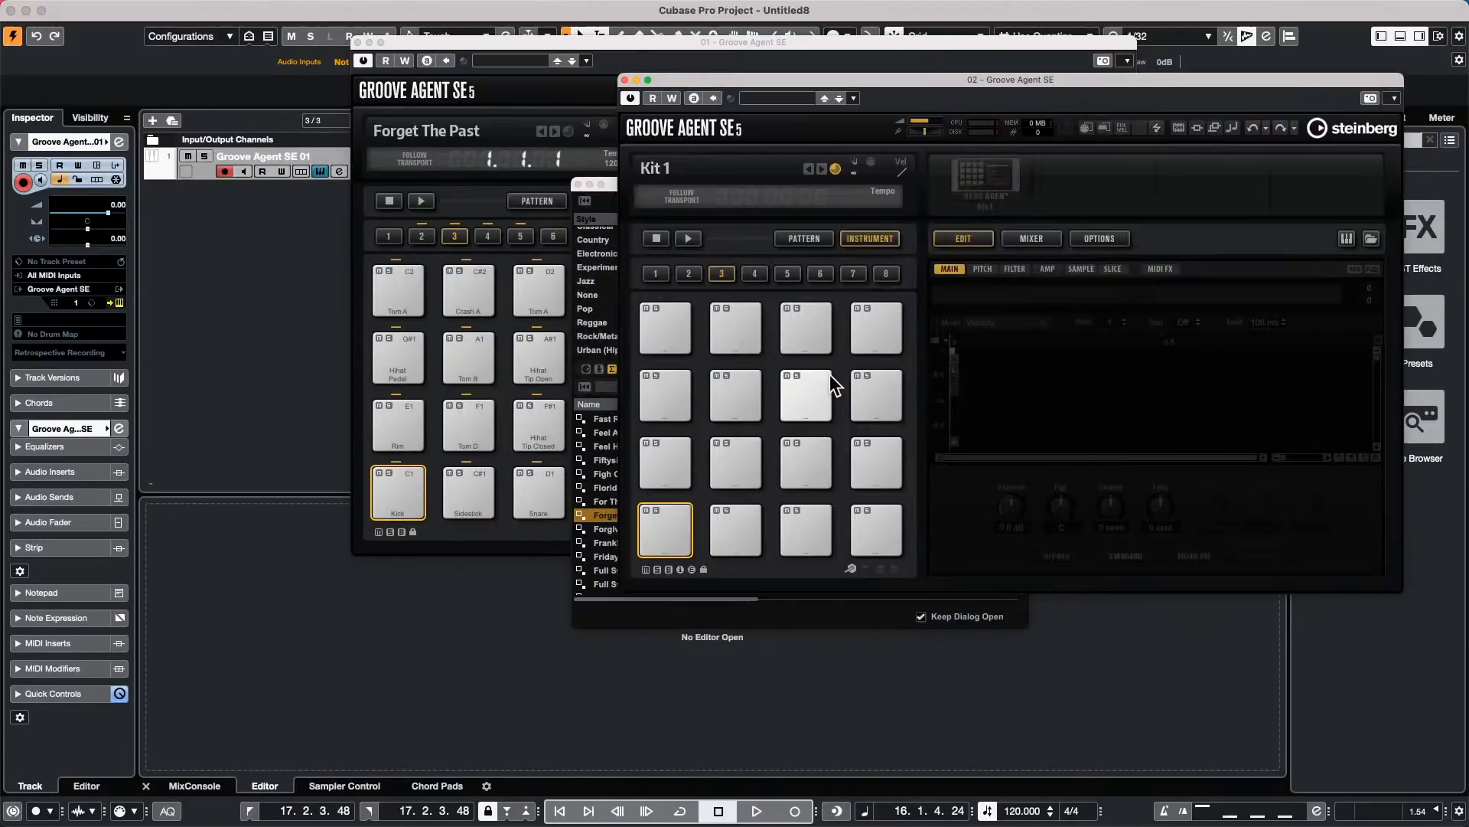
Step: Open the kit browser for the second Groove Agent SE's slot, ready for a name search
{"action": "right_click", "coordinate": [974, 171]}
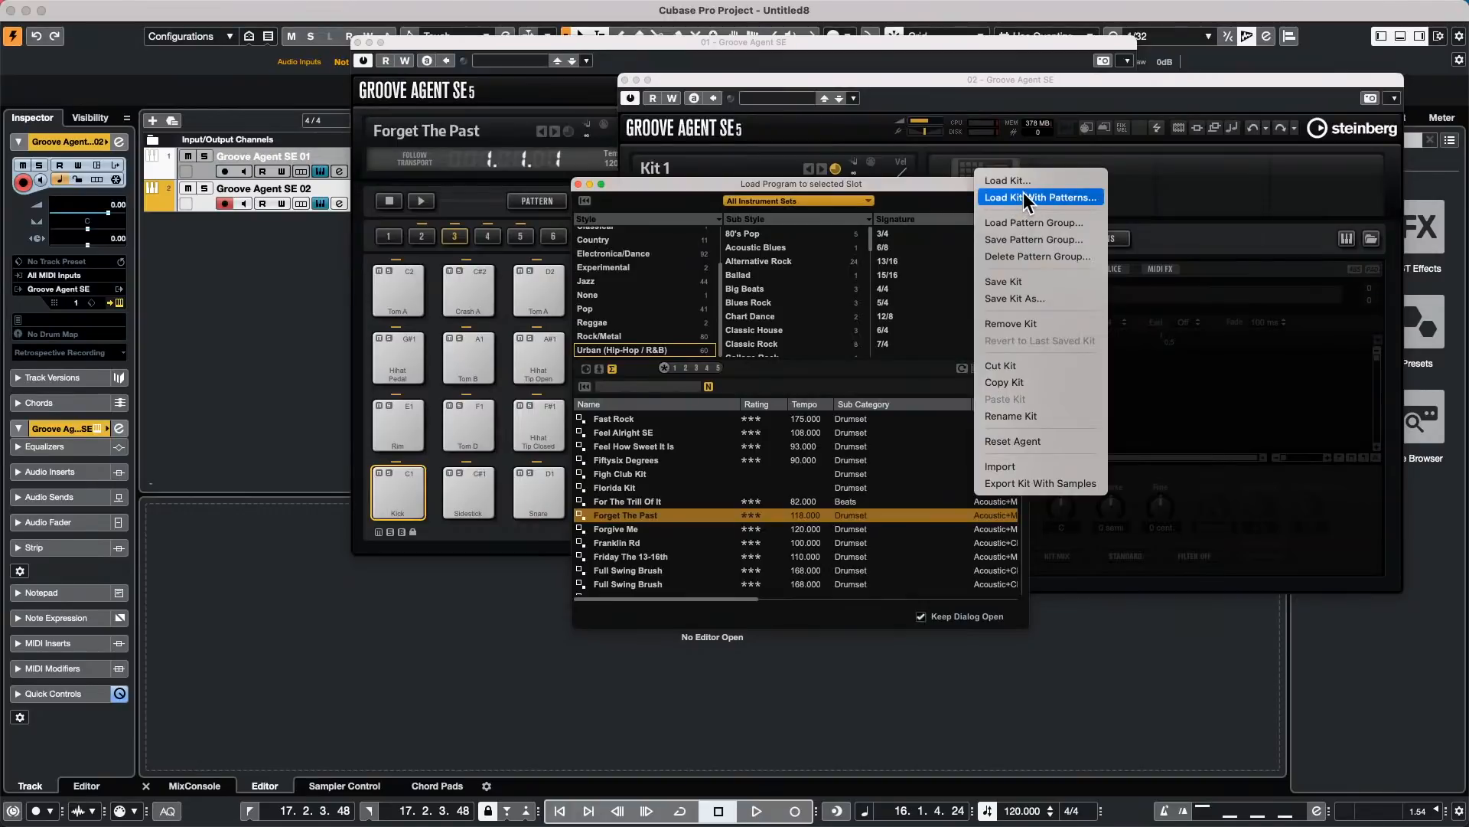
{"action": "left_click", "coordinate": [1022, 193]}
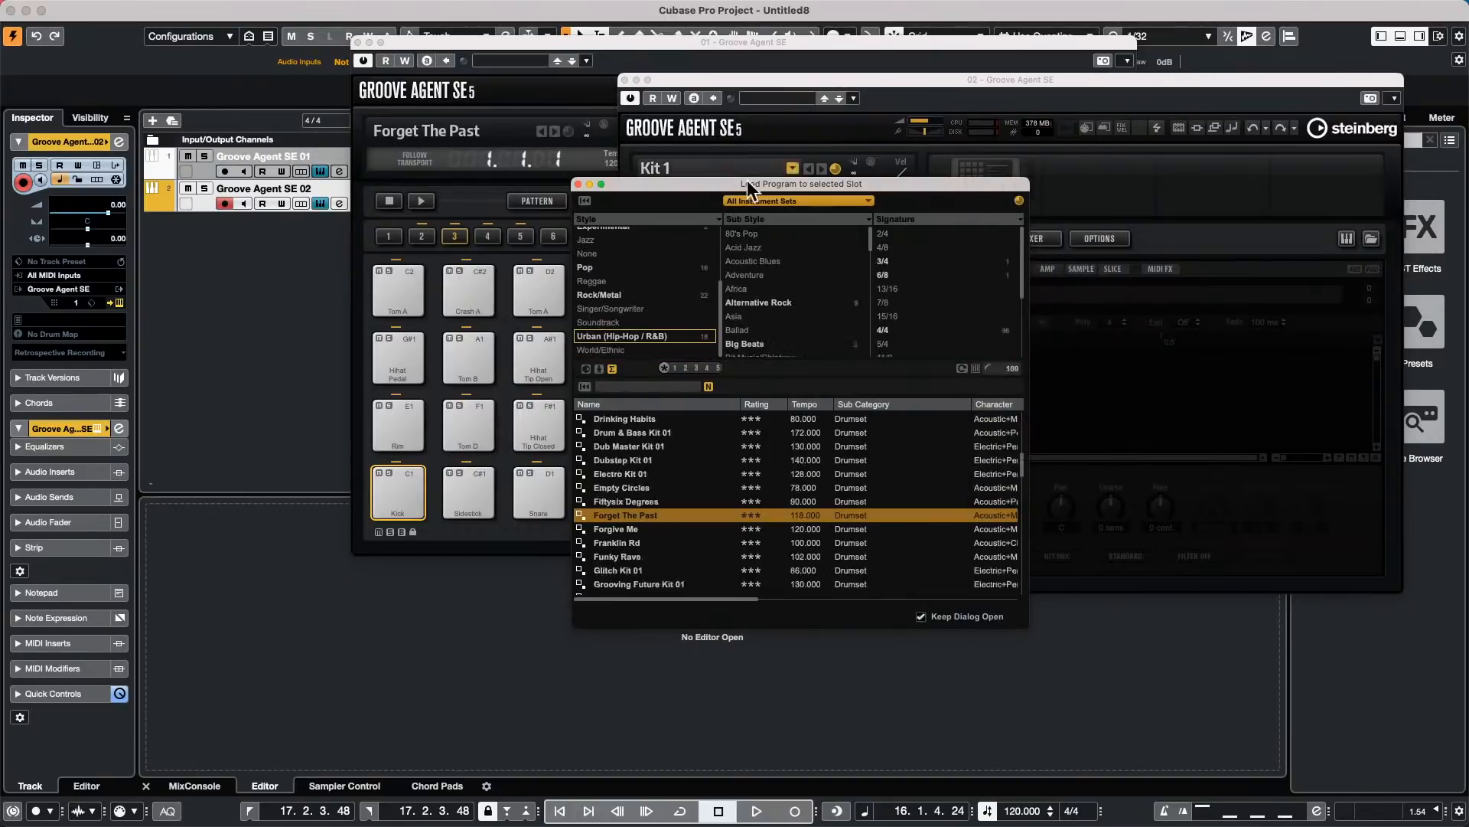
{"action": "left_click", "coordinate": [656, 387]}
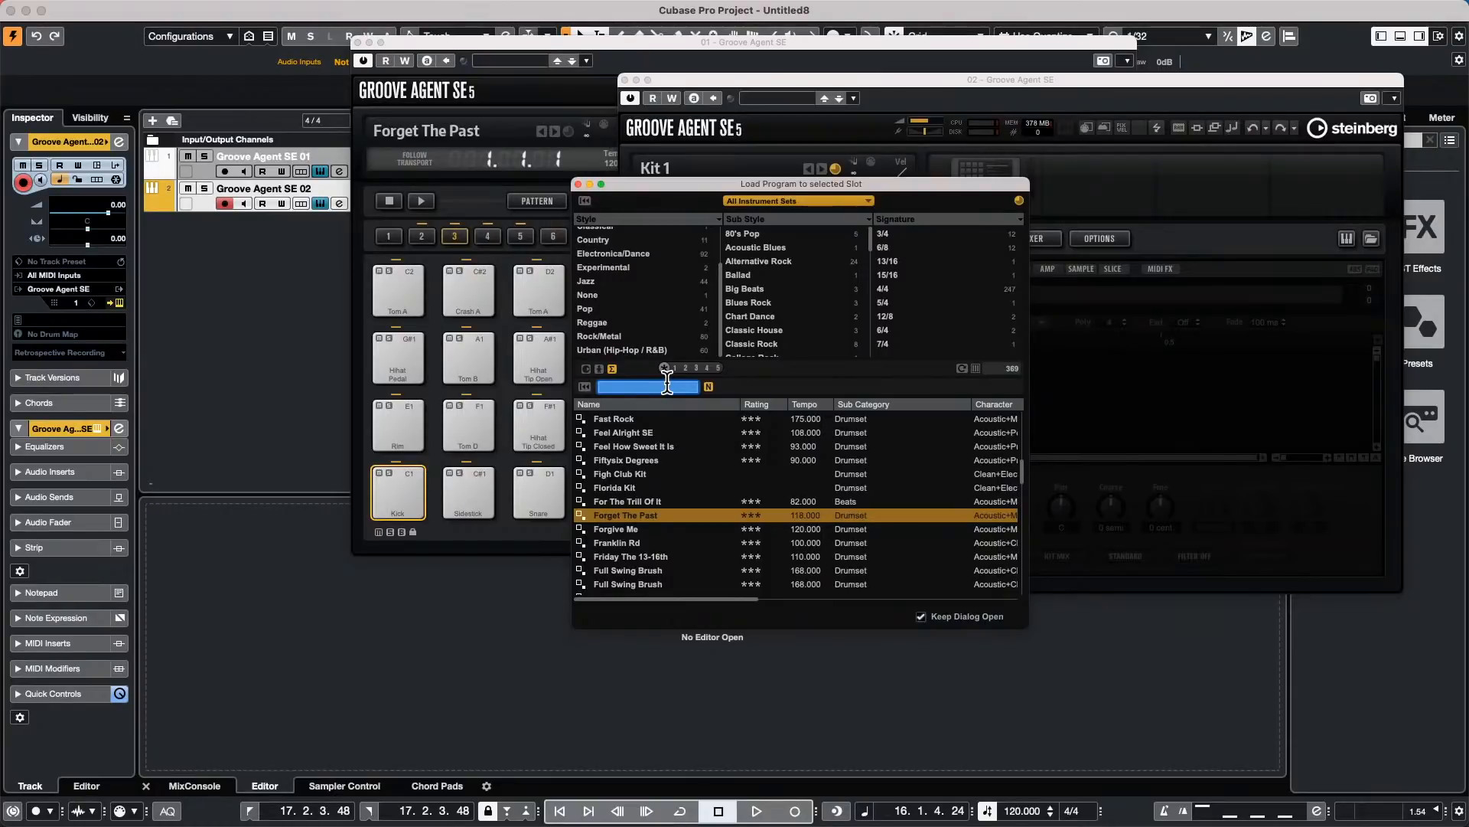
{"action": "type", "text": "b"}
{"action": "key", "text": "BackSpace"}
{"action": "type", "text": "uban ba"}
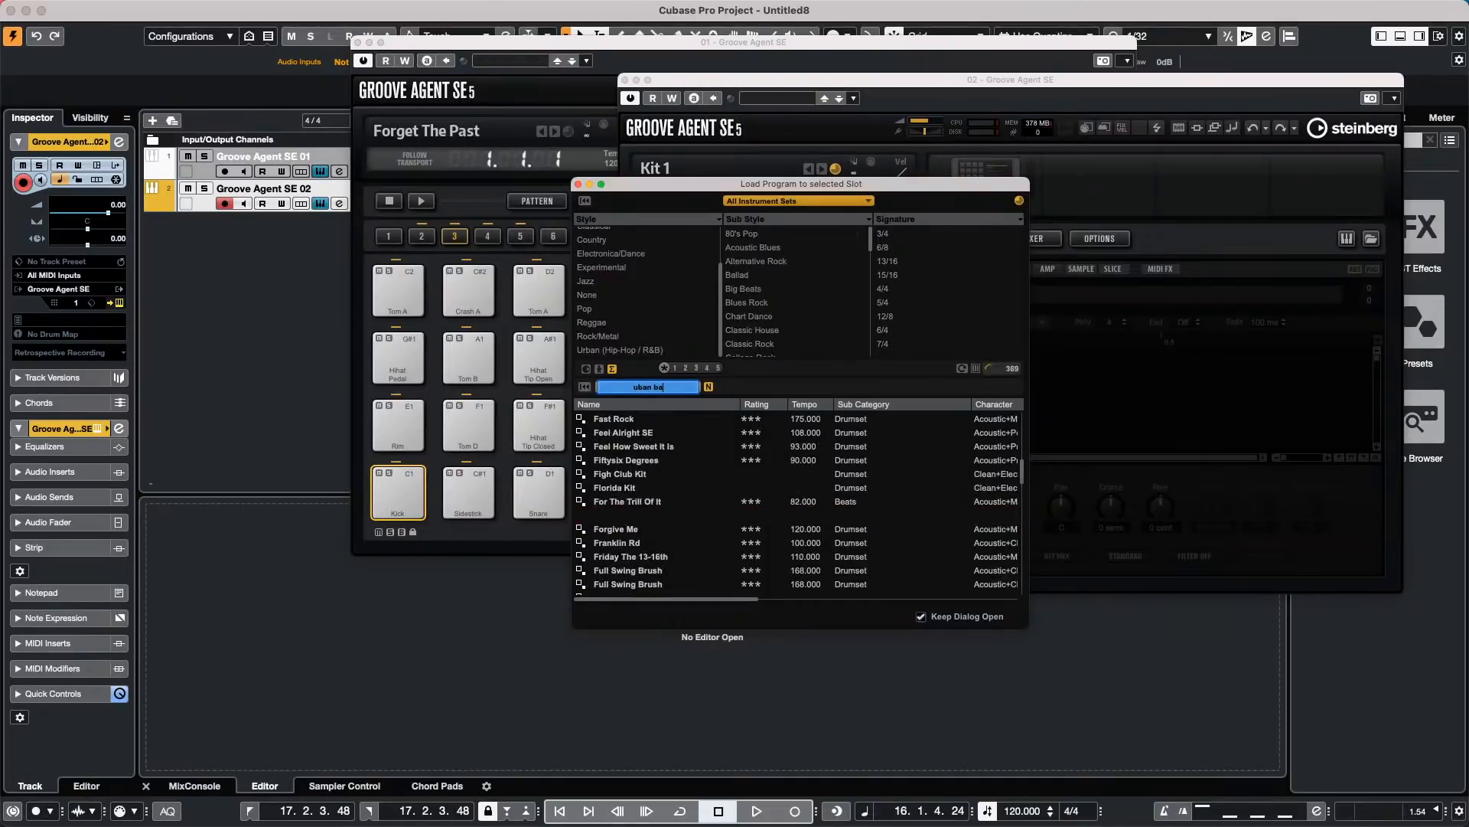
{"action": "type", "text": "llads"}
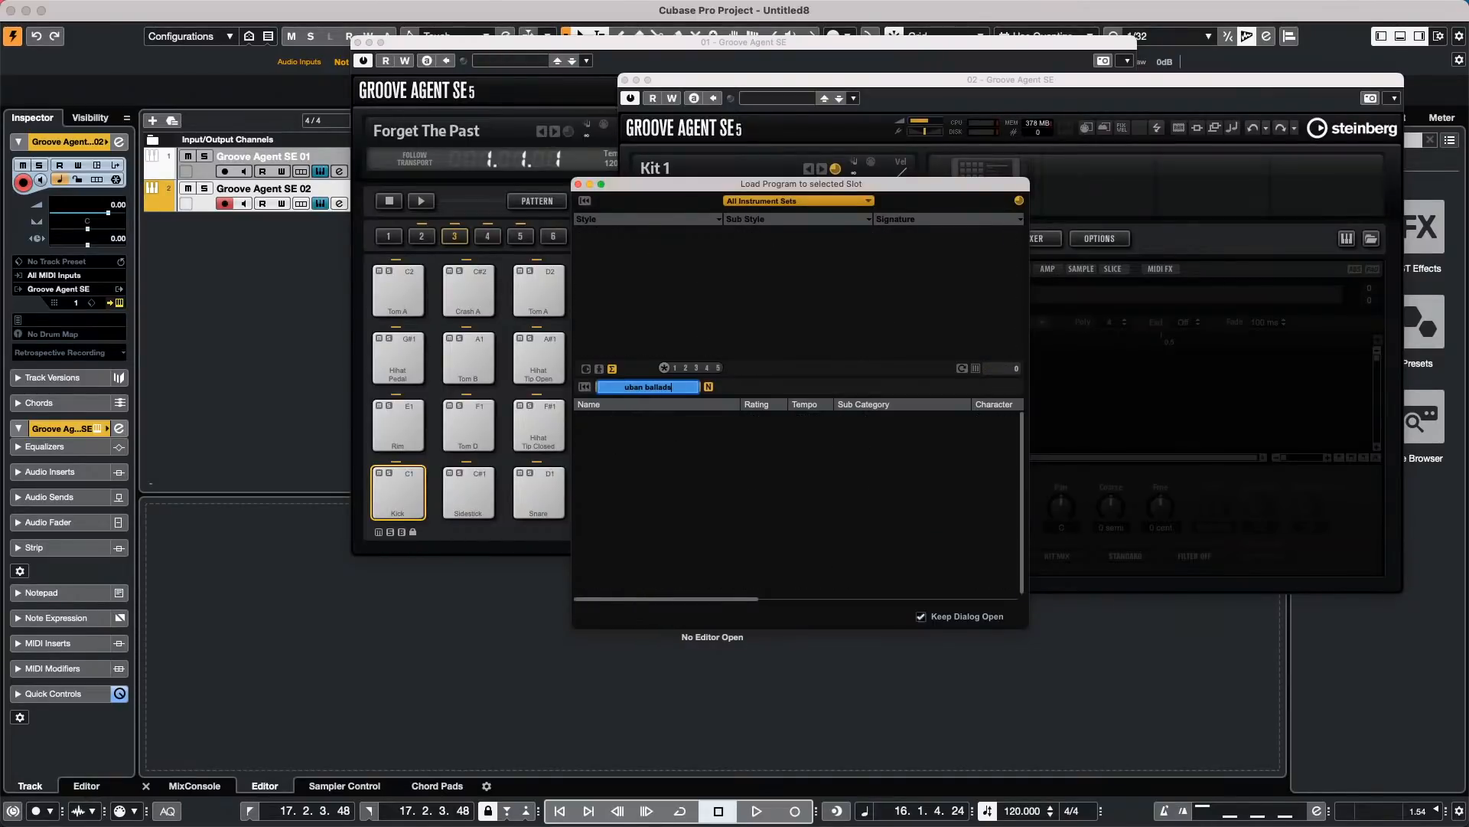
{"action": "key", "text": "BackSpace"}
{"action": "key", "text": "BackSpace"}
{"action": "key", "text": "BackSpace"}
{"action": "key", "text": "BackSpace"}
{"action": "key", "text": "BackSpace"}
{"action": "key", "text": "BackSpace"}
{"action": "key", "text": "BackSpace"}
{"action": "key", "text": "BackSpace"}
{"action": "key", "text": "BackSpace"}
{"action": "key", "text": "BackSpace"}
{"action": "key", "text": "BackSpace"}
{"action": "key", "text": "BackSpace"}
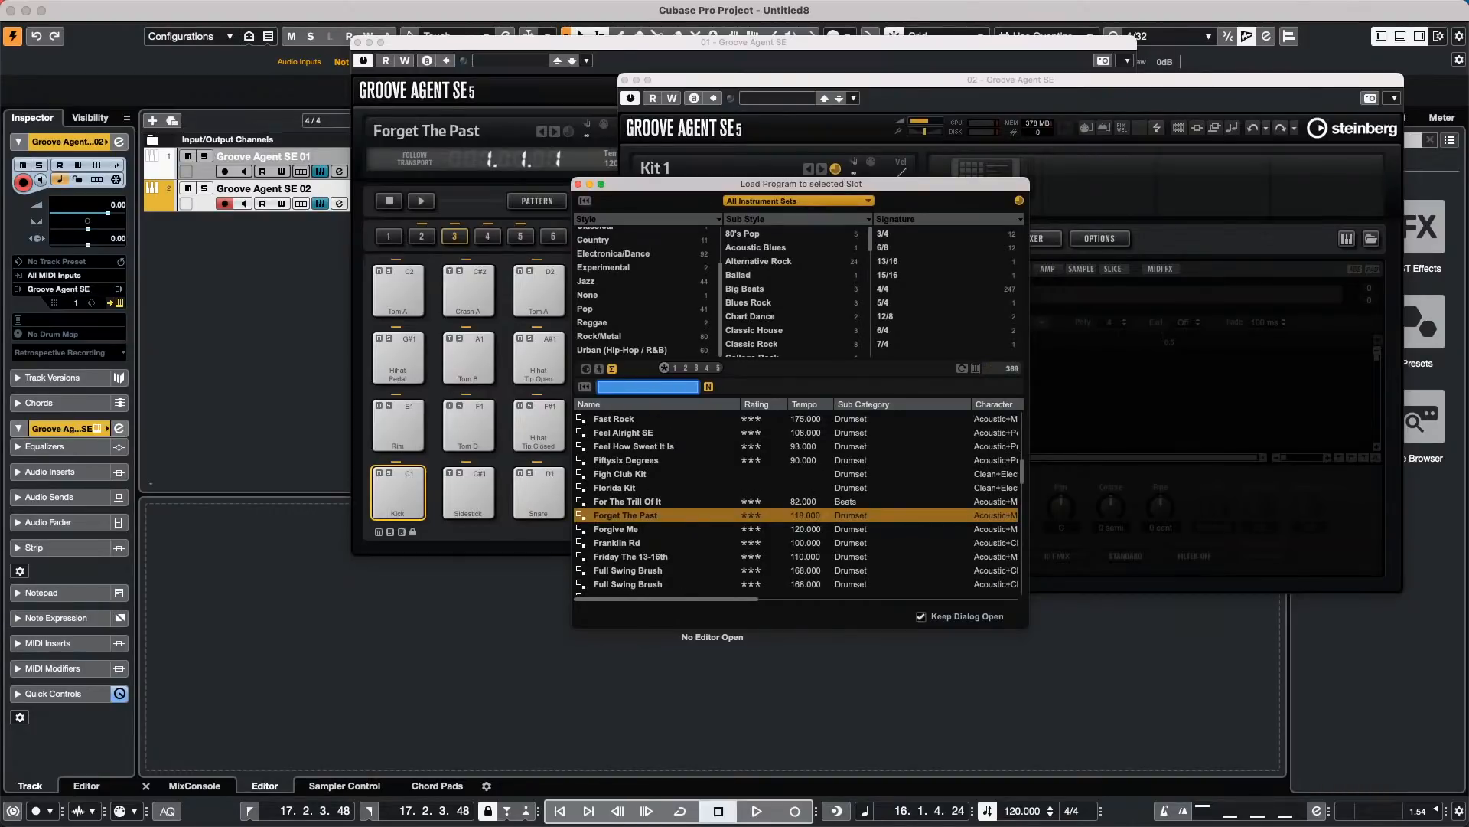
Step: Search the kits for "urban", filter by the Urban (Hip-Hop / R&B) style, and load Urban Ballads Kit 01
{"action": "type", "text": "urbN"}
{"action": "type", "text": "urban"}
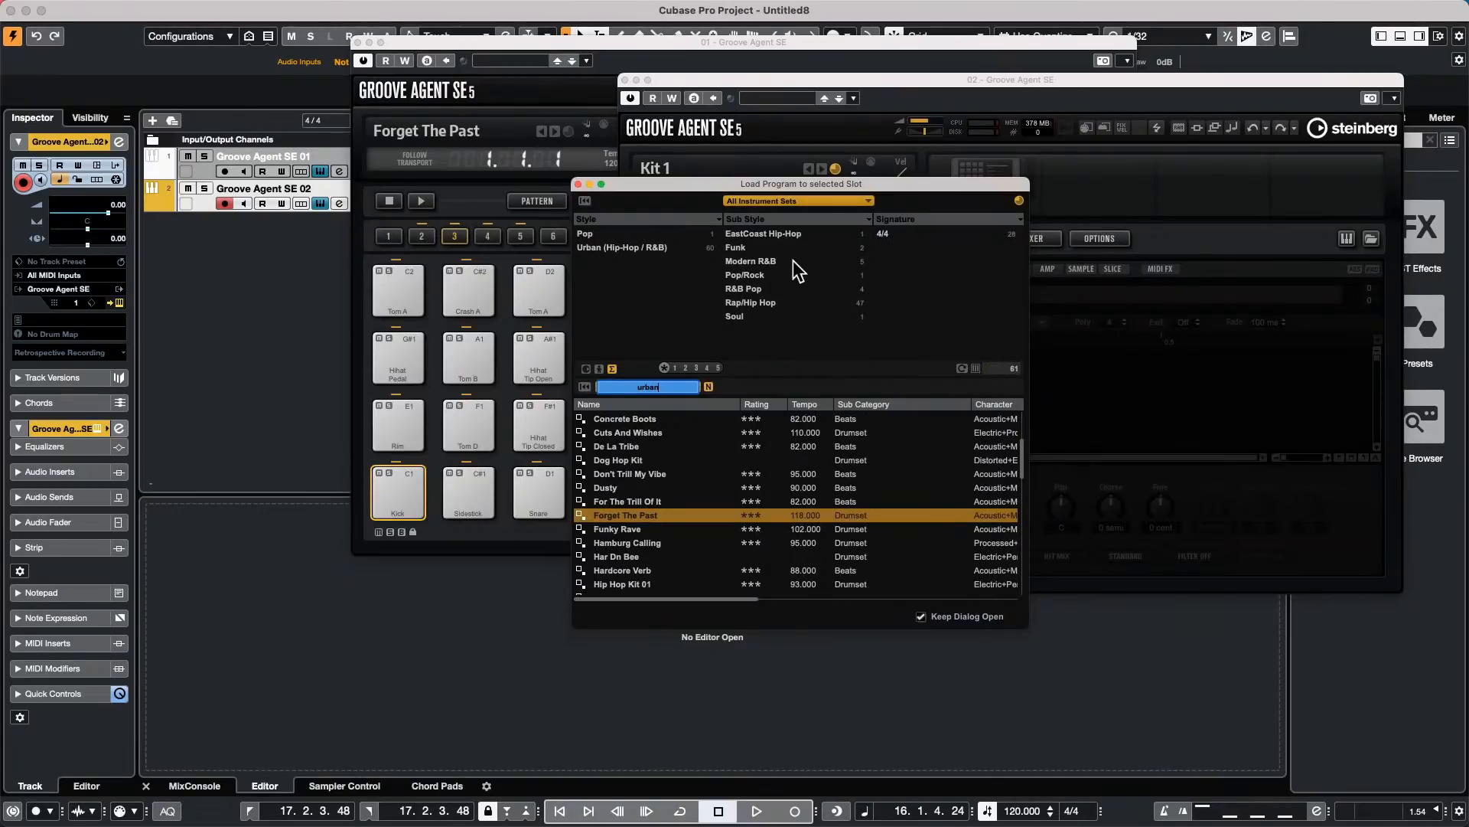
{"action": "left_click", "coordinate": [640, 246]}
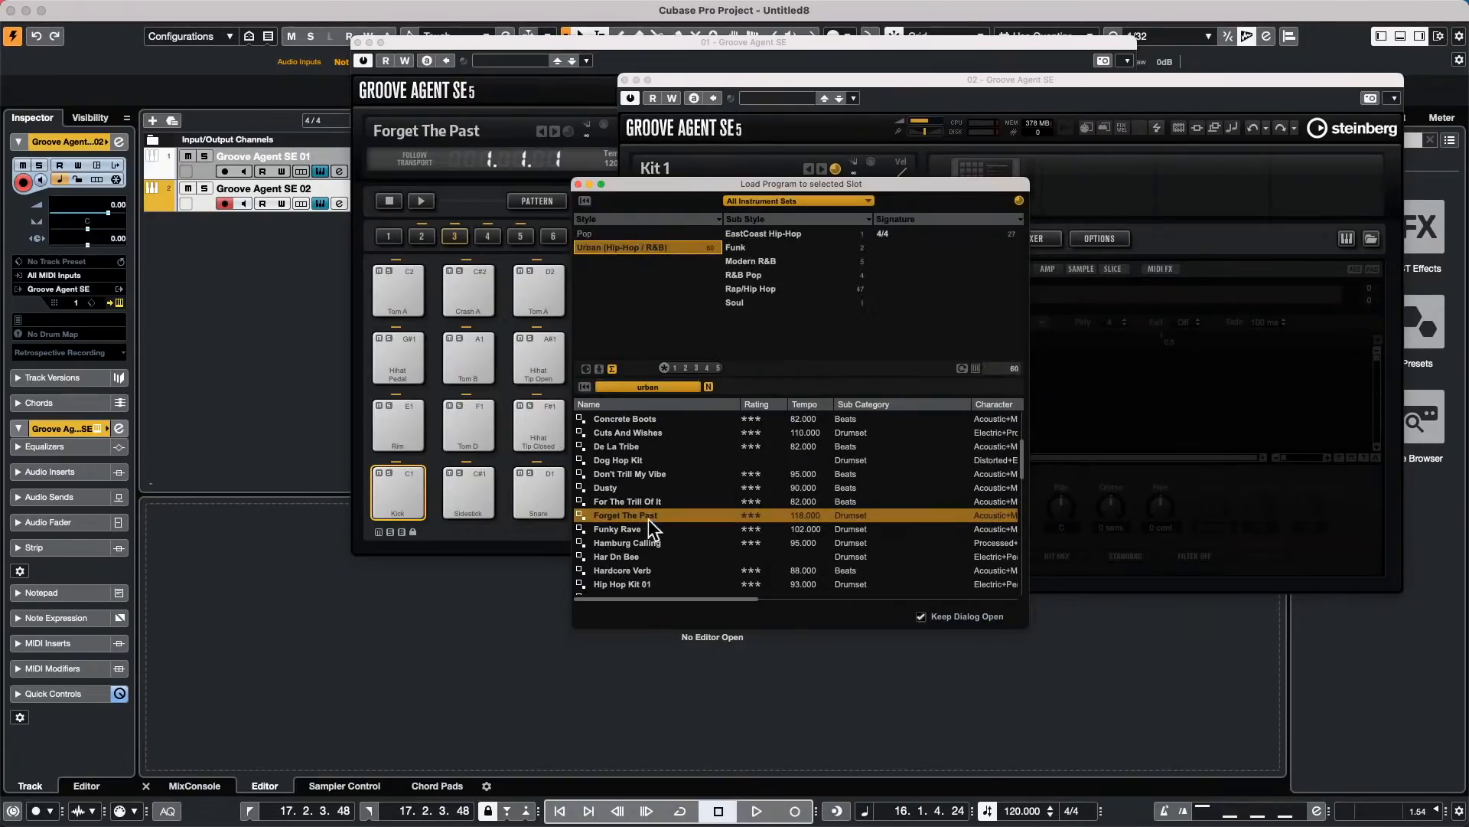
{"action": "scroll", "coordinate": [654, 520], "scroll_direction": "down", "scroll_amount": 10}
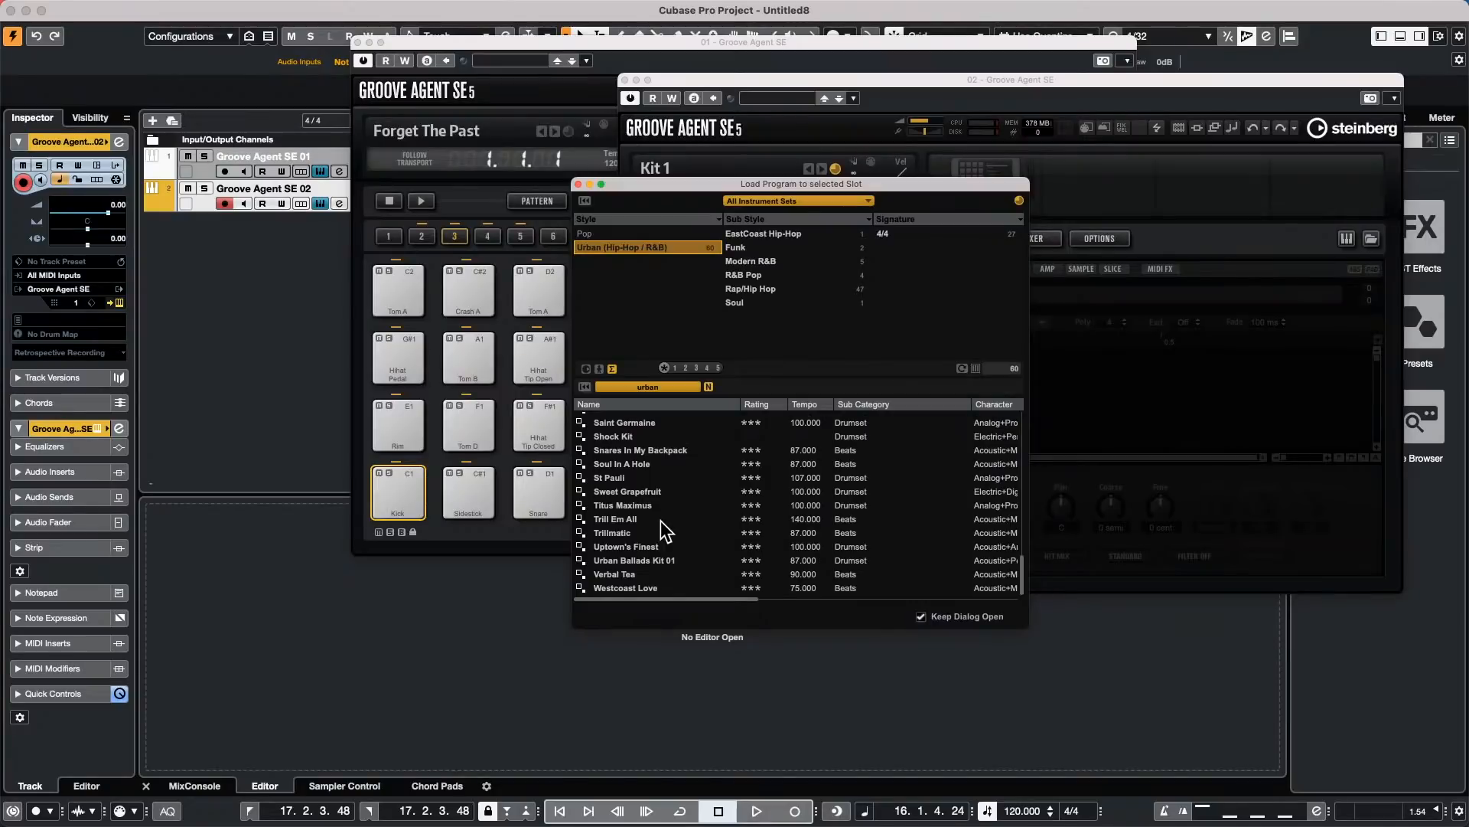
{"action": "double_click", "coordinate": [618, 559]}
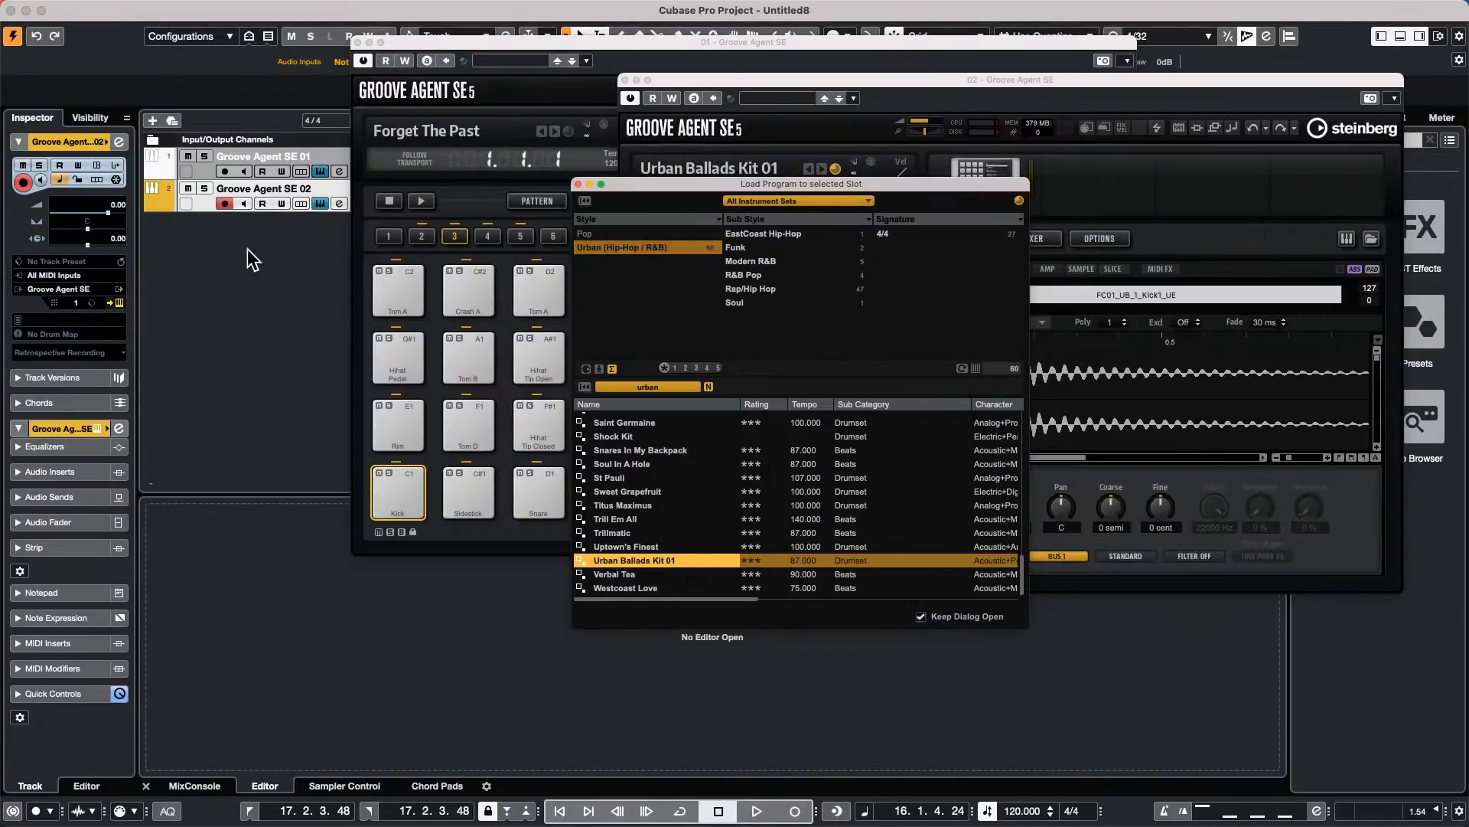
Step: Rename the second Groove Agent SE track "urban" and the first one "forget"
{"action": "double_click", "coordinate": [275, 188]}
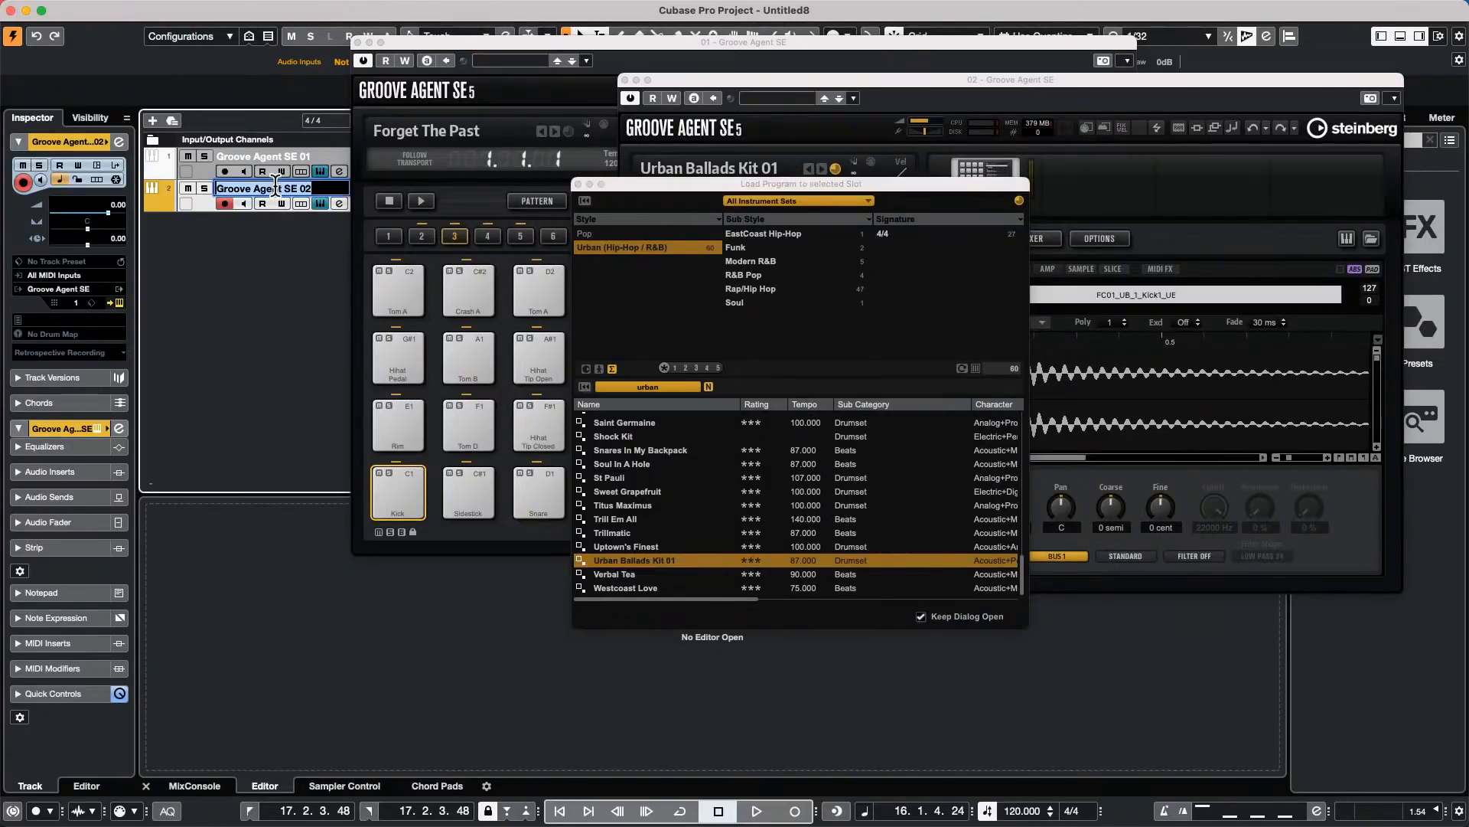
{"action": "type", "text": "urban"}
{"action": "key", "text": "Return"}
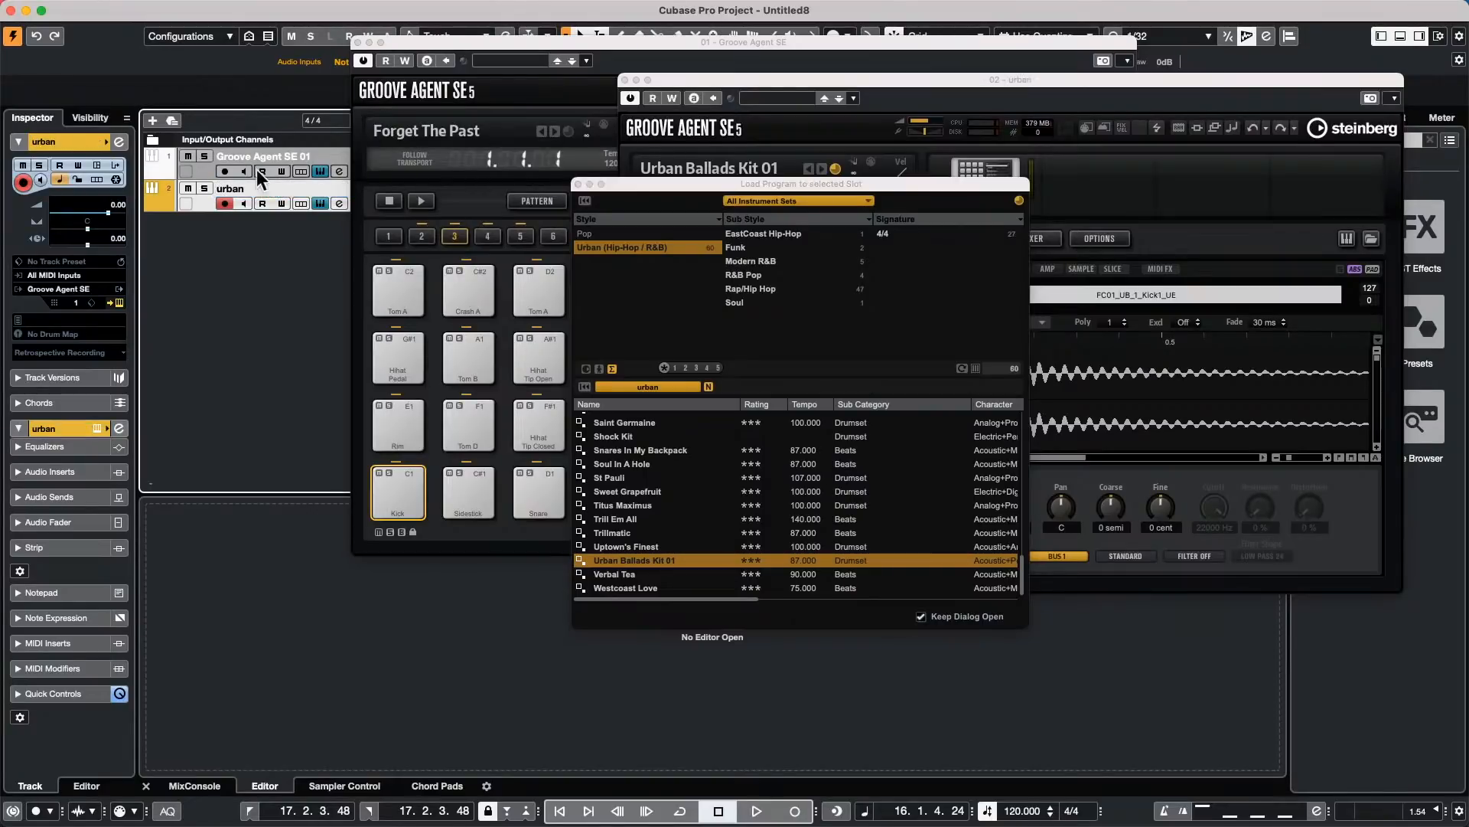
{"action": "double_click", "coordinate": [273, 156]}
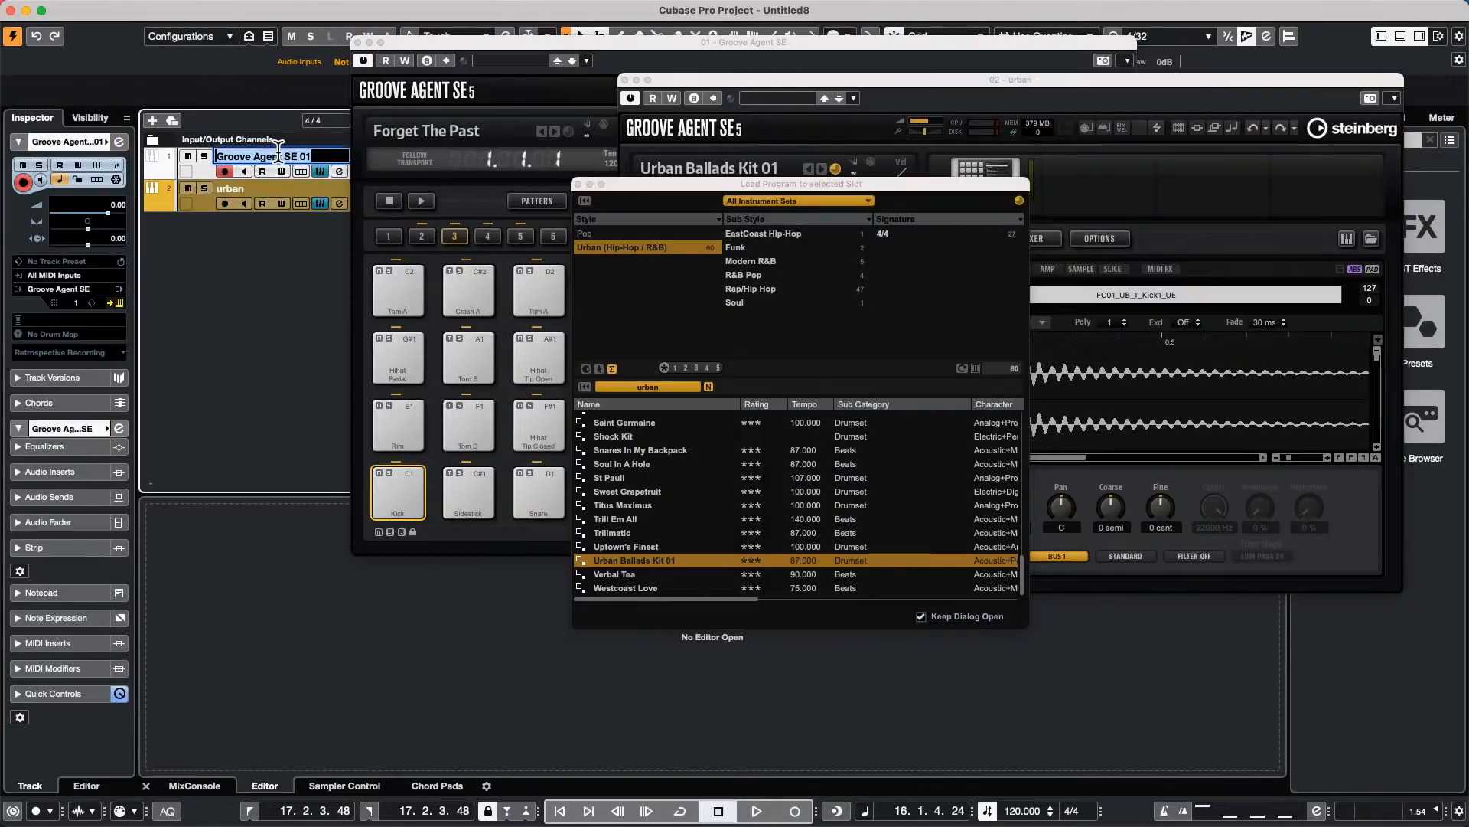
{"action": "type", "text": "forget"}
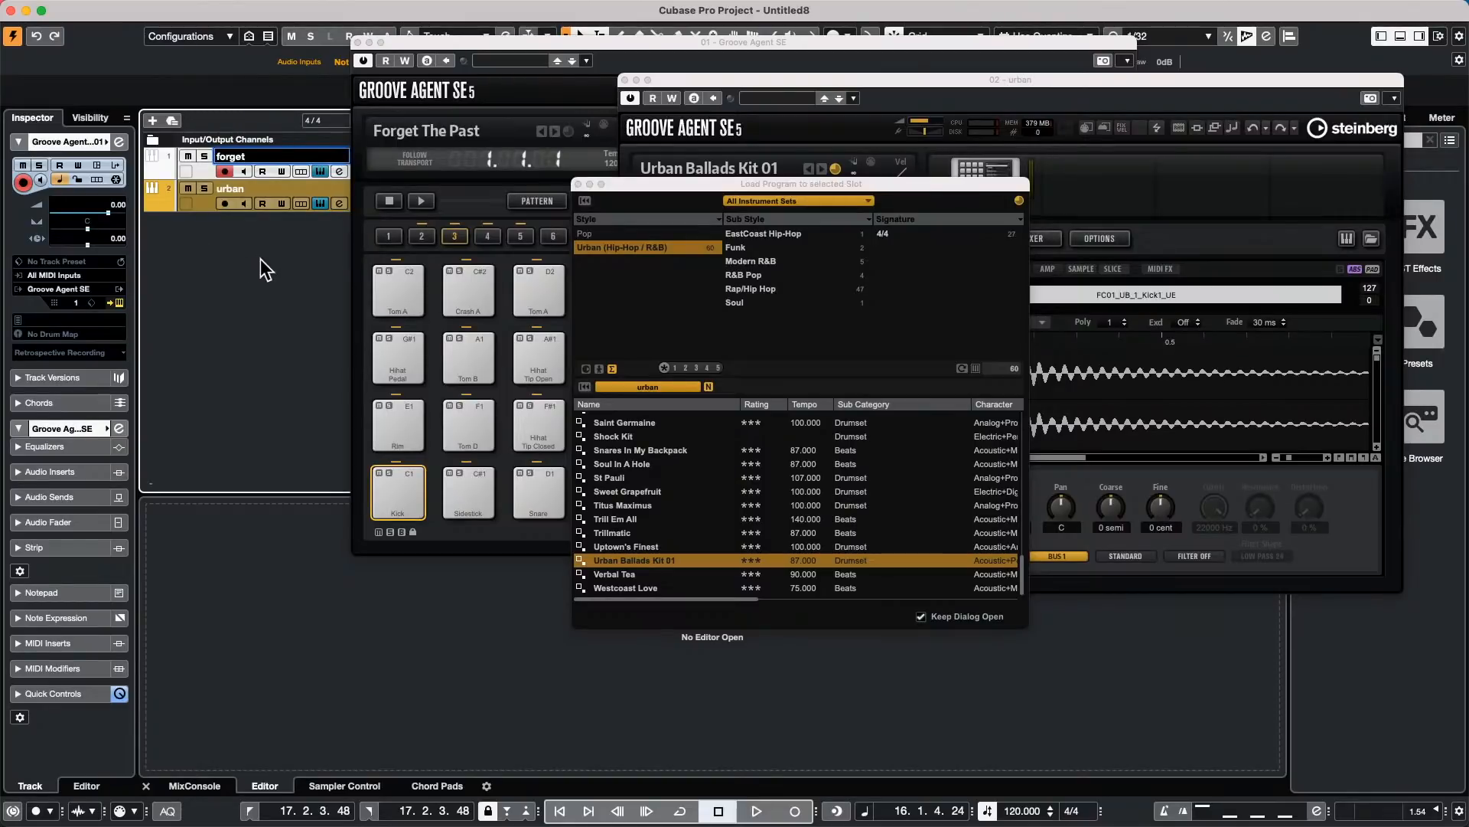
{"action": "key", "text": "Return"}
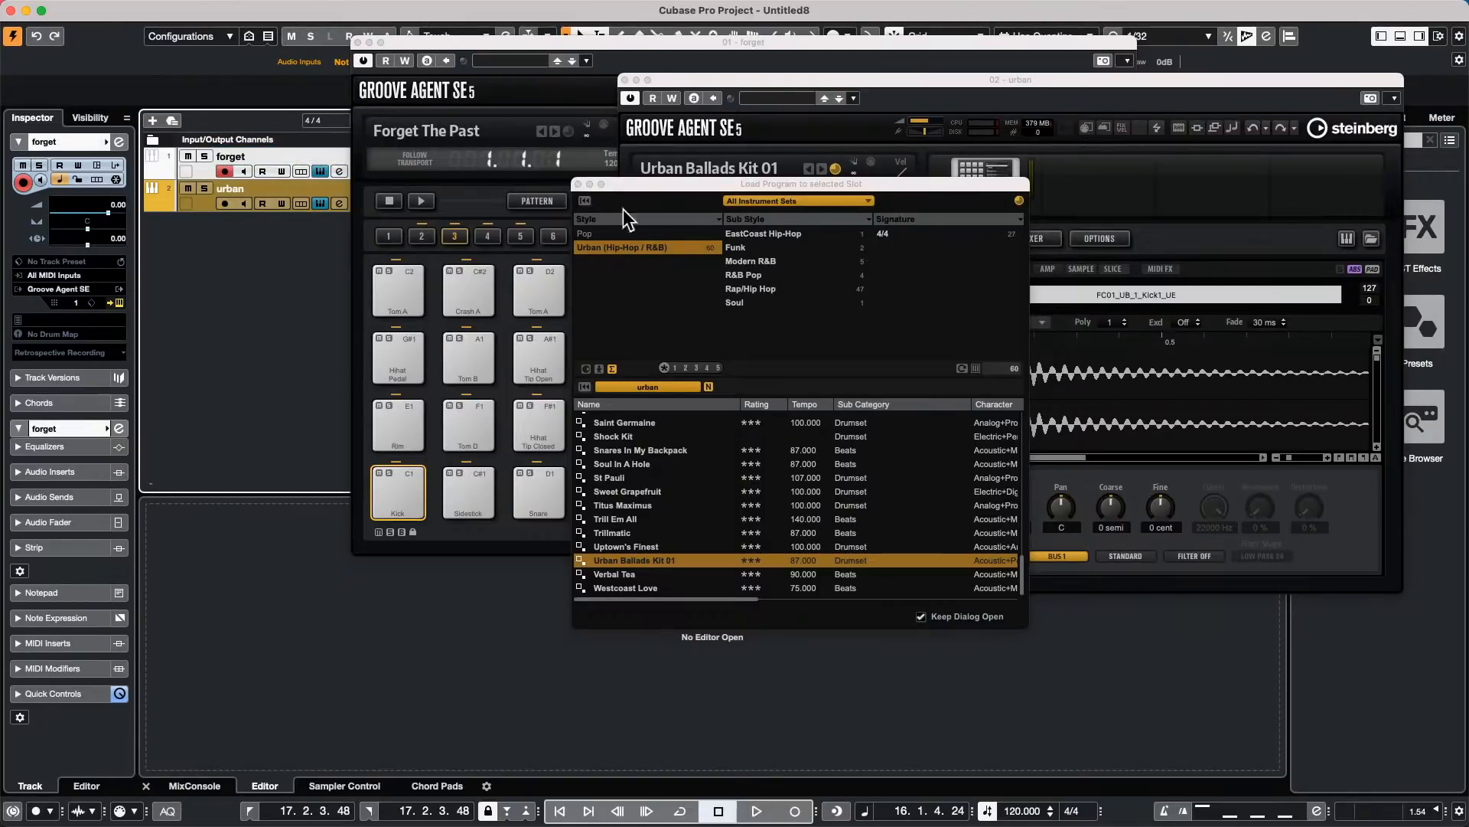
Step: Switch the kit browser to the Laser Beams set, clear the search text and style filter, and select the Bulldozer kit
{"action": "left_click", "coordinate": [793, 199]}
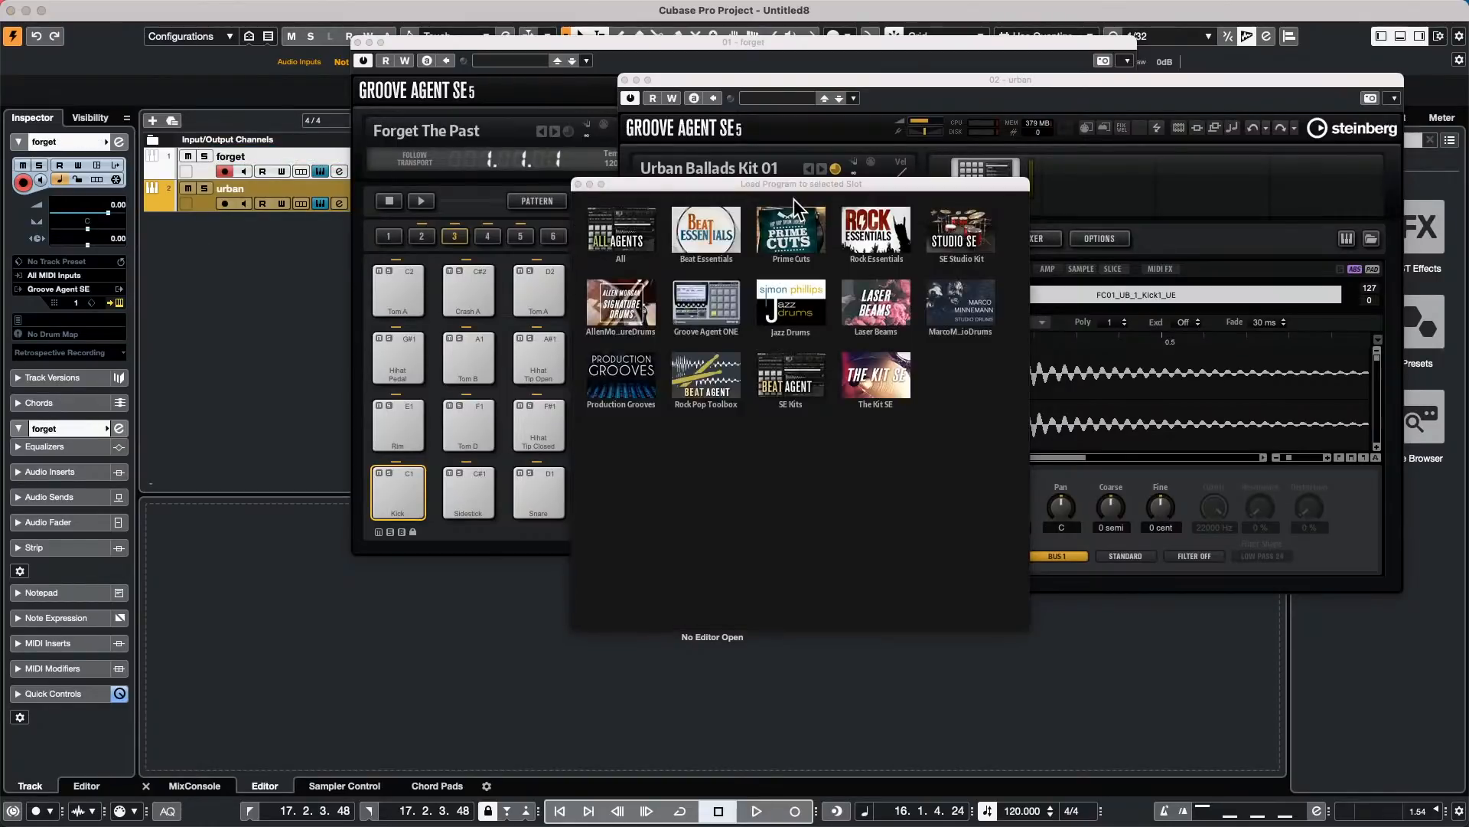
{"action": "left_click", "coordinate": [902, 317]}
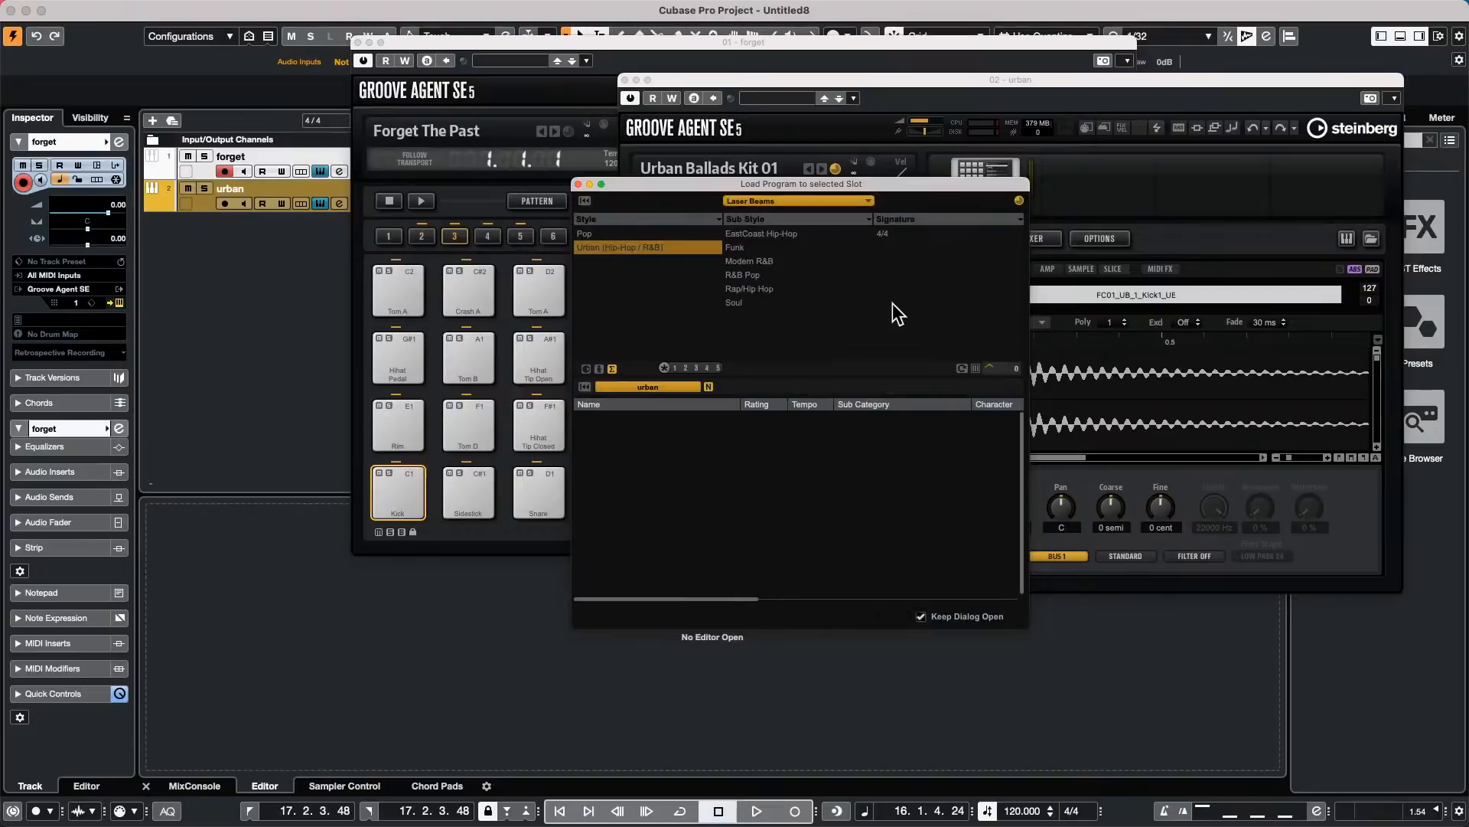
{"action": "left_click", "coordinate": [669, 383]}
{"action": "key", "text": "BackSpace"}
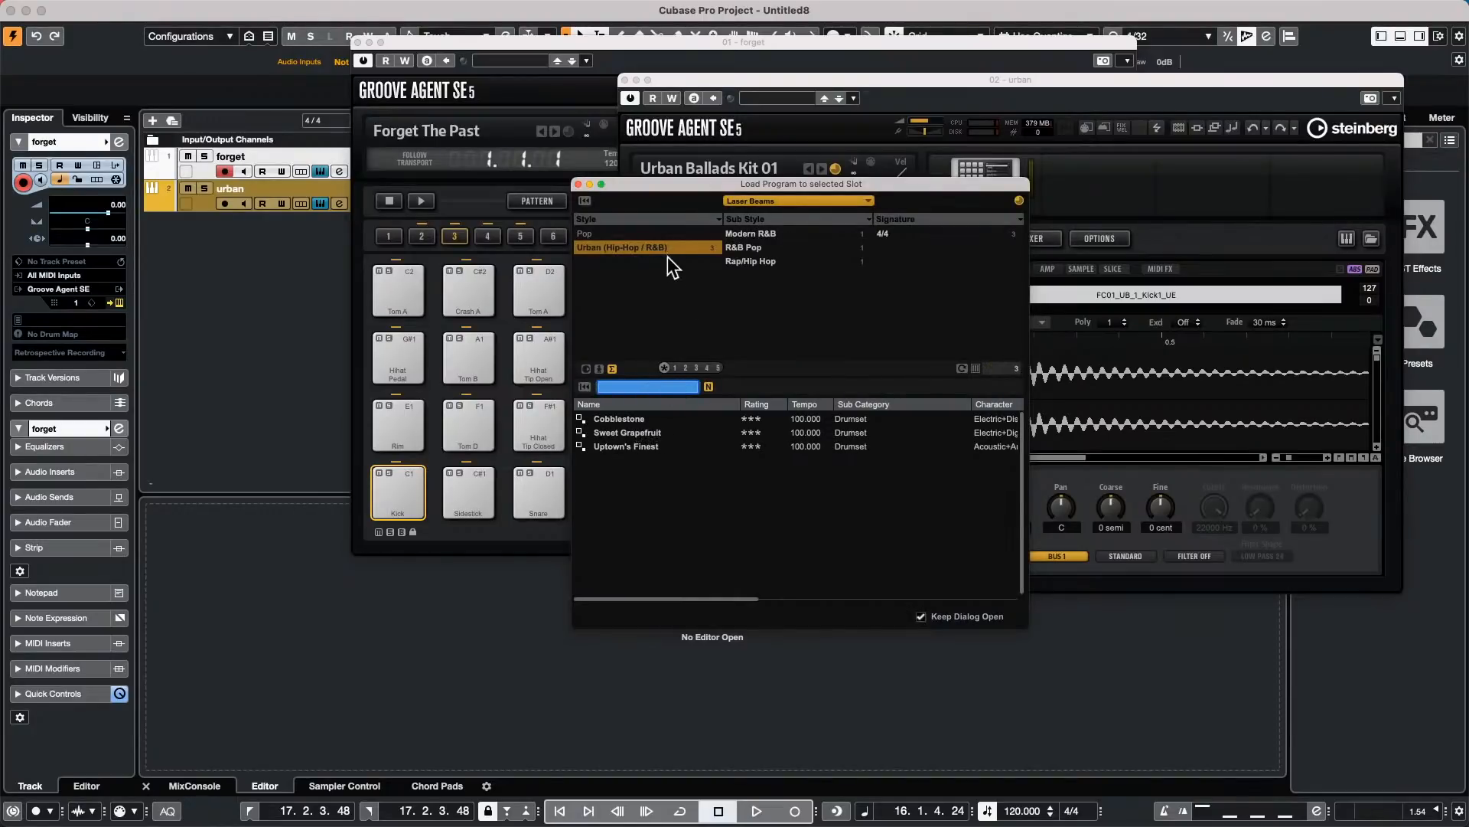
{"action": "left_click", "coordinate": [668, 252]}
{"action": "left_click", "coordinate": [631, 448]}
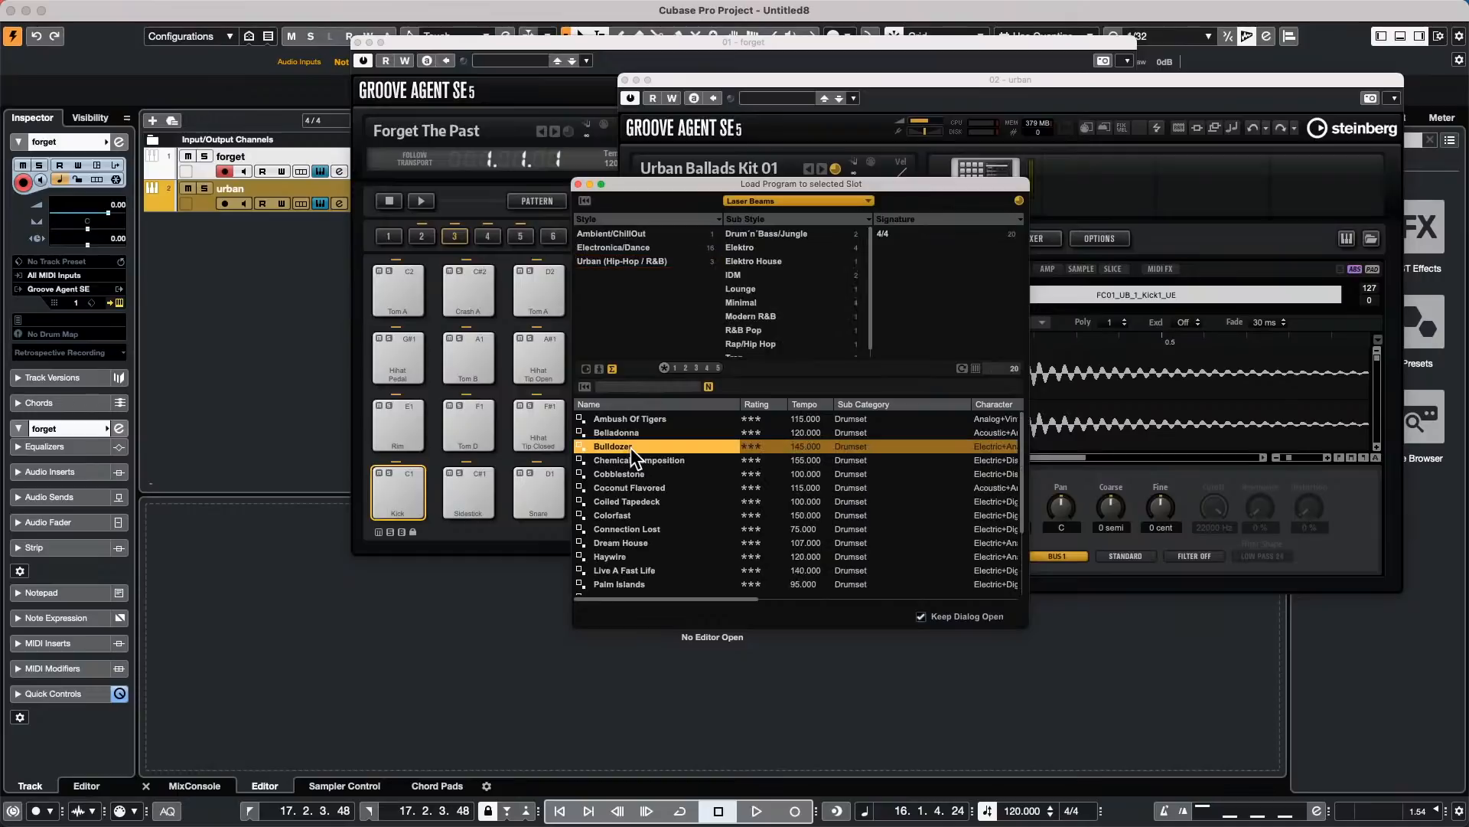
Step: Close both Groove Agent SE windows and set the left and right locators around bar 1
{"action": "left_click", "coordinate": [358, 43]}
{"action": "left_click", "coordinate": [625, 80]}
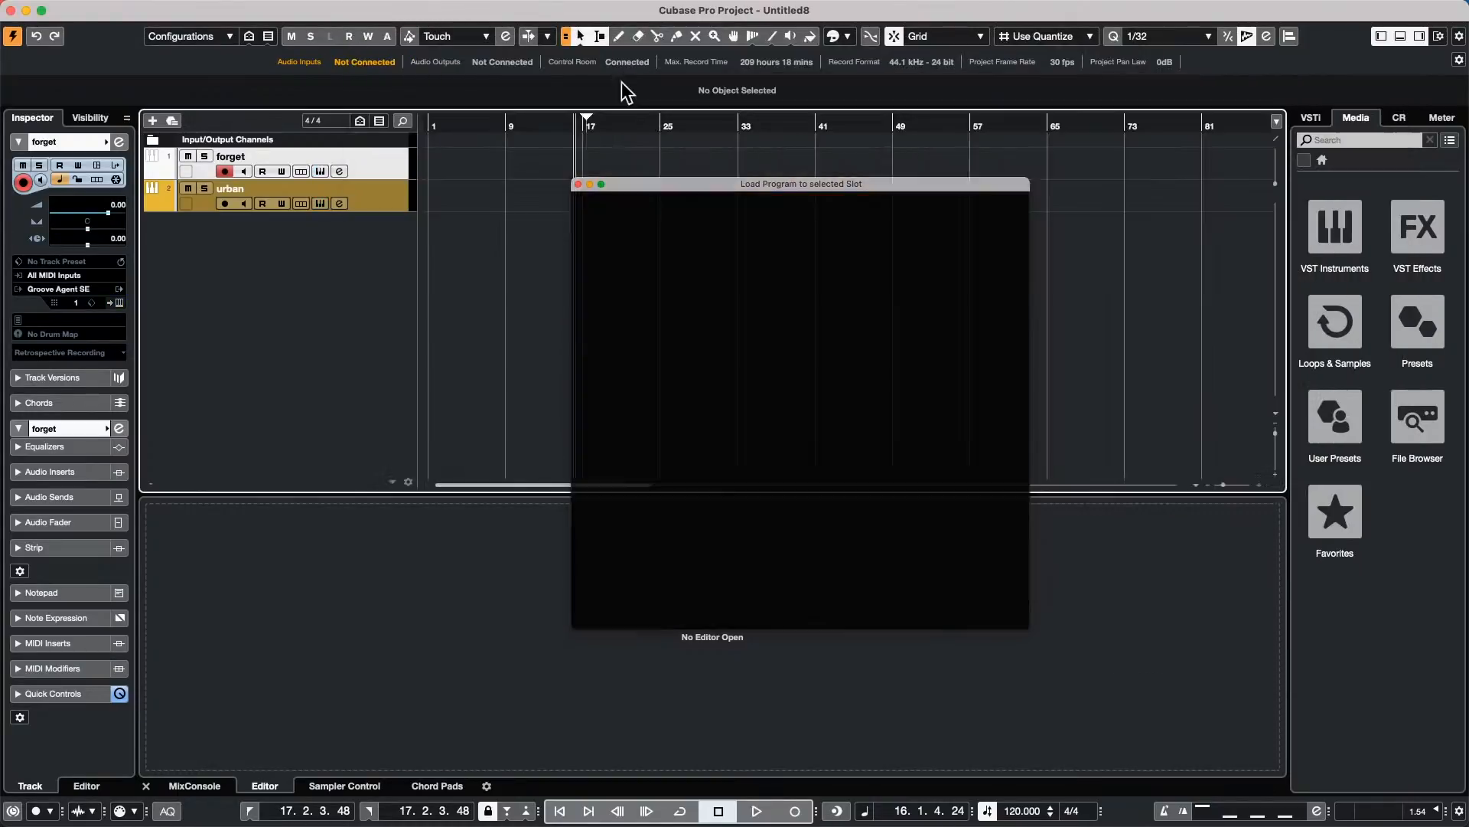
{"action": "key", "text": "h"}
{"action": "key", "text": "h"}
{"action": "key", "text": "h"}
{"action": "key", "text": "h"}
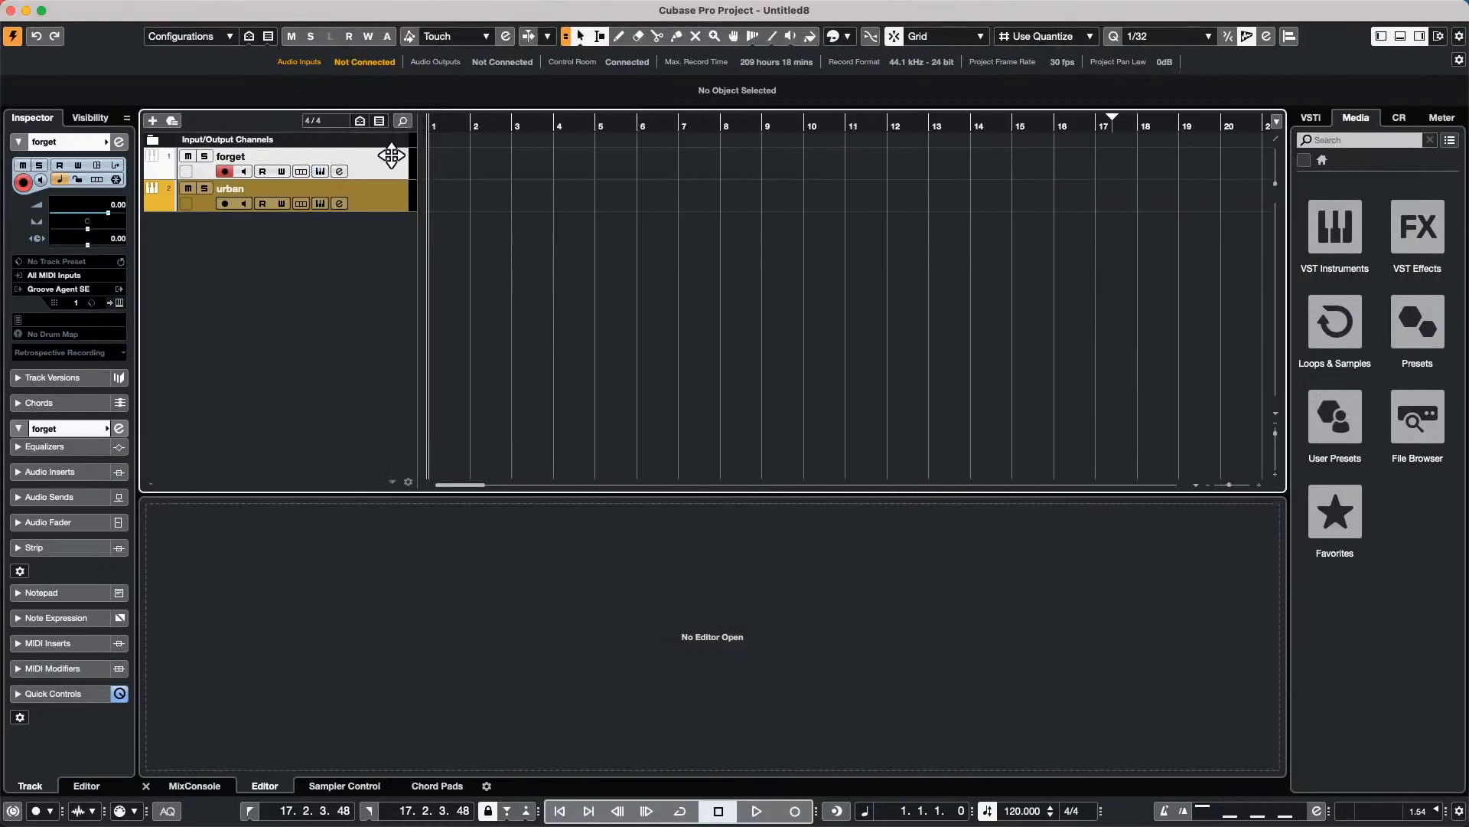
{"action": "left_click", "coordinate": [483, 126], "text": "alt"}
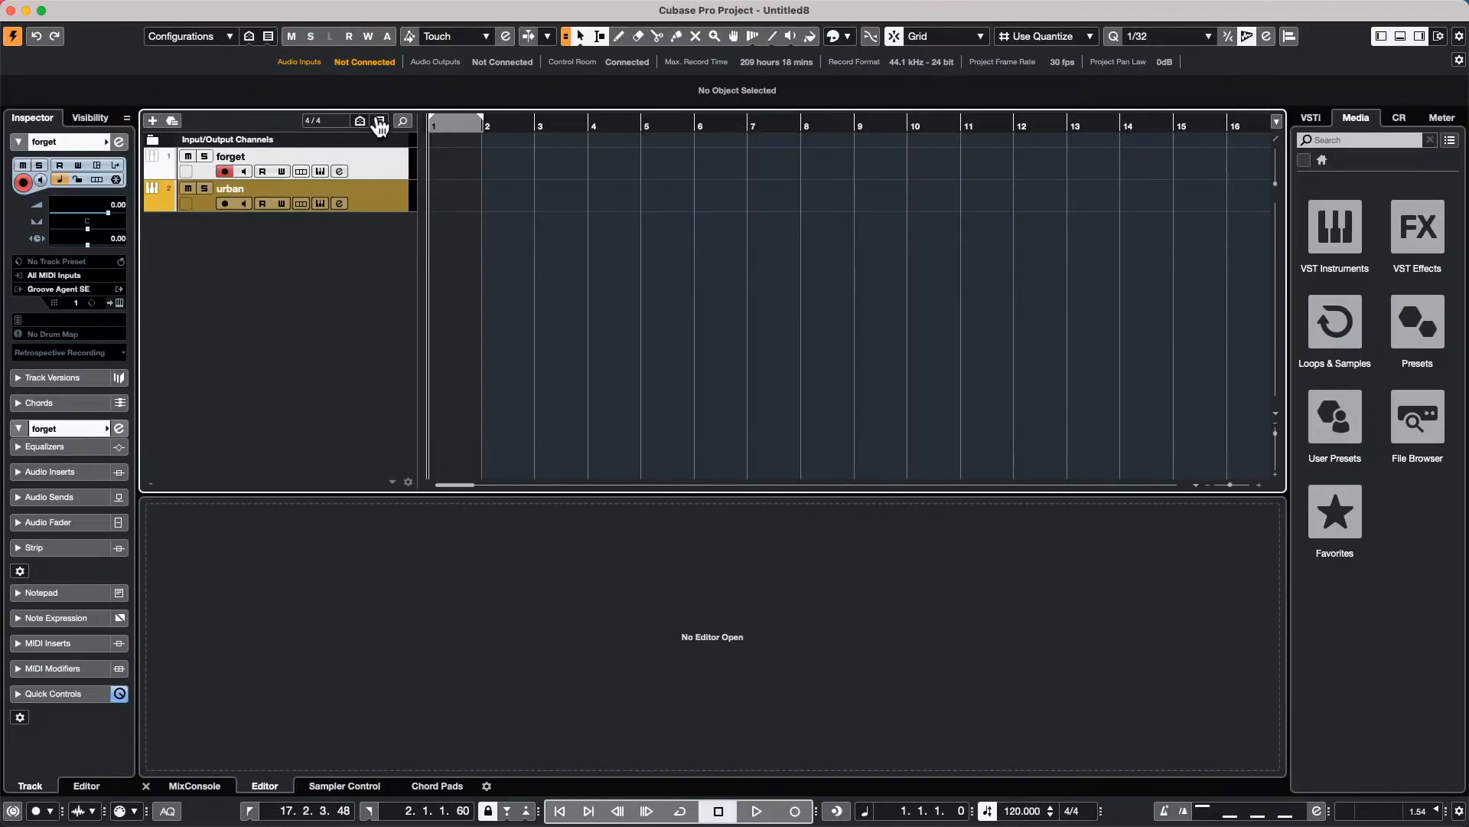
{"action": "left_click_drag", "start_coordinate": [380, 125], "coordinate": [378, 124]}
Step: Add one more Groove Agent SE instrument track, routed to Stereo Out
{"action": "right_click", "coordinate": [335, 224]}
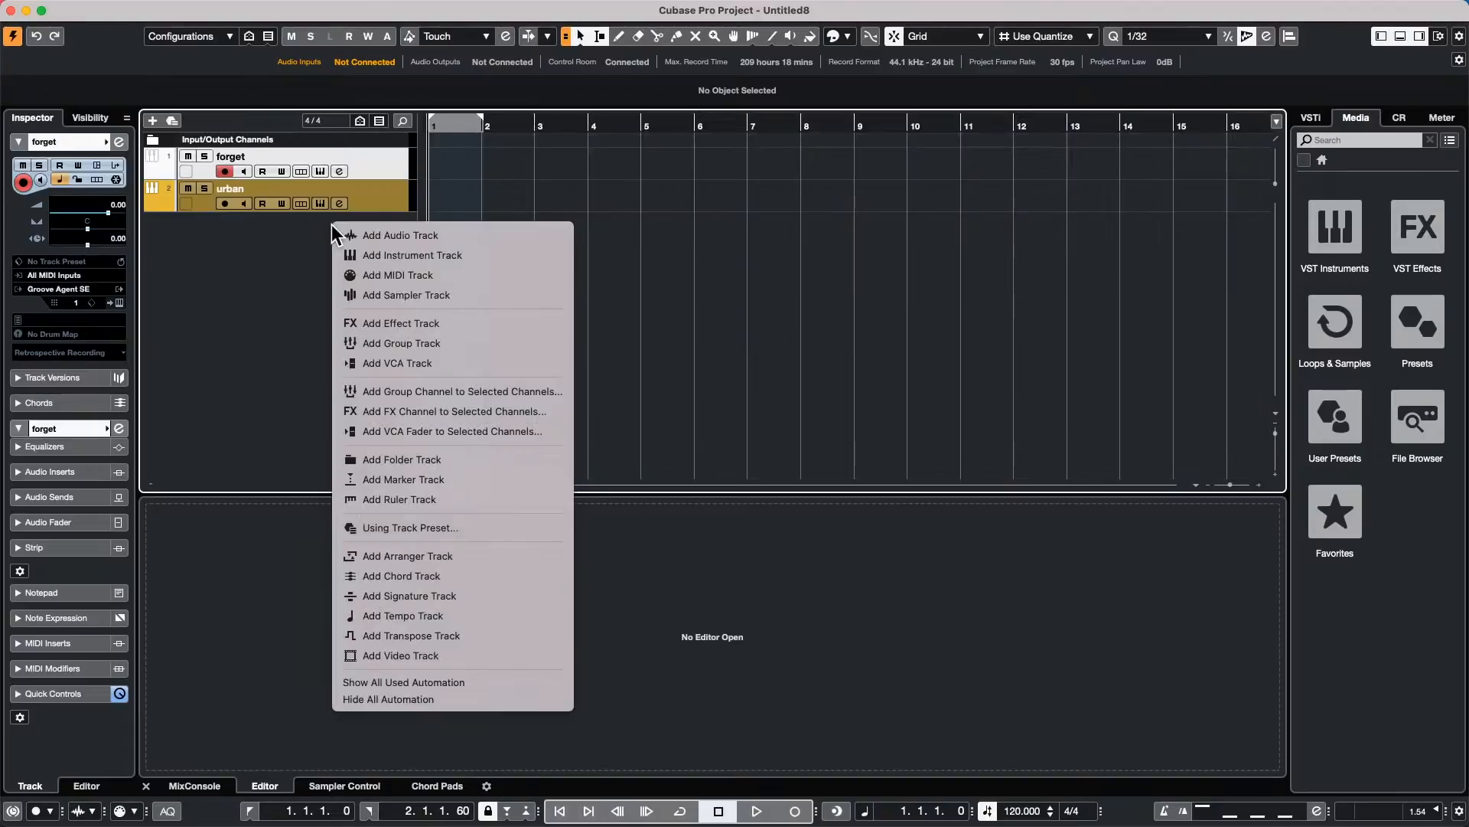
{"action": "left_click", "coordinate": [452, 254]}
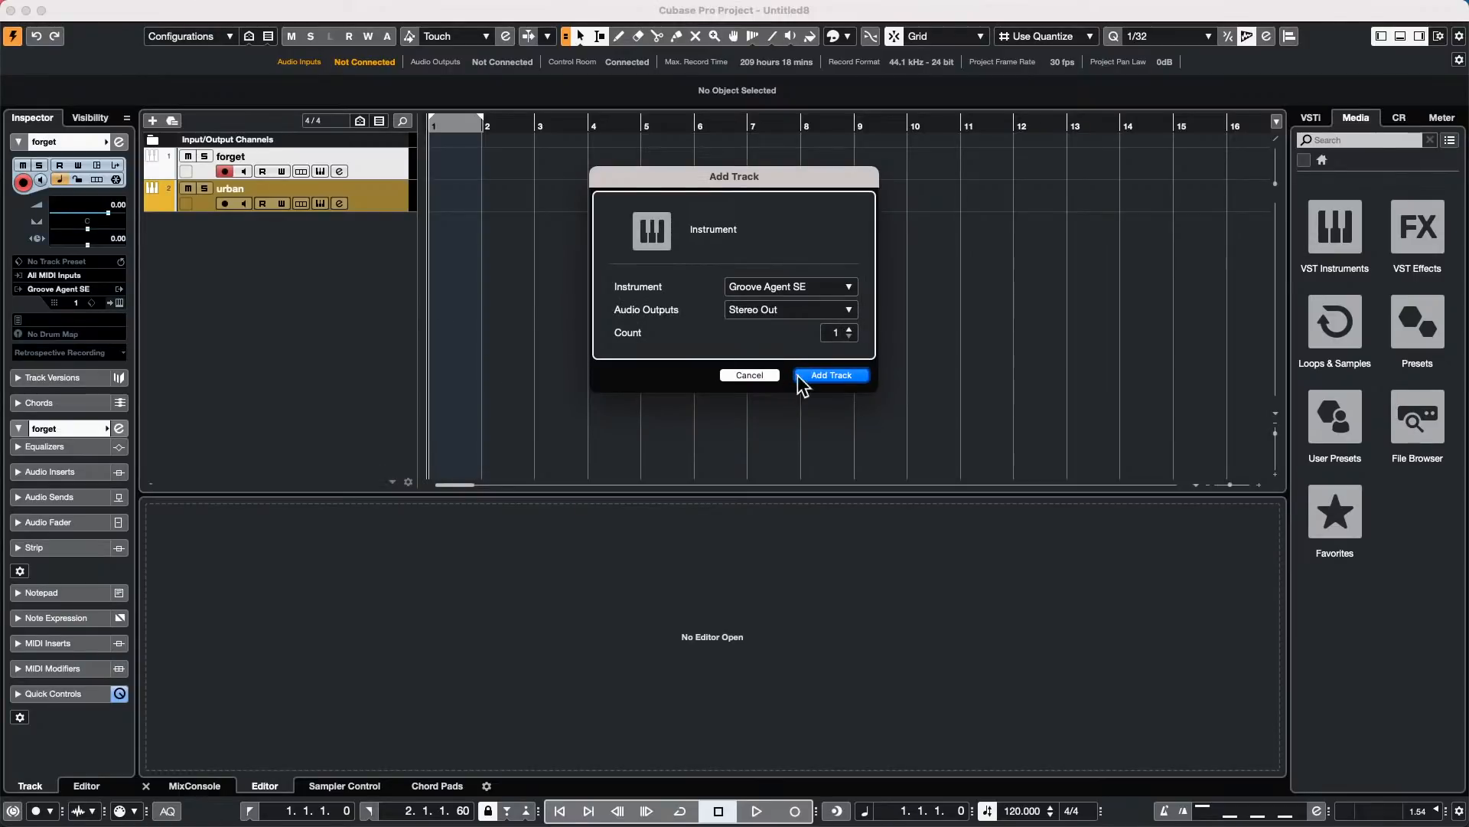
{"action": "left_click", "coordinate": [845, 375]}
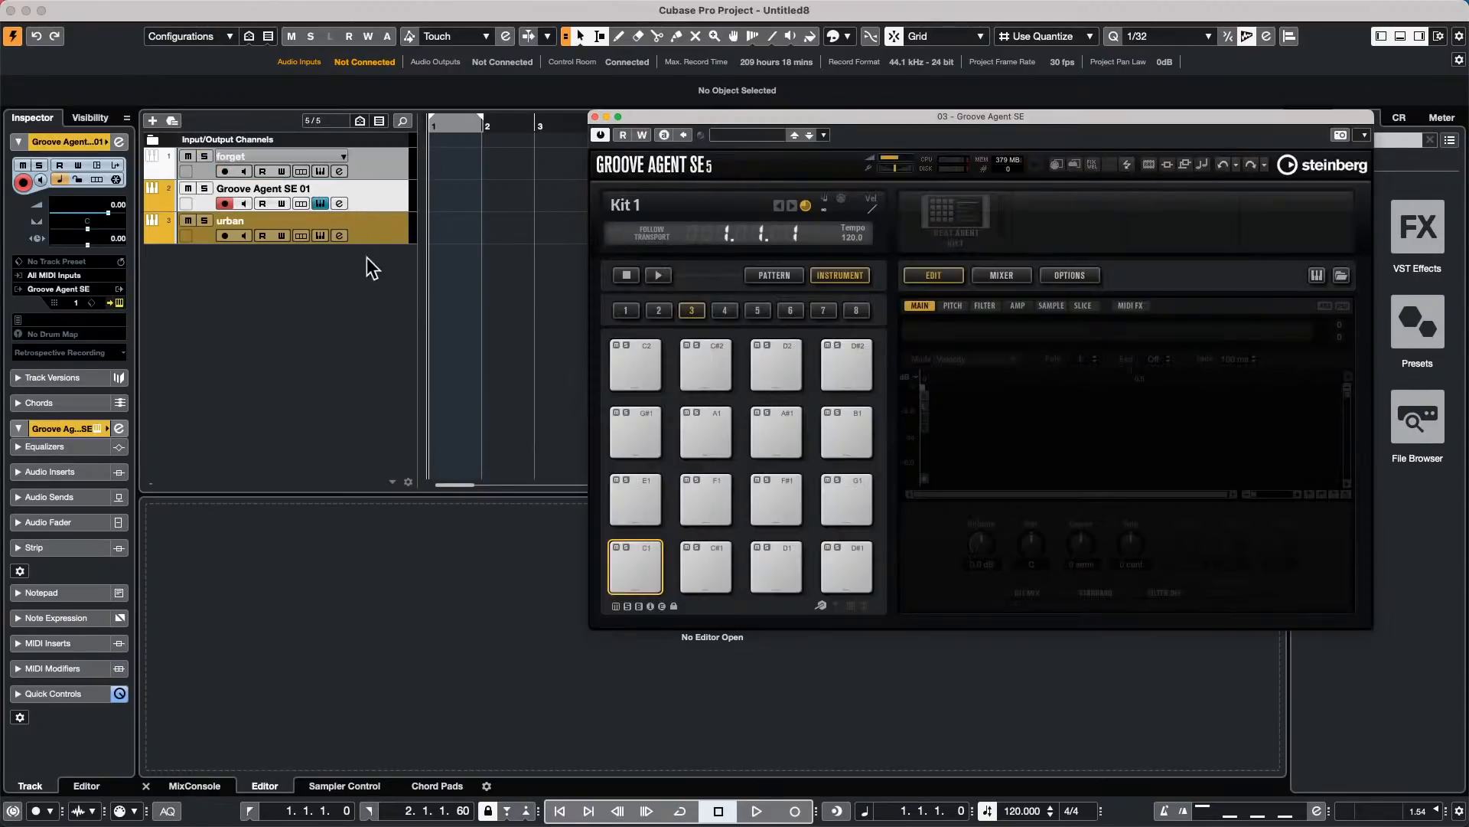
Step: Open the kit browser for the Groove Agent SE 01 slot and load the Bulldozer kit
{"action": "left_click", "coordinate": [117, 303]}
{"action": "left_click", "coordinate": [117, 303]}
{"action": "left_click", "coordinate": [948, 209]}
{"action": "left_click", "coordinate": [981, 235]}
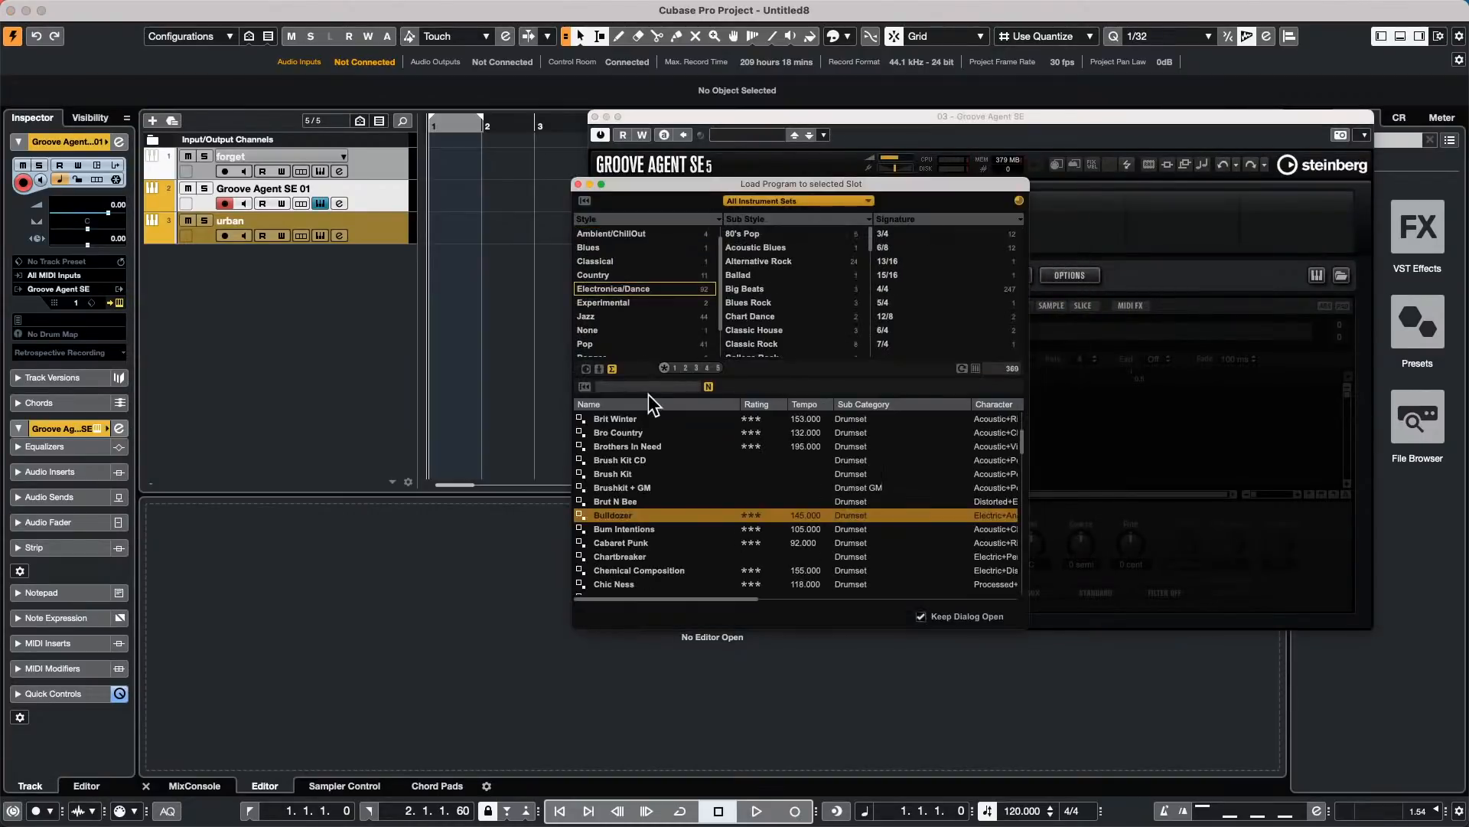
{"action": "double_click", "coordinate": [635, 516]}
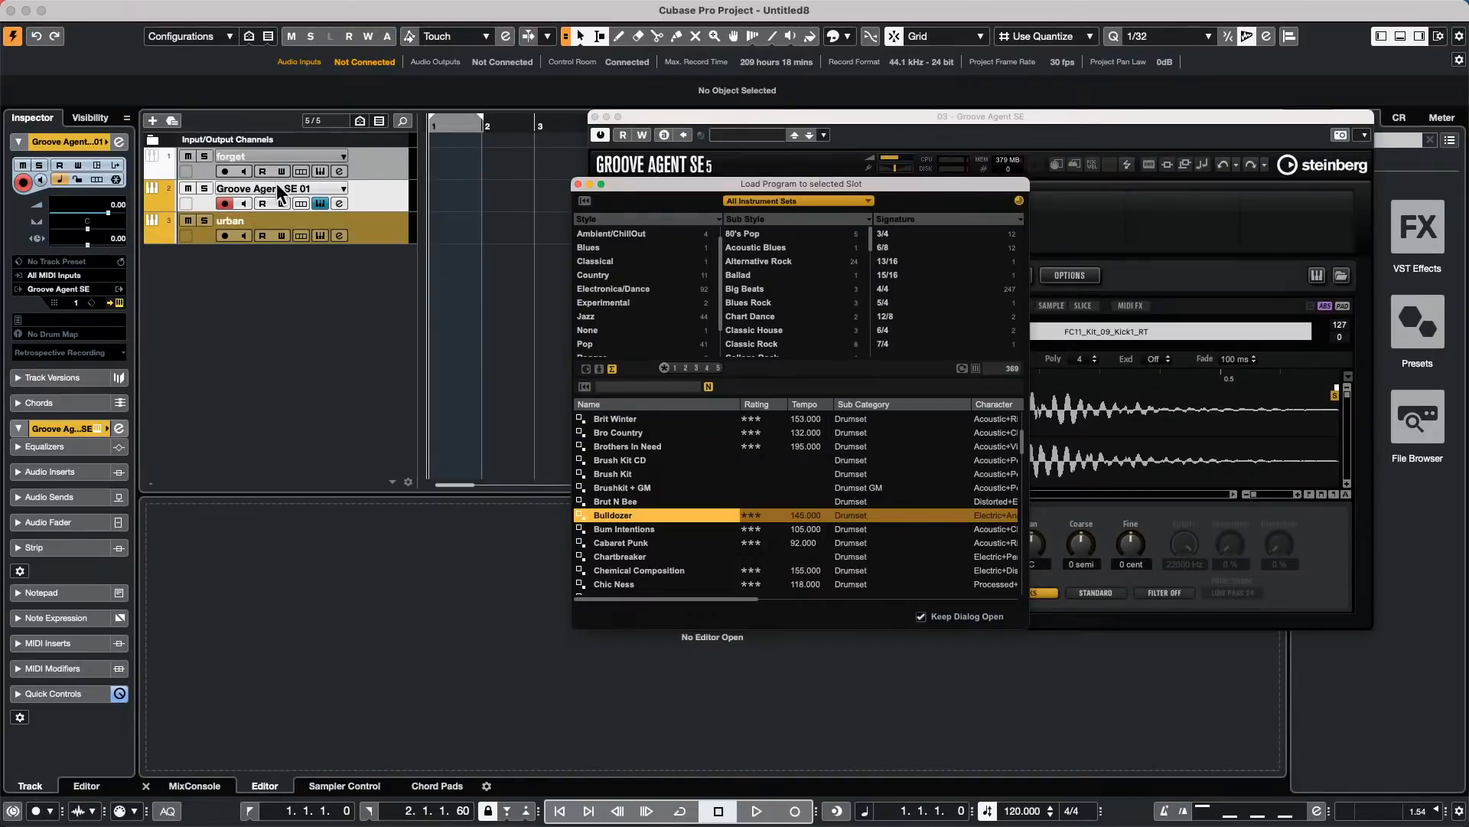
Step: Rename the "urban" track "bull"
{"action": "left_click", "coordinate": [258, 214]}
{"action": "double_click", "coordinate": [230, 221]}
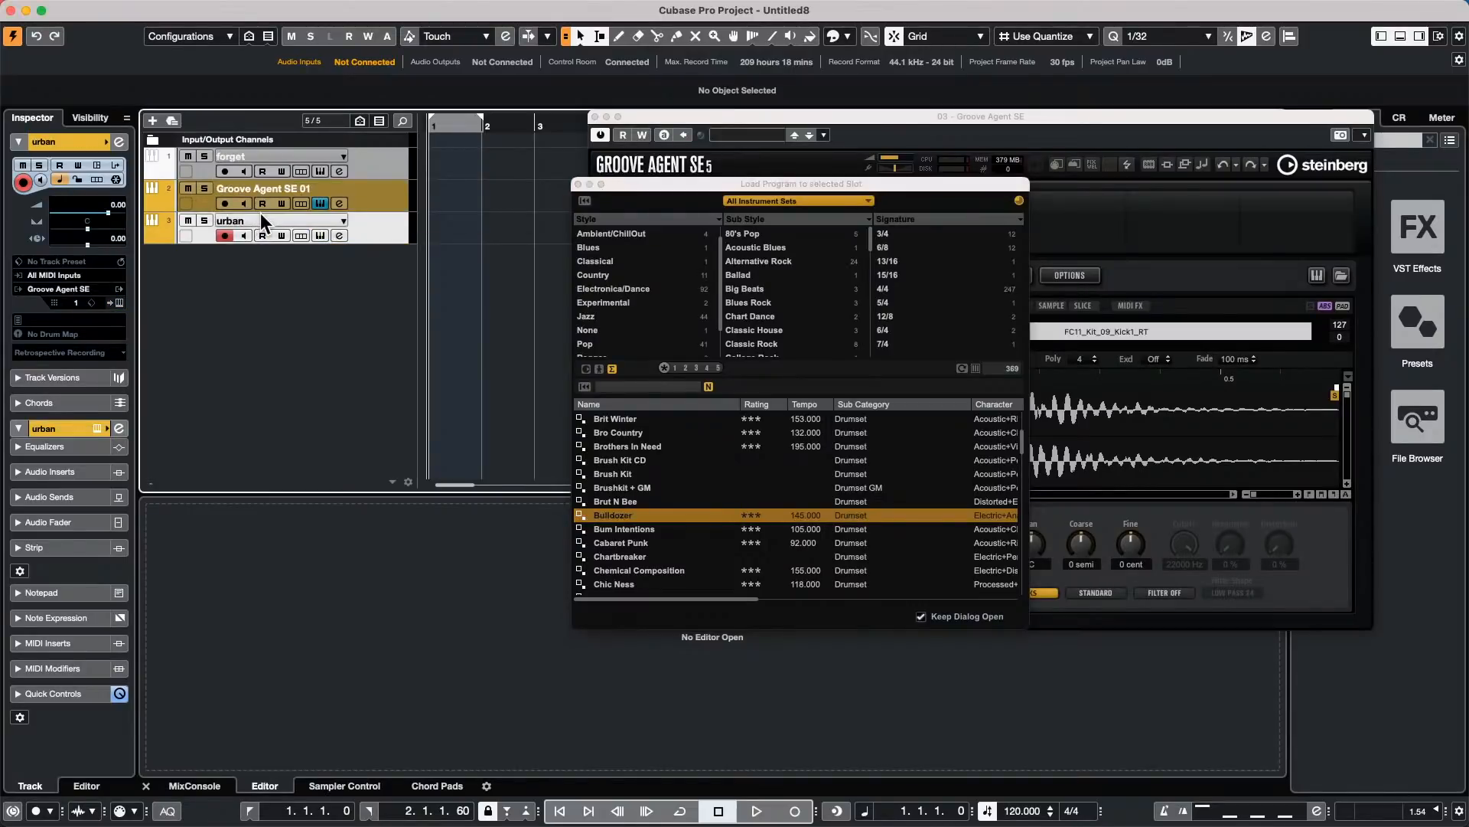
{"action": "type", "text": "b"}
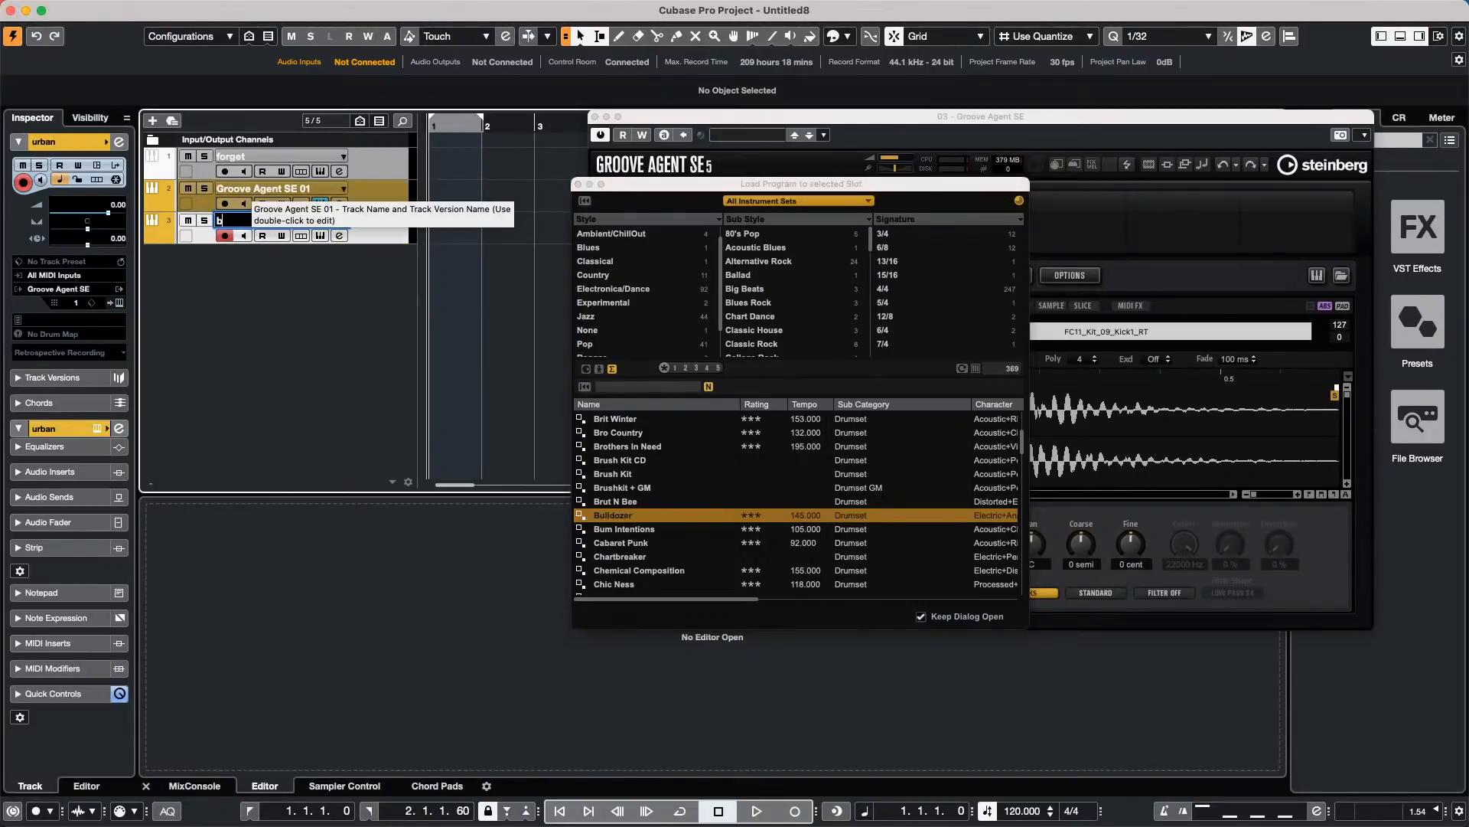
{"action": "type", "text": "ull"}
{"action": "key", "text": "Return"}
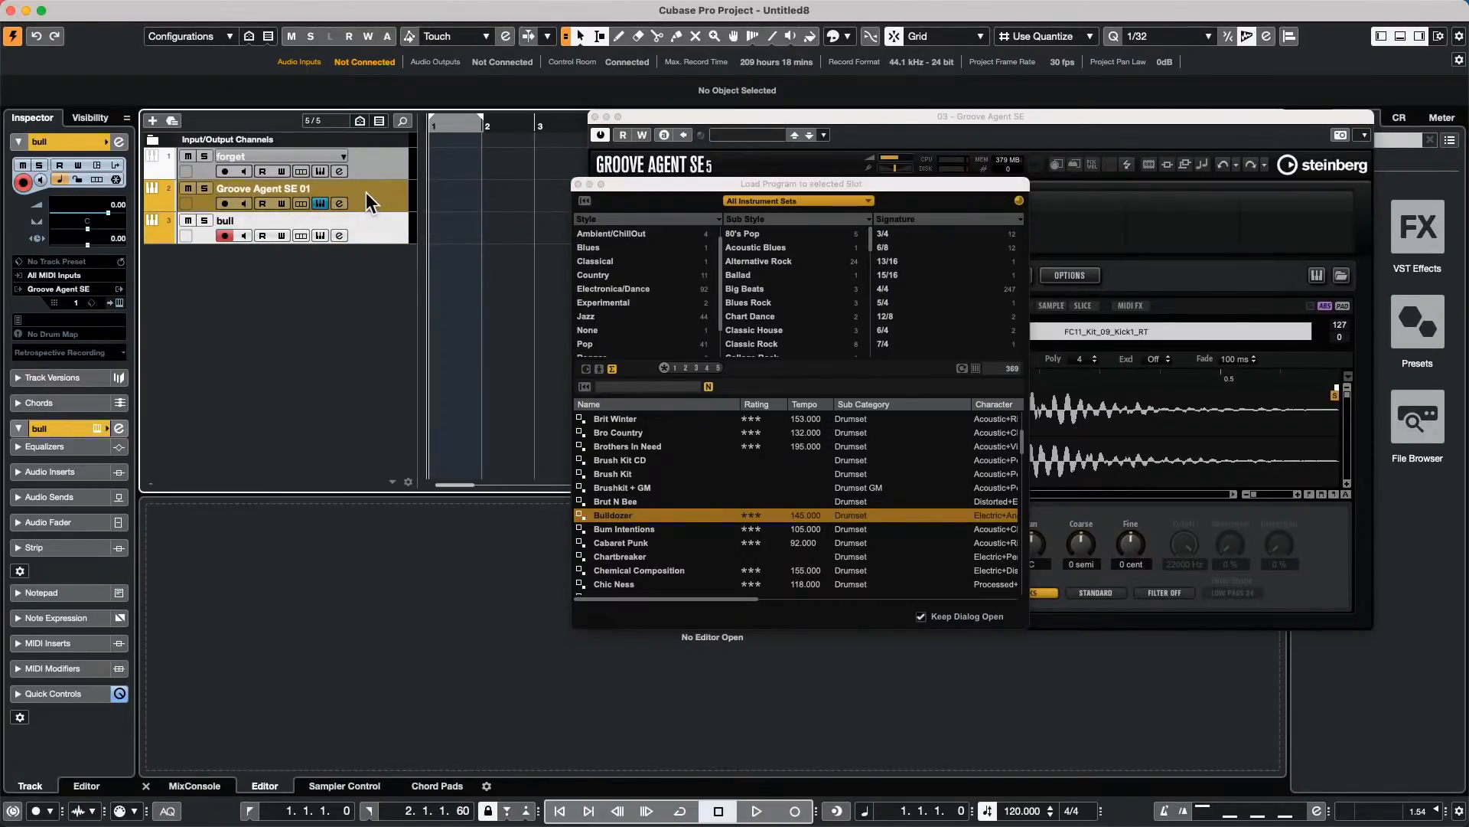
Step: Close the kit browser and check the instrument windows belonging to the Groove Agent SE 01 and bull tracks
{"action": "left_click", "coordinate": [370, 189]}
{"action": "left_click", "coordinate": [578, 184]}
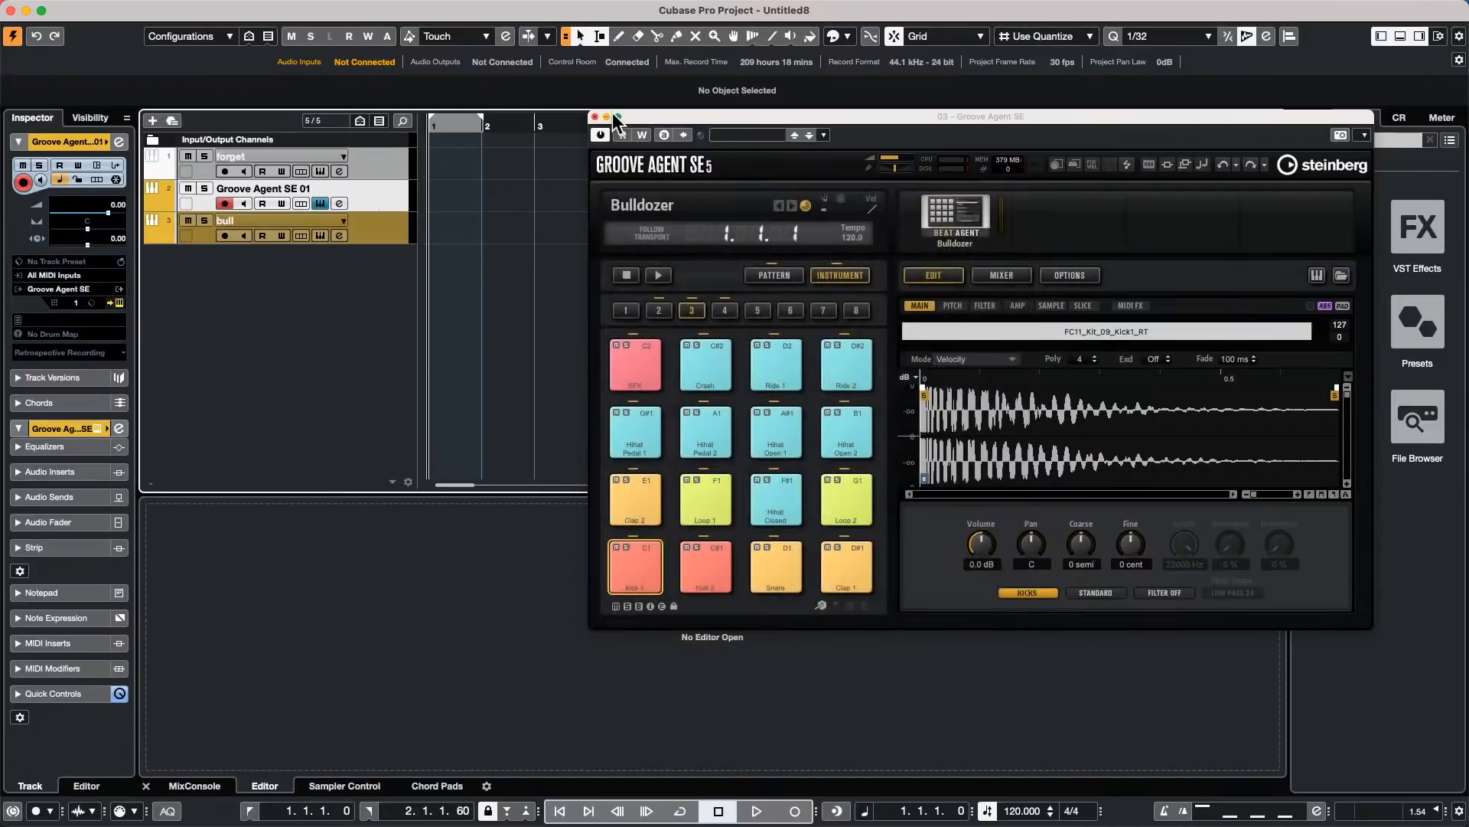
{"action": "left_click_drag", "start_coordinate": [629, 112], "coordinate": [661, 120]}
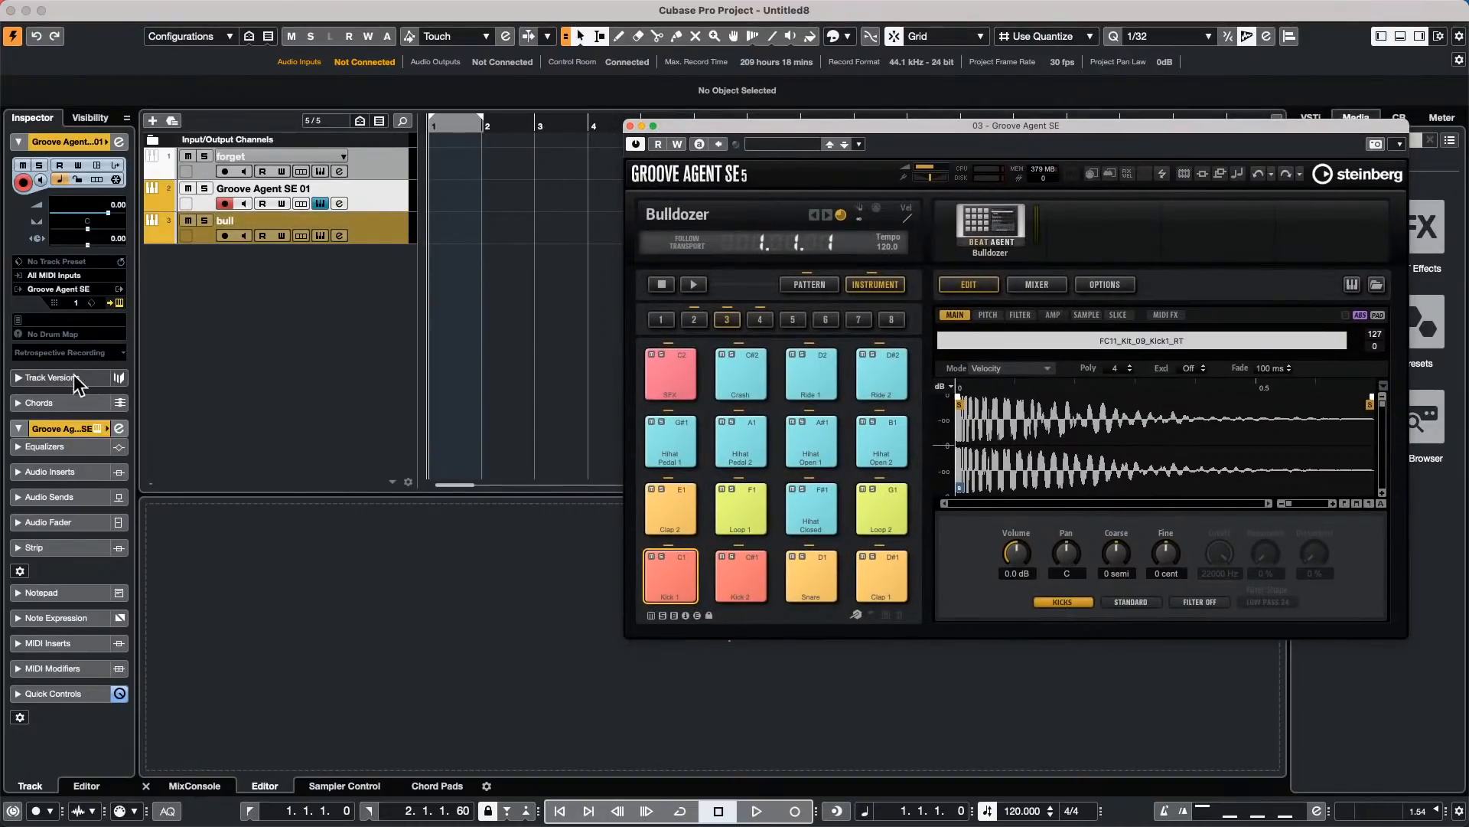
{"action": "left_click", "coordinate": [118, 302]}
{"action": "left_click", "coordinate": [117, 302]}
{"action": "left_click", "coordinate": [386, 227]}
{"action": "left_click", "coordinate": [387, 203]}
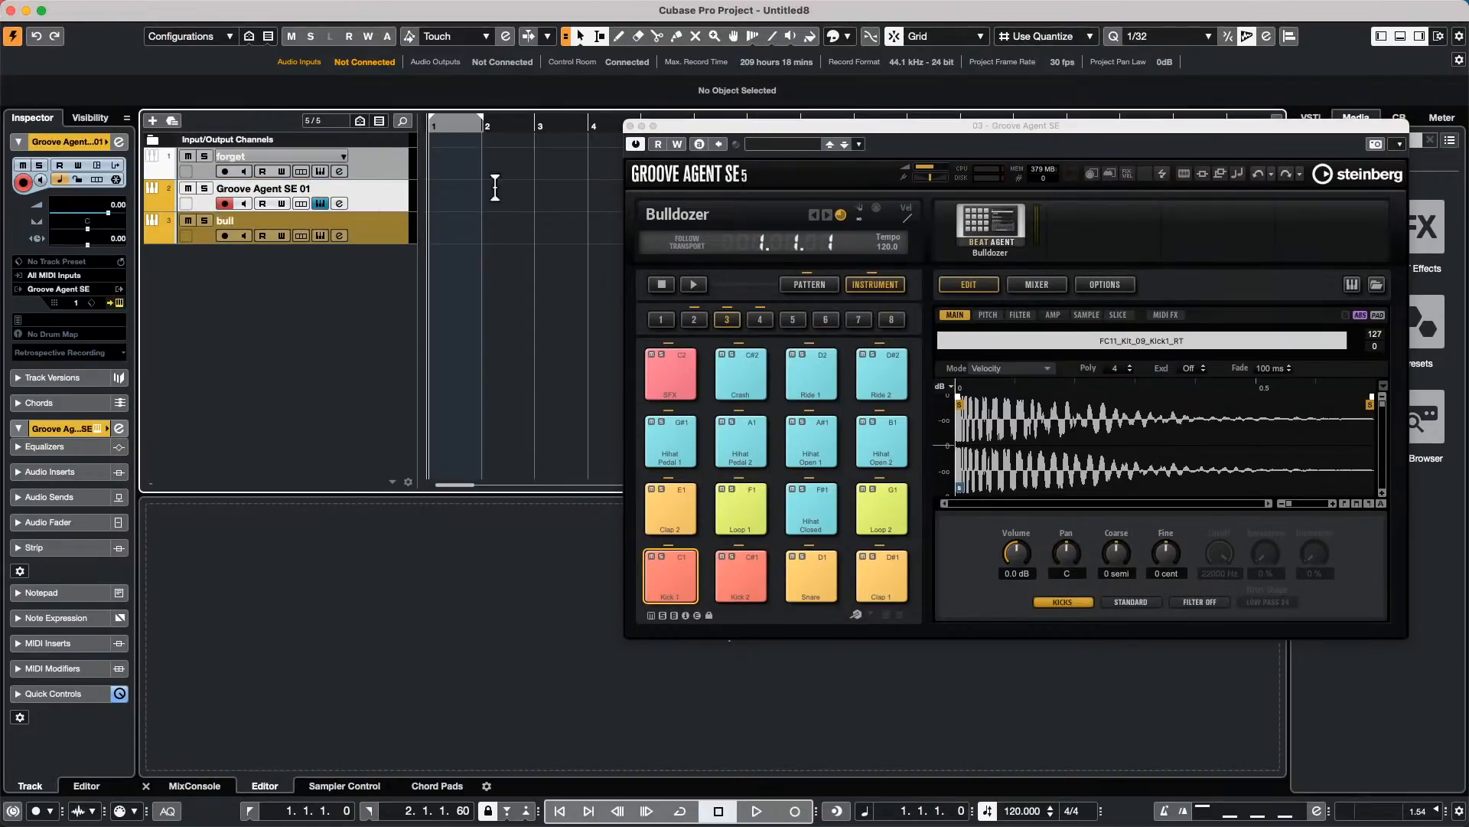
{"action": "left_click", "coordinate": [116, 301]}
{"action": "left_click", "coordinate": [116, 301]}
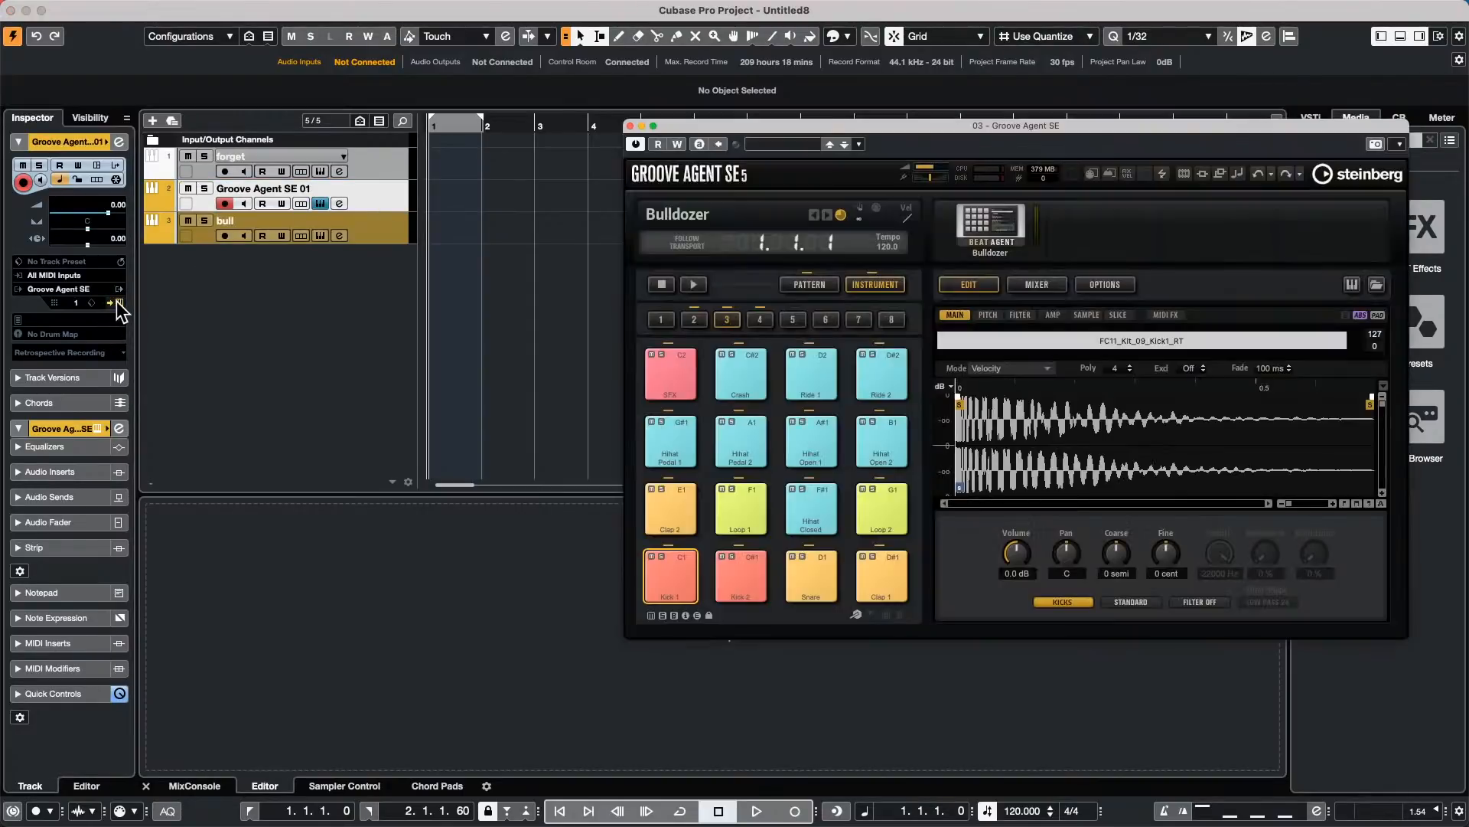
Step: Open the kit browser for the Groove Agent SE 01 slot, search for "urba", and switch the Style filter column to Tempo
{"action": "right_click", "coordinate": [980, 222]}
{"action": "left_click", "coordinate": [1003, 254]}
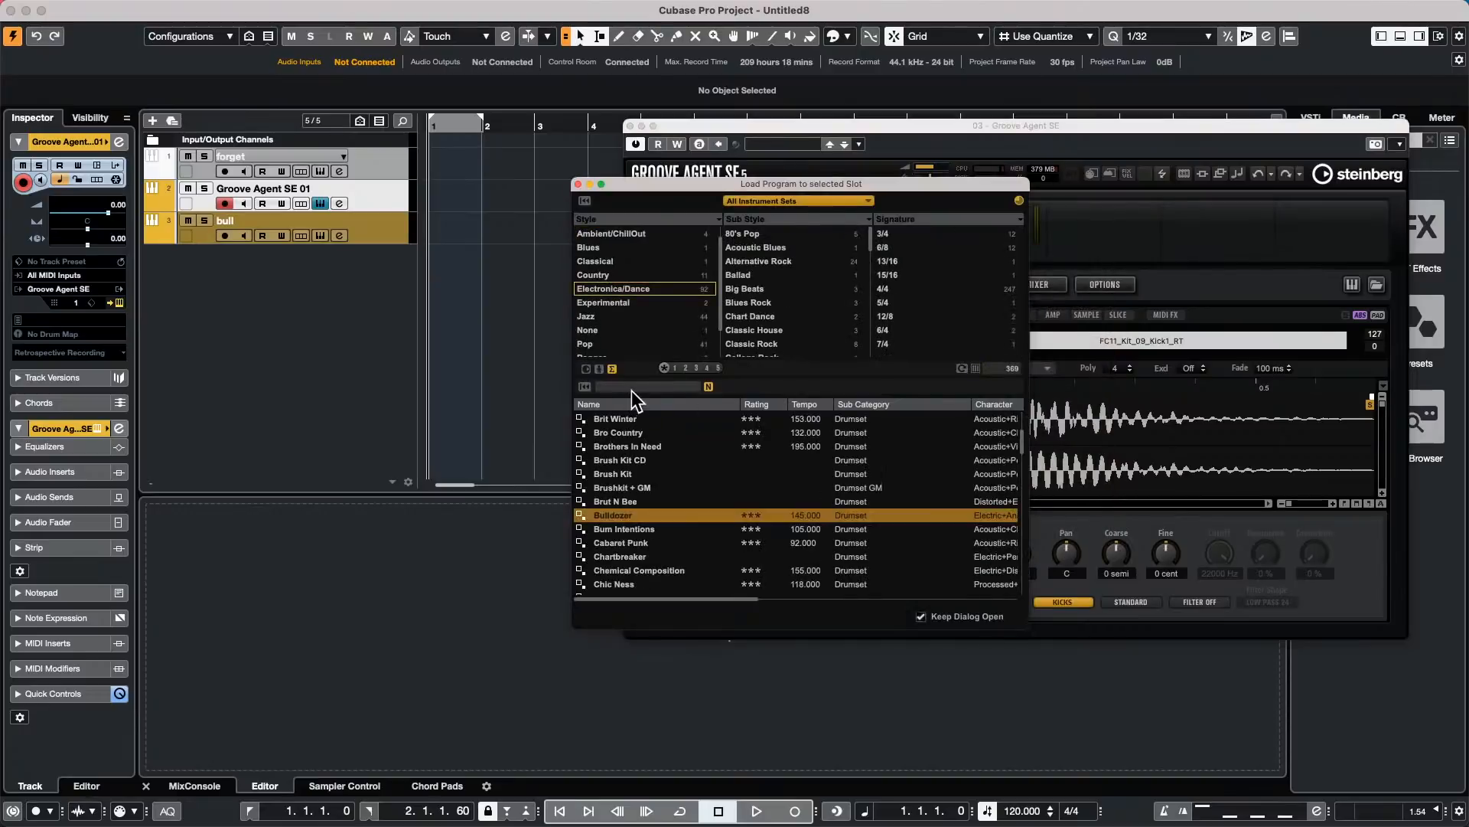
{"action": "left_click", "coordinate": [639, 388]}
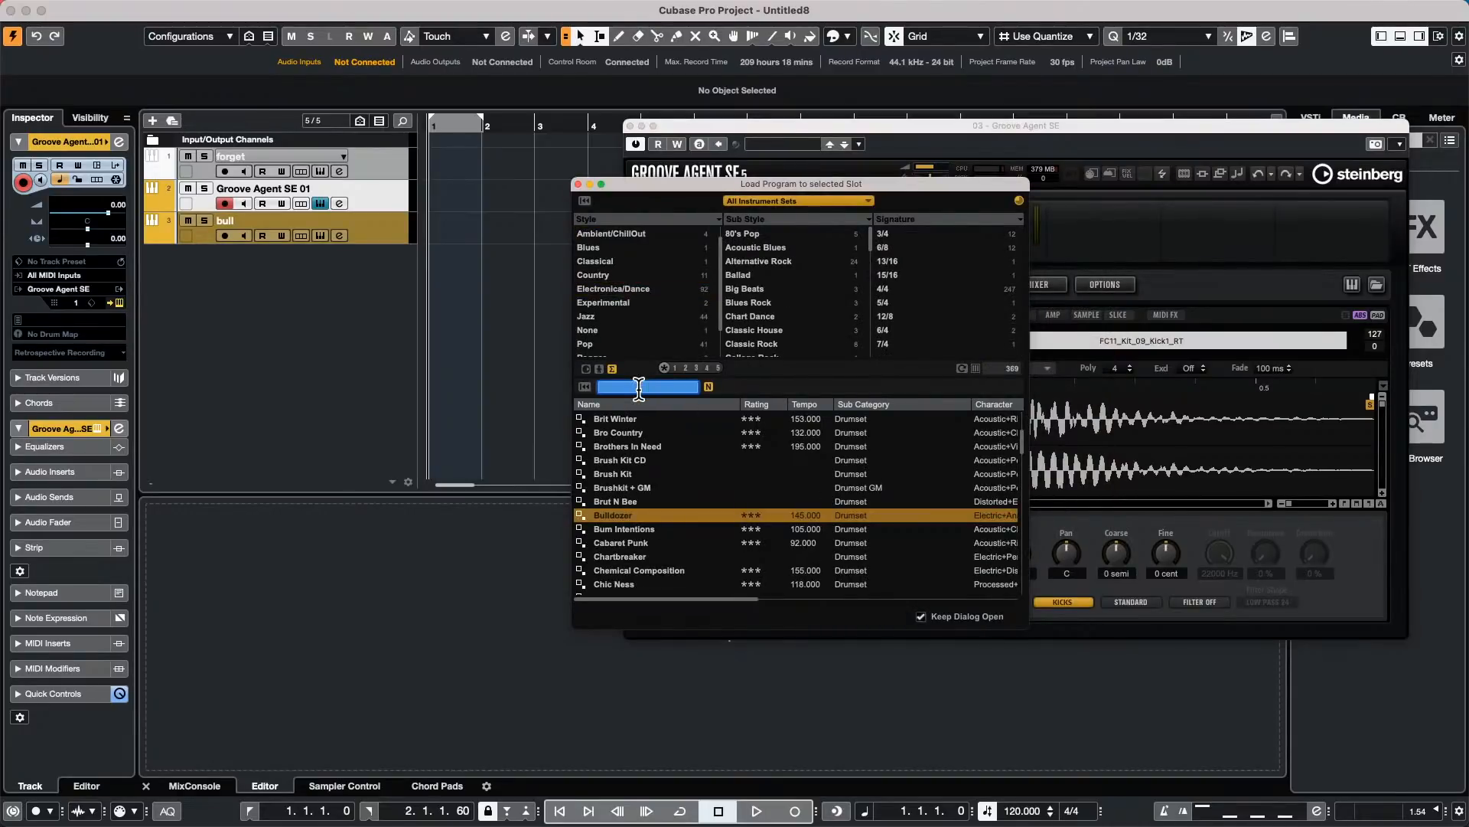
{"action": "type", "text": "uran"}
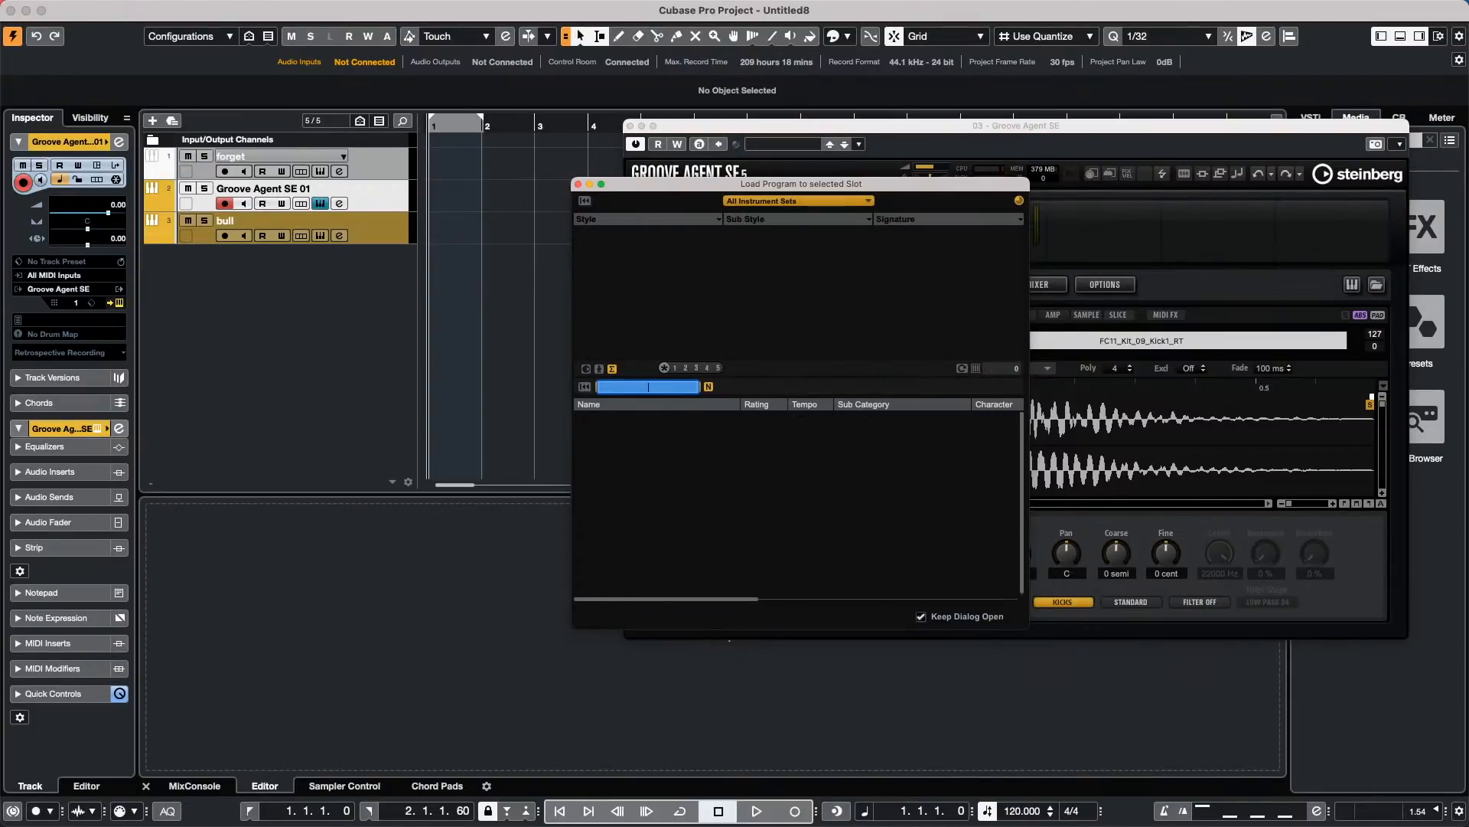
{"action": "type", "text": "urba"}
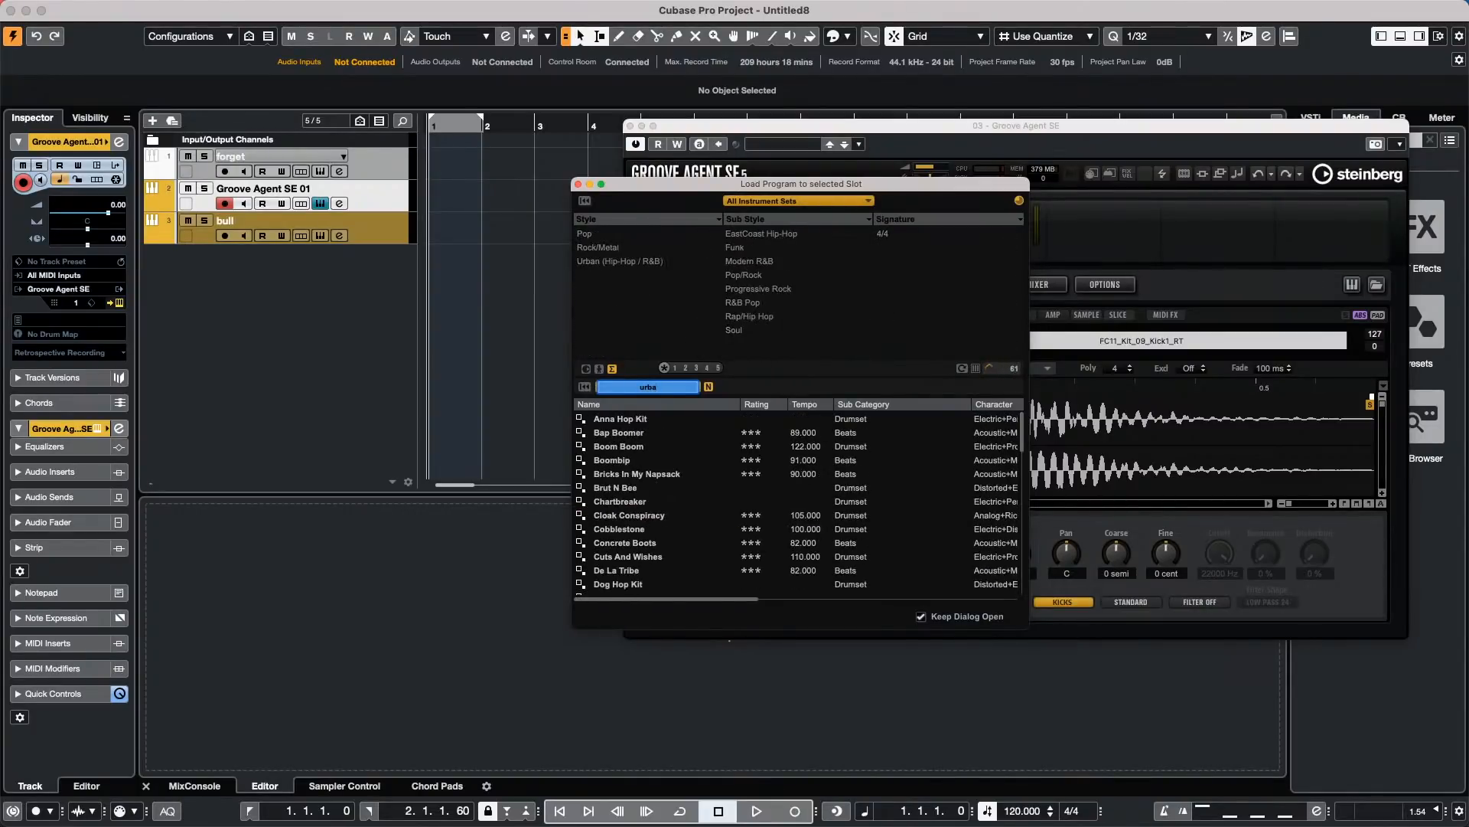
{"action": "left_click", "coordinate": [649, 219]}
{"action": "scroll", "coordinate": [662, 444], "scroll_direction": "down", "scroll_amount": 5}
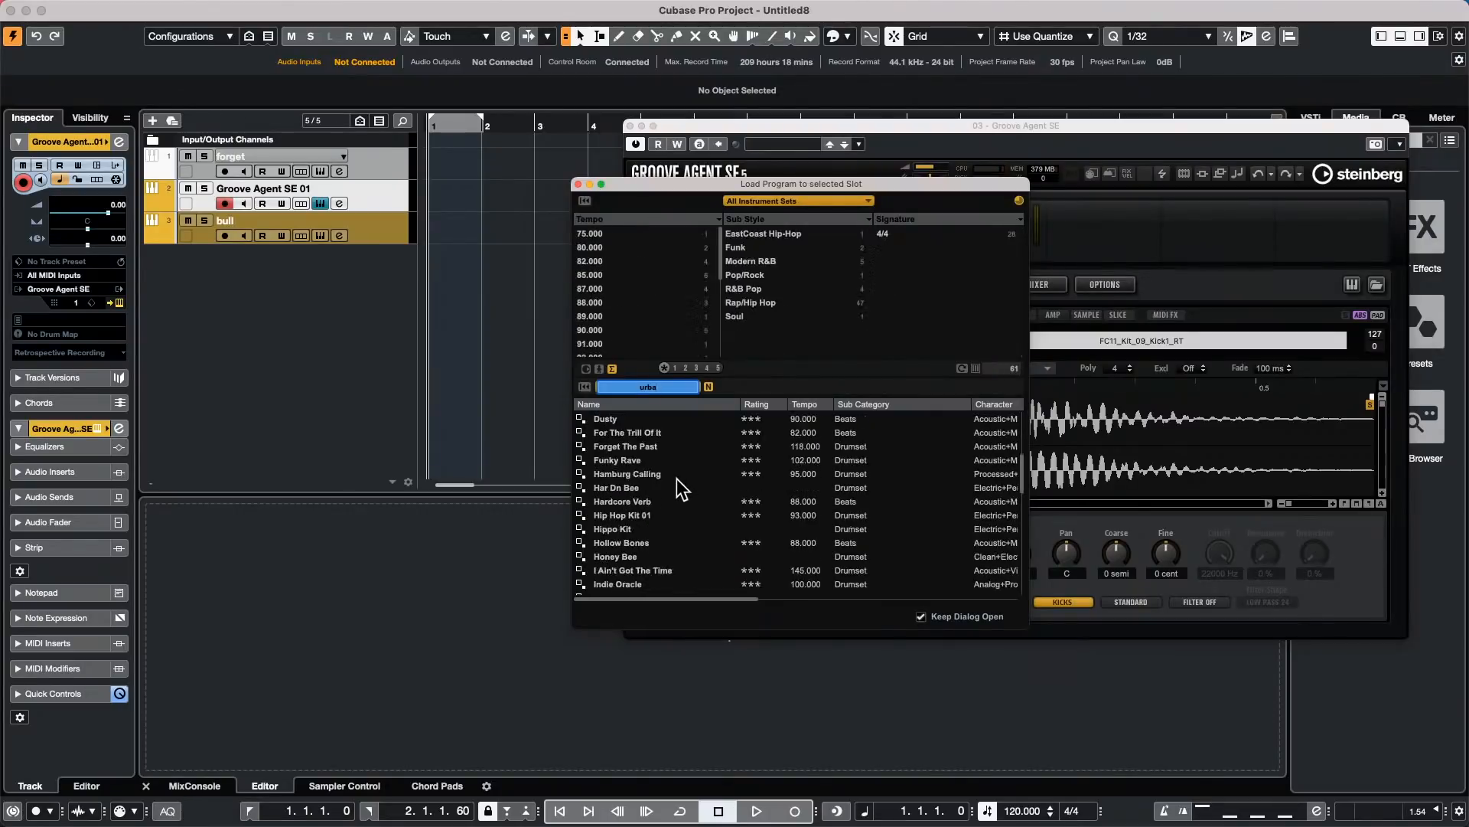
{"action": "scroll", "coordinate": [677, 479], "scroll_direction": "down", "scroll_amount": 8}
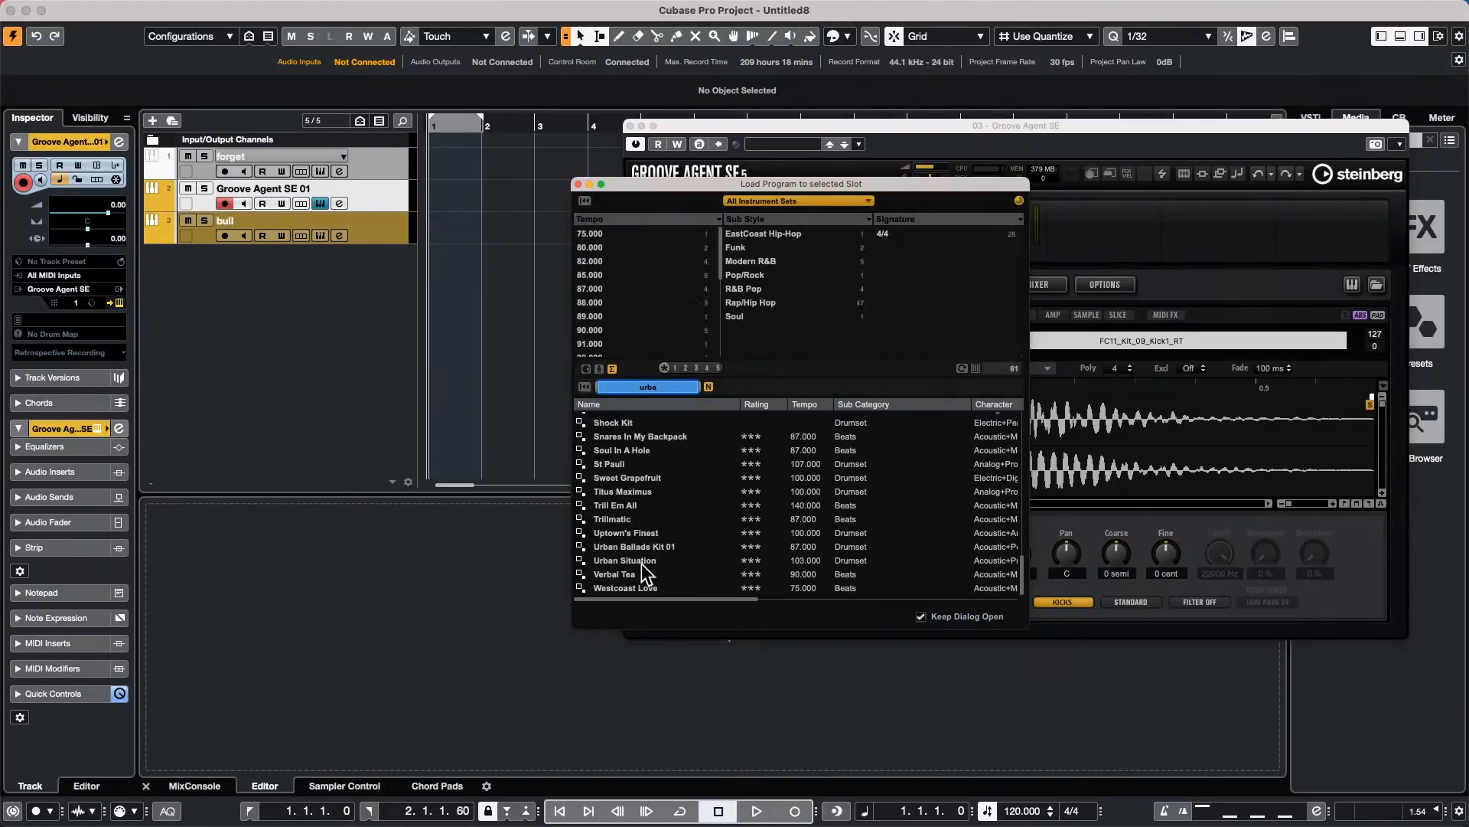
Step: Load the Urban Situation kit and audition its Kick and Cross Stick pads
{"action": "double_click", "coordinate": [643, 560]}
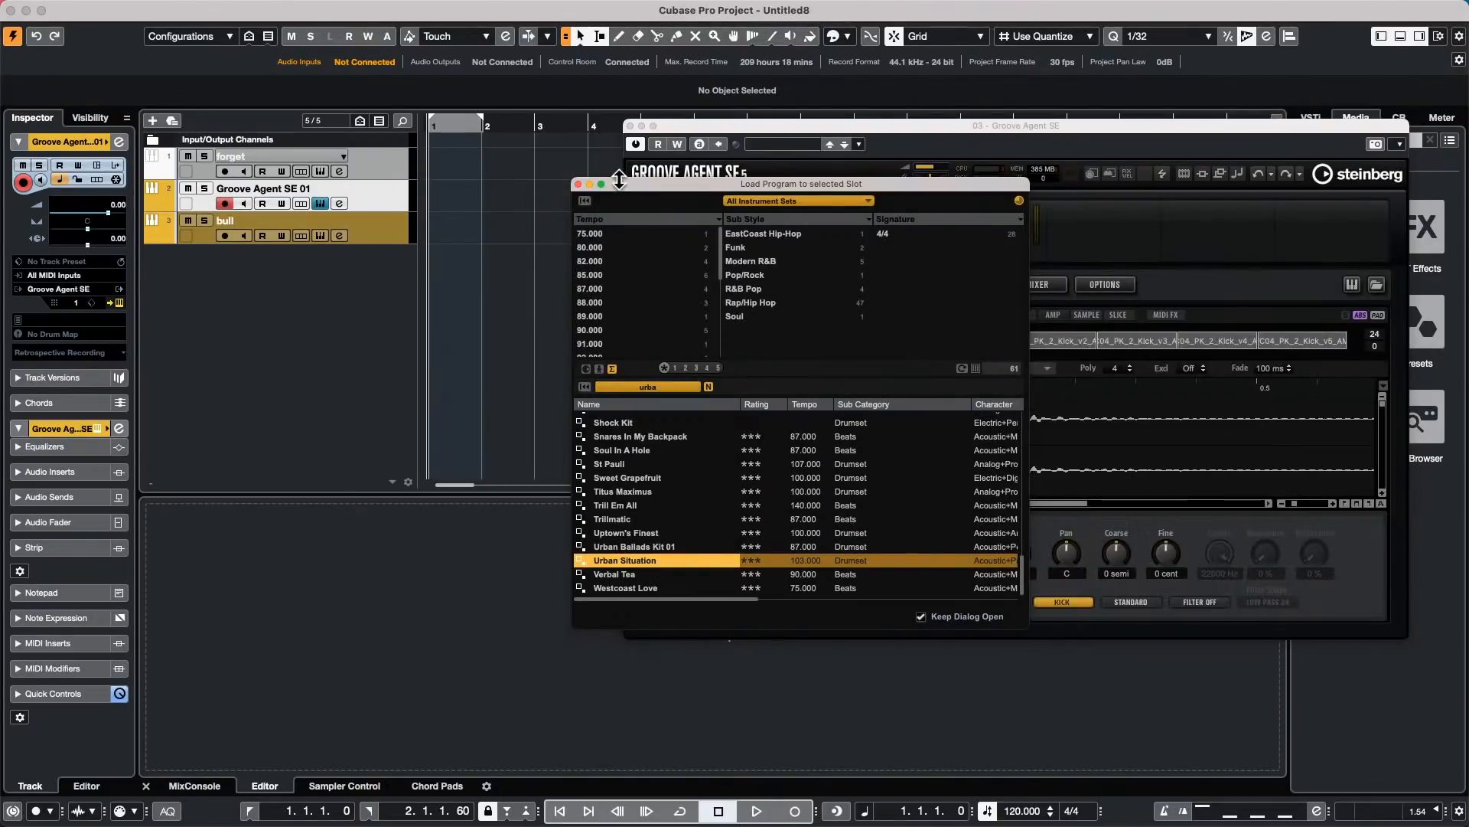
{"action": "left_click", "coordinate": [579, 184]}
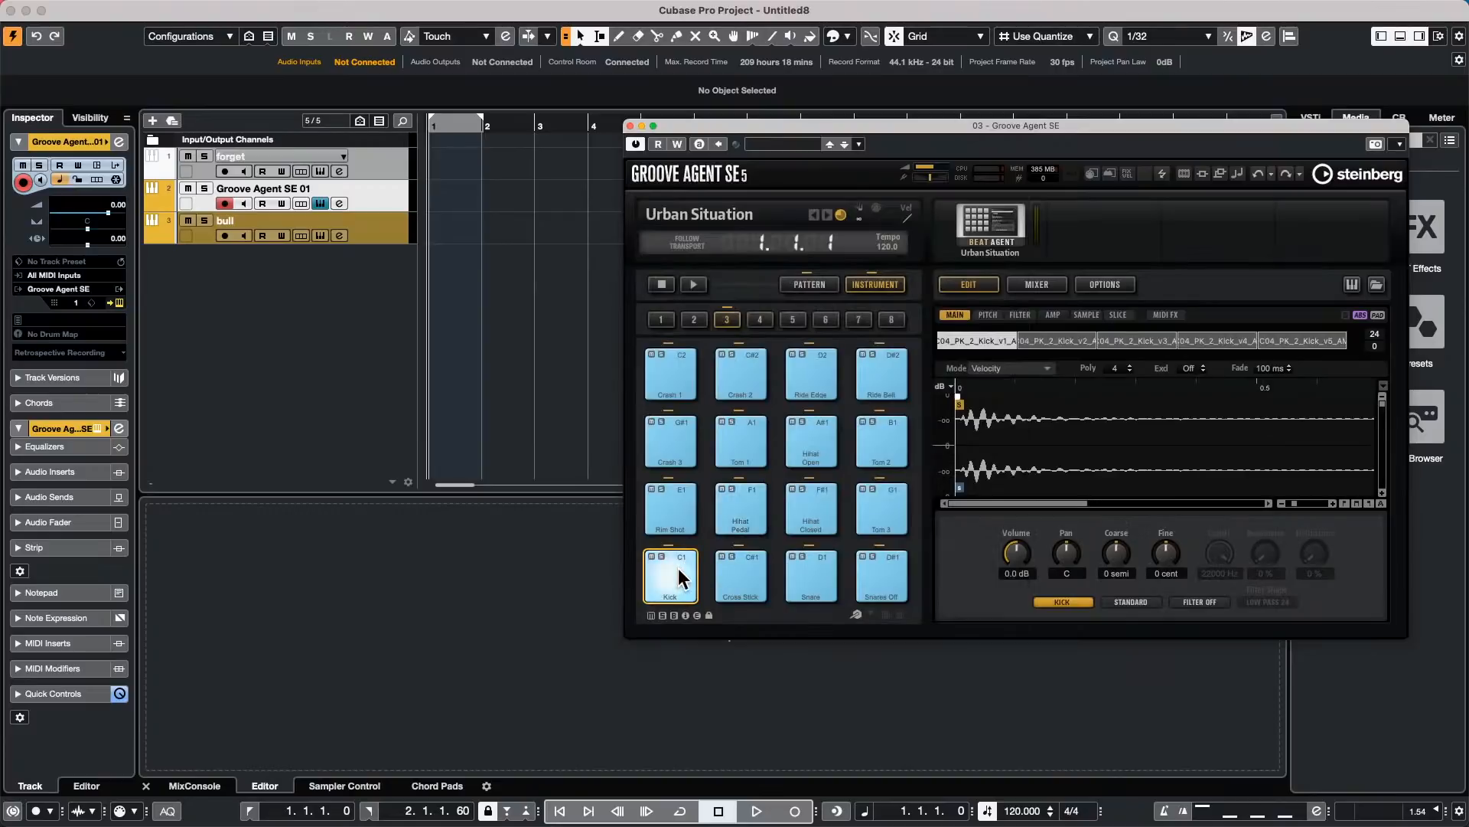
{"action": "left_click", "coordinate": [678, 570]}
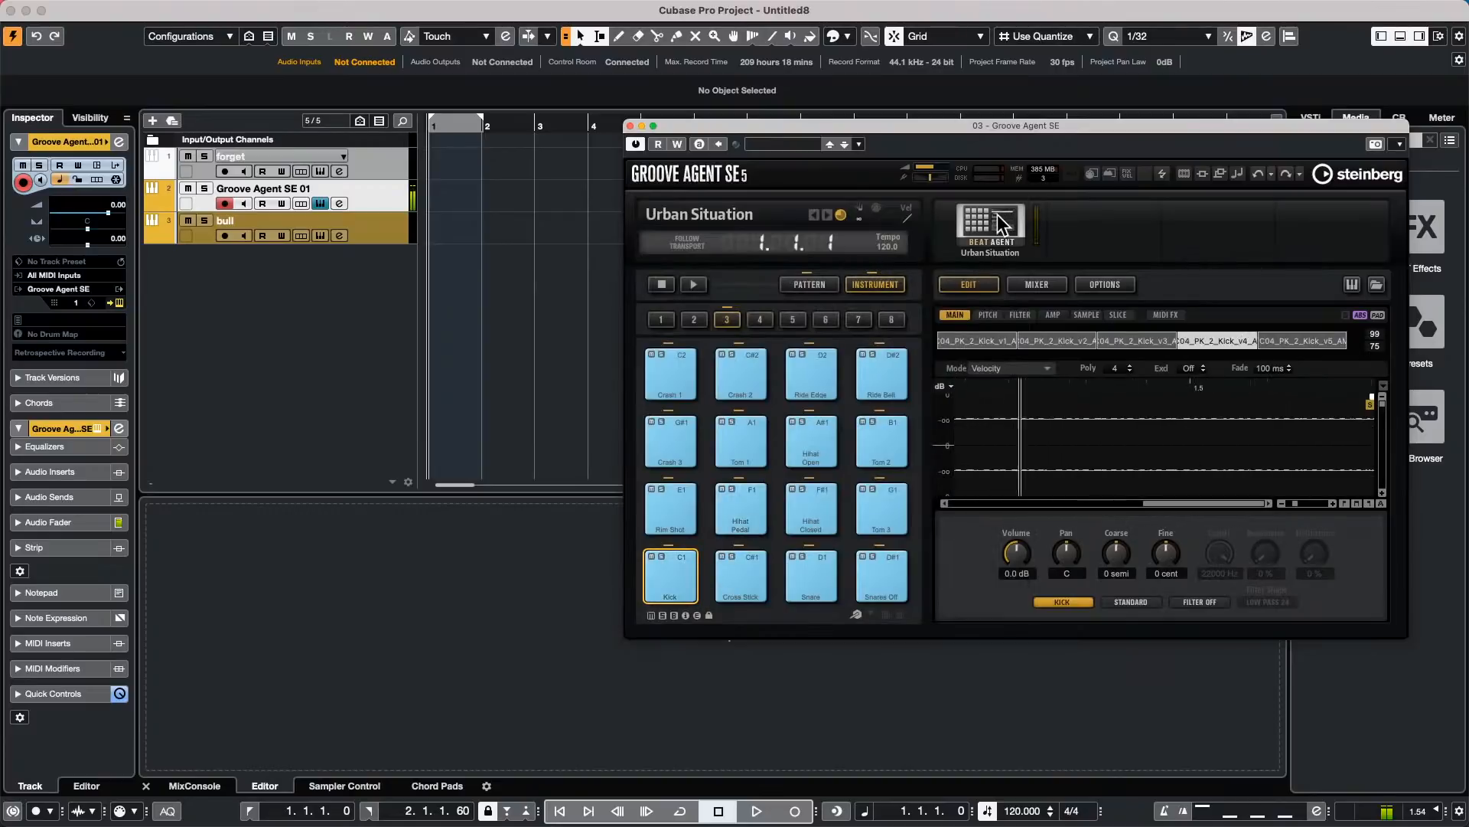
{"action": "left_click", "coordinate": [738, 575]}
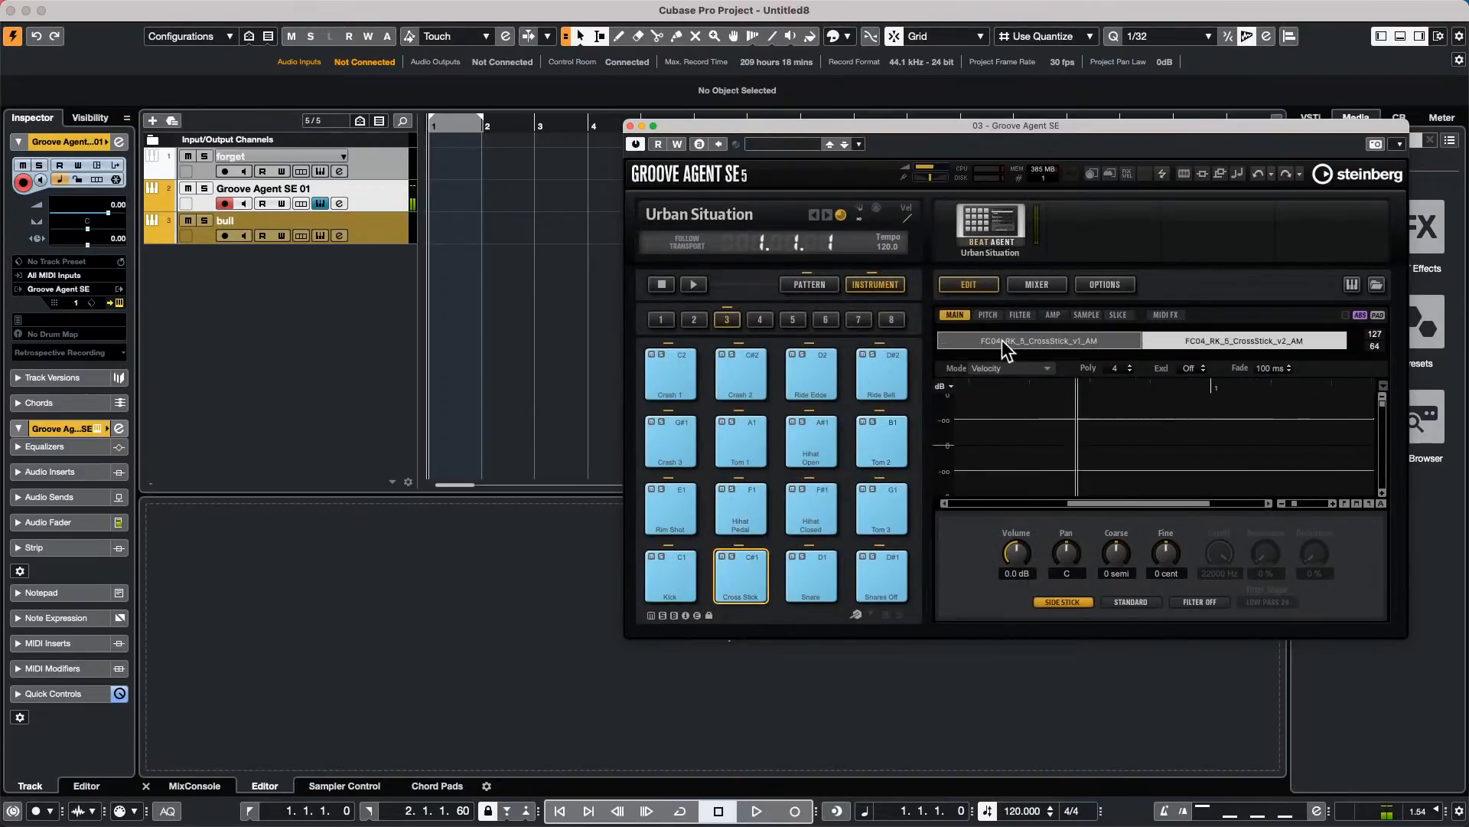
Step: Load Urban Ballads Kit 01 with its patterns into the Groove Agent SE 01 slot and audition the Kick 1 pad
{"action": "right_click", "coordinate": [973, 233]}
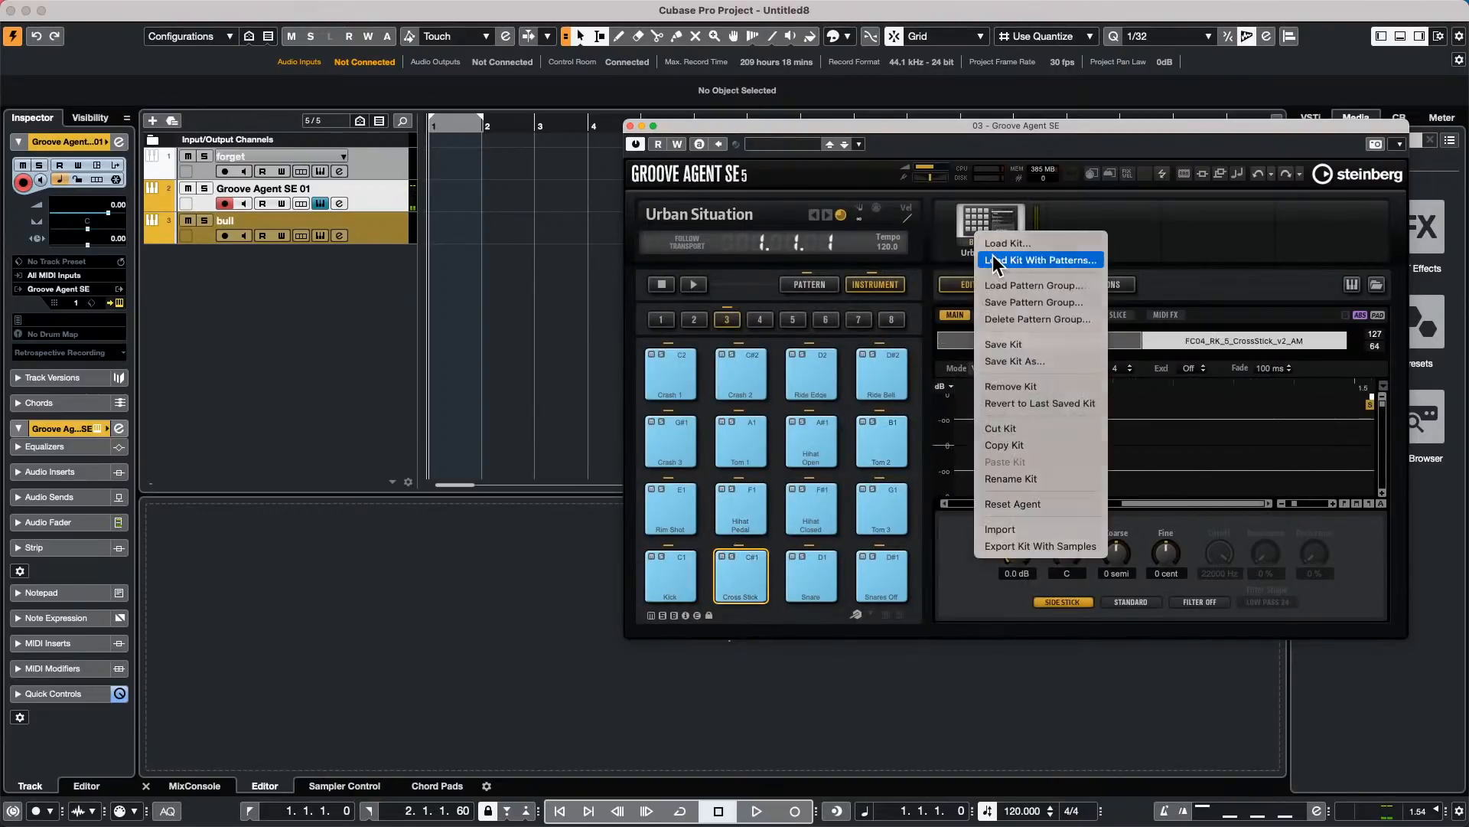
{"action": "left_click", "coordinate": [994, 260]}
{"action": "left_click", "coordinate": [654, 548]}
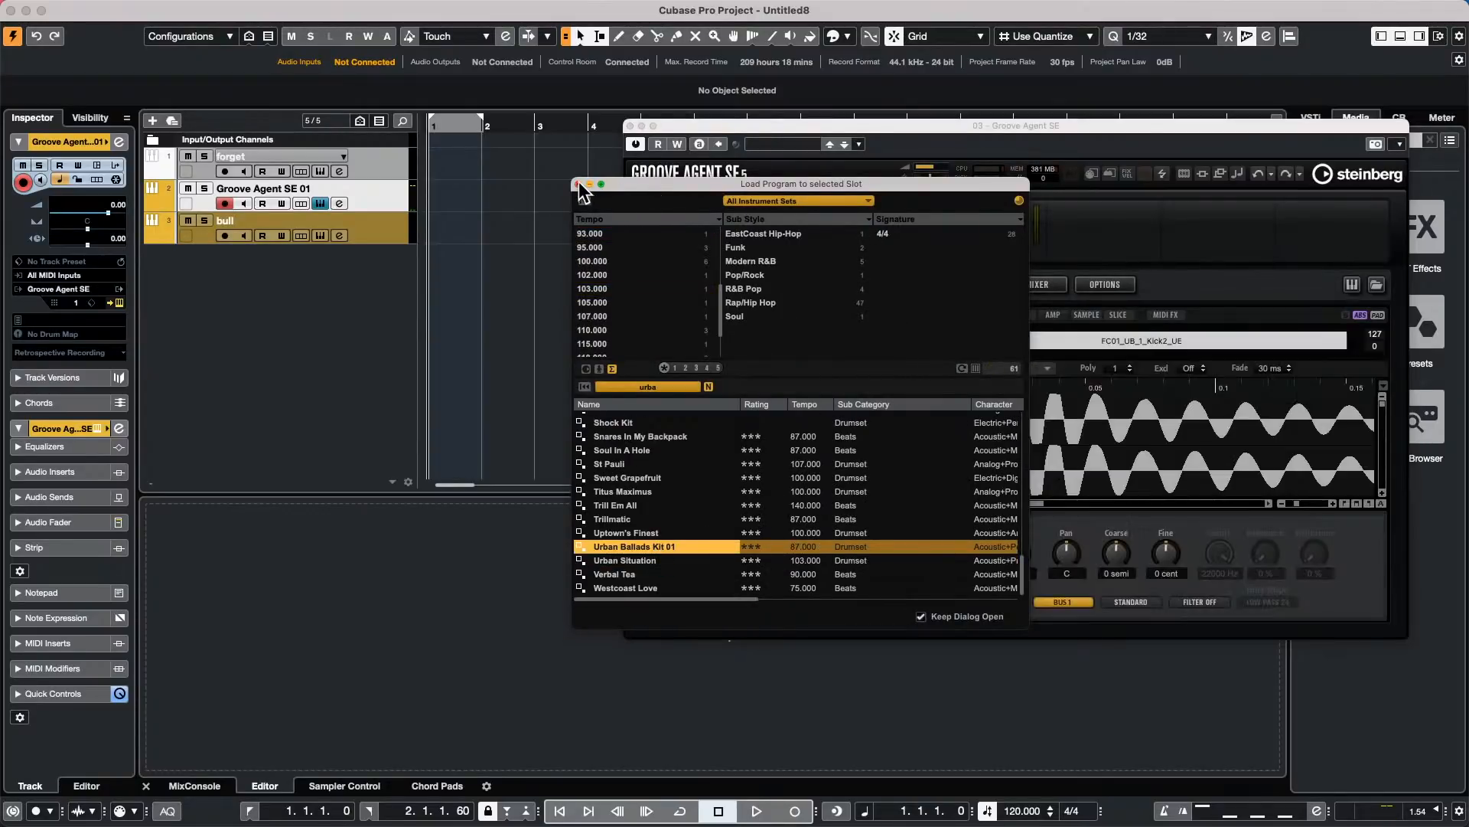
{"action": "left_click", "coordinate": [579, 183]}
{"action": "left_click", "coordinate": [664, 576]}
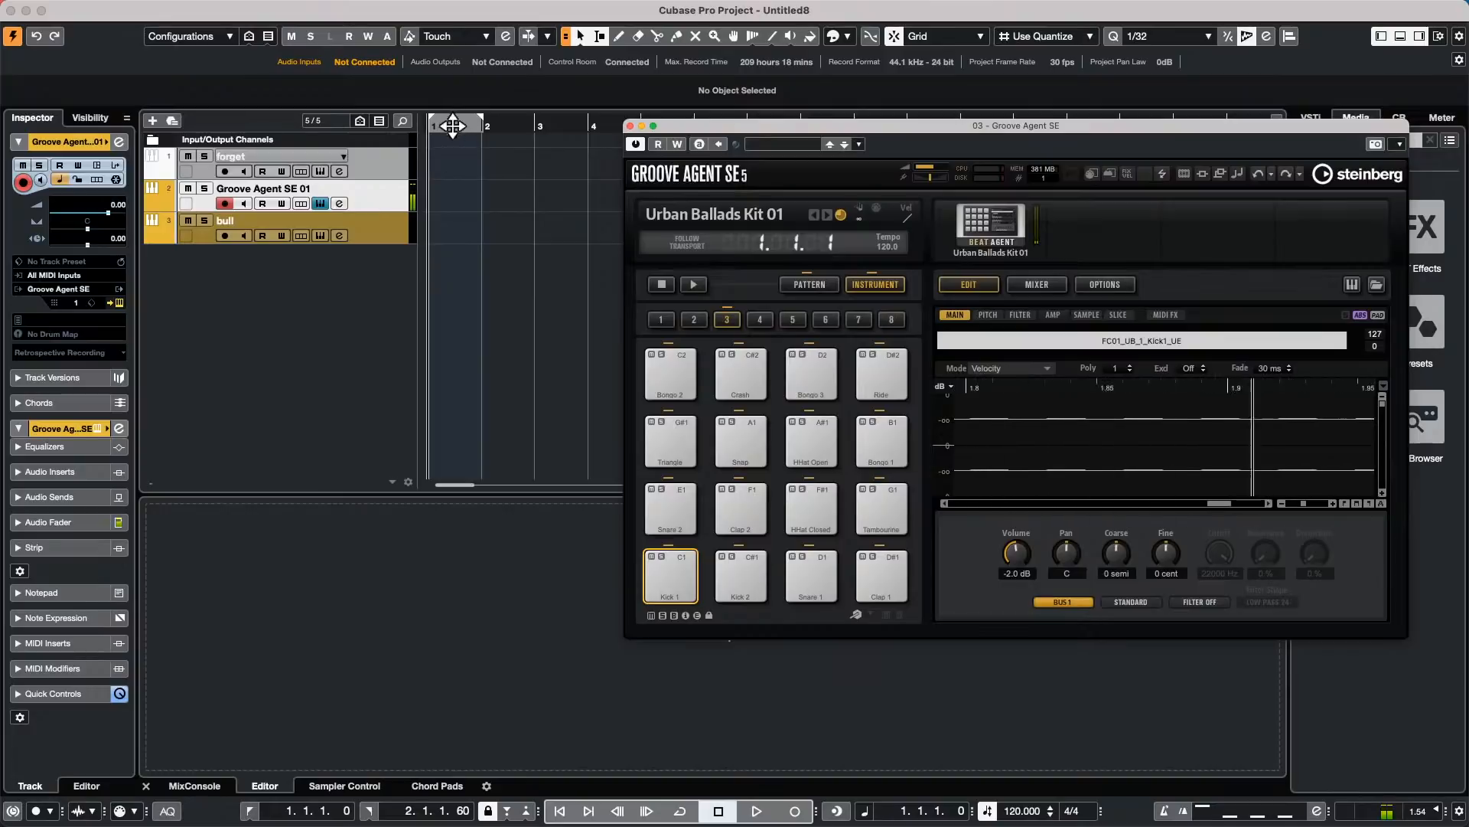
Step: Move the Groove Agent SE 01 track above the forget track and create a one-bar MIDI part at bar 1 on all three tracks
{"action": "left_click_drag", "start_coordinate": [371, 196], "coordinate": [377, 153]}
{"action": "left_click_drag", "start_coordinate": [459, 127], "coordinate": [424, 142]}
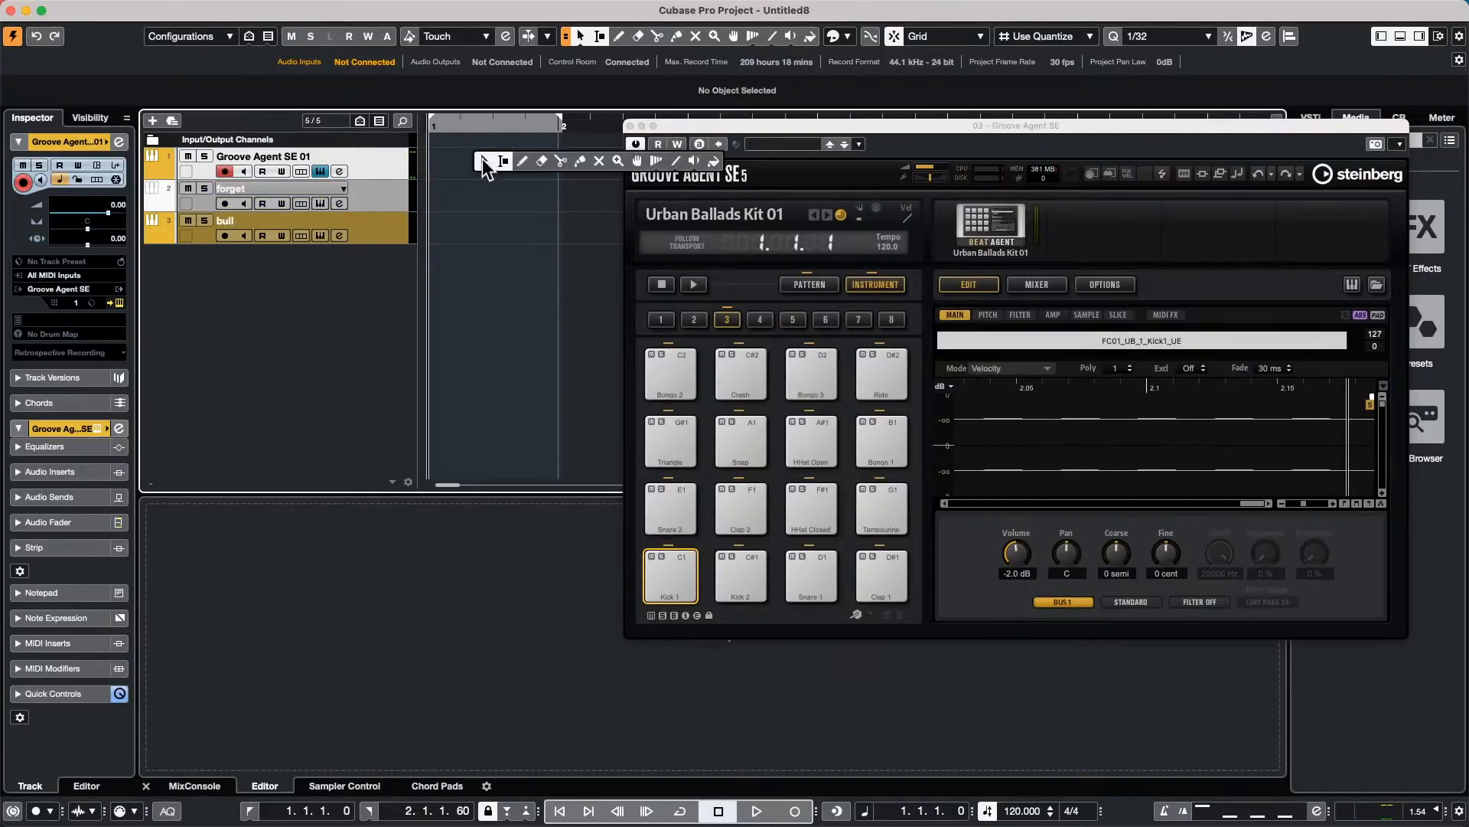
{"action": "double_click", "coordinate": [483, 167]}
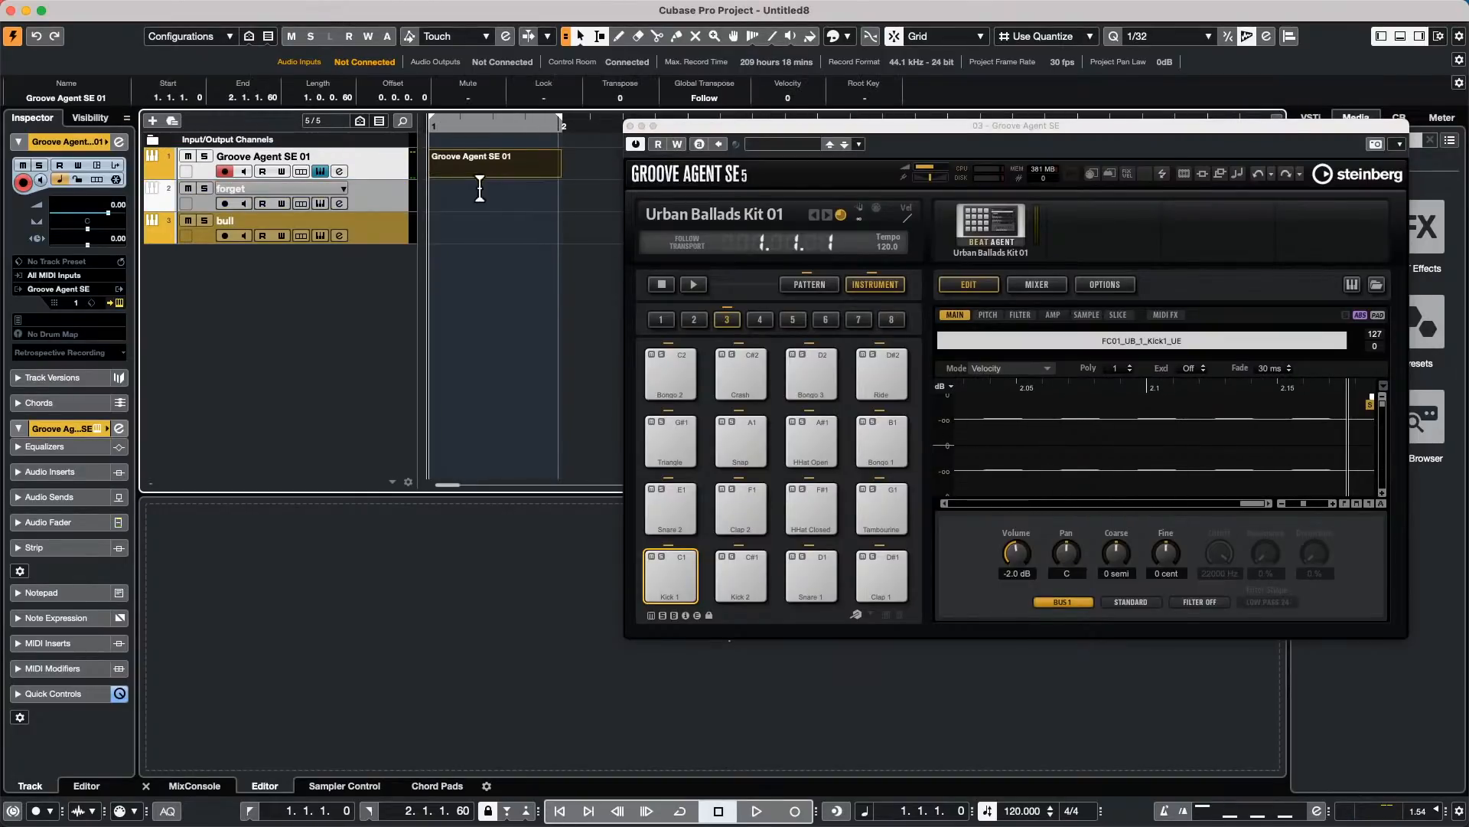
{"action": "double_click", "coordinate": [480, 200]}
{"action": "double_click", "coordinate": [480, 237]}
Step: Open the Groove Agent SE 01 part for editing in the Drum Editor
{"action": "double_click", "coordinate": [484, 165]}
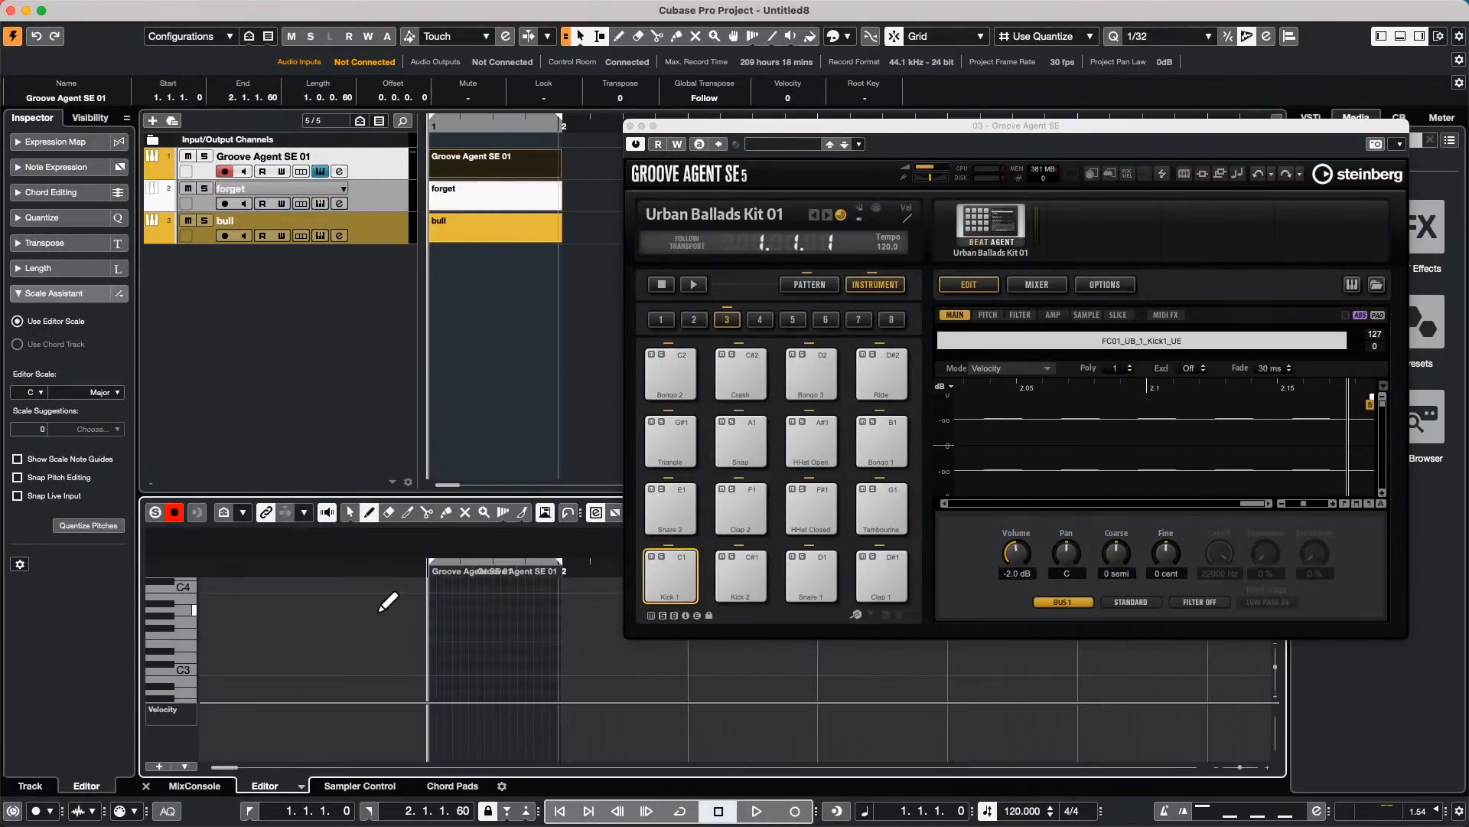
{"action": "left_click", "coordinate": [302, 786]}
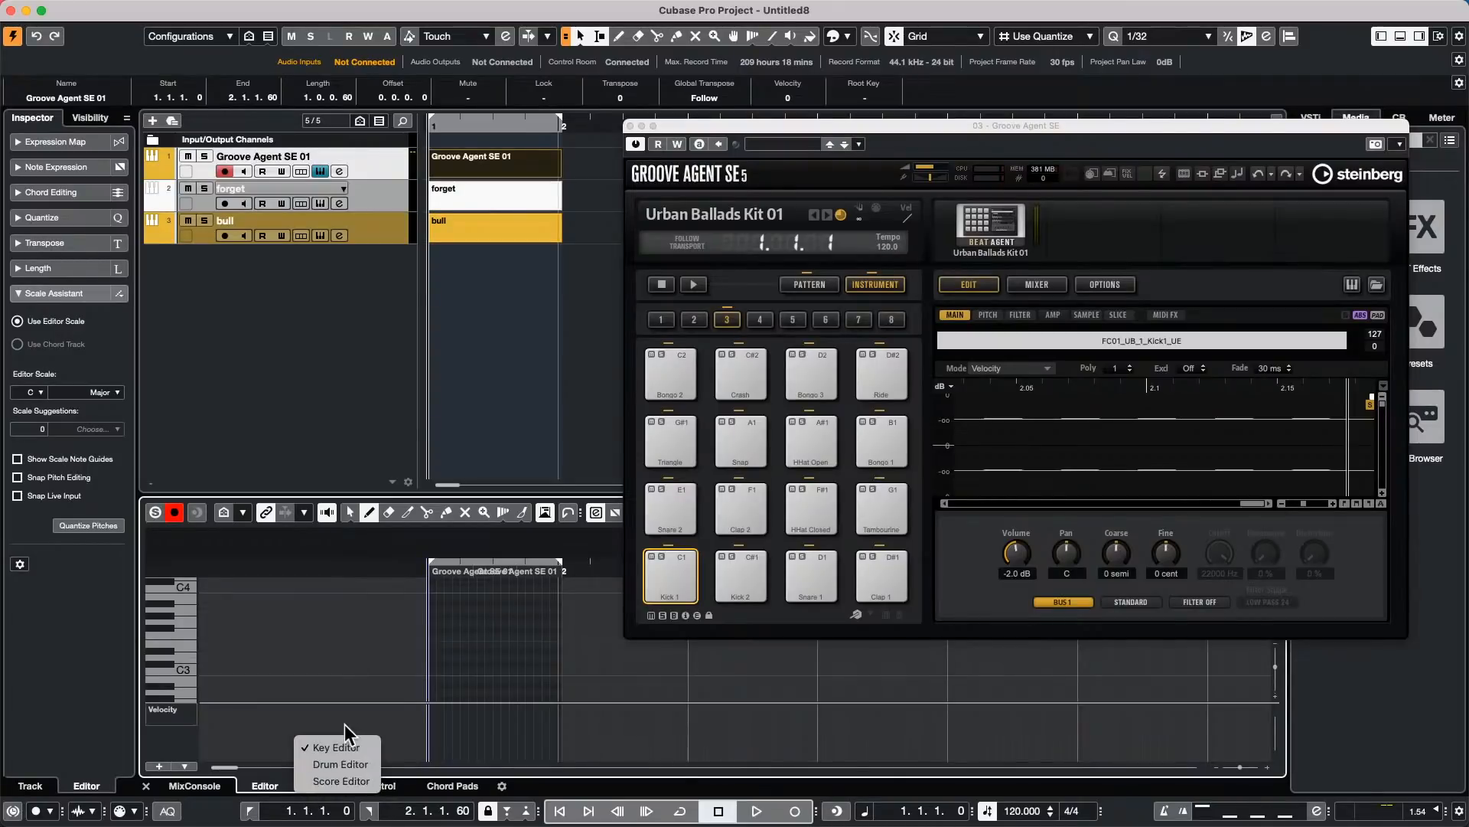
{"action": "left_click", "coordinate": [340, 762]}
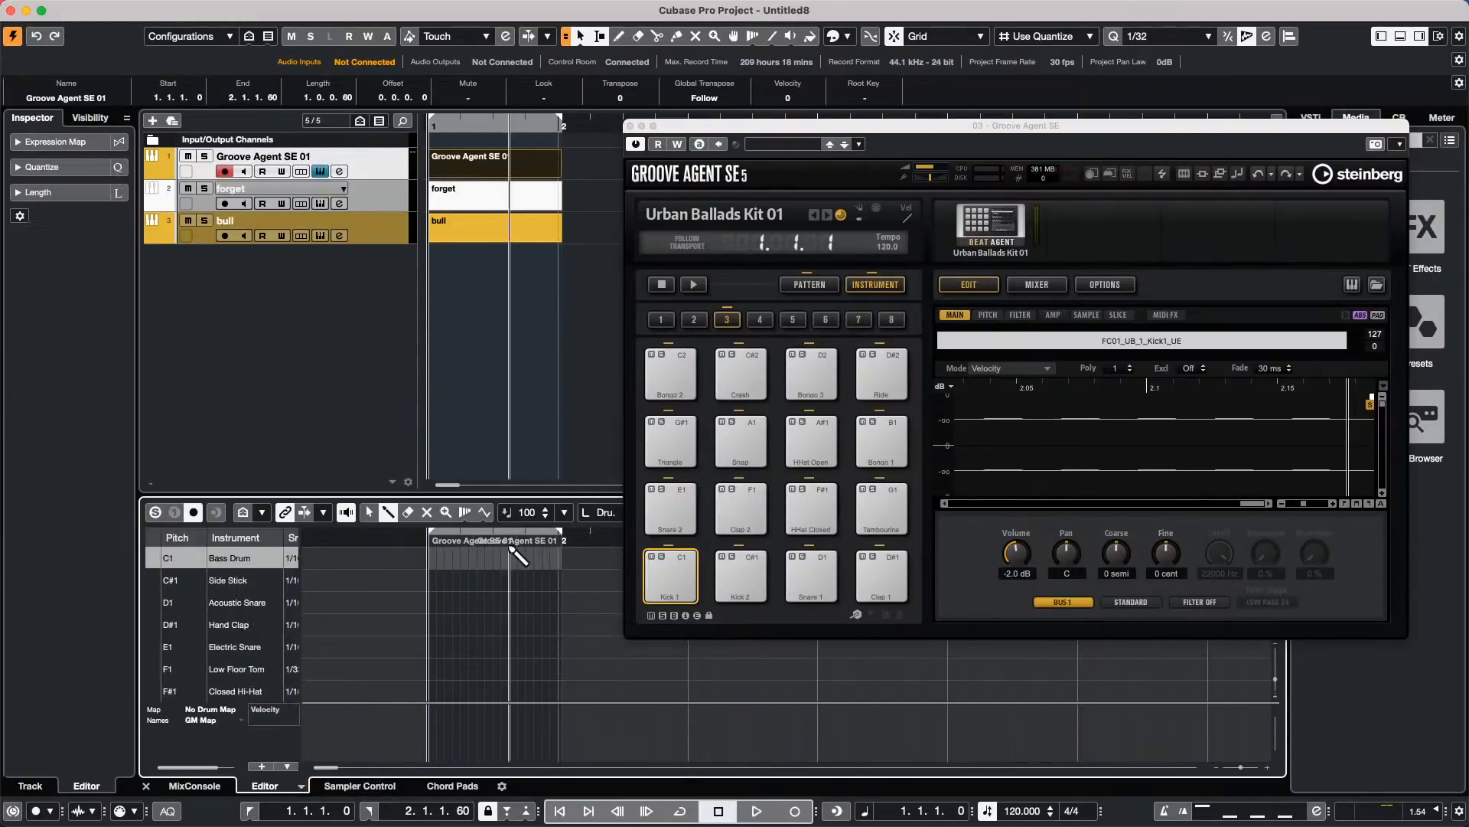
Step: Enter Bass Drum hits on beats 1 and 3 of the Groove Agent SE 01 part
{"action": "left_click", "coordinate": [430, 557]}
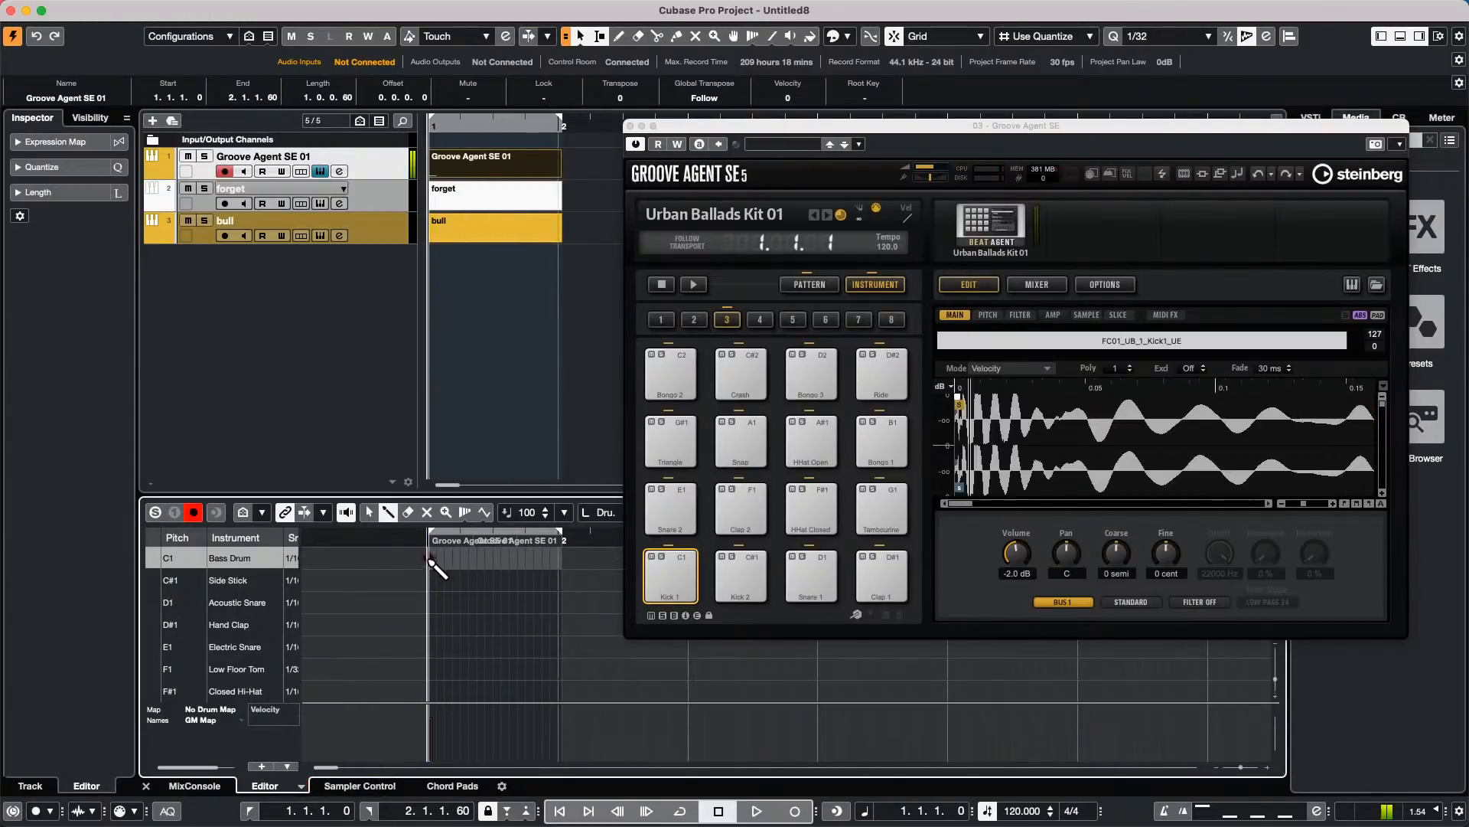
{"action": "left_click", "coordinate": [493, 557]}
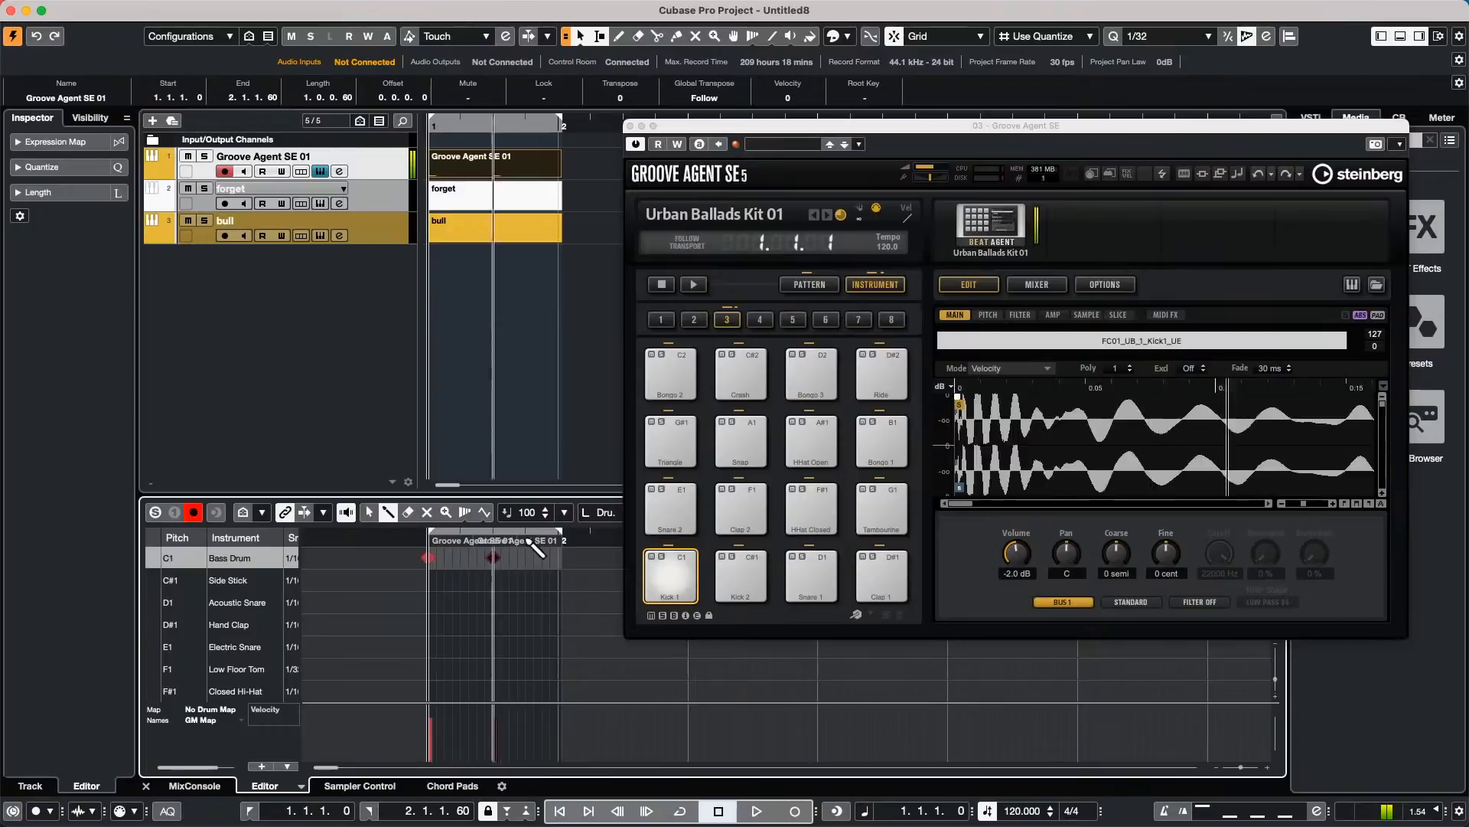
Step: Show the forget part in the Drum Editor and enter Electric Snare hits on beats 2 and 4
{"action": "left_click", "coordinate": [472, 201]}
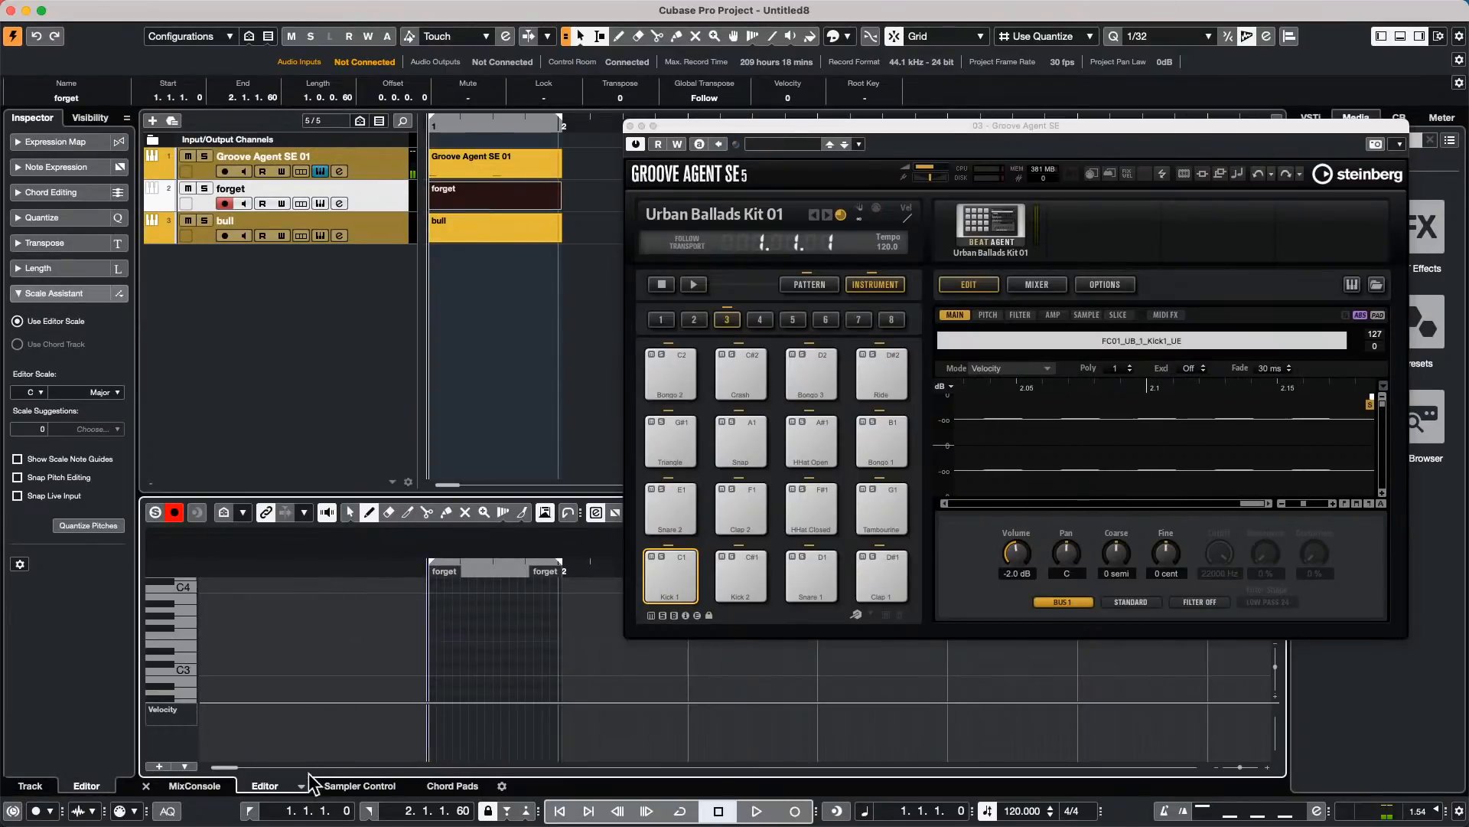
{"action": "left_click", "coordinate": [302, 786]}
{"action": "left_click", "coordinate": [333, 757]}
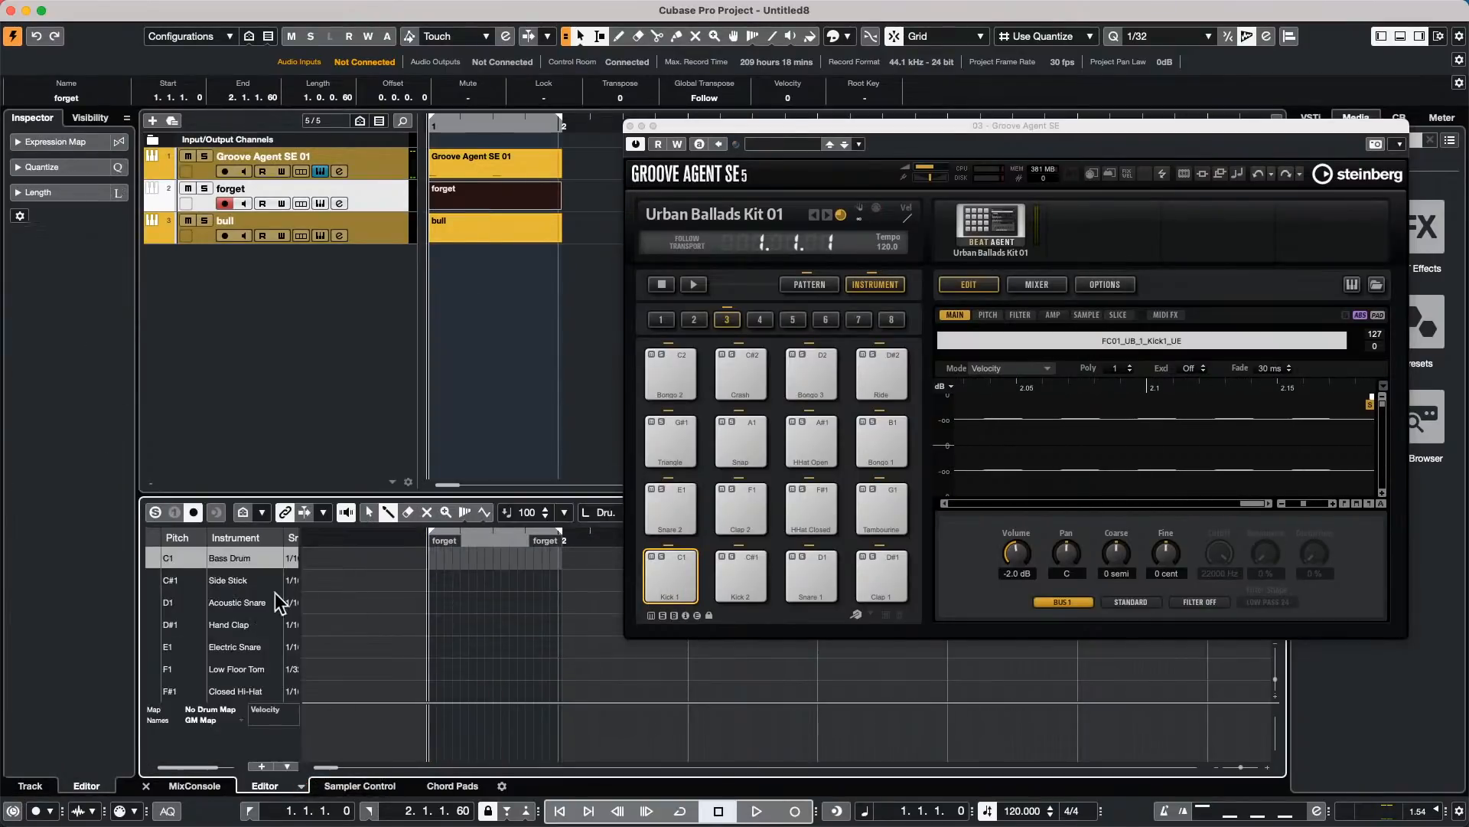
{"action": "left_click", "coordinate": [152, 644]}
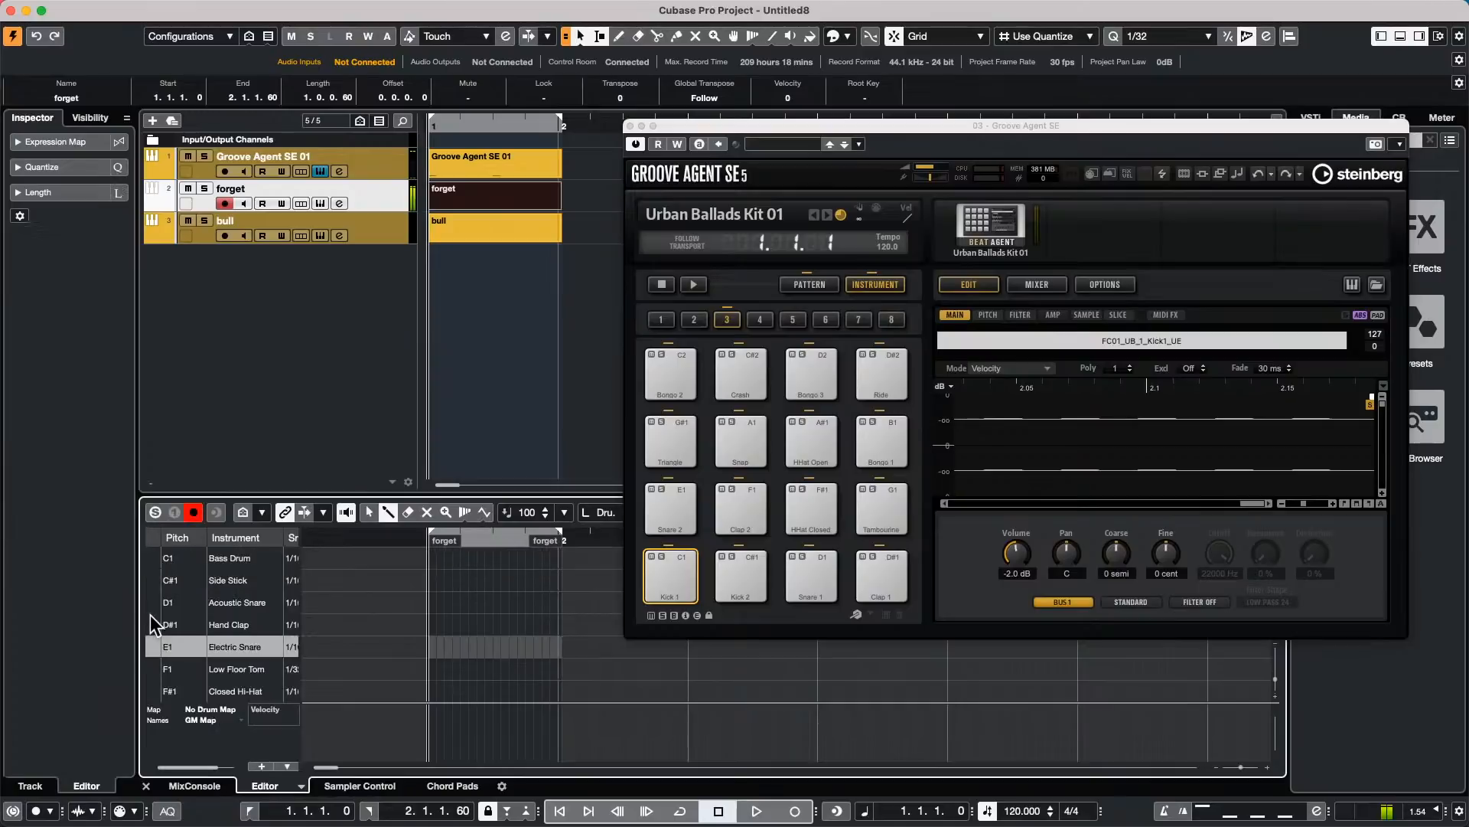
{"action": "left_click", "coordinate": [461, 646]}
{"action": "left_click", "coordinate": [525, 646]}
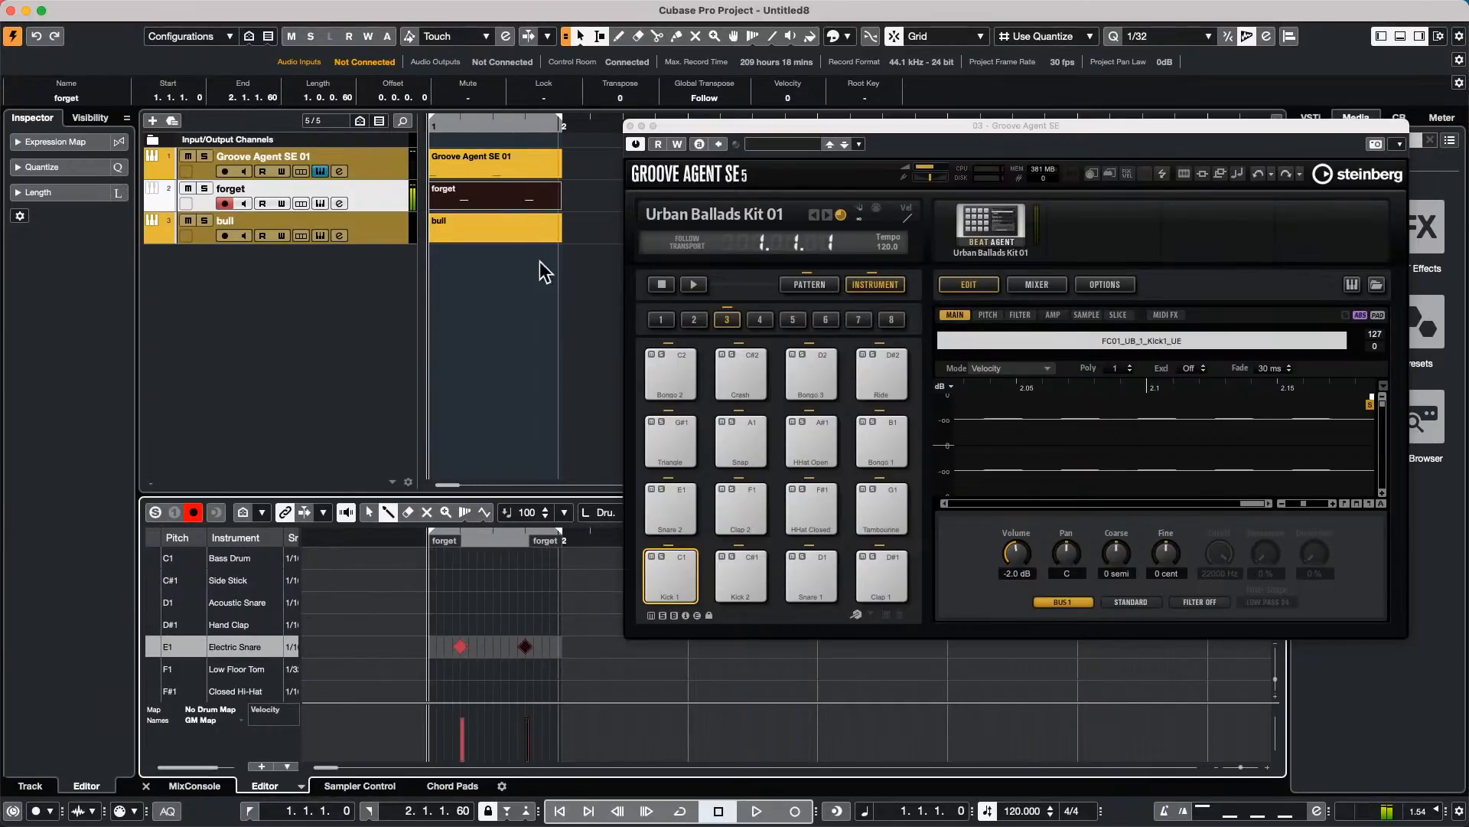
{"action": "left_click", "coordinate": [494, 232]}
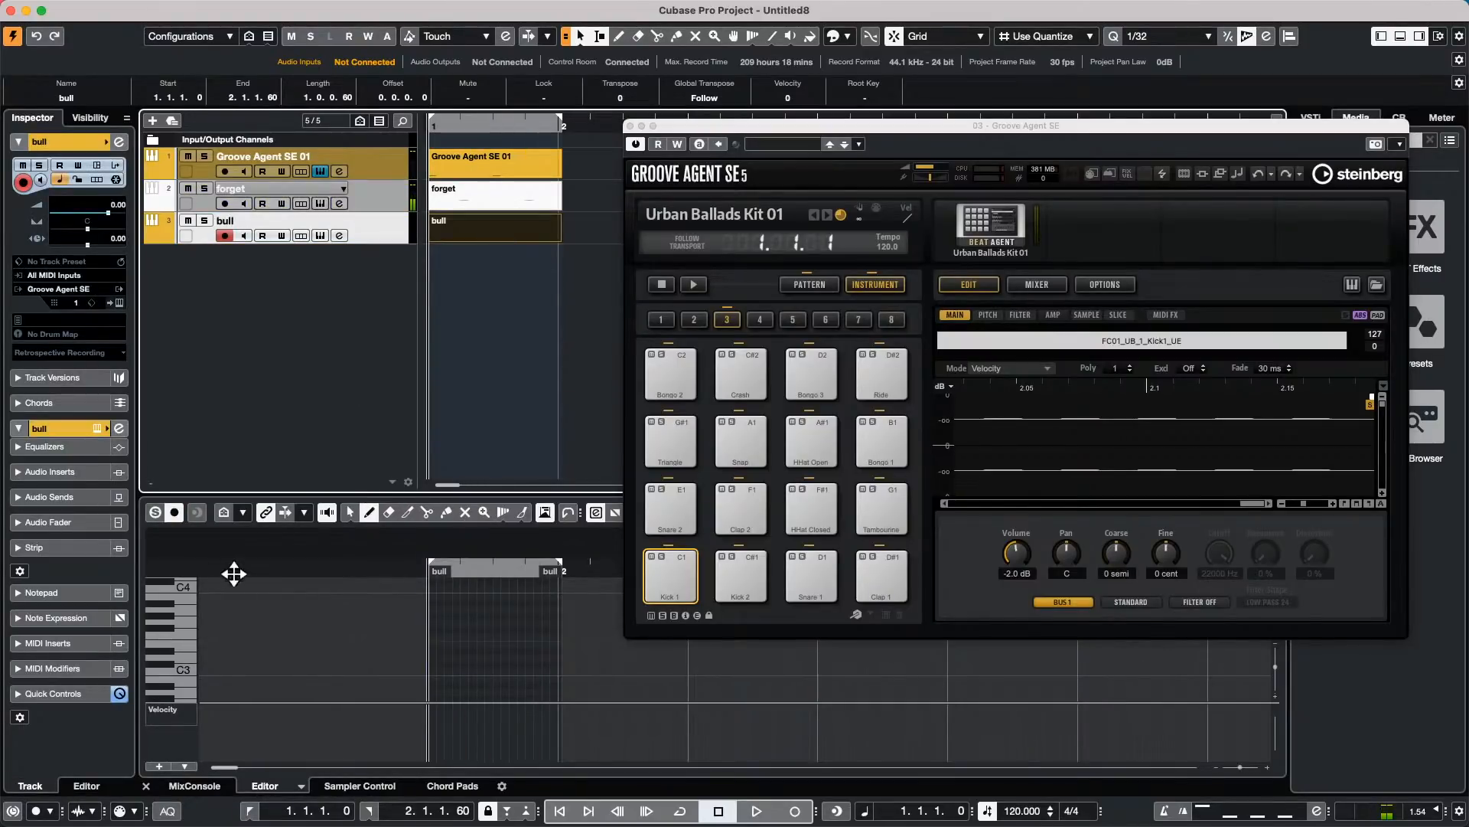
{"action": "left_click", "coordinate": [192, 632]}
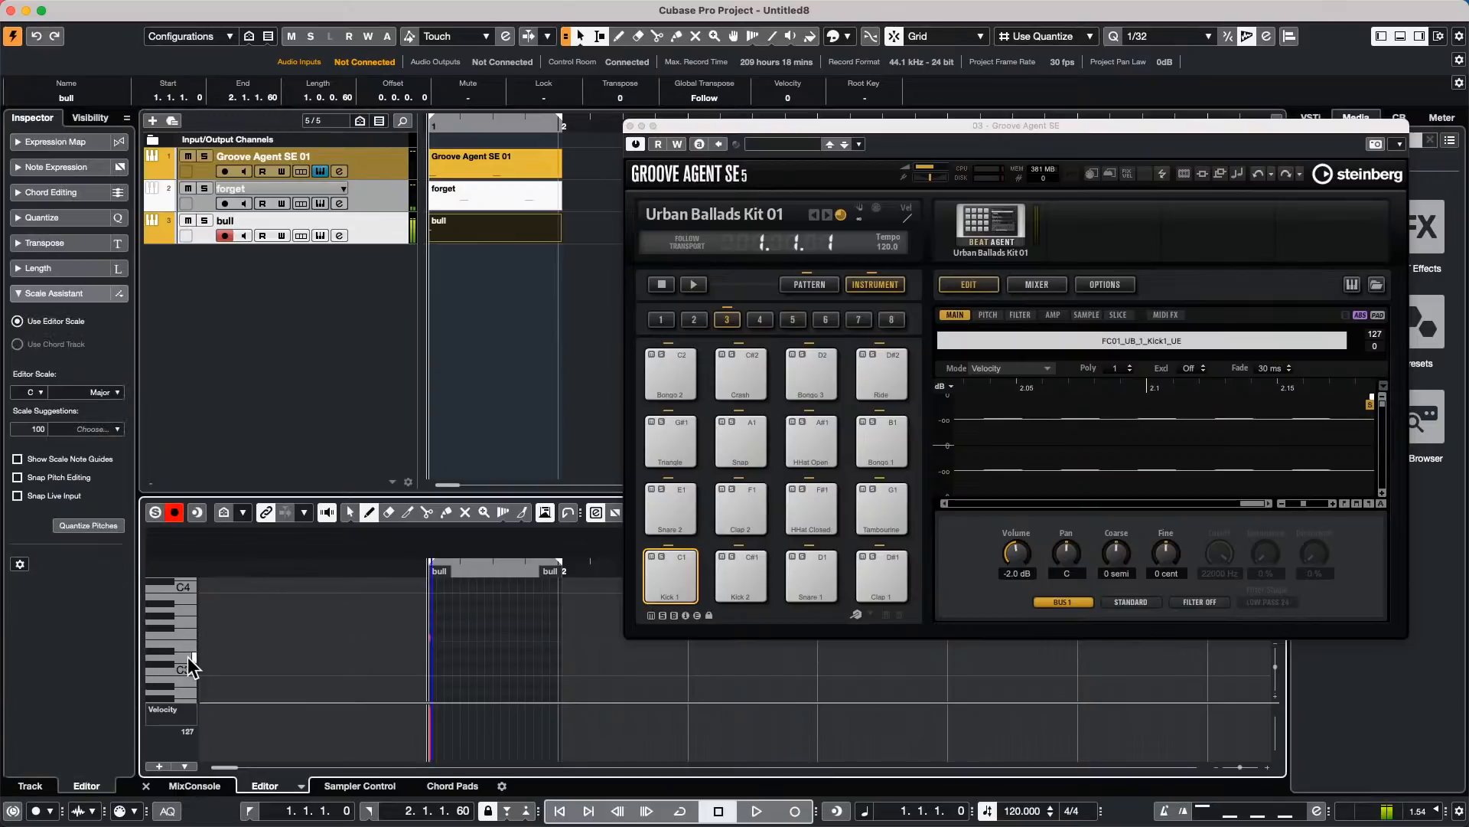
{"action": "left_click", "coordinate": [188, 658]}
{"action": "left_click", "coordinate": [186, 669]}
{"action": "left_click", "coordinate": [186, 679]}
{"action": "left_click", "coordinate": [186, 670]}
{"action": "left_click", "coordinate": [183, 579]}
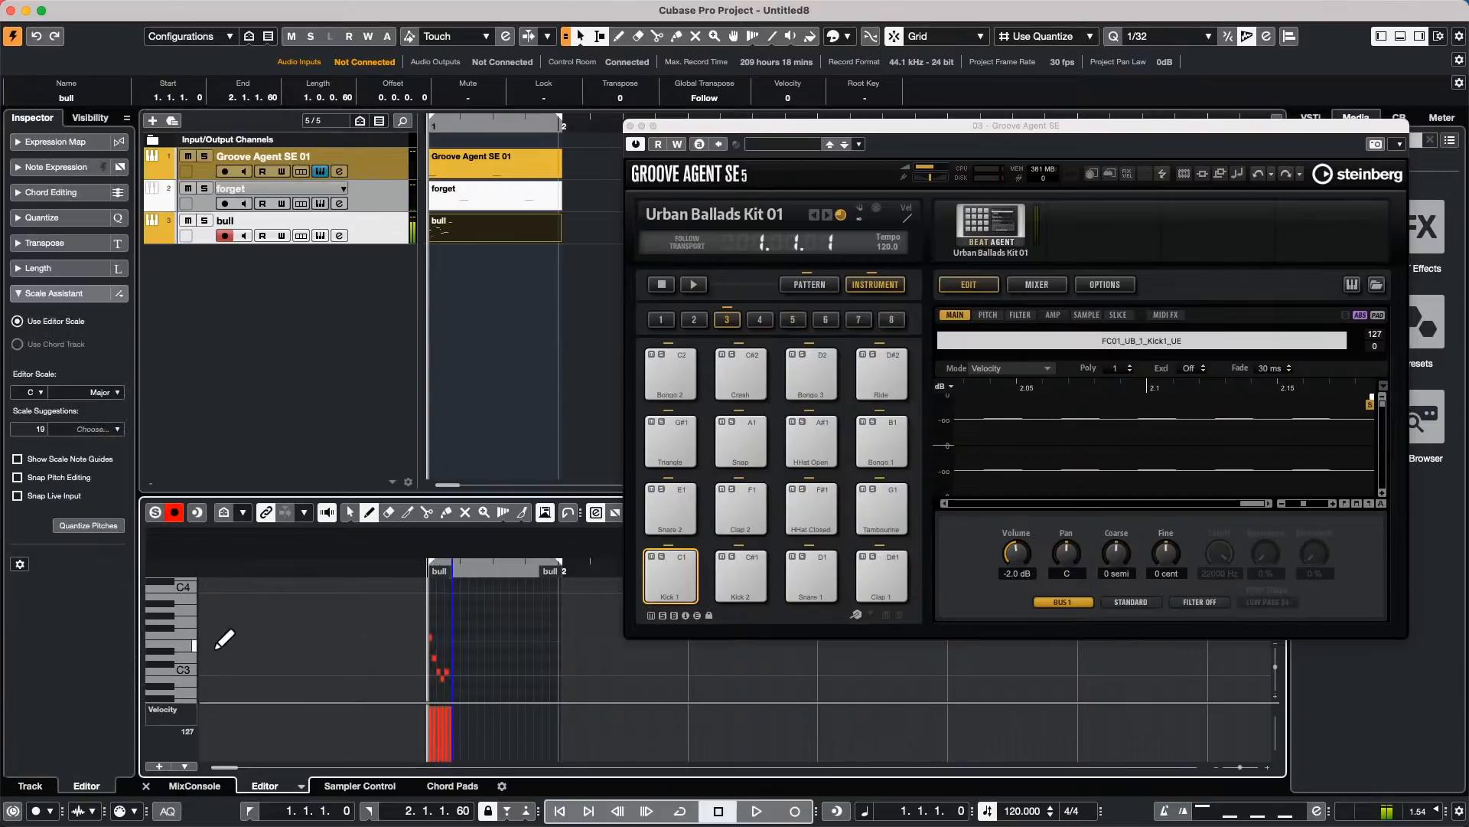
{"action": "scroll", "coordinate": [217, 647], "scroll_direction": "up", "scroll_amount": 4}
{"action": "key", "text": "super+z"}
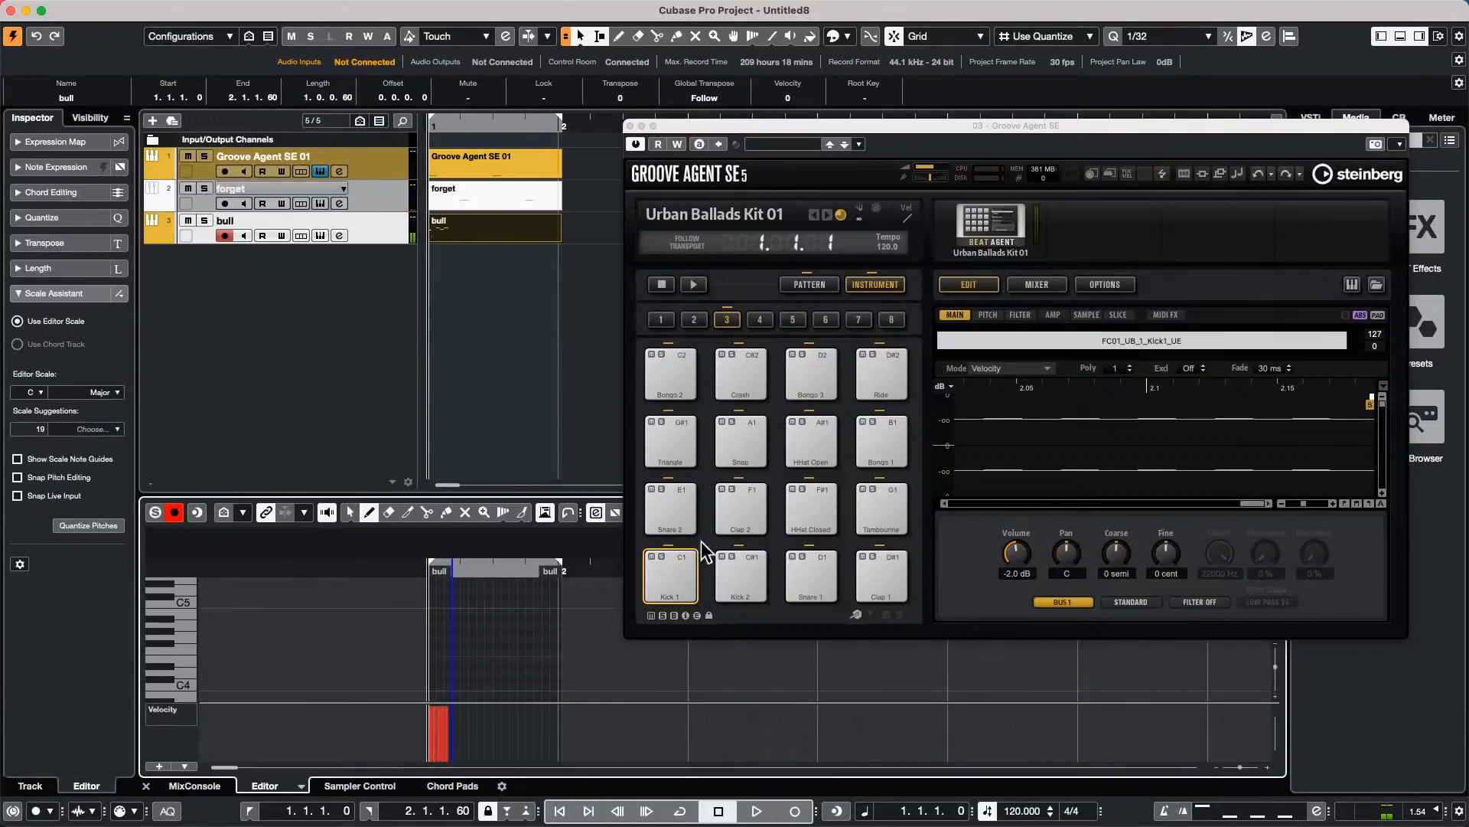
{"action": "key", "text": "super+z"}
{"action": "key", "text": "super+z"}
{"action": "key", "text": "super+z"}
{"action": "key", "text": "super+z"}
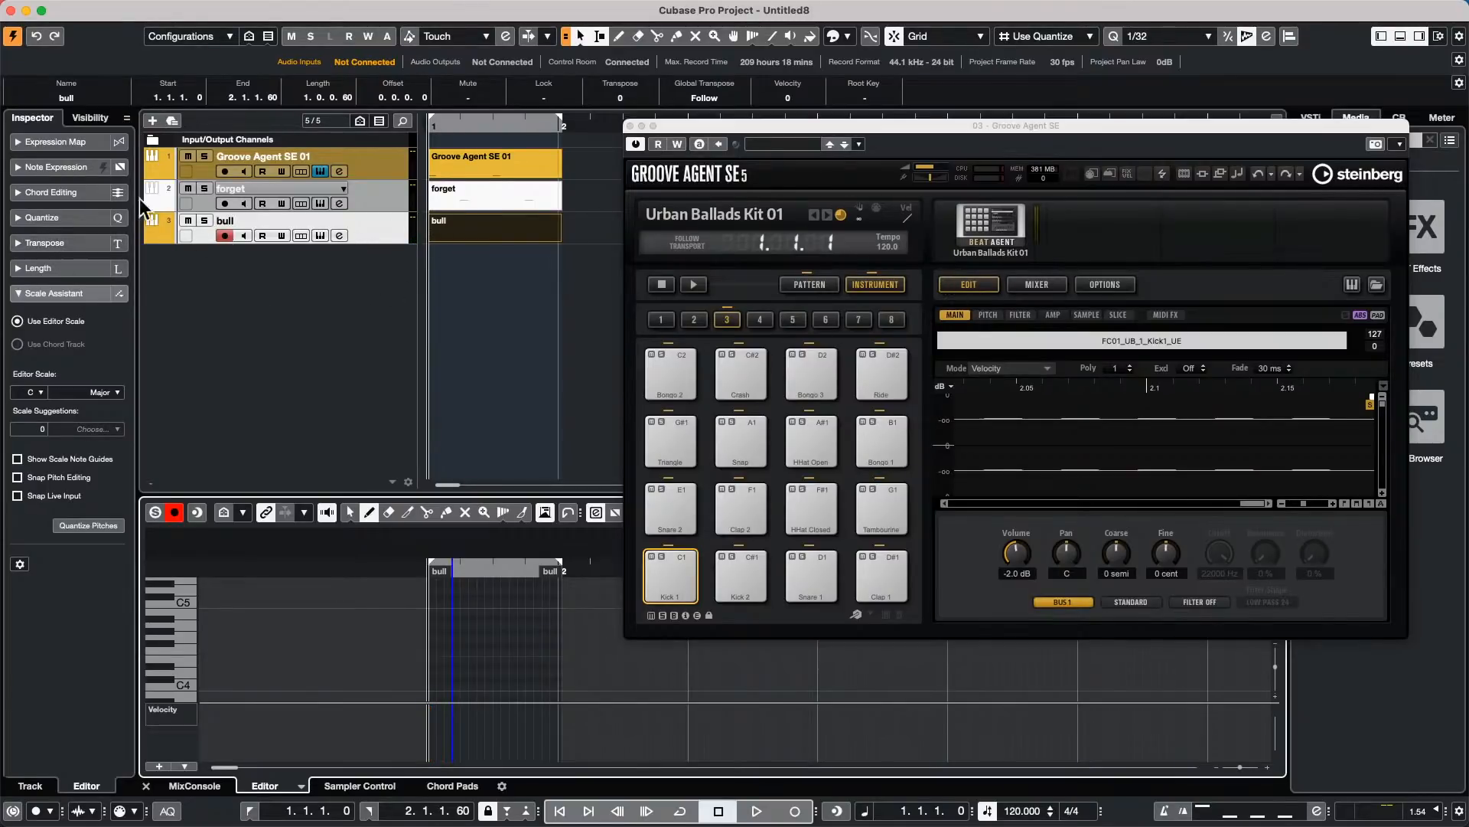
Step: Load the Chemical Composition kit with its patterns from the Laser Beams set into the open Groove Agent SE slot
{"action": "left_click", "coordinate": [58, 135]}
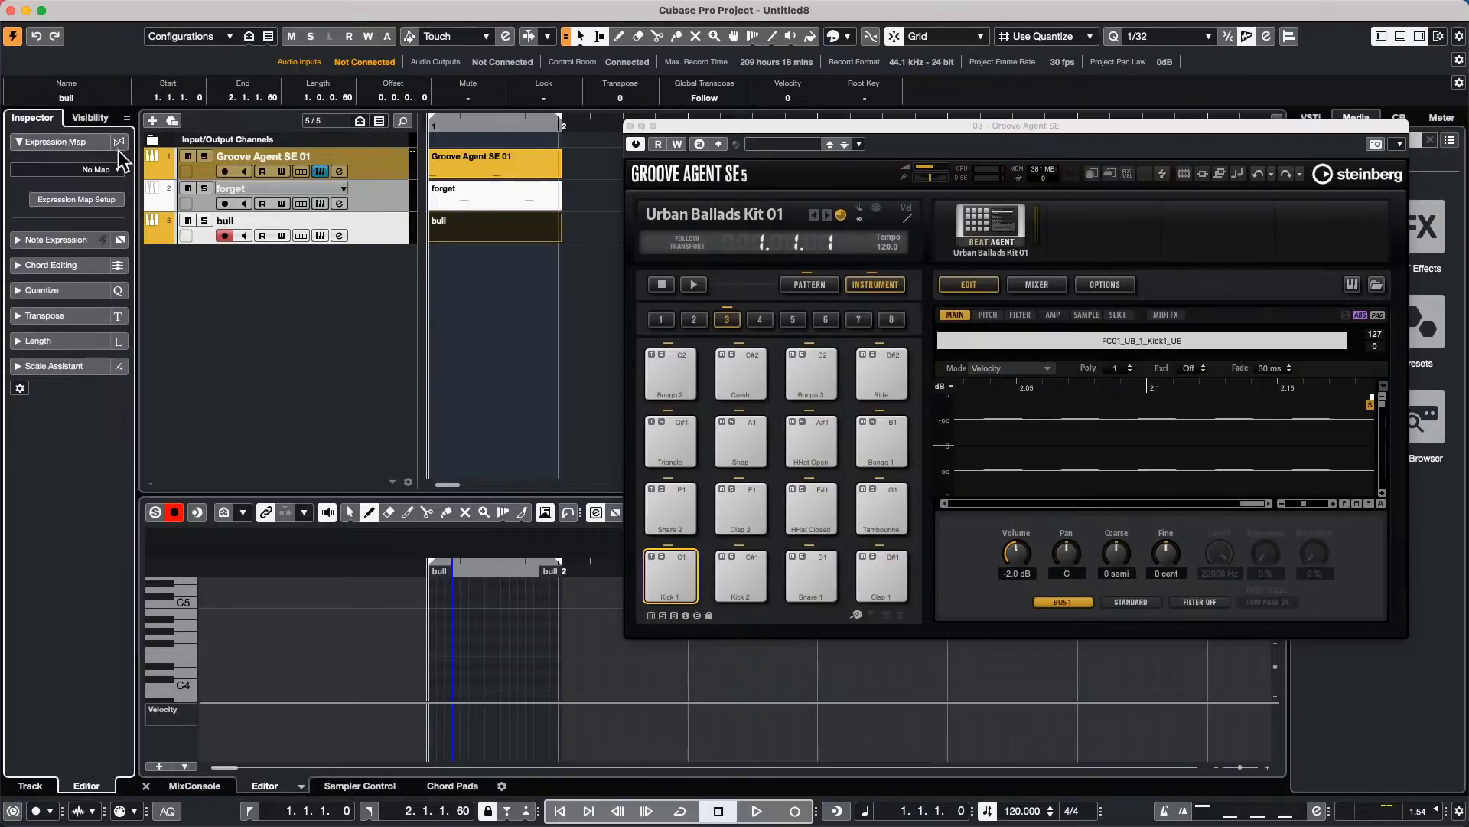
{"action": "left_click", "coordinate": [388, 223]}
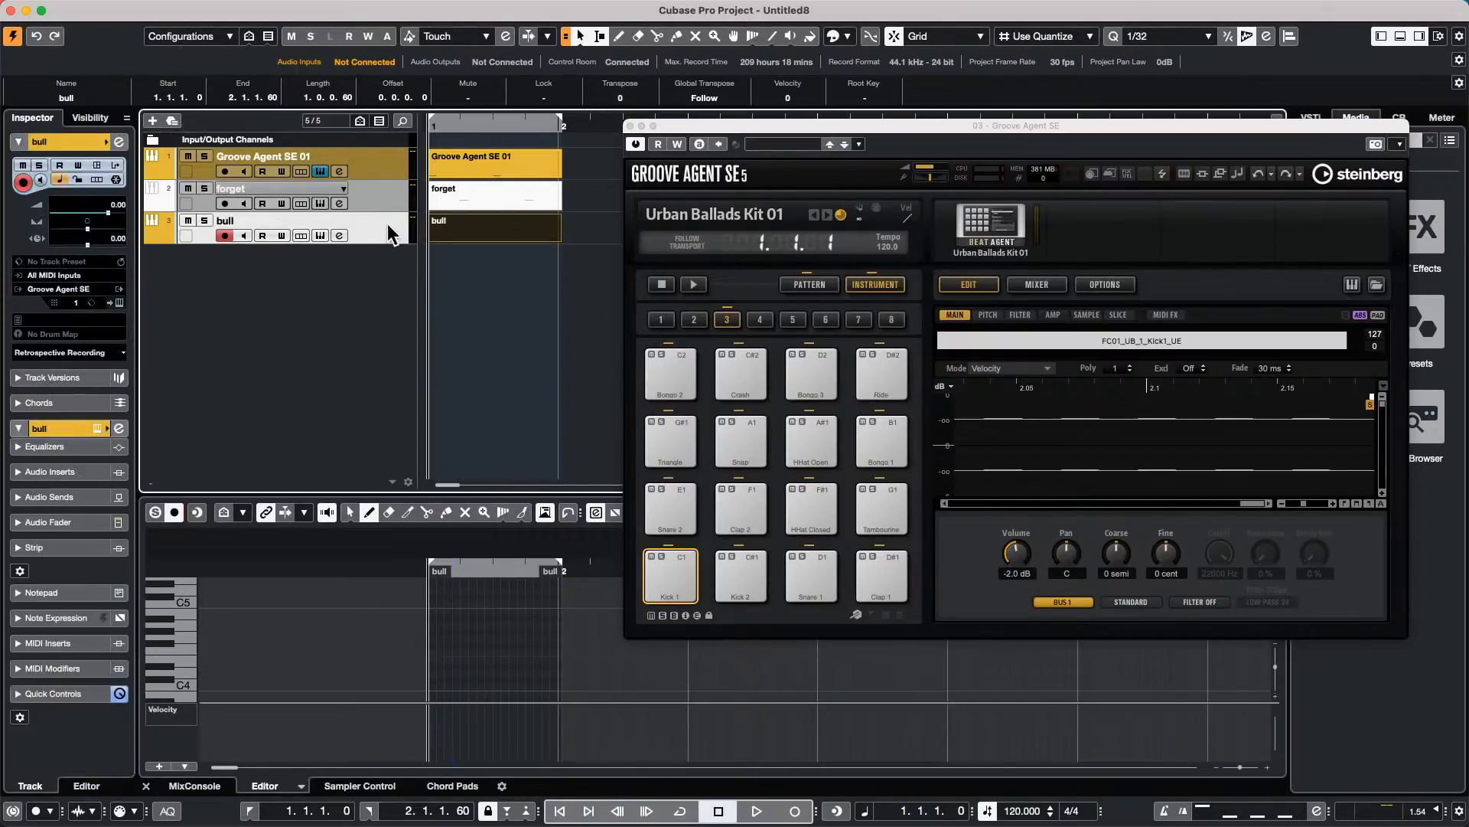
{"action": "left_click", "coordinate": [120, 303]}
{"action": "left_click", "coordinate": [121, 302]}
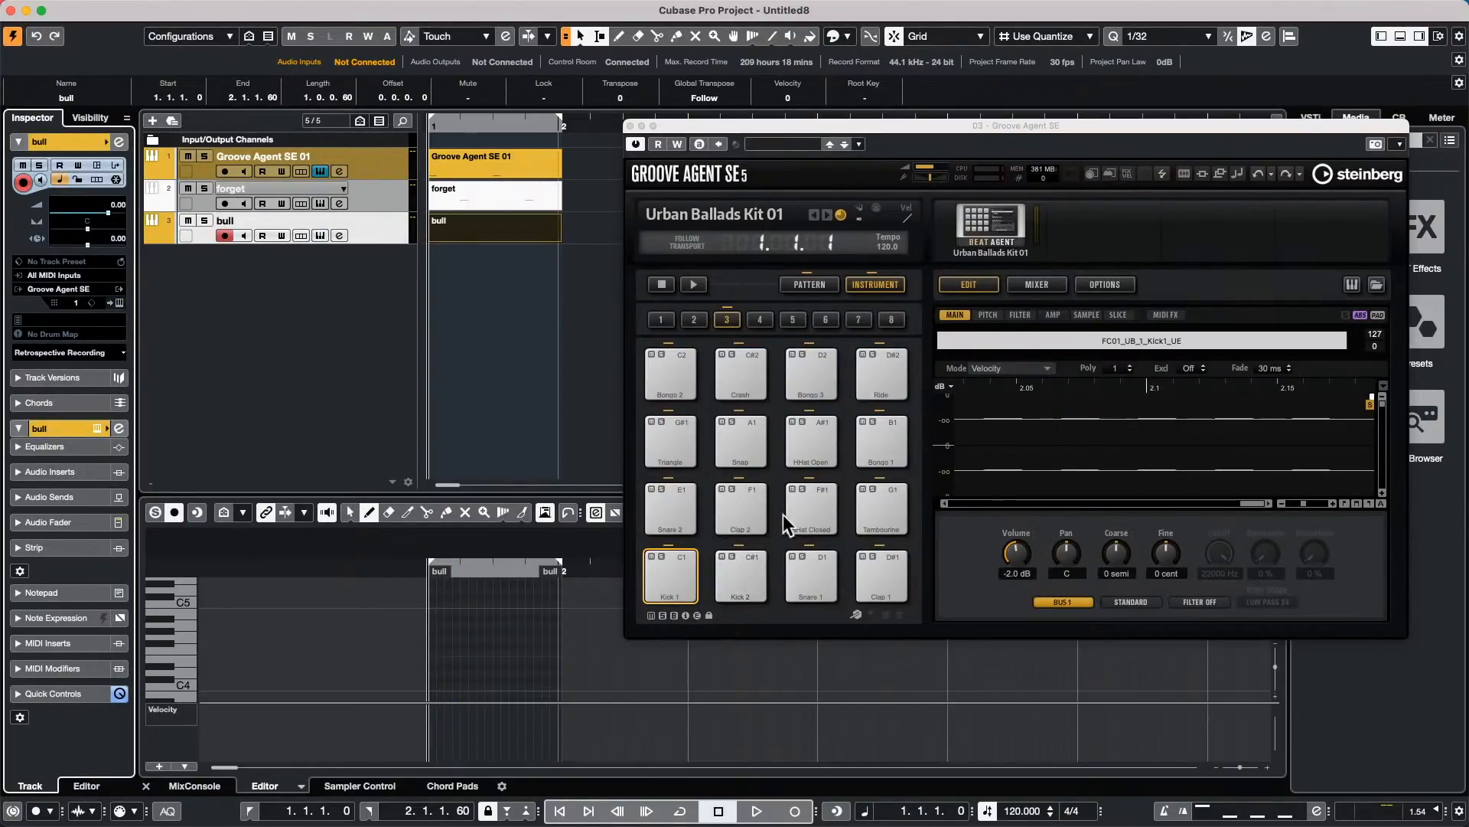
{"action": "left_click", "coordinate": [995, 228]}
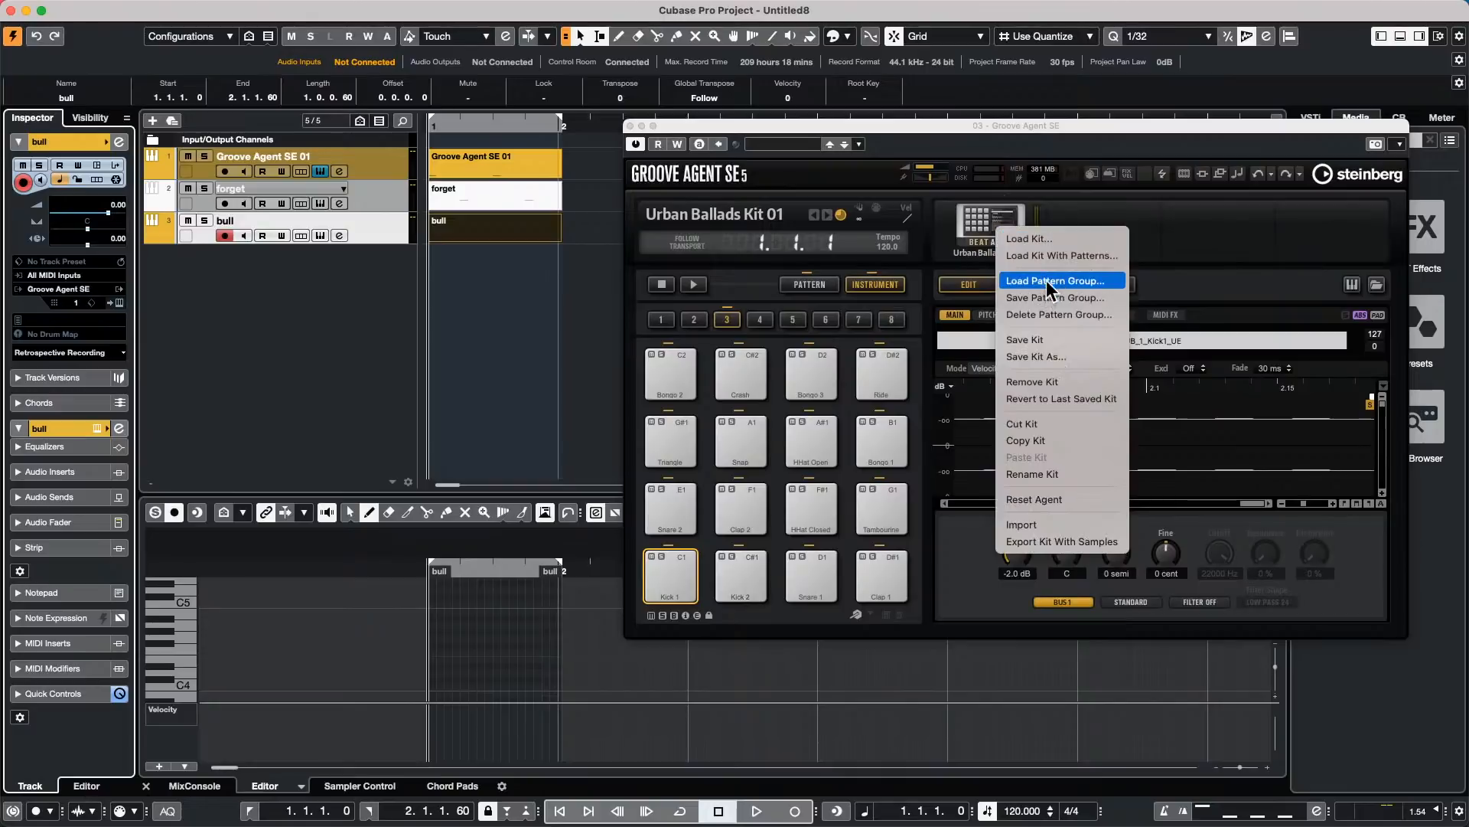
{"action": "left_click", "coordinate": [1045, 258]}
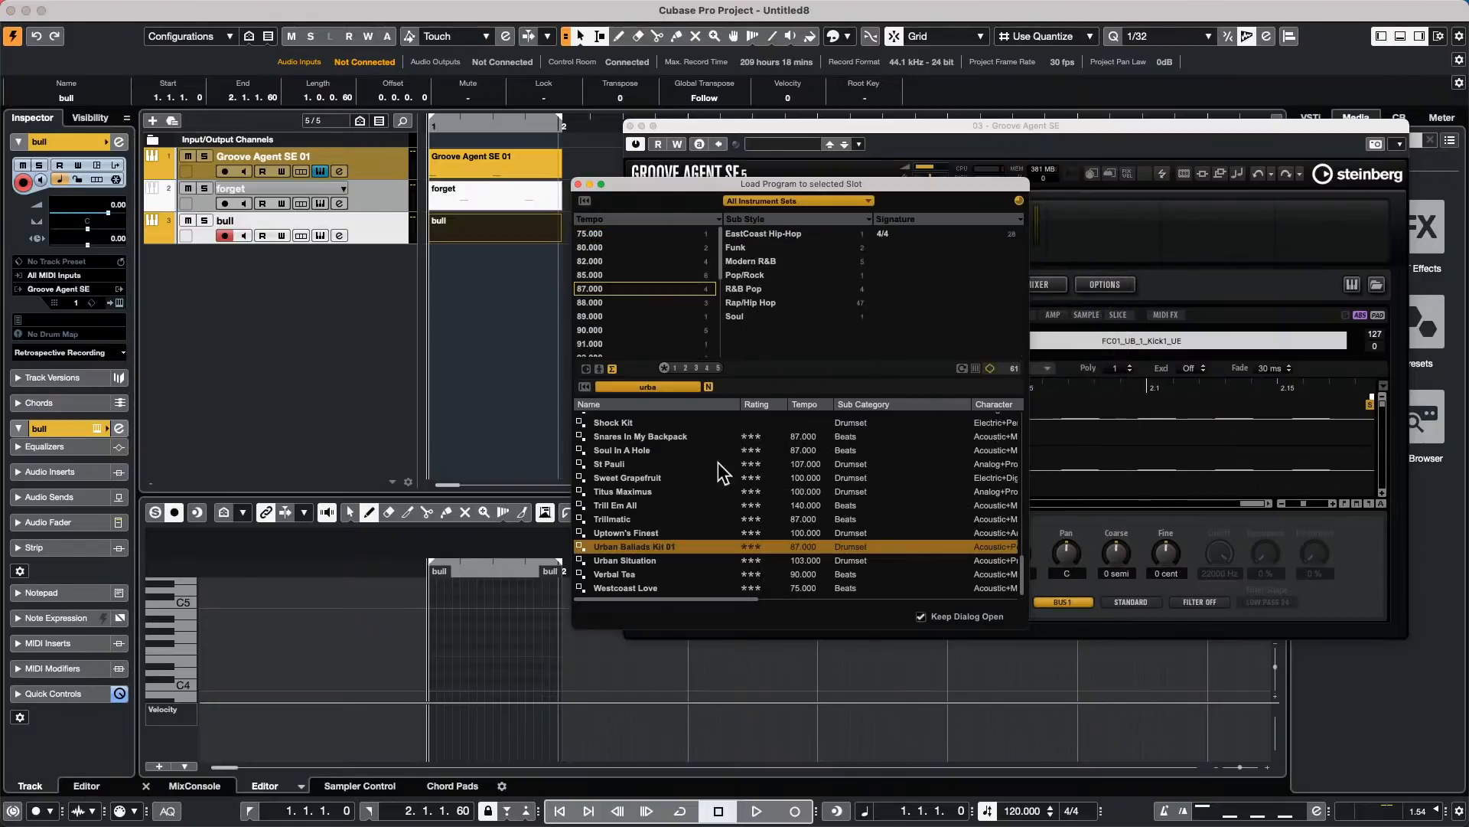
{"action": "left_click", "coordinate": [805, 200]}
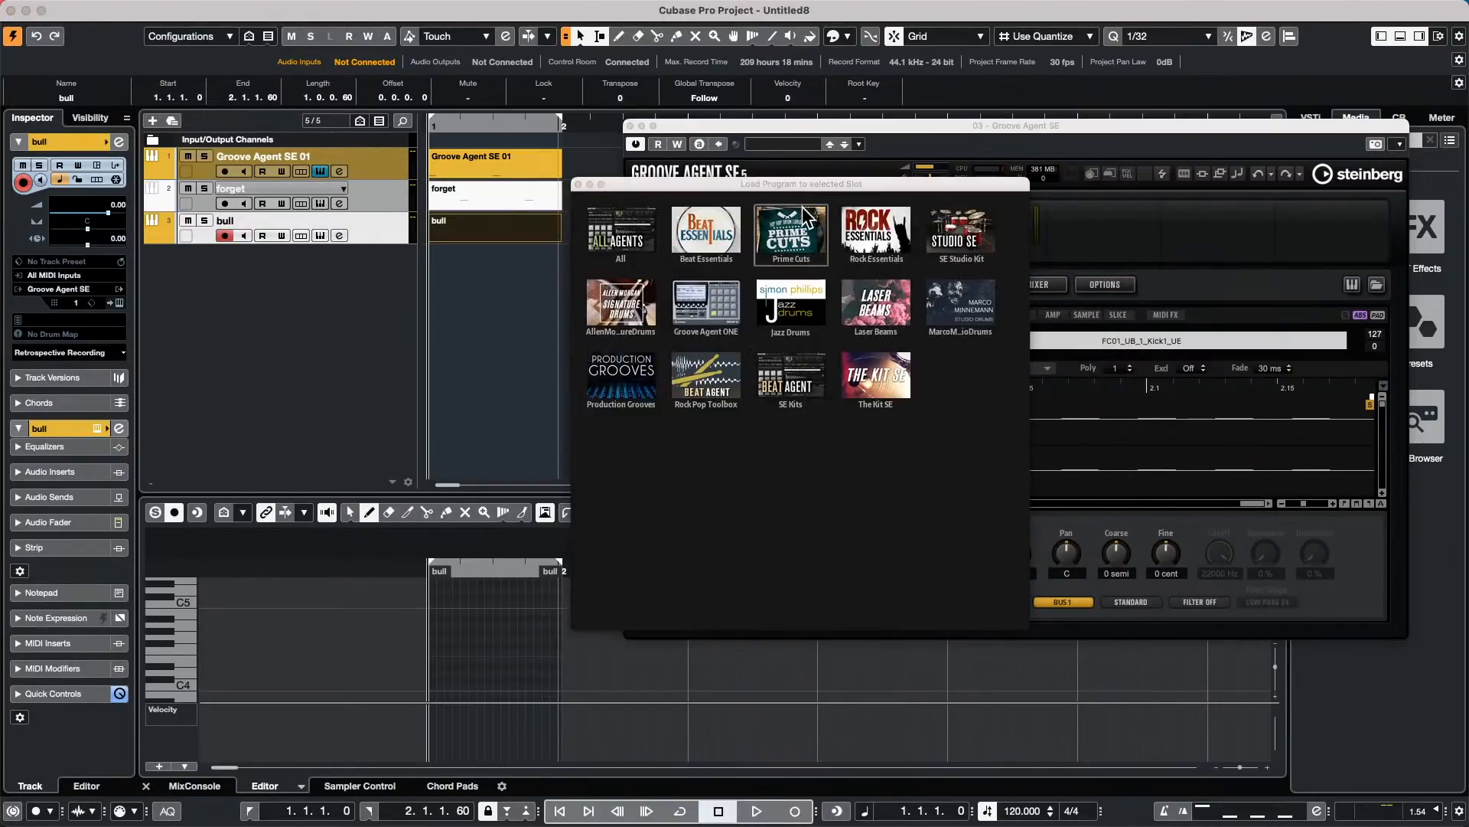
{"action": "left_click", "coordinate": [877, 304]}
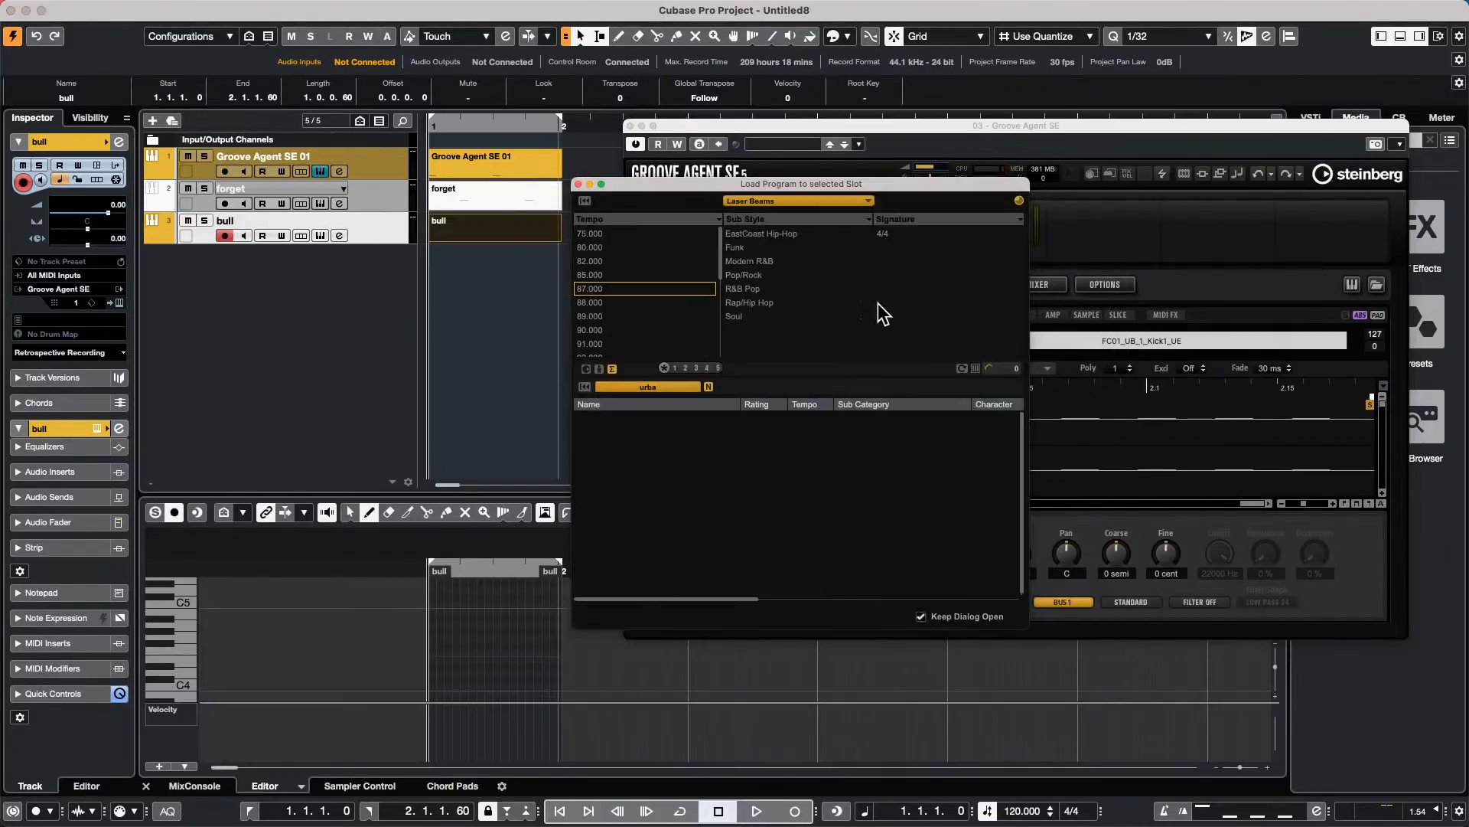
{"action": "left_click", "coordinate": [664, 382]}
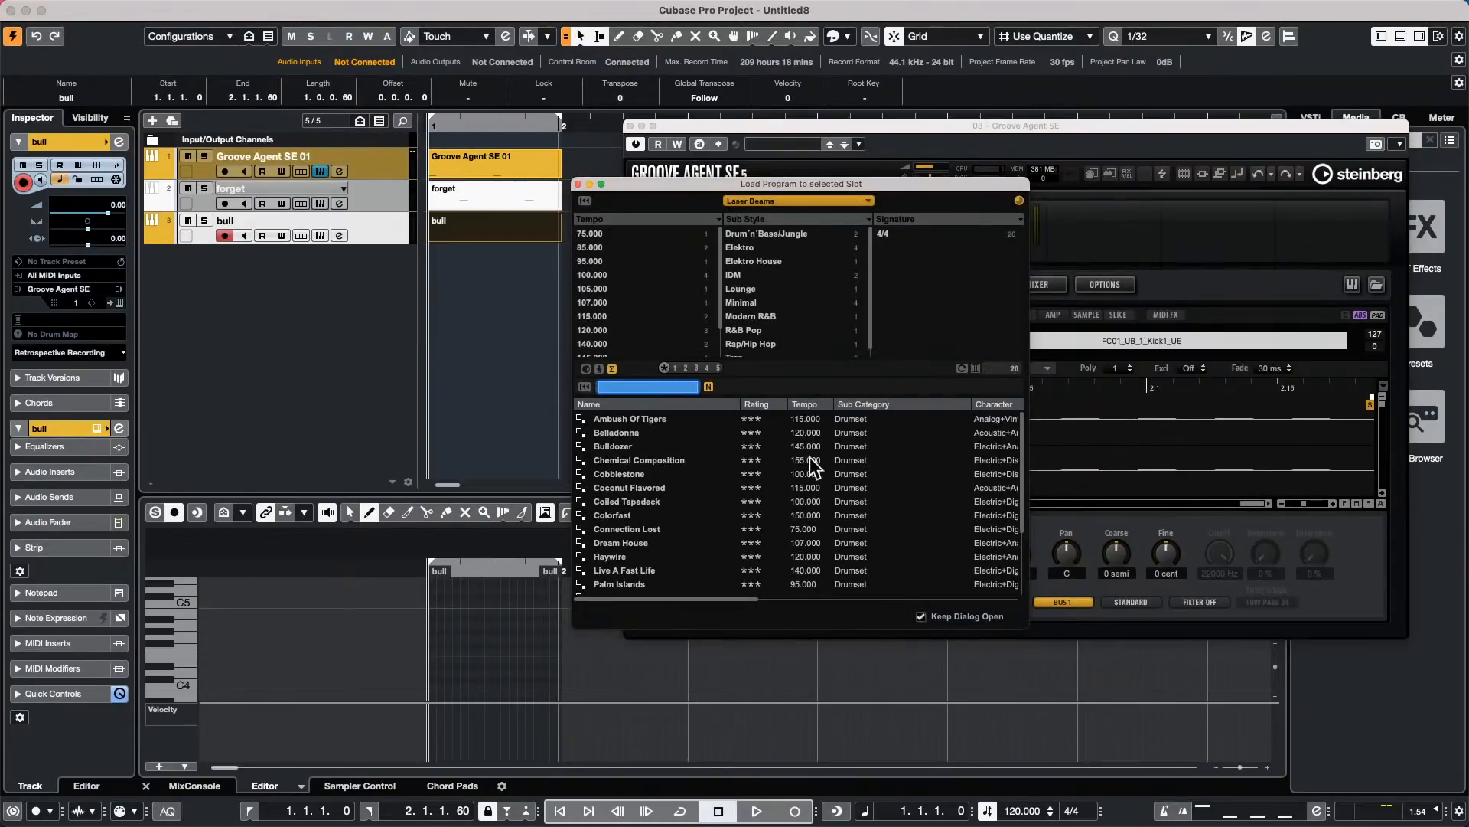
{"action": "double_click", "coordinate": [684, 461]}
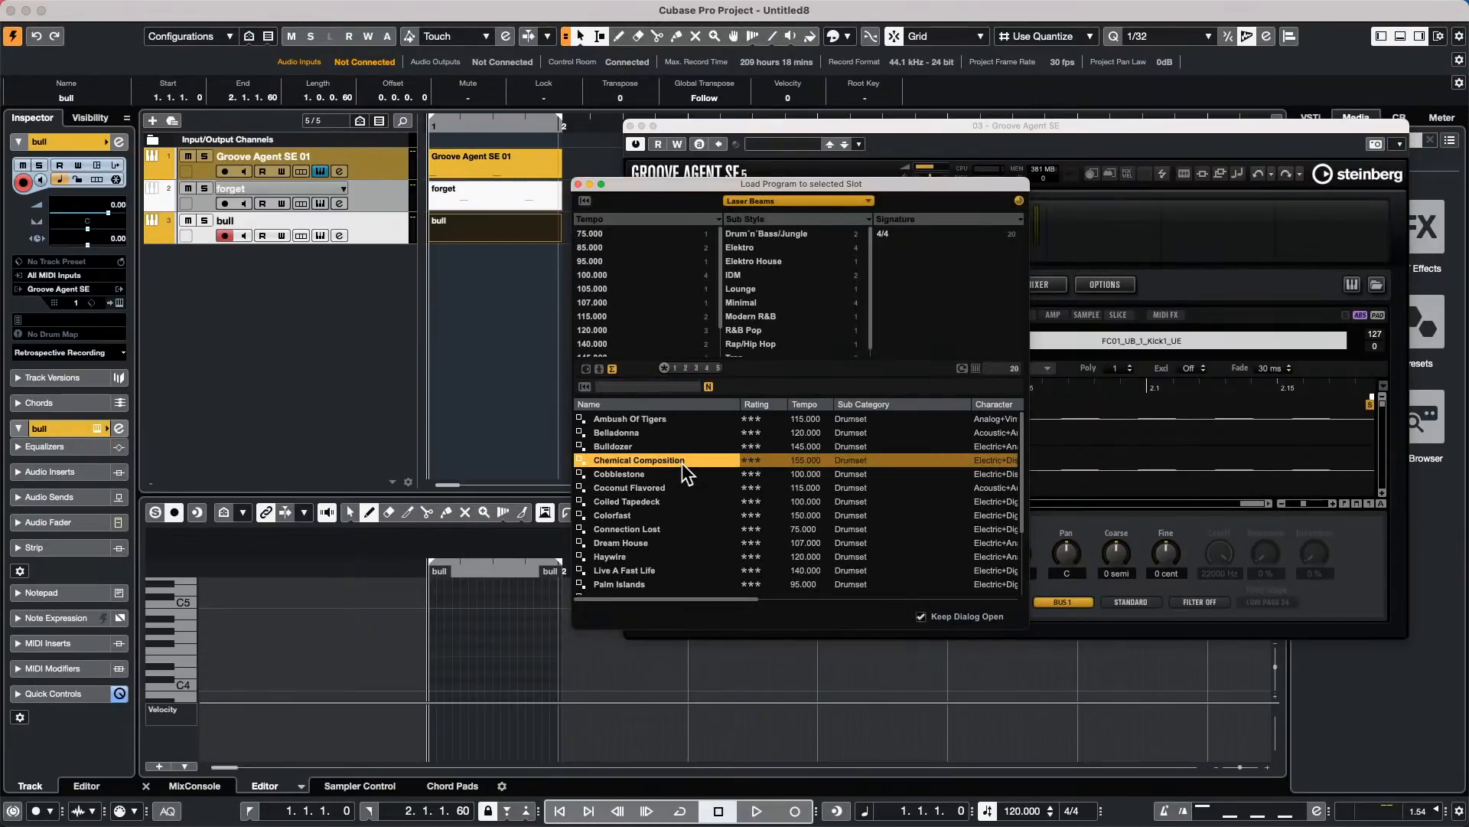
{"action": "left_click", "coordinate": [466, 337]}
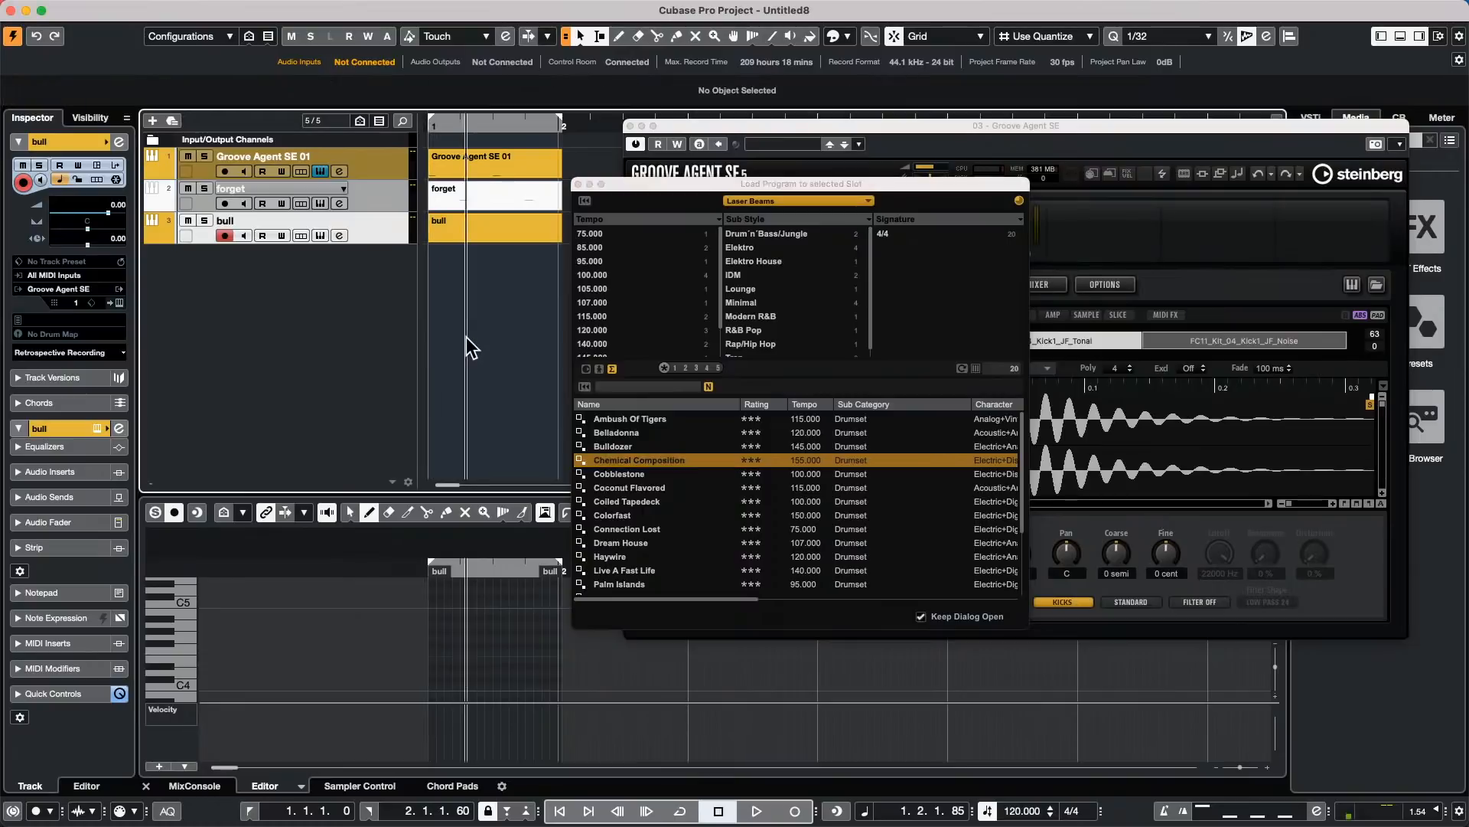
{"action": "left_click", "coordinate": [578, 185]}
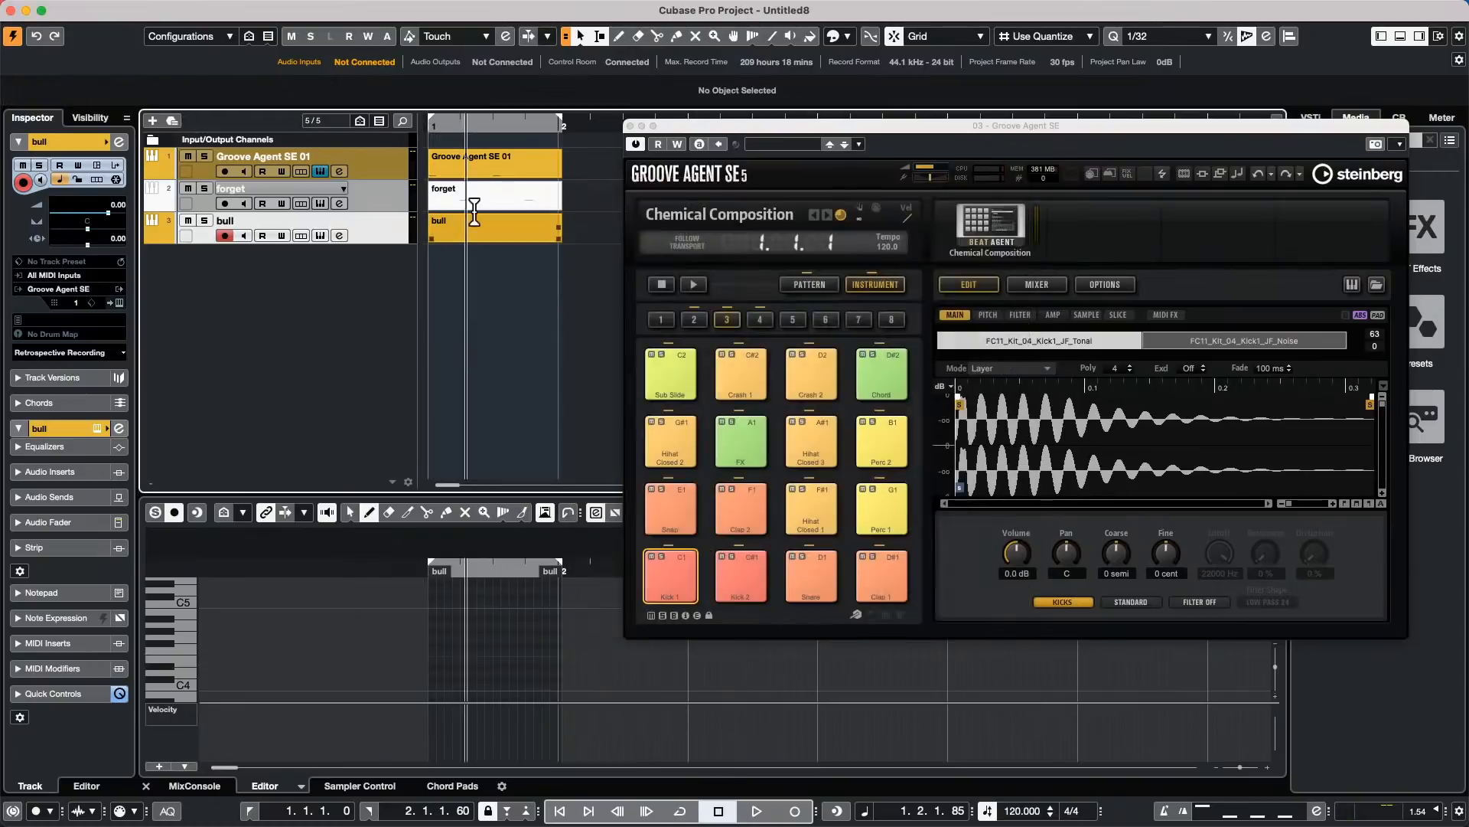
Step: Open the bull part for editing, close the Groove Agent SE window, and turn off step input
{"action": "left_click", "coordinate": [473, 235]}
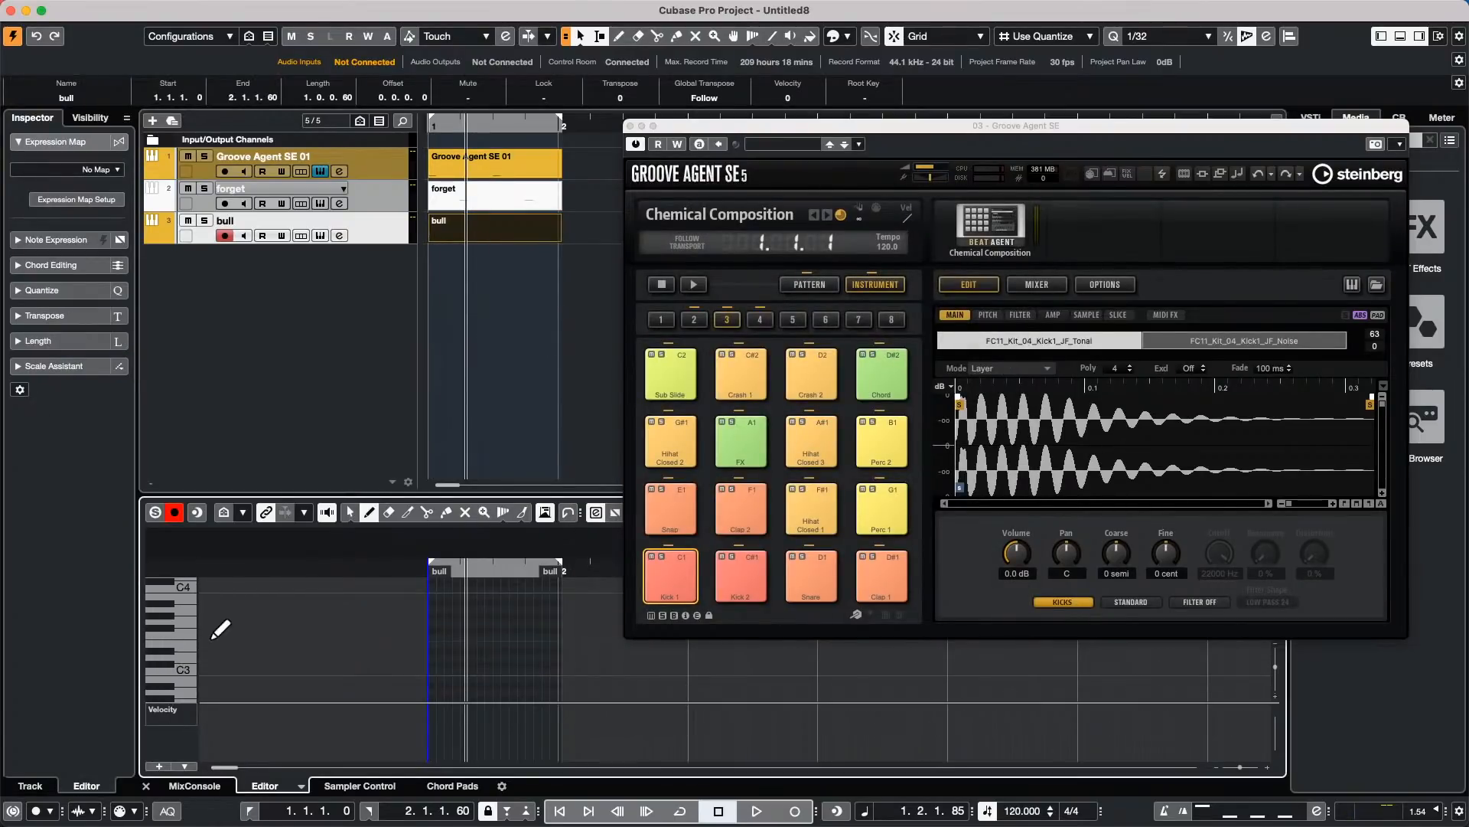
{"action": "left_click", "coordinate": [184, 632]}
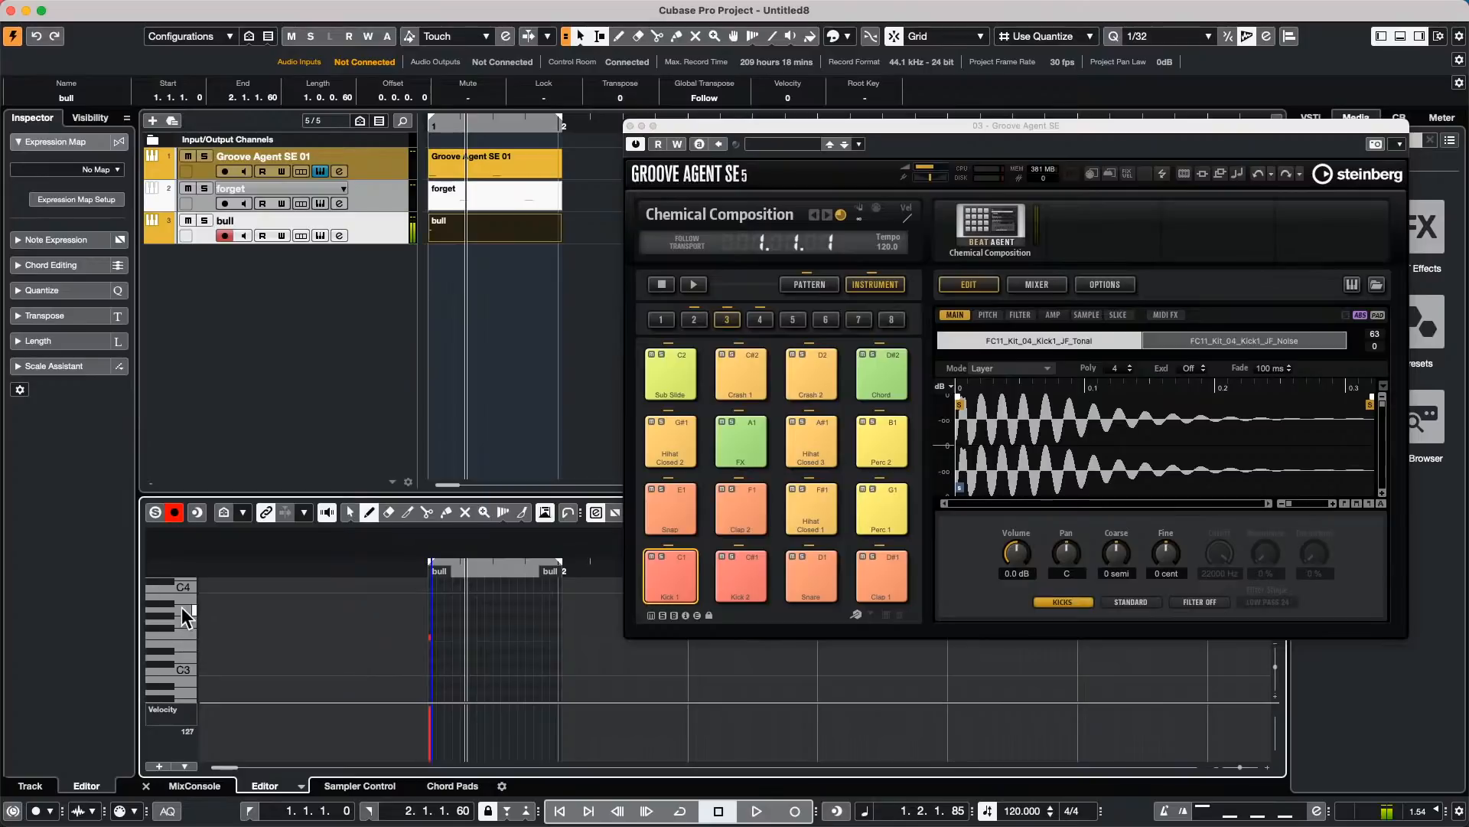
{"action": "left_click", "coordinate": [182, 607]}
{"action": "scroll", "coordinate": [191, 618], "scroll_direction": "up", "scroll_amount": 3}
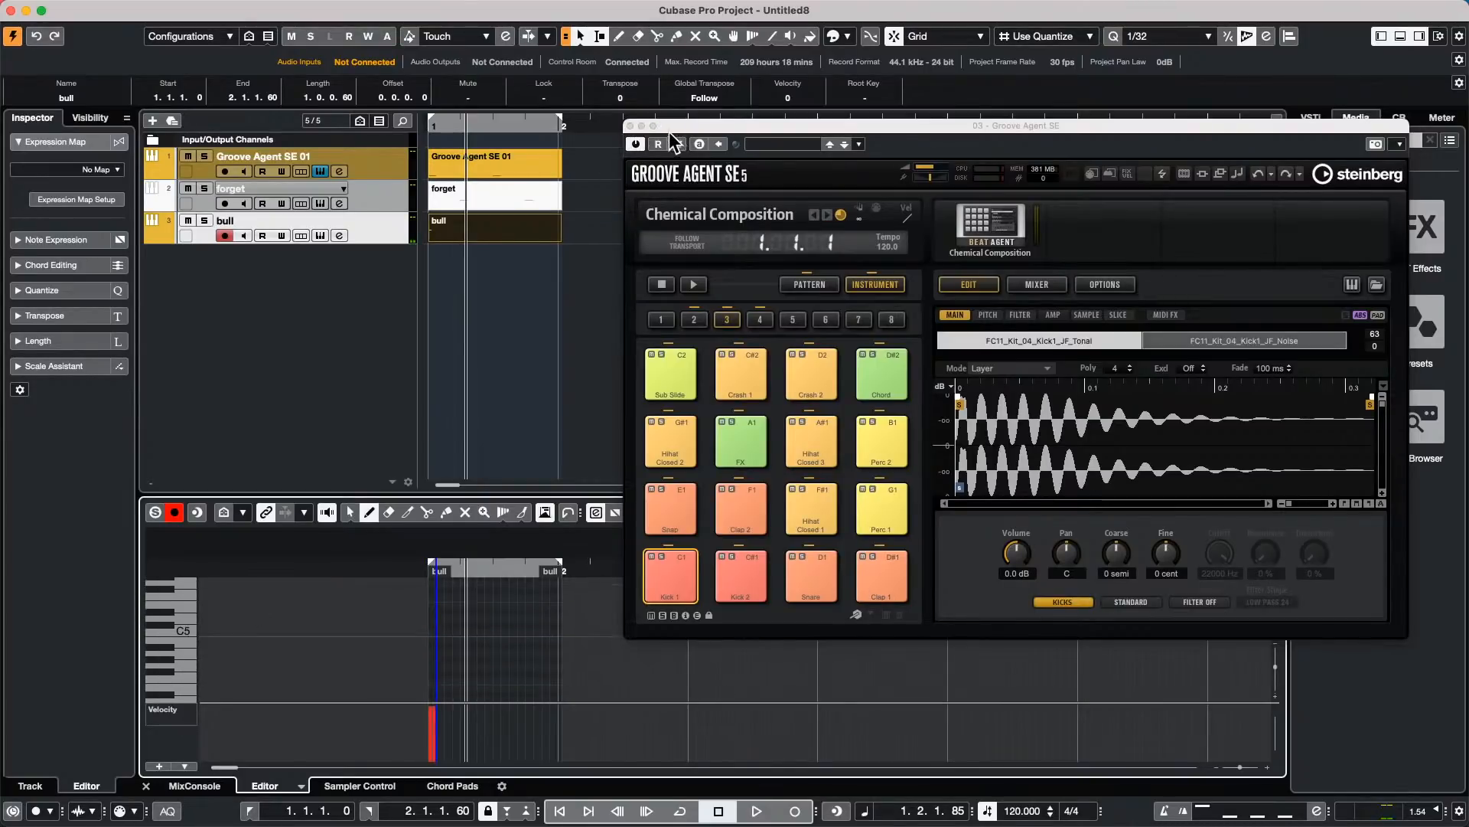
{"action": "left_click", "coordinate": [630, 125]}
{"action": "left_click", "coordinate": [1164, 512]}
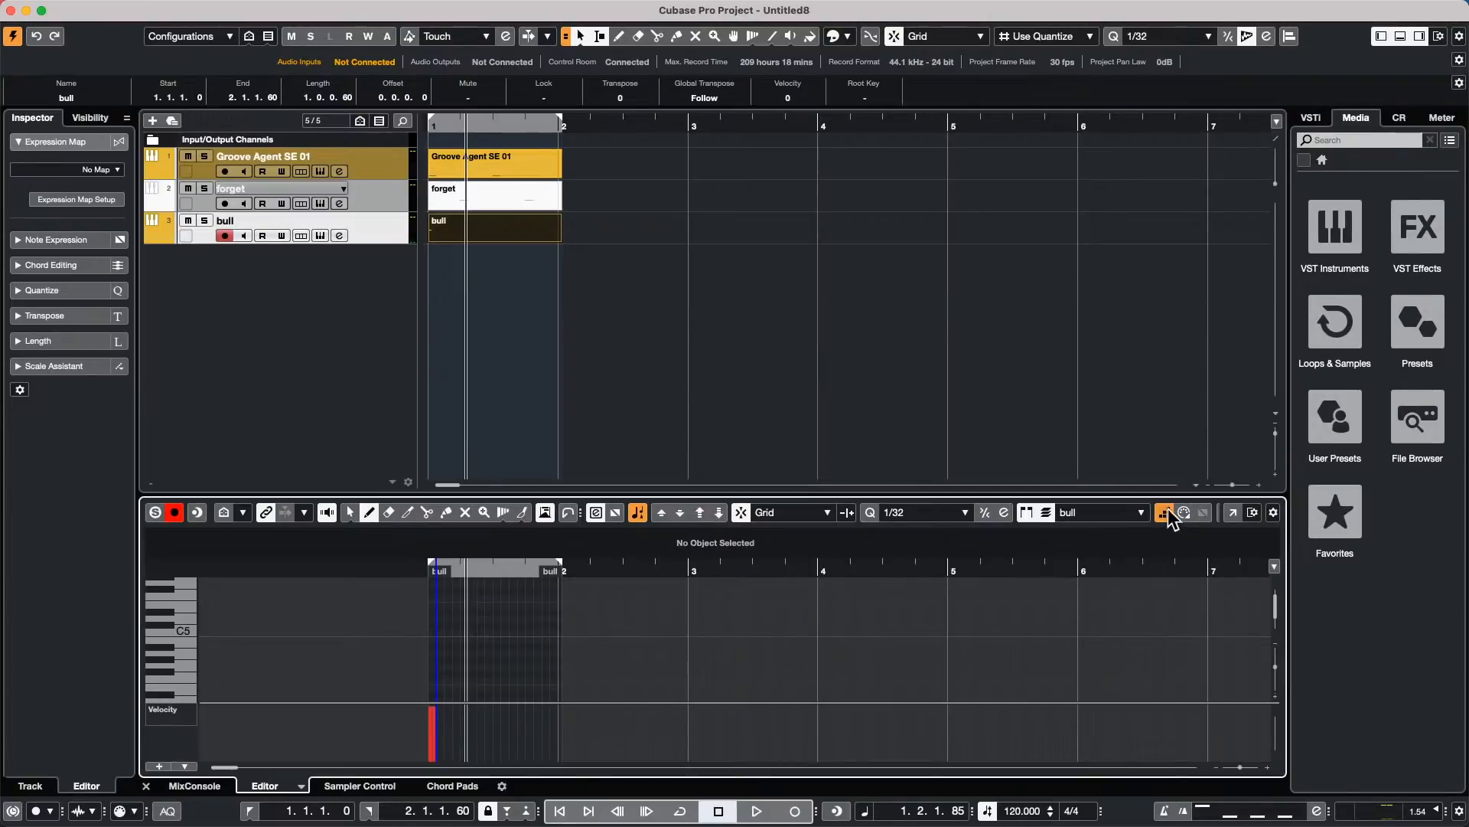
{"action": "left_click", "coordinate": [1164, 512]}
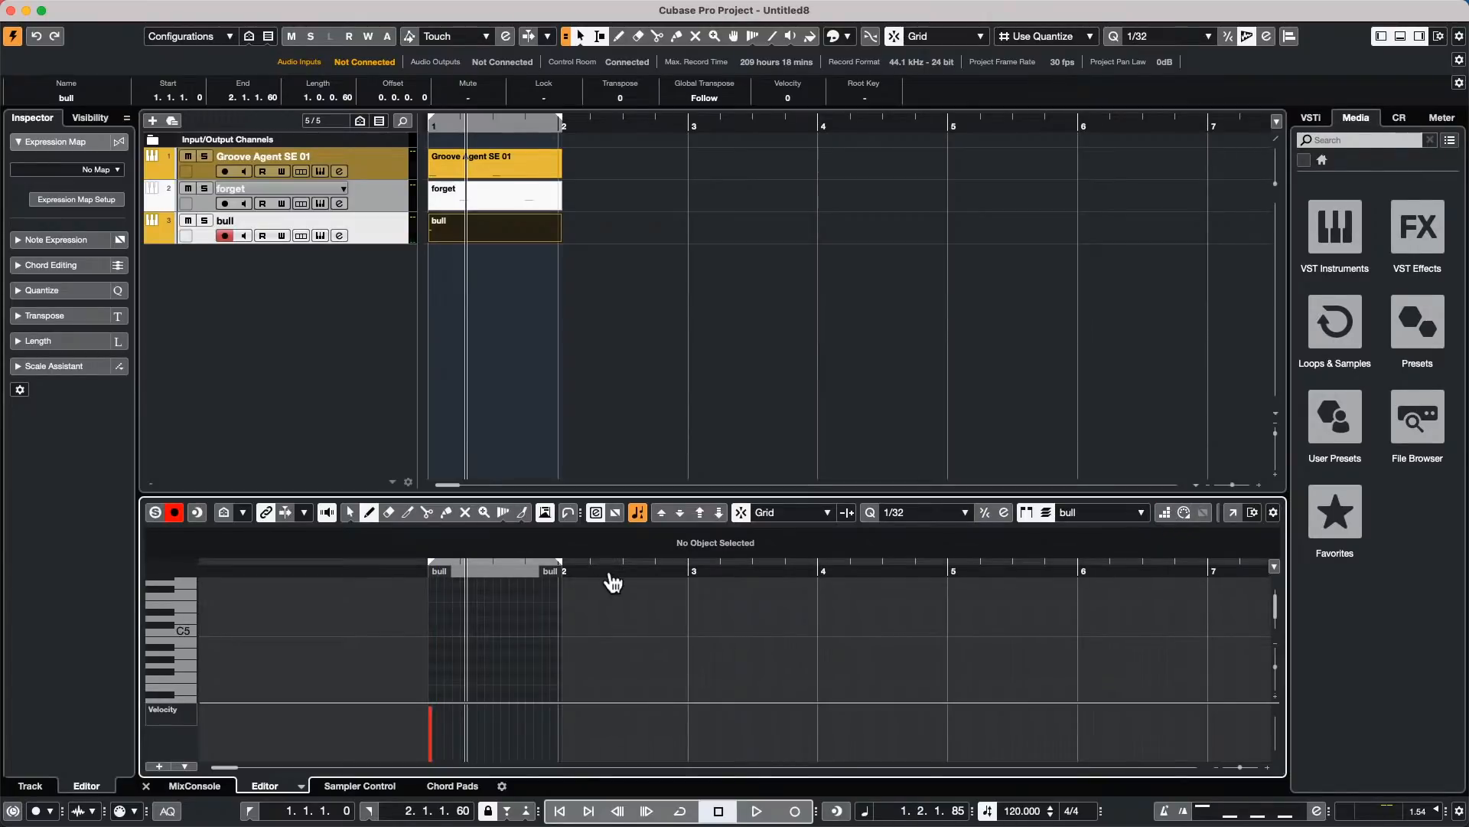
Step: Audition the keys between C1 and C2 and draw a G1 note from 1.2.1.0 to 1.3.4.60 in the bull part
{"action": "scroll", "coordinate": [180, 617], "scroll_direction": "up", "scroll_amount": 5}
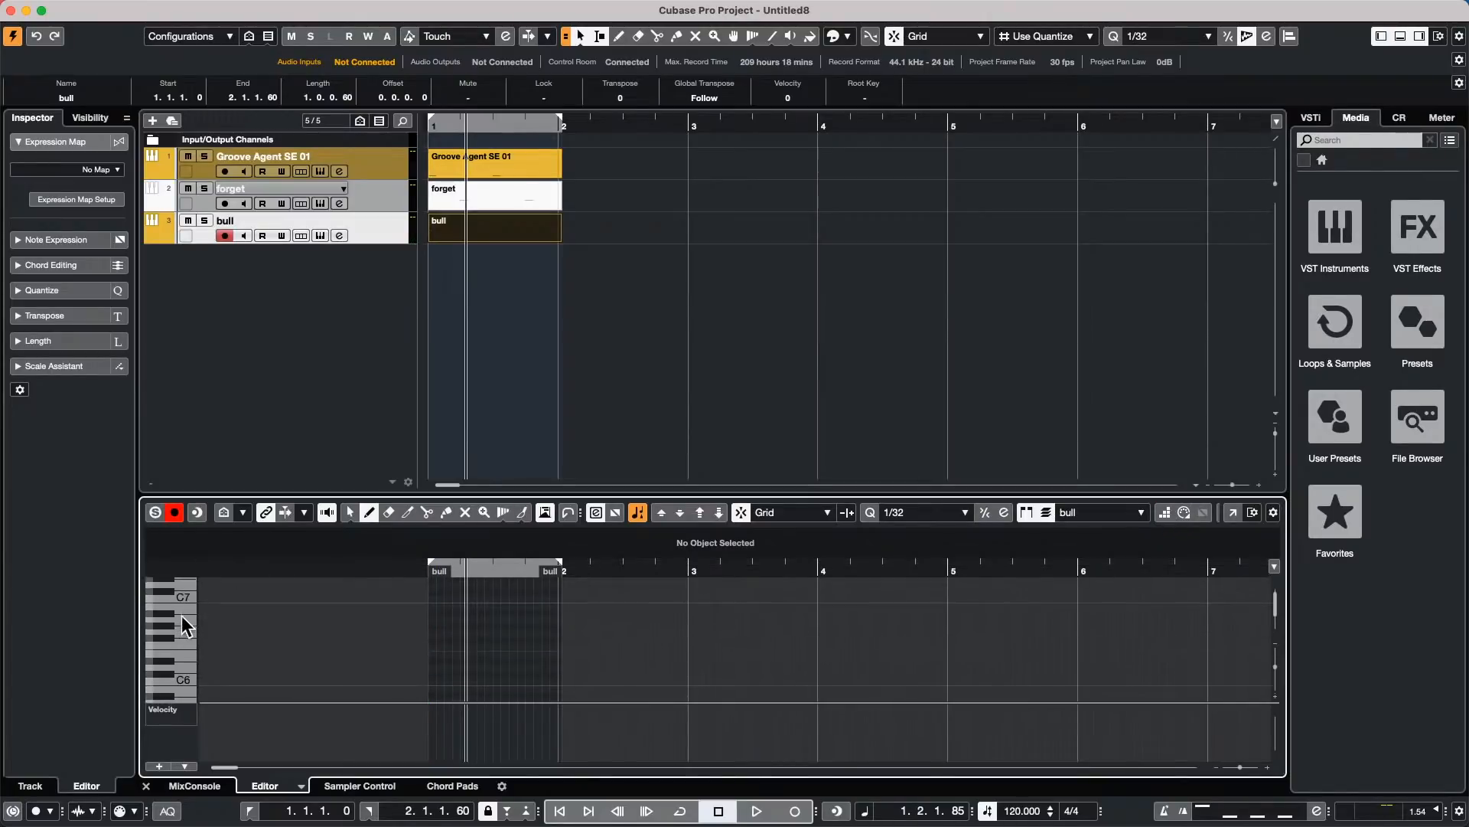
{"action": "scroll", "coordinate": [180, 613], "scroll_direction": "down", "scroll_amount": 10}
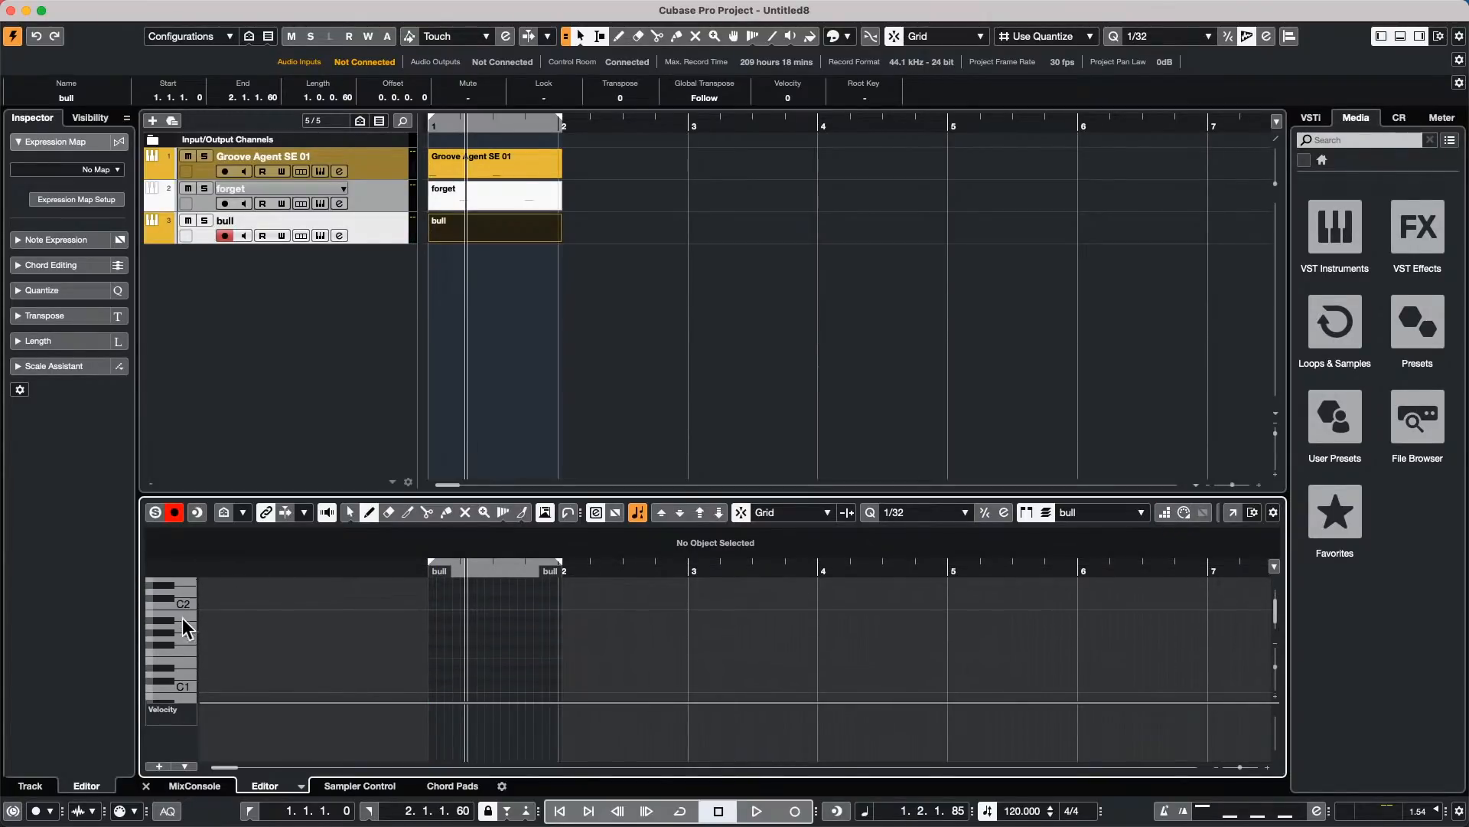
{"action": "left_click", "coordinate": [187, 637]}
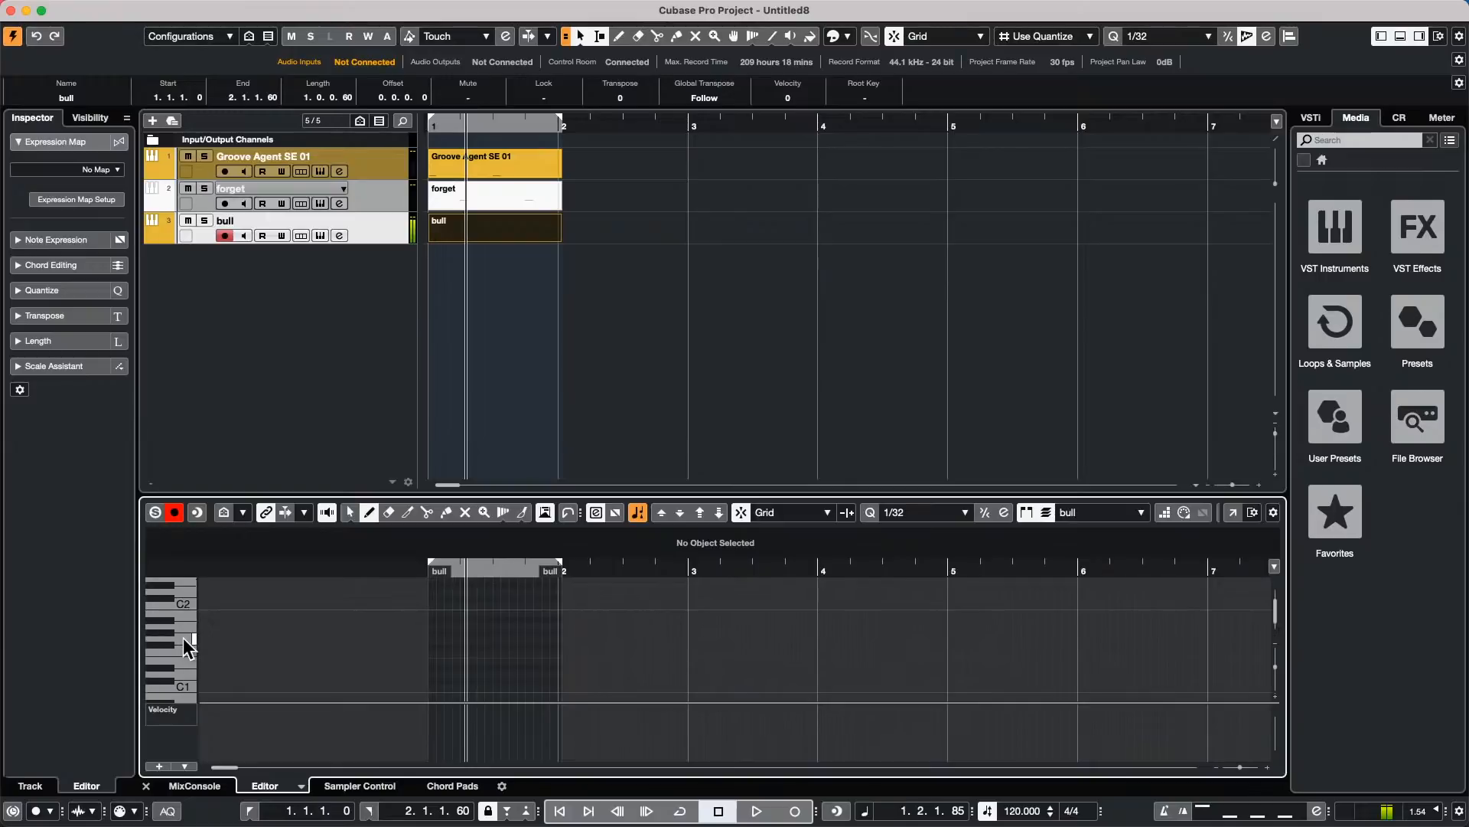
{"action": "left_click", "coordinate": [189, 663]}
{"action": "left_click", "coordinate": [188, 630]}
{"action": "left_click", "coordinate": [187, 595]}
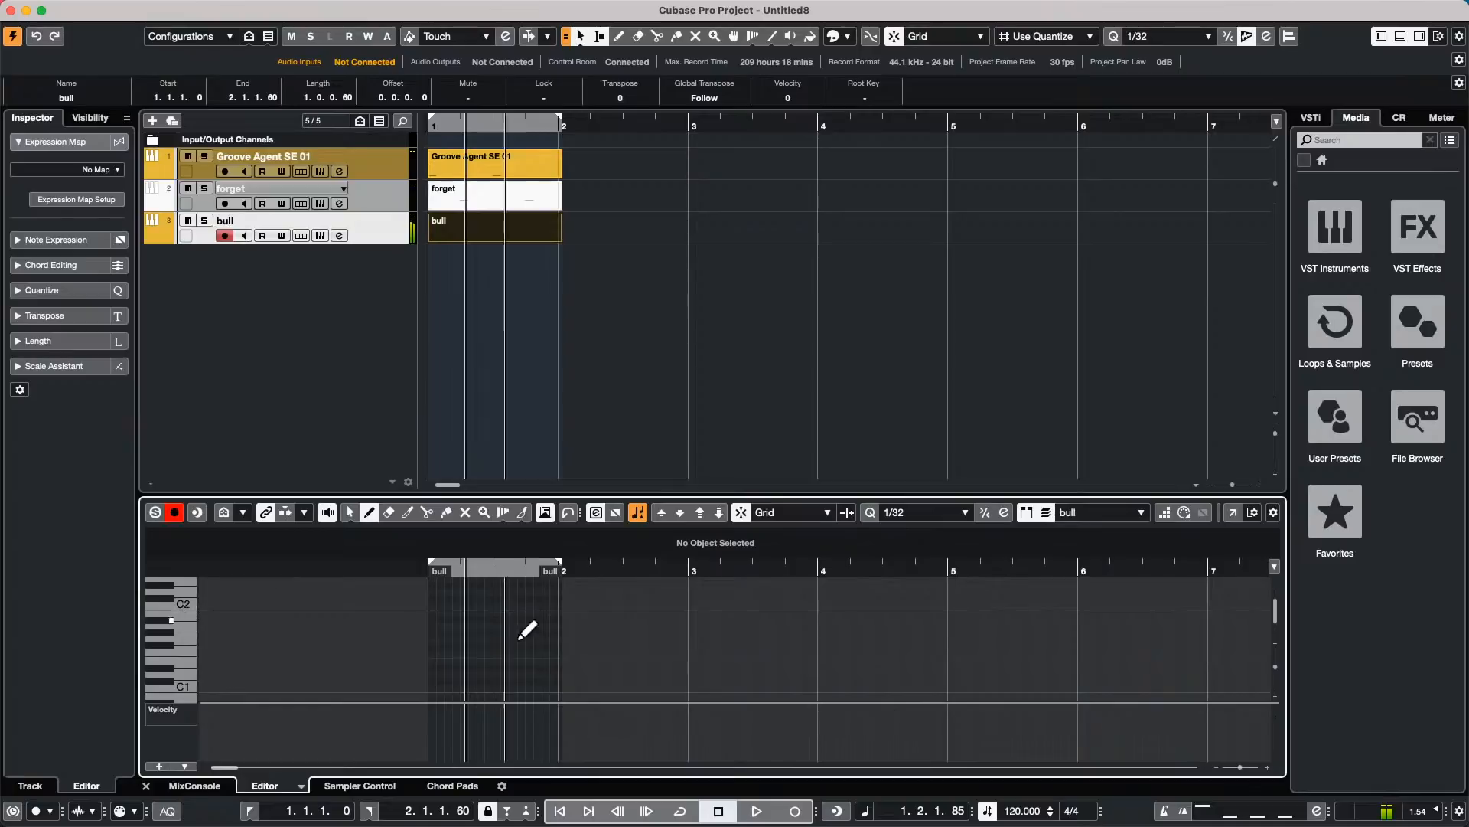
{"action": "left_click_drag", "start_coordinate": [463, 640], "coordinate": [520, 640]}
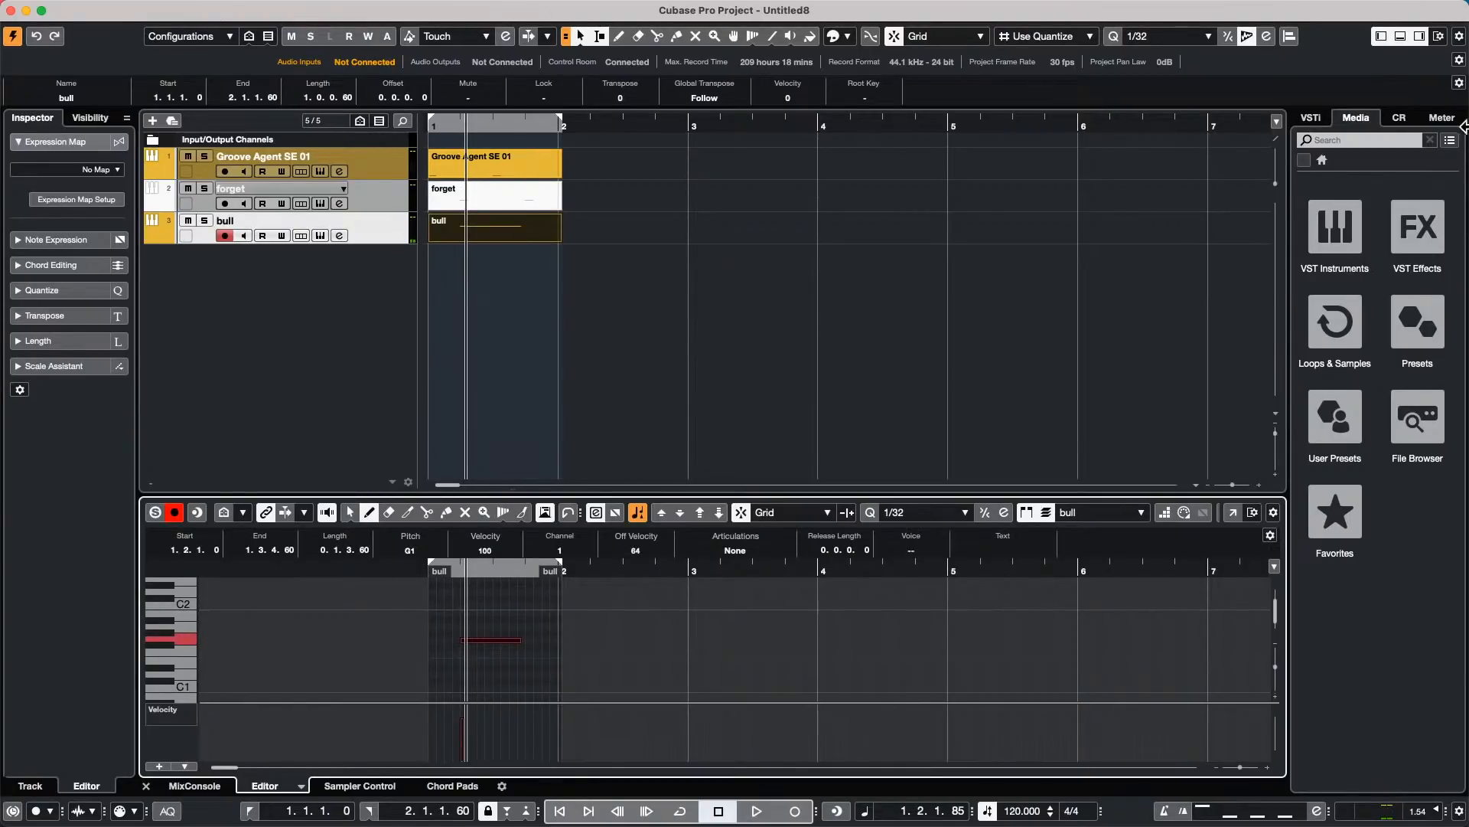
Step: Select the one-bar parts on all three tracks and play them back together
{"action": "left_click", "coordinate": [617, 209]}
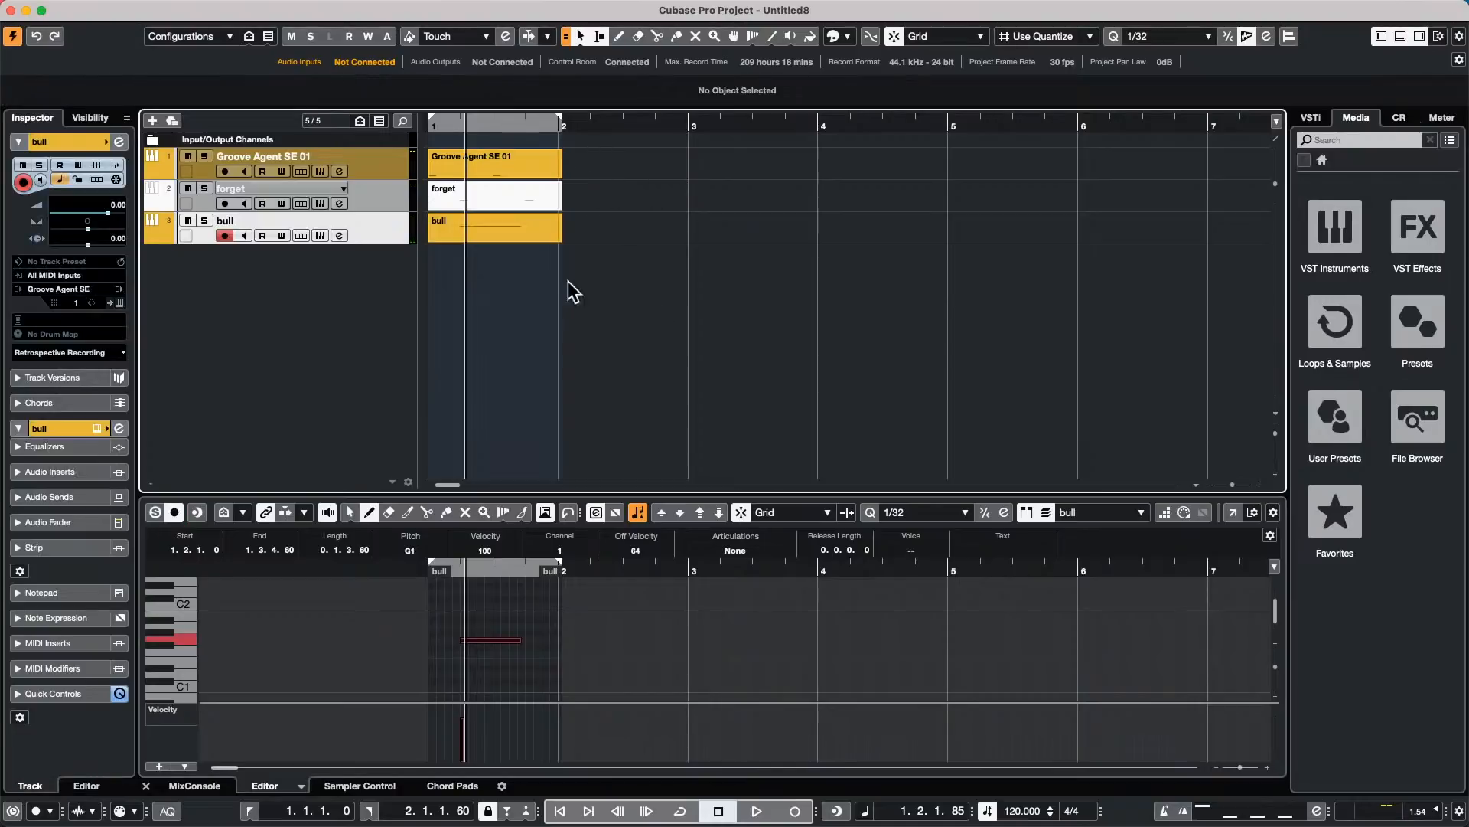
{"action": "left_click_drag", "start_coordinate": [436, 263], "coordinate": [575, 136]}
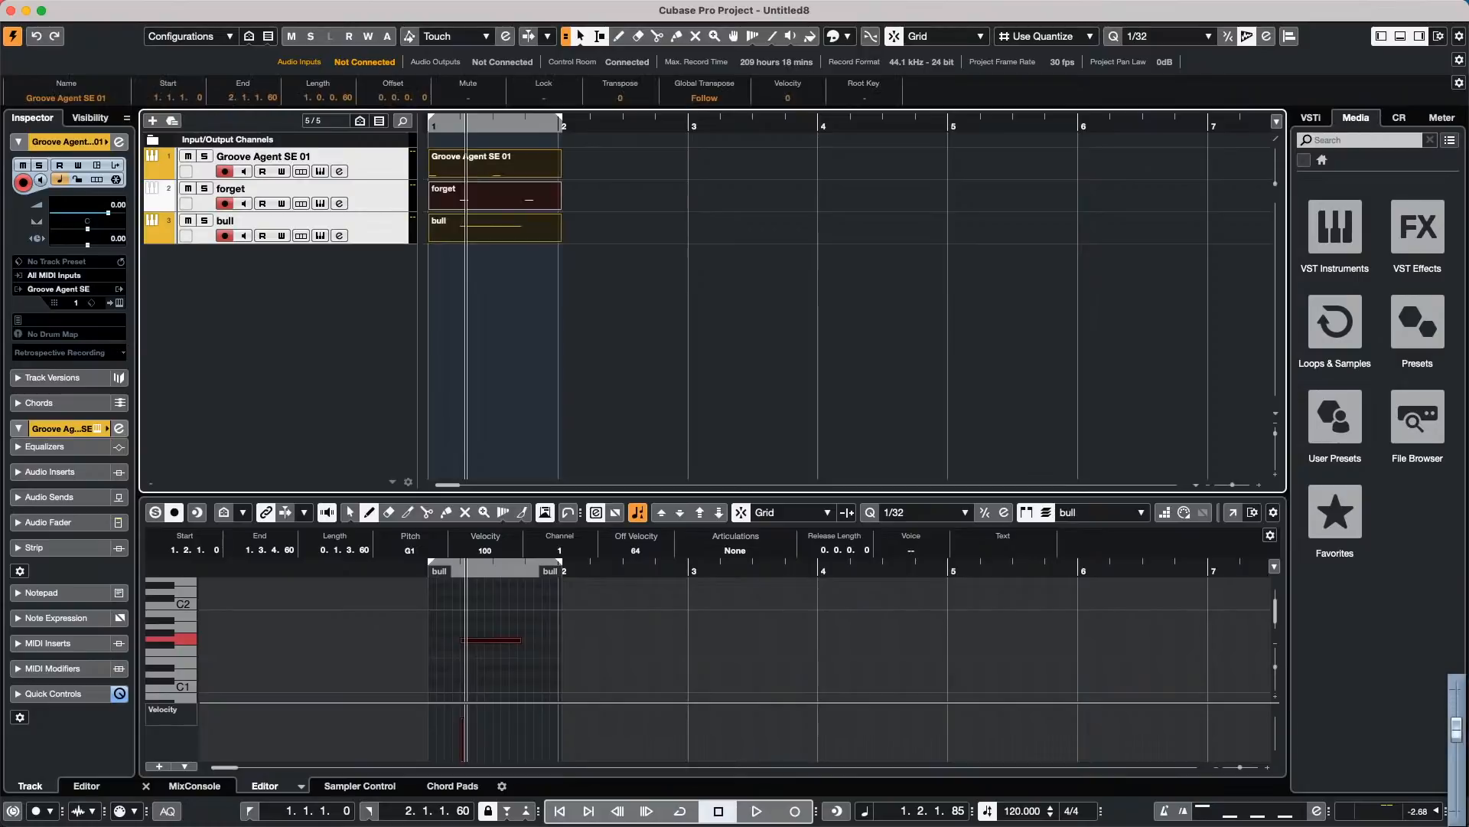
{"action": "key", "text": "space"}
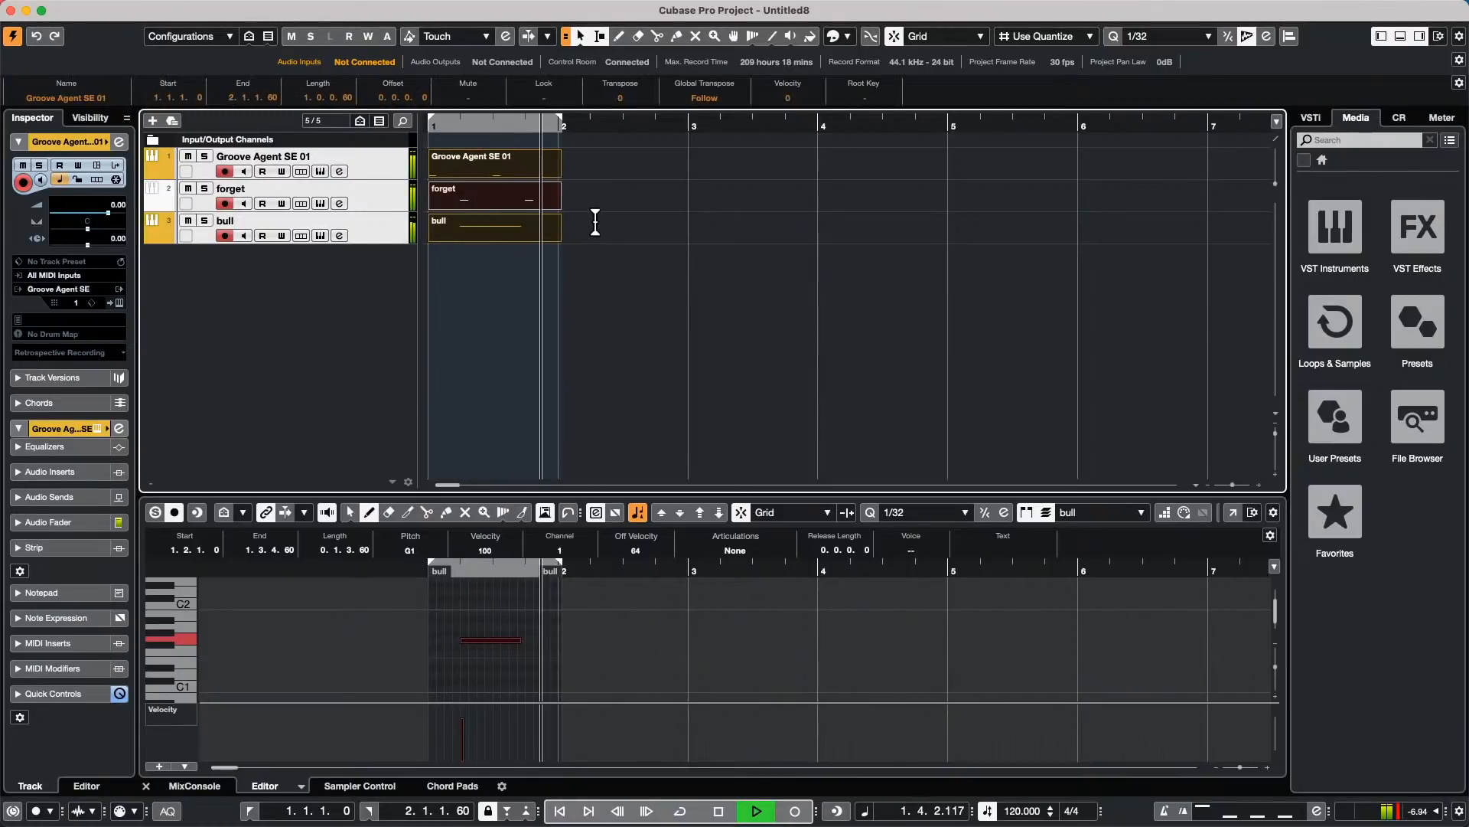
Step: Stop playback, select the parts on all three tracks, and open the Render in Place settings for them
{"action": "key", "text": "space"}
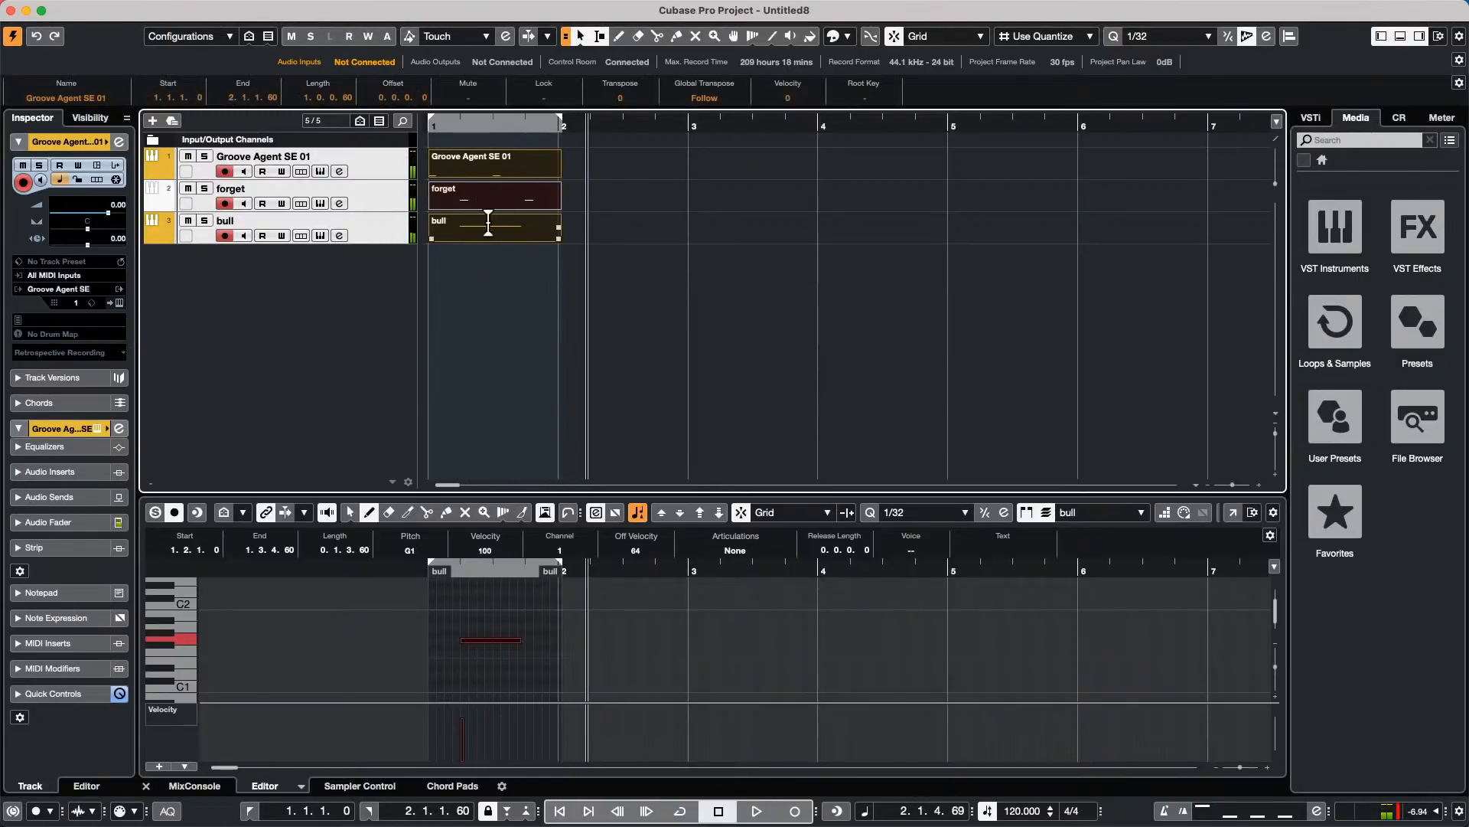
{"action": "left_click", "coordinate": [628, 173]}
{"action": "left_click_drag", "start_coordinate": [456, 277], "coordinate": [522, 131]}
{"action": "left_click", "coordinate": [166, 12]}
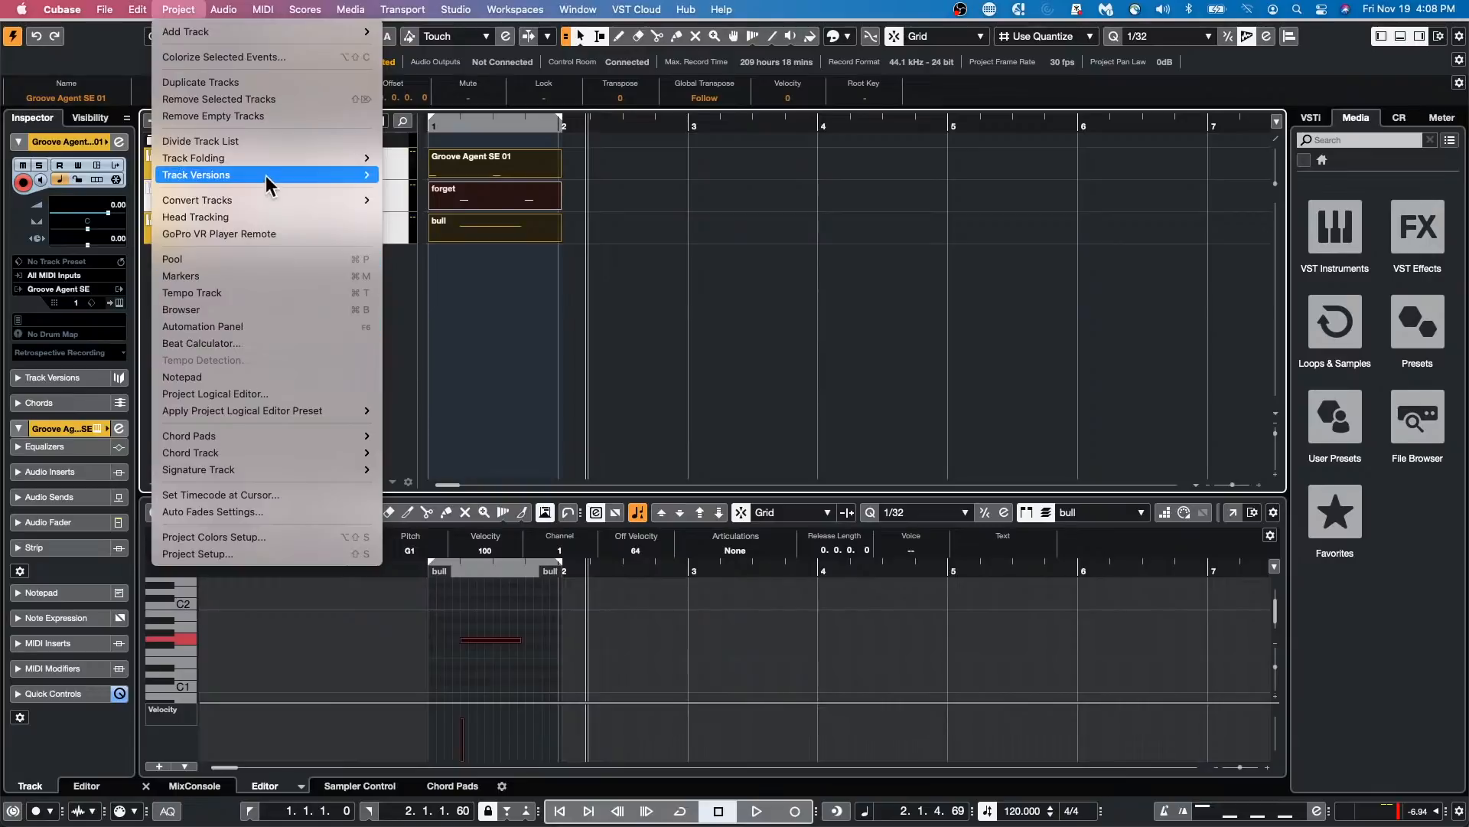
{"action": "mouse_move", "coordinate": [129, 7]}
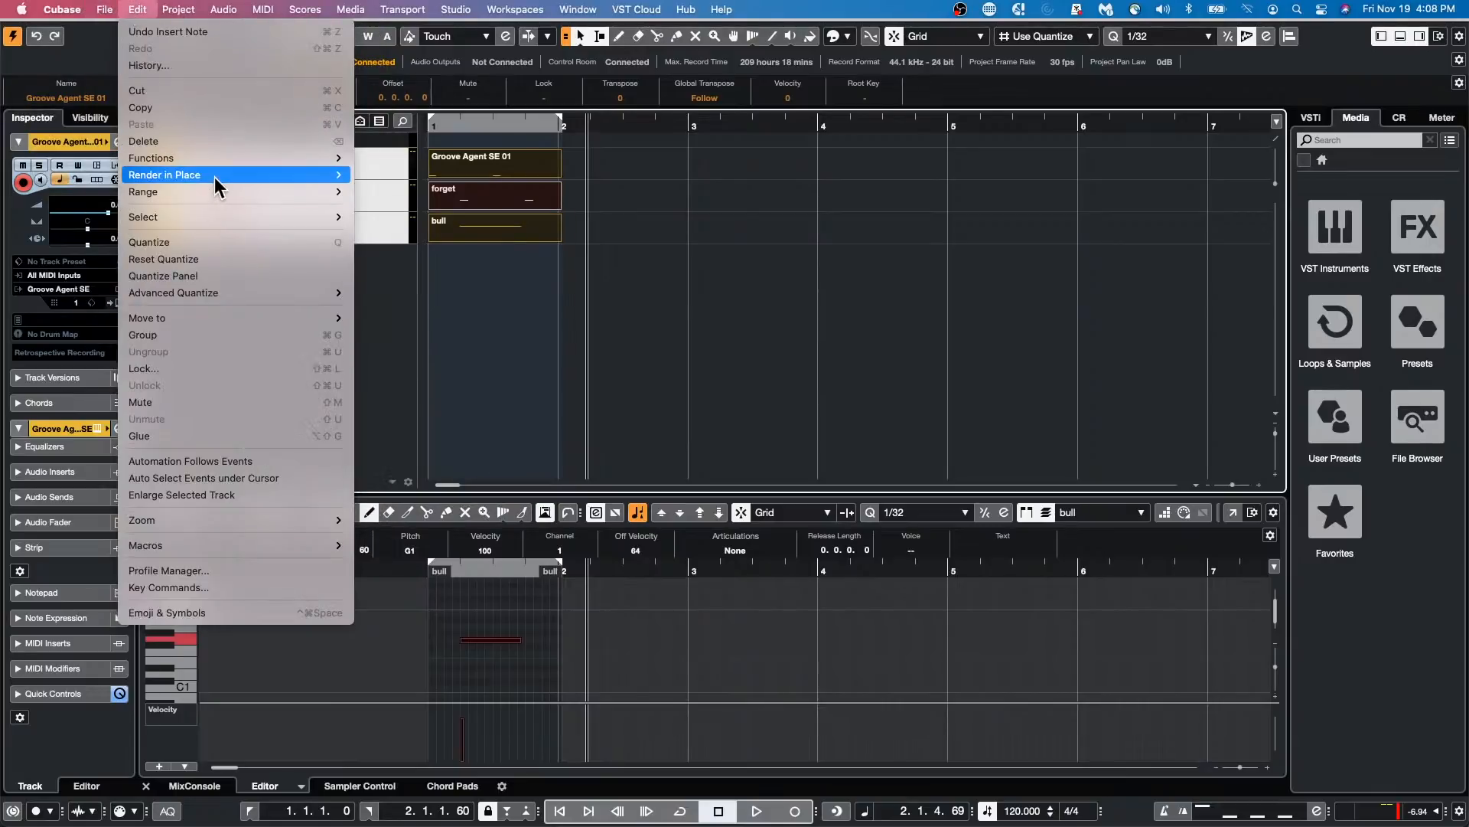
{"action": "mouse_move", "coordinate": [214, 173]}
{"action": "left_click", "coordinate": [443, 191]}
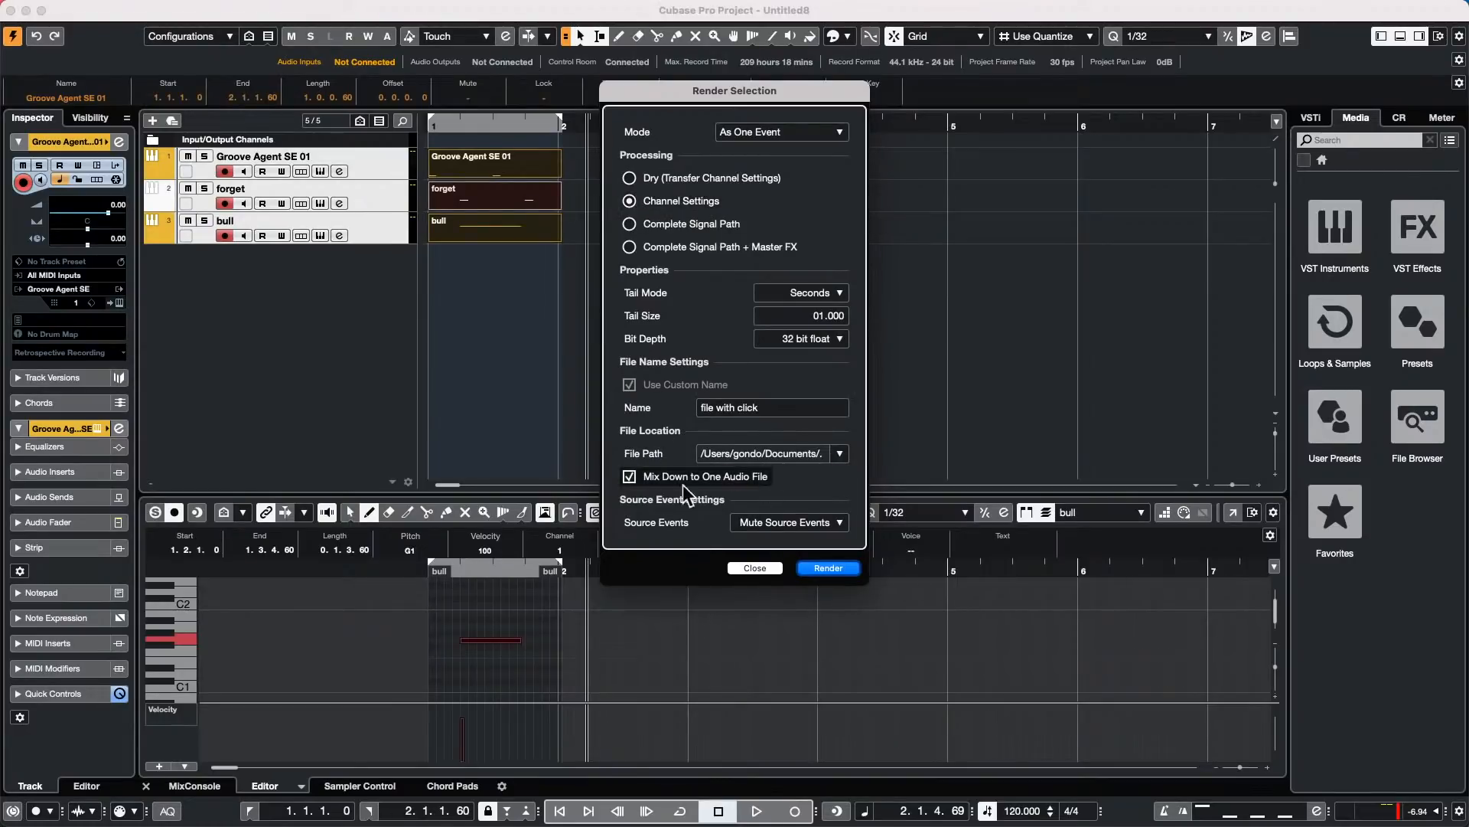
Step: Render the three selected parts mixed down to one audio file with the custom name 3 Groove Agntes
{"action": "left_click", "coordinate": [629, 476]}
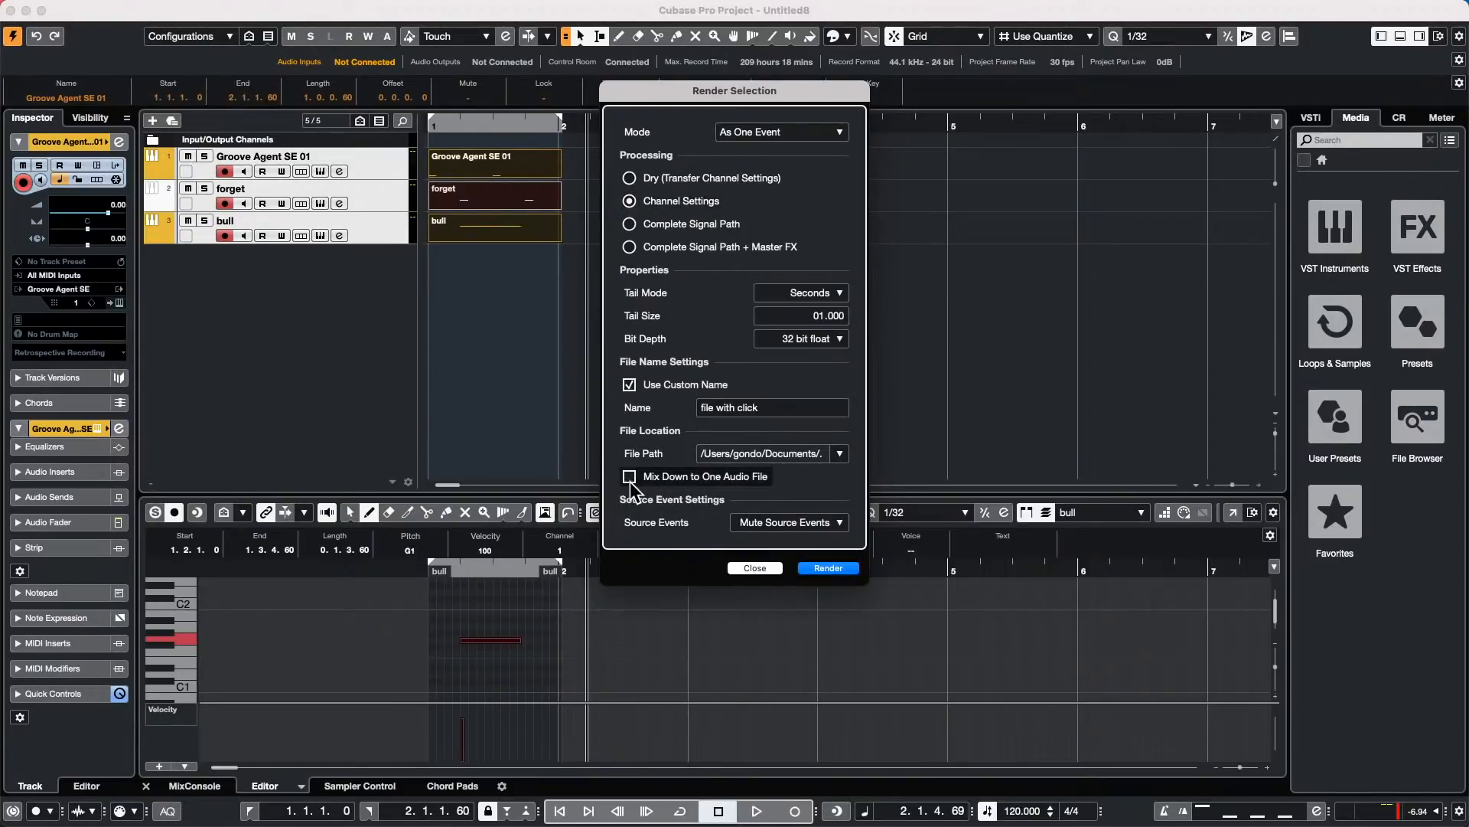
{"action": "left_click", "coordinate": [629, 476]}
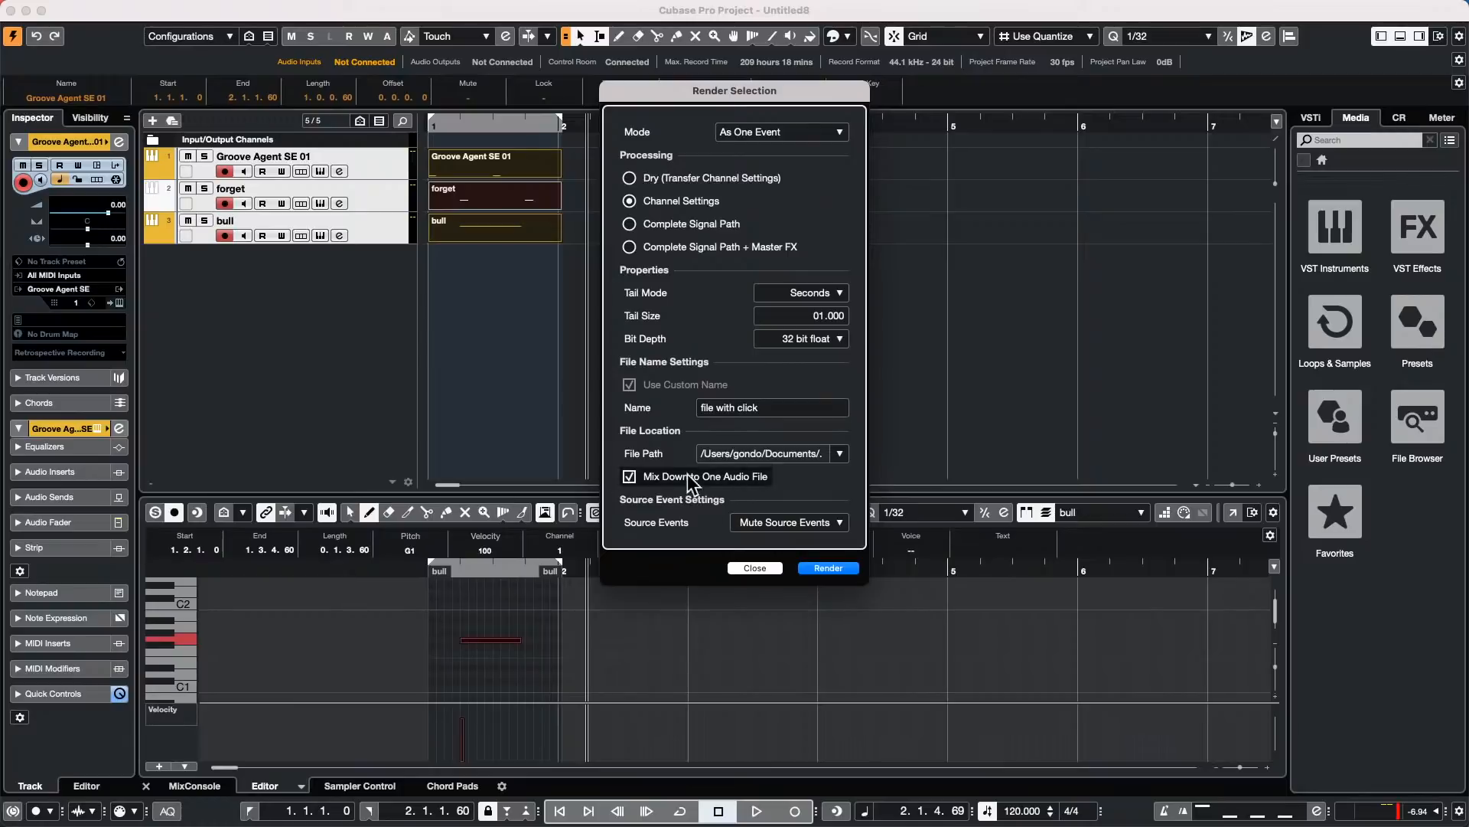
{"action": "left_click", "coordinate": [764, 407]}
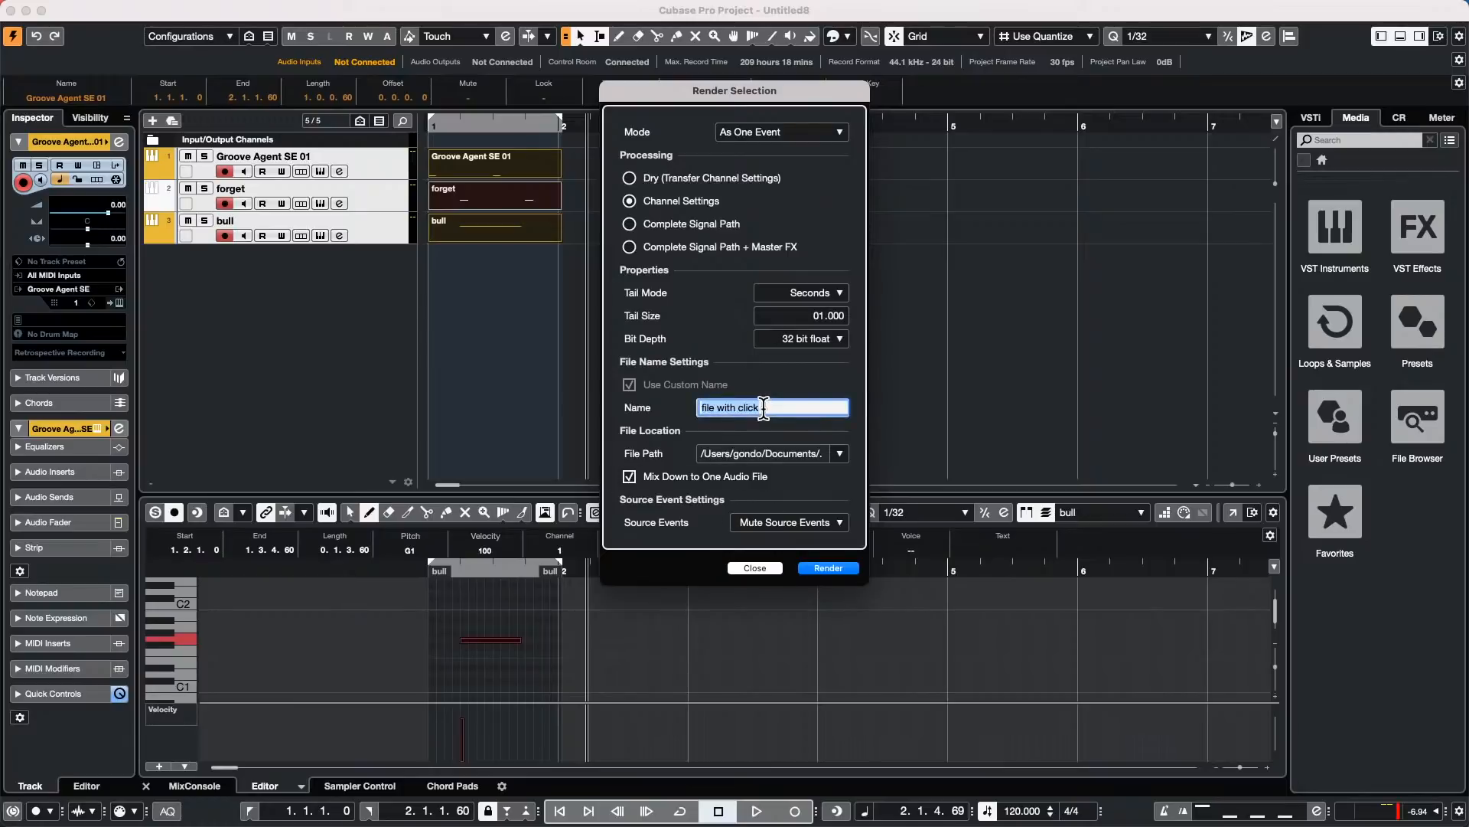
{"action": "type", "text": "3 Groove Agntes"}
{"action": "left_click", "coordinate": [807, 387]}
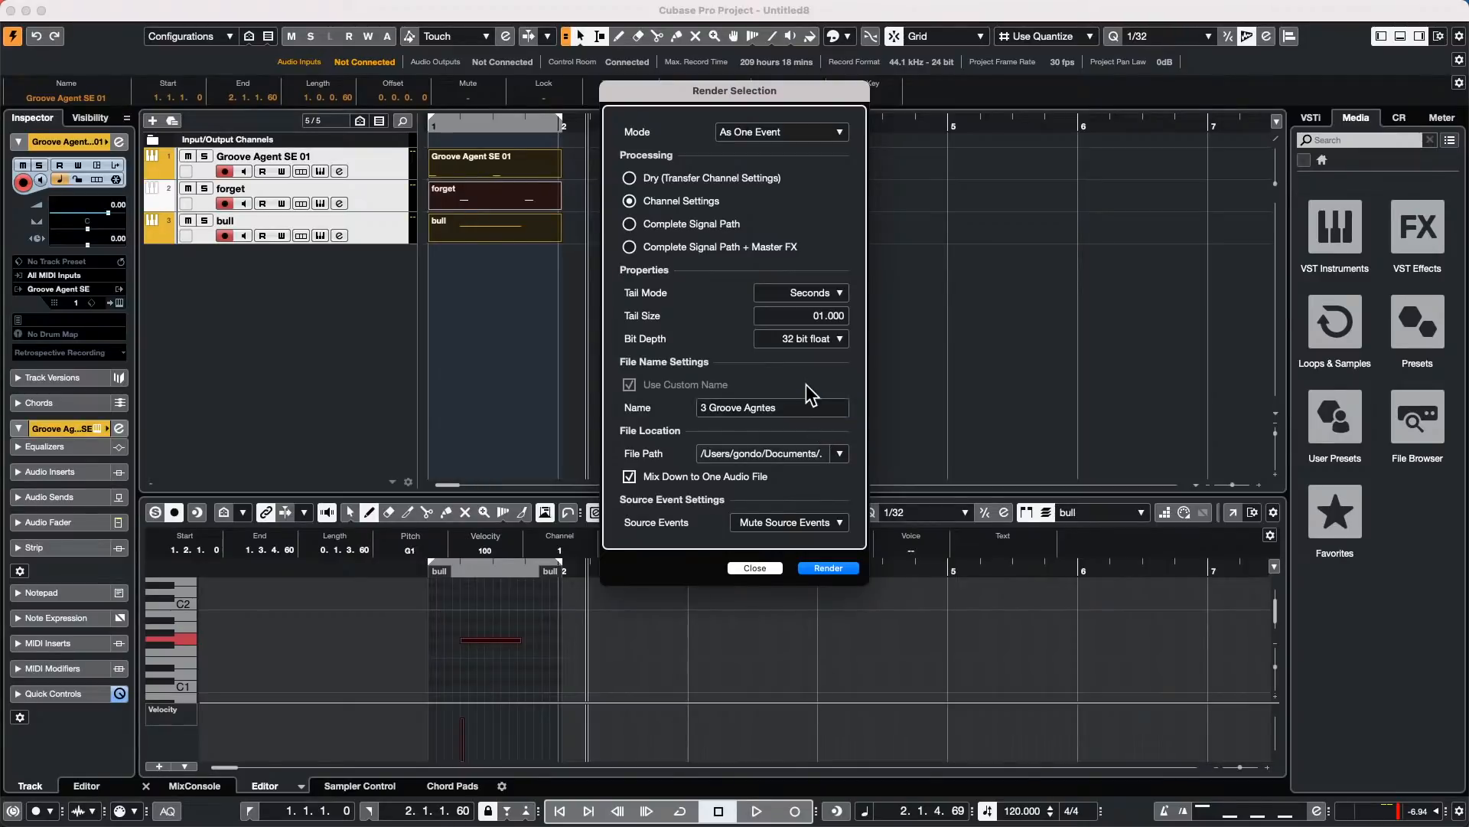
{"action": "left_click", "coordinate": [828, 568]}
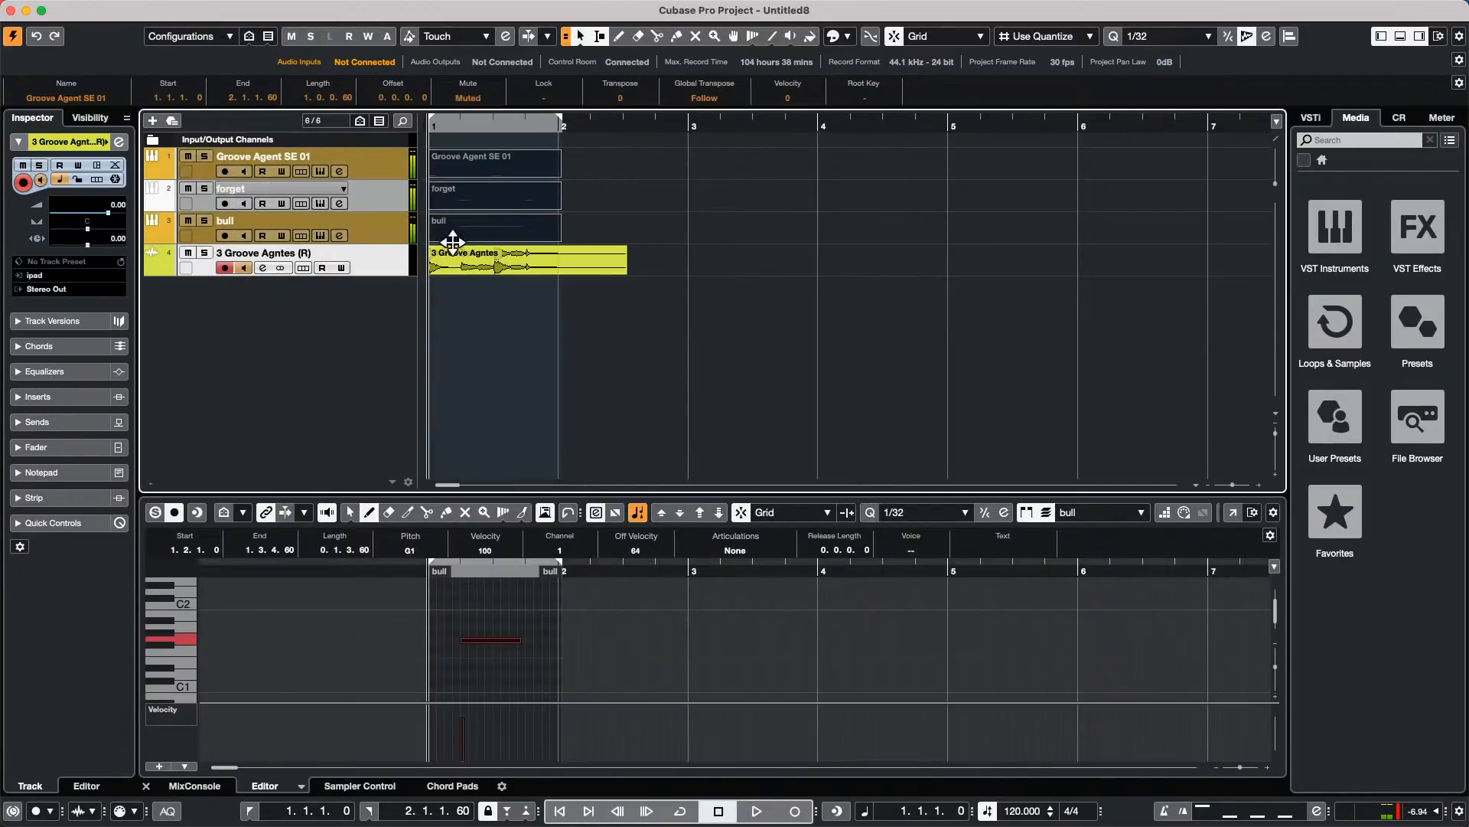
Step: Audition the rendered 3 Groove Agntes event with the Play tool and return to the Object Selection tool
{"action": "right_click", "coordinate": [466, 272]}
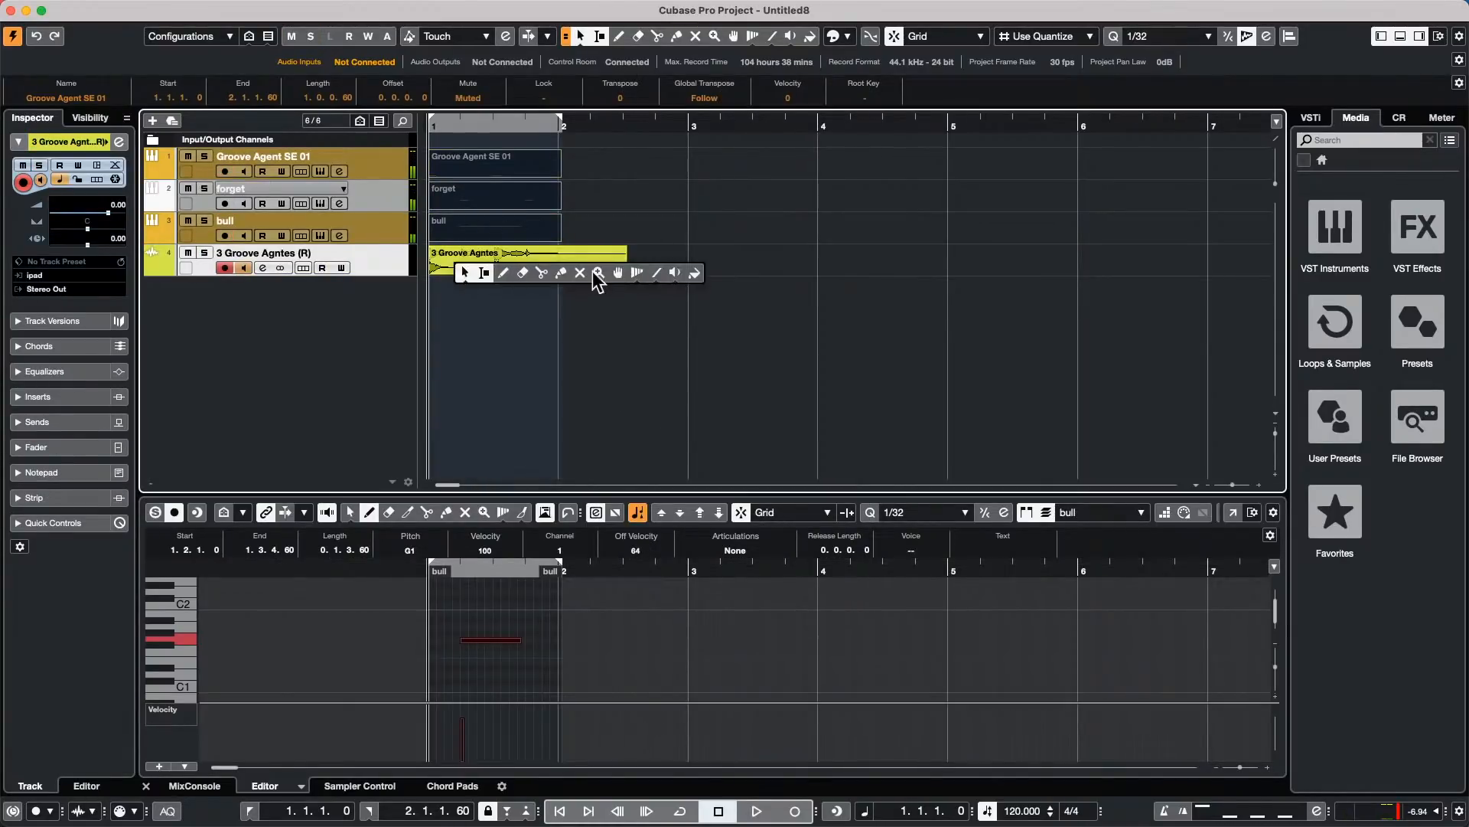
{"action": "left_click", "coordinate": [675, 274]}
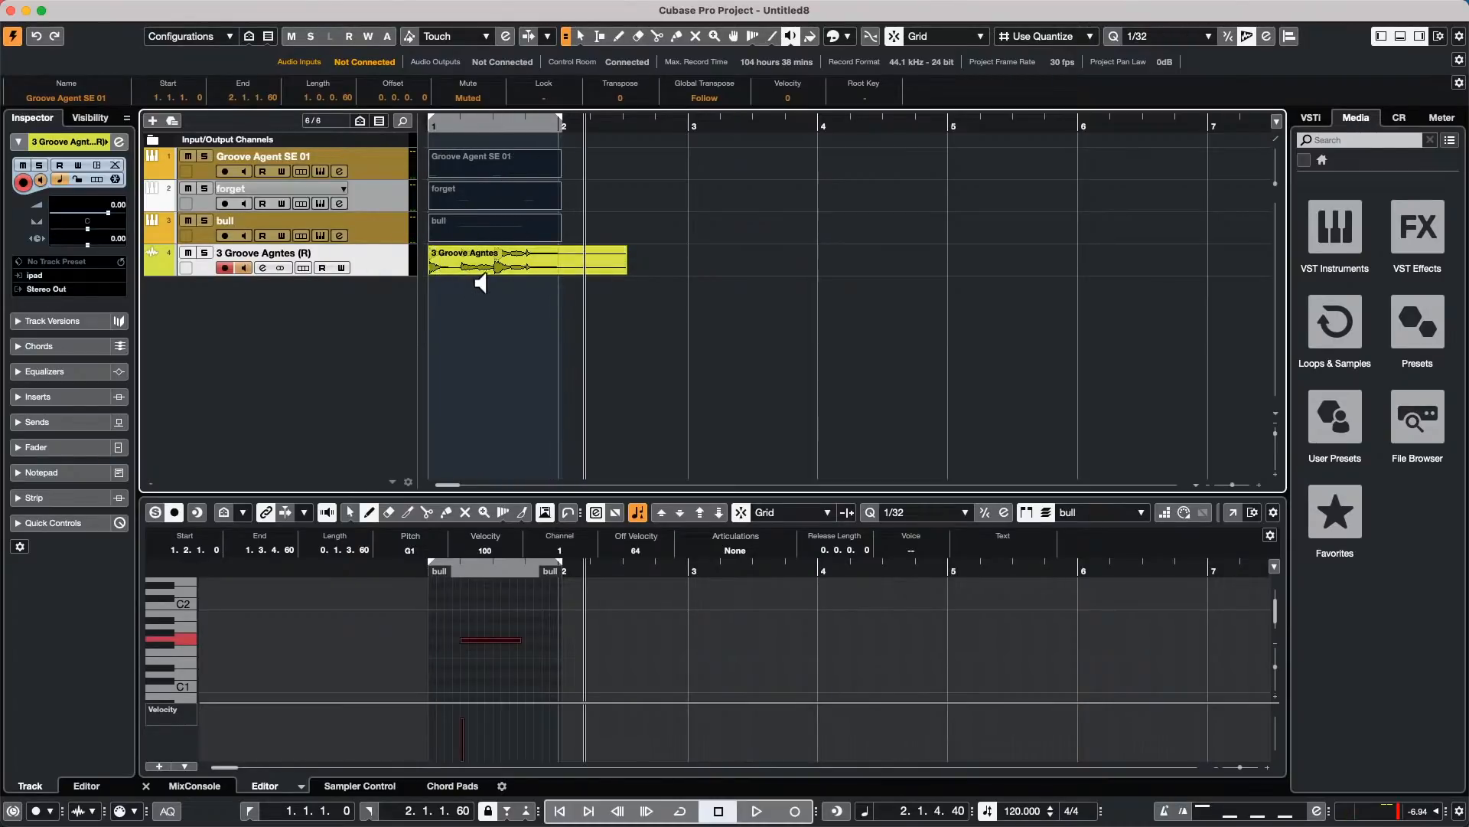
{"action": "key", "text": "1"}
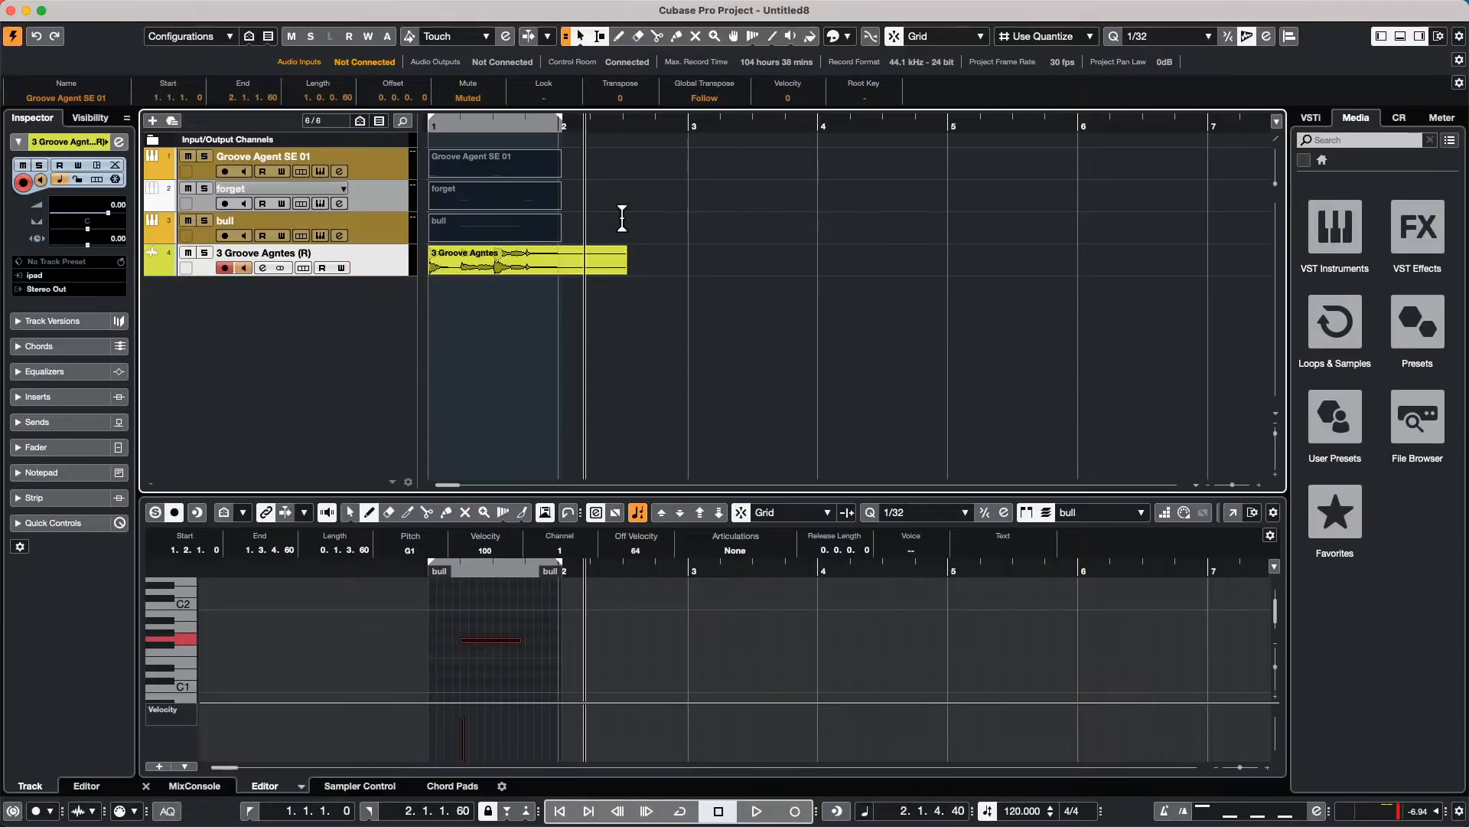
Step: Select the three muted MIDI parts and review their Render in Place settings without rendering again
{"action": "left_click_drag", "start_coordinate": [577, 228], "coordinate": [480, 157]}
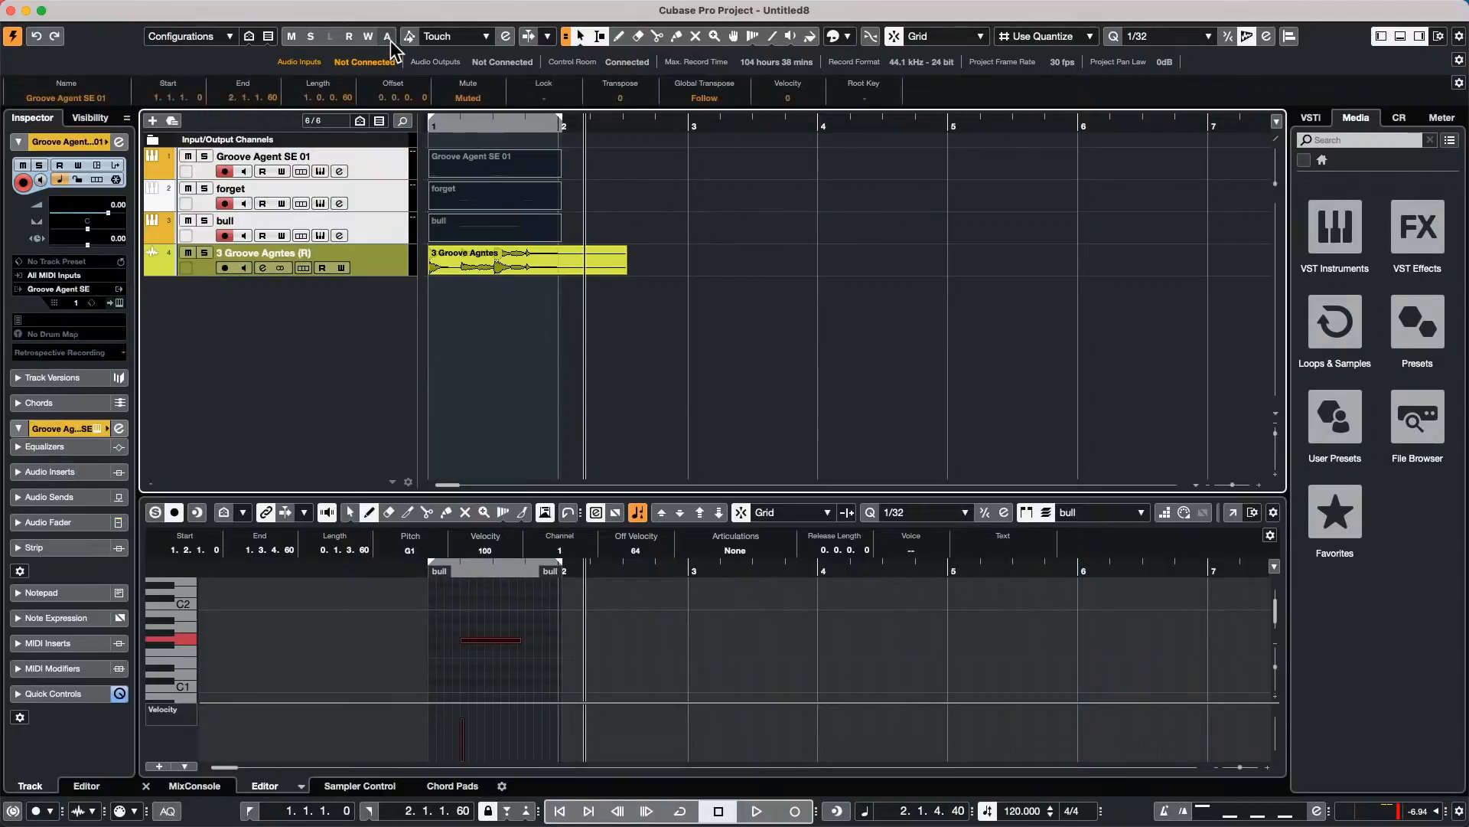
{"action": "left_click", "coordinate": [142, 9]}
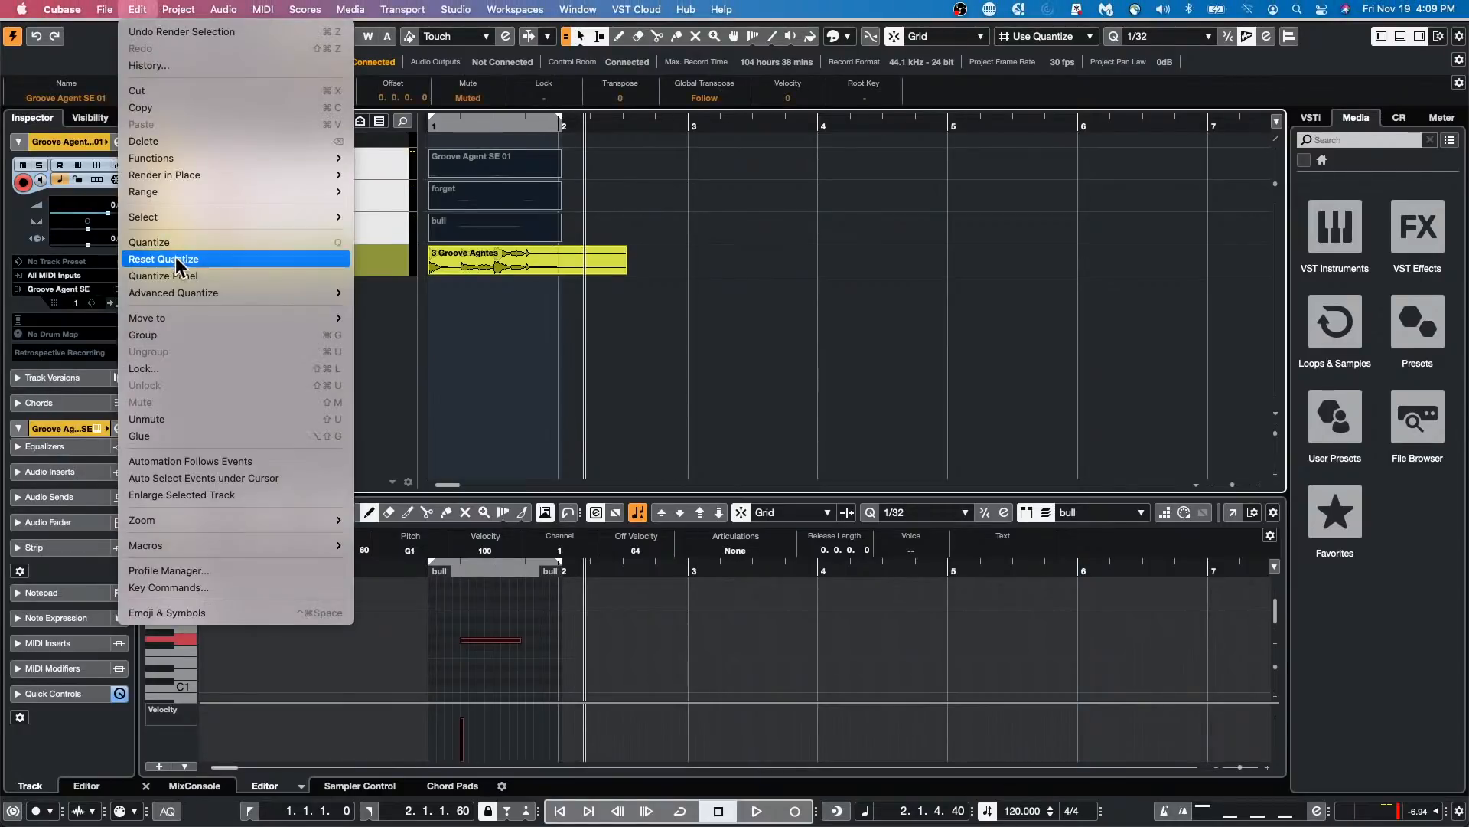
{"action": "mouse_move", "coordinate": [191, 176]}
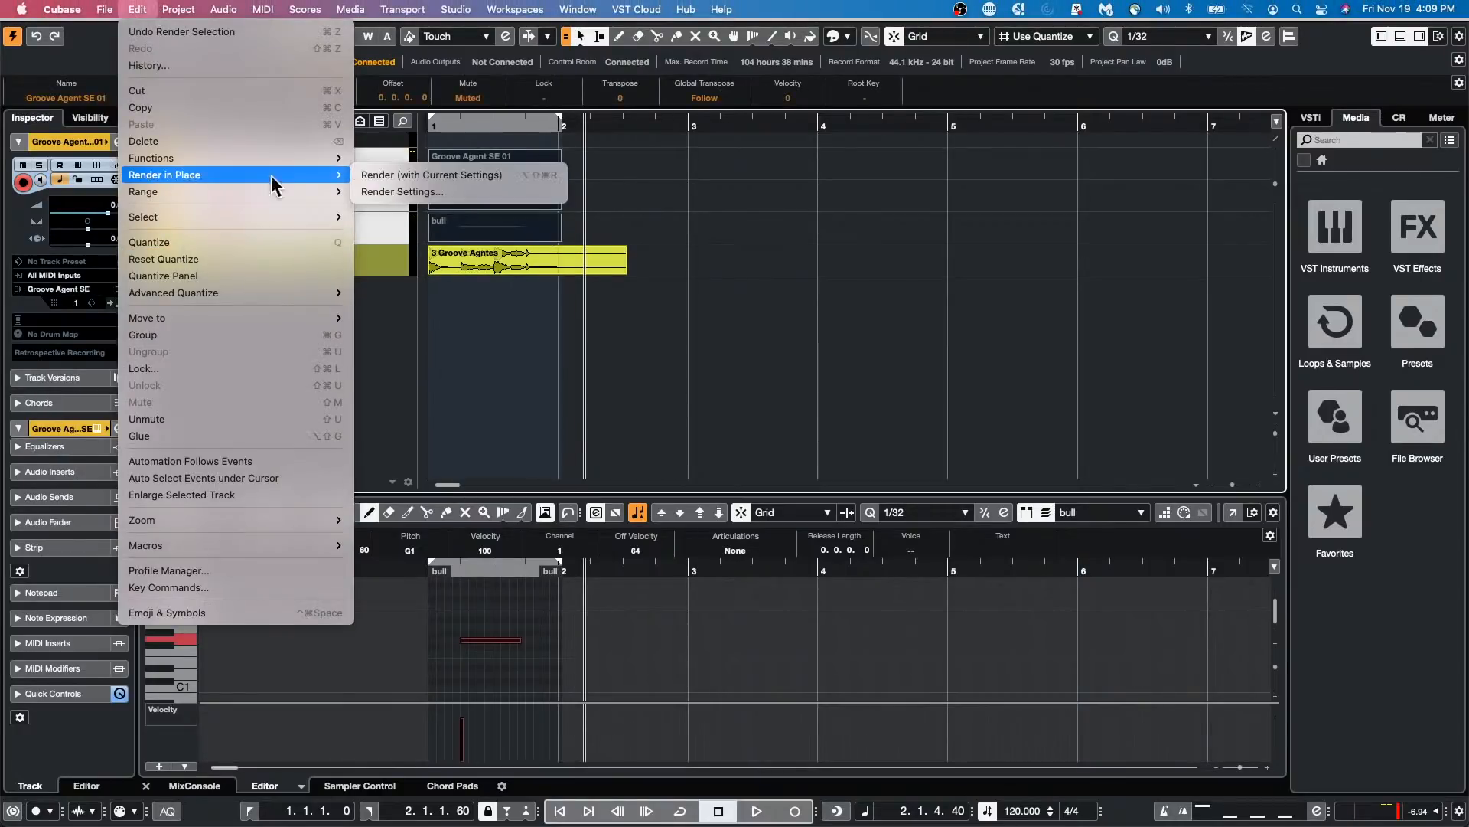
{"action": "left_click", "coordinate": [457, 191]}
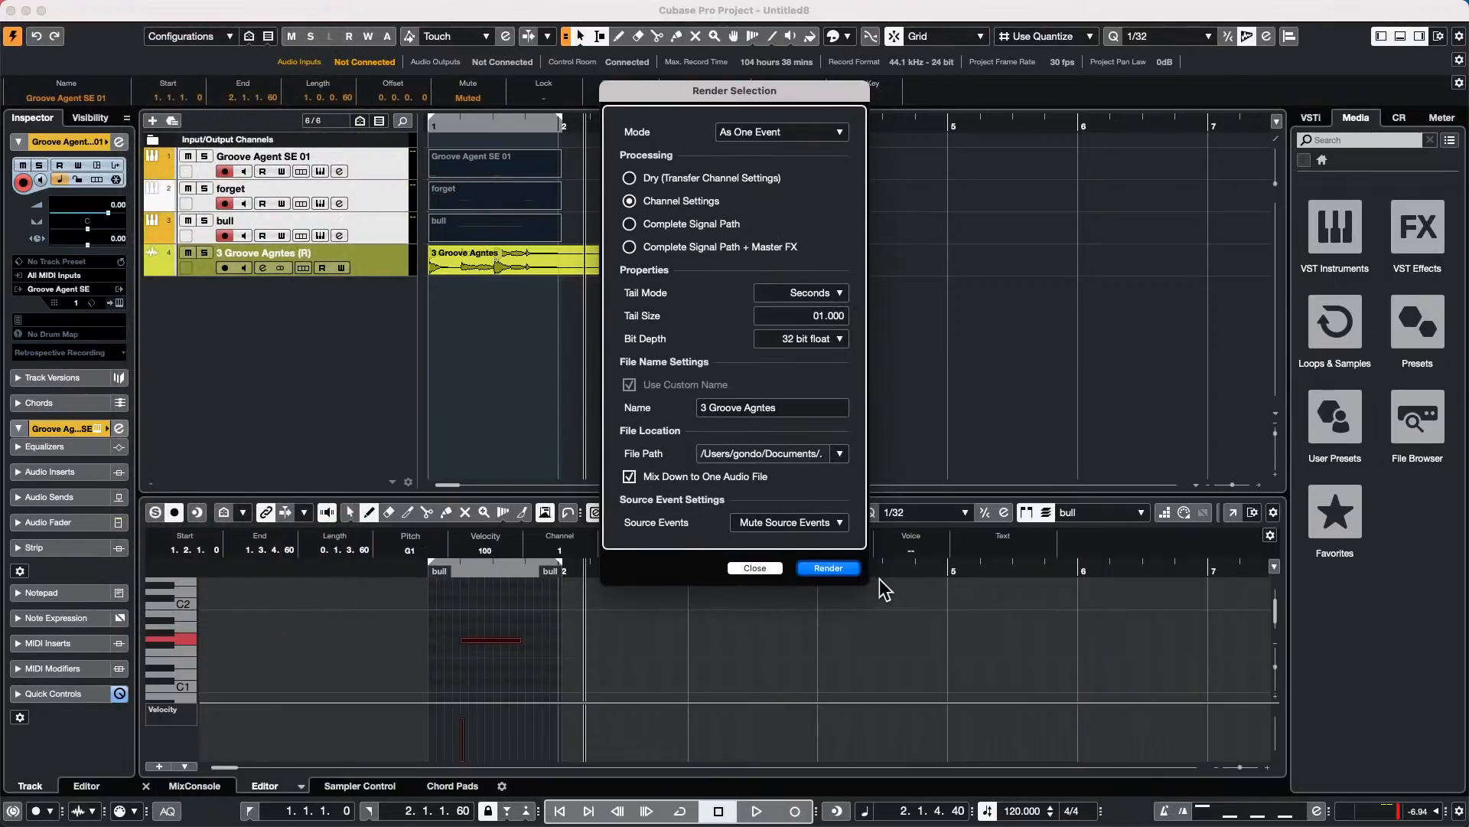
{"action": "left_click", "coordinate": [755, 569]}
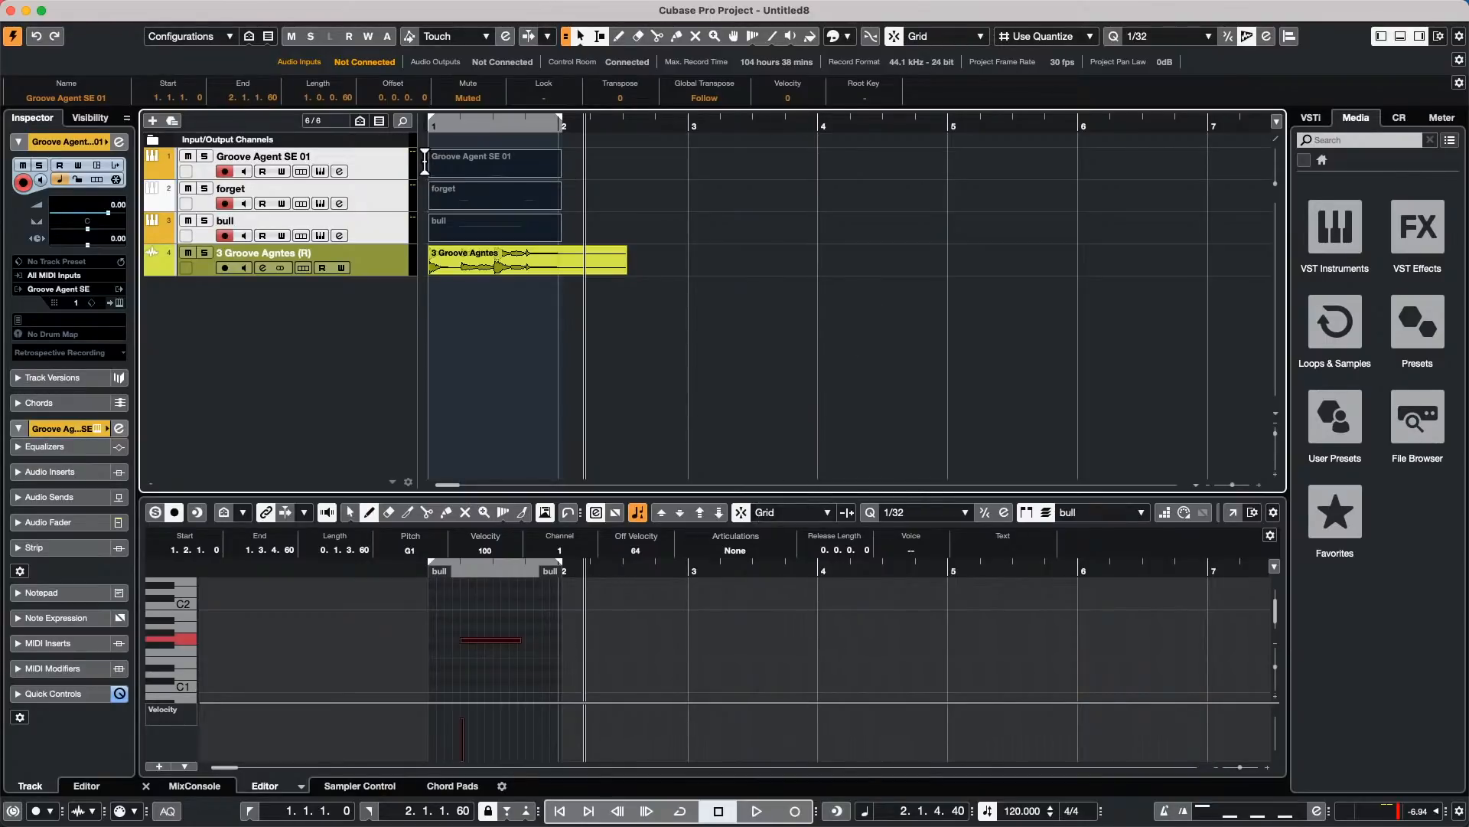
Step: Select the three instrument tracks and the rendered audio track, and move them together into a new folder
{"action": "left_click", "coordinate": [385, 163], "text": "super"}
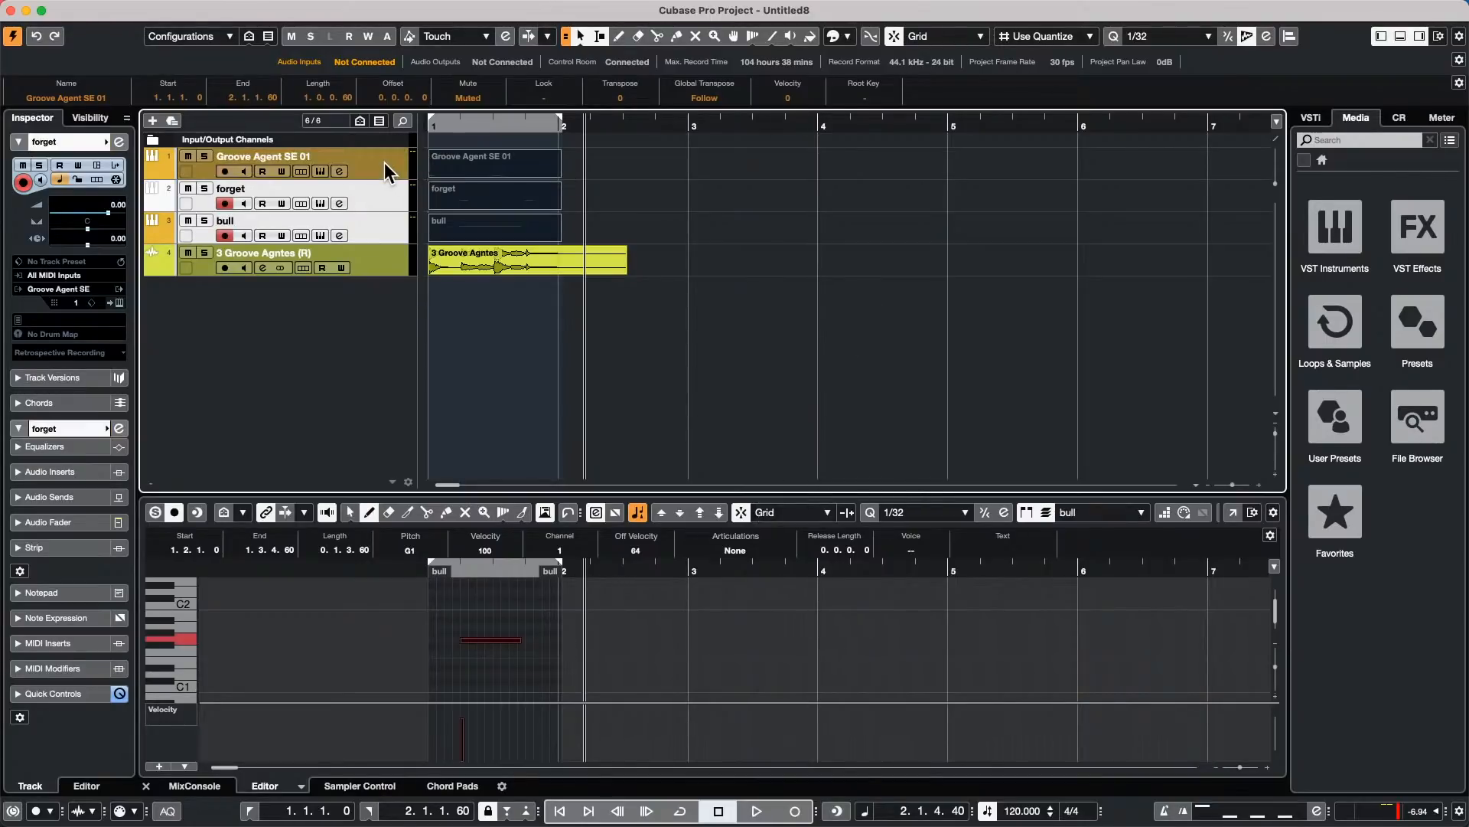
{"action": "left_click", "coordinate": [384, 227], "text": "super"}
{"action": "left_click", "coordinate": [383, 268], "text": "shift"}
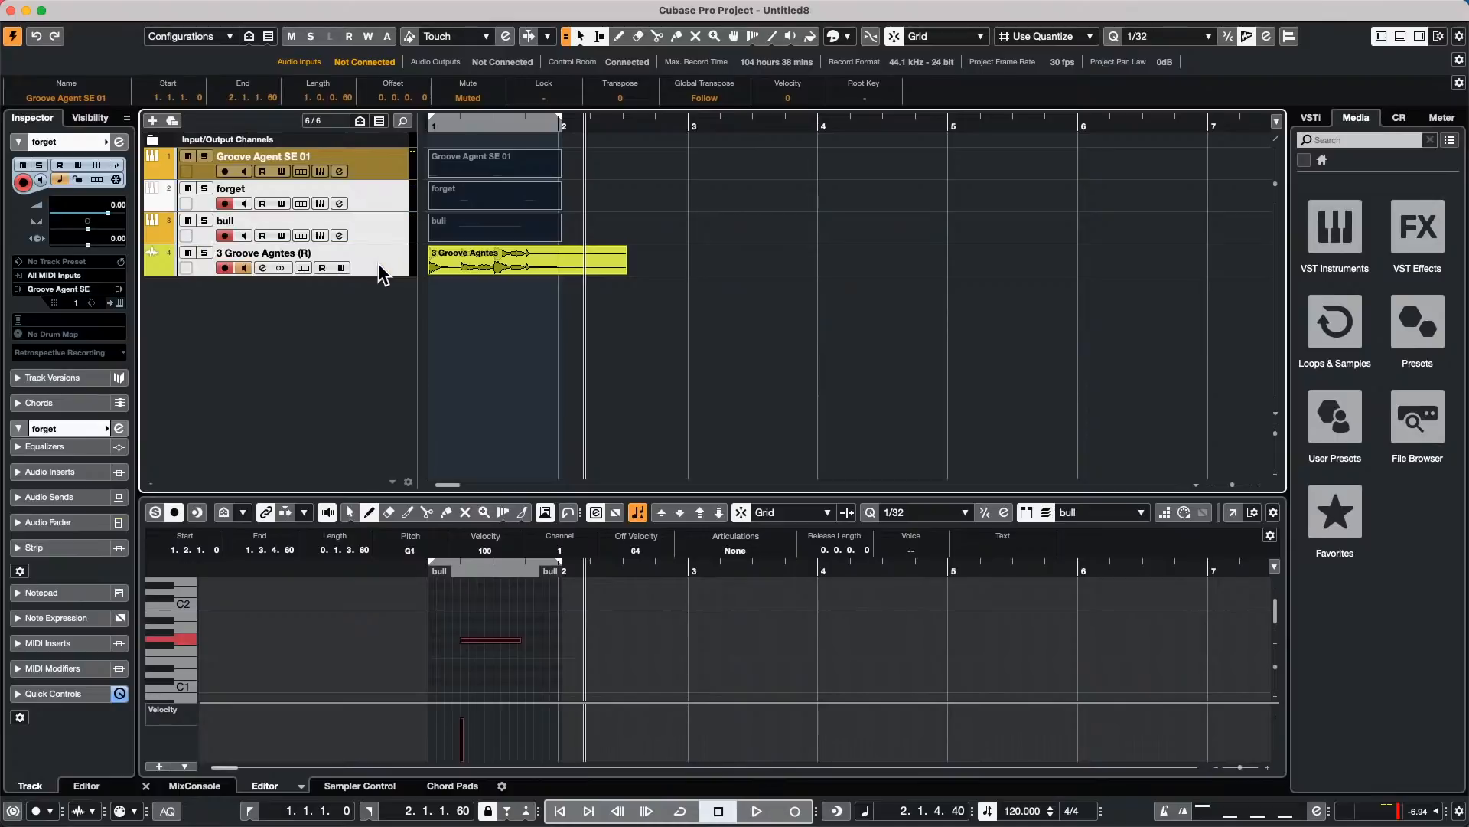
{"action": "left_click", "coordinate": [389, 158], "text": "super"}
{"action": "right_click", "coordinate": [380, 159]}
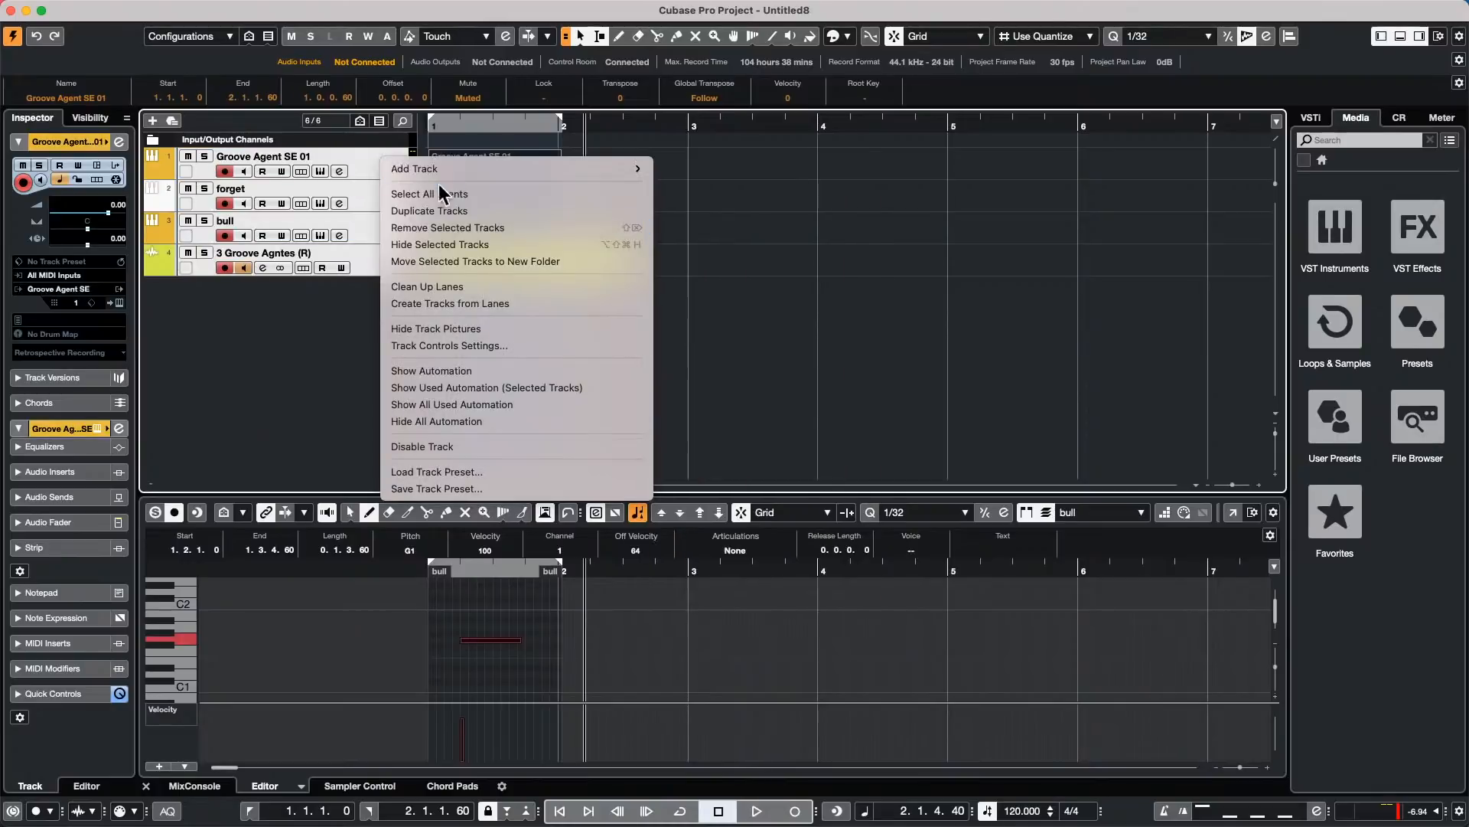
{"action": "left_click", "coordinate": [508, 261]}
{"action": "left_click", "coordinate": [375, 156]}
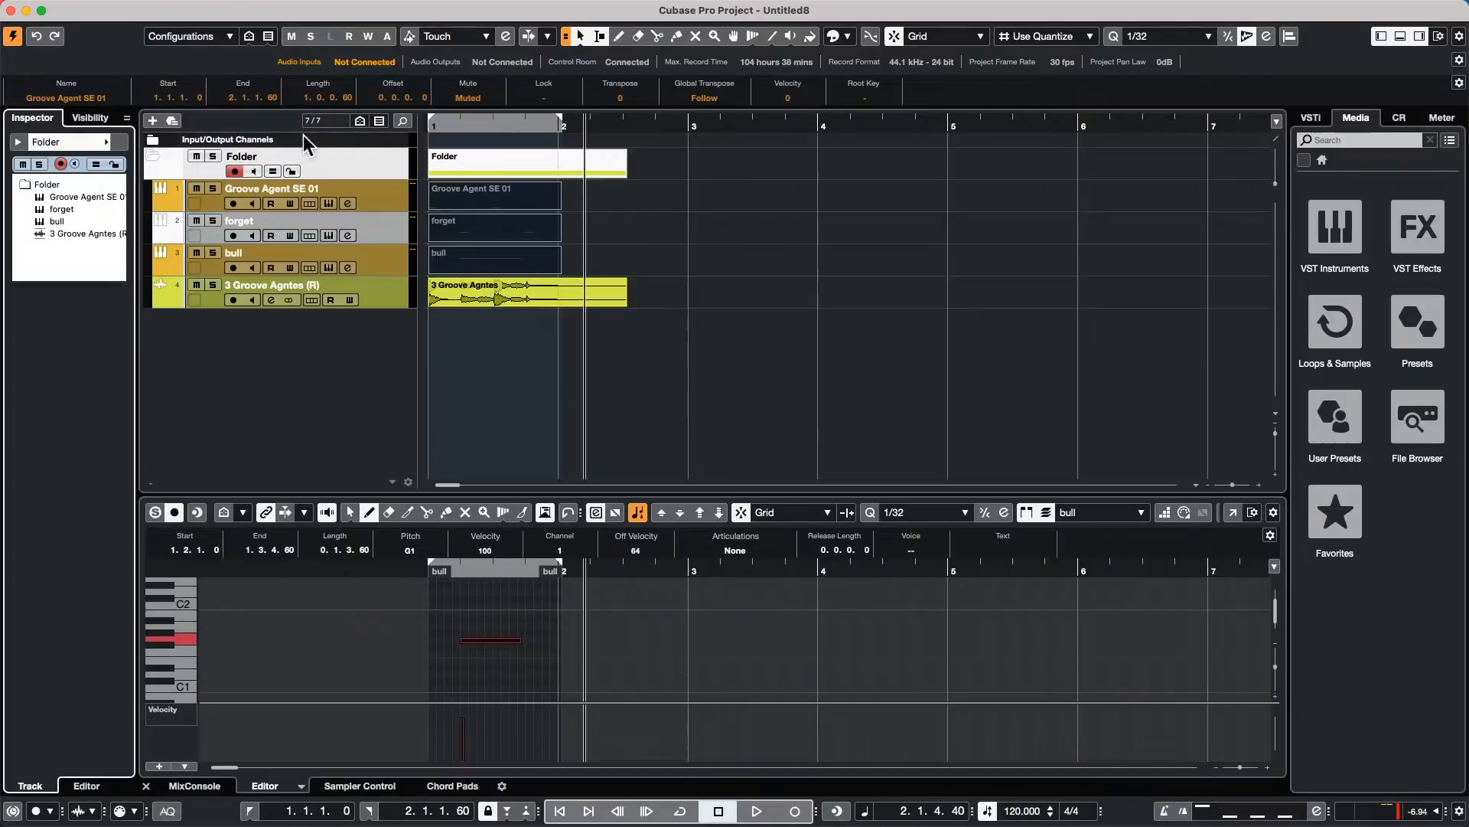
Step: Examine the Track Controls Settings for the new folder track and close the dialog without changes
{"action": "right_click", "coordinate": [356, 158]}
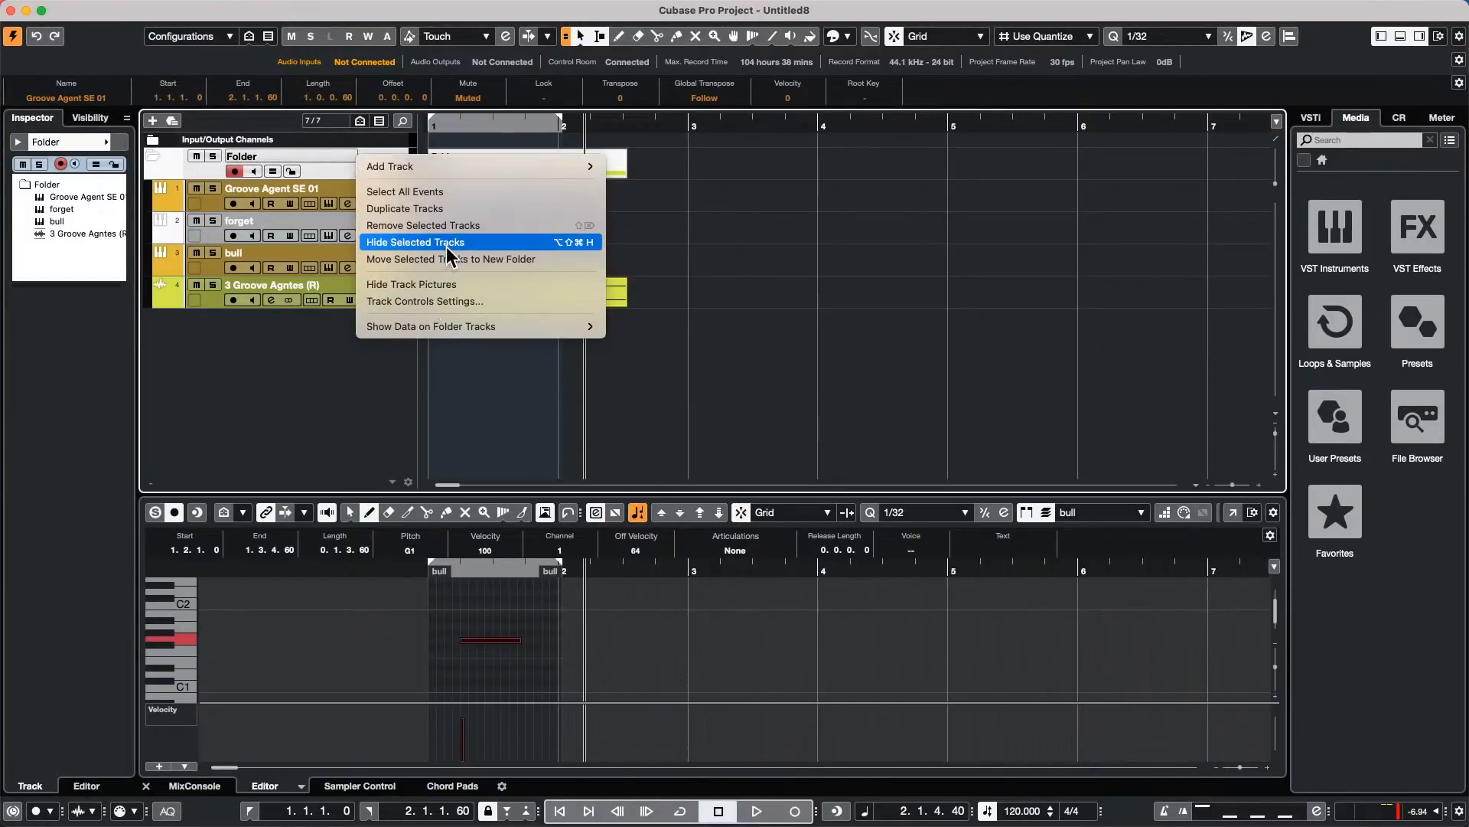
{"action": "left_click", "coordinate": [438, 298]}
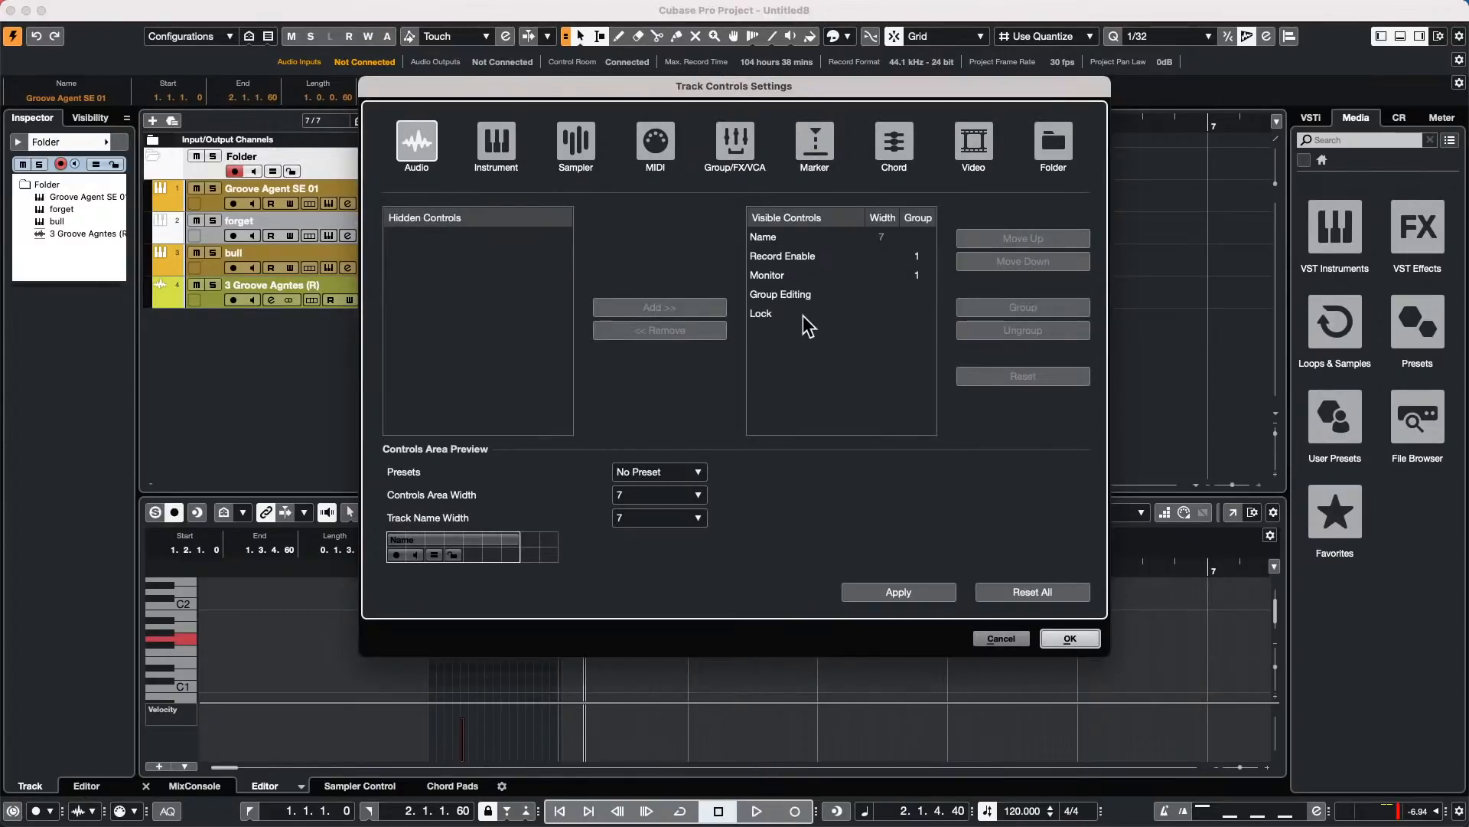
{"action": "left_click", "coordinate": [1070, 639]}
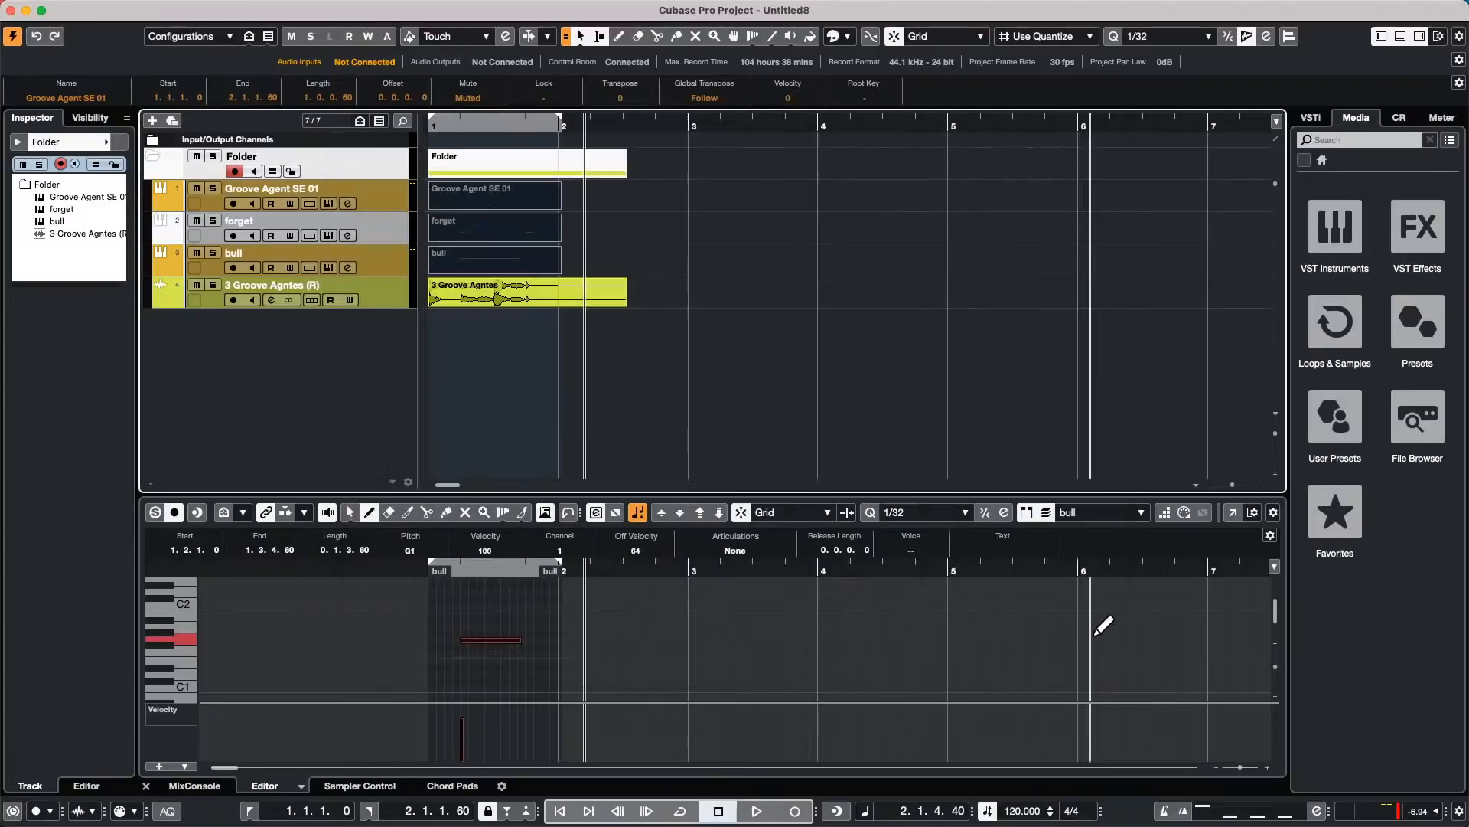
Step: Write GROUP 1 in the project Notepad and close it
{"action": "left_click", "coordinate": [224, 9]}
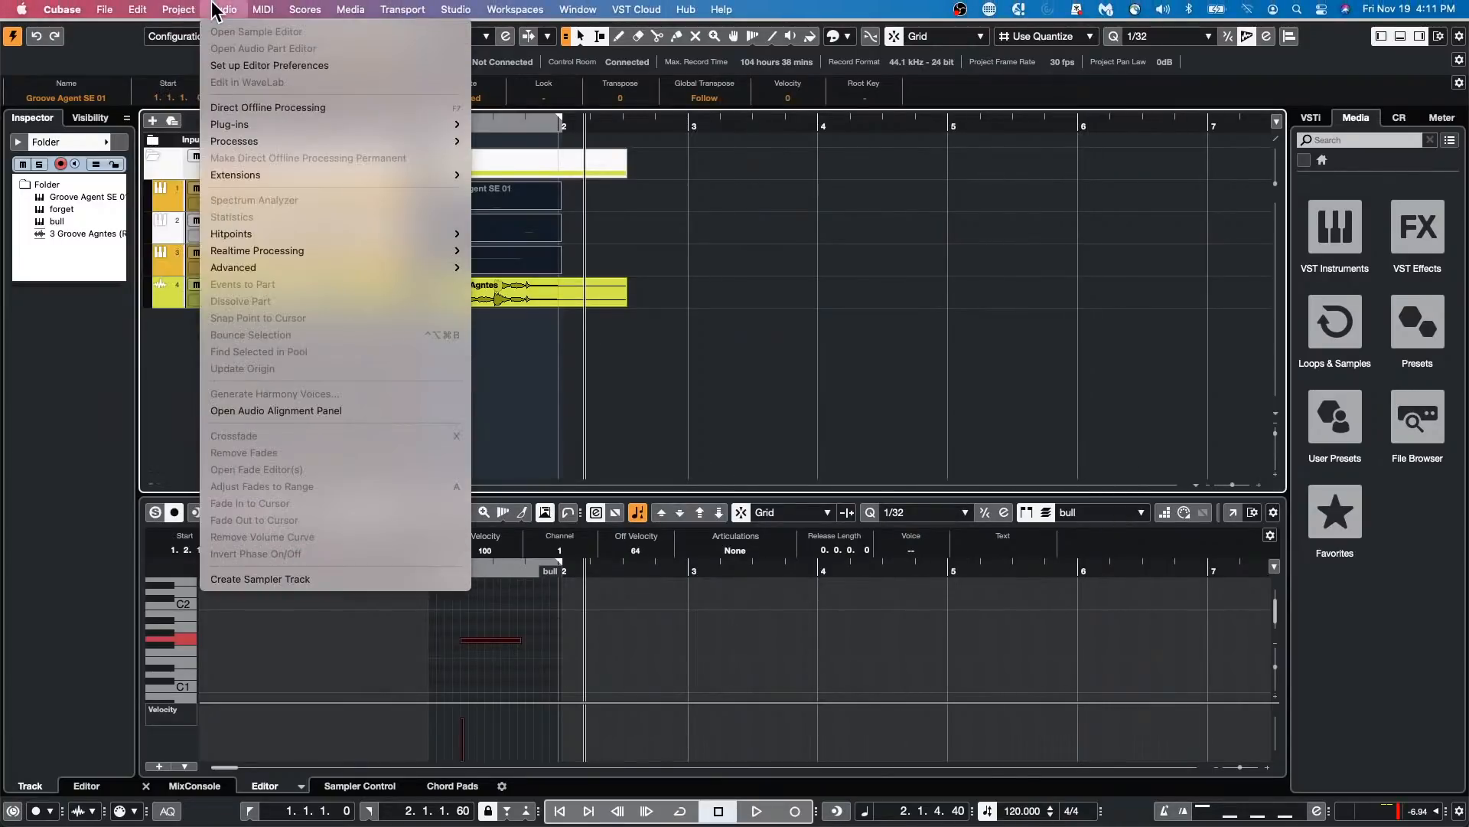
{"action": "mouse_move", "coordinate": [181, 10]}
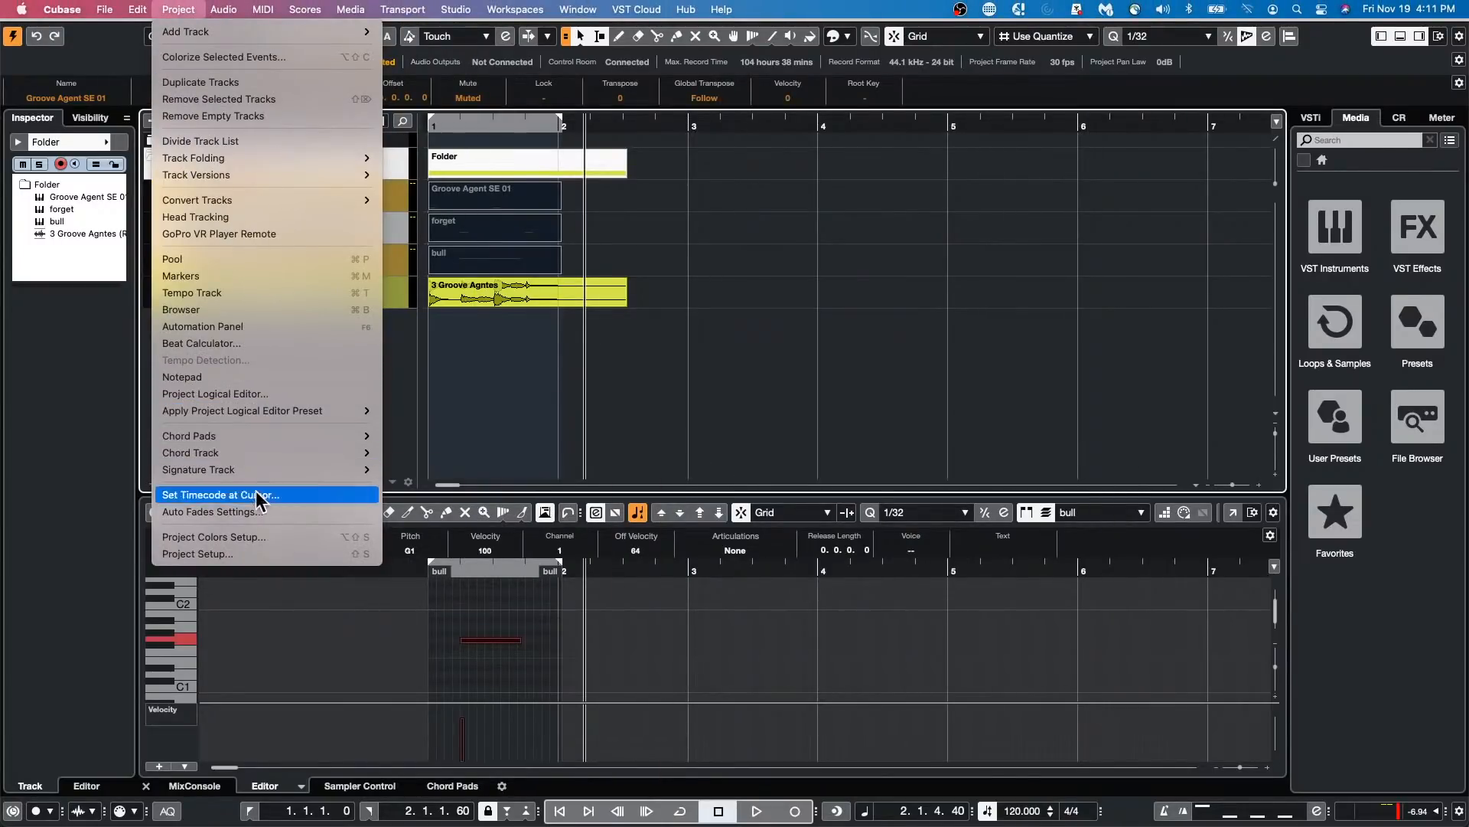
{"action": "left_click", "coordinate": [254, 375]}
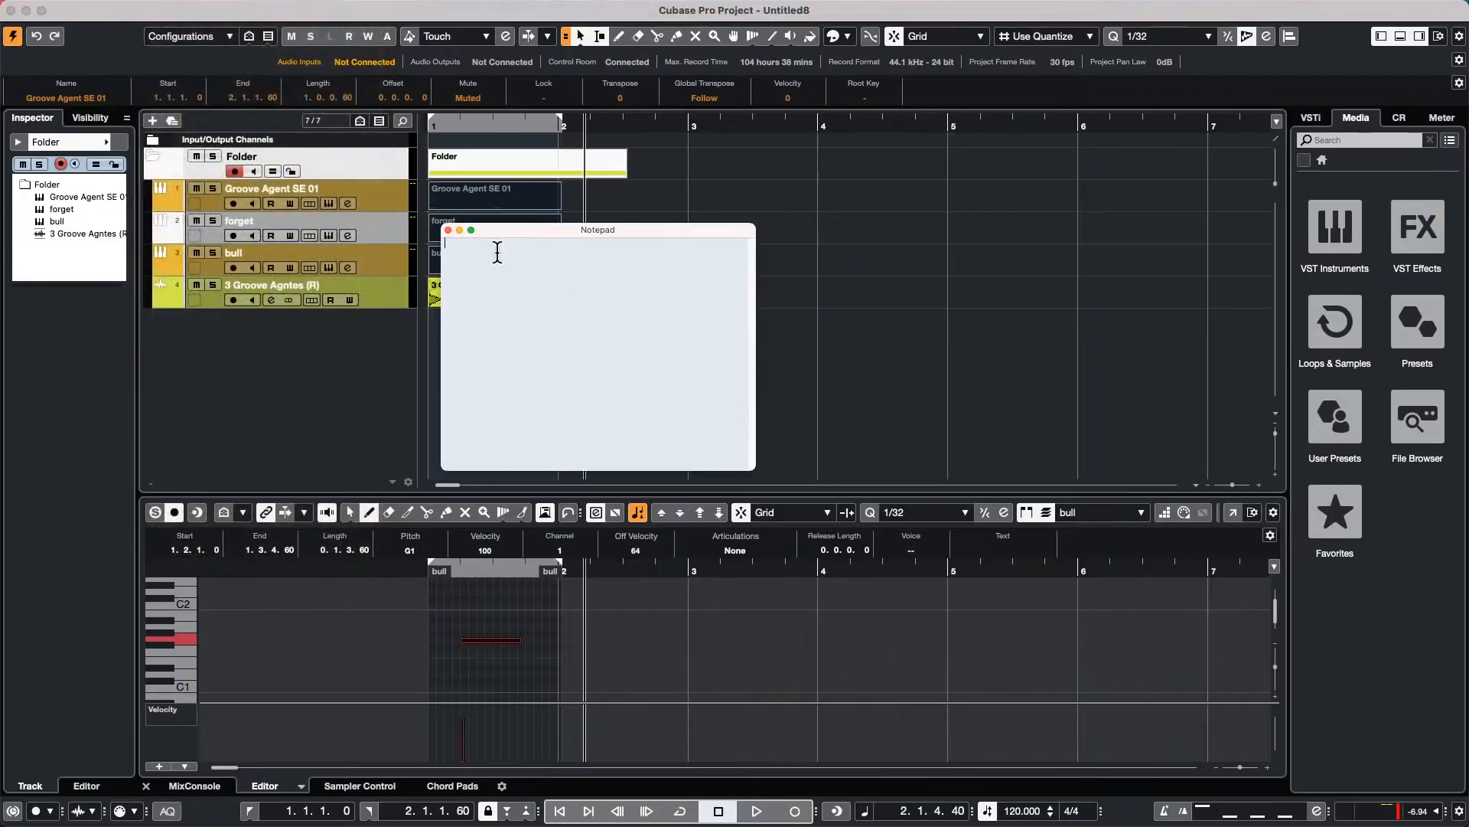
{"action": "type", "text": "GROUP 1"}
{"action": "left_click", "coordinate": [448, 229]}
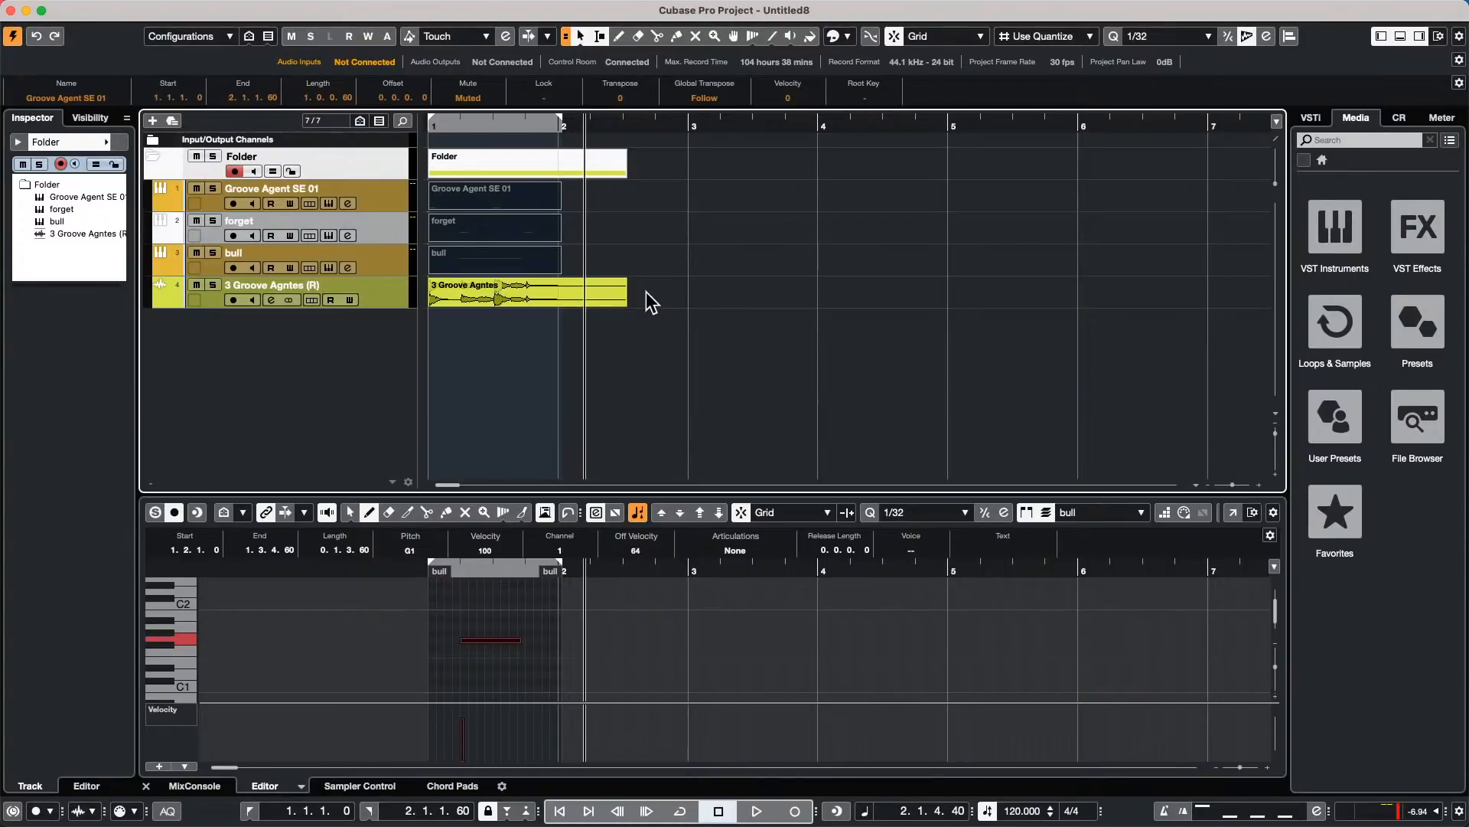
Step: Add one Groove Agent SE instrument track routed to Stereo Out
{"action": "right_click", "coordinate": [298, 362]}
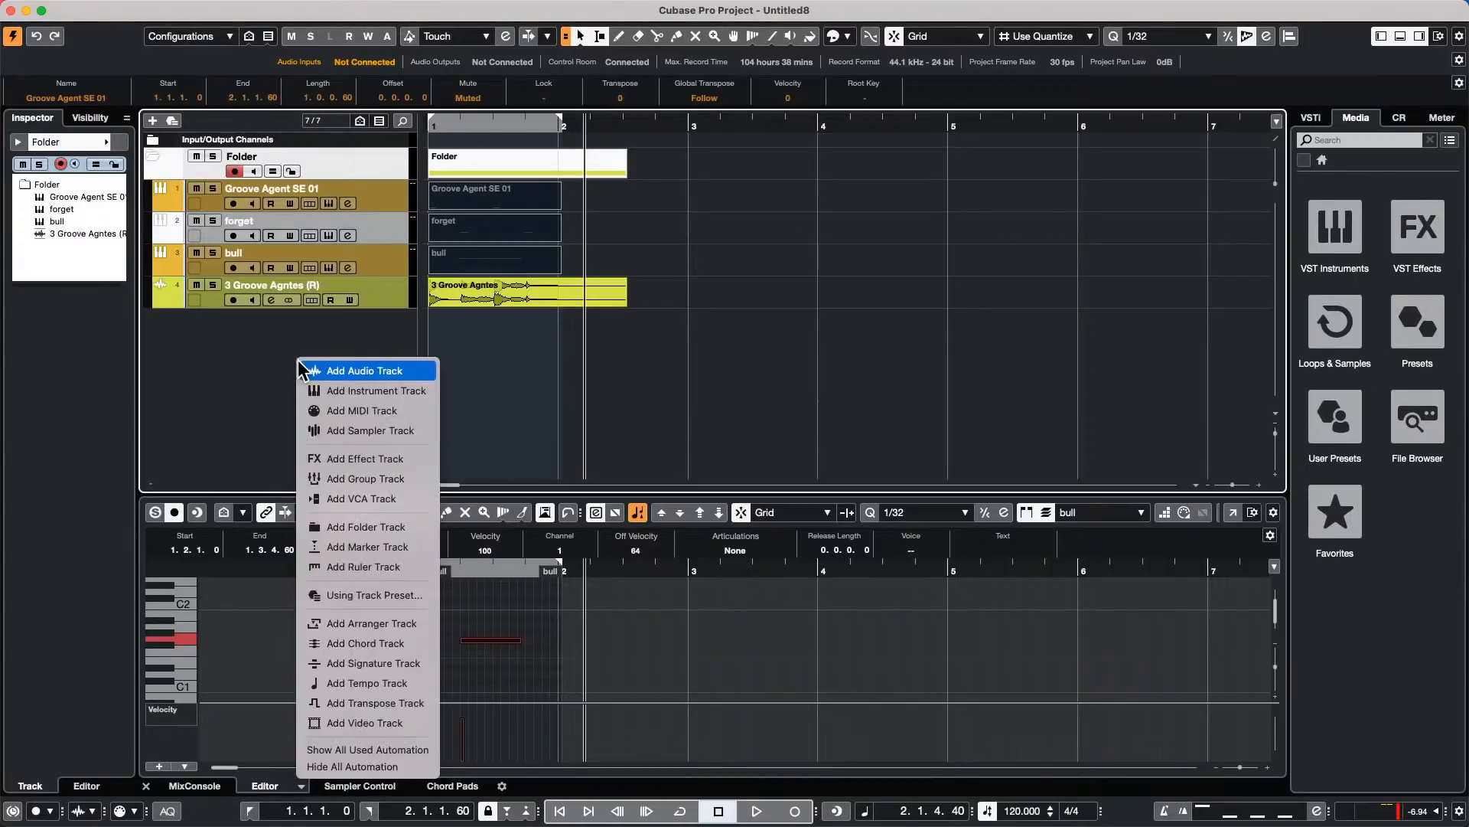
{"action": "left_click", "coordinate": [380, 390]}
{"action": "left_click", "coordinate": [792, 288]}
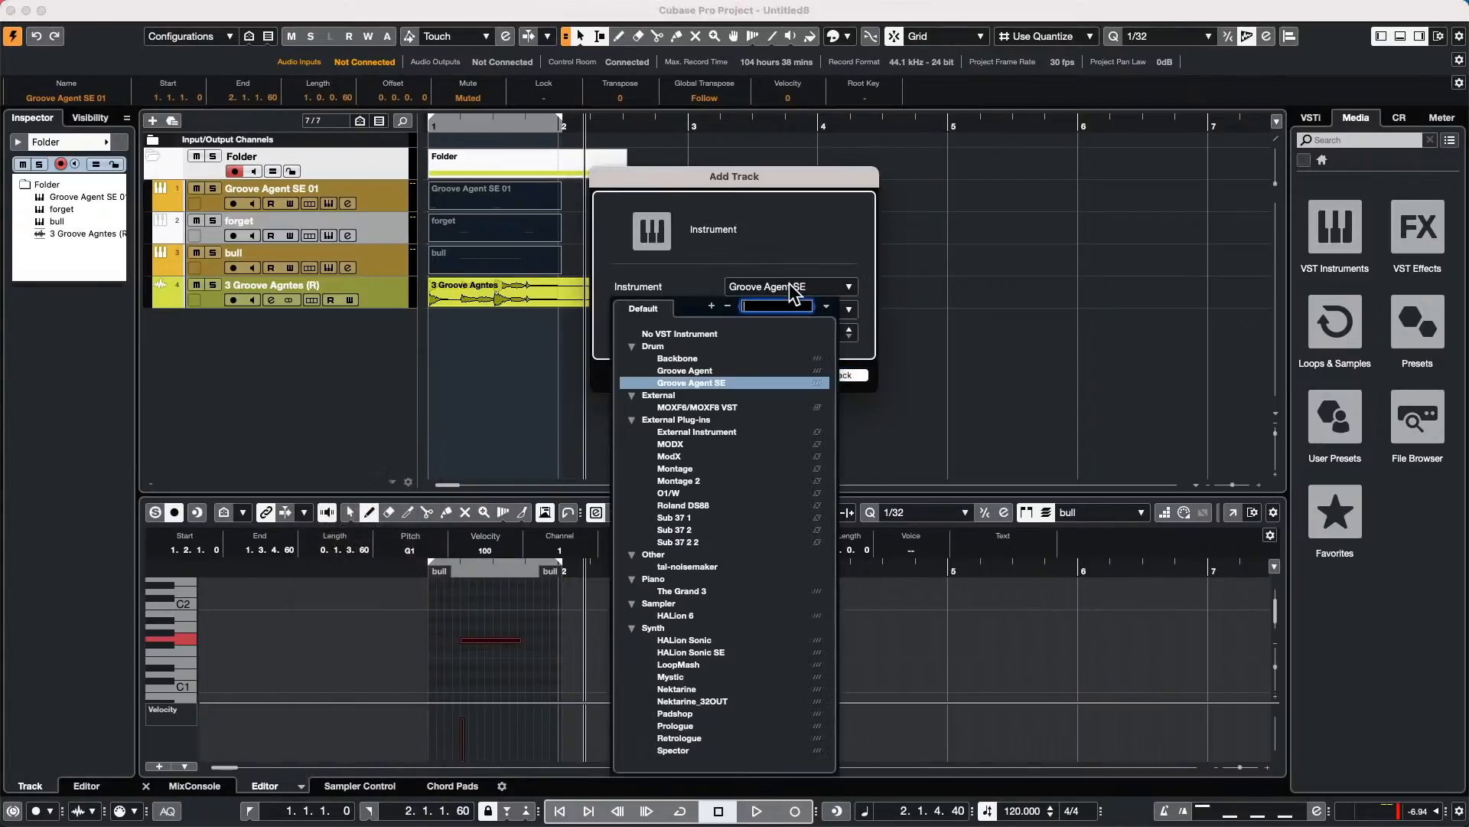
{"action": "left_click", "coordinate": [931, 298]}
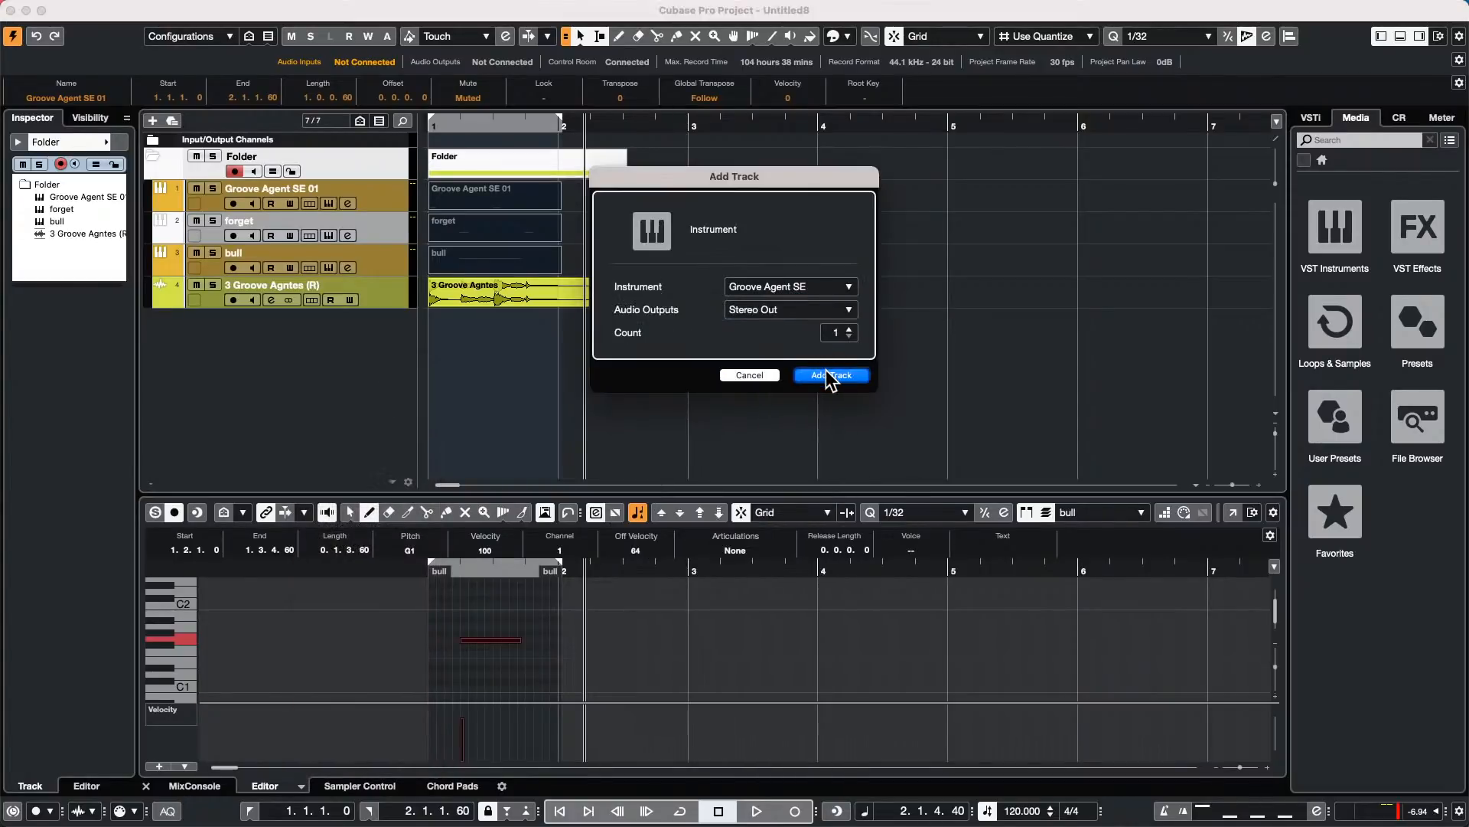
{"action": "left_click", "coordinate": [826, 374]}
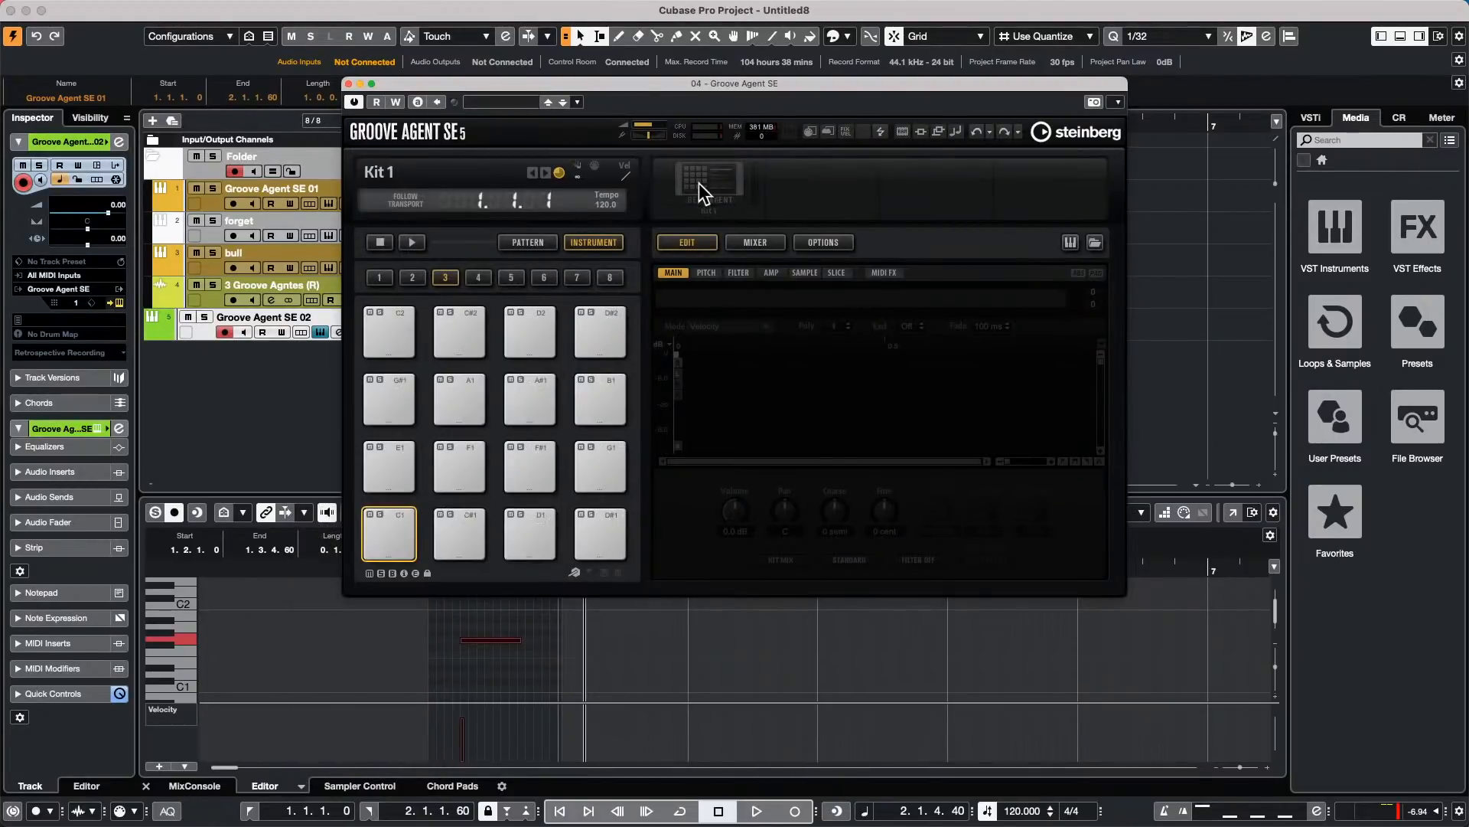
Step: Open the Load Program browser for Groove Agent SE's empty slot and filter it to the Simon Phillips Jazz Drums set
{"action": "right_click", "coordinate": [700, 182]}
{"action": "left_click", "coordinate": [745, 205]}
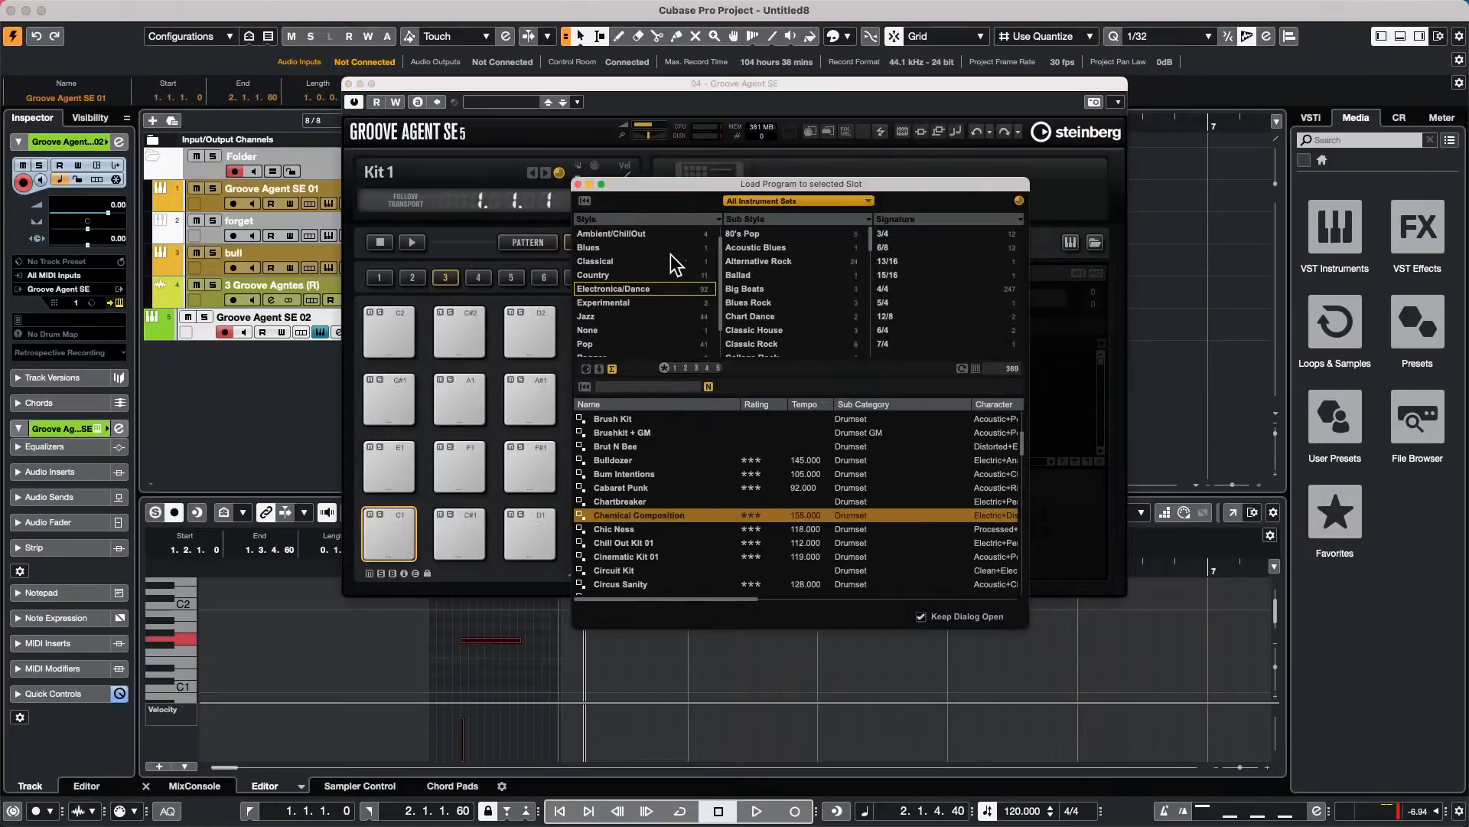
{"action": "left_click", "coordinate": [792, 199]}
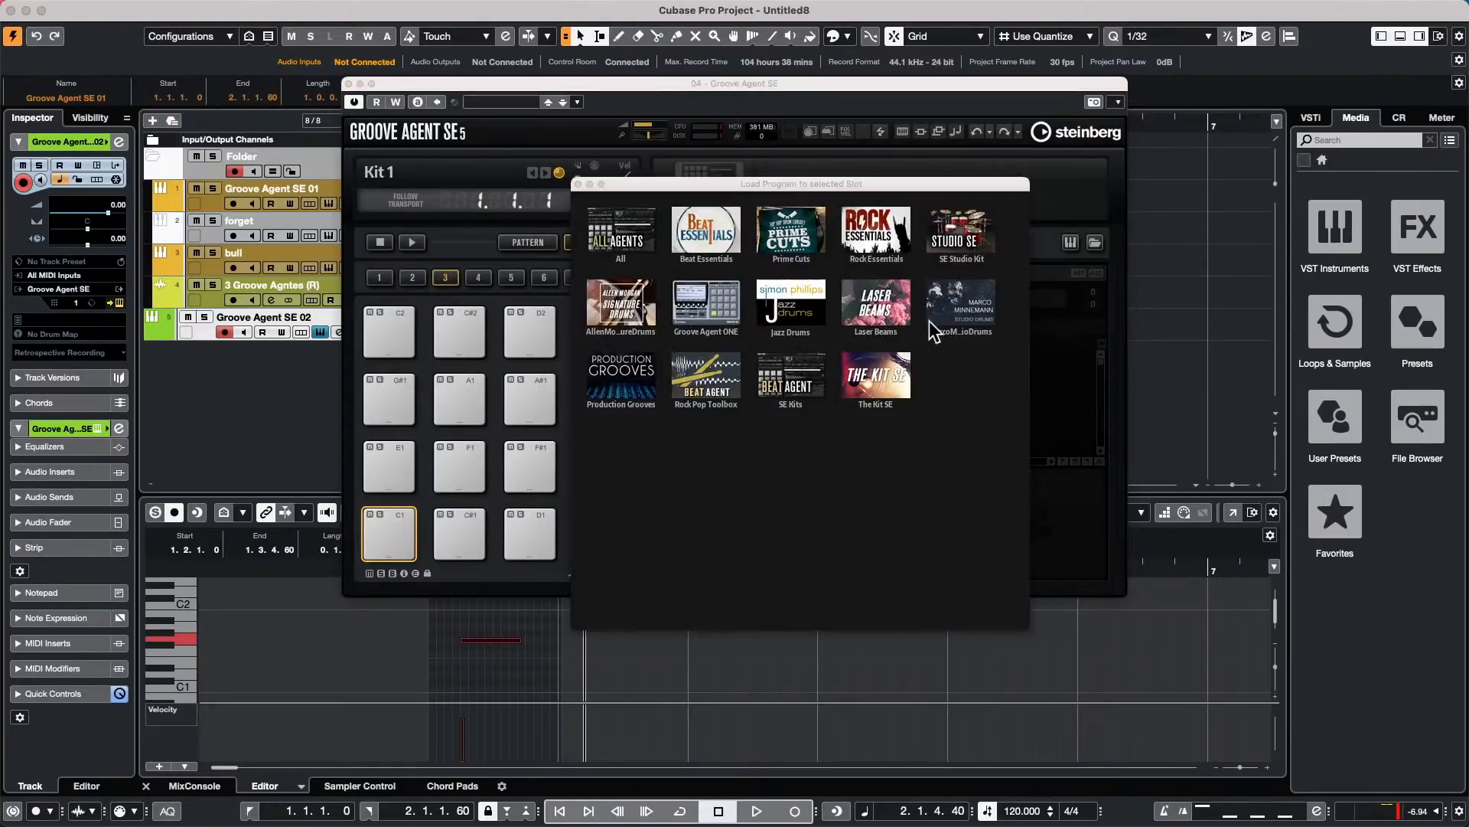
{"action": "left_click", "coordinate": [793, 292]}
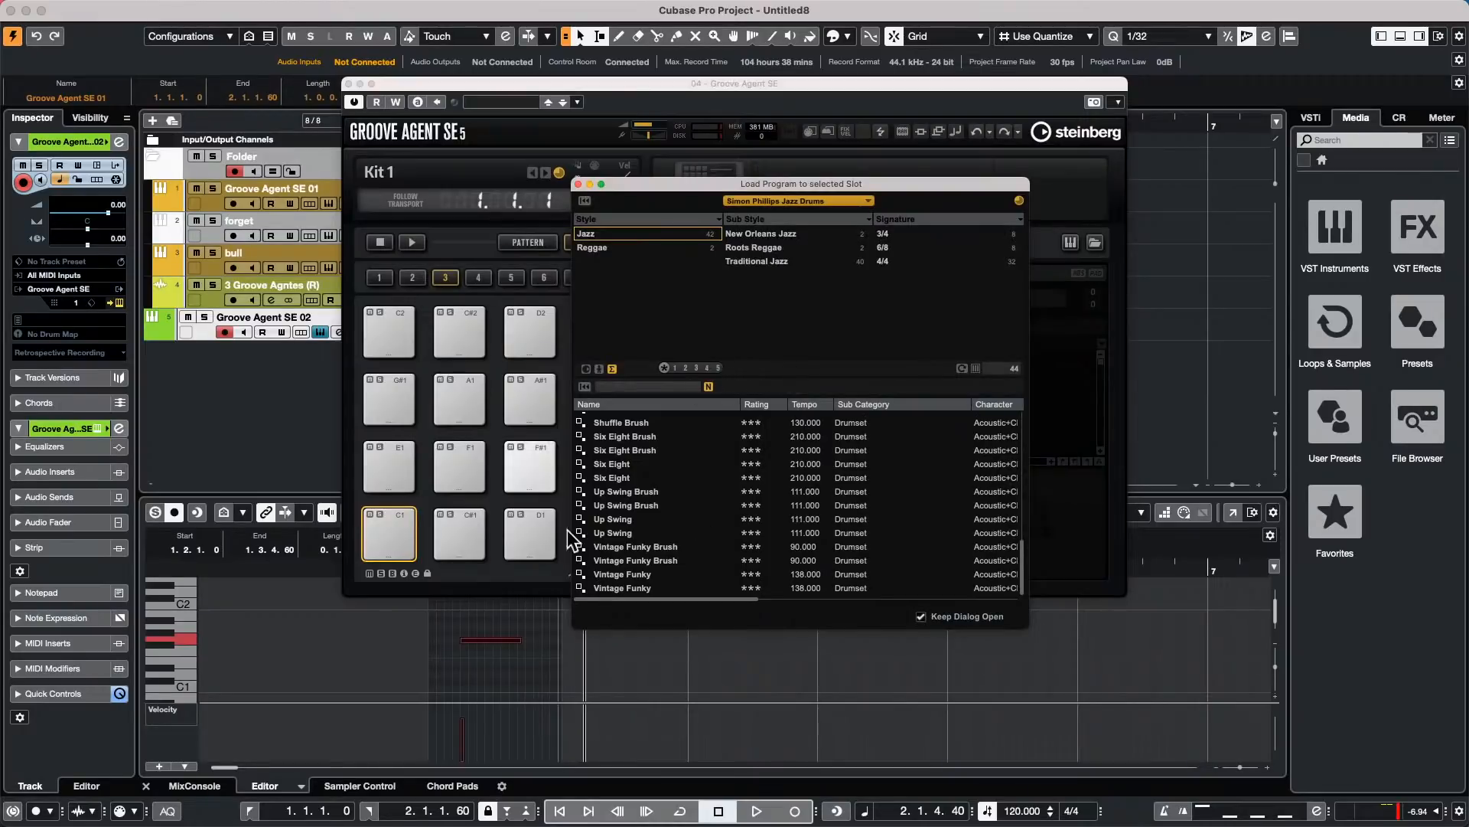
Step: Check the listed programs' time signatures, load the Six Eight Brush drumset into the slot, and close the browser
{"action": "left_click_drag", "start_coordinate": [705, 598], "coordinate": [989, 592]}
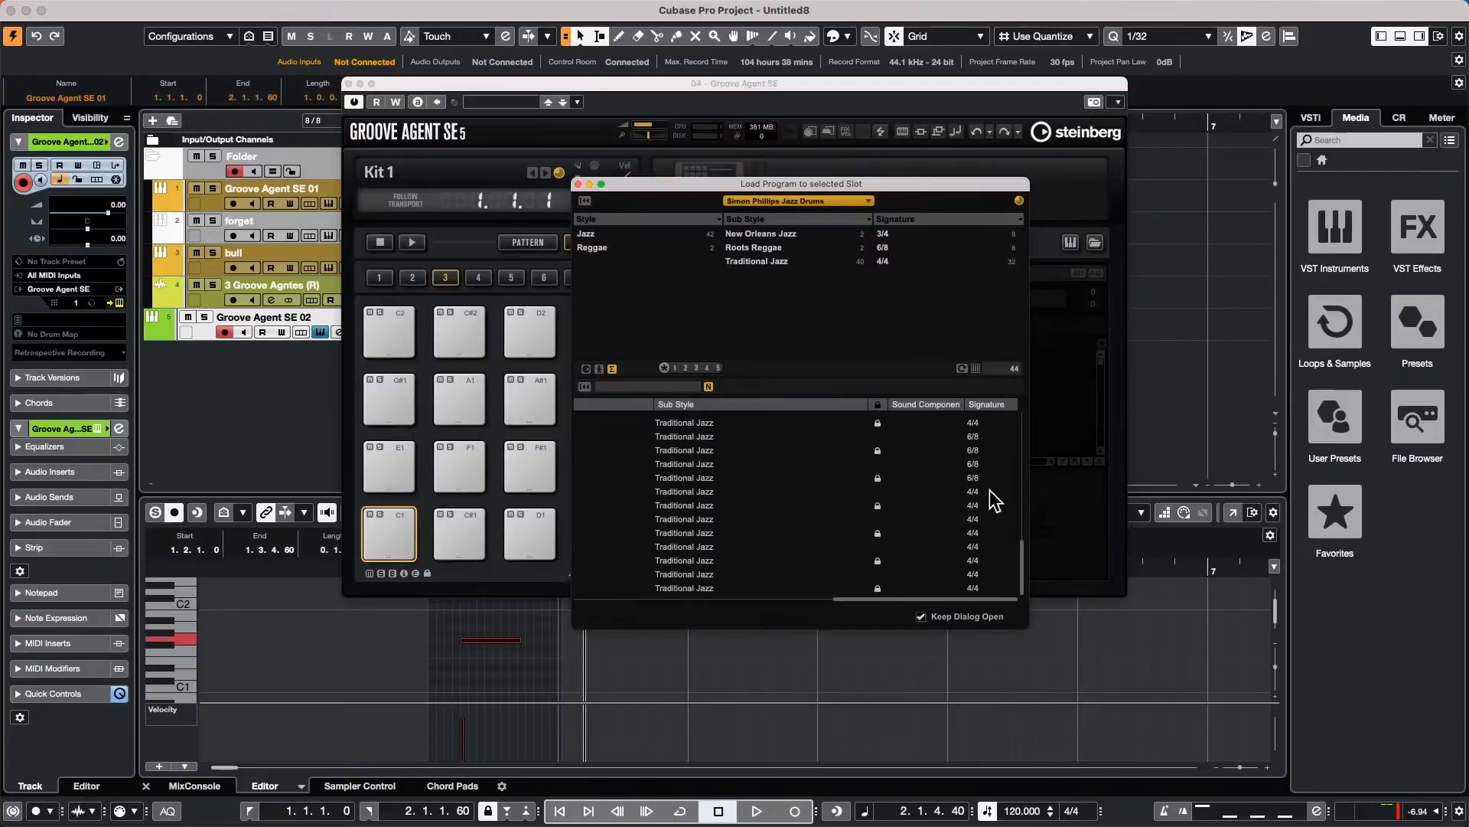
{"action": "left_click_drag", "start_coordinate": [946, 597], "coordinate": [1158, 582]}
{"action": "left_click_drag", "start_coordinate": [912, 595], "coordinate": [512, 584]}
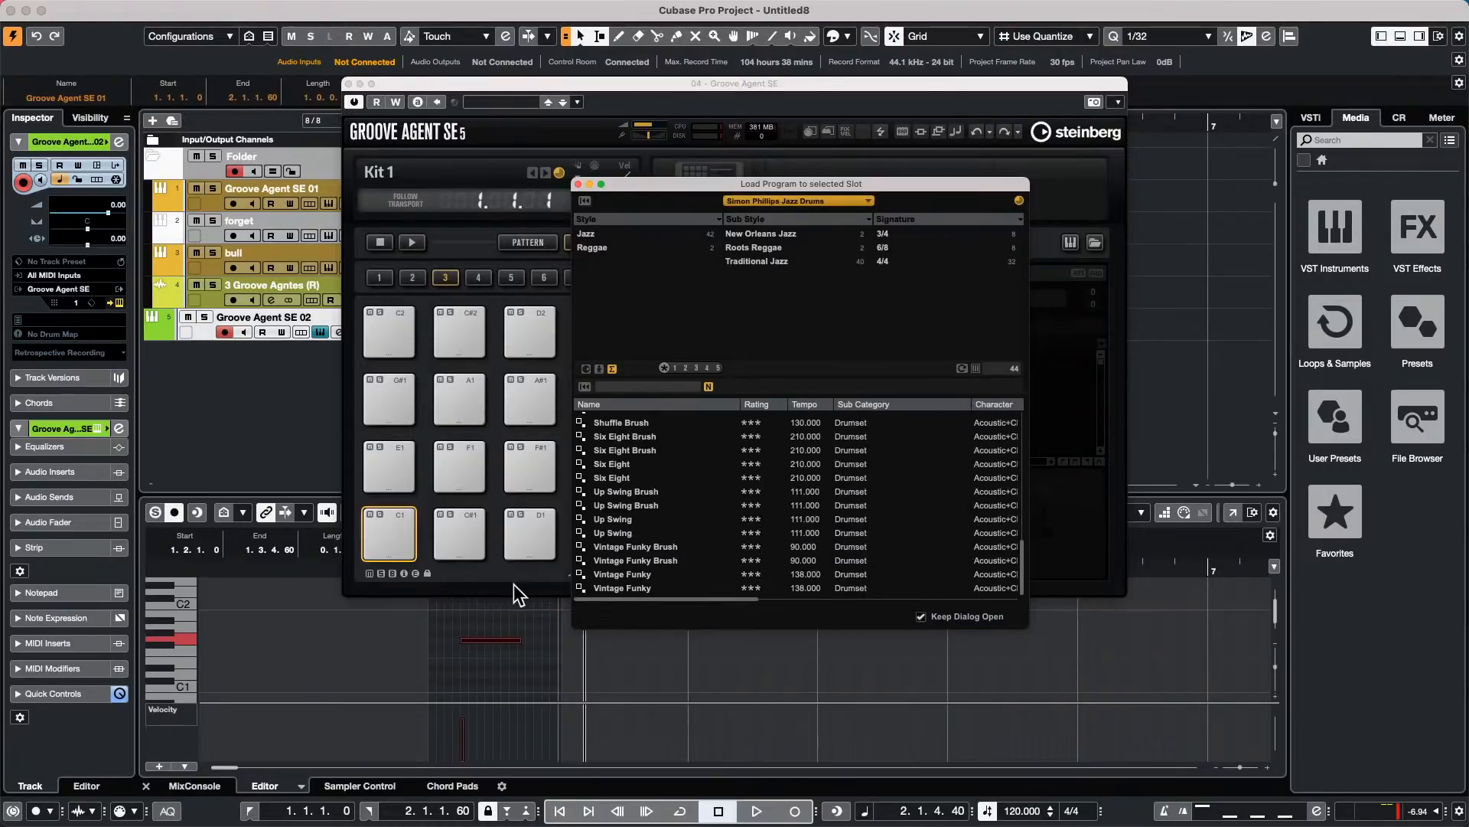
{"action": "double_click", "coordinate": [640, 448]}
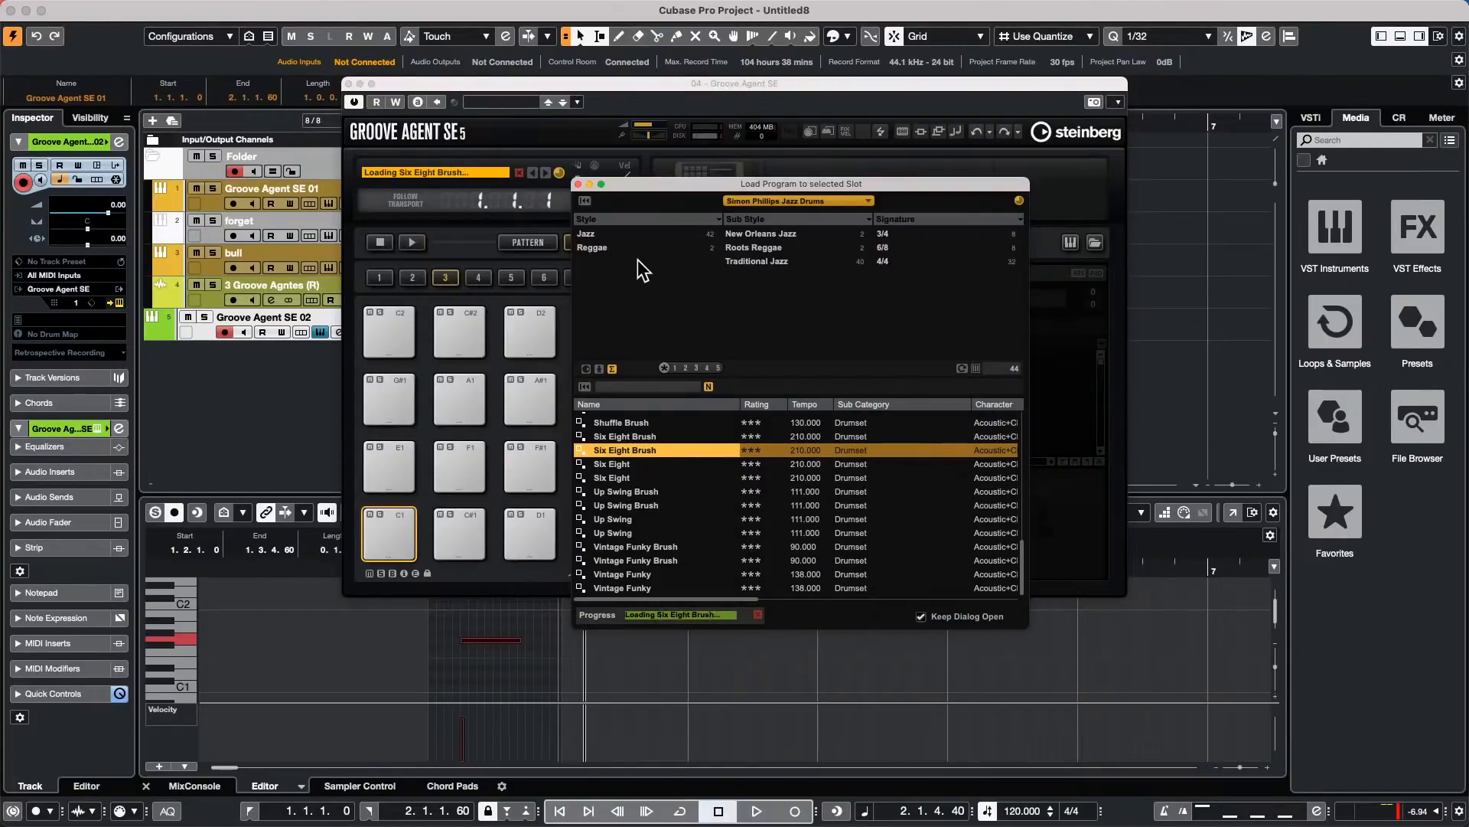
{"action": "left_click", "coordinate": [579, 185]}
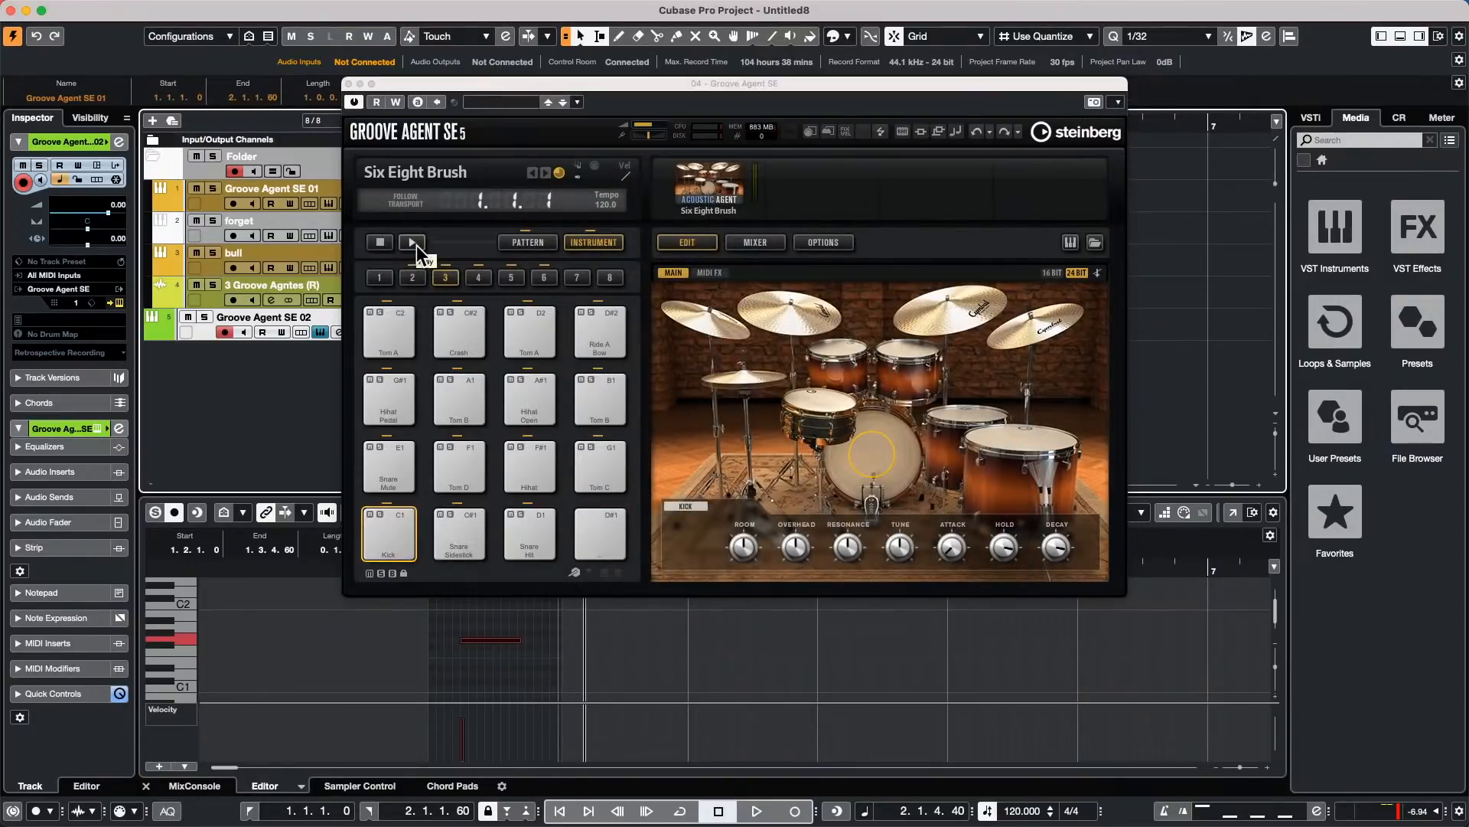
Step: Audition the Main 1 and Main 2 patterns of Six Eight Brush, raising the Complexity to 2
{"action": "left_click", "coordinate": [413, 241]}
{"action": "left_click", "coordinate": [527, 242]}
{"action": "left_click", "coordinate": [391, 464]}
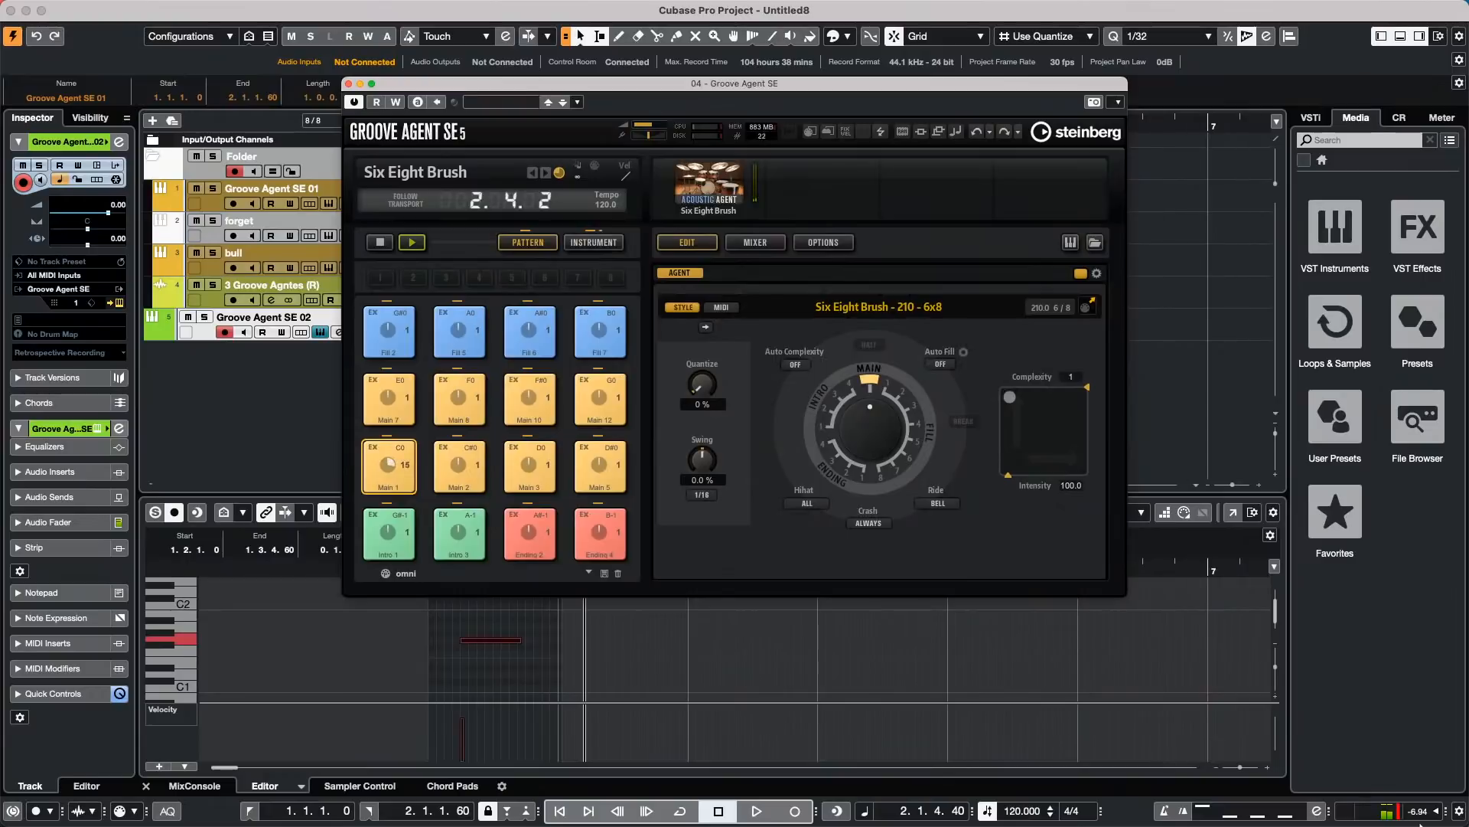
{"action": "left_click_drag", "start_coordinate": [1438, 812], "coordinate": [1438, 797]}
{"action": "left_click_drag", "start_coordinate": [1456, 724], "coordinate": [1457, 714]}
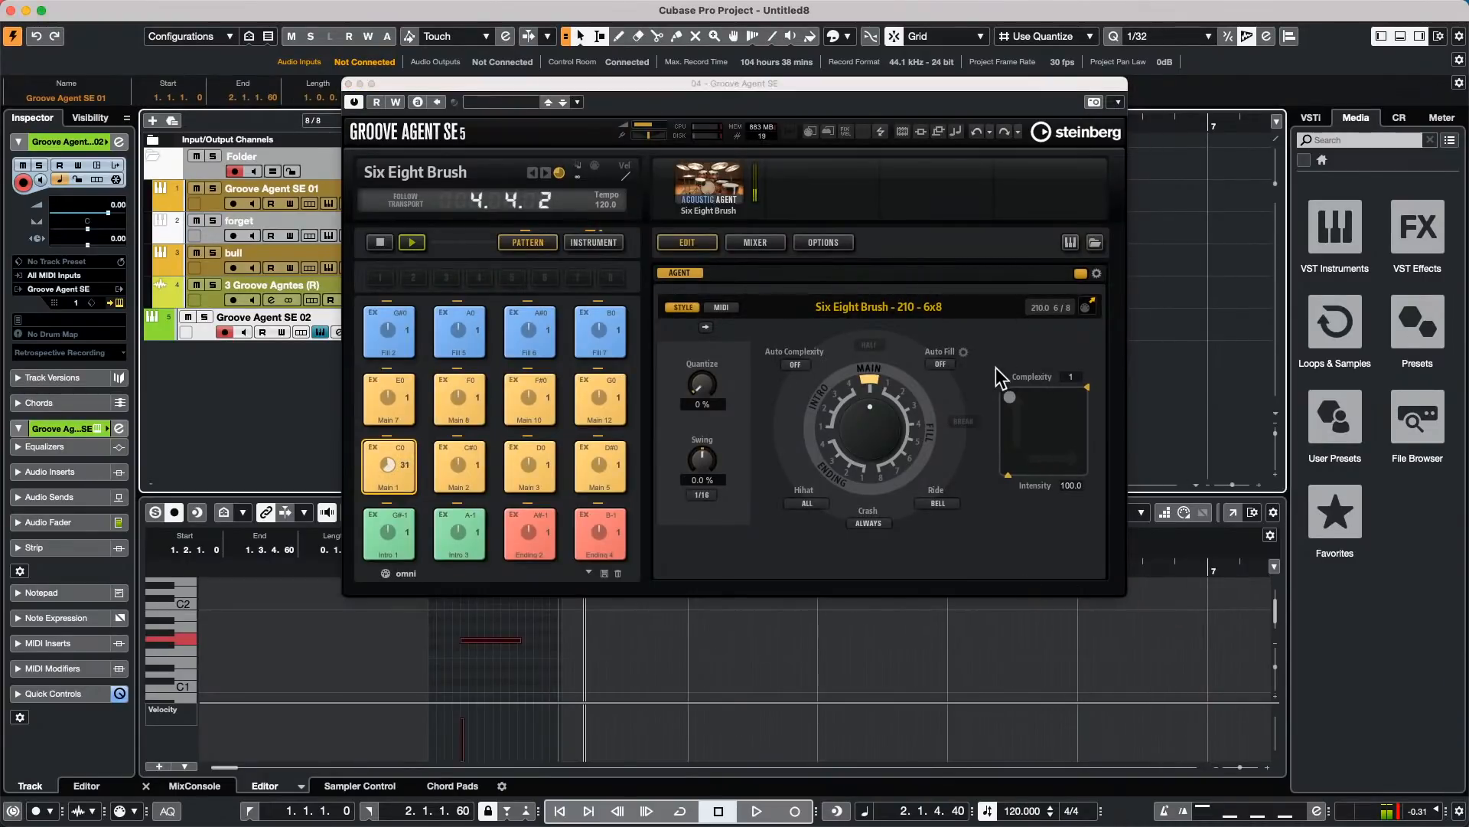
{"action": "mouse_move", "coordinate": [1012, 398]}
{"action": "left_mouse_down"}
{"action": "mouse_move", "coordinate": [1049, 399]}
{"action": "mouse_move", "coordinate": [1016, 397]}
{"action": "left_mouse_up"}
{"action": "left_click", "coordinate": [465, 467]}
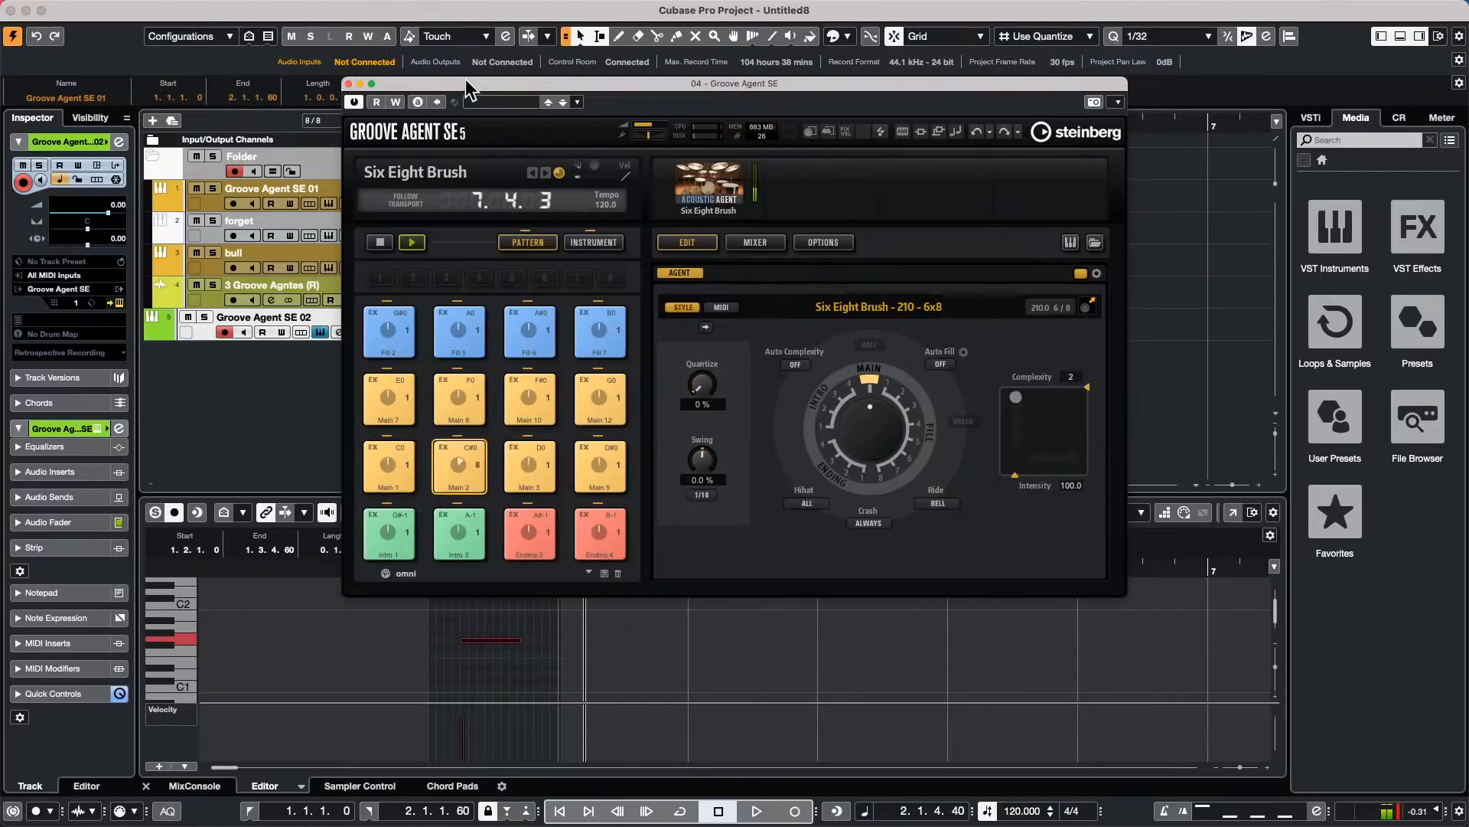
Step: Place the Main 2 pattern in the project at bar 3 as a MIDI part, keeping the Groove Agent window clear of the arrangement
{"action": "left_click_drag", "start_coordinate": [470, 79], "coordinate": [876, 97]}
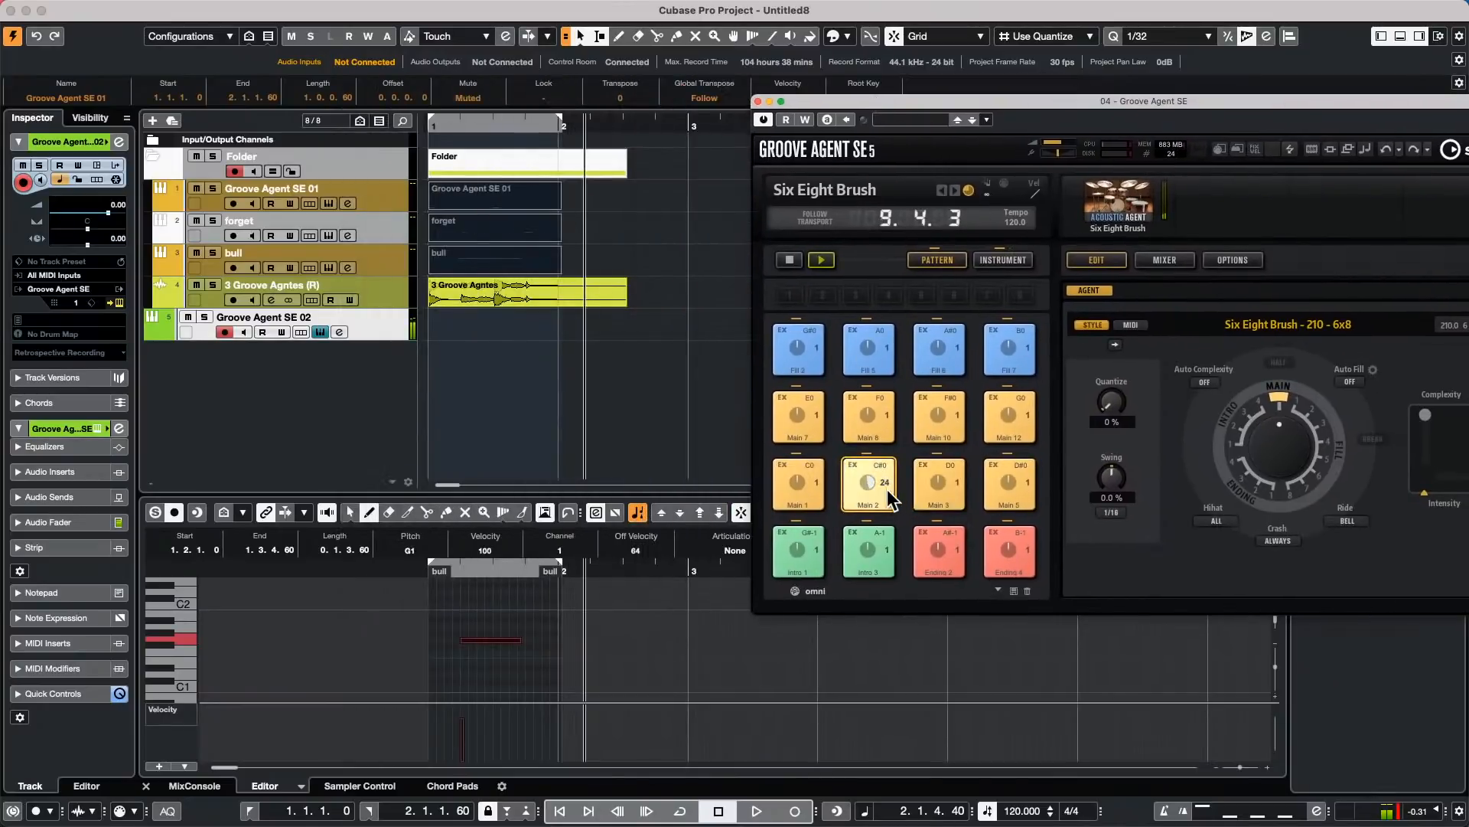
{"action": "left_click_drag", "start_coordinate": [887, 489], "coordinate": [689, 342]}
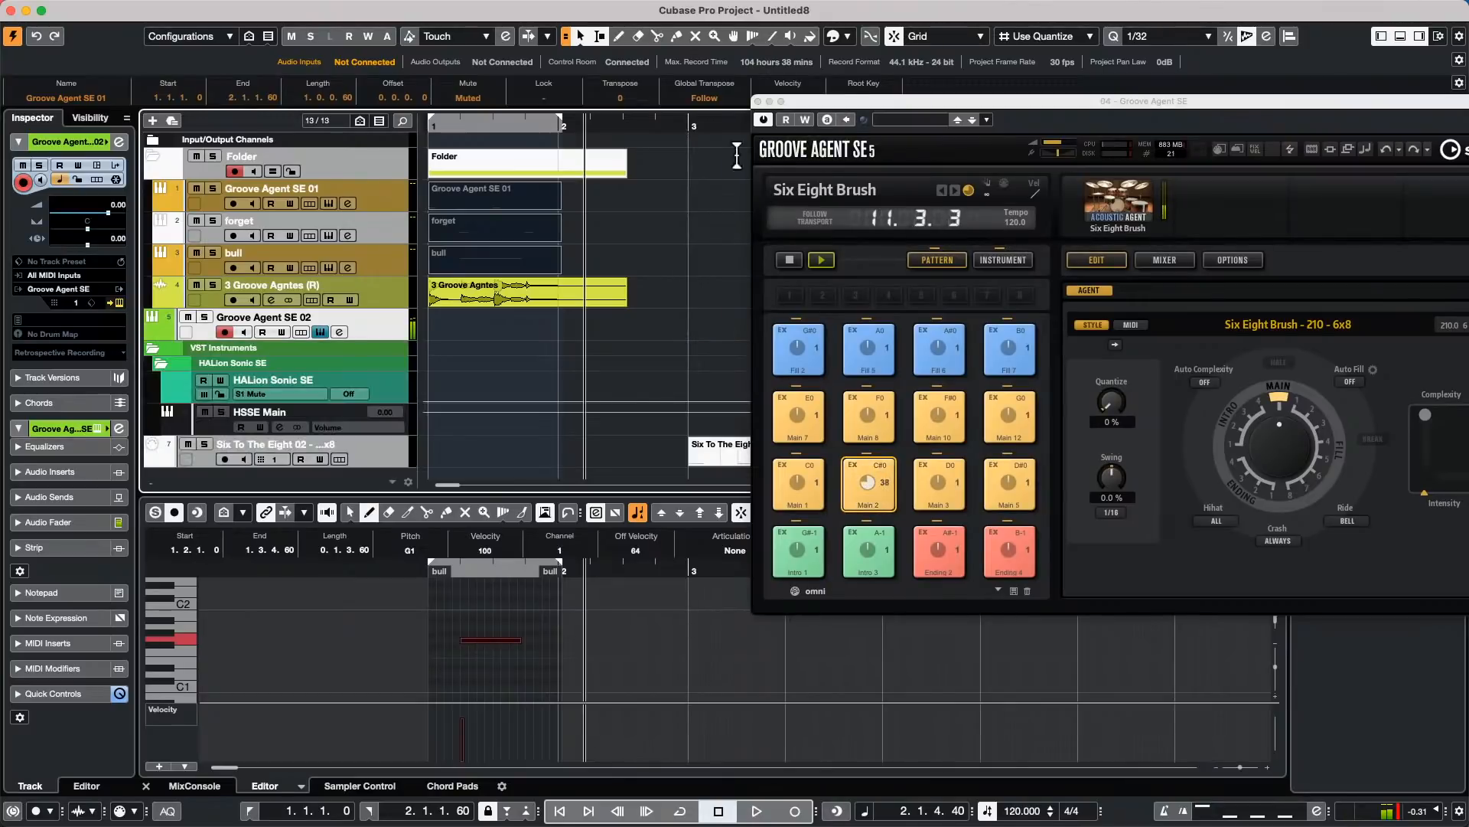
{"action": "left_click_drag", "start_coordinate": [943, 98], "coordinate": [1309, 314]}
Step: Play the Six To The Eight 02 part, and move it onto the Groove Agent SE 02 track at bar 3
{"action": "key", "text": "space"}
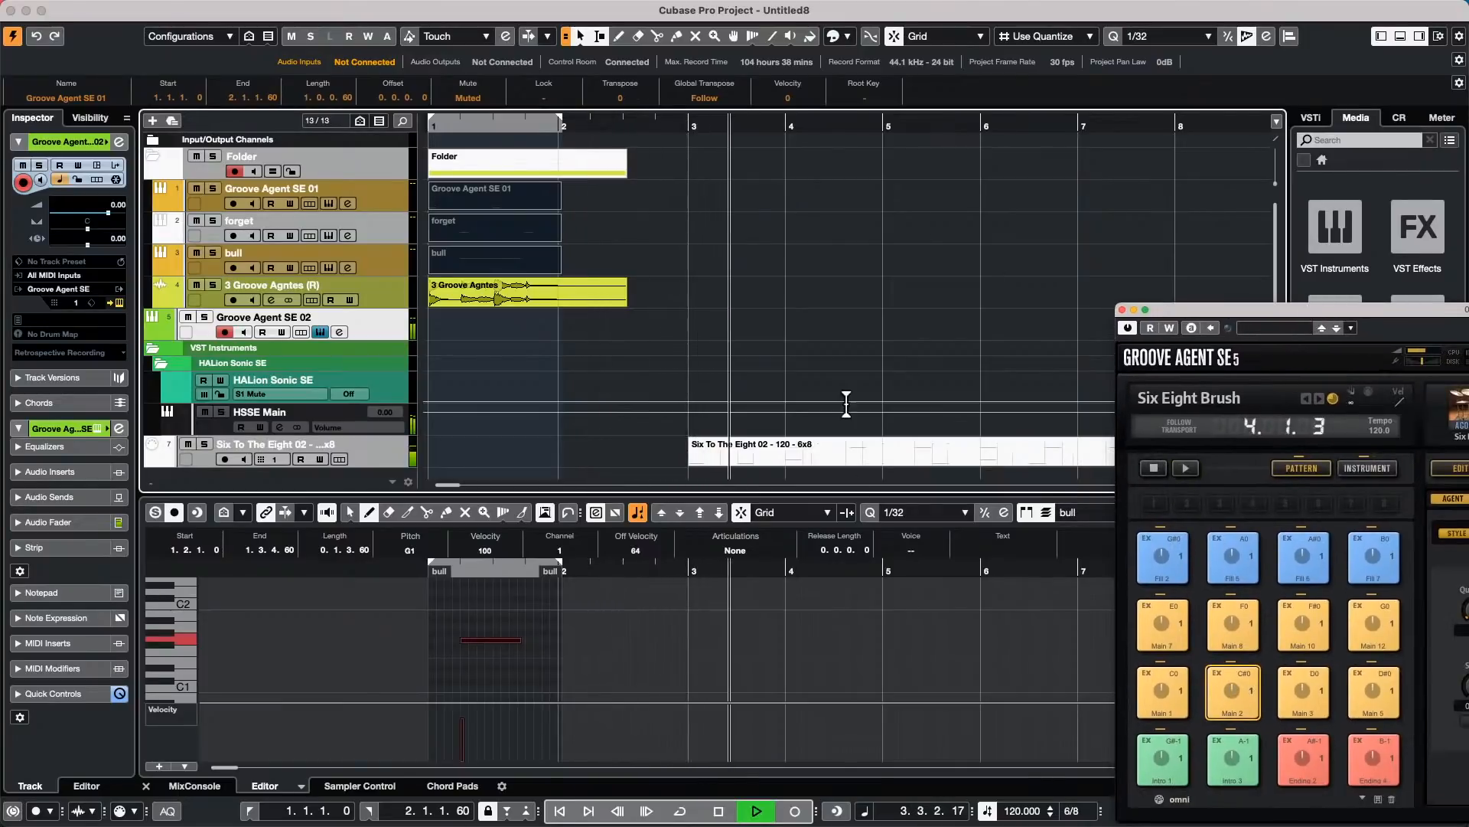
{"action": "key", "text": "space"}
{"action": "left_click_drag", "start_coordinate": [735, 466], "coordinate": [725, 396]}
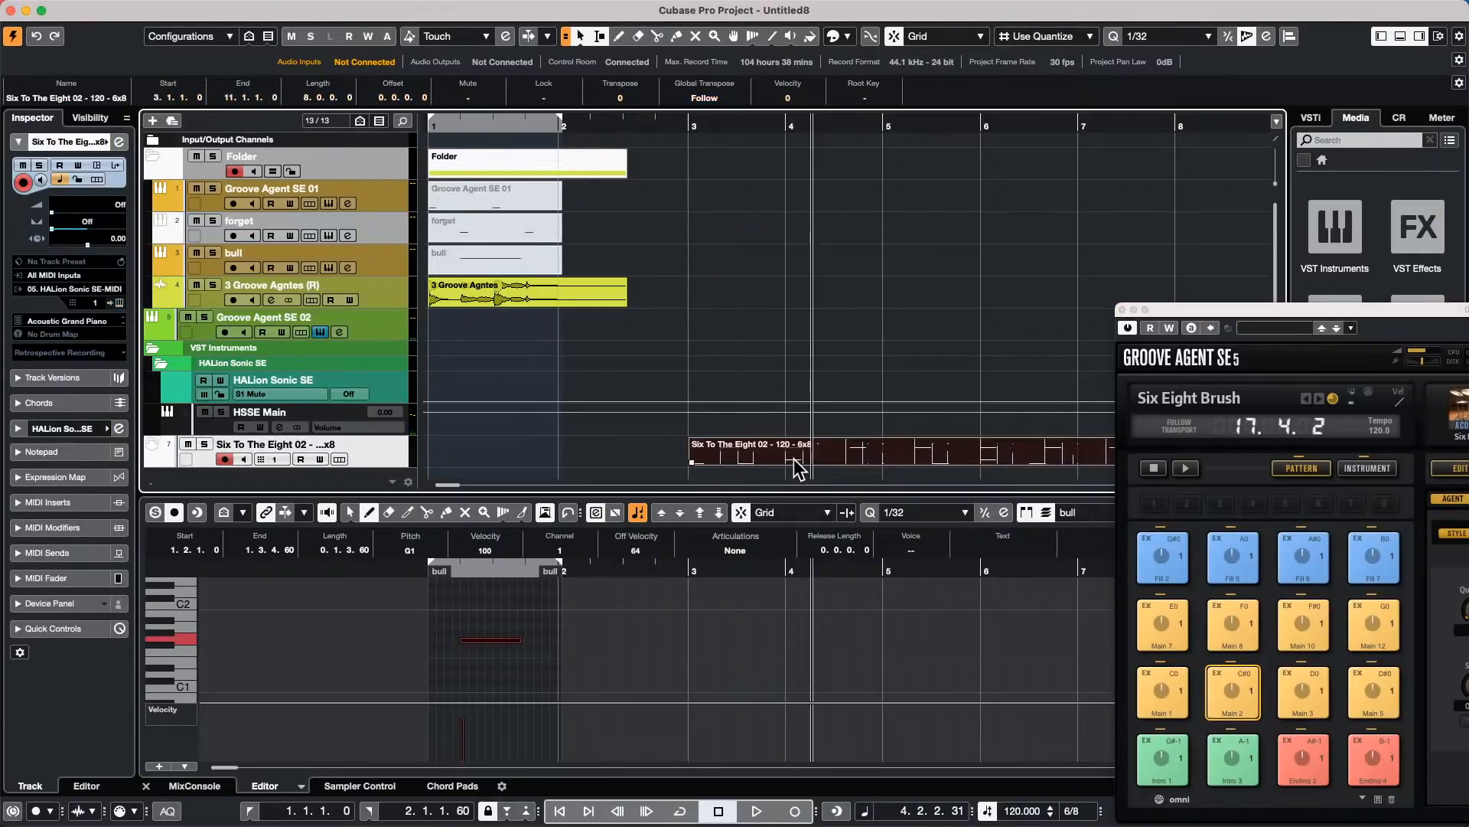
{"action": "left_click_drag", "start_coordinate": [796, 463], "coordinate": [793, 328]}
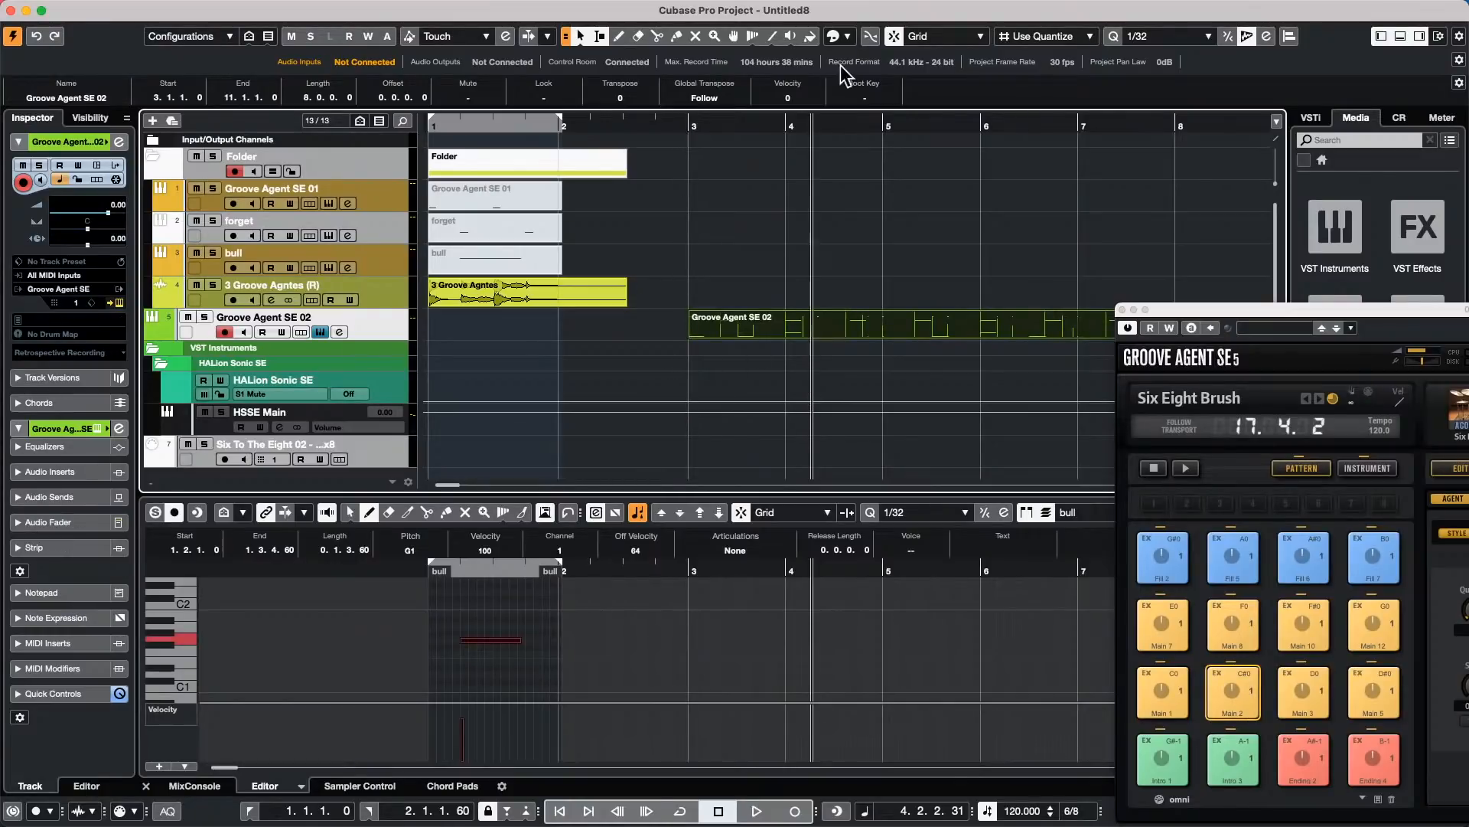
Step: Play the Groove Agent SE 02 part from bar 3, stop playback, and close the Groove Agent window
{"action": "left_click_drag", "start_coordinate": [664, 132], "coordinate": [692, 92]}
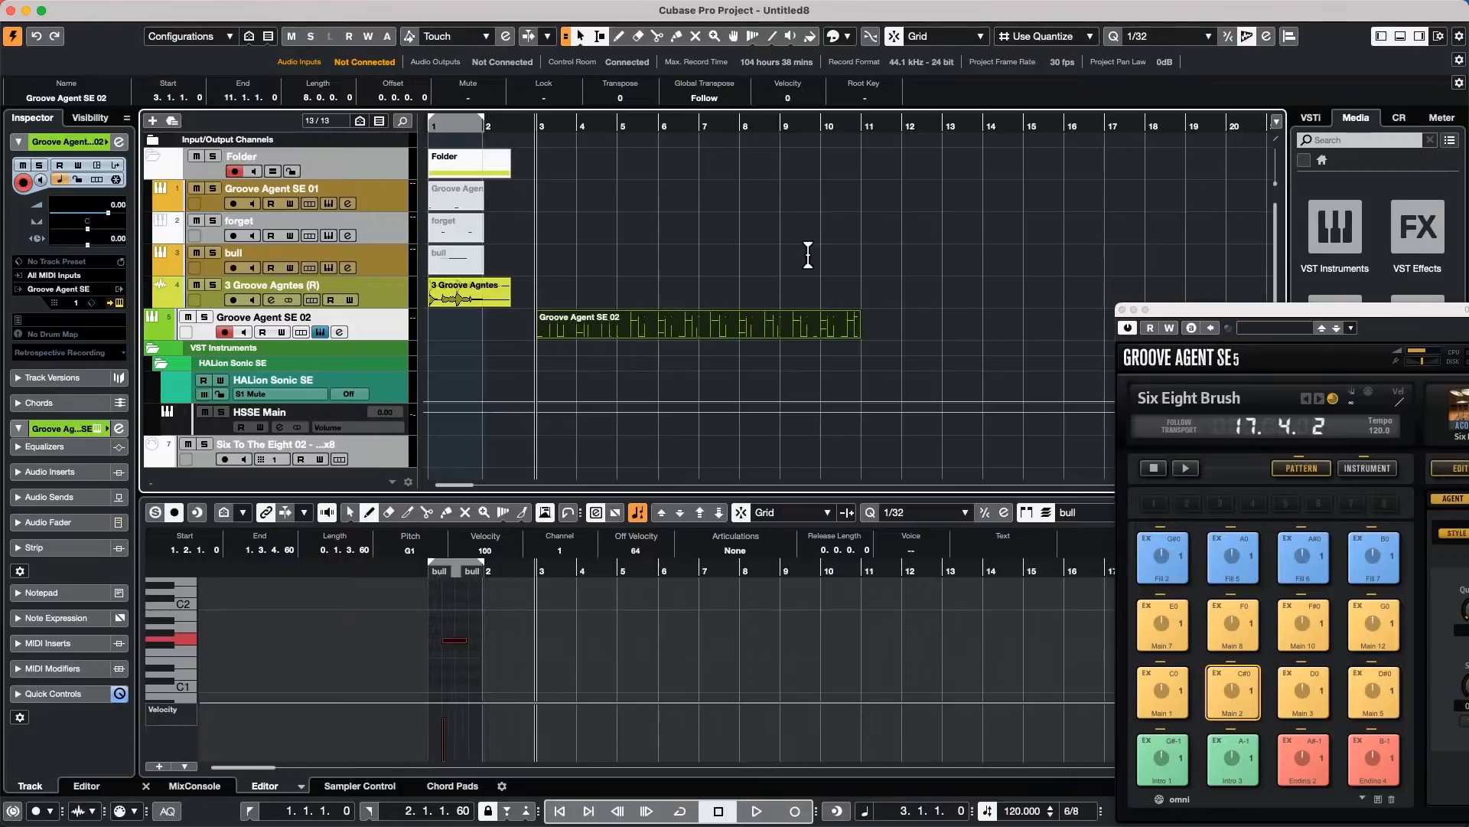
{"action": "key", "text": "space"}
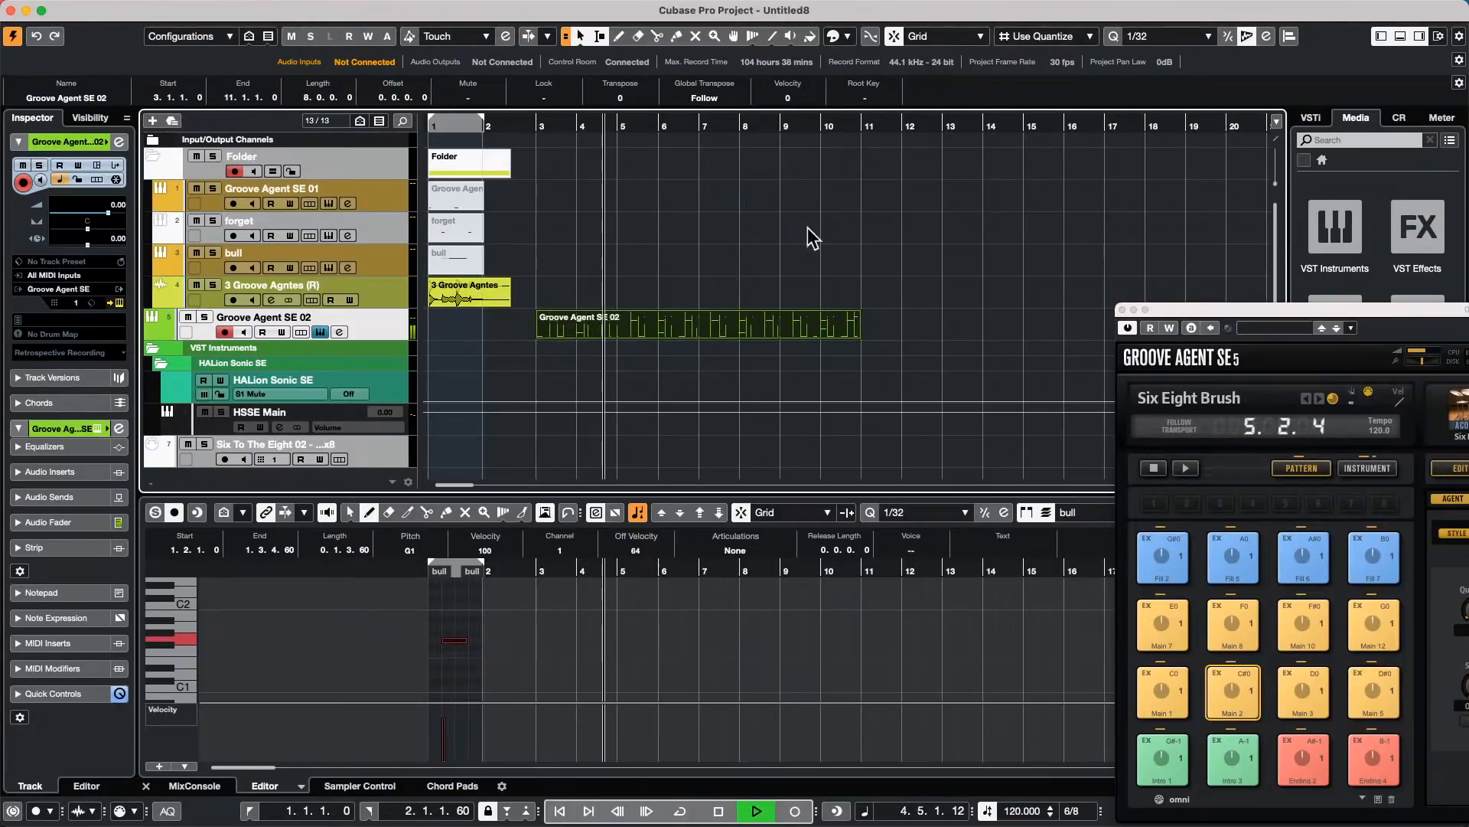
{"action": "key", "text": "space"}
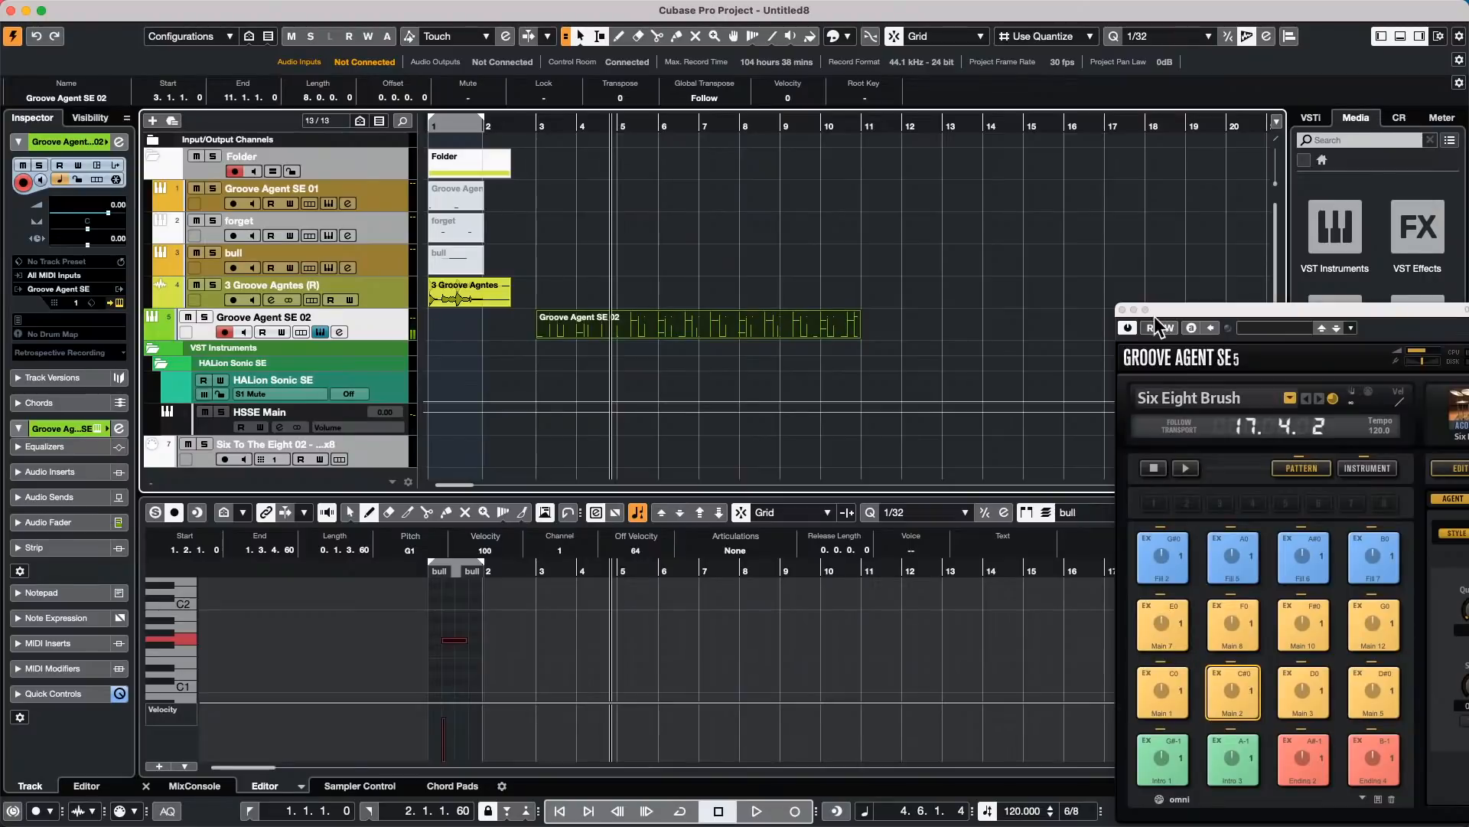
{"action": "left_click", "coordinate": [1122, 310]}
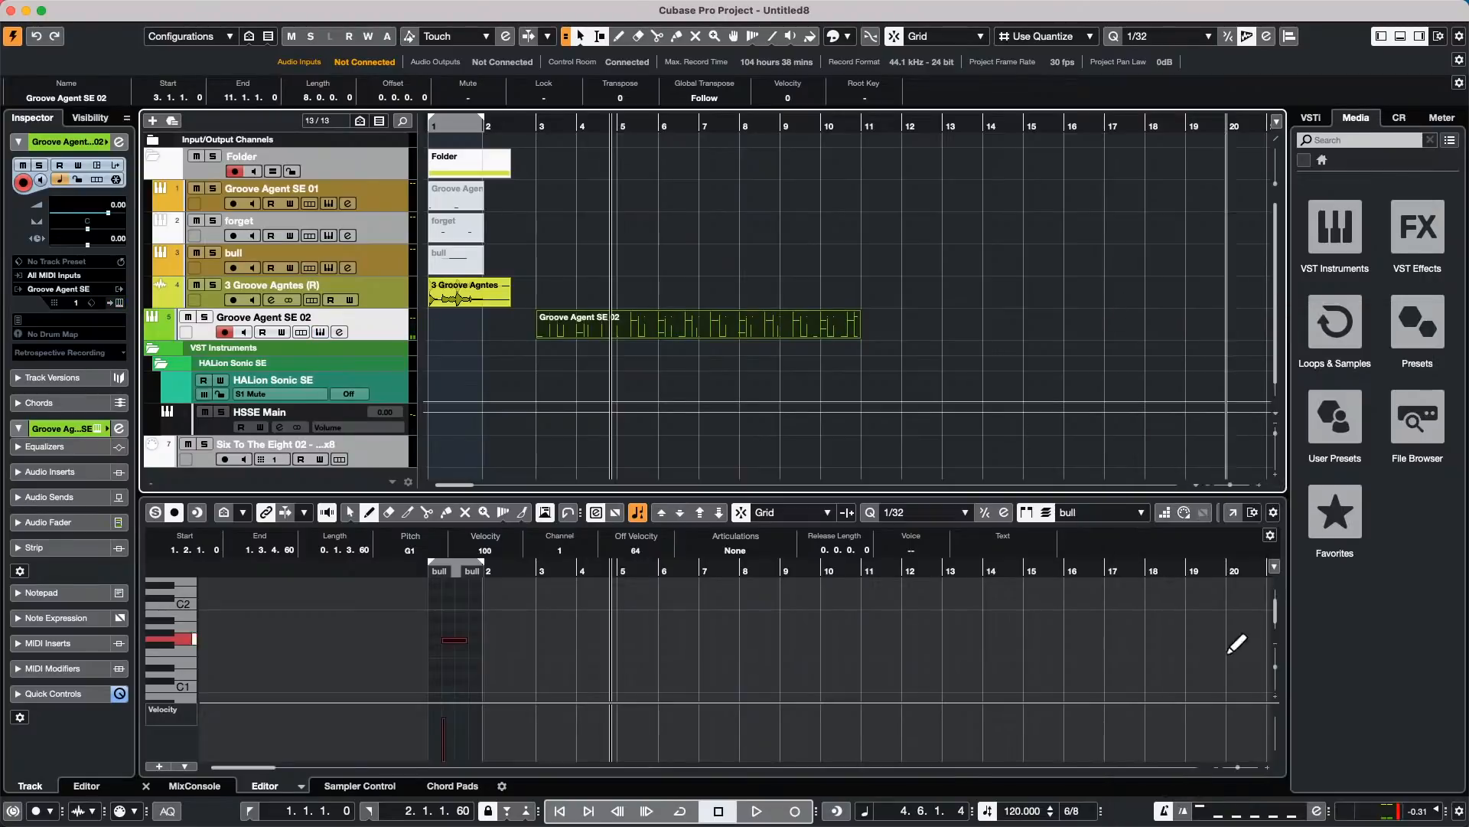
Step: Examine the metronome's click pattern and place the project cursor shortly before the Groove Agent SE 02 part
{"action": "left_click", "coordinate": [1252, 816]}
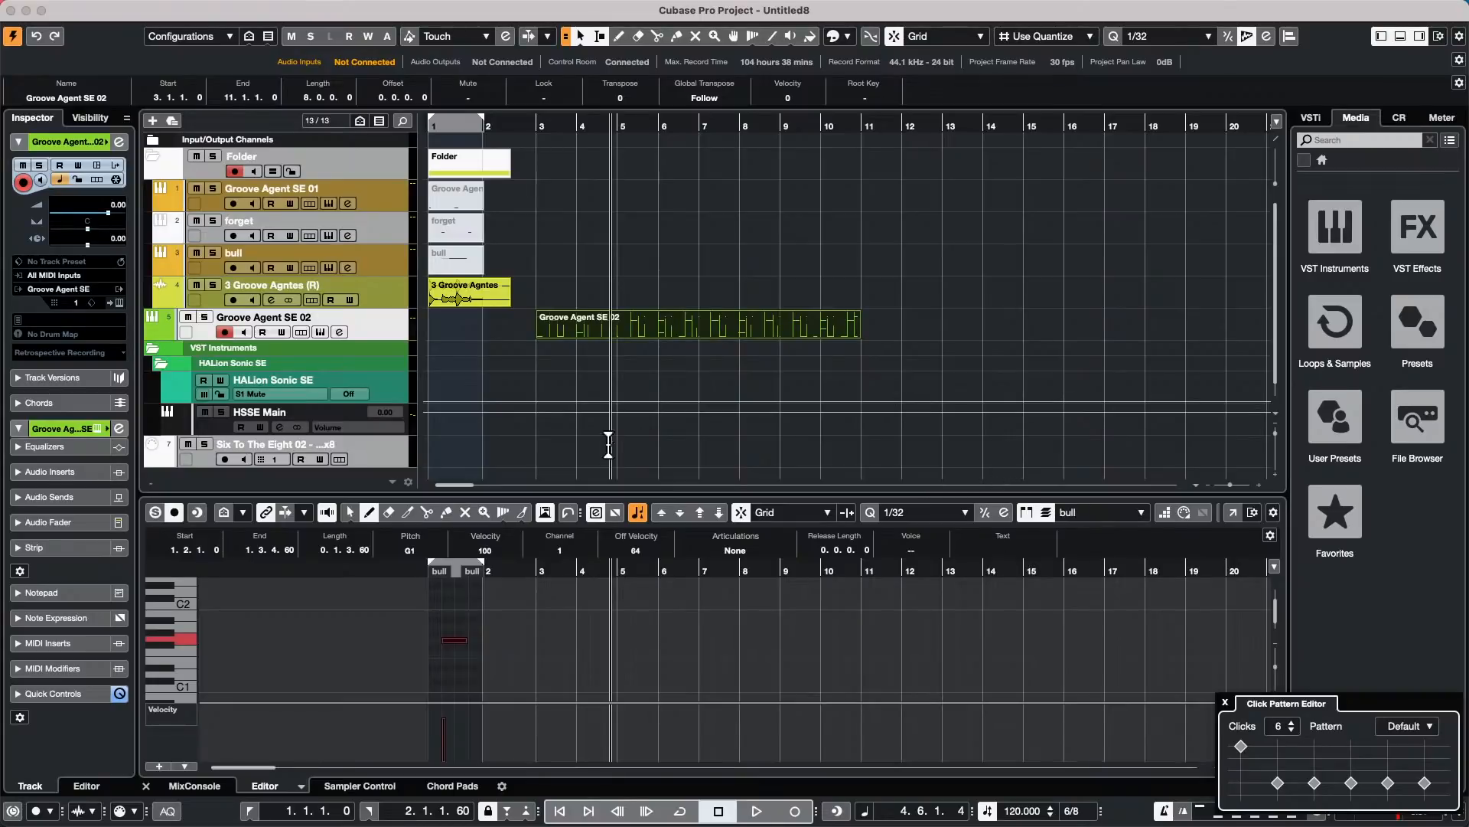
{"action": "left_click_drag", "start_coordinate": [557, 129], "coordinate": [526, 130]}
{"action": "key", "text": "h"}
{"action": "key", "text": "h"}
{"action": "key", "text": "h"}
{"action": "key", "text": "h"}
{"action": "key", "text": "g"}
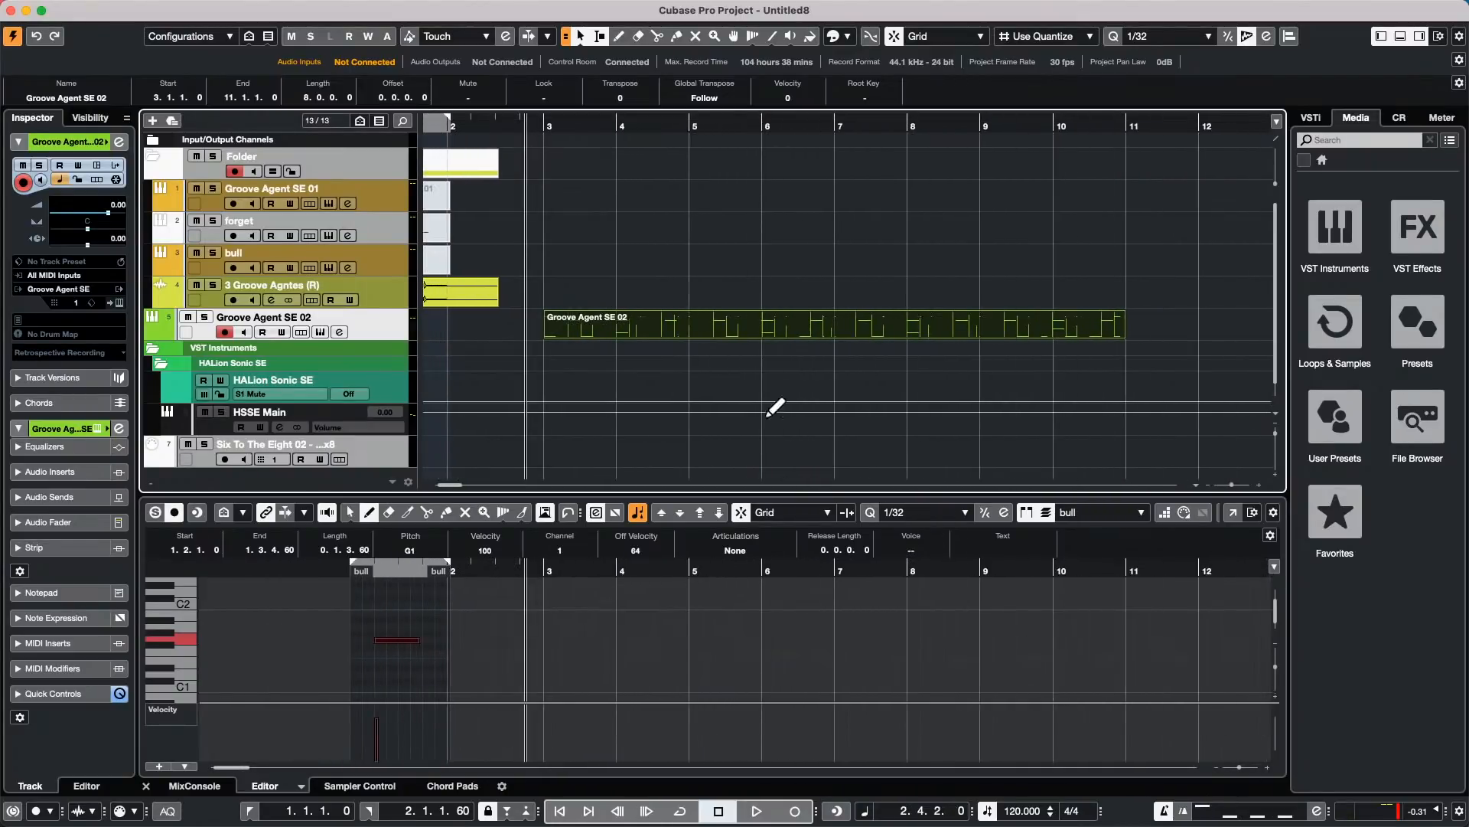
Step: Play the eight-bar Groove Agent SE 02 part under the 6/8 signature and stop playback
{"action": "mouse_move", "coordinate": [663, 326]}
{"action": "left_mouse_down"}
{"action": "mouse_move", "coordinate": [696, 328]}
{"action": "mouse_move", "coordinate": [663, 329]}
{"action": "left_mouse_up"}
{"action": "key", "text": "space"}
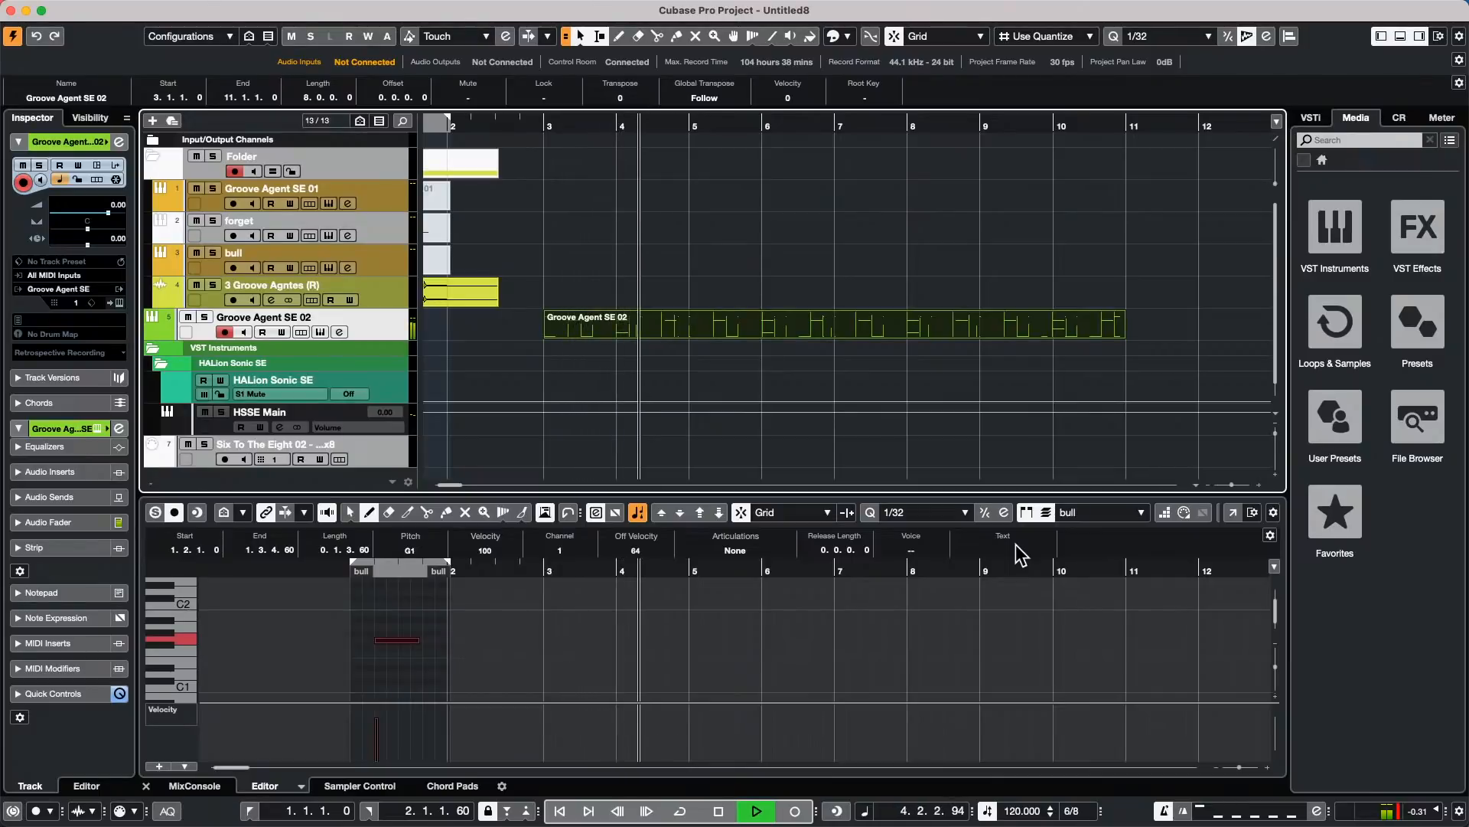
{"action": "key", "text": "space"}
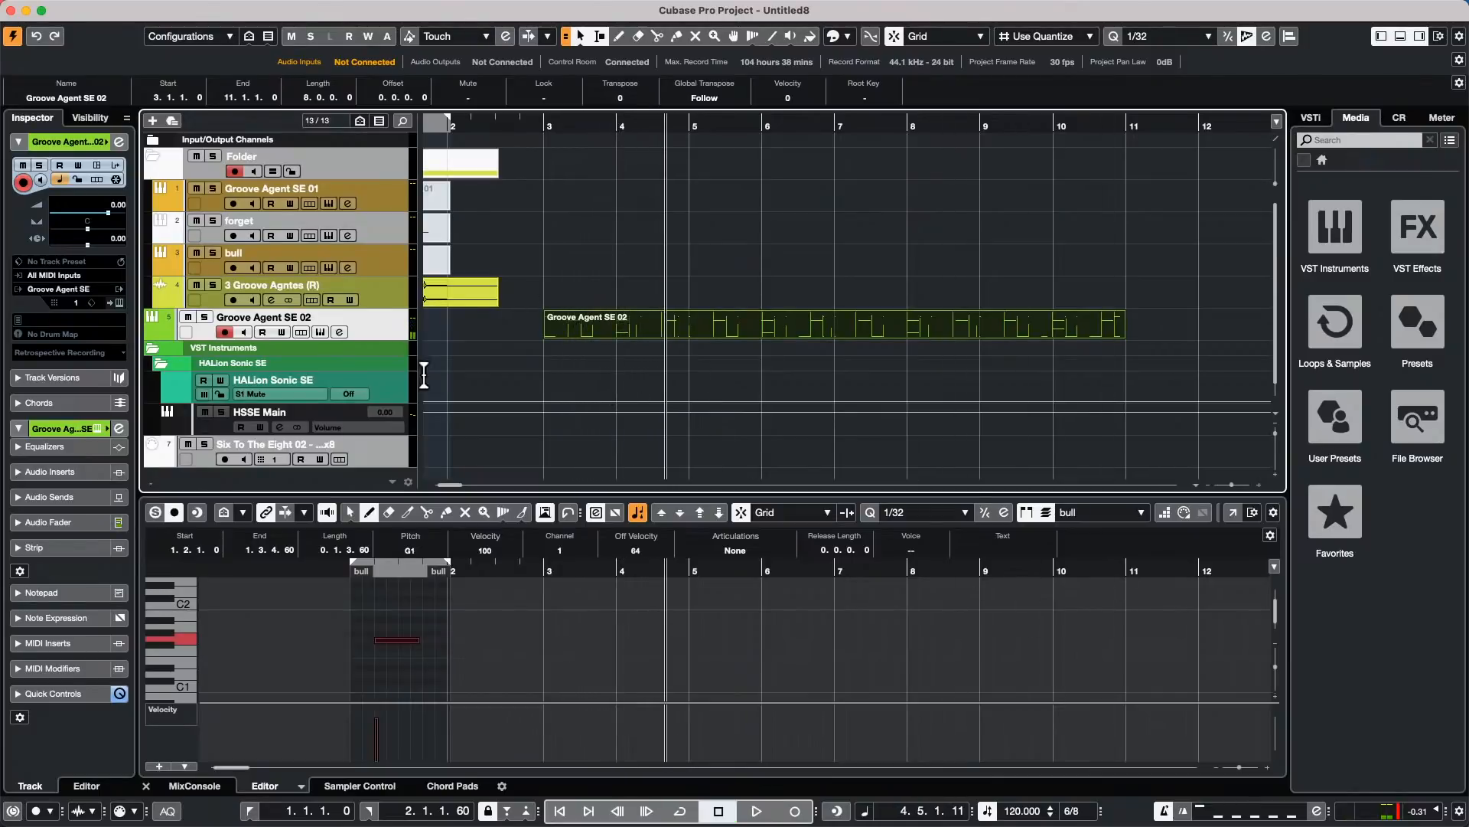
Step: Add a signature track and change the time signature event at bar 3 to 4/4
{"action": "right_click", "coordinate": [375, 350]}
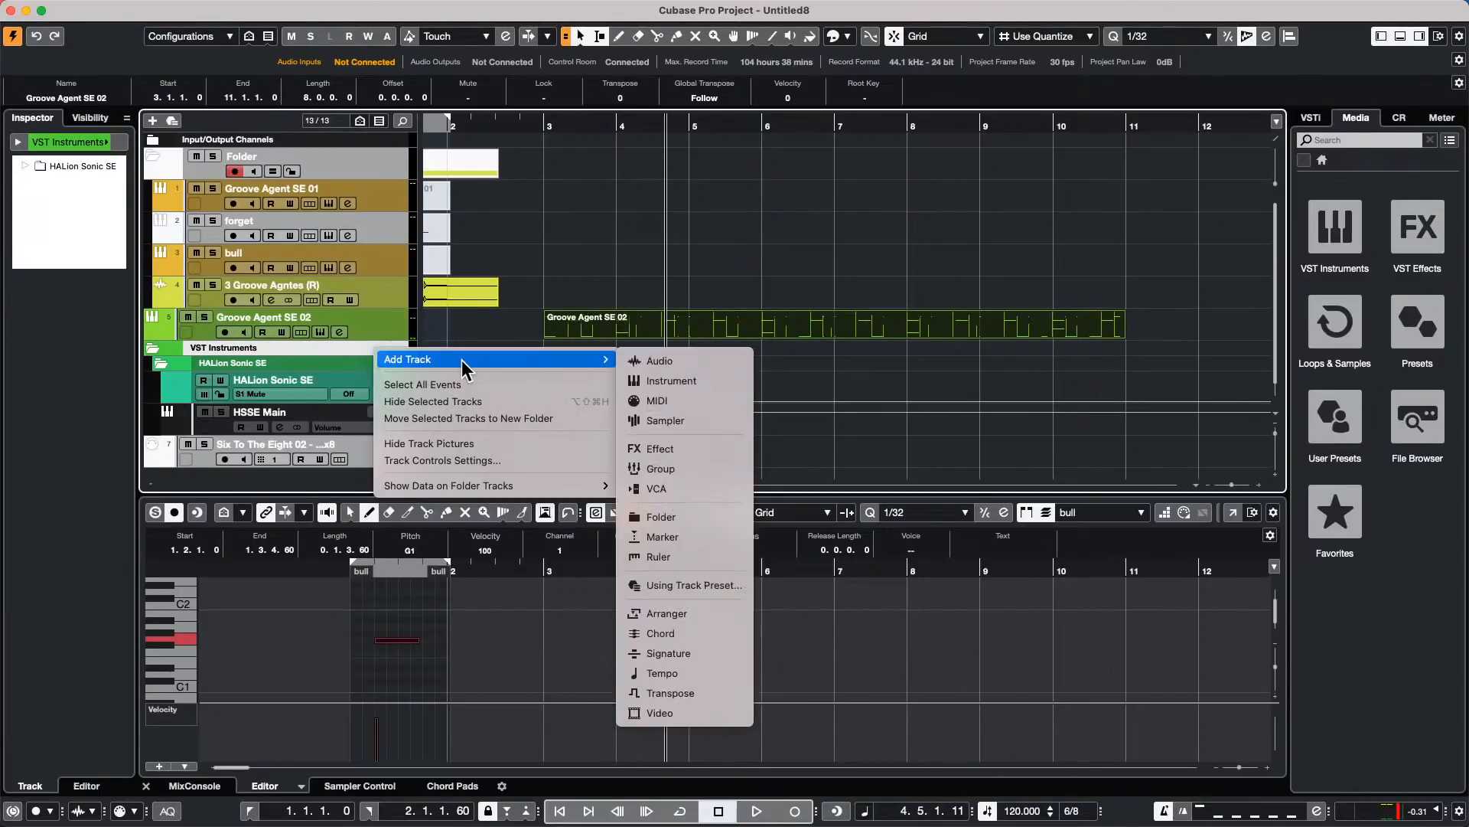
{"action": "mouse_move", "coordinate": [511, 374]}
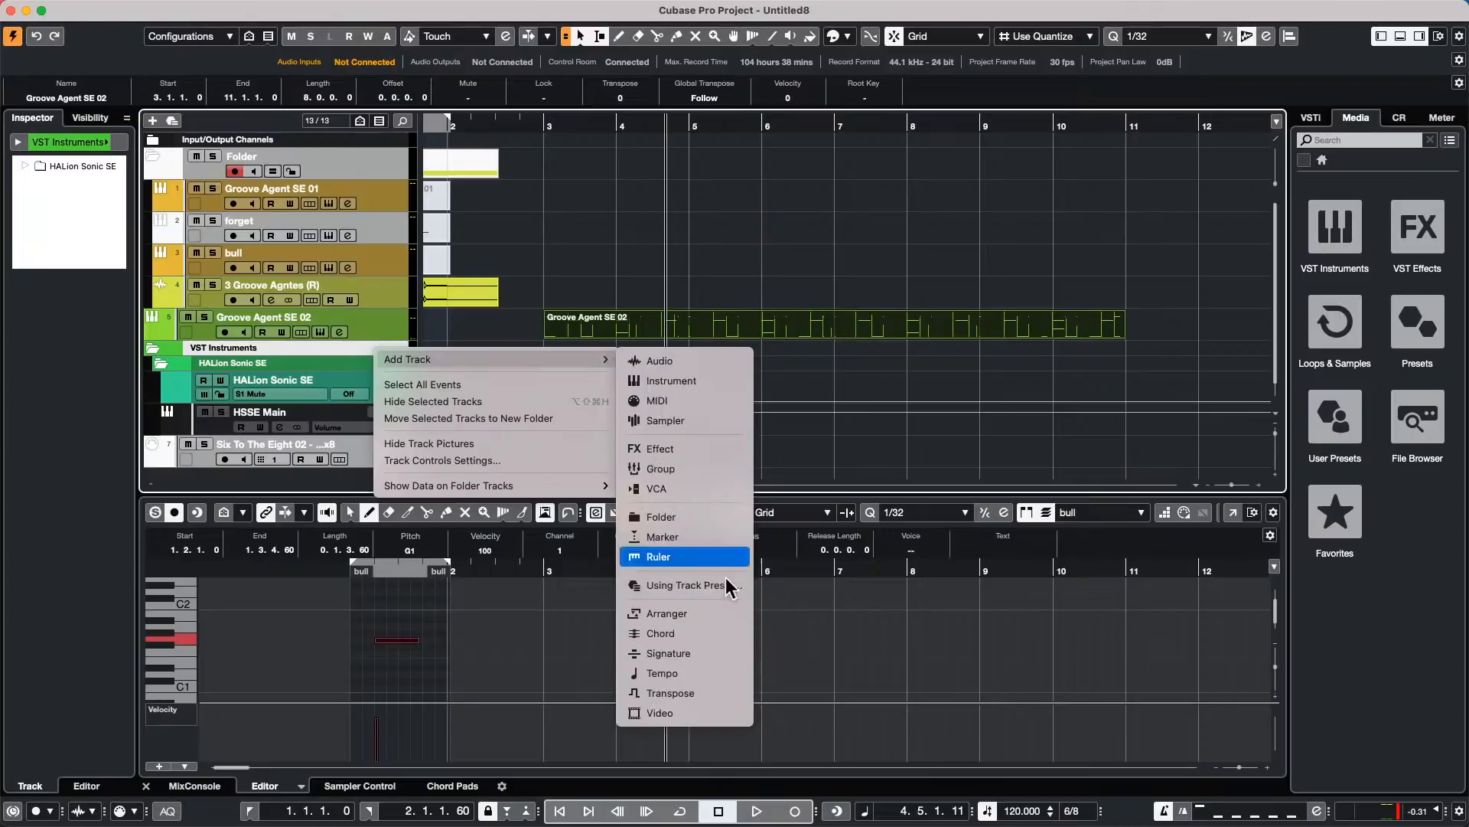
{"action": "left_click", "coordinate": [693, 654]}
{"action": "scroll", "coordinate": [690, 354], "scroll_direction": "down", "scroll_amount": 1}
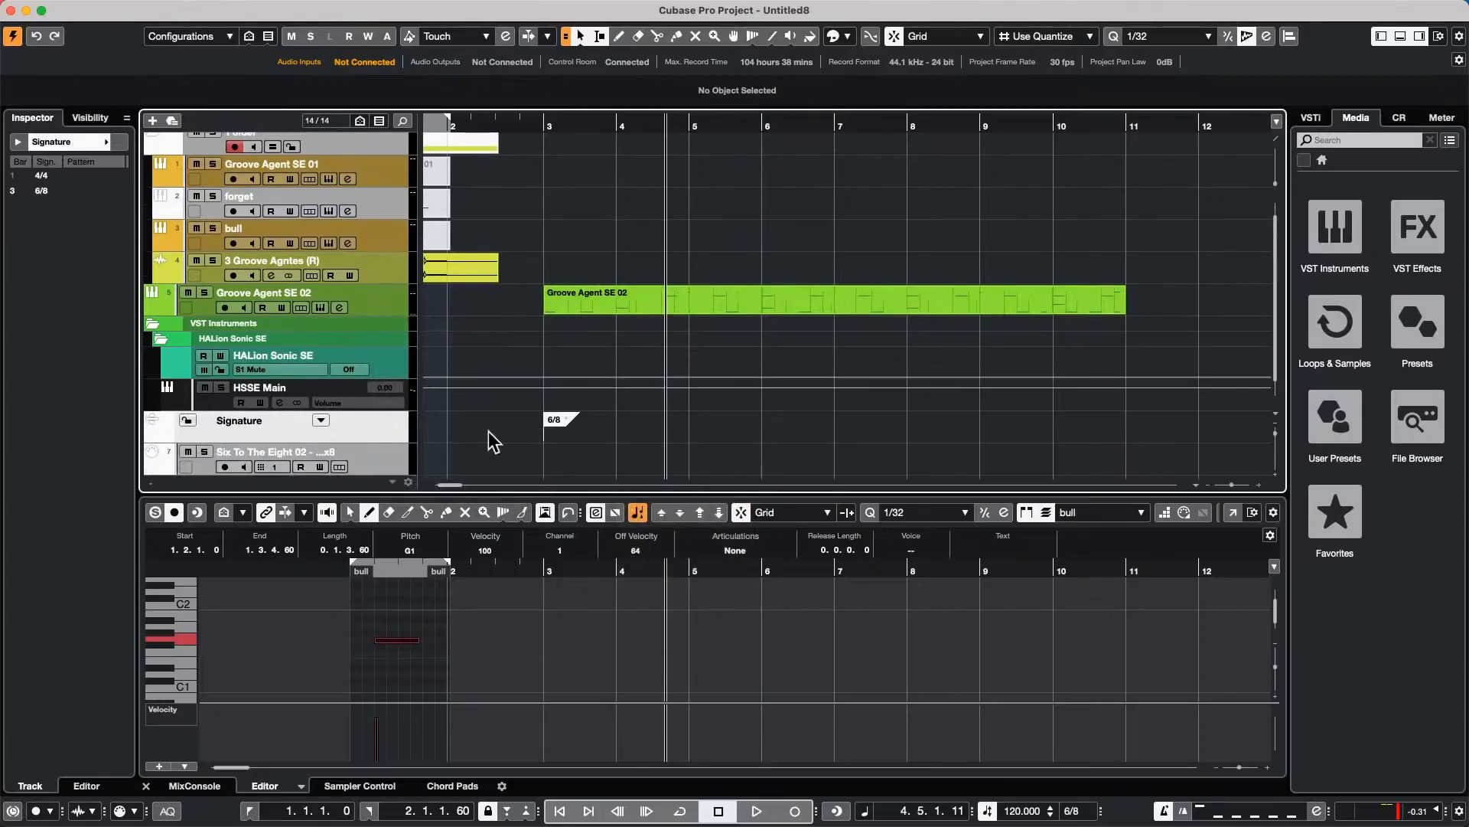
{"action": "double_click", "coordinate": [555, 422]}
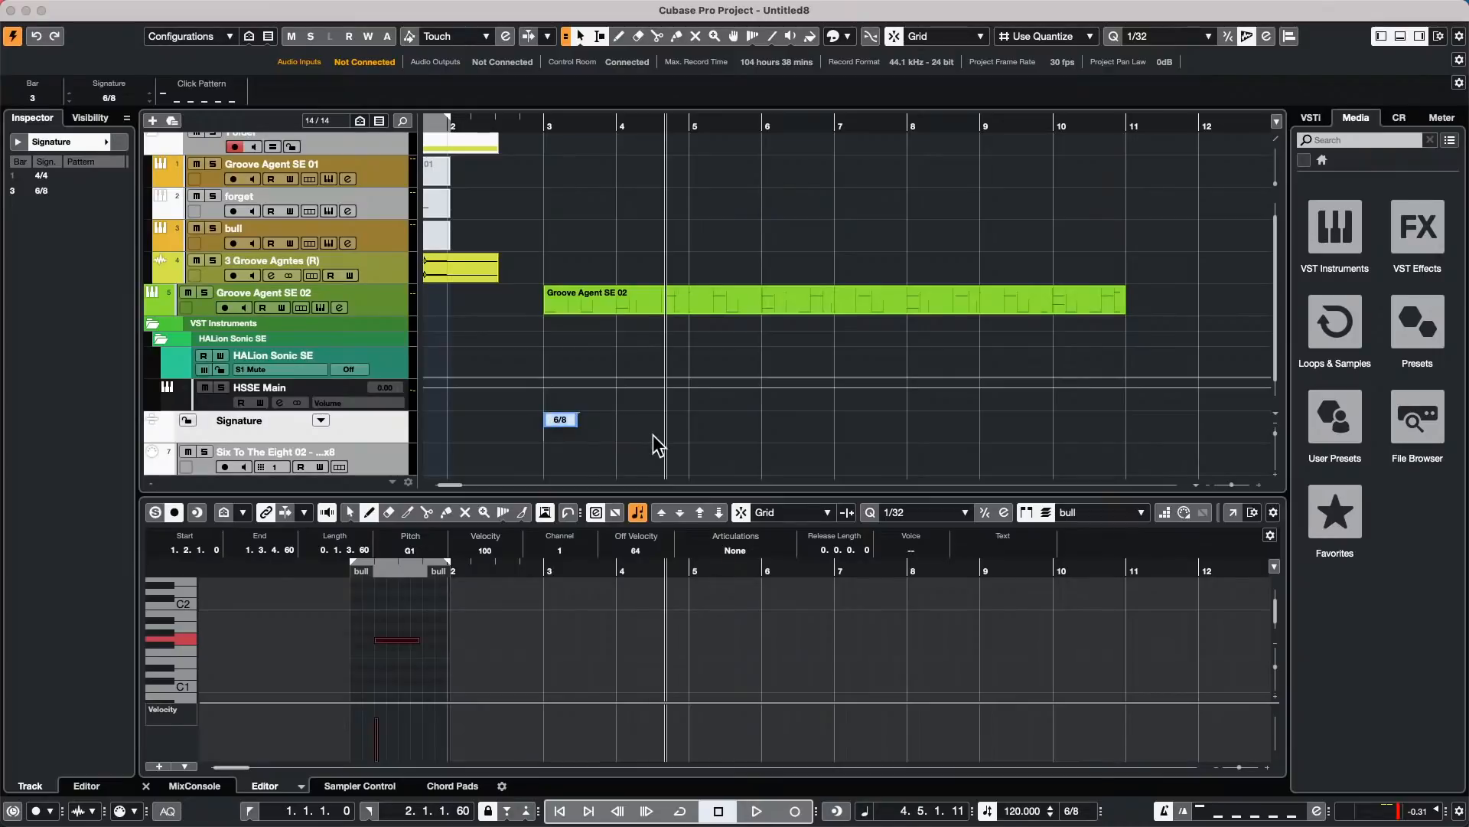
{"action": "type", "text": "4/4"}
{"action": "key", "text": "Return"}
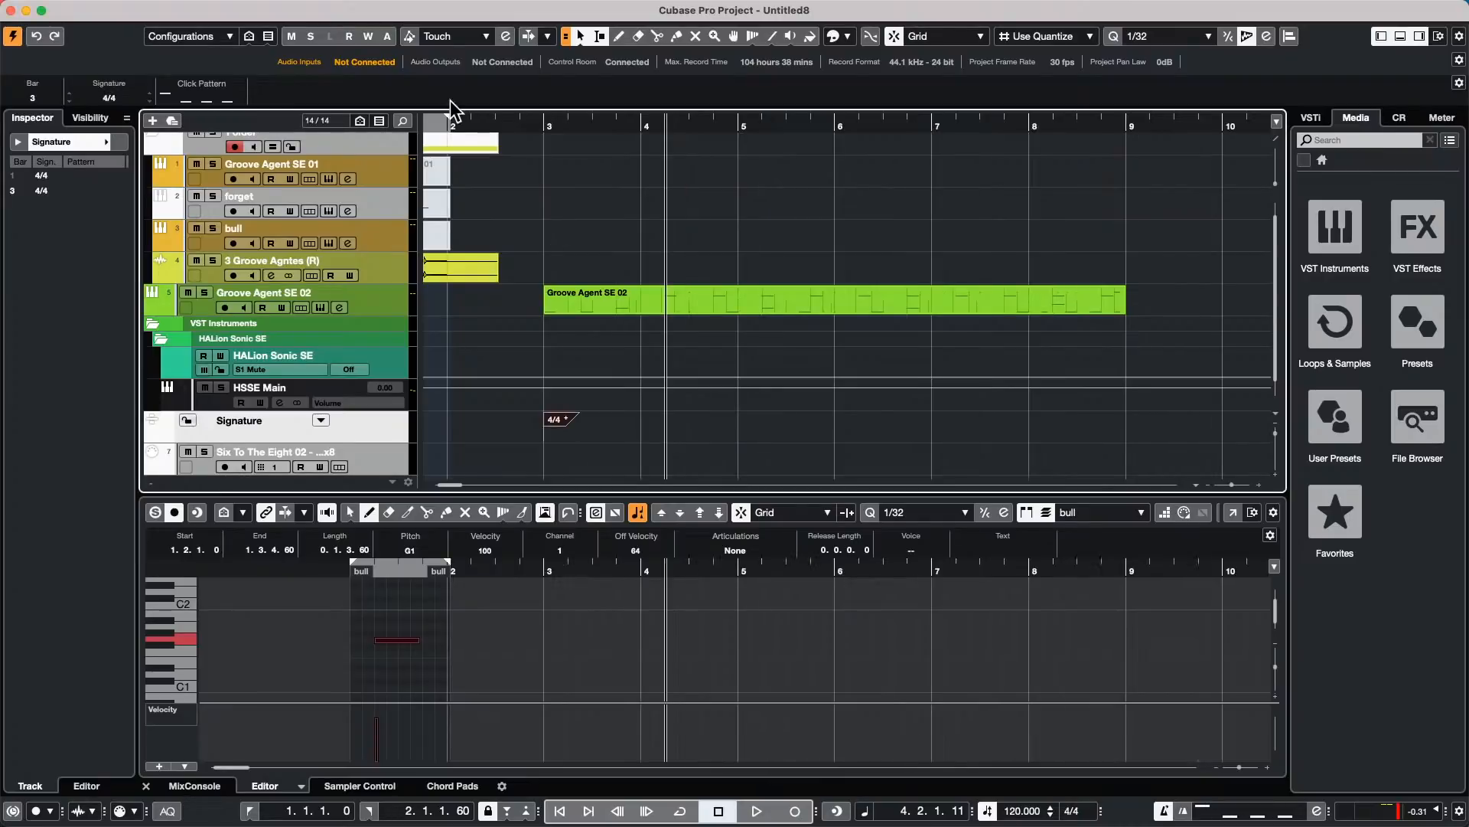
Step: Play the Groove Agent SE 02 part from bar 3 in 4/4, and return the playhead to its start
{"action": "left_click_drag", "start_coordinate": [545, 125], "coordinate": [543, 136]}
{"action": "key", "text": "space"}
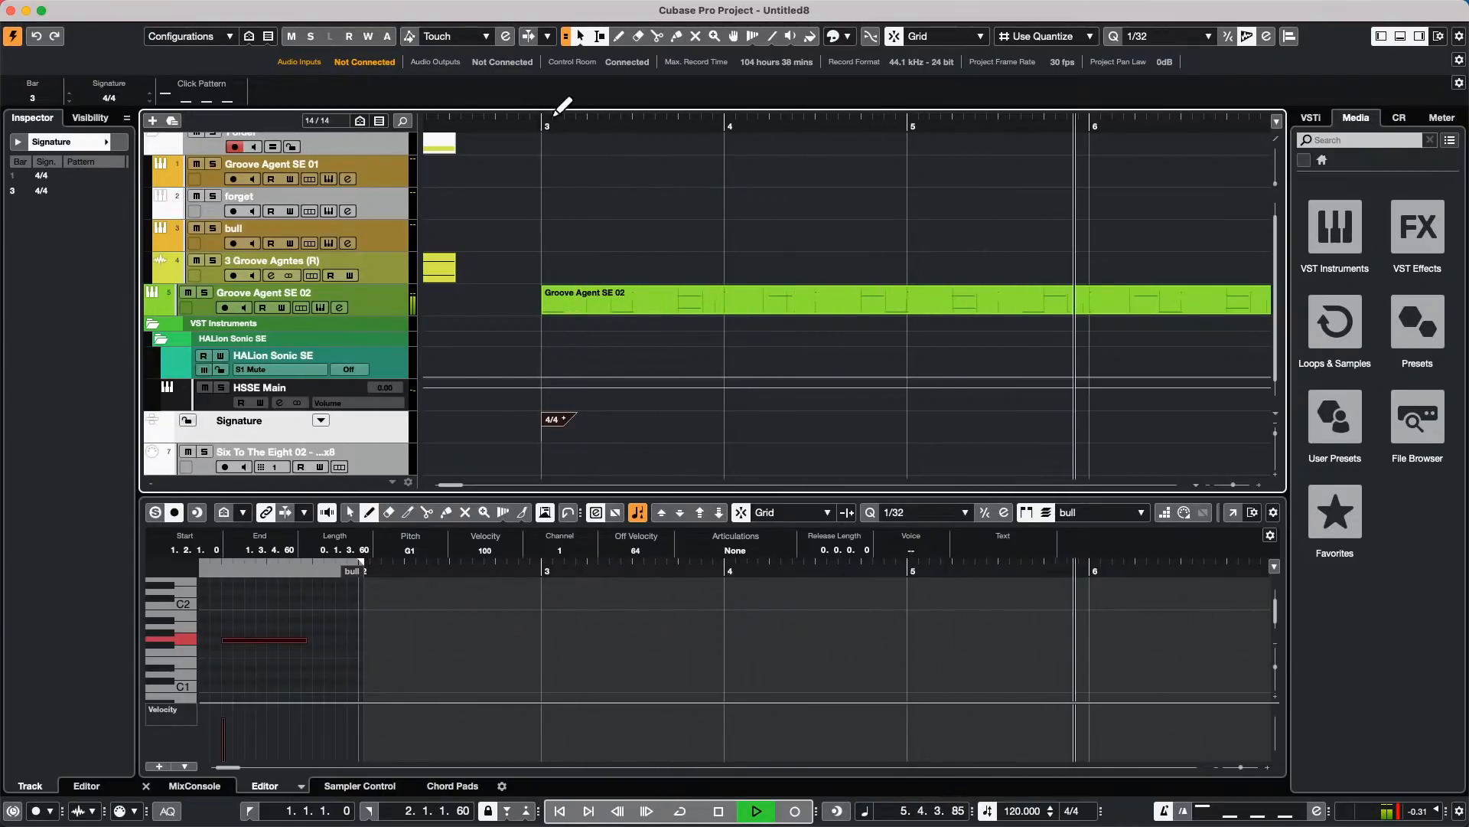
{"action": "key", "text": "space"}
{"action": "left_click_drag", "start_coordinate": [558, 121], "coordinate": [558, 105]}
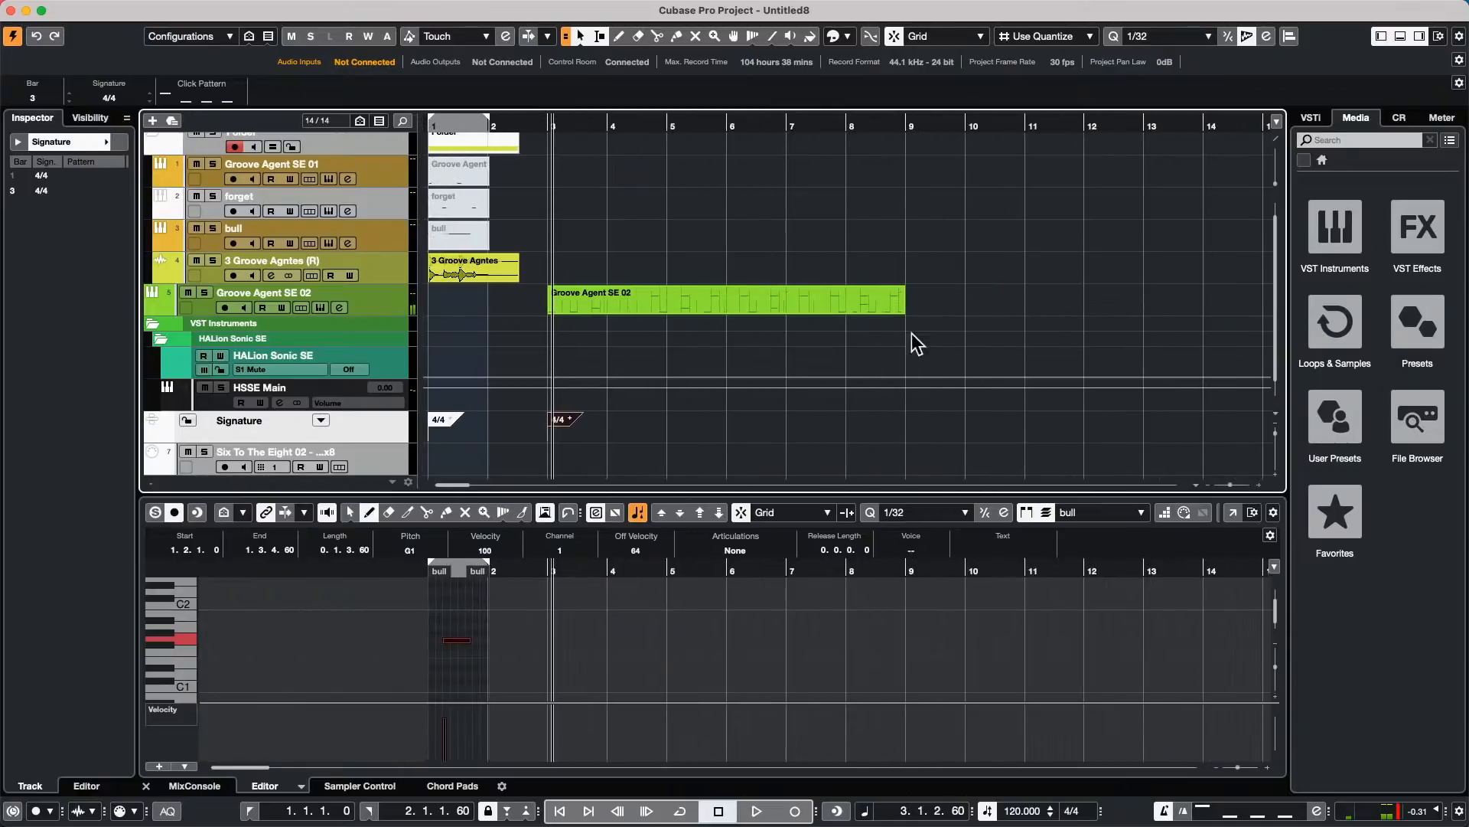
Step: Shorten the Groove Agent SE 02 part to just past bar 4 and play it
{"action": "left_click", "coordinate": [747, 313]}
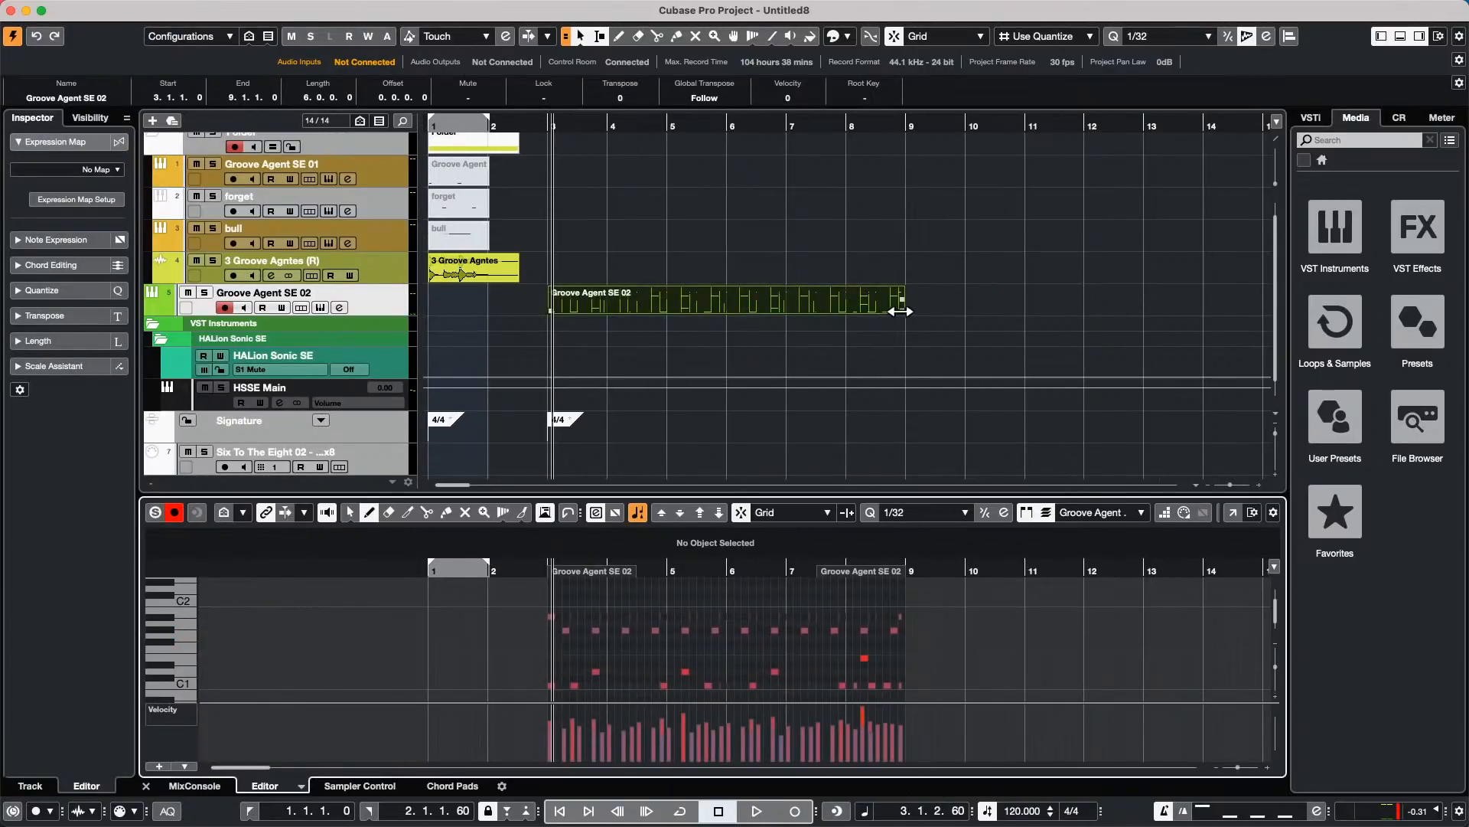
{"action": "left_click_drag", "start_coordinate": [900, 312], "coordinate": [610, 314]}
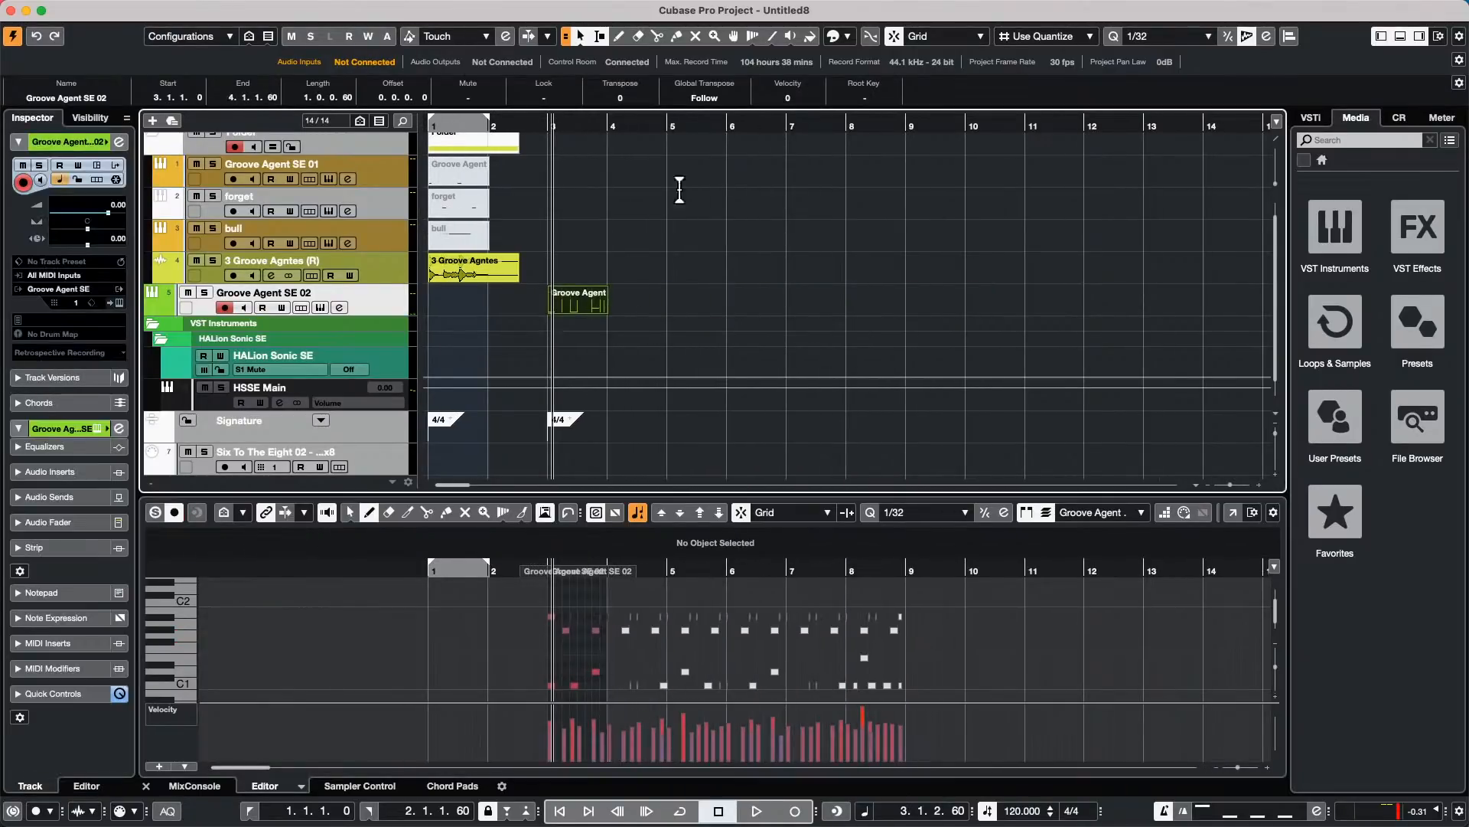
{"action": "left_click_drag", "start_coordinate": [585, 125], "coordinate": [528, 162]}
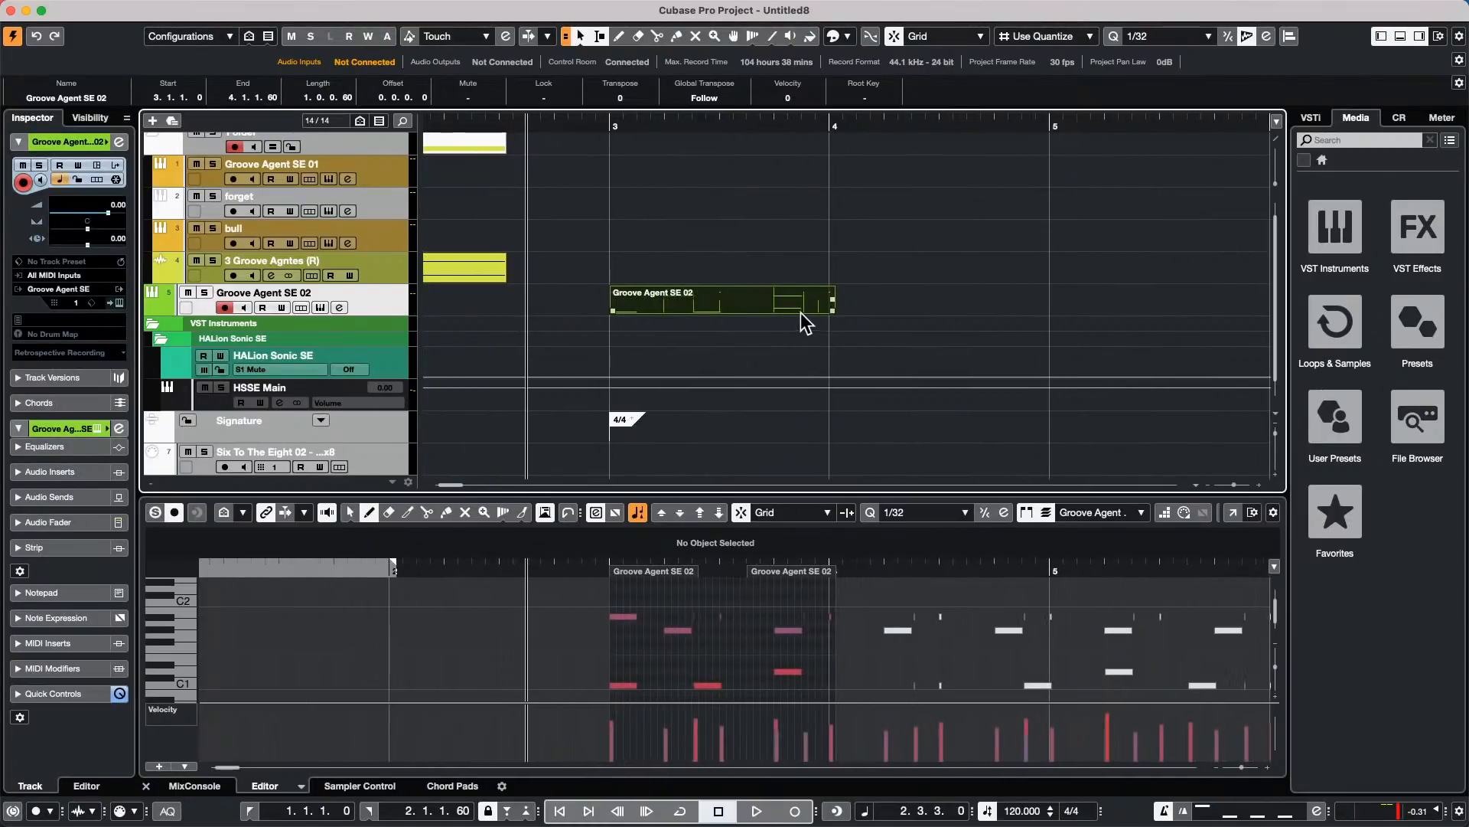
{"action": "key", "text": "space"}
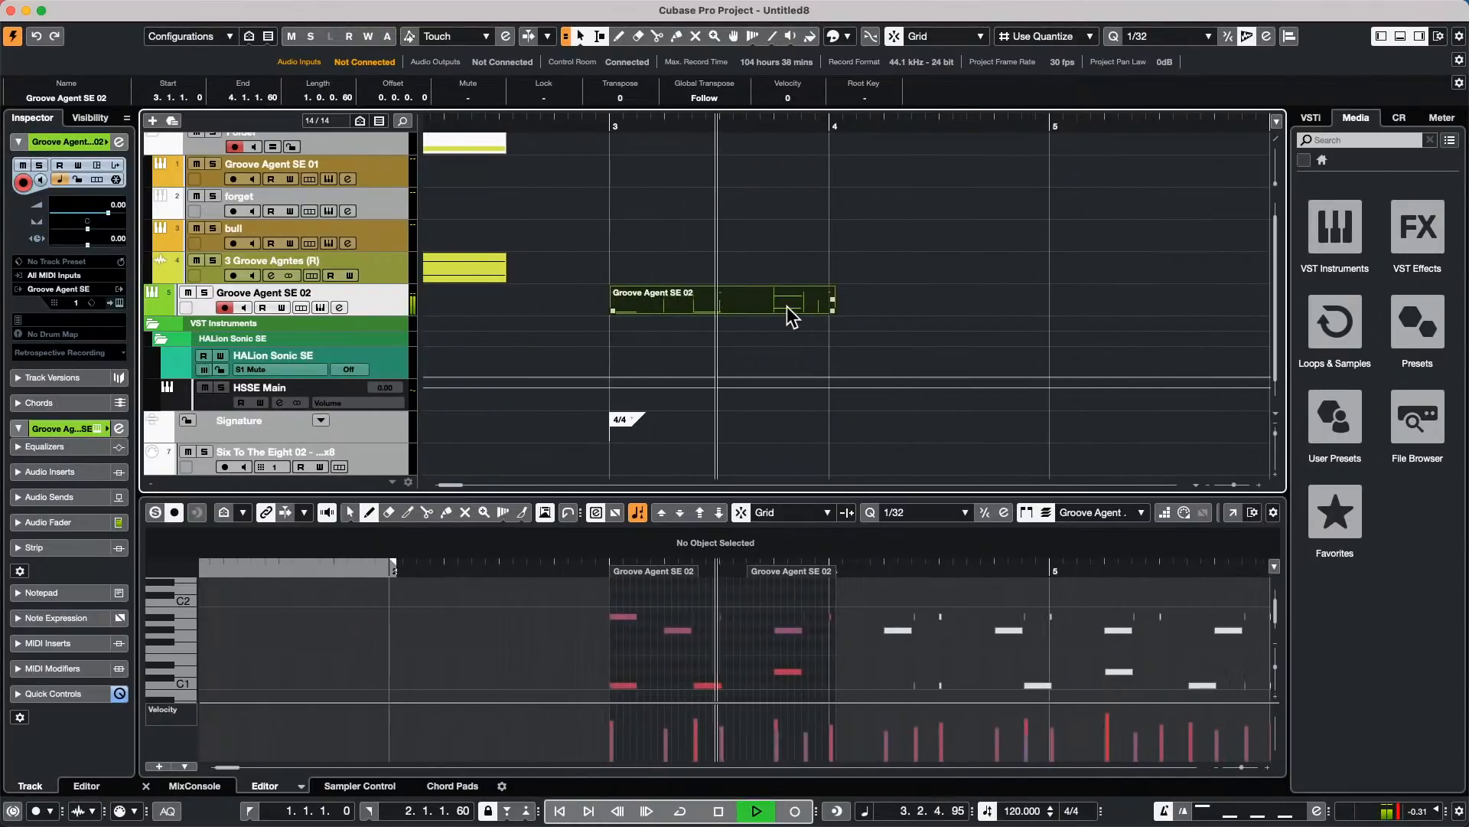
{"action": "key", "text": "space"}
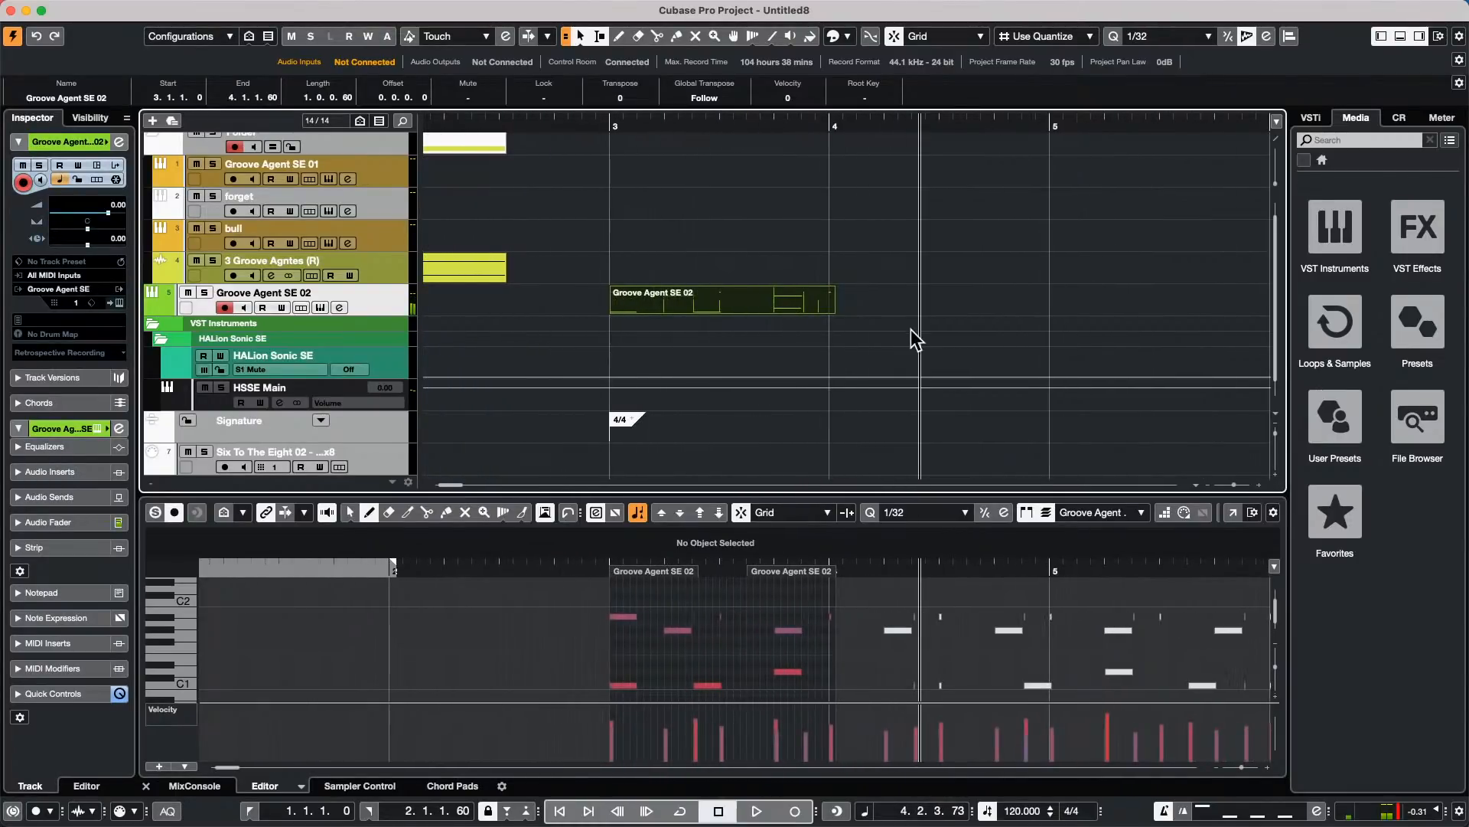
Step: Trim the Groove Agent SE 02 part to end exactly at bar 4 and duplicate it three times
{"action": "left_click_drag", "start_coordinate": [832, 309], "coordinate": [827, 309]}
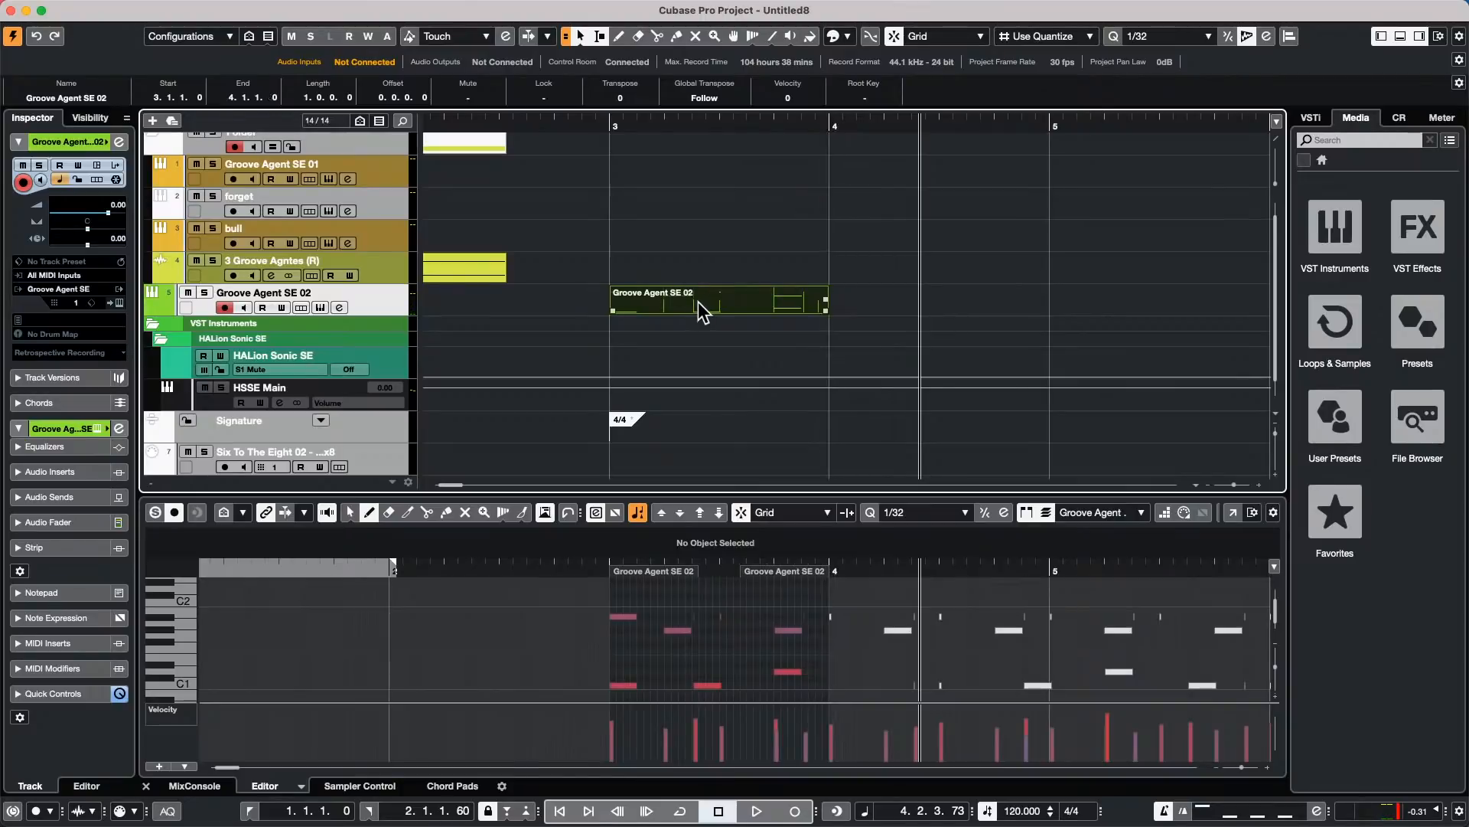
{"action": "key", "text": "super+d"}
{"action": "key", "text": "super+d"}
{"action": "key", "text": "super+d"}
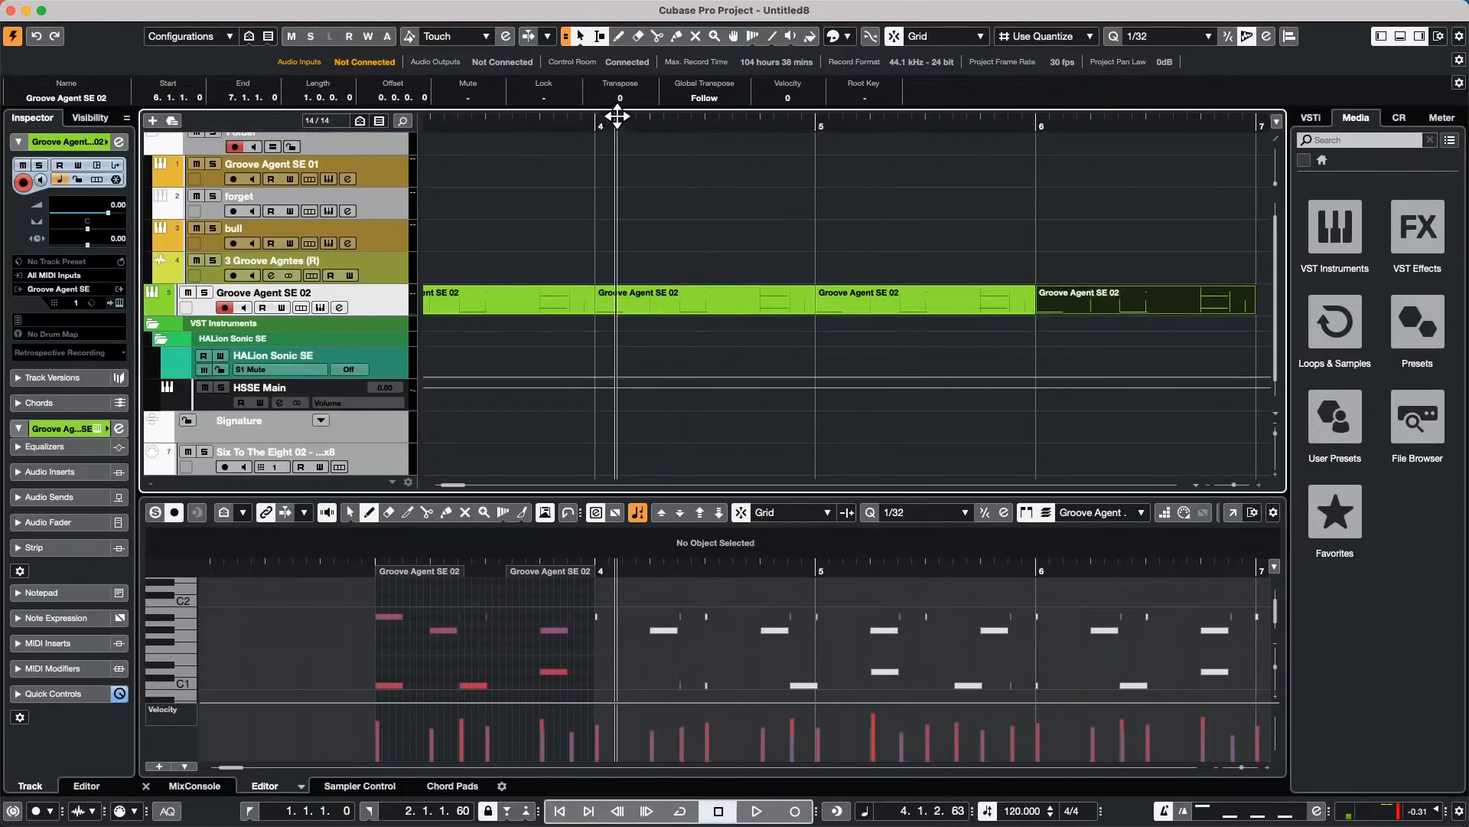
Step: Play the repeated one-bar parts from bar 3 and undo the last two duplications
{"action": "left_click_drag", "start_coordinate": [617, 116], "coordinate": [598, 160]}
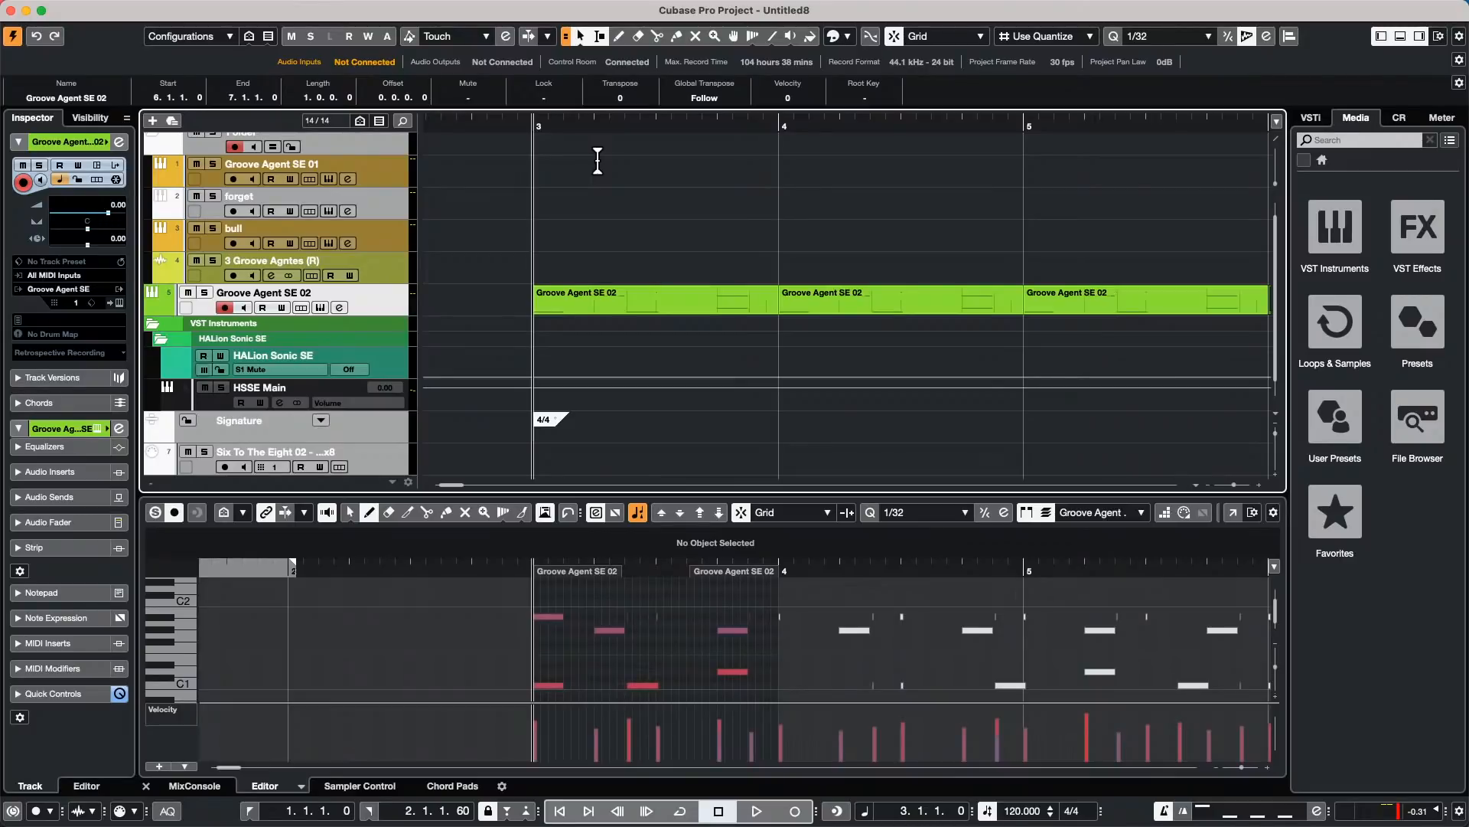
{"action": "key", "text": "space"}
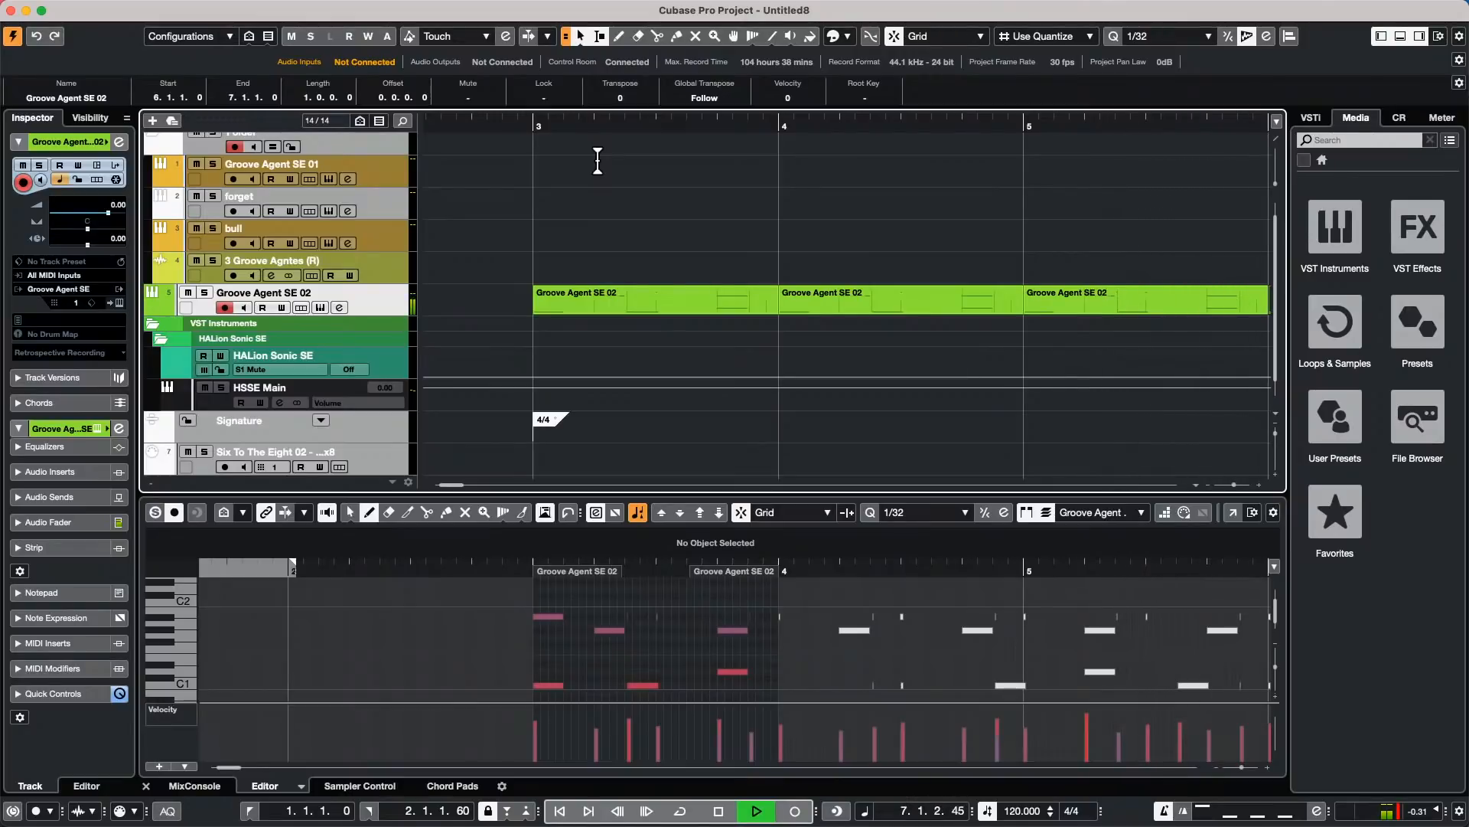
{"action": "key", "text": "space"}
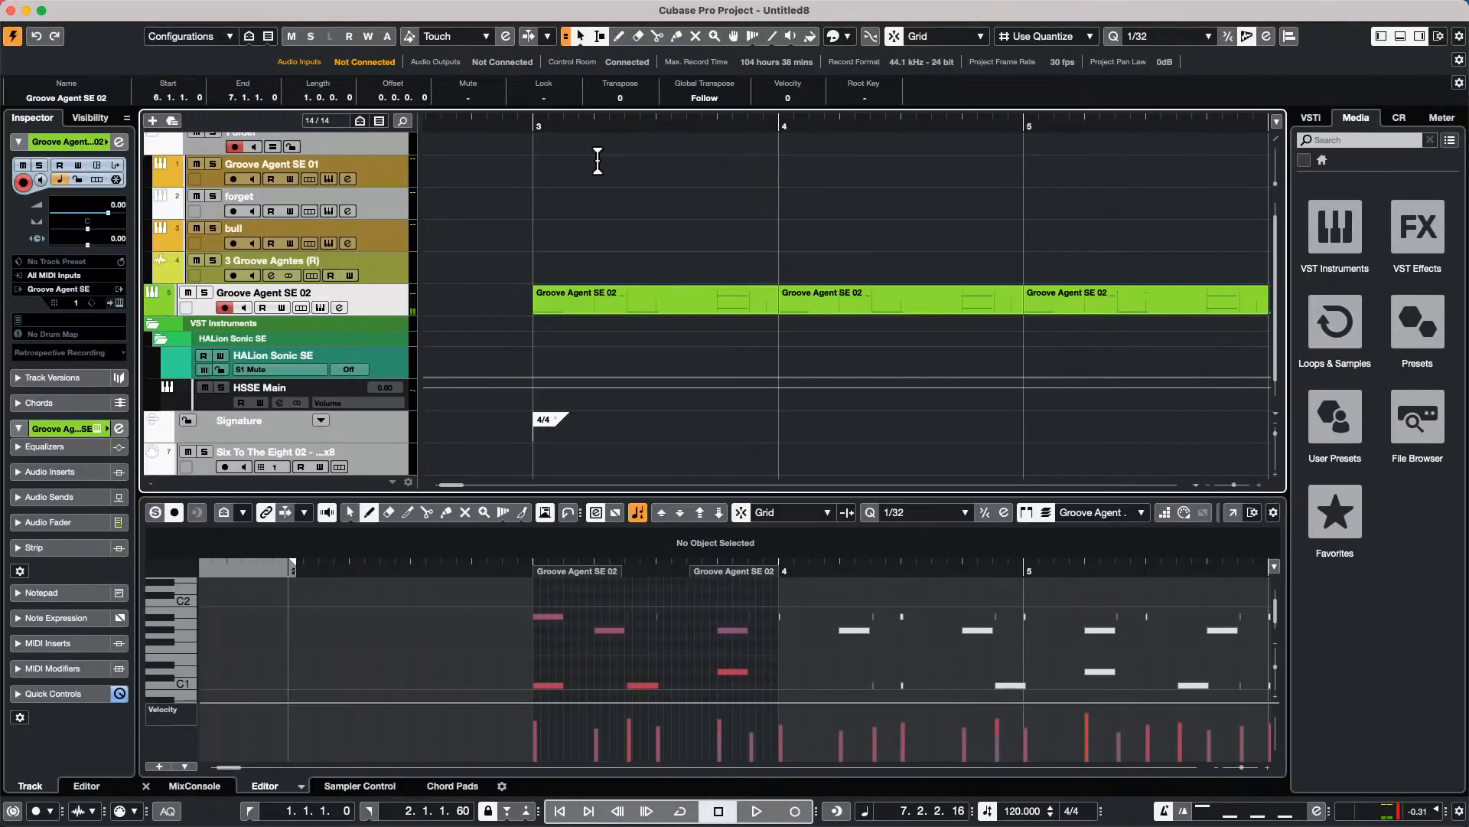
{"action": "key", "text": "h"}
{"action": "key", "text": "h"}
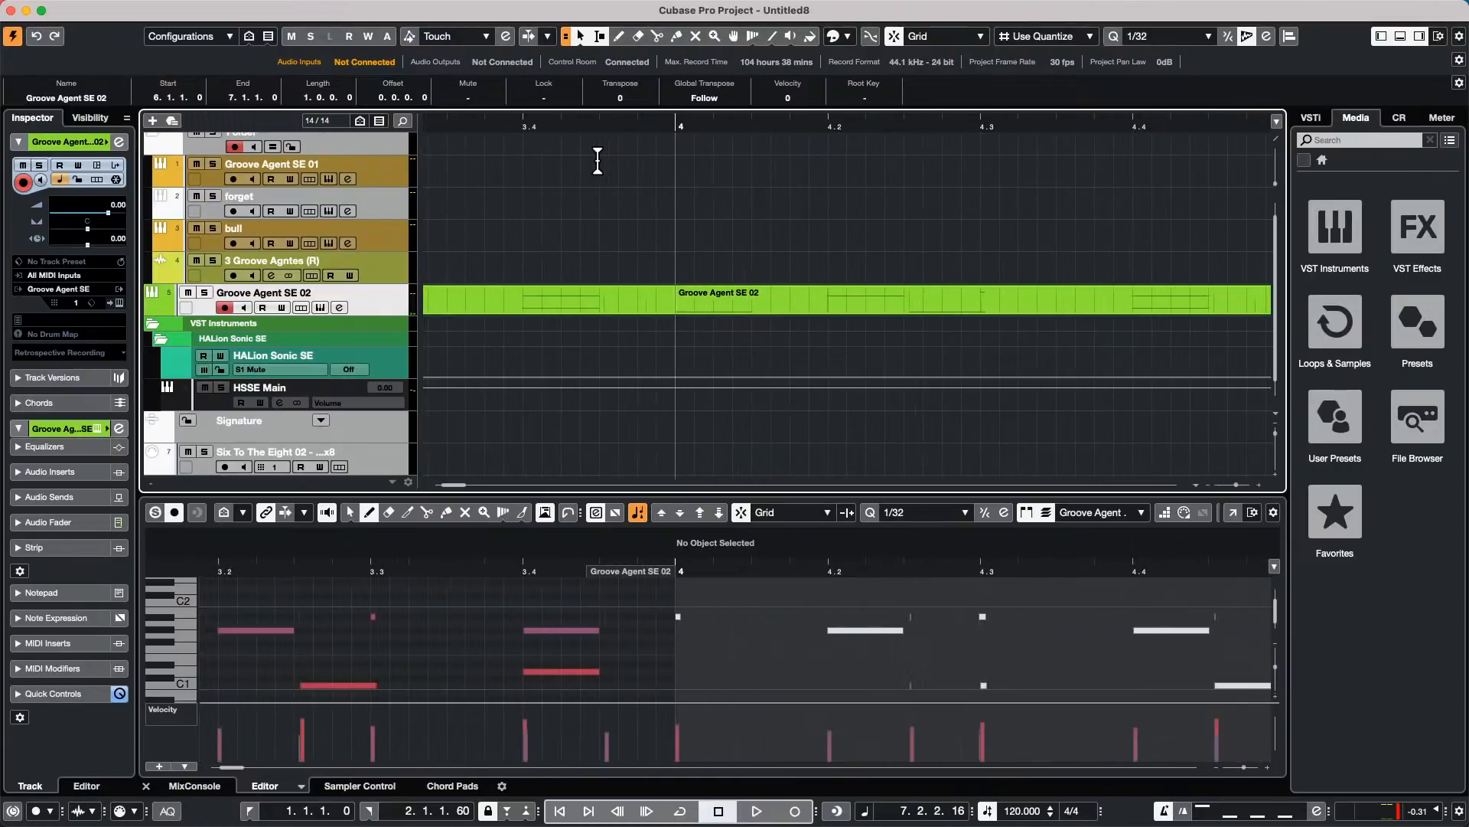
{"action": "key", "text": "g"}
{"action": "key", "text": "g"}
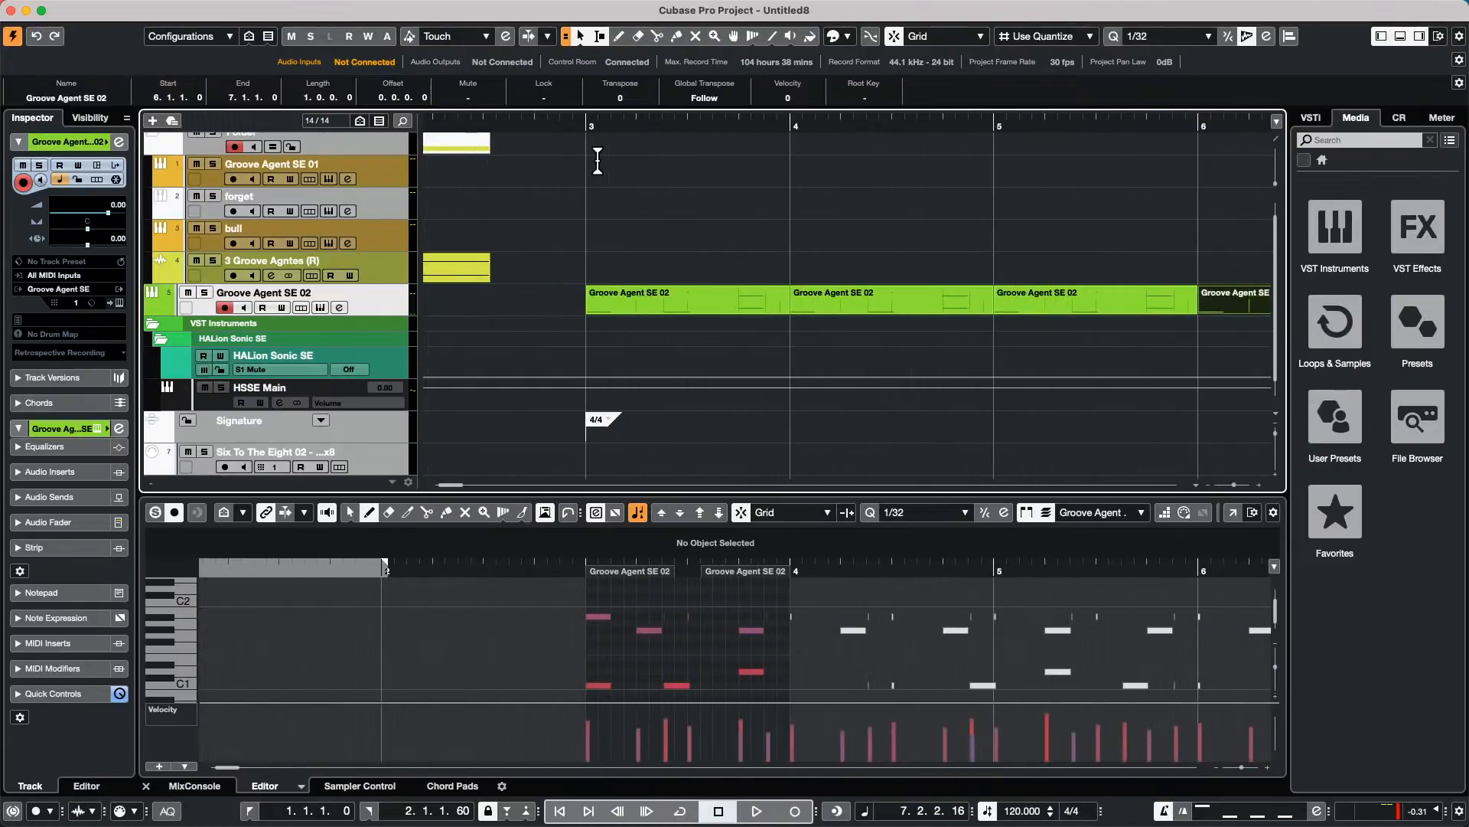
{"action": "key", "text": "ctrl+z"}
{"action": "key", "text": "ctrl+z"}
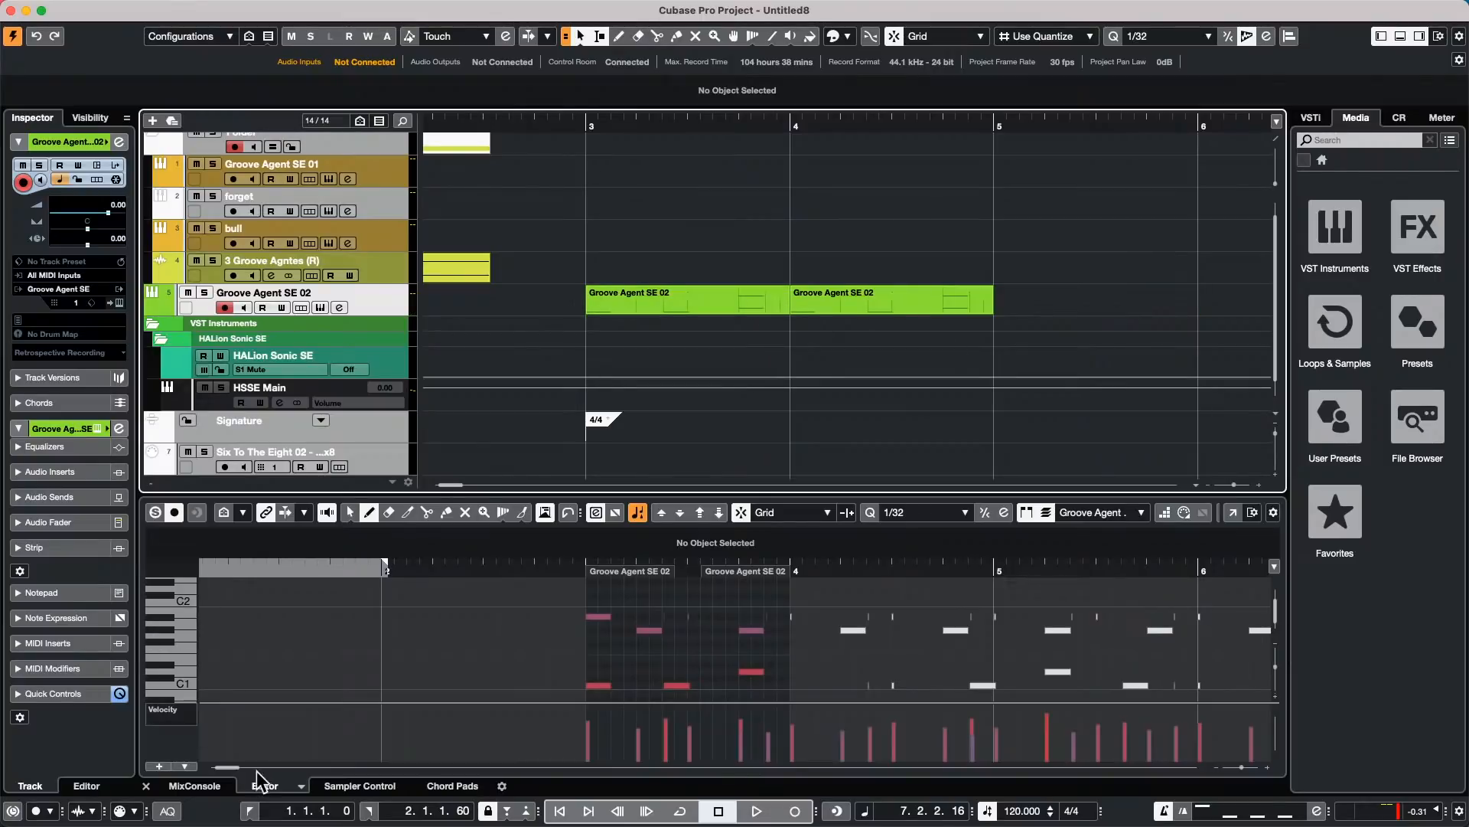
Step: Open the first Groove Agent SE 02 part in a separate Drum Editor window and extend its end to bar 9
{"action": "left_click", "coordinate": [297, 788]}
{"action": "left_click", "coordinate": [299, 786]}
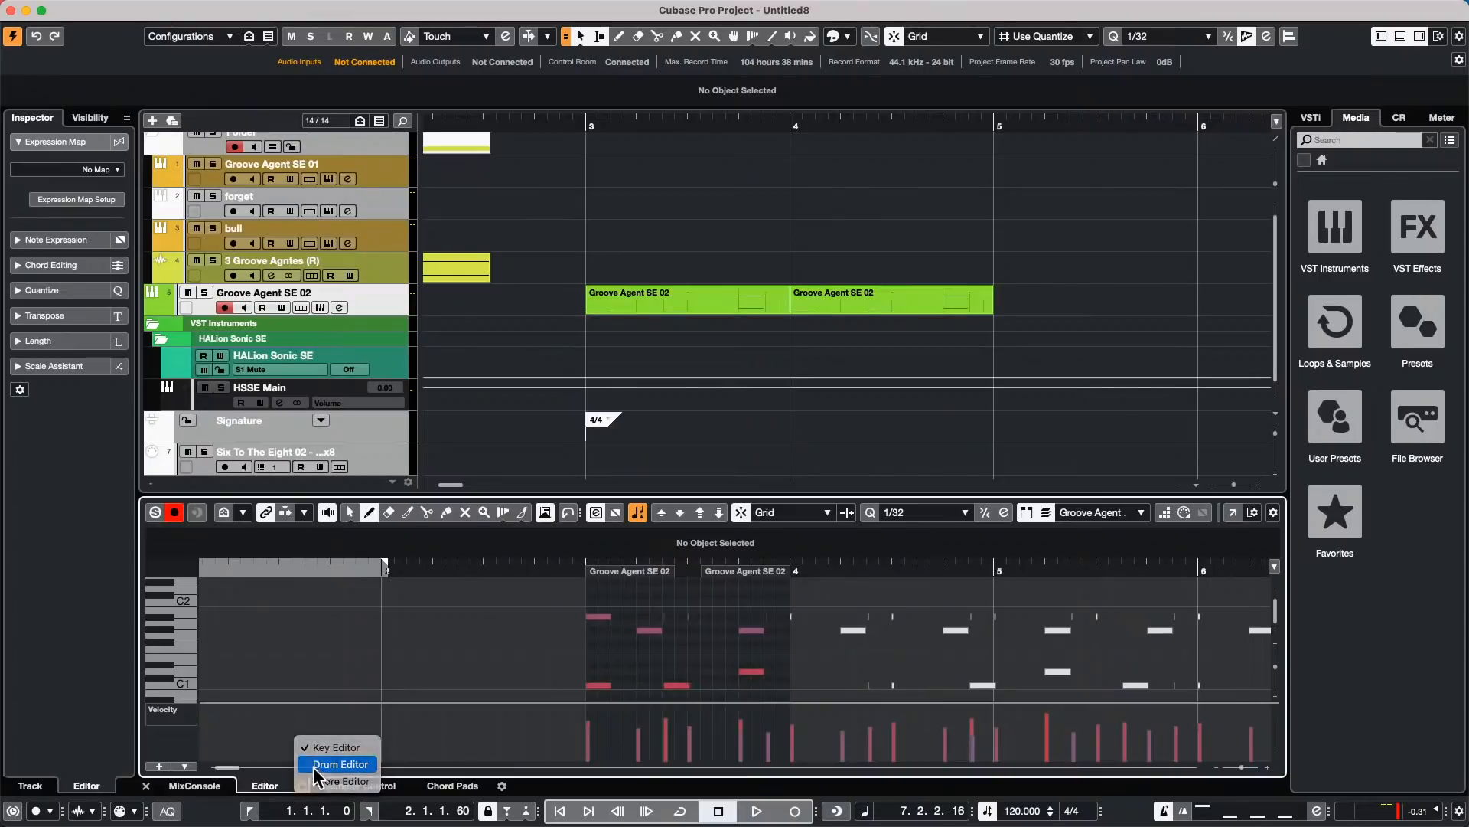
{"action": "left_click", "coordinate": [317, 765]}
{"action": "left_click", "coordinate": [1232, 514]}
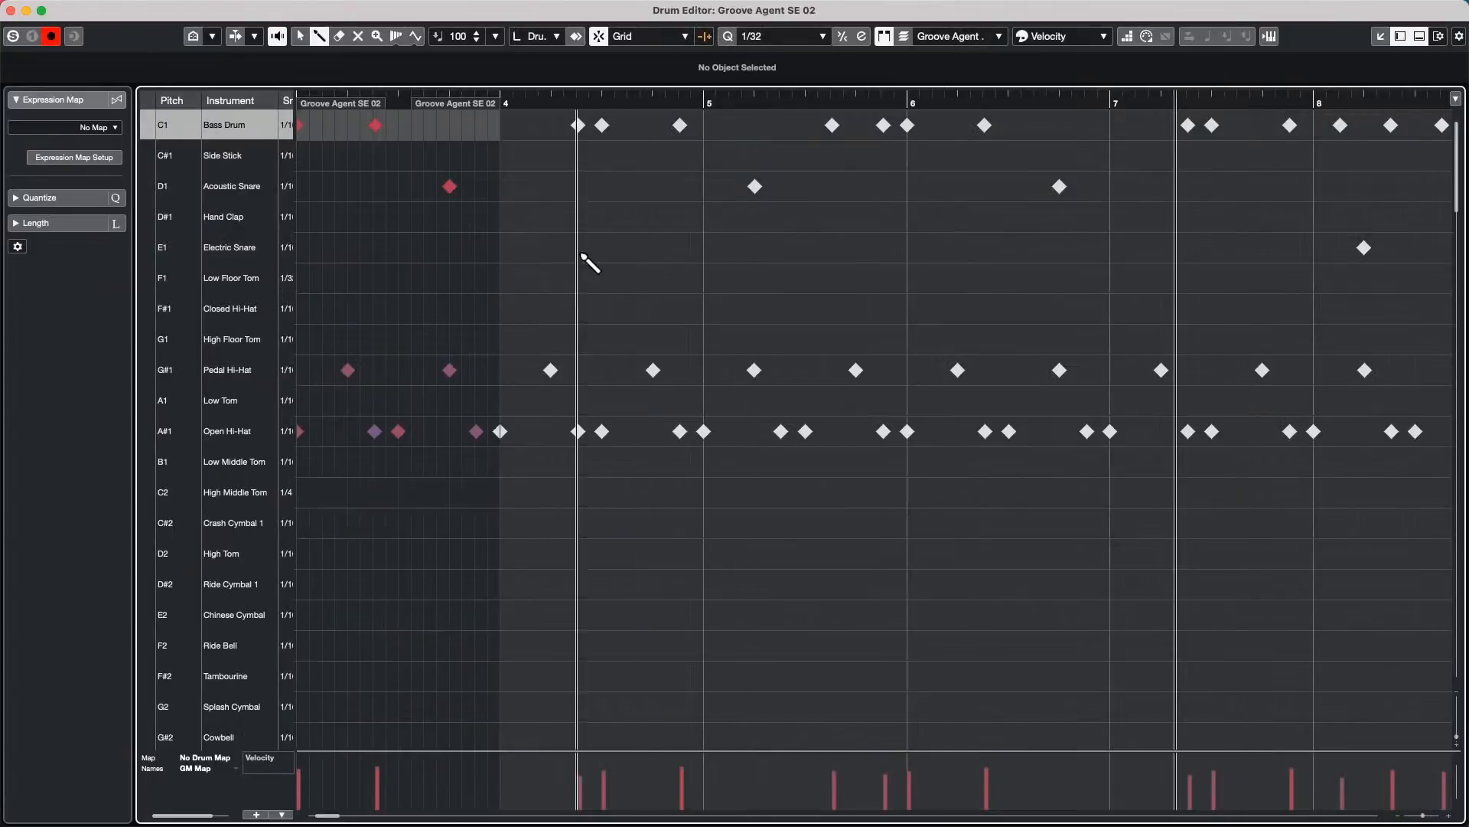
{"action": "left_click", "coordinate": [525, 96]}
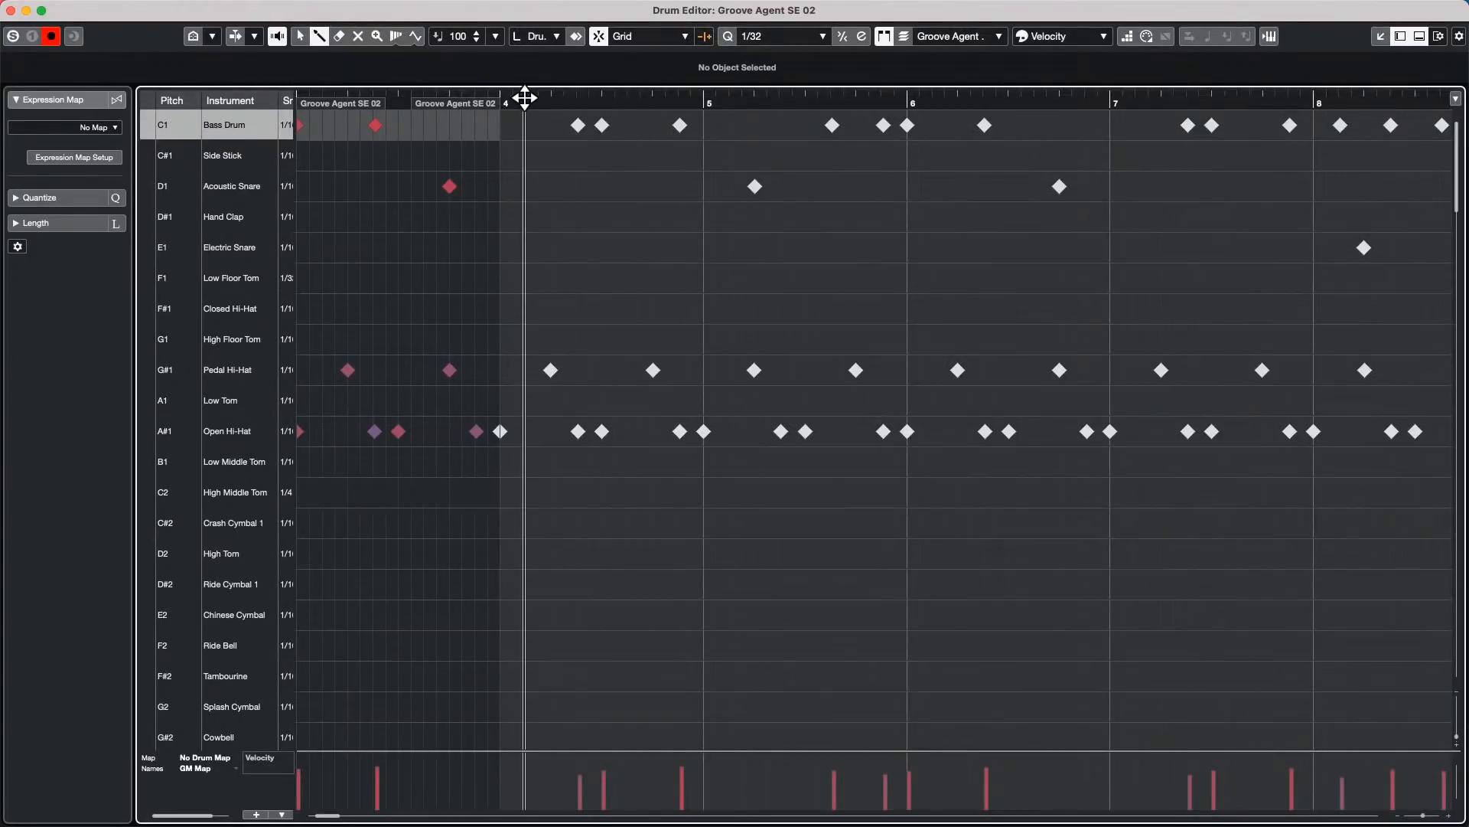
{"action": "left_click_drag", "start_coordinate": [500, 106], "coordinate": [1101, 164]}
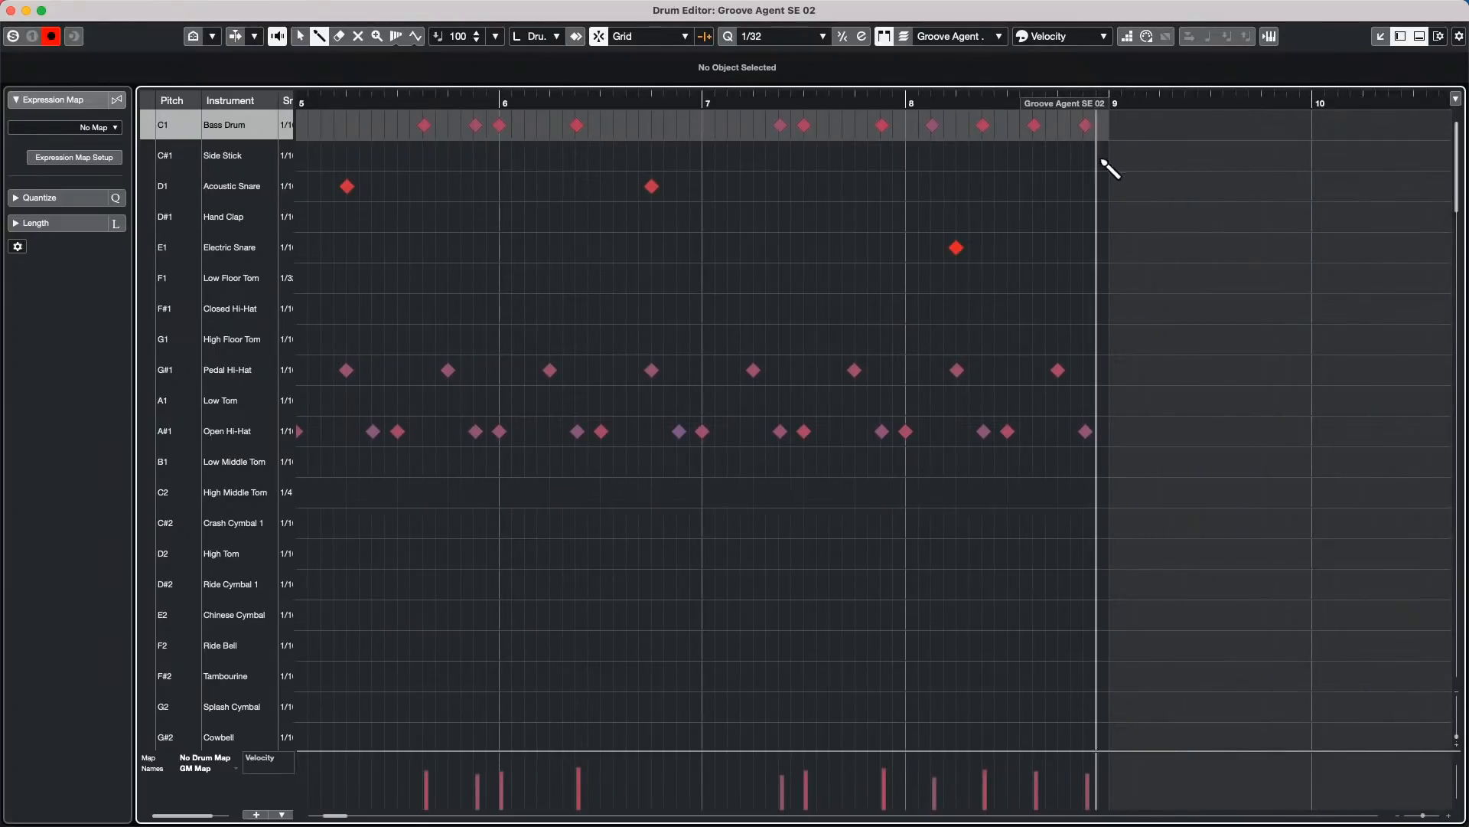
Step: Play the extended drum part in the Drum Editor from the start of the part
{"action": "left_click", "coordinate": [580, 100]}
{"action": "left_click_drag", "start_coordinate": [579, 99], "coordinate": [523, 331]}
{"action": "key", "text": "space"}
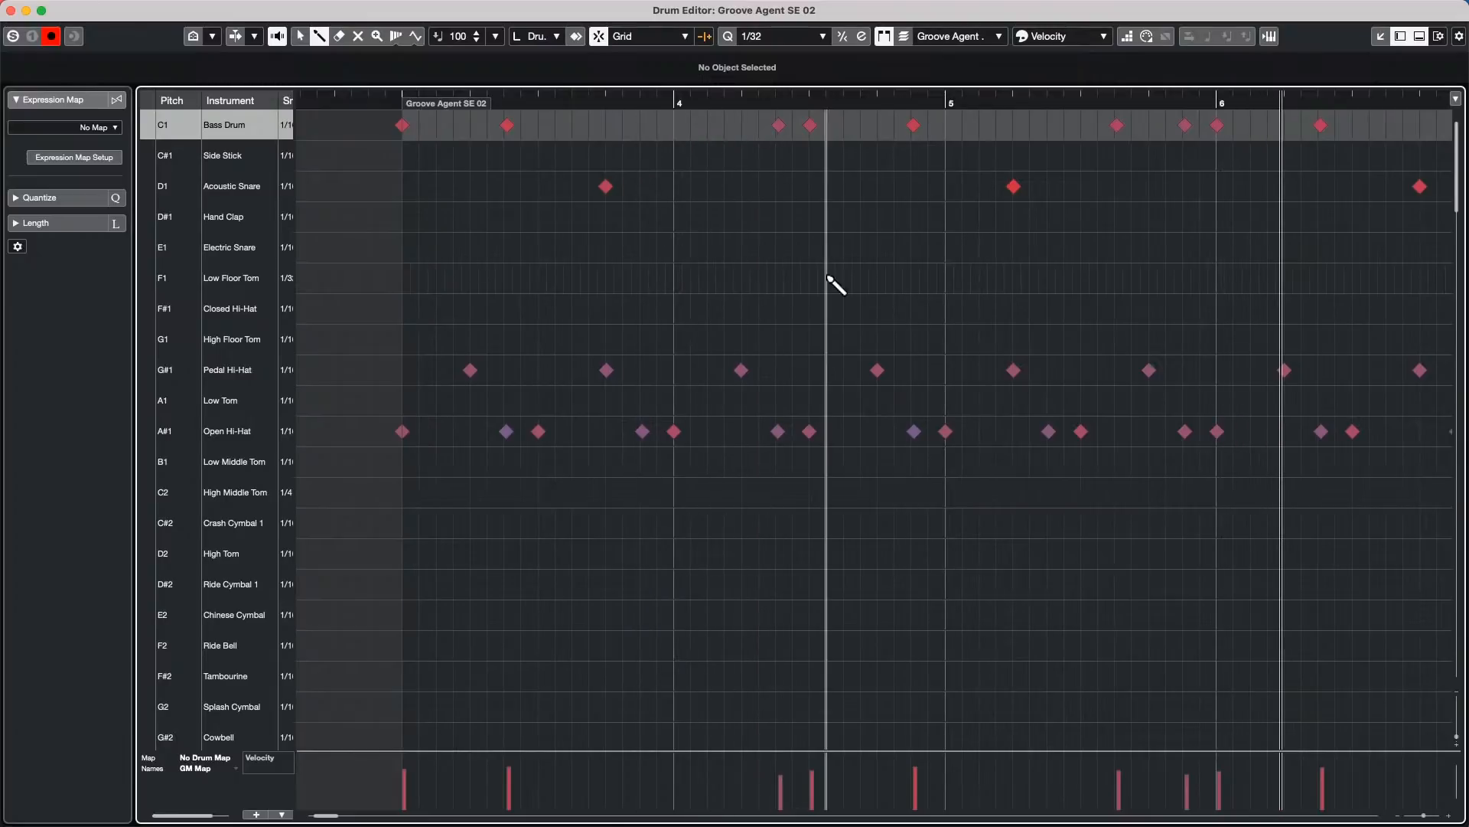
Step: Select the Open Hi-Hat note at bar 4 with the Object Selection tool, deselect it and close the Drum Editor window
{"action": "right_click", "coordinate": [669, 440]}
{"action": "left_click", "coordinate": [682, 429]}
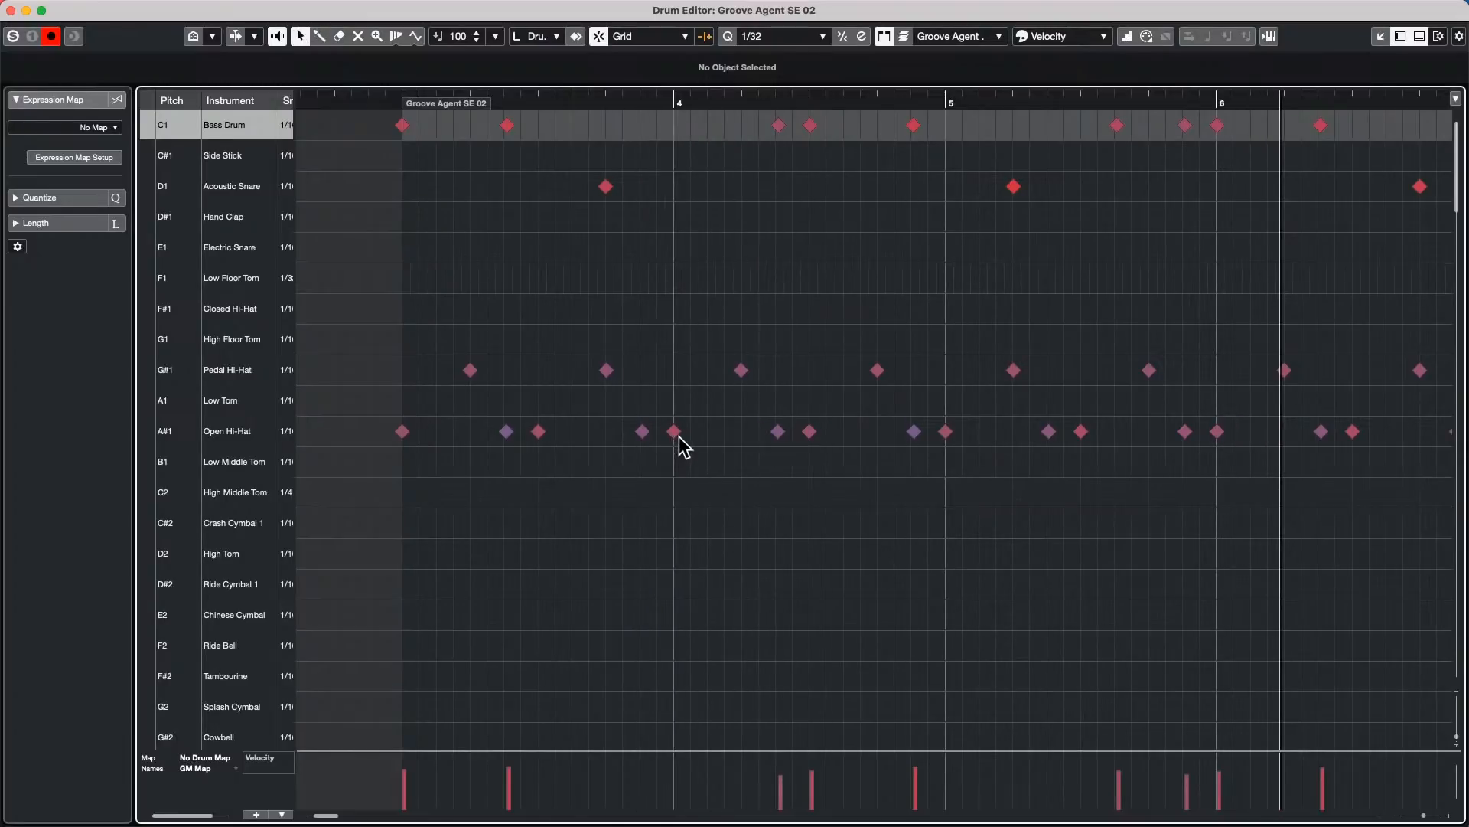
{"action": "left_click", "coordinate": [675, 433]}
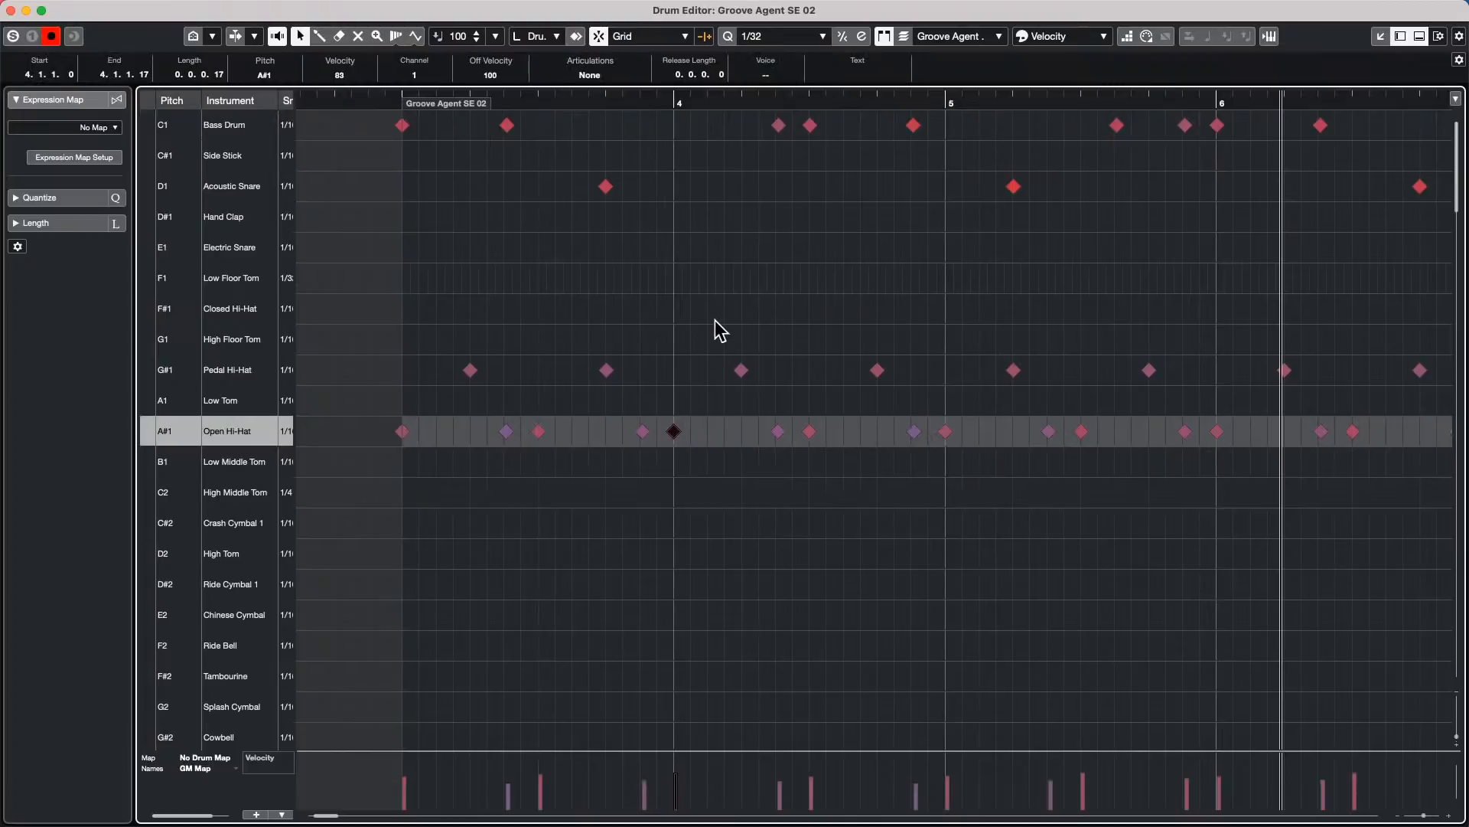
{"action": "left_click", "coordinate": [732, 511]}
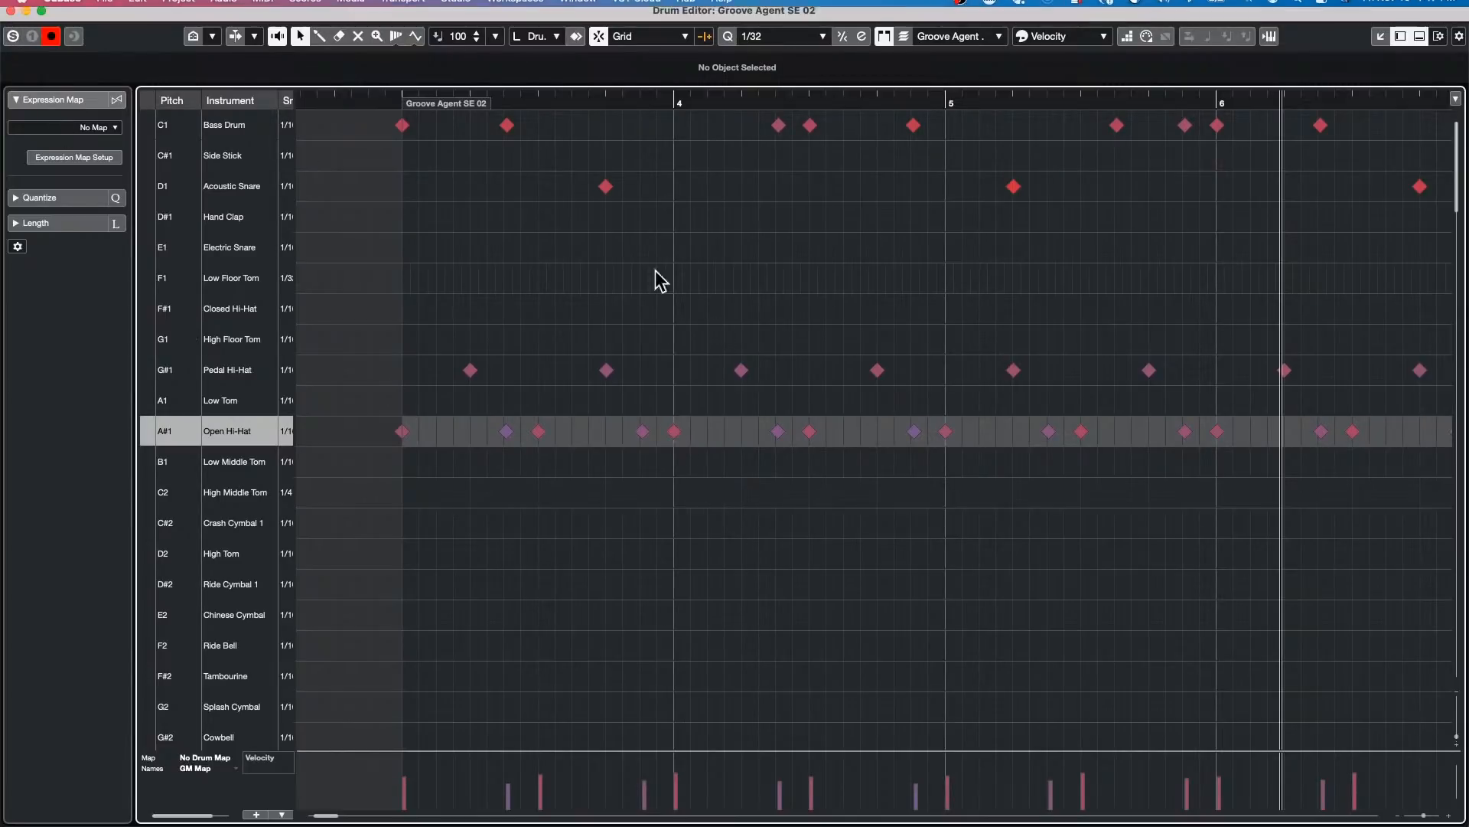
{"action": "left_click", "coordinate": [11, 11]}
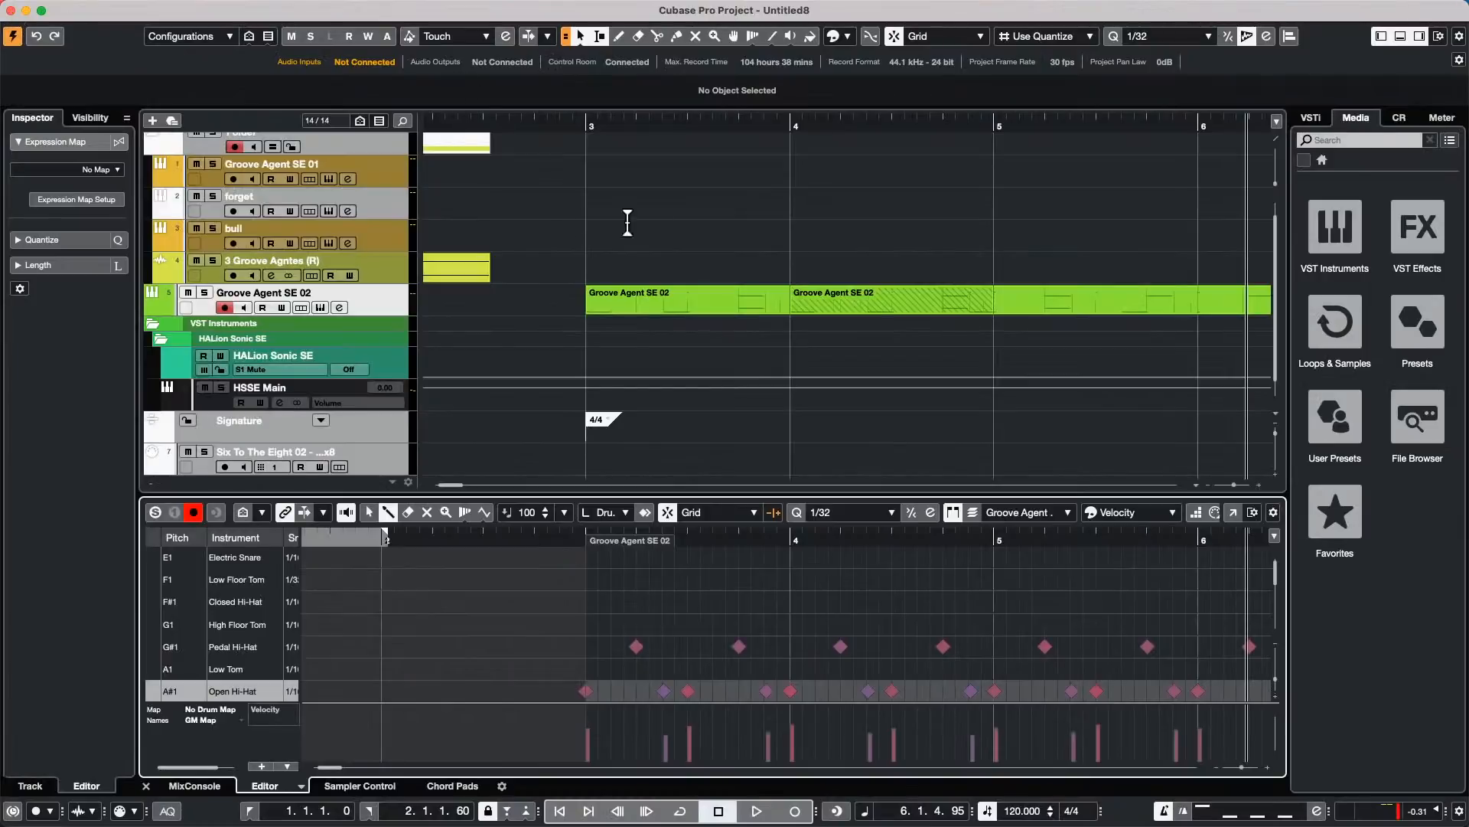
Step: Open the Groove Agent SE 02 track for in-place editing and delete the drum notes from bar 4 onward
{"action": "left_click", "coordinate": [380, 308]}
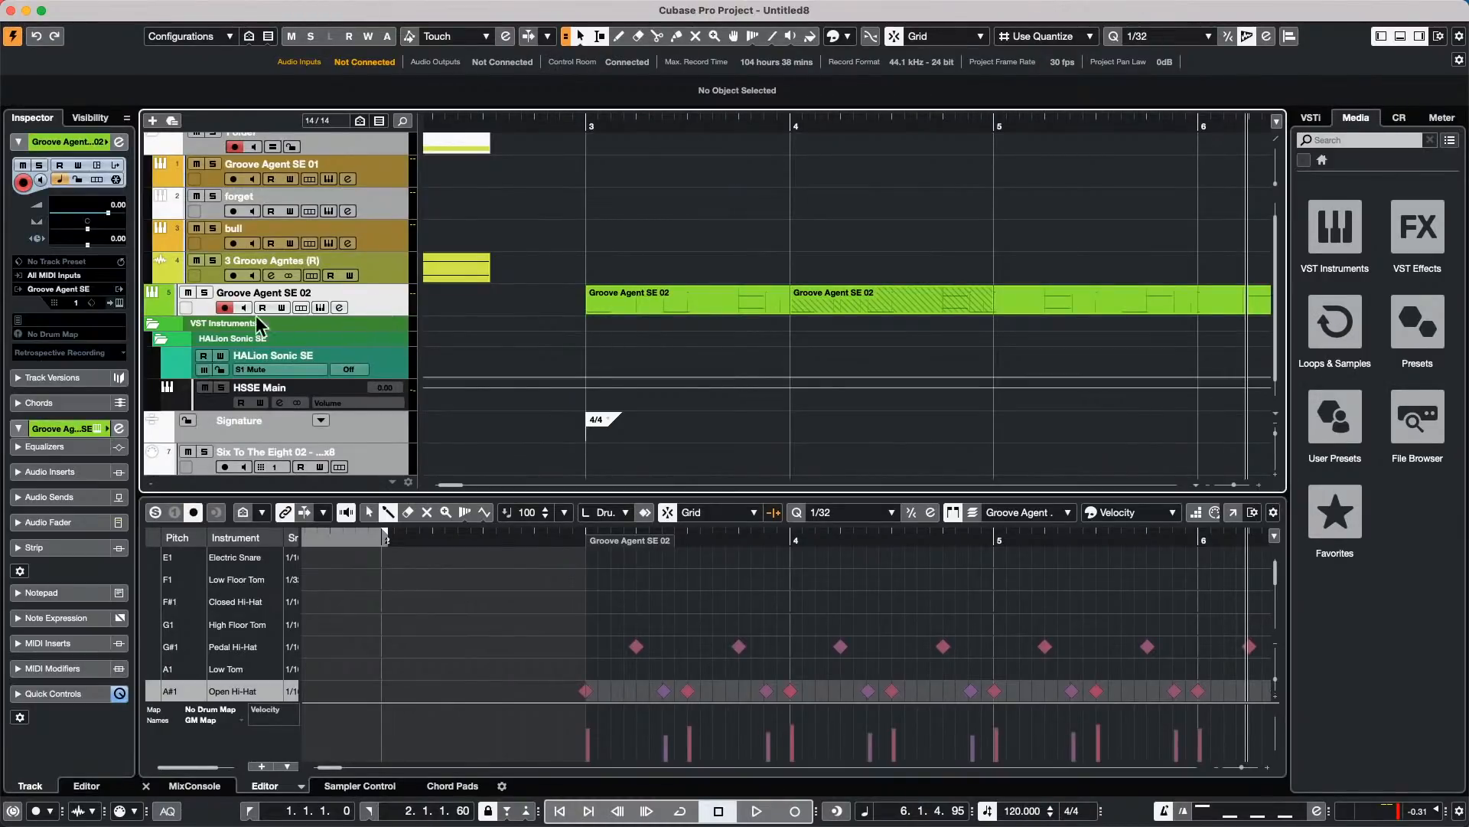
{"action": "left_click", "coordinate": [125, 308]}
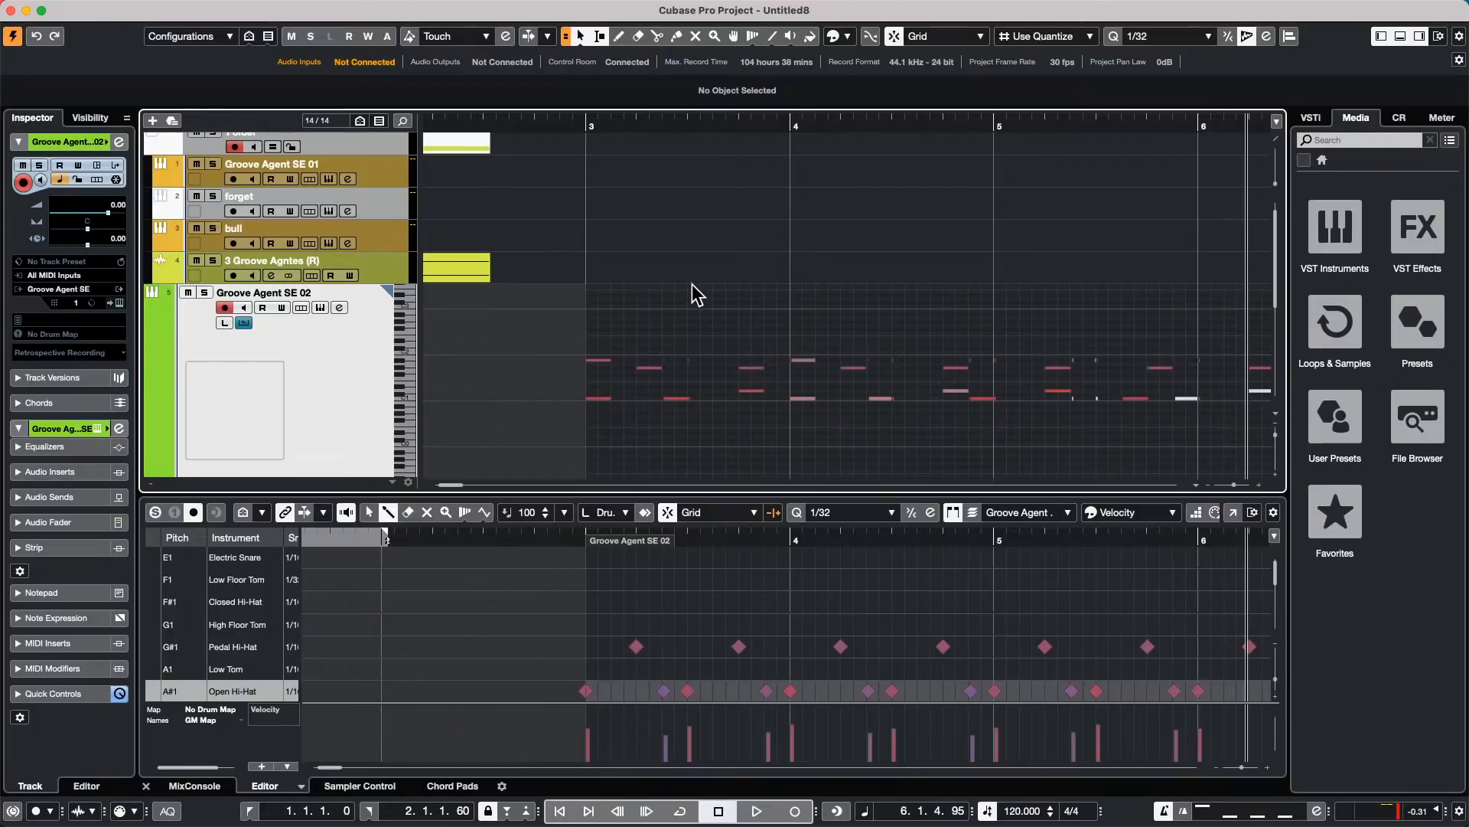
{"action": "scroll", "coordinate": [693, 275], "scroll_direction": "down", "scroll_amount": 3}
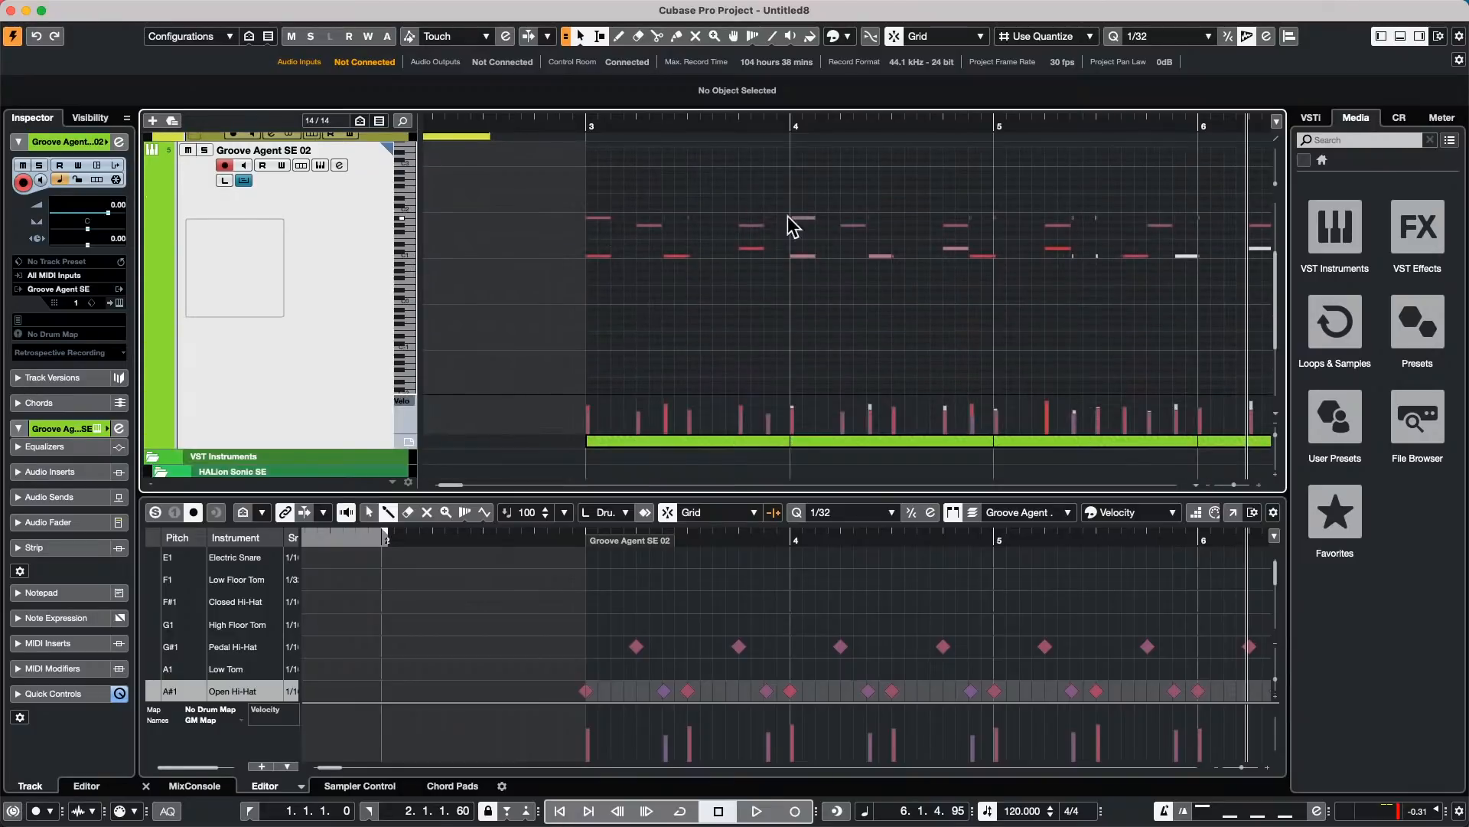
{"action": "left_click_drag", "start_coordinate": [794, 167], "coordinate": [1181, 319]}
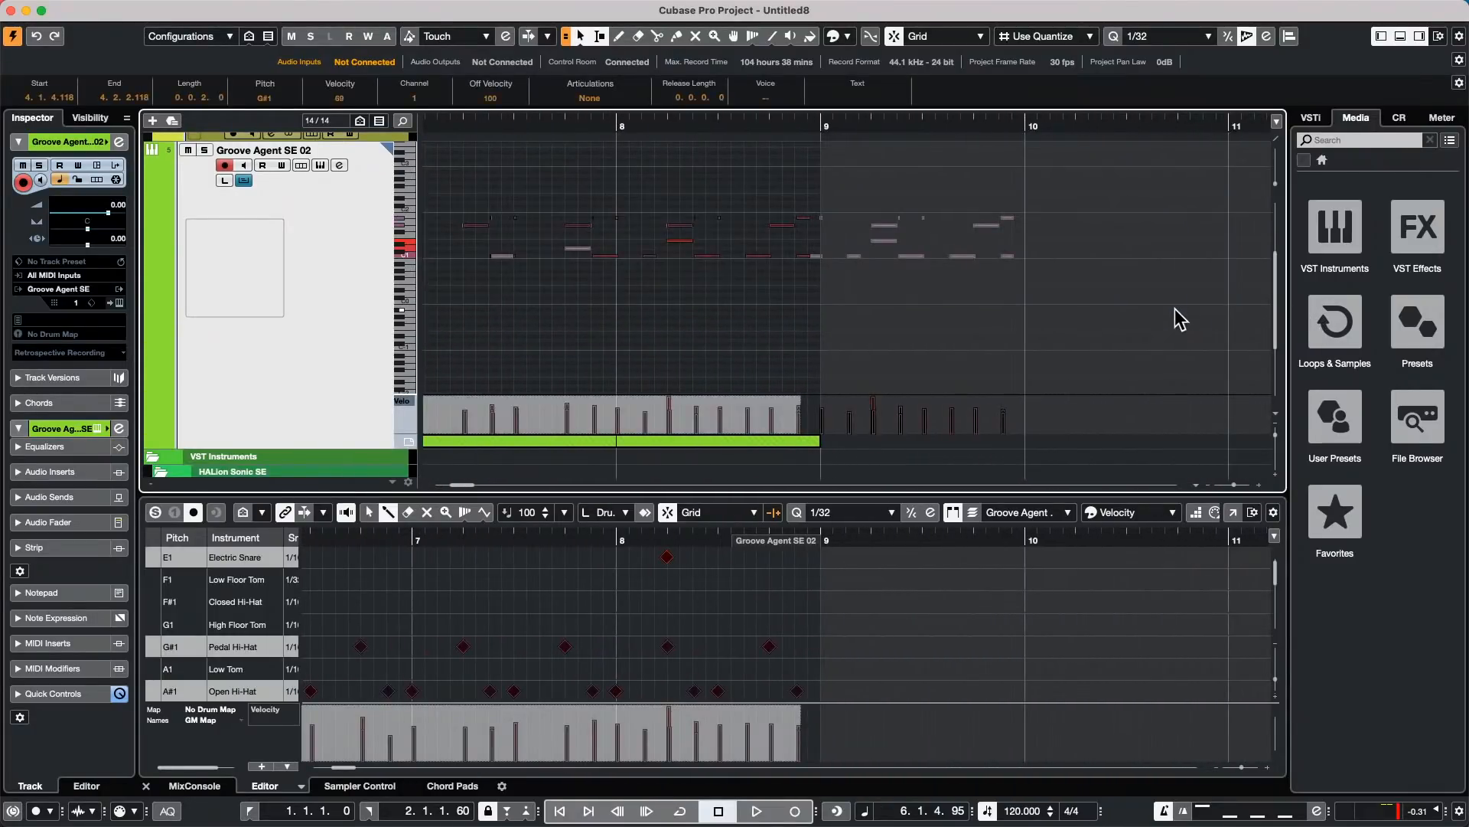
{"action": "key", "text": "Delete"}
Step: Play the remaining one-bar drum pattern from bar 3
{"action": "left_click_drag", "start_coordinate": [572, 121], "coordinate": [494, 105]}
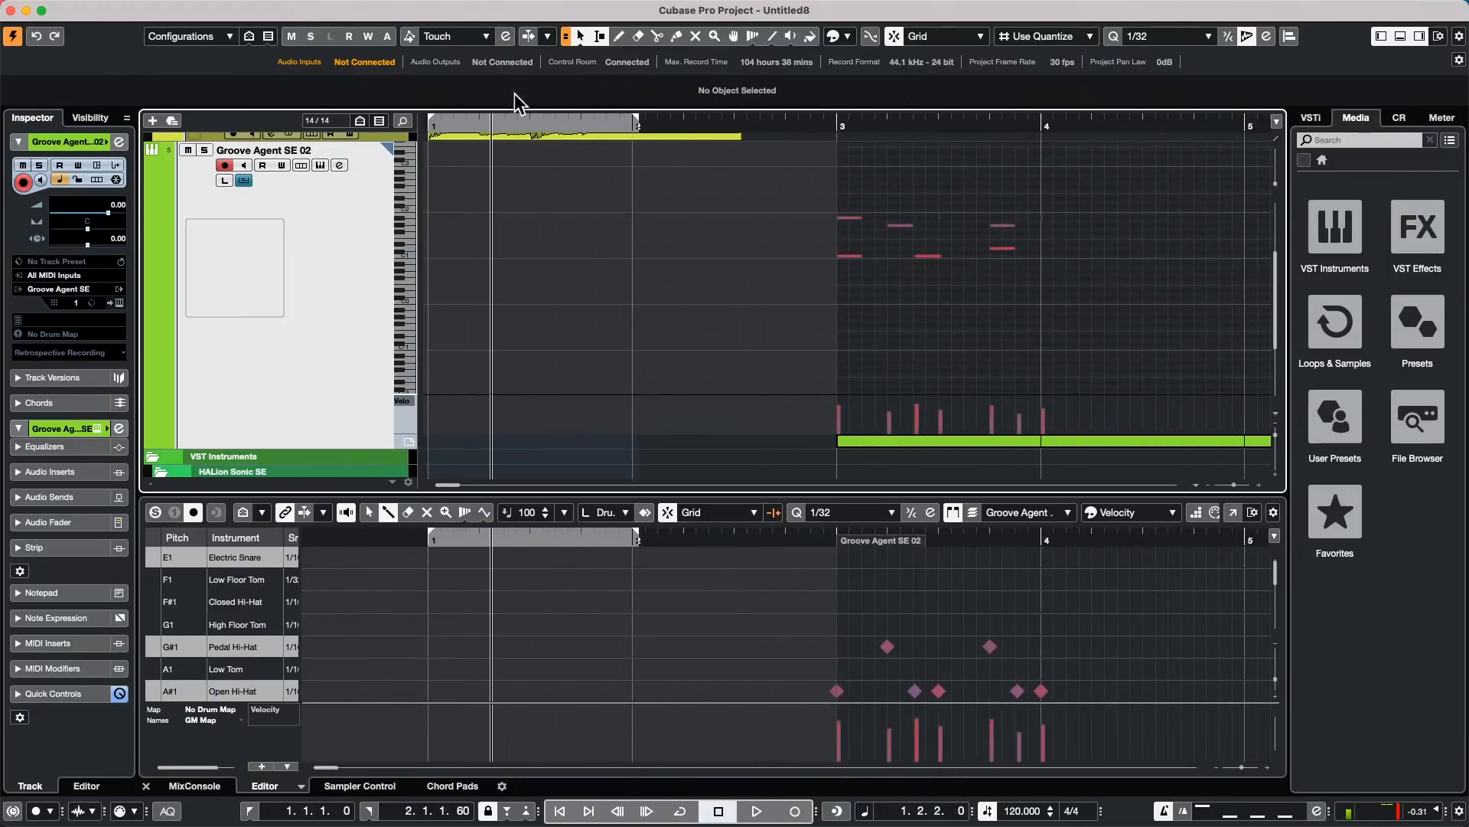
{"action": "left_click", "coordinate": [837, 125]}
{"action": "key", "text": "space"}
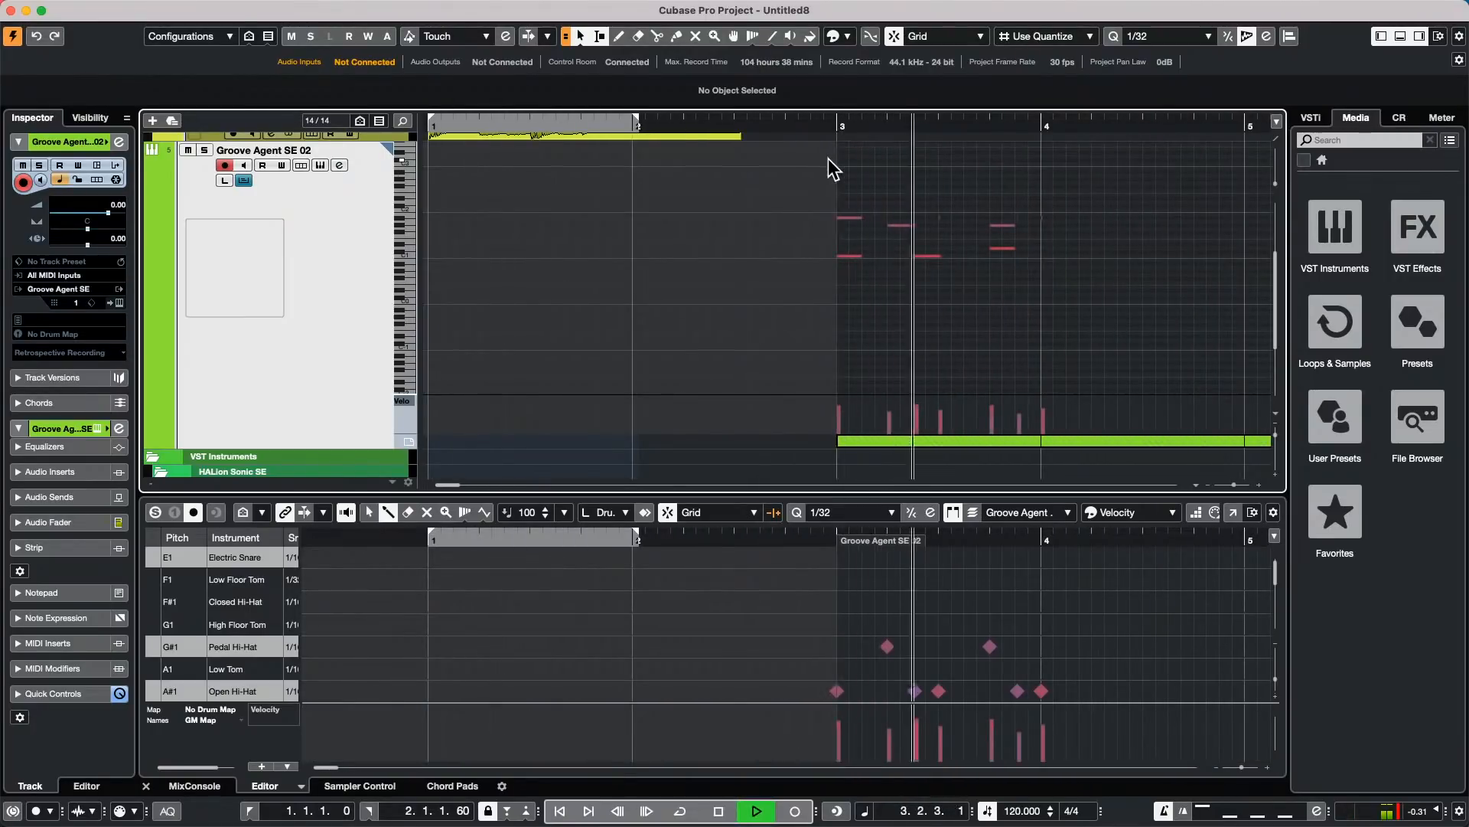
{"action": "key", "text": "space"}
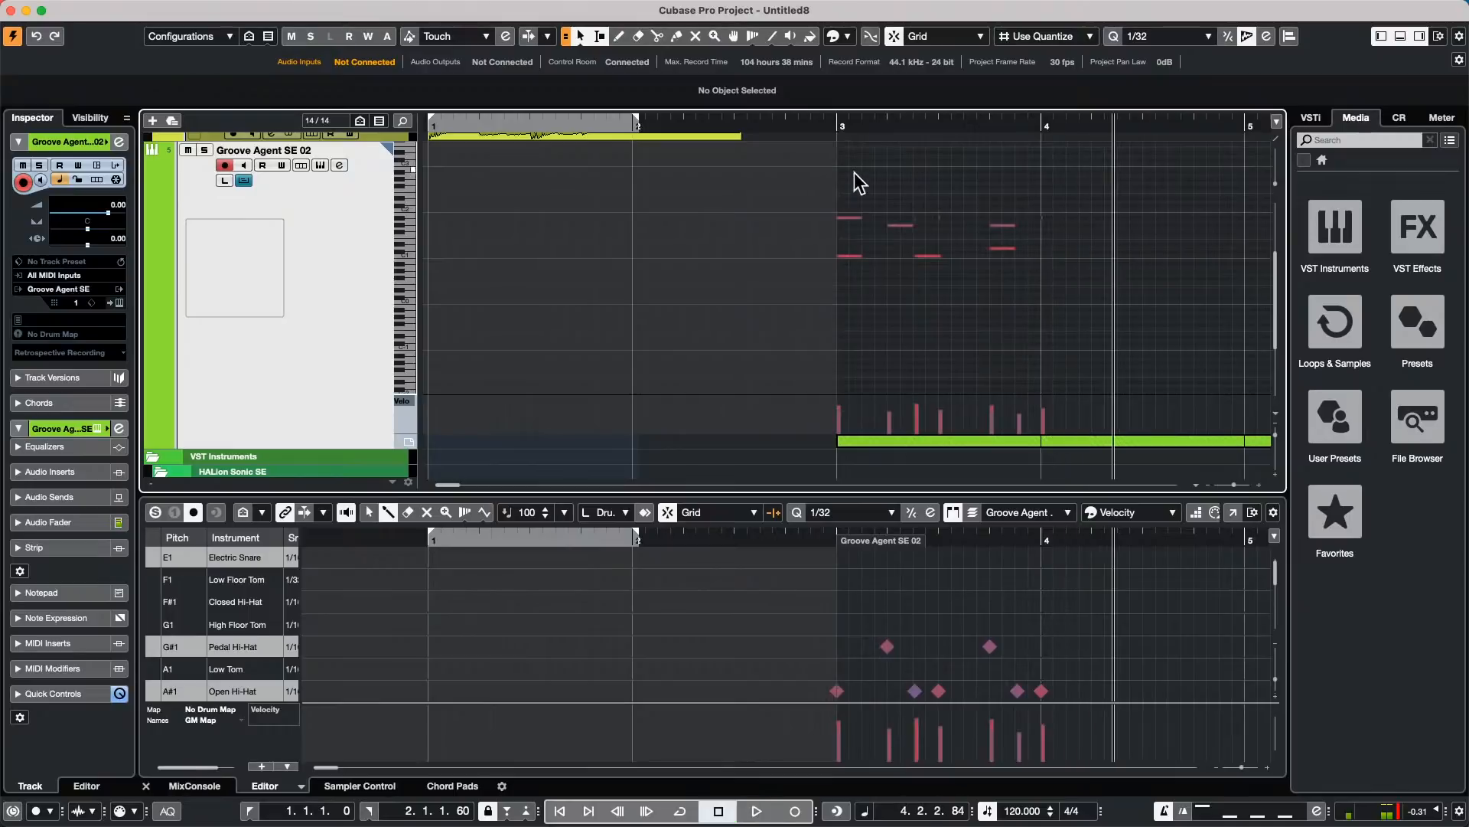
Step: Select the drum notes from 3.1.1.0 to 3.4.3.0 with the Range Selection tool and duplicate the range three times
{"action": "left_click_drag", "start_coordinate": [846, 177], "coordinate": [1018, 328]}
{"action": "right_click", "coordinate": [887, 322]}
{"action": "left_click", "coordinate": [906, 312]}
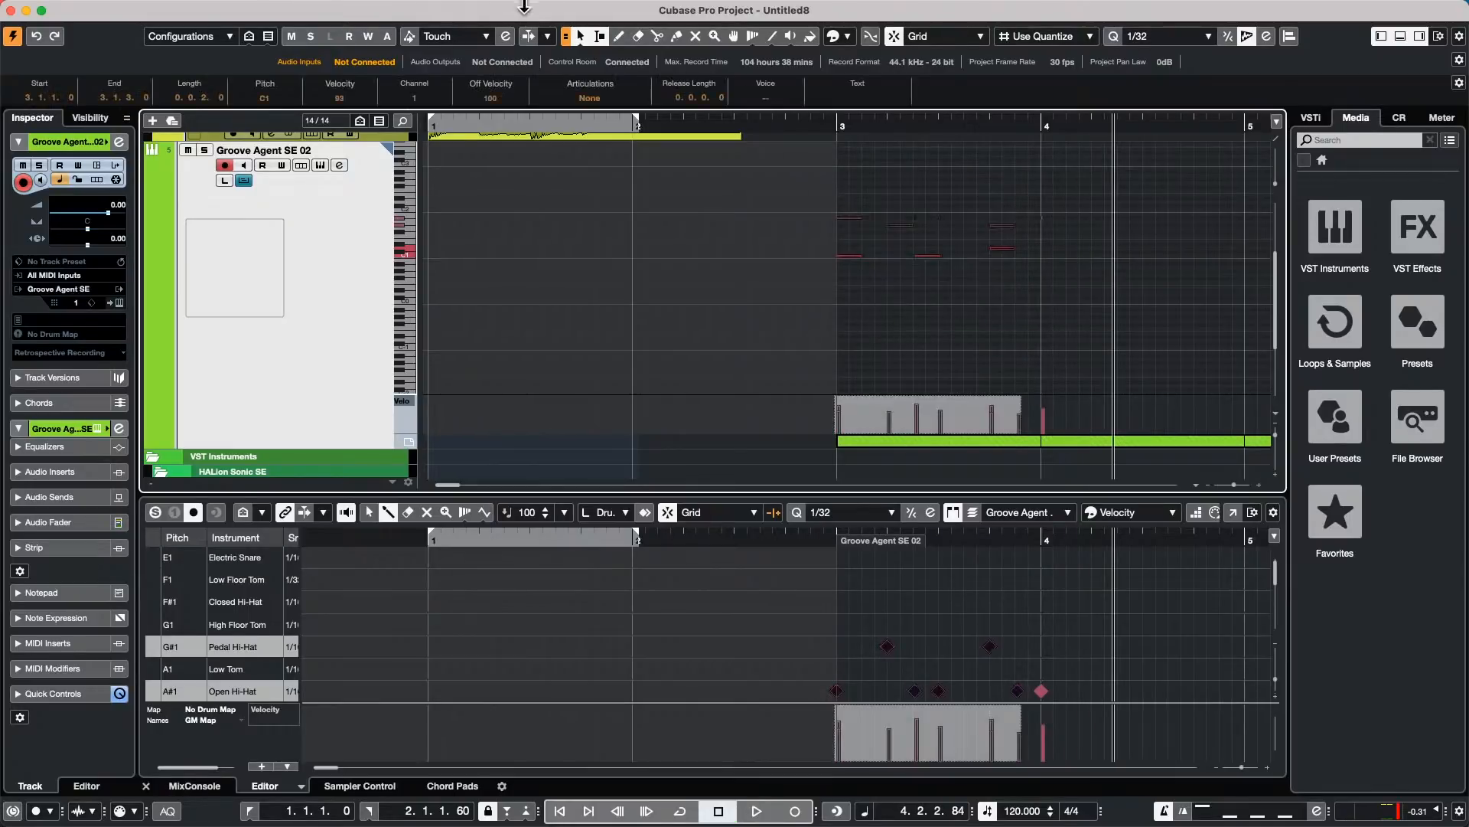
{"action": "left_click", "coordinate": [600, 36]}
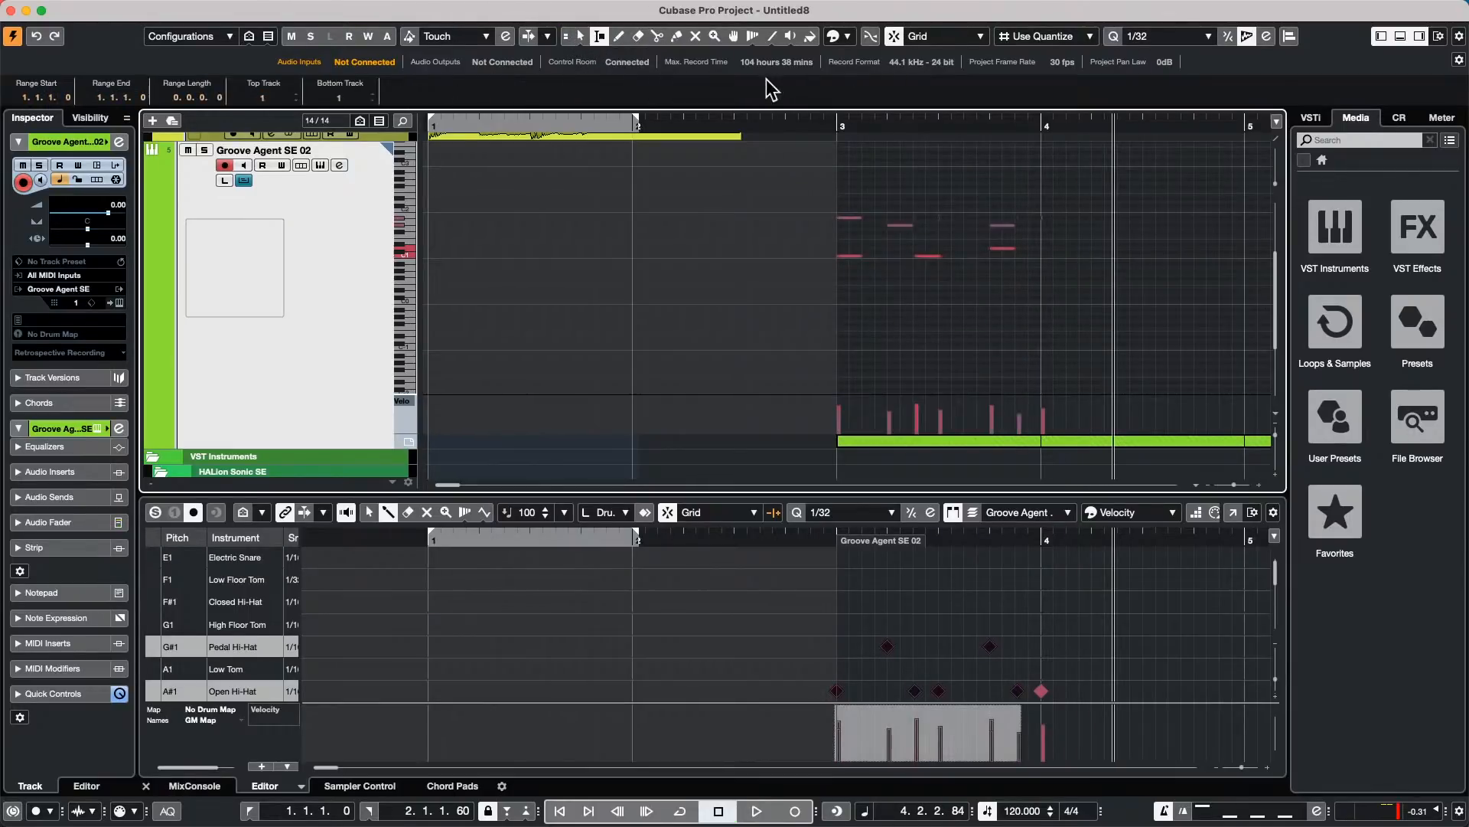
{"action": "left_click_drag", "start_coordinate": [836, 151], "coordinate": [1039, 160]}
{"action": "left_click_drag", "start_coordinate": [972, 164], "coordinate": [1016, 168]}
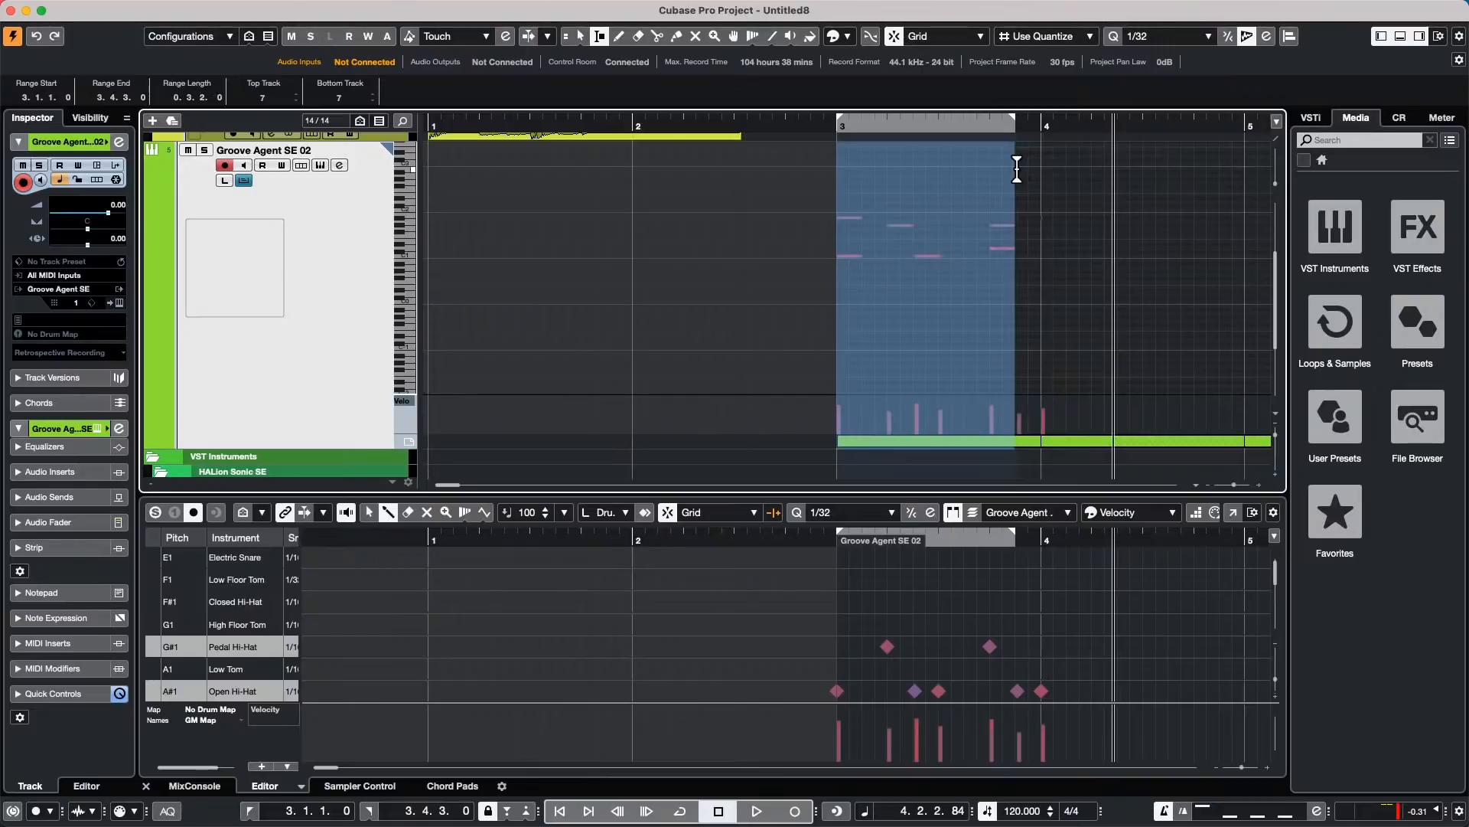
{"action": "key", "text": "super+d"}
{"action": "key", "text": "super+d"}
{"action": "key", "text": "super+d"}
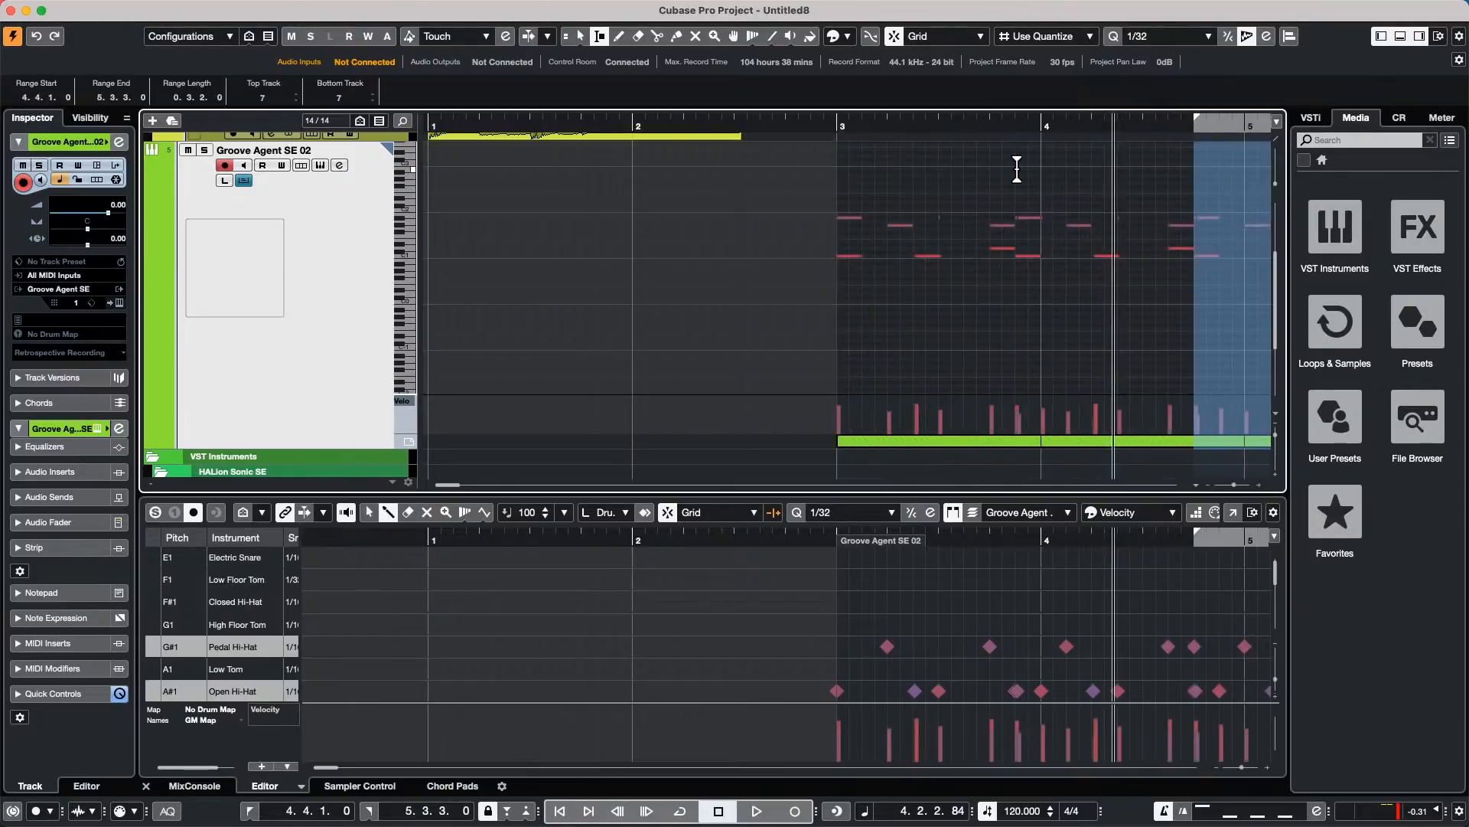
Step: Play the duplicated drum phrases from just before bar 3
{"action": "left_click", "coordinate": [818, 127]}
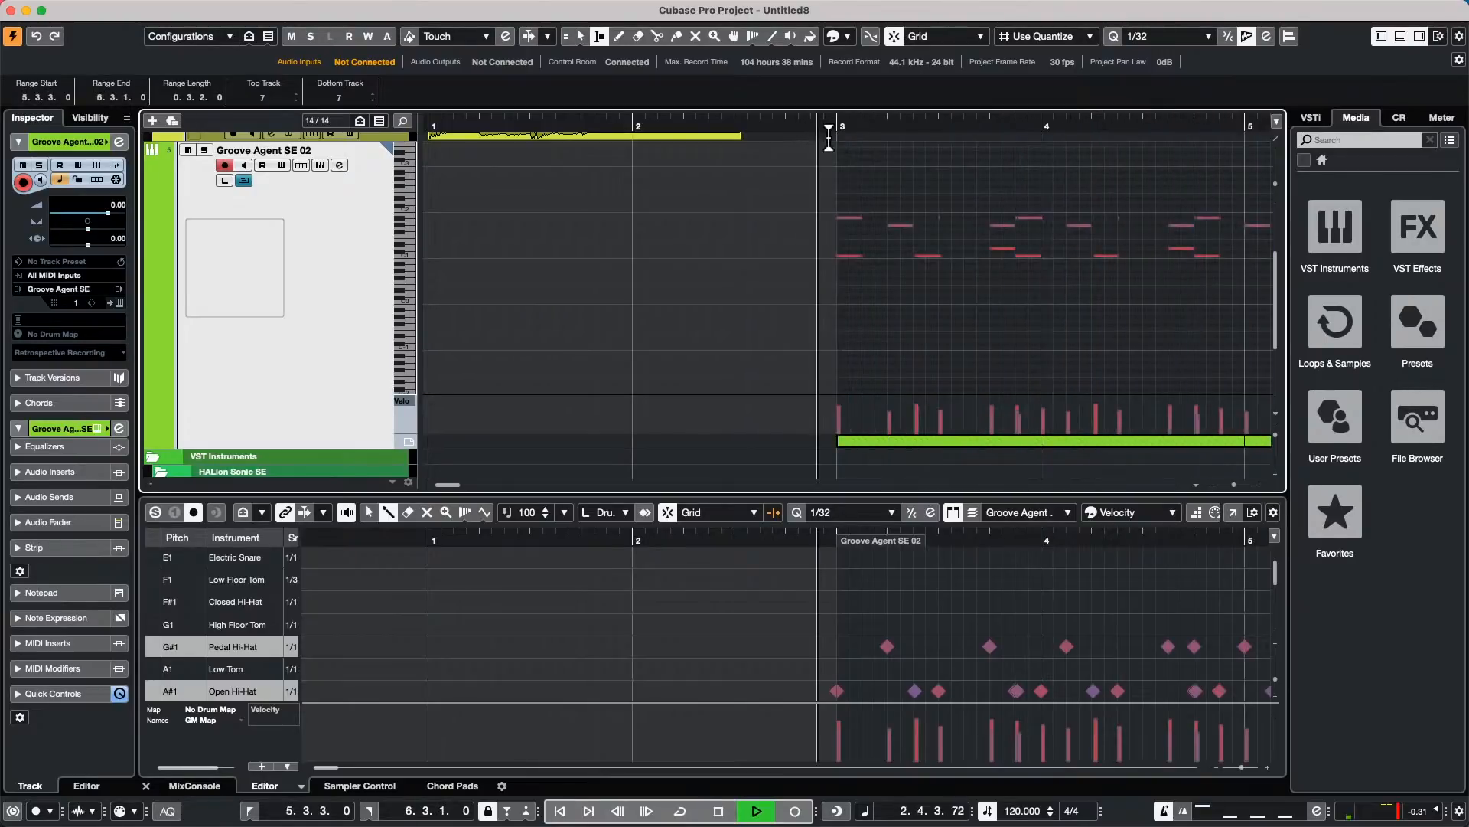
{"action": "key", "text": "space"}
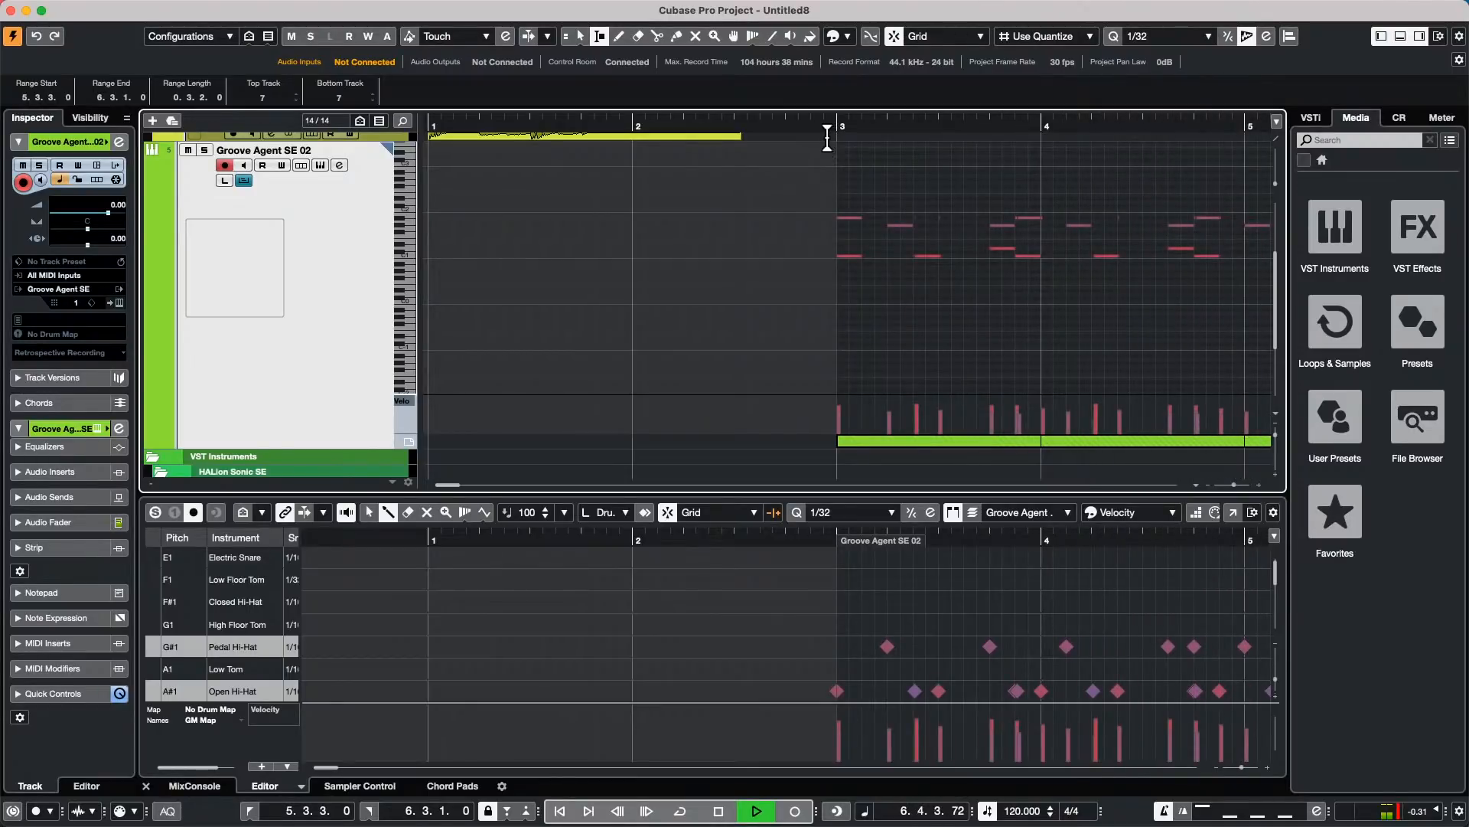
{"action": "key", "text": "space"}
Step: Close the in-place editor of the Groove Agent SE 02 track, keeping the project open
{"action": "left_click", "coordinate": [11, 10]}
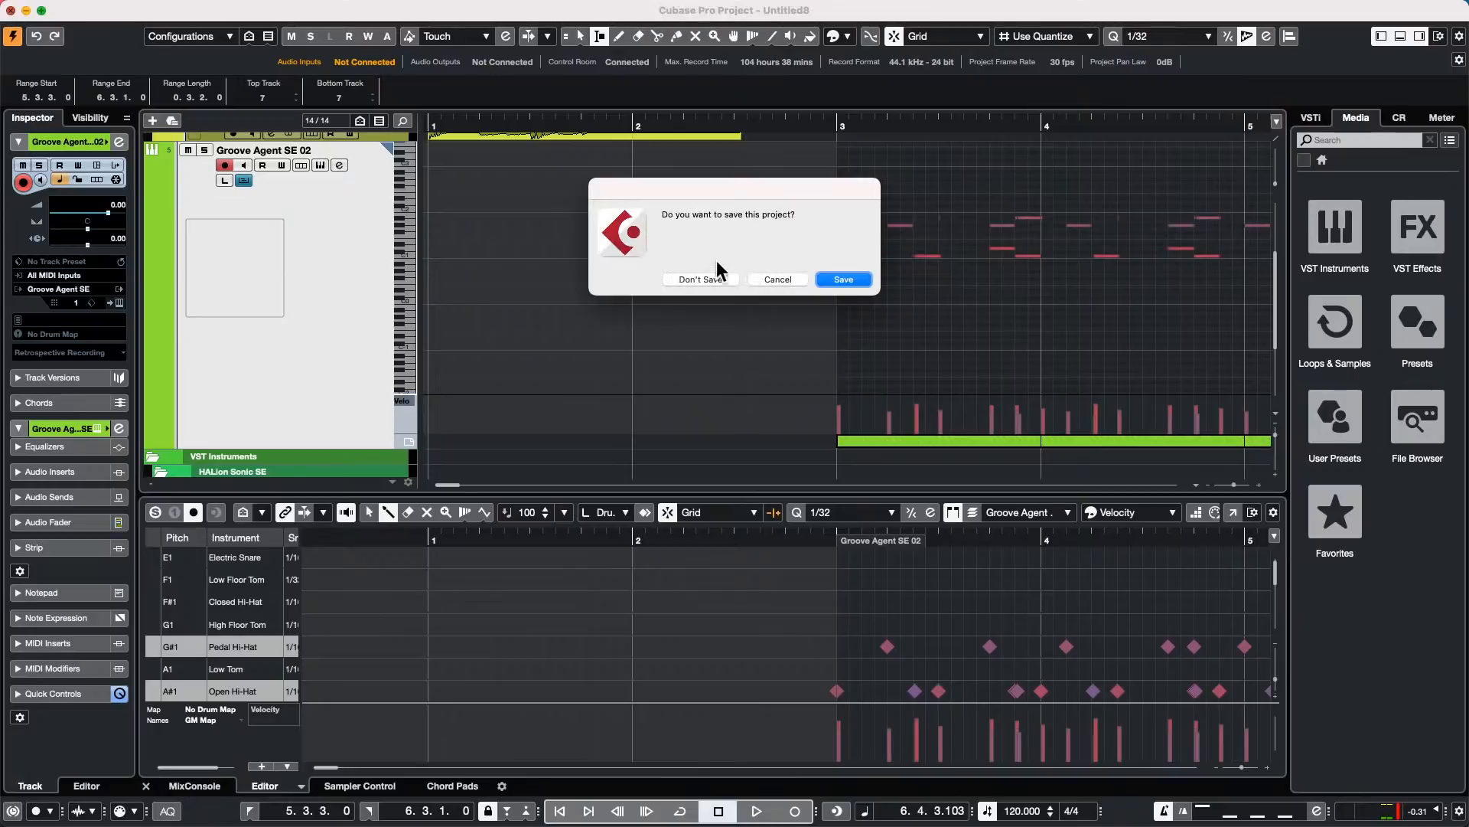
{"action": "left_click", "coordinate": [776, 277]}
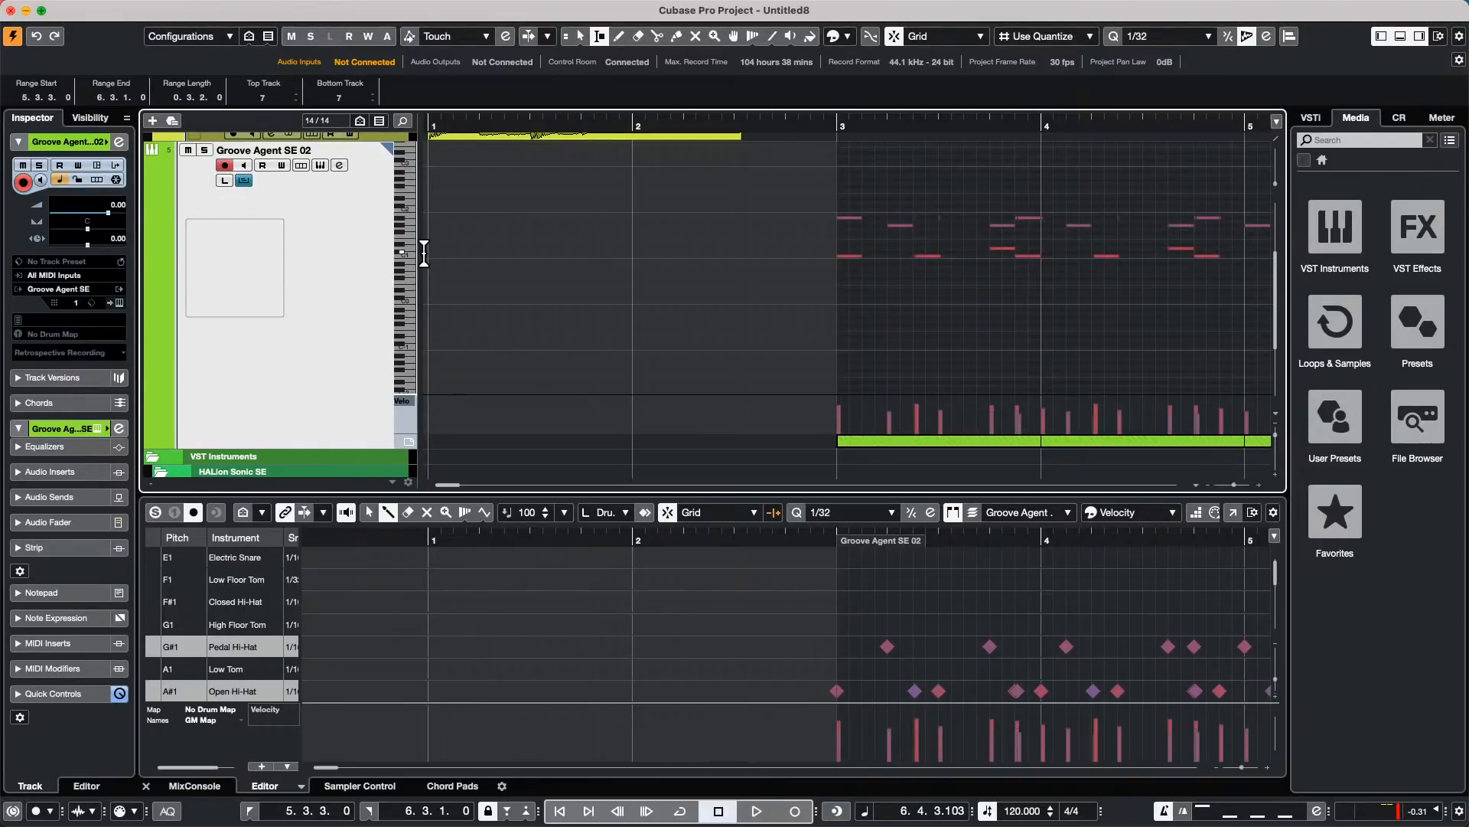
{"action": "key", "text": "shift+super+i"}
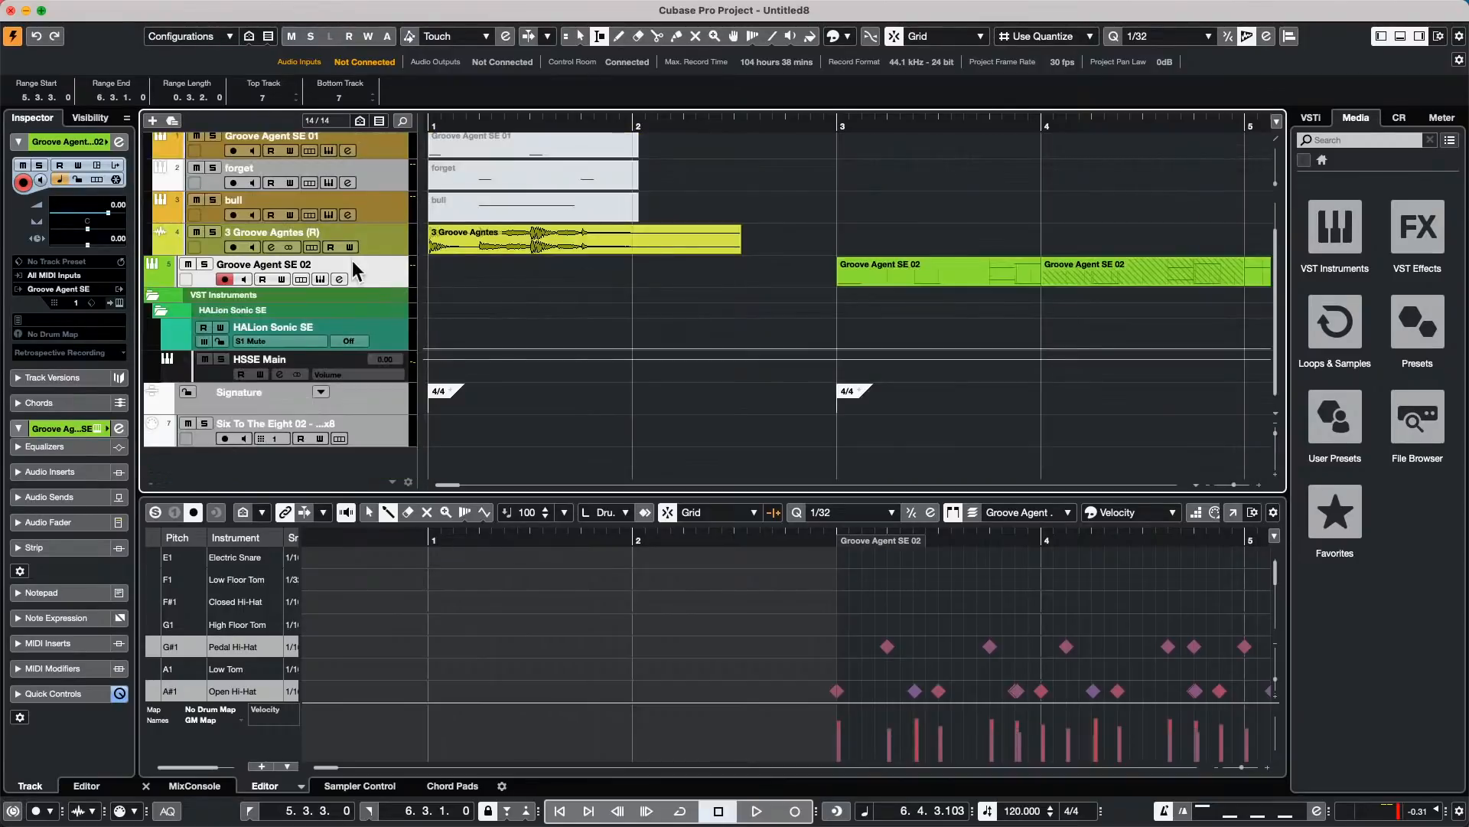
Step: Open the Groove Agent SE 02 track's instrument and bring up its Load Kit With Patterns browser
{"action": "left_click", "coordinate": [120, 302]}
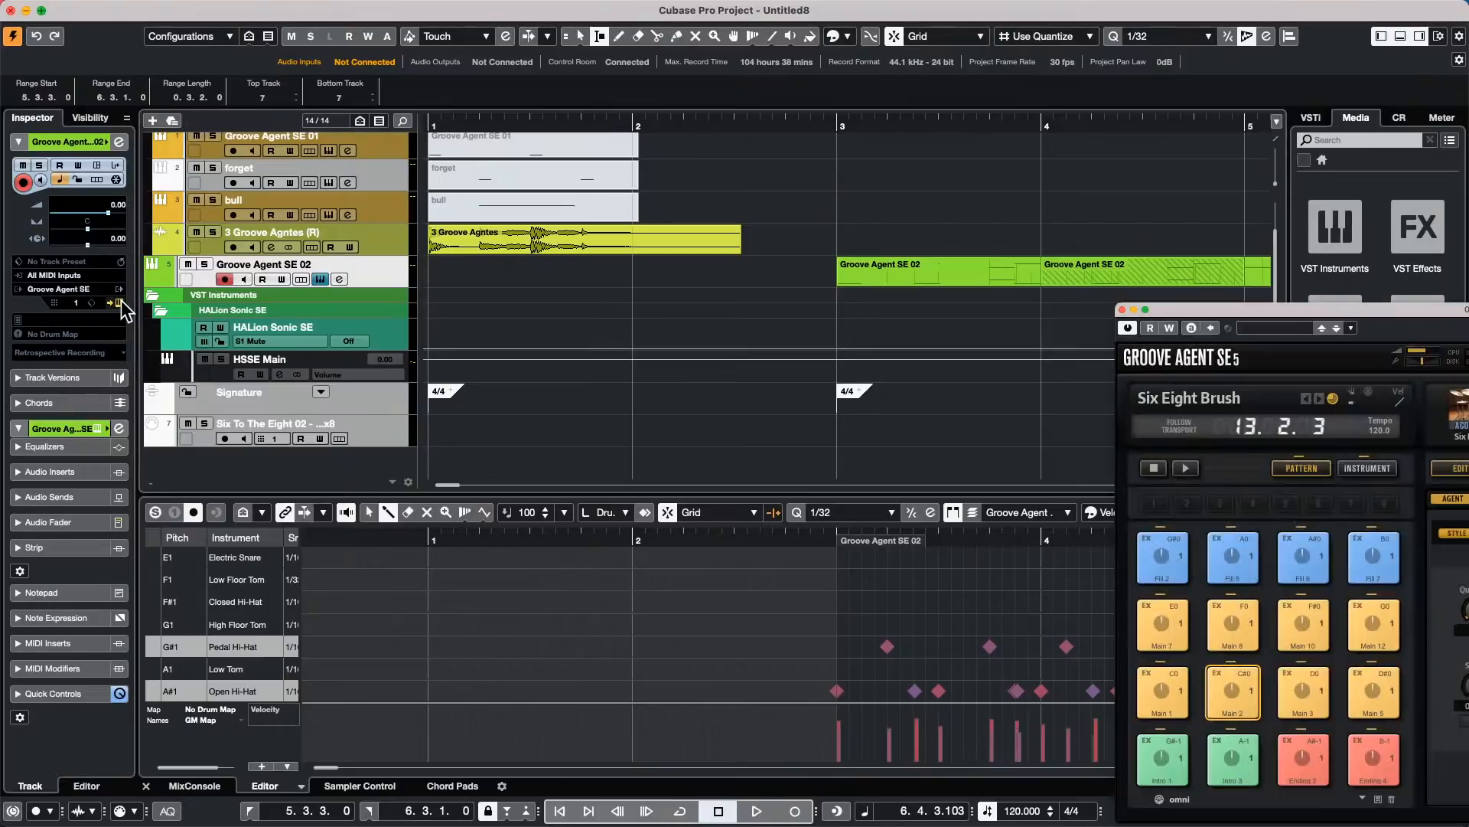
{"action": "left_click_drag", "start_coordinate": [1238, 311], "coordinate": [253, 111]}
{"action": "left_click", "coordinate": [496, 217]}
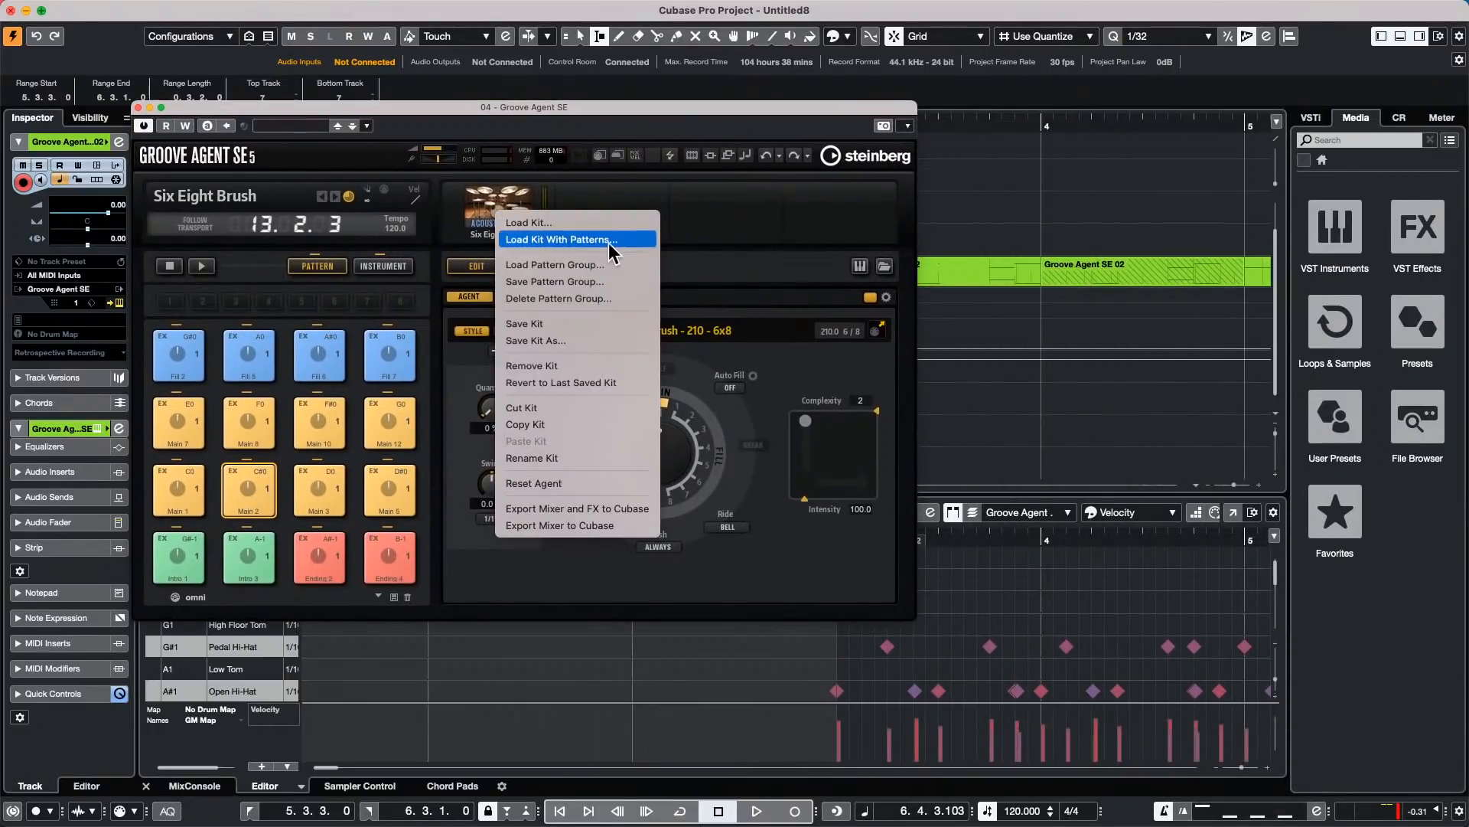
{"action": "left_click", "coordinate": [608, 242]}
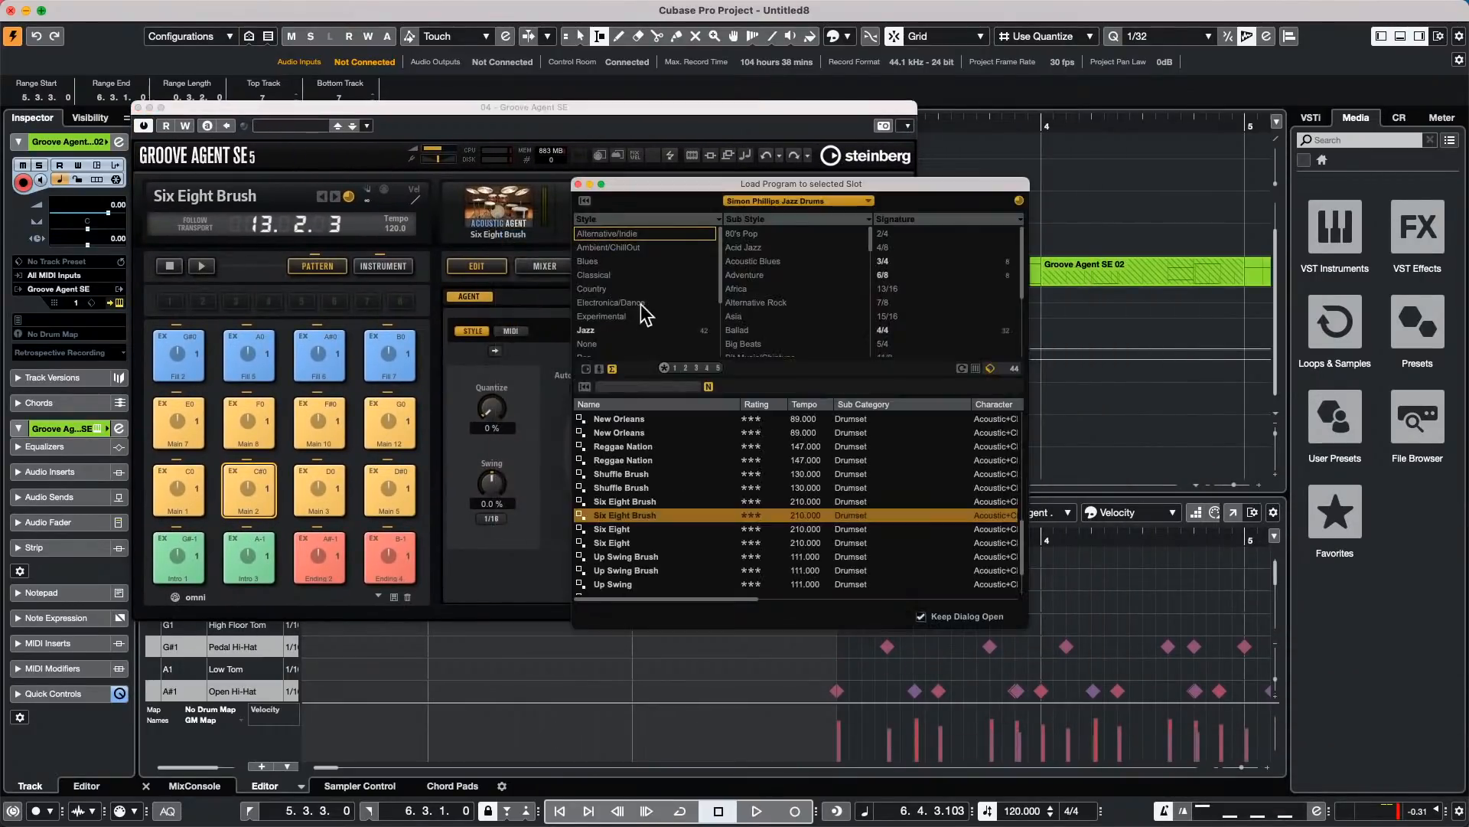
Step: Examine the time signatures listed for the kits, including Six Eight Brush, and close the kit browser and the instrument
{"action": "left_click_drag", "start_coordinate": [656, 598], "coordinate": [962, 598]}
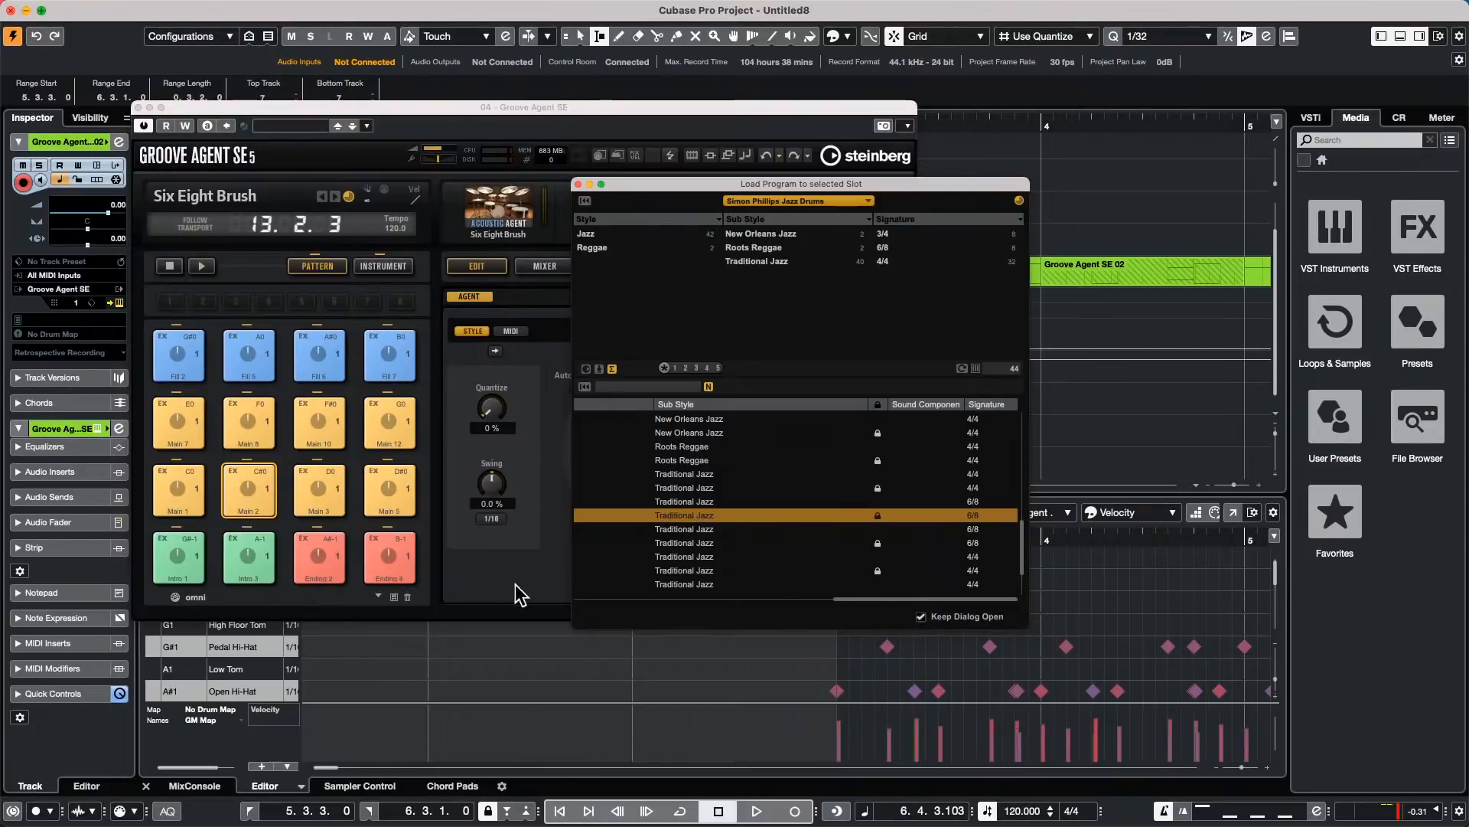
{"action": "left_click", "coordinate": [826, 598]}
{"action": "left_click_drag", "start_coordinate": [826, 599], "coordinate": [463, 573]}
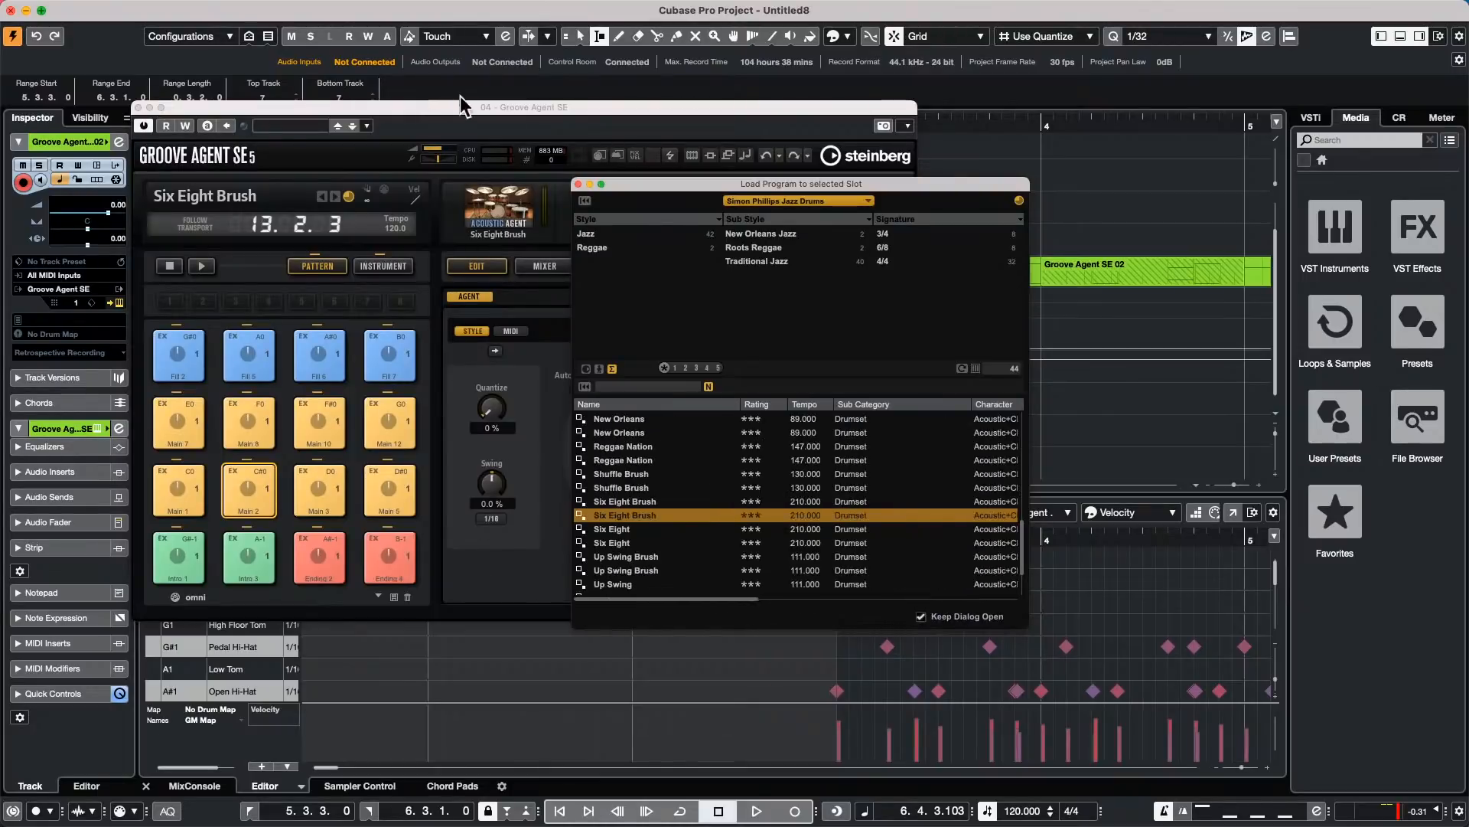
{"action": "left_click", "coordinate": [578, 185]}
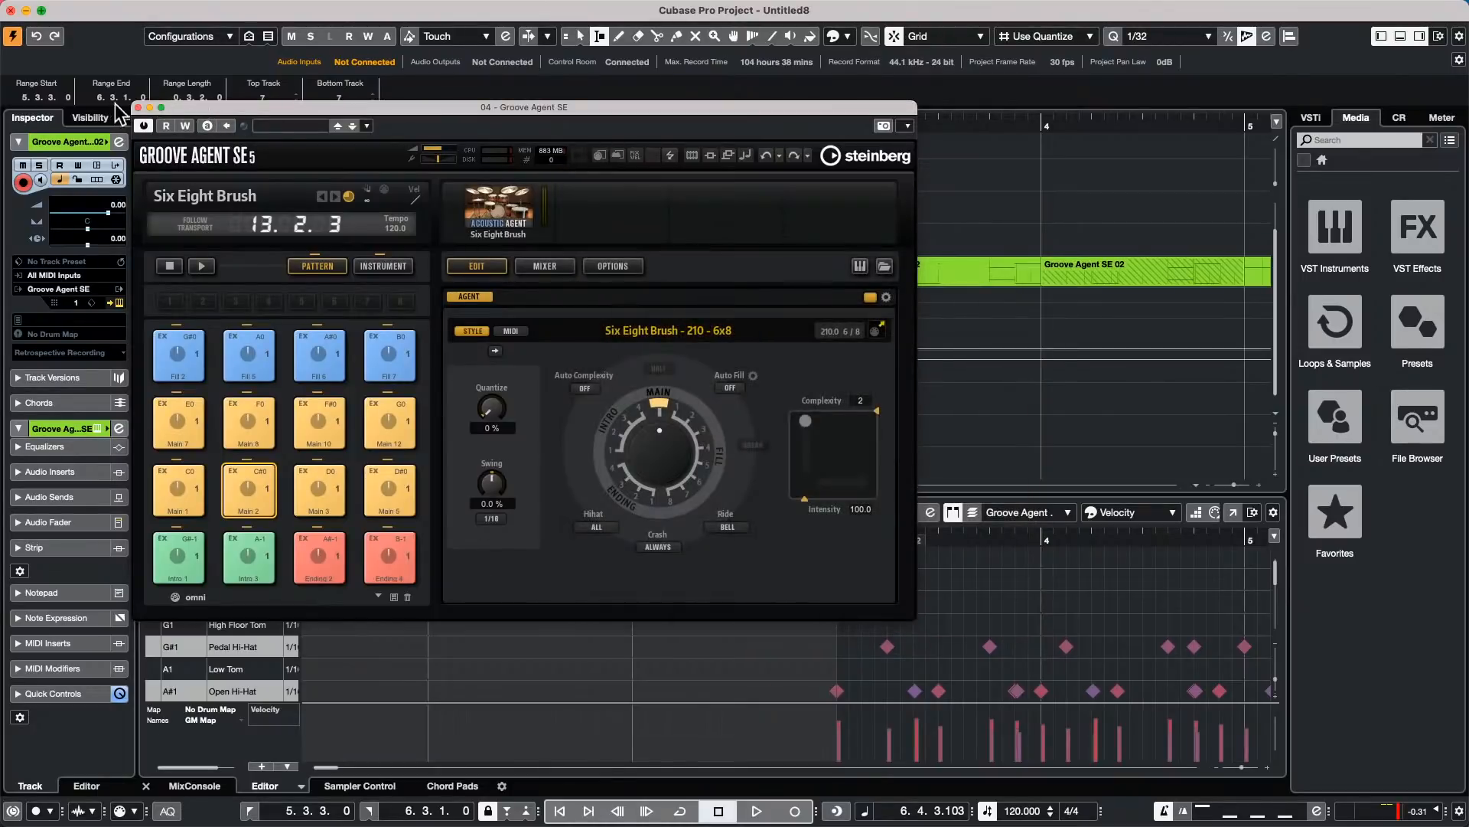
{"action": "left_click", "coordinate": [137, 107]}
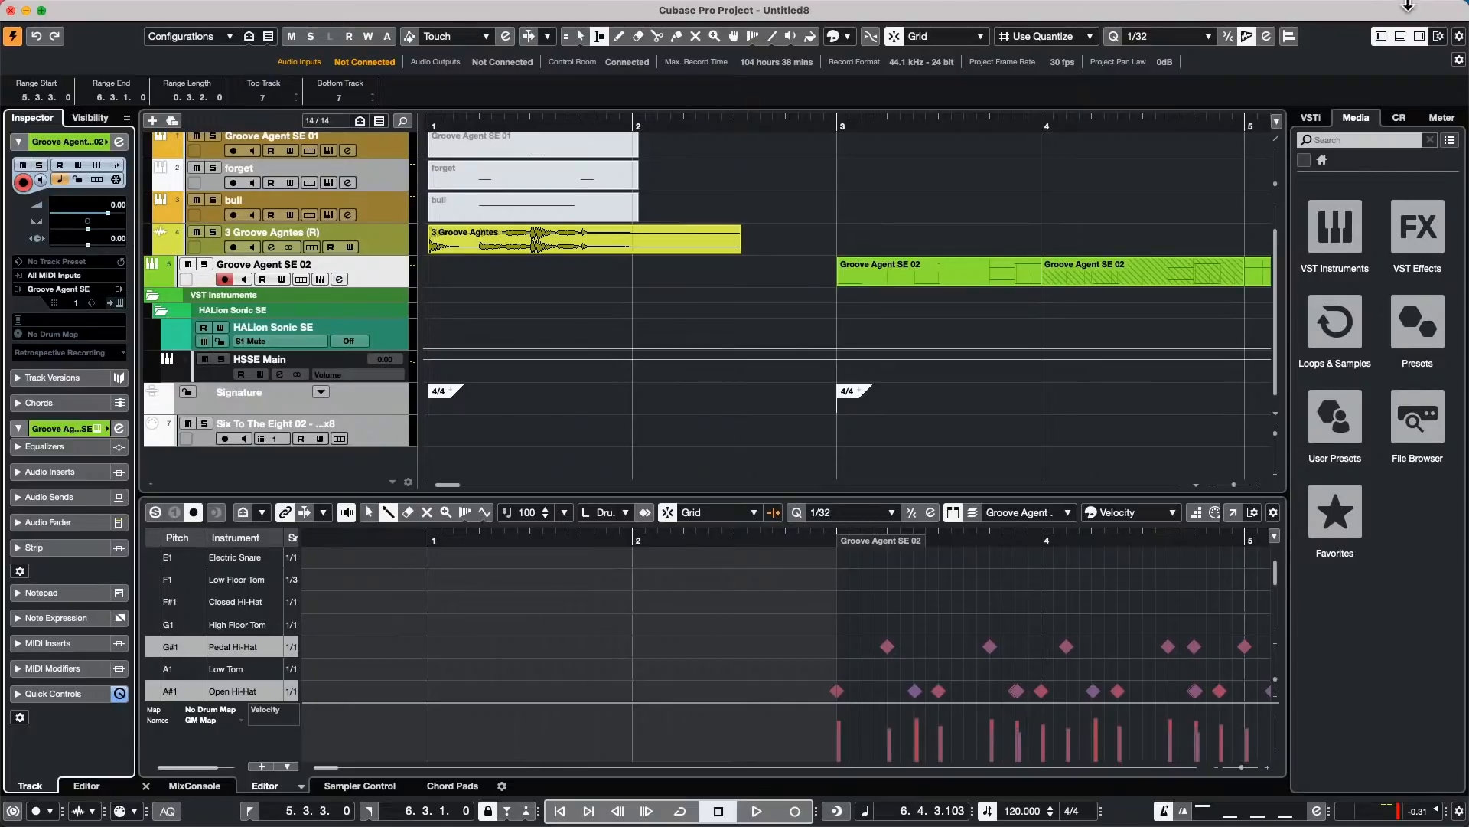
{"action": "mouse_move", "coordinate": [1212, 9]}
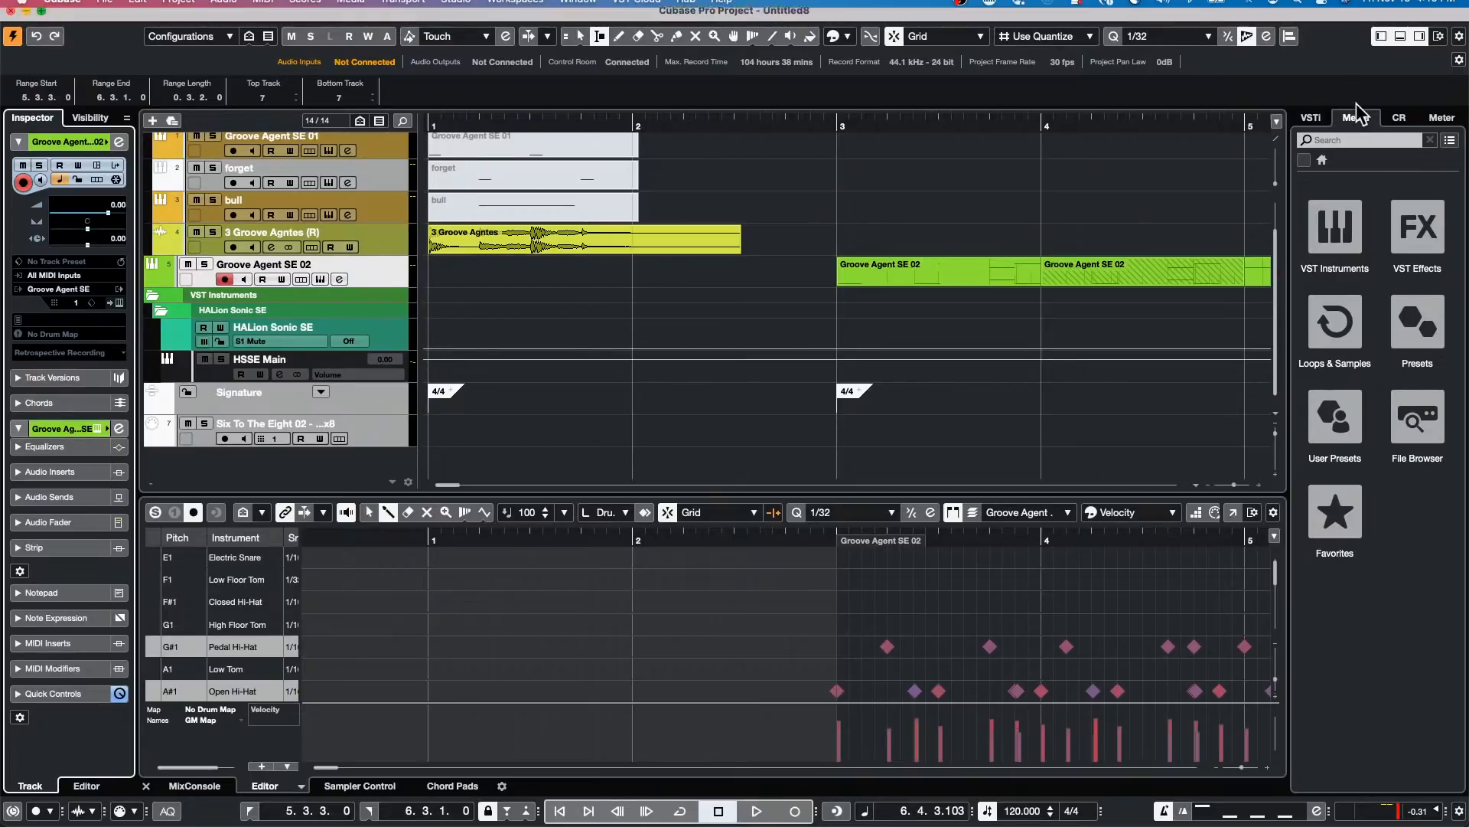
{"action": "left_click_drag", "start_coordinate": [764, 117], "coordinate": [836, 102]}
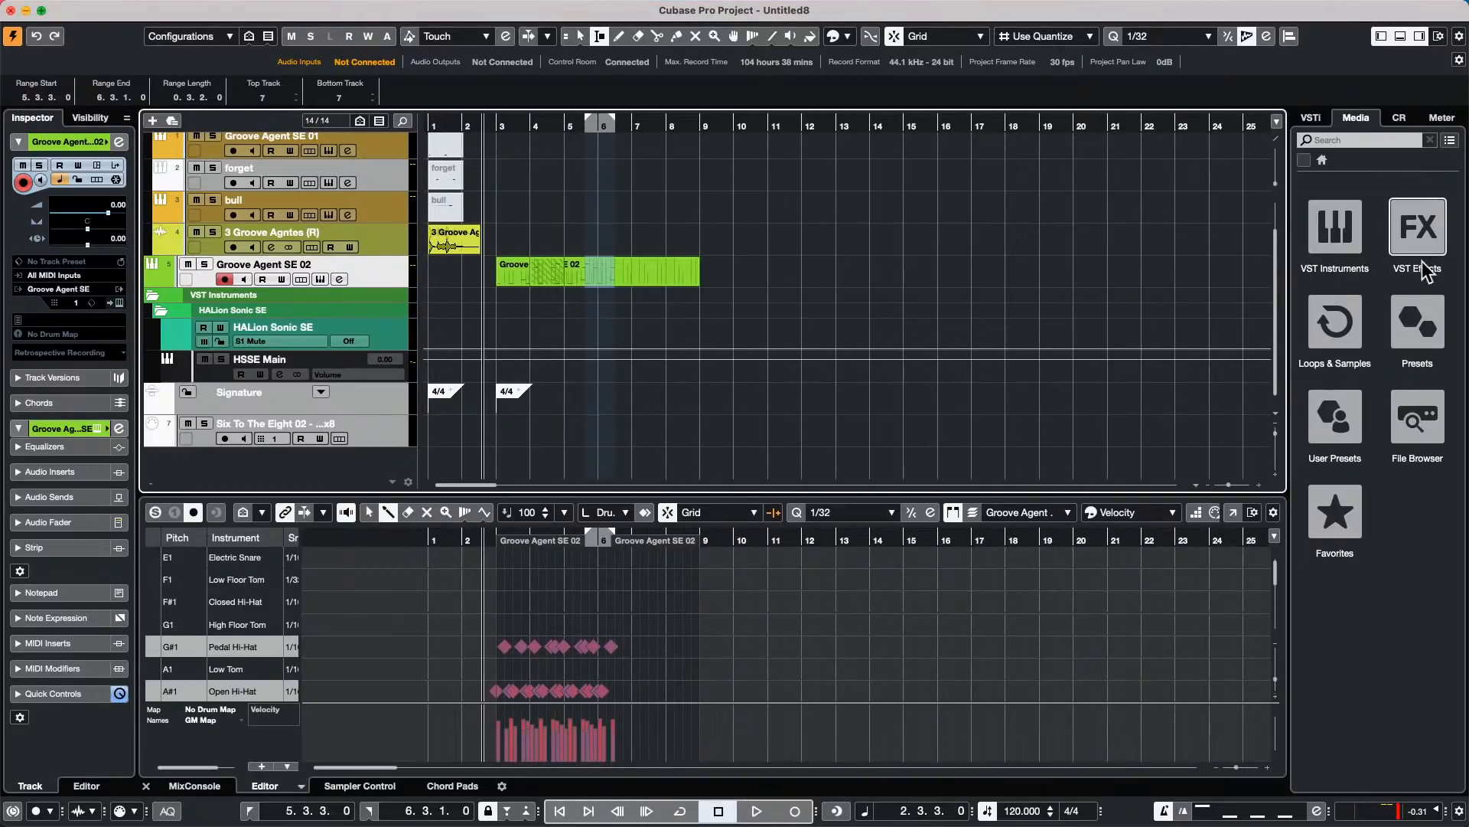
Step: Add the Audio folder inside Documents as a File Browser favorite named "loops"
{"action": "left_click", "coordinate": [1415, 454]}
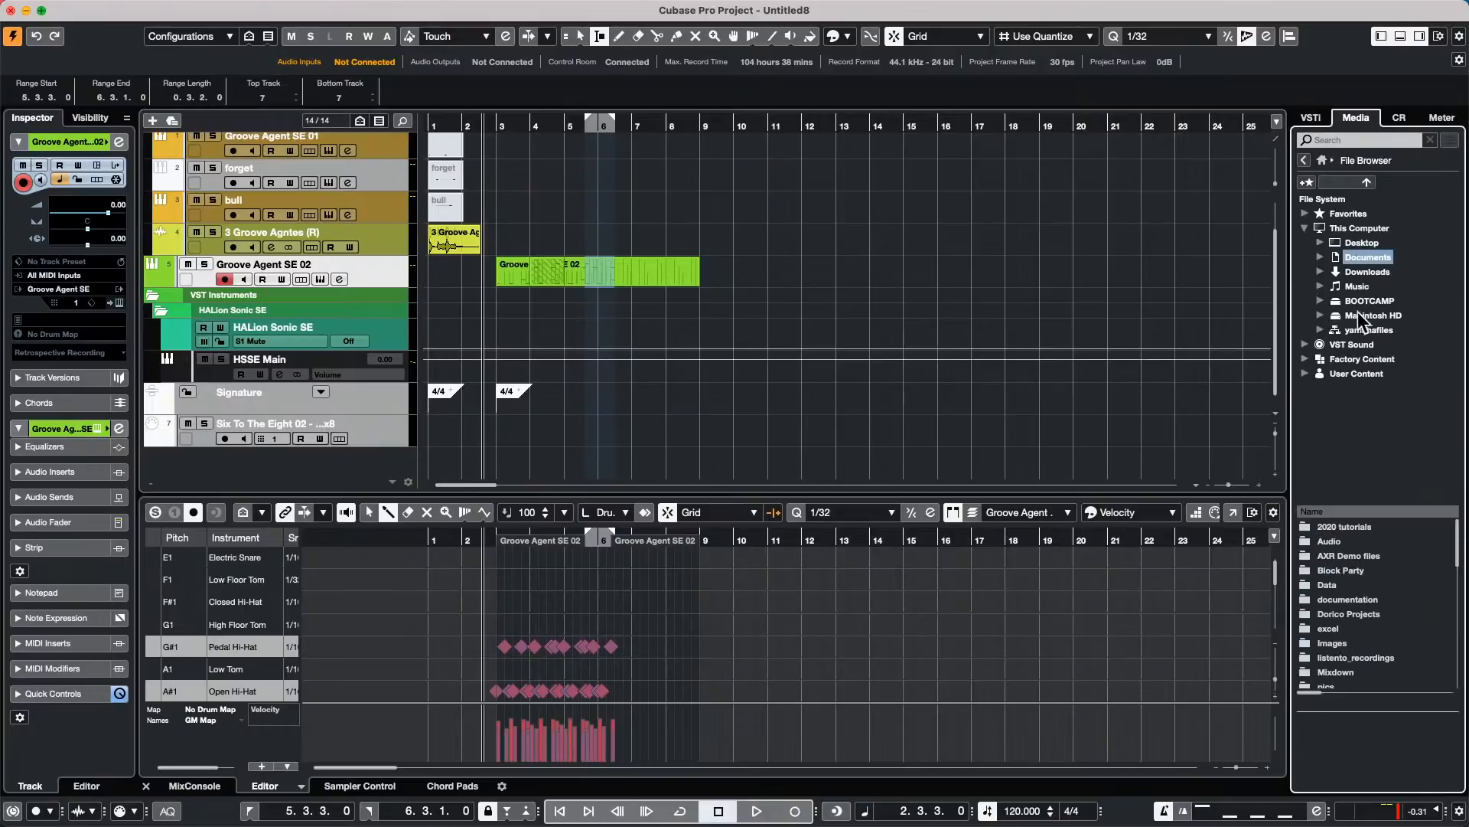
{"action": "left_click", "coordinate": [1320, 258]}
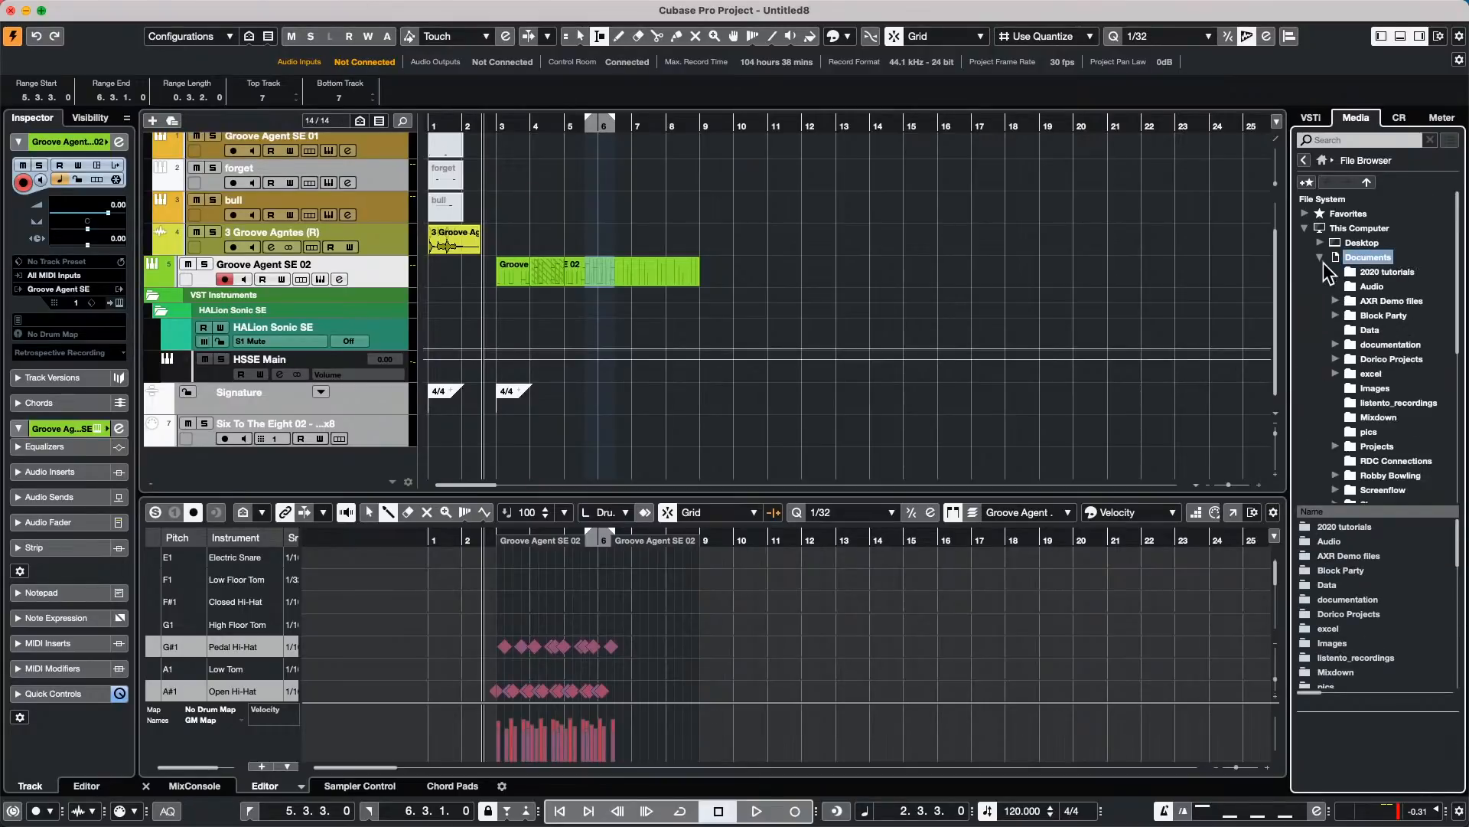
{"action": "left_click", "coordinate": [1371, 286]}
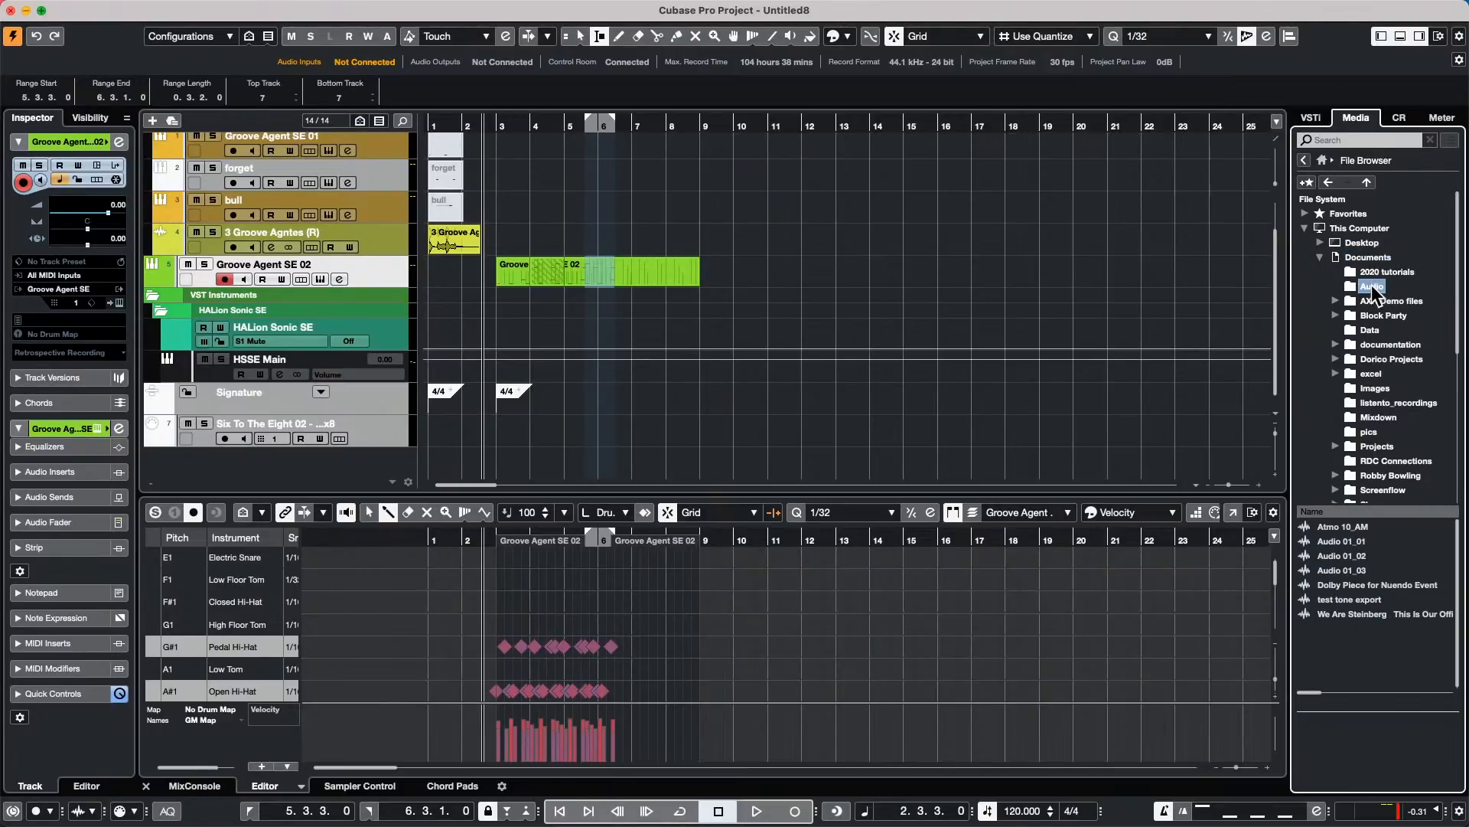
{"action": "right_click", "coordinate": [1371, 287]}
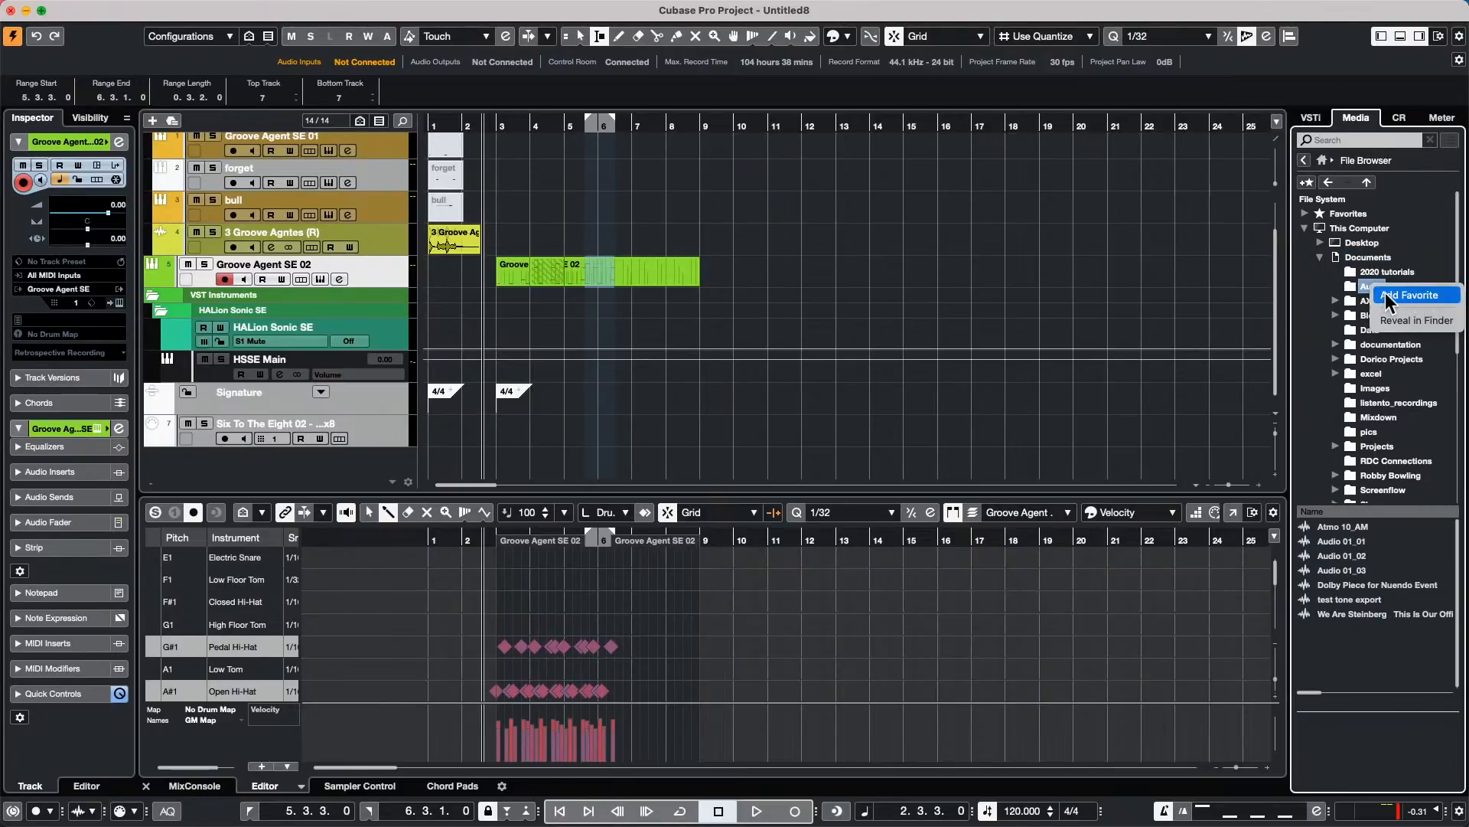
{"action": "left_click", "coordinate": [1408, 295]}
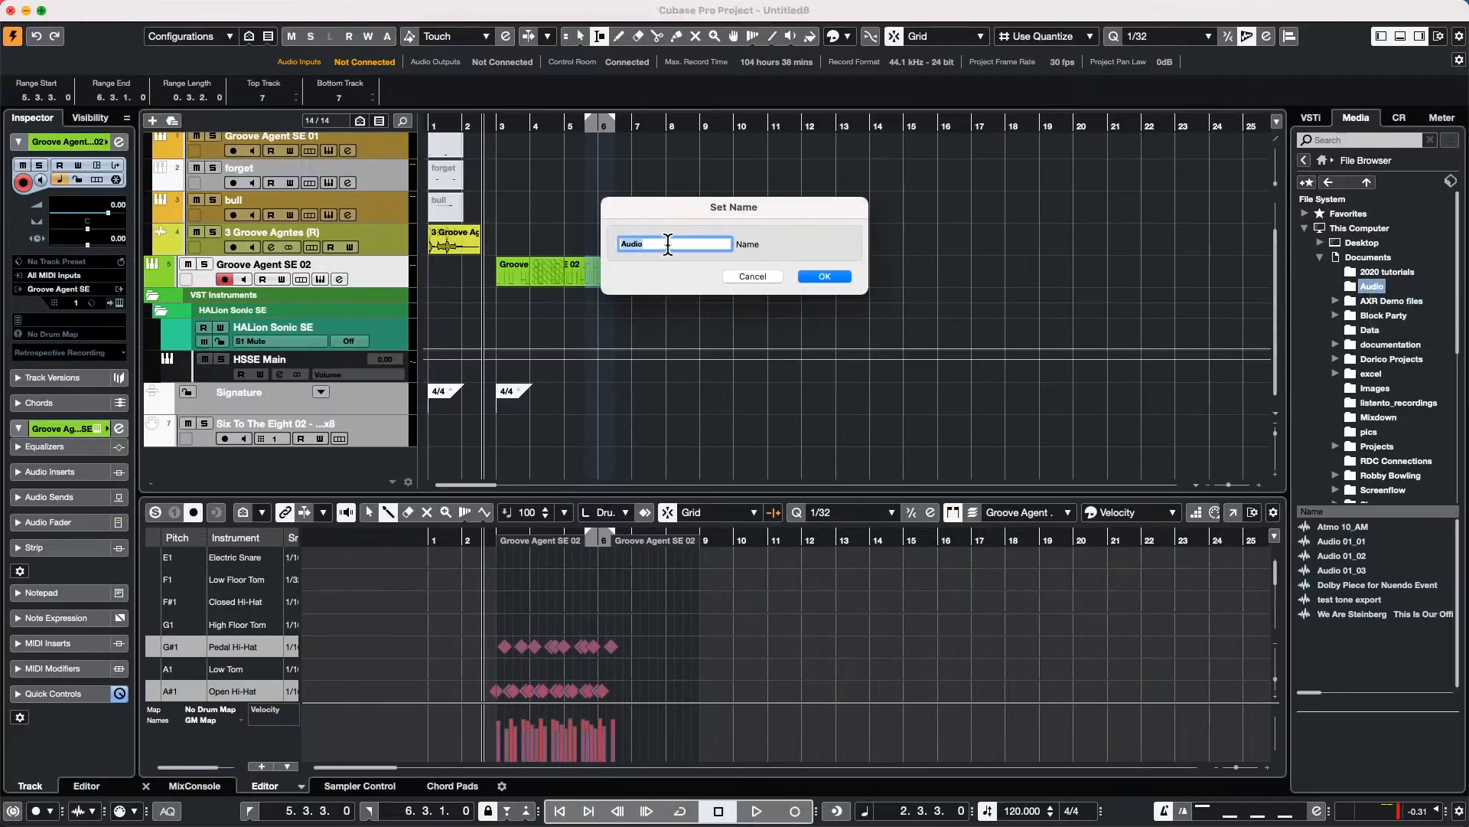
{"action": "type", "text": "loops"}
{"action": "key", "text": "Return"}
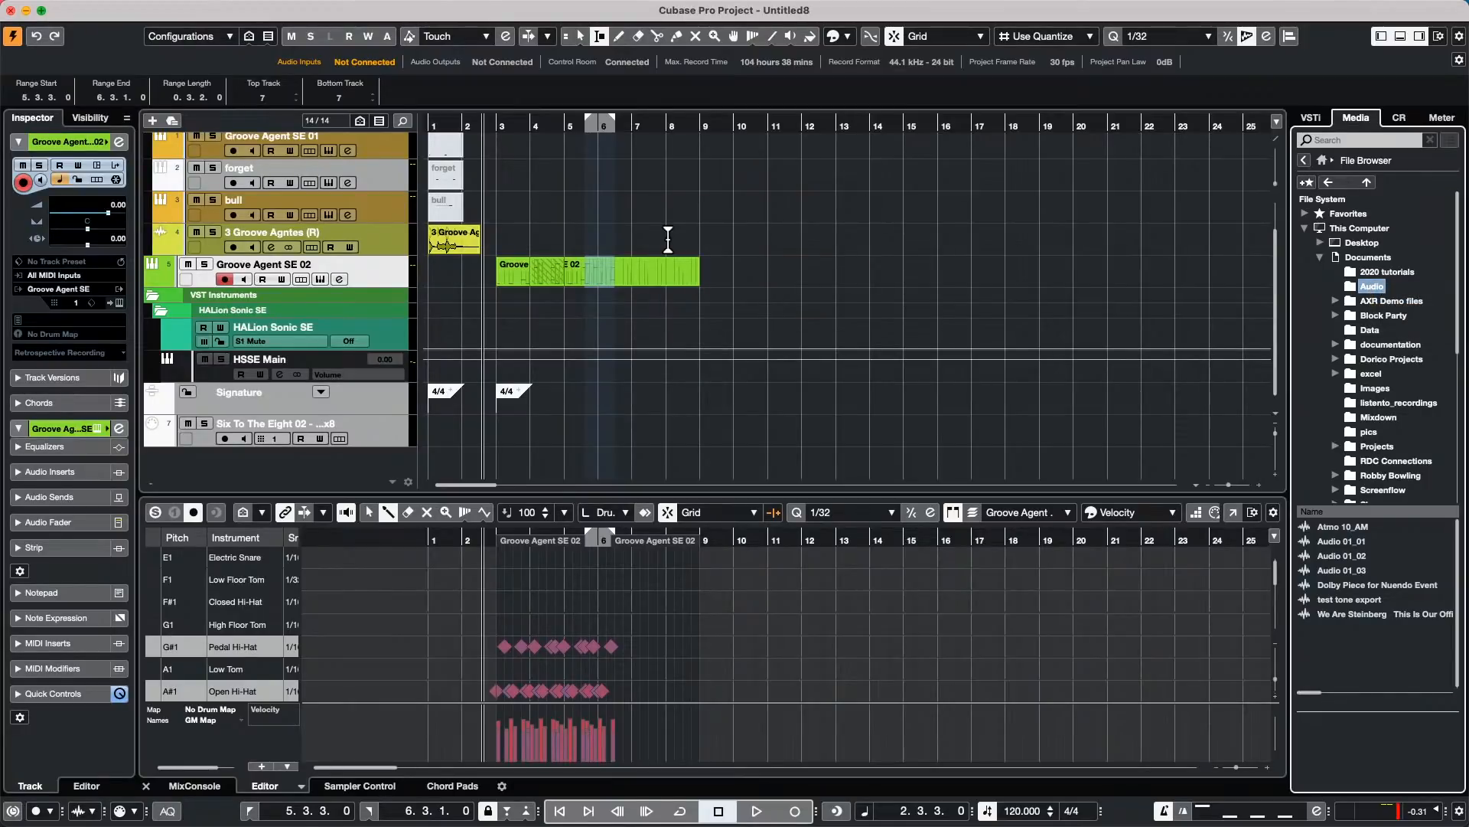
Step: Collapse This Computer in the File Browser and show the media Favorites
{"action": "left_click", "coordinate": [1322, 243]}
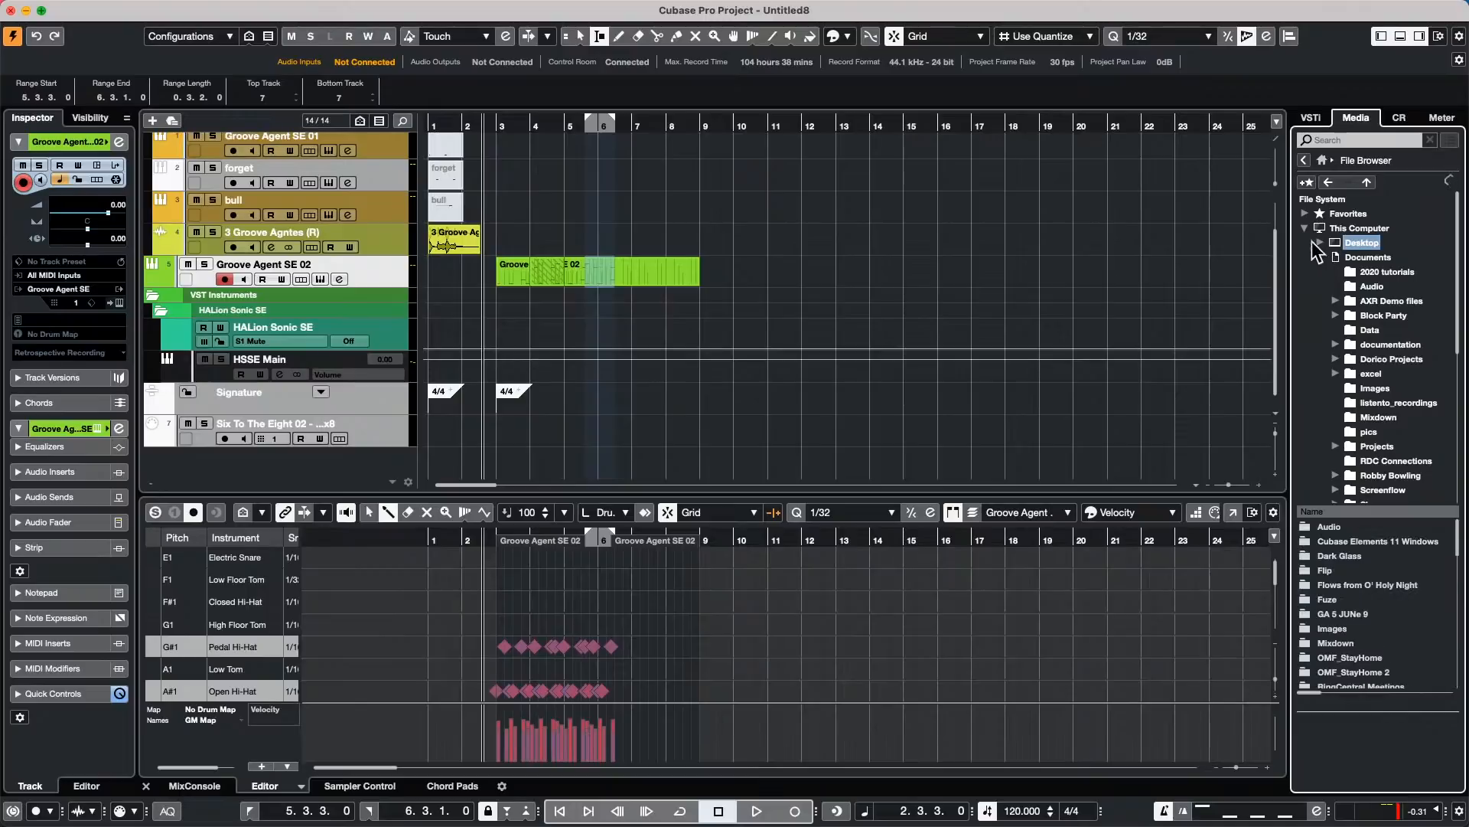
{"action": "left_click", "coordinate": [1305, 228]}
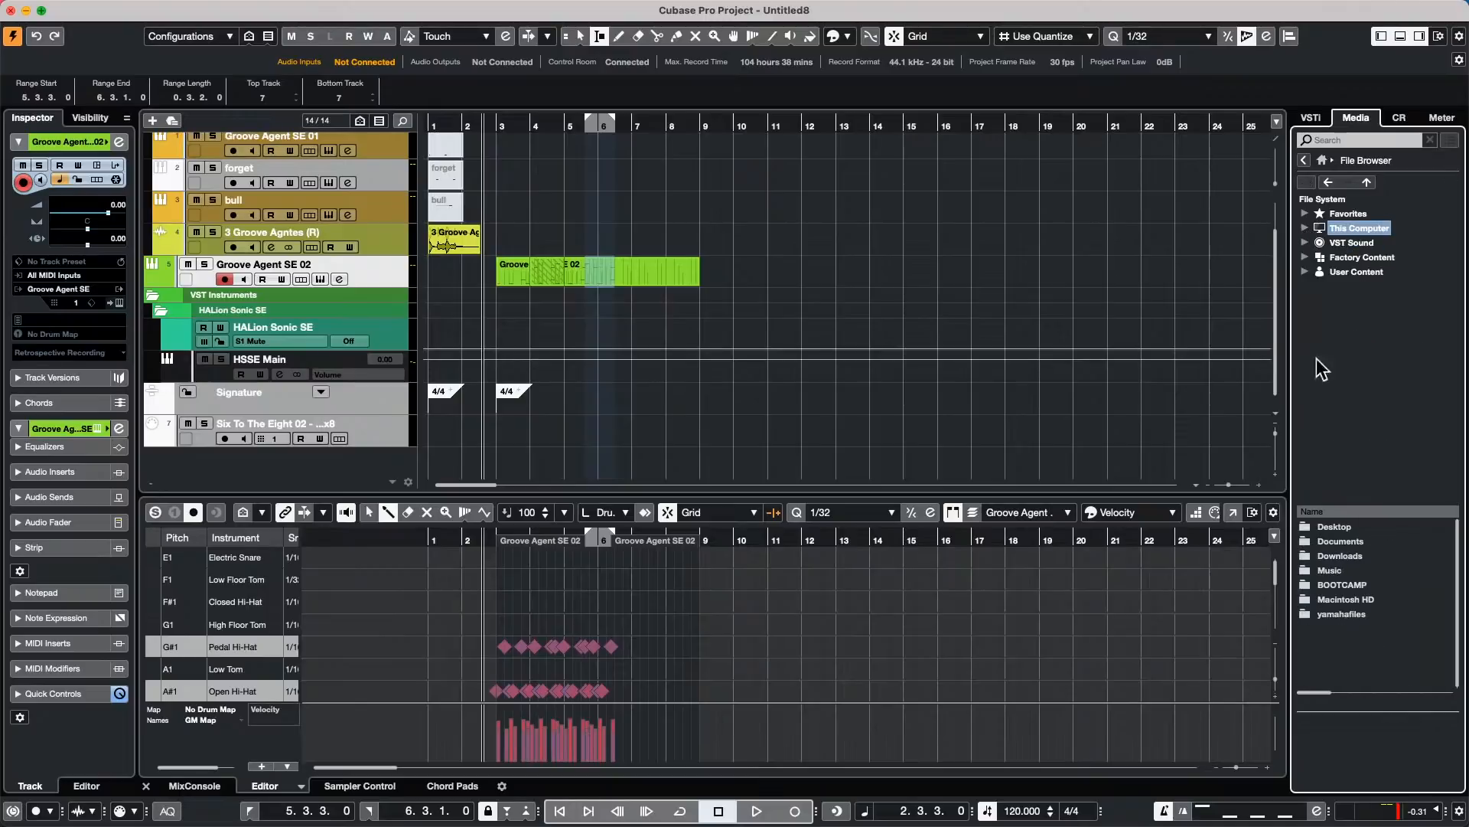
{"action": "left_click", "coordinate": [1324, 161]}
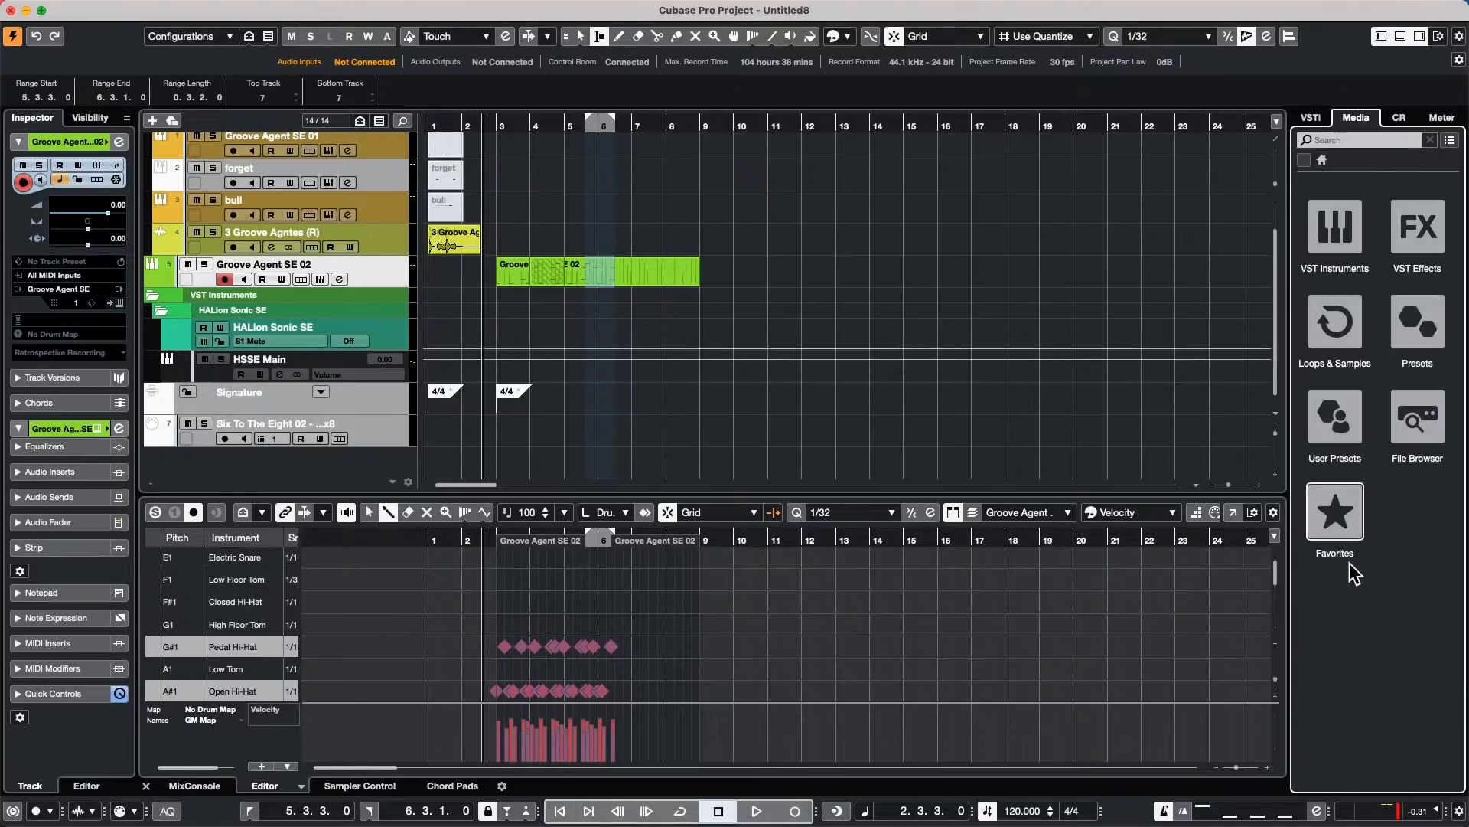
{"action": "left_click", "coordinate": [1350, 518]}
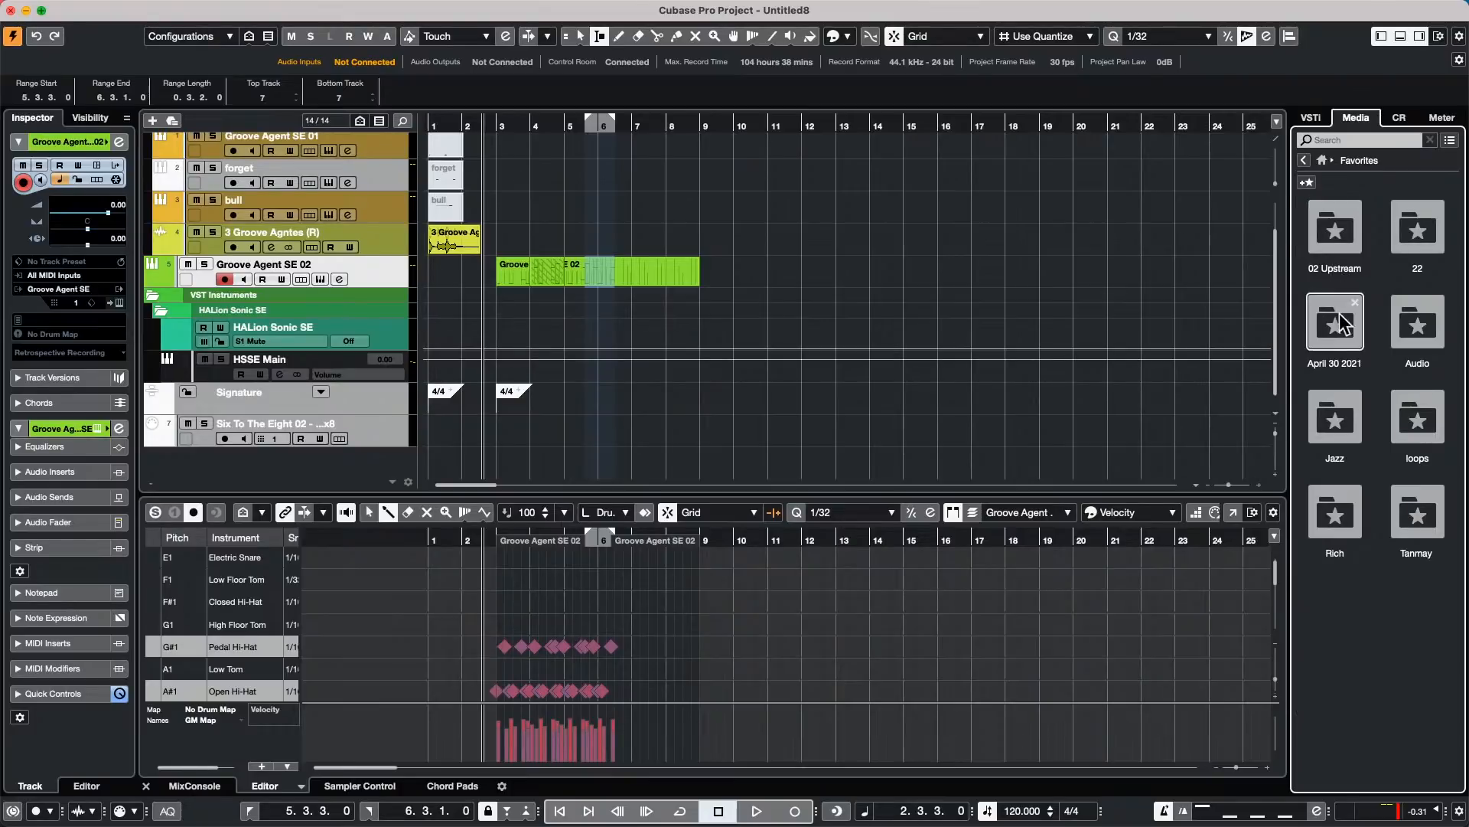
Step: Open the loops favorite and look over the audio files it contains
{"action": "left_click", "coordinate": [1412, 428]}
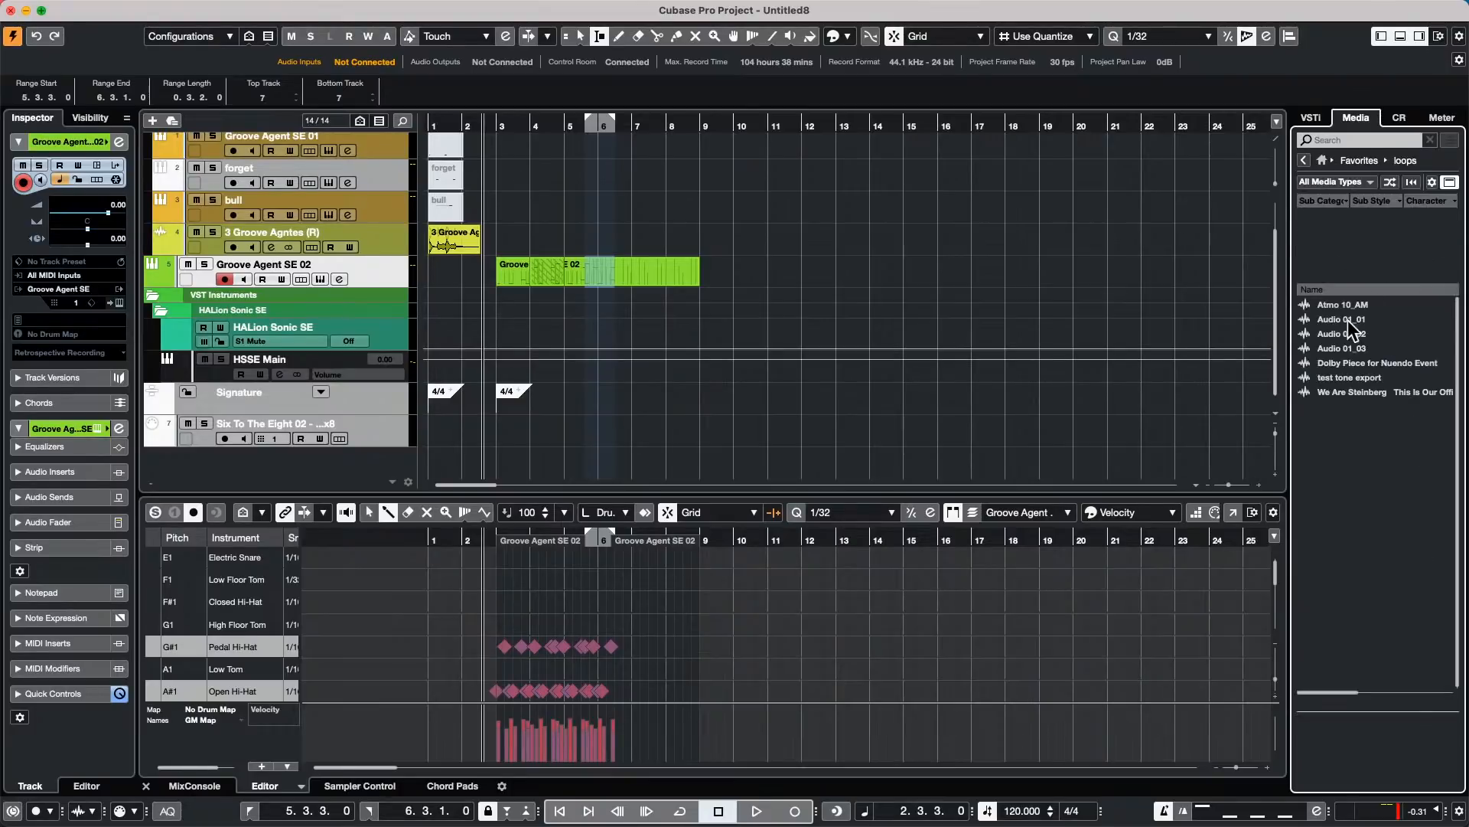
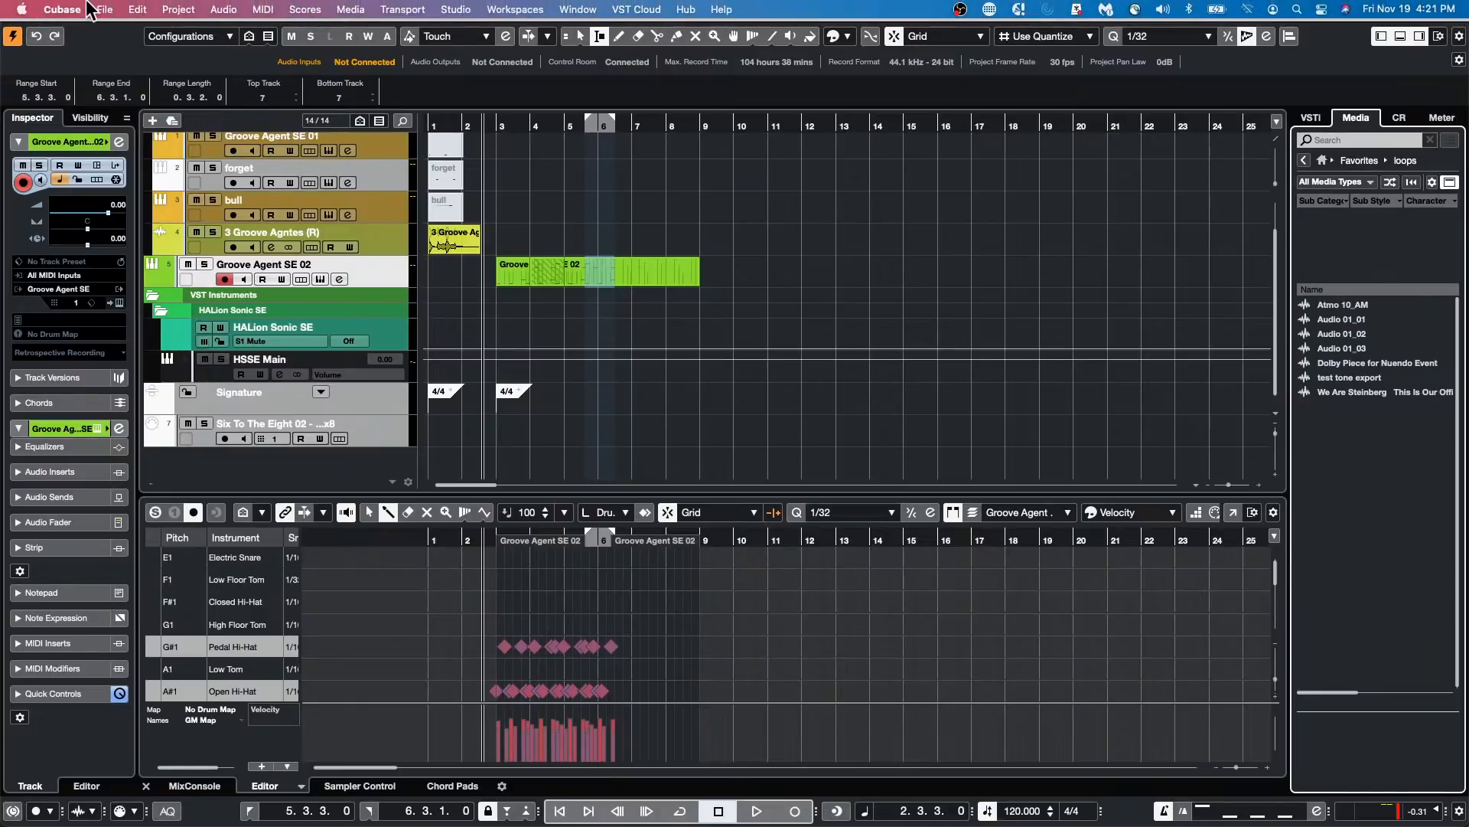
Step: Open the recent project Amos Moses - GO.cpr and revert it to its previously saved version
{"action": "left_click", "coordinate": [104, 9]}
{"action": "mouse_move", "coordinate": [154, 334]}
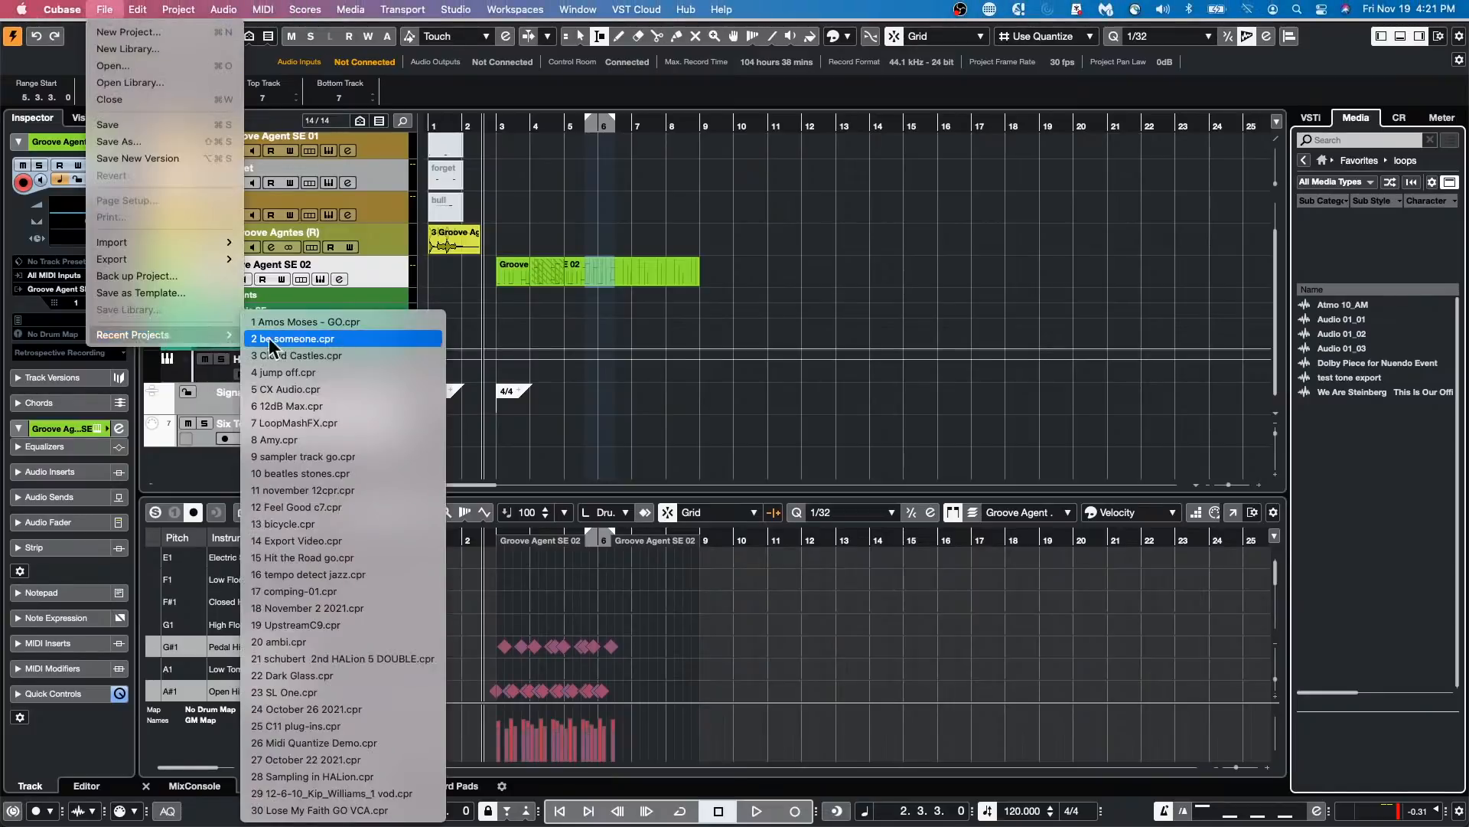
{"action": "left_click", "coordinate": [356, 323]}
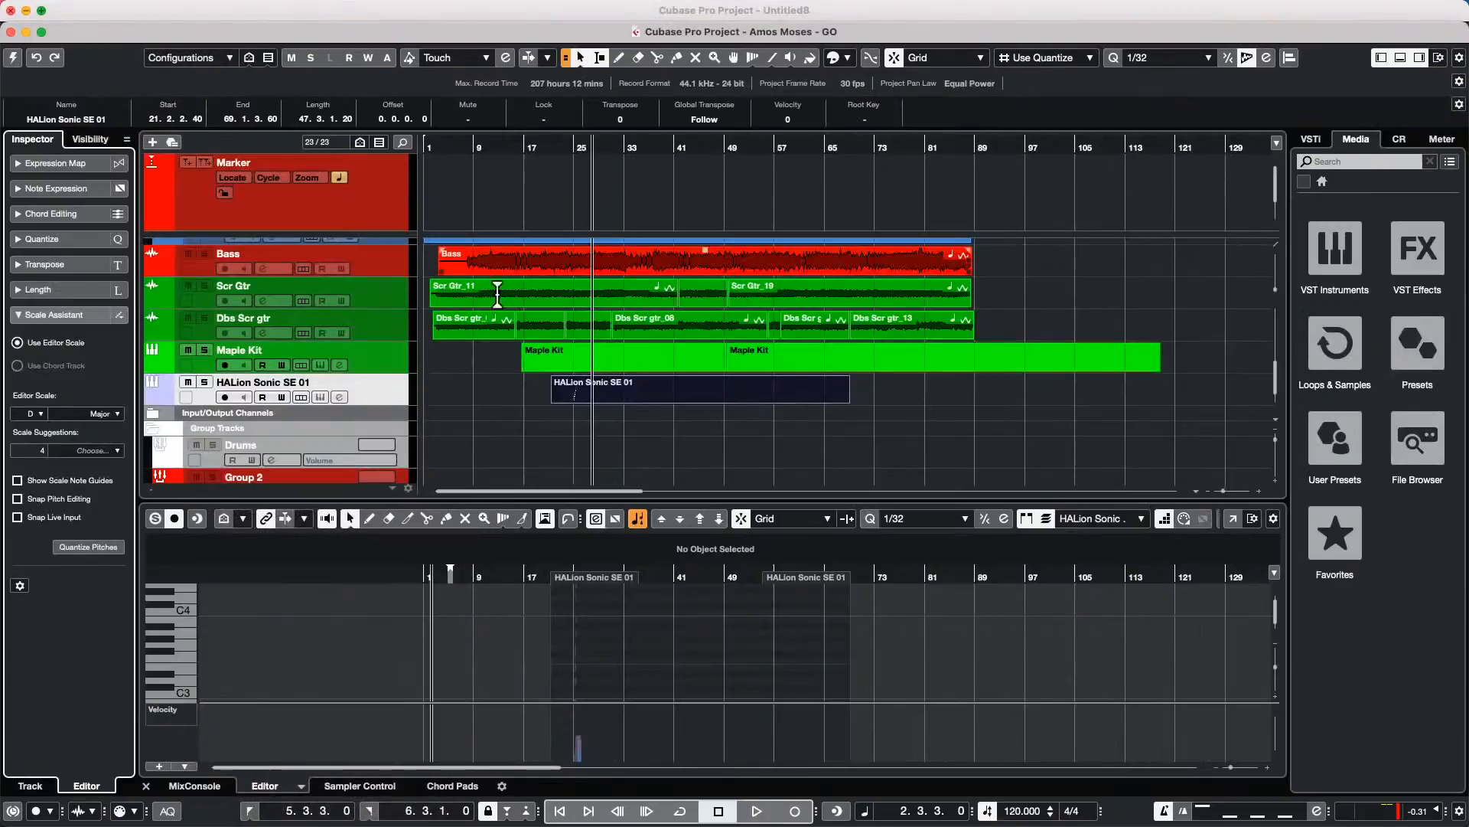
{"action": "left_click", "coordinate": [104, 9]}
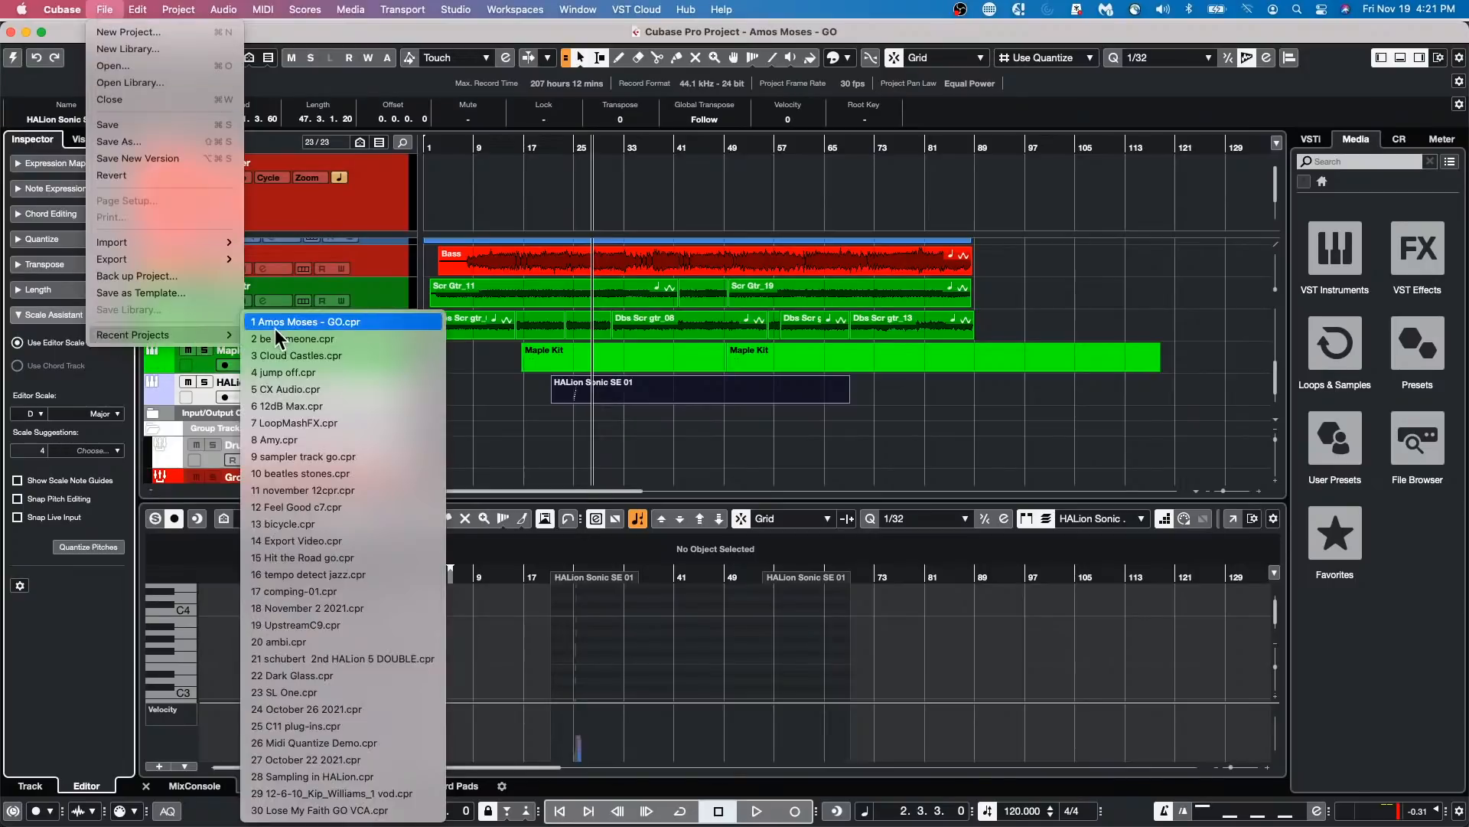
{"action": "left_click", "coordinate": [184, 174]}
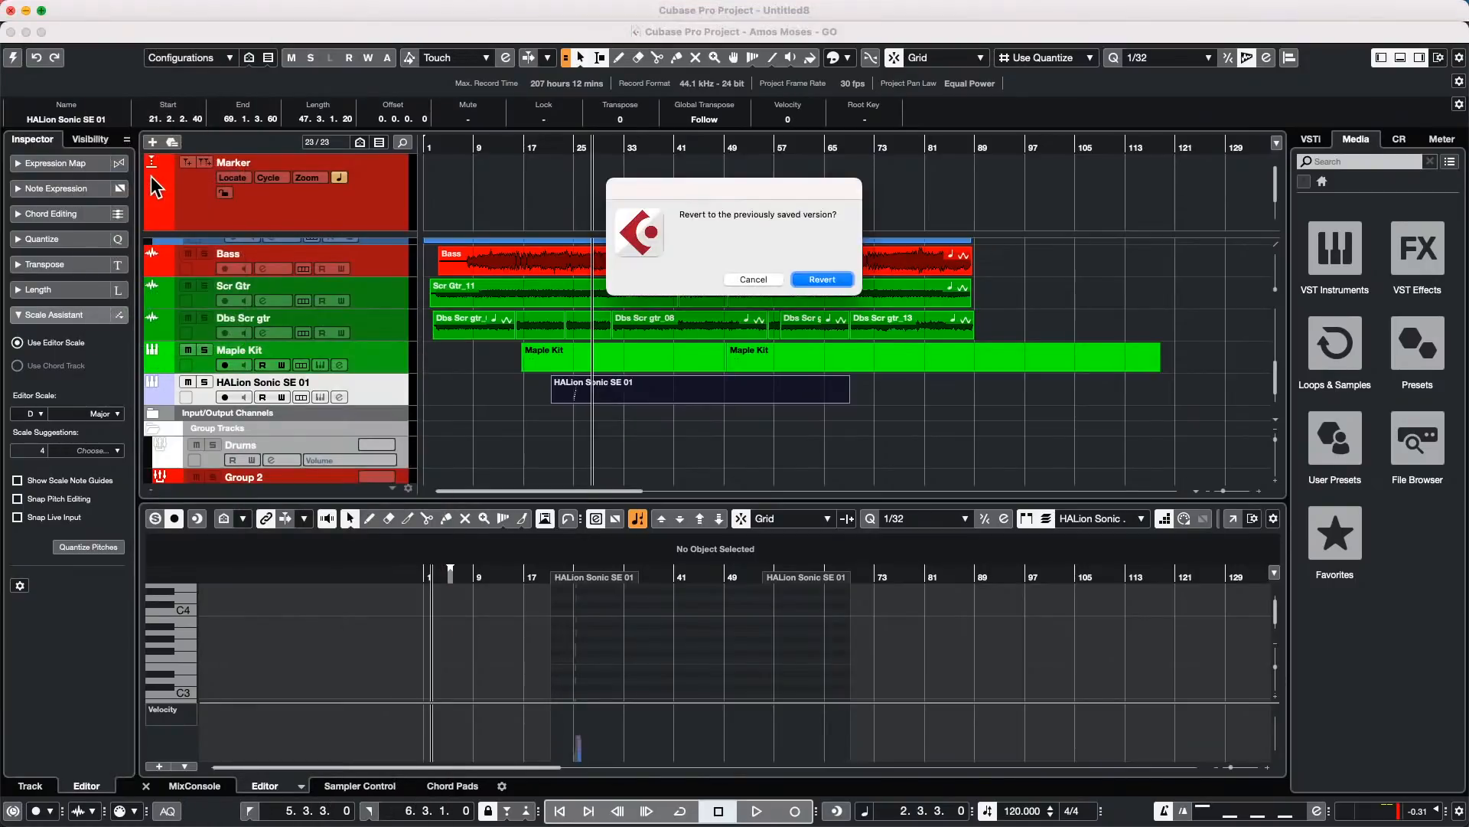
{"action": "left_click", "coordinate": [822, 280]}
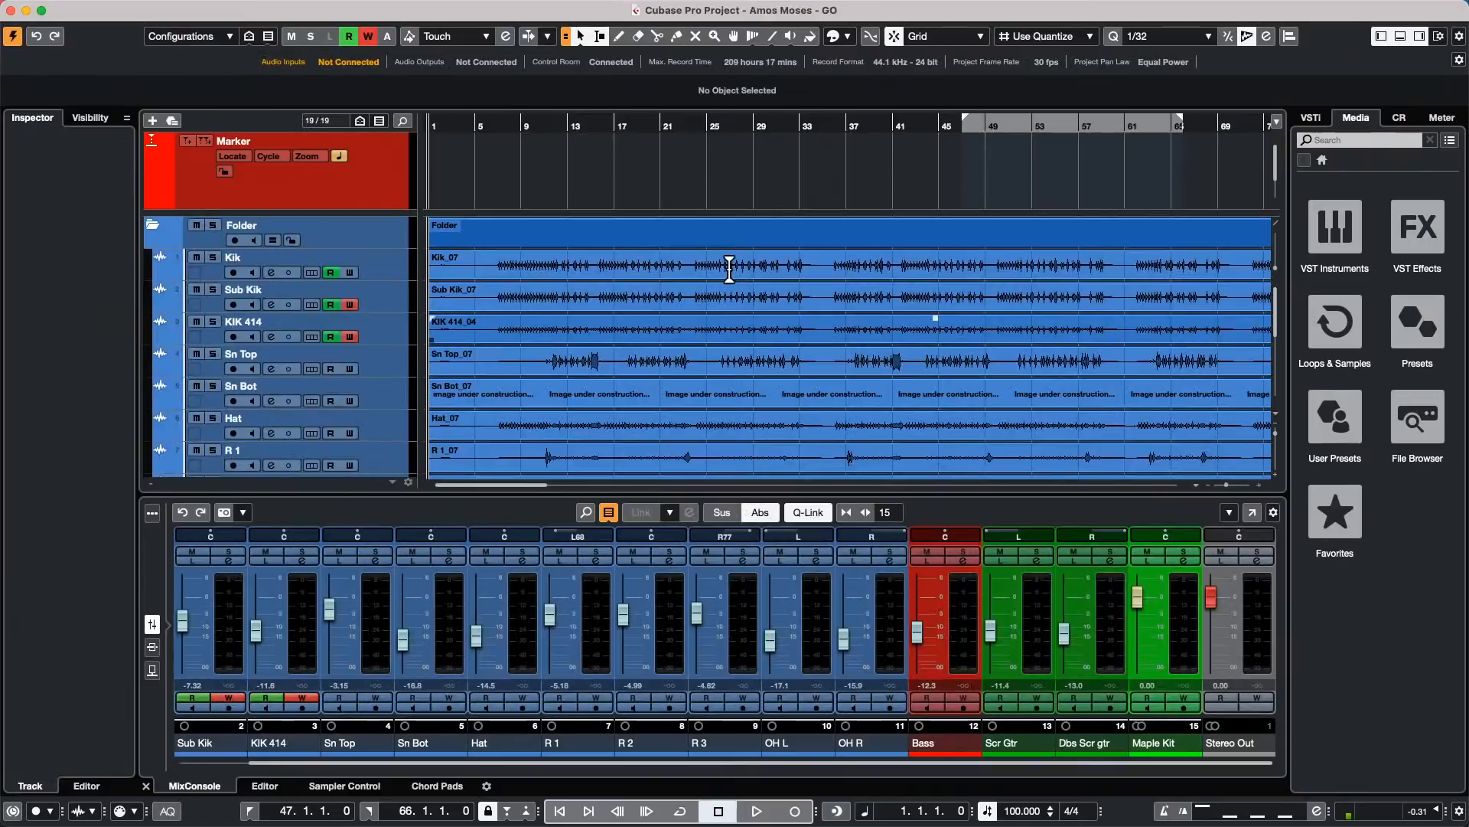
Step: Move the project cursor to bar 9 and look over the drum, bass and guitar tracks across the whole song
{"action": "left_click", "coordinate": [523, 128]}
{"action": "left_click_drag", "start_coordinate": [523, 129], "coordinate": [426, 288]}
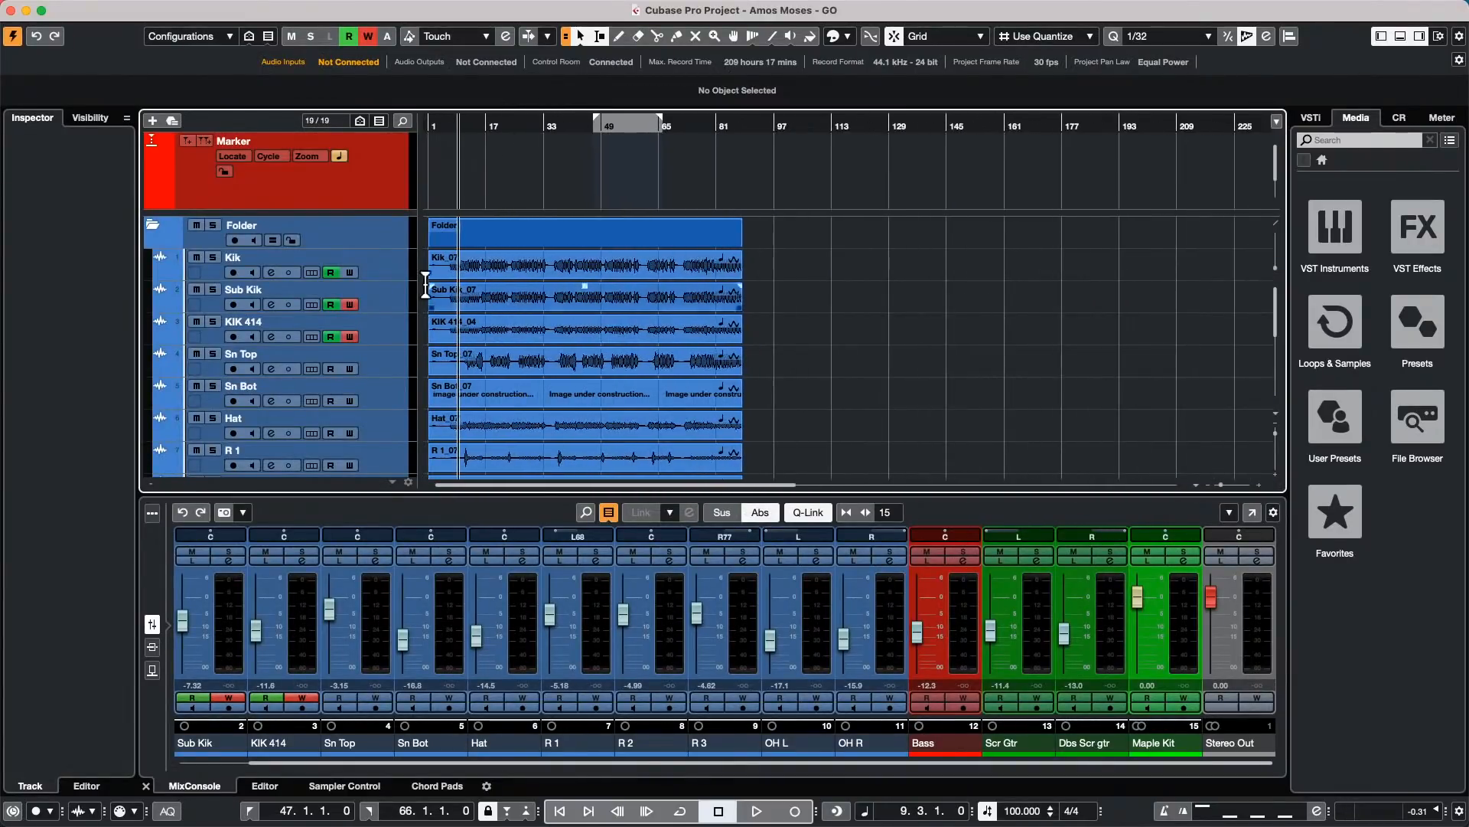
{"action": "scroll", "coordinate": [836, 367], "scroll_direction": "down", "scroll_amount": 3}
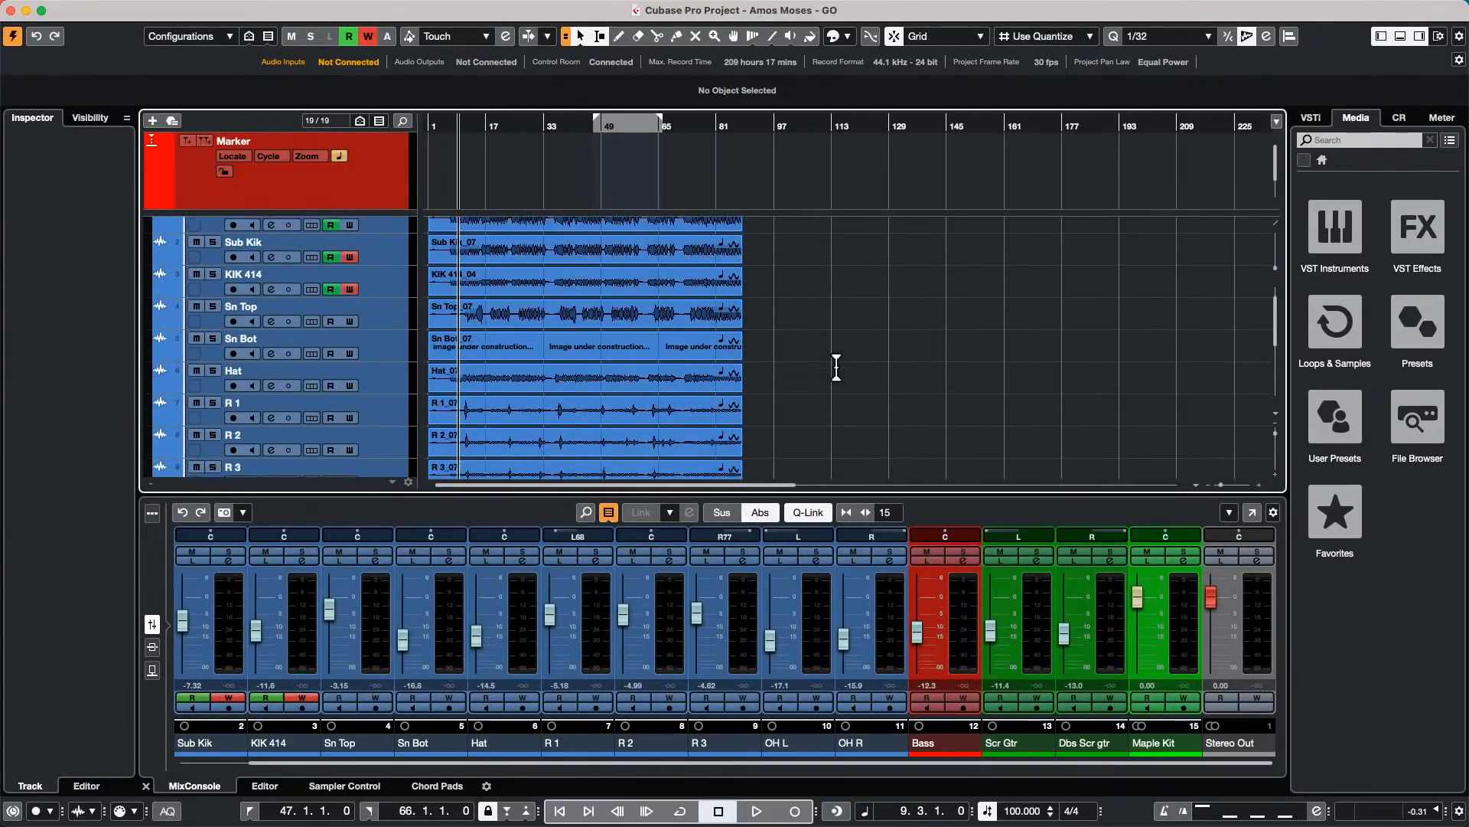
{"action": "scroll", "coordinate": [830, 375], "scroll_direction": "down", "scroll_amount": 5}
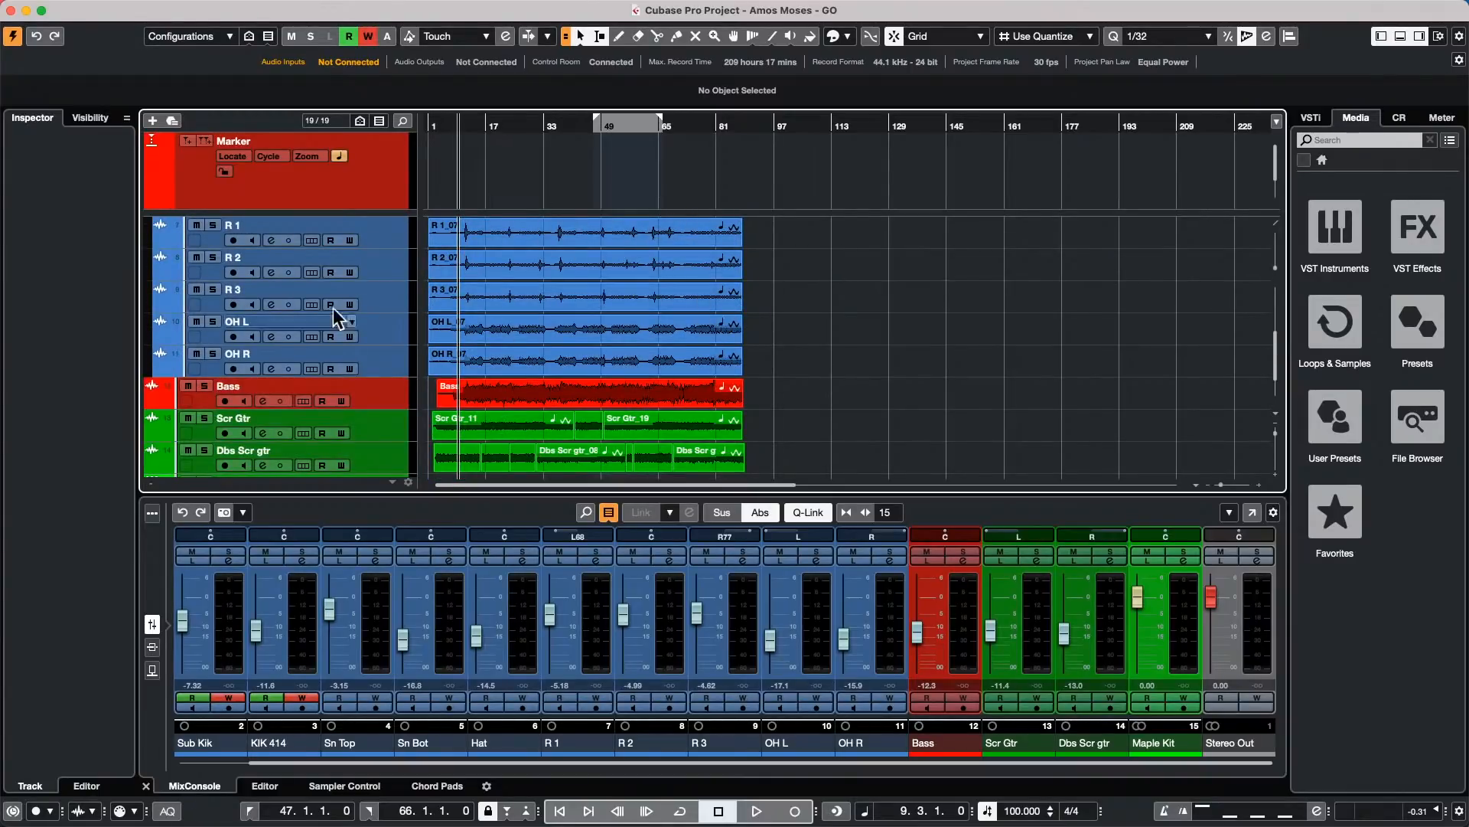
{"action": "scroll", "coordinate": [391, 374], "scroll_direction": "up", "scroll_amount": 5}
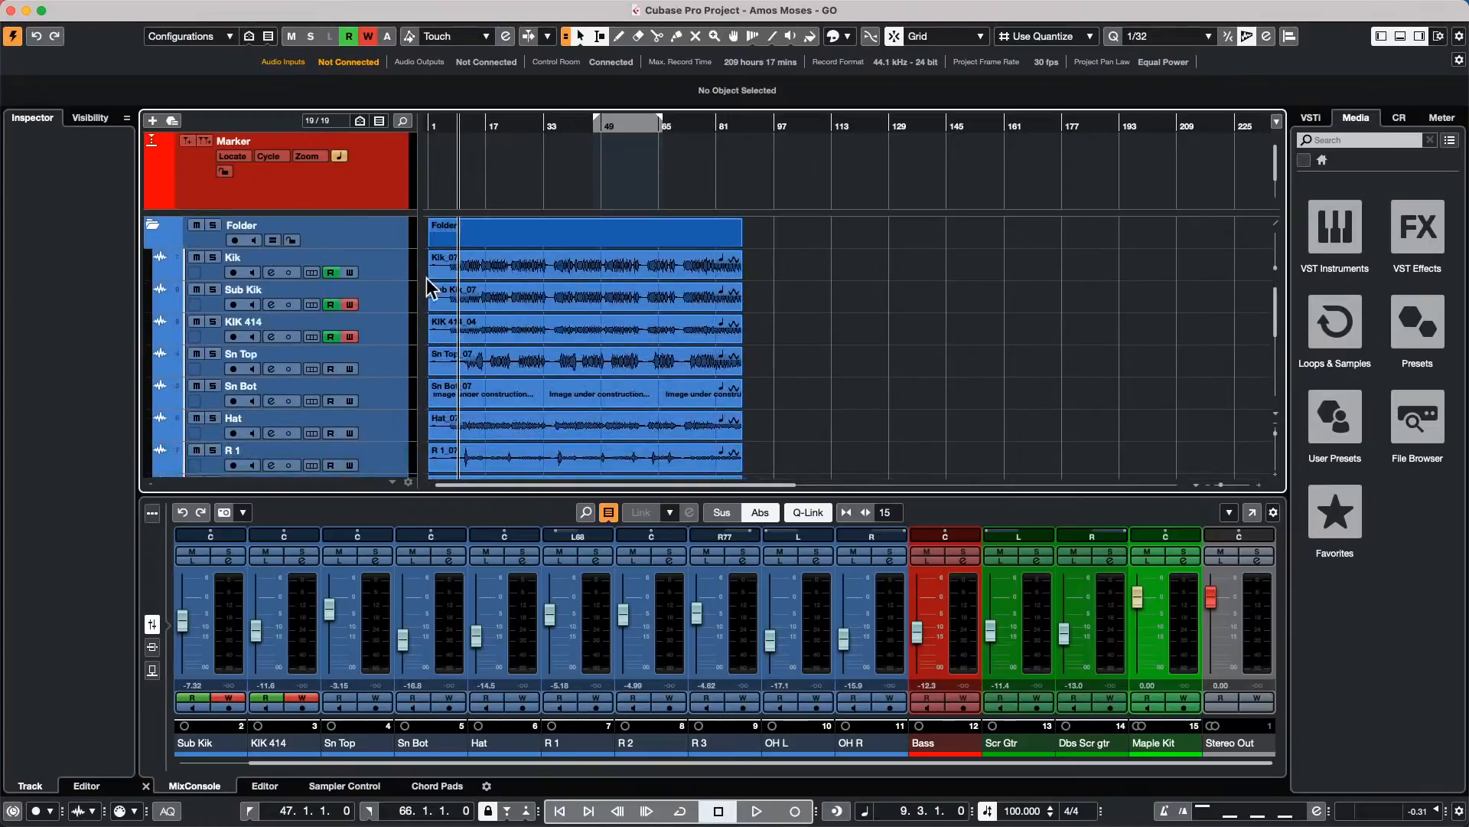
Step: Add a stereo group channel named "Drums" to the tracks from Kik through OH R, routed to Stereo Out and created inside the folder
{"action": "left_click", "coordinate": [391, 277]}
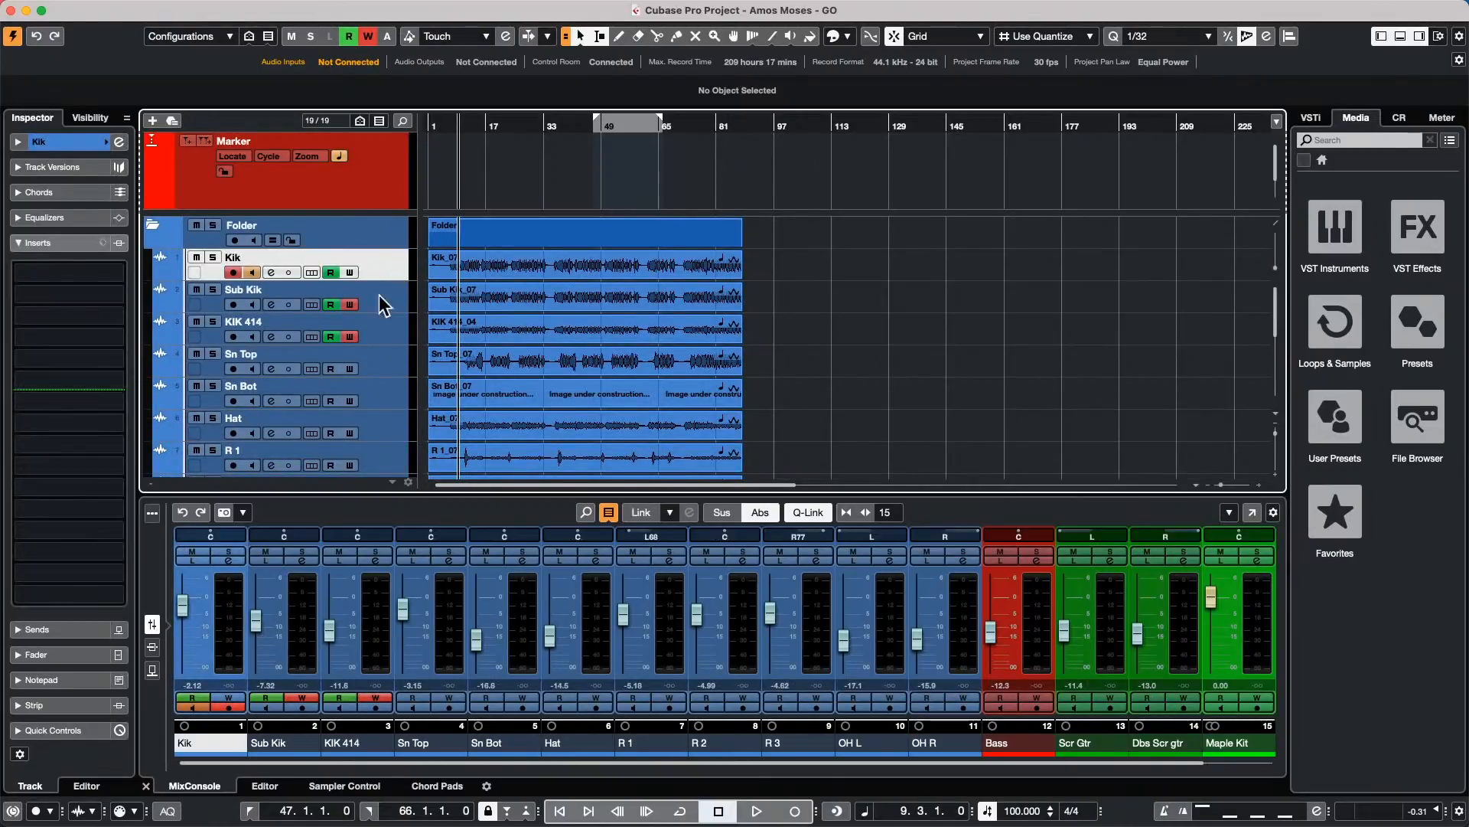
{"action": "scroll", "coordinate": [391, 336], "scroll_direction": "down", "scroll_amount": 3}
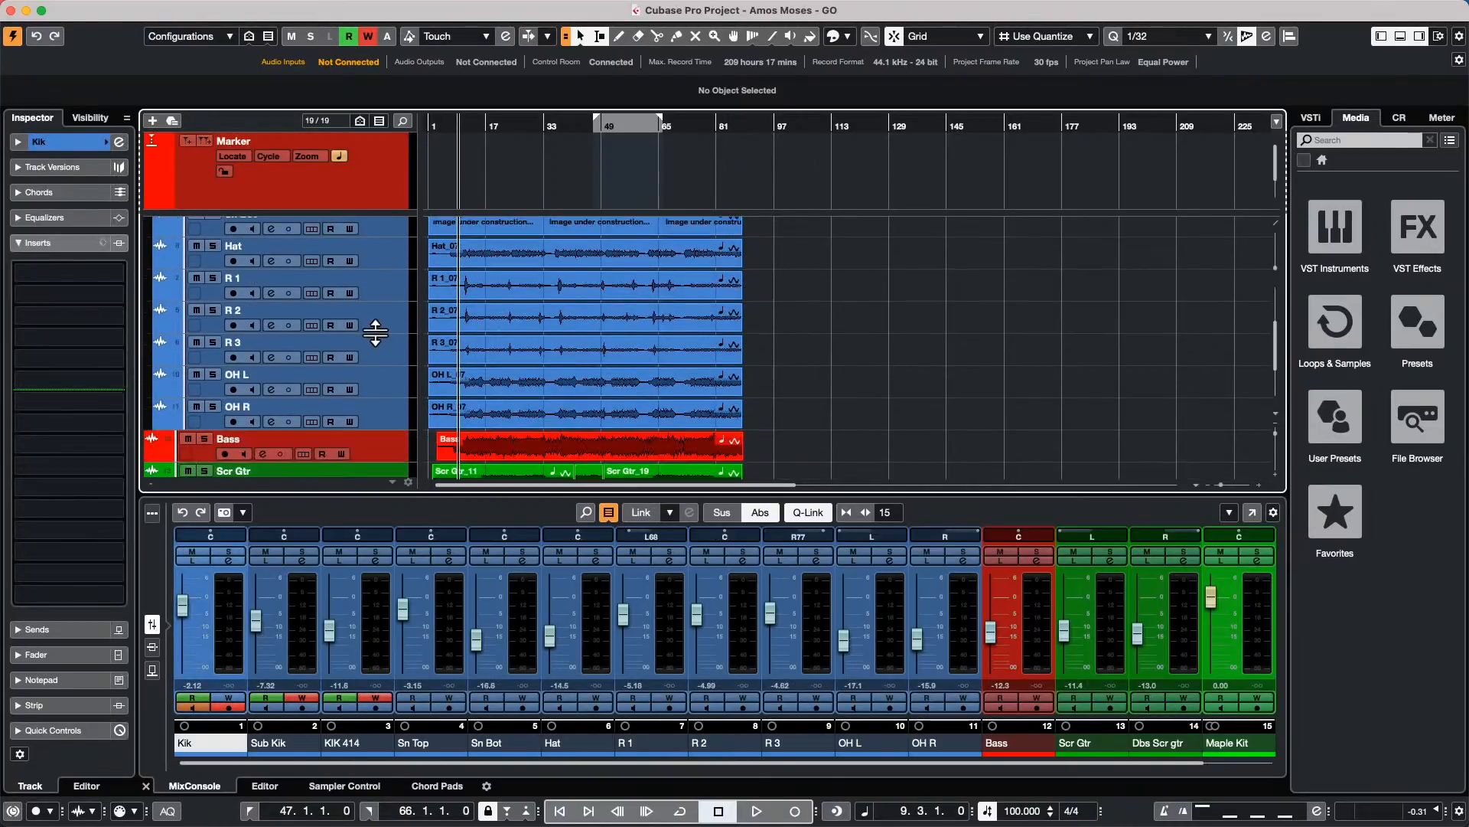
{"action": "left_click", "coordinate": [389, 419], "text": "shift"}
{"action": "right_click", "coordinate": [391, 419]}
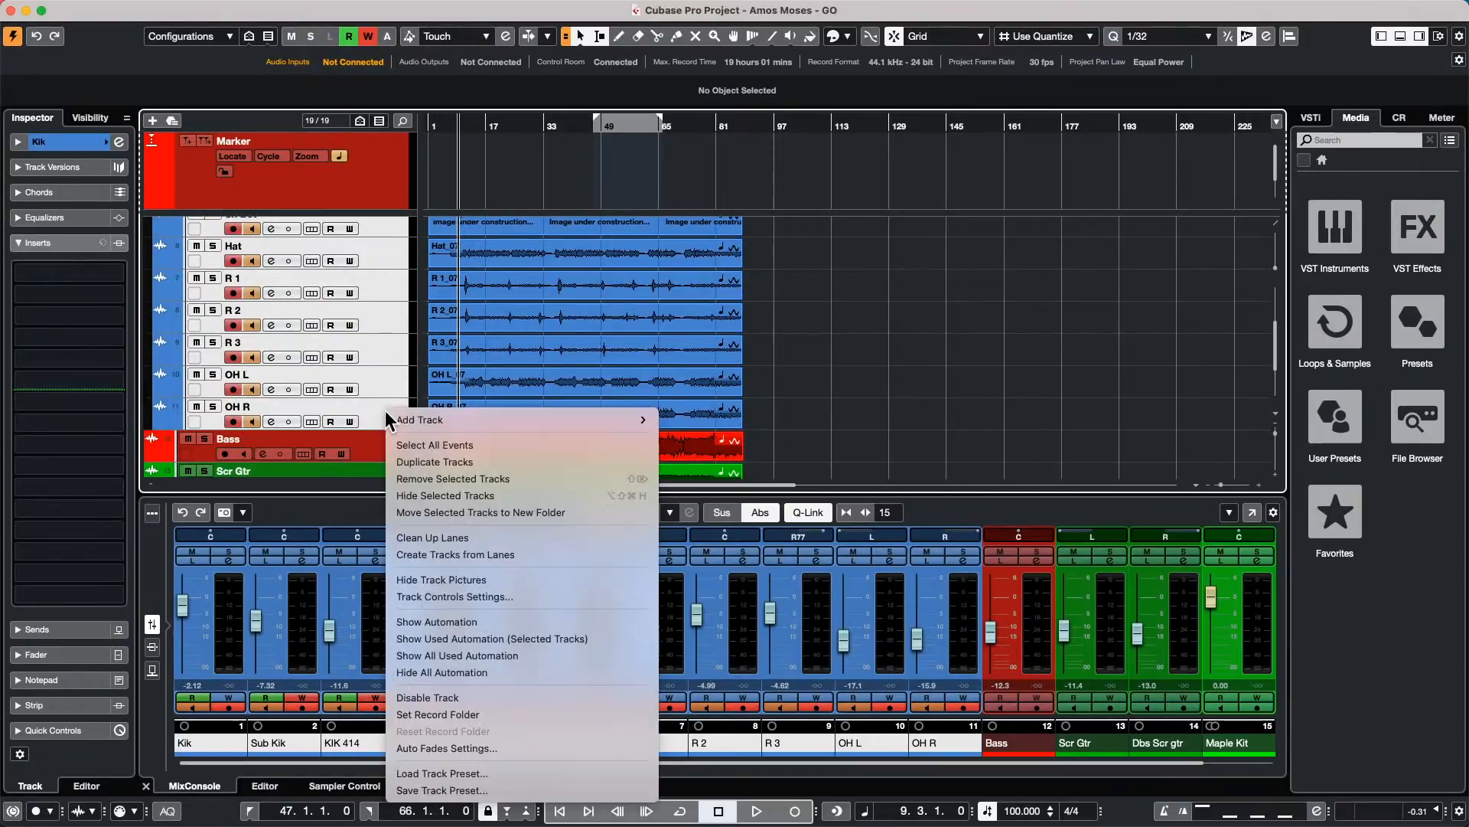
{"action": "mouse_move", "coordinate": [460, 419]}
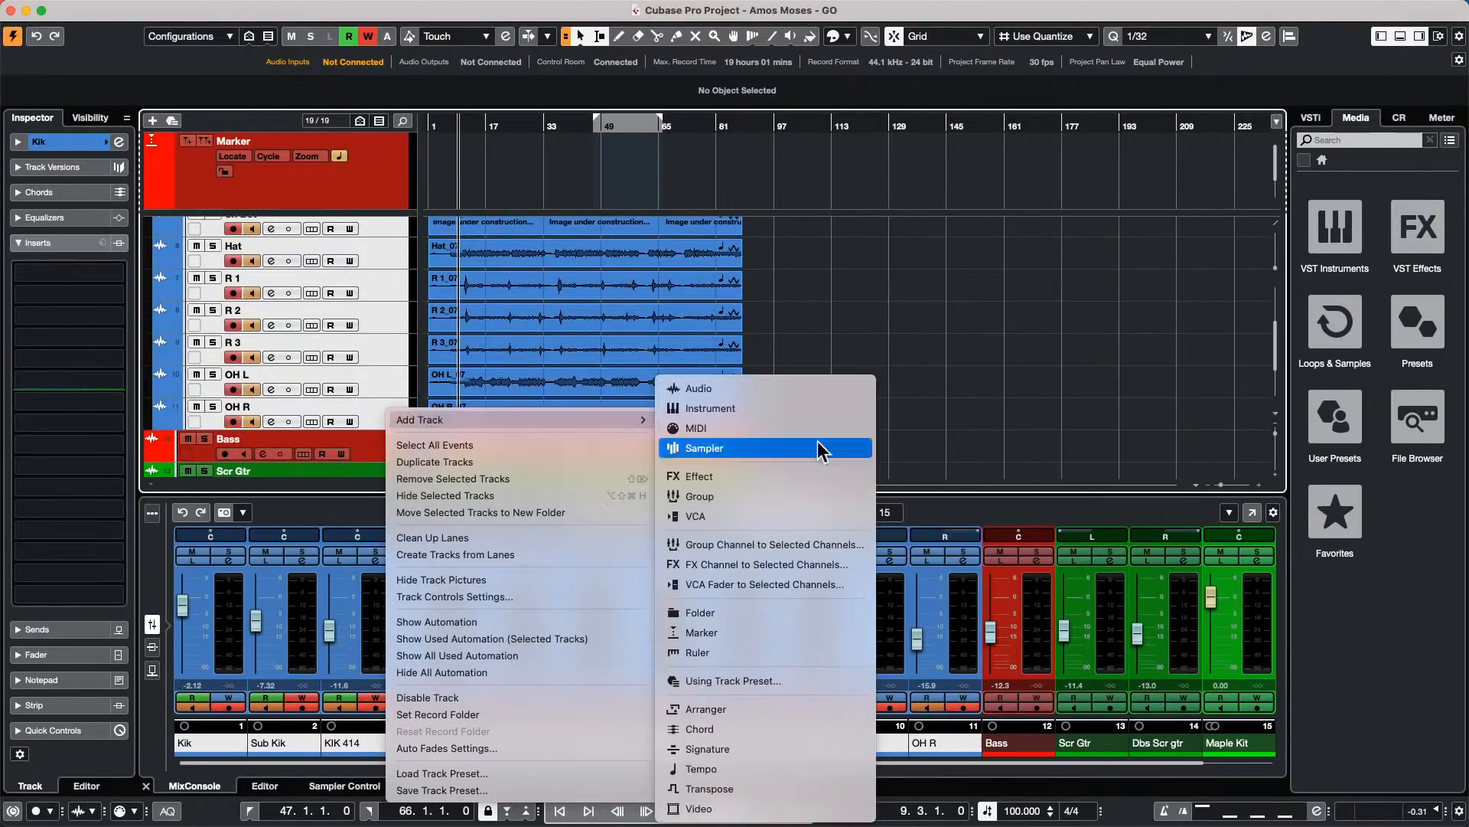
{"action": "left_click", "coordinate": [811, 545]}
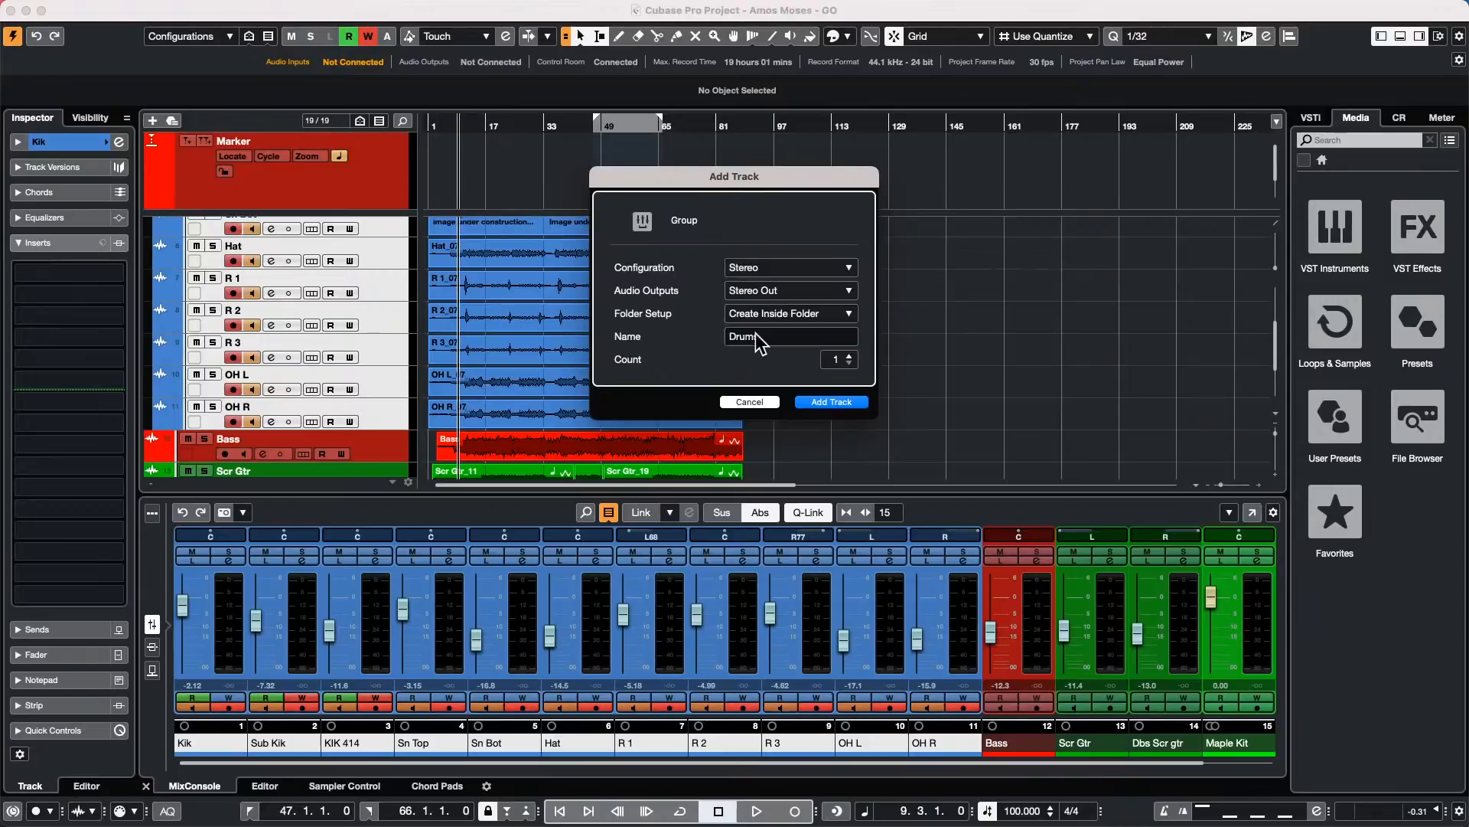
{"action": "key", "text": "Return"}
Step: Add a stereo group channel named "All sans drums" to the Bass, Scr Gtr and Dbs Scr gtr tracks, routed to Stereo Out
{"action": "left_click", "coordinate": [385, 445]}
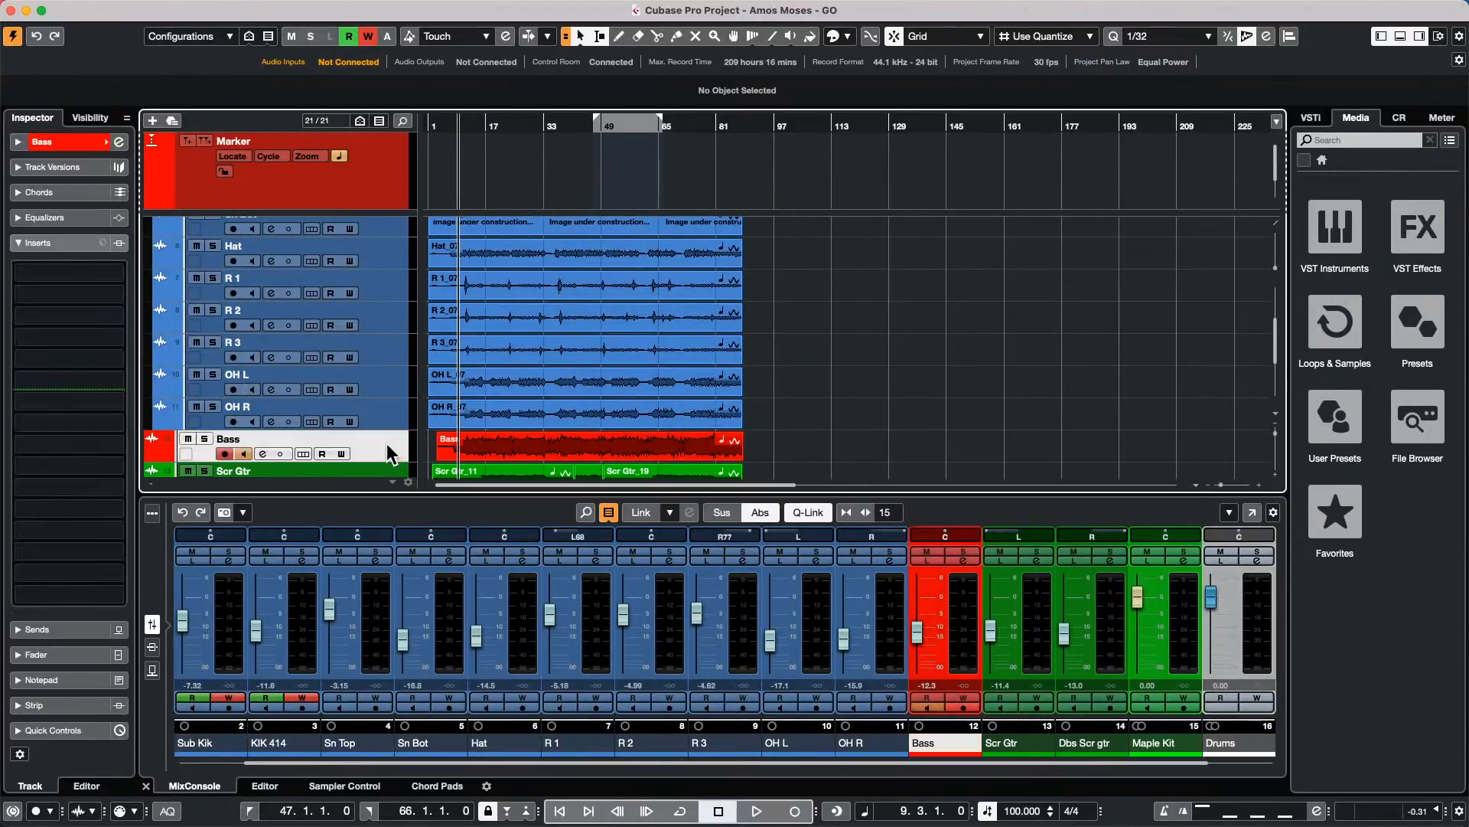
{"action": "scroll", "coordinate": [387, 443], "scroll_direction": "down", "scroll_amount": 3}
{"action": "left_click", "coordinate": [387, 426], "text": "shift"}
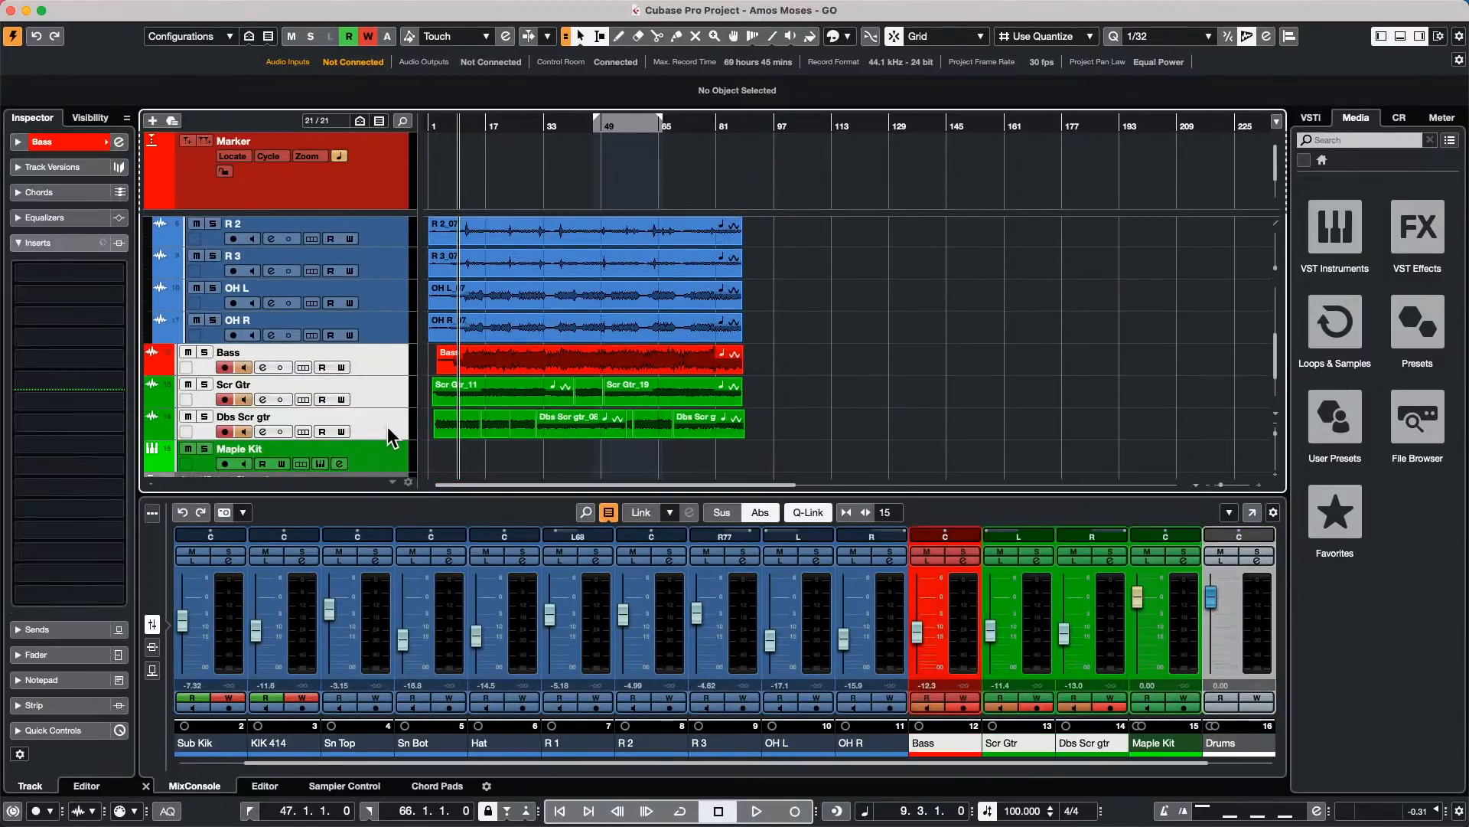
{"action": "right_click", "coordinate": [389, 353]}
{"action": "mouse_move", "coordinate": [513, 357]}
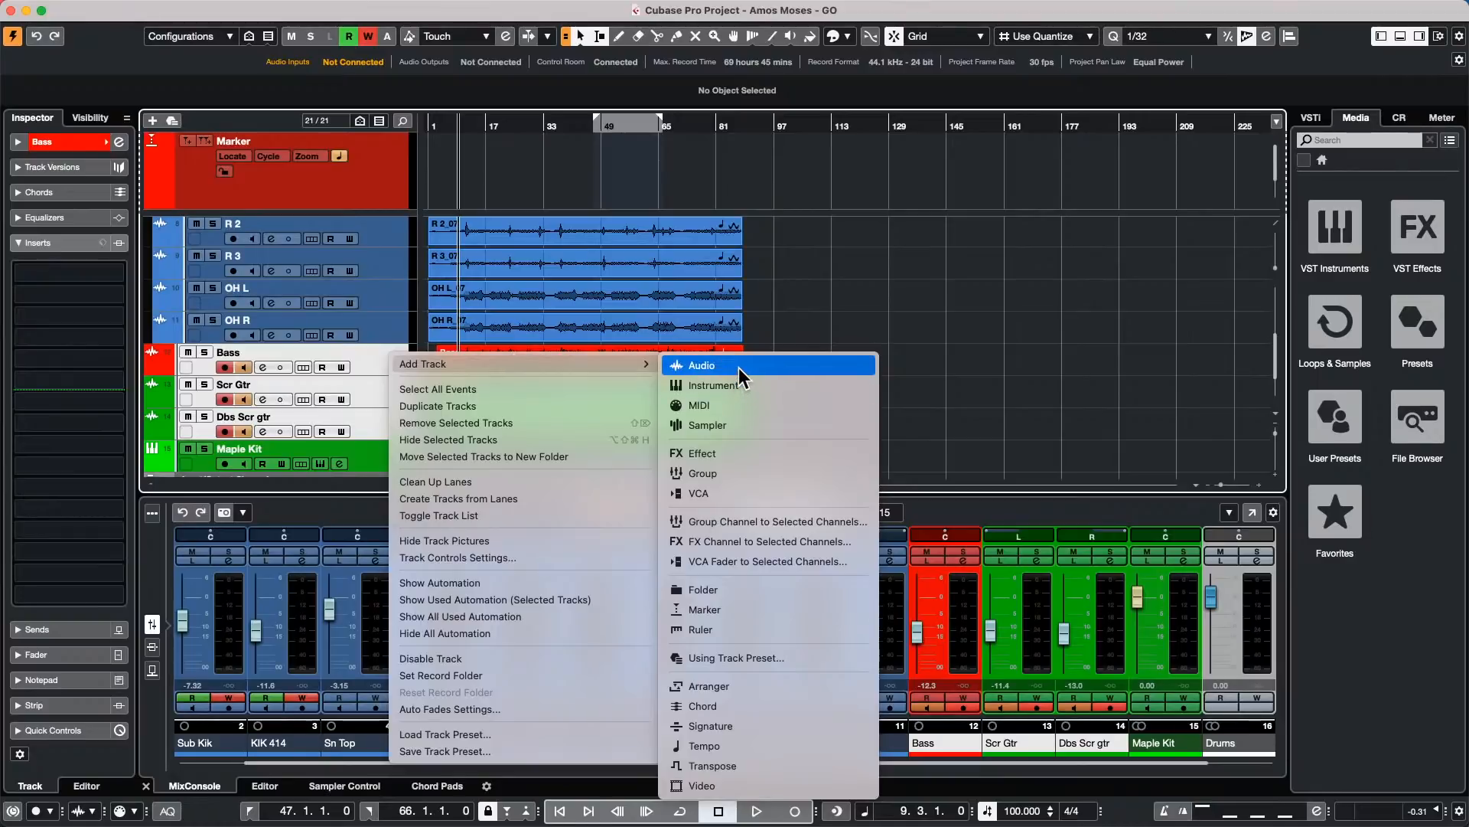
{"action": "left_click", "coordinate": [764, 523]}
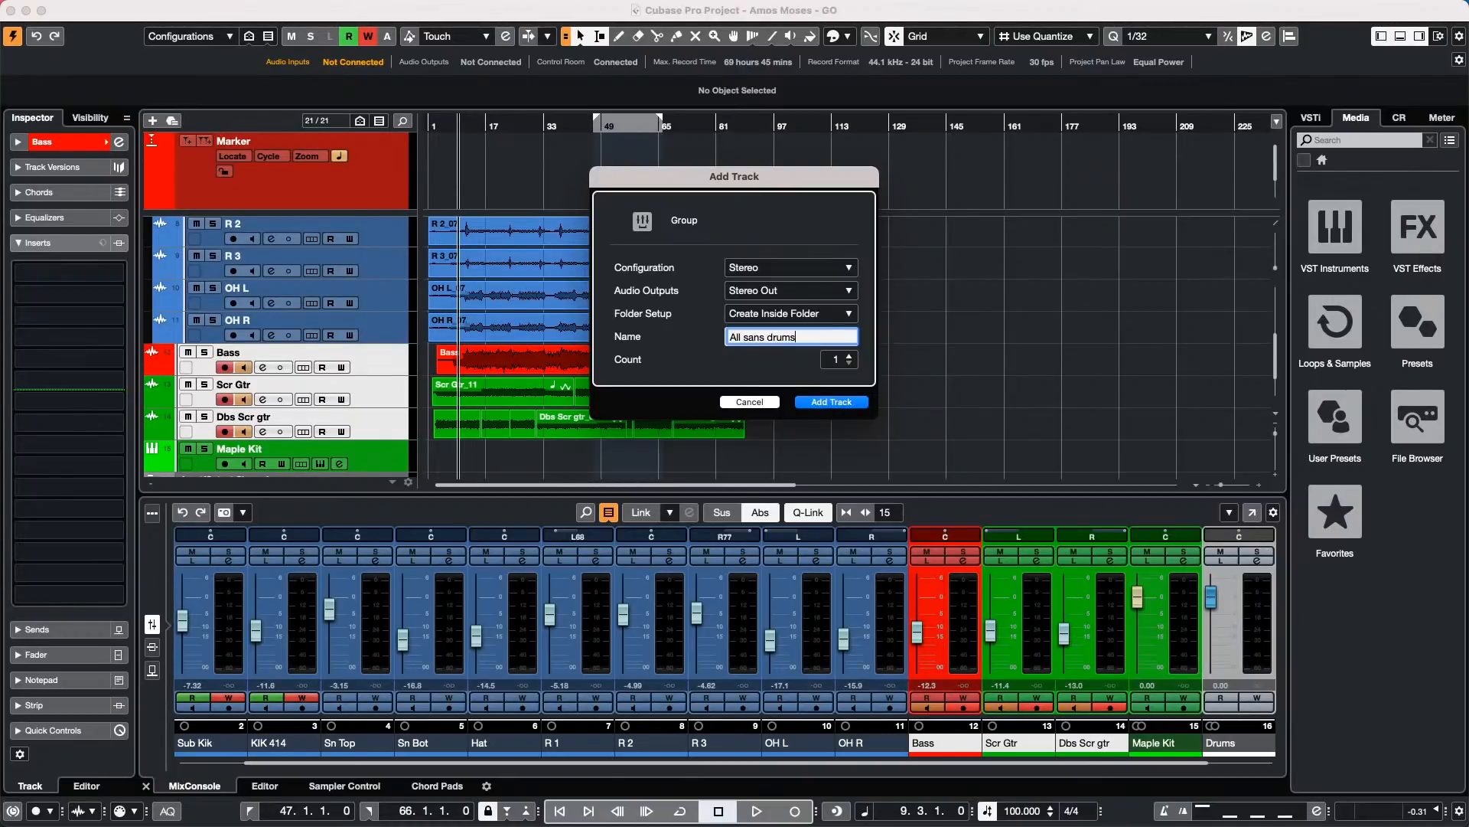
{"action": "key", "text": "Return"}
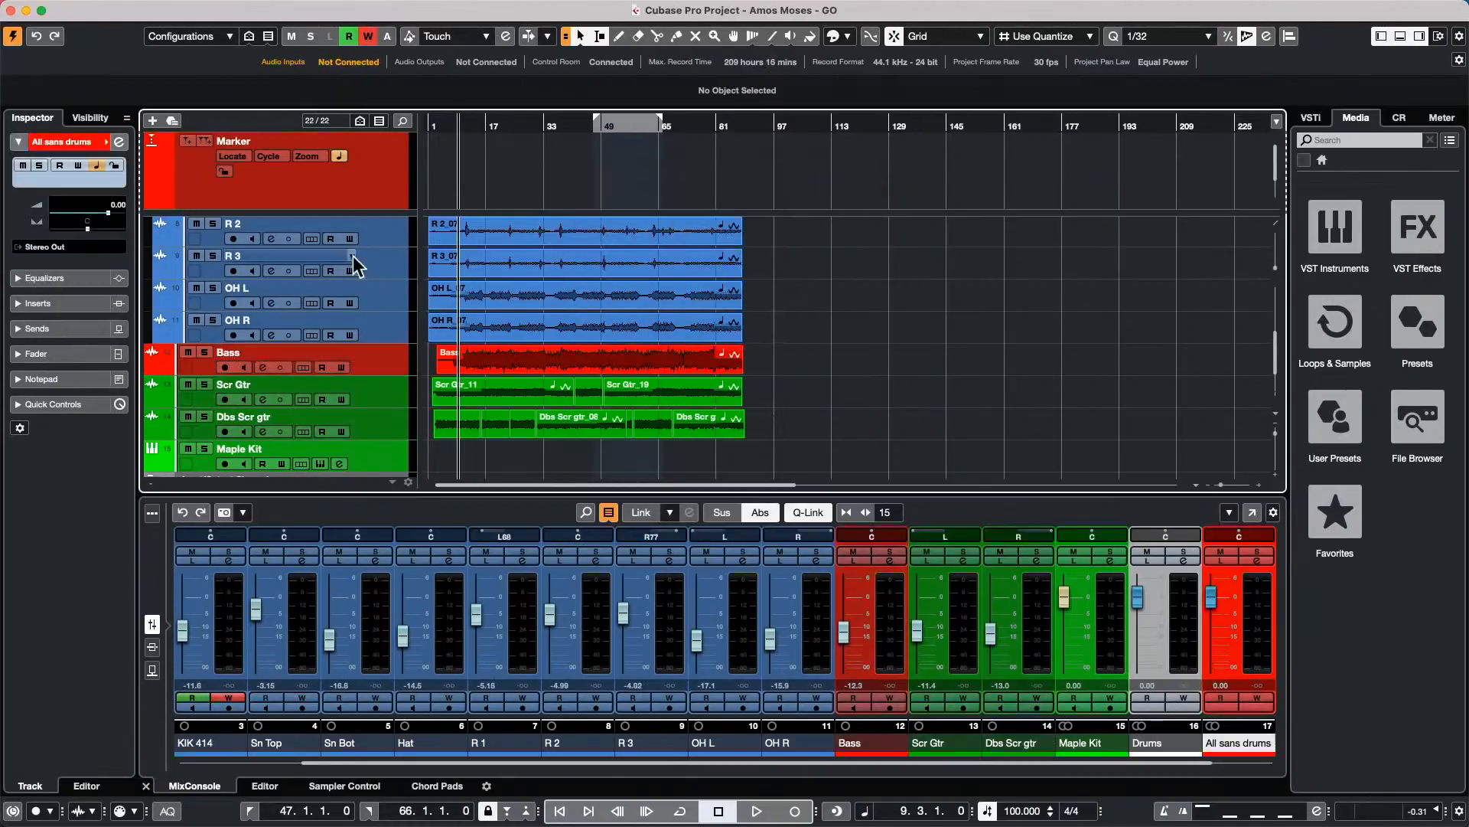
Step: Play the song, solo the Drums and All sans drums groups in turn to check their routing, and stop playback
{"action": "key", "text": "space"}
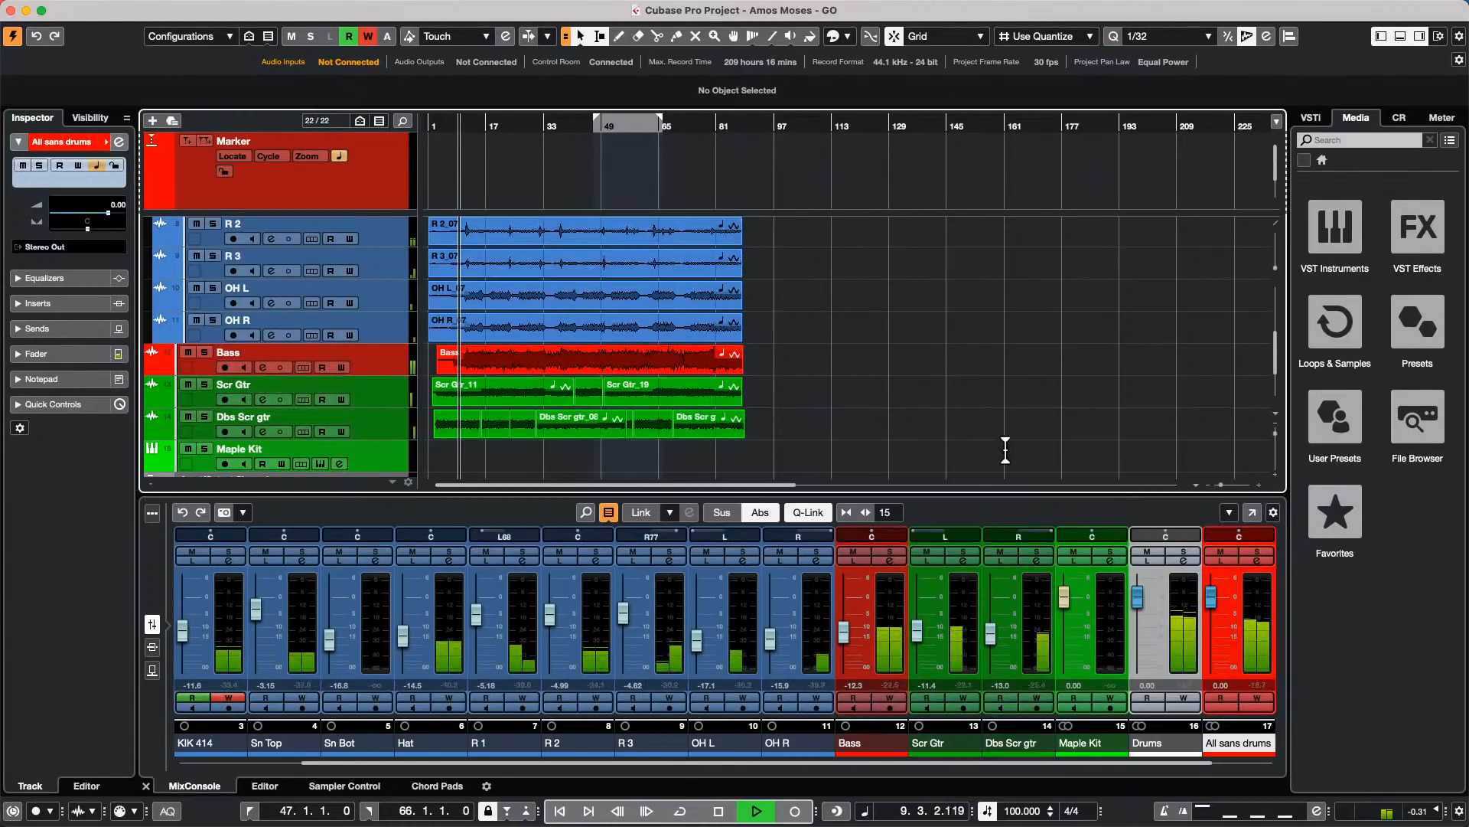
{"action": "left_click", "coordinate": [1086, 756]}
{"action": "left_click_drag", "start_coordinate": [1140, 762], "coordinate": [1229, 752]}
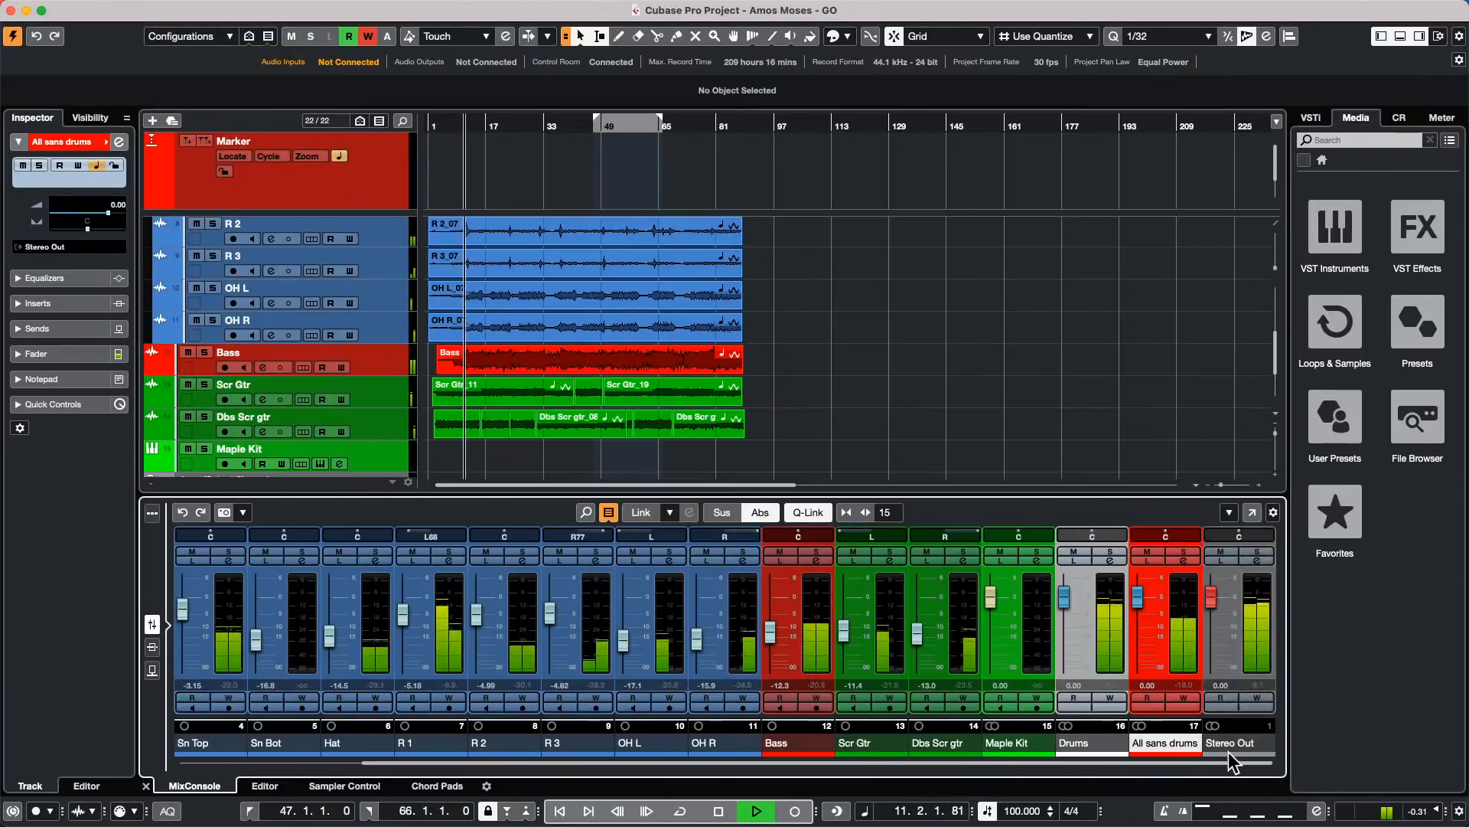
{"action": "left_click", "coordinate": [1111, 561]}
{"action": "left_click", "coordinate": [1111, 561]}
{"action": "left_click", "coordinate": [1186, 561]}
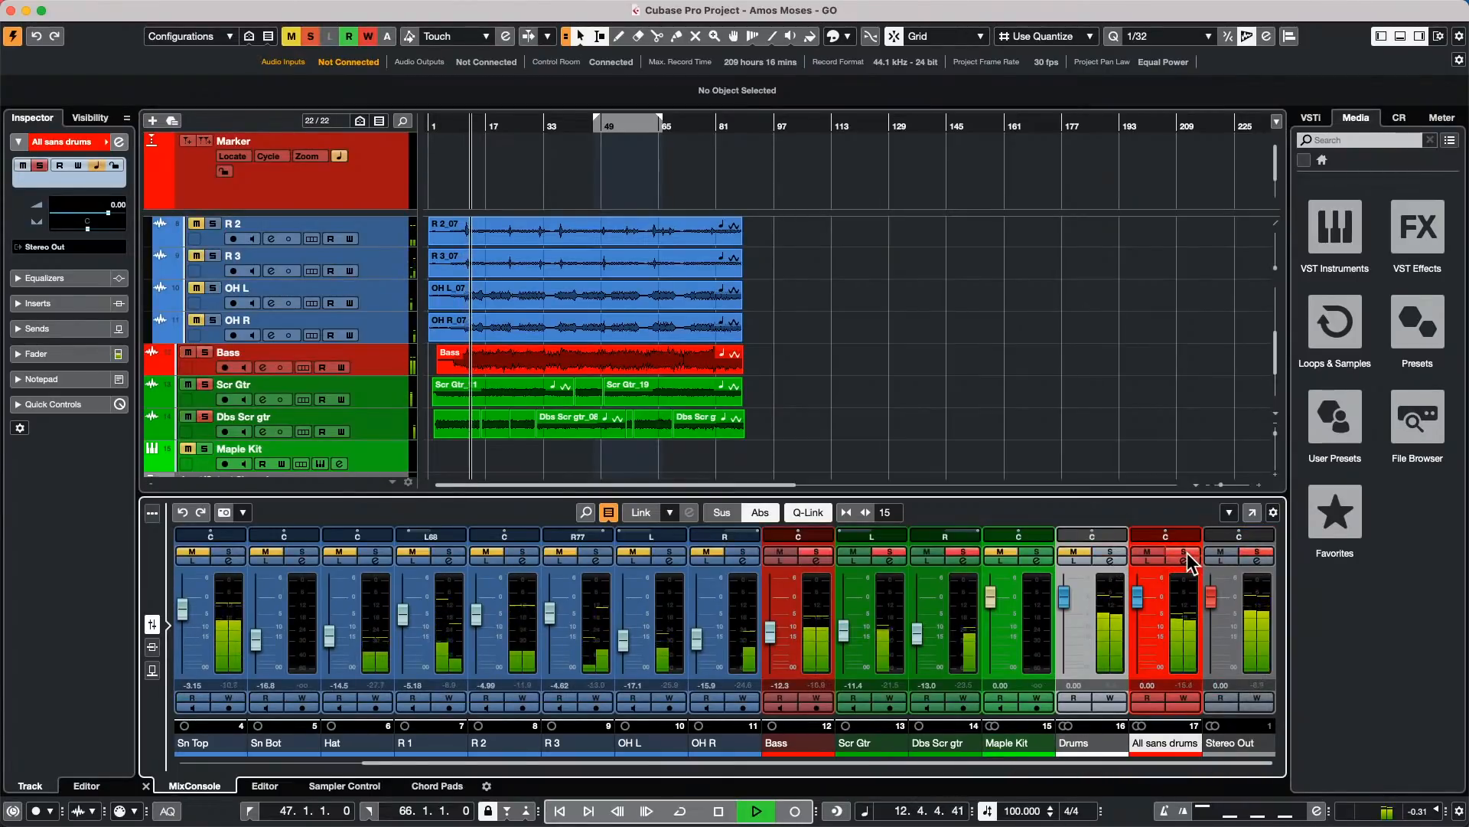
{"action": "left_click", "coordinate": [1186, 561]}
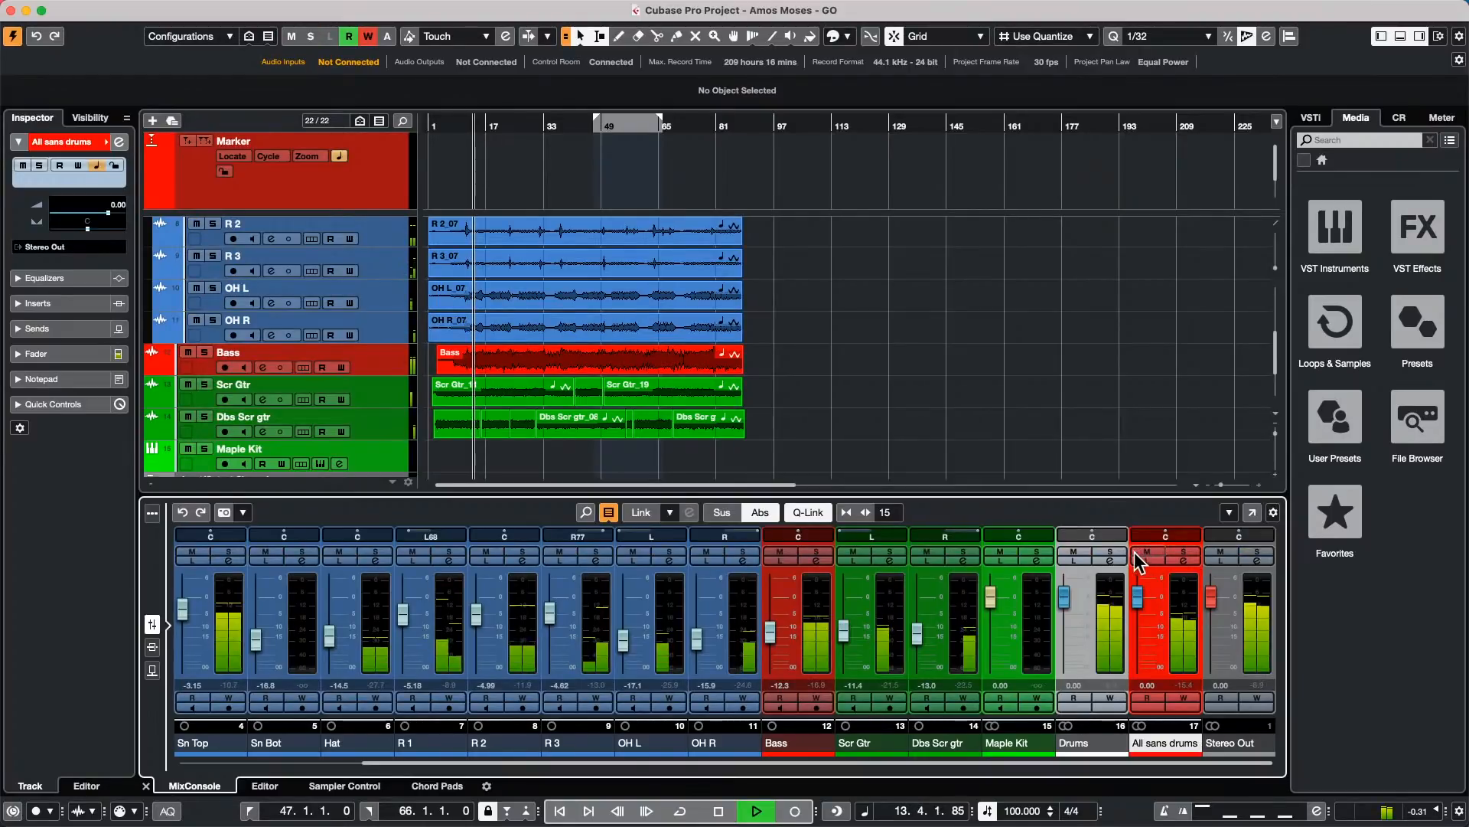
{"action": "key", "text": "space"}
{"action": "left_click", "coordinate": [496, 226]}
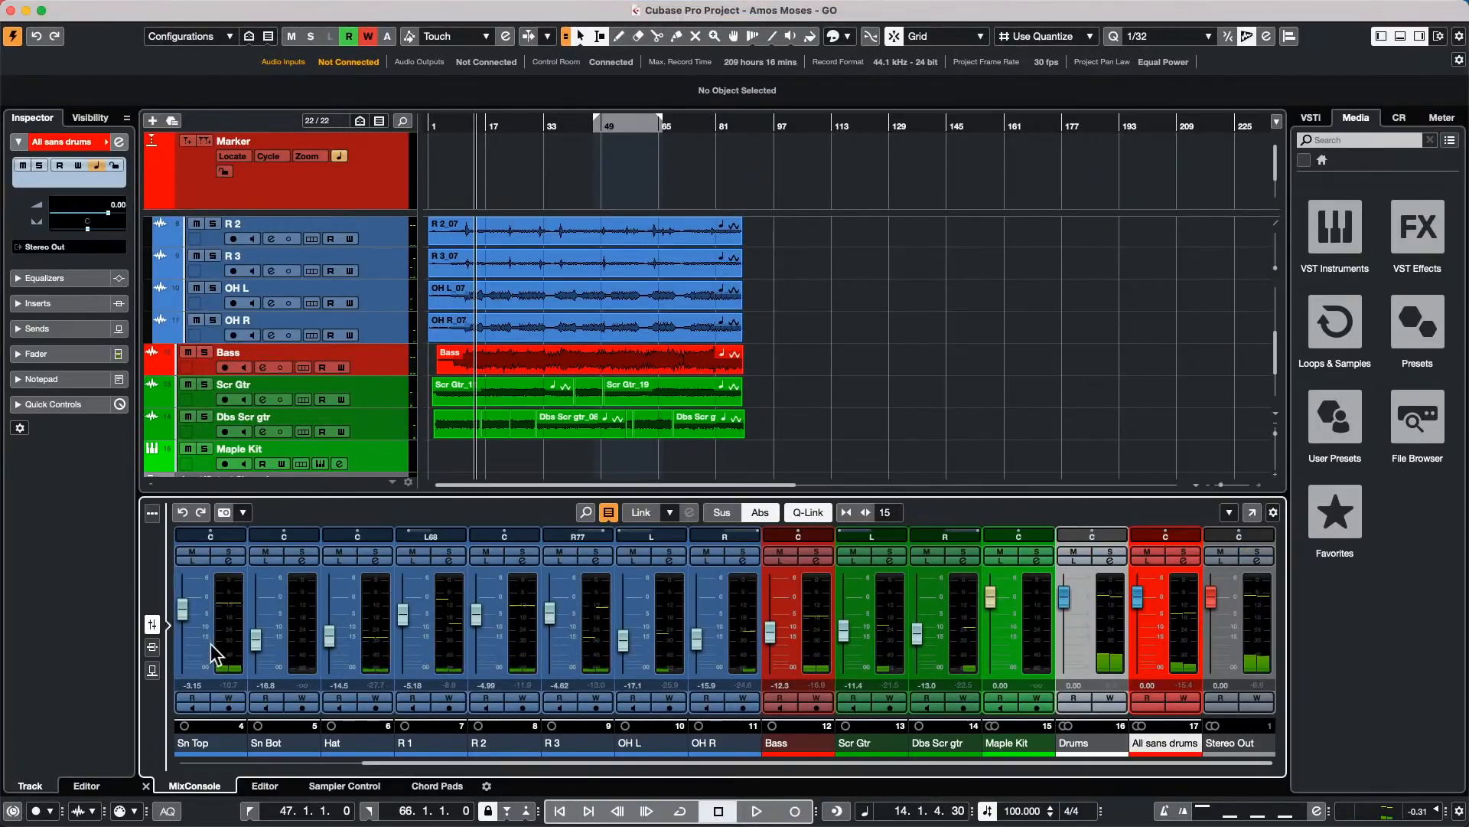
Step: Select the channels Sn Top through OH R and add a stereo REV-X Hall effect track routed to Stereo Out, outside any folder
{"action": "left_click", "coordinate": [214, 654]}
{"action": "left_click", "coordinate": [746, 635], "text": "shift"}
{"action": "right_click", "coordinate": [746, 634]}
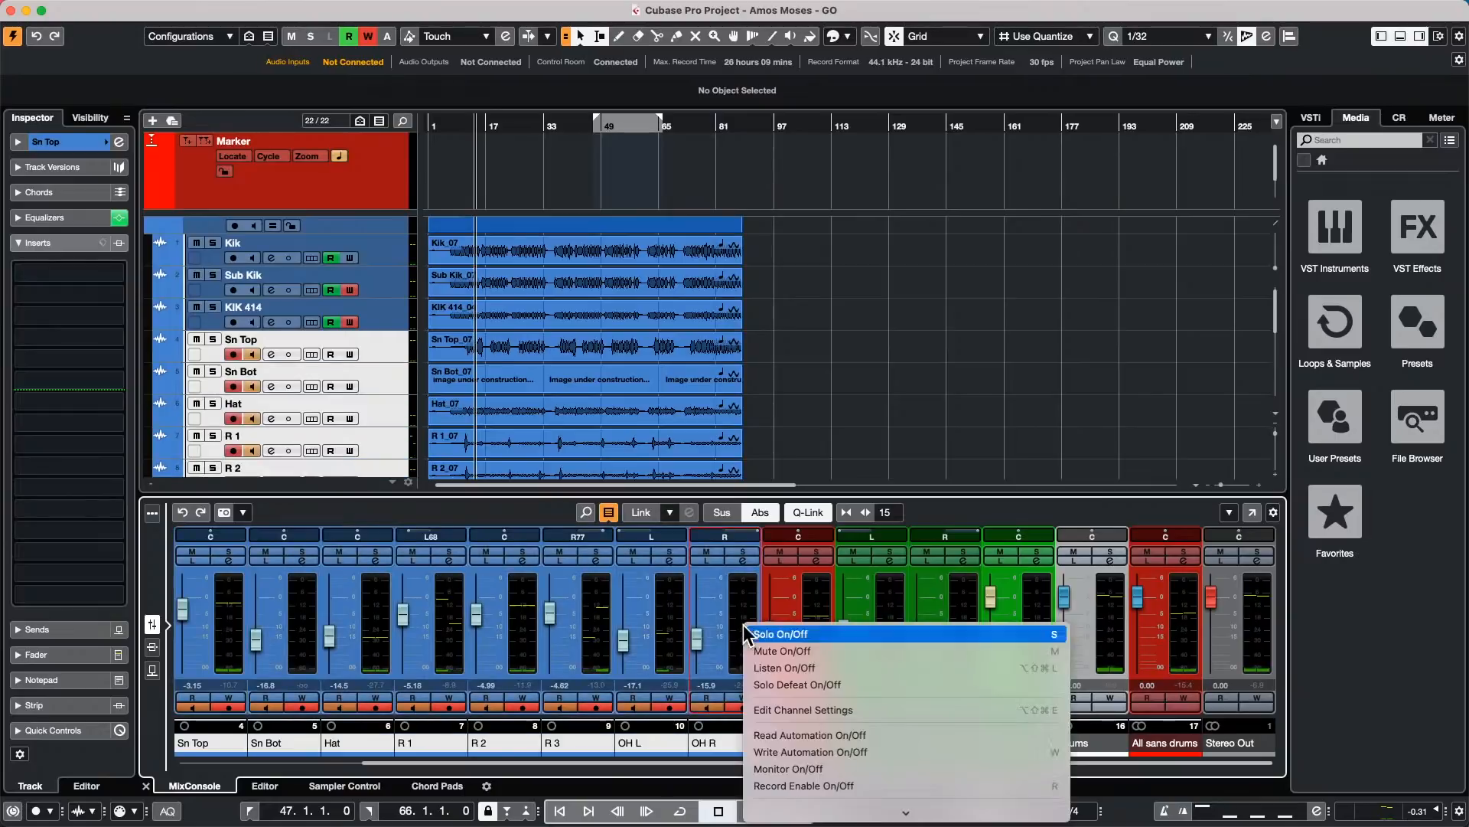
{"action": "mouse_move", "coordinate": [946, 814]}
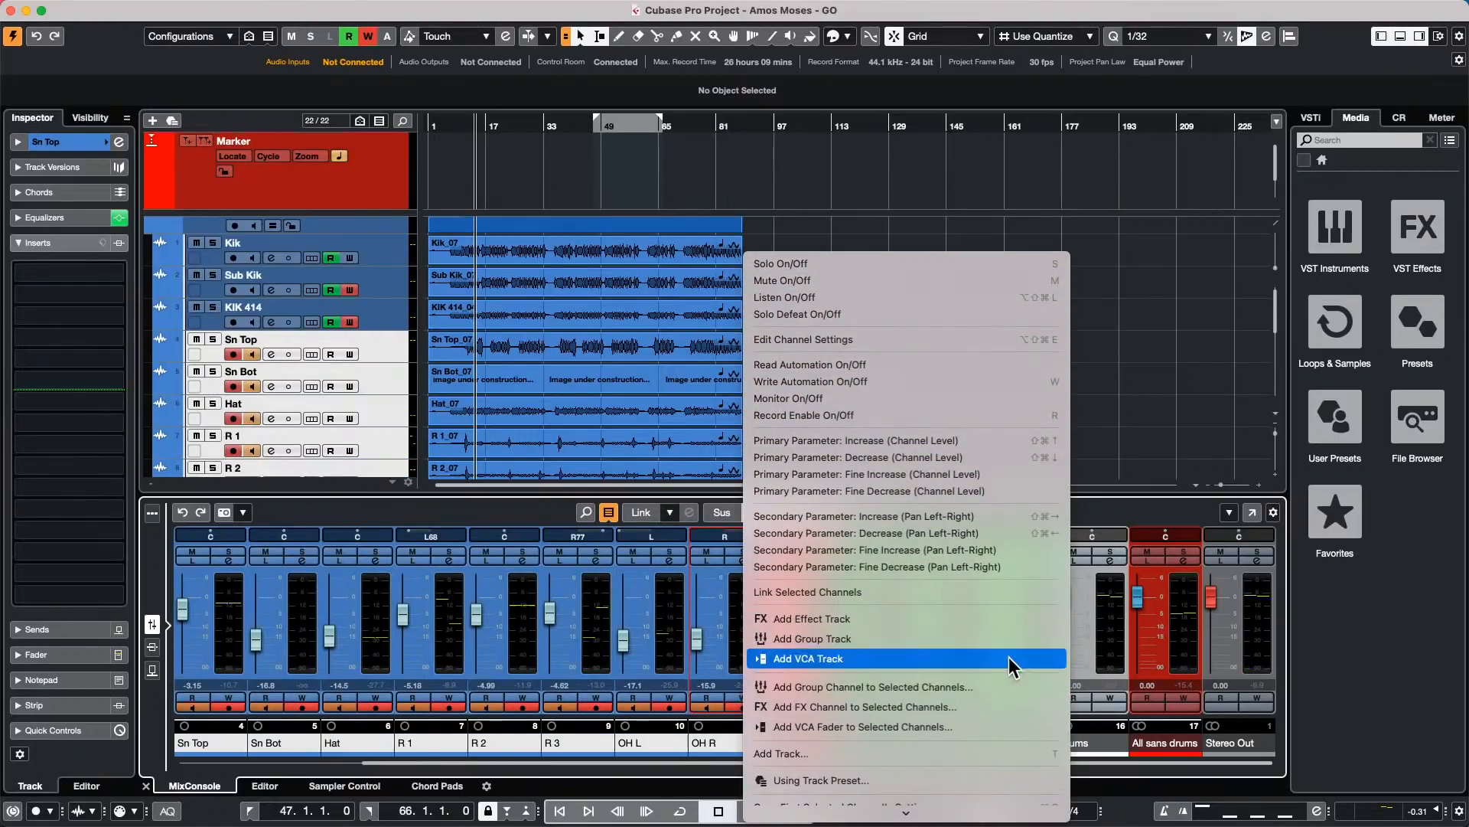
{"action": "left_click", "coordinate": [963, 618]}
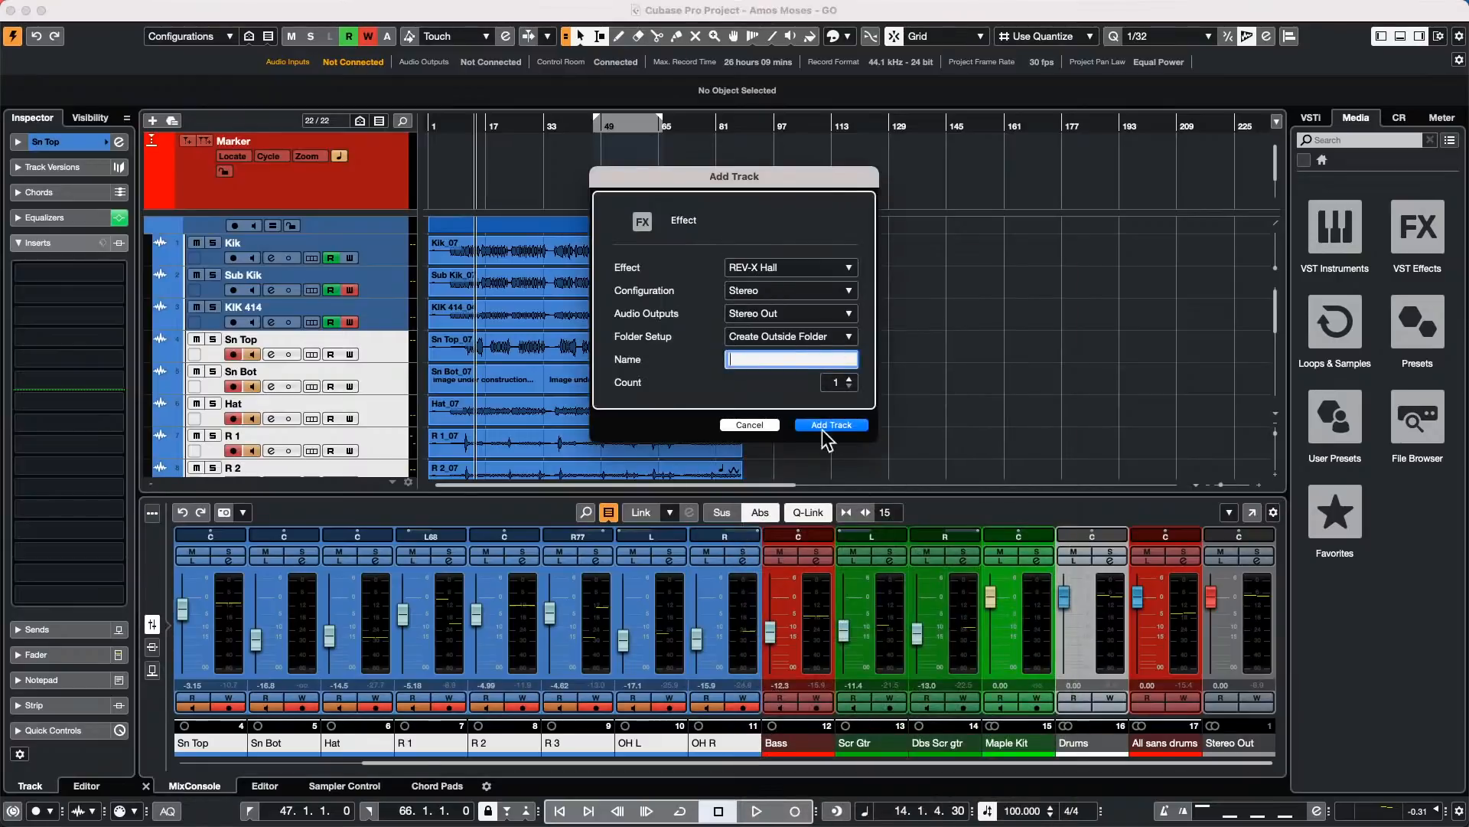
{"action": "left_click", "coordinate": [833, 426]}
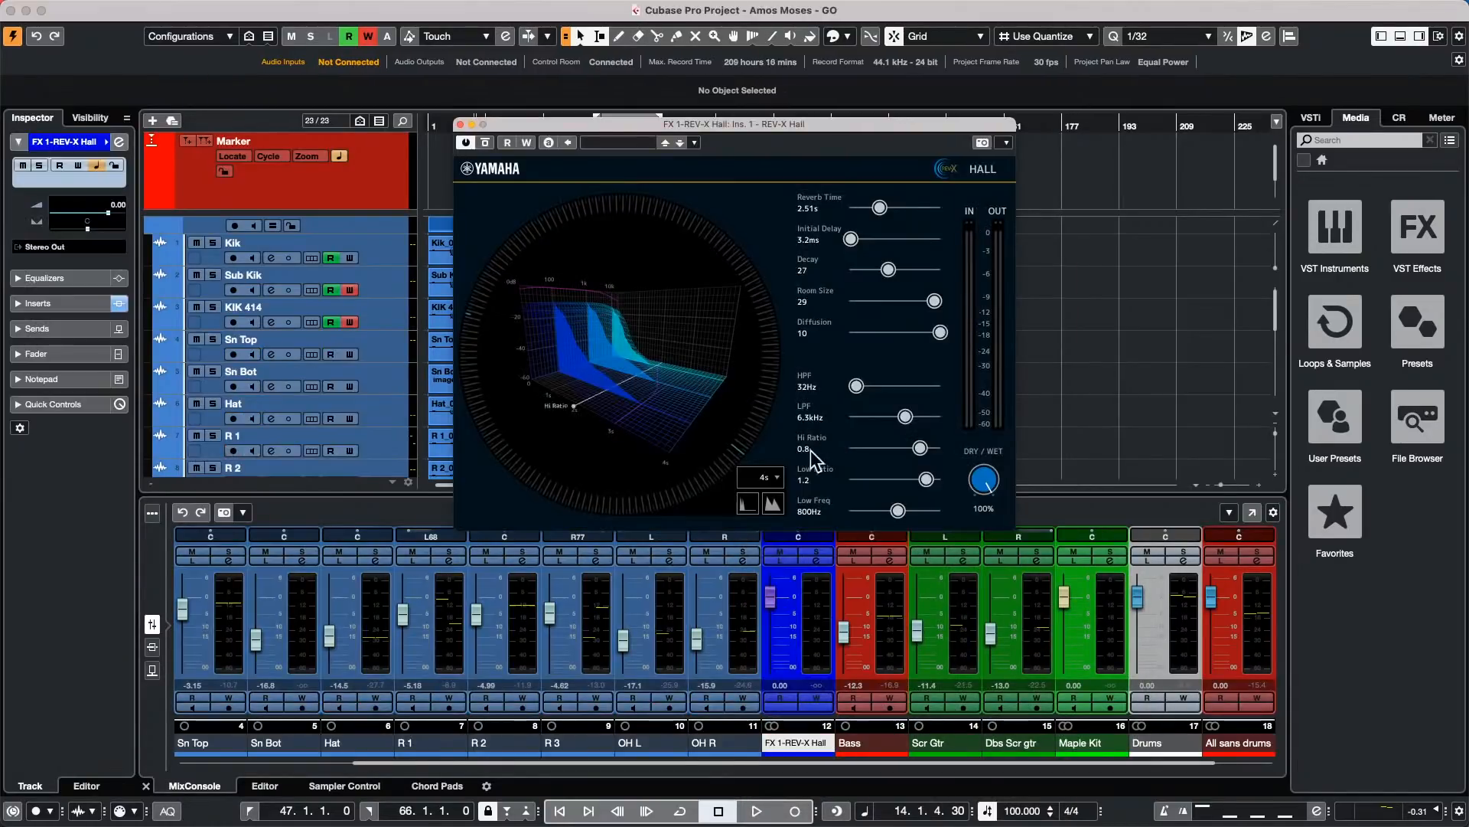
Step: Start playback and set the REV-X Hall reverb's dry/wet mix to 74%
{"action": "left_click", "coordinate": [1079, 512]}
{"action": "key", "text": "space"}
{"action": "left_click_drag", "start_coordinate": [979, 477], "coordinate": [980, 495]}
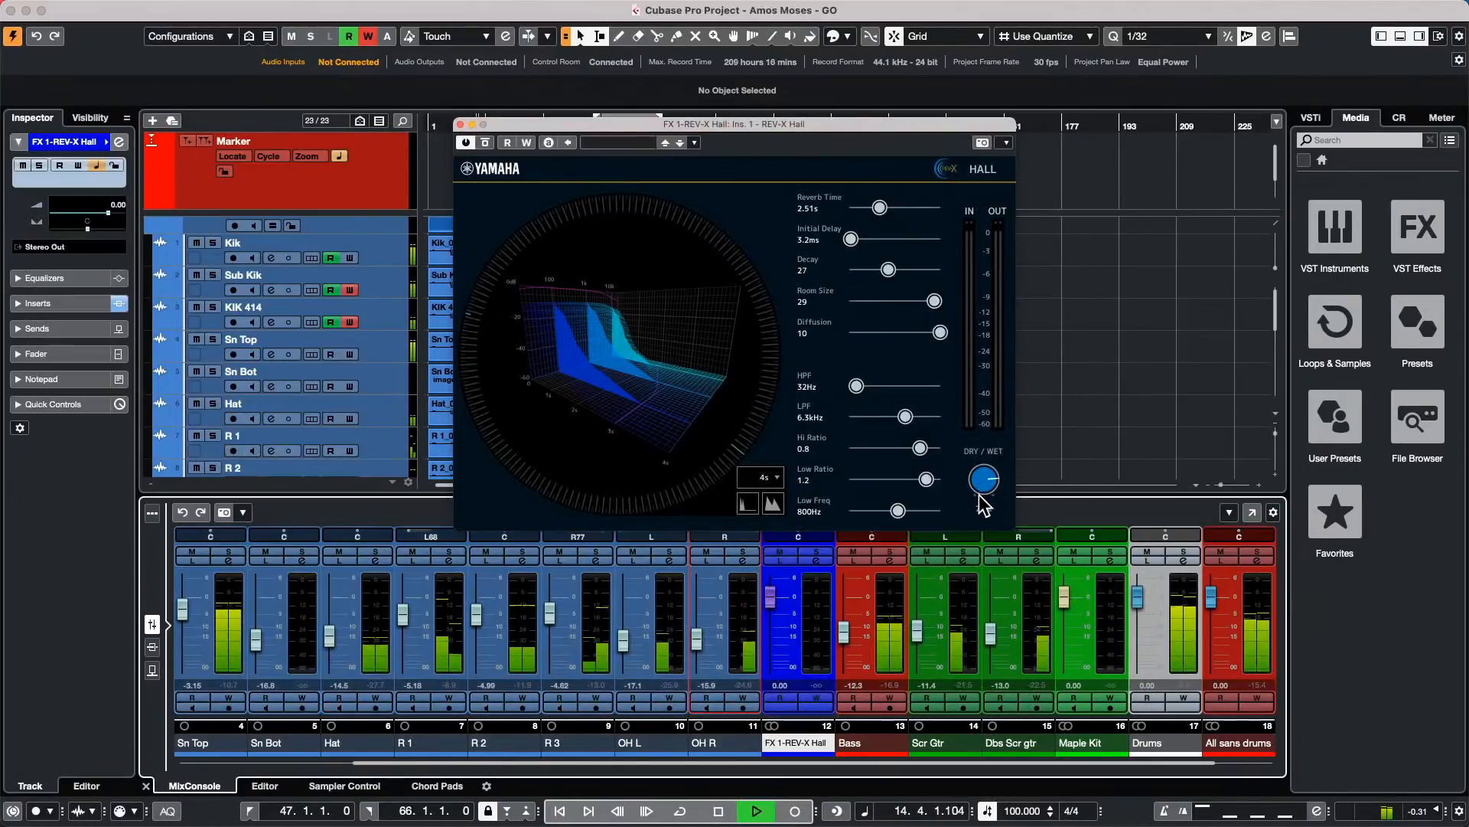
Step: Add and activate a send to FX 1-REV-X Hall on the channels Sn Top through OH R, and stop playback
{"action": "left_click", "coordinate": [153, 671]}
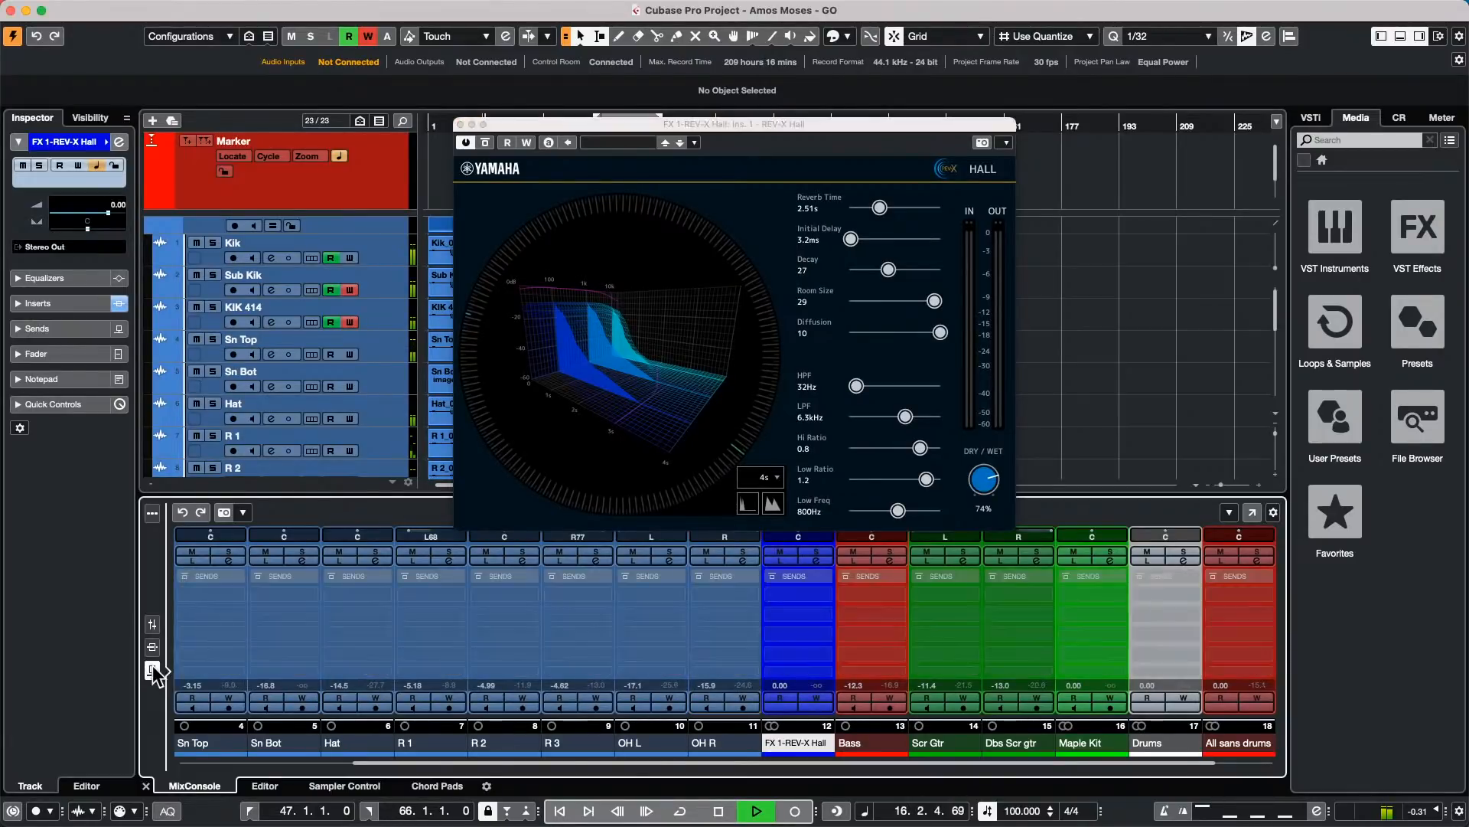
{"action": "left_click", "coordinate": [222, 744]}
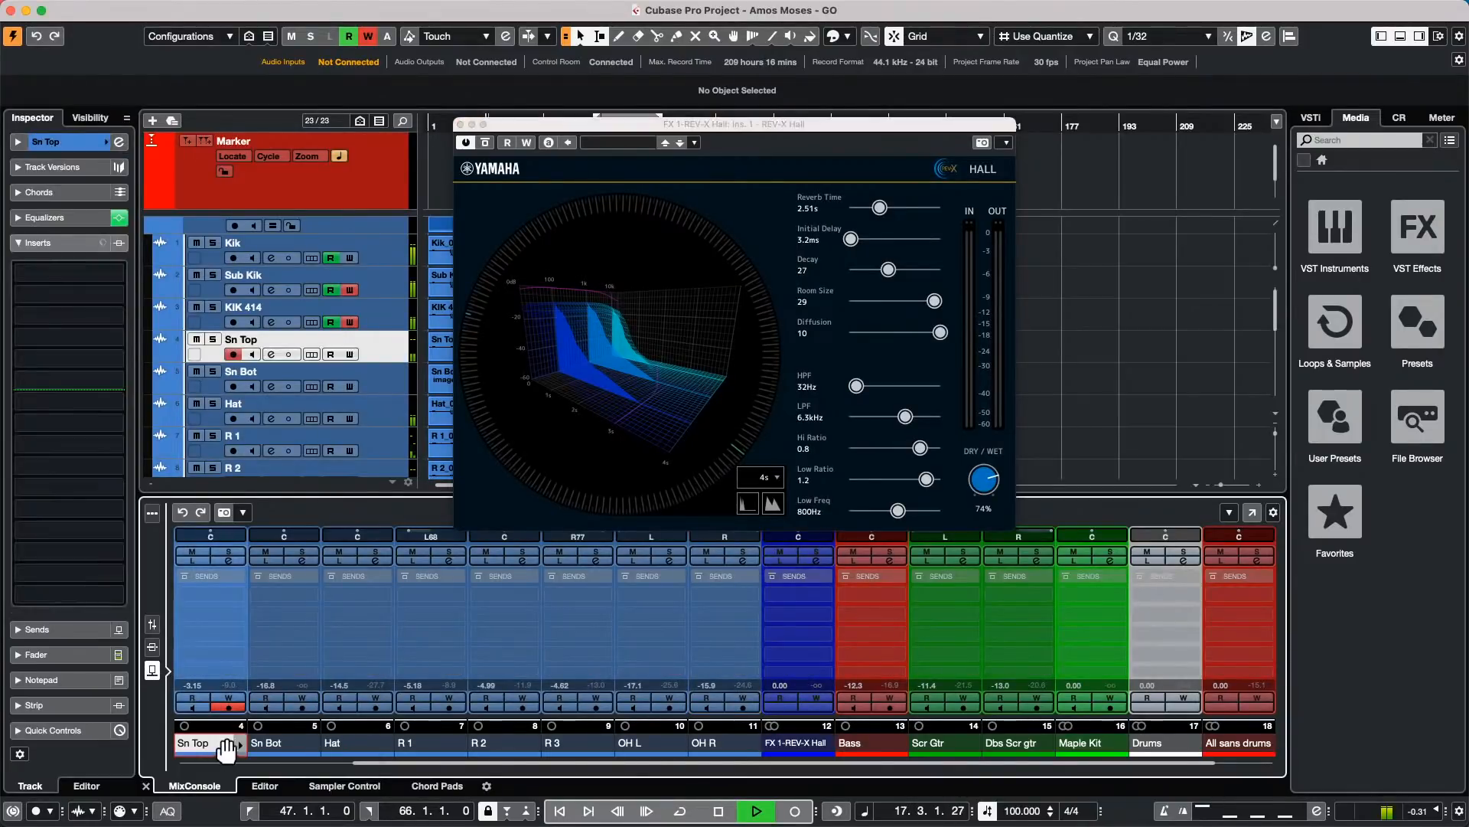
{"action": "left_click", "coordinate": [727, 749], "text": "shift"}
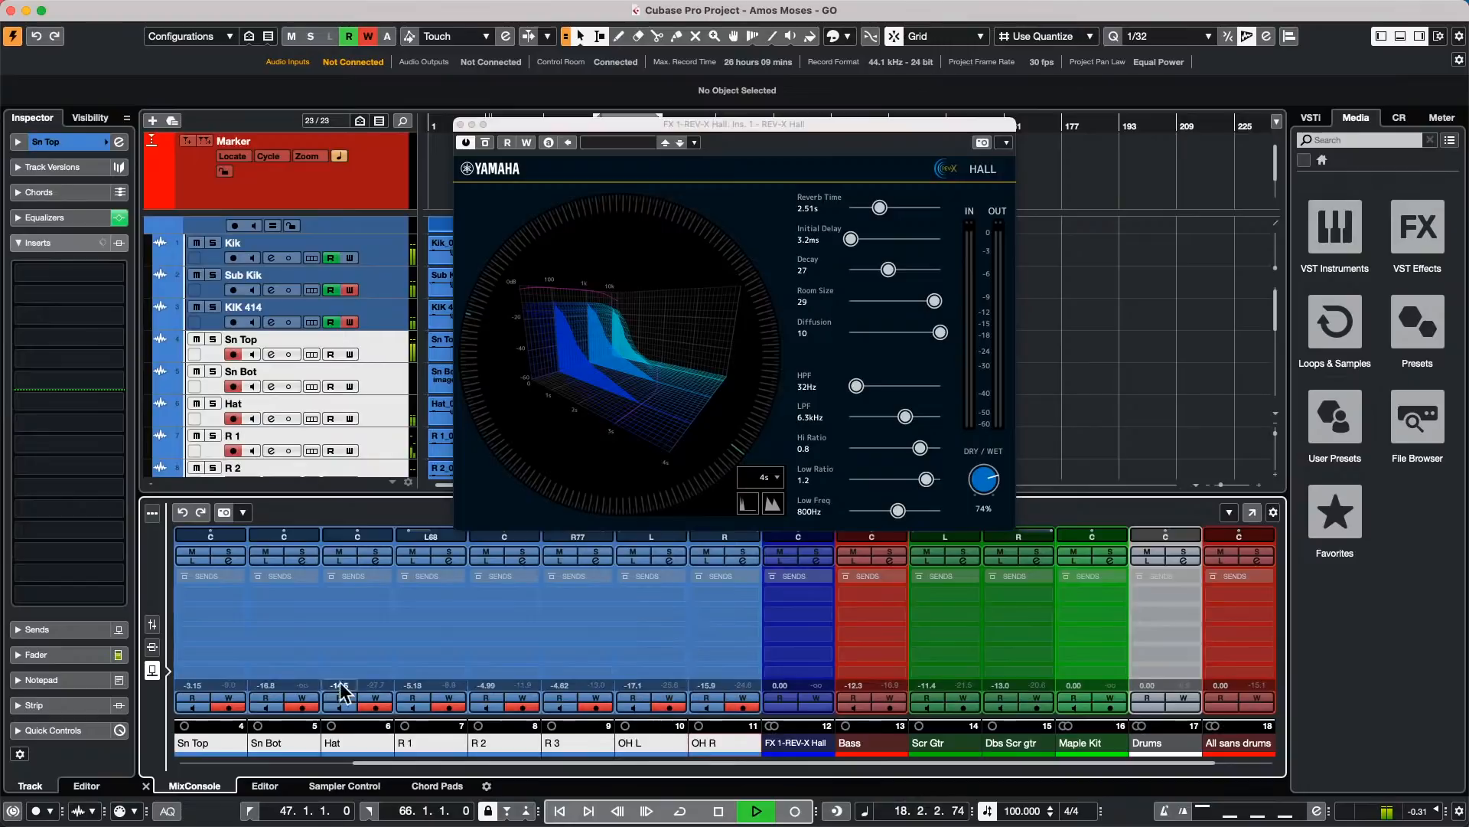
{"action": "left_click", "coordinate": [234, 599]}
{"action": "left_click", "coordinate": [268, 657]}
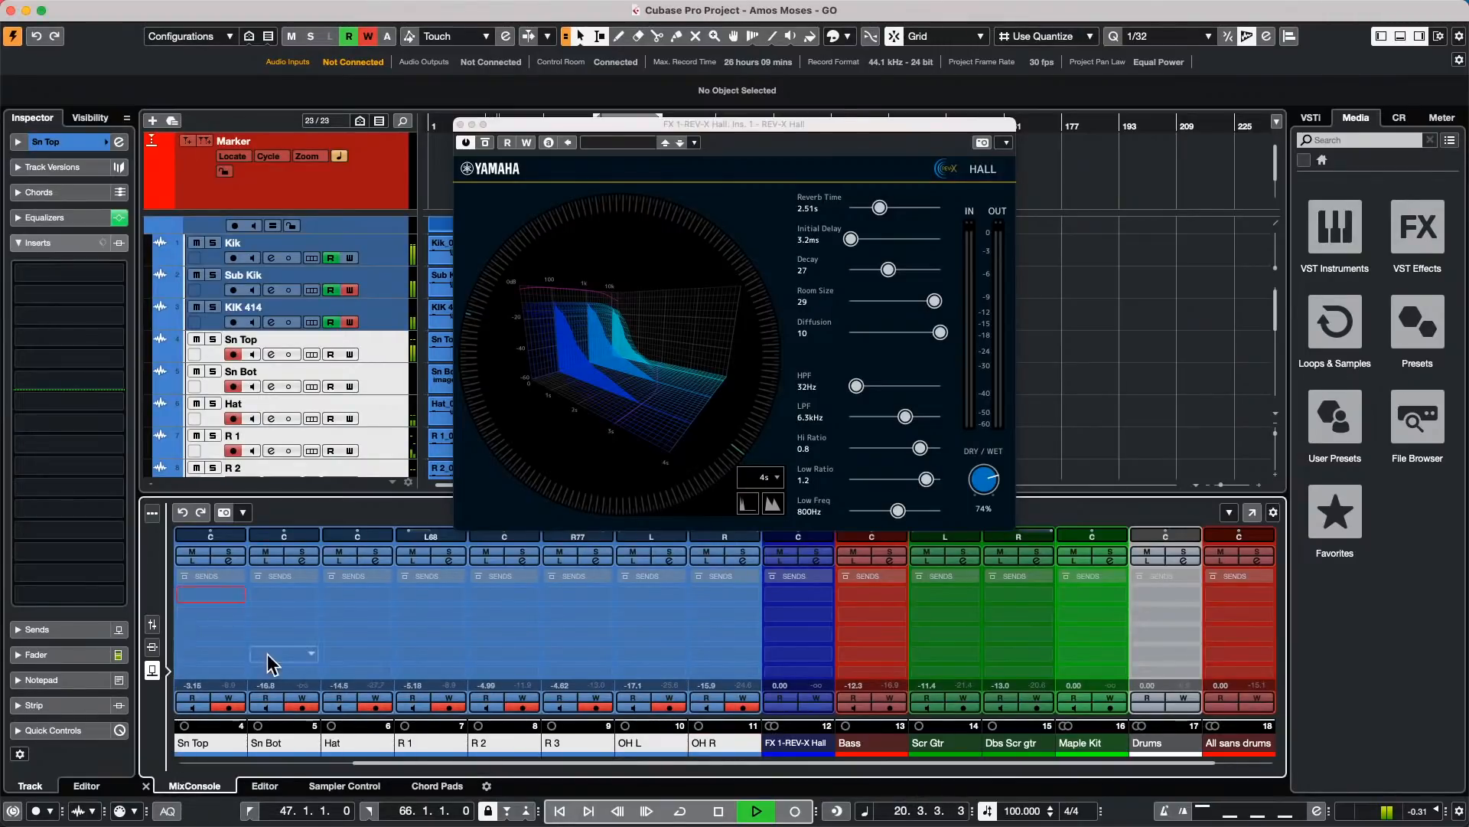
{"action": "left_click", "coordinate": [258, 594]}
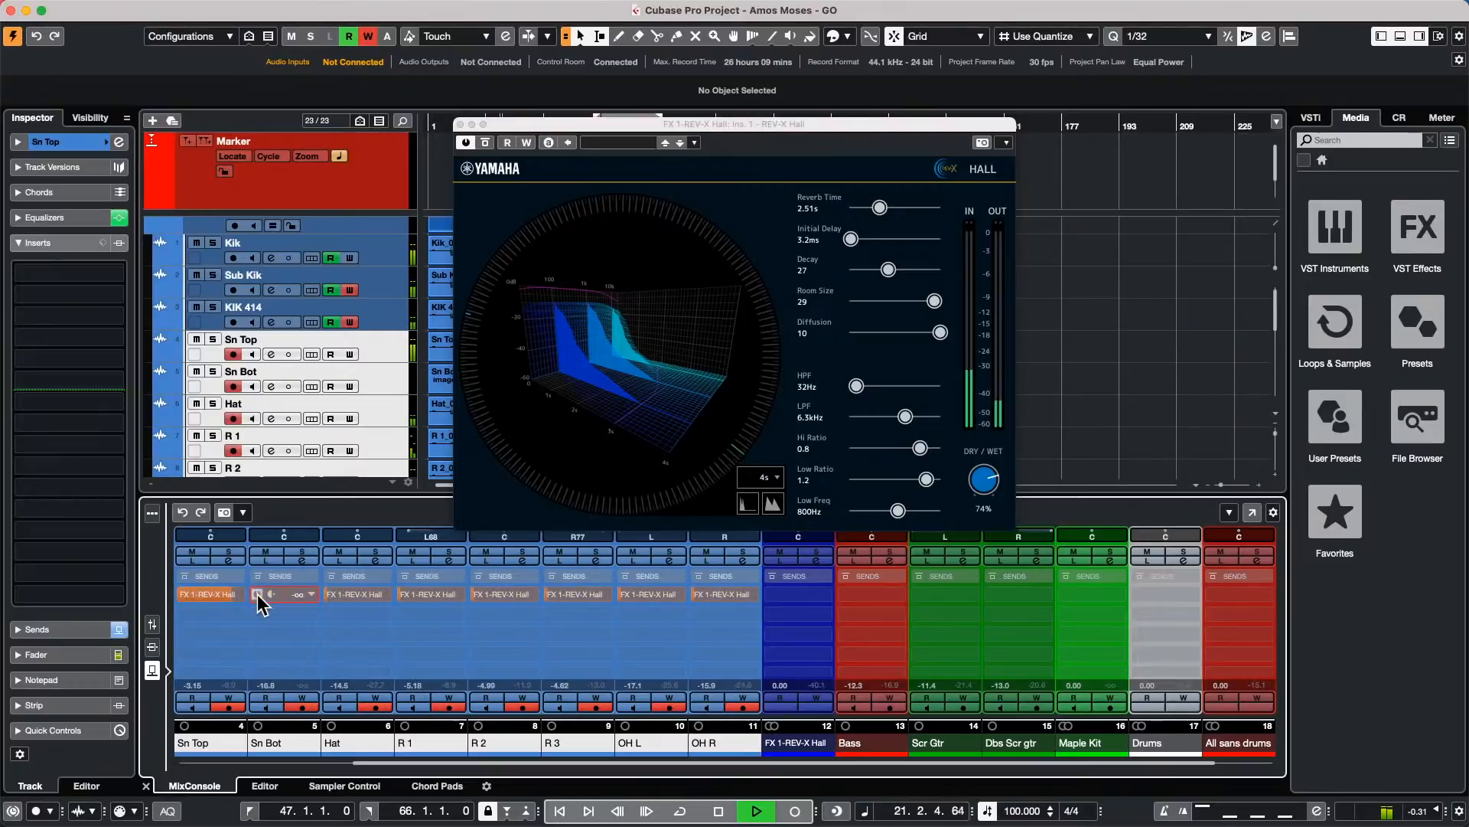
{"action": "left_click_drag", "start_coordinate": [274, 605], "coordinate": [370, 596]}
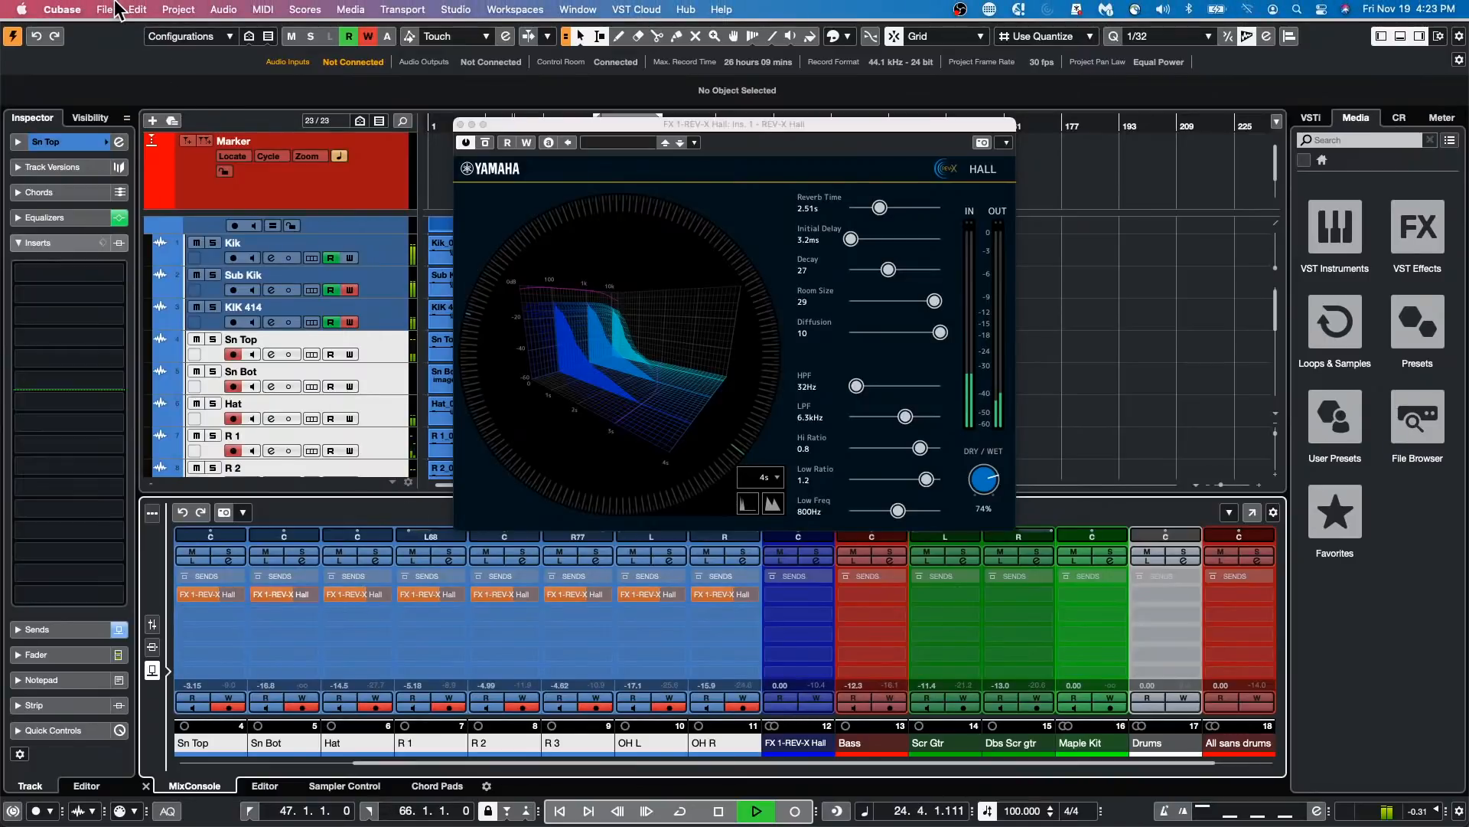
{"action": "key", "text": "space"}
Step: Open the audio mixdown export with only the Drums group chosen, and review the available file types, leaving Wave selected
{"action": "left_click", "coordinate": [107, 9]}
{"action": "mouse_move", "coordinate": [139, 260]}
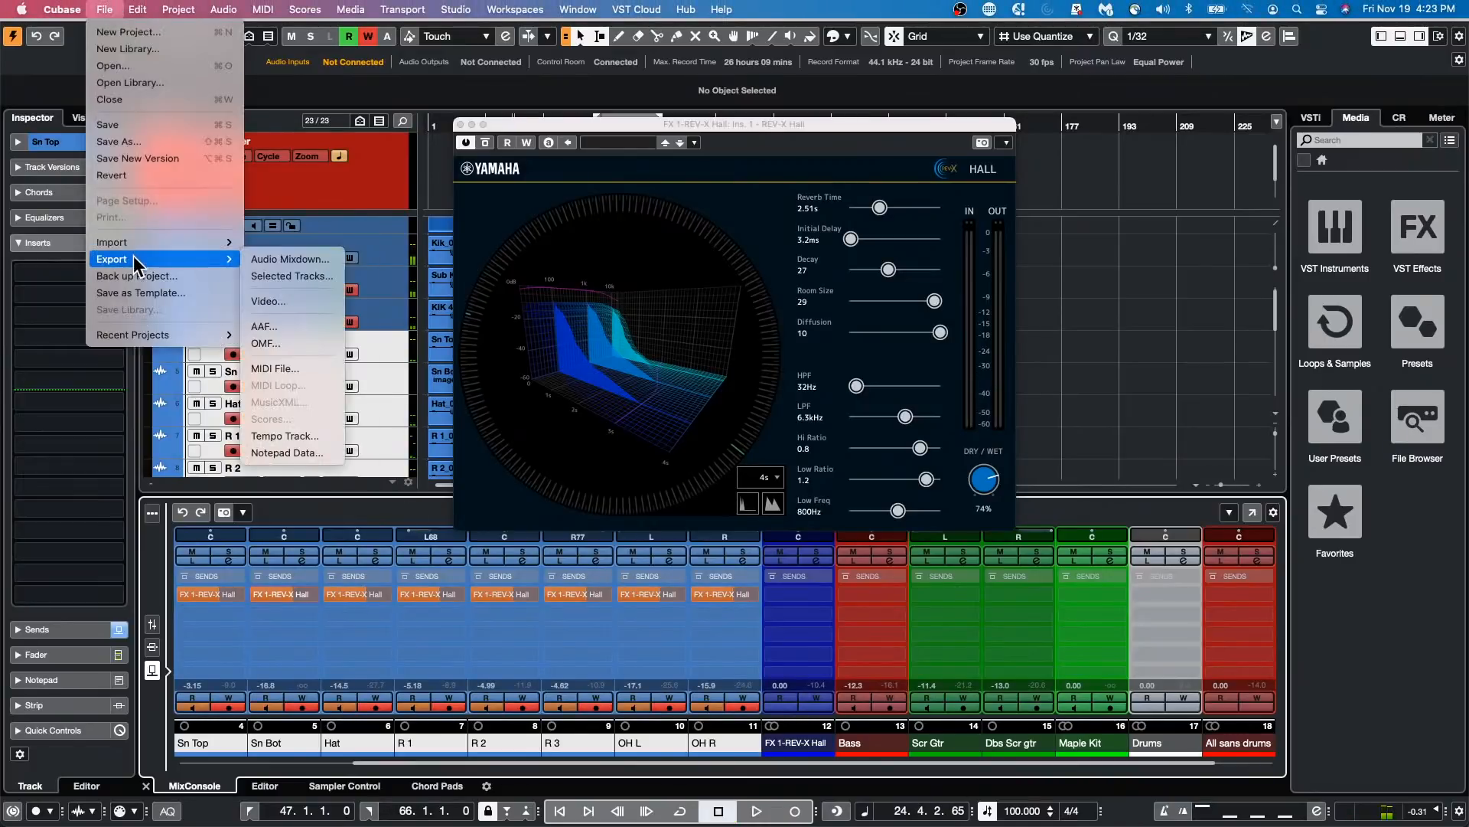
{"action": "left_click", "coordinate": [325, 259]}
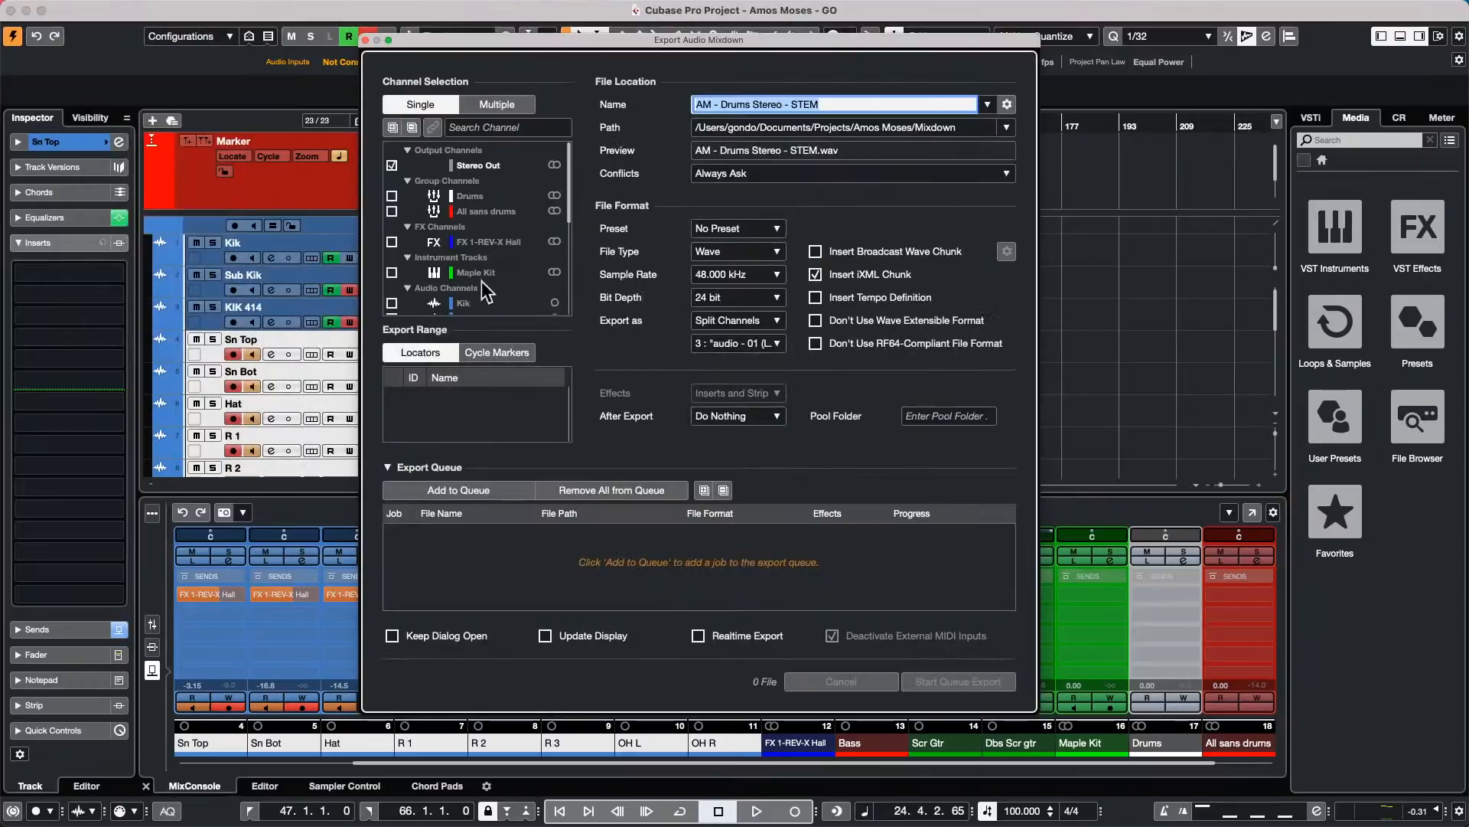
{"action": "left_click", "coordinate": [392, 197]}
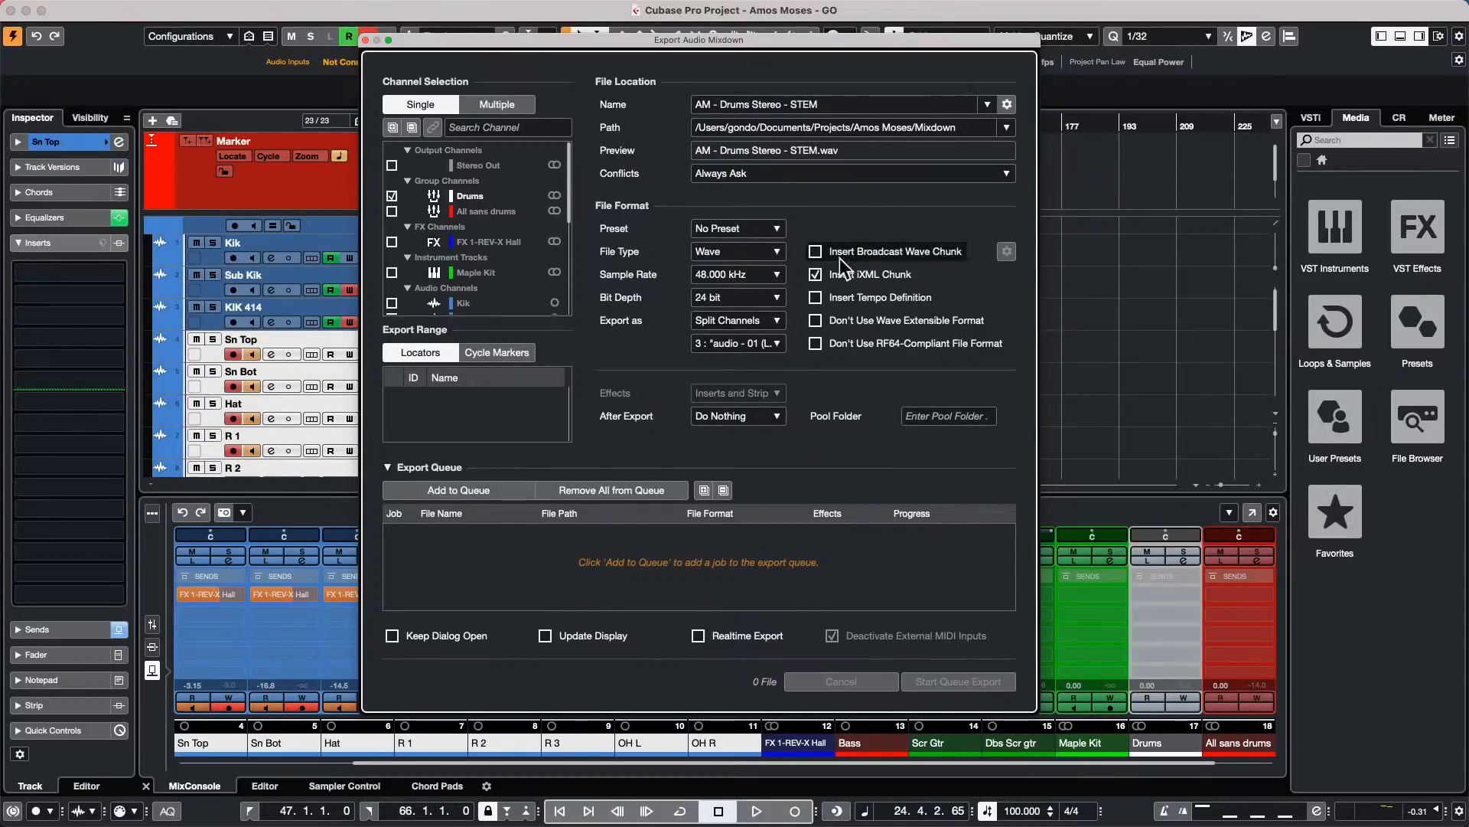
{"action": "left_click", "coordinate": [766, 245]}
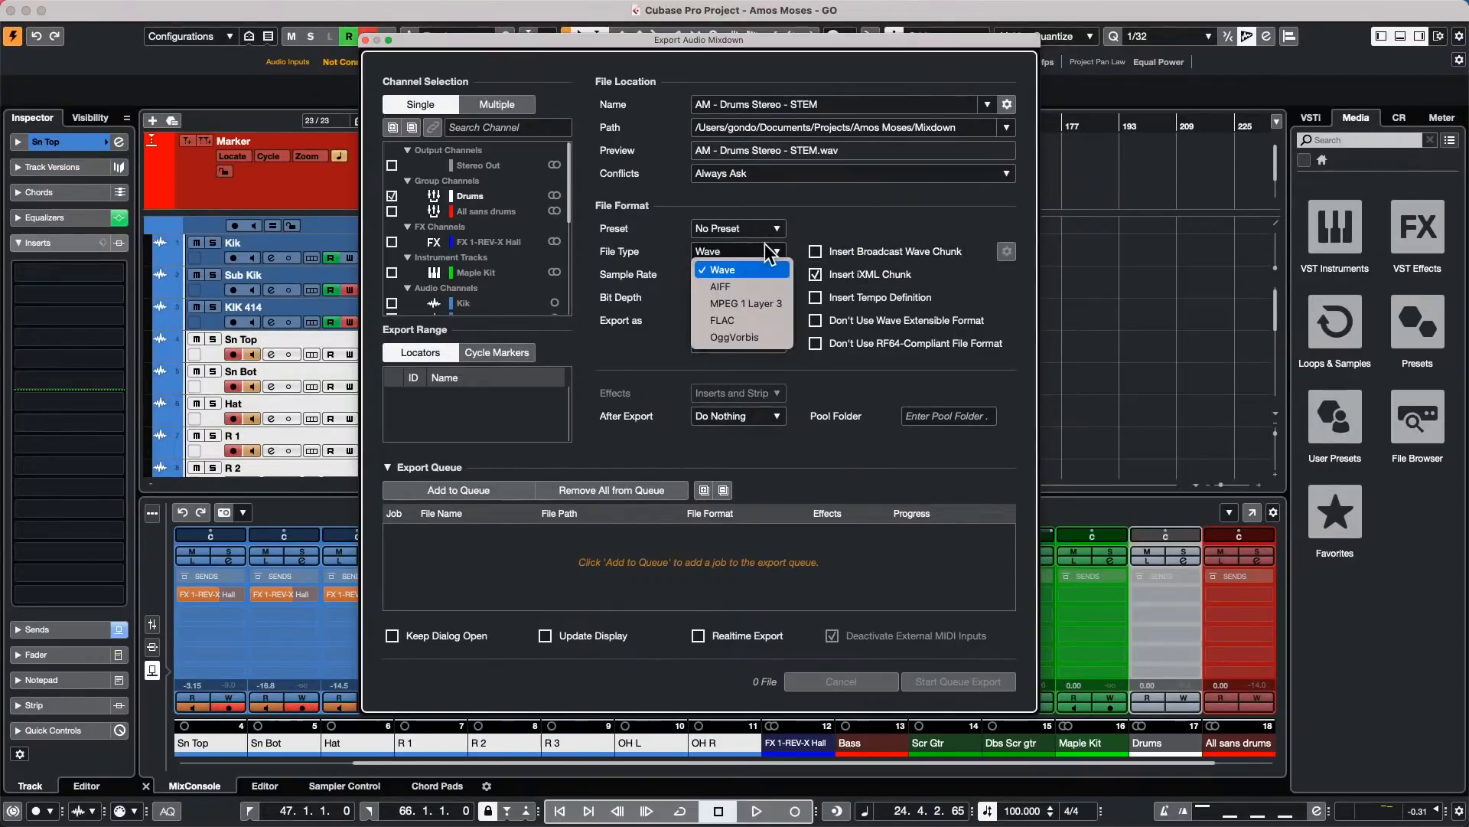
{"action": "left_click", "coordinate": [646, 292]}
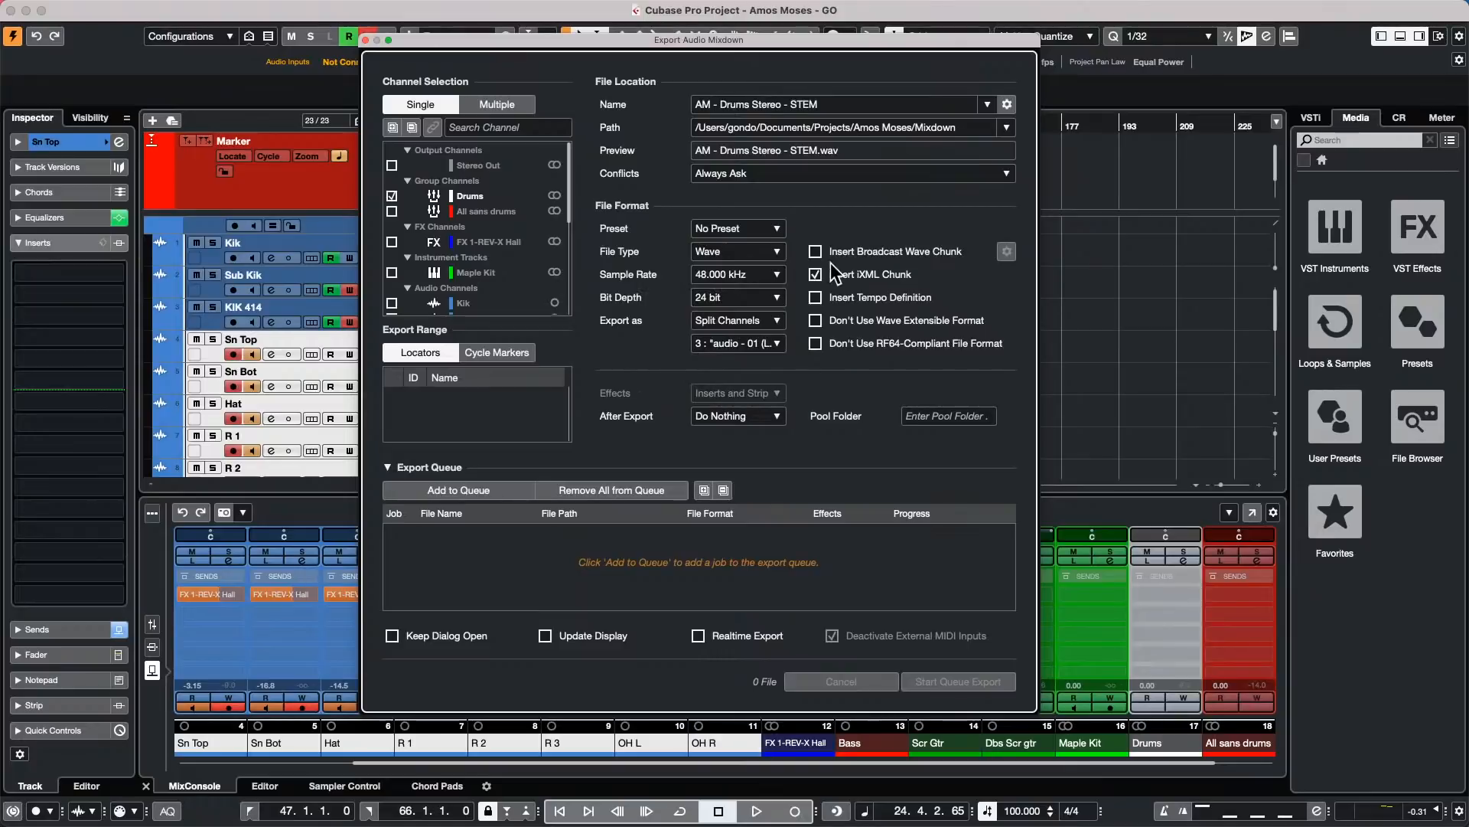
Step: Switch the export to multiple channel selection with the Drums group, and set its effects to + Groups/Sends (CSP)
{"action": "left_click", "coordinate": [501, 100]}
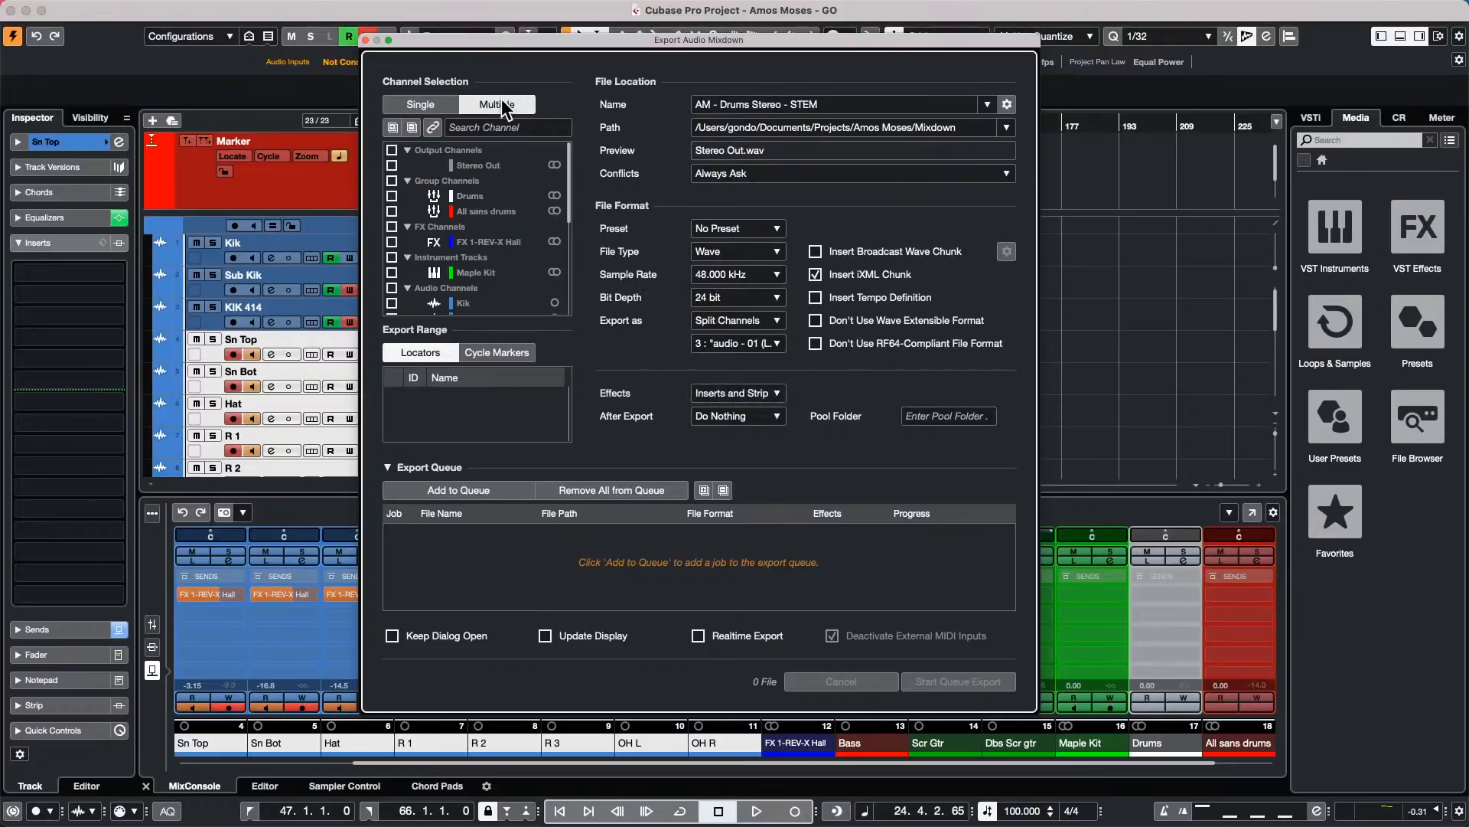
{"action": "left_click", "coordinate": [397, 197]}
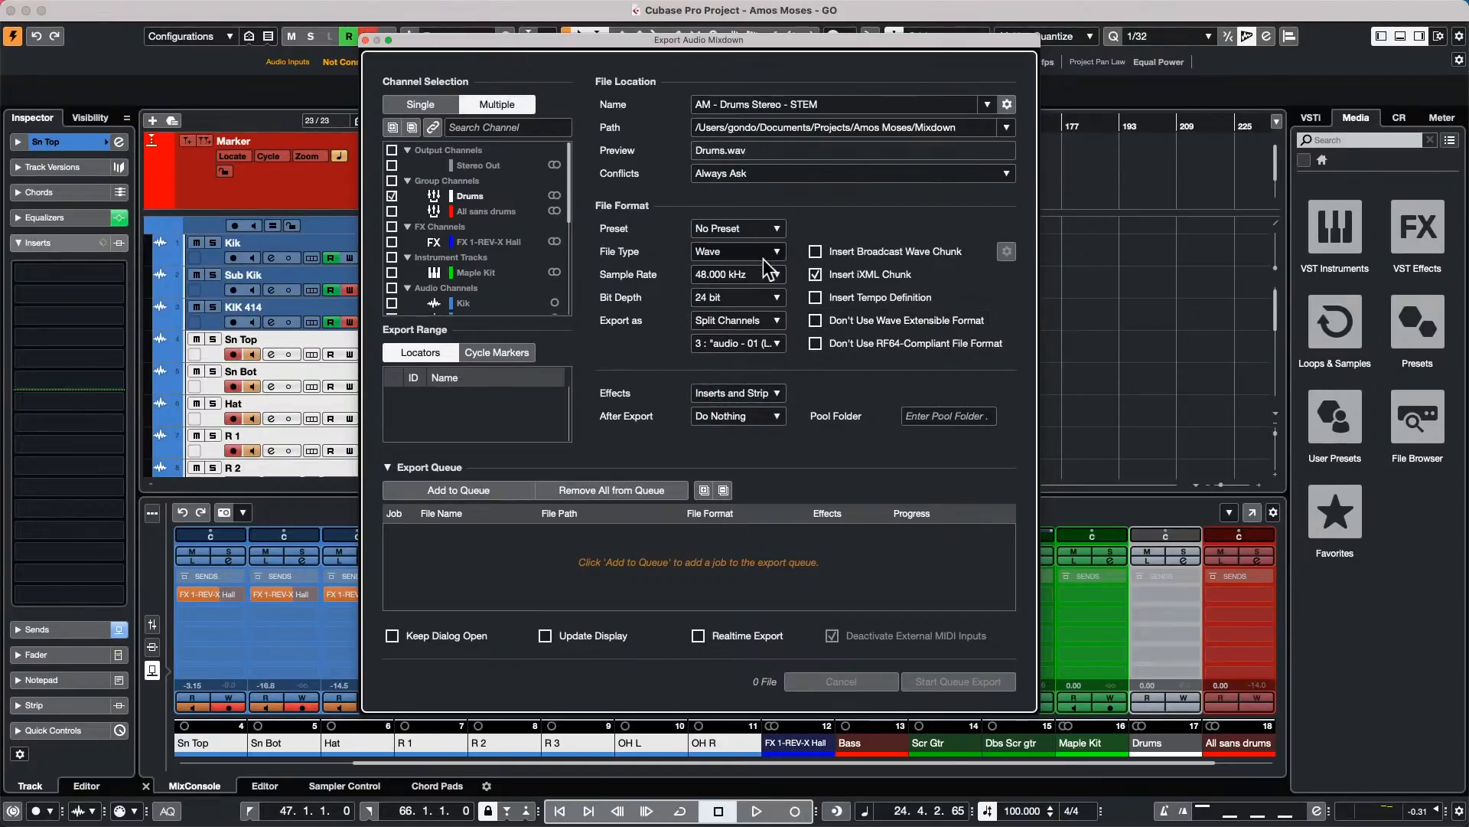
{"action": "left_click", "coordinate": [762, 394]}
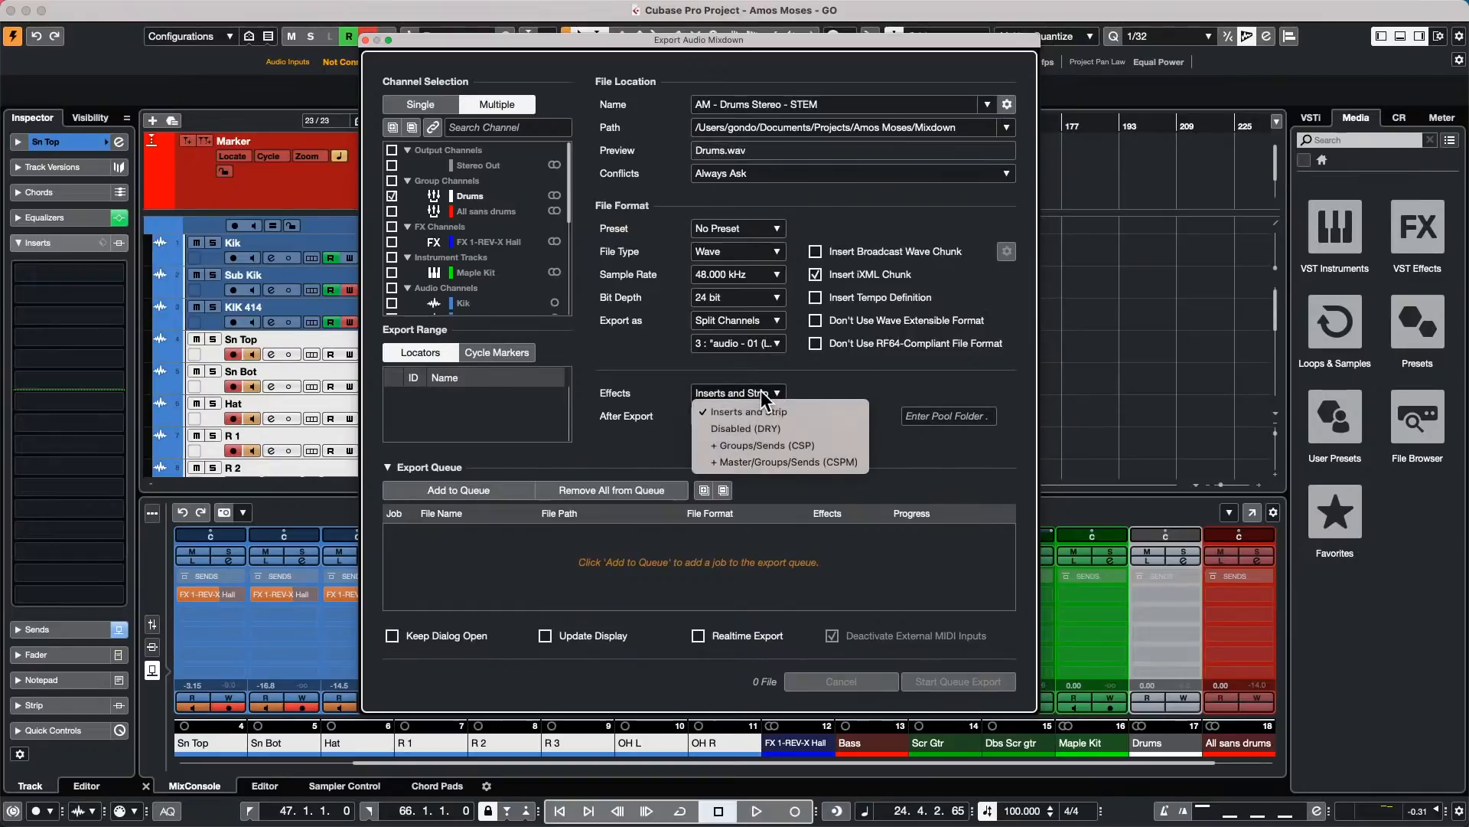
{"action": "left_click", "coordinate": [770, 447]}
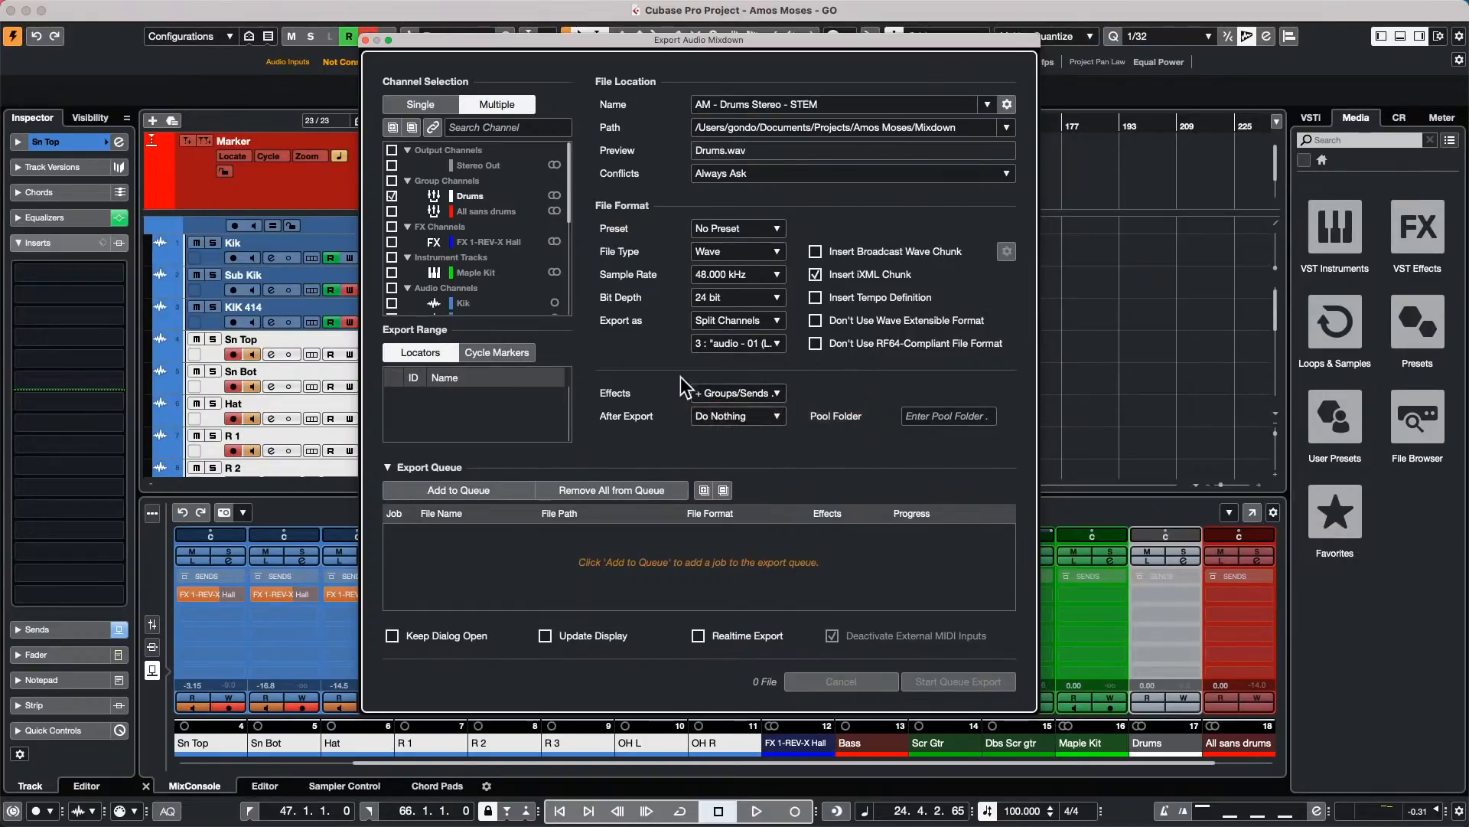
Step: Queue separate export jobs for the Drums group and the All sans drums group
{"action": "left_click", "coordinate": [467, 490]}
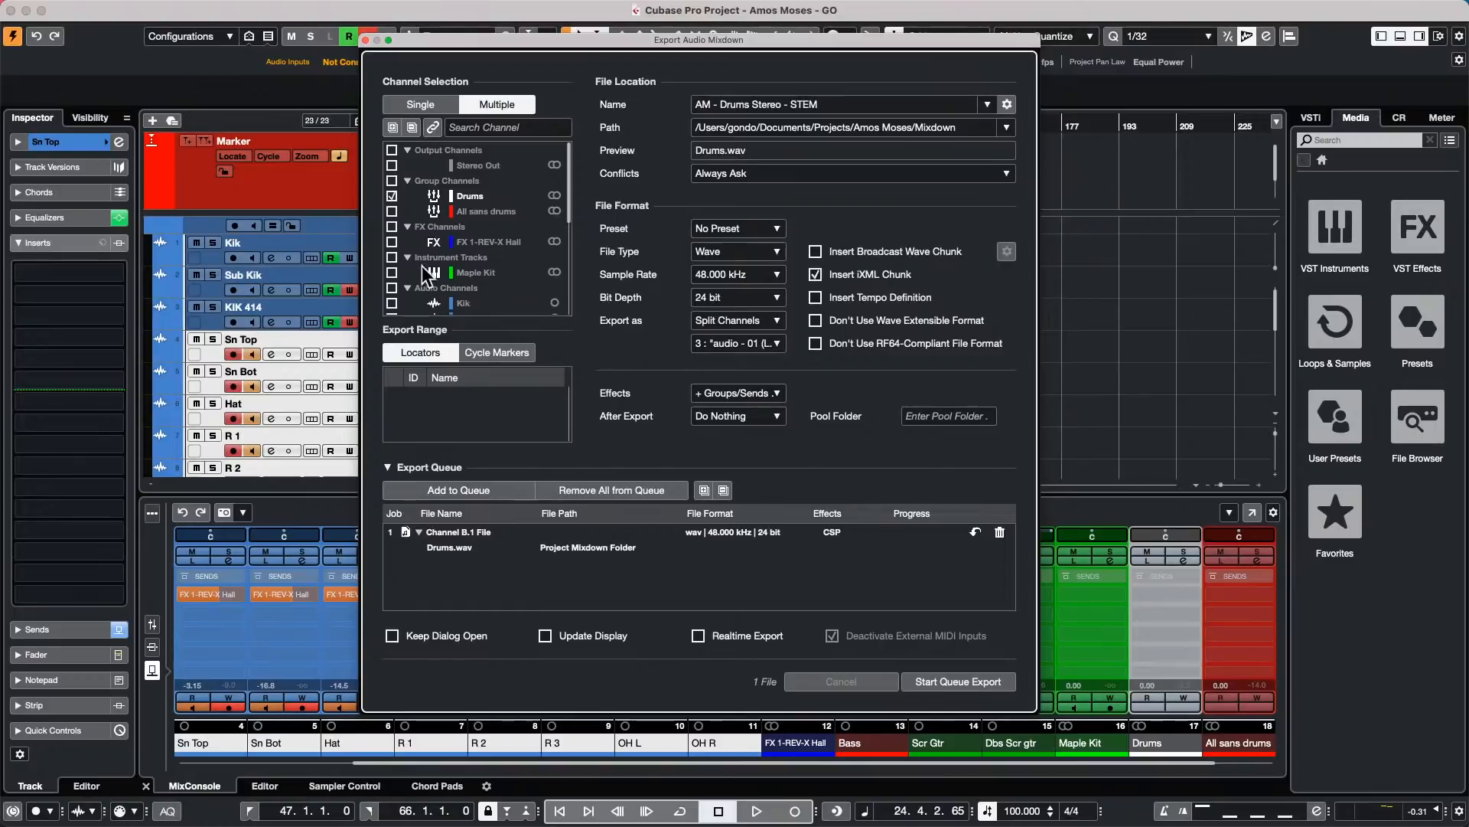
{"action": "left_click", "coordinate": [392, 196]}
{"action": "left_click", "coordinate": [391, 212]}
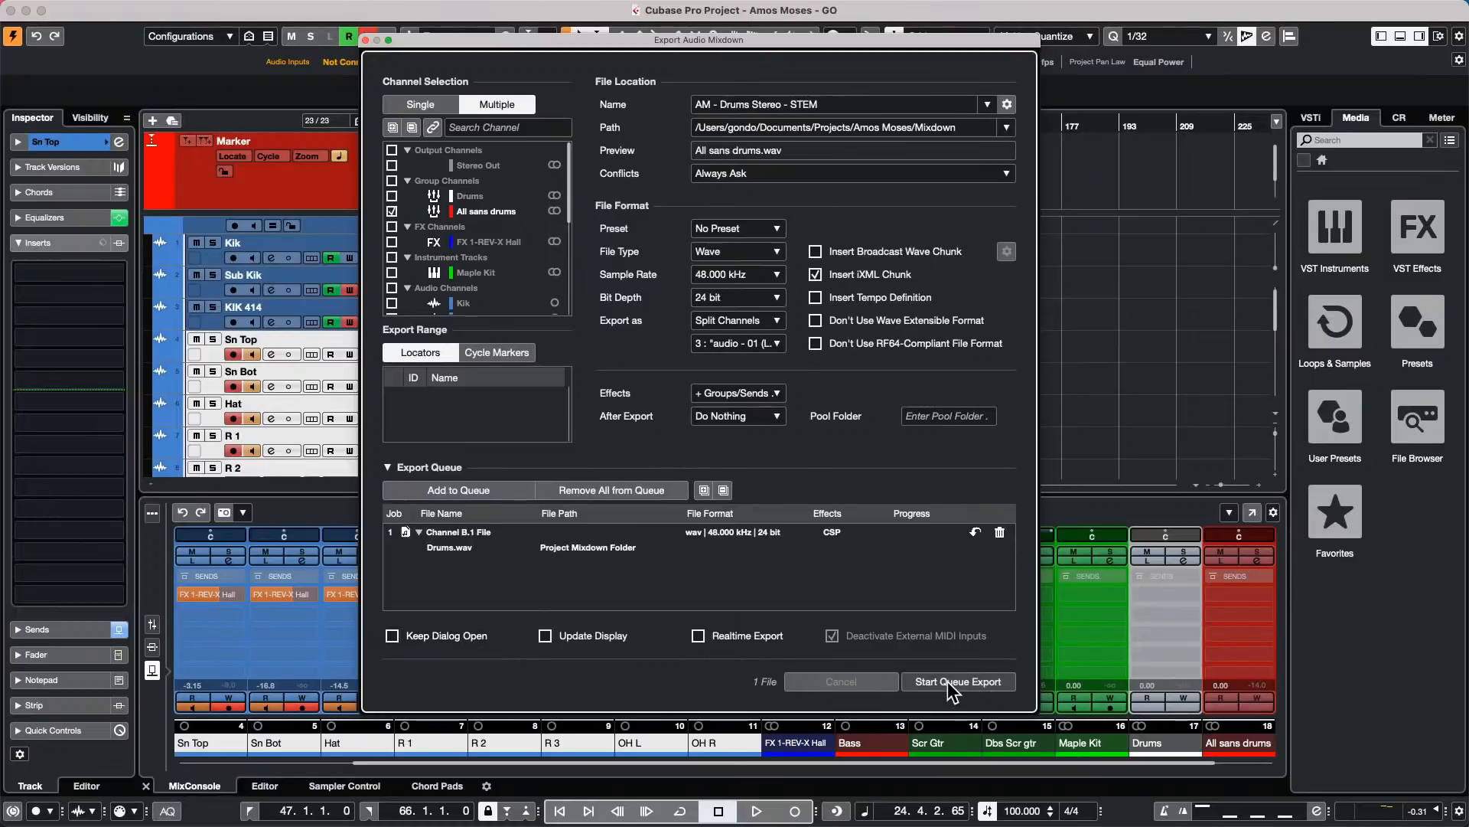
{"action": "left_click", "coordinate": [433, 489]}
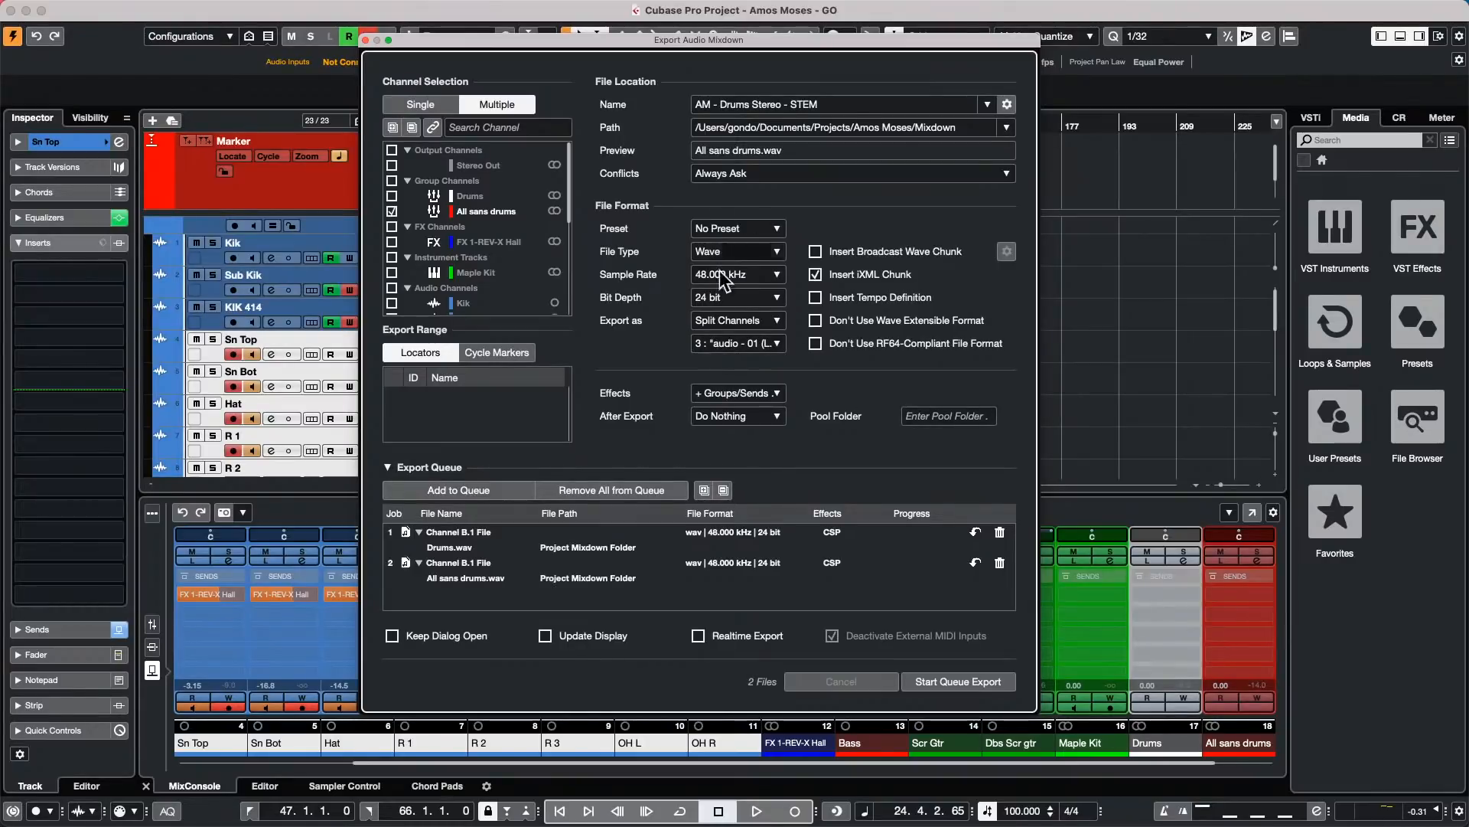
Step: Review the after-export options, and remove the Drums and All sans drums jobs from the export queue
{"action": "left_click", "coordinate": [769, 417]}
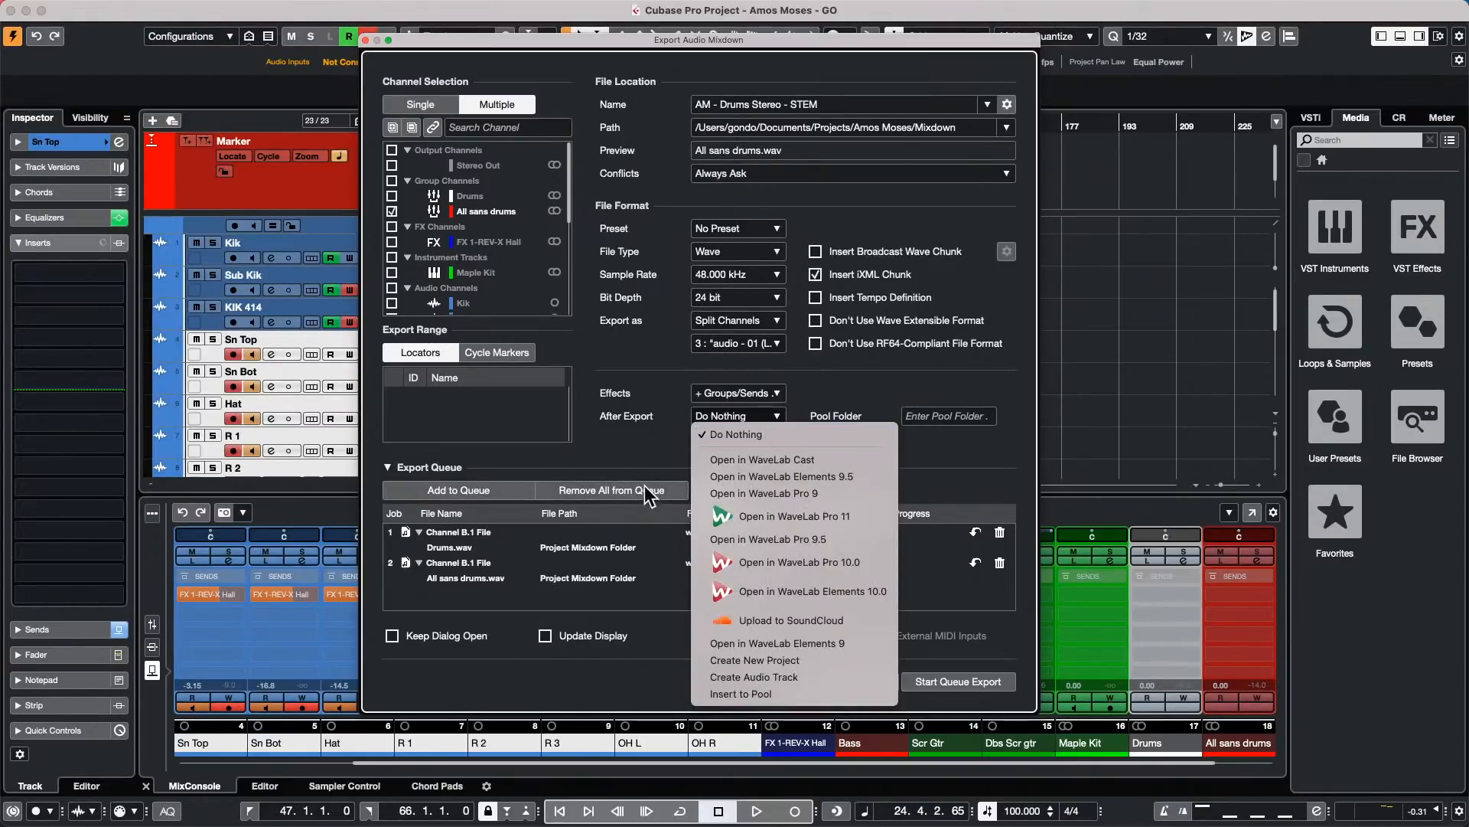
{"action": "left_click", "coordinate": [656, 444]}
{"action": "left_click", "coordinate": [999, 563]}
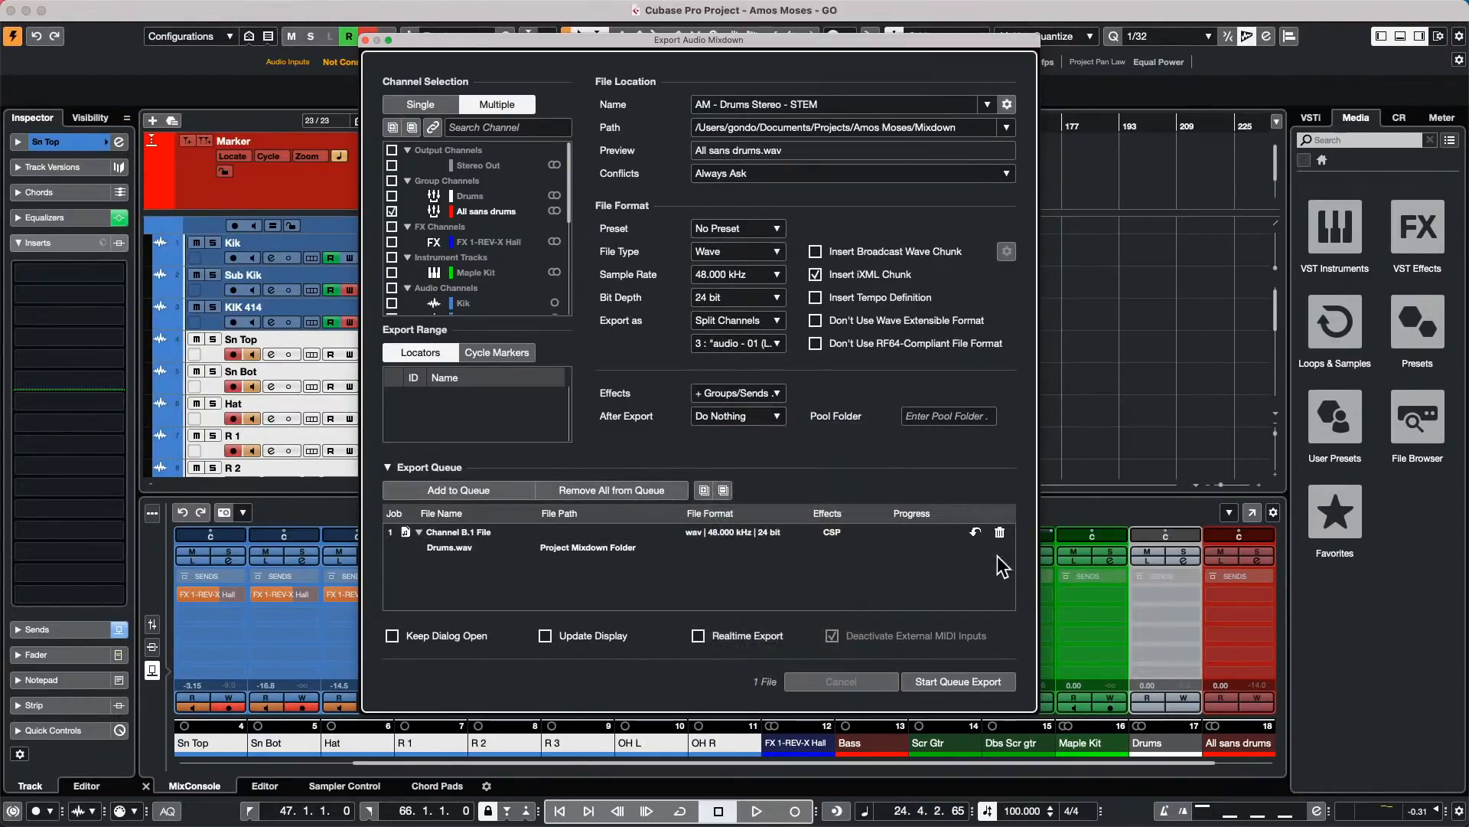
{"action": "left_click", "coordinate": [1000, 532]}
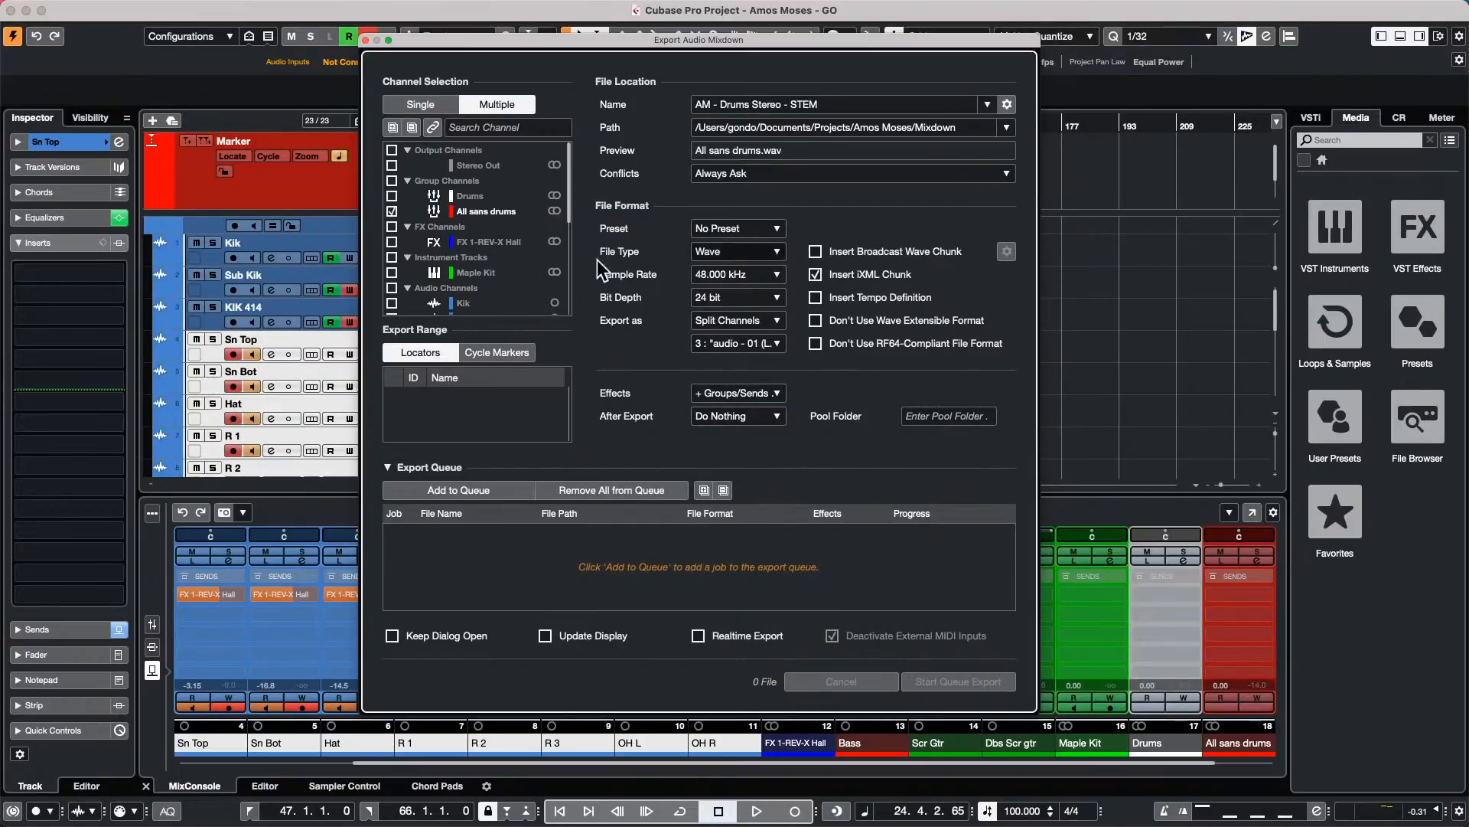
Step: Set After Export to Create Audio Track, and queue separate jobs for the All sans drums and Drums groups
{"action": "left_click", "coordinate": [752, 415]}
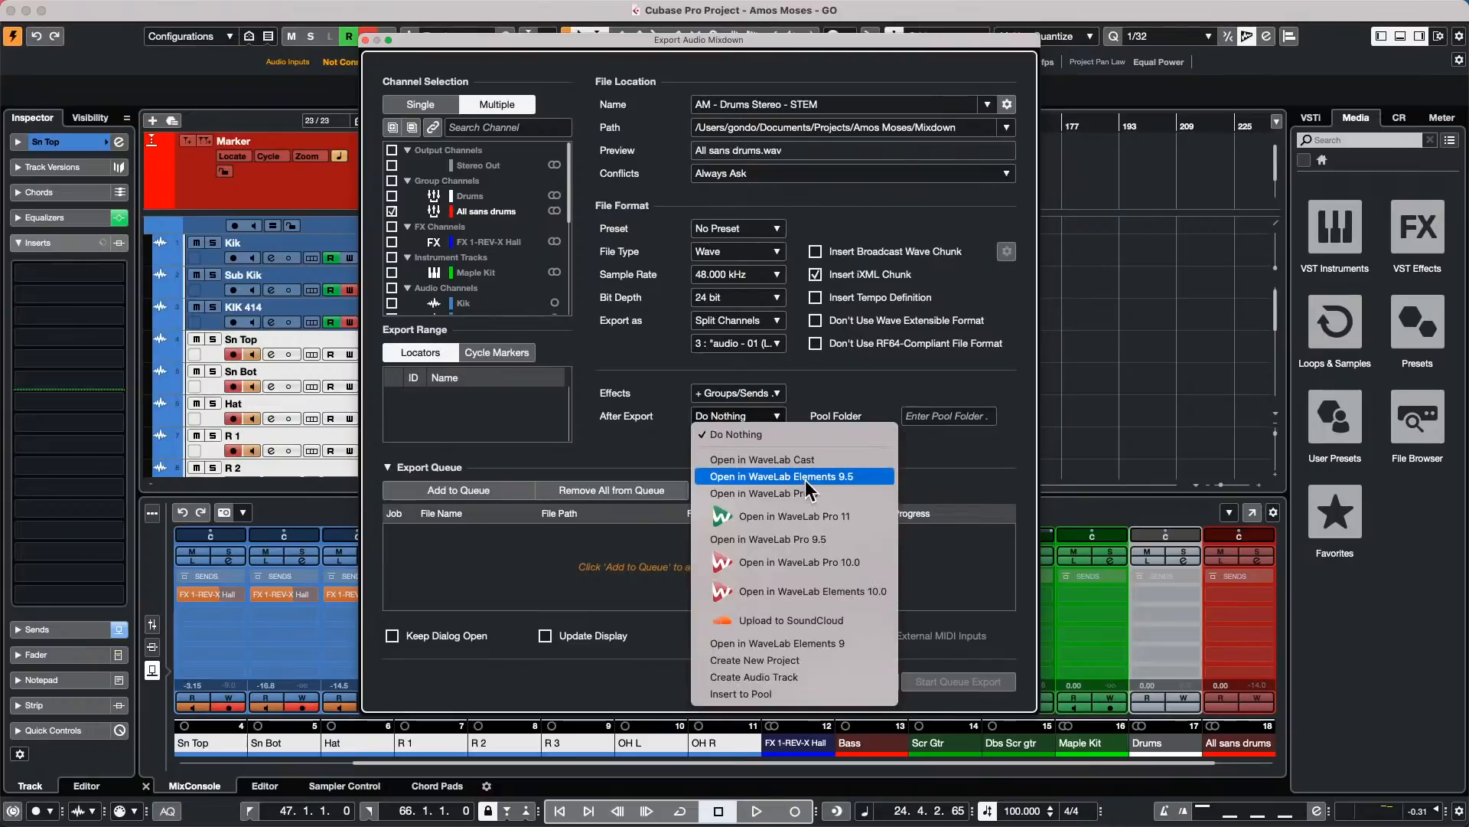
{"action": "left_click", "coordinate": [820, 677]}
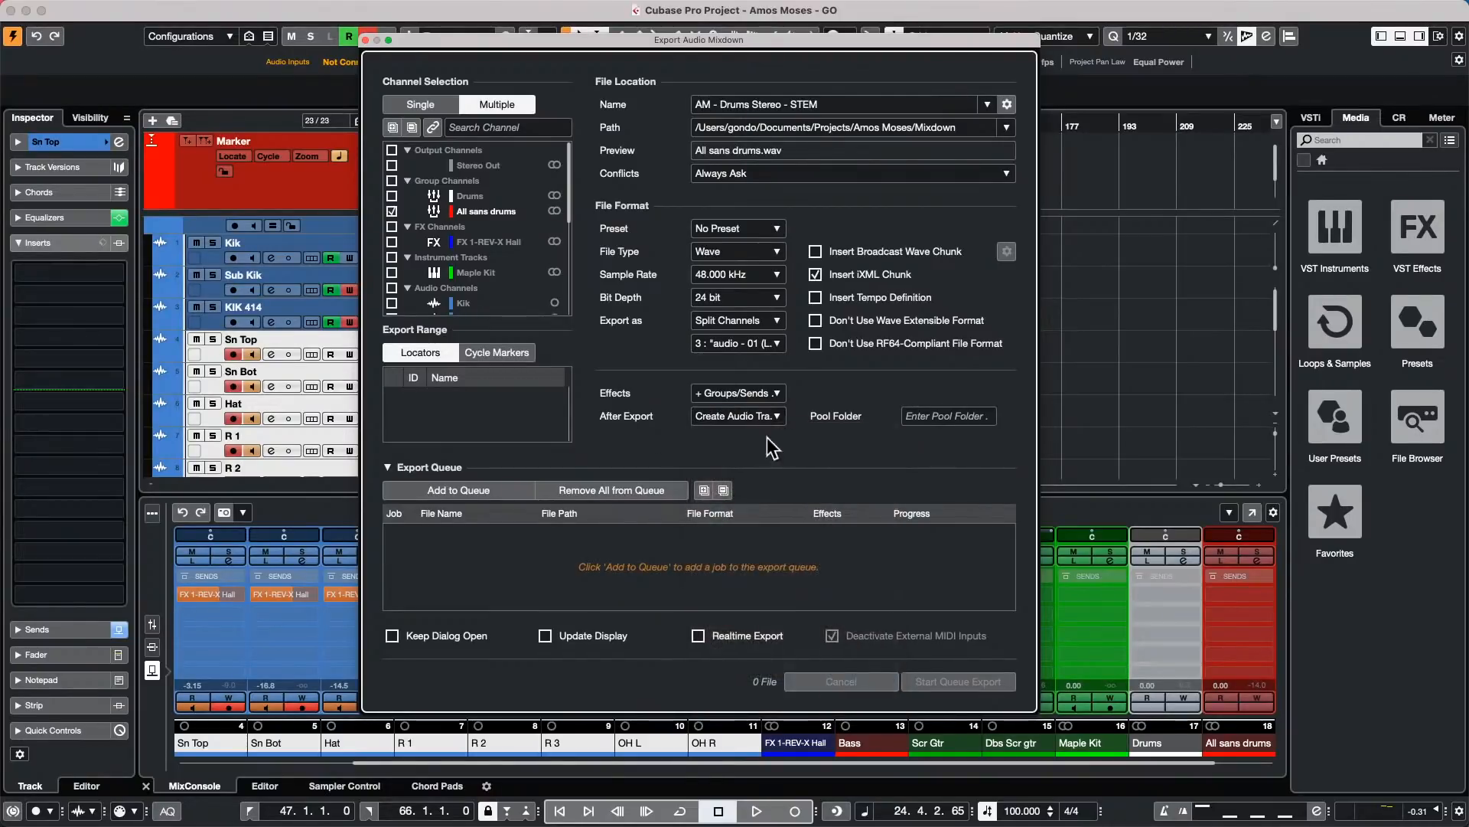
{"action": "left_click", "coordinate": [453, 488]}
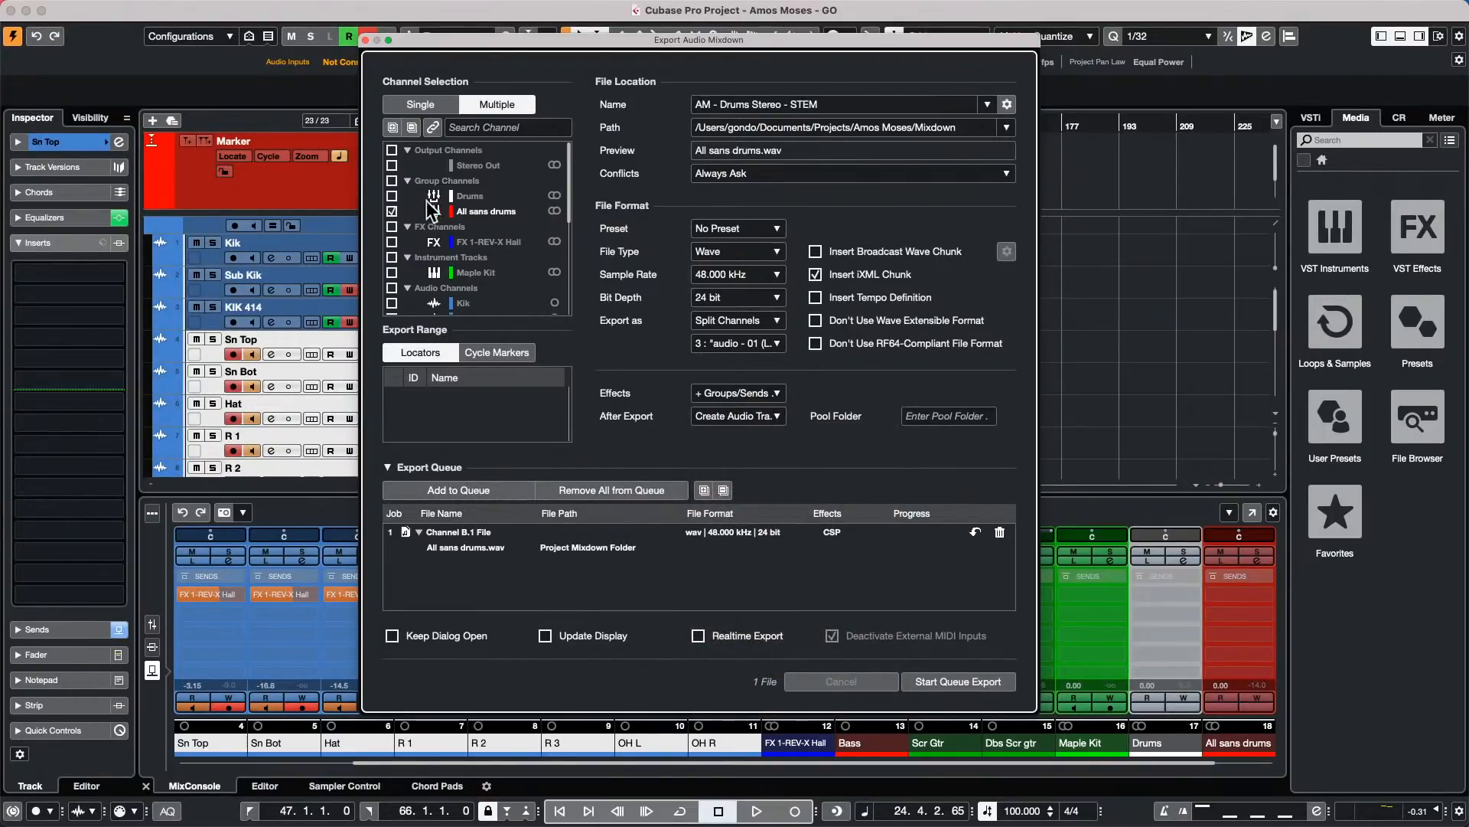
{"action": "left_click", "coordinate": [393, 212]}
{"action": "left_click", "coordinate": [391, 197]}
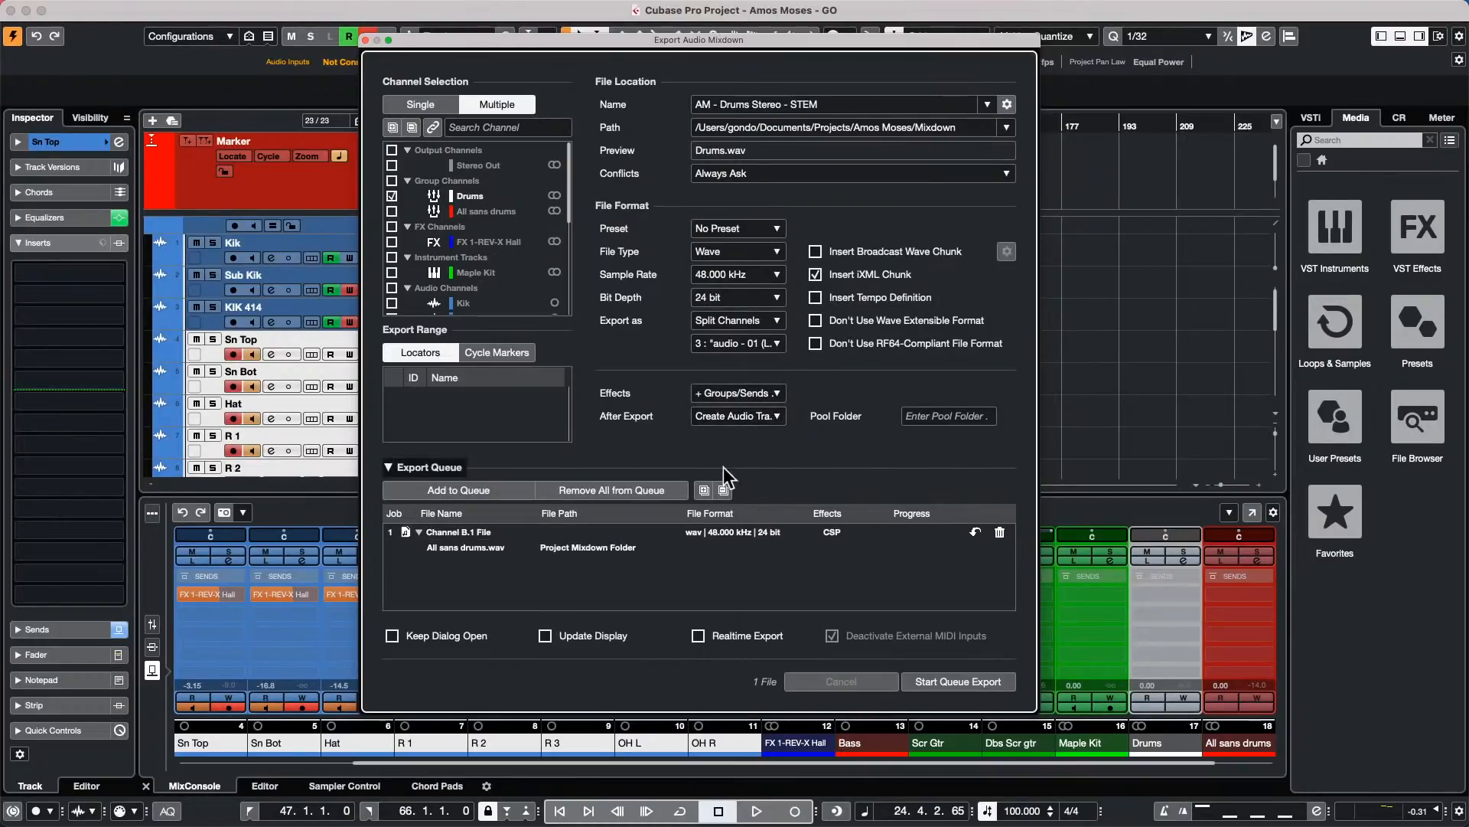
{"action": "left_click", "coordinate": [481, 489]}
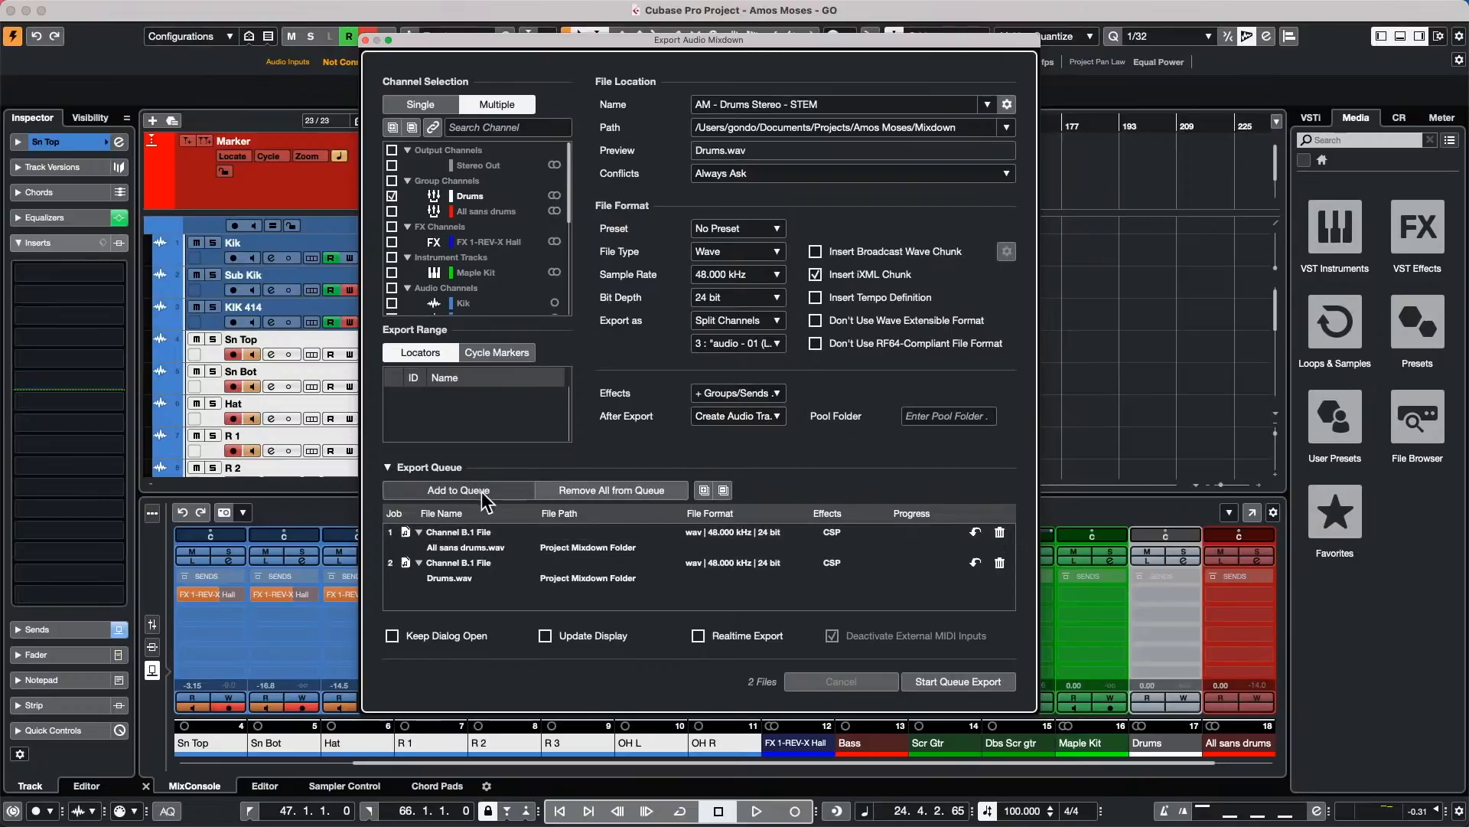
Step: Run the queued exports as split channels, inspect the resulting audio tracks, and undo their creation
{"action": "left_click", "coordinate": [981, 678]}
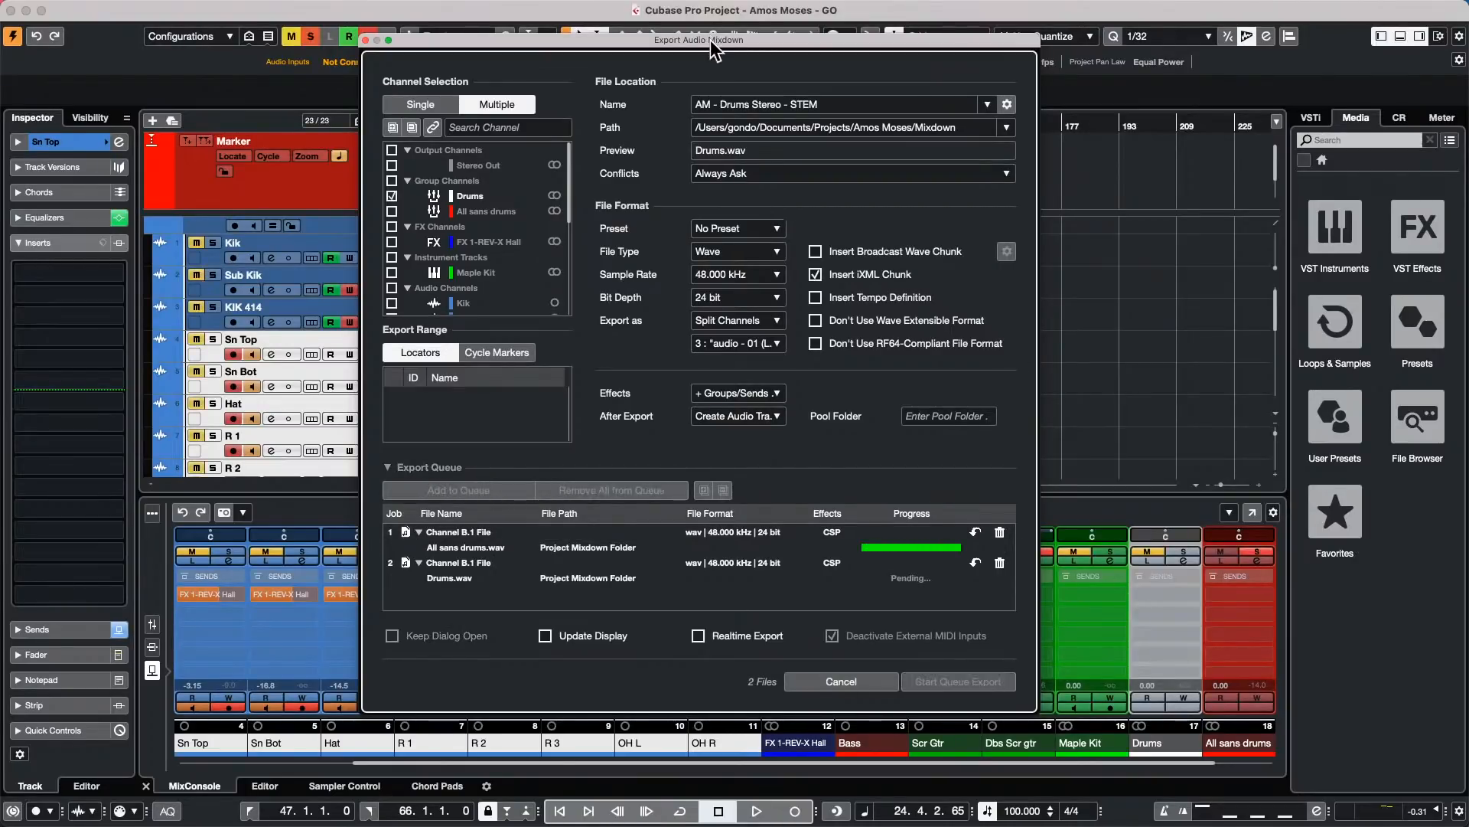
{"action": "left_click_drag", "start_coordinate": [713, 42], "coordinate": [1223, 61]}
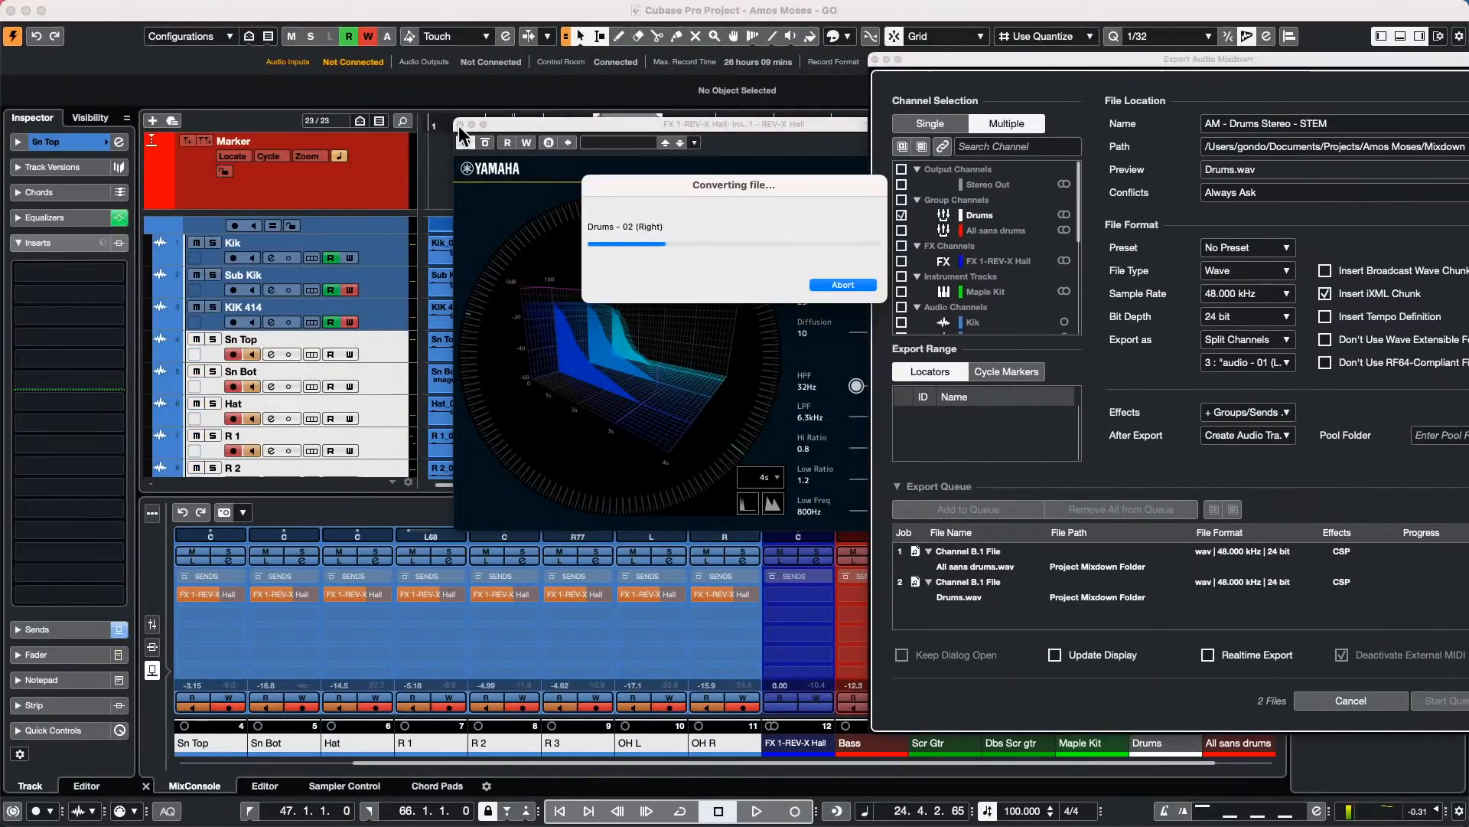
{"action": "scroll", "coordinate": [852, 386], "scroll_direction": "down", "scroll_amount": 10}
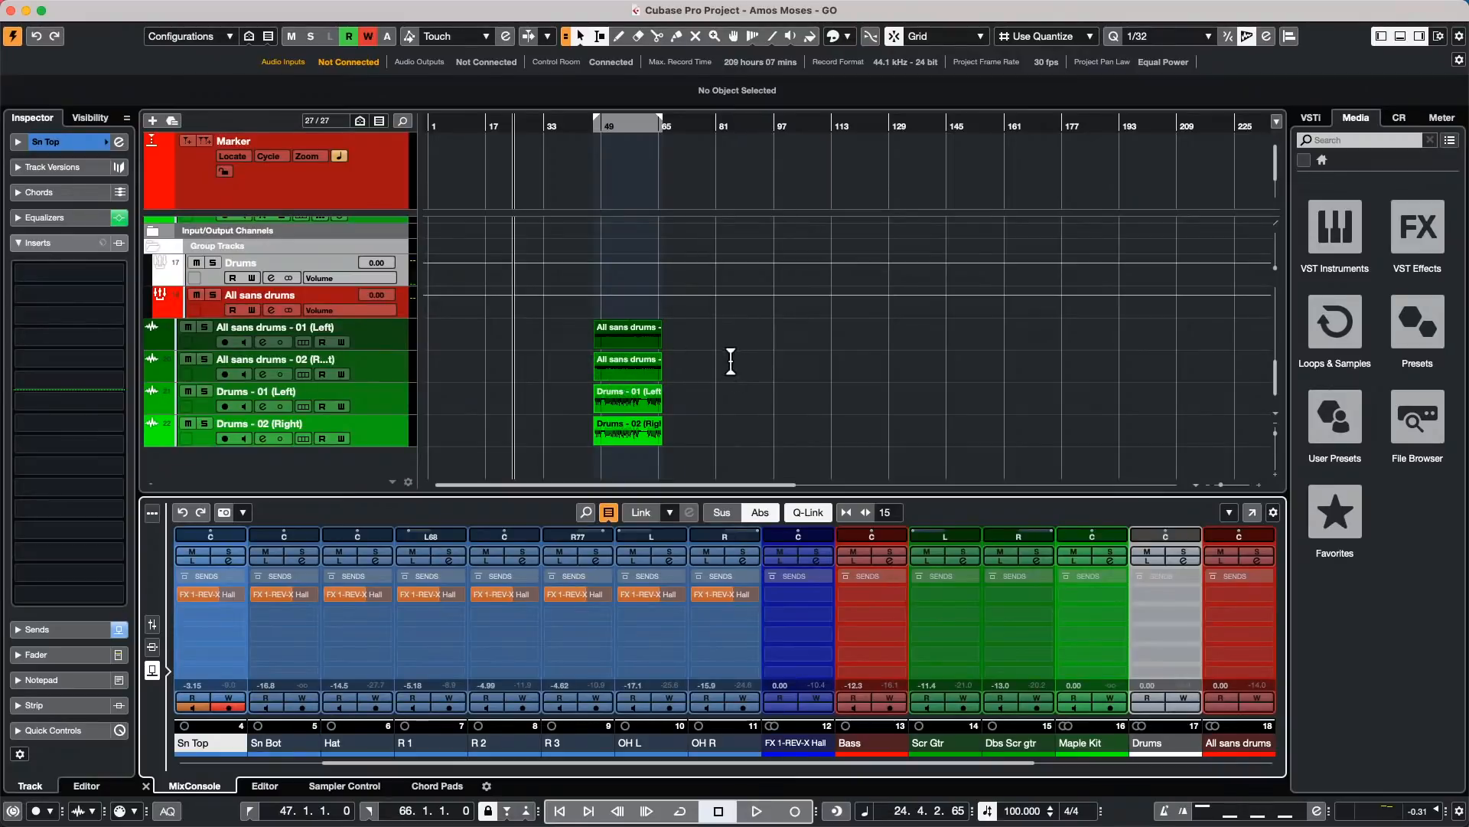
{"action": "key", "text": "super+z"}
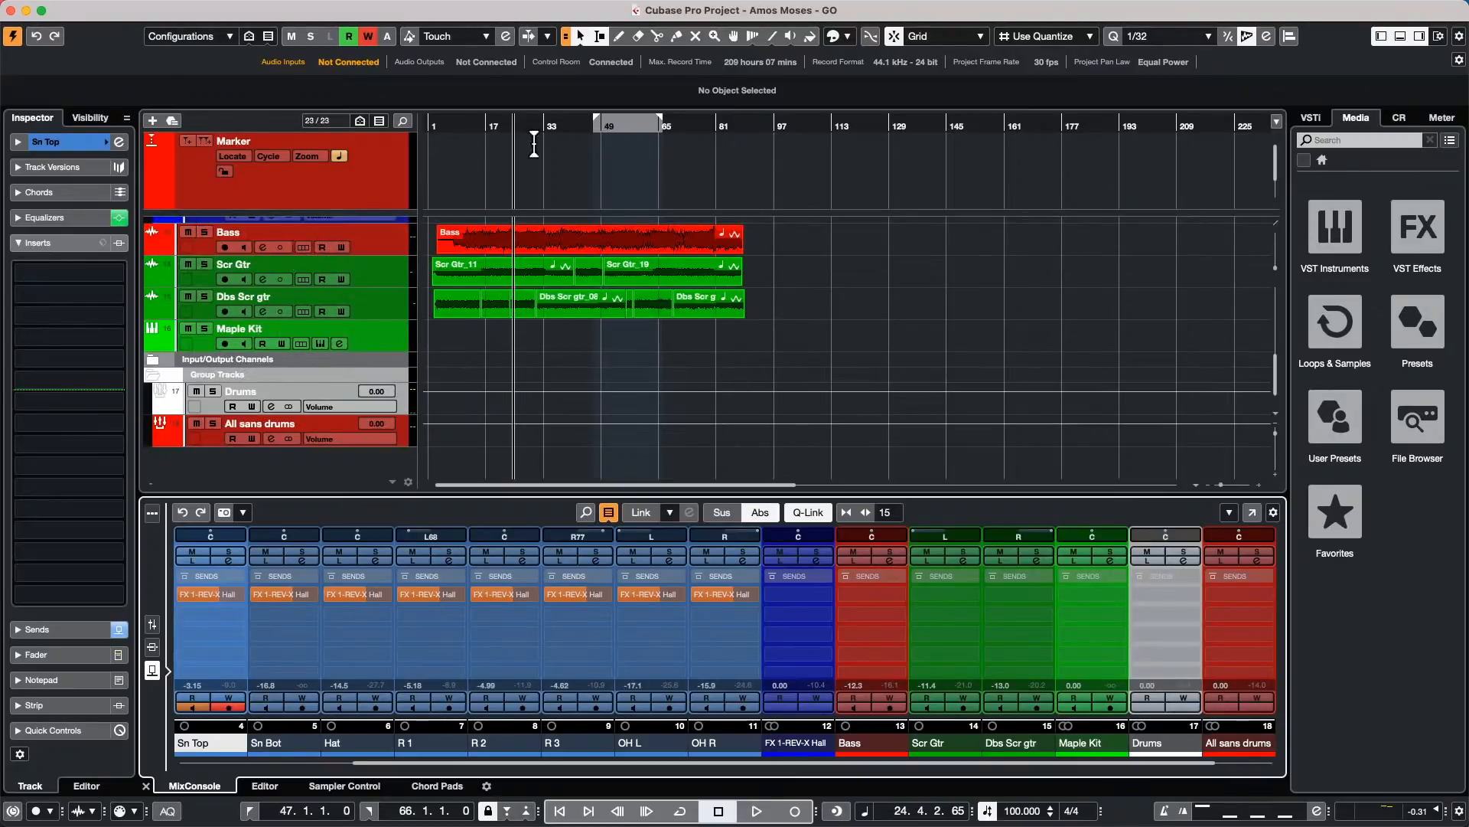
Step: Reopen the audio mixdown export, clear both queued jobs, and change the channel format to Interleaved
{"action": "left_click", "coordinate": [105, 9]}
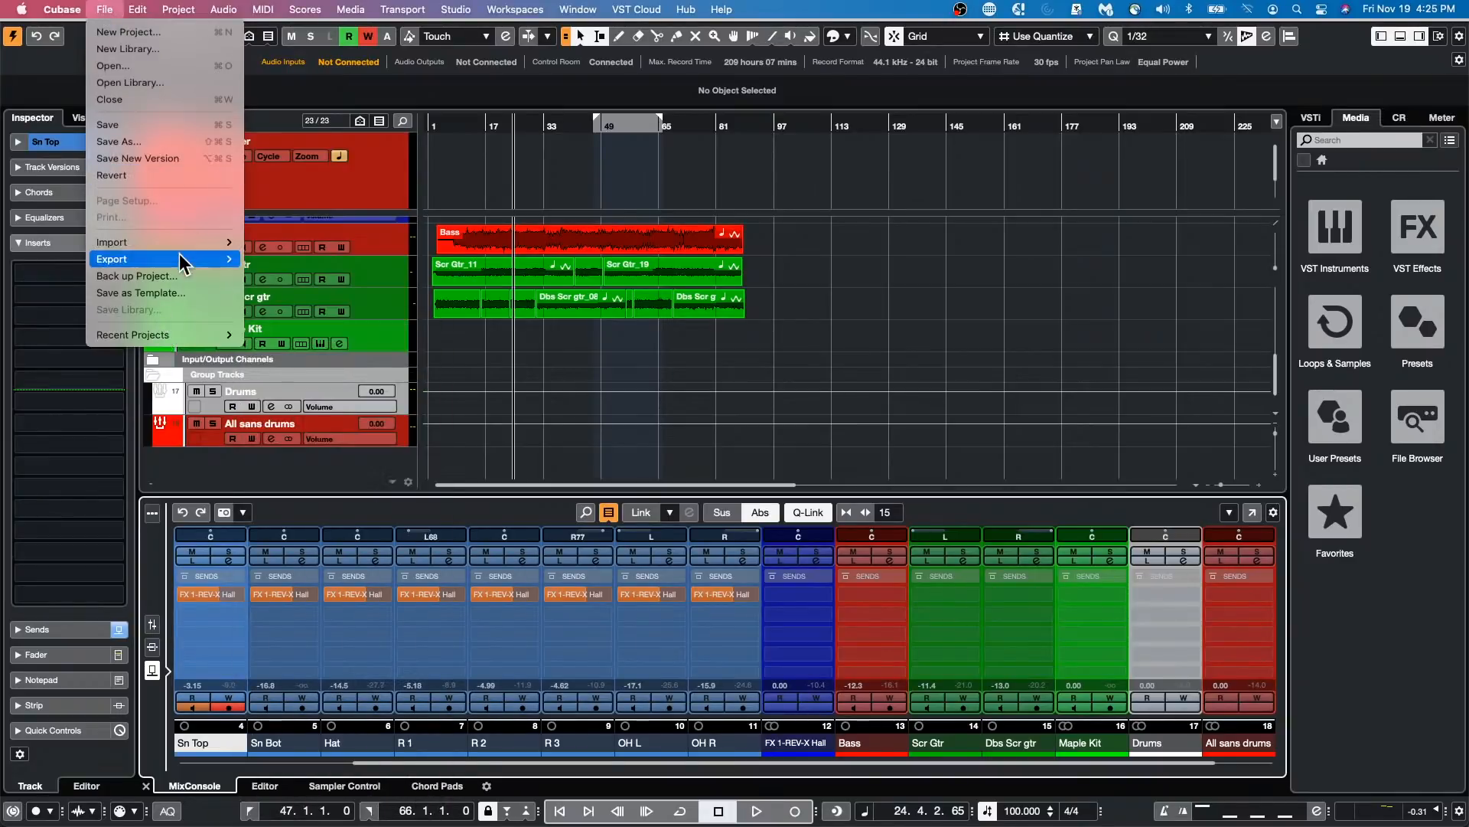
{"action": "mouse_move", "coordinate": [214, 266]}
{"action": "left_click", "coordinate": [289, 259]}
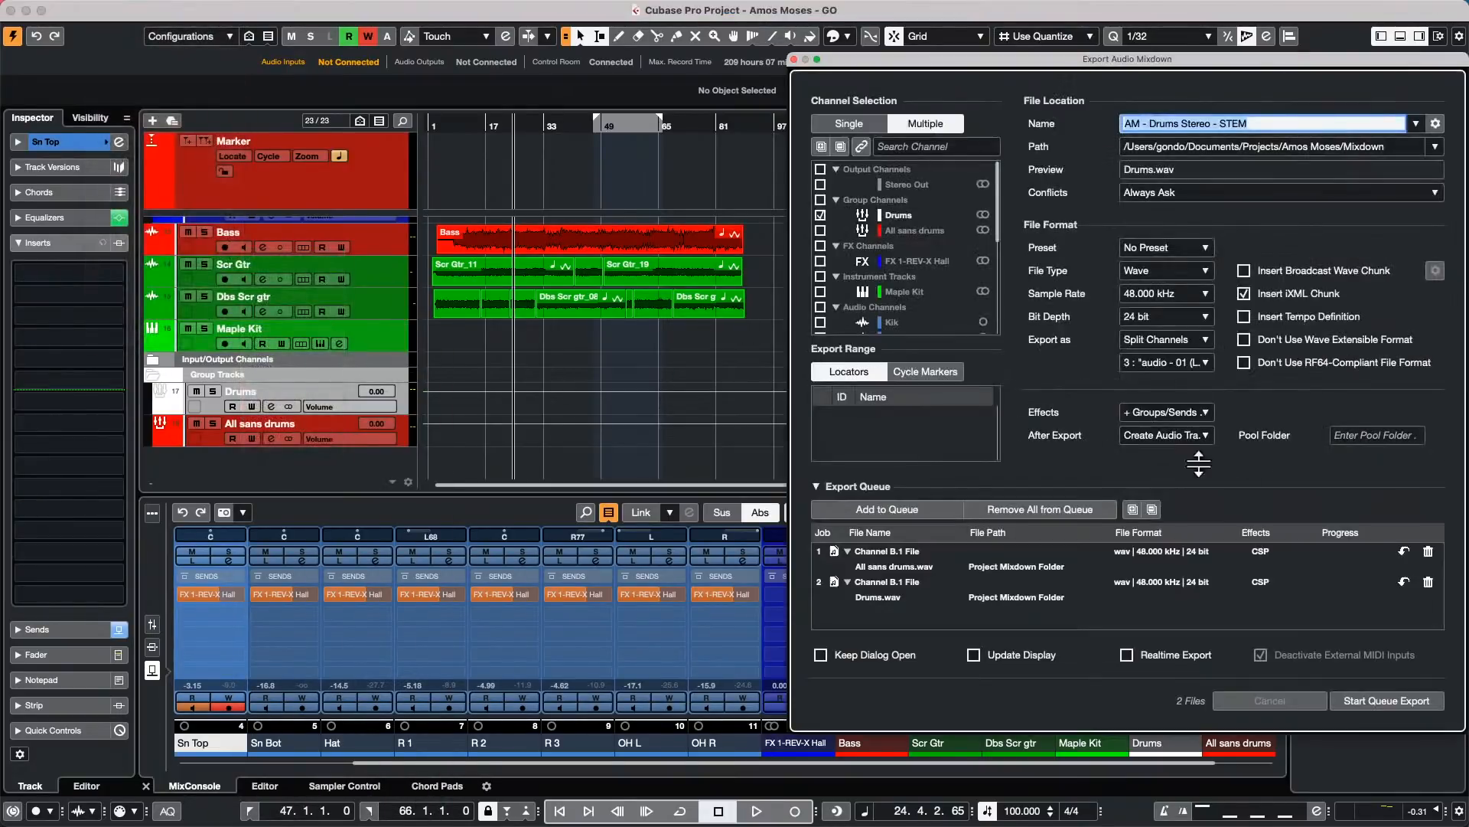
{"action": "left_click", "coordinate": [1428, 582]}
{"action": "left_click", "coordinate": [1428, 551]}
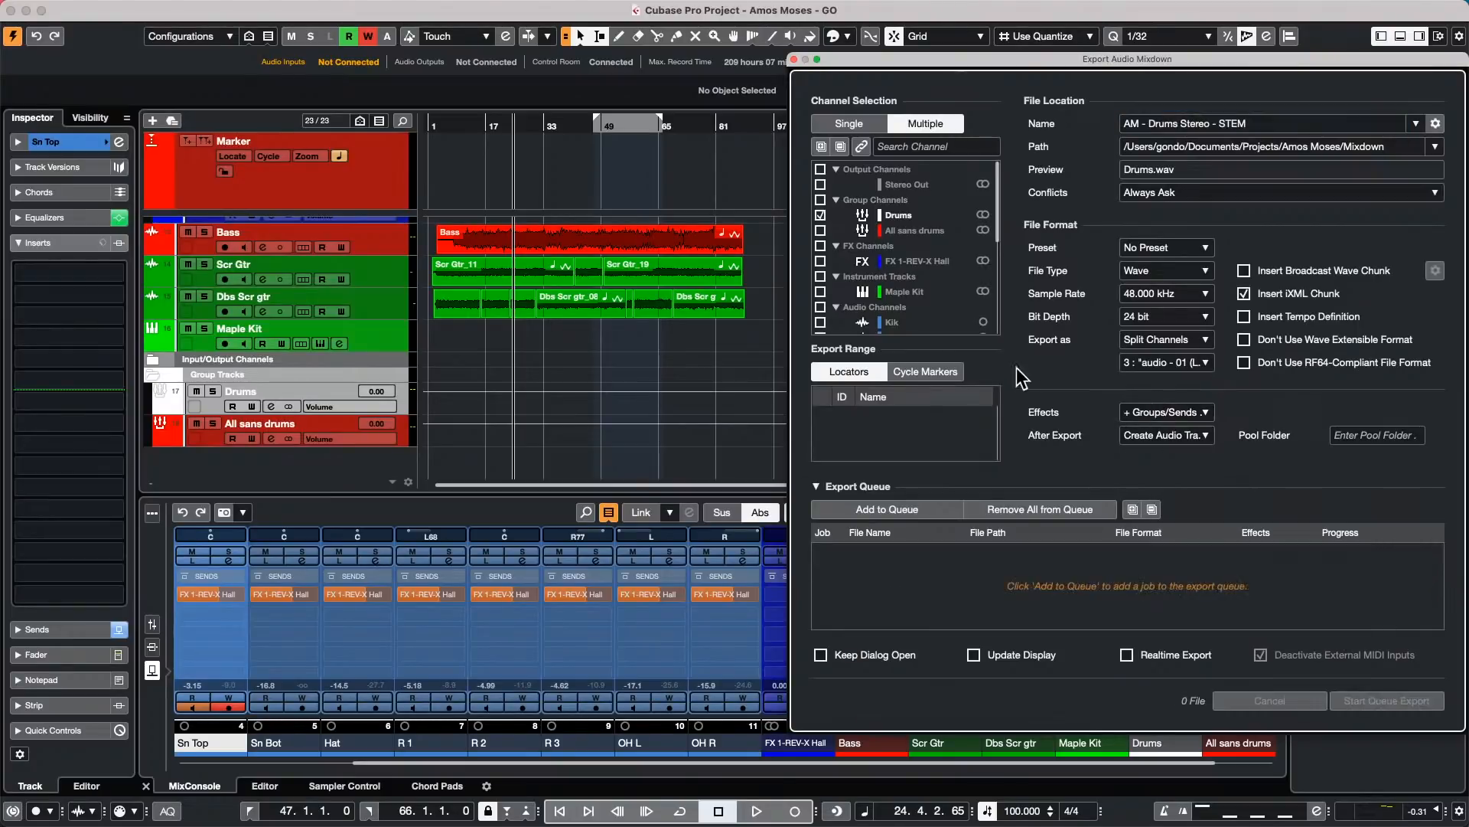
{"action": "left_click", "coordinate": [1190, 327]}
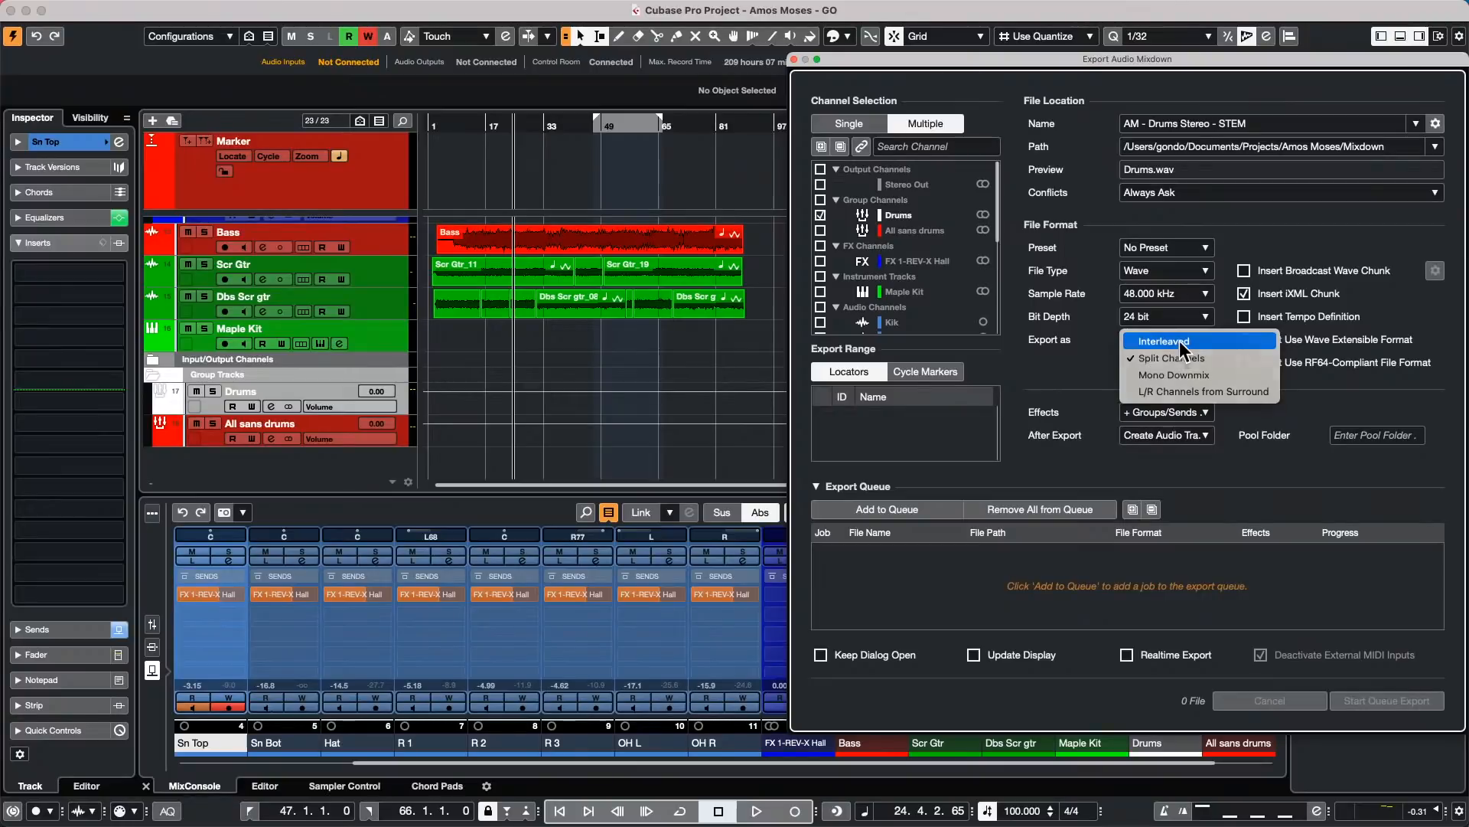
{"action": "left_click", "coordinate": [1179, 337]}
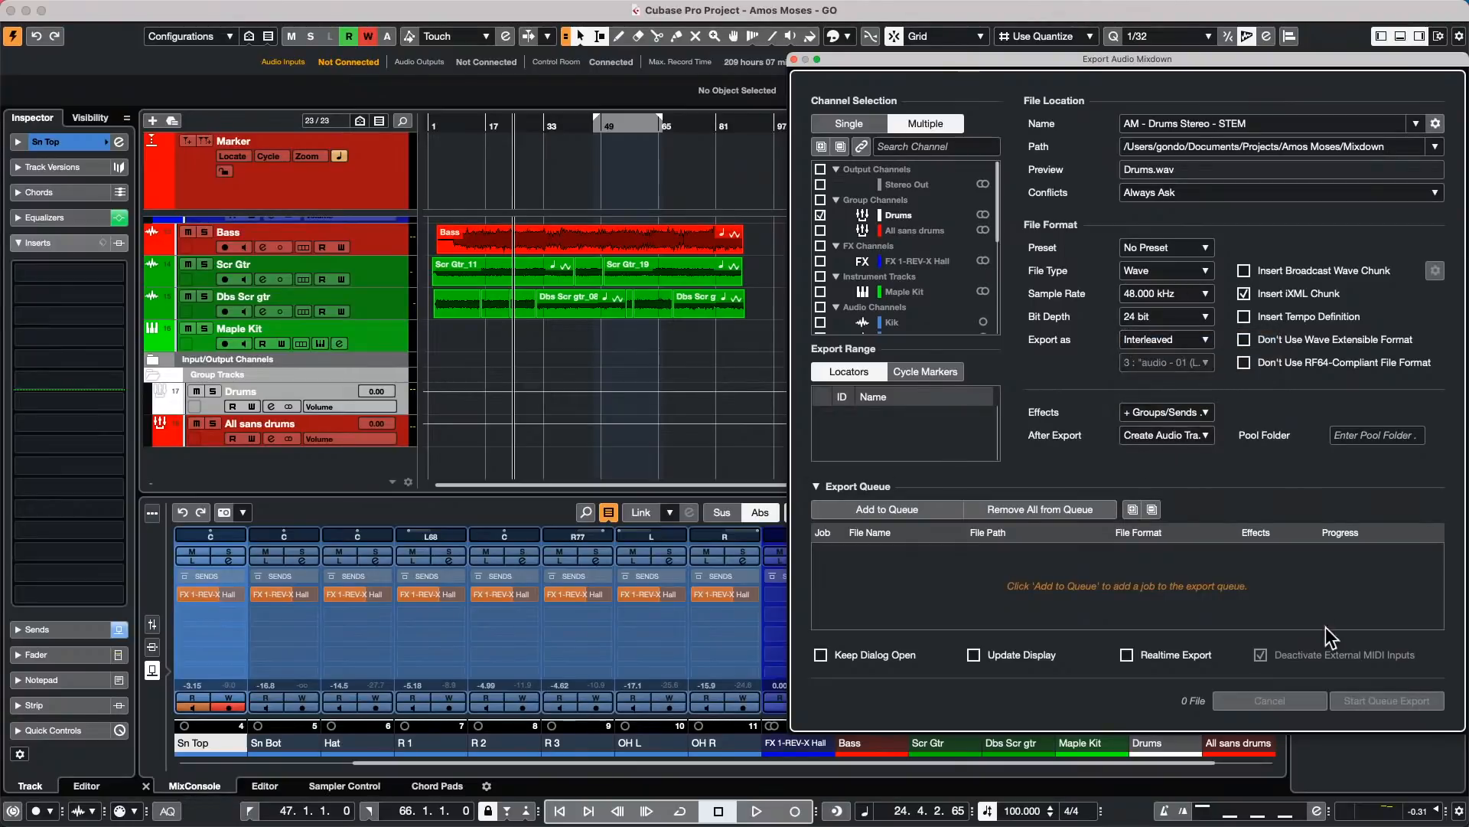
Step: Queue separate interleaved export jobs for the Drums and All sans drums groups, and run the queue
{"action": "left_click", "coordinate": [895, 507]}
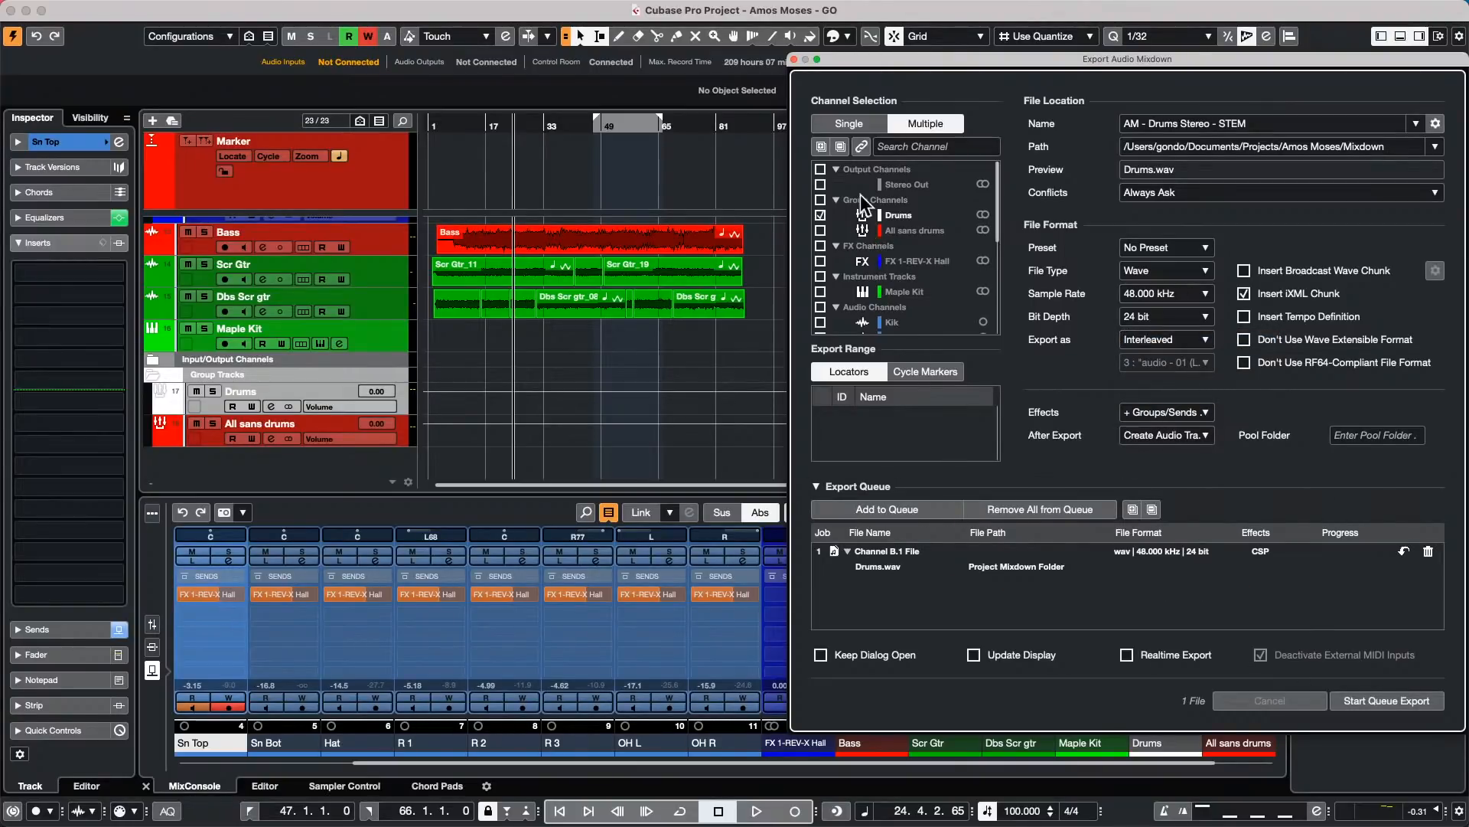
{"action": "left_click", "coordinate": [821, 229]}
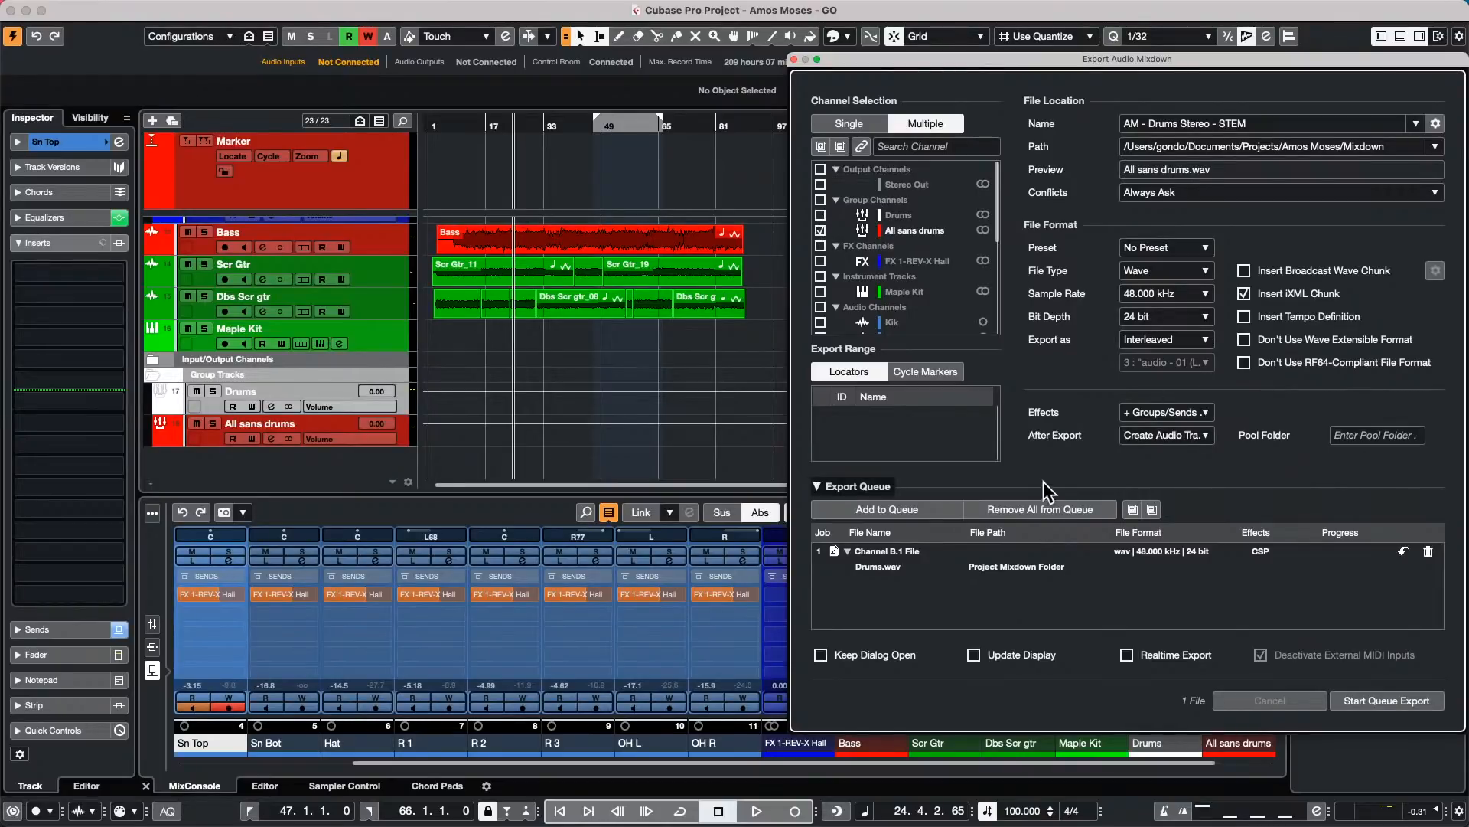
{"action": "left_click", "coordinate": [897, 505]}
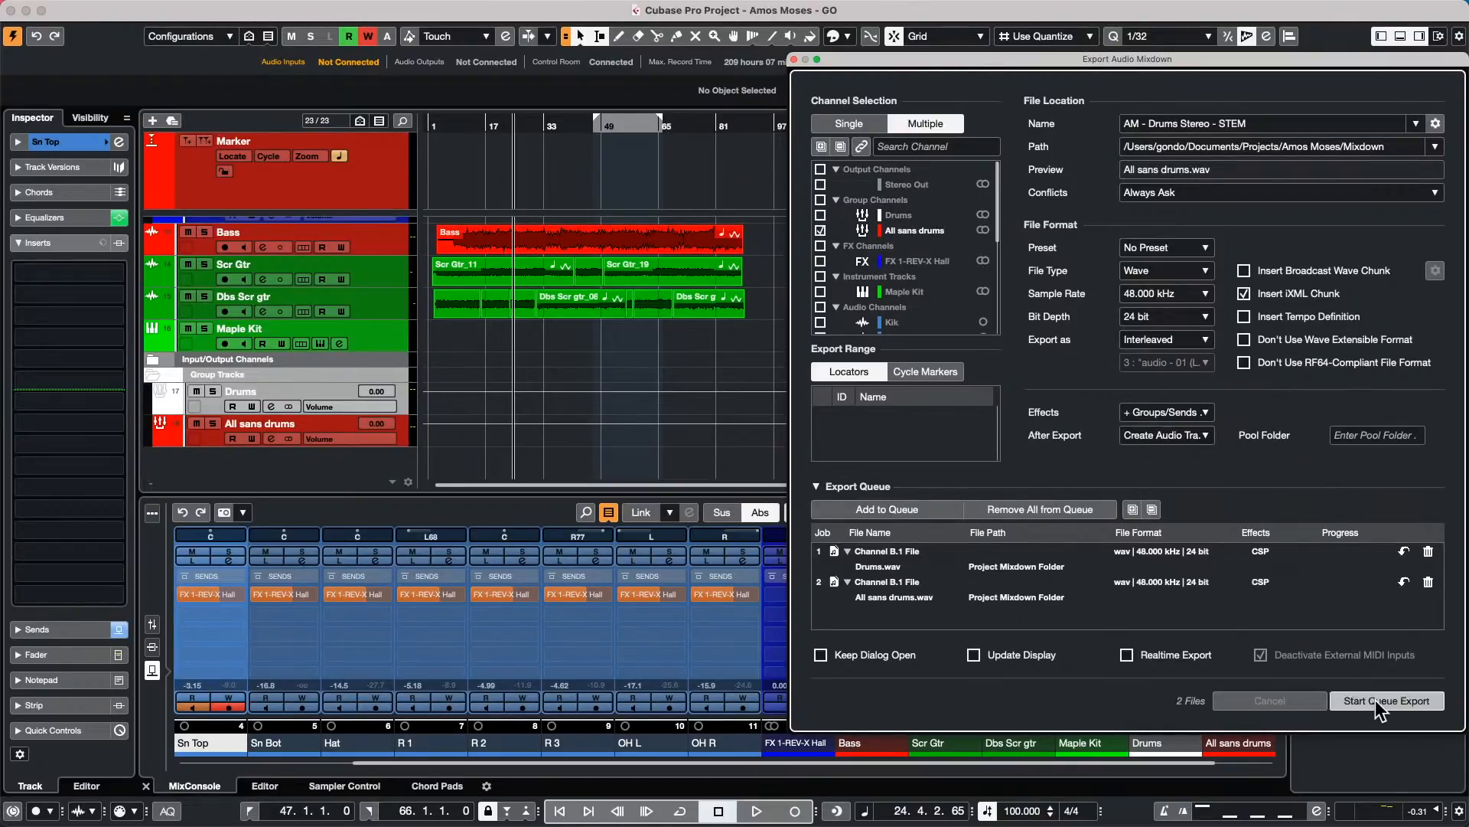
{"action": "left_click", "coordinate": [1375, 699]}
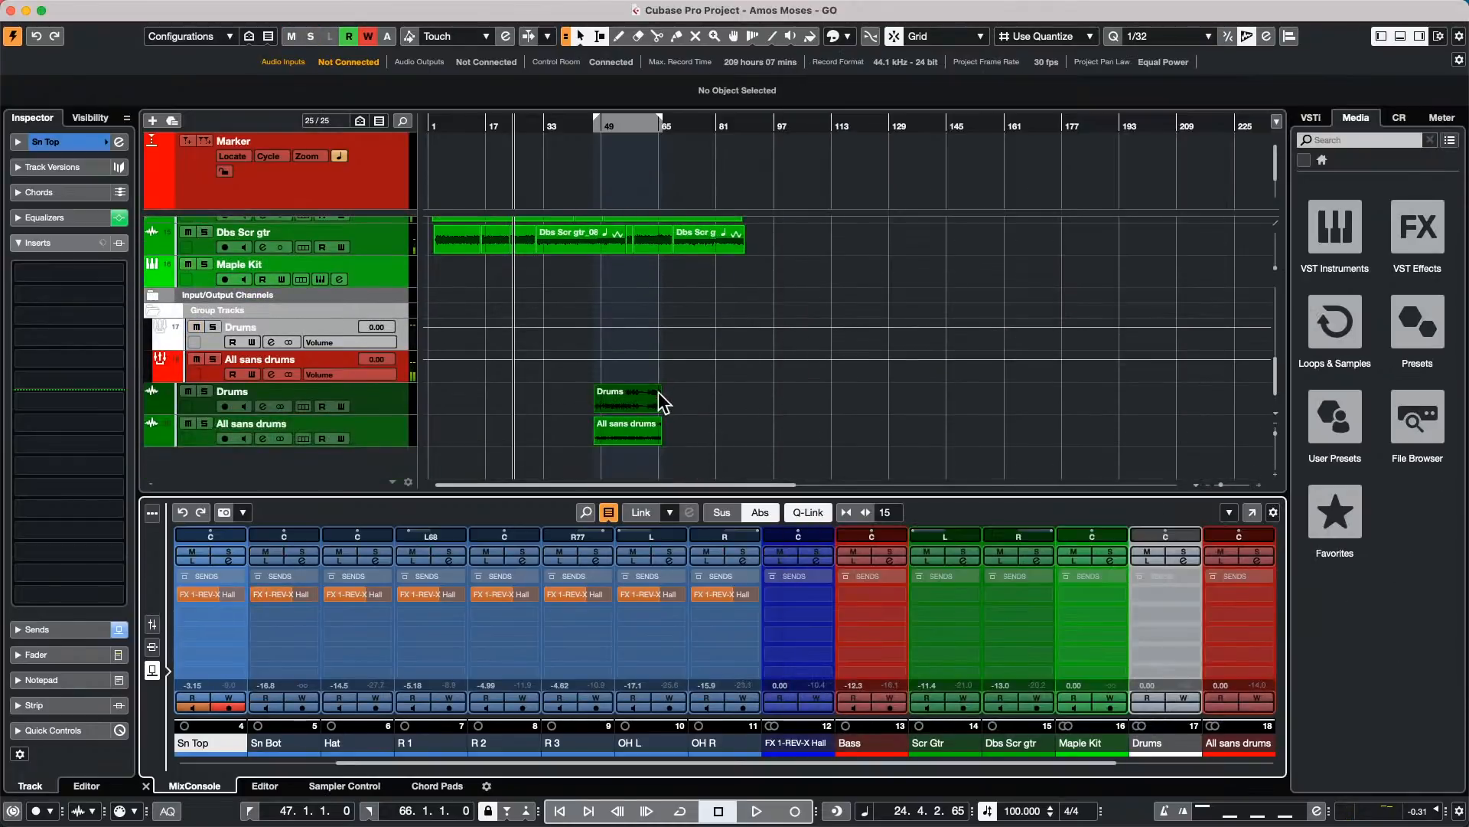
Step: Audition the exported Drums and All sans drums clips with the Play tool, and undo the creation of their tracks
{"action": "right_click", "coordinate": [658, 393]}
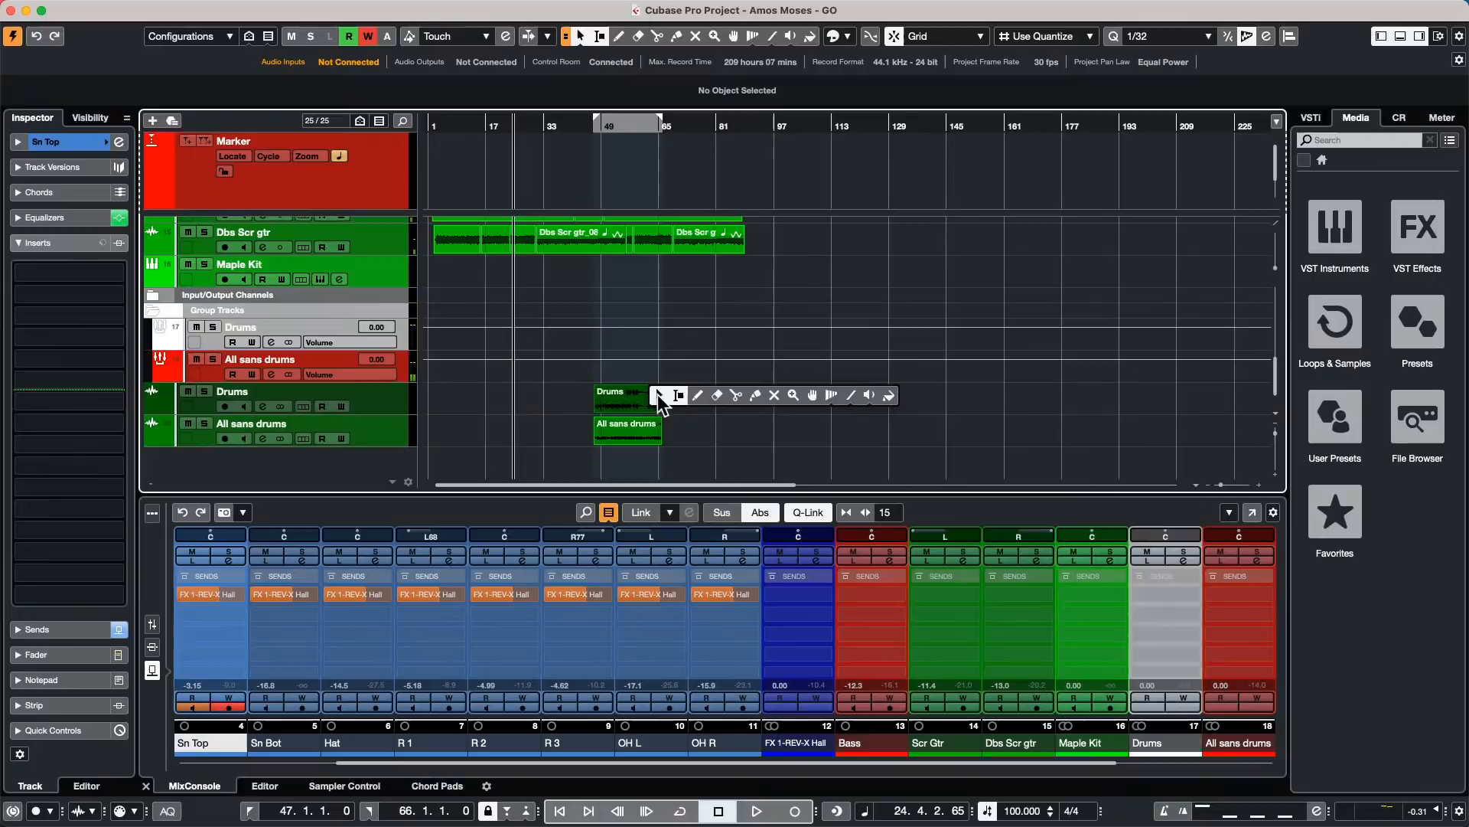
{"action": "left_click", "coordinate": [869, 395]}
{"action": "left_click", "coordinate": [616, 398]}
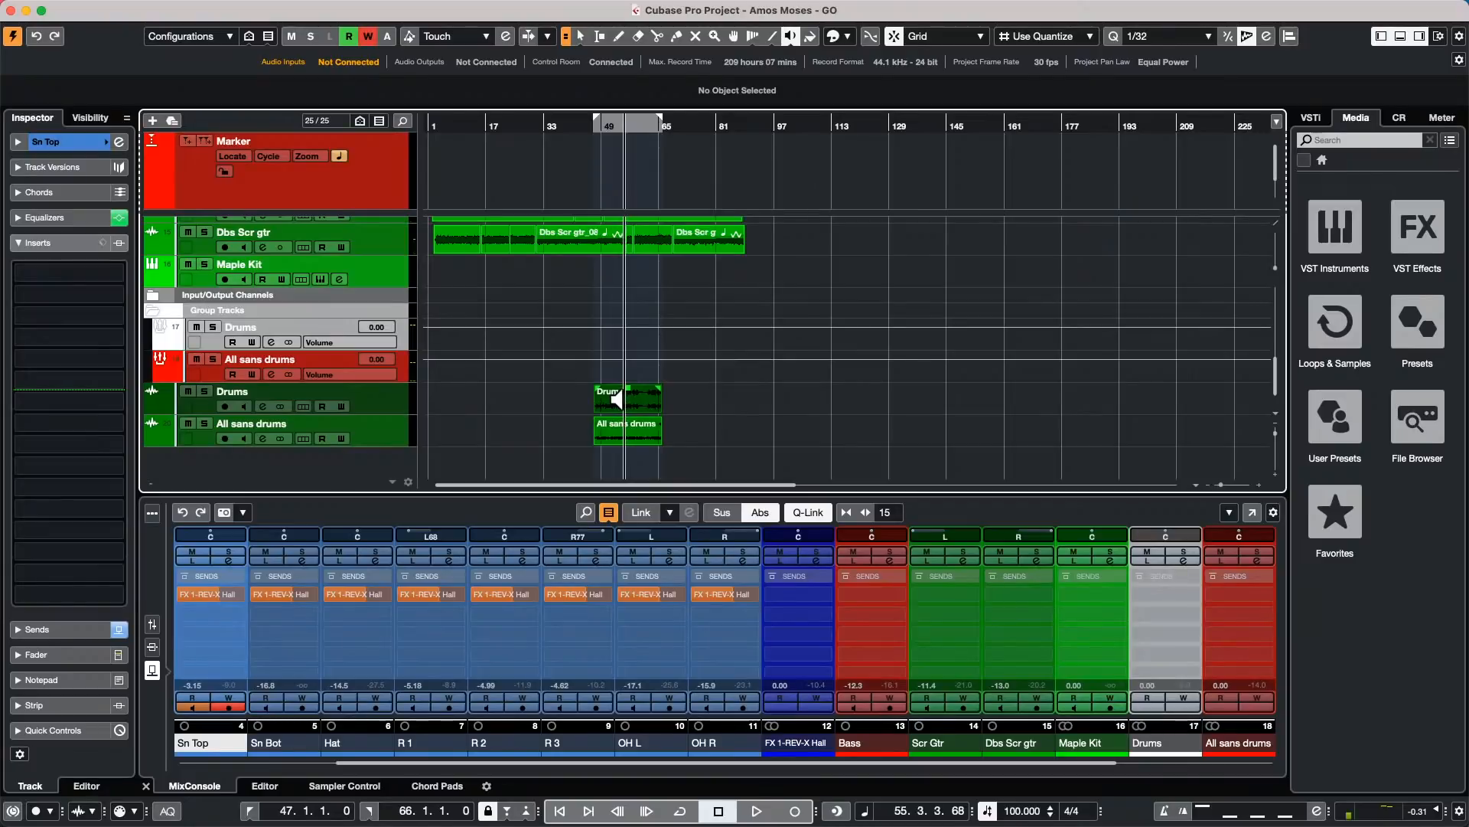
{"action": "left_click", "coordinate": [602, 434]}
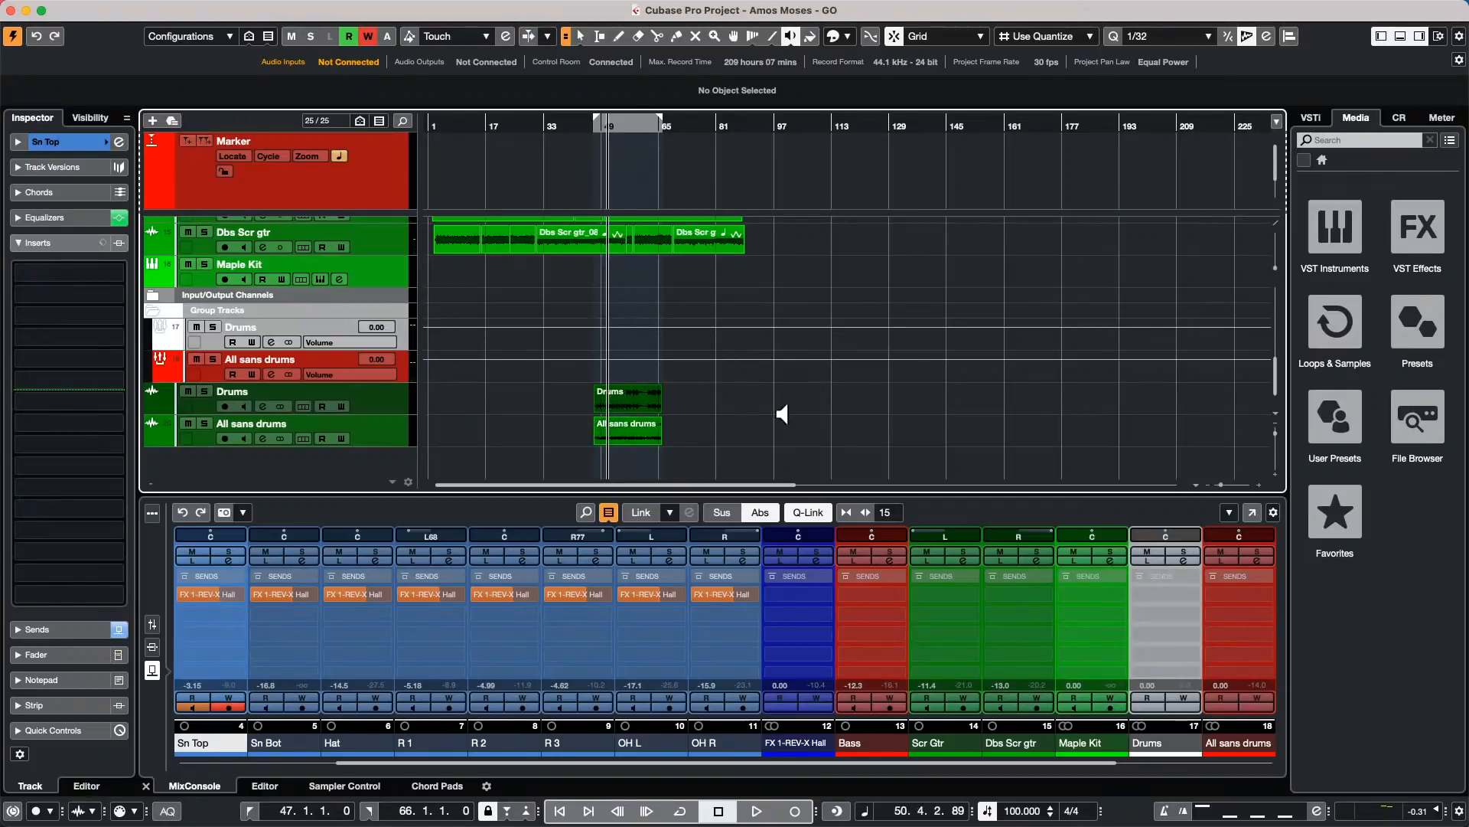
{"action": "left_click", "coordinate": [645, 425]}
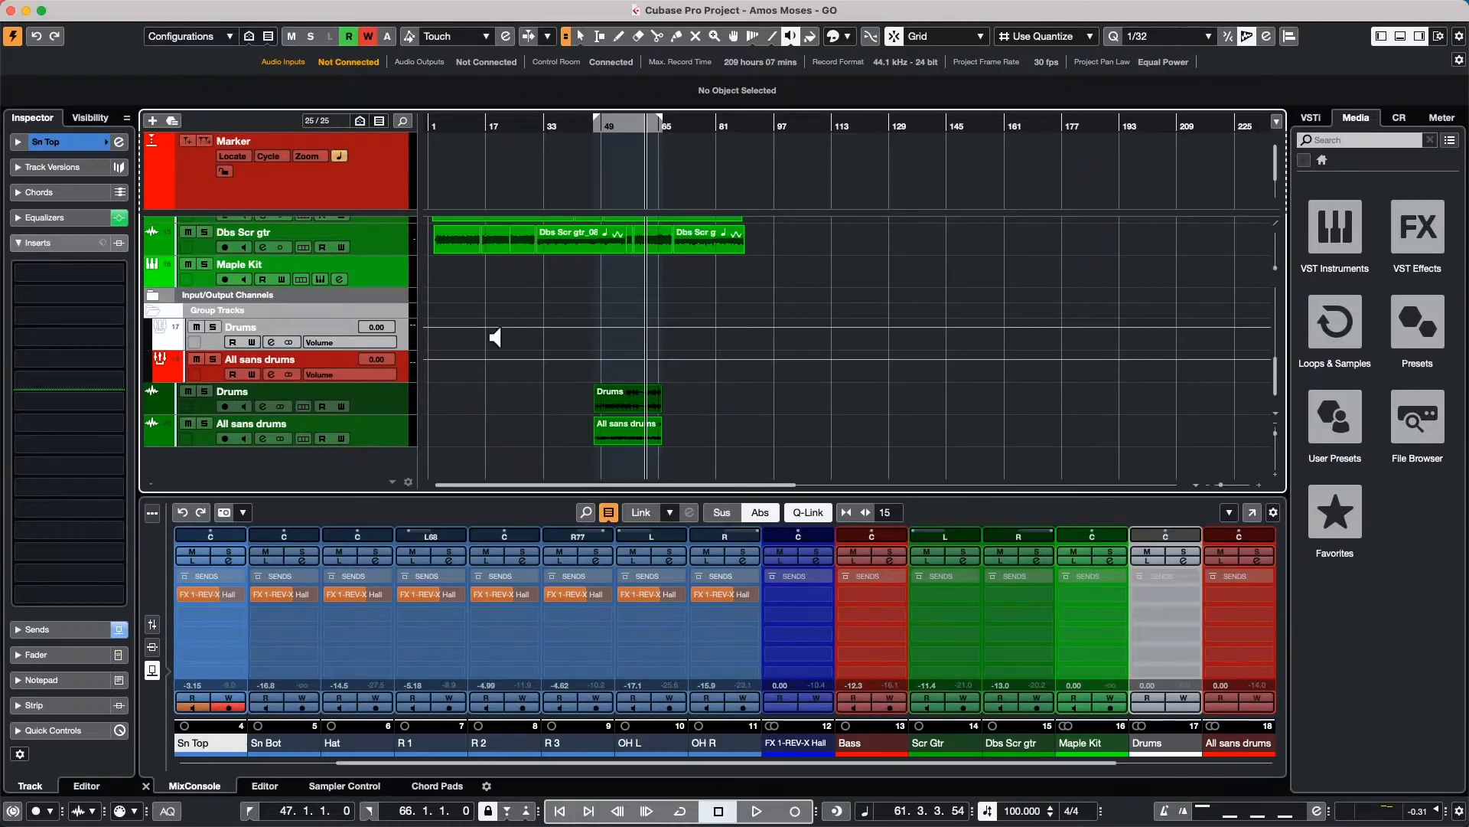
{"action": "left_click_drag", "start_coordinate": [606, 122], "coordinate": [600, 125]}
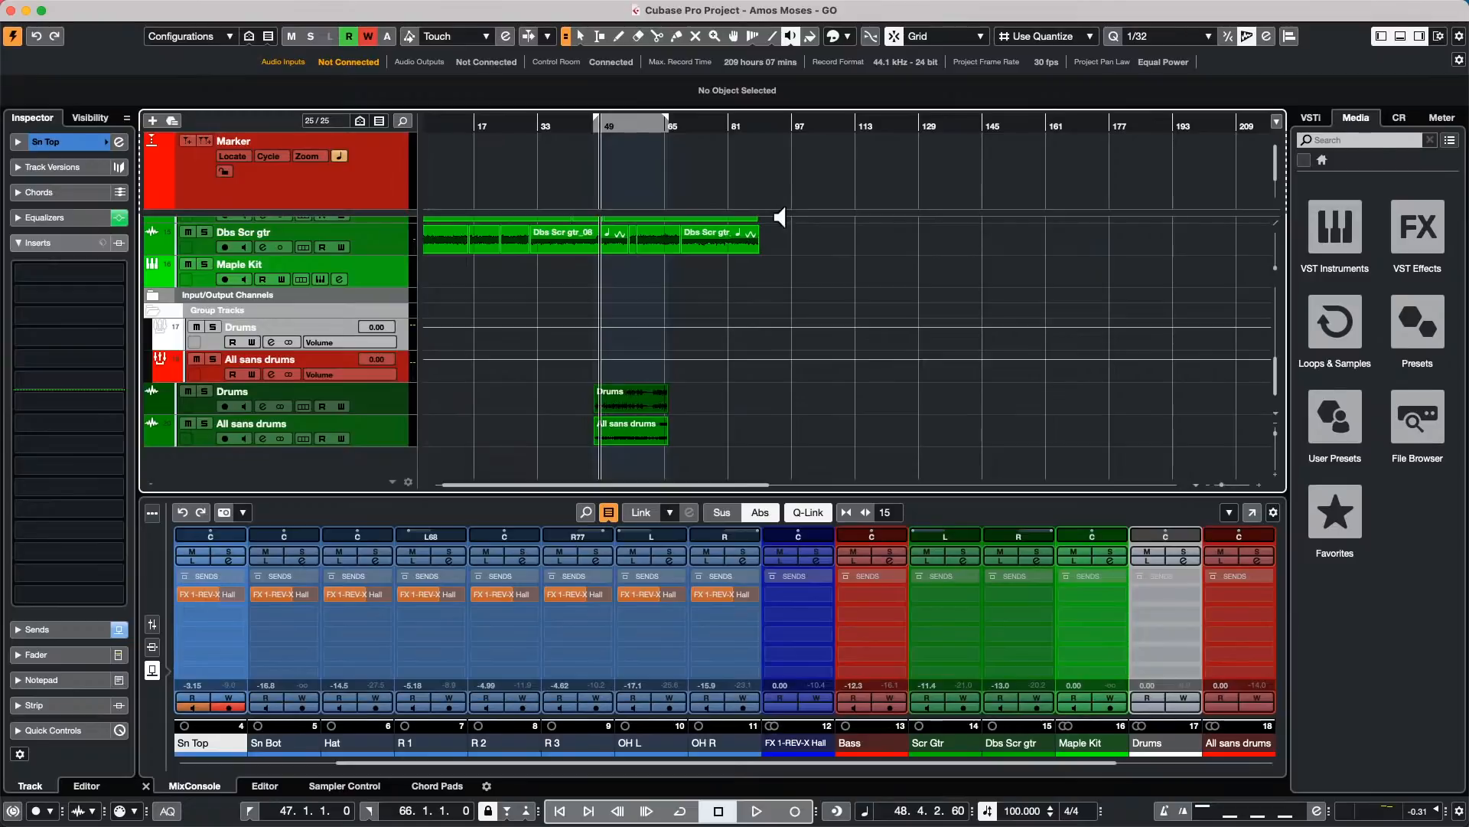
{"action": "key", "text": "super+z"}
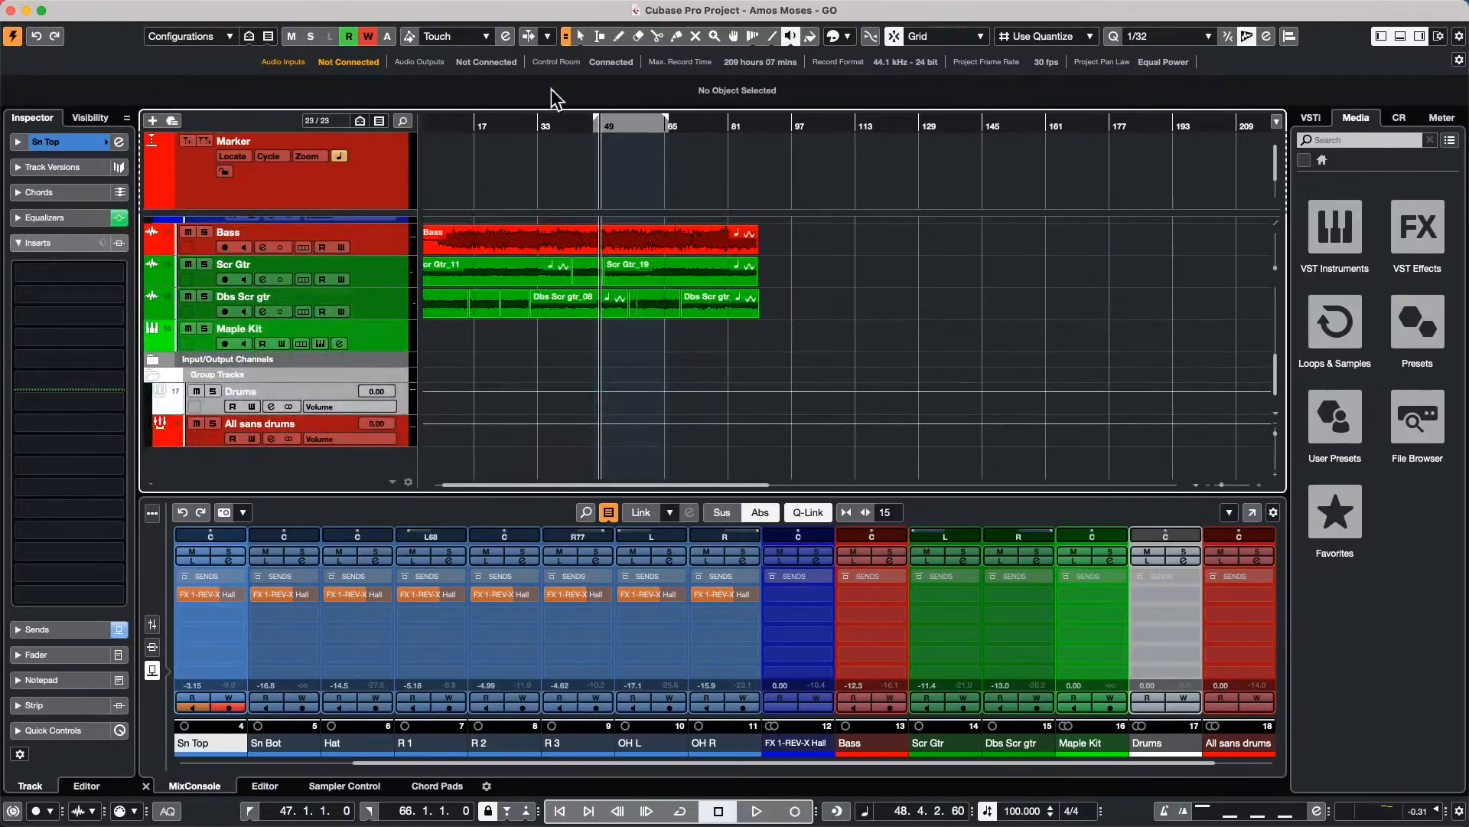
Step: Reopen the audio mixdown export and remove the Drums and All sans drums jobs from the queue
{"action": "left_click", "coordinate": [147, 9]}
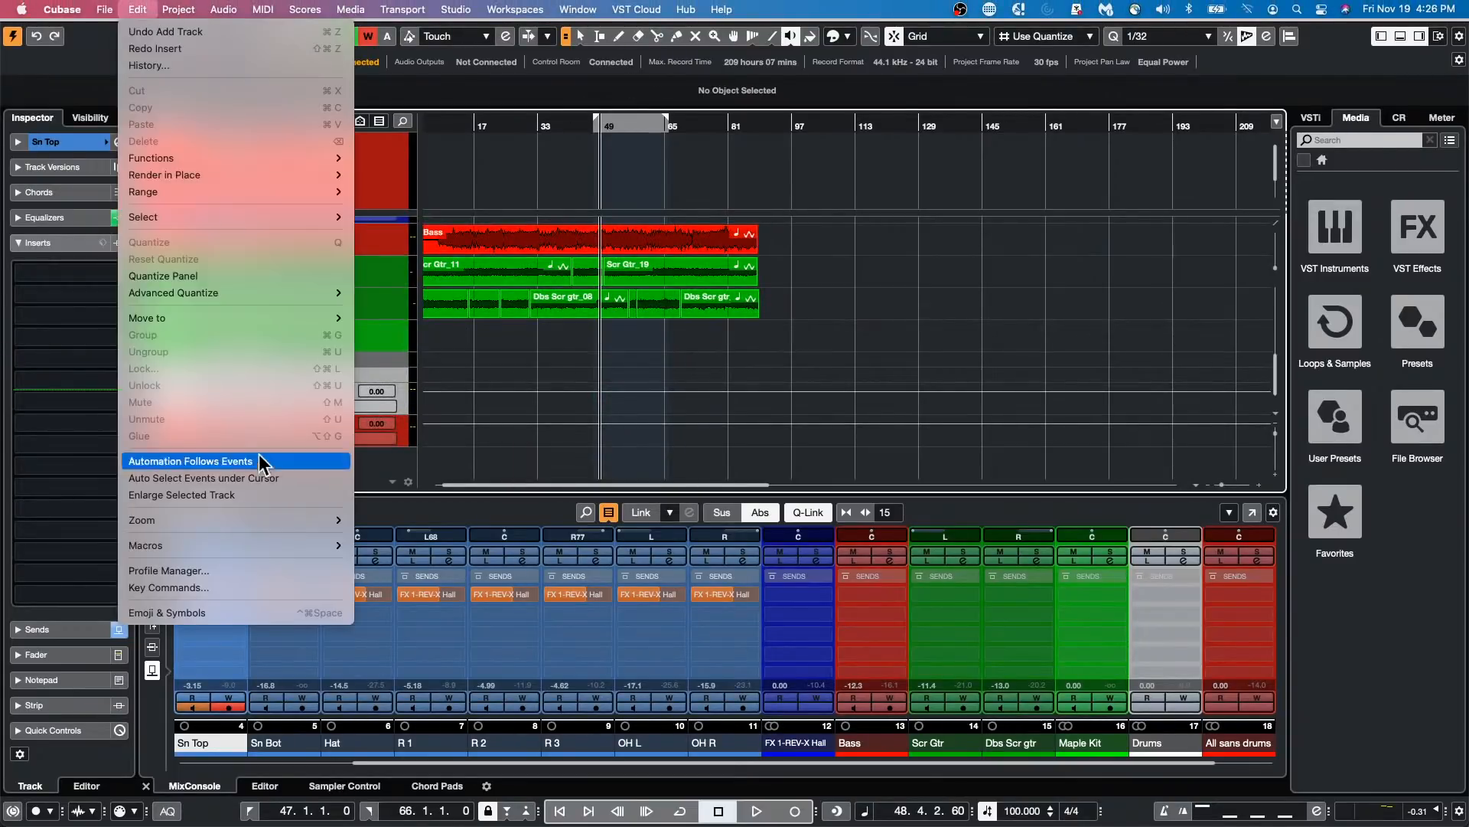
{"action": "mouse_move", "coordinate": [267, 541]}
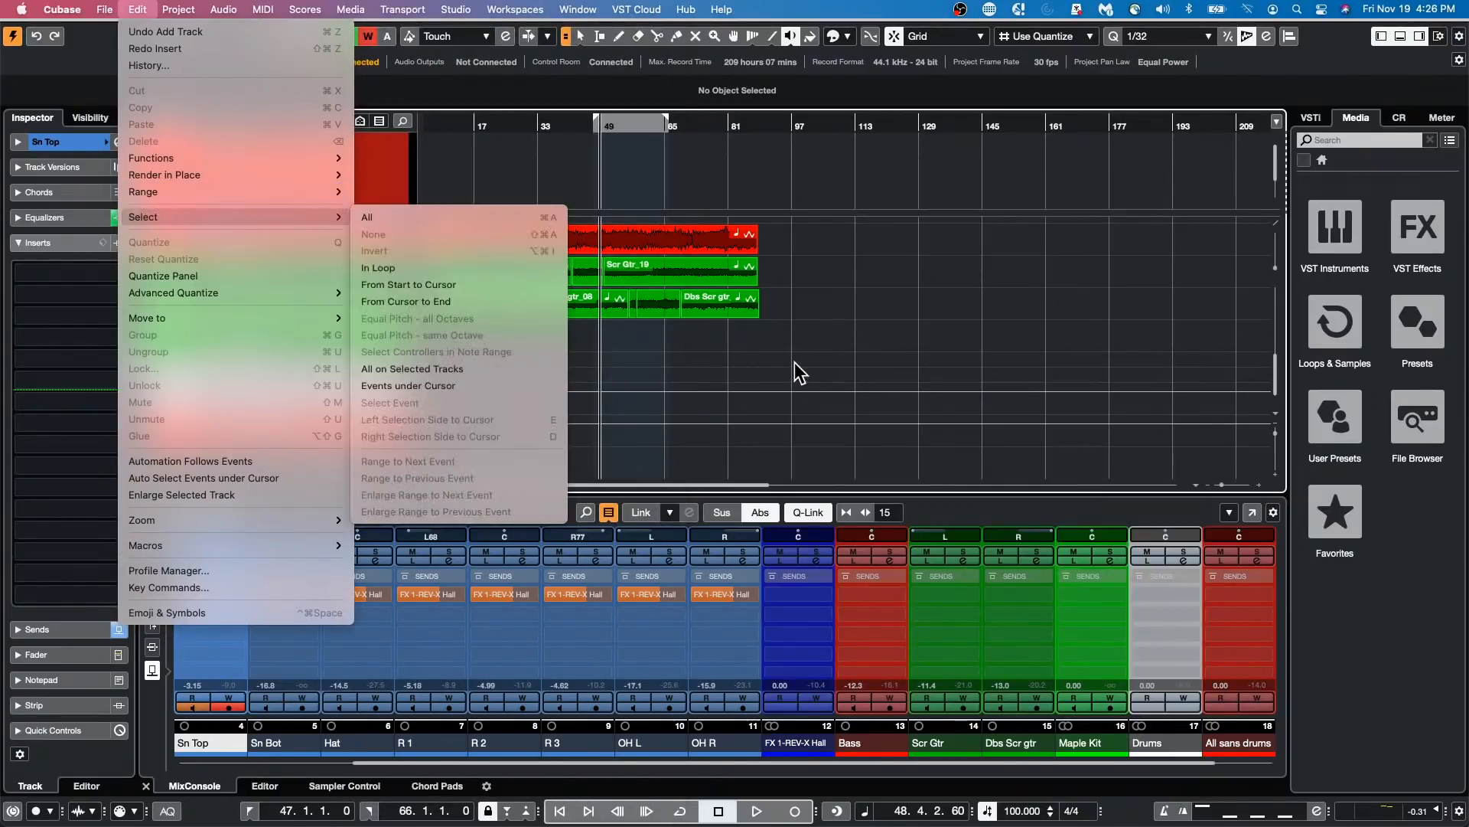
{"action": "mouse_move", "coordinate": [186, 218]}
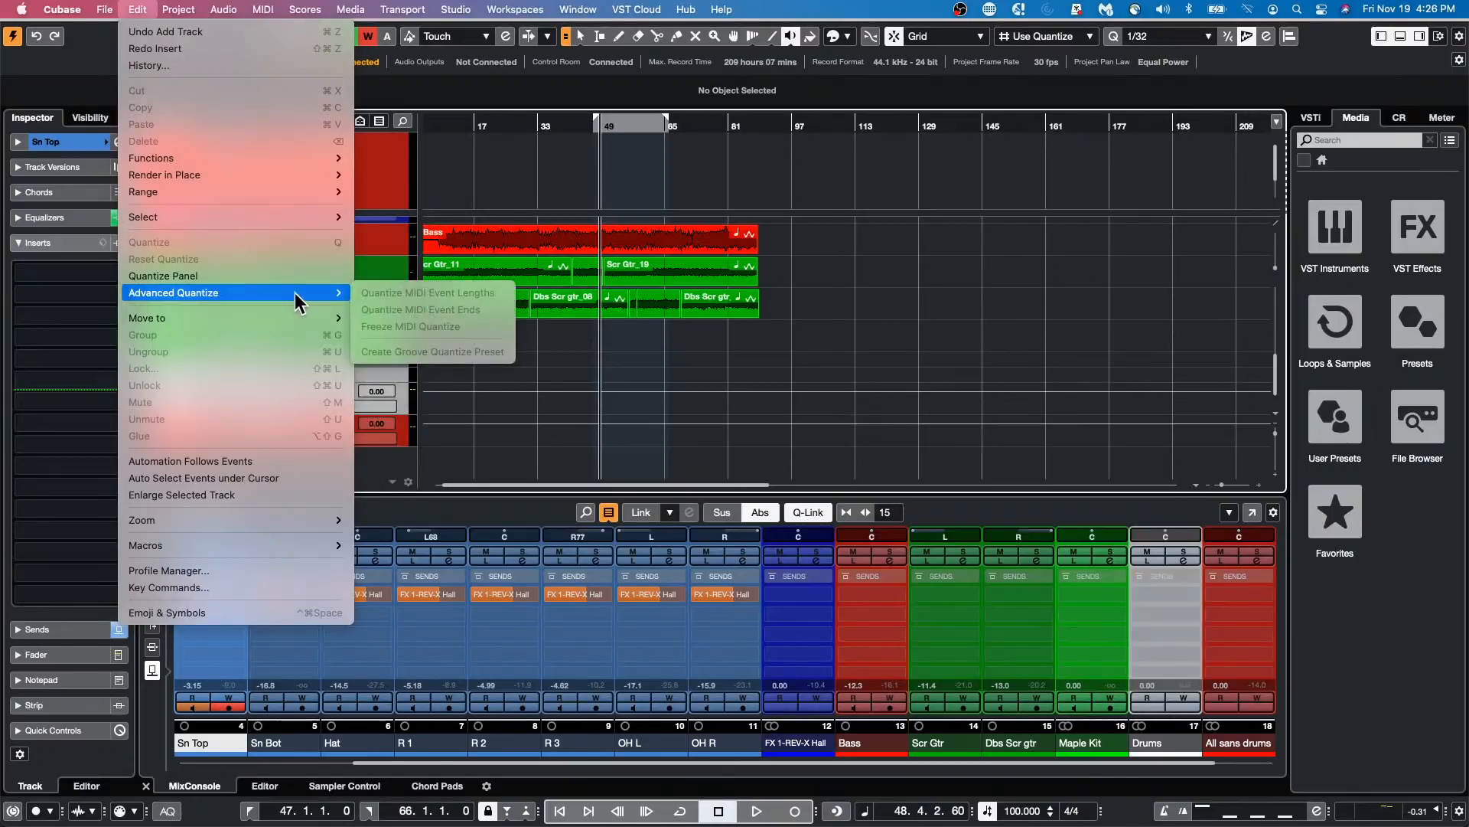
{"action": "mouse_move", "coordinate": [105, 10]}
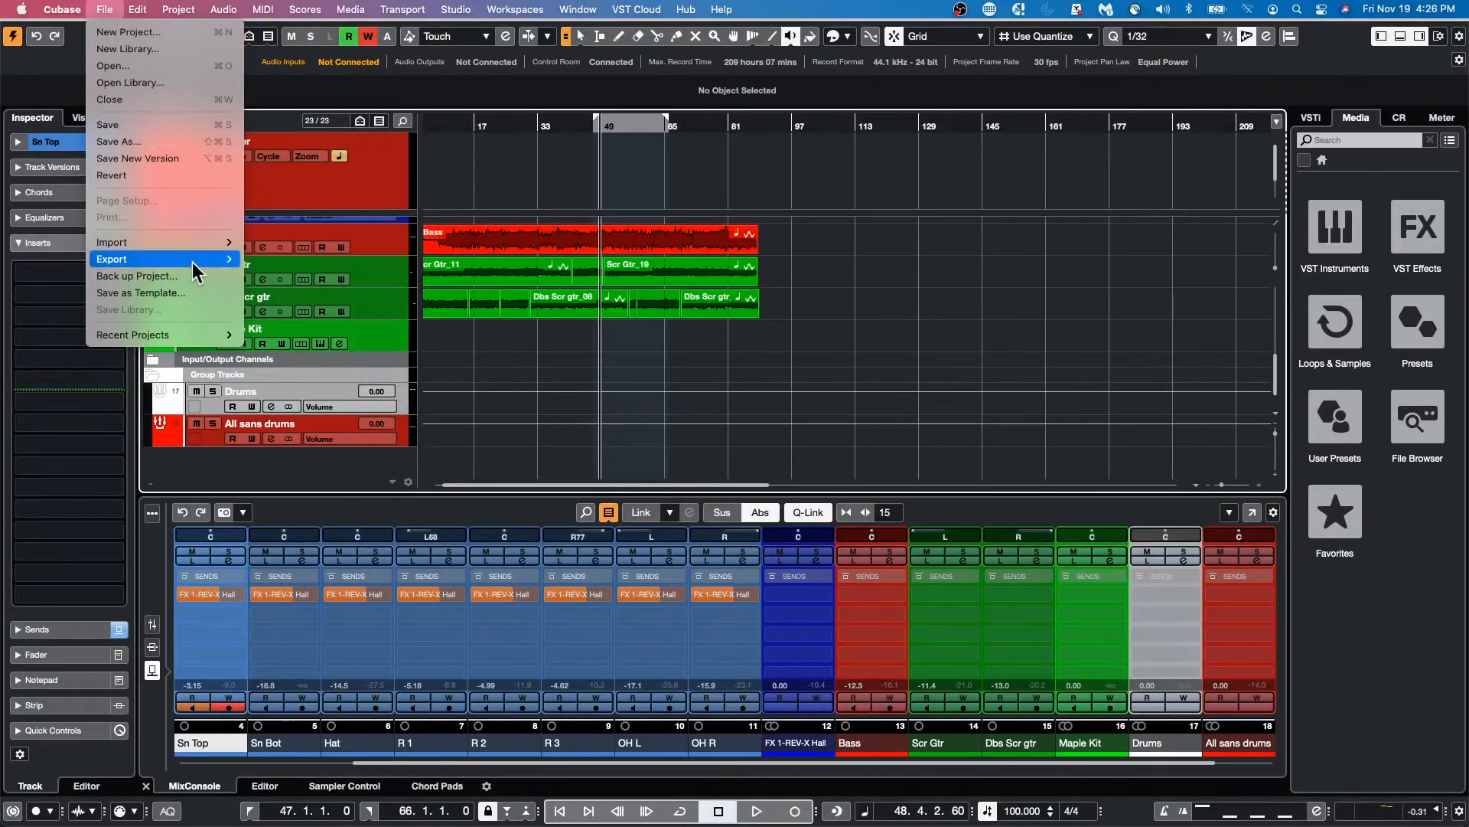
{"action": "mouse_move", "coordinate": [192, 262]}
{"action": "left_click", "coordinate": [269, 260]}
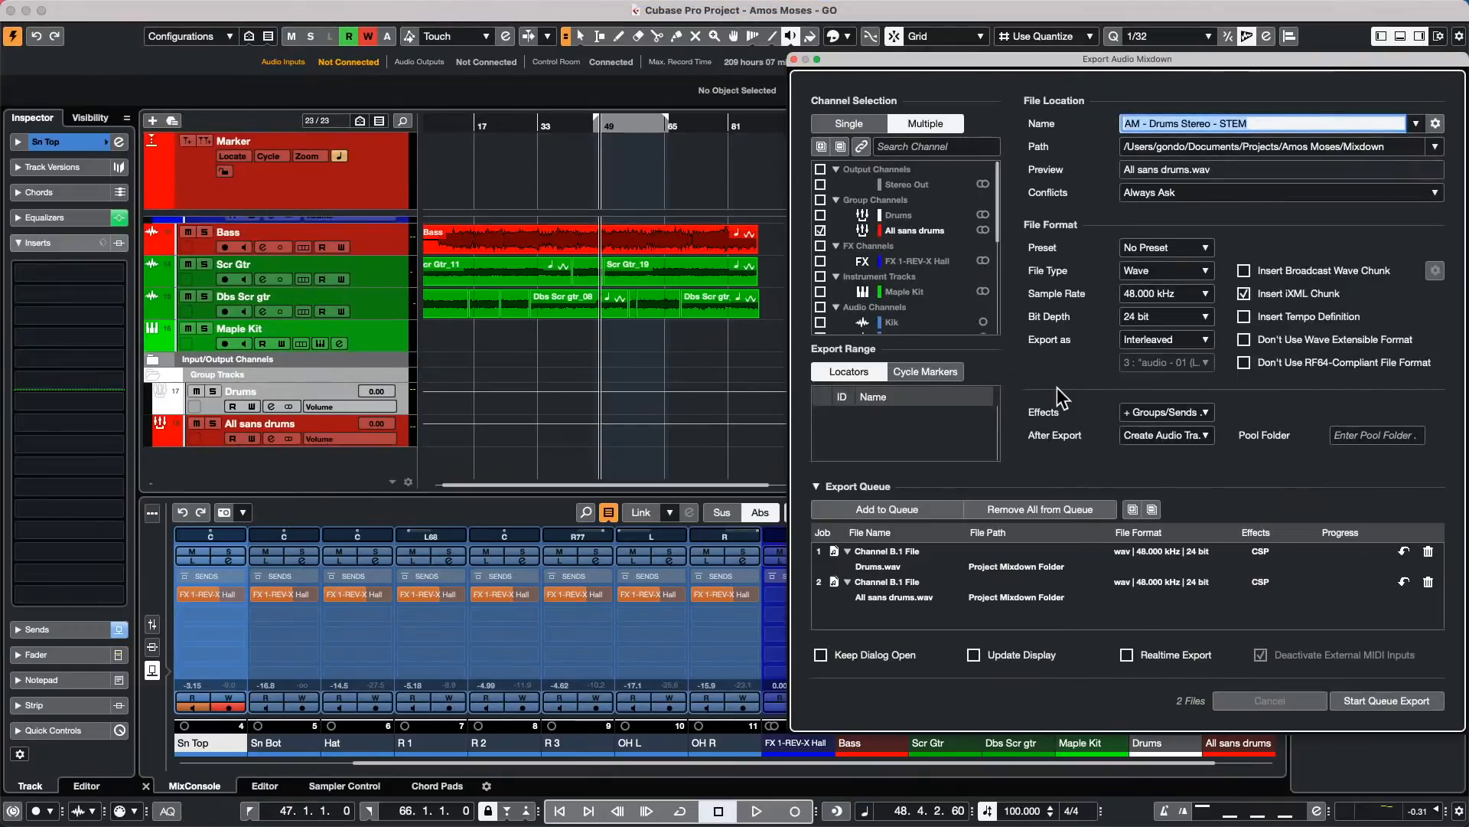
{"action": "left_click", "coordinate": [1428, 582]}
{"action": "left_click", "coordinate": [1428, 551]}
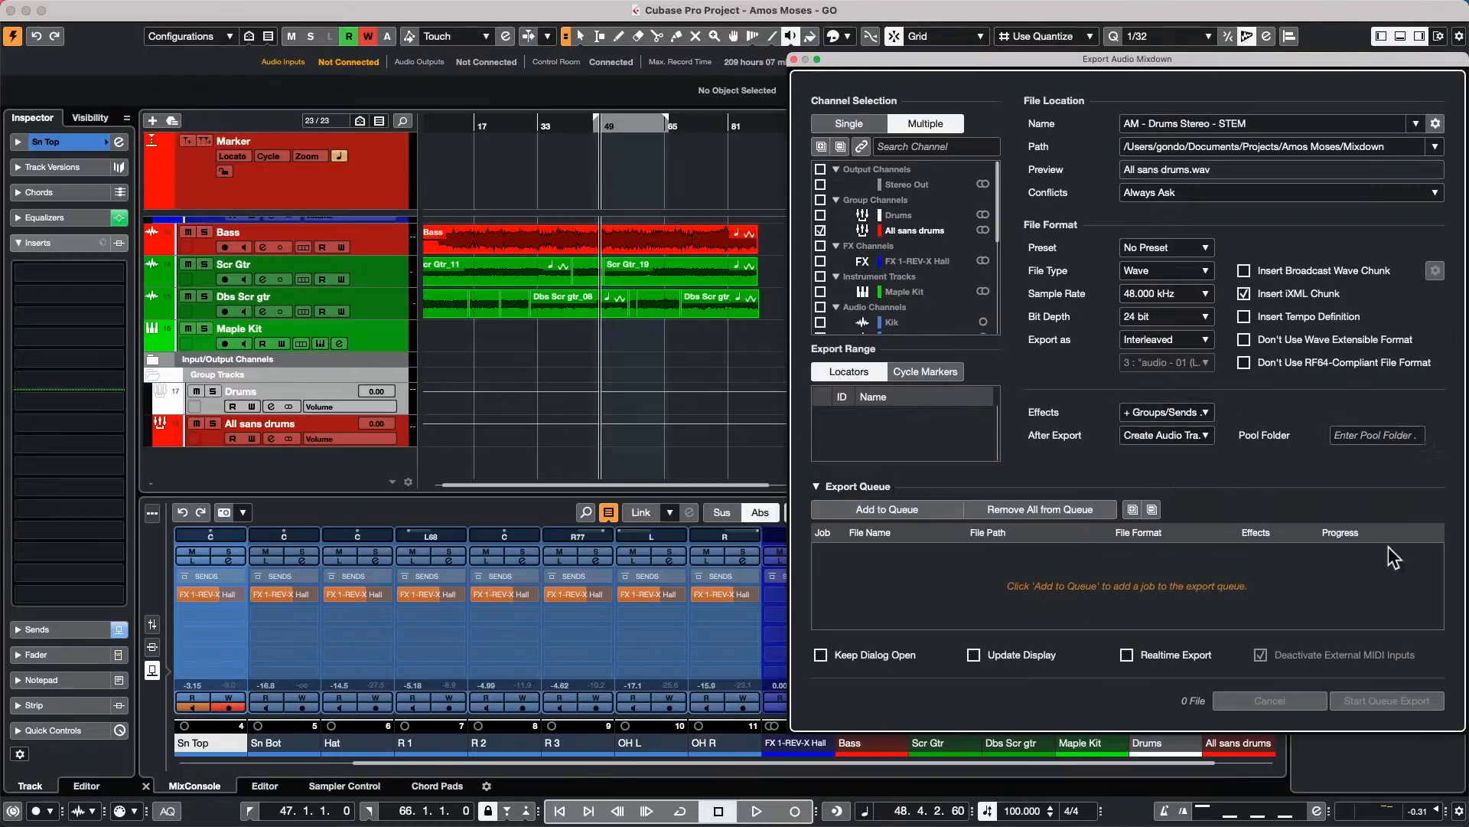
Step: Queue an export job for the All sans drums group, and switch the channel selection to Drums only
{"action": "left_click", "coordinate": [886, 509]}
{"action": "left_click", "coordinate": [820, 229]}
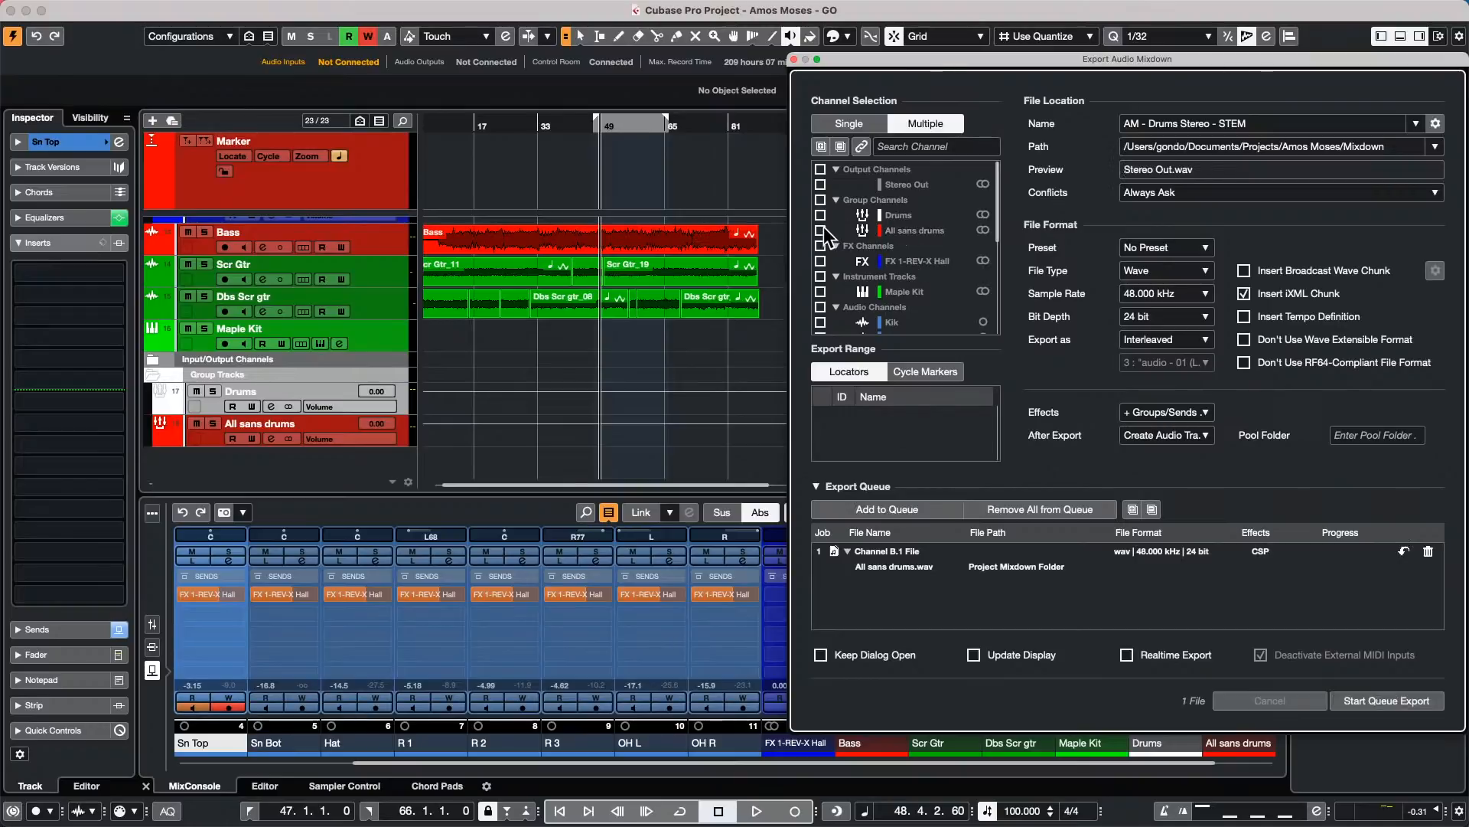
{"action": "left_click", "coordinate": [820, 214]}
{"action": "left_click", "coordinate": [1243, 293]}
{"action": "left_click", "coordinate": [1243, 294]}
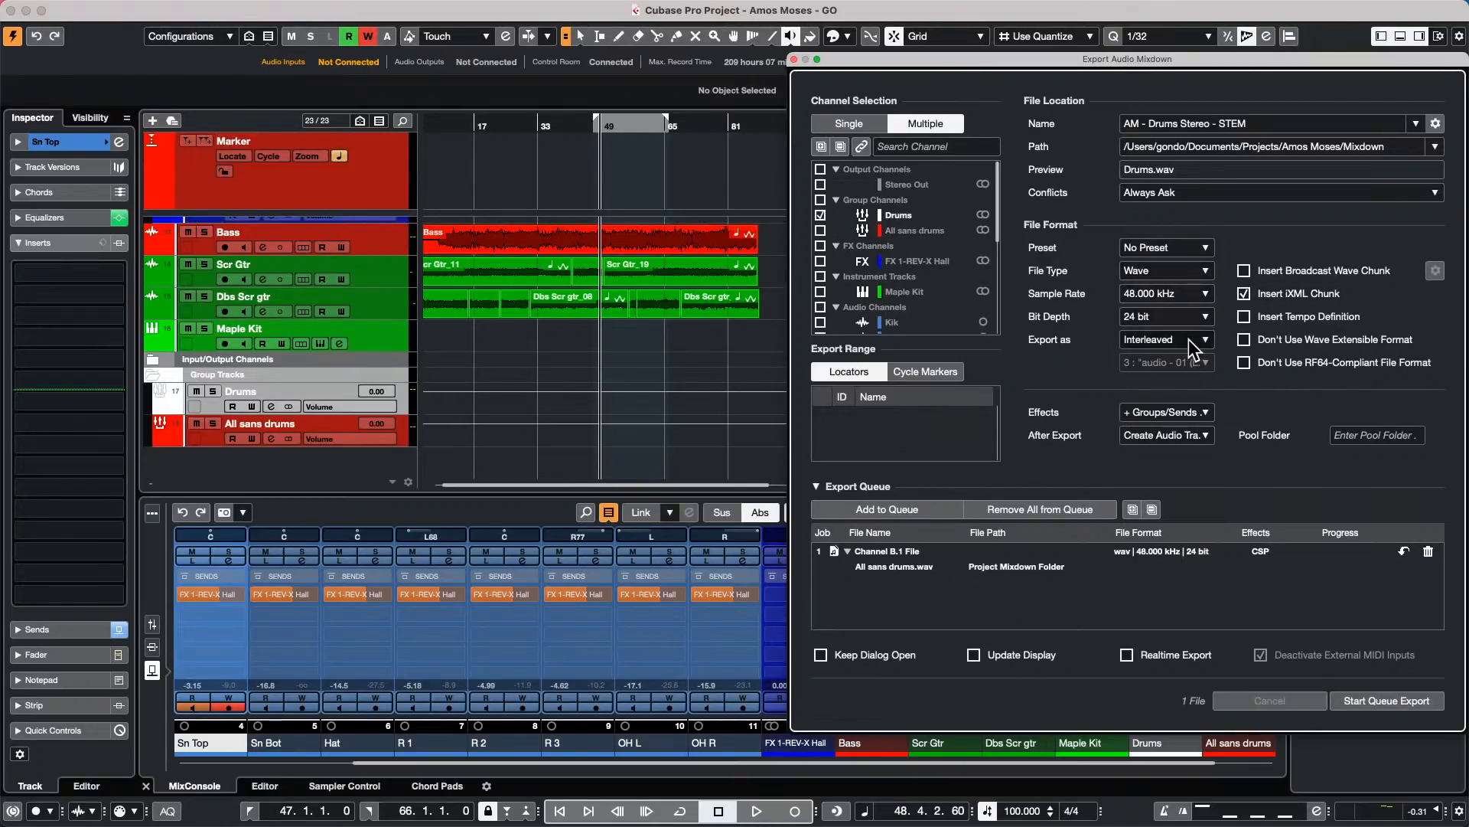
Step: Set the export Effects to + Master/Groups/Sends (CSPM), and run the queued All sans drums job
{"action": "left_click", "coordinate": [1200, 416]}
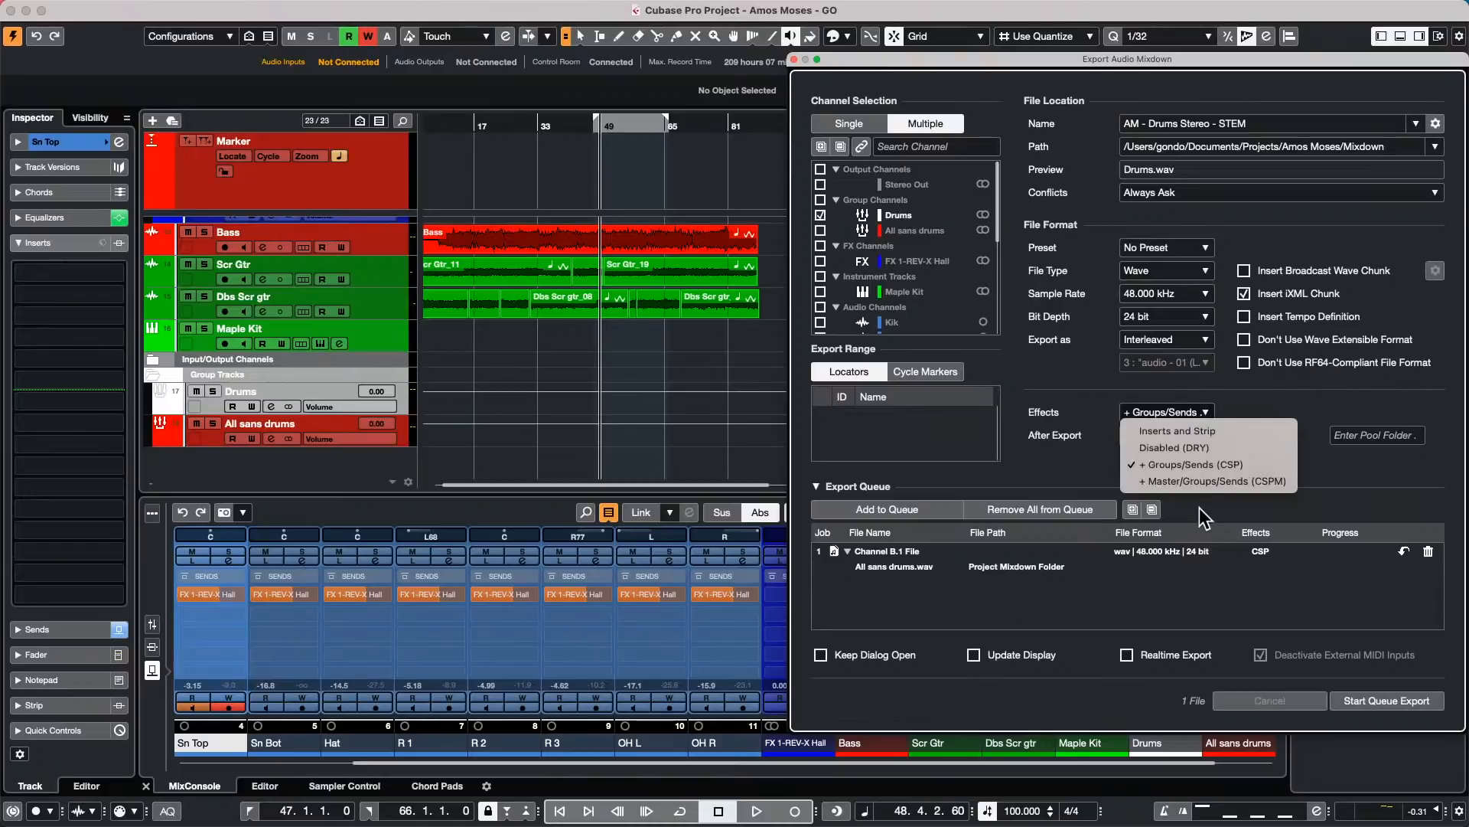
{"action": "left_click", "coordinate": [1205, 477]}
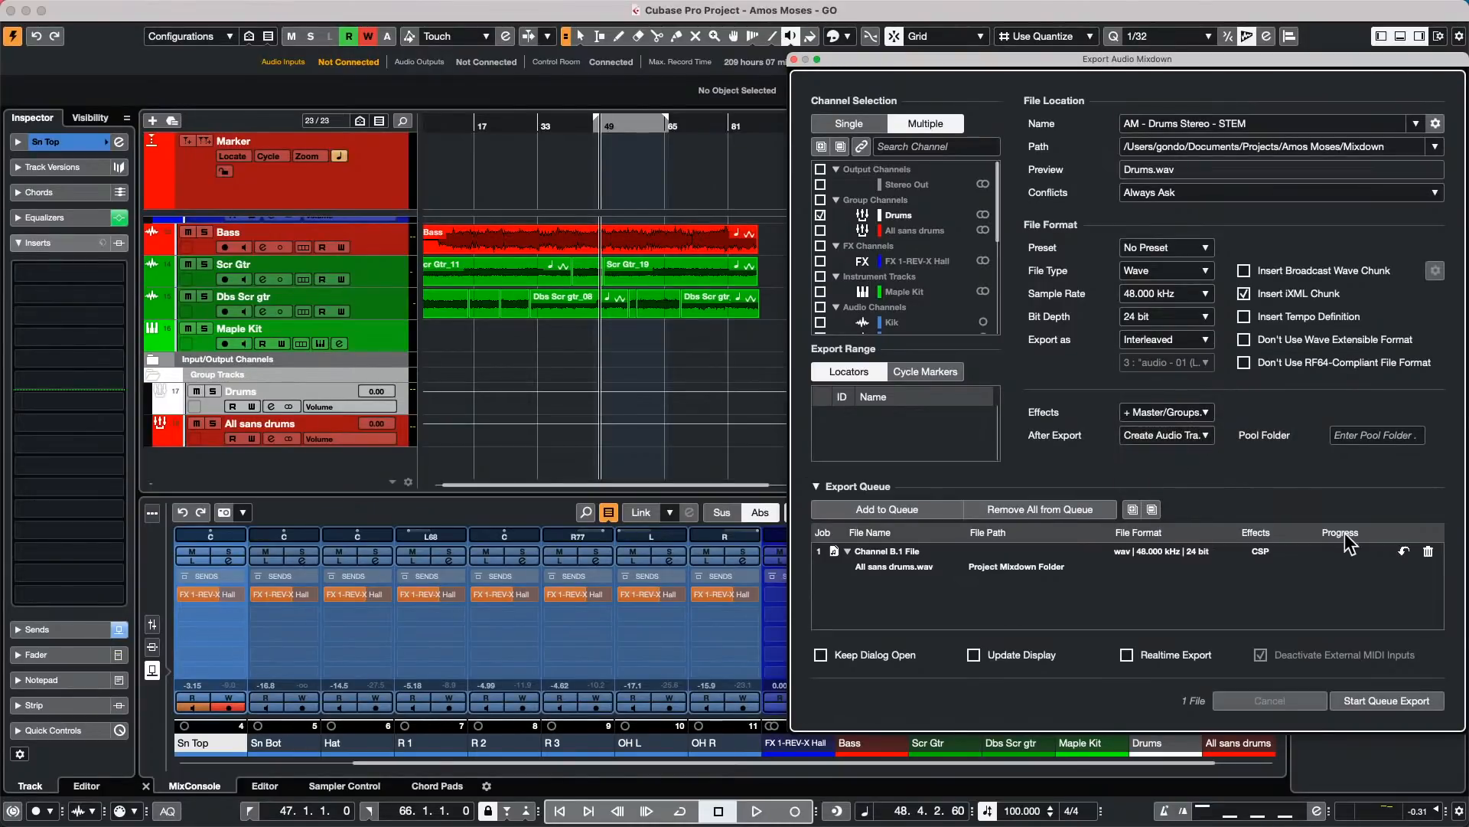
{"action": "left_click", "coordinate": [1426, 707]}
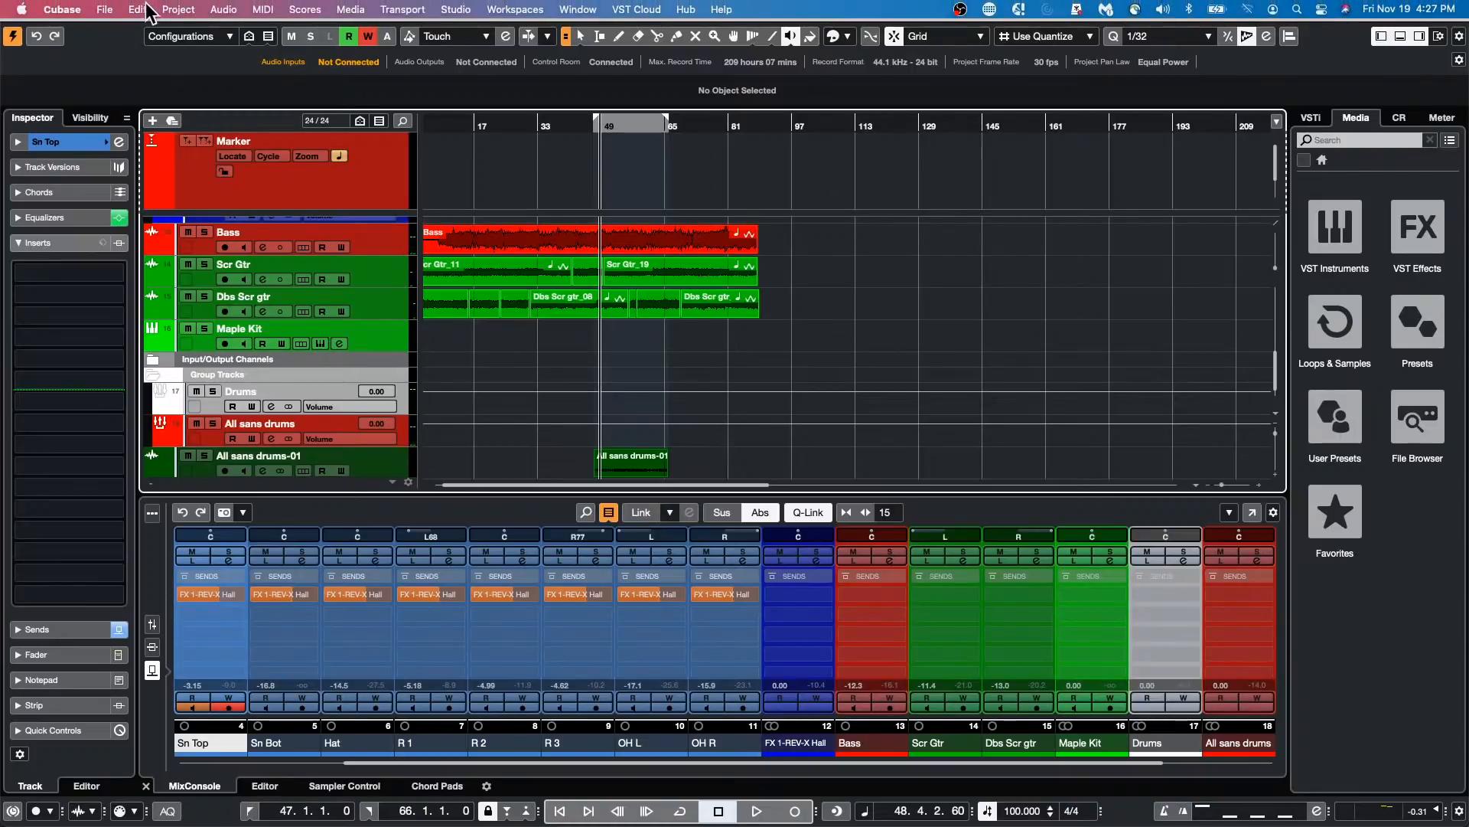
Step: Reopen the audio mixdown export, remove the remaining All sans drums job, and erase the newly exported All sans drums clip
{"action": "left_click", "coordinate": [135, 10]}
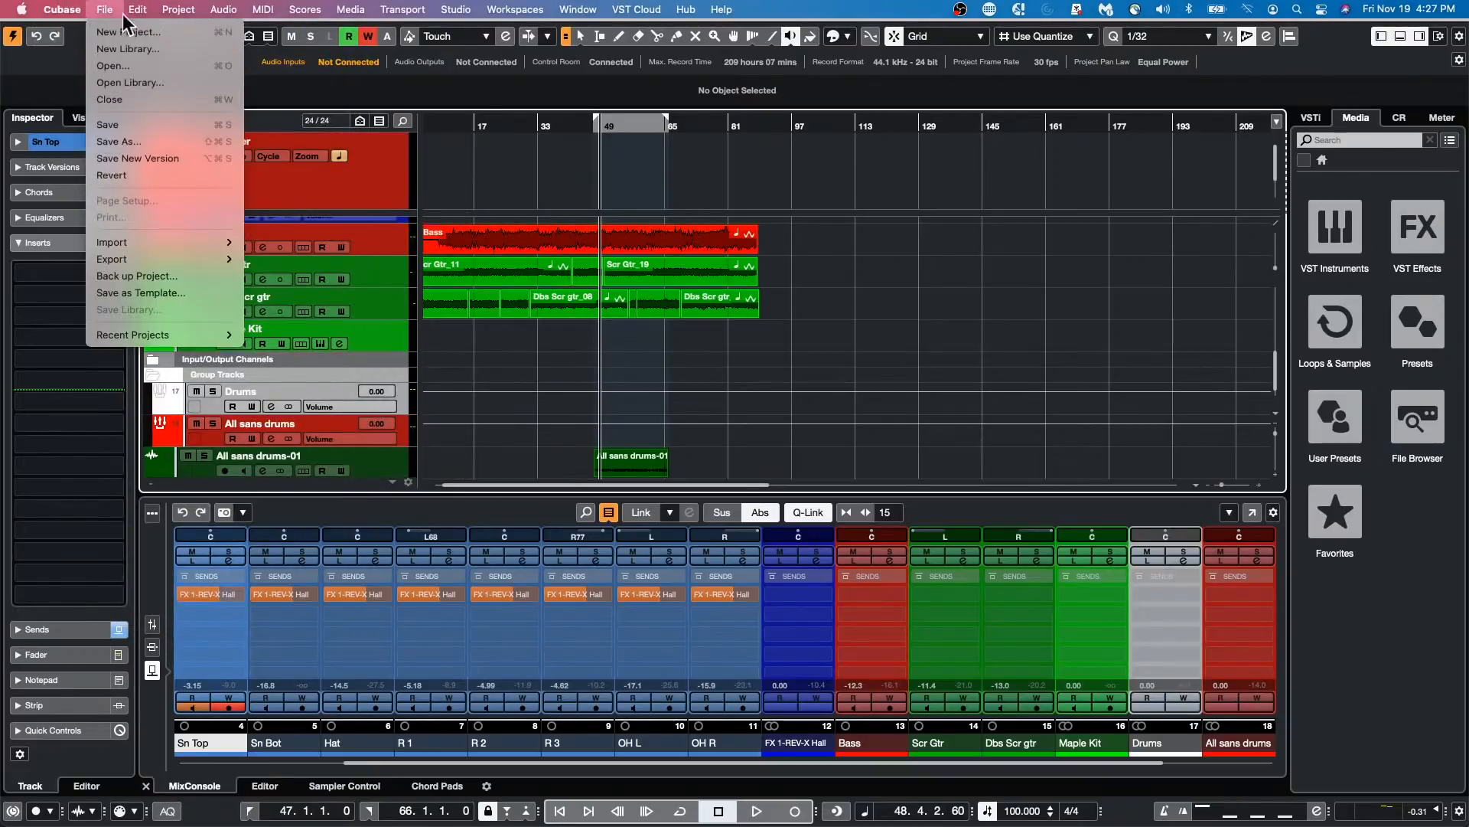
{"action": "mouse_move", "coordinate": [90, 9]}
{"action": "mouse_move", "coordinate": [169, 259]}
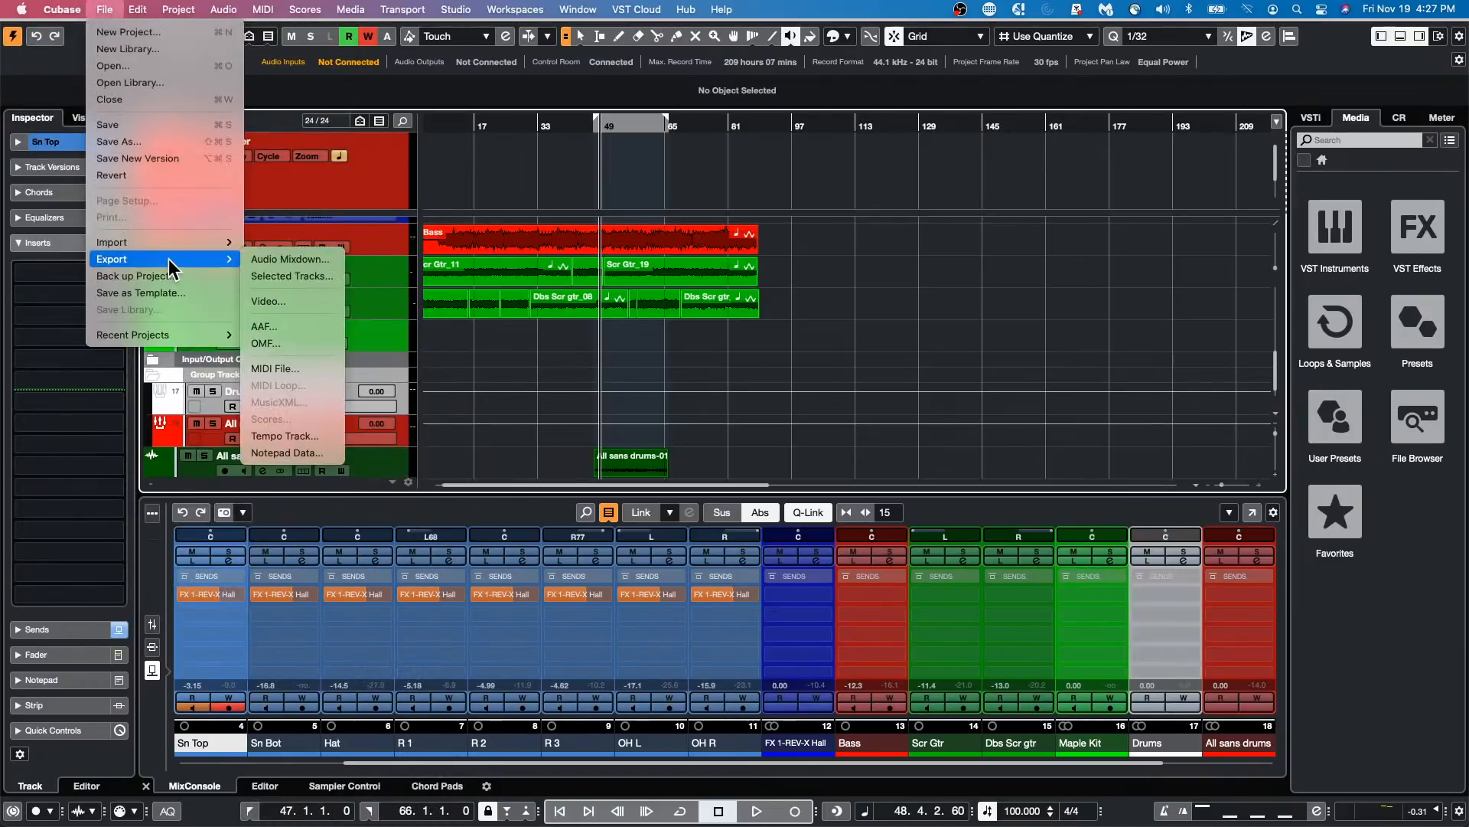
{"action": "left_click", "coordinate": [332, 258]}
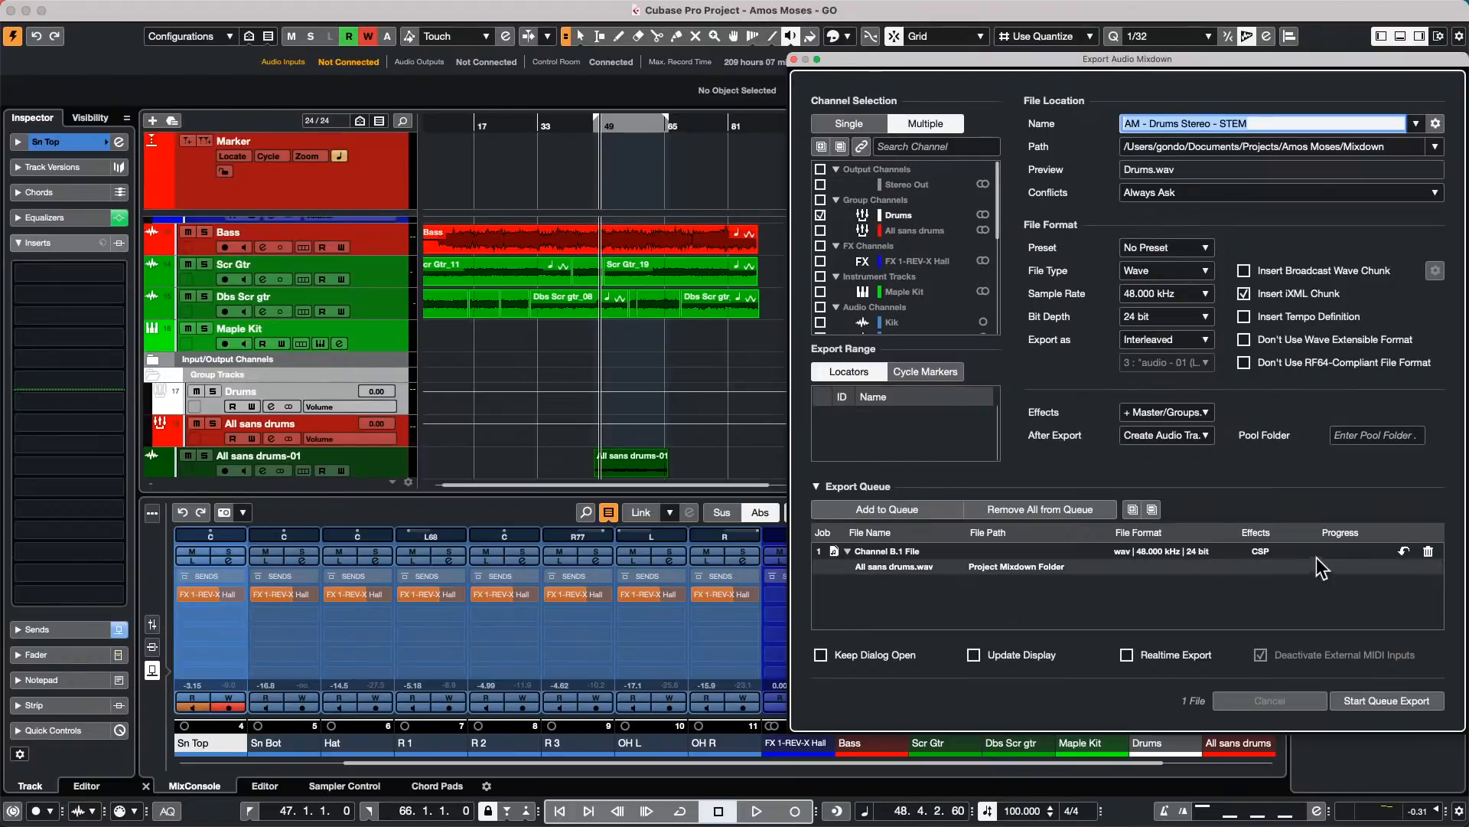
{"action": "left_click", "coordinate": [1428, 551]}
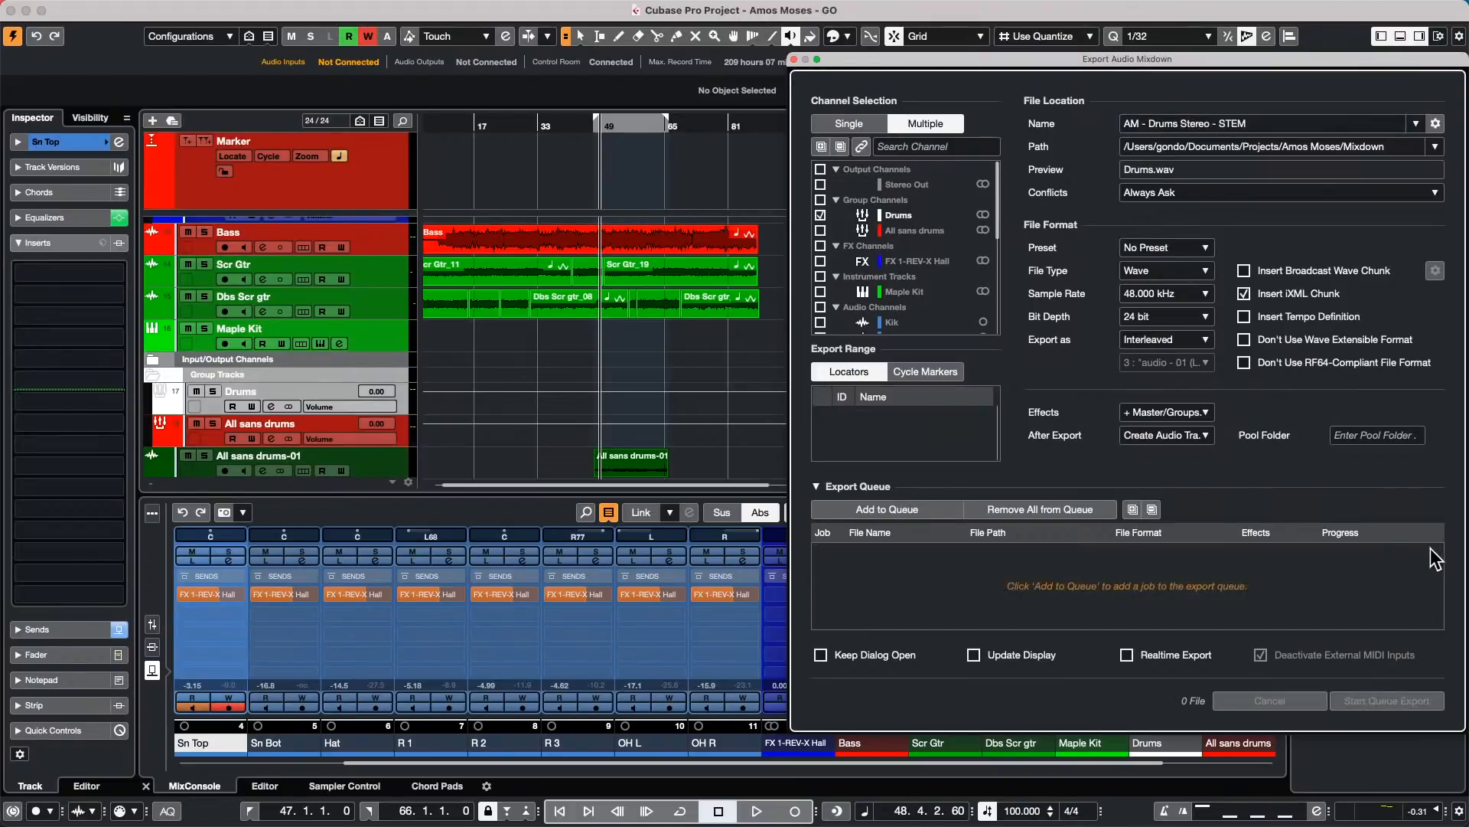
{"action": "right_click", "coordinate": [618, 459]}
{"action": "left_click", "coordinate": [656, 456]}
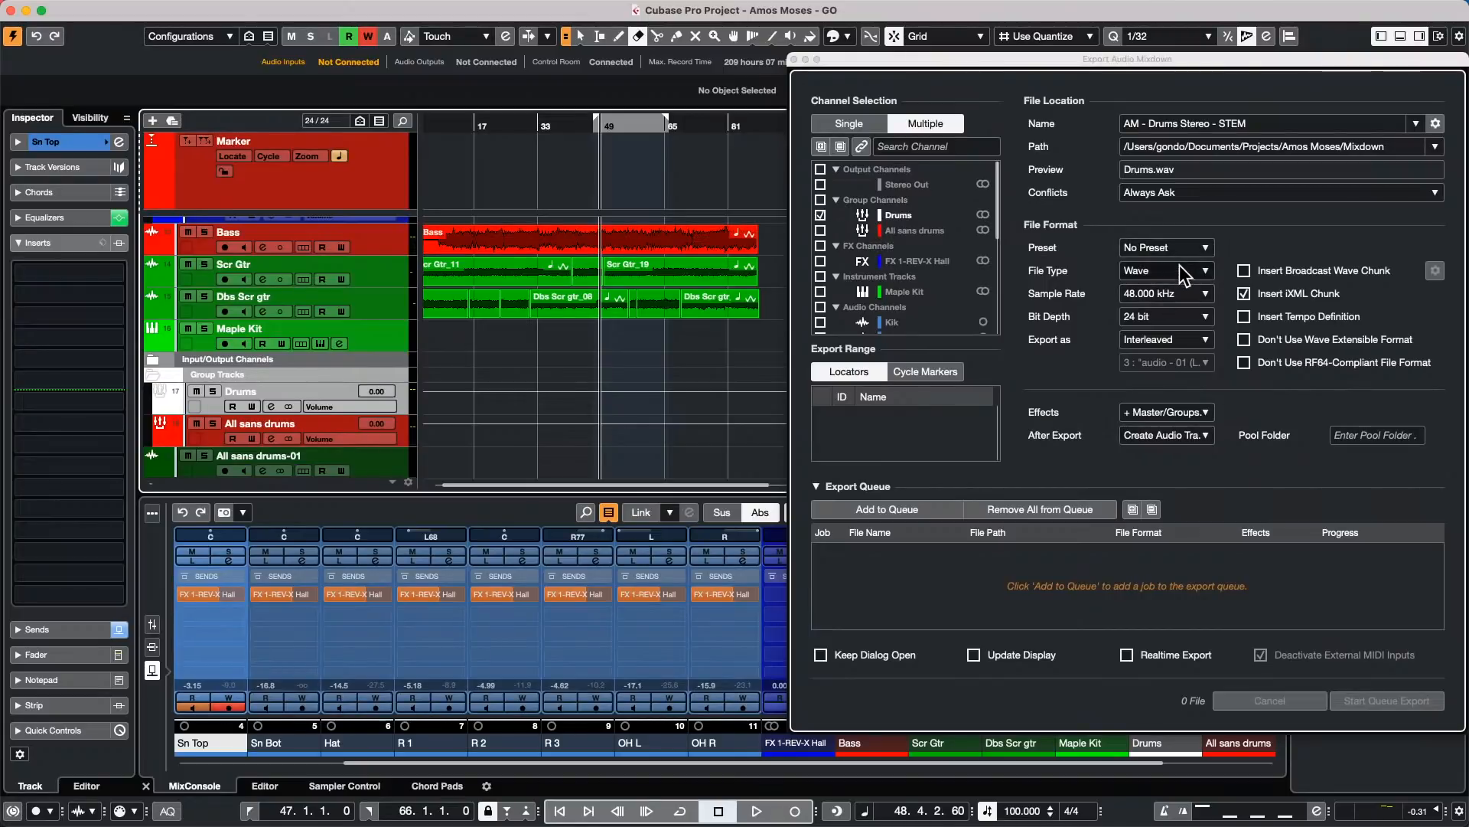
Step: Queue separate Drums and All sans drums jobs with + Master/Groups/Sends (CSPM) effects, and export them as audio tracks
{"action": "left_click", "coordinate": [1178, 413]}
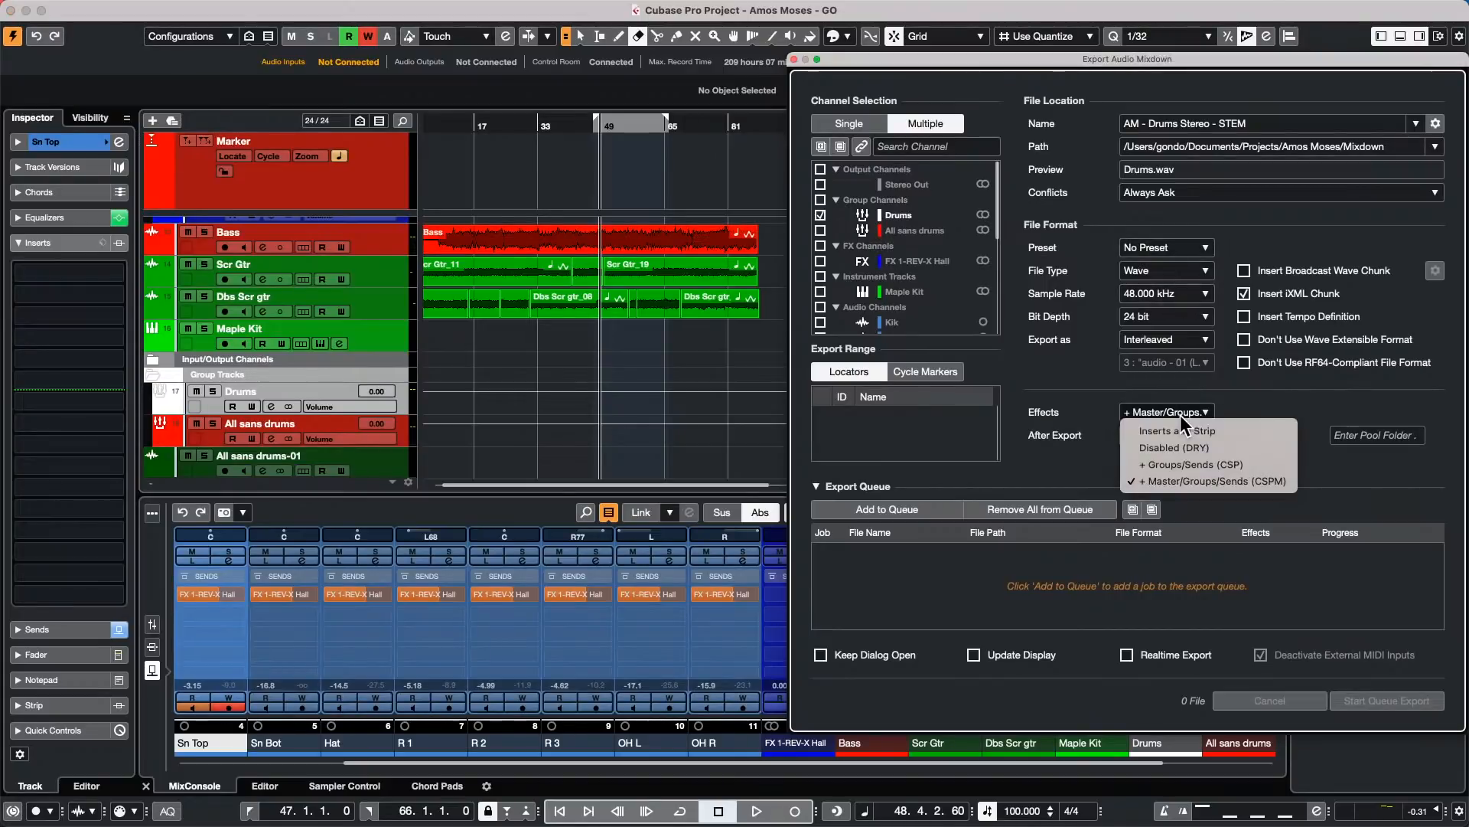
{"action": "left_click", "coordinate": [1102, 396]}
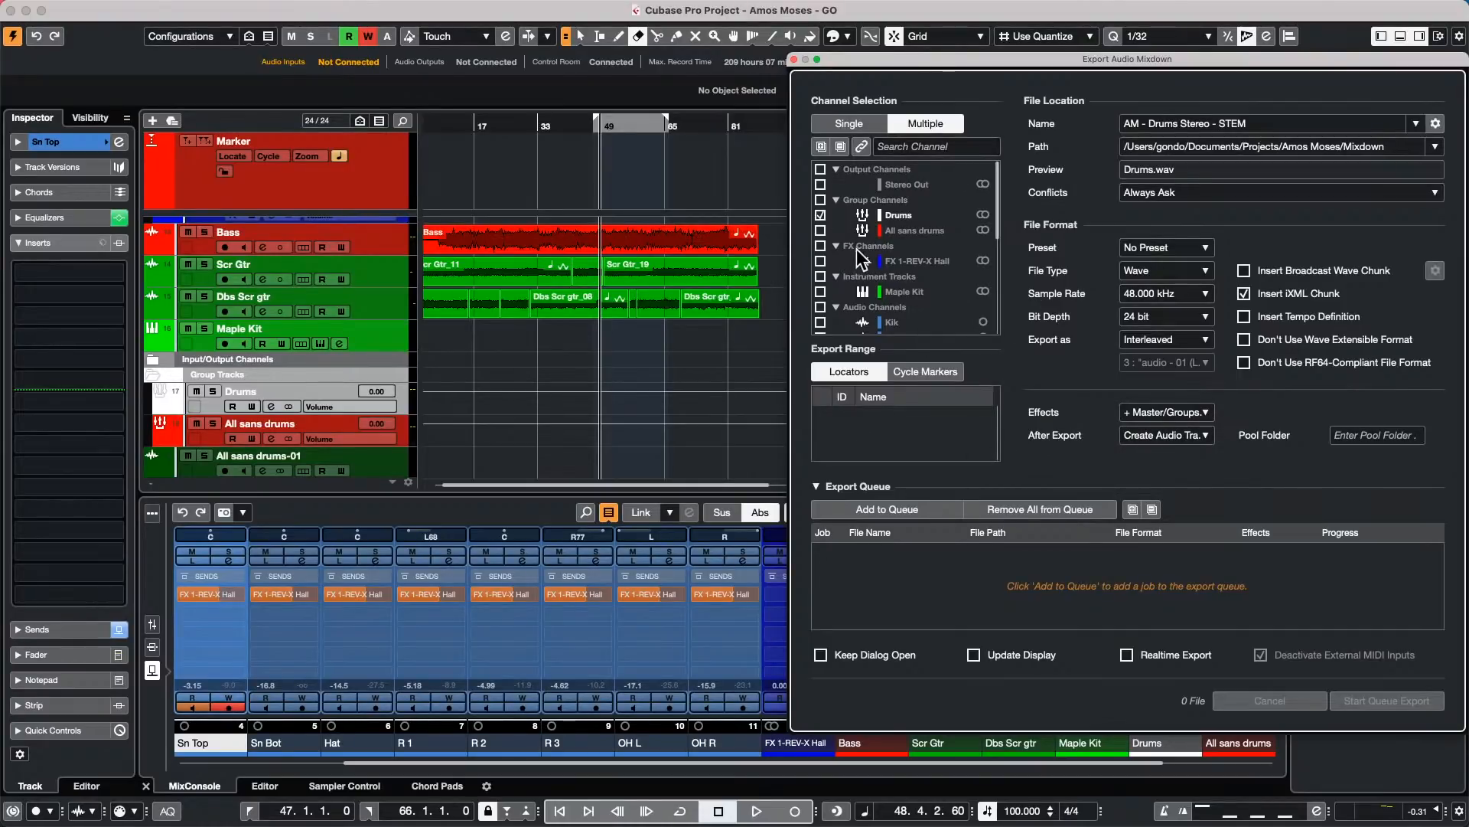
{"action": "left_click", "coordinate": [888, 509]}
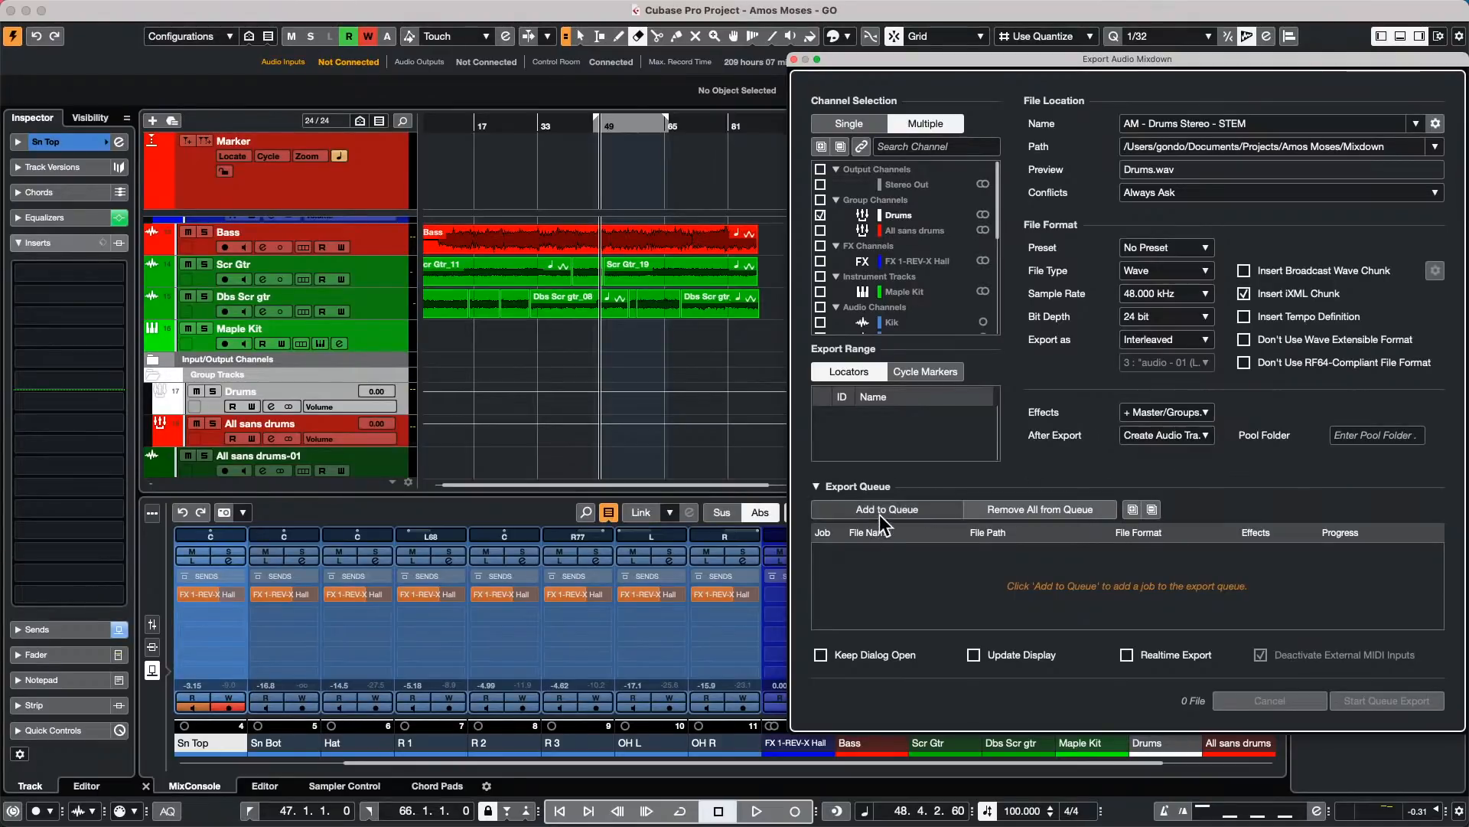
{"action": "left_click", "coordinate": [820, 231]}
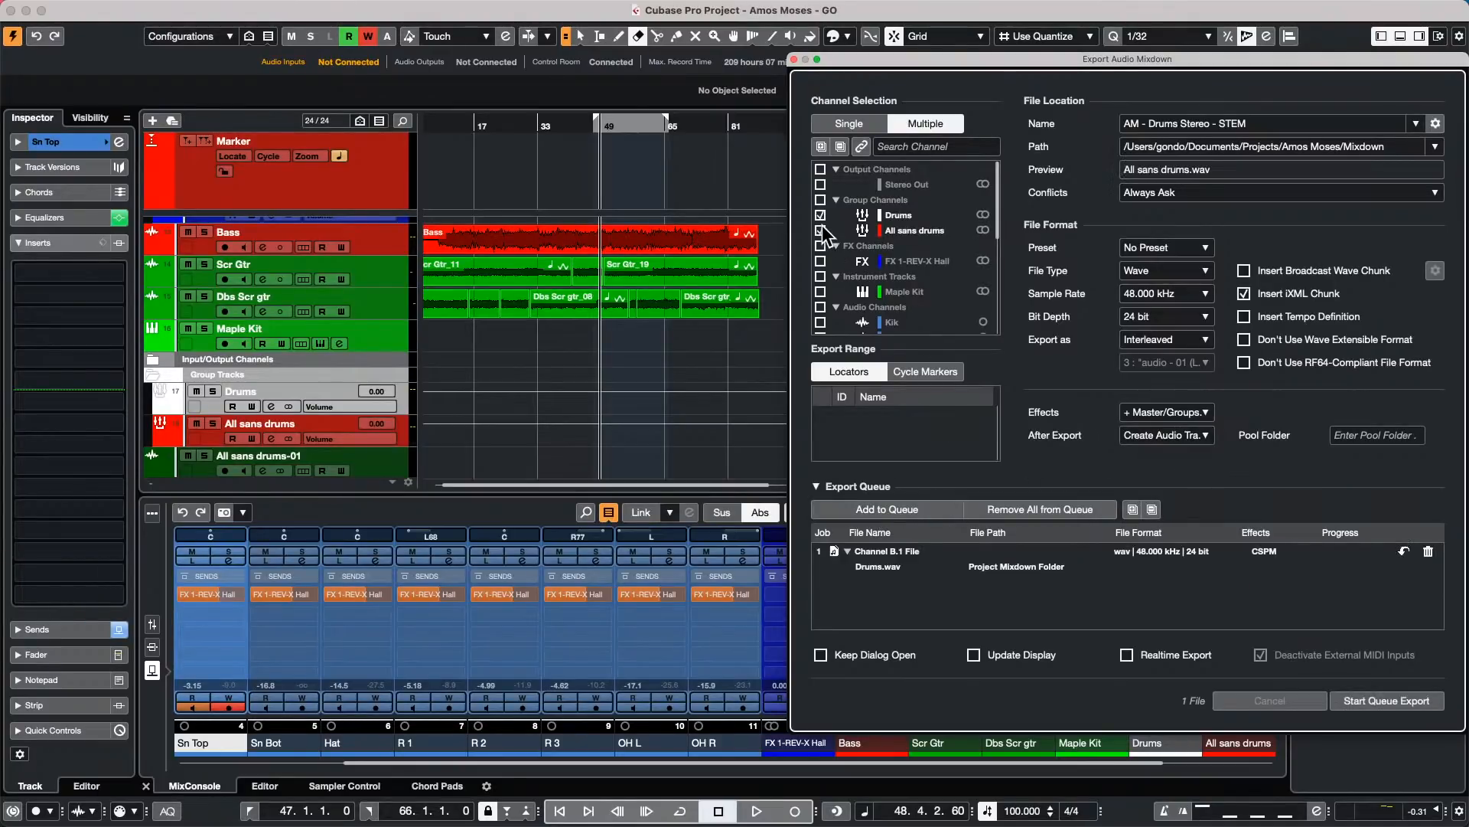
{"action": "left_click", "coordinate": [821, 215]}
{"action": "left_click", "coordinate": [889, 508]}
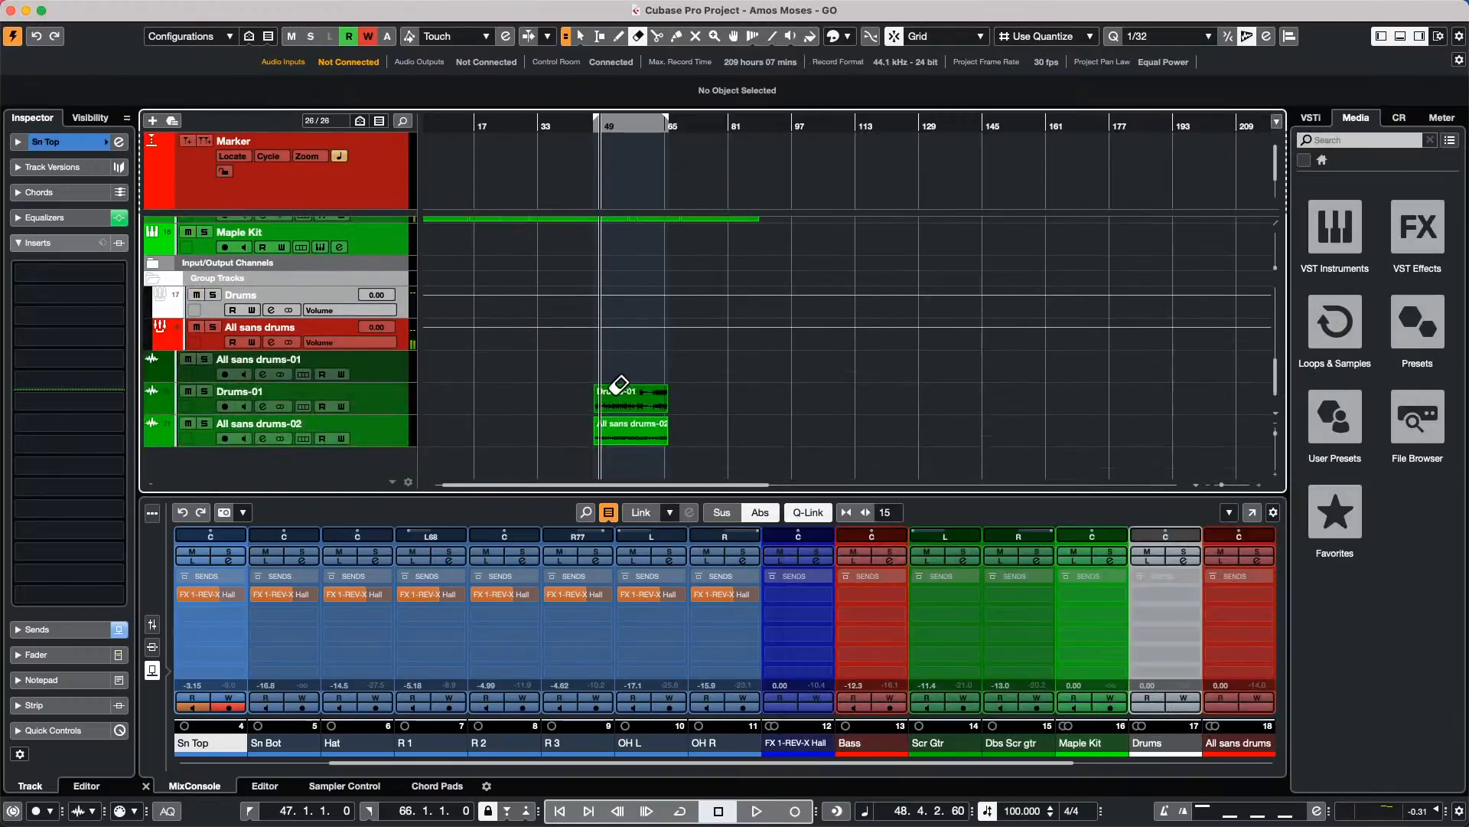
Step: Audition the new Drums and All sans drums clips exported through the master effects using the Play tool
{"action": "right_click", "coordinate": [618, 384]}
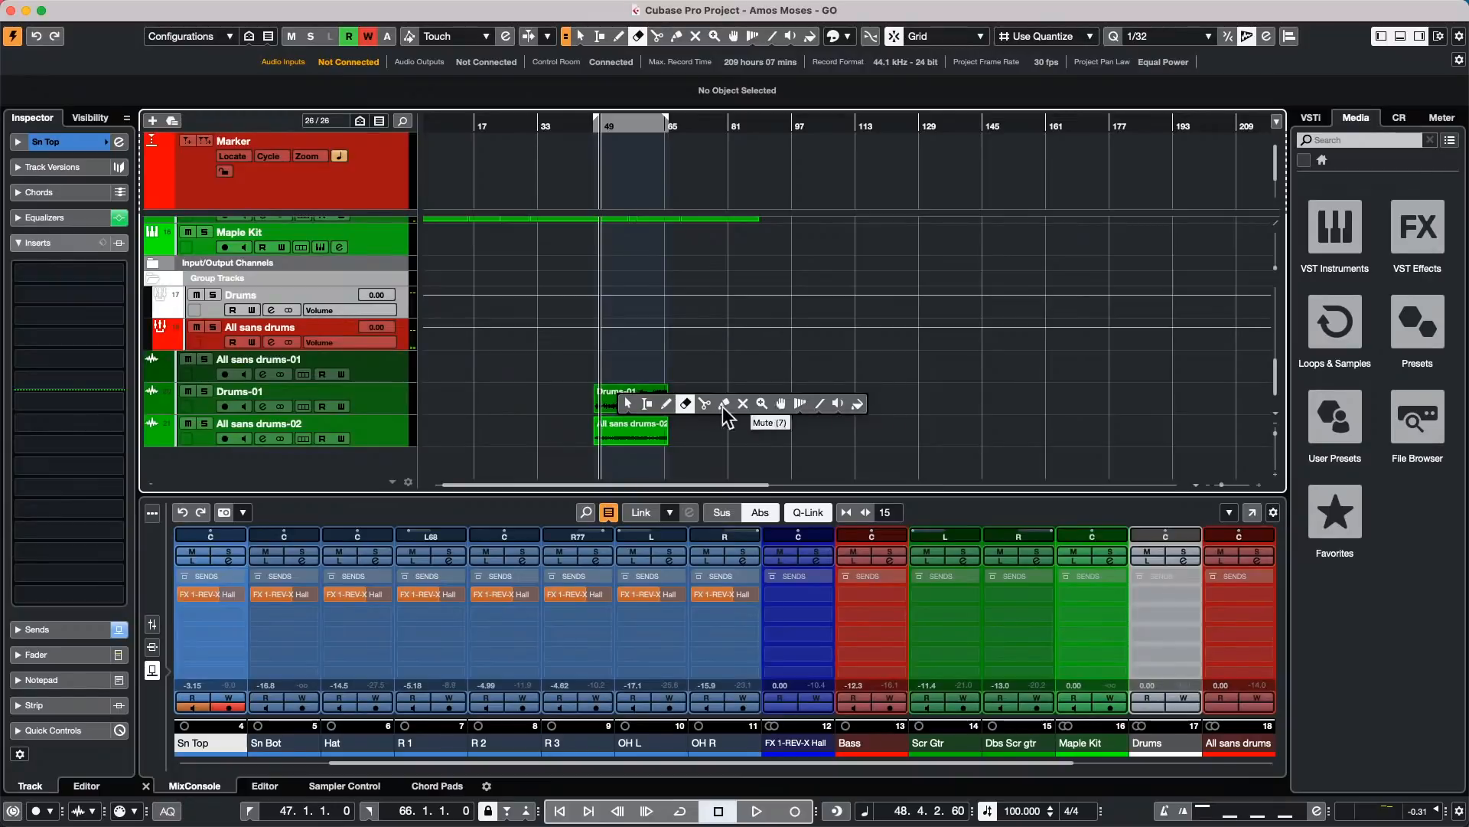
{"action": "left_click", "coordinate": [838, 403]}
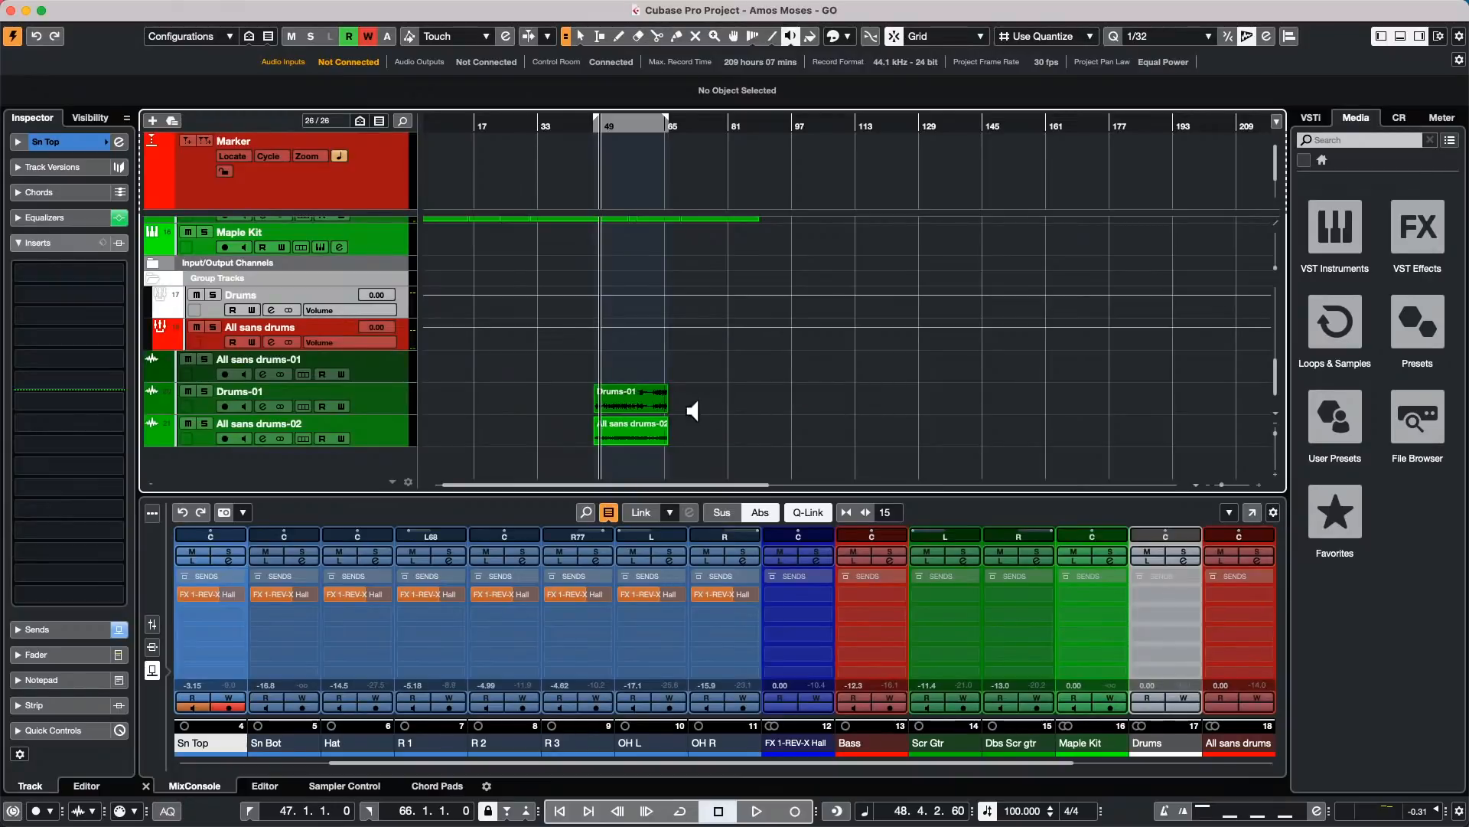
{"action": "left_click", "coordinate": [616, 406]}
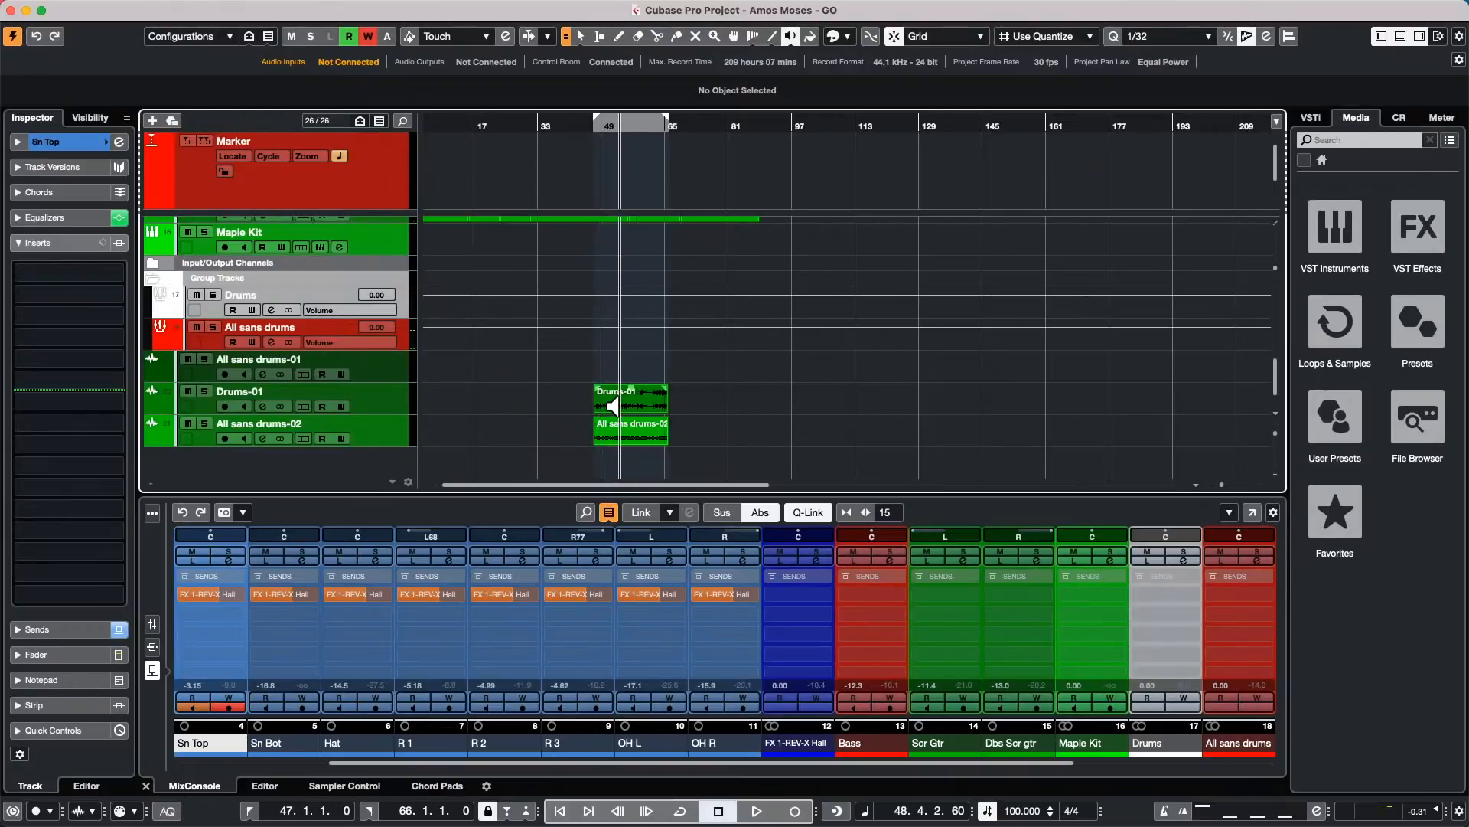
{"action": "left_click", "coordinate": [613, 435]}
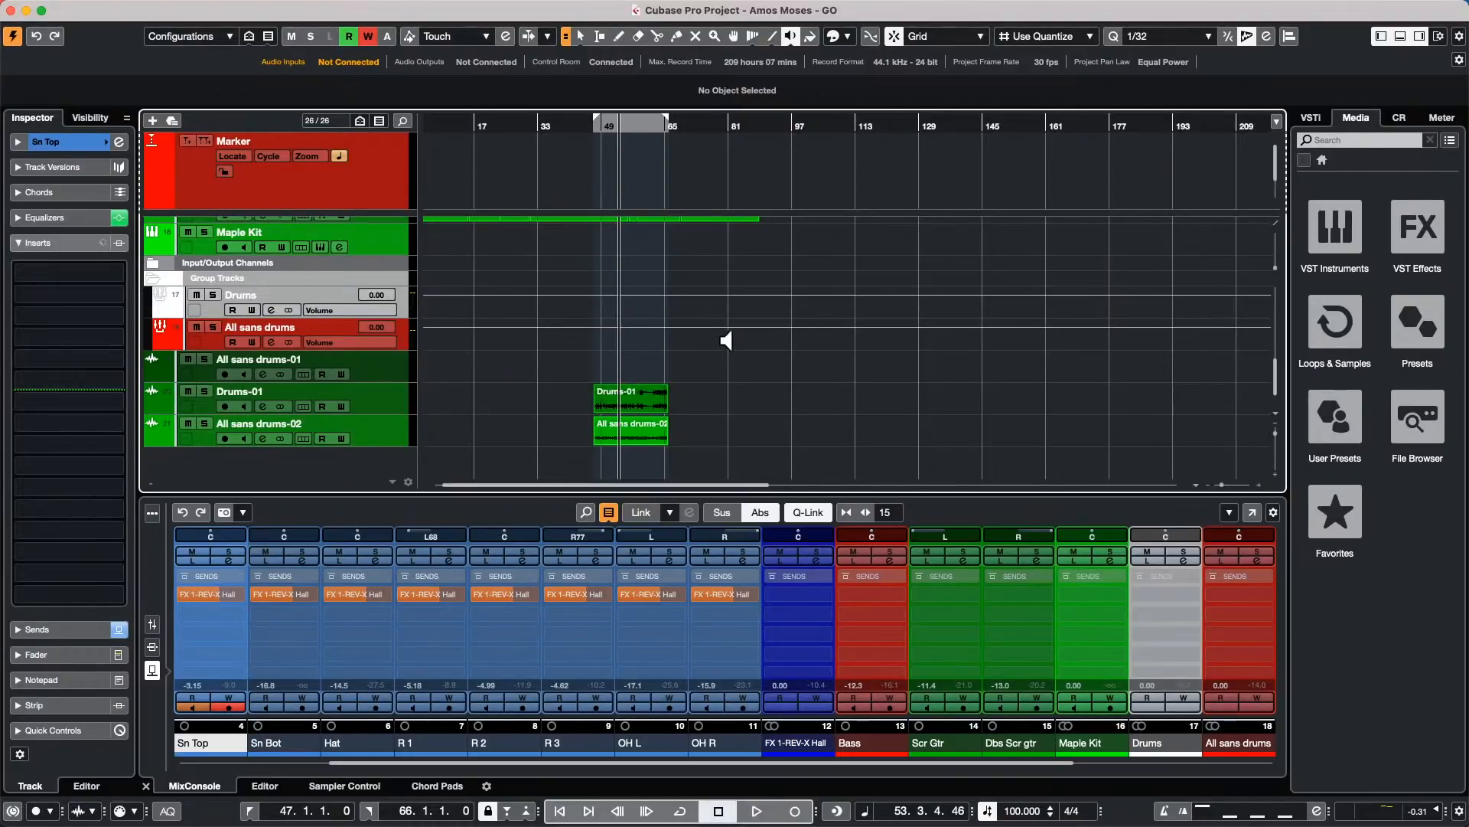
Step: Undo the last export of the Drums and All sans drums audio tracks
{"action": "key", "text": "super+z"}
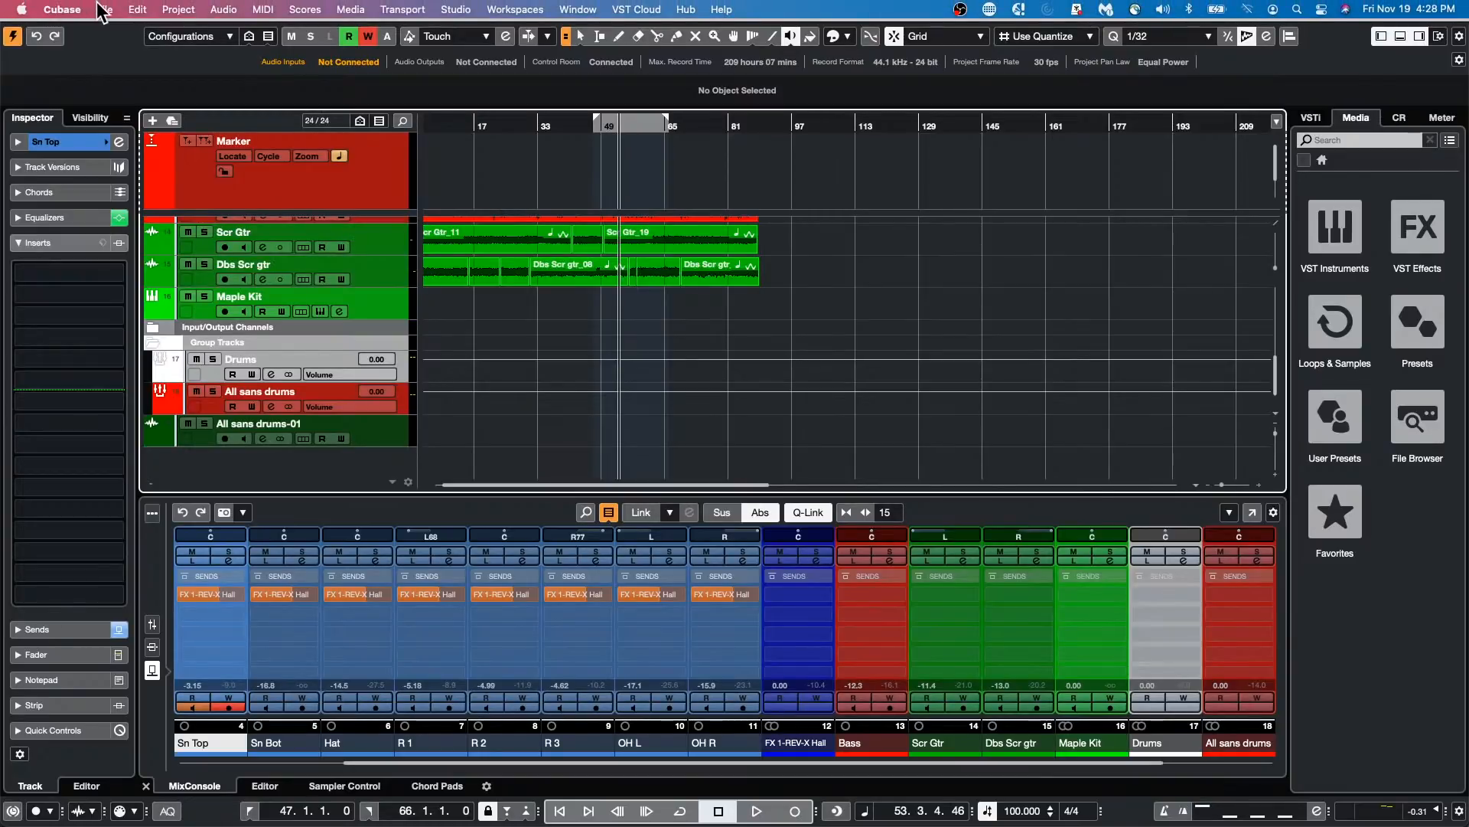
{"action": "left_click", "coordinate": [104, 9]}
{"action": "mouse_move", "coordinate": [139, 268]}
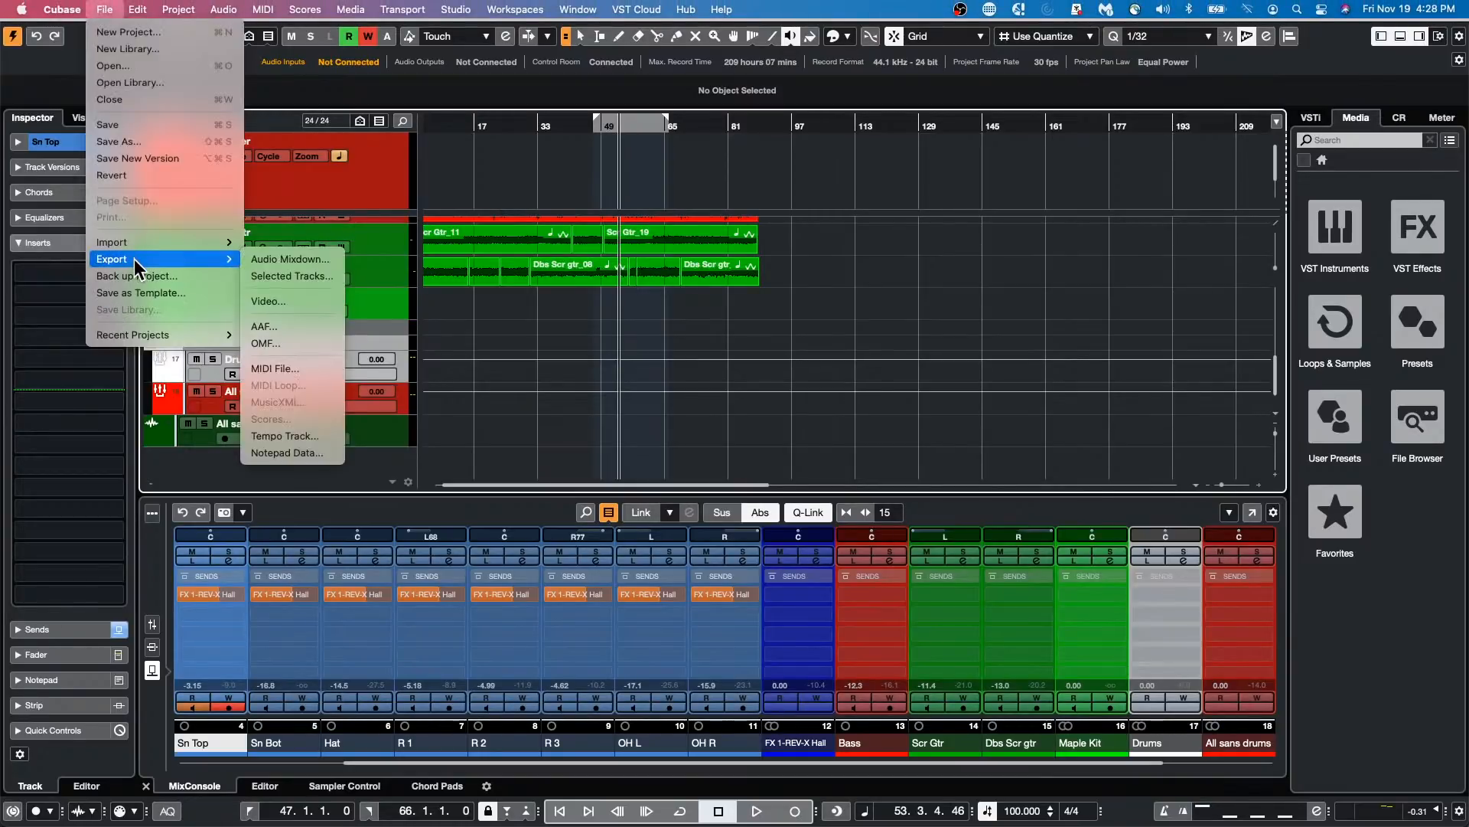
{"action": "left_click", "coordinate": [827, 393]}
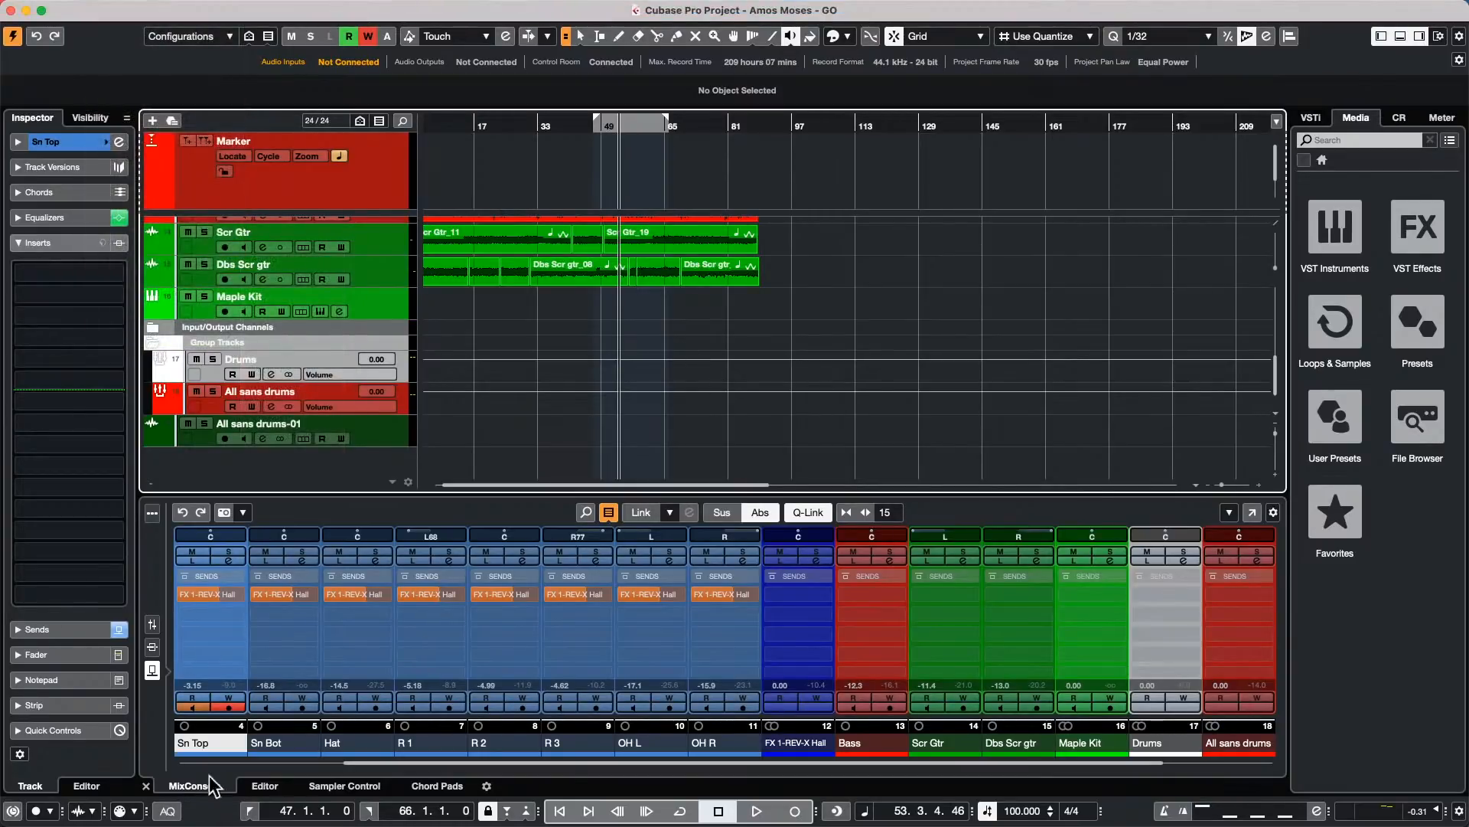
Step: Show the mixer faders and route the output of the FX 1-REV-X Hall channel to the Drums group
{"action": "left_click_drag", "start_coordinate": [1142, 762], "coordinate": [1263, 764]}
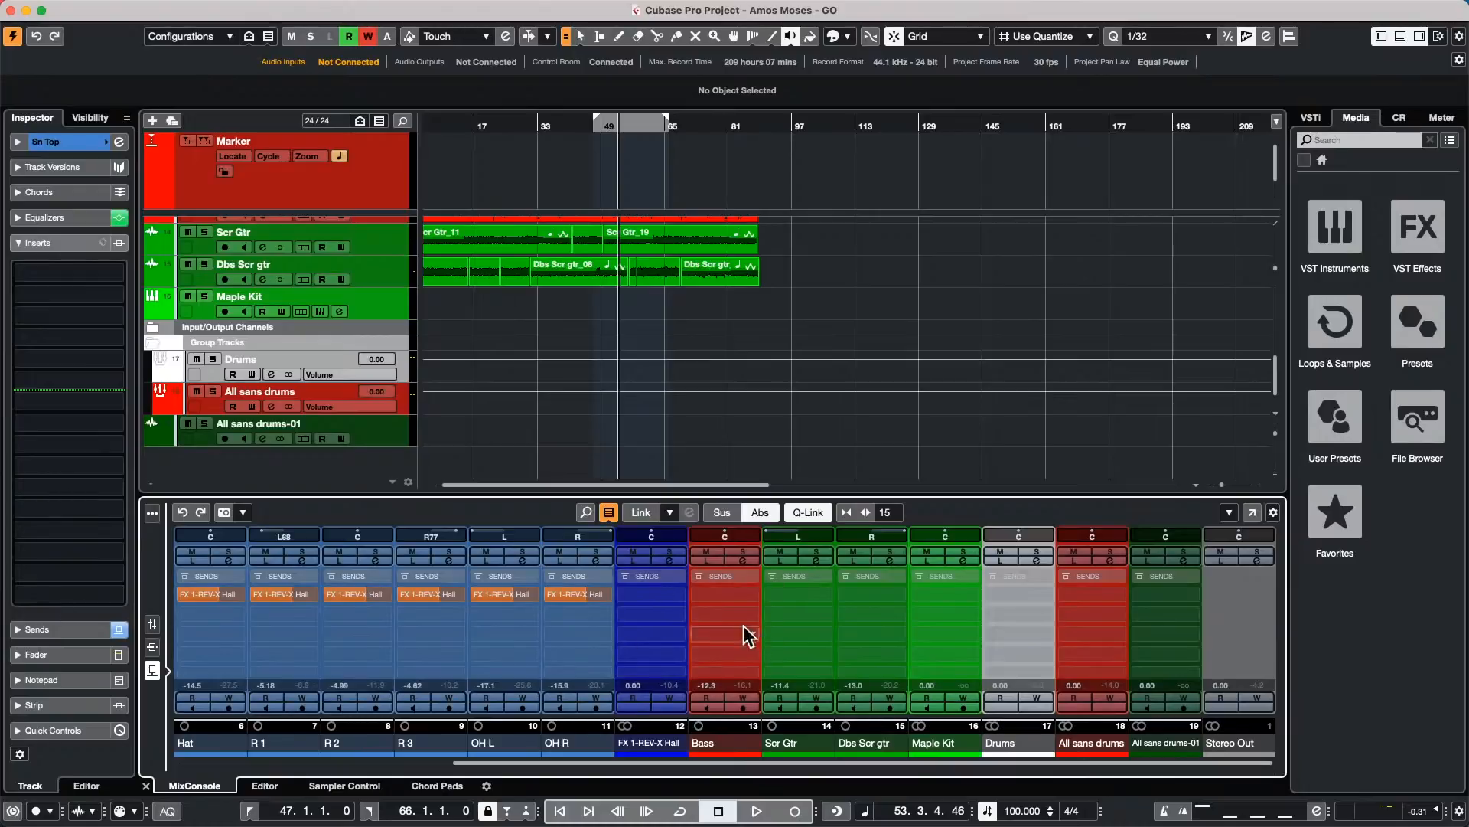
{"action": "left_click", "coordinate": [152, 624]}
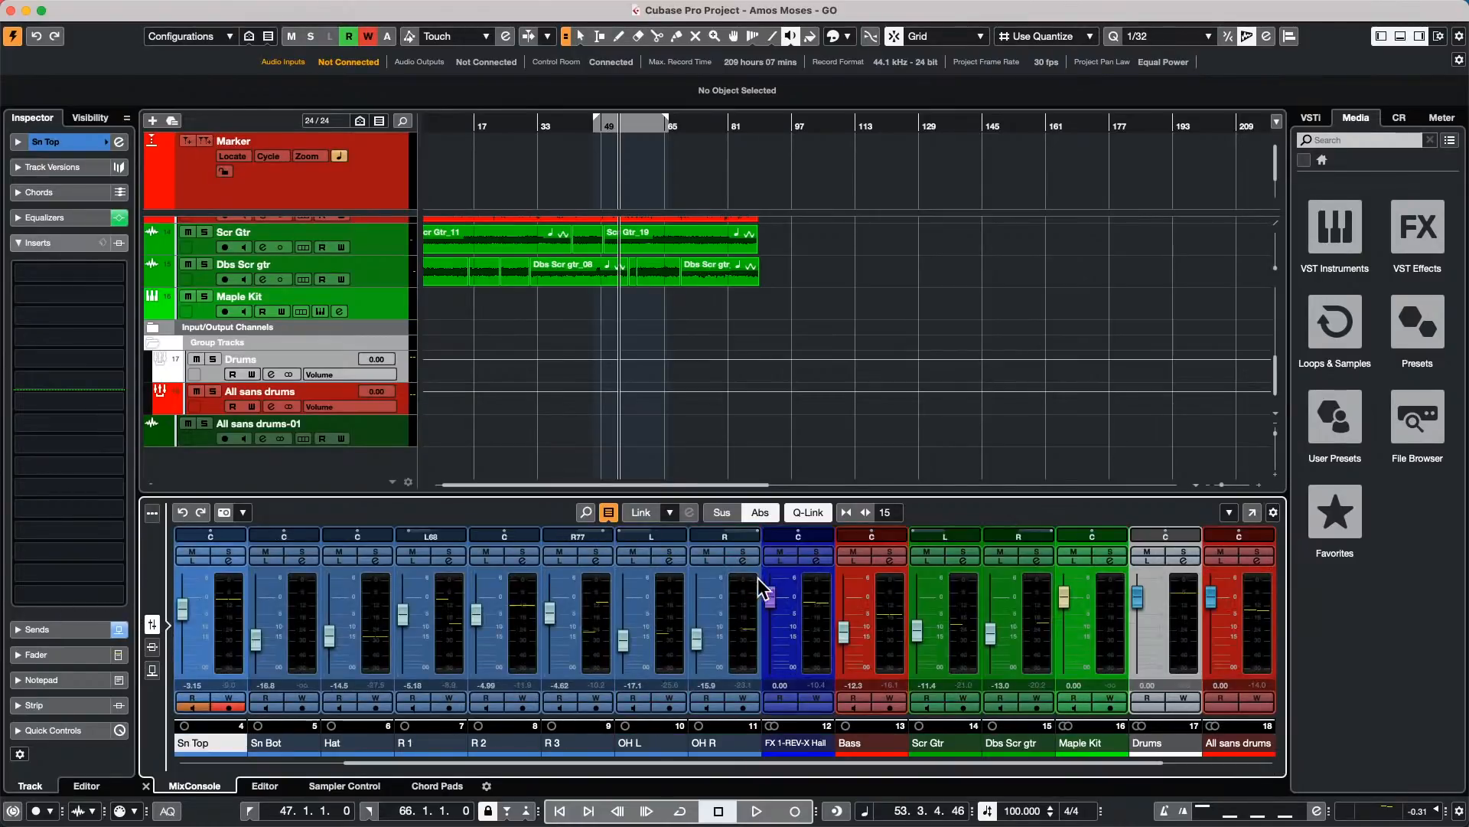
{"action": "left_click", "coordinate": [823, 560]}
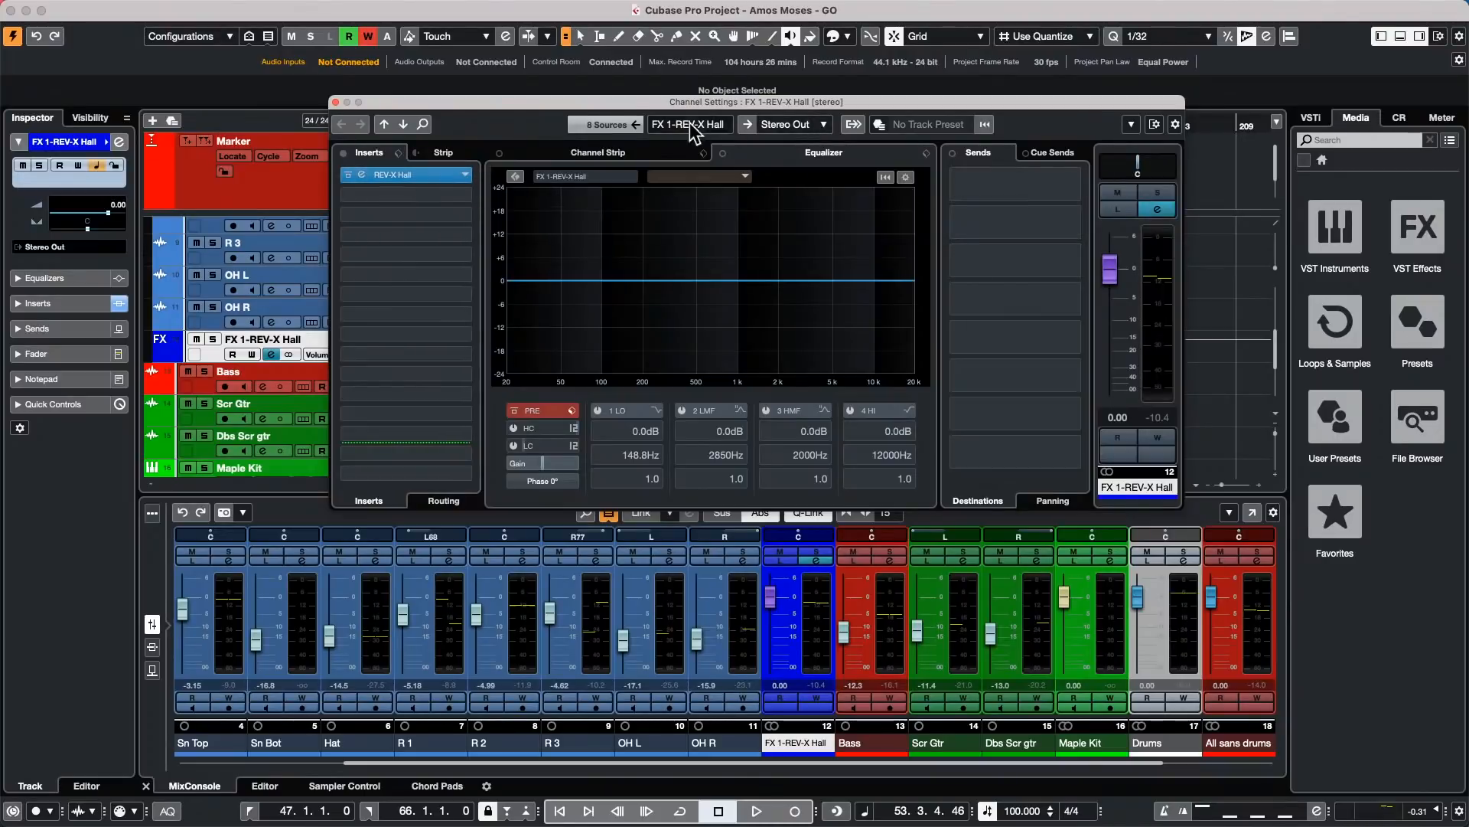
{"action": "left_click", "coordinate": [794, 125]}
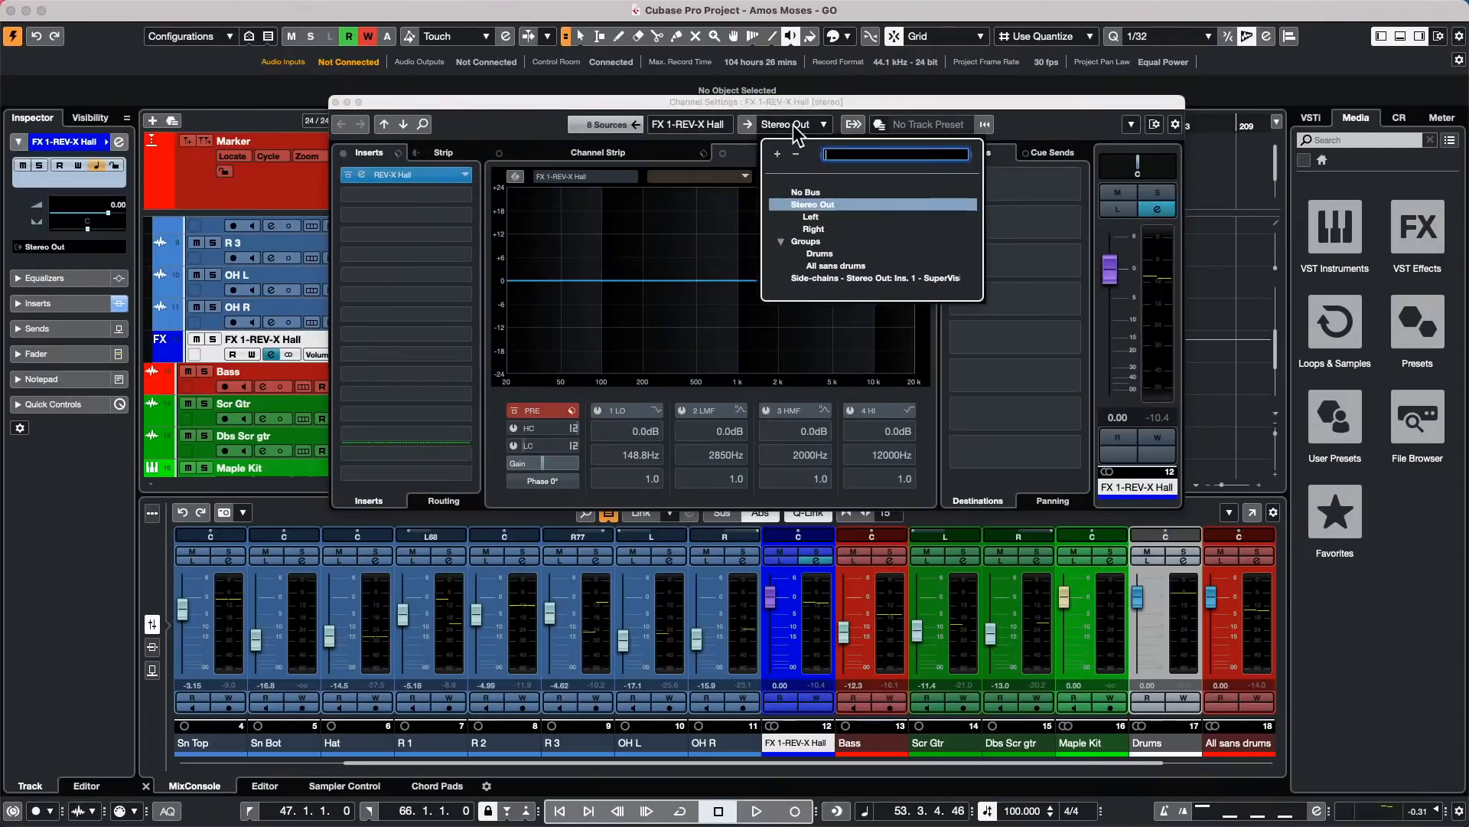
{"action": "left_click", "coordinate": [830, 254]}
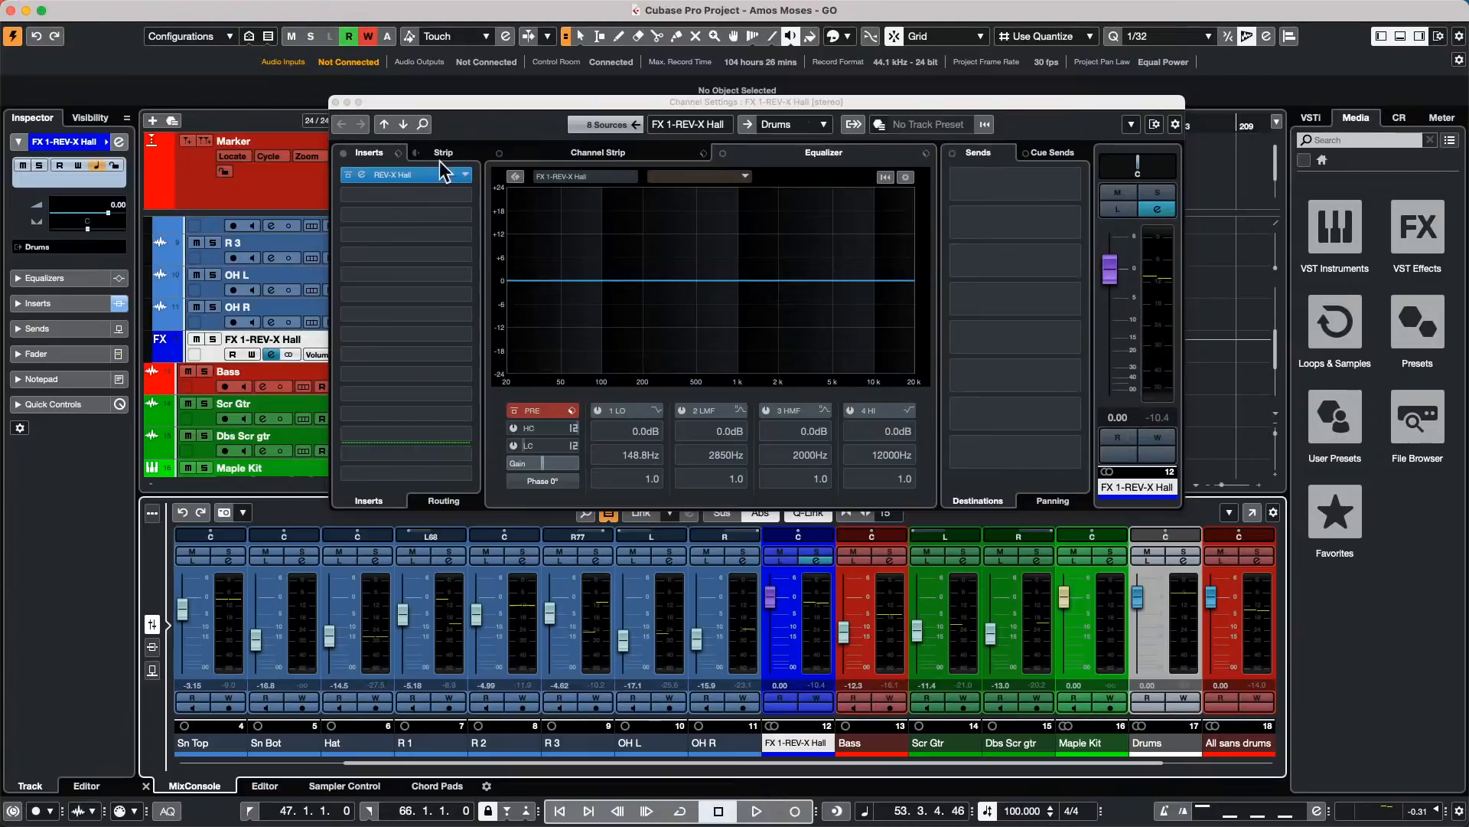
{"action": "left_click", "coordinate": [334, 101]}
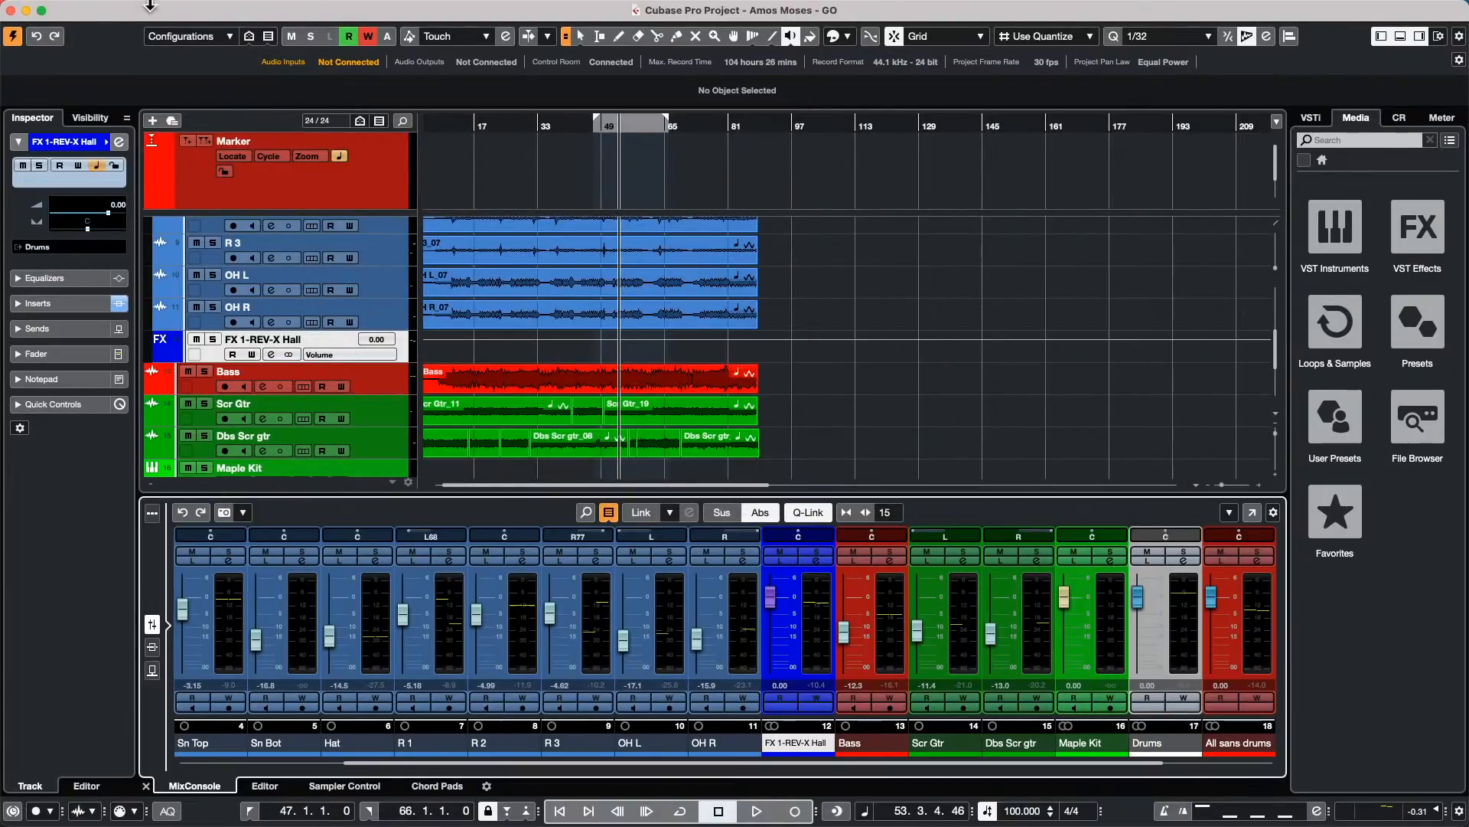
Step: Reopen the audio mixdown export and remove the queued Drums and All sans drums jobs
{"action": "left_click", "coordinate": [104, 9]}
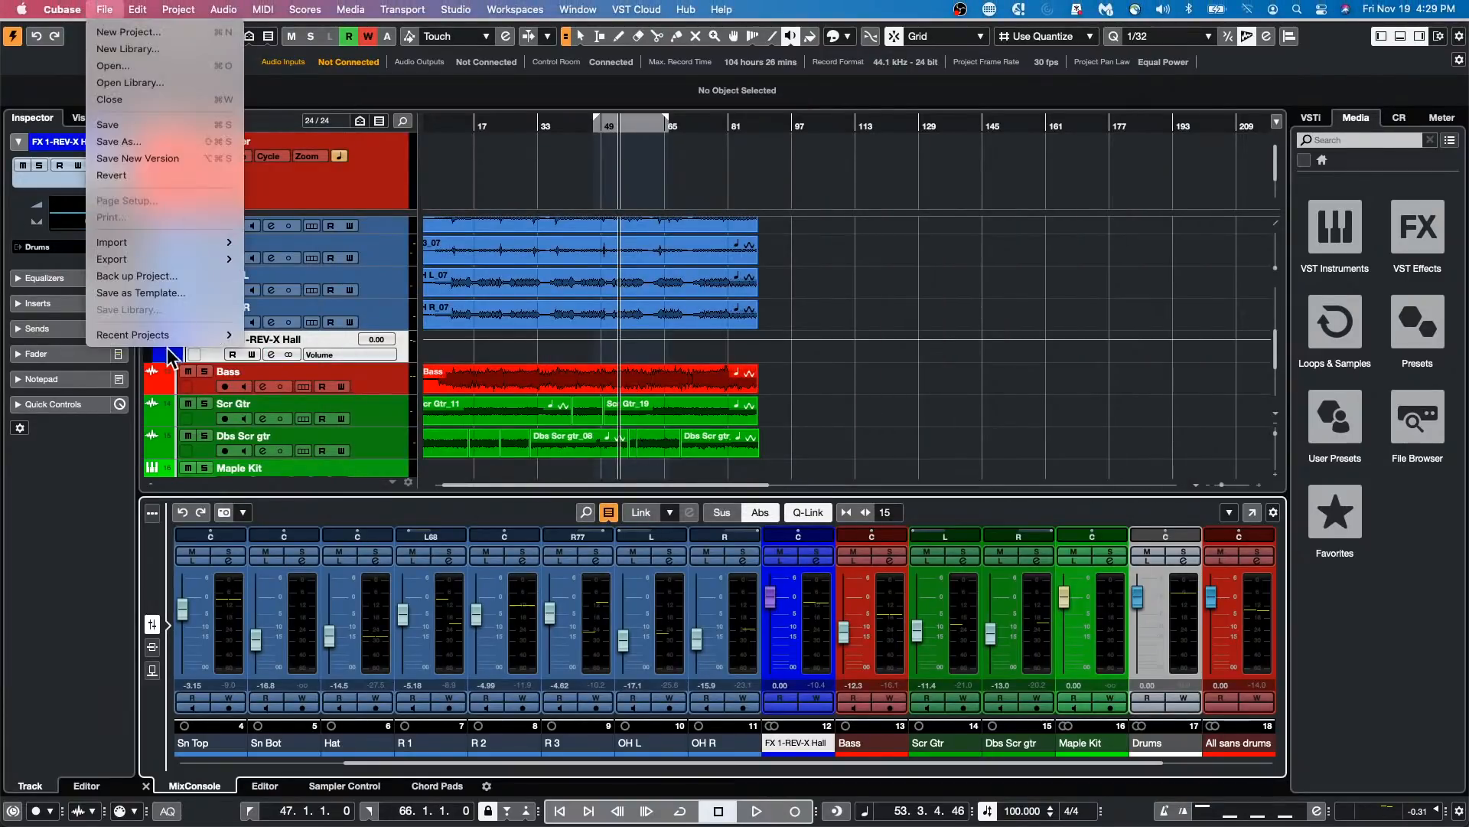
{"action": "mouse_move", "coordinate": [173, 336]}
{"action": "mouse_move", "coordinate": [167, 260]}
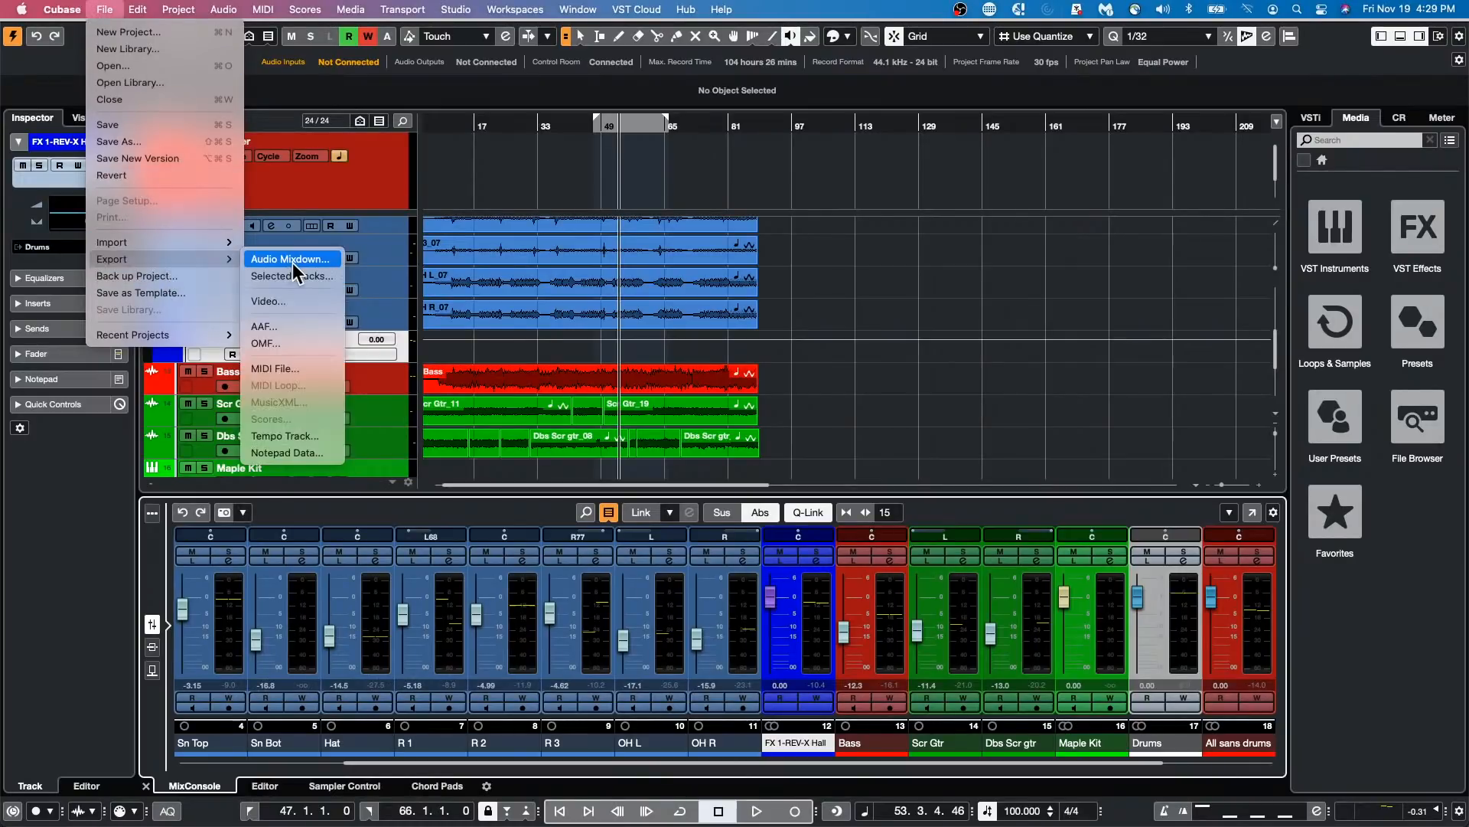
{"action": "left_click", "coordinate": [291, 259]}
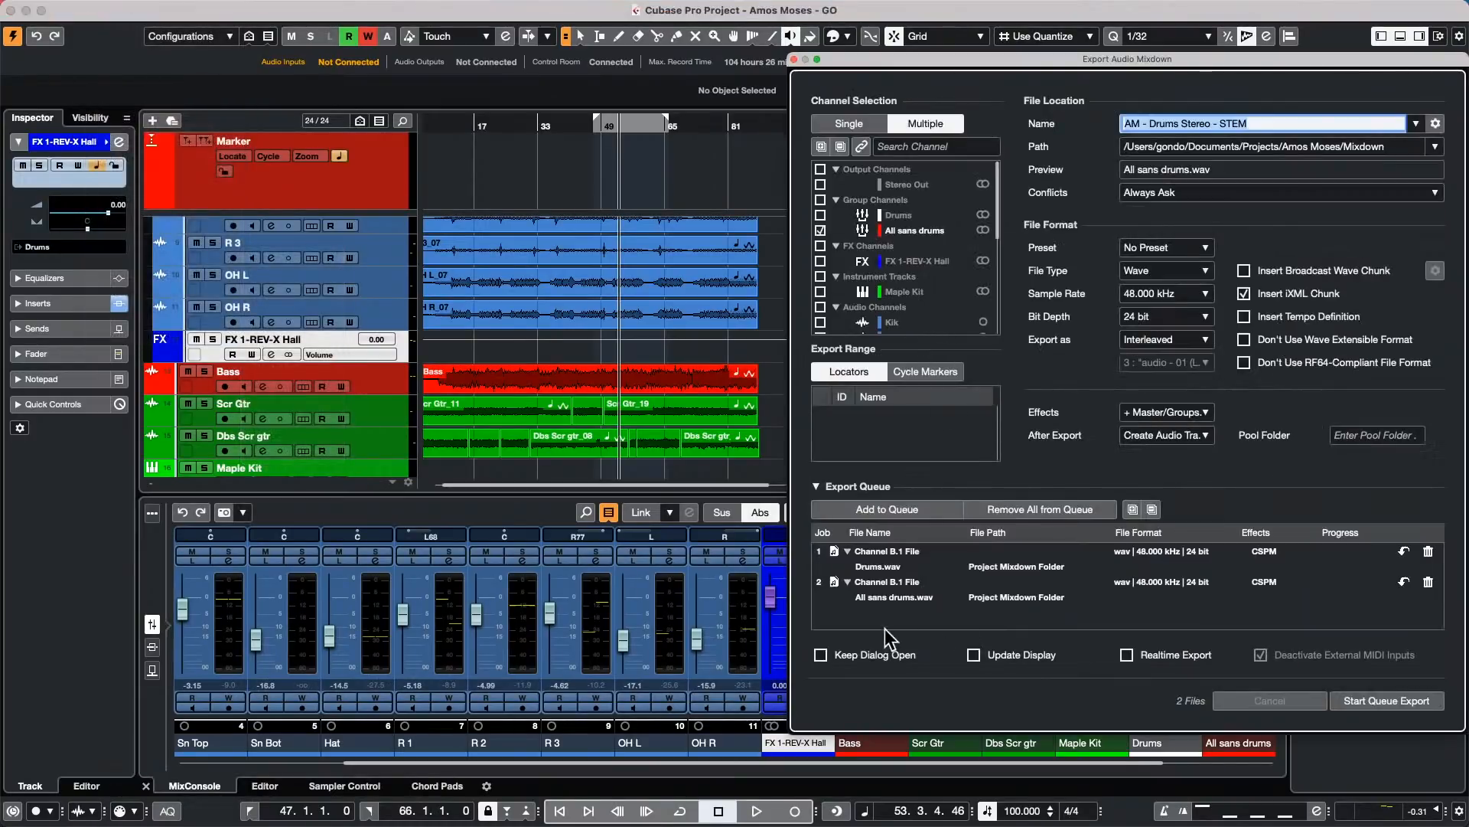
{"action": "left_click", "coordinate": [1428, 582]}
{"action": "left_click", "coordinate": [1428, 551]}
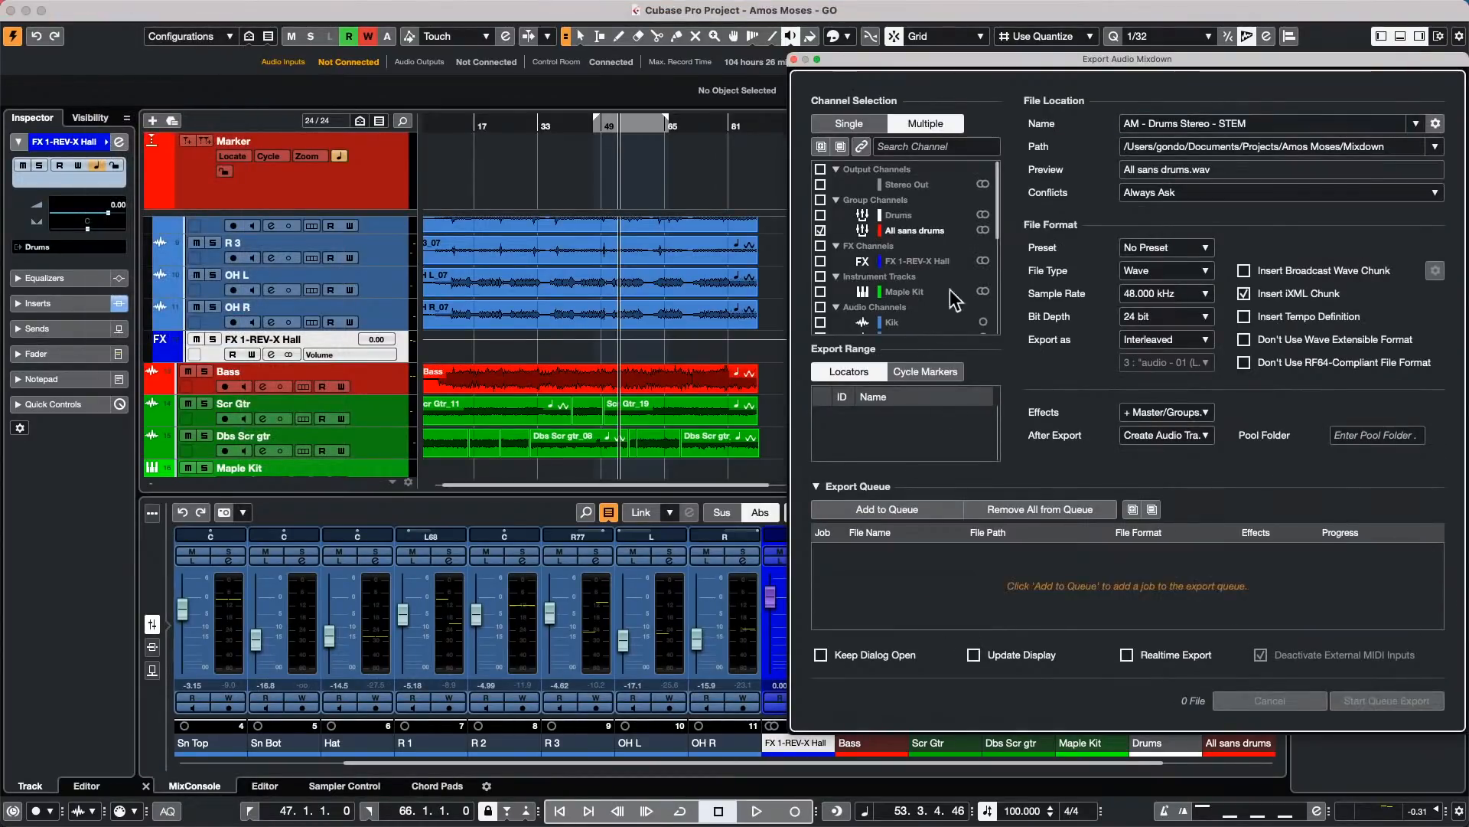
Step: Queue the Drums and All sans drums group channels together as one job and export them as audio tracks
{"action": "left_click", "coordinate": [821, 215]}
{"action": "left_click", "coordinate": [820, 231]}
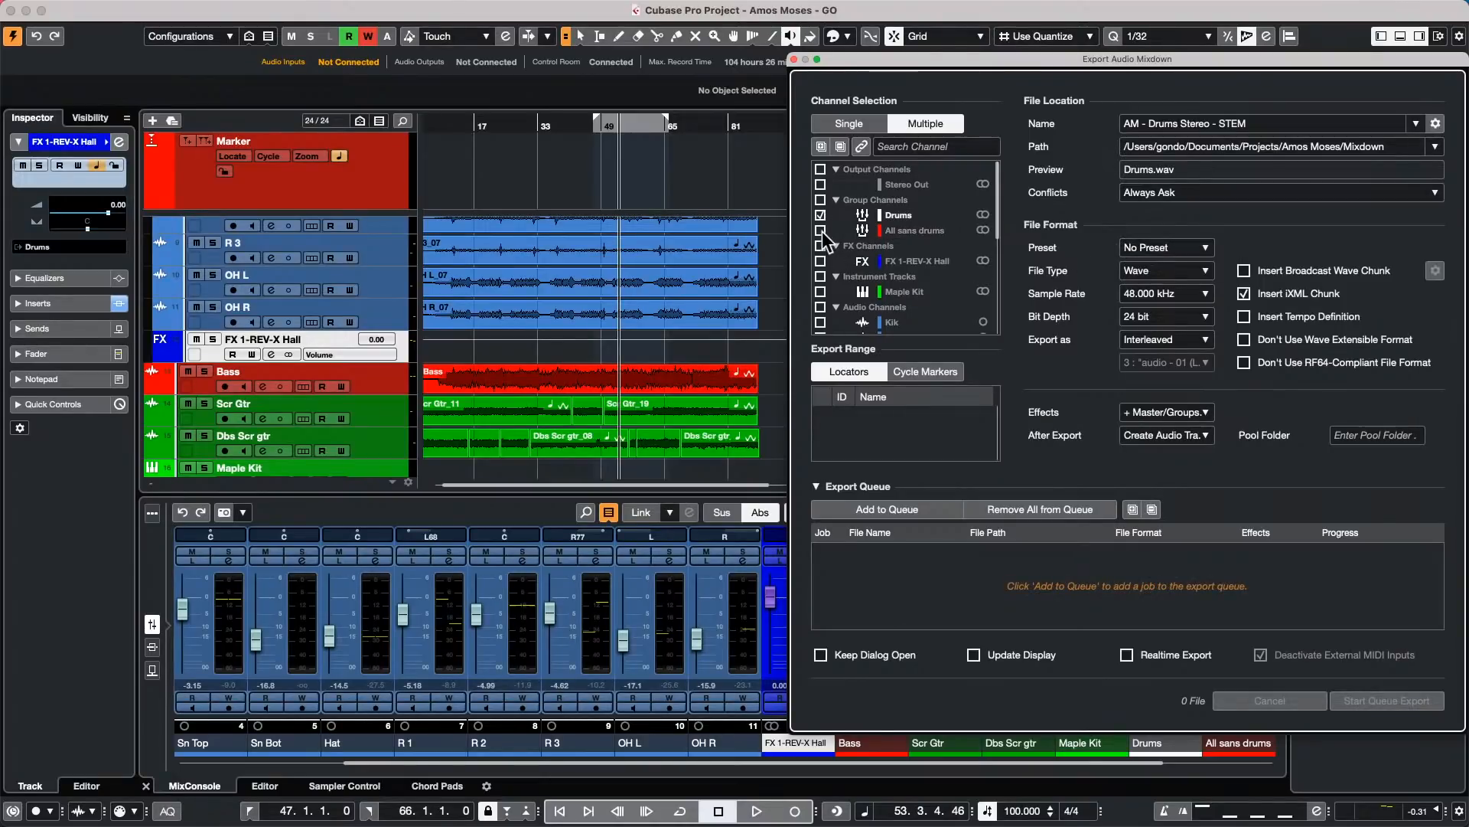
{"action": "left_click", "coordinate": [820, 231]}
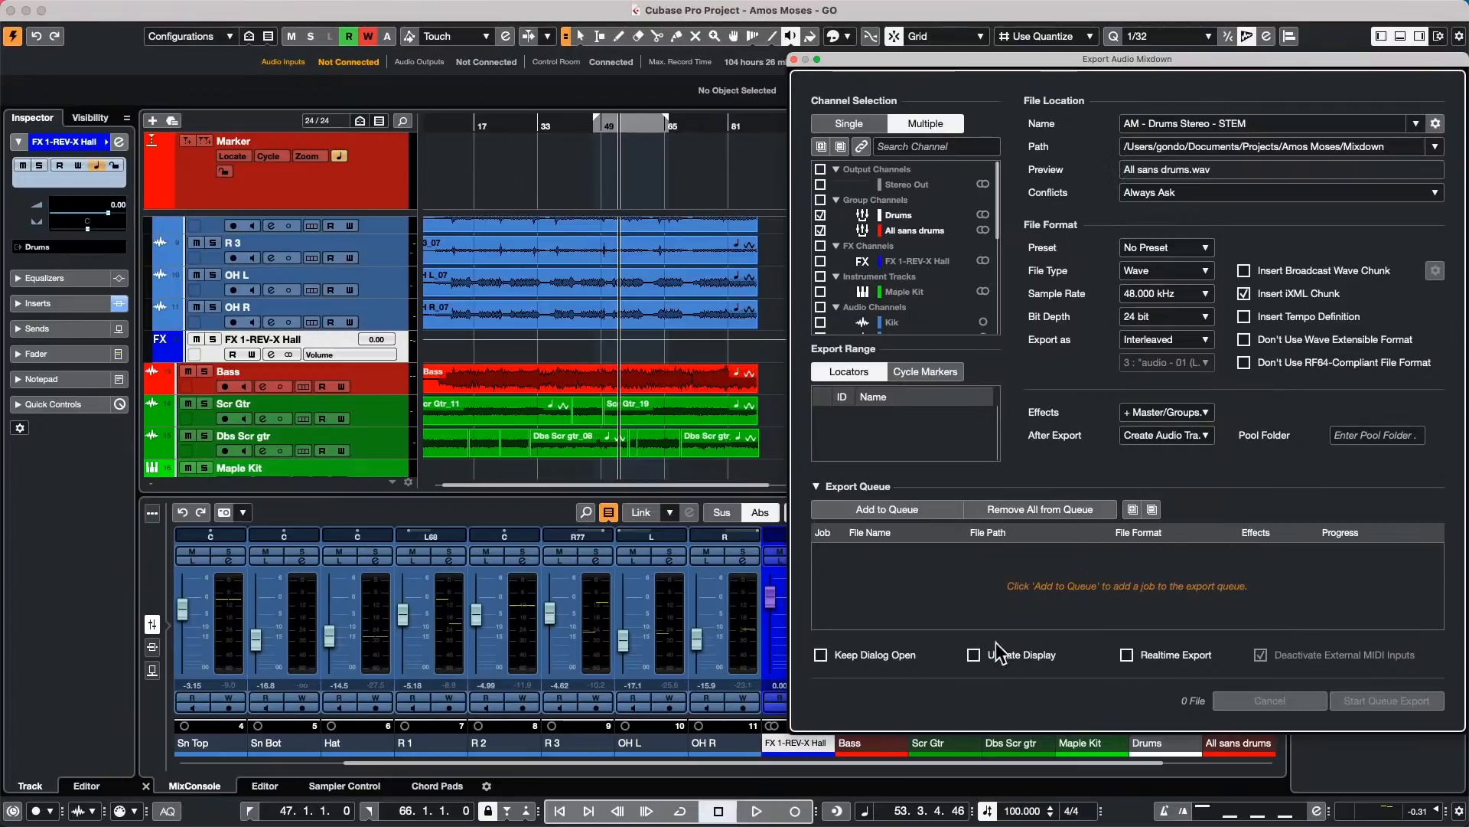
{"action": "left_click", "coordinate": [888, 507]}
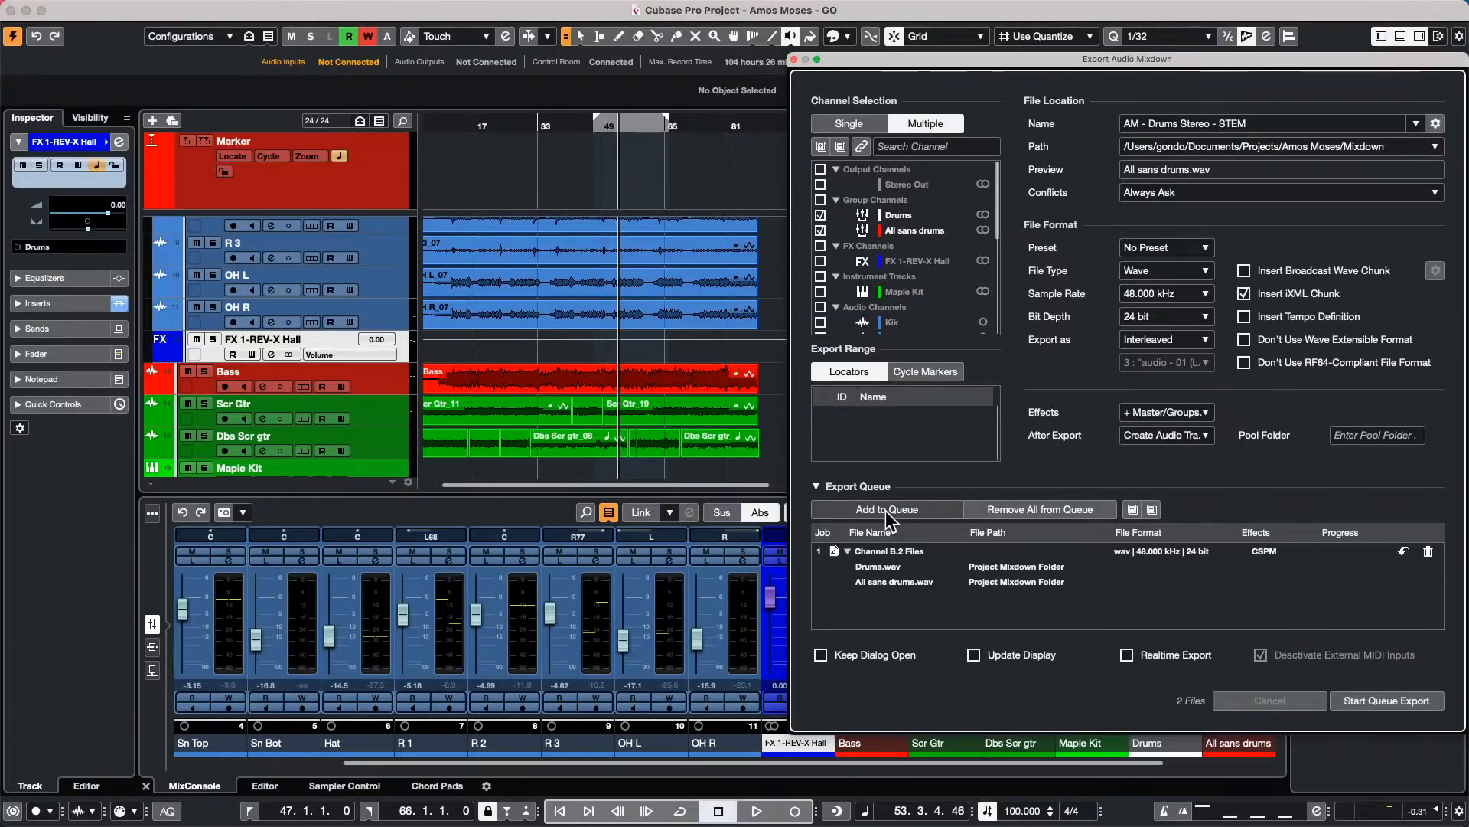
{"action": "left_click", "coordinate": [1373, 698]}
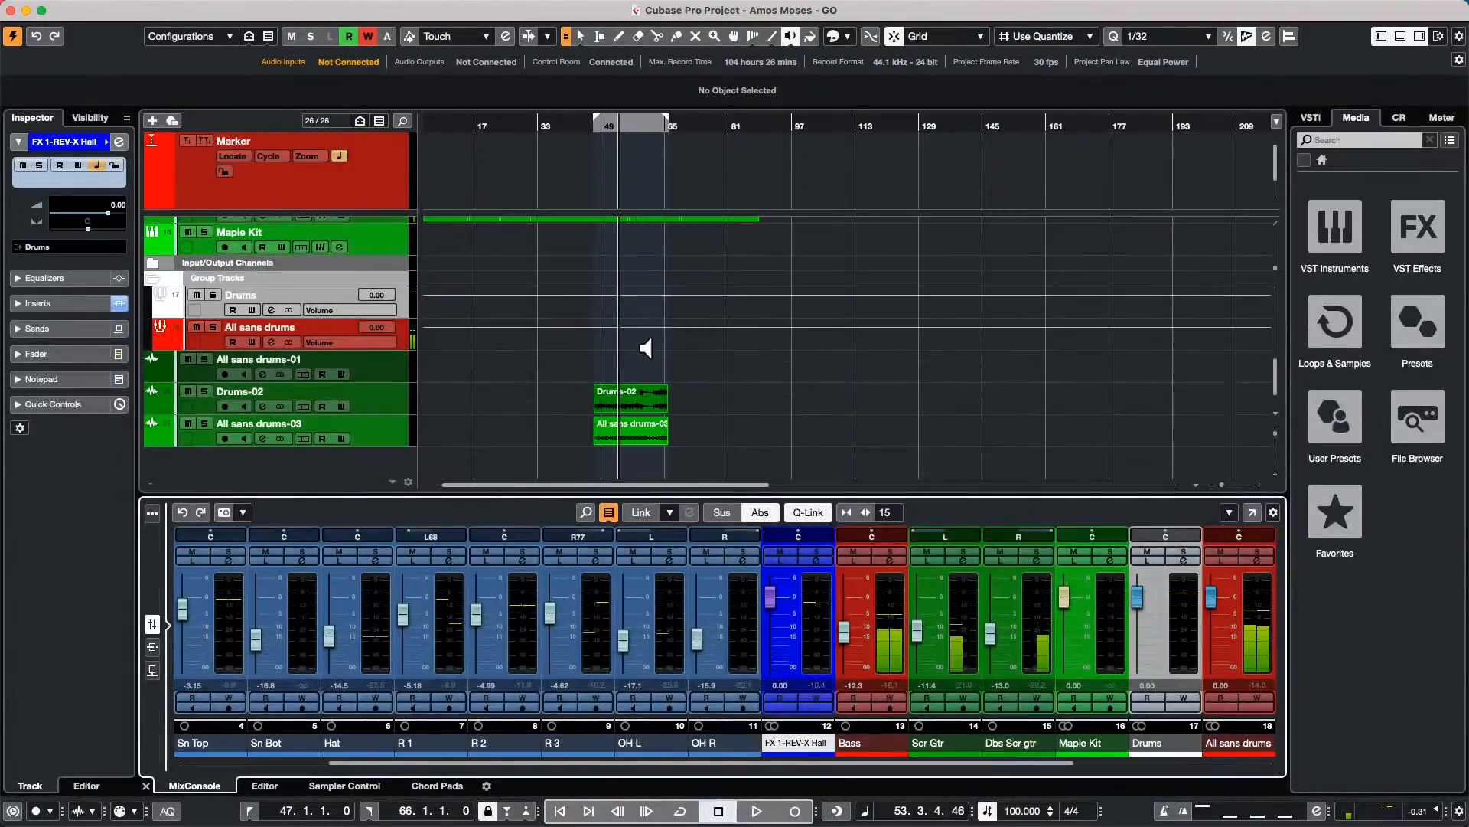
Step: Audition the newly exported Drums and All sans drums clips using the Play tool
{"action": "left_click", "coordinate": [610, 397]}
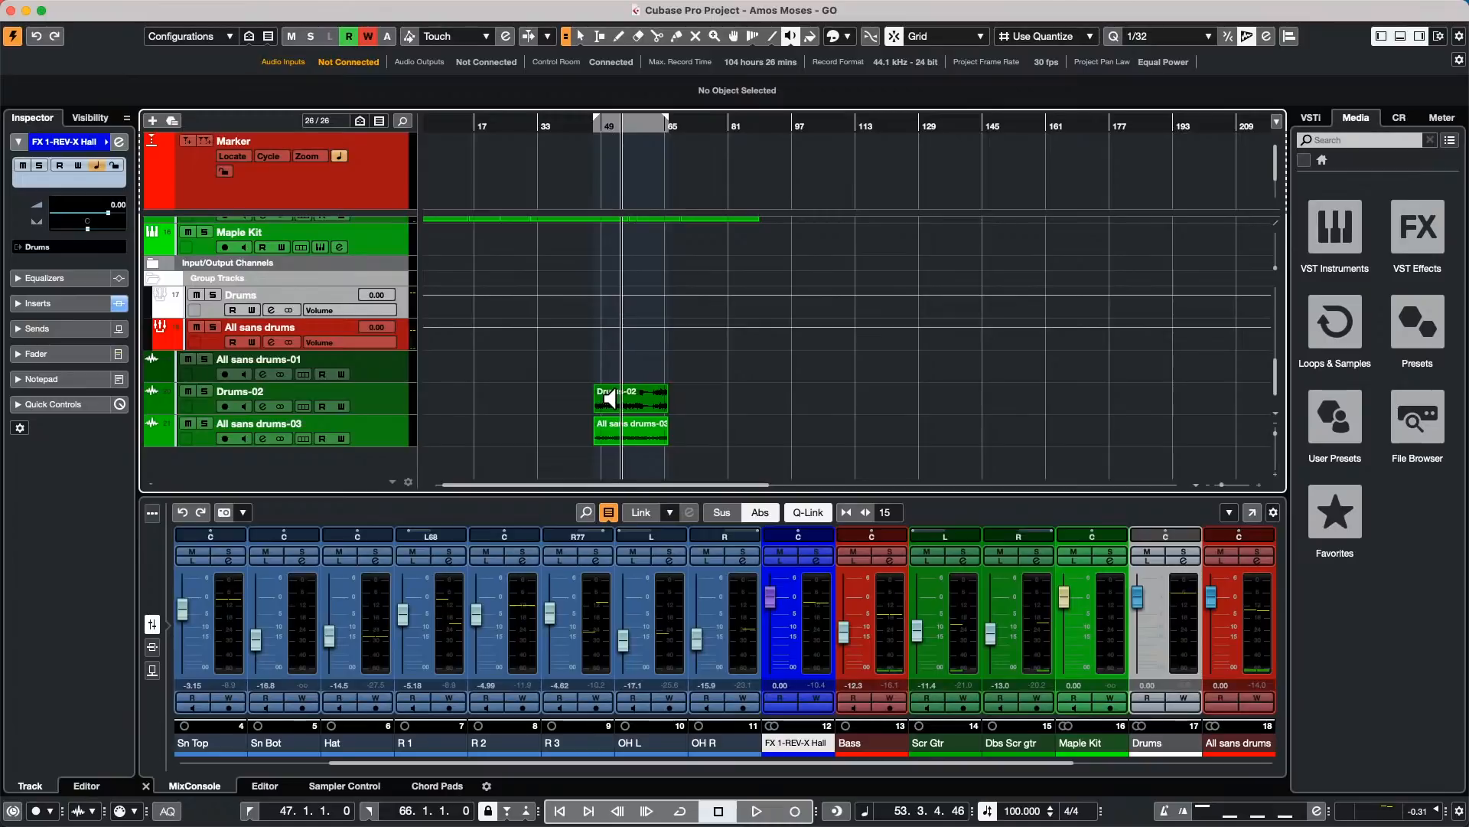
{"action": "left_click", "coordinate": [610, 429]}
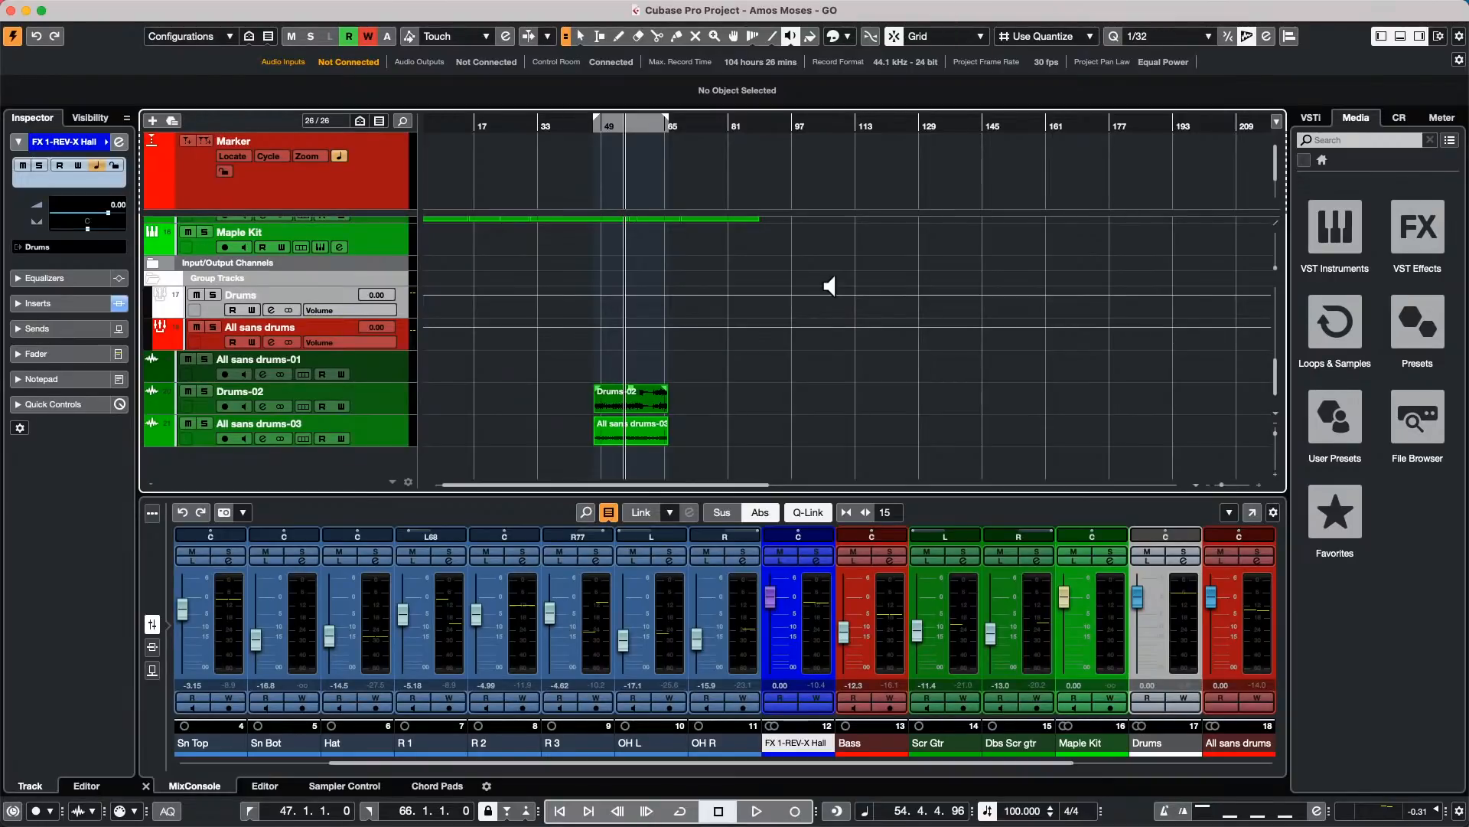
Step: Check the exported Drums track's channel settings, then the FX 1-REV-X Hall channel's routing and its REV-X Hall insert settings
{"action": "left_click", "coordinate": [392, 406]}
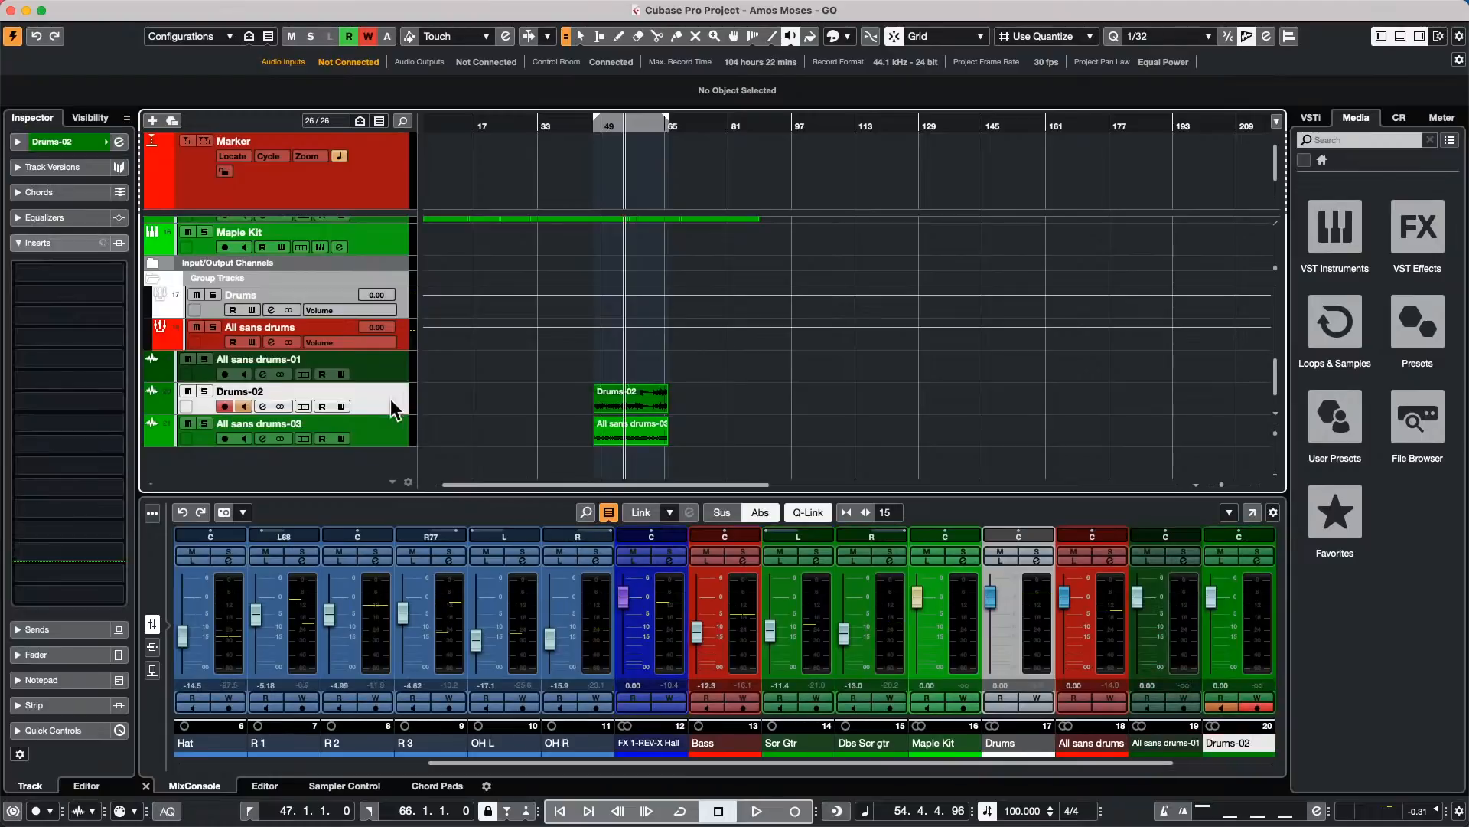
{"action": "left_click", "coordinate": [118, 143]}
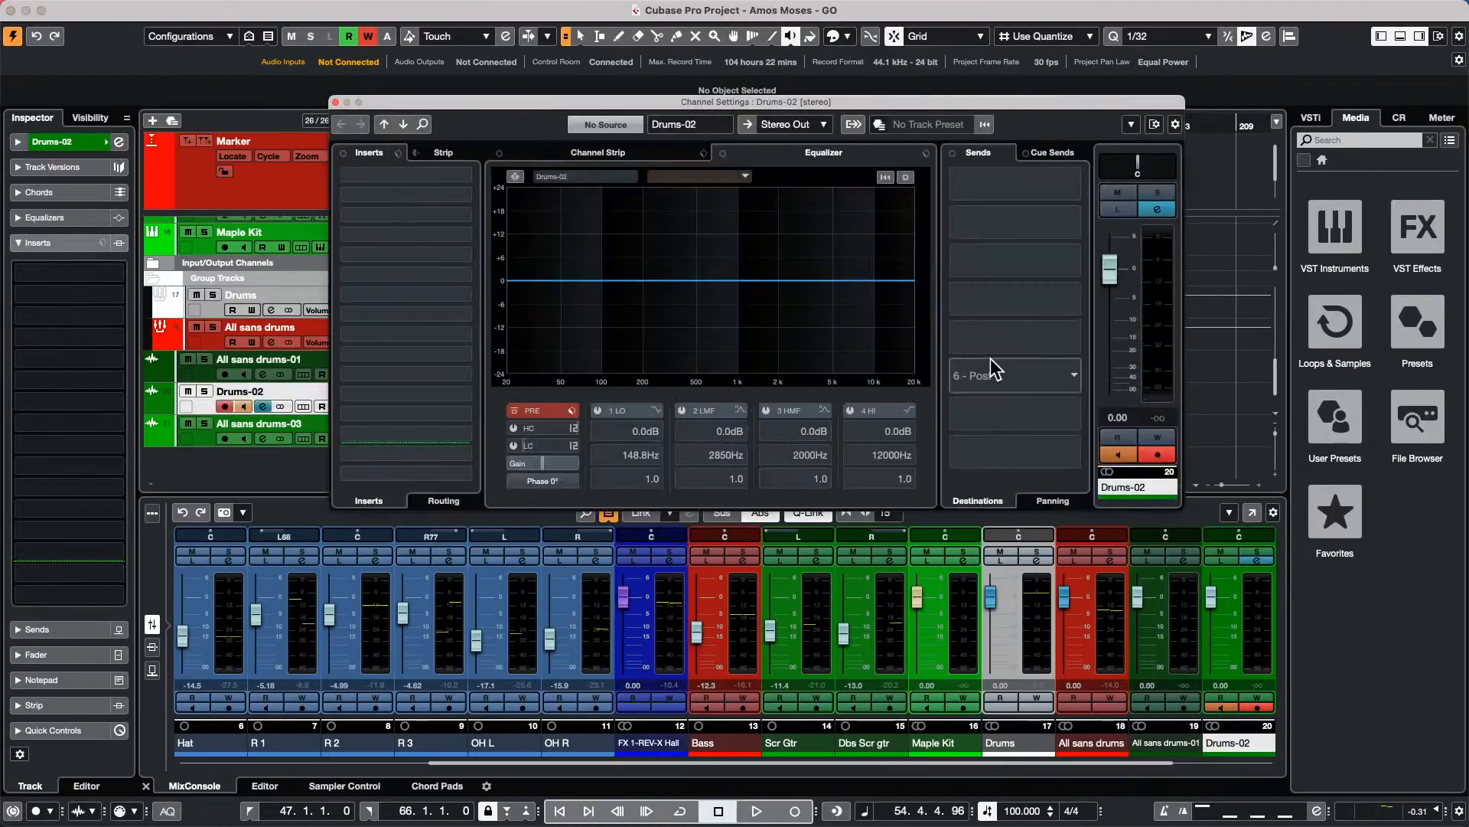
{"action": "left_click", "coordinate": [671, 664]}
{"action": "left_click", "coordinate": [669, 559]}
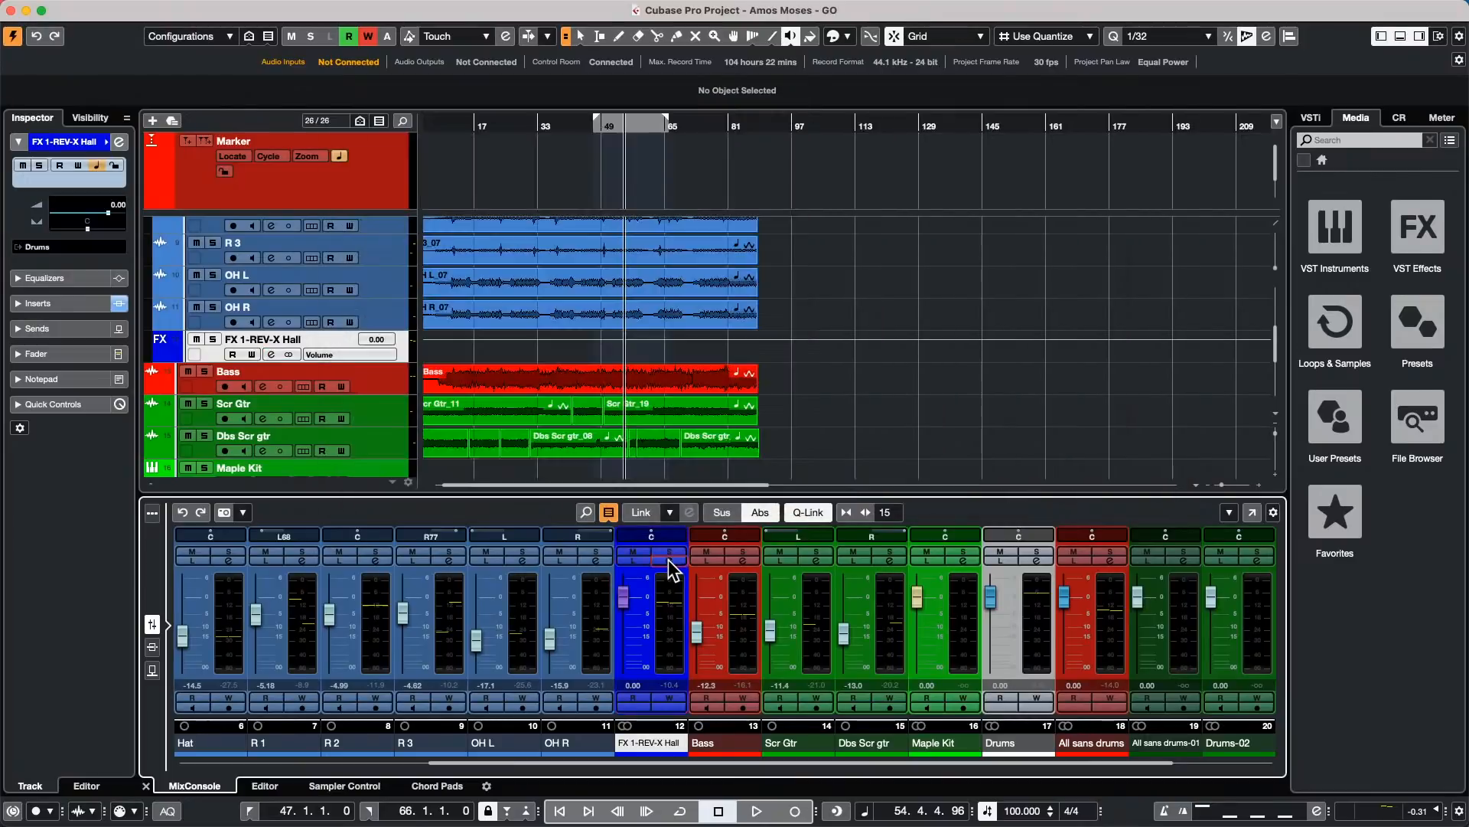
{"action": "left_click", "coordinate": [669, 560]}
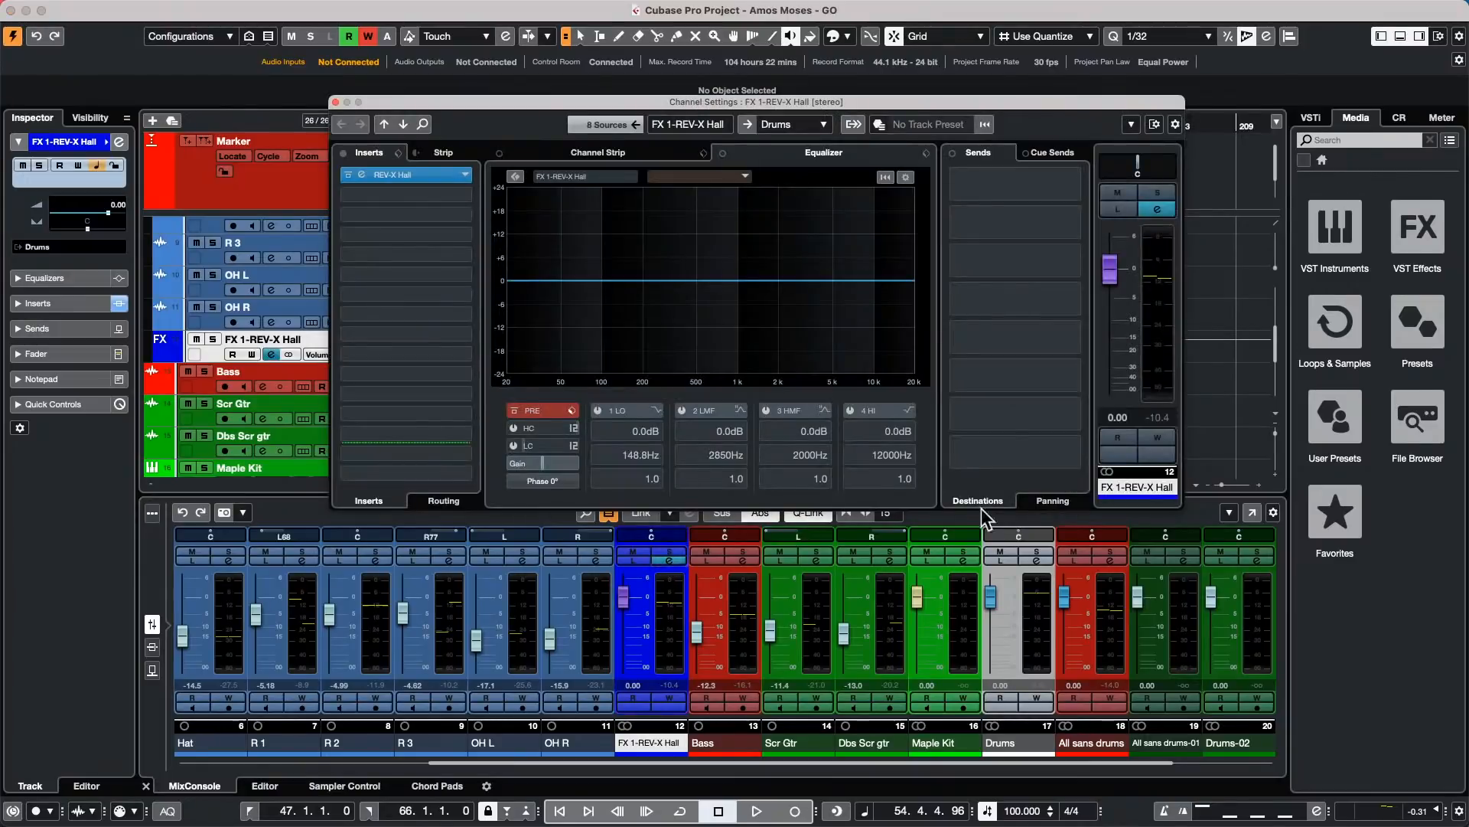
{"action": "left_click", "coordinate": [420, 173]}
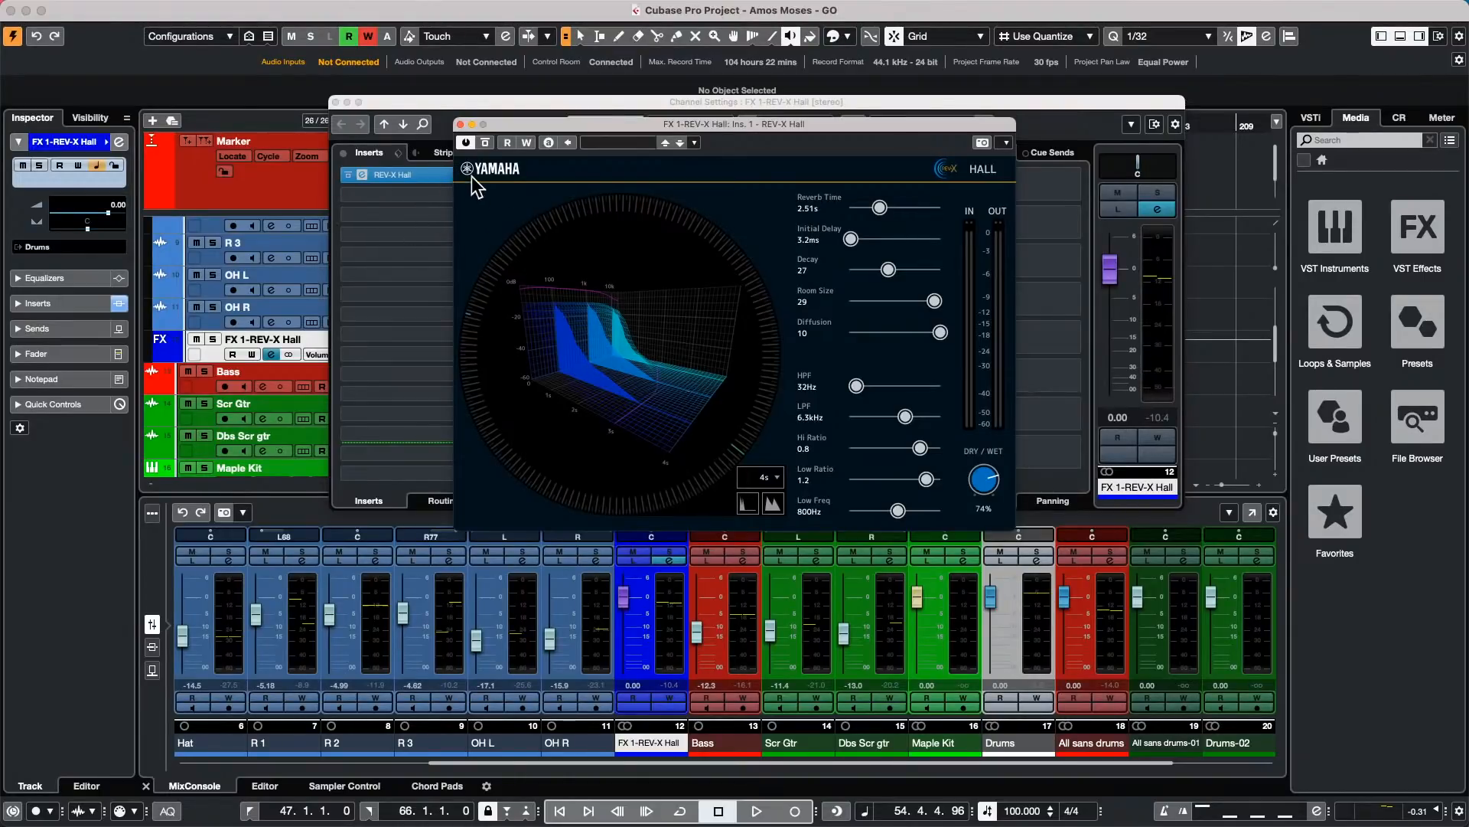
{"action": "left_click", "coordinate": [462, 124]}
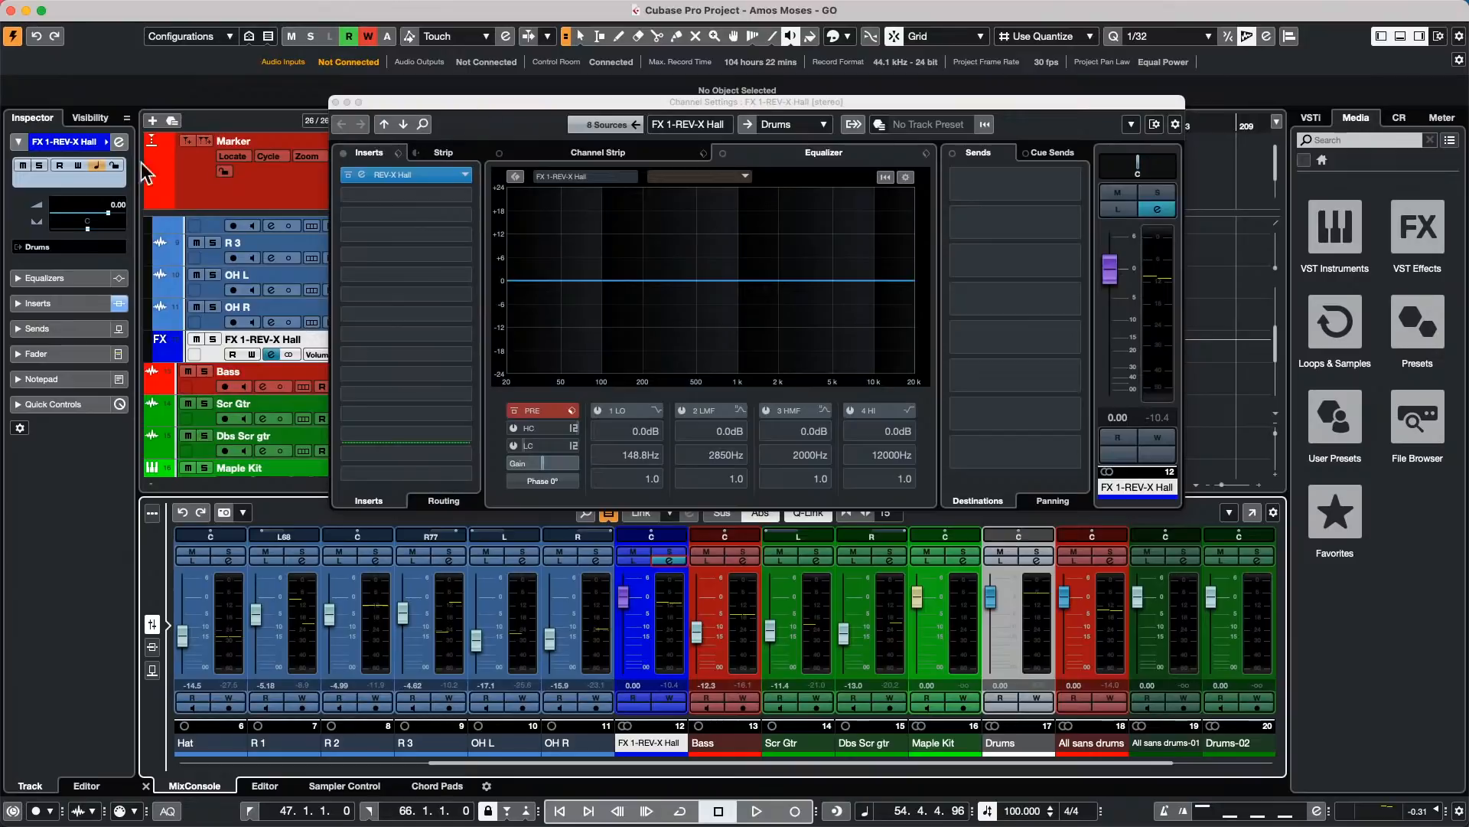
{"action": "left_click", "coordinate": [335, 101]}
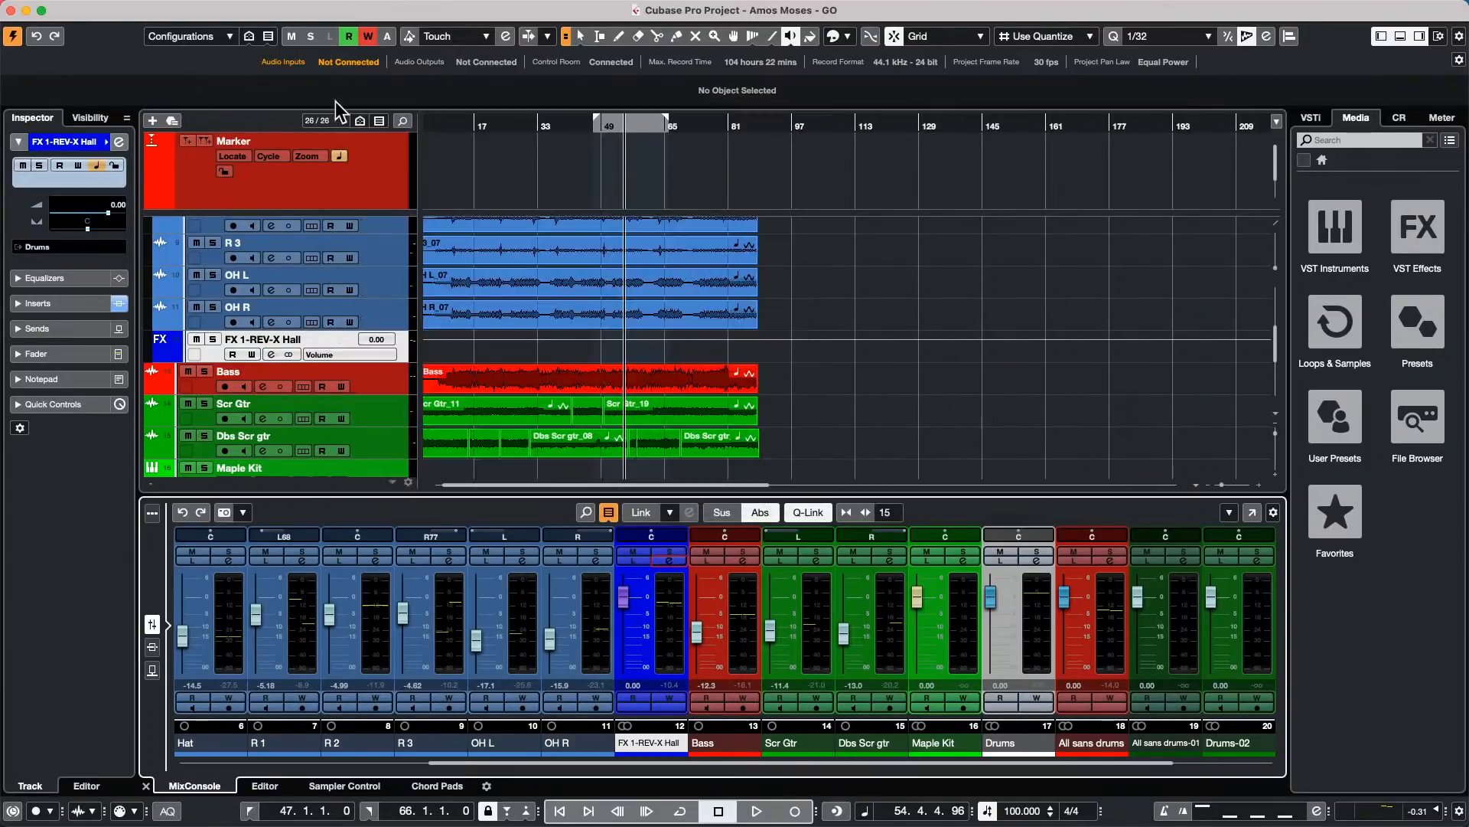
{"action": "scroll", "coordinate": [597, 256], "scroll_direction": "up", "scroll_amount": 5}
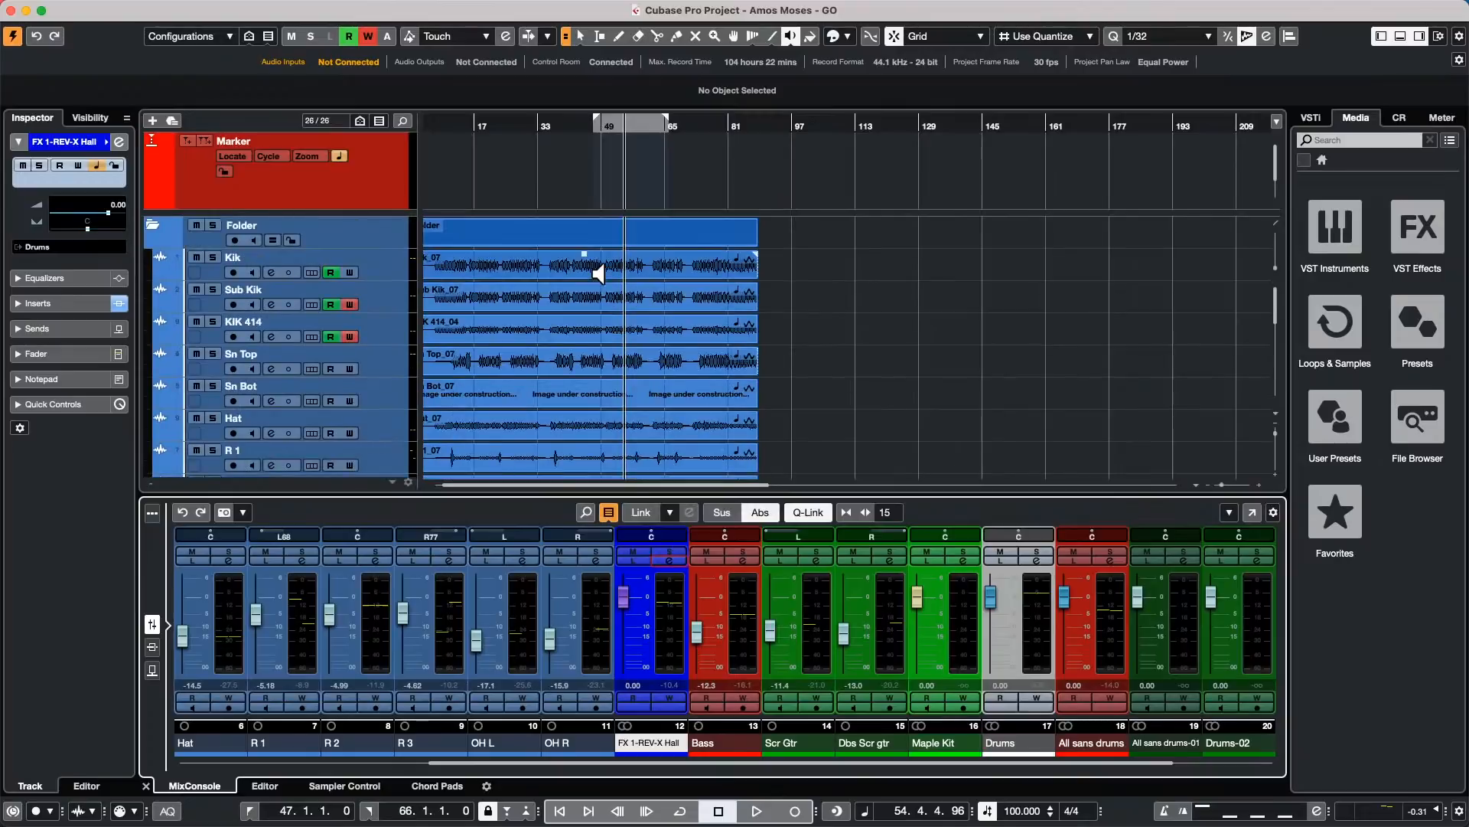
{"action": "scroll", "coordinate": [590, 259], "scroll_direction": "down", "scroll_amount": 4}
{"action": "scroll", "coordinate": [611, 223], "scroll_direction": "up", "scroll_amount": 4}
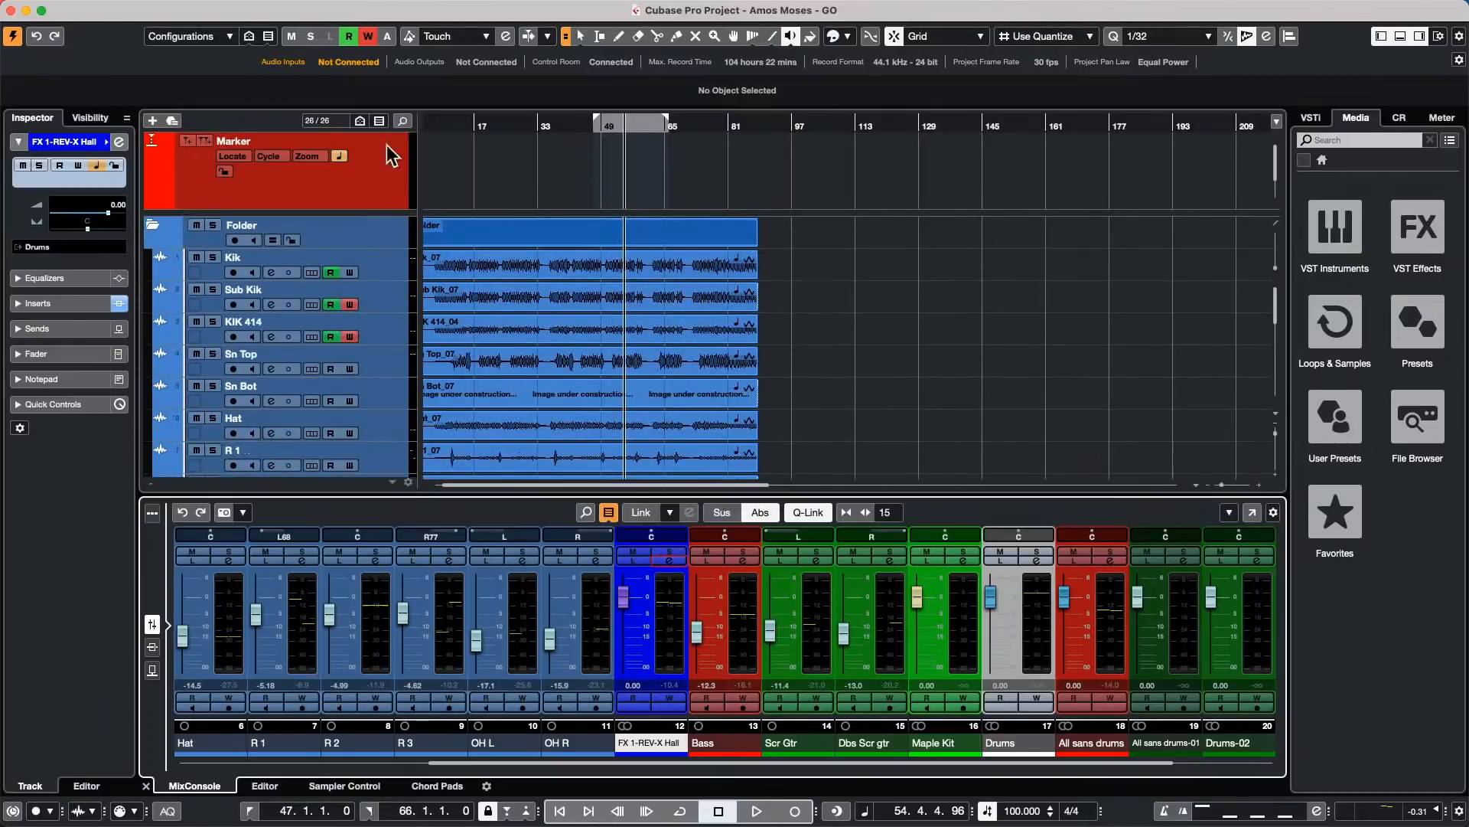
{"action": "left_click", "coordinate": [108, 10]}
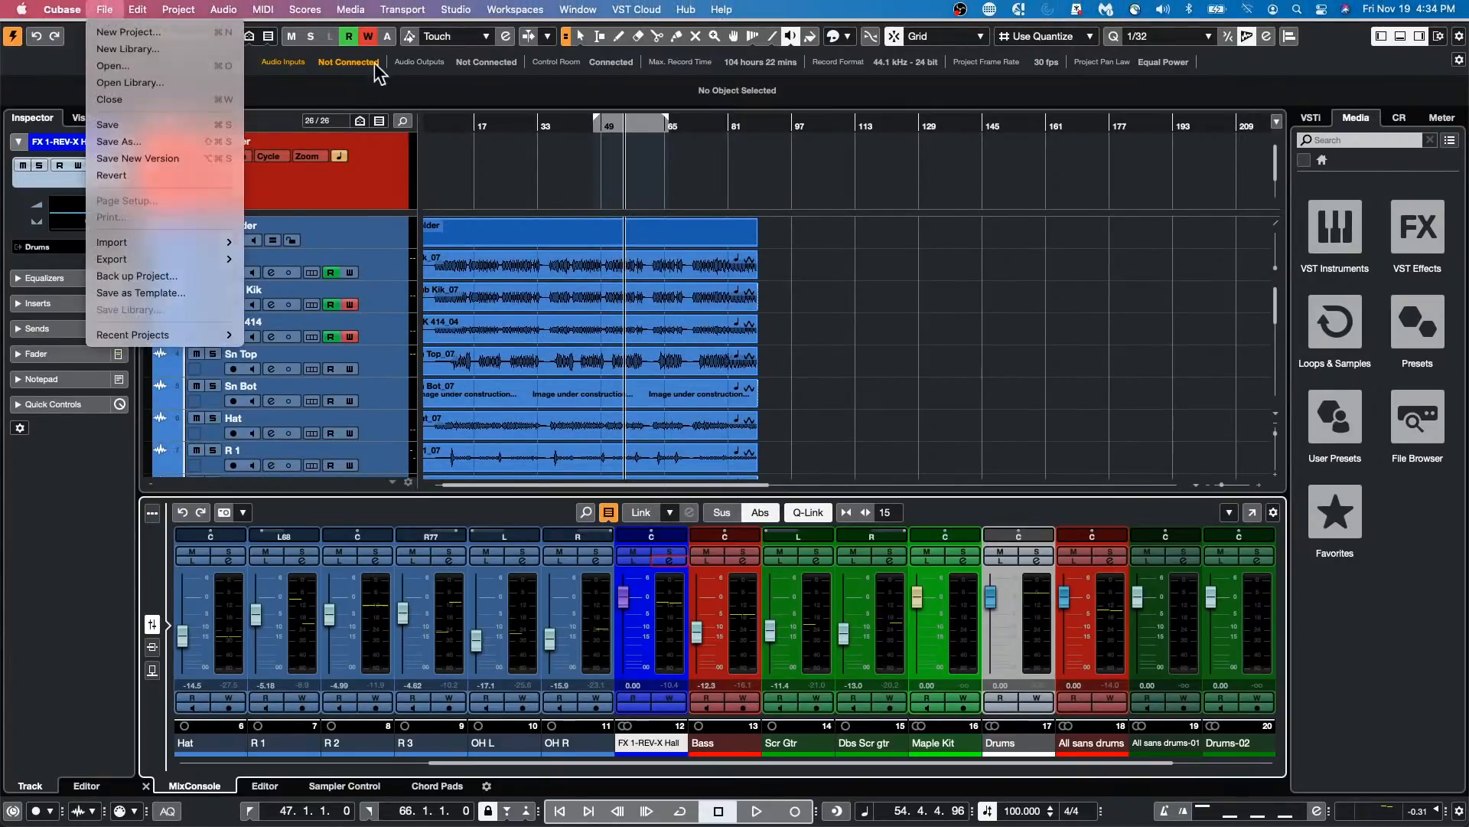
{"action": "left_click", "coordinate": [490, 108]}
Step: Move the Bass track into the upper section of the divided track list, below the Marker track
{"action": "scroll", "coordinate": [892, 332], "scroll_direction": "down", "scroll_amount": 6}
{"action": "scroll", "coordinate": [582, 306], "scroll_direction": "up", "scroll_amount": 1}
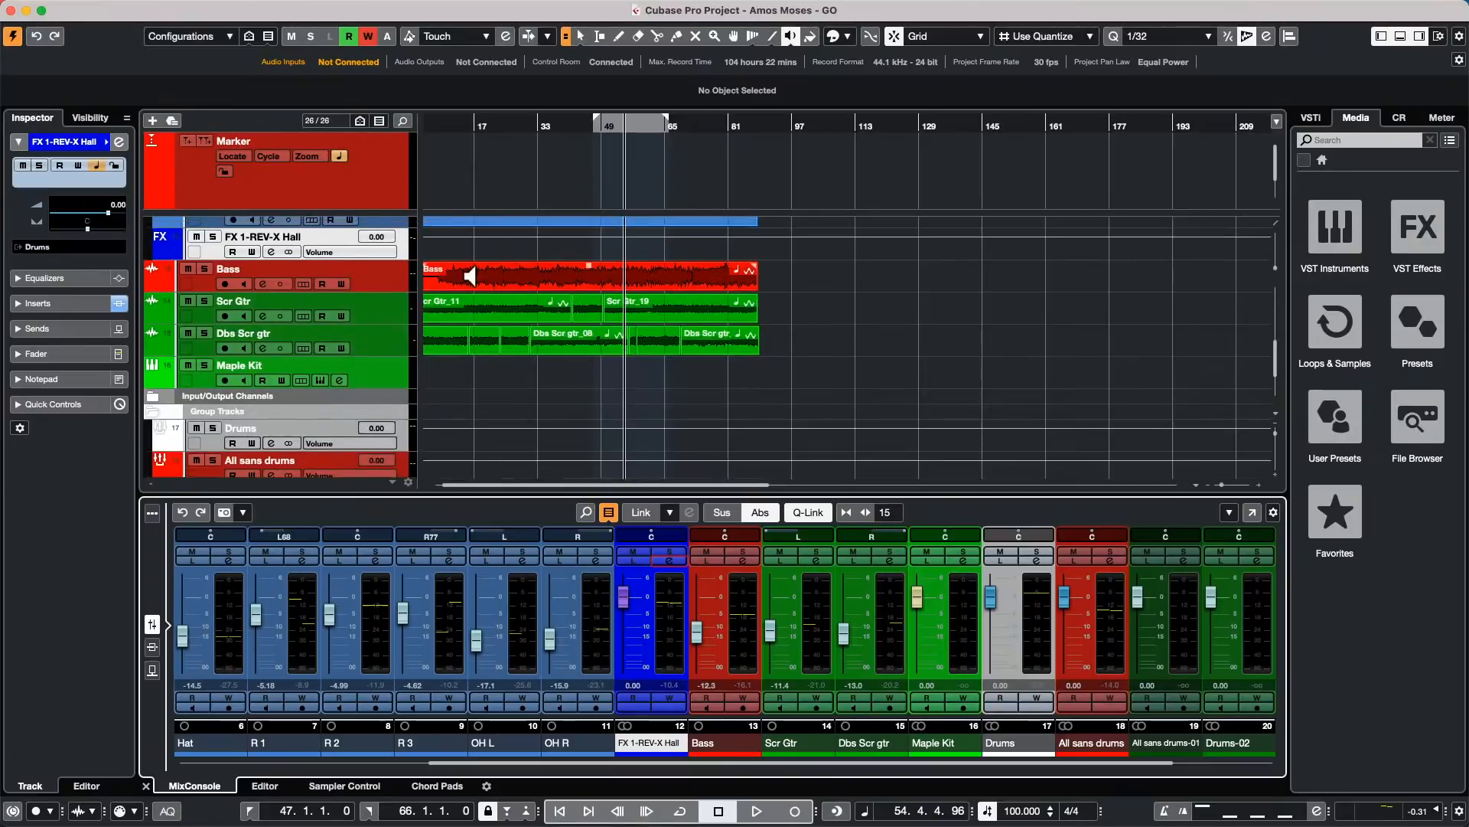
{"action": "left_click", "coordinate": [391, 287]}
{"action": "scroll", "coordinate": [384, 153], "scroll_direction": "up", "scroll_amount": 4}
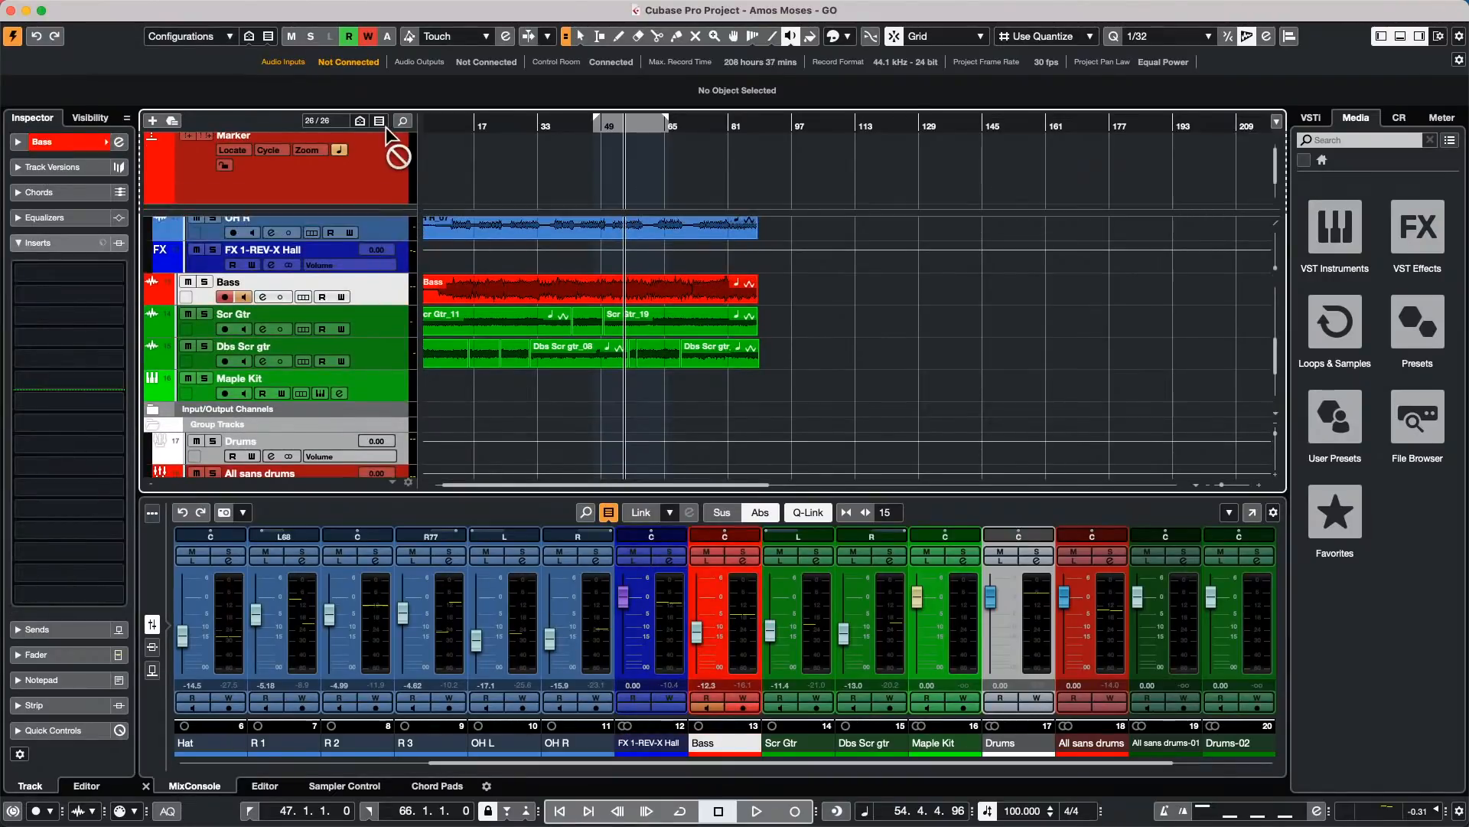
{"action": "left_click_drag", "start_coordinate": [382, 164], "coordinate": [387, 193]}
{"action": "scroll", "coordinate": [566, 329], "scroll_direction": "down", "scroll_amount": 6}
{"action": "scroll", "coordinate": [574, 329], "scroll_direction": "up", "scroll_amount": 6}
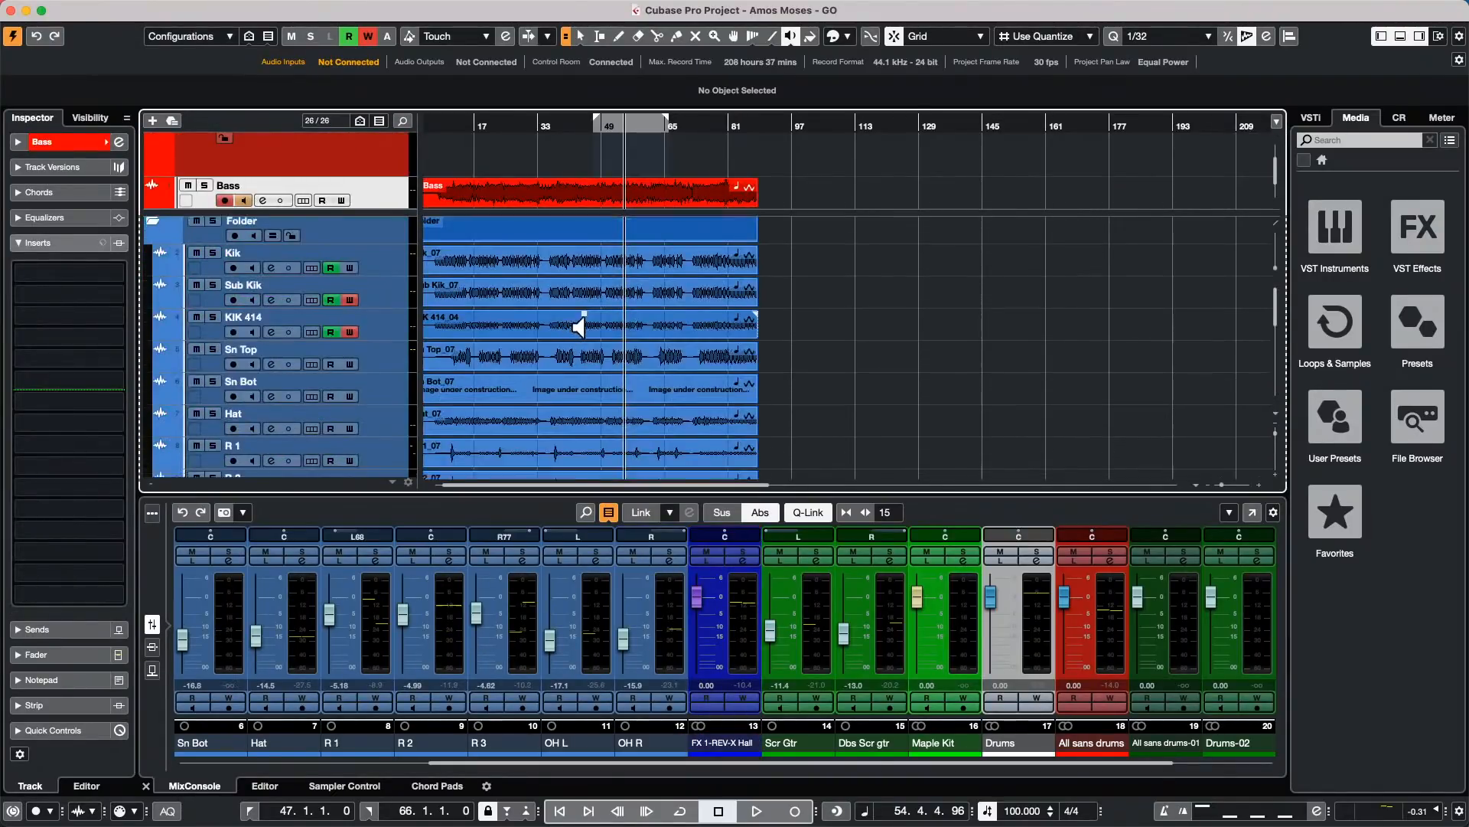
Step: Place the project cursor at about bar 10, enlarge the timeline, and examine the drum and guitar tracks against the Bass track
{"action": "scroll", "coordinate": [574, 324], "scroll_direction": "down", "scroll_amount": 2}
{"action": "scroll", "coordinate": [574, 325], "scroll_direction": "up", "scroll_amount": 2}
{"action": "left_click", "coordinate": [450, 123]}
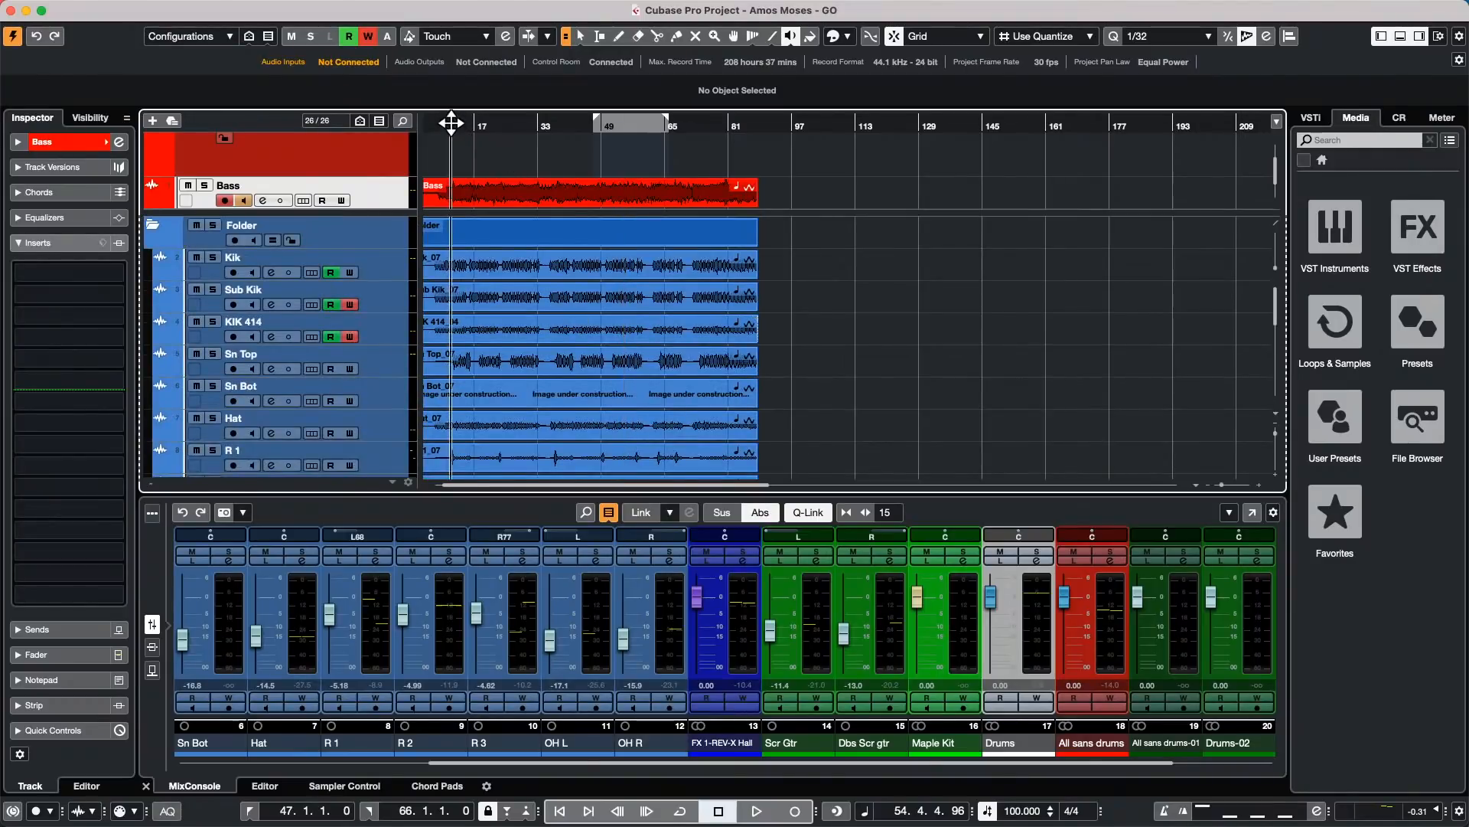
{"action": "key", "text": "h"}
{"action": "key", "text": "h"}
{"action": "scroll", "coordinate": [686, 349], "scroll_direction": "down", "scroll_amount": 3}
{"action": "scroll", "coordinate": [686, 350], "scroll_direction": "down", "scroll_amount": 6}
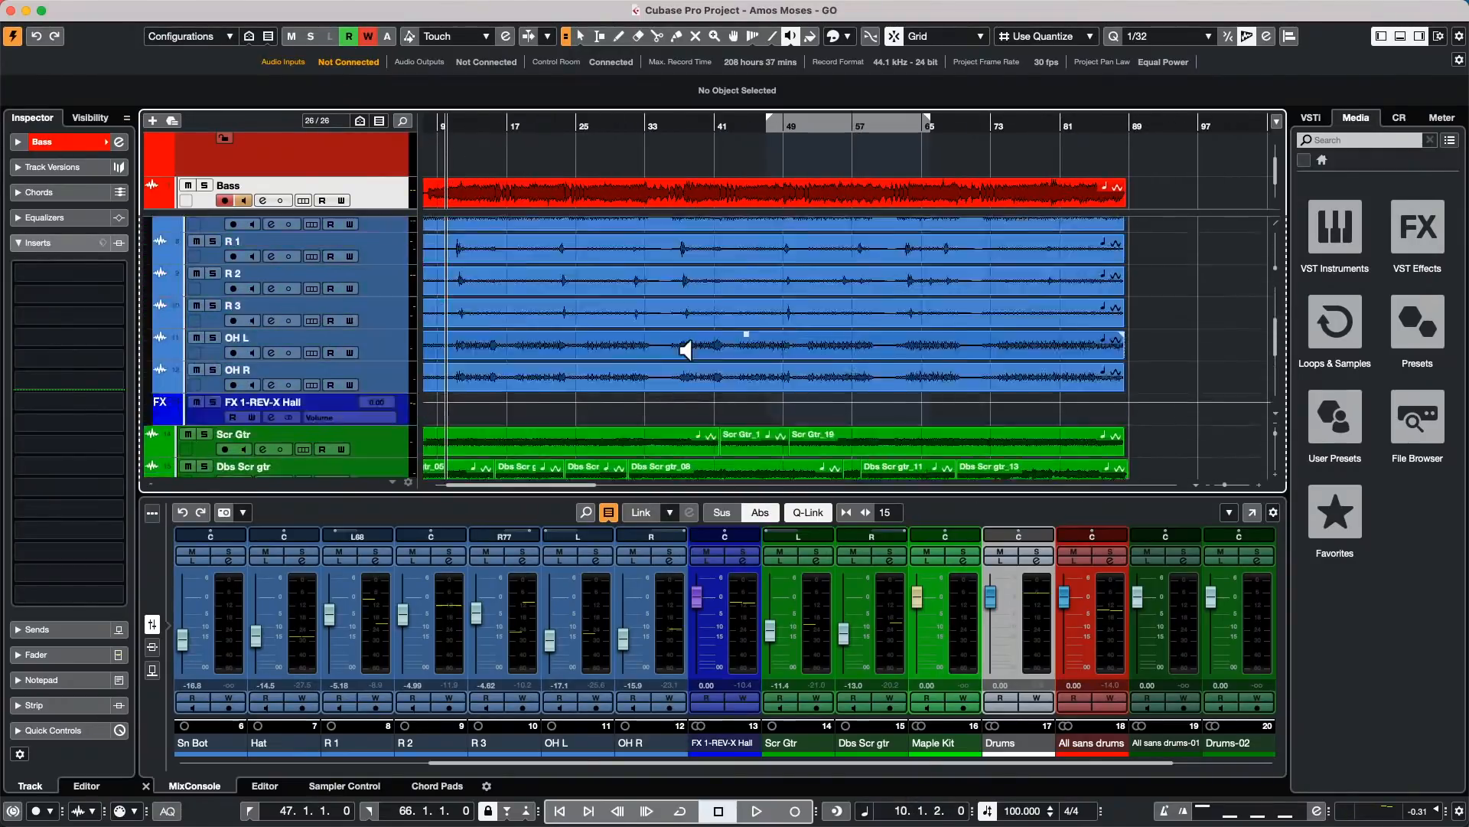
{"action": "scroll", "coordinate": [689, 345], "scroll_direction": "up", "scroll_amount": 9}
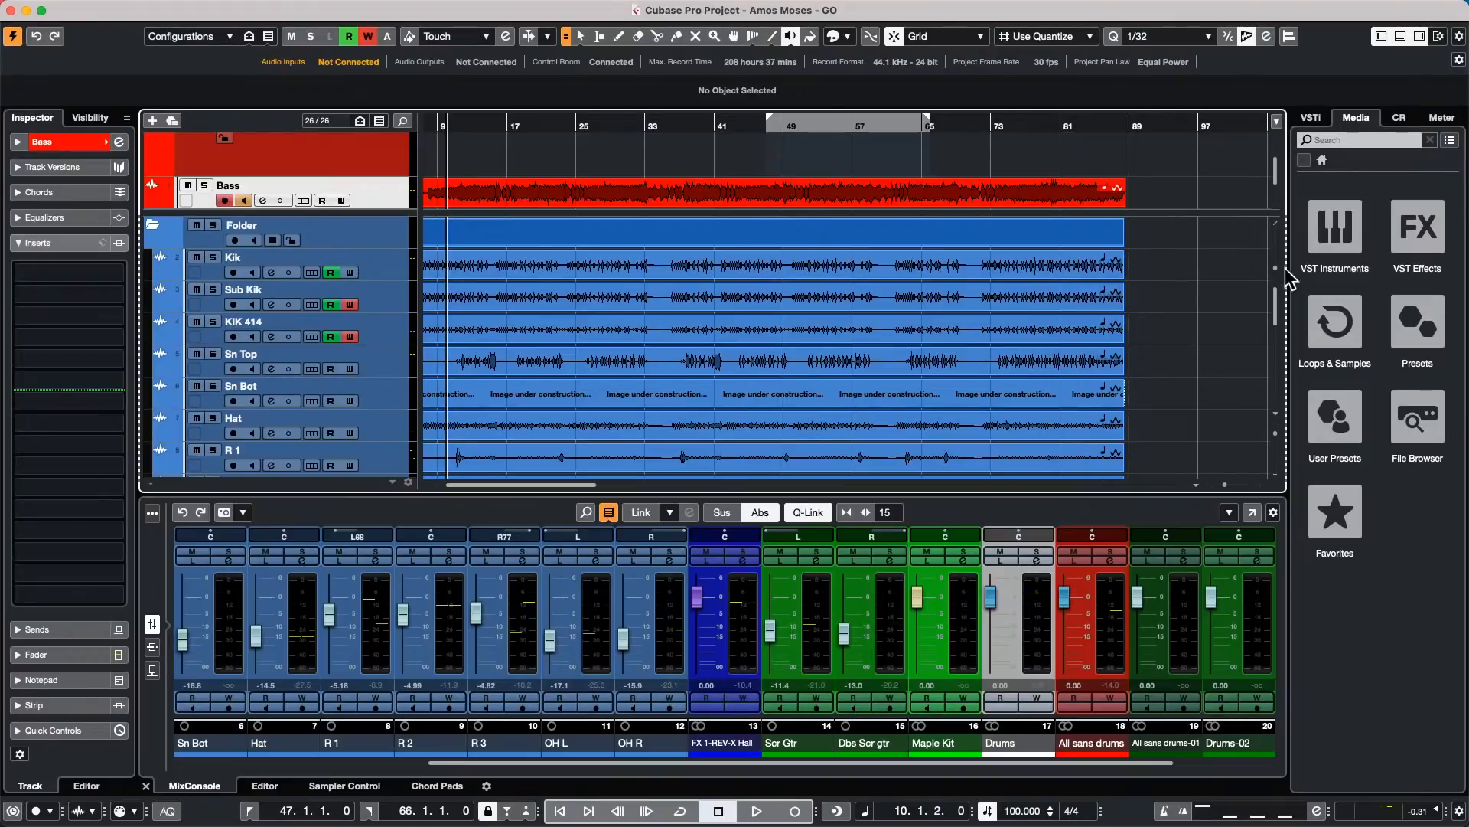
Step: Merge the divided track list into a single list and examine how the Marker, drum, guitar and Bass tracks move together
{"action": "left_click", "coordinate": [1277, 224]}
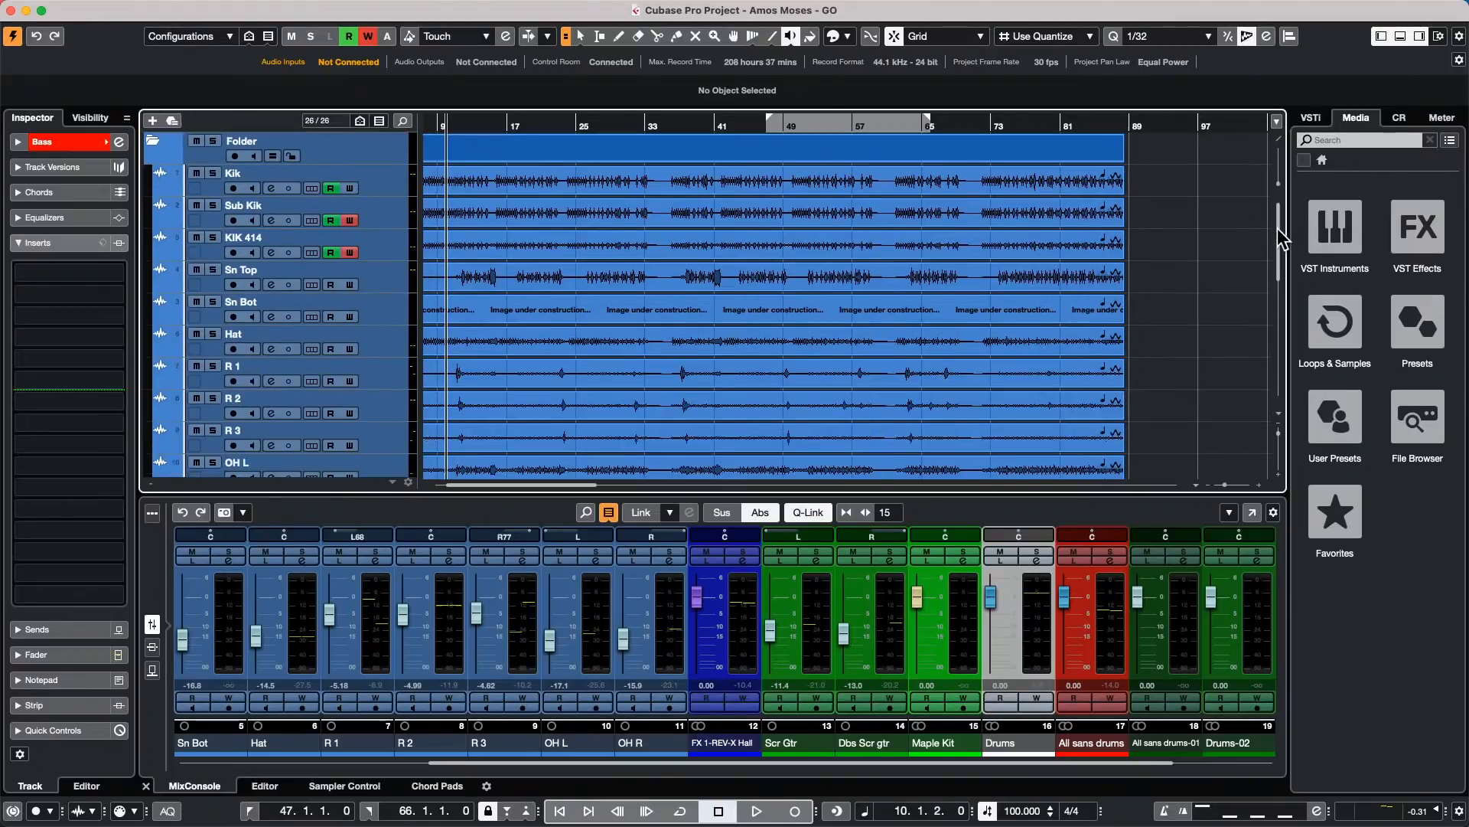
{"action": "left_click", "coordinate": [1276, 122]}
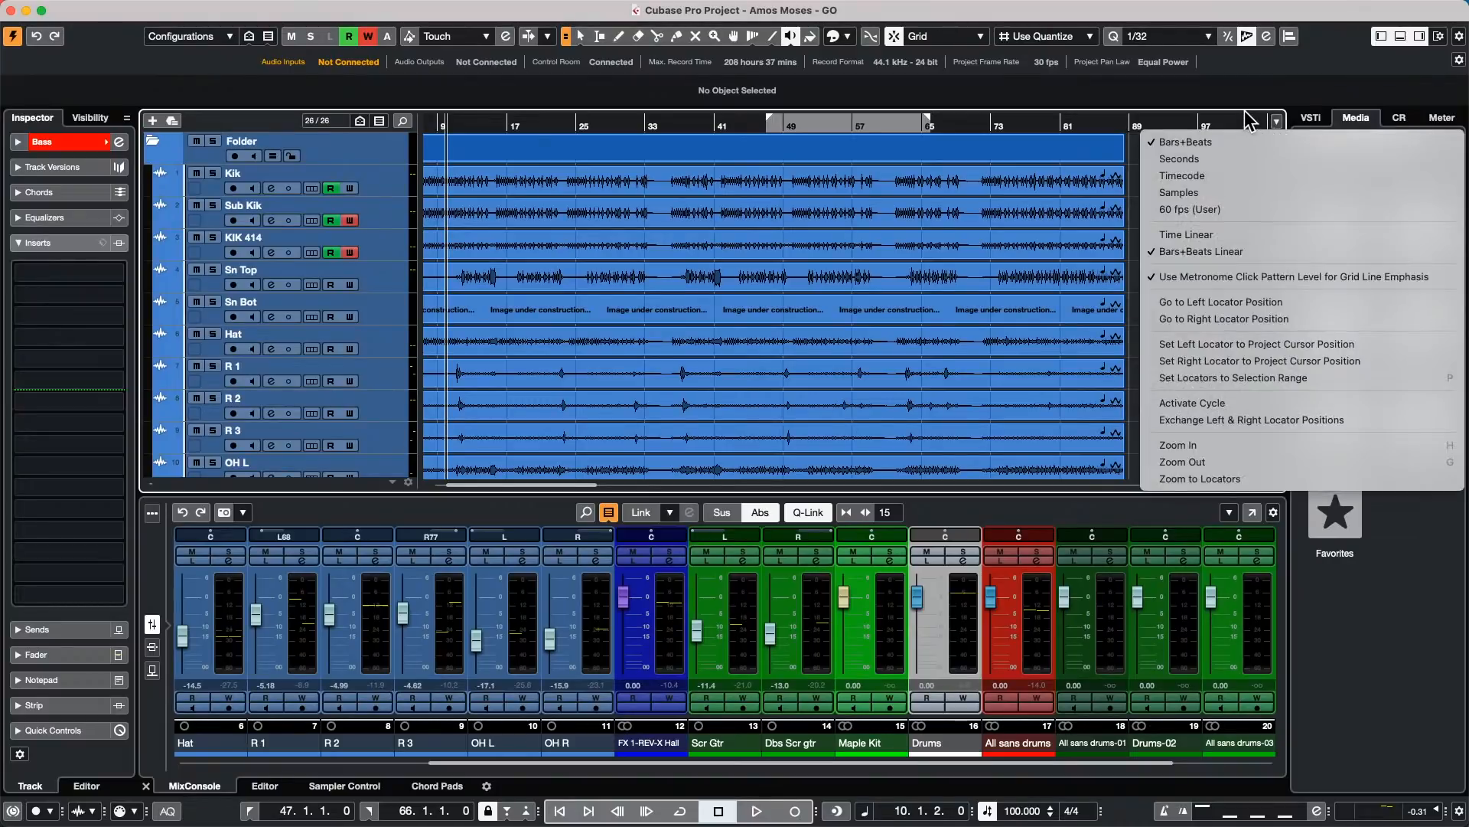
{"action": "left_click", "coordinate": [1245, 113]}
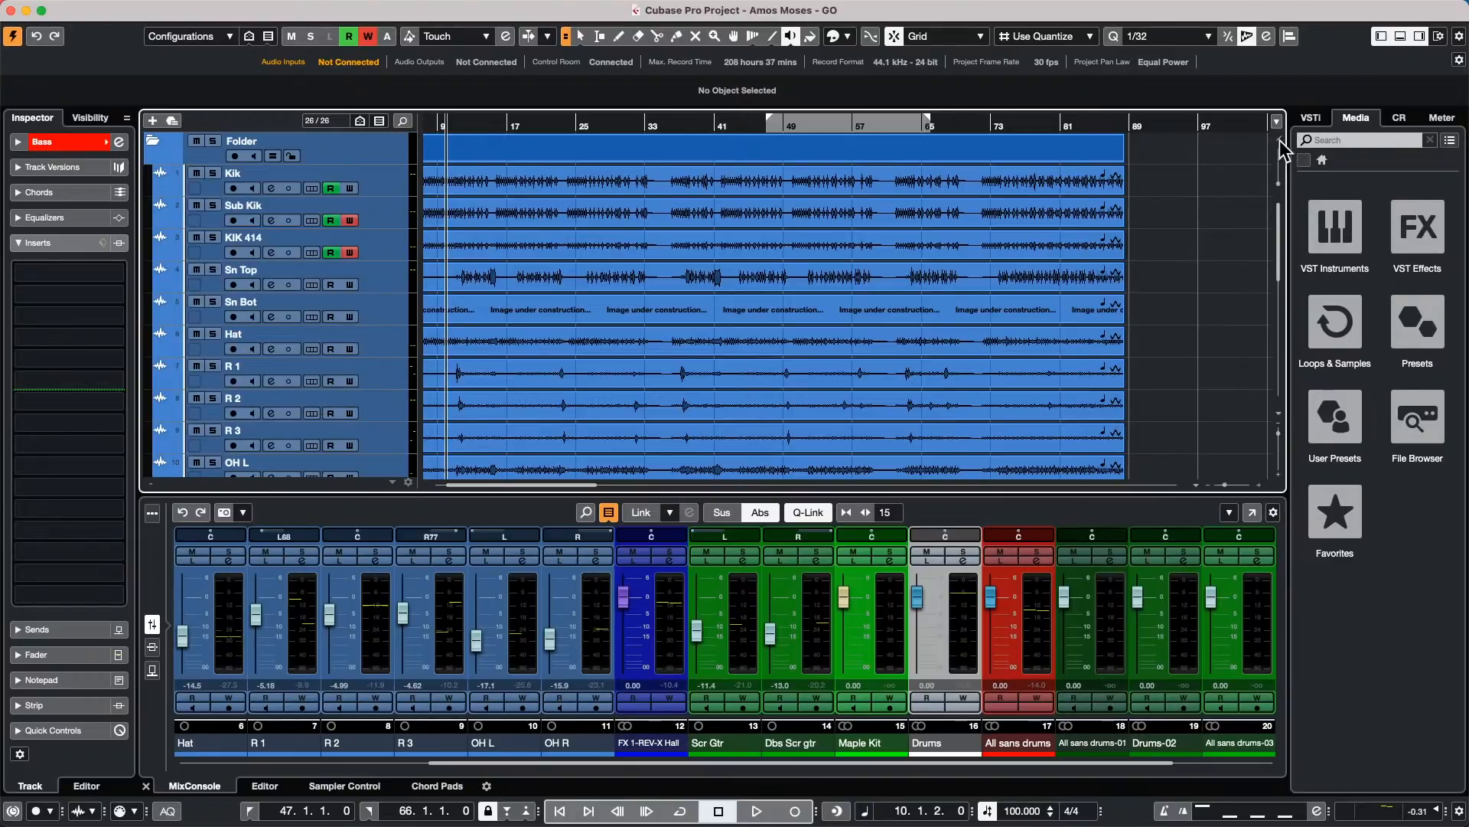
{"action": "scroll", "coordinate": [1051, 244], "scroll_direction": "down", "scroll_amount": 5}
{"action": "scroll", "coordinate": [1054, 253], "scroll_direction": "up", "scroll_amount": 5}
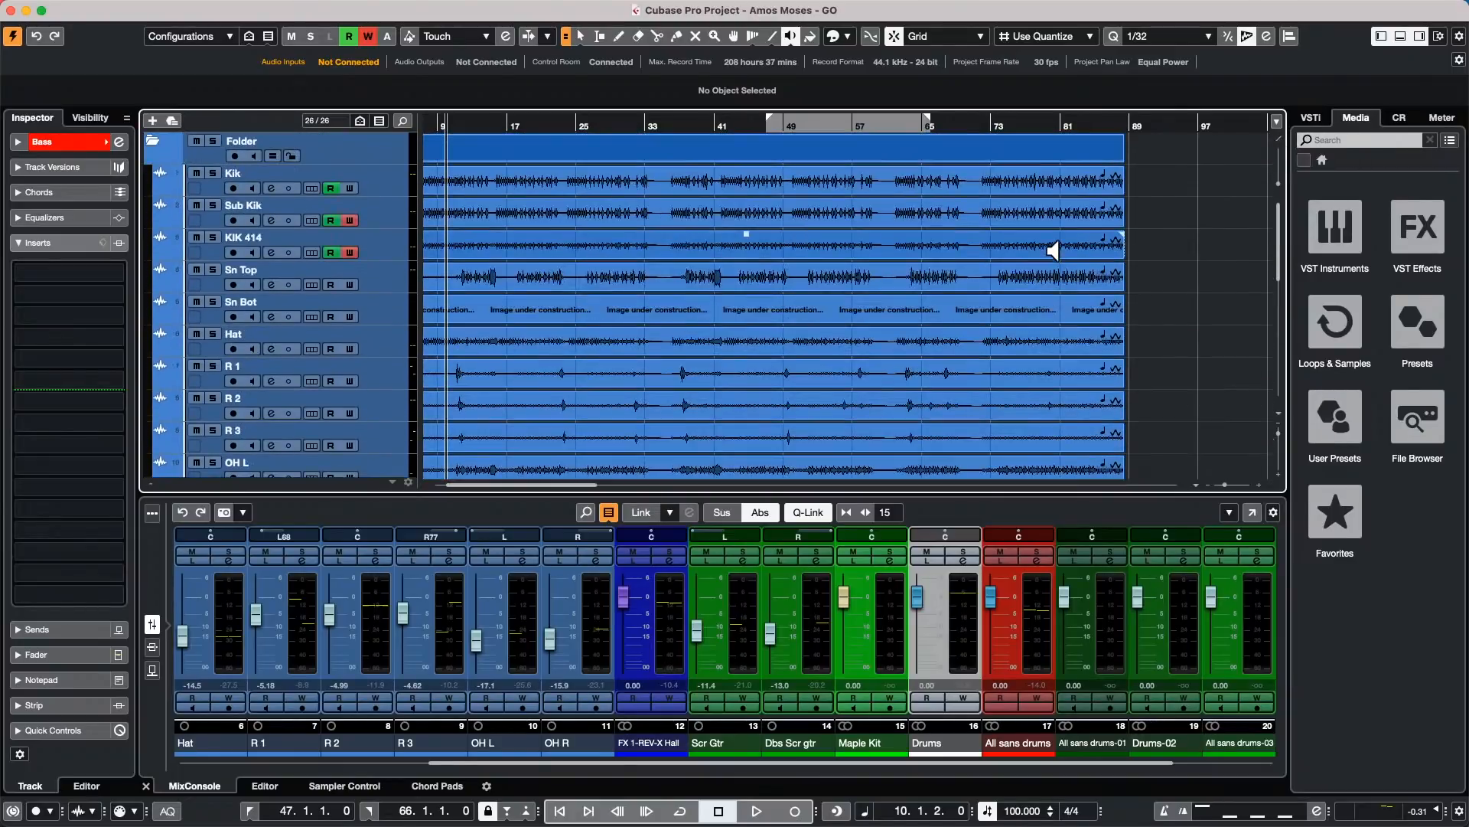
{"action": "scroll", "coordinate": [1054, 249], "scroll_direction": "down", "scroll_amount": 10}
{"action": "scroll", "coordinate": [1053, 247], "scroll_direction": "up", "scroll_amount": 10}
{"action": "scroll", "coordinate": [1054, 247], "scroll_direction": "down", "scroll_amount": 10}
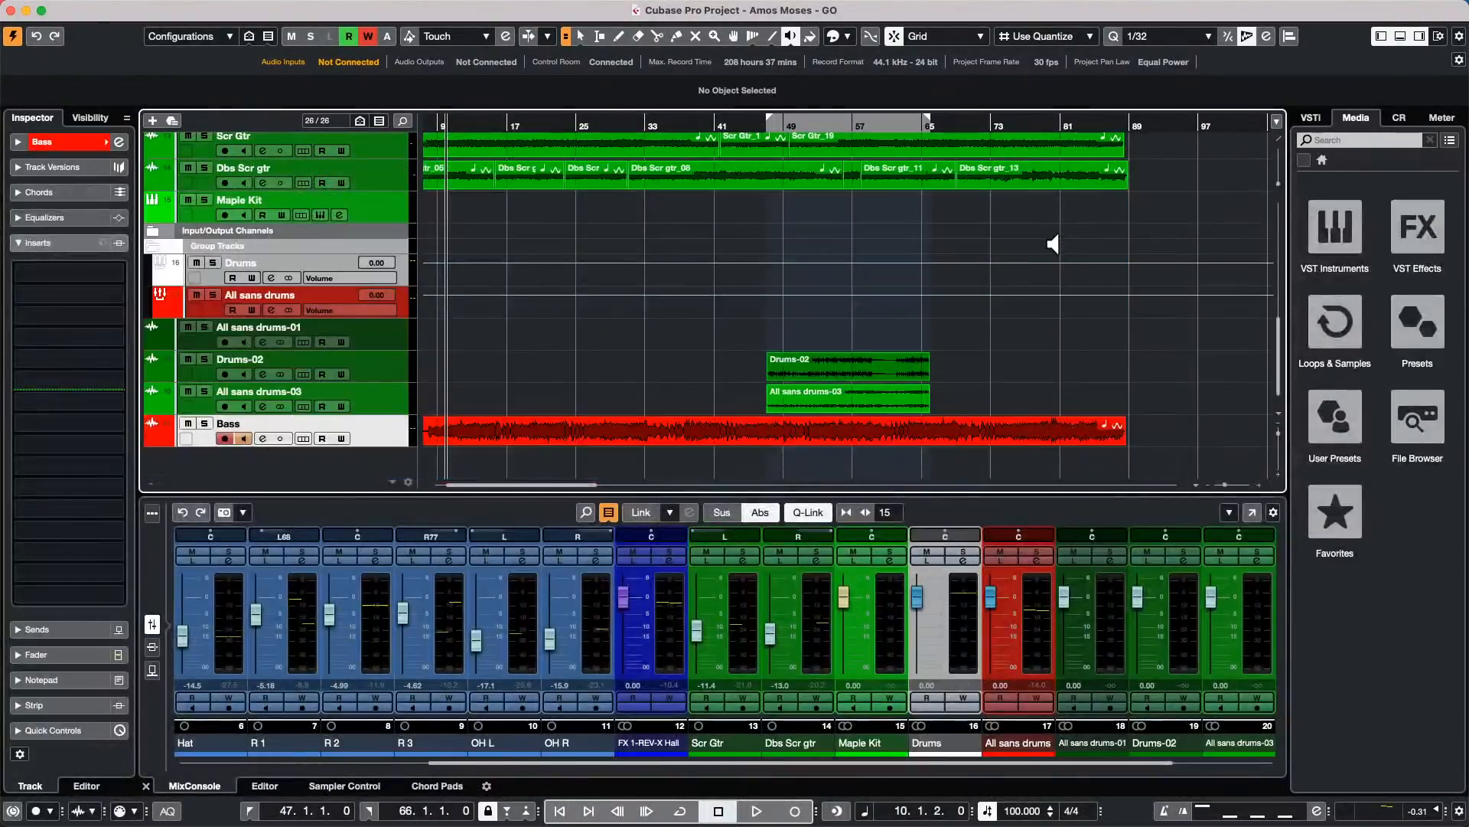
{"action": "scroll", "coordinate": [1054, 247], "scroll_direction": "up", "scroll_amount": 10}
{"action": "scroll", "coordinate": [1053, 245], "scroll_direction": "down", "scroll_amount": 10}
{"action": "scroll", "coordinate": [1053, 245], "scroll_direction": "up", "scroll_amount": 10}
{"action": "scroll", "coordinate": [1053, 245], "scroll_direction": "down", "scroll_amount": 10}
{"action": "scroll", "coordinate": [1054, 244], "scroll_direction": "up", "scroll_amount": 10}
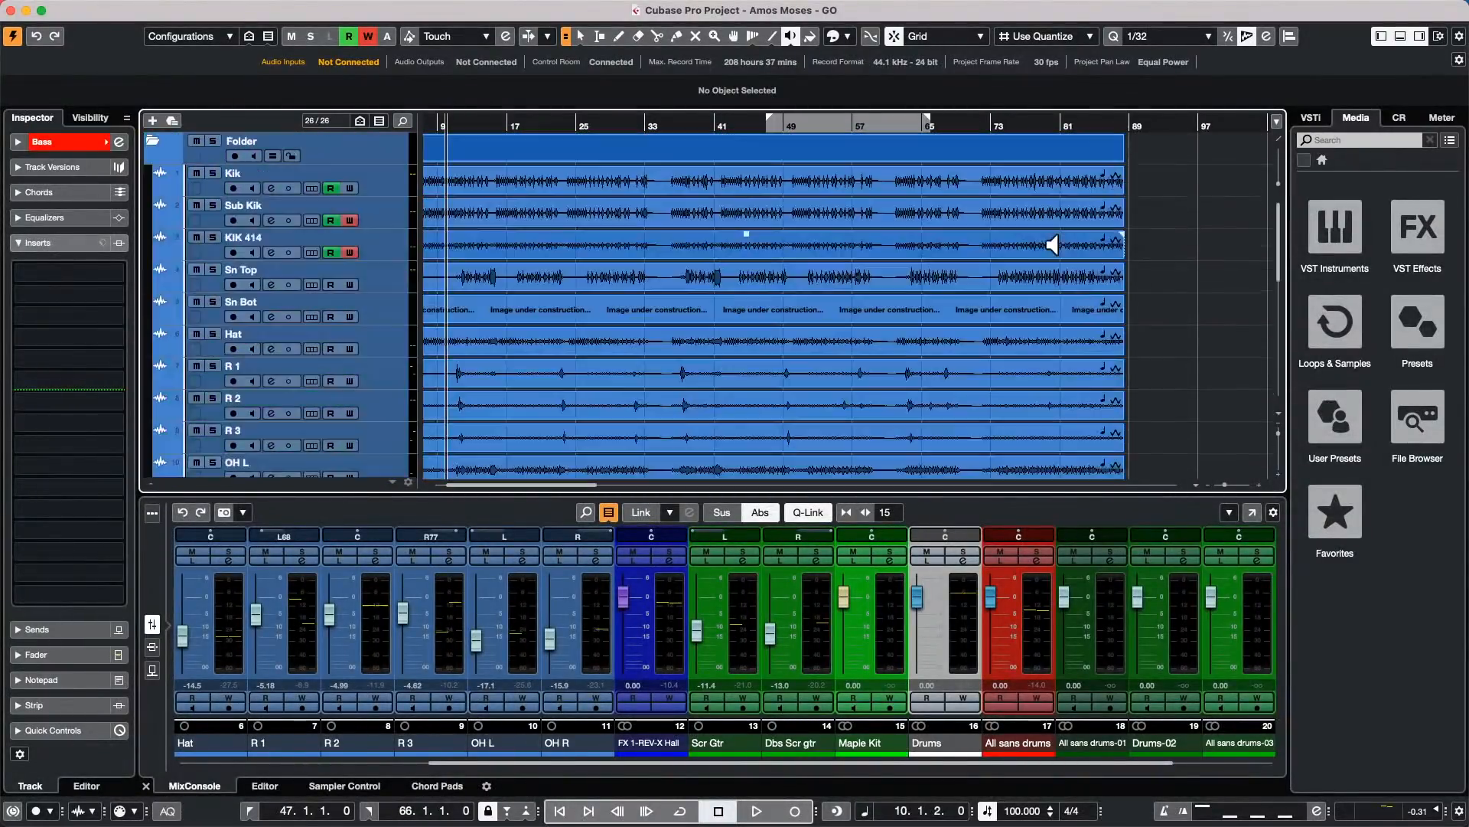
Step: Divide the track list again and examine the upper Marker and Bass section independently of the lower drum, guitar and group tracks
{"action": "left_click", "coordinate": [1279, 141]}
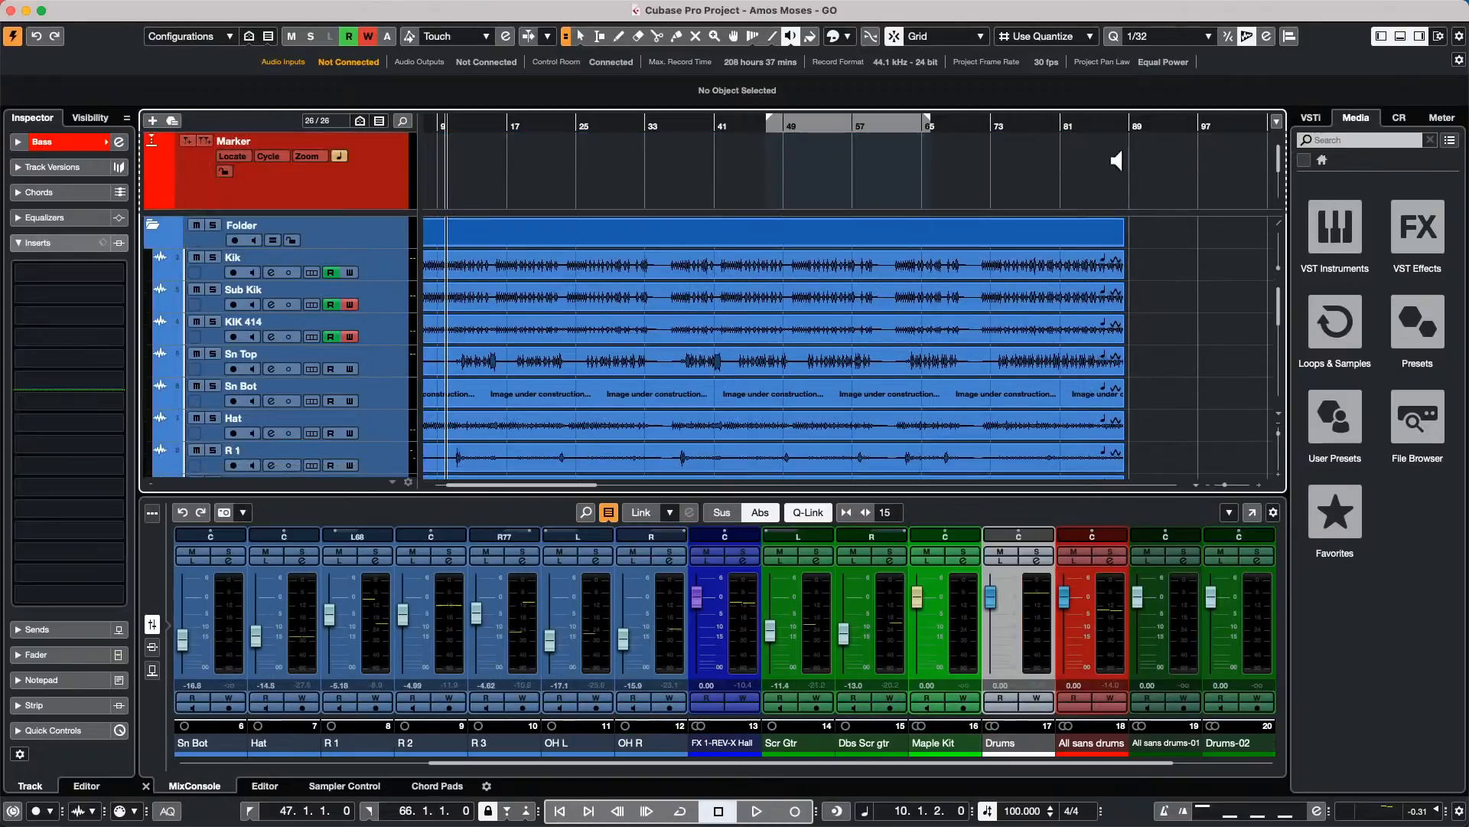
{"action": "scroll", "coordinate": [744, 190], "scroll_direction": "down", "scroll_amount": 2}
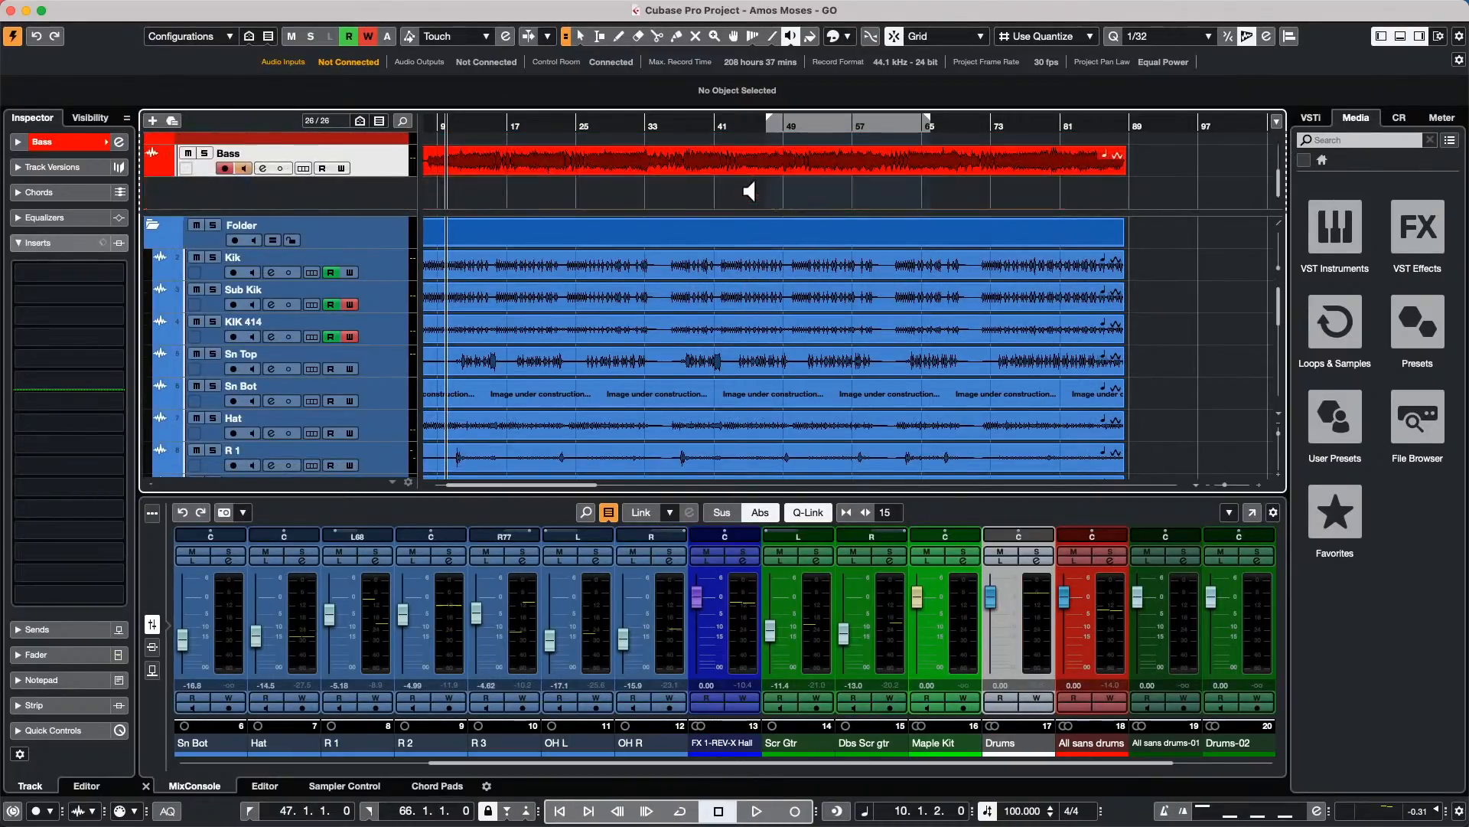
{"action": "scroll", "coordinate": [821, 286], "scroll_direction": "down", "scroll_amount": 10}
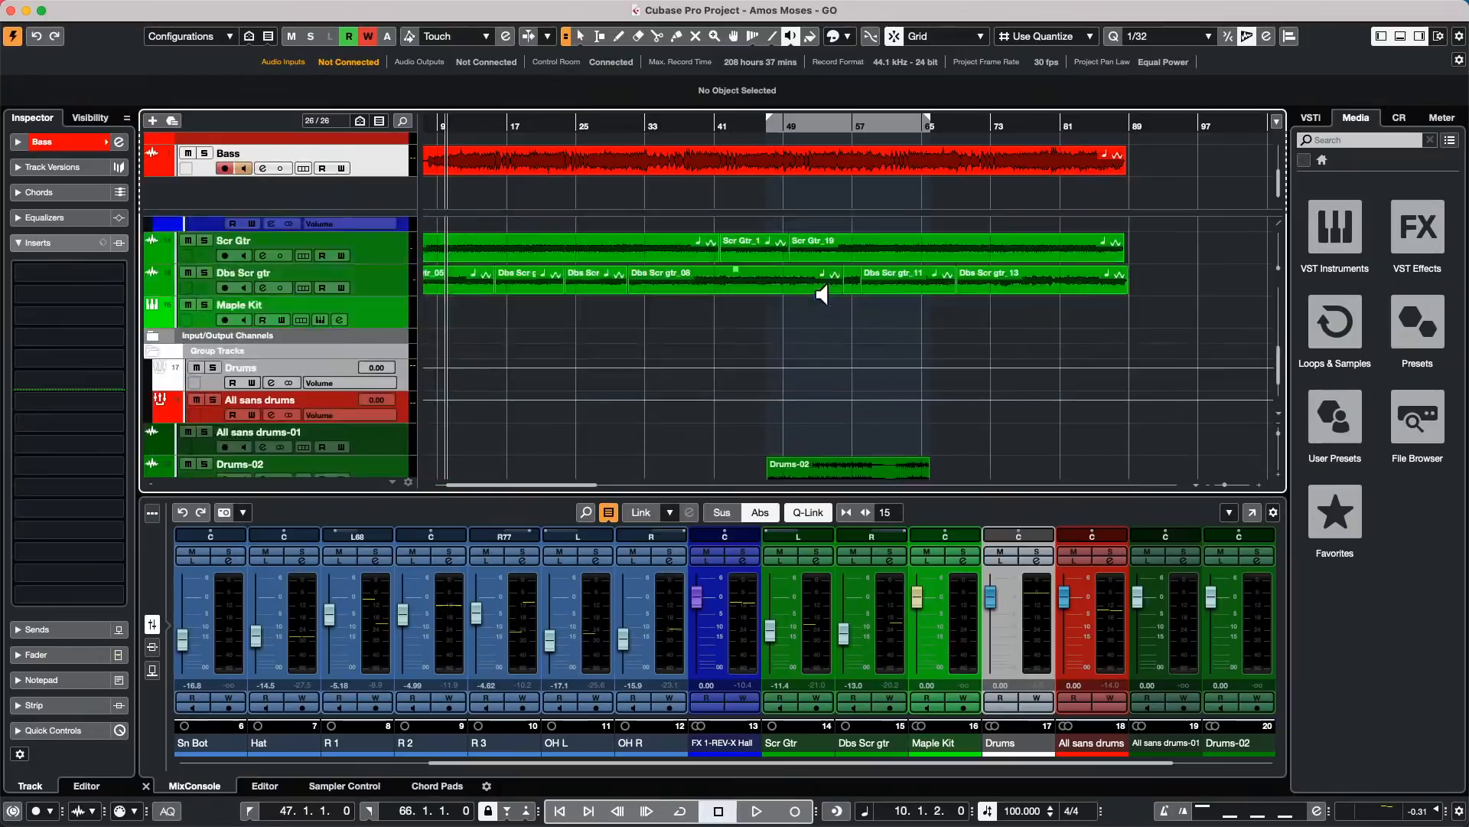
{"action": "scroll", "coordinate": [823, 294], "scroll_direction": "up", "scroll_amount": 10}
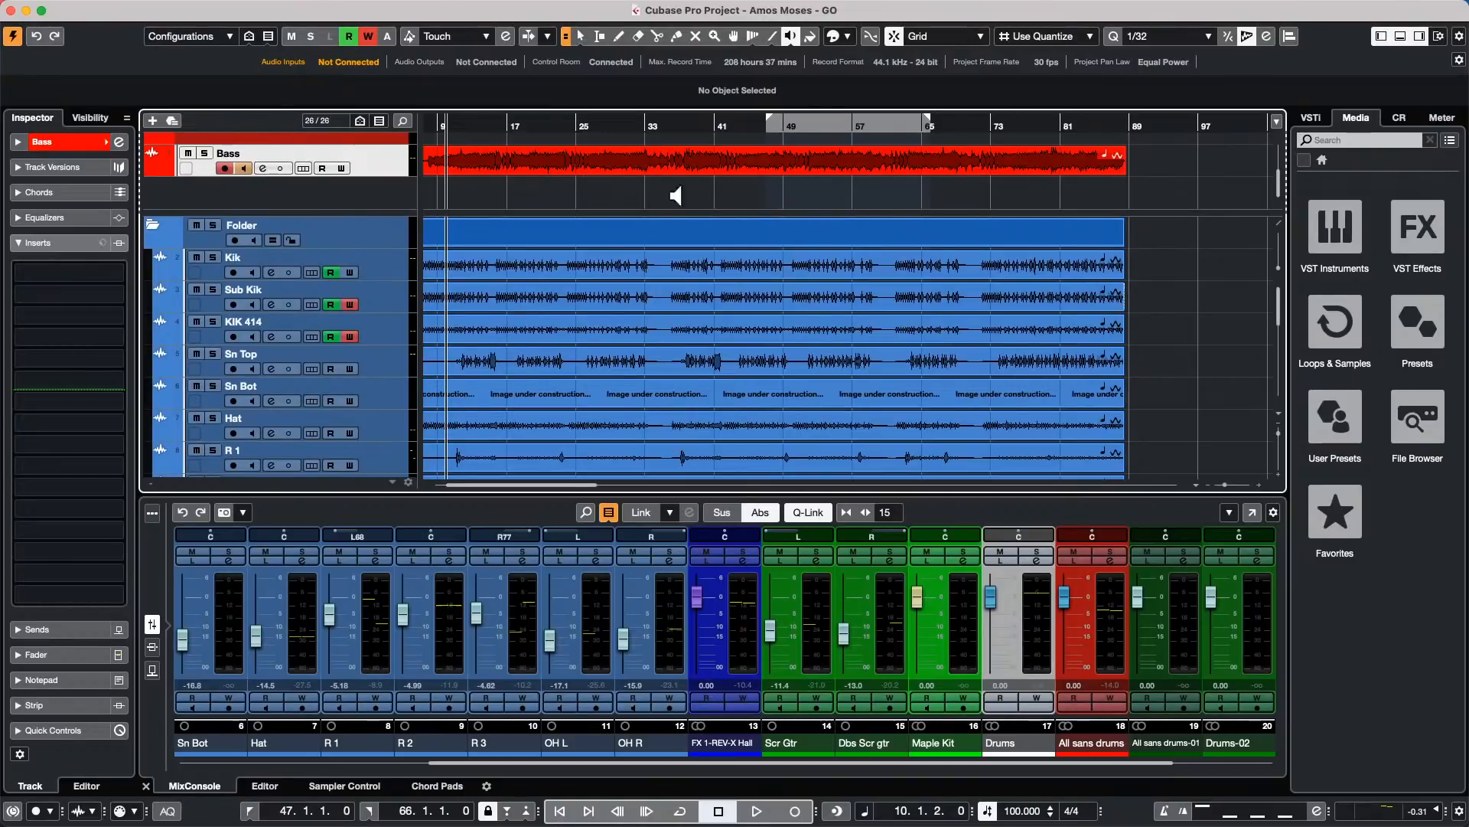
{"action": "scroll", "coordinate": [740, 262], "scroll_direction": "down", "scroll_amount": 3}
{"action": "scroll", "coordinate": [740, 272], "scroll_direction": "up", "scroll_amount": 3}
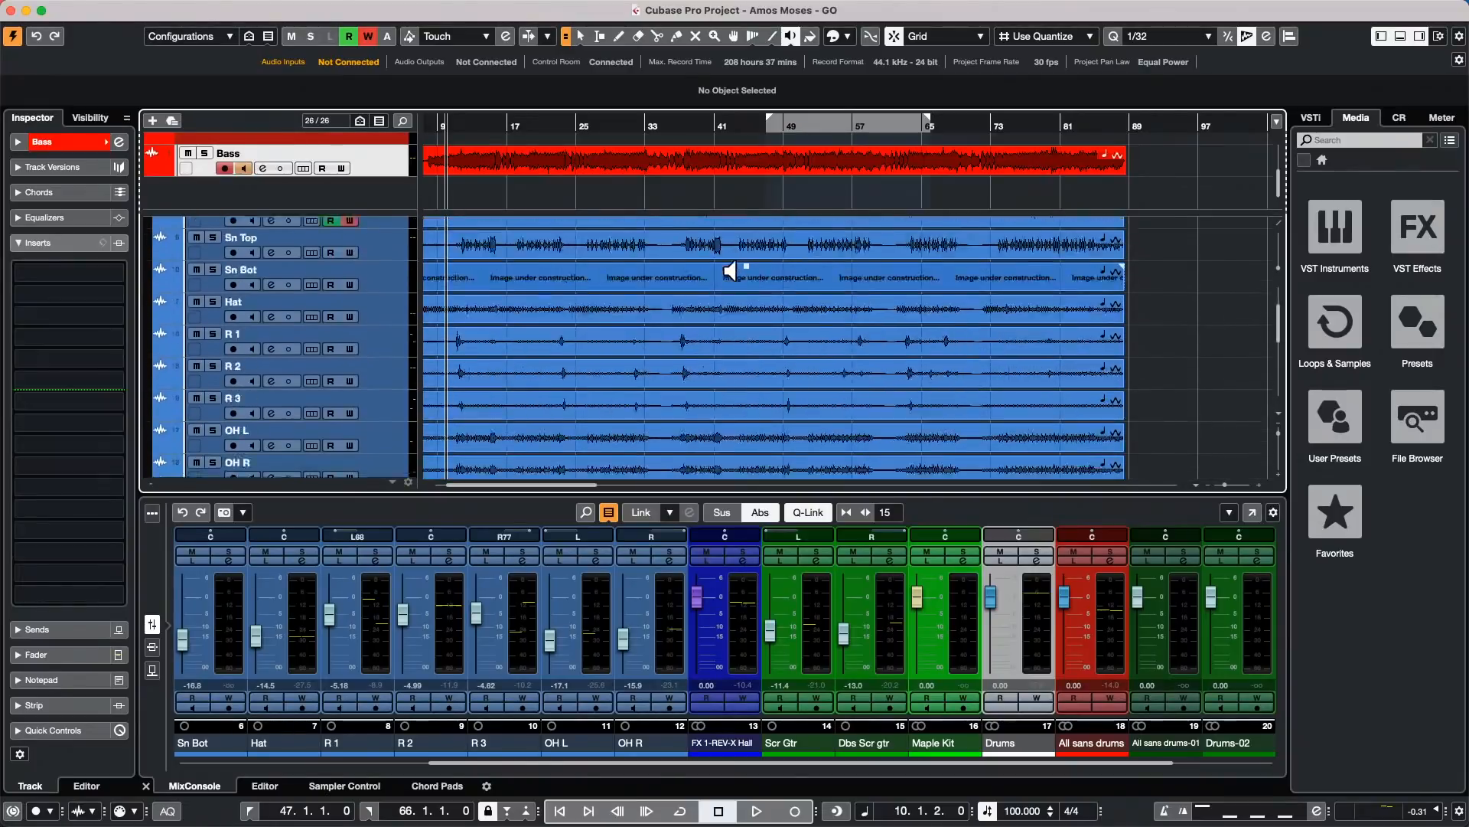
{"action": "scroll", "coordinate": [731, 269], "scroll_direction": "down", "scroll_amount": 3}
{"action": "scroll", "coordinate": [735, 268], "scroll_direction": "up", "scroll_amount": 3}
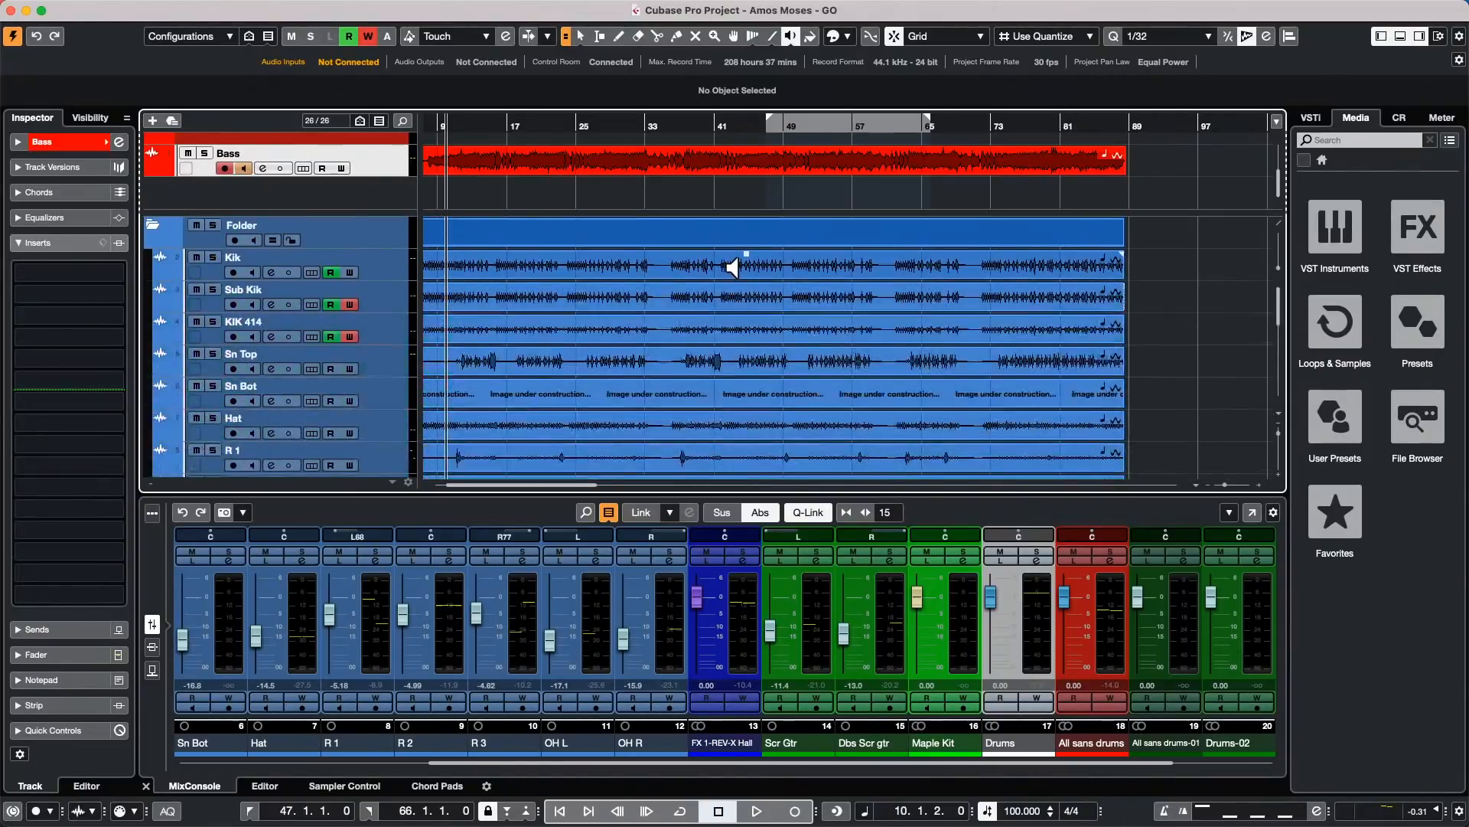
{"action": "scroll", "coordinate": [741, 264], "scroll_direction": "down", "scroll_amount": 3}
{"action": "scroll", "coordinate": [814, 203], "scroll_direction": "up", "scroll_amount": 1}
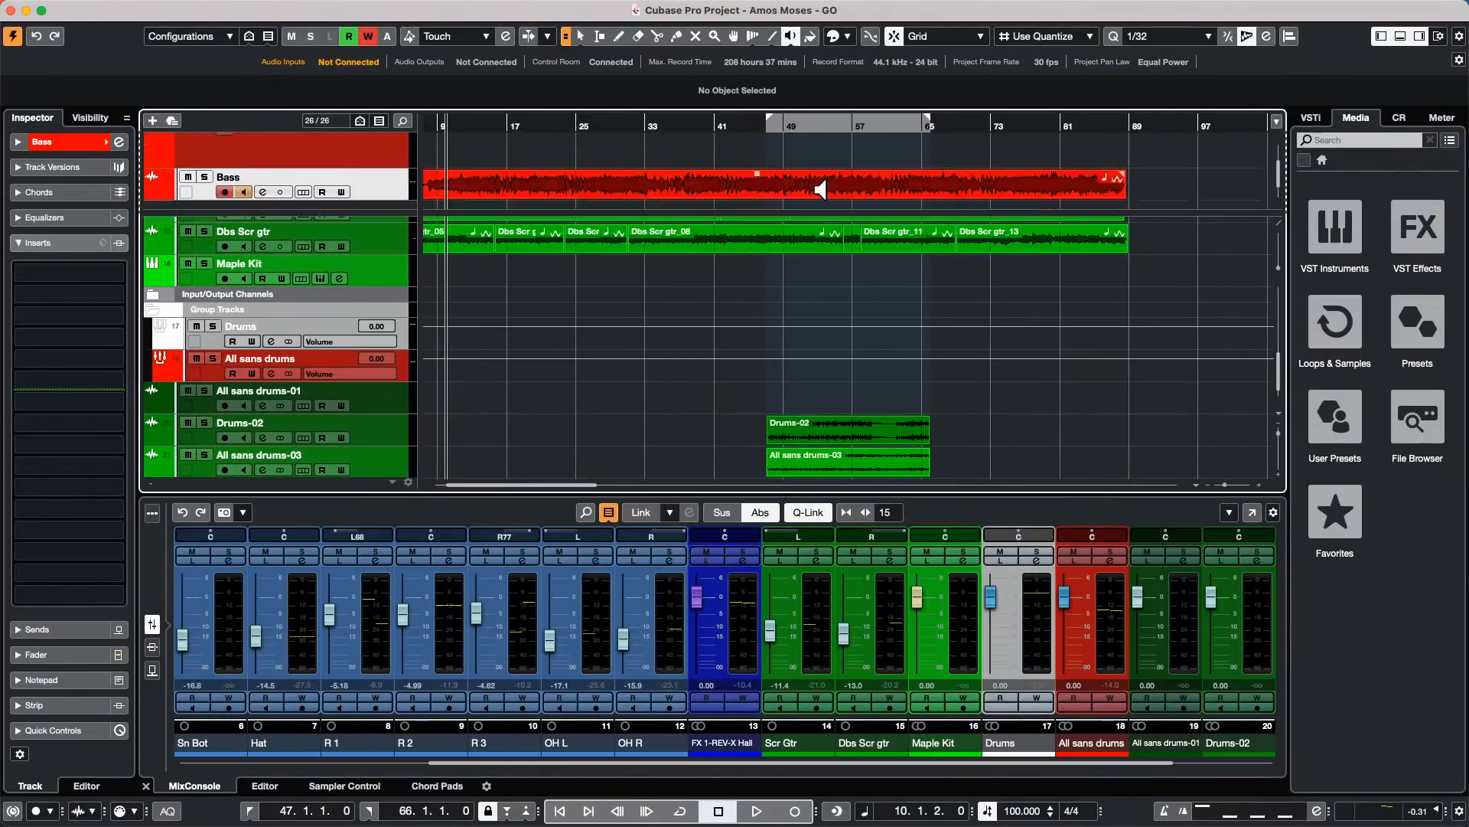
{"action": "scroll", "coordinate": [820, 190], "scroll_direction": "down", "scroll_amount": 1}
{"action": "scroll", "coordinate": [820, 189], "scroll_direction": "up", "scroll_amount": 1}
{"action": "scroll", "coordinate": [820, 190], "scroll_direction": "down", "scroll_amount": 1}
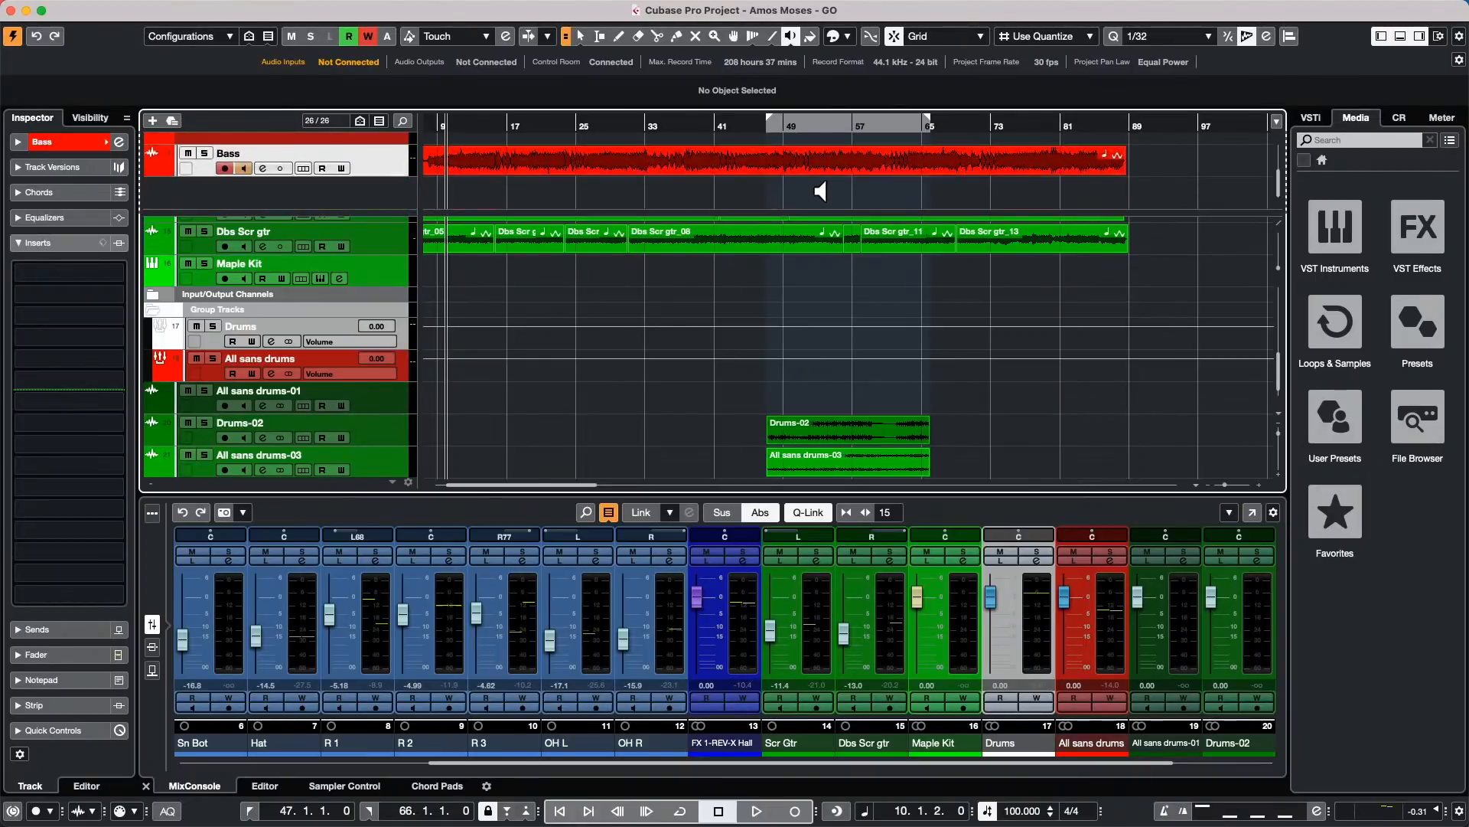
{"action": "scroll", "coordinate": [812, 256], "scroll_direction": "up", "scroll_amount": 3}
{"action": "scroll", "coordinate": [813, 256], "scroll_direction": "up", "scroll_amount": 1}
{"action": "scroll", "coordinate": [811, 253], "scroll_direction": "down", "scroll_amount": 5}
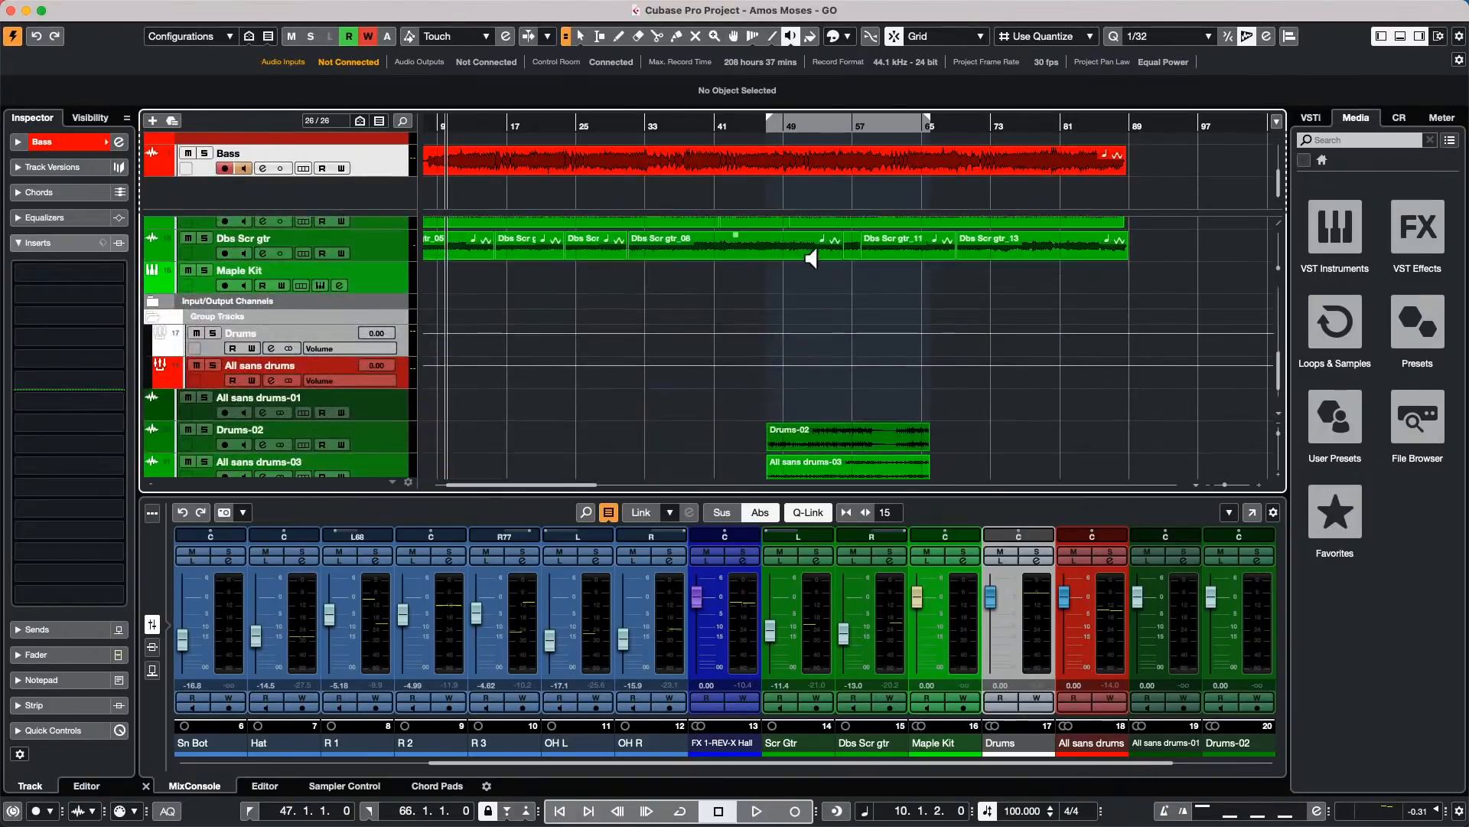
Step: Toggle the track list division off and on twice, leaving the list divided
{"action": "left_click", "coordinate": [1280, 224]}
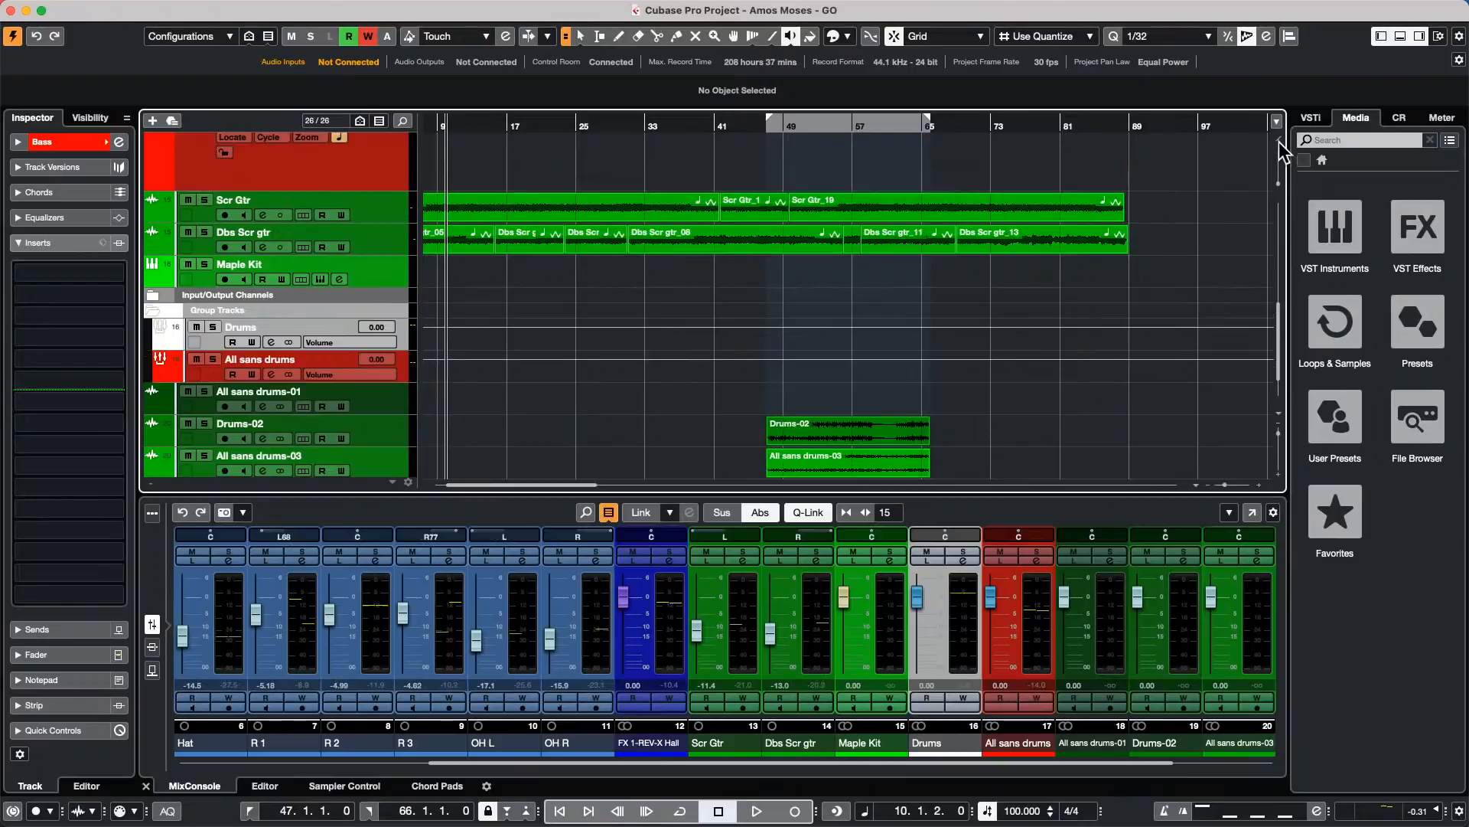
{"action": "left_click", "coordinate": [1279, 141]}
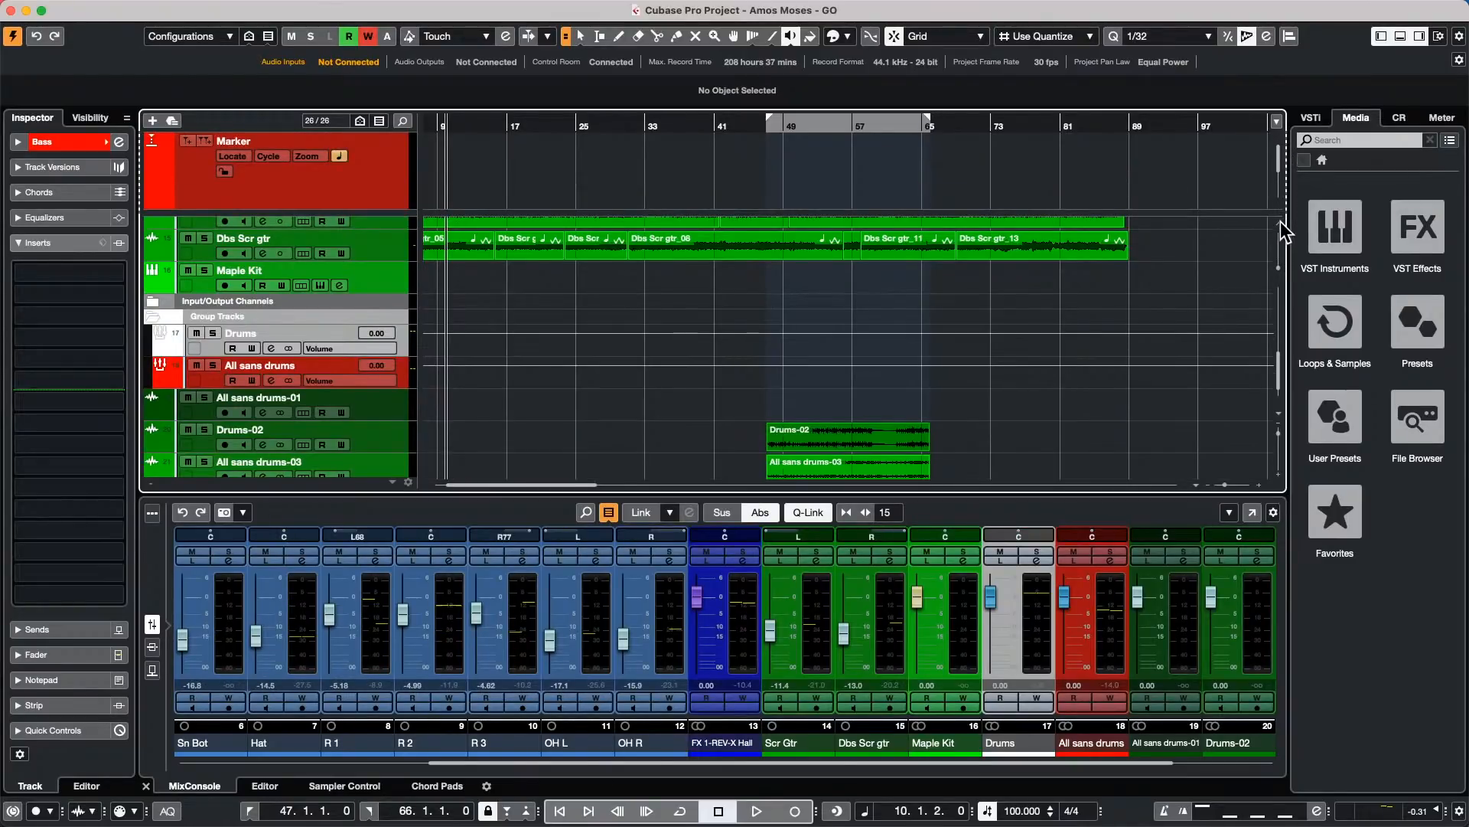
{"action": "left_click", "coordinate": [1286, 230]}
{"action": "left_click", "coordinate": [1286, 147]}
Step: Show the mixer channels' inserts and examine the FX 1 channel's REV-X Hall reverb display at the 3 s and 4 s time scales
{"action": "left_click", "coordinate": [156, 644]}
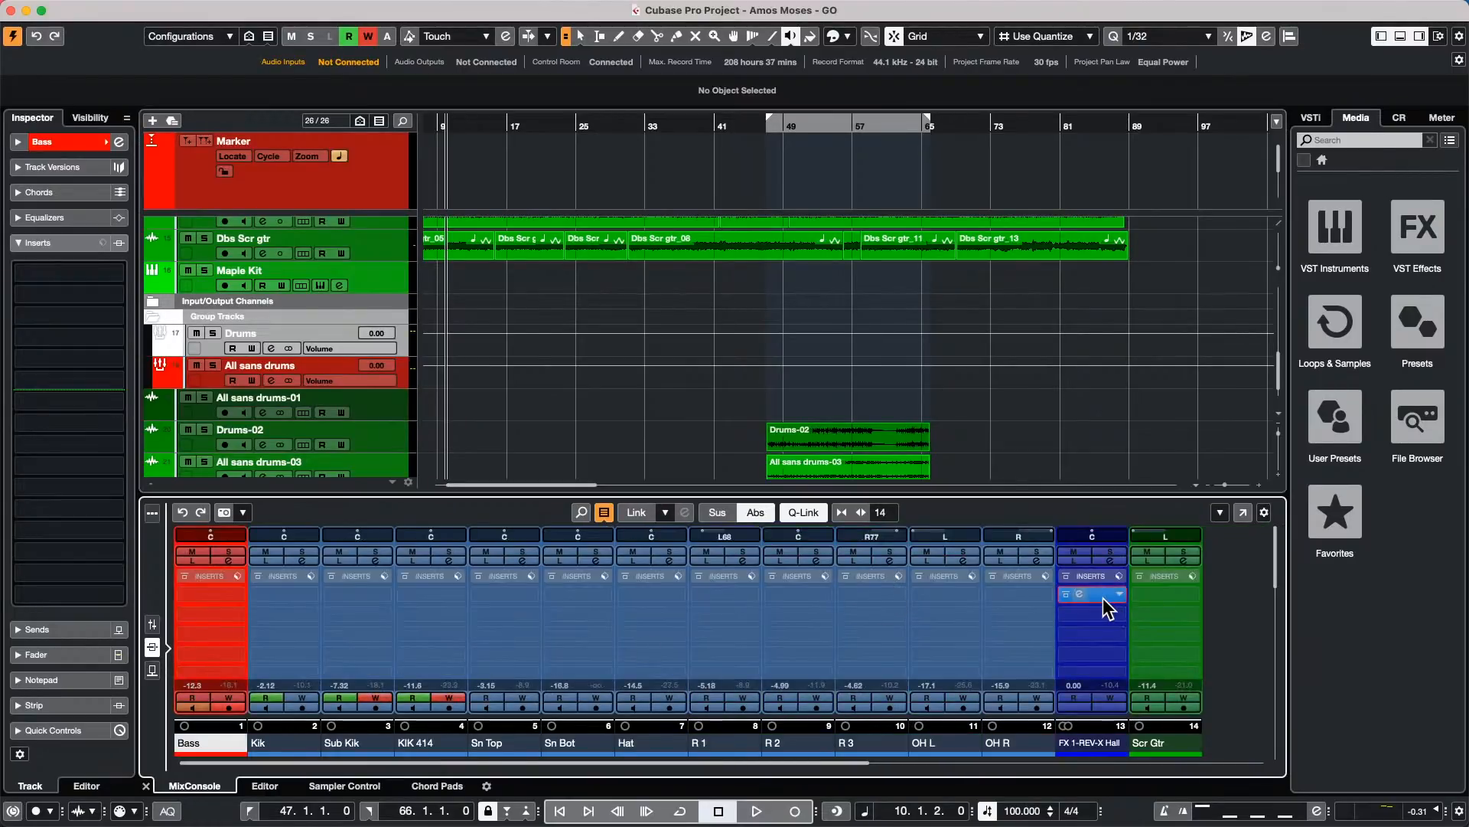
{"action": "left_click", "coordinate": [1103, 598]}
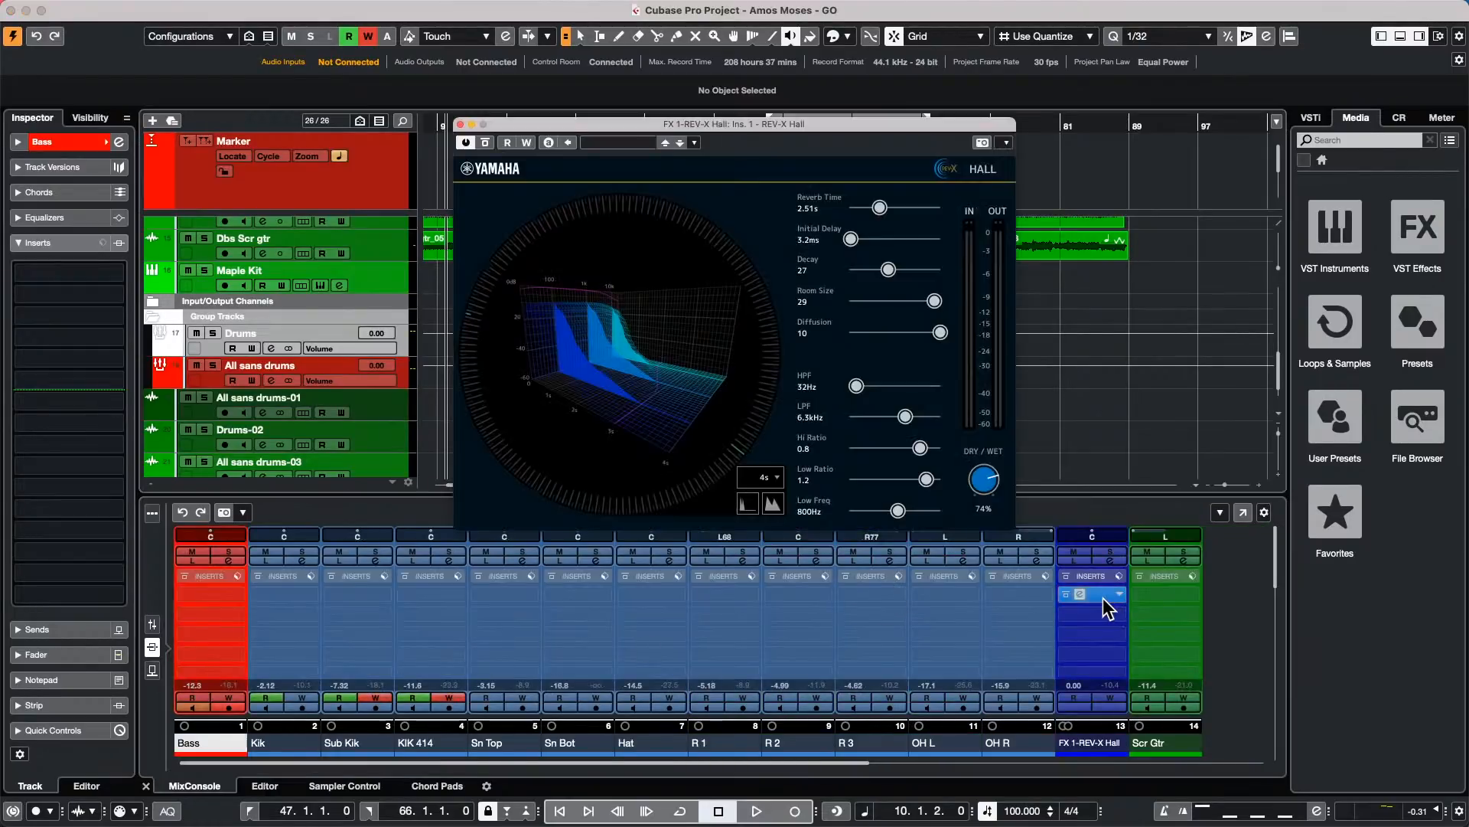
{"action": "left_click", "coordinate": [769, 503]}
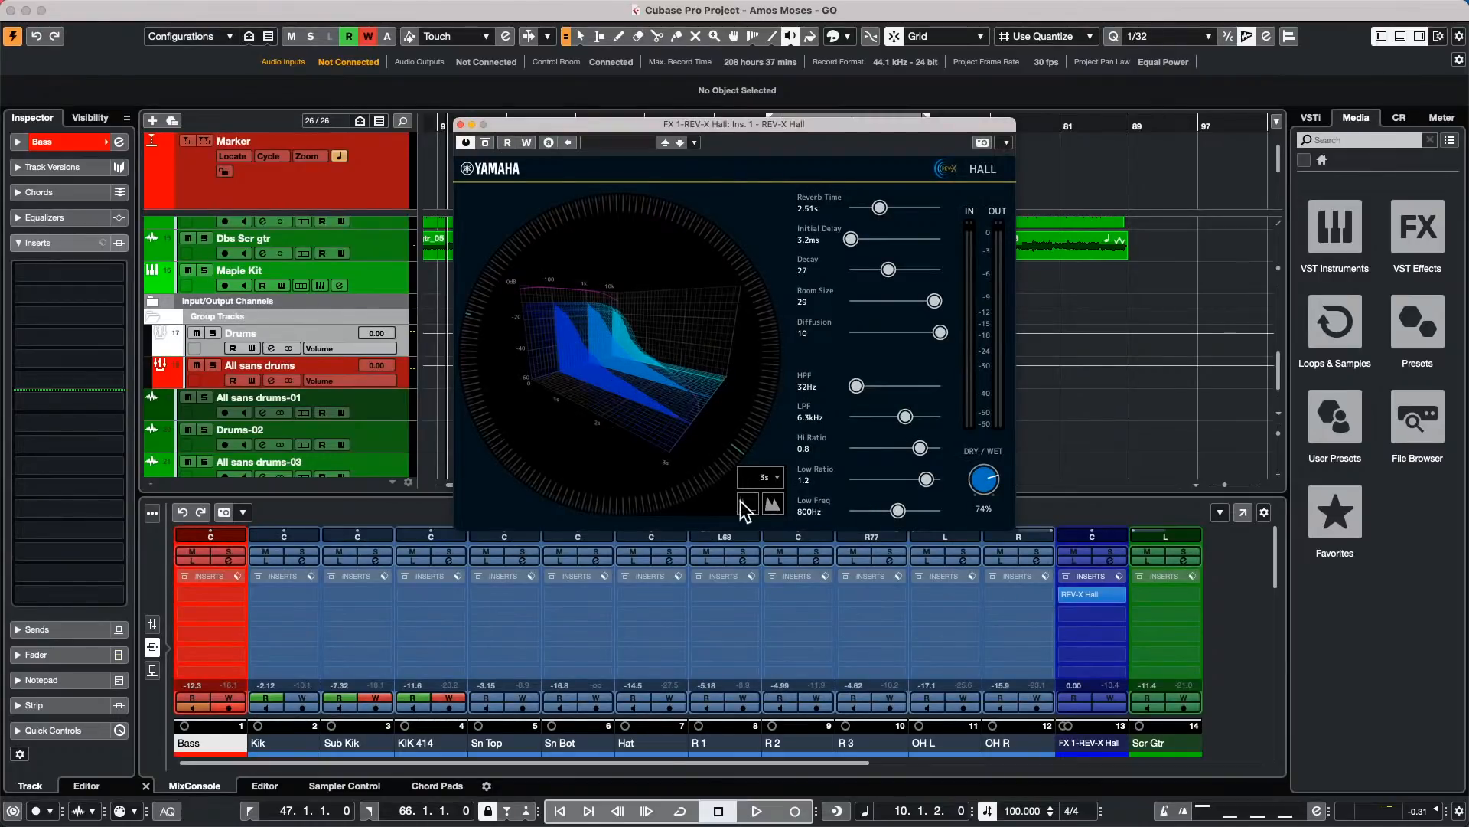
{"action": "left_click", "coordinate": [744, 504]}
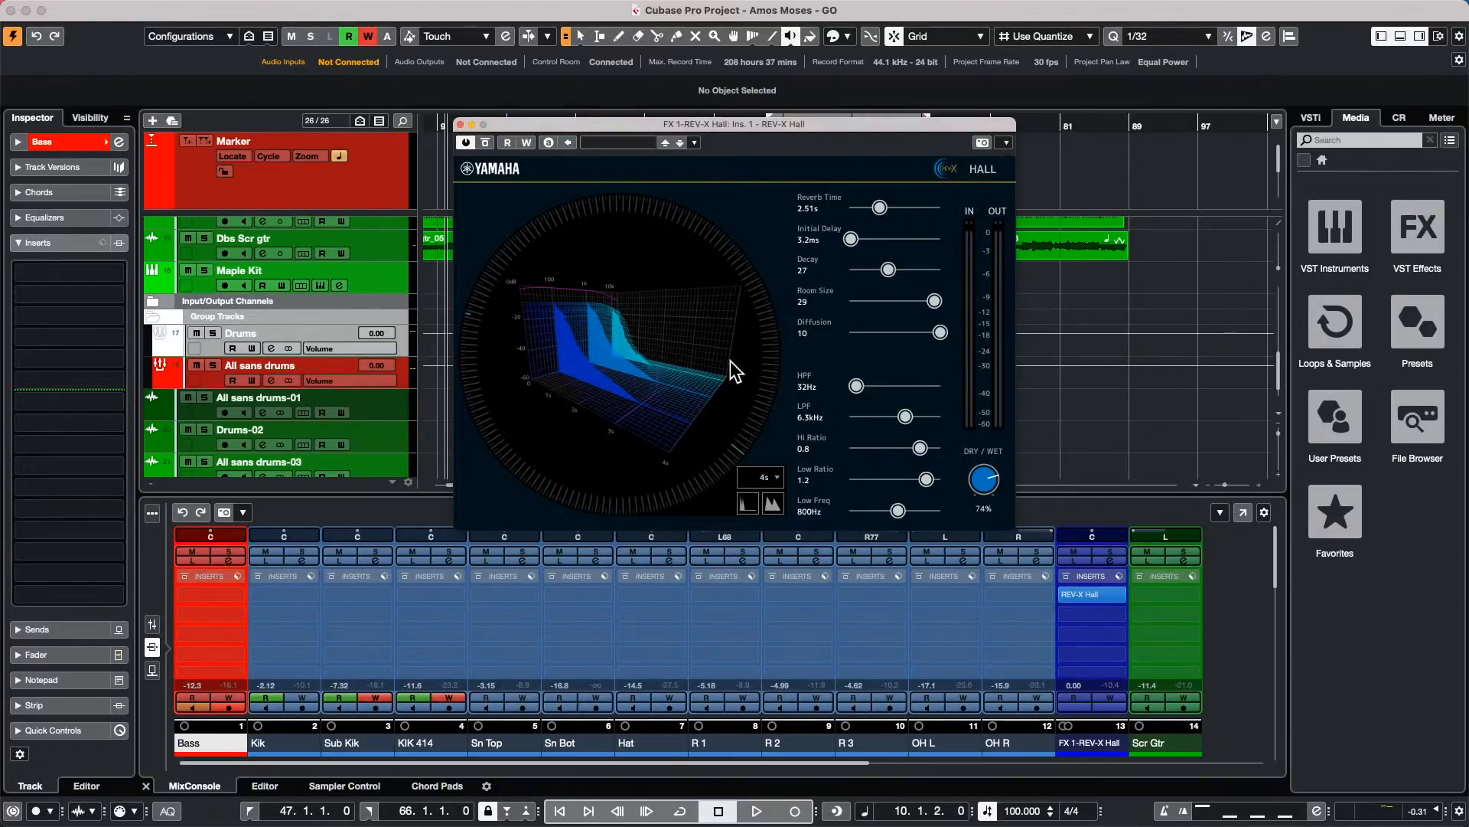
{"action": "left_click", "coordinate": [460, 124]}
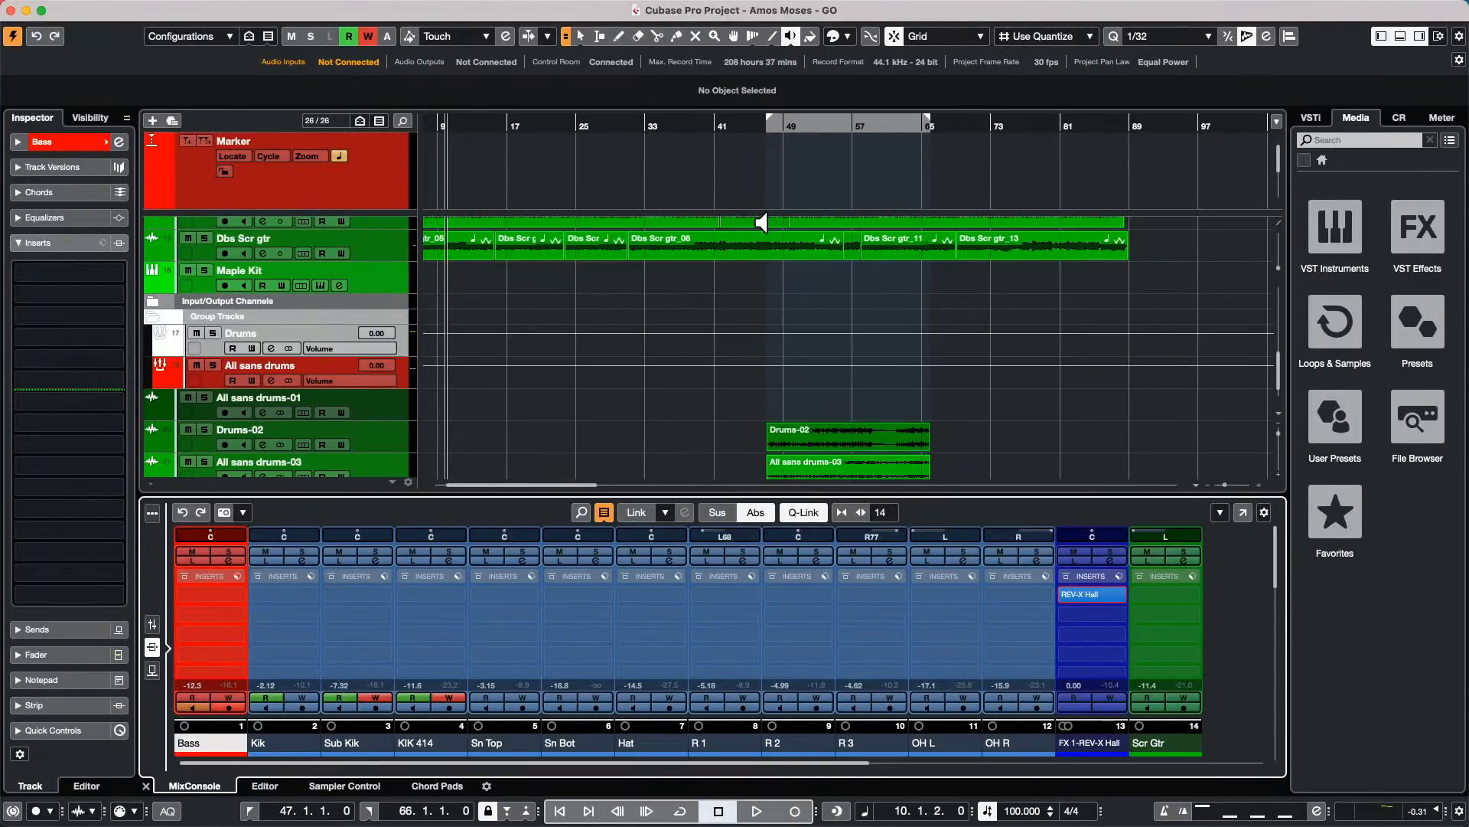
Step: Open the chord track.cpr project from the chordie folder inside Projects and accept the loading notice
{"action": "mouse_move", "coordinate": [817, 9]}
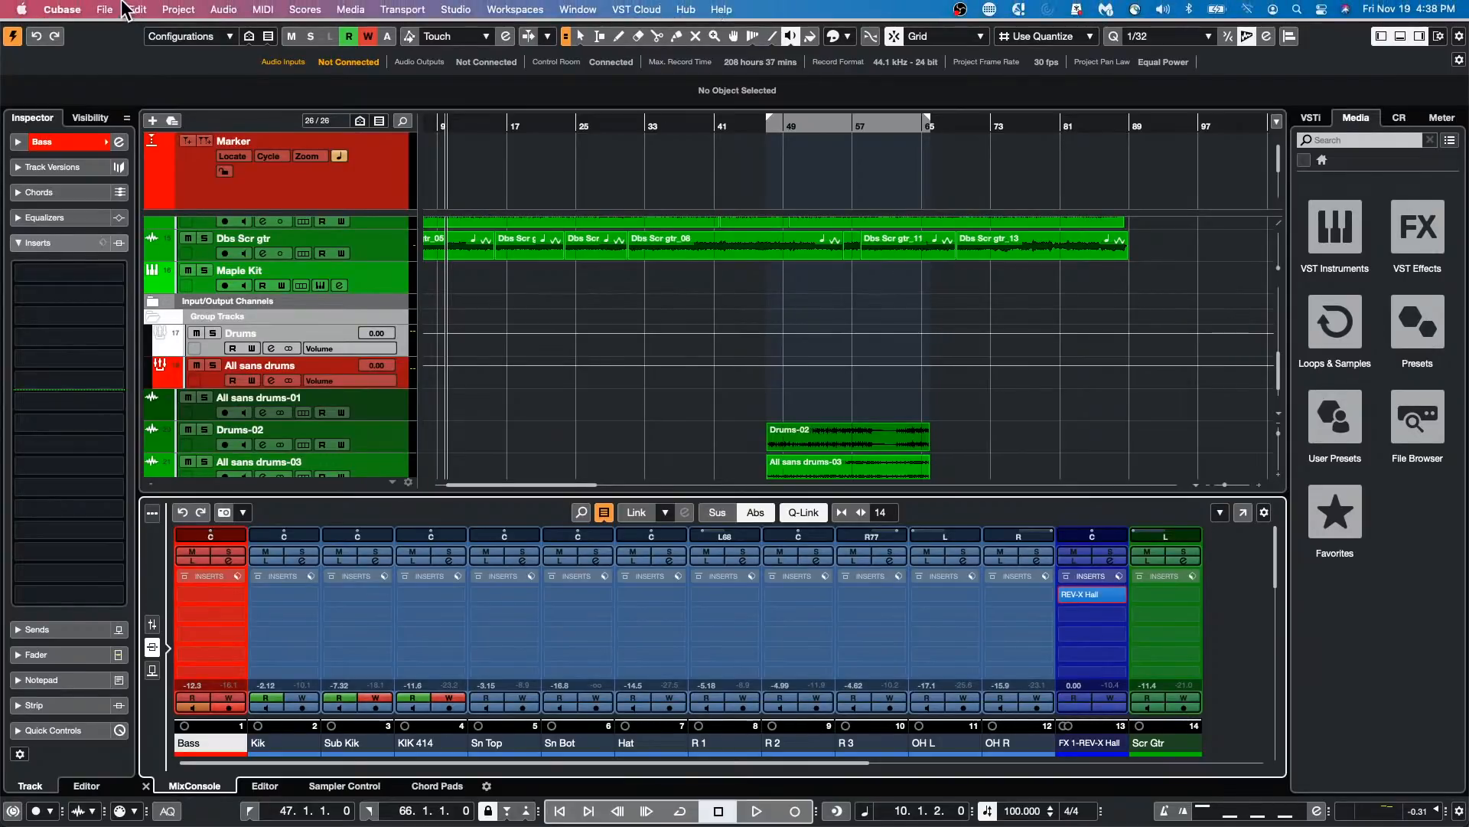
{"action": "left_click", "coordinate": [105, 9]}
{"action": "mouse_move", "coordinate": [131, 334]}
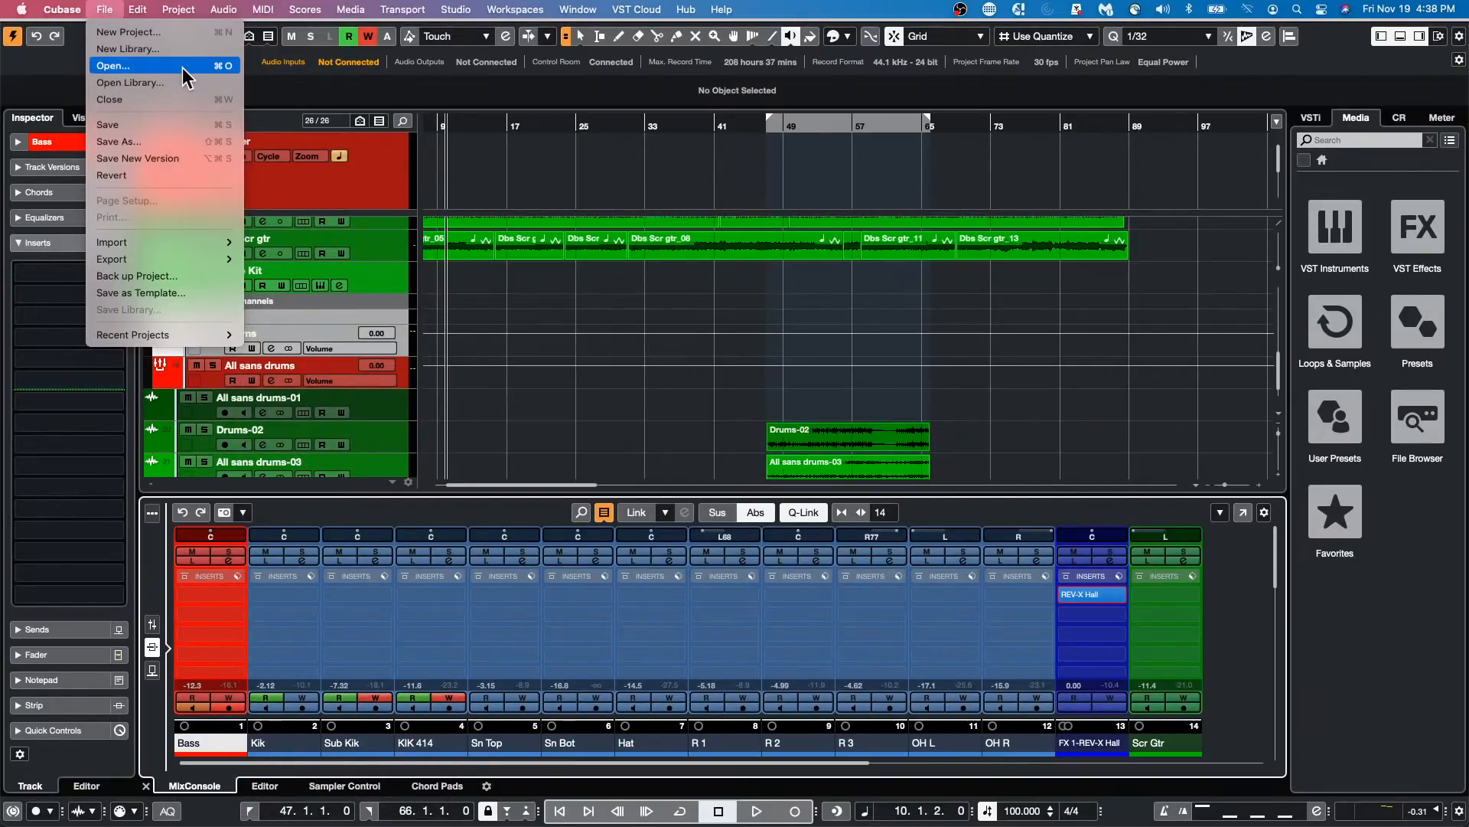
{"action": "left_click", "coordinate": [182, 67]}
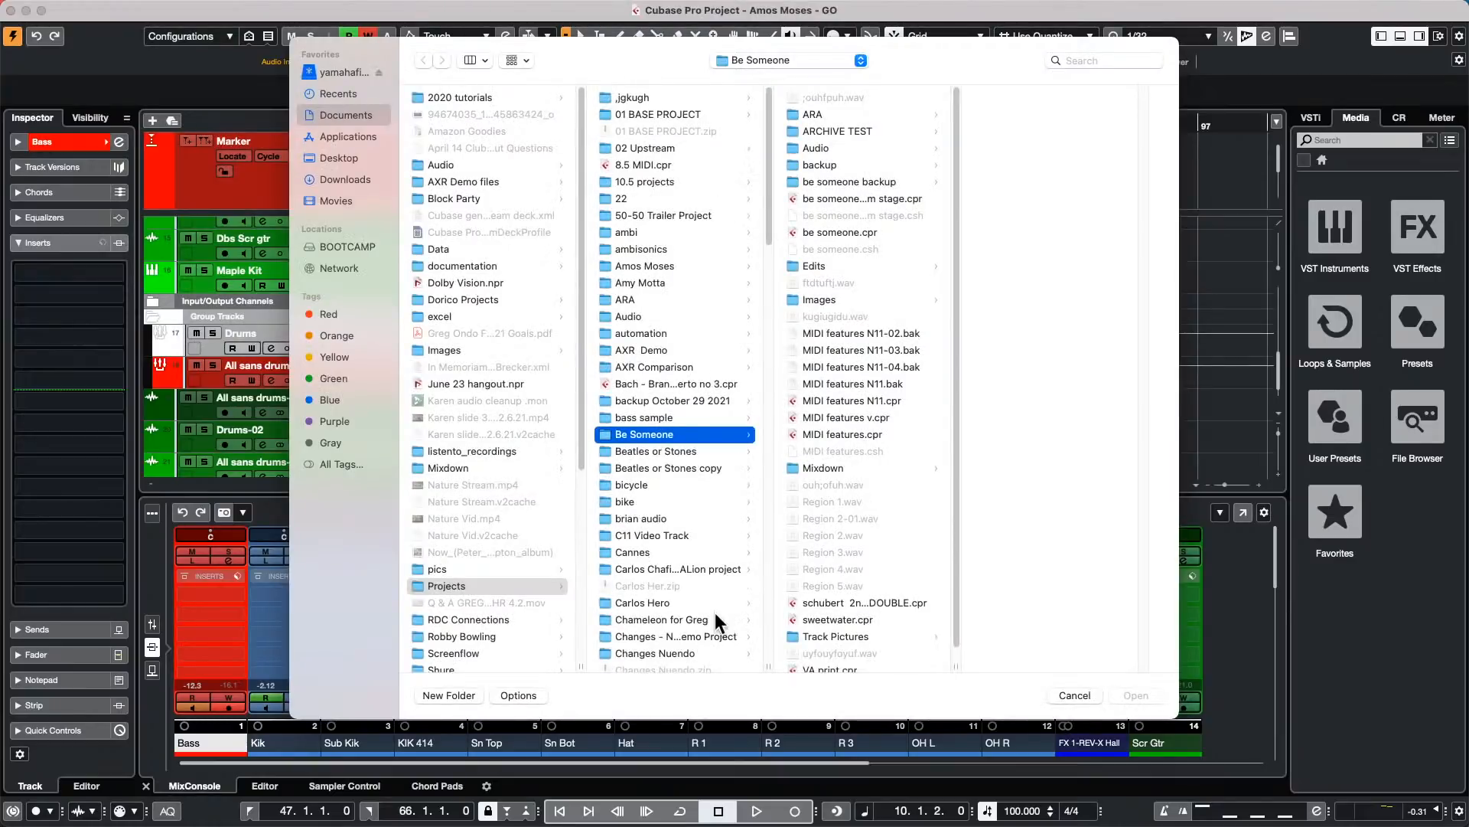
{"action": "scroll", "coordinate": [615, 556], "scroll_direction": "down", "scroll_amount": 3}
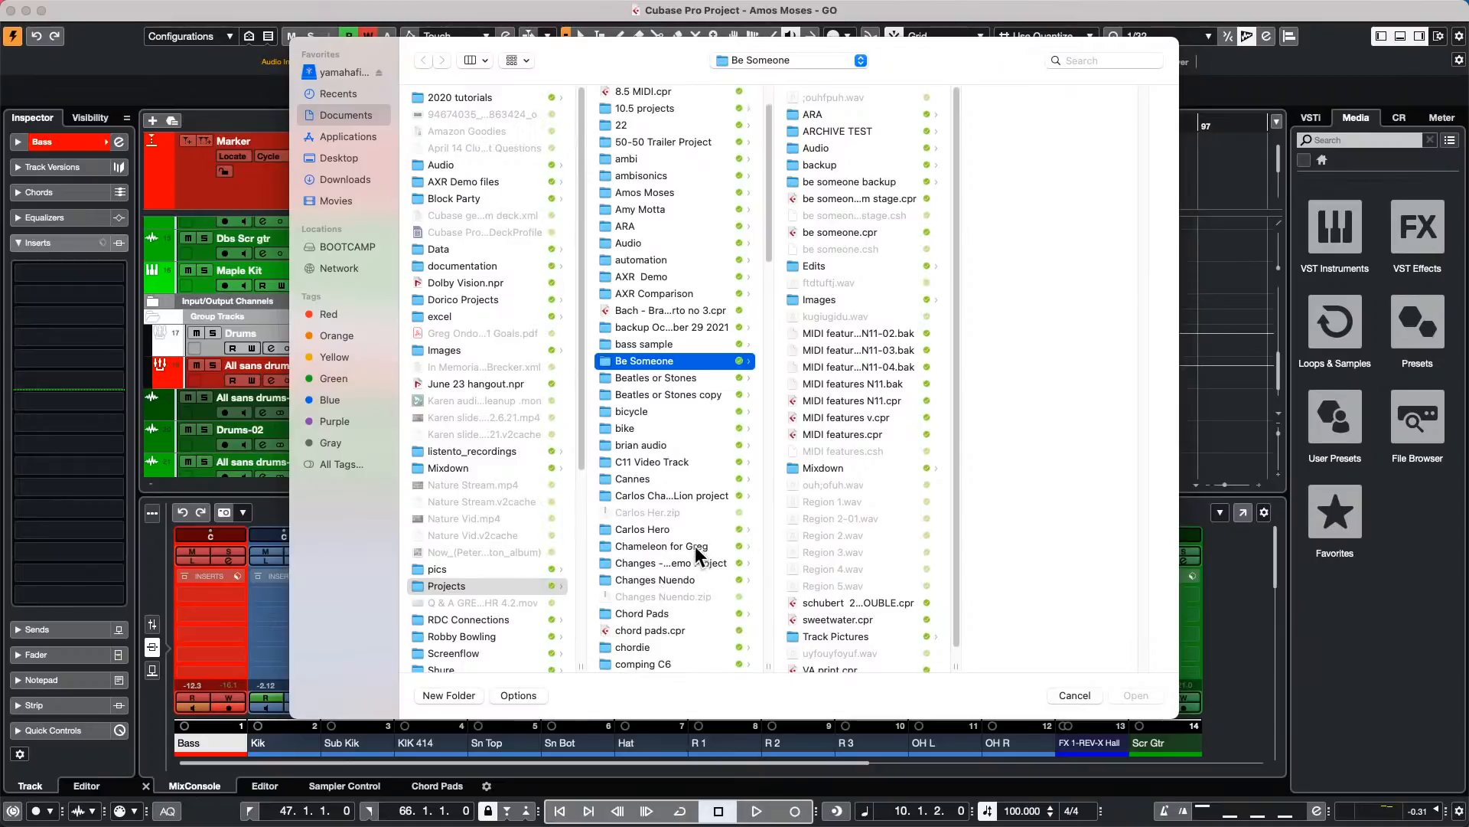
{"action": "left_click", "coordinate": [658, 648]}
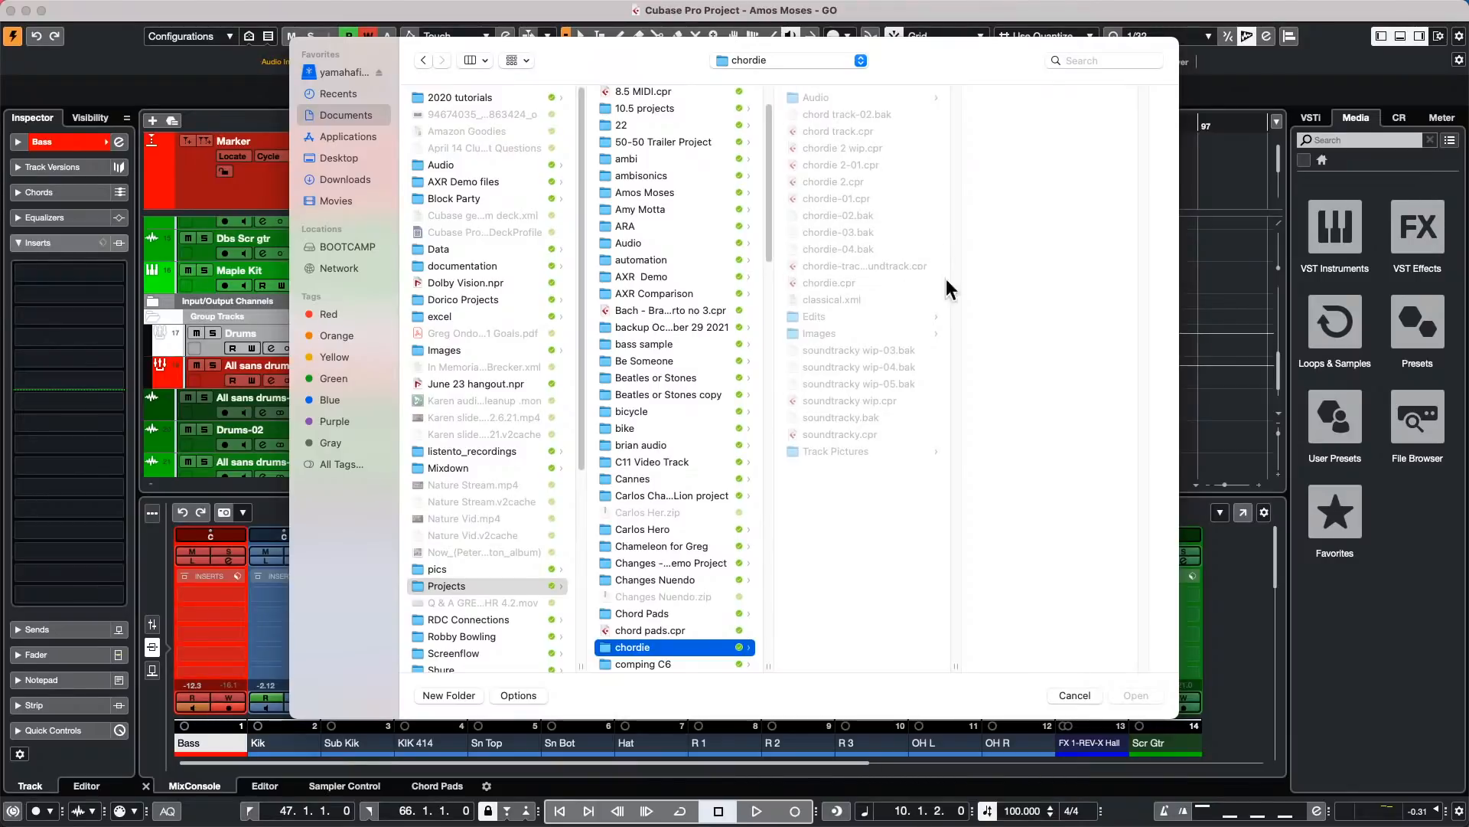
{"action": "double_click", "coordinate": [811, 131]}
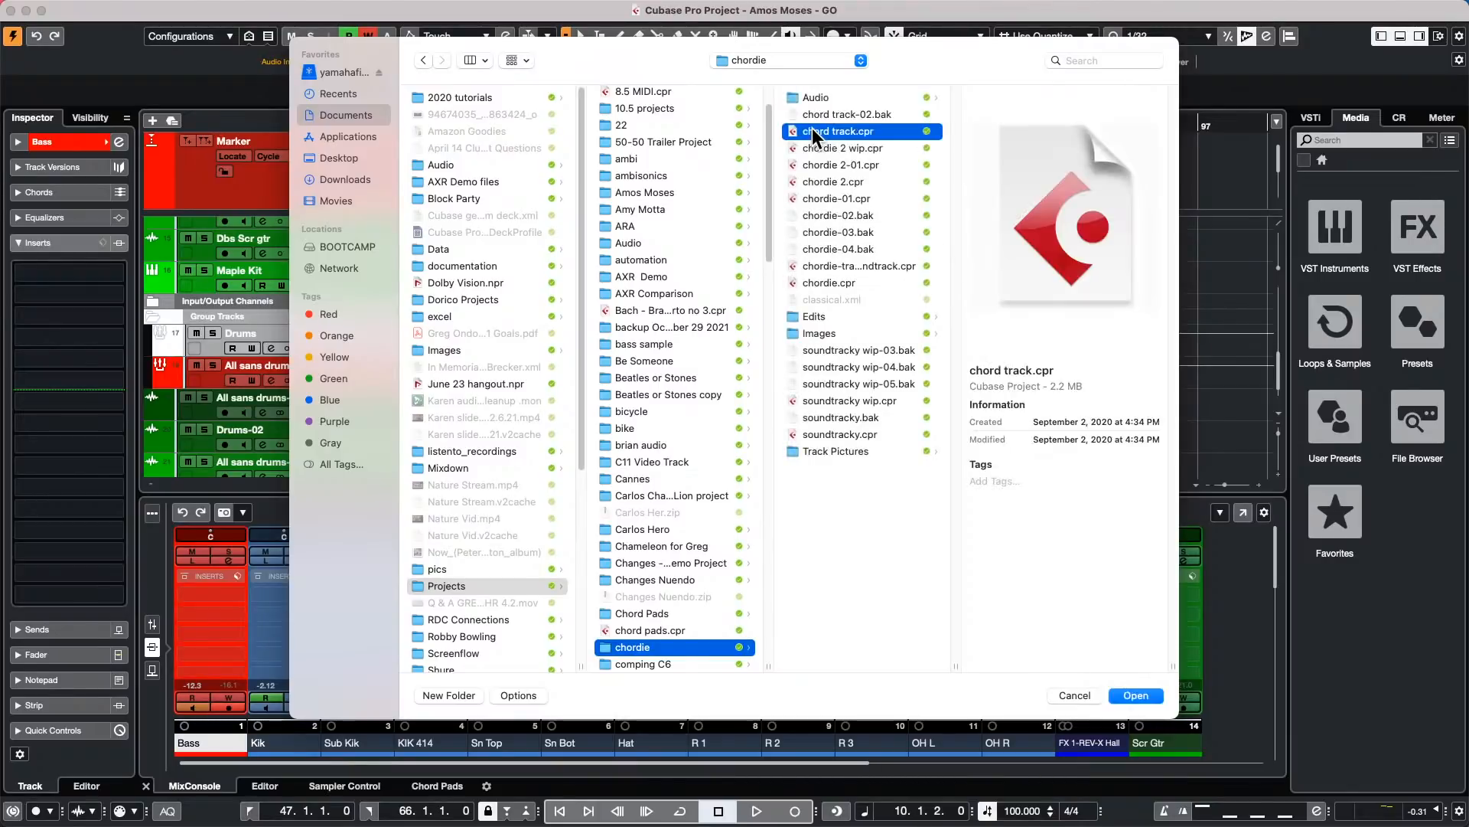
{"action": "left_click", "coordinate": [831, 280]}
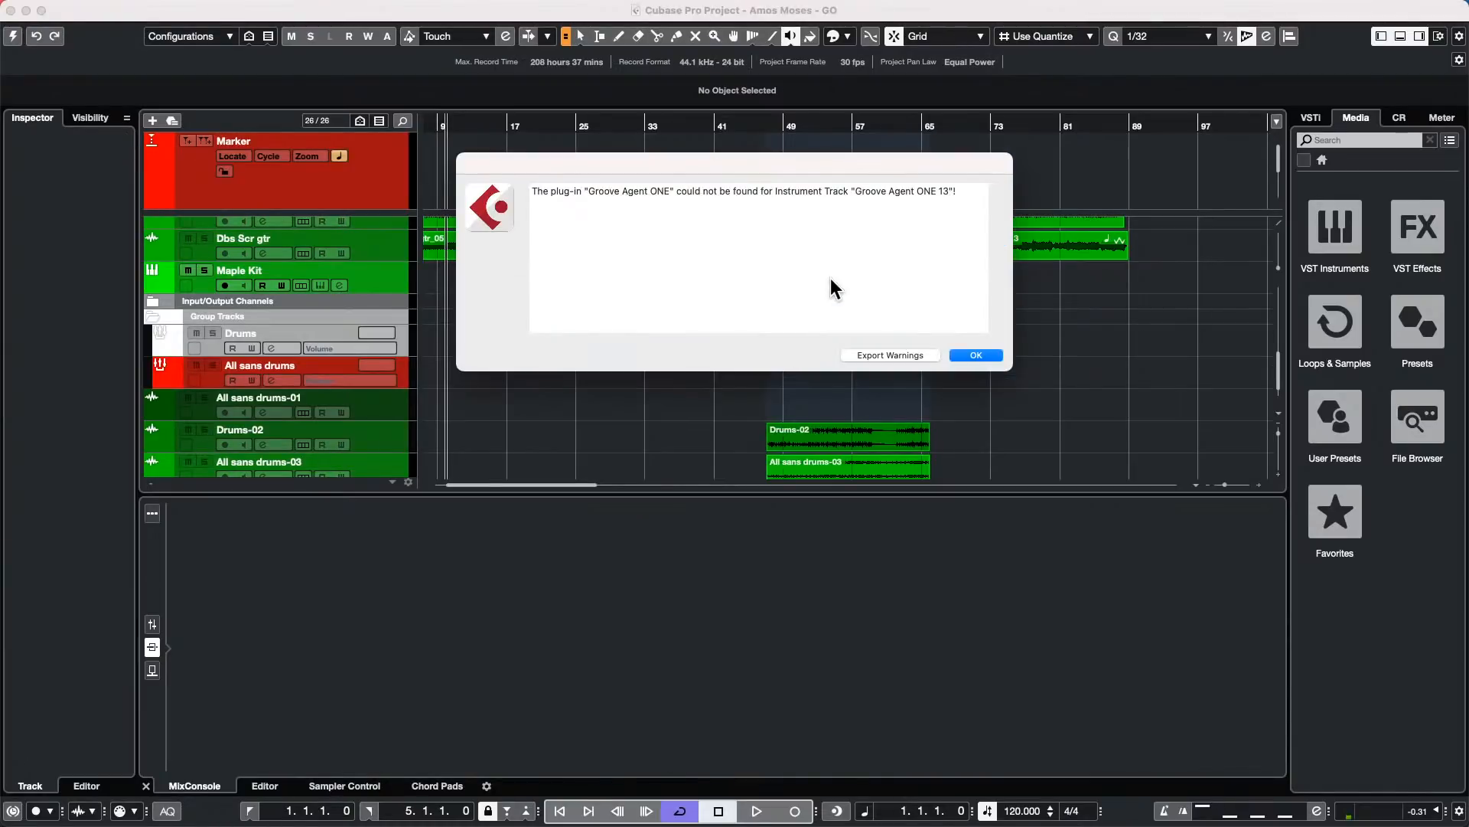
{"action": "left_click", "coordinate": [977, 355]}
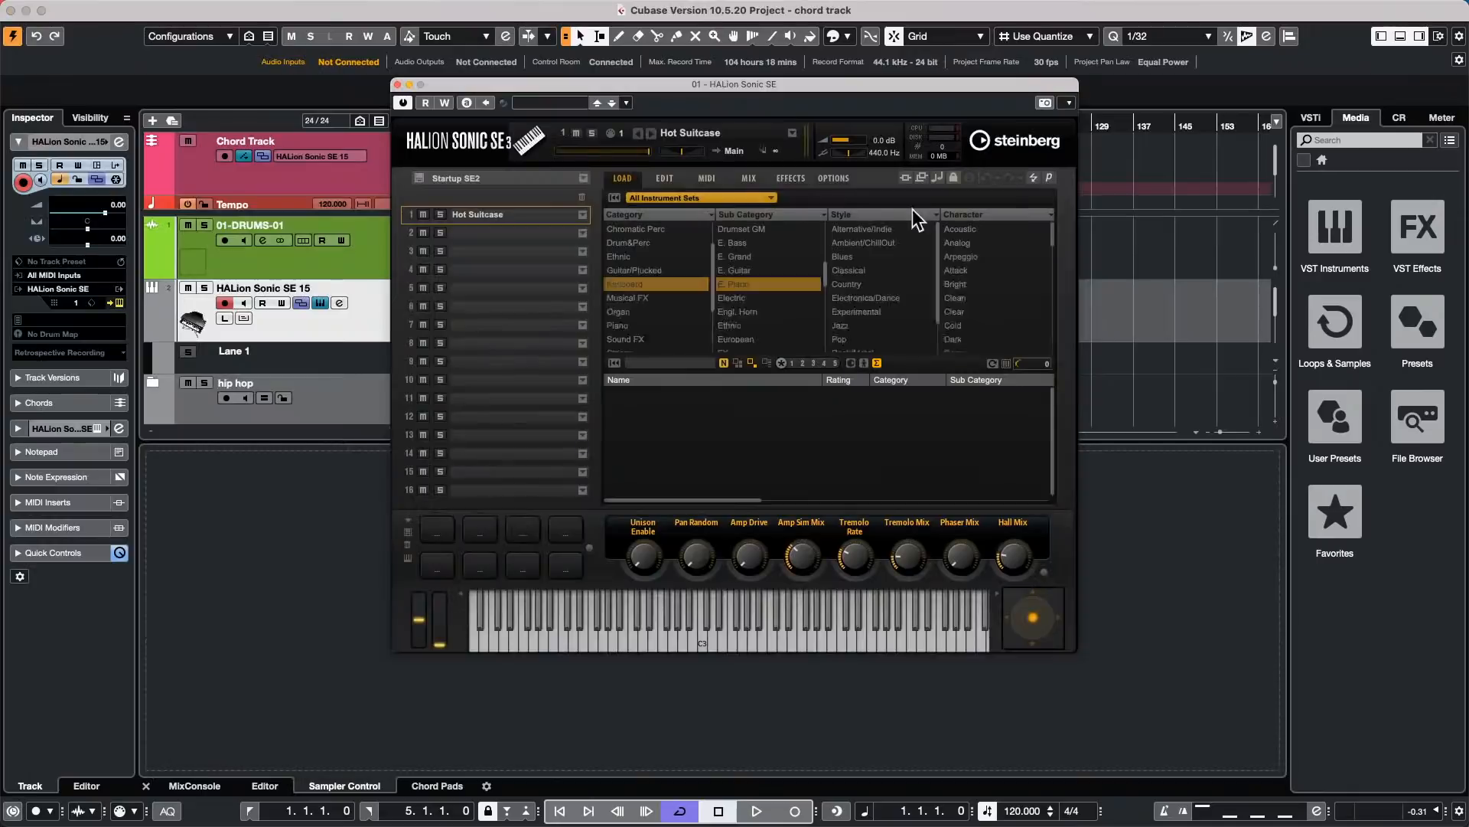
Step: Move the HALion Sonic SE window away from the tracks and enlarge the timeline to show about bars 1 to 10
{"action": "left_click_drag", "start_coordinate": [434, 81], "coordinate": [771, 161]}
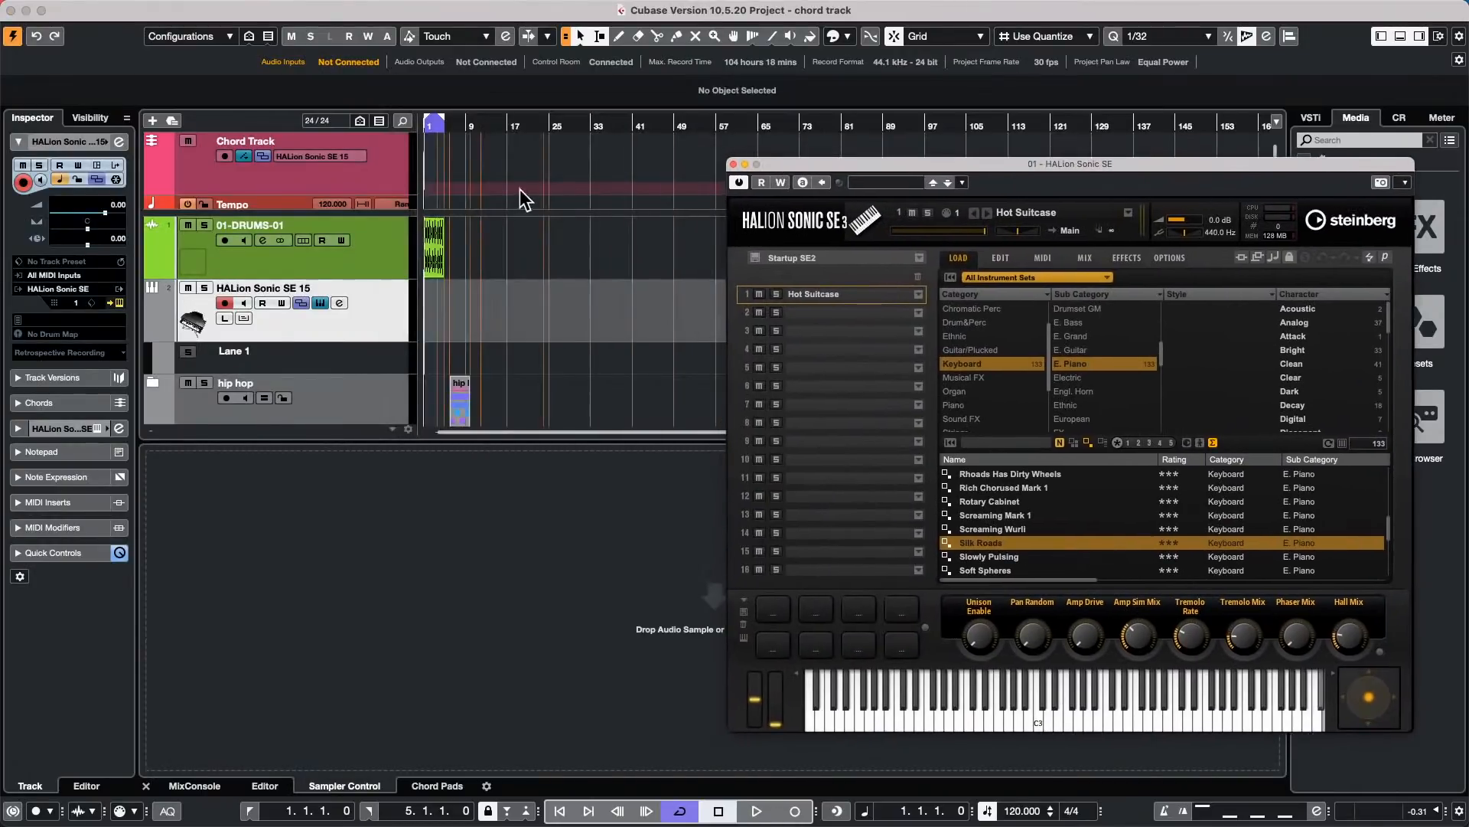
{"action": "left_click", "coordinate": [523, 130]}
{"action": "left_click_drag", "start_coordinate": [523, 128], "coordinate": [302, 182]}
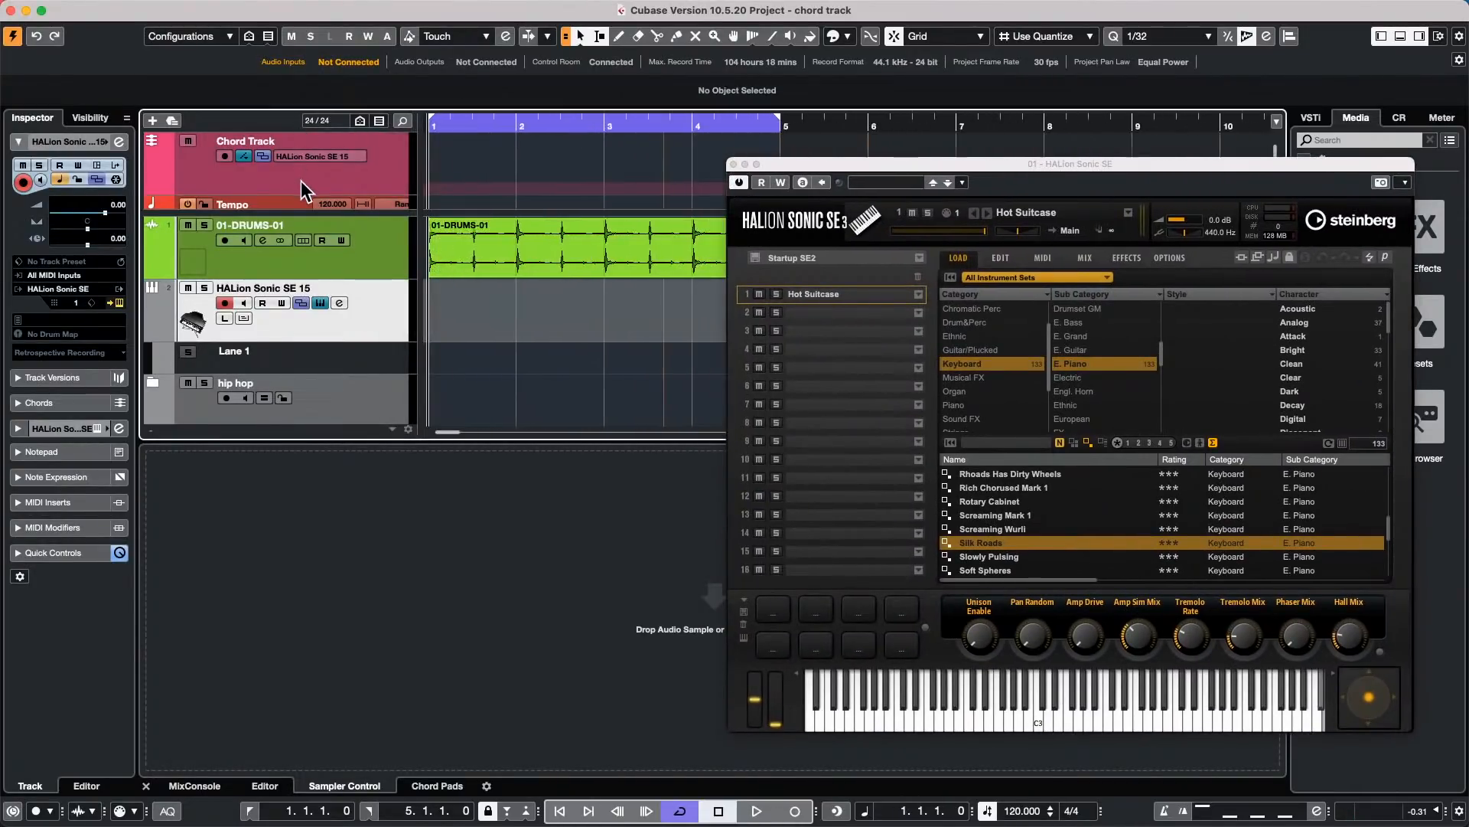
Step: Close the HALion Sonic SE window, then disable record on the HALion Sonic SE 15 track and enable its monitoring
{"action": "left_click", "coordinate": [732, 161]}
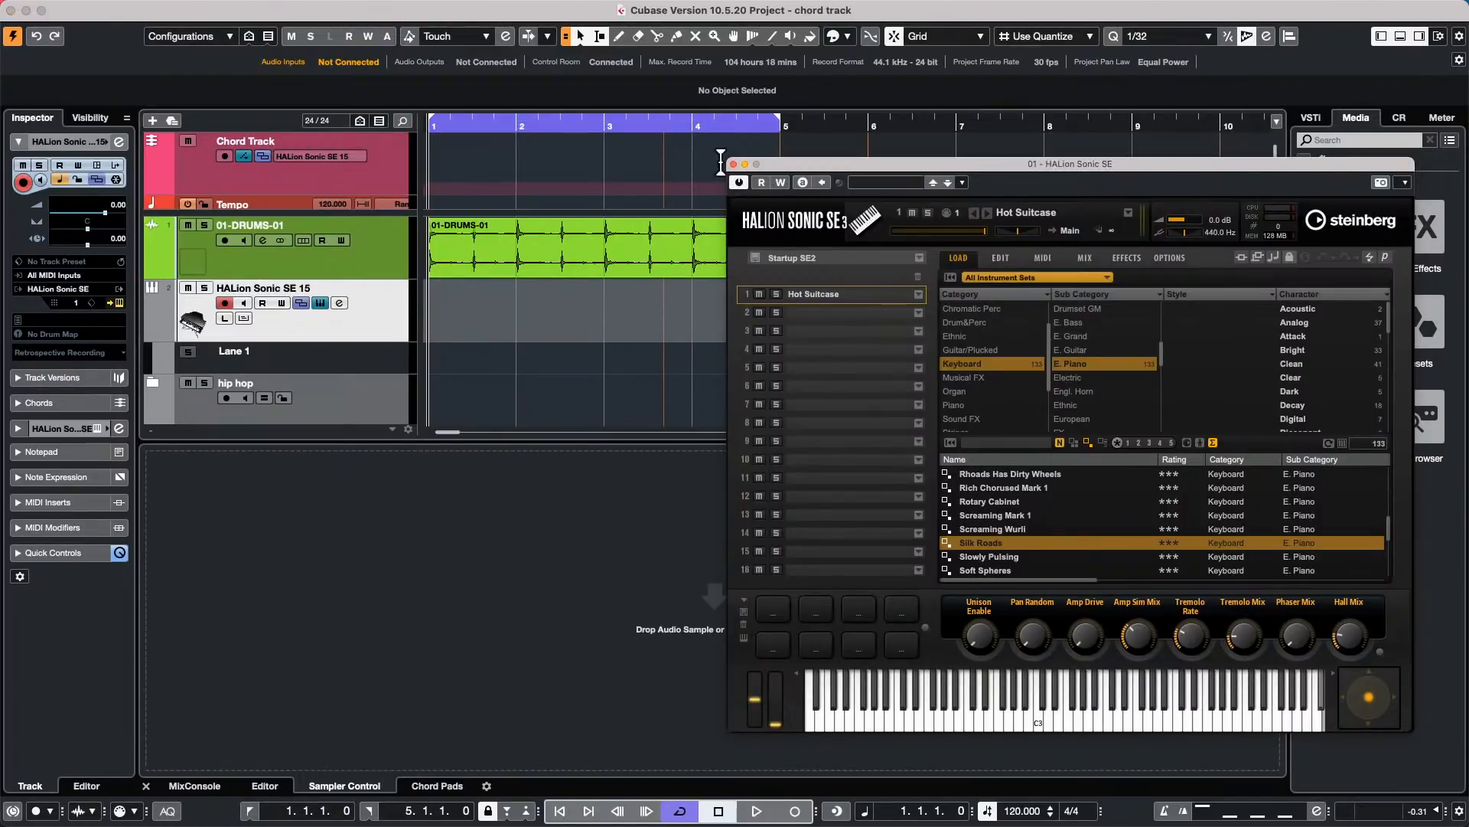
{"action": "left_click", "coordinate": [734, 164]}
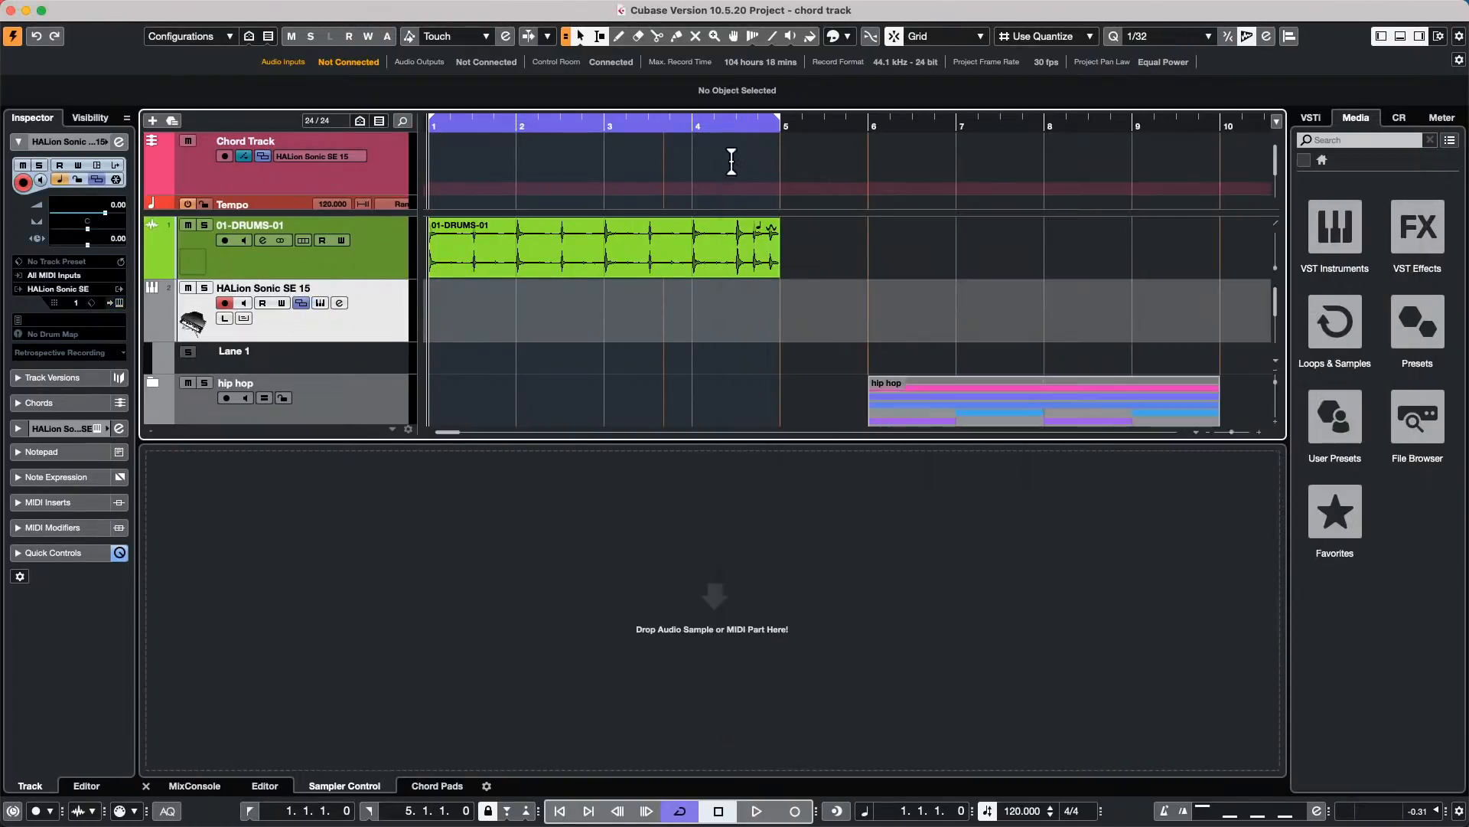
{"action": "left_click", "coordinate": [227, 301]}
{"action": "left_click", "coordinate": [242, 302]}
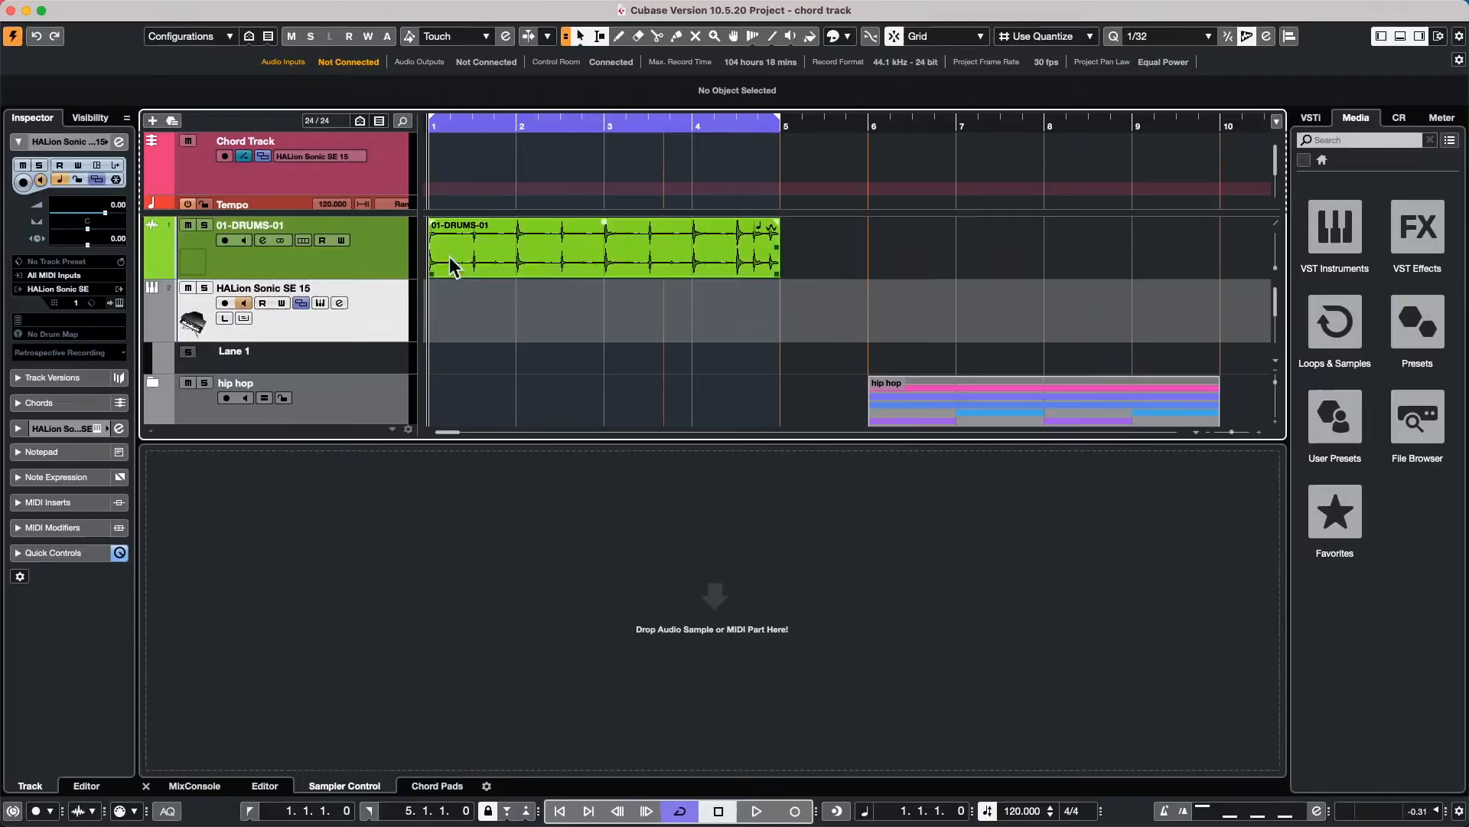
Step: Set the chord track to use monitored tracks and add a D major chord at bar 1
{"action": "left_click", "coordinate": [324, 151]}
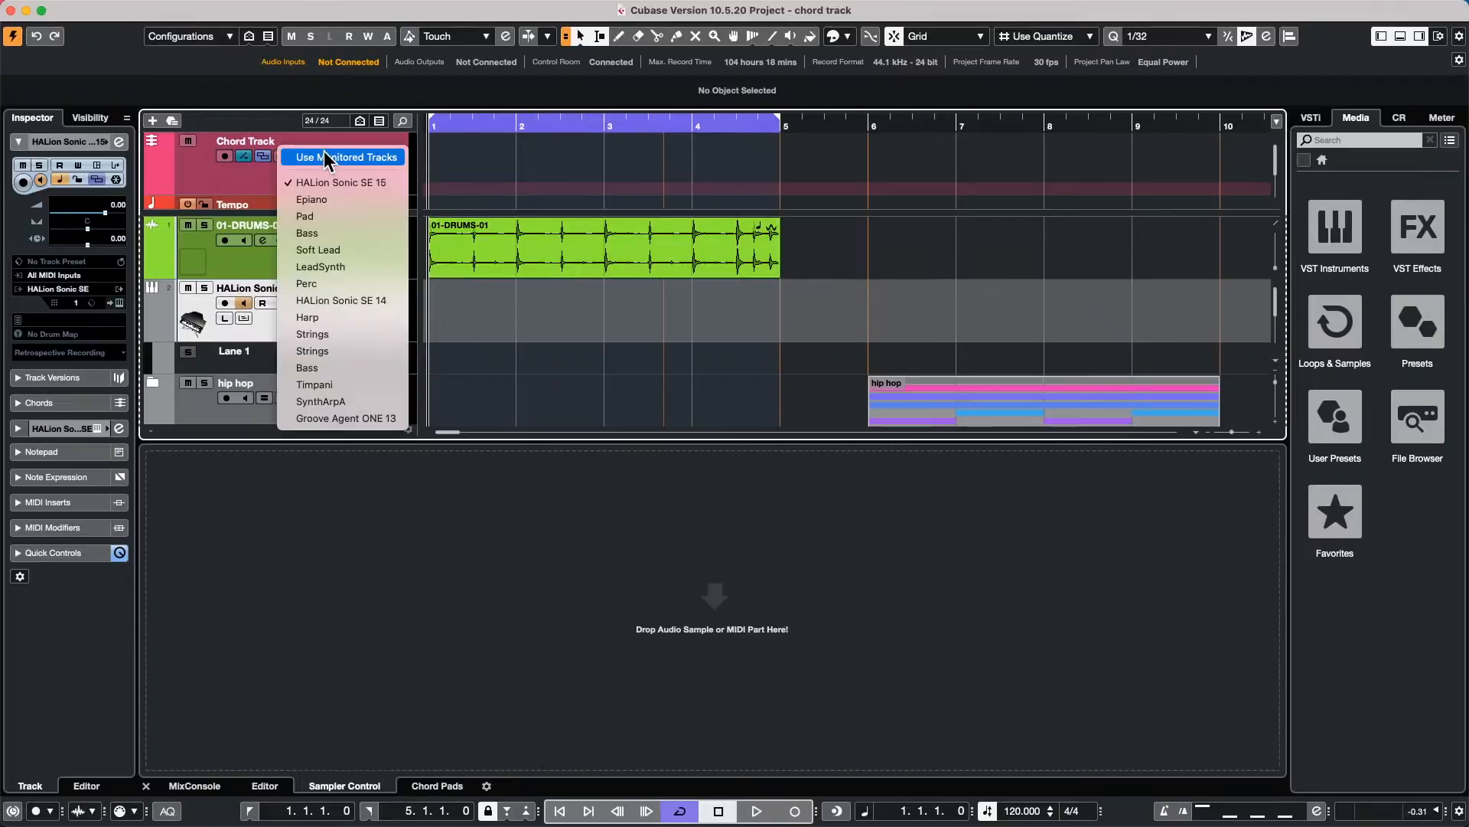
{"action": "left_click", "coordinate": [374, 153]}
{"action": "right_click", "coordinate": [490, 153]}
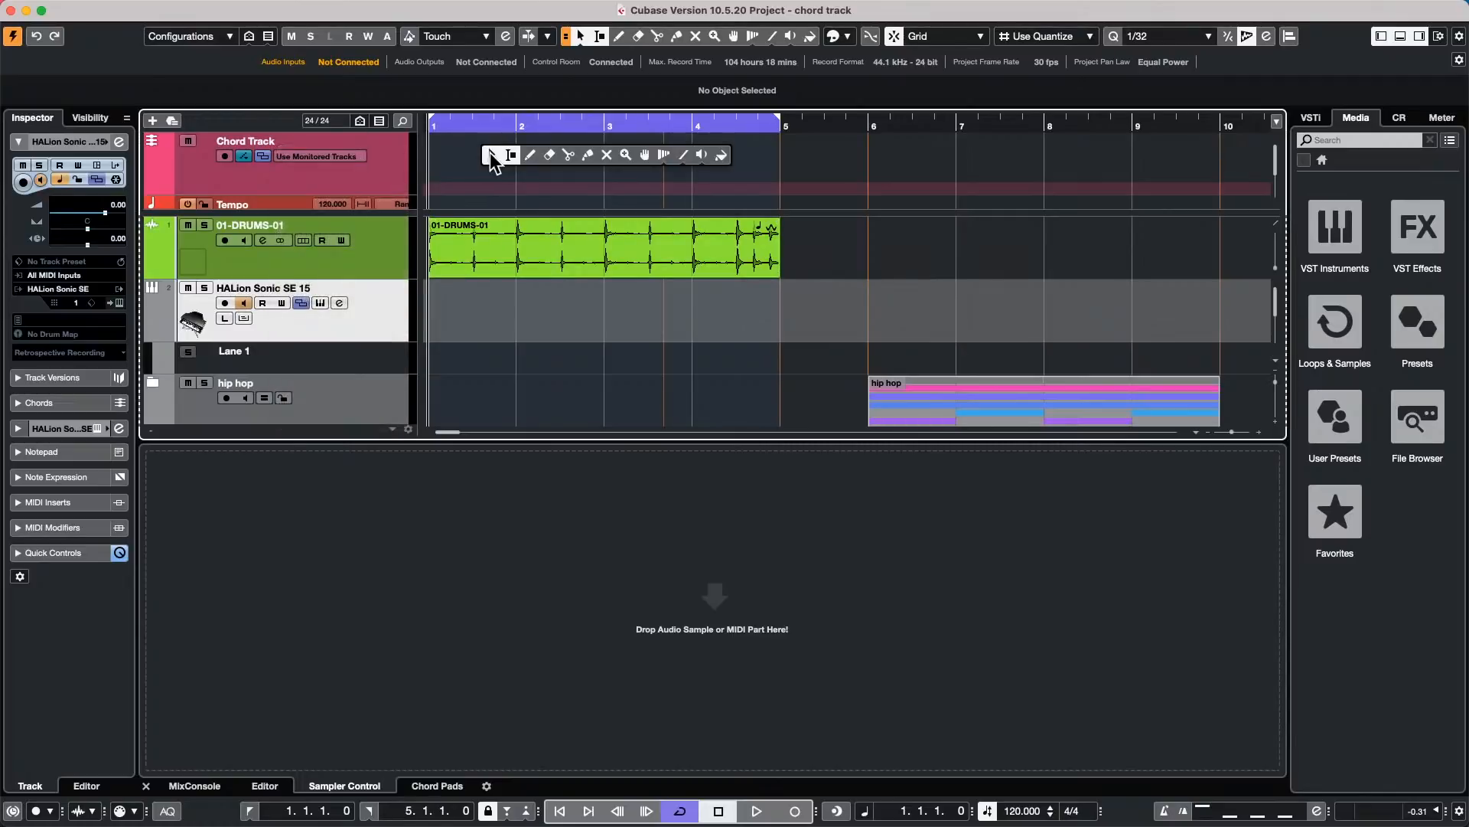
{"action": "left_click", "coordinate": [530, 154]}
{"action": "left_click", "coordinate": [440, 157]}
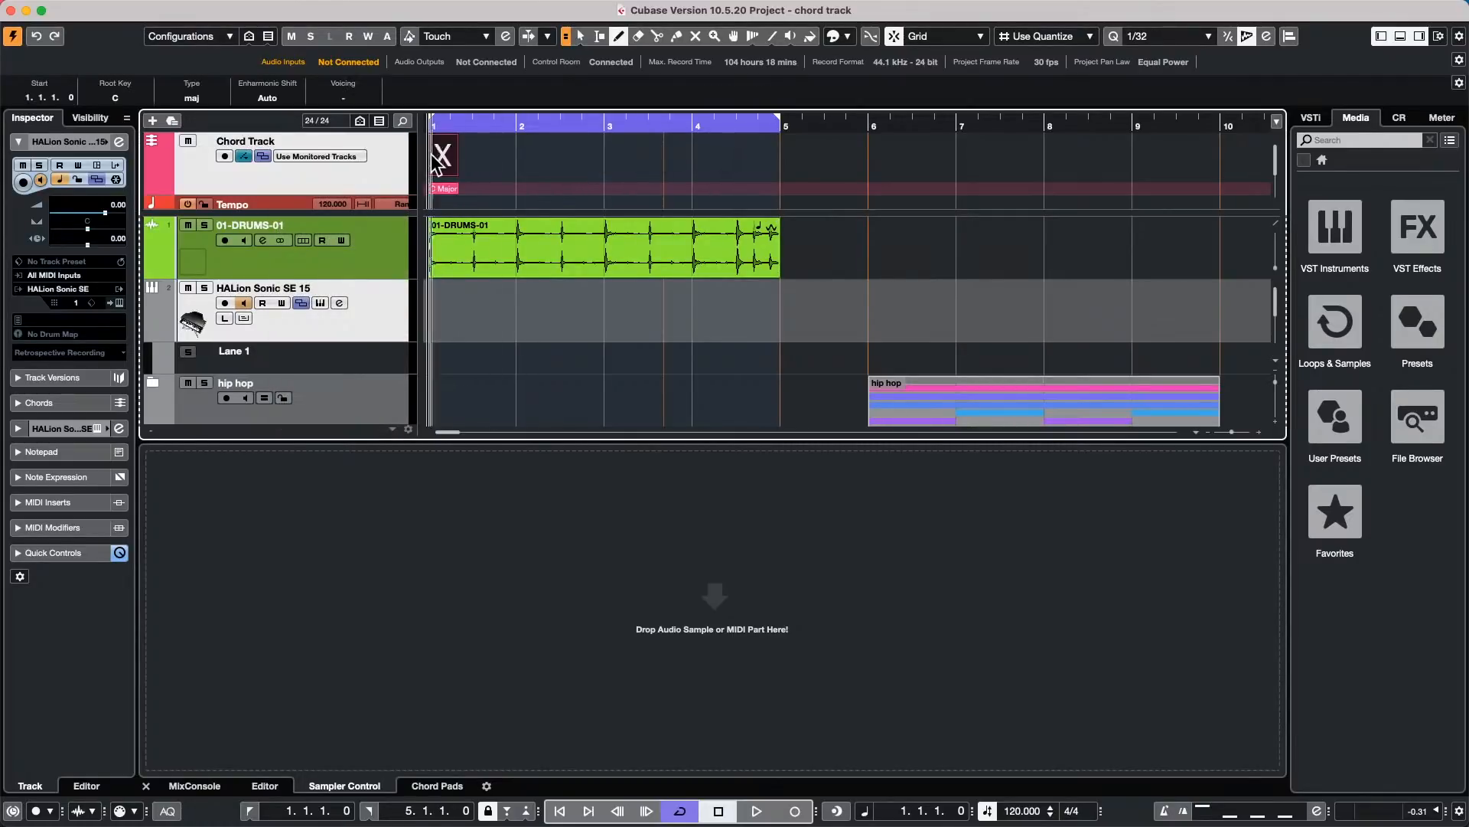
{"action": "key", "text": "1"}
{"action": "double_click", "coordinate": [438, 151]}
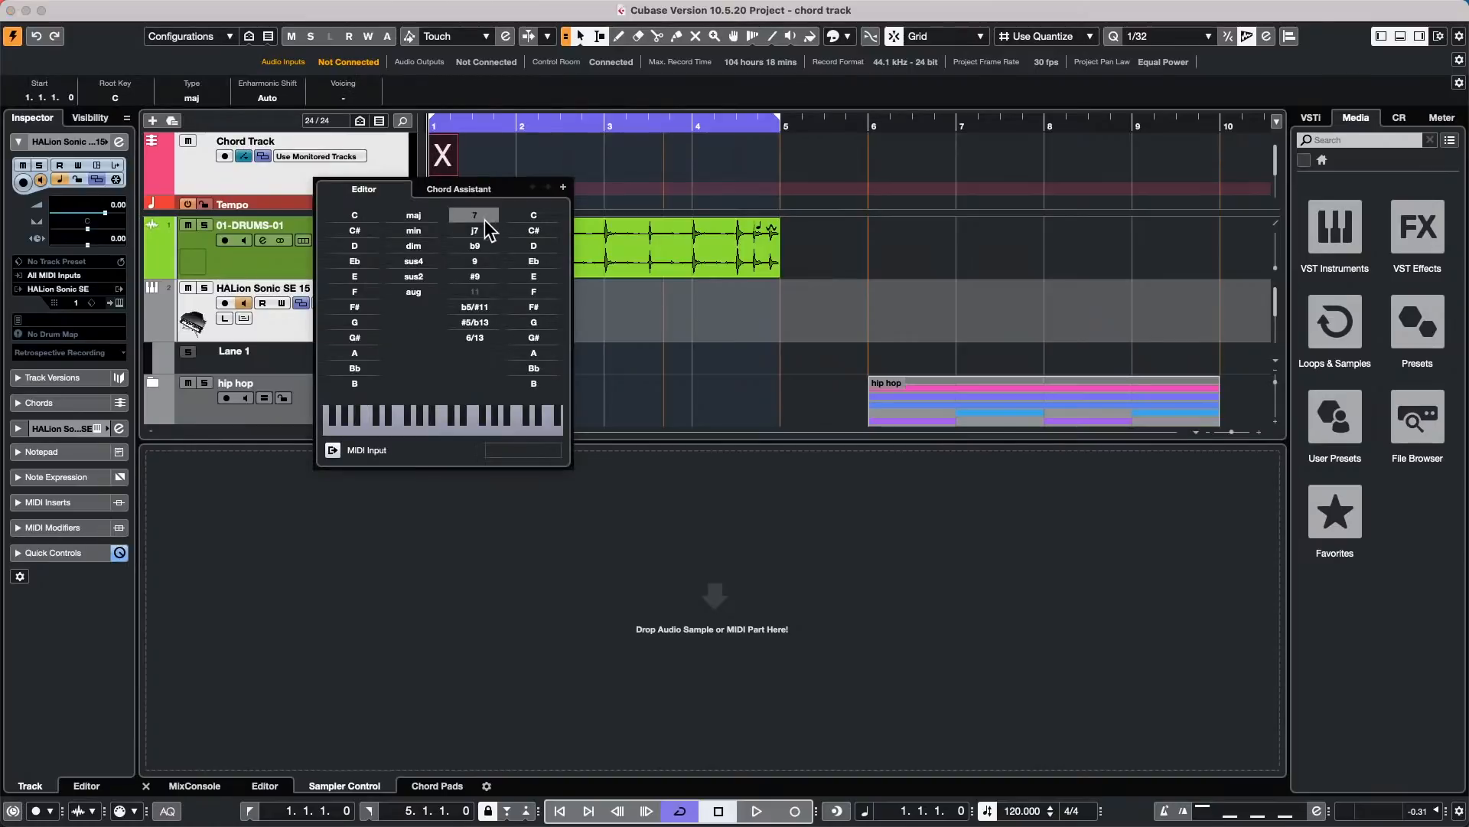
{"action": "left_click", "coordinate": [355, 245]}
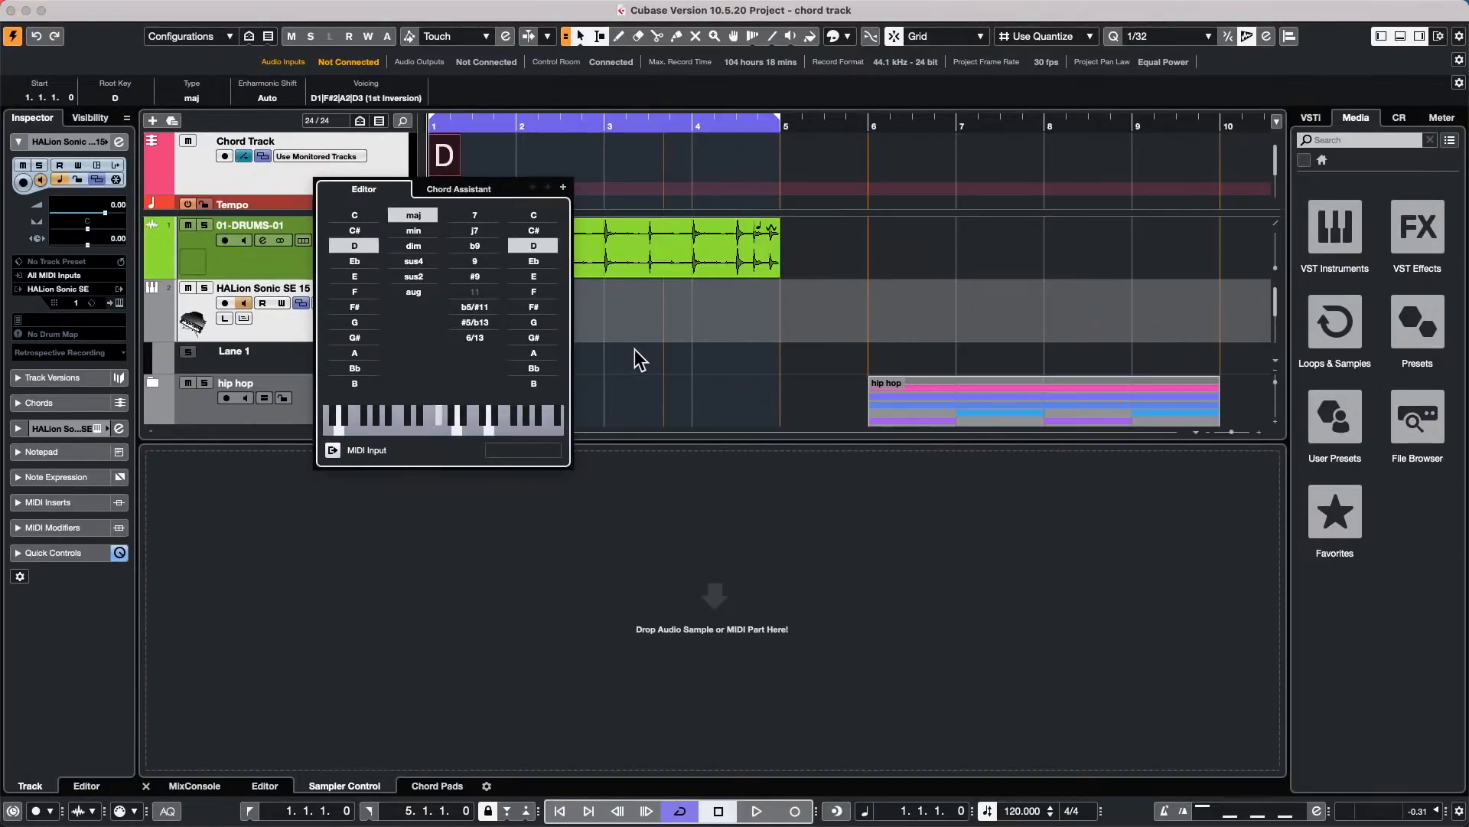
{"action": "left_click", "coordinate": [642, 311]}
Step: Start playback and add a G major chord at bar 2 of the chord track
{"action": "key", "text": "space"}
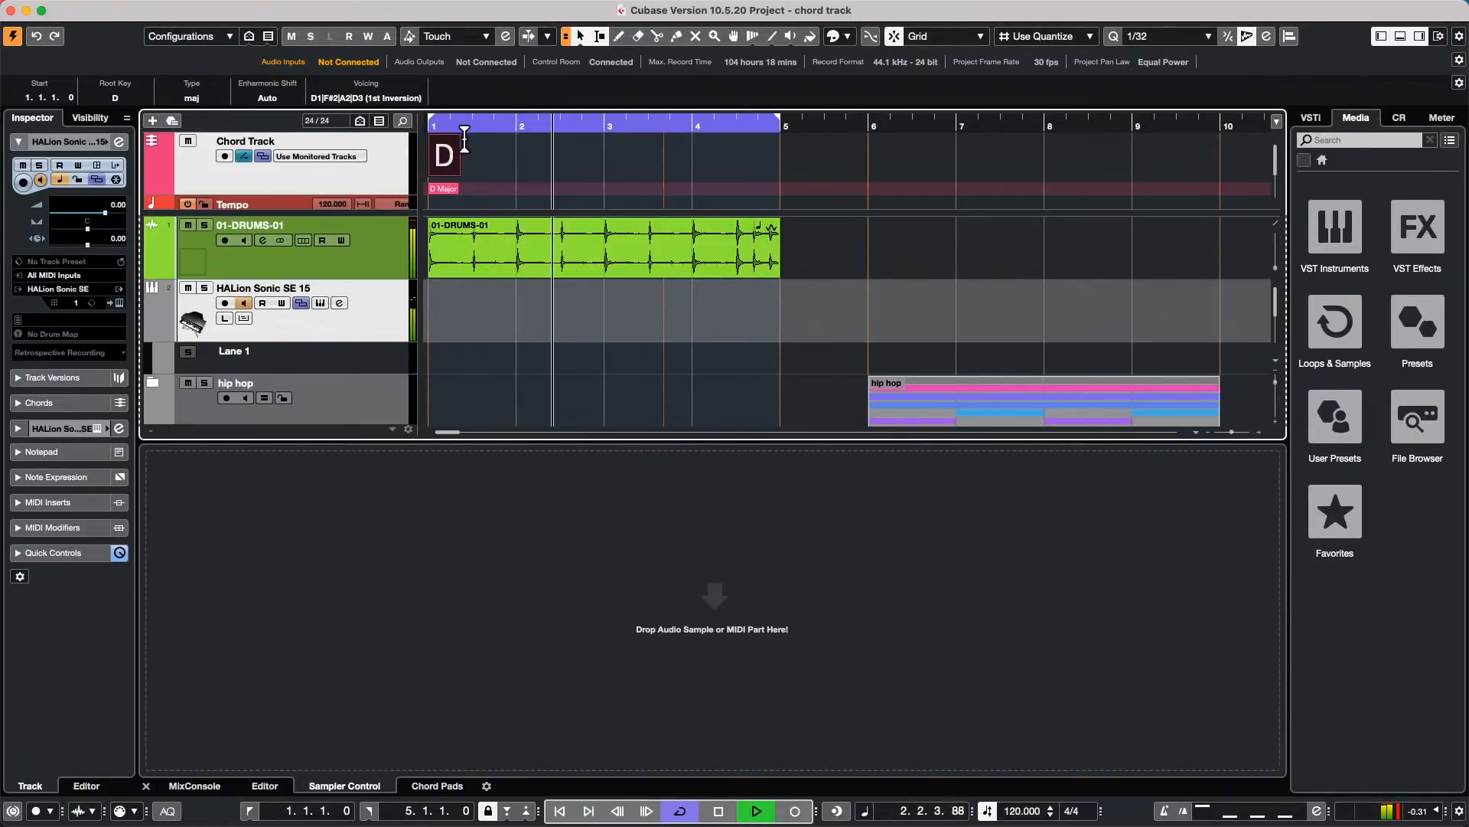
{"action": "right_click", "coordinate": [538, 154]}
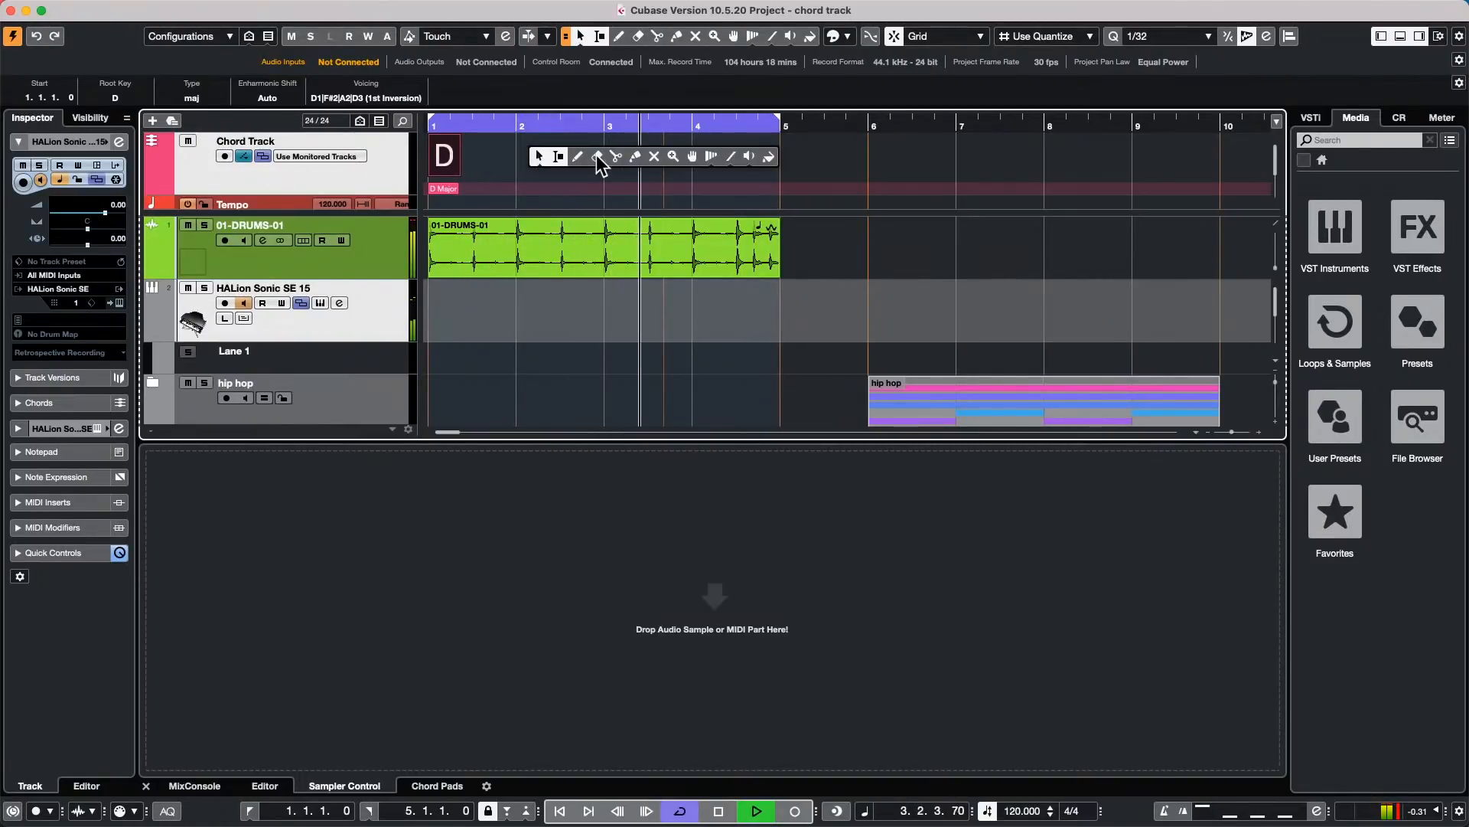
{"action": "left_click", "coordinate": [571, 149]}
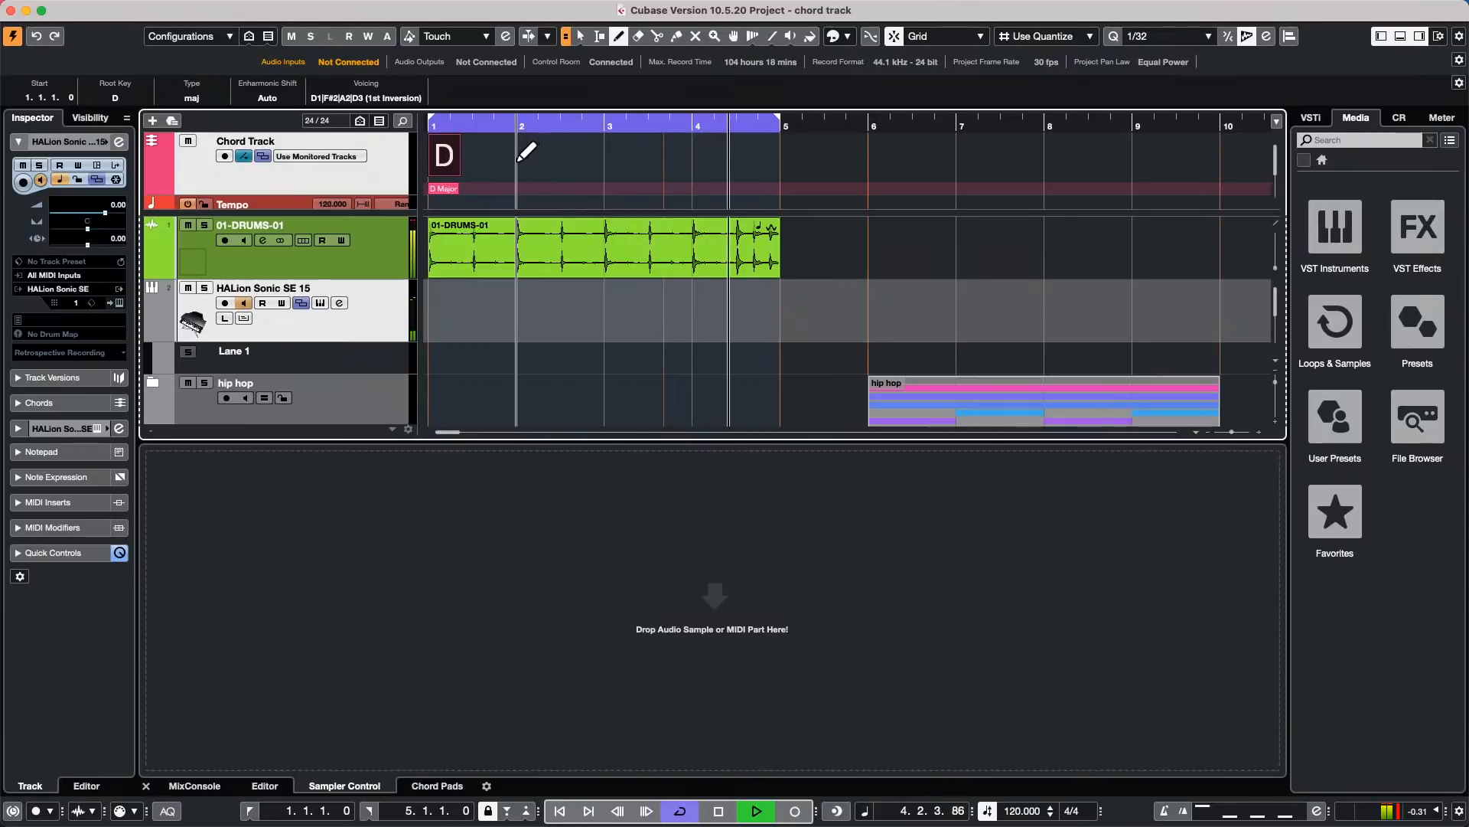
{"action": "left_click", "coordinate": [526, 156]}
{"action": "key", "text": "1"}
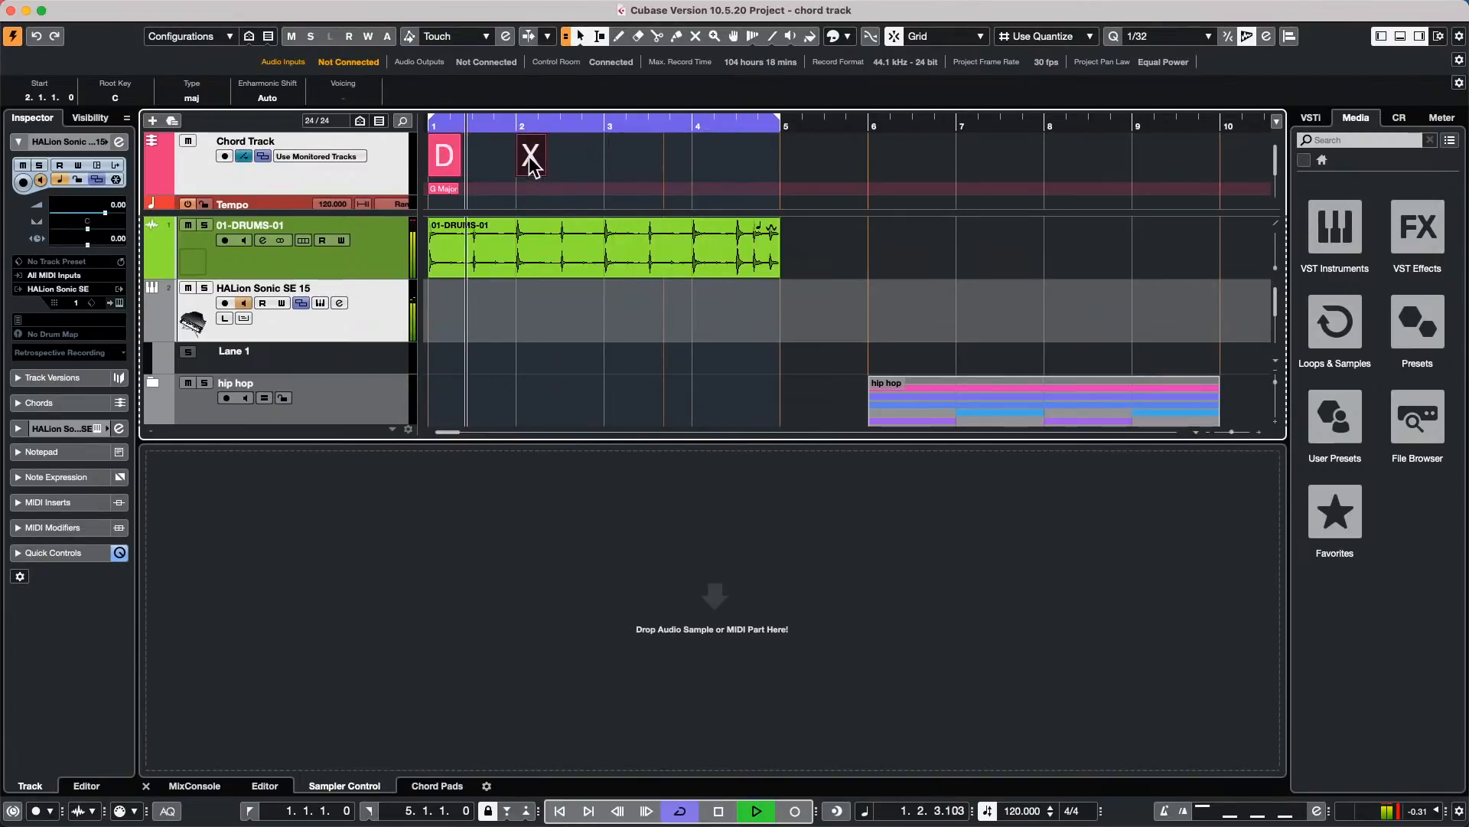
{"action": "double_click", "coordinate": [530, 157]}
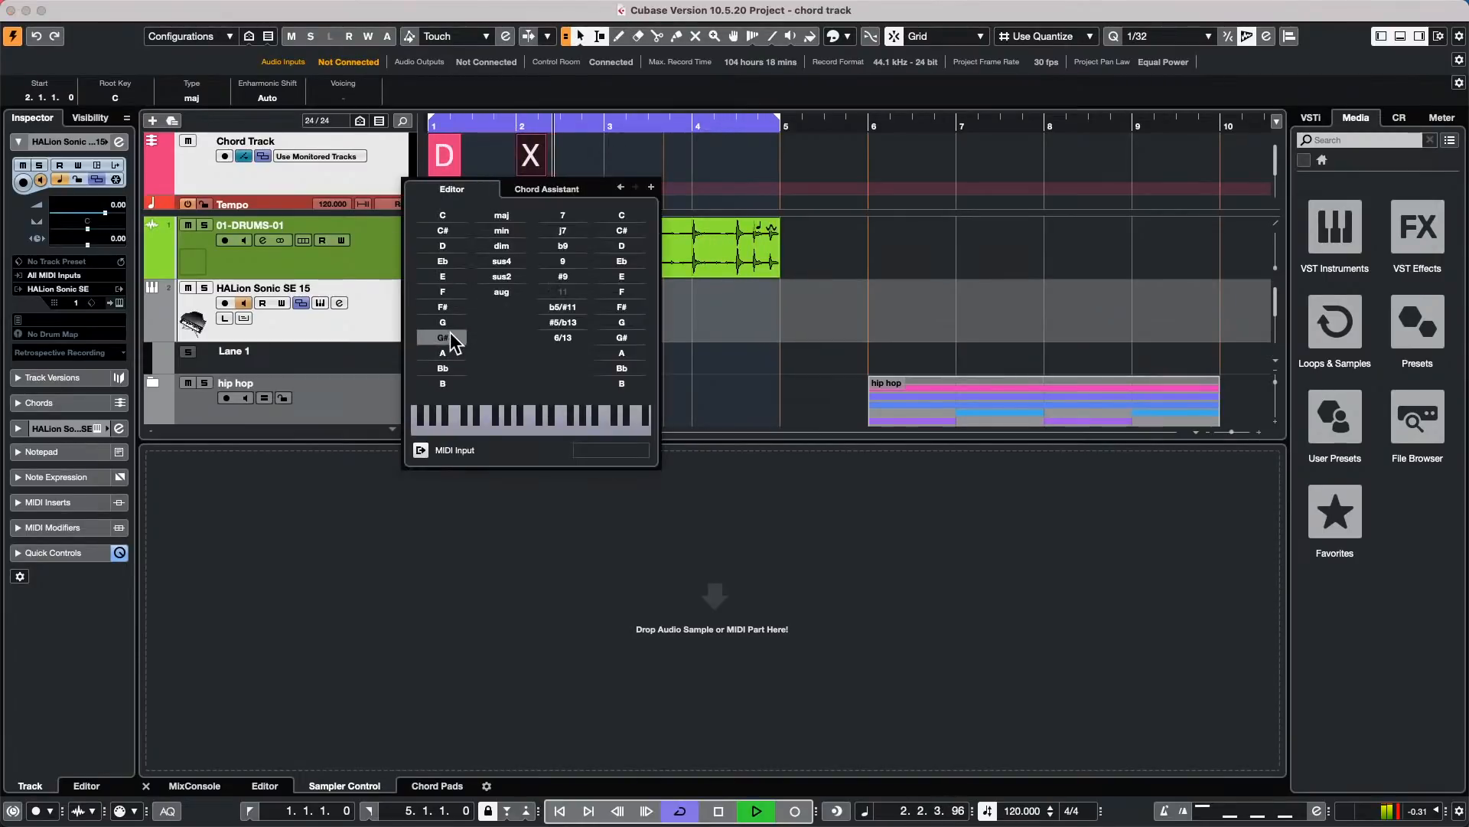
{"action": "left_click", "coordinate": [449, 323]}
Step: Add a B minor chord at bar 3 of the chord track
{"action": "left_click", "coordinate": [653, 184]}
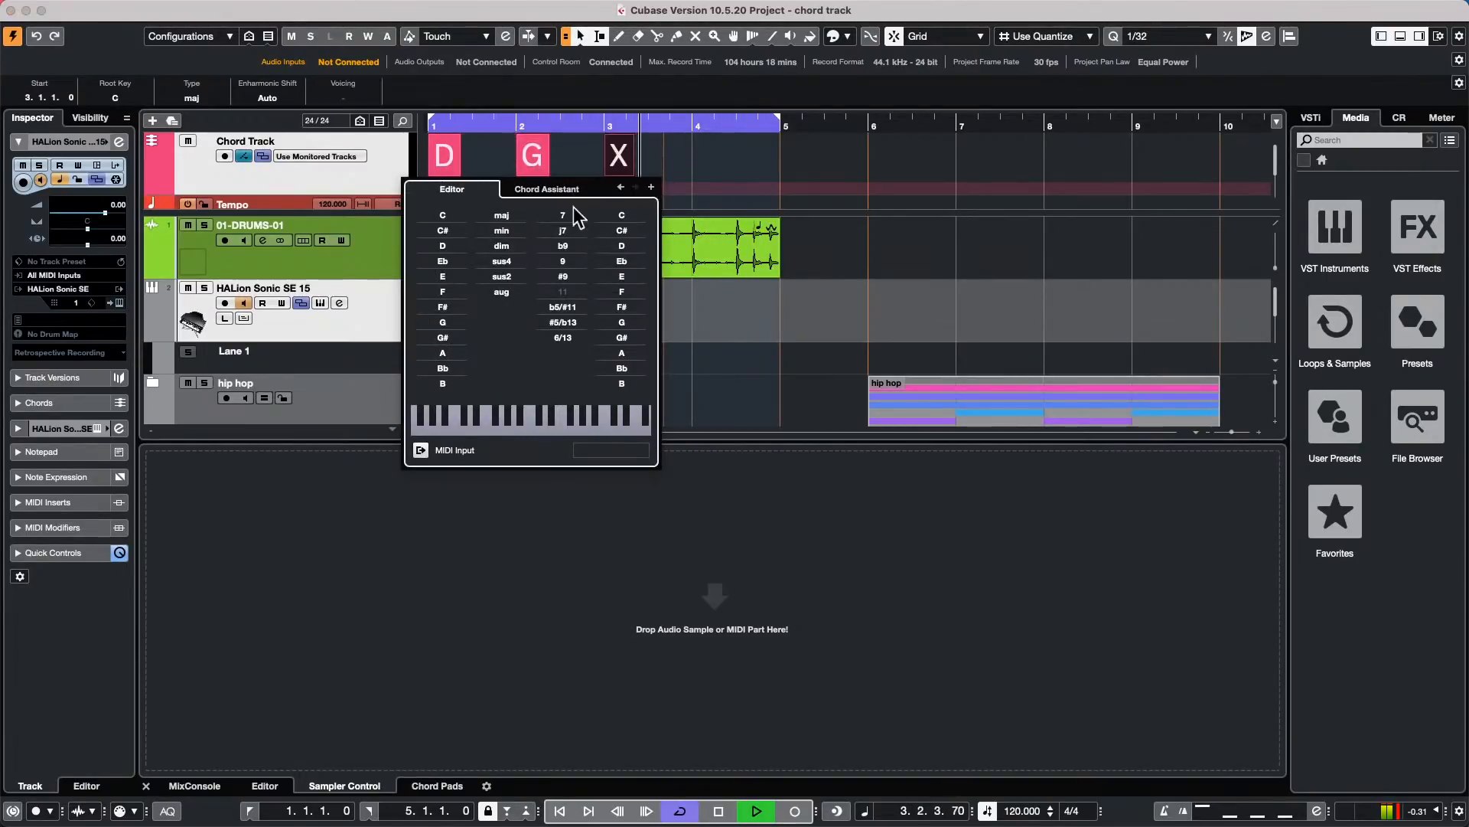
{"action": "left_click", "coordinate": [445, 384]}
{"action": "left_click", "coordinate": [519, 225]}
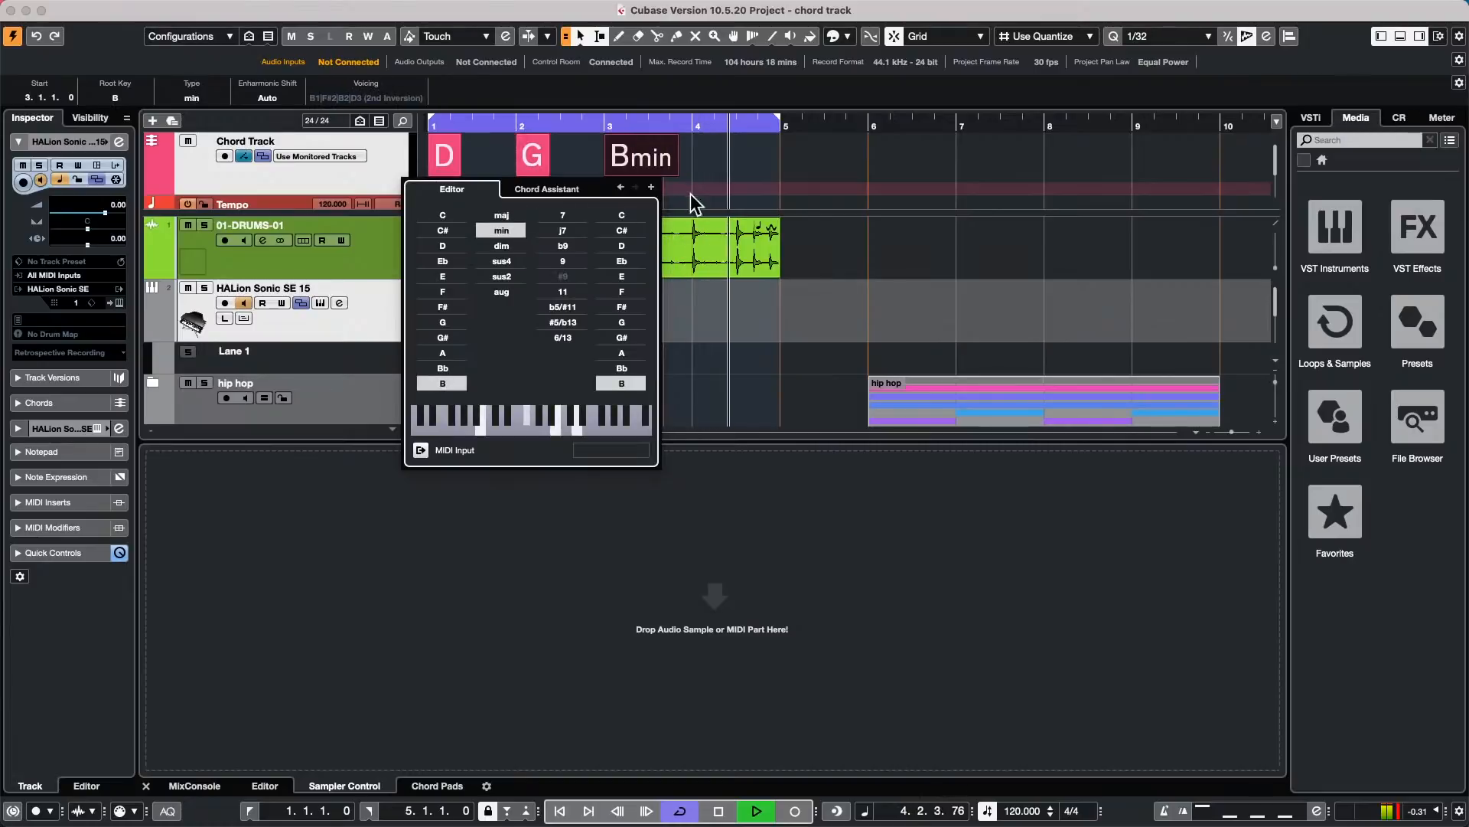
Step: Add an F# minor chord with A as the bass note at bar 4 and close the chord editor
{"action": "left_click", "coordinate": [652, 186]}
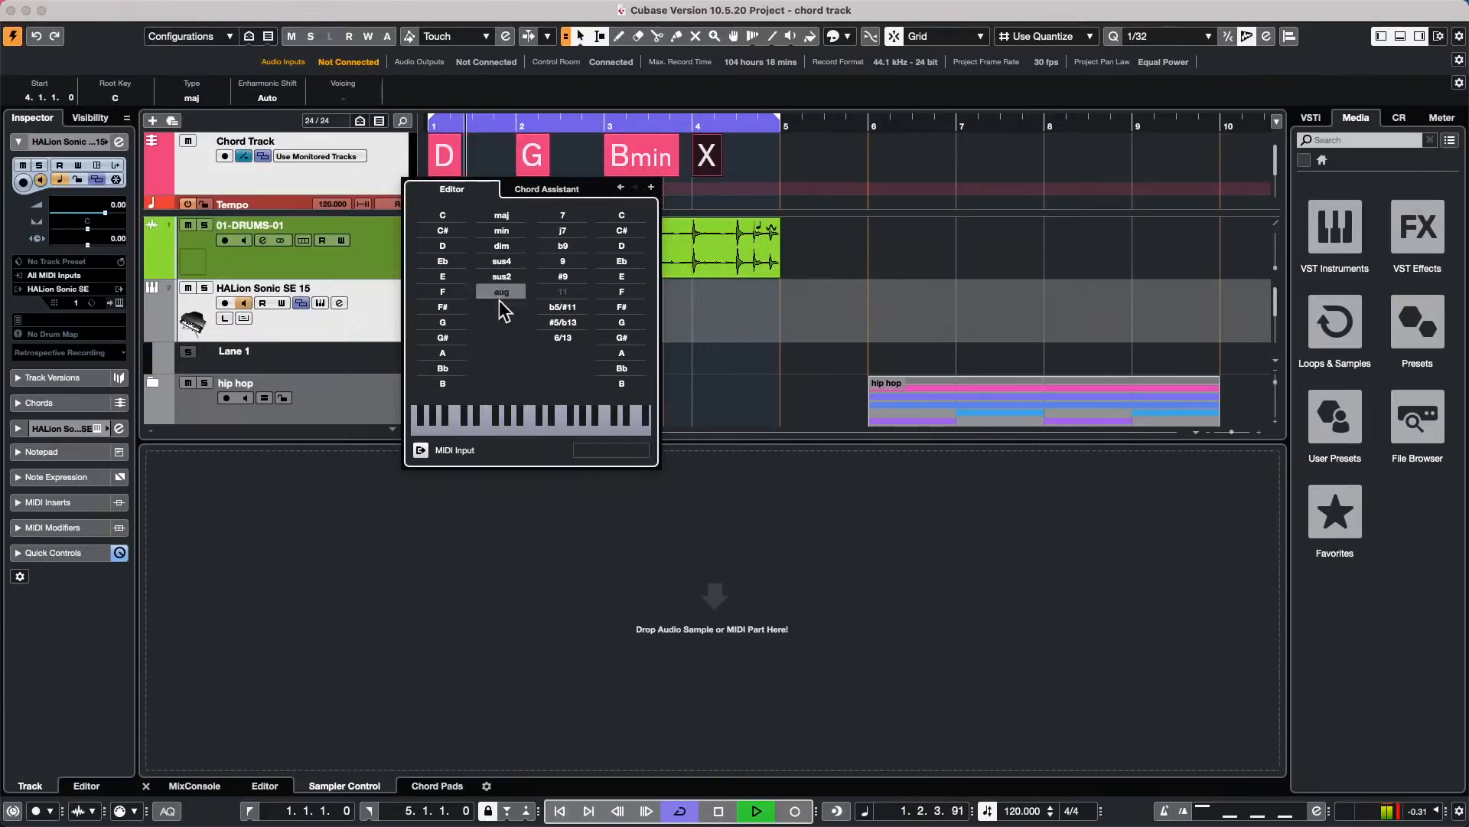
{"action": "left_click", "coordinate": [444, 307]}
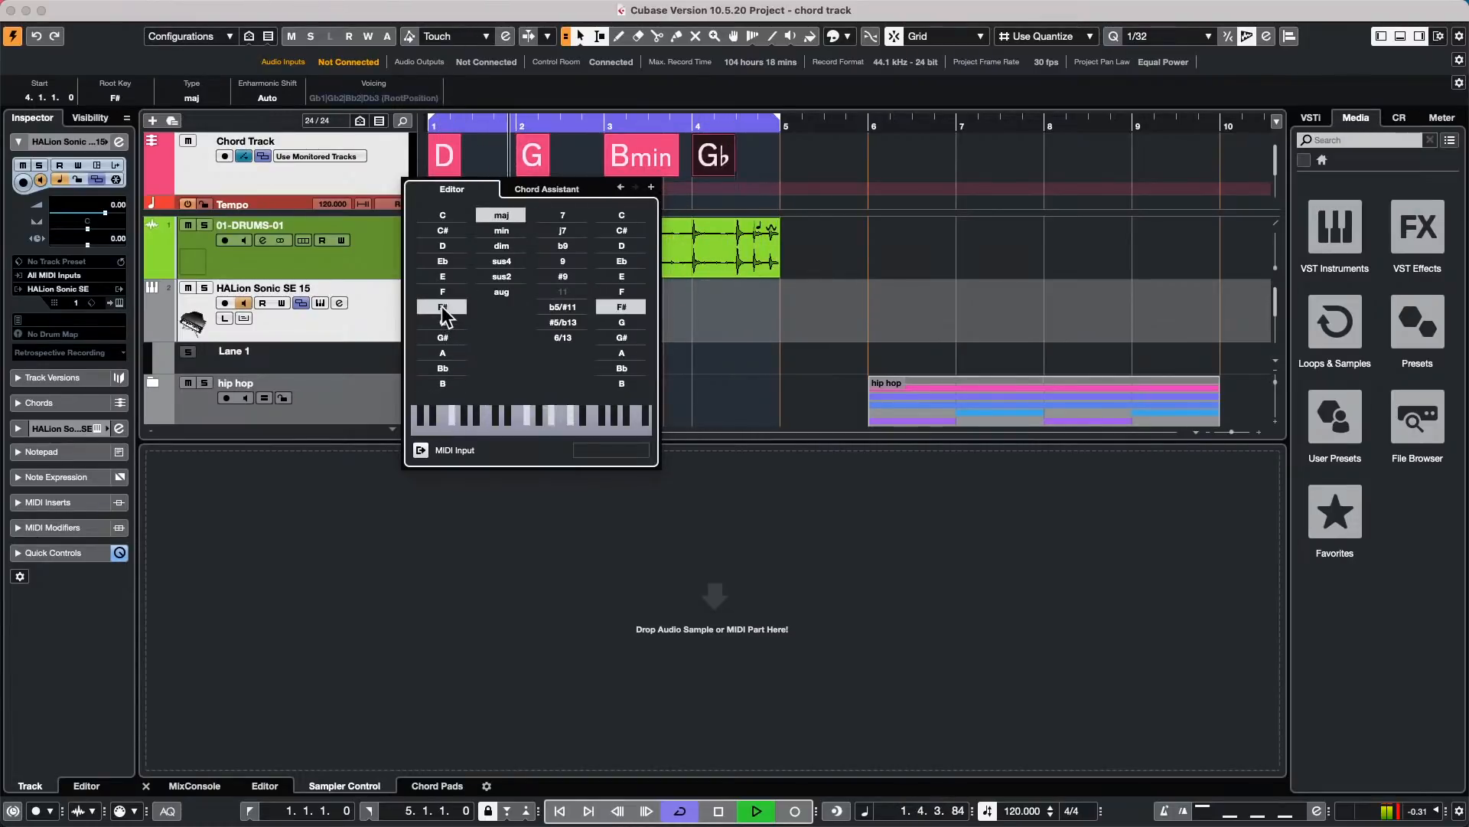
{"action": "left_click", "coordinate": [516, 228]}
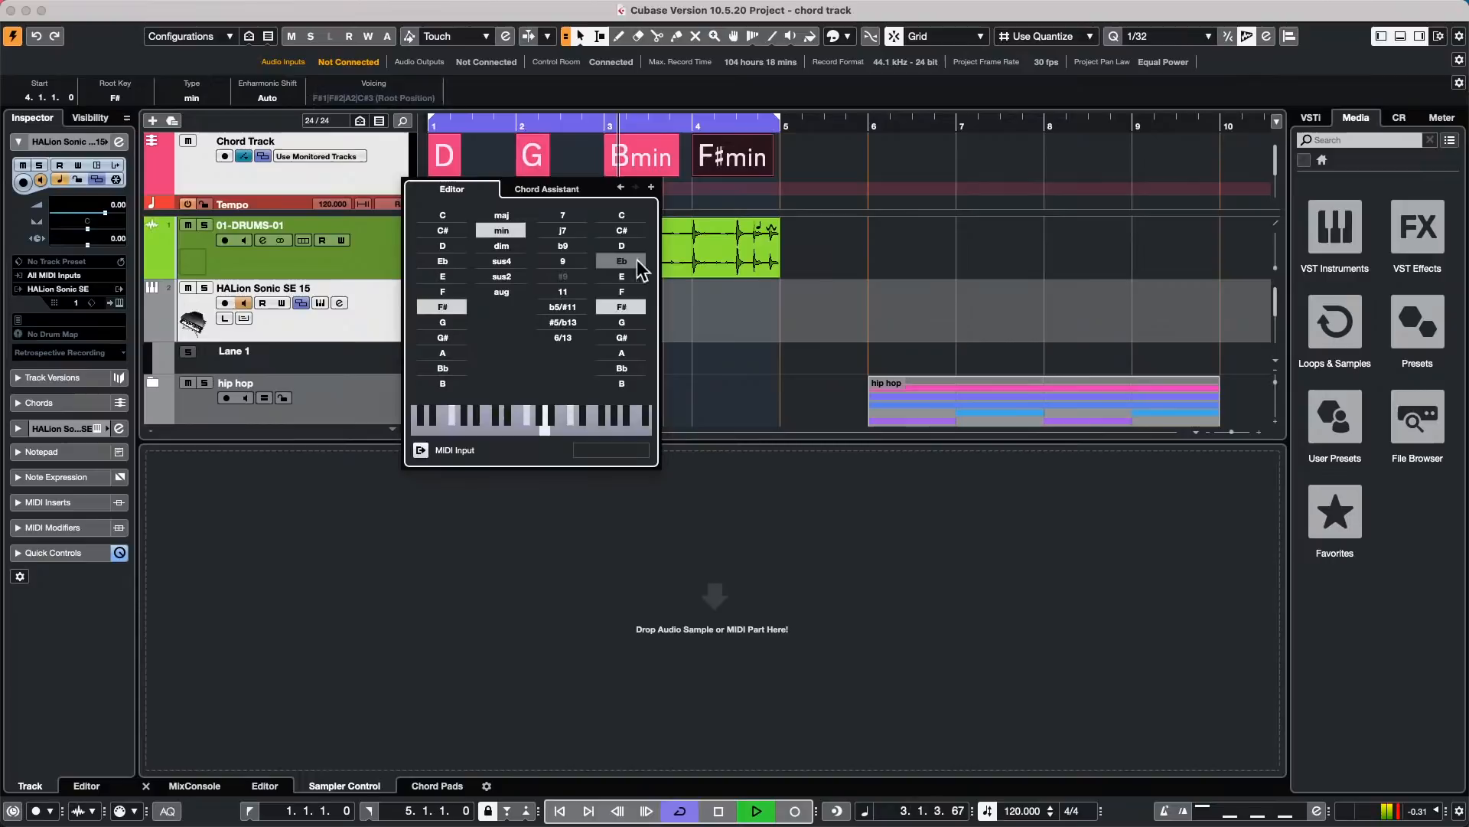
{"action": "left_click", "coordinate": [634, 351]}
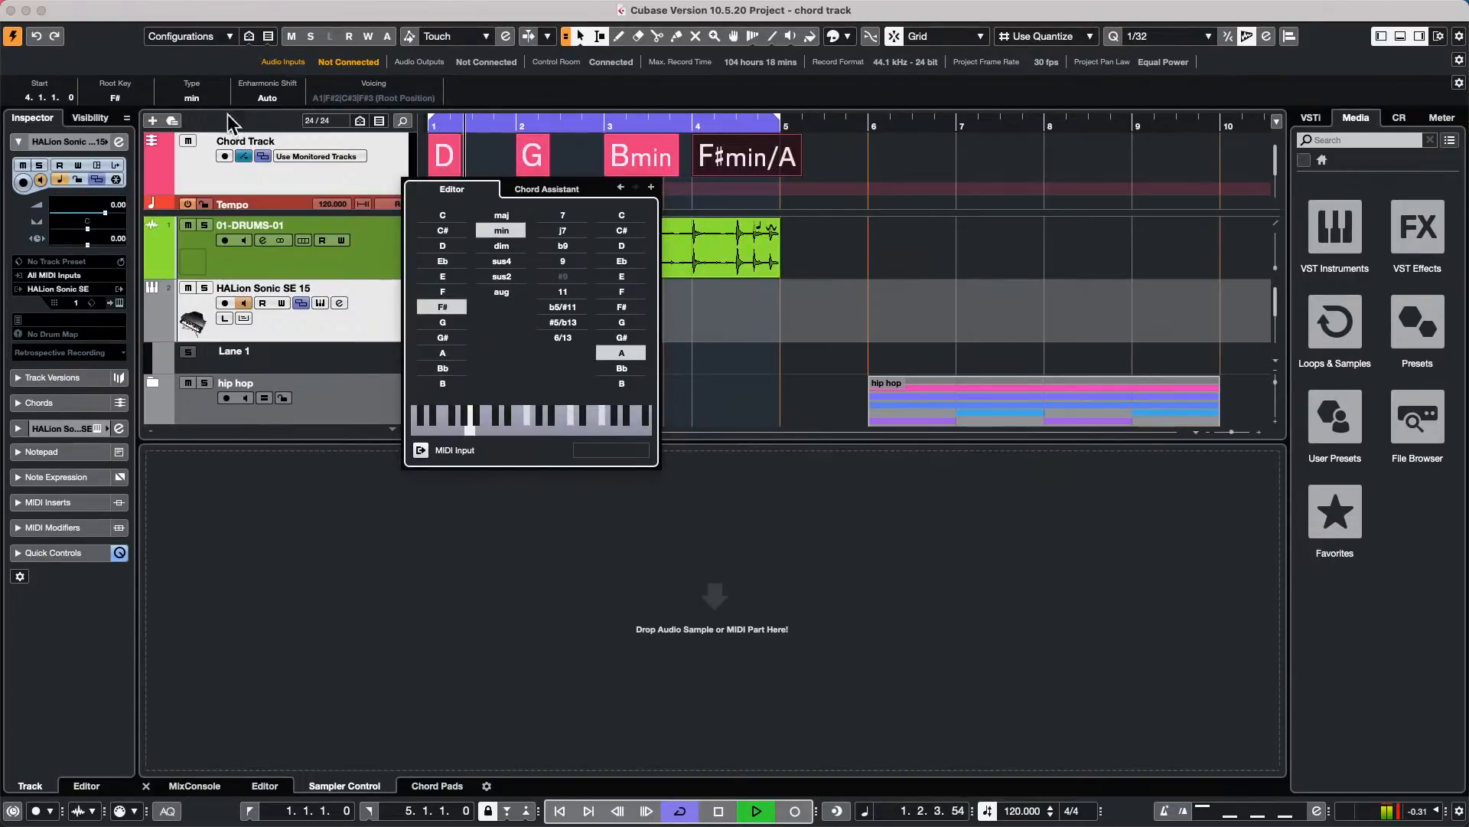
{"action": "left_click", "coordinate": [780, 173]}
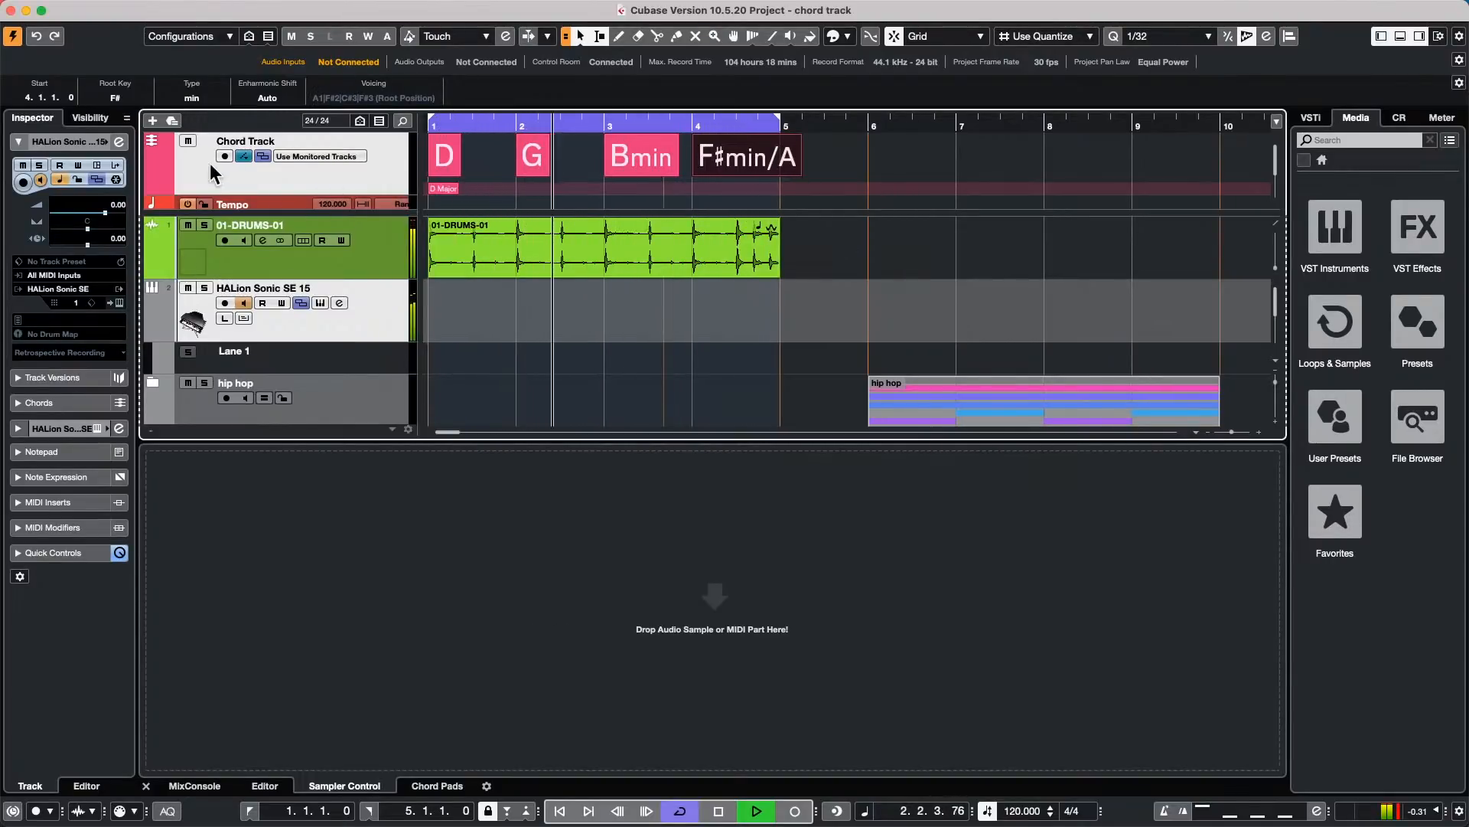
Step: Review the chord track's instrument choices, then enable monitoring on the HALion Sonic SE 15 track and stop playback
{"action": "left_click", "coordinate": [359, 154]}
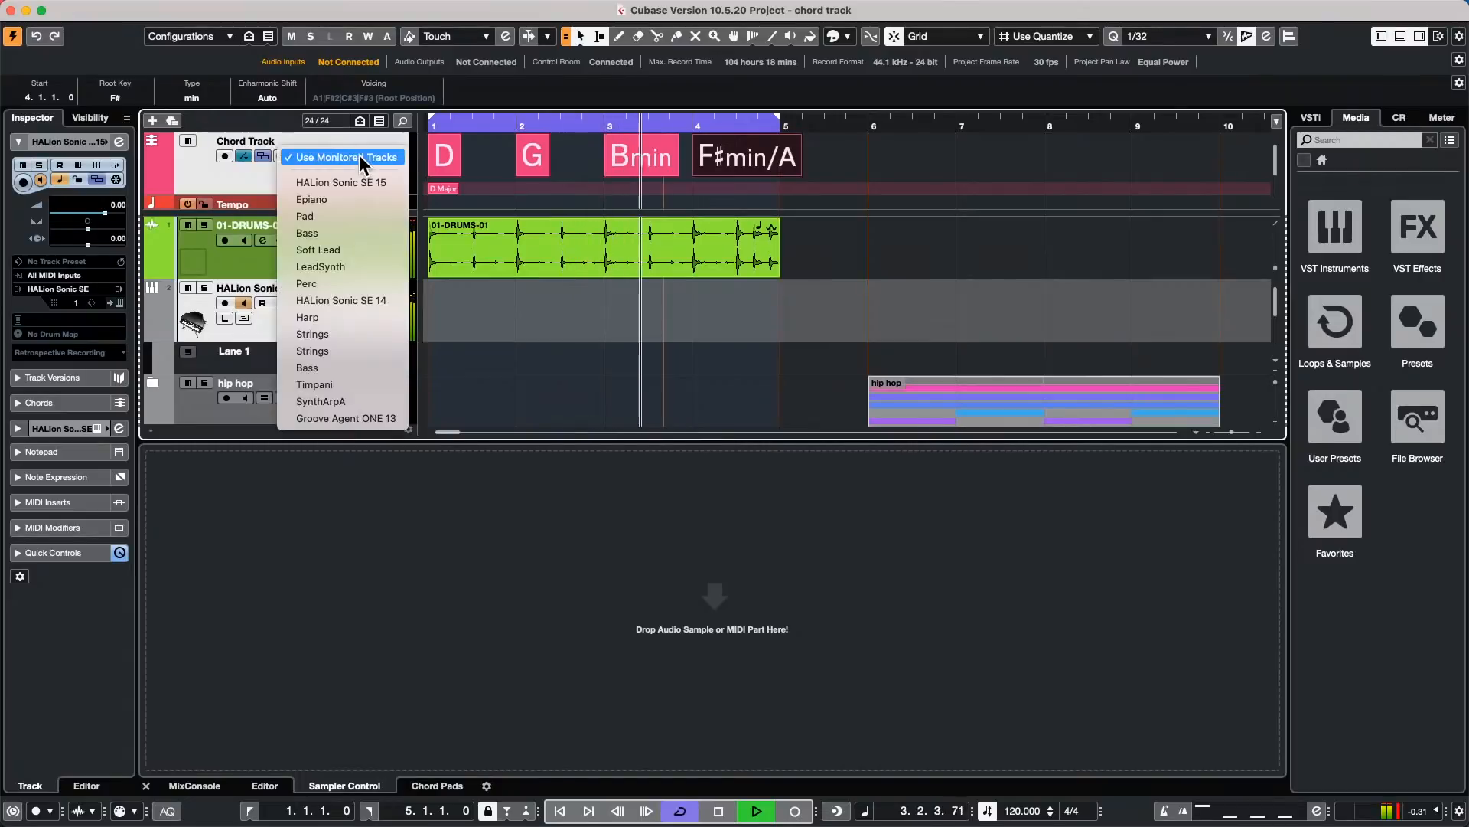
{"action": "left_click", "coordinate": [356, 133]}
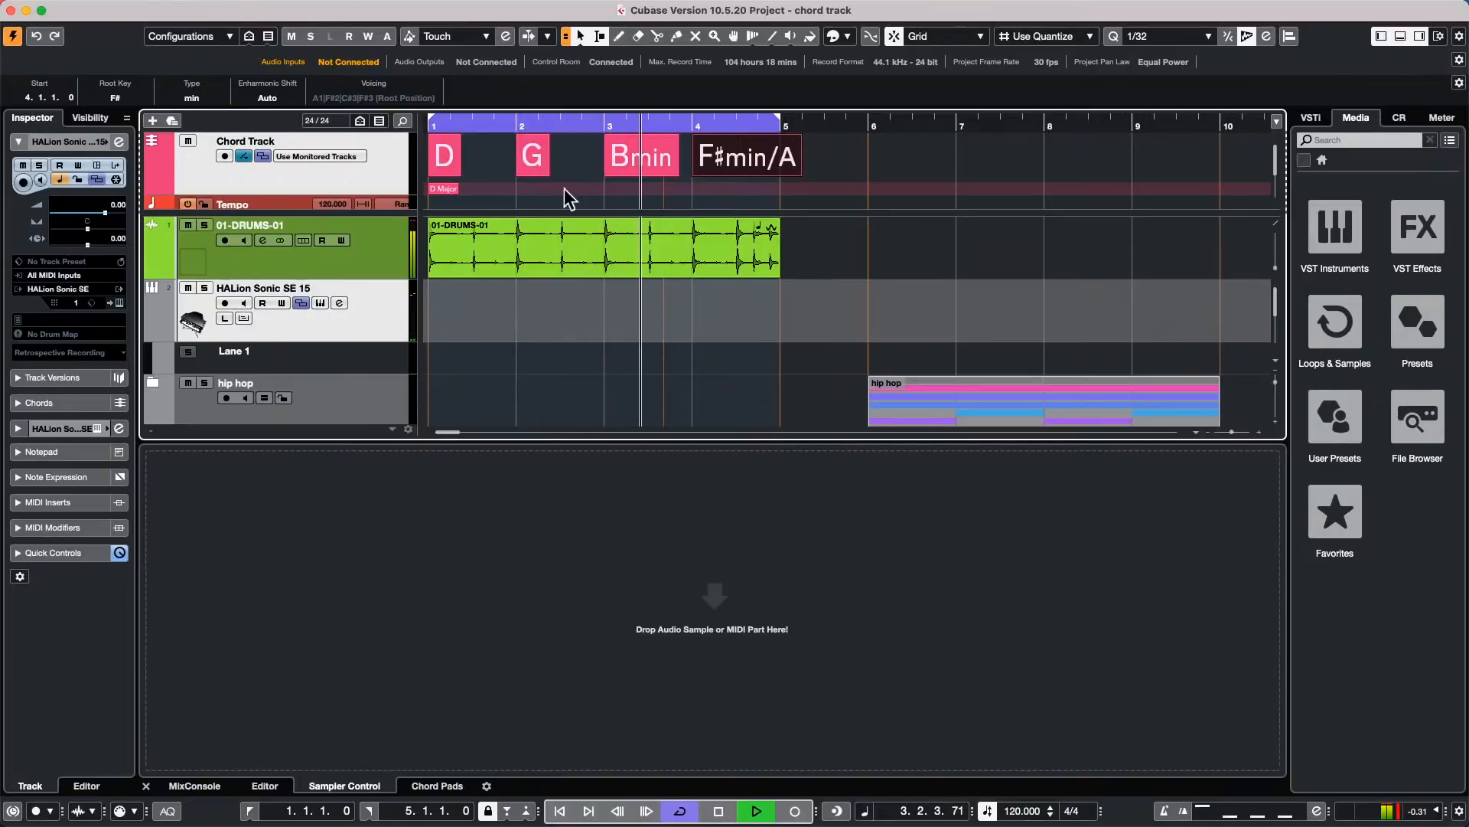
{"action": "left_click", "coordinate": [242, 303]}
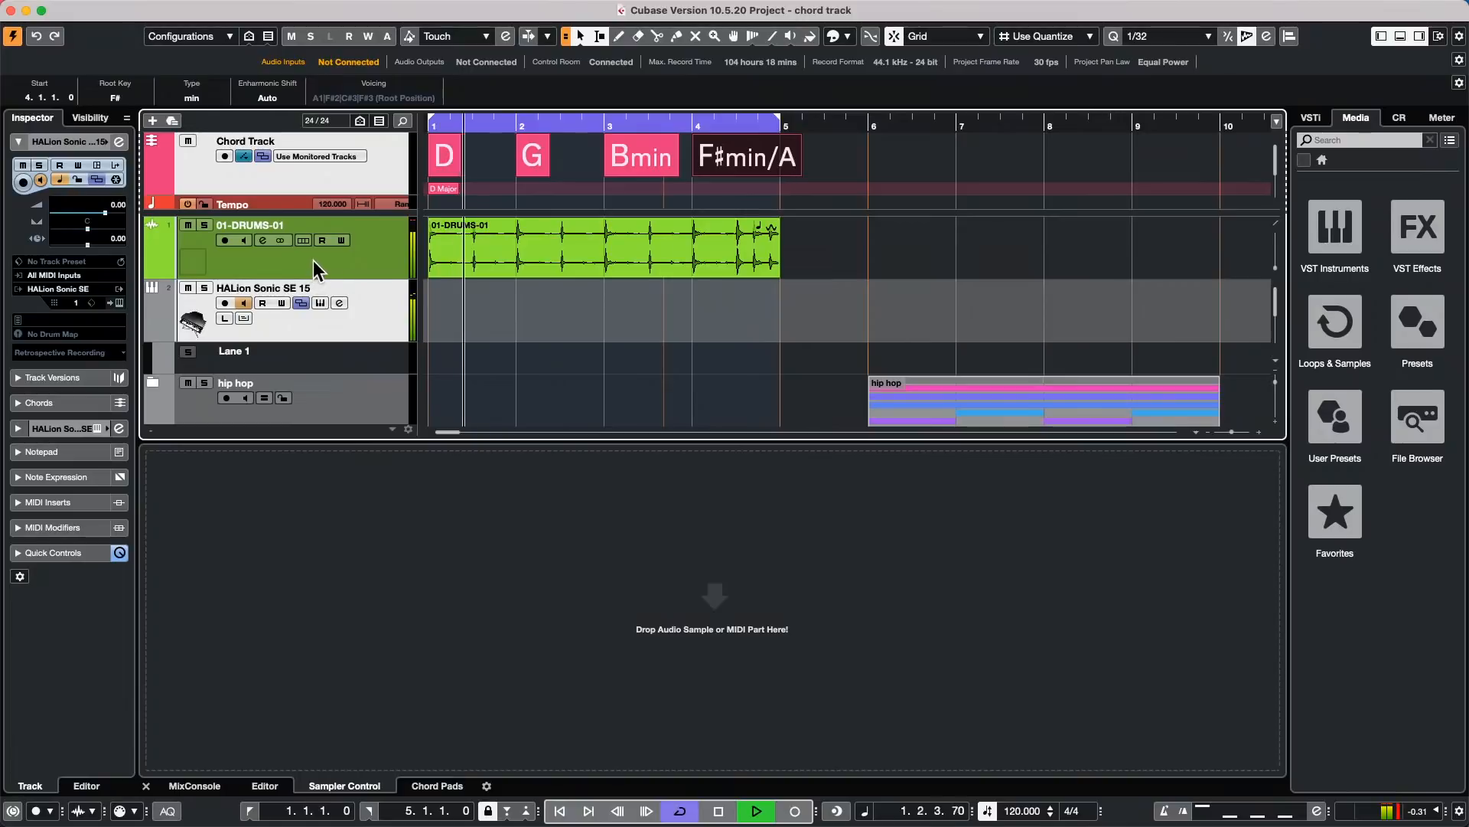
{"action": "key", "text": "space"}
{"action": "left_click", "coordinate": [648, 233]}
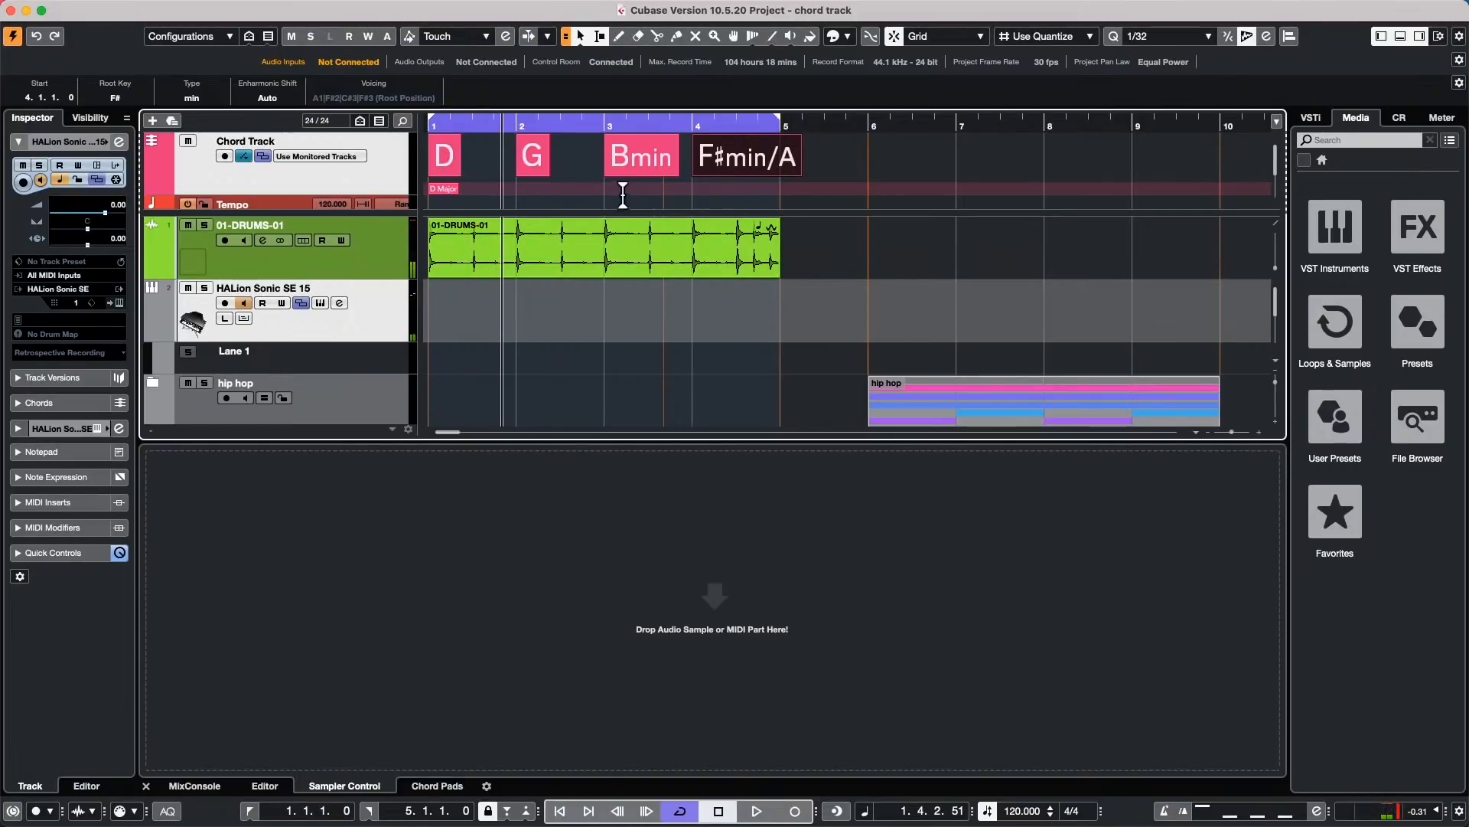
Step: Expand the hip hop folder and loop playback over its part from bar 6 to bar 10, stopping after a short listen
{"action": "left_click_drag", "start_coordinate": [474, 121], "coordinate": [485, 72]}
{"action": "scroll", "coordinate": [618, 317], "scroll_direction": "down", "scroll_amount": 2}
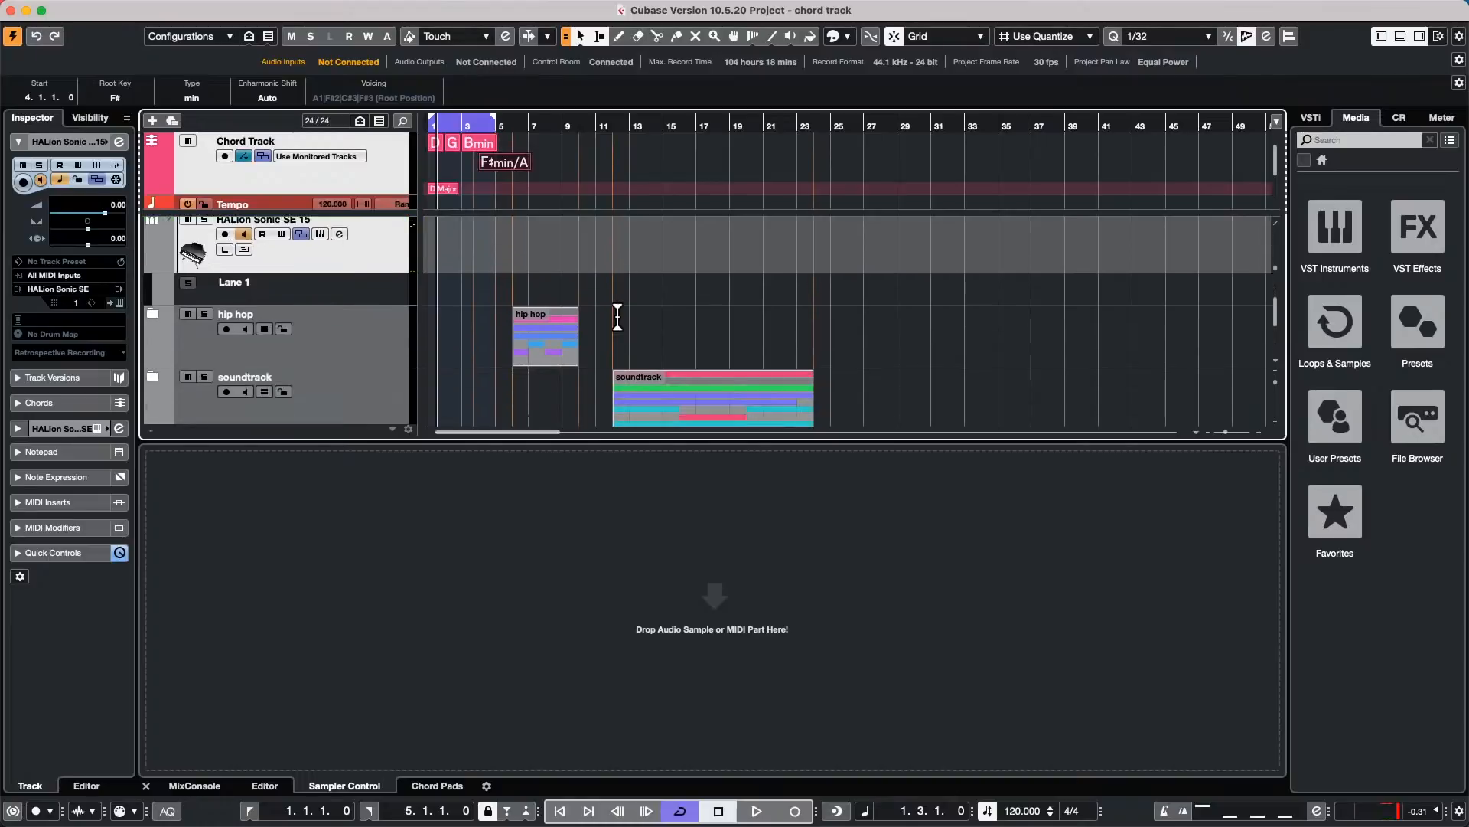
{"action": "left_click", "coordinate": [153, 306]}
{"action": "left_click", "coordinate": [539, 336]}
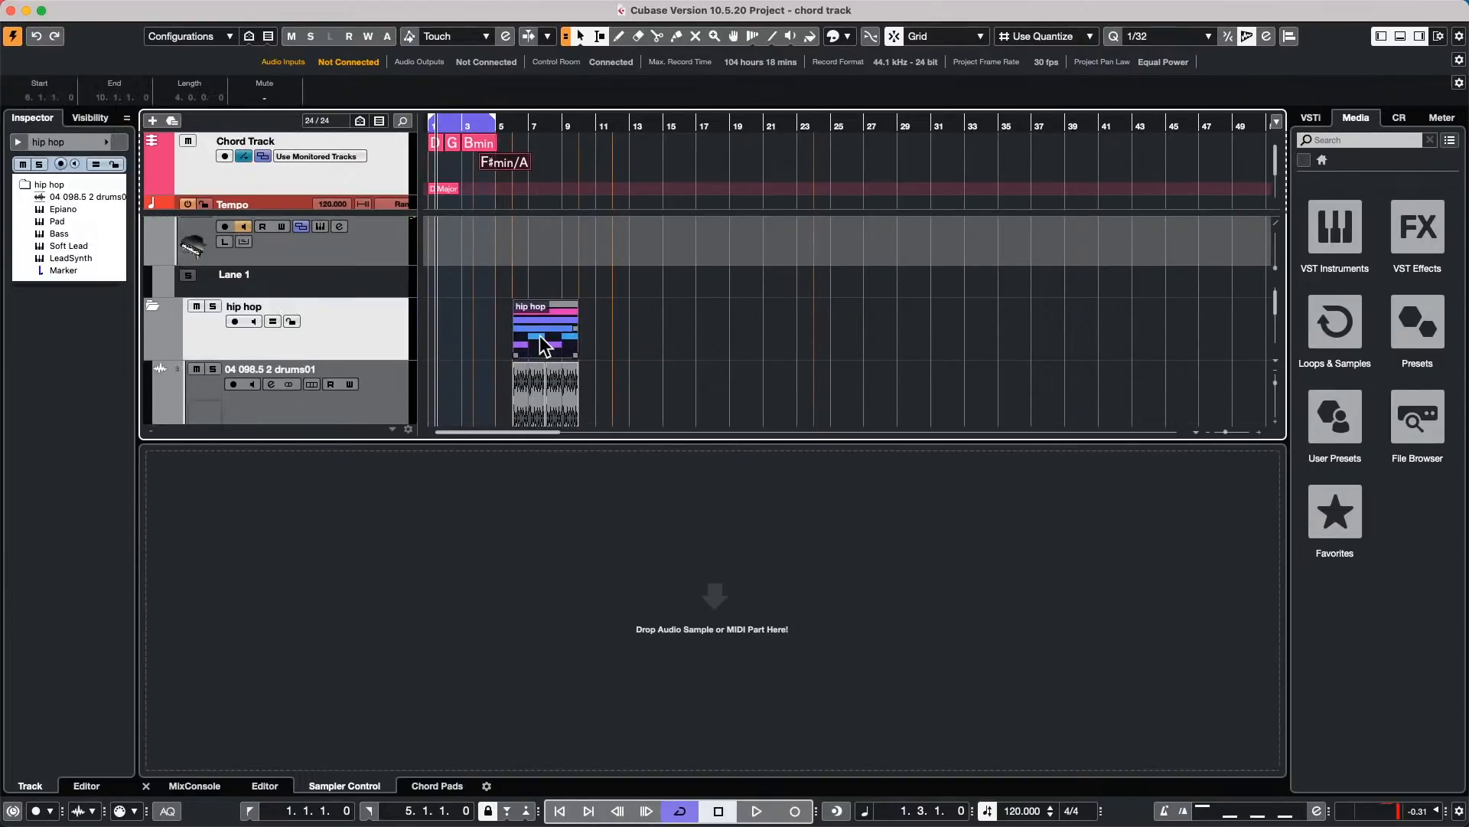
{"action": "key", "text": "p"}
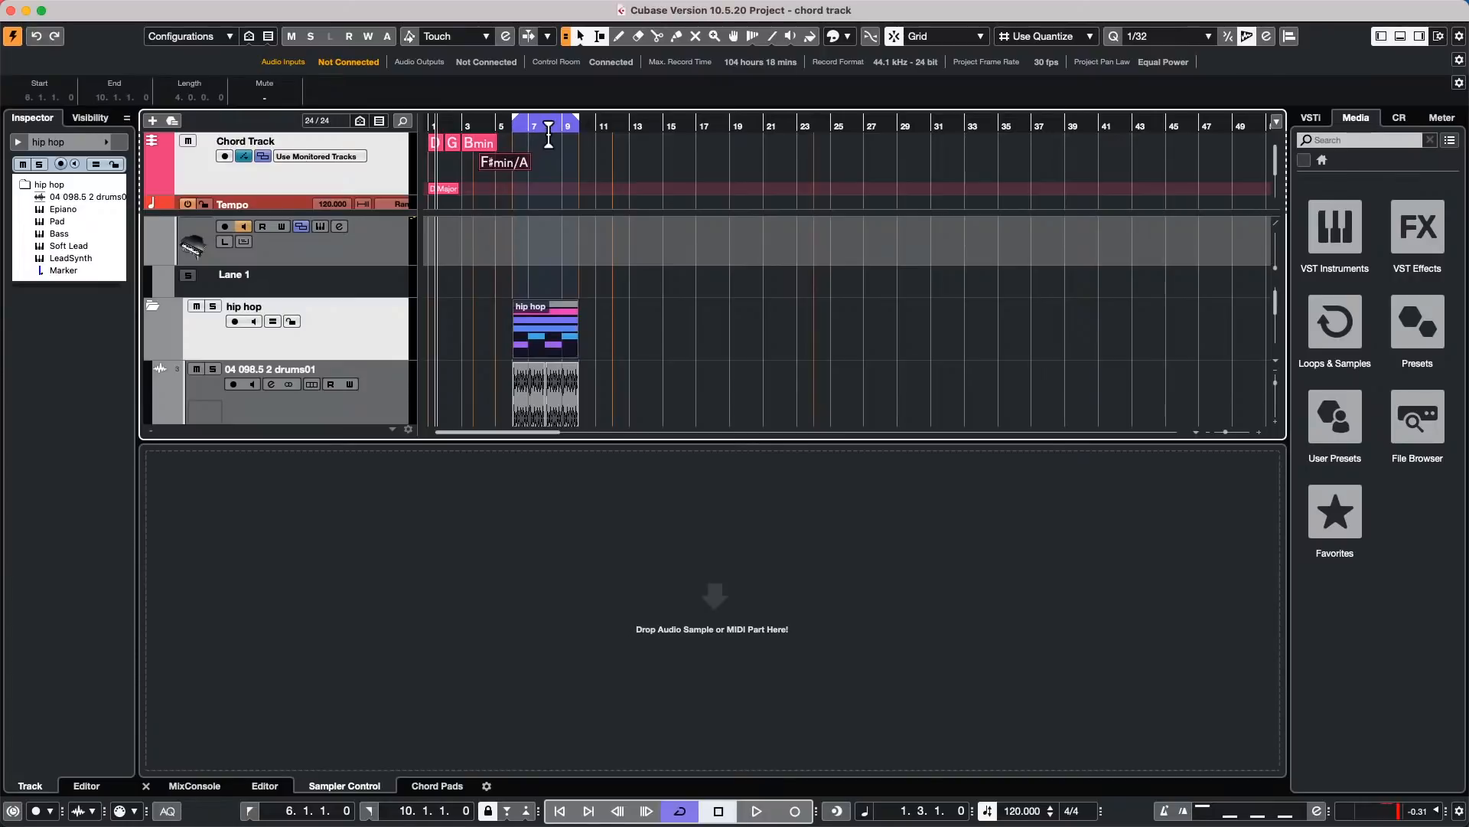
{"action": "left_click_drag", "start_coordinate": [554, 126], "coordinate": [644, 167]}
{"action": "key", "text": "space"}
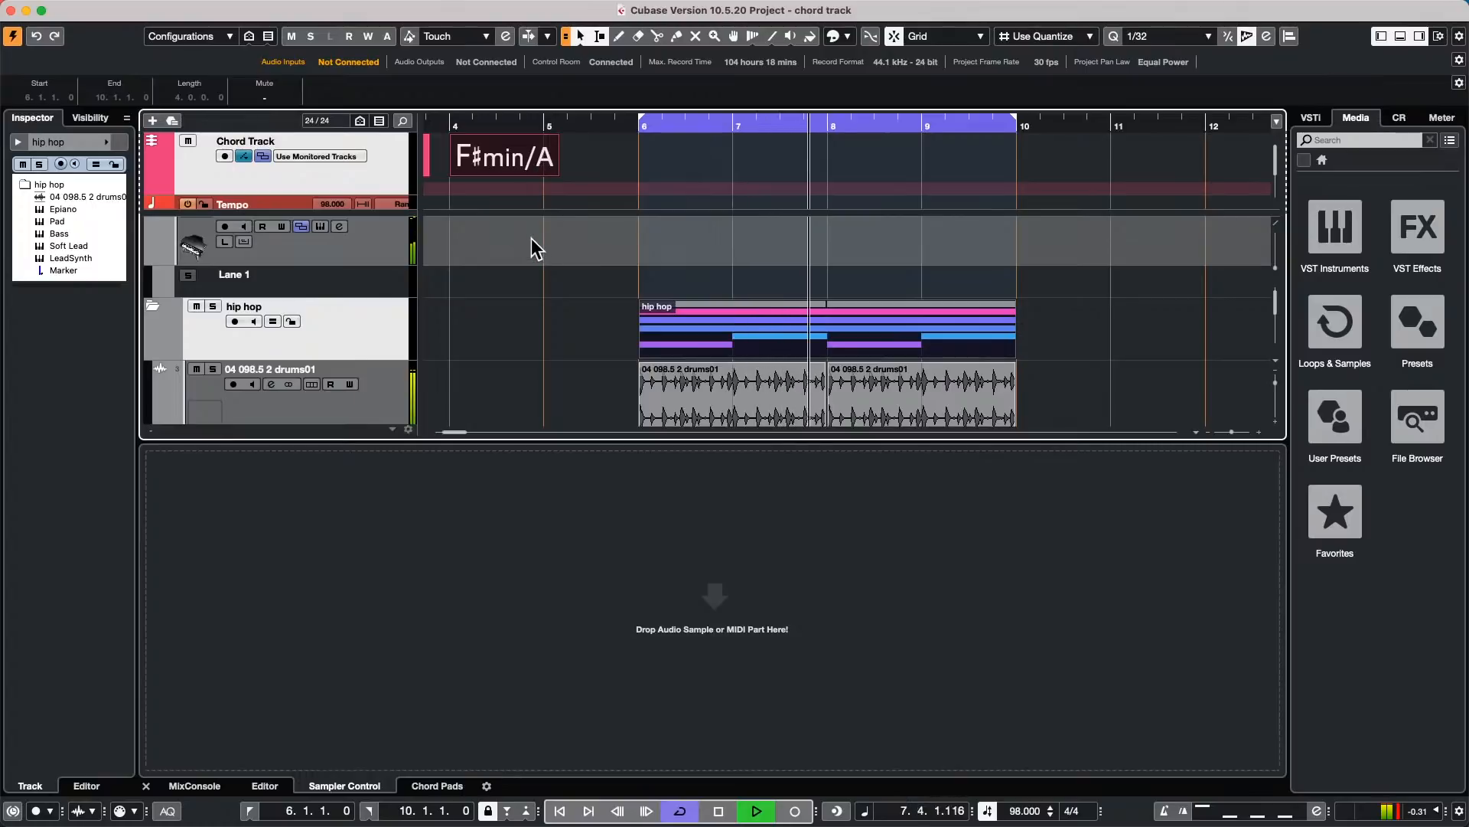
{"action": "key", "text": "space"}
Step: Select the Epiano track and add a G major chord at bar 6 of the chord track
{"action": "scroll", "coordinate": [525, 272], "scroll_direction": "down", "scroll_amount": 5}
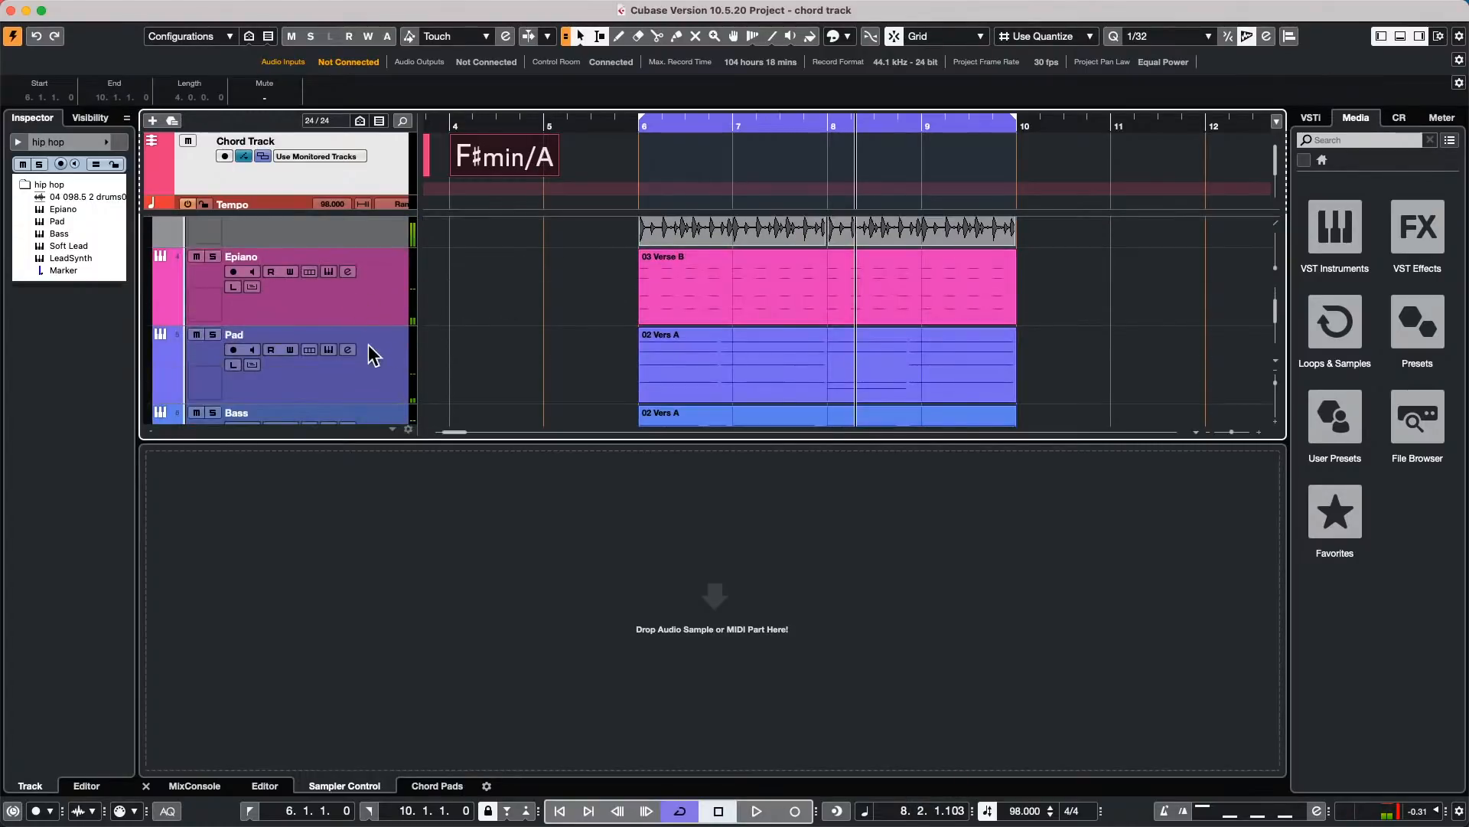
{"action": "left_click", "coordinate": [371, 316]}
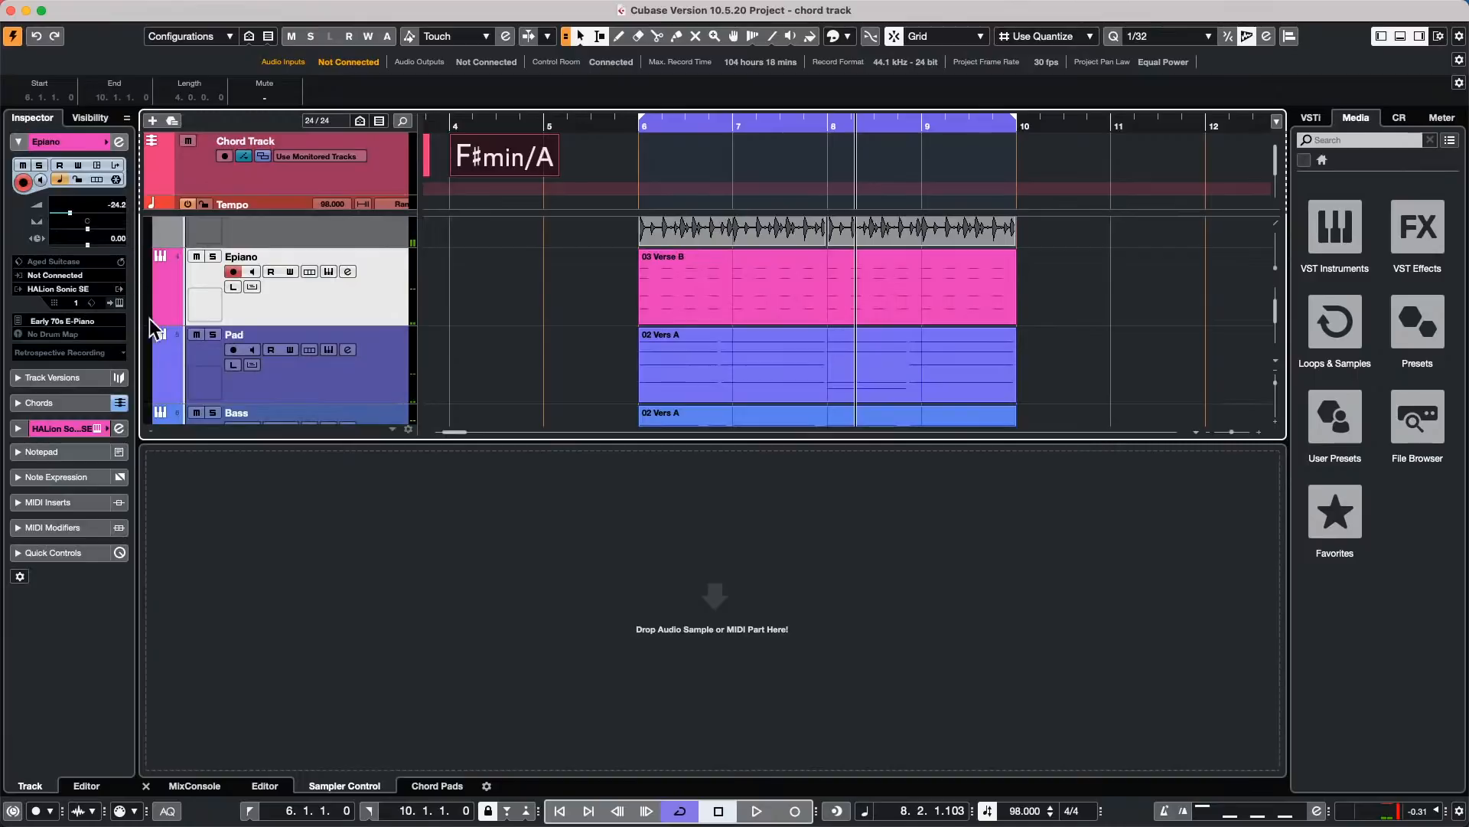
{"action": "right_click", "coordinate": [644, 153]}
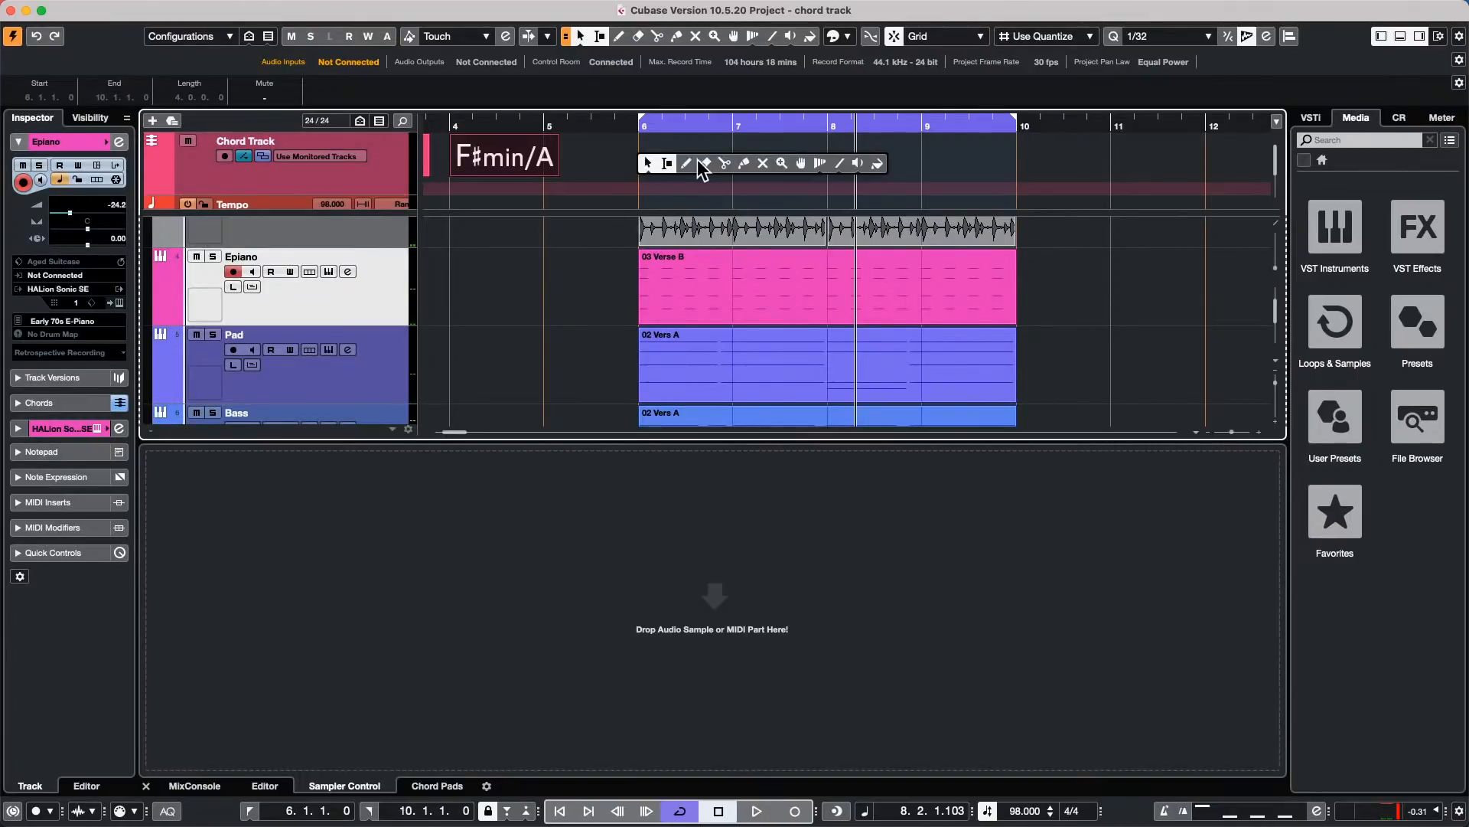
{"action": "left_click", "coordinate": [687, 162]}
{"action": "left_click", "coordinate": [647, 145]}
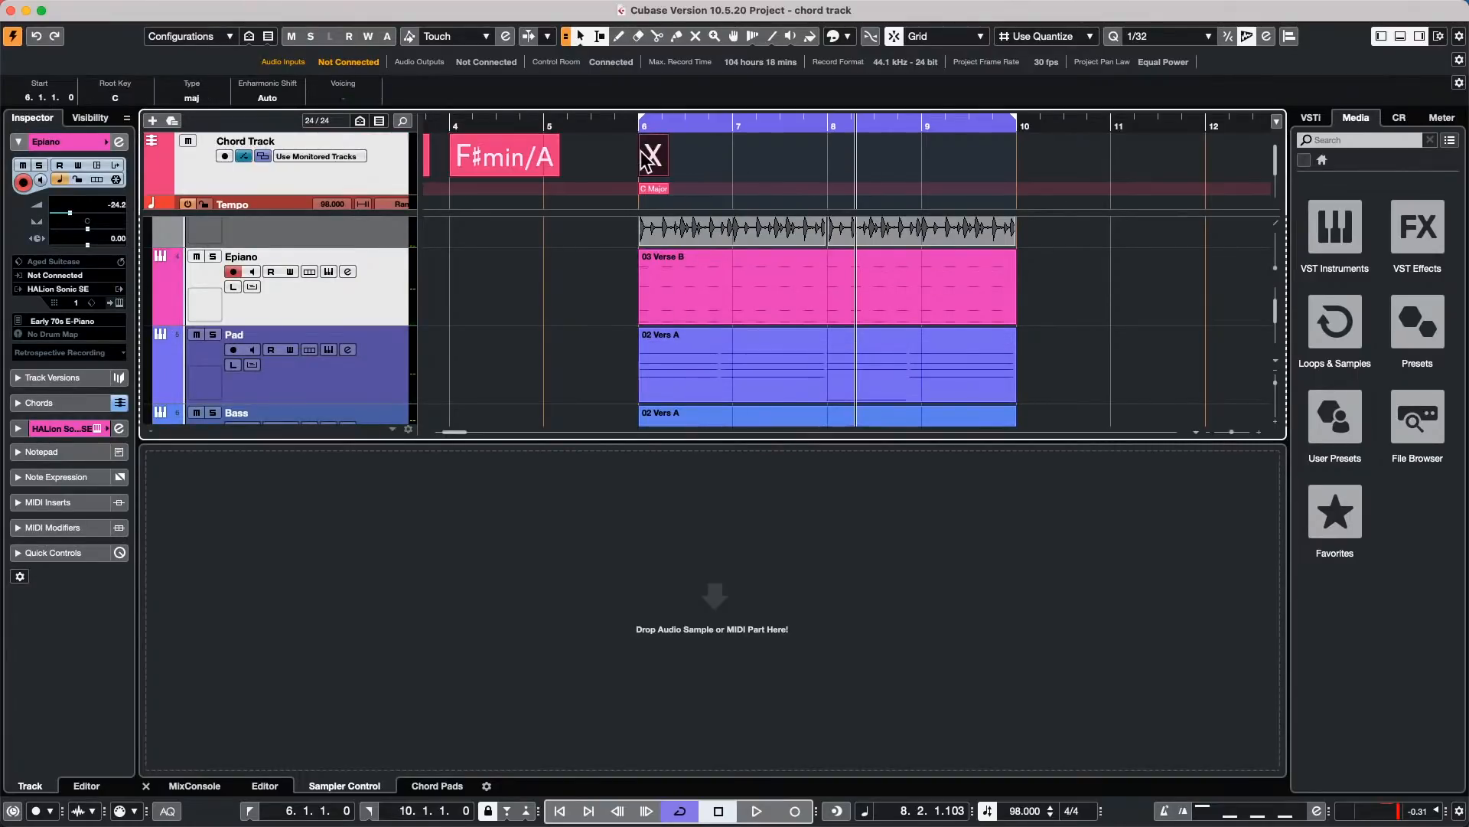
{"action": "double_click", "coordinate": [649, 151]}
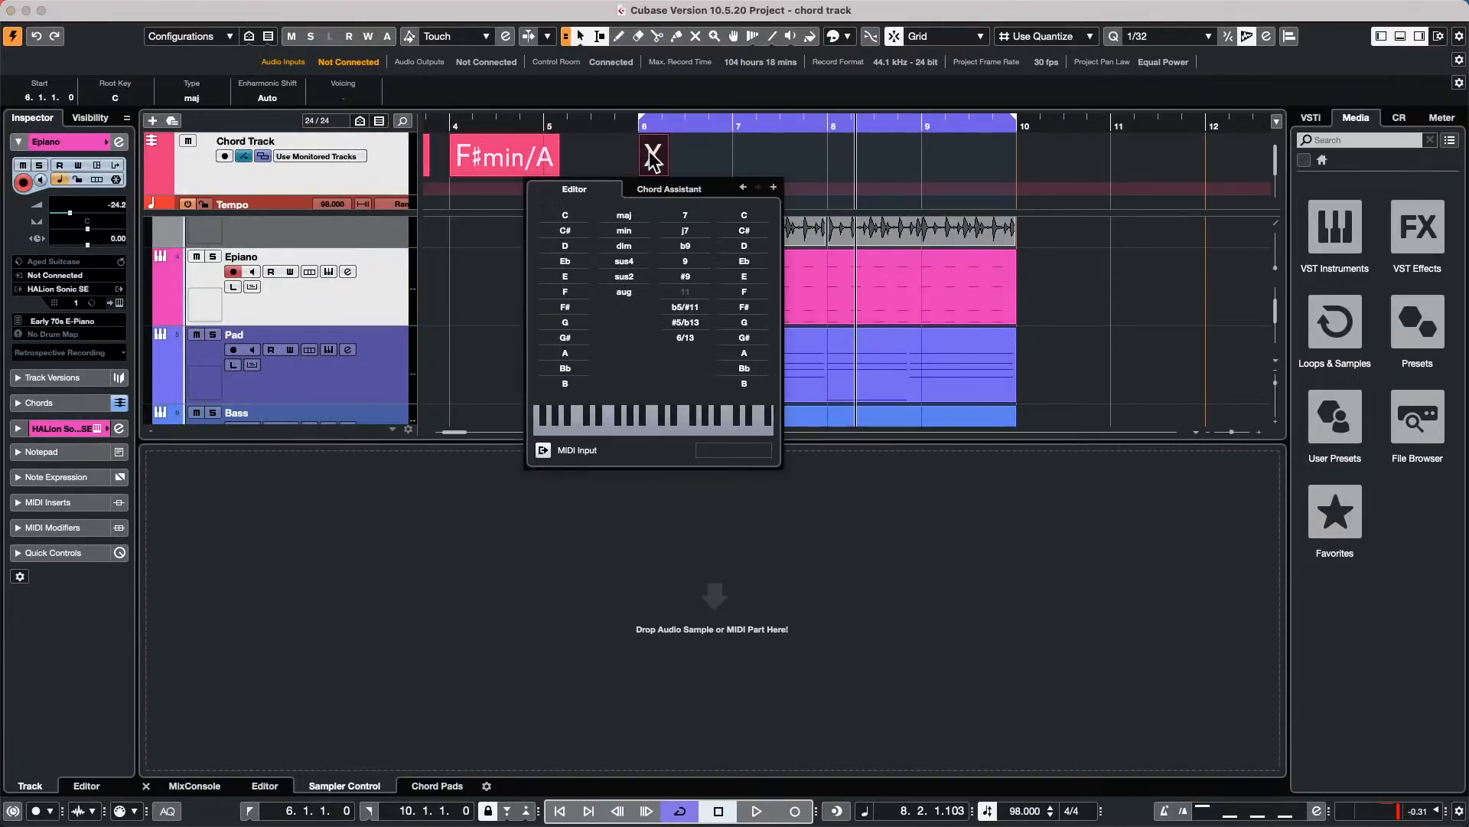
{"action": "left_click", "coordinate": [566, 322]}
{"action": "left_click", "coordinate": [617, 123]}
Step: Play the start of the hip hop loop with the new chord, then view the chord settings of the G at bar 6
{"action": "key", "text": "space"}
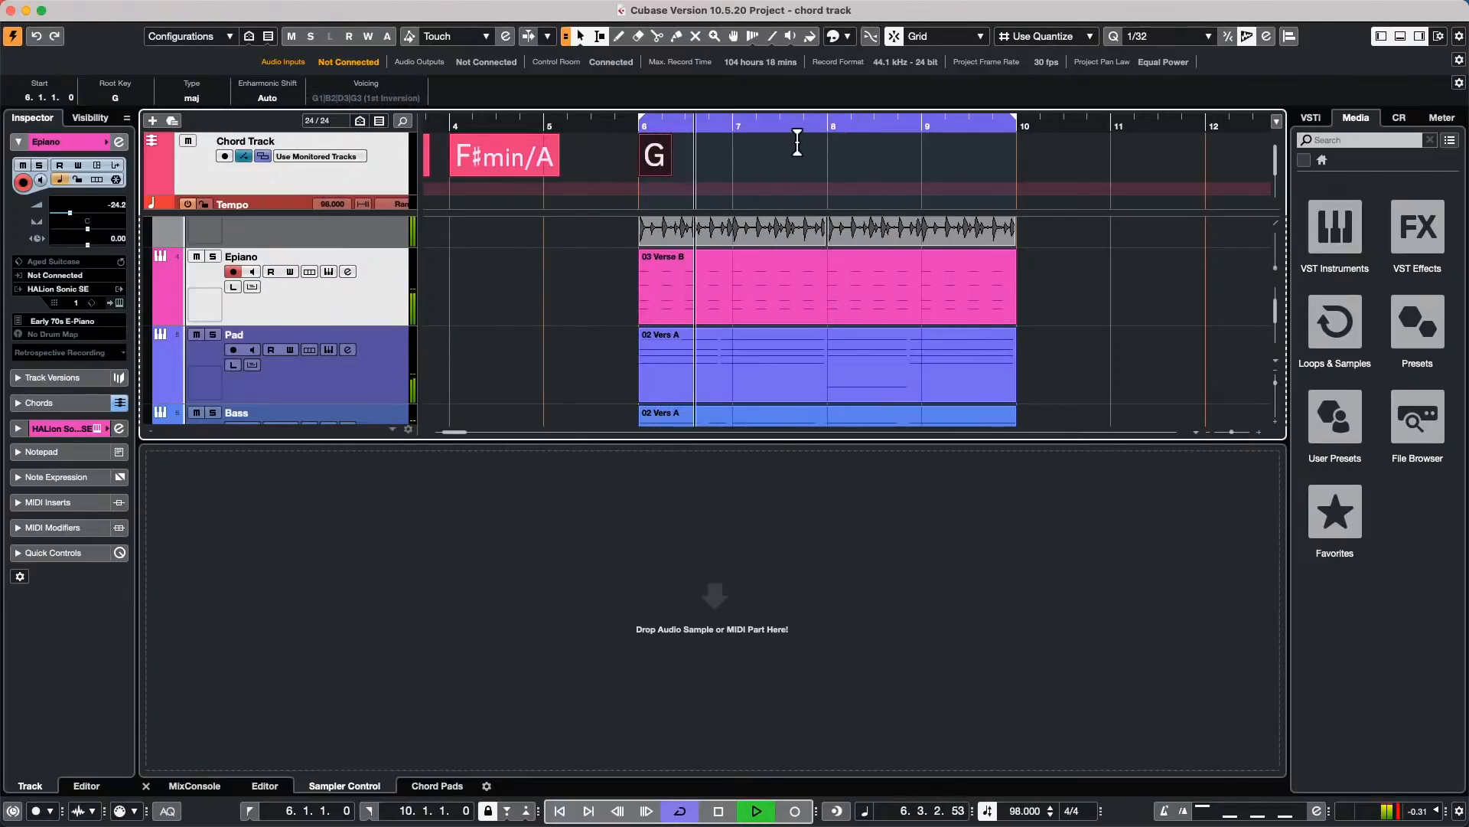
{"action": "key", "text": "space"}
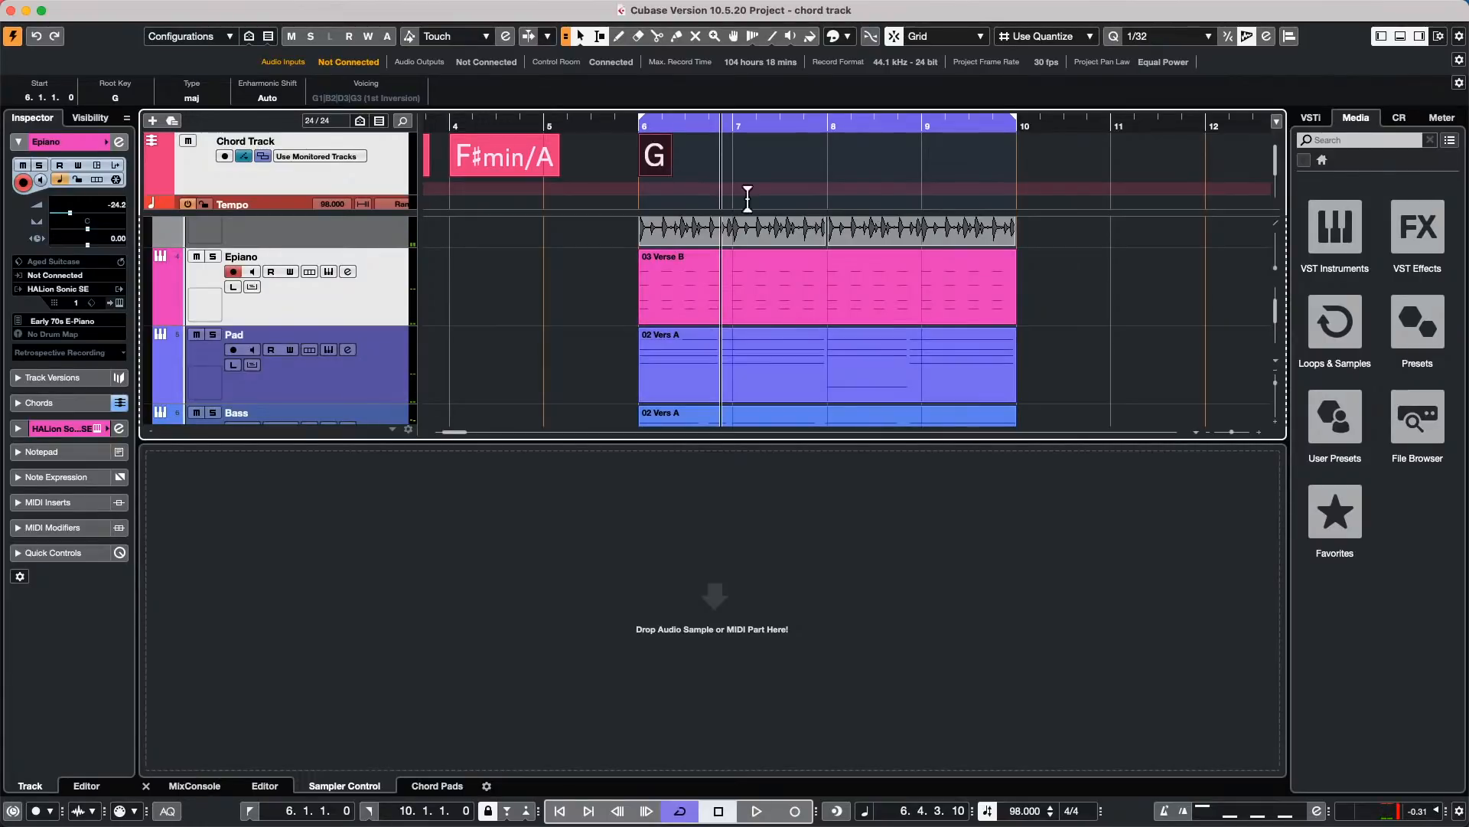
{"action": "left_click", "coordinate": [588, 128]}
{"action": "left_click_drag", "start_coordinate": [588, 128], "coordinate": [590, 151]}
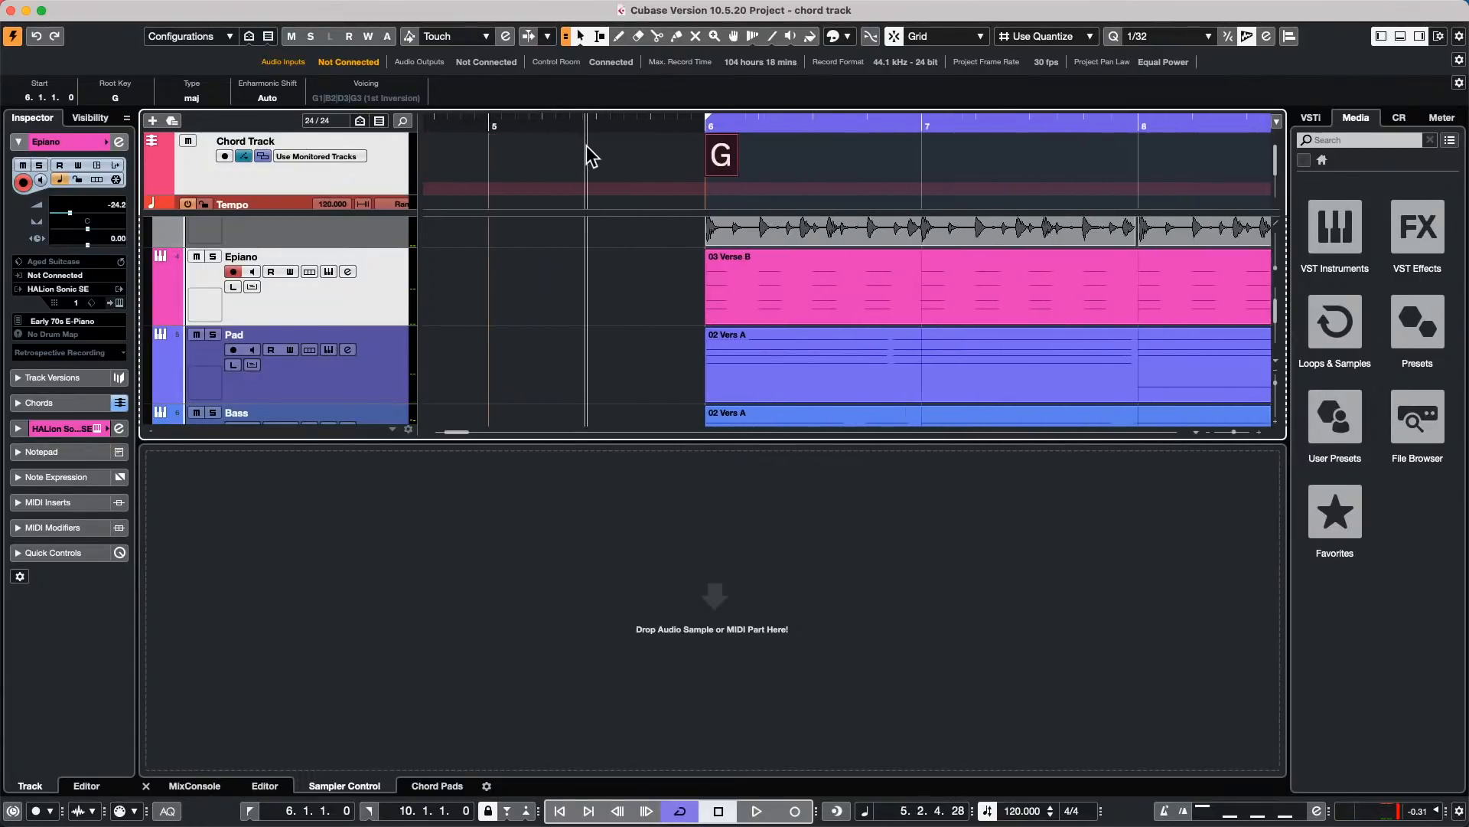
{"action": "double_click", "coordinate": [727, 157]}
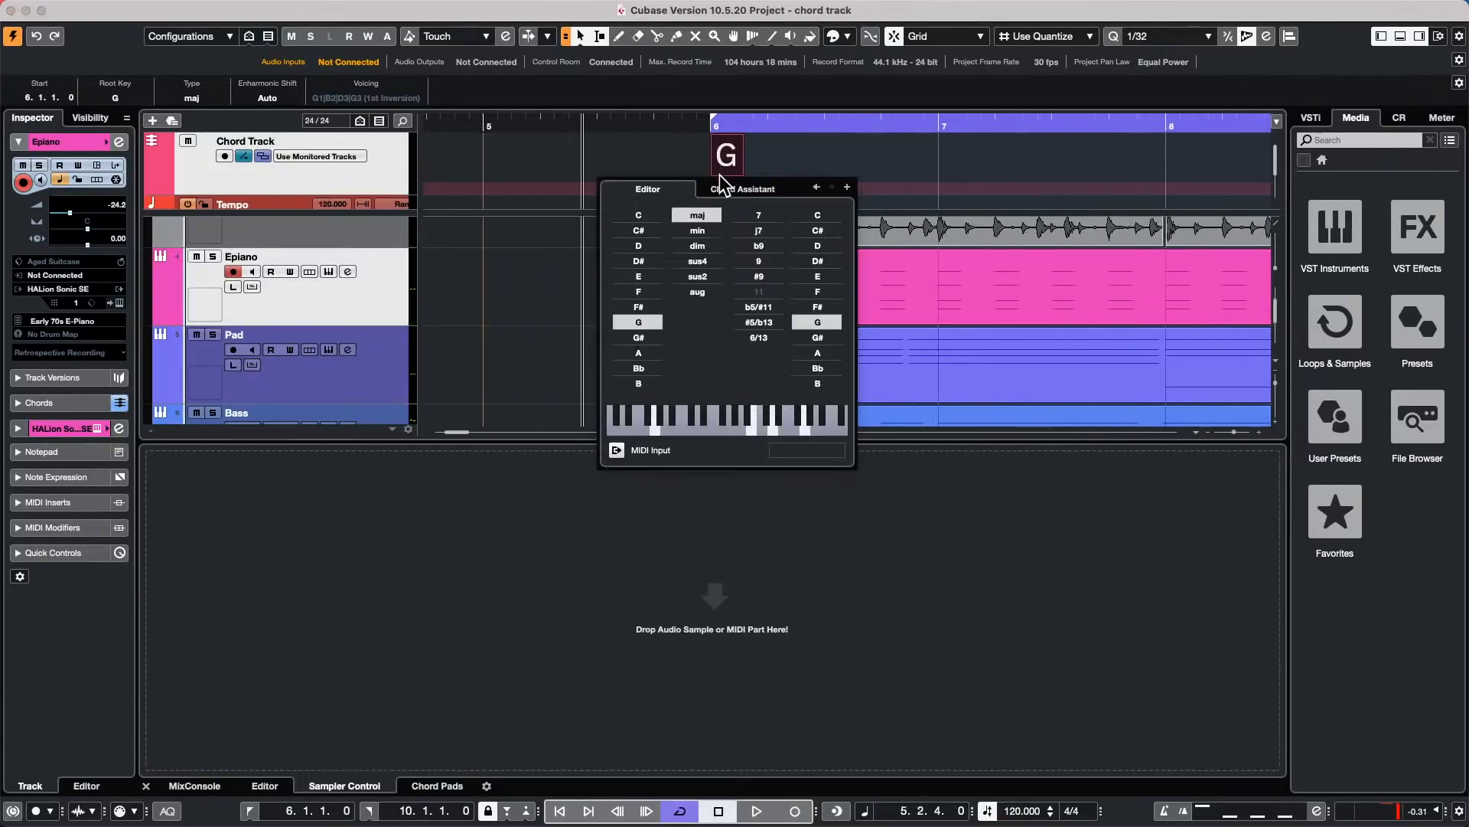
{"action": "key", "text": "Escape"}
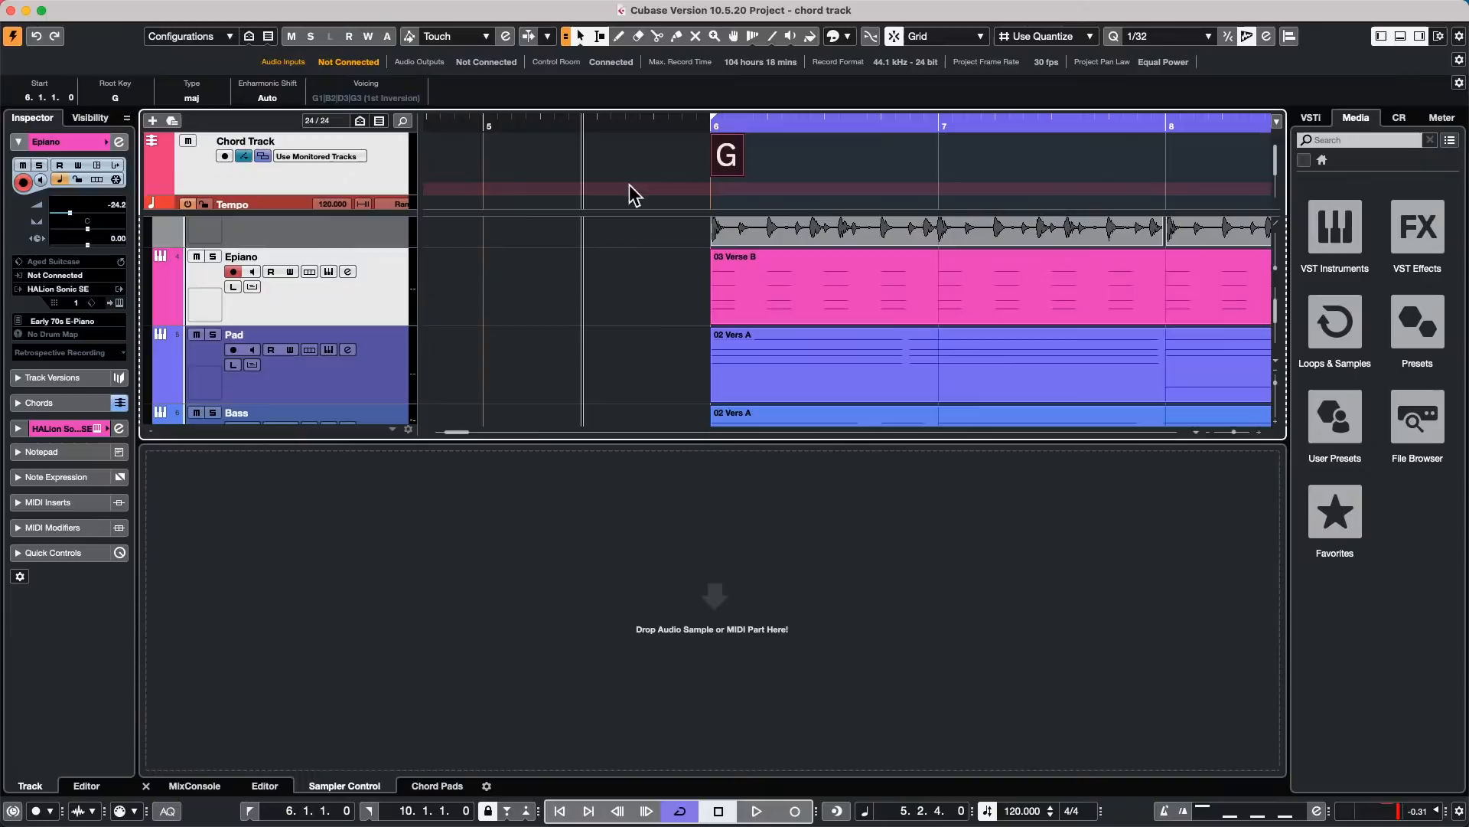
Step: Try D, E and F# as root of the major chord at bar 6, then set it back to G and close its editor
{"action": "double_click", "coordinate": [730, 156]}
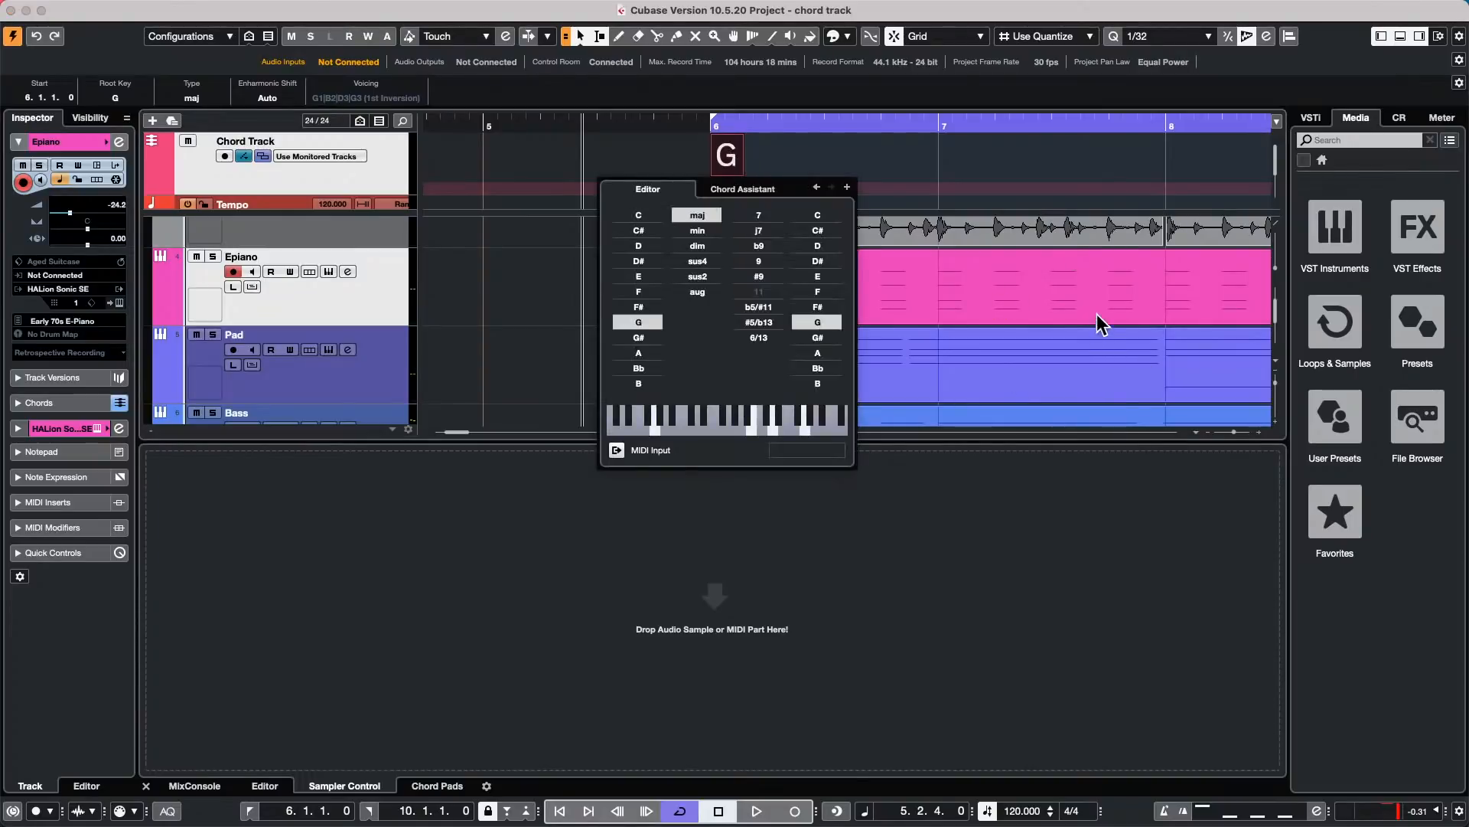
{"action": "left_click", "coordinate": [644, 247]}
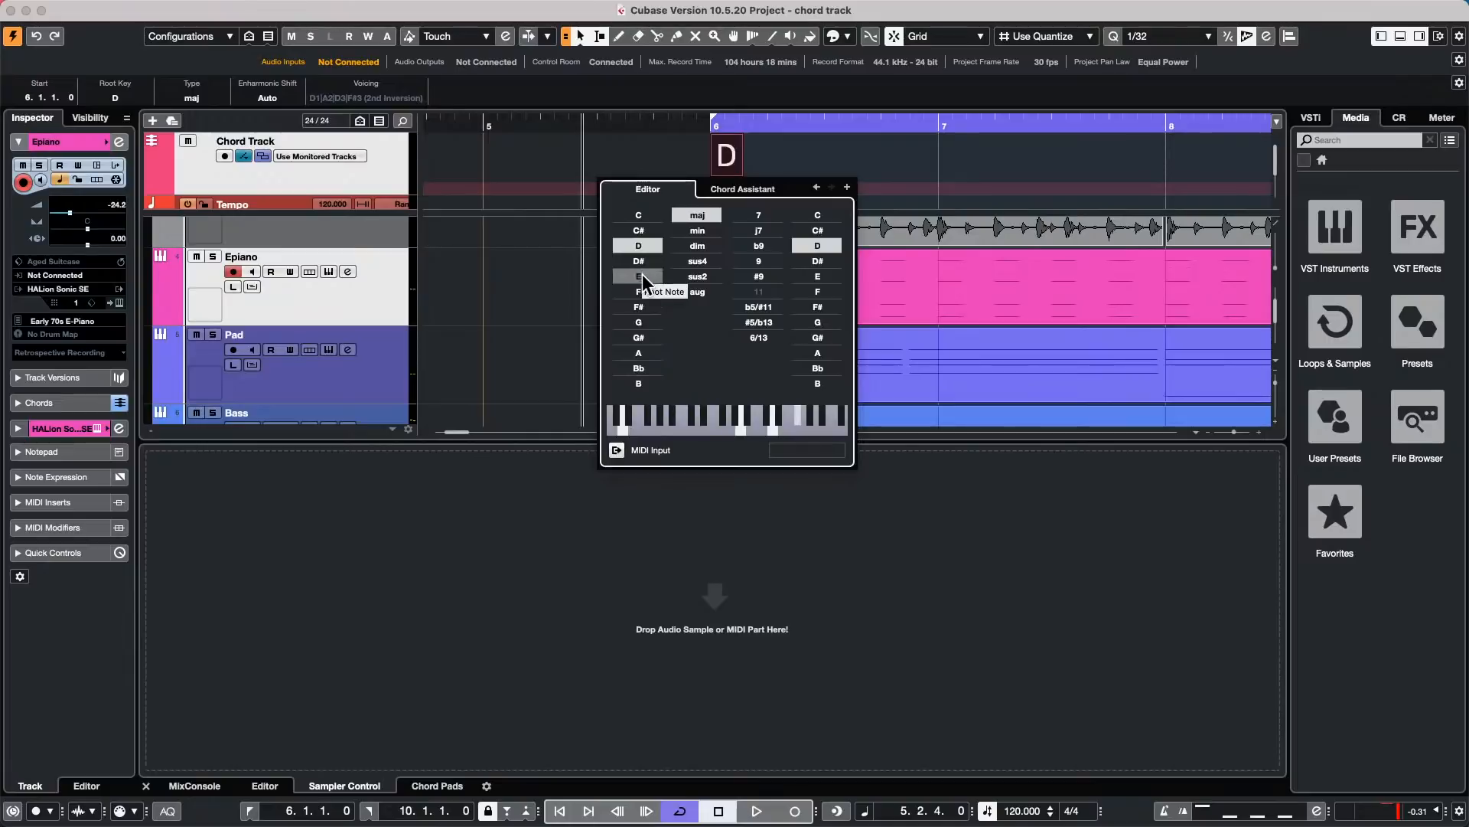
{"action": "left_click", "coordinate": [645, 277]}
{"action": "left_click", "coordinate": [640, 307]}
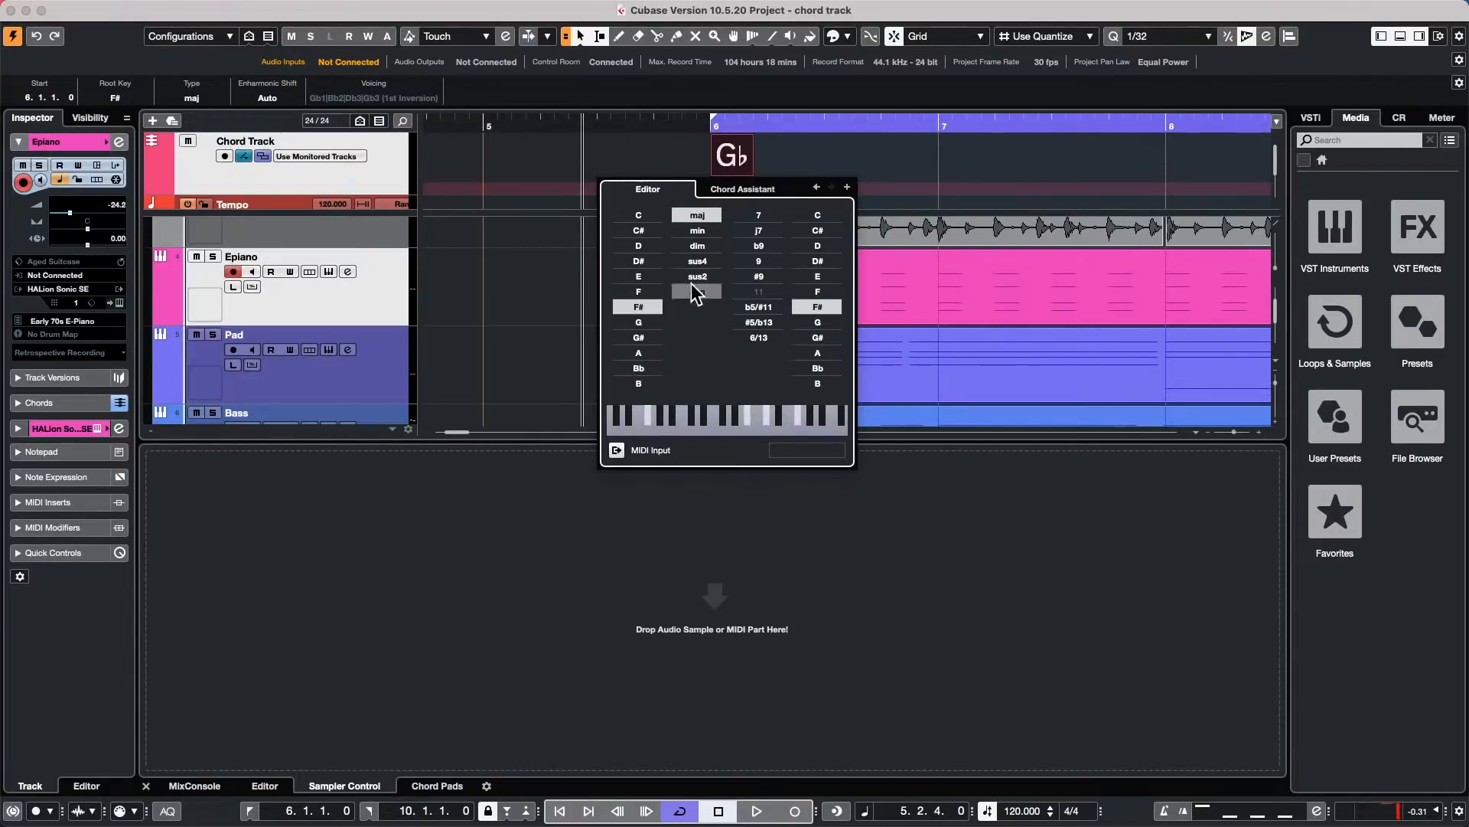
{"action": "left_click", "coordinate": [638, 322]}
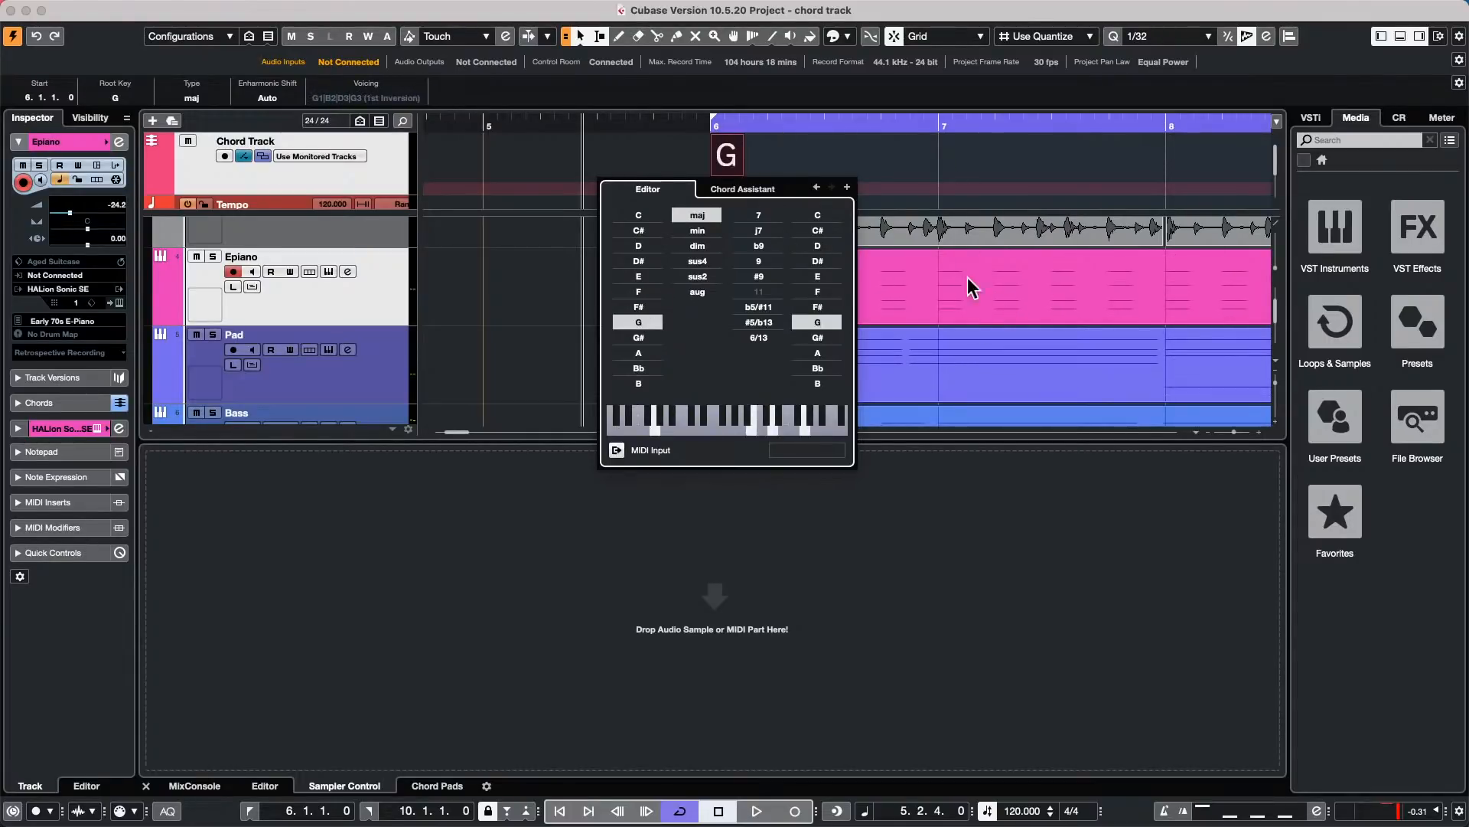
{"action": "left_click", "coordinate": [973, 322]}
{"action": "left_click", "coordinate": [905, 310]}
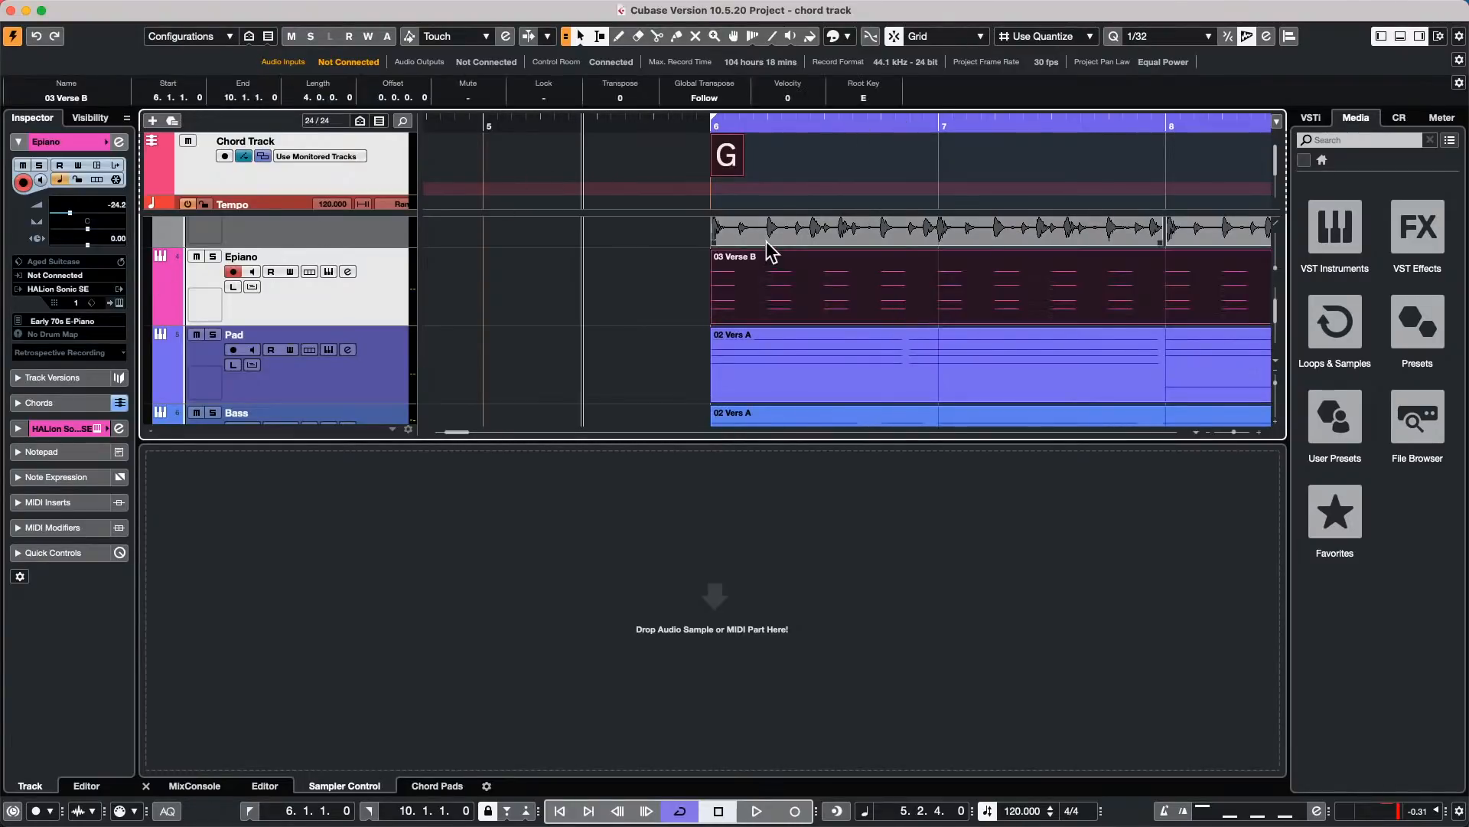
{"action": "left_click", "coordinate": [574, 308]}
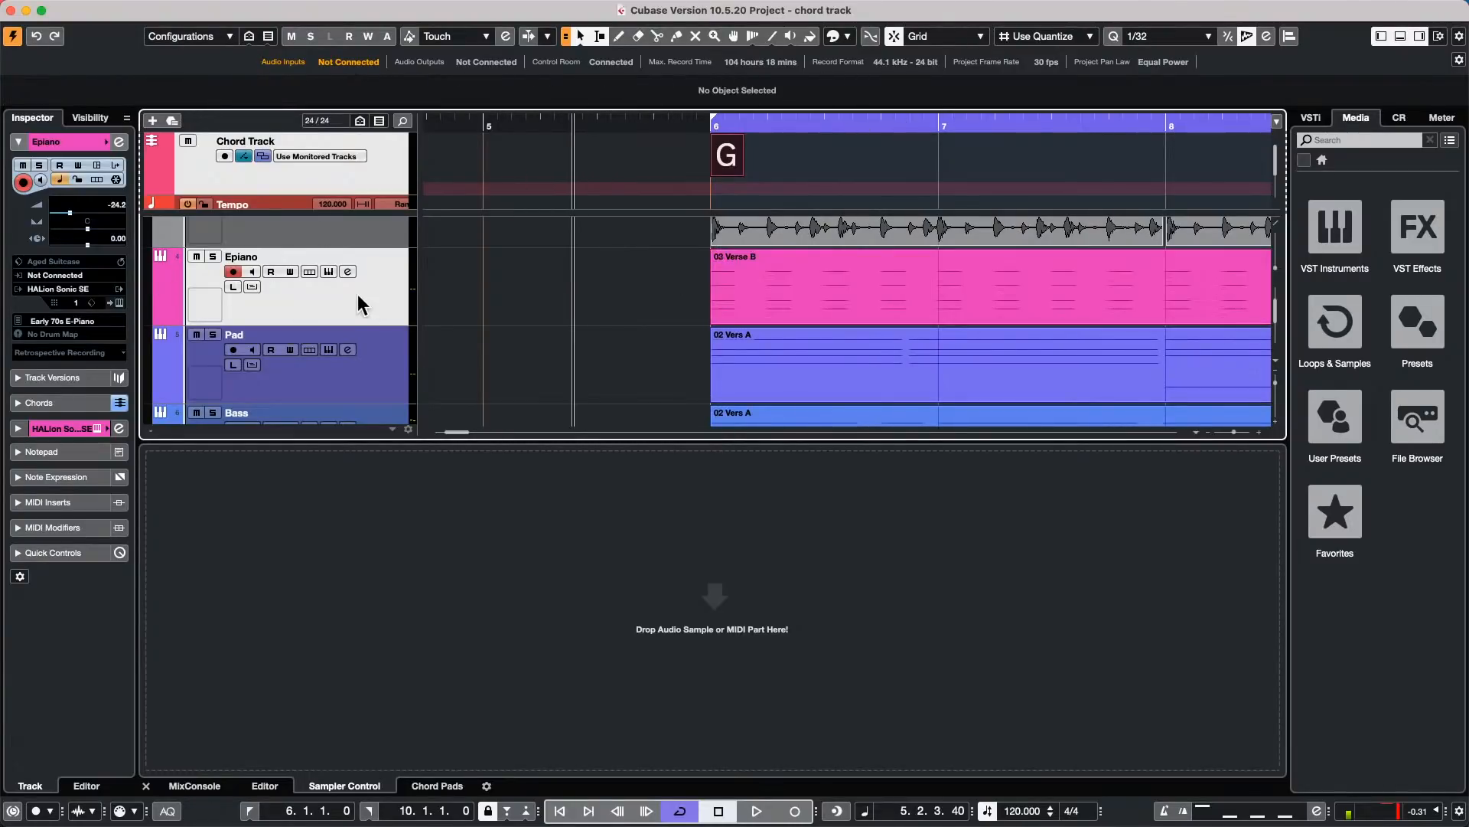
Step: Review the Follow Chord Track modes in the Epiano track's chord settings and keep Chords selected
{"action": "left_click", "coordinate": [60, 405]}
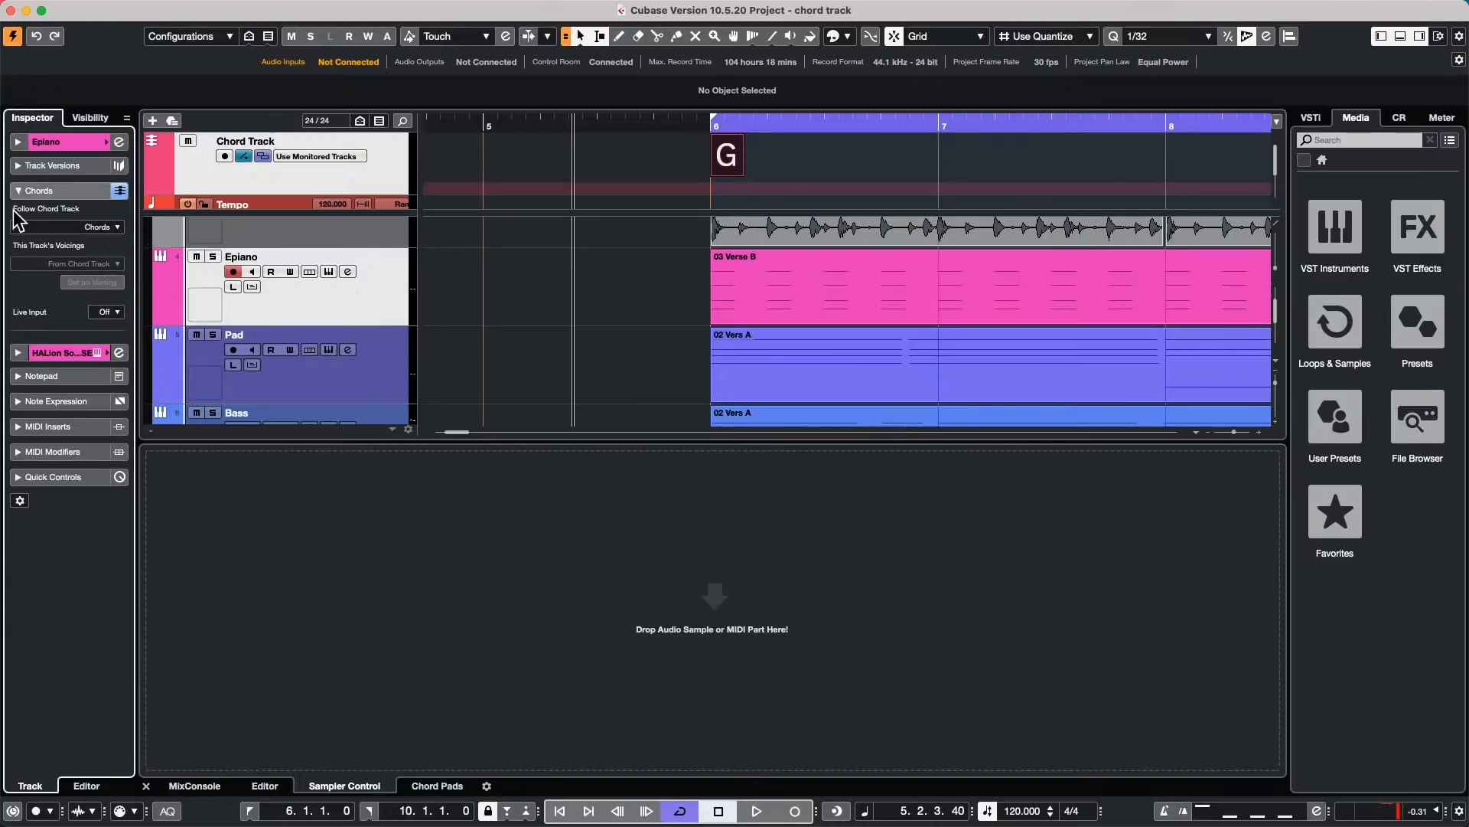
{"action": "left_click", "coordinate": [75, 192]}
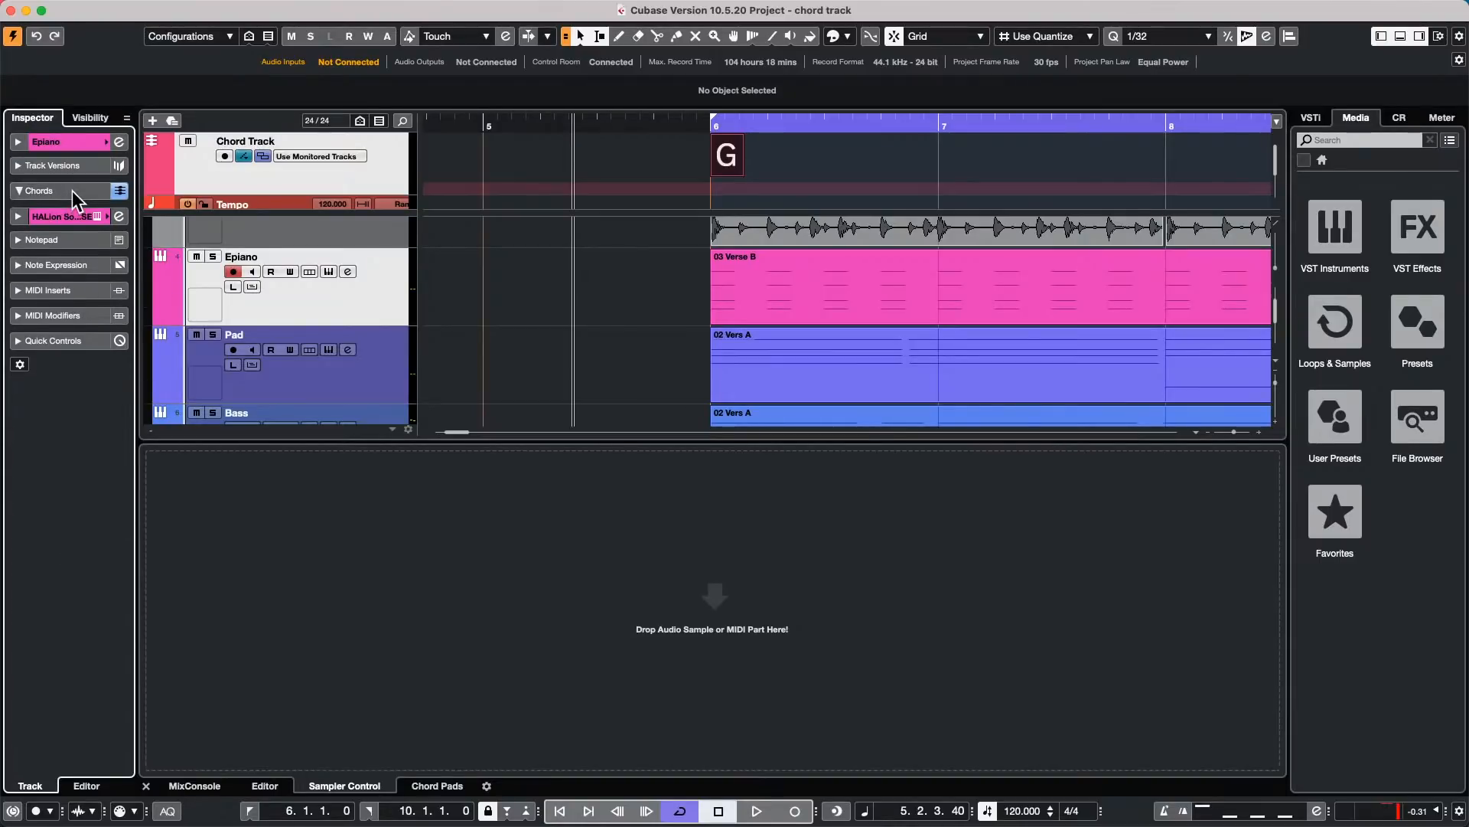
{"action": "left_click", "coordinate": [74, 193]}
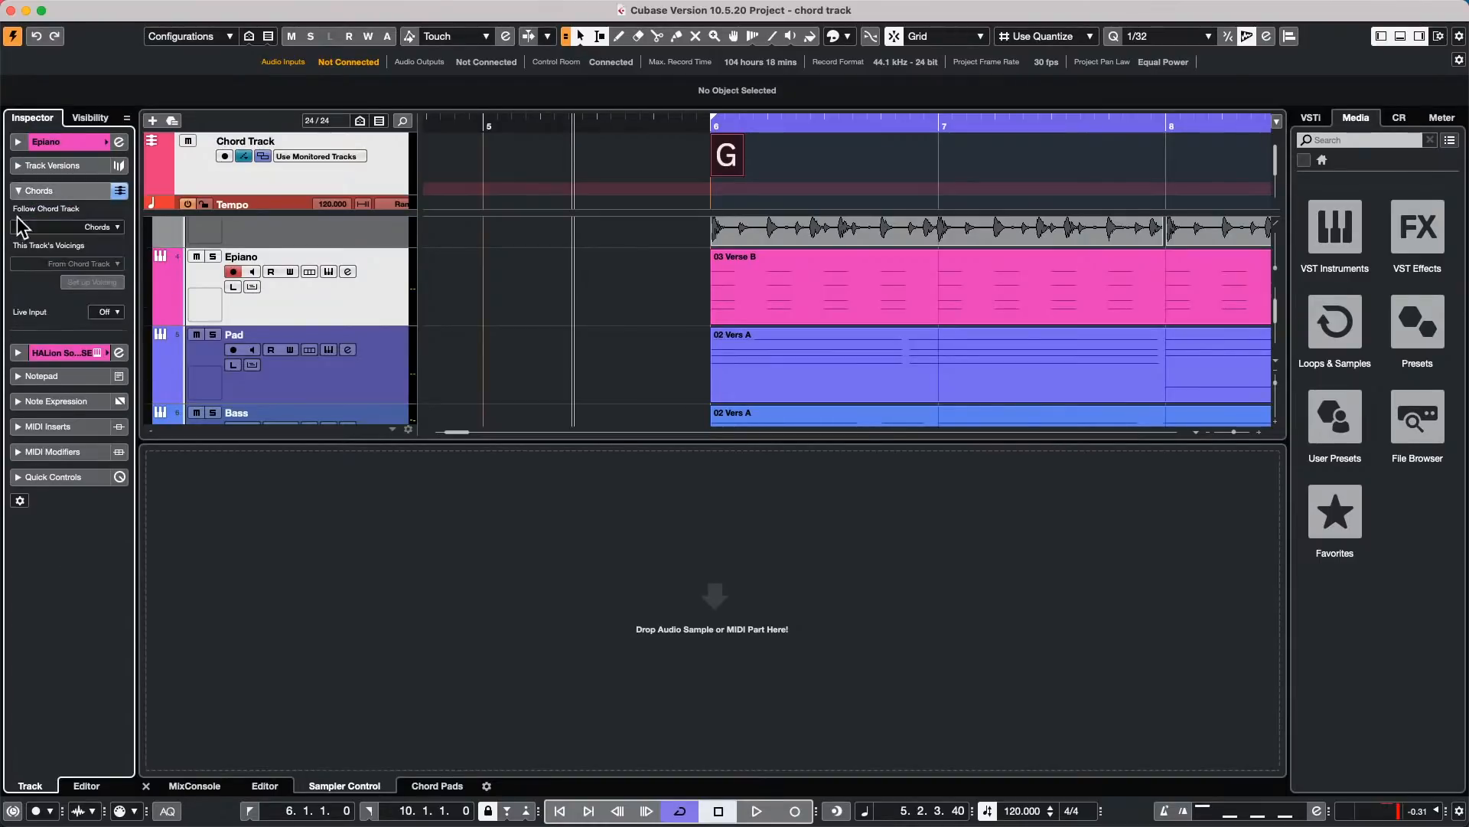
{"action": "left_click", "coordinate": [97, 228]}
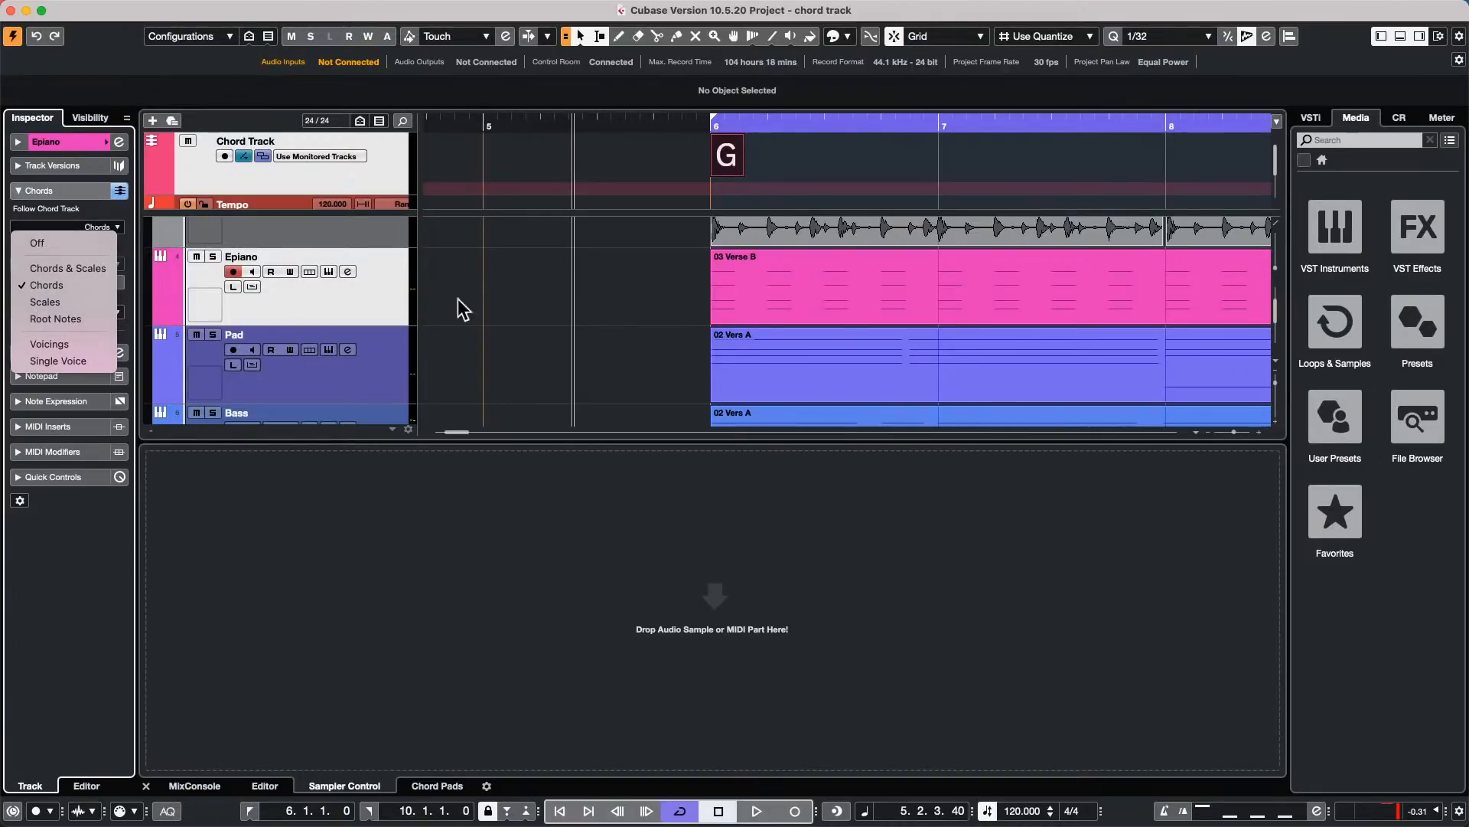
{"action": "left_click", "coordinate": [86, 287]}
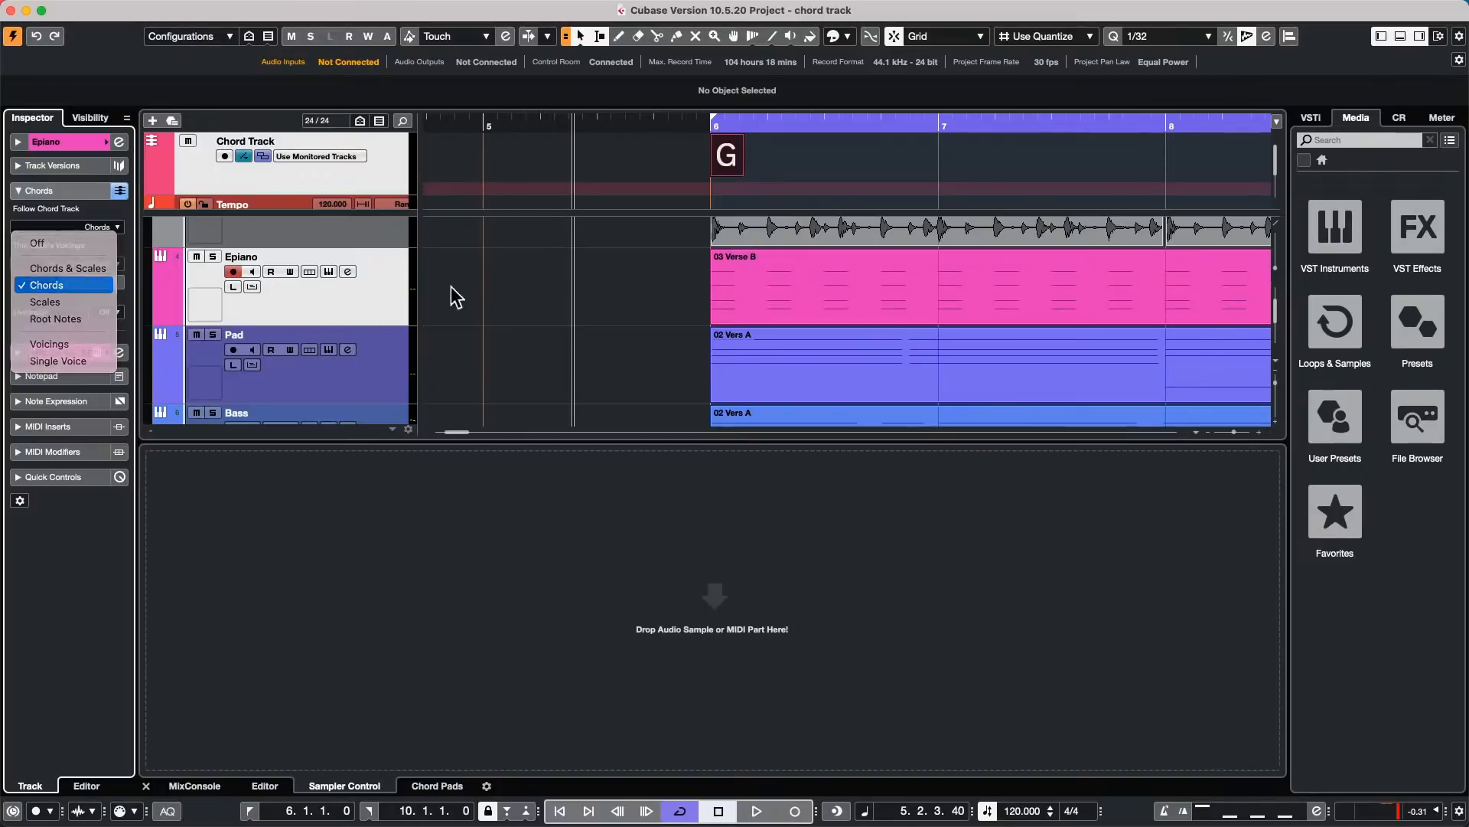
Step: Play short passages of the hip hop loop and look through the folder's Pad, Bass, Soft Lead and LeadSynth tracks
{"action": "key", "text": "space"}
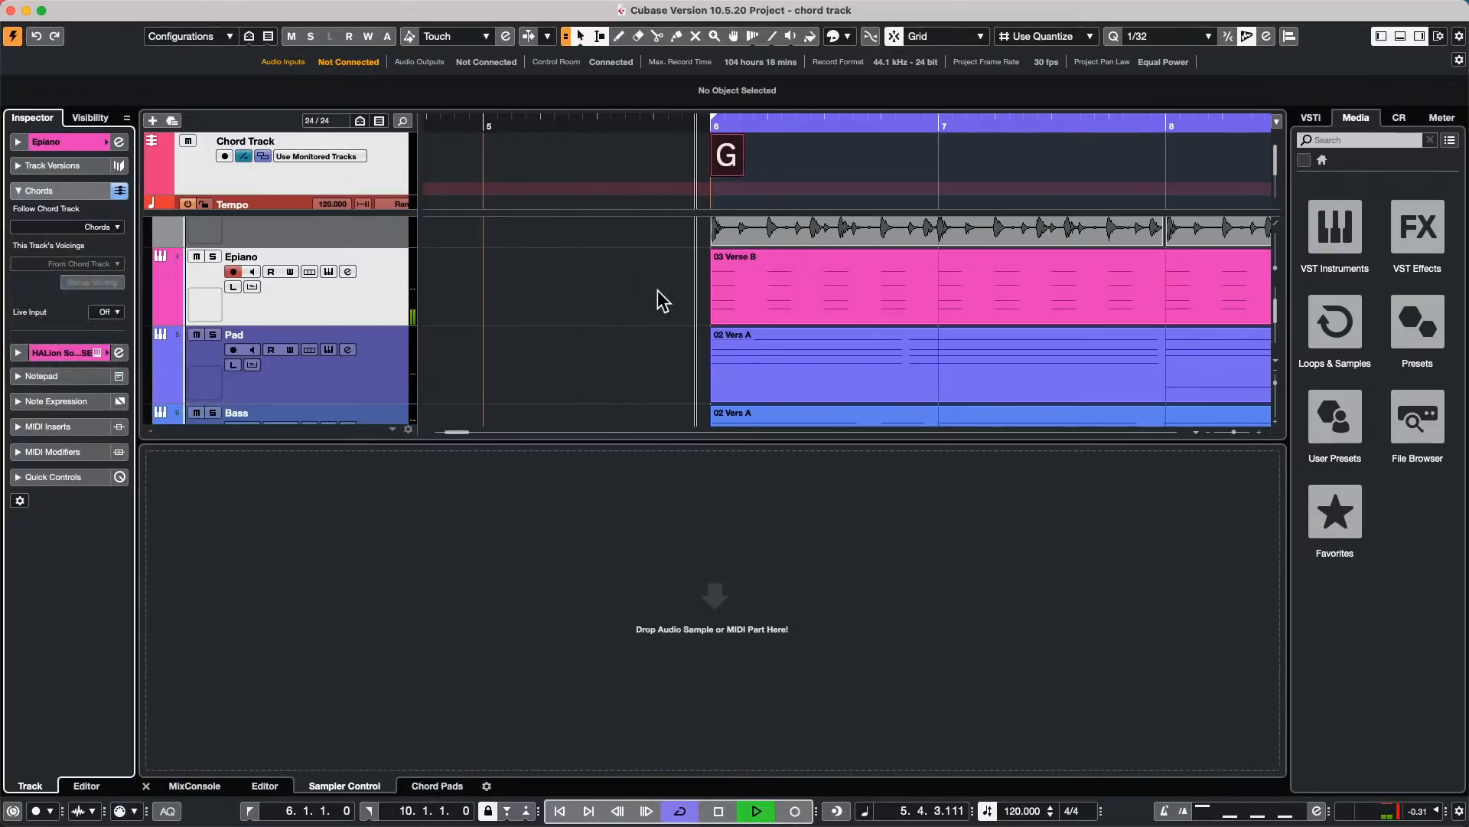
{"action": "key", "text": "space"}
{"action": "scroll", "coordinate": [641, 291], "scroll_direction": "down", "scroll_amount": 4}
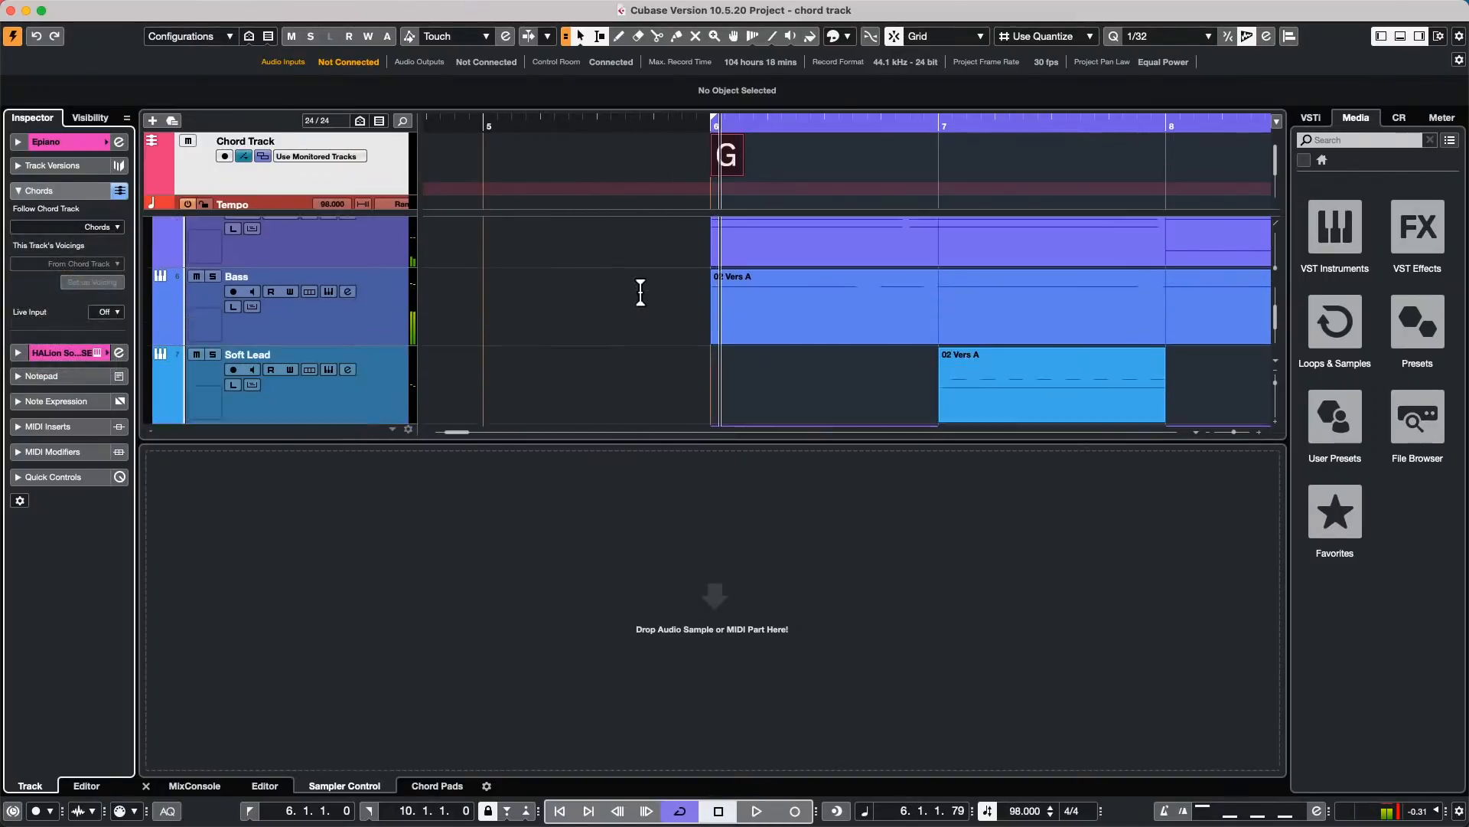
{"action": "scroll", "coordinate": [639, 290], "scroll_direction": "down", "scroll_amount": 1}
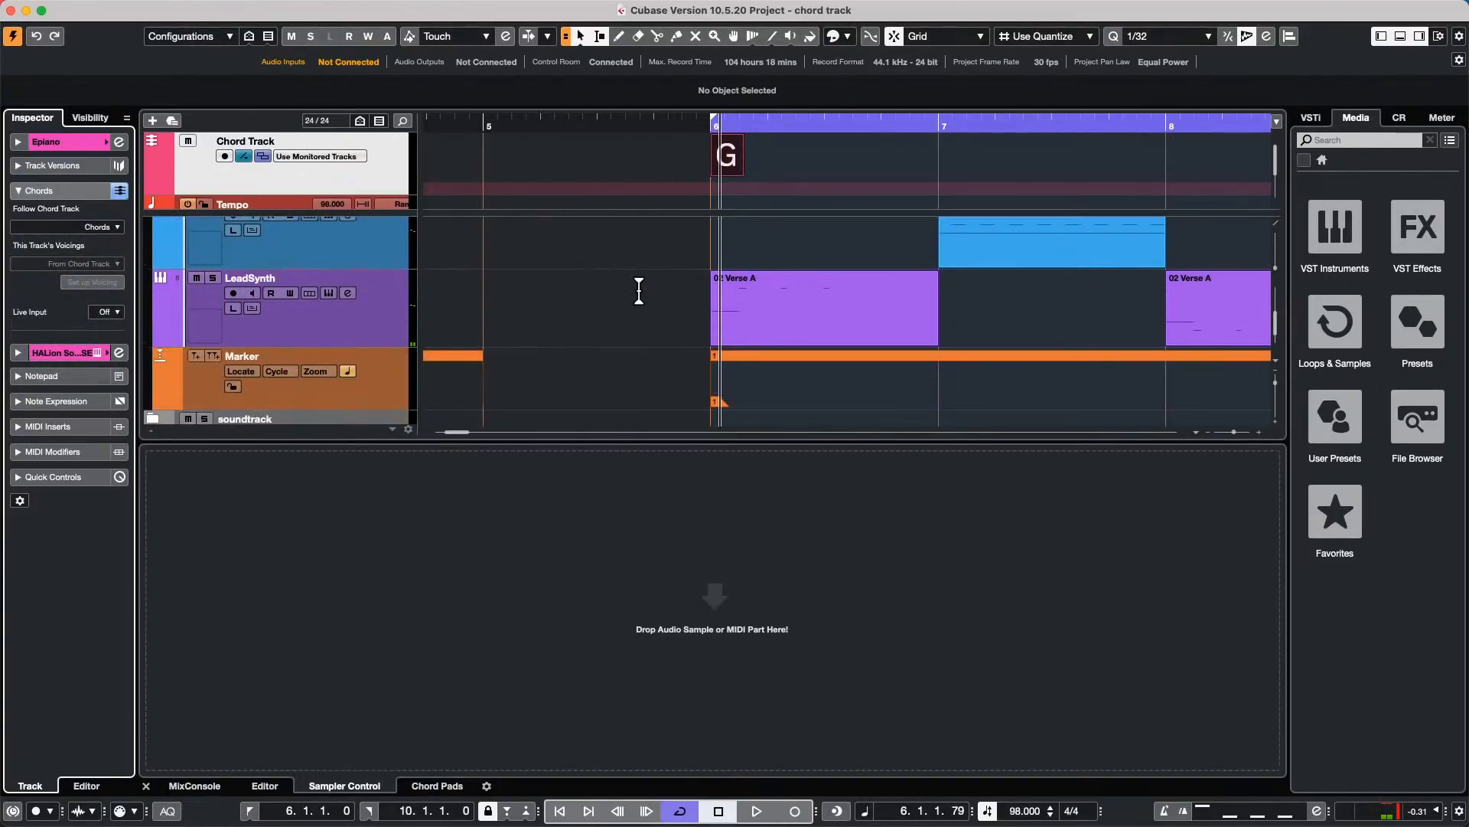
{"action": "scroll", "coordinate": [639, 291], "scroll_direction": "up", "scroll_amount": 3}
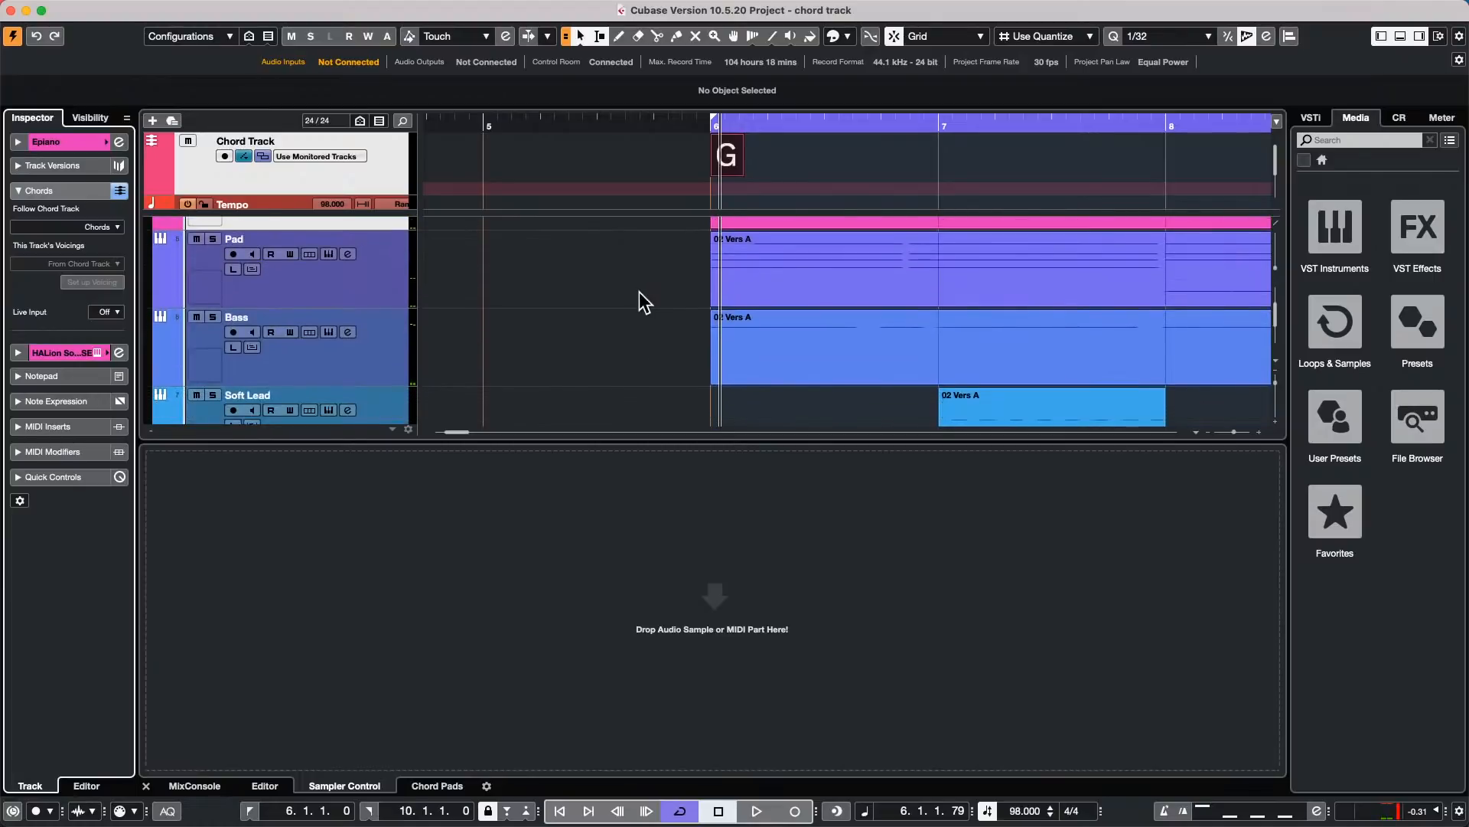
{"action": "scroll", "coordinate": [640, 292], "scroll_direction": "up", "scroll_amount": 2}
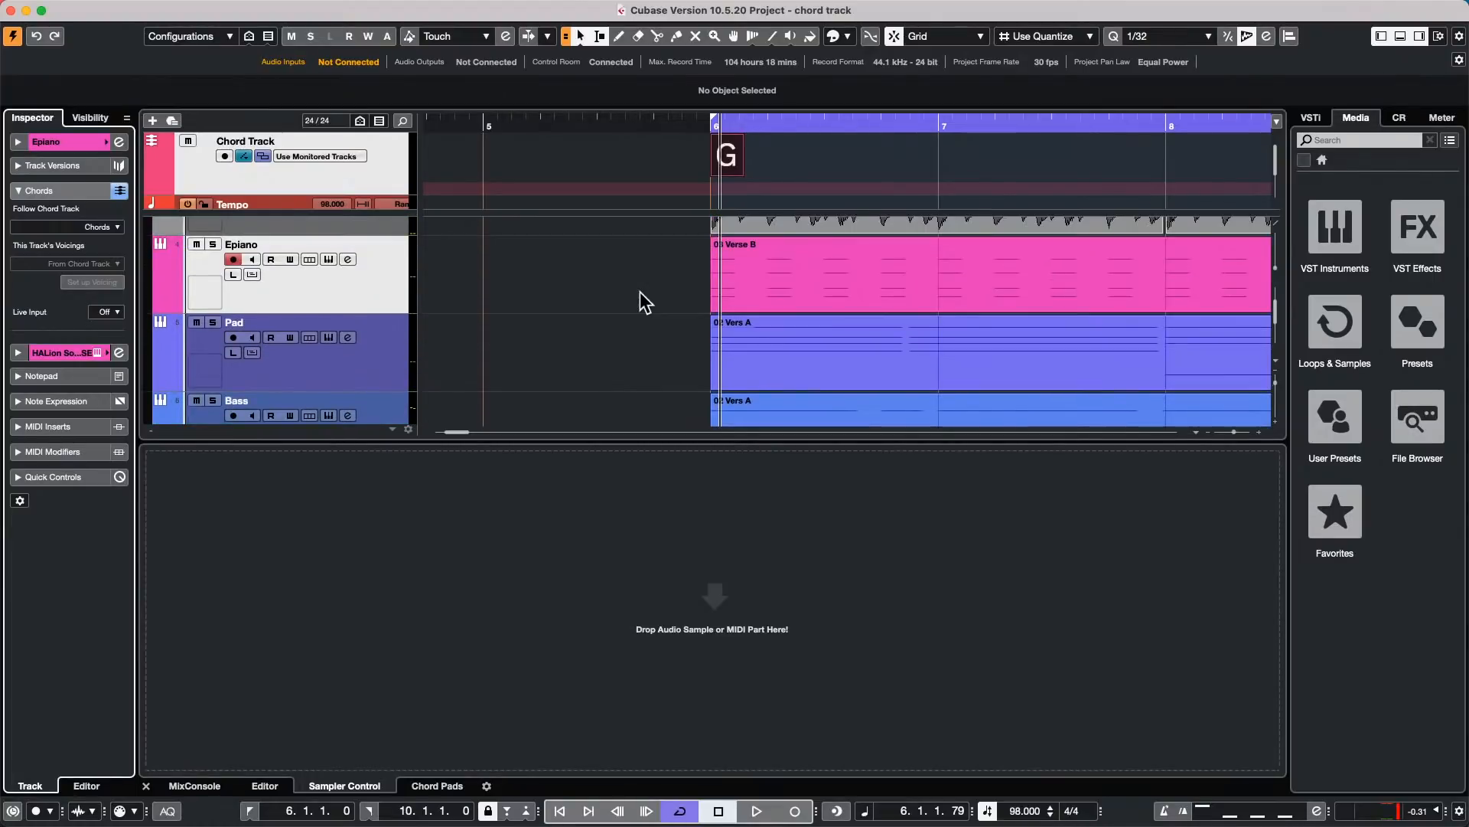
{"action": "scroll", "coordinate": [640, 292], "scroll_direction": "up", "scroll_amount": 1}
{"action": "key", "text": "space"}
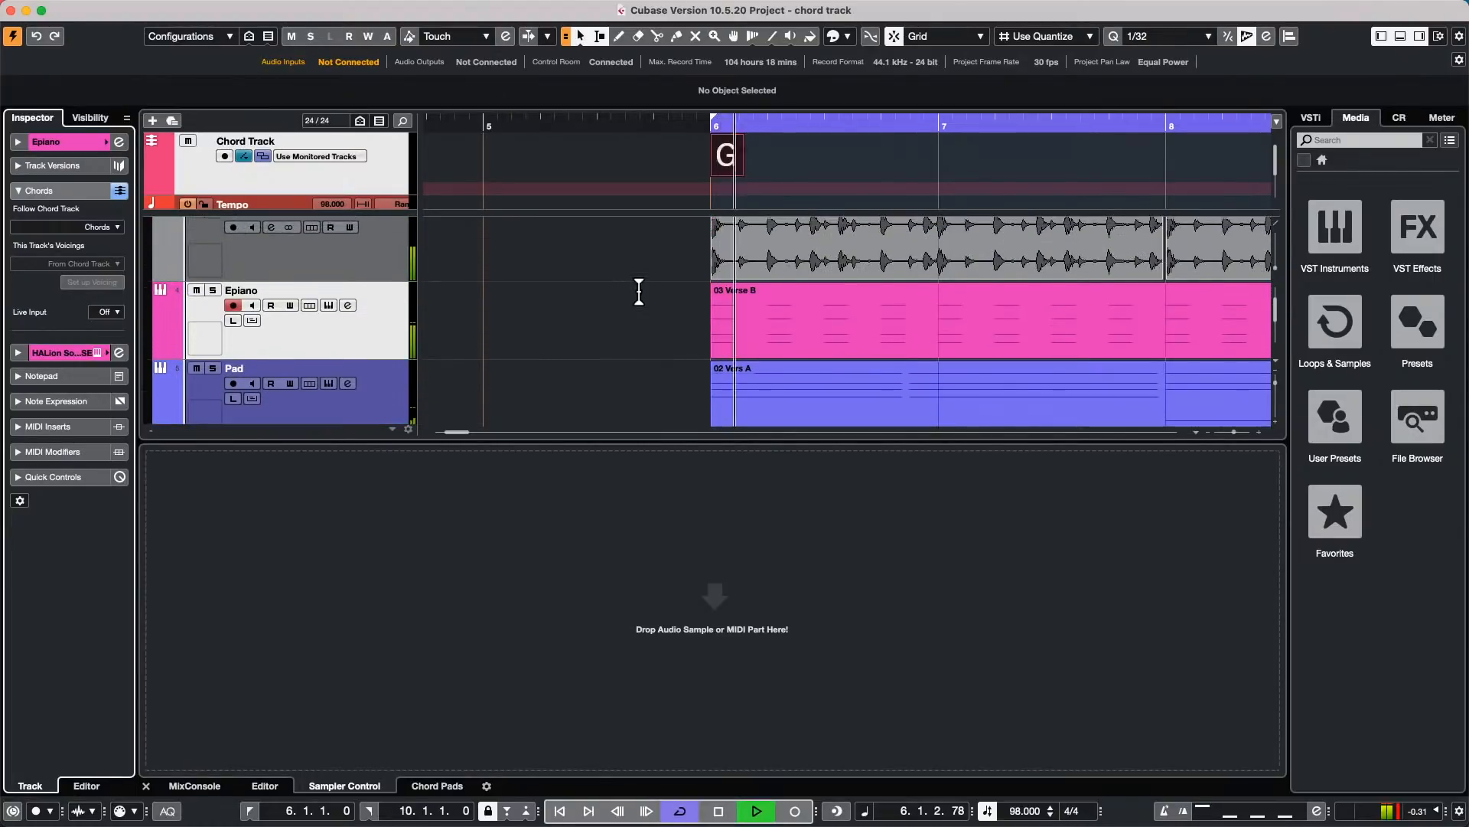
{"action": "key", "text": "space"}
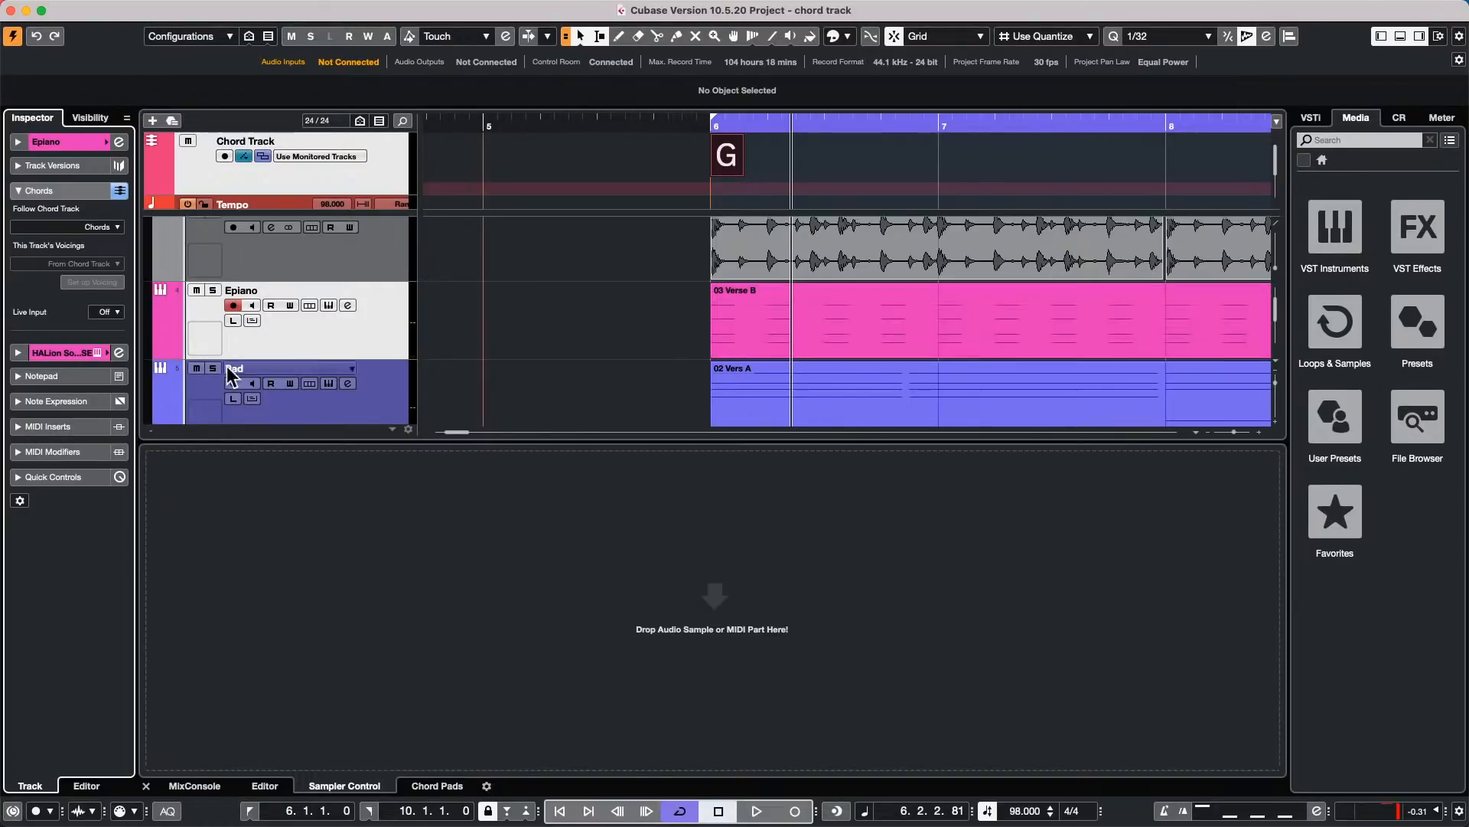
Step: Select the Pad track and review its Follow Chord Track modes, keeping Chords selected
{"action": "left_click", "coordinate": [371, 404]}
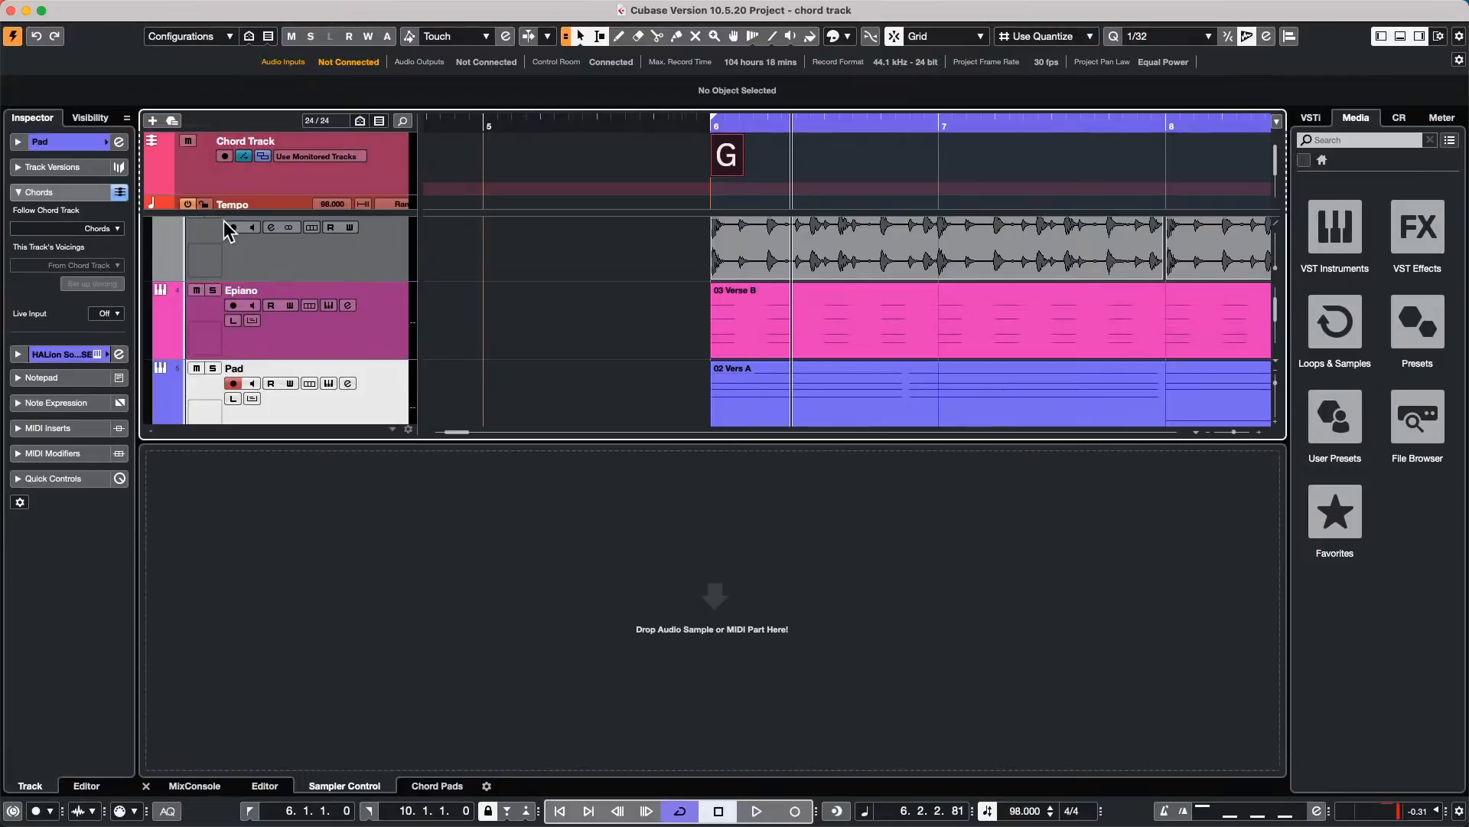
{"action": "left_click", "coordinate": [85, 193]}
{"action": "left_click", "coordinate": [84, 193]}
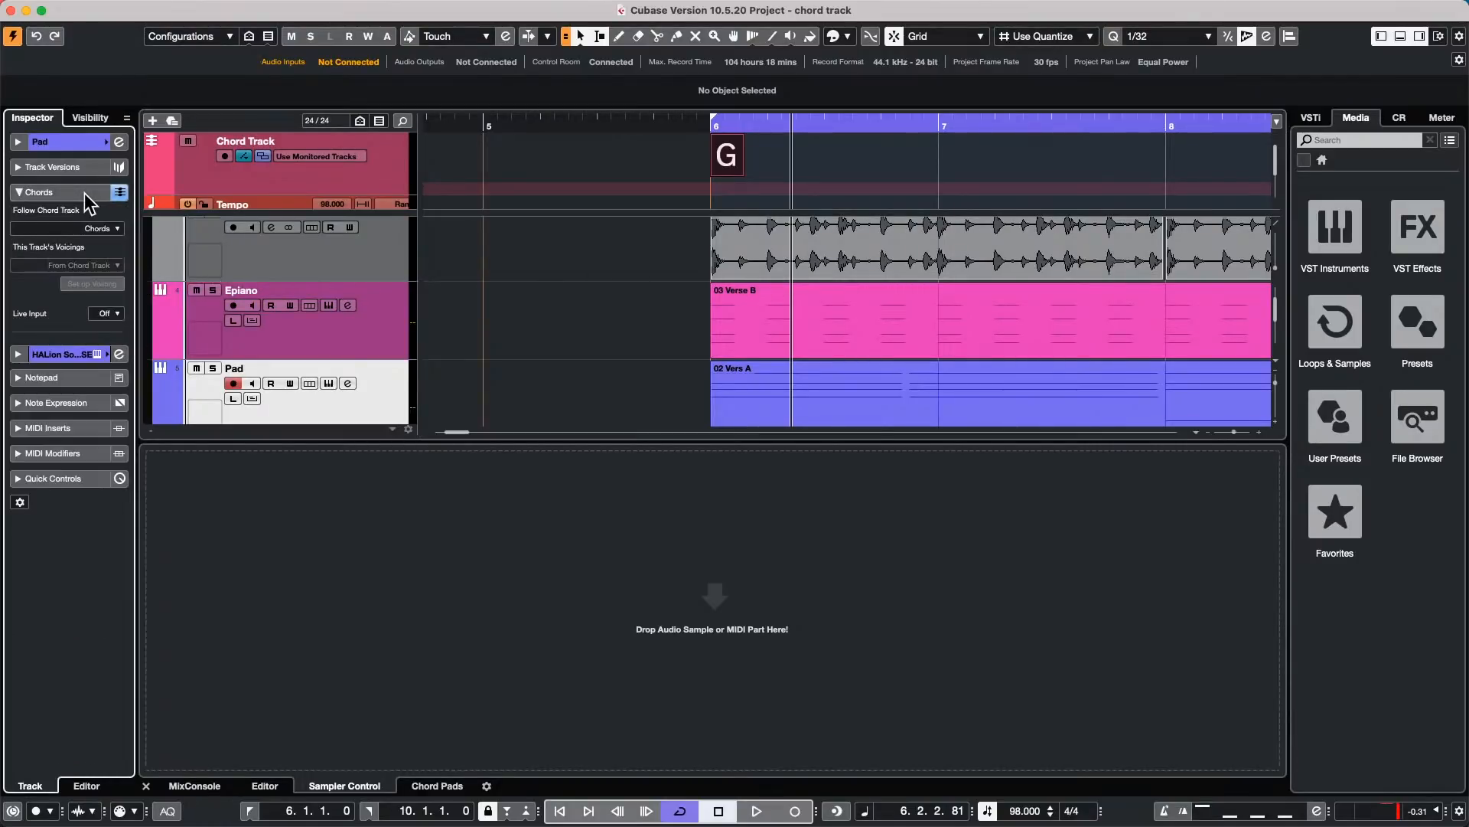
{"action": "left_click", "coordinate": [99, 228]}
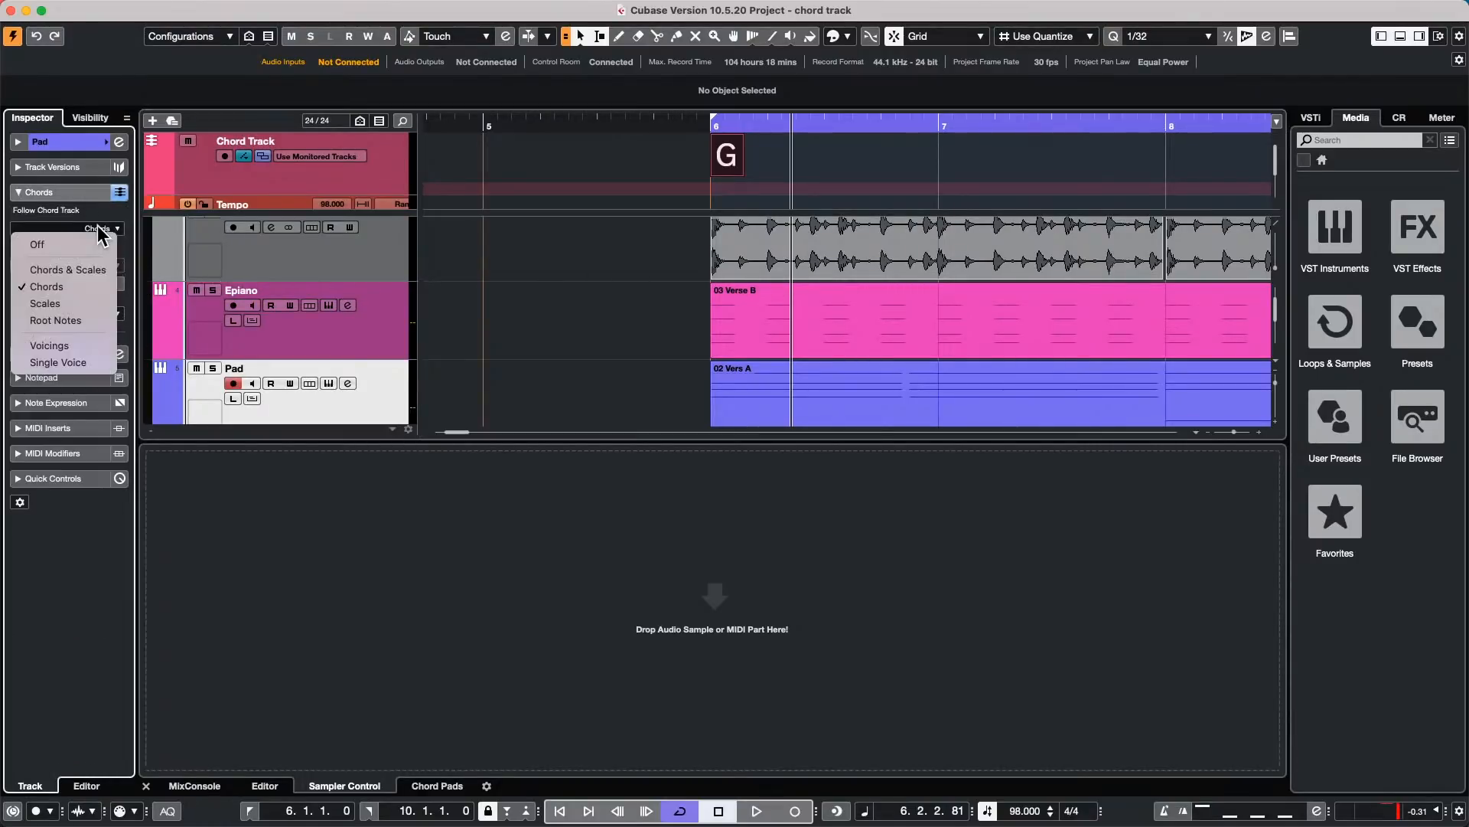
{"action": "left_click", "coordinate": [54, 287]}
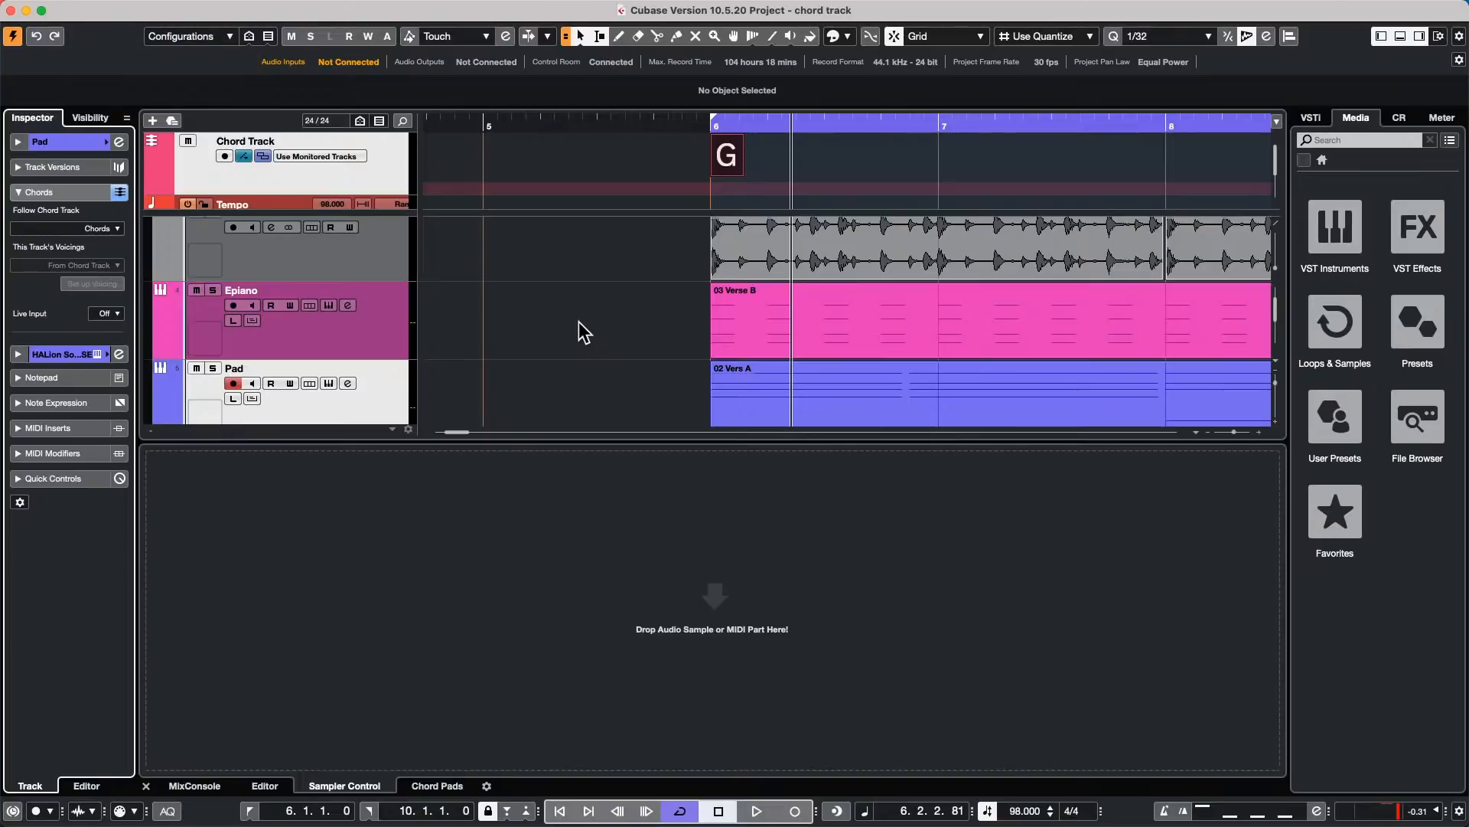
Step: Insert the StepFilter effect in the first insert slot of the 04 098.5 2 drums01 track
{"action": "left_click", "coordinate": [388, 256]}
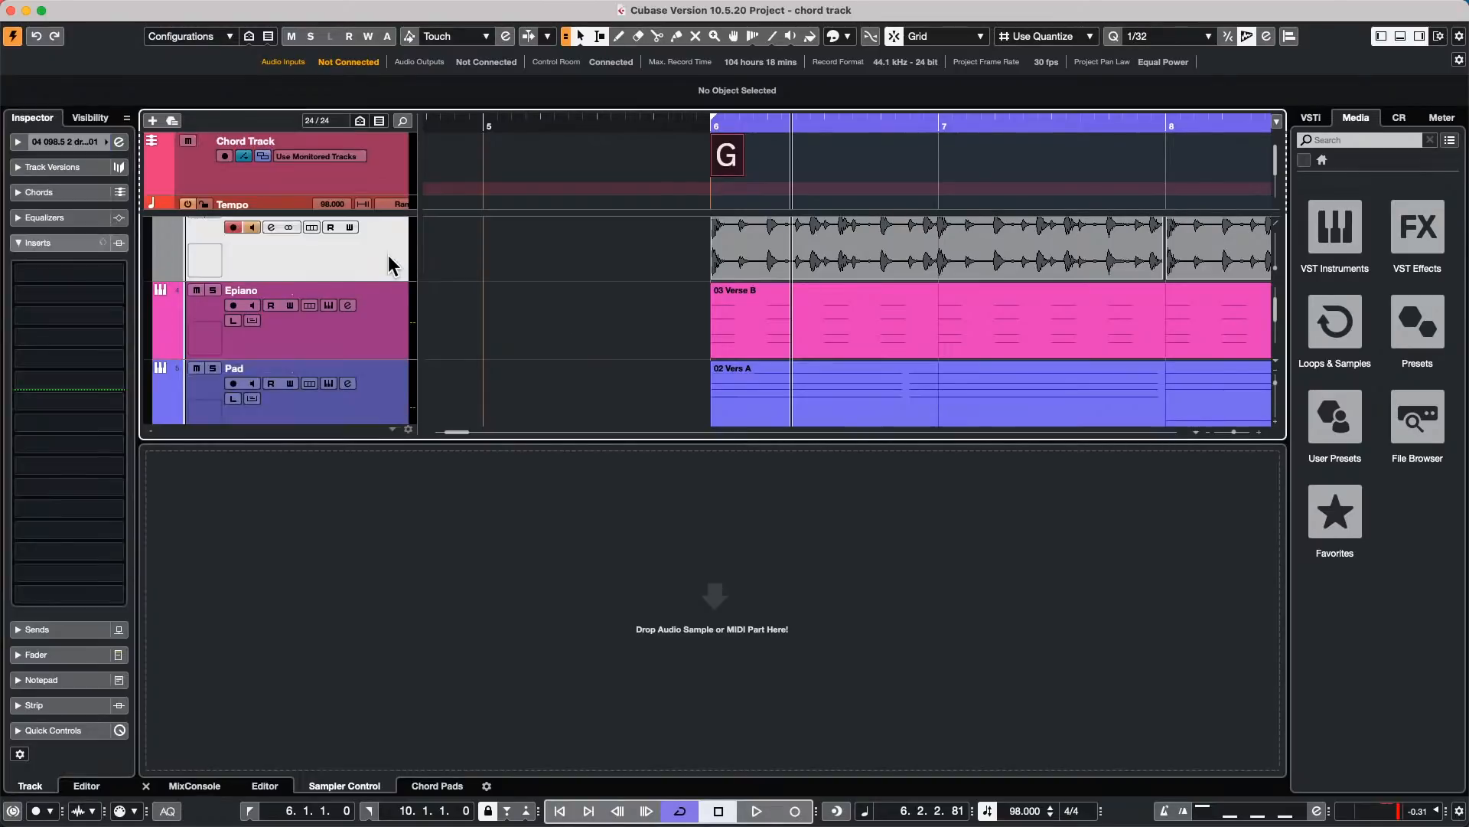
{"action": "left_click", "coordinate": [107, 272]}
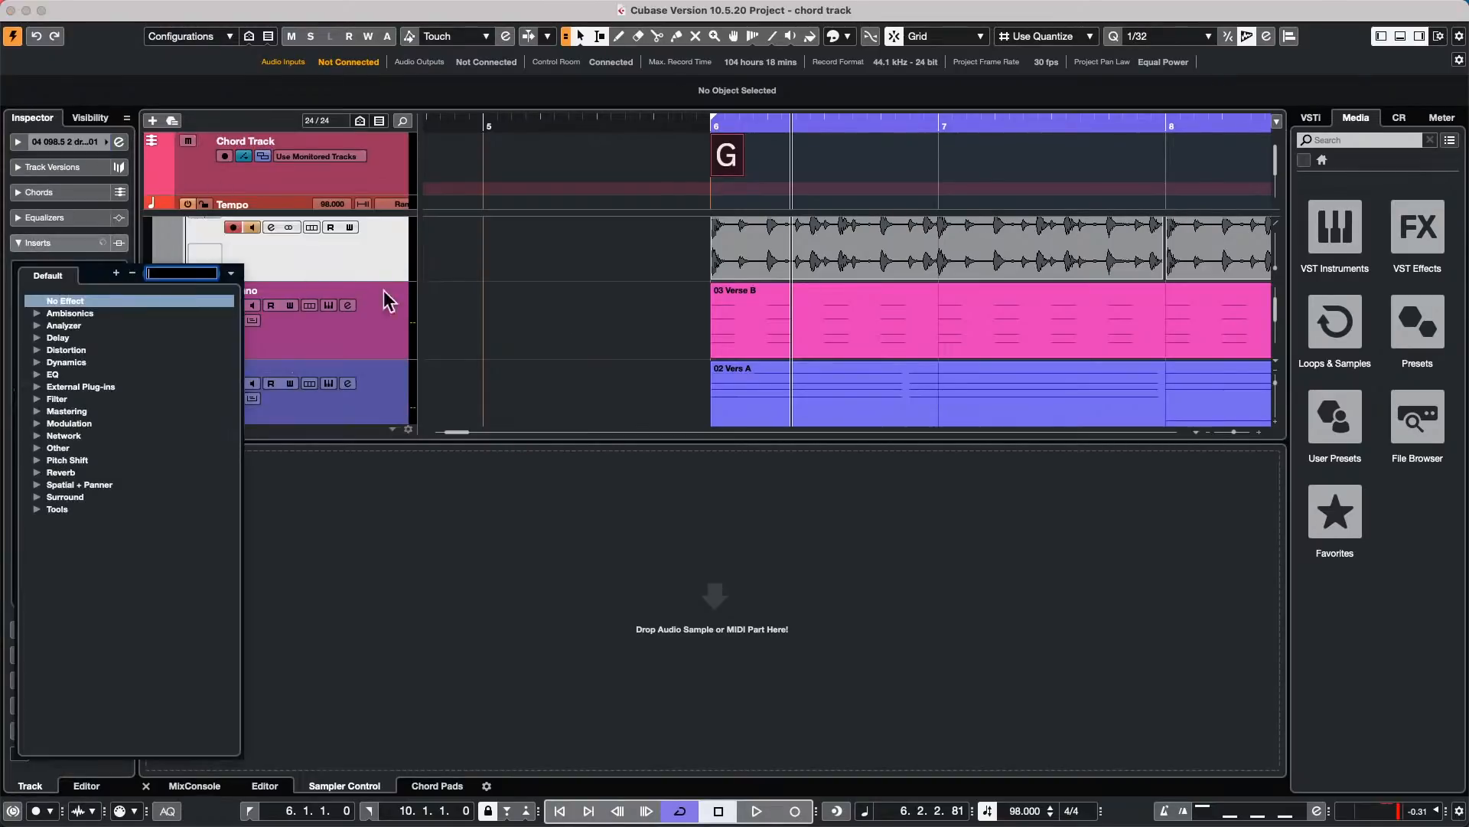
{"action": "left_click", "coordinate": [43, 340]}
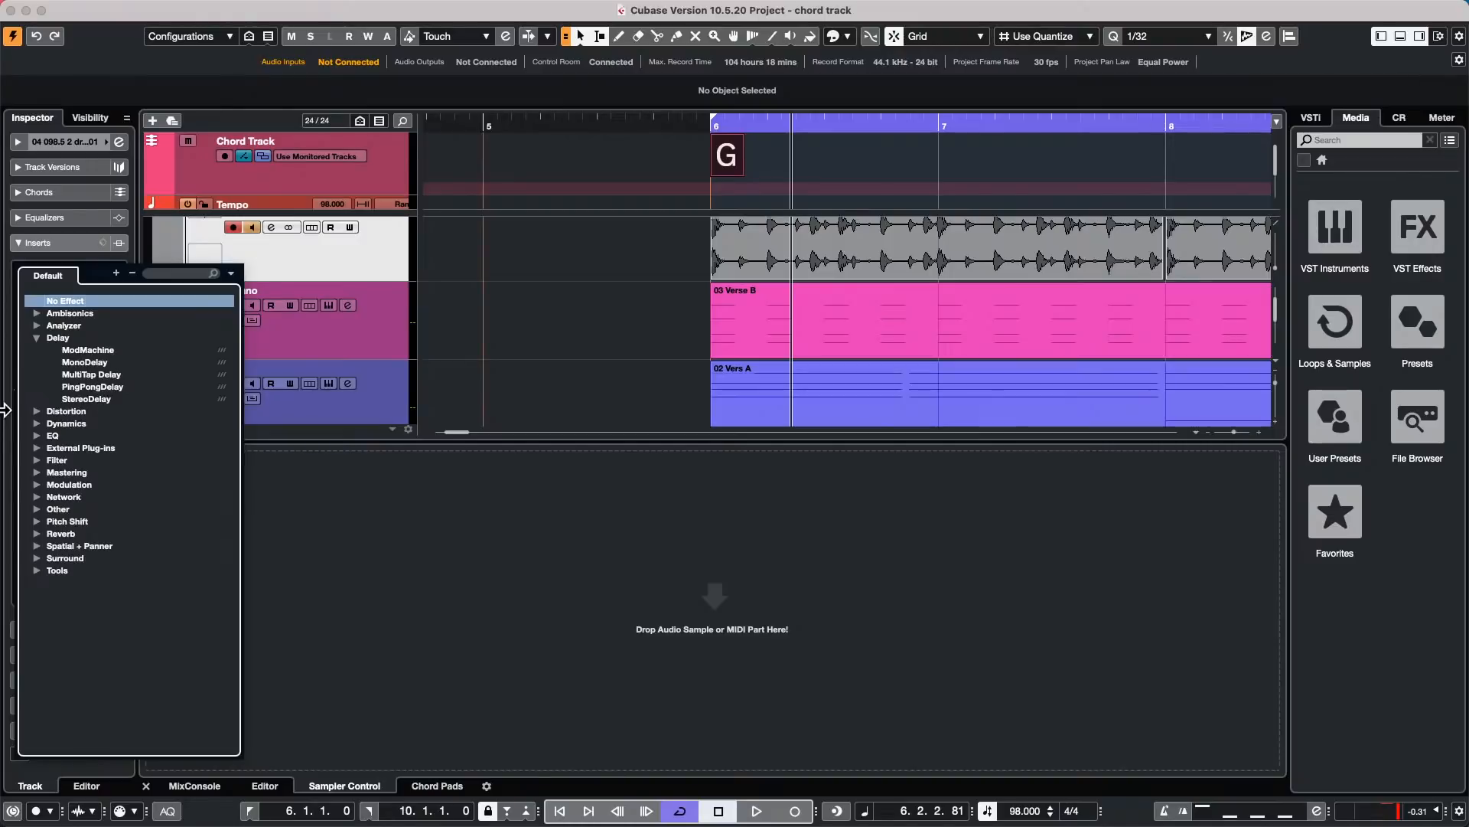
{"action": "left_click", "coordinate": [37, 459]}
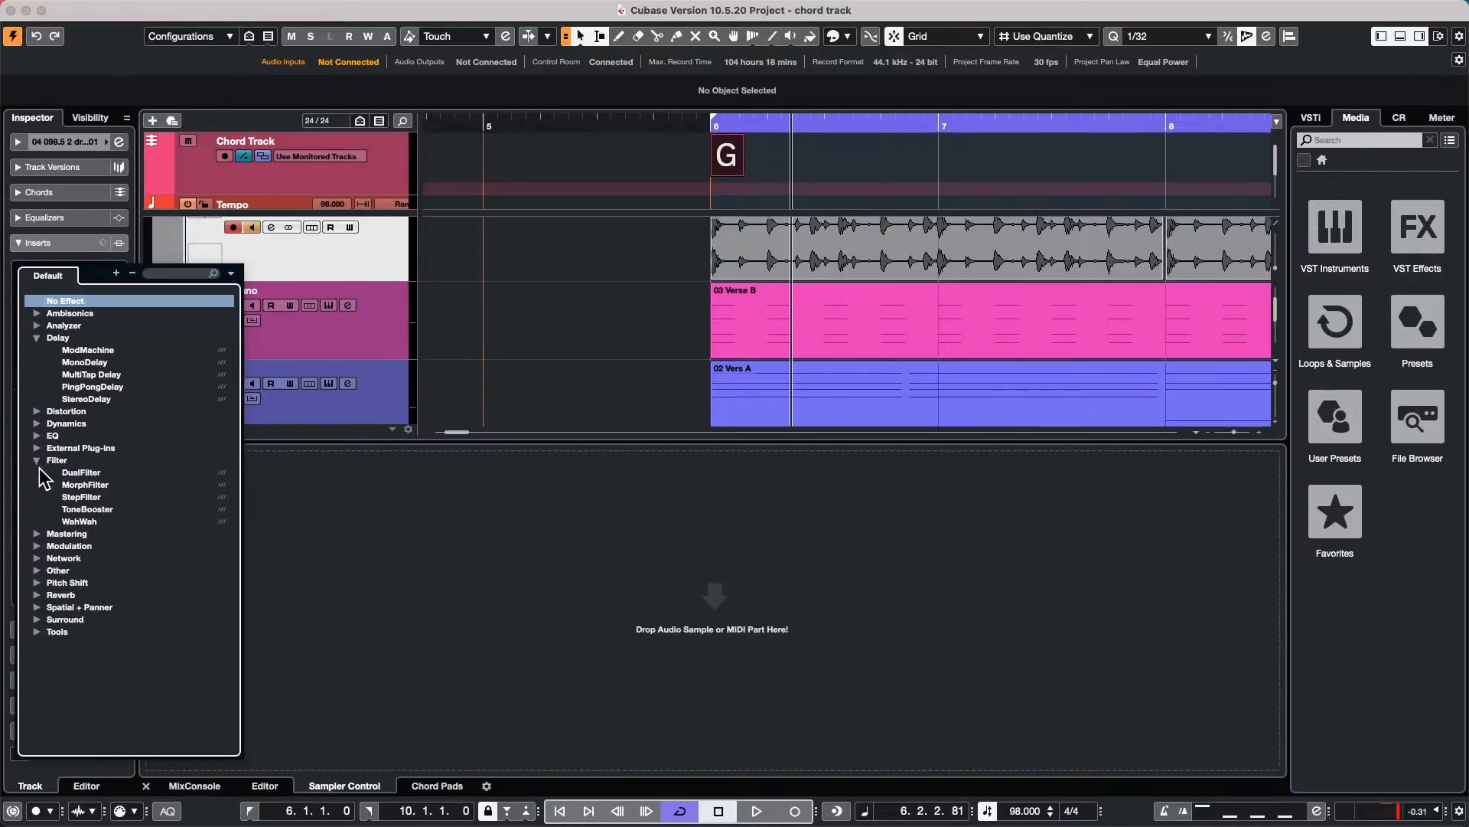
{"action": "left_click", "coordinate": [105, 497]}
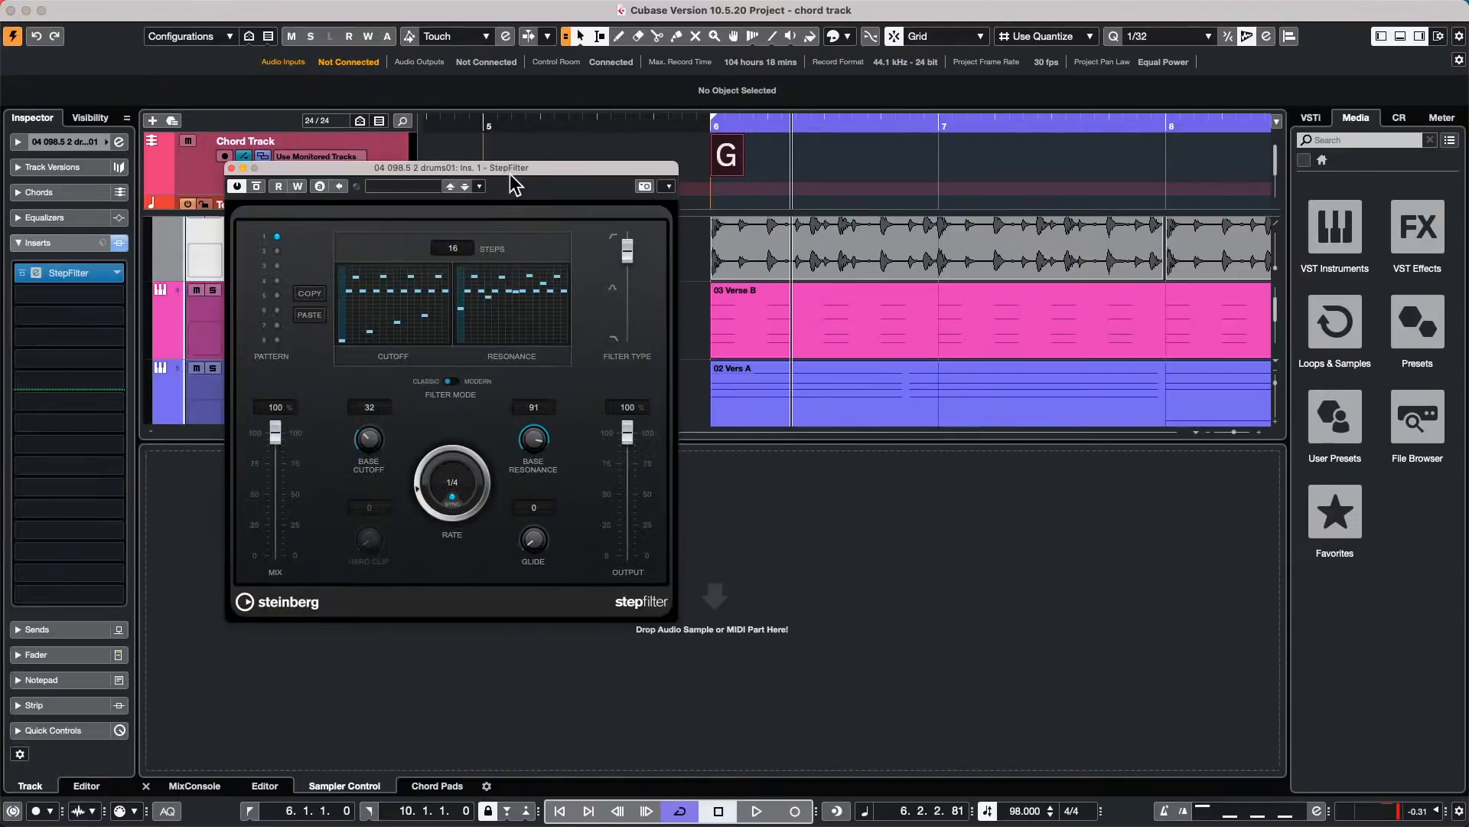
Step: Move the StepFilter window clear of the track list and listen to the hip hop loop with the effect
{"action": "left_click_drag", "start_coordinate": [509, 173], "coordinate": [1015, 253]}
{"action": "key", "text": "space"}
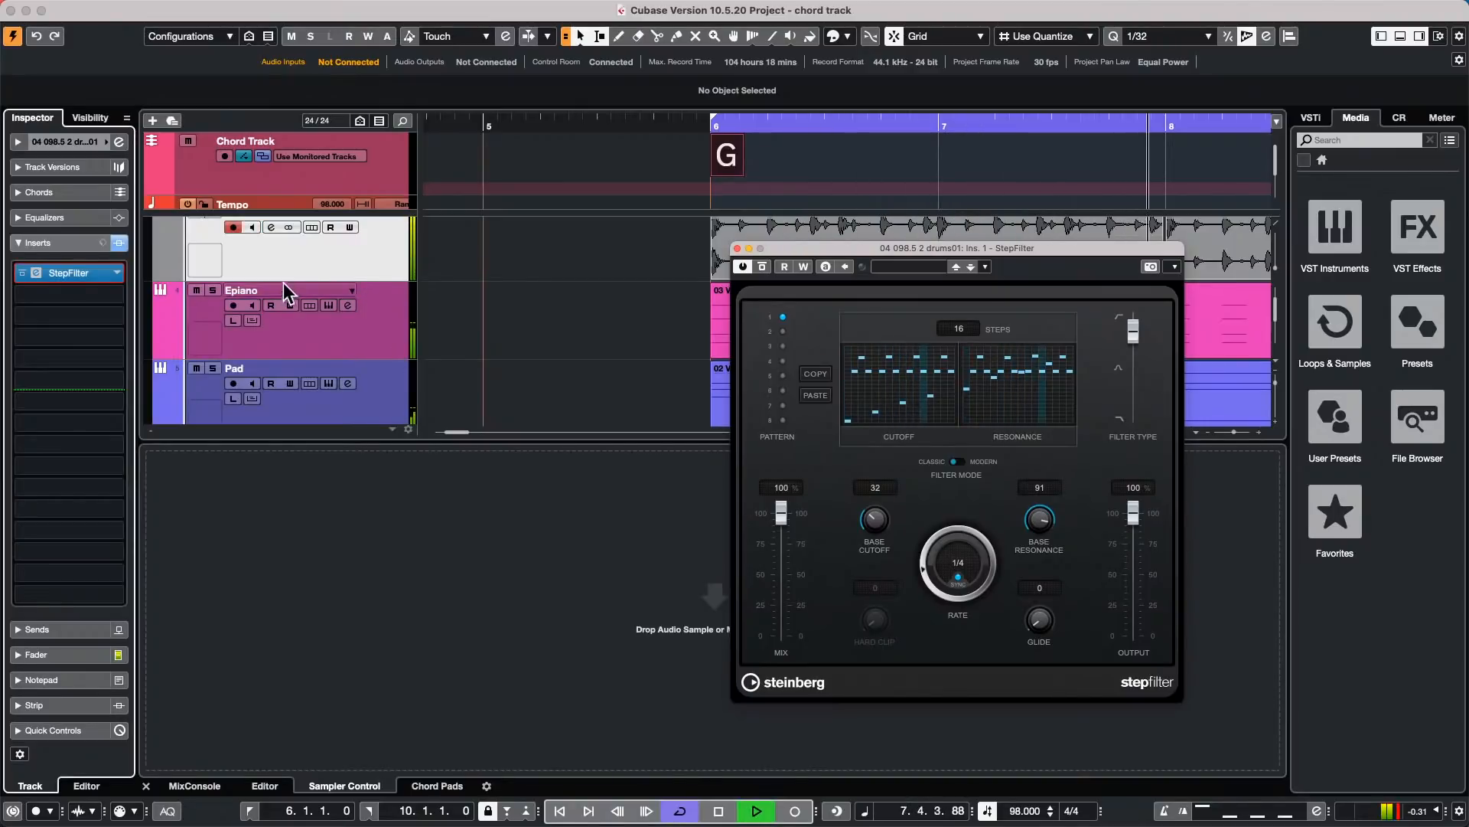
{"action": "key", "text": "space"}
Step: Move the StepFilter window below the arrangement and show the automation track for its Base Cutoff parameter
{"action": "scroll", "coordinate": [332, 231], "scroll_direction": "up", "scroll_amount": 3}
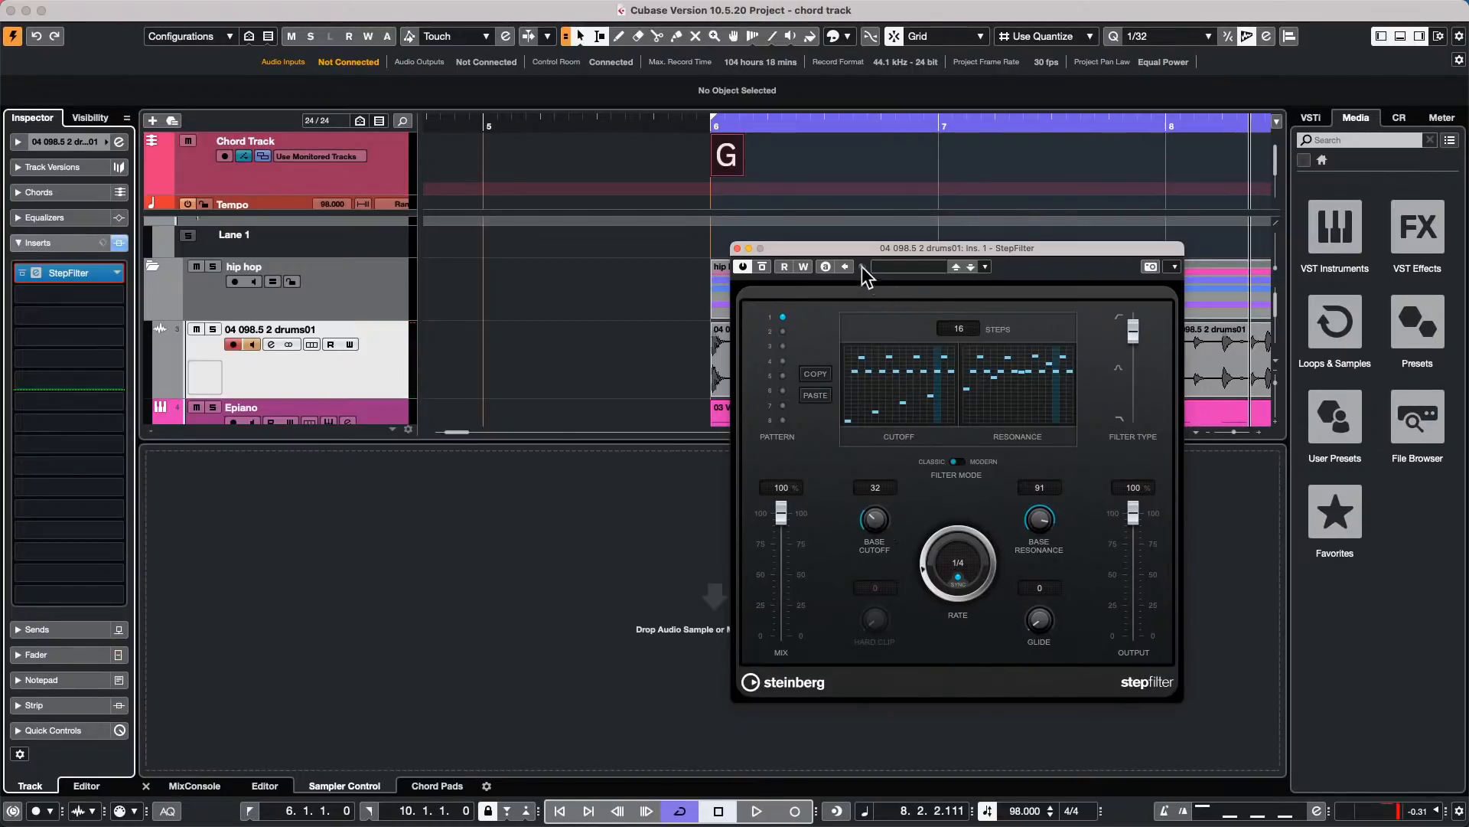
{"action": "left_click_drag", "start_coordinate": [896, 248], "coordinate": [1021, 452]}
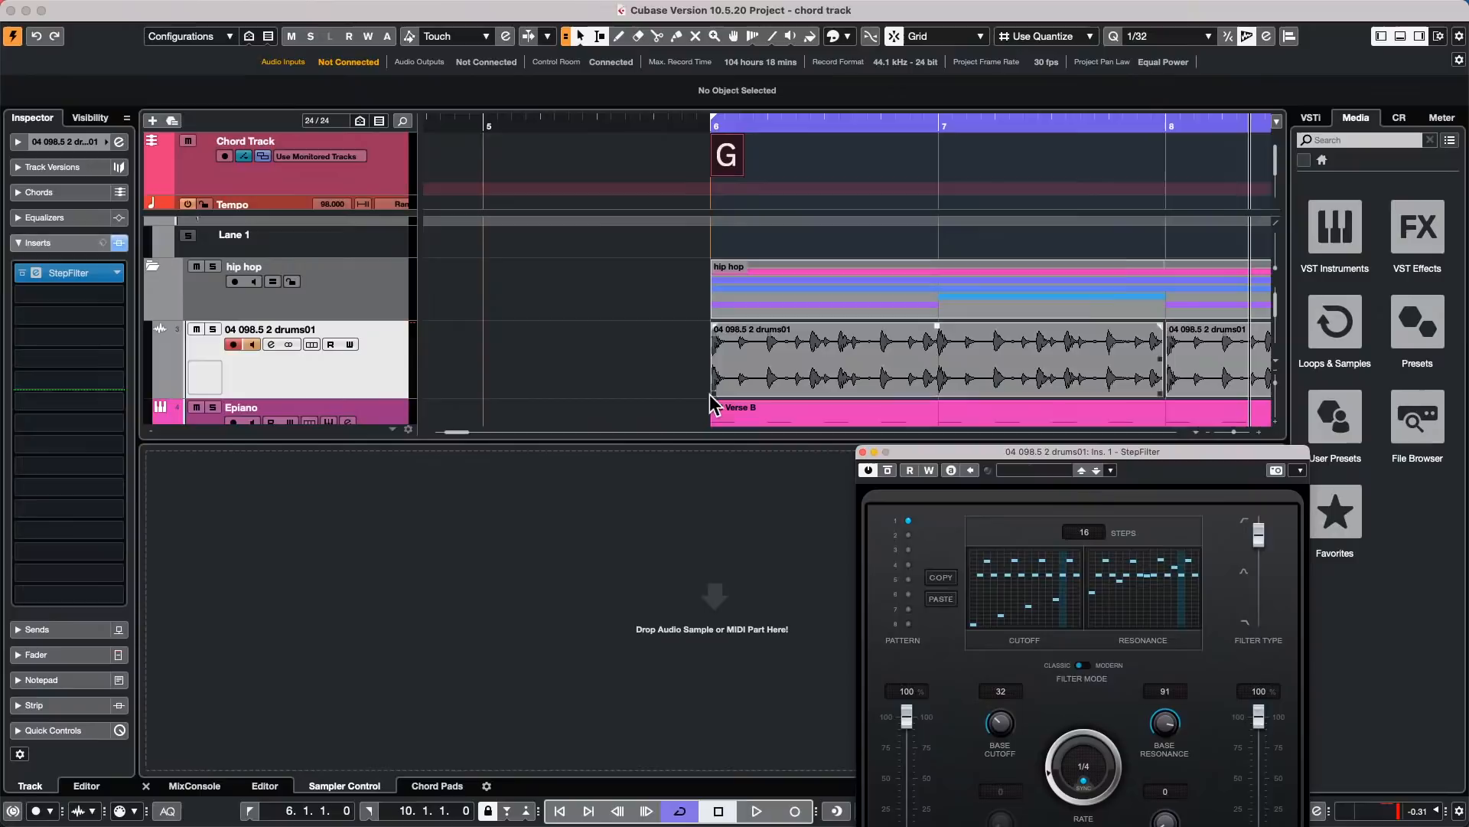
{"action": "scroll", "coordinate": [696, 390], "scroll_direction": "down", "scroll_amount": 5}
{"action": "scroll", "coordinate": [696, 390], "scroll_direction": "up", "scroll_amount": 3}
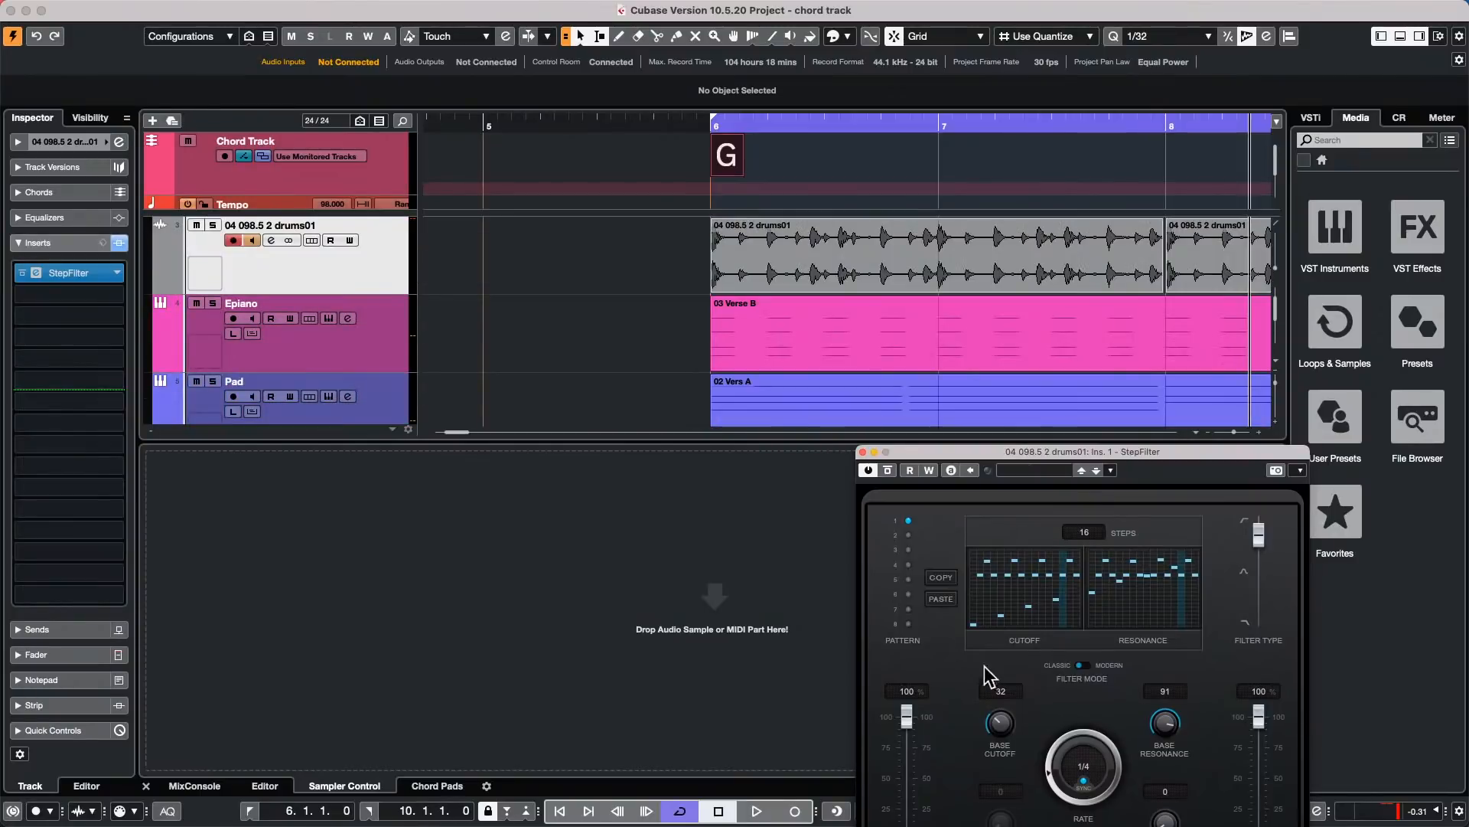
{"action": "right_click", "coordinate": [1001, 727]}
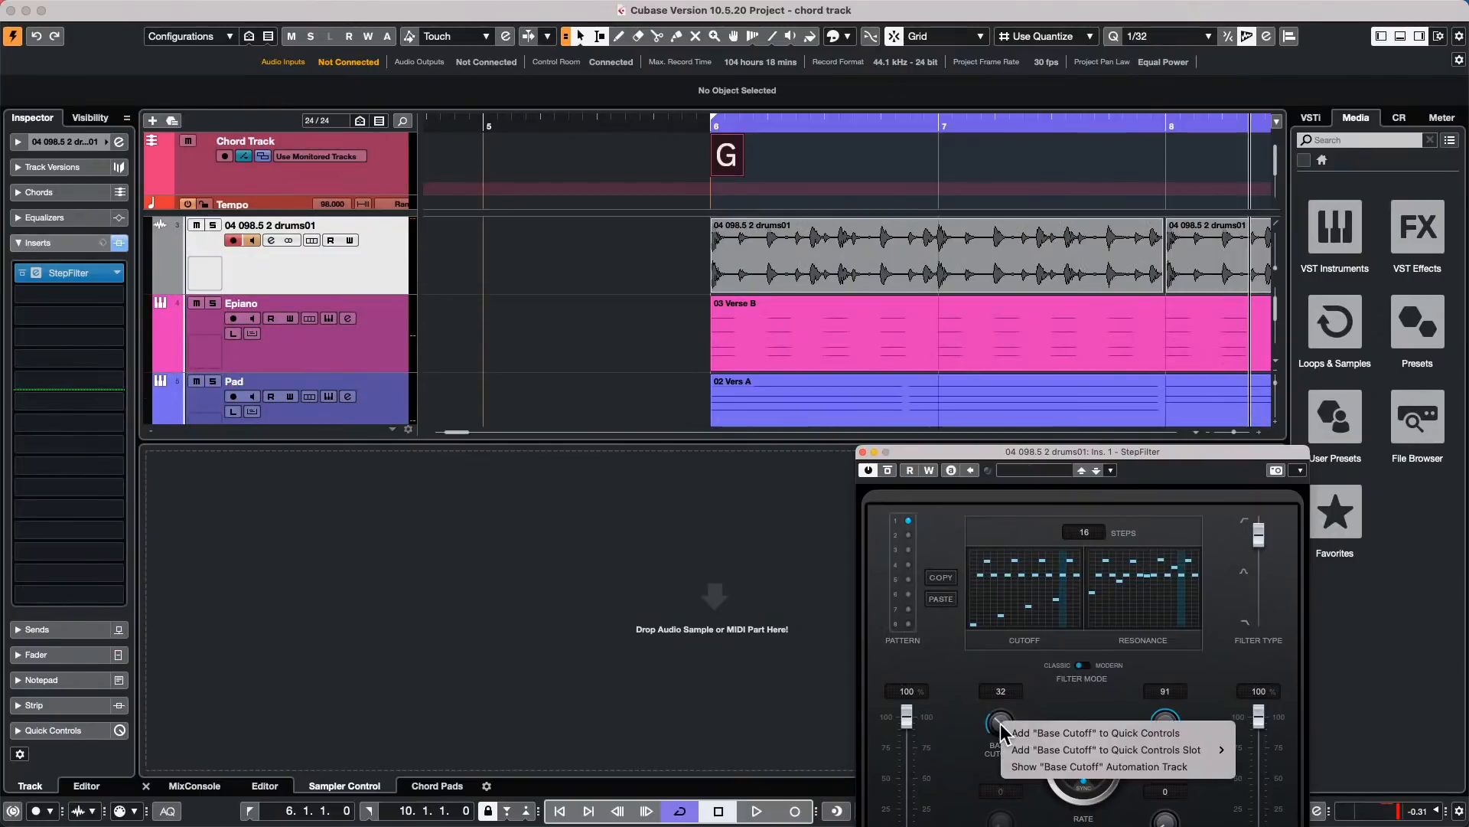
{"action": "left_click", "coordinate": [1148, 768]}
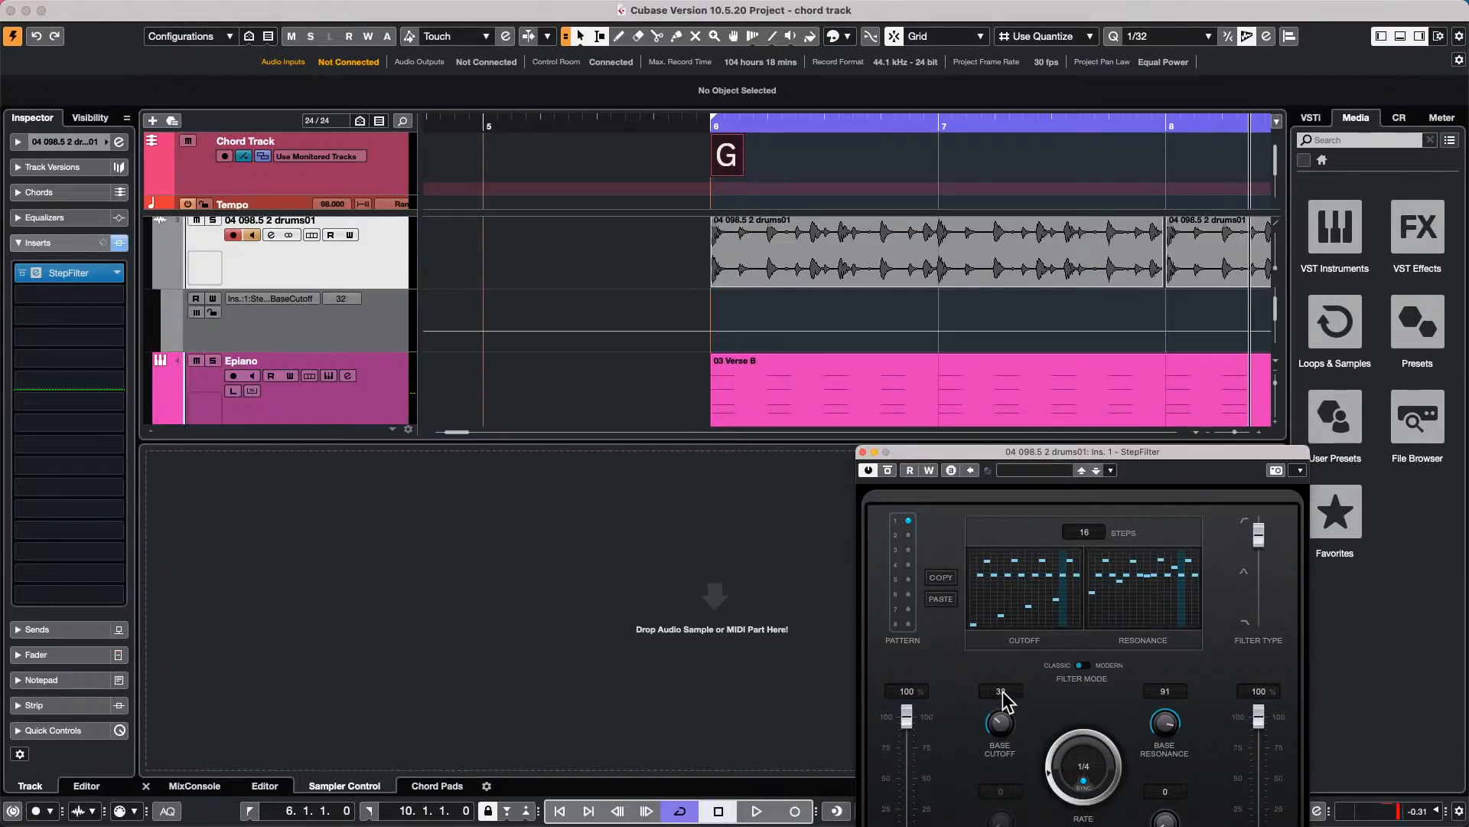
Step: Lower the StepFilter's base cutoff on the drums track to 25
{"action": "scroll", "coordinate": [999, 720], "scroll_direction": "down", "scroll_amount": 10}
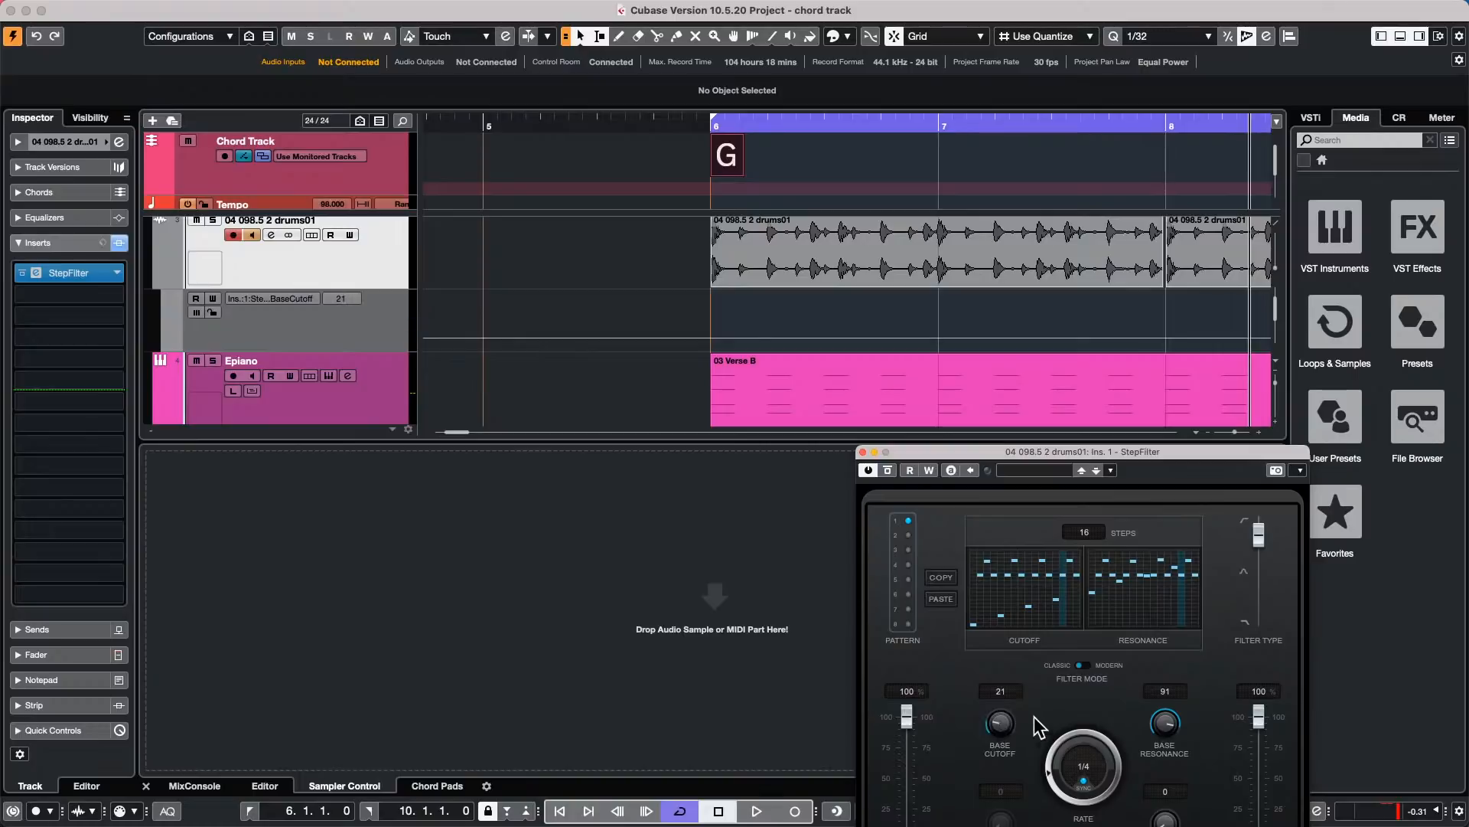
{"action": "scroll", "coordinate": [1002, 722], "scroll_direction": "up", "scroll_amount": 2}
{"action": "scroll", "coordinate": [1002, 723], "scroll_direction": "up", "scroll_amount": 1}
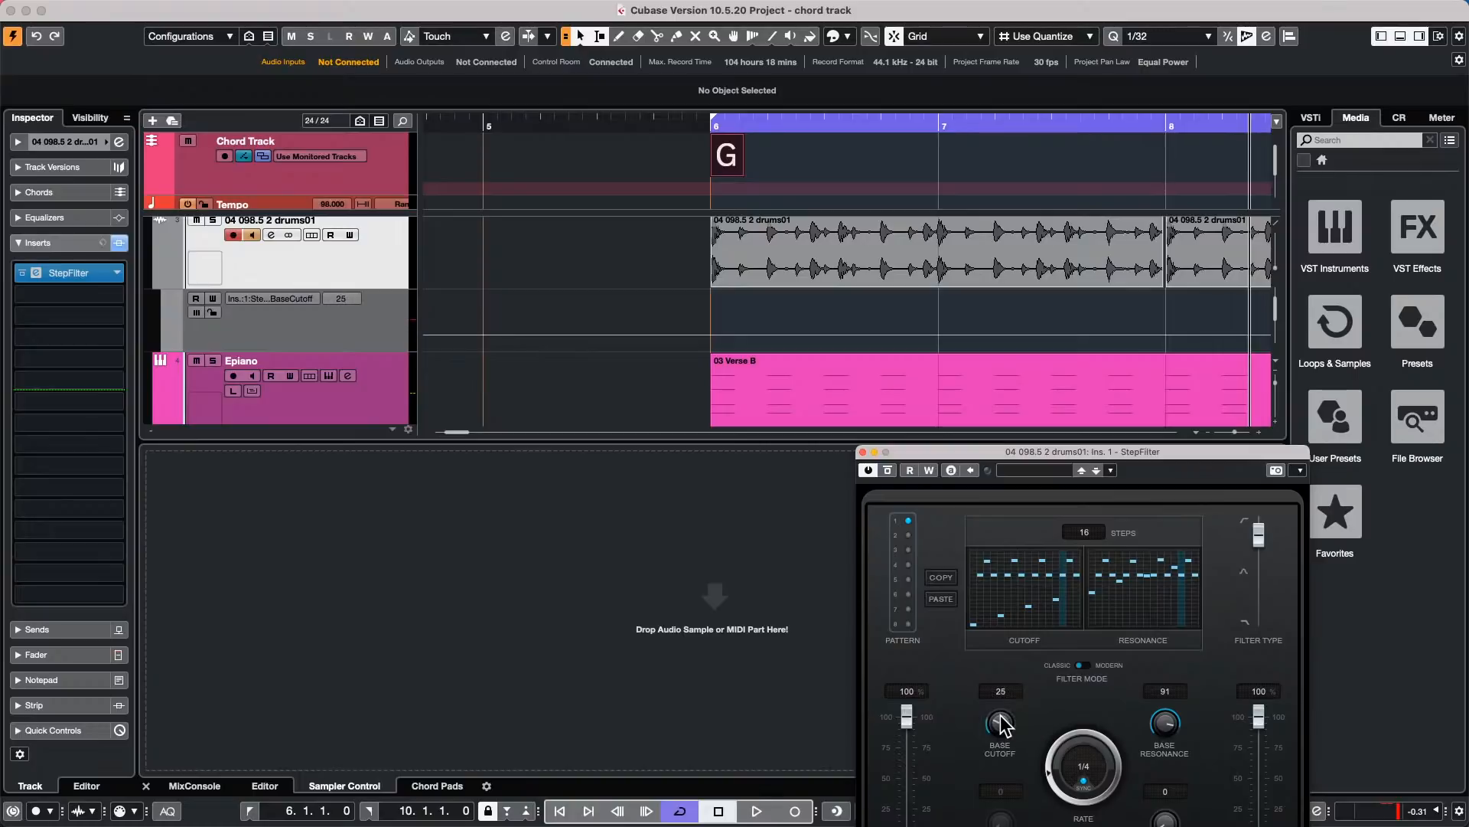
Step: Raise the StepFilter's base cutoff on the drums track to 32 and listen to the loop with the new setting
{"action": "scroll", "coordinate": [1000, 723], "scroll_direction": "up", "scroll_amount": 2}
{"action": "scroll", "coordinate": [1005, 733], "scroll_direction": "up", "scroll_amount": 1}
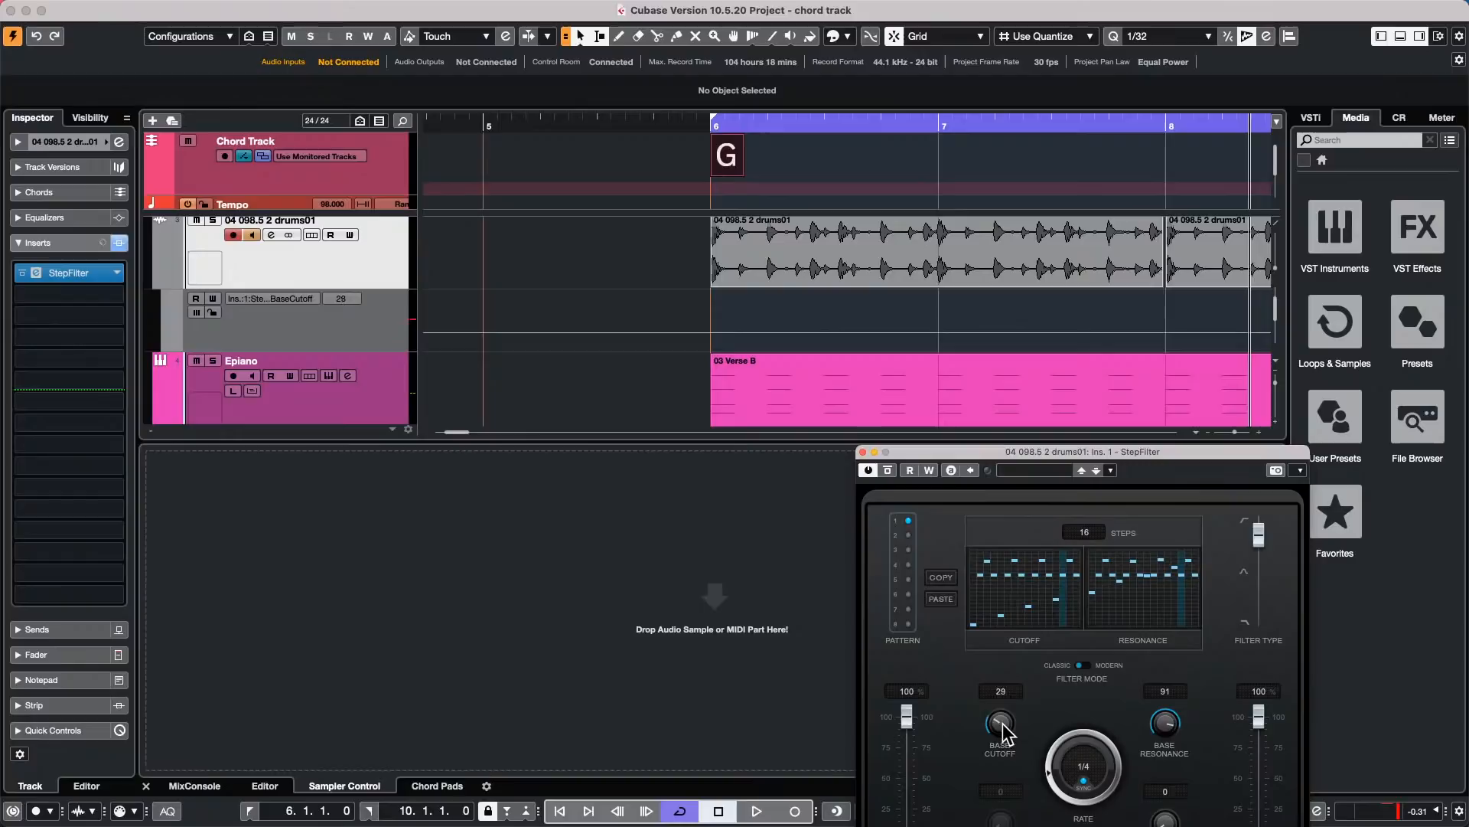
{"action": "scroll", "coordinate": [1005, 732], "scroll_direction": "up", "scroll_amount": 1}
{"action": "key", "text": "space"}
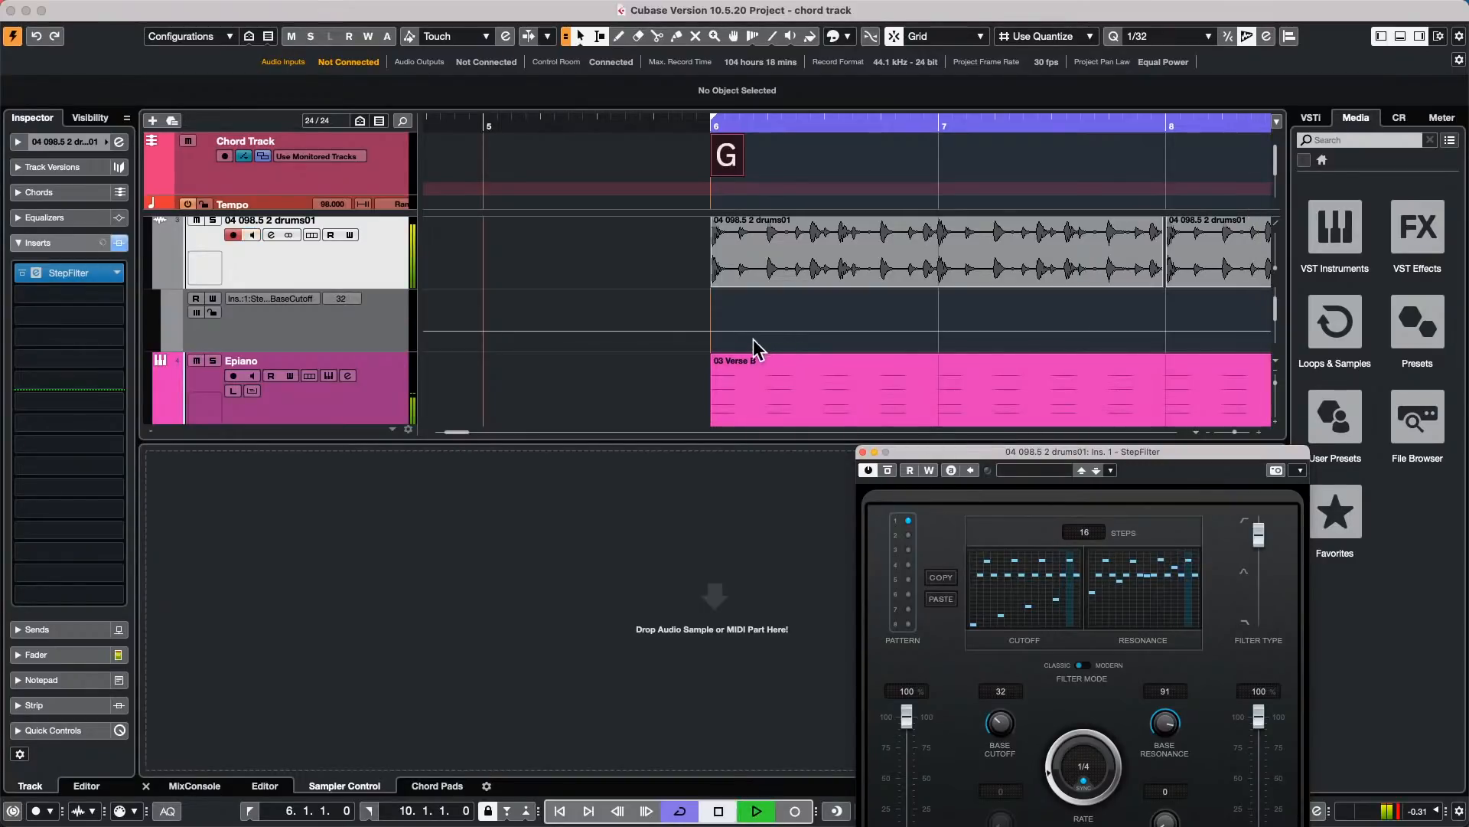
{"action": "key", "text": "space"}
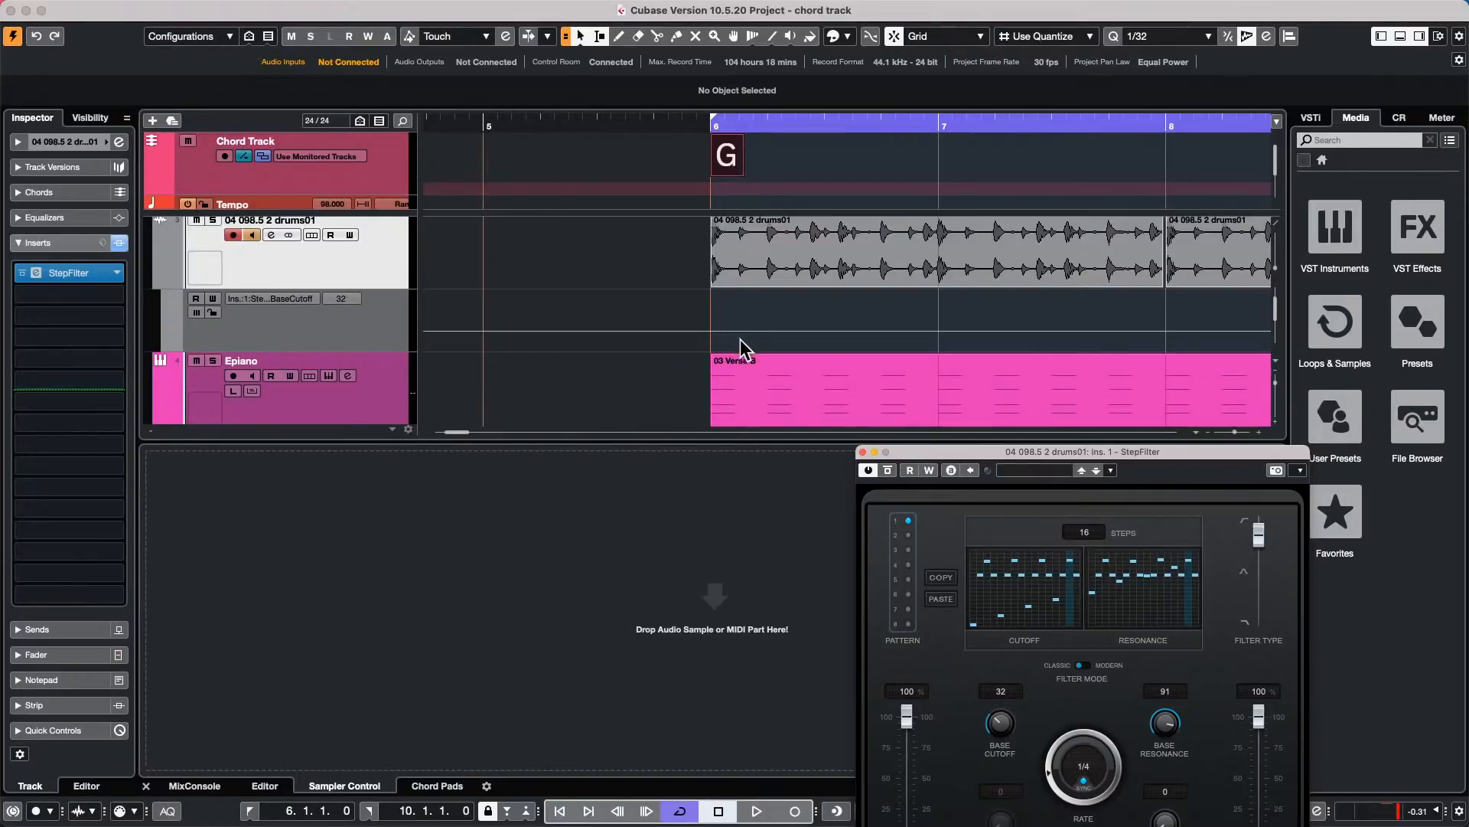
Step: Show the automation track for the StepFilter's Base Resonance parameter on the drums track
{"action": "right_click", "coordinate": [1171, 725]}
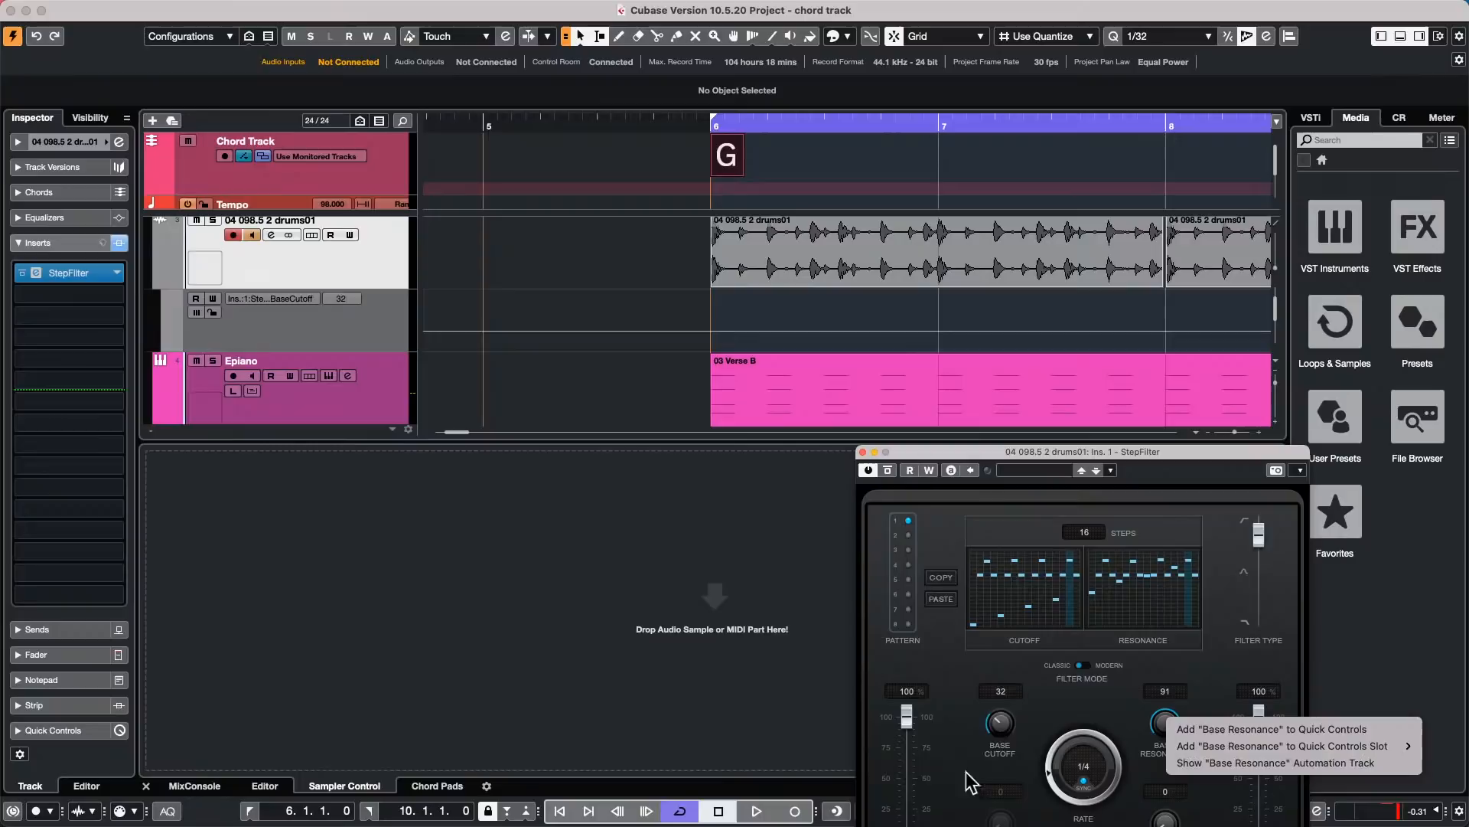
{"action": "right_click", "coordinate": [999, 725]}
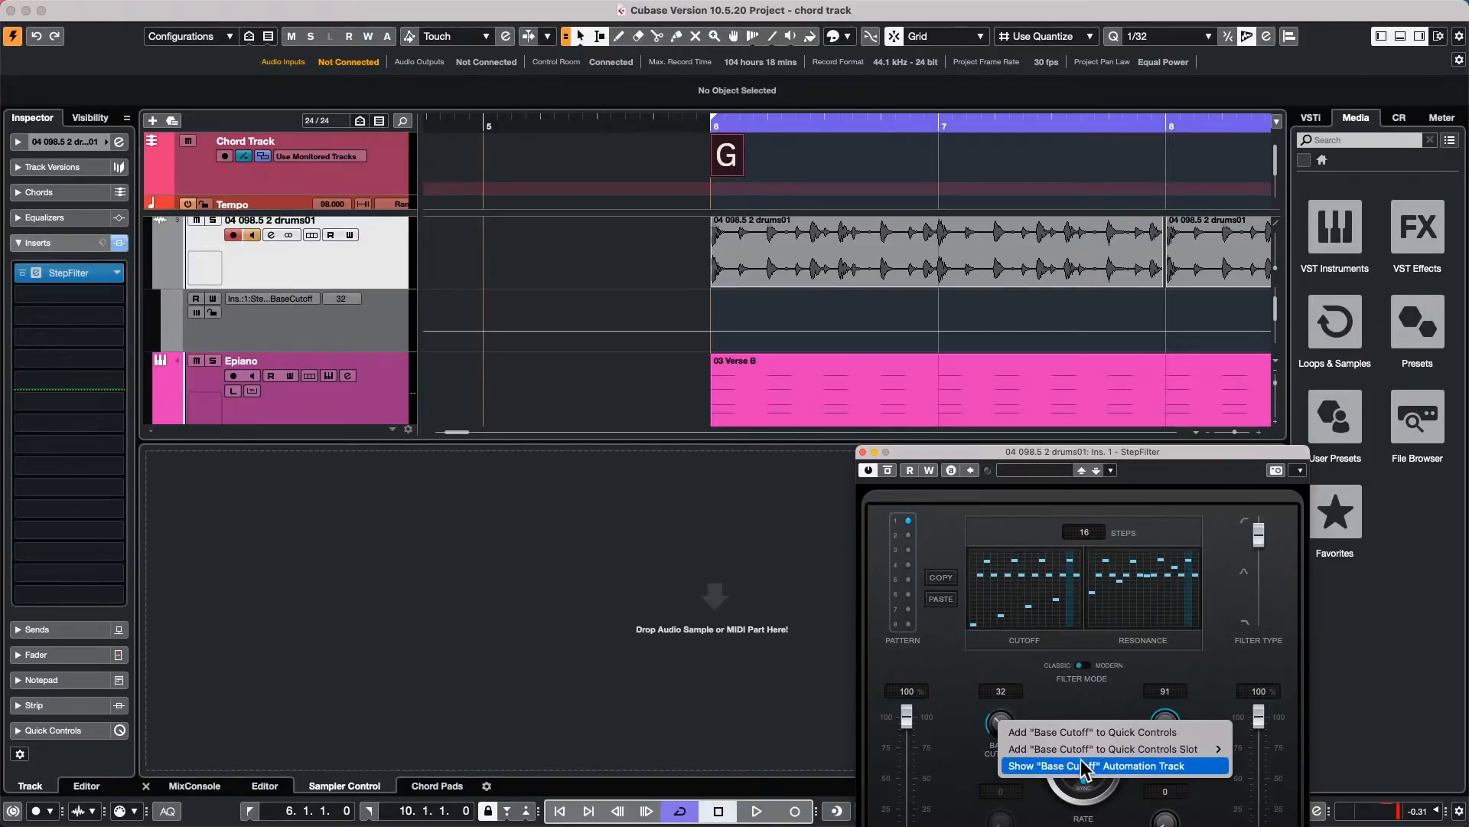
{"action": "left_click", "coordinate": [1052, 680]}
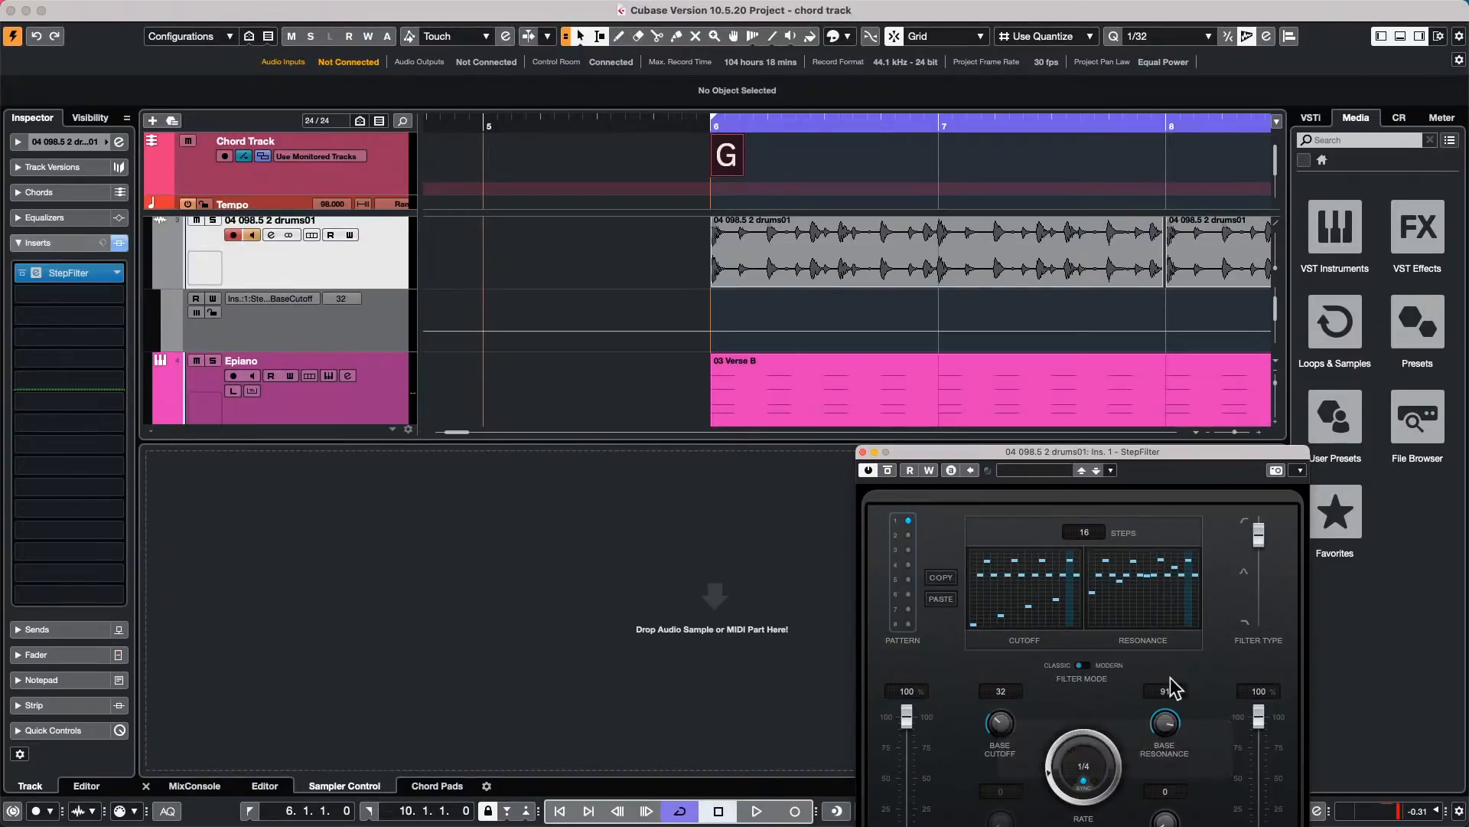
{"action": "right_click", "coordinate": [1162, 722]}
{"action": "left_click", "coordinate": [1190, 758]}
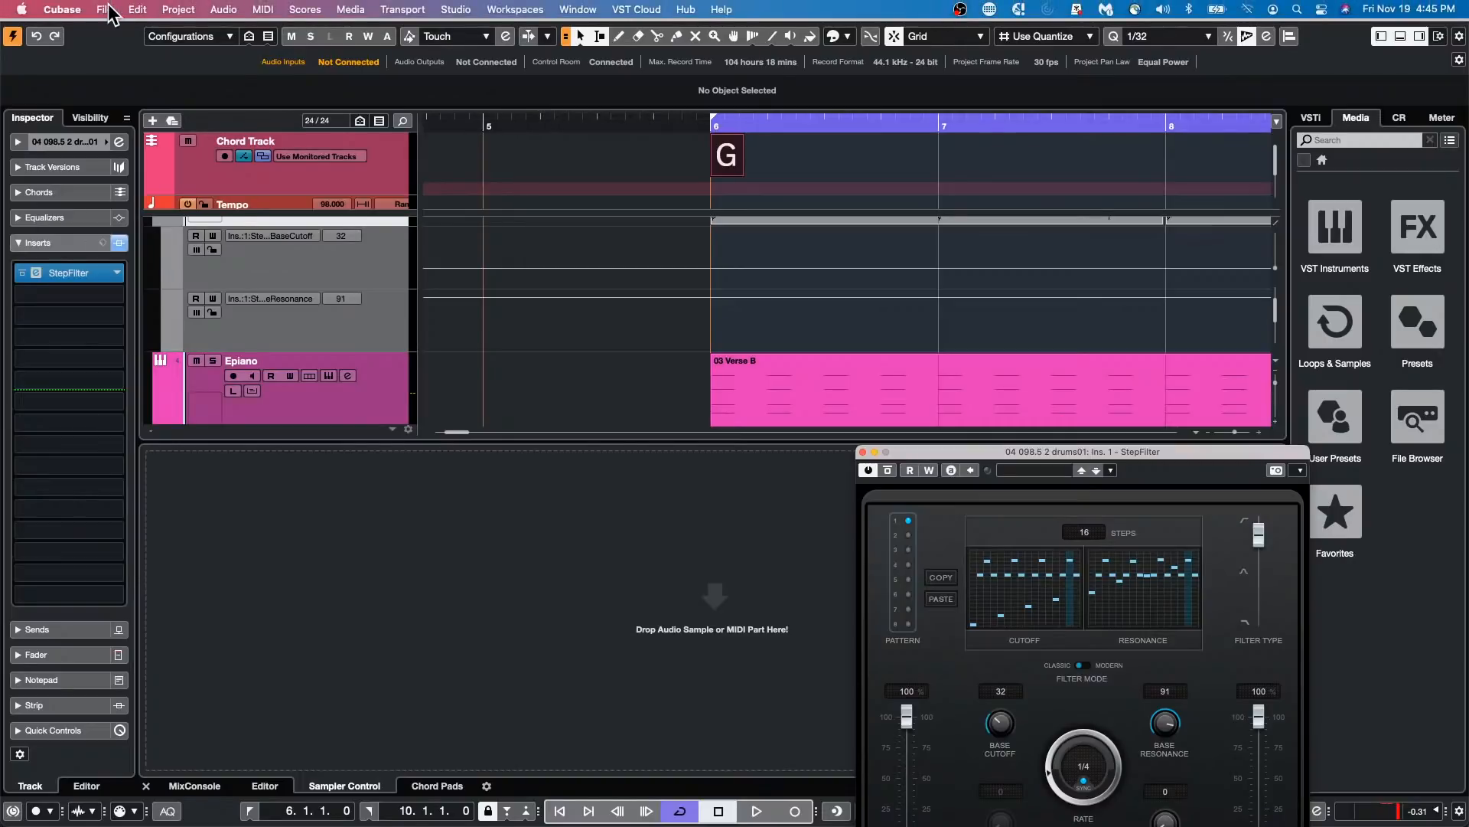
Step: Create a new project from the Empty template in the preselected project folder
{"action": "left_click", "coordinate": [105, 9]}
{"action": "left_click", "coordinate": [144, 34]}
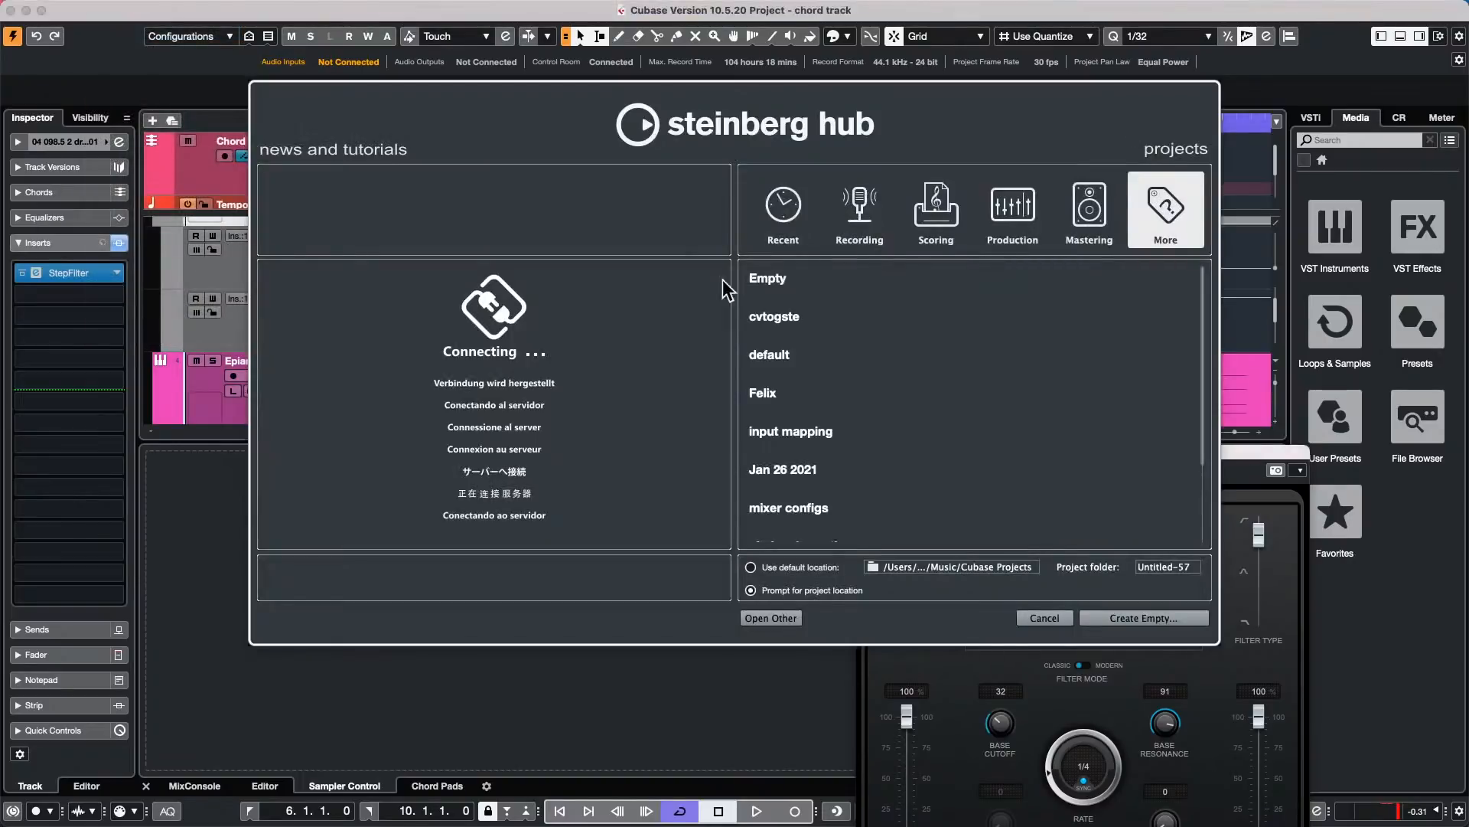
{"action": "double_click", "coordinate": [818, 274]}
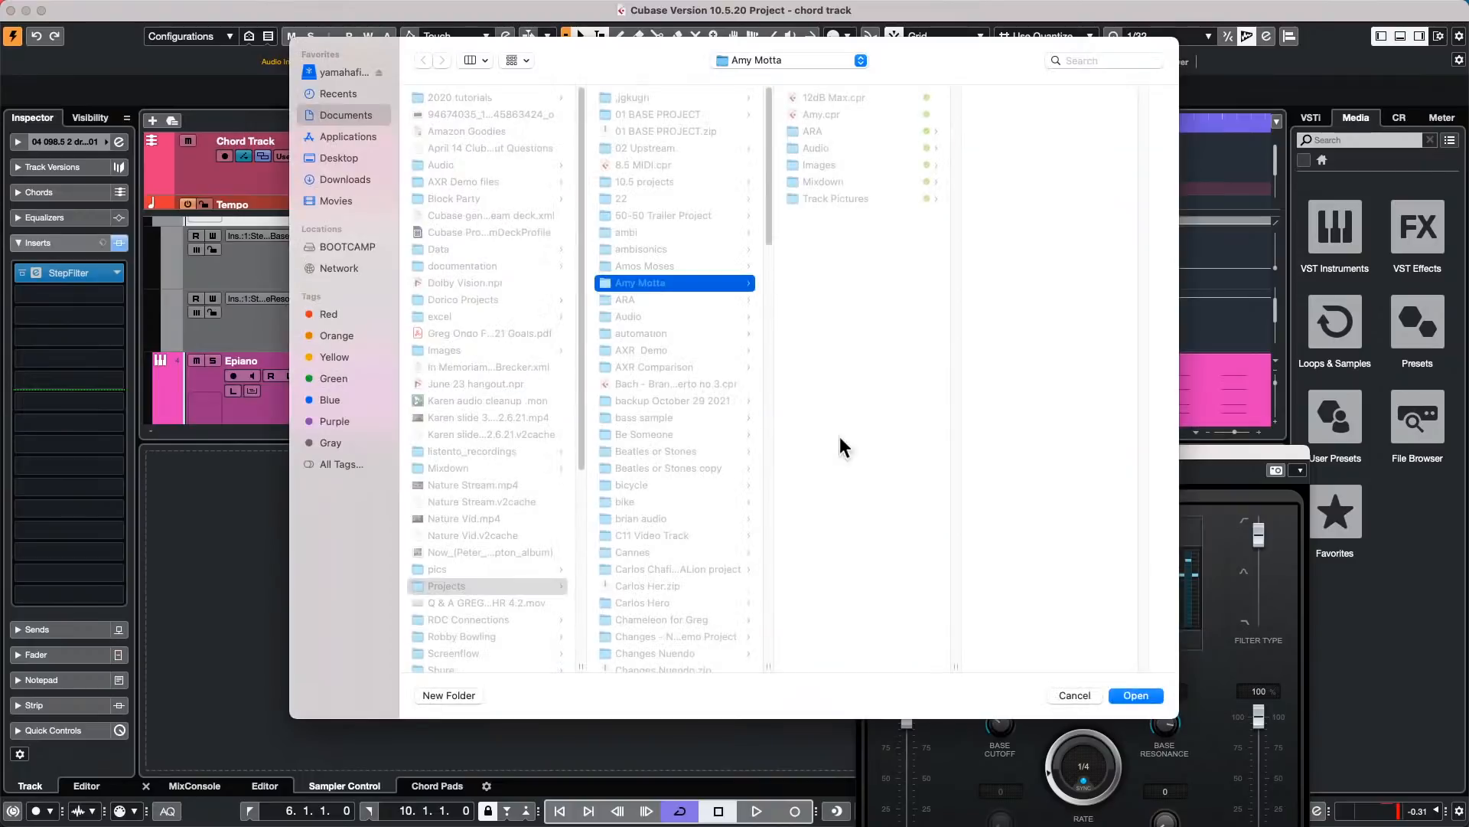
{"action": "left_click", "coordinate": [1136, 695]}
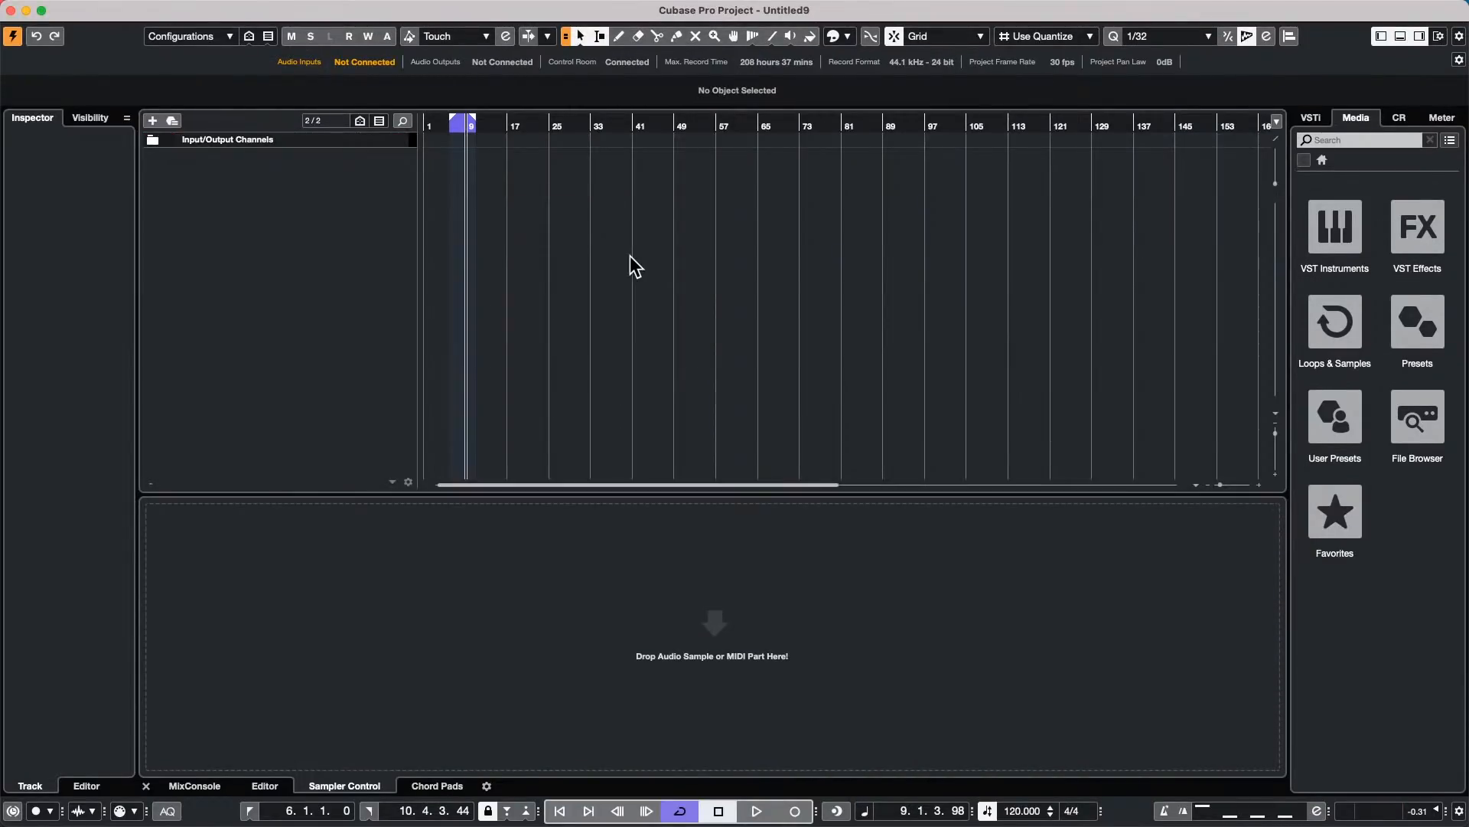
Step: Add one instrument track with HALion Sonic SE routed to Stereo Out and load its Hot Suitcase program
{"action": "right_click", "coordinate": [223, 189]}
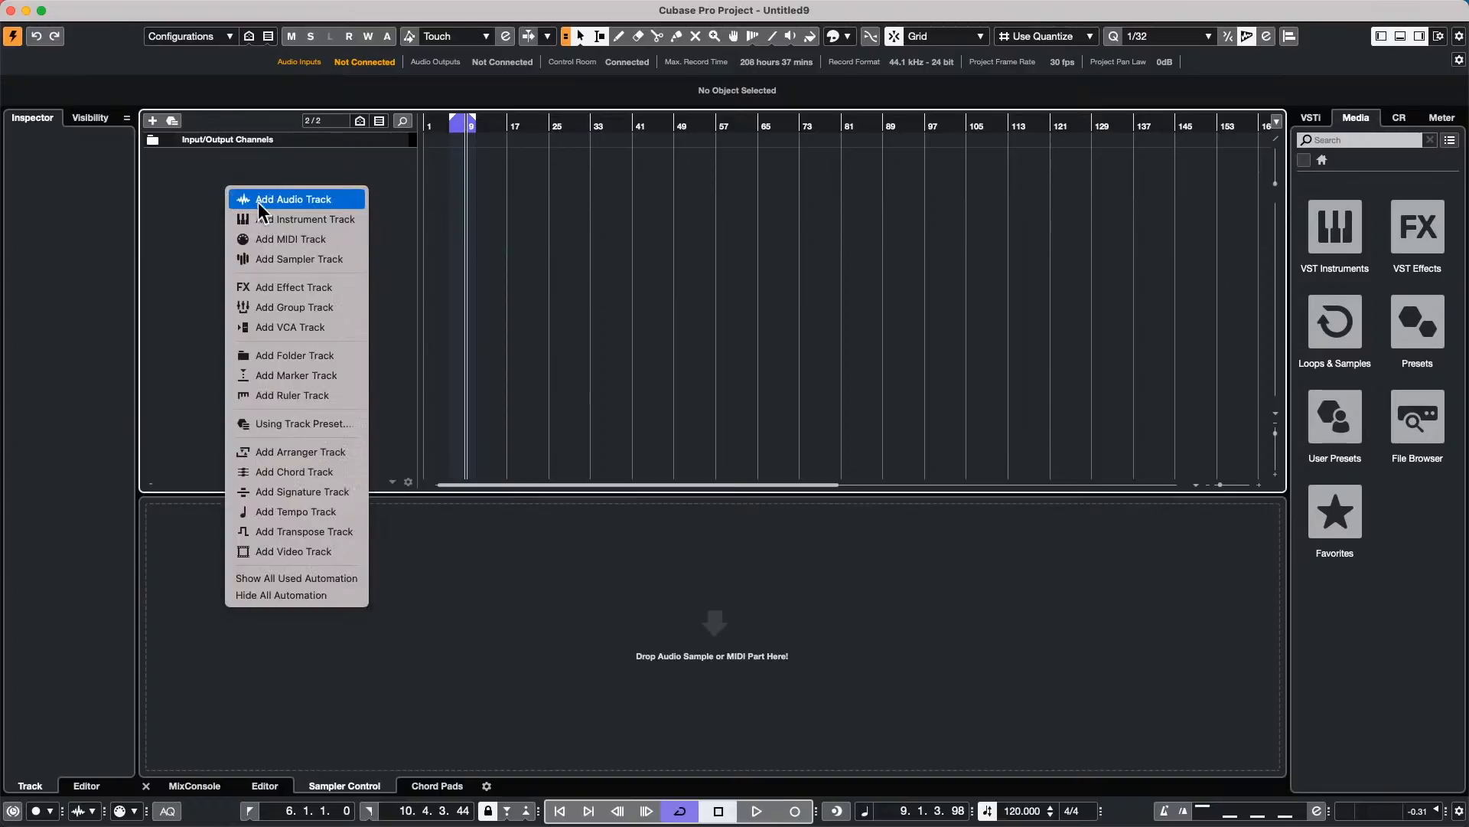
{"action": "left_click", "coordinate": [304, 221]}
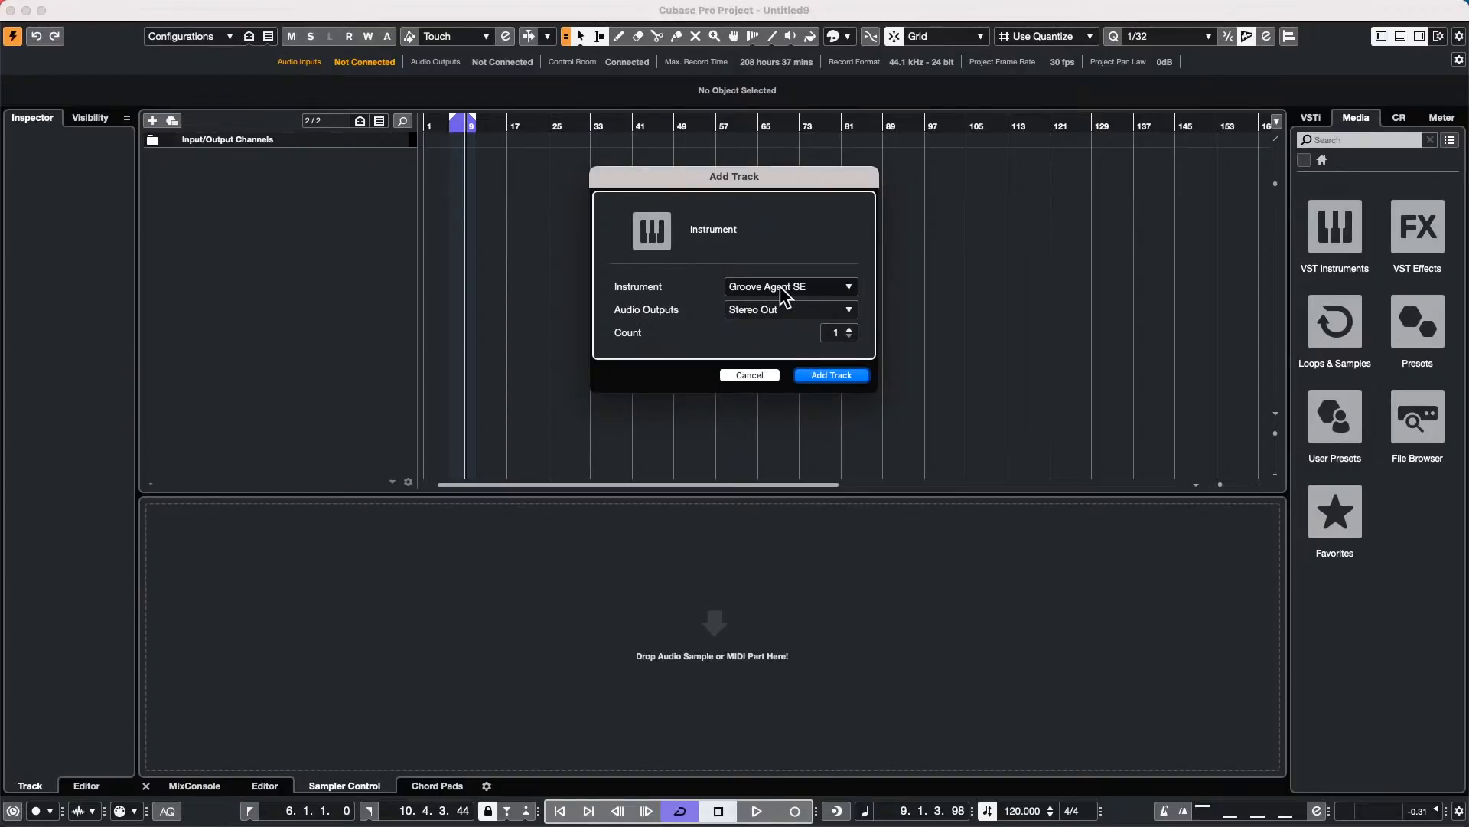
{"action": "left_click", "coordinate": [785, 295]}
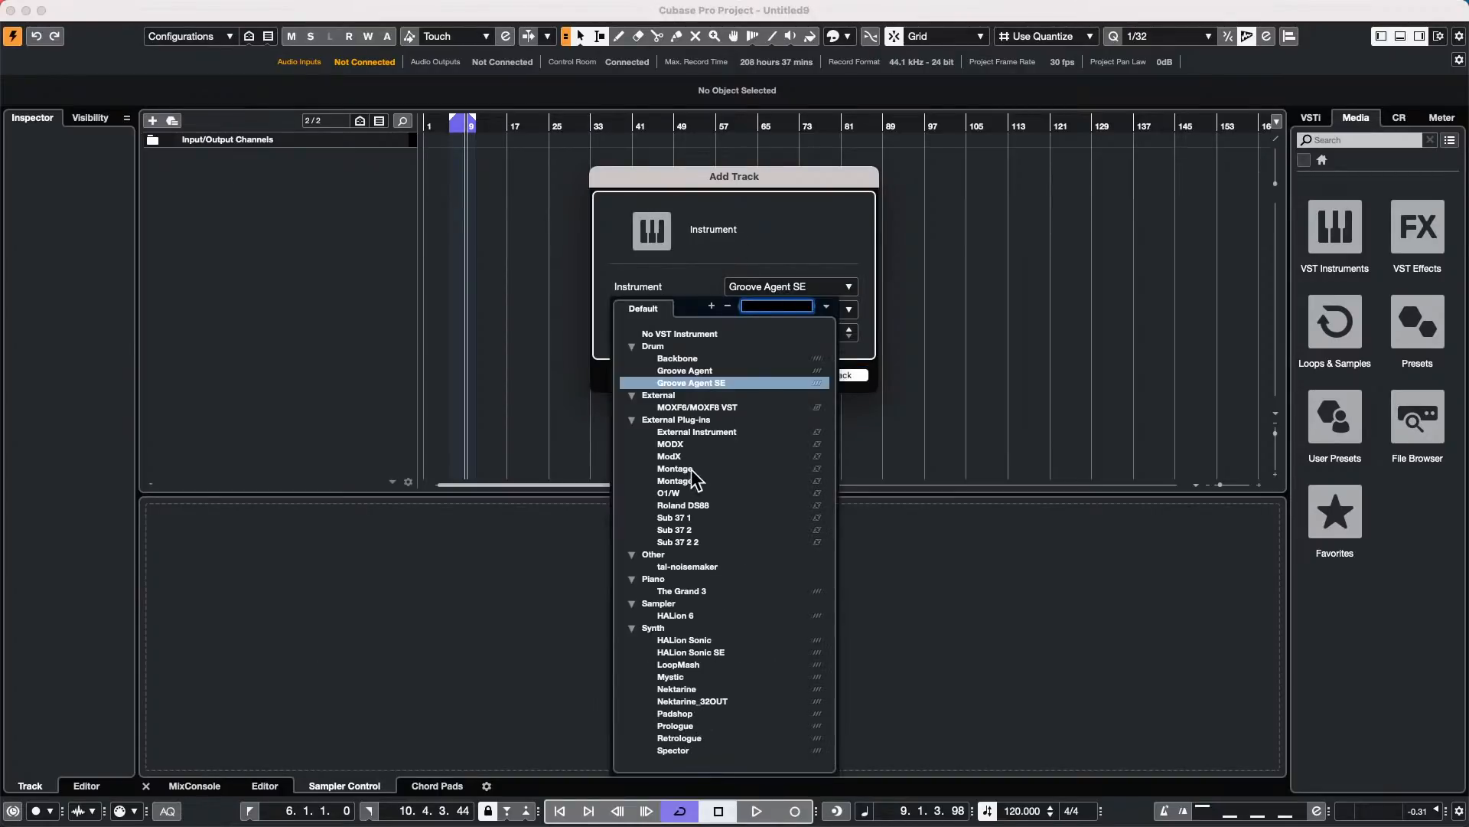
{"action": "left_click", "coordinate": [710, 655]}
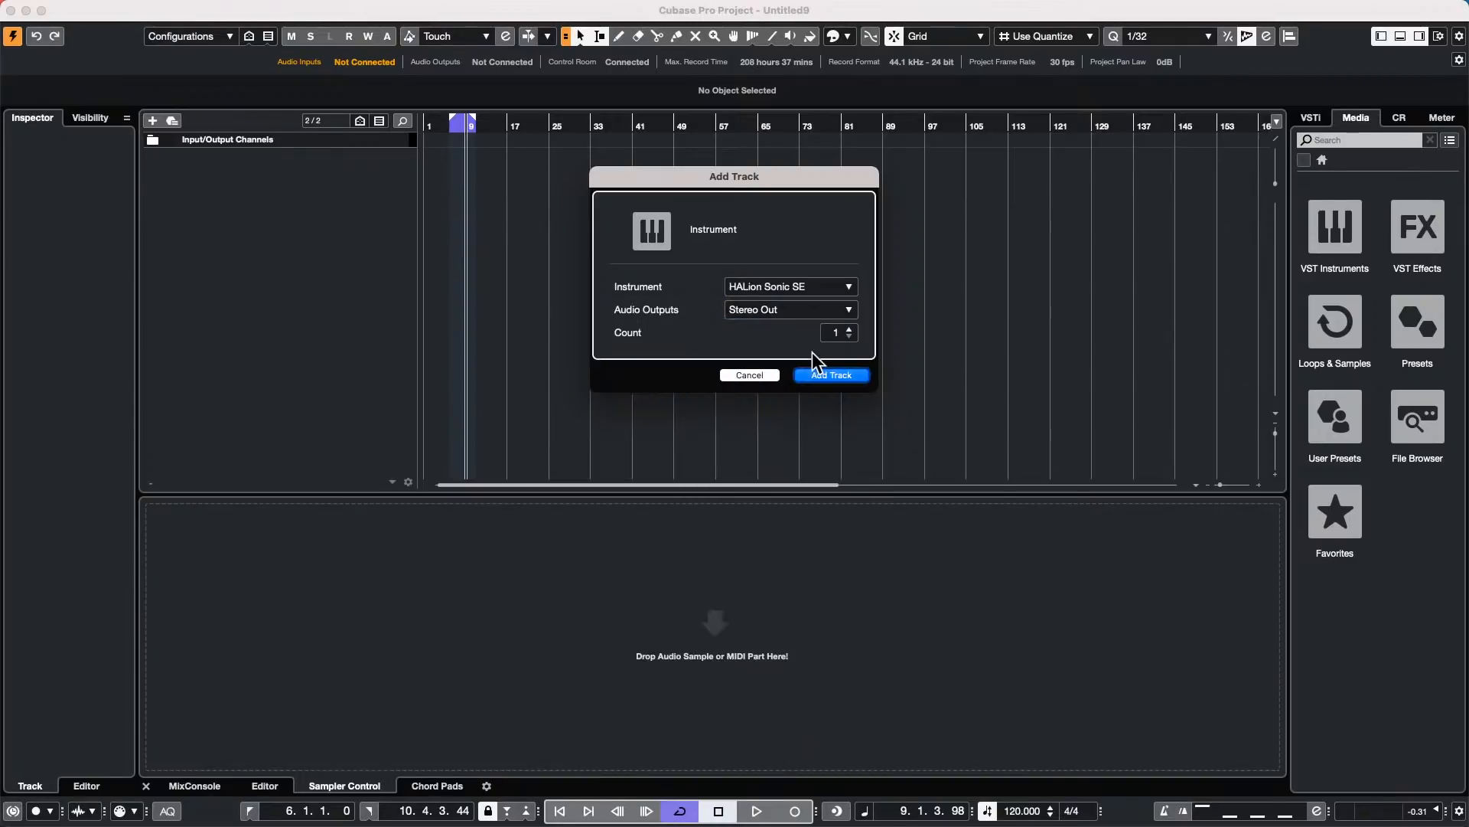
{"action": "left_click", "coordinate": [842, 374]}
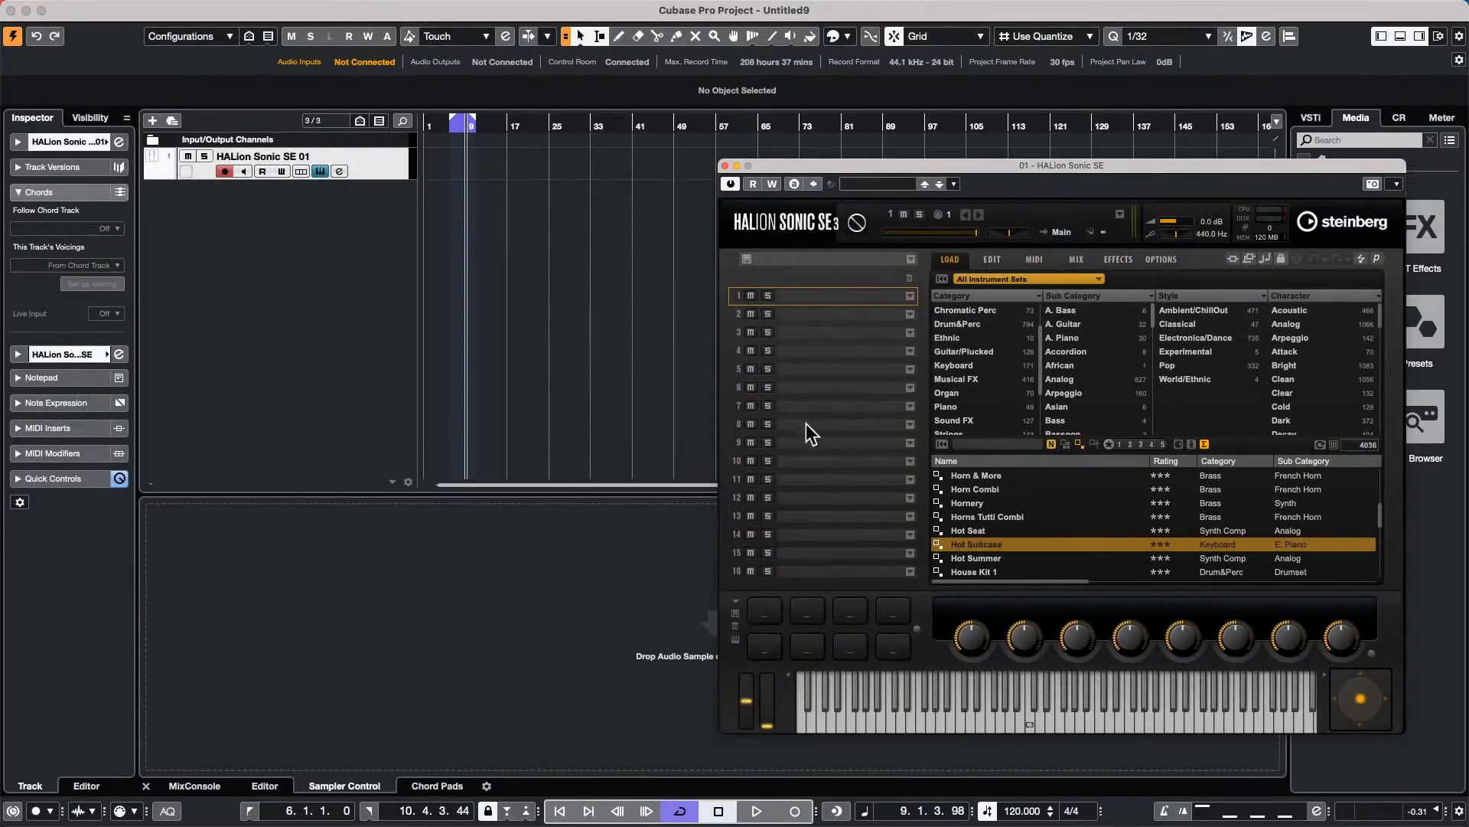
{"action": "double_click", "coordinate": [1008, 543]}
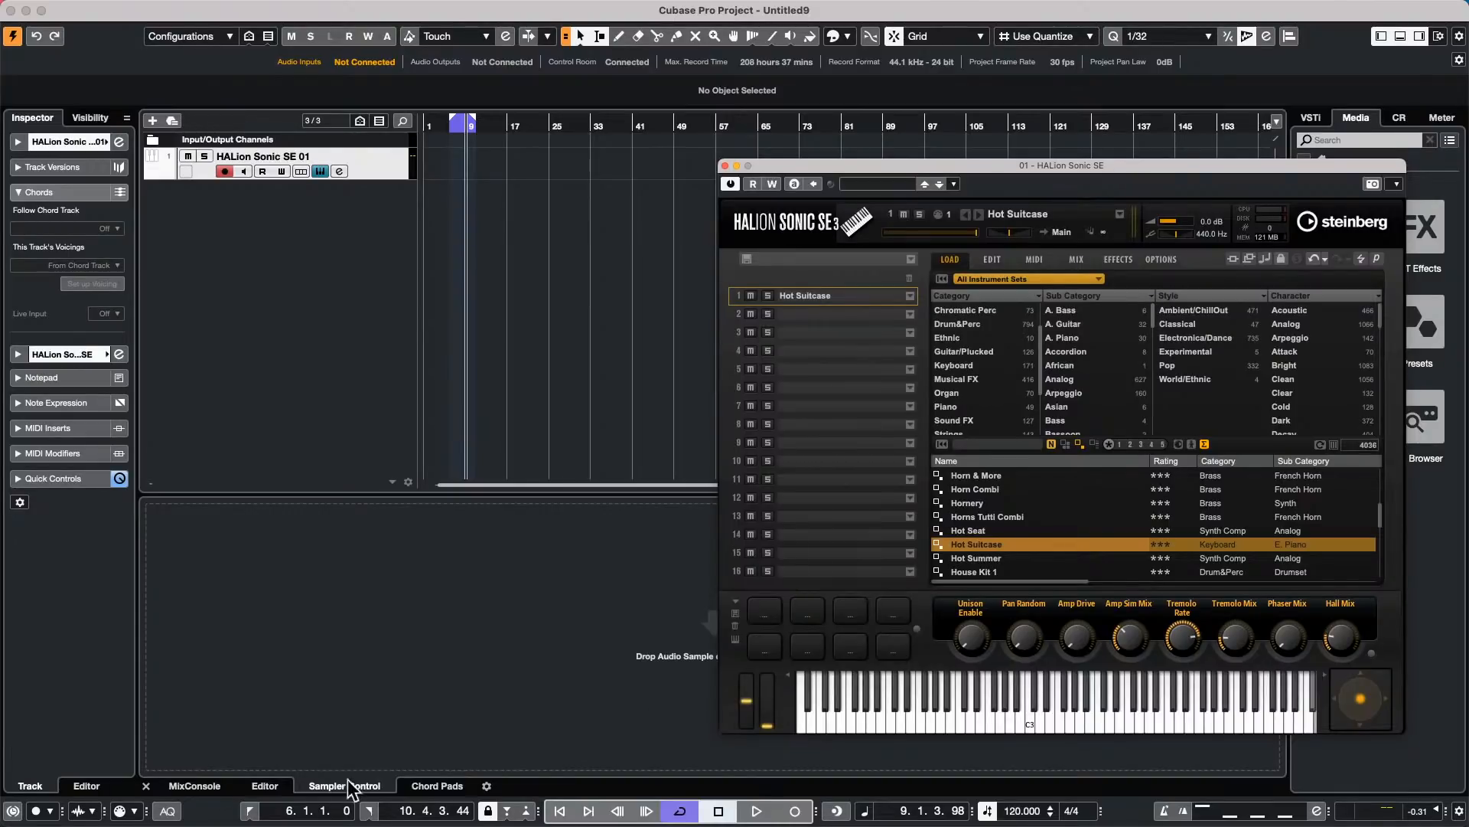
Step: Empty the HALion Sonic SE 01 track's retrospective record buffer and return the project cursor to bar 1
{"action": "left_click", "coordinate": [52, 139]}
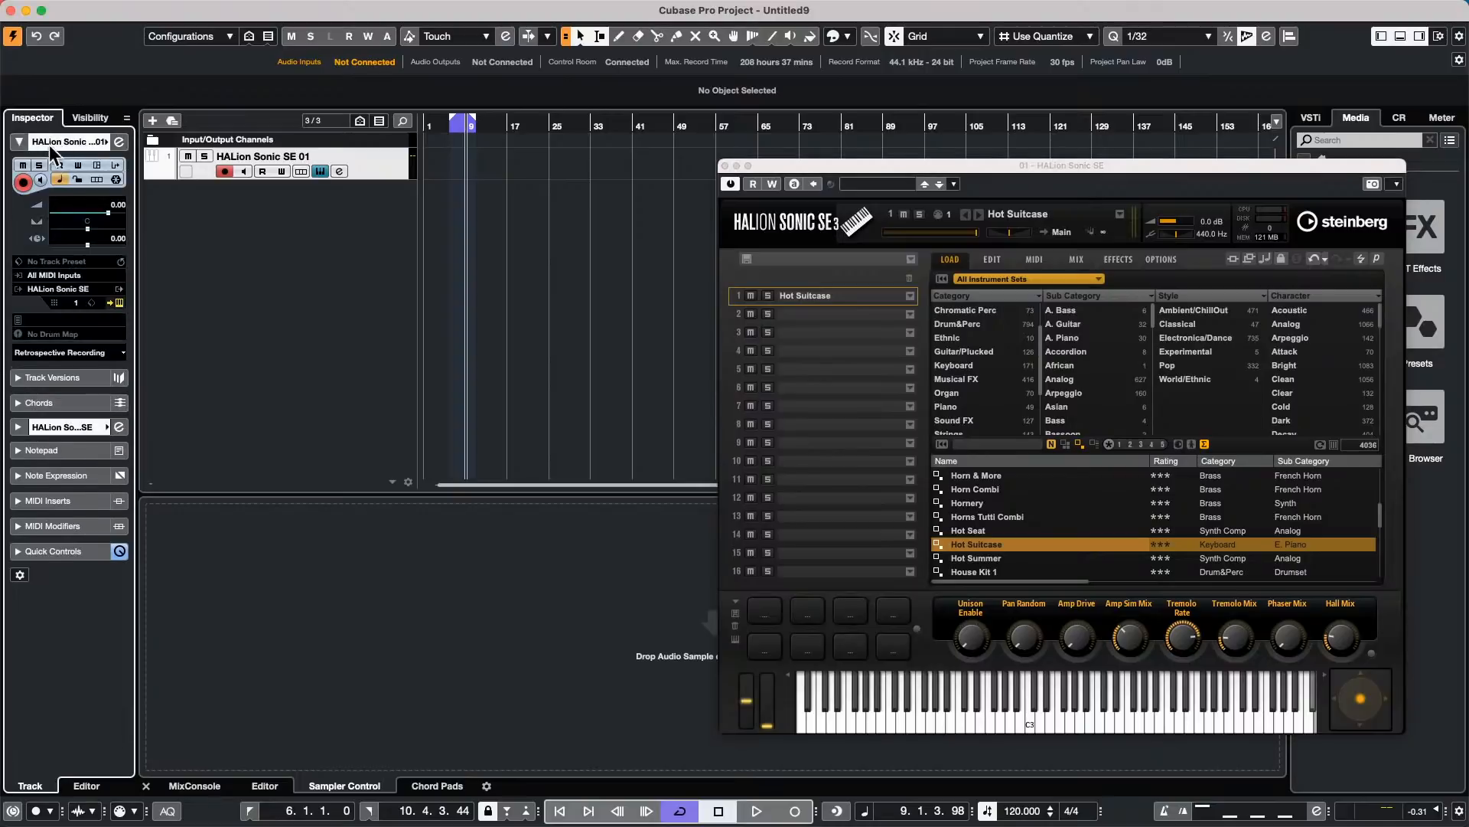
{"action": "left_click", "coordinate": [69, 353]}
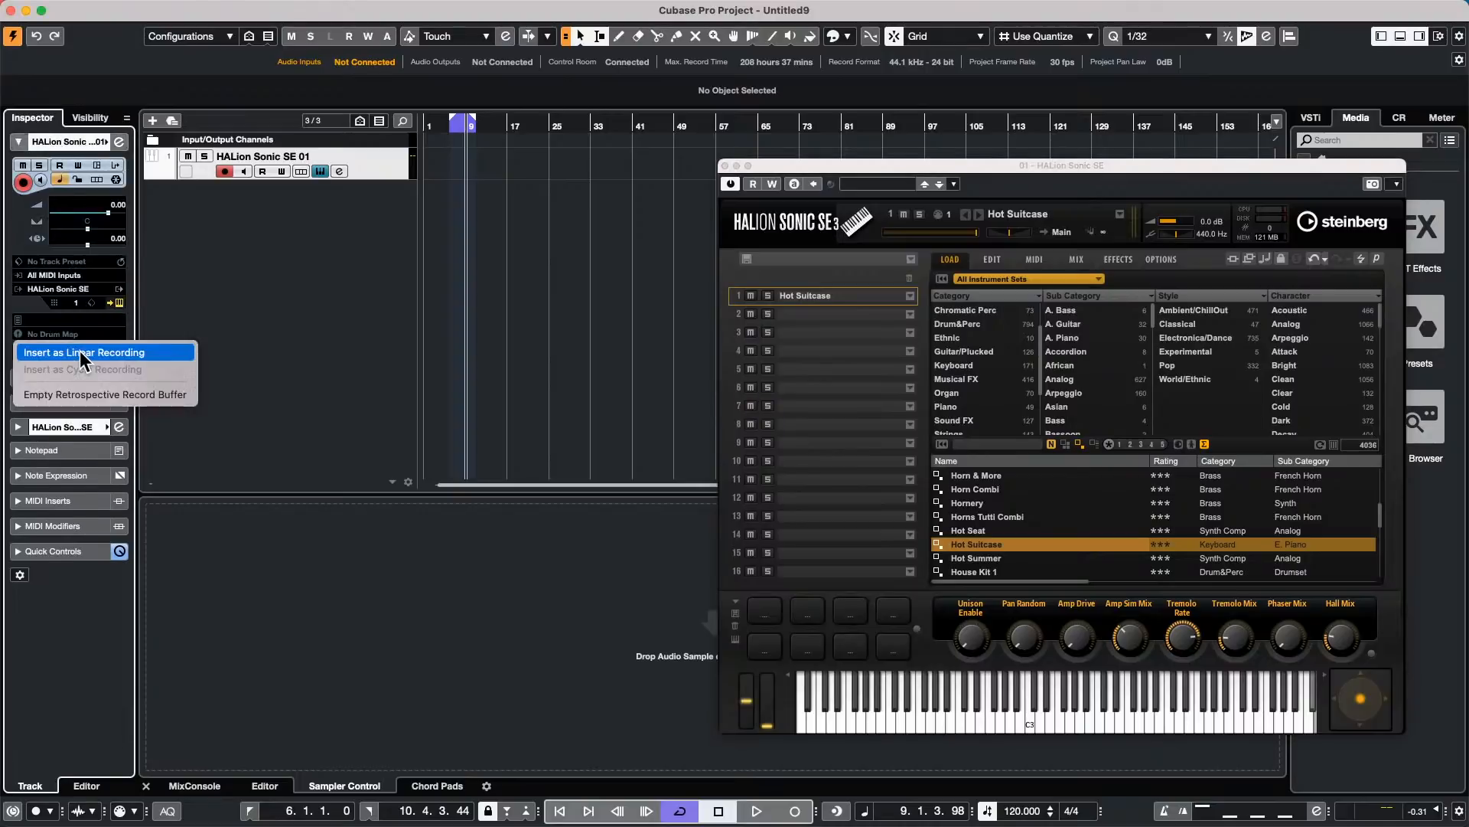
{"action": "left_click", "coordinate": [147, 392]}
{"action": "left_click_drag", "start_coordinate": [474, 123], "coordinate": [267, 123]}
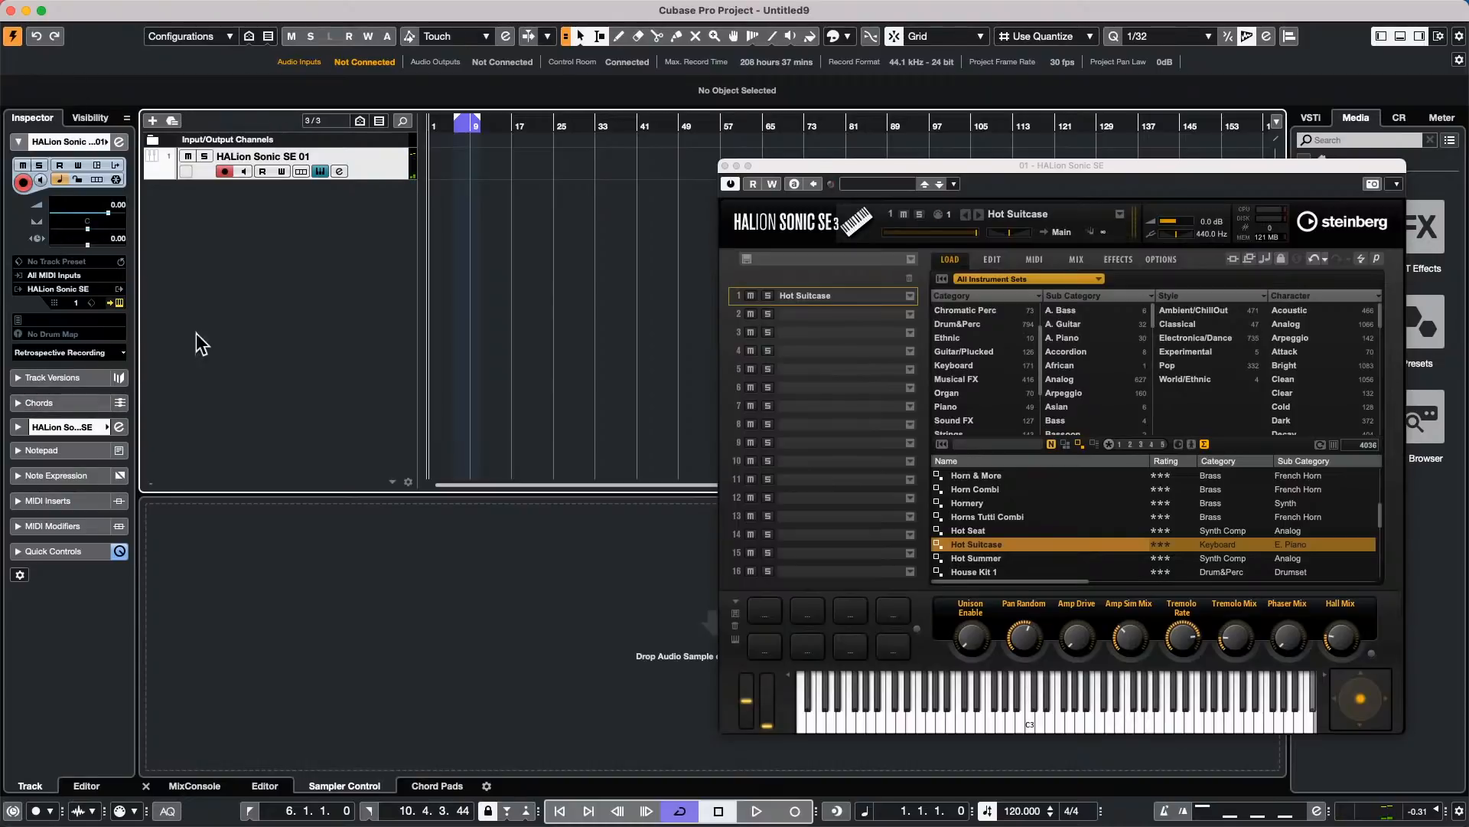
Step: Insert the played MIDI from bar 1 on the HALion Sonic SE 01 track with Retrospective Record, twice
{"action": "left_click", "coordinate": [836, 810]}
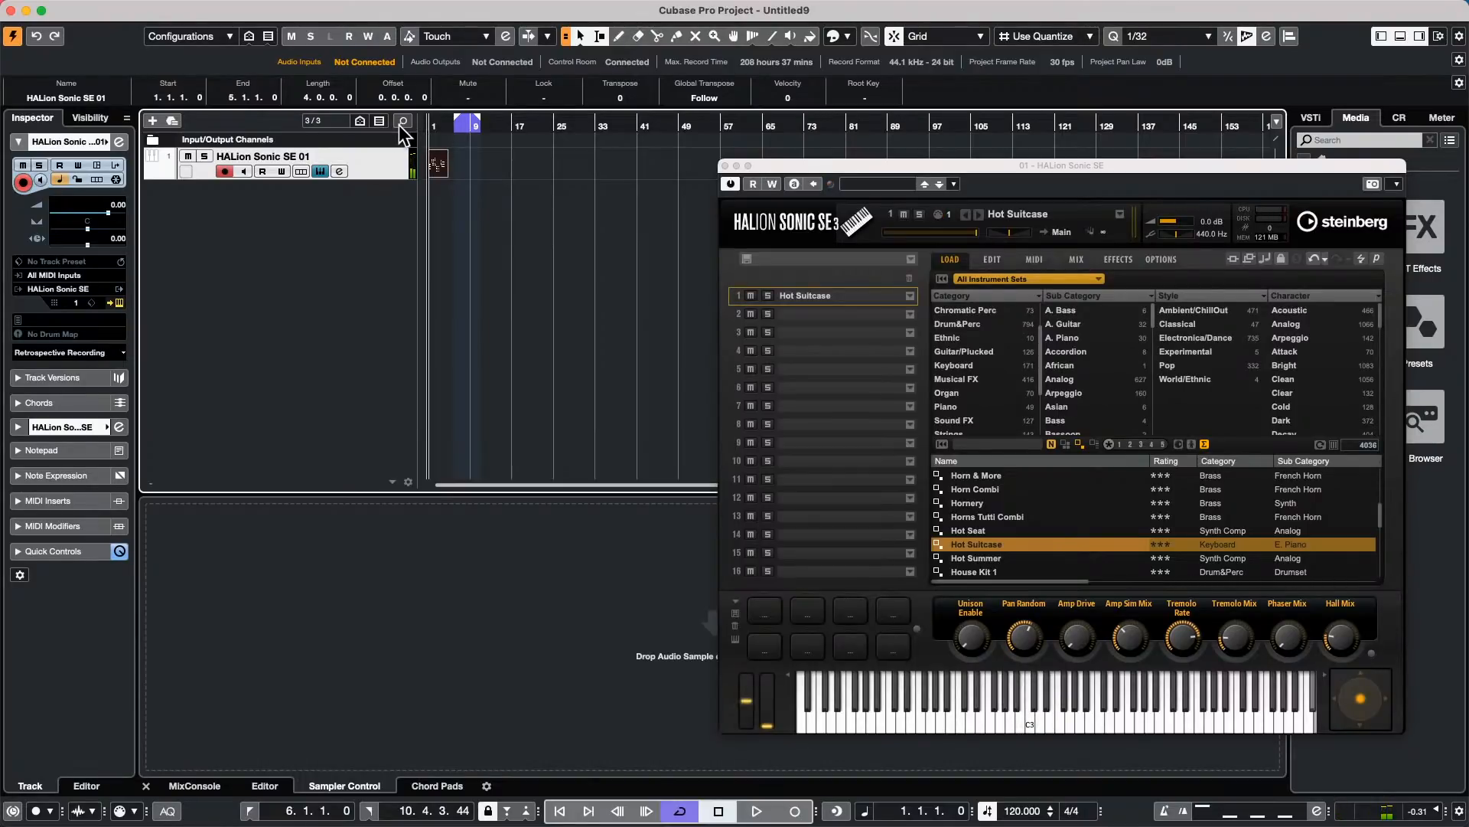
{"action": "left_click", "coordinate": [836, 811]}
{"action": "left_click_drag", "start_coordinate": [446, 124], "coordinate": [417, 168]}
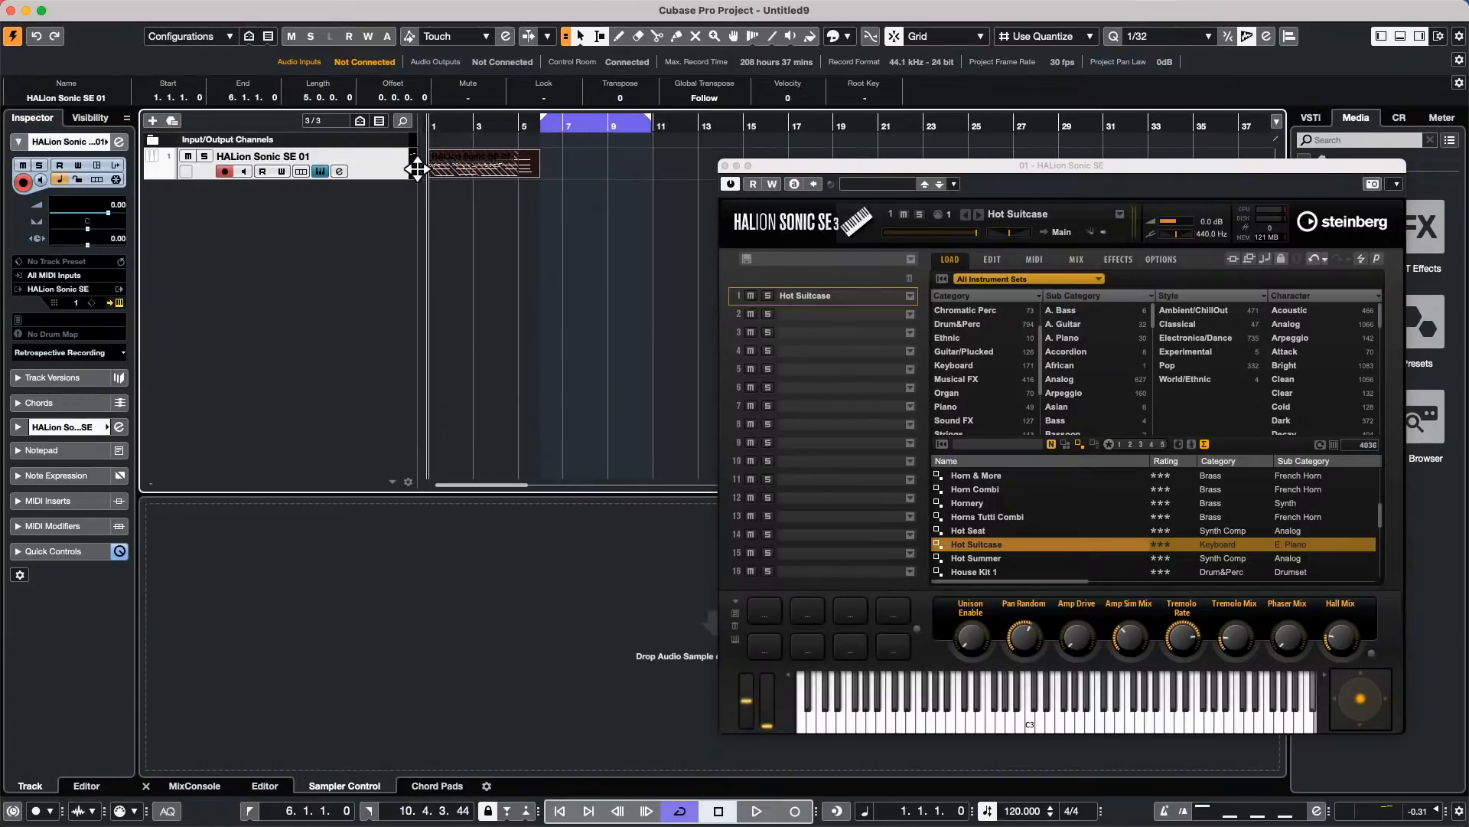
Step: Close the HALion Sonic SE window and open the recorded parts in a separate Key Editor window
{"action": "double_click", "coordinate": [479, 177]}
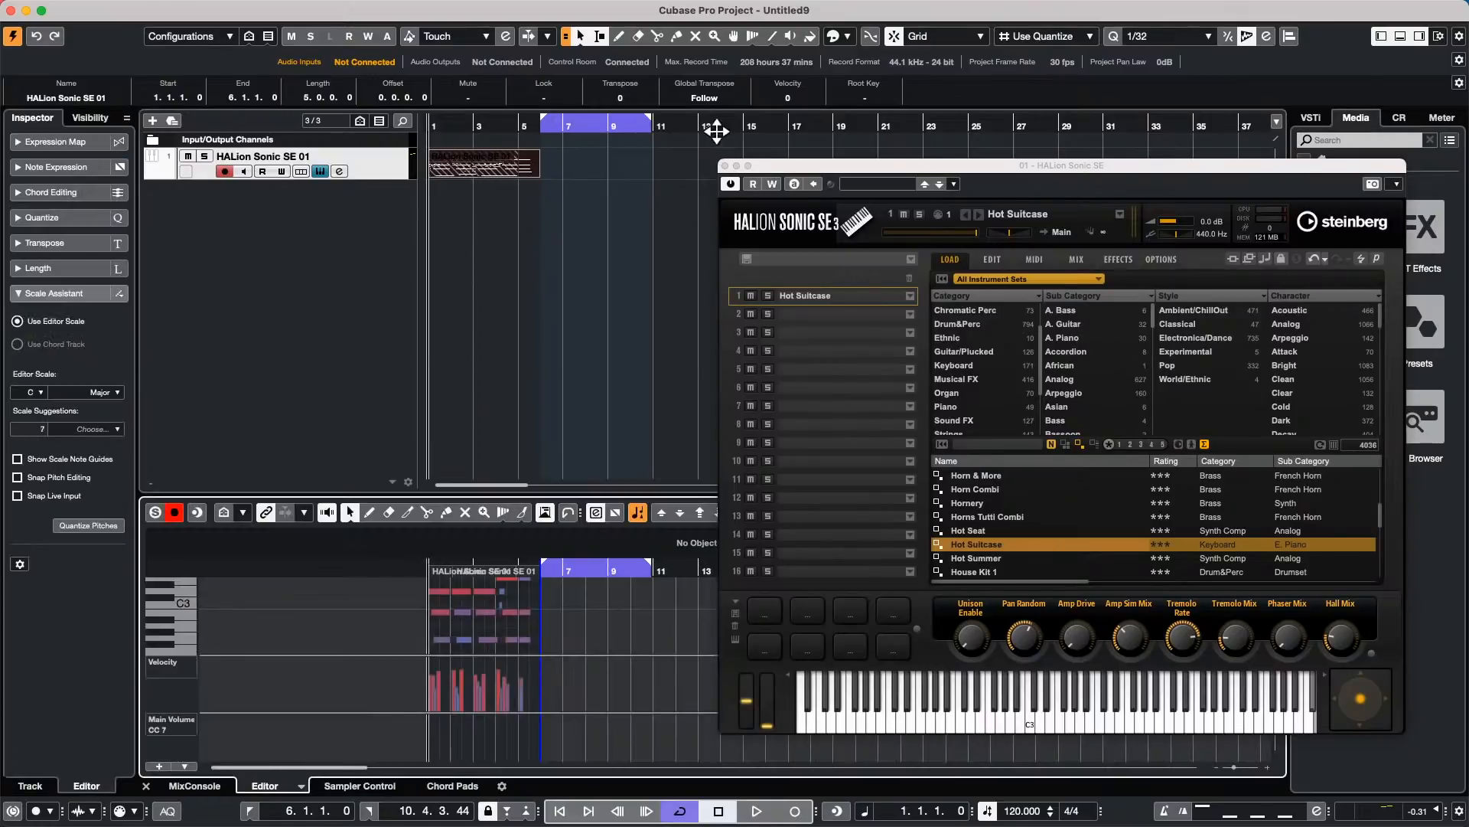
{"action": "left_click", "coordinate": [725, 166]}
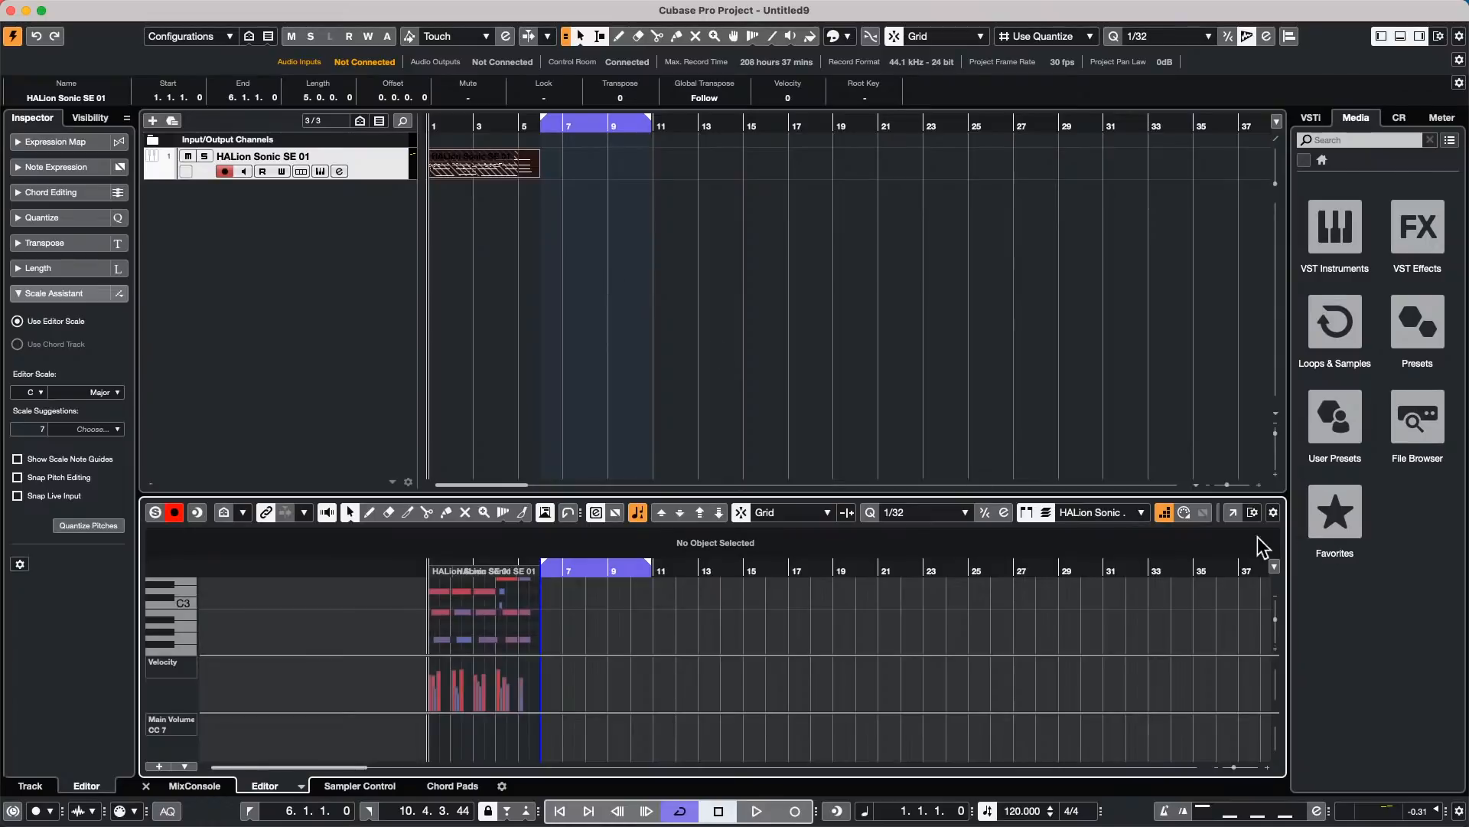
{"action": "left_click", "coordinate": [1234, 514]}
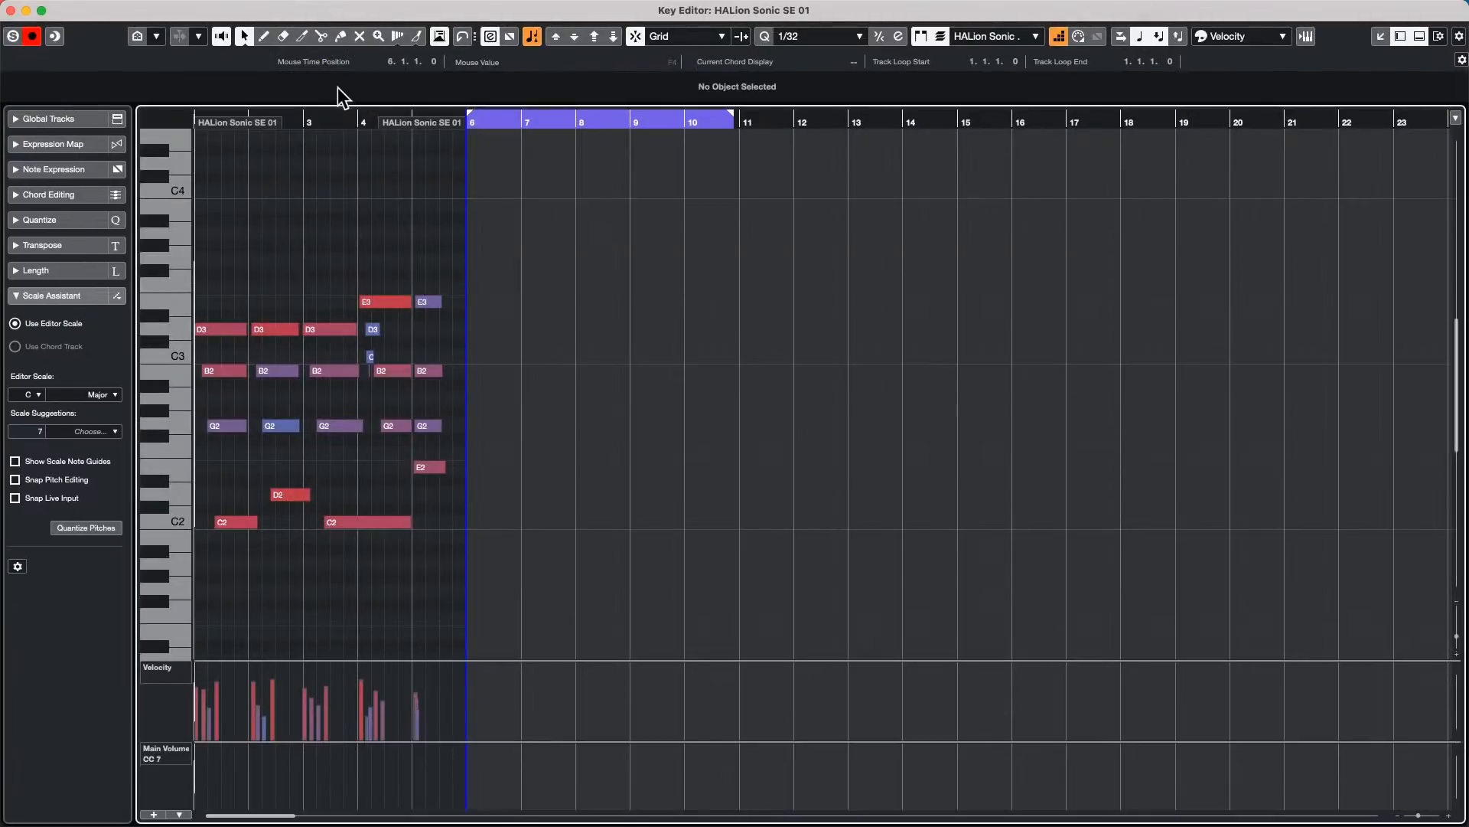
Step: Examine the recorded notes and the list of edited parts in the Key Editor, and close its window
{"action": "left_click_drag", "start_coordinate": [135, 111], "coordinate": [134, 121]}
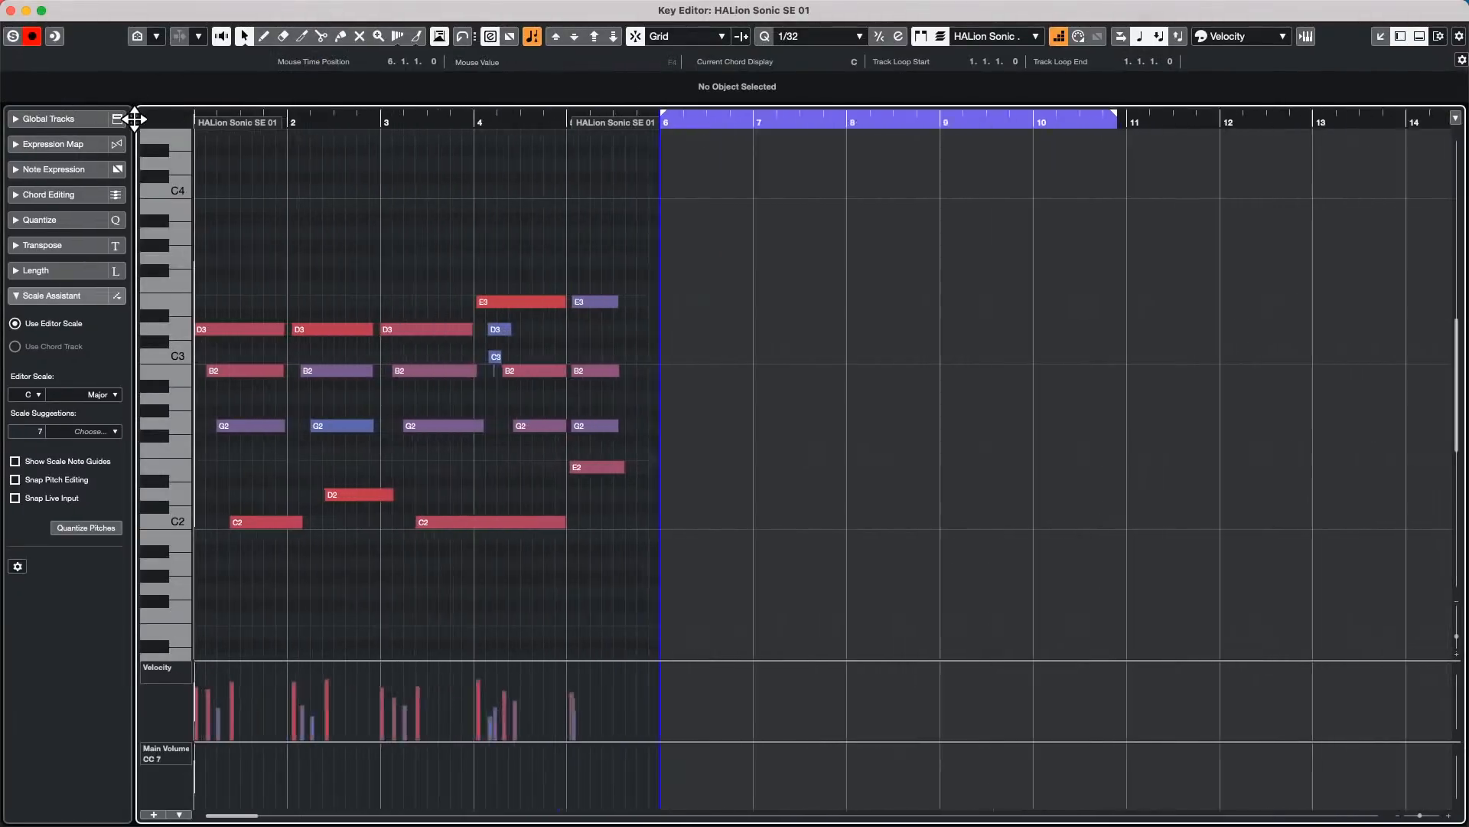
{"action": "scroll", "coordinate": [424, 320], "scroll_direction": "up", "scroll_amount": 6}
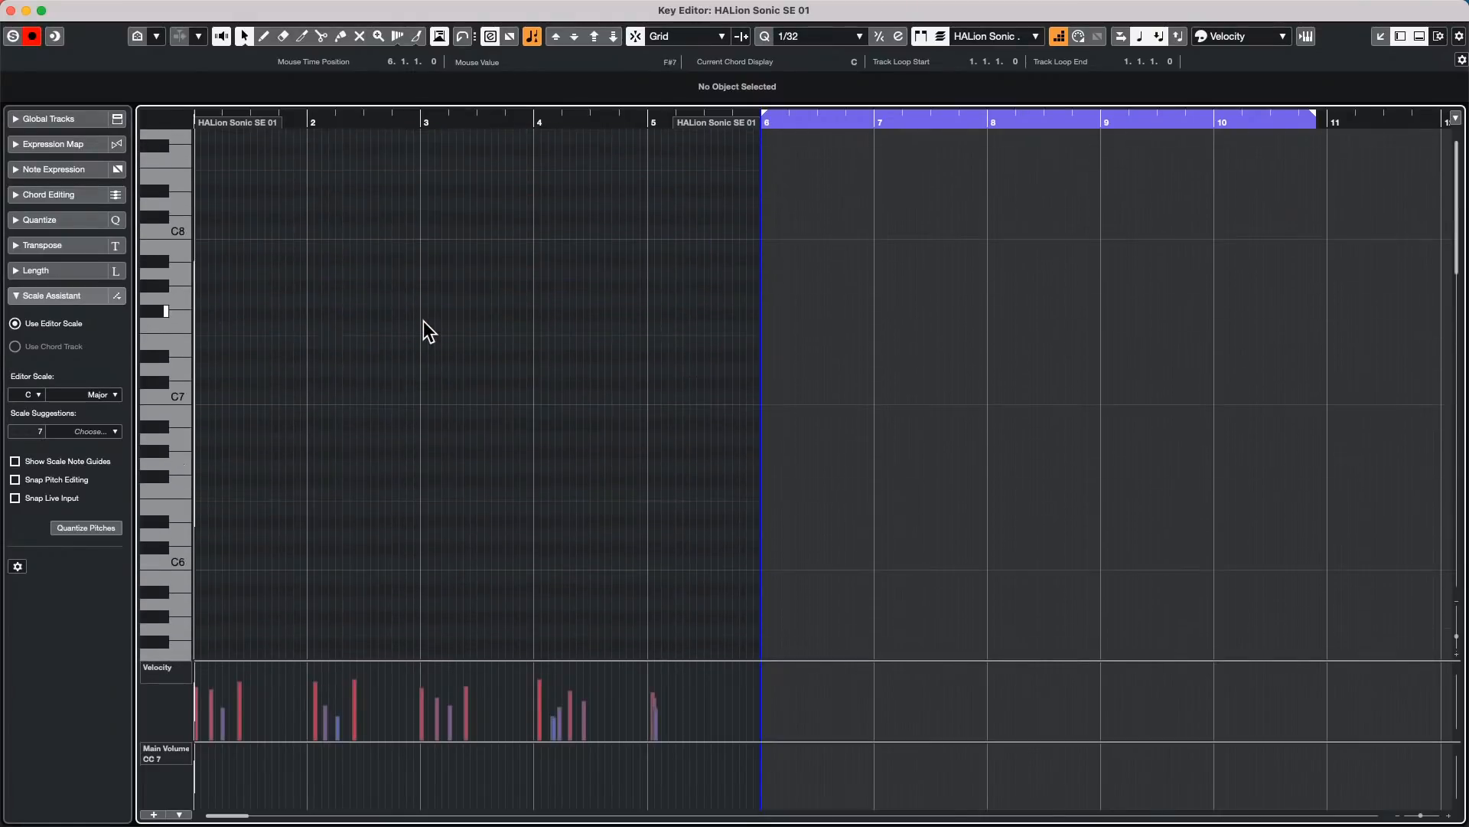
{"action": "scroll", "coordinate": [425, 321], "scroll_direction": "down", "scroll_amount": 8}
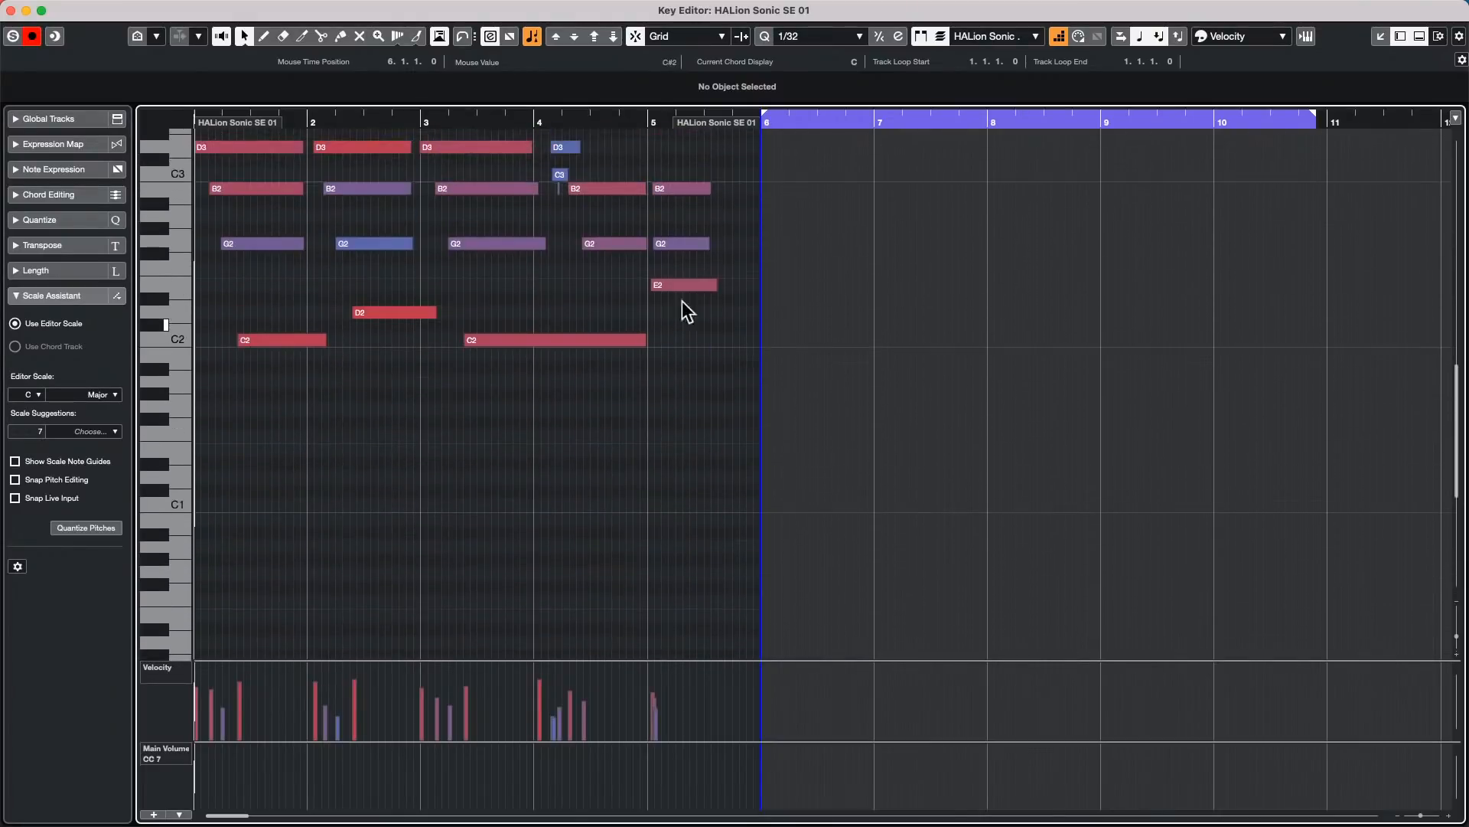
{"action": "left_click", "coordinate": [1033, 35]}
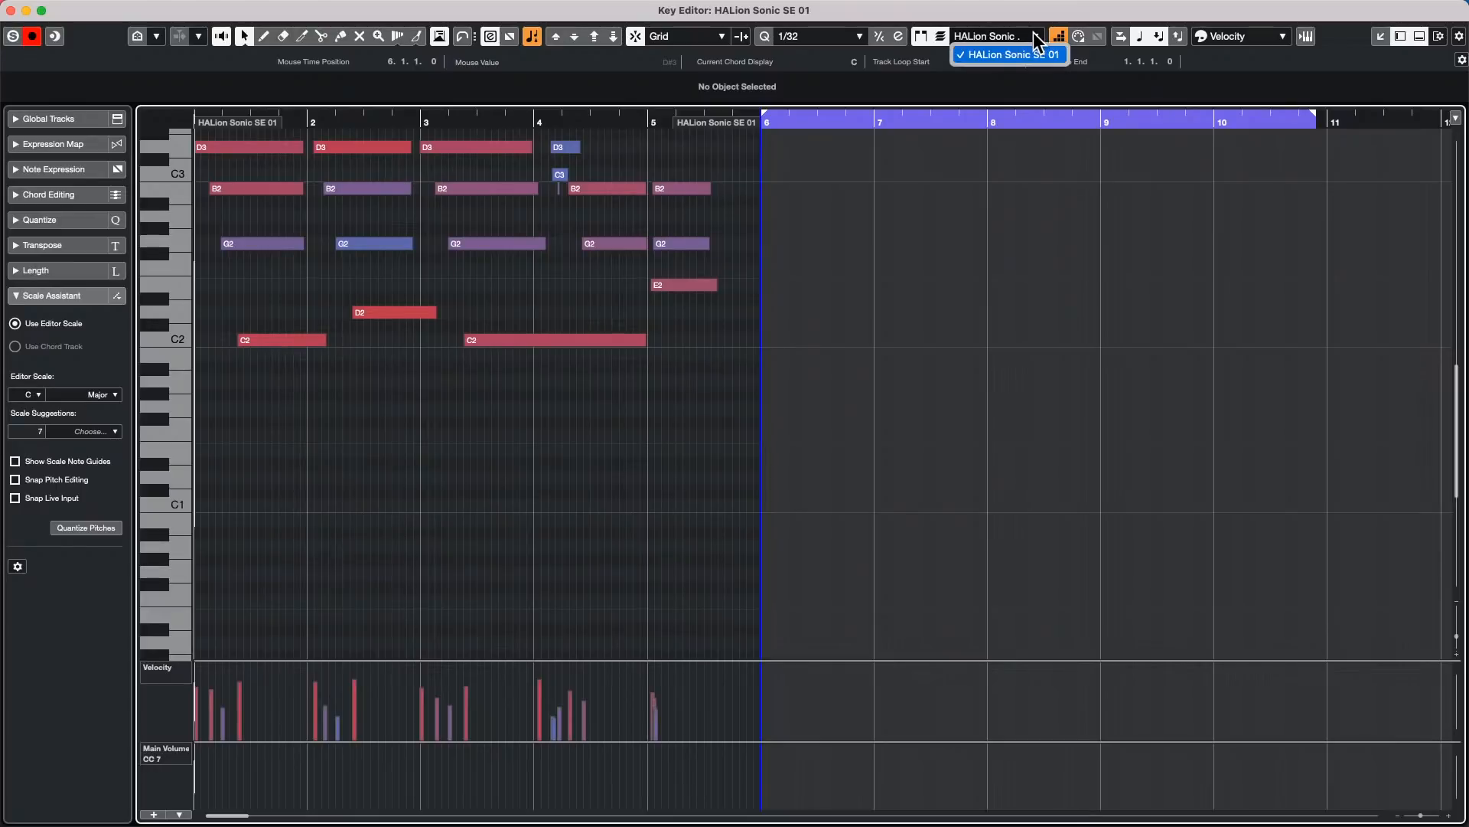
{"action": "left_click", "coordinate": [935, 214]}
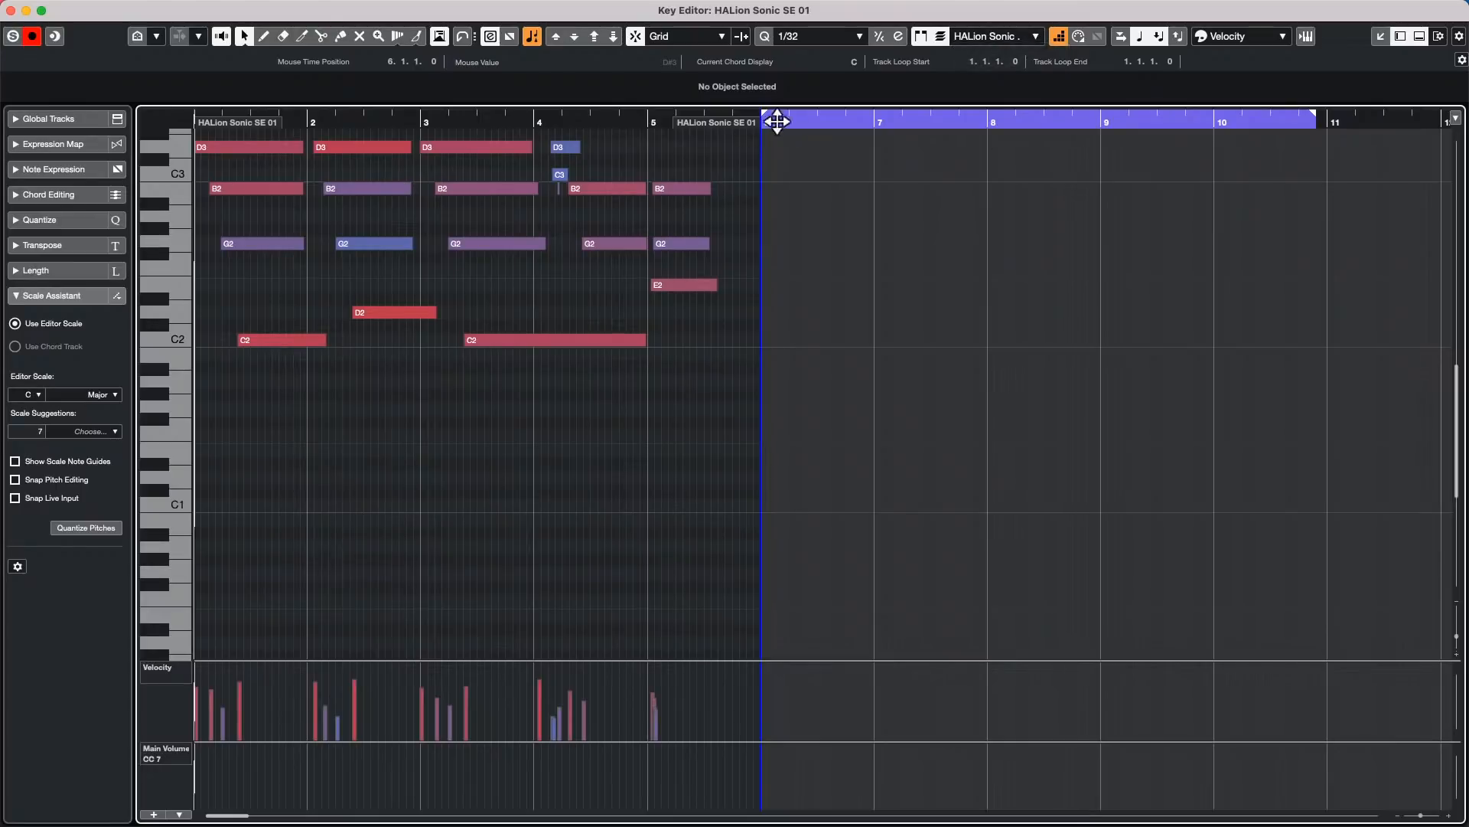
{"action": "left_click", "coordinate": [11, 10]}
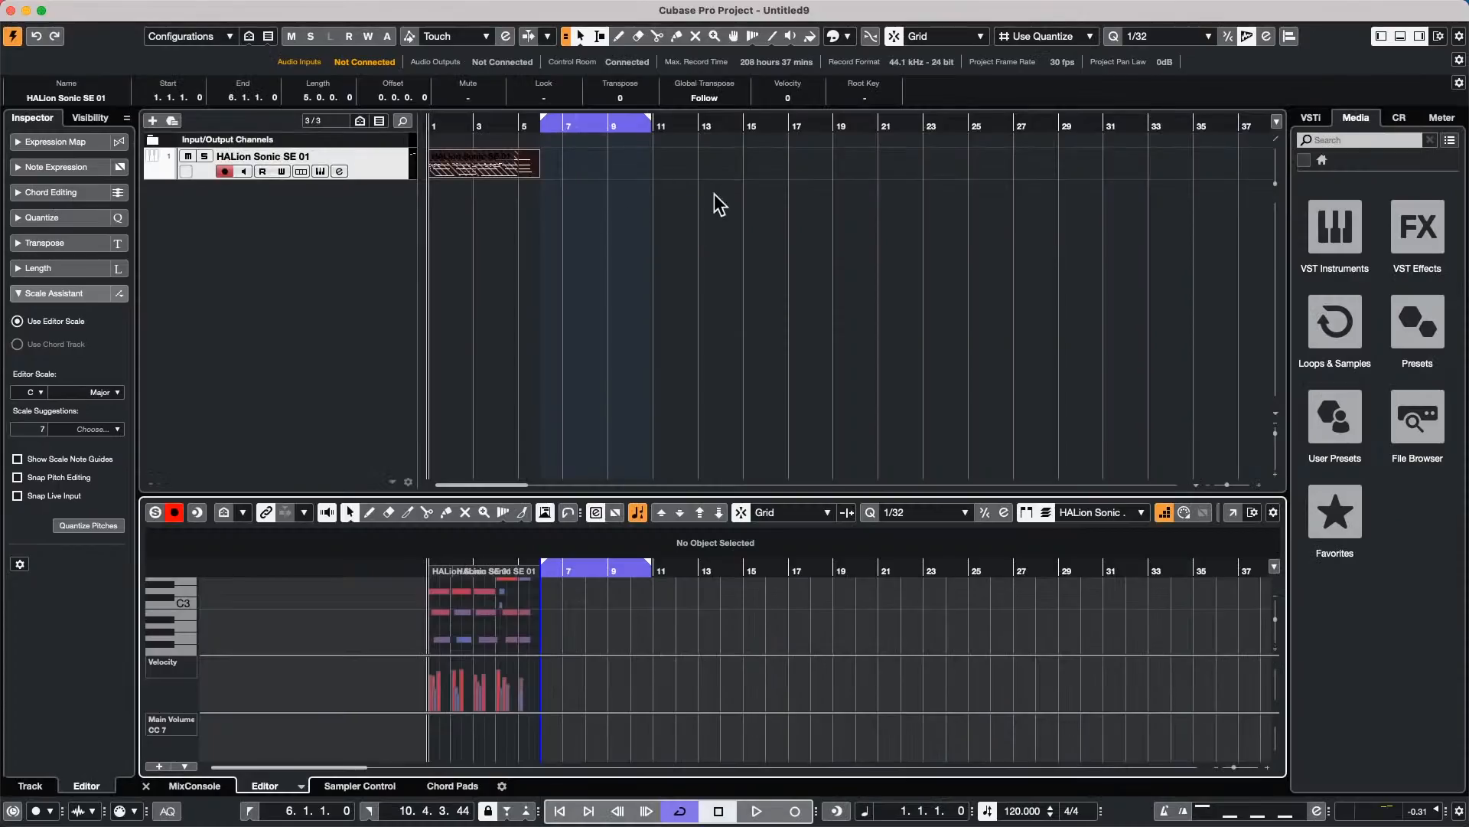
Step: Deselect the recorded parts and review the MIDI record mode options, including New Parts and Merge
{"action": "left_click", "coordinate": [519, 199]}
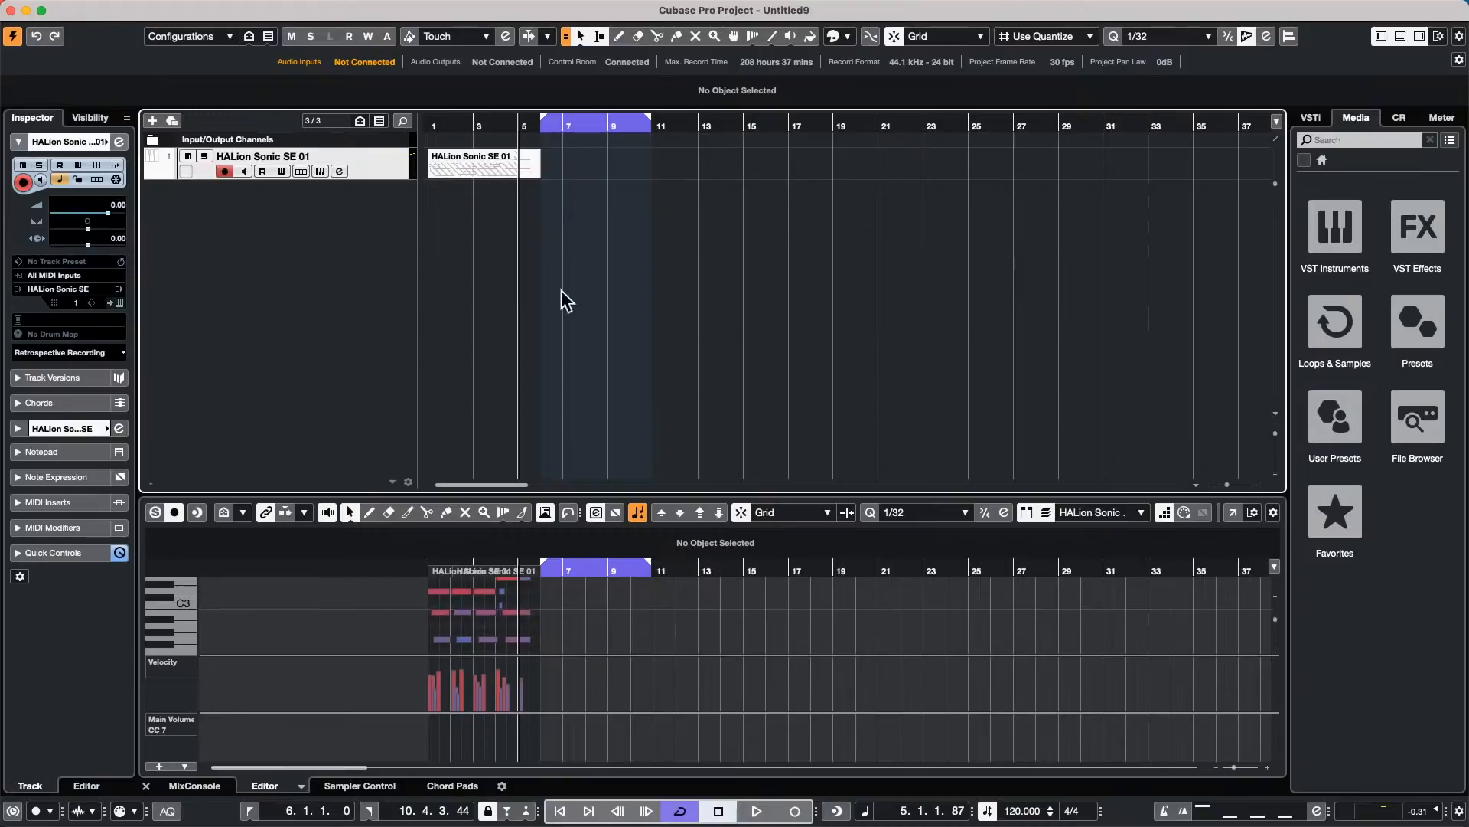
{"action": "left_click", "coordinate": [136, 810]}
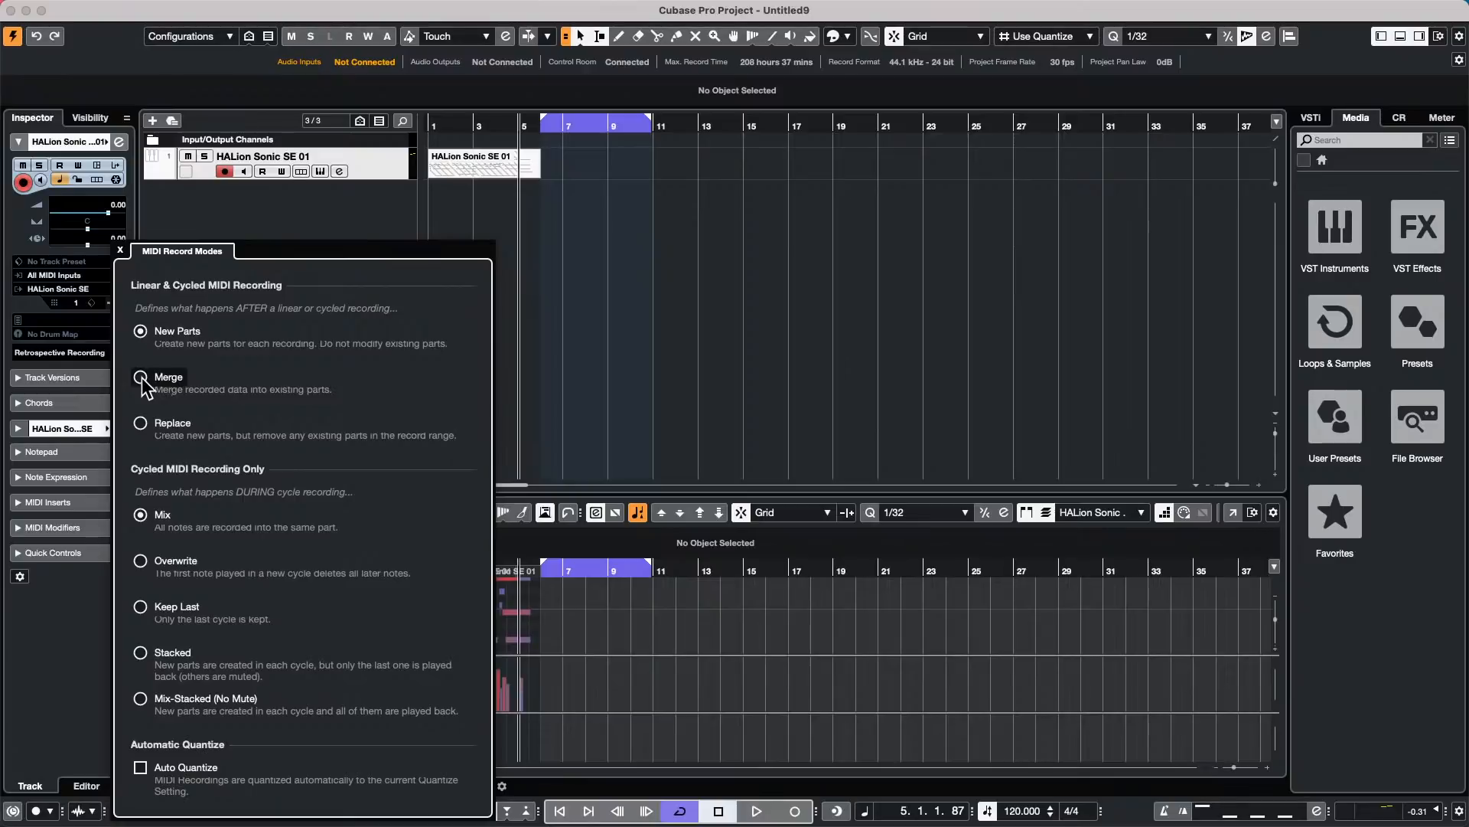
{"action": "left_click", "coordinate": [512, 204]}
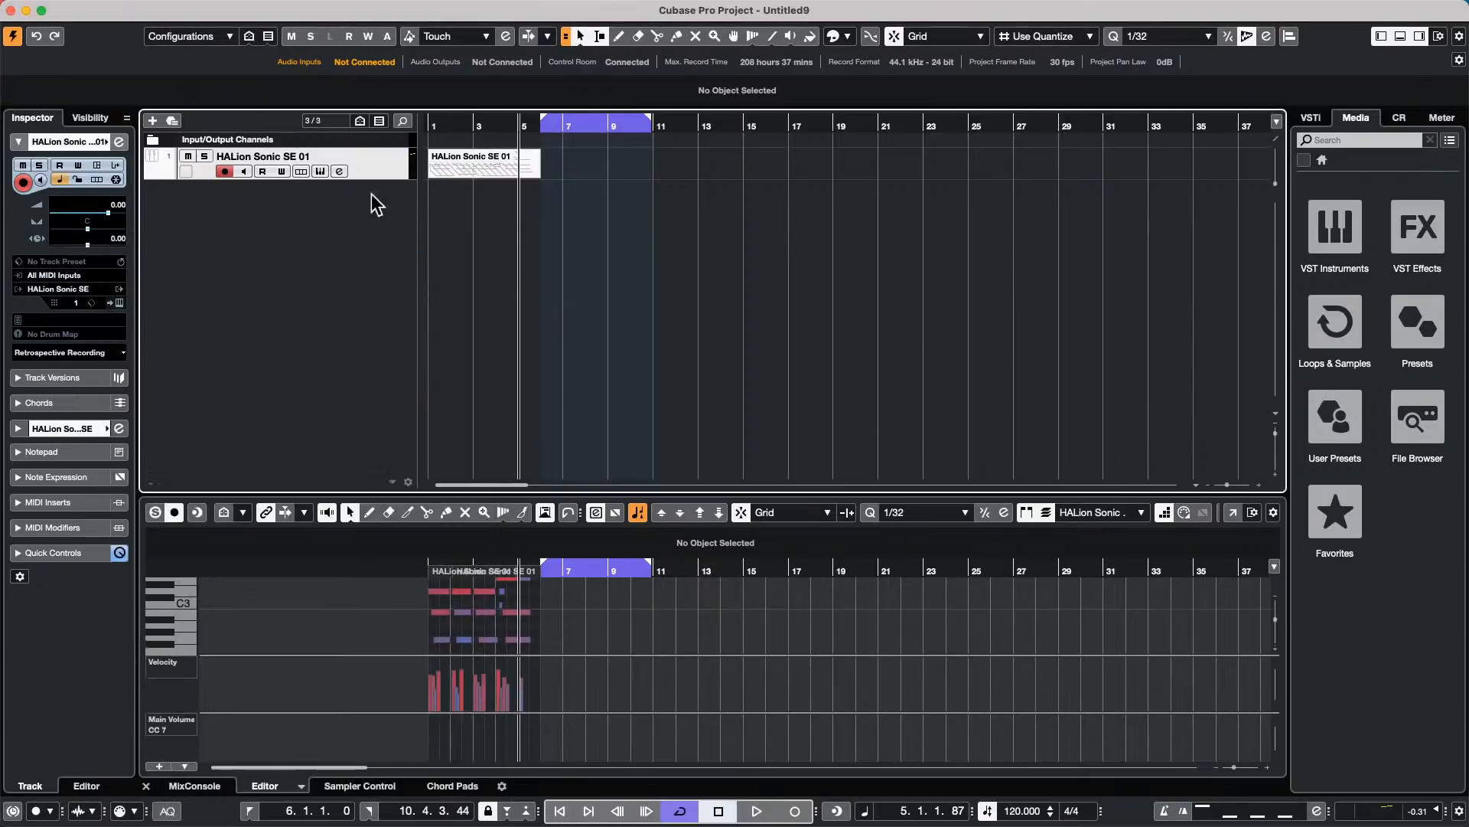
{"action": "right_click", "coordinate": [384, 159]}
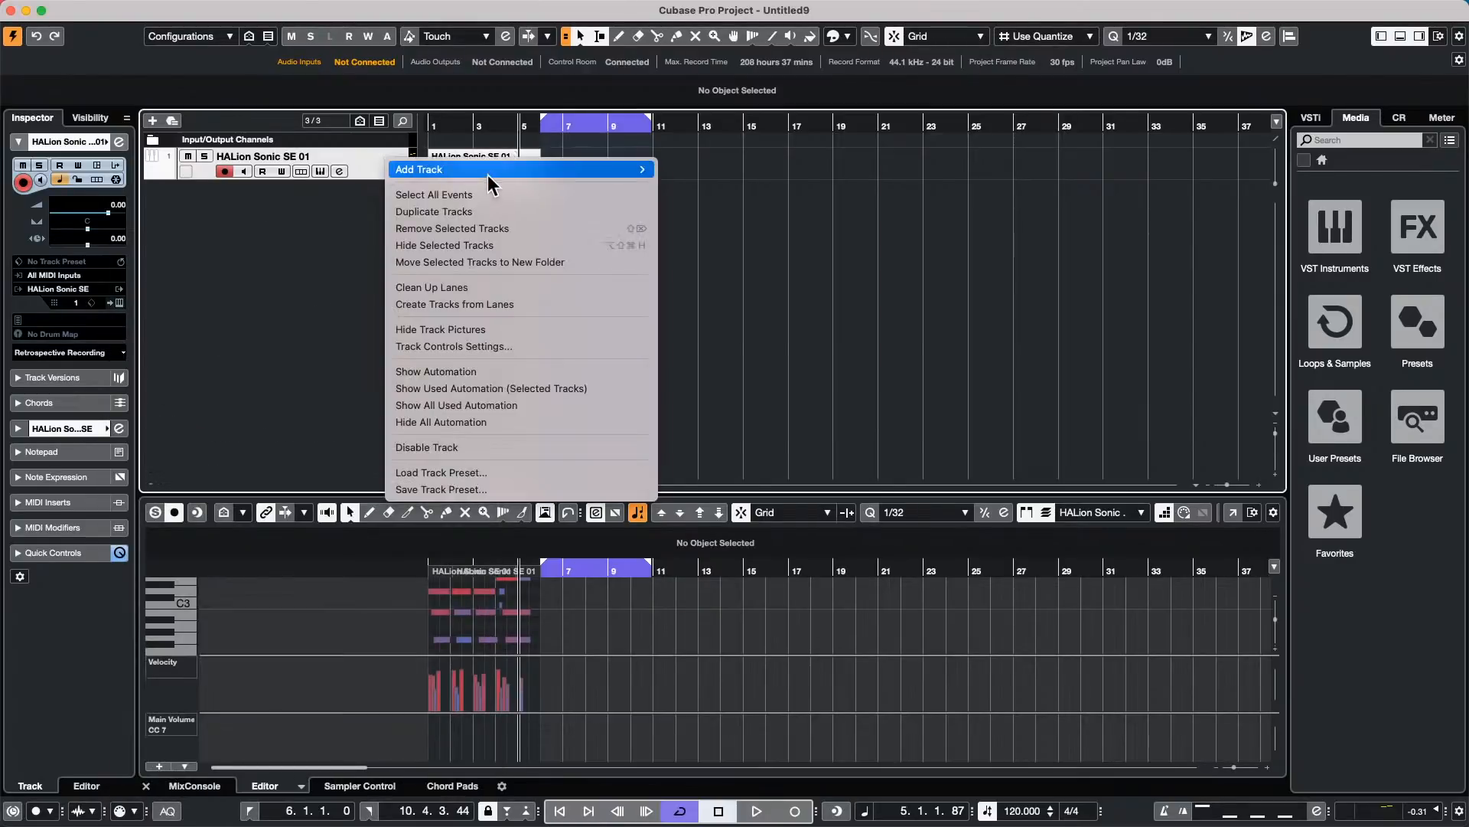
{"action": "mouse_move", "coordinate": [489, 170]}
{"action": "left_click", "coordinate": [700, 177]}
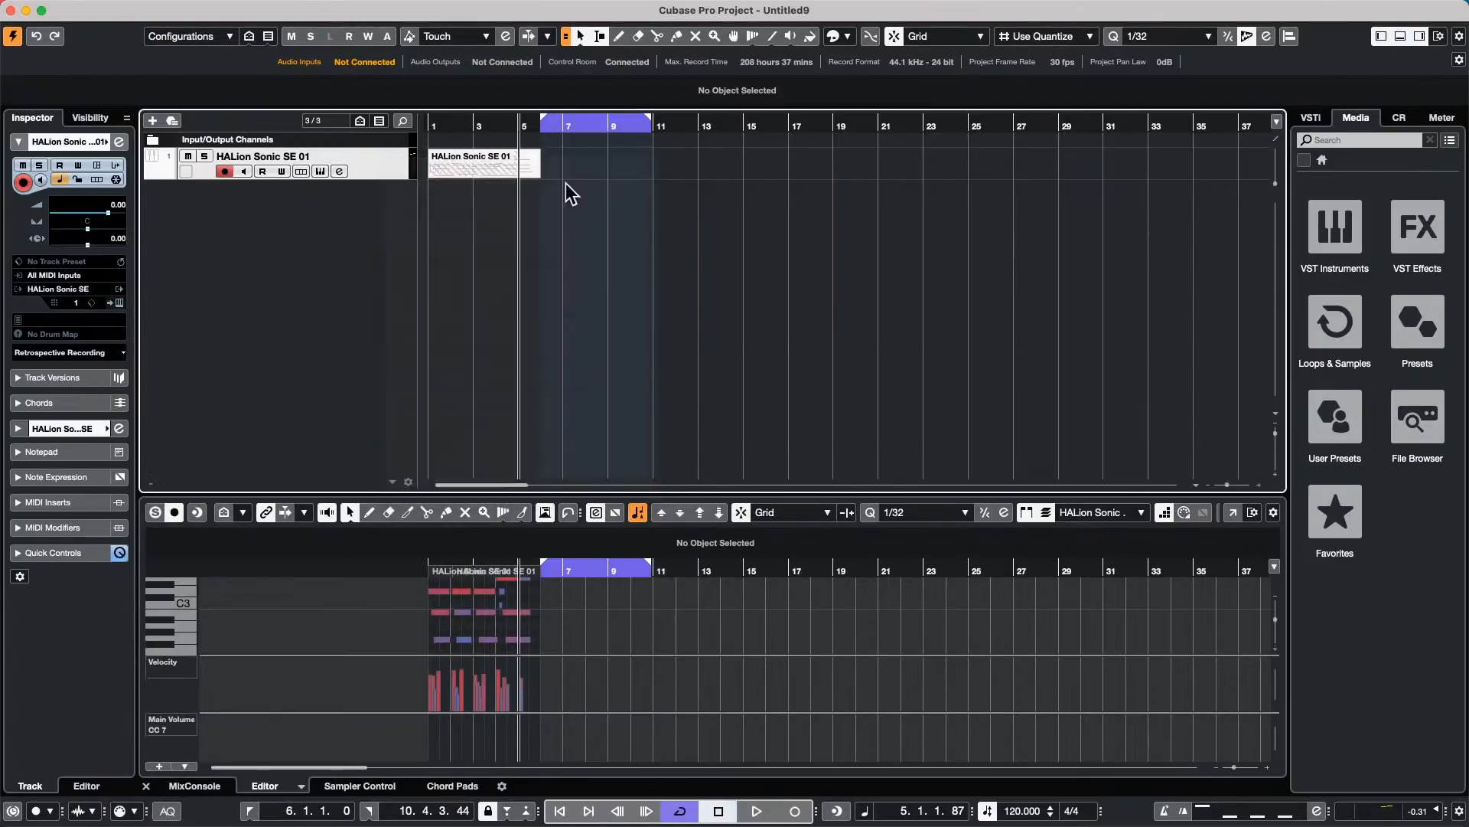
Step: Bring the overlapping part spanning bars 1 to 5 to the front and open it in the Key Editor
{"action": "left_click", "coordinate": [492, 170]}
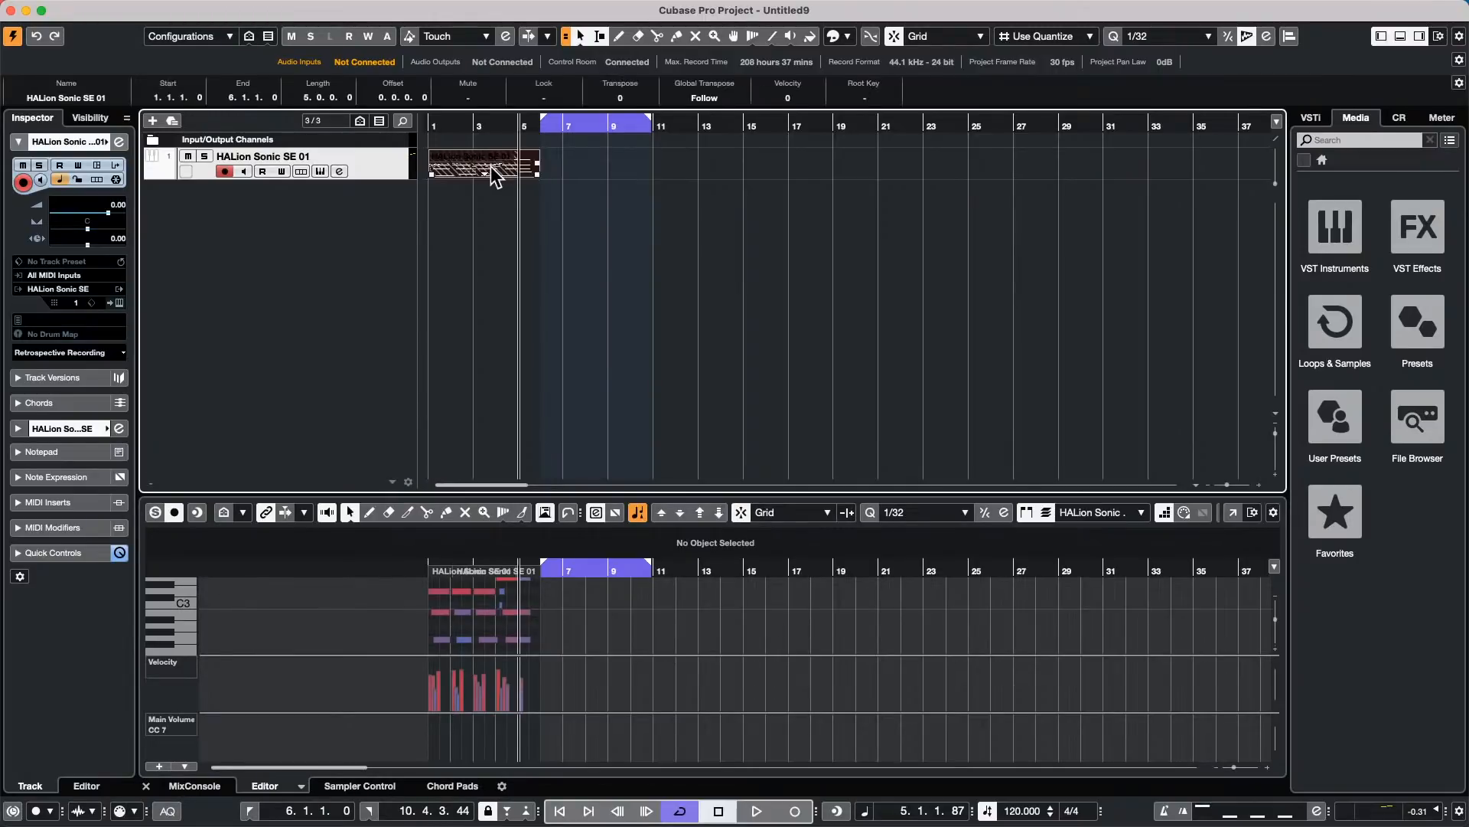
{"action": "left_click", "coordinate": [485, 173]}
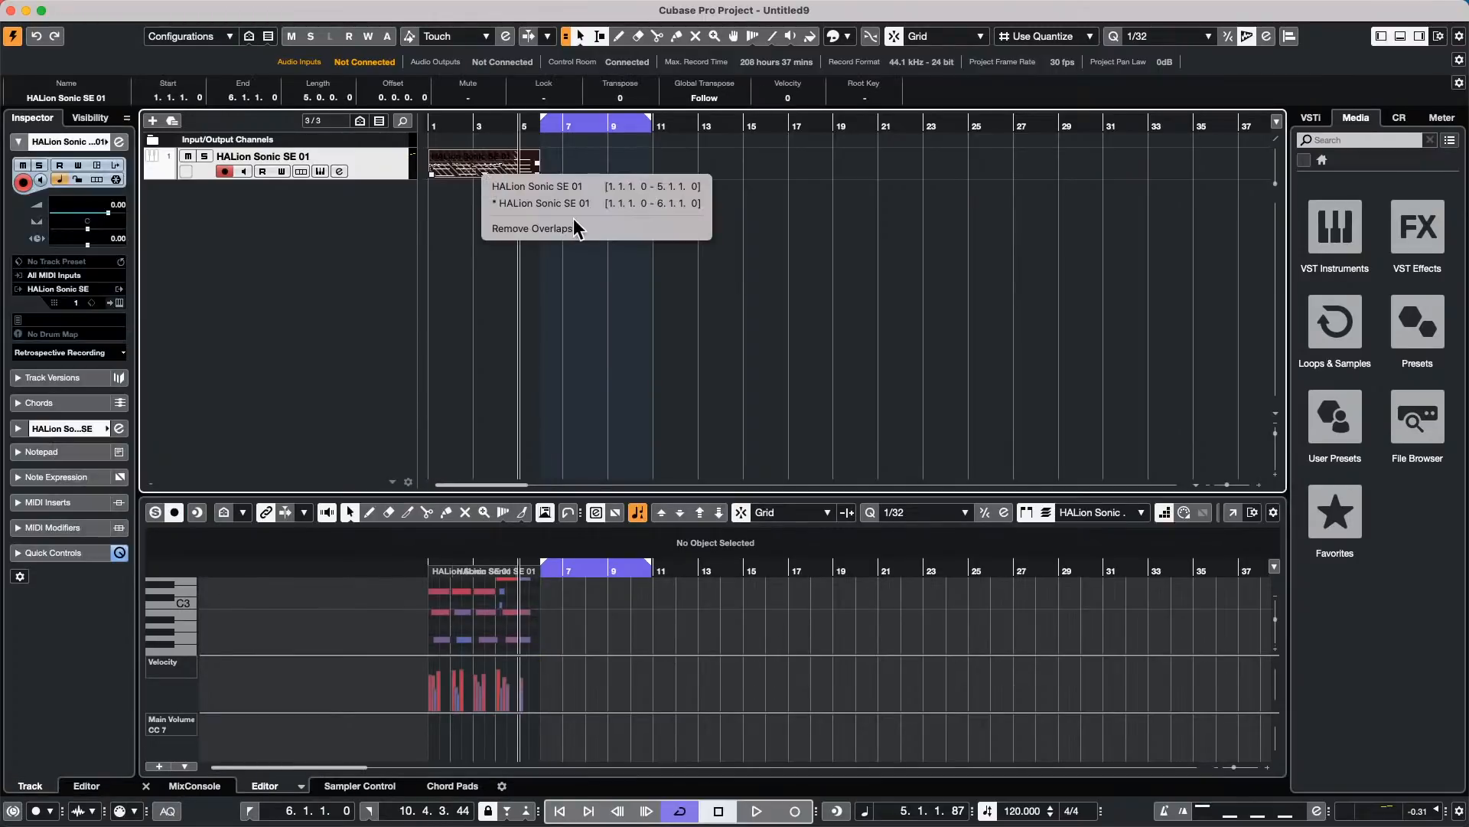
{"action": "left_click", "coordinate": [576, 186]}
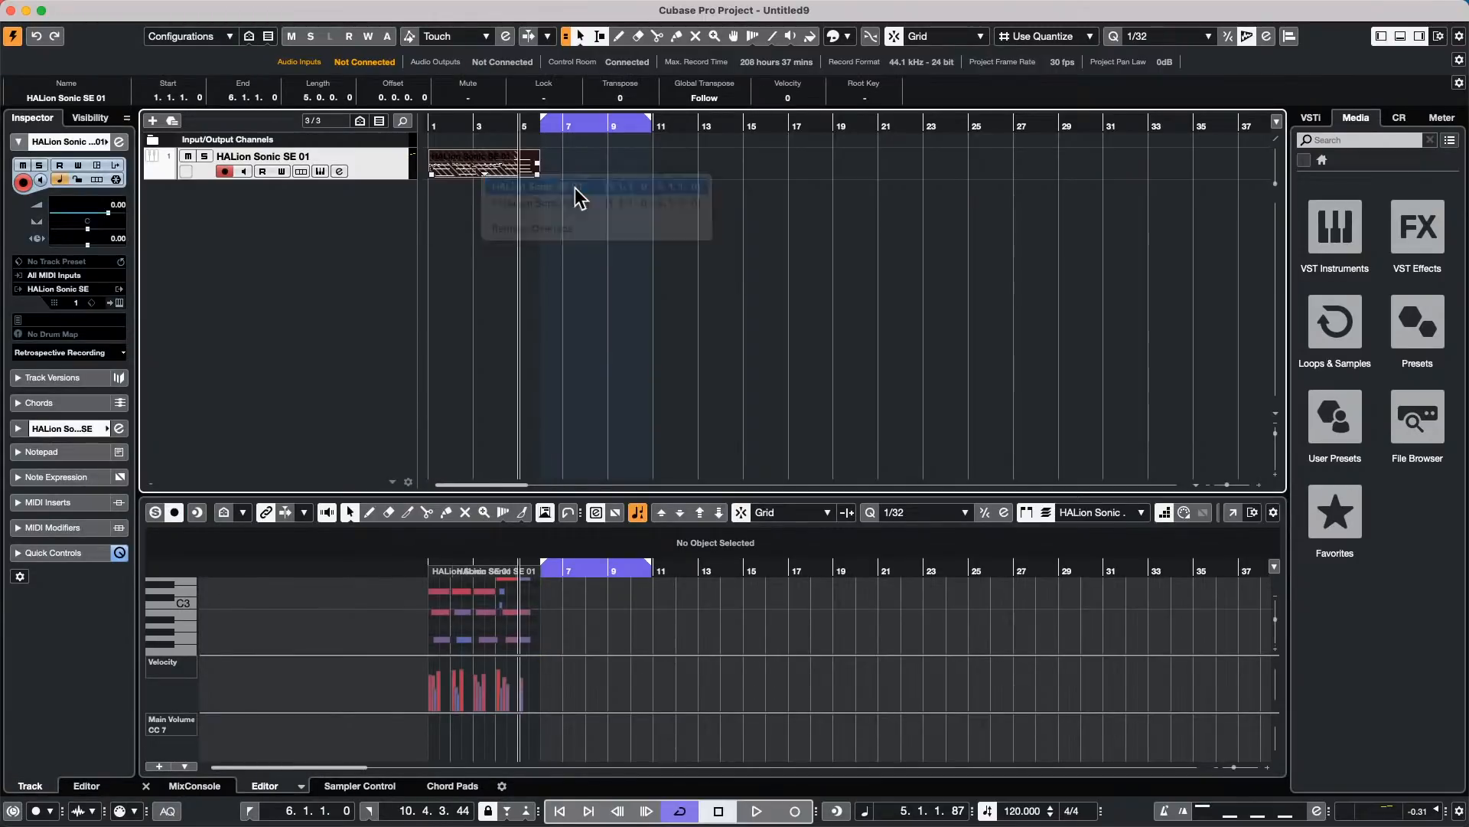
{"action": "double_click", "coordinate": [490, 174]}
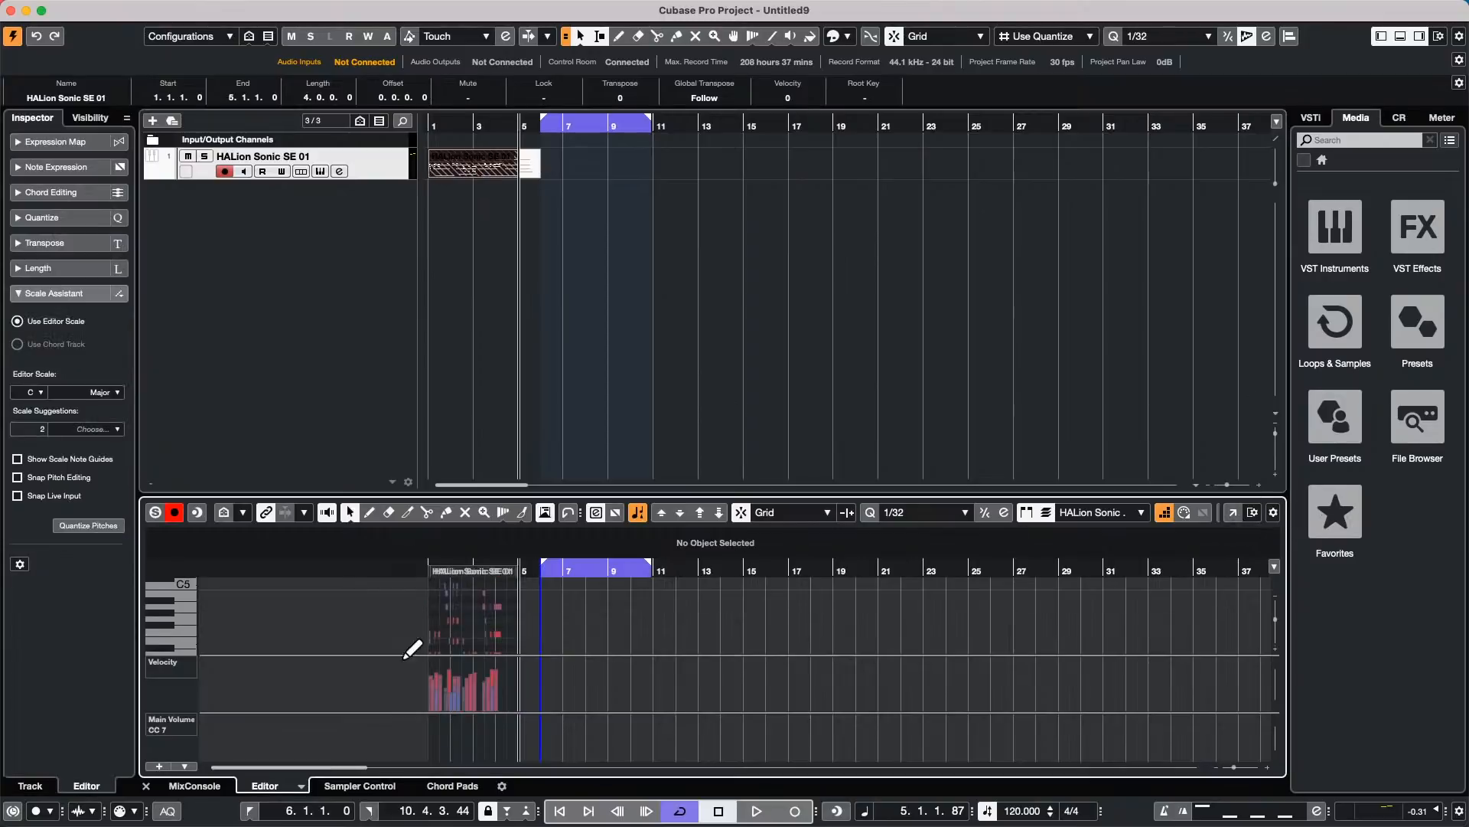
Step: Show only the velocity lane in the Key Editor and move the project cursor to bar 1
{"action": "left_click", "coordinate": [184, 766]}
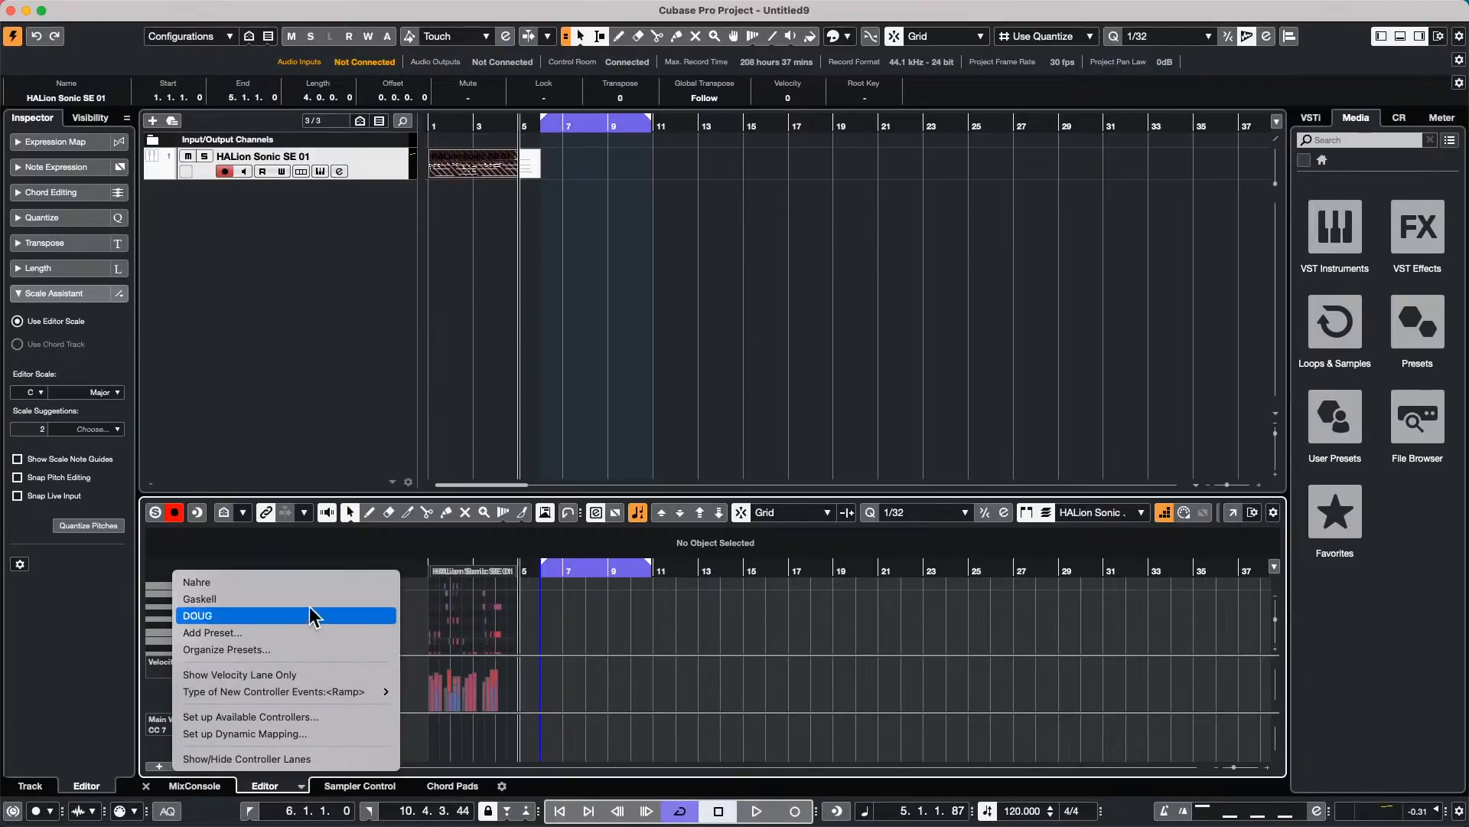
{"action": "left_click", "coordinate": [240, 675]}
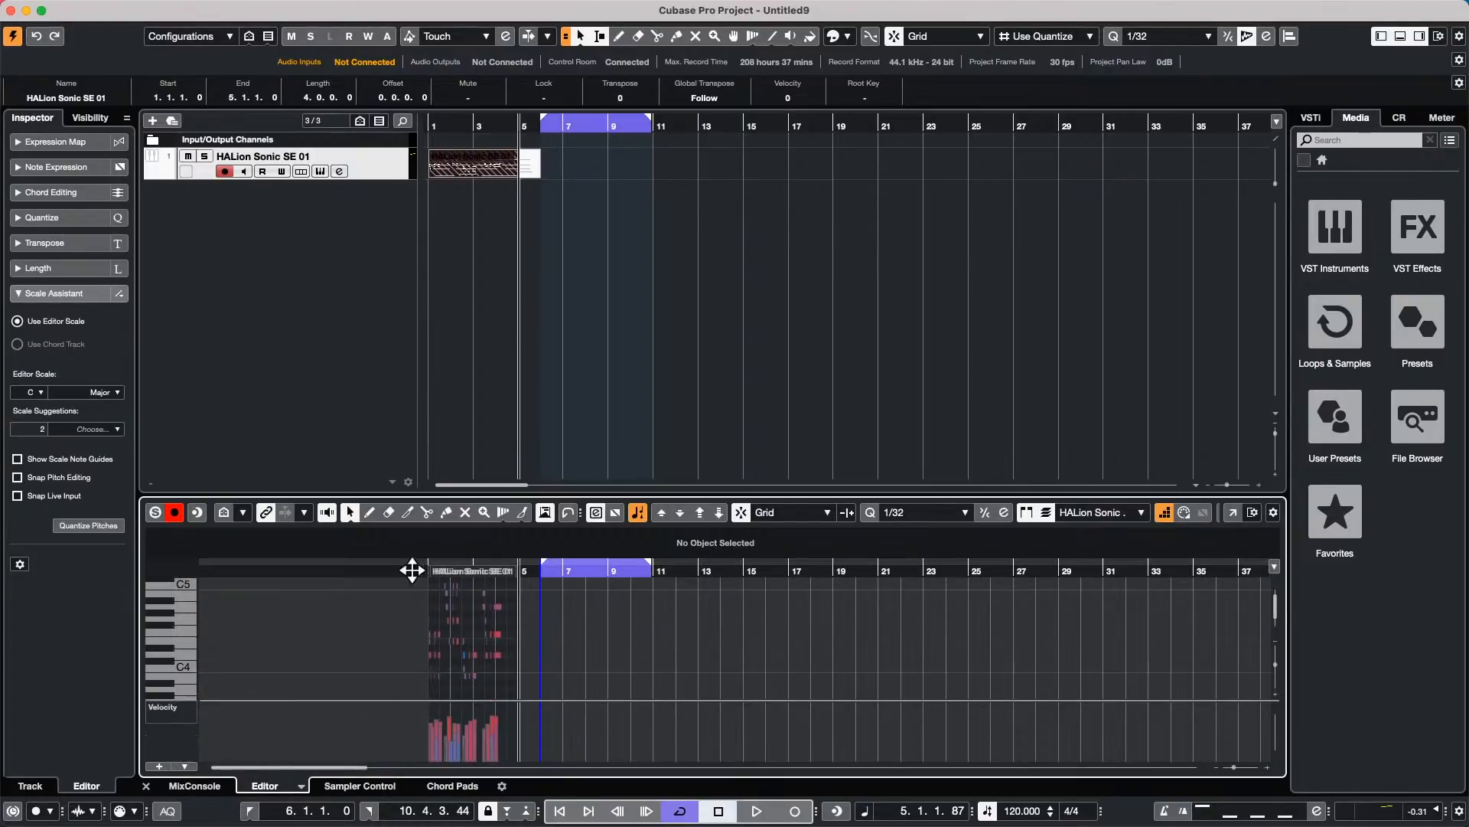
{"action": "left_click_drag", "start_coordinate": [394, 567], "coordinate": [389, 586]}
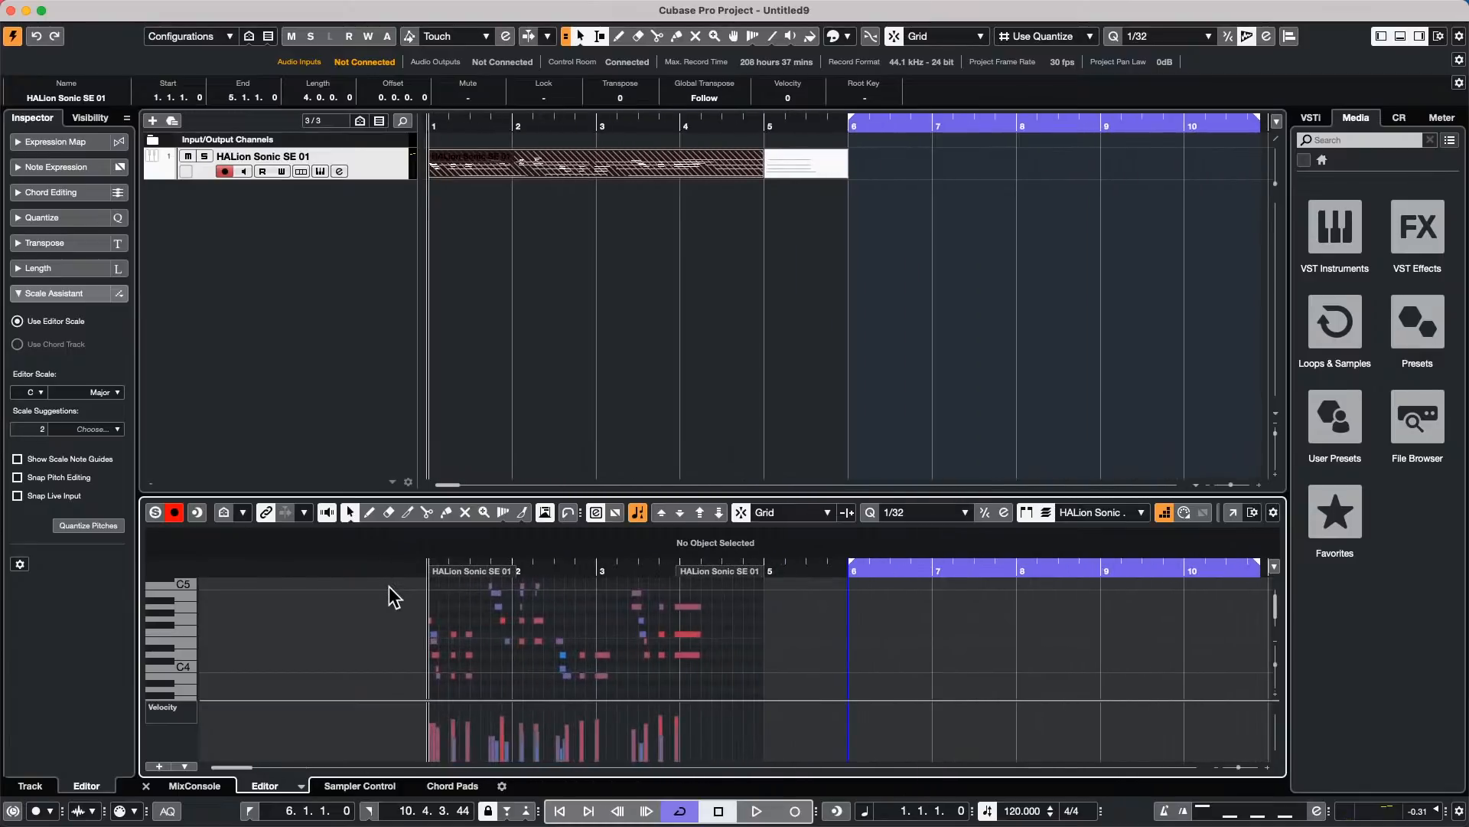
Step: Bring the overlapping part spanning bars 1 to 6 to the front and open it in the Key Editor
{"action": "left_click", "coordinate": [597, 178]}
{"action": "left_click", "coordinate": [628, 205]}
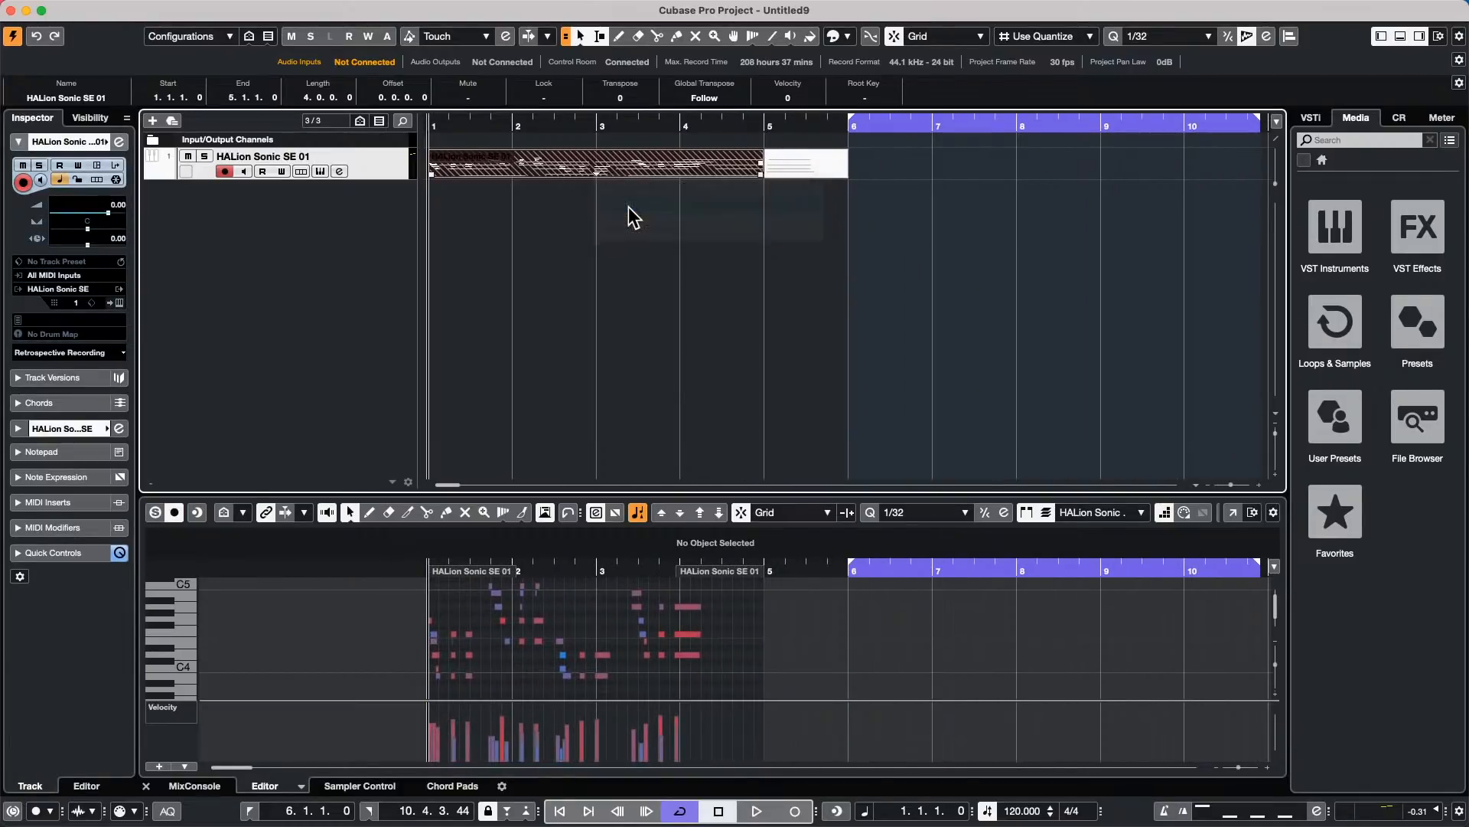
{"action": "double_click", "coordinate": [633, 168]}
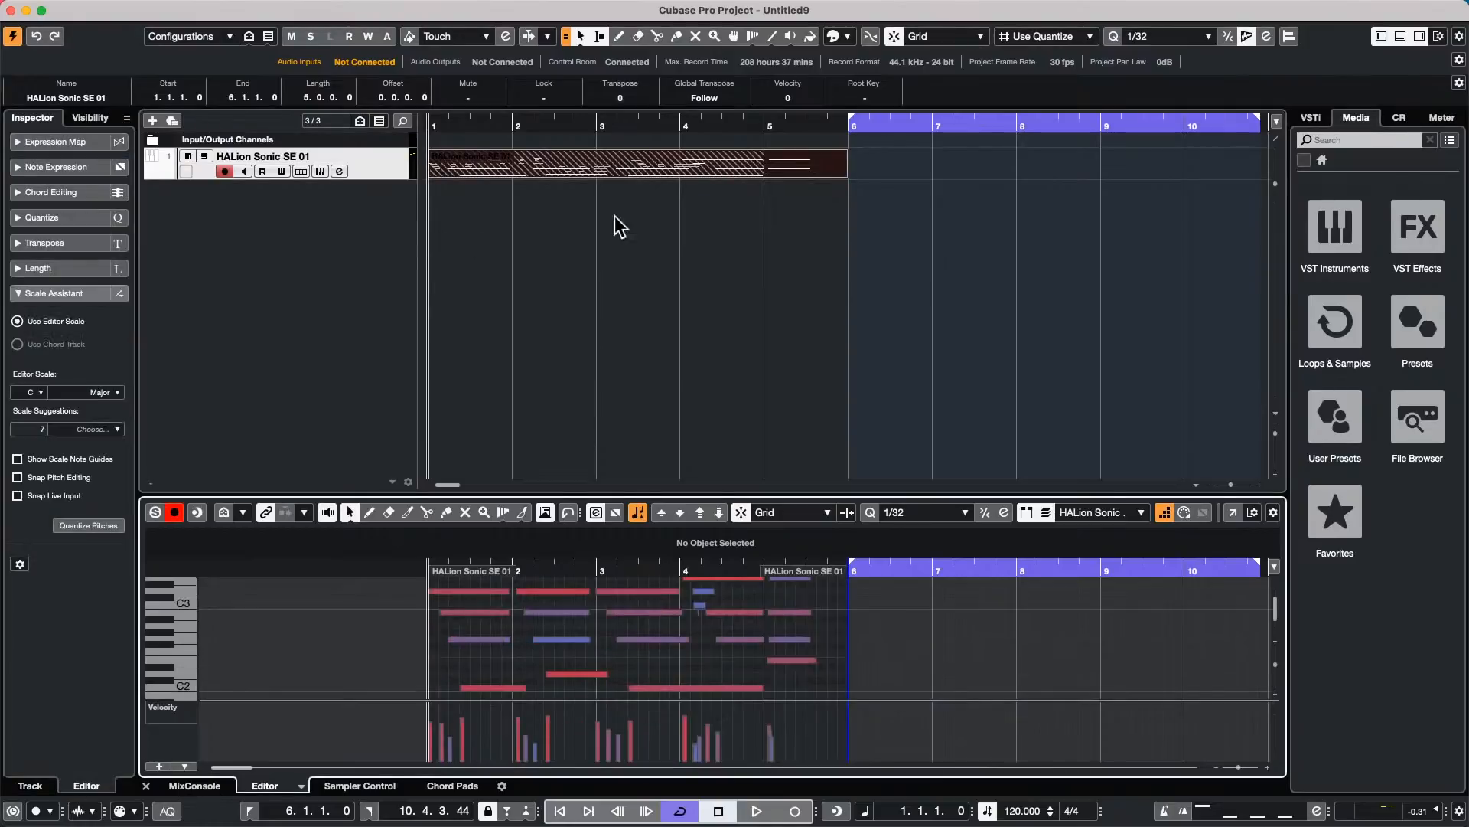
Step: Duplicate the HALion Sonic SE 01 track and erase both overlapping parts from the duplicate
{"action": "right_click", "coordinate": [370, 170]}
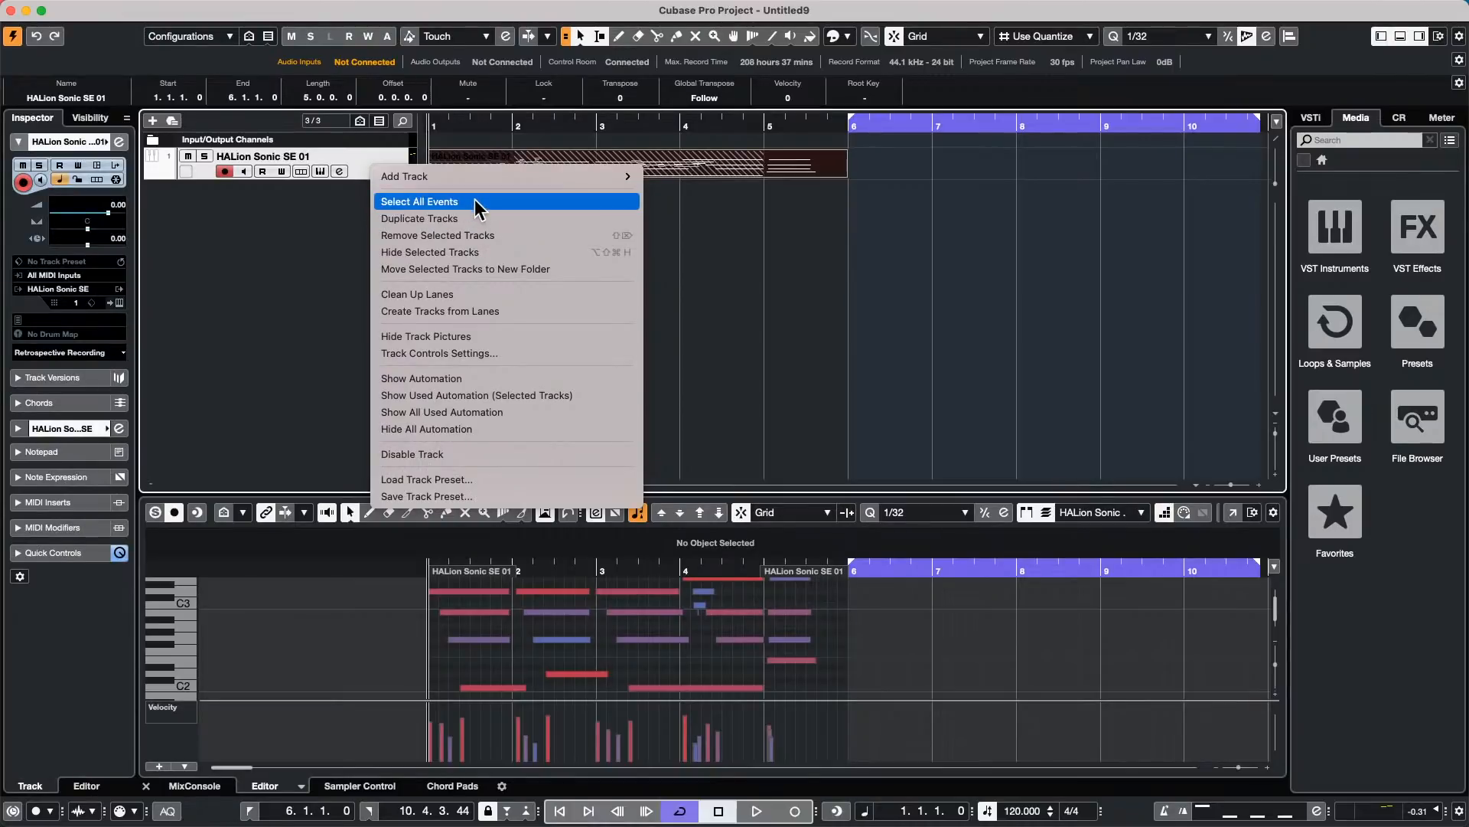
{"action": "mouse_move", "coordinate": [489, 177]}
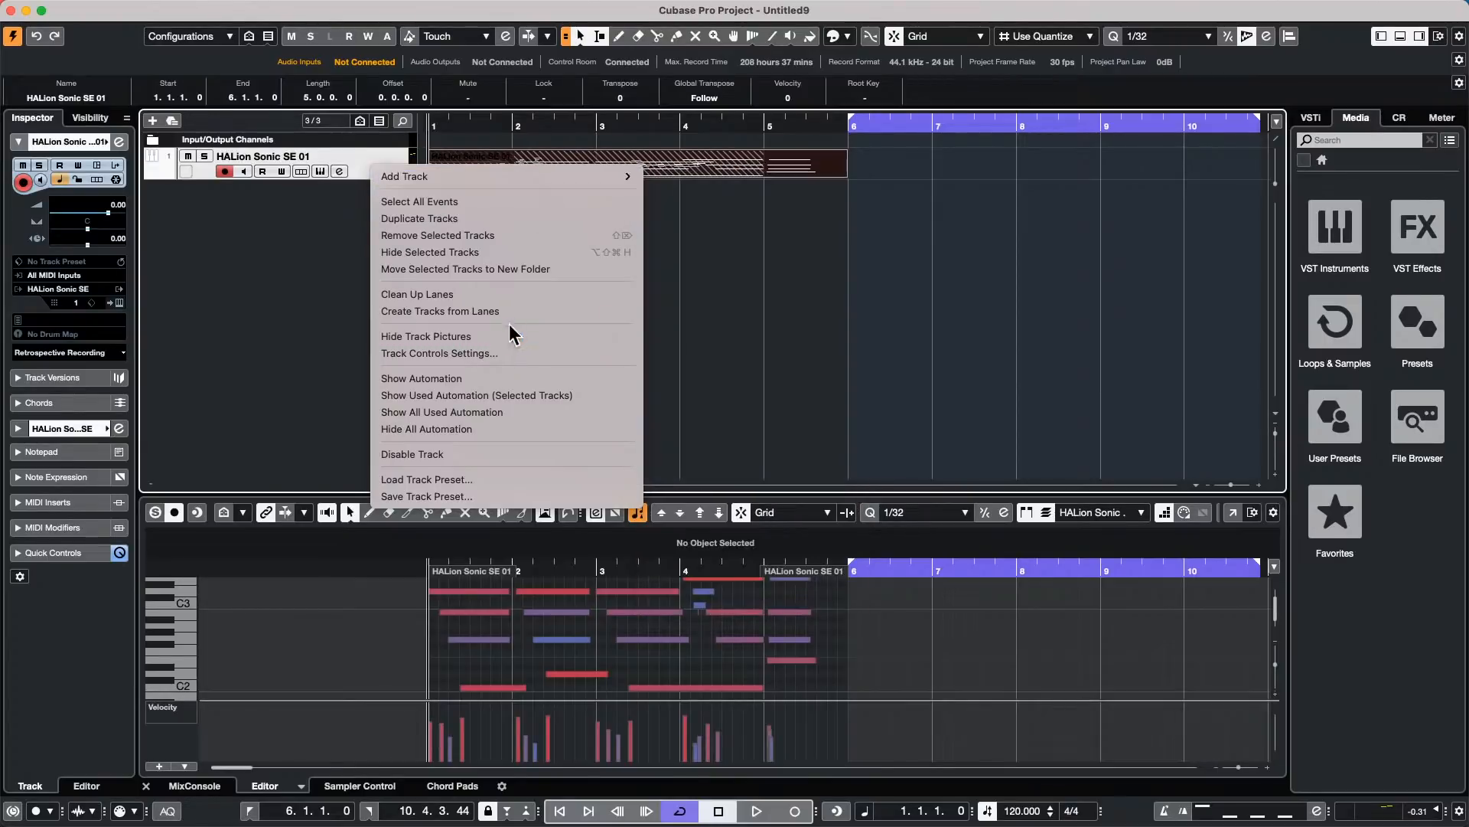
{"action": "left_click", "coordinate": [548, 219]}
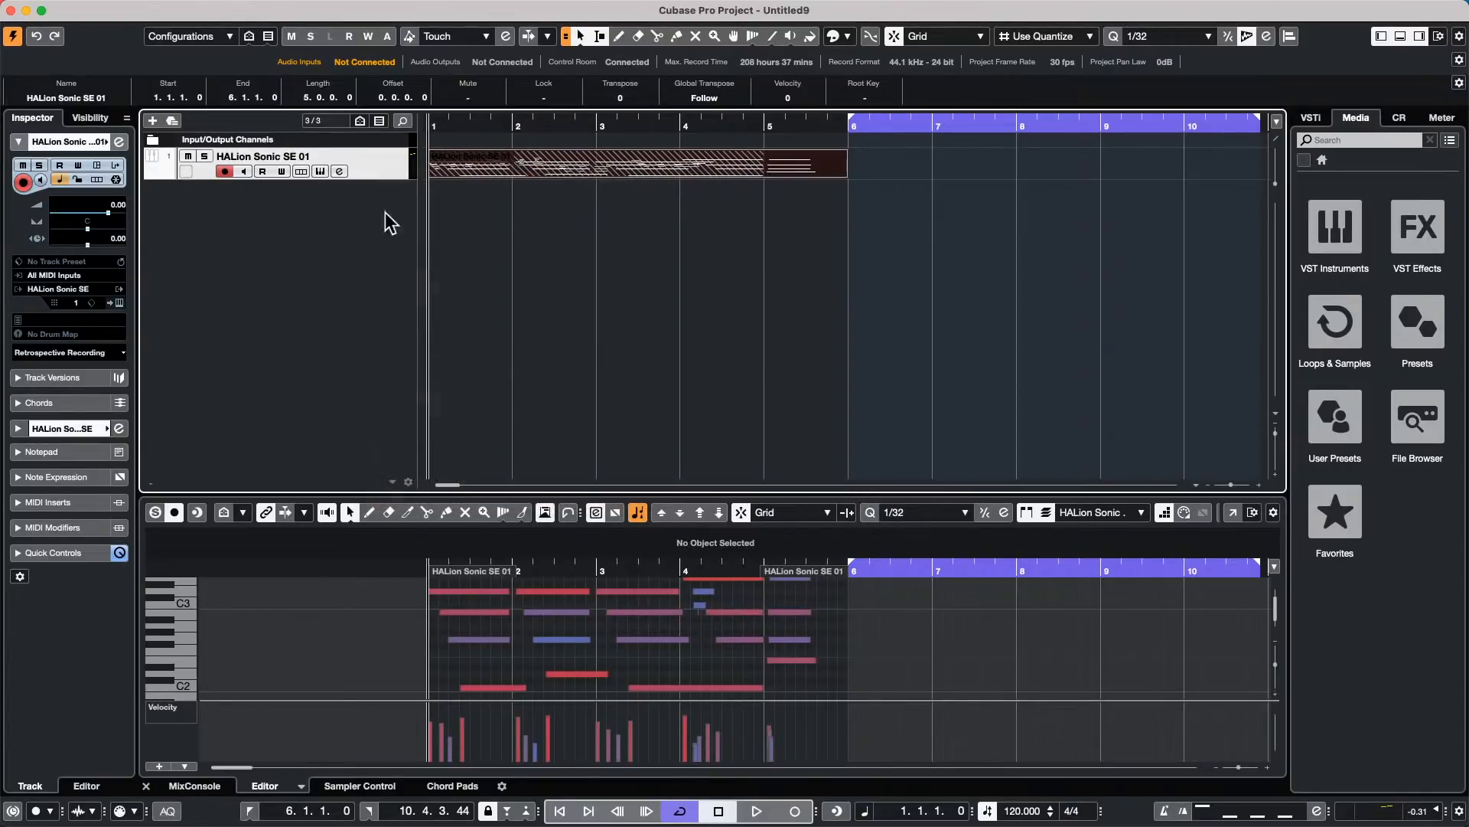
{"action": "right_click", "coordinate": [517, 226]}
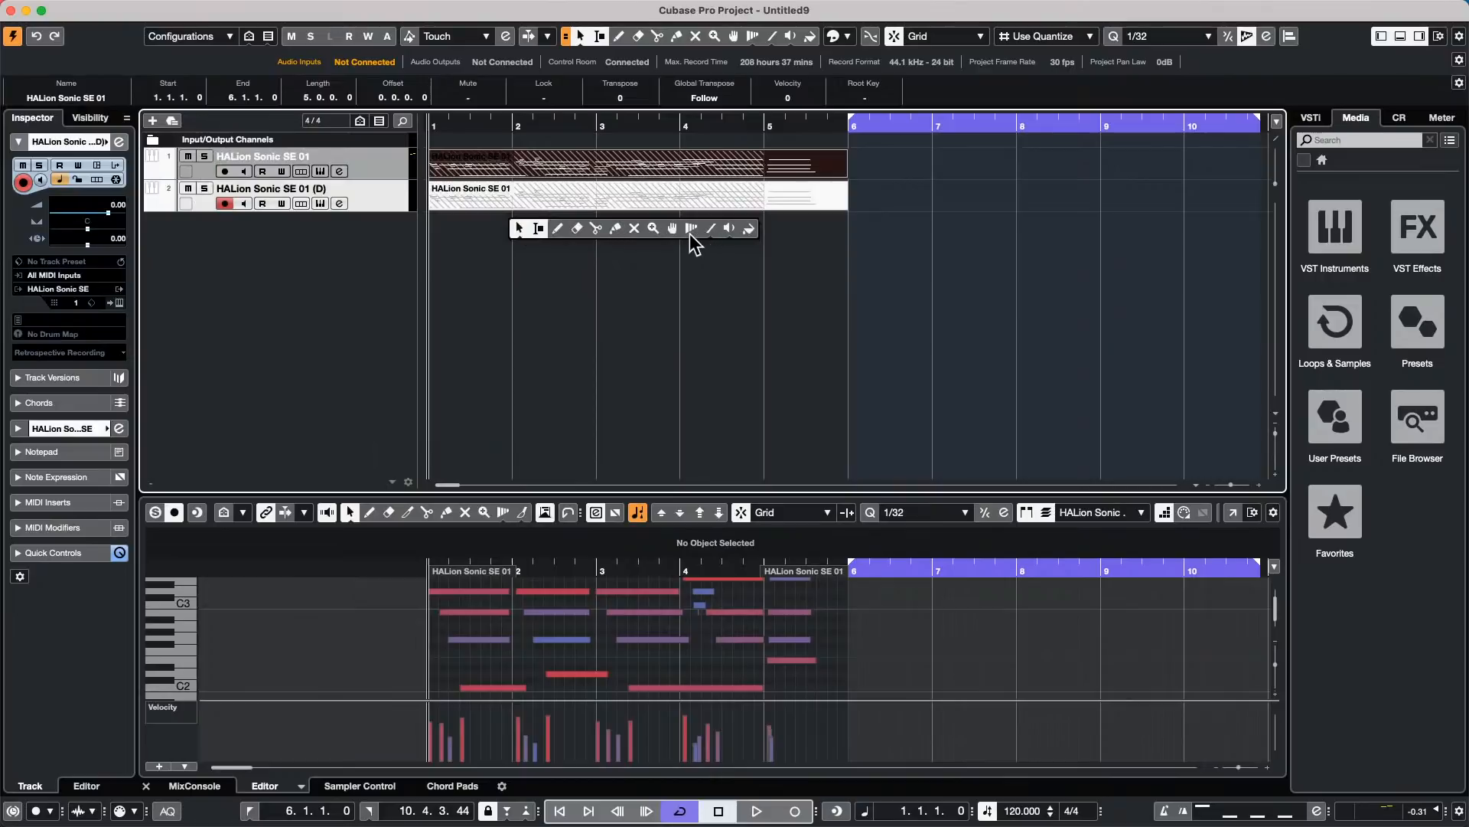
{"action": "left_click", "coordinate": [576, 228]}
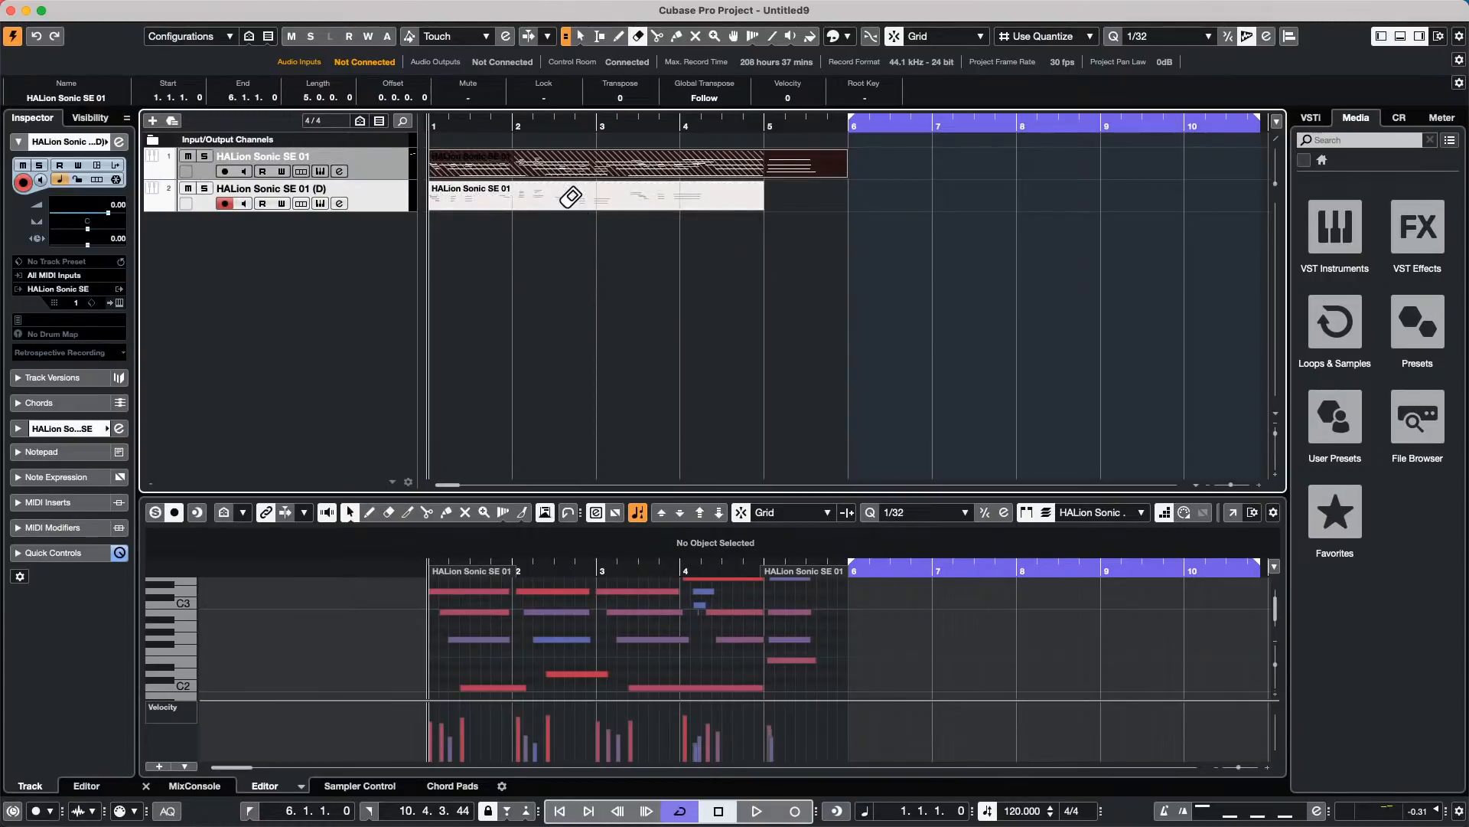
{"action": "left_click", "coordinate": [573, 198]}
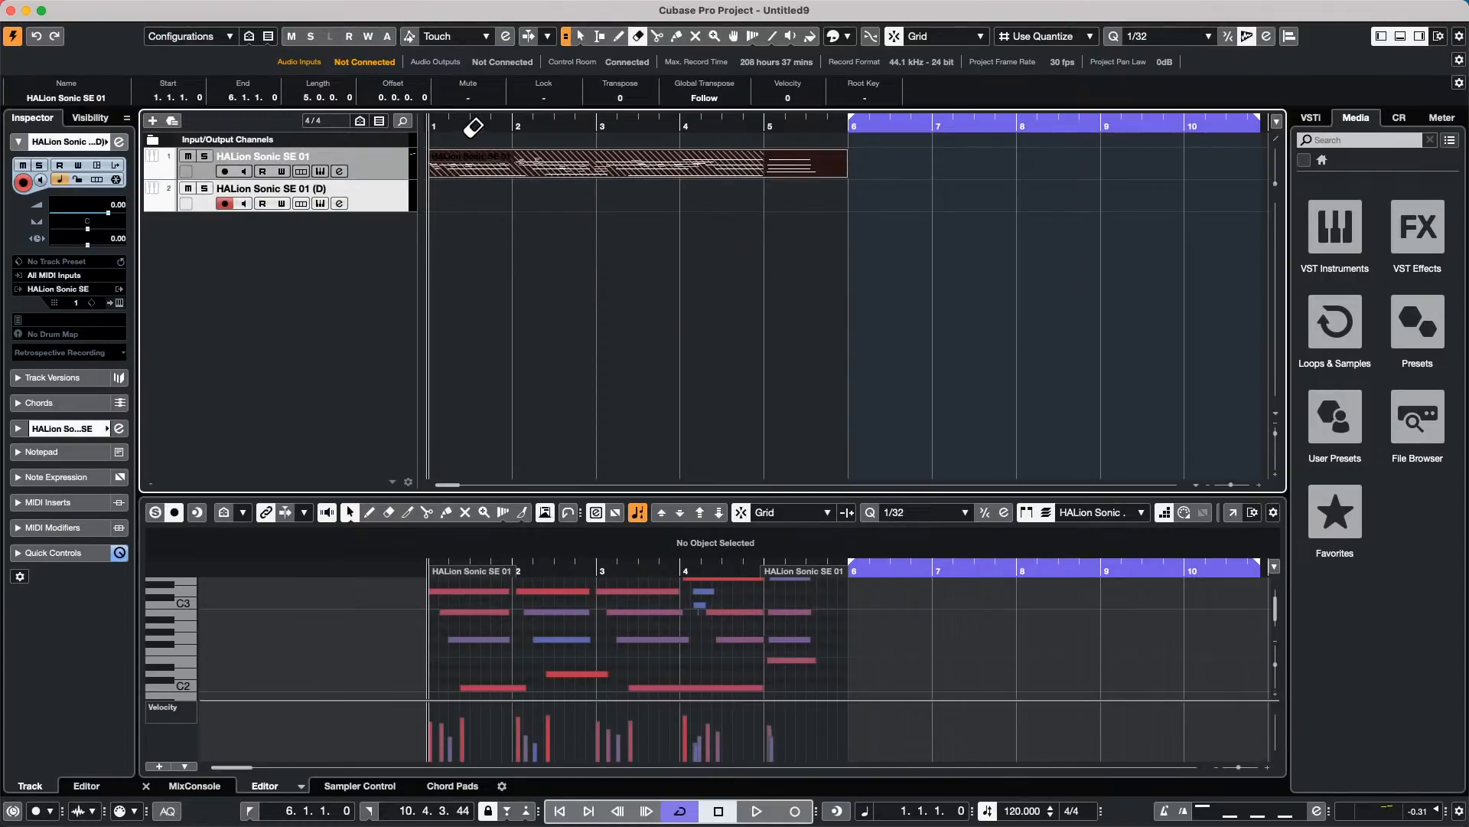
Step: Return the project cursor to the start of bar 1 and review the MIDI record modes
{"action": "left_click_drag", "start_coordinate": [479, 124], "coordinate": [350, 141]}
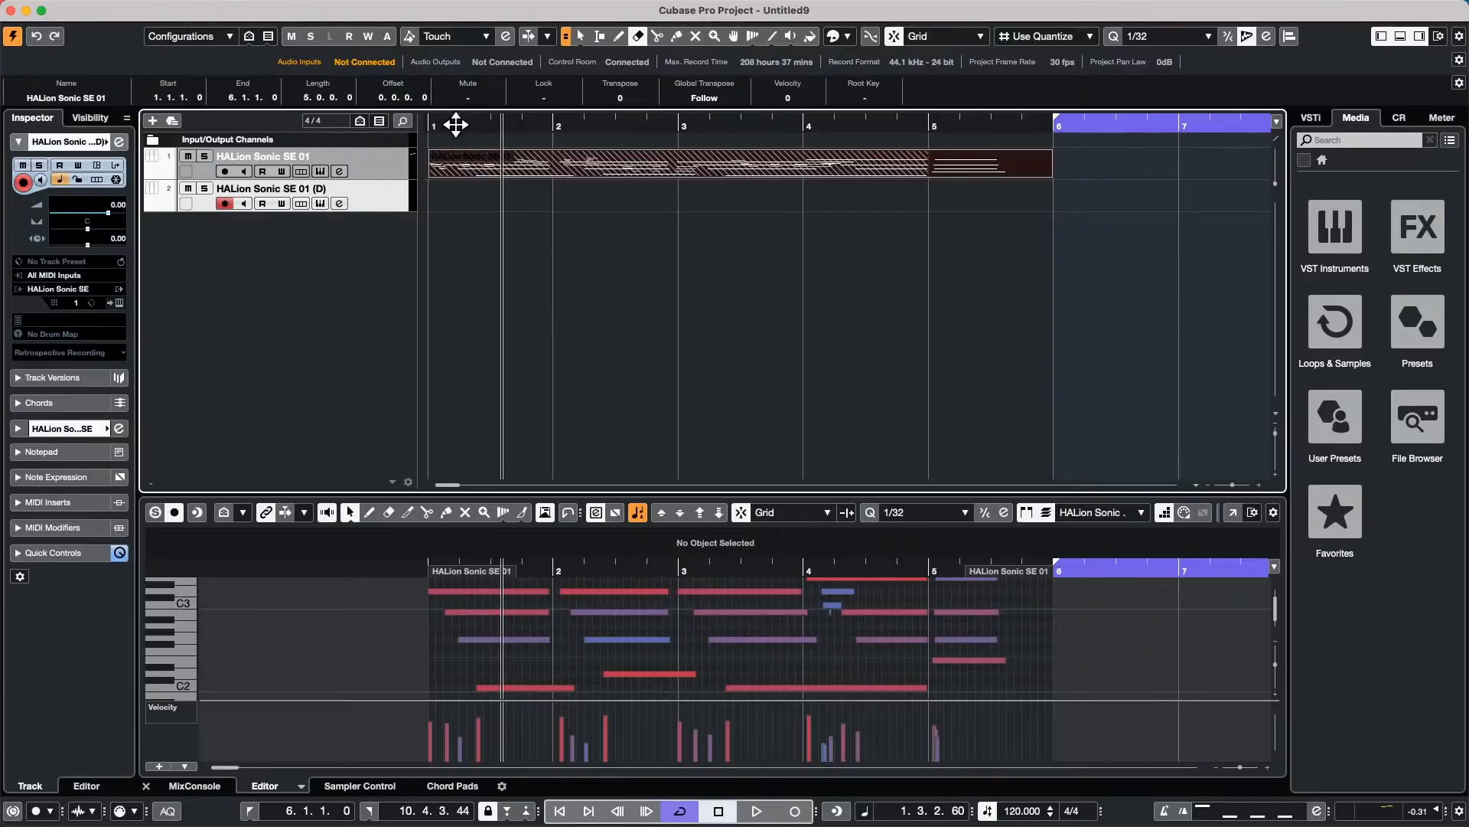
{"action": "left_click_drag", "start_coordinate": [456, 125], "coordinate": [283, 122]}
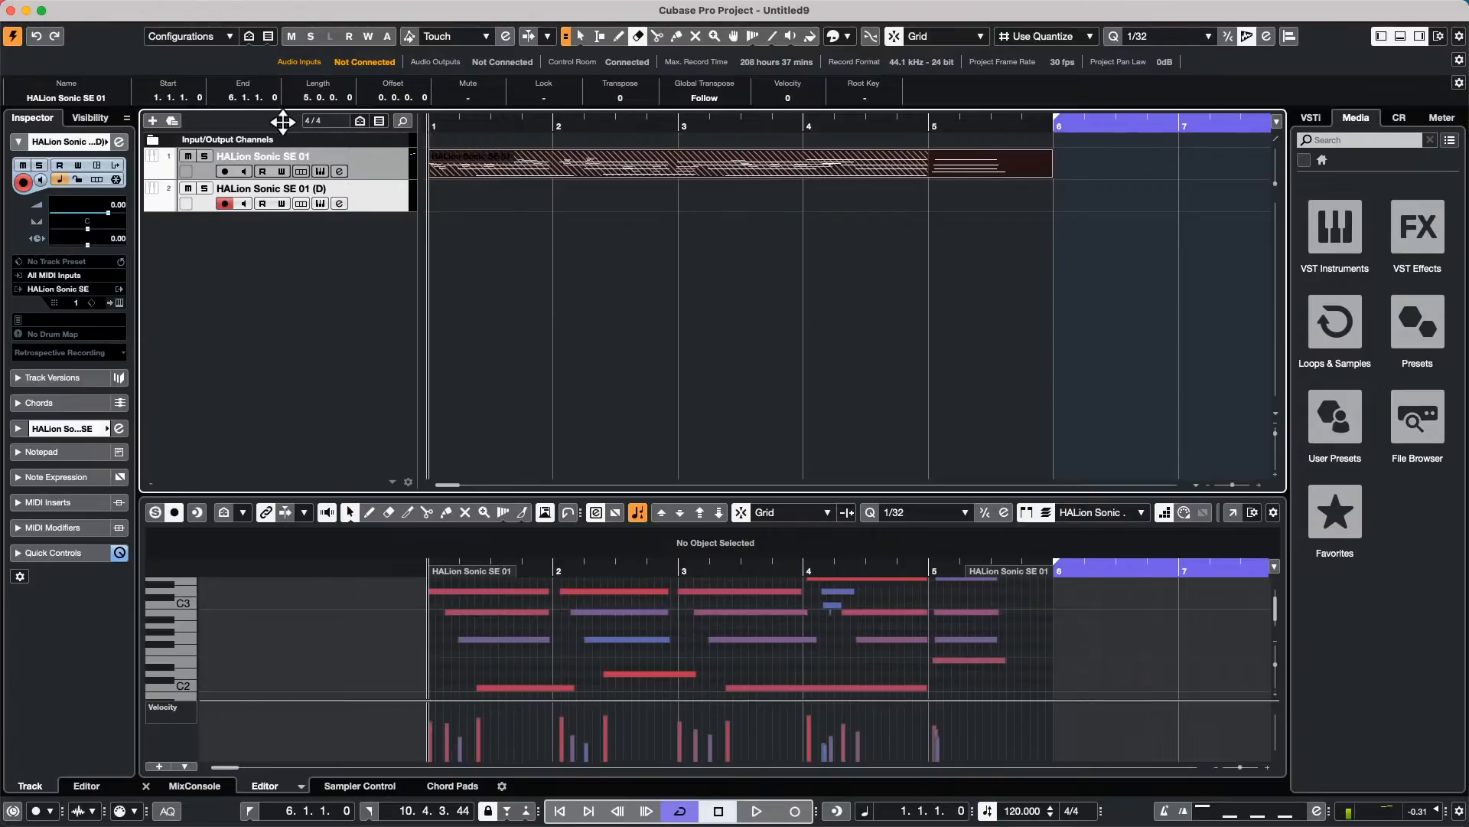
{"action": "left_click", "coordinate": [136, 810]}
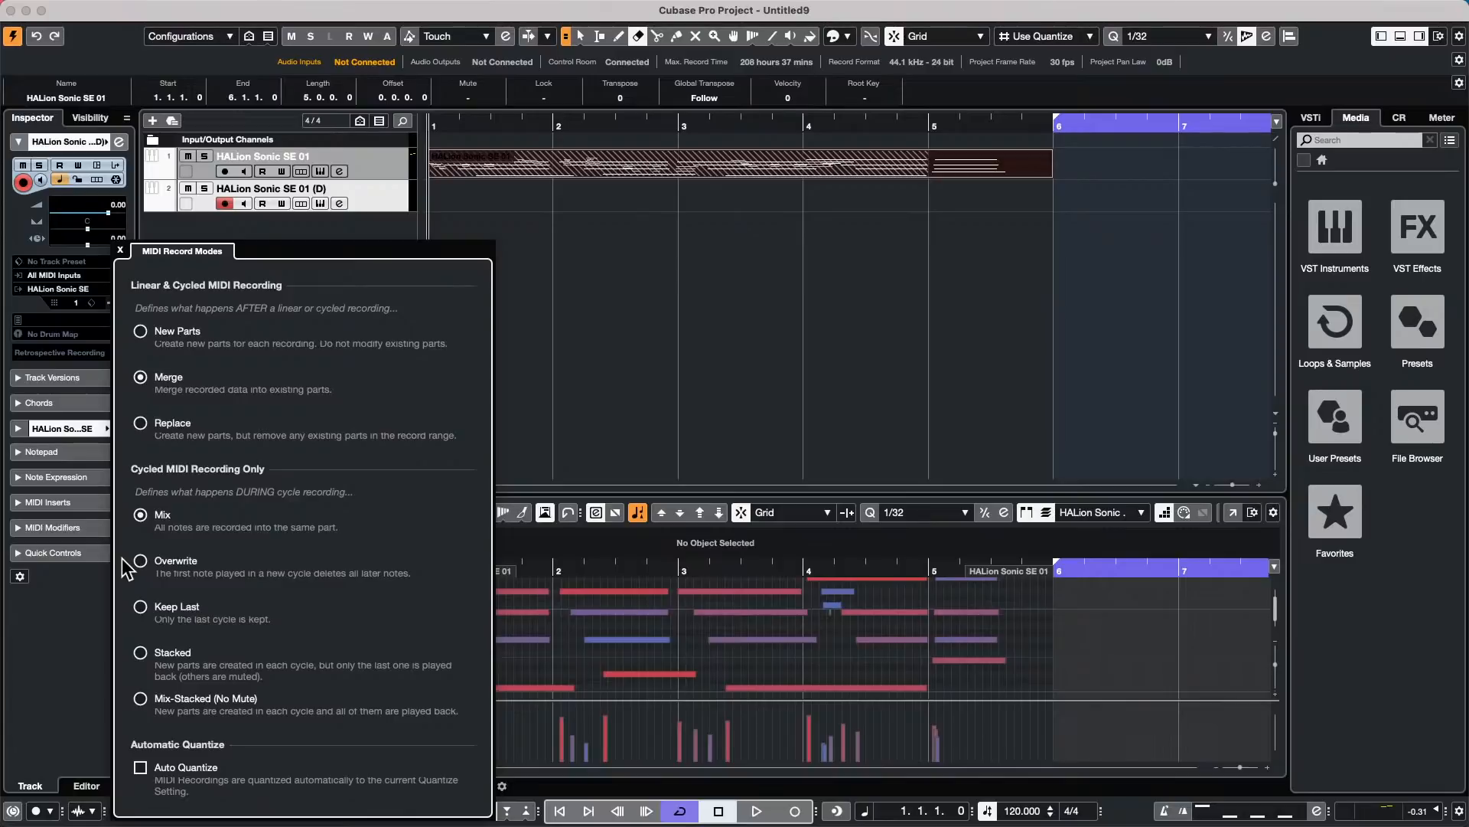
{"action": "left_click", "coordinate": [716, 310]}
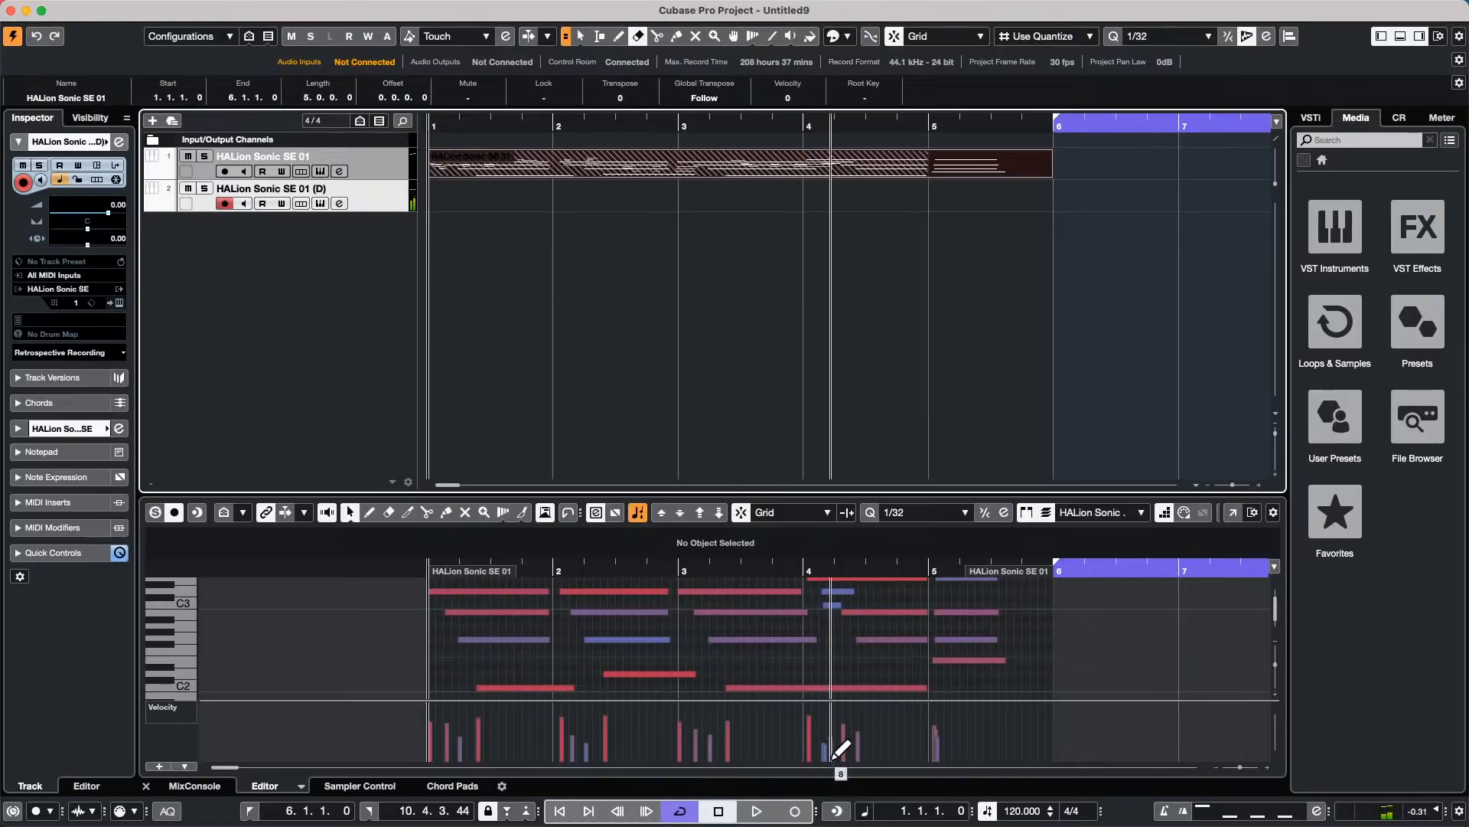
Step: Insert the played MIDI twice on the duplicated track with Retrospective Record and switch to the Object Selection tool
{"action": "left_click", "coordinate": [838, 811]}
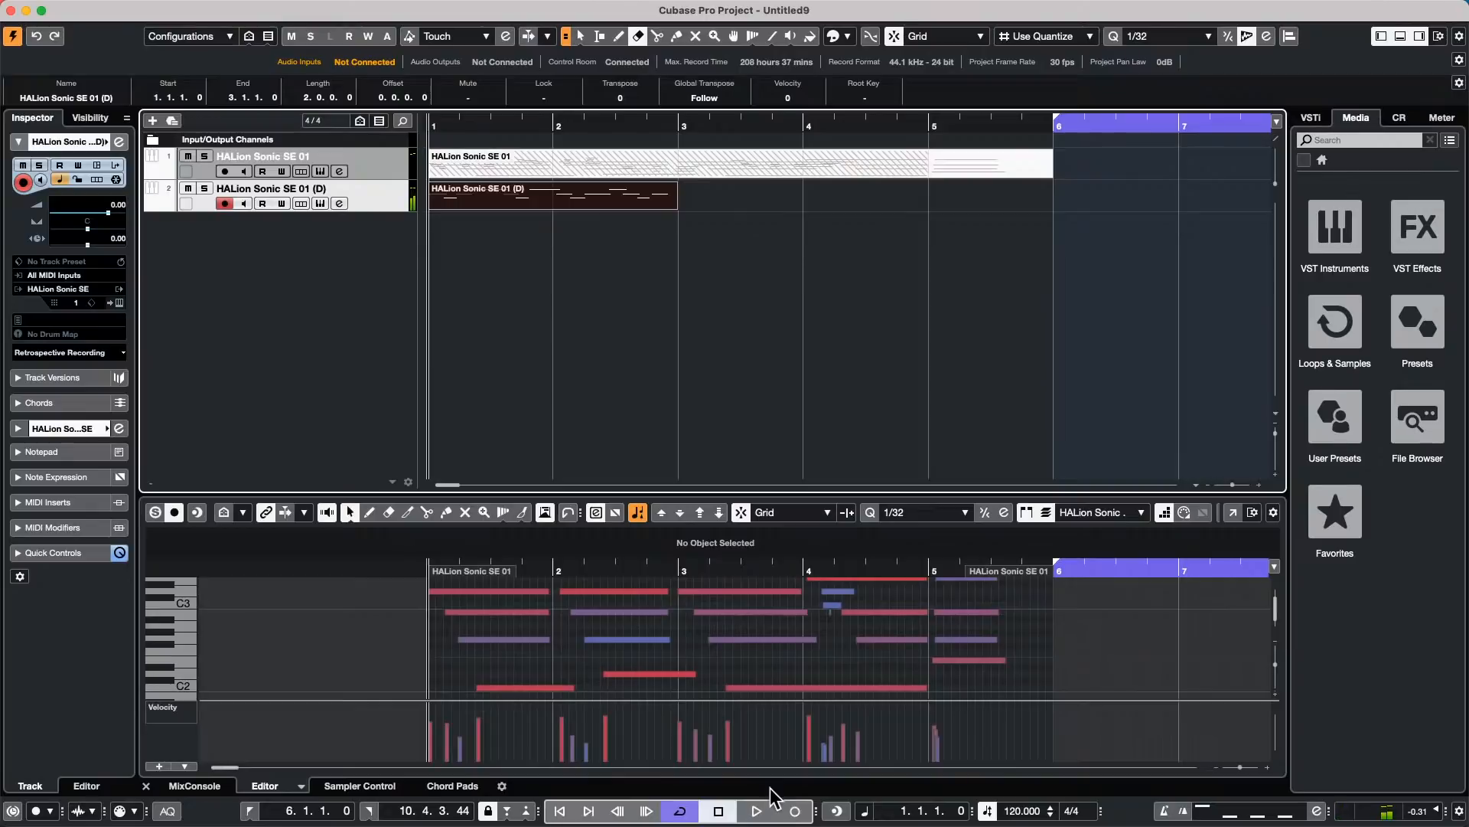
{"action": "left_click", "coordinate": [837, 811]}
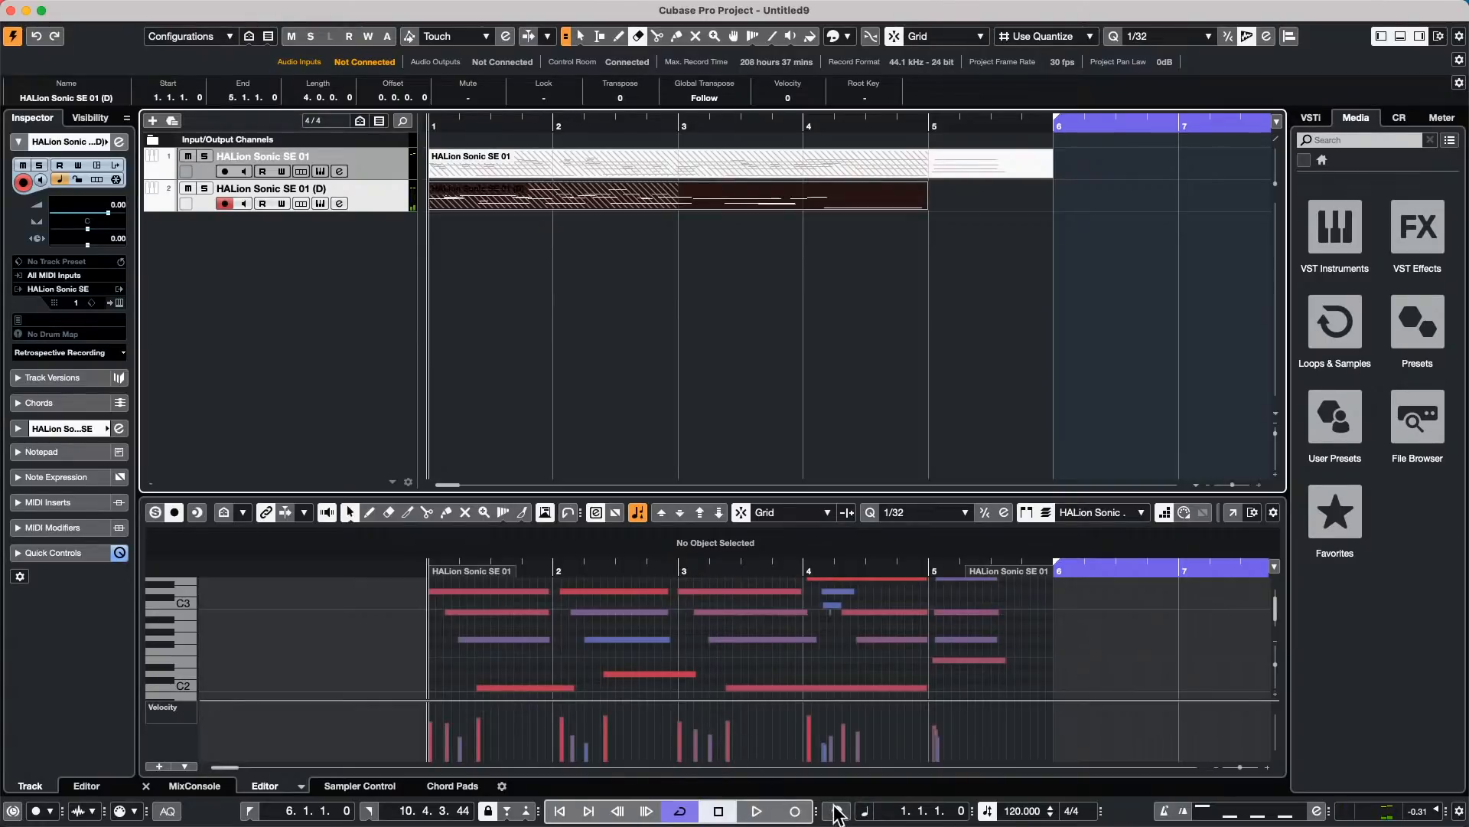
{"action": "key", "text": "1"}
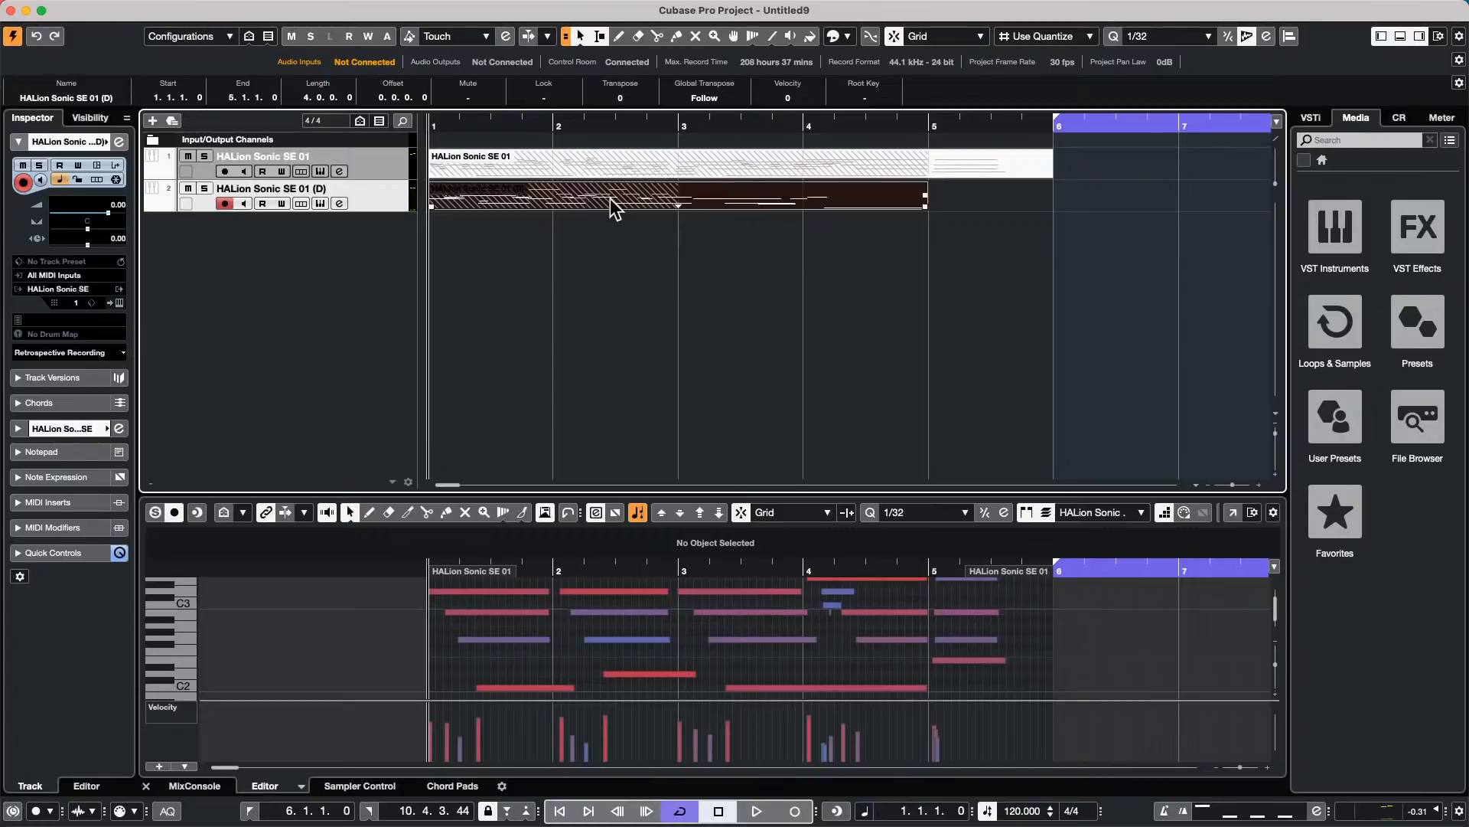
Step: Open the front part on the duplicated track in the Key Editor and examine its notes and the overlapping parts list
{"action": "double_click", "coordinate": [609, 199]}
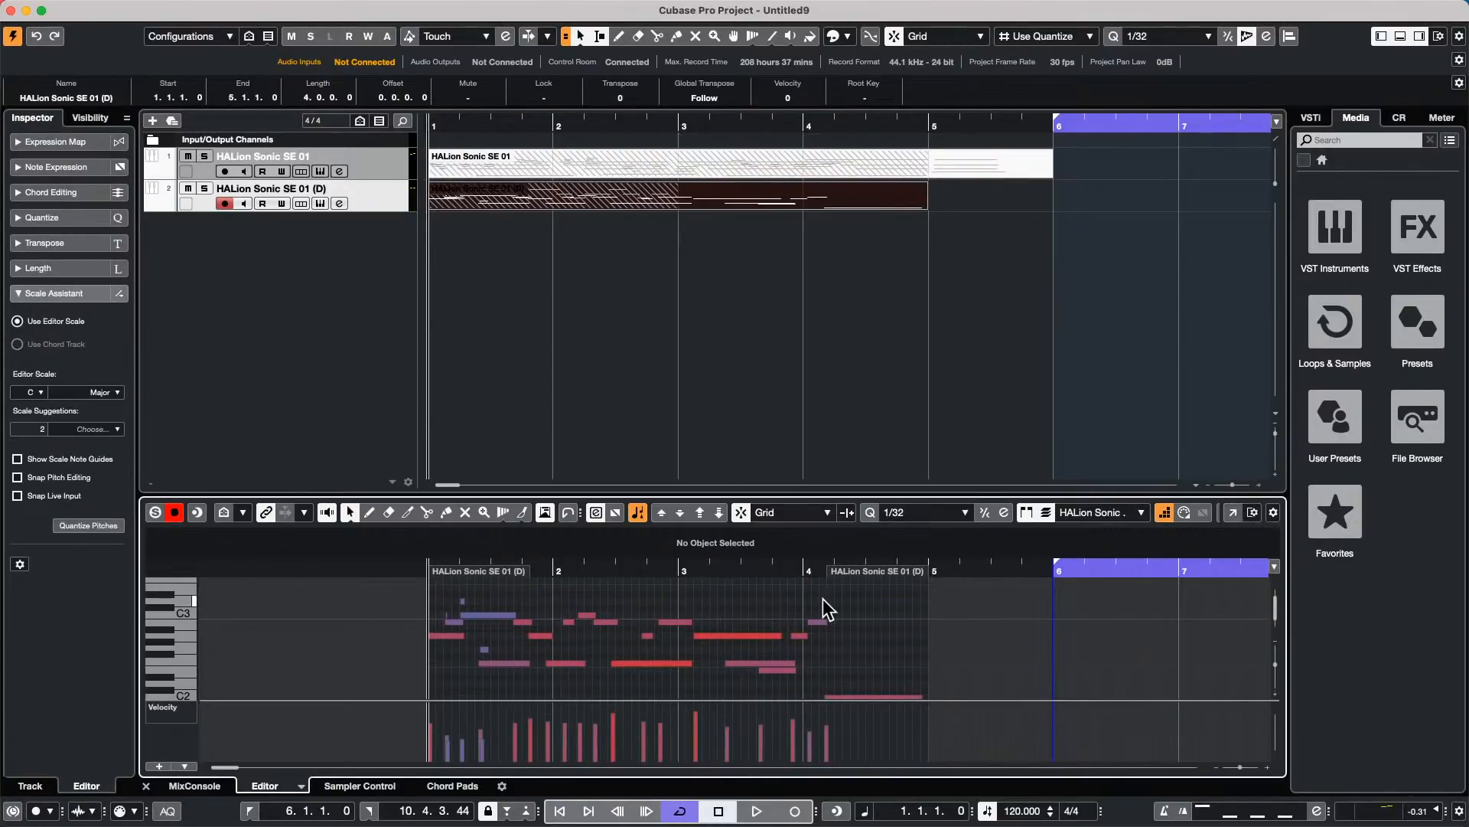
{"action": "scroll", "coordinate": [825, 612], "scroll_direction": "up", "scroll_amount": 2}
{"action": "scroll", "coordinate": [825, 612], "scroll_direction": "down", "scroll_amount": 8}
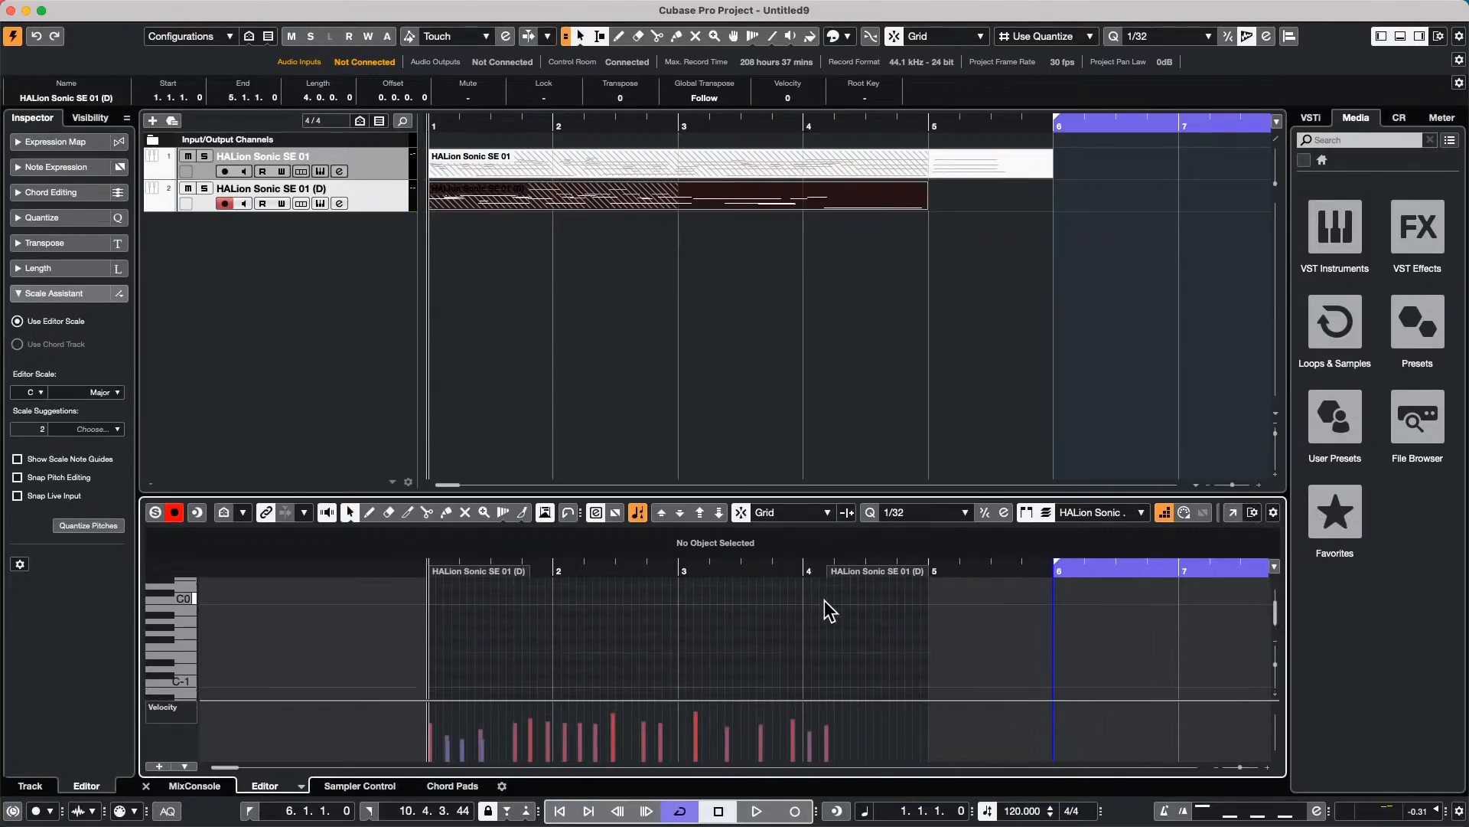
{"action": "scroll", "coordinate": [825, 600], "scroll_direction": "down", "scroll_amount": 3}
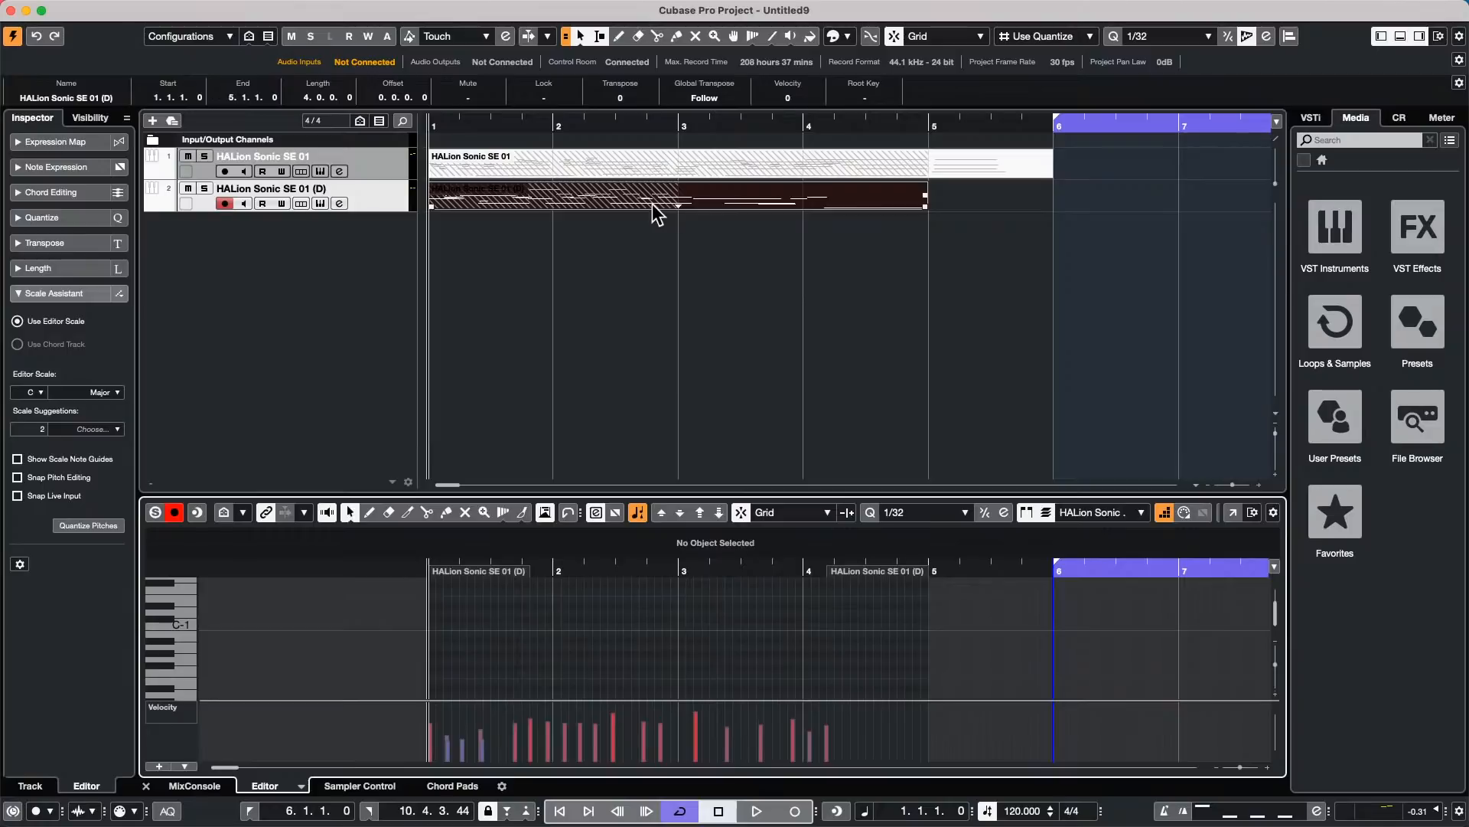
{"action": "left_click", "coordinate": [679, 205]}
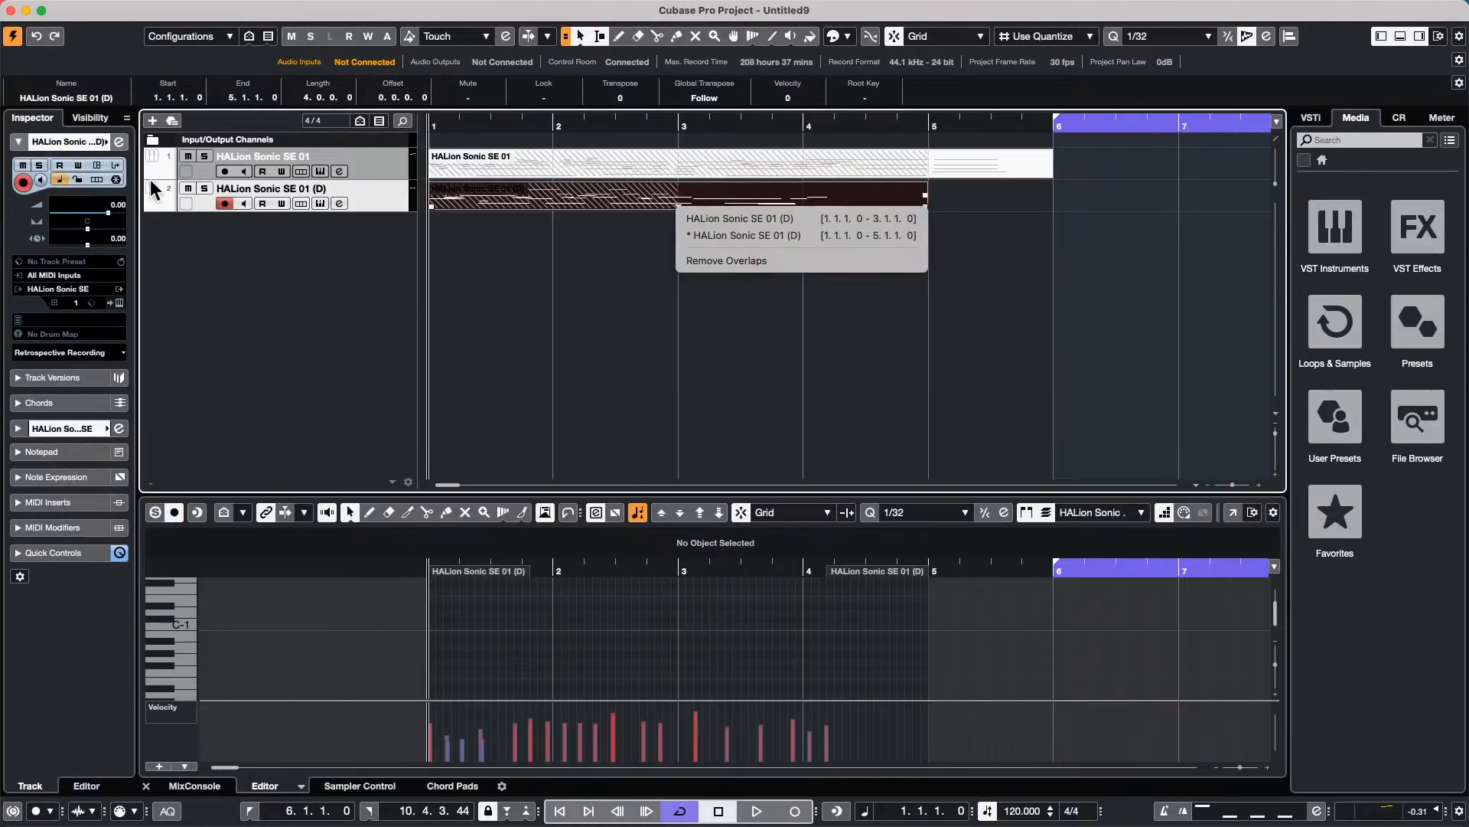
Step: Review the duplicated track's Retrospective Recording options for inserting as linear or cycle recording and emptying the buffer
{"action": "left_click", "coordinate": [41, 349]}
{"action": "left_click", "coordinate": [41, 349]}
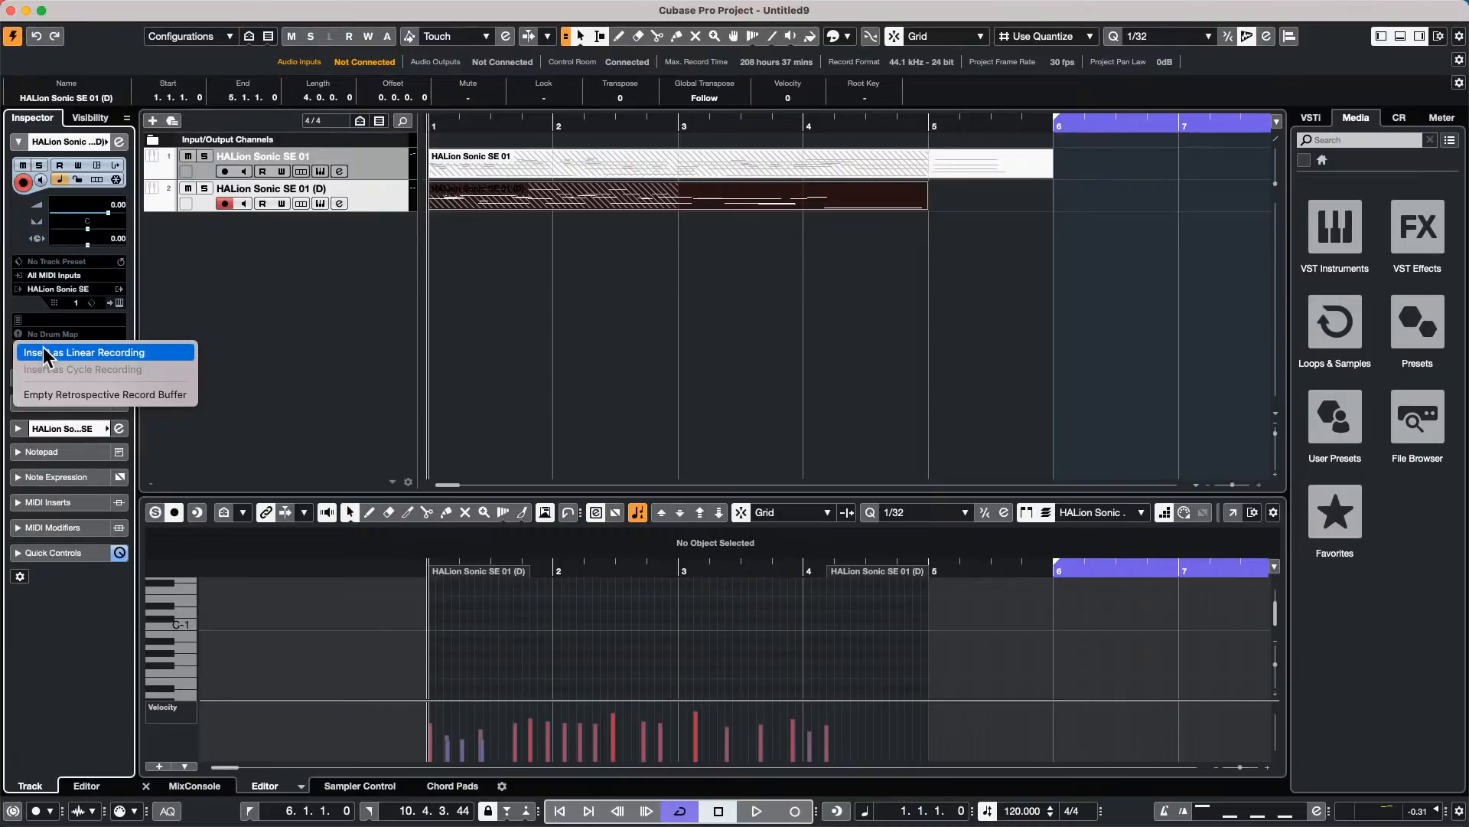
{"action": "left_click", "coordinate": [530, 342]}
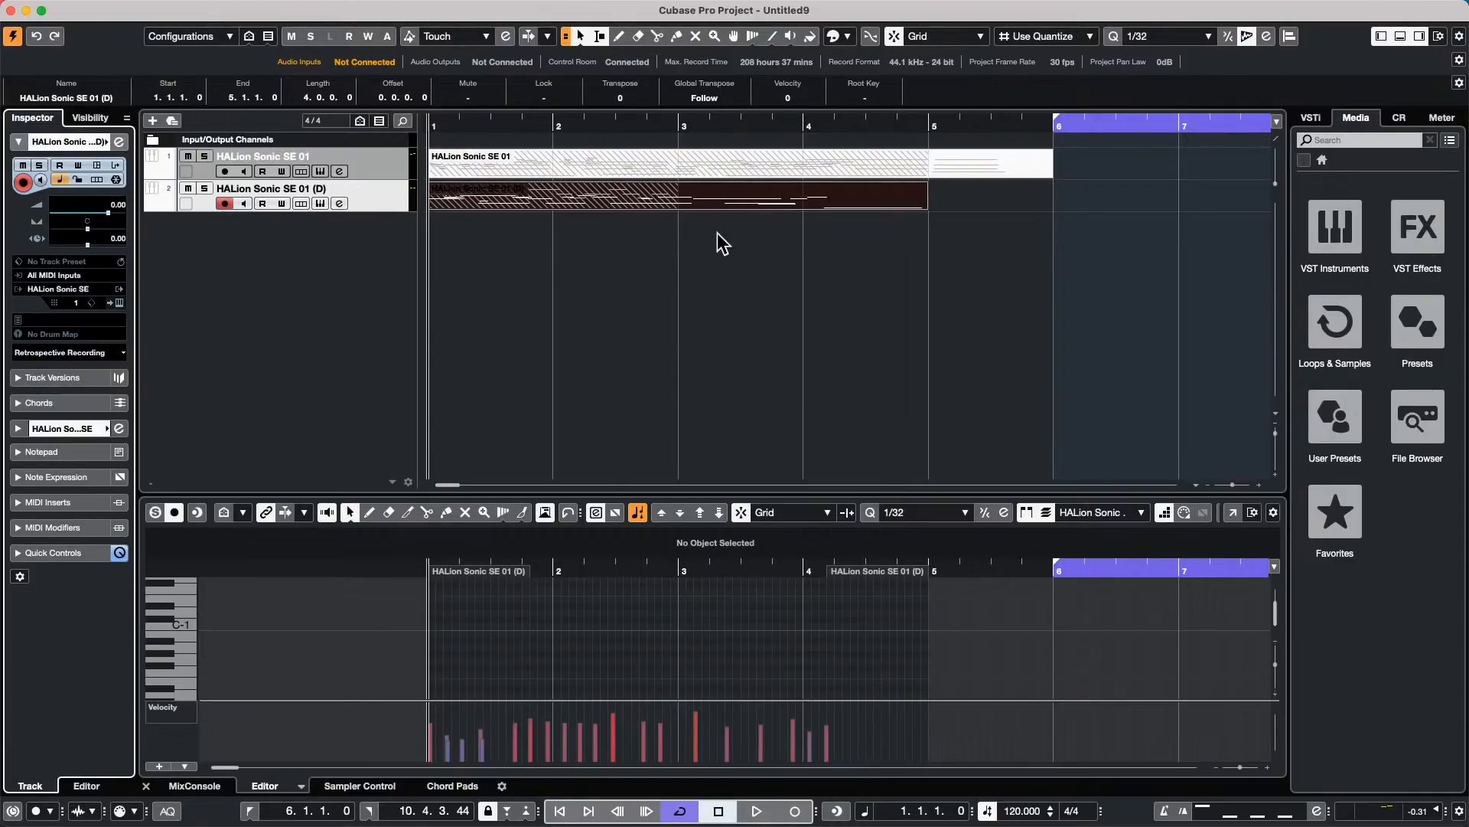
Step: Bring the duplicated track's part spanning bars 1 to 3 to the front and open it in the Key Editor
{"action": "left_click", "coordinate": [680, 207]}
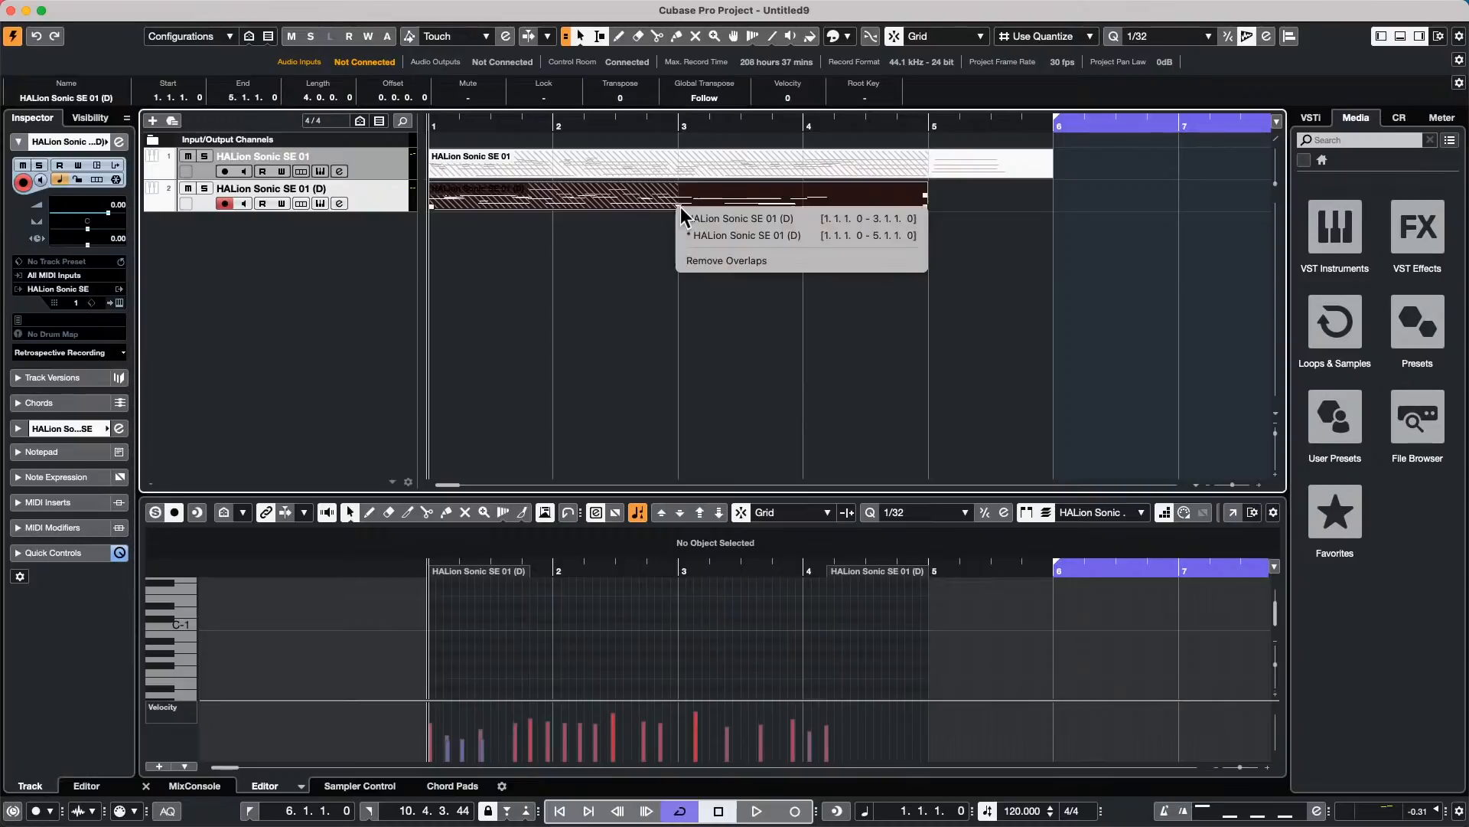
{"action": "left_click", "coordinate": [695, 217]}
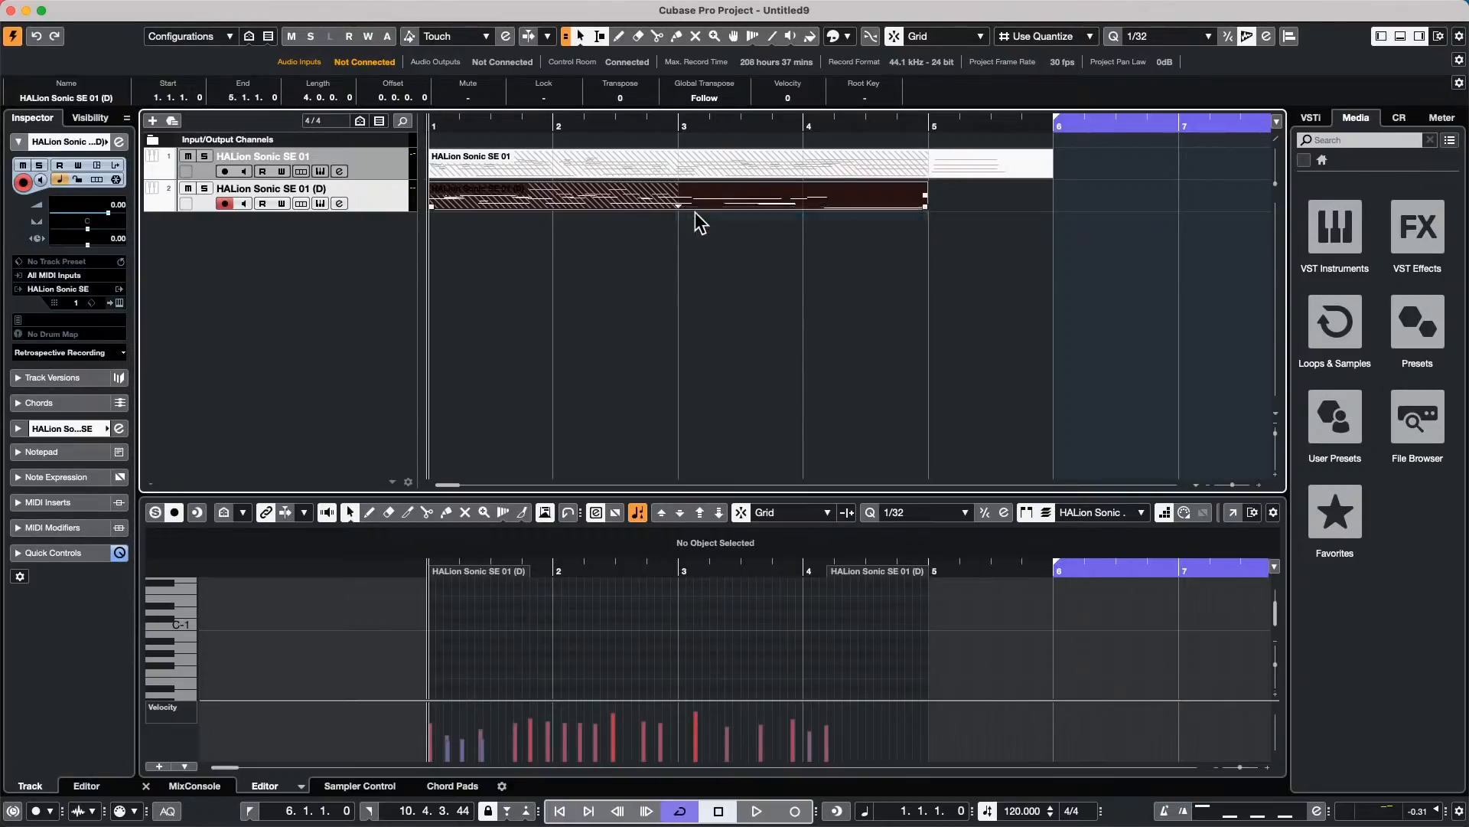
{"action": "left_click", "coordinate": [594, 199]}
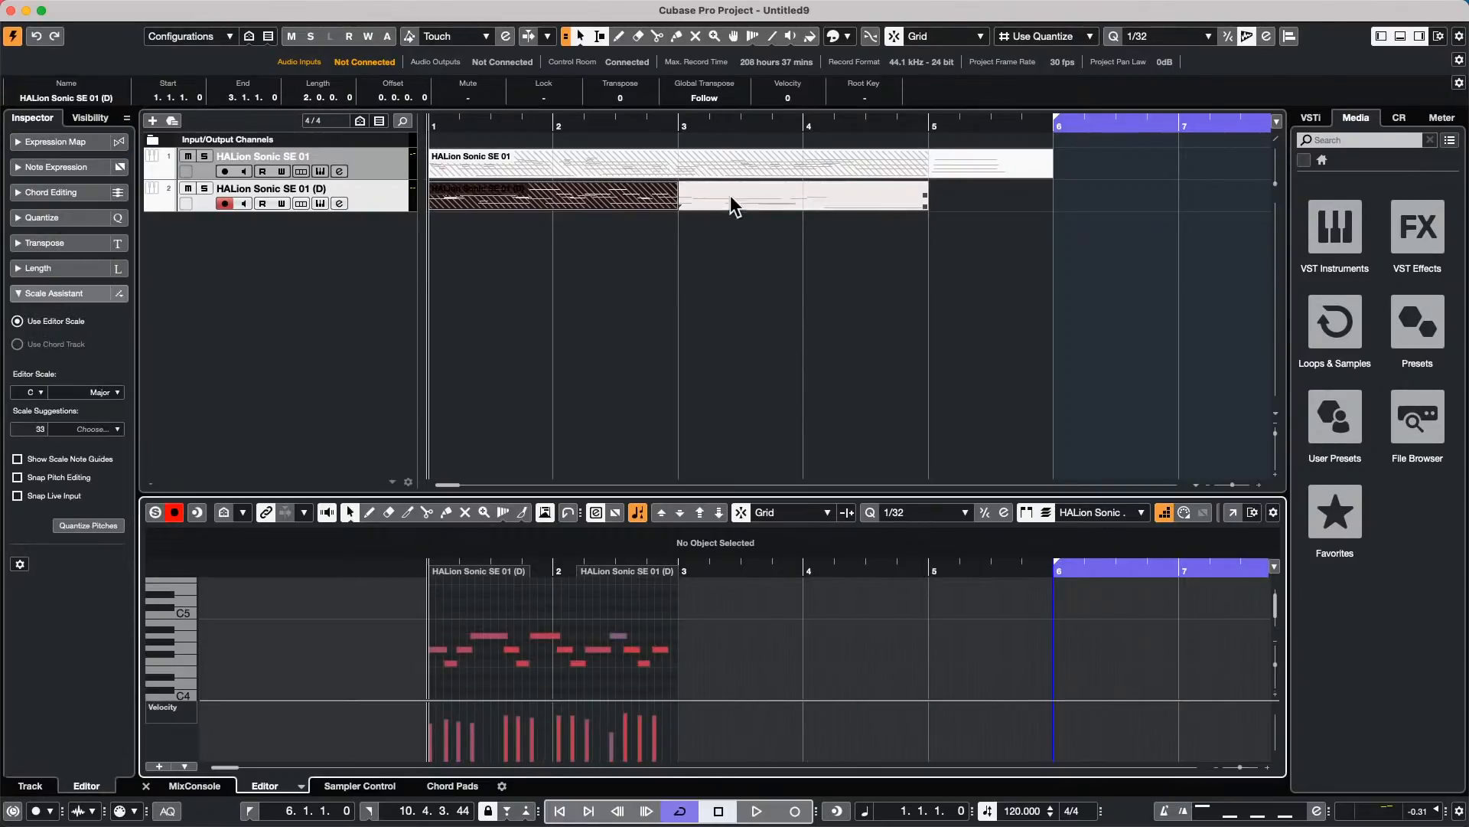
Step: Bring the duplicated track's part spanning bars 1 to 5 back to the front and open it in the Key Editor
{"action": "left_click", "coordinate": [553, 206]}
{"action": "left_click", "coordinate": [598, 236]}
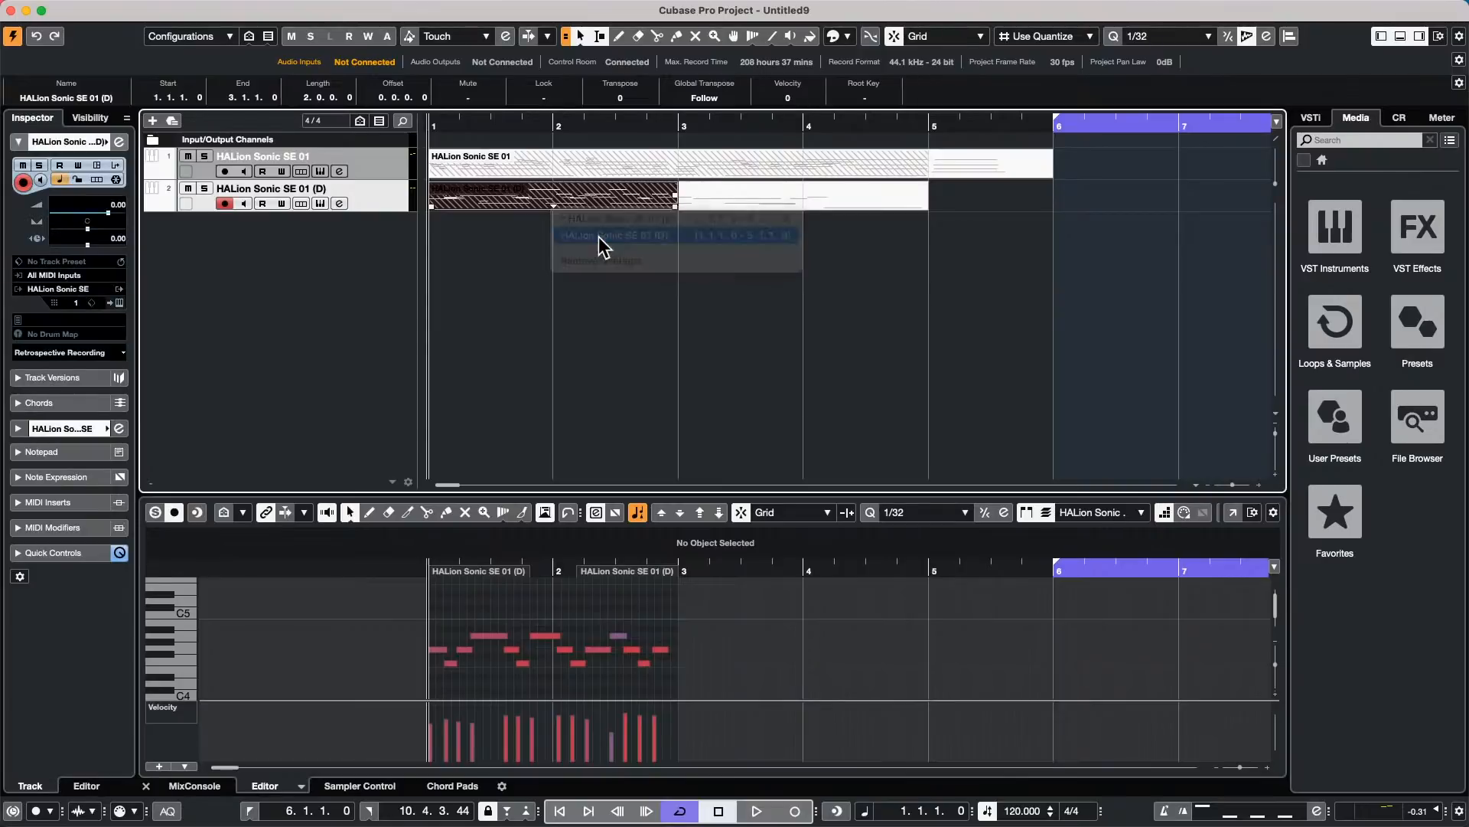
{"action": "left_click", "coordinate": [679, 210]}
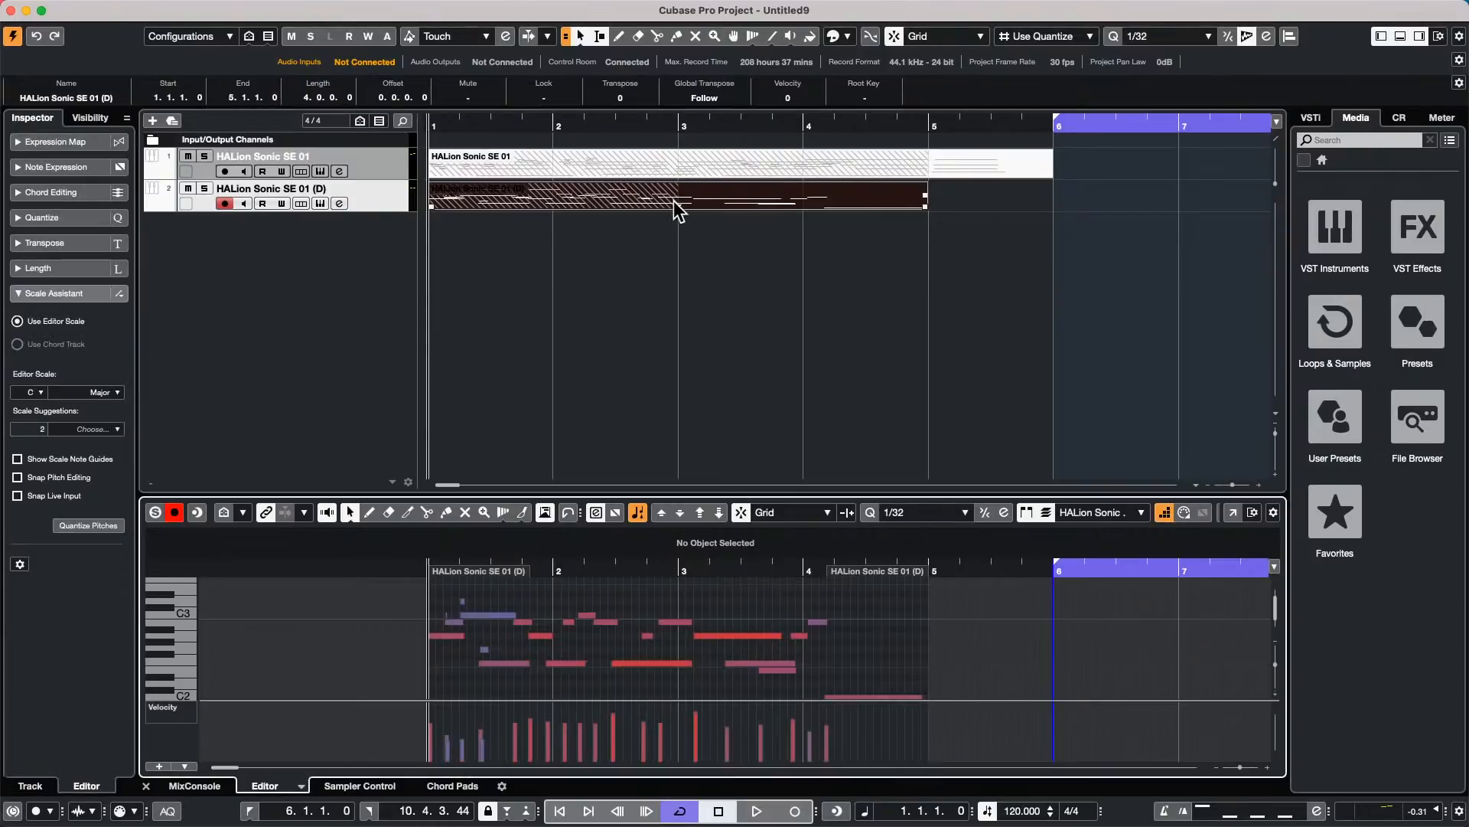
Step: Bring the duplicated track's overlapping part that spans bars 1 to 3 to the front
{"action": "left_click", "coordinate": [679, 205]}
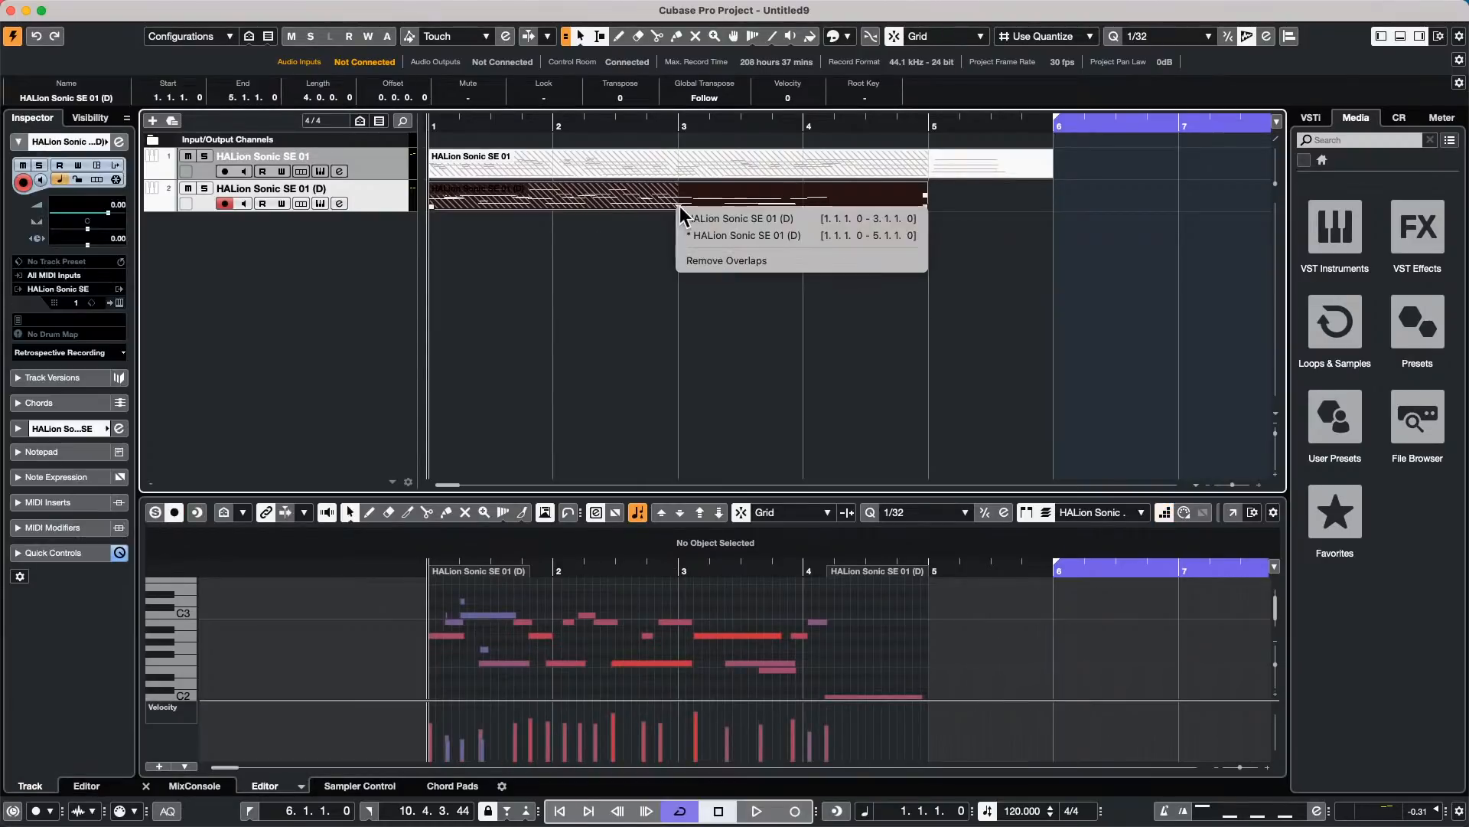
{"action": "left_click", "coordinate": [693, 219]}
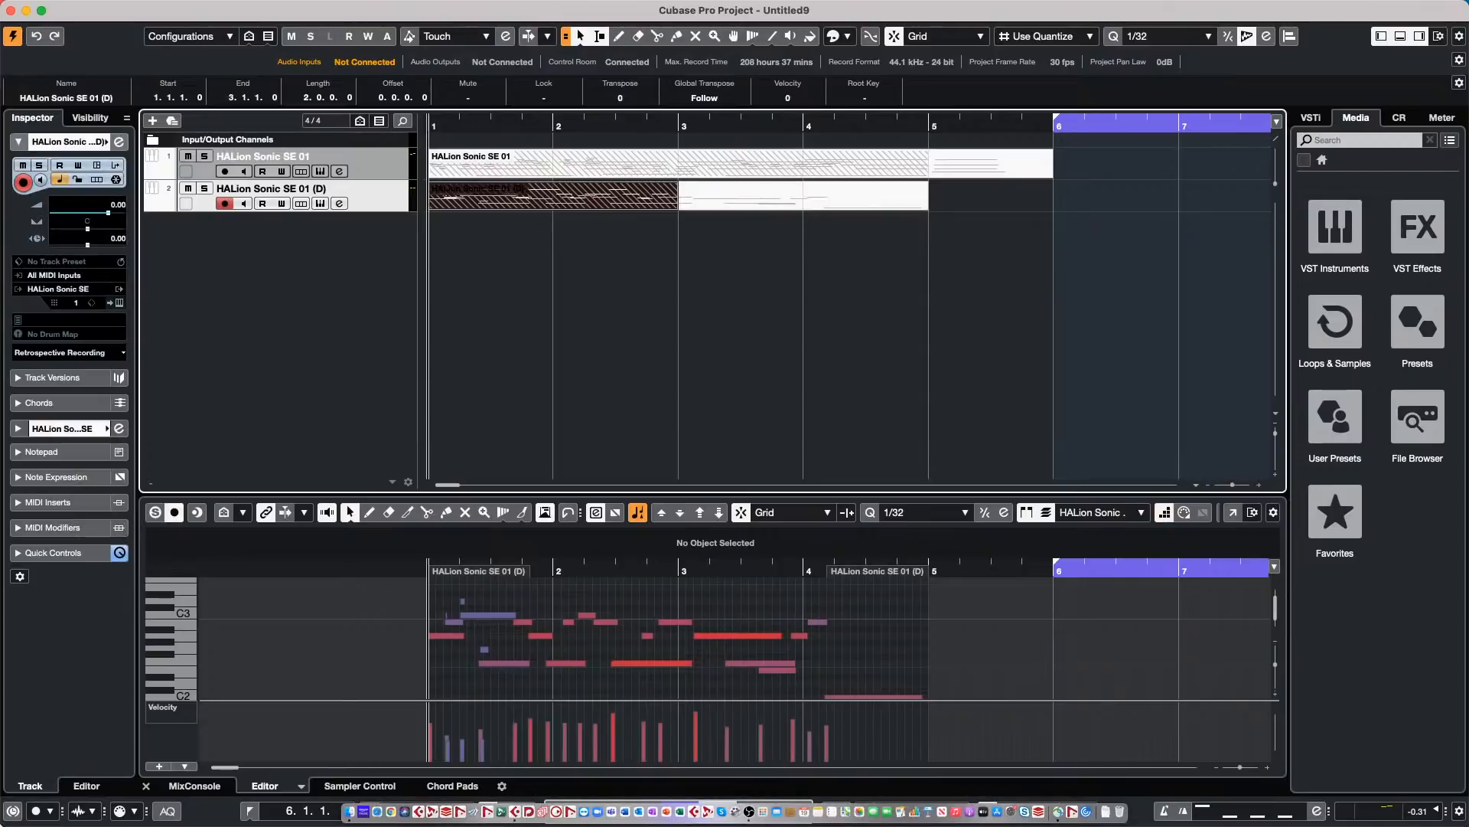
Step: Review the MIDI Record Modes settings and the duplicated track's Retrospective Recording insert options without changing anything
{"action": "left_click", "coordinate": [131, 813]}
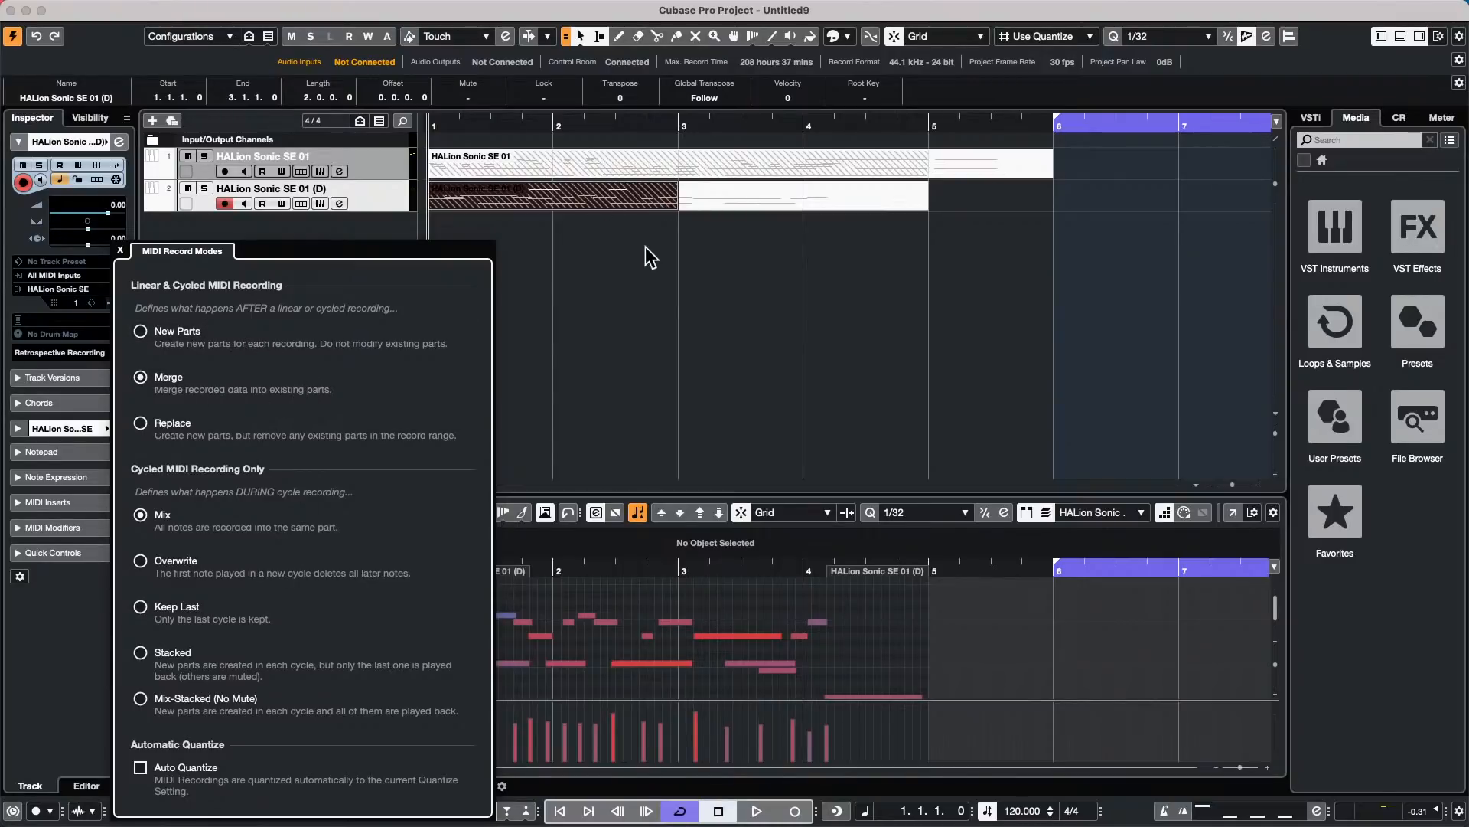
{"action": "left_click", "coordinate": [672, 277]}
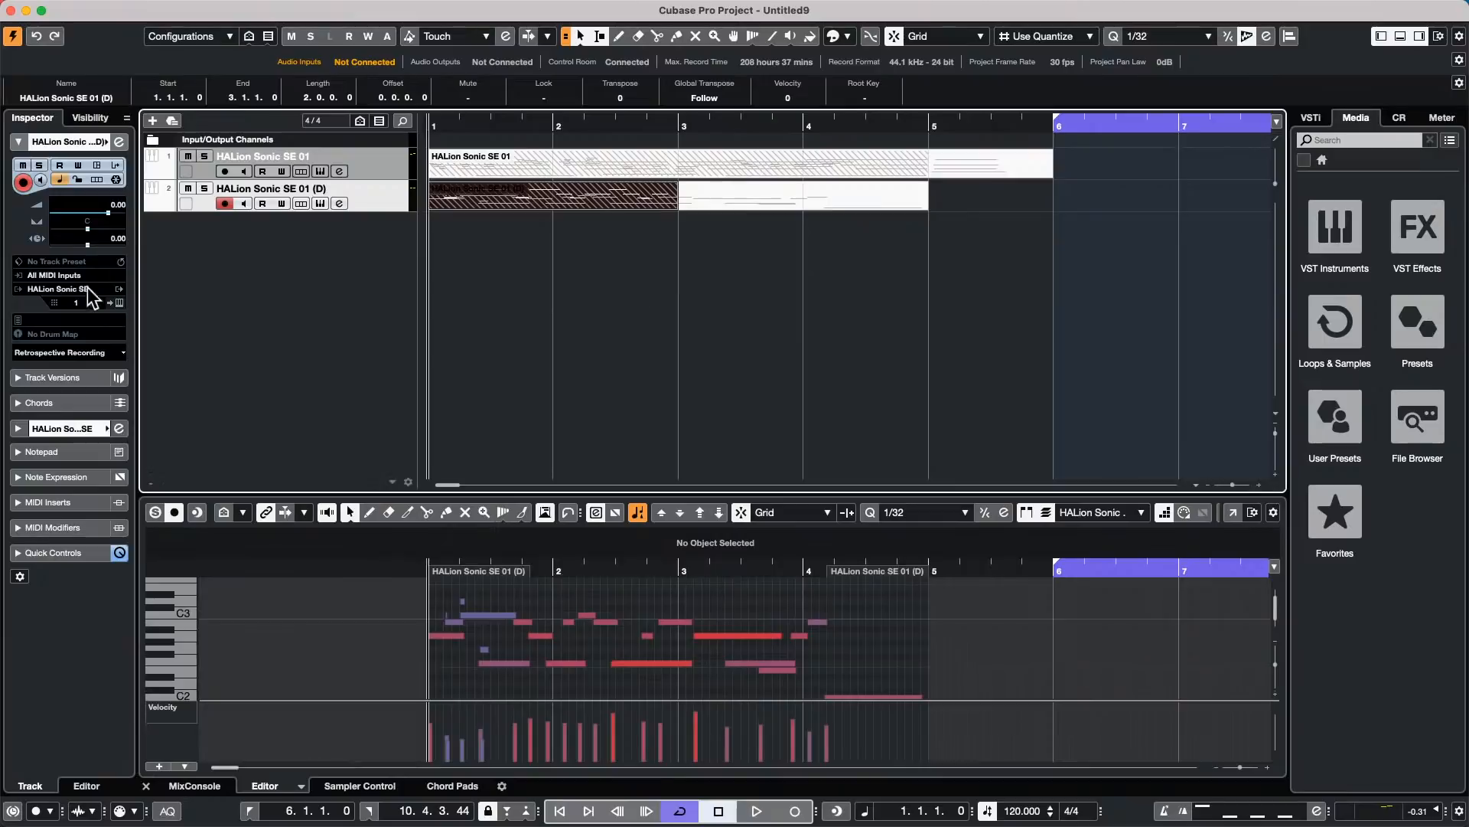
{"action": "left_click", "coordinate": [117, 354]}
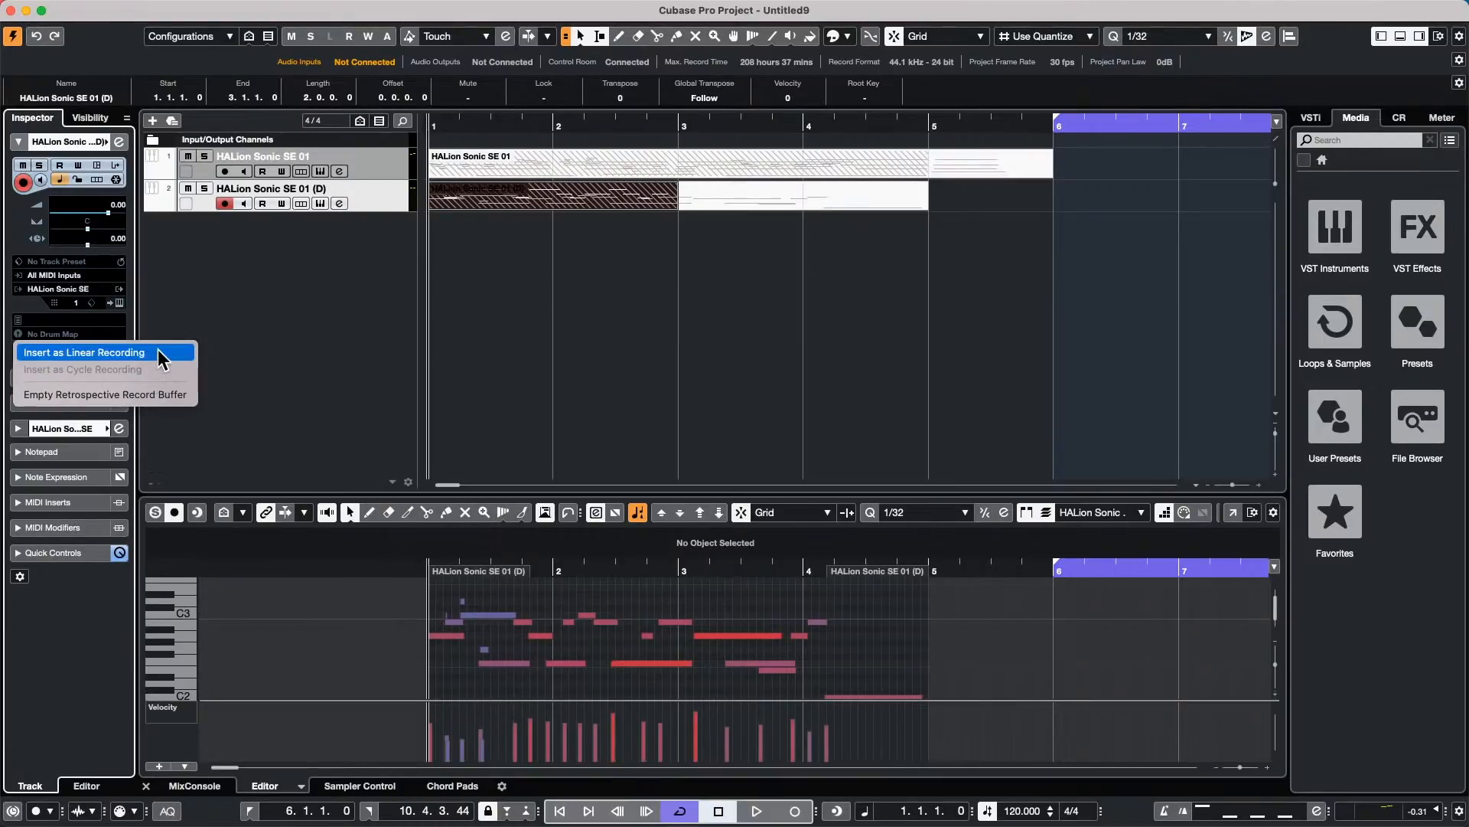
{"action": "left_click", "coordinate": [643, 370]}
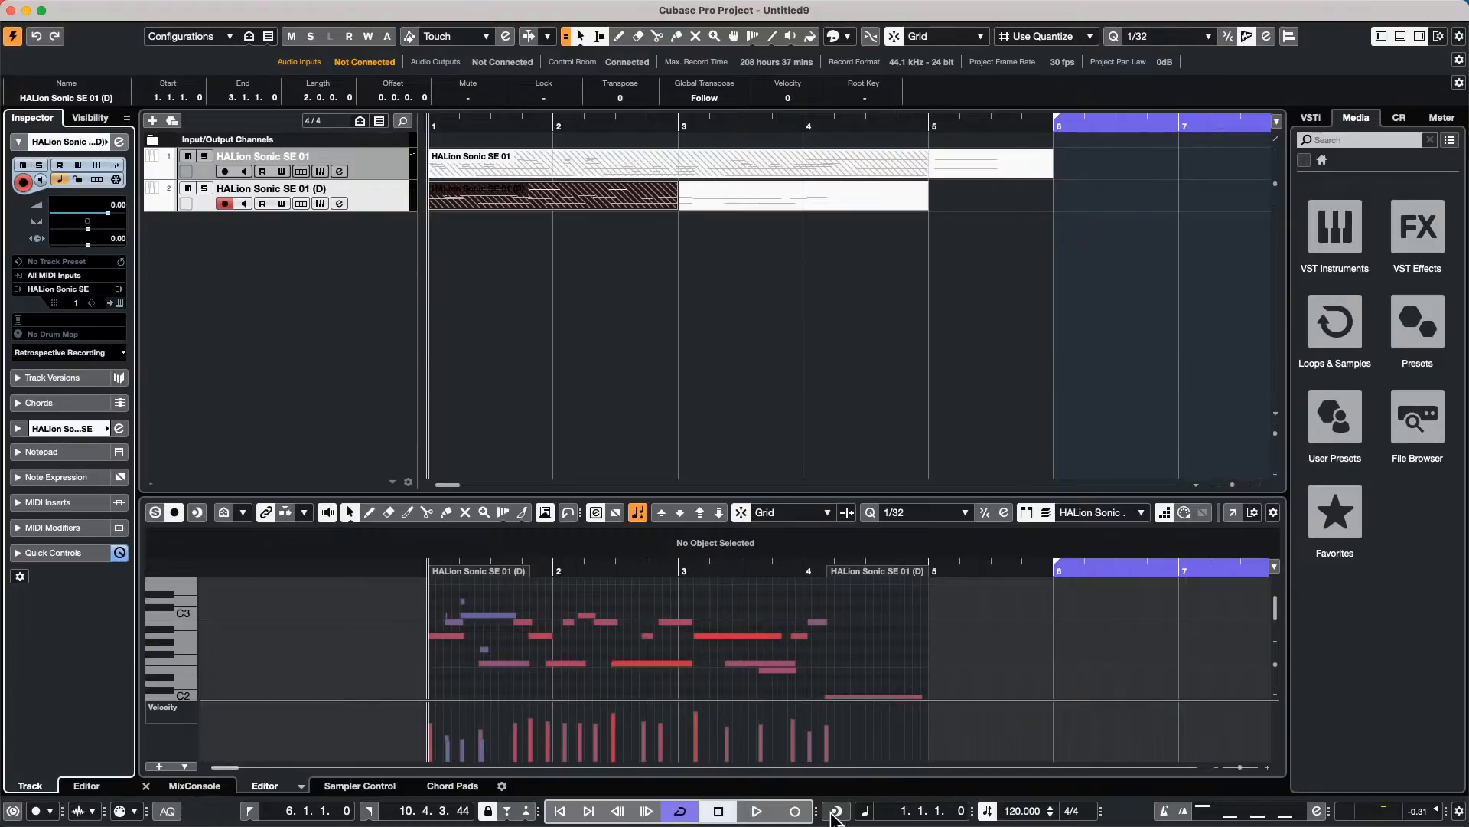
Step: Add one instrument track using Groove Agent, routed to Stereo Out, below the HALion Sonic SE tracks
{"action": "mouse_move", "coordinate": [1111, 9]}
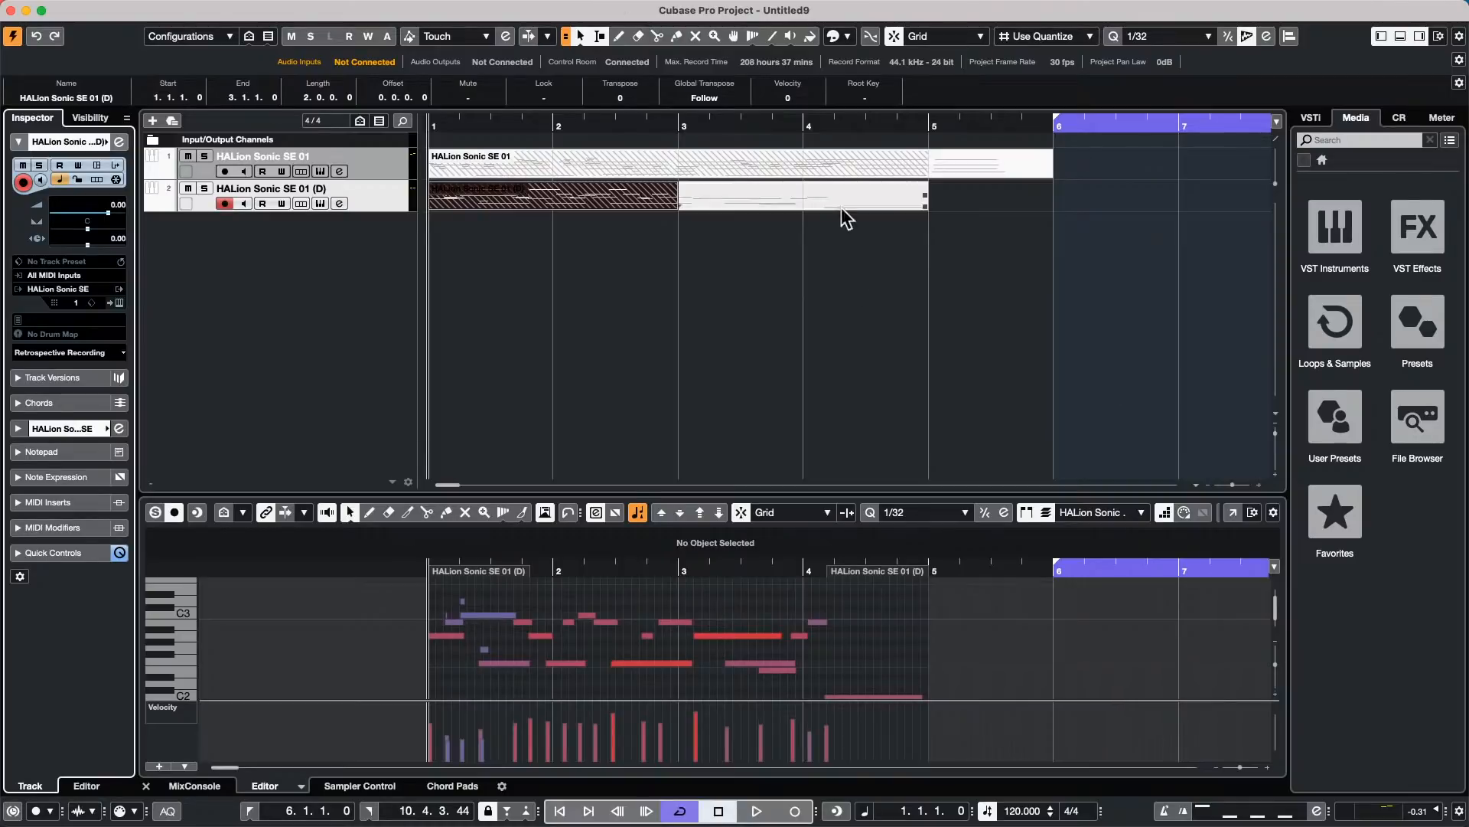
{"action": "right_click", "coordinate": [324, 223]}
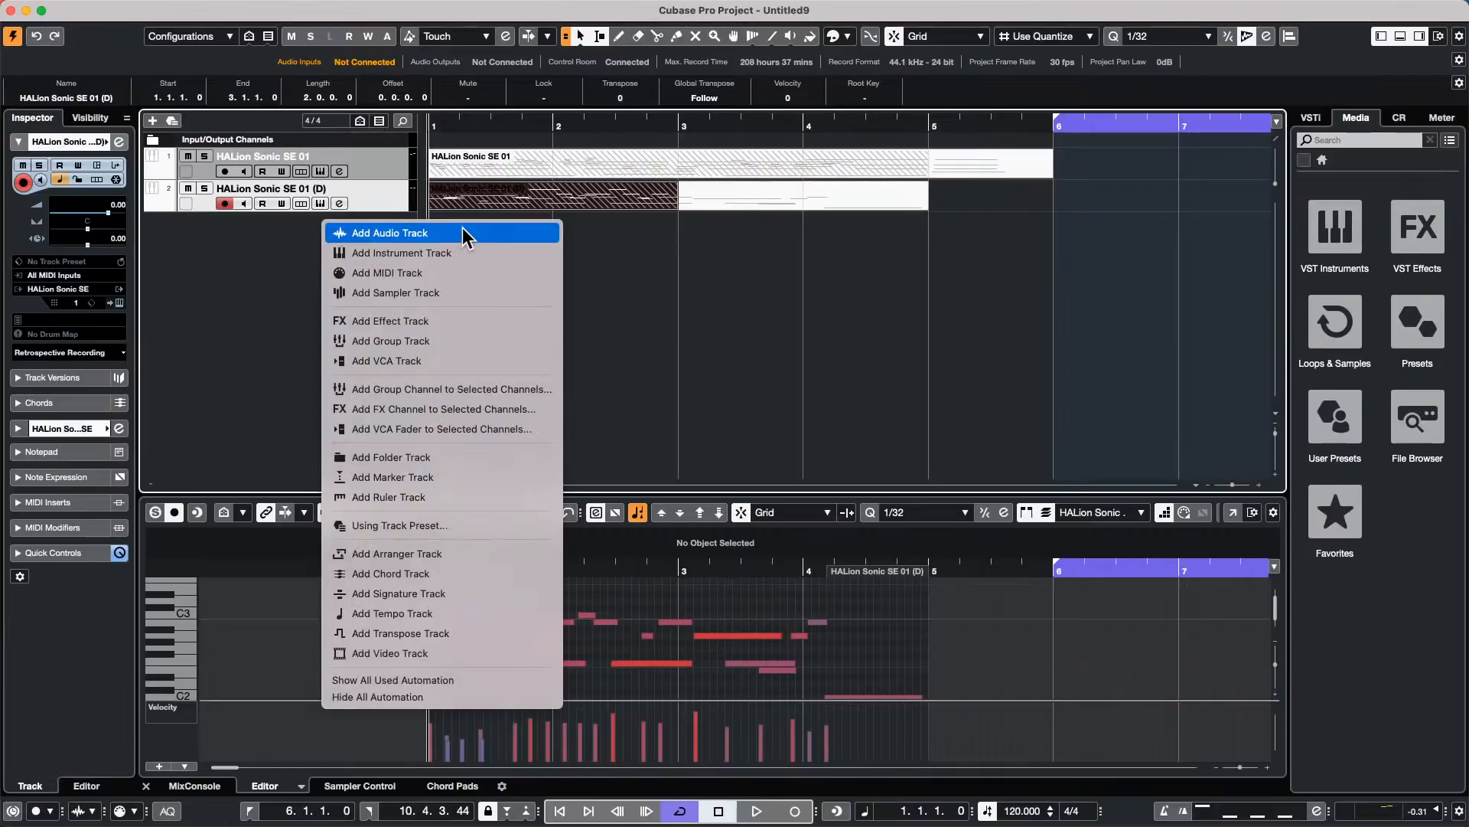
{"action": "left_click", "coordinate": [472, 251]}
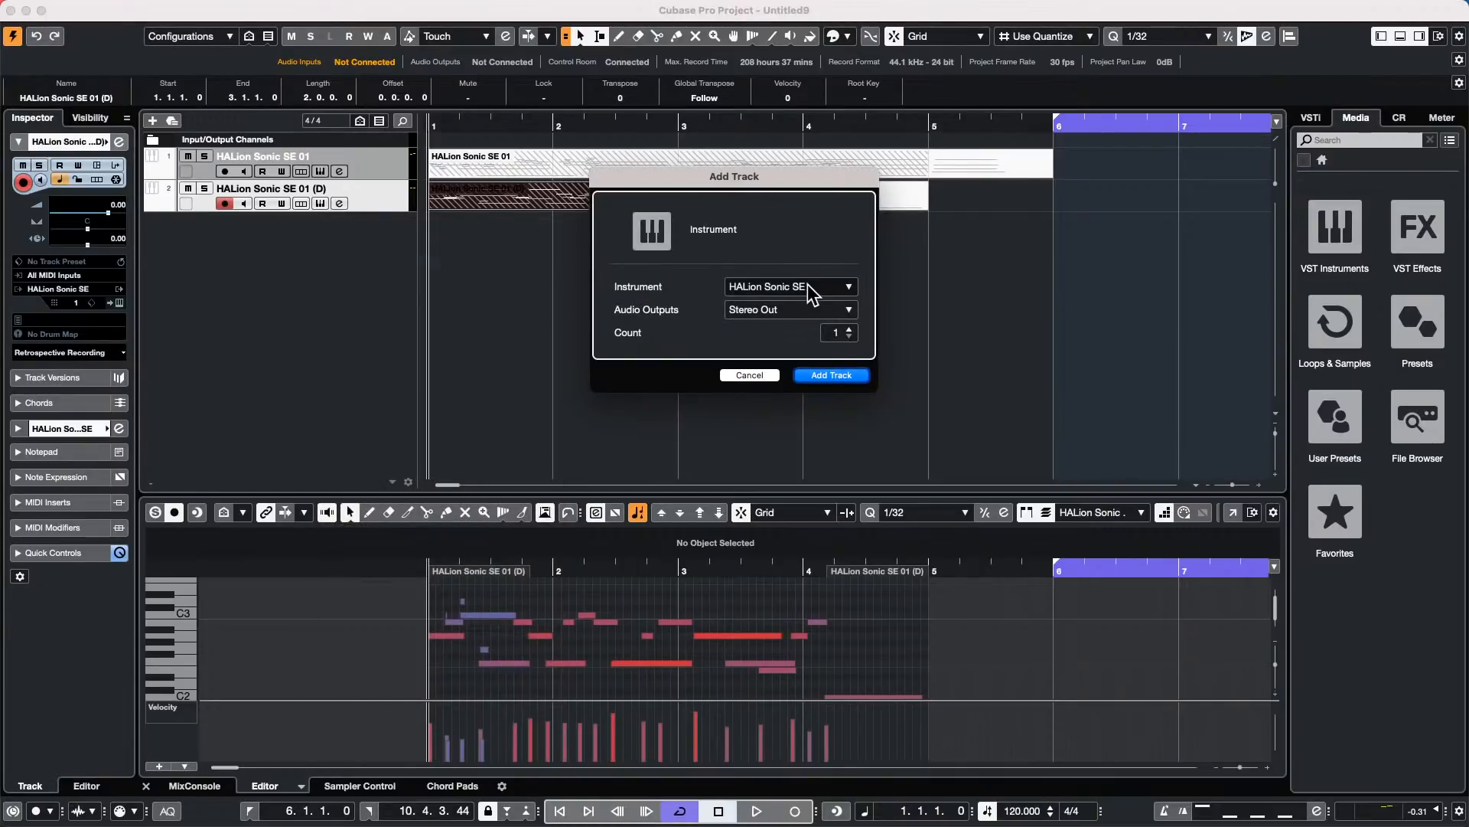
{"action": "left_click", "coordinate": [807, 287]}
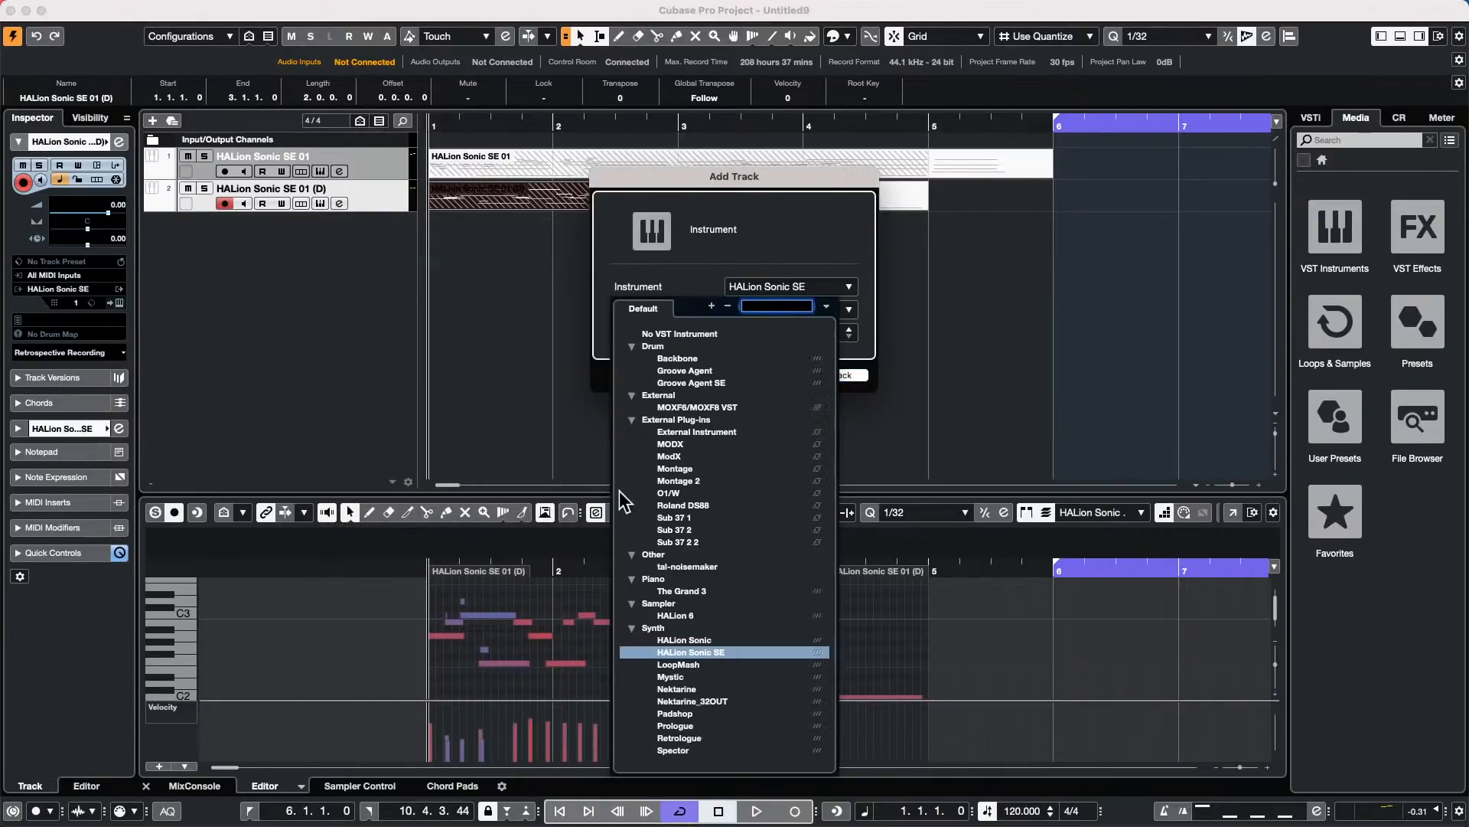
{"action": "left_click", "coordinate": [738, 370]}
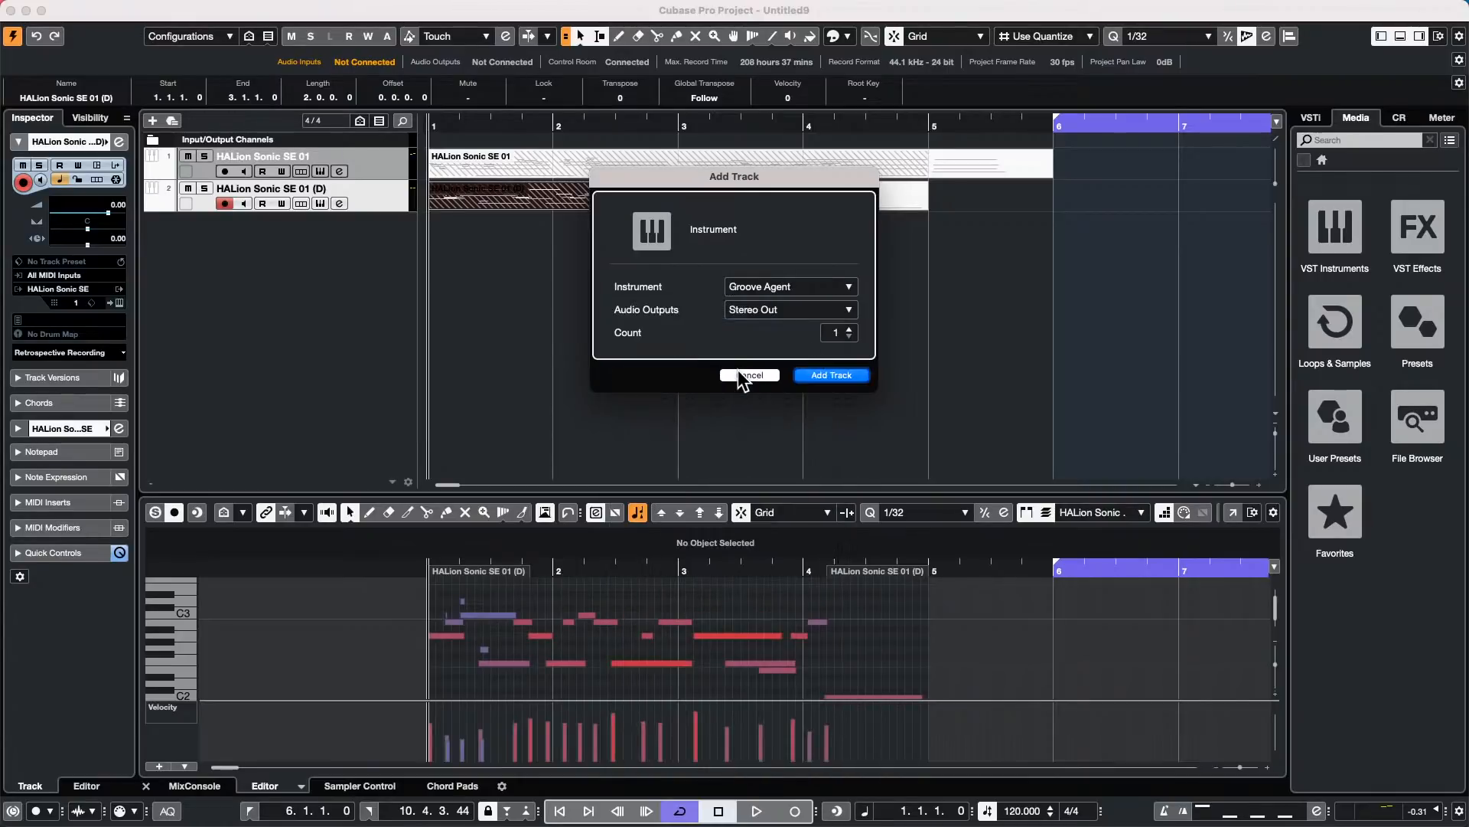
{"action": "left_click", "coordinate": [830, 377]}
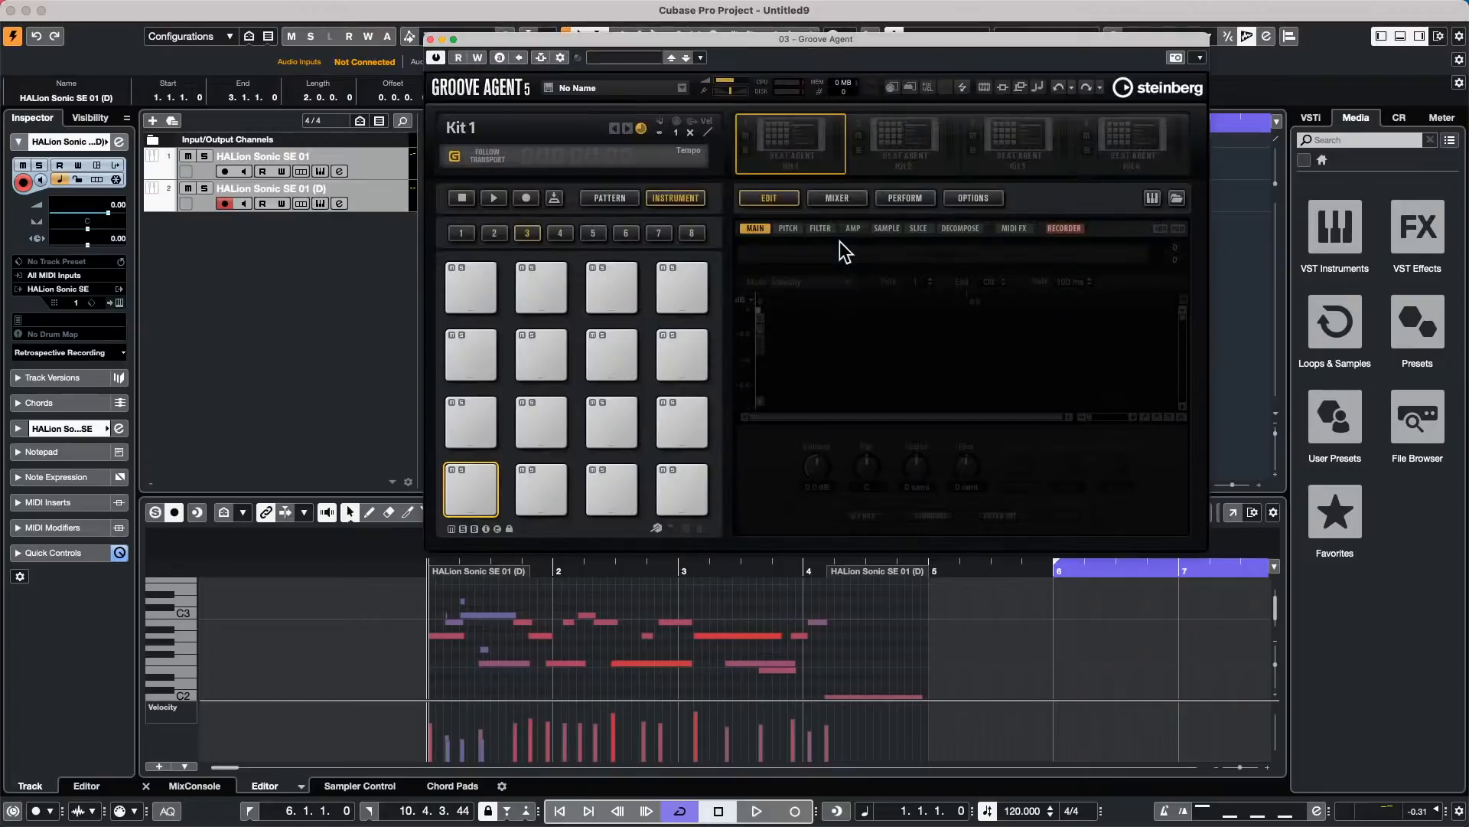
Step: Find Tech_House_Drum_Loop_18_125bpm_BODTH.wav among the Beats in the Dancefloor Tech House loop set and load it onto Groove Agent's C1 pad
{"action": "left_click", "coordinate": [1312, 337]}
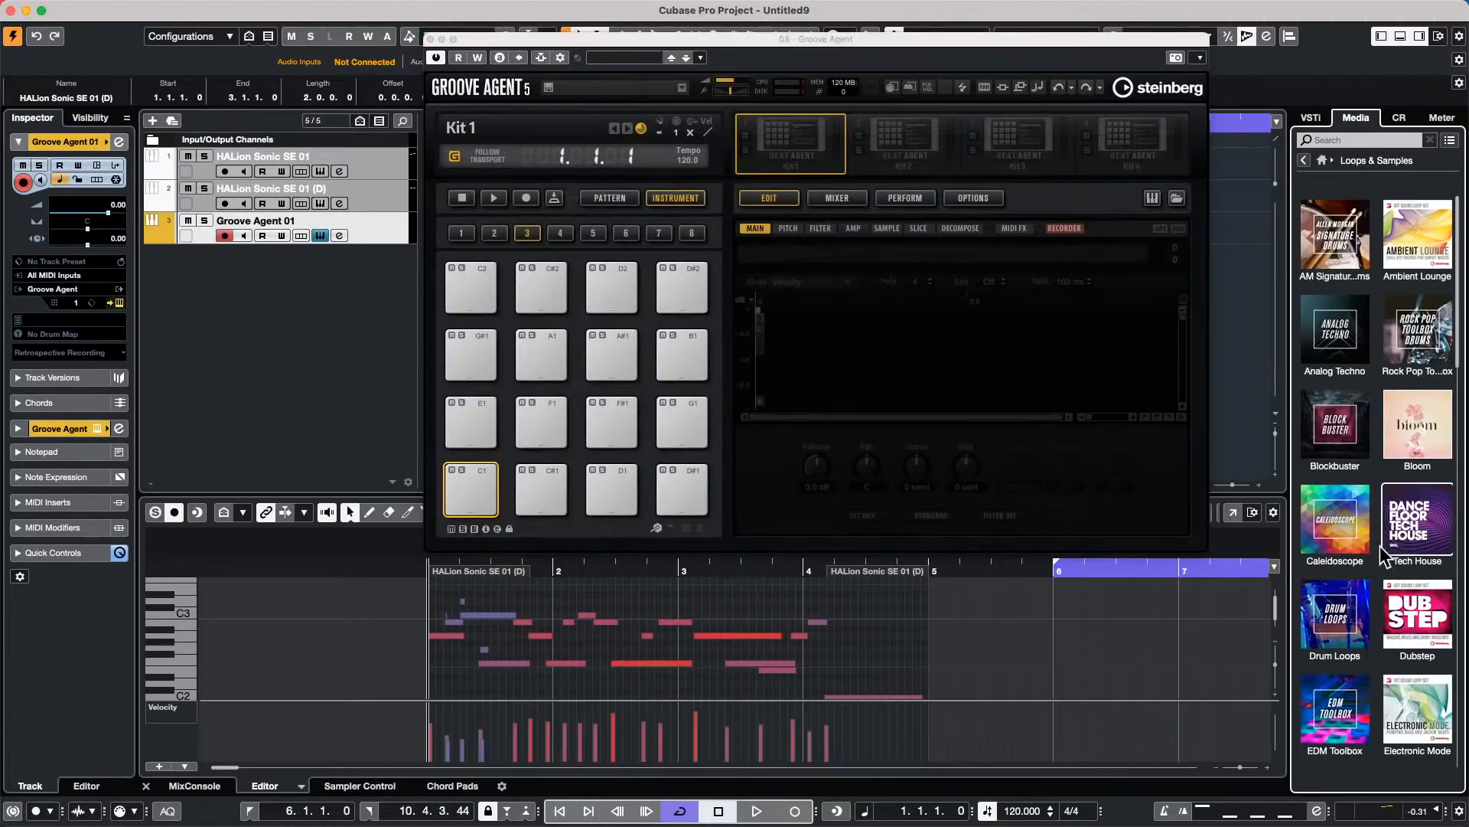
{"action": "left_click", "coordinate": [1420, 536]}
{"action": "left_click", "coordinate": [1319, 217]}
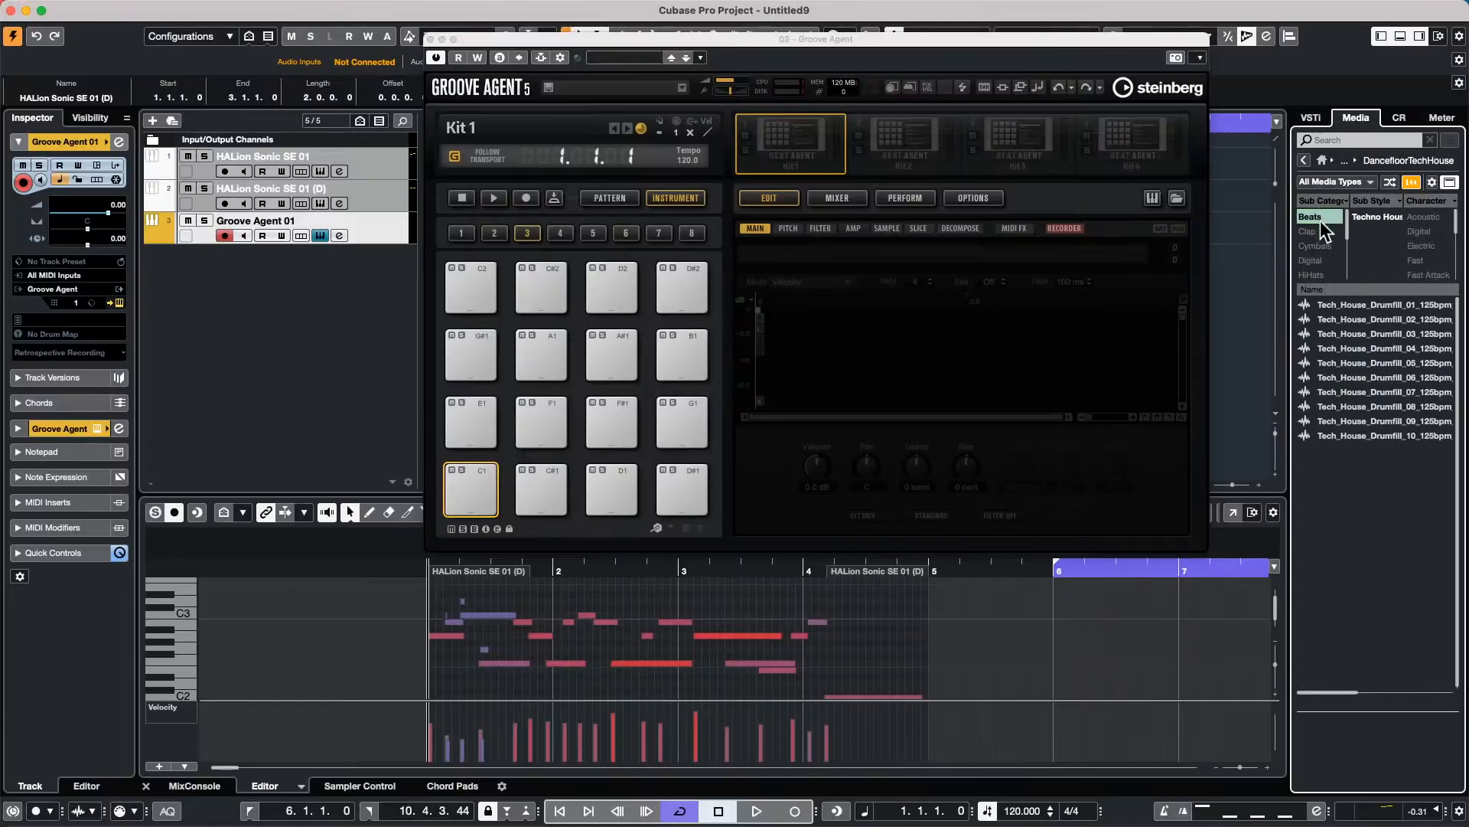
{"action": "left_click", "coordinate": [1382, 546]}
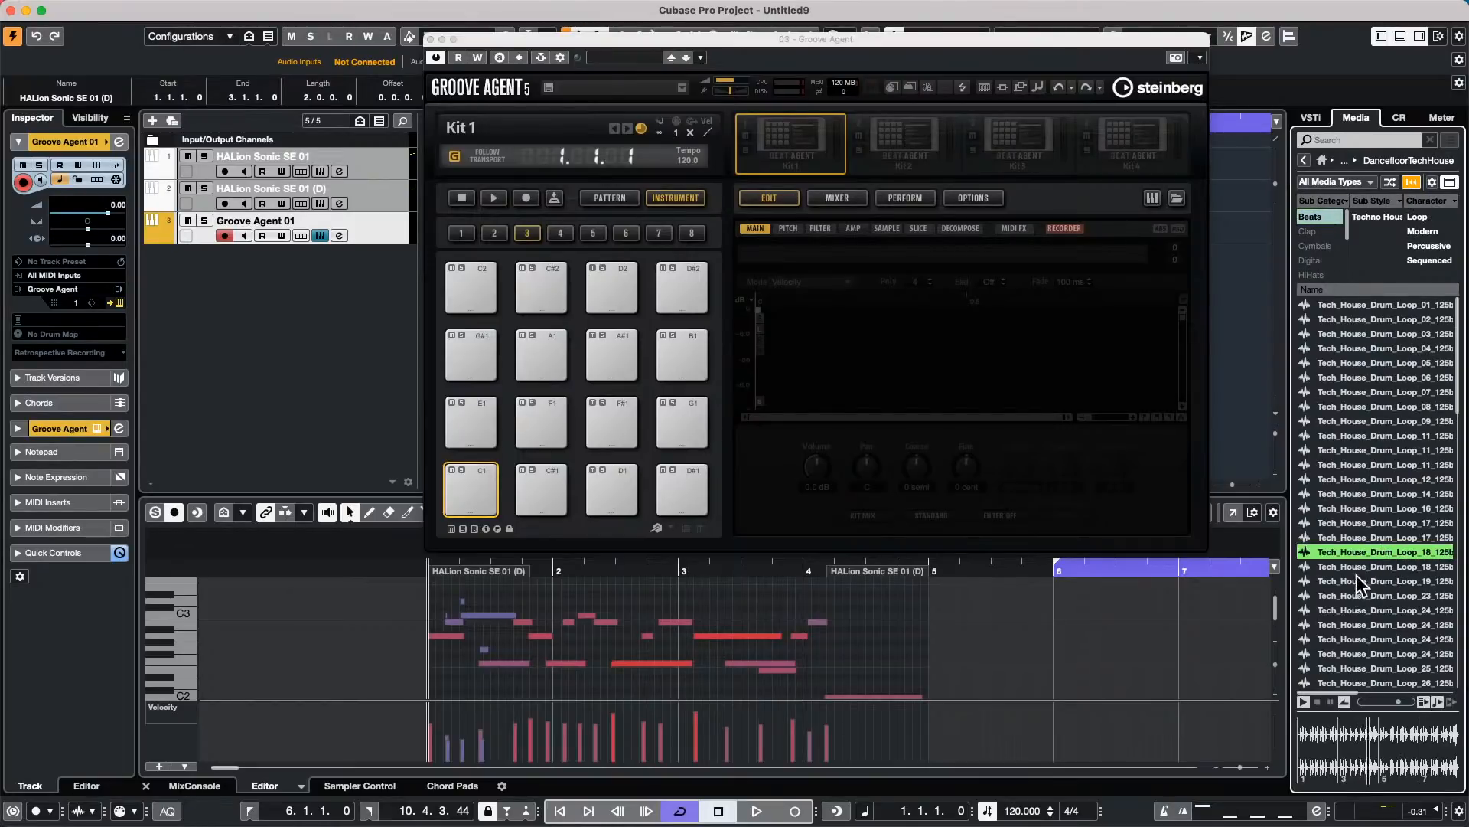
{"action": "left_click_drag", "start_coordinate": [1357, 549], "coordinate": [472, 485]}
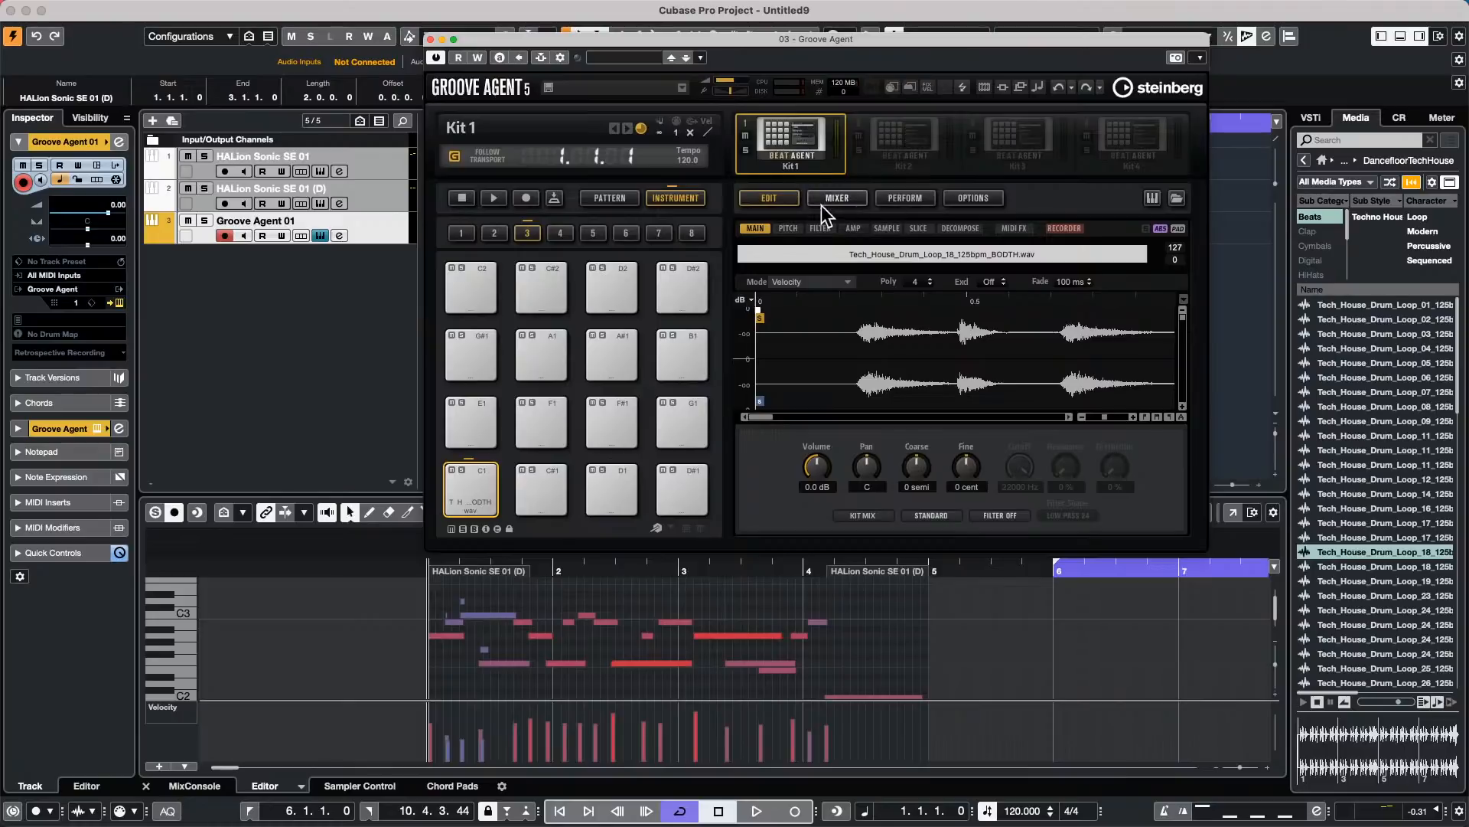
Step: Create slices from the loaded drum loop across Groove Agent's pads and audition slices 003 and 007
{"action": "left_click", "coordinate": [916, 227]}
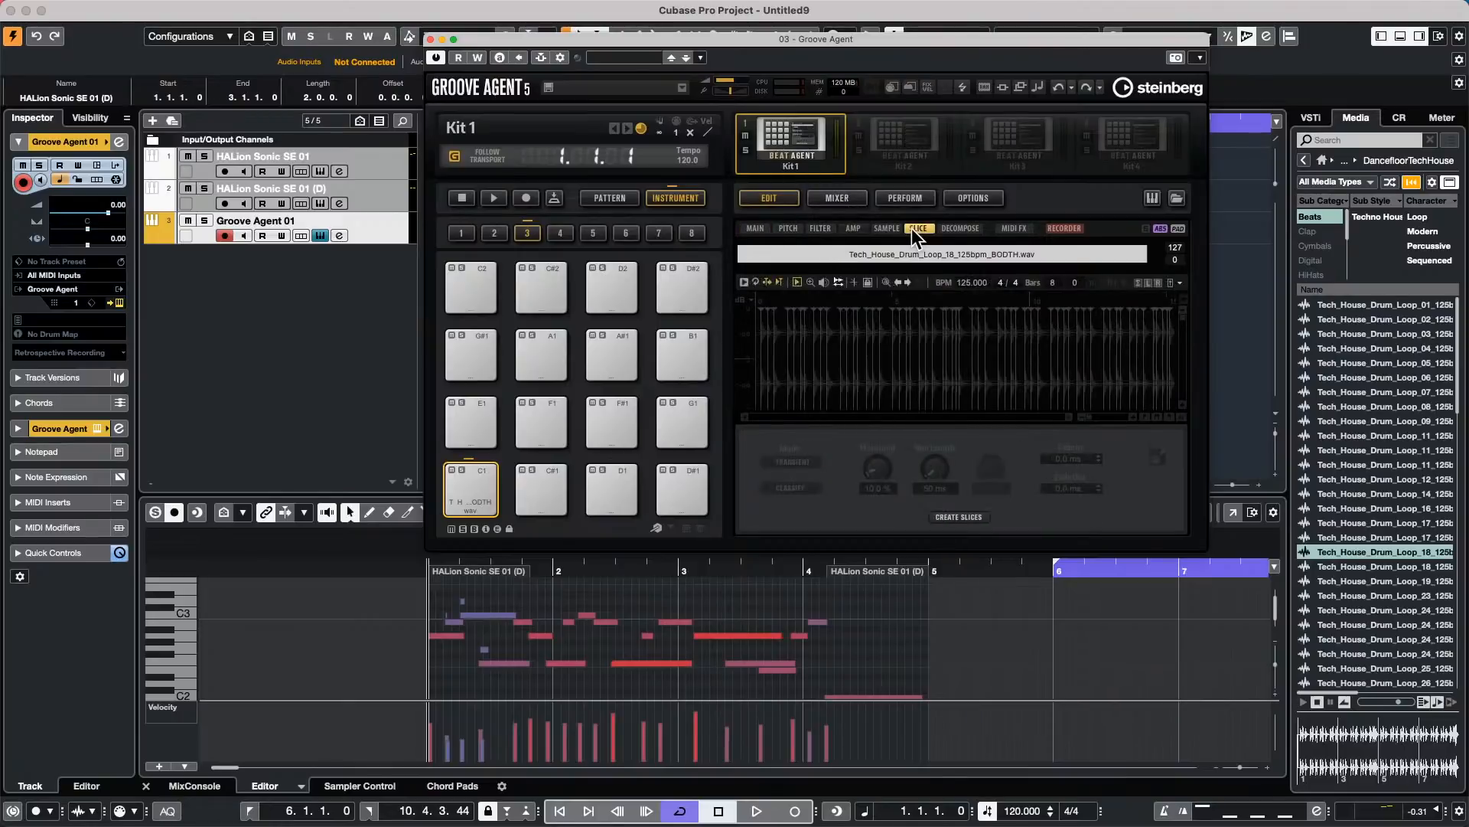
{"action": "left_click", "coordinate": [956, 521]}
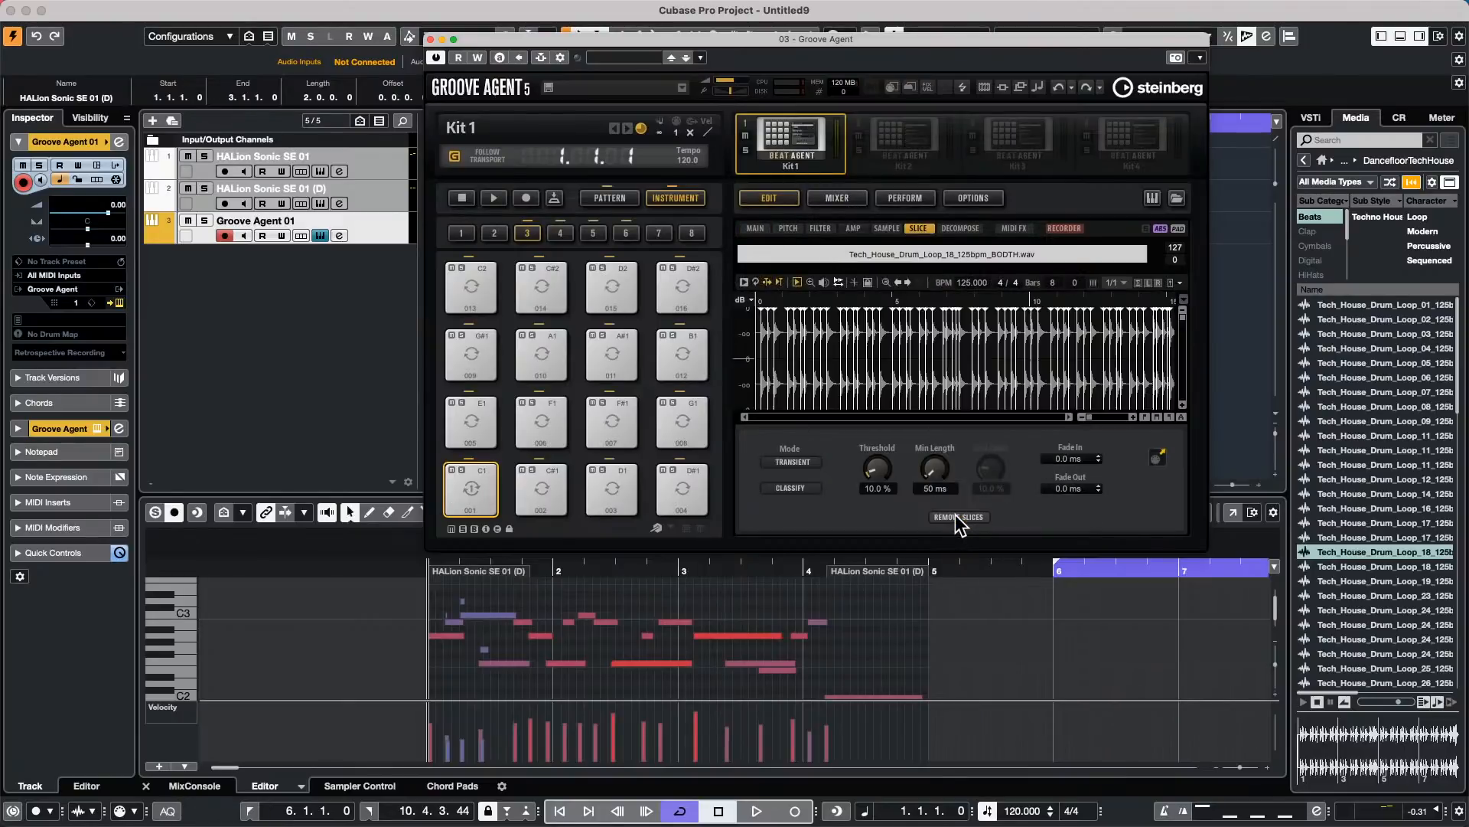
{"action": "left_click", "coordinate": [612, 489]}
{"action": "left_click", "coordinate": [612, 421]}
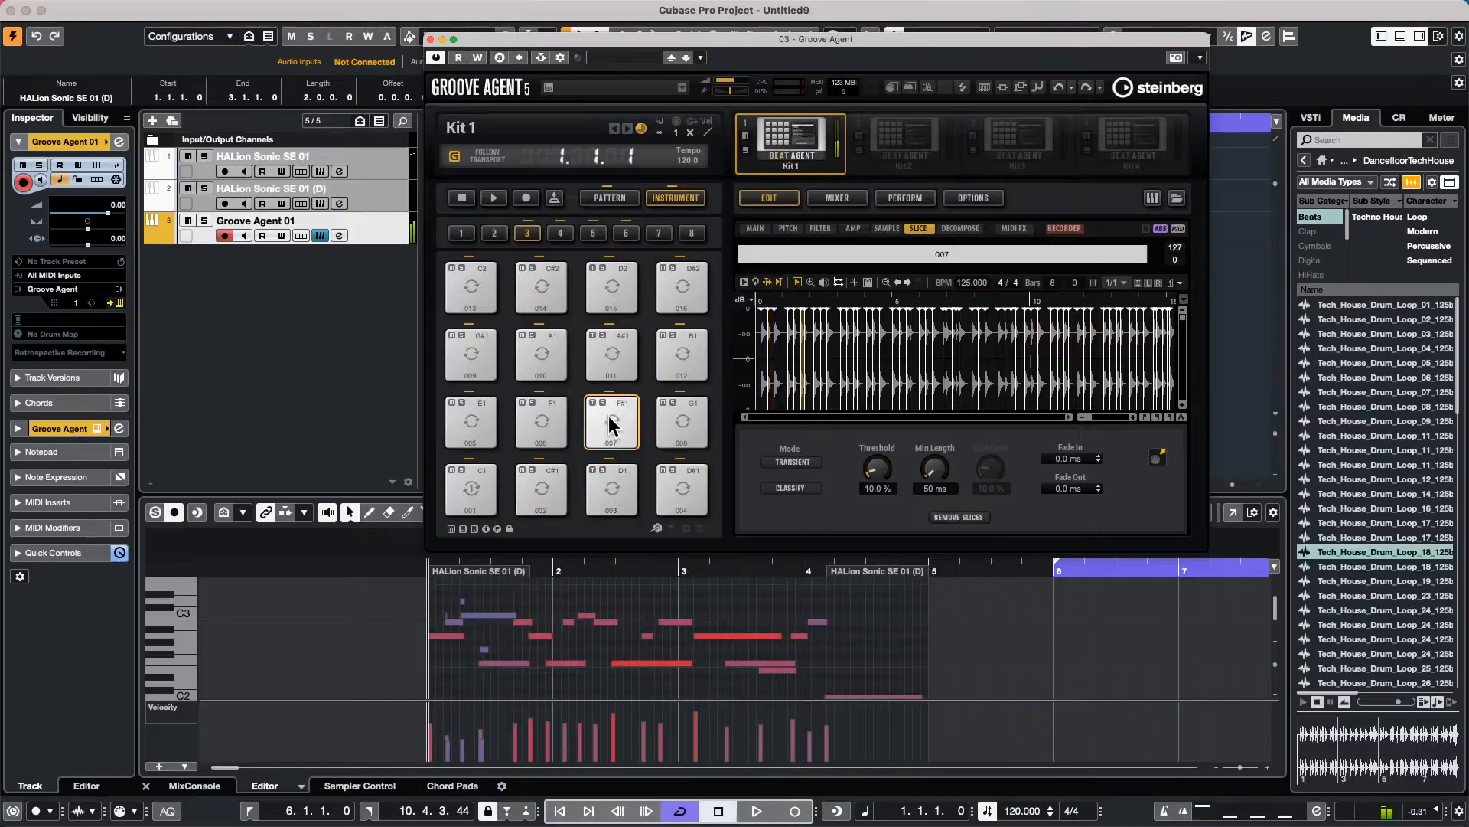
{"action": "left_click", "coordinate": [610, 494]}
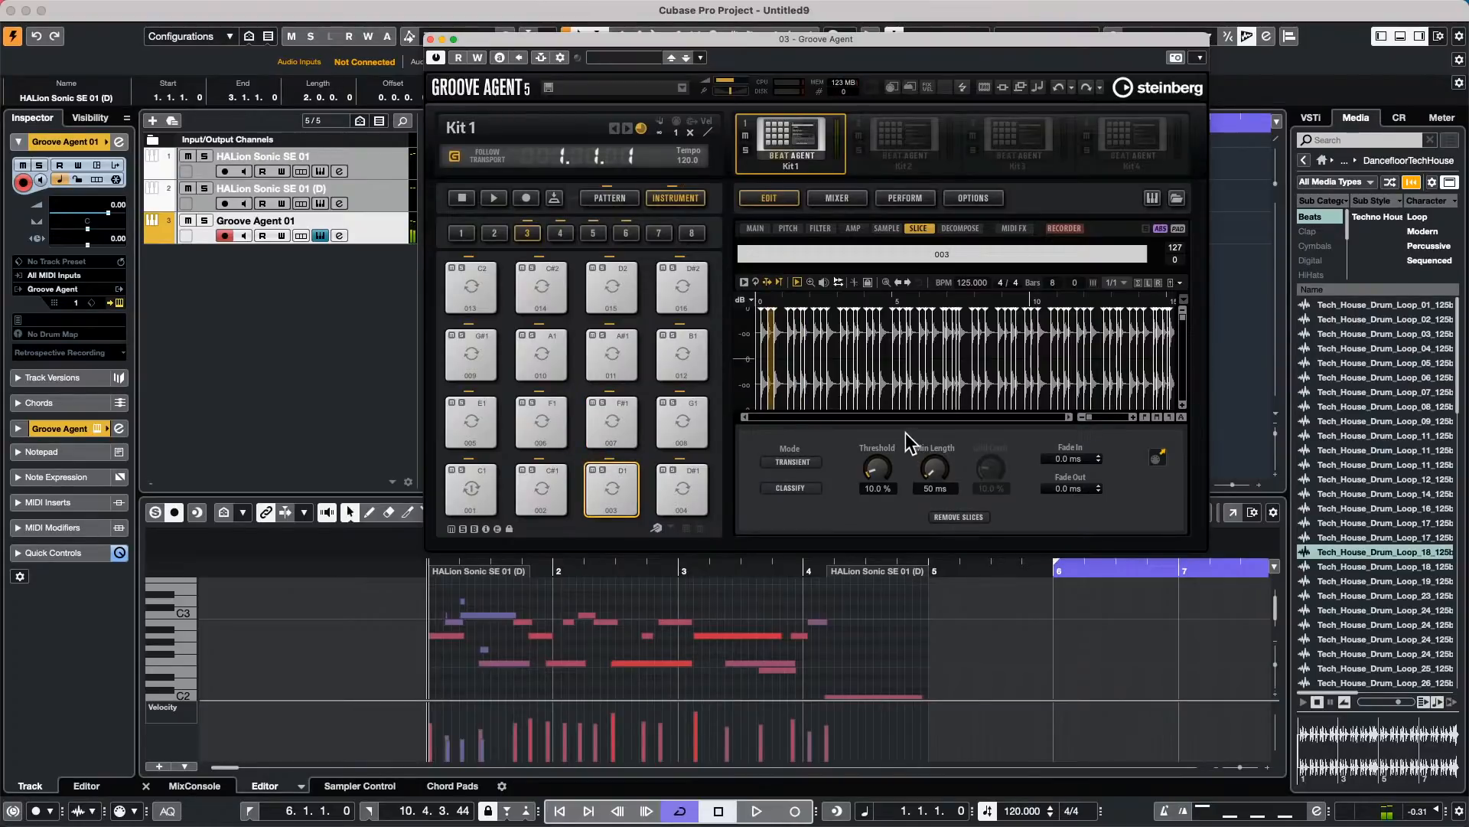